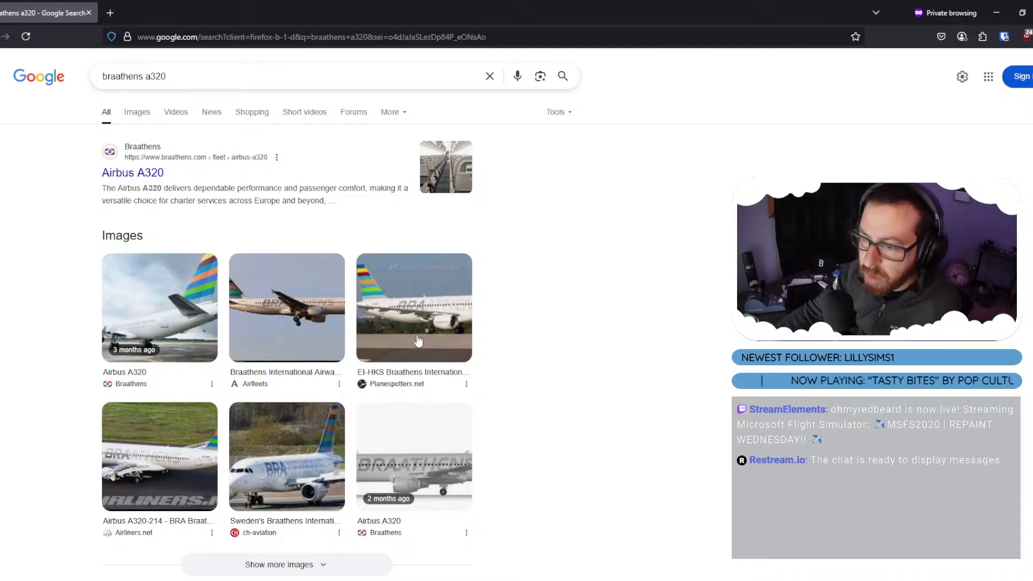
Show the image results for braathens a320 and preview the Braathens side-view aircraft picture on a white background.
click(138, 113)
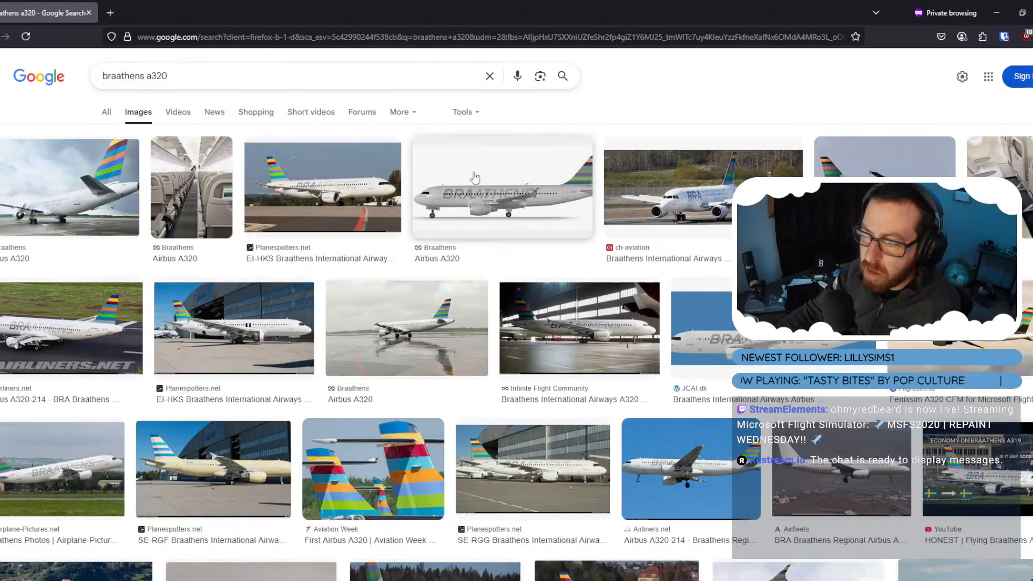
click(473, 178)
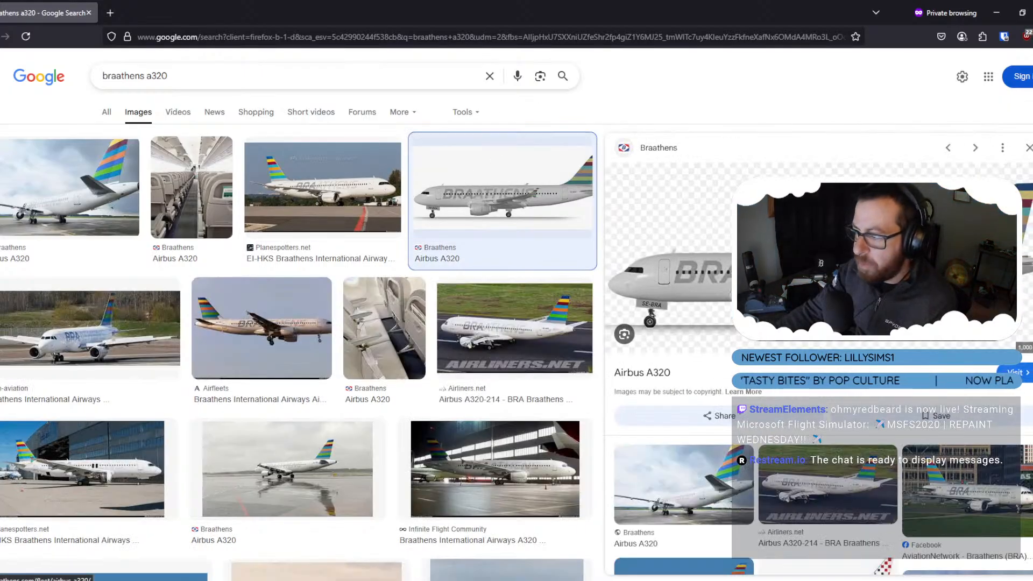
right_click(810, 269)
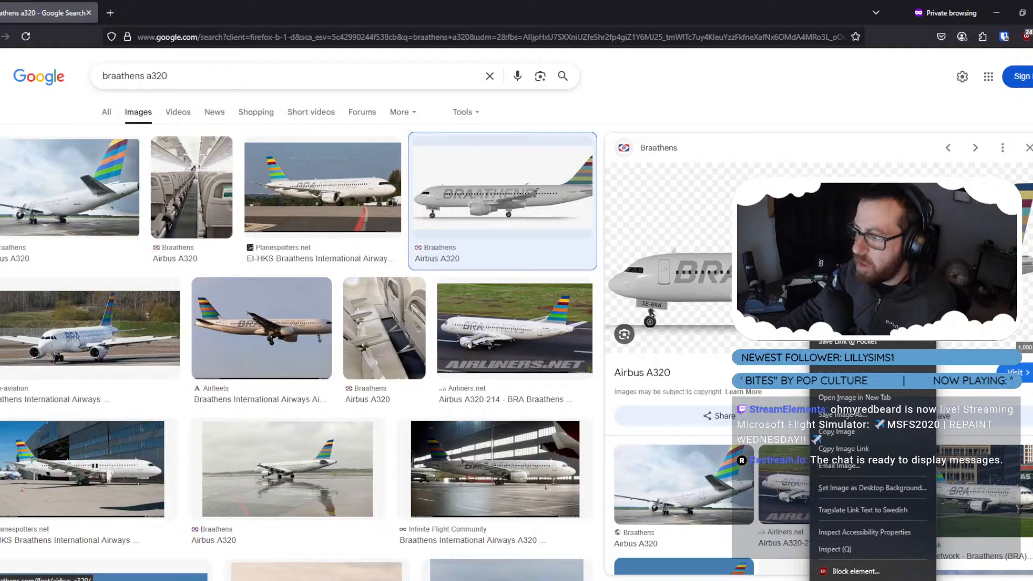
Switch to File Explorer, create a folder named RESOURCES inside BRAATHENS_STREAM and open it.
click(603, 572)
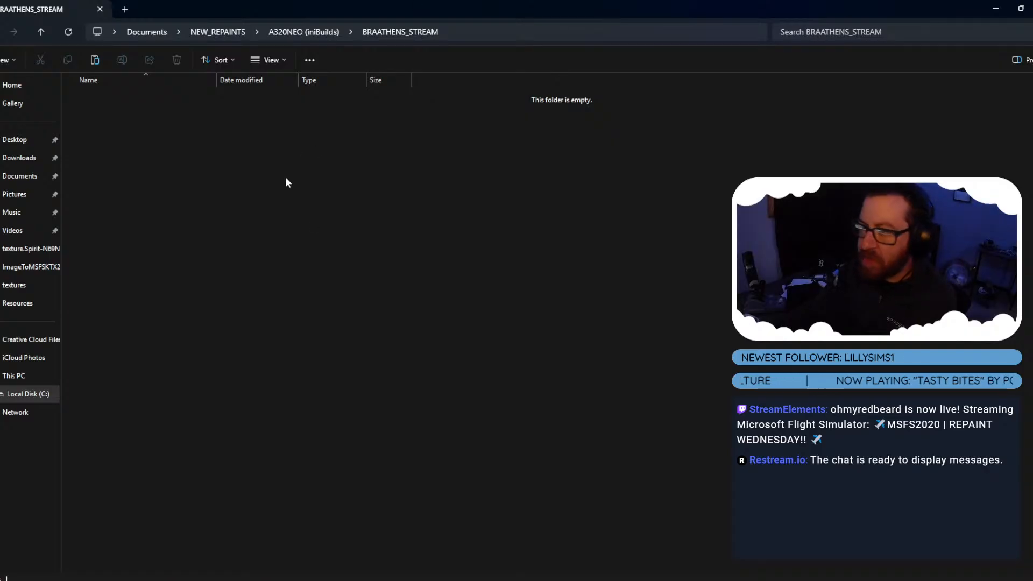
right_click(320, 240)
click(229, 204)
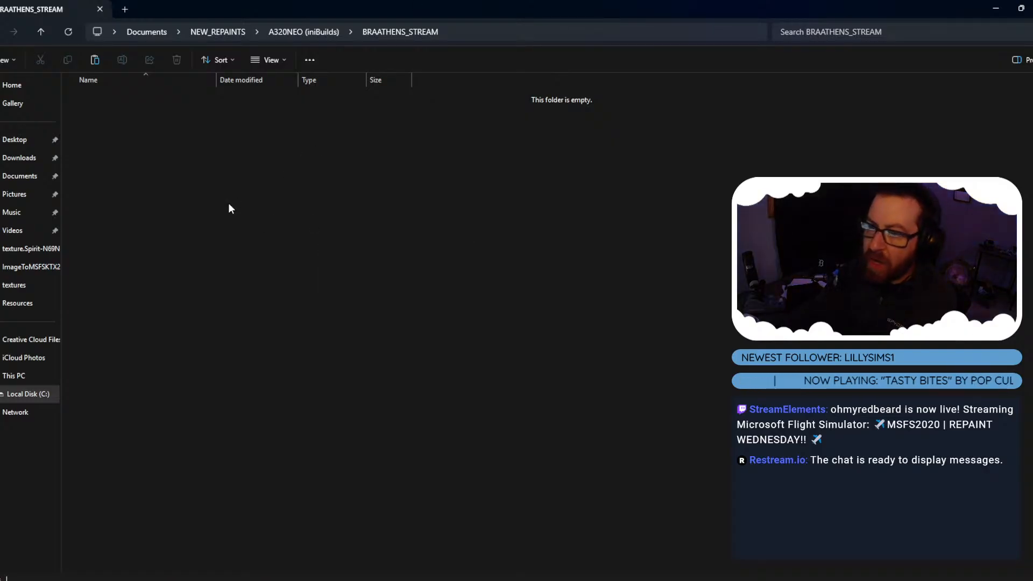
right_click(228, 207)
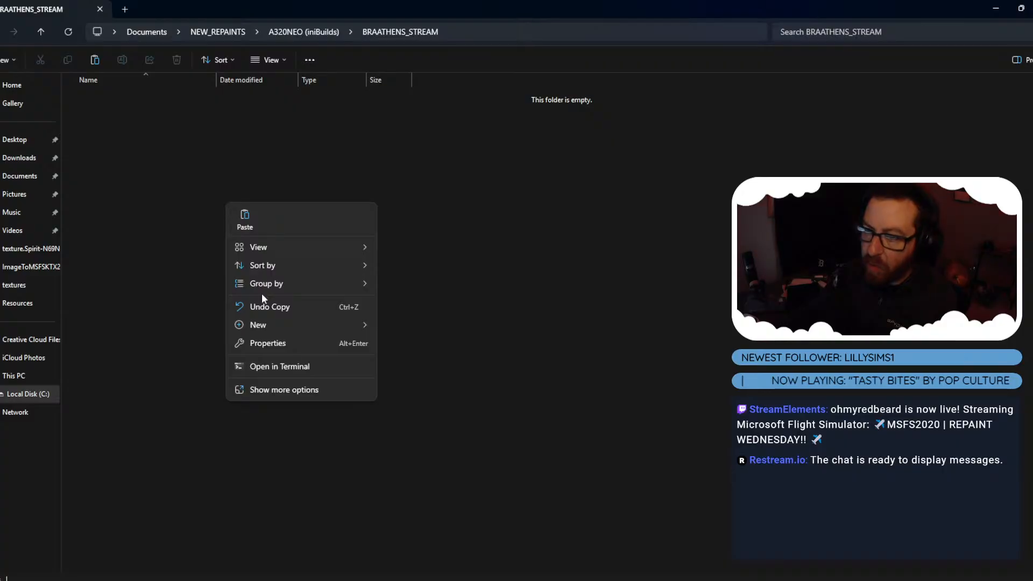
mouse_move(278, 326)
click(428, 325)
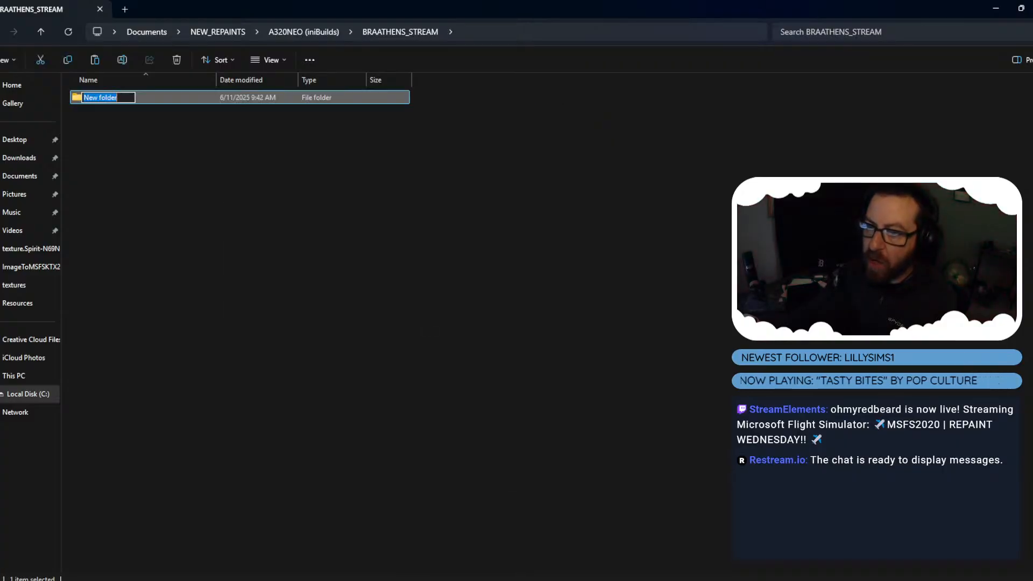
text(RESOURCES)
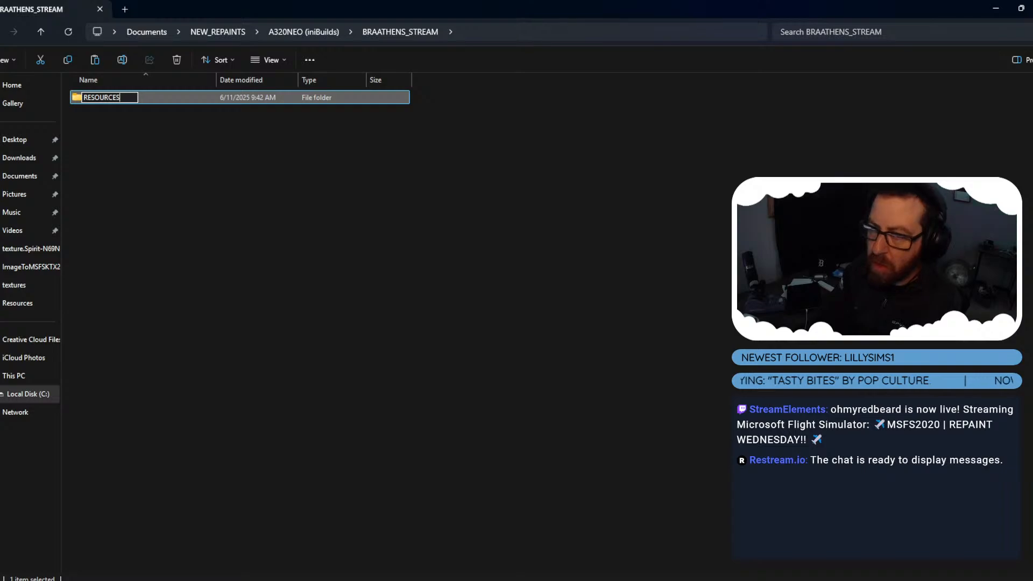
key(Return)
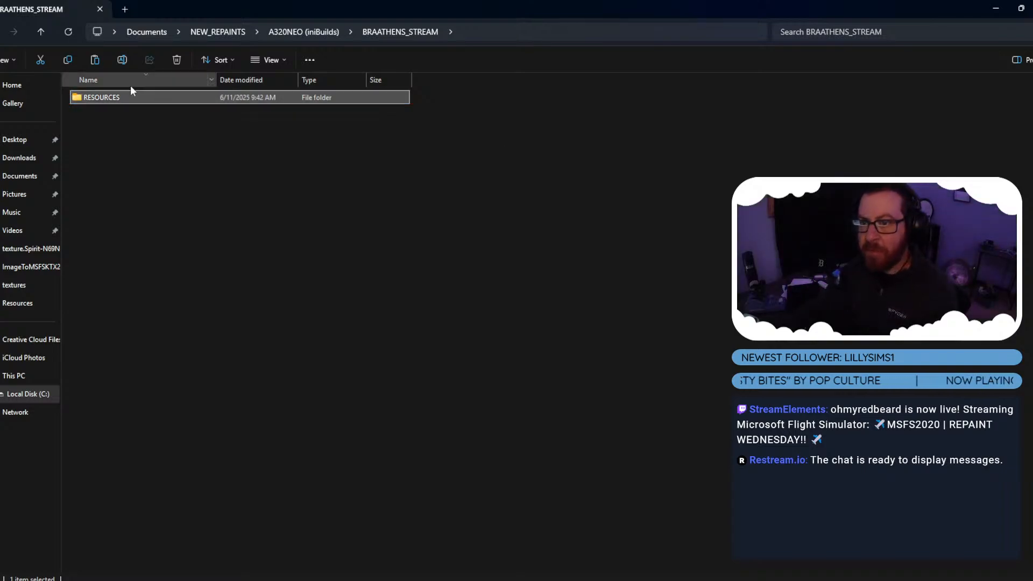
click(115, 111)
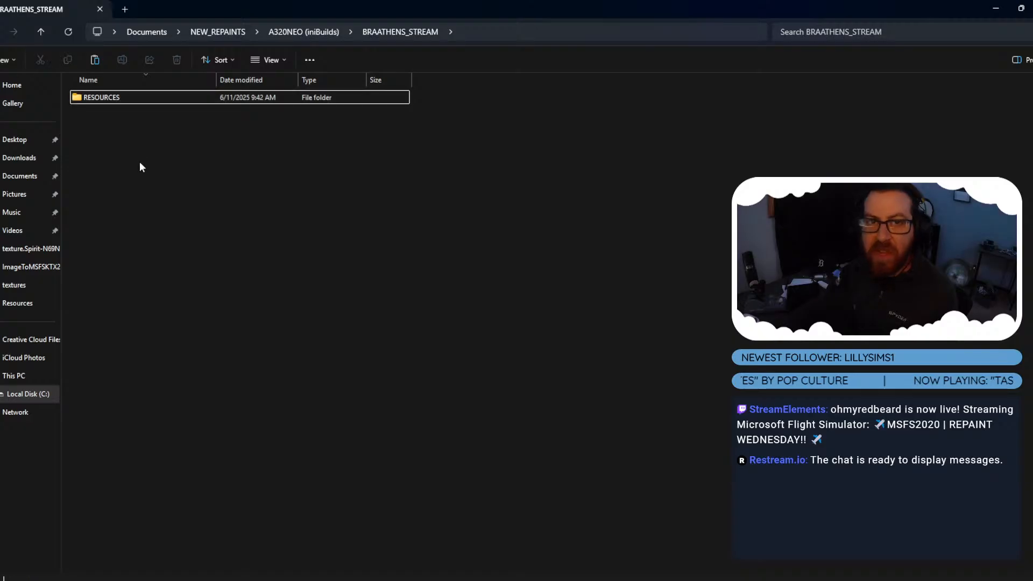
click(102, 99)
double_click(101, 96)
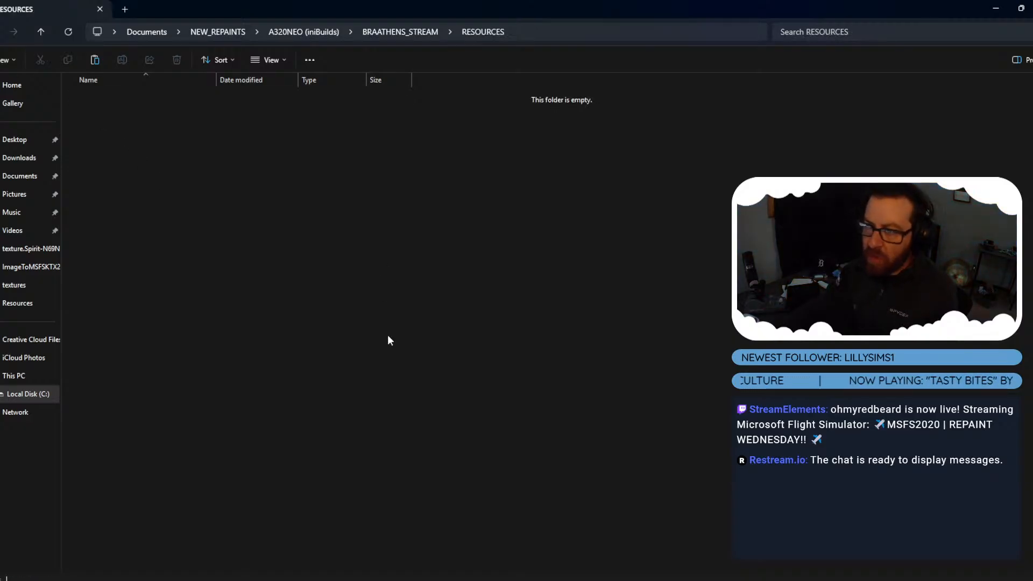
Return to Firefox and start saving the previewed side-view A320 picture, browsing to the Documents folder.
key(alt+Tab)
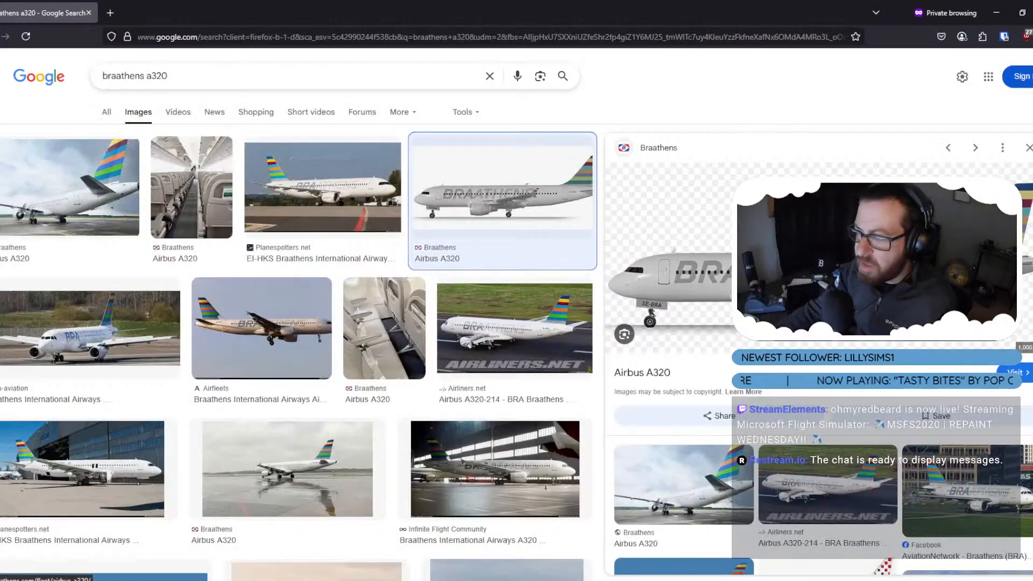
right_click(695, 246)
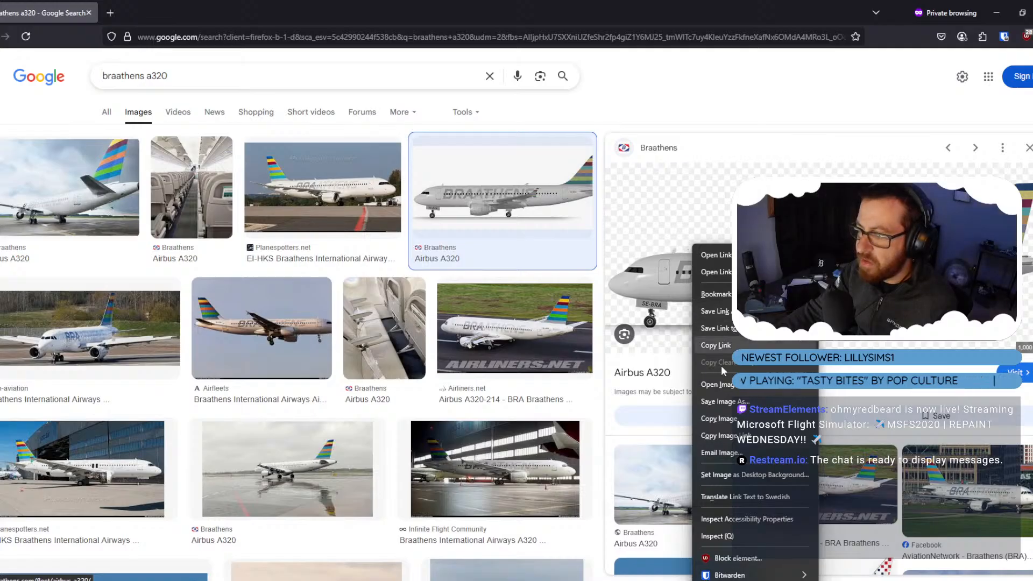
click(724, 404)
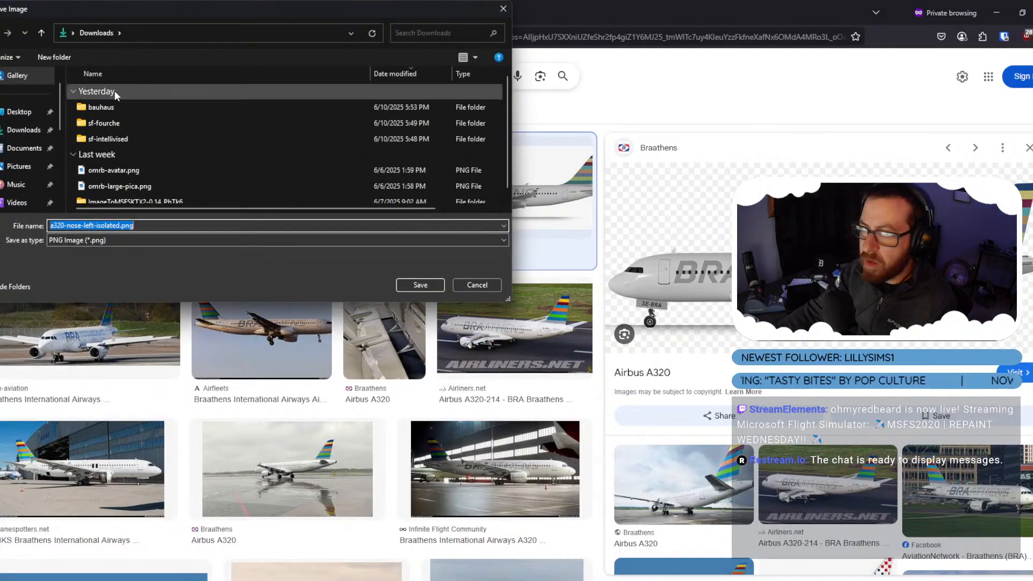
click(23, 148)
scroll(115, 157, down, 1)
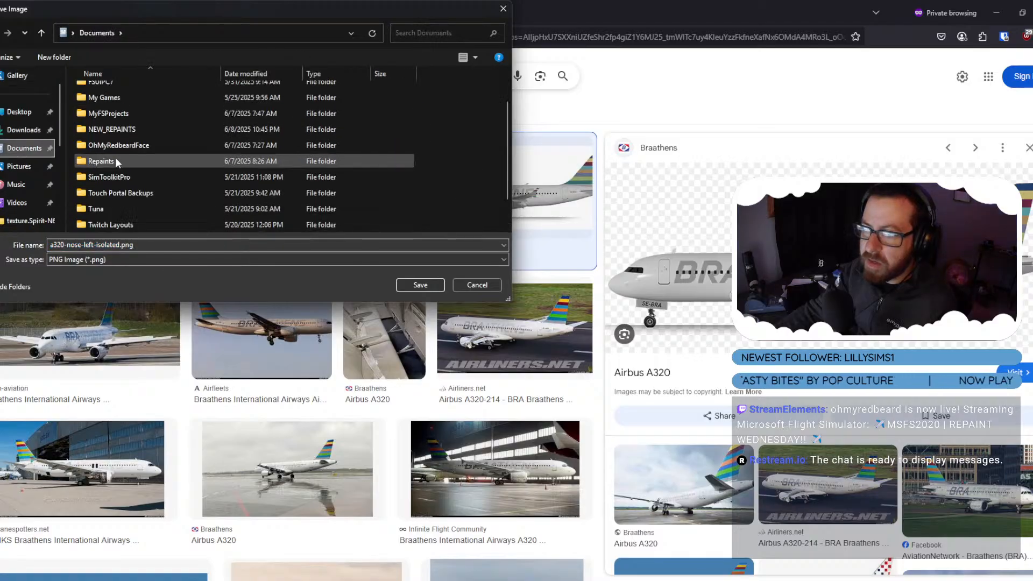
double_click(115, 163)
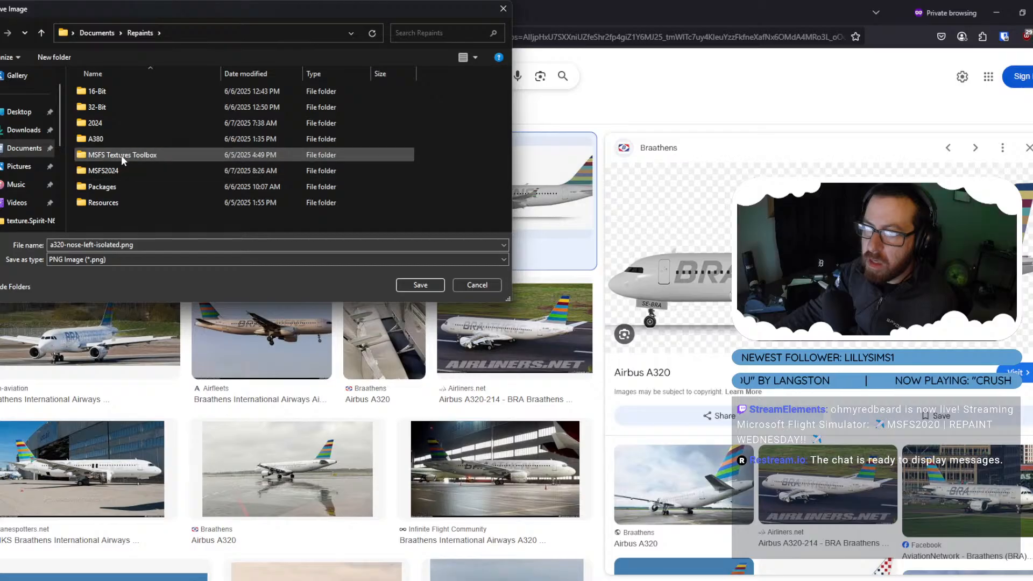
double_click(122, 185)
key(alt+Left)
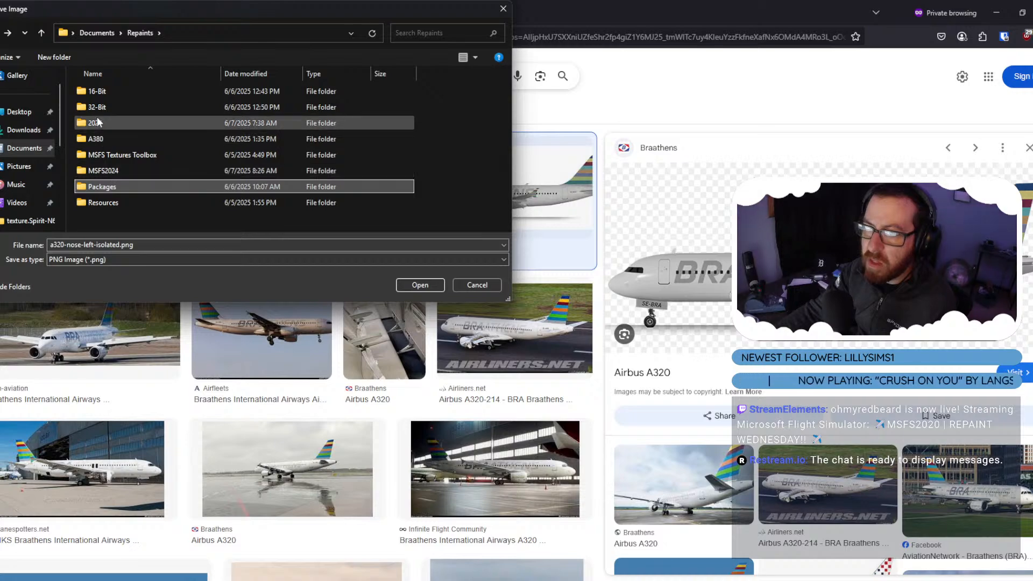
click(42, 33)
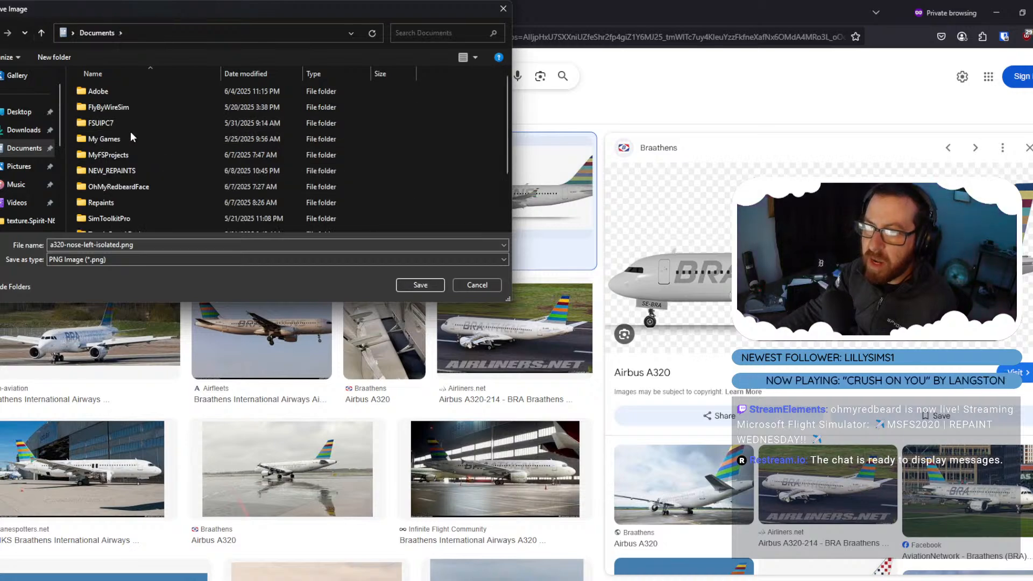
Save the picture as a320-nose-left-isolated.png in NEW_REPAINTS > A320NEO (iniBuilds) > BRAATHENS_STREAM > RESOURCES.
double_click(137, 170)
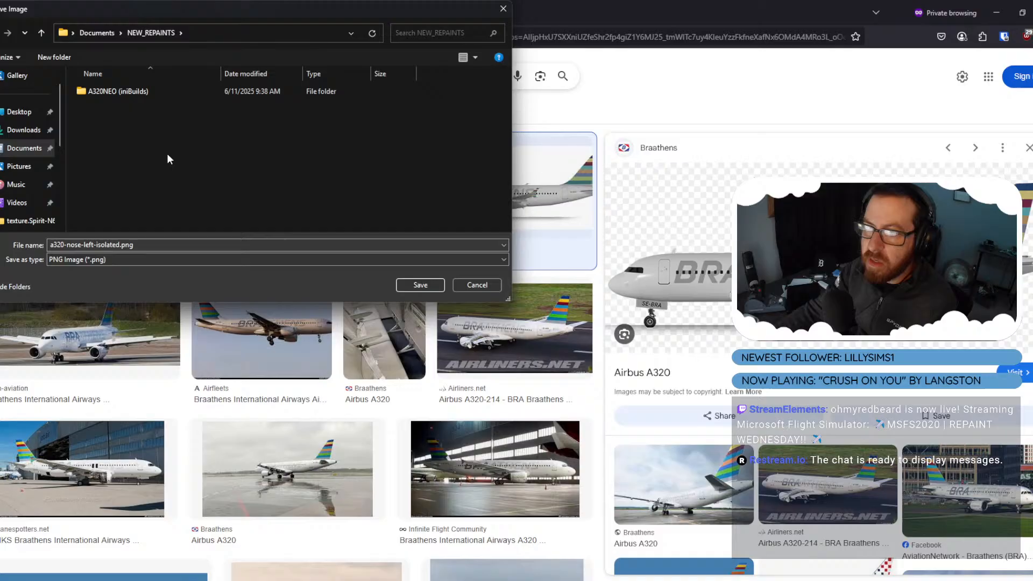
double_click(132, 93)
double_click(135, 107)
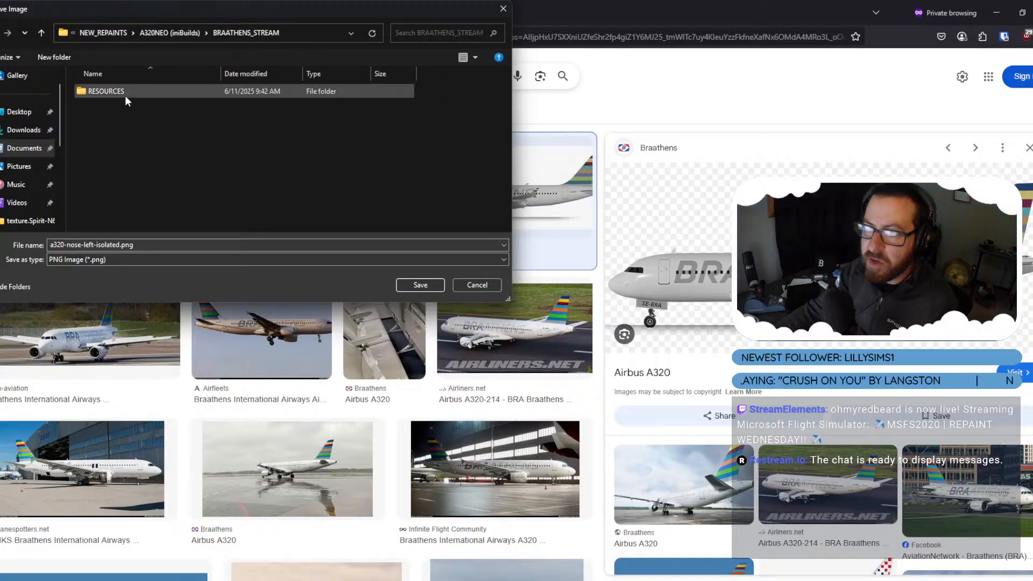
double_click(124, 95)
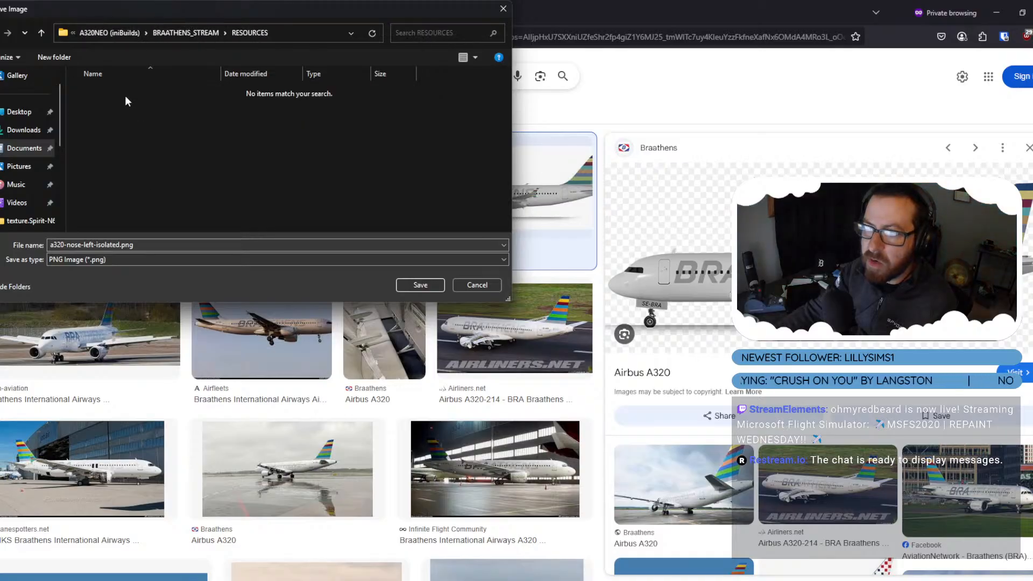
click(419, 285)
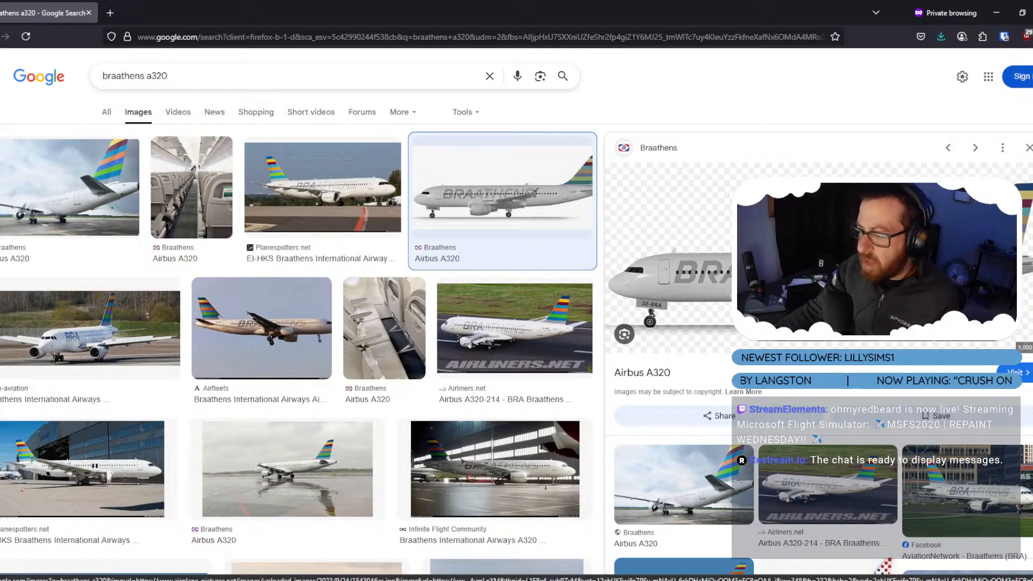
Open a320-nose-left-isolated.png from the RESOURCES folder in Photoshop.
mouse_move(603, 576)
click(602, 517)
click(141, 98)
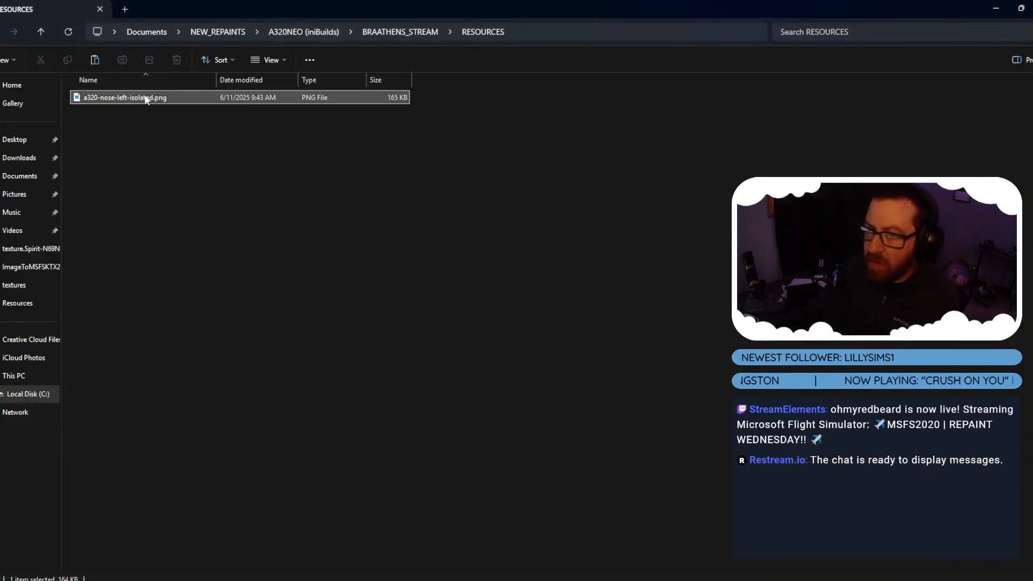
right_click(144, 99)
mouse_move(317, 157)
click(357, 155)
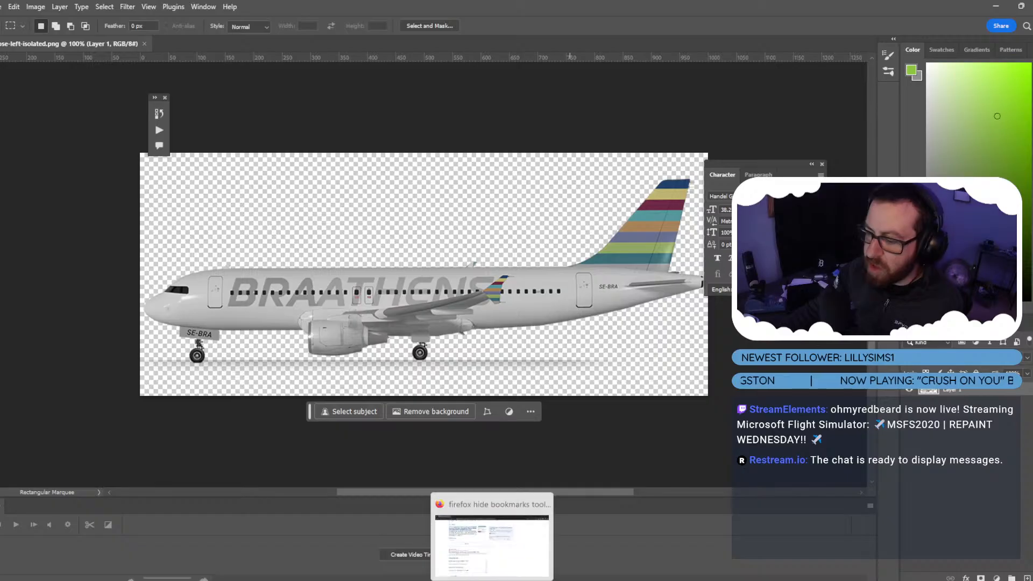
Switch to Firefox and search Google for "braathens airways logo" in a new private tab.
click(492, 530)
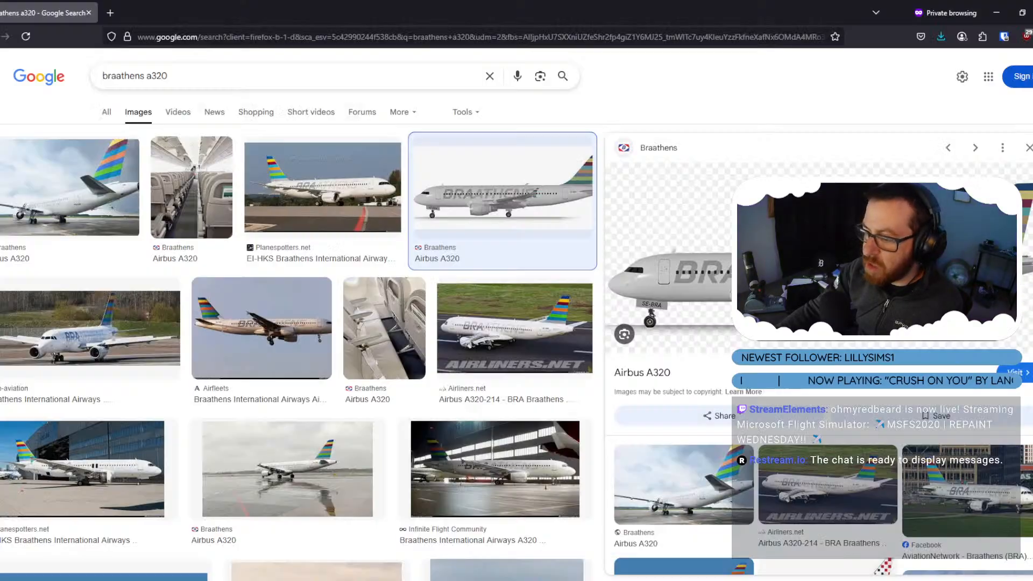
key(ctrl+t)
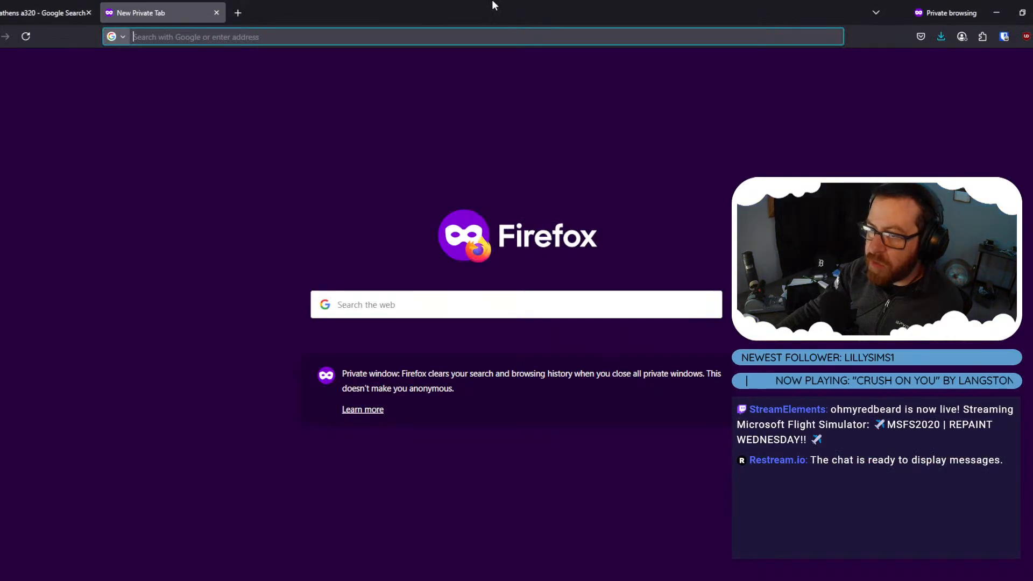
text(braathens)
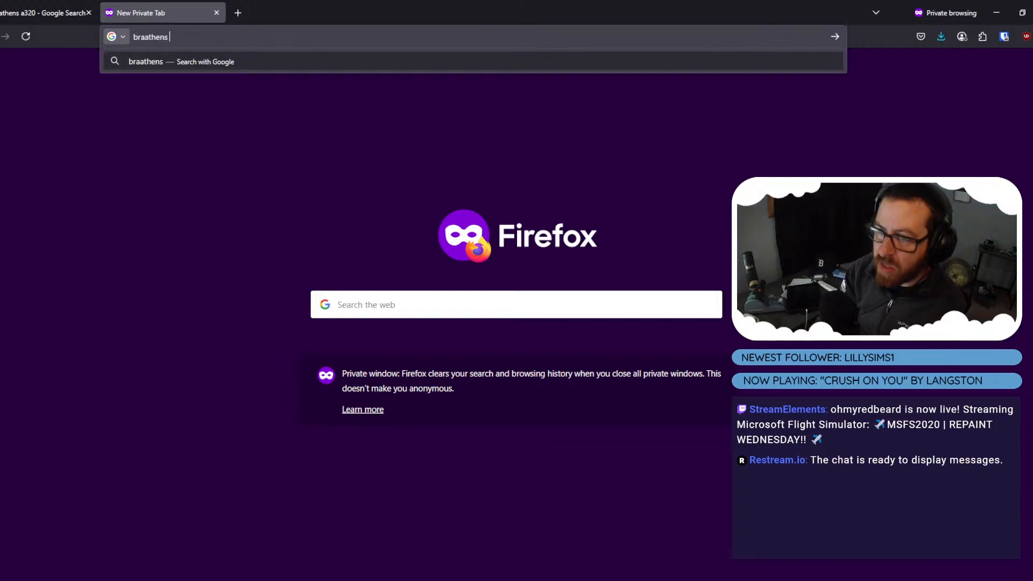
text( airways log)
key(Return)
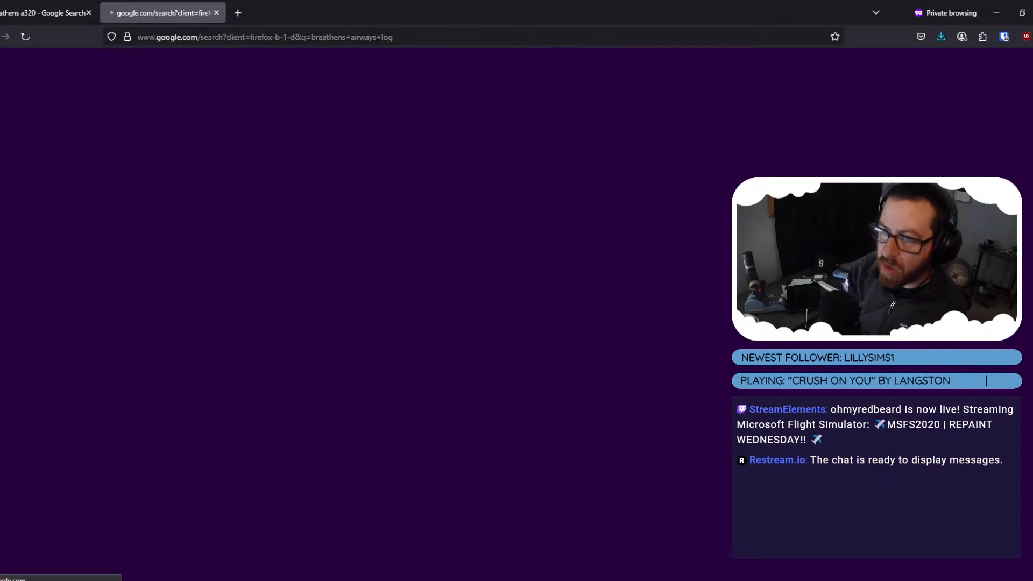
click(264, 84)
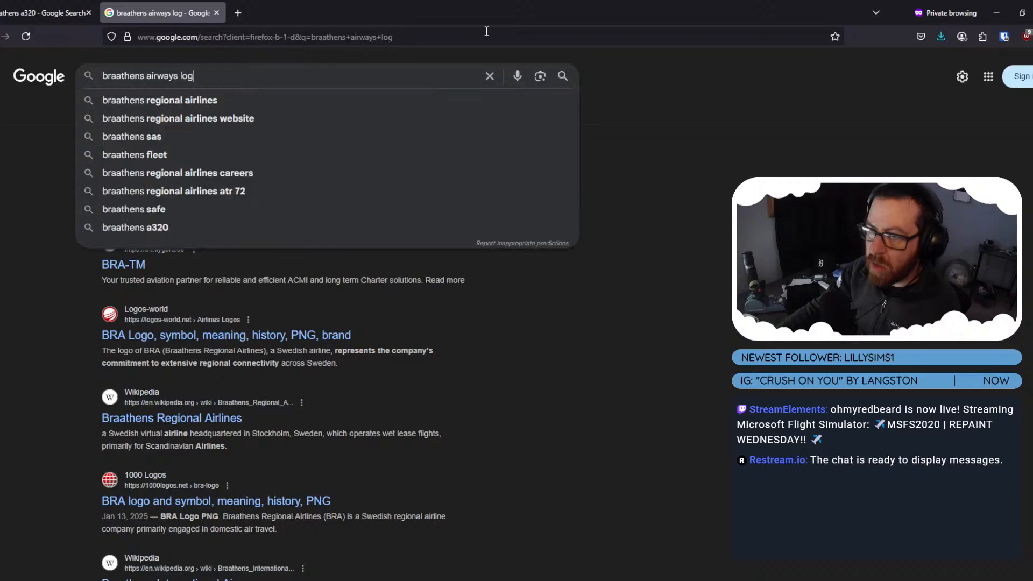
text(o)
key(Return)
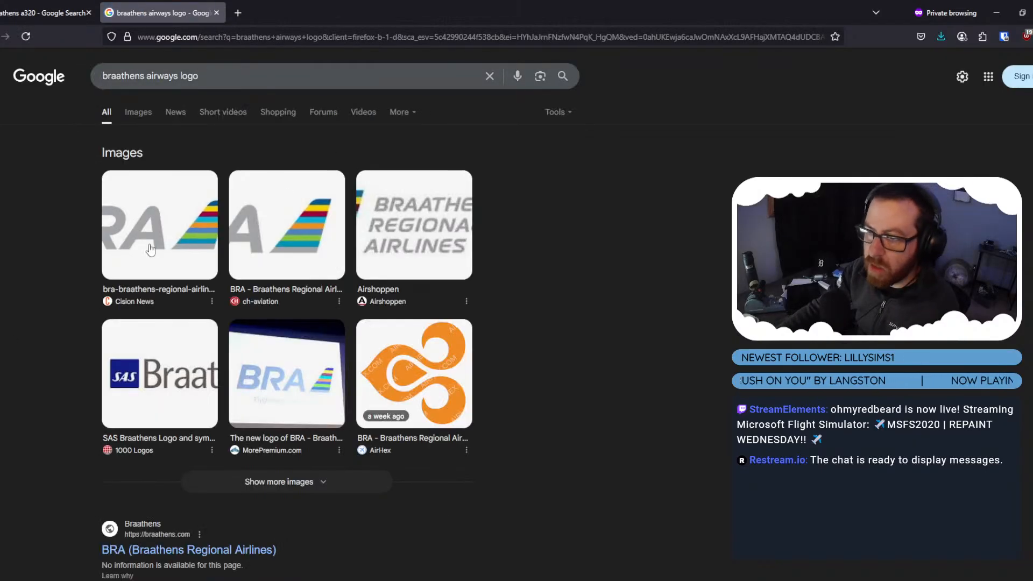
Save the grey BRA logo picture from Cision News into the RESOURCES folder and return to Photoshop.
click(202, 205)
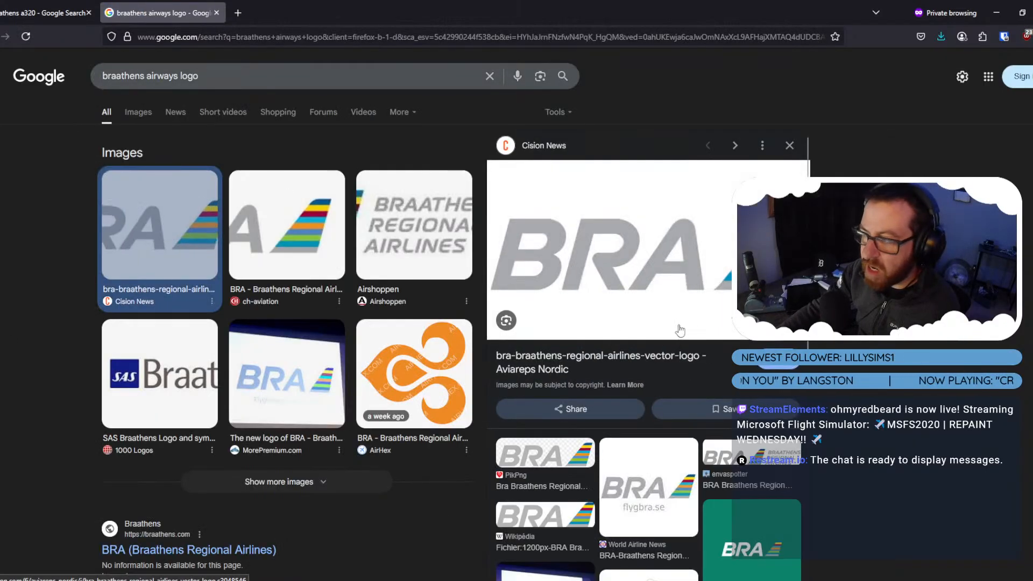
right_click(717, 295)
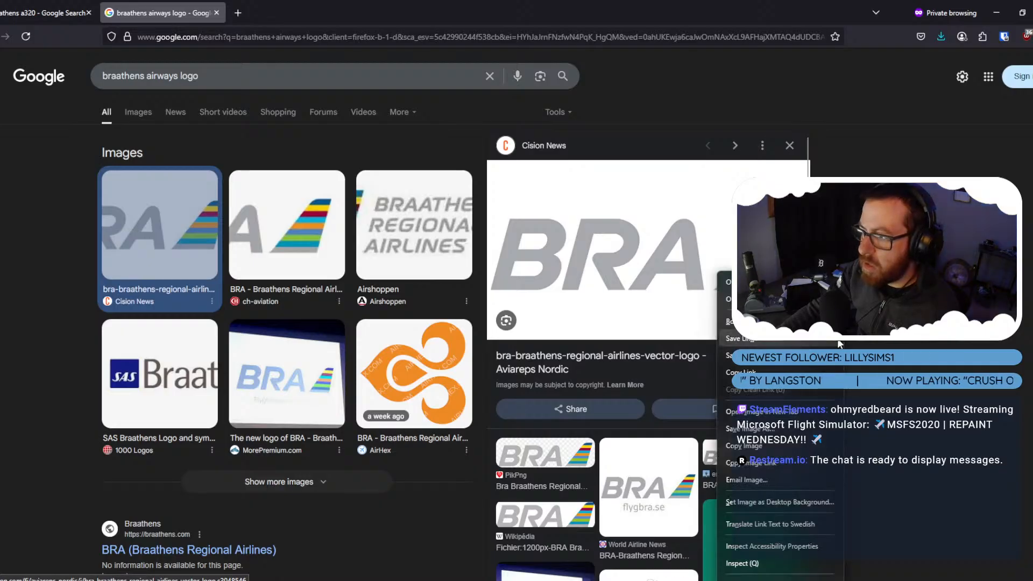
click(753, 429)
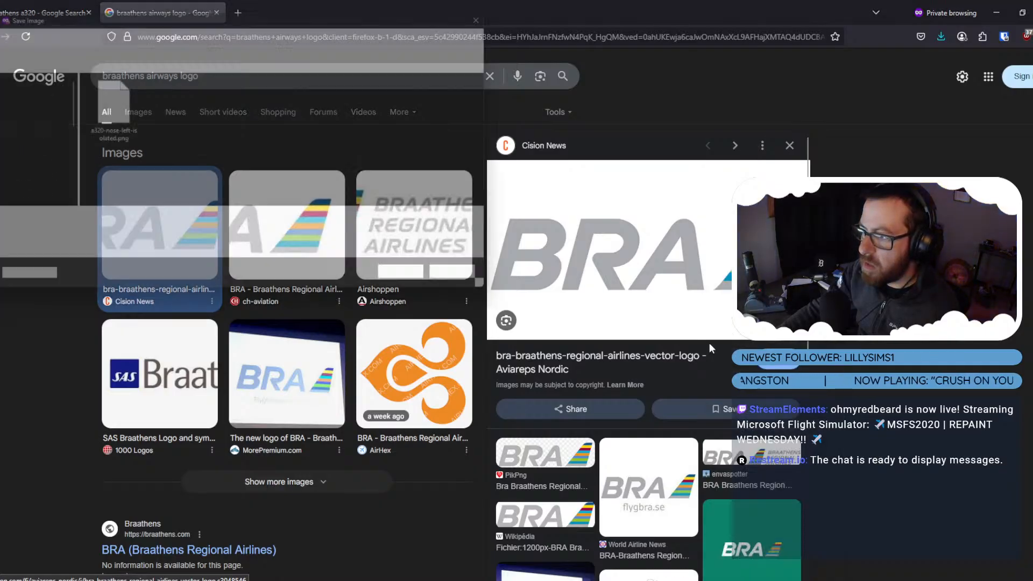
click(439, 289)
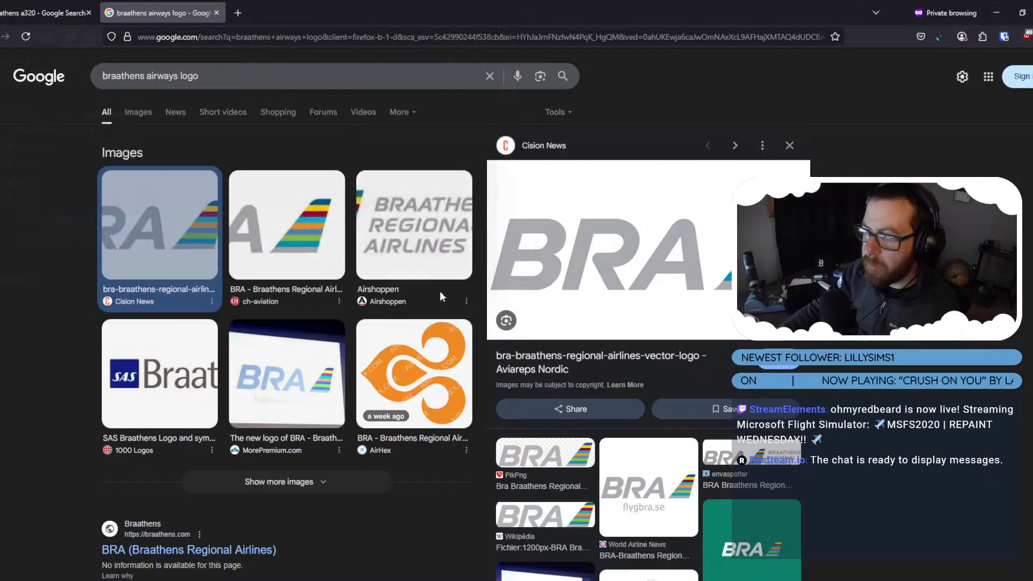
key(alt+Tab)
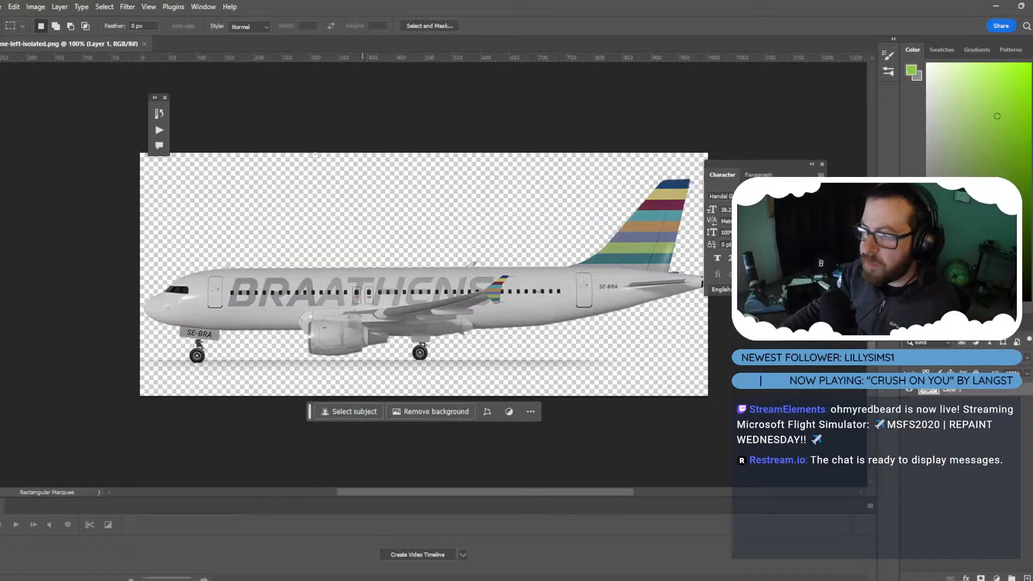
Open the BRA logo picture 92c9c60efc899e95_800x800ar.png from BRAATHENS_STREAM > RESOURCES.
click(3, 6)
click(21, 31)
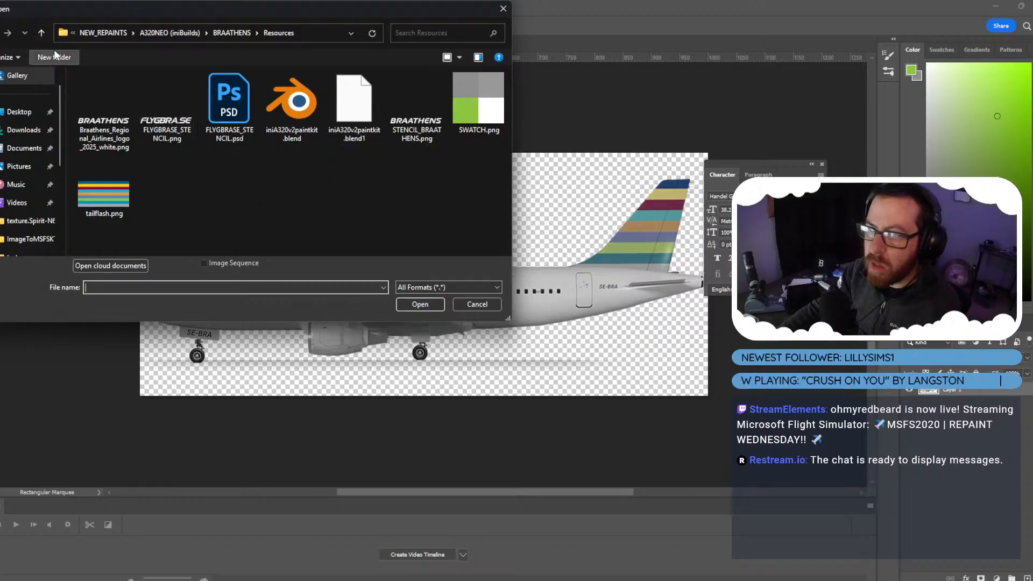
double_click(41, 34)
double_click(121, 103)
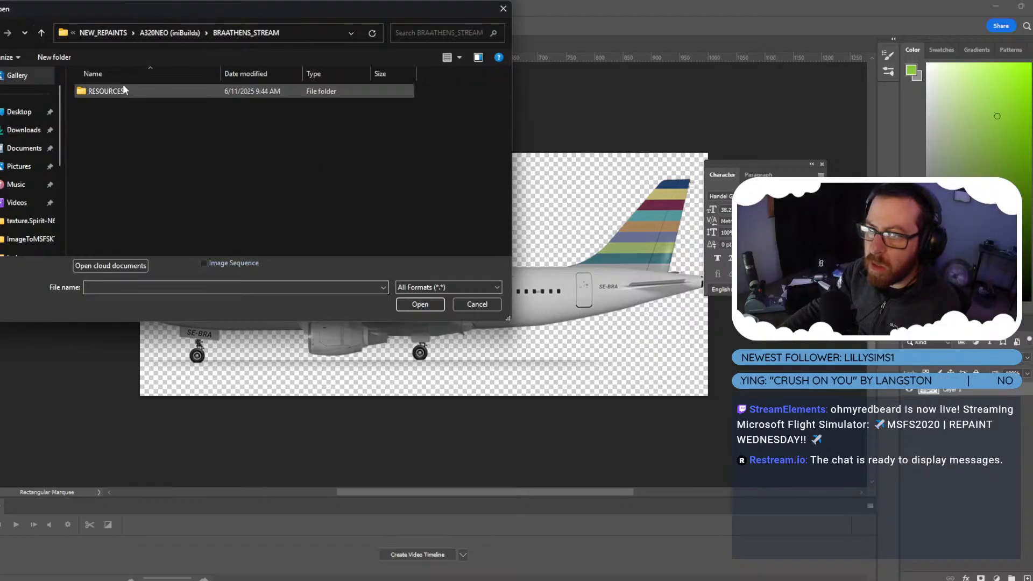
double_click(123, 87)
double_click(122, 89)
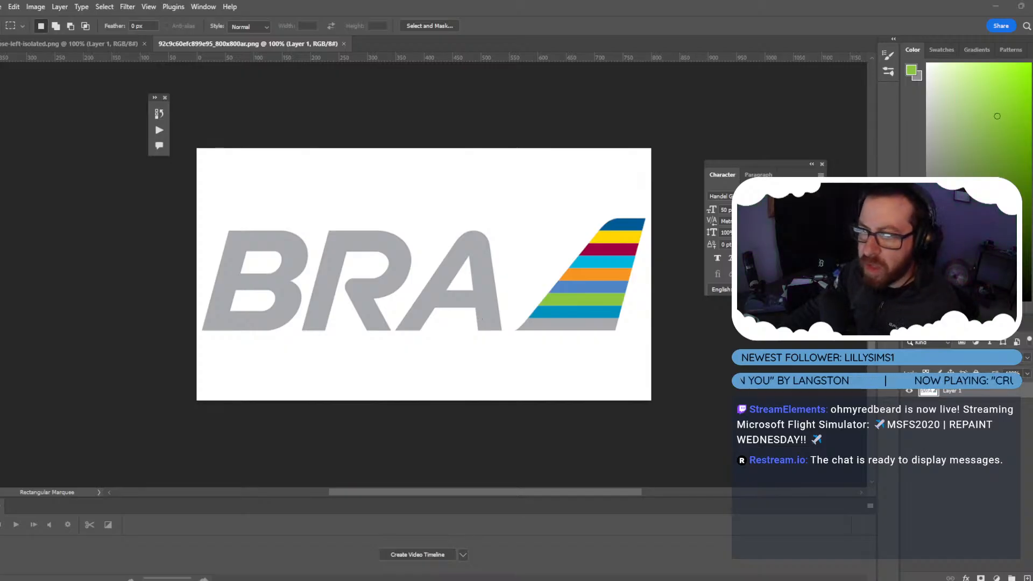
Copy a narrow vertical strip through all the tail stripes of the BRA logo to a new layer and hide the original layer.
click(577, 154)
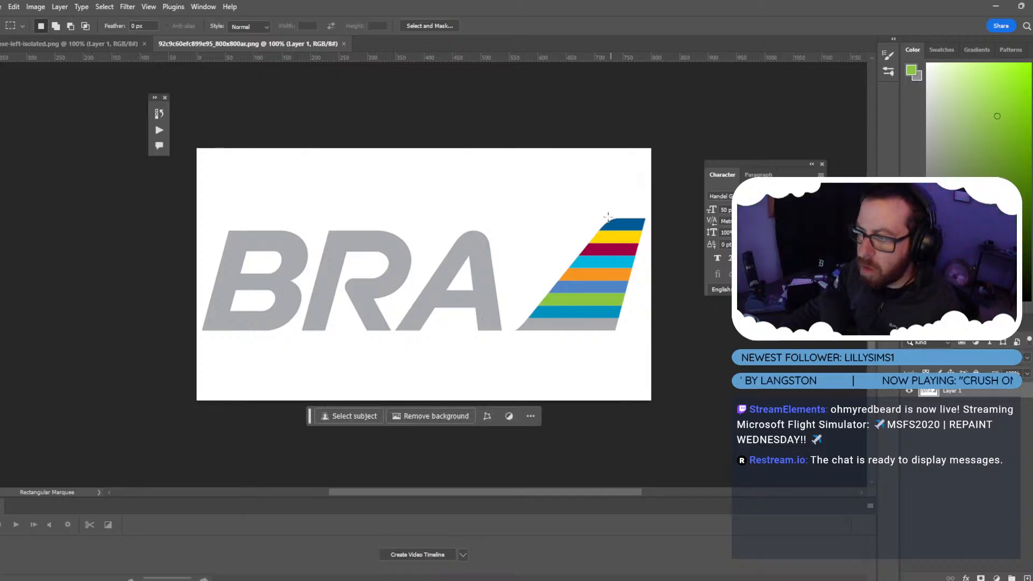
drag(609, 223, 616, 331)
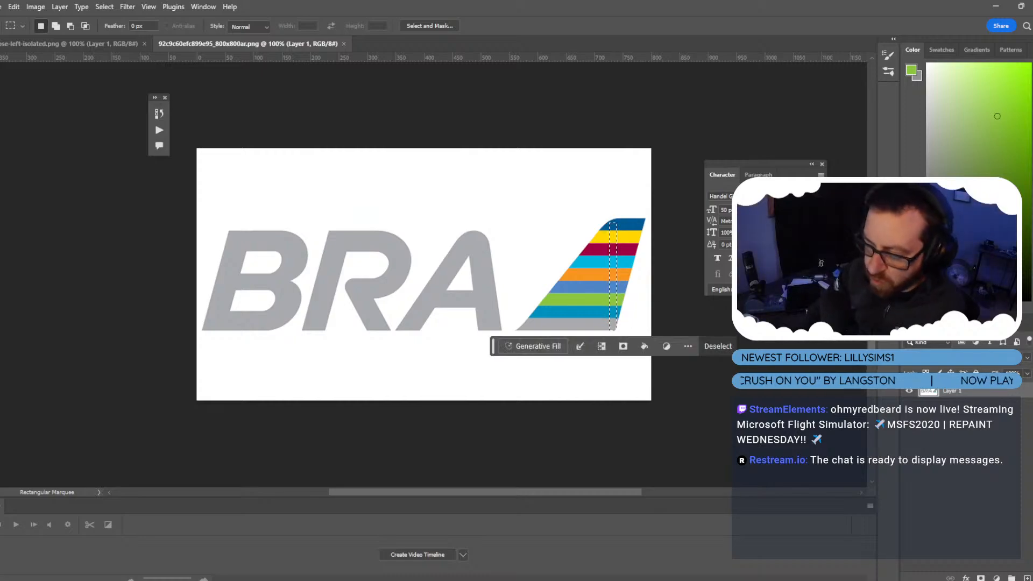
key(ctrl+j)
click(909, 408)
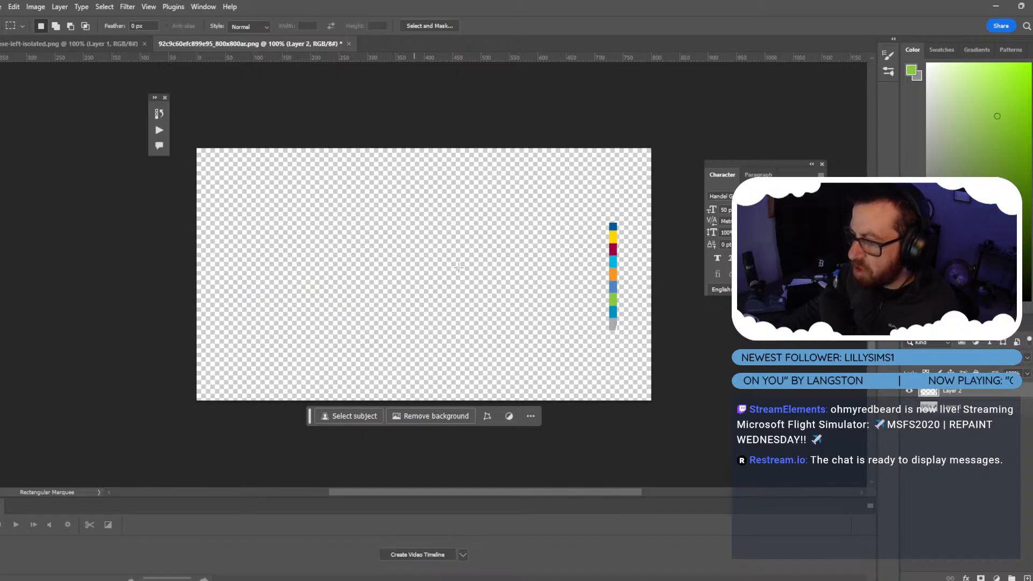
Trim the canvas to the colour strip on all four sides, based on transparent pixels.
click(35, 6)
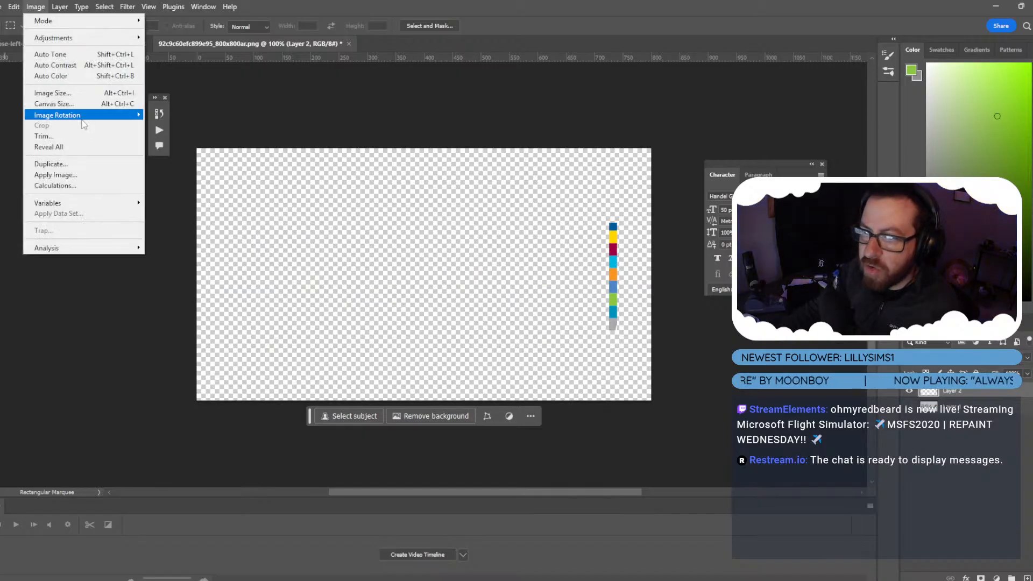
click(81, 136)
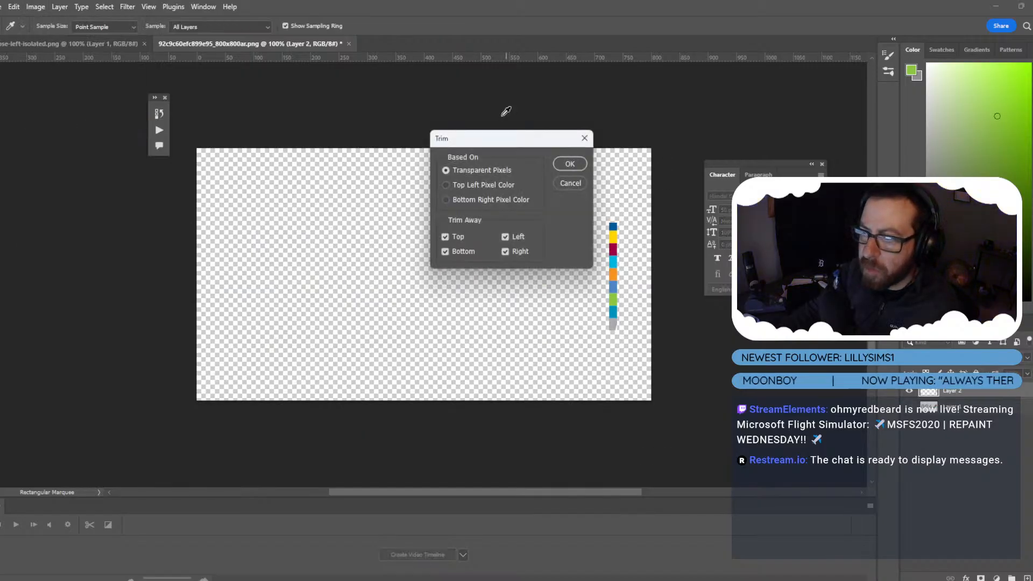
click(555, 165)
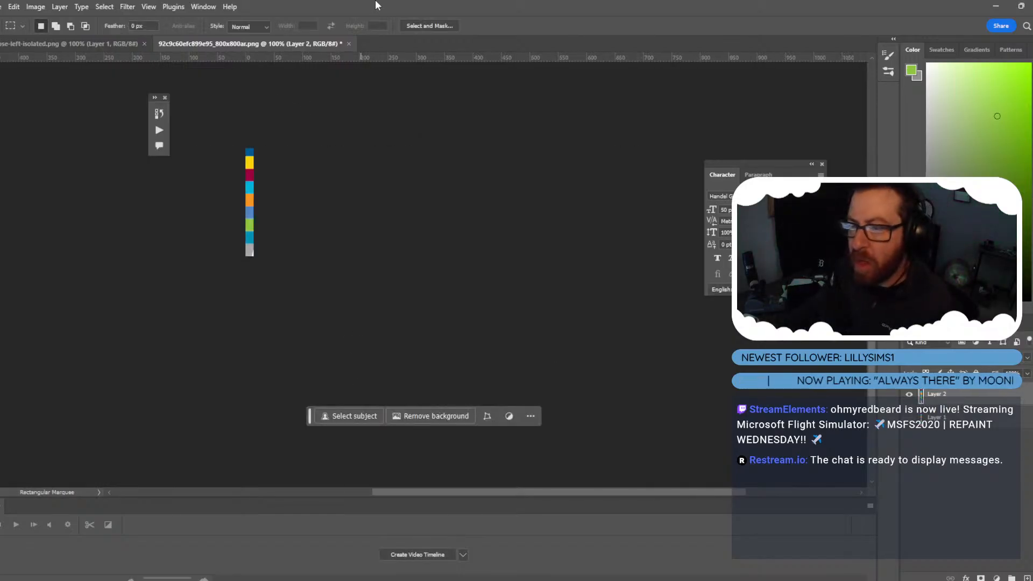
Sample the strip's grey and paint over the white corner of its lowest block with a 40 px brush.
alt+scroll(280, 269, up, 10)
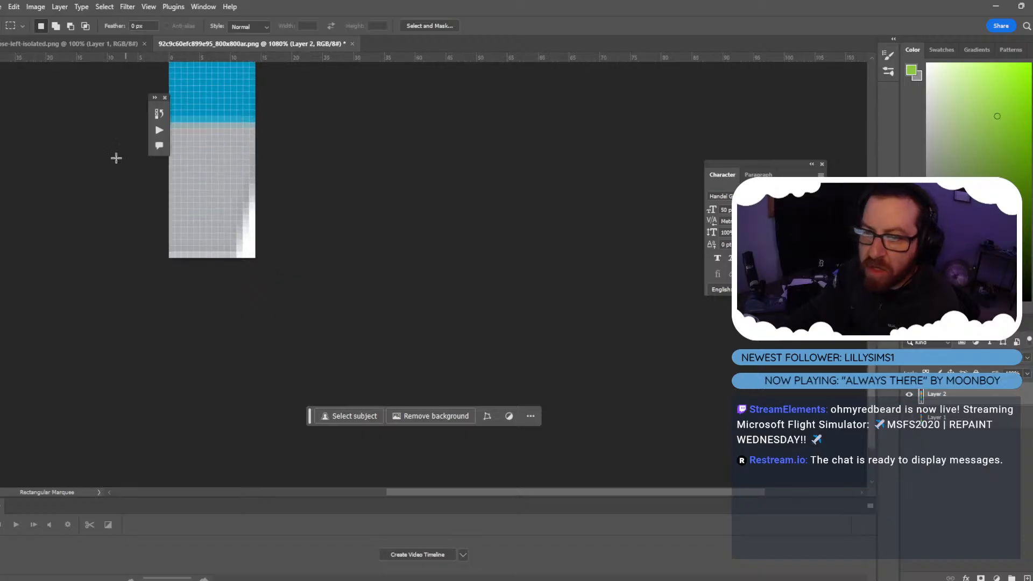
key(i)
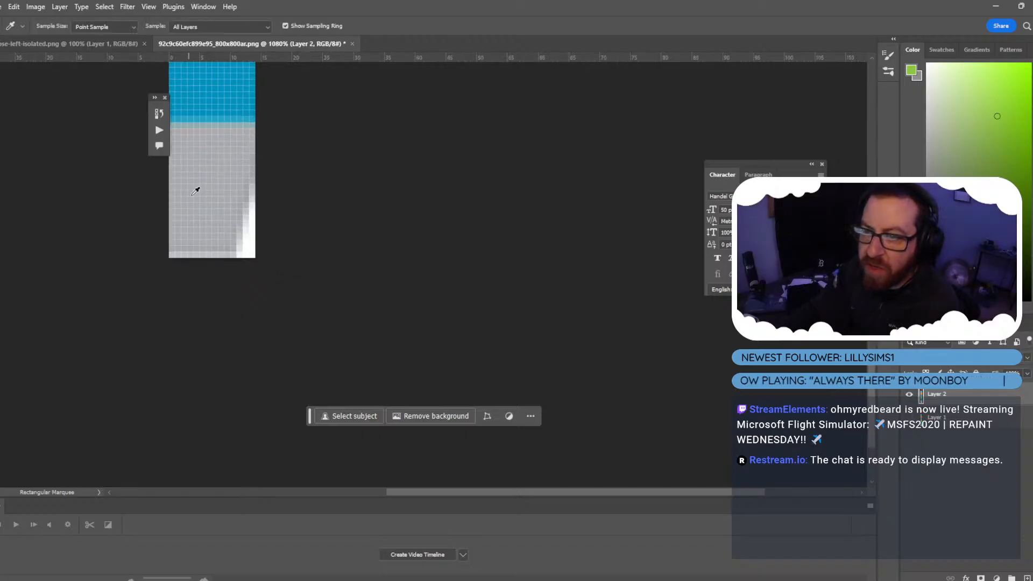
click(216, 254)
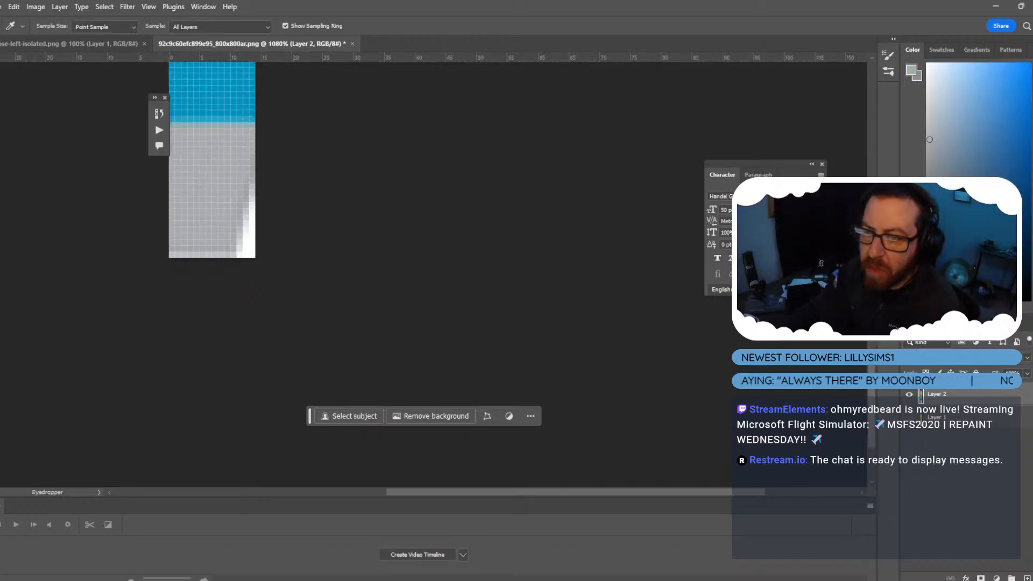
key(b)
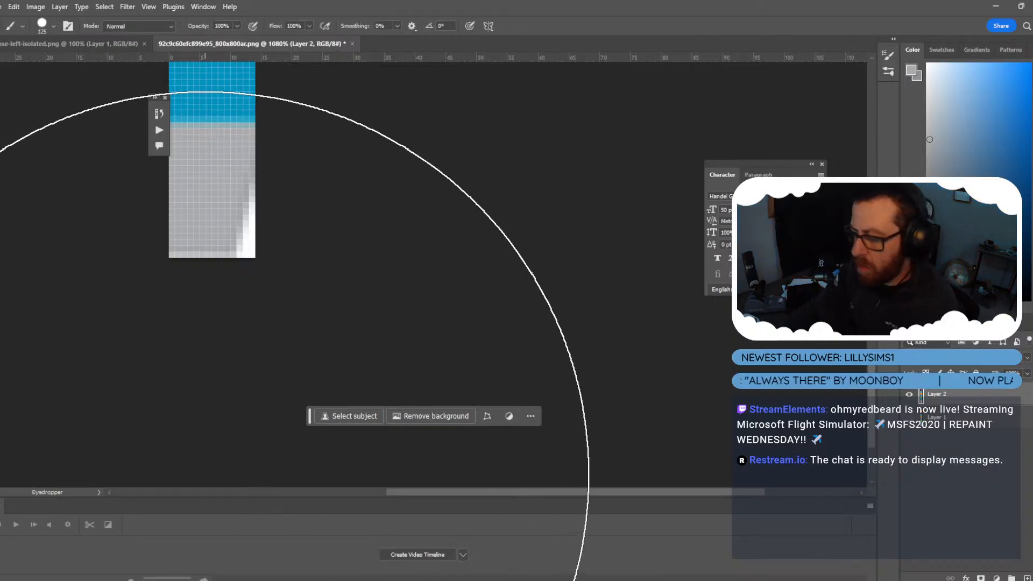
key(bracketleft)
key(bracketleft)
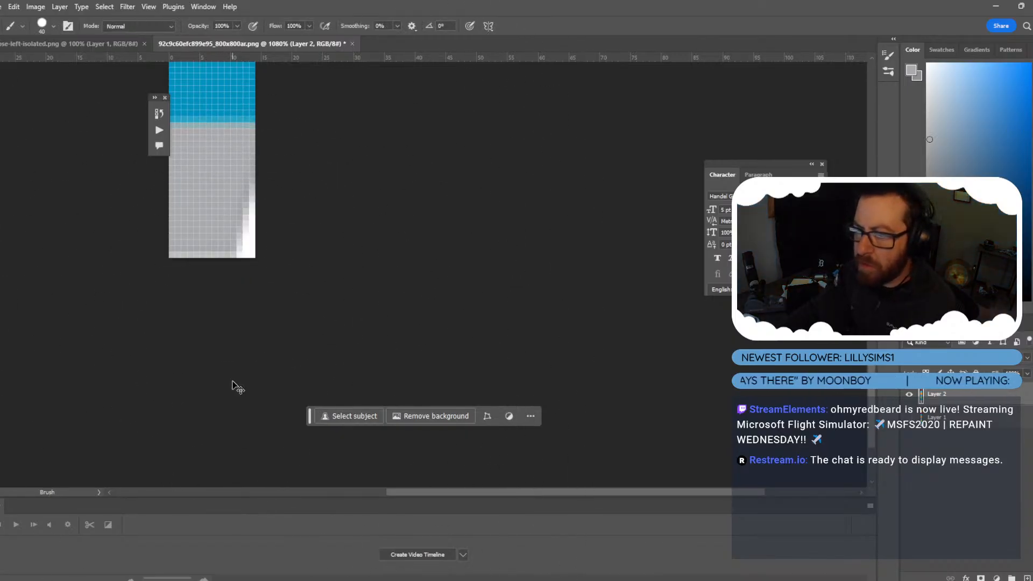
click(238, 287)
alt+click(196, 242)
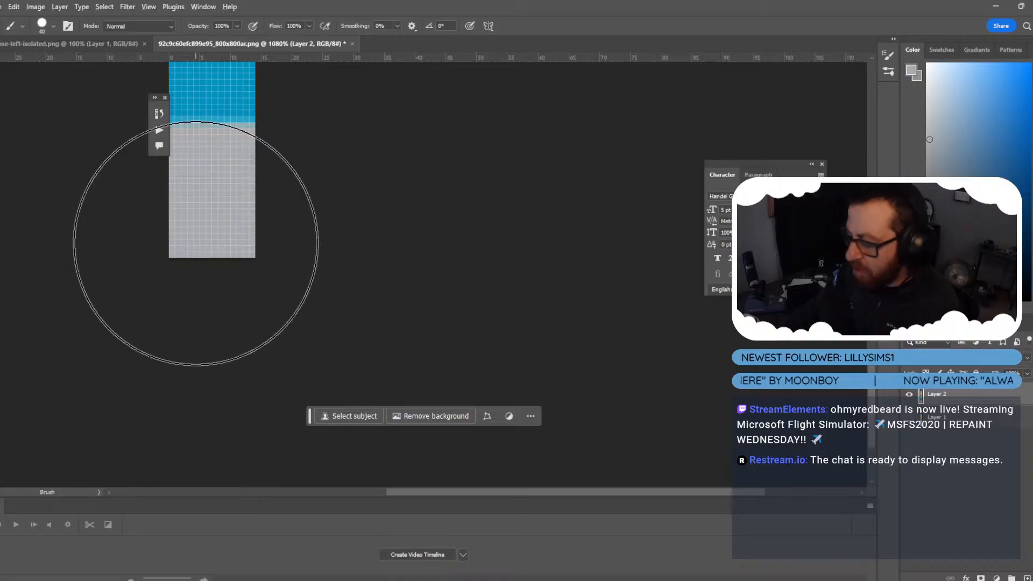
alt+scroll(195, 243, down, 5)
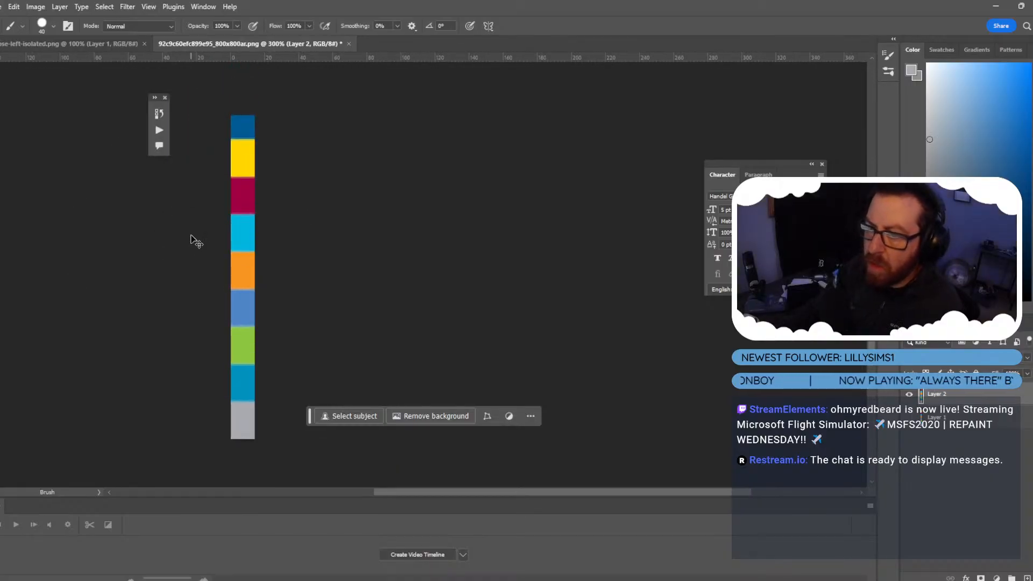
Copy the whole colour strip and create a new white document 4096*5 pixels wide and 4096 pixels high.
key(ctrl+a)
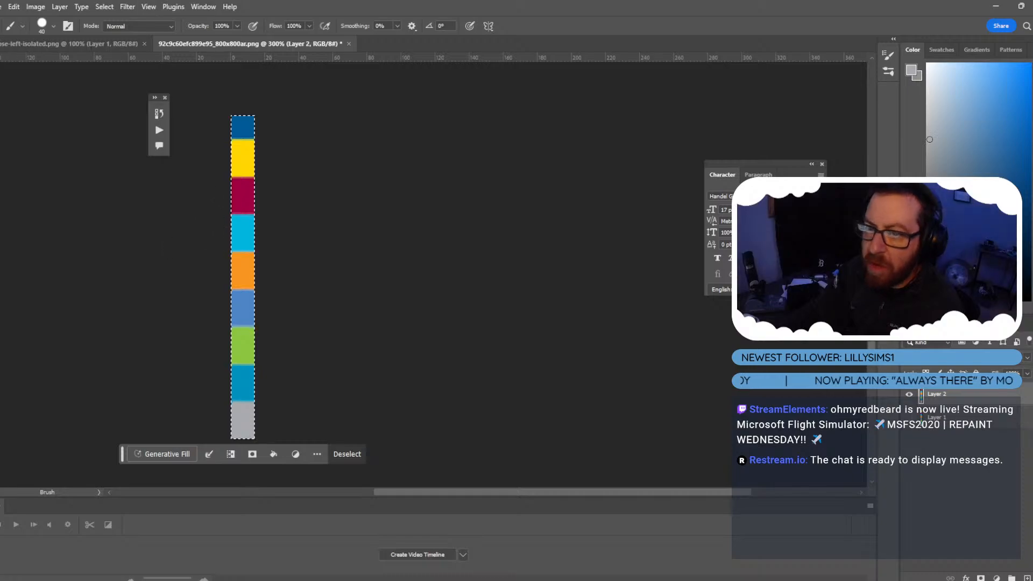
click(3, 7)
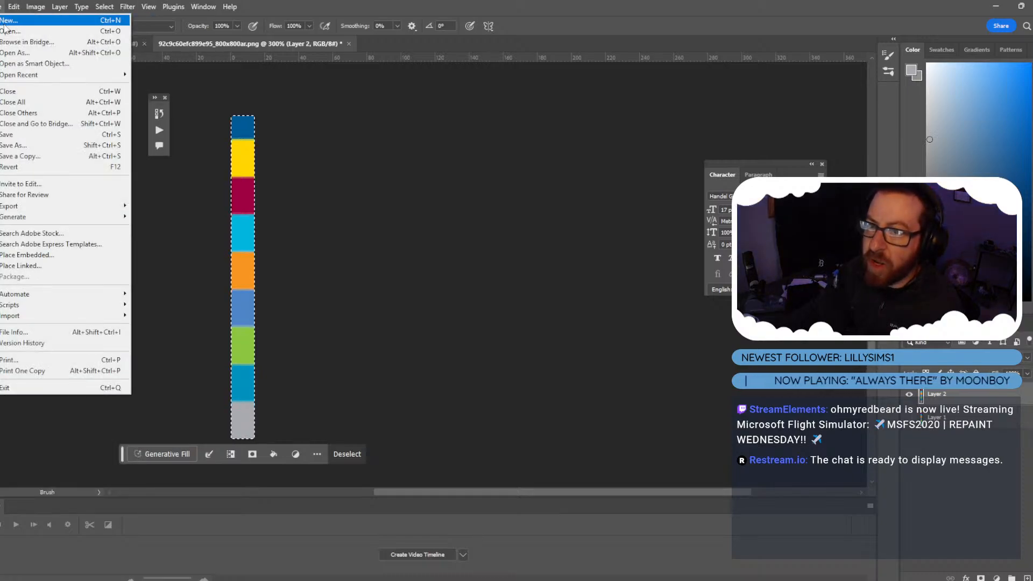
click(4, 20)
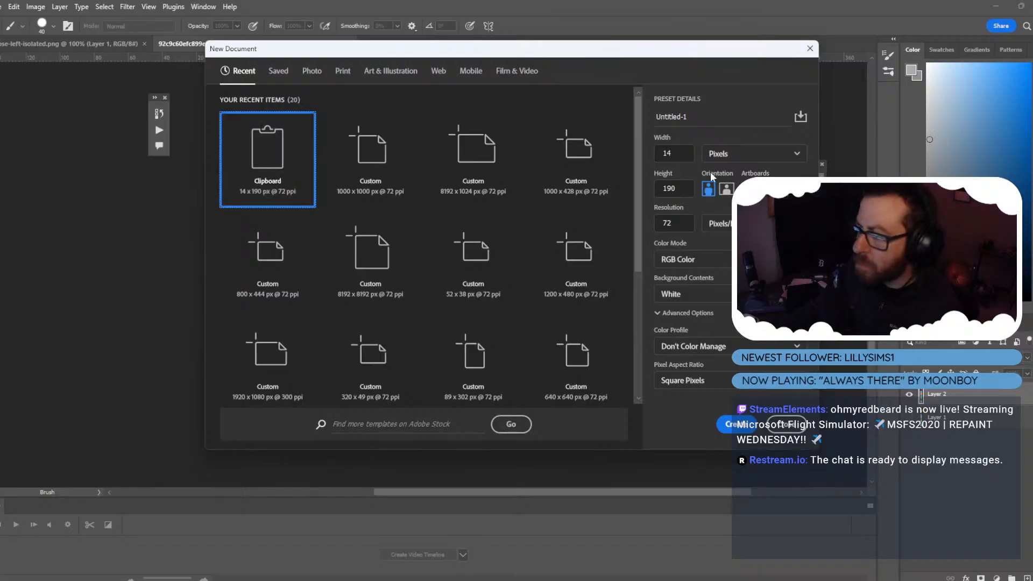
double_click(673, 149)
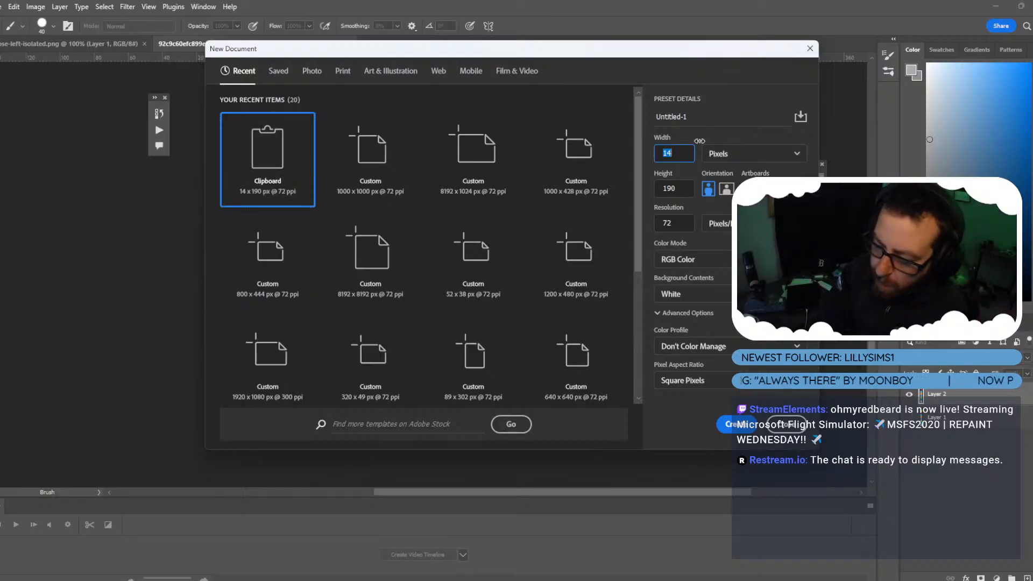
text(4096)
key(Tab)
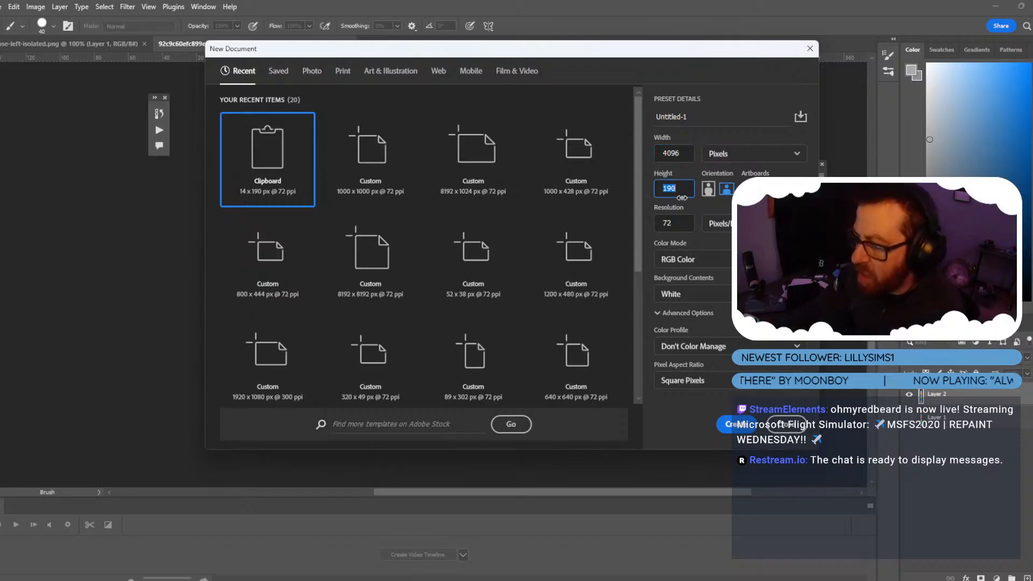
double_click(676, 158)
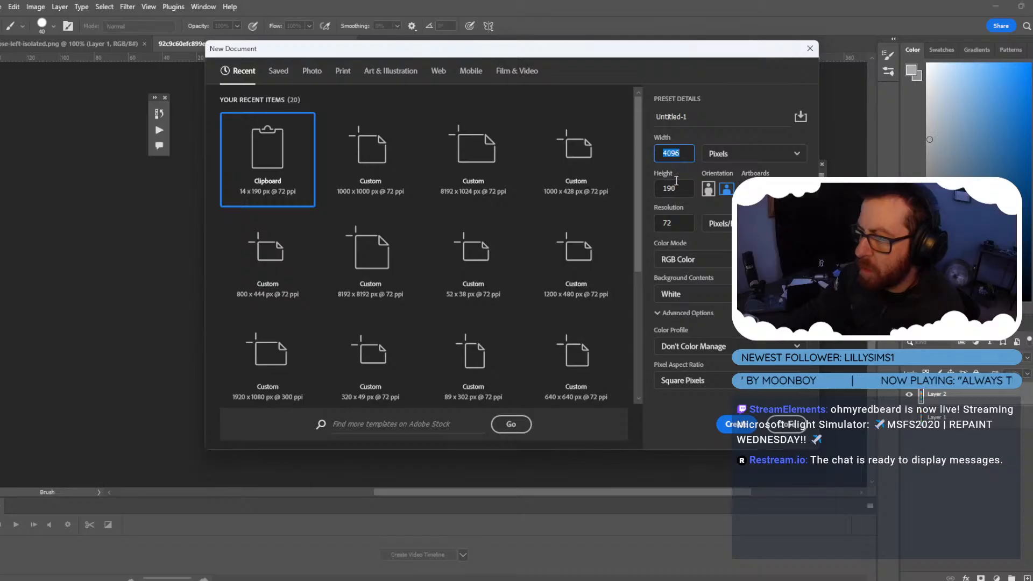
double_click(676, 190)
double_click(673, 153)
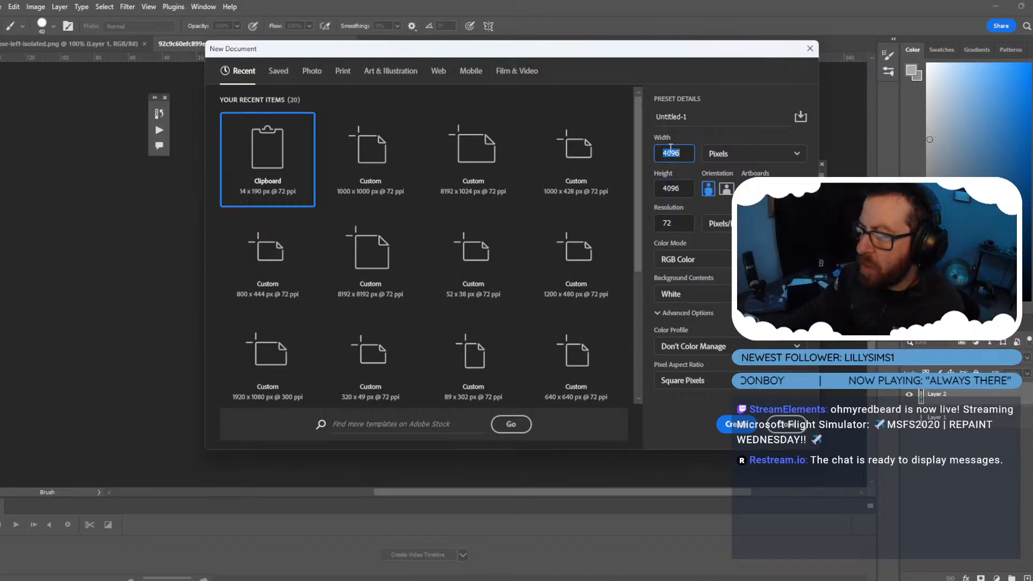
key(BackSpace)
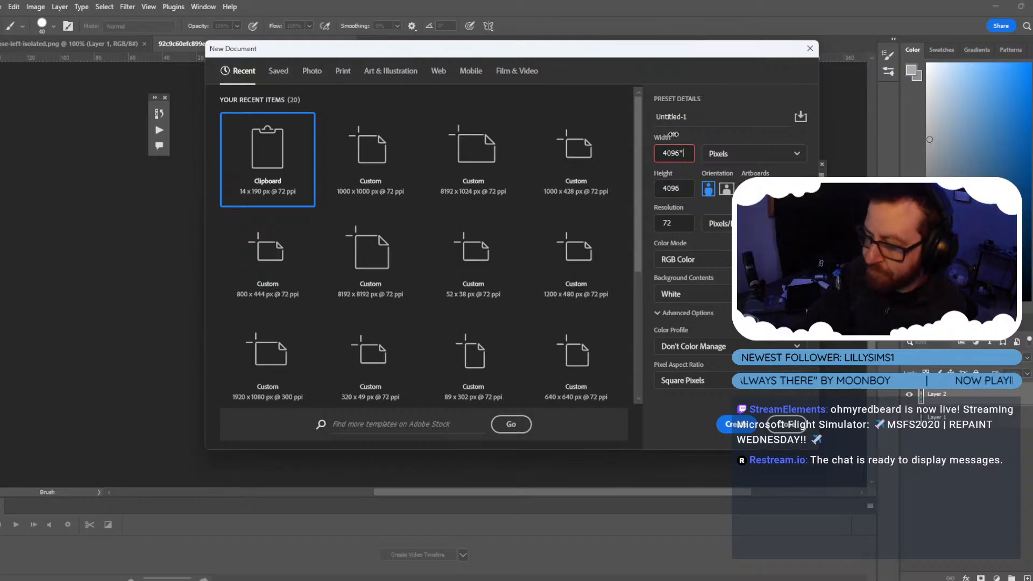
text(5)
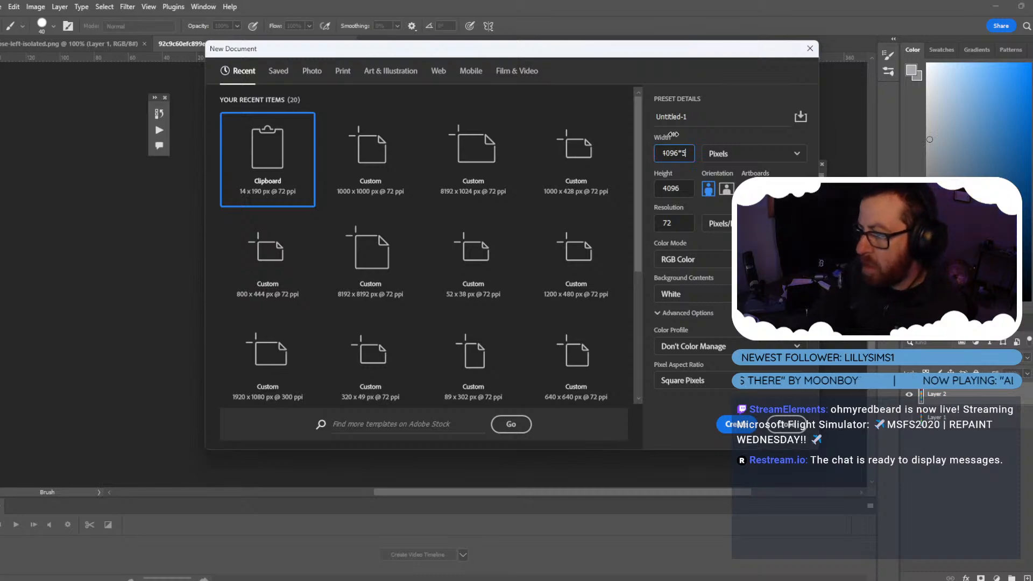
key(Return)
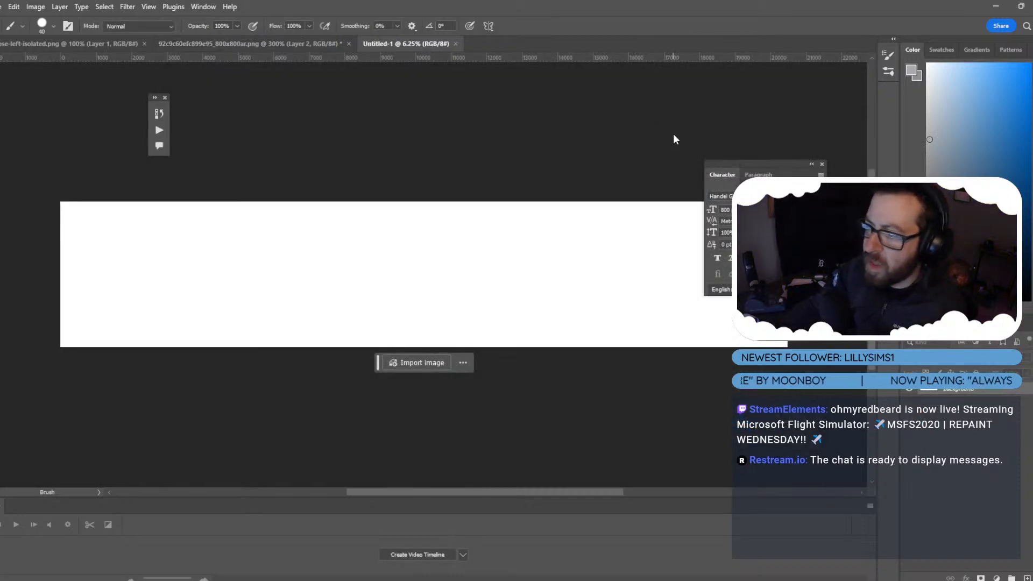
alt+scroll(341, 296, down, 2)
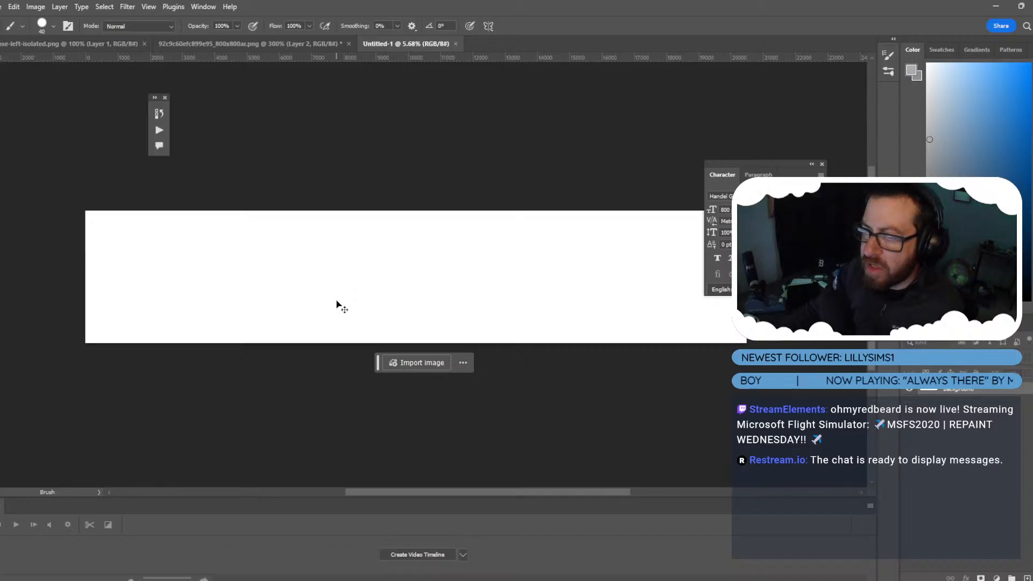
click(35, 7)
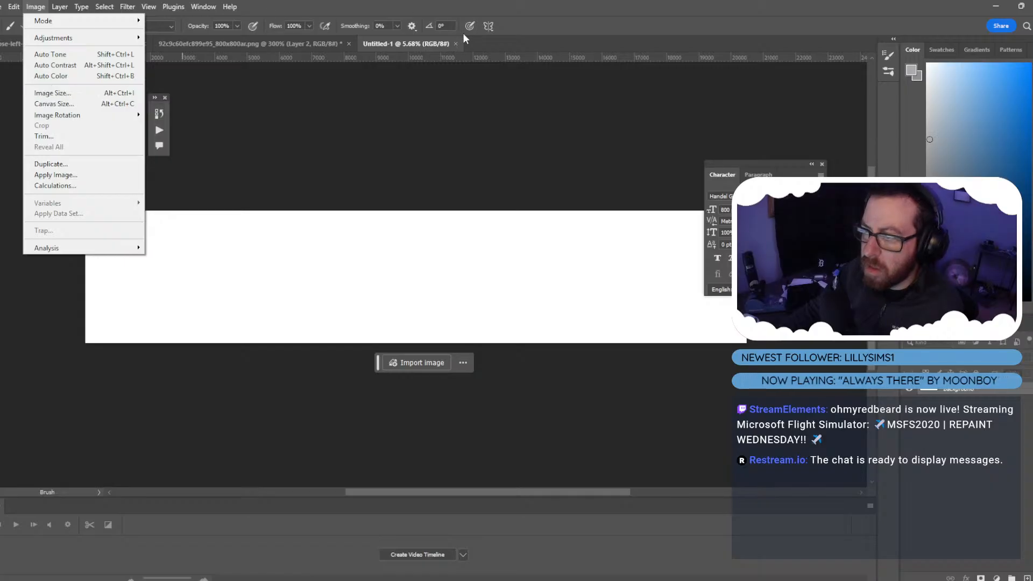
click(63, 93)
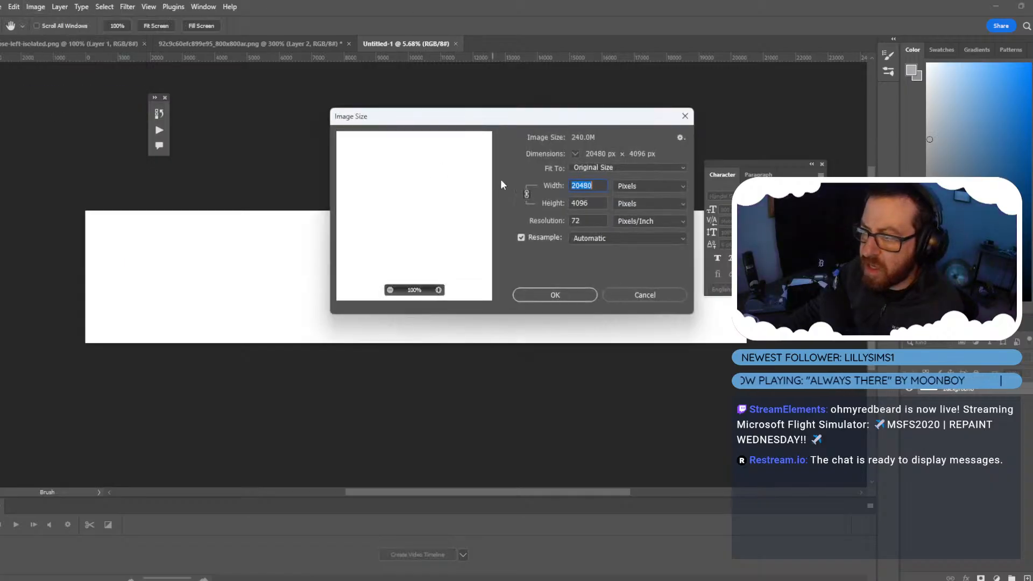
click(527, 194)
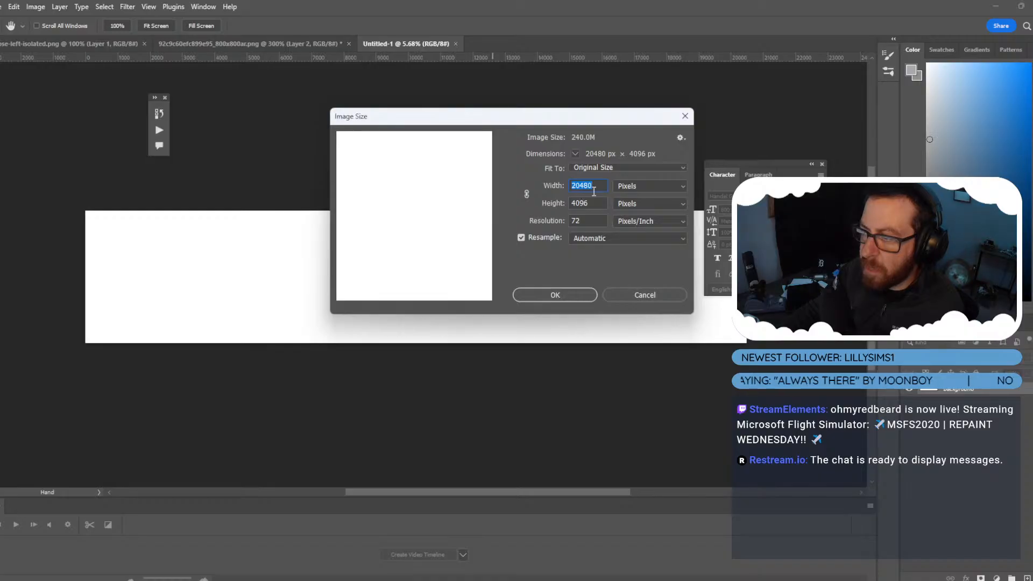
click(669, 299)
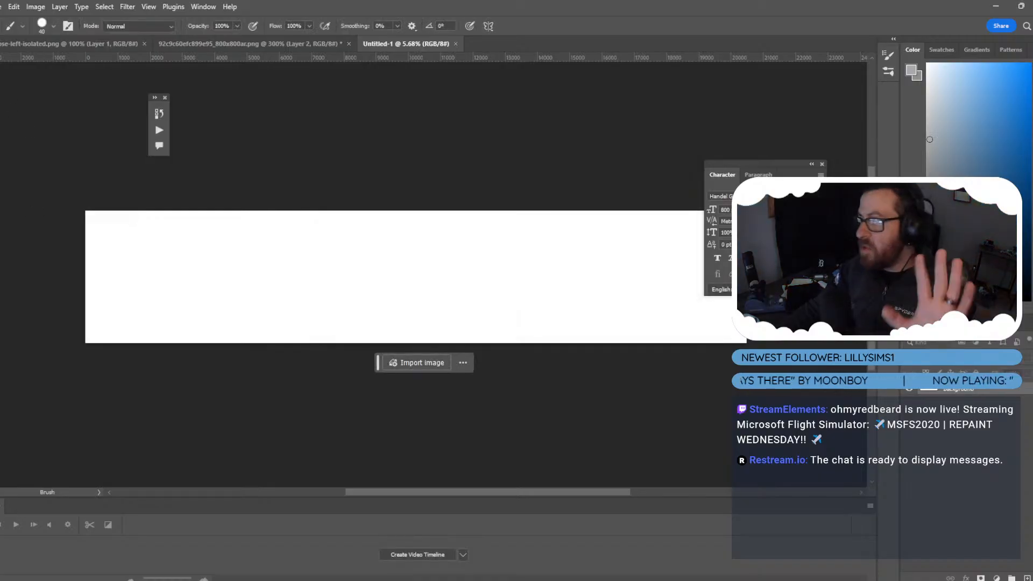
Slice the whole canvas and divide the slice horizontally into 9 evenly spaced slices.
key(c)
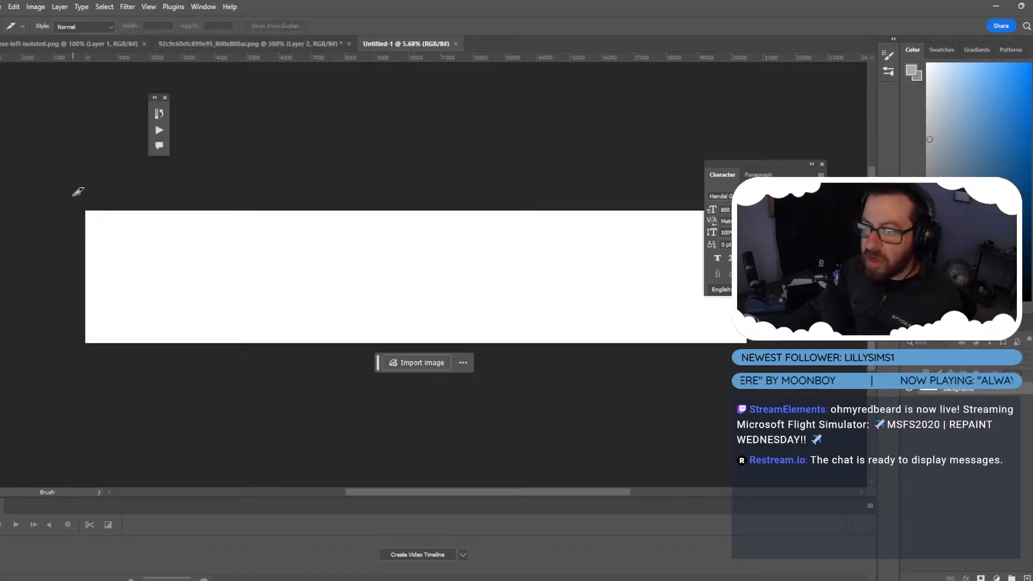
drag(73, 194, 753, 369)
right_click(340, 299)
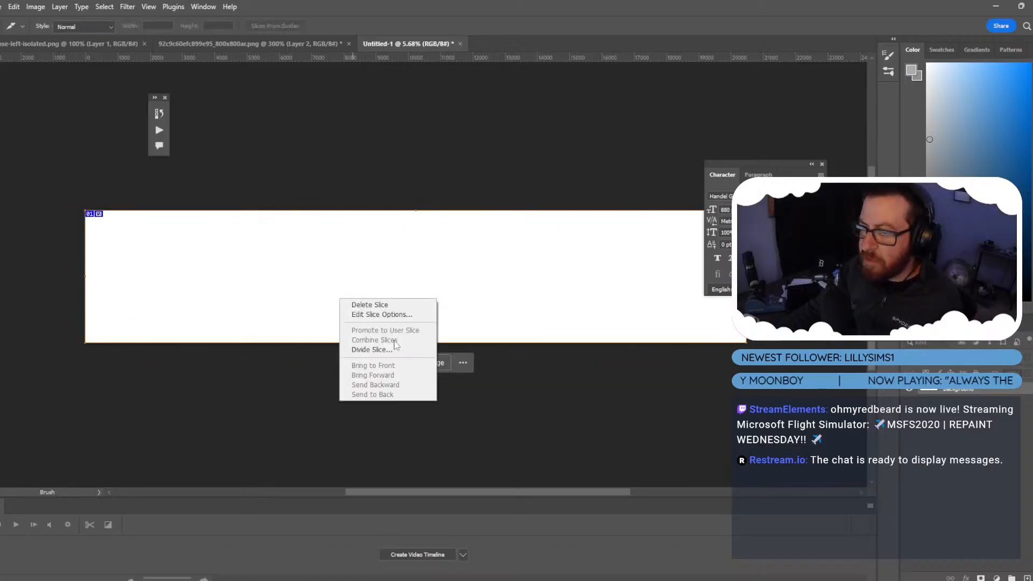
click(395, 351)
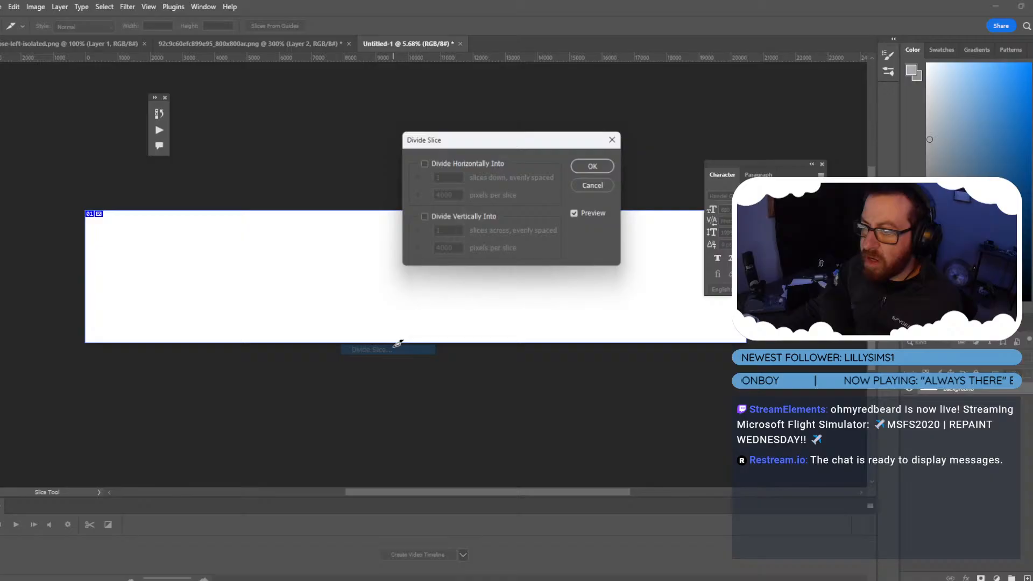
click(441, 216)
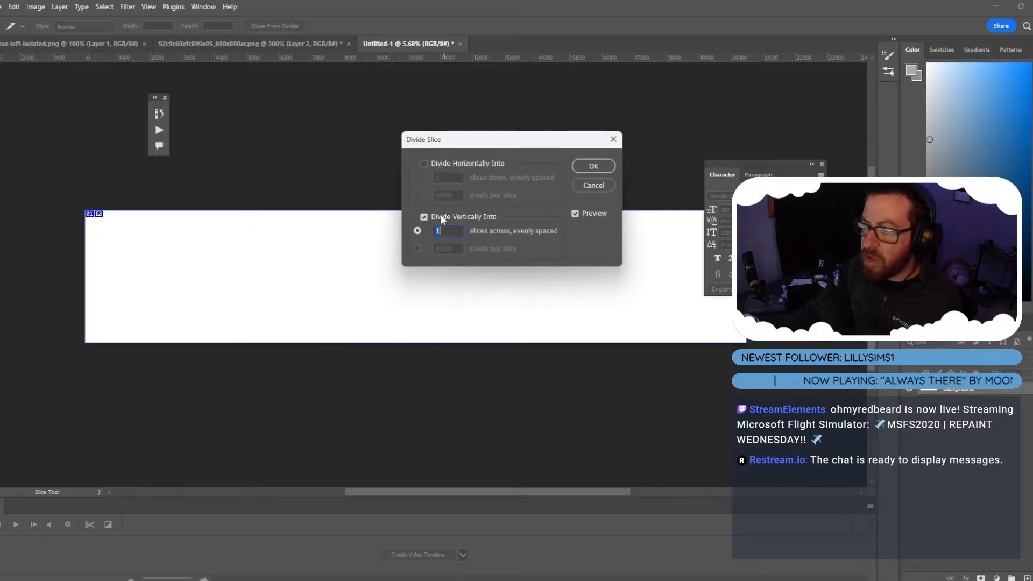
text(9)
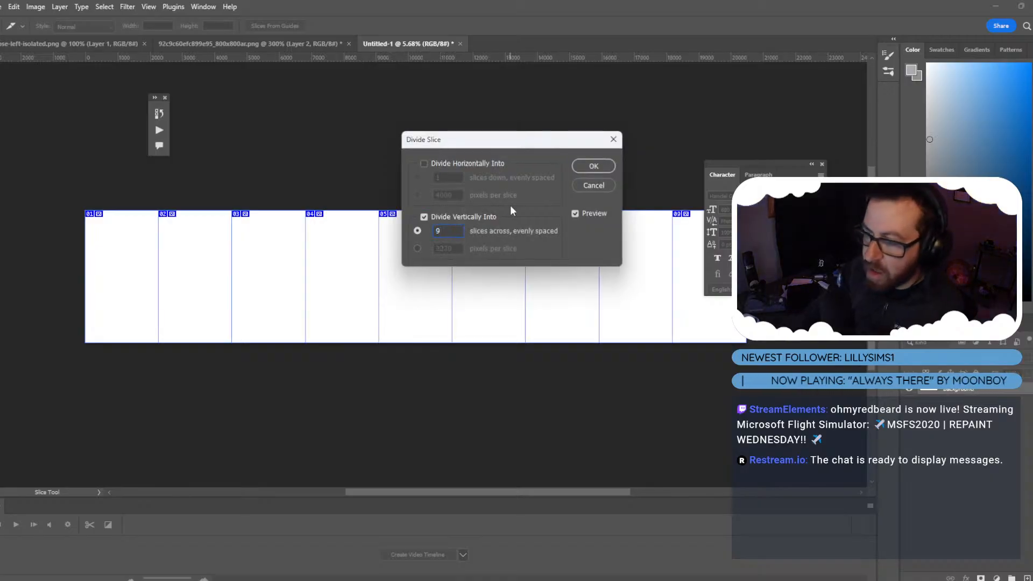
click(424, 217)
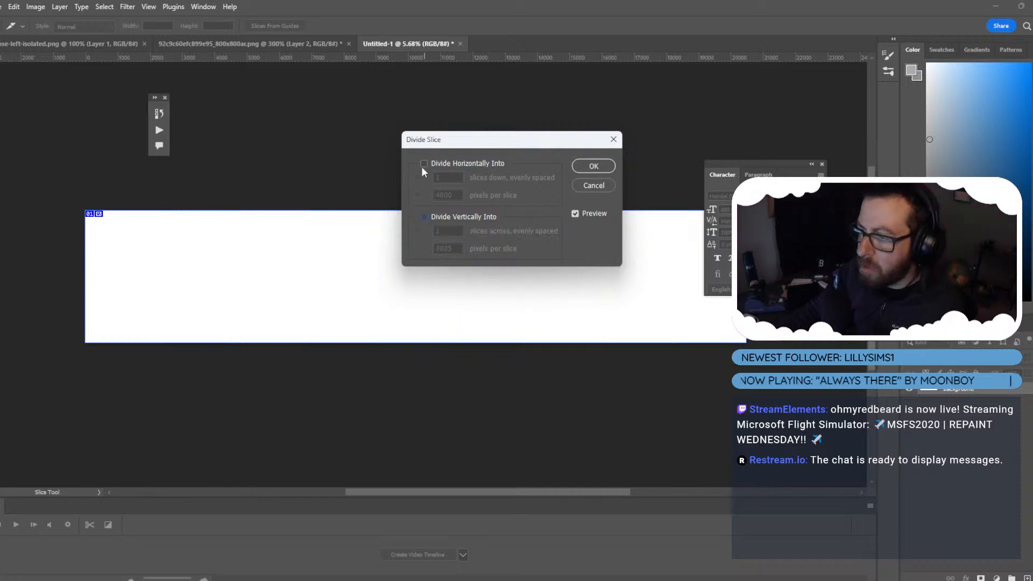
click(424, 164)
text(9)
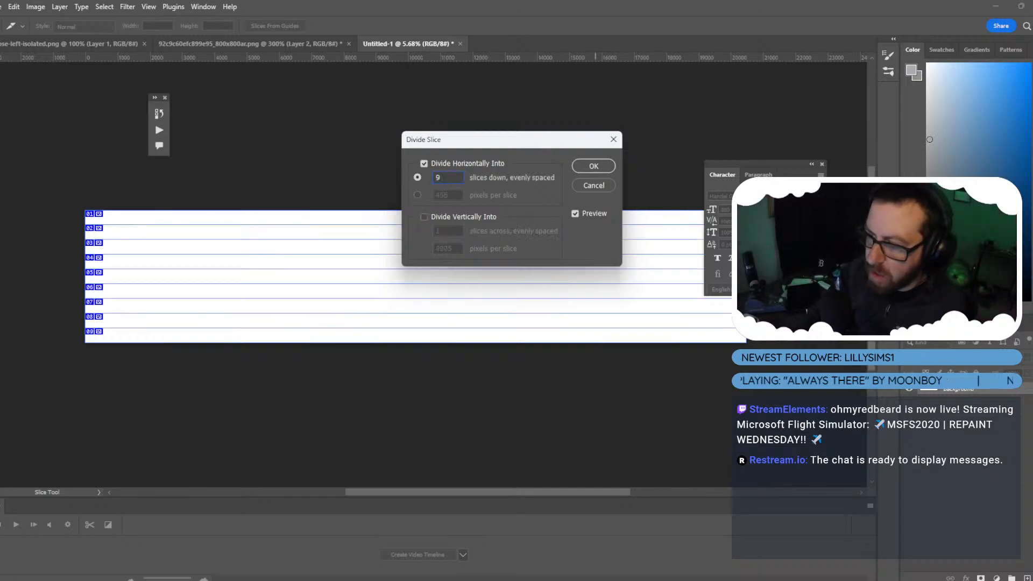
key(Return)
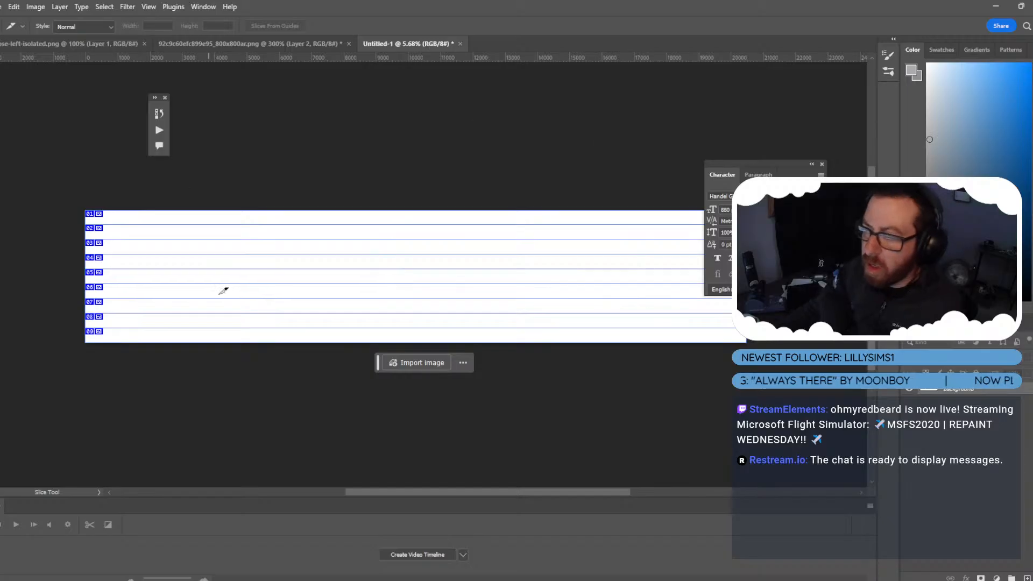
Paste the copied colour strip into the sliced canvas, stretch it into a wide block of stripes and lower it to start at slice 04.
alt+scroll(223, 291, up, 2)
click(265, 38)
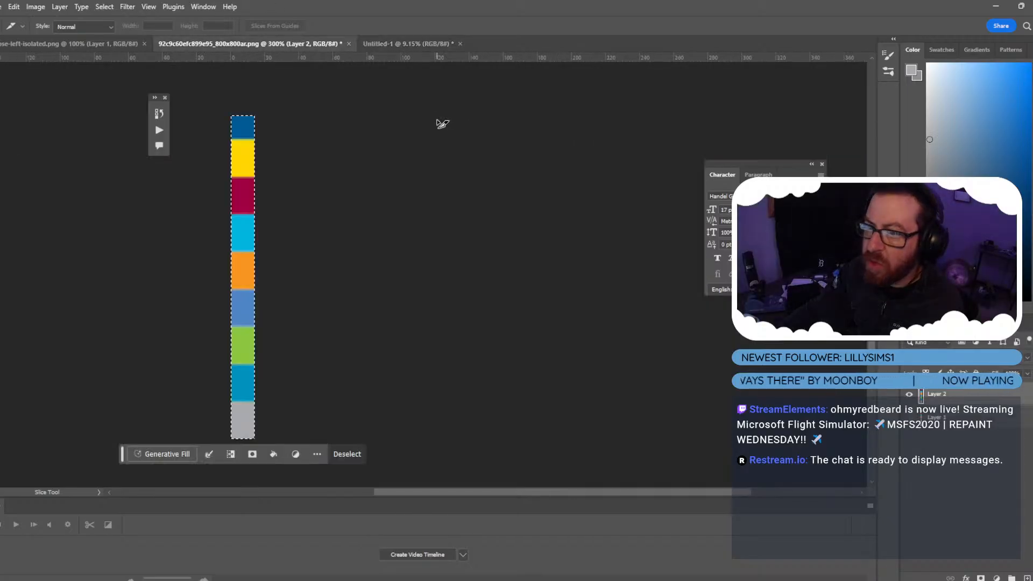
click(411, 42)
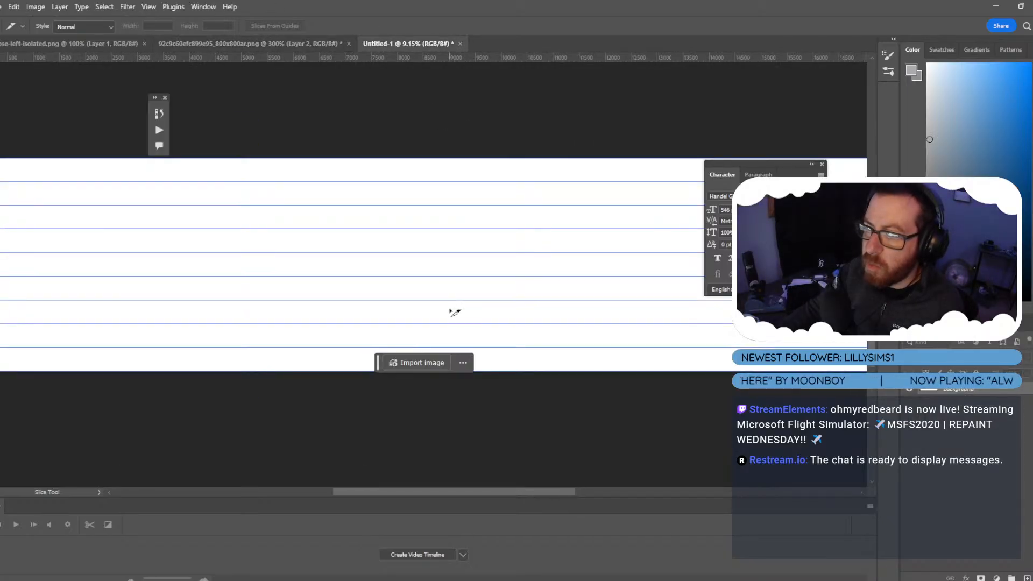
key(ctrl+v)
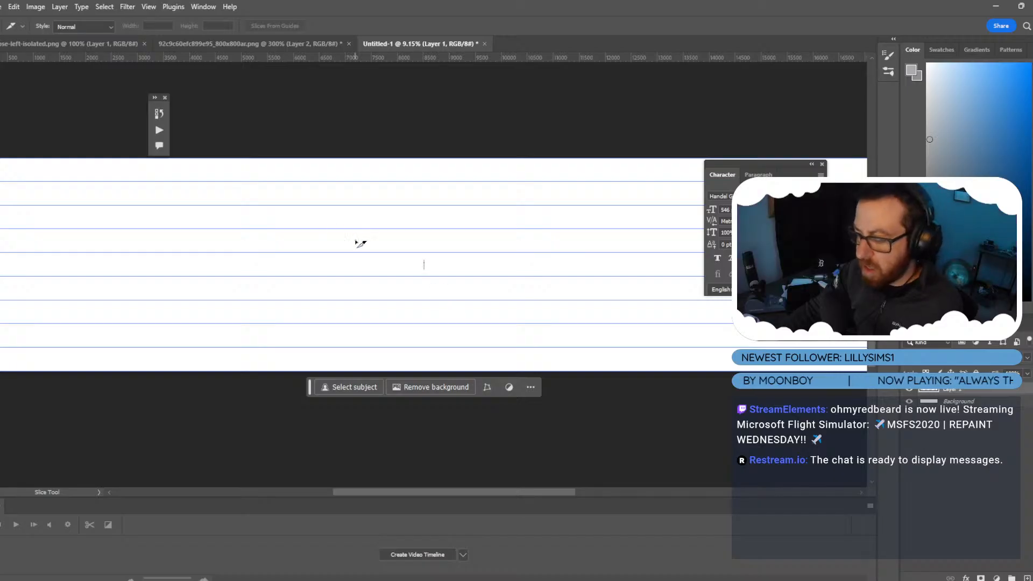
key(ctrl+t)
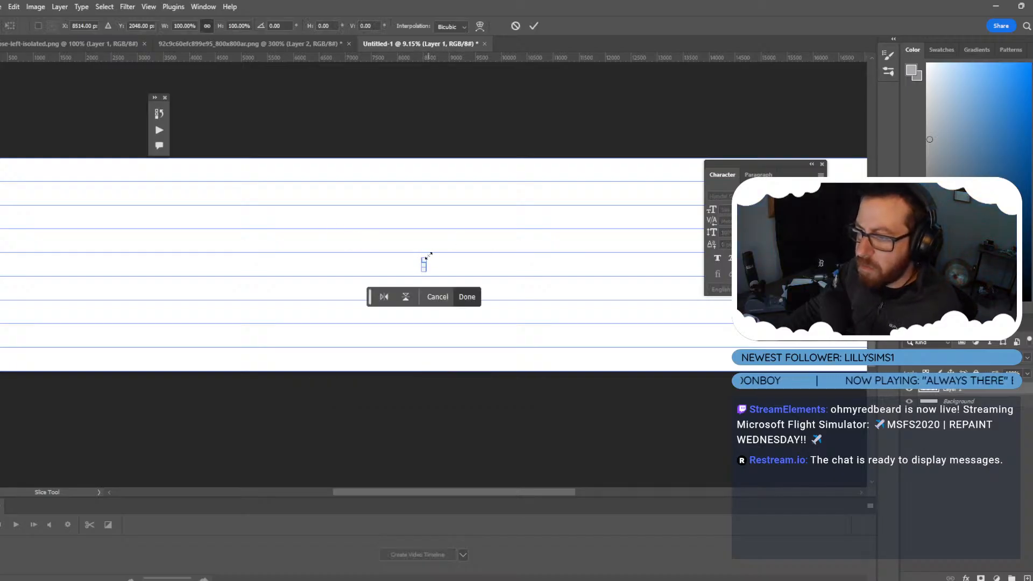
drag(425, 254, 649, 159)
key(Return)
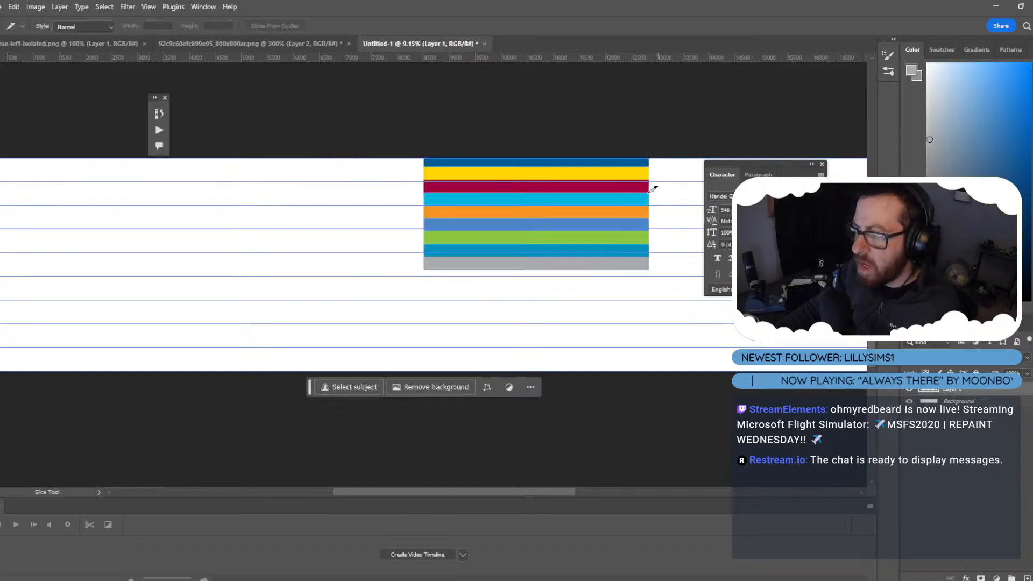
key(v)
drag(567, 206, 562, 276)
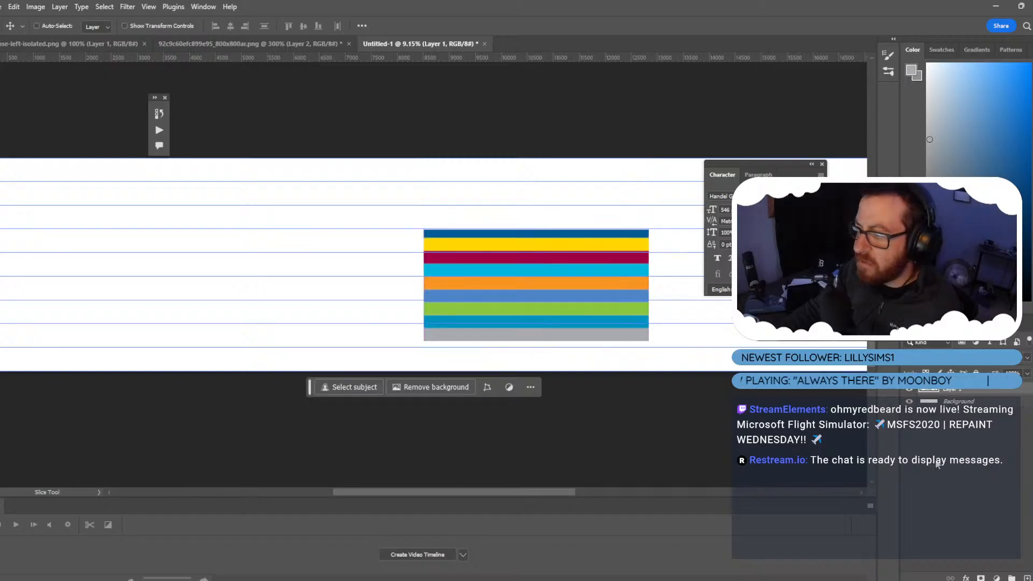
Add a Solid Color fill layer above the Background covering slice 01 across the full width, using the strip's dark blue 005b96.
click(960, 402)
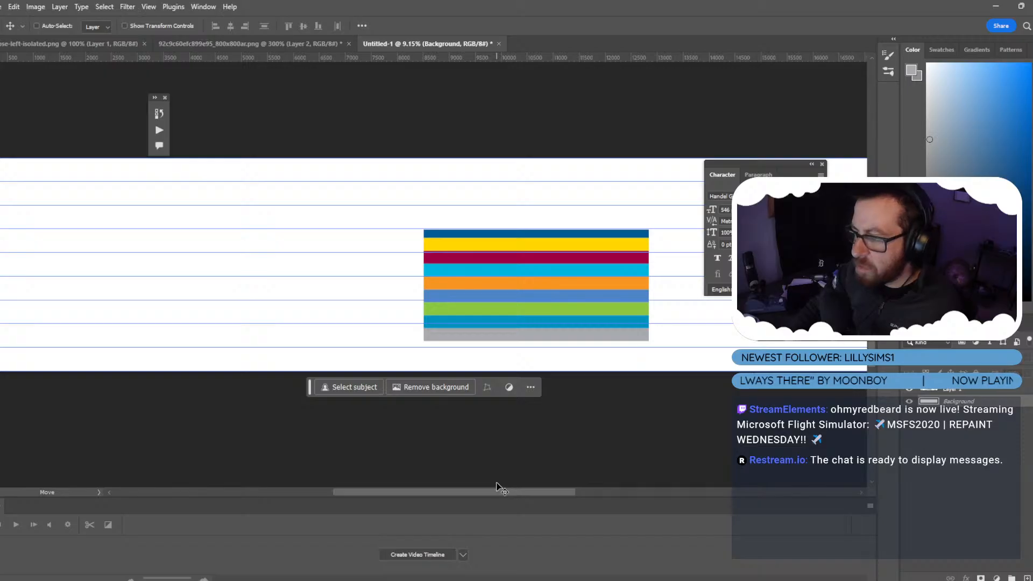
key(ctrl+minus)
key(ctrl+minus)
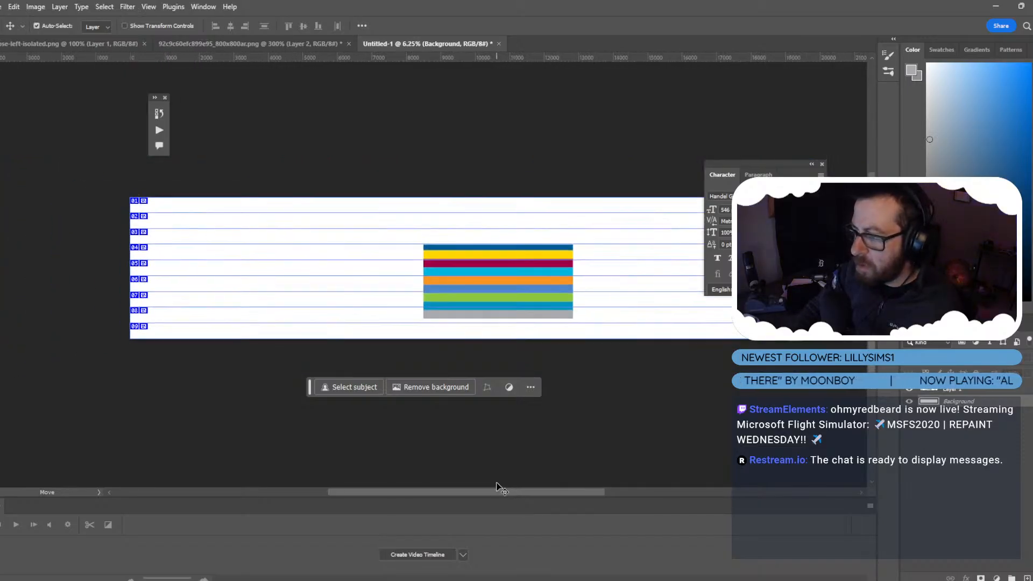
click(811, 164)
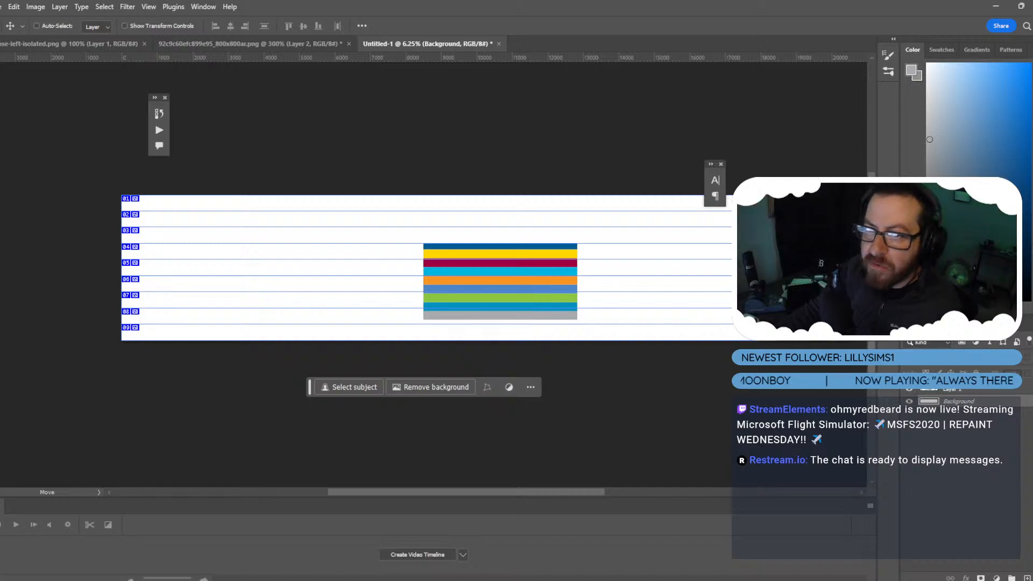
key(m)
drag(112, 192, 788, 210)
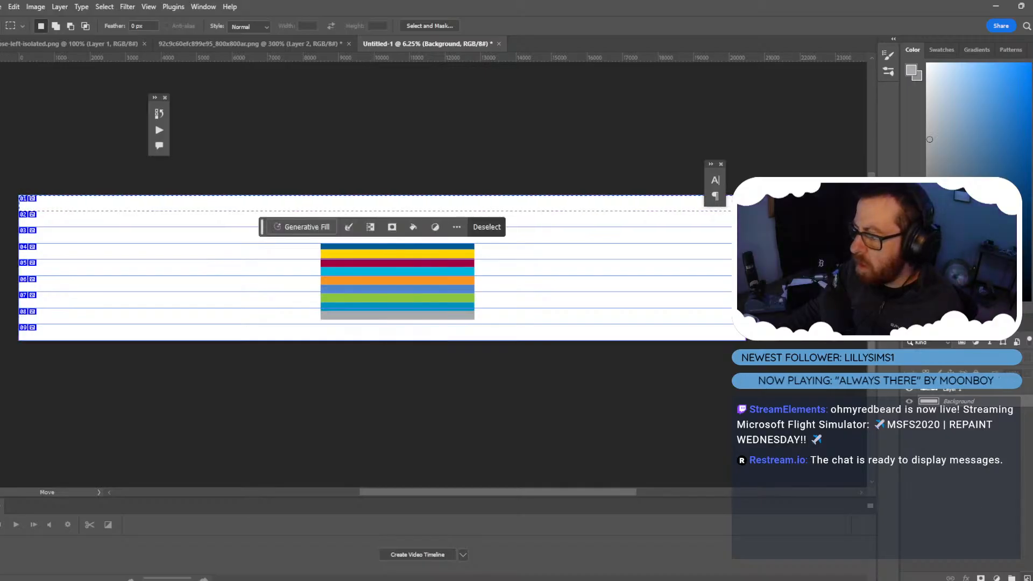
click(997, 578)
click(992, 381)
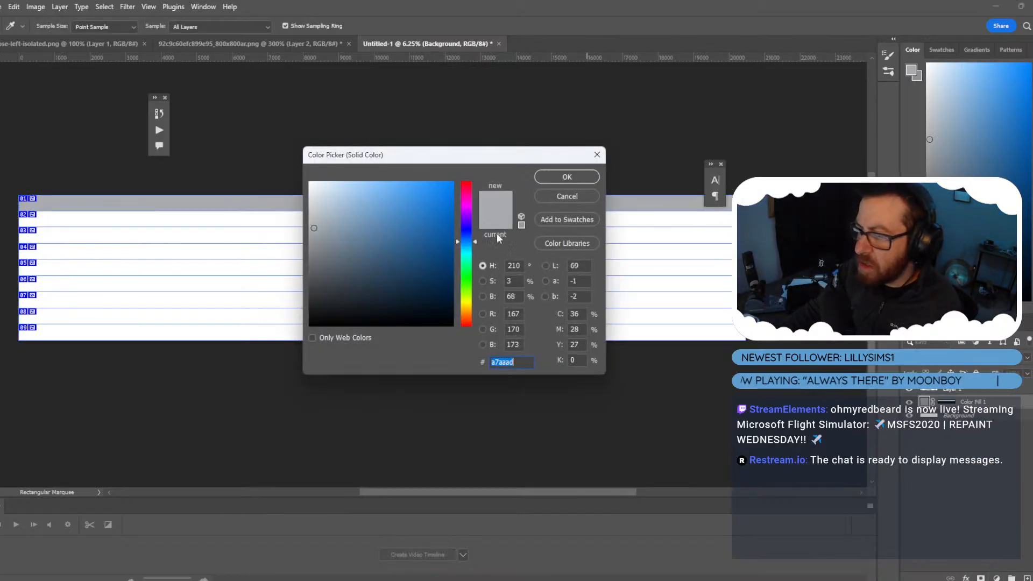
drag(504, 161, 802, 198)
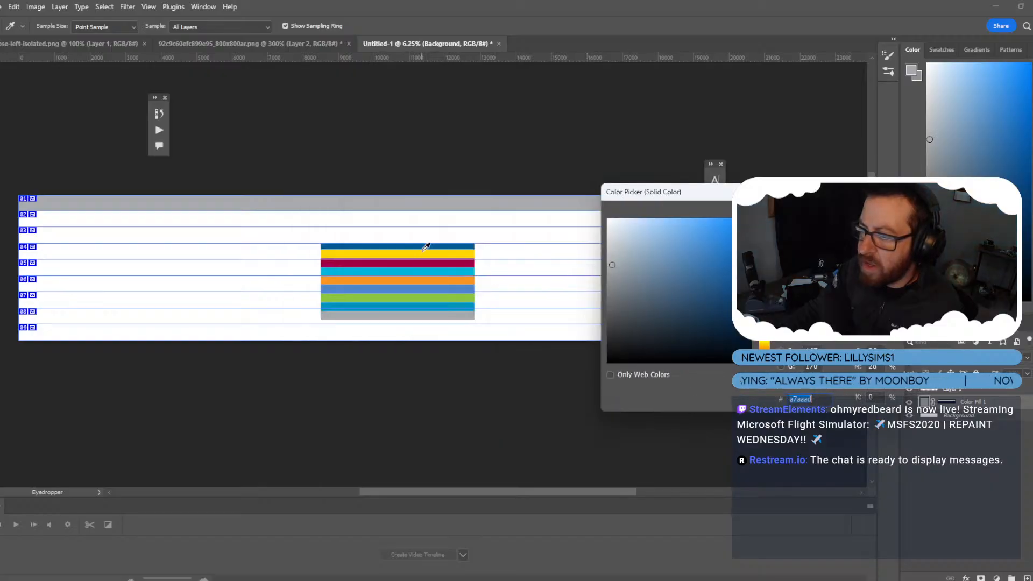
click(433, 246)
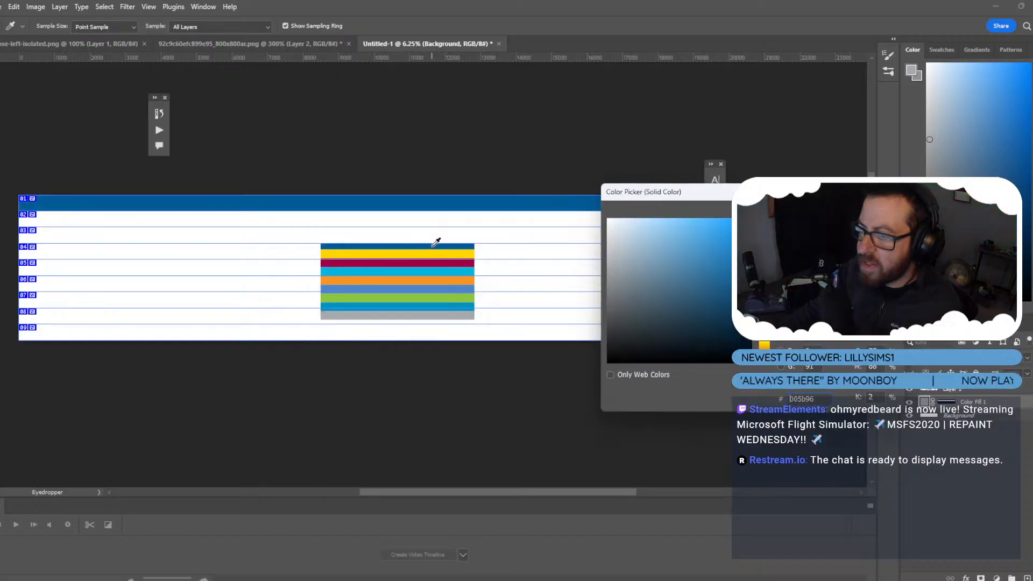
key(Return)
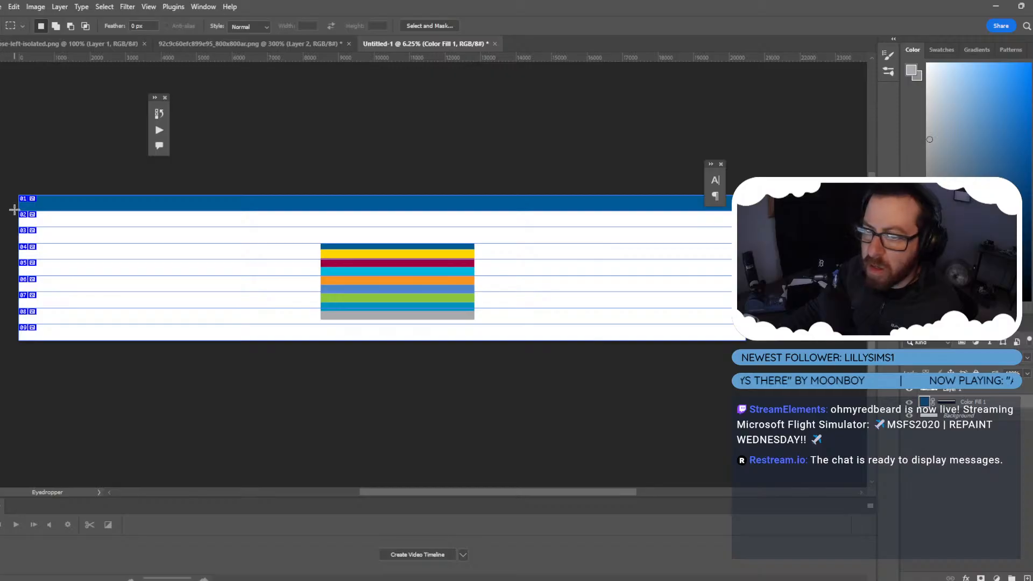
Try to extend the stripes by duplicating the blue fill layer, moving the copy down to slice 02 and scaling it to 150%.
drag(14, 210, 734, 226)
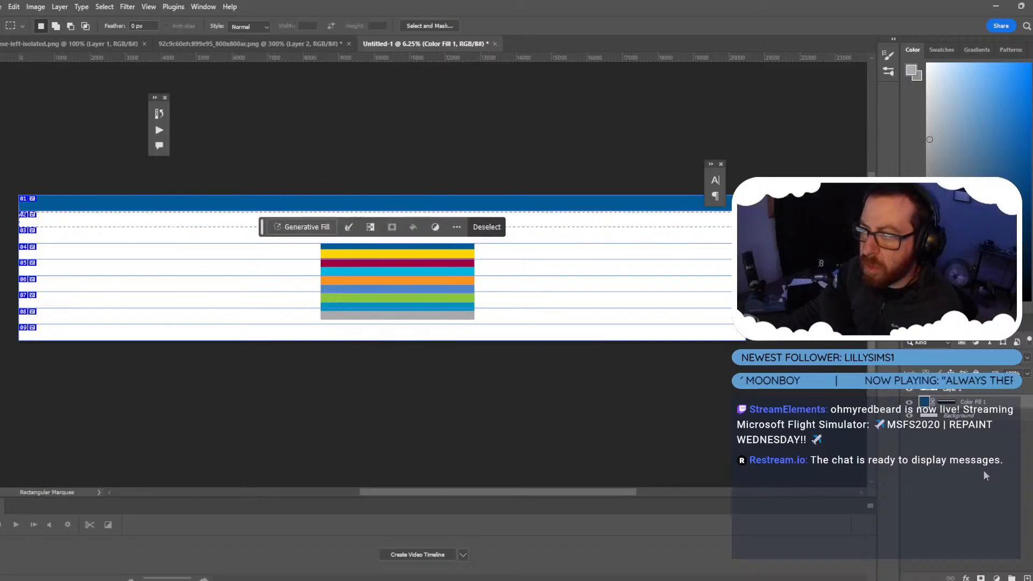
key(ctrl+d)
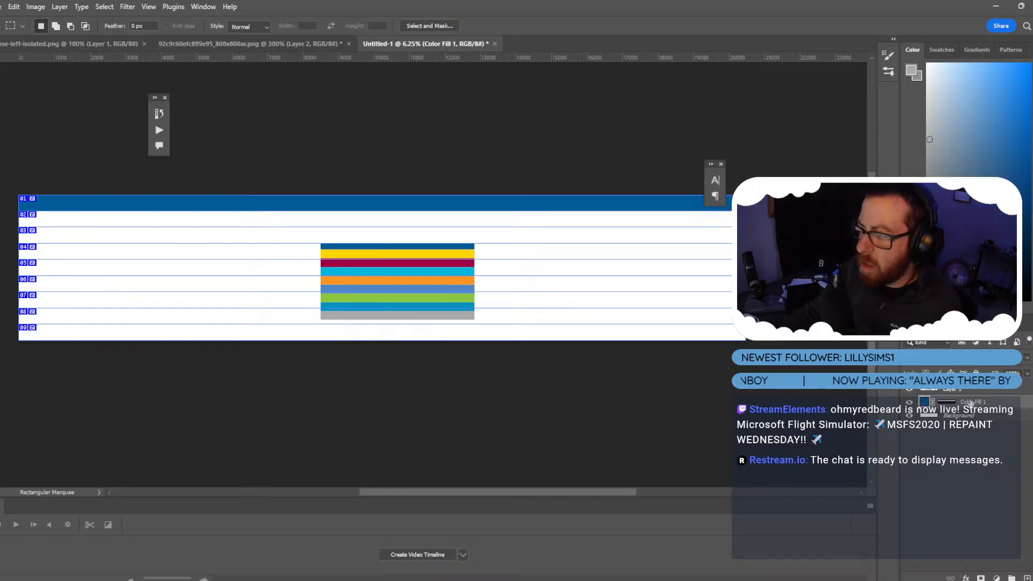
key(ctrl+j)
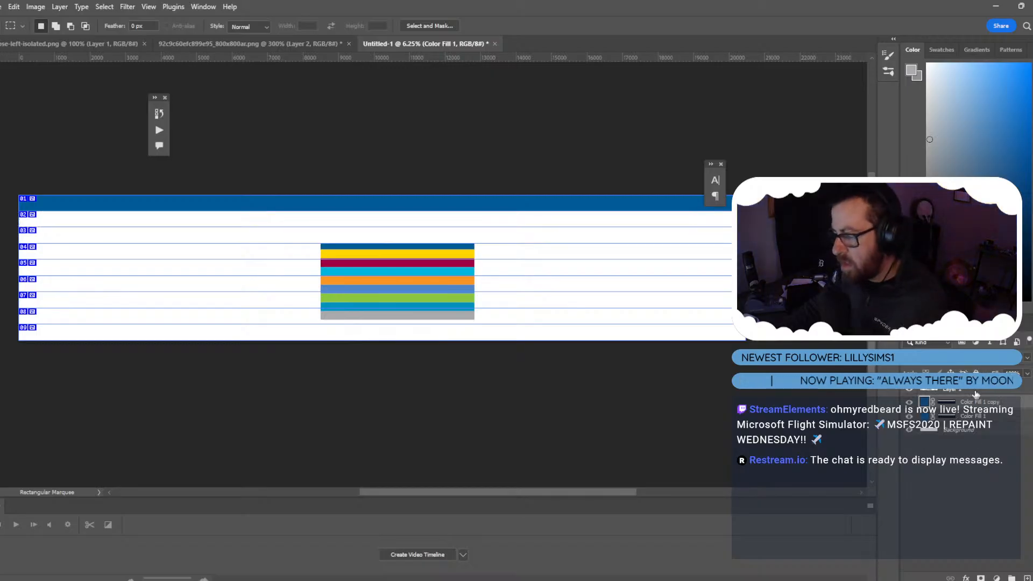
key(v)
drag(346, 212, 347, 228)
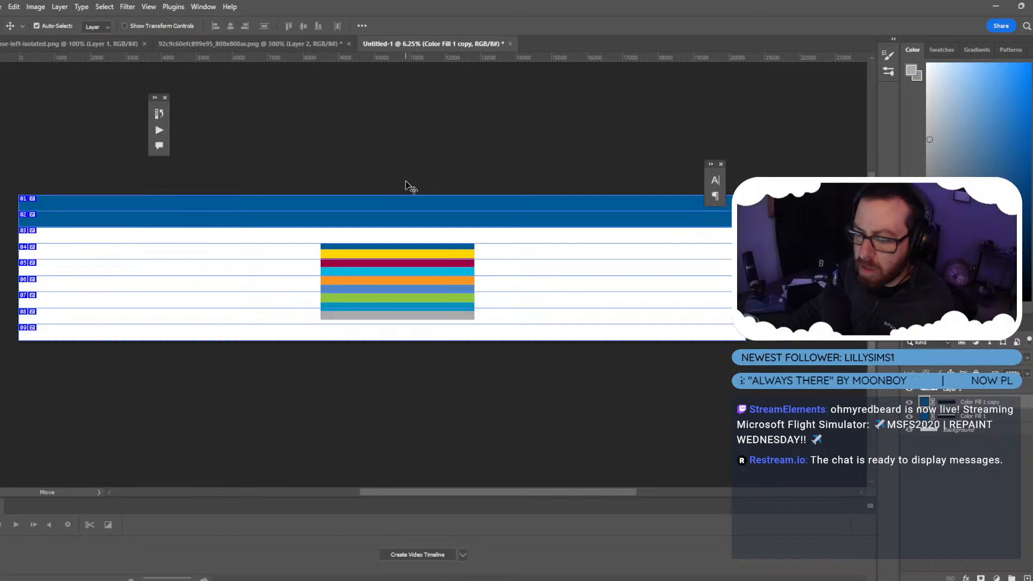
key(ctrl+t)
drag(379, 216, 382, 203)
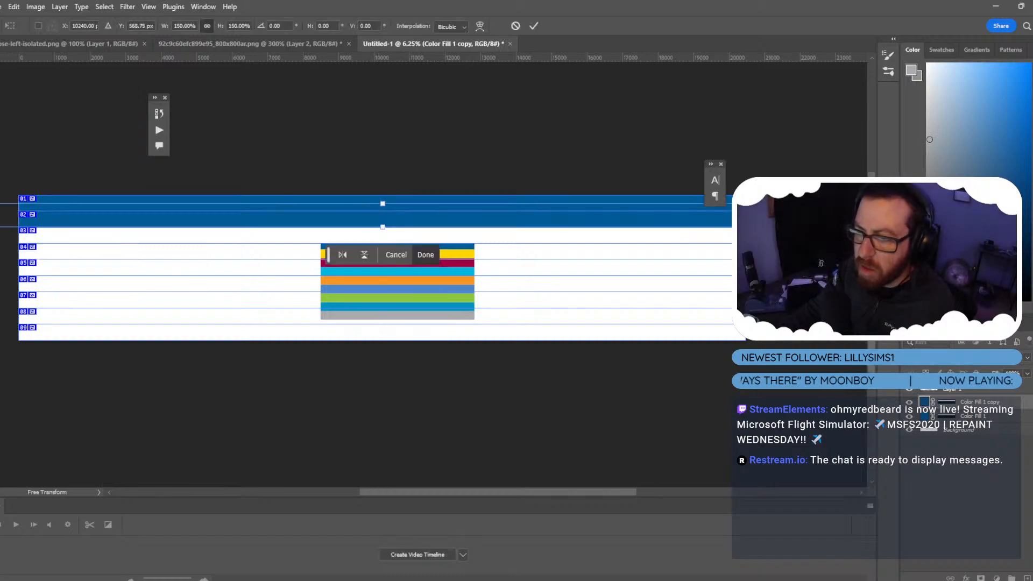
key(Return)
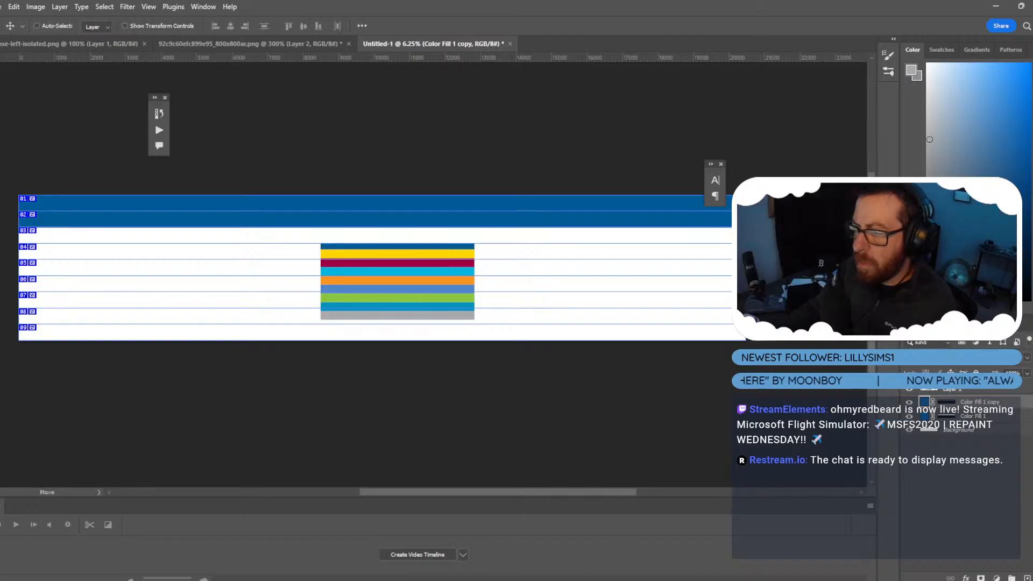
Undo the scaling, move and duplication of the blue fill layer.
key(ctrl+z)
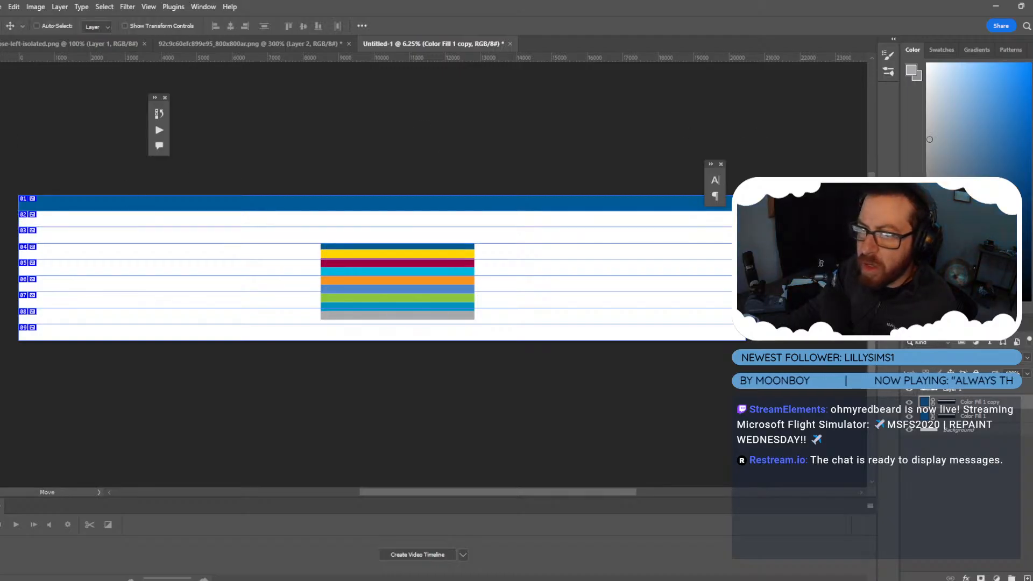
key(m)
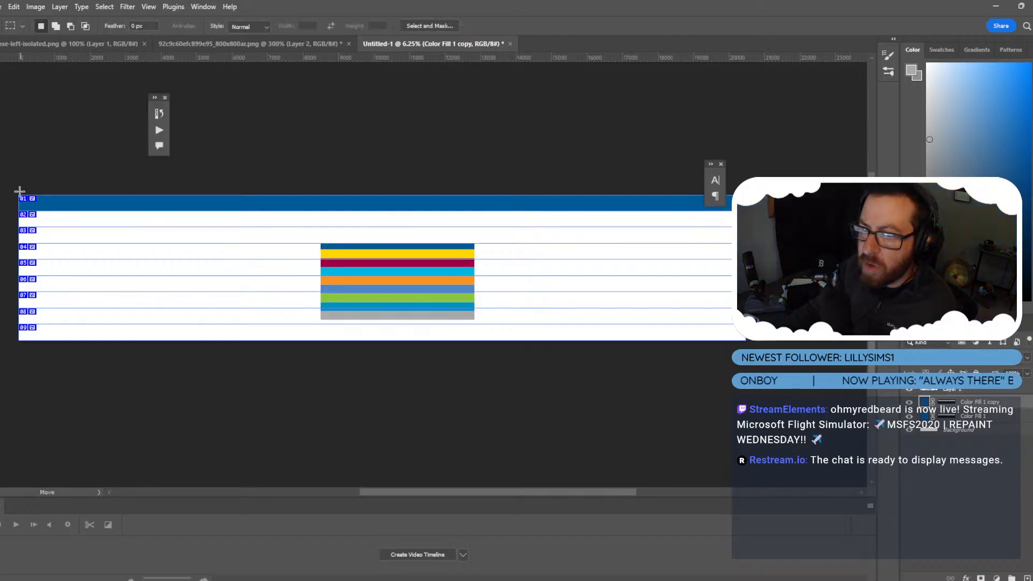
drag(19, 195, 733, 227)
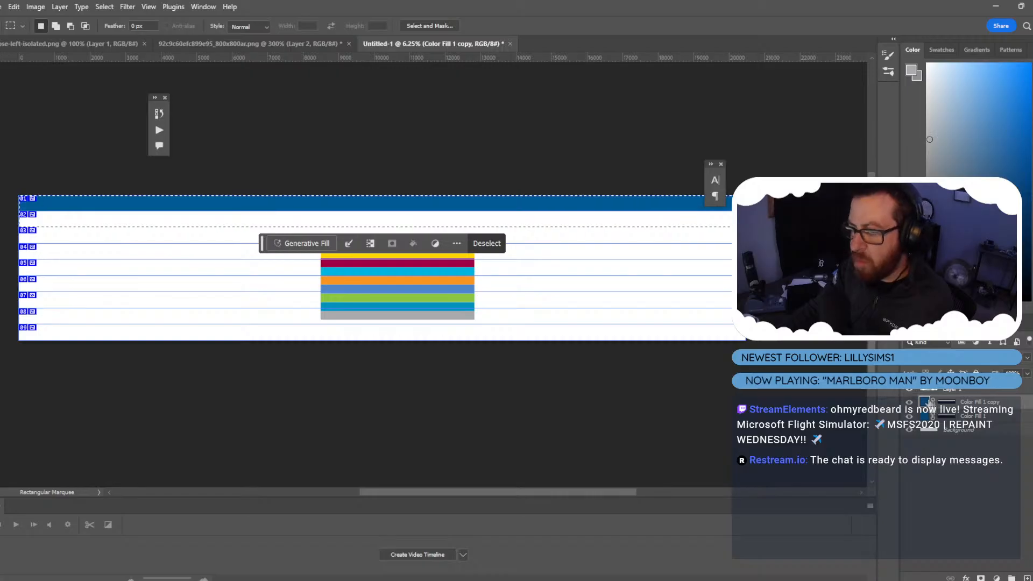
key(ctrl+z)
key(ctrl+z)
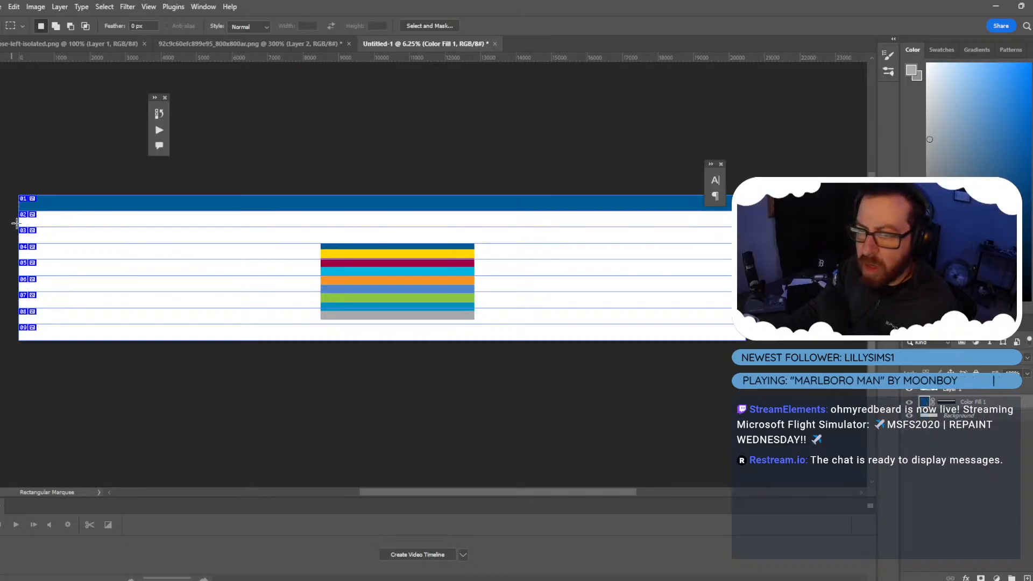
Add a Solid Color fill layer spanning slices 01 and 02 in the strip's yellow ffd600, and place it beneath the dark blue fill layer.
drag(19, 195, 733, 227)
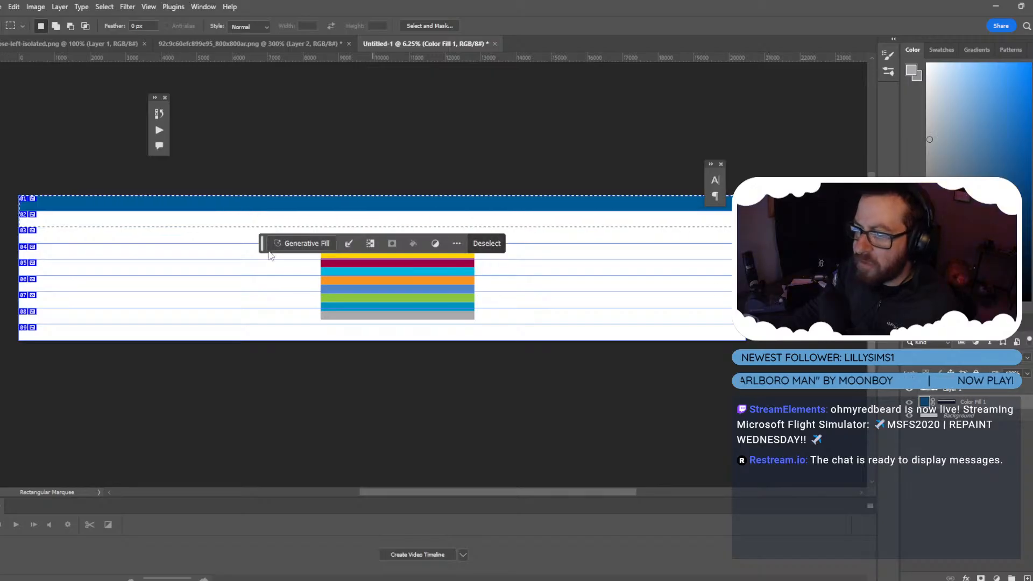
drag(263, 246, 554, 72)
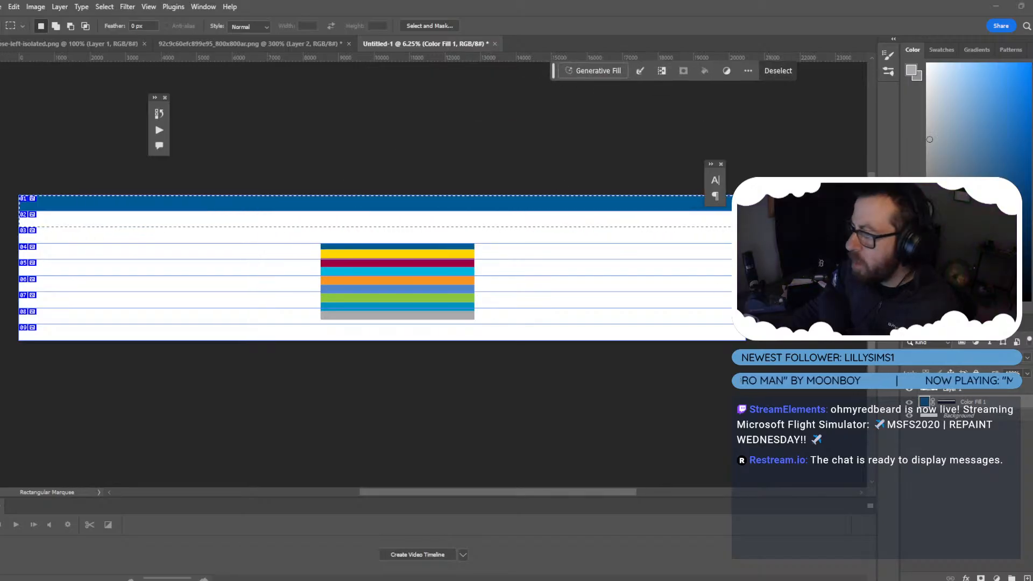
click(996, 578)
click(984, 394)
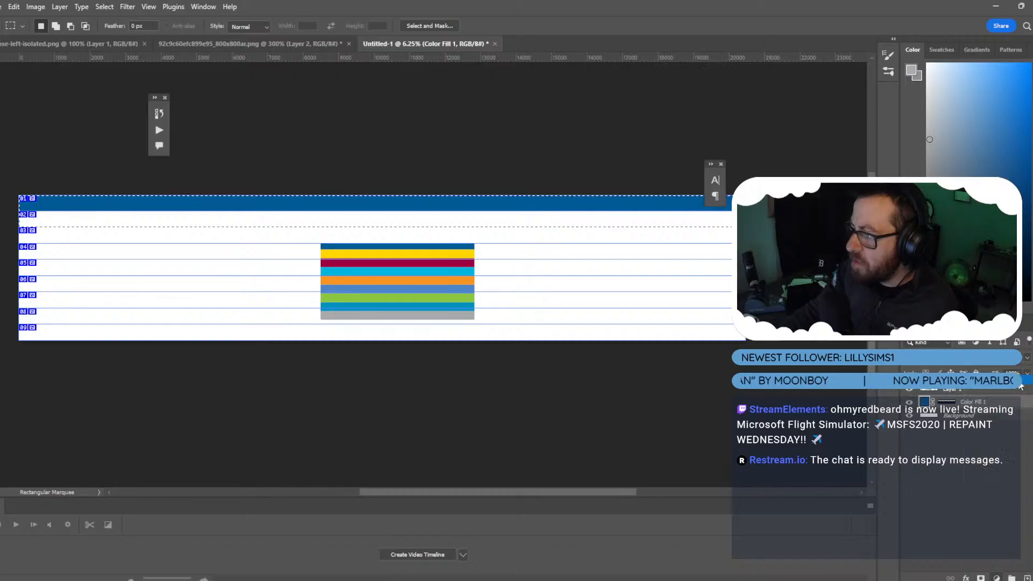
click(403, 253)
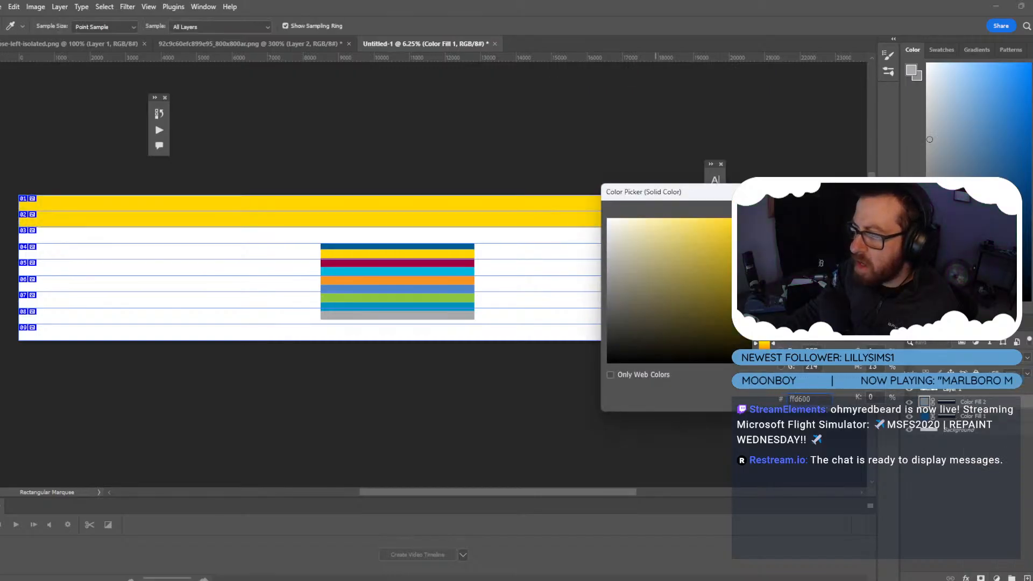
key(Return)
drag(968, 402, 969, 424)
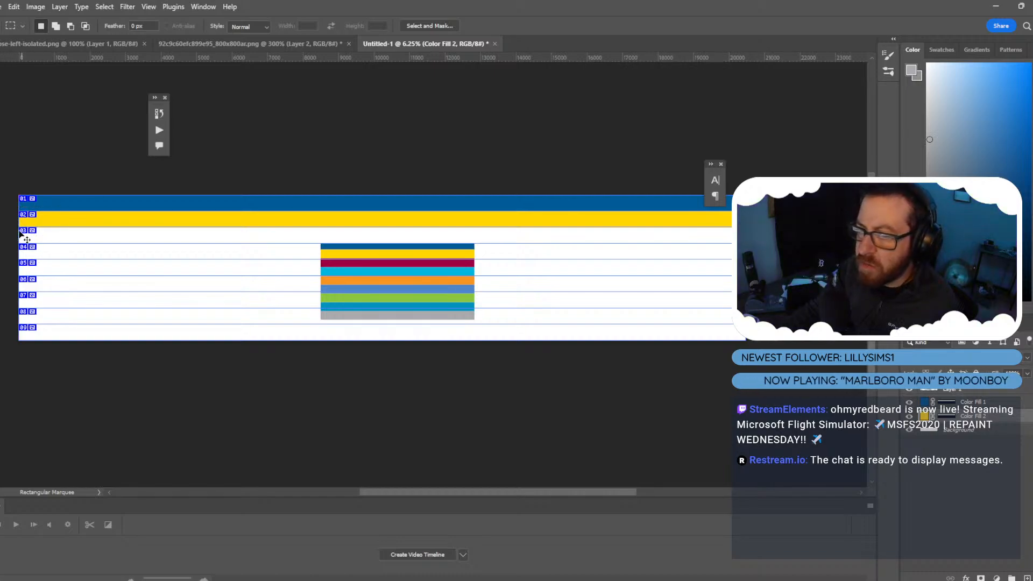
Add a Solid Color fill layer directly above the Background, spanning slices 02 and 03 at full width, in the strip's crimson 9e0041.
drag(20, 213, 743, 243)
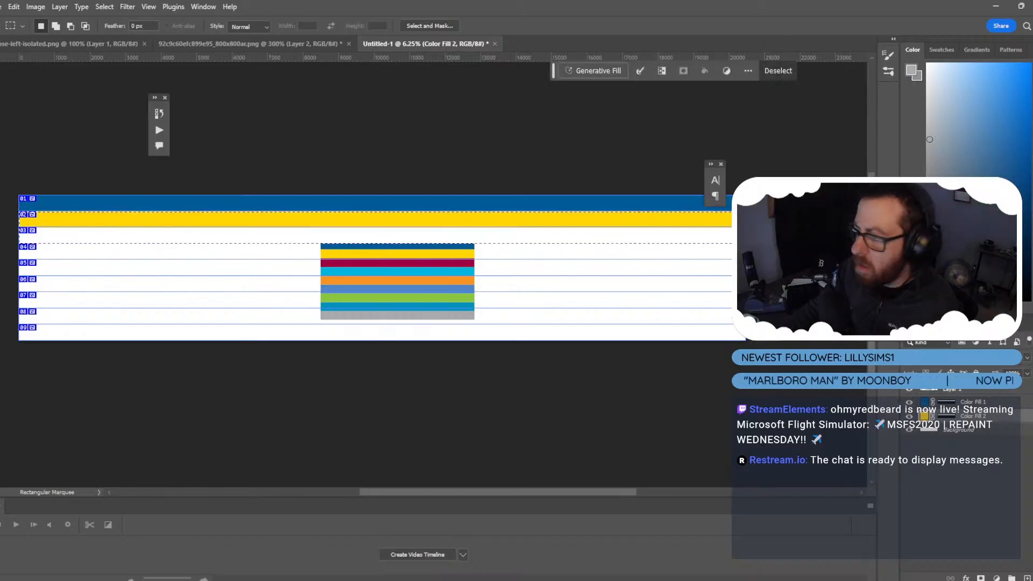
click(968, 429)
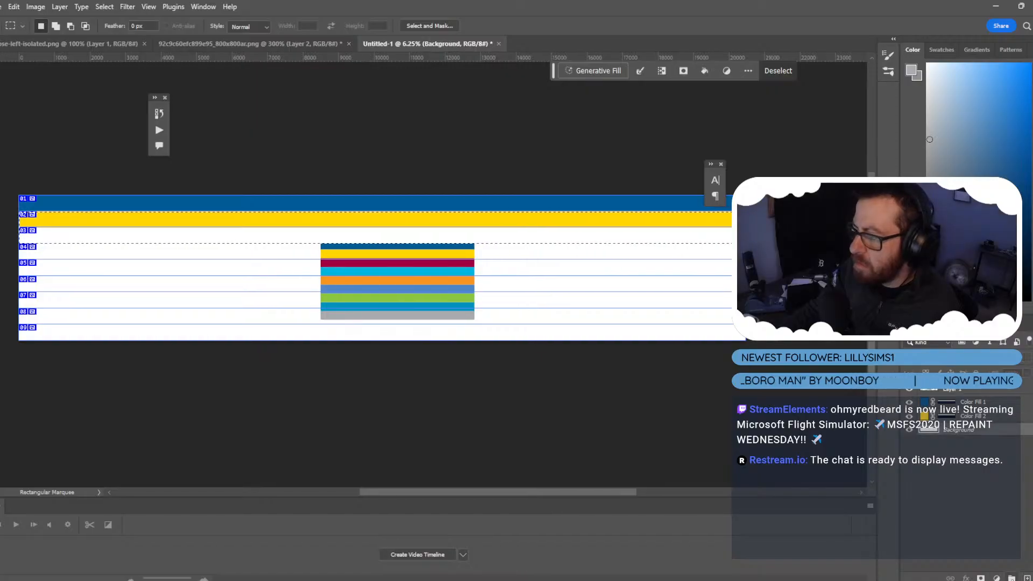
click(997, 577)
click(984, 394)
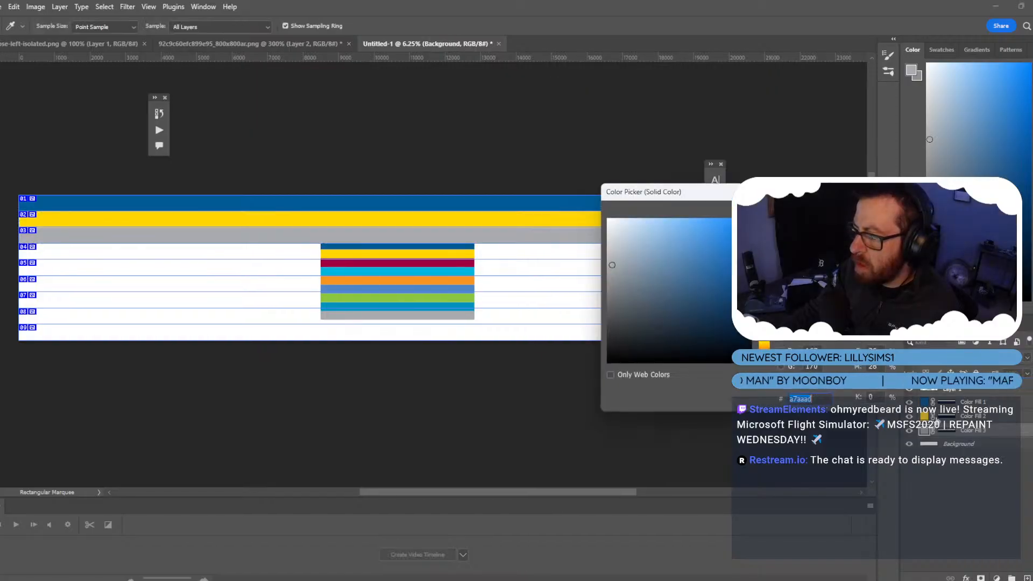
click(435, 263)
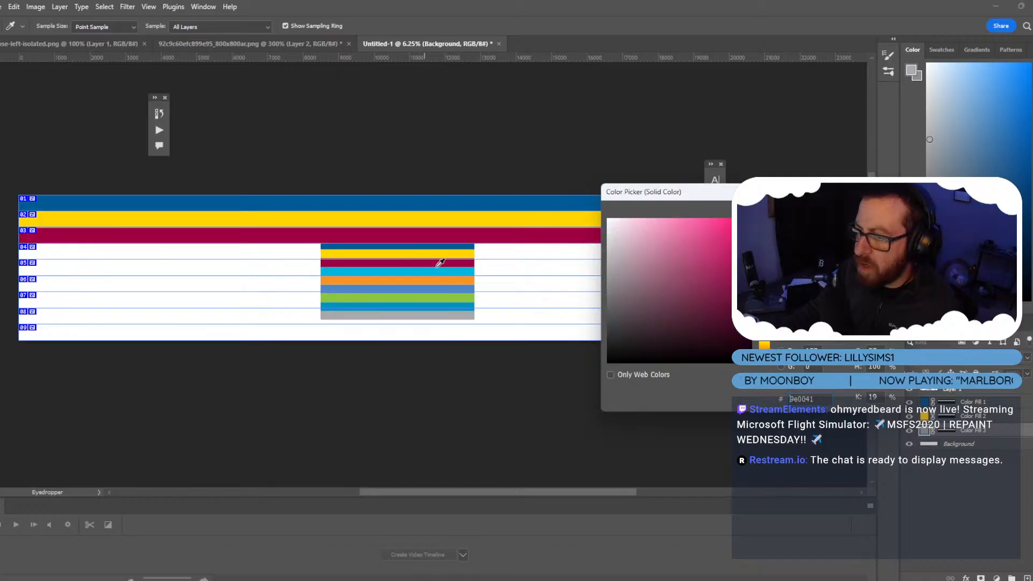
key(Return)
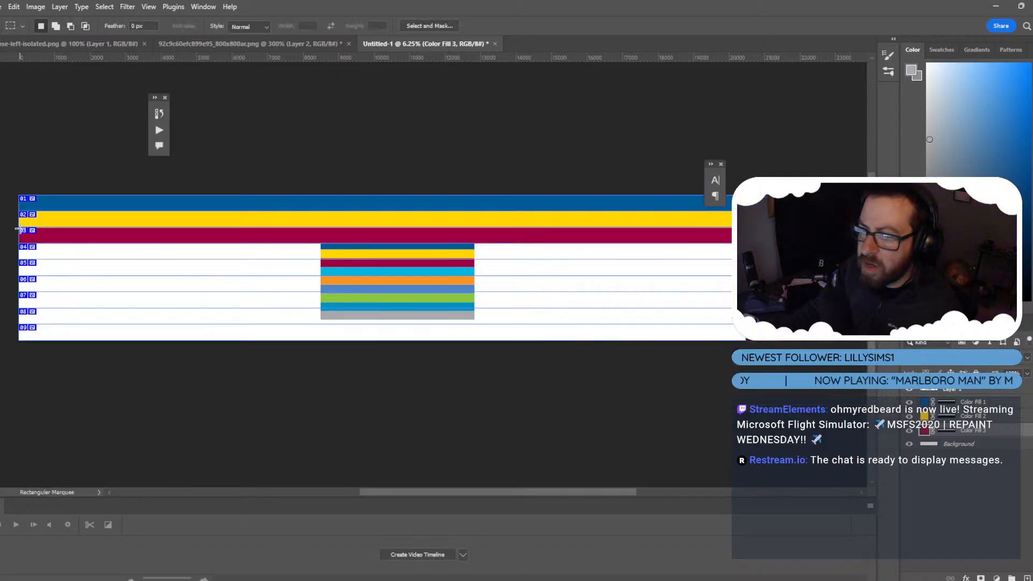
Add a full-width Solid Color fill layer over slices 03 and 04, directly above the Background, using the strip's light cyan-blue.
drag(17, 228, 746, 259)
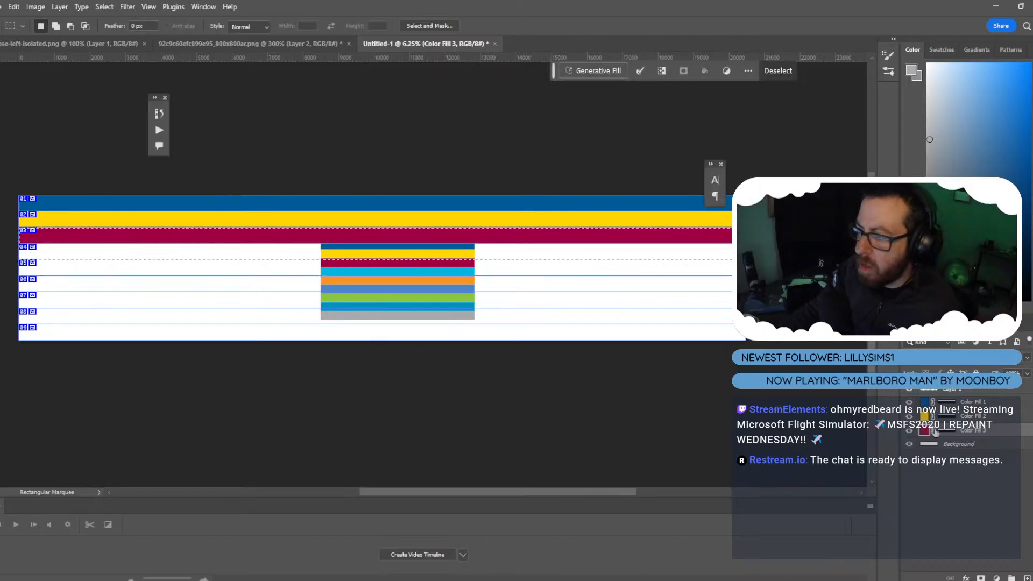
click(958, 444)
click(996, 578)
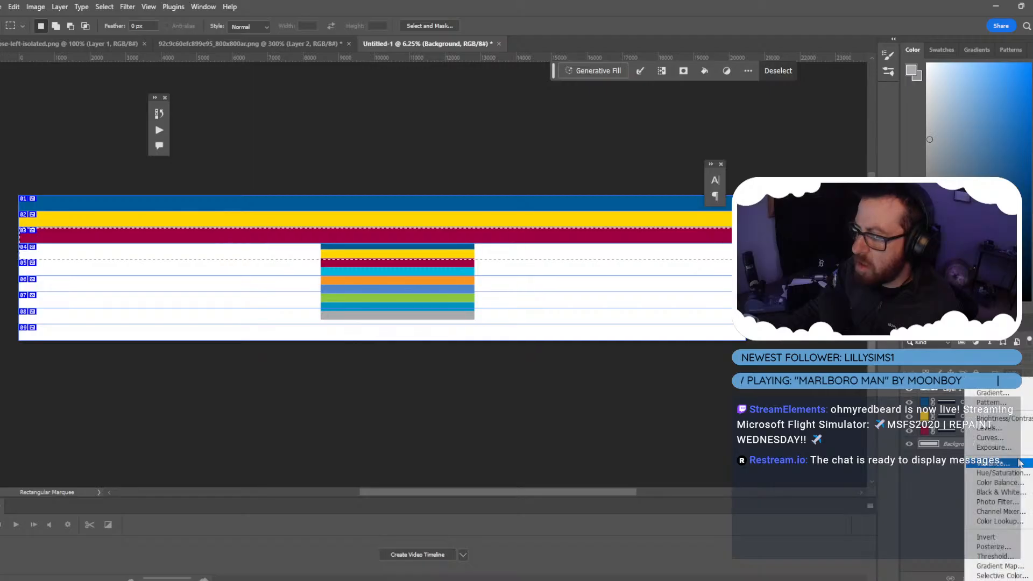
click(990, 383)
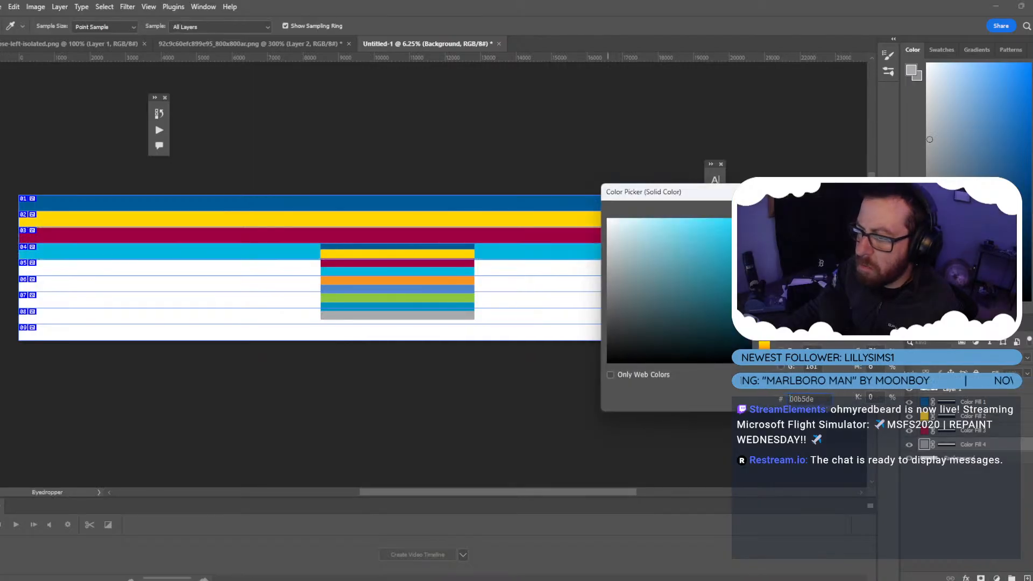
key(Return)
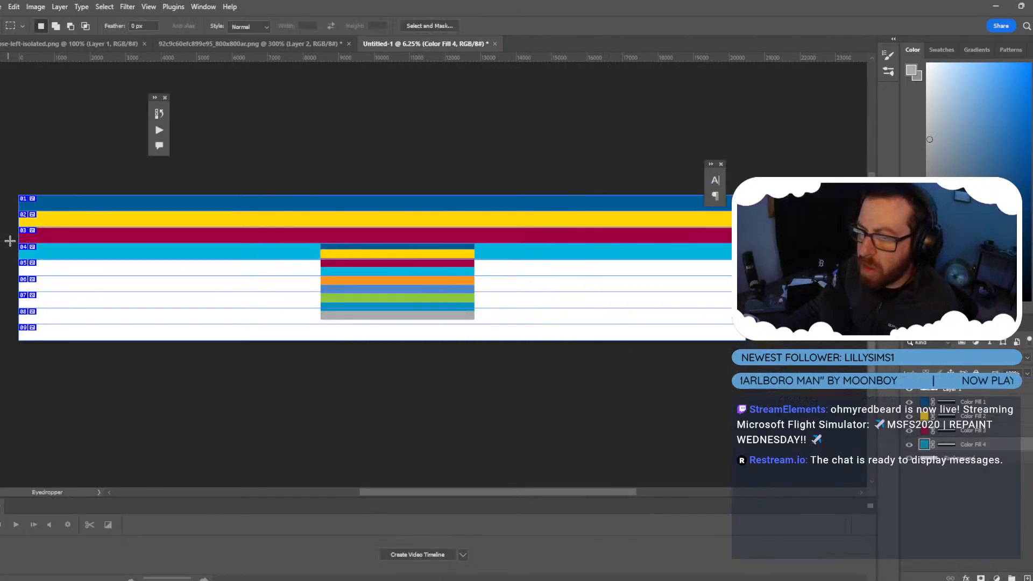
Add a full-width Solid Color fill layer over slices 04 and 05, directly above the Background, using the strip's orange f79520.
drag(413, 281, 656, 268)
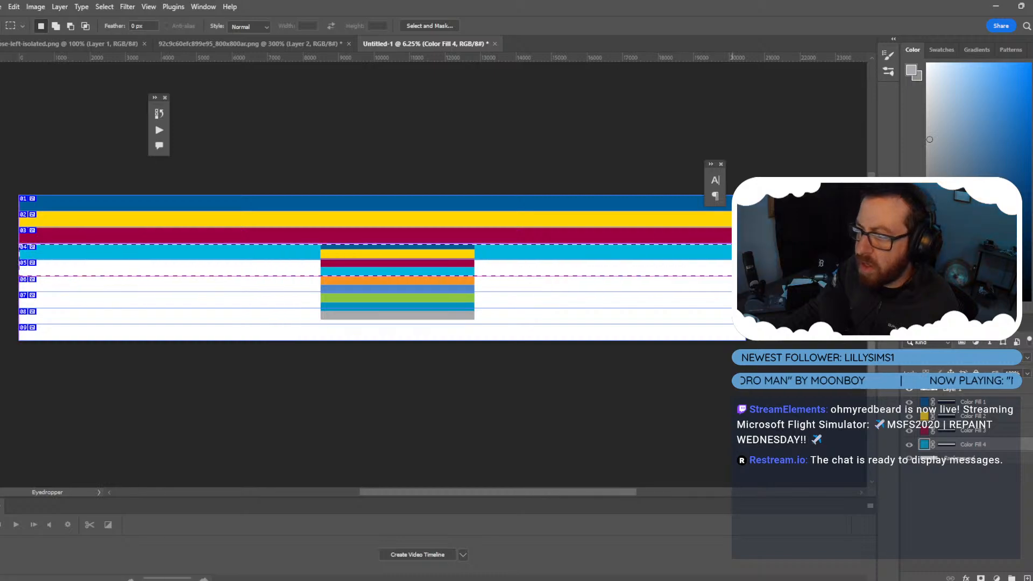
click(968, 458)
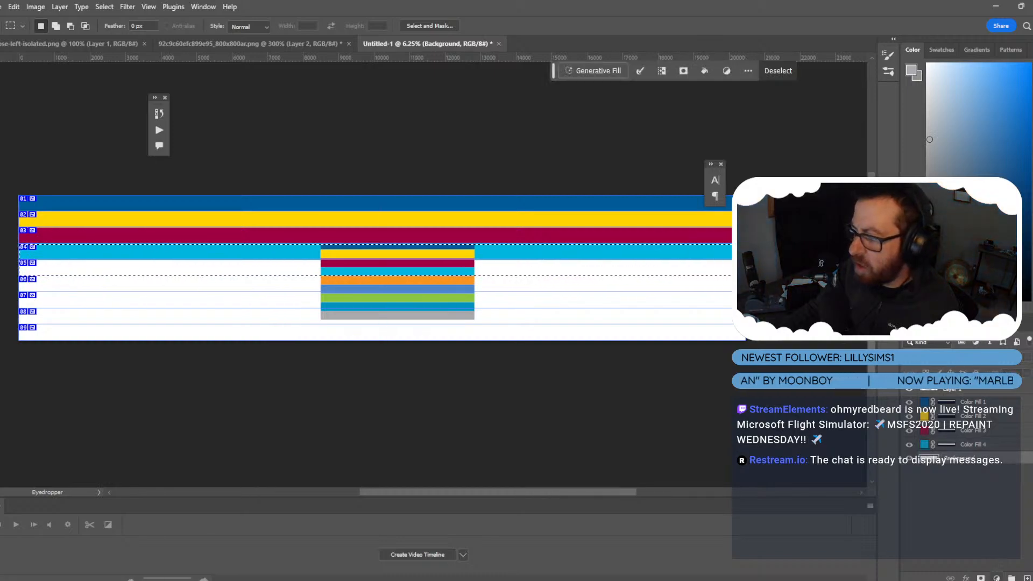
click(996, 578)
click(984, 422)
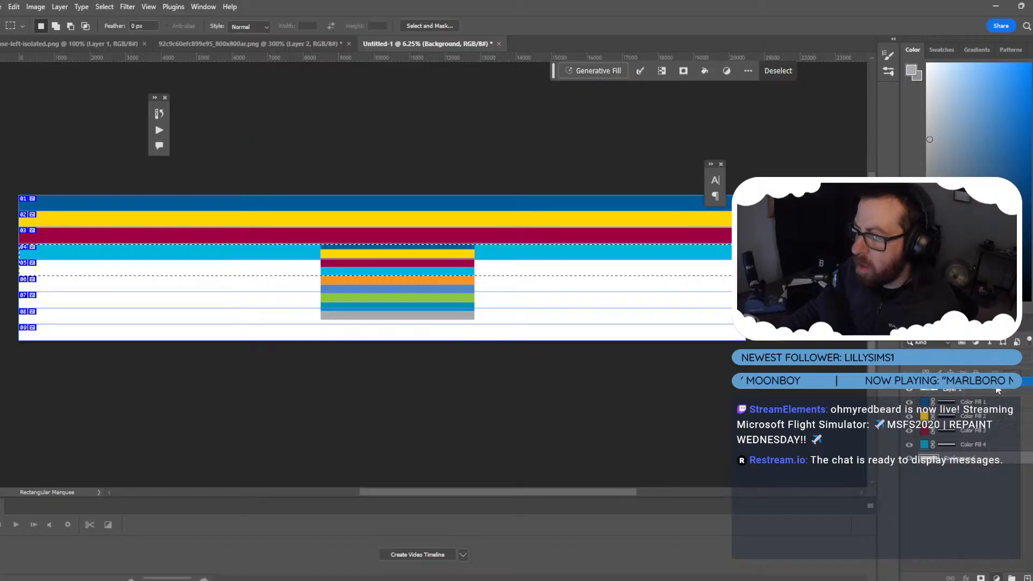
click(388, 278)
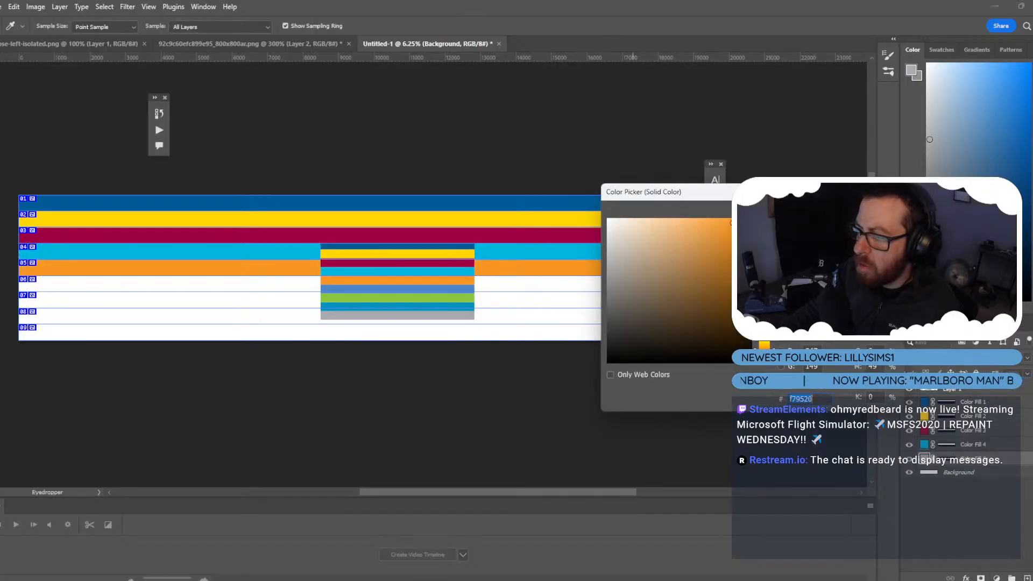
key(Return)
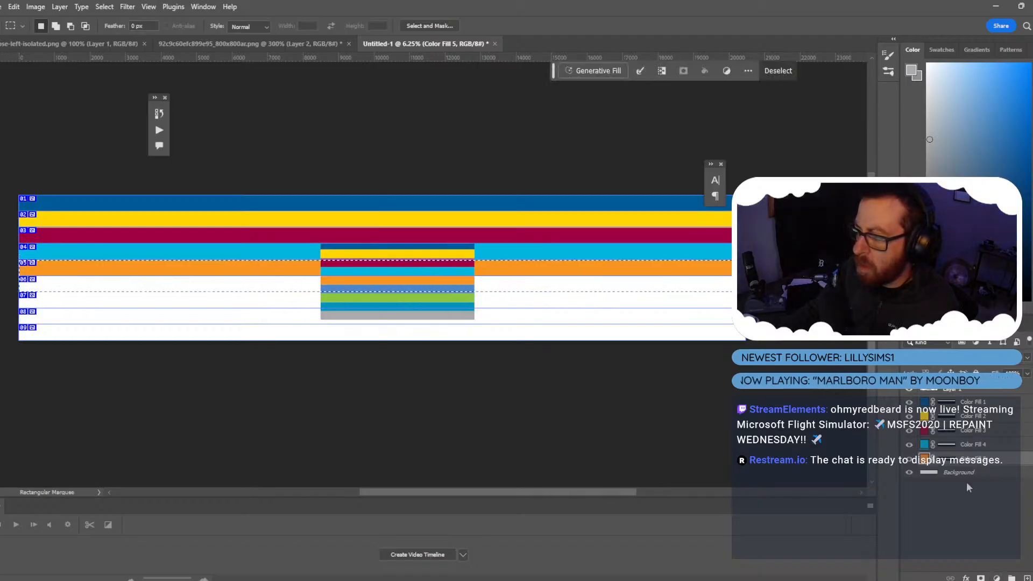
Add a full-width Solid Color fill layer over slices 05 and 06, directly above the Background, using the strip's medium blue.
click(966, 481)
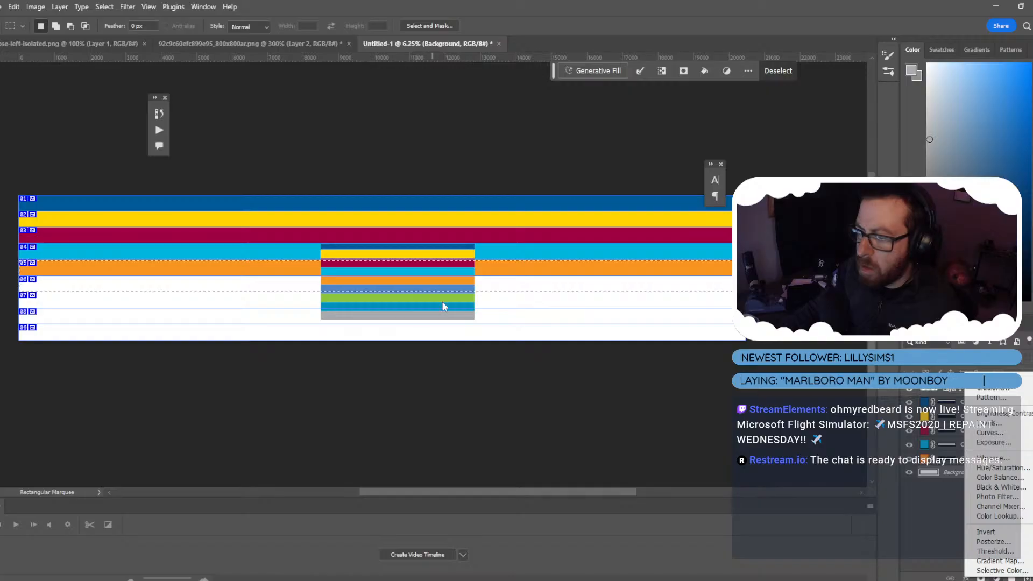
click(990, 378)
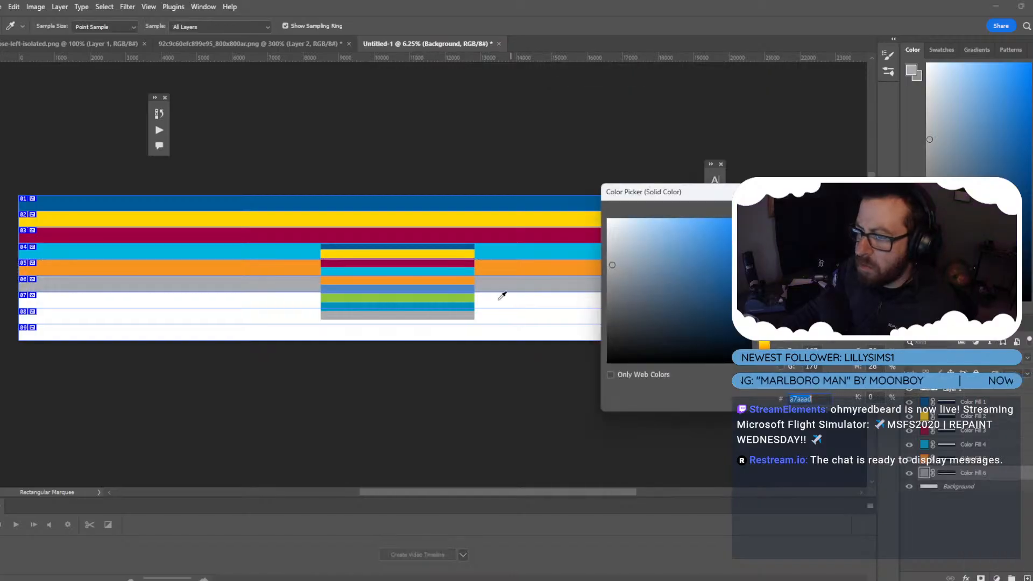
click(451, 288)
key(Return)
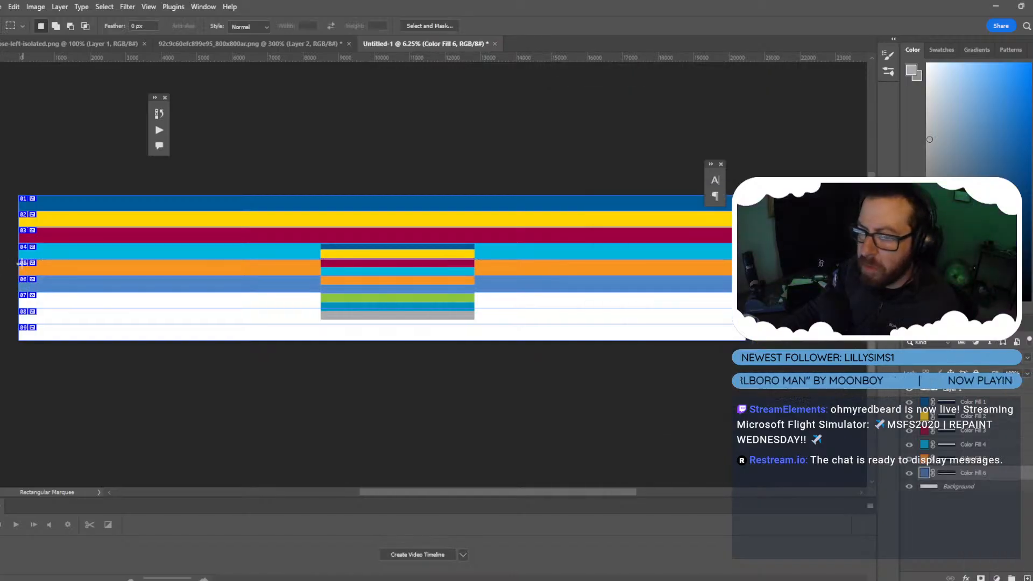
Add a full-width Solid Color fill layer reaching from slice 05 through slice 07, directly above the Background, using the strip's green.
drag(21, 261, 744, 308)
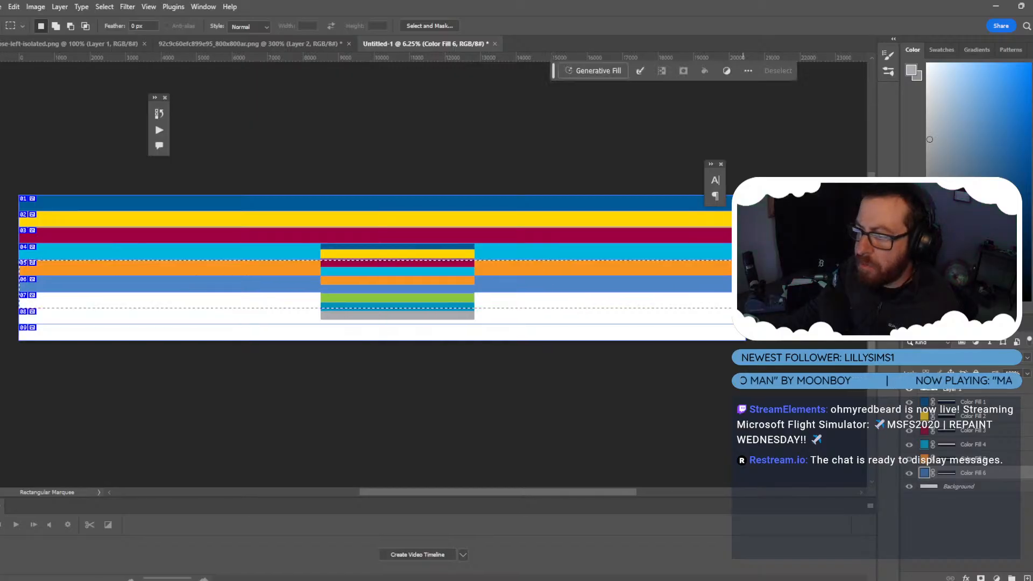
click(985, 487)
click(996, 578)
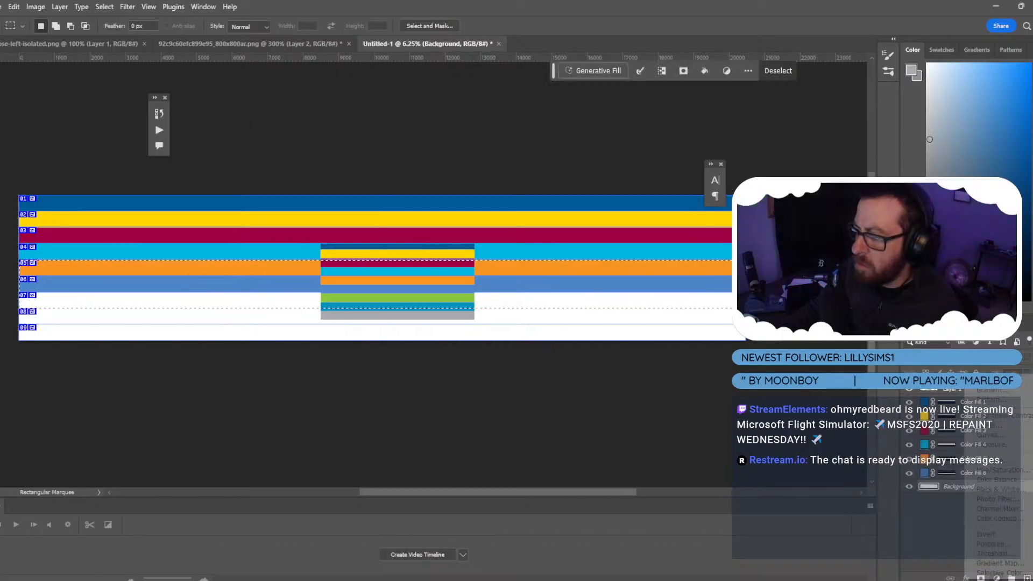
click(984, 421)
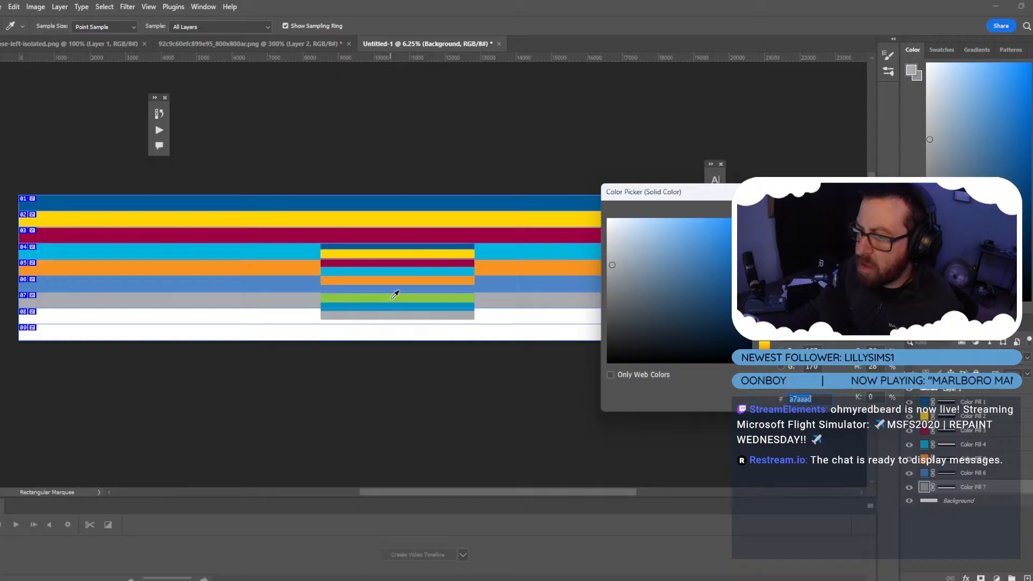
click(395, 295)
key(Return)
Add a full-width Solid Color fill layer over slices 07 and 08, directly above the Background, using the strip's teal blue.
click(967, 501)
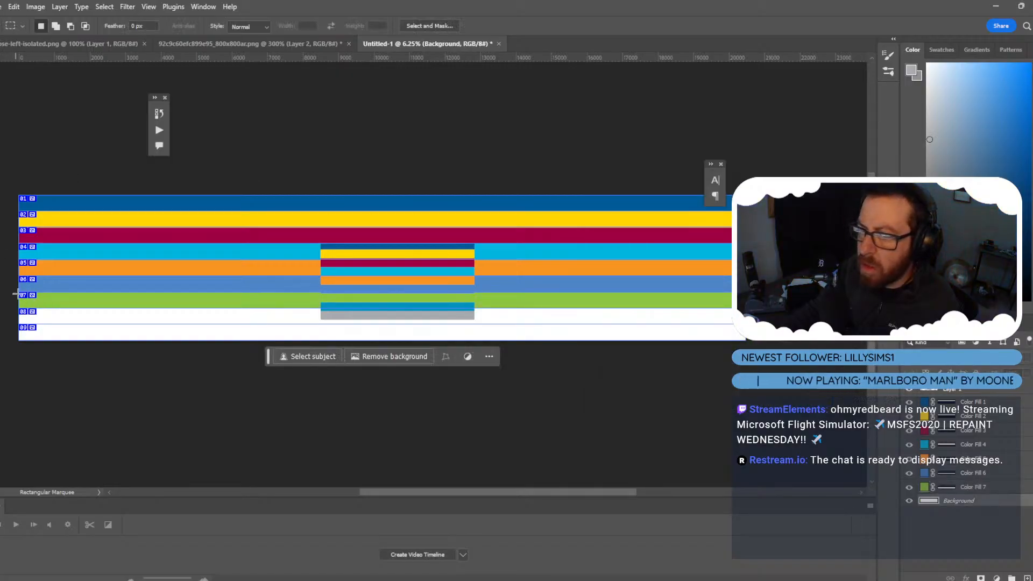
drag(18, 293, 750, 323)
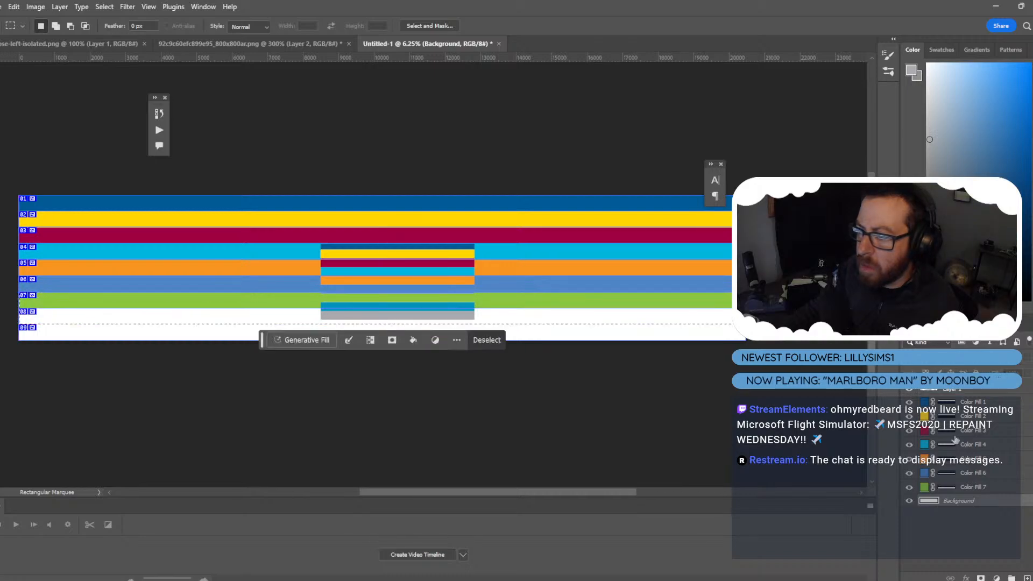
click(997, 579)
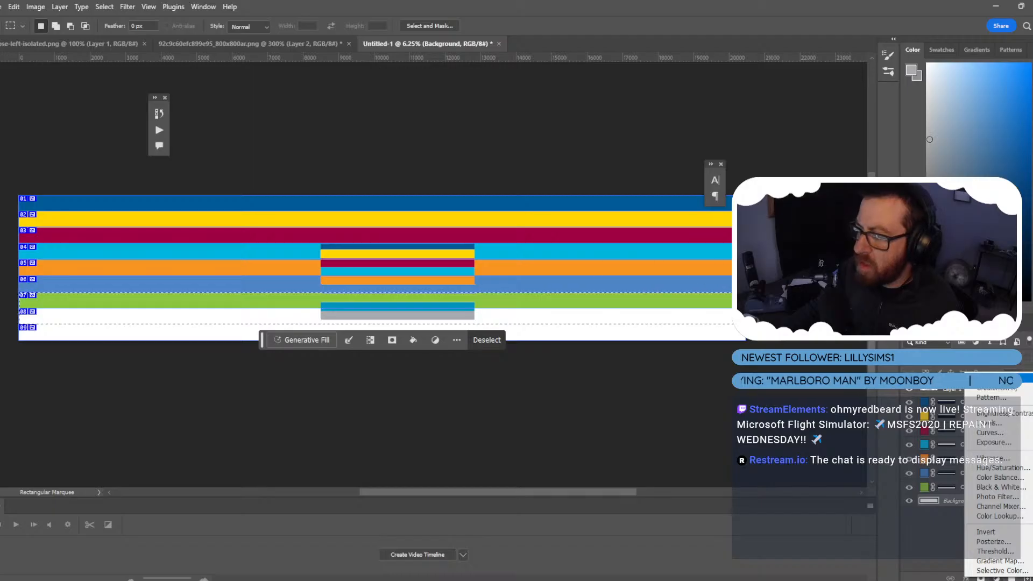
click(992, 378)
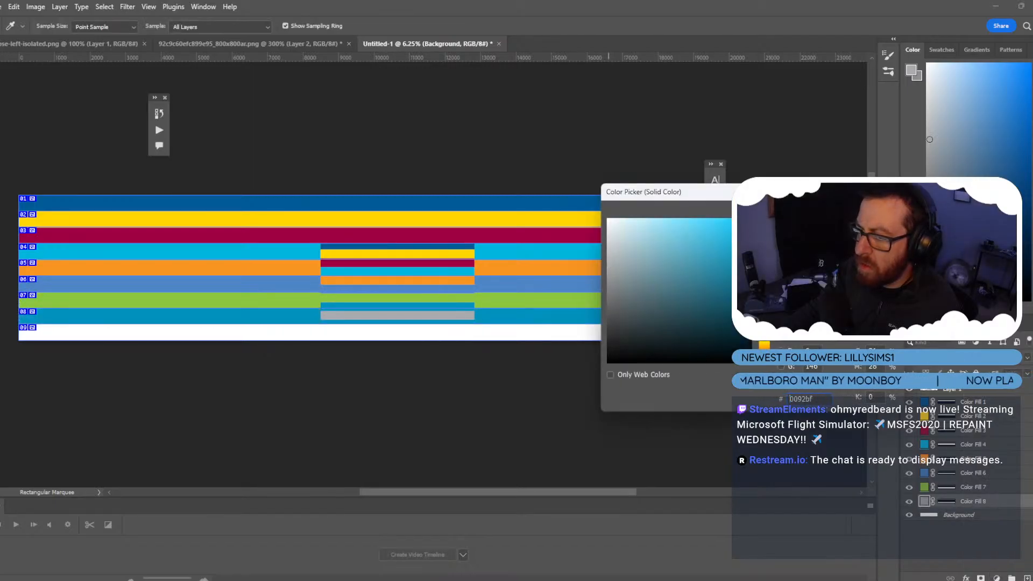
key(Return)
Add a full-width Solid Color fill layer over slices 08 and 09 in grey a7aaad, directly above the Background, and hide the pasted colour strip.
click(995, 515)
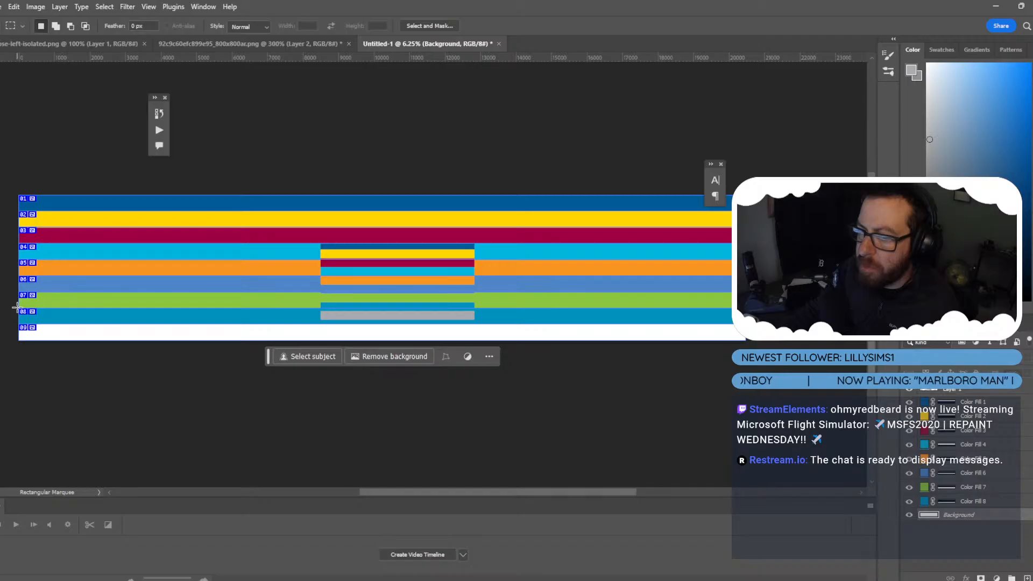
drag(18, 307, 751, 345)
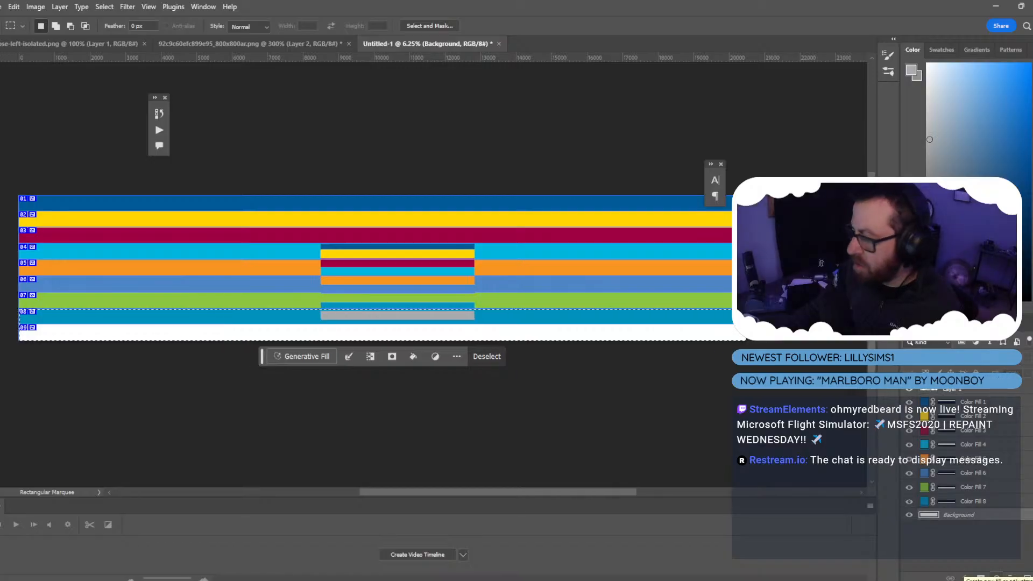
click(997, 578)
click(995, 344)
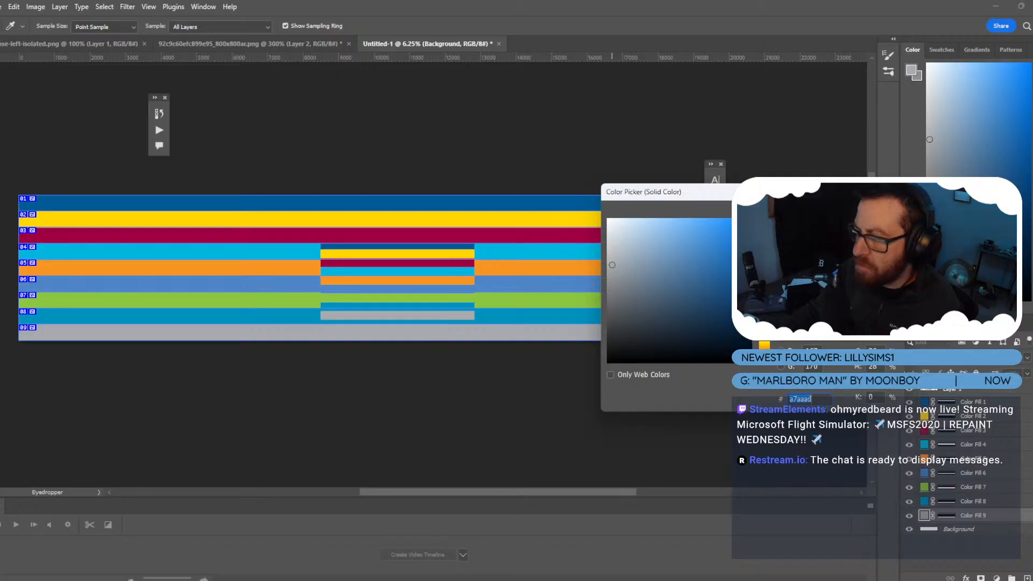
key(Return)
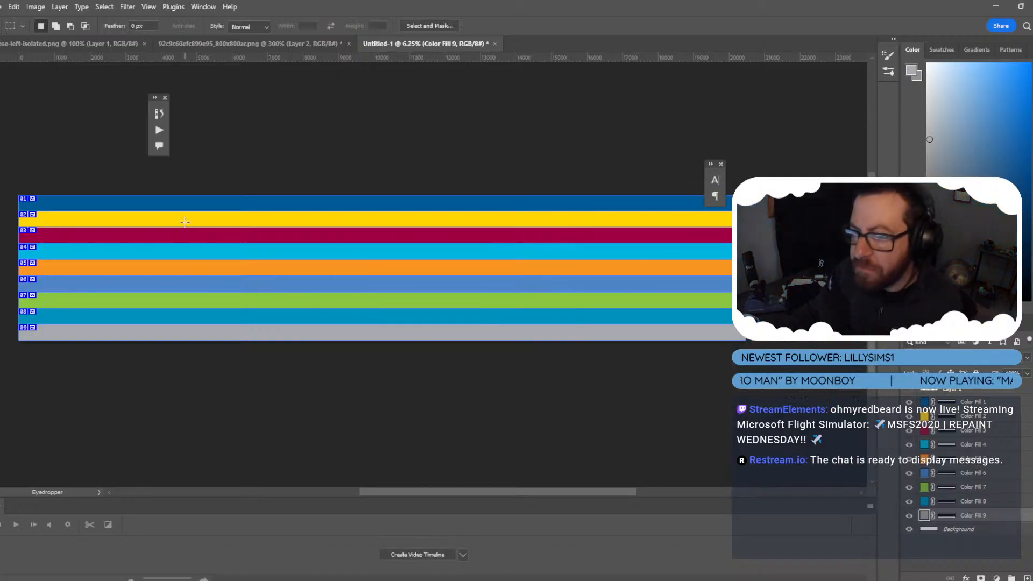
Save the stripe document as TAILFLASH.psd in the BRAATHENS_STREAM RESOURCES folder with maximized compatibility.
alt+scroll(185, 222, down, 2)
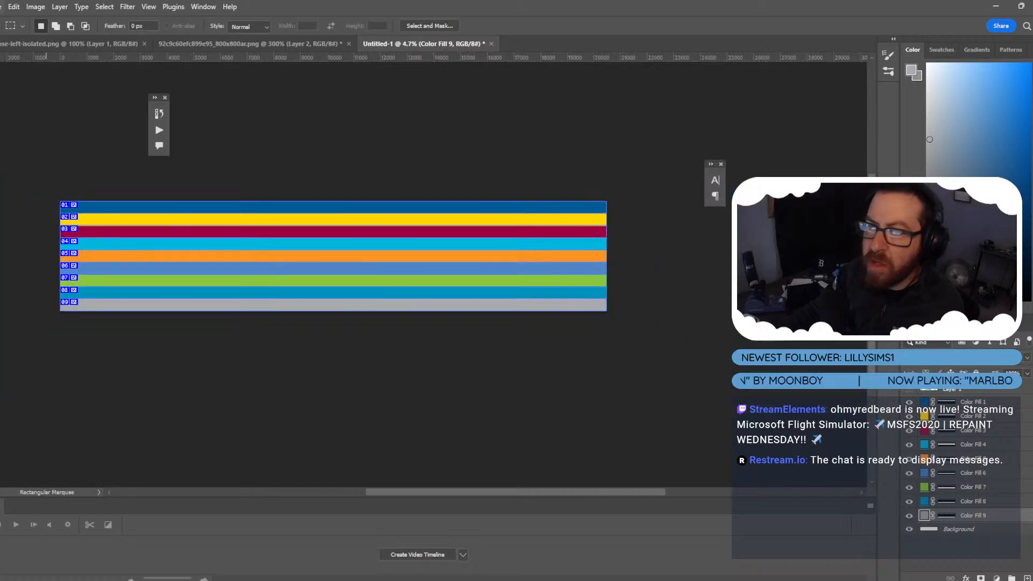
click(1, 7)
click(8, 145)
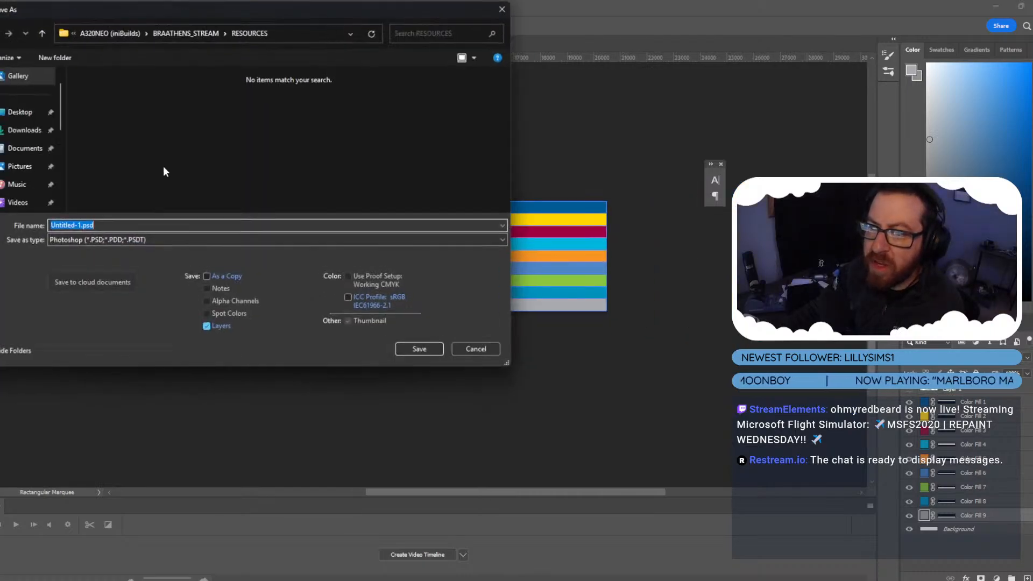
double_click(169, 222)
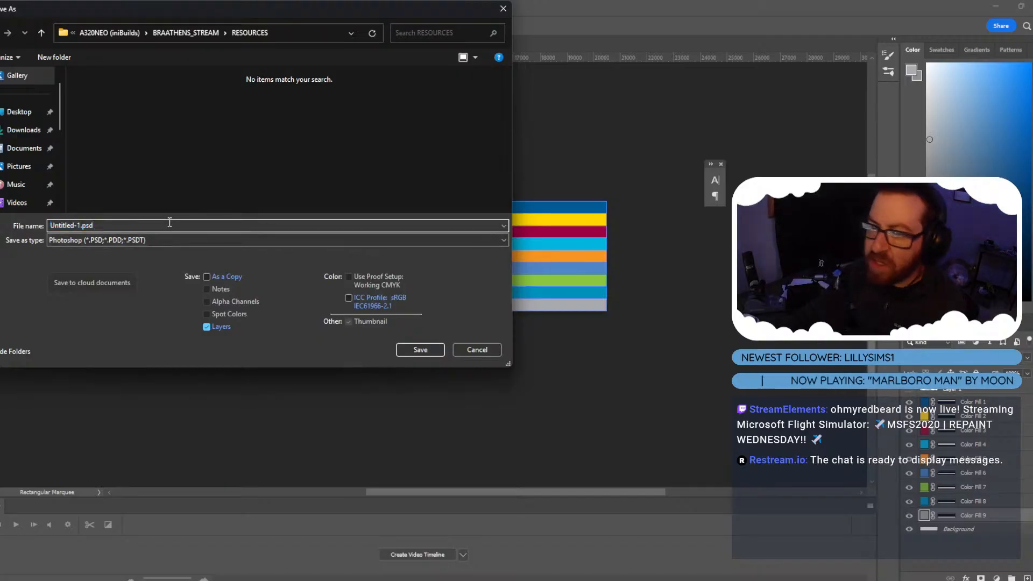
key(ctrl+a)
key(BackSpace)
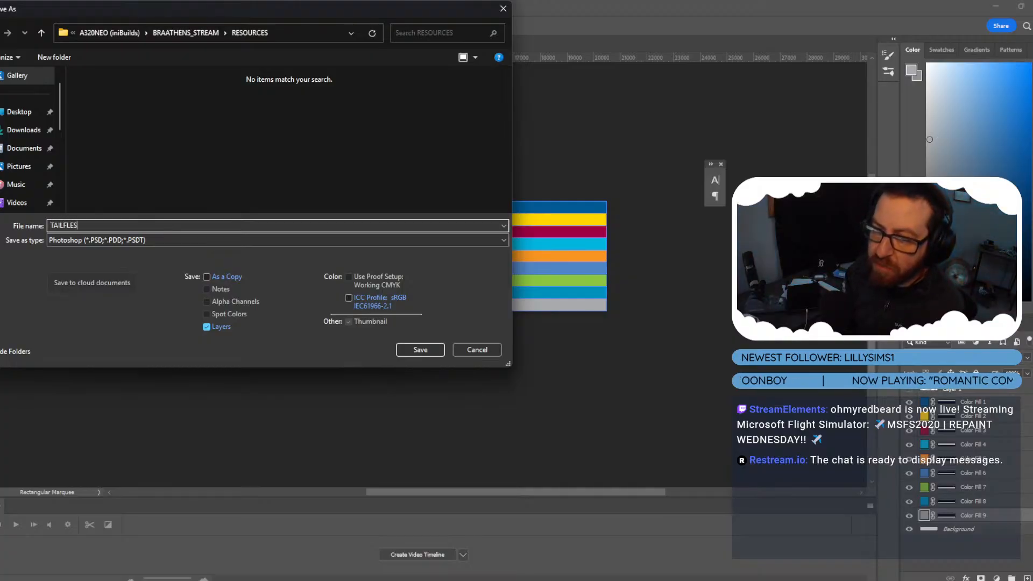
key(Return)
key(Return)
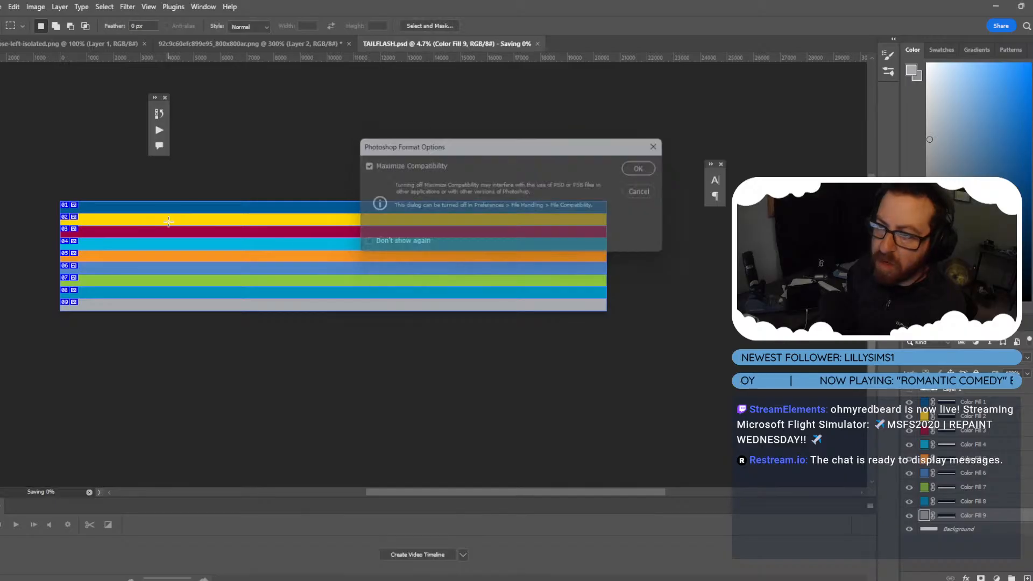
Save a PNG copy of the colour bands as TAILFLASH.png in the same RESOURCES folder.
key(ctrl+shift+s)
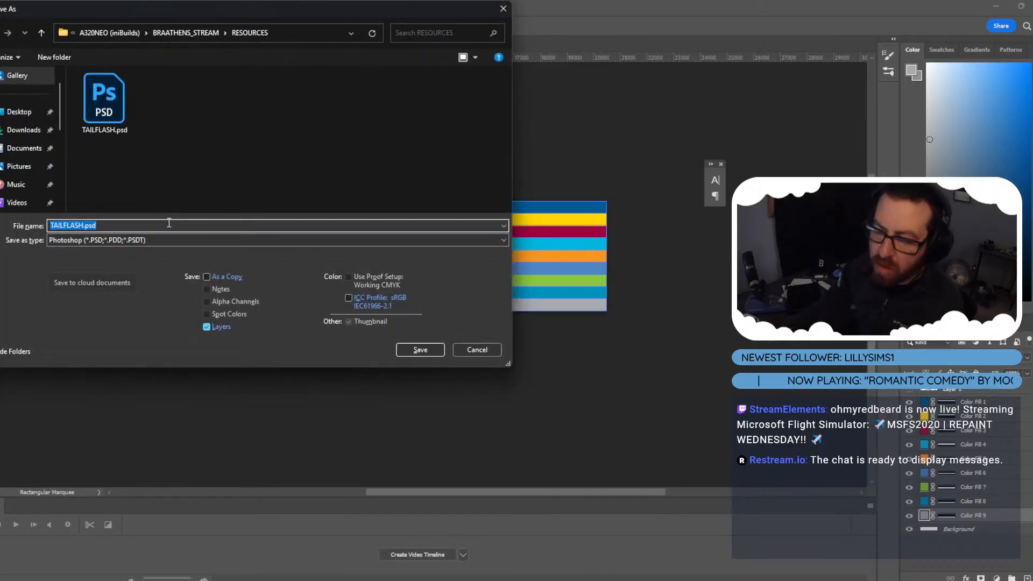
click(191, 242)
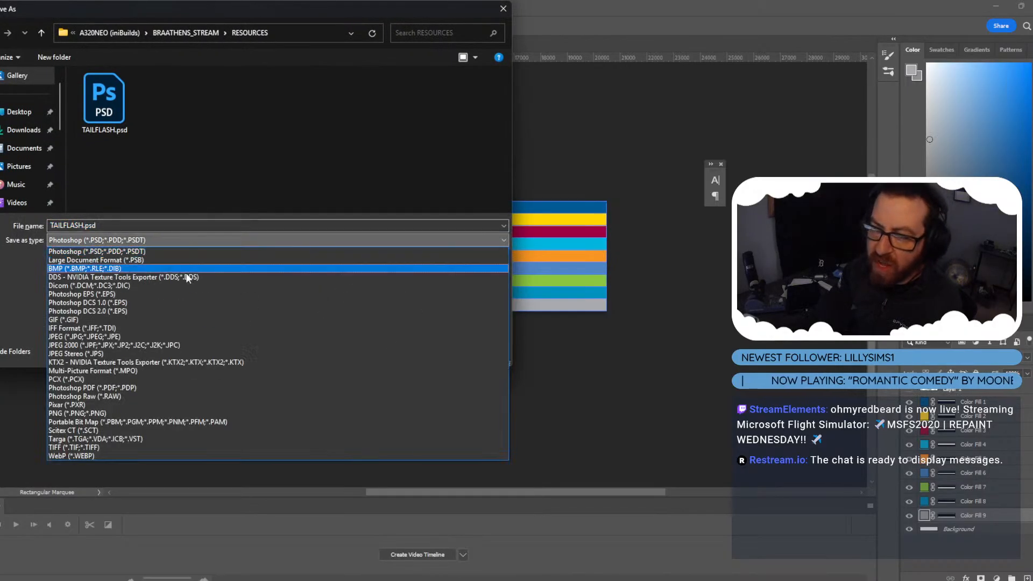
click(134, 413)
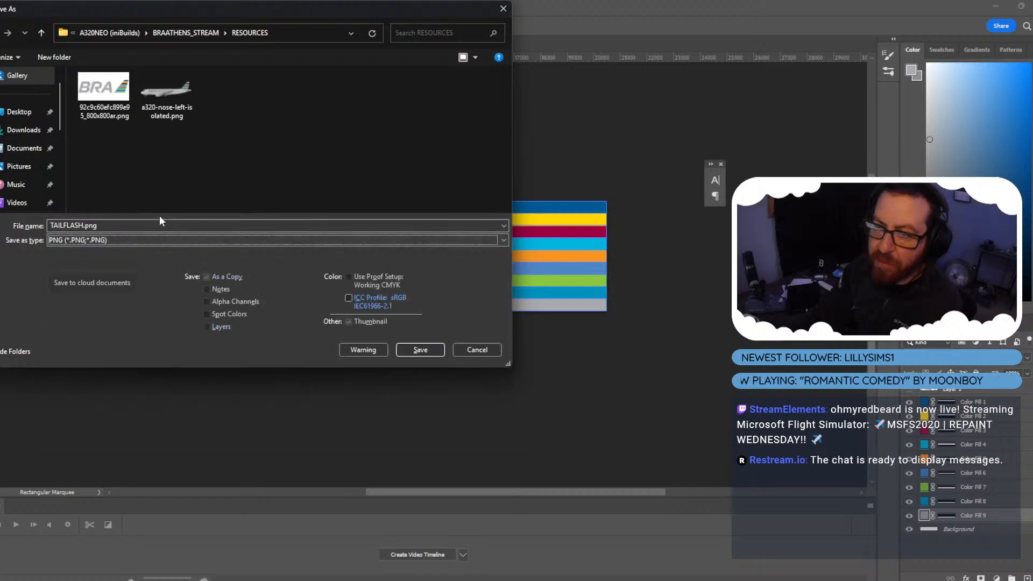
click(420, 350)
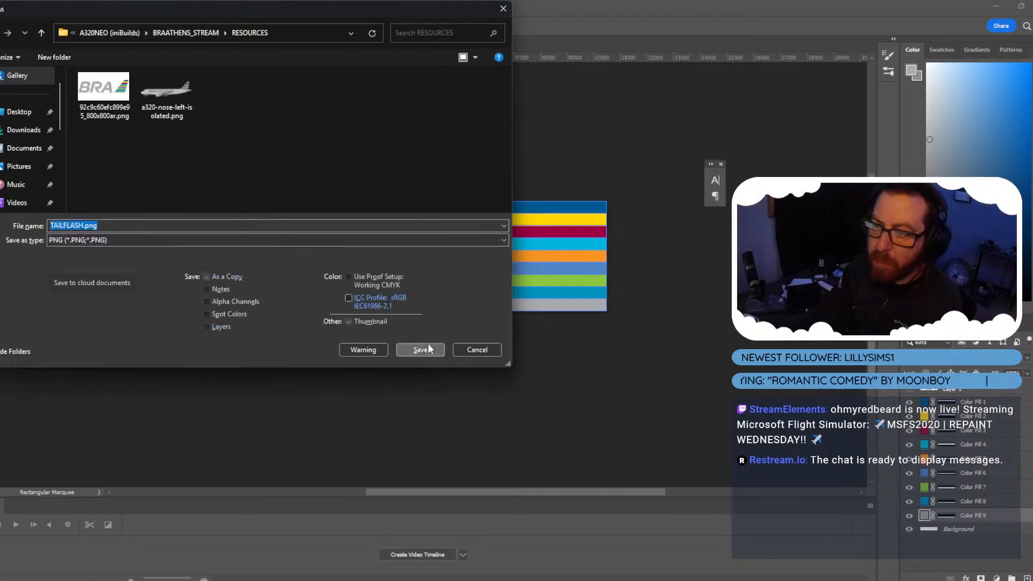
click(603, 180)
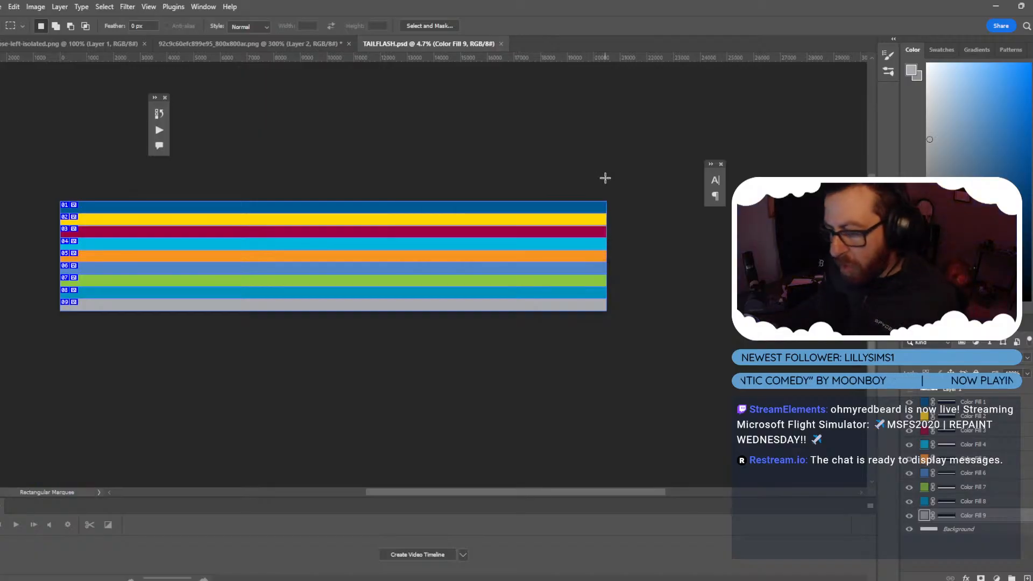
Close the TAILFLASH document and the BRA logo PNG, discarding the logo's unsaved changes.
click(500, 43)
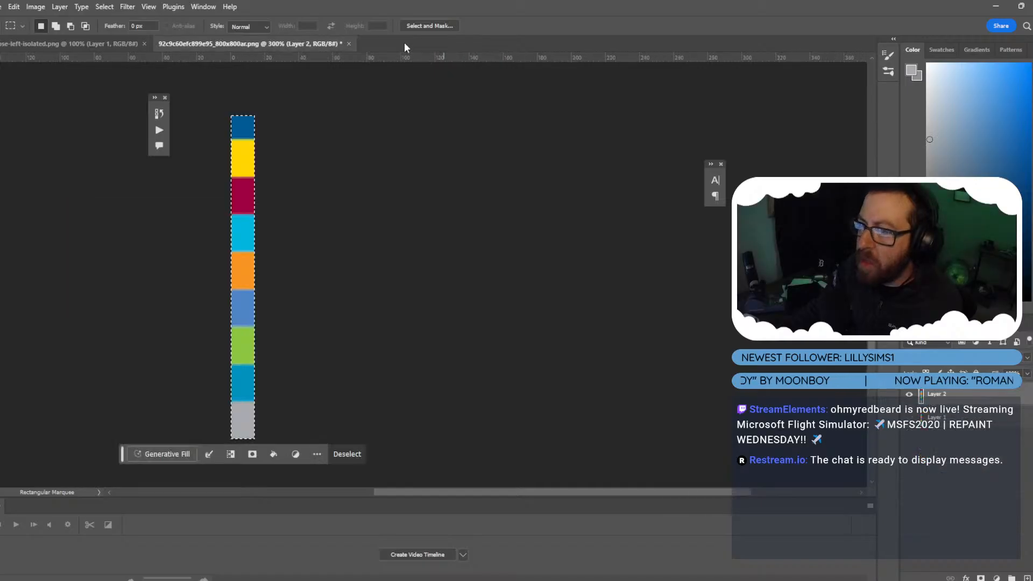
click(349, 43)
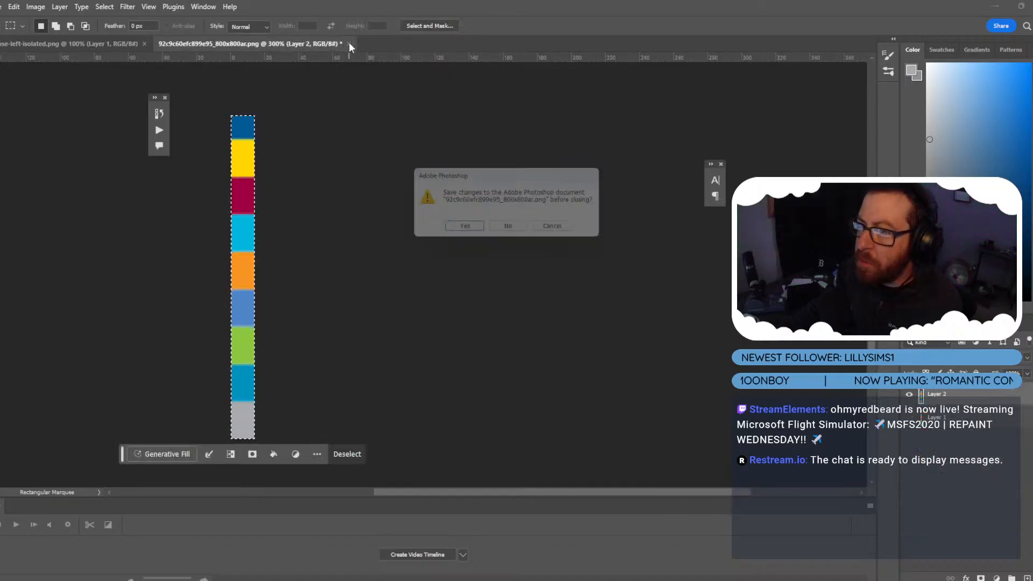
click(512, 230)
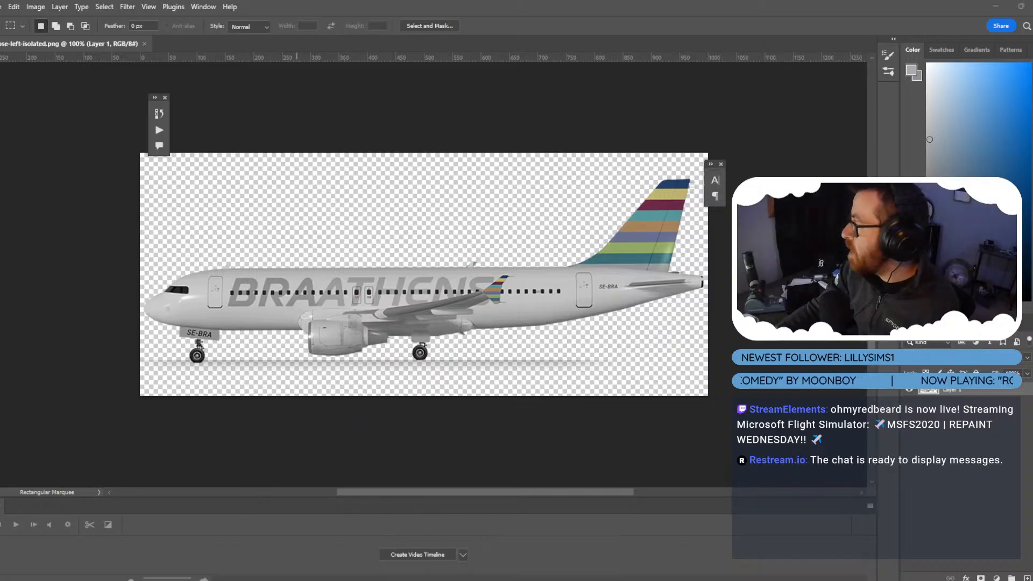
click(512, 337)
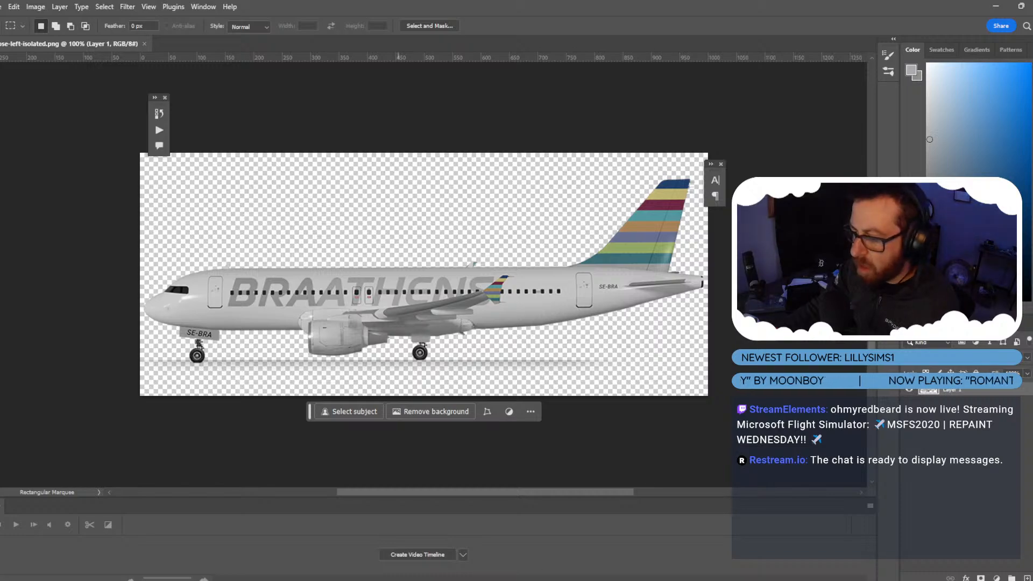
Switch to the web browser and search Google for "braathens regional airways".
click(545, 536)
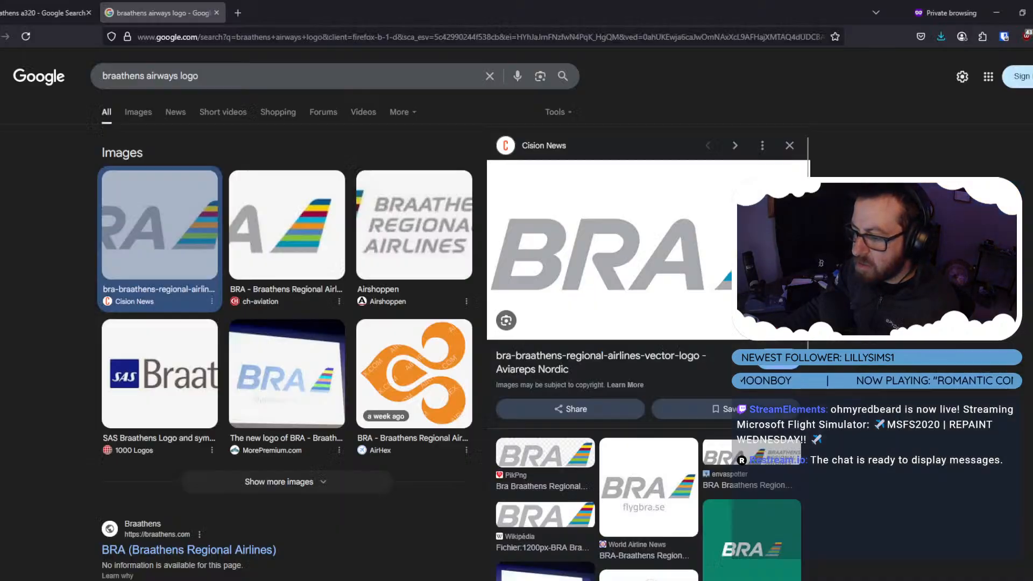
click(303, 36)
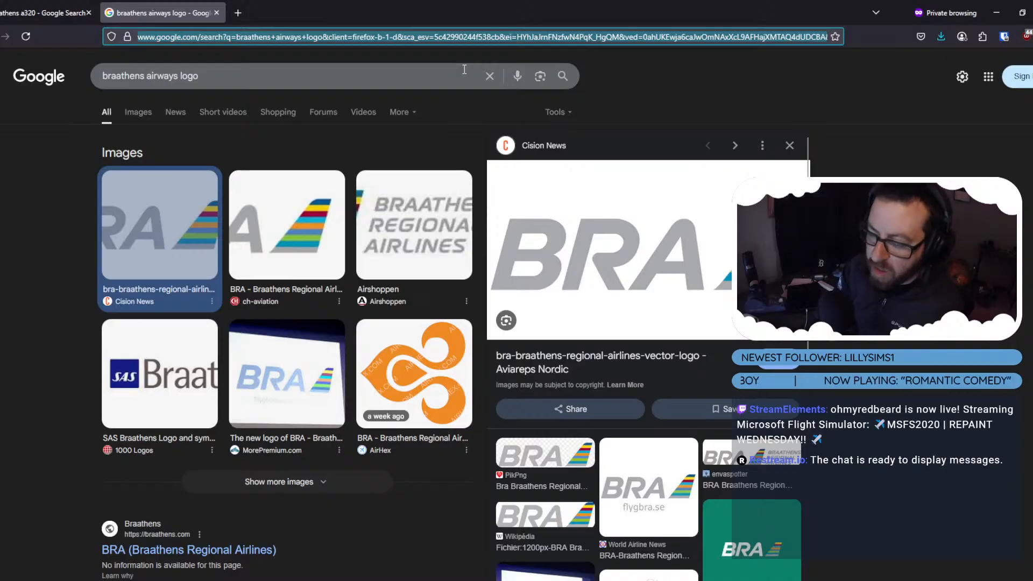
text(bra)
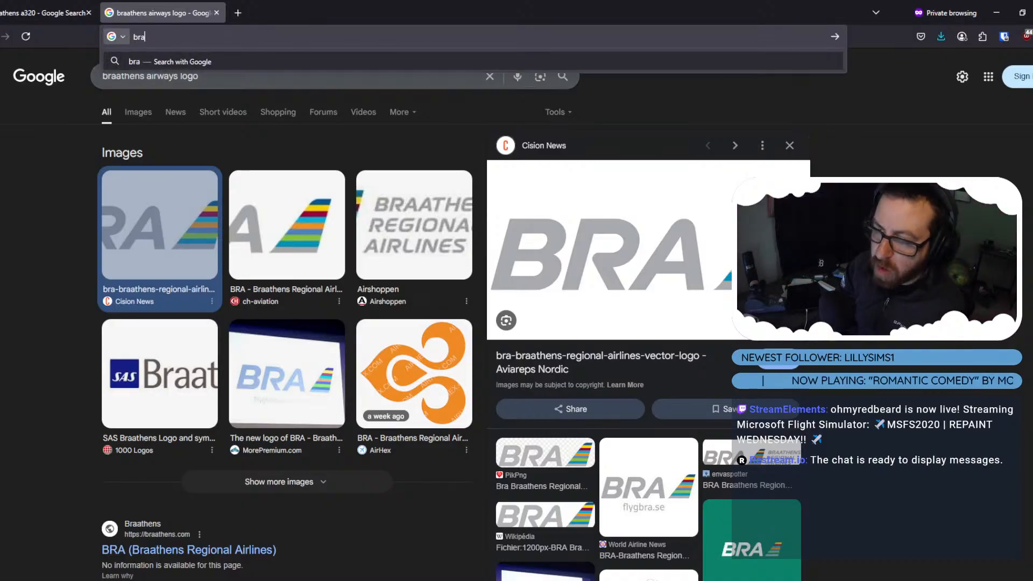
text(athens regiona)
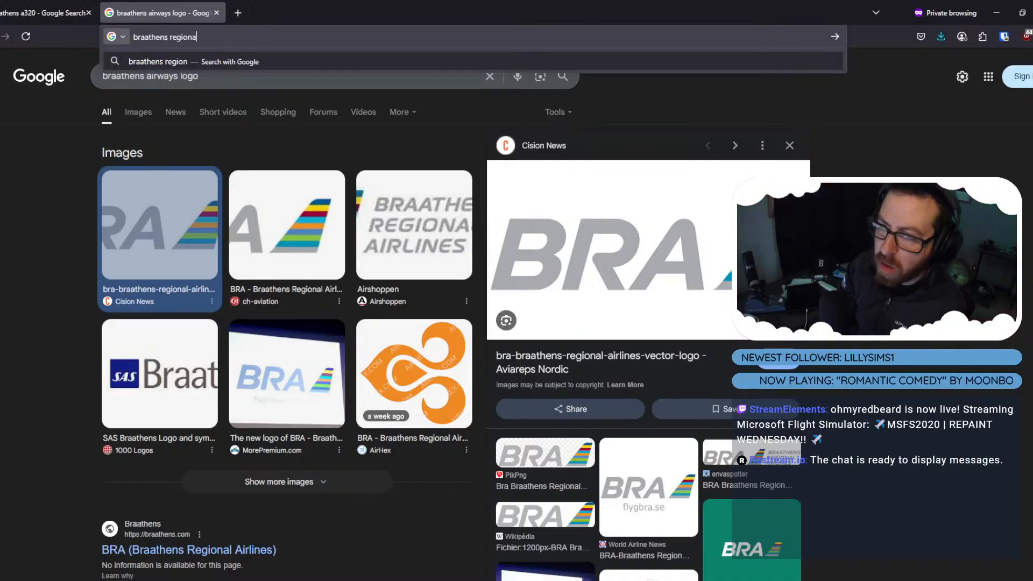
text(l airways)
key(Return)
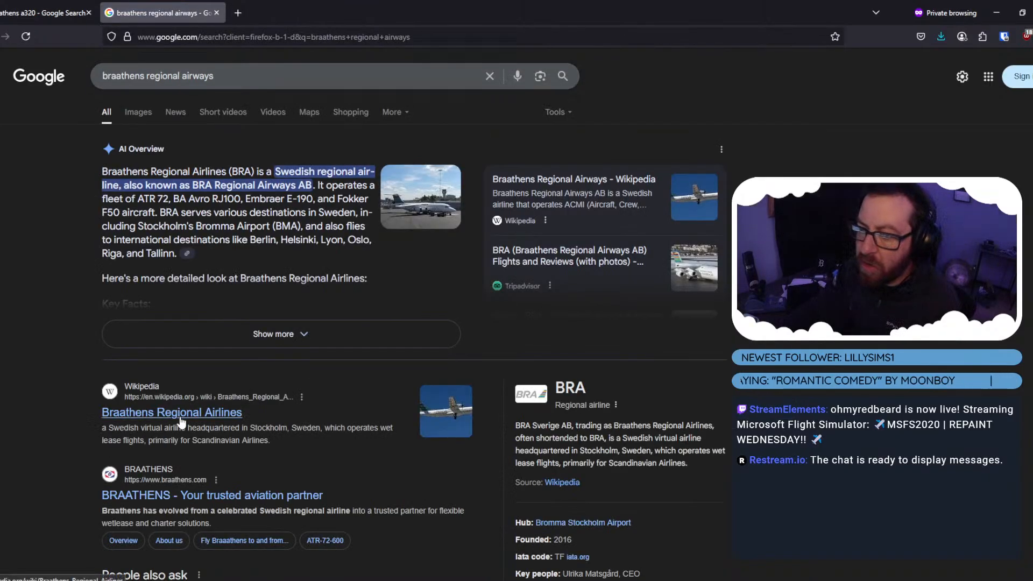
Open the original SVG file of the 2025 logo from Wikipedia's Braathens Regional Airlines article.
click(180, 415)
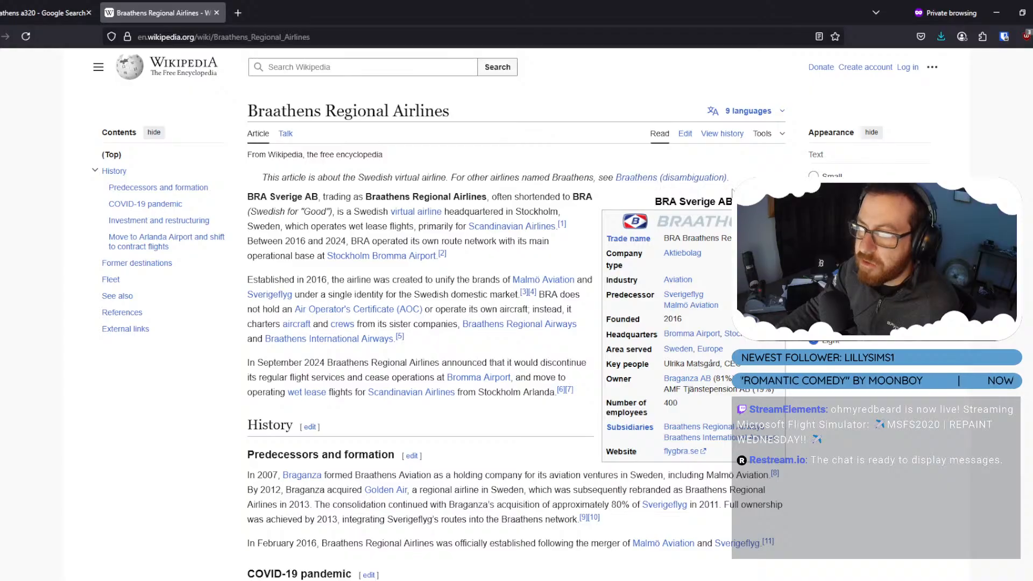
click(685, 228)
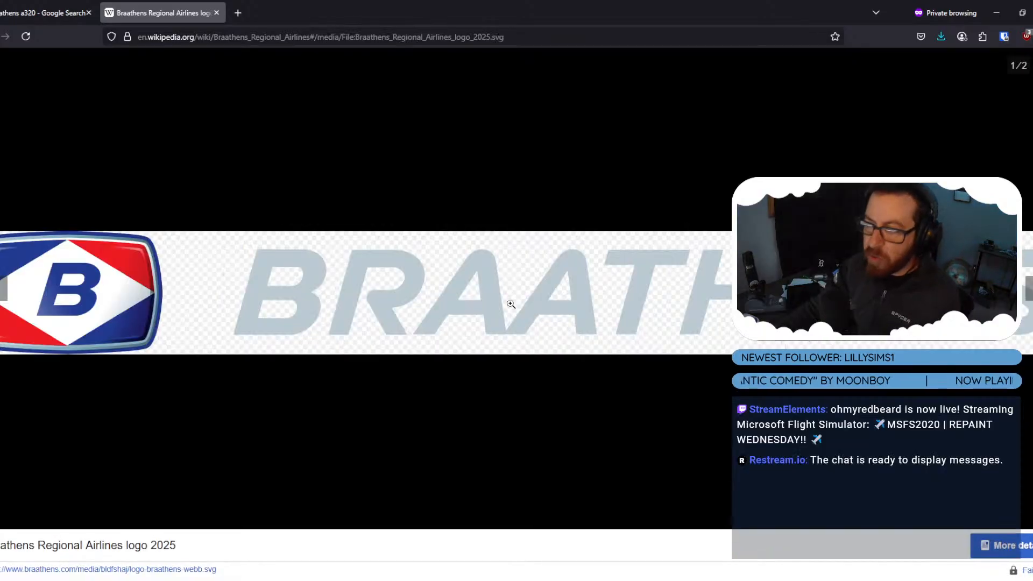
click(1004, 533)
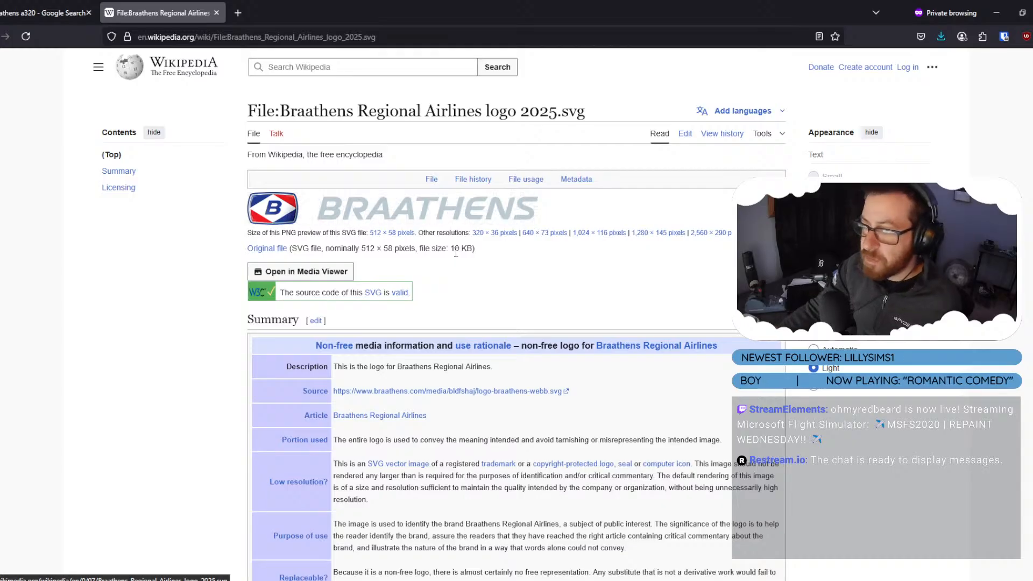
click(255, 253)
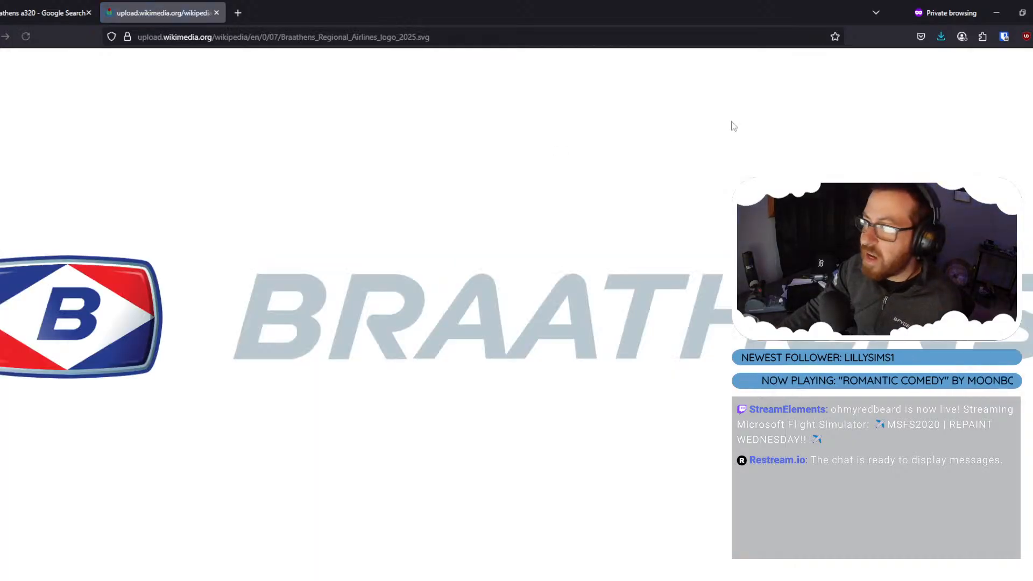
Save the logo as Braathens_Regional_Airlines_logo_2025.svg in Documents > NEW_REPAINTS > A320NEO (iniBuilds) > BRAATHENS_STREAM > RESOURCES.
right_click(592, 156)
click(652, 191)
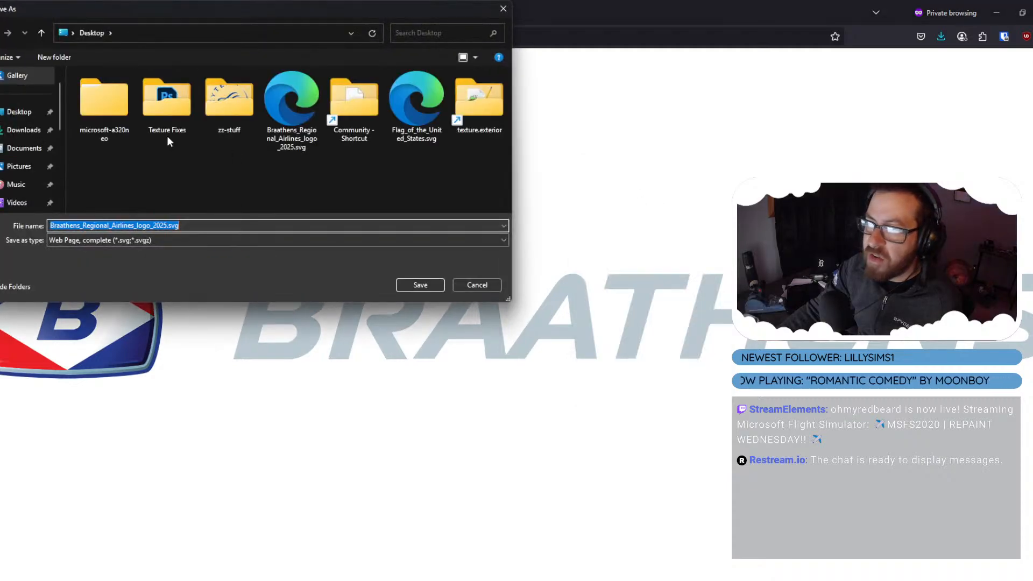
click(24, 148)
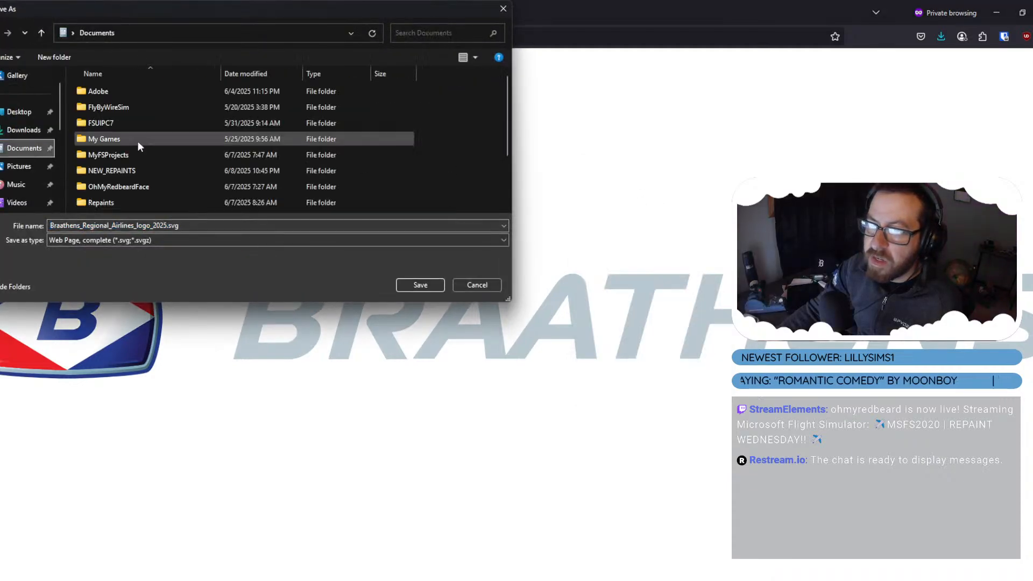
double_click(129, 170)
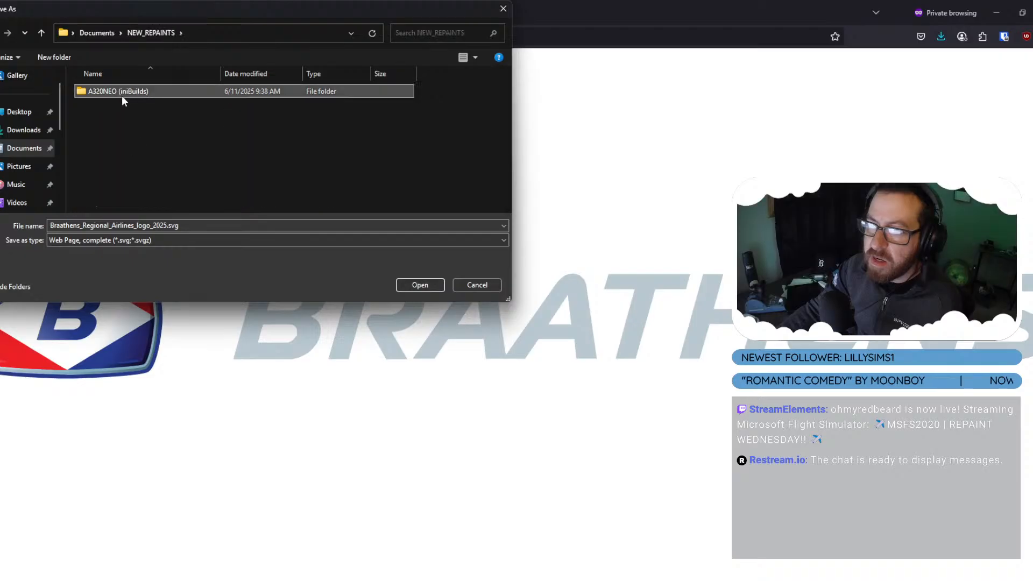
double_click(122, 95)
double_click(146, 107)
double_click(111, 89)
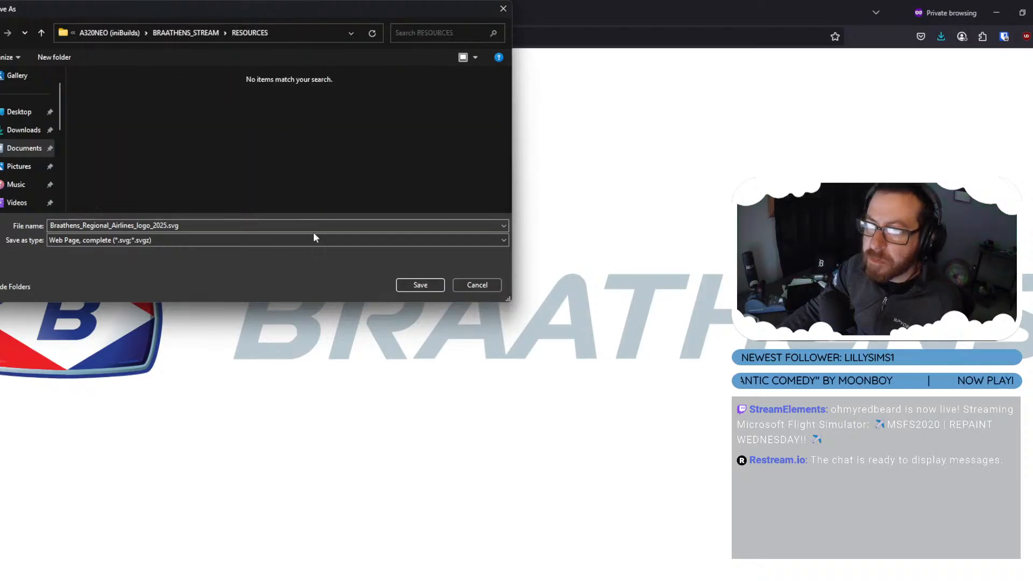
click(424, 285)
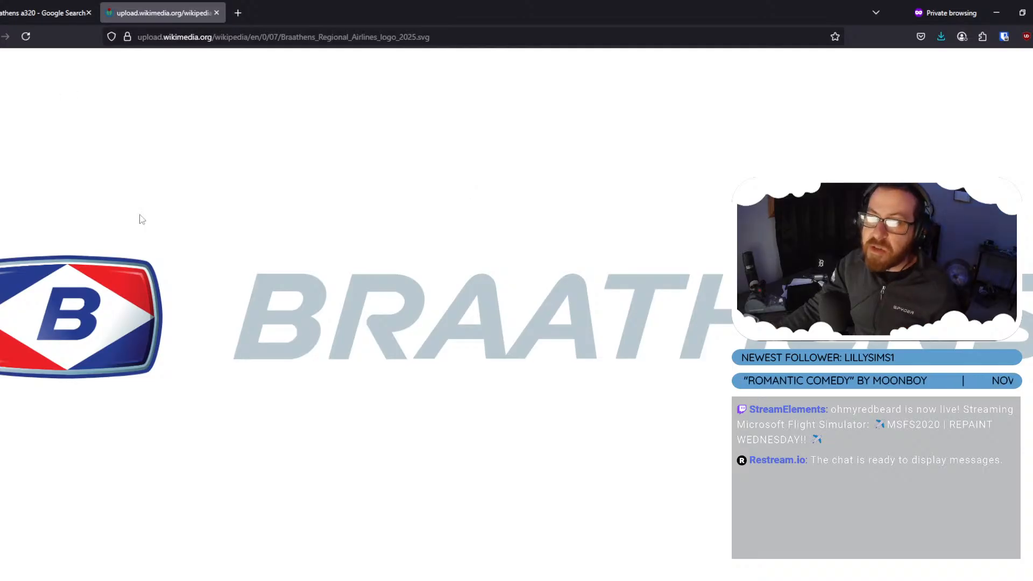
Switch to the RESOURCES folder in File Explorer and open Braathens_Regional_Airlines_logo_2025.svg with Inkscape.
key(alt+Left)
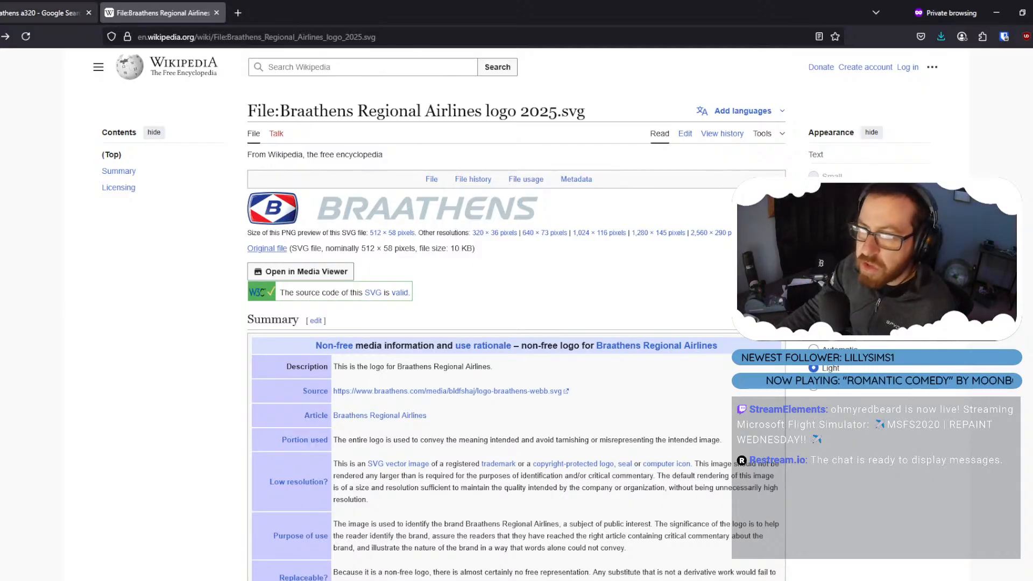
key(alt+Tab)
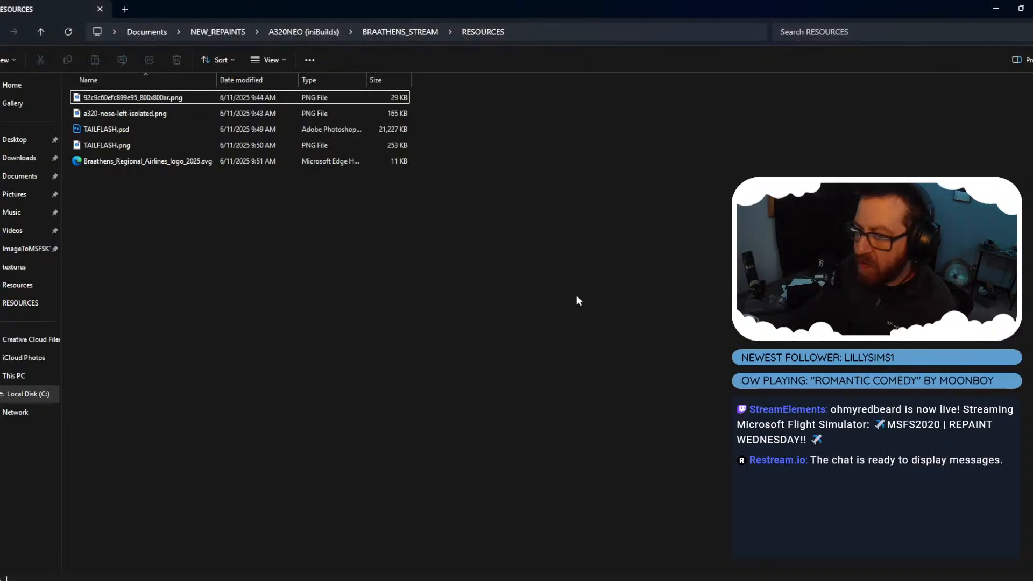
right_click(144, 164)
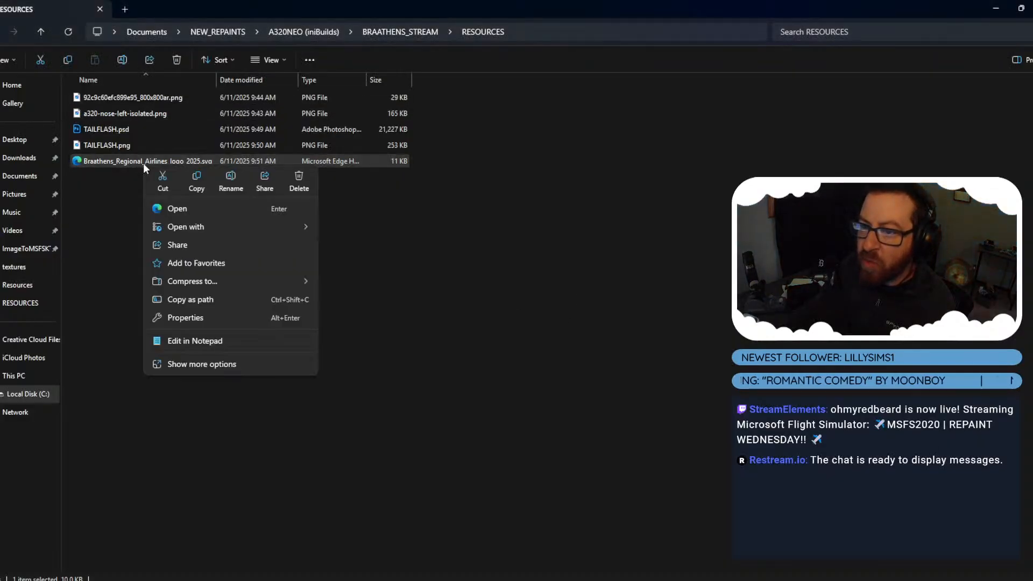
click(236, 221)
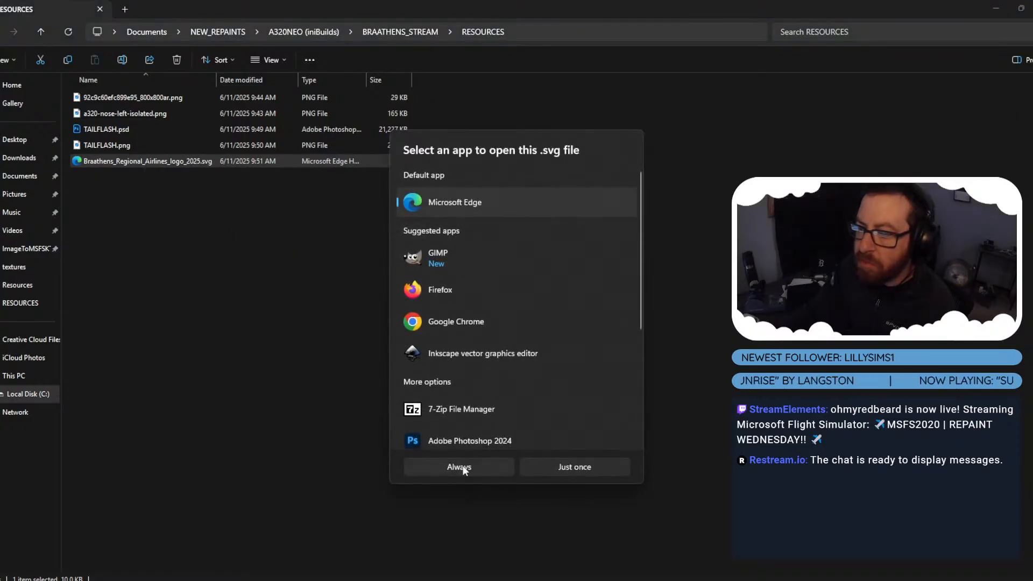
click(460, 467)
right_click(186, 163)
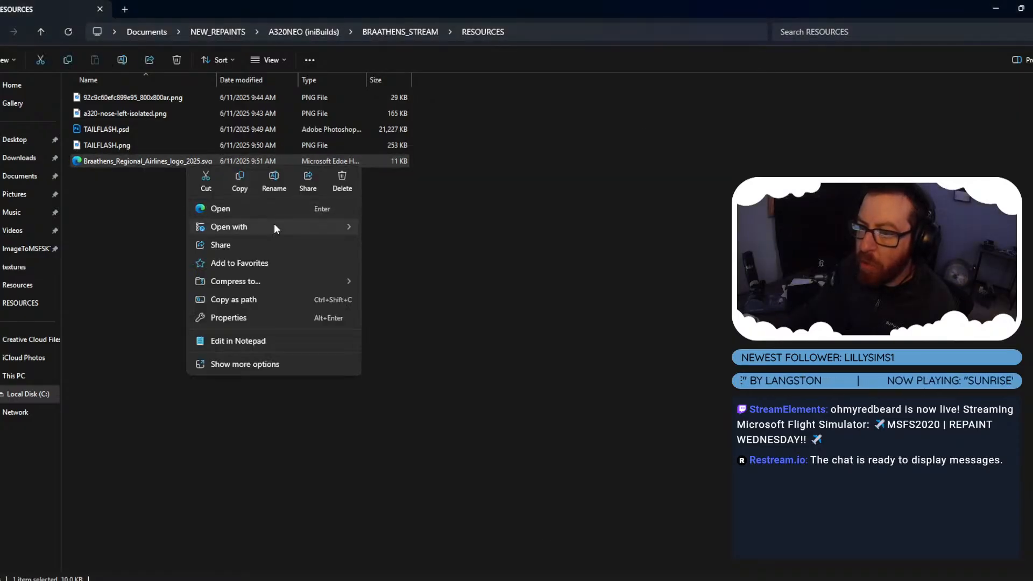
mouse_move(273, 223)
click(445, 281)
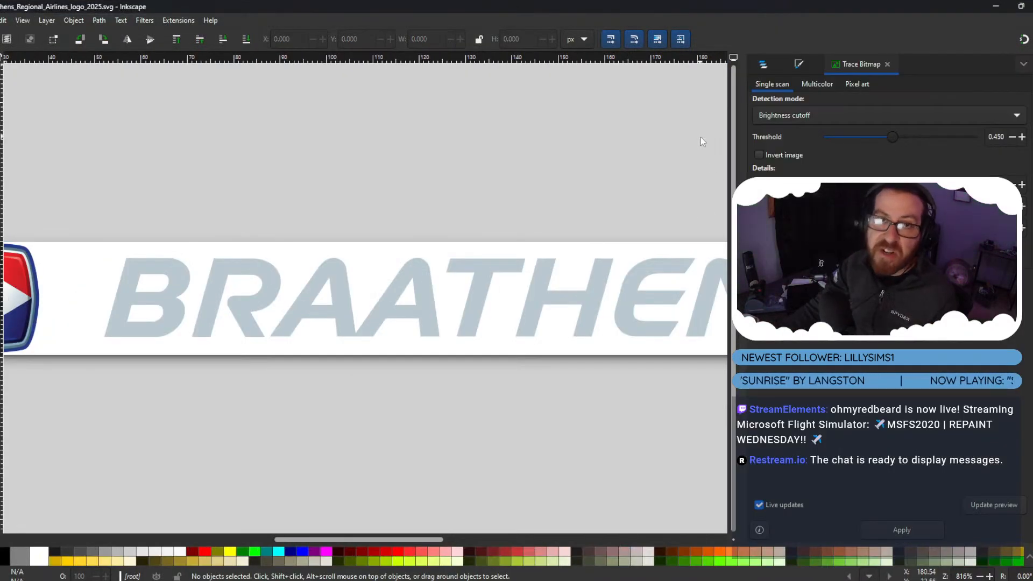
Expand the logo's object tree through g61, Layer_1, g60 and g42, and select the BRAATHENS lettering group.
click(767, 65)
click(754, 108)
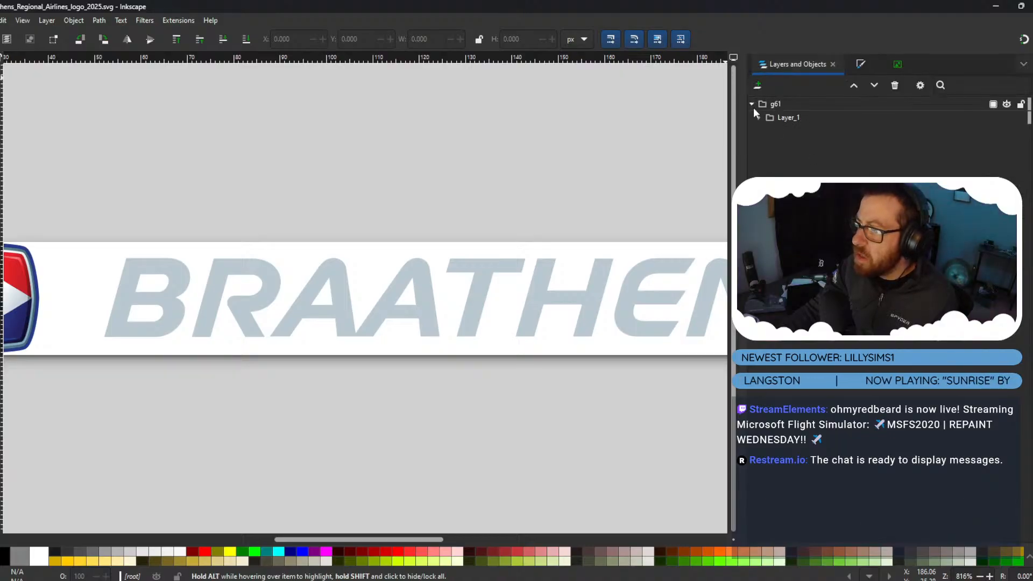
click(758, 117)
click(766, 132)
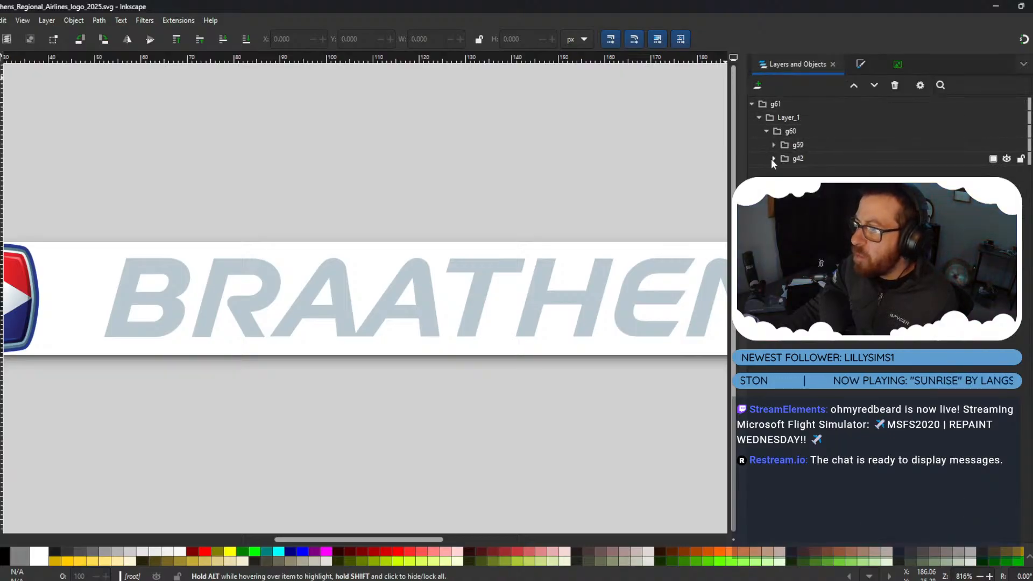
click(773, 159)
click(804, 158)
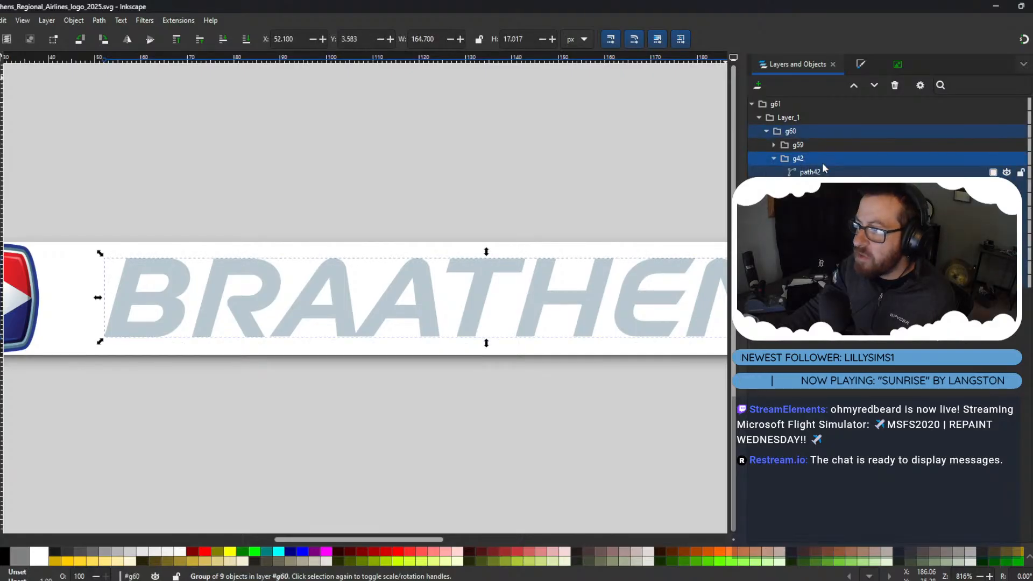
Cut the emblem group g59 out of the logo, keeping only the BRAATHENS lettering.
click(786, 148)
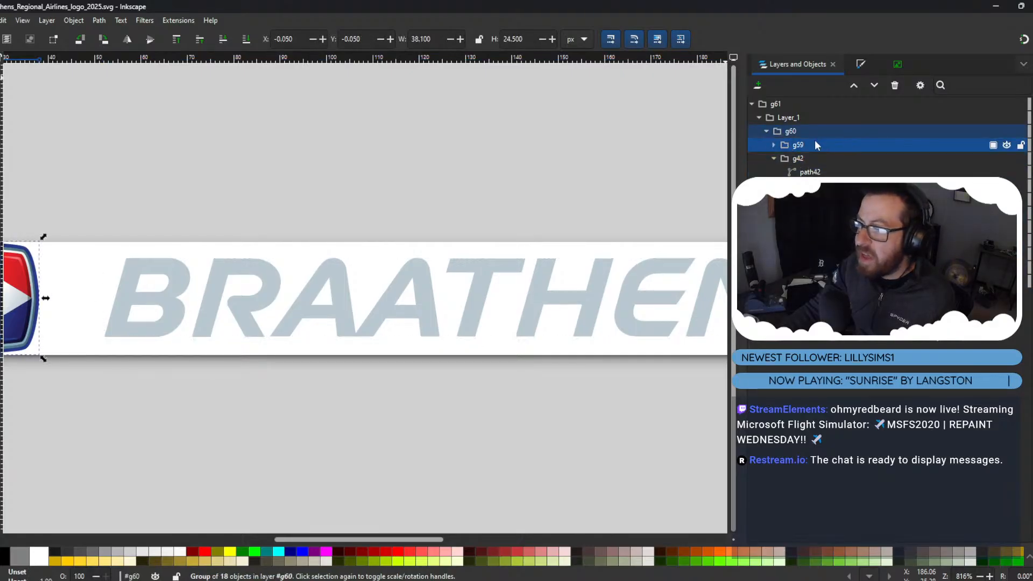
scroll(311, 373, down, 8)
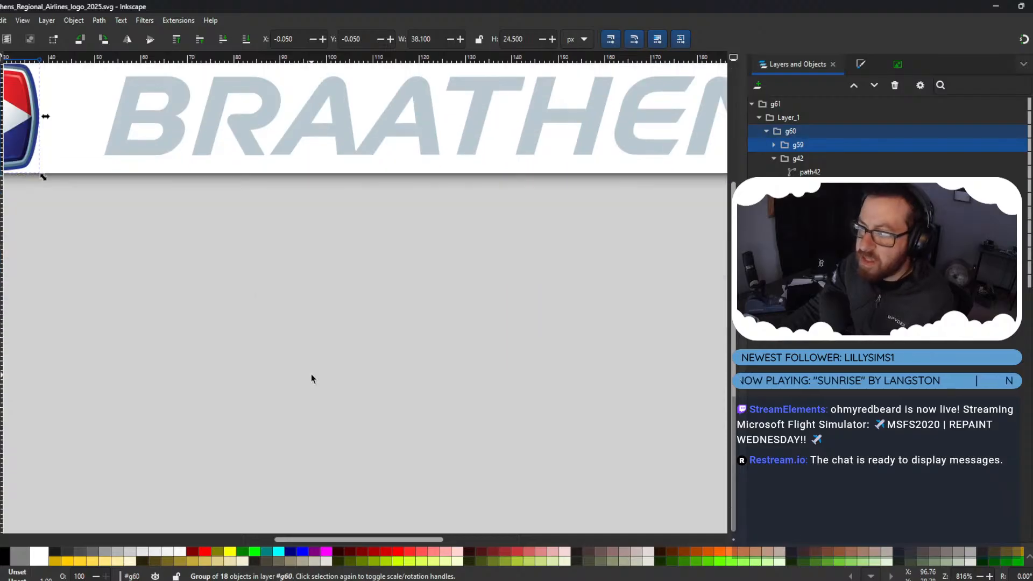
scroll(311, 374, up, 6)
ctrl+scroll(299, 320, down, 4)
ctrl+scroll(299, 321, up, 2)
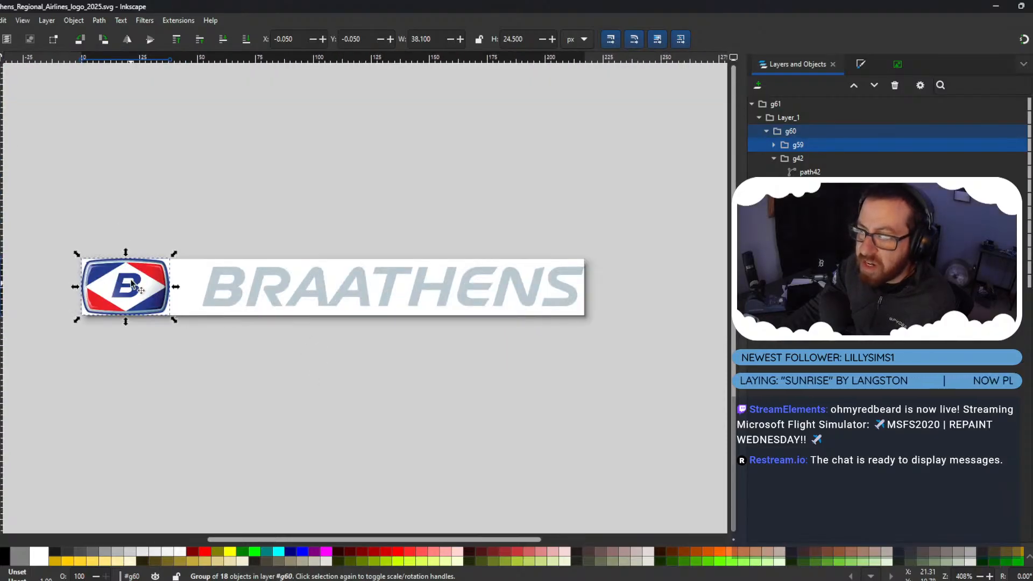
click(826, 147)
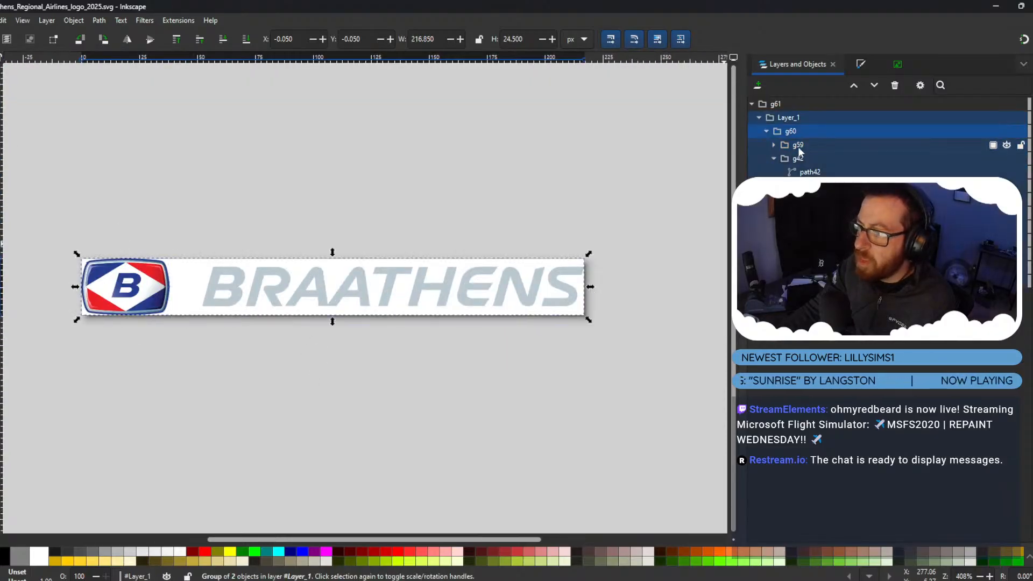
right_click(804, 147)
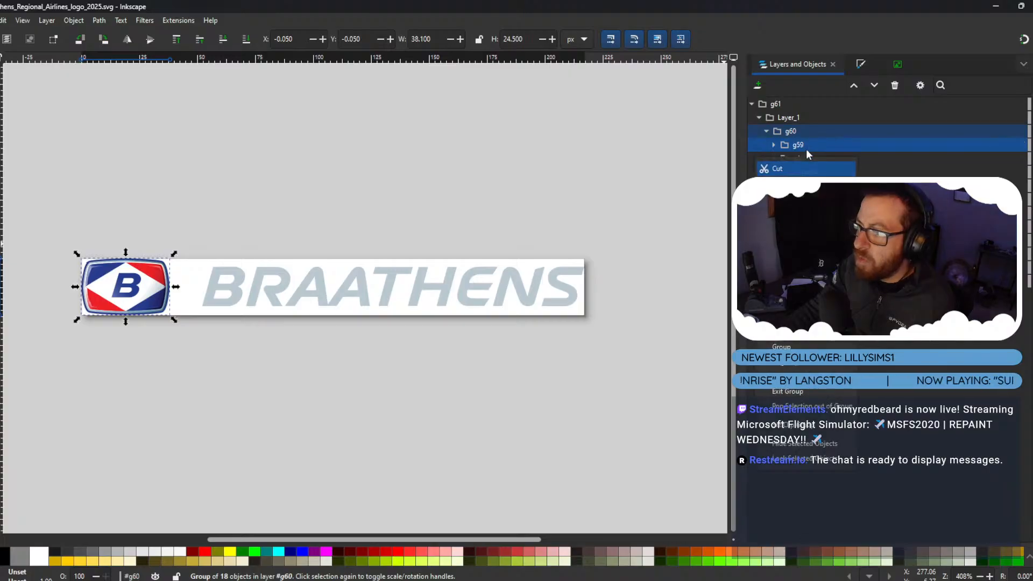
click(777, 169)
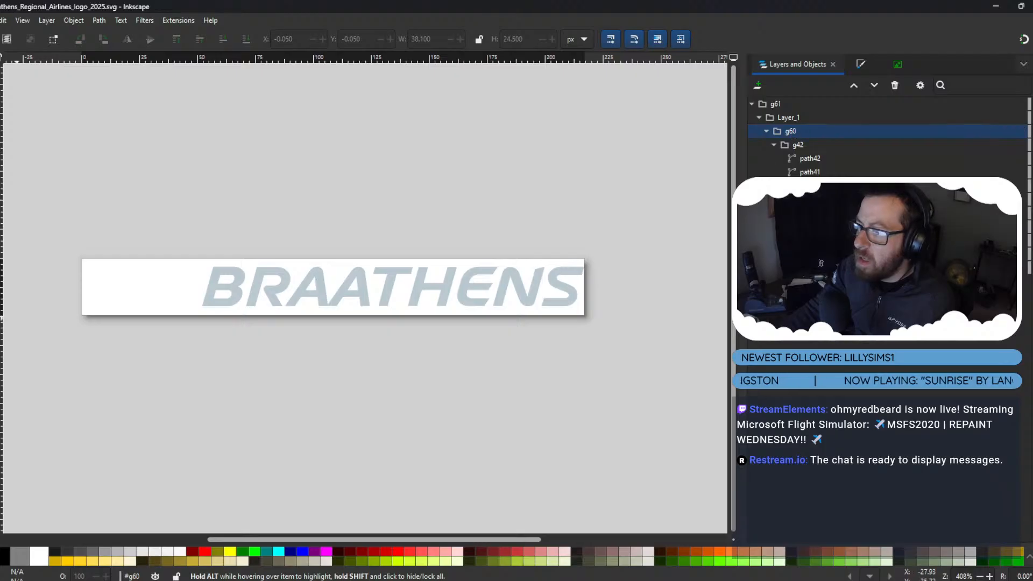
Resize the document page to fit the remaining BRAATHENS lettering using the document properties.
click(1, 19)
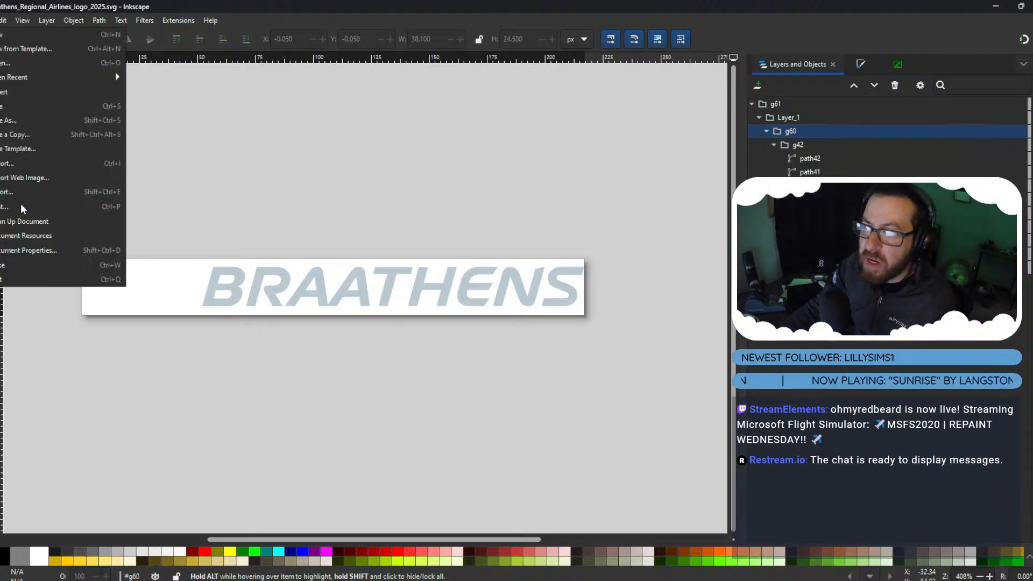
click(33, 250)
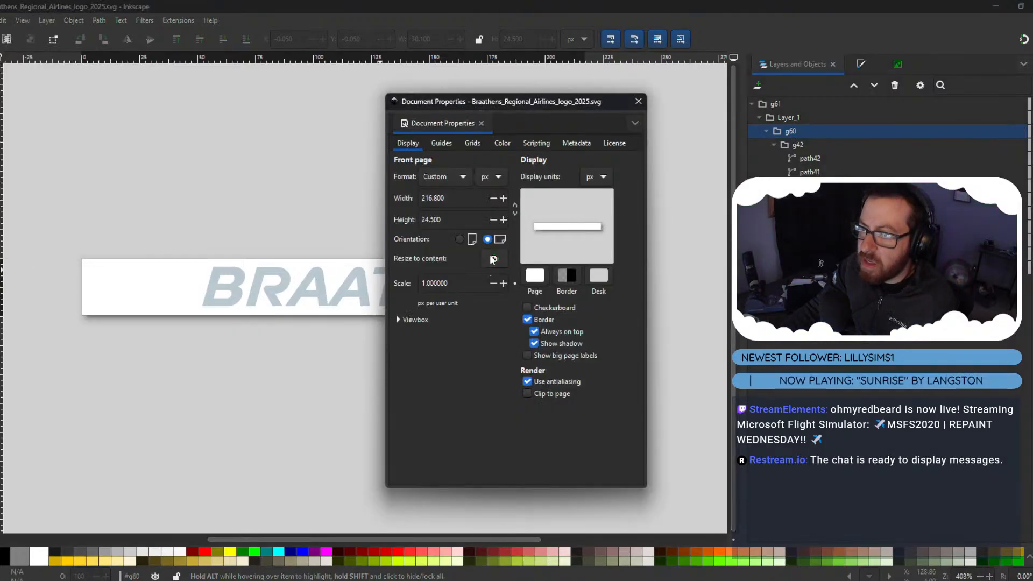
click(493, 260)
click(639, 101)
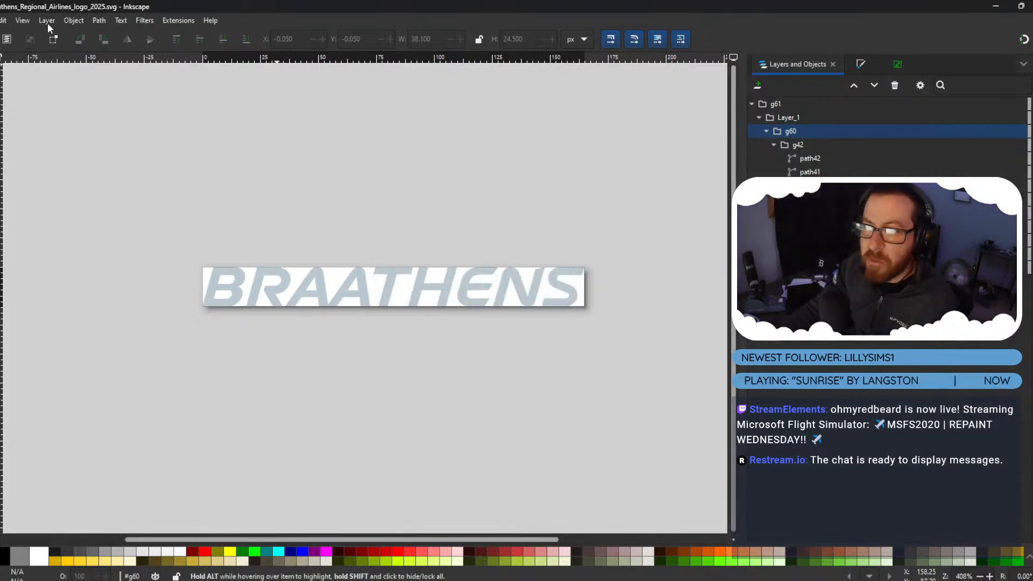
Scale the lettering group with locked proportions to a width of 4096*4 px (16384 px).
click(365, 287)
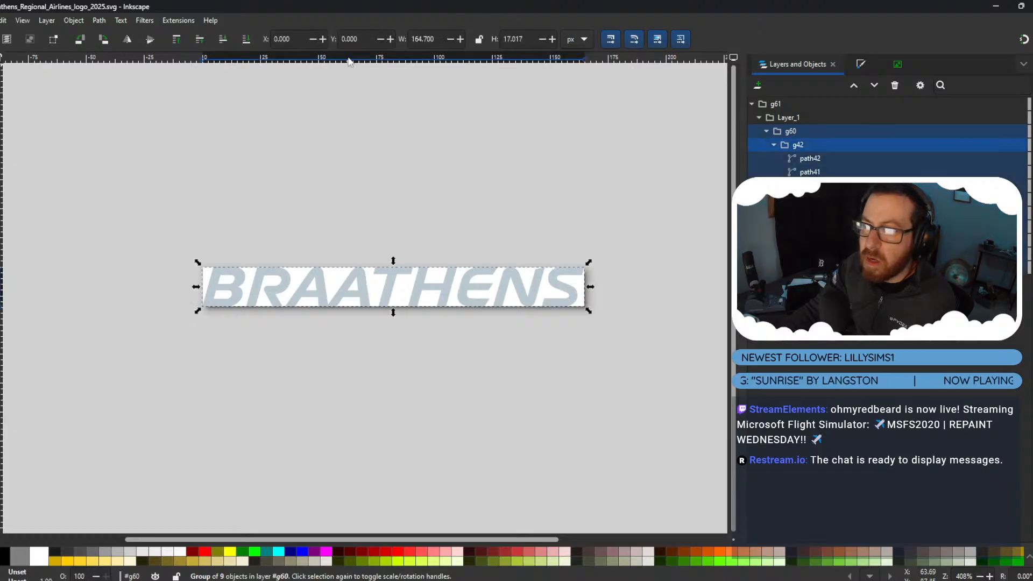
click(473, 37)
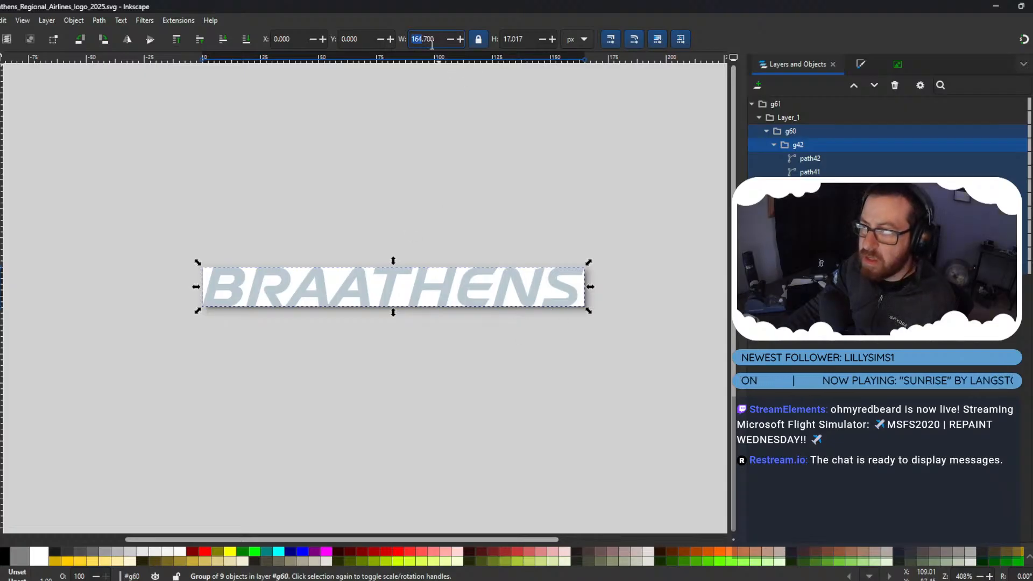
drag(434, 39, 416, 39)
text(4096*4)
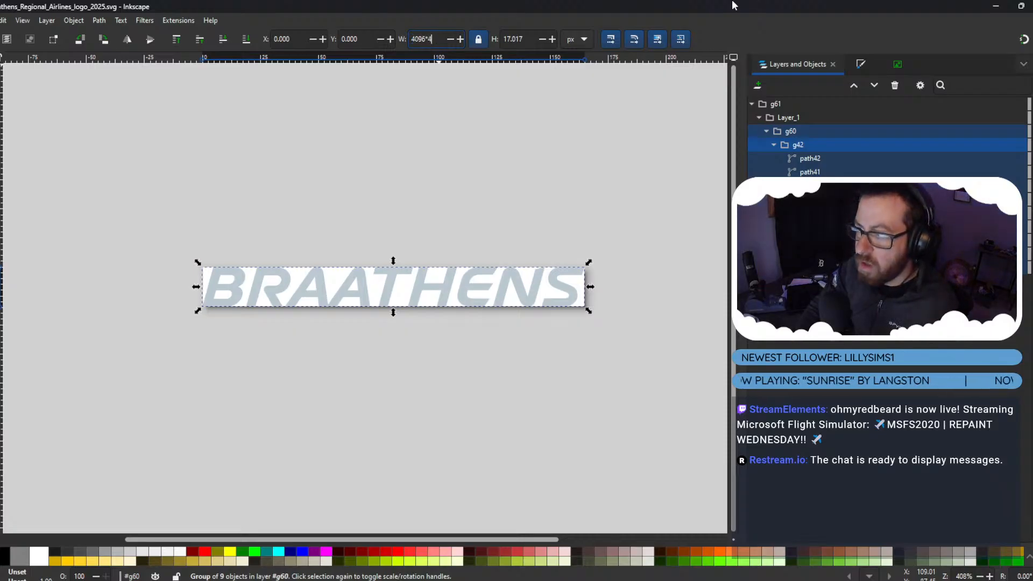
key(Return)
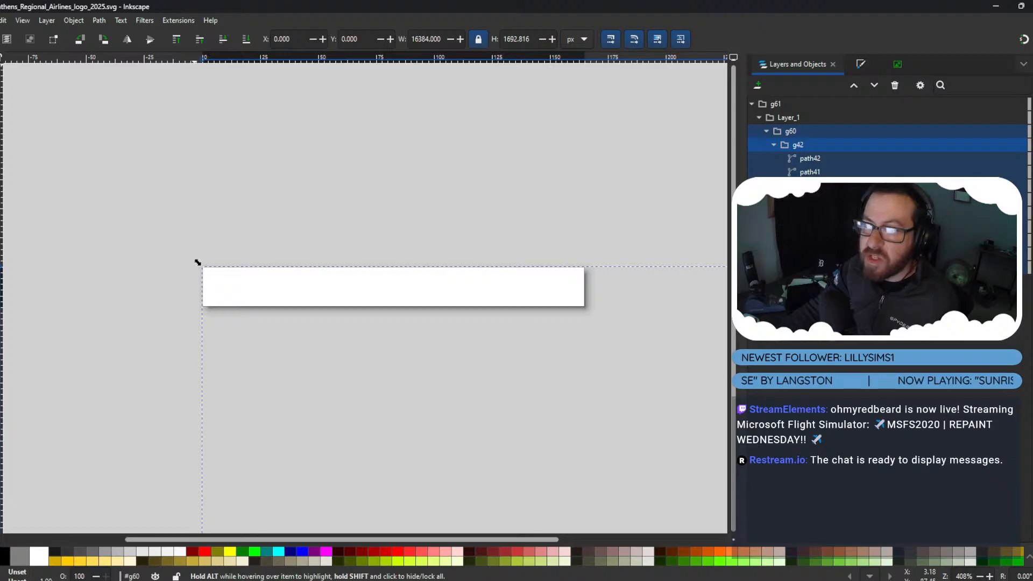
Resize the page to content again so that it matches the enlarged lettering.
key(alt+f)
click(44, 250)
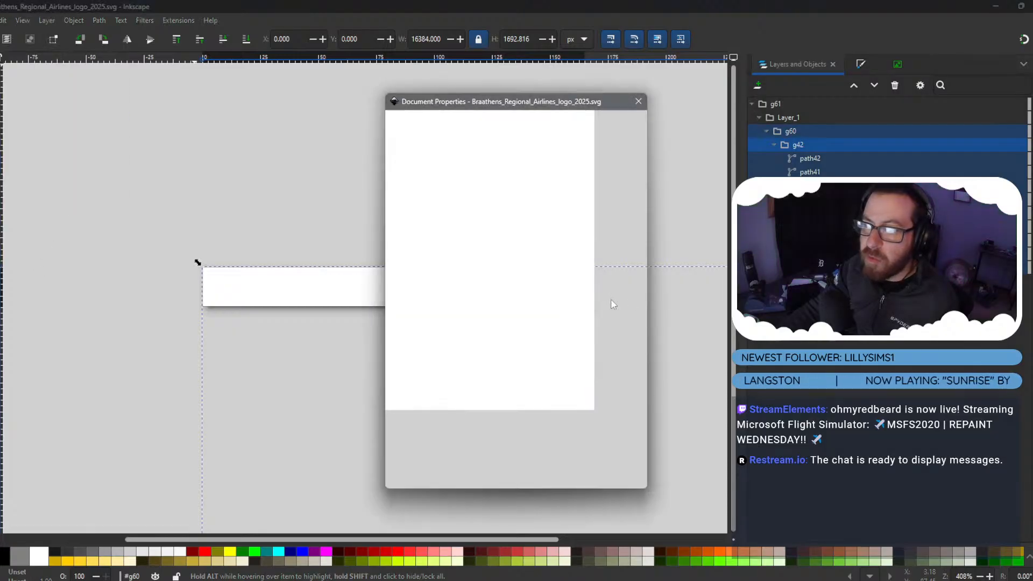
click(495, 258)
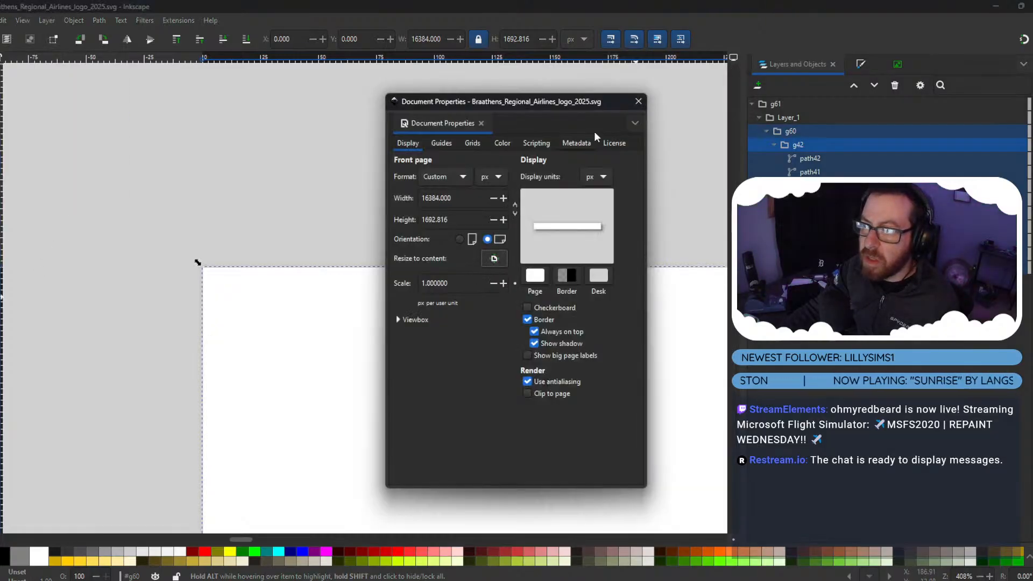
click(638, 101)
scroll(542, 224, down, 5)
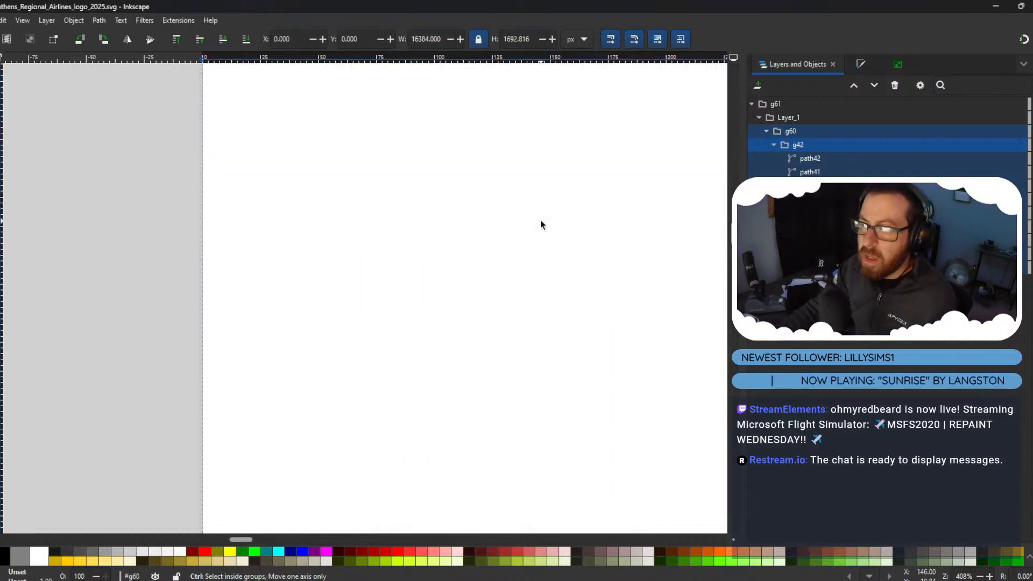
ctrl+scroll(541, 224, down, 7)
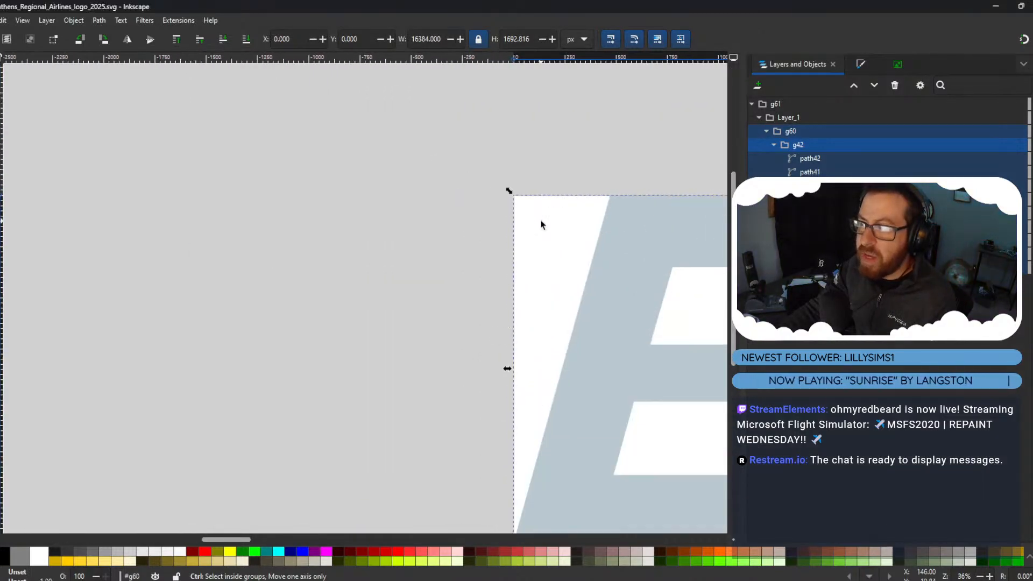
ctrl+scroll(542, 224, down, 3)
Export the page at 16384 px width as Braathens_Regional_Airlines_logo_2025.png in the RESOURCES folder.
click(1, 19)
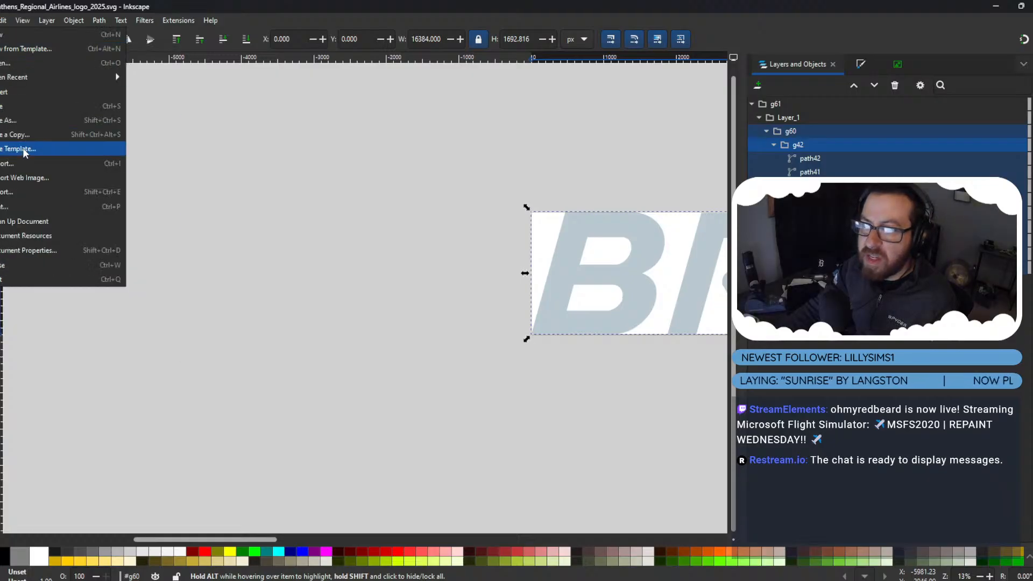
click(37, 192)
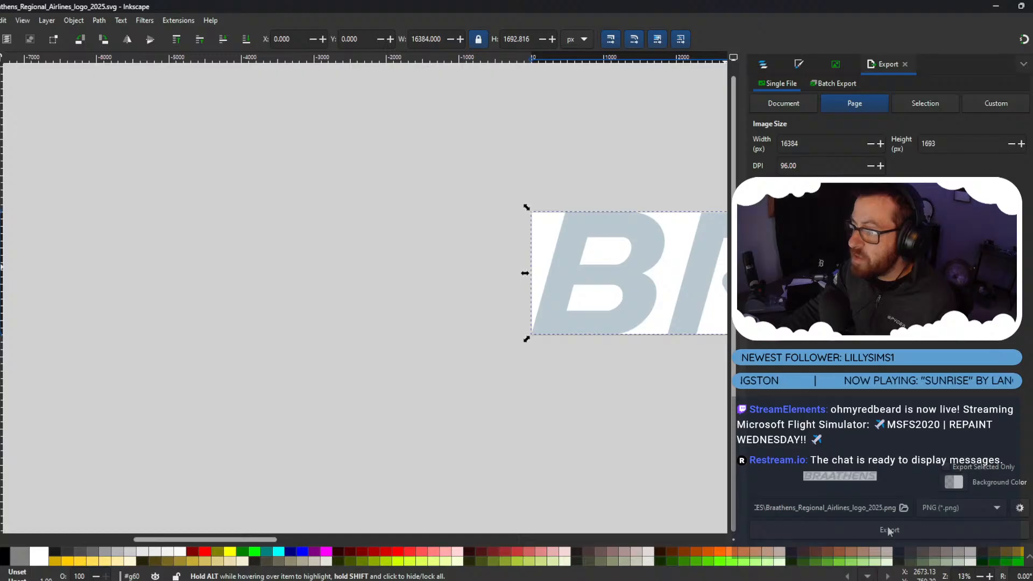
click(889, 531)
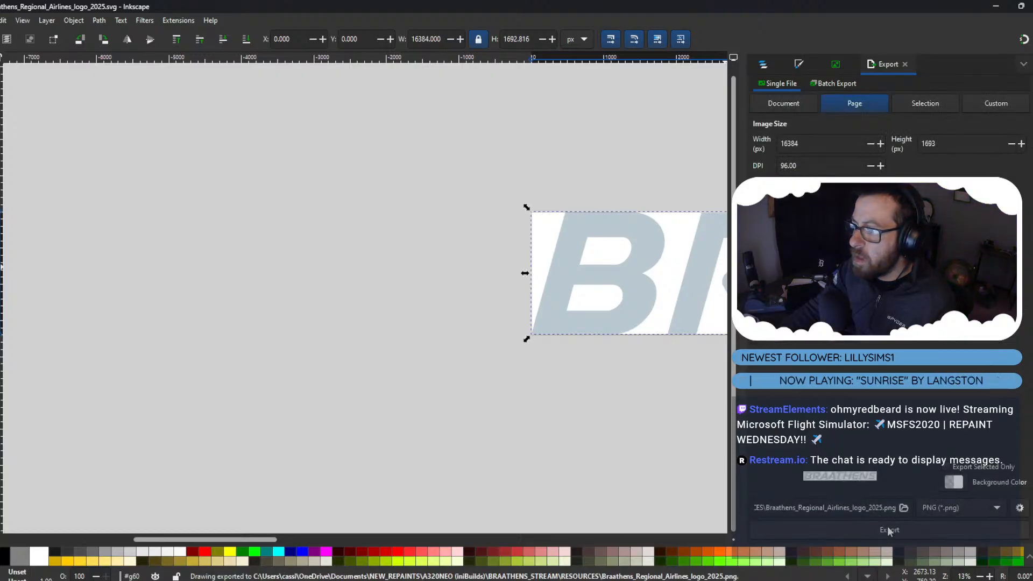
Check the PNG's export path, close the logo document and return to the RESOURCES folder in File Explorer.
drag(884, 508, 755, 506)
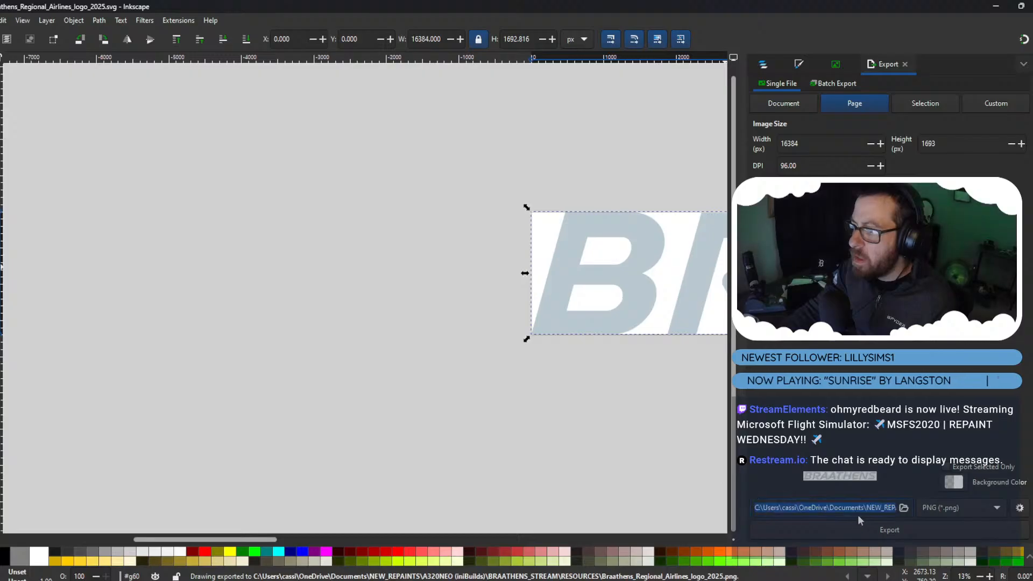
drag(863, 508, 789, 505)
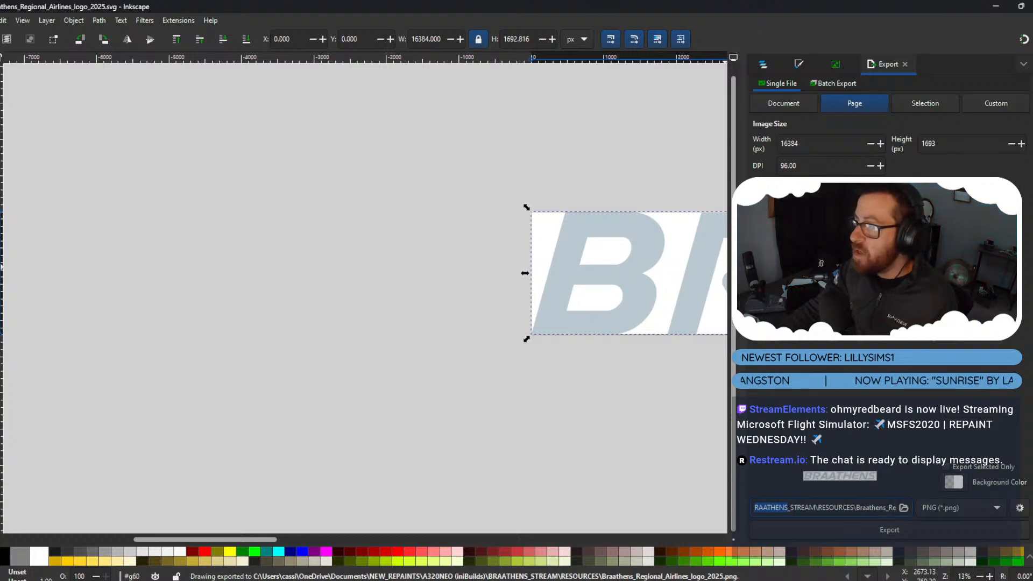
key(ctrl+w)
click(437, 348)
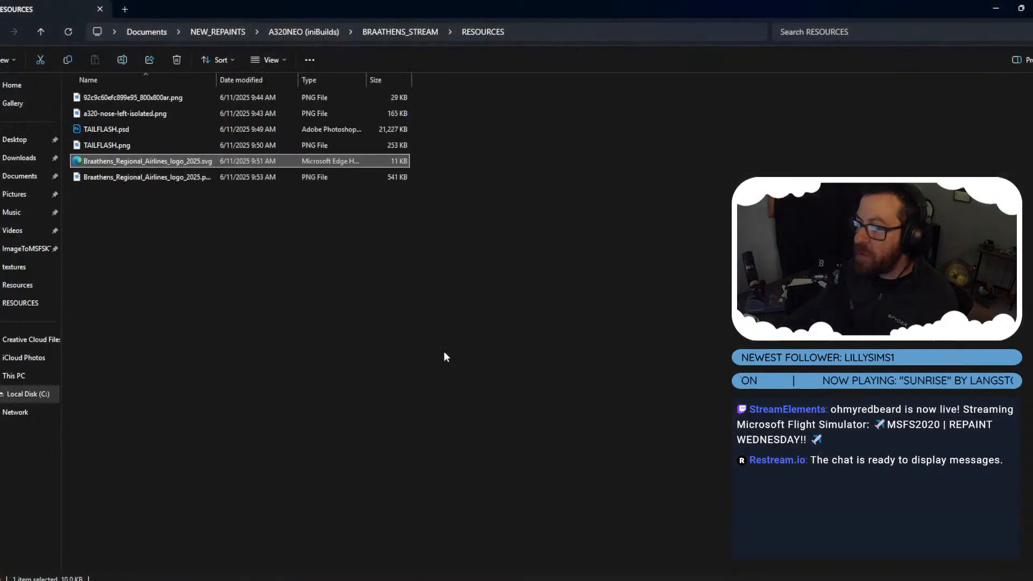
Open Braathens_Regional_Airlines_logo_2025.png in the image viewer, examine the lettering's edge sharpness up close, and close the viewer.
click(192, 175)
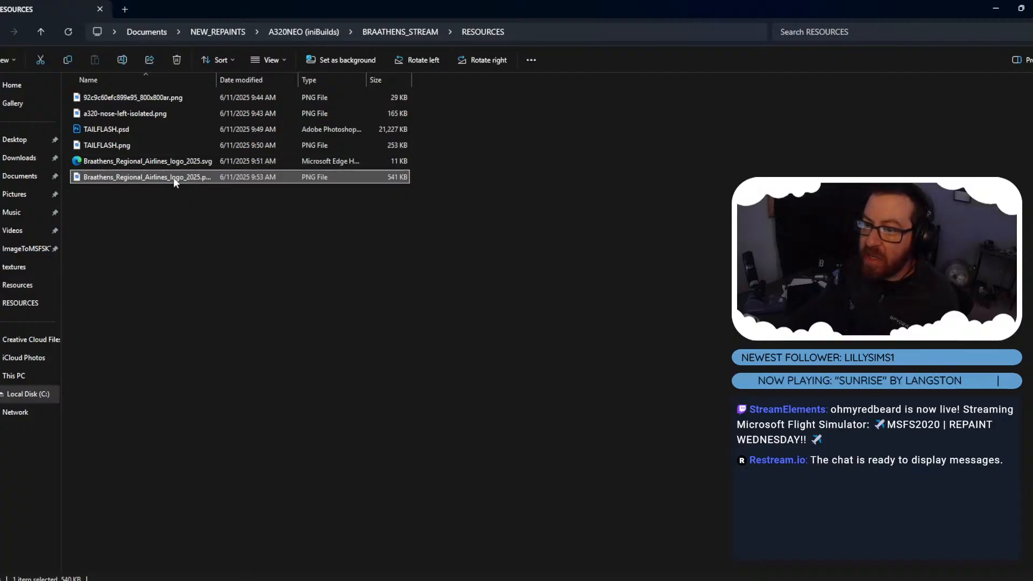
double_click(174, 179)
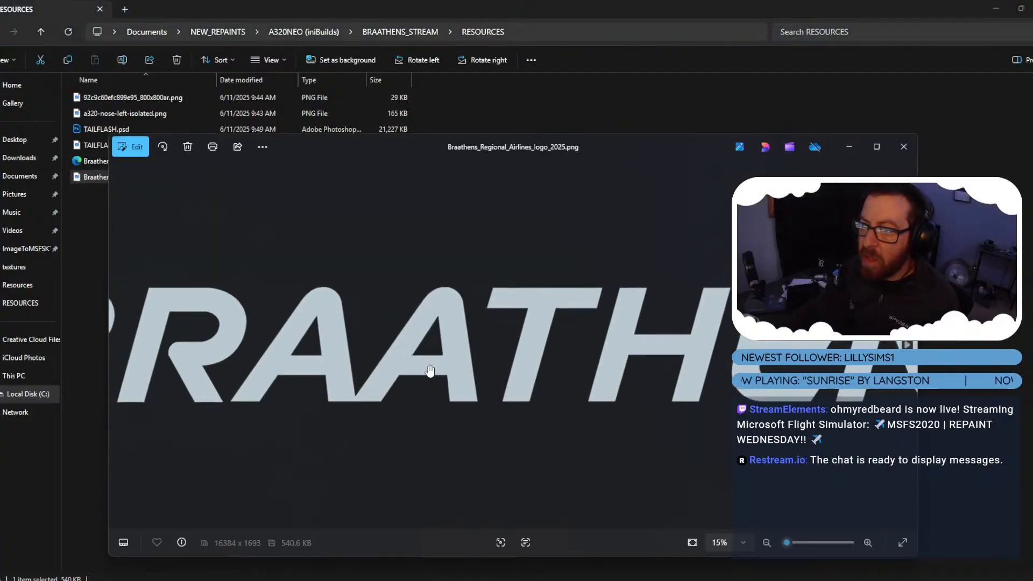
scroll(430, 371, up, 10)
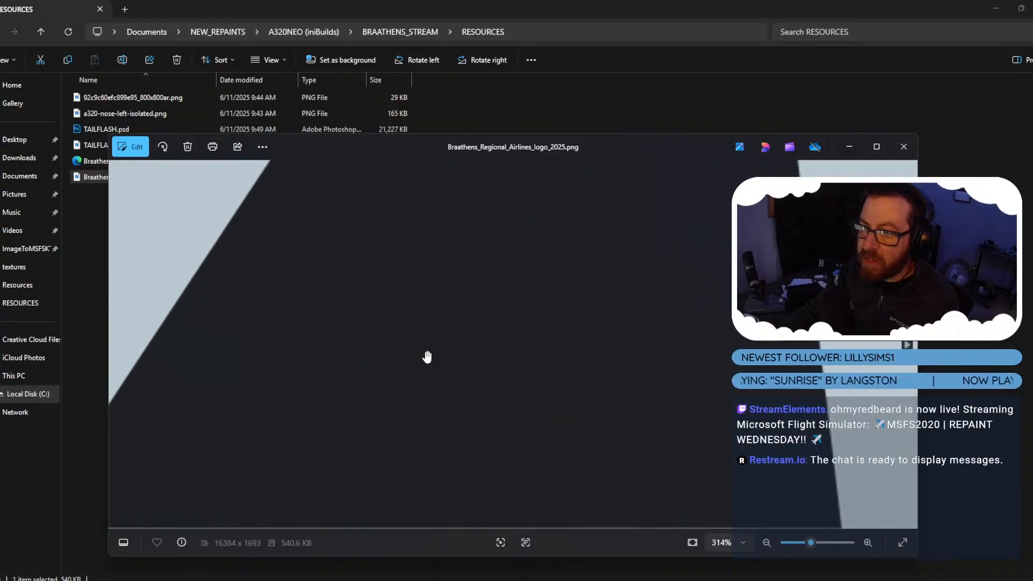
scroll(428, 357, down, 6)
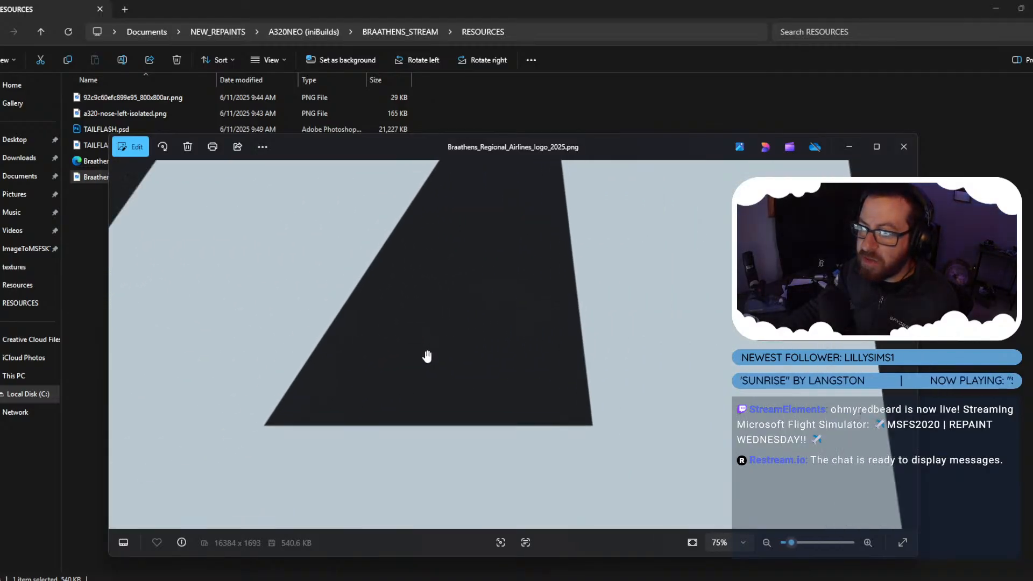
scroll(427, 357, up, 2)
scroll(428, 357, down, 4)
scroll(427, 356, up, 4)
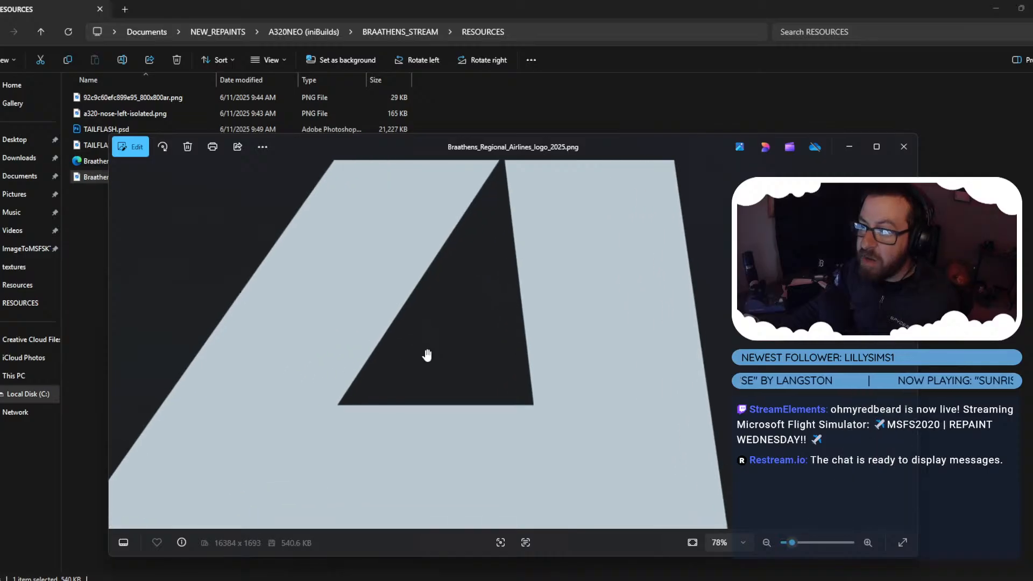
scroll(427, 356, up, 1)
scroll(427, 355, down, 5)
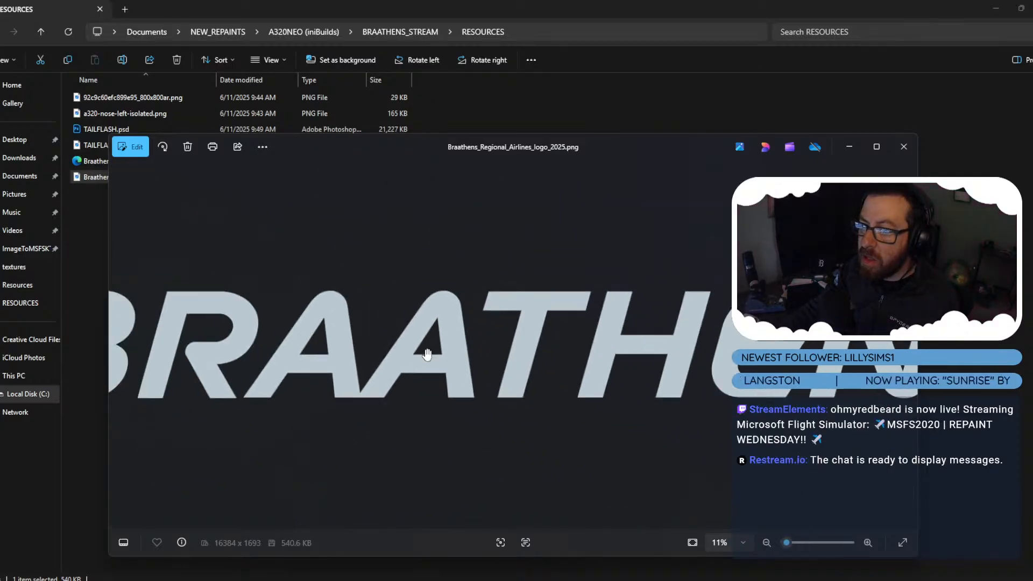
scroll(428, 355, down, 1)
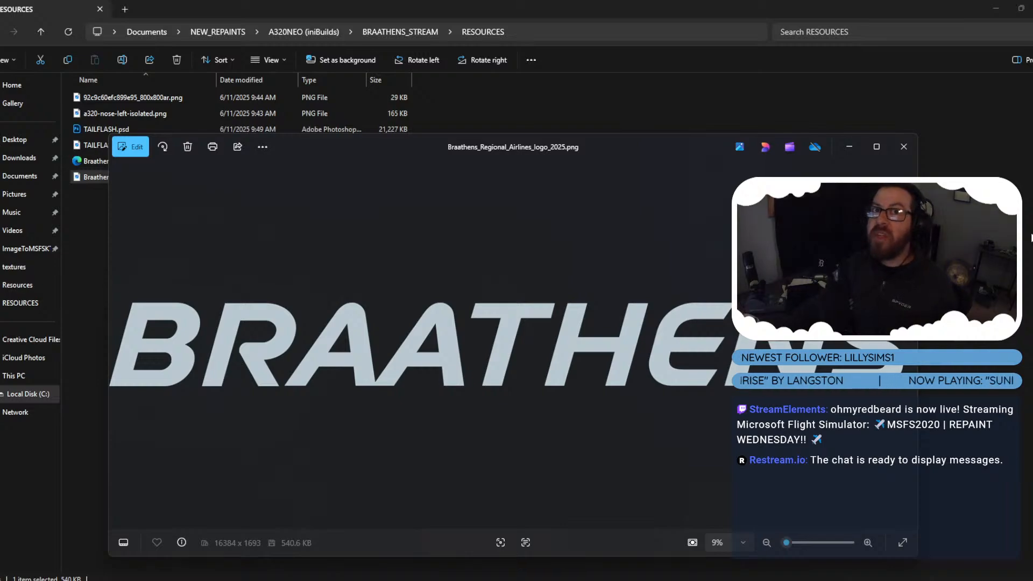
click(907, 147)
Open Braathens_Regional_Airlines_logo_2025.png from the RESOURCES folder in Adobe Photoshop 2024.
right_click(153, 178)
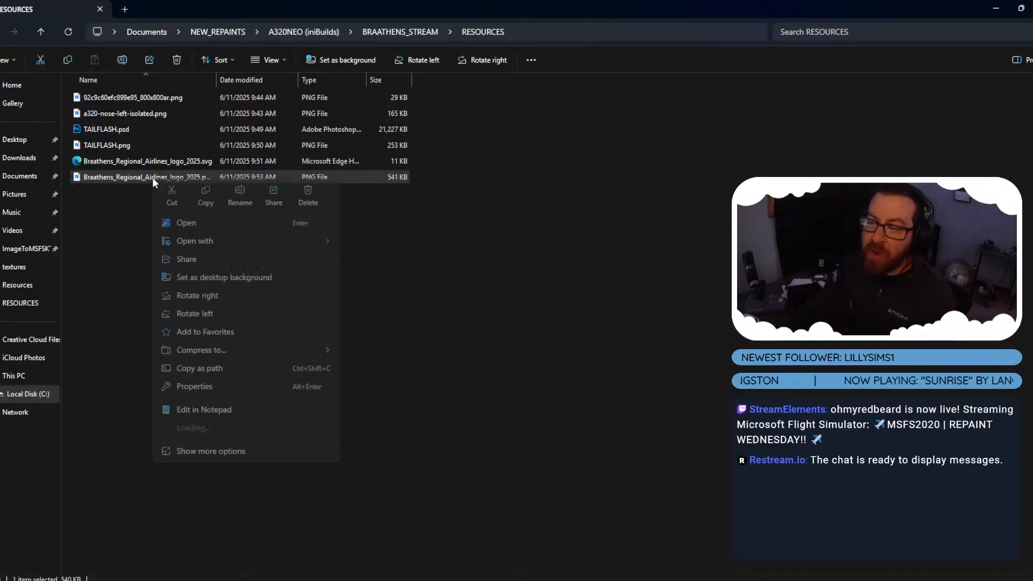
mouse_move(250, 241)
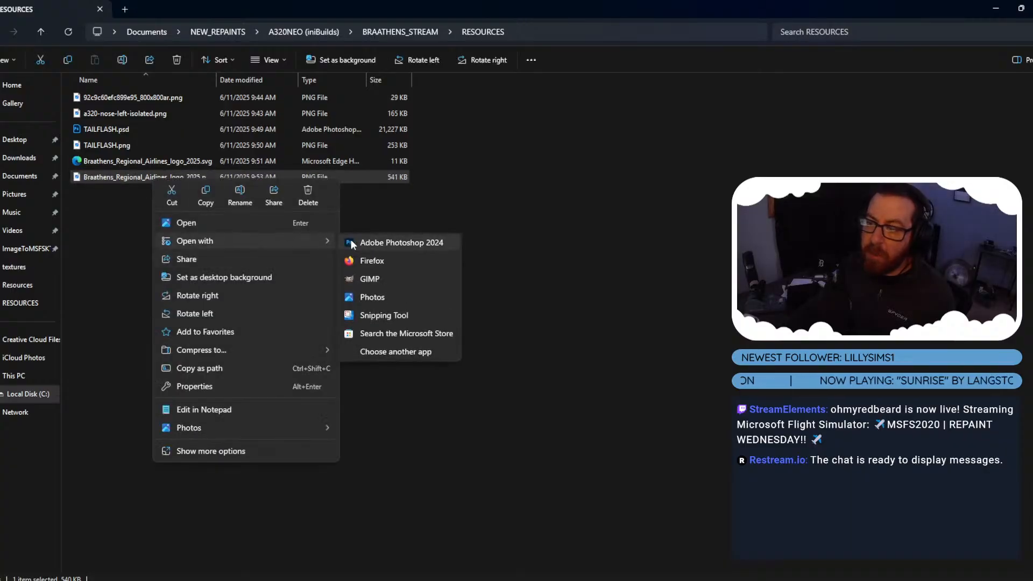
click(423, 242)
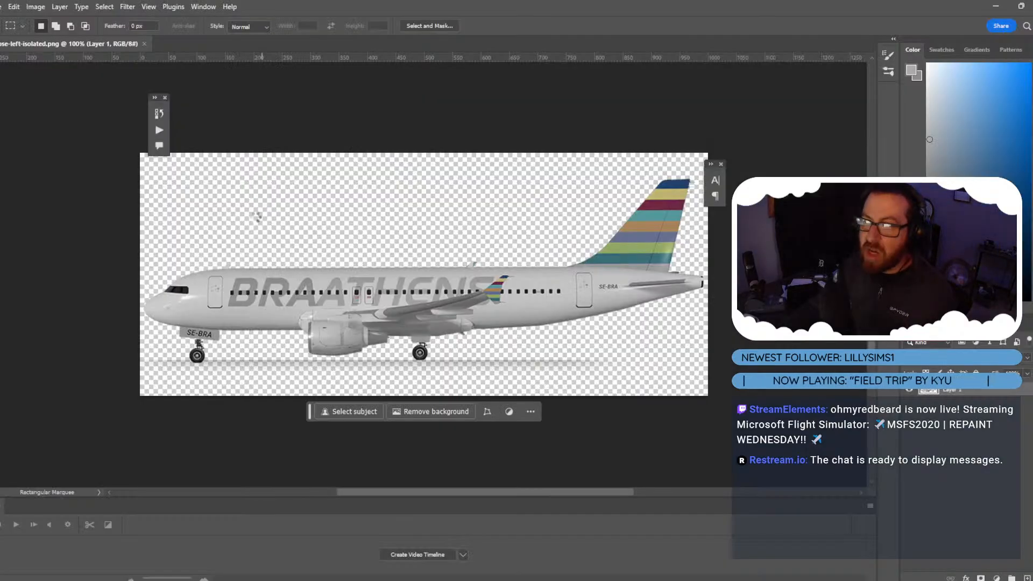
alt+scroll(282, 297, up, 2)
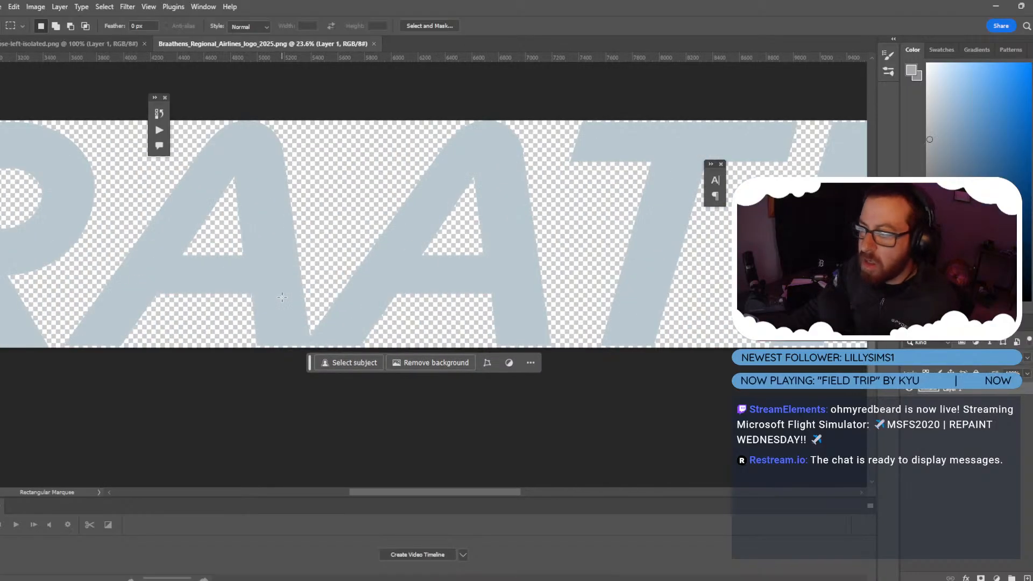
alt+scroll(282, 297, down, 2)
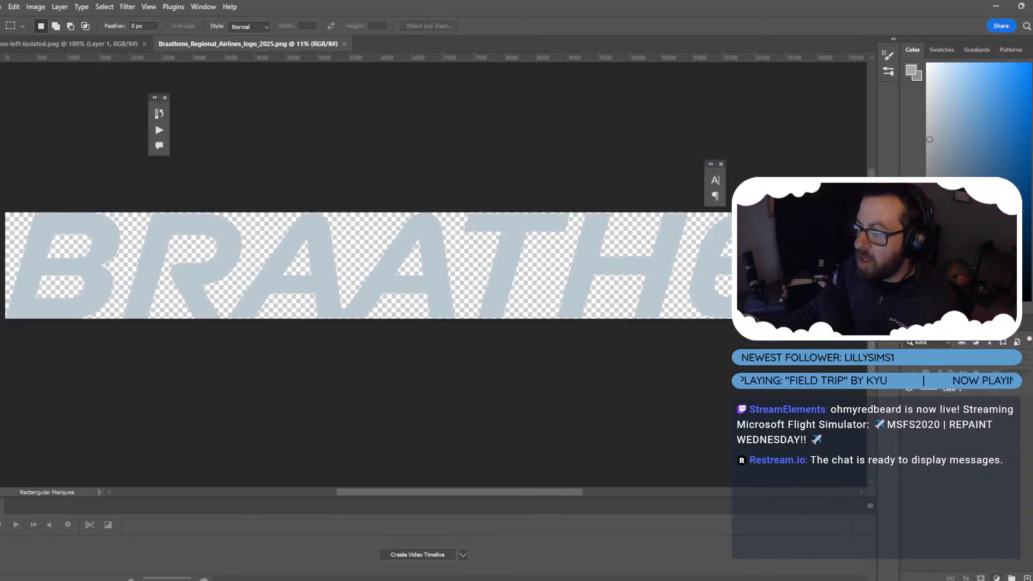
Add a magenta ff00ff solid color fill layer and place it beneath the lettering layer as a contrasting background.
click(996, 577)
click(984, 423)
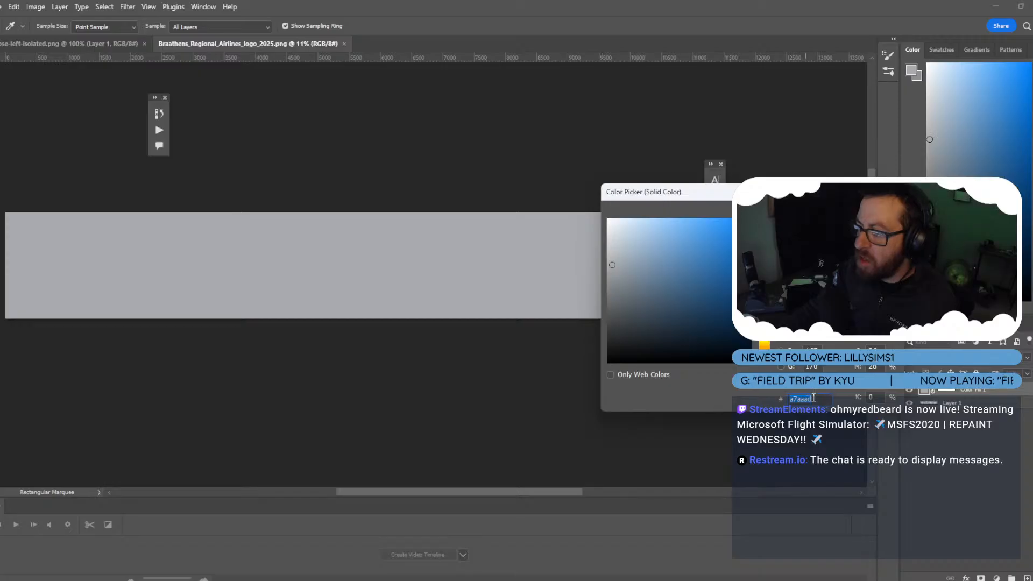
text(ff00ff)
key(Return)
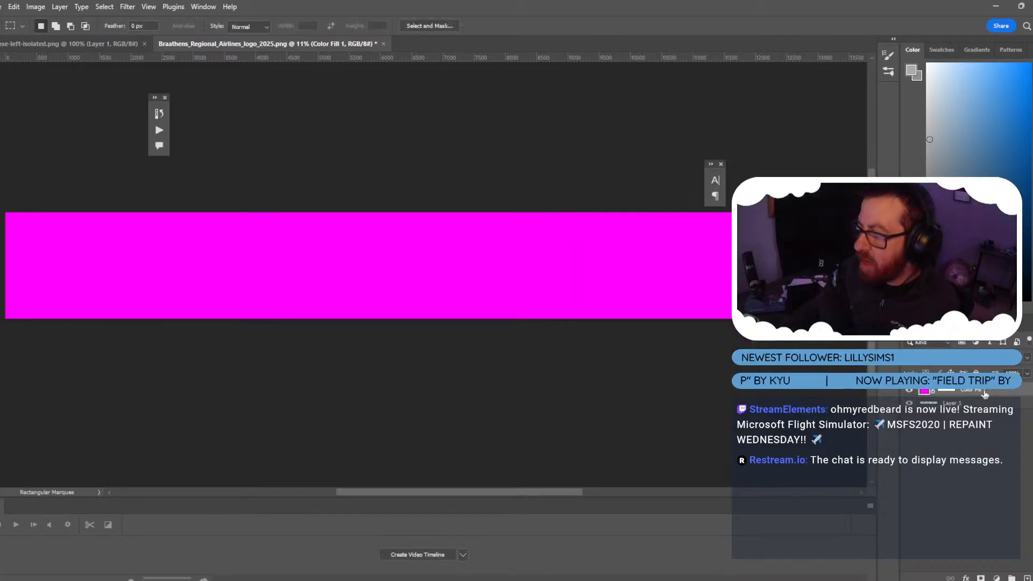
drag(984, 395, 983, 415)
alt+scroll(233, 297, up, 5)
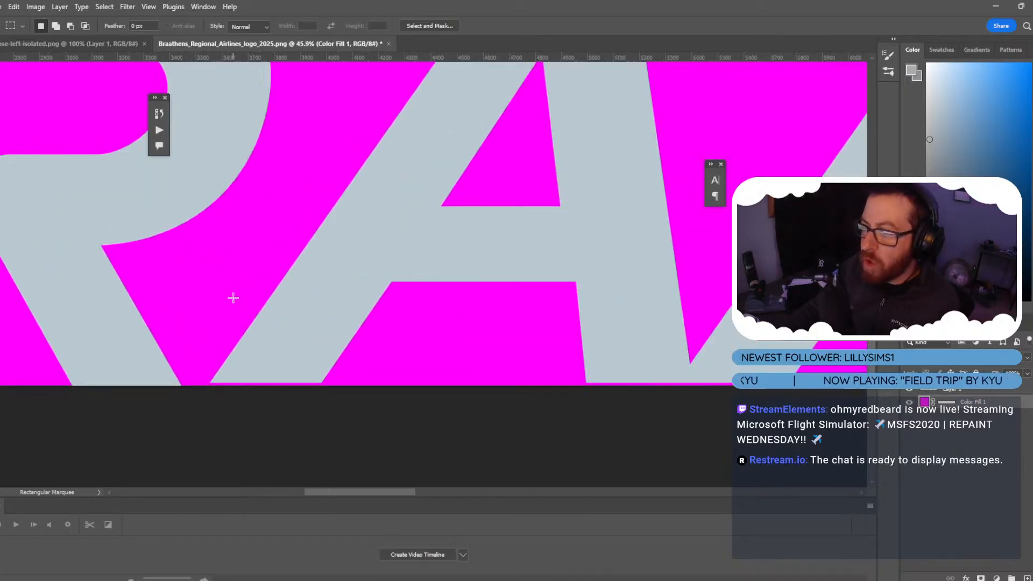
alt+scroll(233, 298, down, 5)
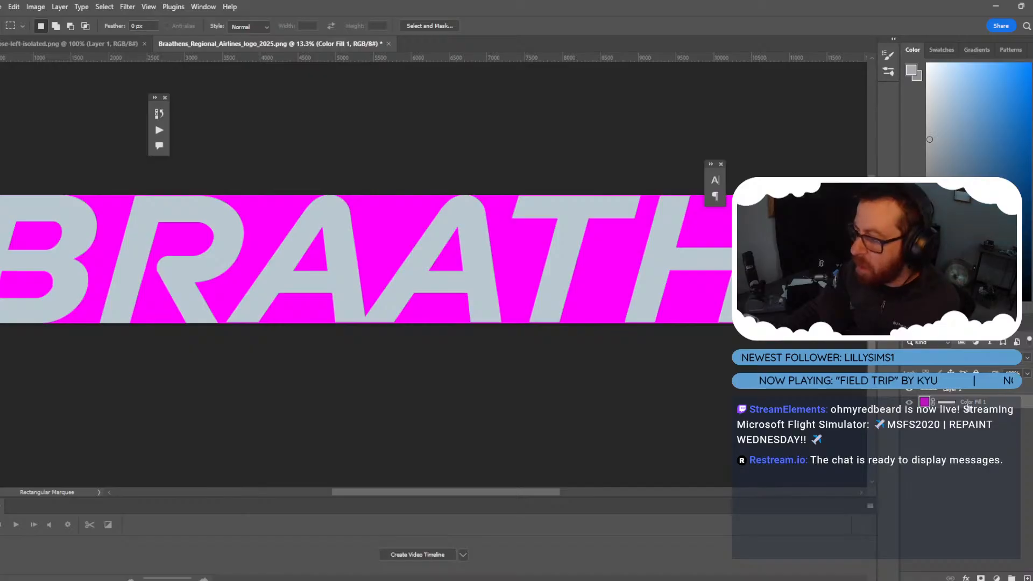
Load the lettering layer's outline as a selection, create a white solid color fill layer from it, and hide the original lettering layer.
click(961, 389)
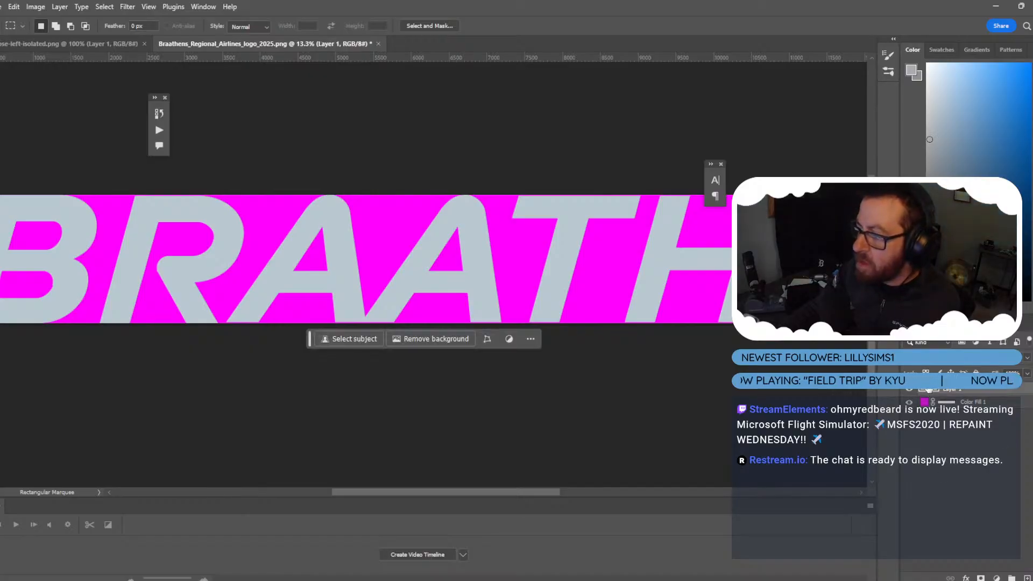
ctrl+click(927, 393)
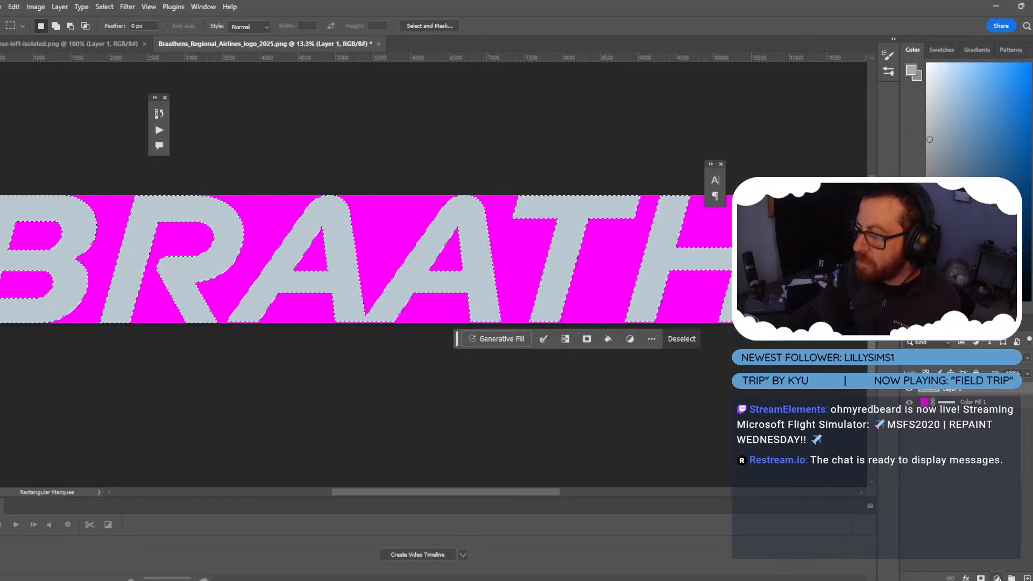
click(999, 578)
click(1000, 380)
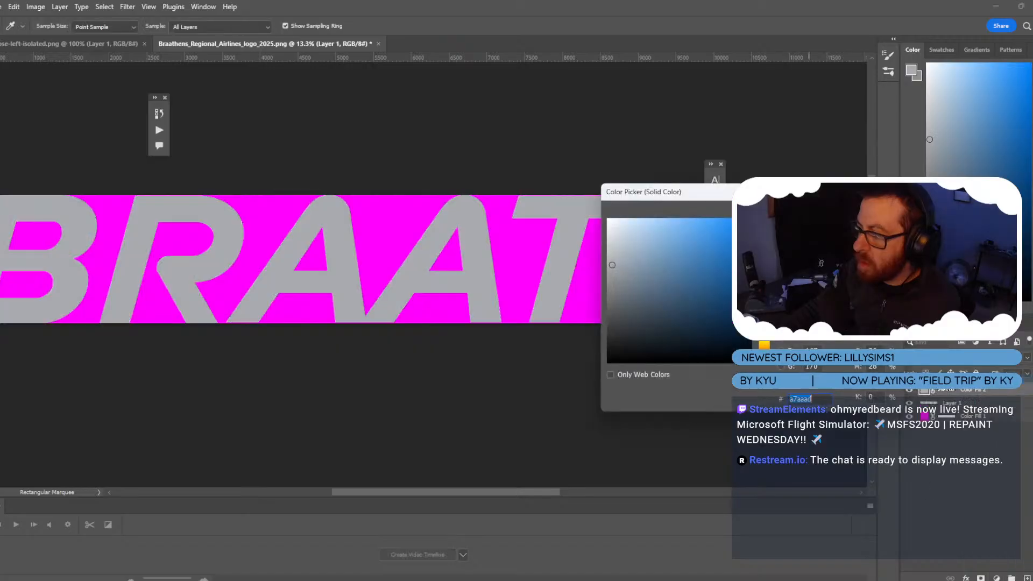
mouse_move(612, 265)
mouse_down()
mouse_move(681, 275)
mouse_move(608, 219)
mouse_up()
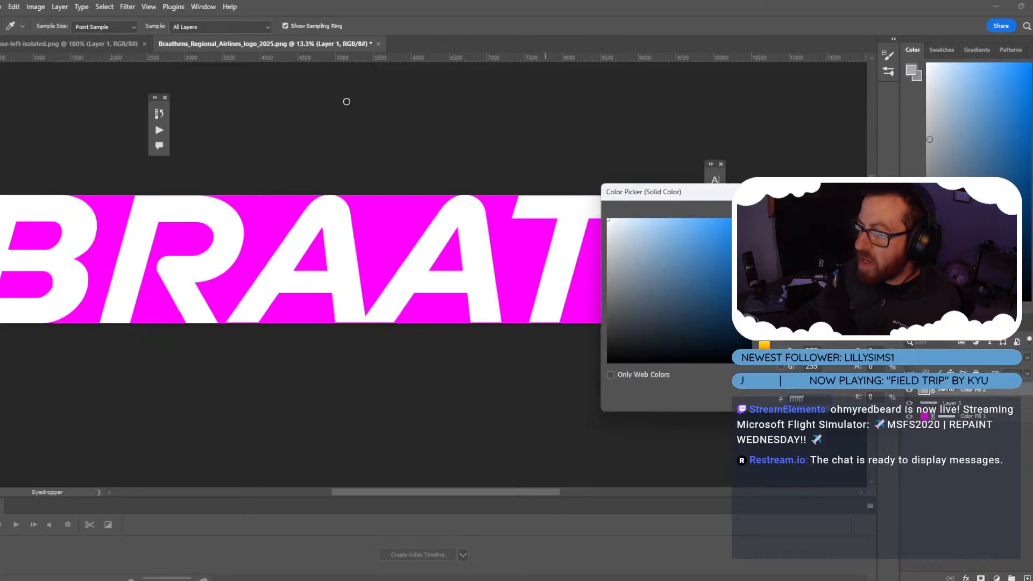
key(Return)
key(m)
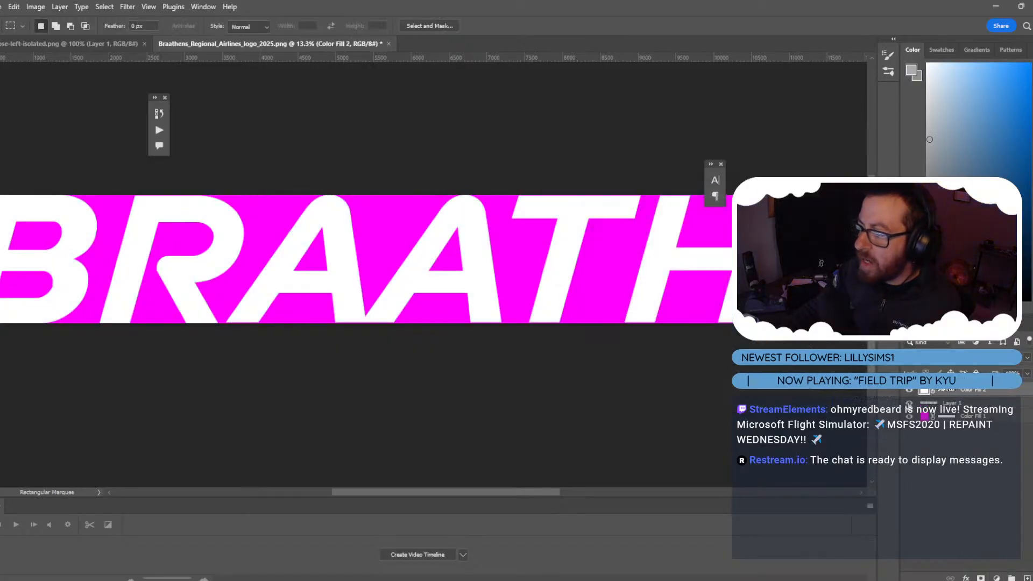
Examine the white lettering's edges up close and compare it with the magenta background hidden and shown.
alt+scroll(528, 369, up, 5)
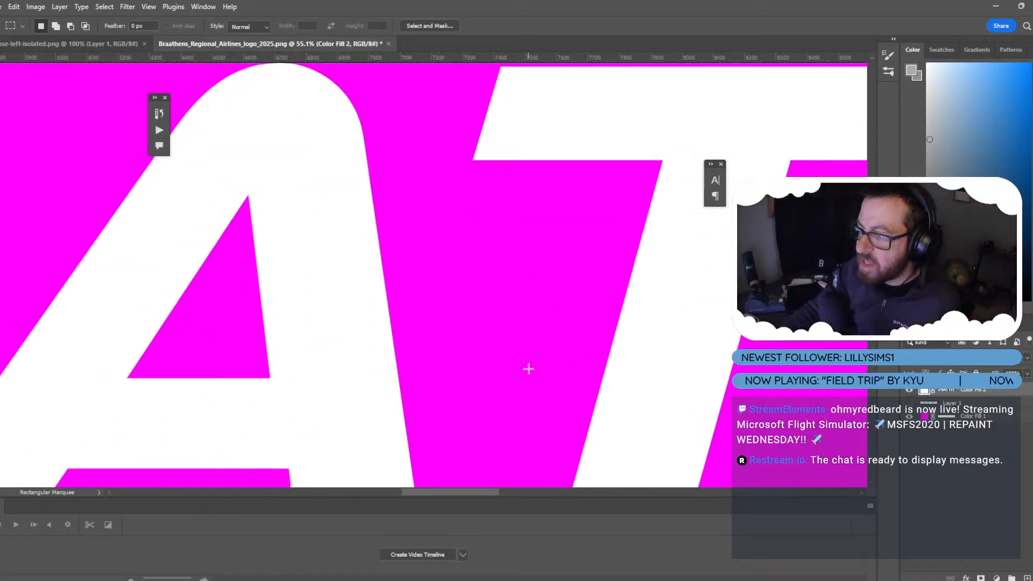
alt+scroll(528, 369, up, 5)
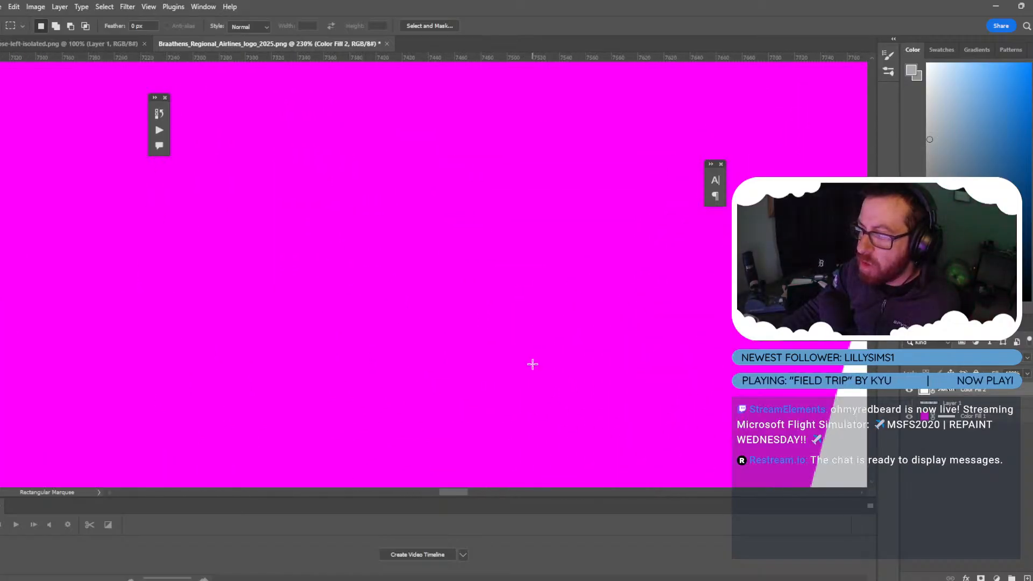
alt+scroll(532, 365, down, 6)
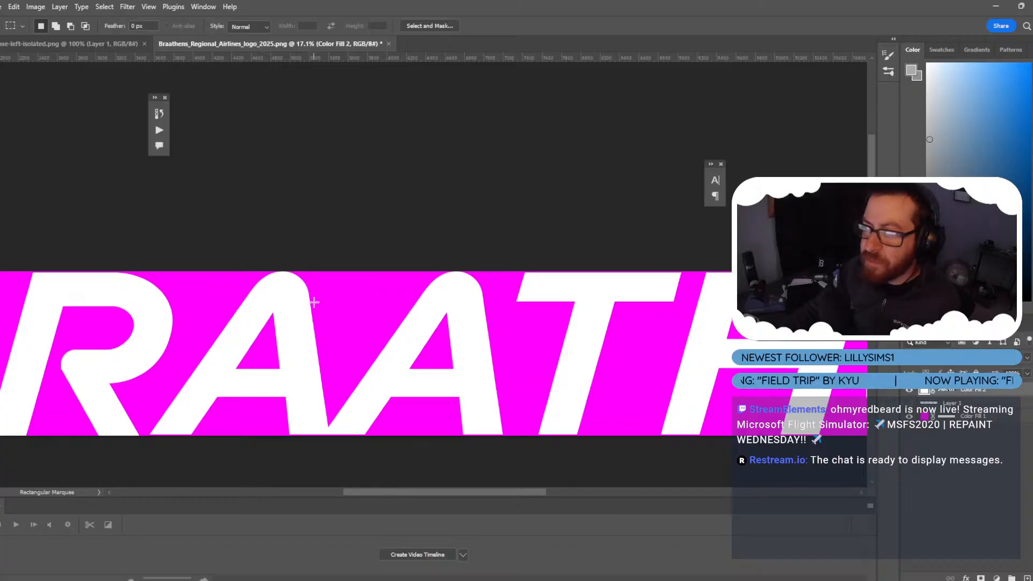
alt+scroll(314, 302, down, 2)
click(909, 417)
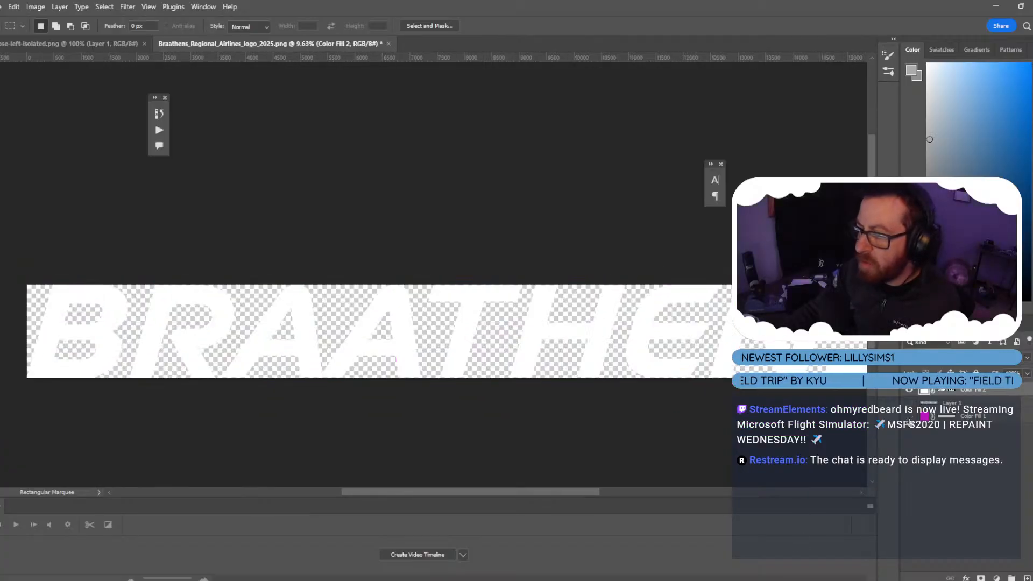
click(909, 418)
alt+scroll(264, 373, up, 2)
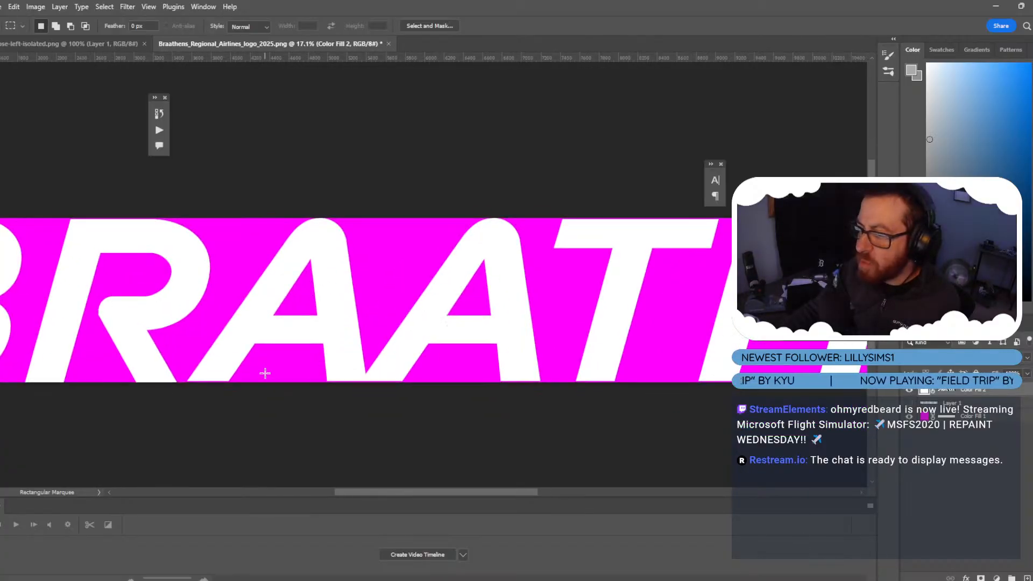
alt+scroll(268, 372, up, 1)
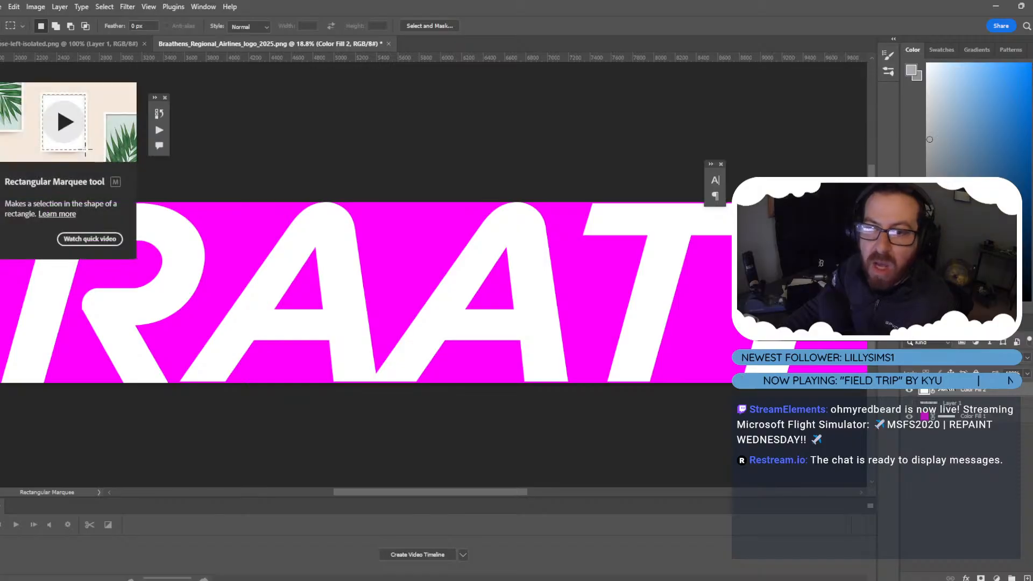
Try enlarging the canvas height to 1993 px with the anchor in the centre.
click(36, 6)
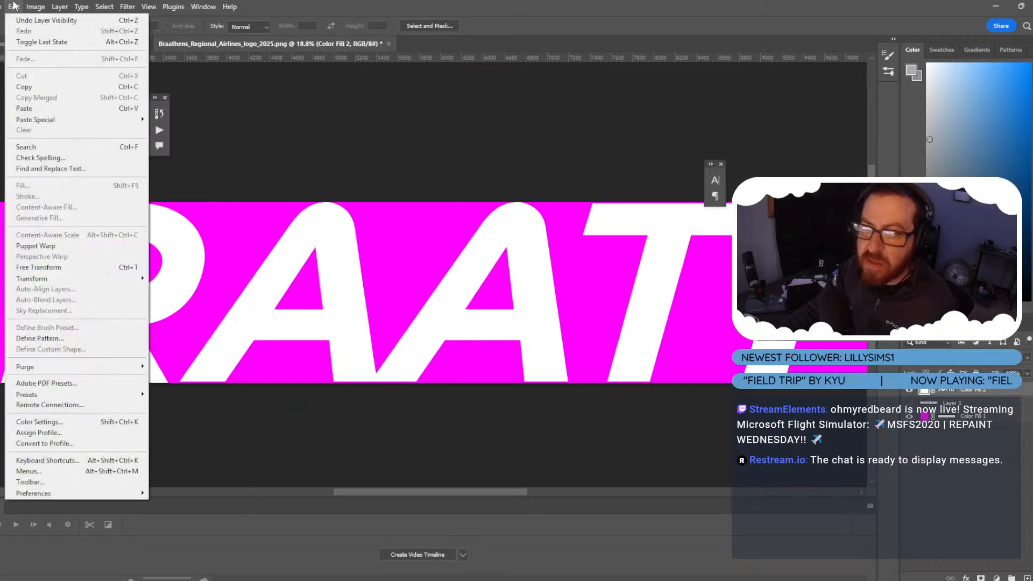
mouse_move(55, 38)
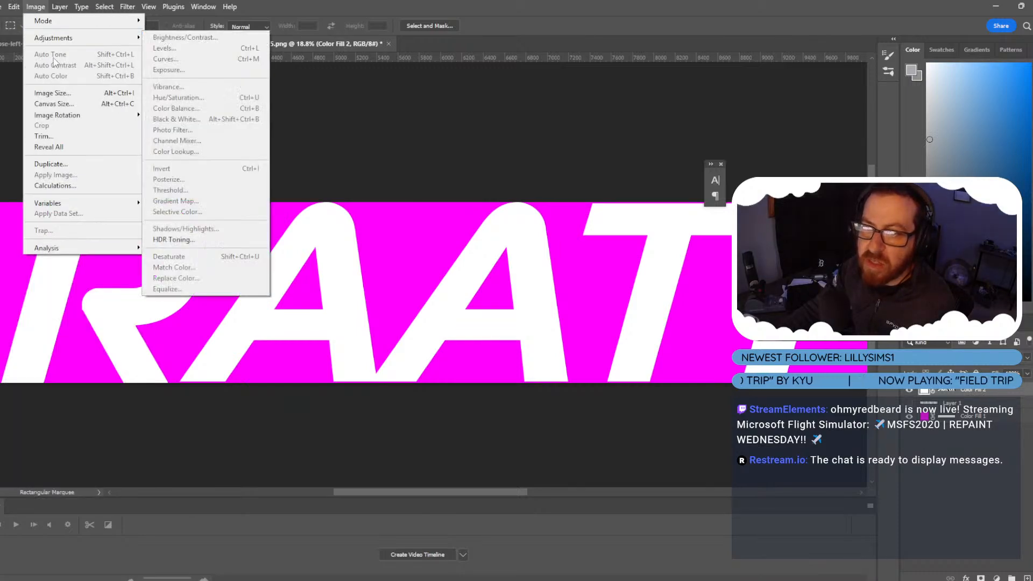
click(53, 104)
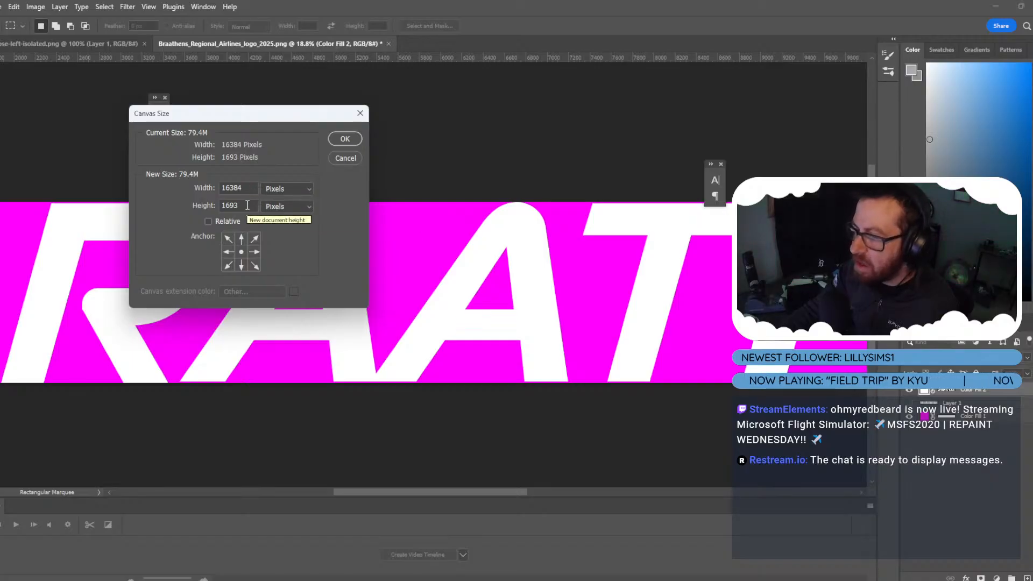
click(230, 206)
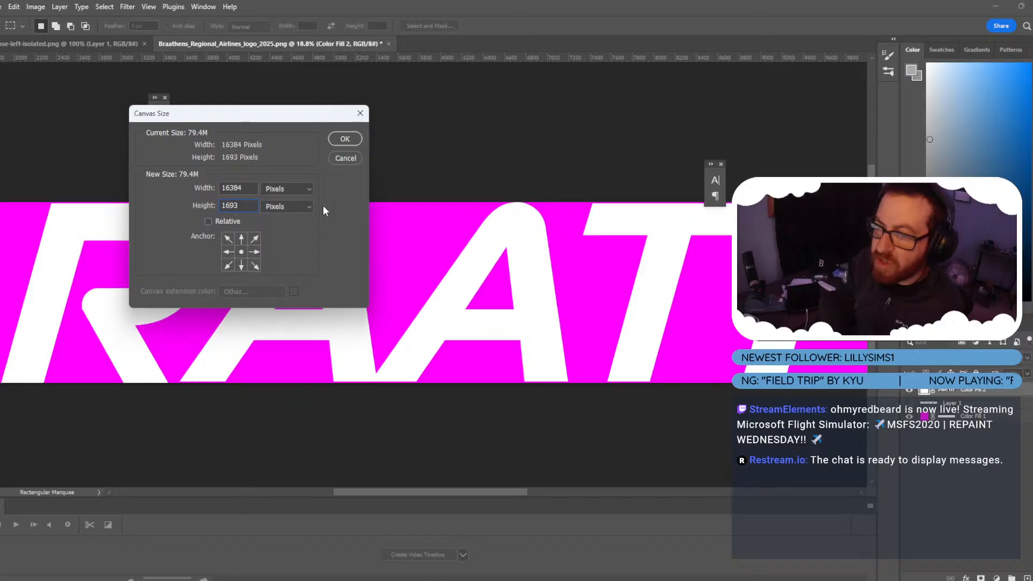
key(BackSpace)
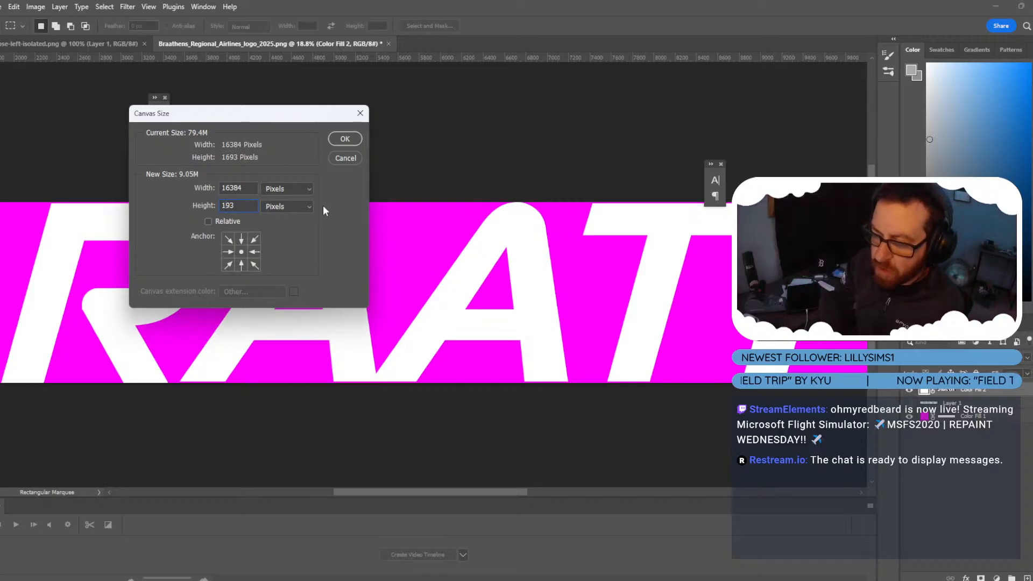
text(9)
key(Return)
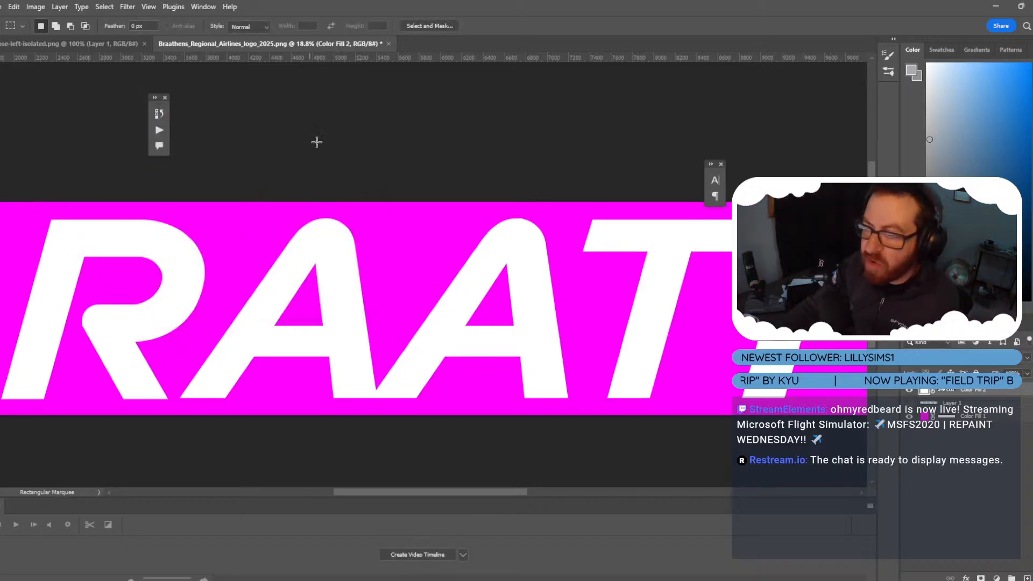
alt+scroll(328, 333, down, 5)
ctrl+drag(328, 334, 329, 335)
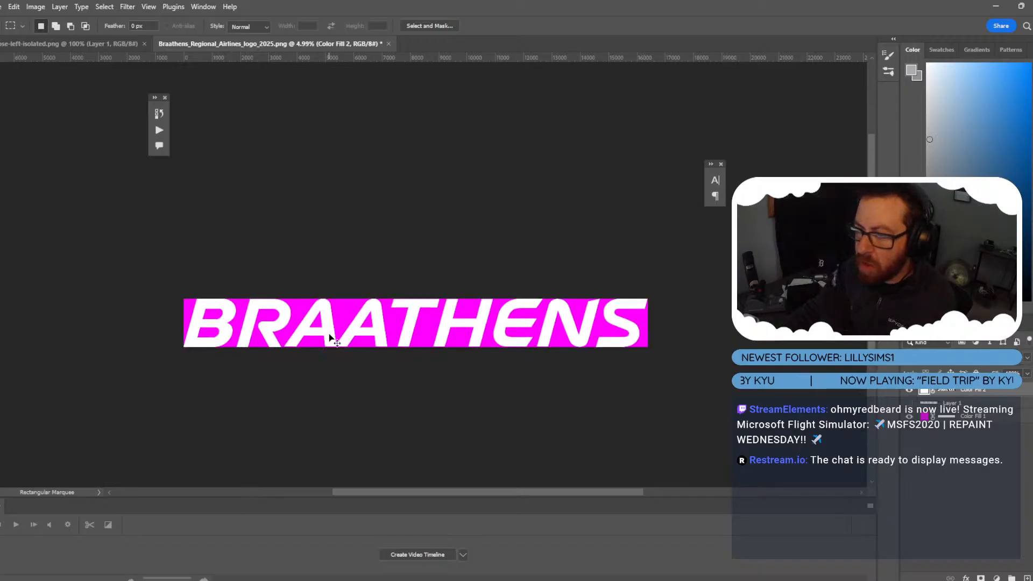
Extend the canvas width to 17384 px, anchoring the existing artwork at the middle left.
click(36, 6)
click(54, 105)
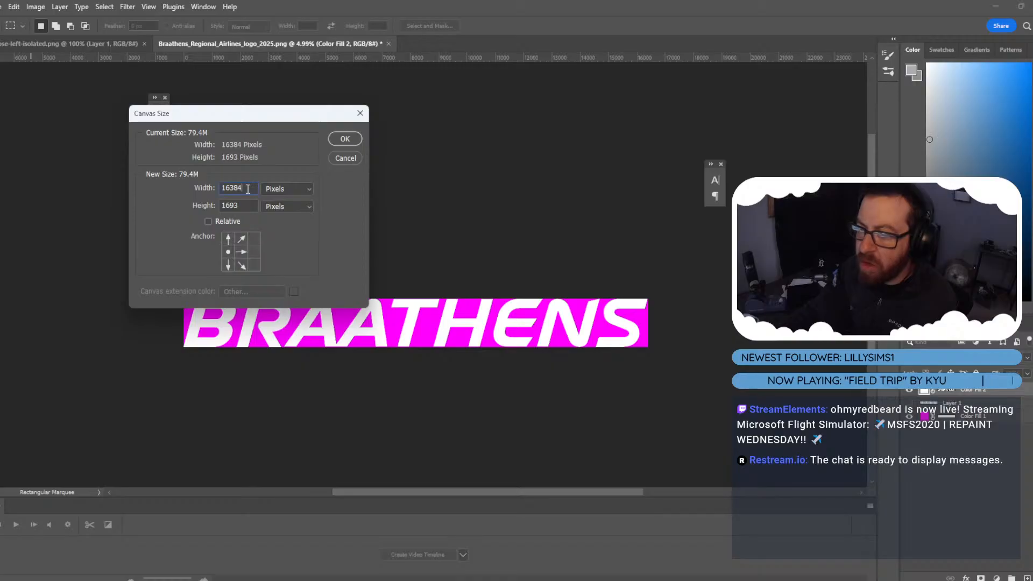
key(BackSpace)
text(7)
key(Return)
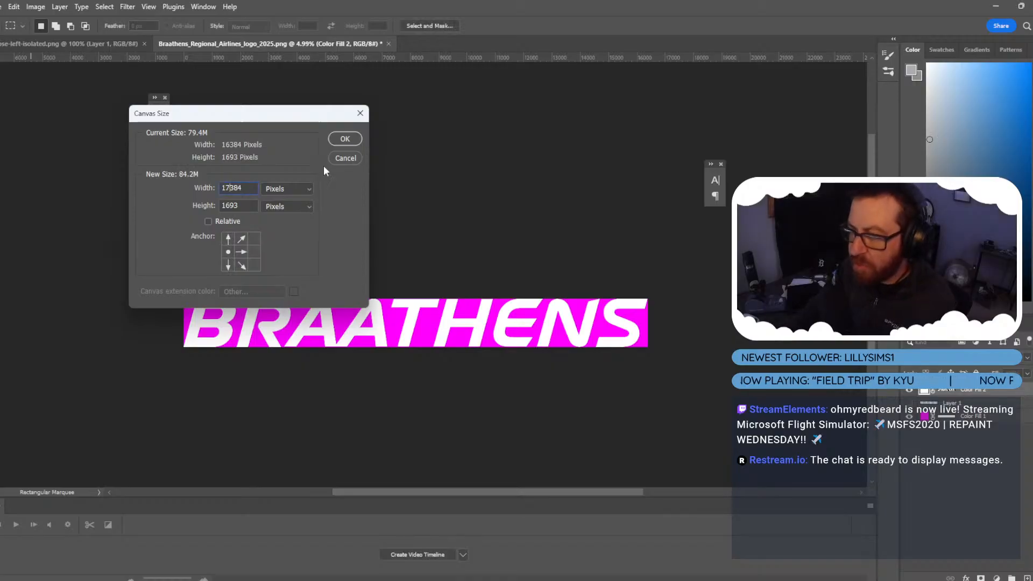
Compare how the two A's join in the logo with the fuselage lettering in a320-nose-left-isolated.png.
alt+scroll(545, 345, up, 5)
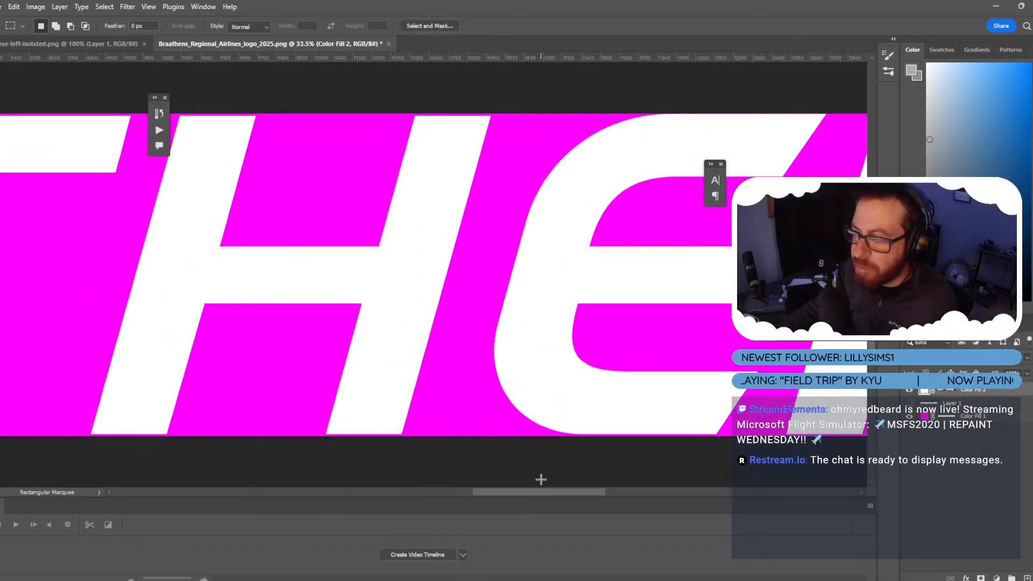
drag(551, 492, 445, 491)
alt+scroll(188, 377, up, 6)
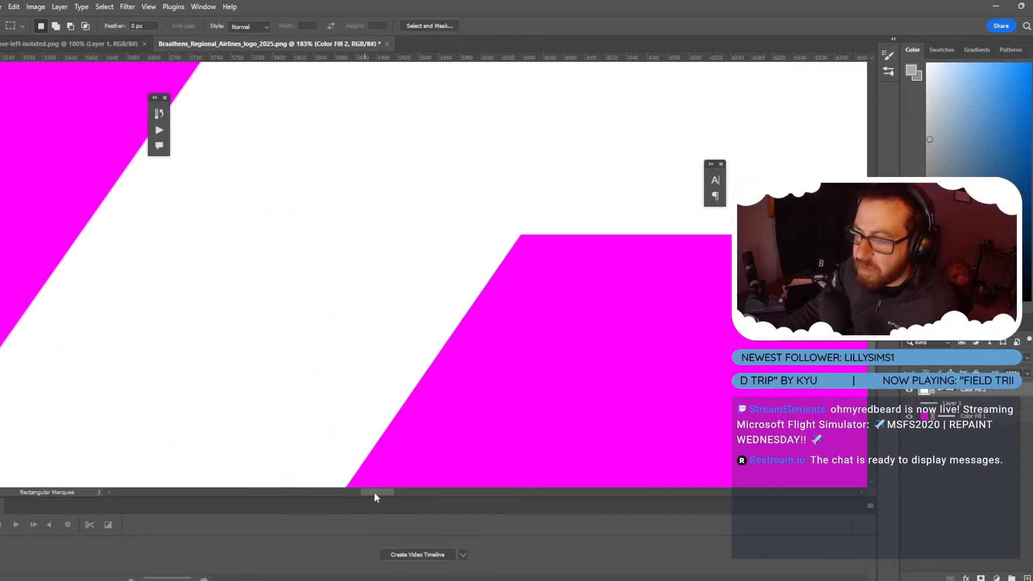
mouse_move(375, 496)
mouse_down()
mouse_move(343, 498)
mouse_move(366, 501)
mouse_move(355, 502)
mouse_up()
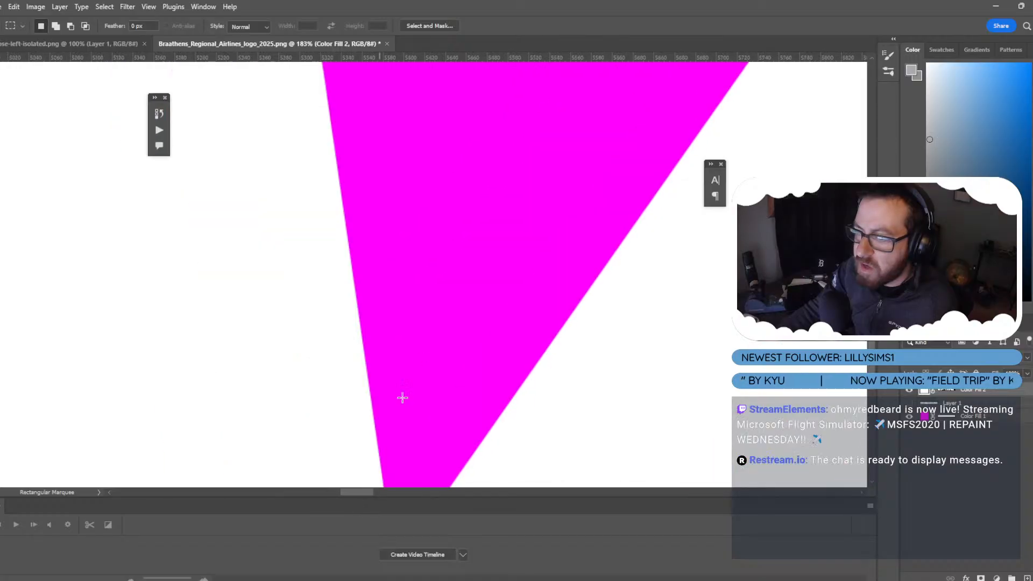
scroll(402, 397, down, 6)
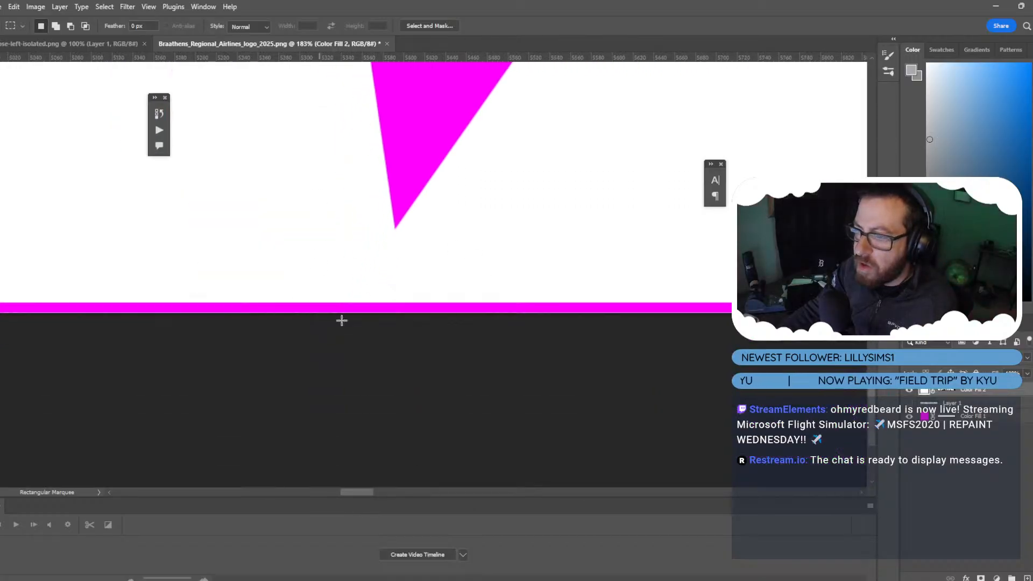
click(48, 44)
alt+scroll(320, 278, up, 5)
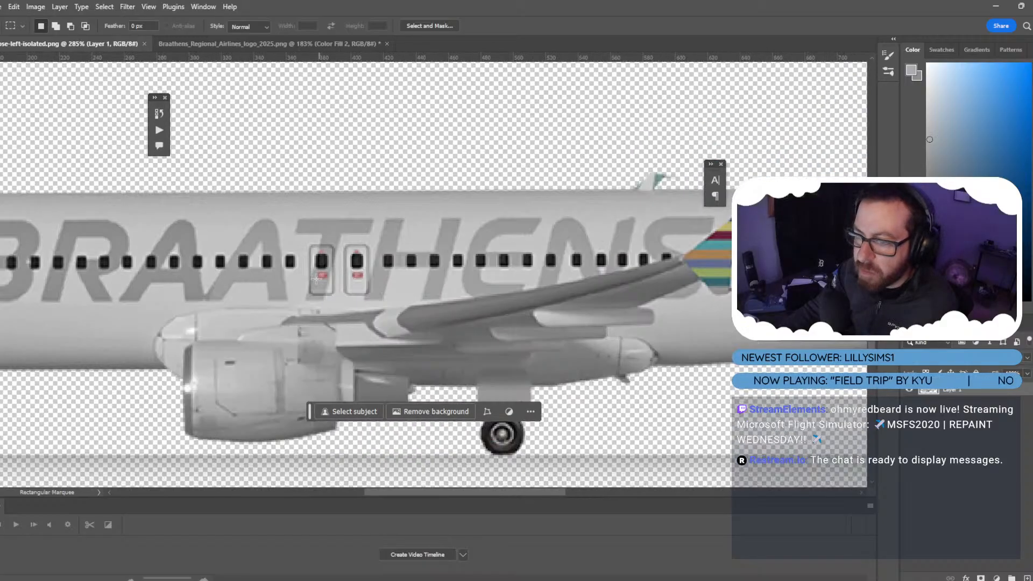
alt+scroll(316, 278, up, 5)
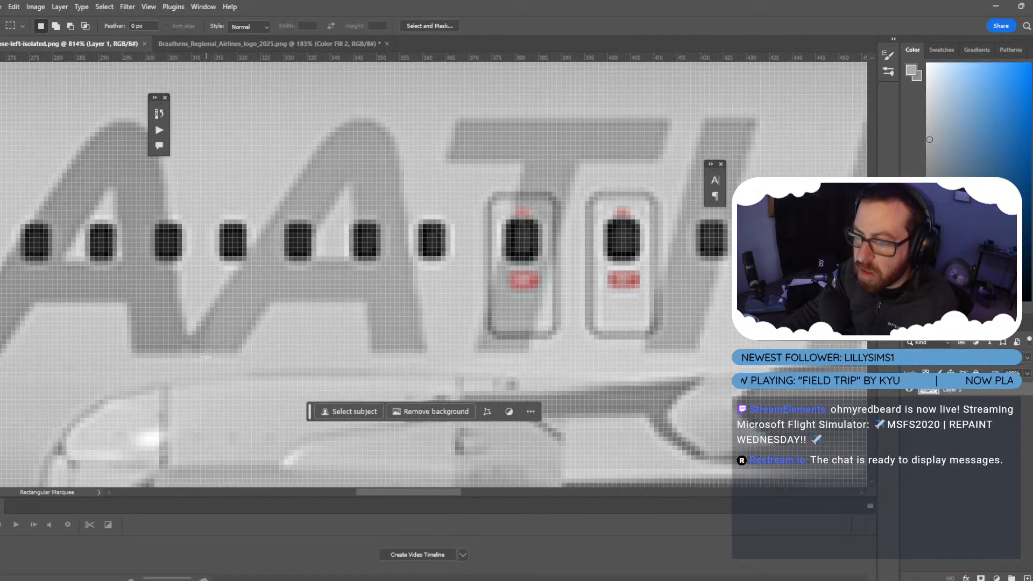
Open the Airliners.net photo of the Braathens A320-214 at large size and examine the fuselage lettering.
alt+scroll(301, 315, down, 7)
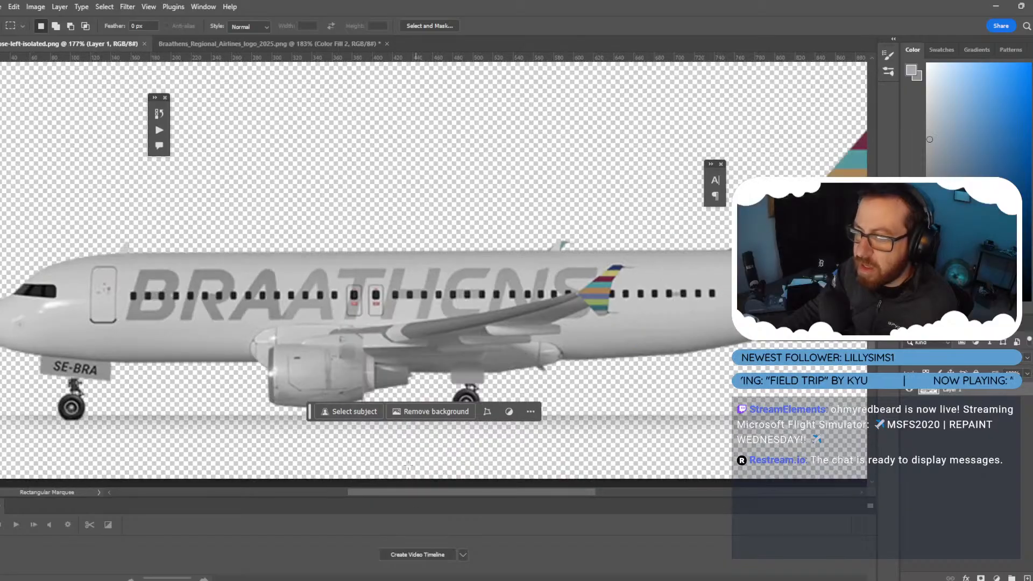
key(alt+Tab)
click(70, 7)
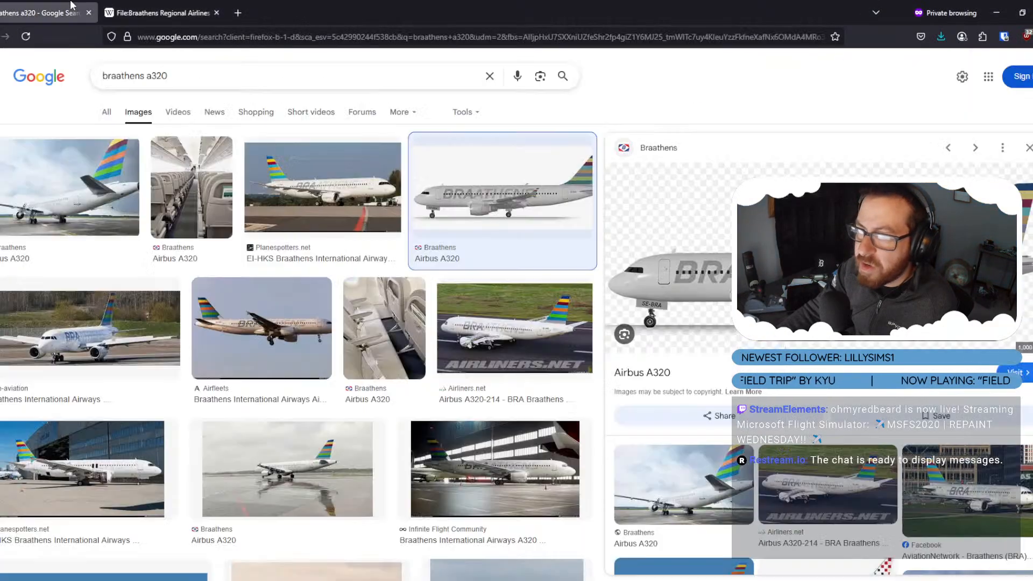
click(832, 506)
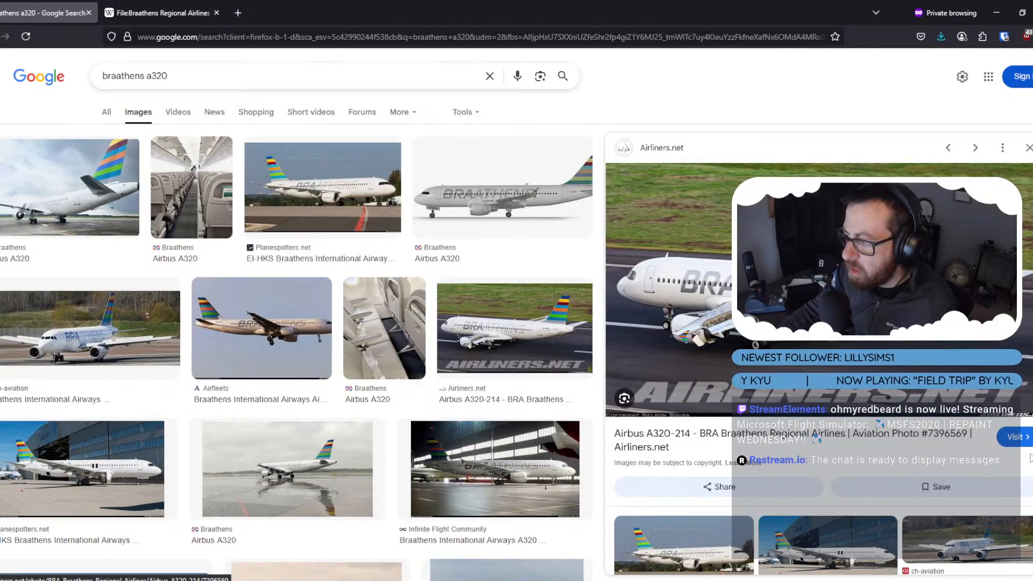
click(1021, 437)
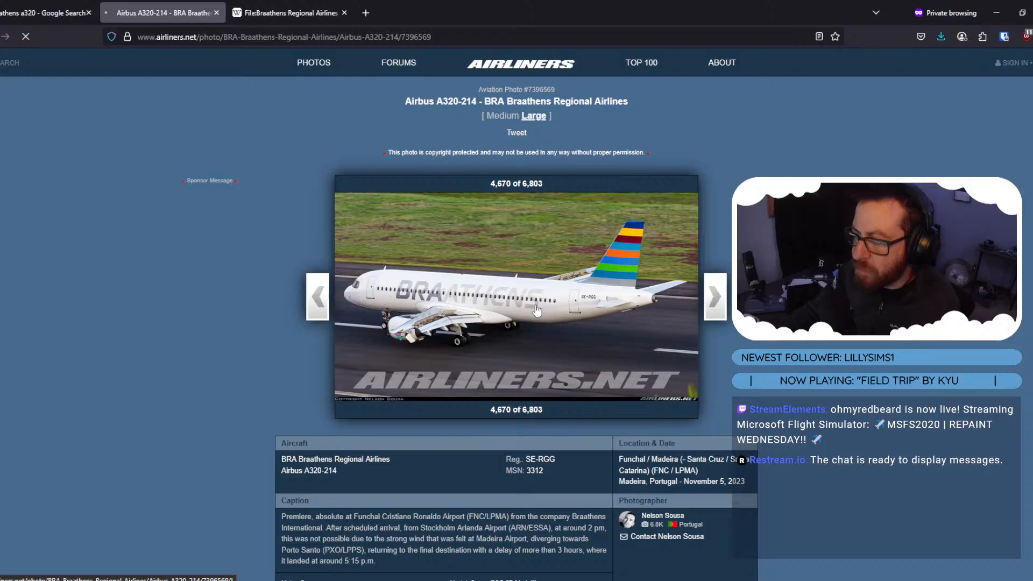
click(536, 309)
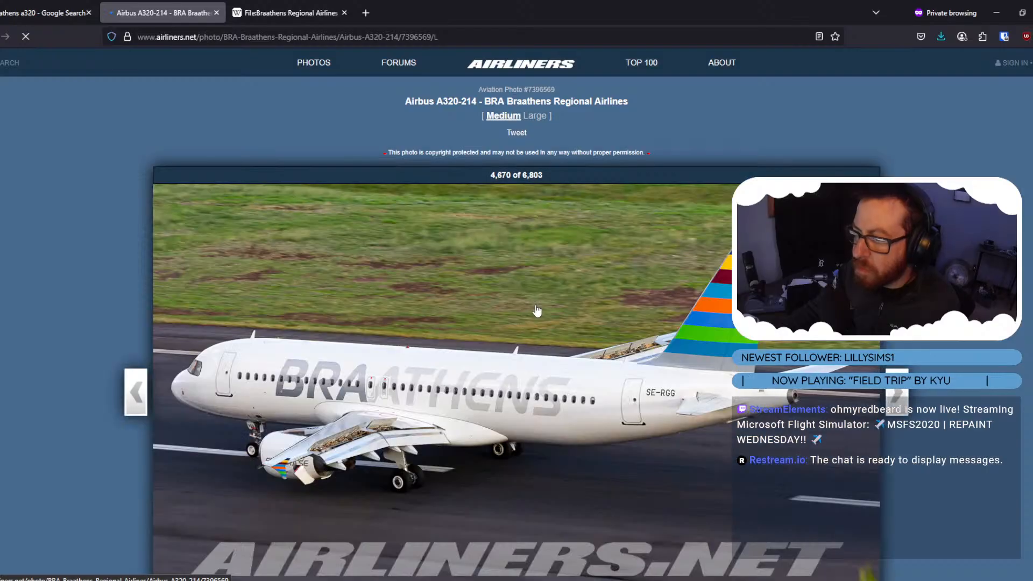
key(alt)
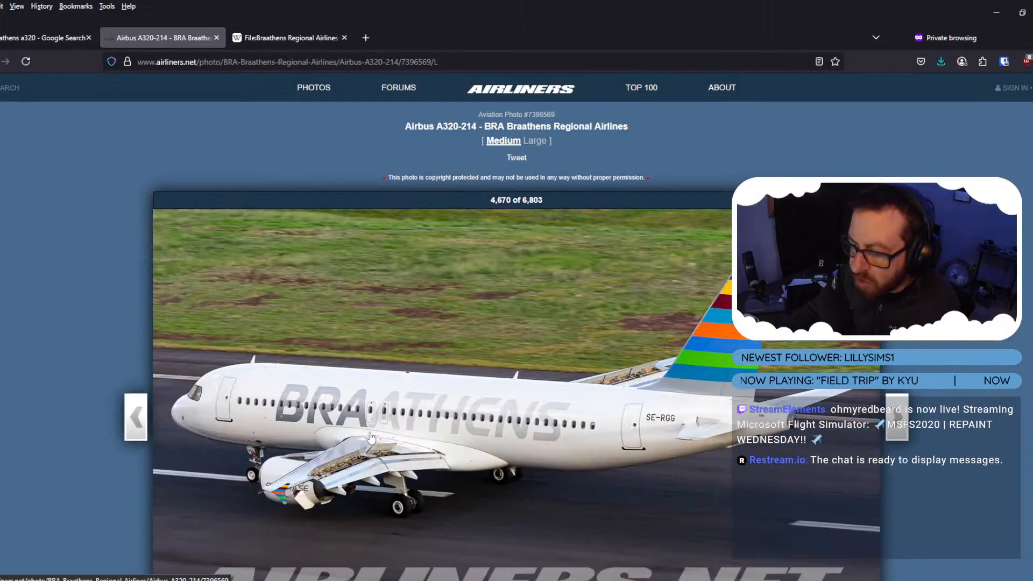
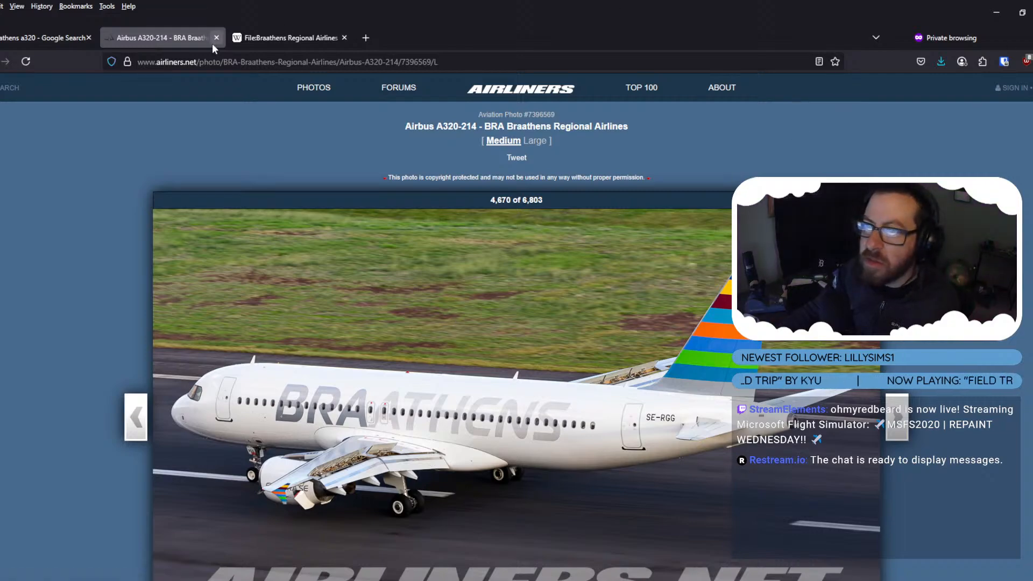
click(350, 242)
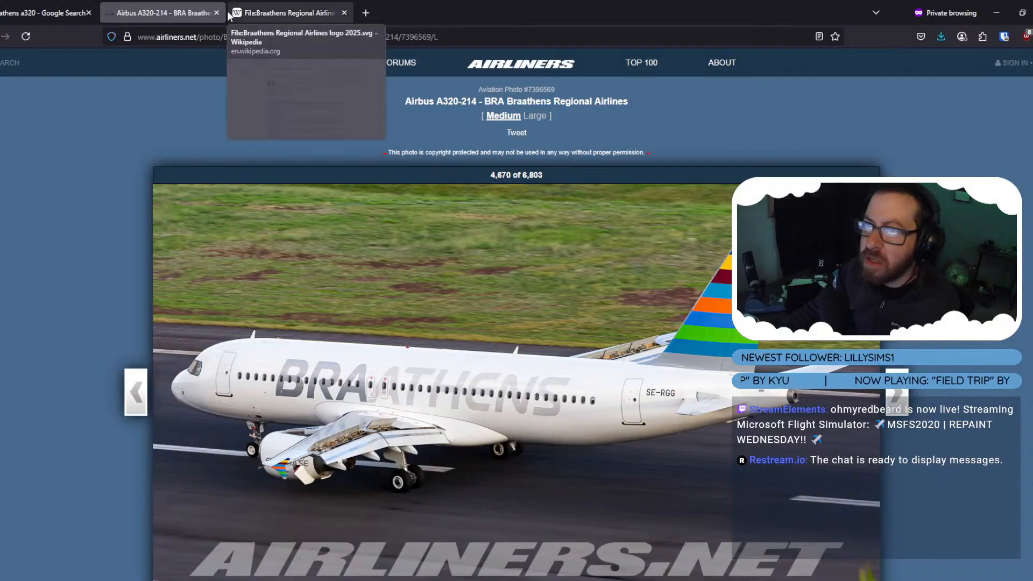
click(994, 11)
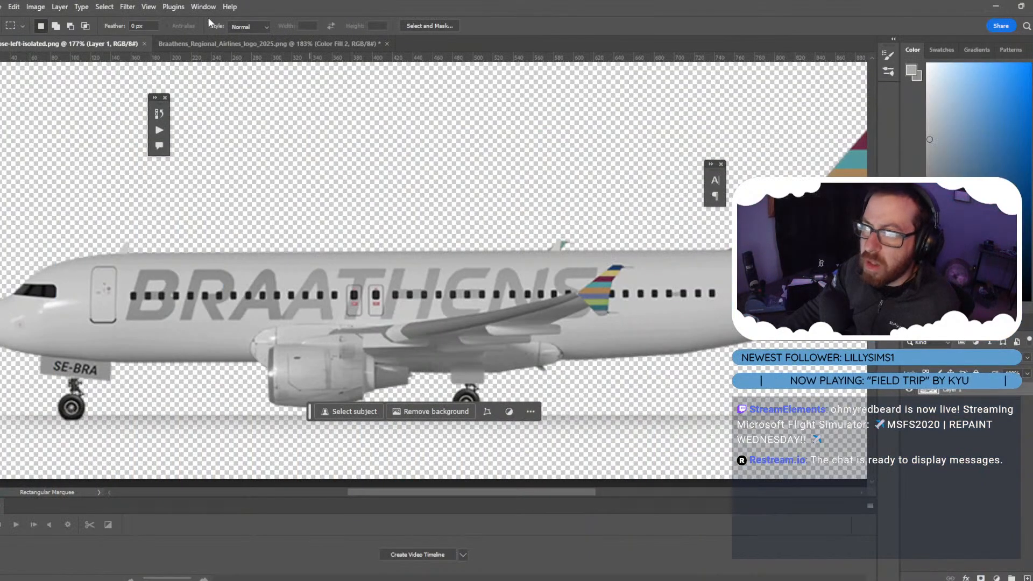
In the Braathens logo document, marquee-select a strip about 12 px wide from the notch between the two A's down to the lower canvas edge.
click(229, 45)
alt+scroll(341, 336, up, 2)
alt+scroll(341, 337, down, 8)
alt+scroll(438, 352, up, 6)
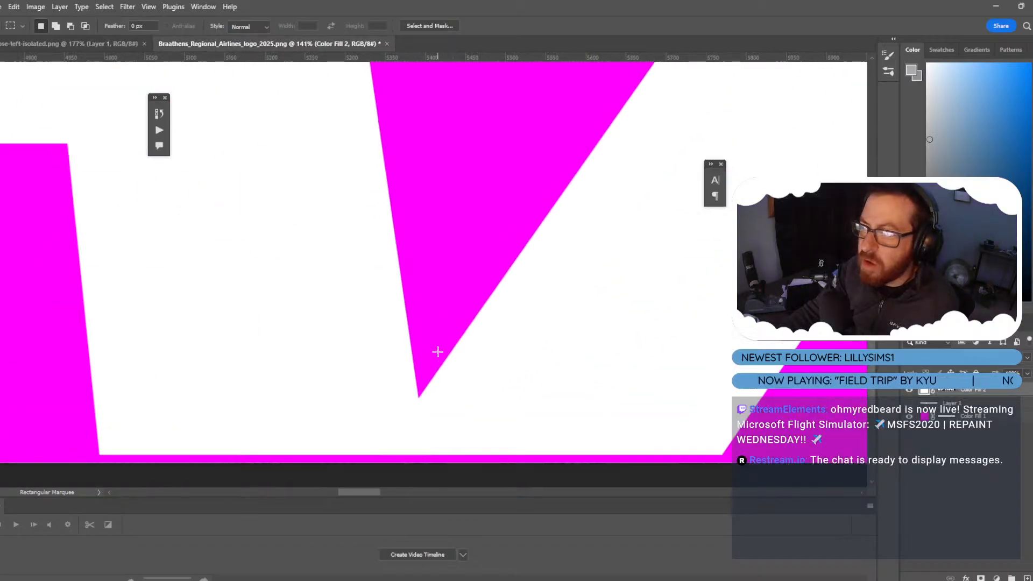
alt+scroll(437, 352, up, 10)
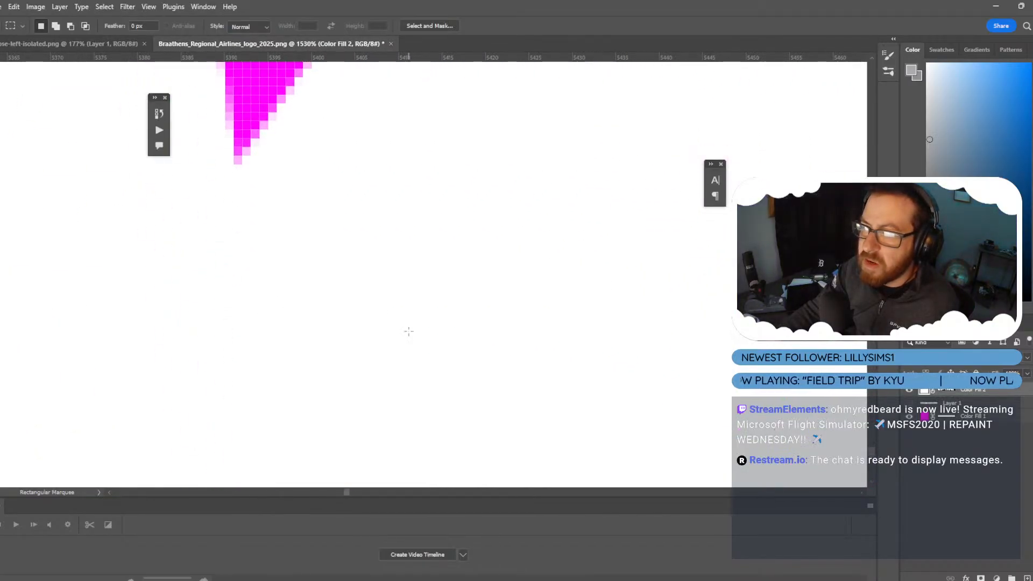
alt+scroll(409, 332, down, 3)
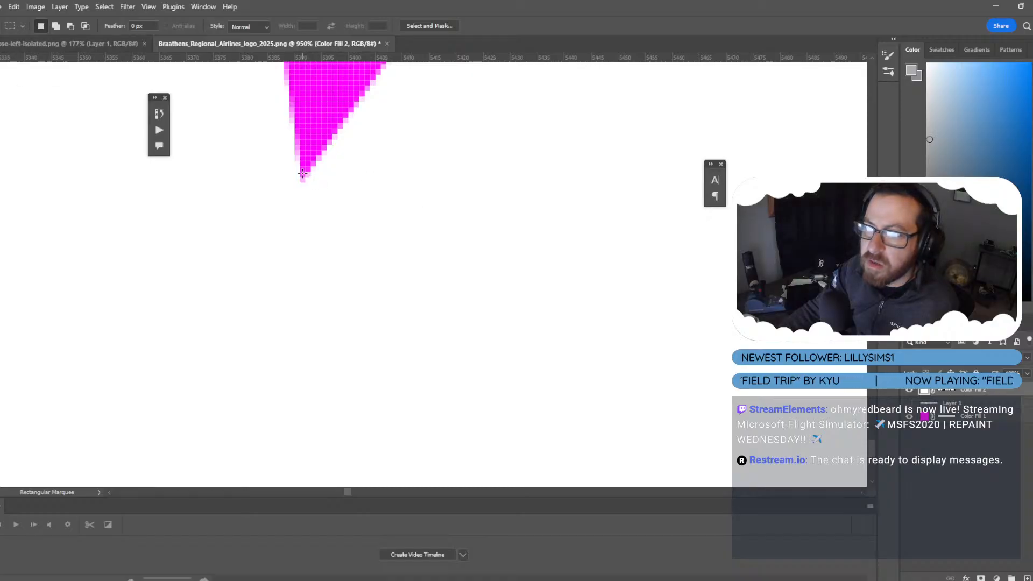
drag(301, 168, 404, 427)
alt+scroll(403, 425, down, 10)
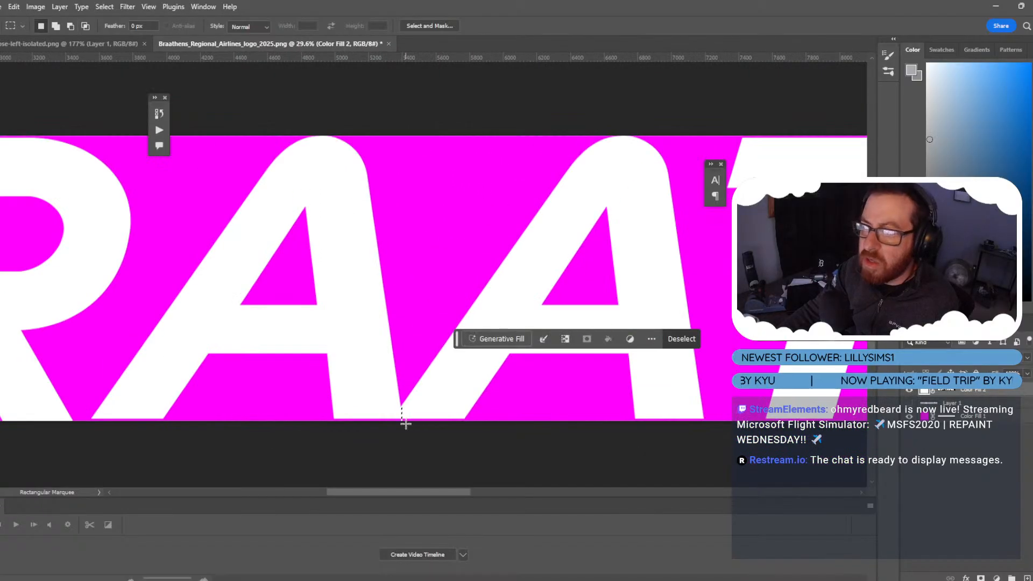
Transform the selection, stretching its upper edge beyond the top of the canvas to about 3220% height.
alt+scroll(405, 424, up, 4)
right_click(387, 439)
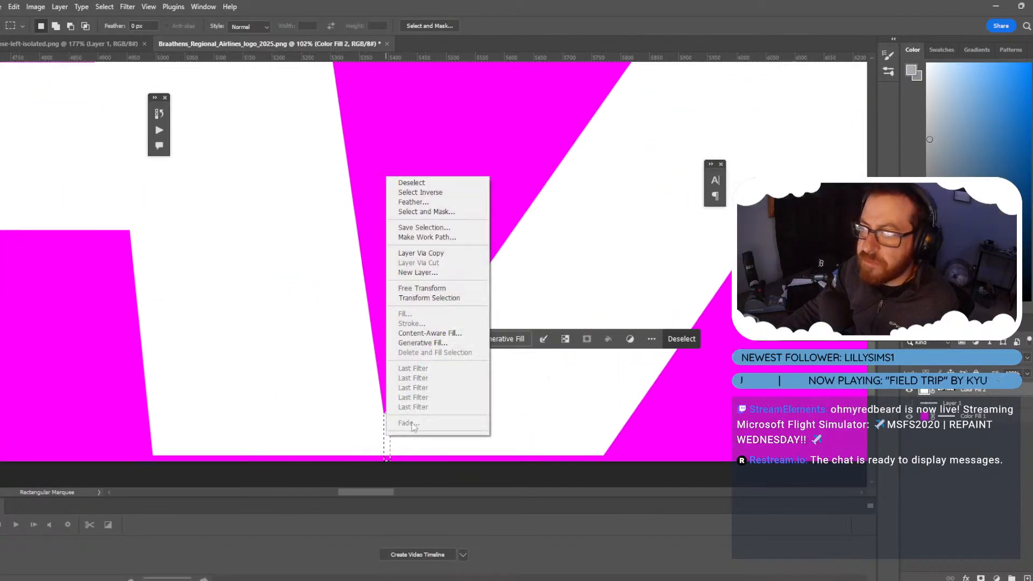
click(463, 301)
alt+scroll(547, 272, down, 4)
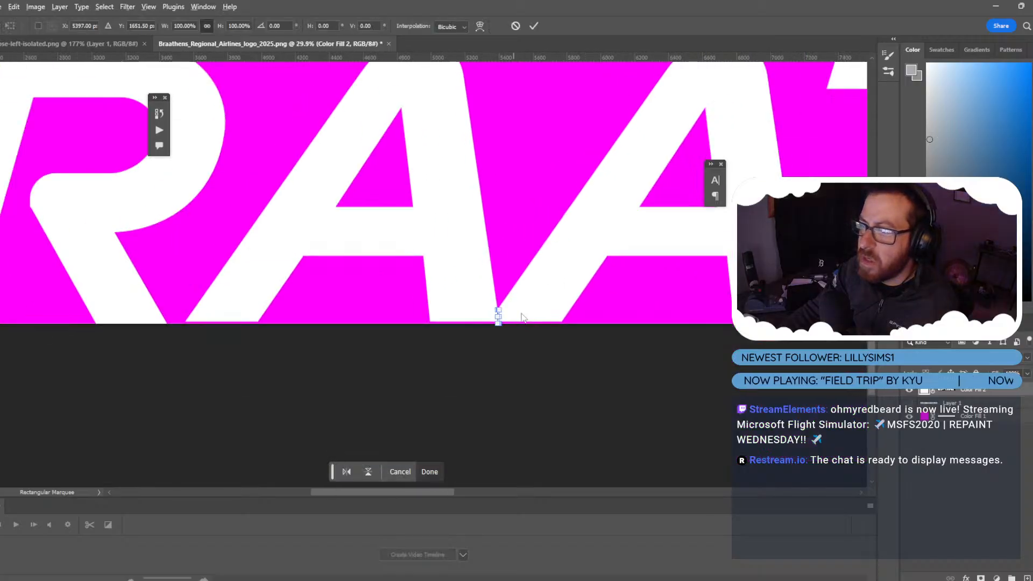
alt+scroll(522, 317, up, 3)
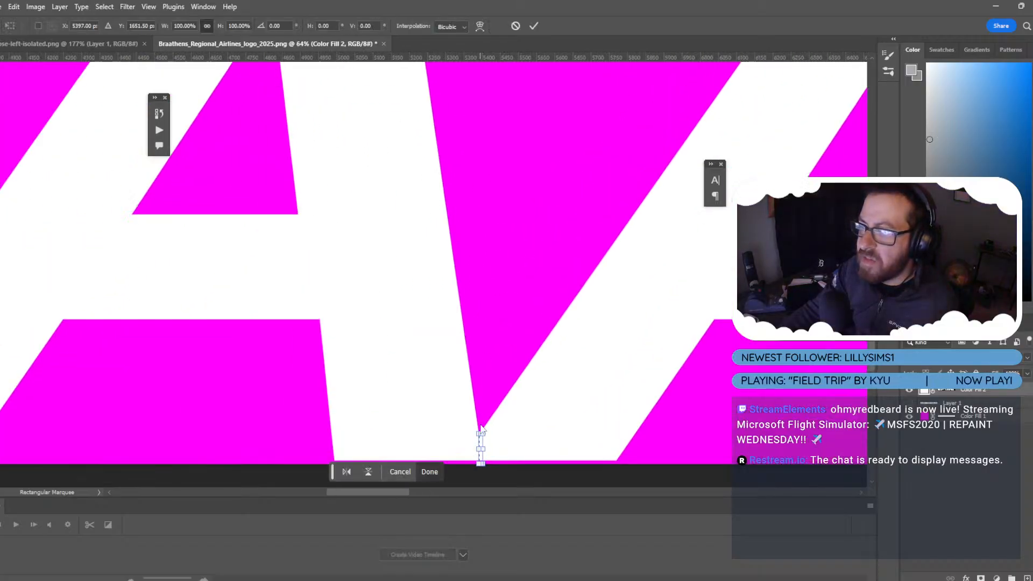
drag(480, 430, 493, 284)
drag(480, 432, 480, 151)
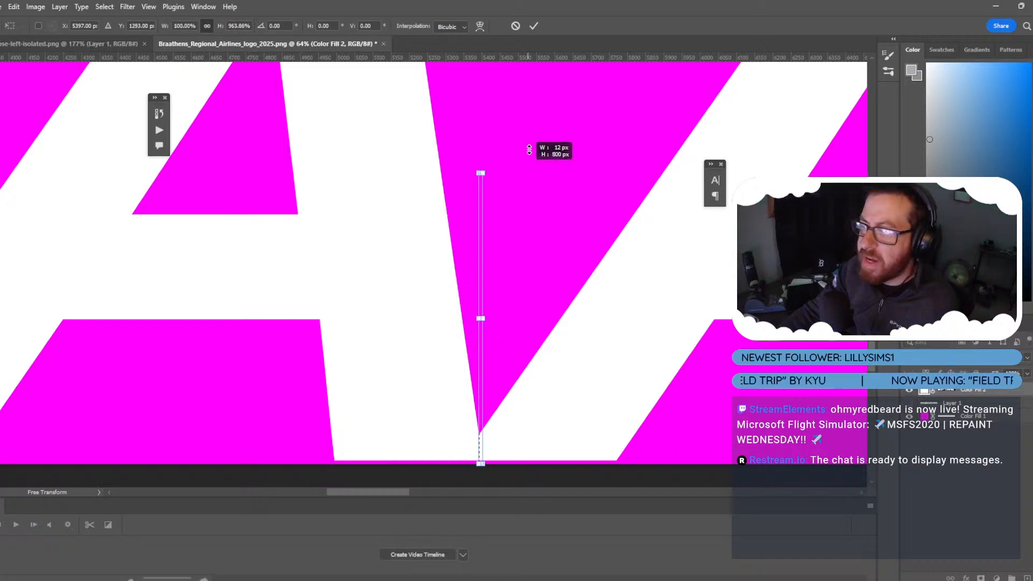
alt+scroll(526, 374, down, 5)
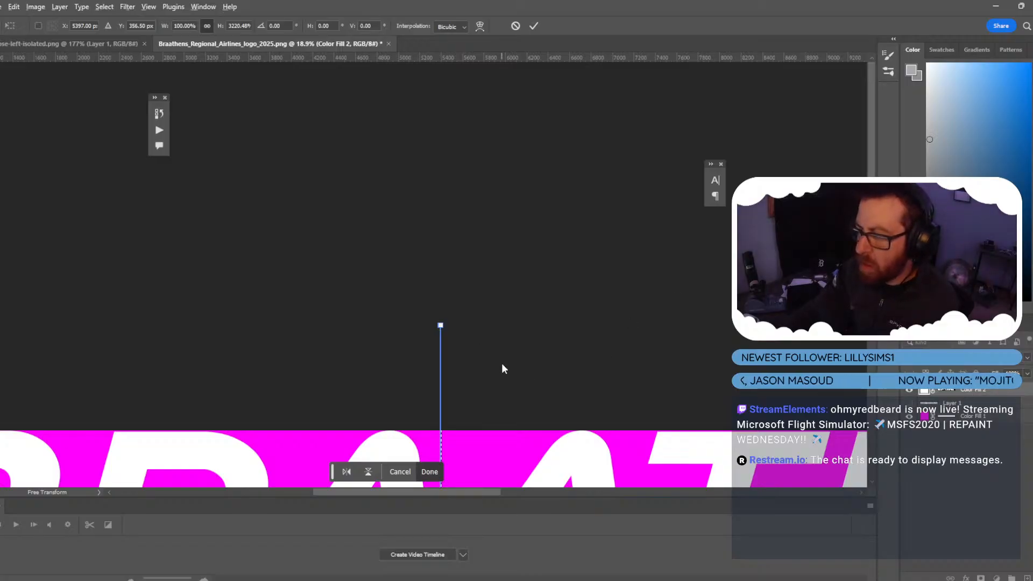
alt+scroll(504, 369, up, 3)
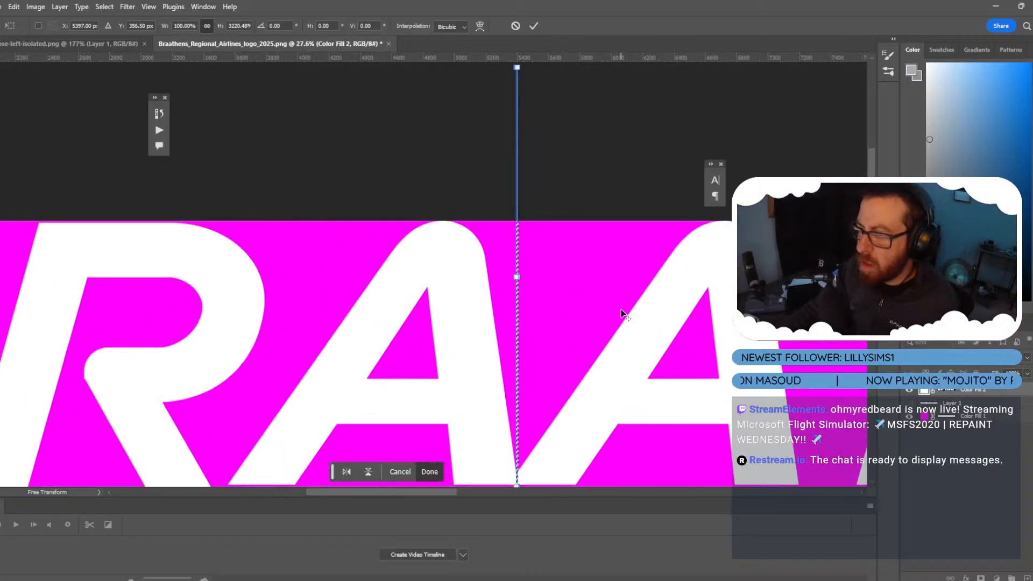
Widen the selection rightward past the canvas's right edge to about 111867% width and apply the transform.
alt+scroll(538, 315, up, 10)
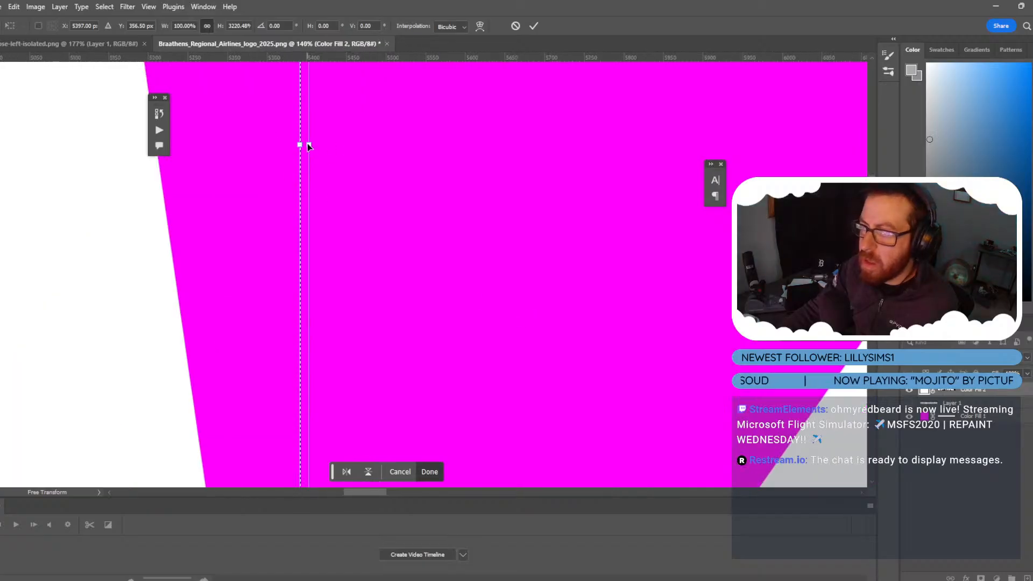
drag(310, 145, 926, 164)
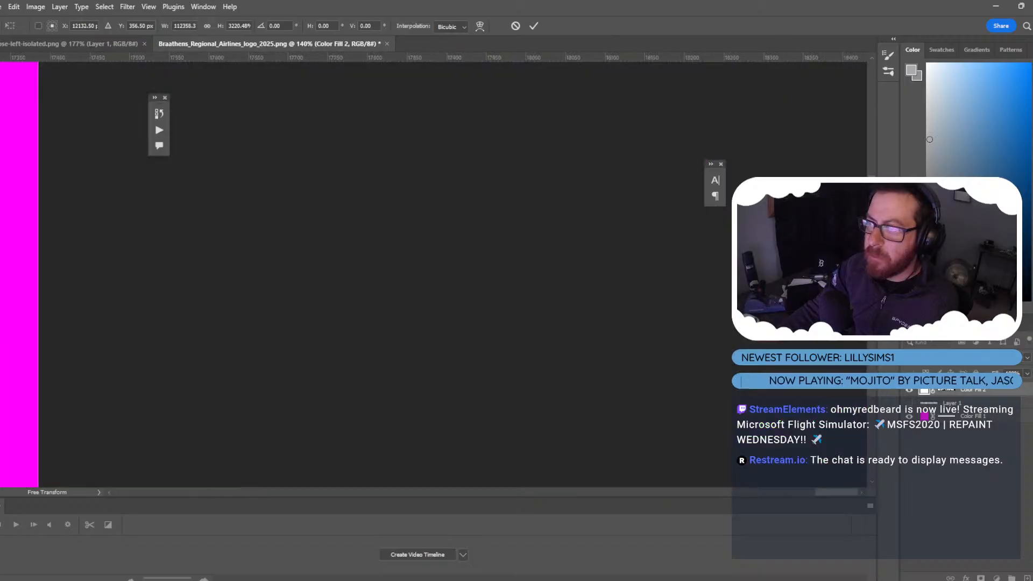
alt+scroll(433, 334, down, 10)
key(alt+space)
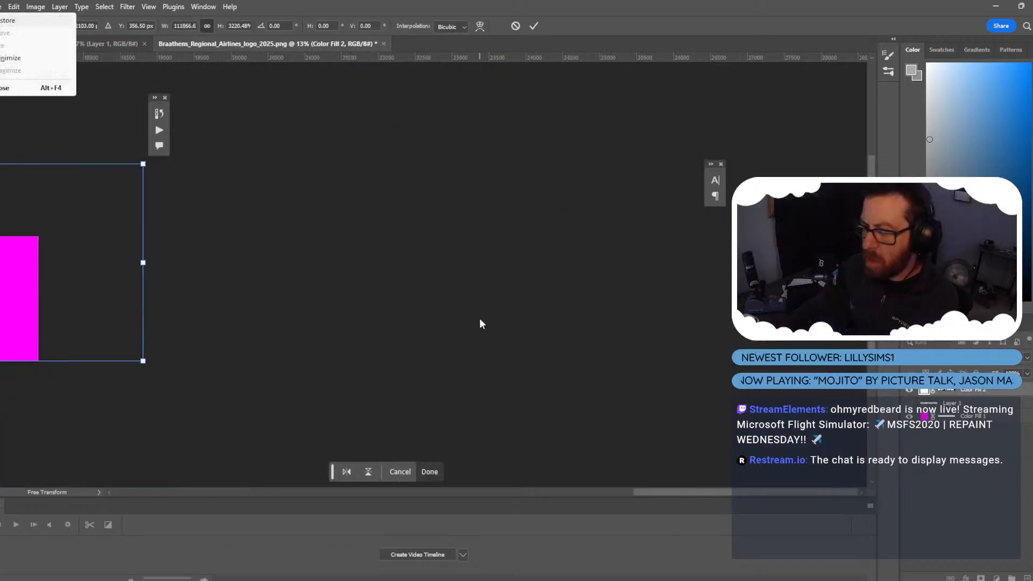
key(Escape)
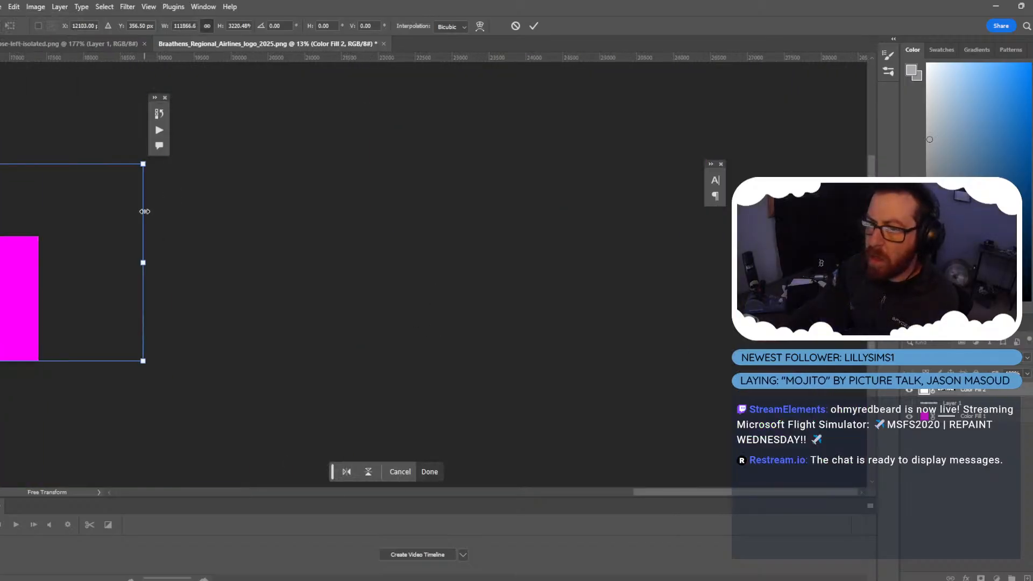
key(Return)
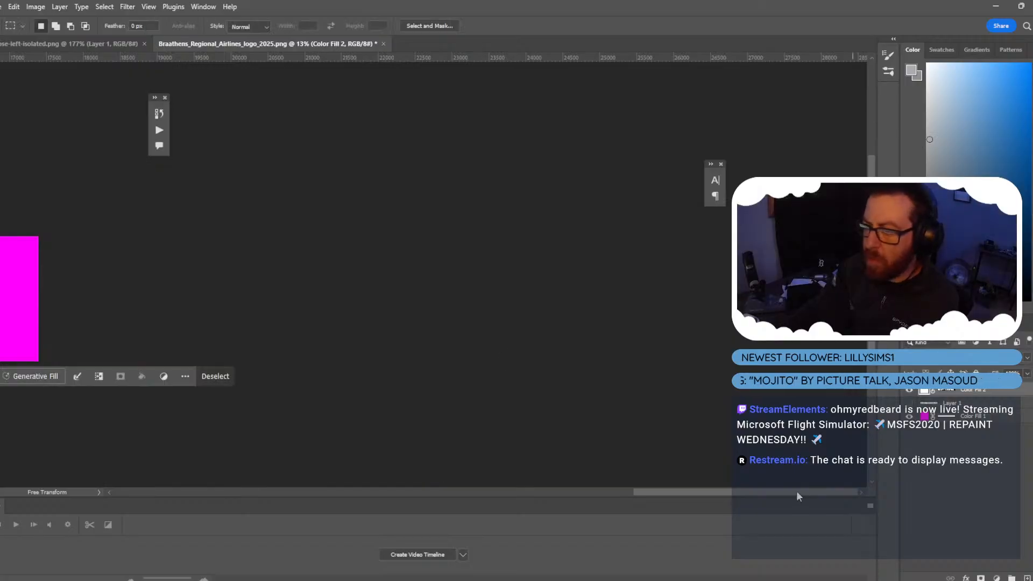
Check the selection's left boundary between the two A's and rasterize the Color Fill 2 layer.
drag(797, 493, 509, 491)
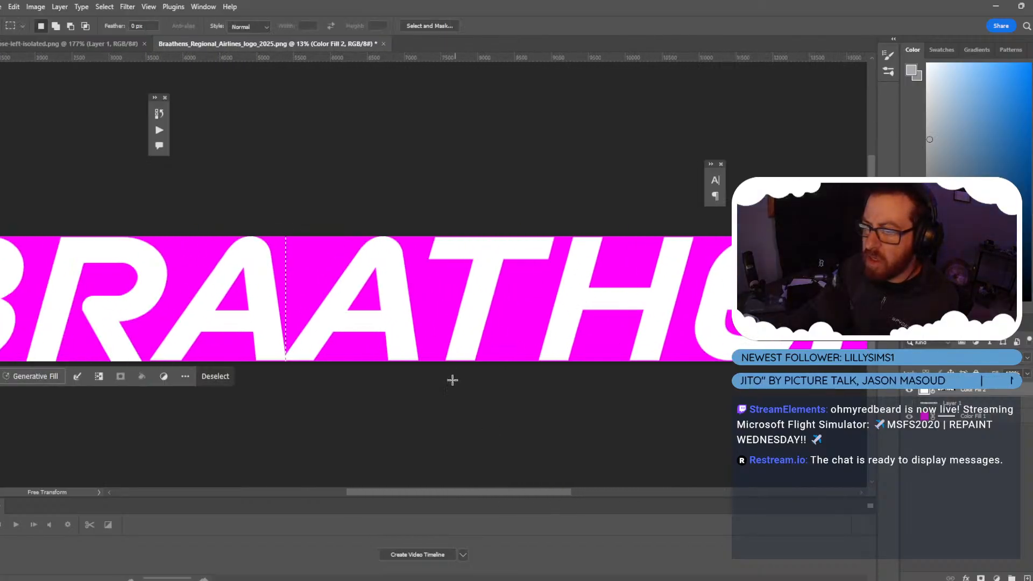
alt+scroll(447, 374, down, 3)
alt+scroll(441, 365, up, 8)
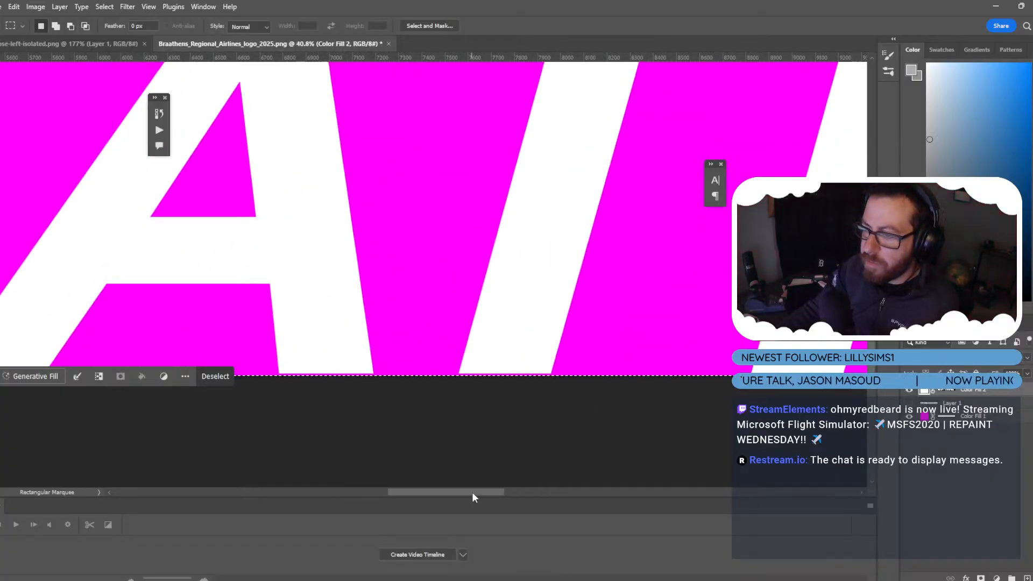
drag(473, 492, 371, 493)
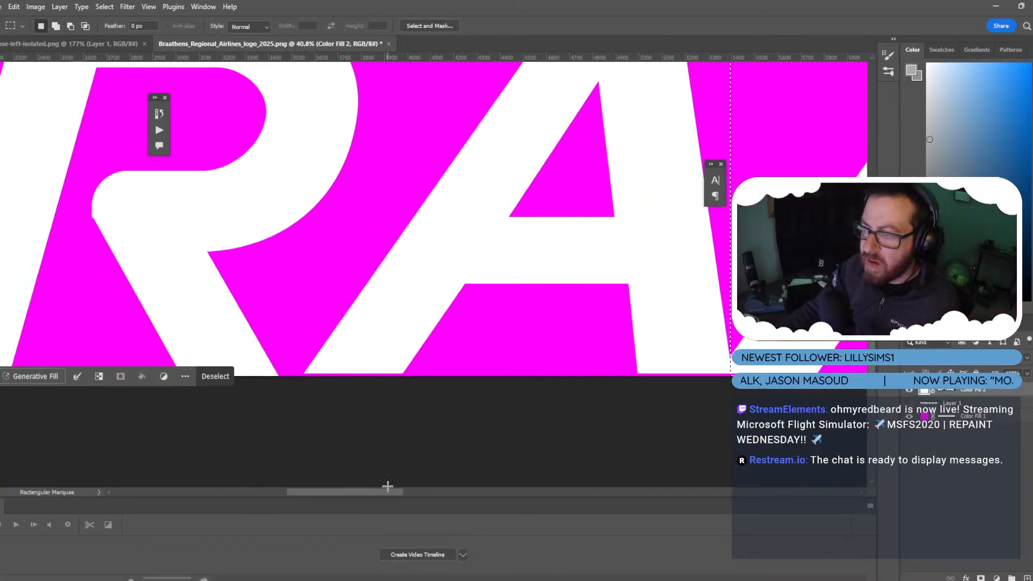
drag(359, 492, 389, 492)
right_click(623, 287)
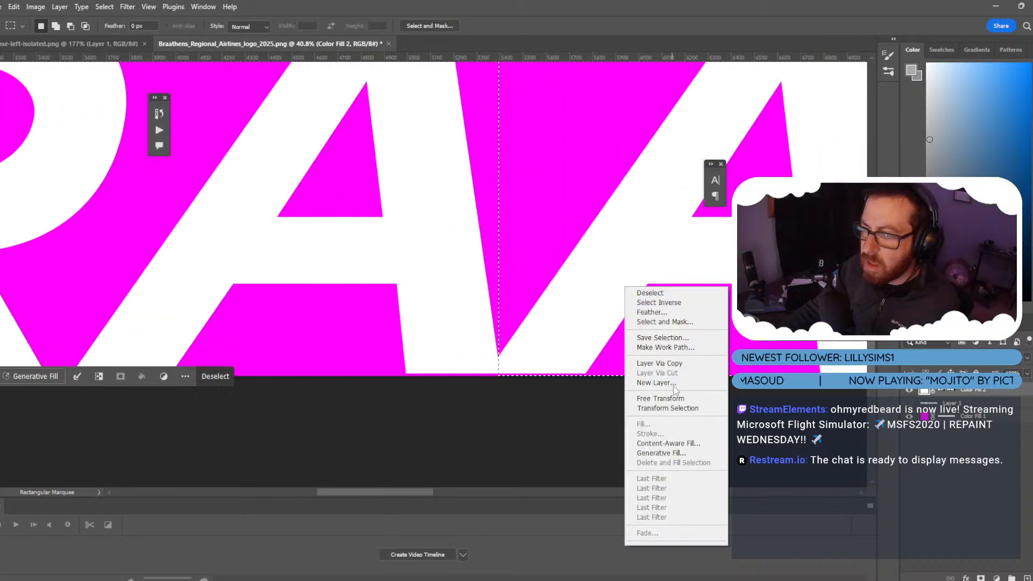
key(Escape)
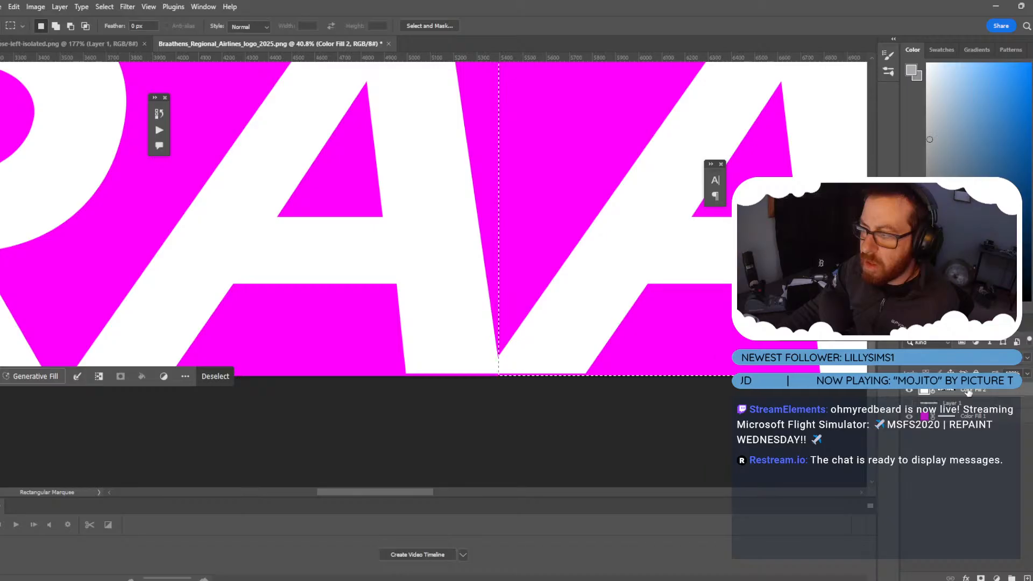
right_click(941, 390)
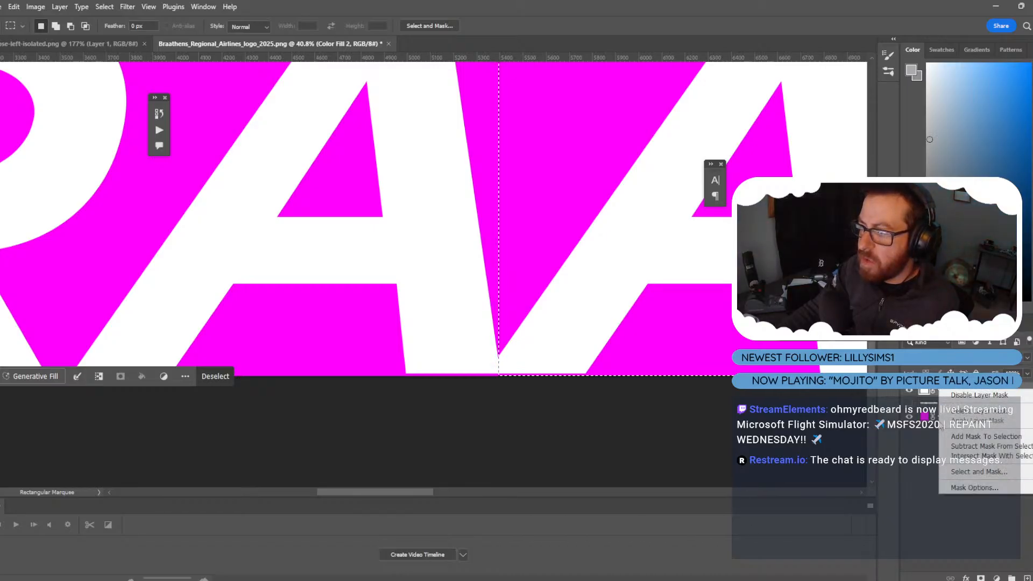
click(1003, 390)
right_click(1003, 390)
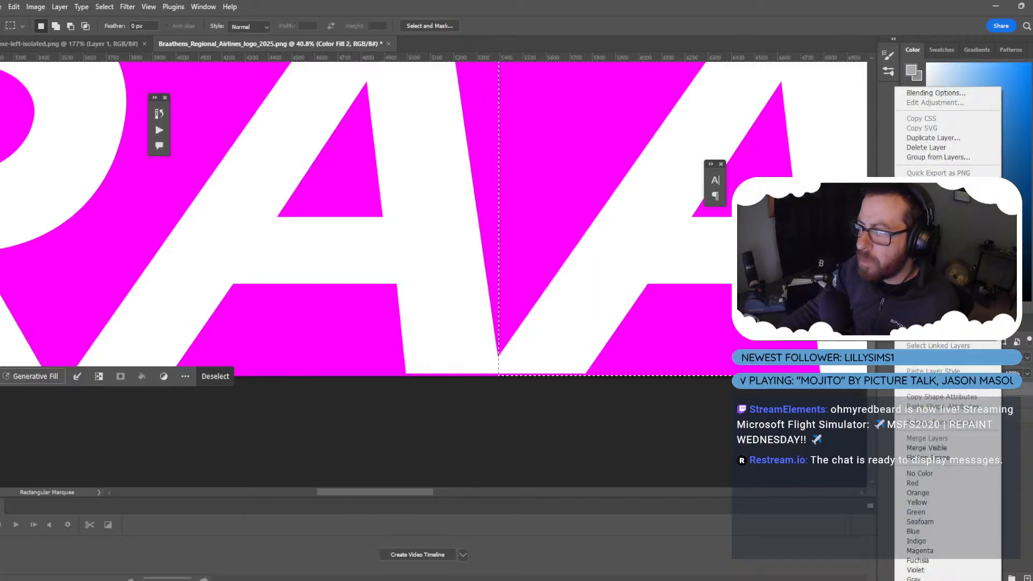
click(873, 342)
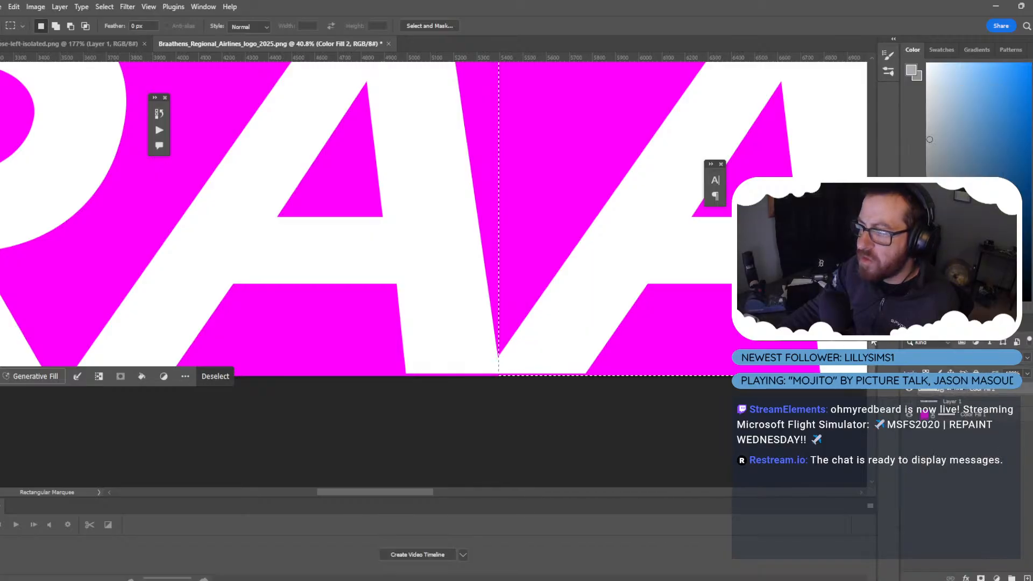
Try to cut the selected lettering, from the second A onward, onto a new layer.
right_click(506, 303)
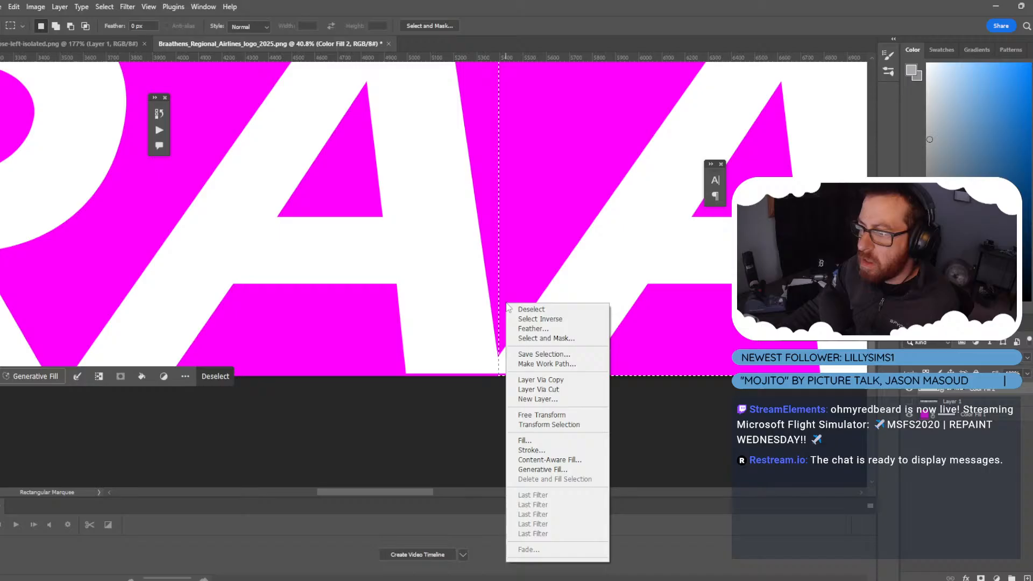
click(553, 389)
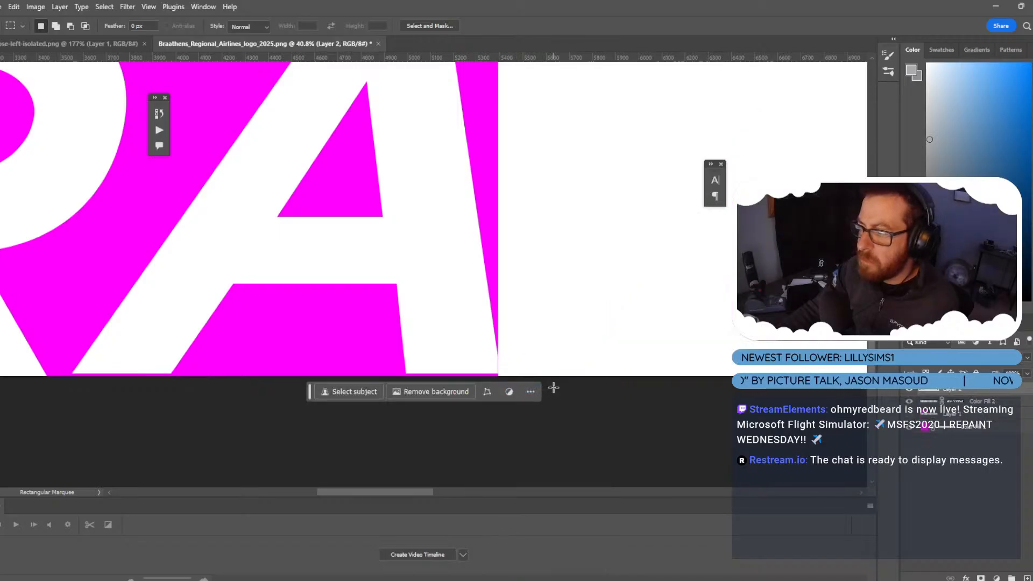
click(955, 402)
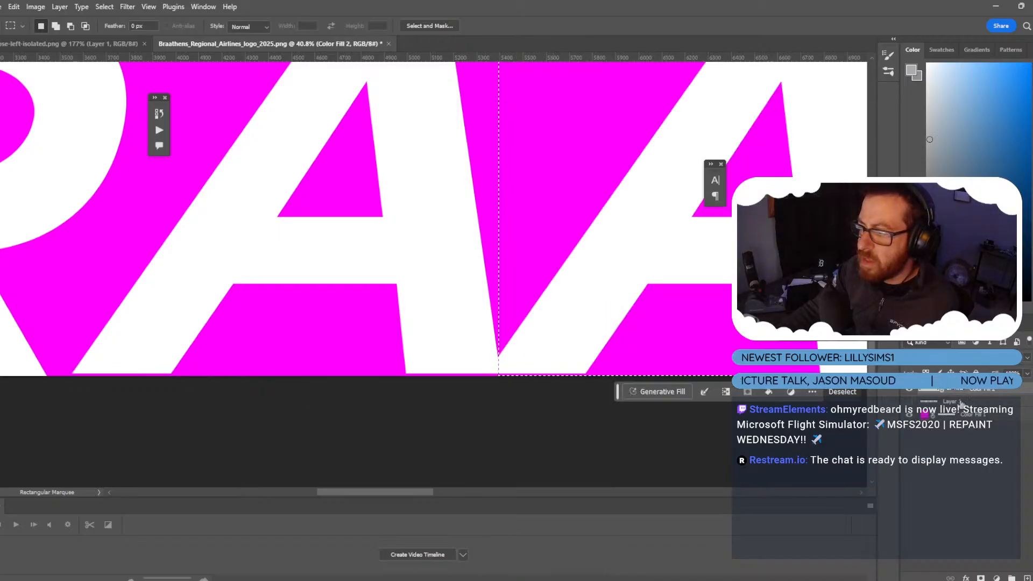
Cut the selected lettering, from the second A onward, out of the Color Fill 2 layer onto its own layer.
right_click(956, 402)
click(977, 422)
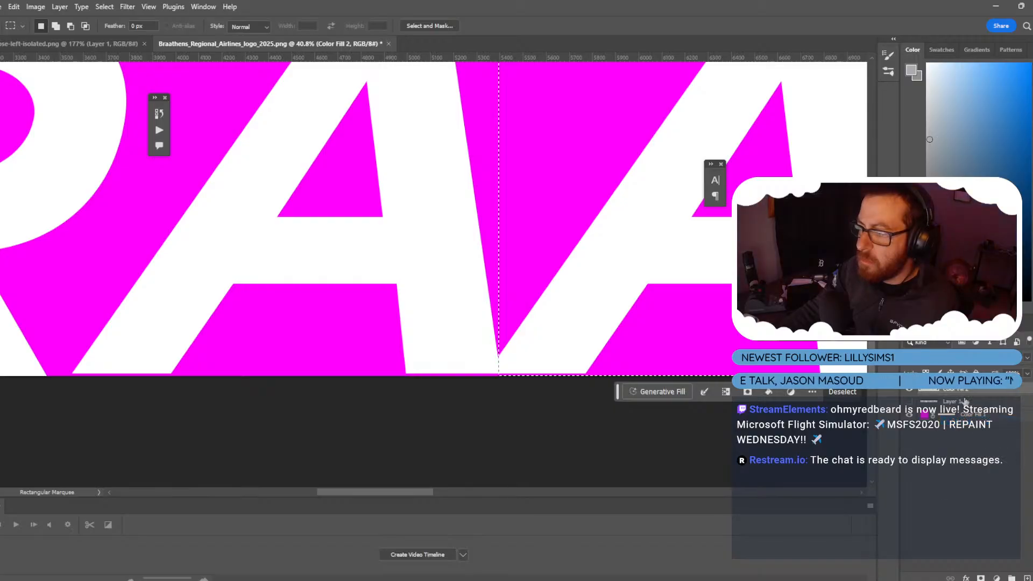
right_click(581, 299)
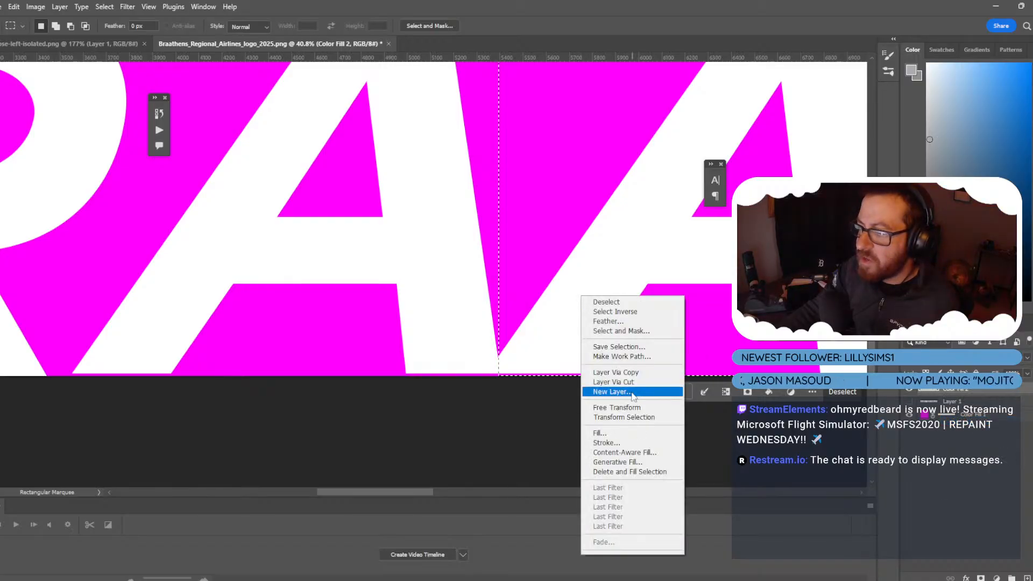
click(616, 381)
Move the separated lettering horizontally away from the first A by about 150 pixels in 10-pixel nudges.
alt+scroll(502, 370, up, 8)
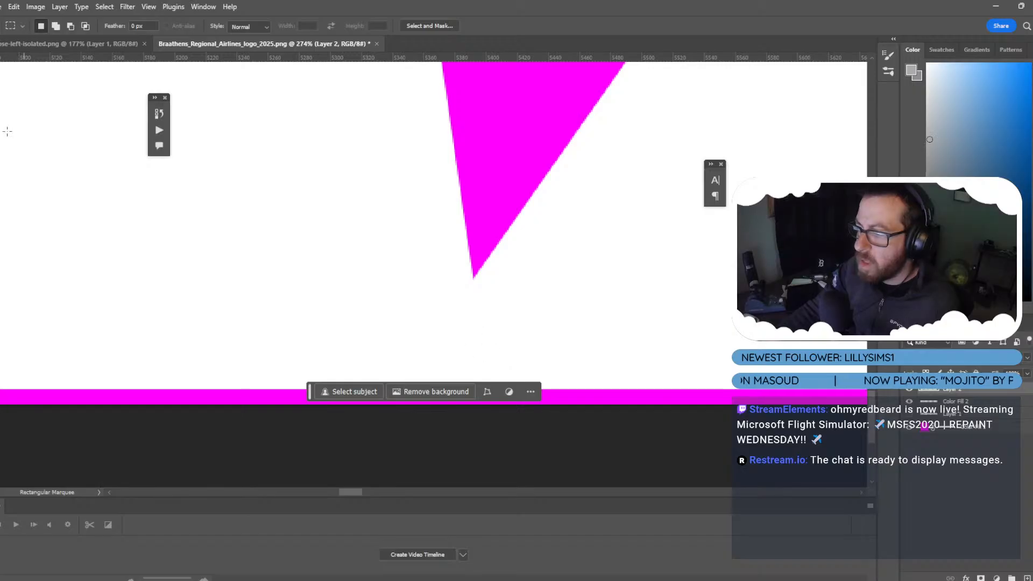
key(v)
key(shift+Right)
key(shift+Right)
key(shift+Right)
key(shift+Right)
key(shift+Right)
key(shift+Right)
key(shift+Right)
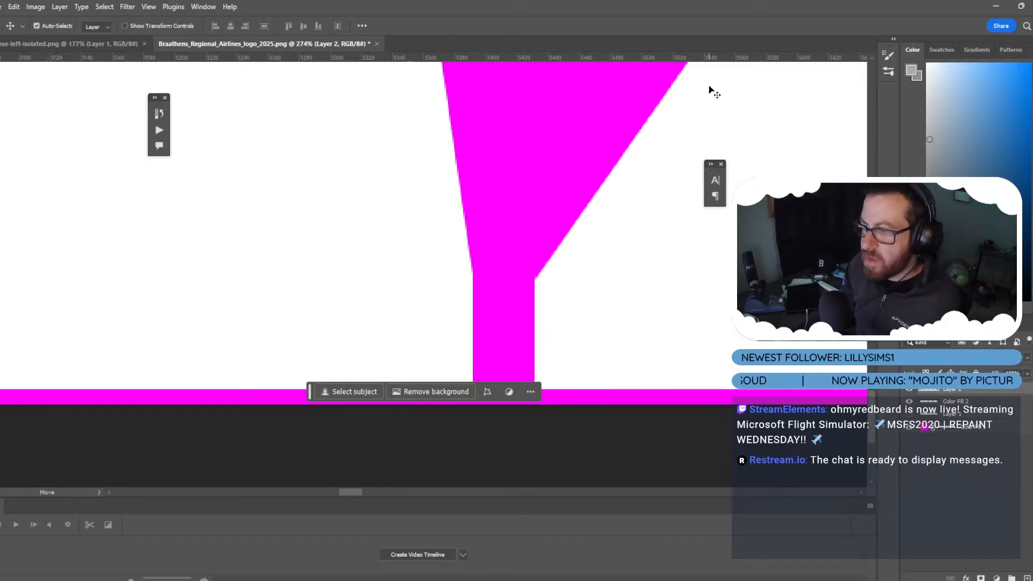
key(shift+Right)
key(shift+Right)
key(shift+Right)
key(shift+Right)
key(shift+Right)
key(shift+Right)
key(shift+Right)
key(shift+Right)
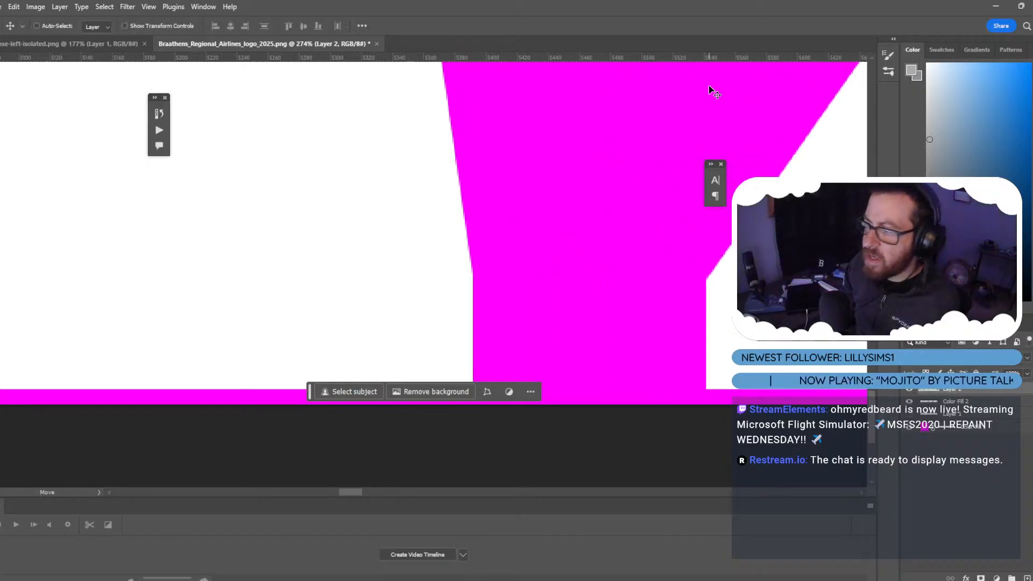
alt+scroll(496, 249, down, 10)
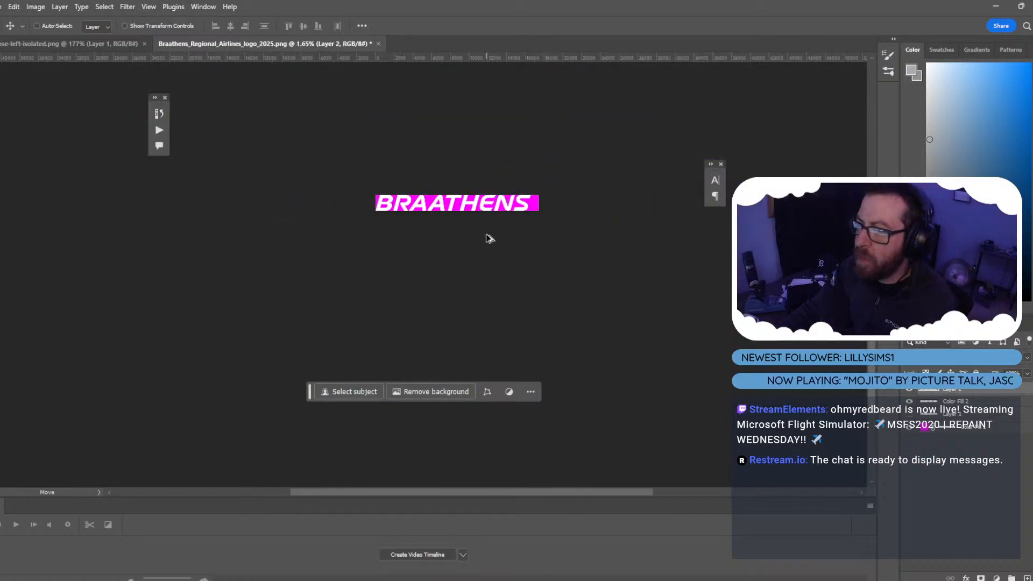
Make a narrow rectangular selection along the cut-off vertical edge at the first A's lower right foot, ending at the letter's baseline.
alt+scroll(484, 231, up, 3)
alt+scroll(483, 228, up, 10)
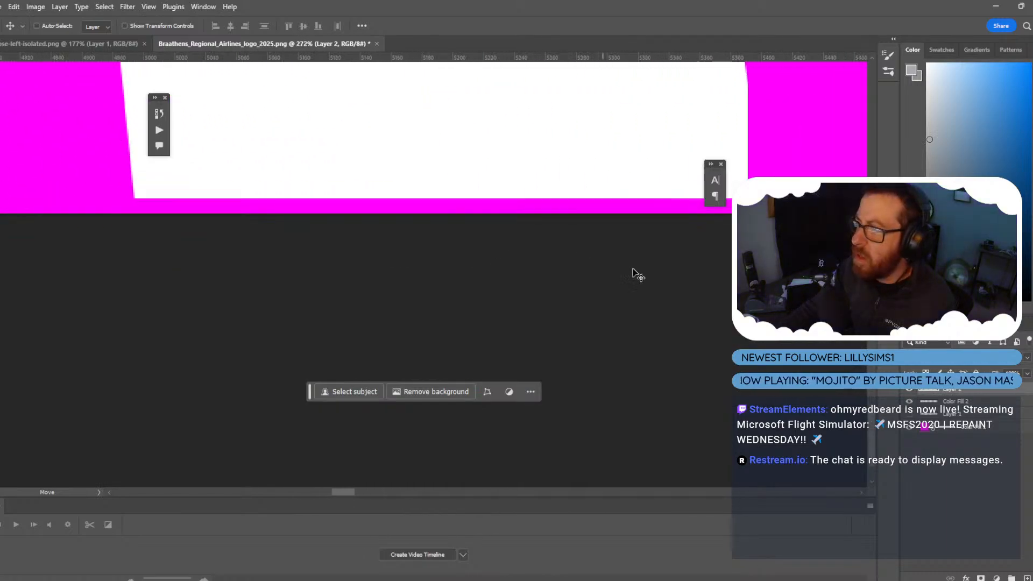
alt+scroll(666, 290, down, 2)
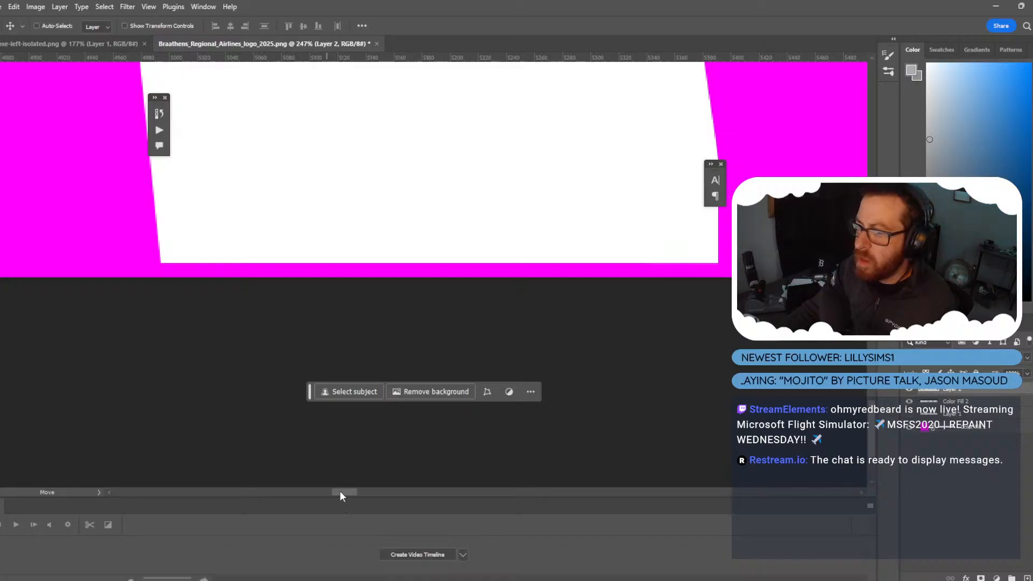
alt+scroll(347, 487, down, 3)
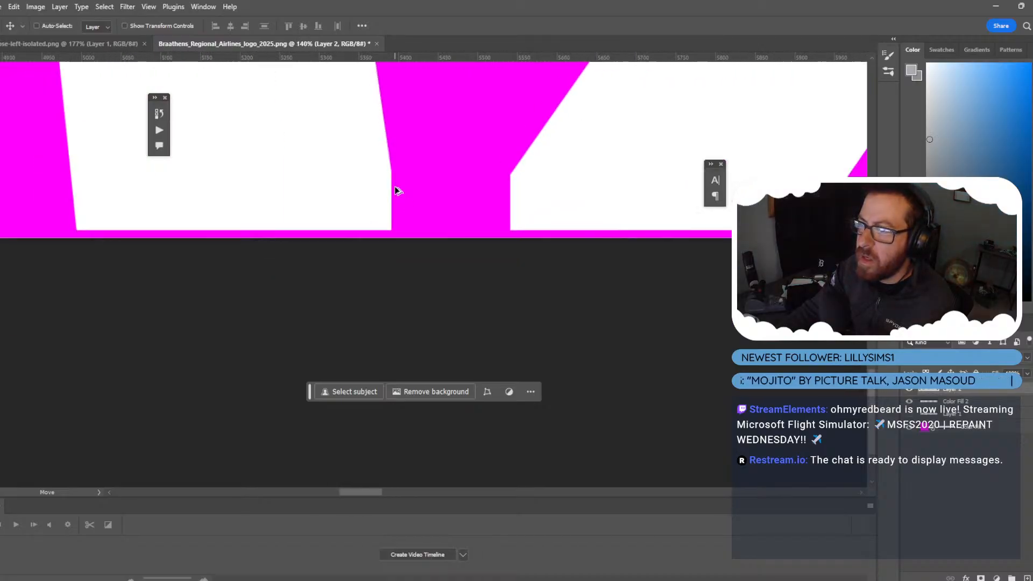
alt+scroll(396, 188, down, 1)
alt+scroll(396, 187, up, 5)
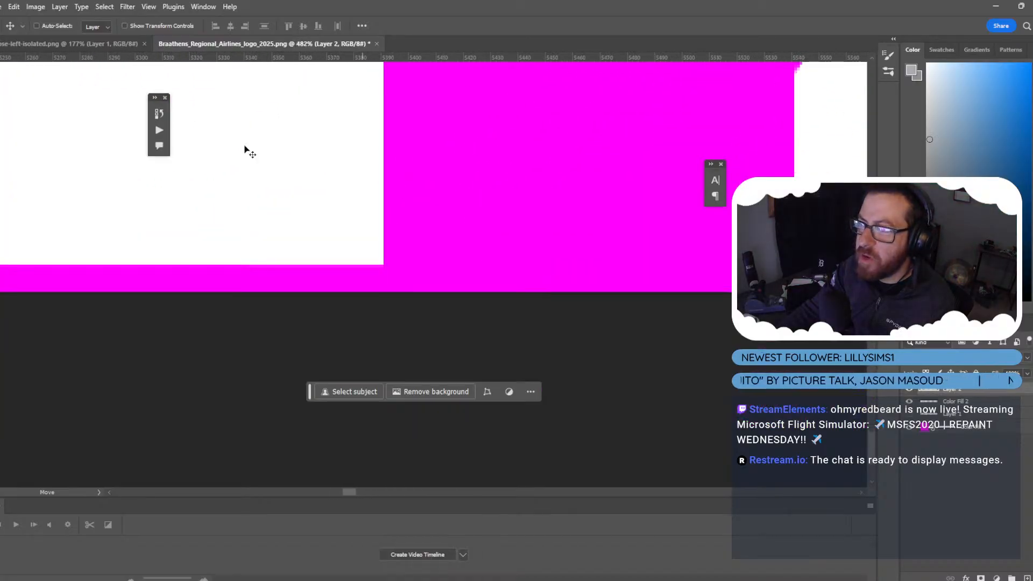
key(m)
alt+scroll(363, 262, up, 6)
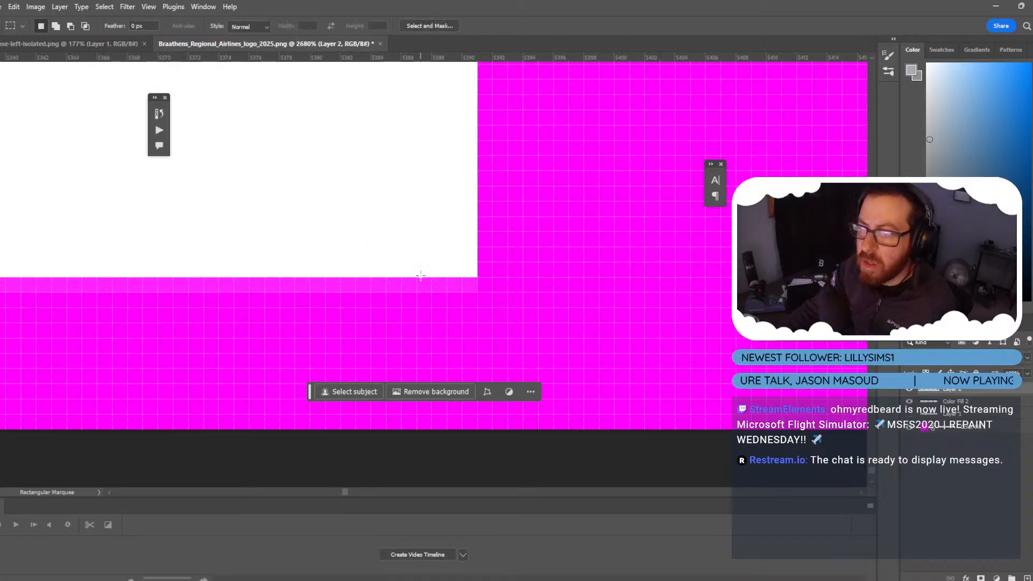
drag(419, 275, 496, 228)
click(407, 255)
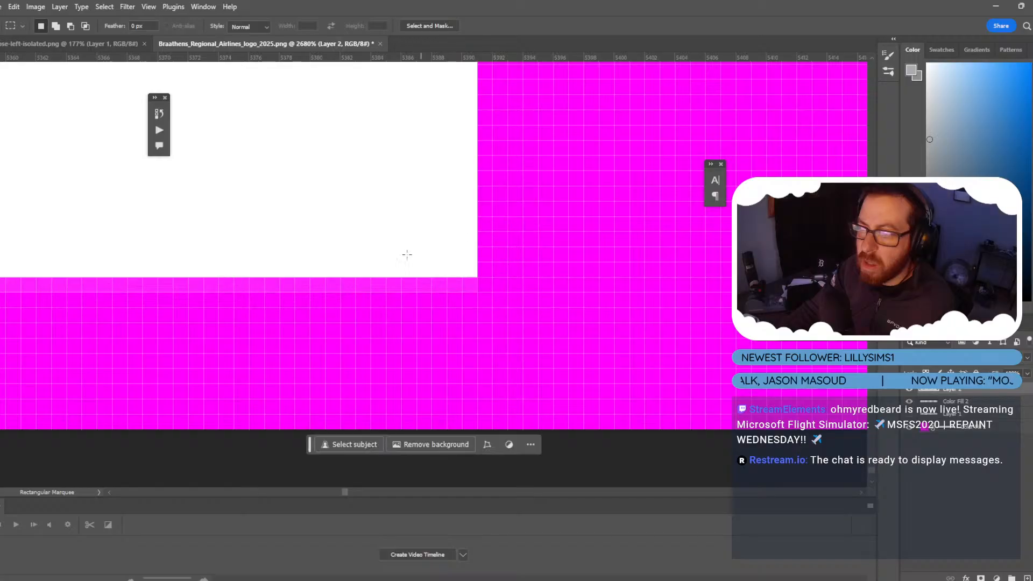
drag(403, 269, 699, 218)
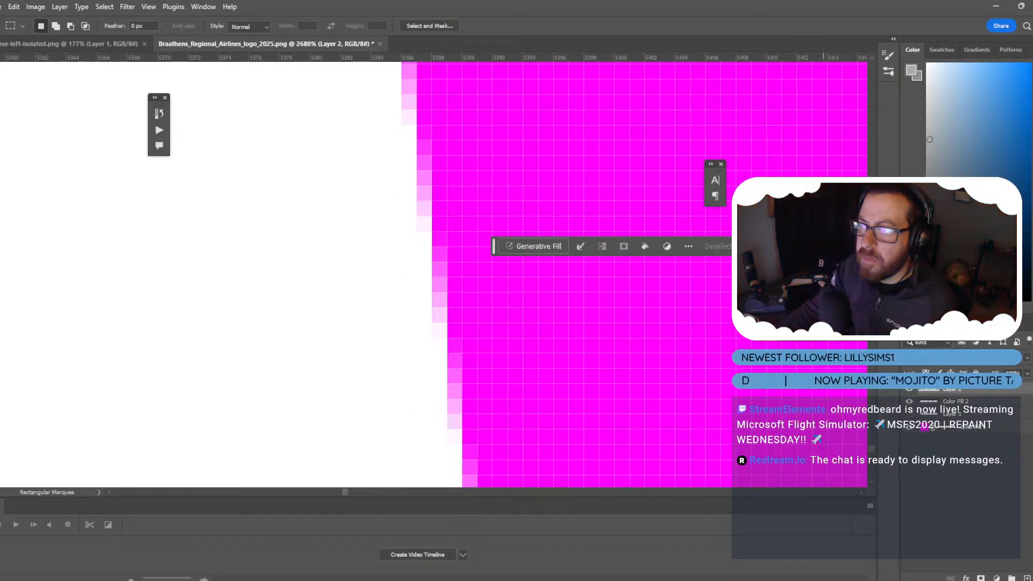
Transform the selection, stretching it rightward to about 496% width toward the second A, and apply it.
alt+scroll(630, 277, down, 3)
alt+scroll(629, 277, down, 10)
right_click(639, 328)
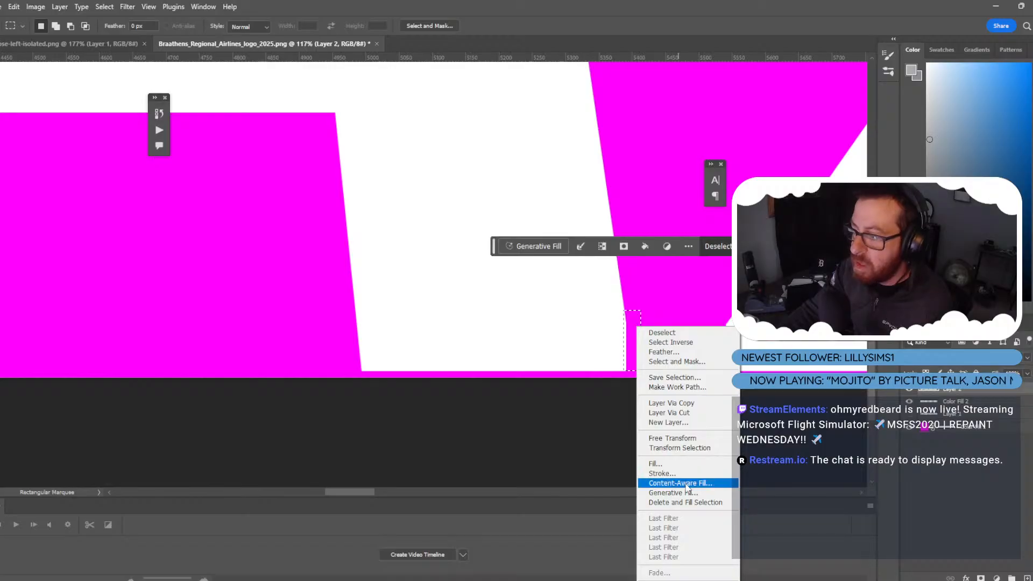
click(686, 449)
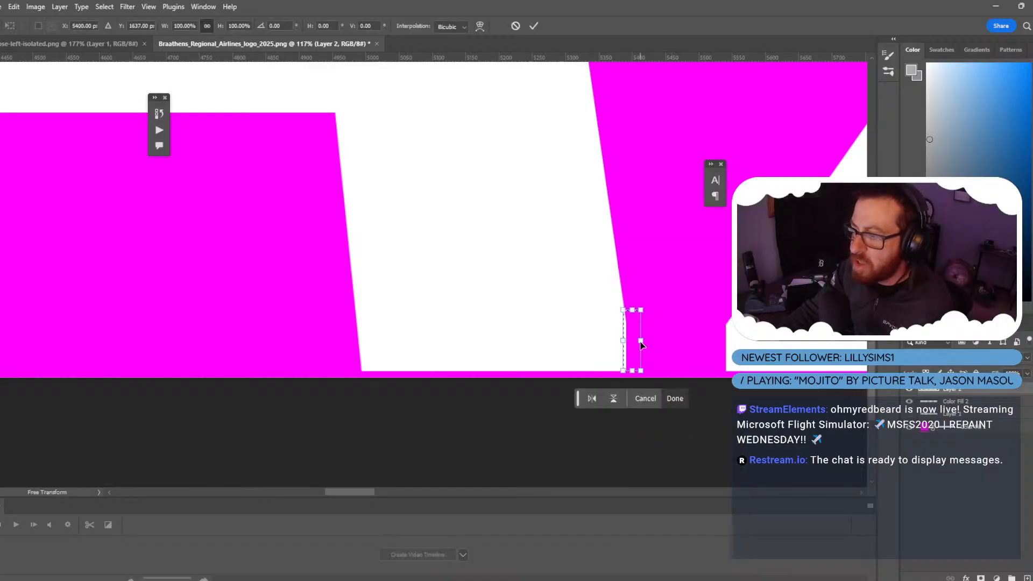
drag(642, 342, 718, 344)
key(ctrl+z)
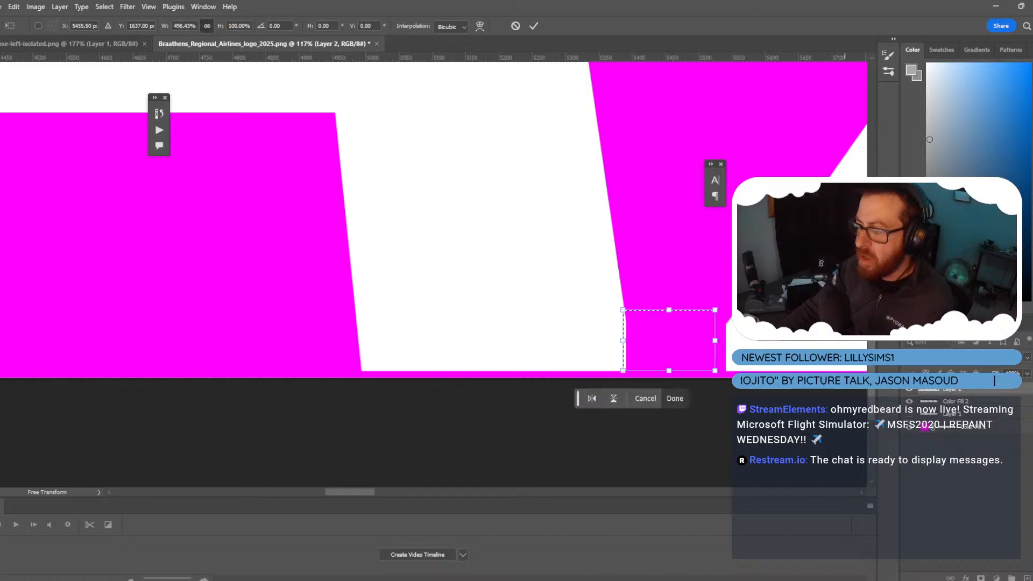
key(Return)
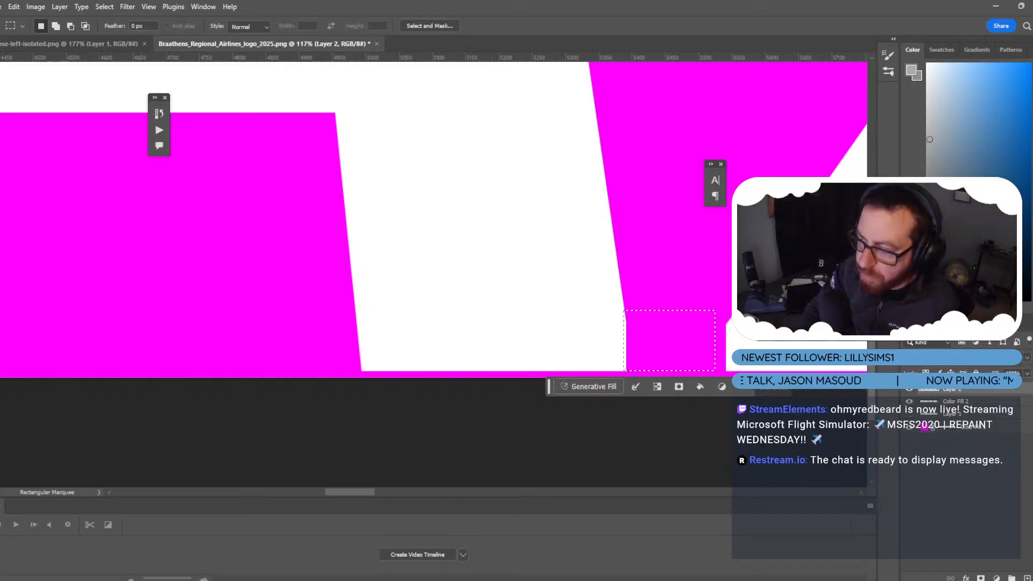
Create a new layer, fill the selection beside the first A's foot with white at 100% opacity, and deselect.
key(ctrl+shift+n)
key(Return)
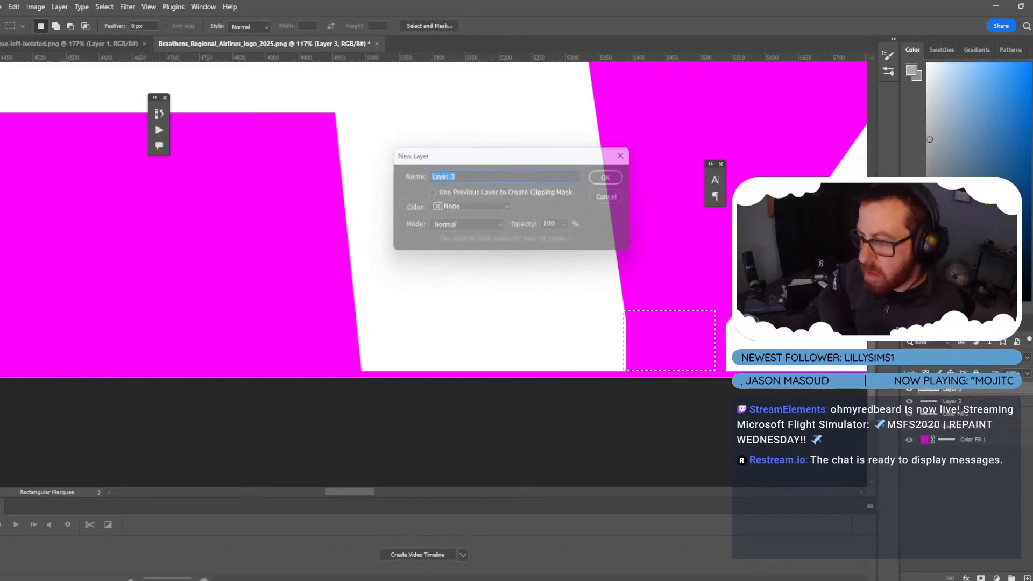
key(shift+F5)
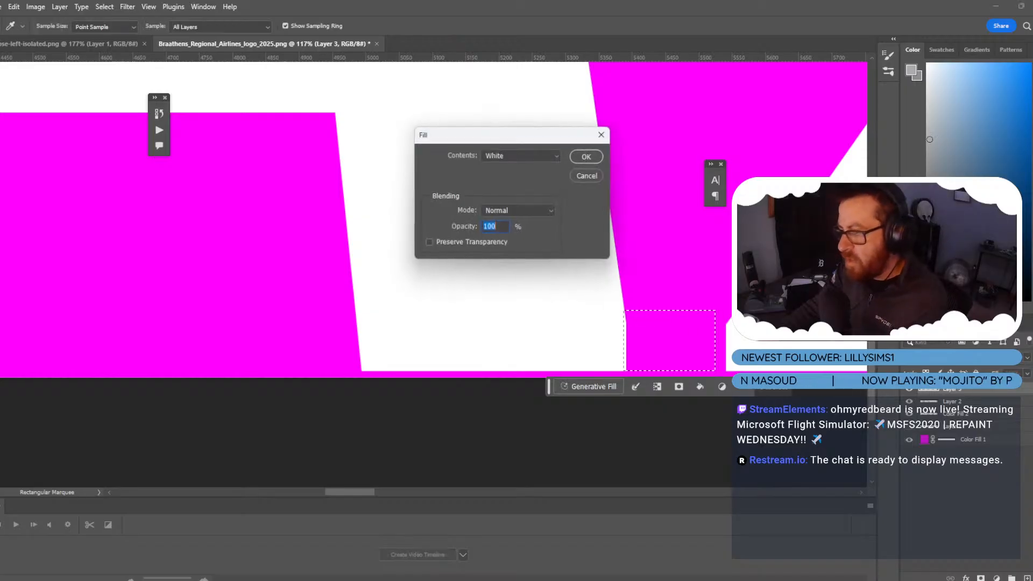
click(590, 157)
key(ctrl+d)
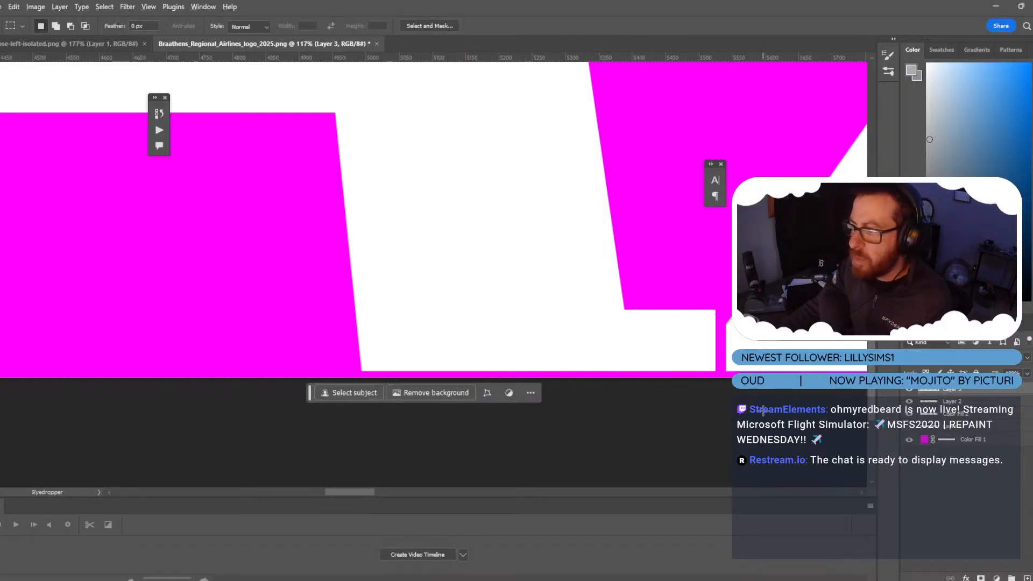
Outline the excess white beside the first A's foot with the Polygonal Lasso, continuing the letter's slanted edge, and delete it.
alt+scroll(640, 215, up, 5)
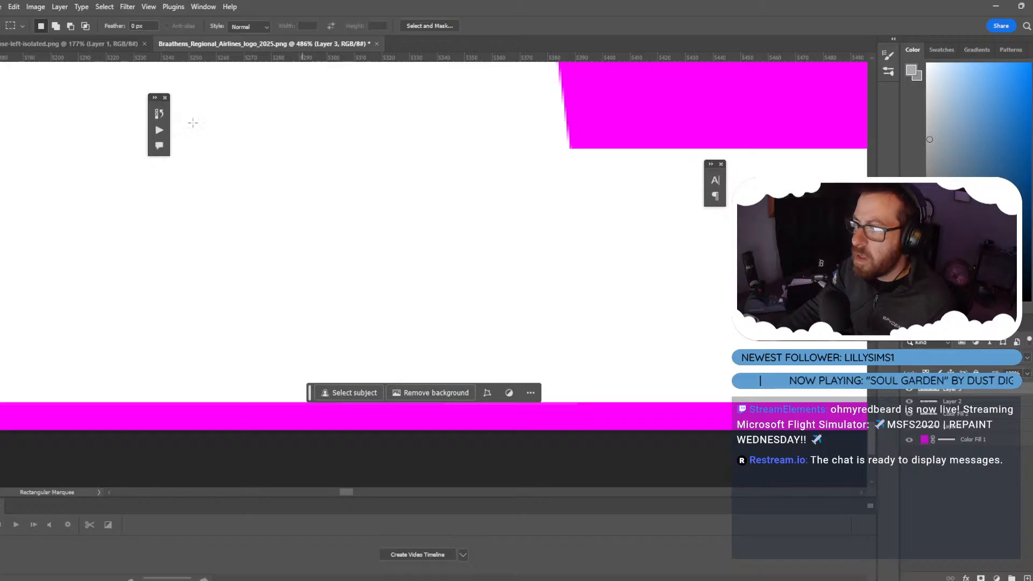
key(l)
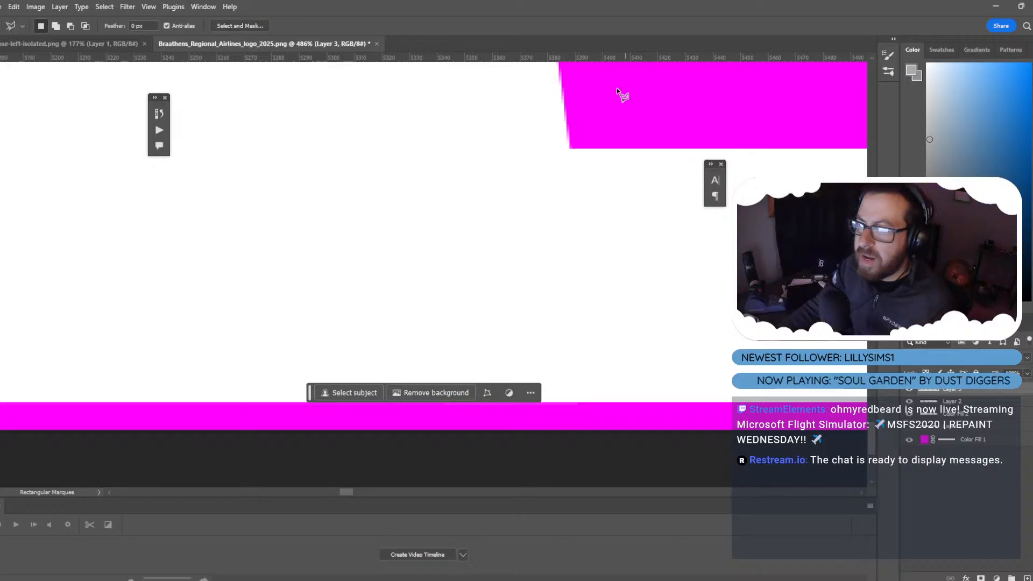
scroll(576, 151, up, 1)
scroll(576, 150, up, 3)
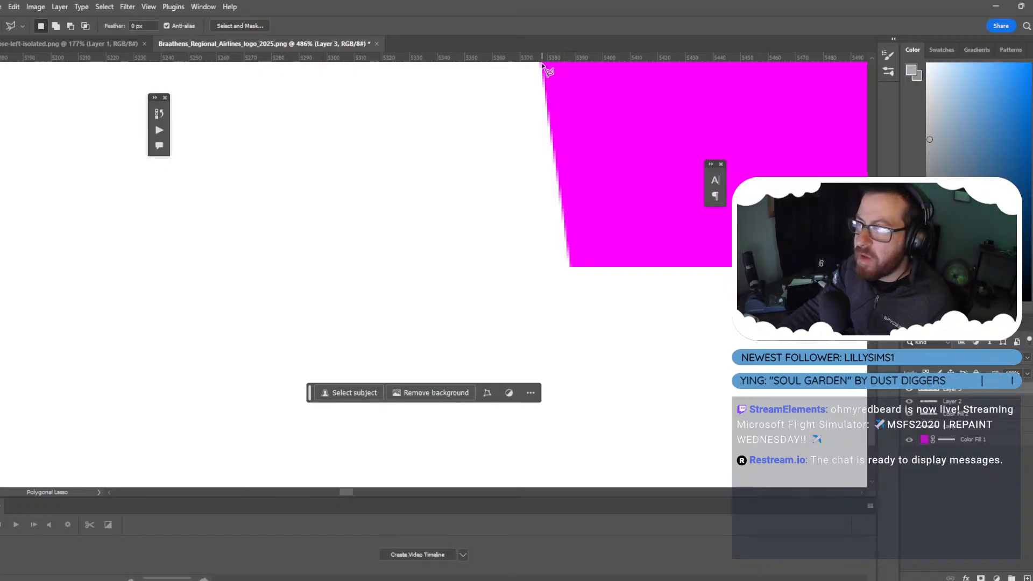
click(542, 70)
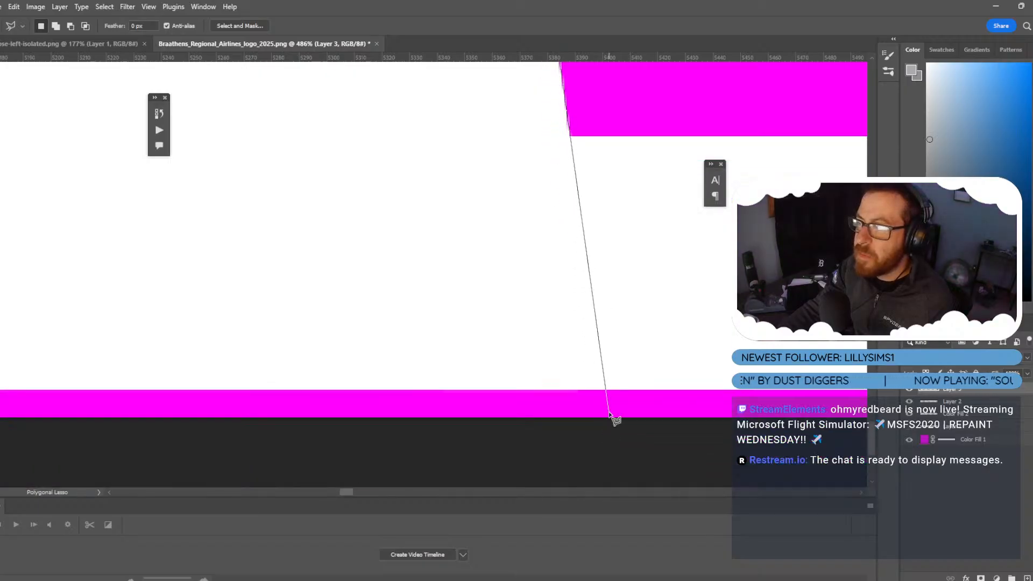
click(609, 413)
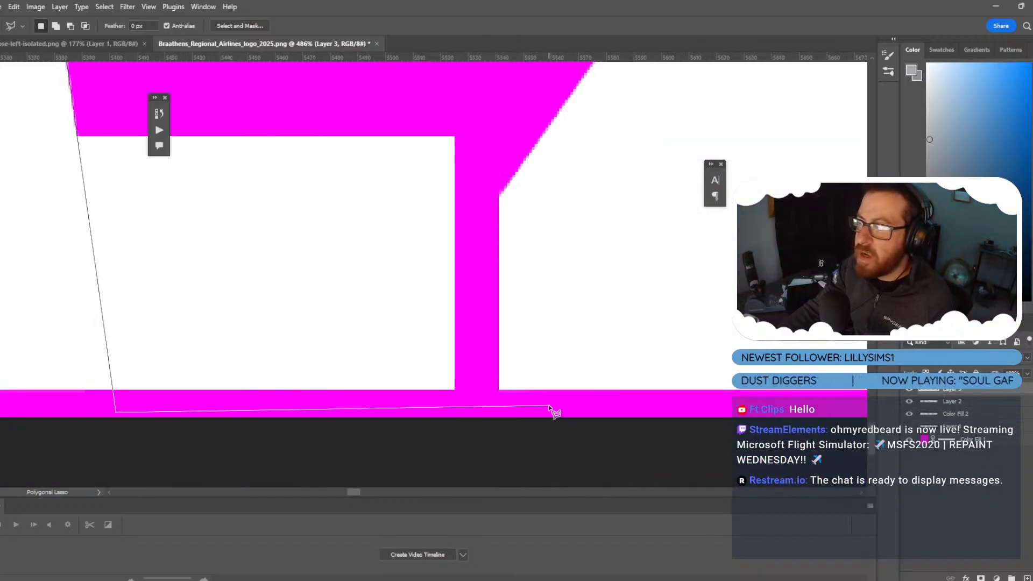
click(548, 407)
click(520, 100)
double_click(331, 75)
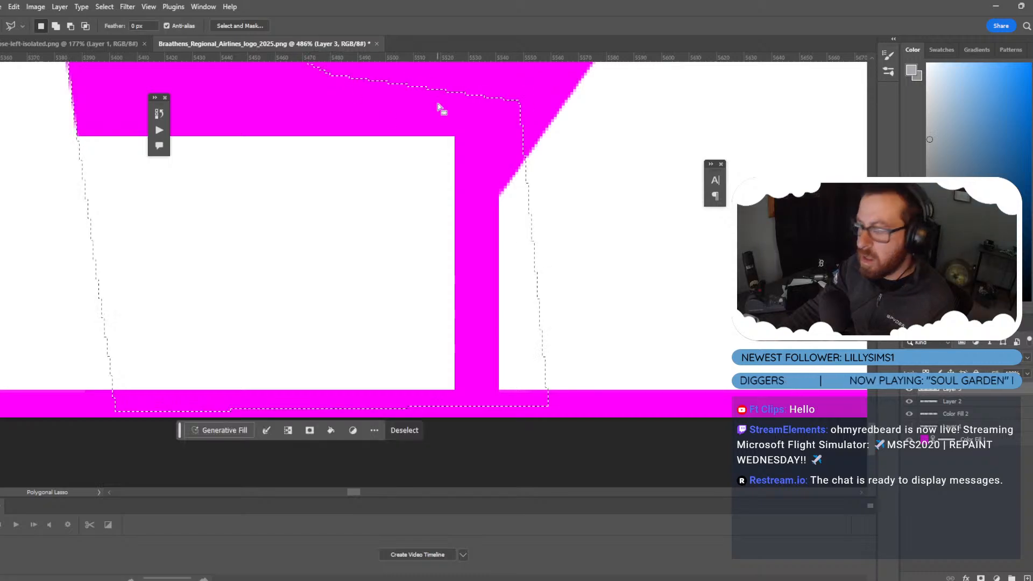
key(Delete)
key(ctrl+d)
key(ctrl+shift+s)
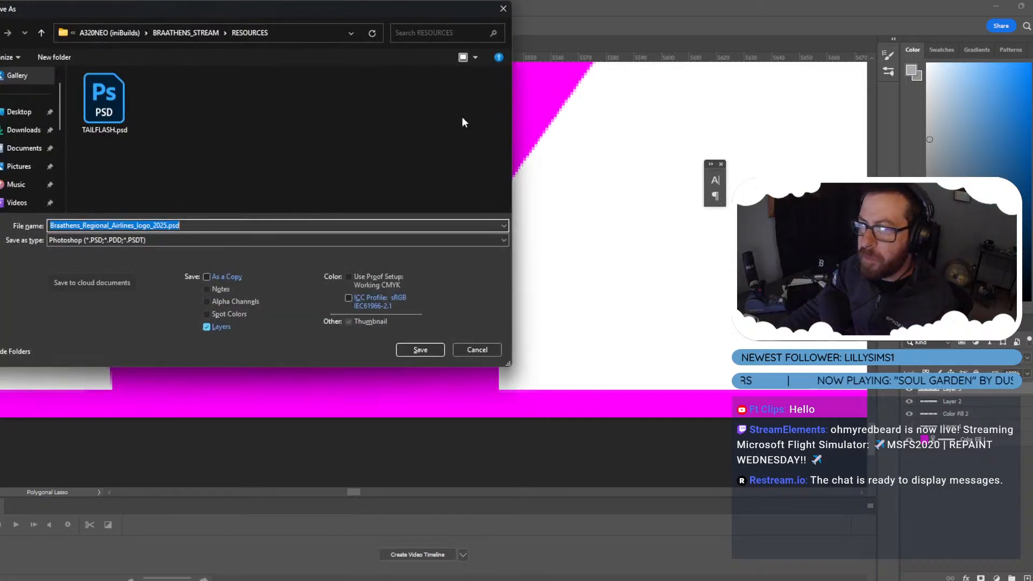
click(487, 349)
Make a rectangular selection from inside the second A's cut-off lower left foot, extending leftward into the gap above the baseline.
alt+scroll(341, 292, down, 10)
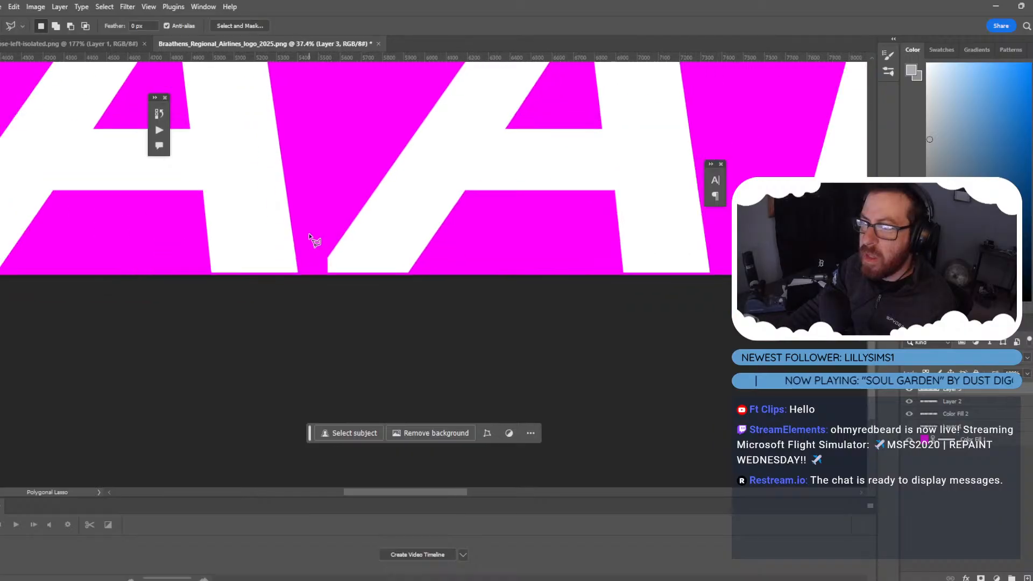
alt+scroll(310, 235, up, 10)
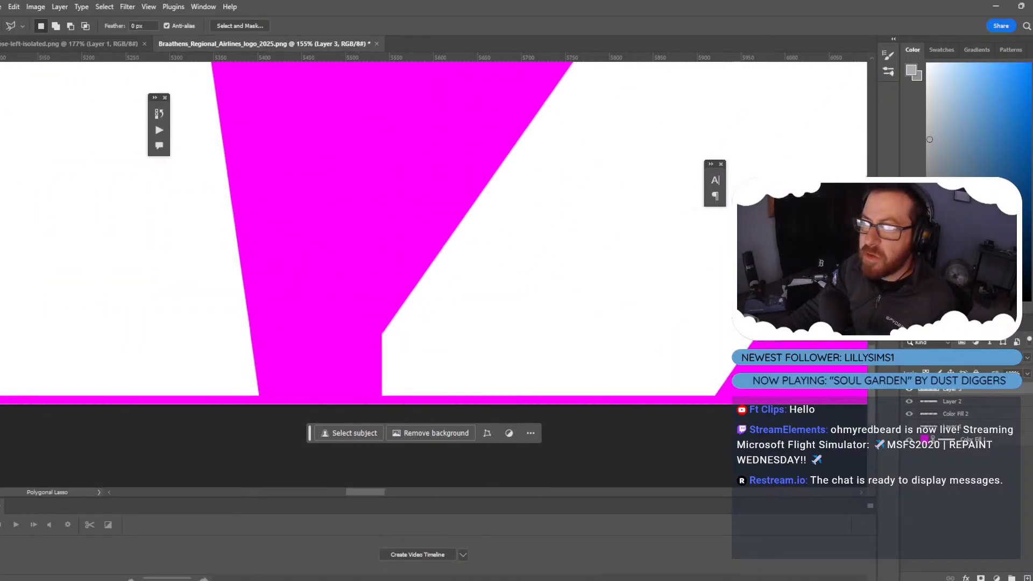
key(m)
alt+scroll(406, 261, up, 7)
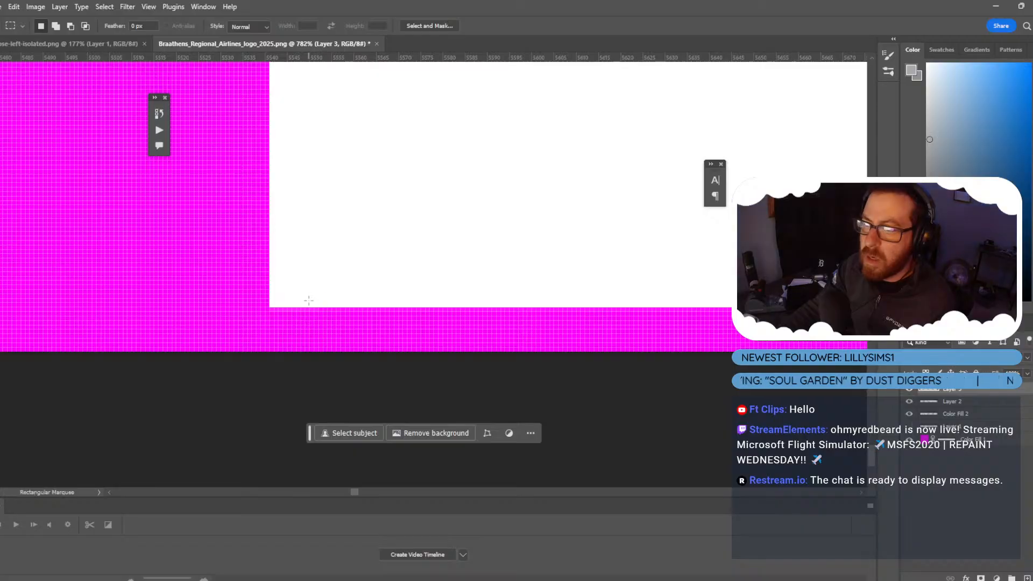
drag(308, 307, 252, 256)
drag(295, 306, 12, 347)
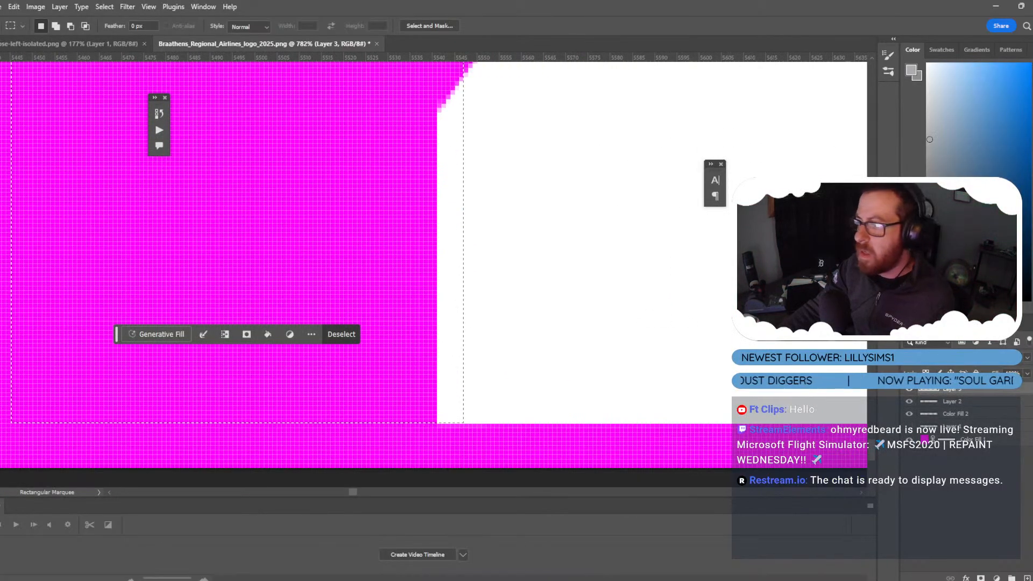
Create another new layer, fill the selection at the second A's lower left foot with white, and deselect.
key(ctrl+shift+n)
key(Return)
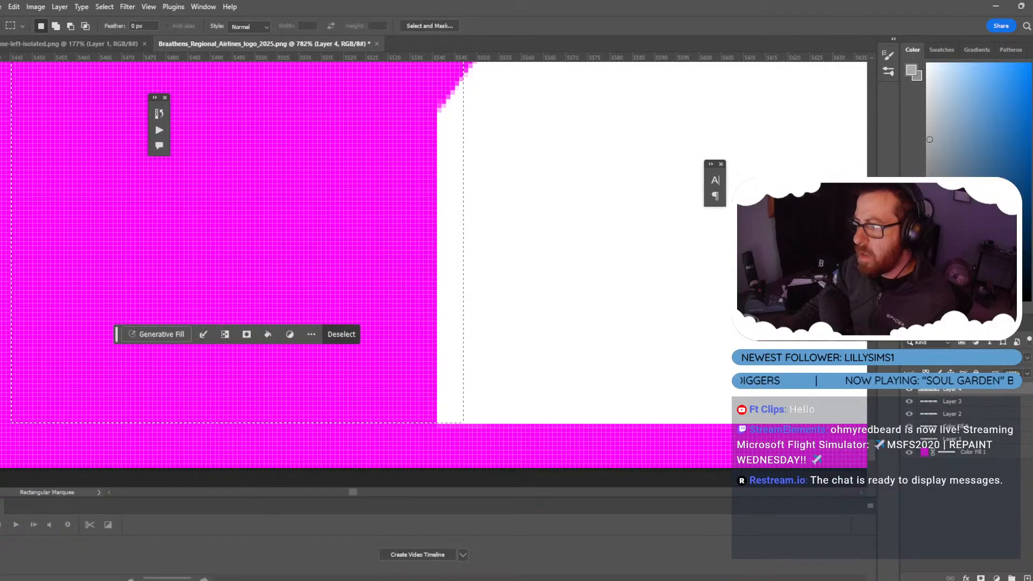
key(shift+BackSpace)
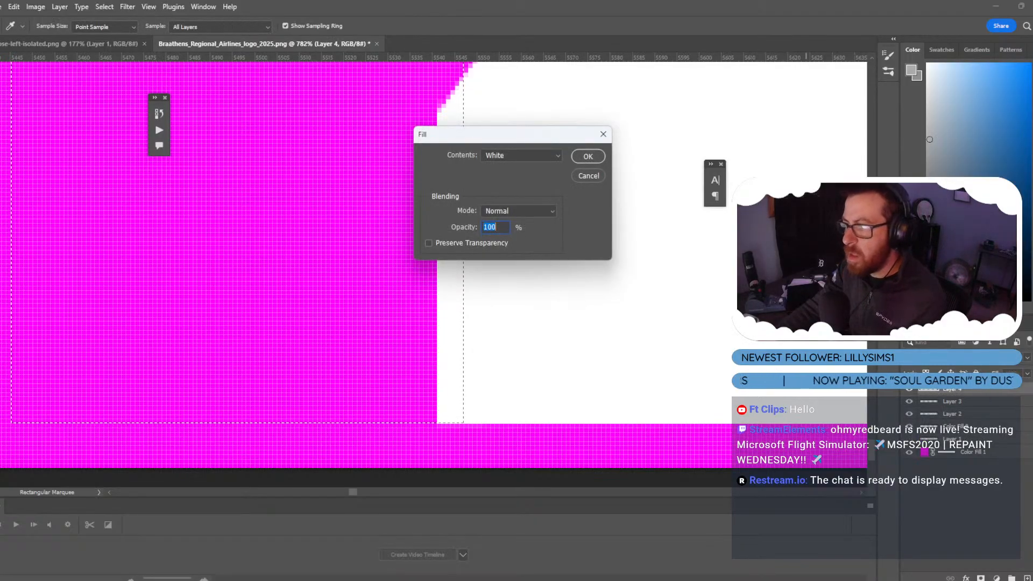
click(599, 155)
alt+scroll(500, 201, down, 5)
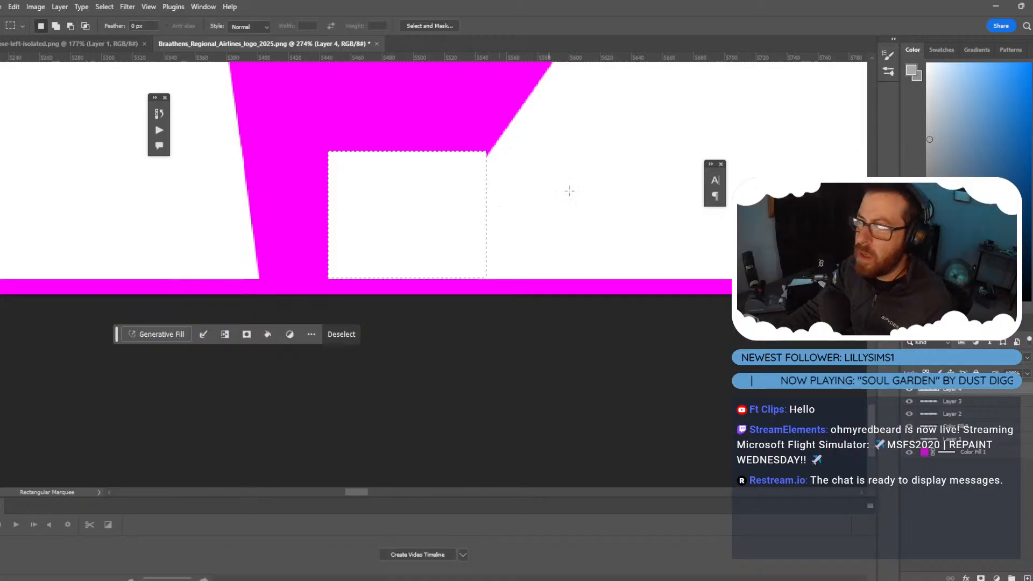
key(ctrl+d)
key(l)
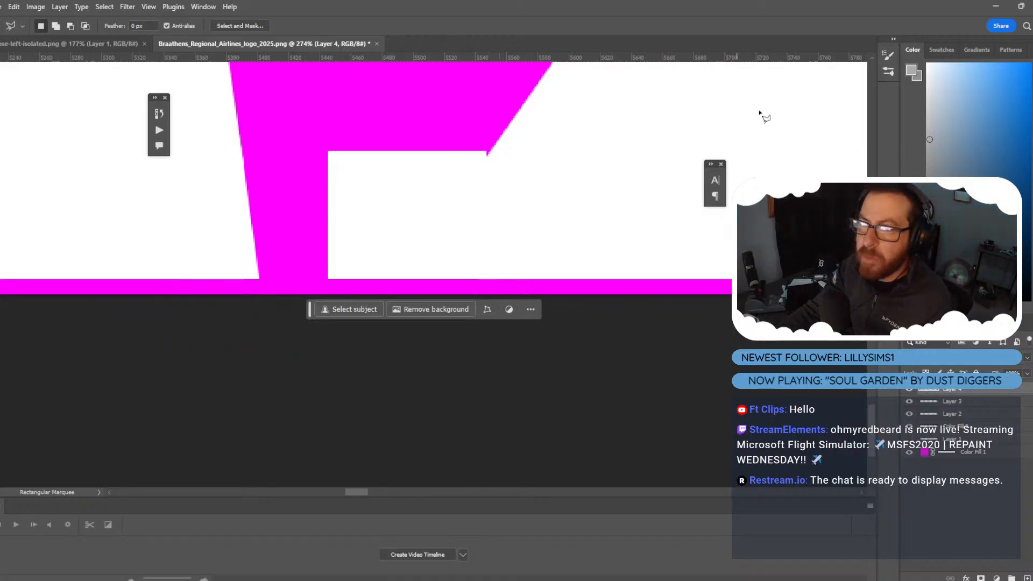
Outline the excess white beside the second A's lower left foot with the Polygonal Lasso, continuing the slanted edge, then delete it and deselect.
alt+scroll(484, 183, up, 6)
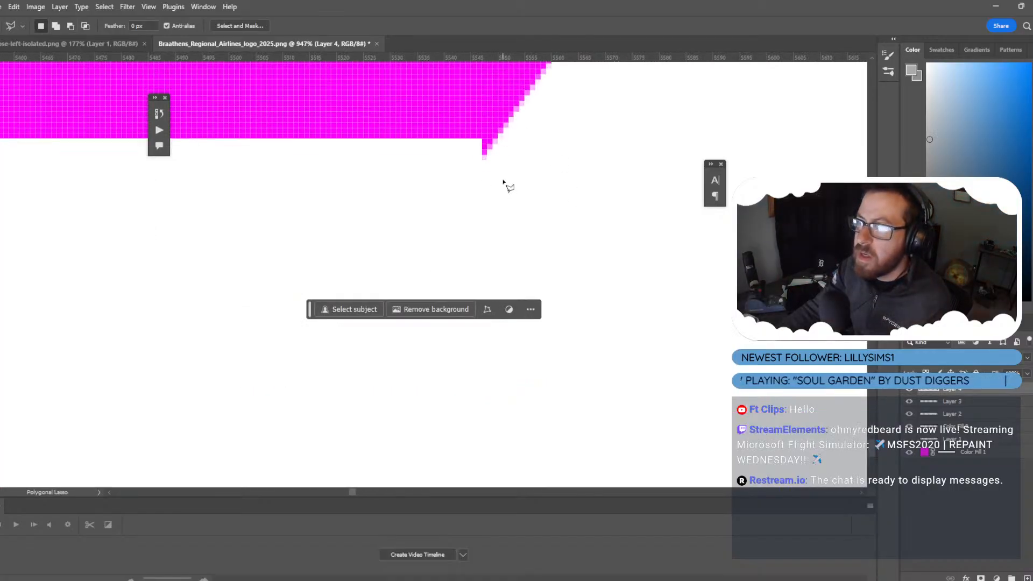
alt+scroll(512, 184, down, 5)
alt+scroll(567, 97, up, 7)
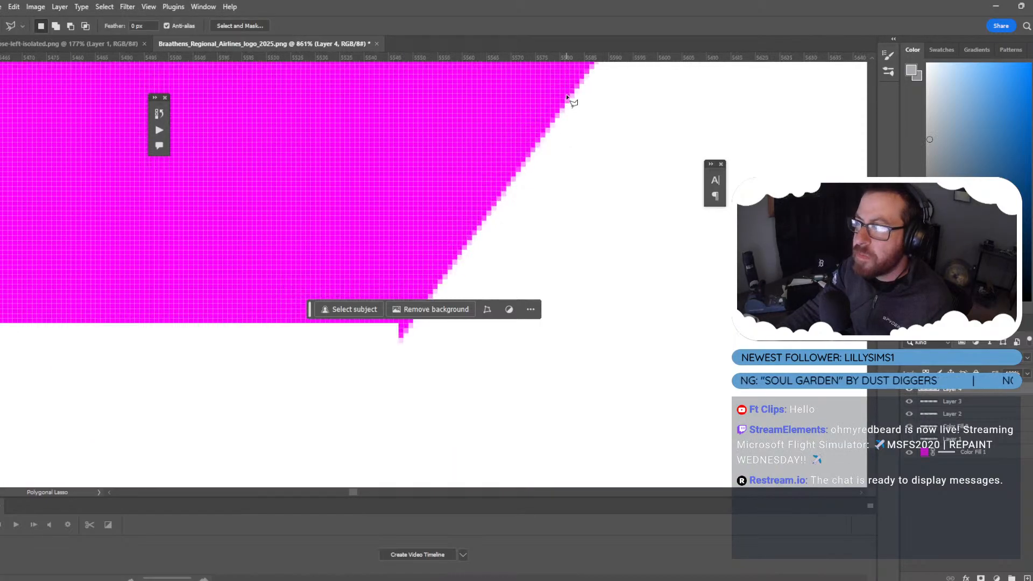
click(571, 101)
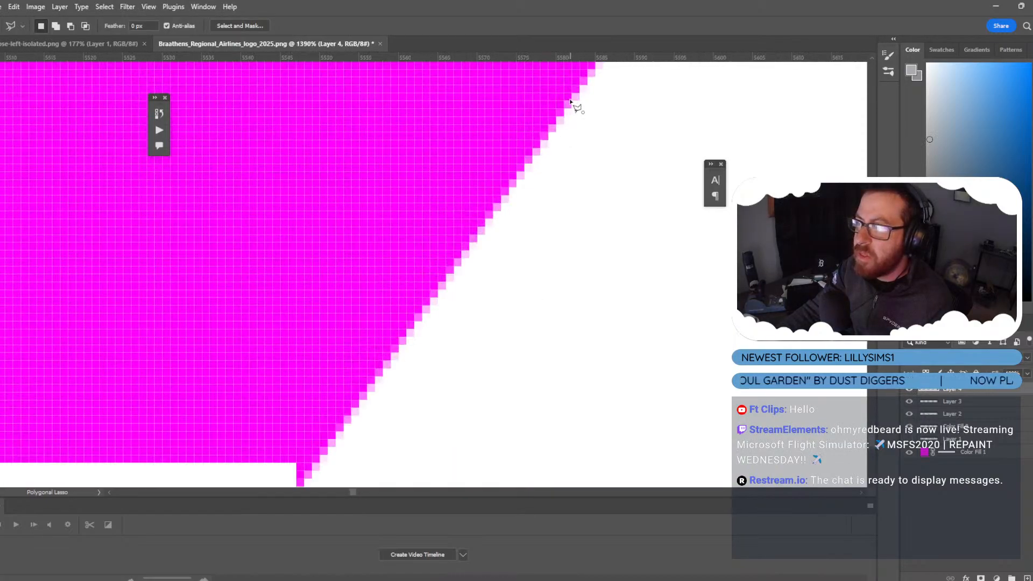
scroll(167, 455, down, 5)
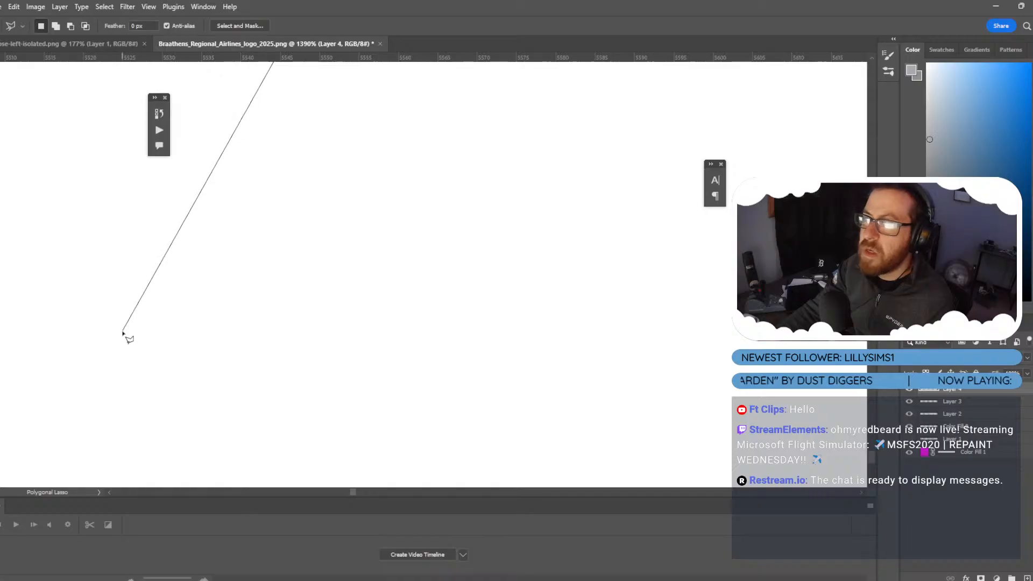
alt+scroll(126, 331, down, 2)
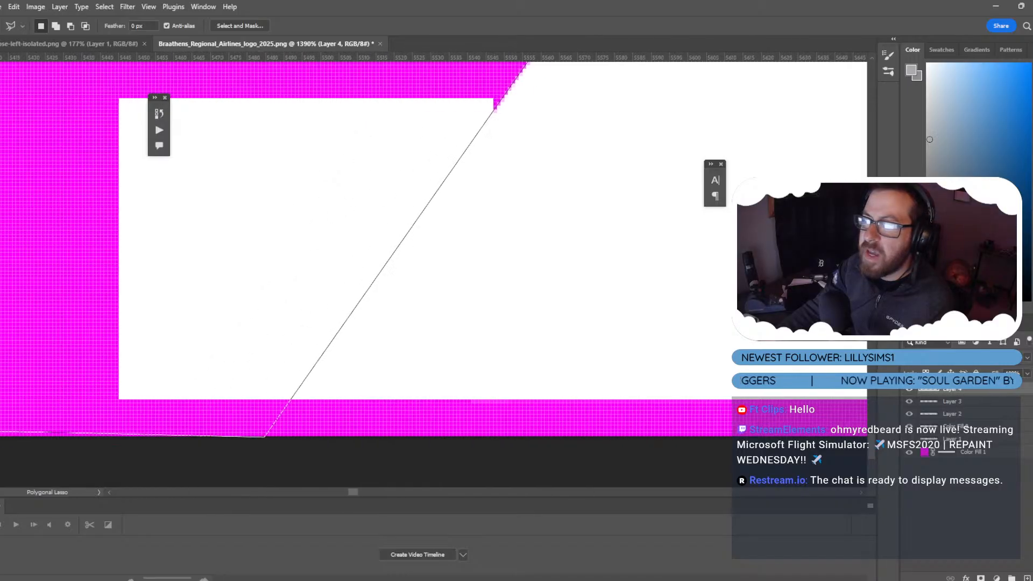
click(110, 420)
click(102, 62)
double_click(267, 74)
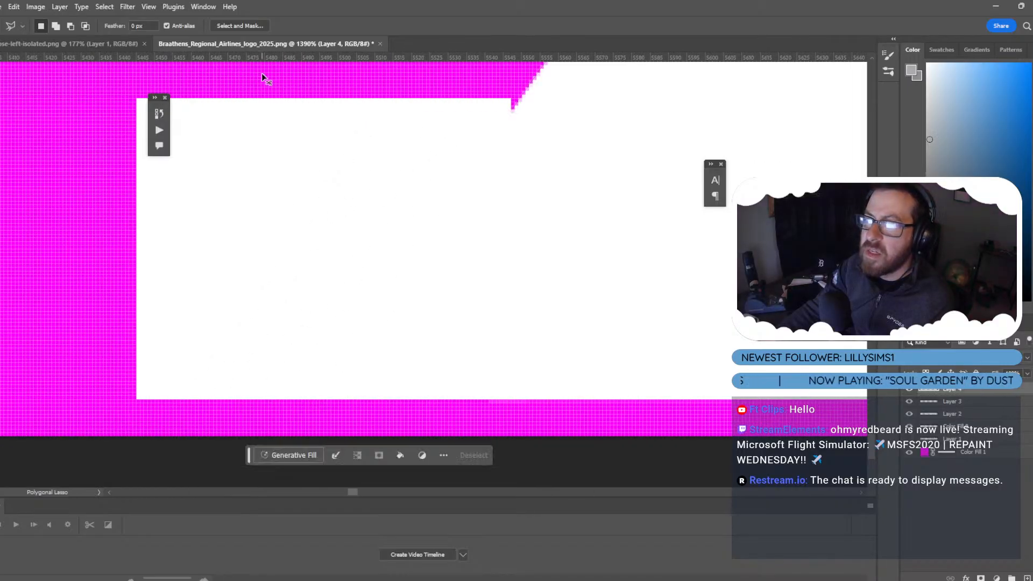
key(alt+BackSpace)
key(ctrl+d)
alt+scroll(473, 217, down, 10)
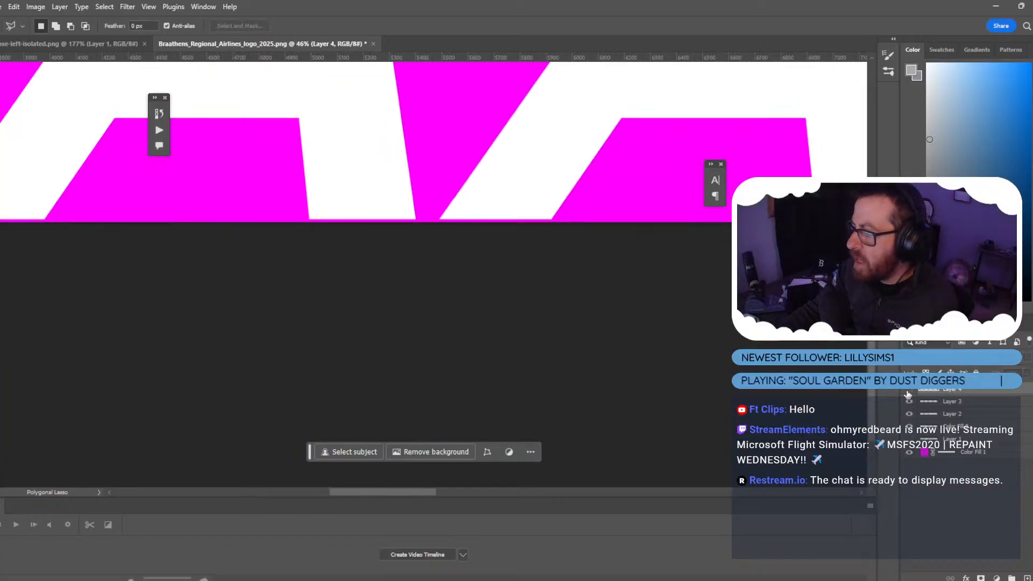
Isolate the first A by hiding Layer 4 and Layer 2, merge Layer 3 with its foot patch layer, and show the hidden layers again.
click(909, 413)
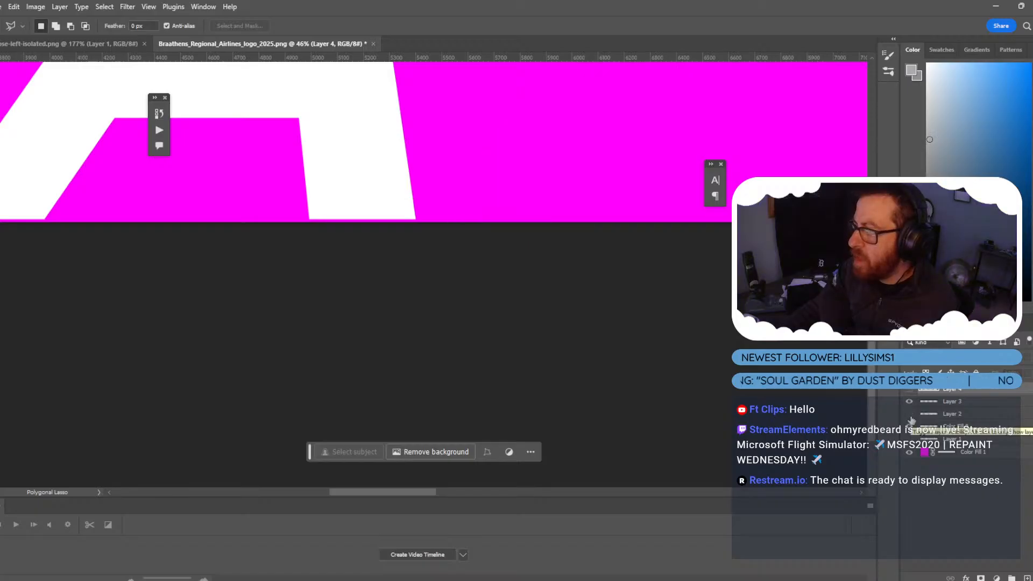
click(952, 401)
click(971, 435)
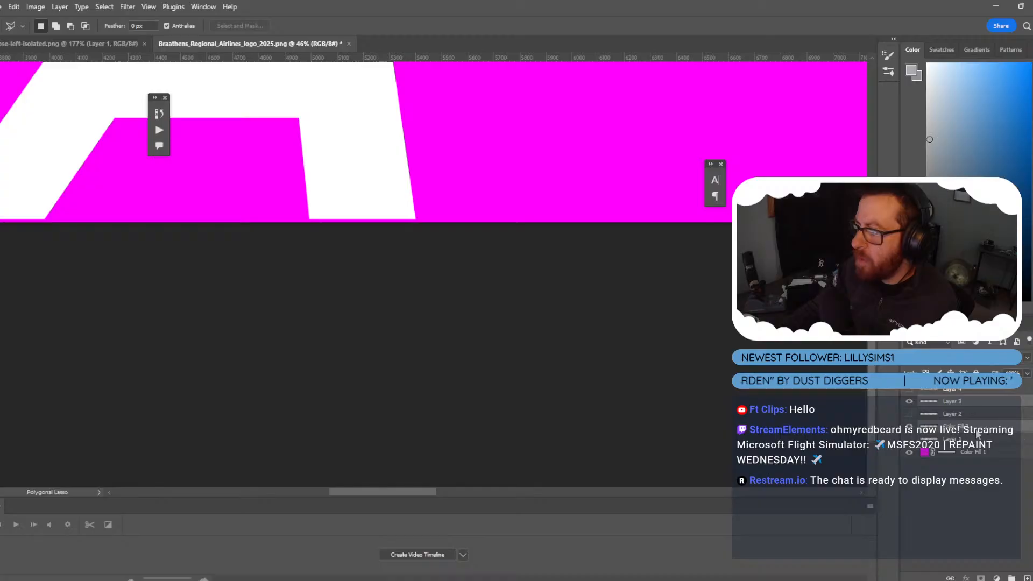
click(968, 401)
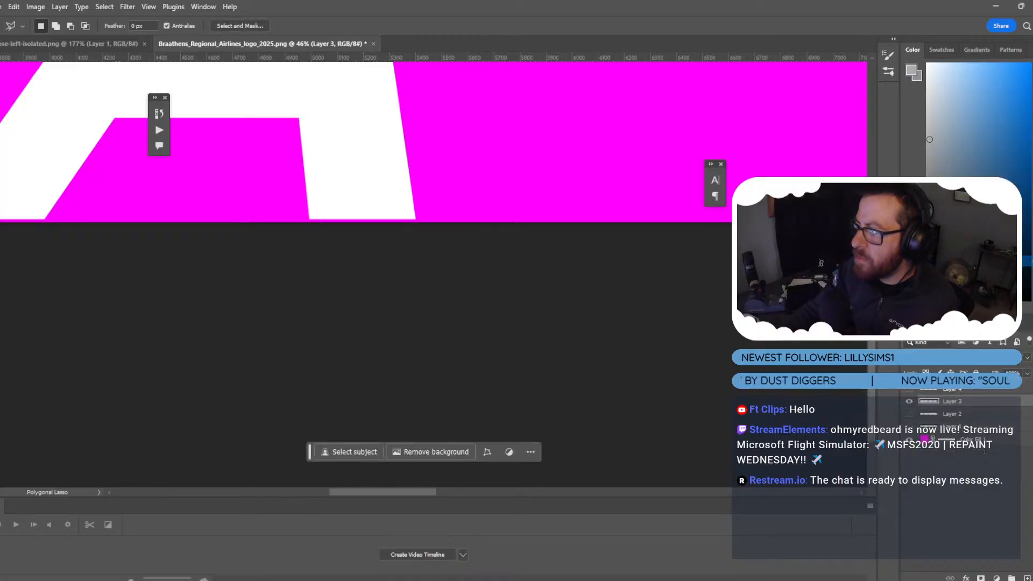
click(909, 413)
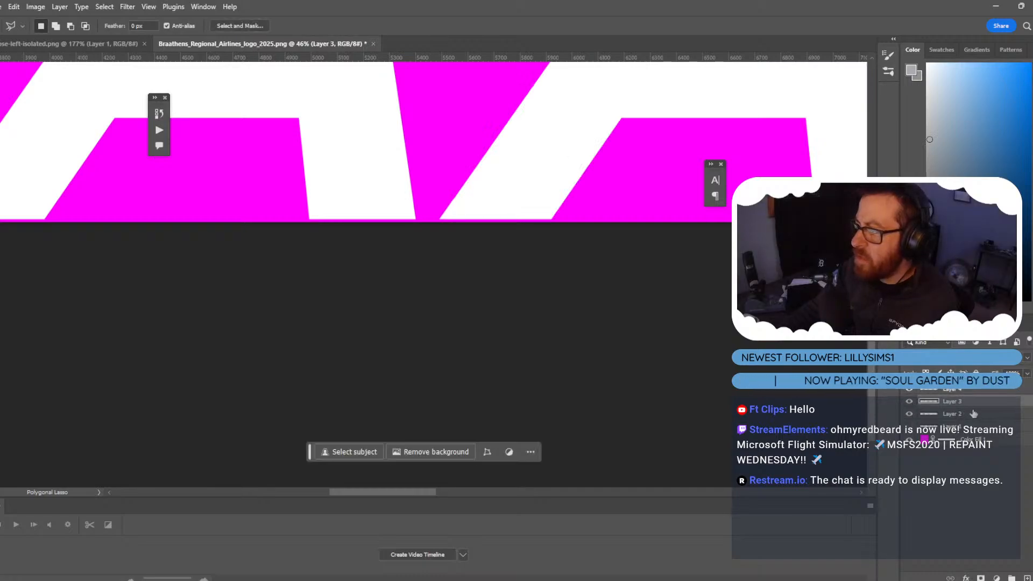
Merge Layer 4 with Layer 2, and delete the hidden Layer 1.
right_click(964, 389)
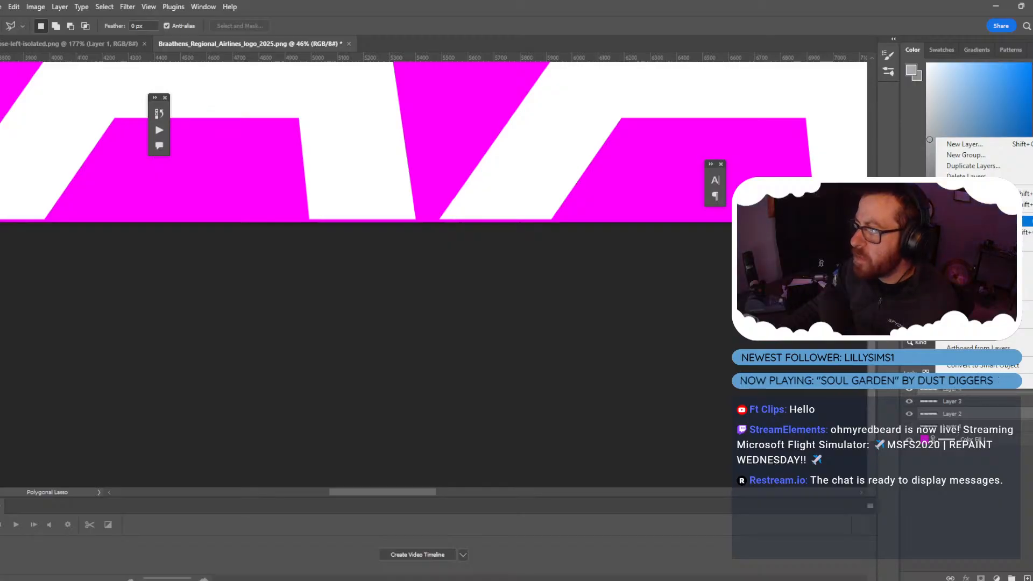
click(623, 376)
scroll(622, 376, up, 3)
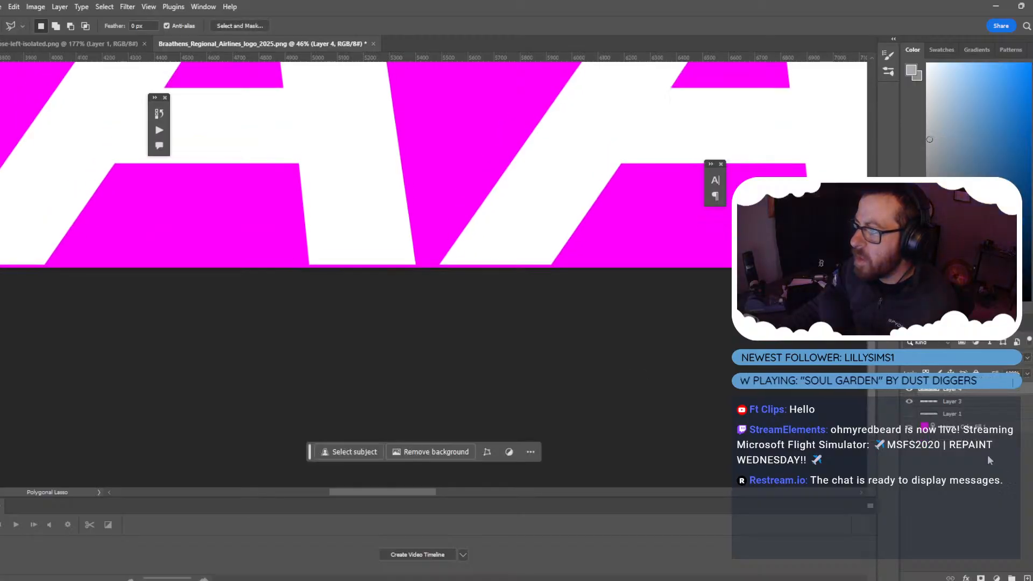
click(953, 413)
alt+scroll(205, 224, up, 1)
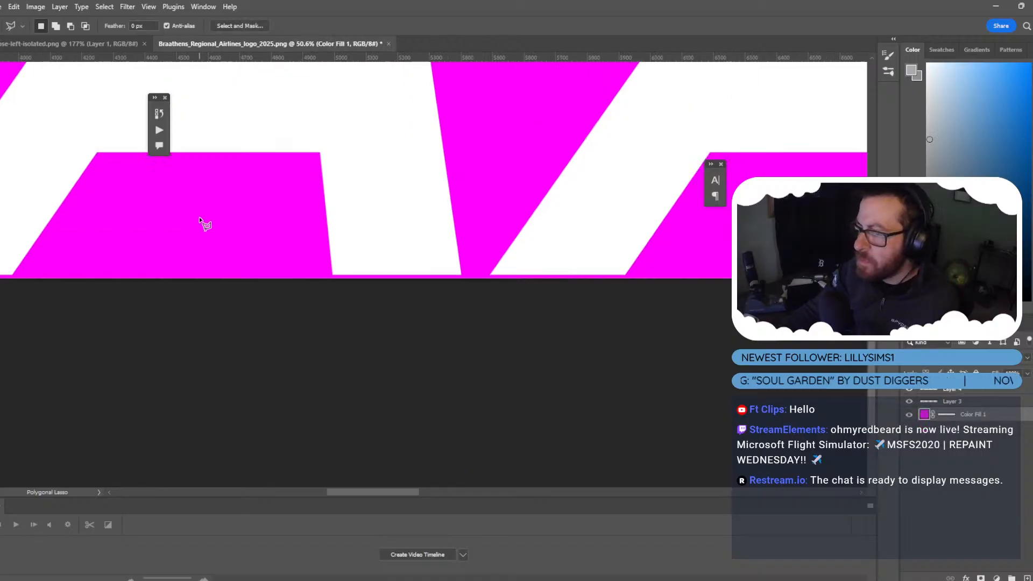
Move Layer 4, from the second A onward, about 89 px left so that the two A's feet meet at the baseline.
alt+scroll(205, 224, down, 5)
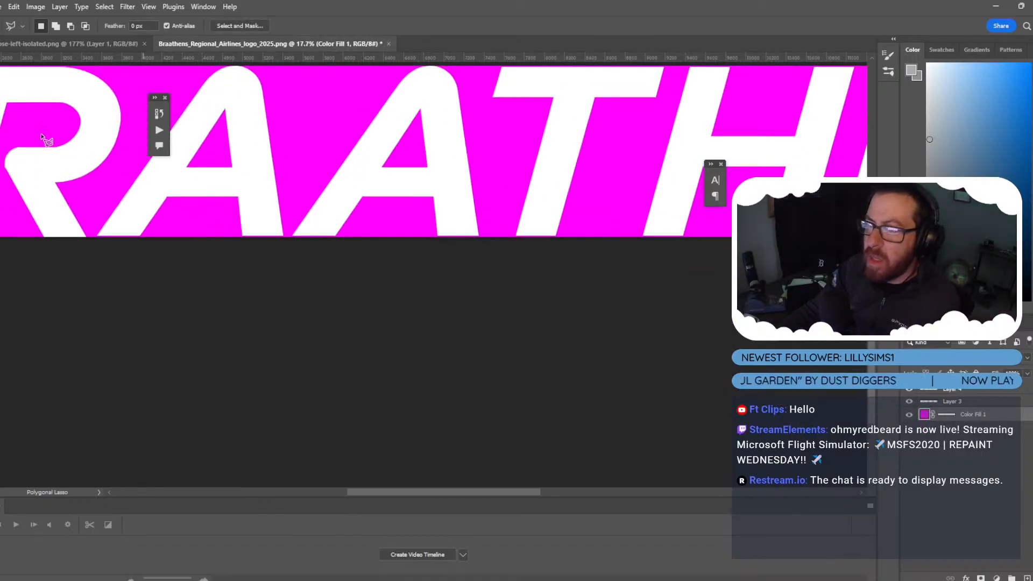
key(v)
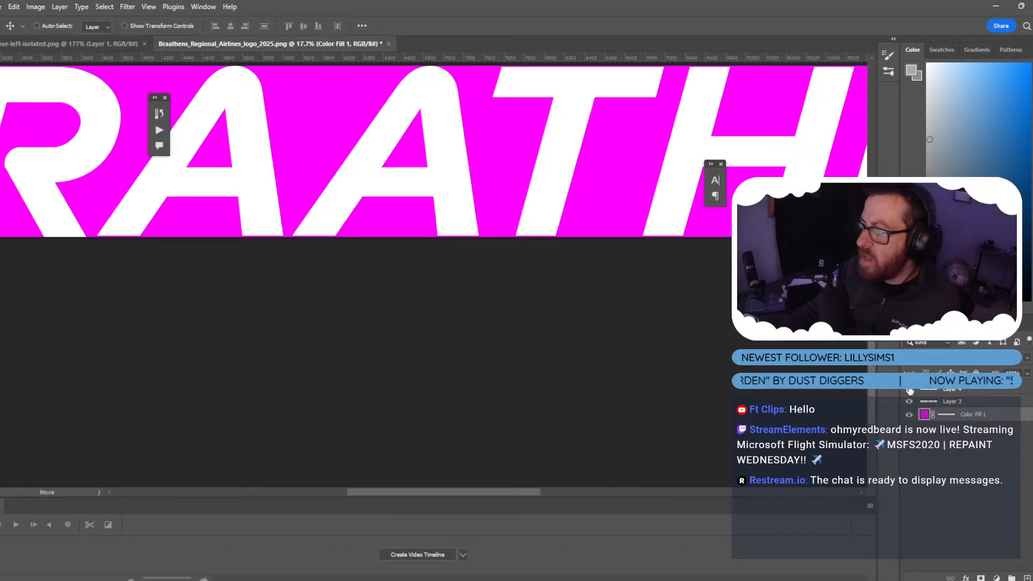
click(910, 390)
drag(657, 185, 642, 183)
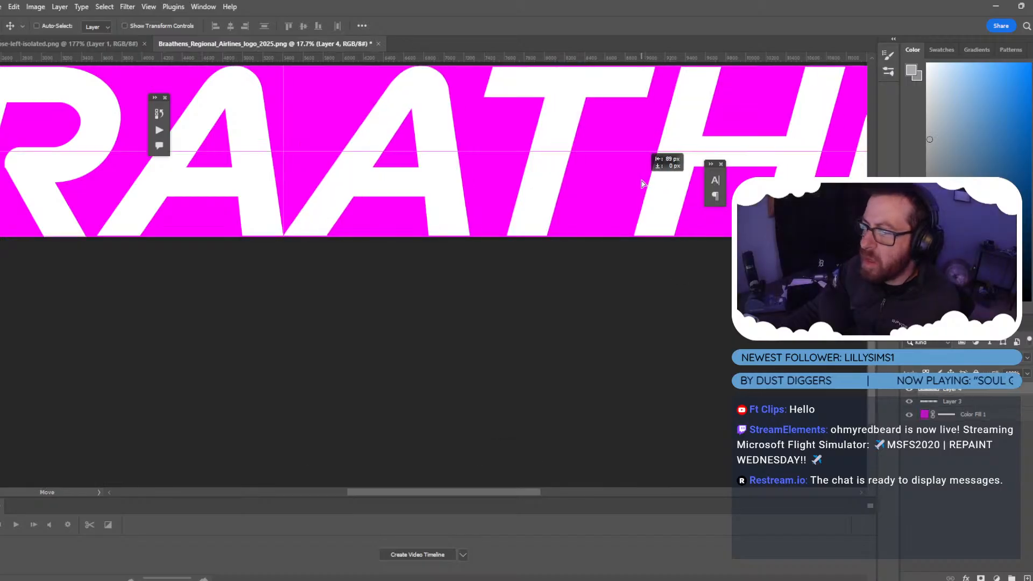
alt+scroll(362, 214, up, 5)
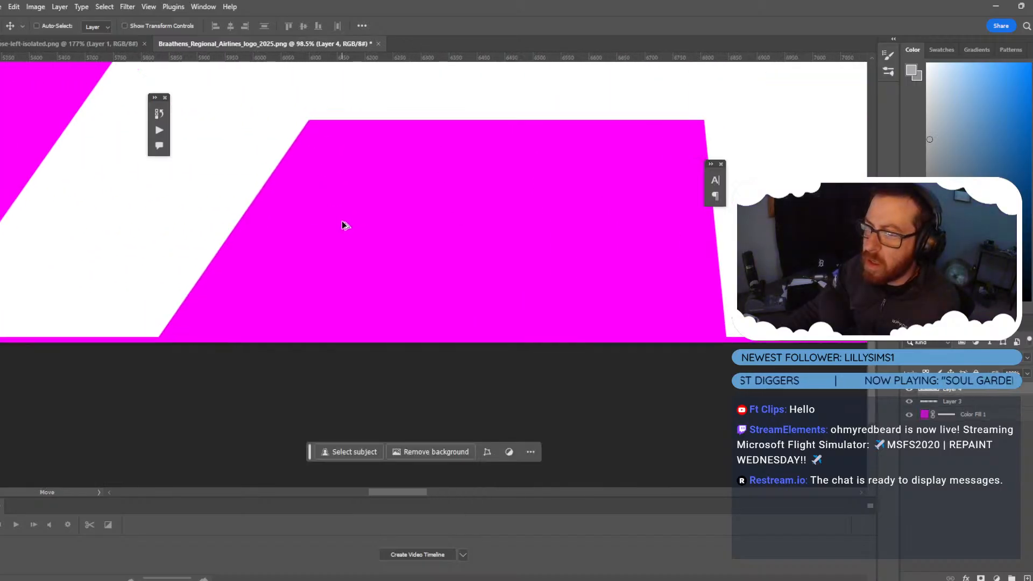
drag(408, 492, 366, 491)
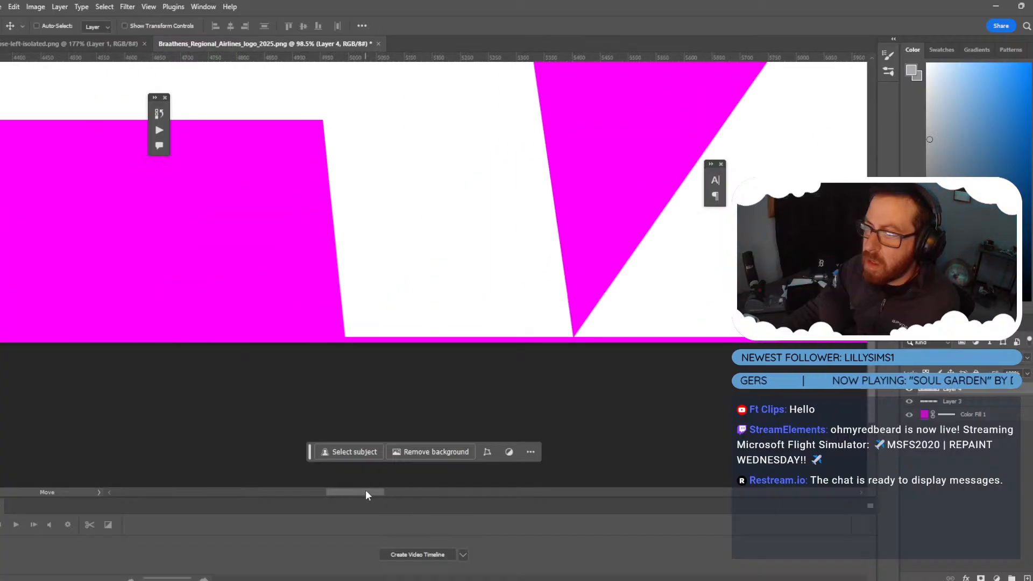
alt+scroll(584, 351, up, 5)
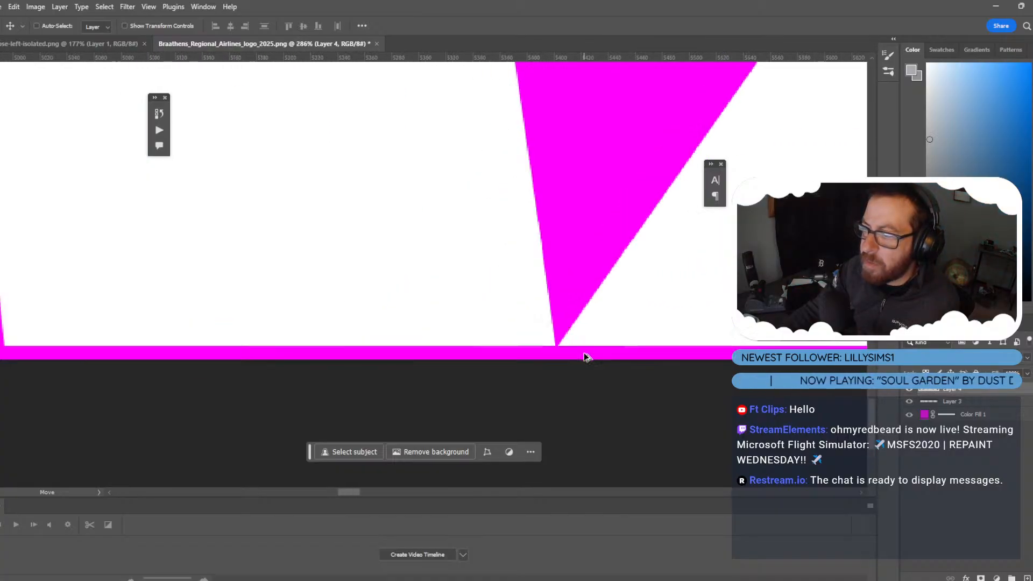
alt+scroll(584, 356, down, 8)
alt+scroll(731, 364, up, 3)
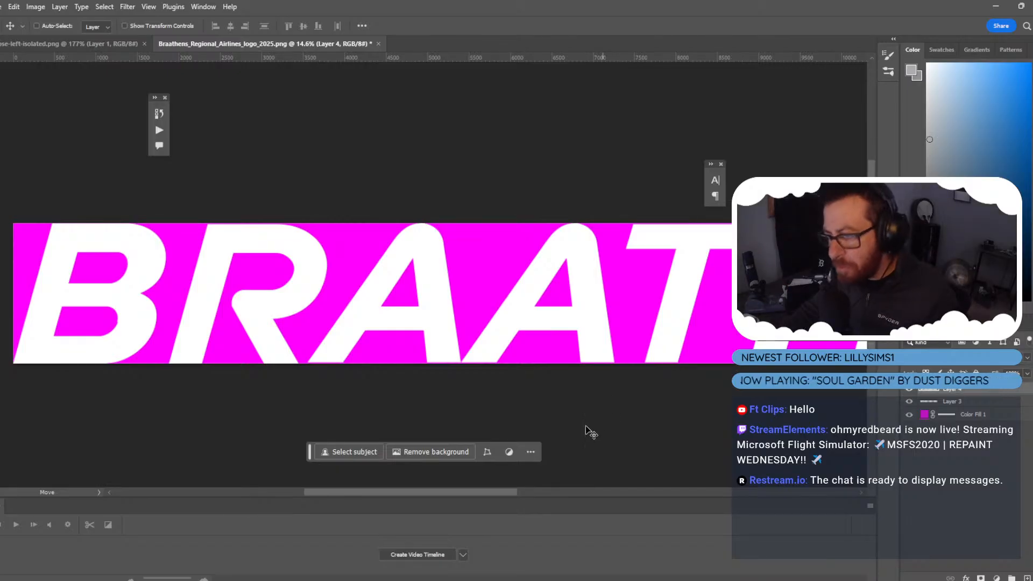
Hide the magenta Color Fill 1 layer and trim the transparent pixels from all four sides of the canvas.
click(908, 416)
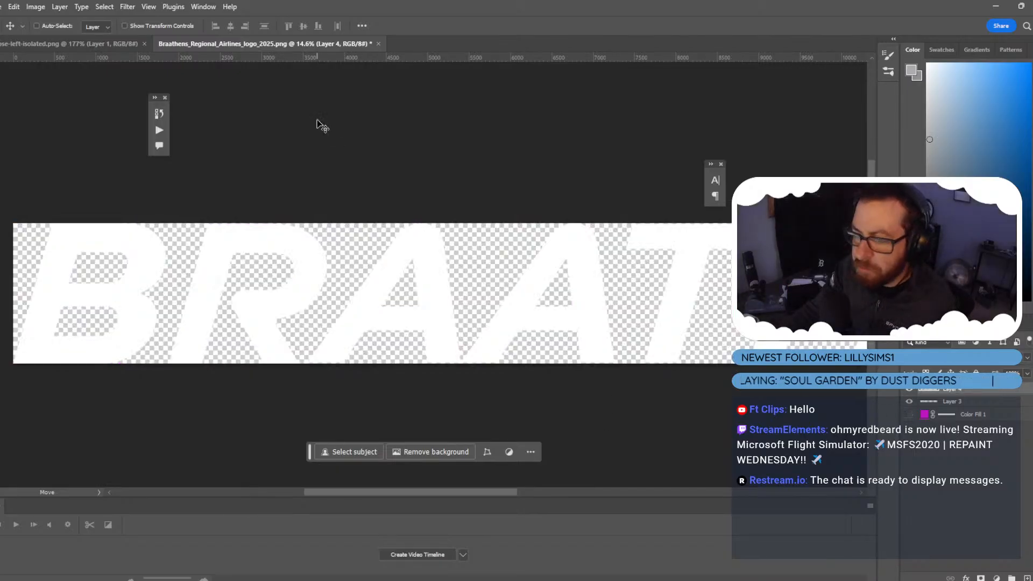
alt+scroll(535, 415, down, 3)
click(36, 6)
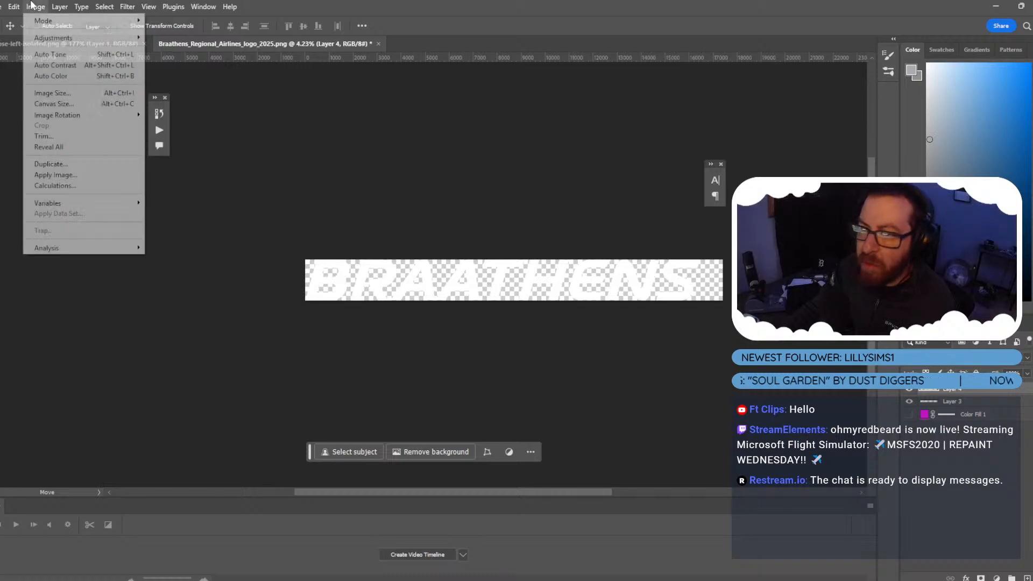
click(86, 136)
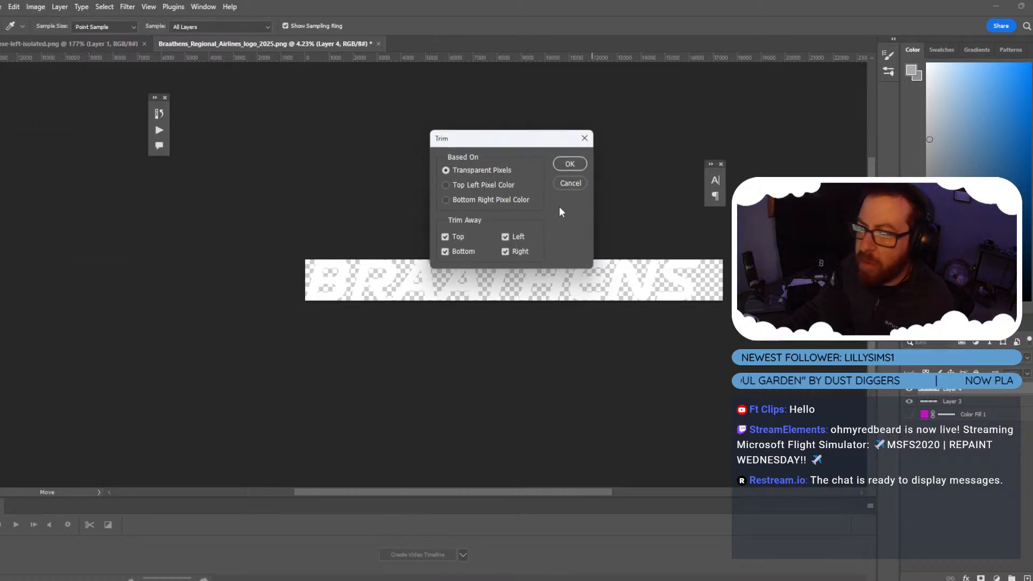
click(569, 164)
key(ctrl+plus)
key(ctrl+plus)
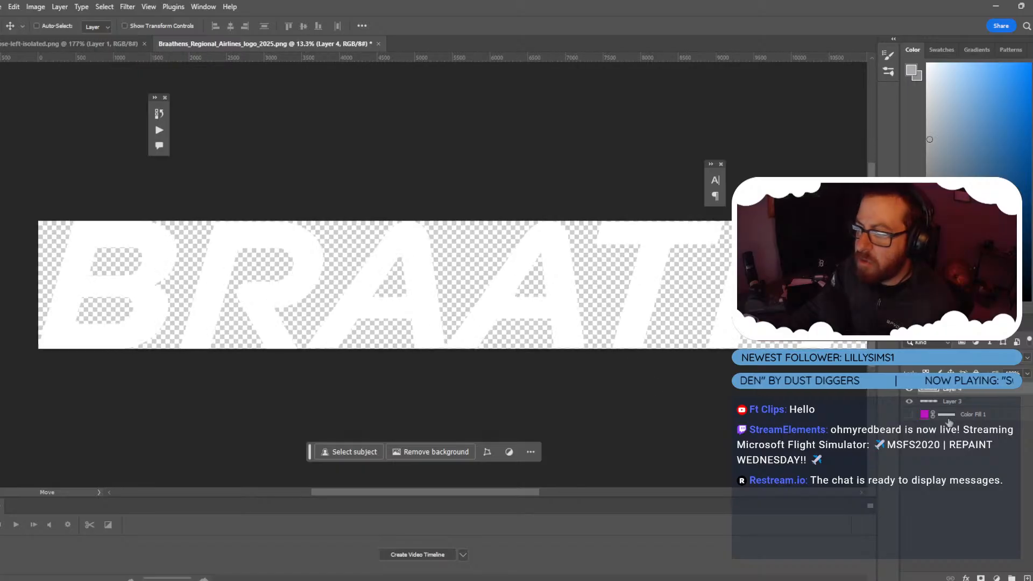
Examine the trimmed lettering against the magenta Color Fill 1 layer, and hide that layer again.
click(910, 416)
alt+scroll(530, 295, down, 2)
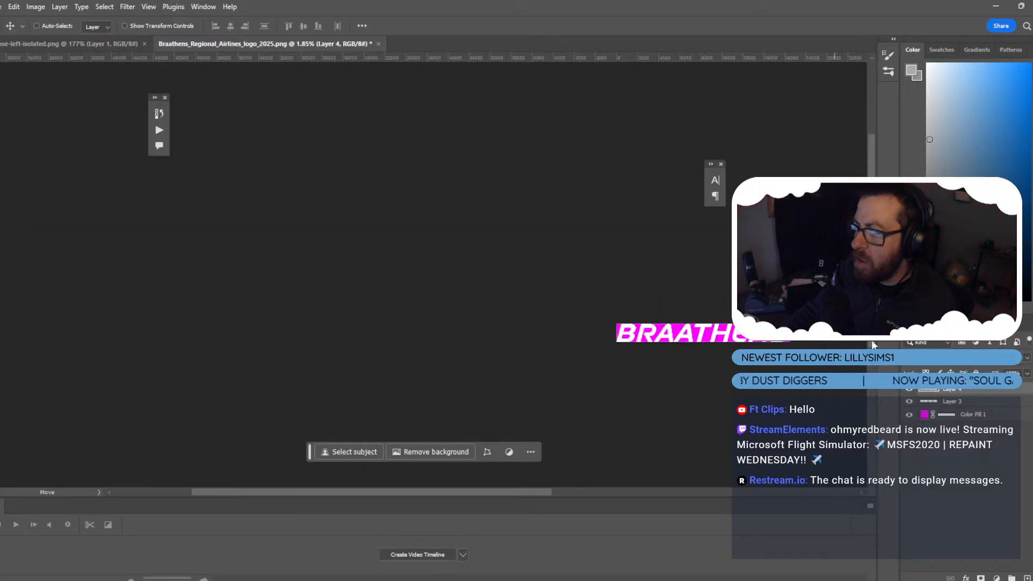
scroll(530, 296, up, 1)
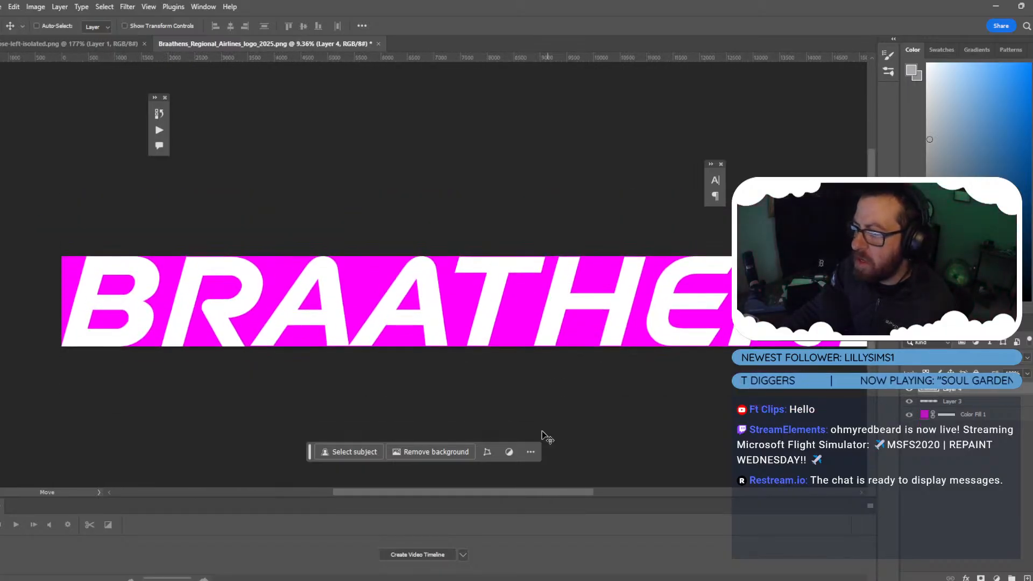
mouse_move(500, 496)
mouse_down()
mouse_move(541, 498)
mouse_move(507, 496)
mouse_up()
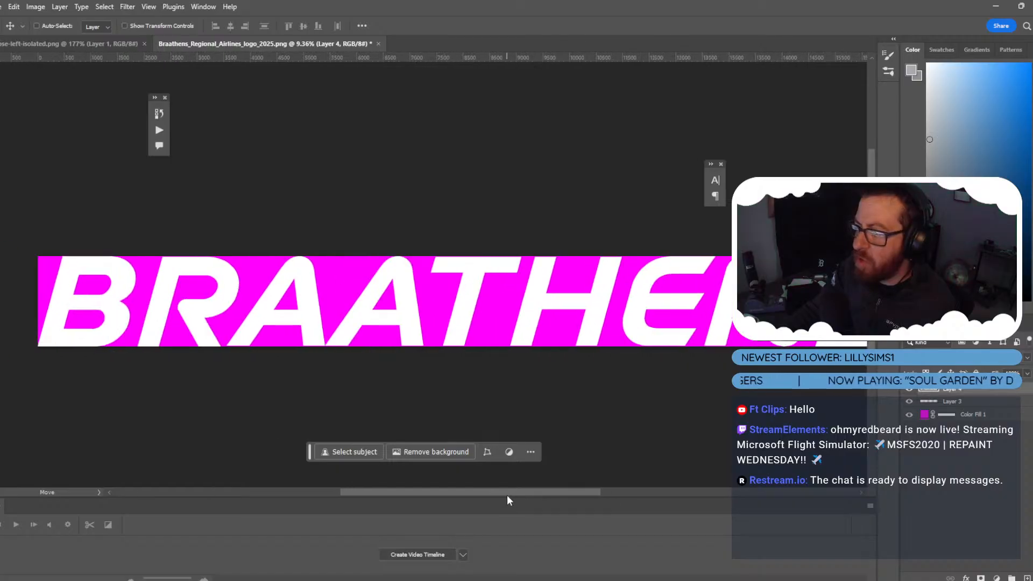
click(909, 415)
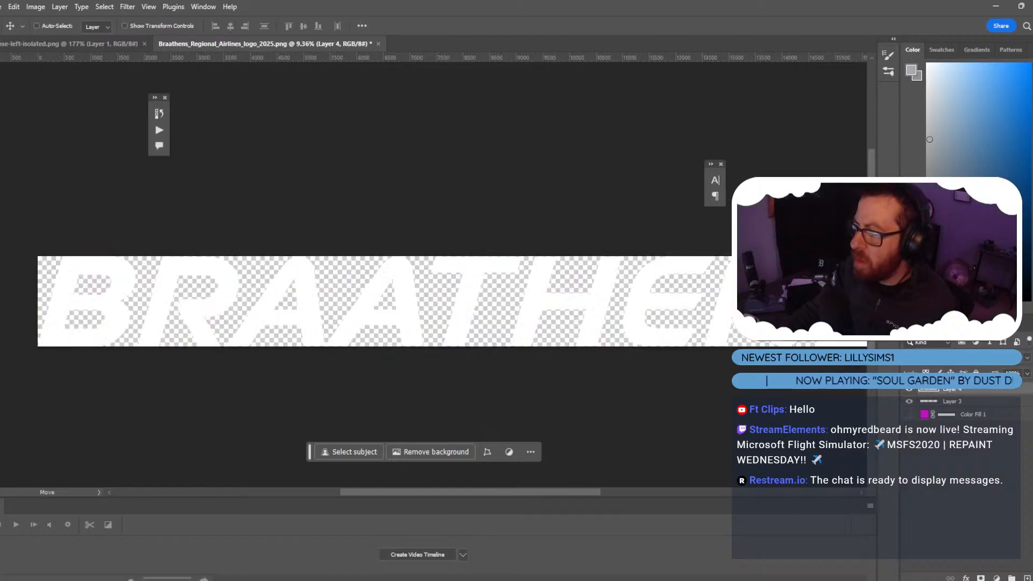
Save the document as BRAATHENS_STENCIL in Photoshop format in the RESOURCES folder, keeping layers and Maximize Compatibility enabled.
click(3, 6)
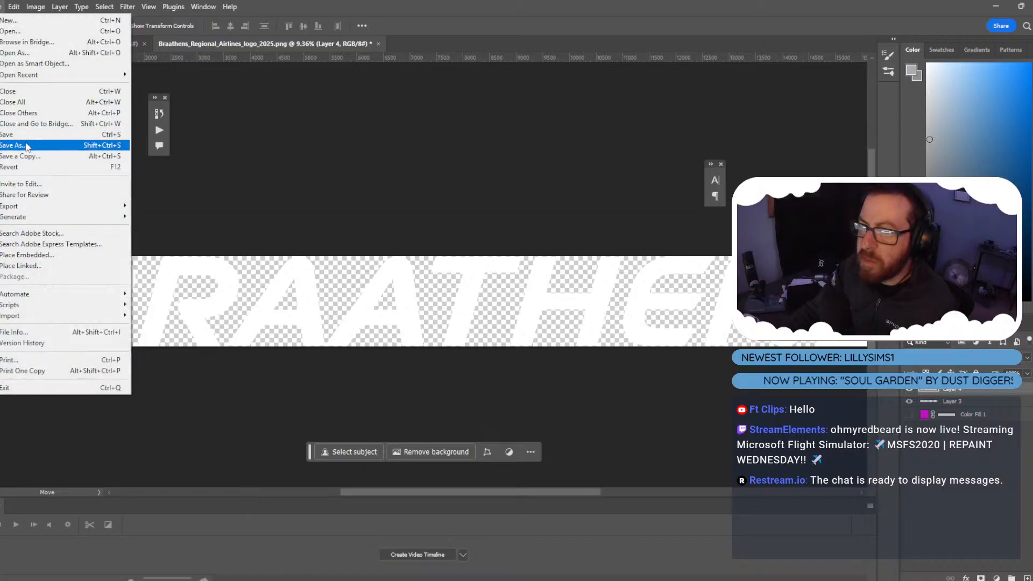
click(32, 144)
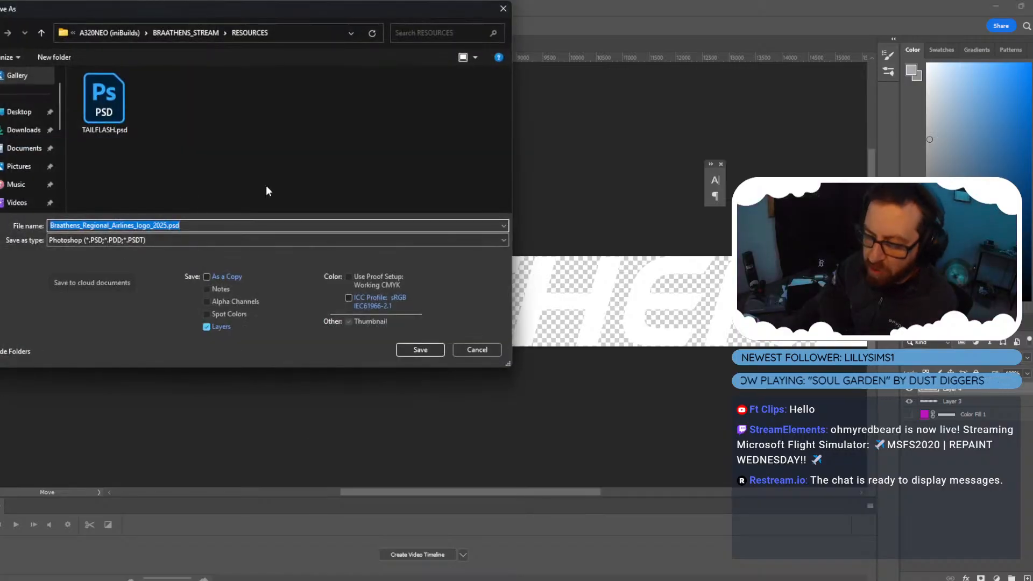
text(BRRA)
key(BackSpace)
key(BackSpace)
text(AA)
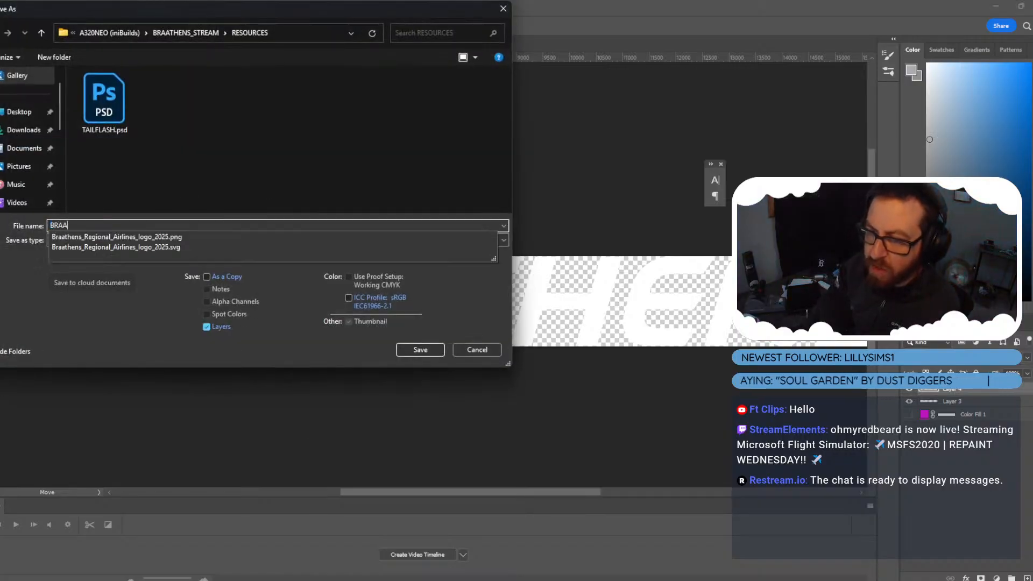
text(THENS_STEN)
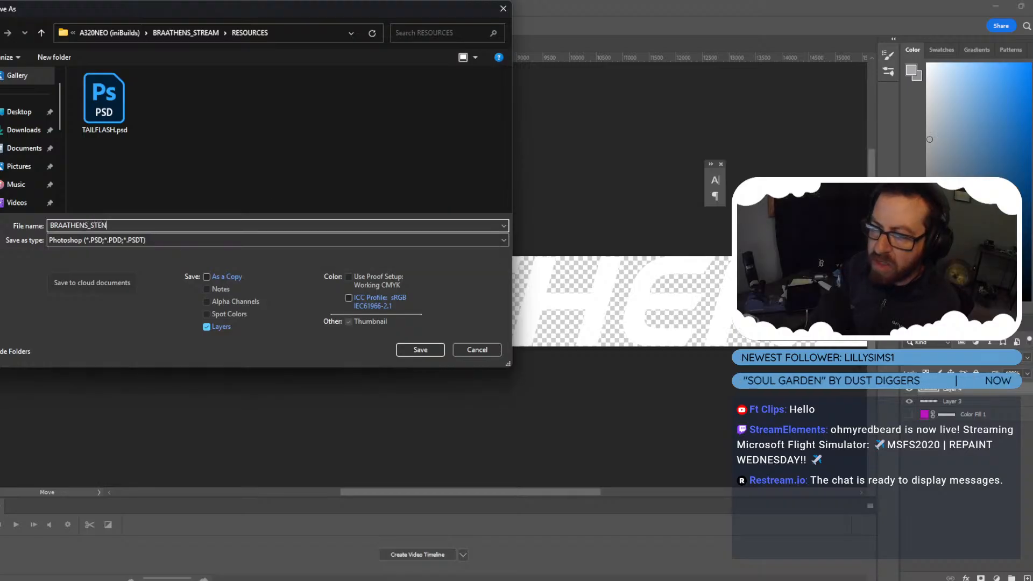
text(CIL)
key(Return)
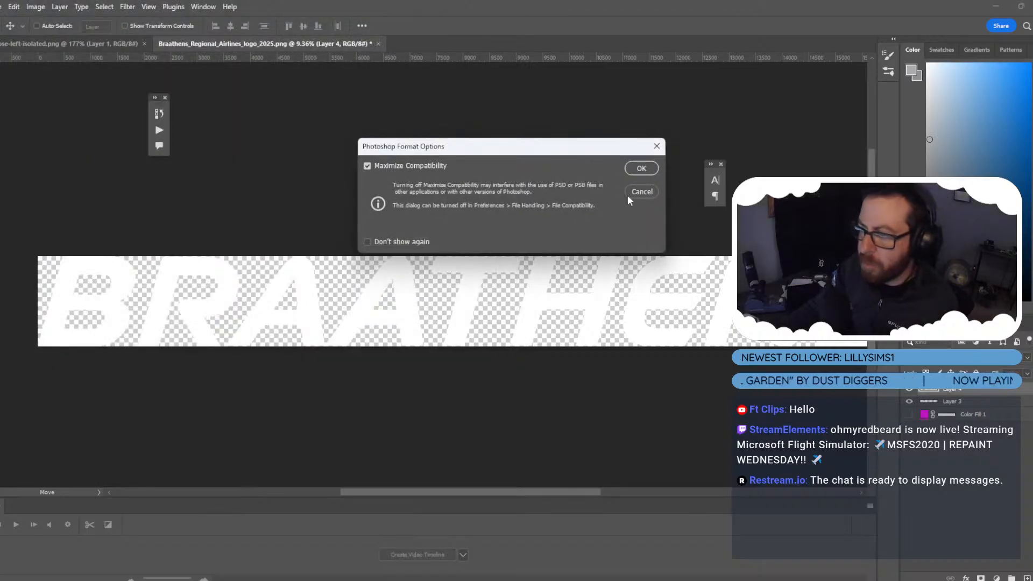
click(641, 169)
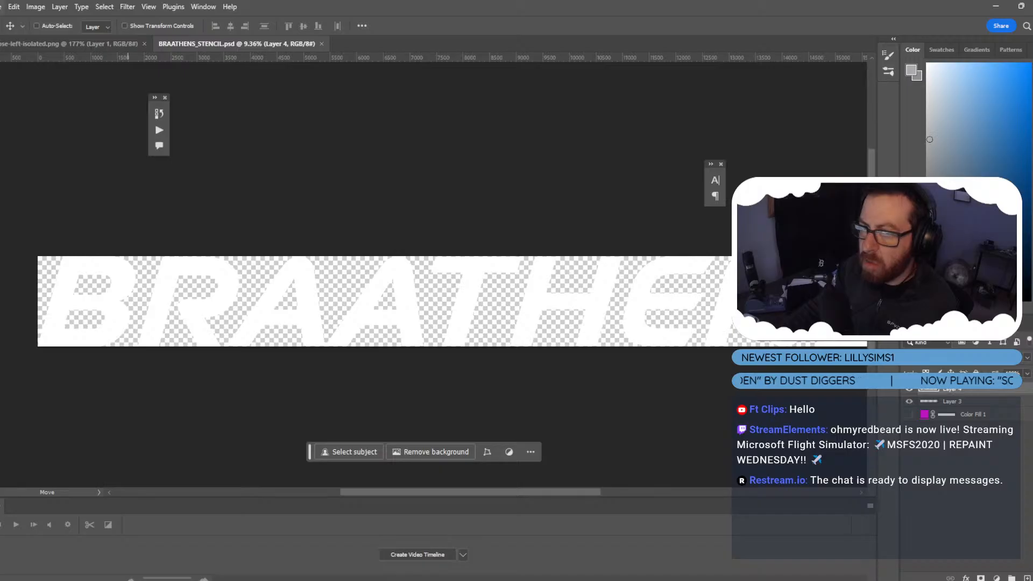
Save a PNG version of the lettering as BRAATHENS_STENCIL.png in the RESOURCES folder.
click(13, 6)
click(32, 144)
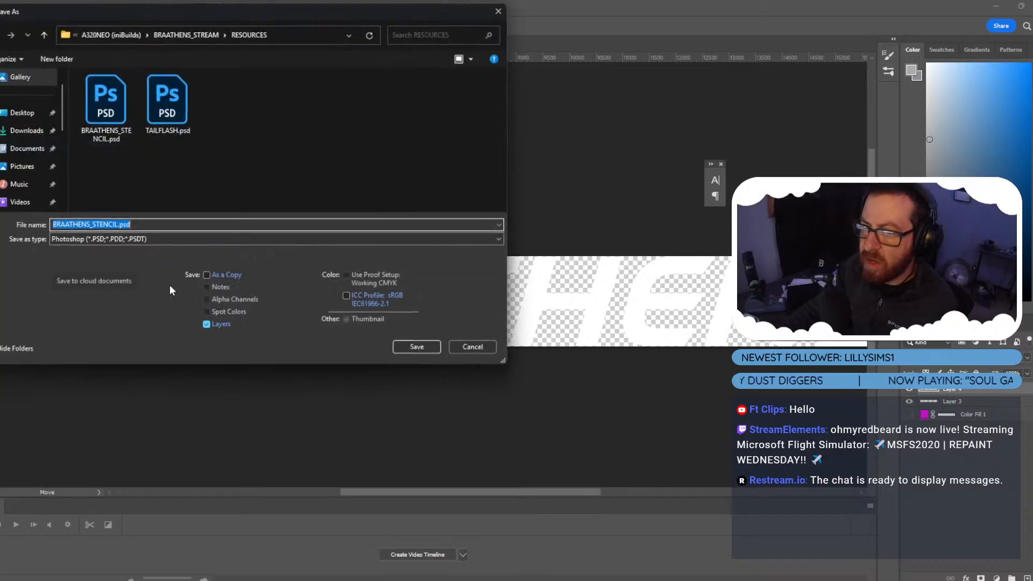
click(176, 239)
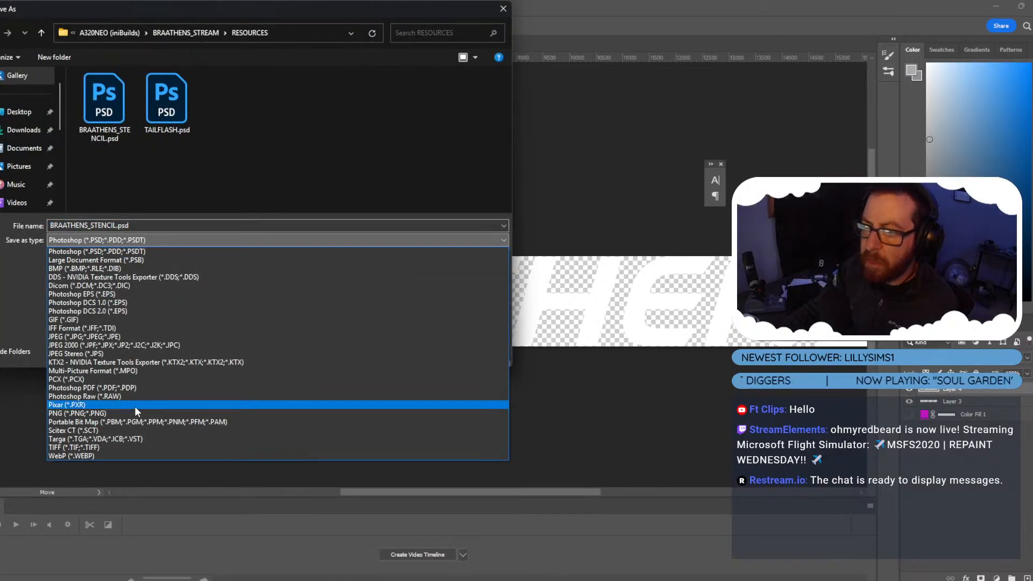
click(135, 409)
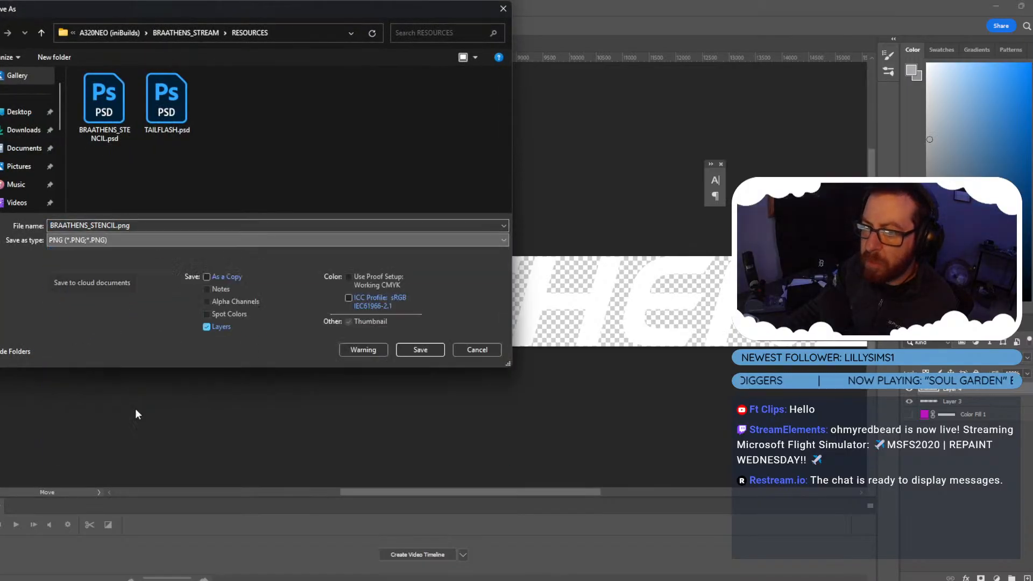
click(418, 350)
click(580, 162)
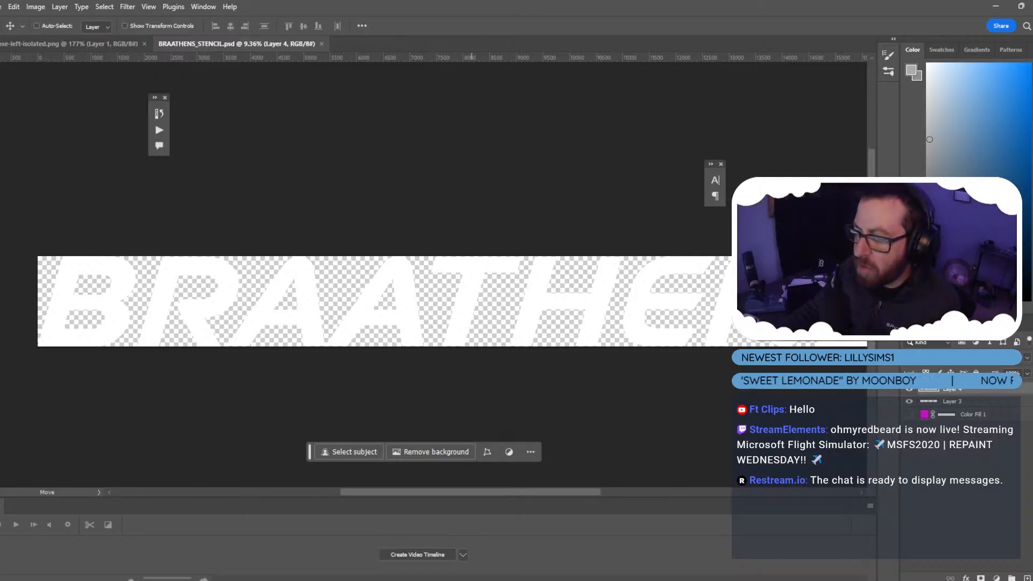
click(92, 47)
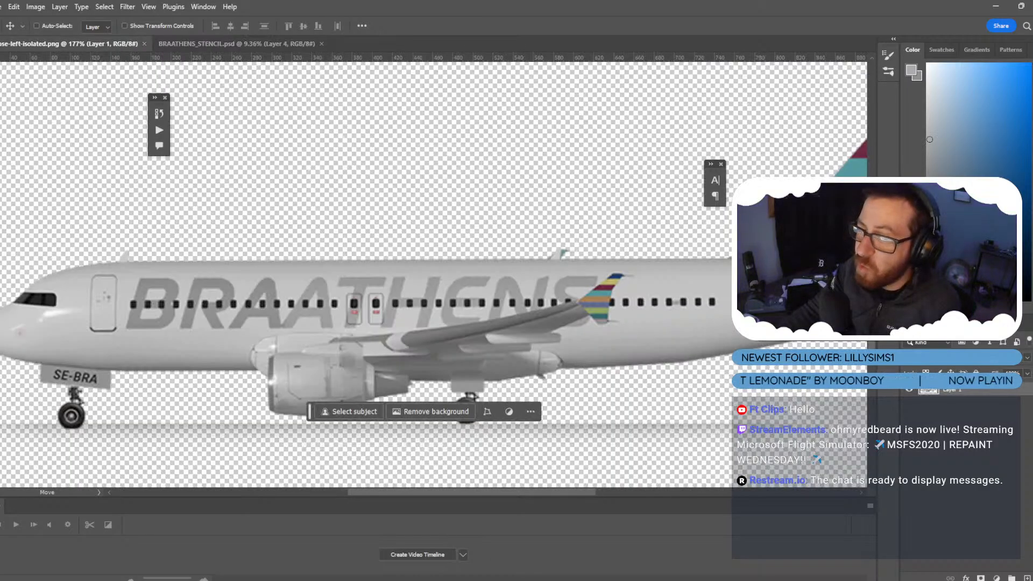
key(t)
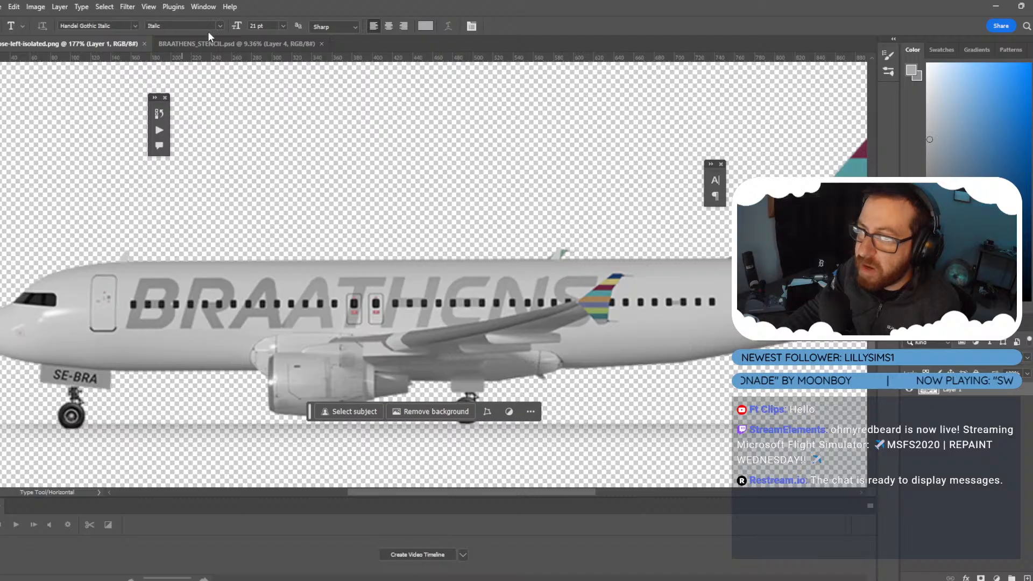
click(204, 43)
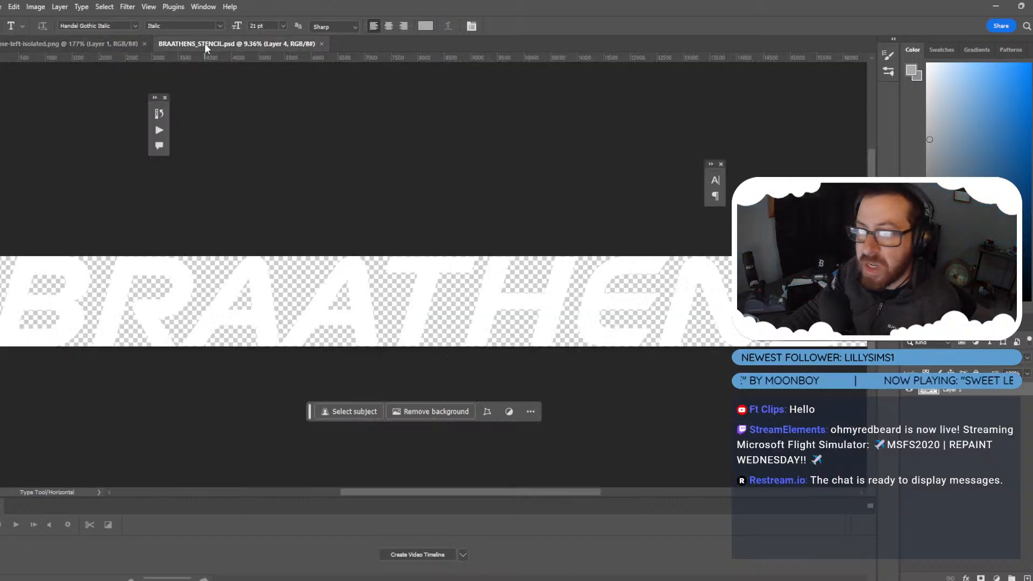
click(126, 43)
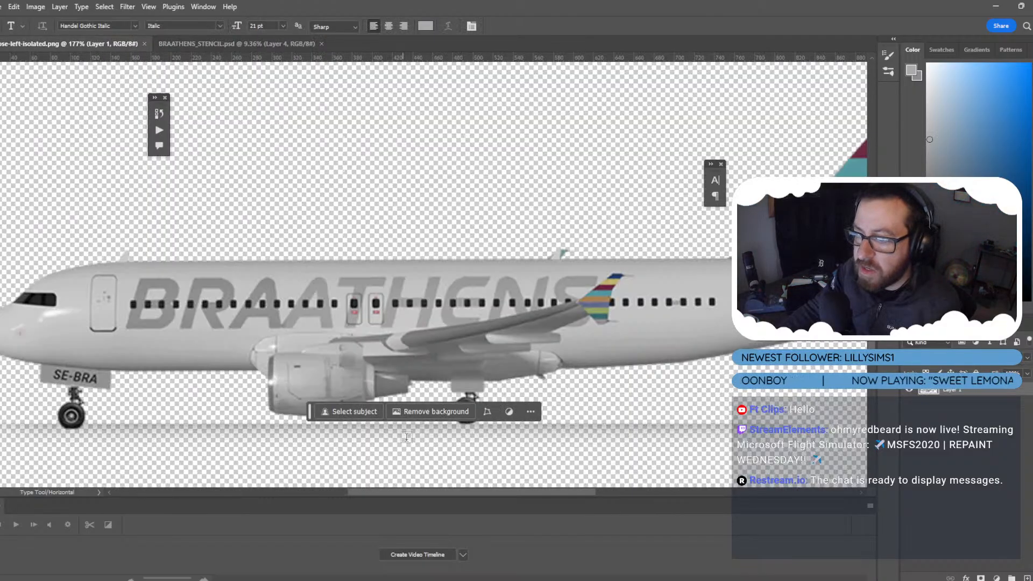
Switch to the browser and open the Planespotters page of the EI-HKS Braathens A320 from the braathens a320 image results.
click(565, 533)
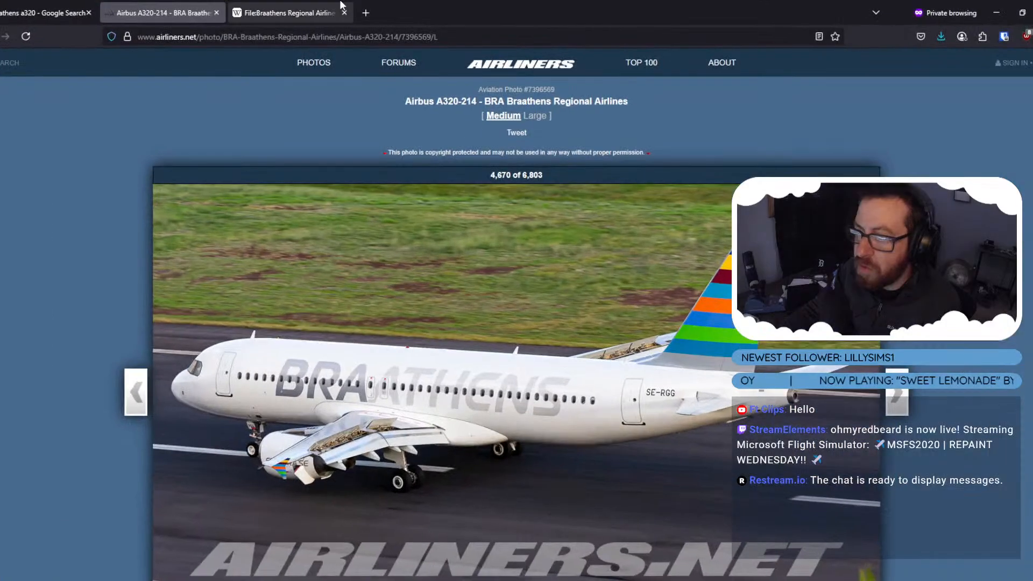
click(313, 3)
click(207, 5)
key(alt+Left)
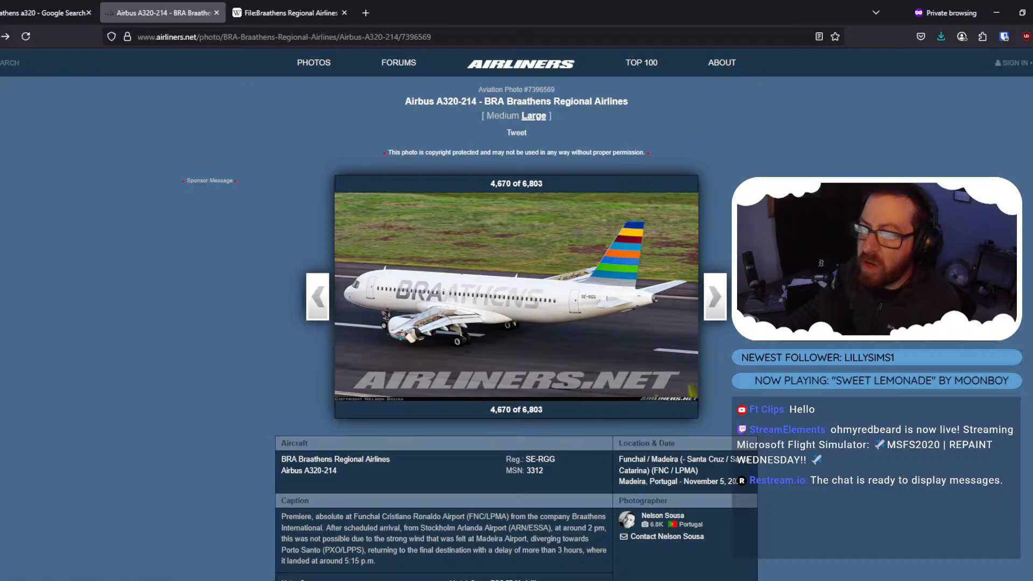
click(47, 11)
scroll(719, 293, down, 5)
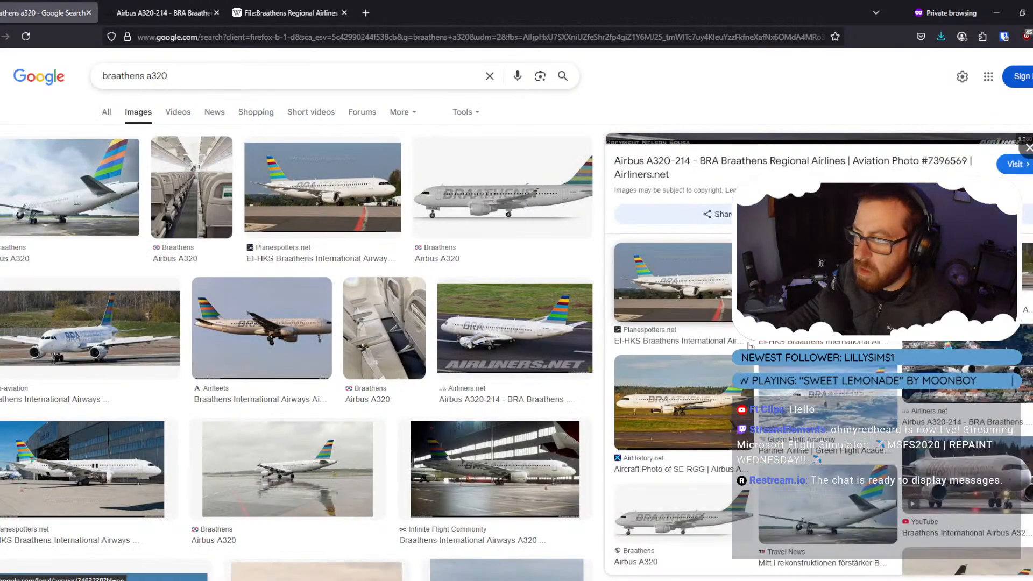
click(719, 301)
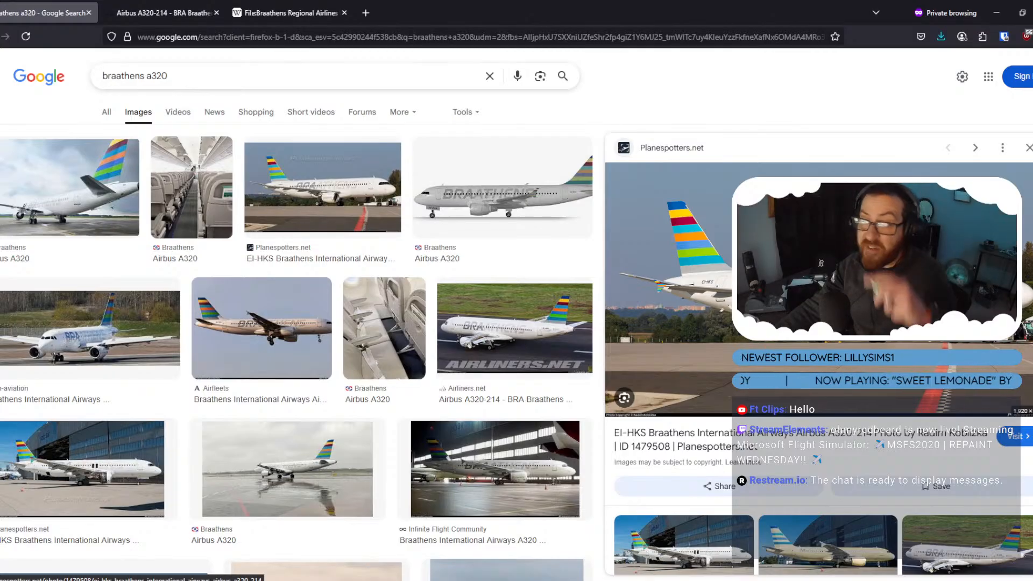
click(988, 345)
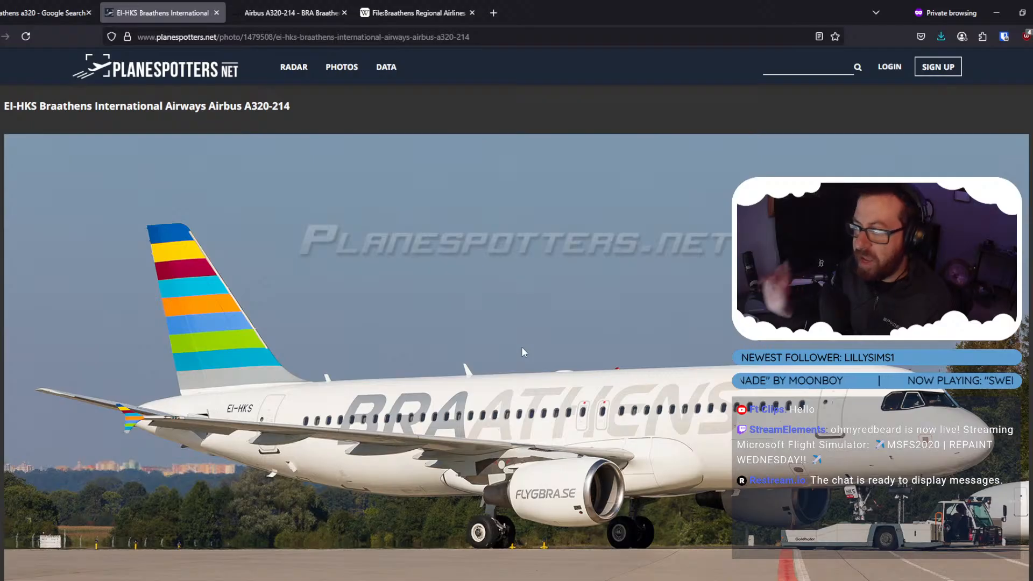
scroll(557, 424, down, 5)
scroll(558, 424, up, 4)
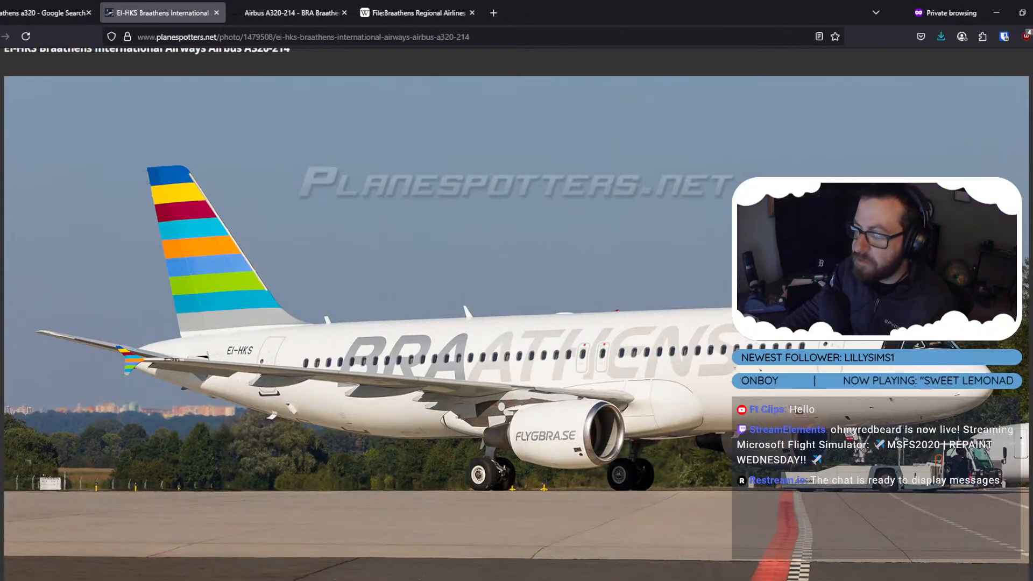
Return to Photoshop, close BRAATHENS_STENCIL.psd and reopen it from the RESOURCES folder.
click(618, 577)
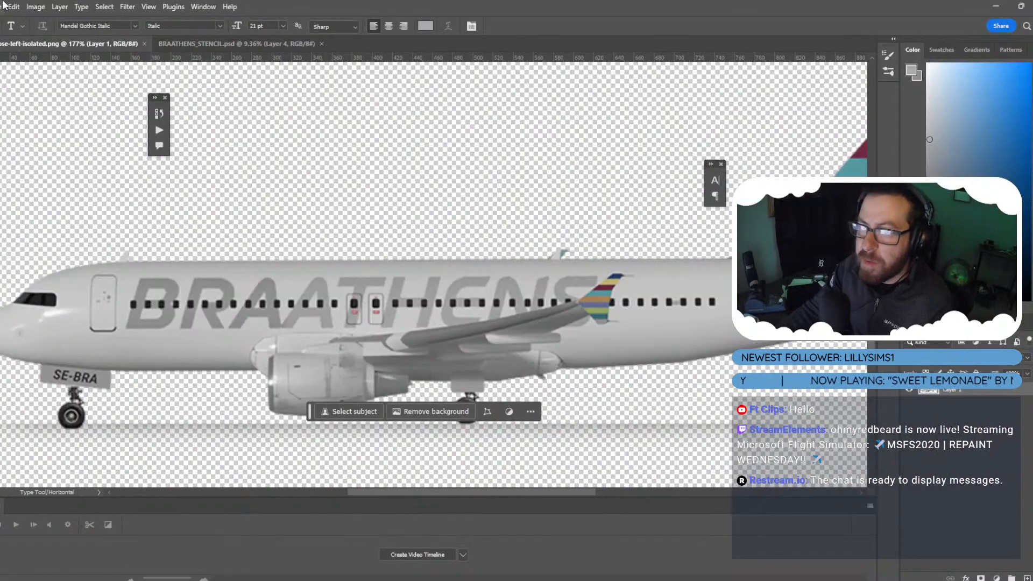
click(229, 45)
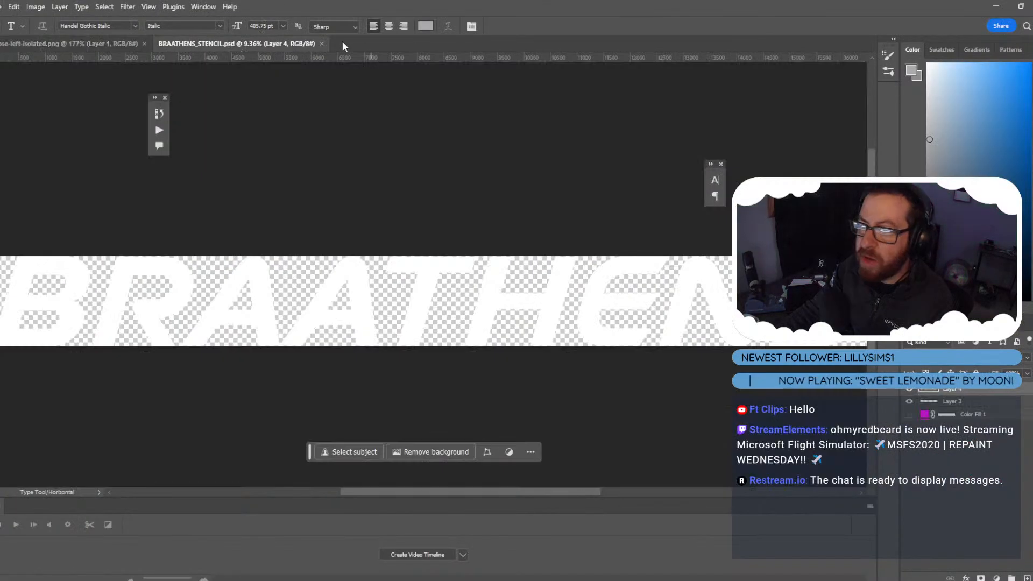
click(321, 44)
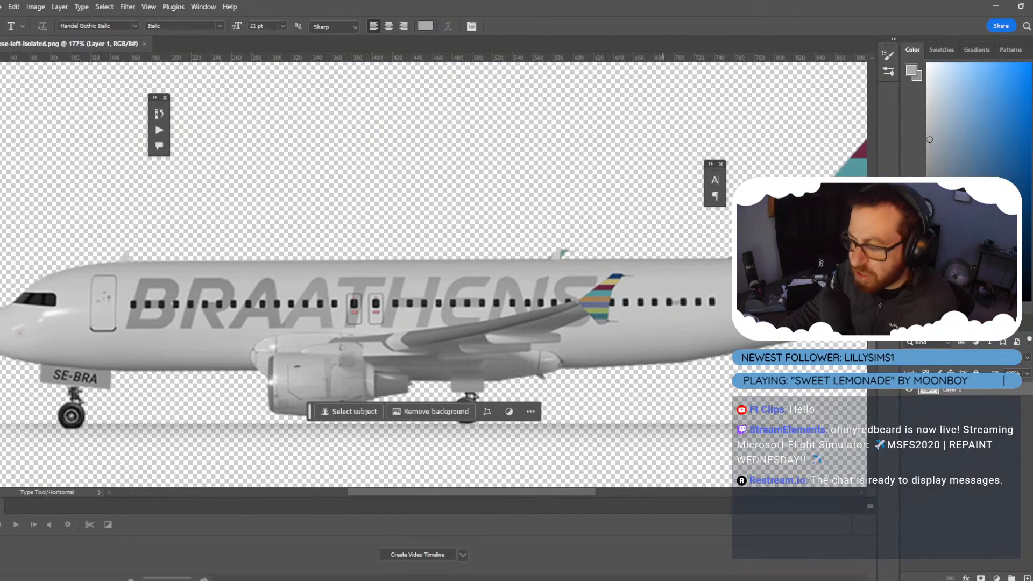
click(617, 576)
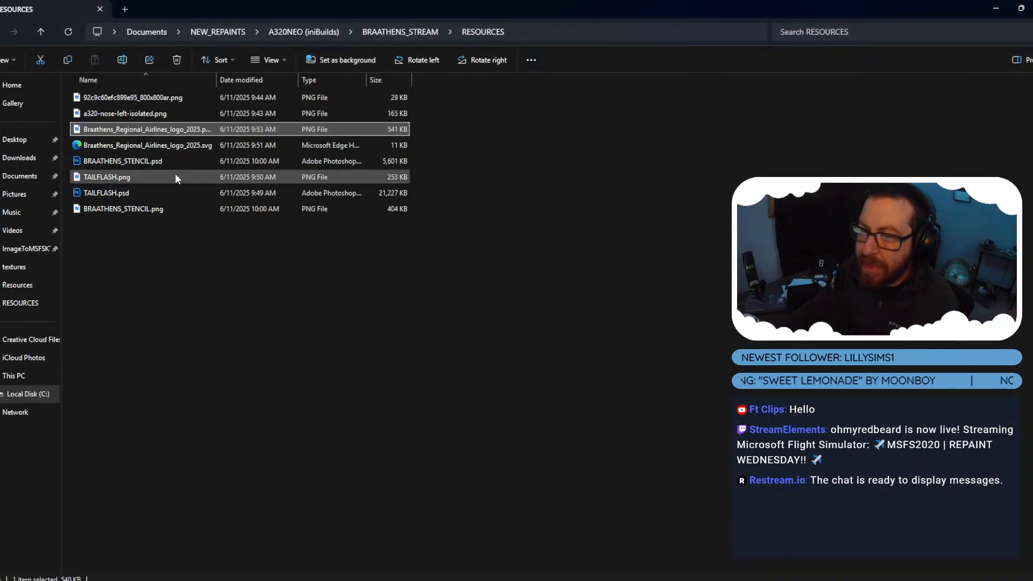
double_click(157, 162)
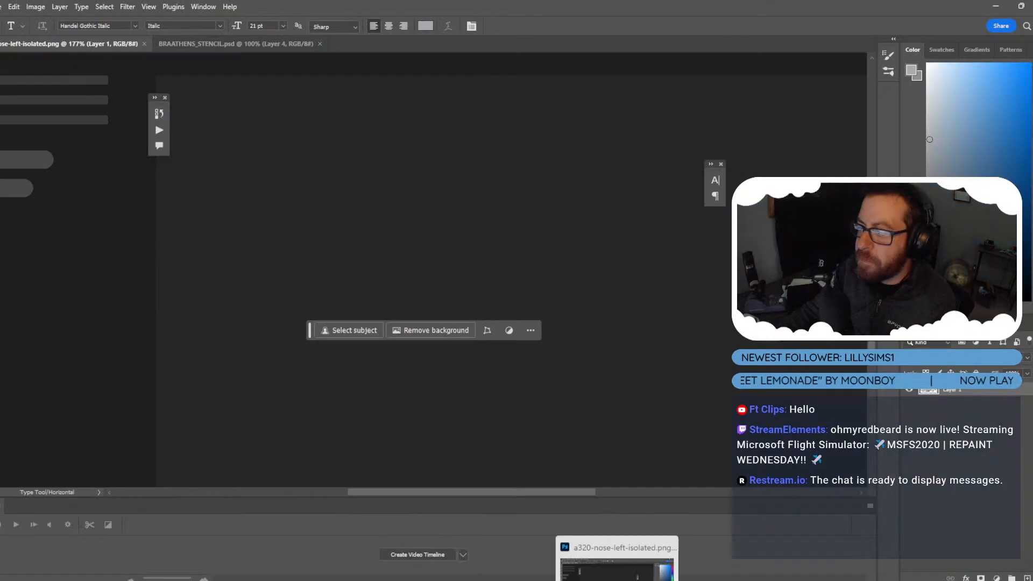
click(618, 578)
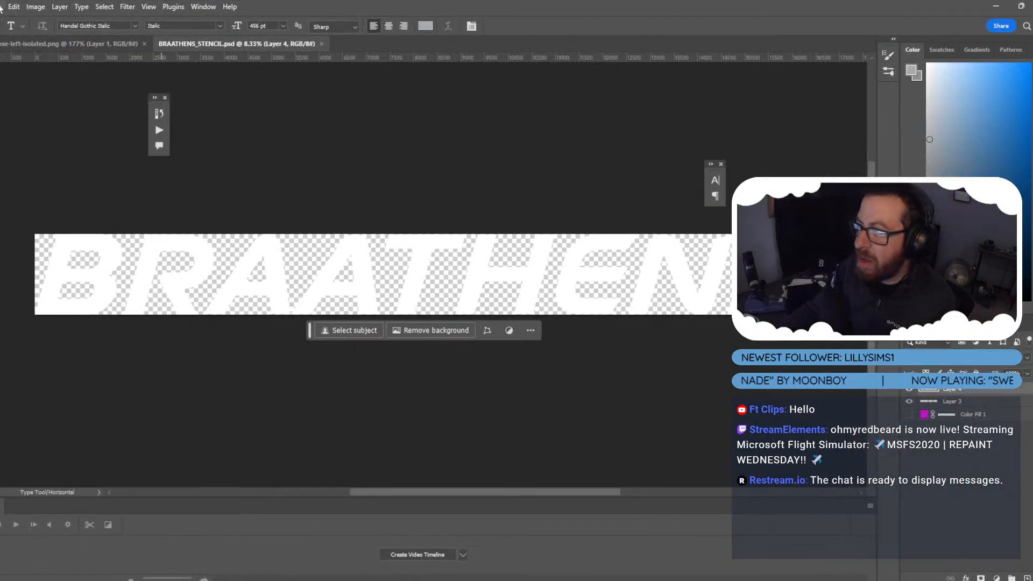
Create a new 20480 x 4096 px document at 72 ppi with a white background.
click(2, 7)
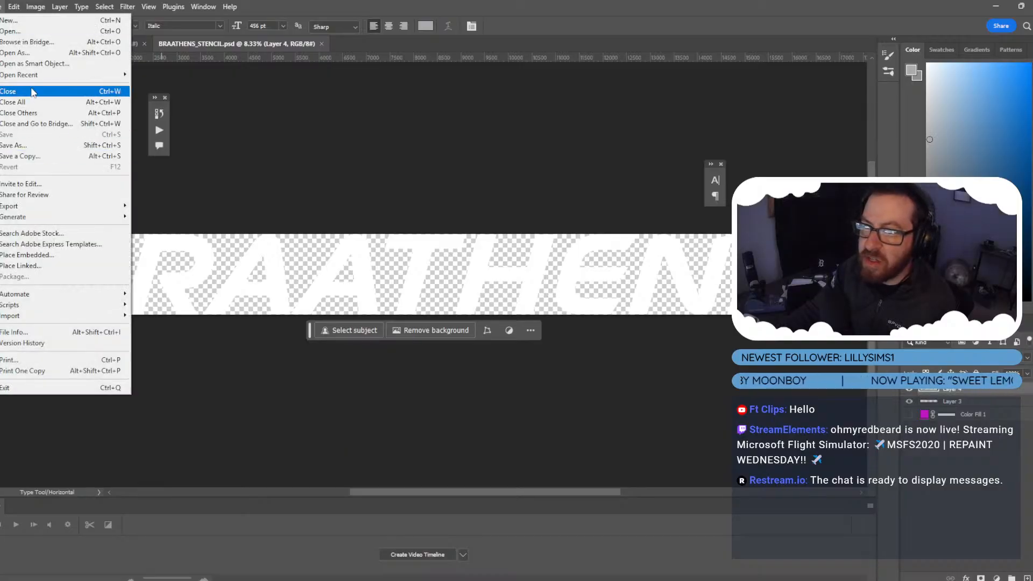
click(10, 20)
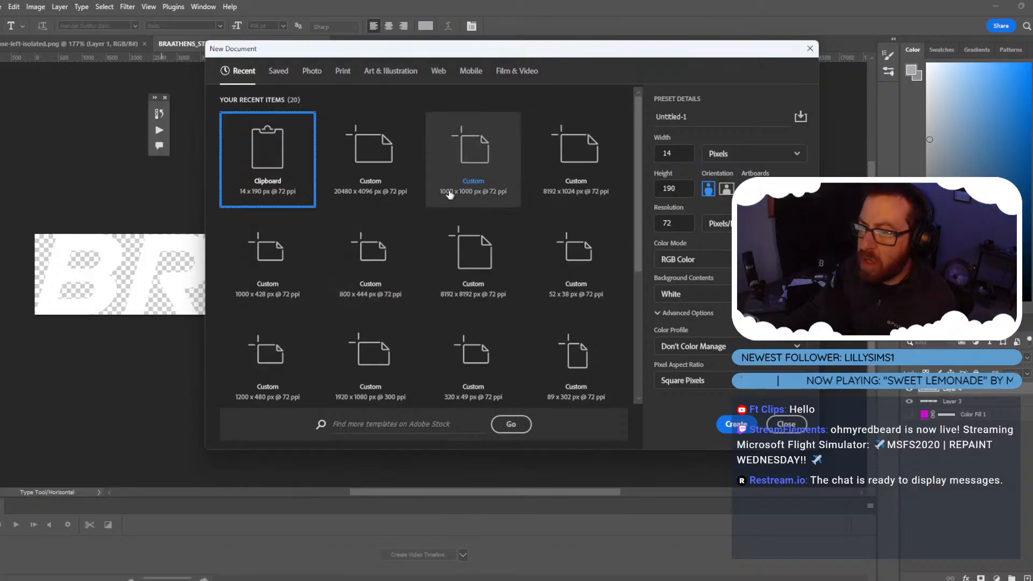
click(368, 193)
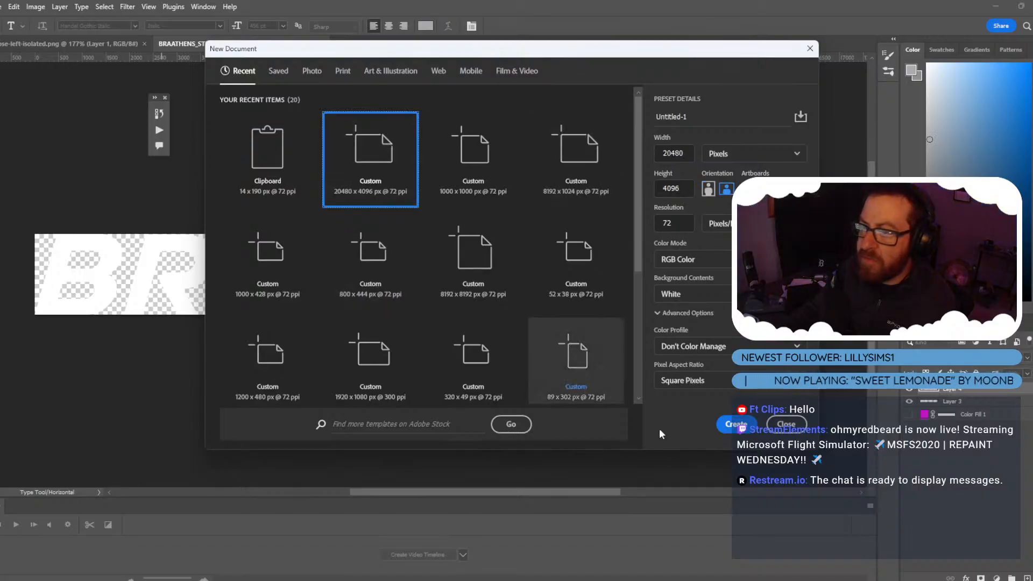
click(732, 424)
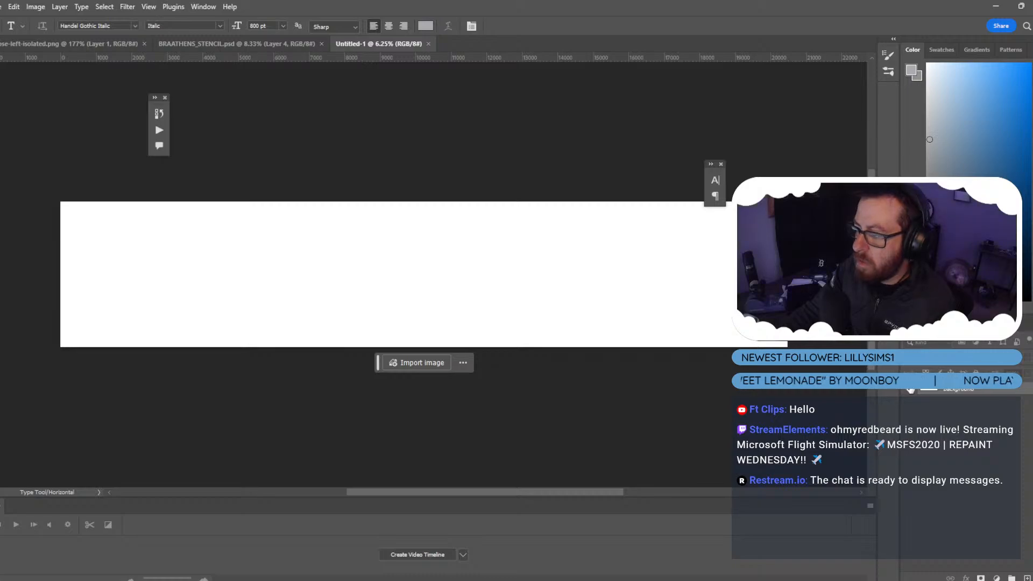
Fill the new document's Background layer with magenta (#ff00ff) at 100% opacity in Normal mode.
key(shift+F5)
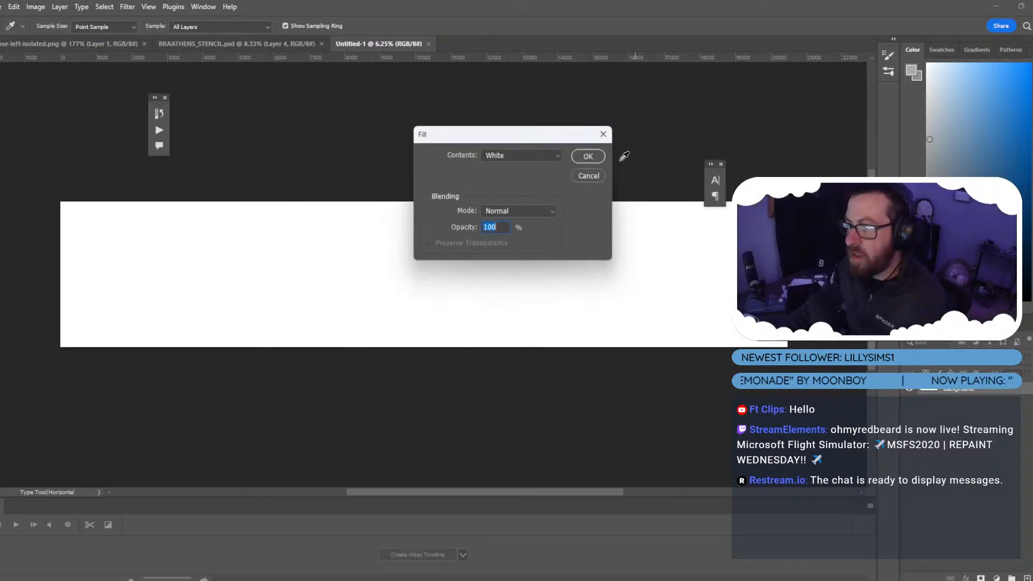
click(521, 155)
click(495, 186)
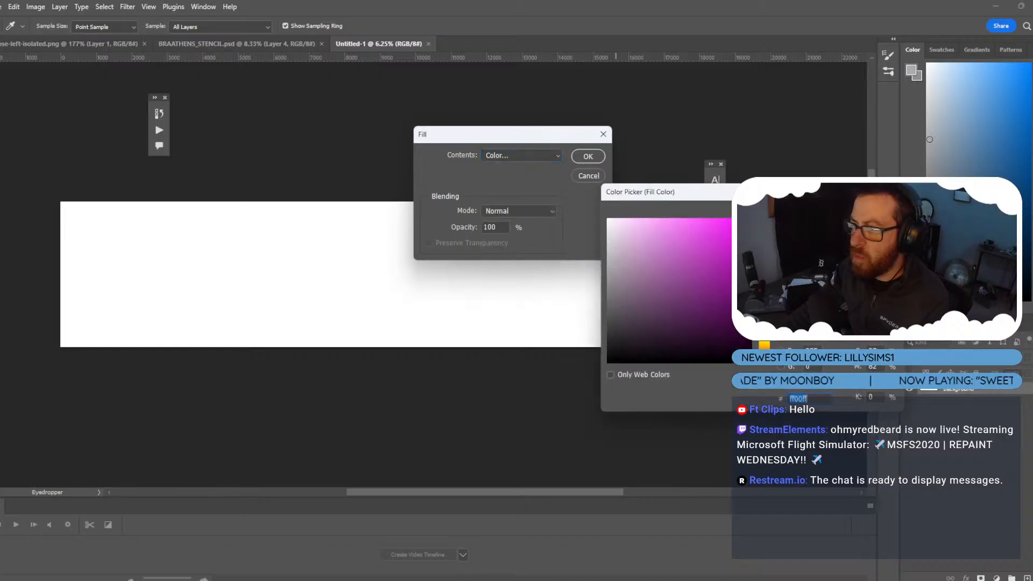
click(863, 209)
click(576, 162)
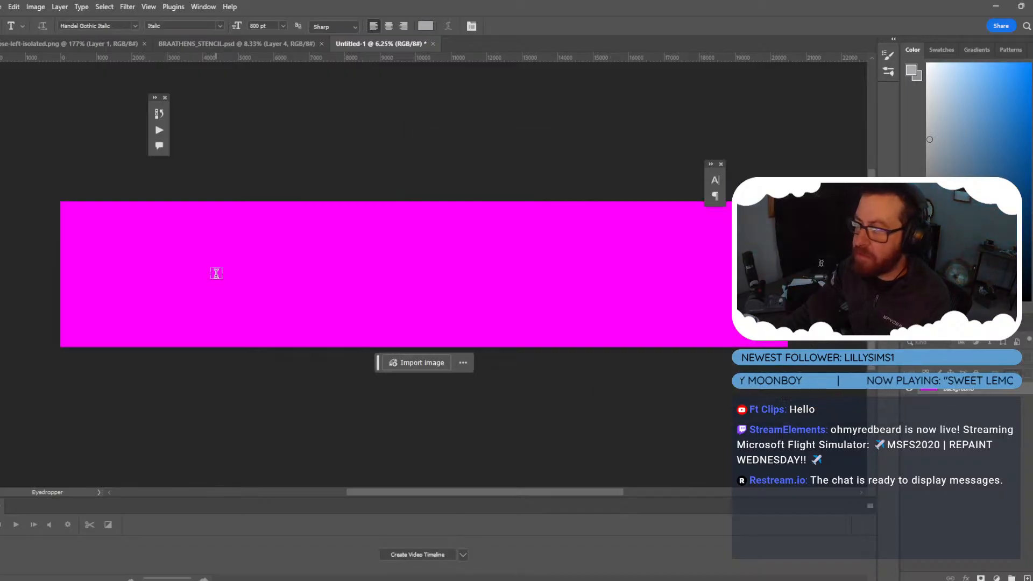
alt+scroll(215, 299, up, 4)
alt+scroll(216, 299, down, 2)
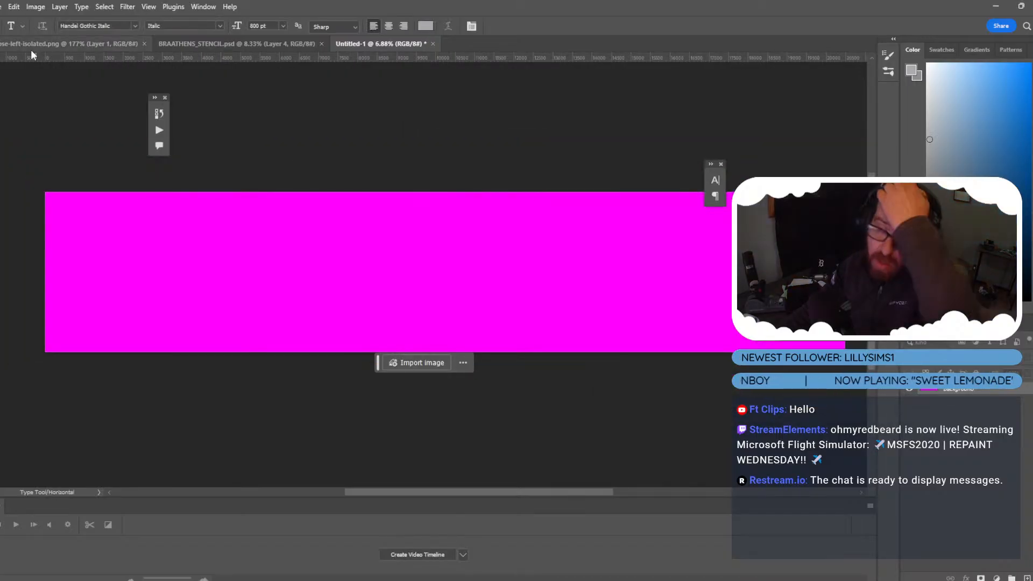
click(133, 292)
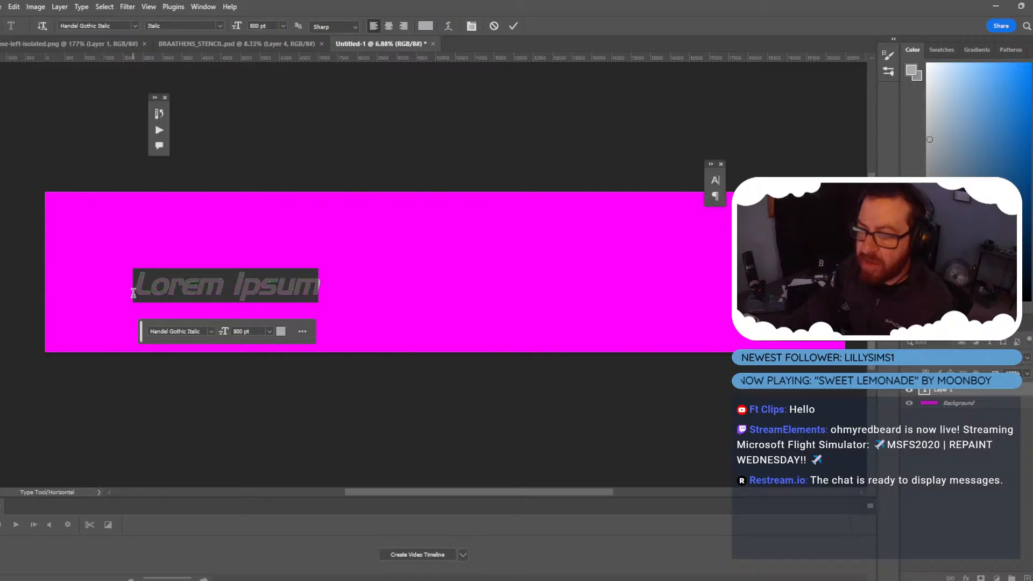
click(133, 292)
text(FLY)
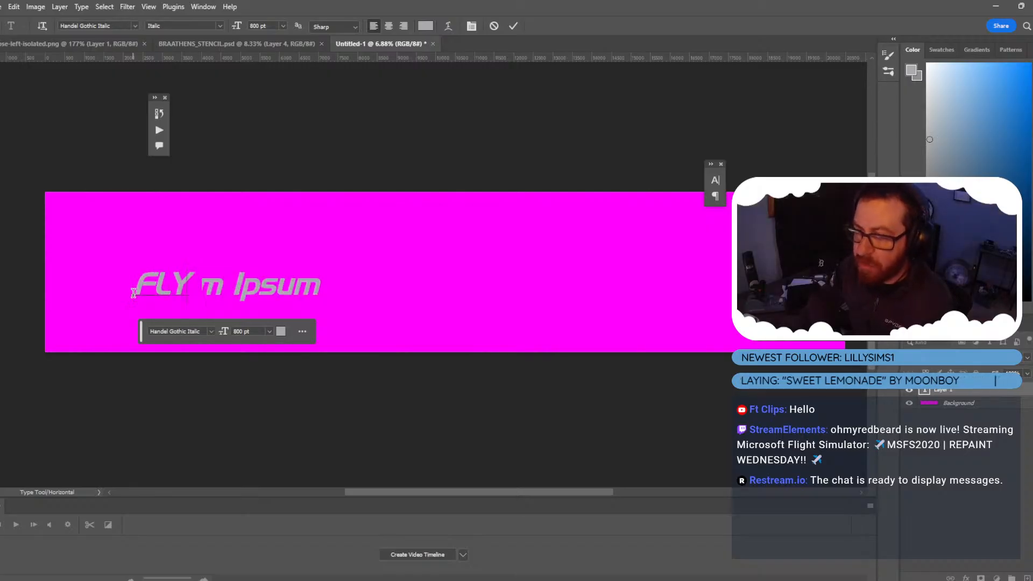
key(ctrl+a)
key(ctrl+z)
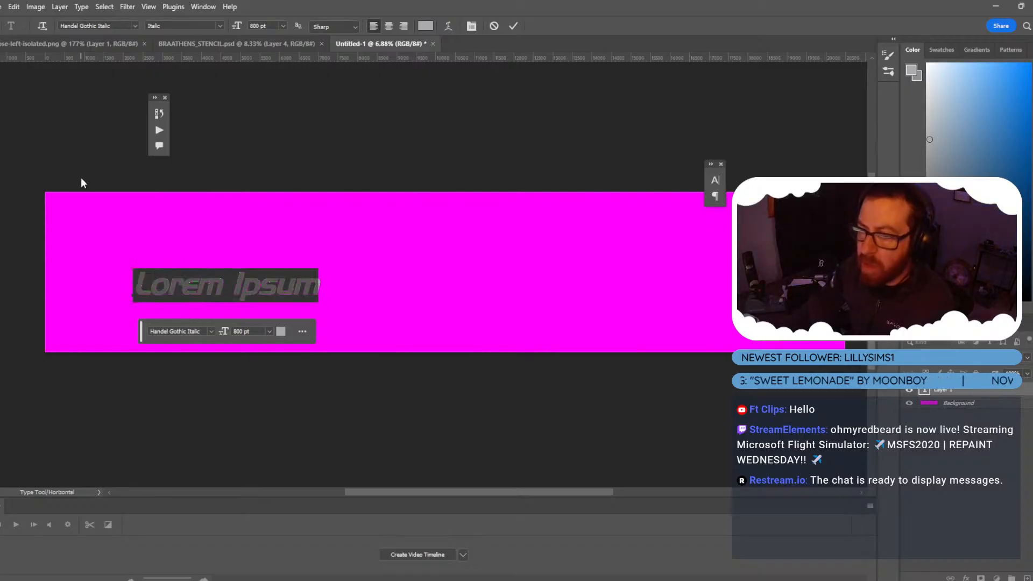
key(BackSpace)
click(560, 225)
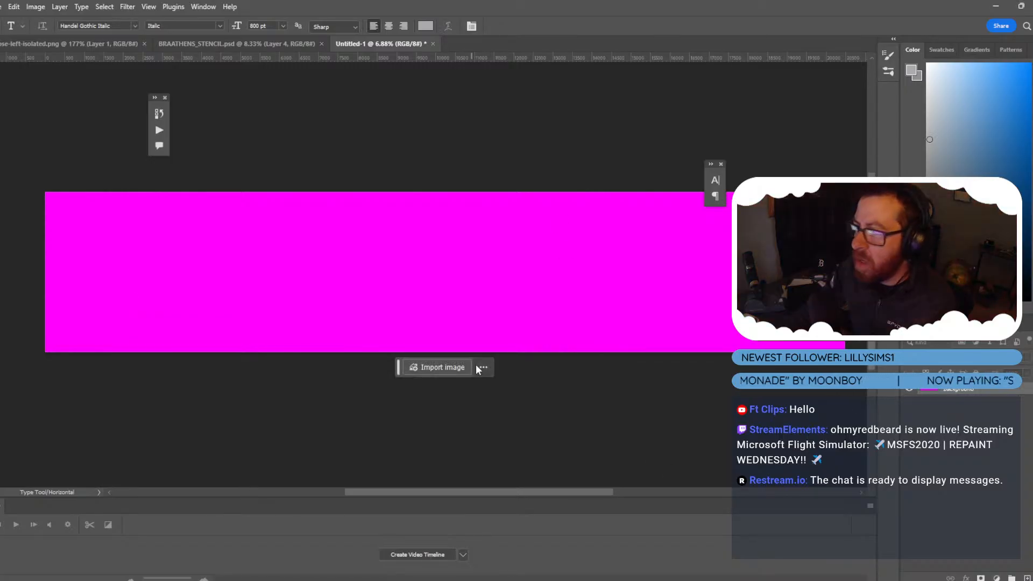
Switch to the browser and copy the Planespotters photo of EI-HKS showing the FLYGBRA.SE engine lettering.
key(alt+Tab)
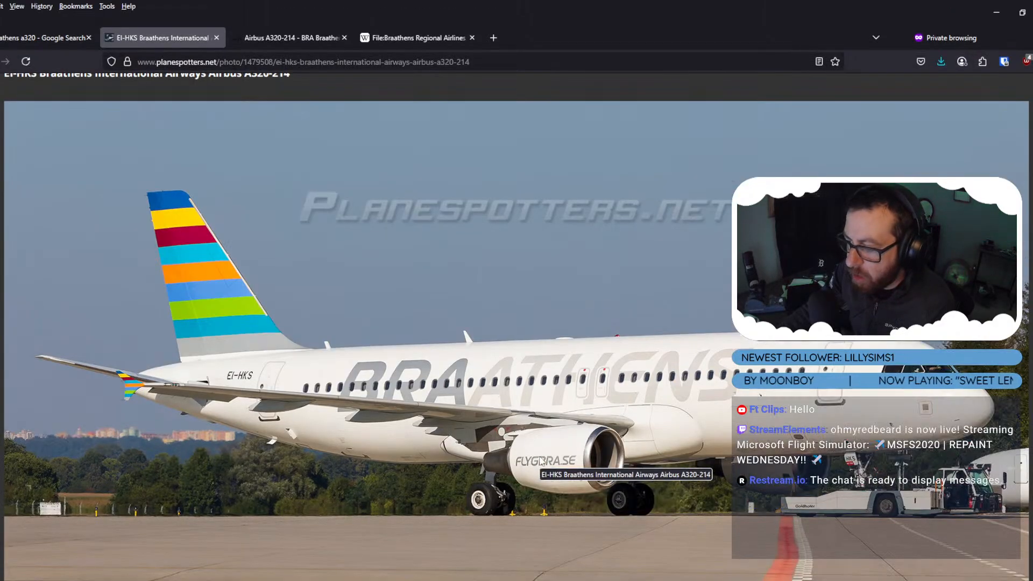
right_click(539, 445)
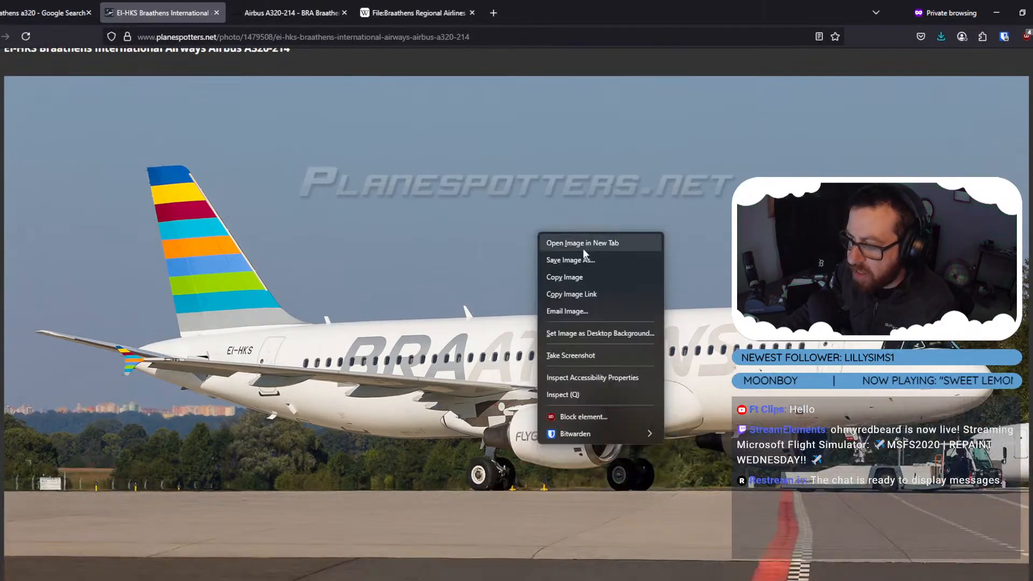
click(582, 278)
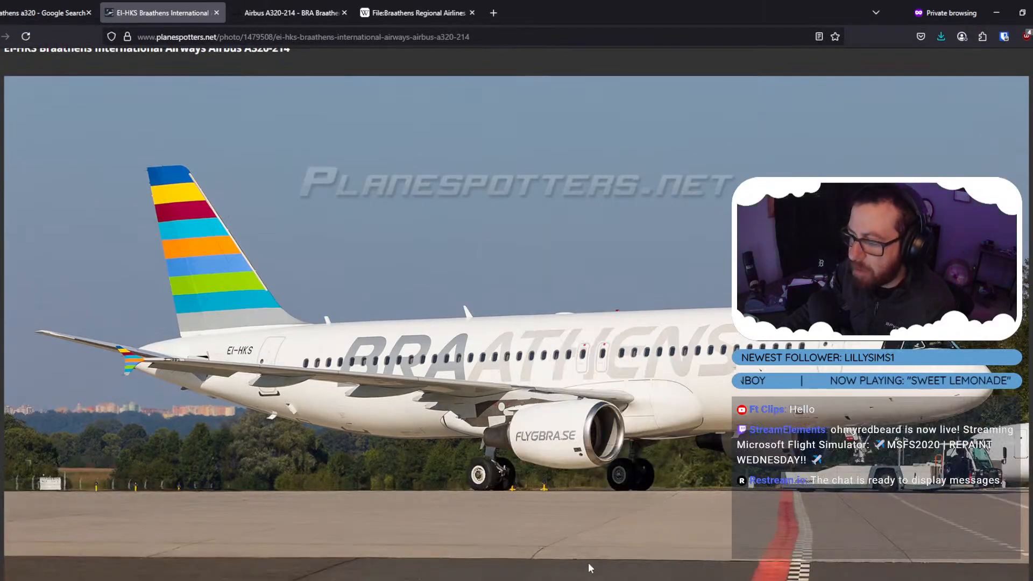
Return to Photoshop, create a new 1920 x 1096 px document at 72 ppi and paste the copied EI-HKS photo into it.
mouse_move(591, 569)
click(617, 549)
click(2, 7)
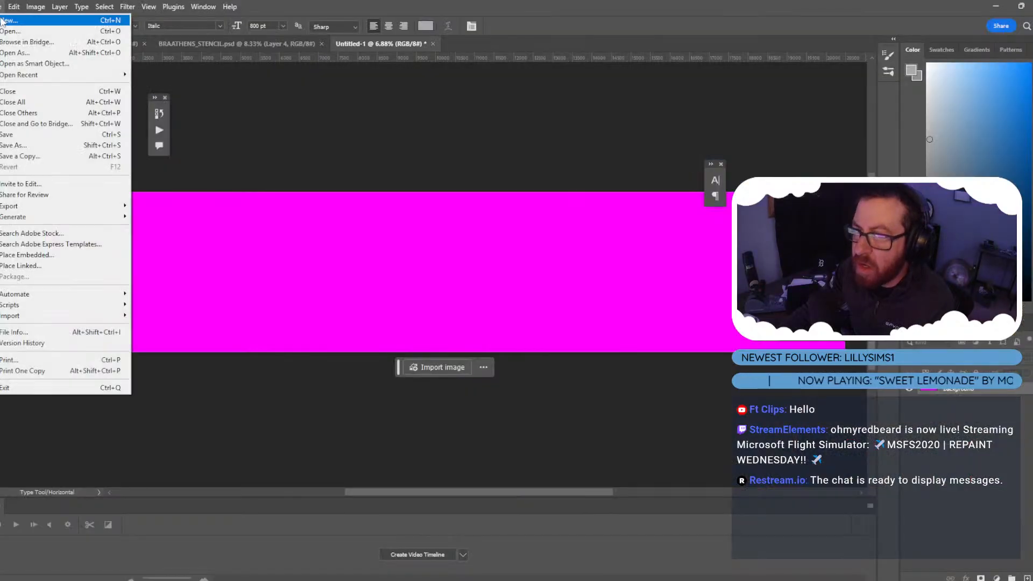
click(5, 23)
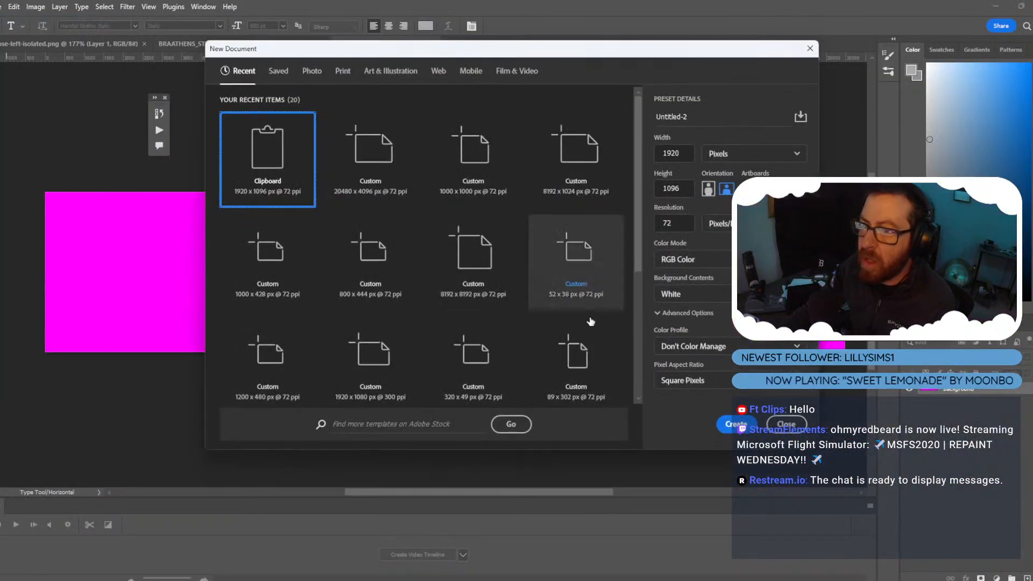
click(727, 425)
key(ctrl+v)
alt+scroll(466, 327, up, 8)
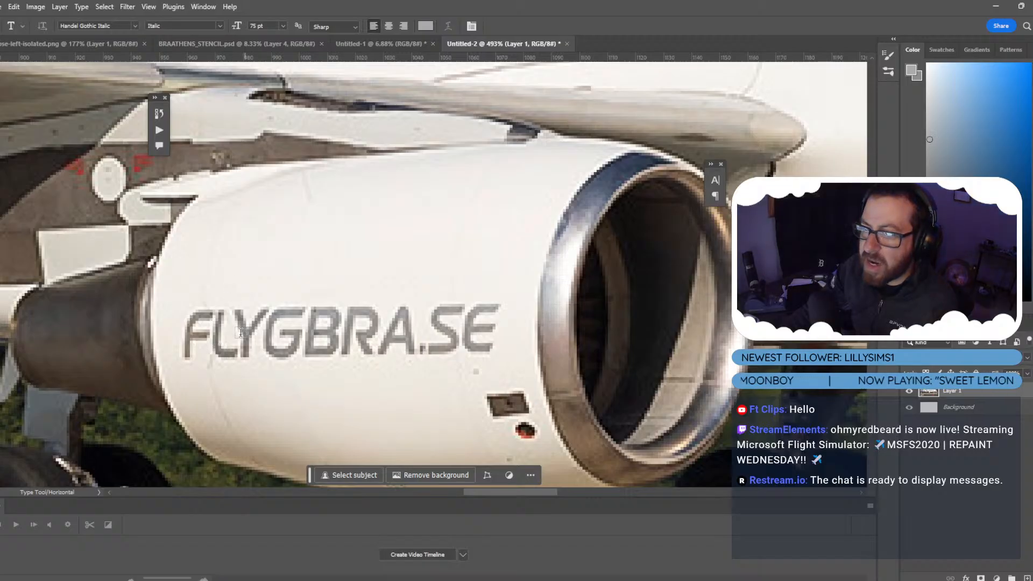
In the magenta document, begin a Handel Gothic Italic text layer with the letter F and set its size to 585 pt.
click(367, 45)
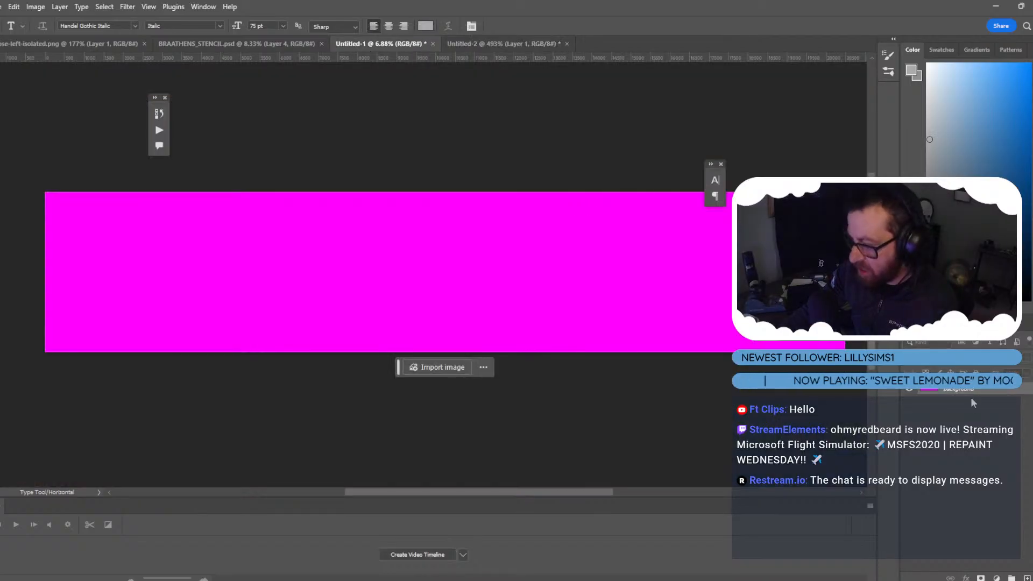
click(160, 265)
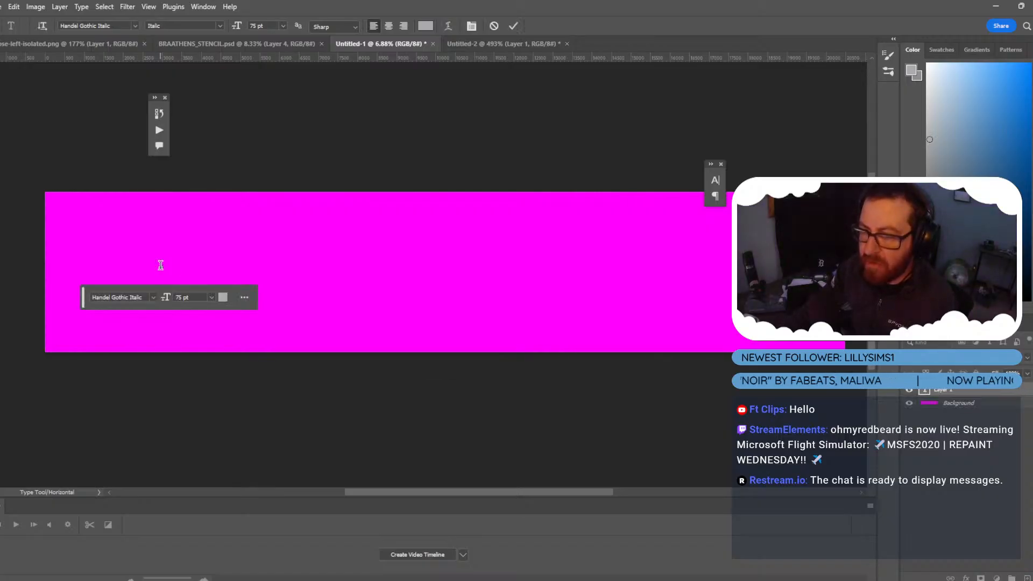
click(268, 25)
text(565)
key(Return)
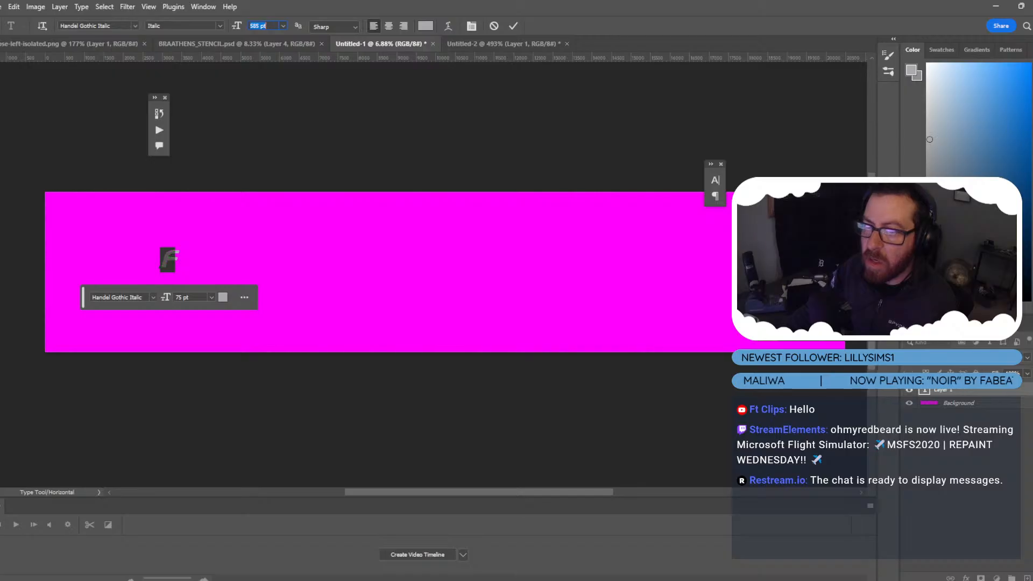
Commit the letter F and scale it proportionally until its text box spans the full height of the magenta canvas.
key(ctrl+Return)
key(v)
key(ctrl+t)
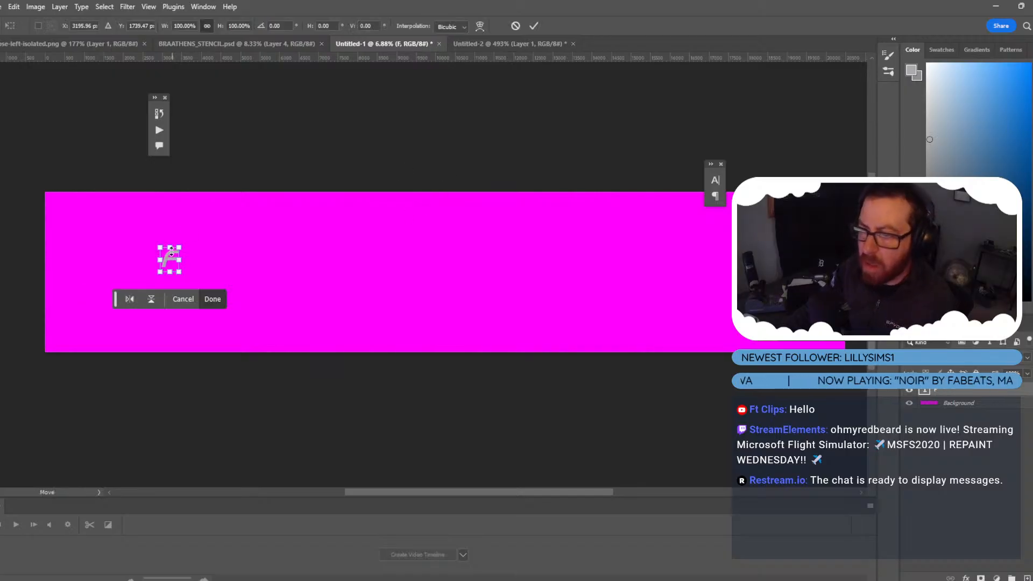
drag(169, 246, 174, 193)
drag(170, 272, 168, 352)
alt+scroll(408, 304, up, 1)
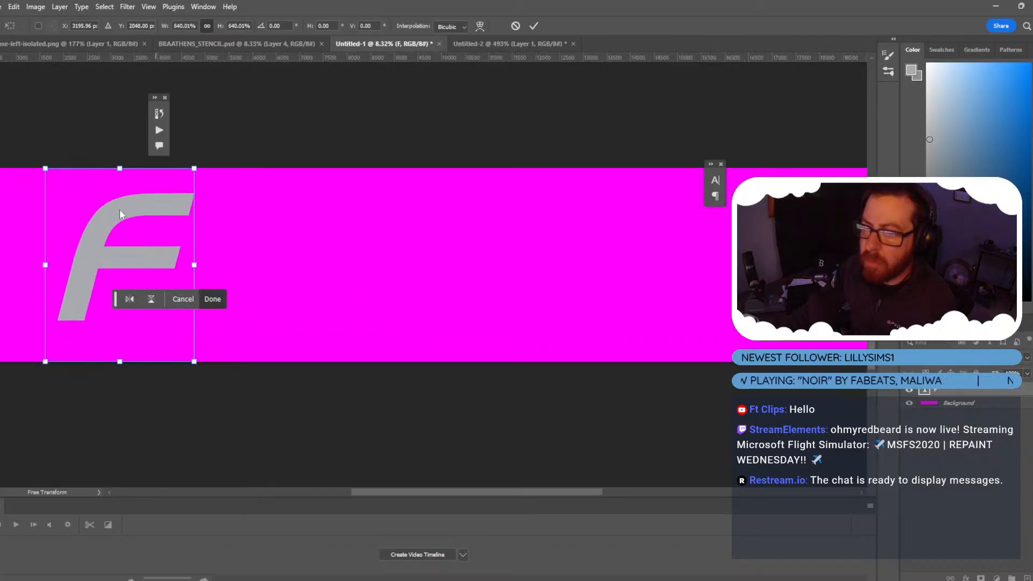
click(213, 299)
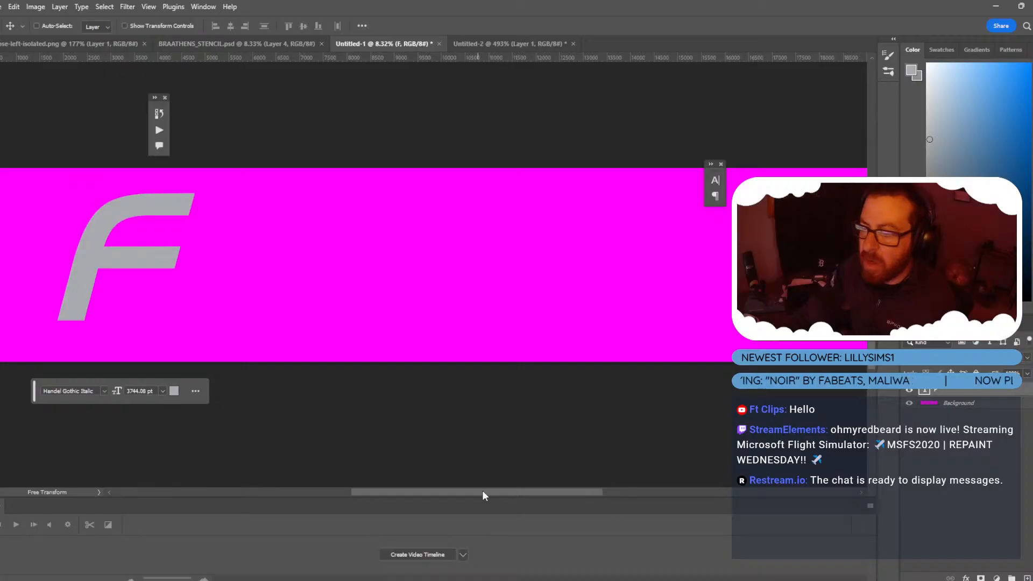
Align the F layer to the left edge of the whole canvas and clear the selection.
drag(483, 492, 428, 476)
key(ctrl+a)
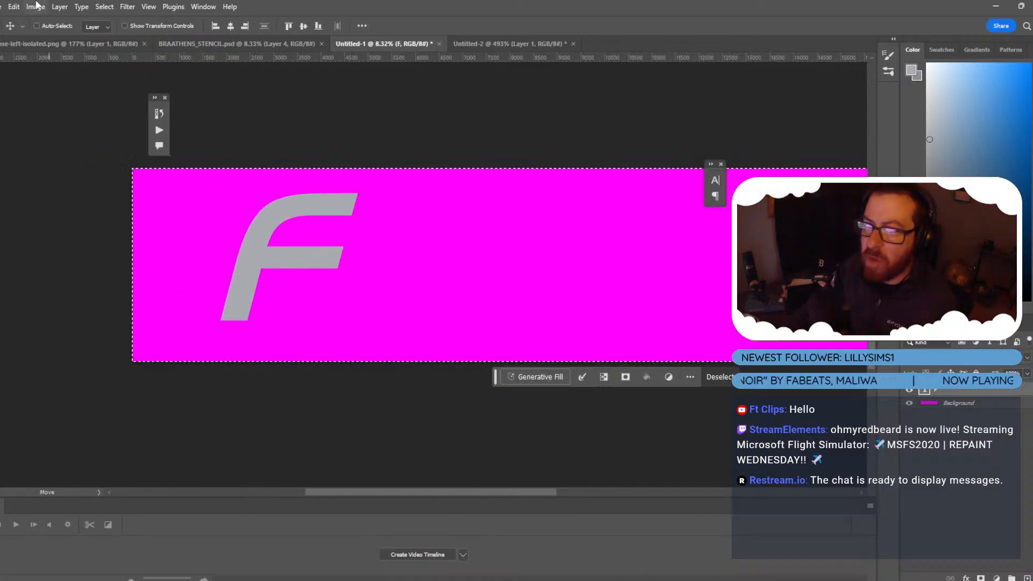
click(60, 7)
mouse_move(131, 358)
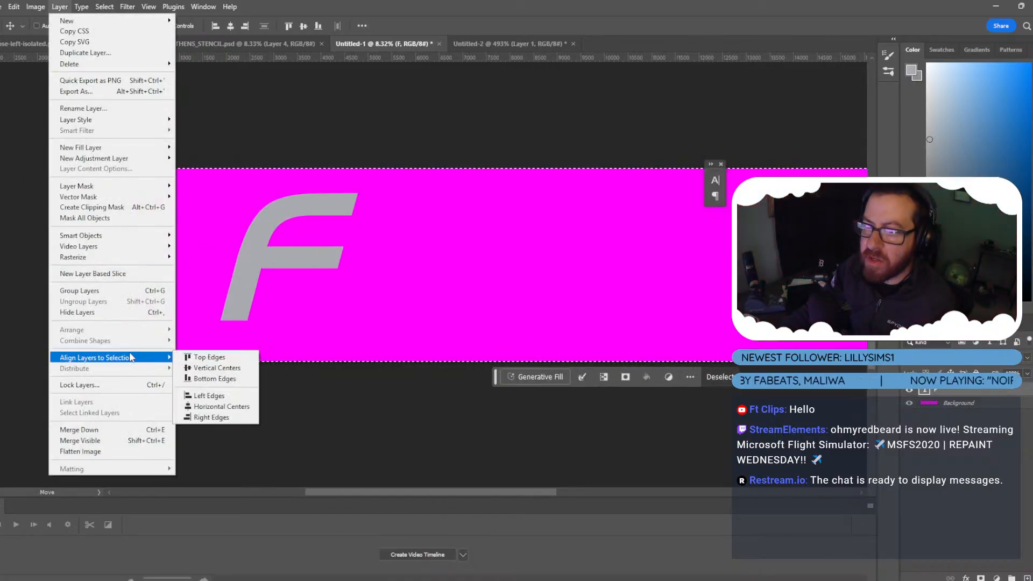
click(211, 407)
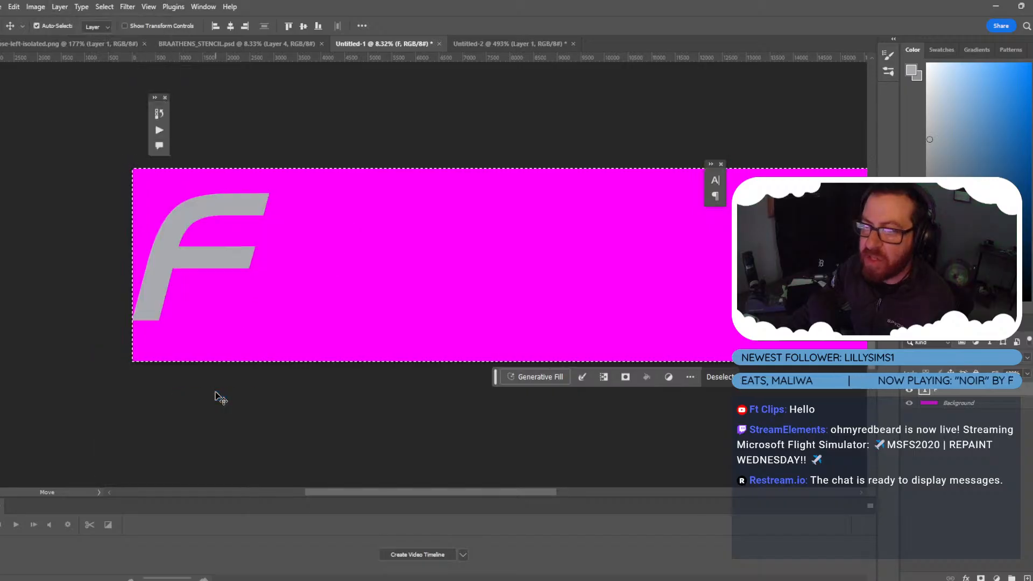
key(ctrl+d)
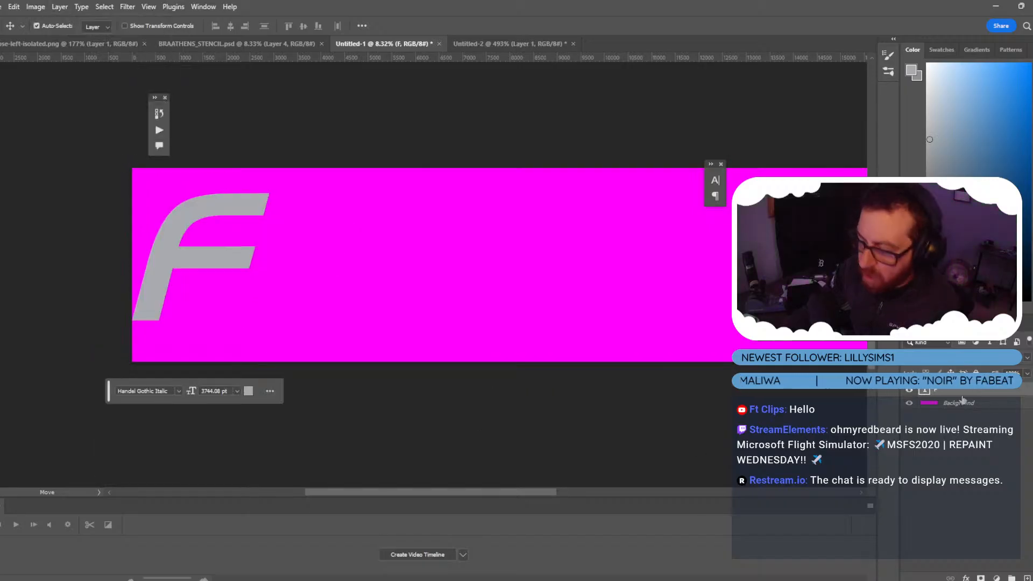
Duplicate the F layer, change the copy's text to L, and place it closely after the F.
key(ctrl+j)
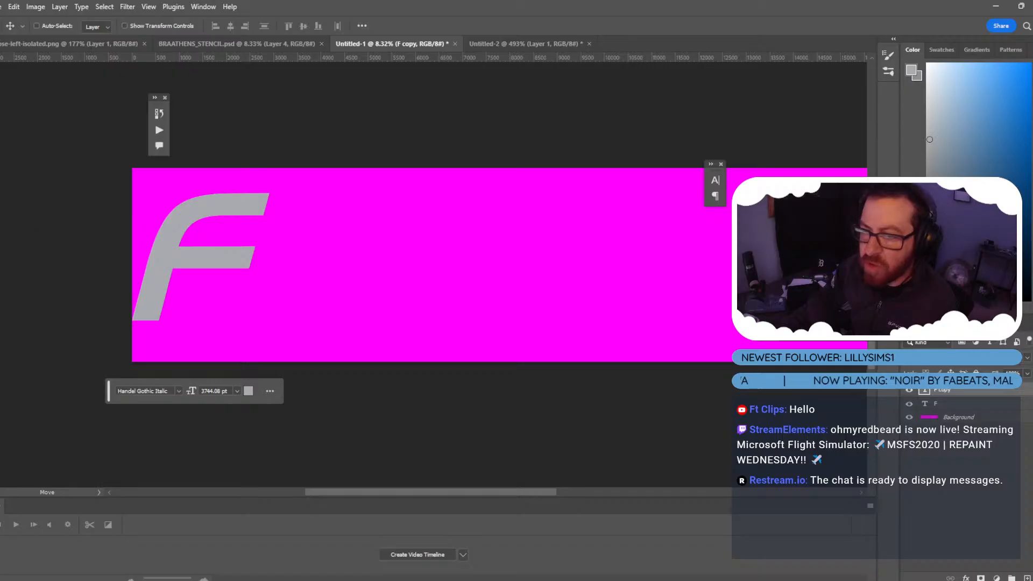
key(t)
double_click(228, 263)
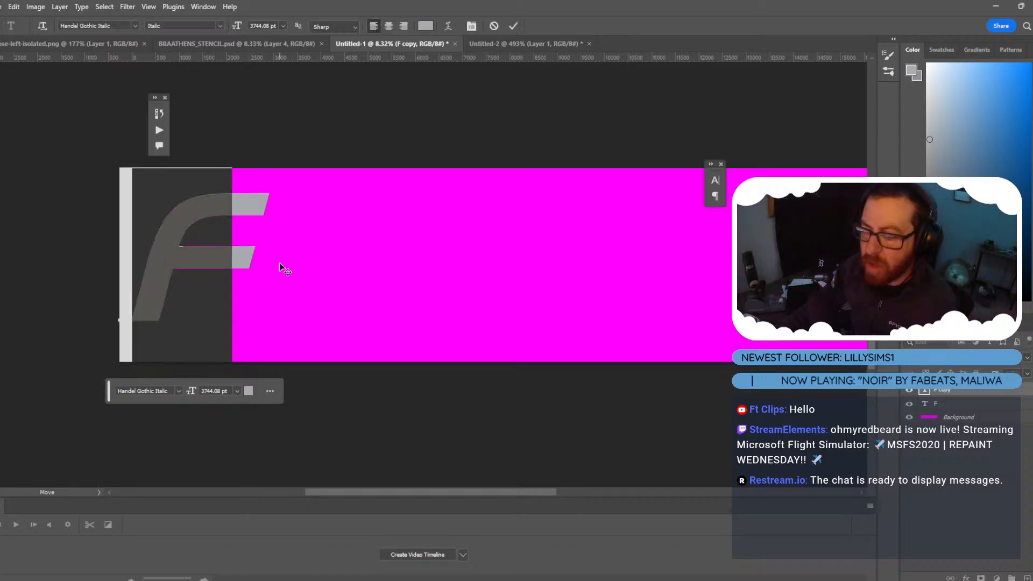
text(E)
key(Escape)
key(v)
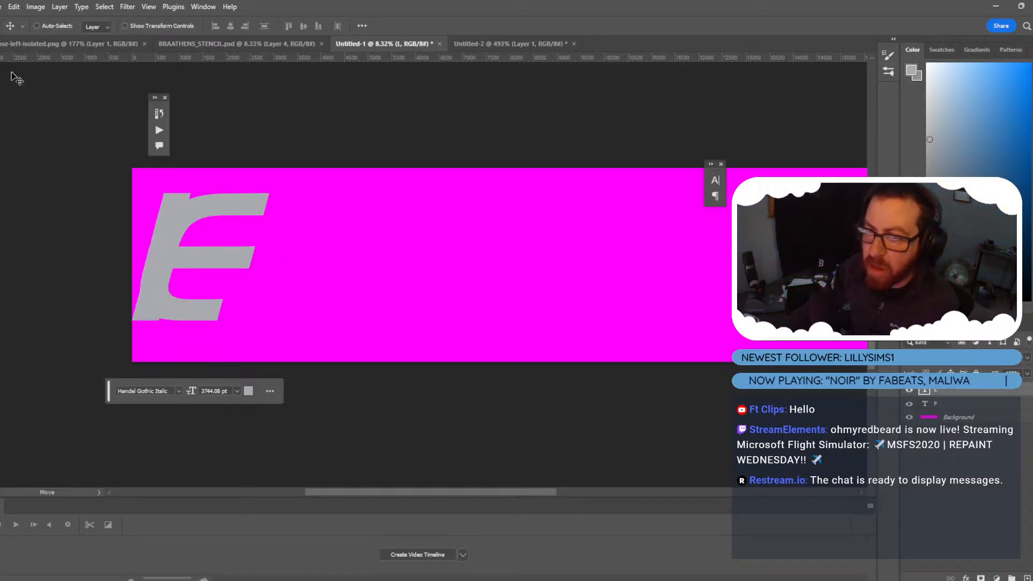
drag(232, 266, 343, 280)
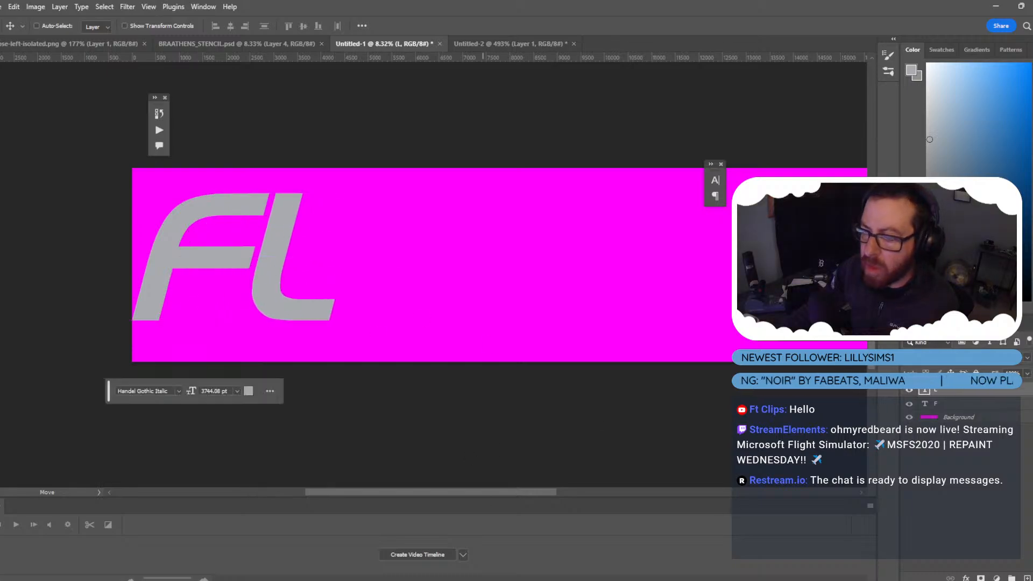
Check the engine photo's lettering, then duplicate the L layer as a Y and place it closely after the L.
click(498, 44)
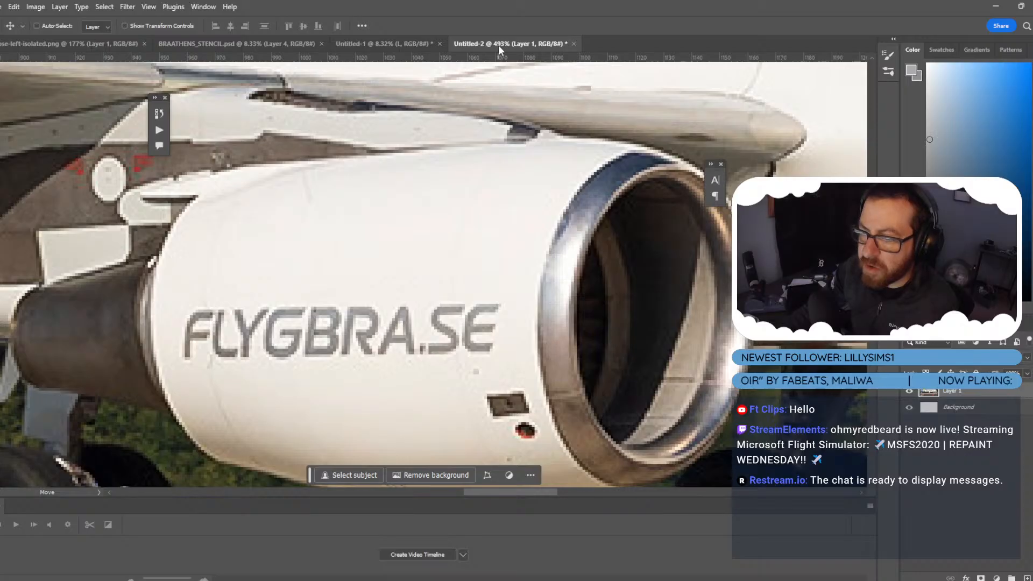
click(398, 43)
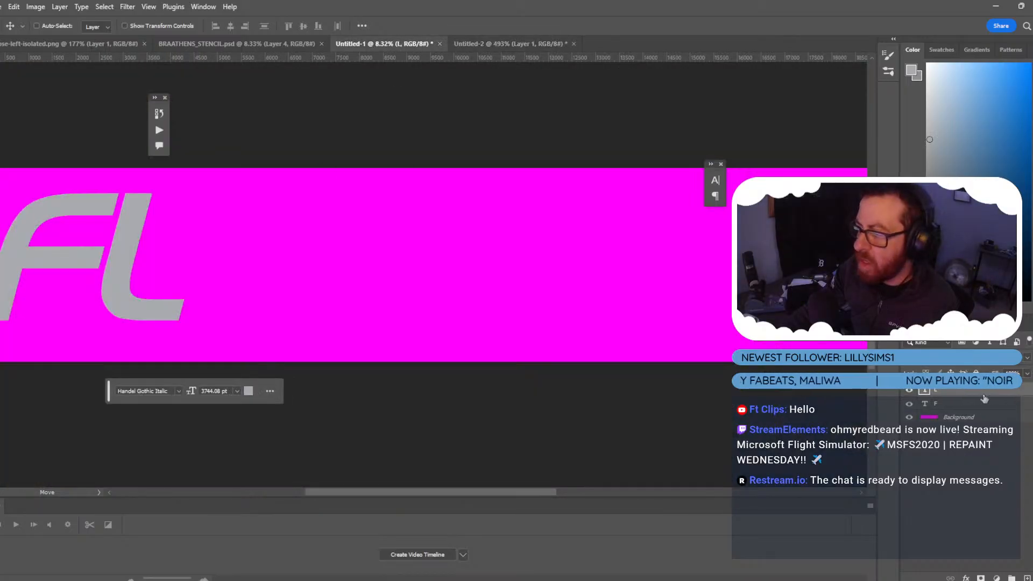
key(ctrl+j)
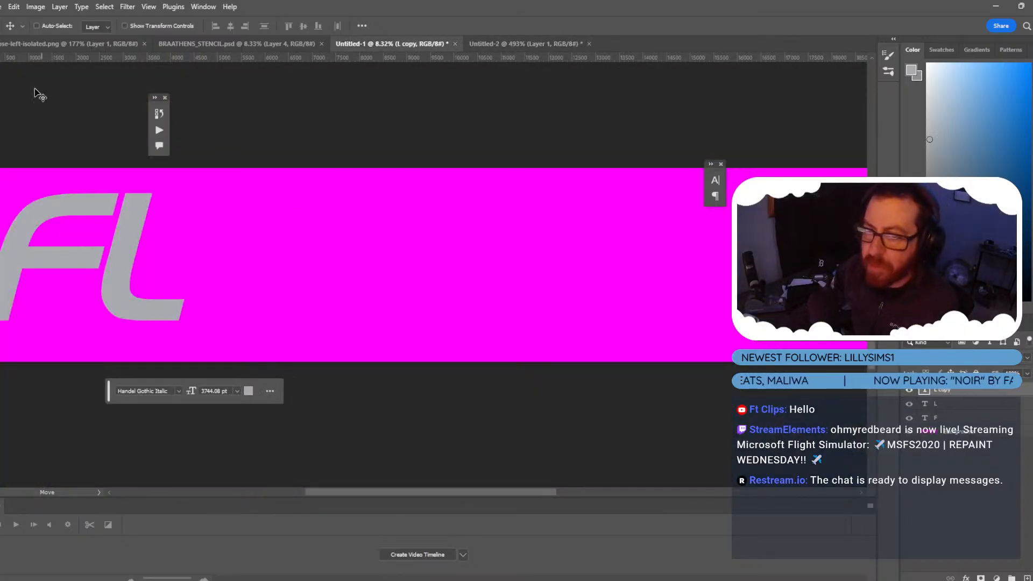
double_click(168, 276)
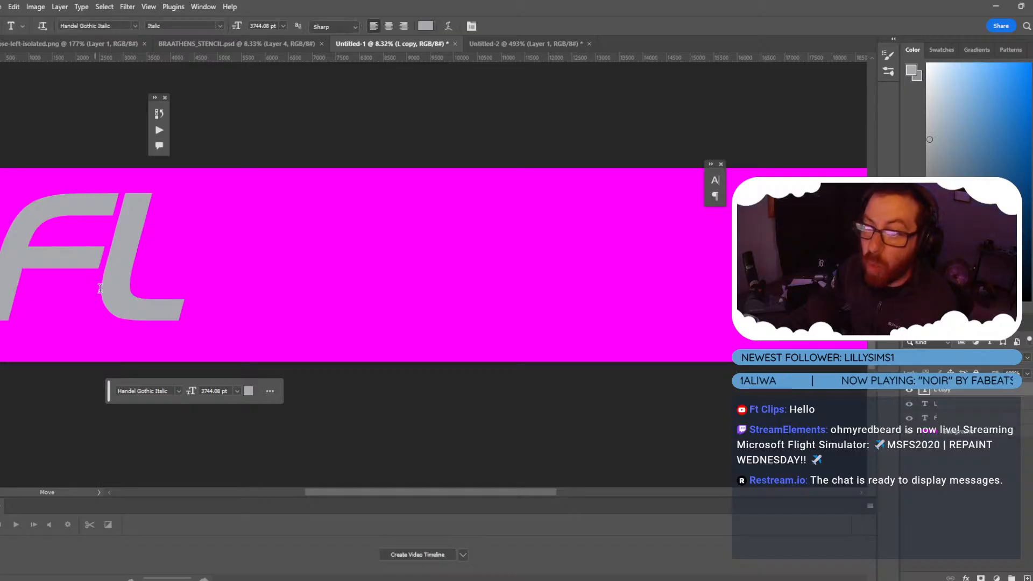
key(ctrl+a)
key(super)
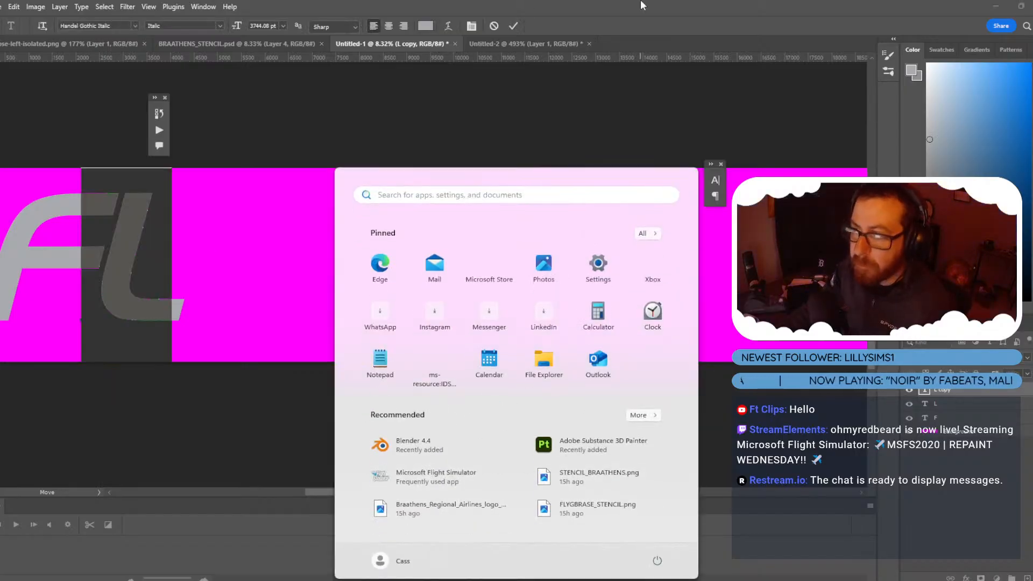
key(Escape)
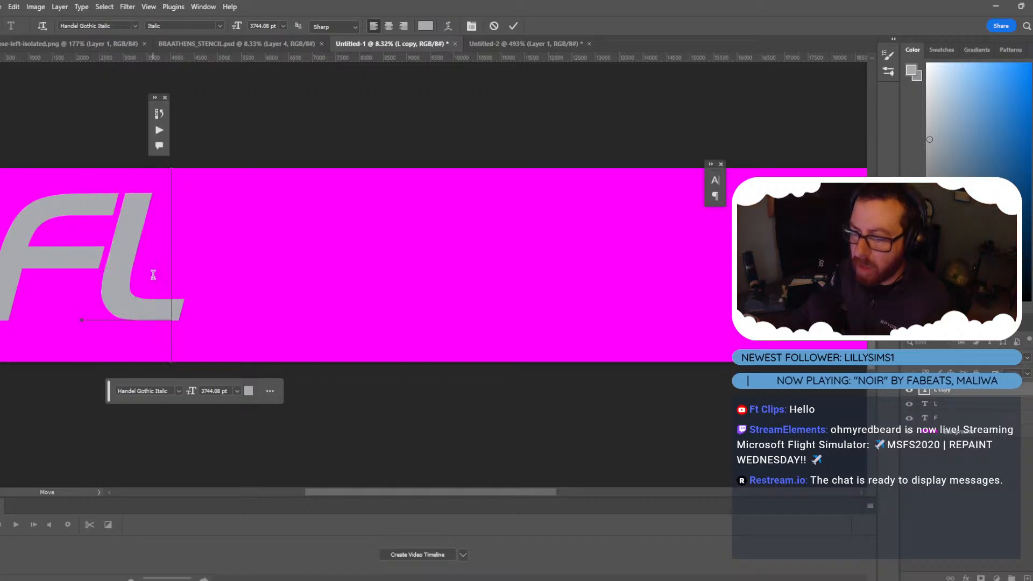
text(Y)
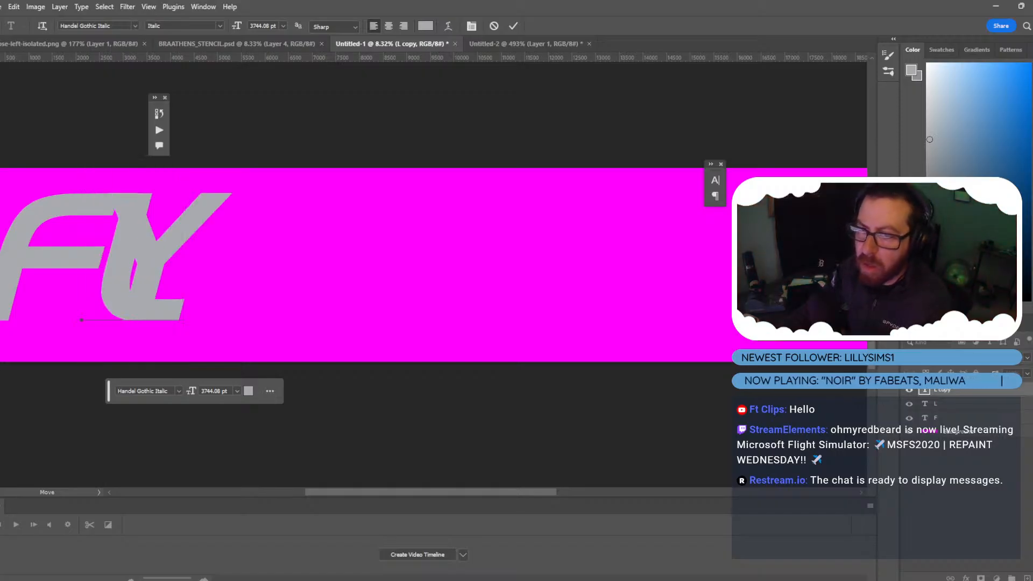
key(ctrl+Return)
drag(228, 272, 270, 289)
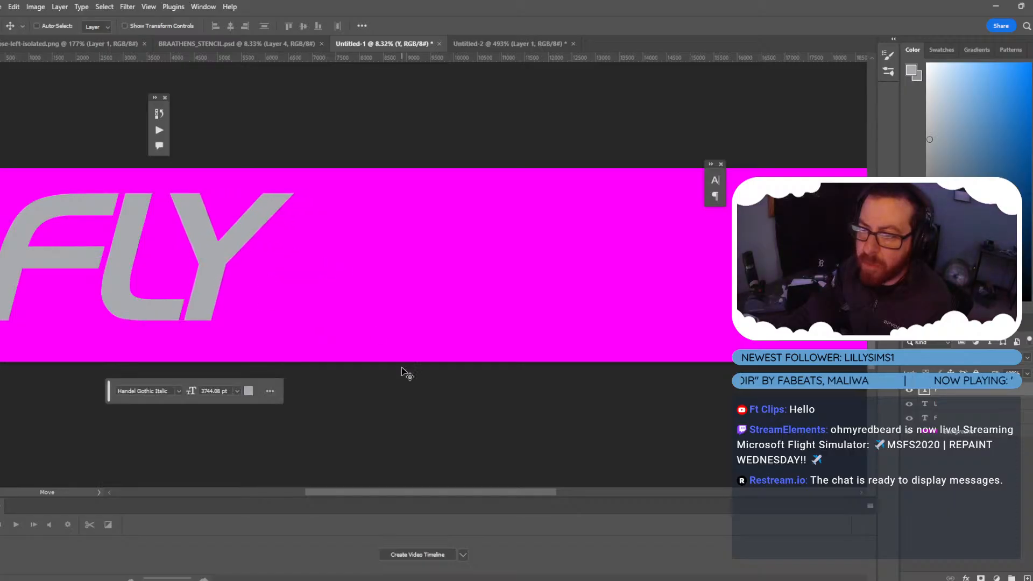
Check the engine photo's lettering, then duplicate the Y layer as a G and place it just after the Y.
click(485, 43)
click(370, 43)
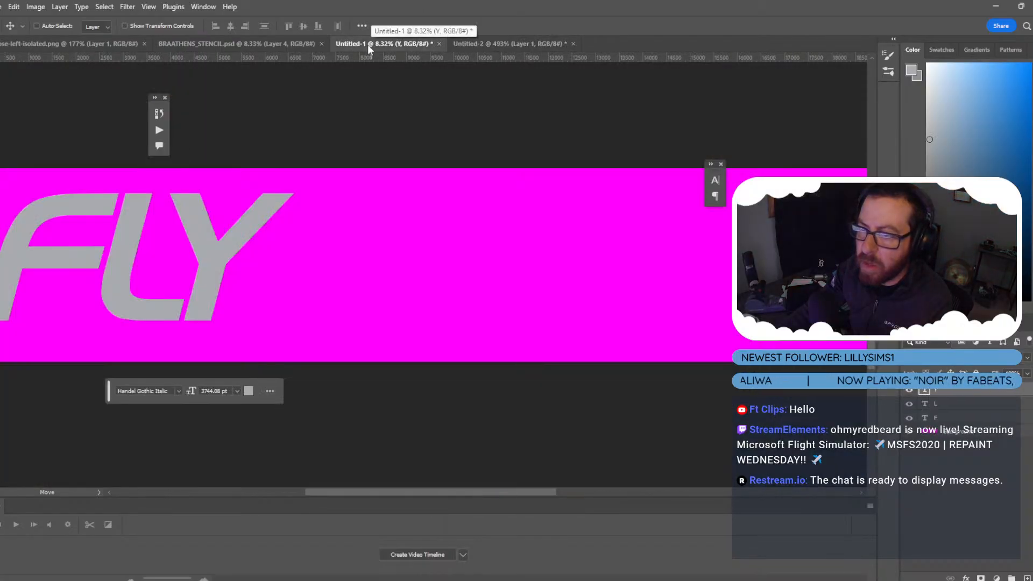
key(ctrl+j)
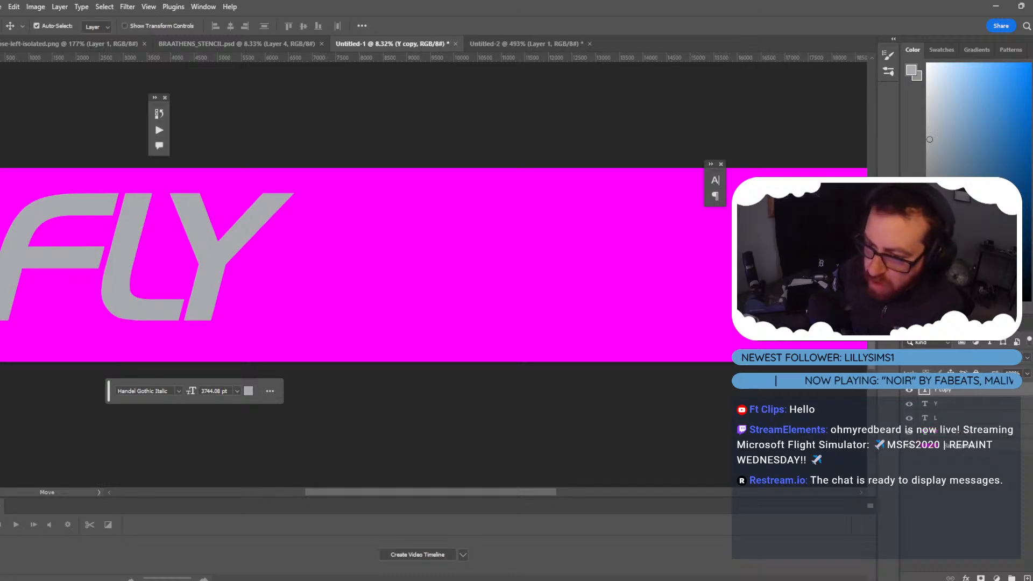
shift+drag(243, 237, 366, 247)
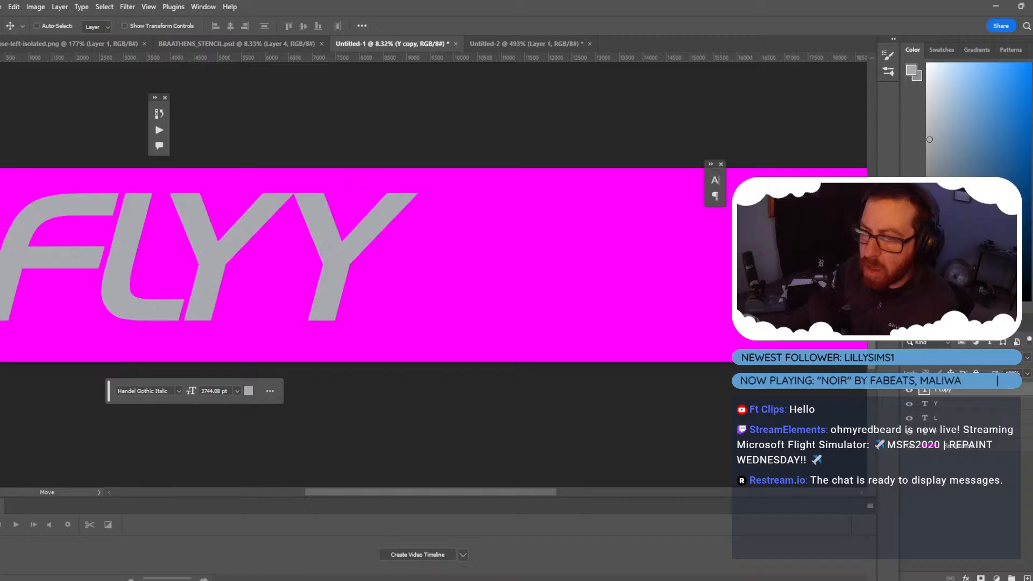
key(t)
double_click(328, 246)
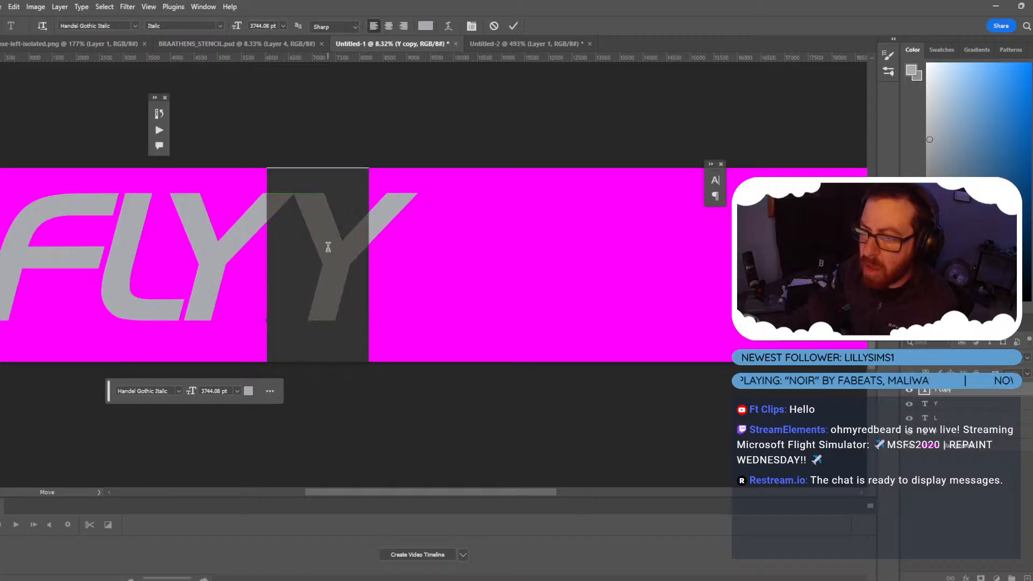
text(G)
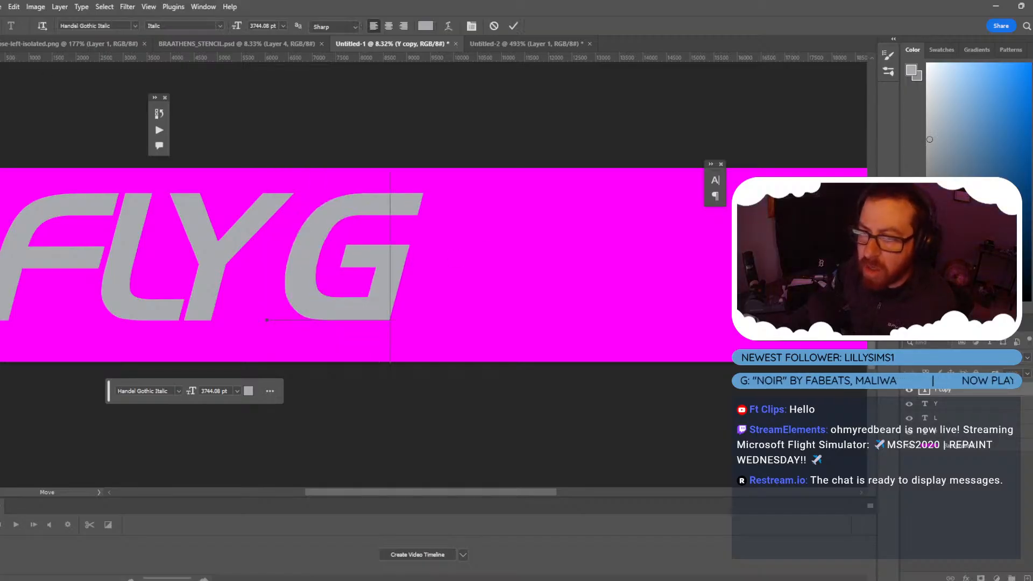
key(ctrl+Return)
key(v)
drag(381, 240, 355, 244)
Try a tighter gap between the Y and G against the engine photo's lettering, and restore the wider spacing.
click(517, 43)
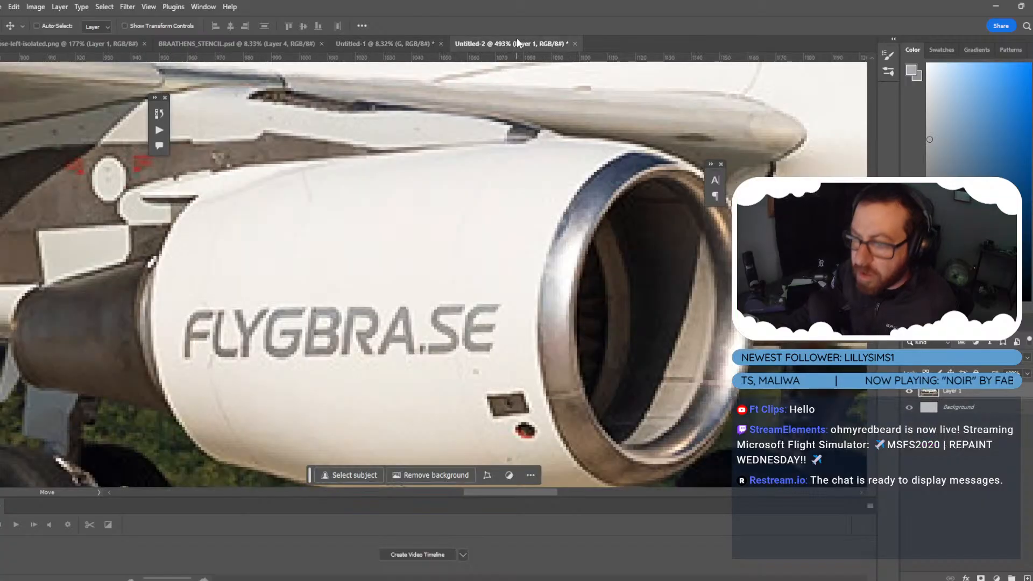
click(380, 42)
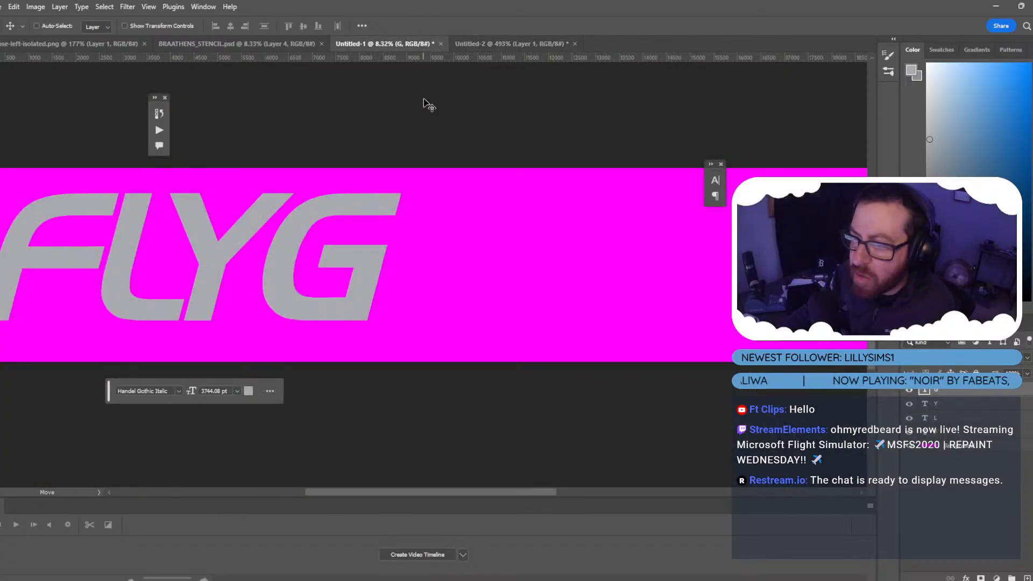
drag(278, 246, 321, 274)
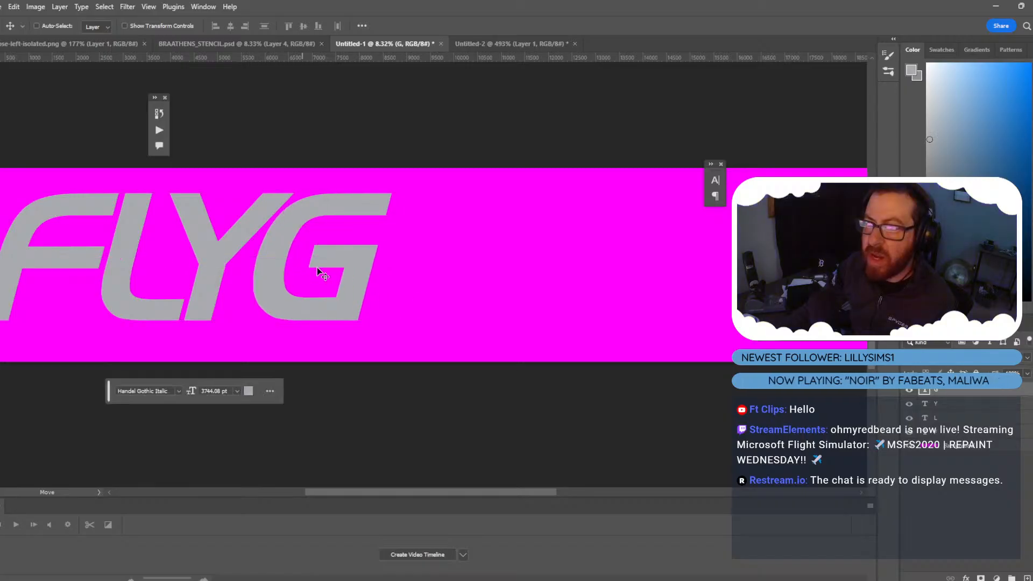
click(503, 42)
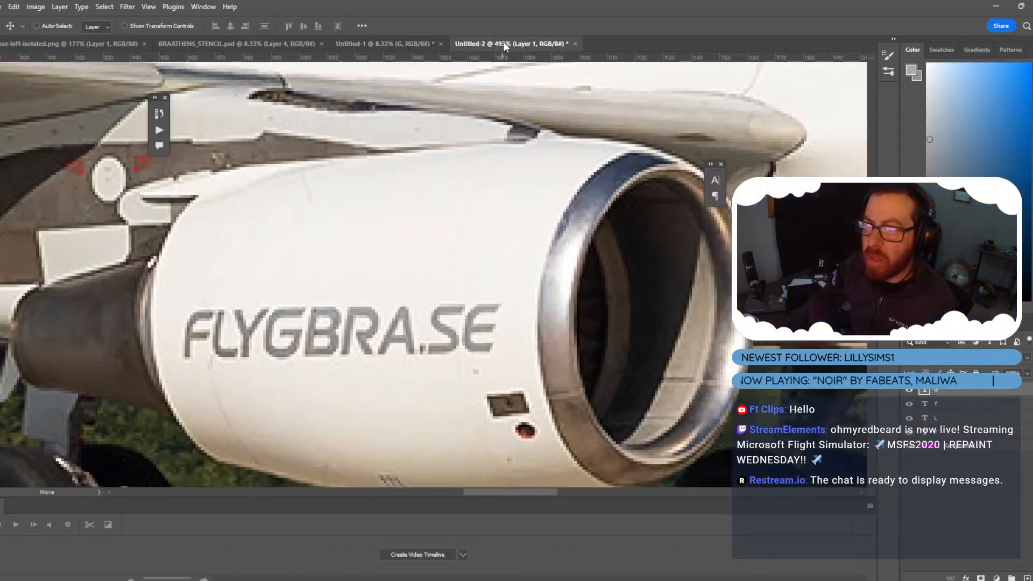
click(357, 43)
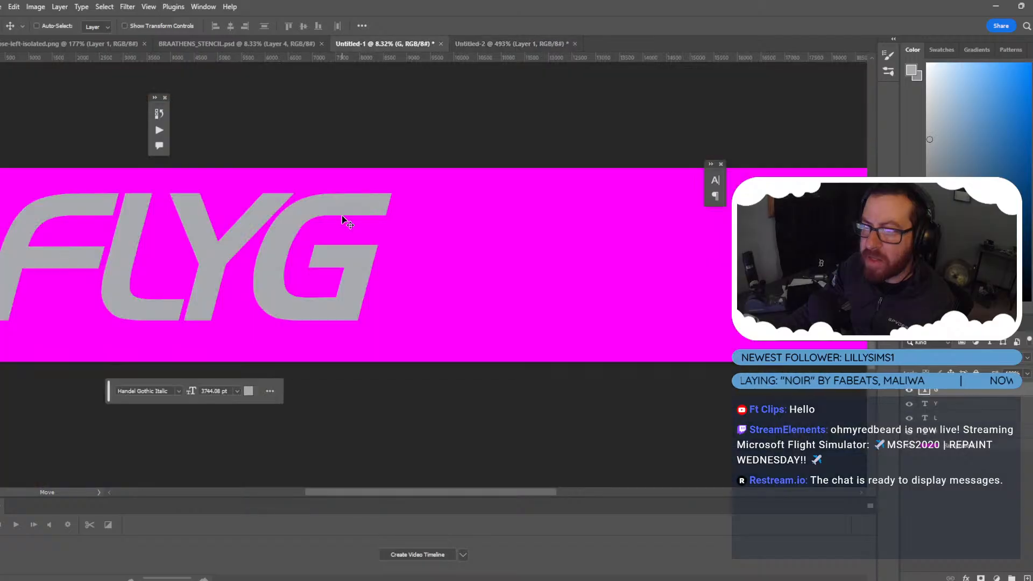
drag(343, 215, 351, 219)
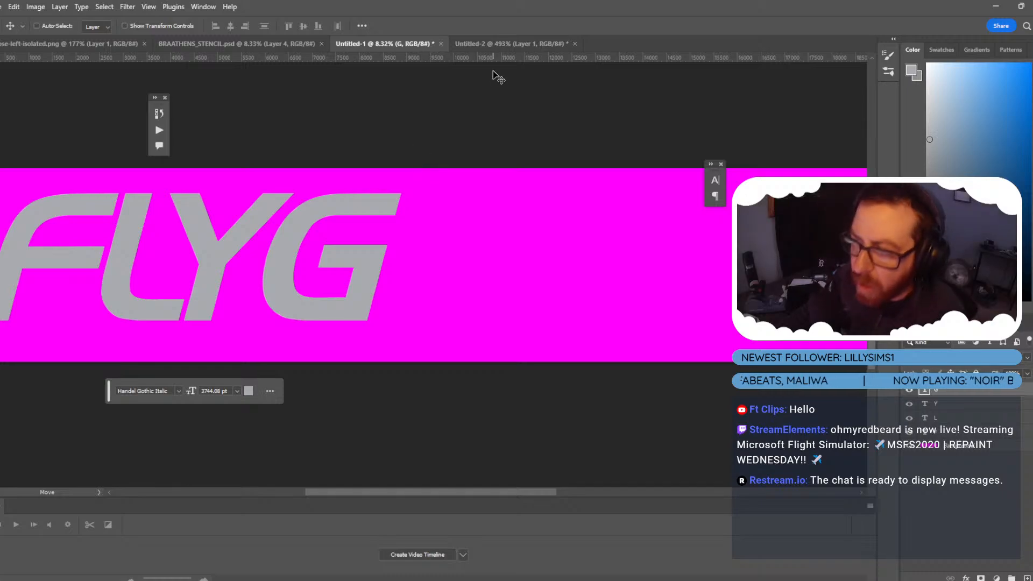
click(493, 46)
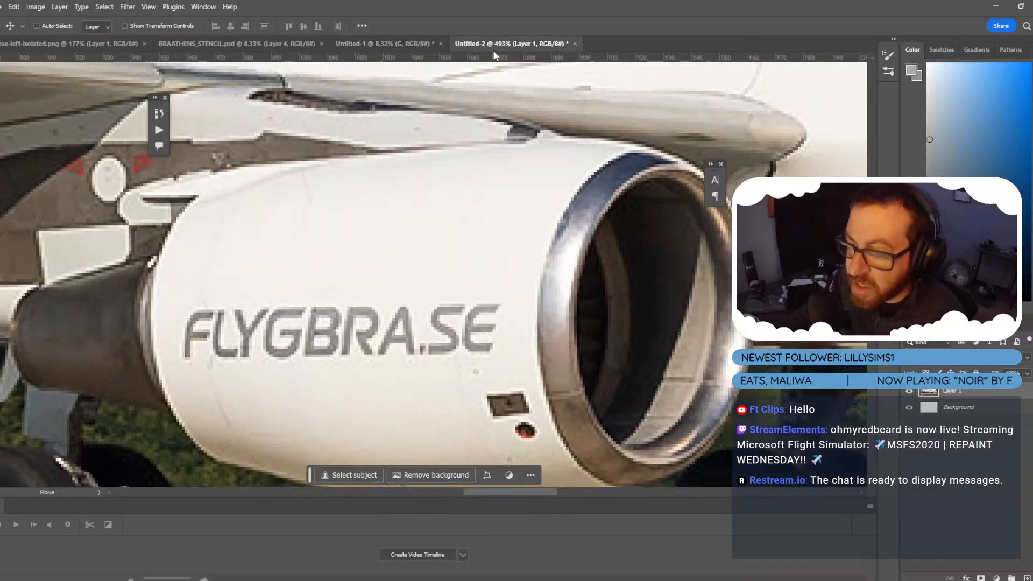
click(358, 44)
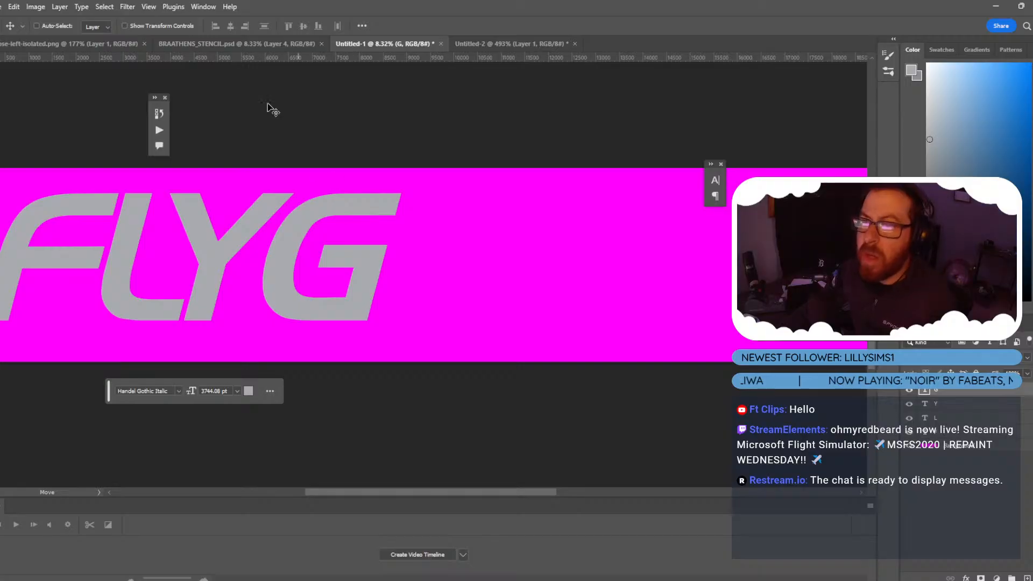
Compare the letter spacing in BRAATHENS_STENCIL.psd with the FLYGBRA.SE lettering in the engine photo.
click(228, 43)
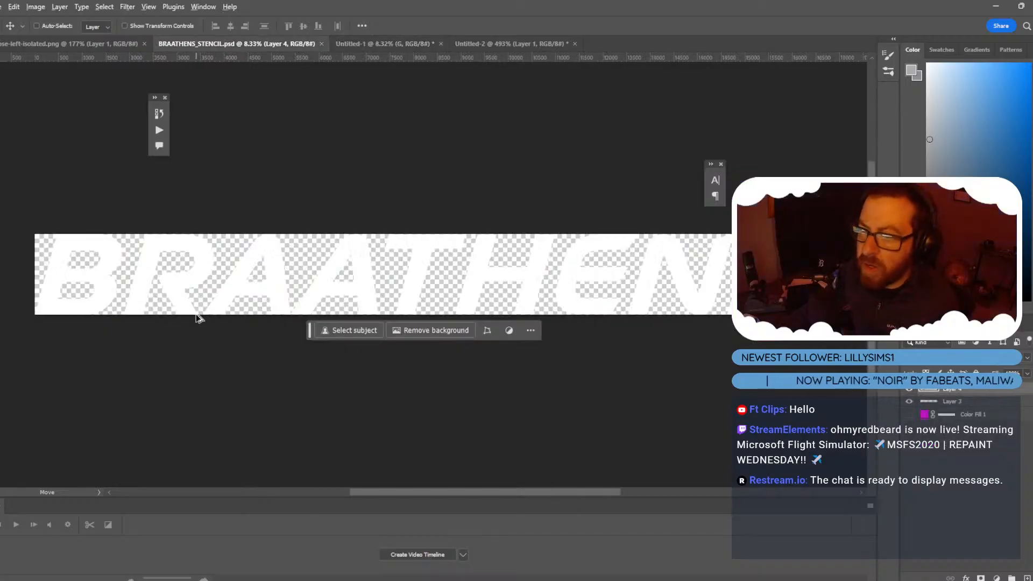
alt+scroll(197, 318, up, 1)
click(485, 44)
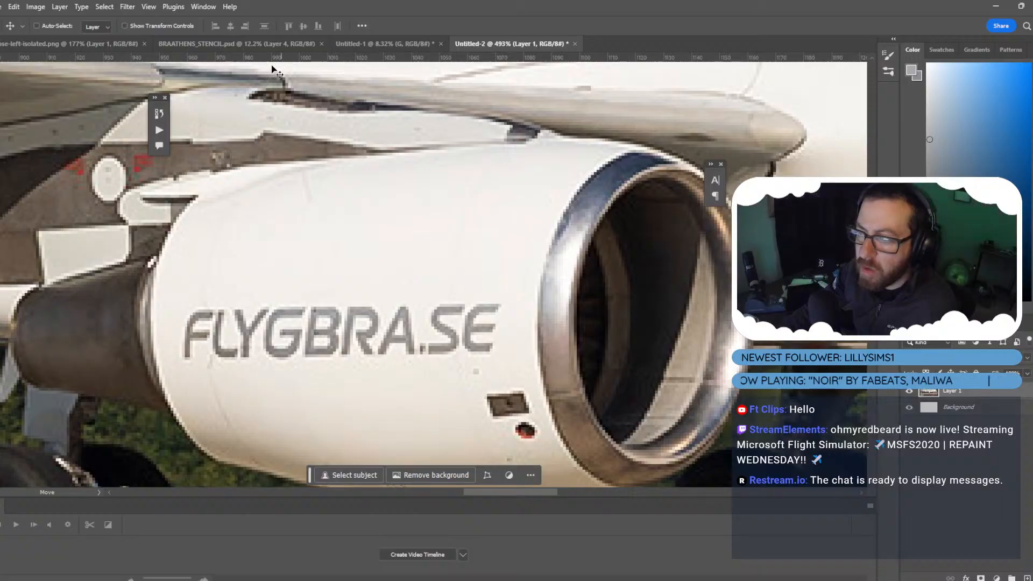
click(243, 43)
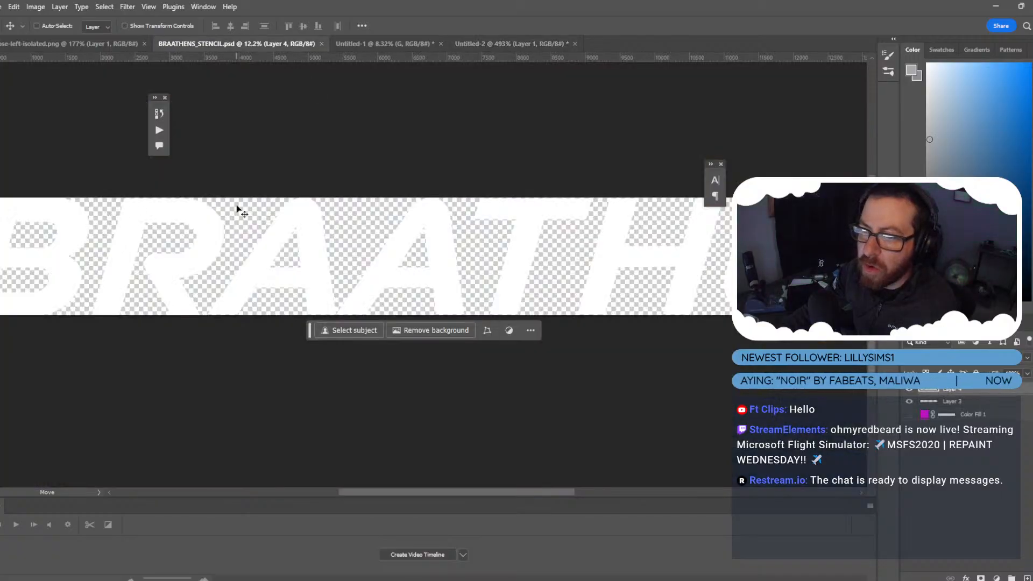
Copy the white BRA lettering from Layer 3 of BRAATHENS_STENCIL.psd and paste it into Untitled-1.
key(m)
drag(425, 494, 388, 492)
click(913, 414)
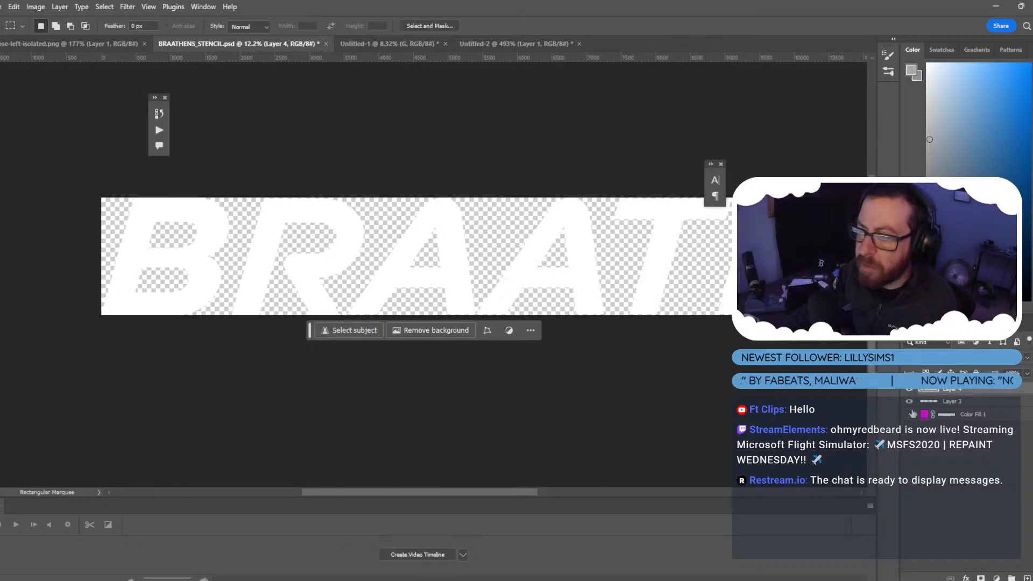
key(ctrl+a)
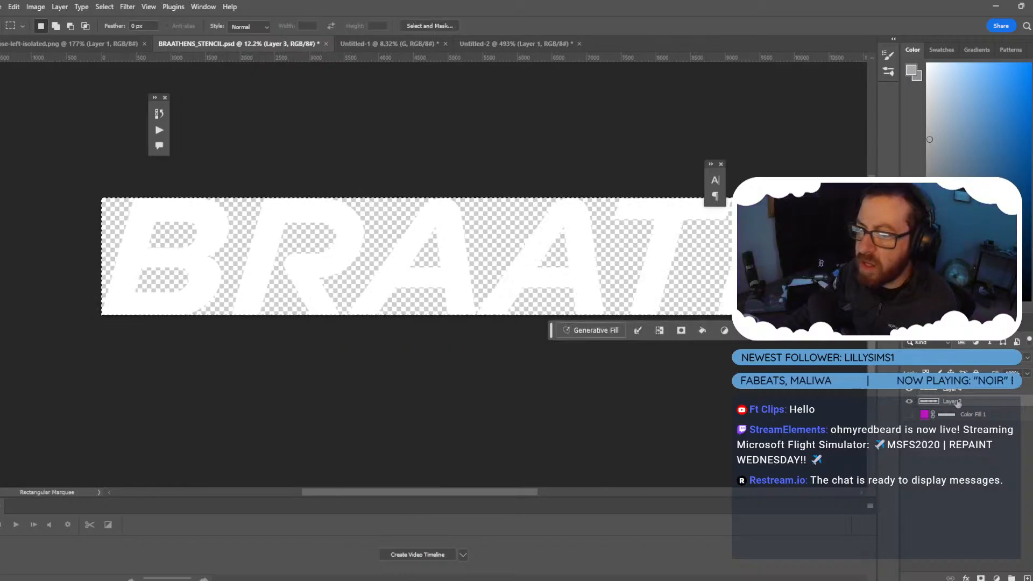
click(500, 43)
click(392, 43)
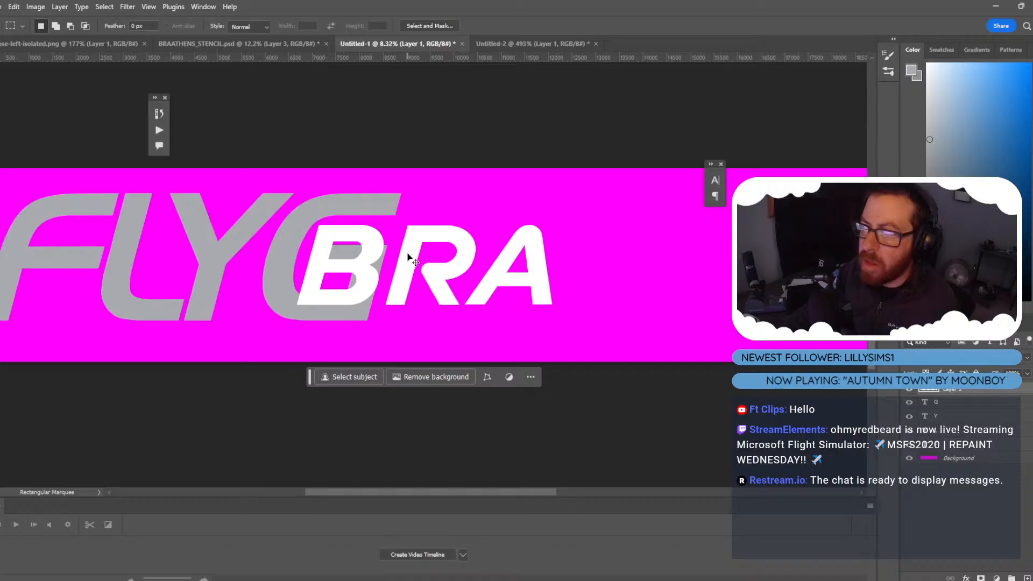
Scale the BRA lettering to the height of FLYG and place it close after the G, checking against the engine photo.
key(ctrl+t)
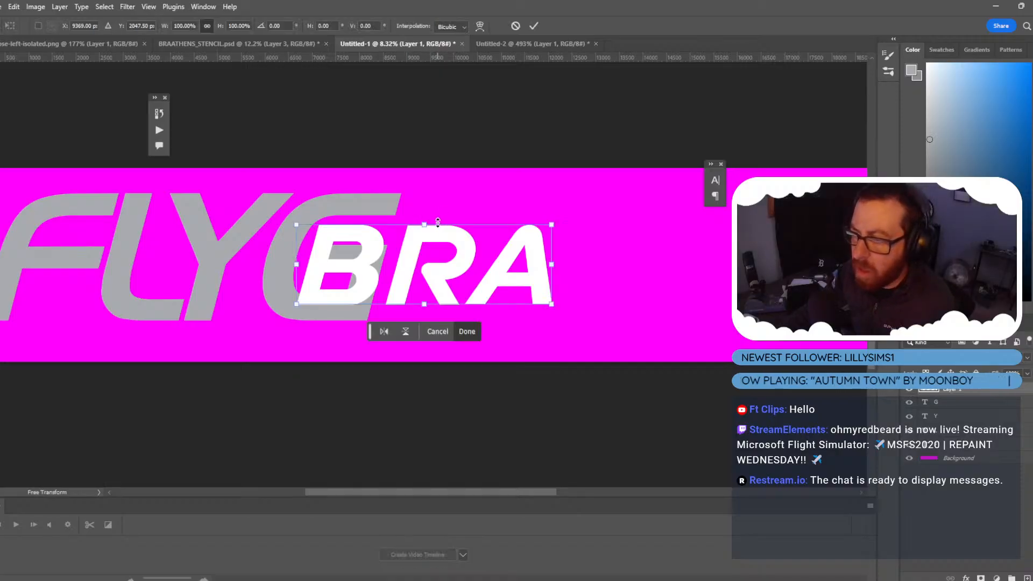
drag(437, 222, 442, 190)
drag(425, 308, 425, 319)
drag(335, 266, 492, 280)
key(Return)
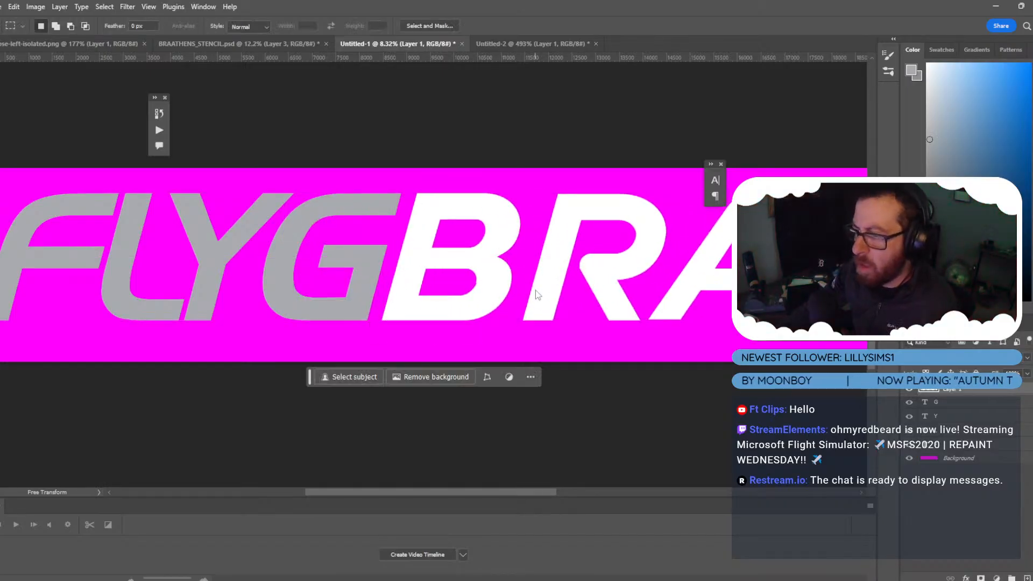
drag(558, 267, 552, 275)
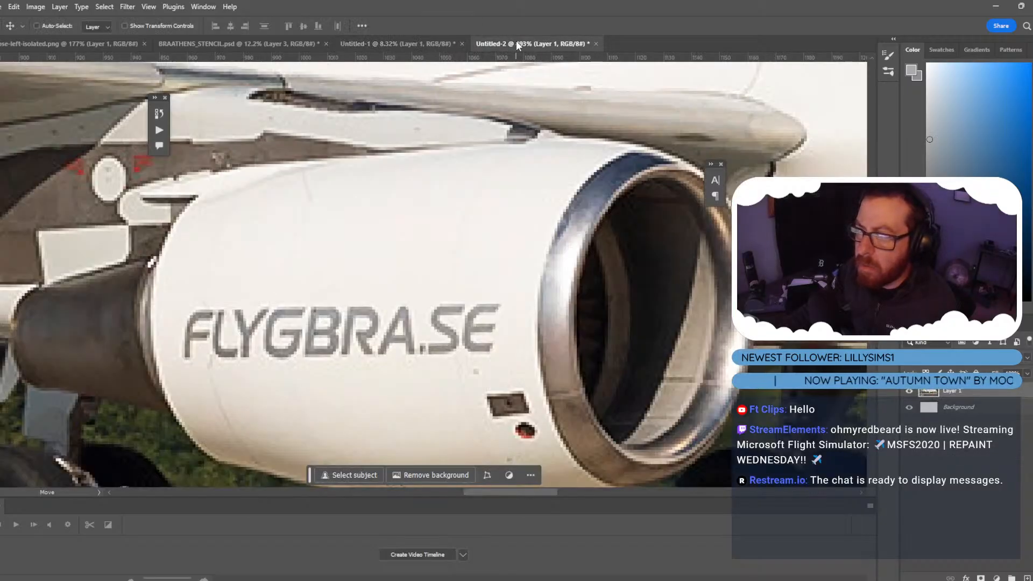
click(515, 43)
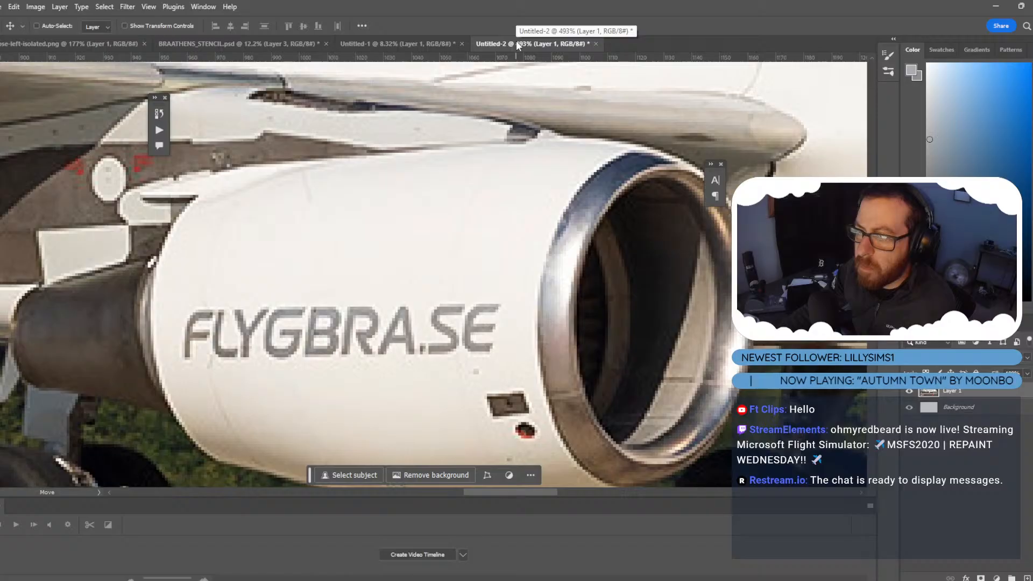
click(421, 44)
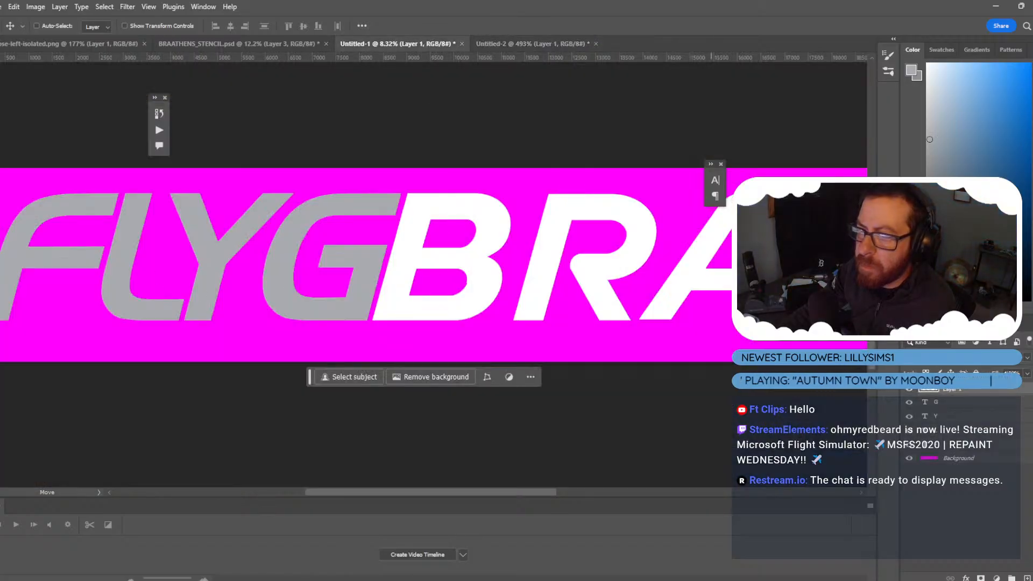
Try shifting the L and Y letters slightly to the right, and undo both moves.
click(965, 433)
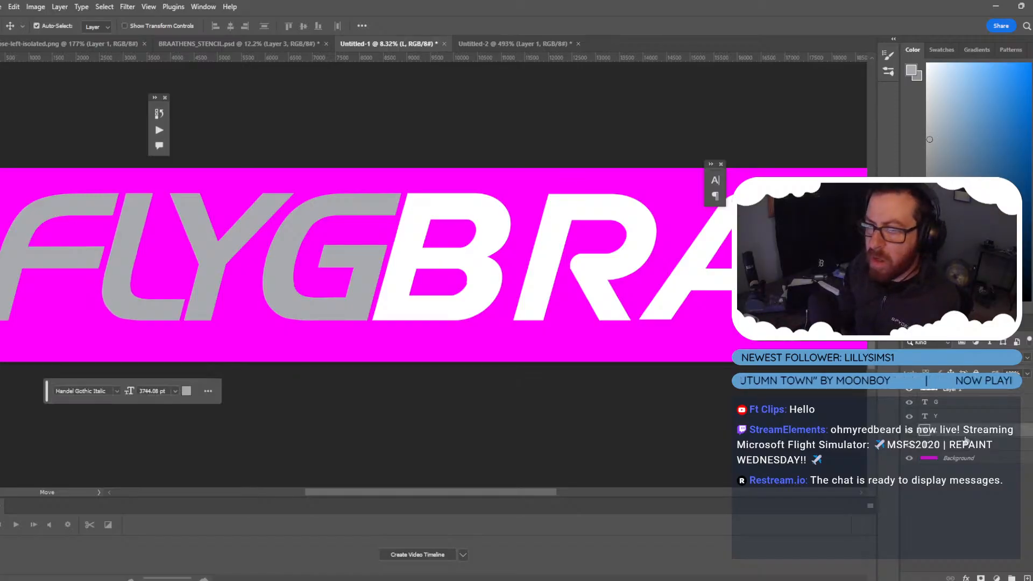
key(ctrl)
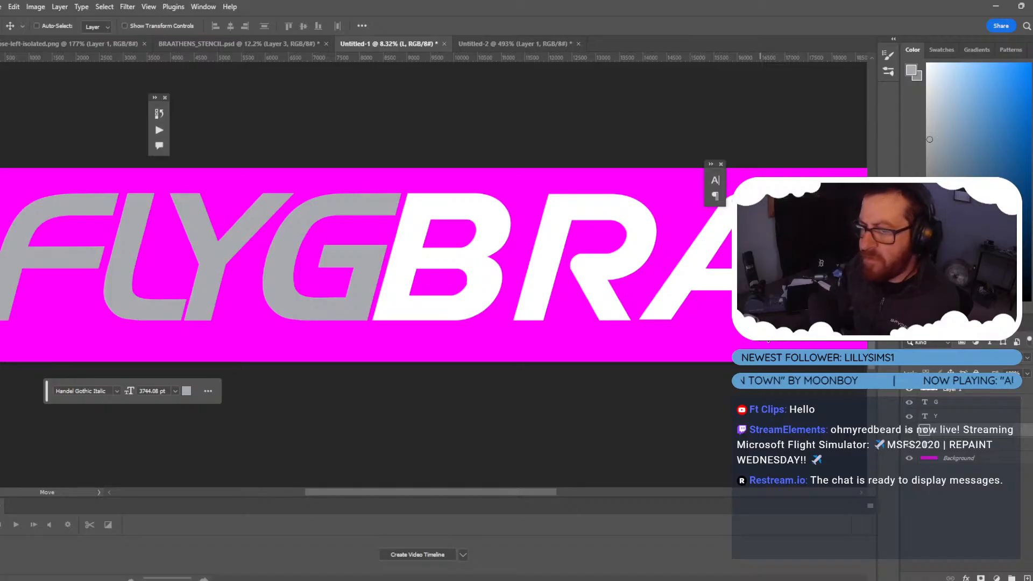
click(969, 417)
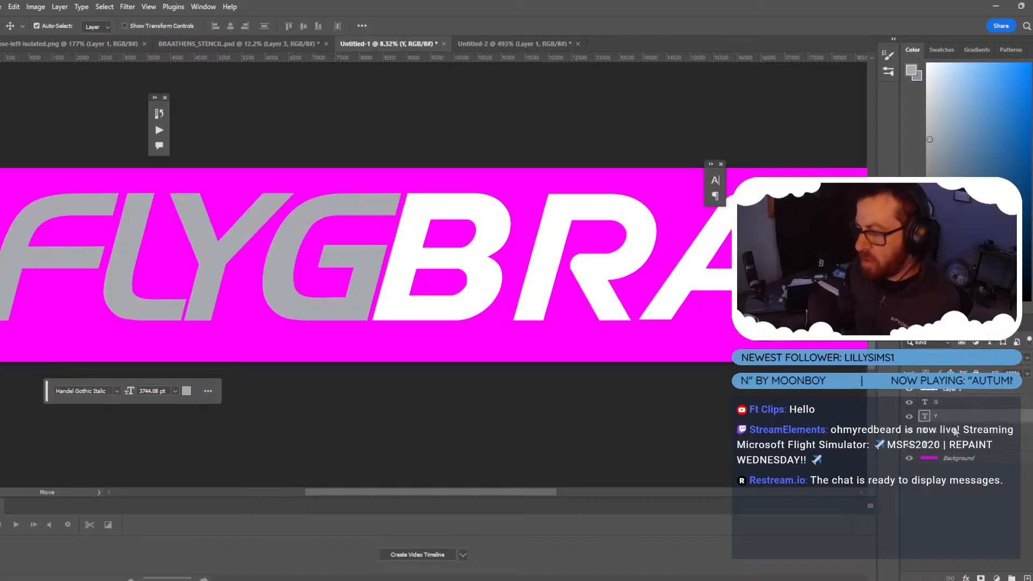
key(shift+Right)
key(shift+Right)
key(shift+Right)
key(shift+Right)
key(shift+Right)
key(shift+Right)
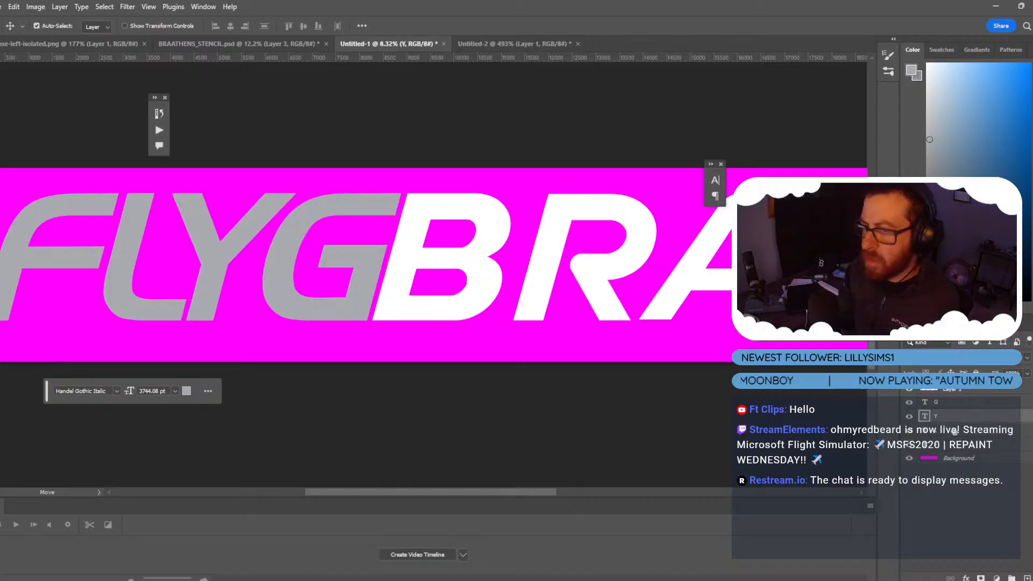
key(ctrl)
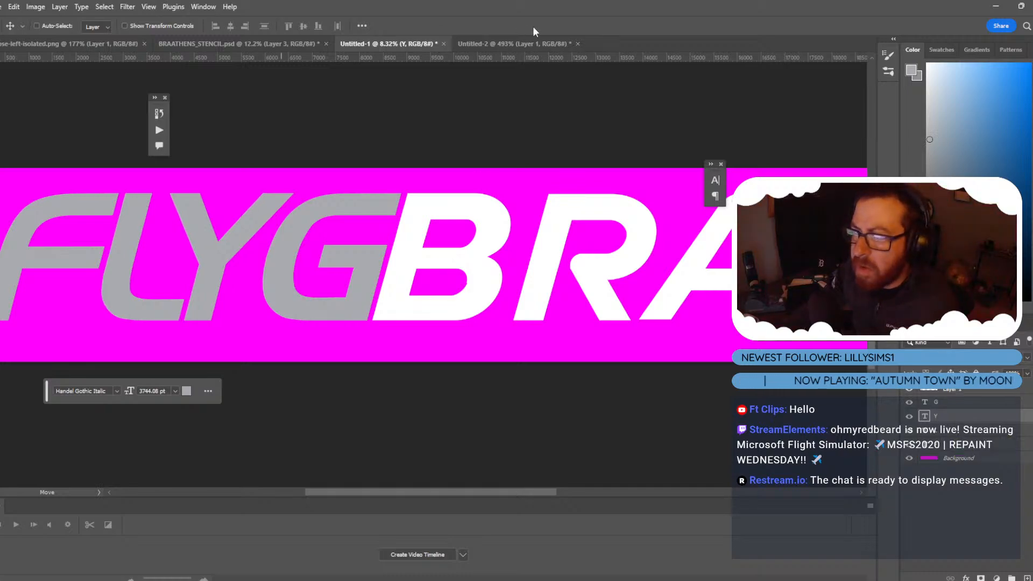
Check the engine photo's lettering, then nudge the L slightly to the right, away from the F.
click(514, 44)
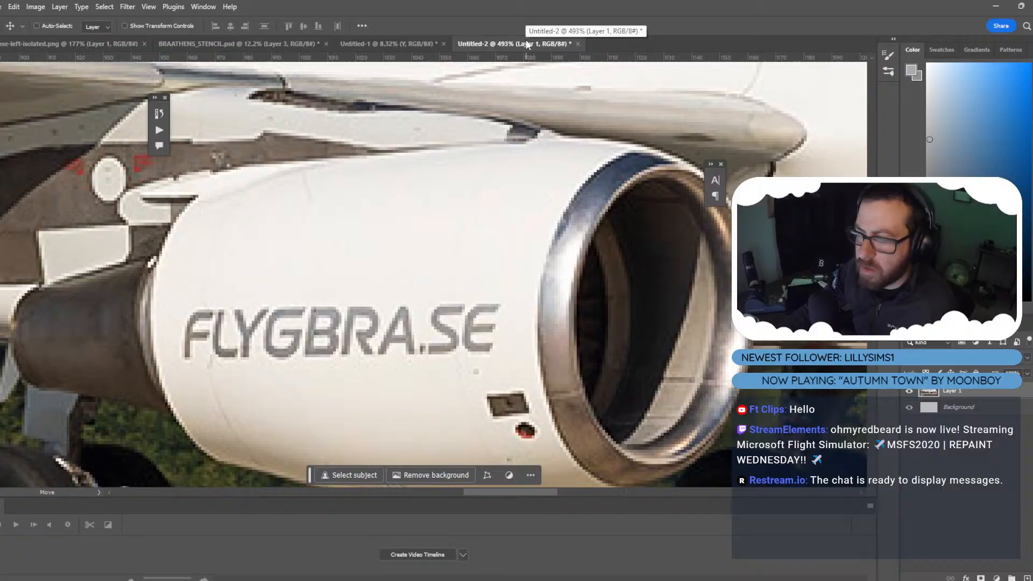
click(379, 44)
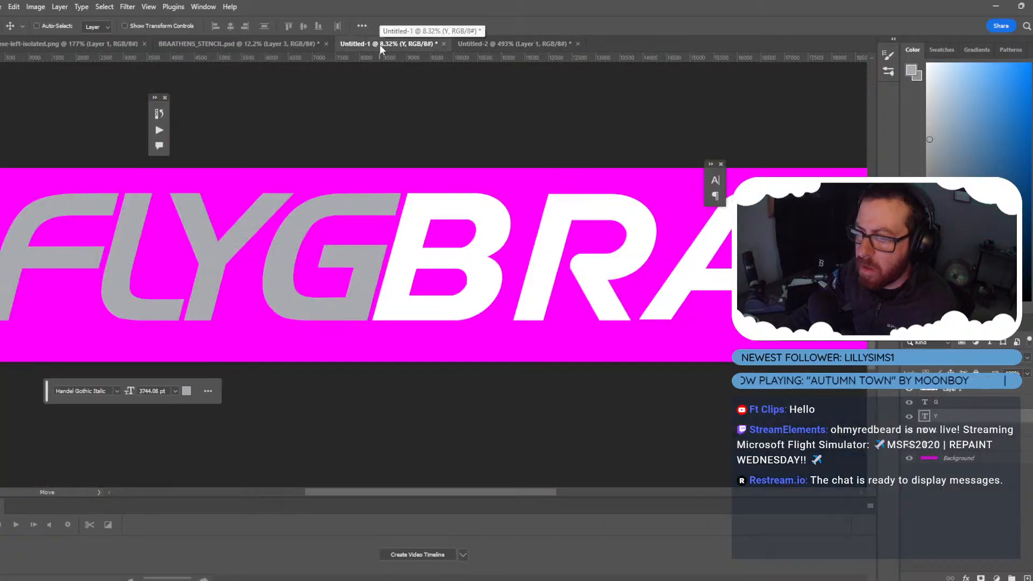
alt+scroll(567, 286, down, 3)
alt+scroll(567, 291, up, 3)
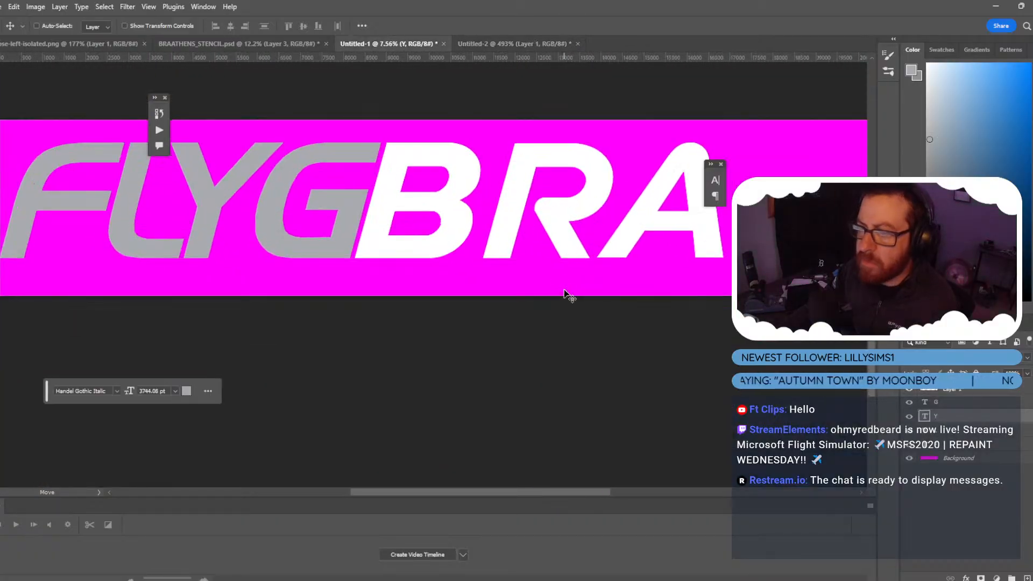
alt+scroll(123, 296, up, 1)
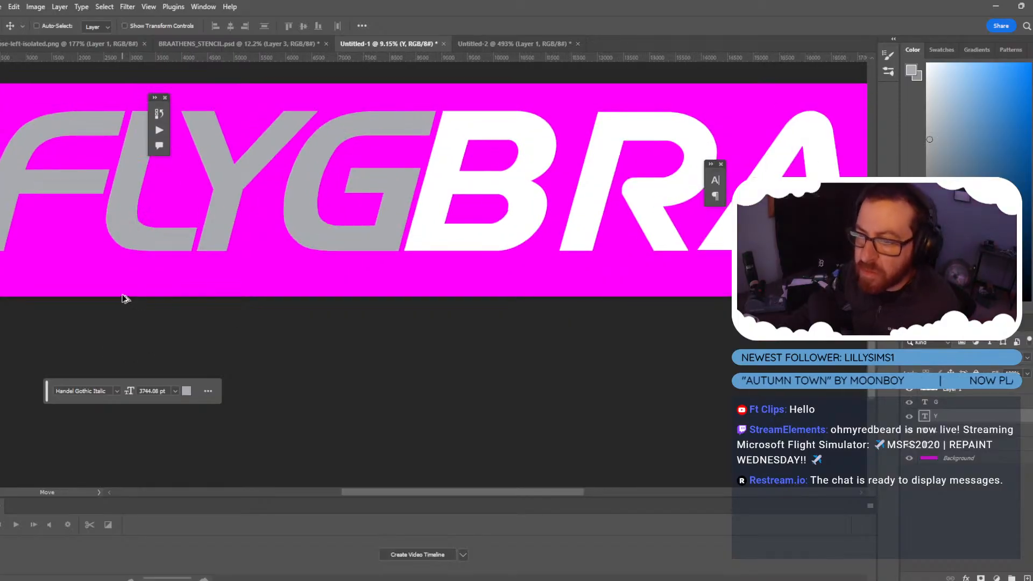
click(957, 436)
key(ctrl)
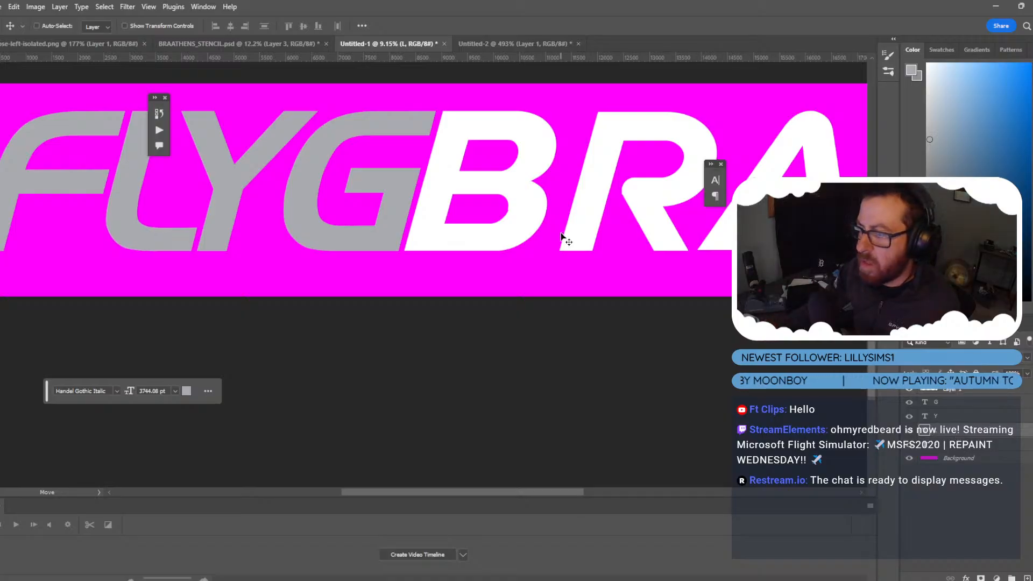
key(ctrl+z)
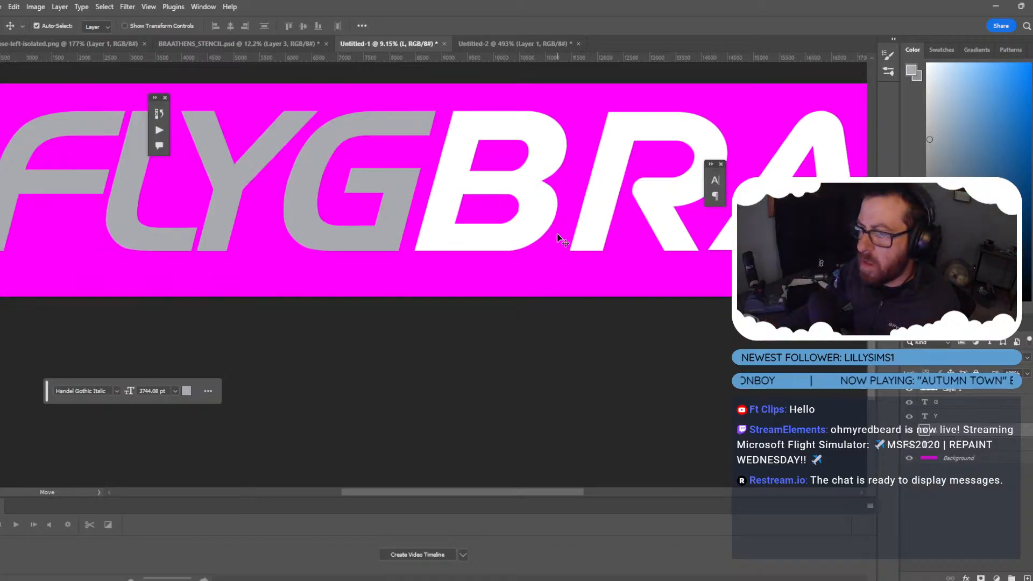
key(ctrl+shift+z)
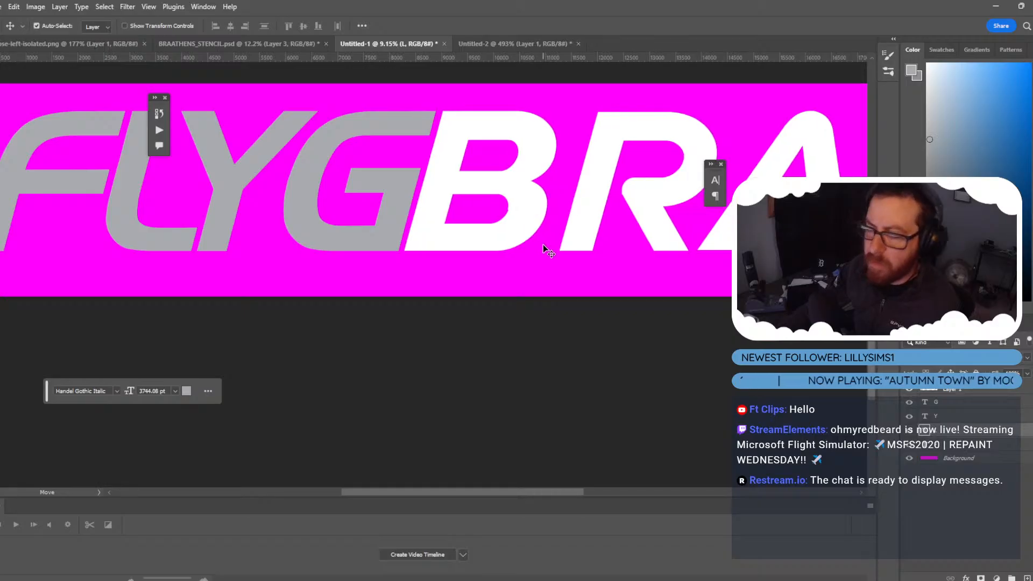
key(ctrl+z)
key(ctrl+z)
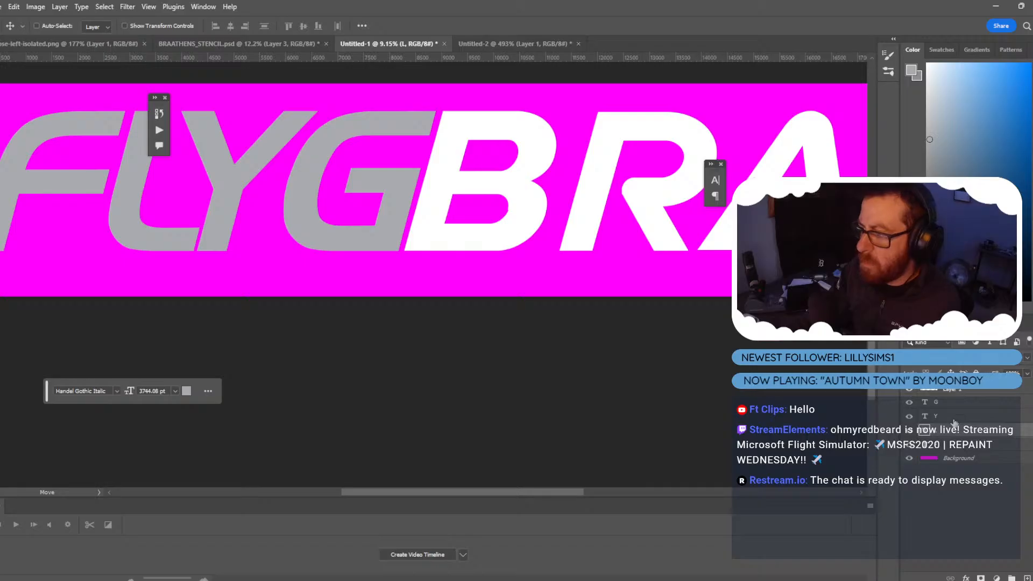
Nudge the Y to the right to restore a narrow gap after the L.
click(977, 418)
key(shift+Right)
key(shift+Right)
key(shift+Right)
key(shift+Right)
key(shift+Right)
key(shift+Right)
key(shift+Right)
key(shift+Right)
key(shift+Right)
key(shift+Right)
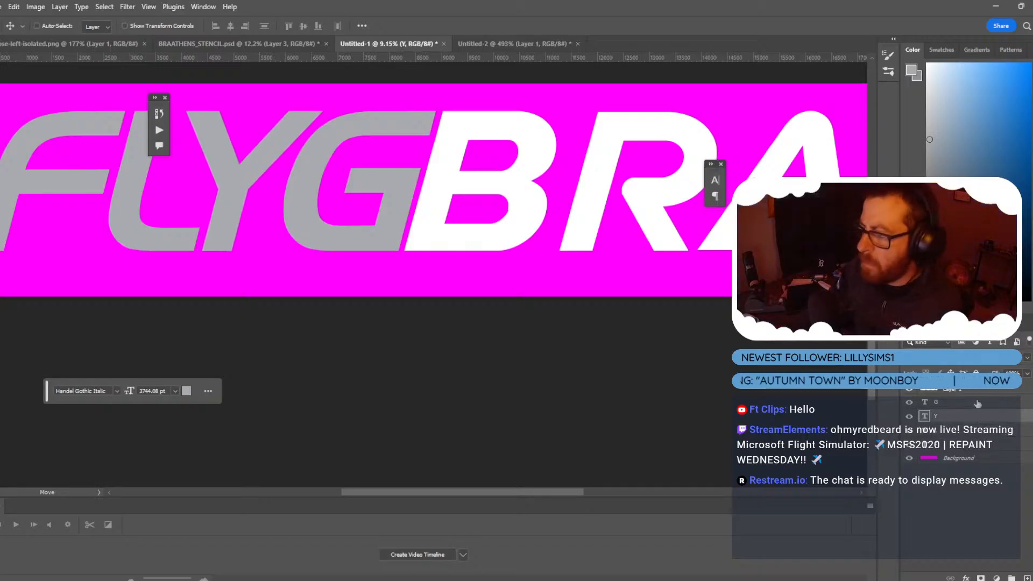
Nudge the G to the right, away from the Y, until its edge meets the B.
click(977, 404)
key(shift+Right)
key(shift+Right)
key(shift+Right)
key(shift+Right)
key(shift+Right)
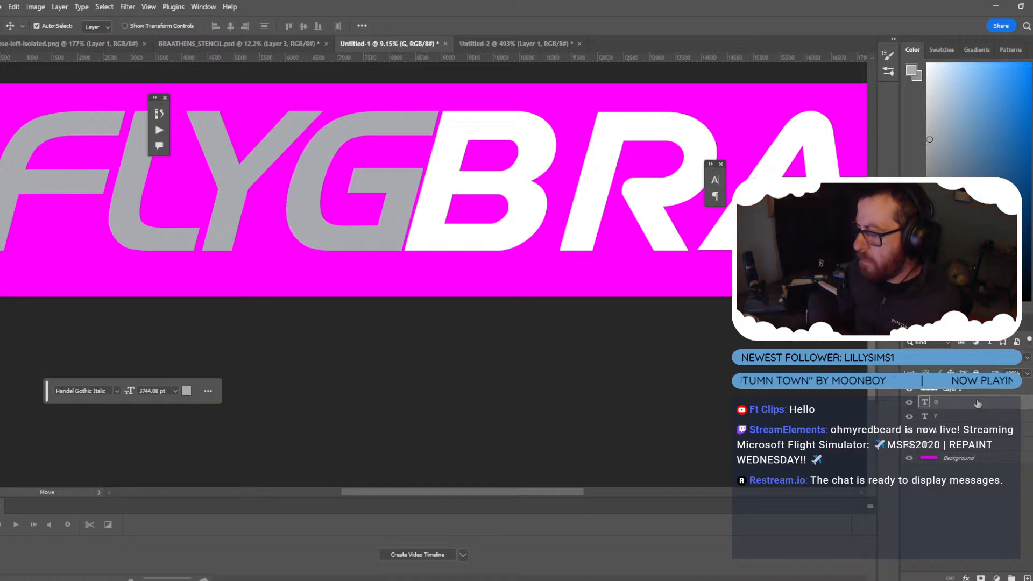
key(shift+Right)
key(shift+Right)
key(shift+Right)
key(shift+Right)
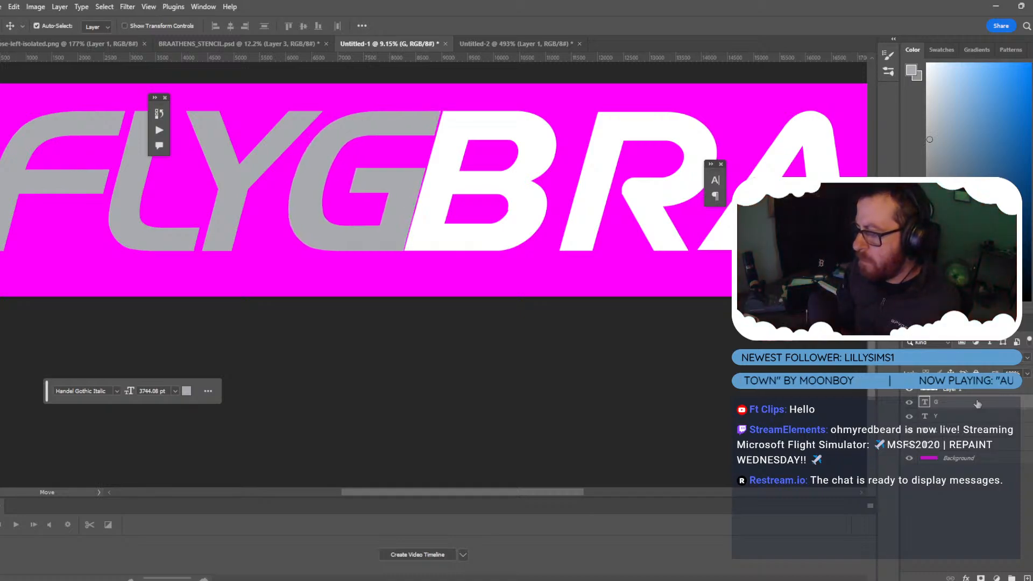
key(shift+Right)
key(shift+Right)
key(shift+Right)
key(shift+Right)
key(shift+Right)
key(shift+Right)
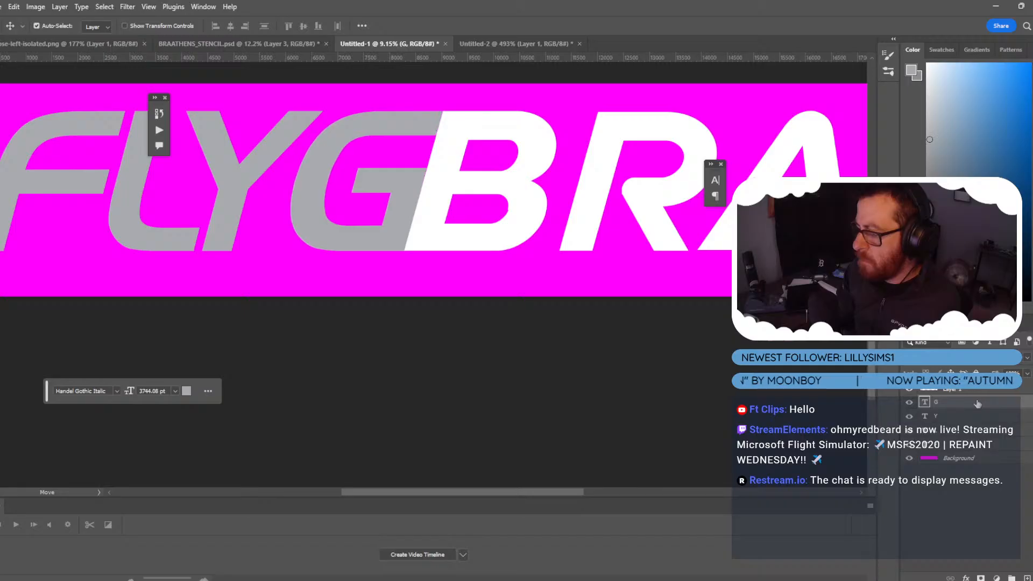
Nudge the BRA lettering to the right to open a narrow slanted gap between the G and the B.
click(950, 389)
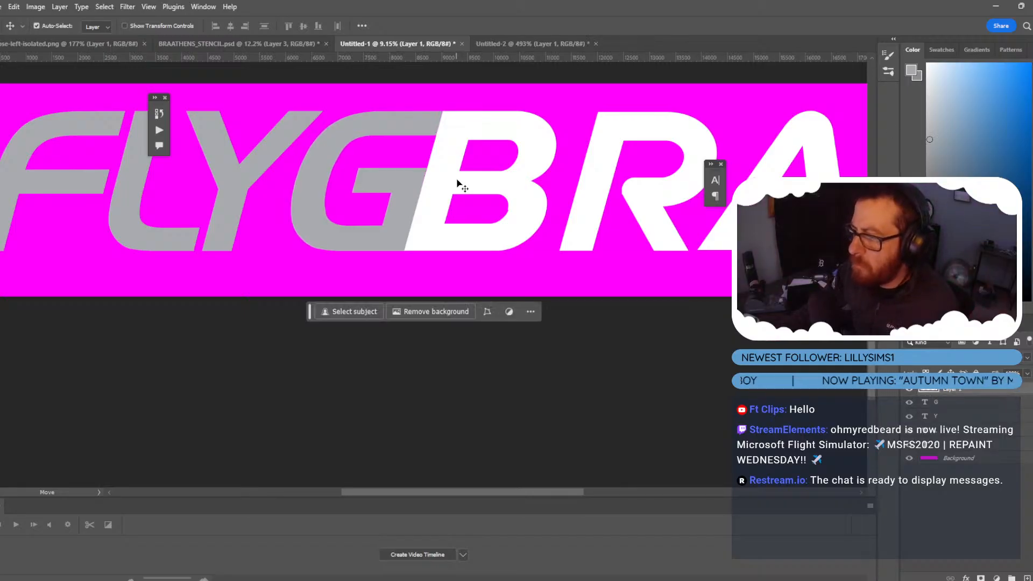
key(shift+Right)
key(shift+Right)
key(shift+Left)
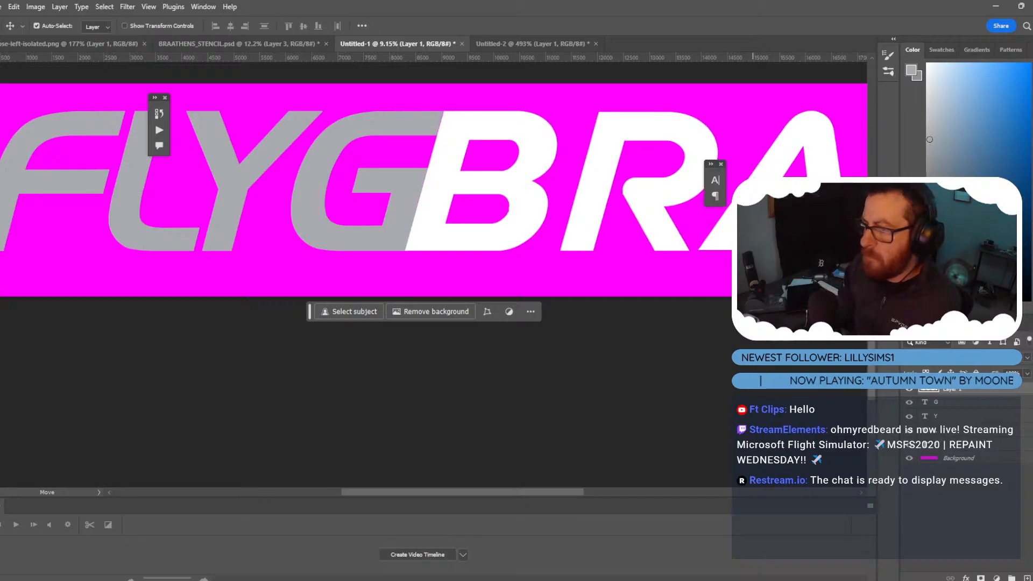
key(shift+Left)
key(shift+Right)
key(shift+Right)
key(shift+Right)
key(shift+Right)
key(shift+Right)
key(shift+Right)
key(shift+Right)
key(shift+Right)
key(shift+Right)
key(shift+Right)
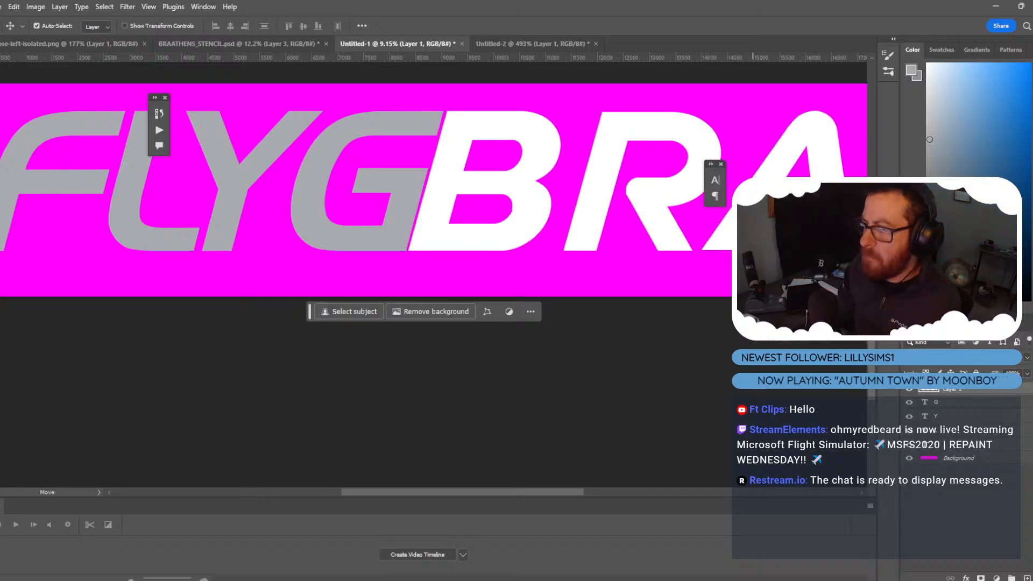
key(shift+Right)
key(shift+Right)
key(shift+Right)
key(shift+Right)
key(shift+Right)
key(shift+Right)
key(shift+Right)
key(shift+Right)
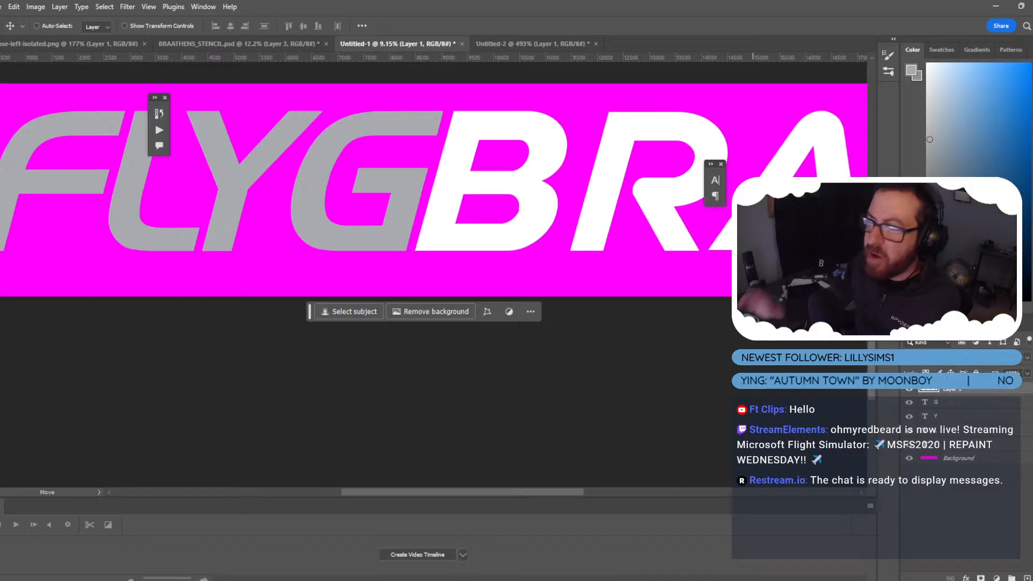
Examine the gap between the G and B and the edges of the B's lower opening up close.
alt+scroll(646, 240, down, 3)
alt+scroll(646, 240, up, 9)
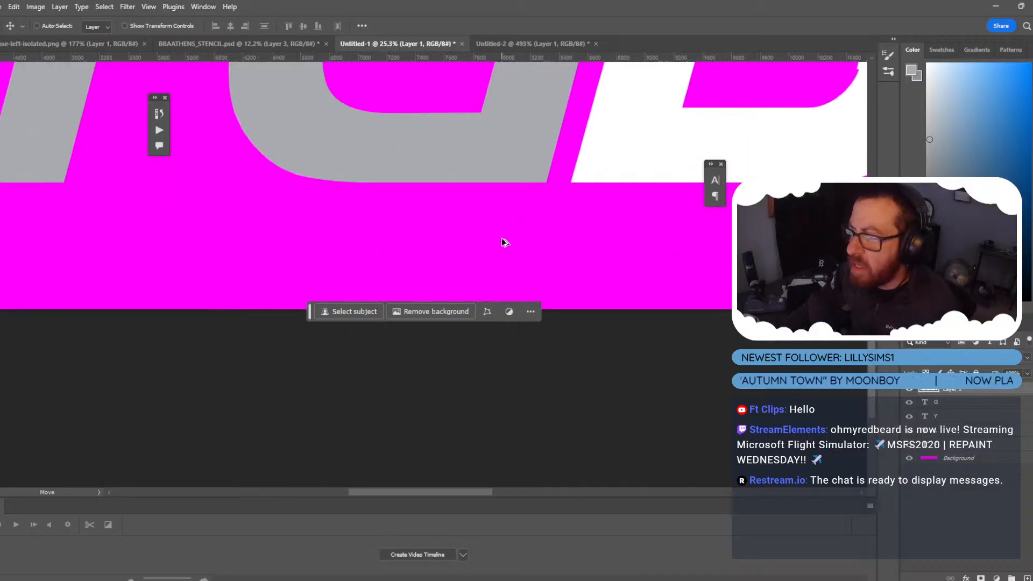
alt+scroll(655, 286, up, 5)
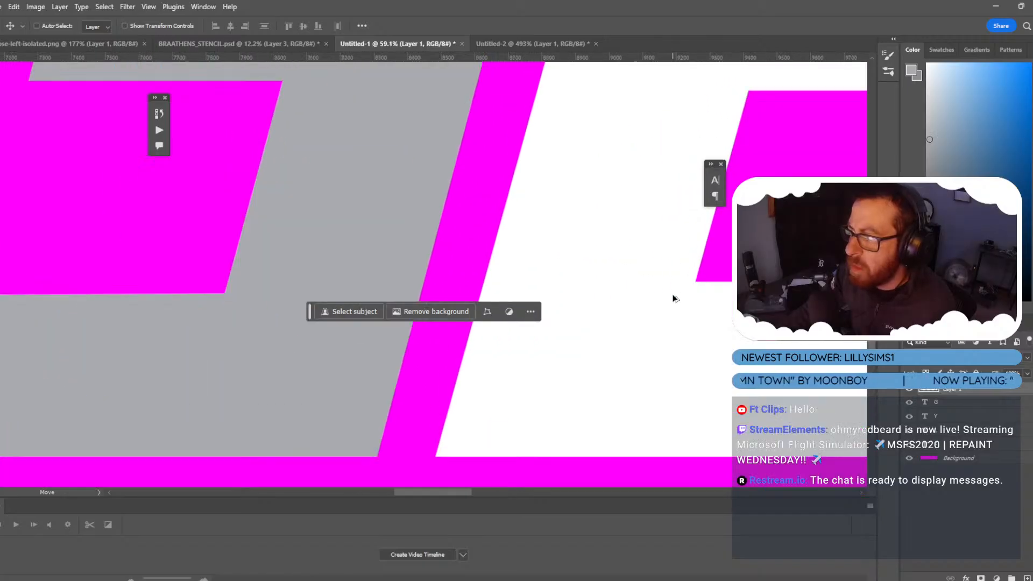
drag(441, 492, 478, 496)
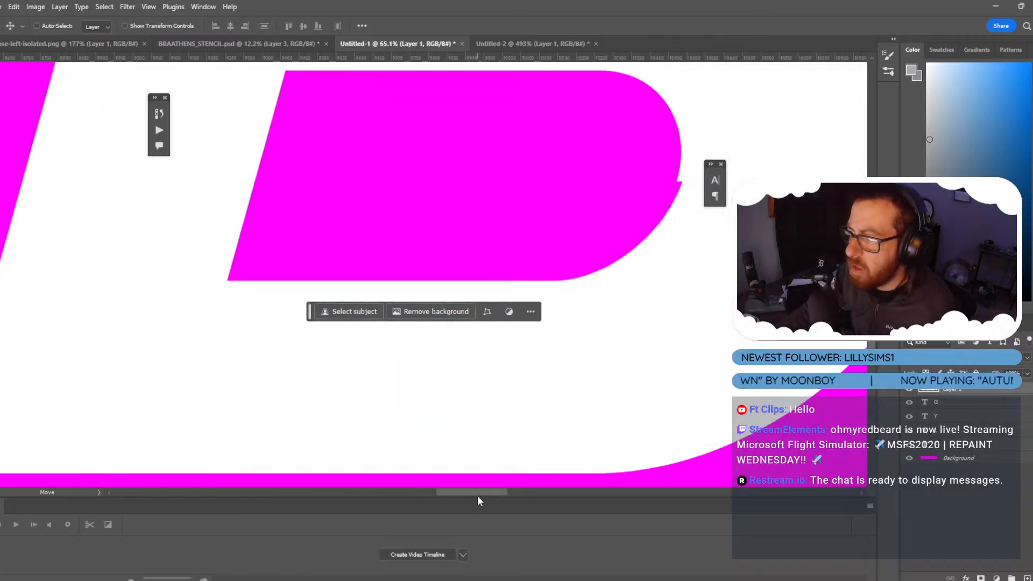
Switch to BRAATHENS_STENCIL.psd and show the magenta Color Fill 1 layer behind the white letters at the start of the word.
click(245, 43)
alt+scroll(224, 272, up, 5)
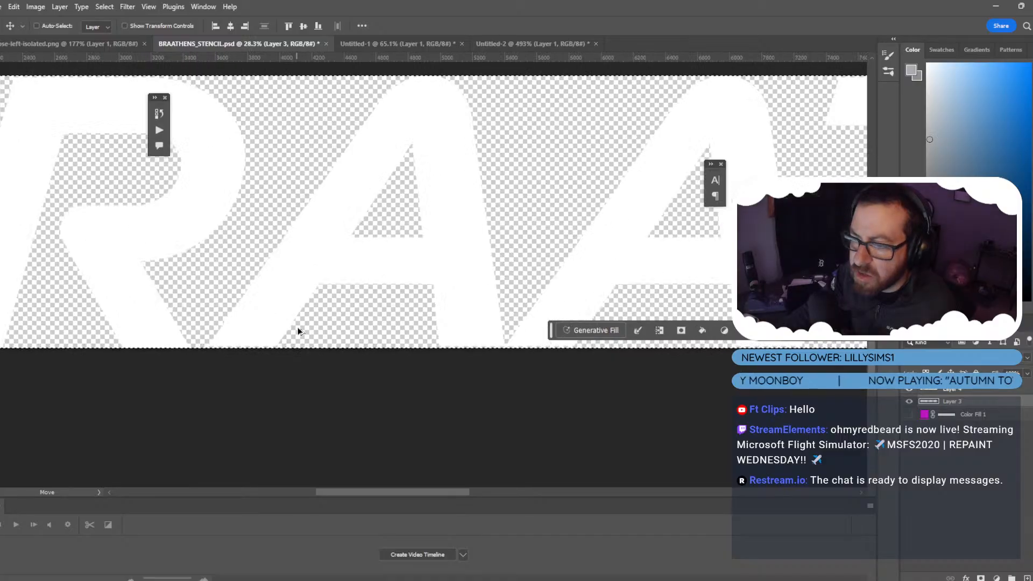
drag(439, 493, 341, 493)
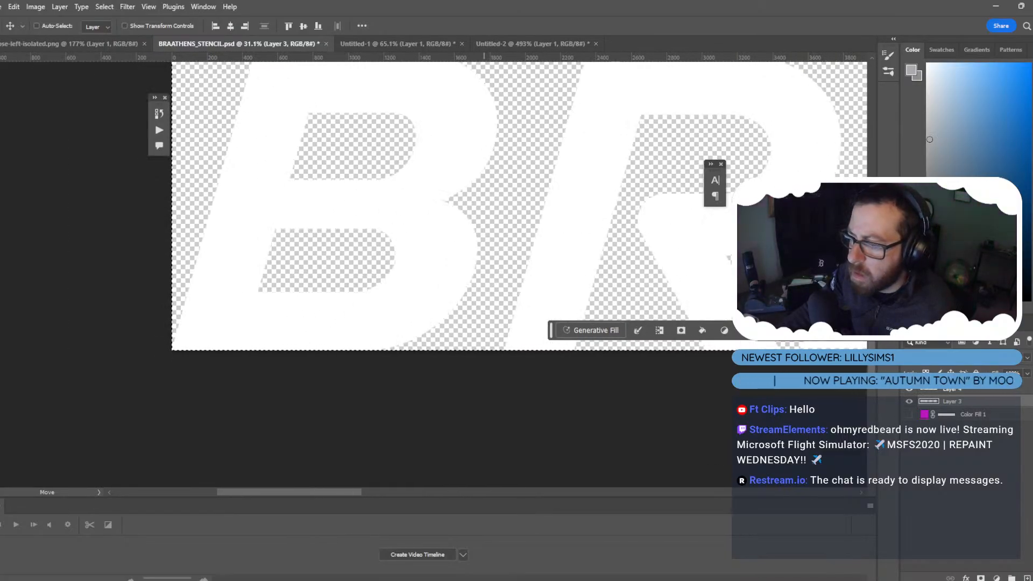
key(ctrl+d)
key(ctrl+a)
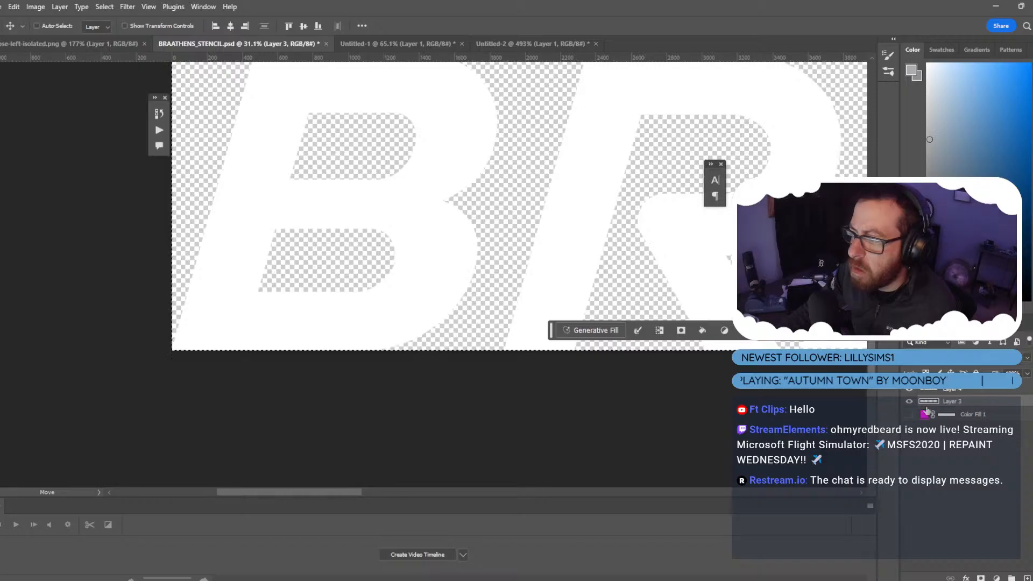
click(909, 415)
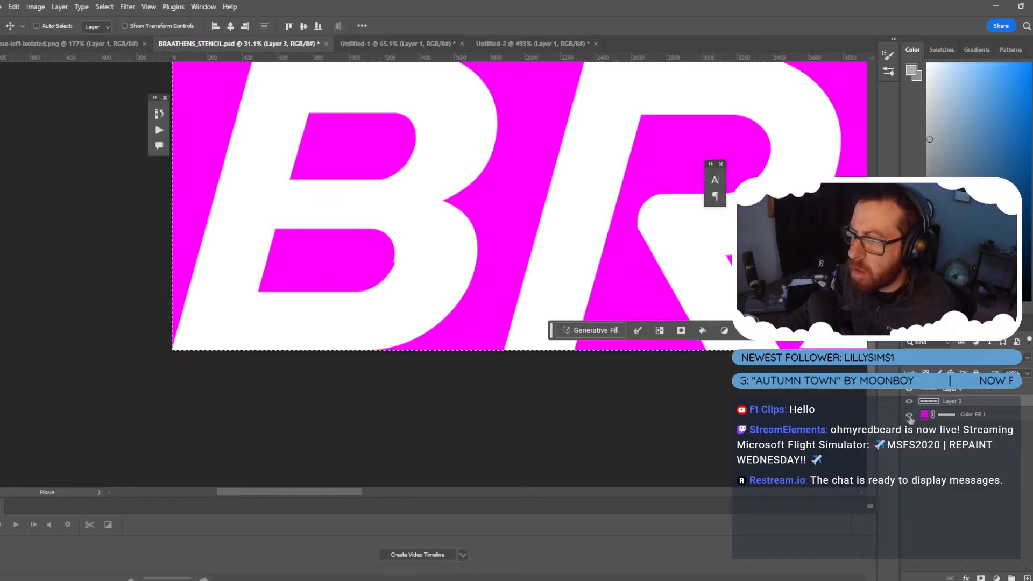
Examine the B in the stencil up close, especially the curved end of its lower opening.
alt+scroll(380, 154, down, 3)
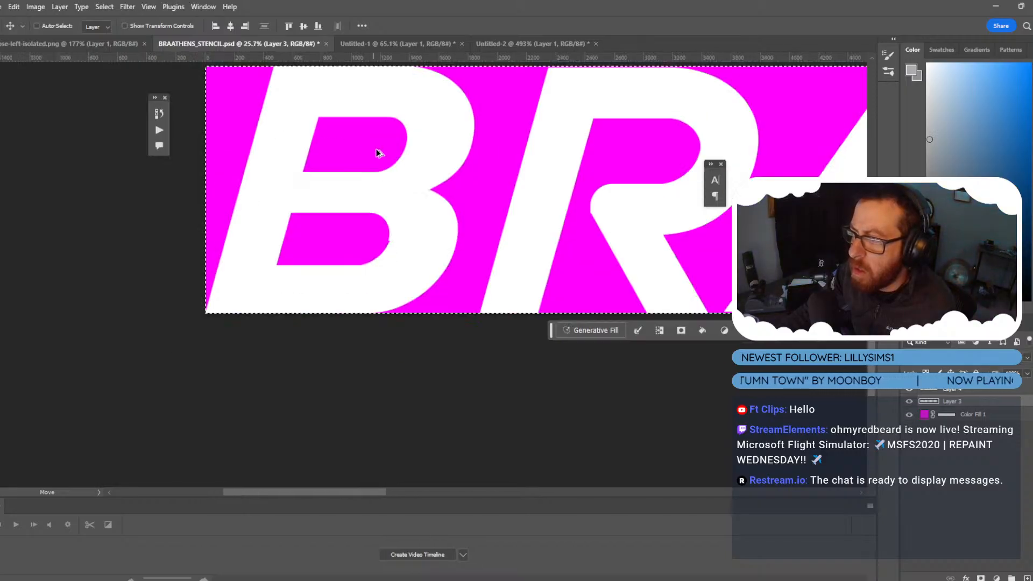
alt+scroll(434, 207, up, 4)
alt+scroll(437, 214, up, 5)
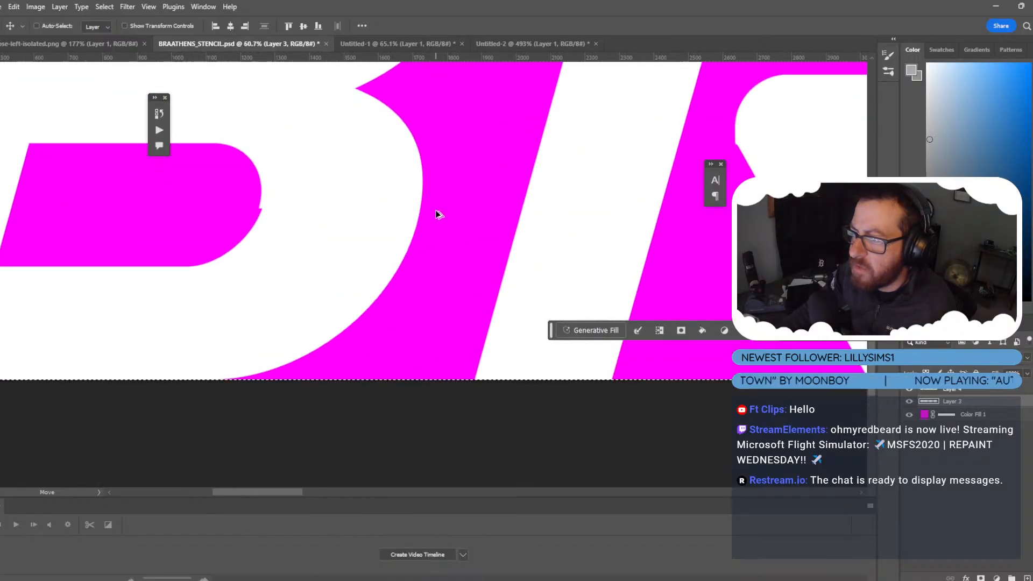
alt+scroll(437, 214, down, 1)
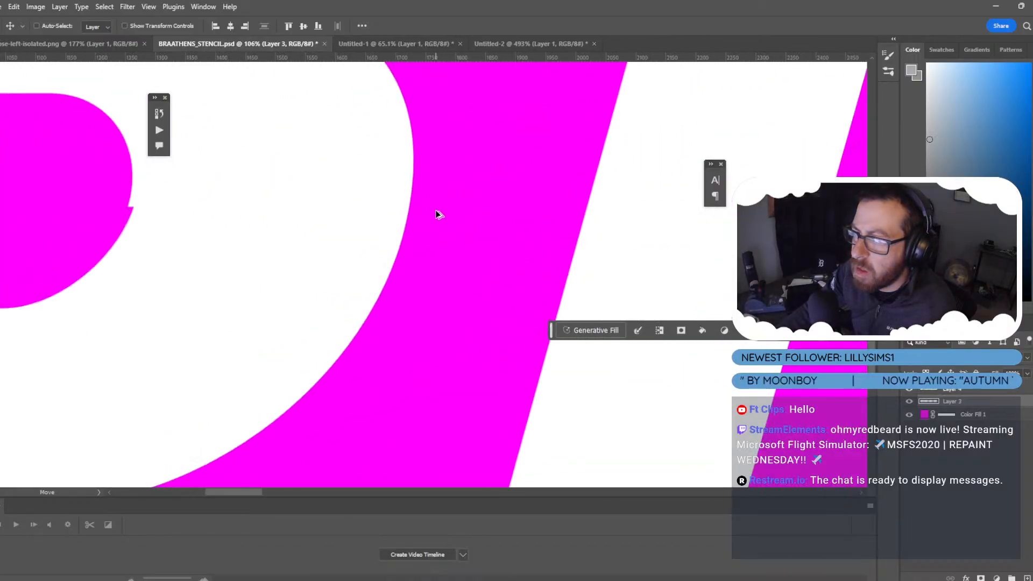
alt+scroll(437, 214, down, 3)
alt+scroll(437, 213, up, 2)
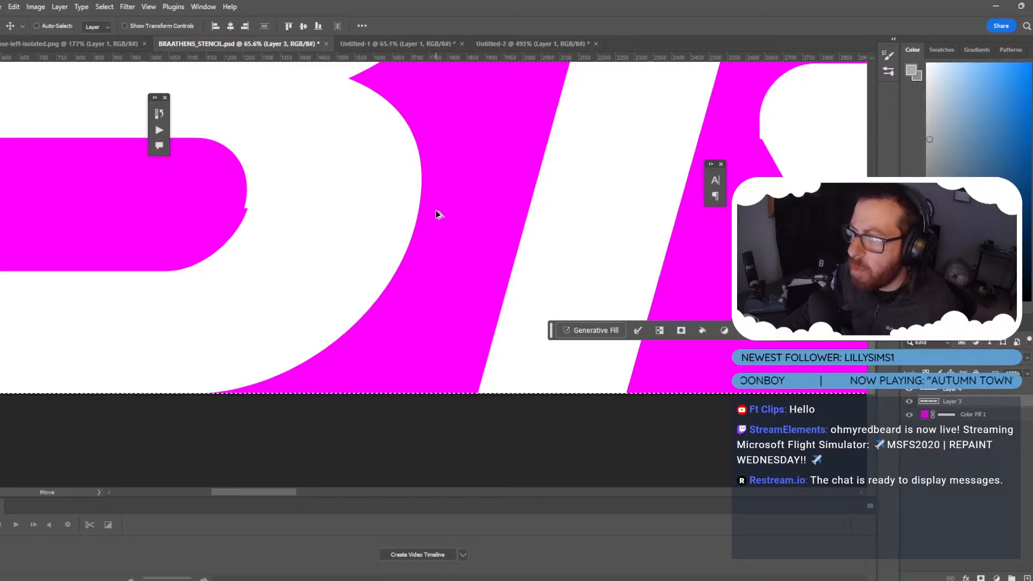
drag(292, 491, 274, 490)
scroll(323, 235, up, 1)
scroll(323, 235, up, 1)
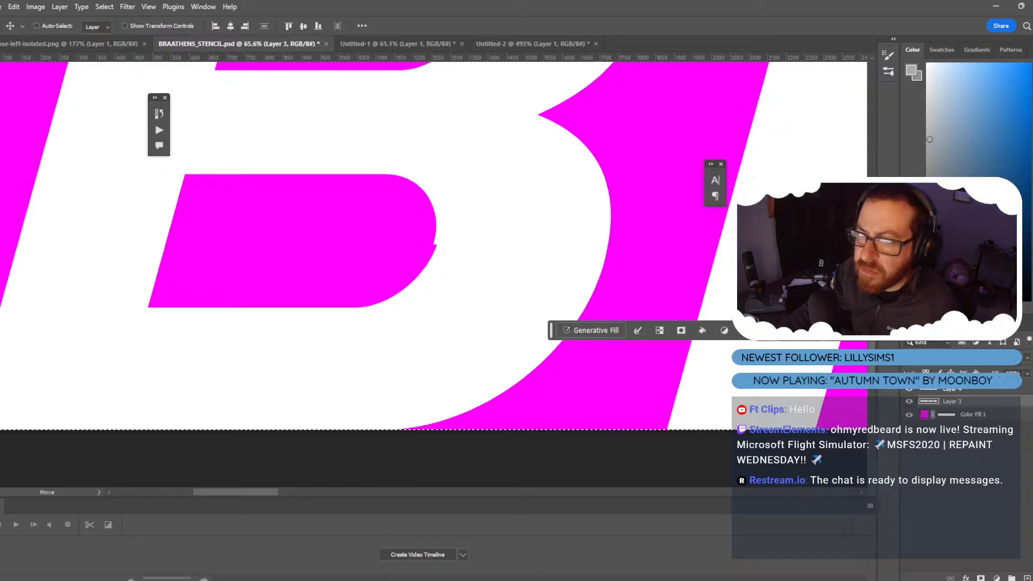
Draw a closed Curvature Pen outline about 79 by 109 px around the notch in the B's lower opening.
key(p)
alt+scroll(444, 247, up, 5)
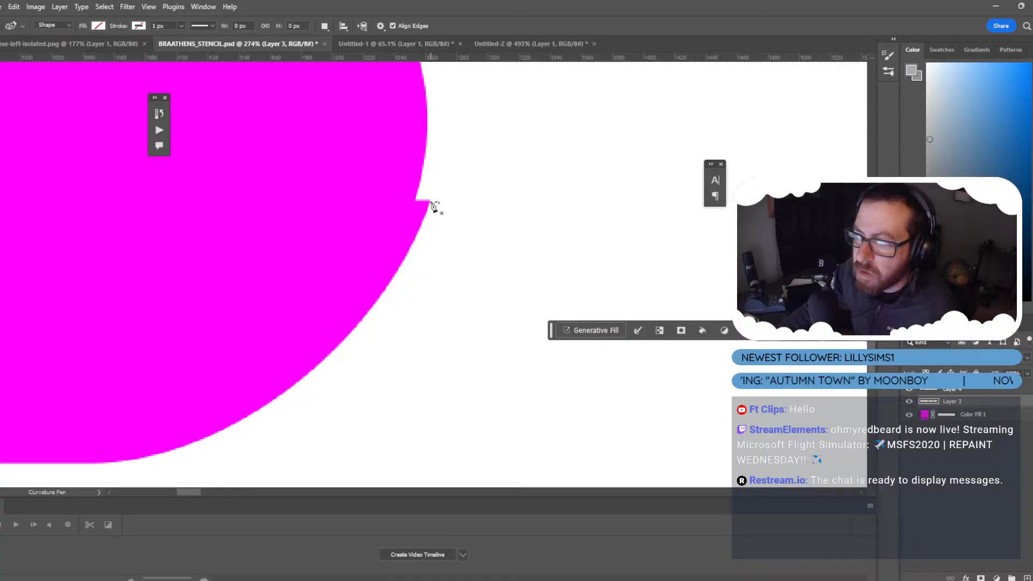
click(430, 201)
click(436, 145)
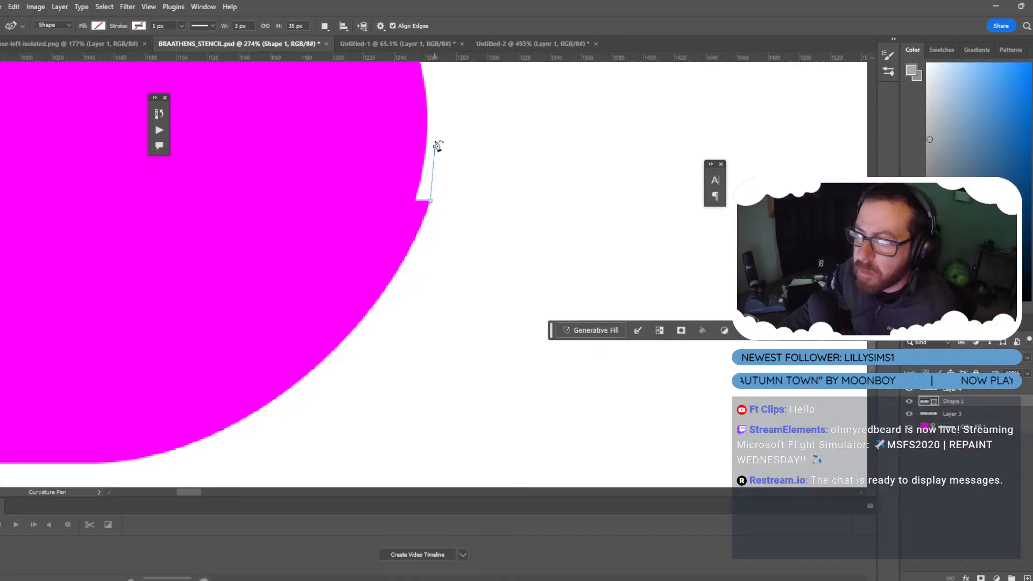
click(421, 64)
scroll(350, 195, up, 3)
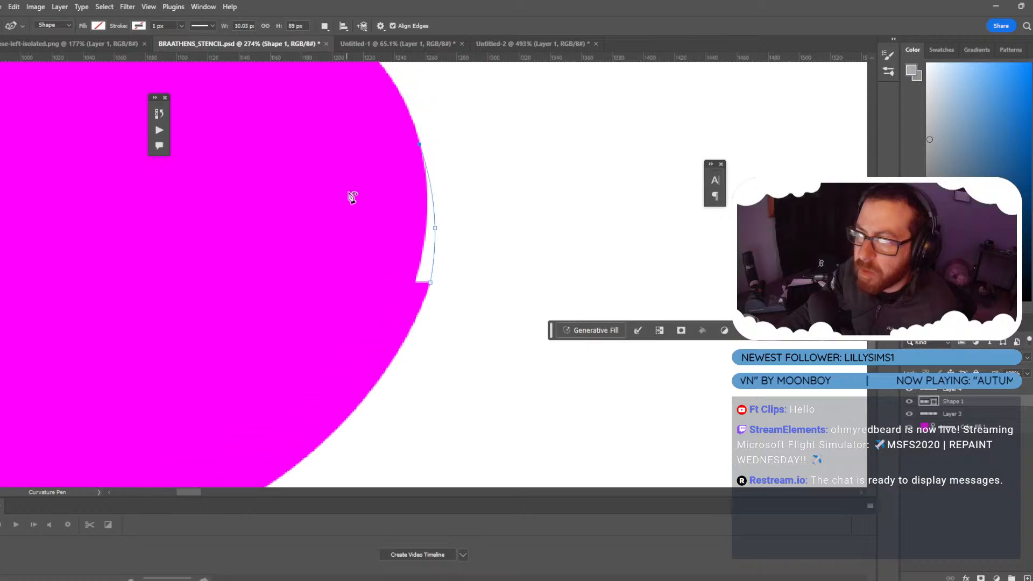
click(333, 189)
click(332, 296)
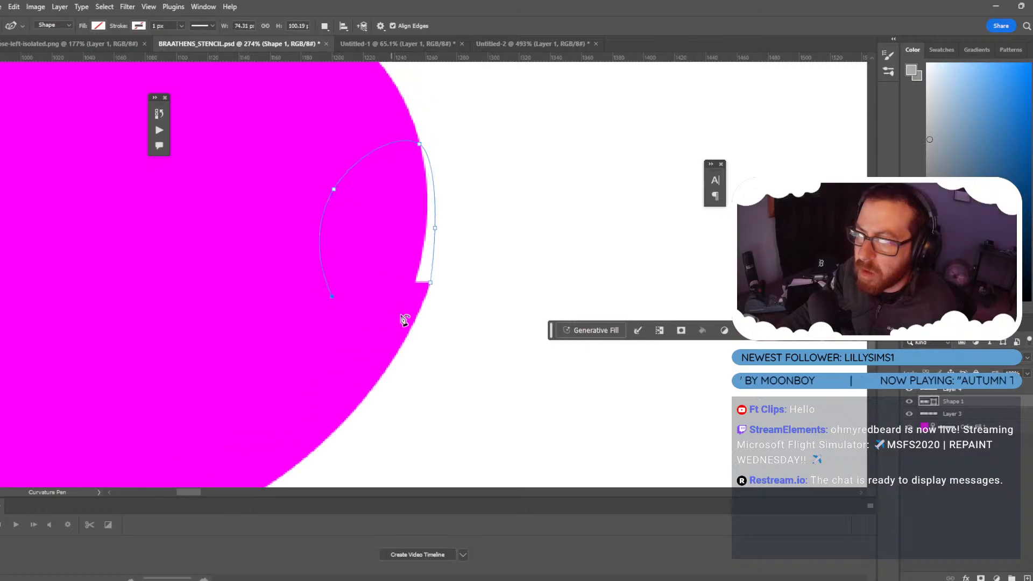
click(431, 283)
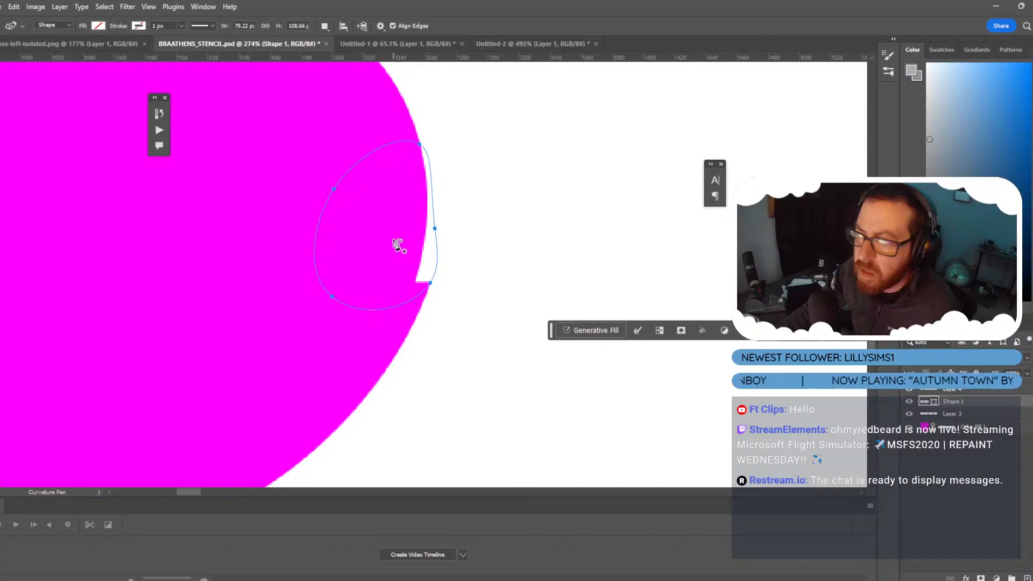
Undo the outline's closing and close it again with extra points along its lower edge, making it about 77 by 103 px.
key(ctrl+z)
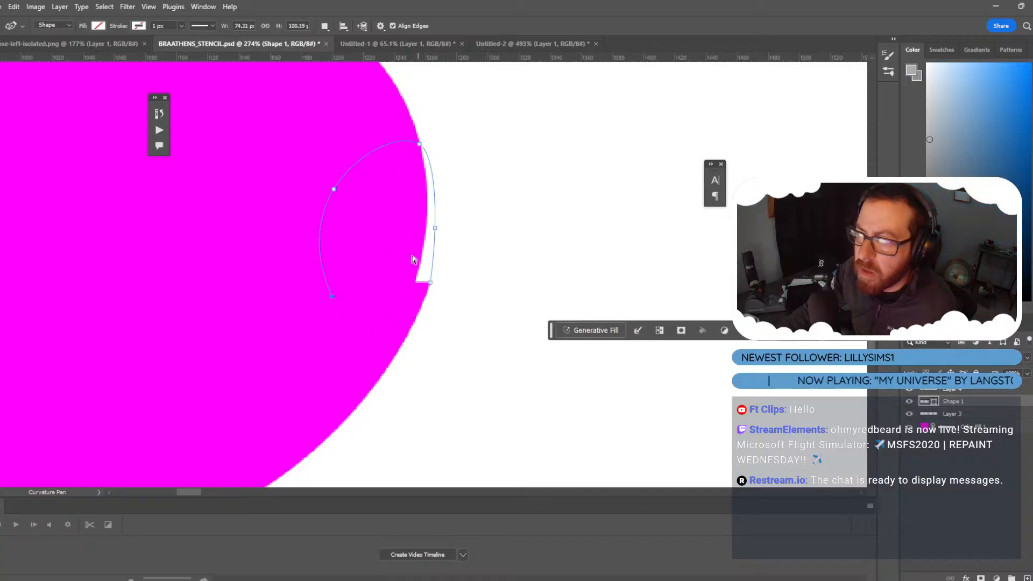
key(Escape)
click(371, 317)
key(ctrl+z)
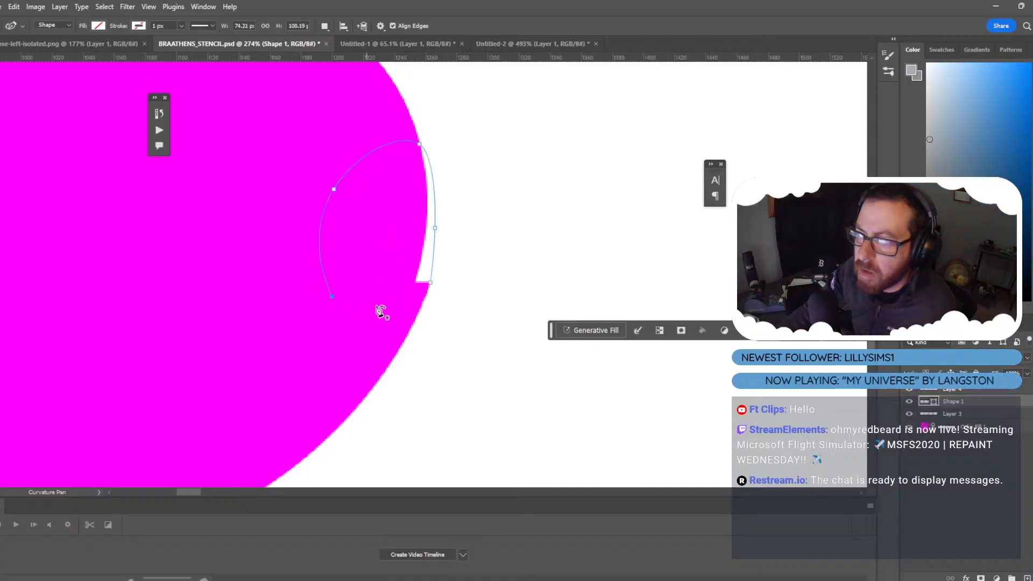
key(ctrl+shift+z)
key(ctrl+z)
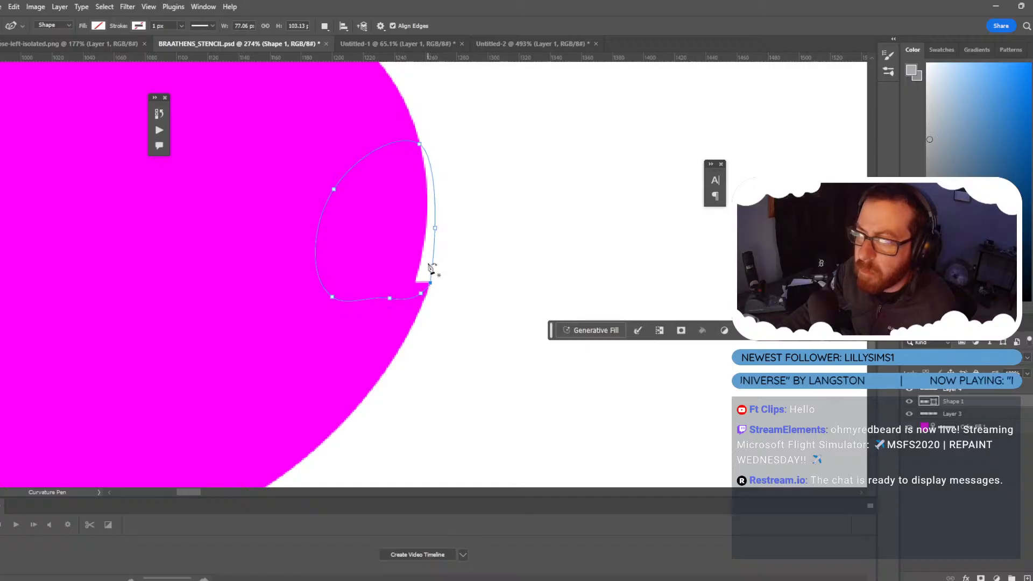
Try to clear the notch from Layer 3 using a new anti-aliased selection made from the outline with a 0 px feather.
right_click(369, 263)
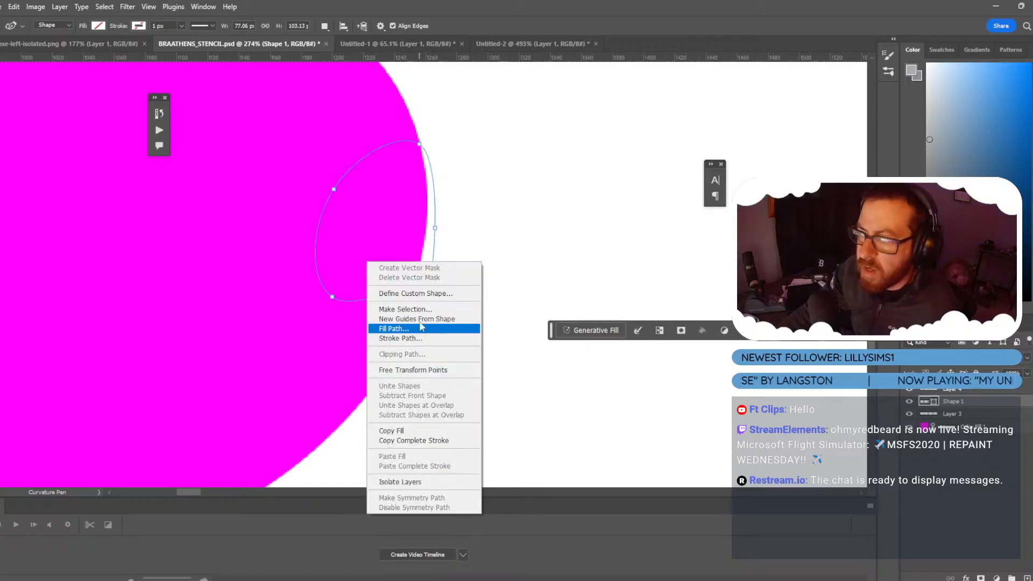
click(405, 309)
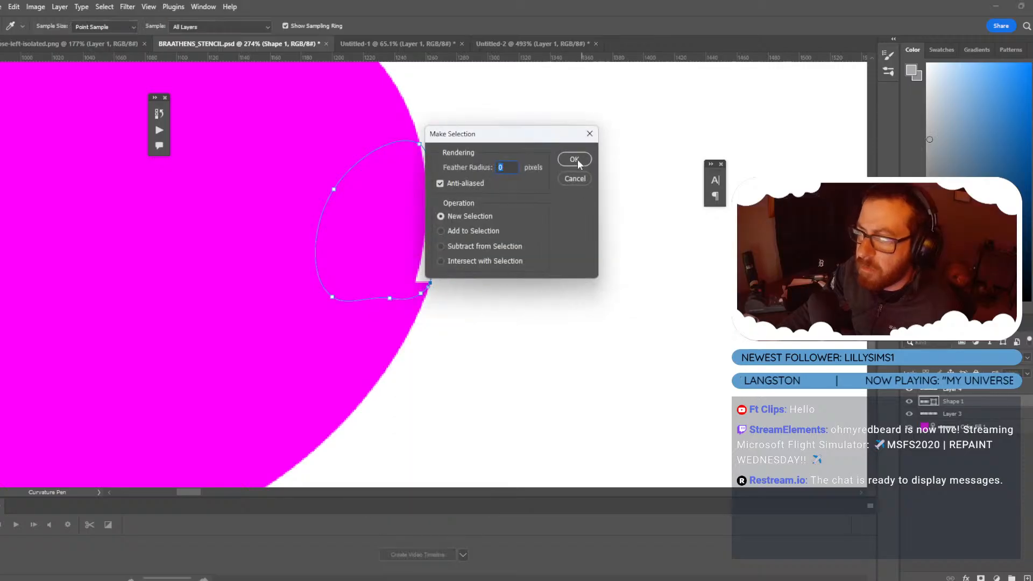
click(574, 158)
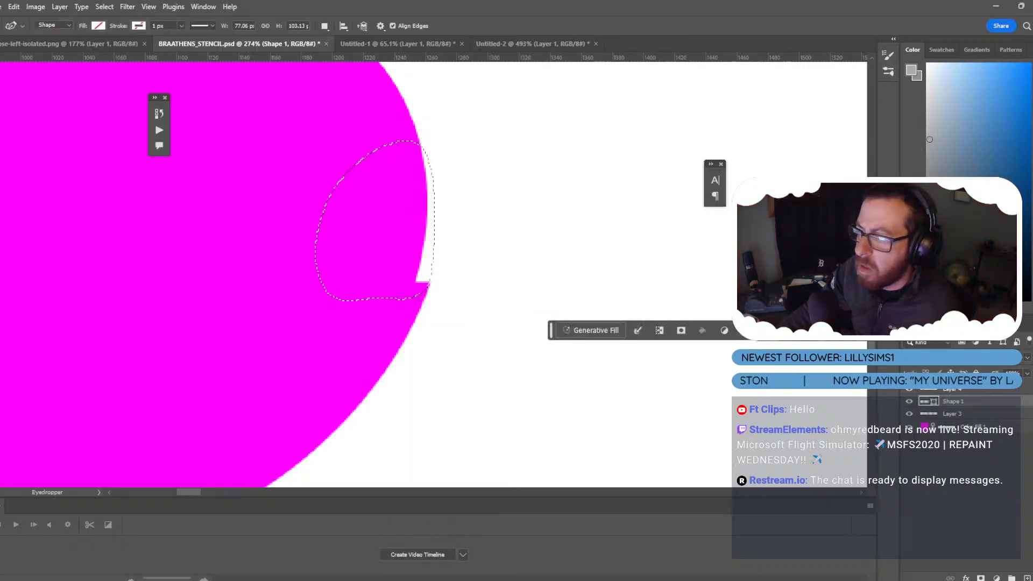
click(972, 389)
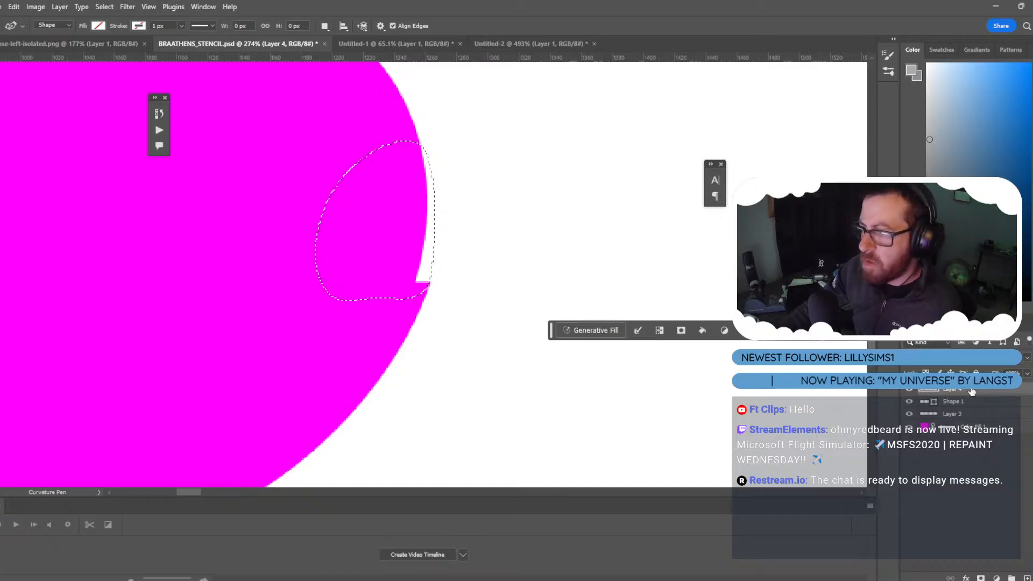
click(965, 416)
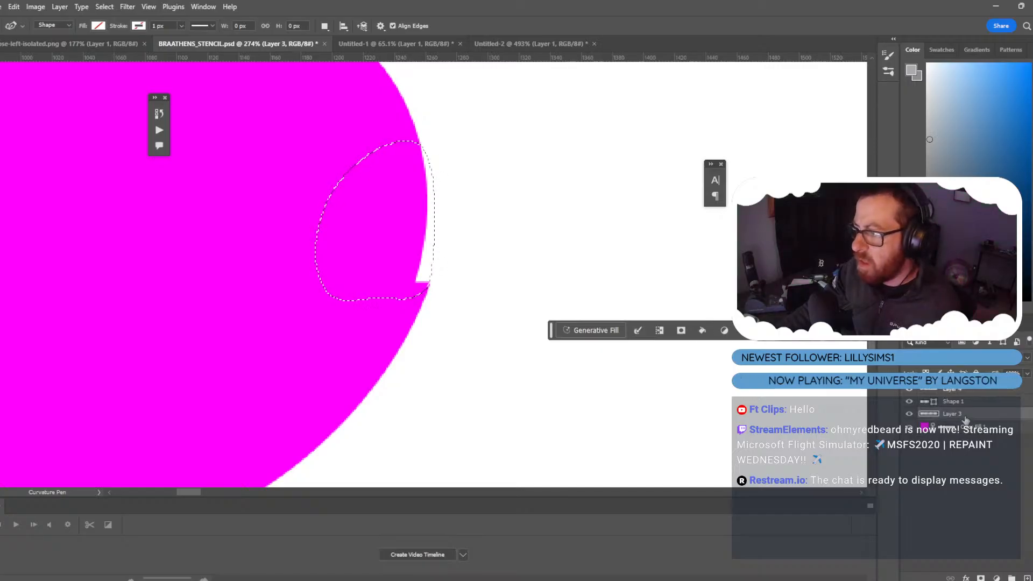
key(Delete)
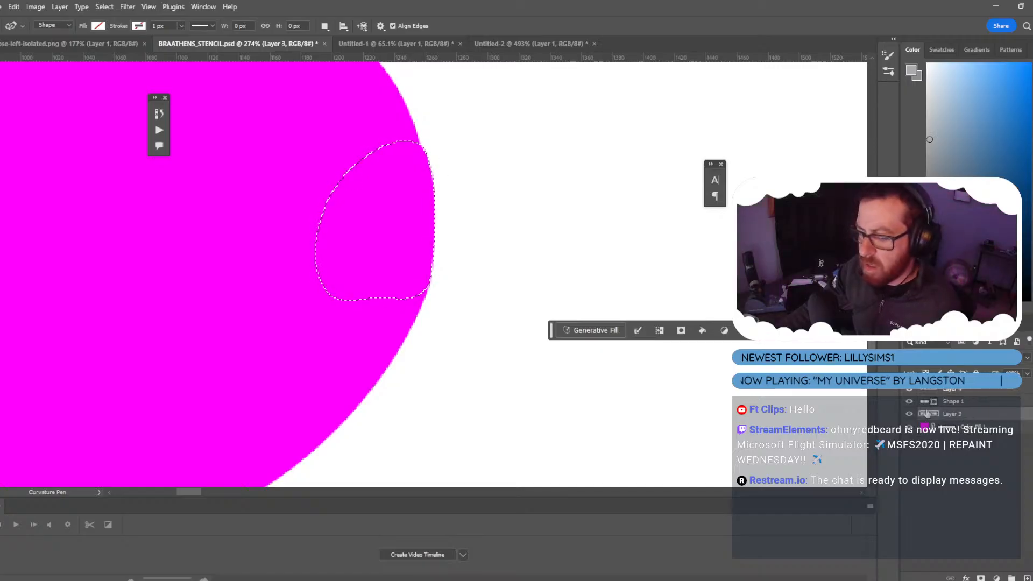
key(ctrl+d)
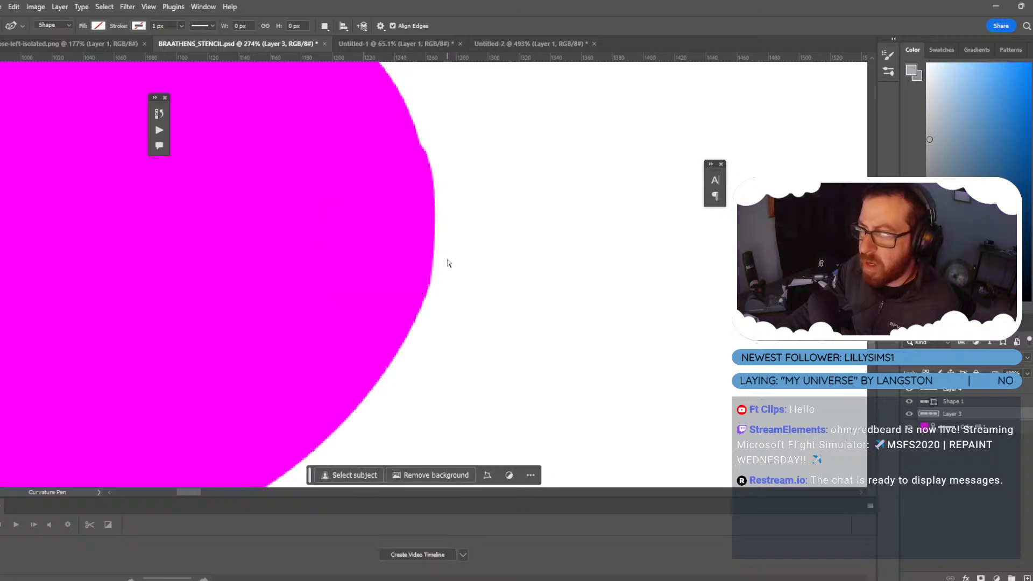
key(ctrl+z)
key(ctrl+z)
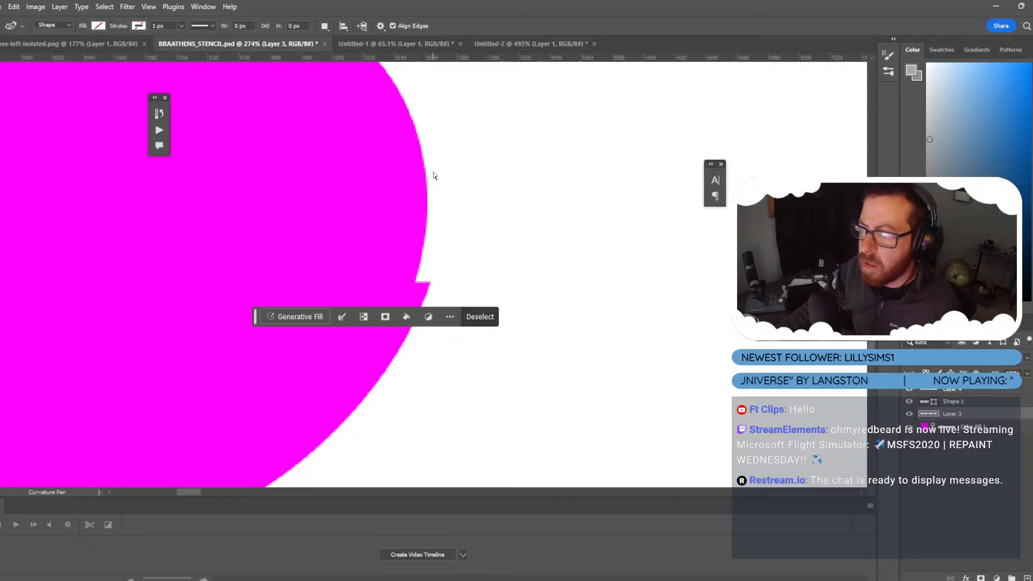
Clear the selection around the whole canvas and frame the notch in the B's lower opening.
alt+scroll(194, 250, down, 8)
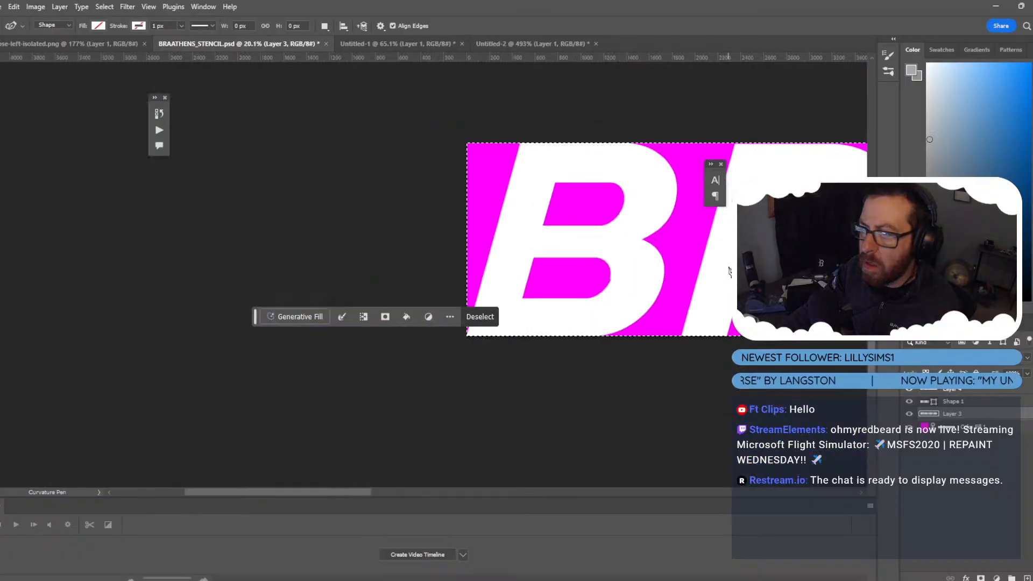
alt+scroll(729, 272, up, 5)
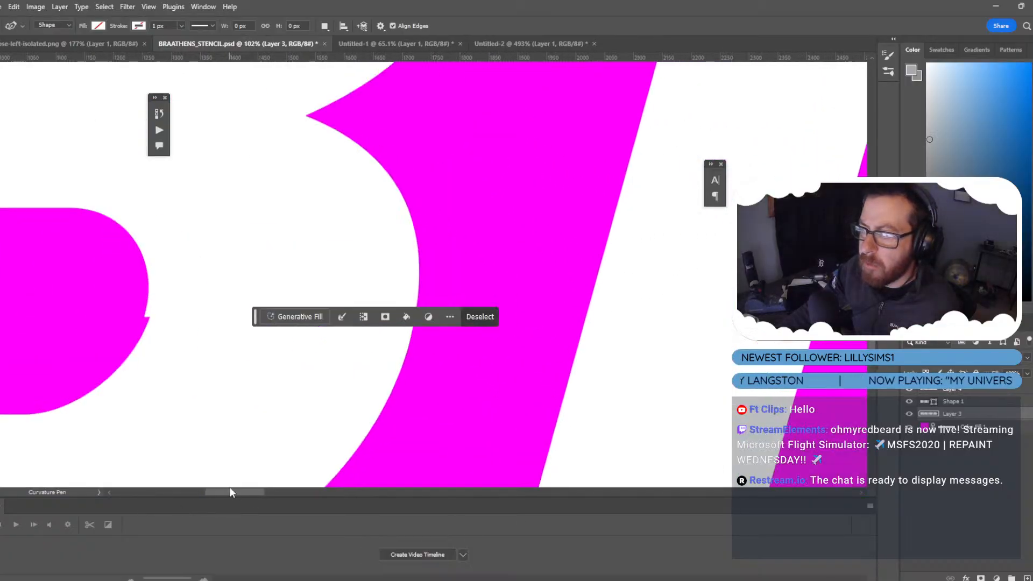
drag(231, 492, 221, 492)
click(480, 317)
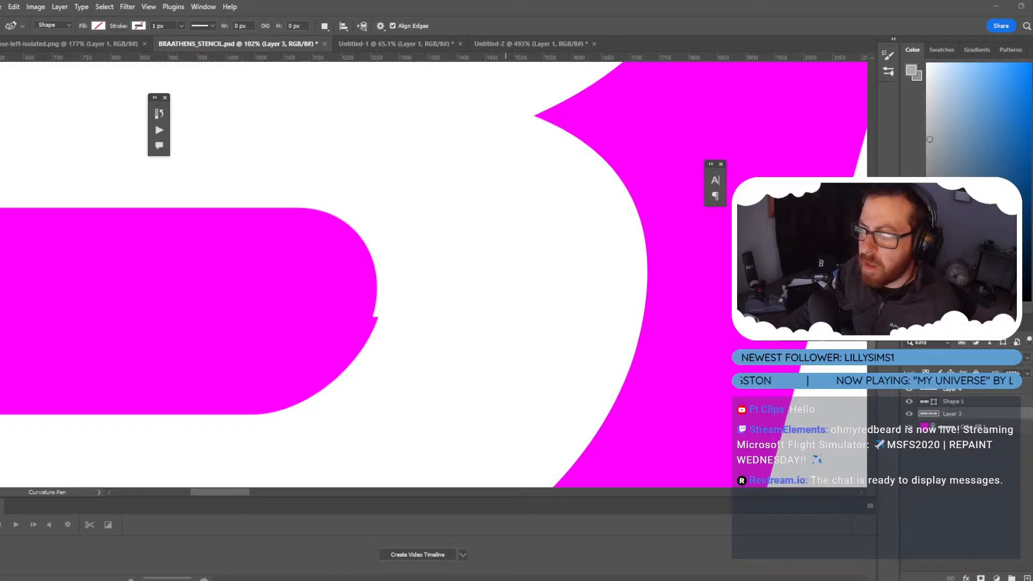
Switch to the RESOURCES folder and open Braathens_Regional_Airlines_logo_2025.svg in Inkscape.
key(alt+Tab)
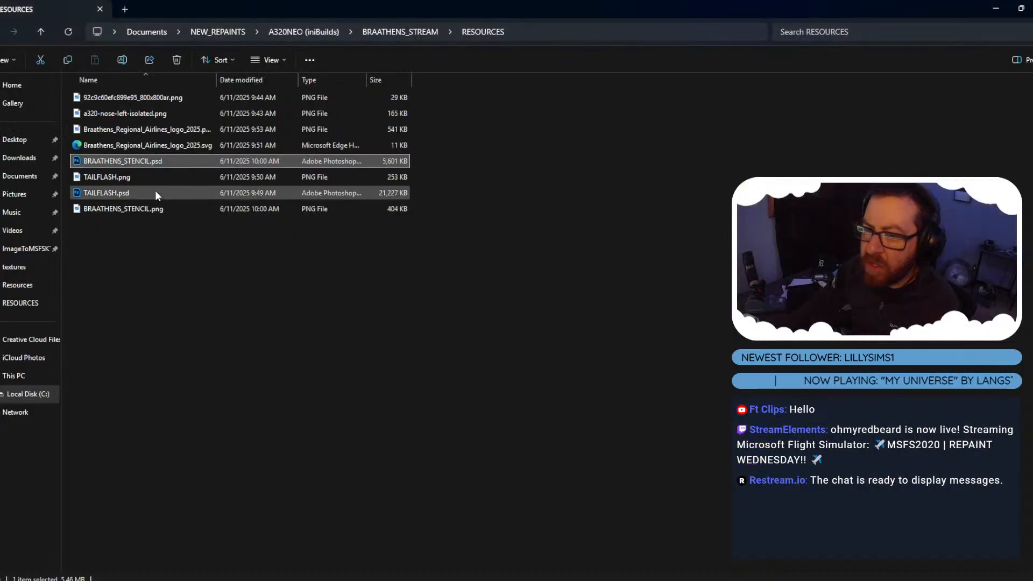
right_click(172, 141)
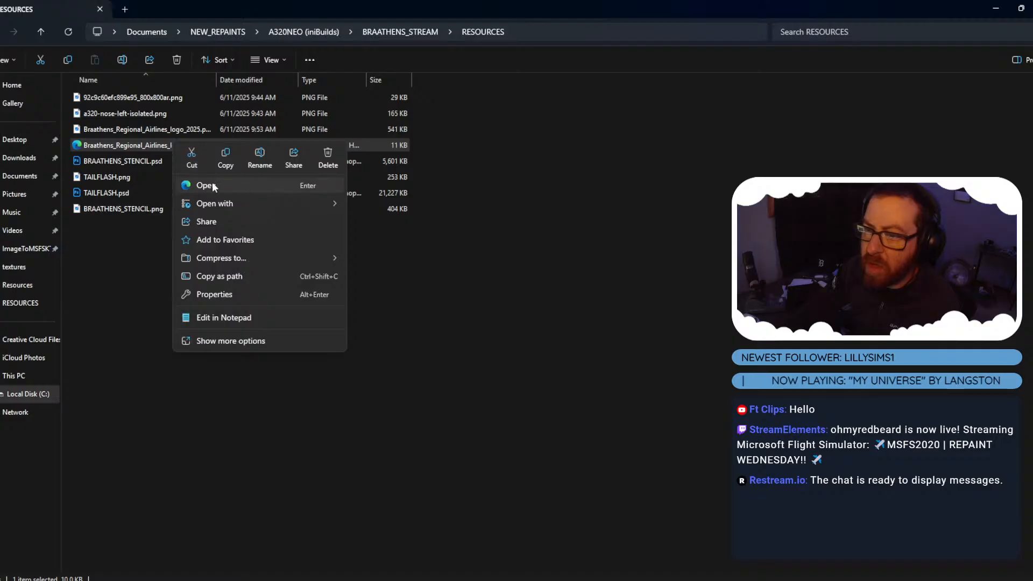
click(215, 204)
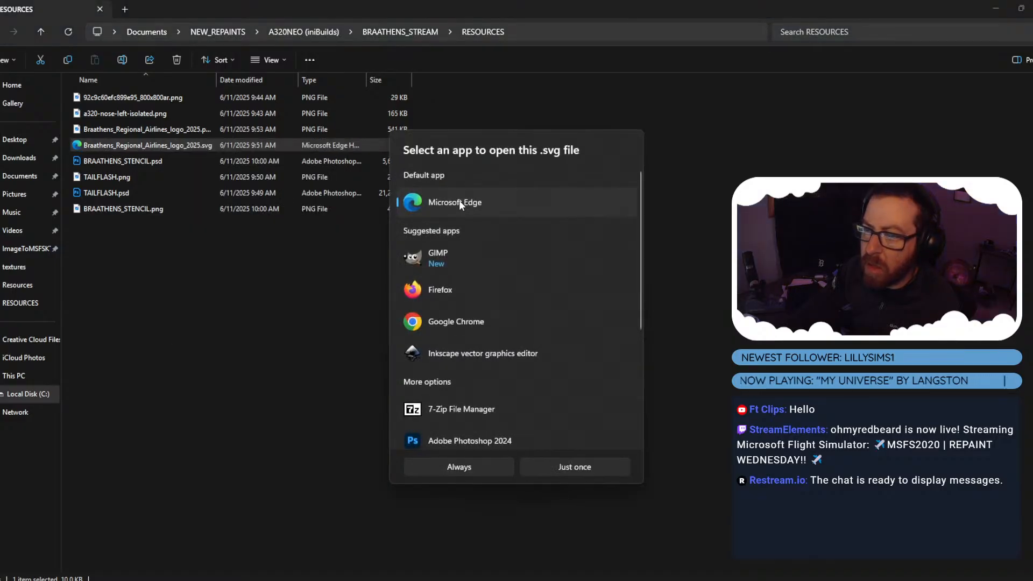
click(473, 350)
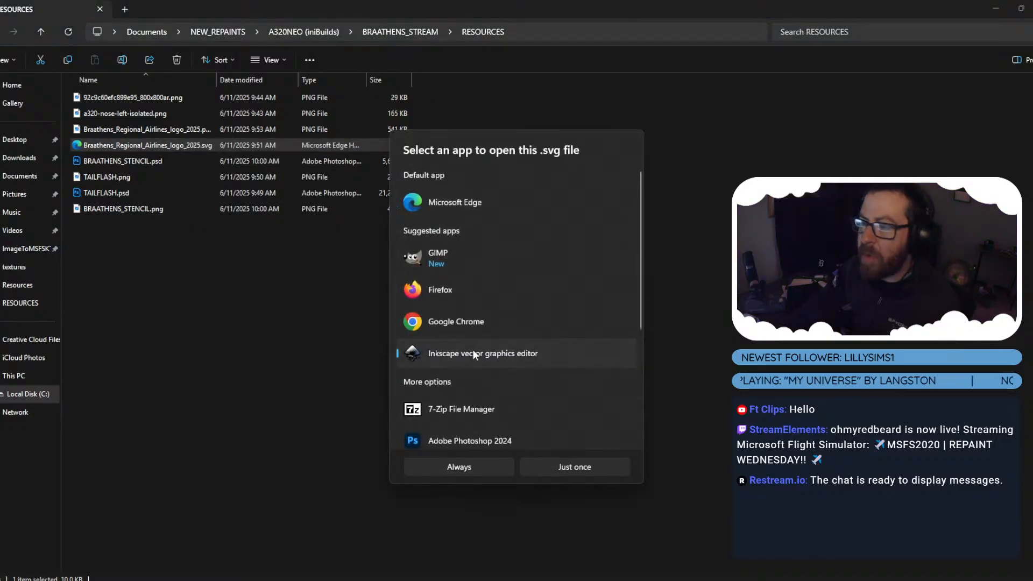
double_click(472, 350)
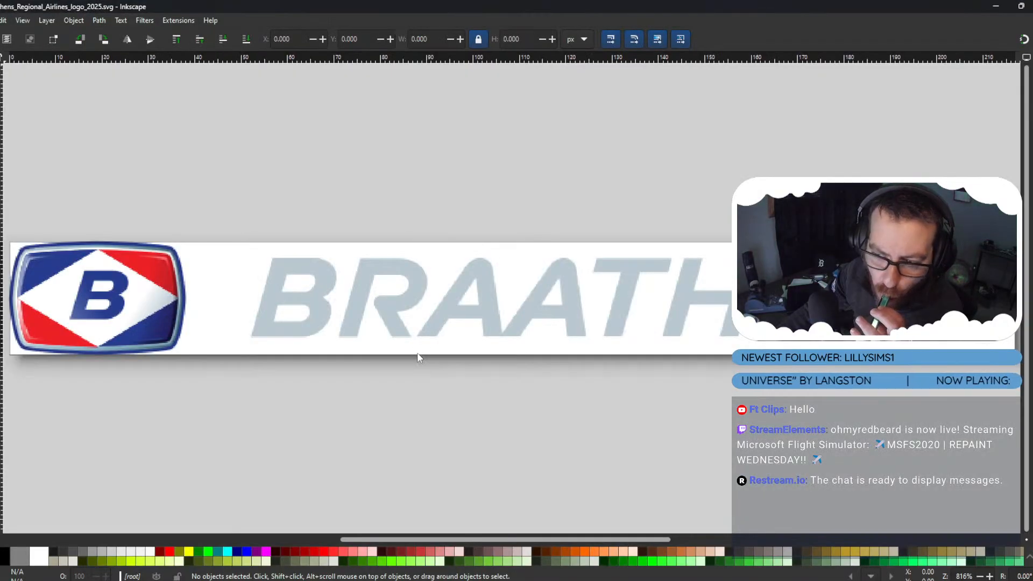
Examine the notch in the lower opening of the first B in the BRAATHENS vector lettering.
scroll(70, 298, up, 4)
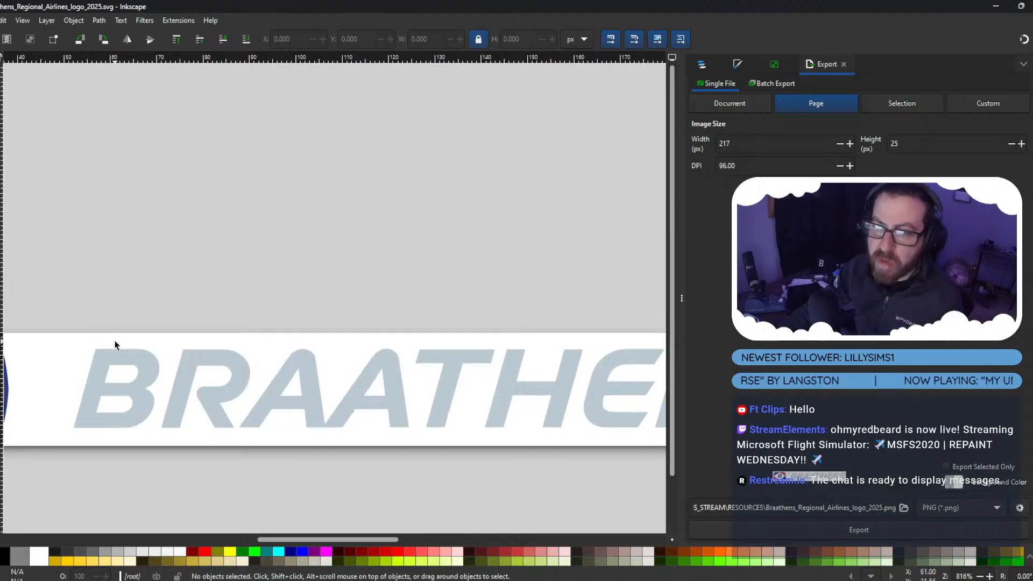
scroll(108, 349, down, 5)
key(alt)
ctrl+scroll(130, 319, up, 9)
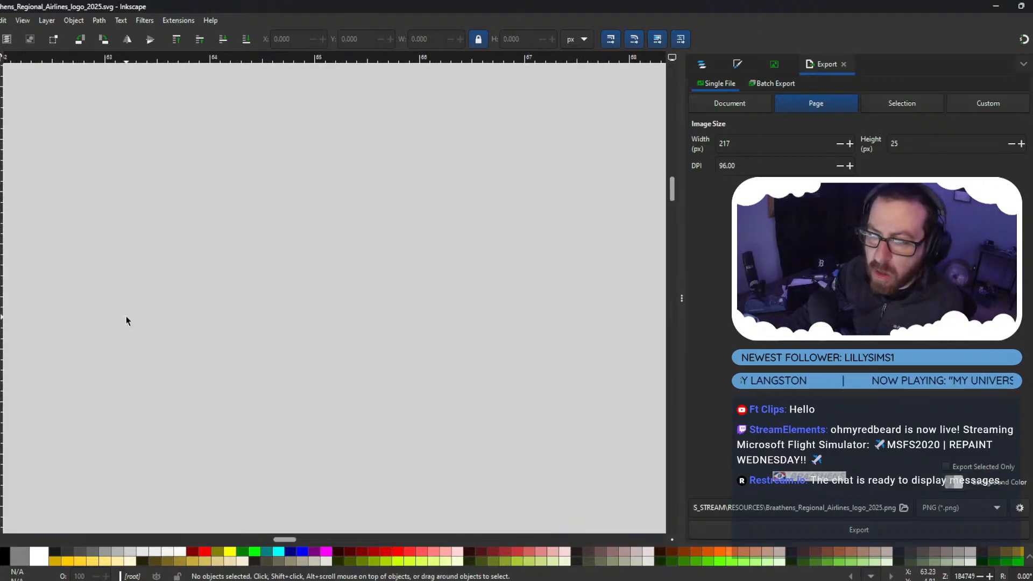
scroll(175, 333, down, 3)
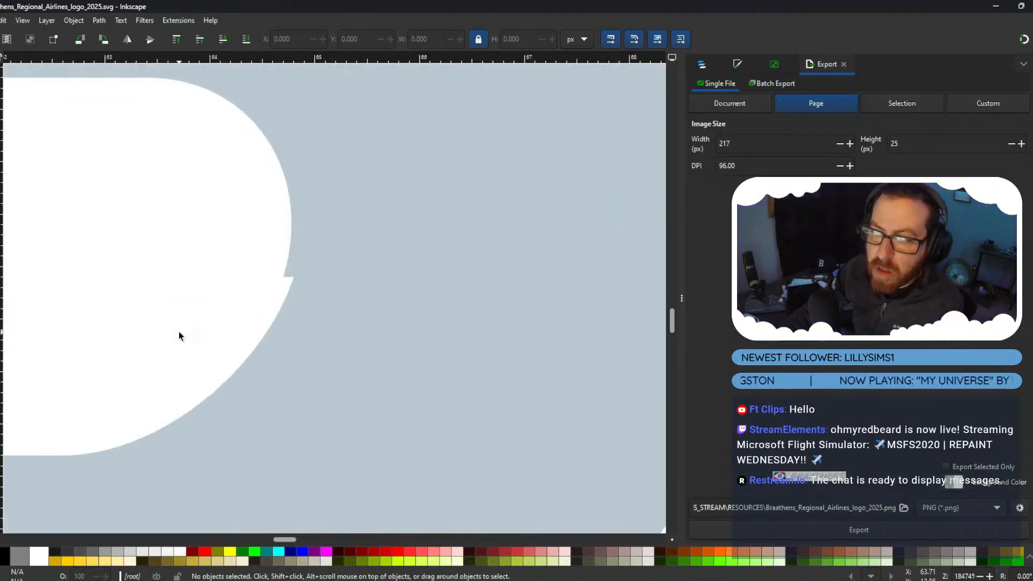
ctrl+scroll(178, 332, down, 10)
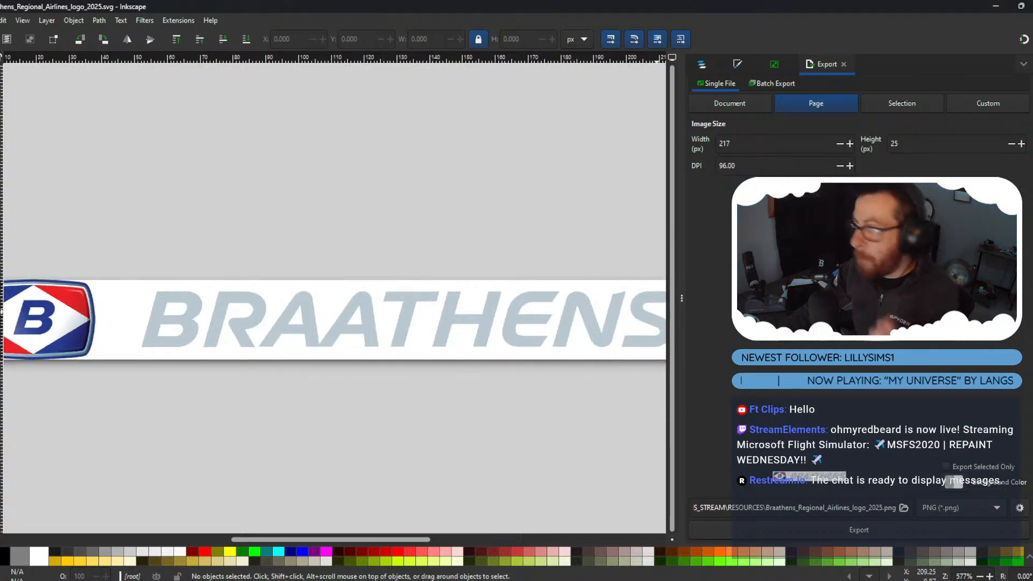
Switch to Firefox and view the Wikipedia source of the Braathens Regional Airlines 2025 logo at full size and in its media viewer.
key(alt+Tab)
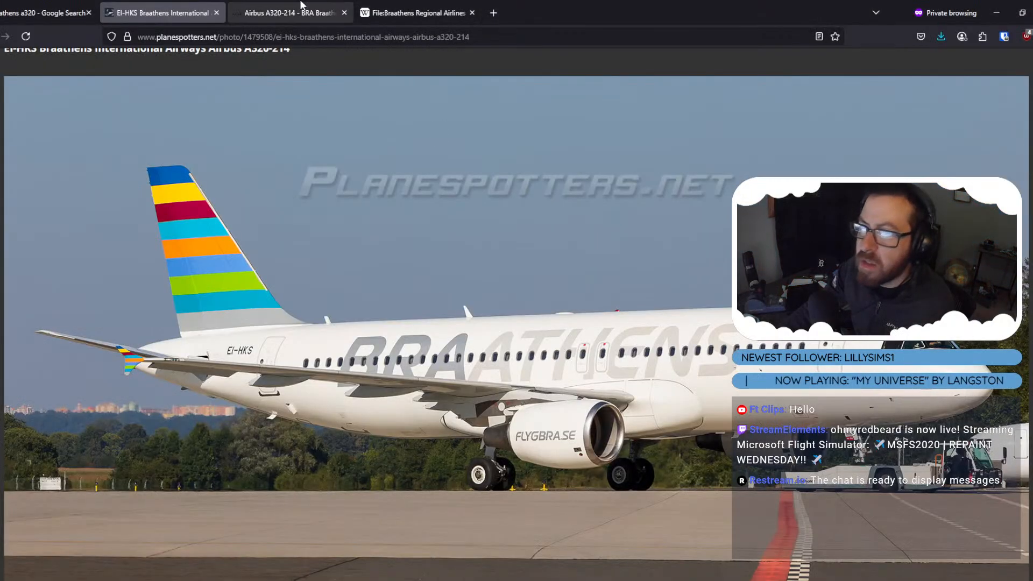
click(417, 8)
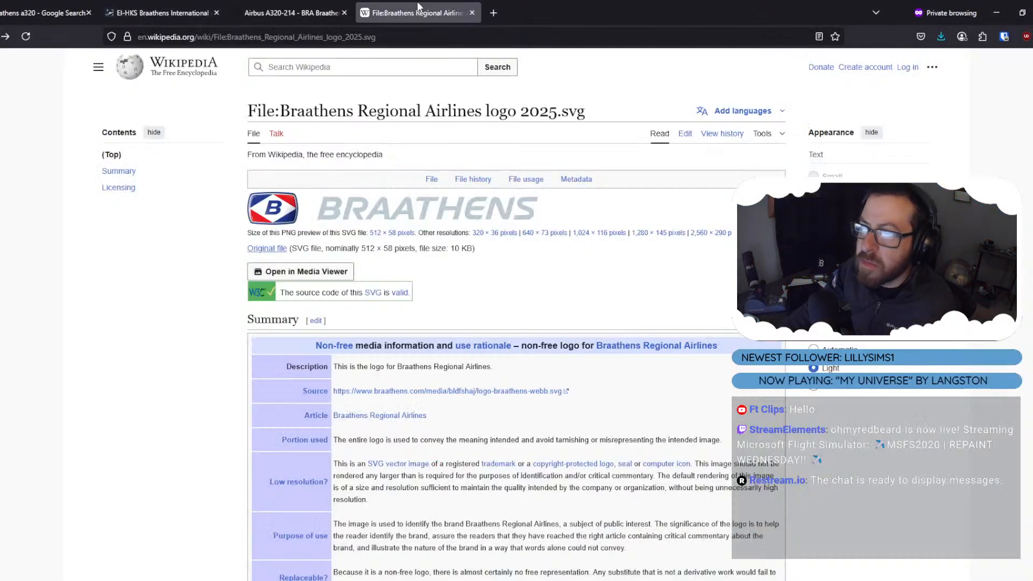
click(380, 212)
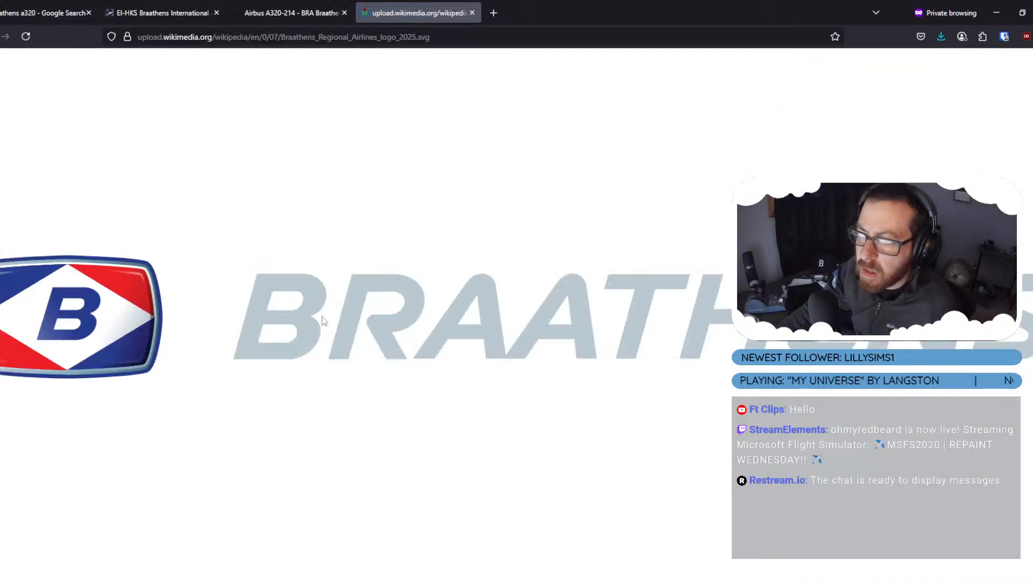
click(309, 5)
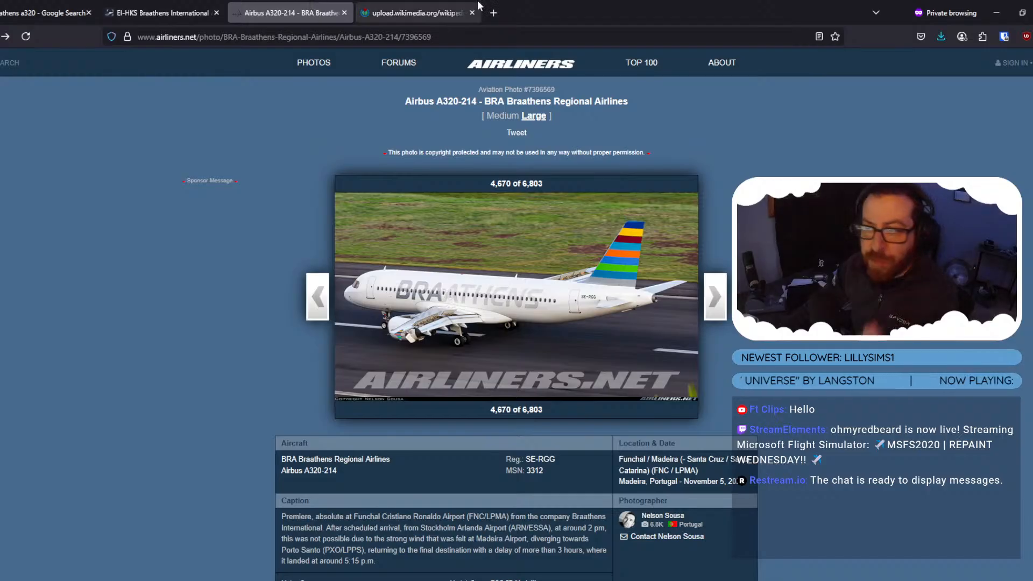
click(418, 13)
key(alt+Left)
click(369, 211)
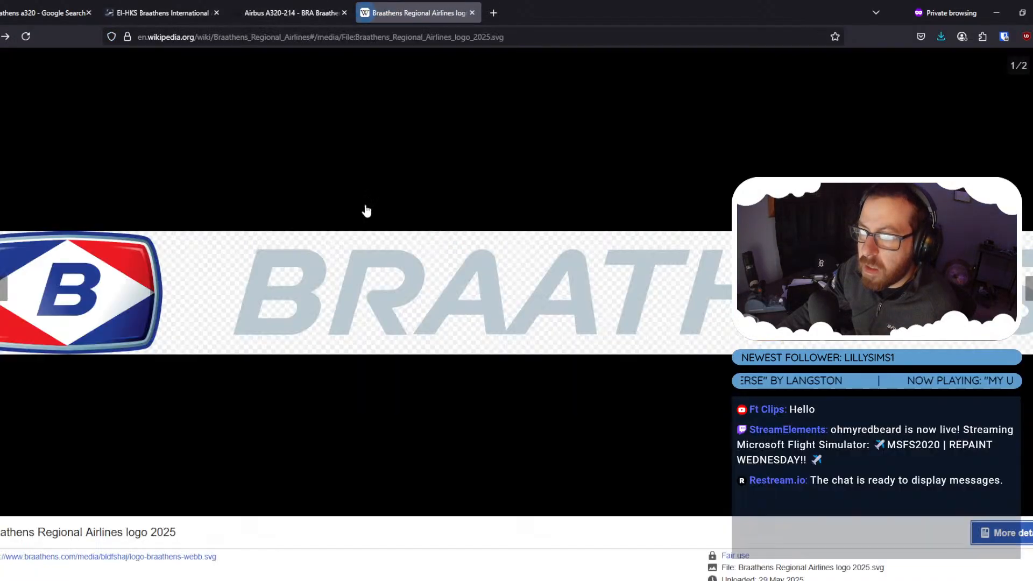
Search Google for "braathens" and open the airline's official website, braathens.com.
click(298, 36)
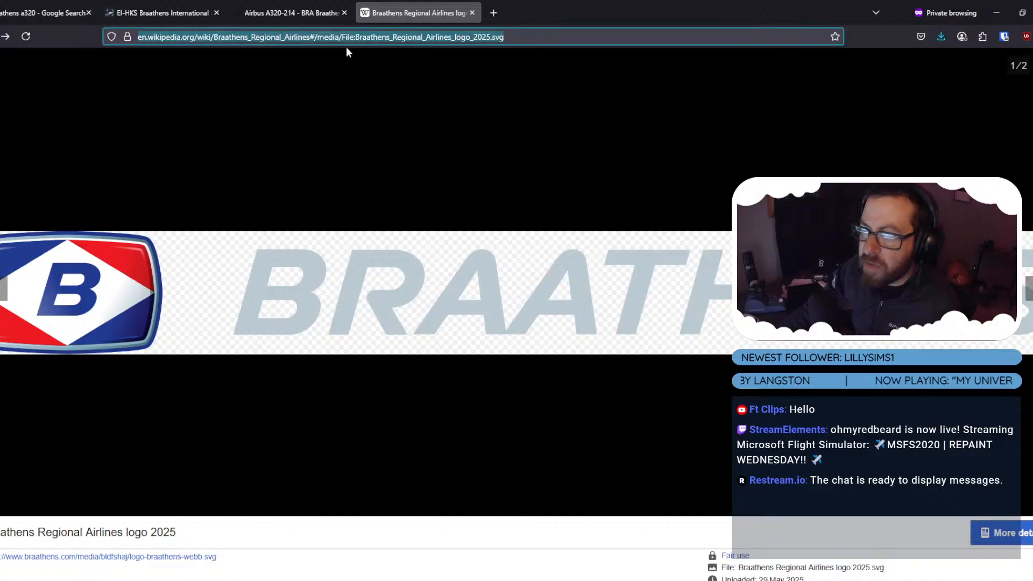
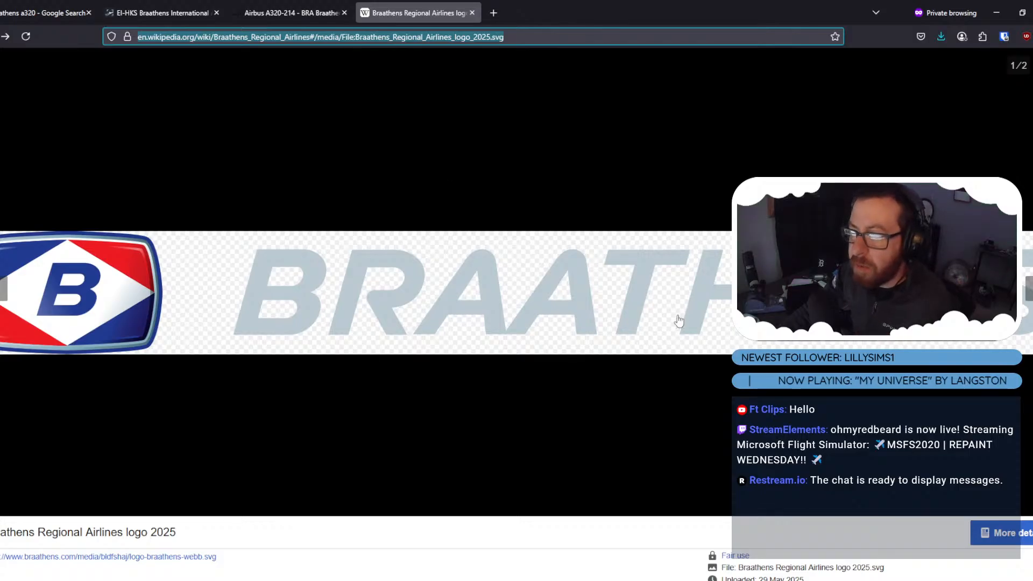
click(304, 39)
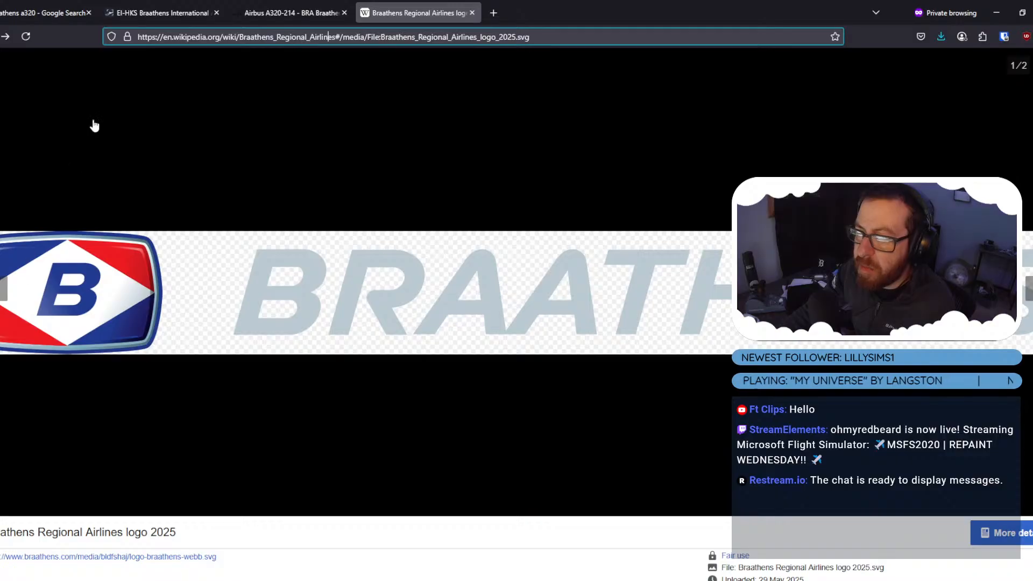
key(ctrl+a)
text(bra)
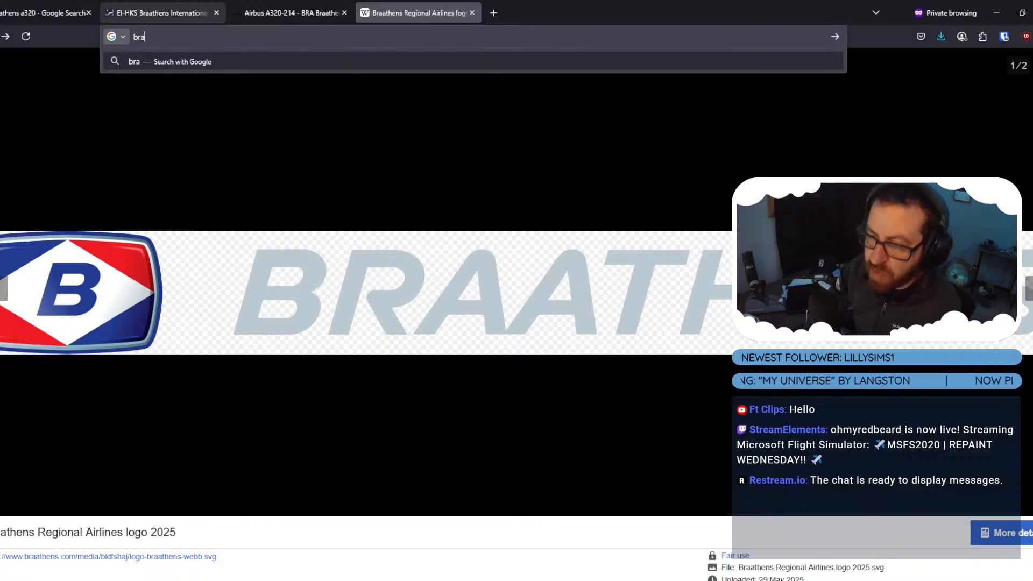
text(athens)
key(Return)
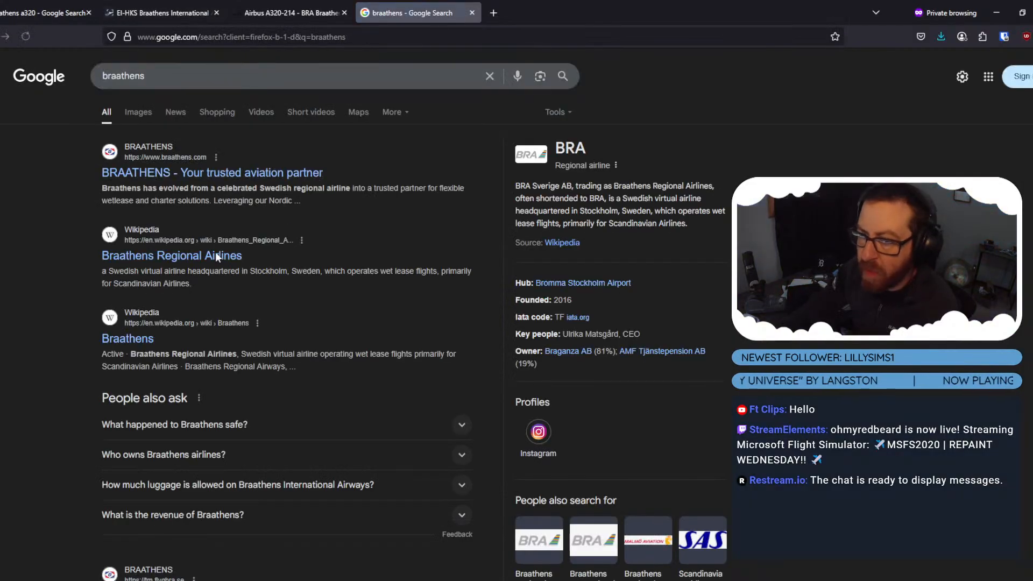
click(229, 173)
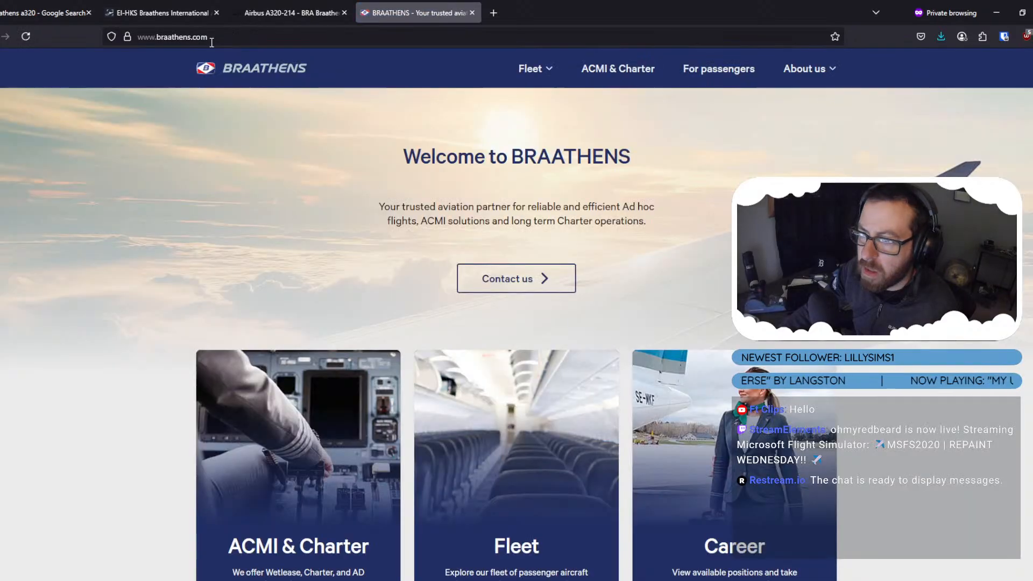
Open the Braathens website's header logo image in its own tab and inspect the B of its lettering up close.
right_click(216, 68)
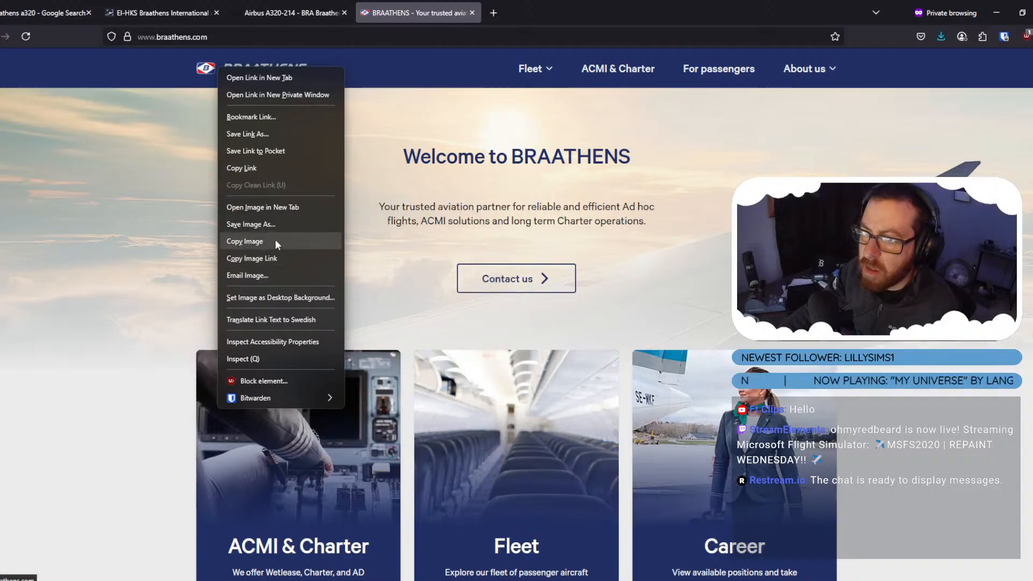
click(272, 207)
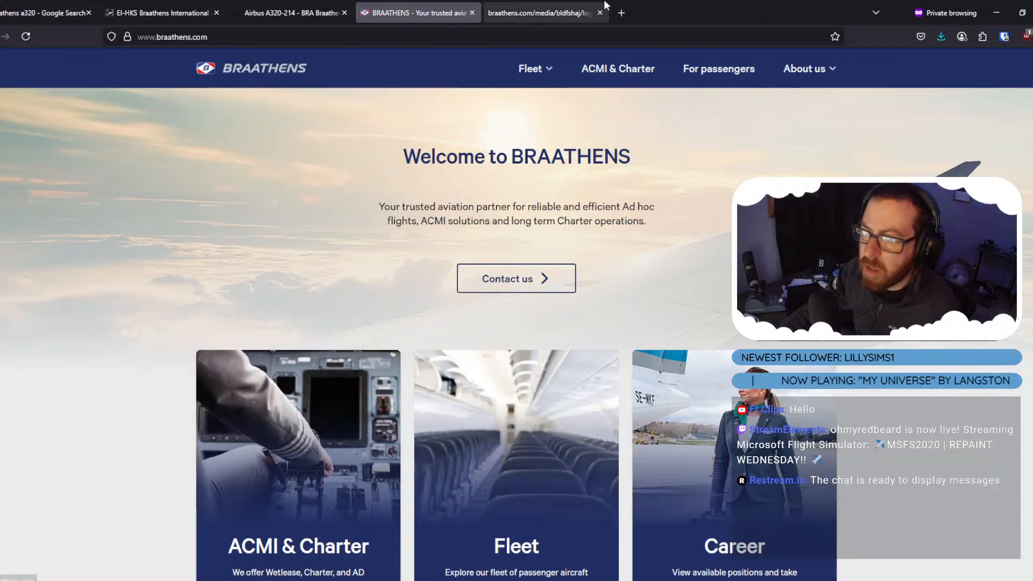
click(548, 5)
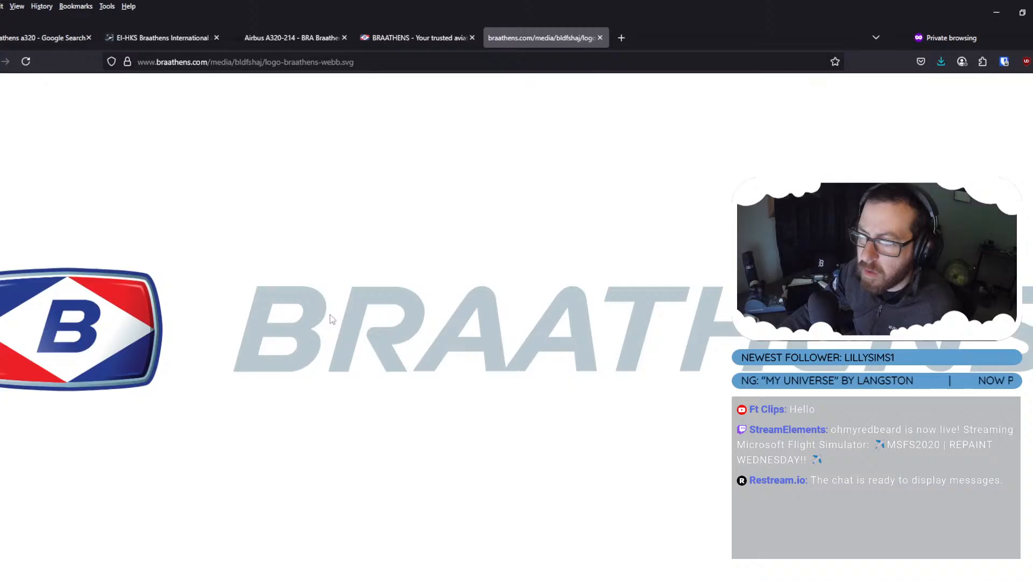
ctrl+scroll(331, 314, down, 1)
ctrl+scroll(330, 314, up, 7)
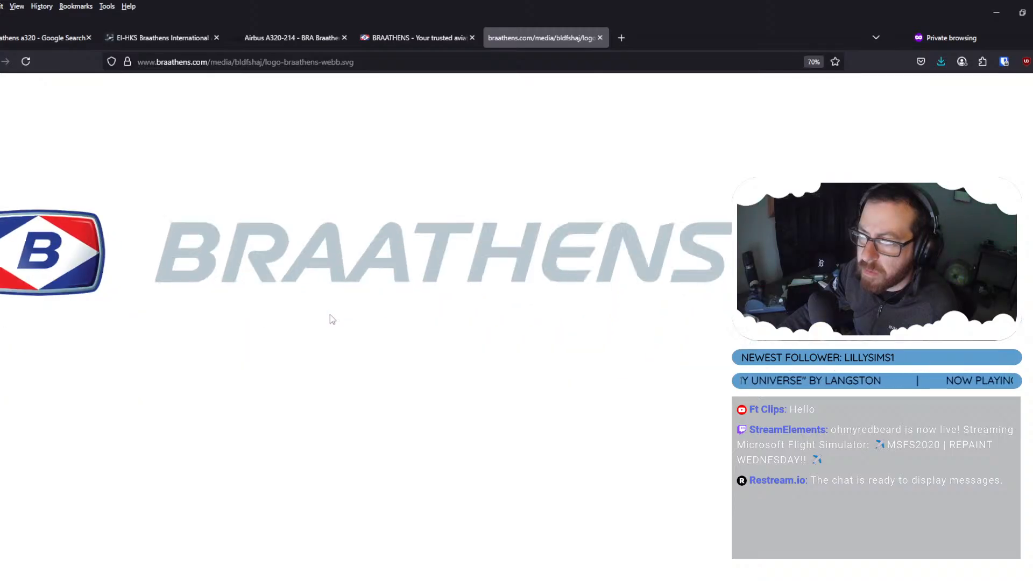
scroll(353, 321, down, 3)
ctrl+scroll(456, 330, up, 2)
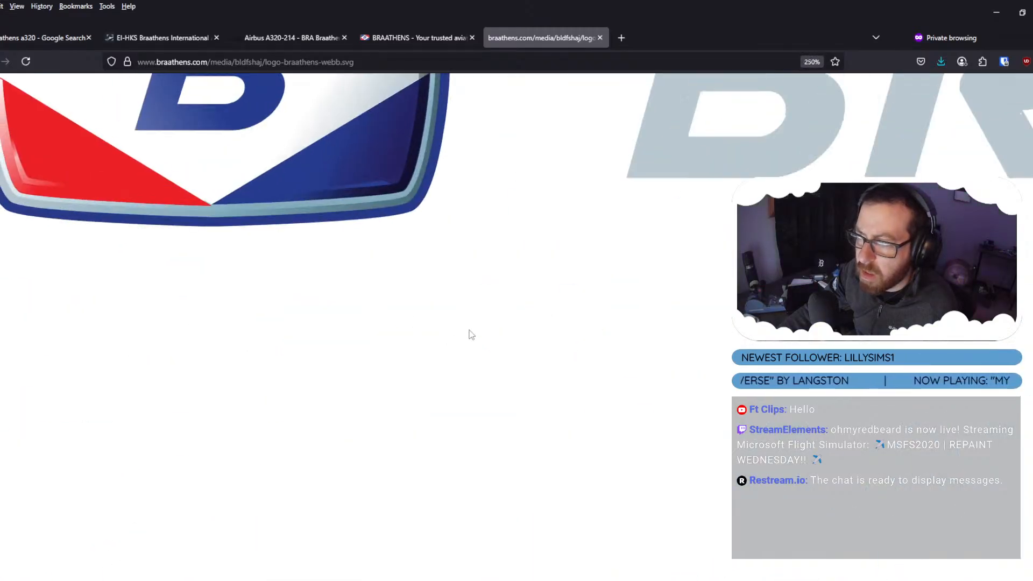
scroll(469, 335, down, 2)
scroll(469, 335, down, 4)
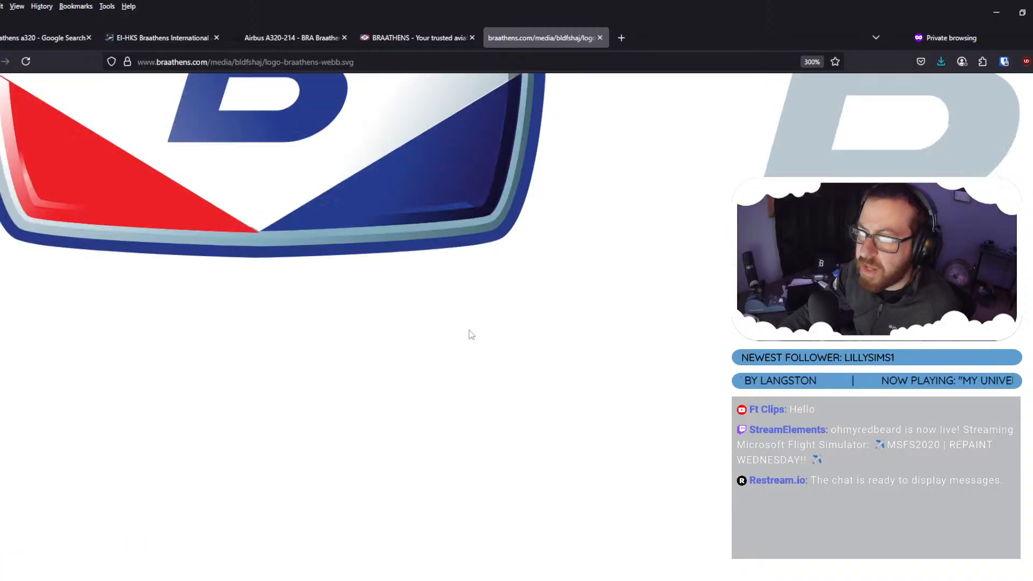
scroll(468, 335, up, 1)
ctrl+scroll(469, 335, up, 1)
ctrl+scroll(470, 335, down, 10)
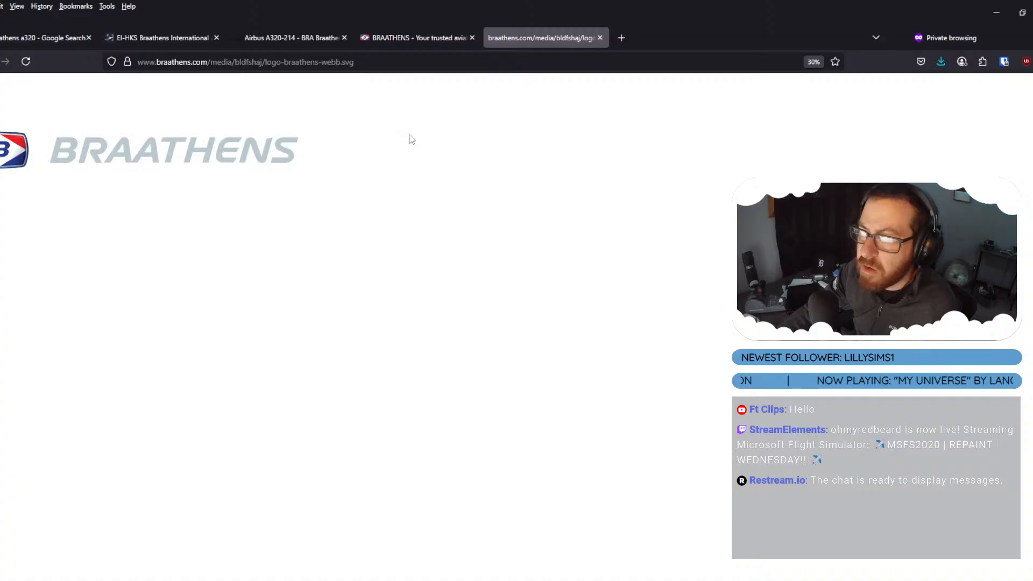
Return to the Google results for the airline and search for "braathens regional logo".
click(392, 36)
key(alt+Left)
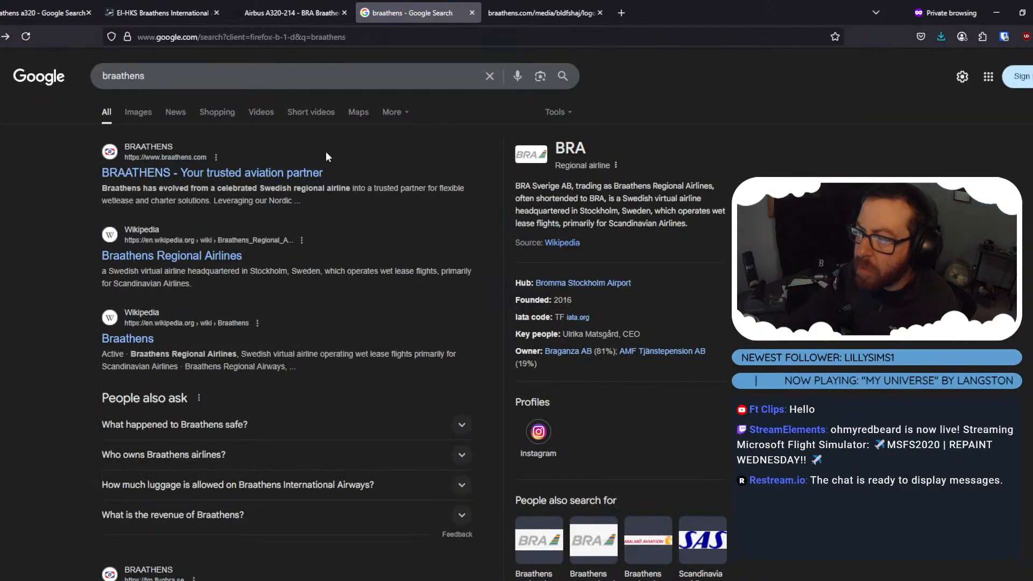
scroll(254, 205, down, 2)
scroll(261, 192, up, 2)
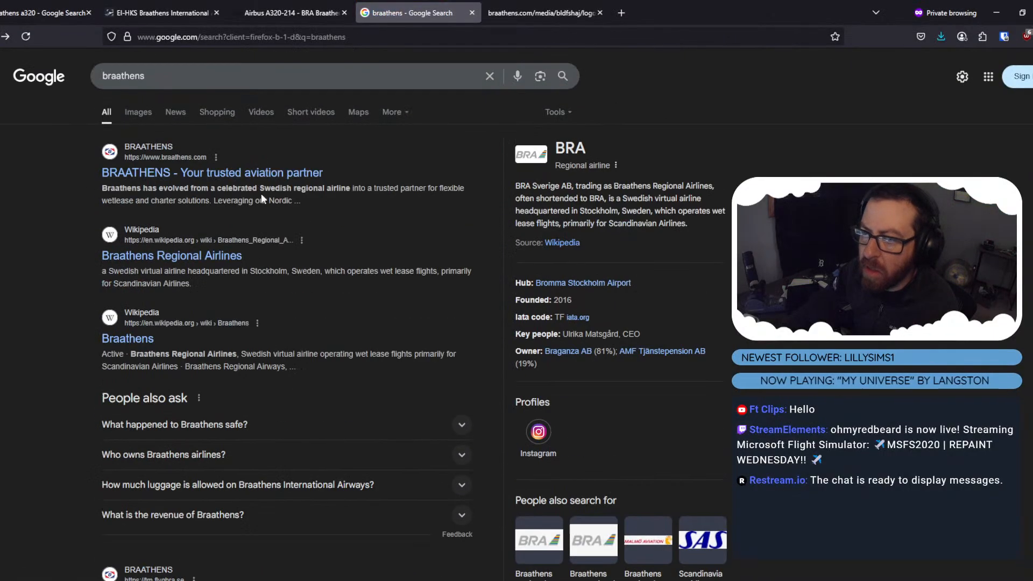
click(238, 86)
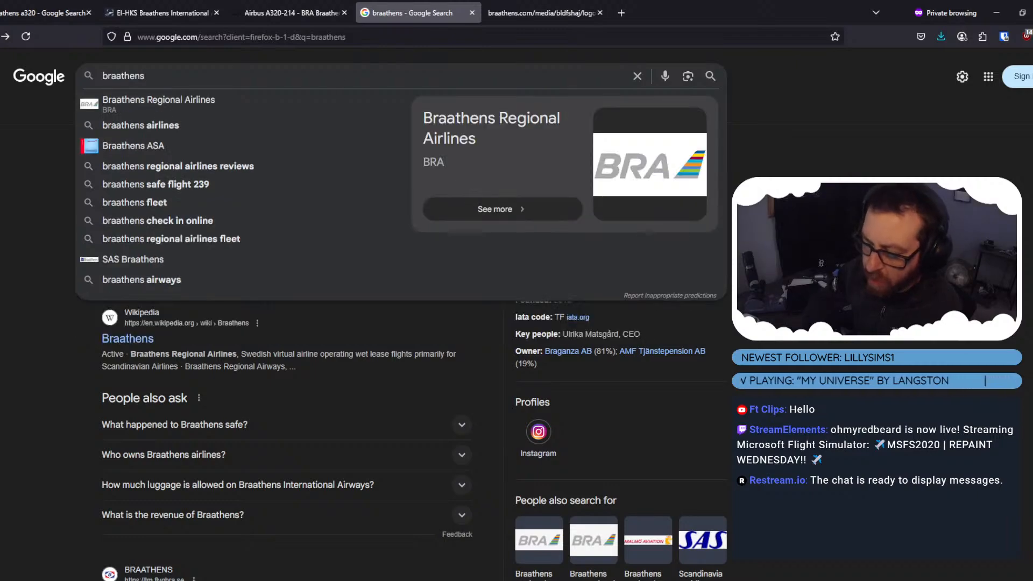
text(regional logo)
key(Return)
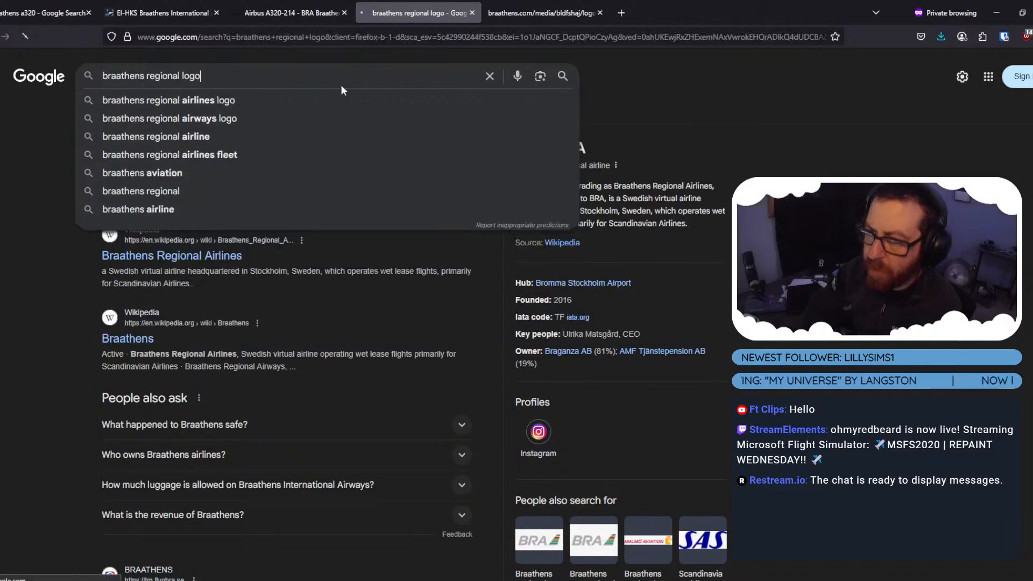
Open the Cision News page of the bra-braathens-regional-airlines-vector-logo result and view its BRA logo image in a separate tab.
click(211, 180)
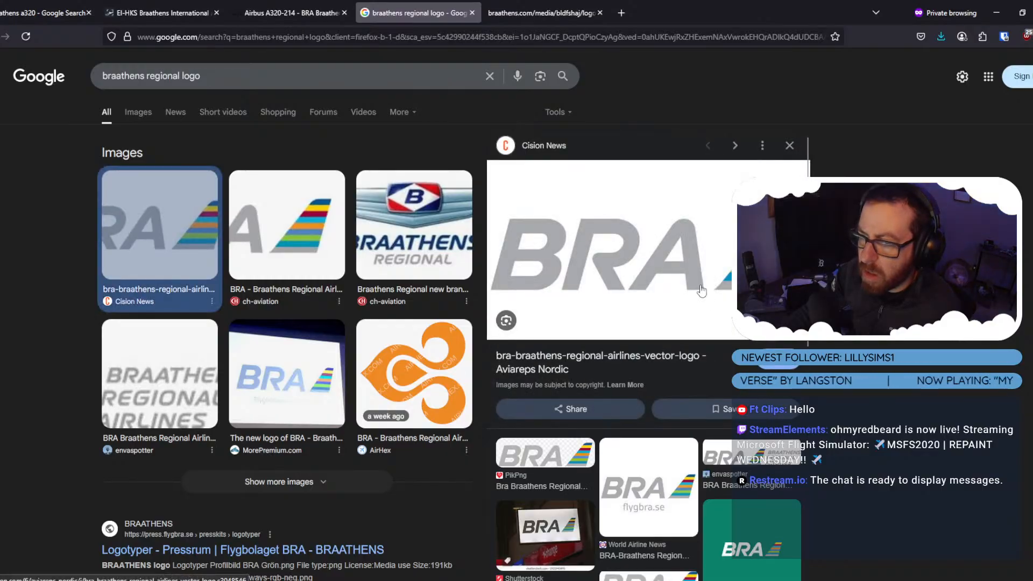
click(700, 289)
mouse_move(604, 580)
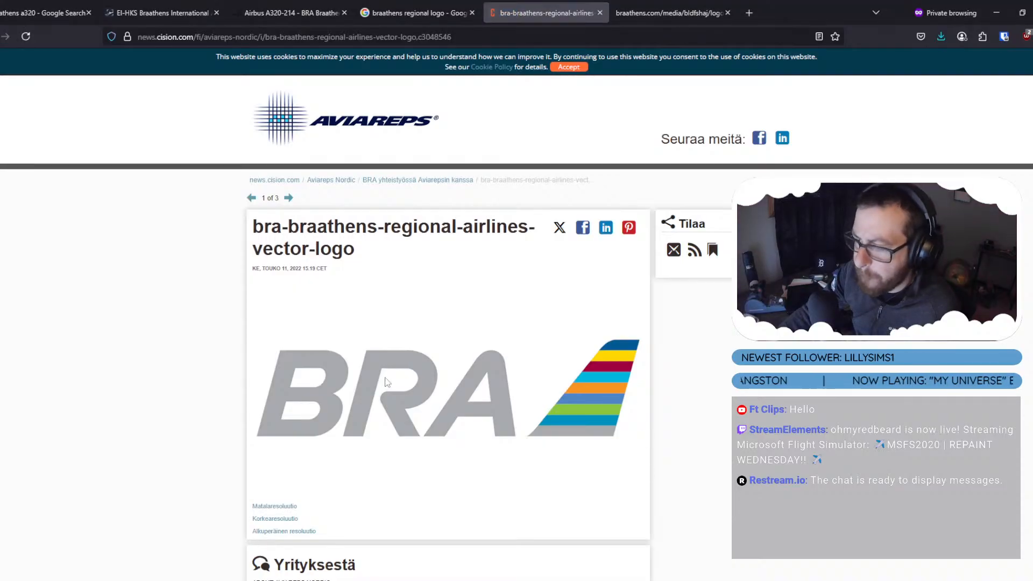
scroll(402, 383, down, 2)
scroll(400, 380, up, 2)
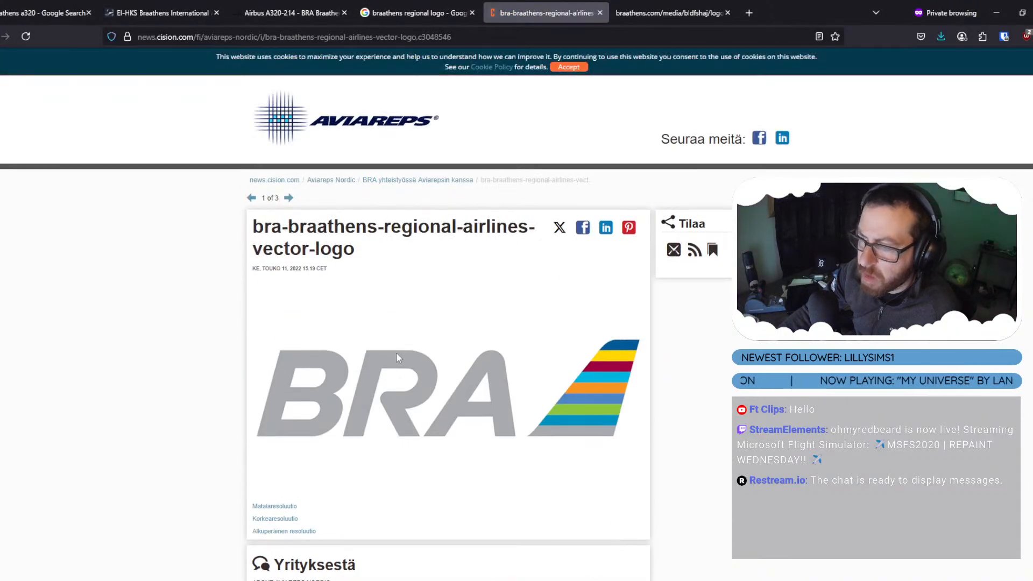
right_click(397, 354)
click(430, 366)
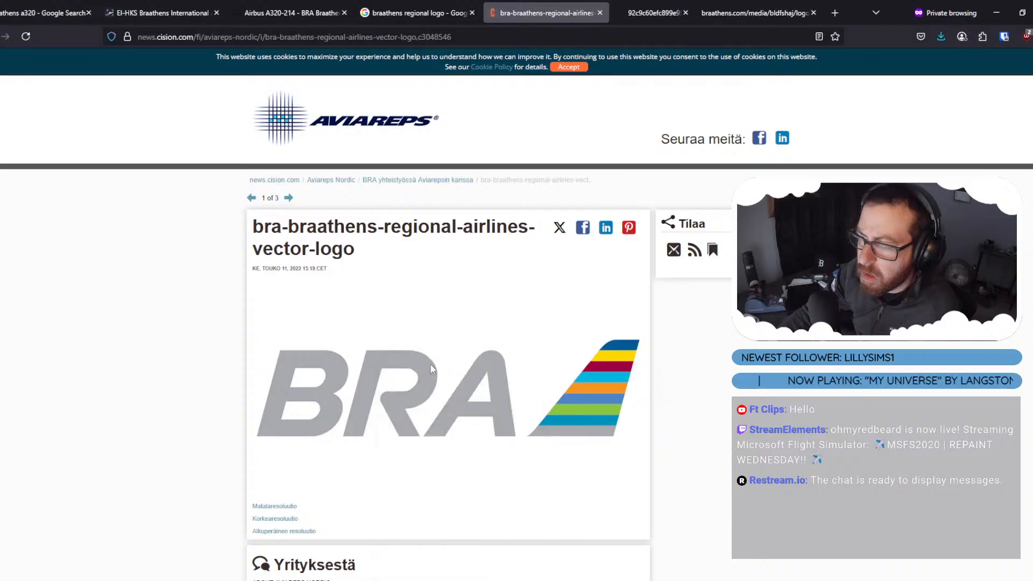
click(648, 12)
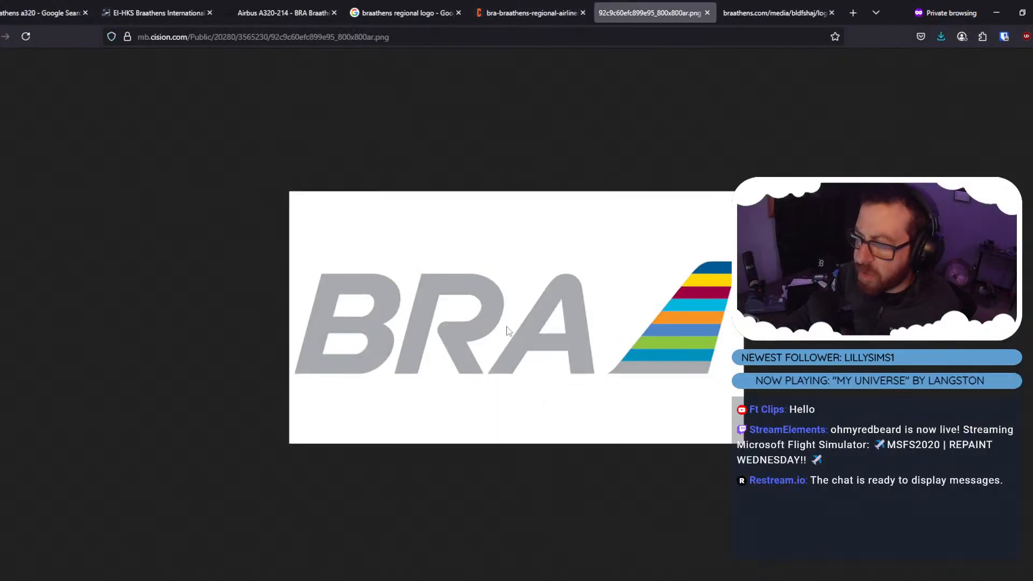
Close the Cision News page and search Google for "braathens regional logo svg".
key(alt)
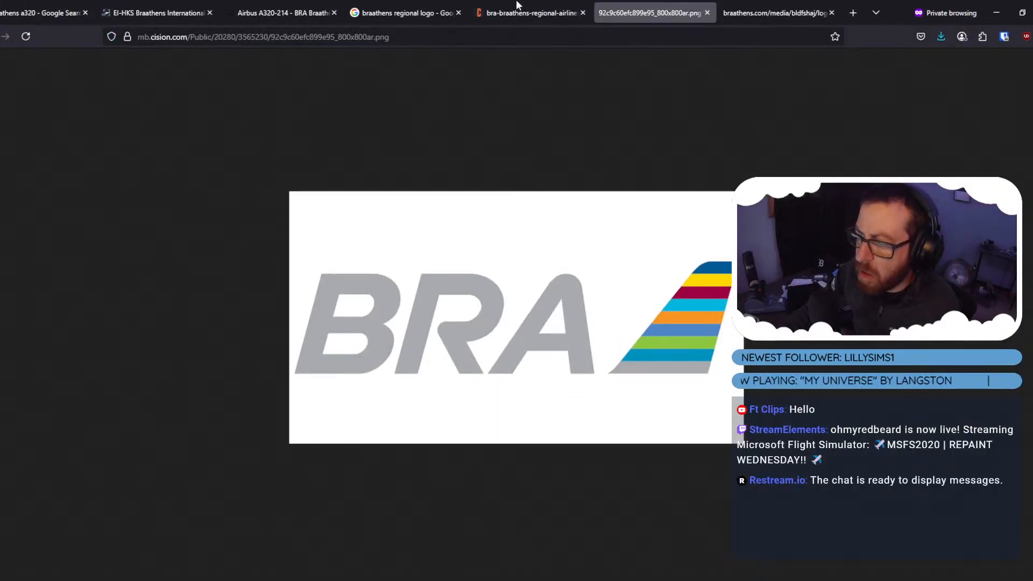
click(516, 6)
scroll(471, 342, down, 3)
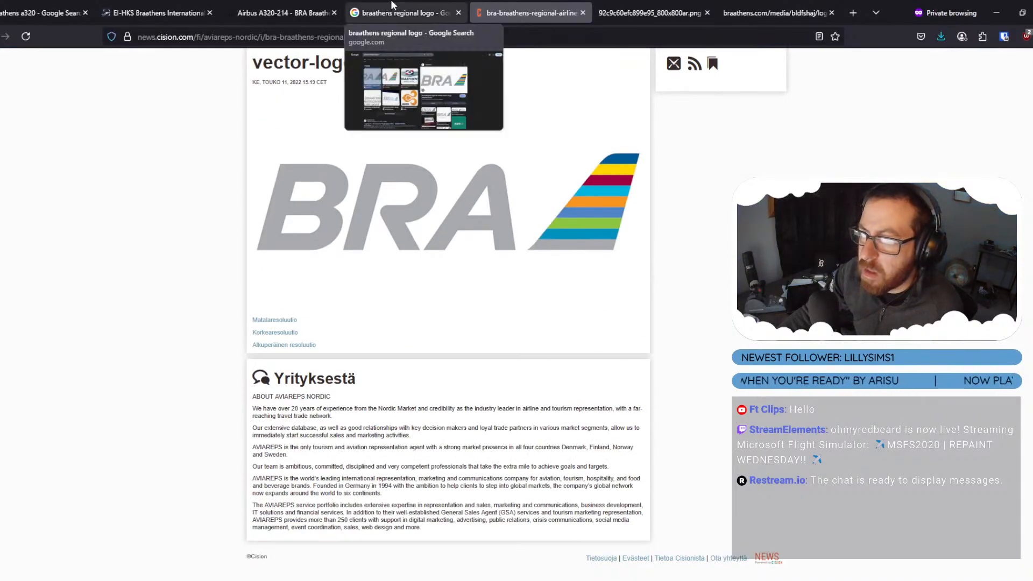
click(409, 12)
click(582, 13)
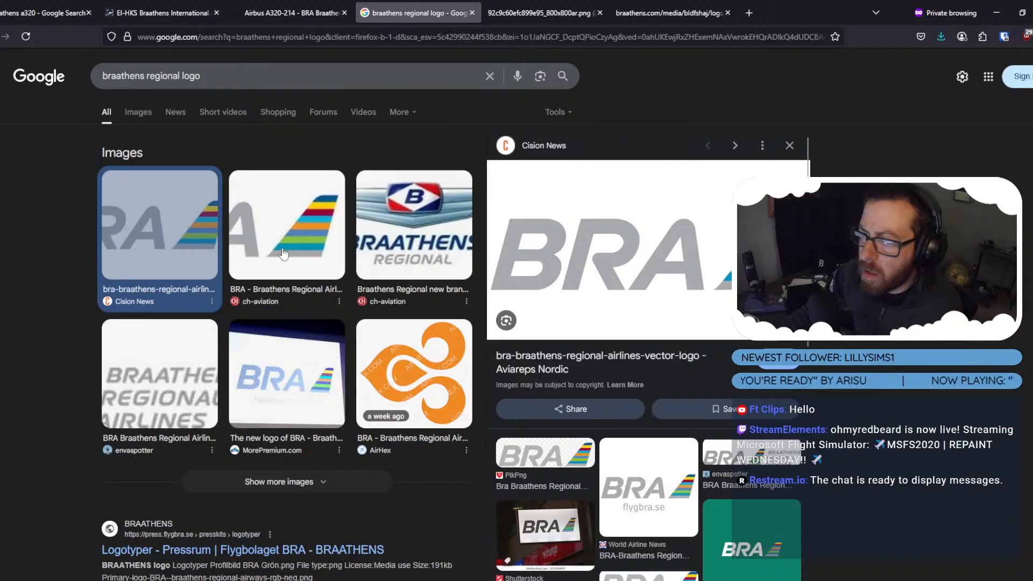
click(249, 67)
text(svg)
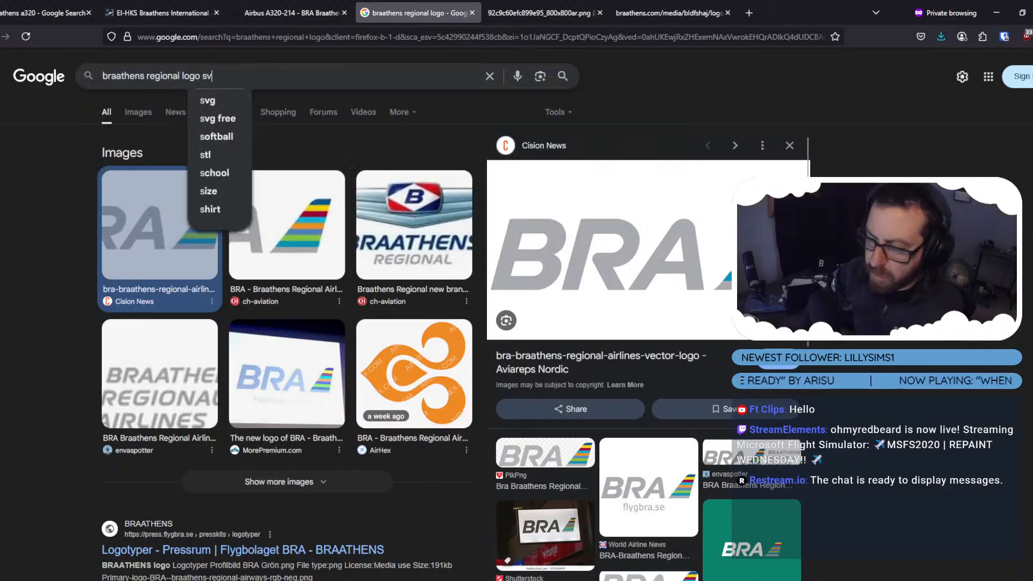
key(Return)
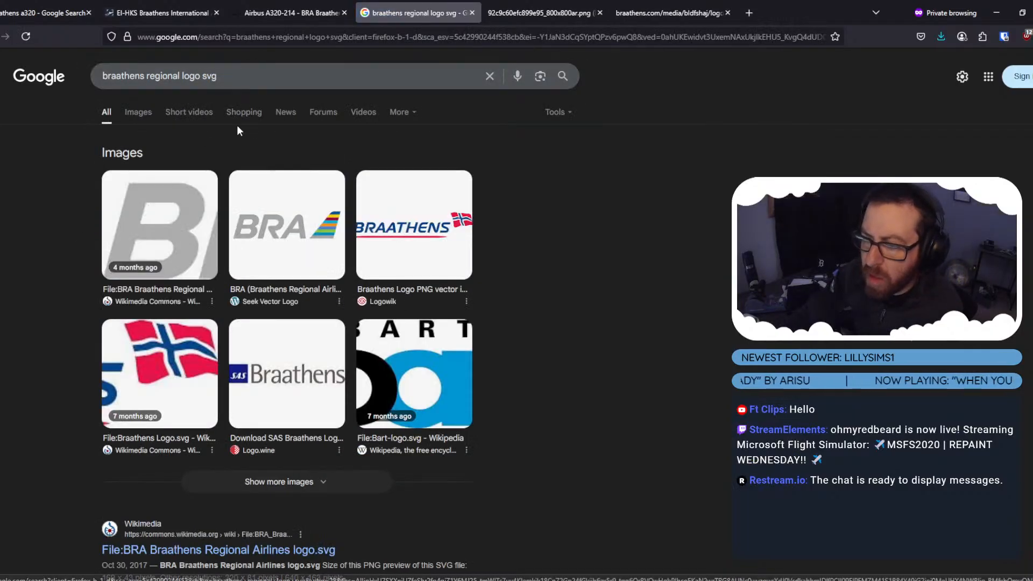
Open the Wikimedia Commons page of the BRA Braathens Regional Airlines logo.svg result and view its original SVG file.
click(179, 215)
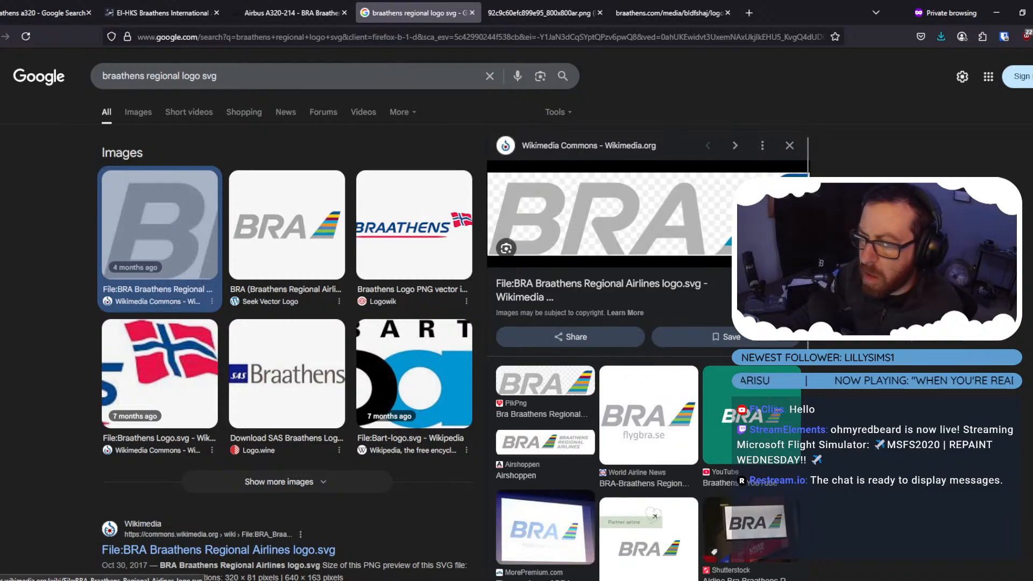
click(601, 283)
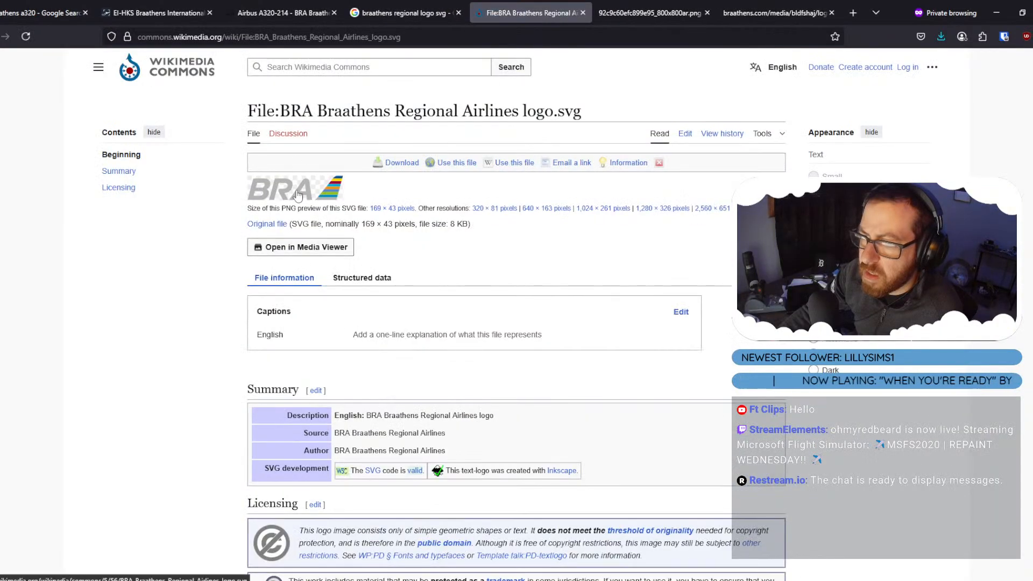
click(275, 225)
Save the logo as BRA_Braathens_Regional_Airlines_logo.svg in the Documents > Repaints > Resources folder.
right_click(29, 59)
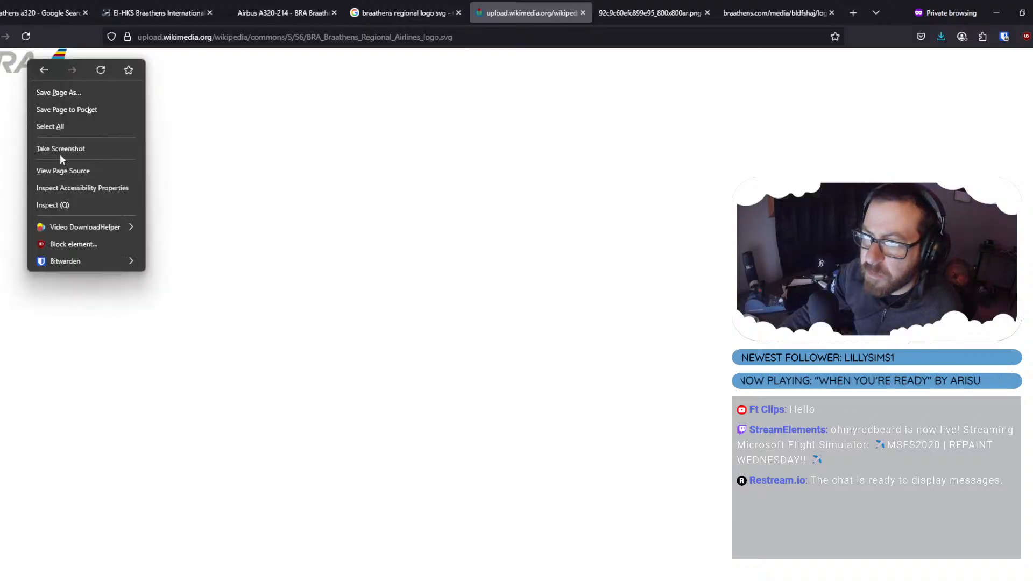
click(60, 92)
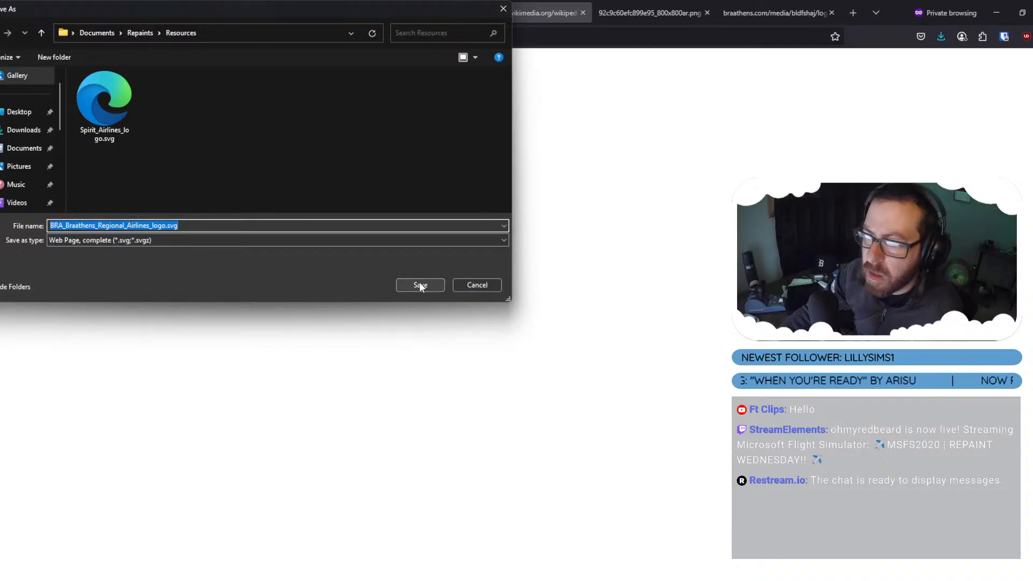
click(419, 285)
Save another copy of the logo SVG in NEW_REPAINTS > A320NEO (iniBuilds) > BRAATHENS_STREAM > RESOURCES.
right_click(15, 55)
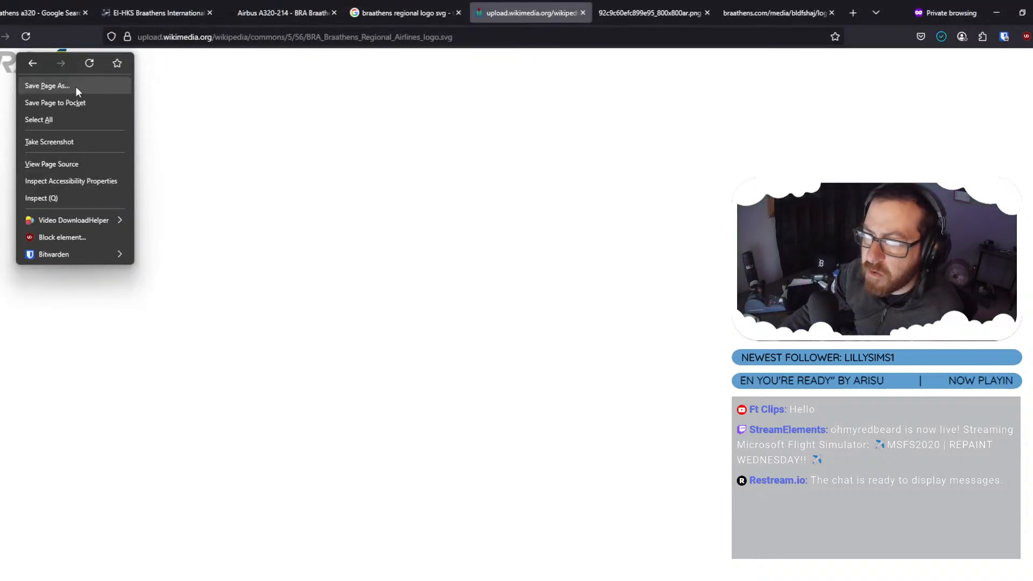
click(73, 87)
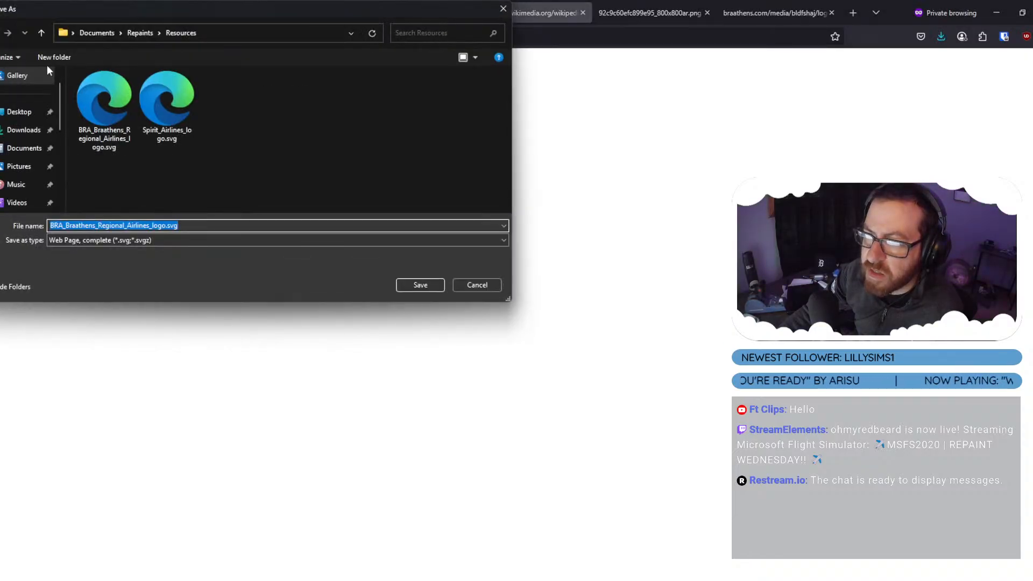
click(41, 33)
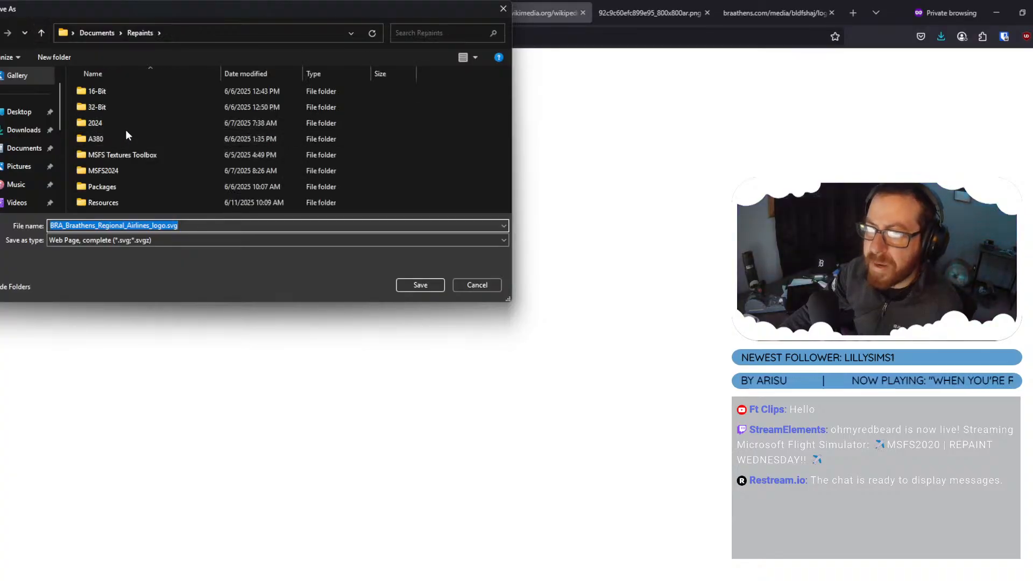
click(41, 34)
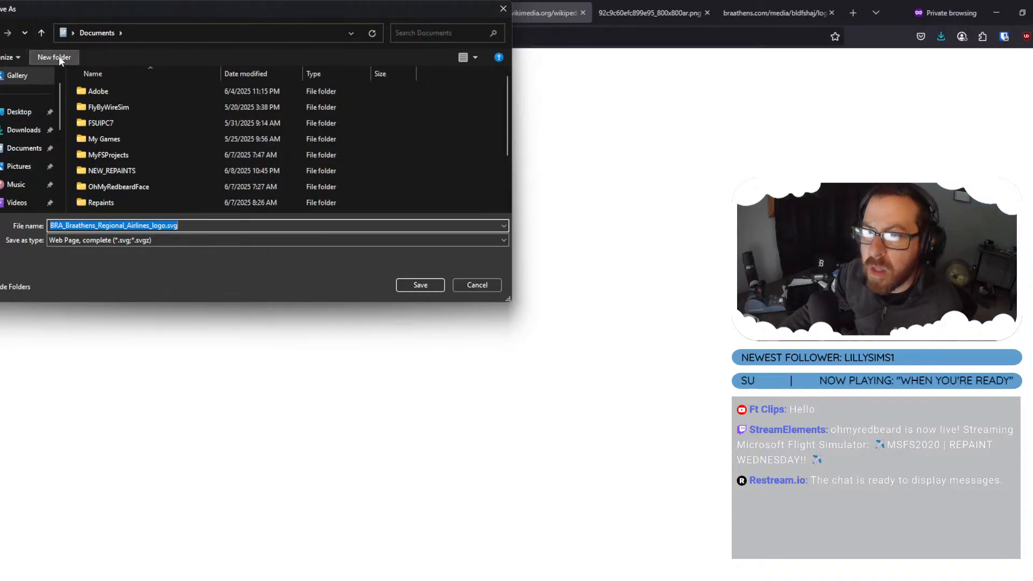
double_click(105, 171)
double_click(105, 97)
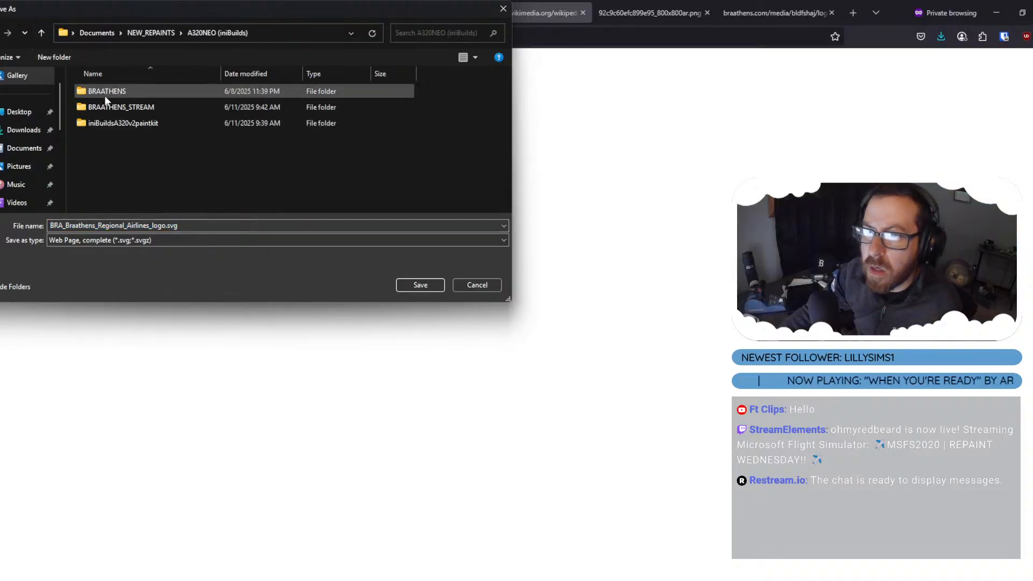
double_click(103, 107)
double_click(102, 91)
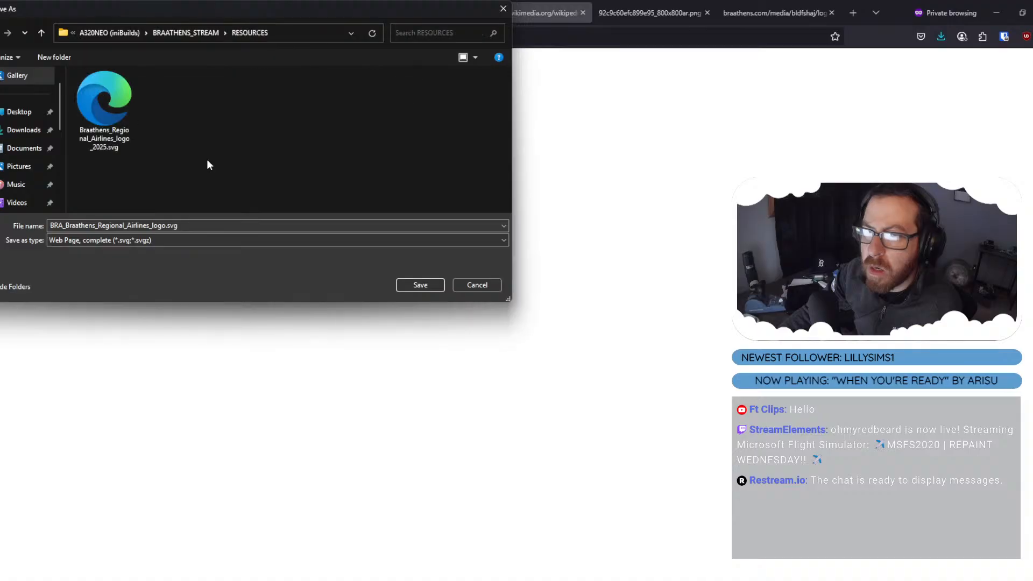
click(420, 285)
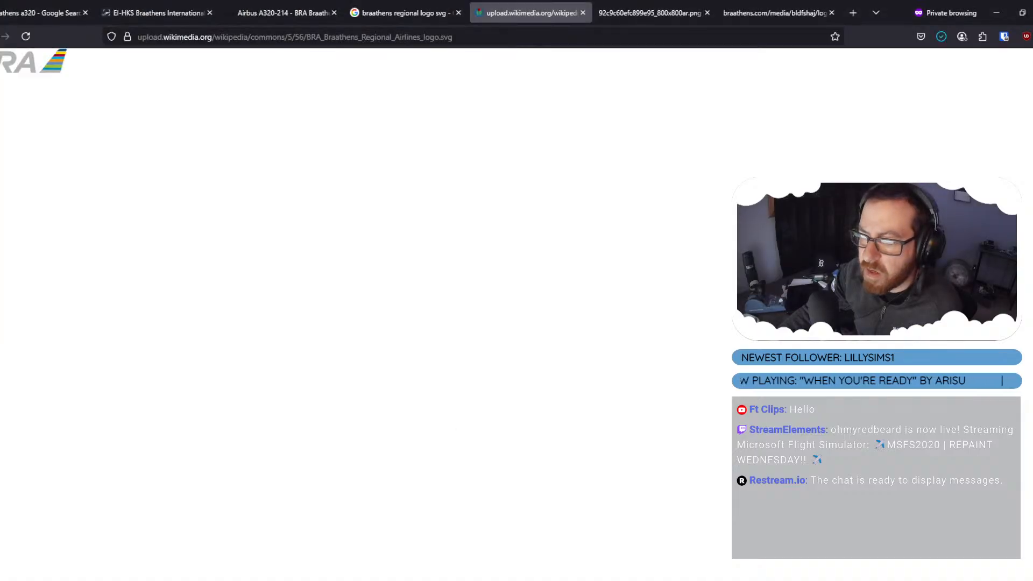
Switch to File Explorer and open BRA_Braathens_Regional_Airlines_logo.svg from the RESOURCES folder in Inkscape.
key(alt+Tab)
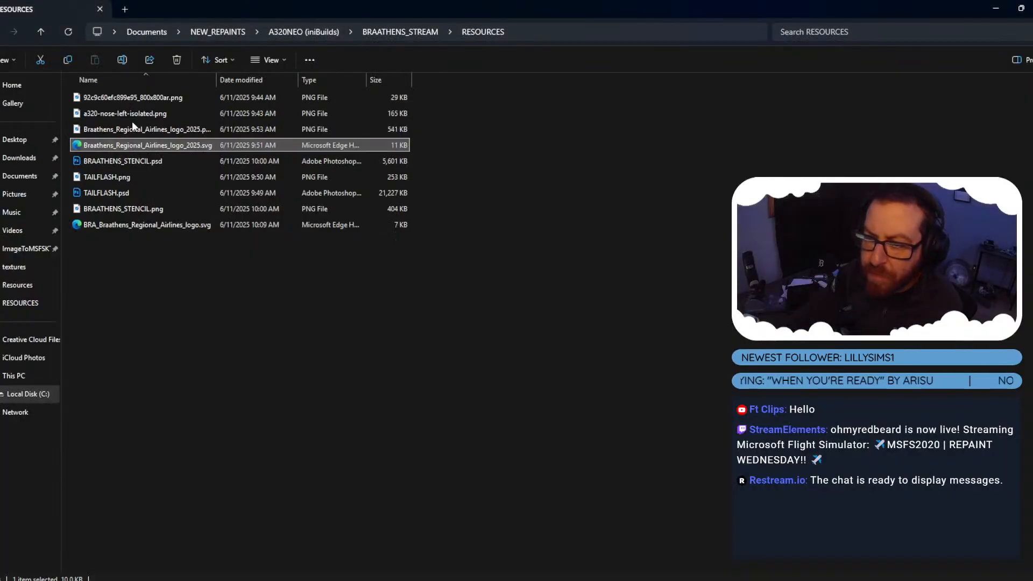
right_click(162, 225)
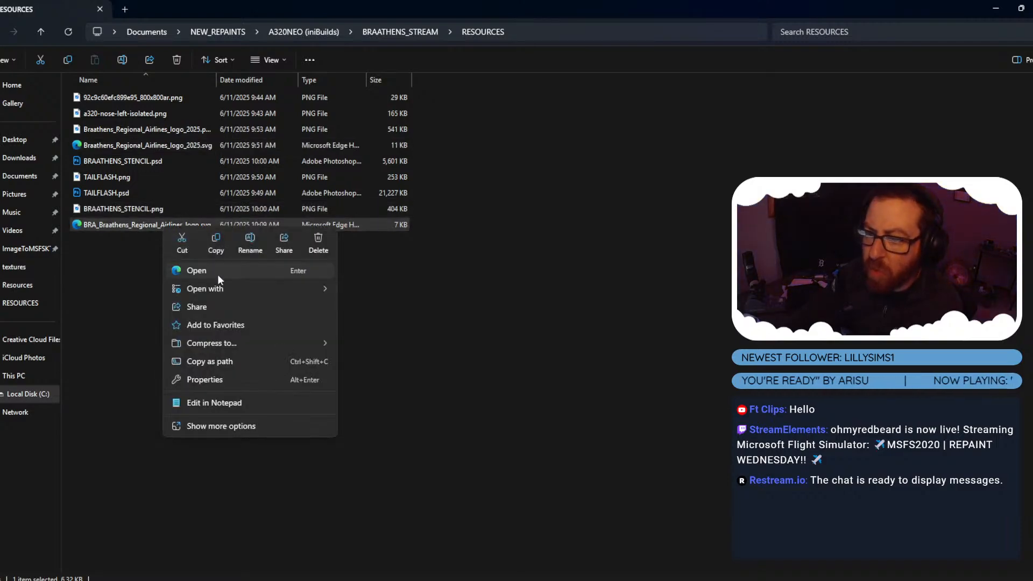
mouse_move(226, 288)
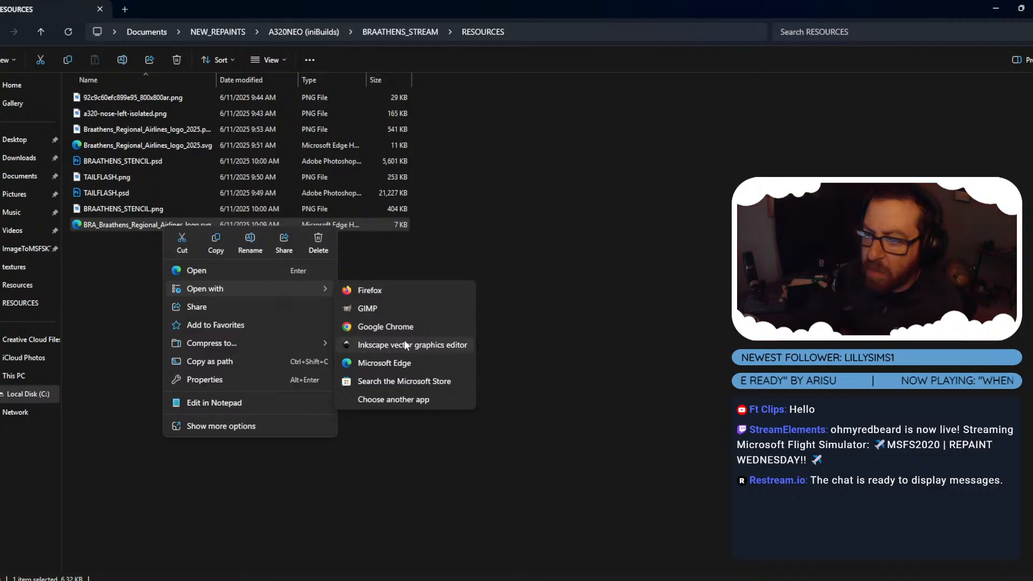
click(404, 340)
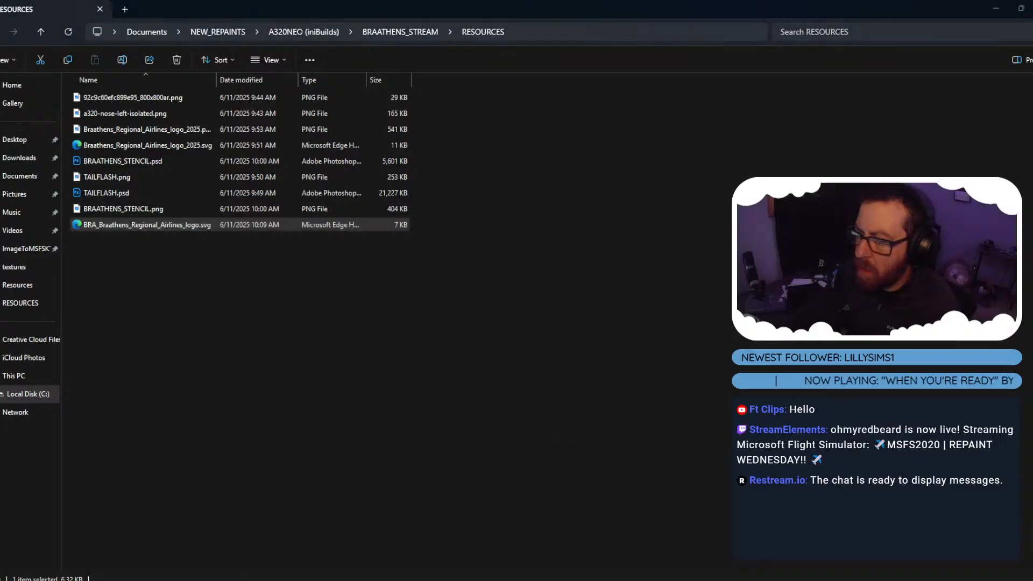
click(692, 547)
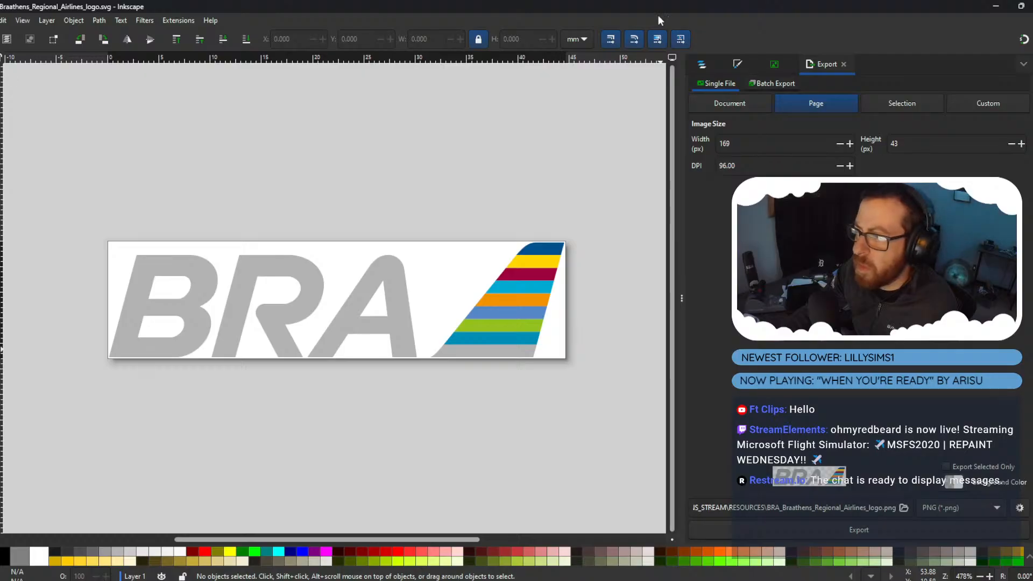
Expand the logo's layer structure and delete the striped tail group g2540, keeping the BRA lettering.
click(702, 64)
click(689, 104)
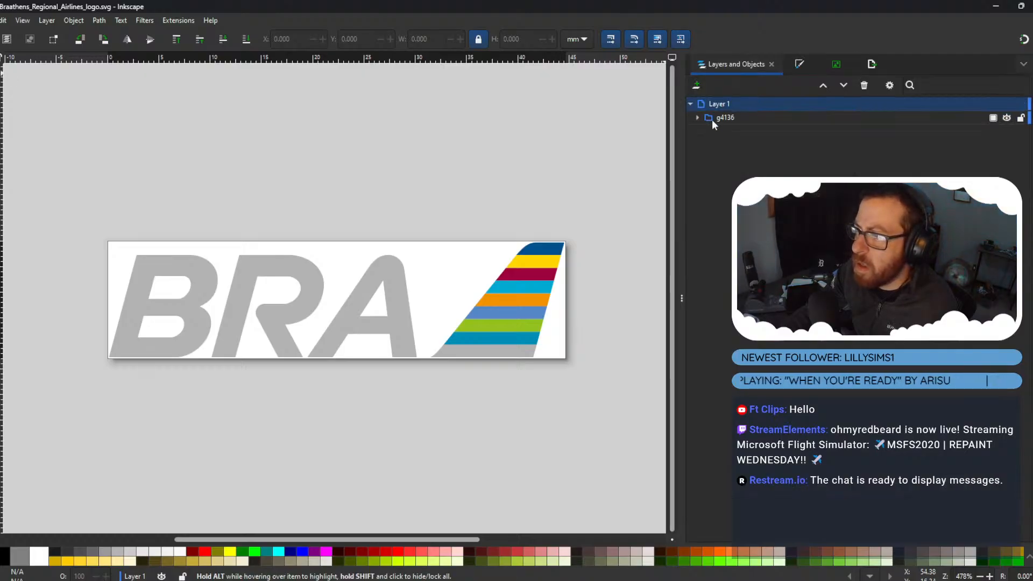
click(699, 117)
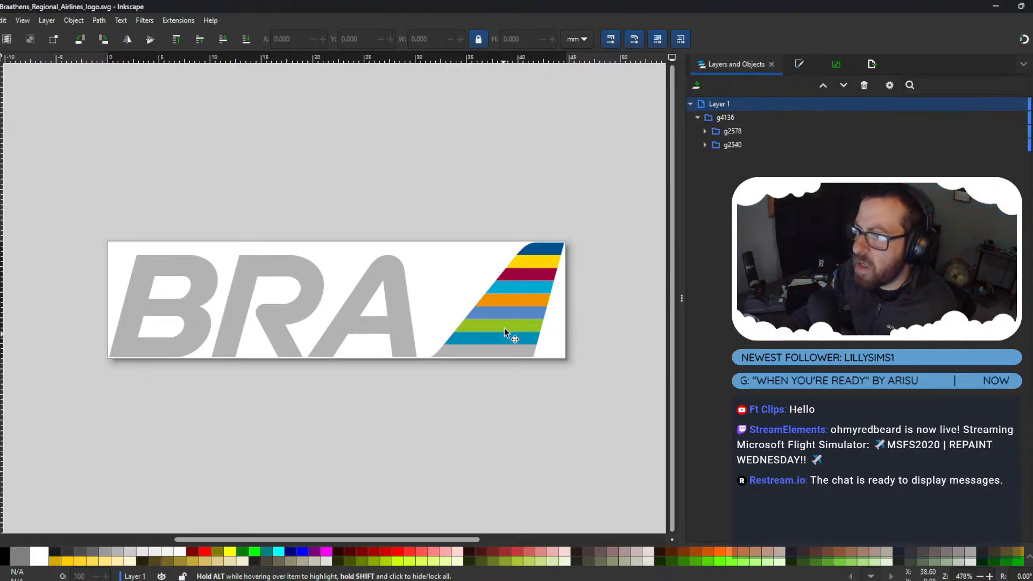
click(534, 318)
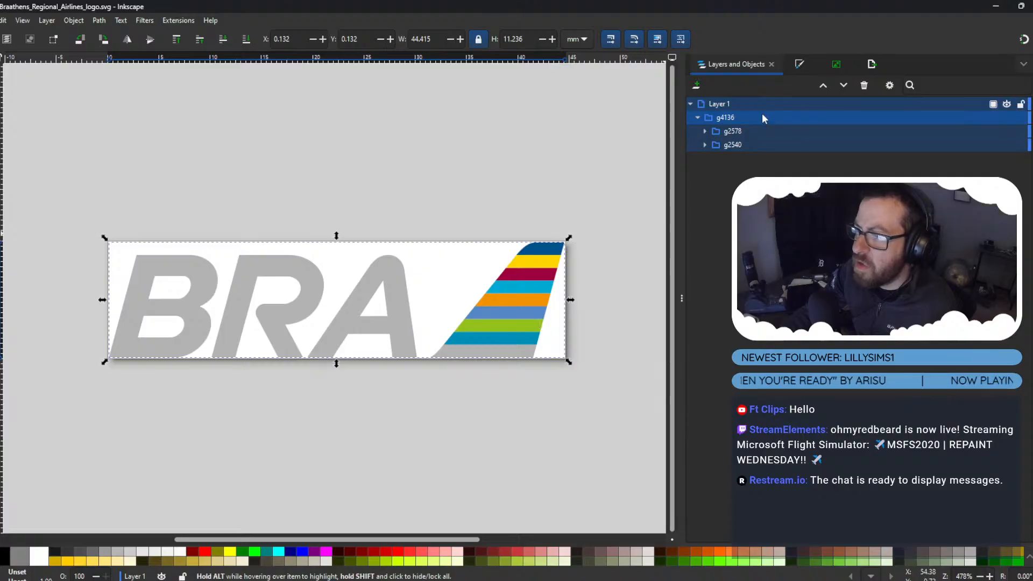
click(739, 132)
click(737, 146)
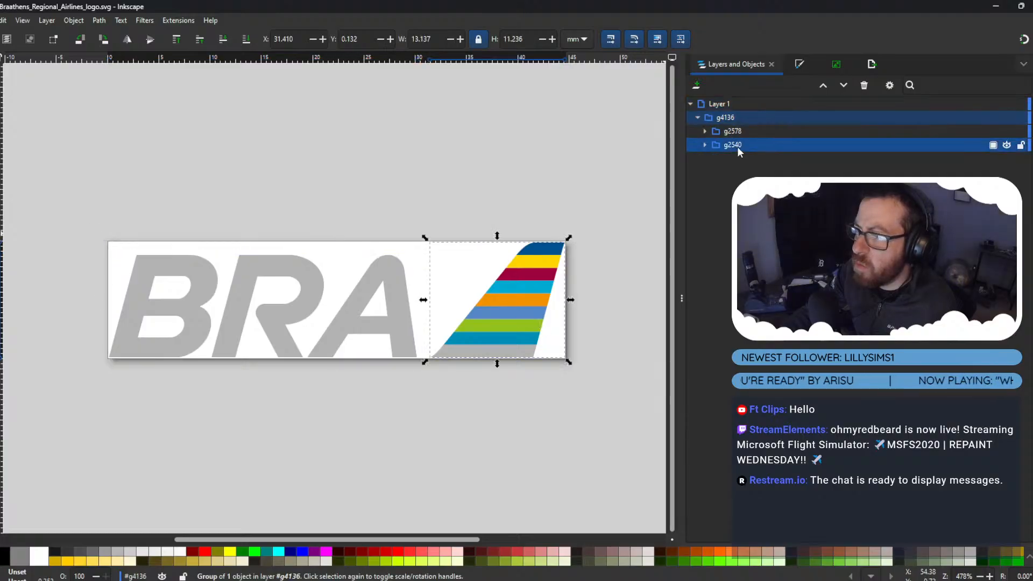
right_click(737, 145)
click(694, 245)
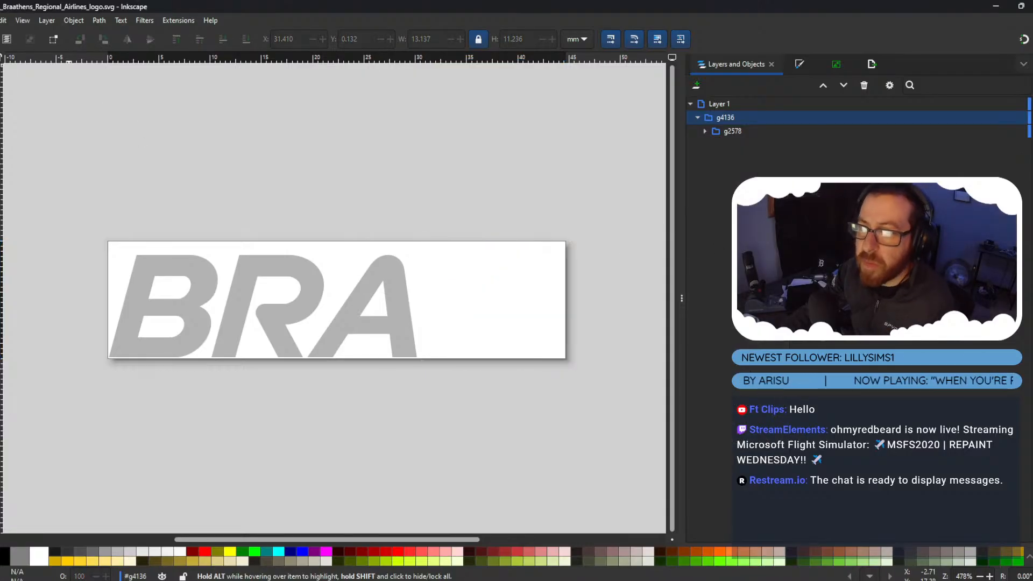
Resize the page to its content in the document properties so it fits the BRA lettering.
click(3, 22)
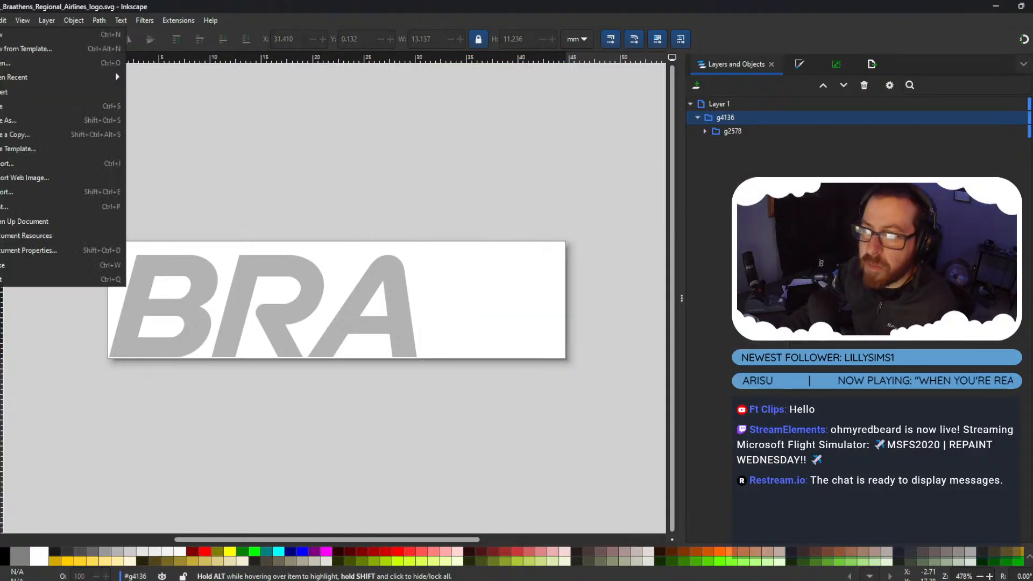
click(11, 253)
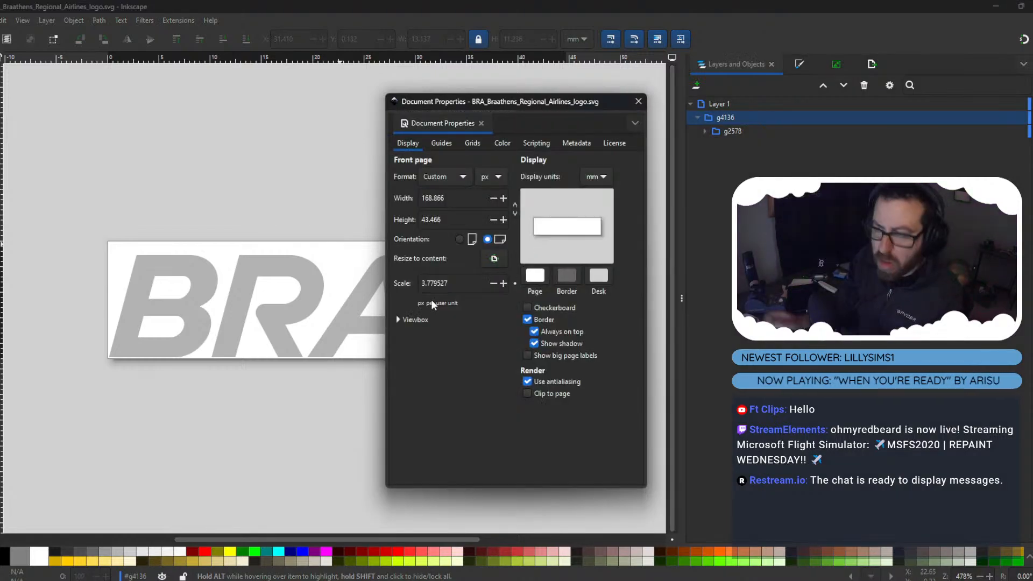
click(492, 264)
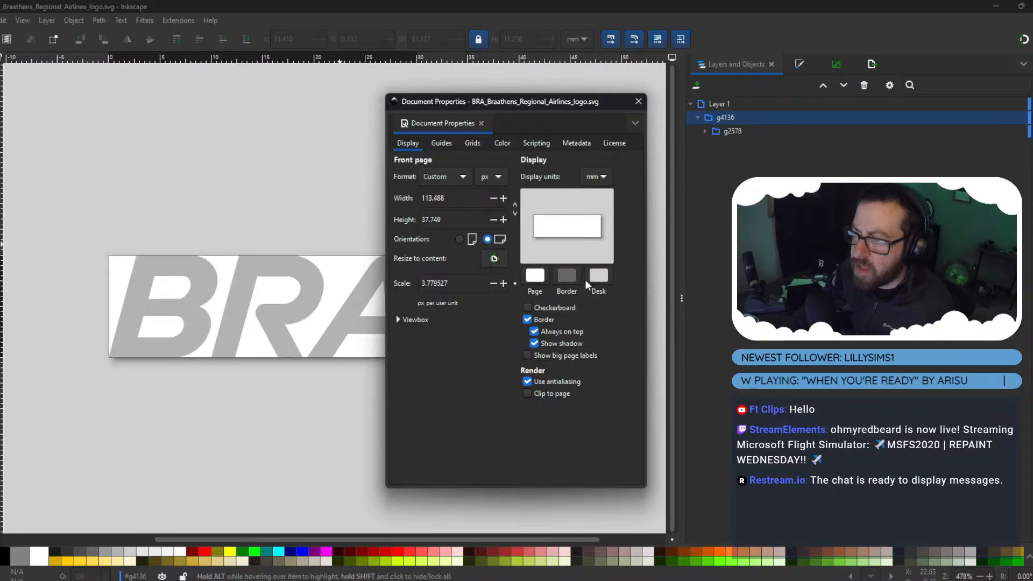
click(638, 101)
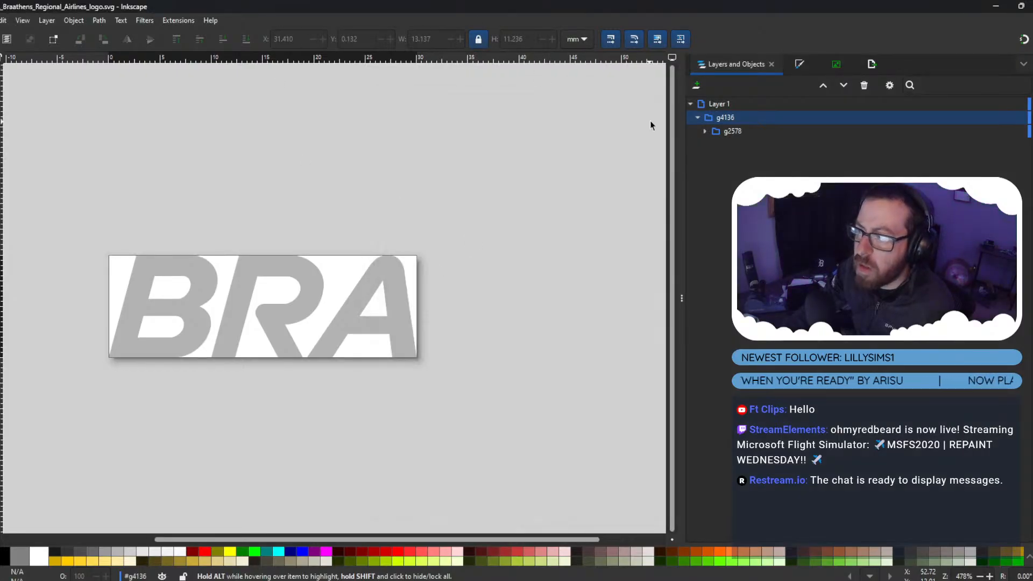
Set the BRA lettering group's width to 1024*16 px with its proportions locked.
click(721, 117)
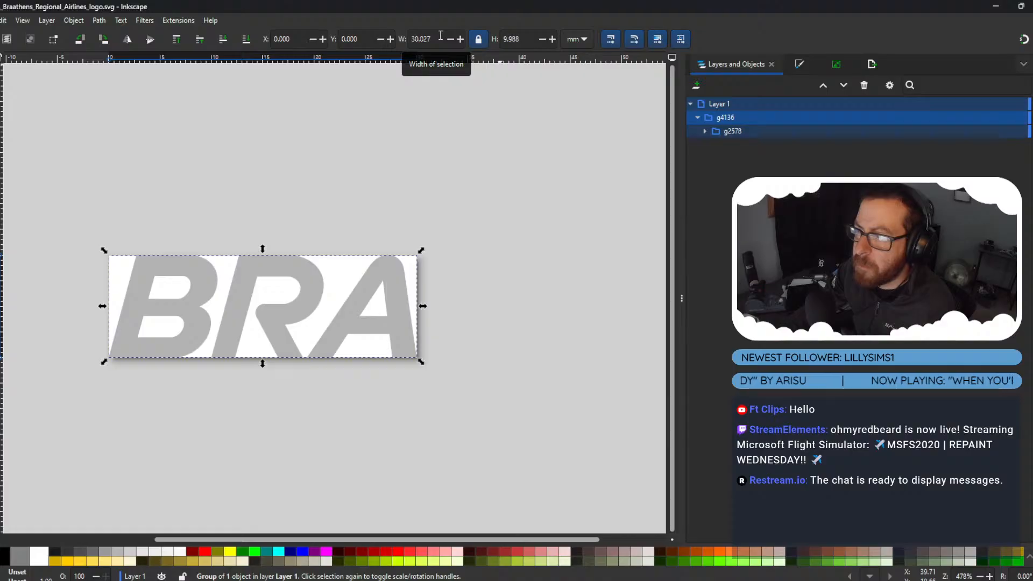
click(576, 42)
click(585, 57)
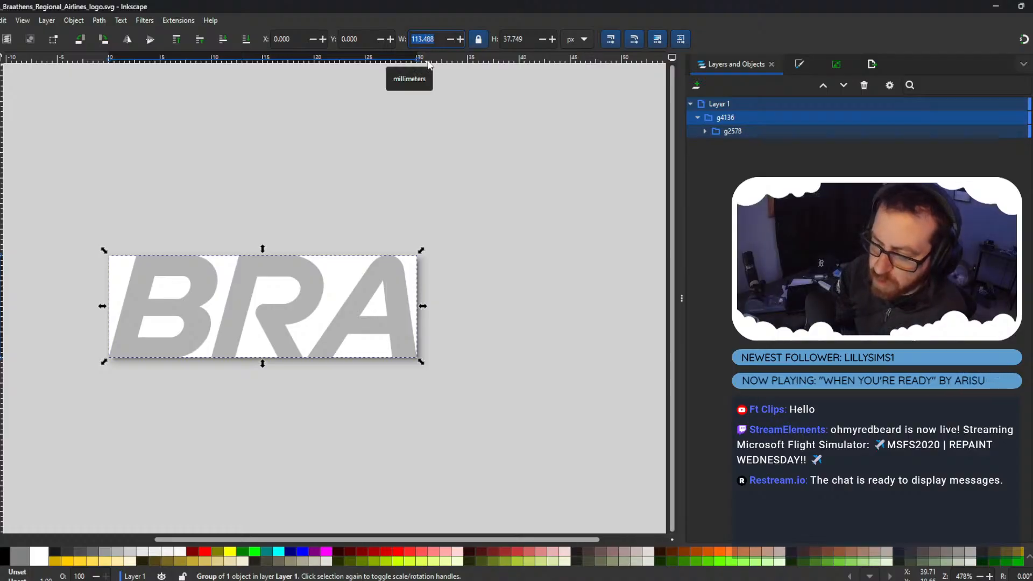
text(1024)
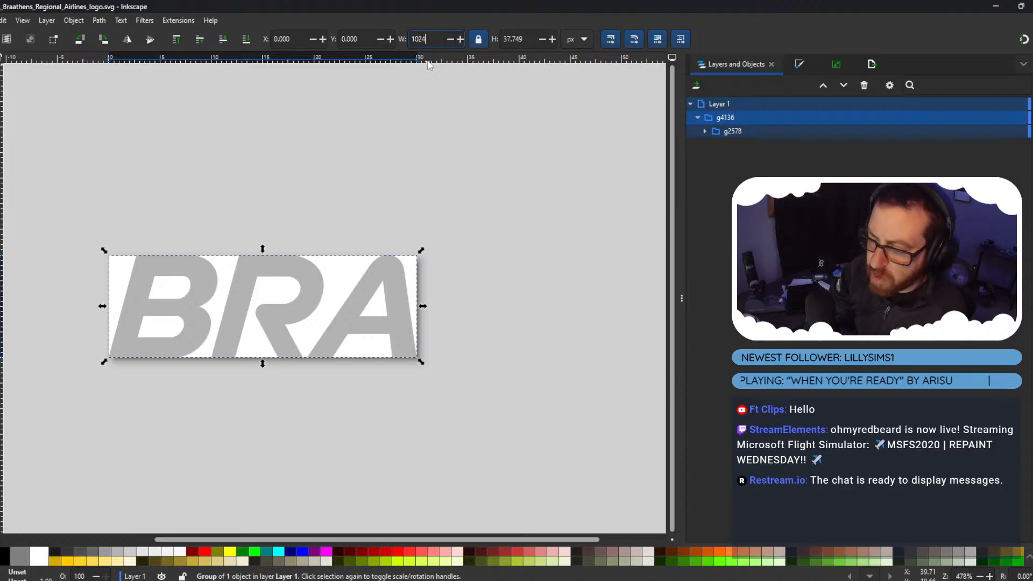
text(*16)
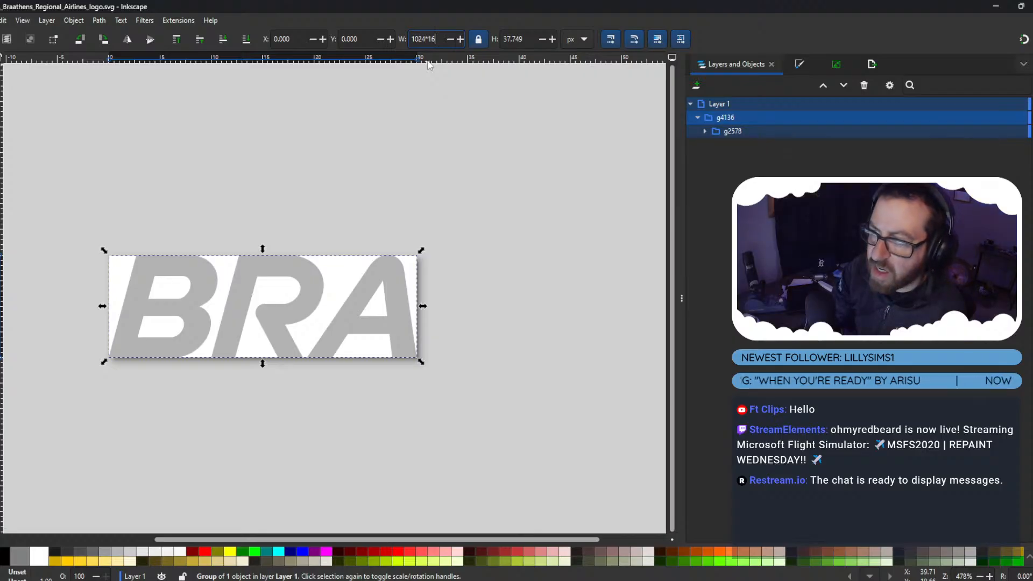
key(Return)
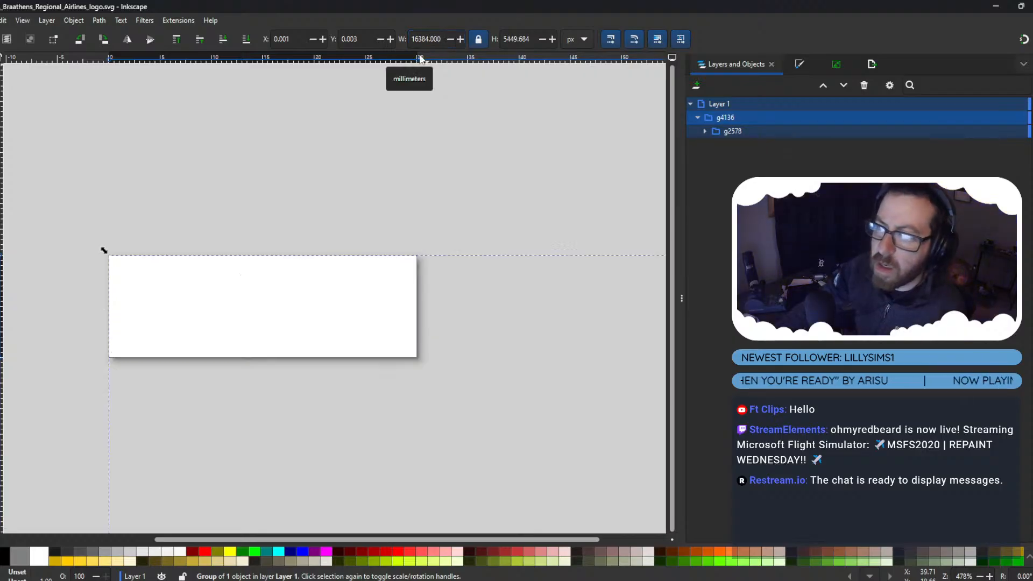
Resize the page to its content again in the document properties so it fits the enlarged BRA lettering.
click(1, 20)
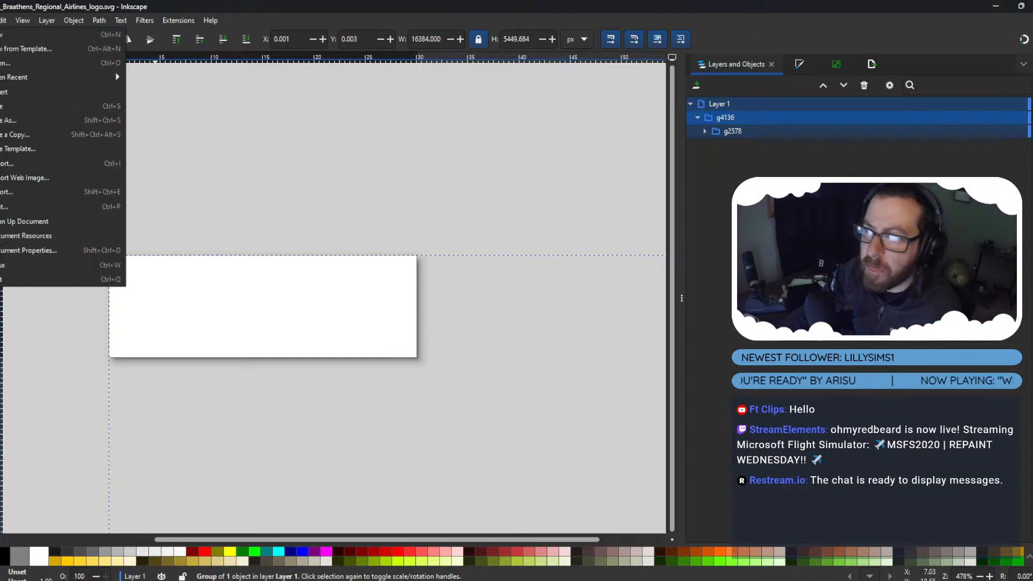
click(47, 251)
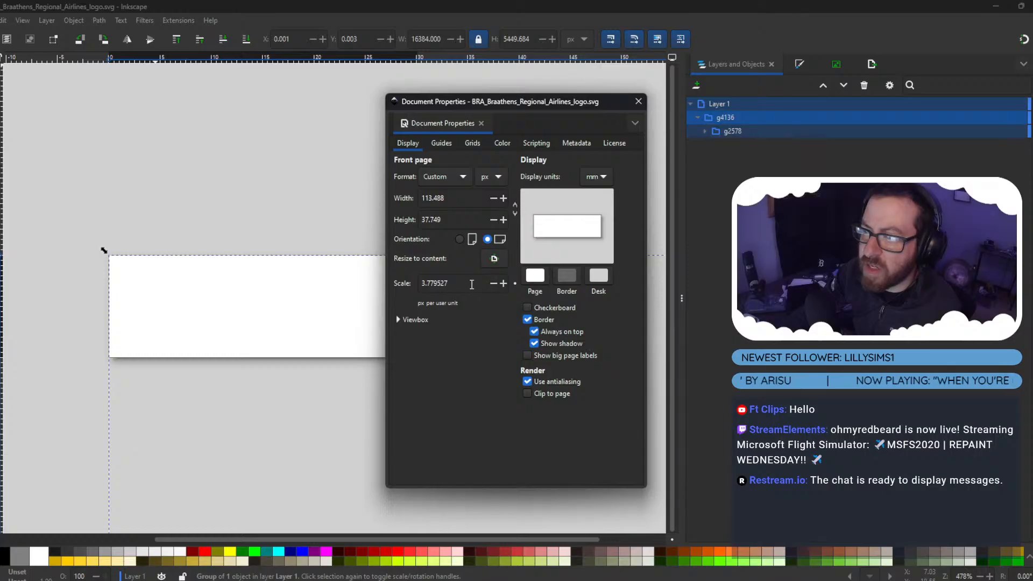
click(494, 259)
click(639, 101)
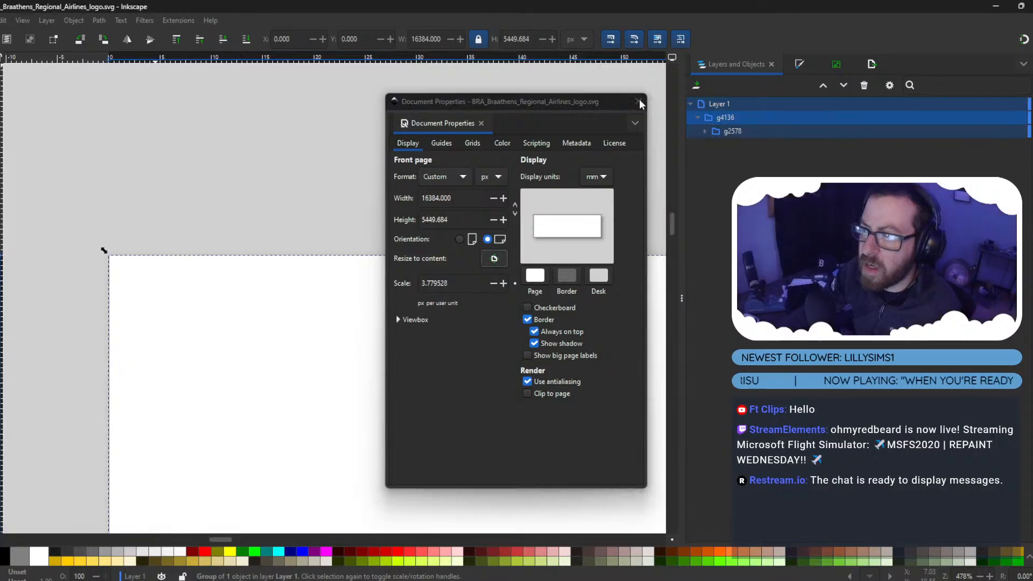
Export the page as BRA_Braathens_Regional_Airlines_logo.png at 16384 x 5450 px into the RESOURCES folder.
key(alt+f)
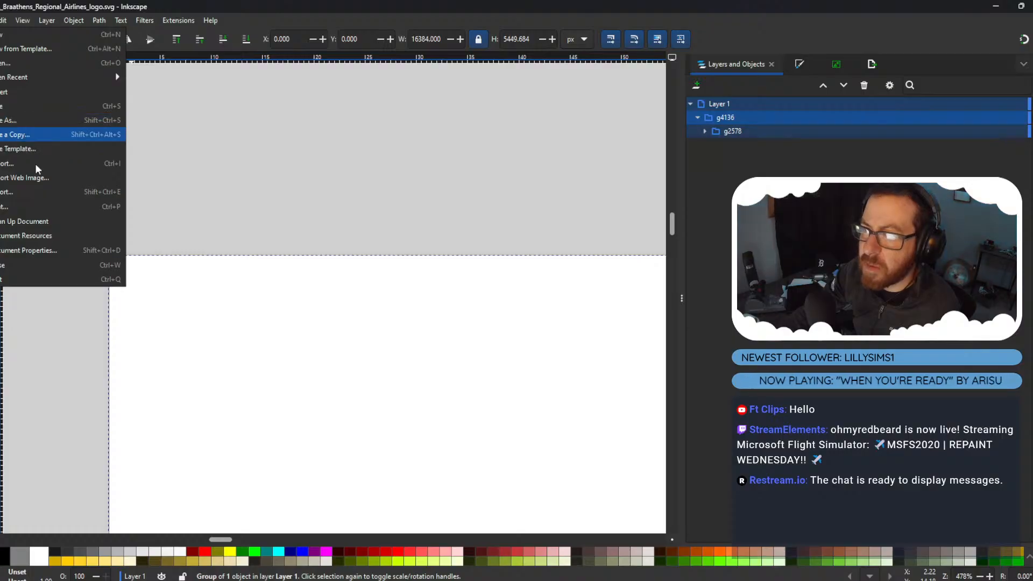
click(33, 191)
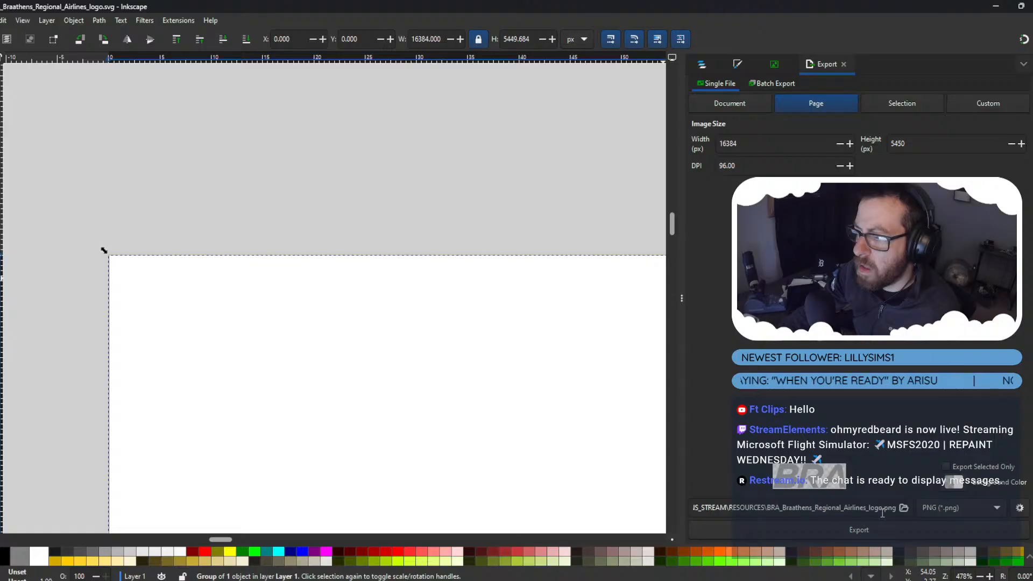
click(854, 532)
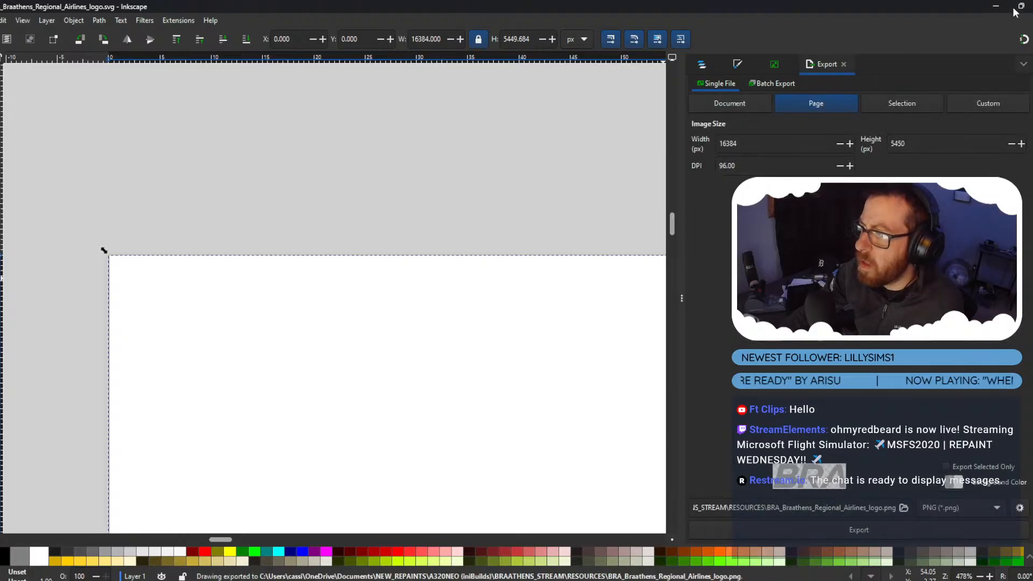
Put the Inkscape windows away and close BRA_Braathens_Regional_Airlines_logo.svg without saving its changes.
click(996, 6)
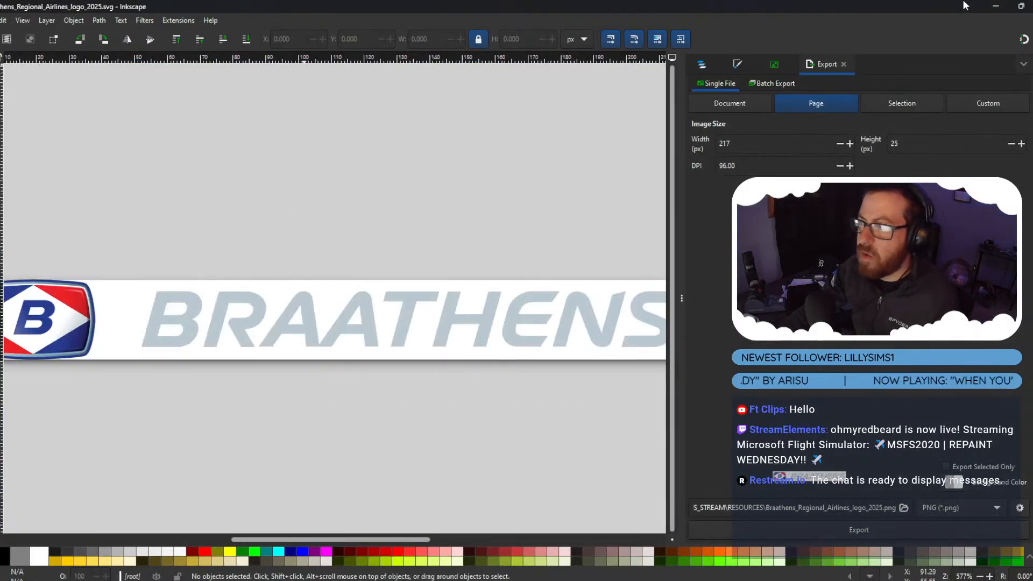
click(995, 6)
right_click(629, 576)
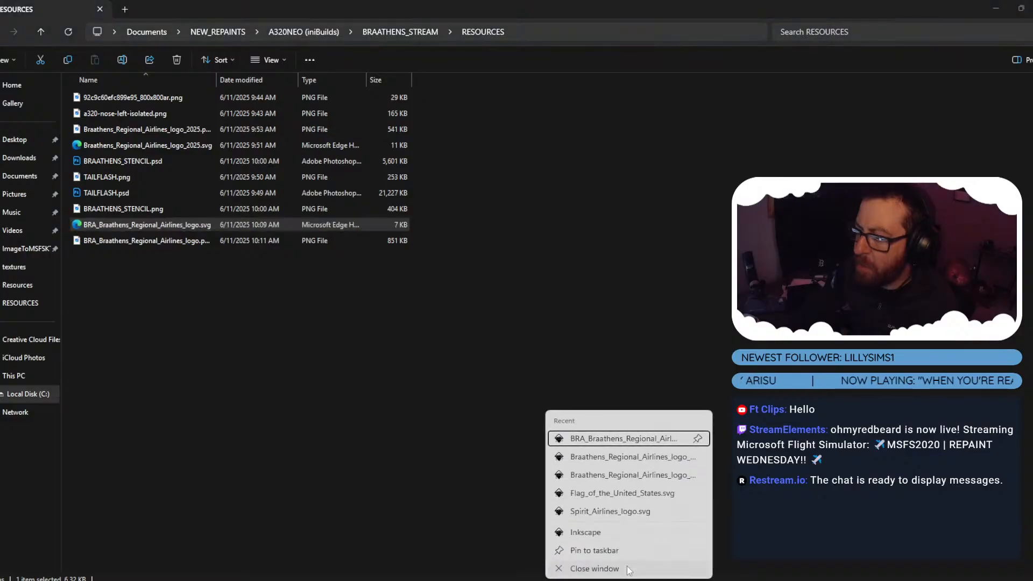
click(629, 572)
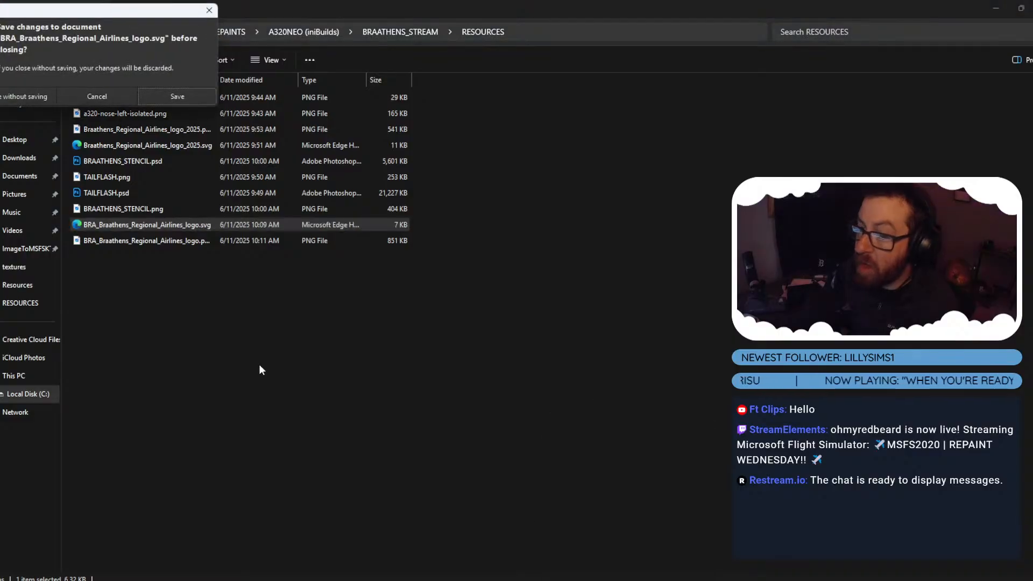
click(35, 93)
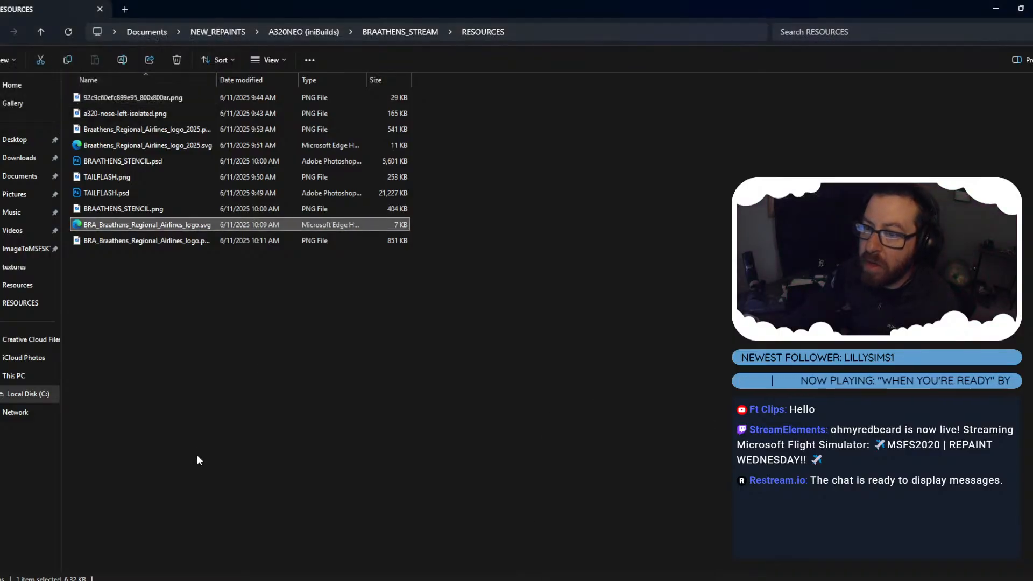
Preview the exported BRA_Braathens_Regional_Airlines_logo.png from File Explorer and open it in Photoshop.
double_click(180, 241)
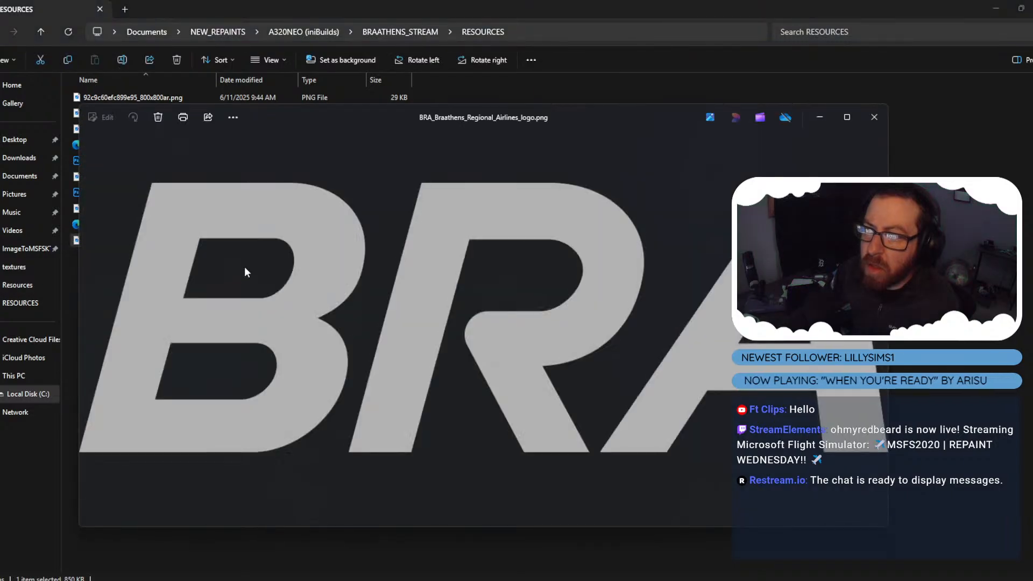
click(875, 117)
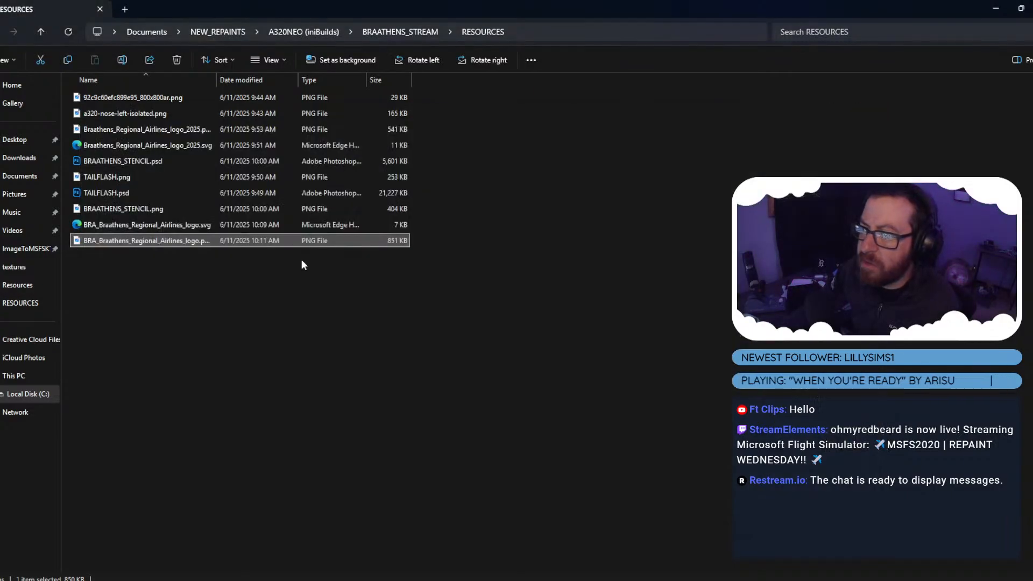
right_click(163, 236)
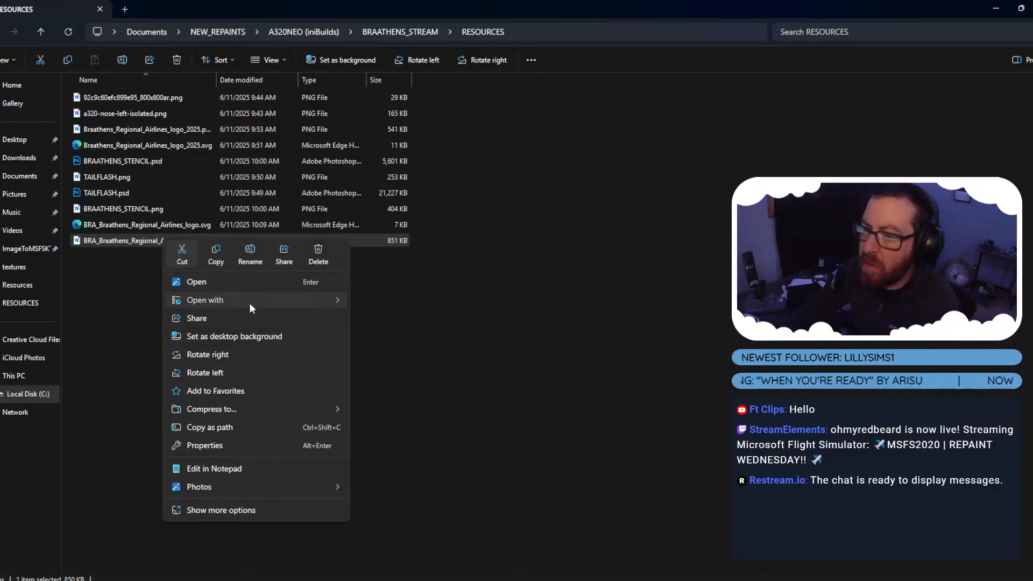
mouse_move(250, 301)
click(384, 306)
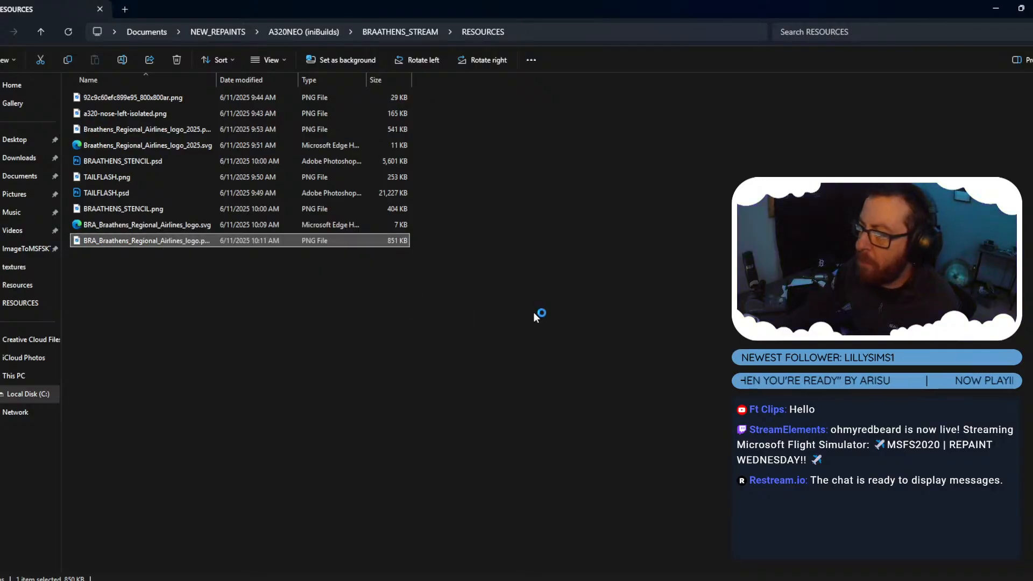
alt+scroll(504, 294, down, 1)
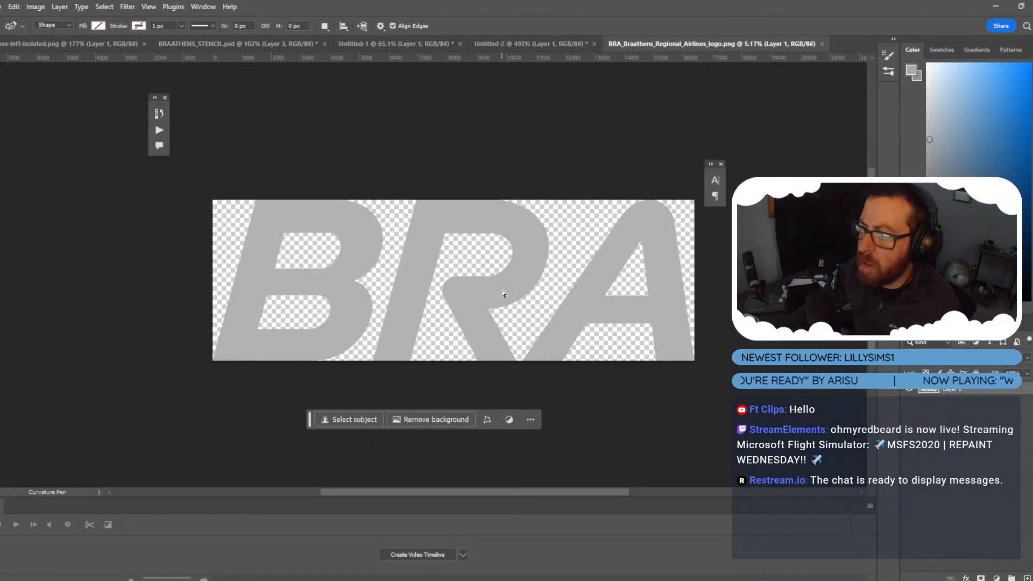
Copy the entire BRA logo image and switch to the BRAATHENS_STENCIL.psd document.
key(ctrl+a)
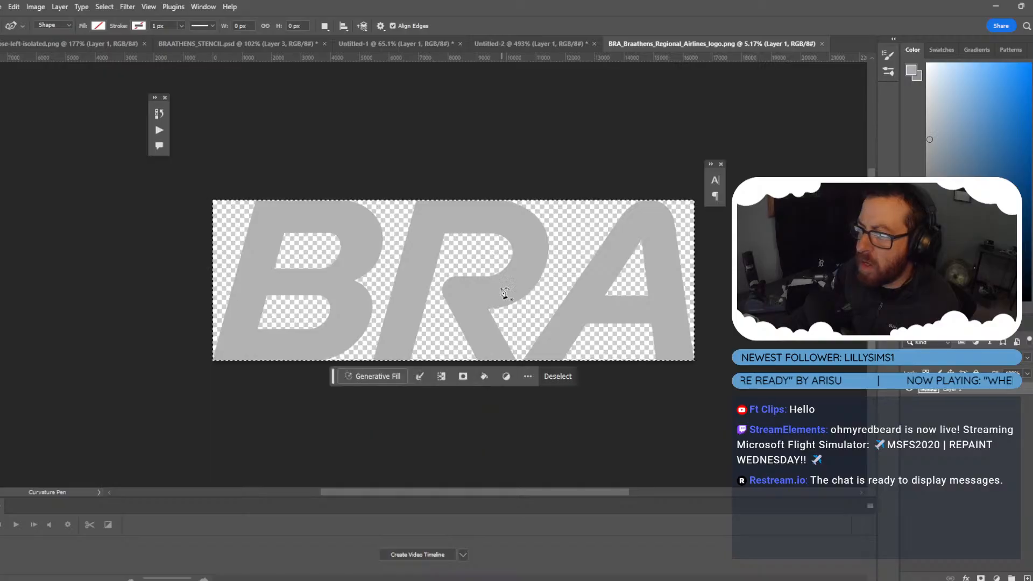
click(516, 44)
click(347, 44)
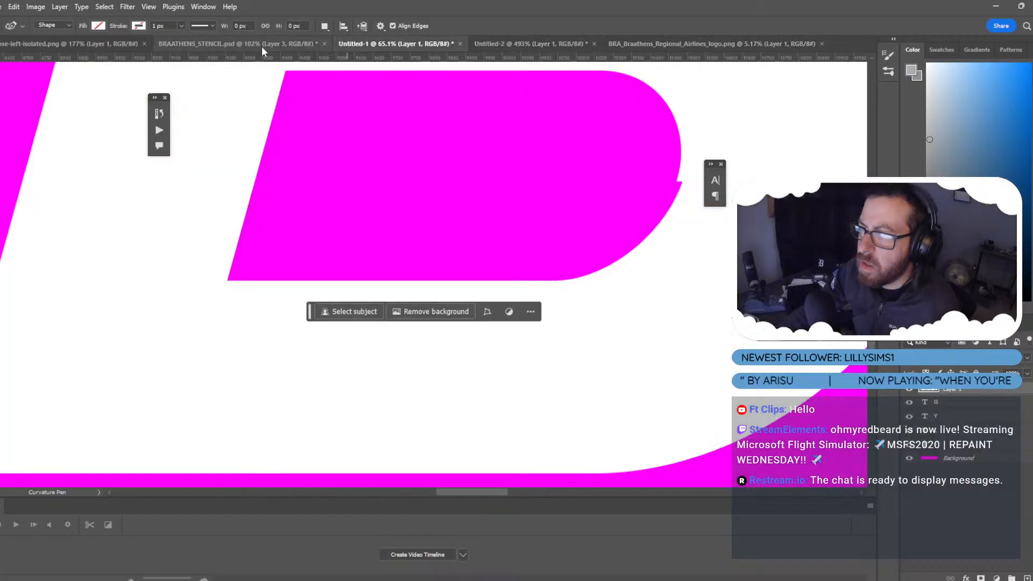
click(262, 44)
Hide Layer 3, which holds the old white BRA lettering, in the stencil document.
alt+scroll(311, 224, down, 5)
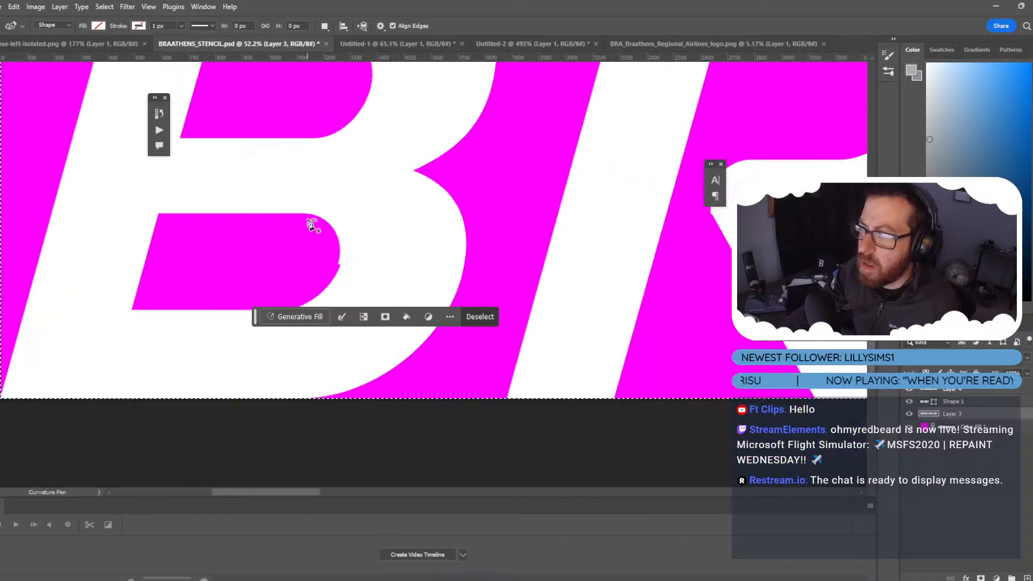
alt+scroll(311, 223, down, 2)
alt+scroll(311, 224, up, 5)
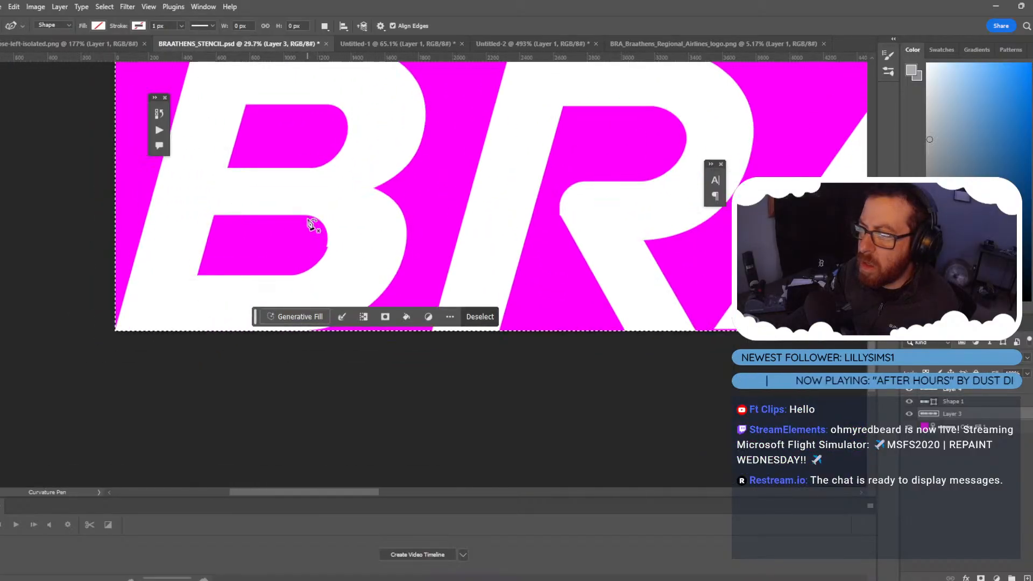
alt+scroll(311, 223, down, 2)
alt+scroll(311, 223, down, 1)
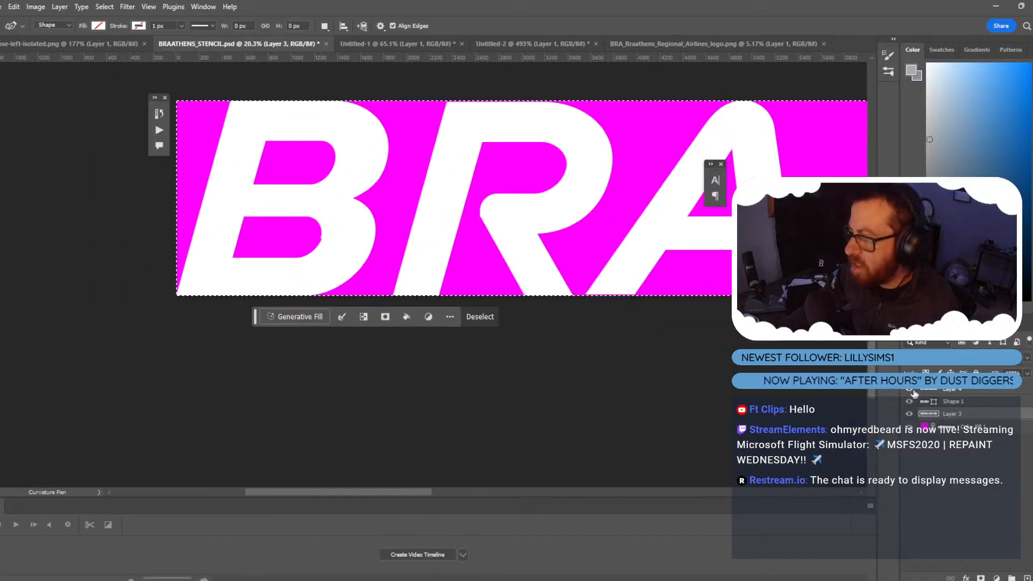
click(912, 415)
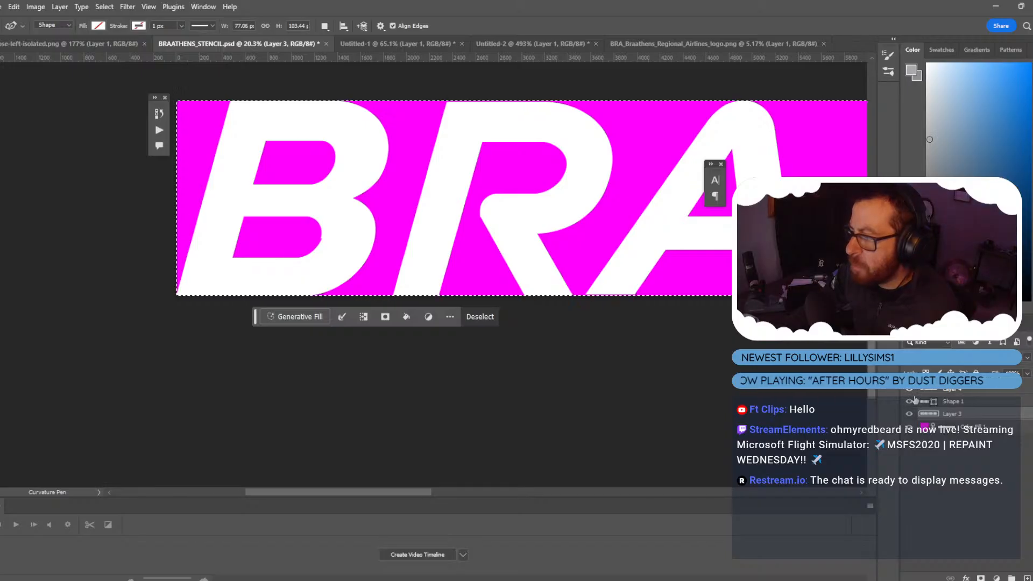
click(909, 415)
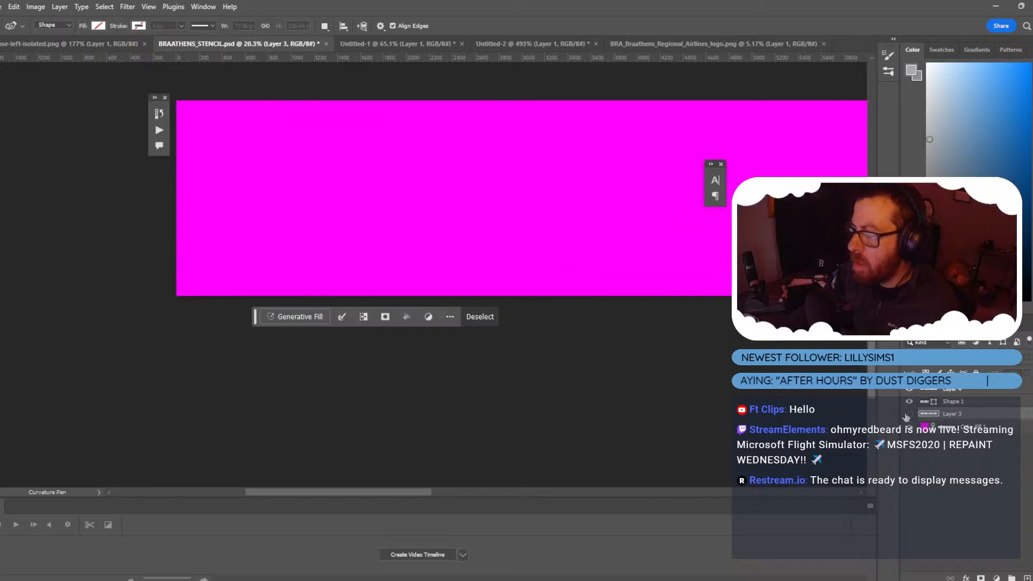
Clear the selection and paste the copied BRA logo as a new layer above Layer 3.
key(ctrl+d)
key(ctrl+v)
alt+scroll(546, 207, down, 4)
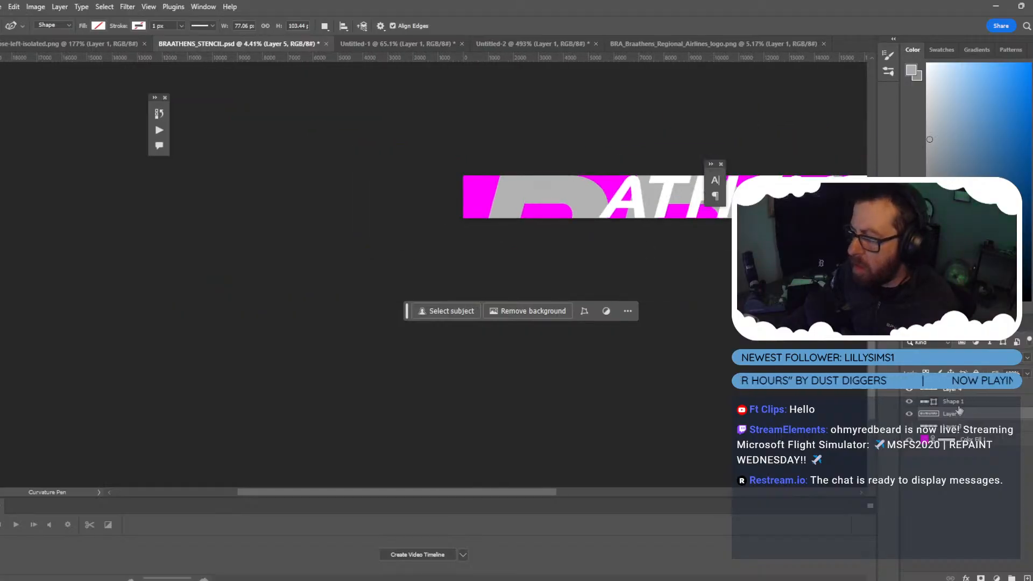
Check the stencil's pixel dimensions and the transform bounds of Layer 4's white lettering without changing either.
click(35, 6)
click(46, 92)
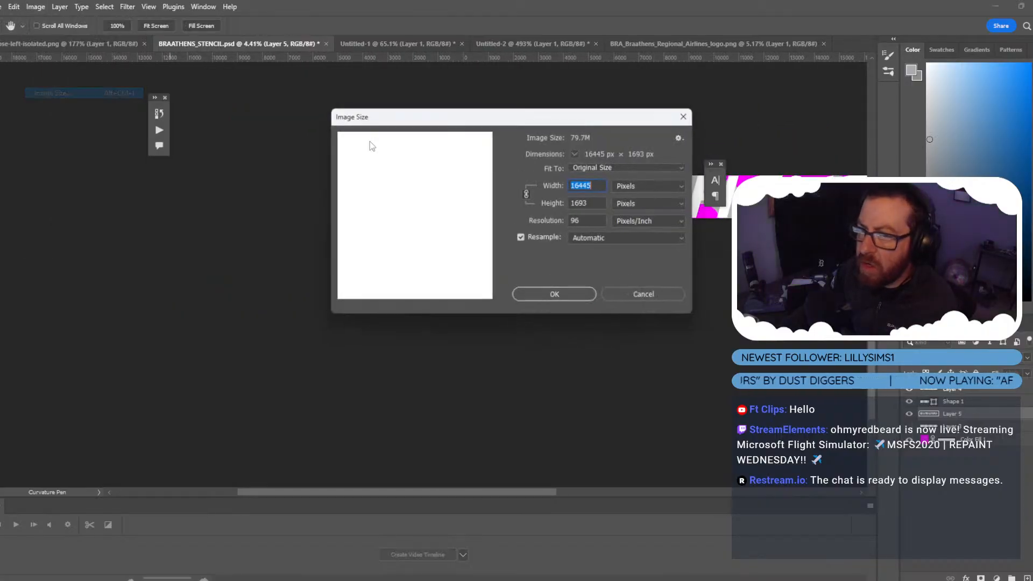
click(635, 295)
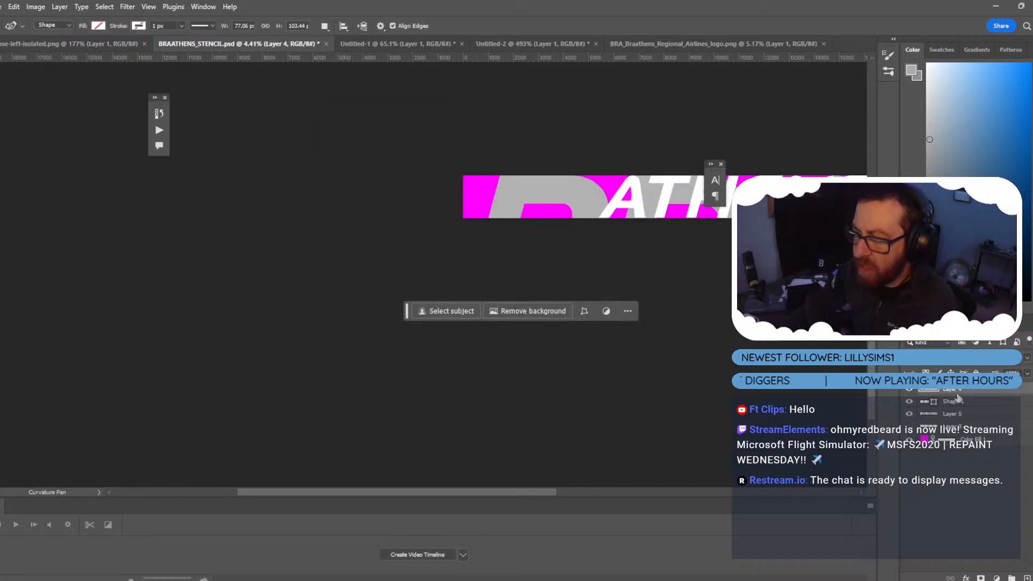
key(ctrl+t)
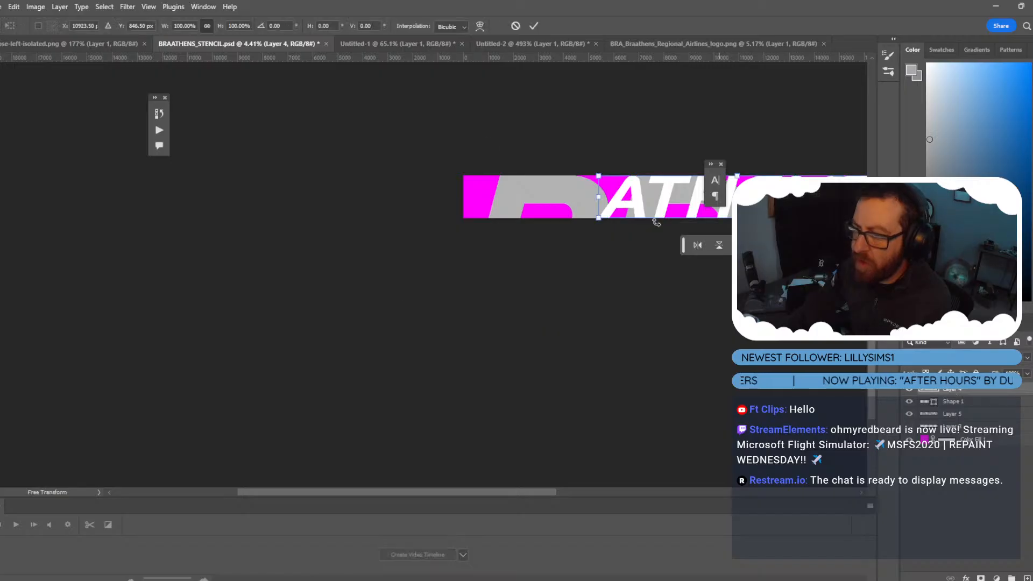
key(Escape)
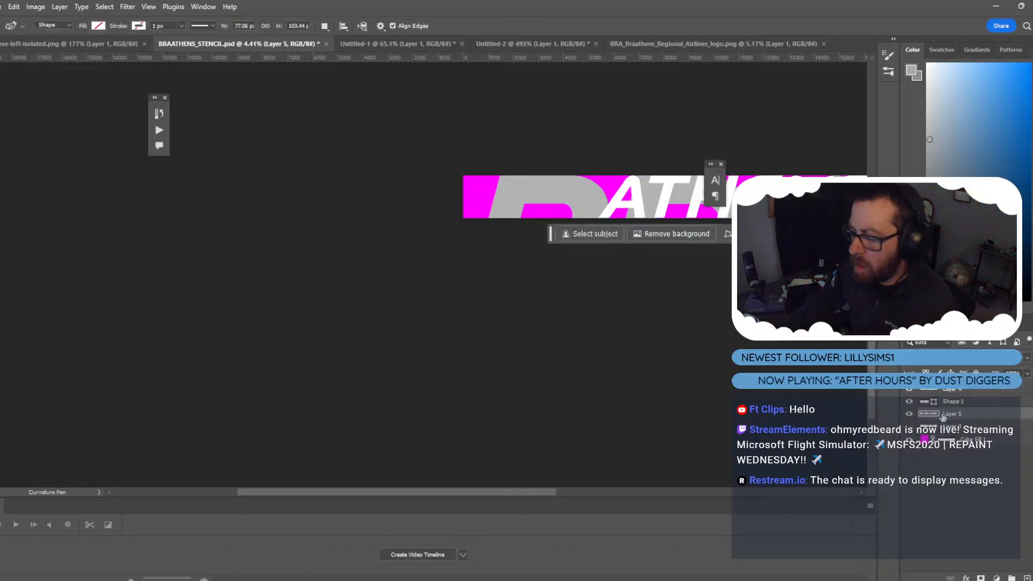
Scale the pasted BRA logo on Layer 5 proportionally to a height of 1692 px.
key(ctrl+t)
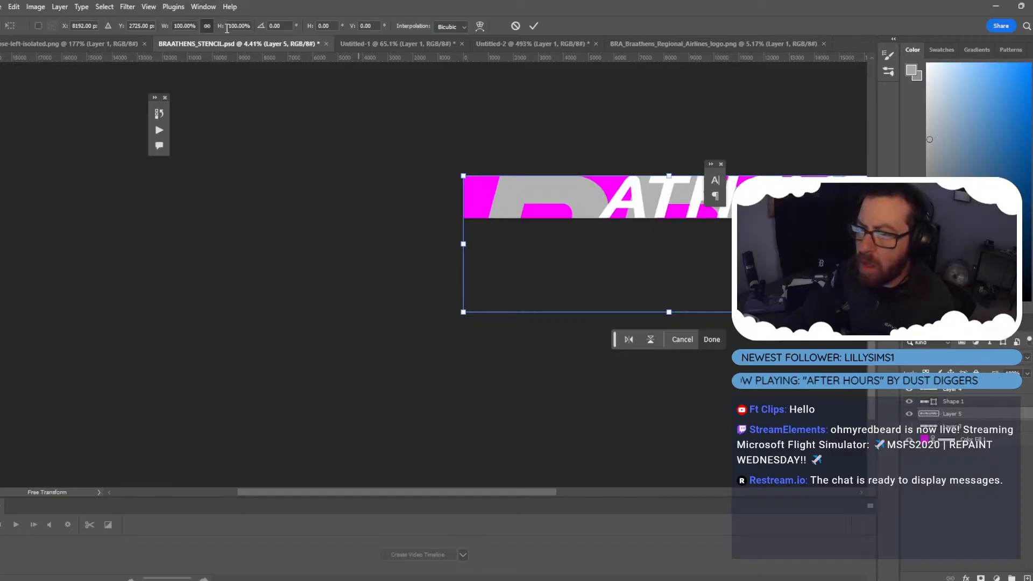
right_click(227, 27)
click(241, 31)
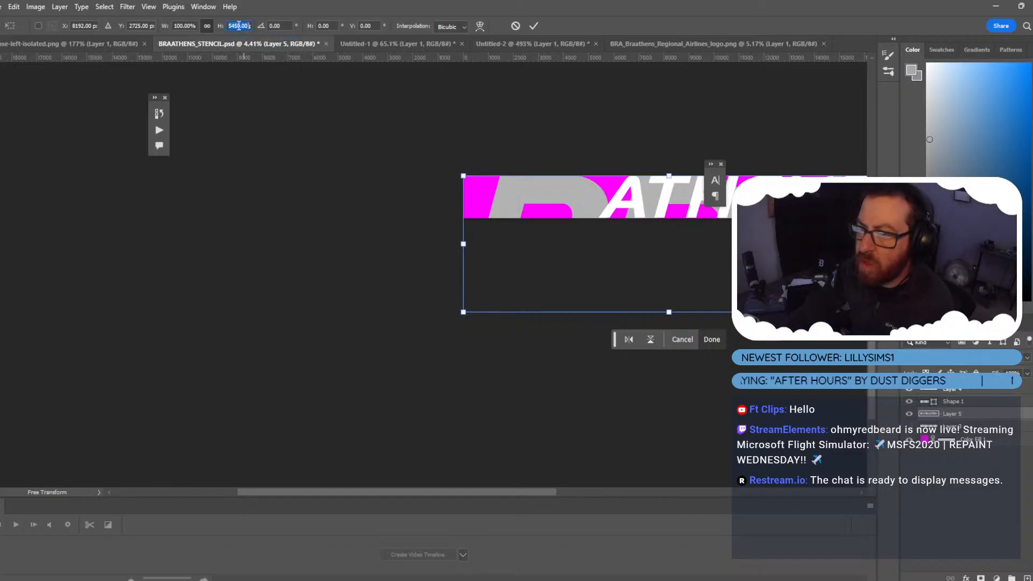
text(1692px)
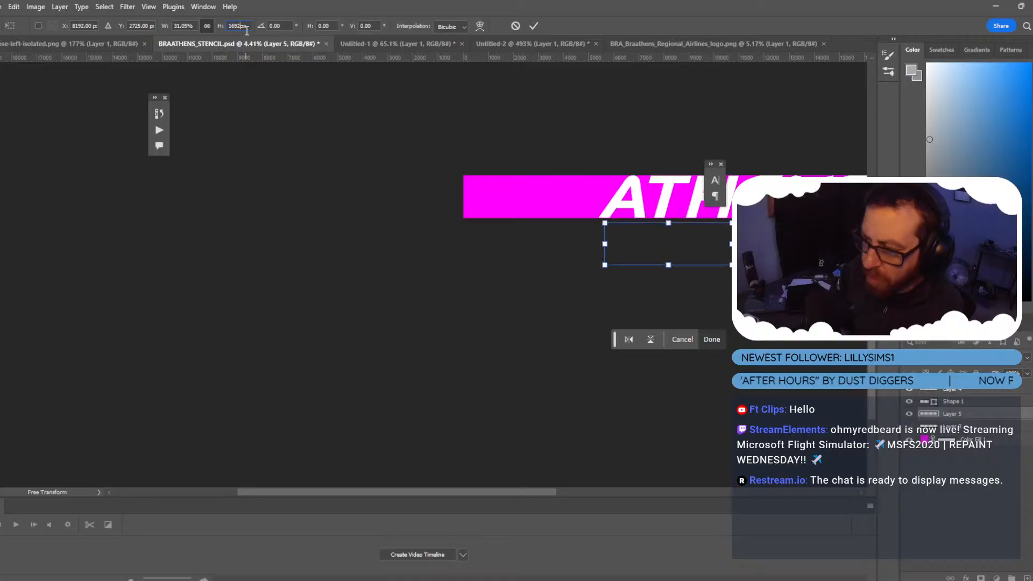
key(Return)
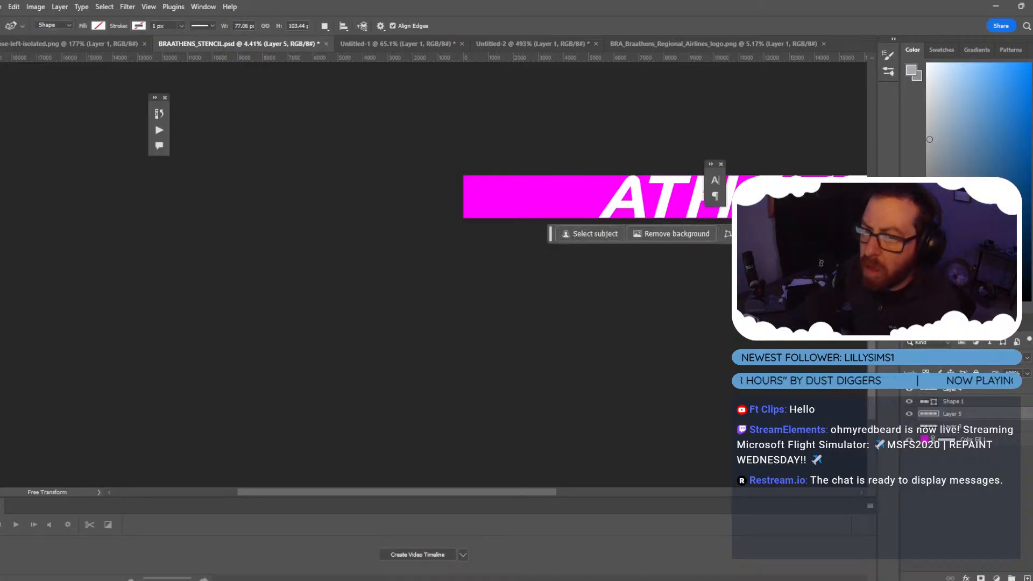
Select the whole canvas and align the BRA logo layer to its vertical center and left edge.
click(59, 7)
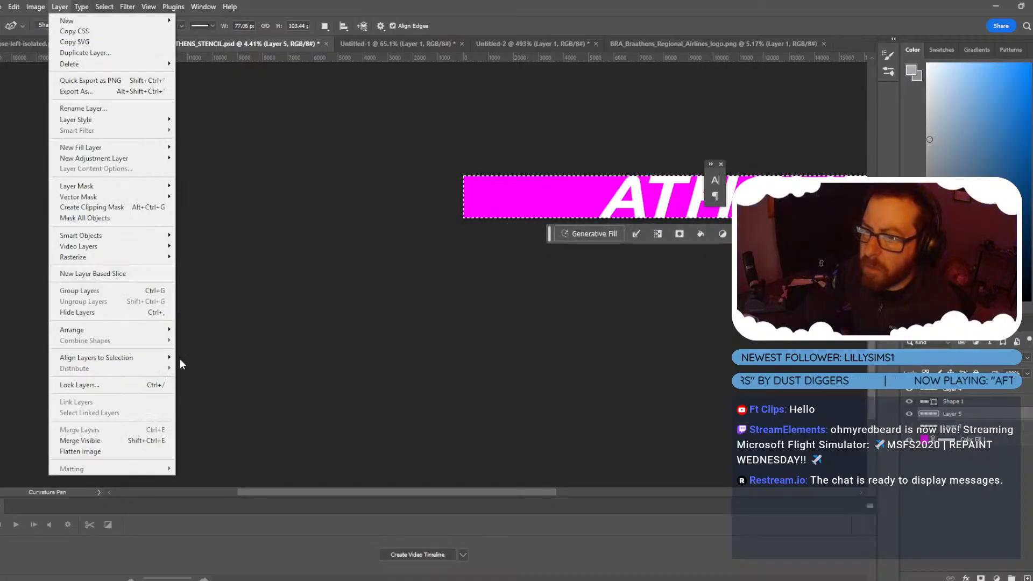
mouse_move(161, 358)
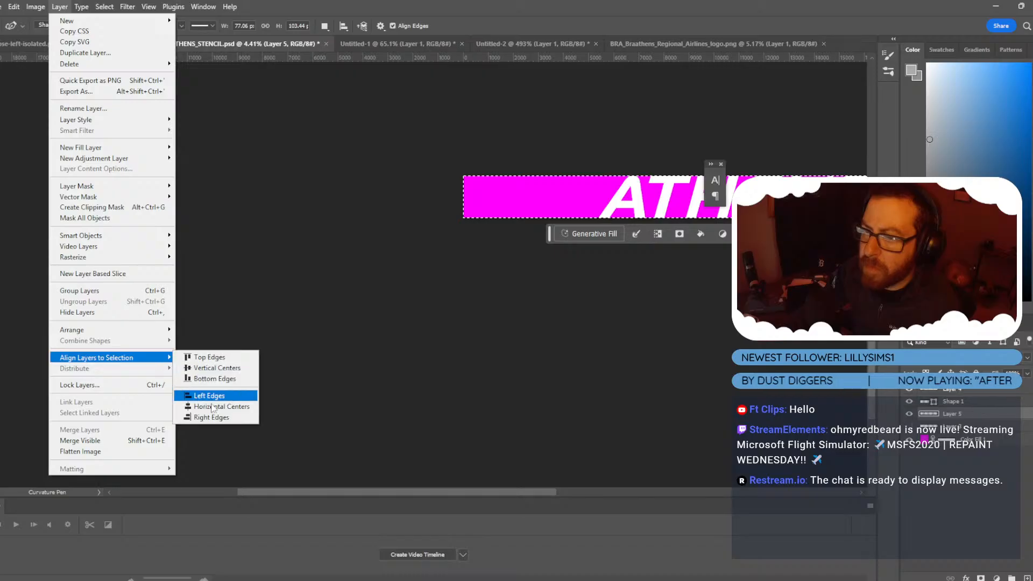
click(218, 370)
click(60, 7)
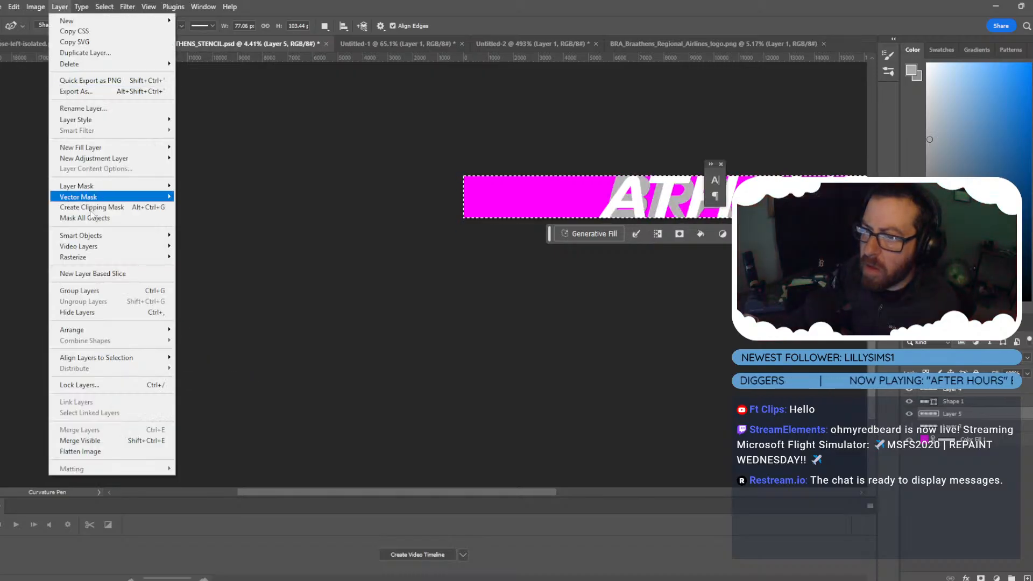
mouse_move(151, 358)
click(229, 396)
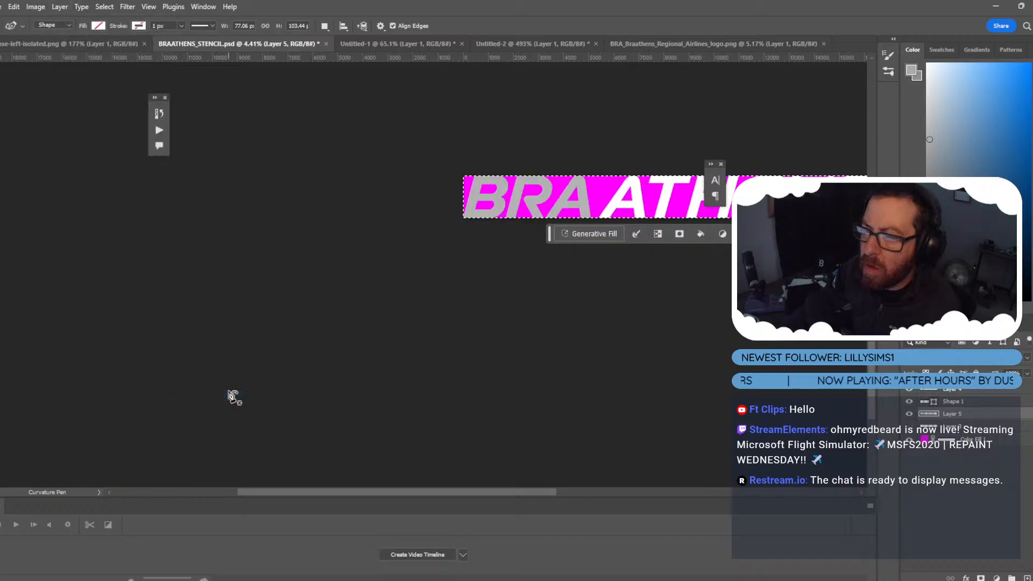
Clear the selection and move the gray BRA logo on Layer 5 horizontally until it meets the first white A.
alt+scroll(652, 369, up, 5)
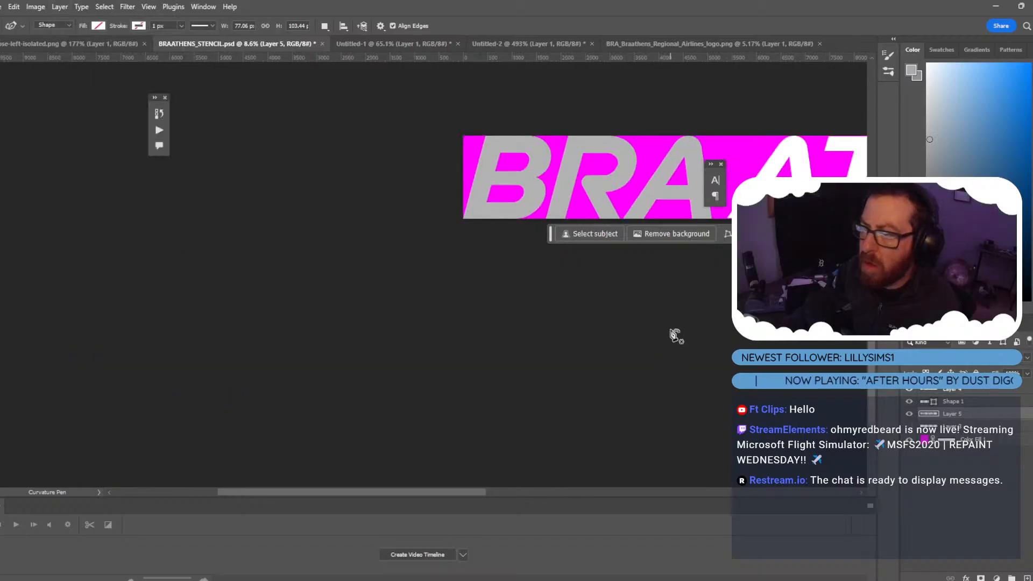
drag(347, 494, 440, 493)
scroll(428, 392, up, 3)
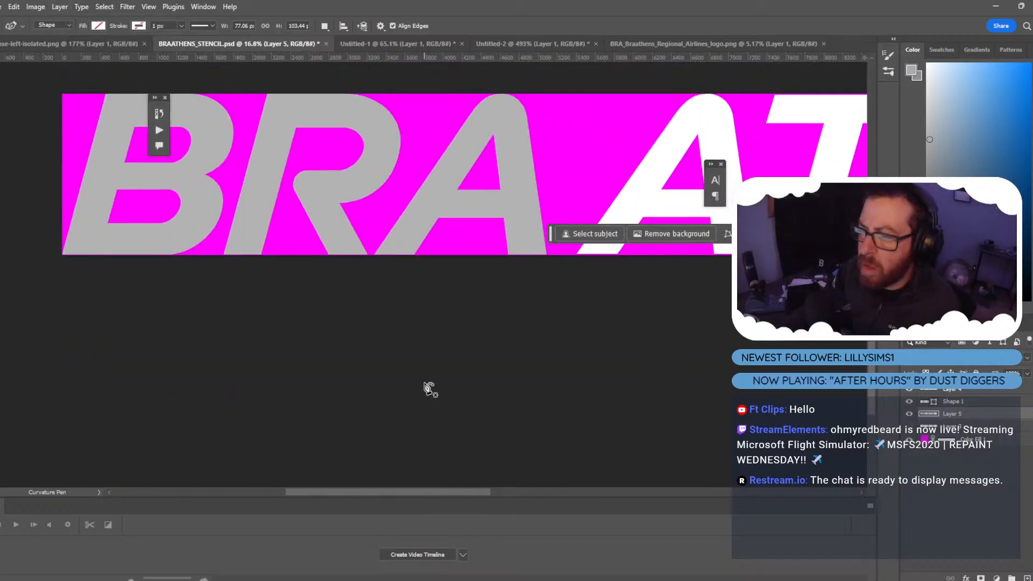
key(v)
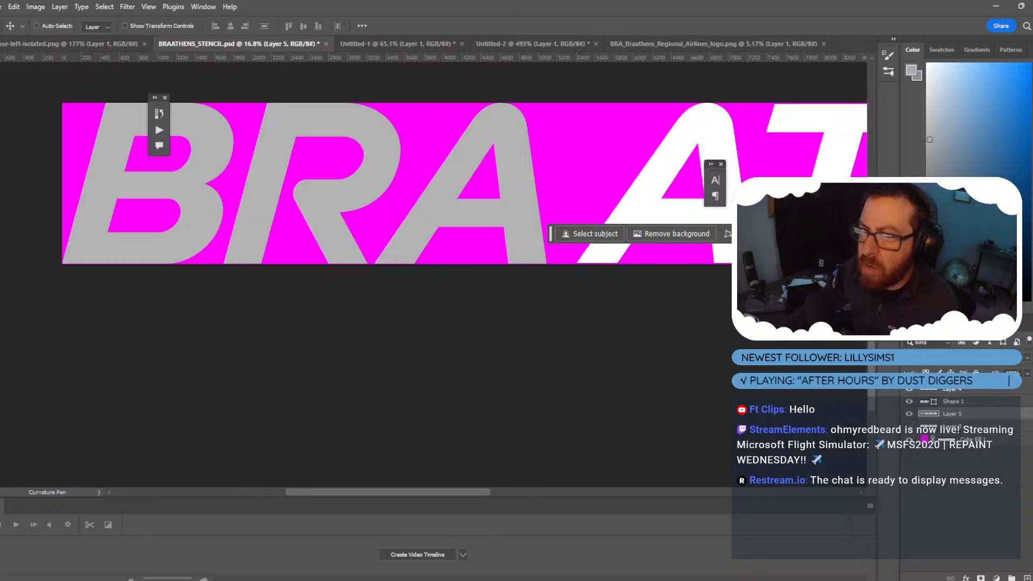
drag(177, 227, 205, 229)
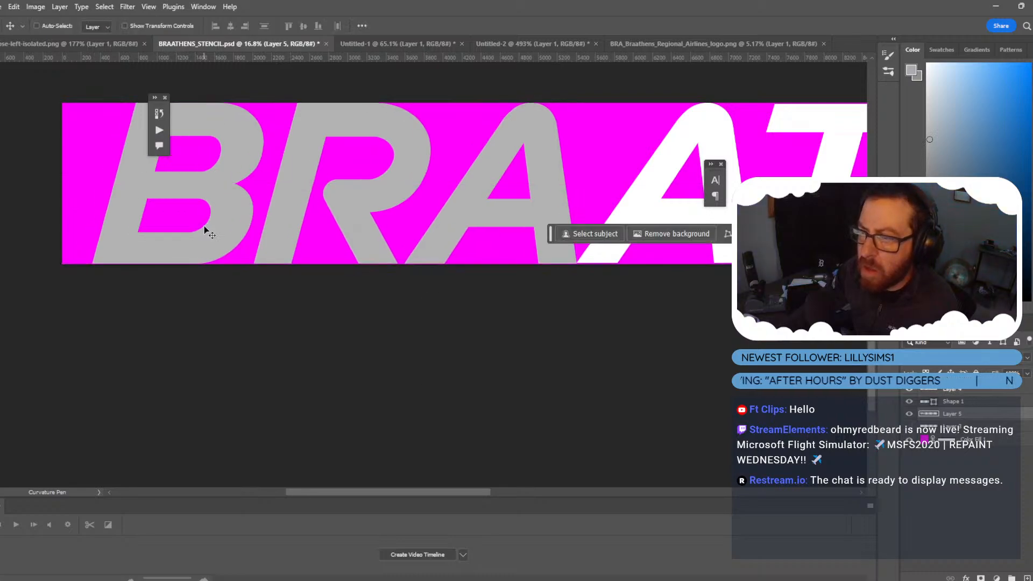
Inspect where the gray and white A letters meet and check Layer 4's transform bounds without changing them.
alt+scroll(503, 260, up, 3)
alt+scroll(587, 326, down, 2)
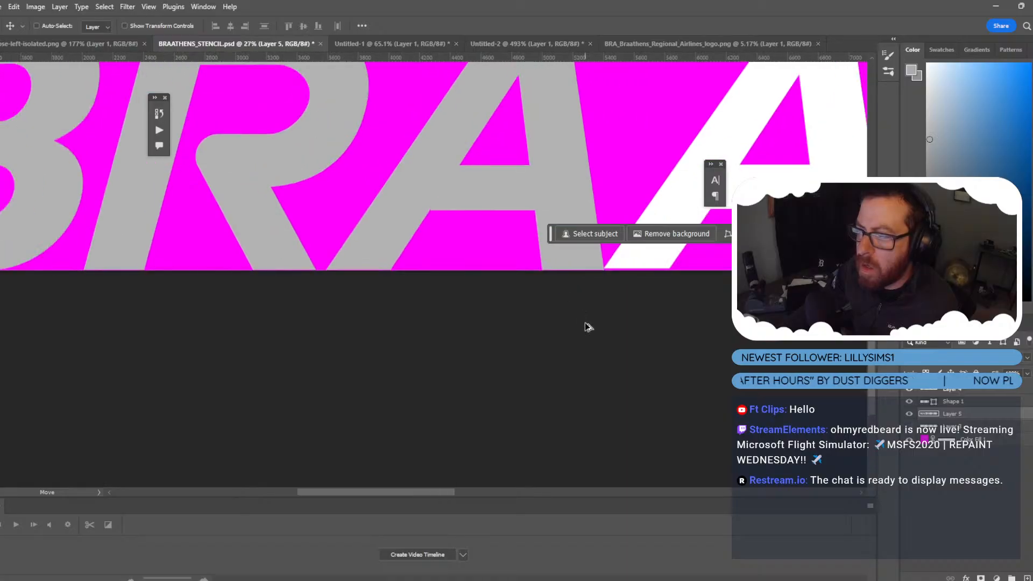
alt+scroll(587, 326, down, 1)
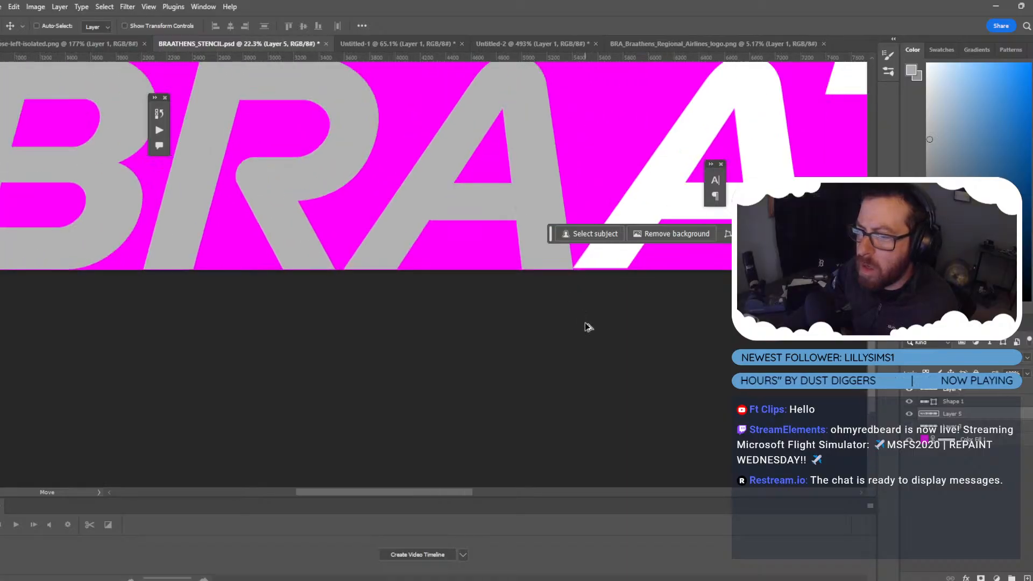
alt+scroll(588, 326, up, 4)
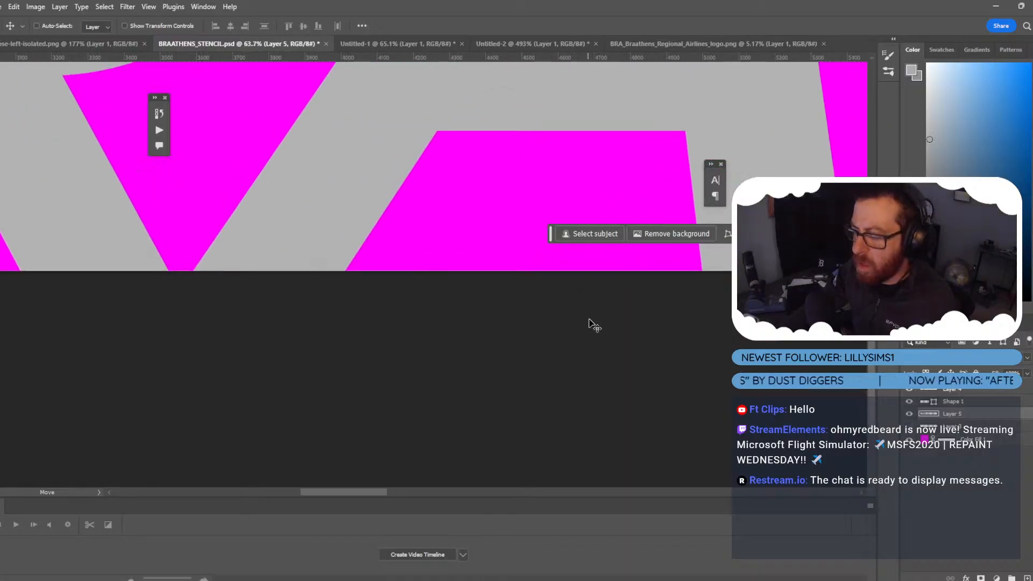
scroll(621, 432, up, 5)
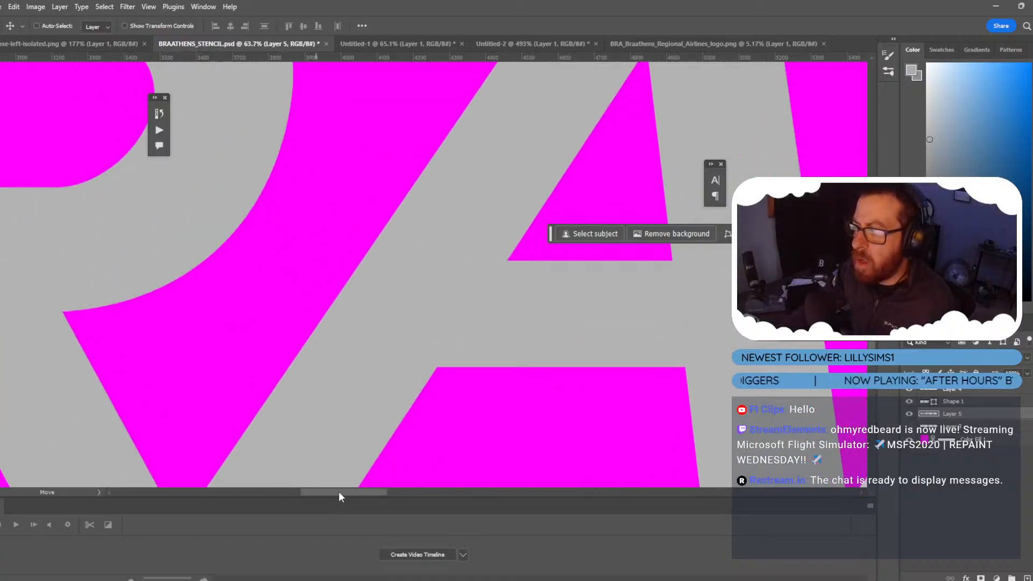
drag(338, 492, 389, 491)
key(ctrl+t)
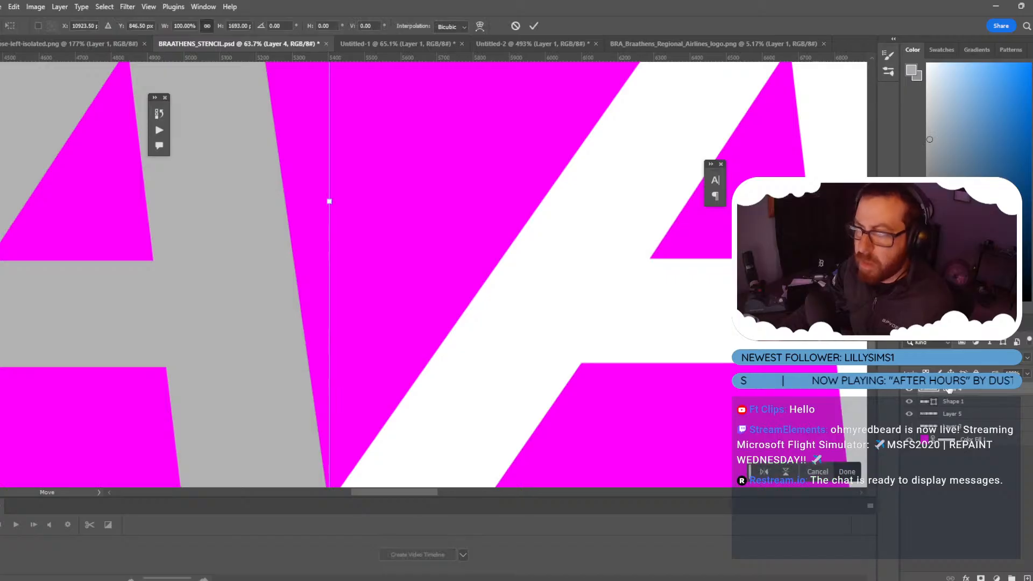
key(Return)
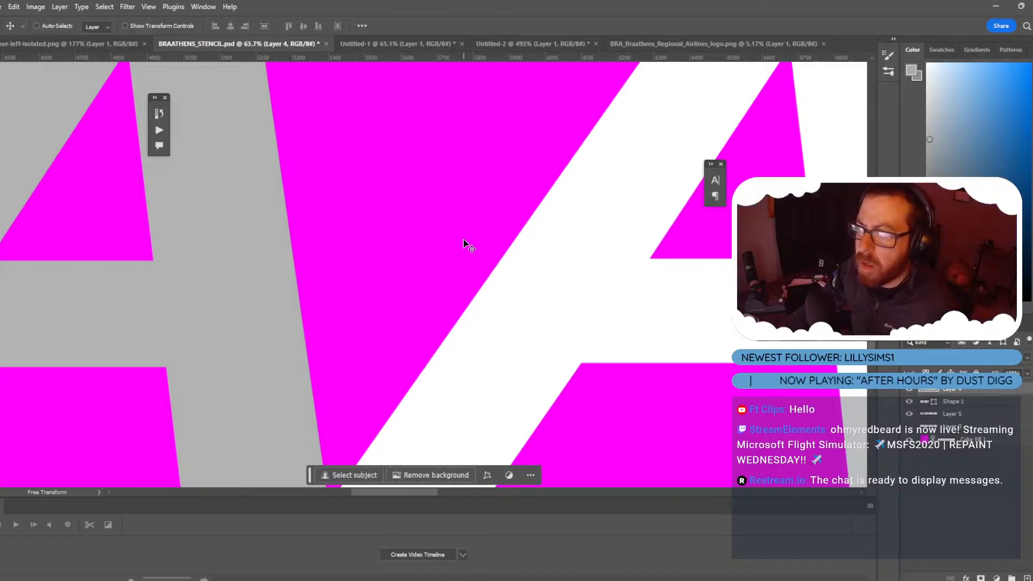
alt+scroll(465, 243, down, 3)
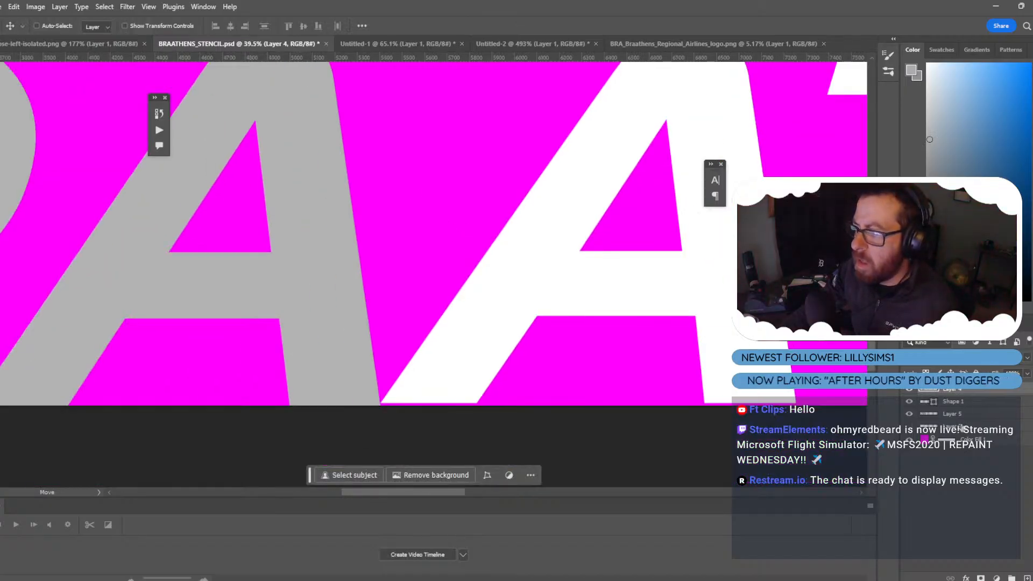
Scale the BRA logo on Layer 5 proportionally to about 1671 px high and reposition its lower corner against the first white A.
click(936, 415)
key(ctrl+t)
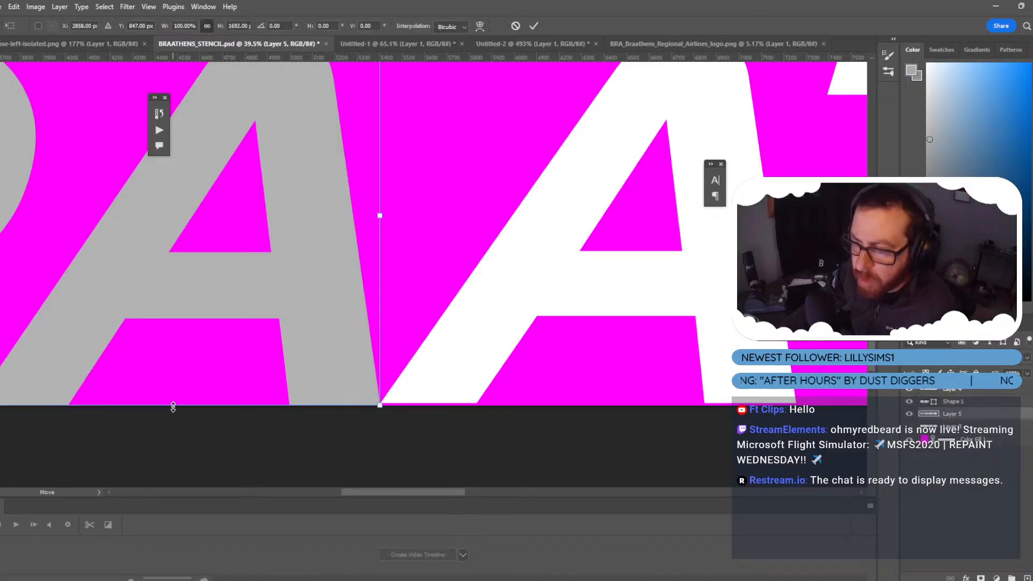
drag(173, 407, 280, 401)
alt+scroll(390, 415, up, 5)
alt+scroll(330, 427, up, 2)
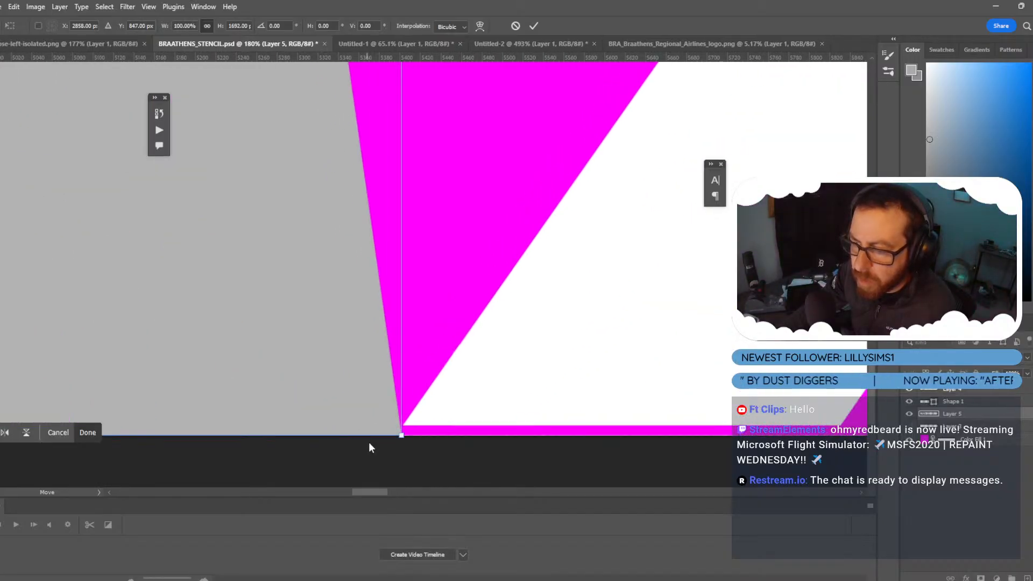
drag(374, 435, 376, 423)
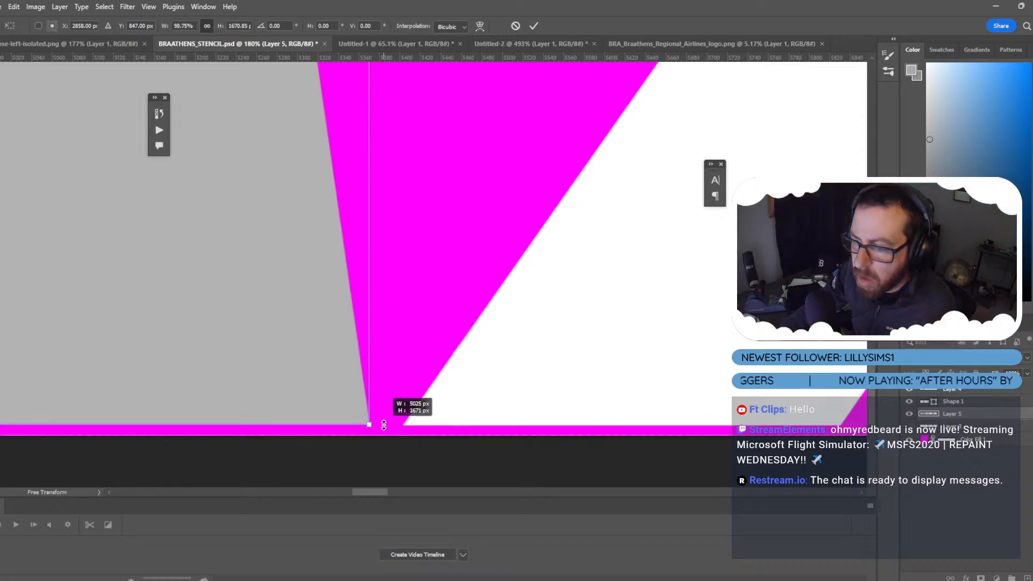
drag(353, 390, 372, 393)
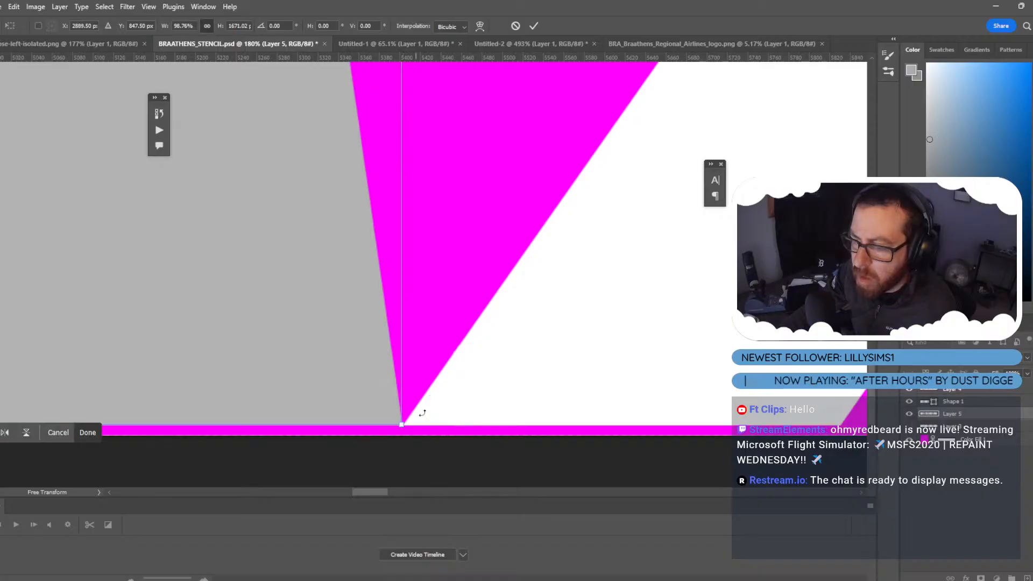
key(Return)
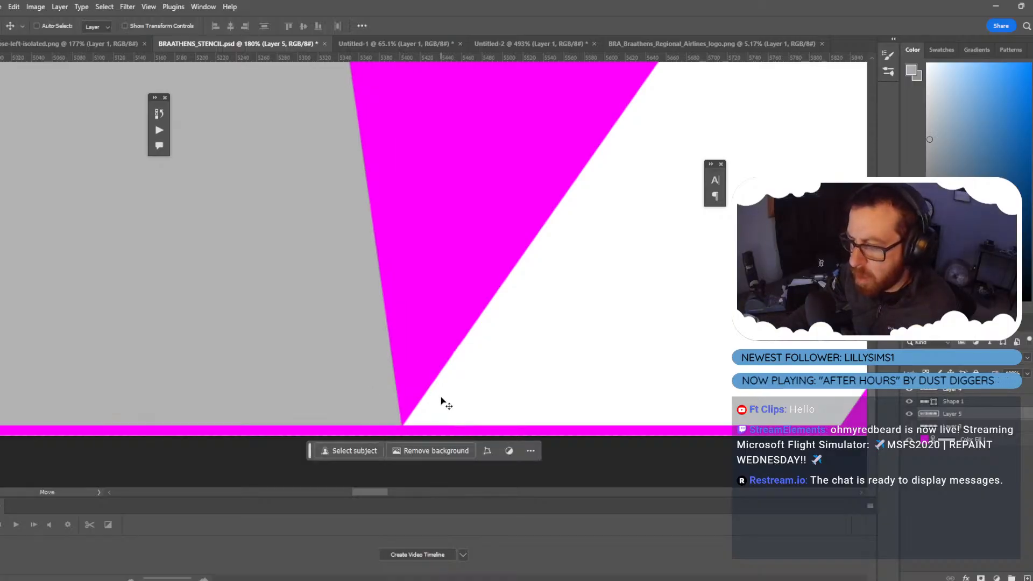
Undo and redo the BRA logo's last rescale to compare both sizes against the white lettering.
alt+scroll(407, 322, down, 5)
alt+scroll(407, 322, down, 5)
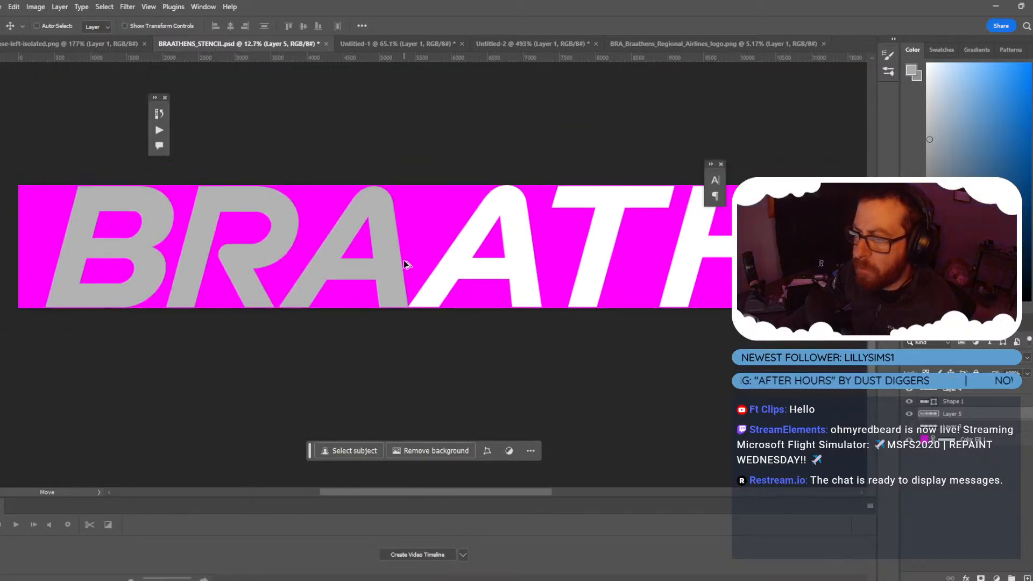
key(shift+Left)
key(shift+Left)
key(shift+Left)
key(shift+Left)
key(shift+Left)
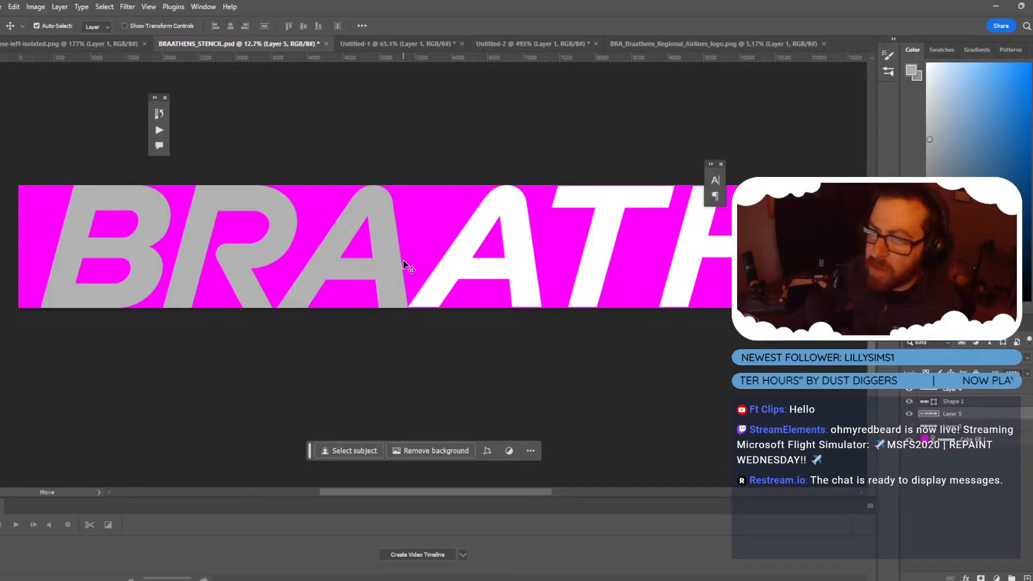
key(shift+Left)
key(shift+Left)
key(shift+Left)
key(shift+Left)
key(shift+Left)
key(shift+Left)
key(shift+Left)
key(shift+Left)
key(shift+Right)
key(shift+Right)
key(shift+Right)
key(shift+Right)
key(shift+Right)
key(shift+Right)
key(shift+Right)
key(shift+Right)
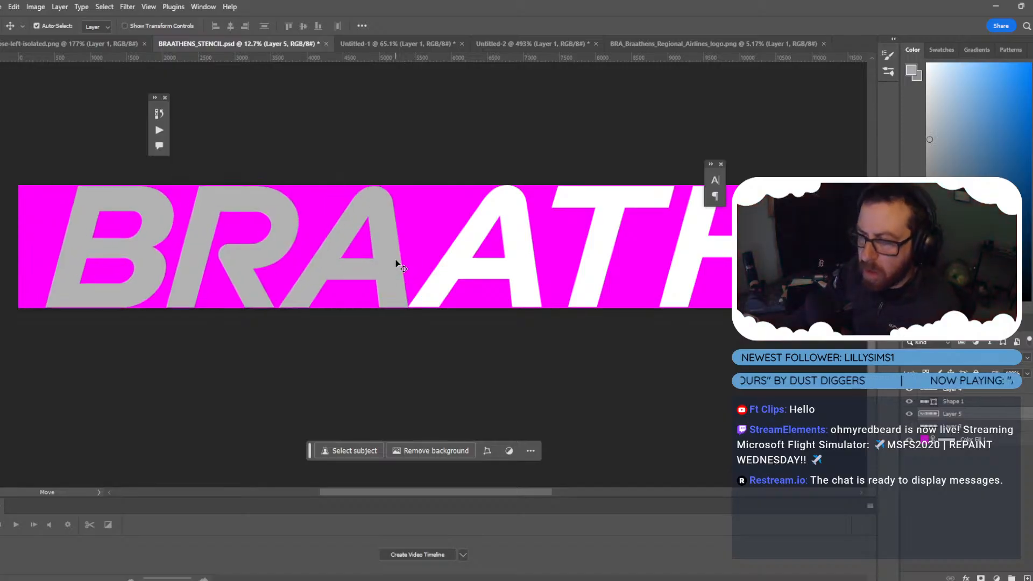
Stretch the BRA logo on Layer 5 upward to the canvas edge, to about 1683 px high, keeping its width.
alt+scroll(391, 262, up, 10)
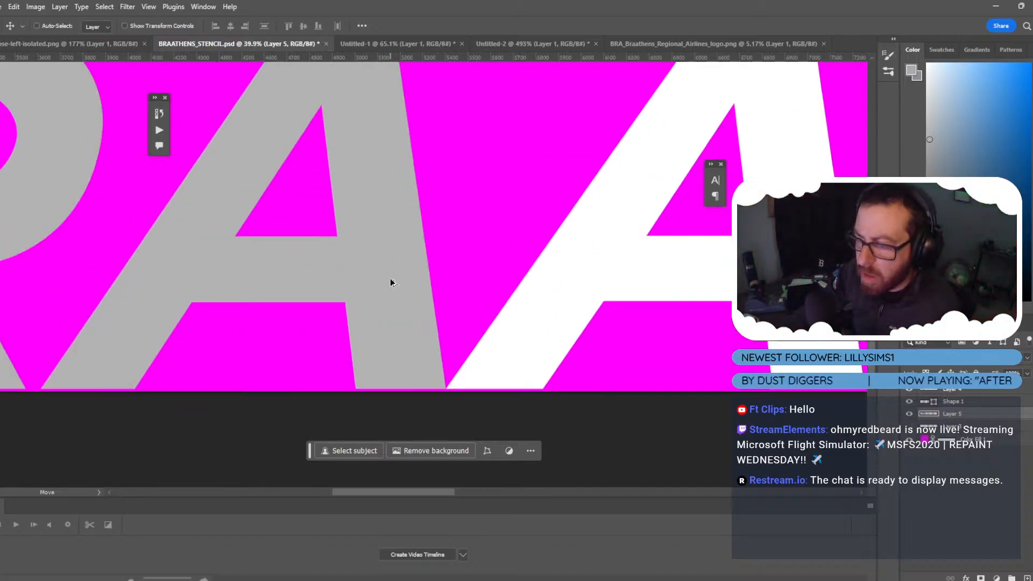
alt+scroll(485, 298, up, 5)
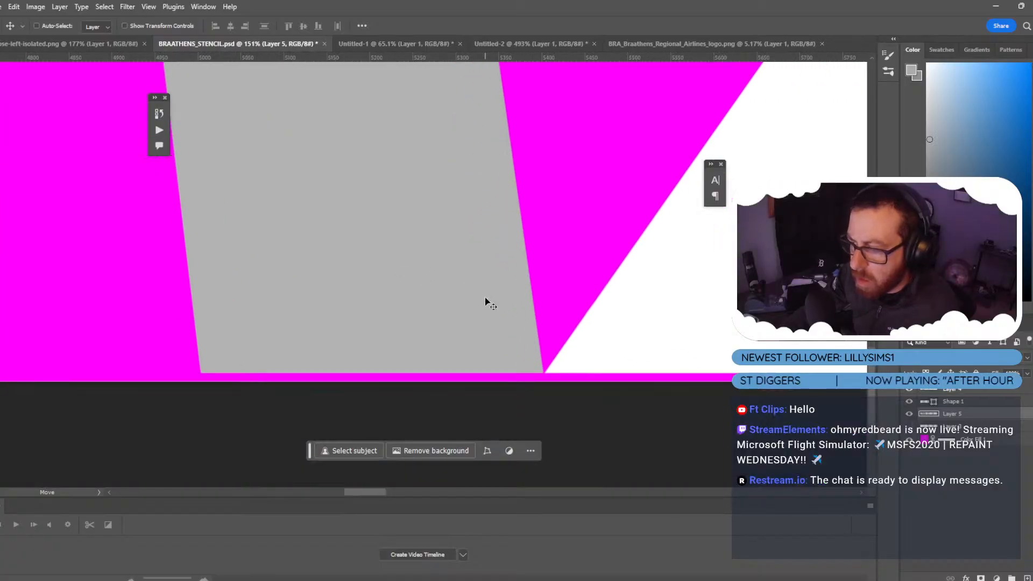
alt+scroll(485, 297, down, 5)
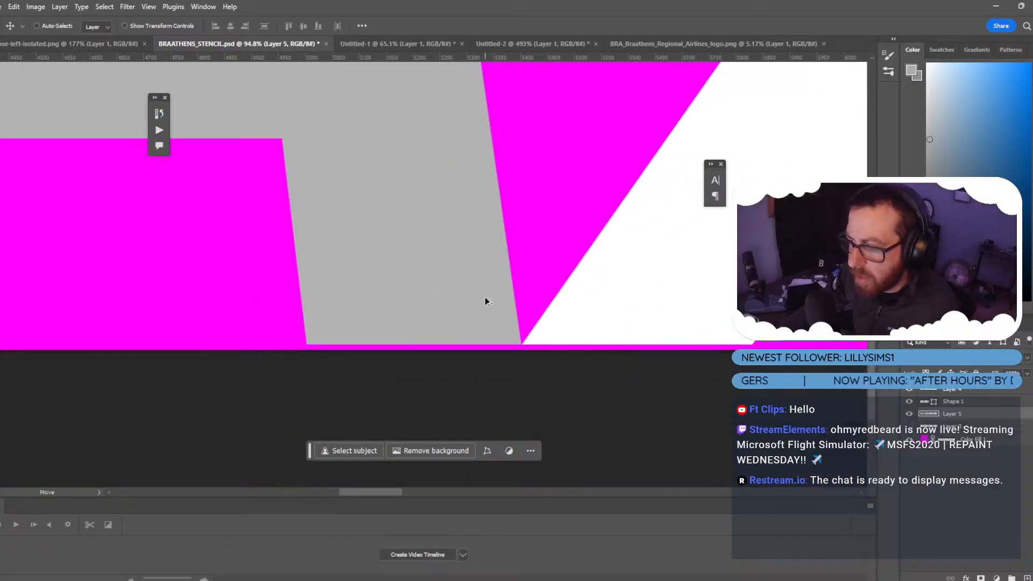
scroll(224, 170, up, 11)
alt+scroll(439, 293, down, 5)
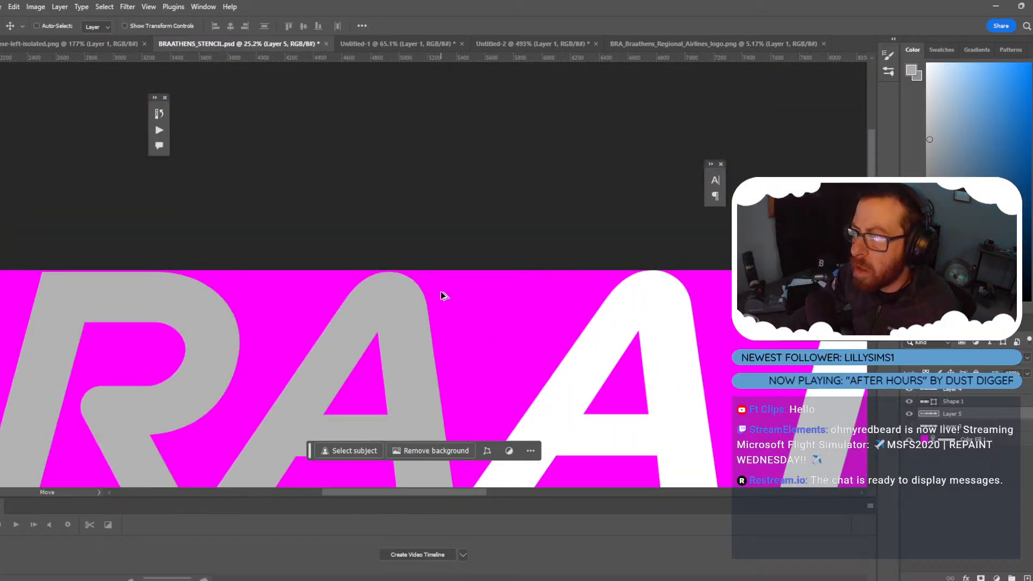
alt+scroll(441, 292, down, 2)
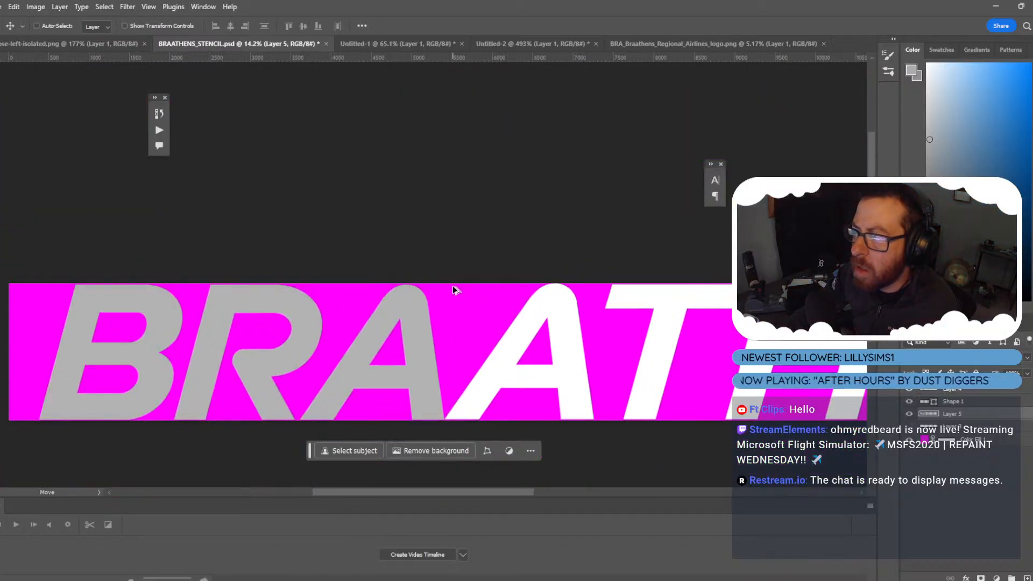
alt+scroll(454, 290, up, 2)
key(ctrl+t)
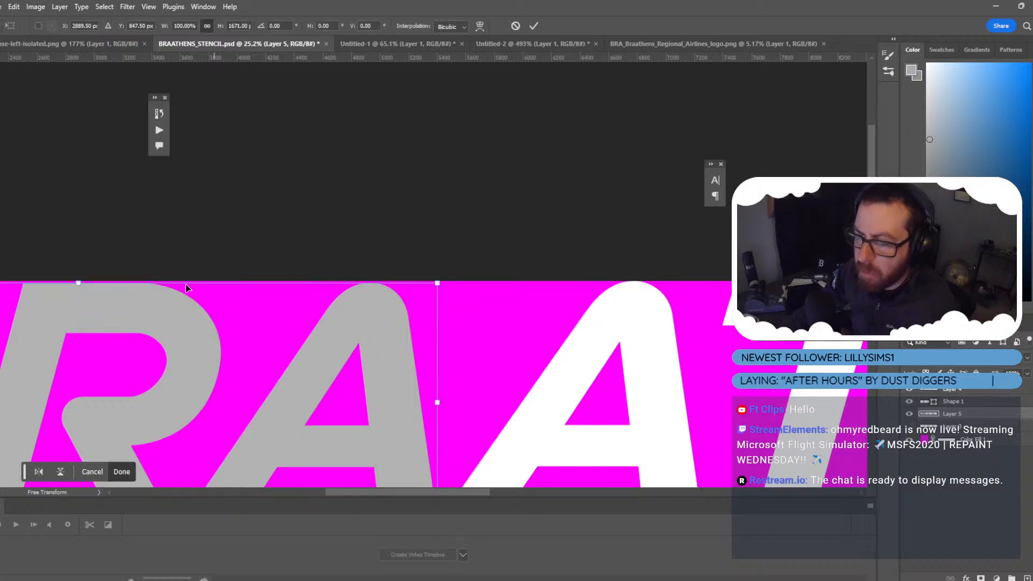
click(80, 282)
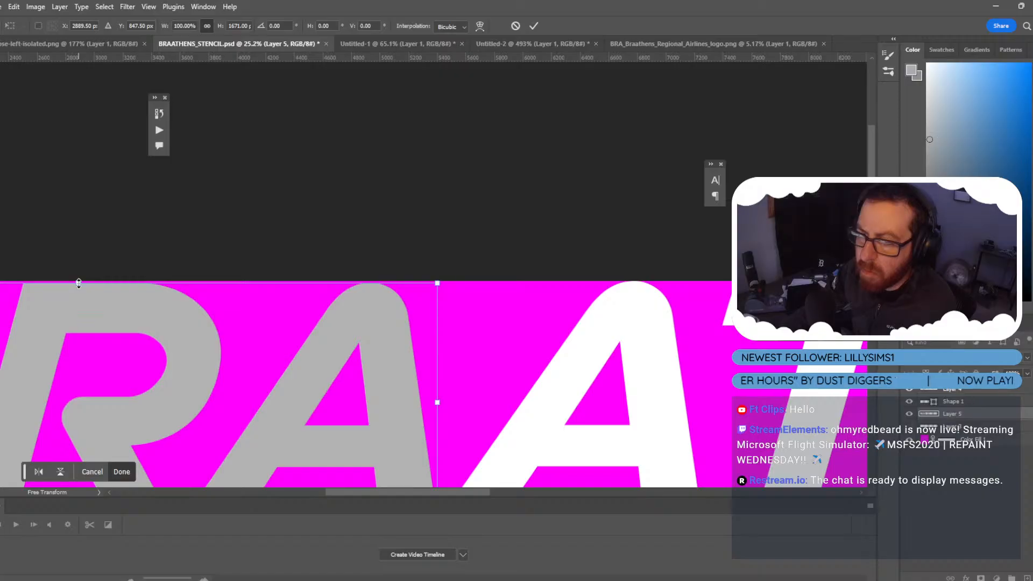
drag(78, 283, 80, 278)
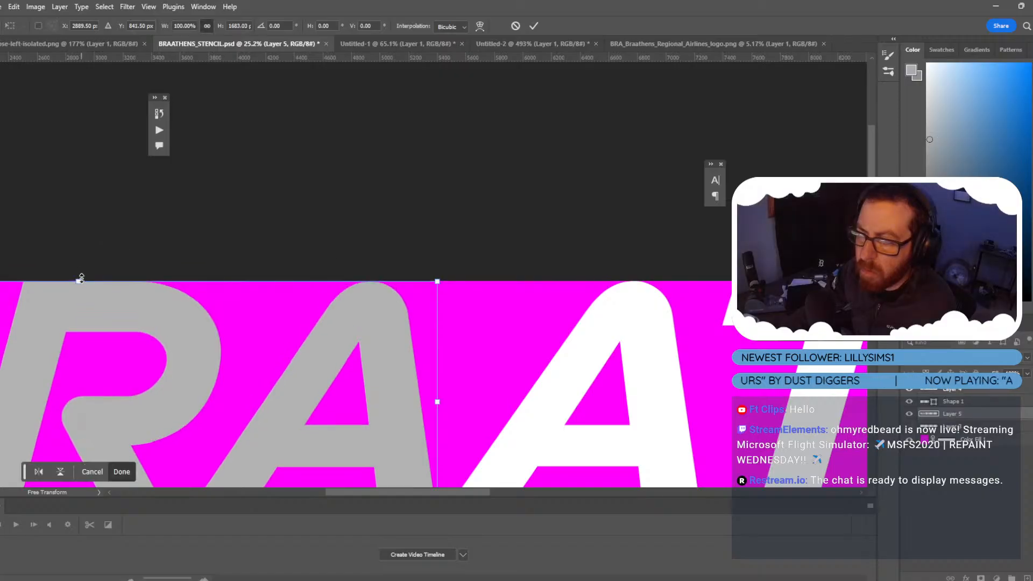
key(Return)
Load the BRA letters on Layer 5 as a selection and create a white solid color fill layer from it.
alt+scroll(454, 235, down, 2)
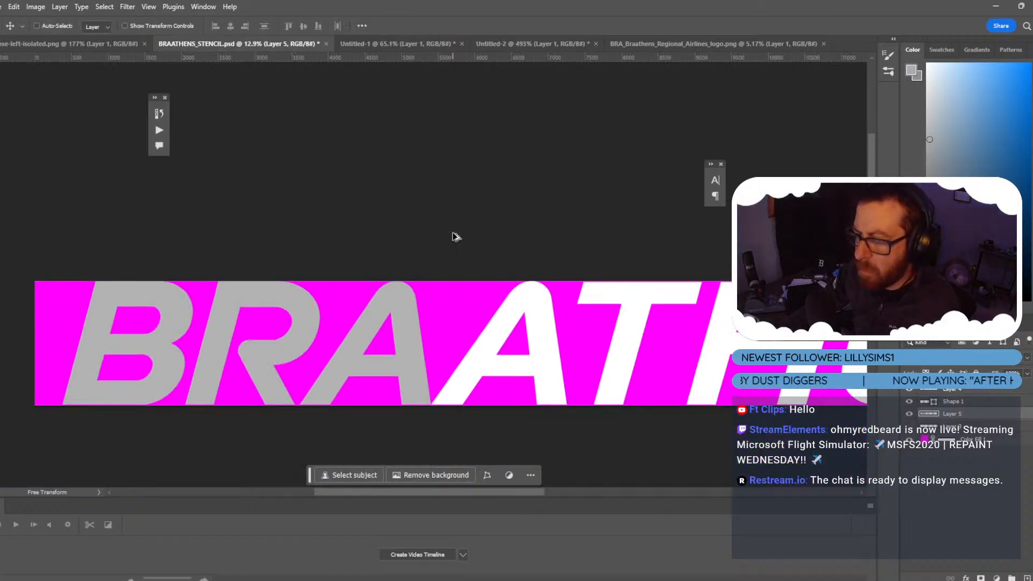
alt+scroll(454, 236, up, 2)
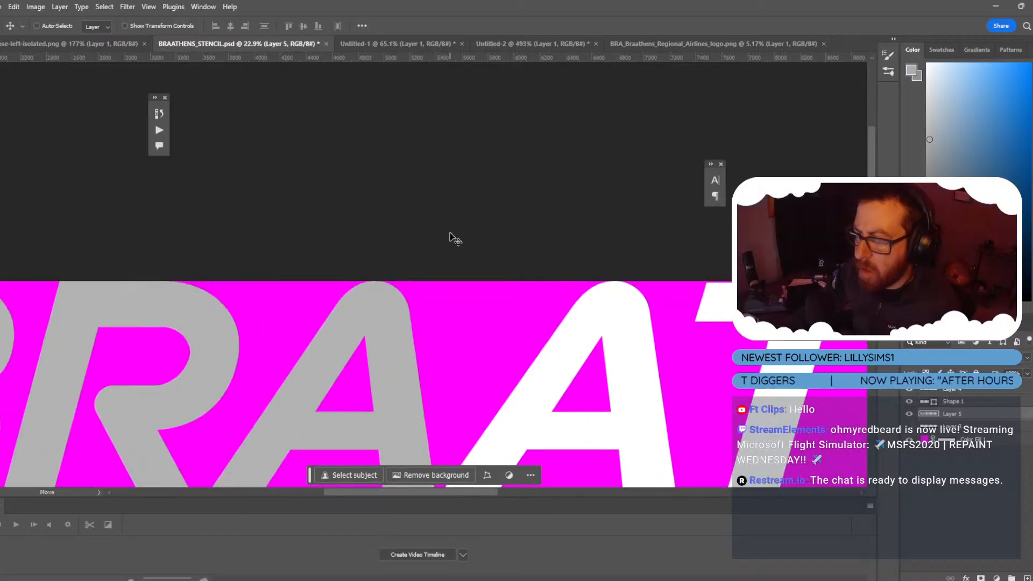
alt+scroll(450, 233, up, 5)
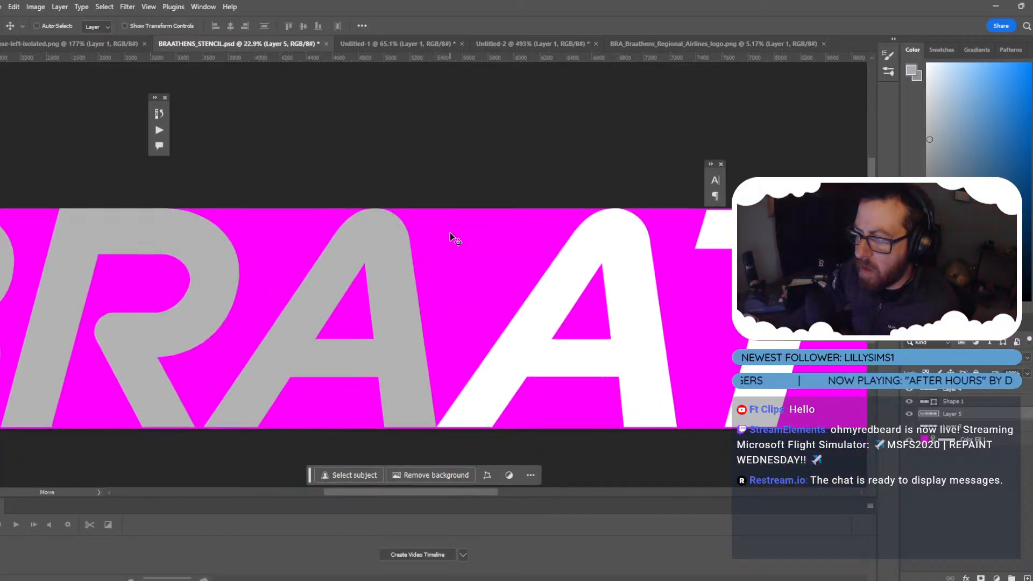
alt+scroll(451, 236, down, 5)
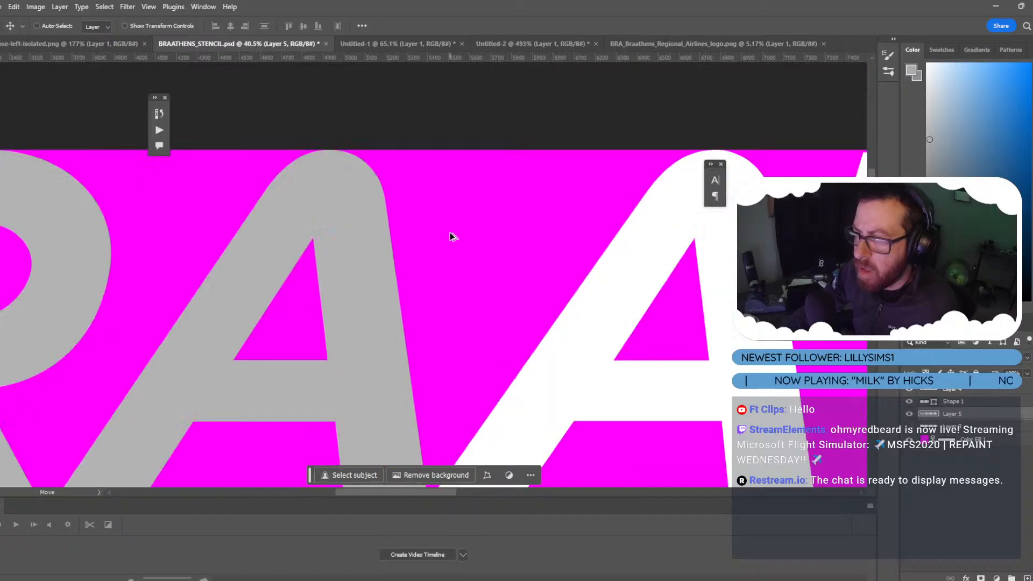
ctrl+click(929, 418)
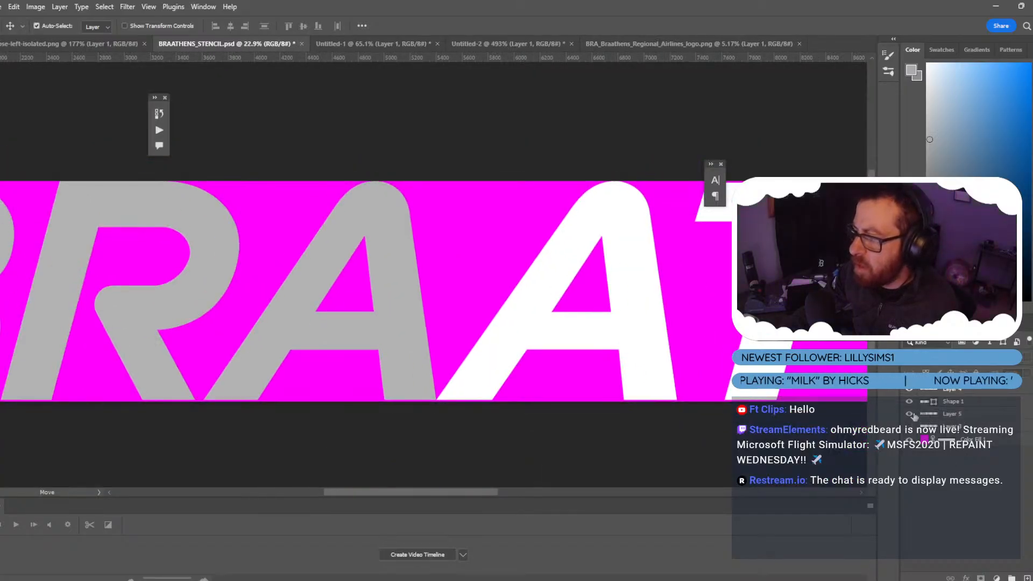
ctrl+click(929, 418)
click(996, 577)
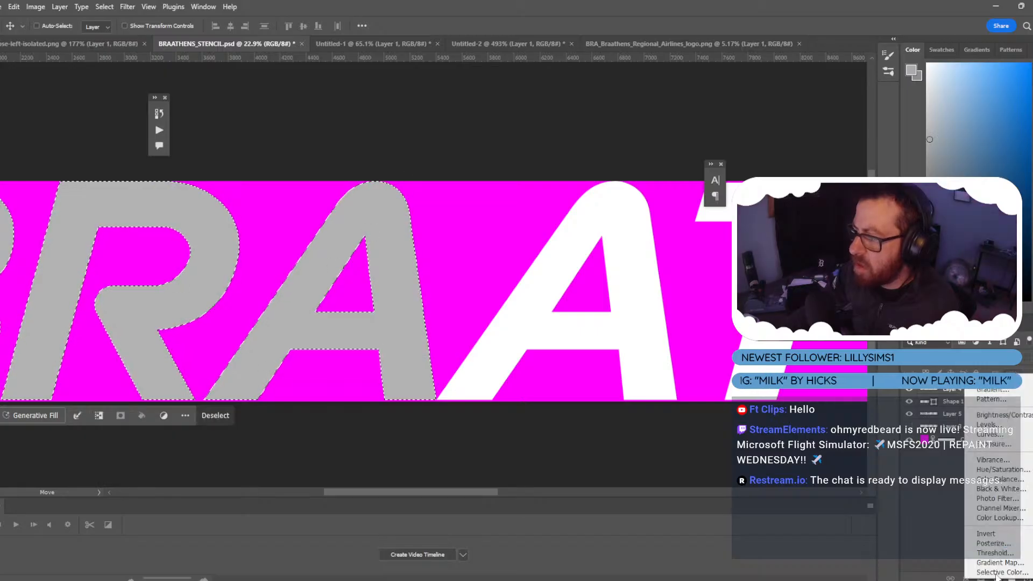
click(1000, 380)
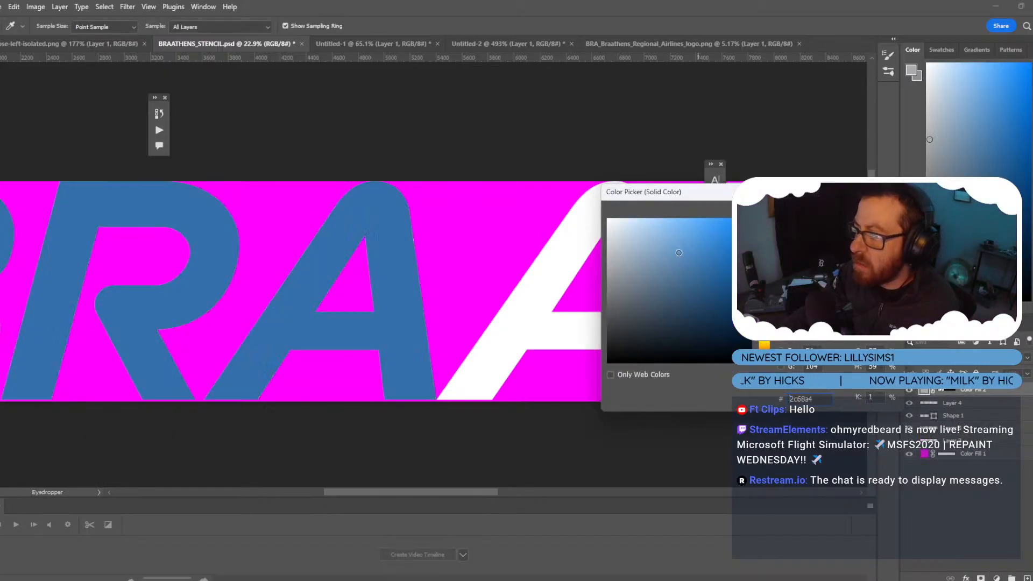
key(Return)
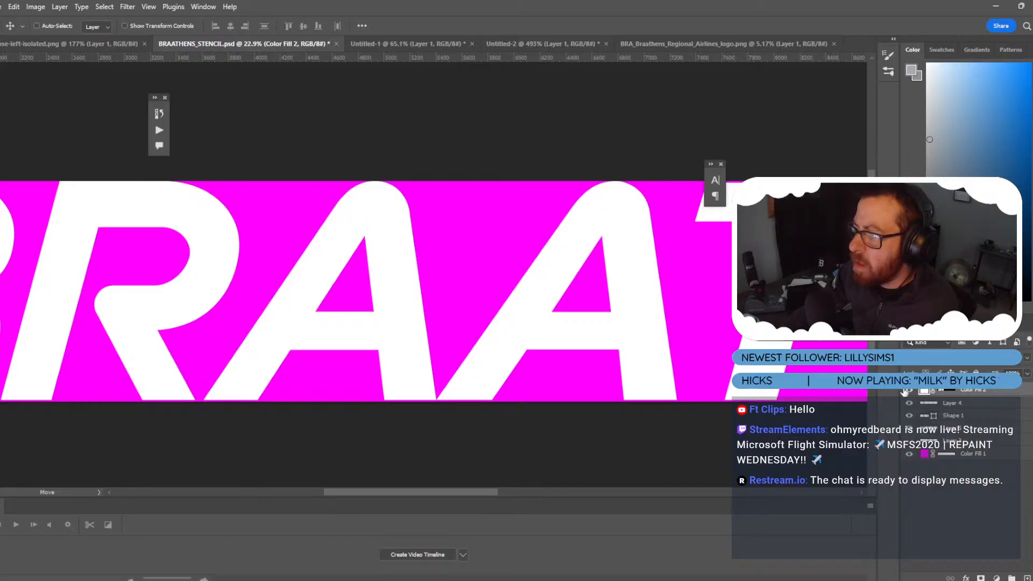
Toggle Layer 4's visibility to compare the white BRA fill with the rest of the lettering, and hide the Shape 1 layer.
click(910, 403)
click(910, 403)
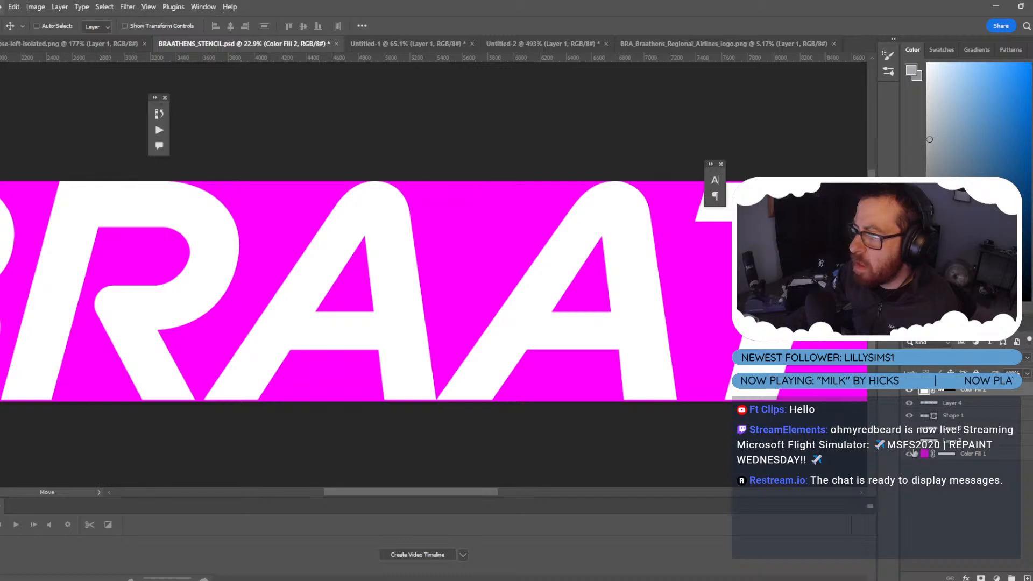
click(909, 404)
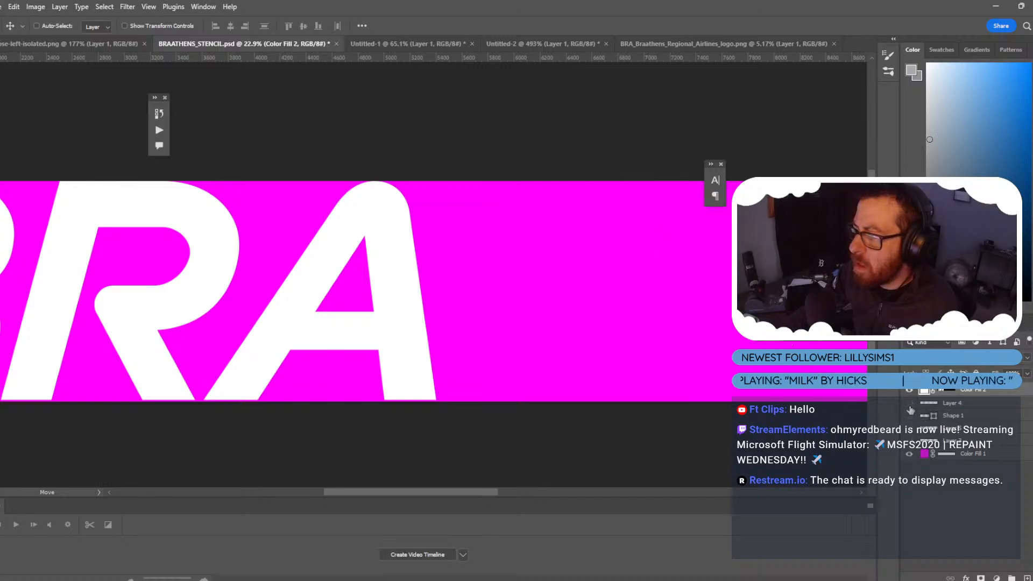
click(910, 404)
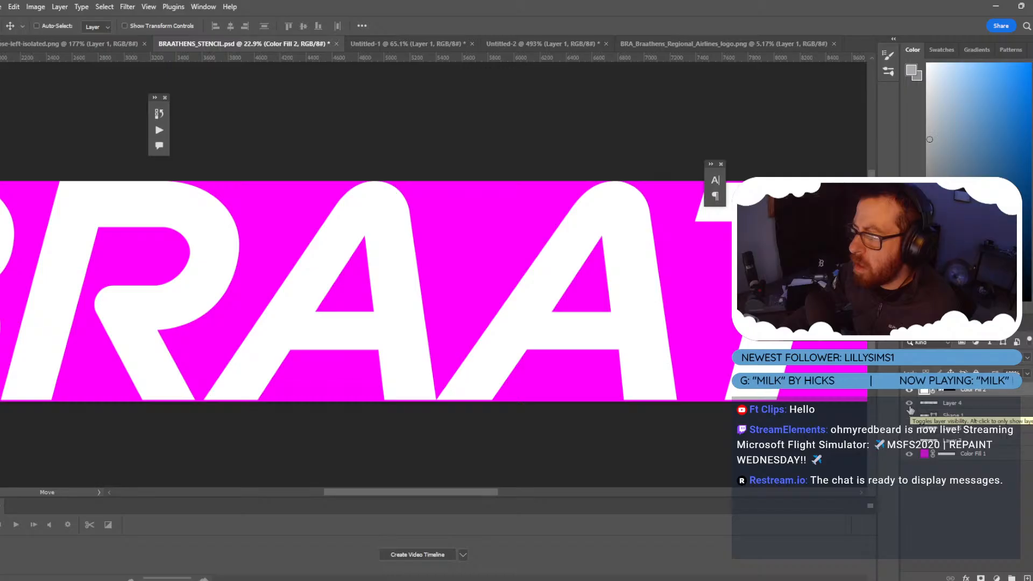
alt+scroll(404, 369, down, 2)
alt+scroll(403, 369, up, 1)
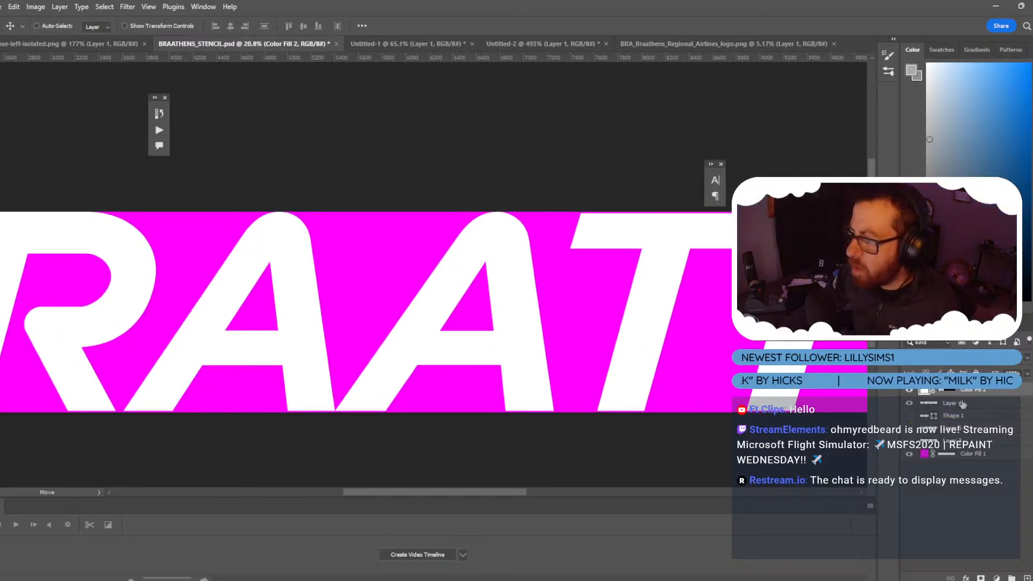
Nudge the white BRA fill on Color Fill 2 slightly left to open a gap before the second A.
click(963, 403)
key(ctrl)
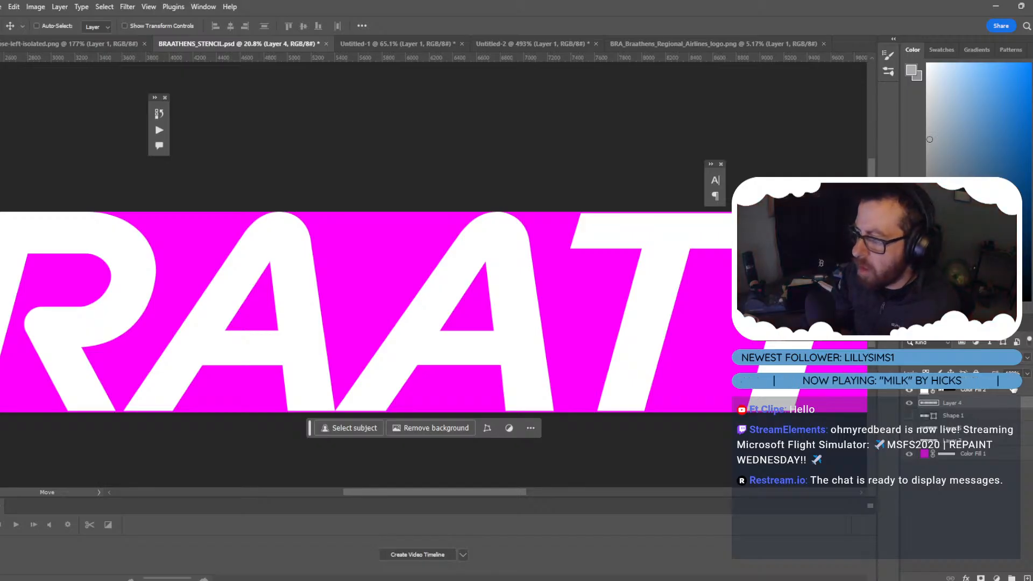
click(1013, 390)
key(shift+Left)
key(shift+Left)
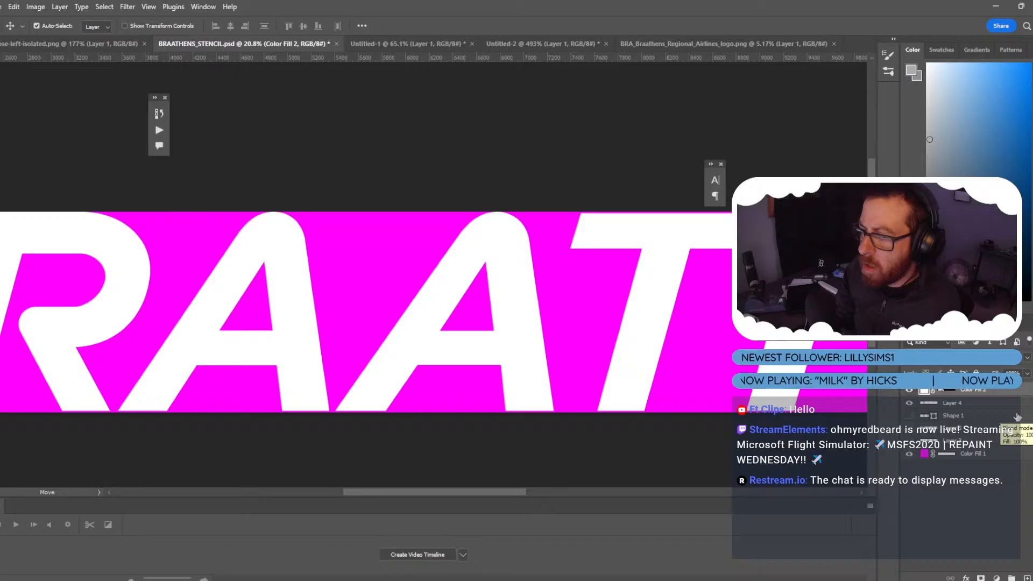
Hide the magenta Color Fill 1 background and trim the canvas on all four sides based on transparent pixels.
alt+scroll(486, 226, down, 4)
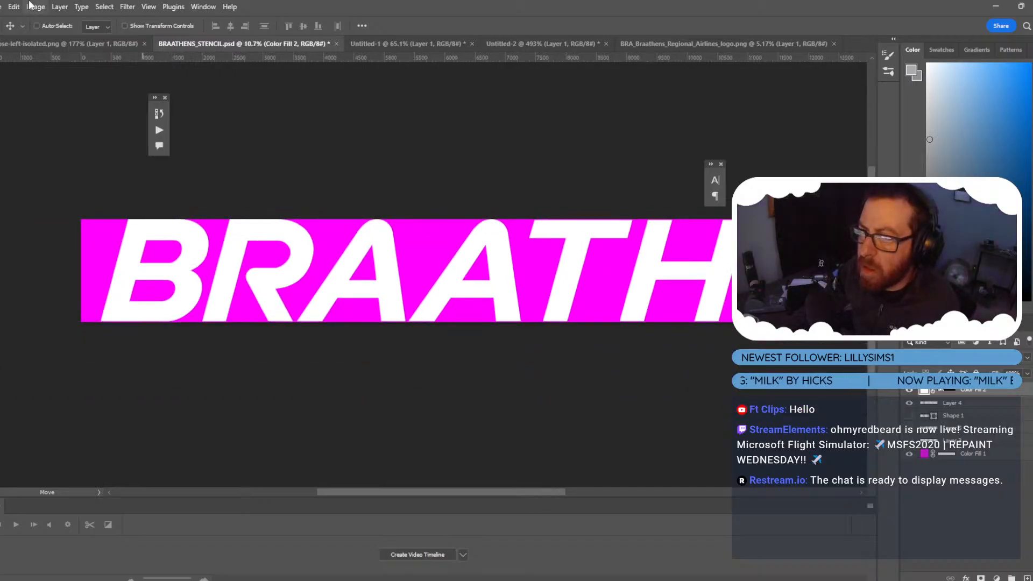
click(909, 455)
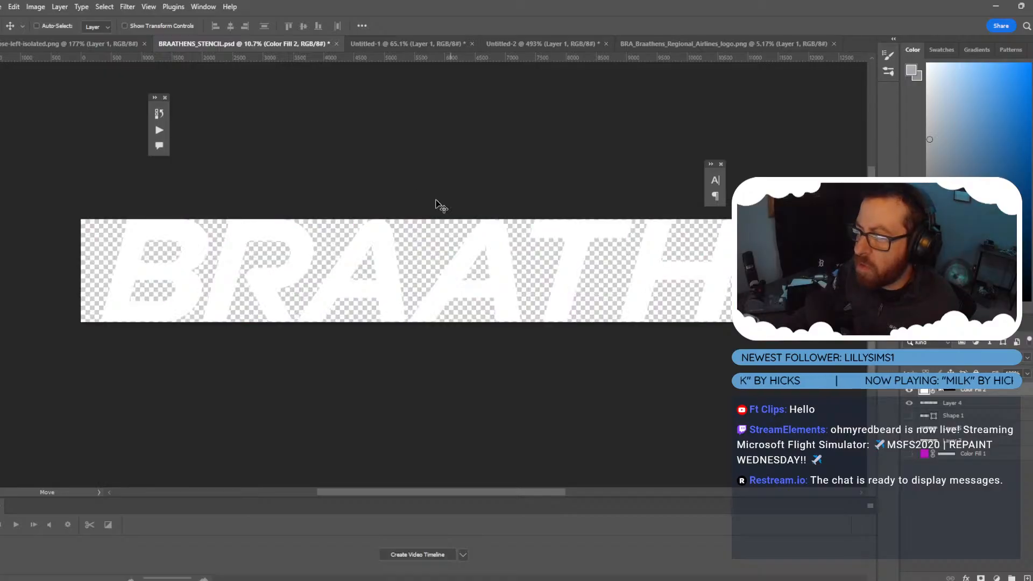
click(4, 7)
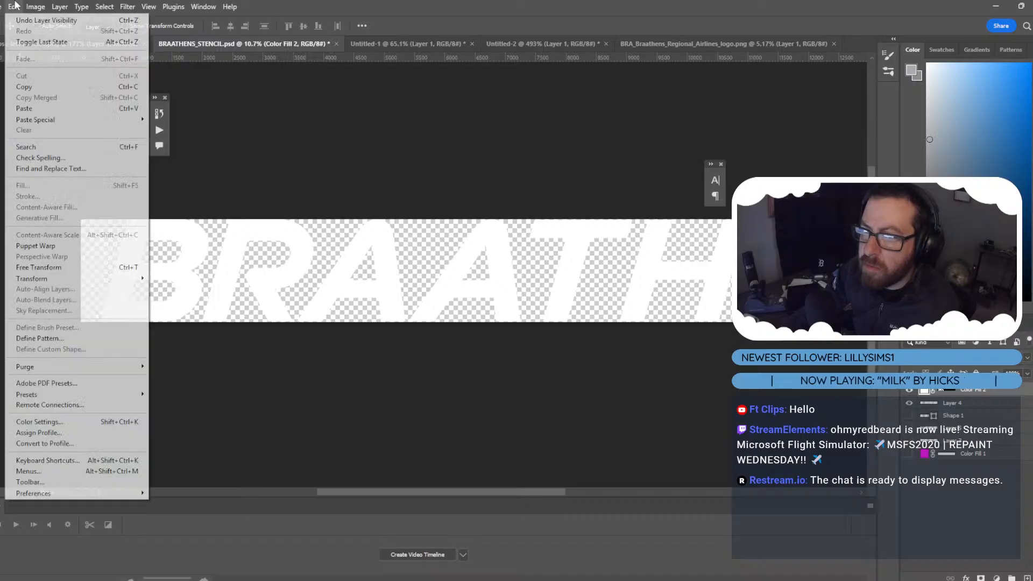
mouse_move(35, 6)
click(71, 137)
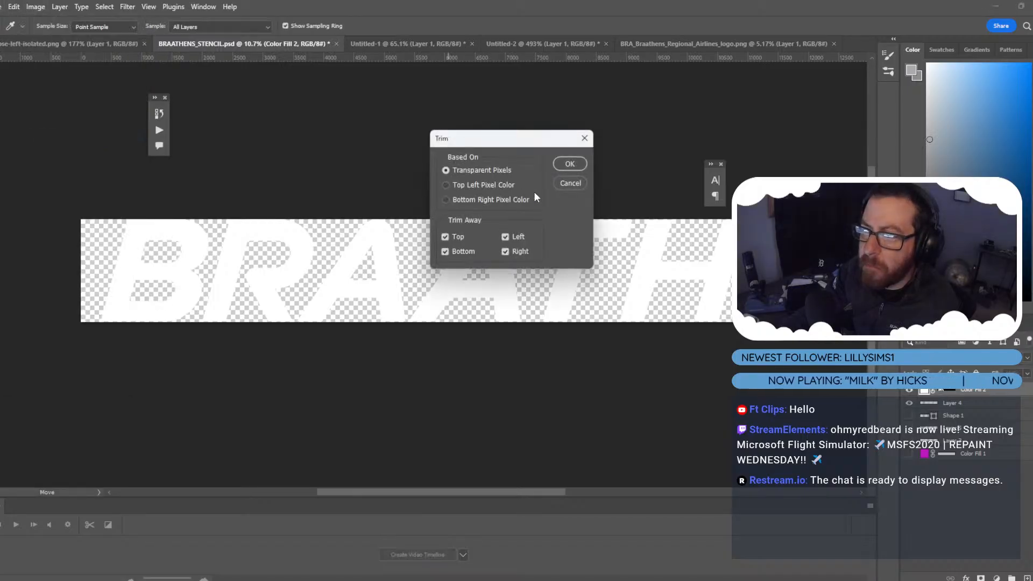
click(568, 164)
key(v)
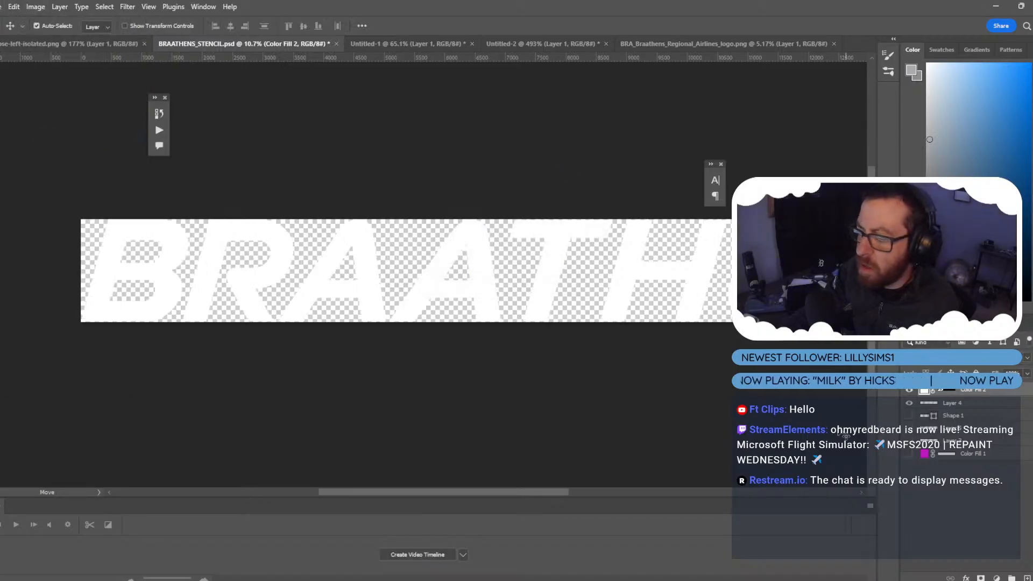
Save the transparent lettering as BRAATHENS_STENCIL.png in the RESOURCES folder, replacing the existing PNG.
key(ctrl+shift+s)
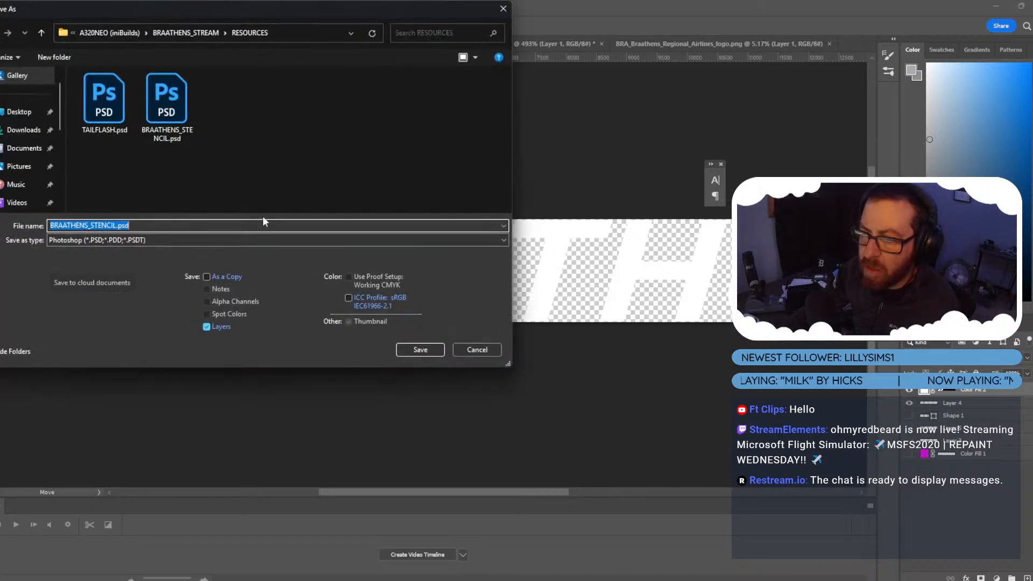
click(275, 240)
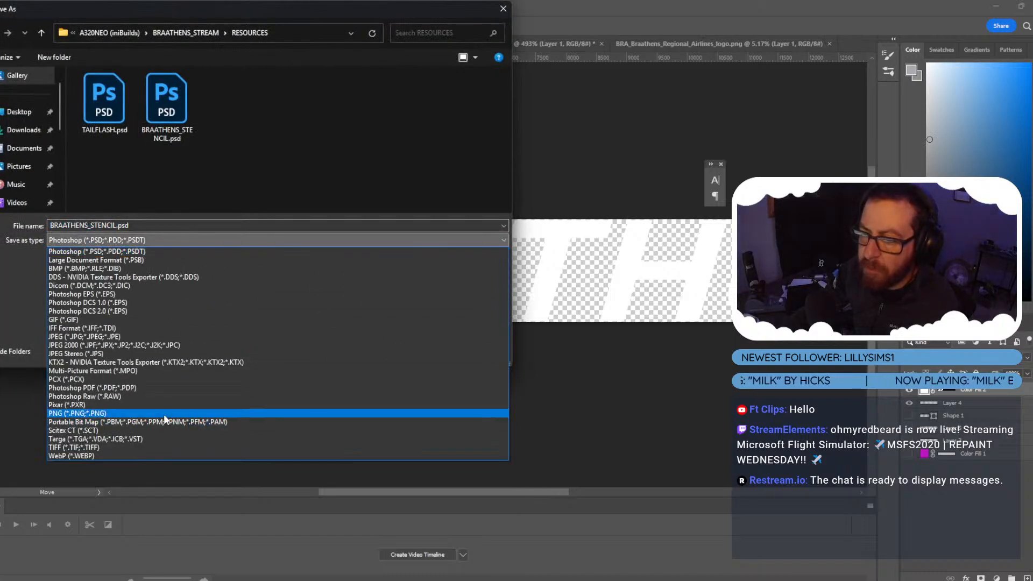
click(164, 414)
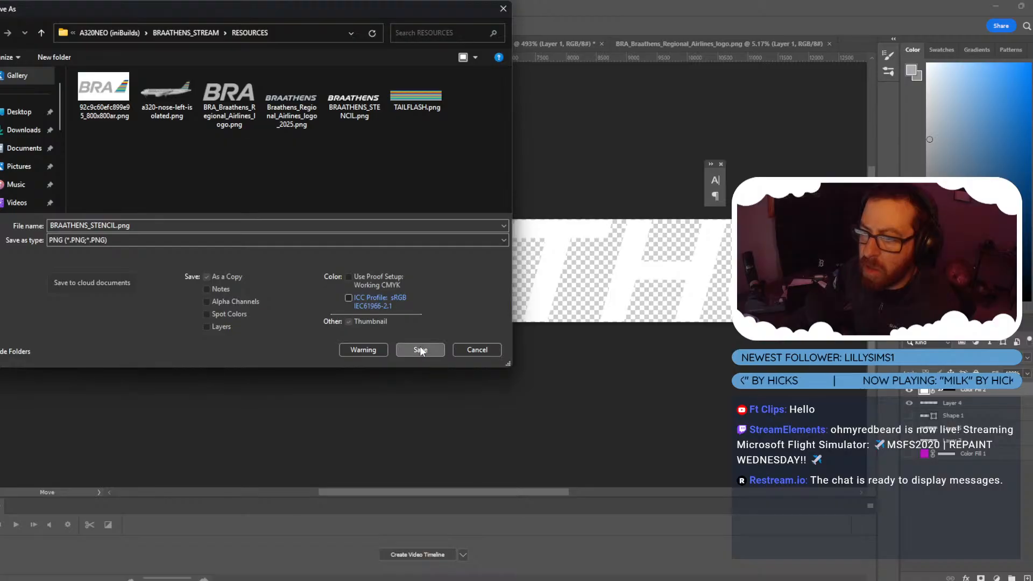
click(420, 349)
click(541, 298)
click(575, 182)
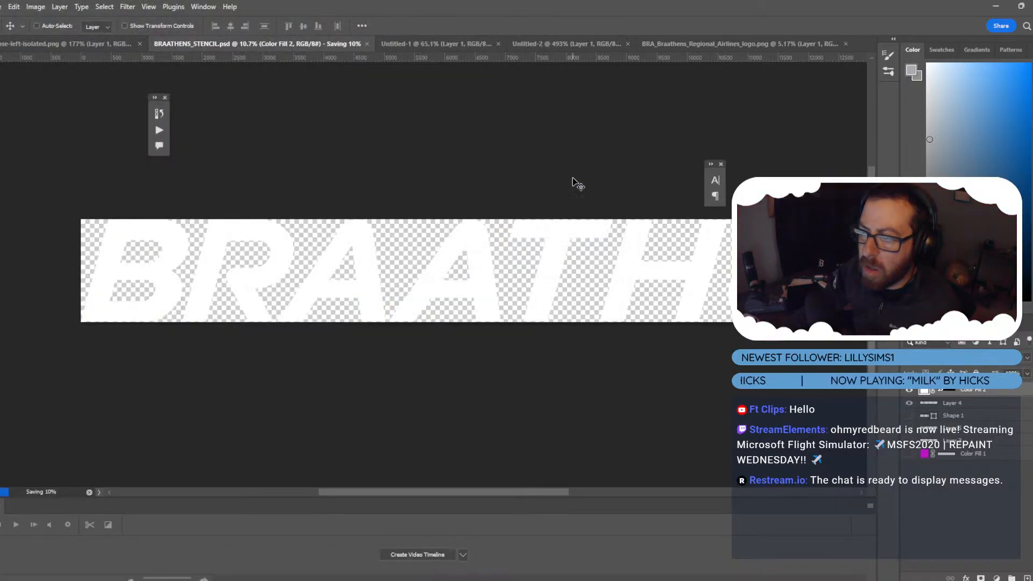
Hide Layer 4 so only the white BRA letters show, select the whole canvas and copy it merged.
key(m)
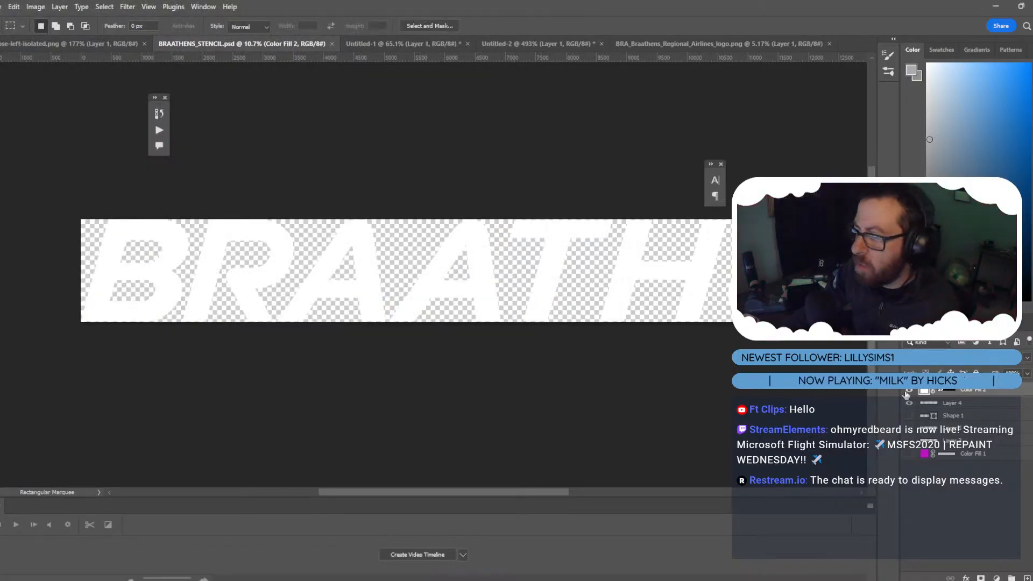
click(908, 391)
click(908, 391)
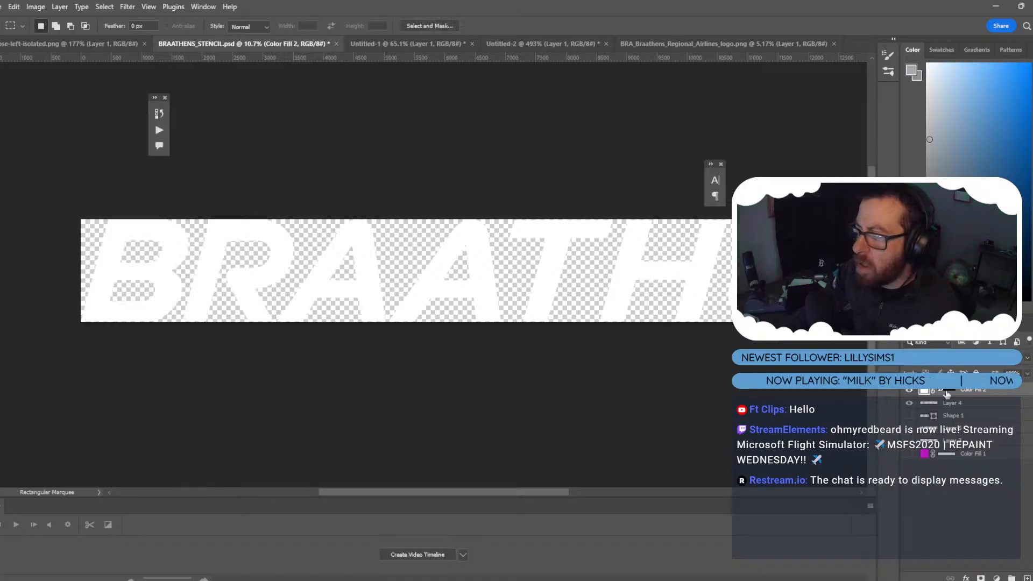
click(947, 391)
click(909, 403)
key(ctrl+a)
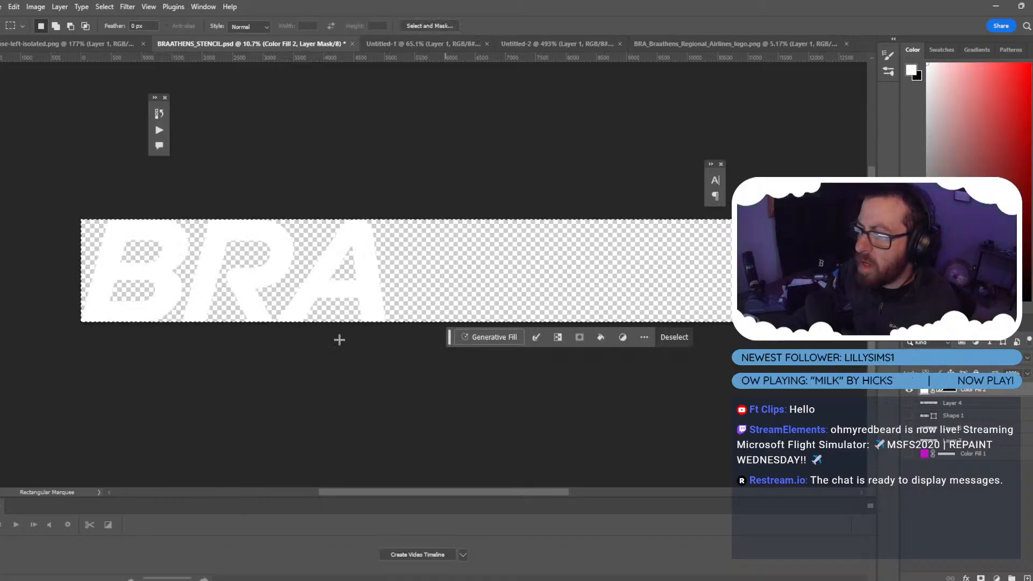
click(13, 7)
click(33, 98)
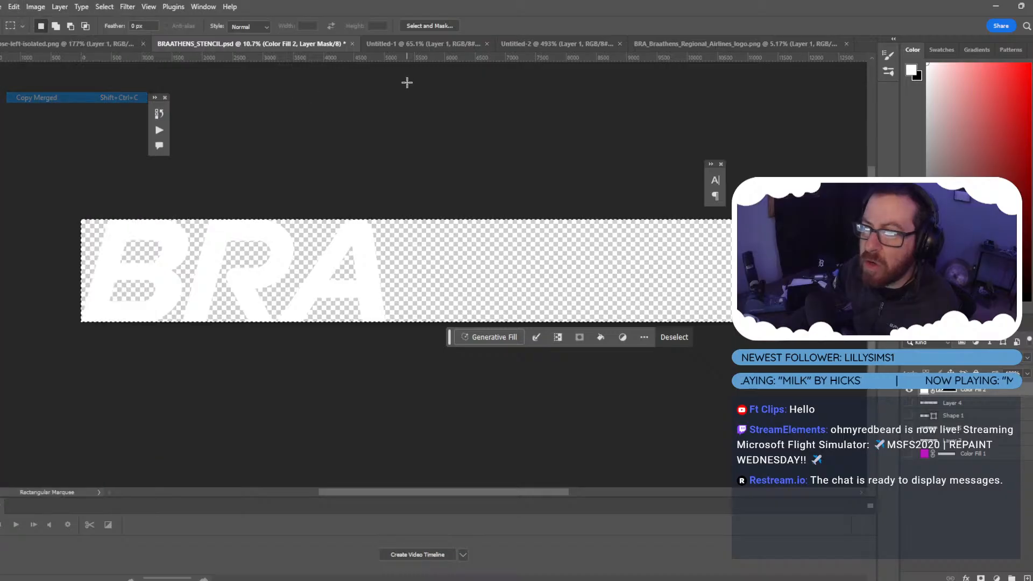
Switch to the Untitled-1 FLYGBRA document, hide the old BRA letters on Layer 1 and paste the copied BRA lettering.
click(537, 42)
click(424, 43)
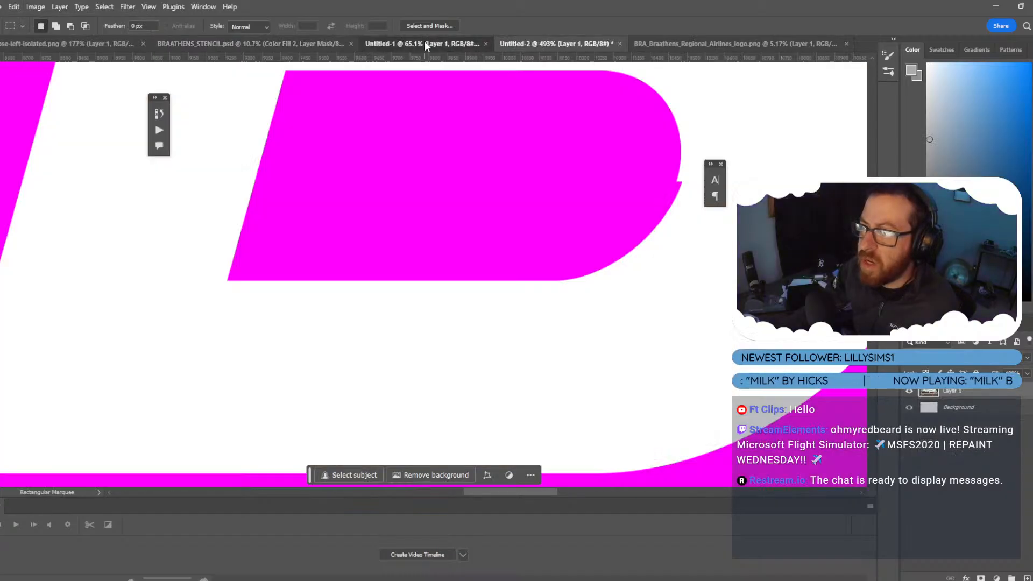
alt+scroll(554, 183, down, 8)
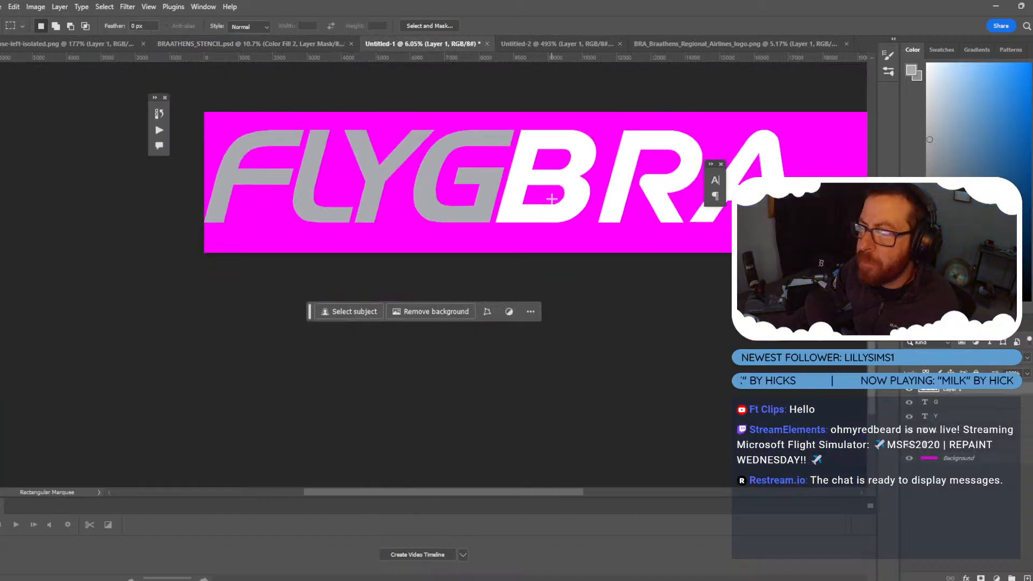
alt+scroll(552, 199, up, 2)
click(912, 391)
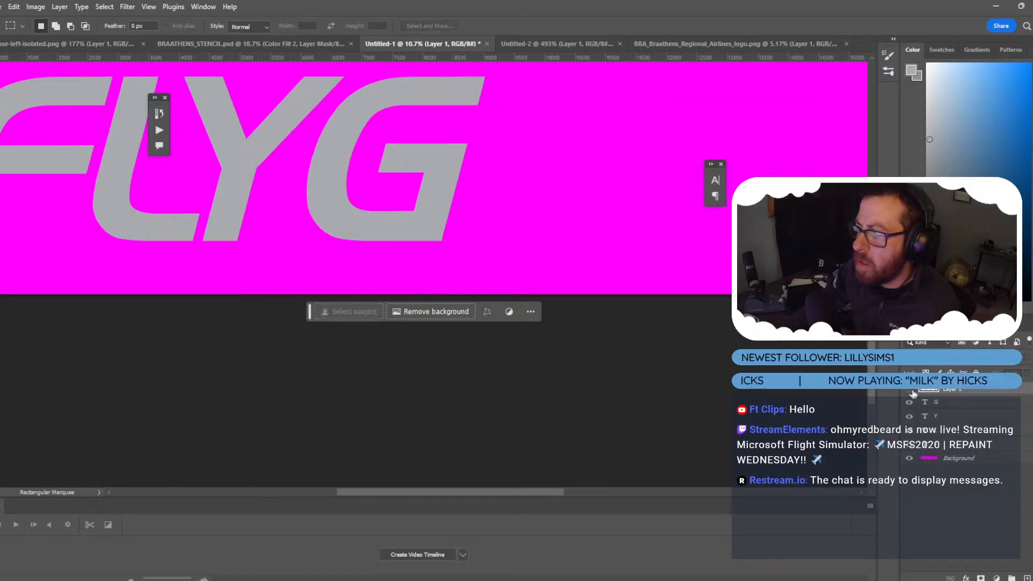
key(ctrl+v)
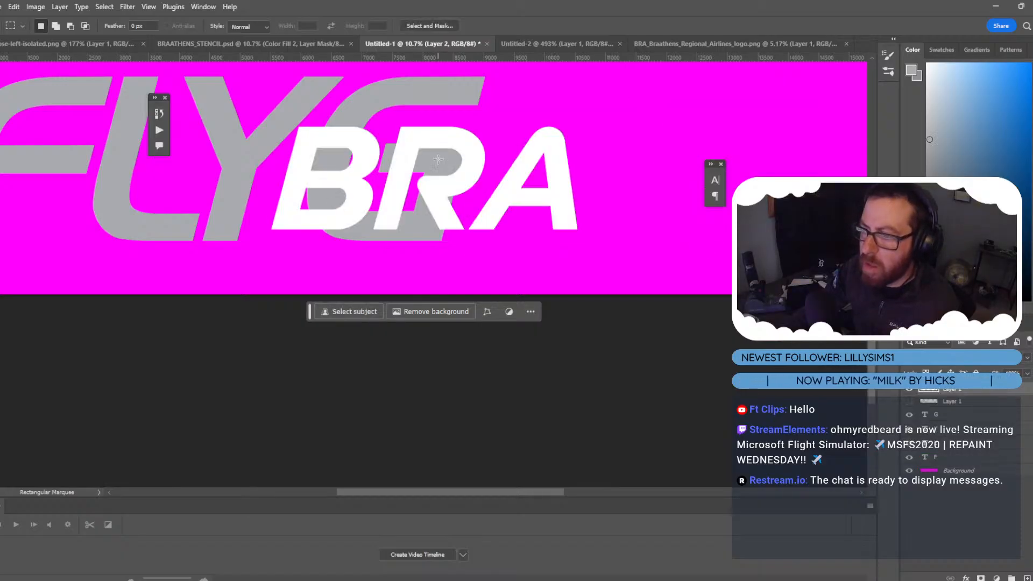
Scale the pasted BRA lettering proportionally to about 160% so its upper and lower edges match the FLYG letters.
key(ctrl+t)
drag(425, 126, 436, 76)
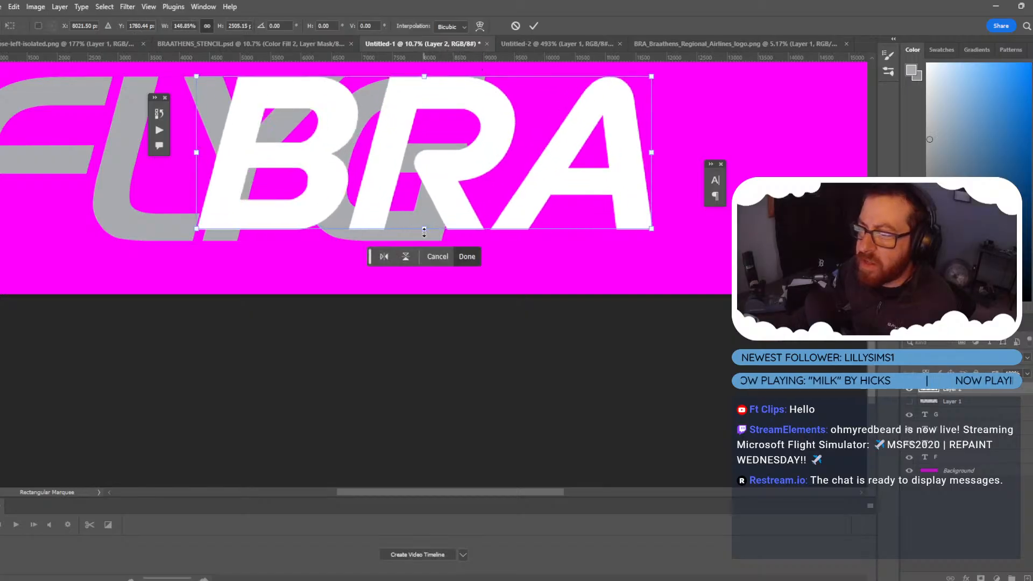
drag(424, 232, 425, 240)
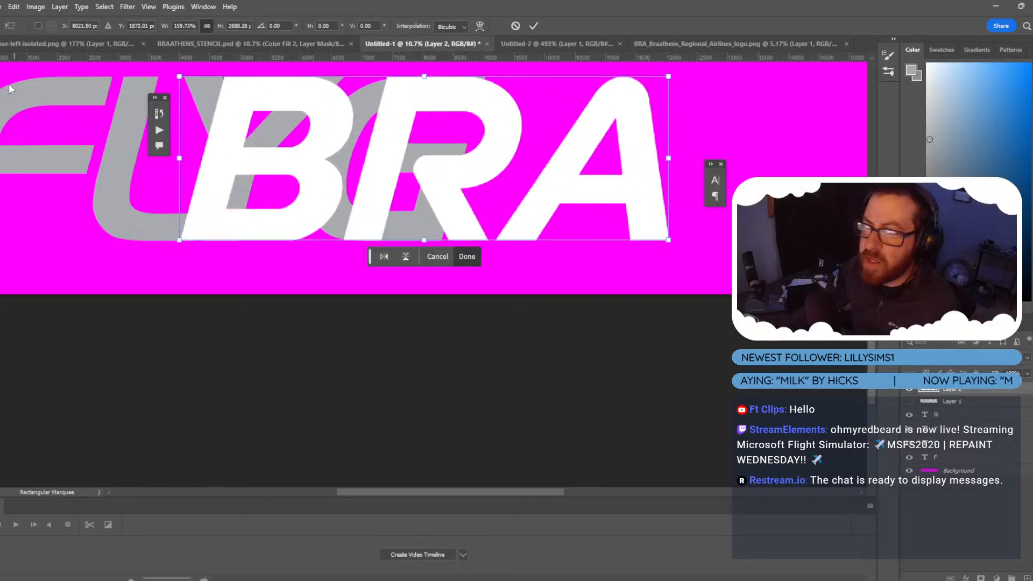
click(467, 256)
Move the BRA lettering beside the gray G and nudge it right until the gap matches the FLYG letter spacing.
drag(205, 156, 466, 155)
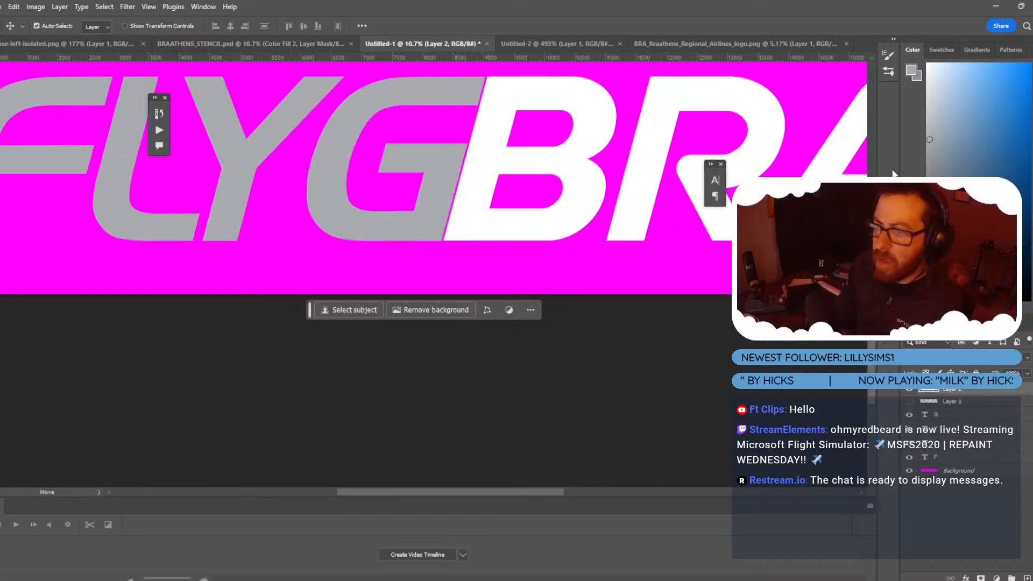
key(shift+Right)
key(shift+Right)
key(shift+Right)
key(shift+Right)
key(shift+Right)
key(shift+Right)
key(shift+Right)
key(shift+Right)
key(shift+Right)
key(shift+Right)
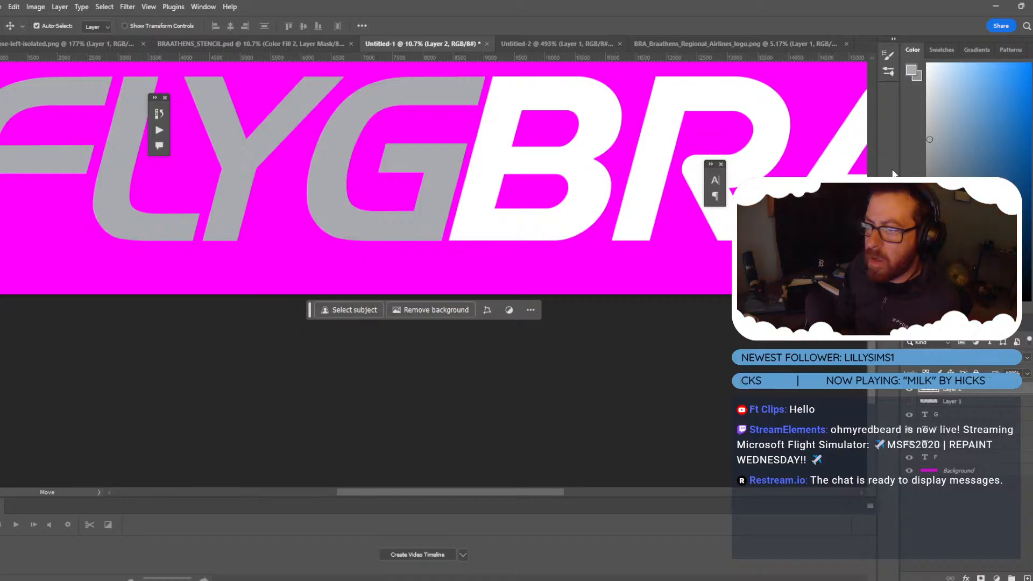
key(shift+Right)
key(shift+Right)
key(shift+Right)
key(shift+Right)
key(shift+Right)
key(shift+Right)
key(shift+Right)
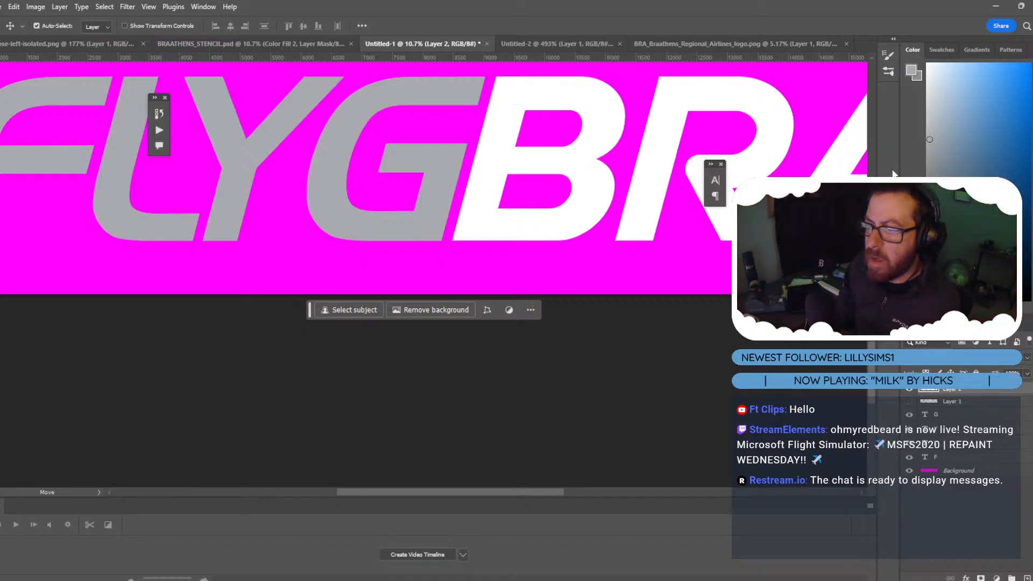
Change the text color of the G layer to white (ffffff).
alt+scroll(475, 193, down, 6)
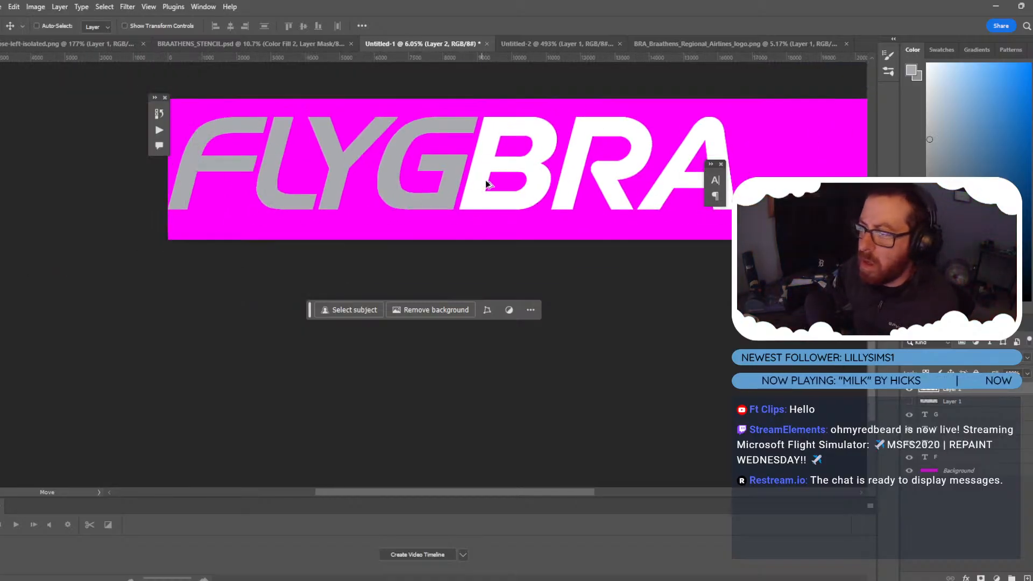
alt+scroll(493, 211, up, 4)
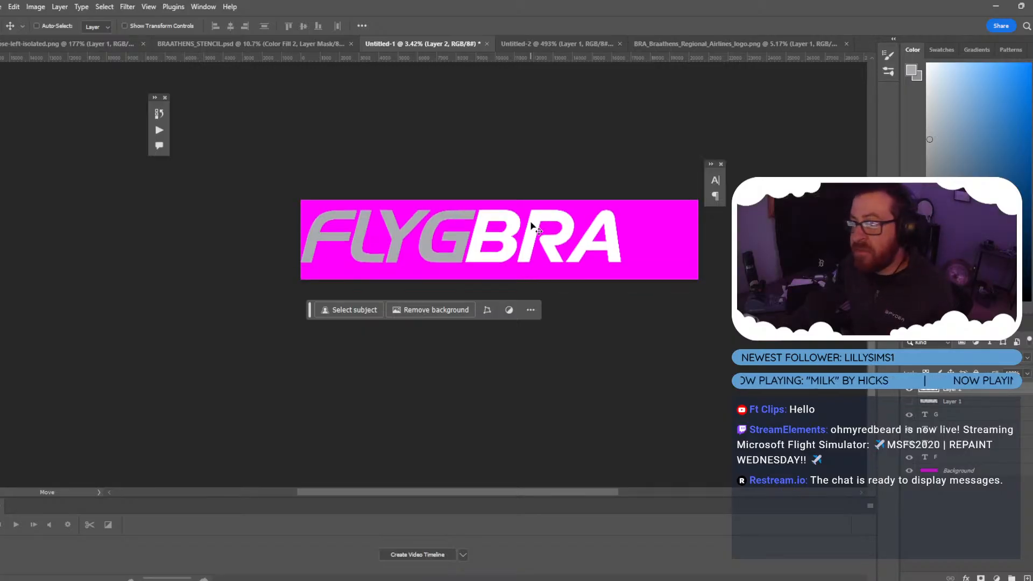
alt+scroll(531, 230, up, 2)
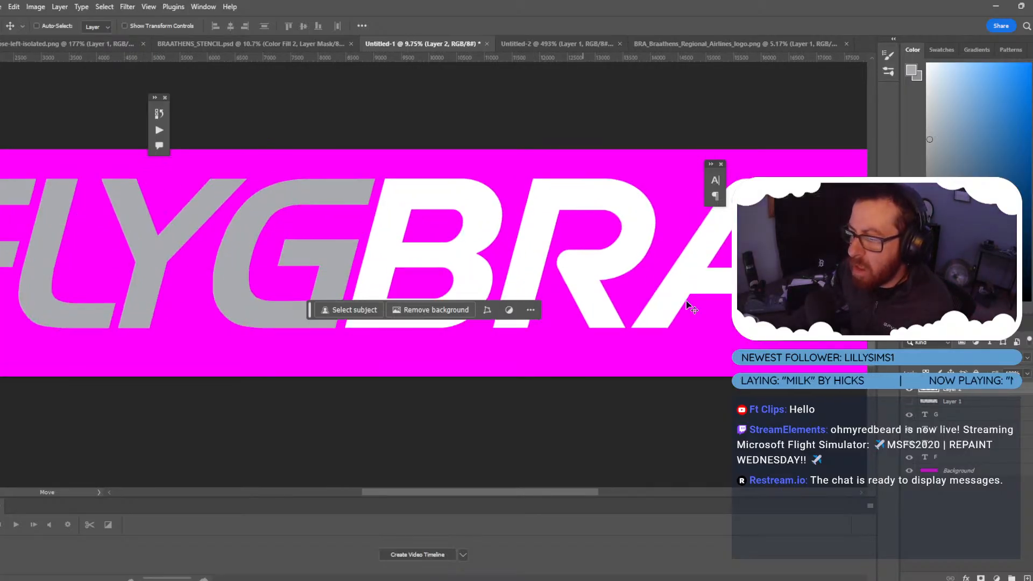
click(936, 416)
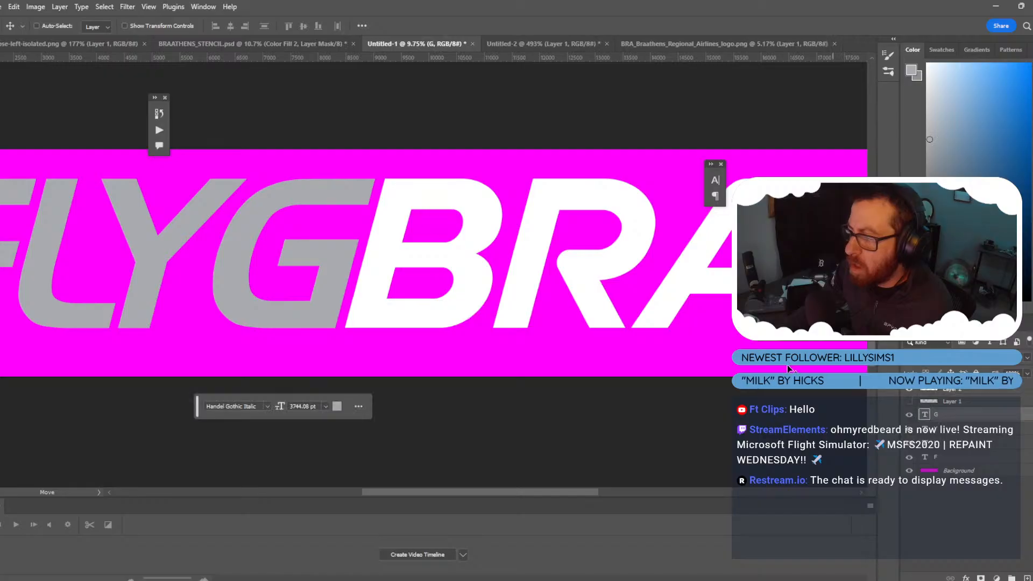
key(t)
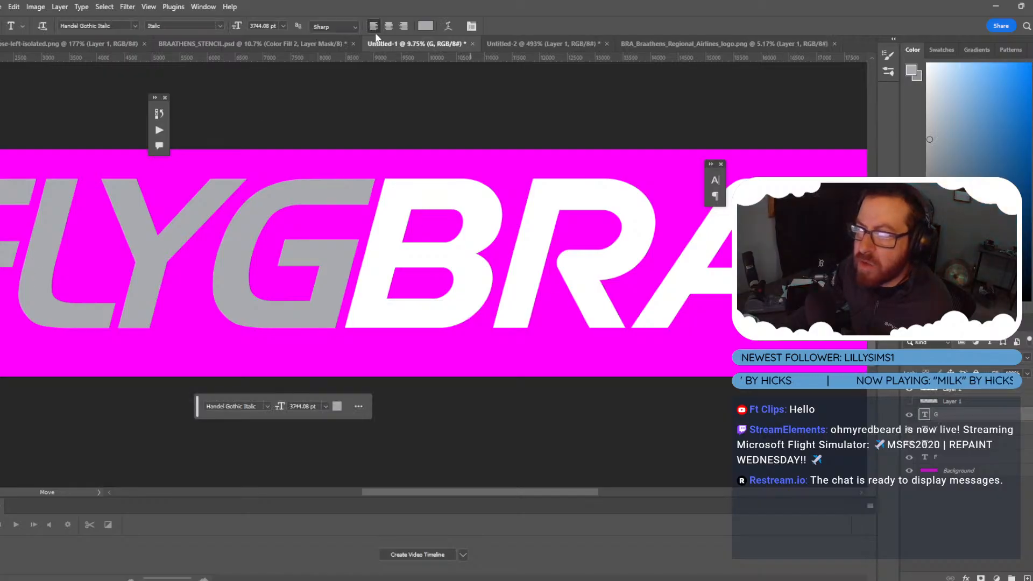
click(425, 26)
drag(646, 288, 607, 220)
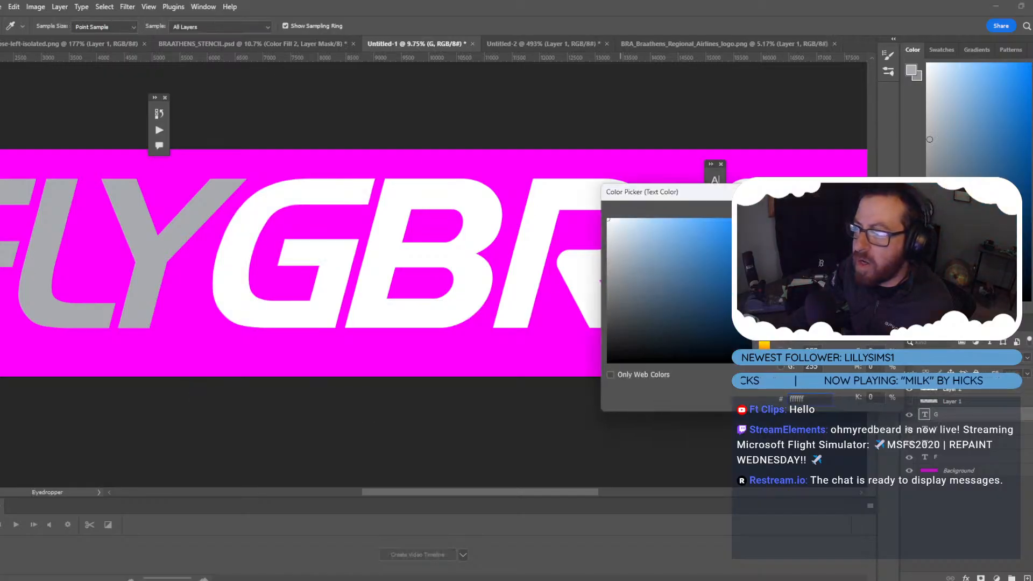
key(Return)
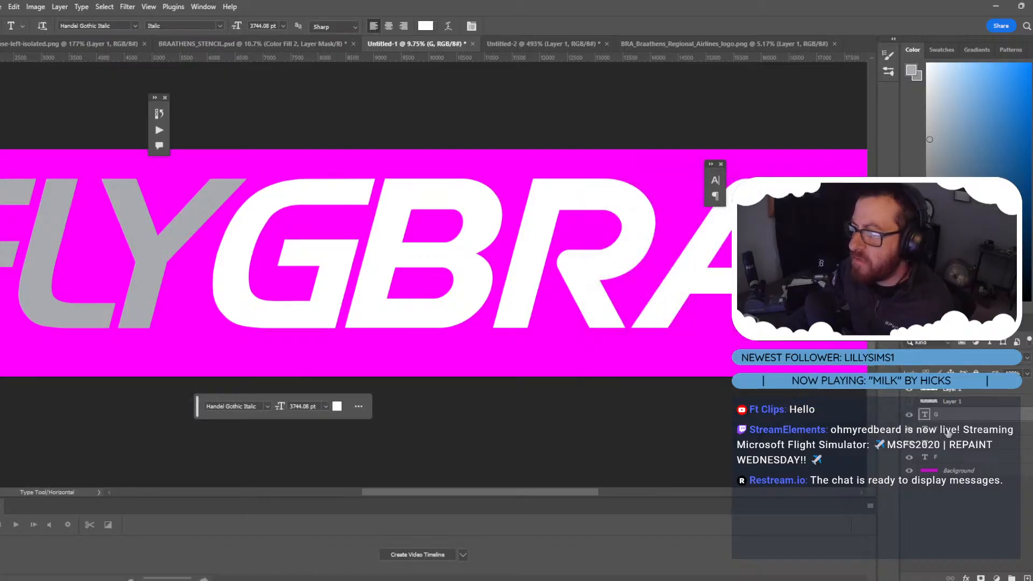
Change the text color of the Y, L and F layers to white.
click(425, 26)
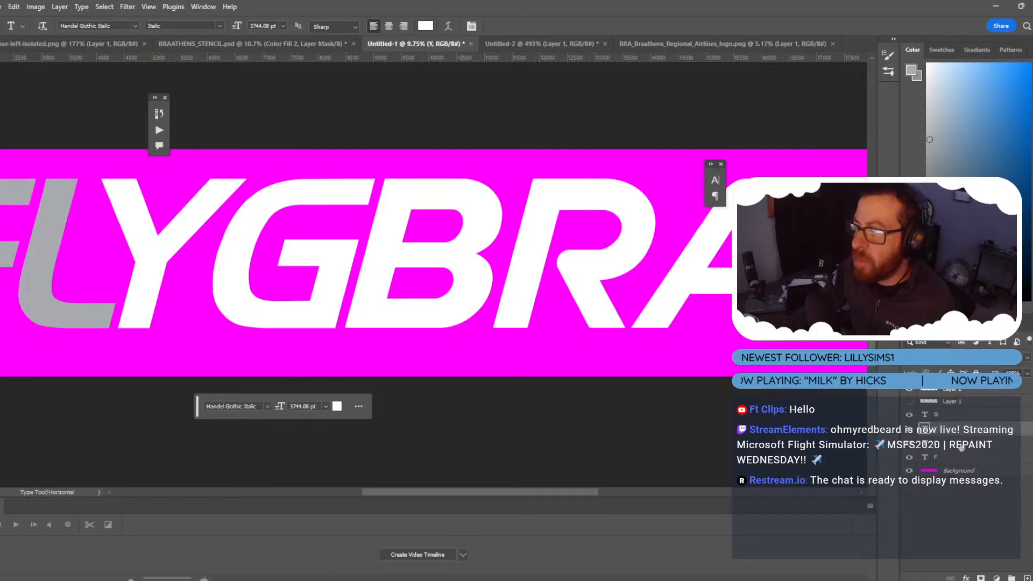
click(426, 26)
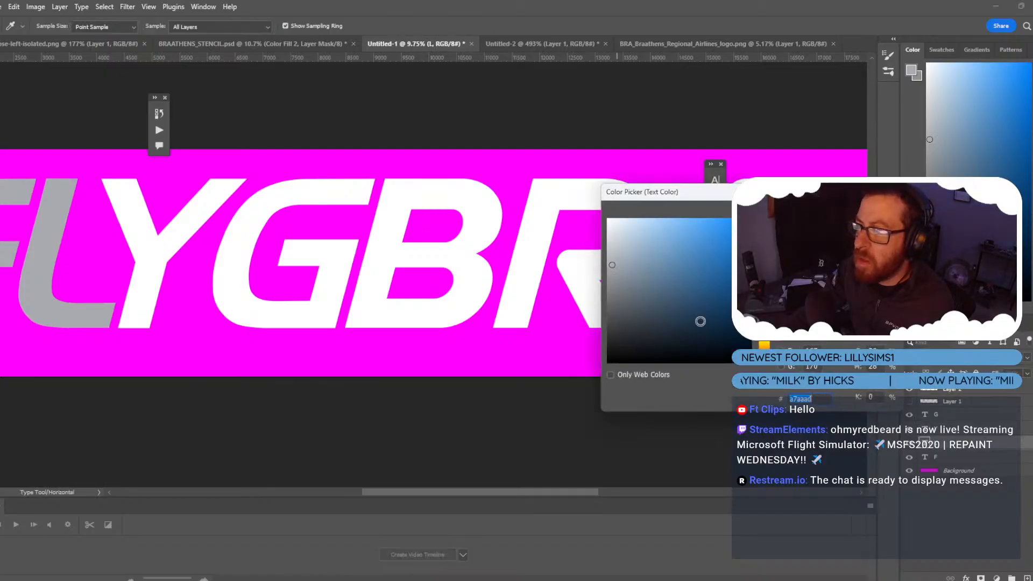
click(481, 196)
key(Return)
click(970, 461)
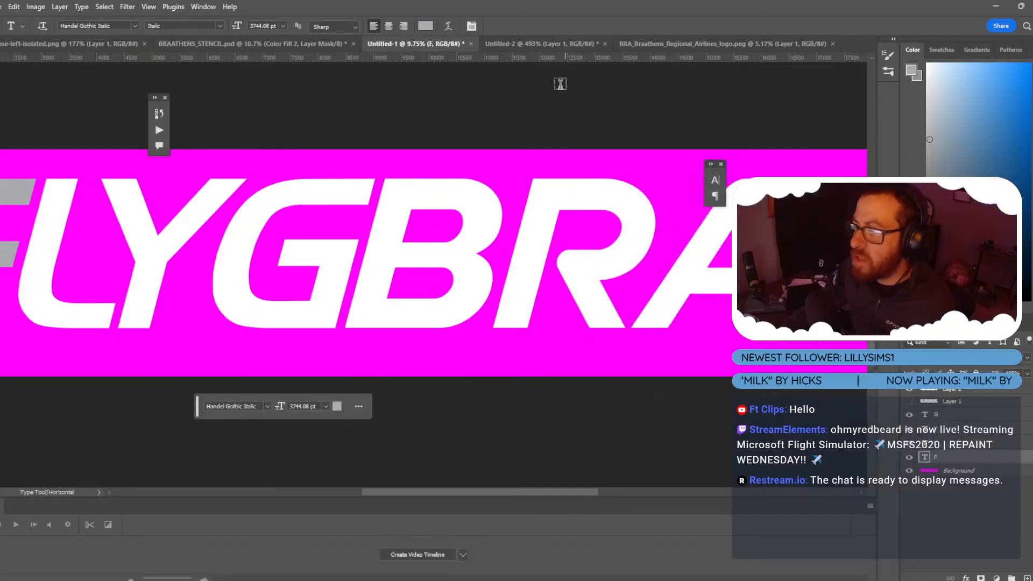
click(426, 26)
click(534, 187)
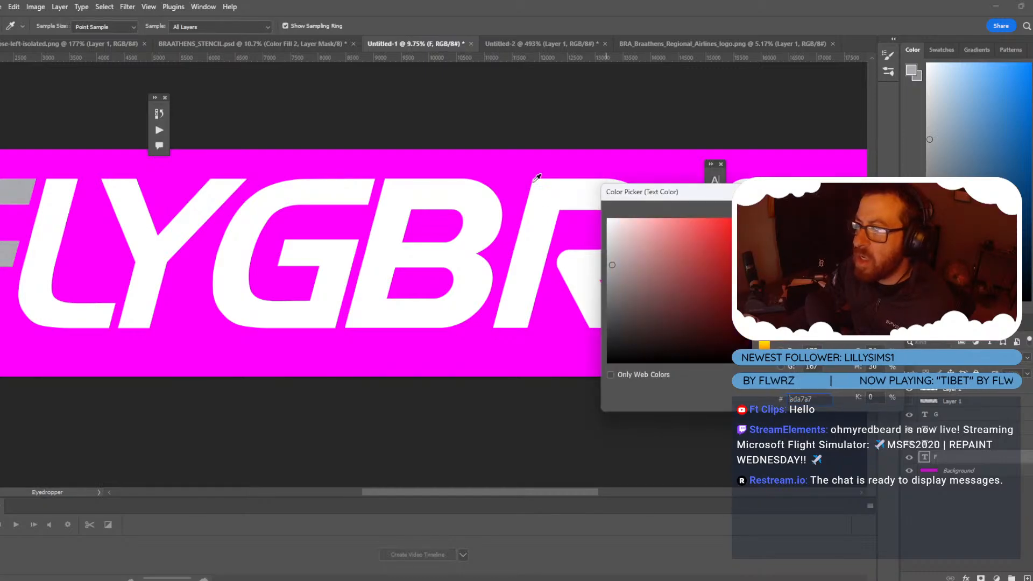
key(Return)
Rename the pasted lettering's Layer 2 to BRA and delete the hidden Layer 1 with the old letters.
alt+scroll(465, 325, down, 4)
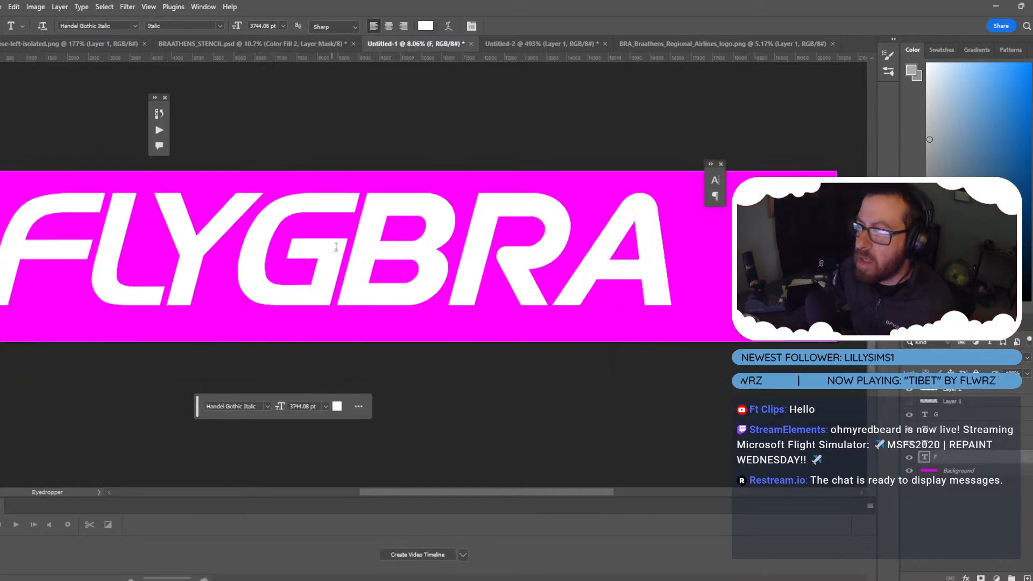
alt+scroll(468, 327, up, 2)
alt+scroll(467, 326, up, 3)
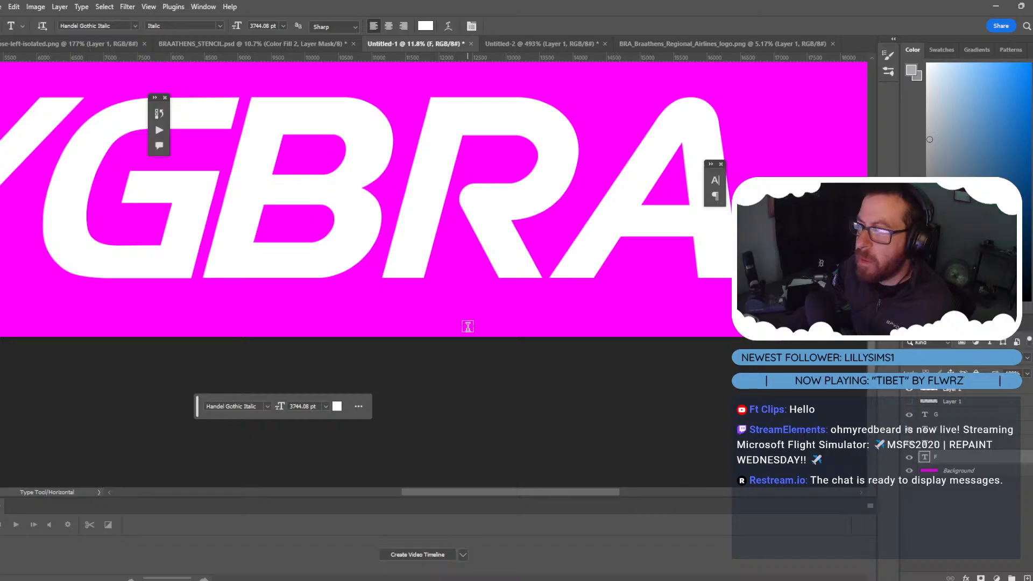
alt+scroll(467, 327, down, 2)
drag(587, 491, 557, 489)
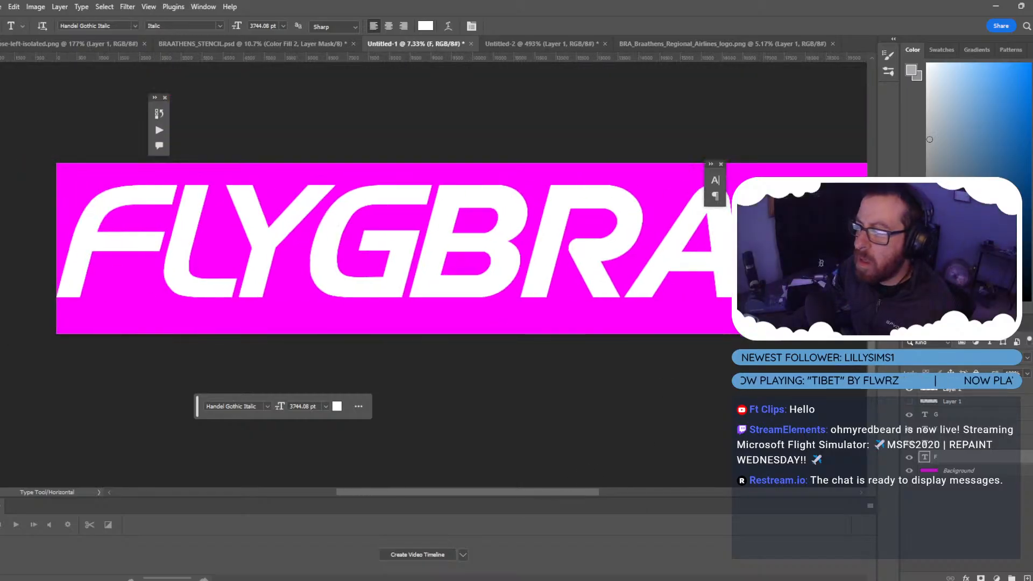
click(955, 393)
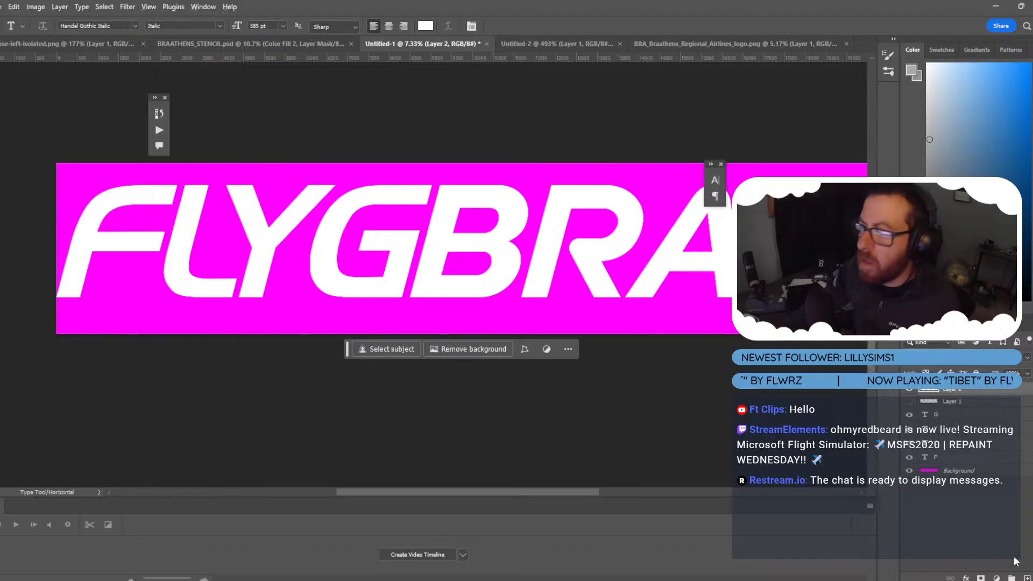
alt+scroll(509, 366, up, 4)
drag(533, 495, 601, 495)
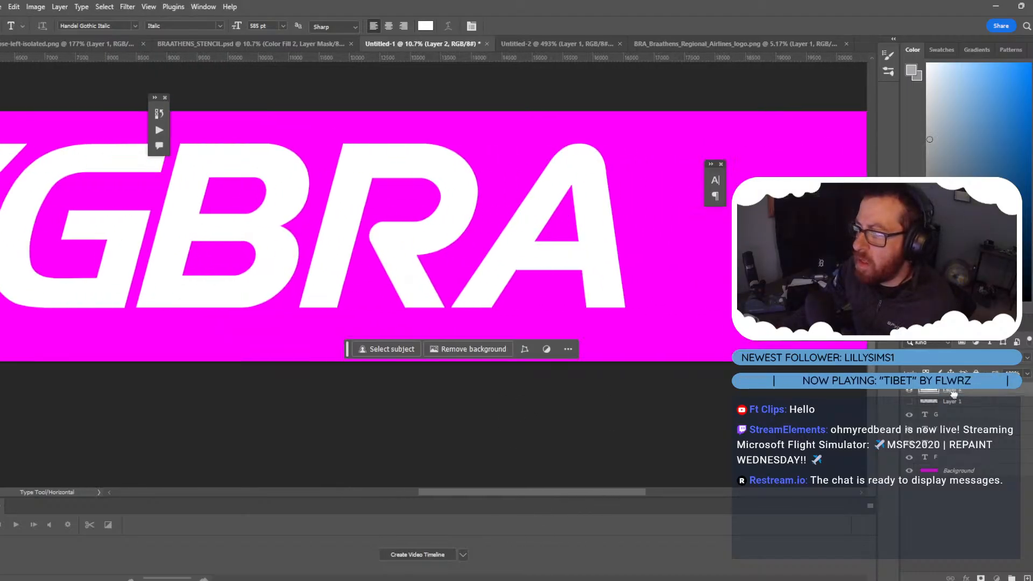
drag(957, 411, 954, 406)
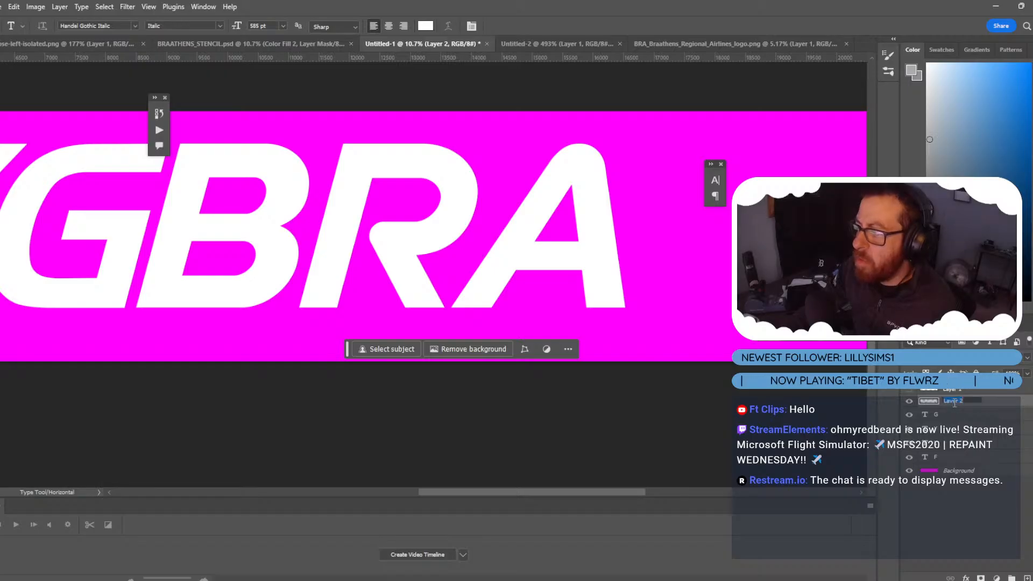
key(Return)
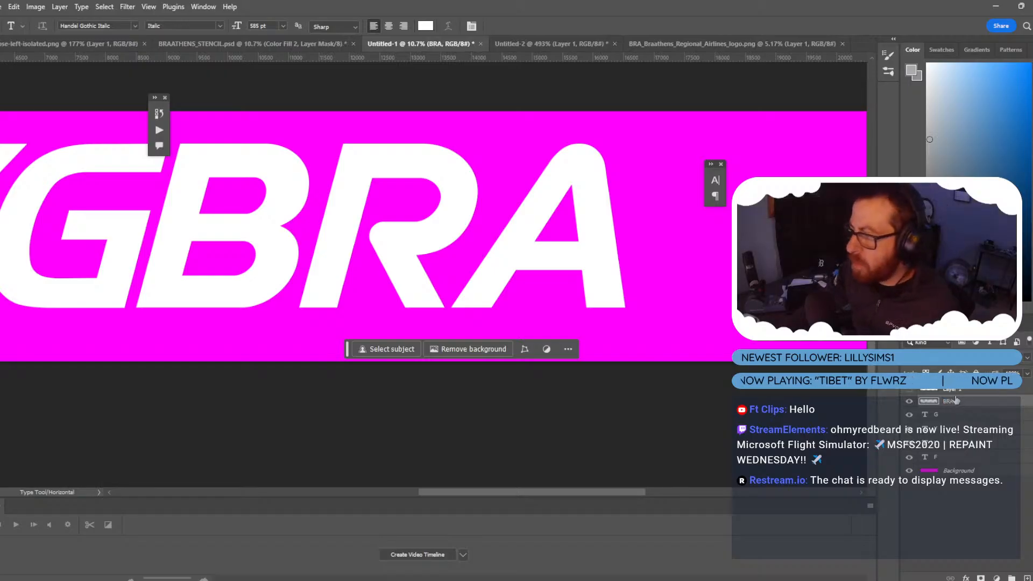
scroll(956, 400, down, 1)
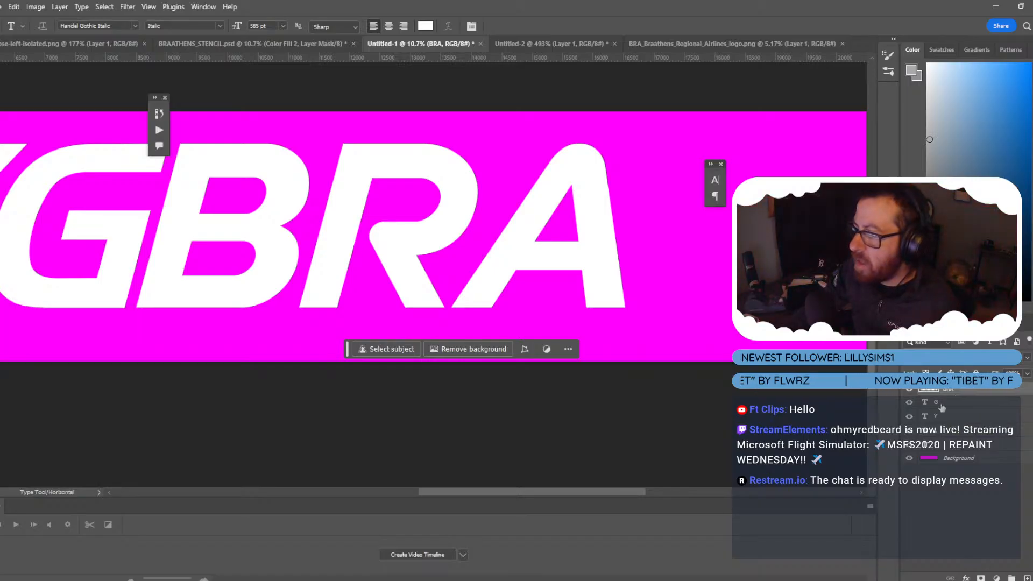
Duplicate the G layer, change the copy's text to a period and place it on the baseline after the final A.
click(946, 407)
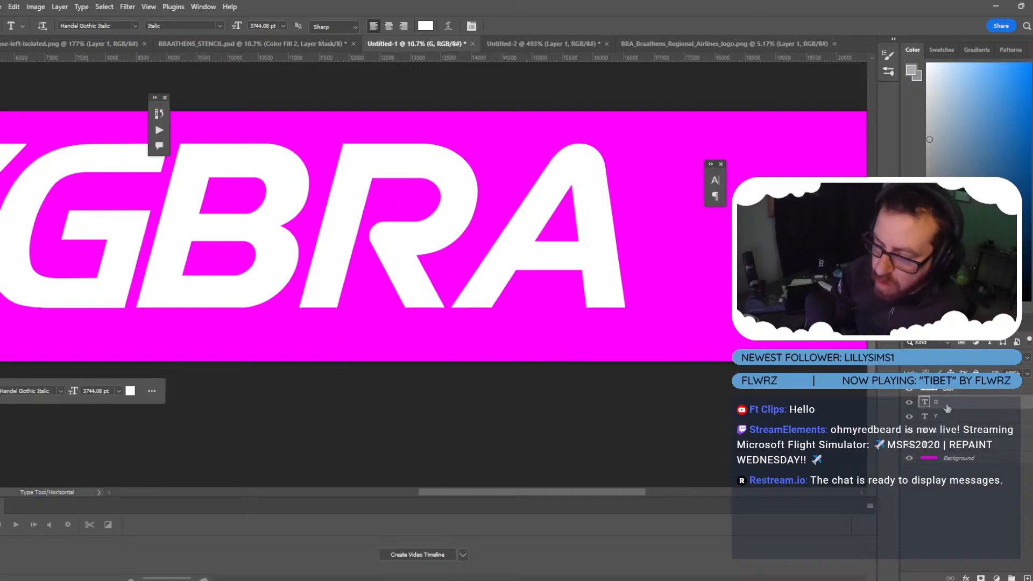
key(ctrl+j)
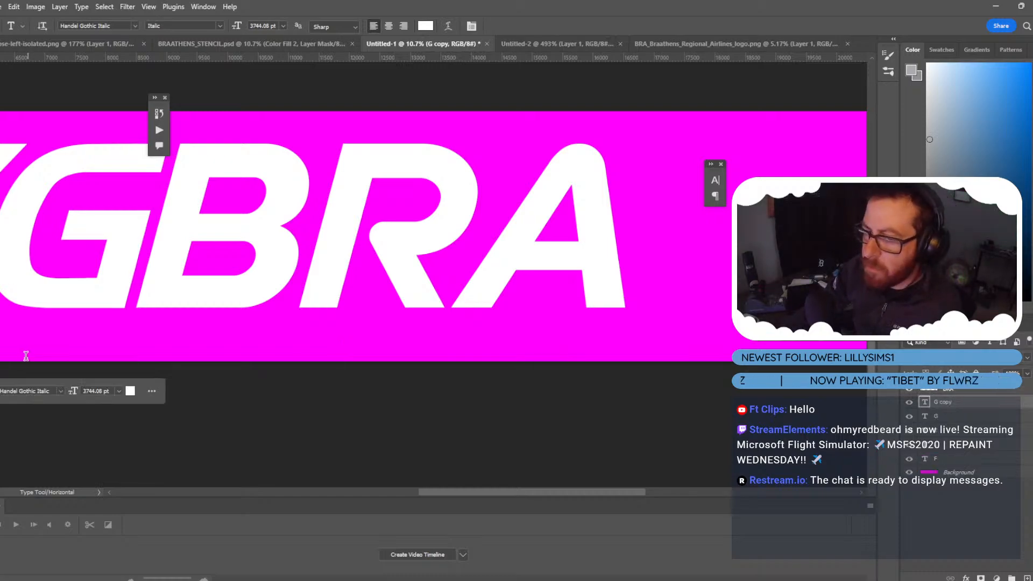
double_click(74, 257)
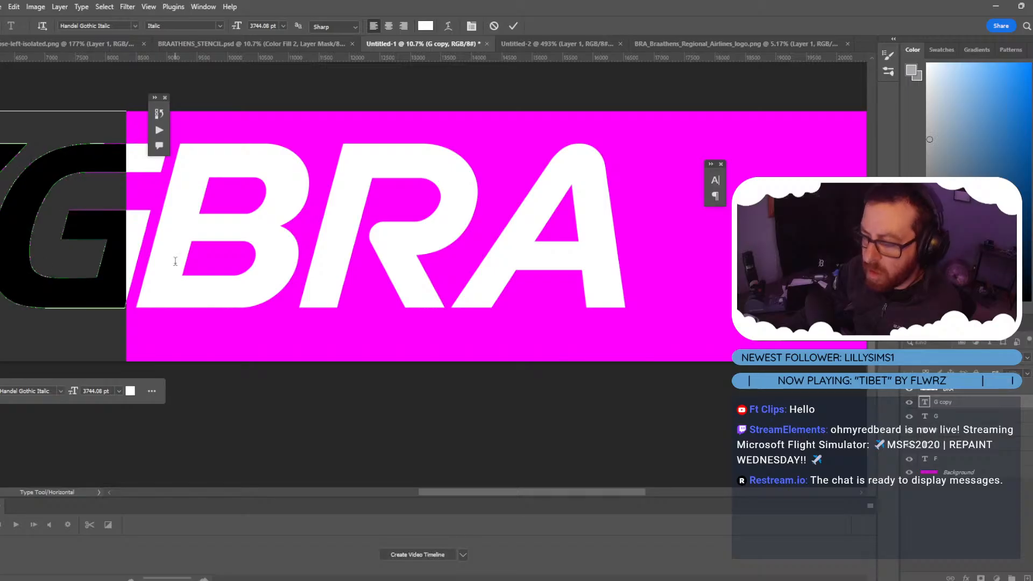
key(Left)
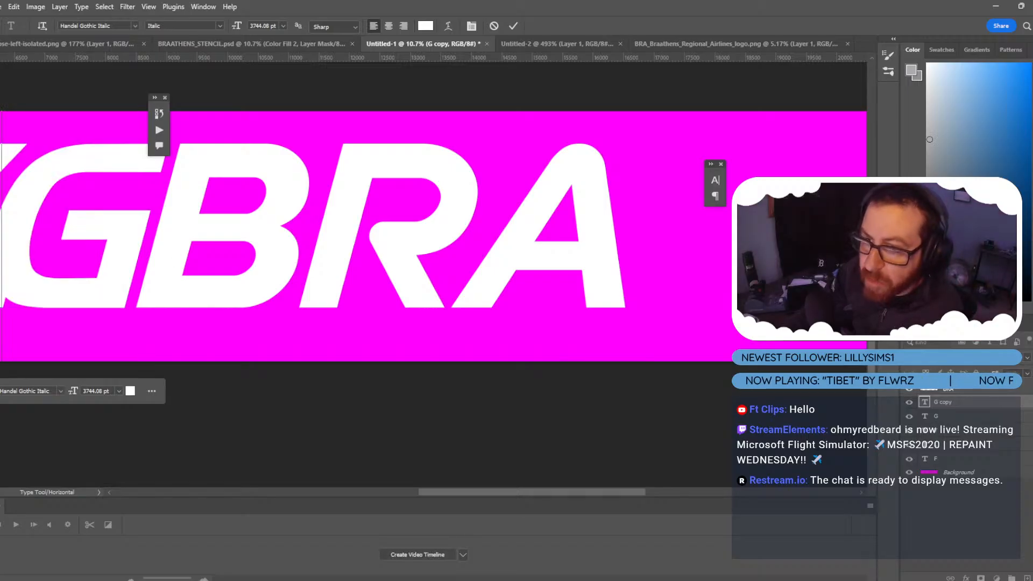
key(ctrl+Return)
key(v)
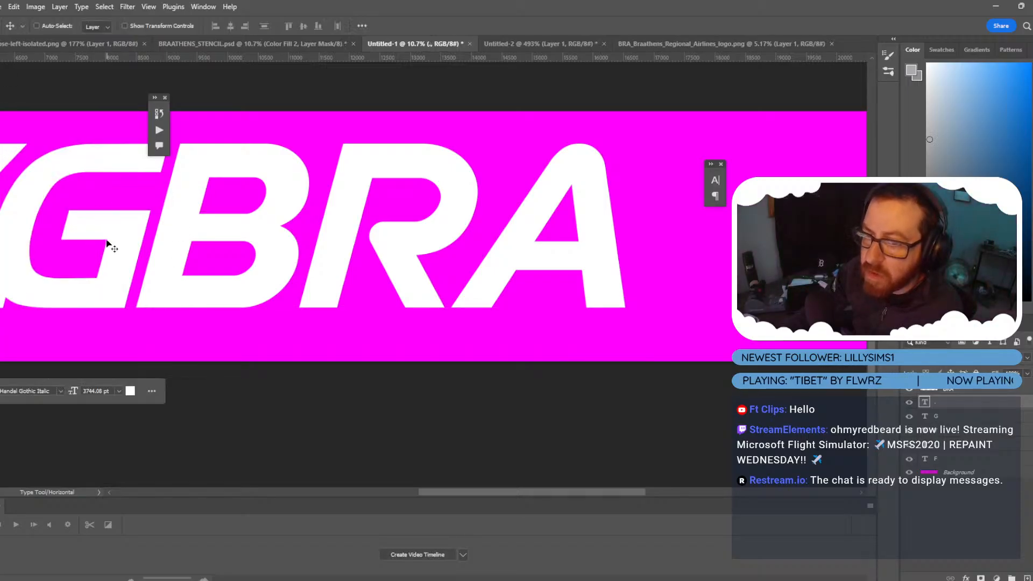
drag(106, 243, 654, 207)
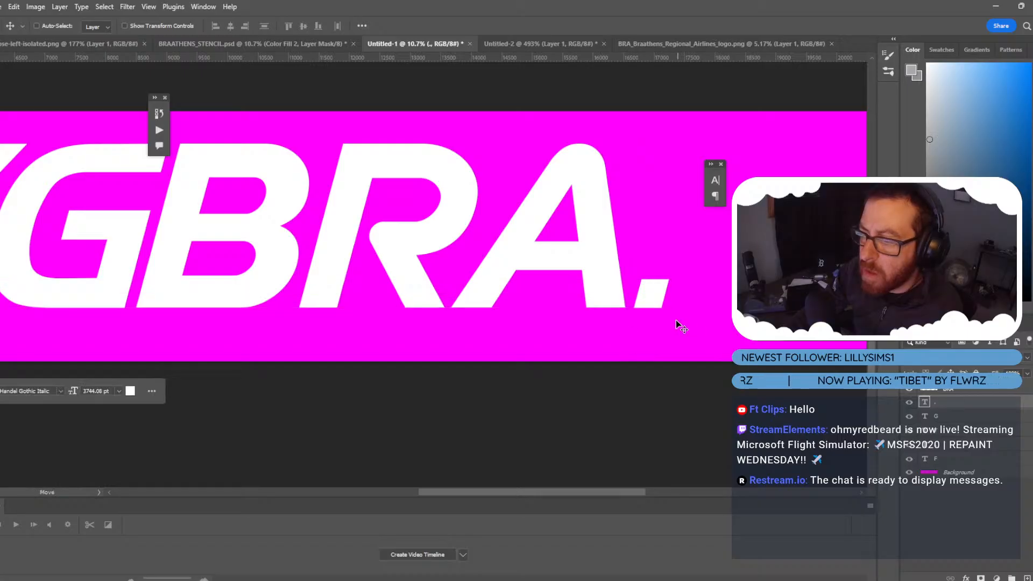
Fine-tune the period's horizontal position so its gap to the A matches the letter spacing.
key(ctrl)
key(shift+Left)
key(shift+Left)
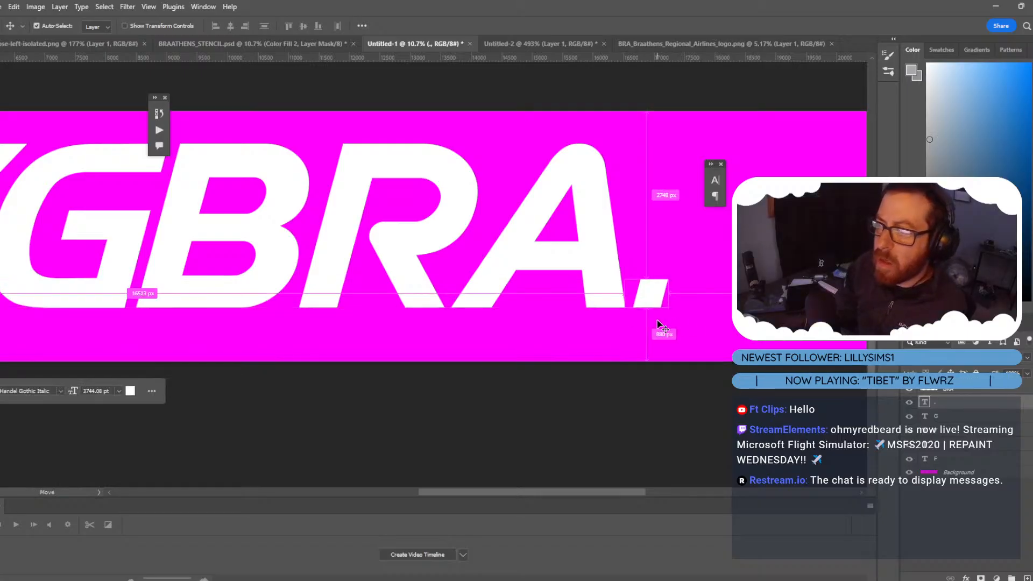
key(shift+Left)
key(shift+Left)
key(shift+Left)
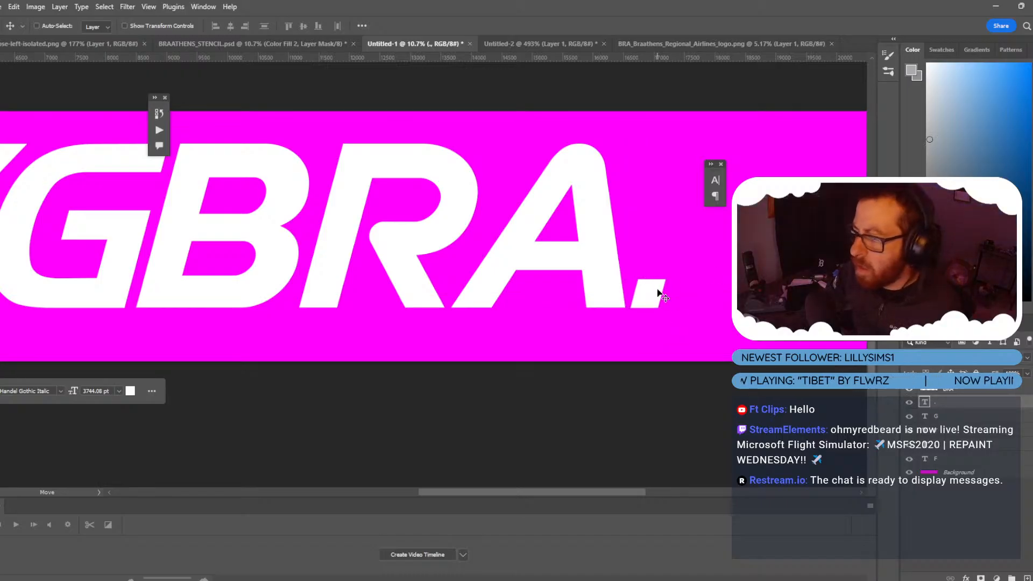
drag(661, 294, 667, 293)
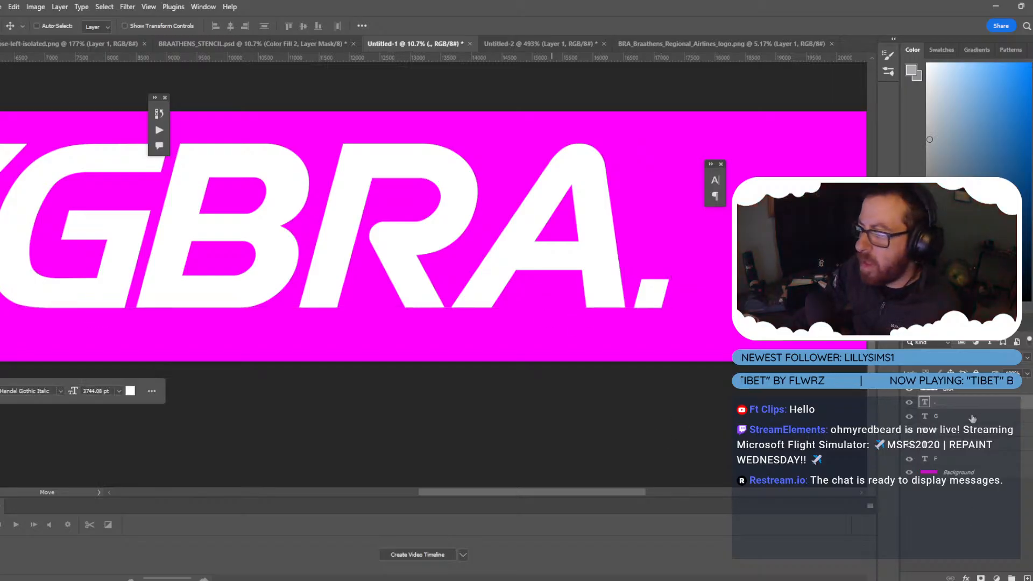
Duplicate the period layer, change the copy's text to S and move it beside the period with a matching gap.
key(ctrl+j)
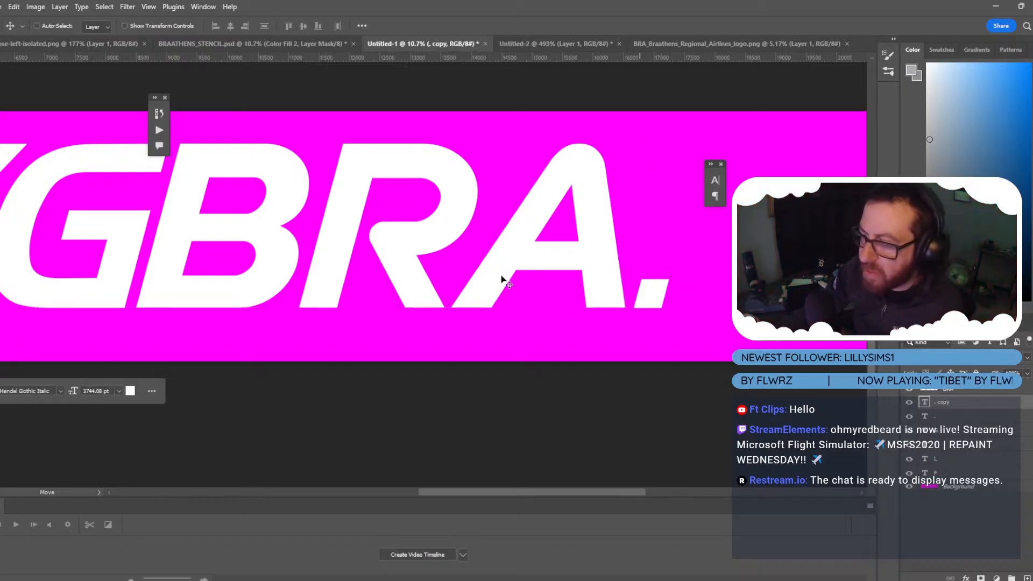
key(t)
double_click(665, 295)
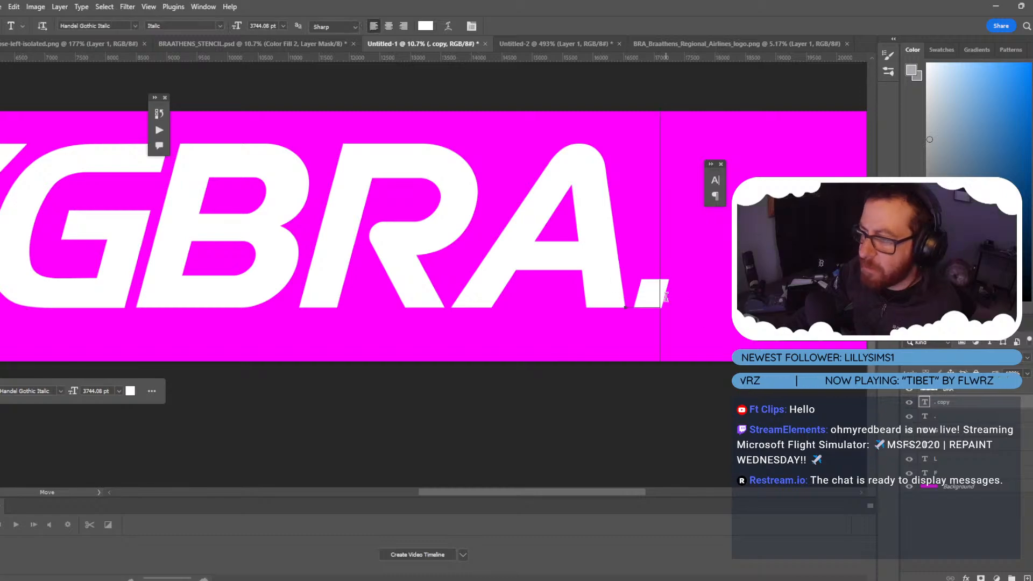
text(S)
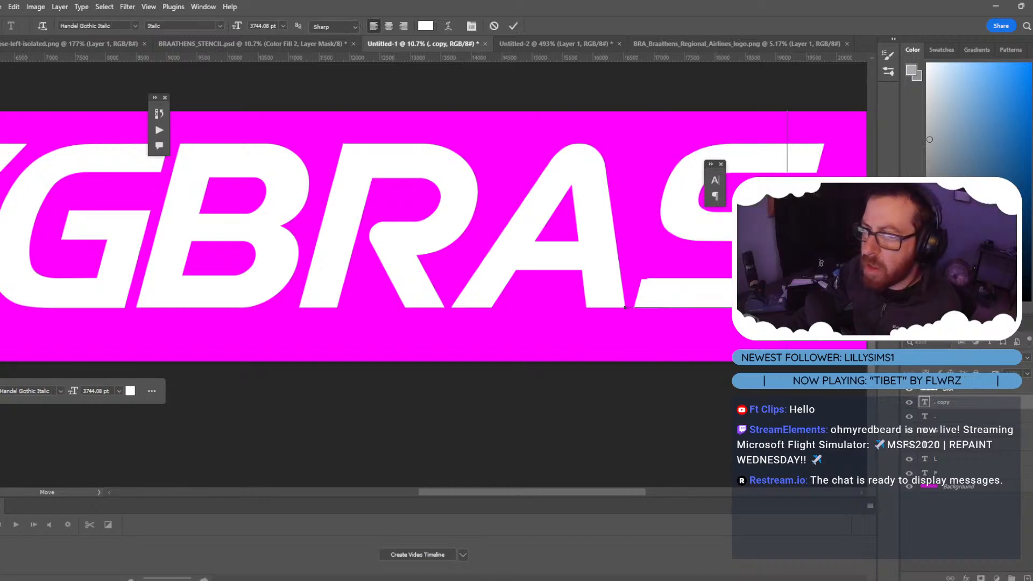
key(ctrl+Return)
key(v)
drag(730, 293, 765, 293)
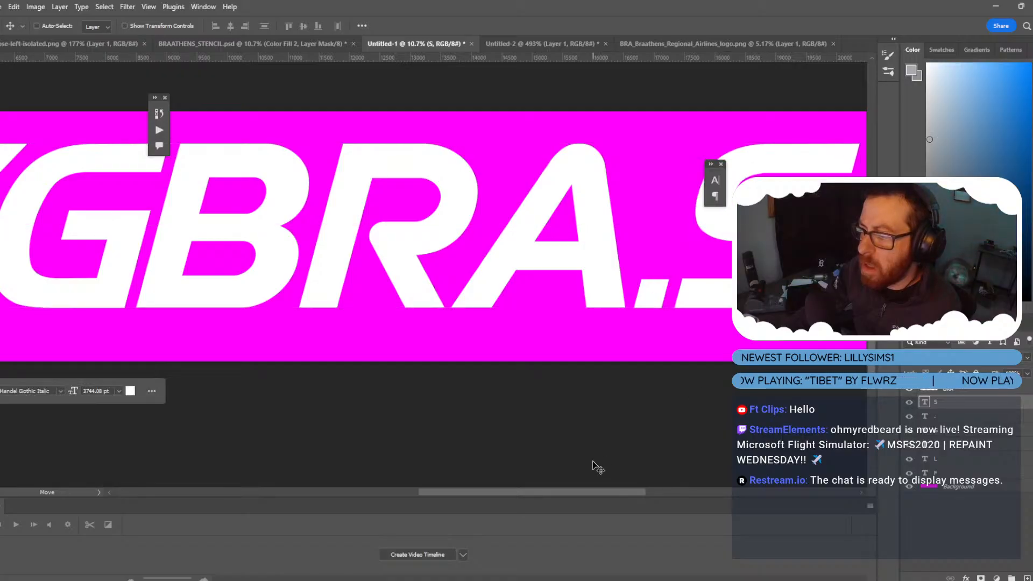
Extend the canvas to the right by anchoring it at the left-middle and setting the width to 20480*2 pixels.
drag(597, 489, 635, 487)
click(31, 6)
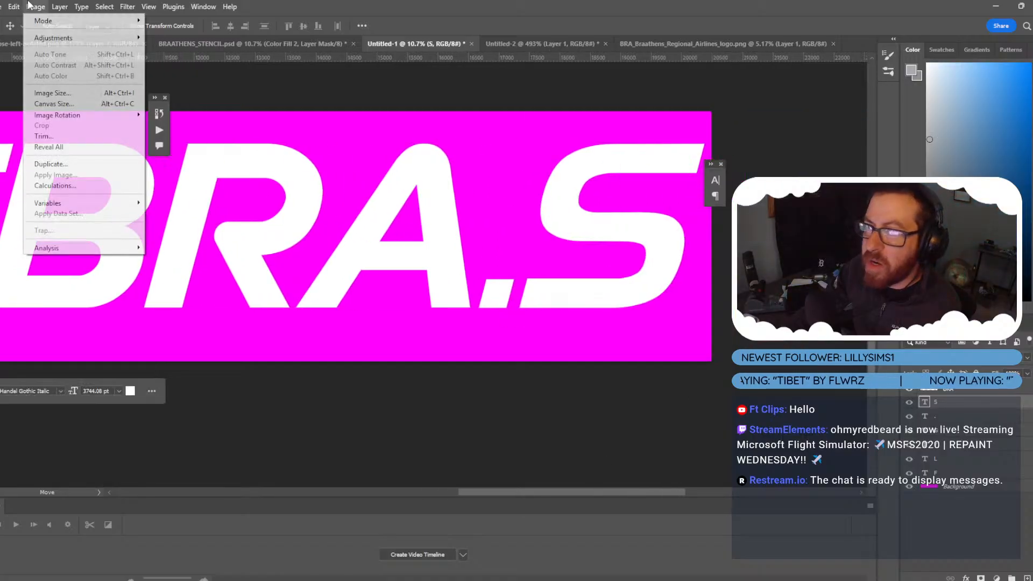
click(60, 104)
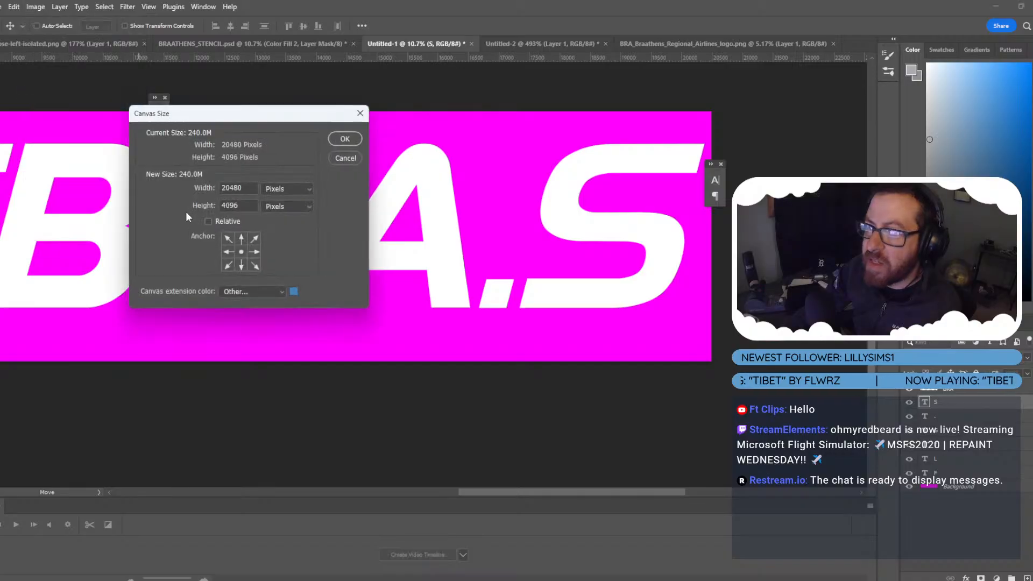
click(226, 251)
double_click(241, 189)
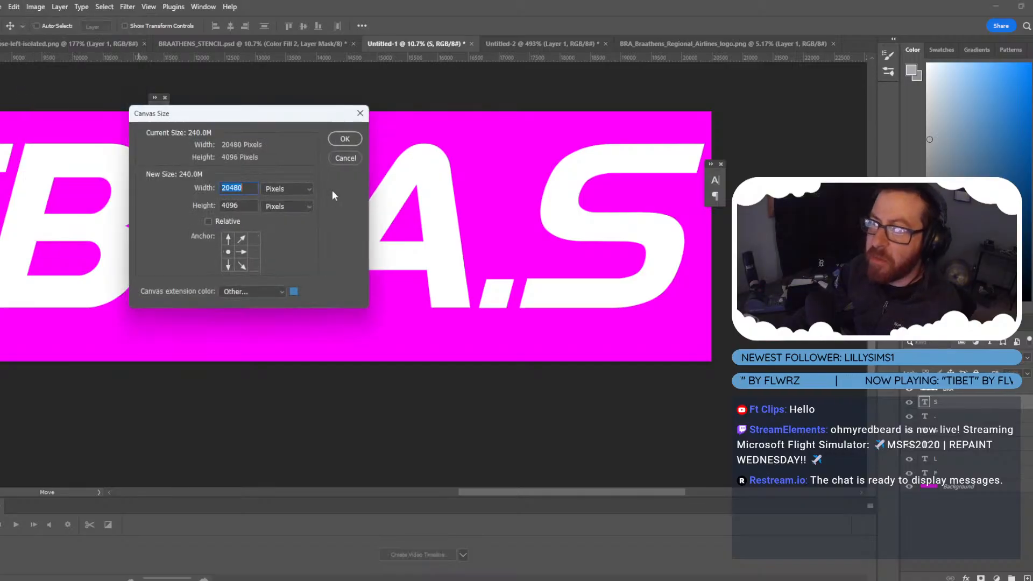
key(Right)
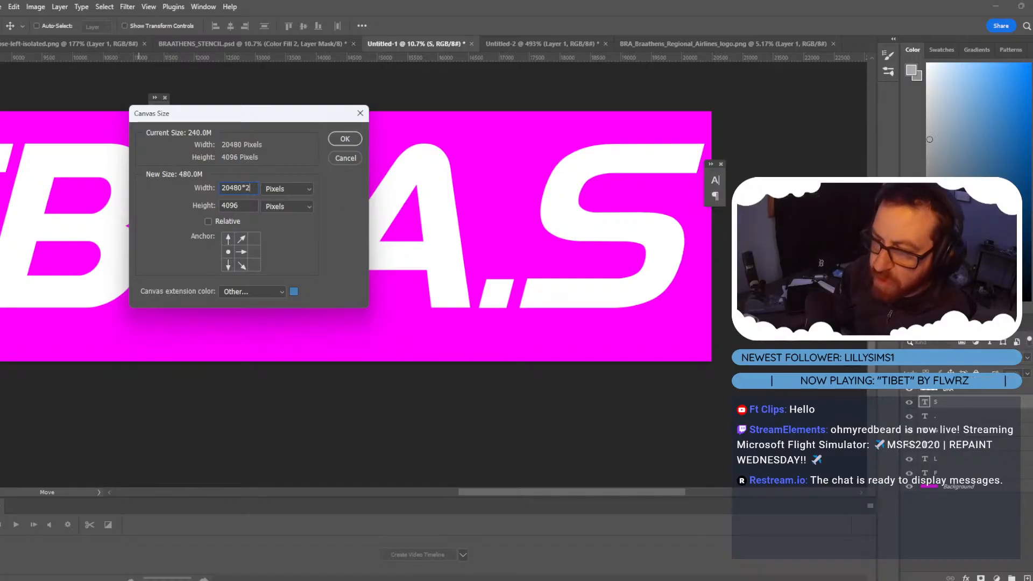
key(Return)
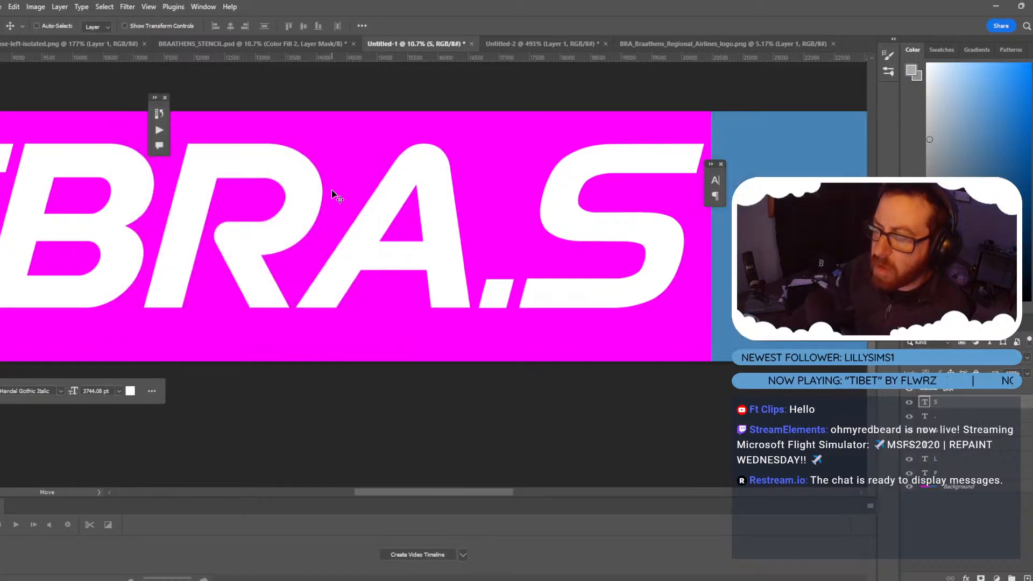
Fill the whole Background layer with solid magenta in Normal mode at 100% opacity.
click(957, 486)
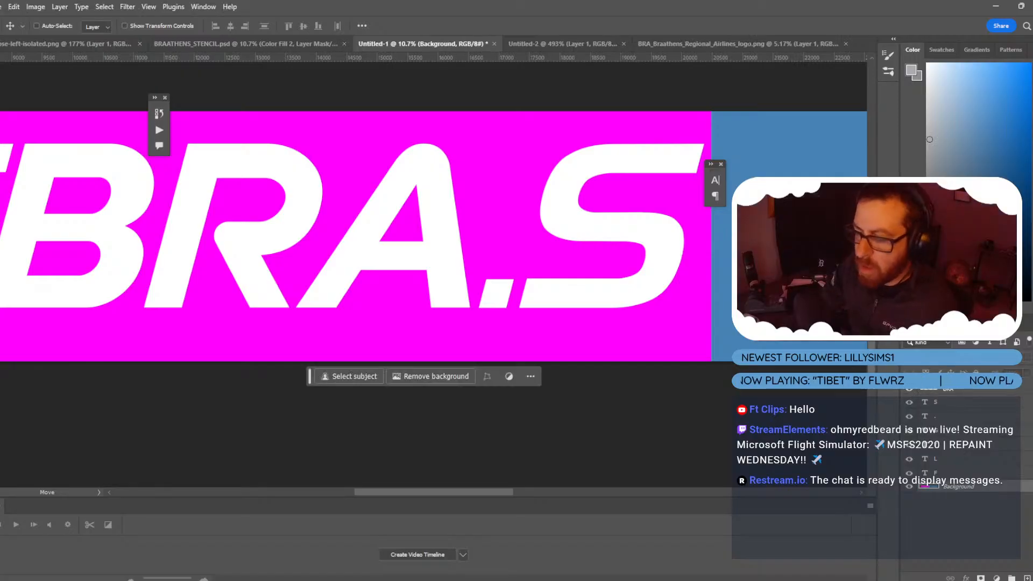
key(shift+F5)
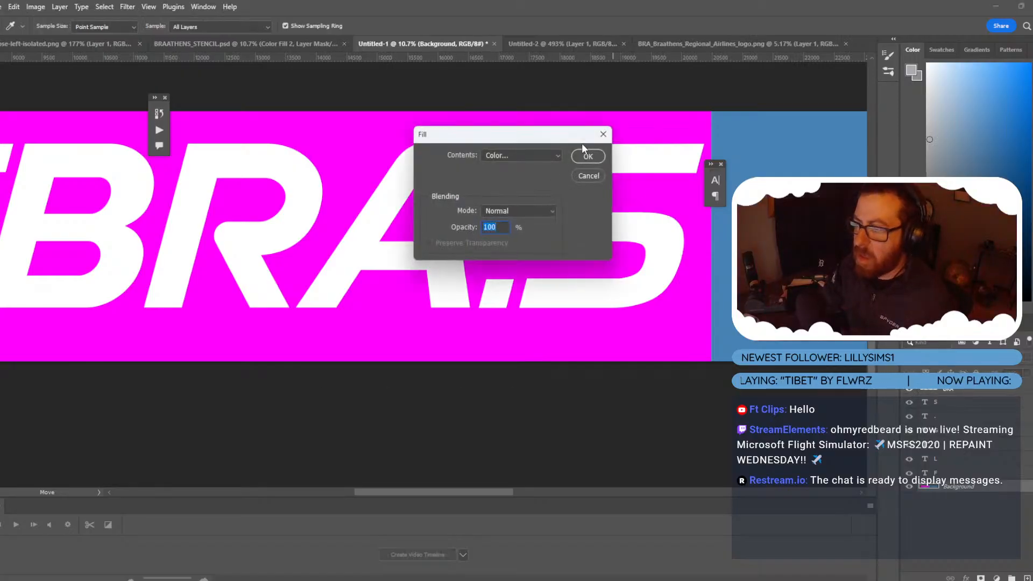
click(587, 155)
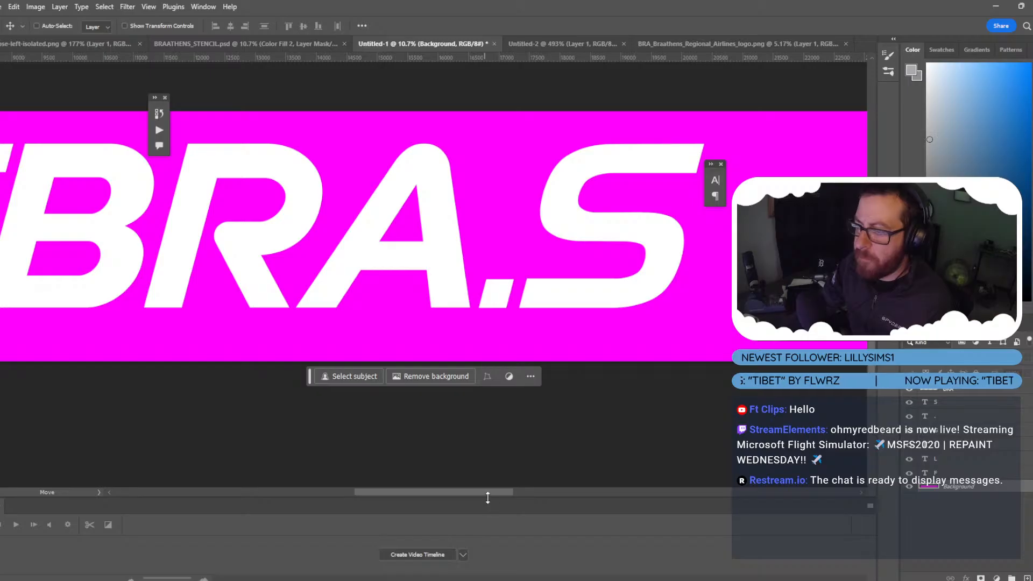
Reorder the layers so that the S and period layers sit above the BRA layer.
drag(486, 491, 522, 491)
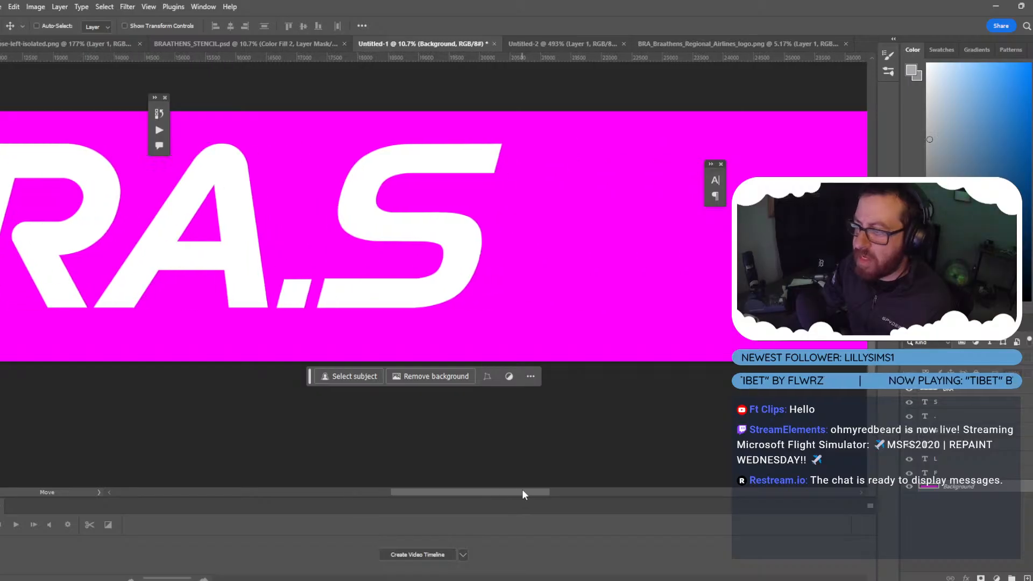
drag(940, 403, 938, 403)
click(953, 390)
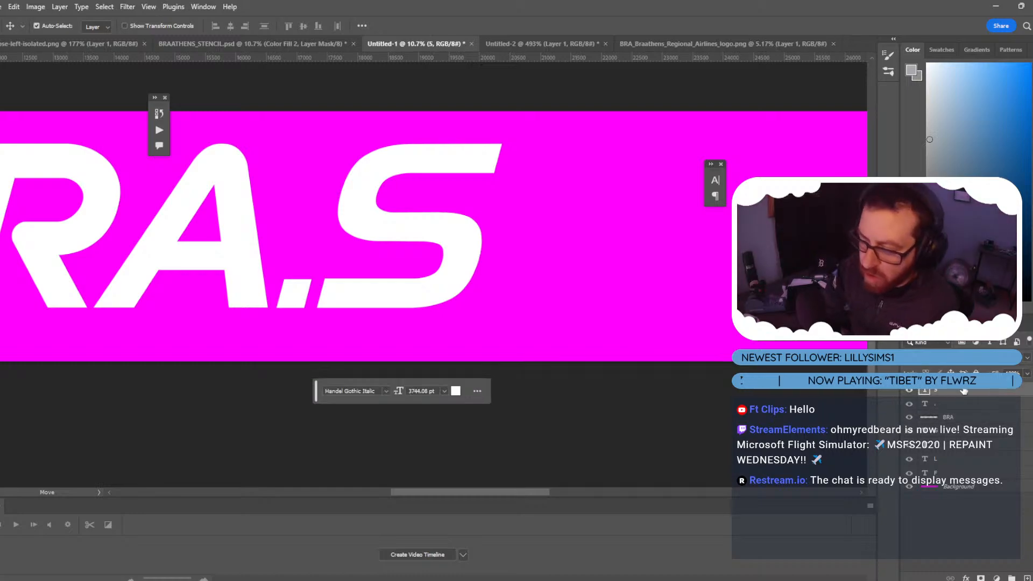
Duplicate the S layer, change the copy's text to E and move it horizontally beside the S with a matching gap.
key(ctrl+j)
key(t)
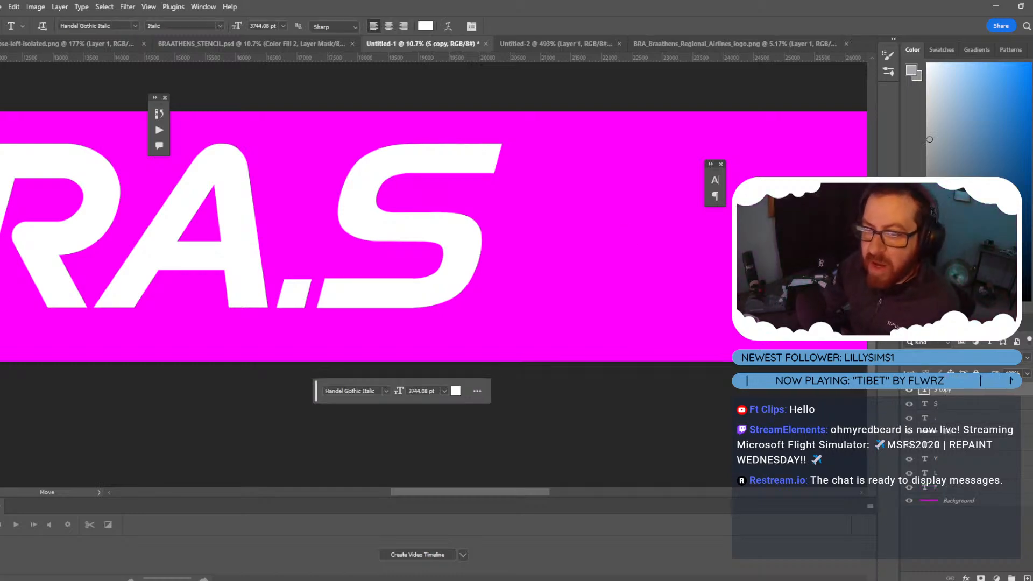
click(382, 222)
double_click(383, 222)
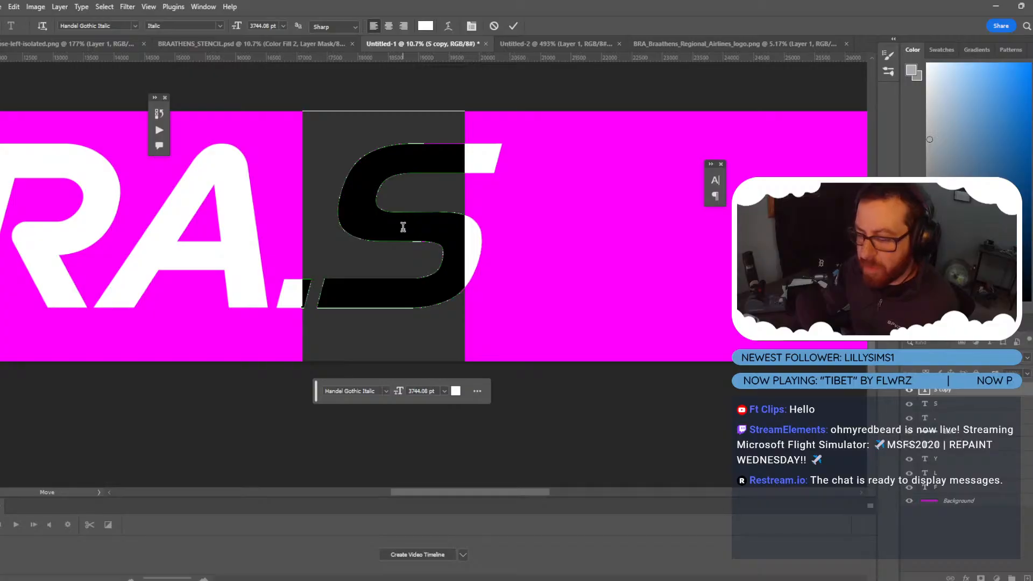
text(E)
key(ctrl+Return)
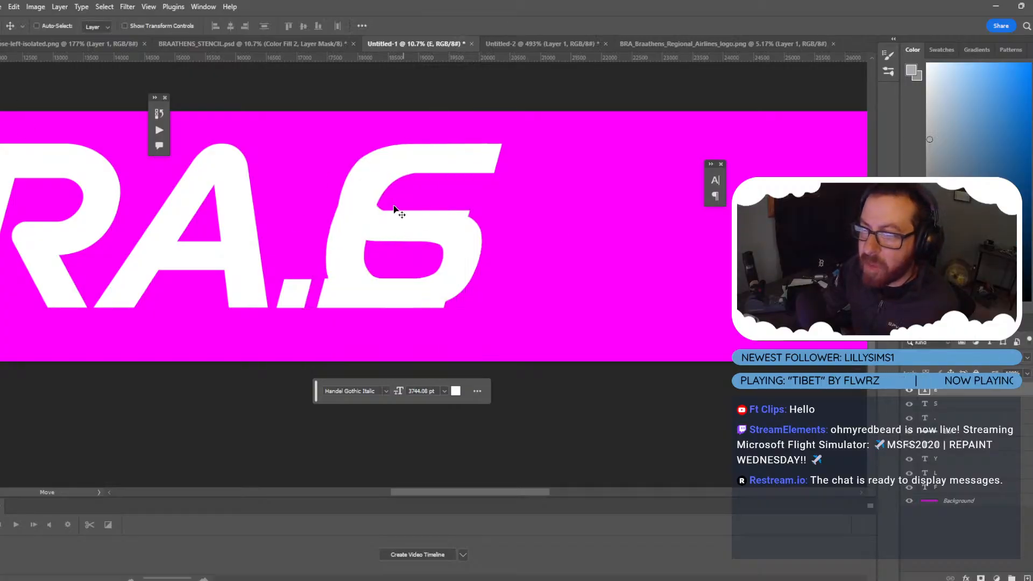
drag(394, 208, 558, 218)
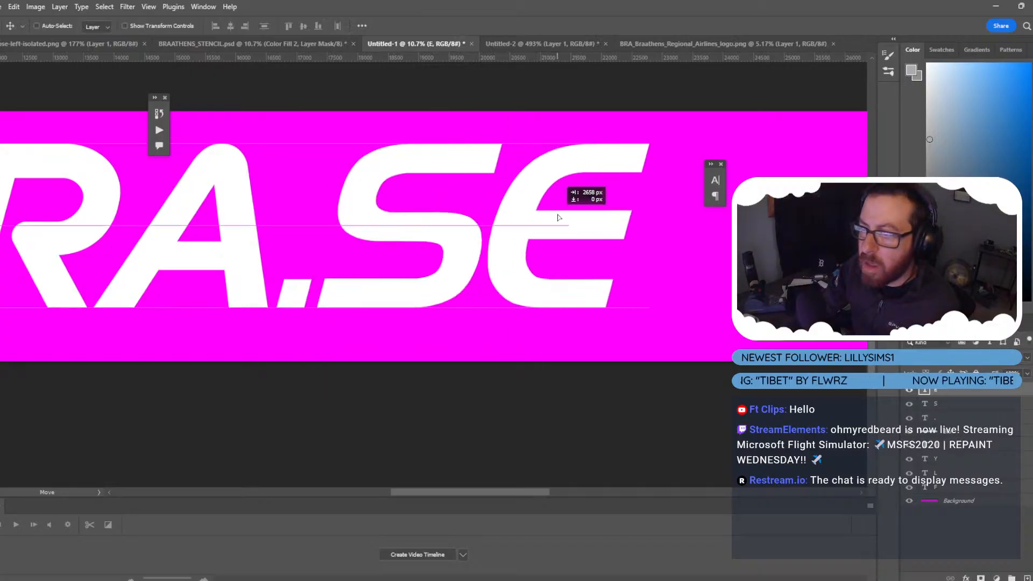
Hide the magenta Background layer and trim the canvas on all four sides based on transparent pixels.
alt+scroll(479, 316, down, 5)
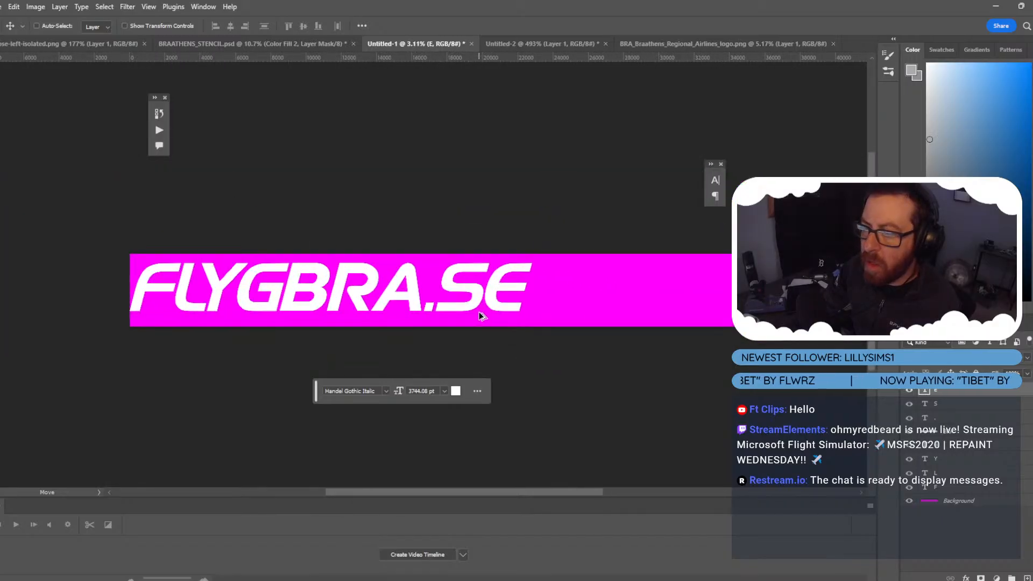
click(910, 502)
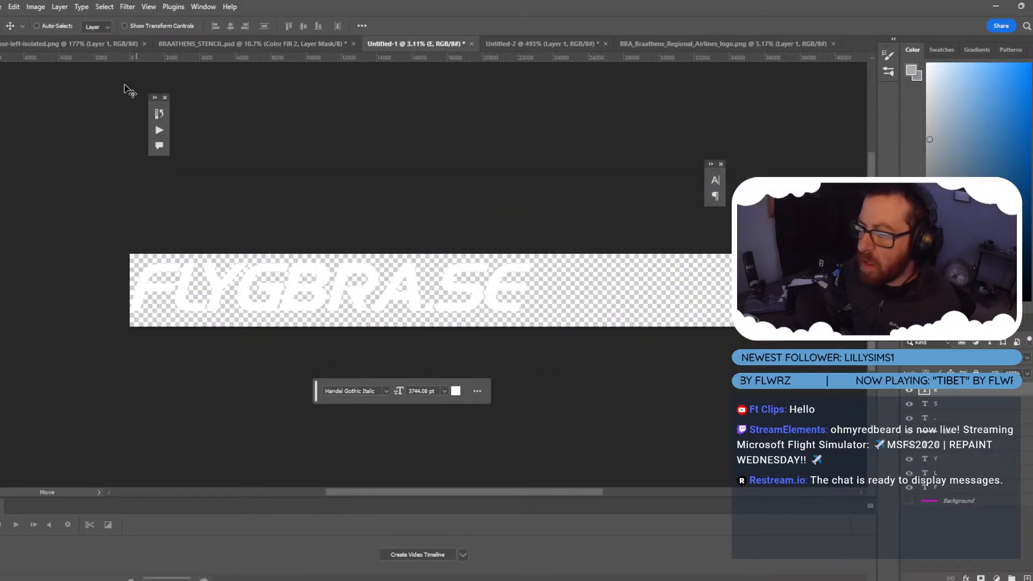
click(36, 6)
click(44, 136)
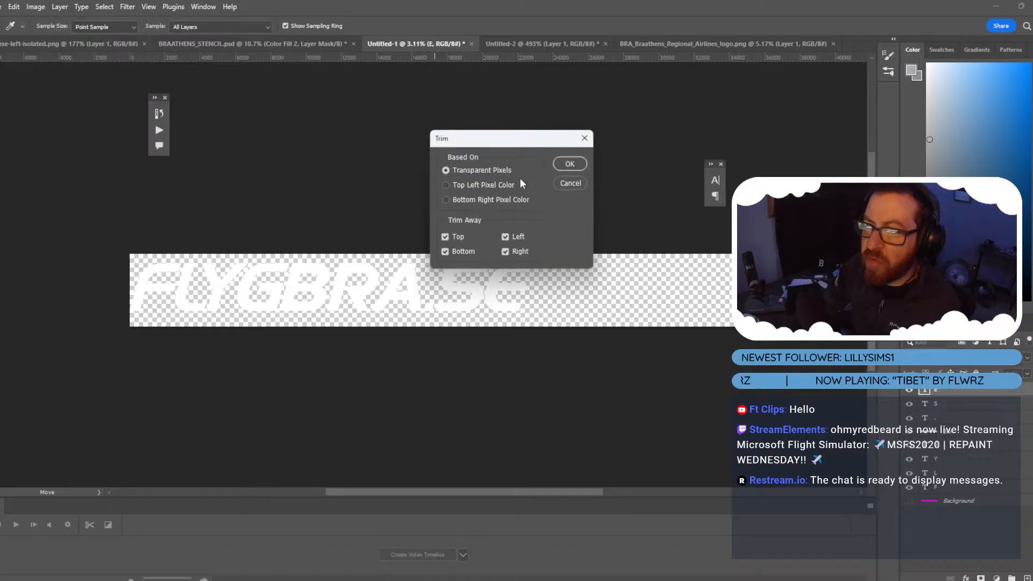
click(571, 166)
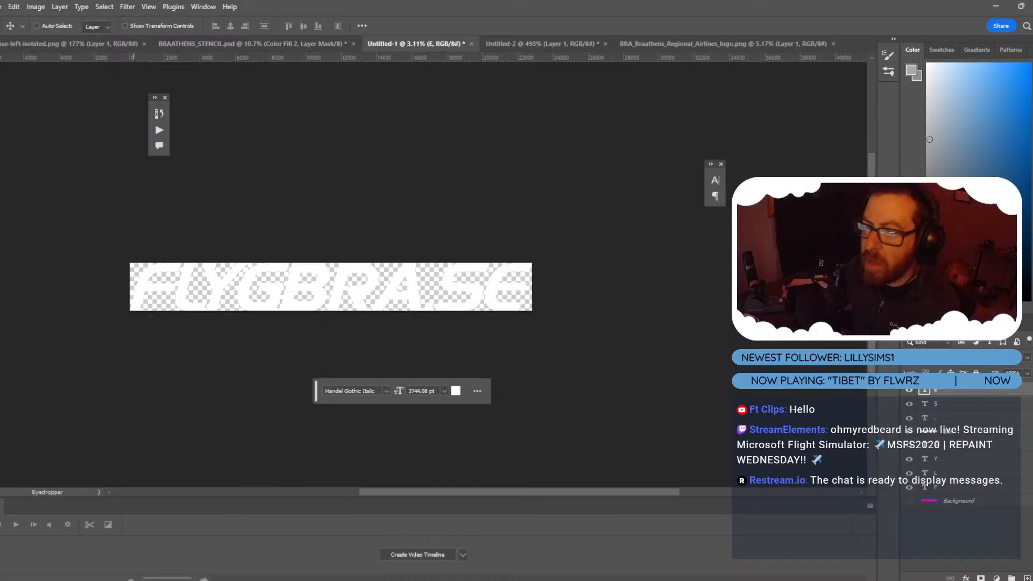
Save the wordmark document as FLYGBRASE_STENCIL in Photoshop format in the RESOURCES folder.
click(3, 6)
click(27, 146)
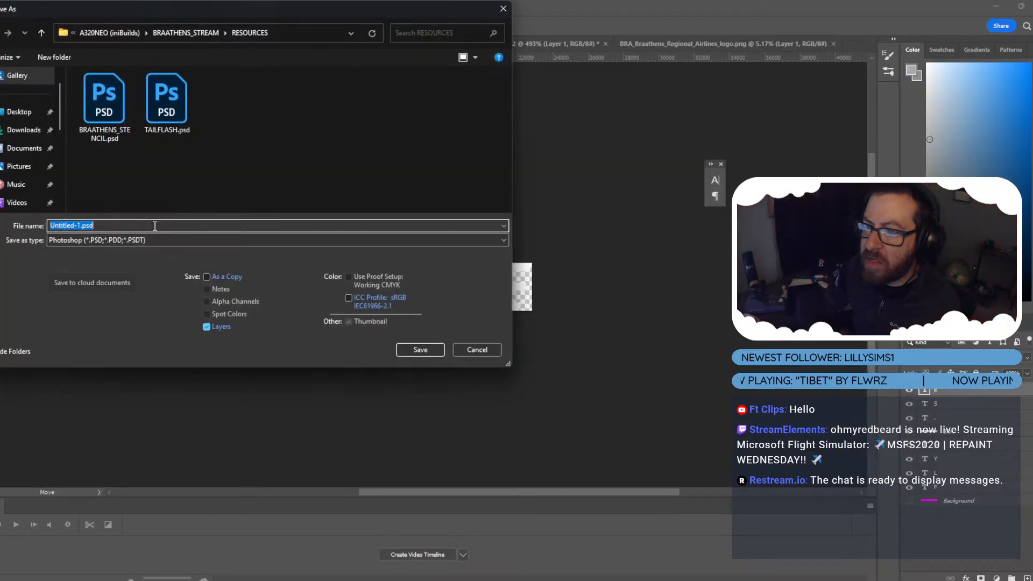
click(151, 240)
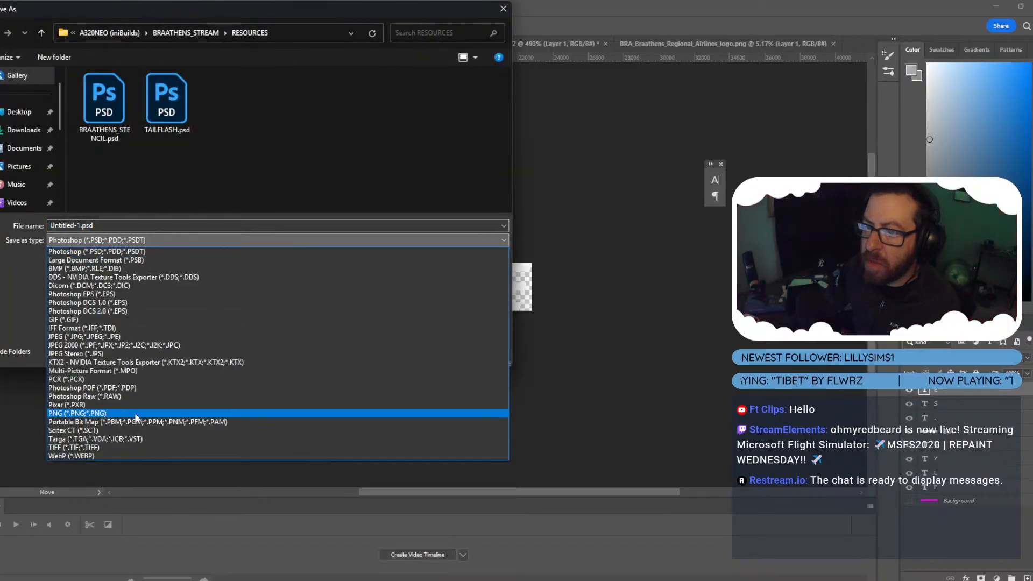
click(137, 251)
click(138, 225)
text(FLYGBRASE)
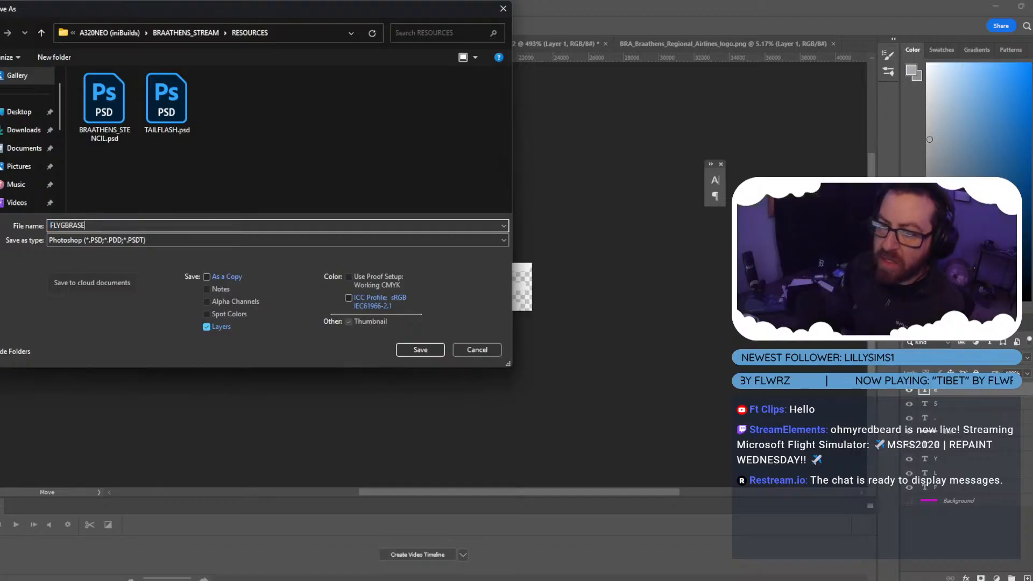
text(_SENTIC)
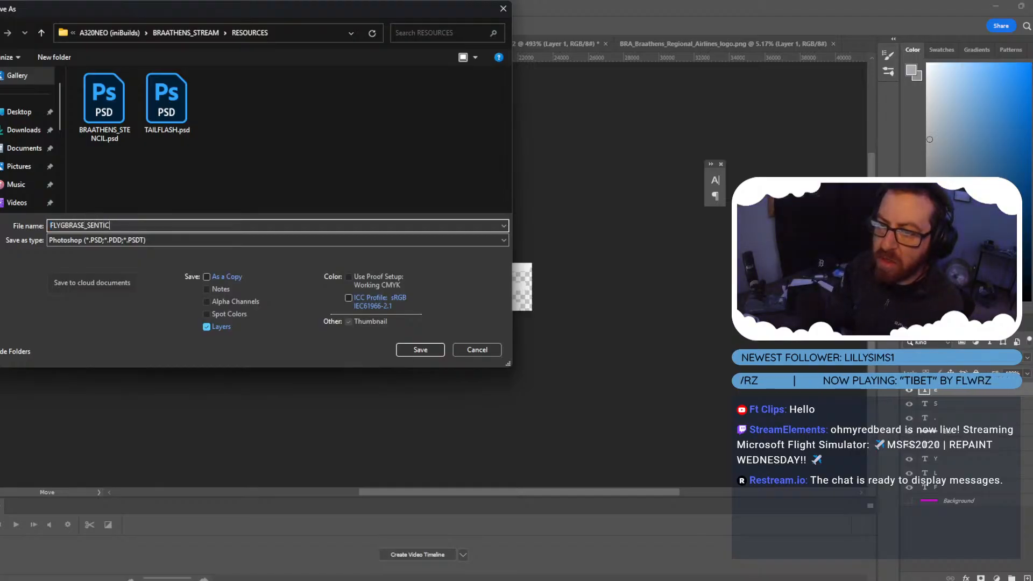
text(TEN)
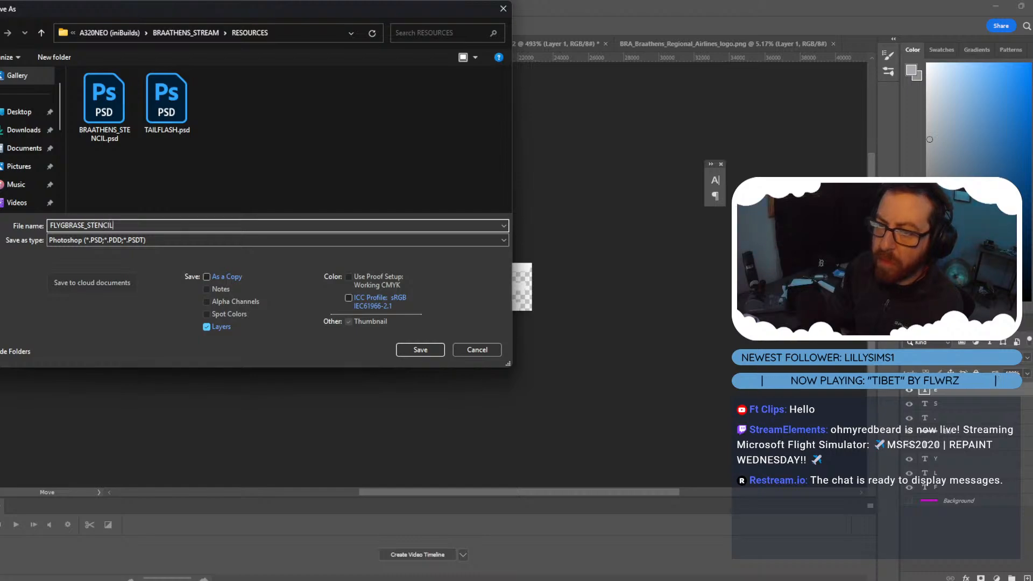
text(CIL)
key(Return)
key(Return)
Save a PNG copy of the wordmark as FLYGBRASE_STENCIL.png in the RESOURCES folder.
key(ctrl+shift+s)
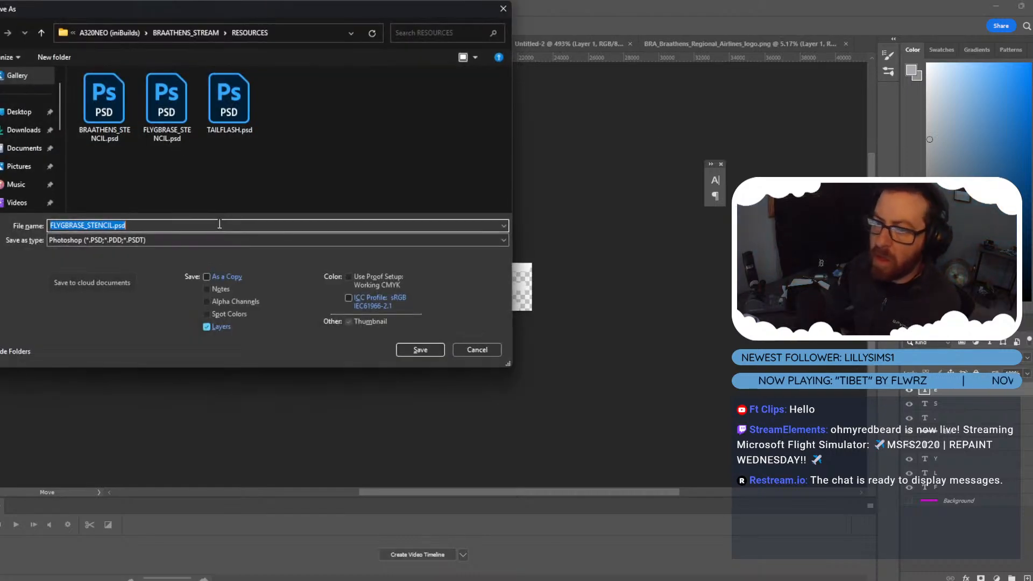
click(237, 241)
click(164, 420)
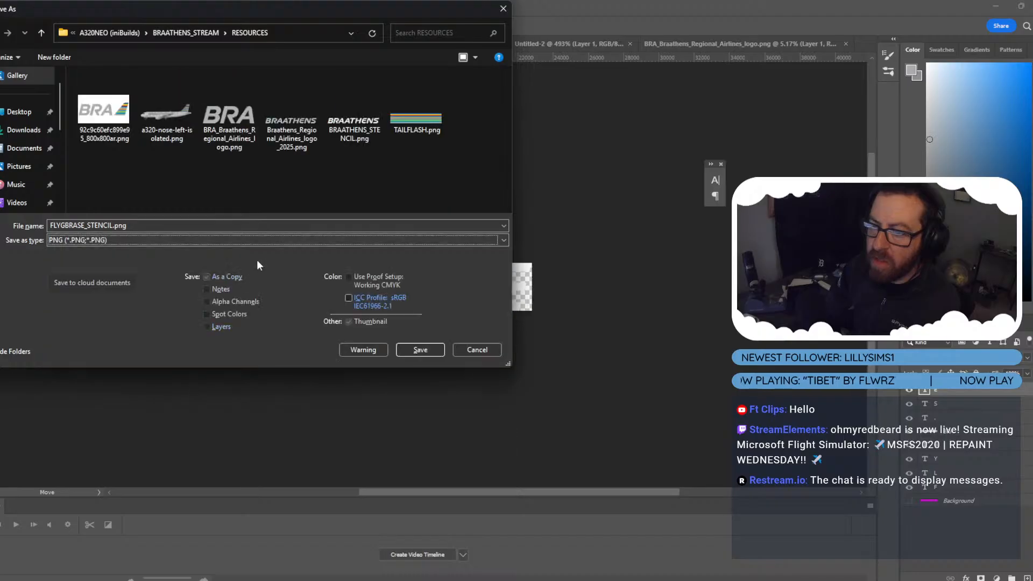
click(438, 346)
click(579, 185)
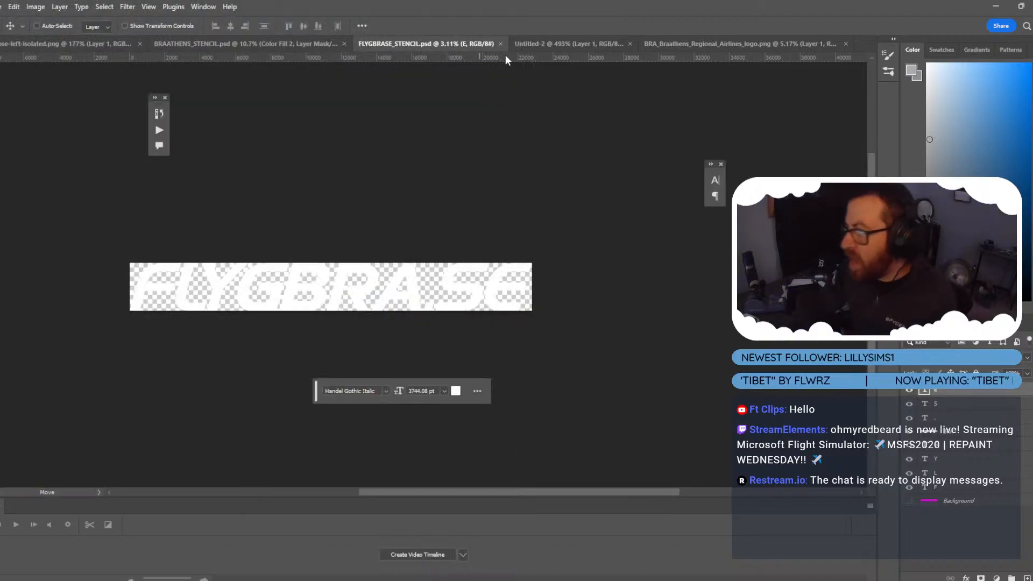
Close the BRAATHENS_STENCIL.psd document and save its changes.
click(84, 45)
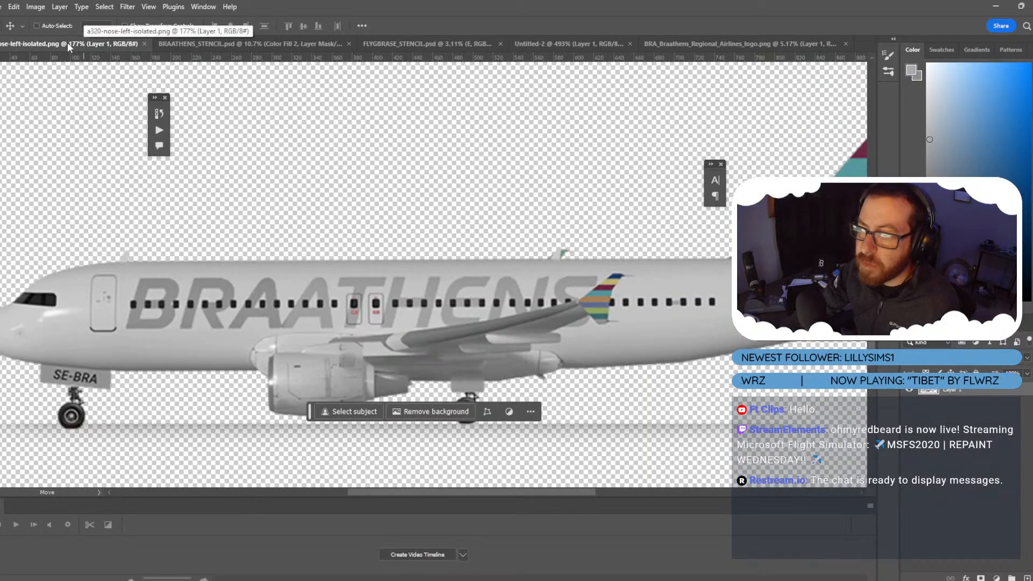
click(226, 44)
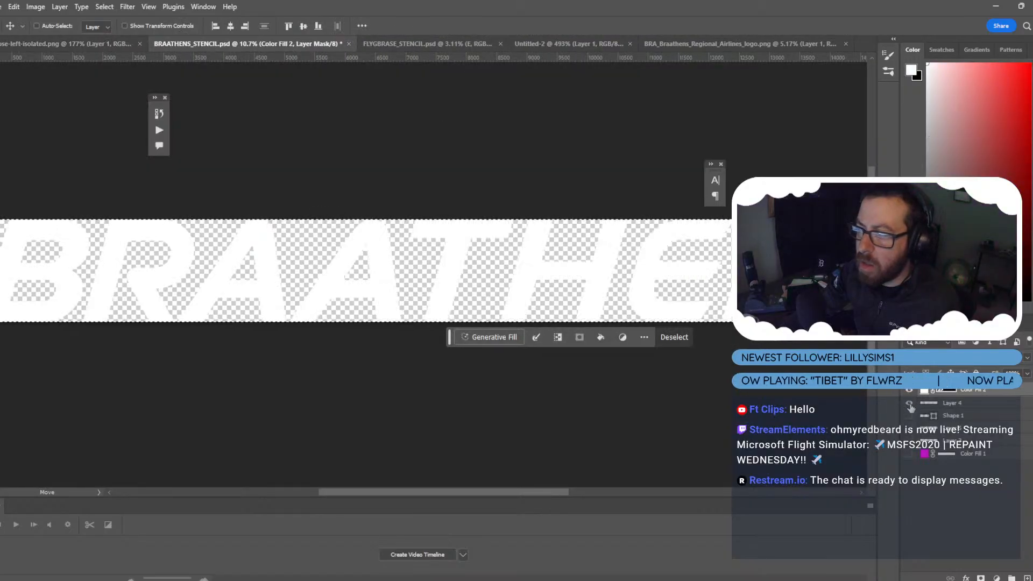
click(349, 43)
click(451, 221)
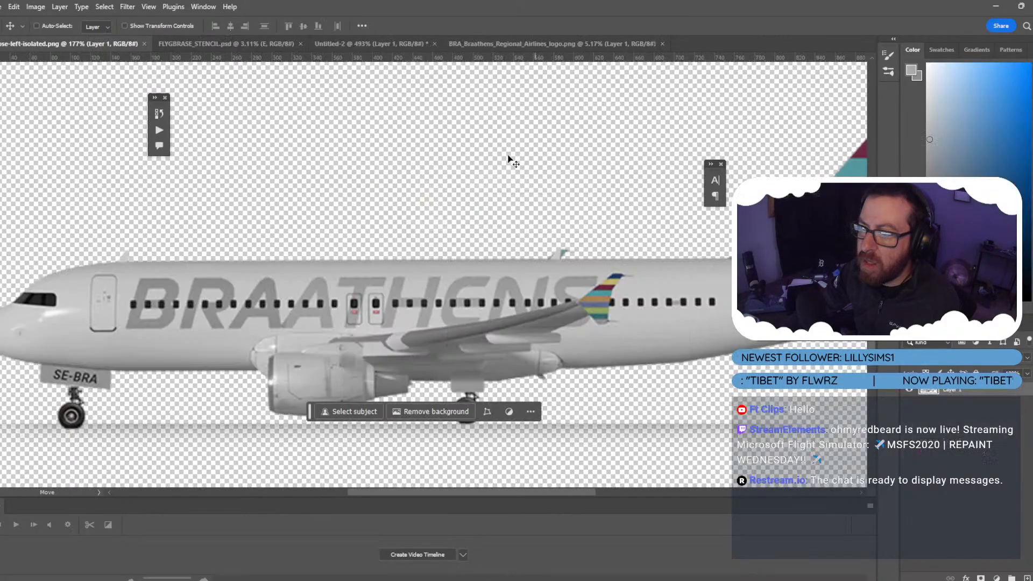
Close the finished FLYGBRASE_STENCIL.psd document, keeping the aircraft reference image open.
click(195, 42)
click(108, 42)
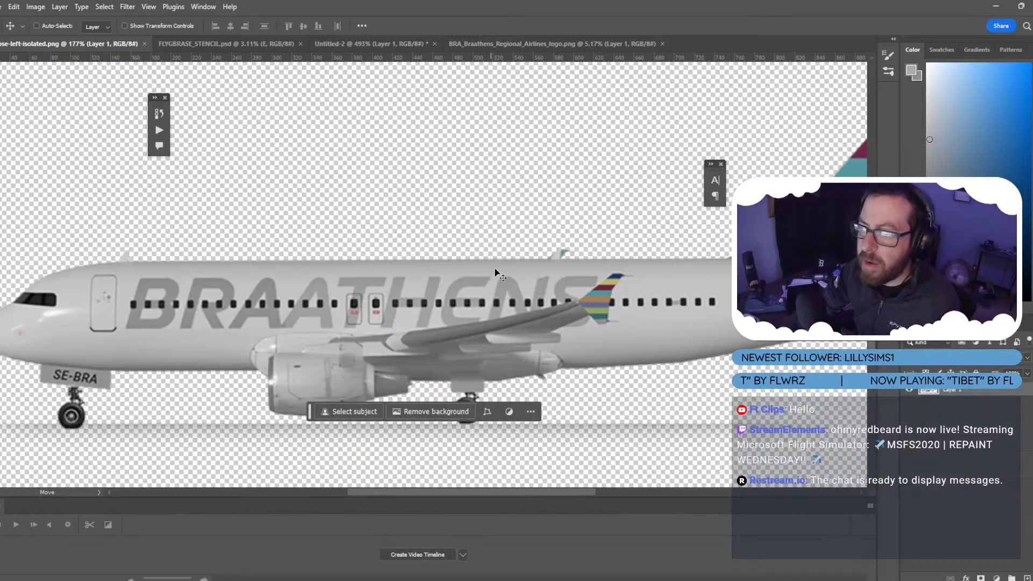
click(209, 43)
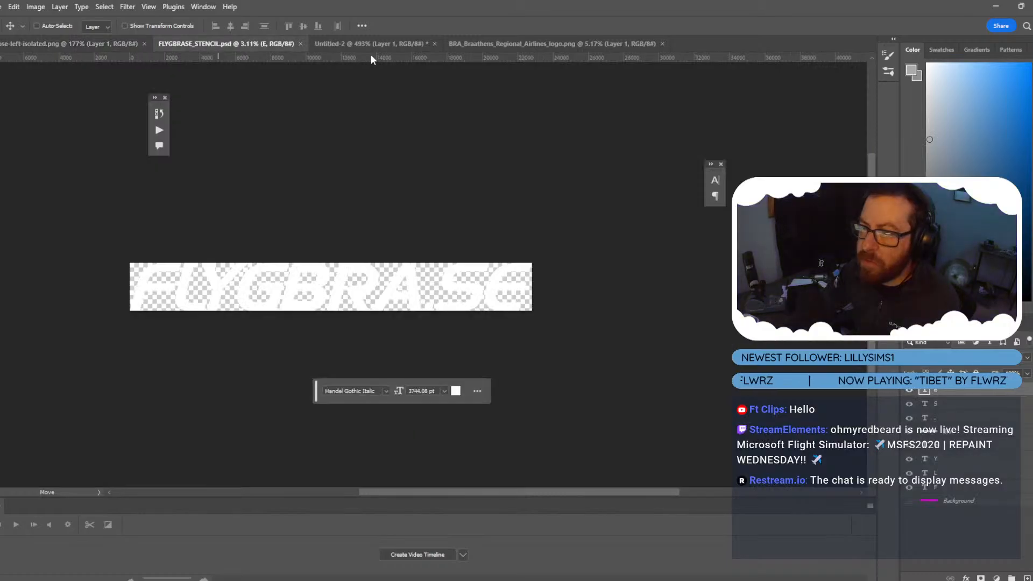
click(300, 43)
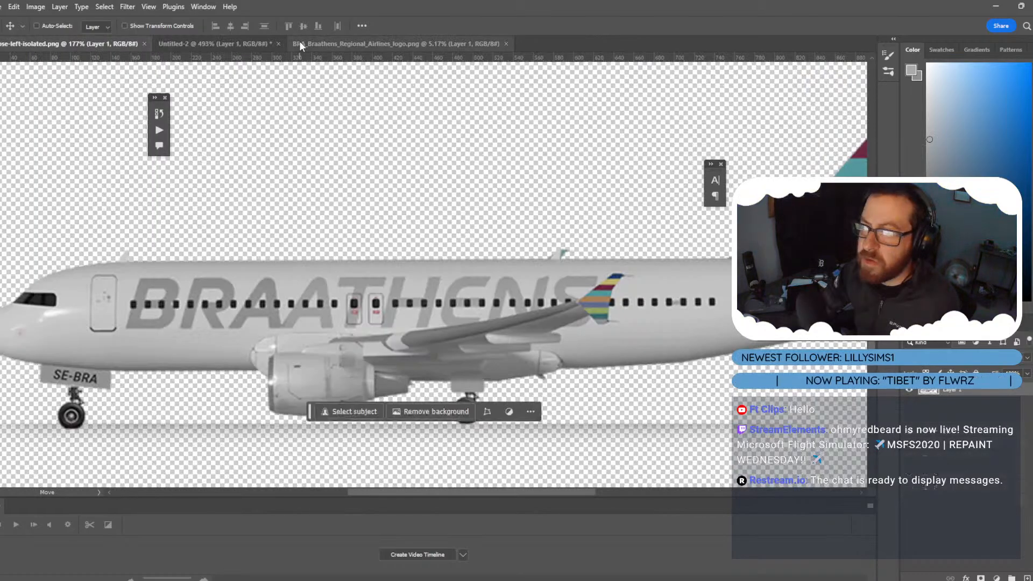
Examine the engine lettering and the whole aircraft livery in the Untitled-2 reference photo.
click(249, 44)
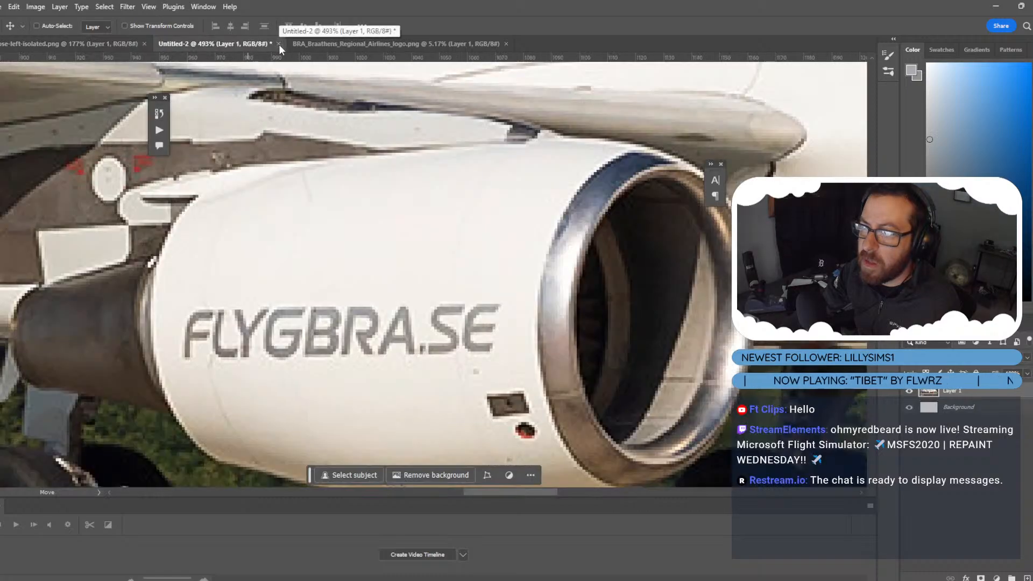
alt+scroll(389, 240, down, 10)
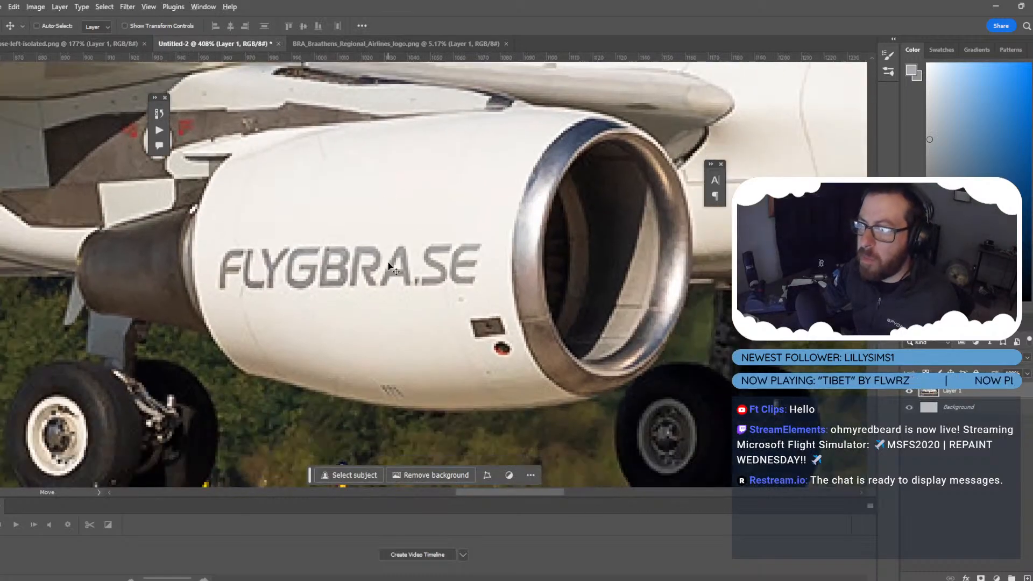
alt+scroll(389, 265, up, 2)
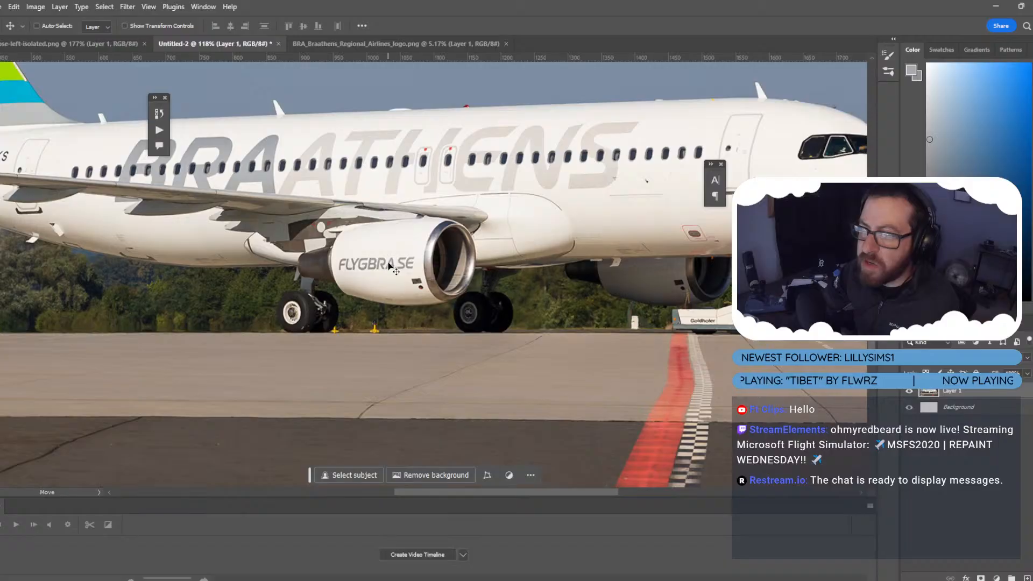
alt+scroll(388, 265, down, 3)
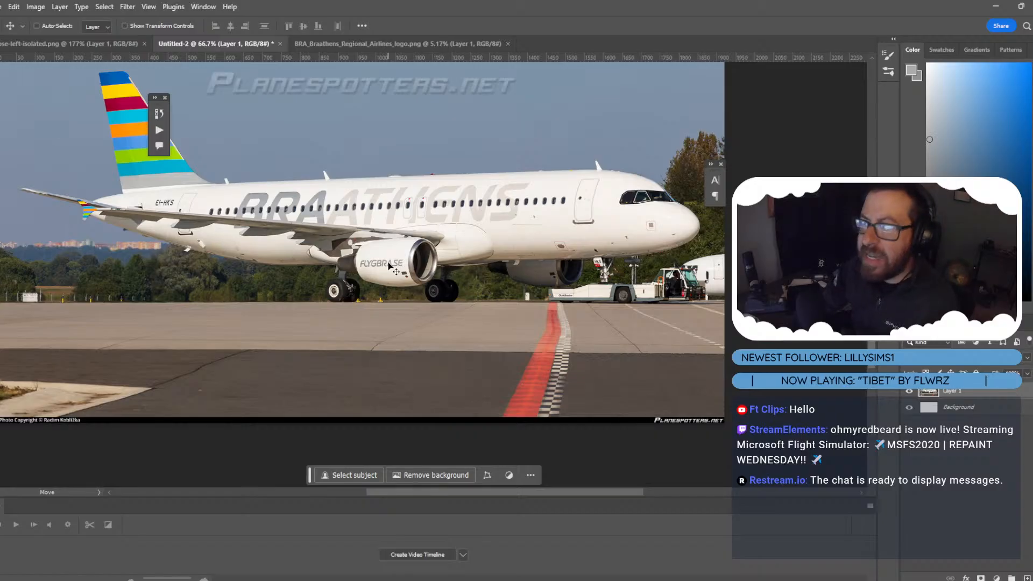
Switch to File Explorer, open the Downloads folder in a new window and move that window off this screen.
key(alt+Tab)
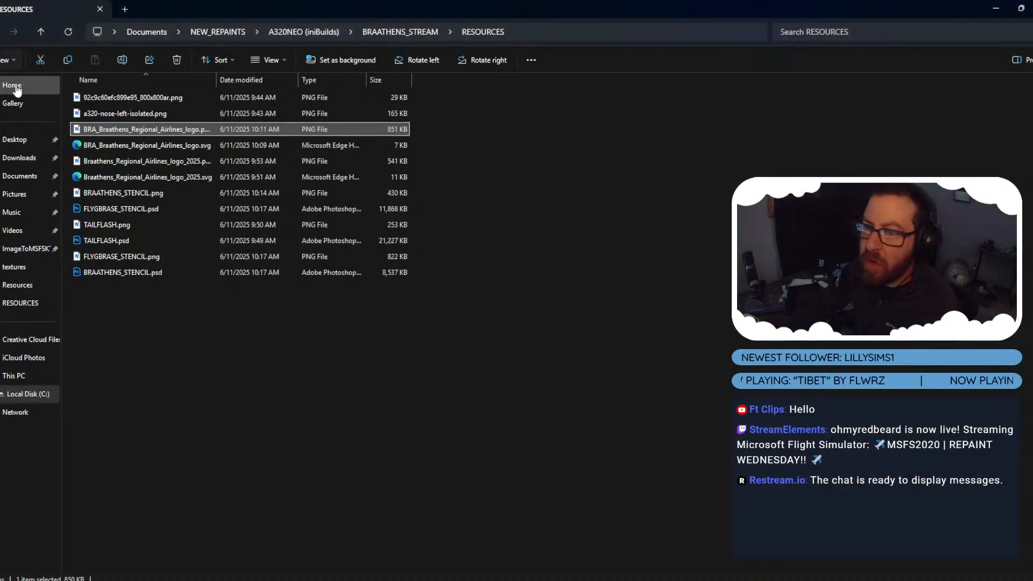
right_click(20, 168)
click(82, 224)
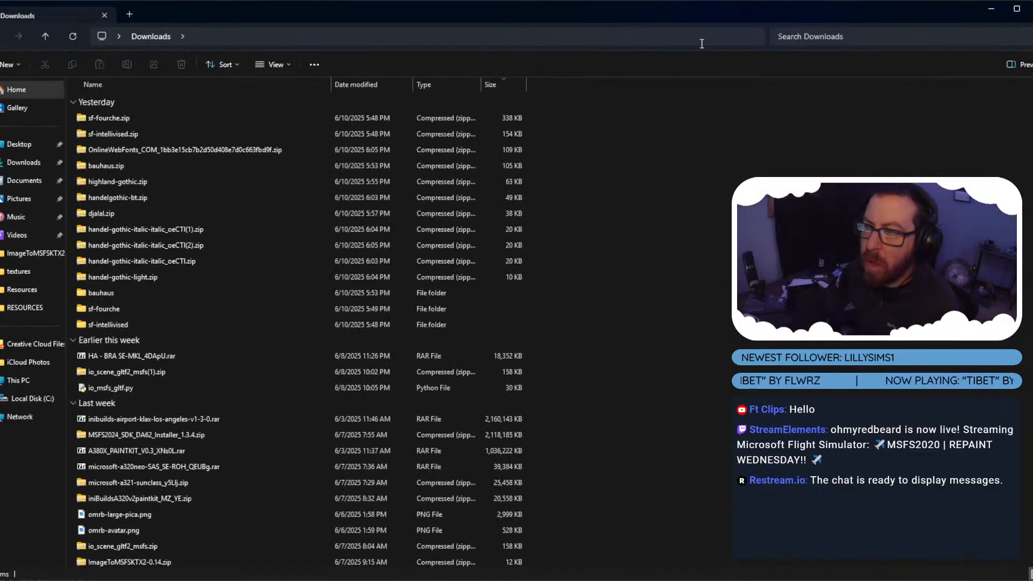
drag(544, 5, 1032, 108)
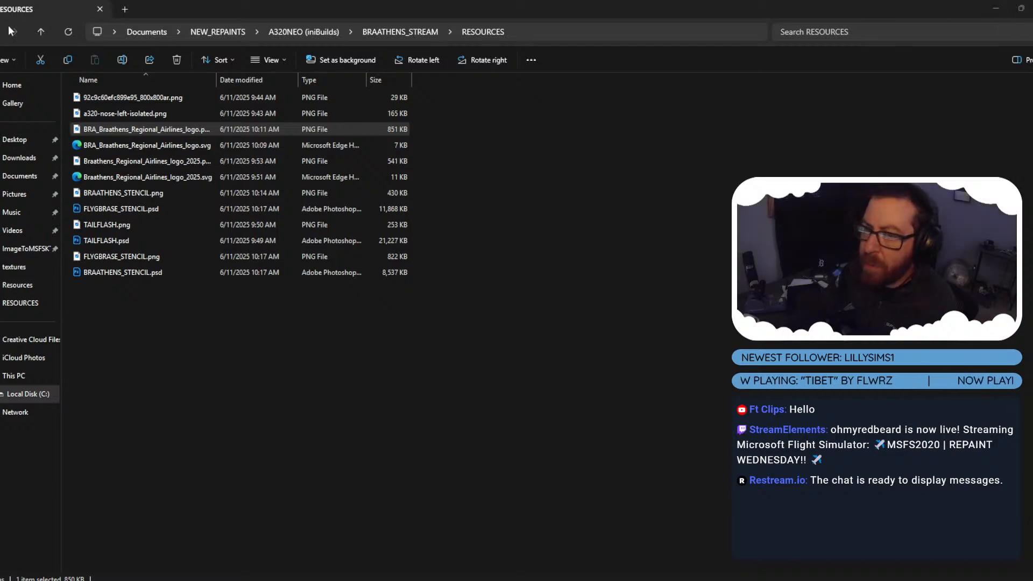
View the images 92c9c60efc899e95_800x800ar.png and a320-nose-left-isolated.png from the RESOURCES folder.
double_click(125, 102)
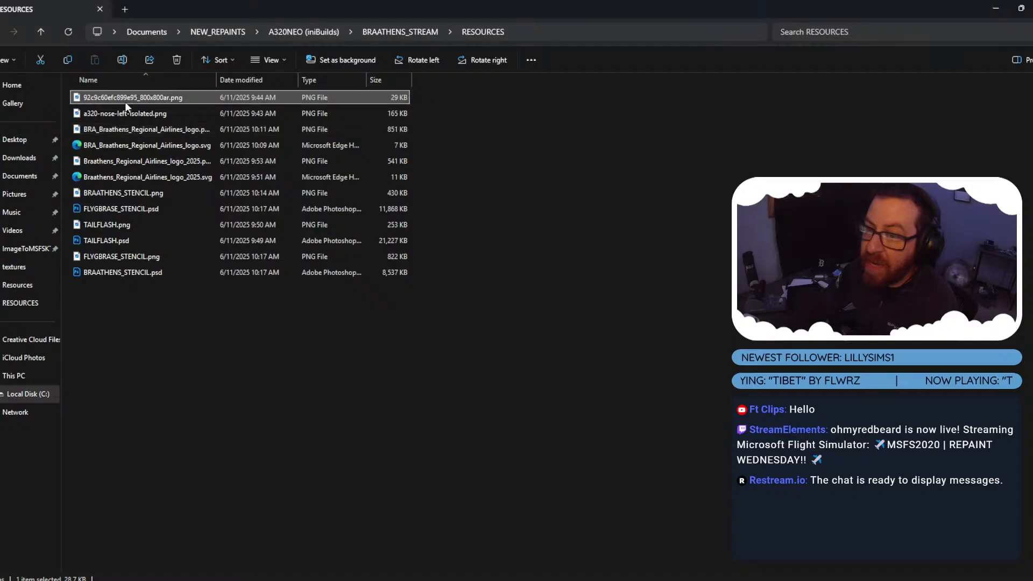
click(872, 115)
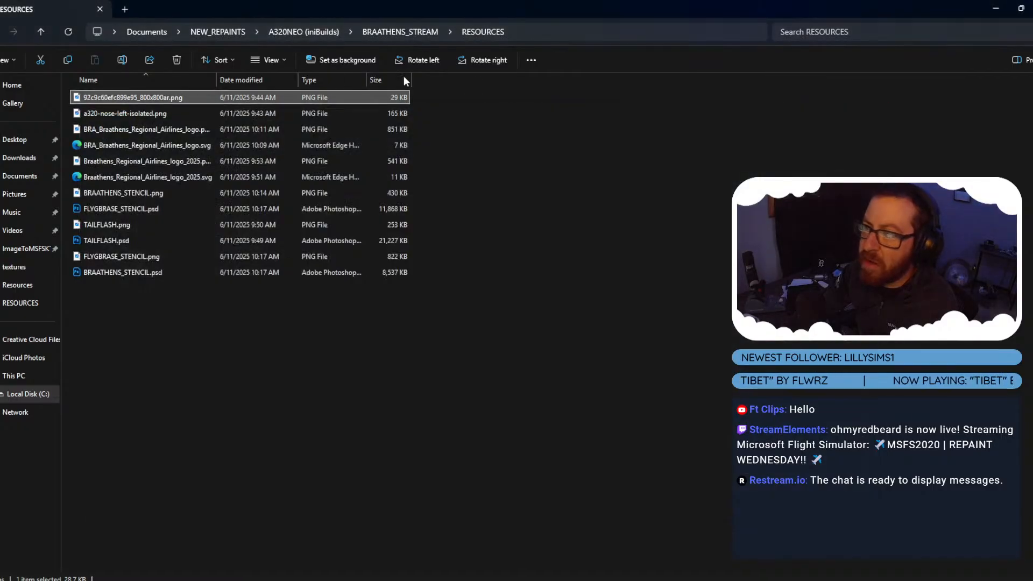
double_click(143, 113)
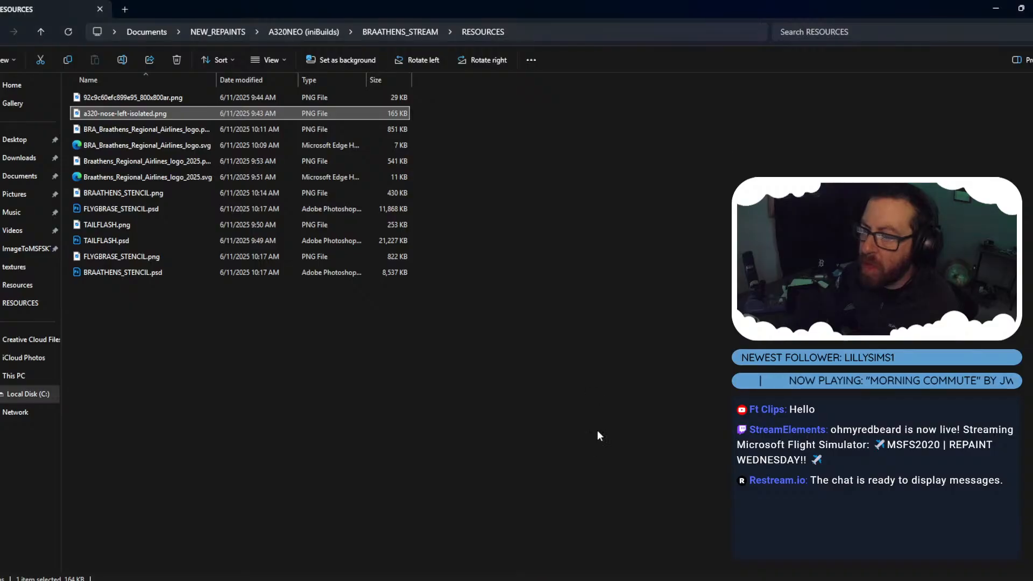
Return to the RESOURCES window in File Explorer, go back one folder and reopen the RESOURCES folder.
key(alt+Tab)
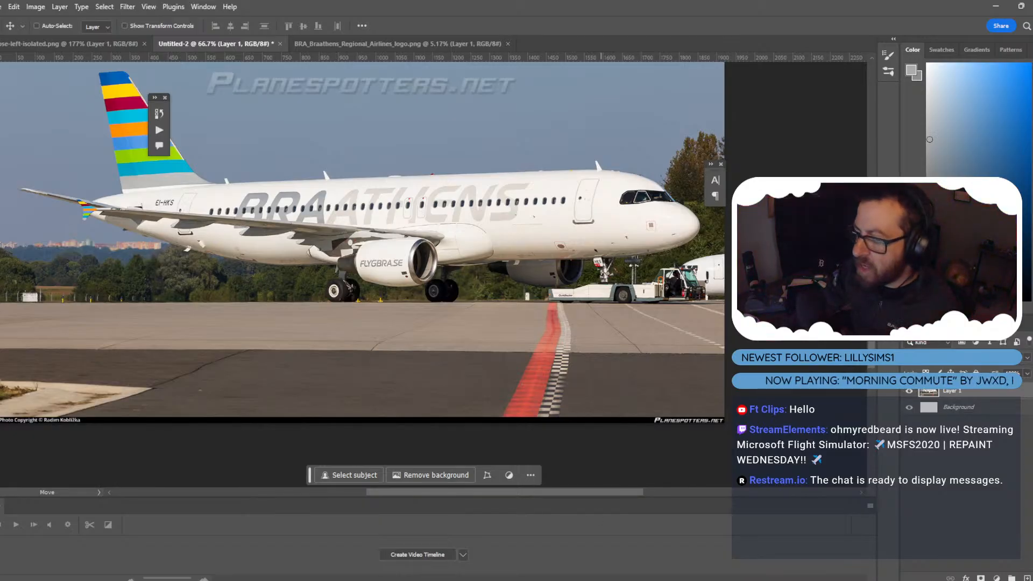
mouse_move(592, 576)
click(547, 538)
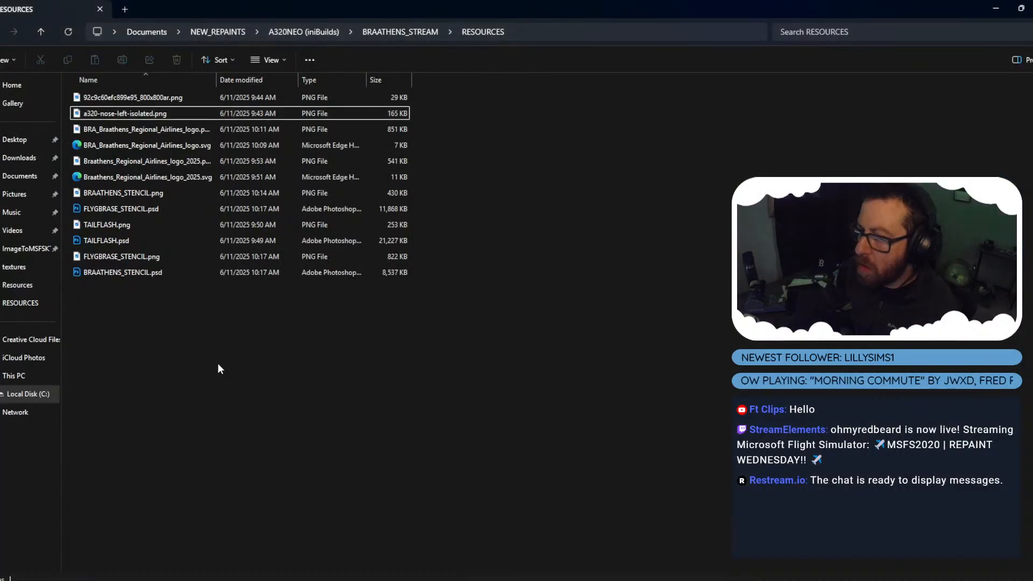
key(alt+Left)
double_click(132, 99)
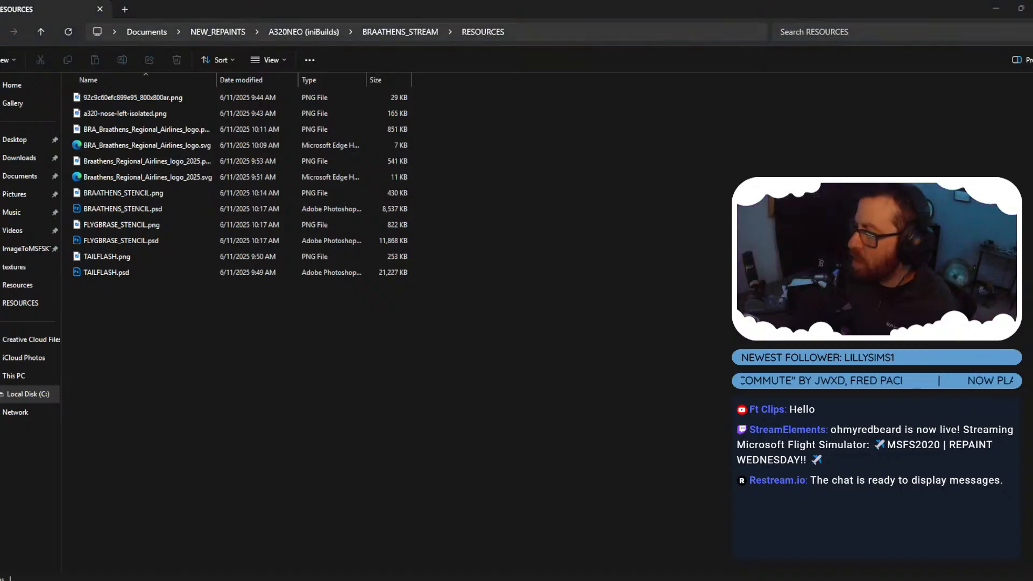
Copy iniA320v2paintkit.blend into the RESOURCES folder and go up to the A320NEO (iniBuilds) folder.
drag(1032, 135, 241, 379)
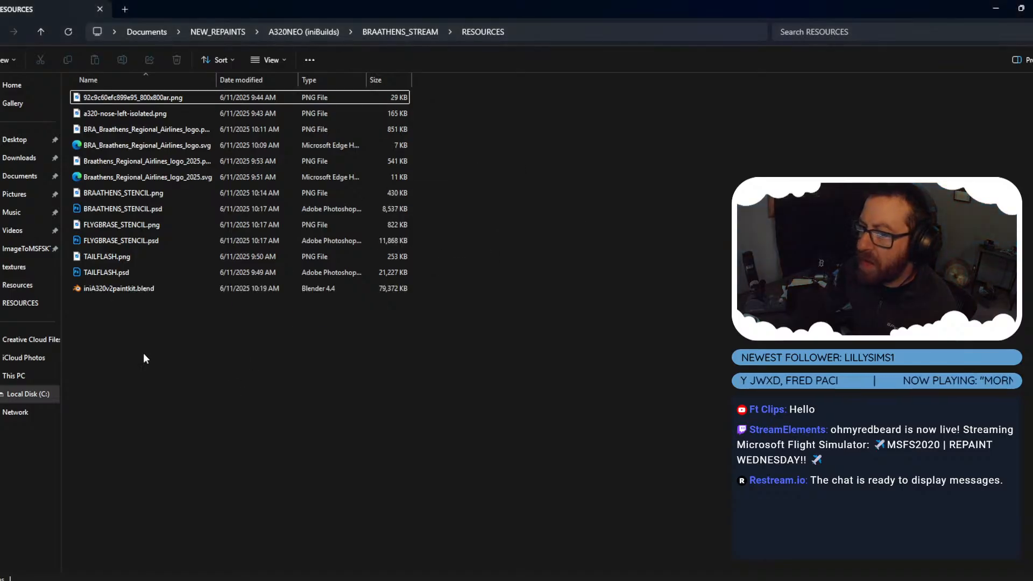
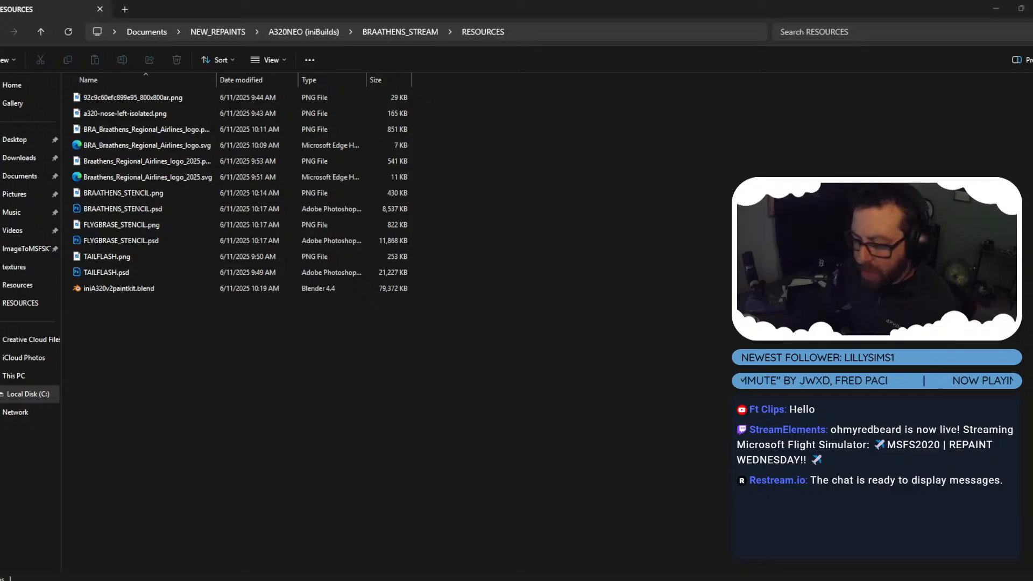
click(235, 459)
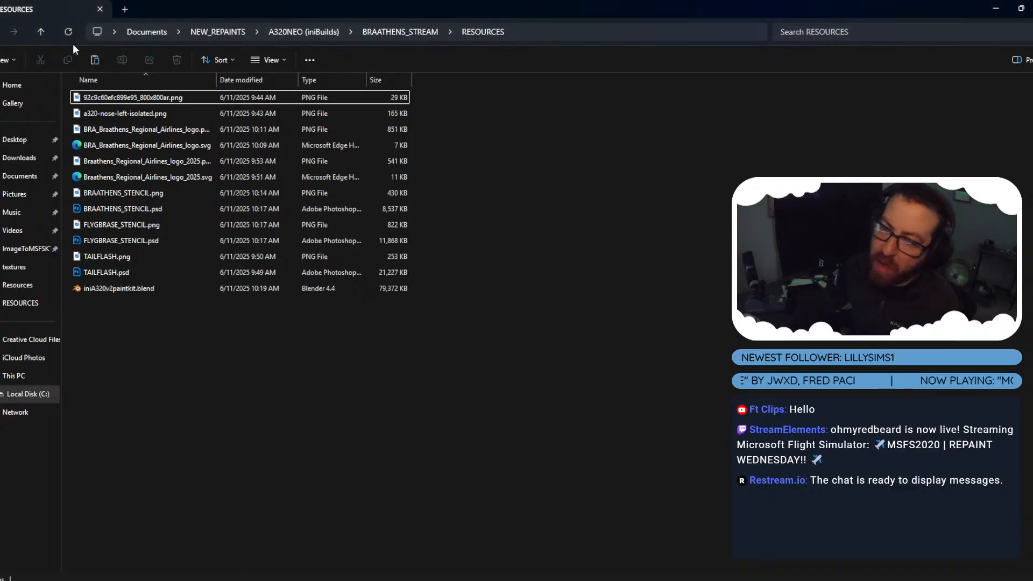
click(38, 36)
click(37, 35)
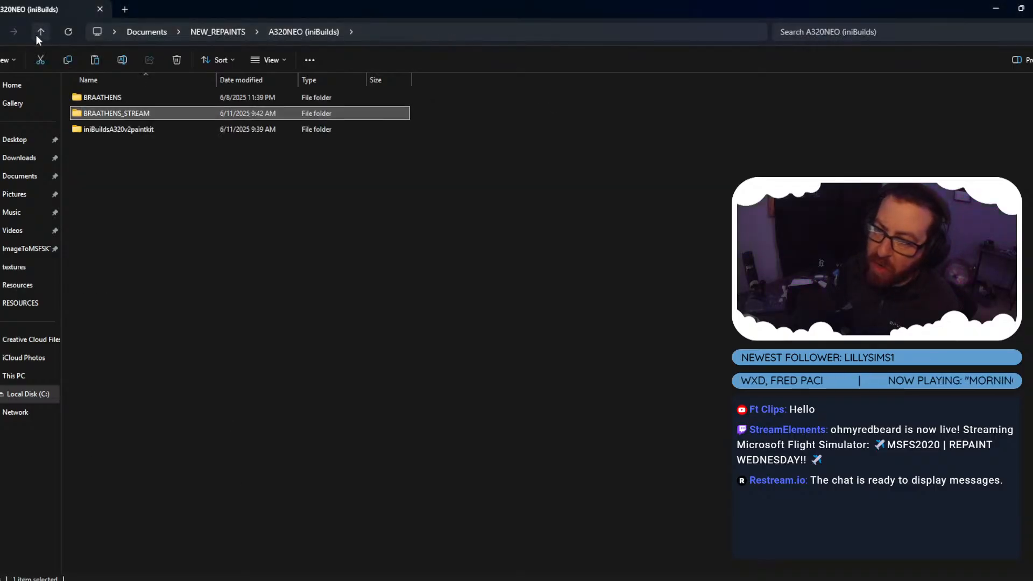
click(37, 36)
double_click(104, 97)
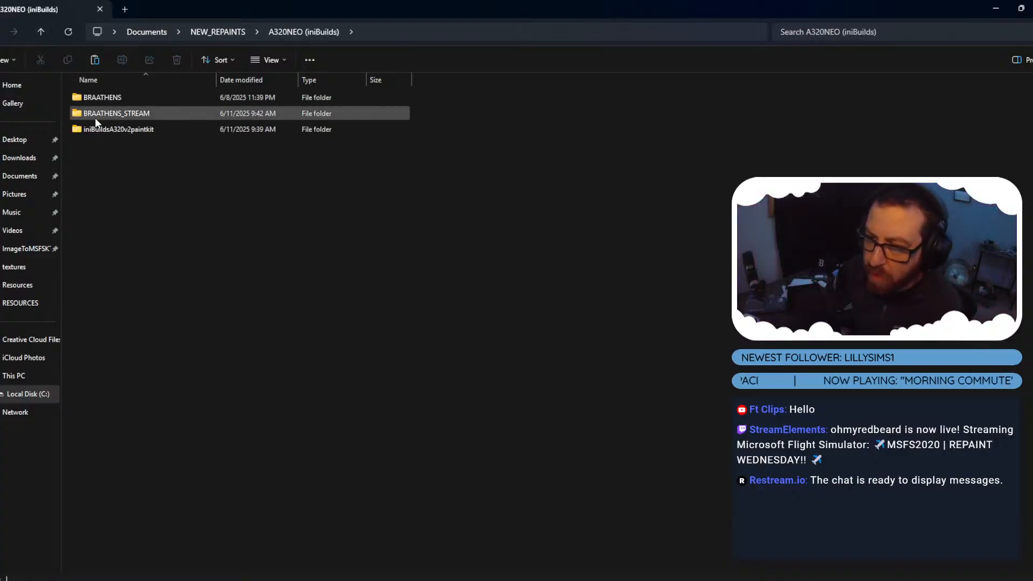
Open the iniBuildsA320v2paintkit folder and look into its textures subfolder.
click(132, 130)
double_click(132, 129)
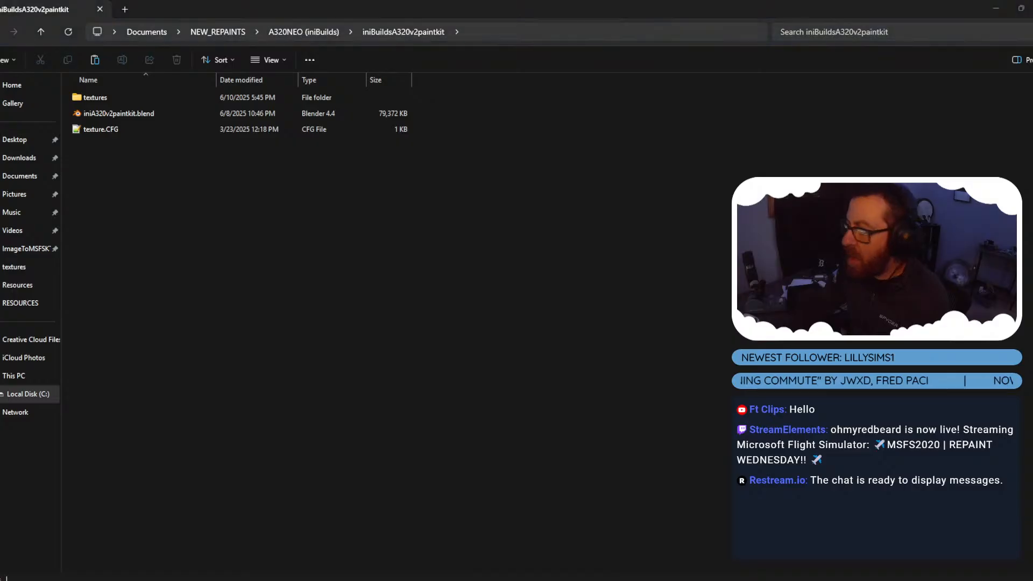
double_click(97, 100)
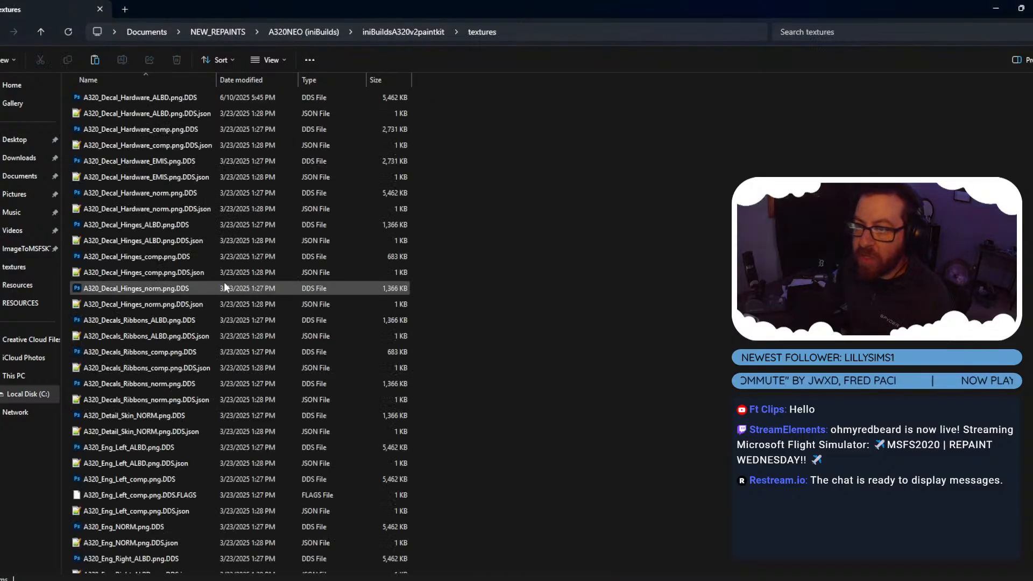
key(alt+Left)
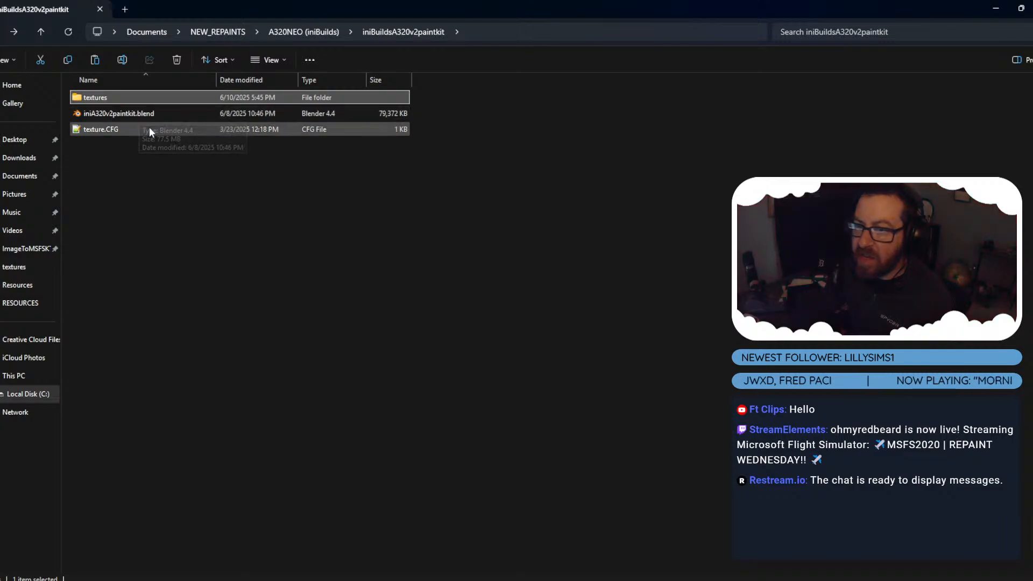
View the paint kit's texture.CFG in Notepad++ and open iniA320v2paintkit.blend in Blender.
double_click(82, 132)
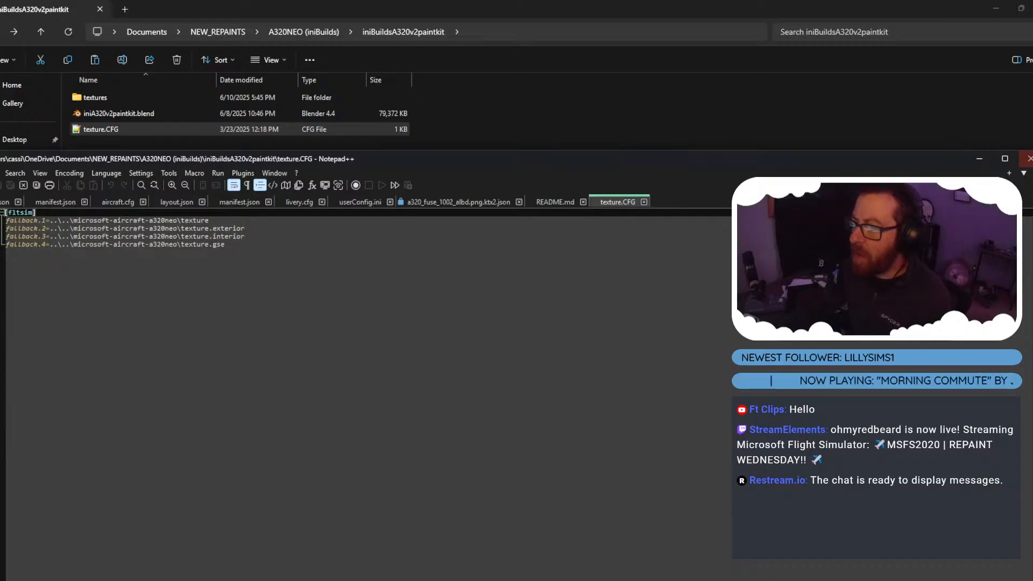
click(1029, 158)
click(519, 280)
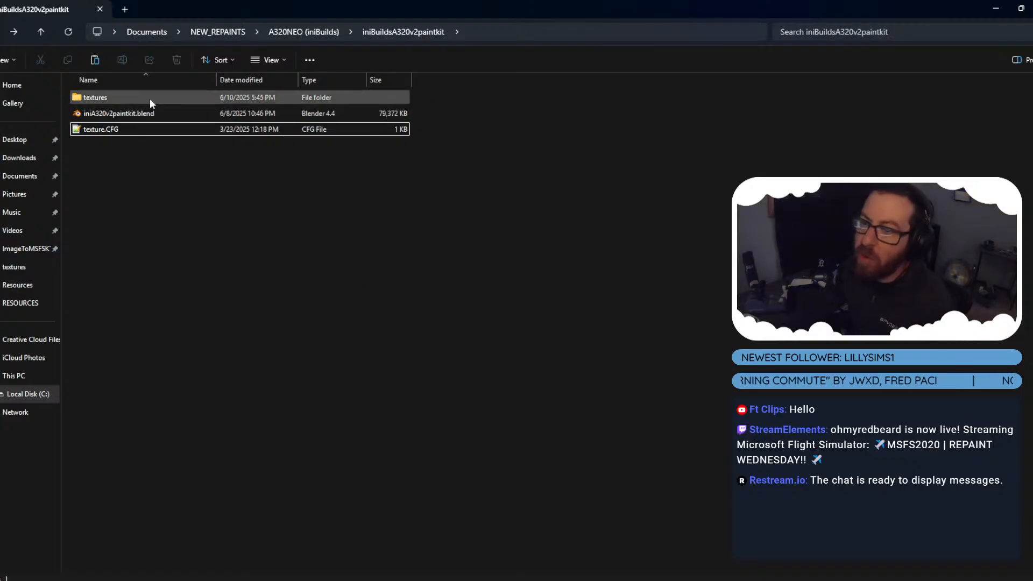
double_click(153, 112)
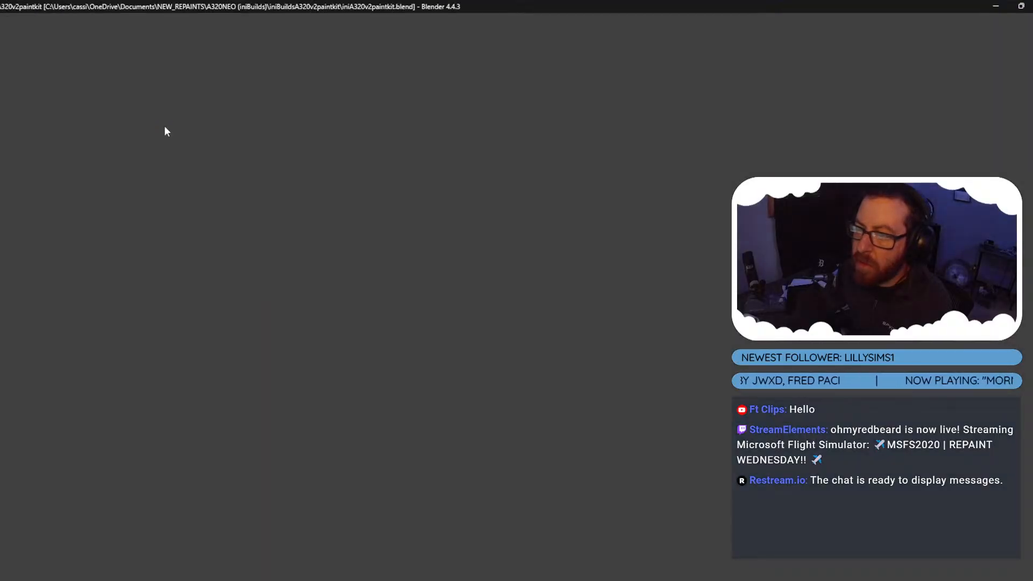
Return to File Explorer and open A320_Fuse_1001_ALBD.png.DDS and A320_Fuse_1002_ALBD.png.DDS from the paint kit's textures folder in Photoshop.
mouse_move(581, 575)
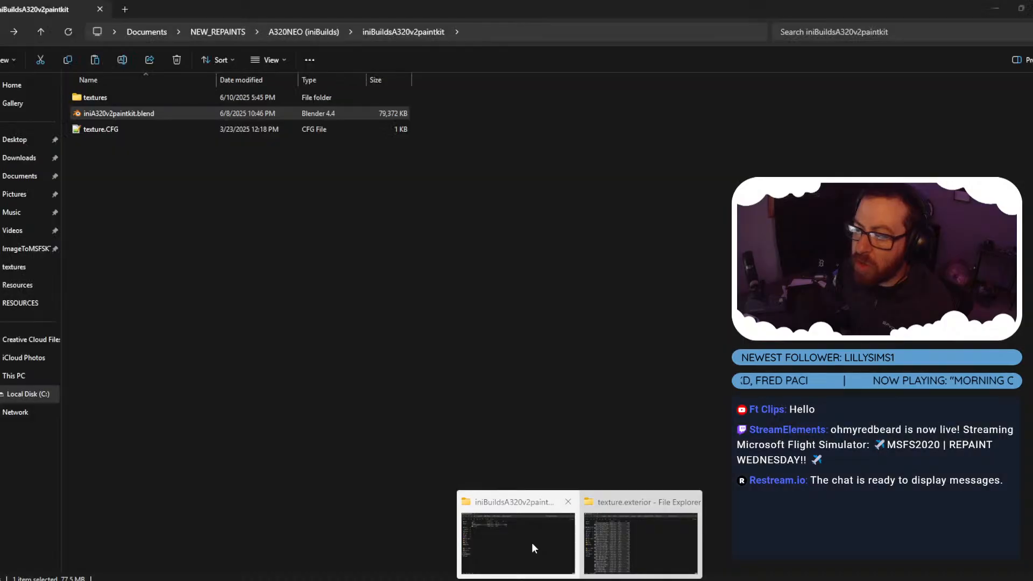
click(532, 542)
double_click(151, 97)
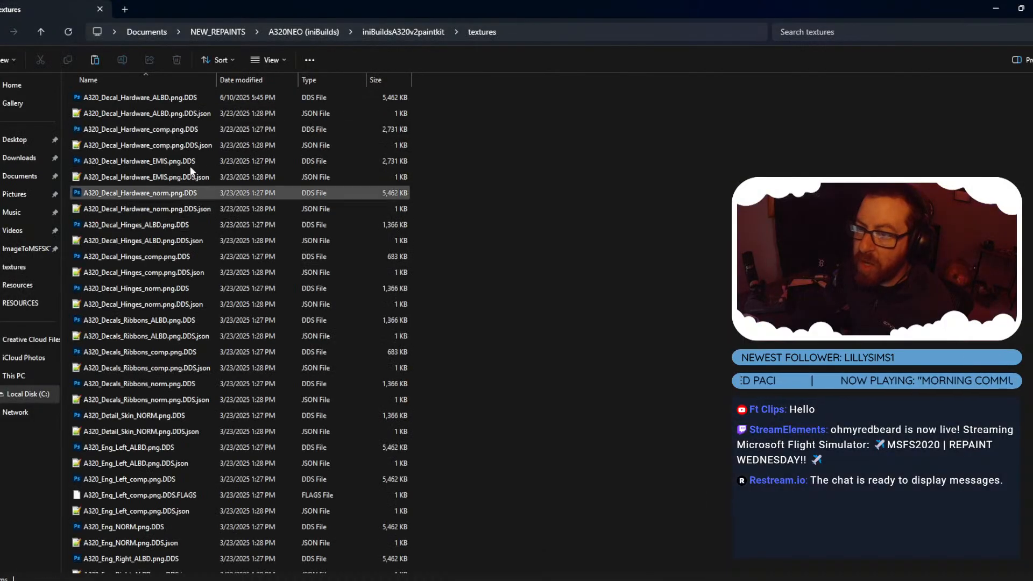
scroll(156, 200, down, 14)
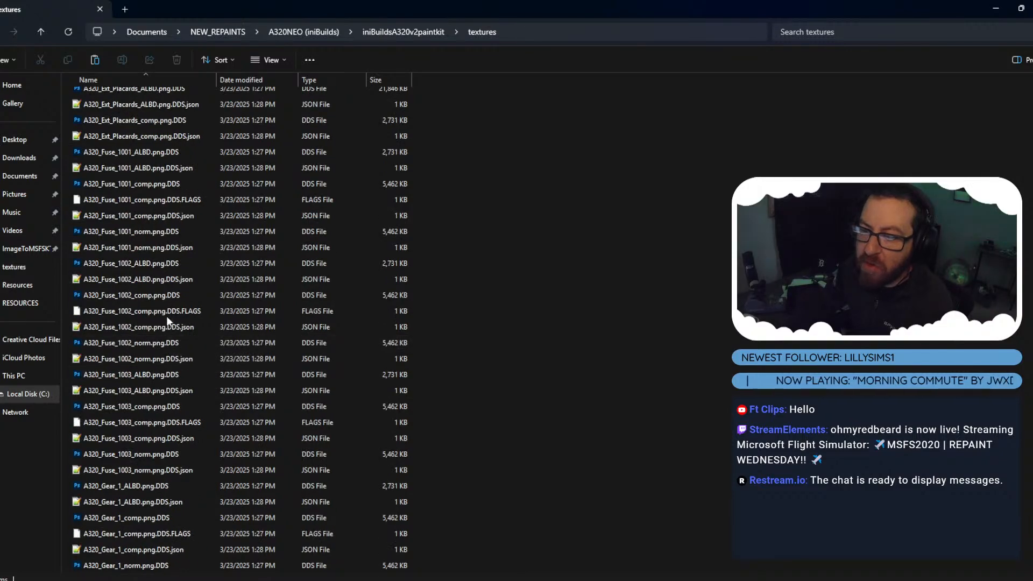
click(176, 157)
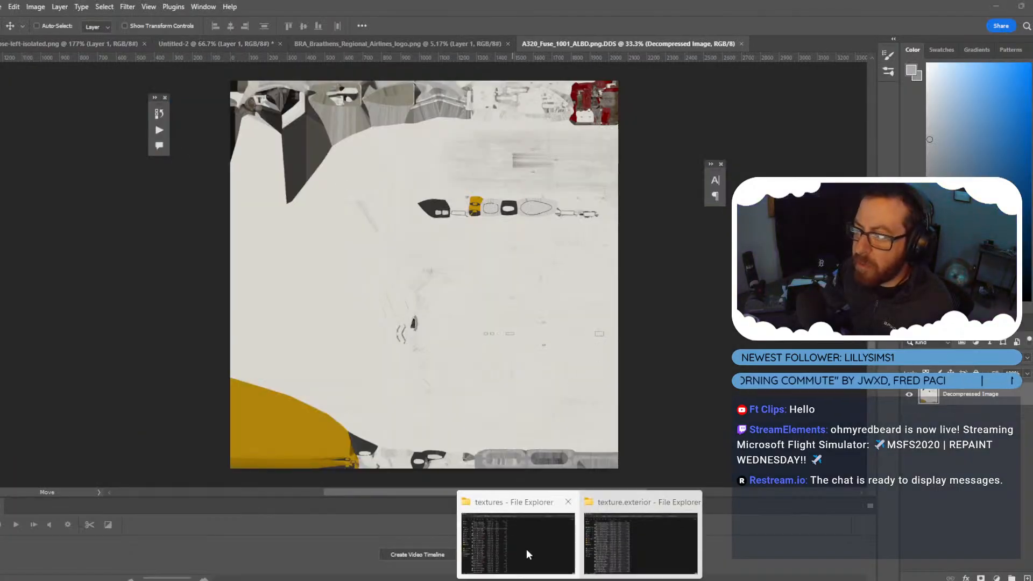
click(527, 548)
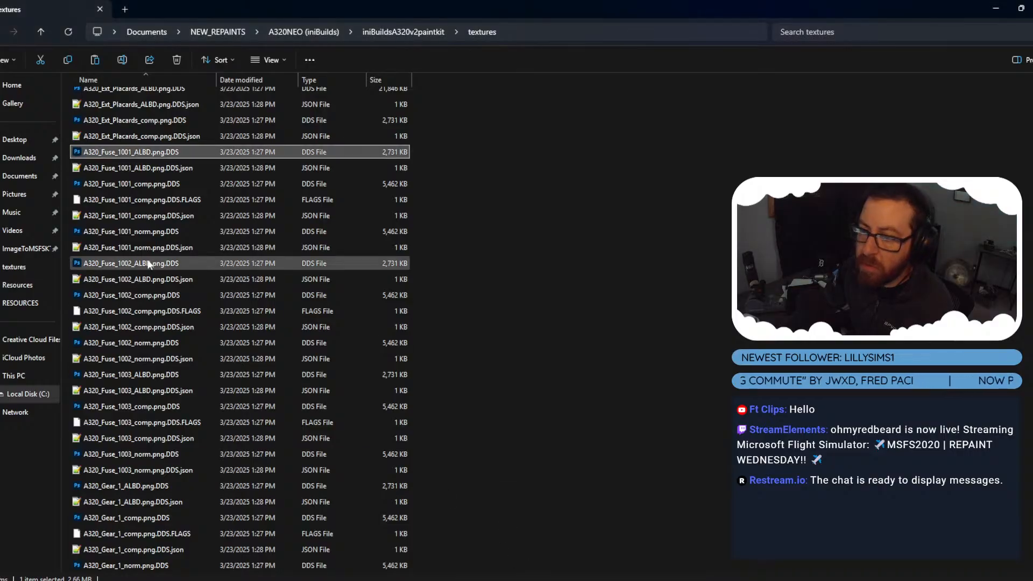
click(149, 263)
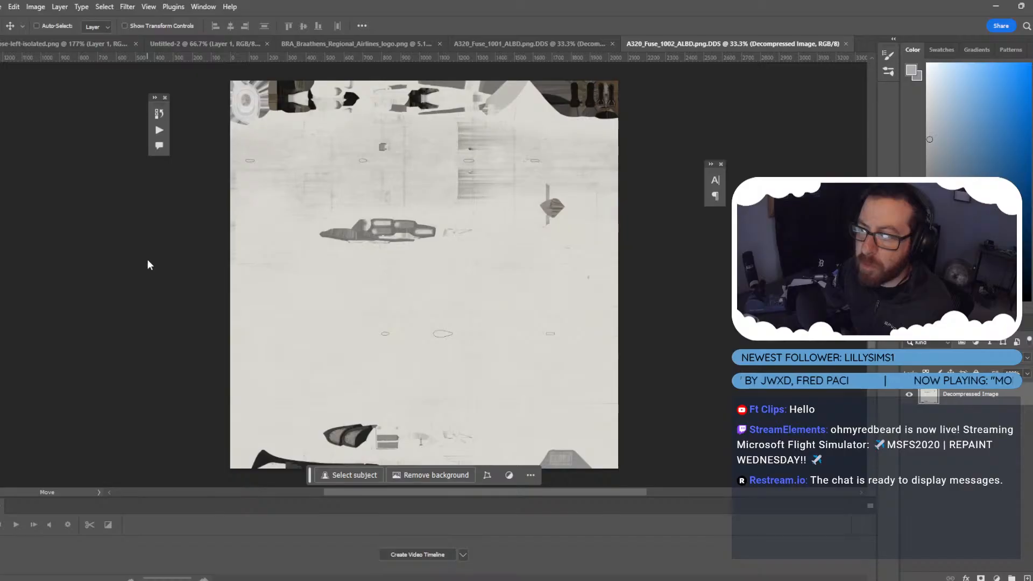
Resize the A320_Fuse_1001_ALBD image to 4096 × 4096 pixels.
click(494, 45)
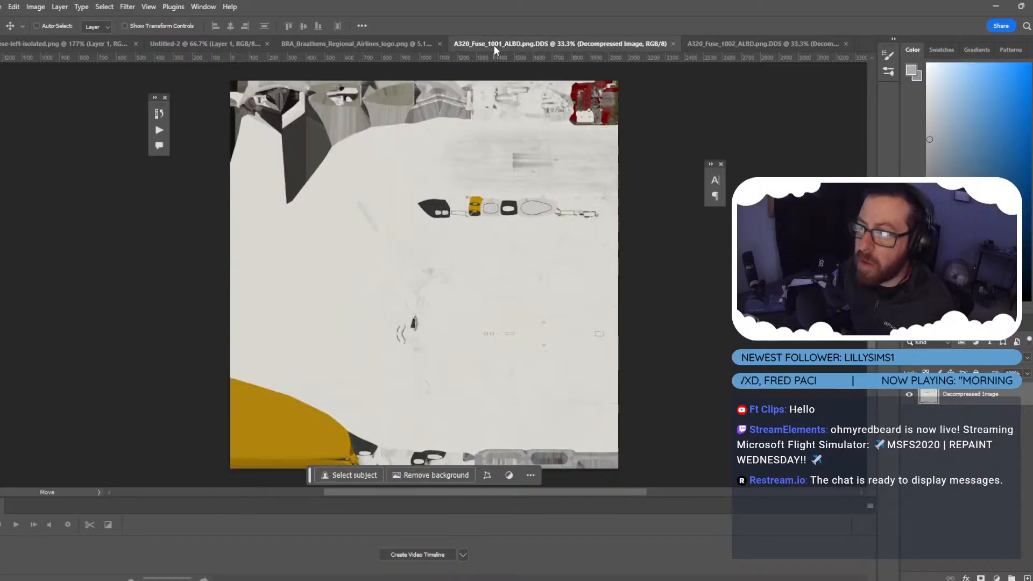
click(36, 6)
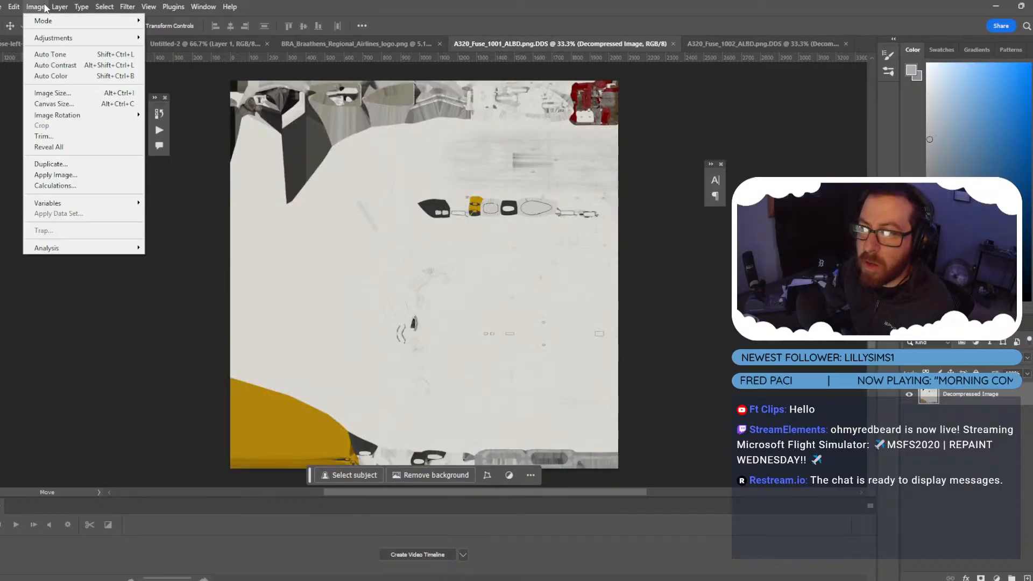
click(51, 89)
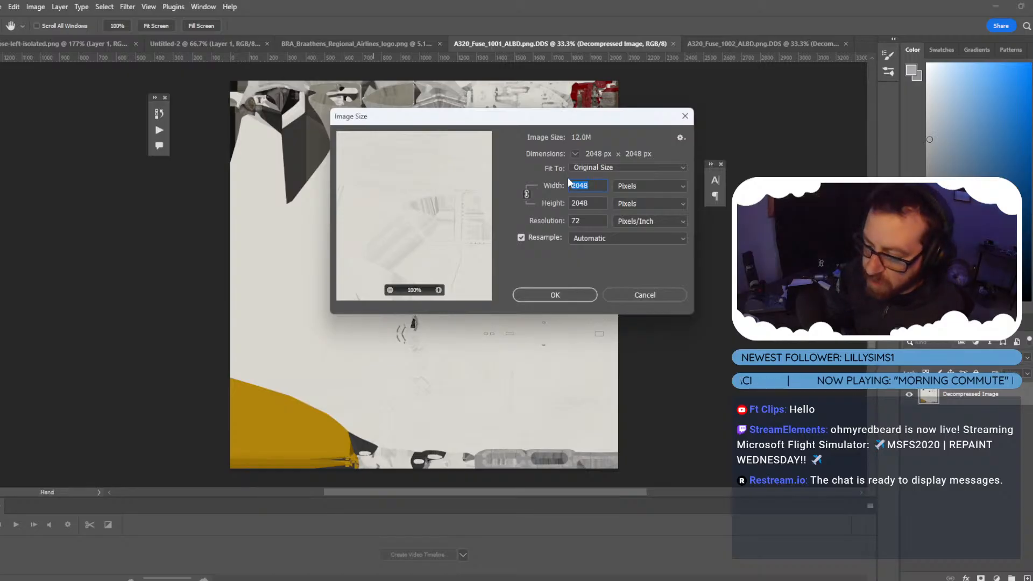
text(4096)
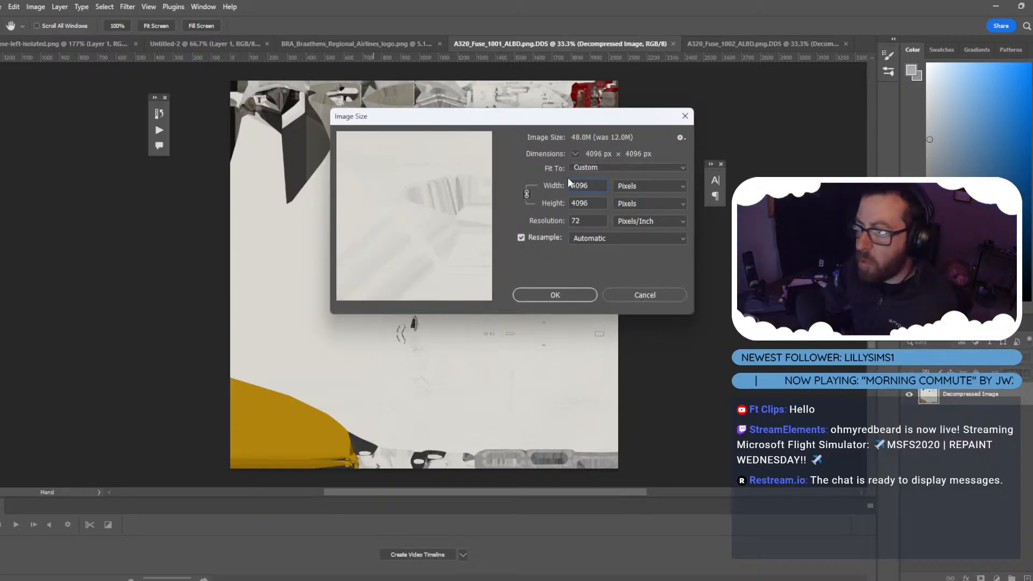
click(554, 294)
Resize the A320_Fuse_1002_ALBD image to 4096 × 4096 pixels.
key(ctrl+Tab)
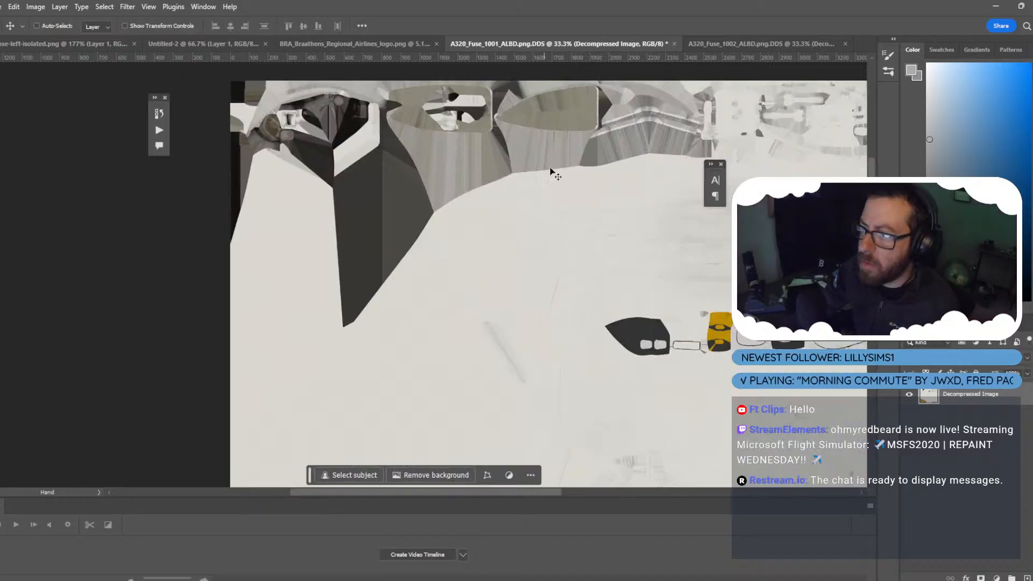
click(36, 6)
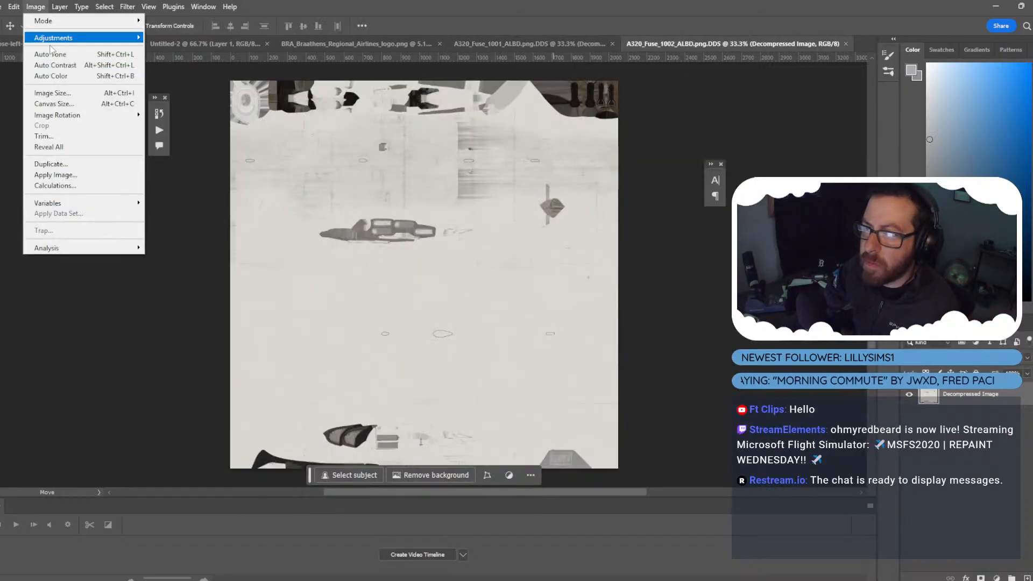
click(59, 100)
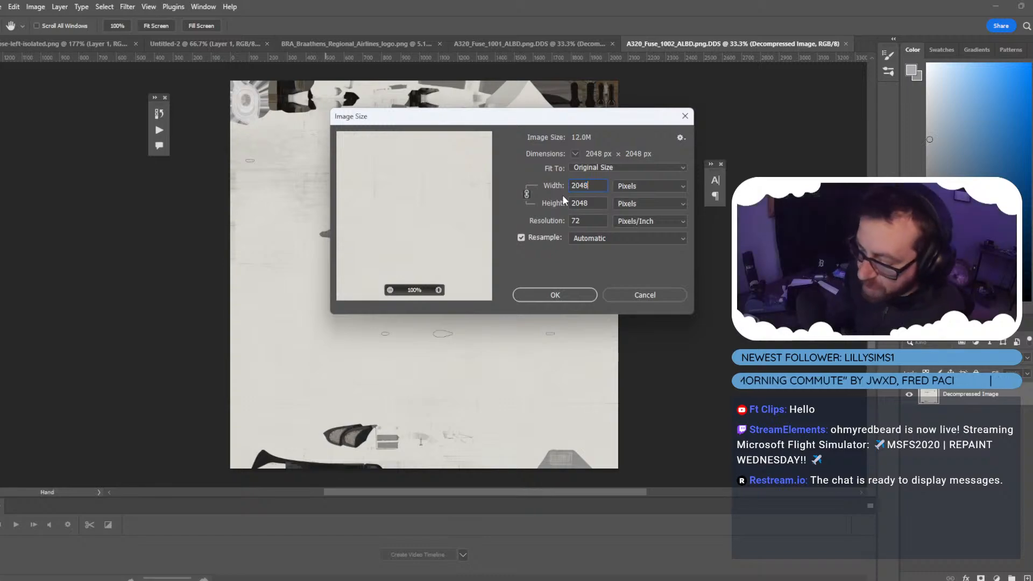
text(4096)
key(Return)
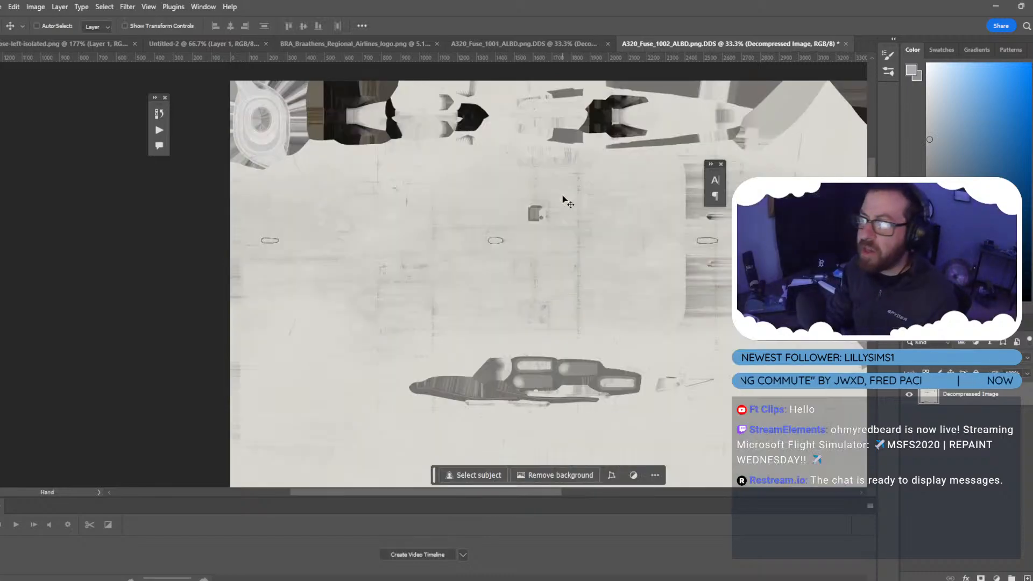
key(v)
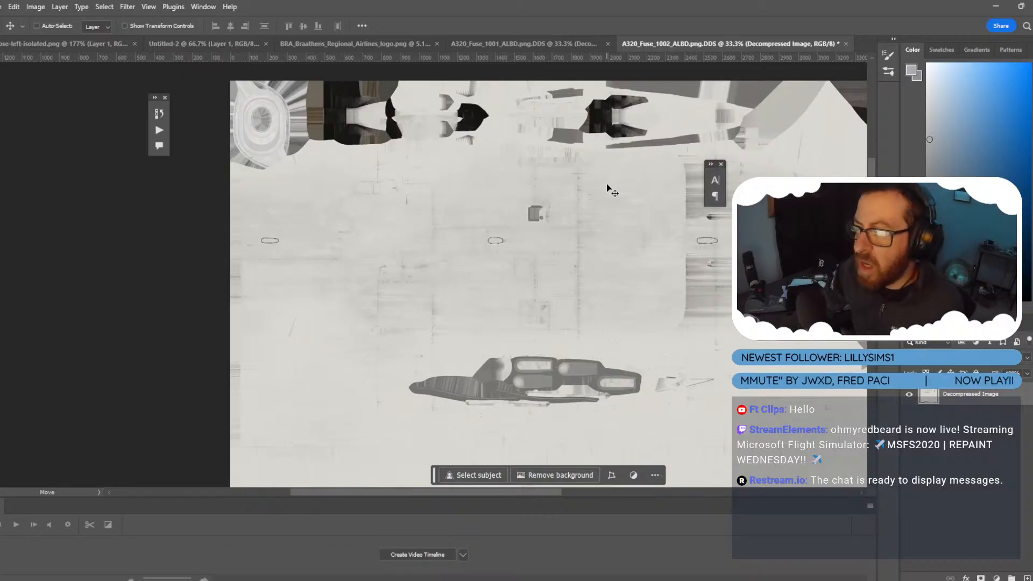
Examine the layout of the enlarged A320_Fuse_1002_ALBD and A320_Fuse_1001_ALBD fuselage textures.
scroll(606, 185, down, 6)
scroll(606, 189, up, 7)
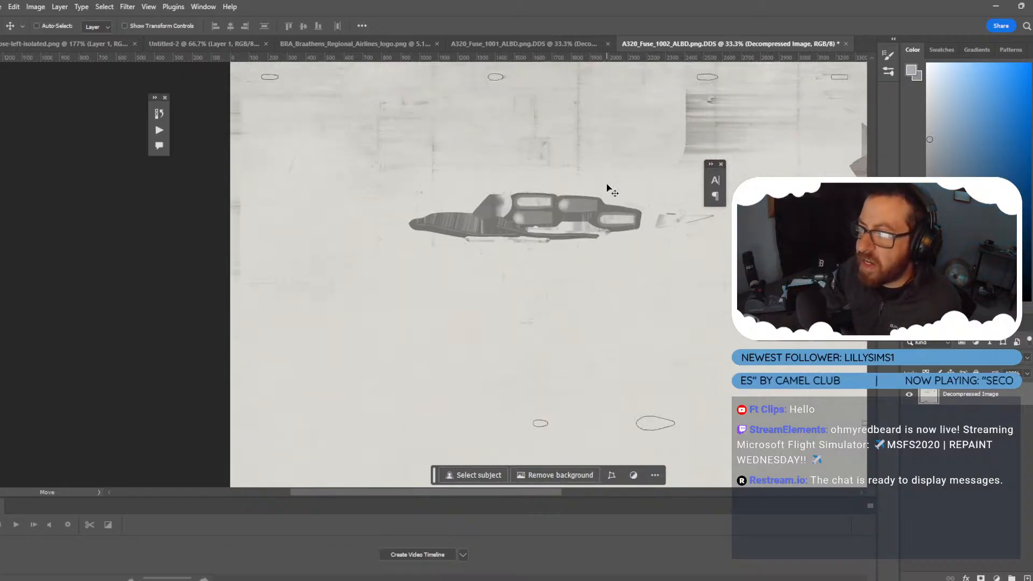
key(ctrl+shift+Tab)
scroll(689, 226, down, 4)
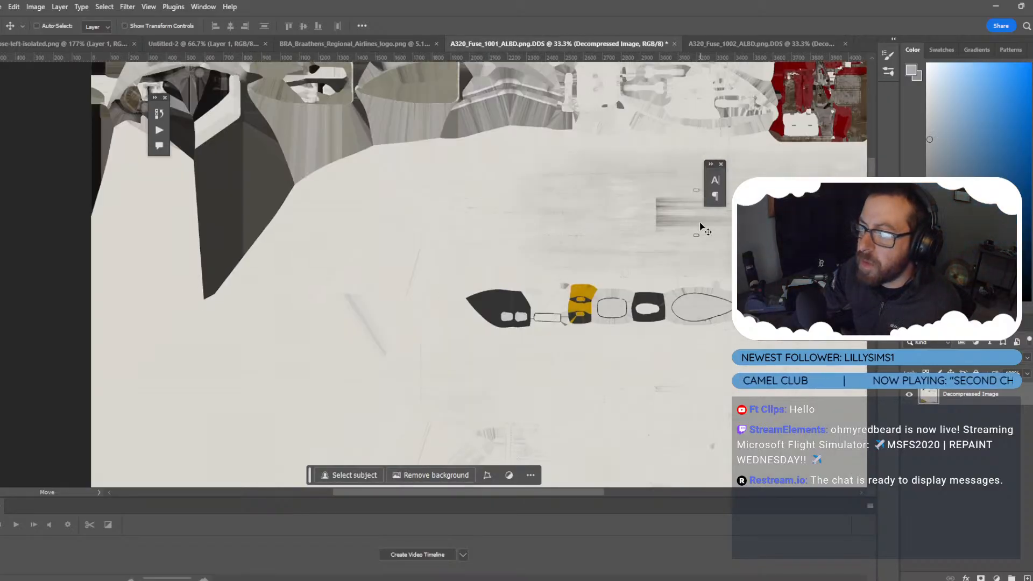
scroll(643, 247, down, 2)
alt+scroll(642, 247, down, 3)
alt+scroll(643, 248, up, 2)
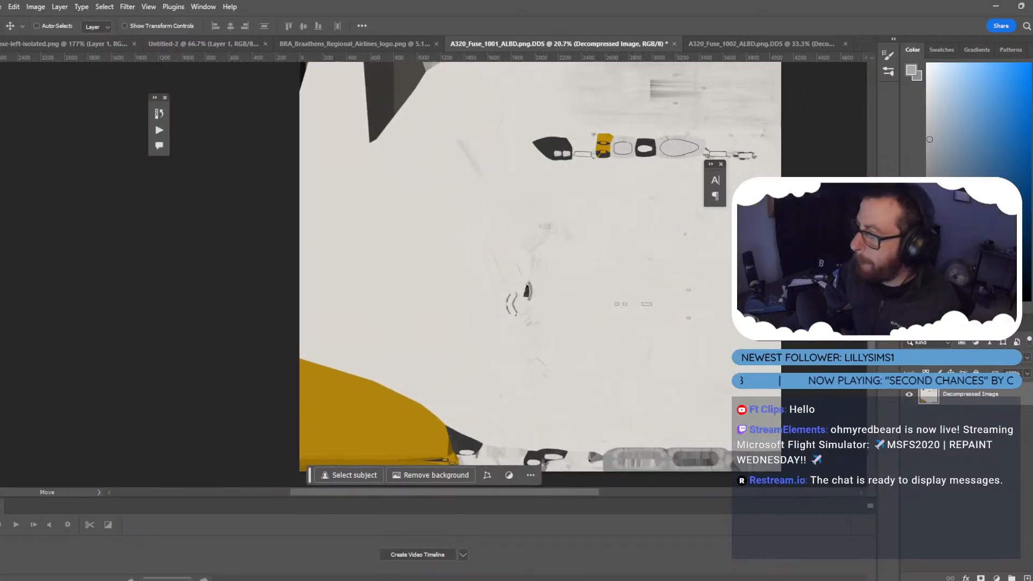
Minimise Photoshop, switch to the A320 paint kit model in Blender and widen the image editor beside the 3D view.
click(996, 6)
click(996, 7)
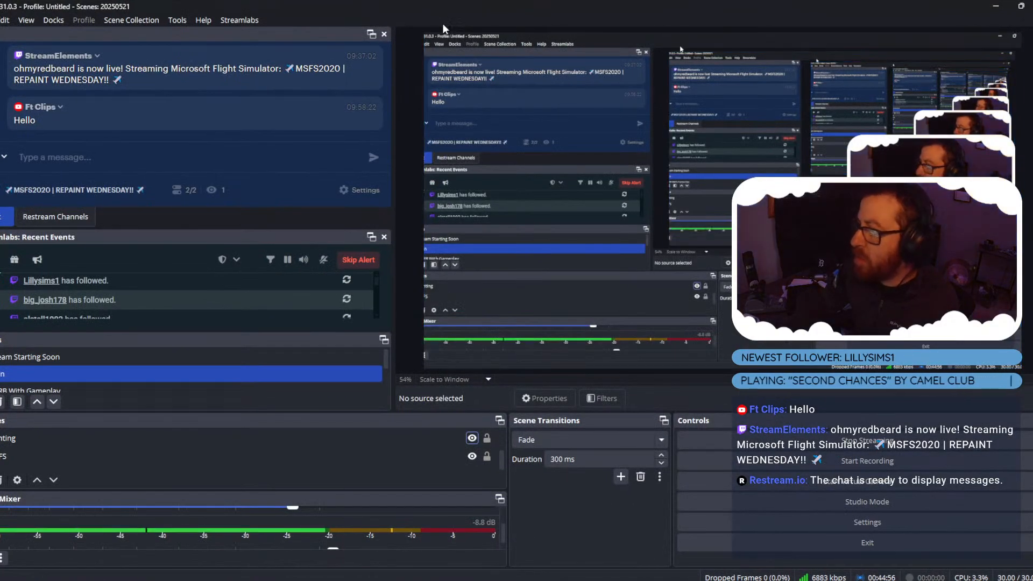
key(alt+Tab)
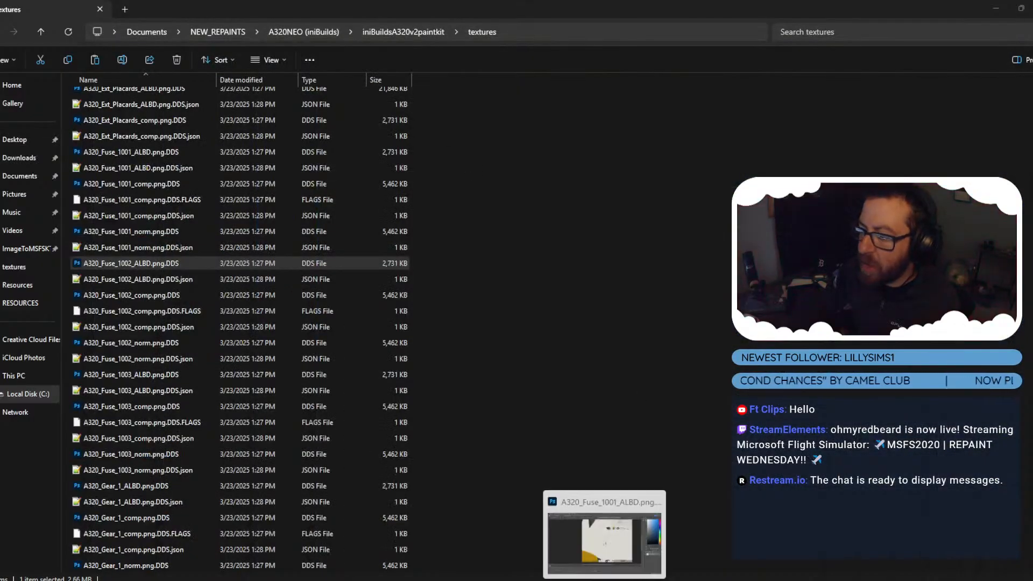
click(708, 535)
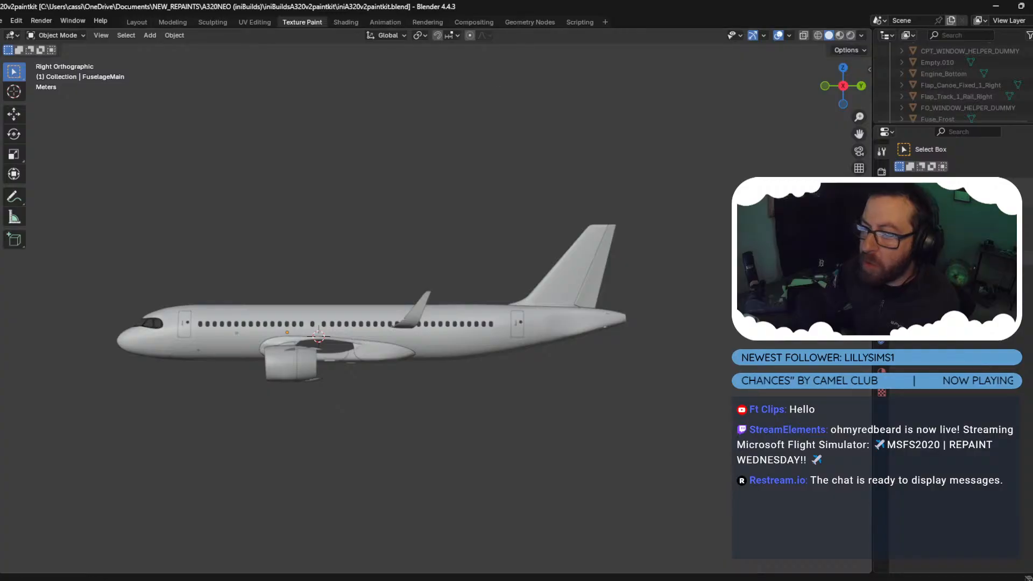
drag(2, 223, 117, 225)
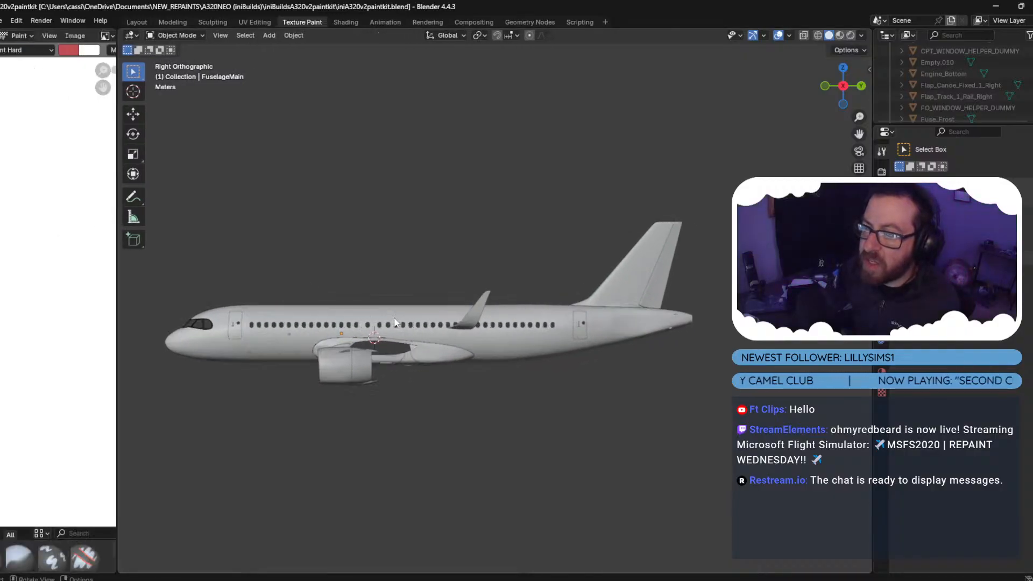
Select the aircraft's main fuselage and switch it to Texture Paint mode.
scroll(394, 318, up, 5)
scroll(394, 321, down, 5)
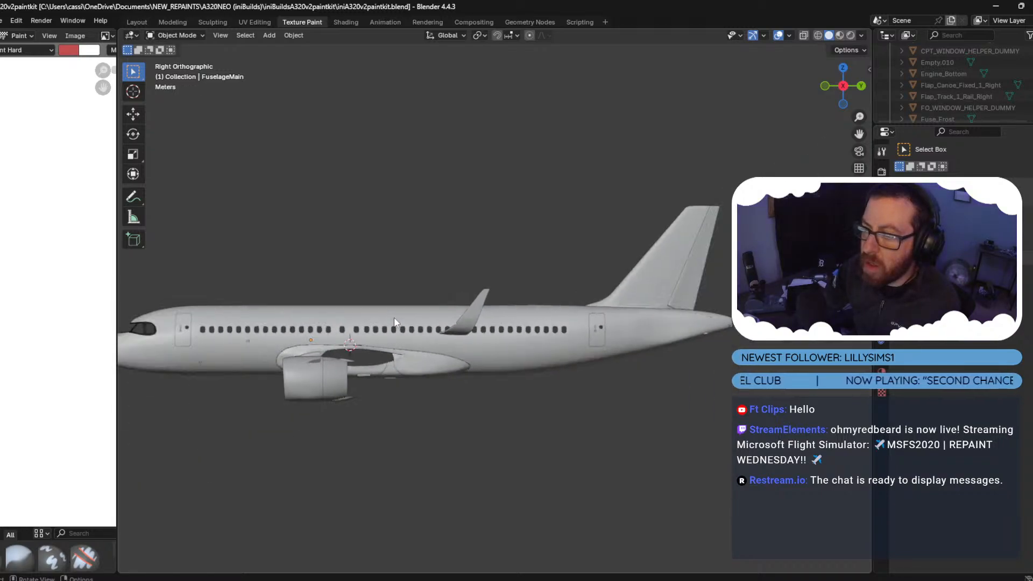
scroll(289, 265, up, 3)
shift+middle_drag(289, 265, 429, 259)
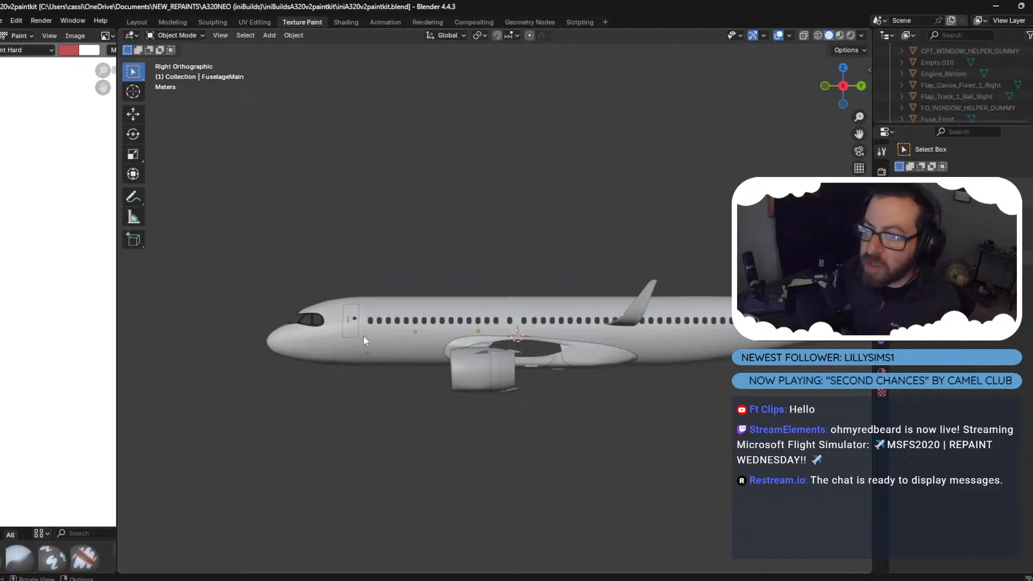
click(333, 335)
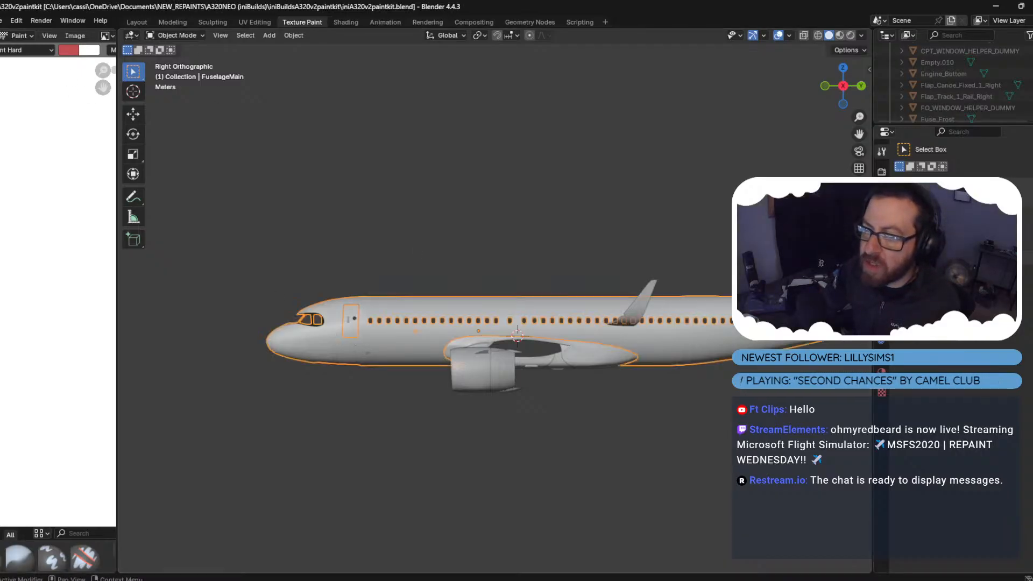
click(177, 35)
click(182, 111)
Make Fuse_1001 the active material for texture painting and open the choices for adding a paint slot.
click(493, 34)
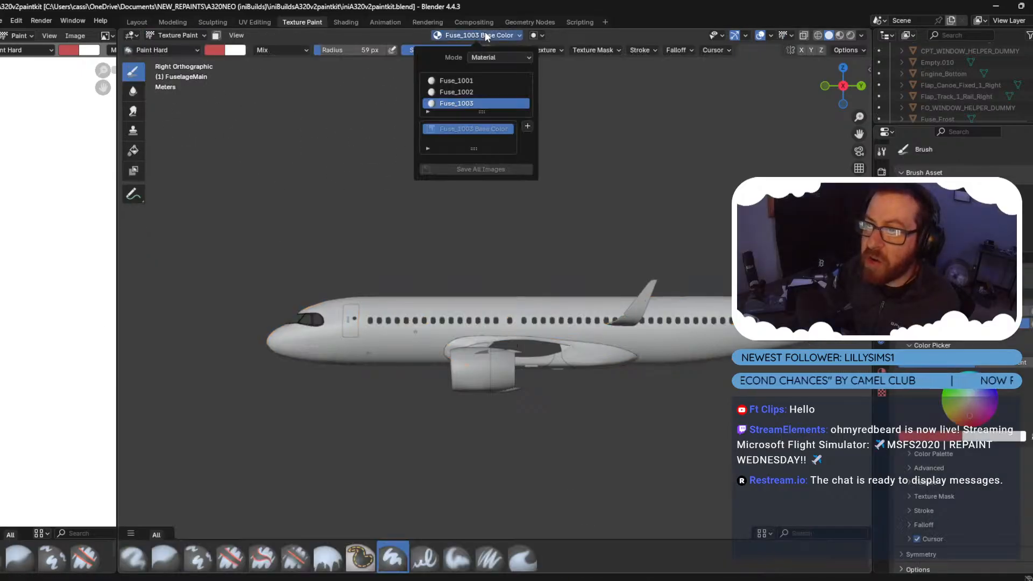
click(468, 82)
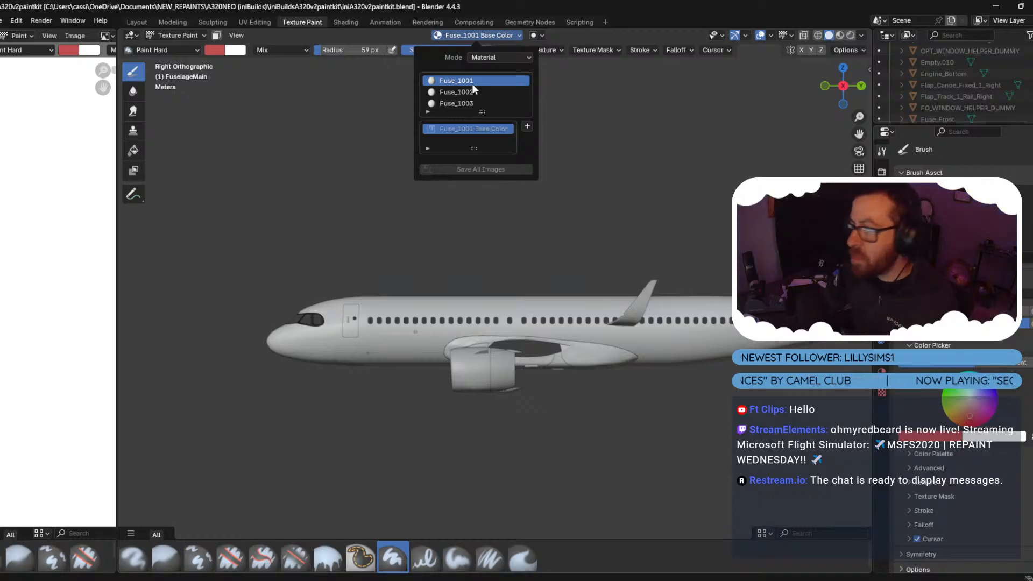
click(528, 127)
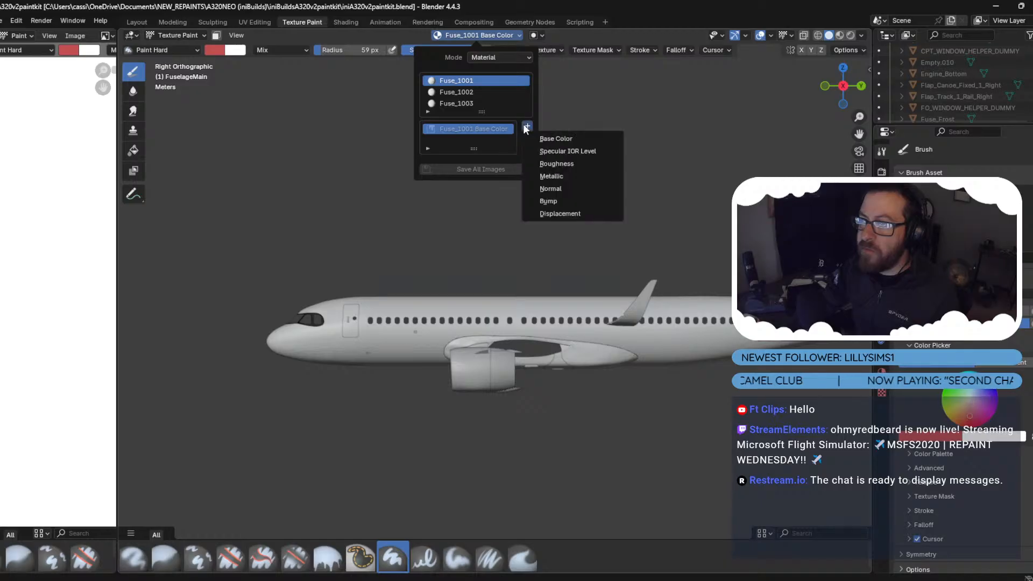
Start a new Base Color paint slot for the Fuse_1001 material and set its width and height to 4096 px.
click(573, 139)
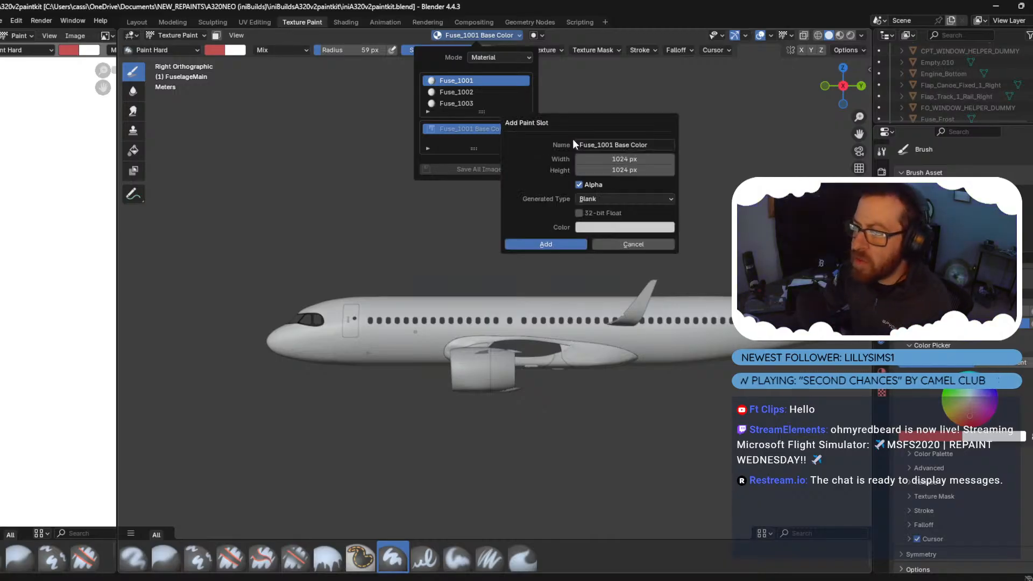
click(629, 159)
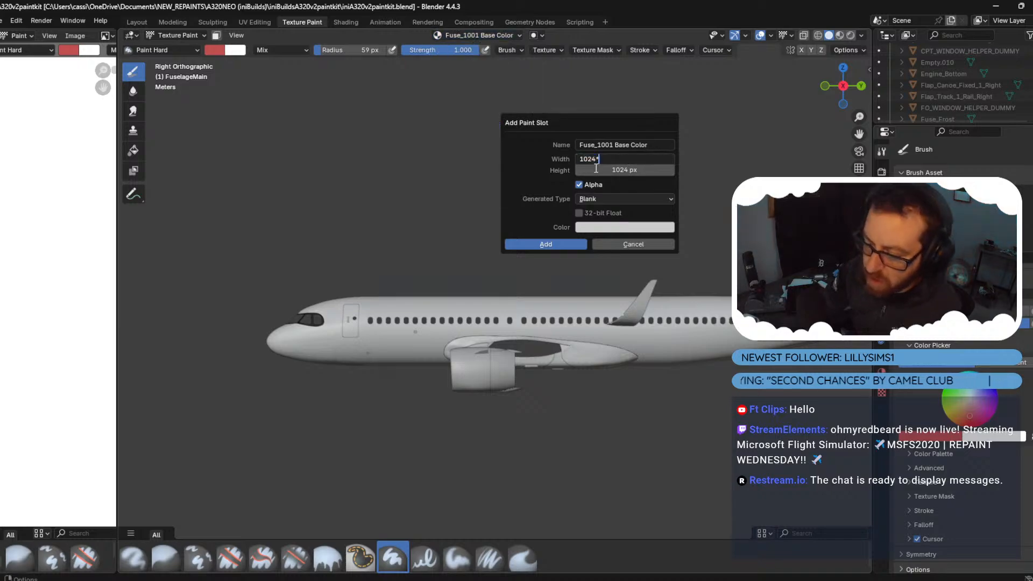
key(Tab)
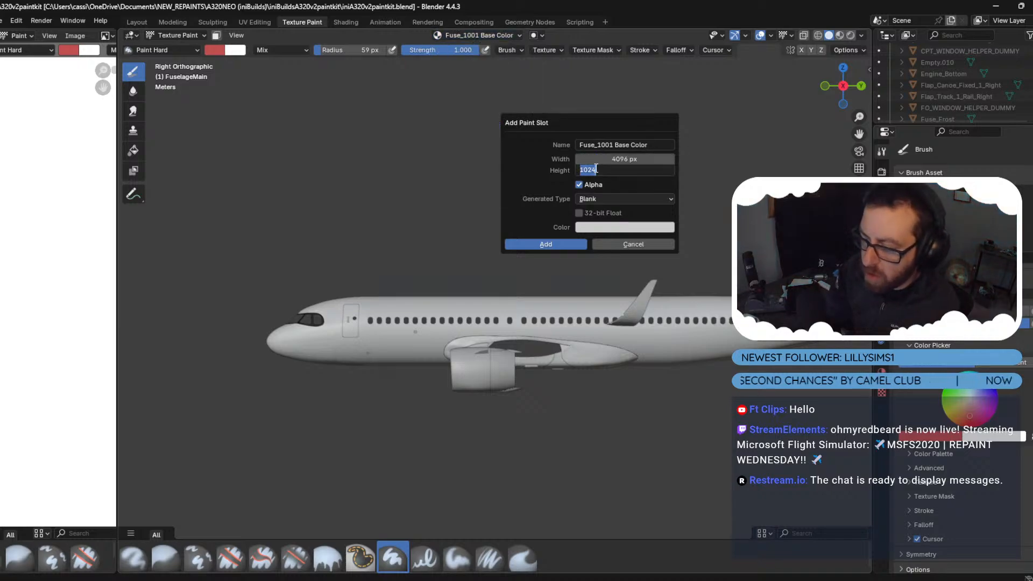
click(596, 169)
key(ctrl+a)
text(4096)
key(Tab)
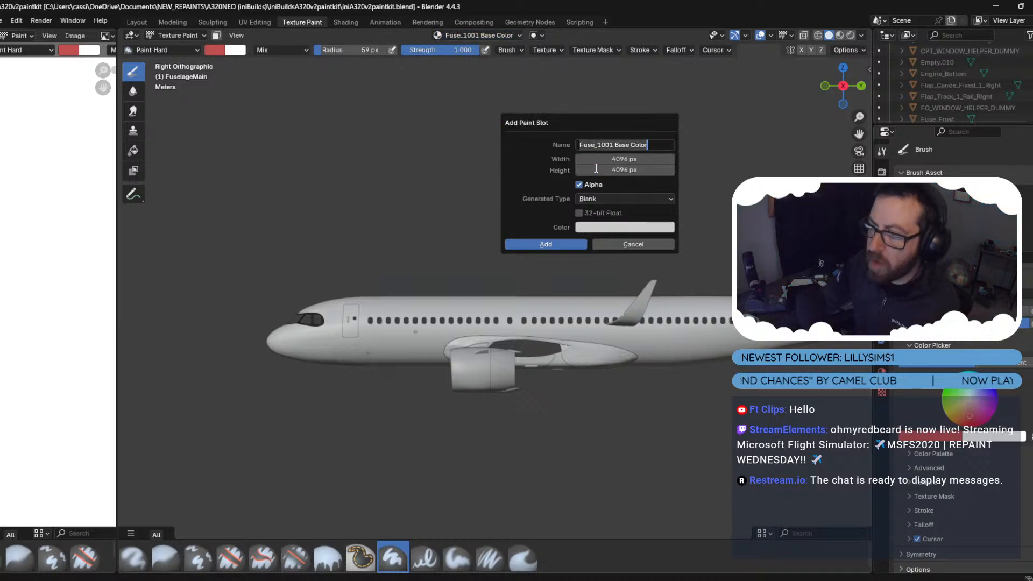
Set the Fuse_1001 paint slot's fill color to black and add the slot.
click(642, 231)
click(641, 228)
click(645, 210)
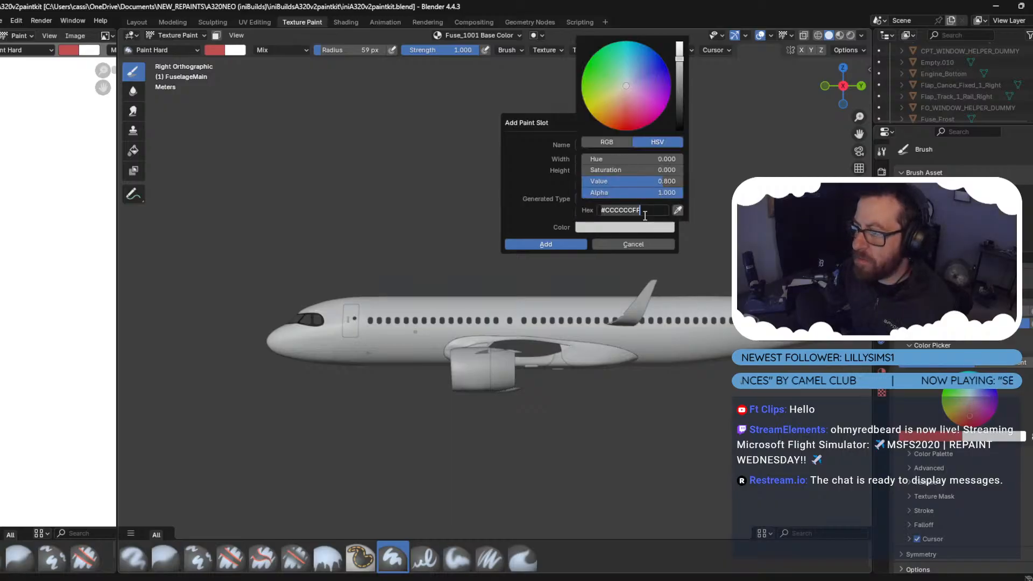
text(90)
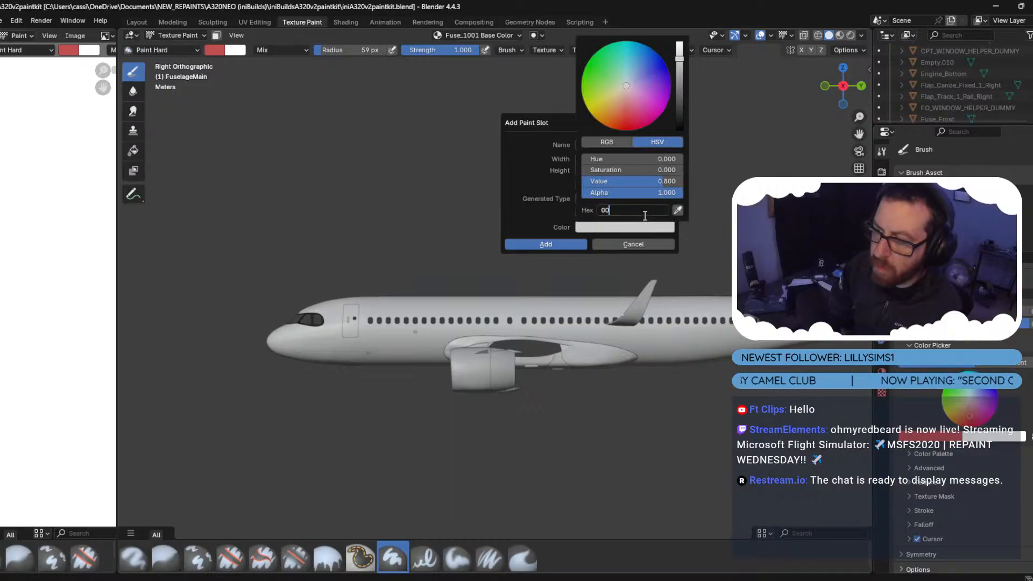
key(Return)
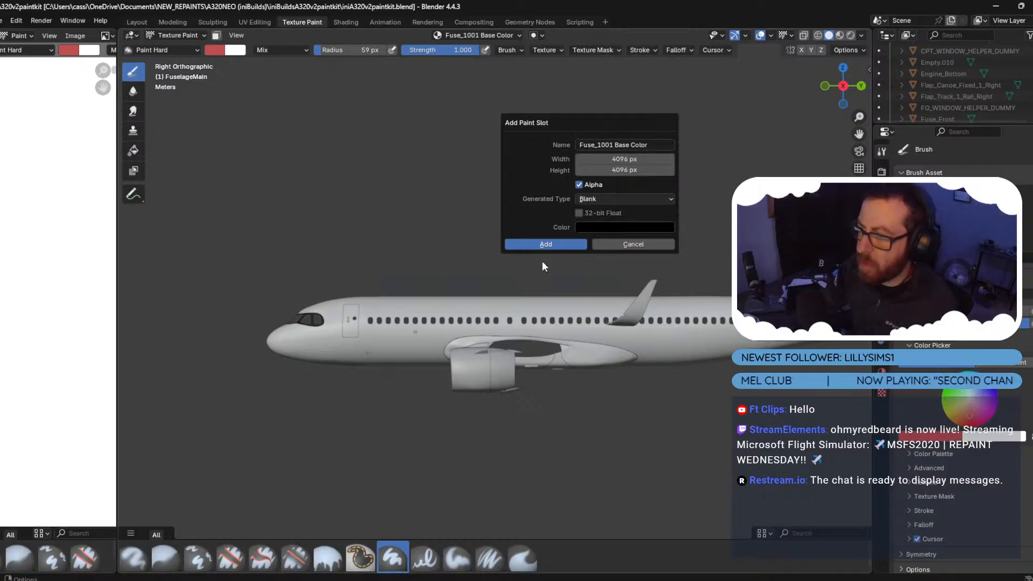
click(544, 245)
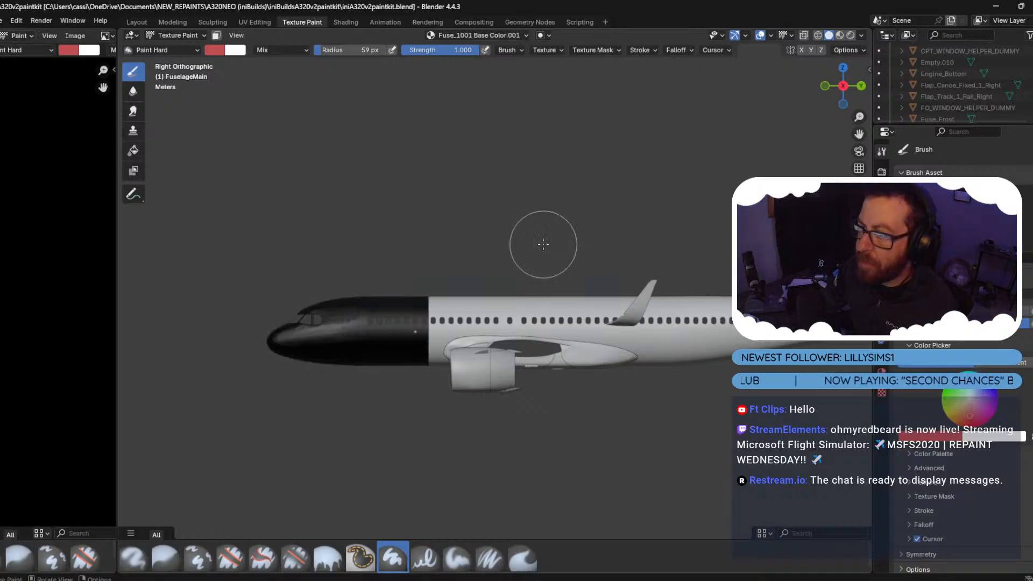
Add a 4096 × 4096 px Base Color paint slot filled with black (hex 000000) to the Fuse_1002 material.
click(472, 38)
click(457, 90)
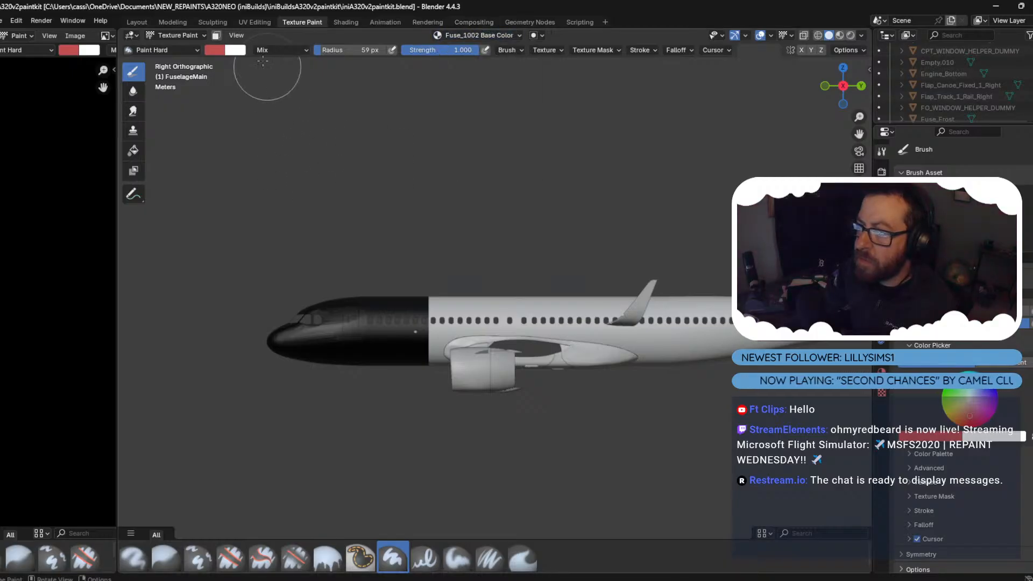
click(501, 35)
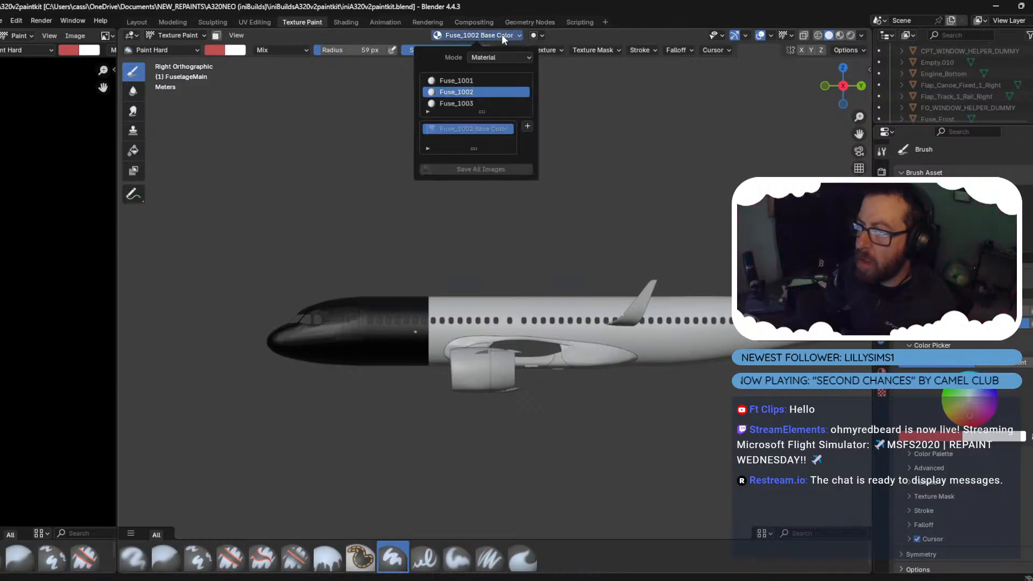
click(526, 127)
click(559, 137)
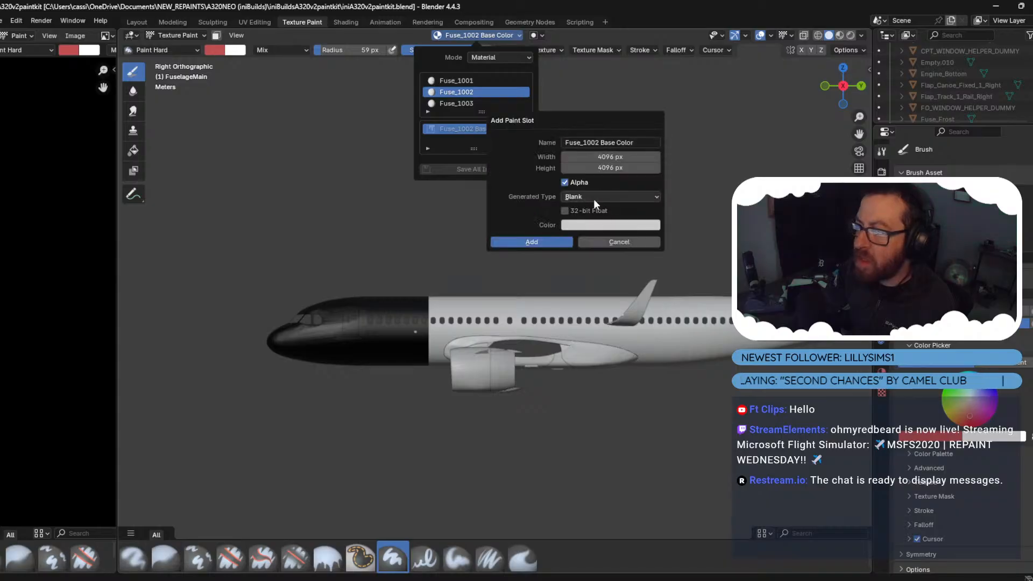
click(616, 226)
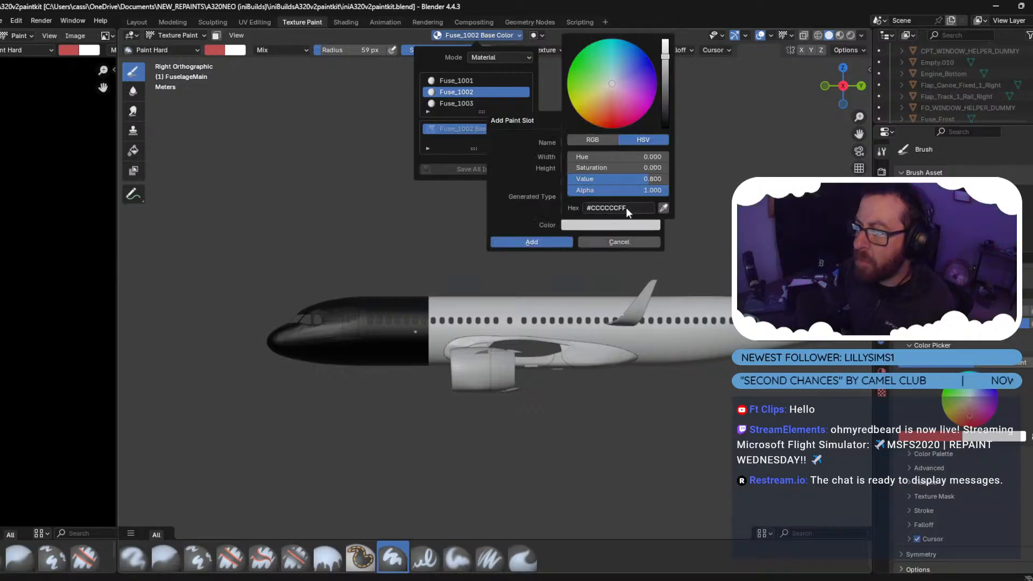
text(000000)
key(Return)
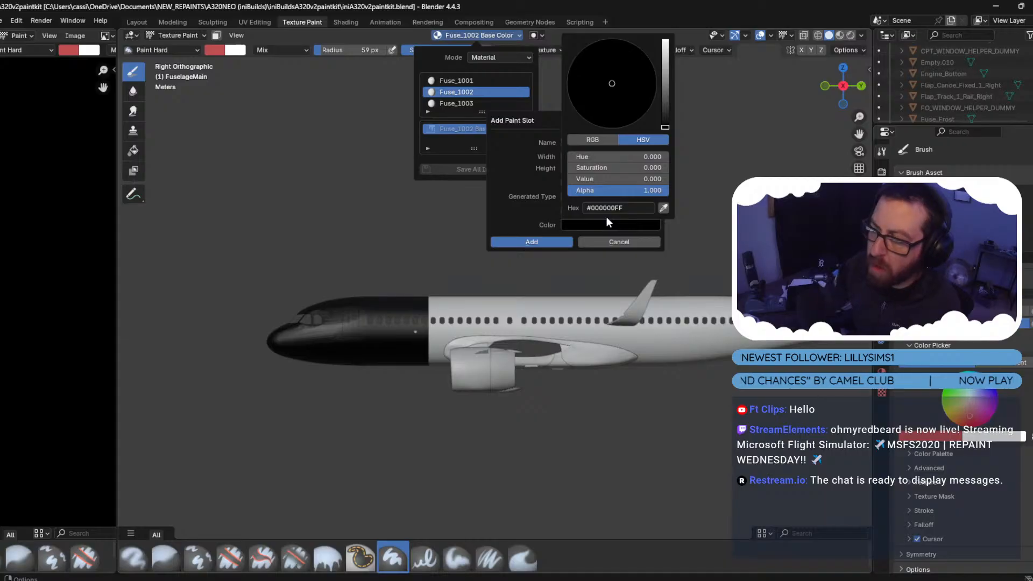
click(524, 243)
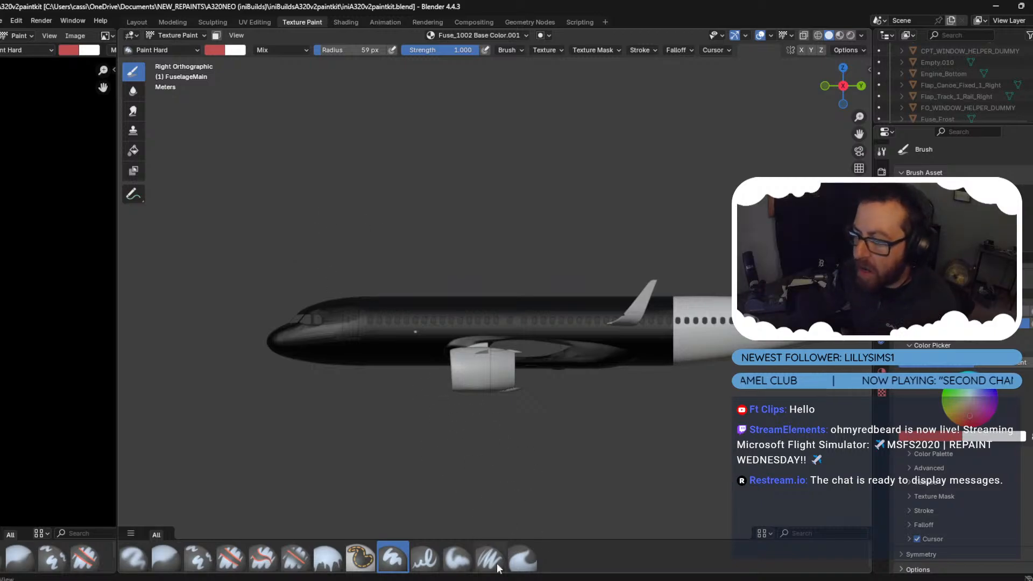
Switch to Photoshop to examine the Fuse_1002 texture and the aircraft reference photo, and return to Blender.
mouse_move(604, 580)
click(604, 544)
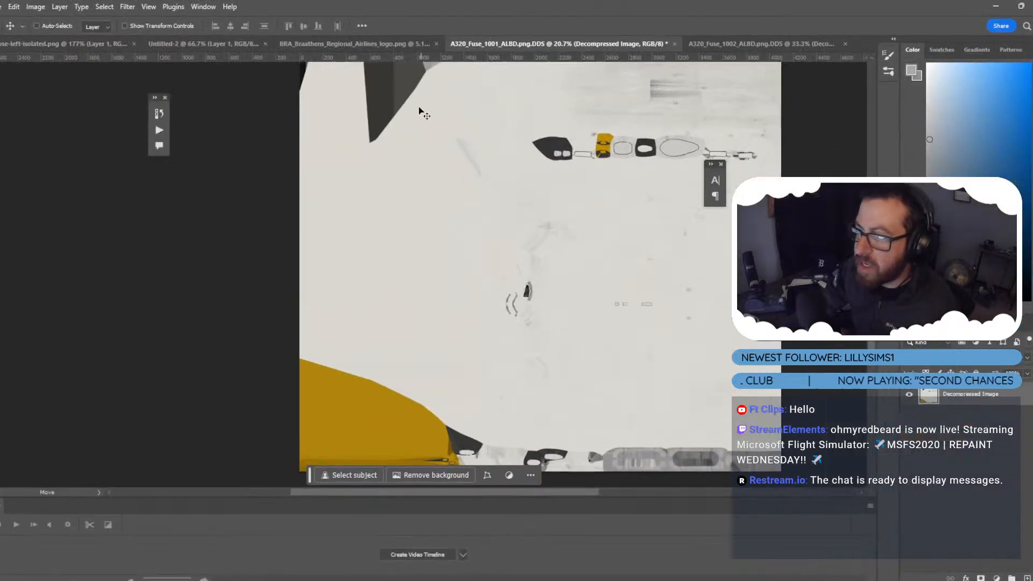
click(366, 43)
click(730, 46)
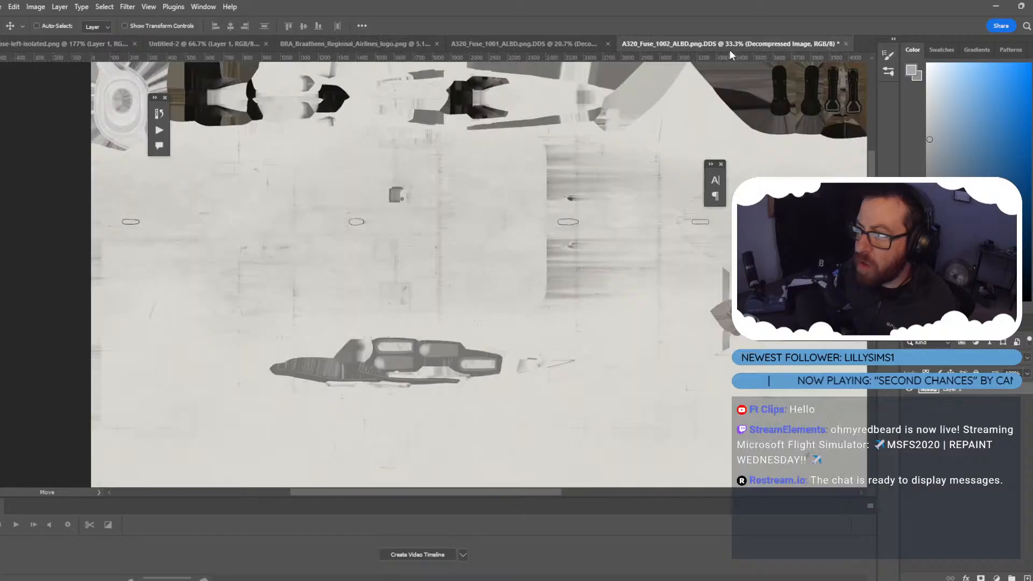
click(182, 48)
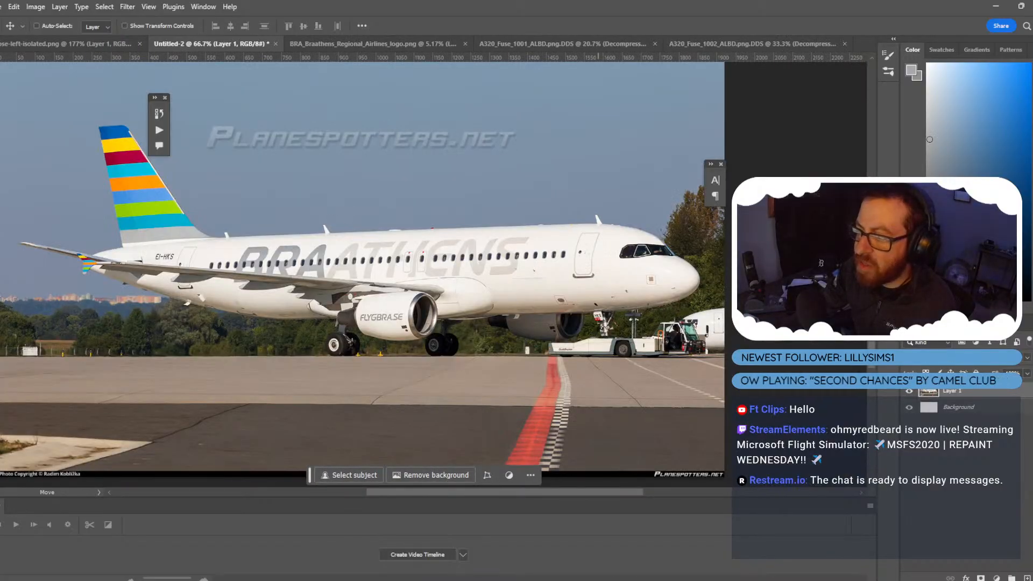
key(alt+Tab)
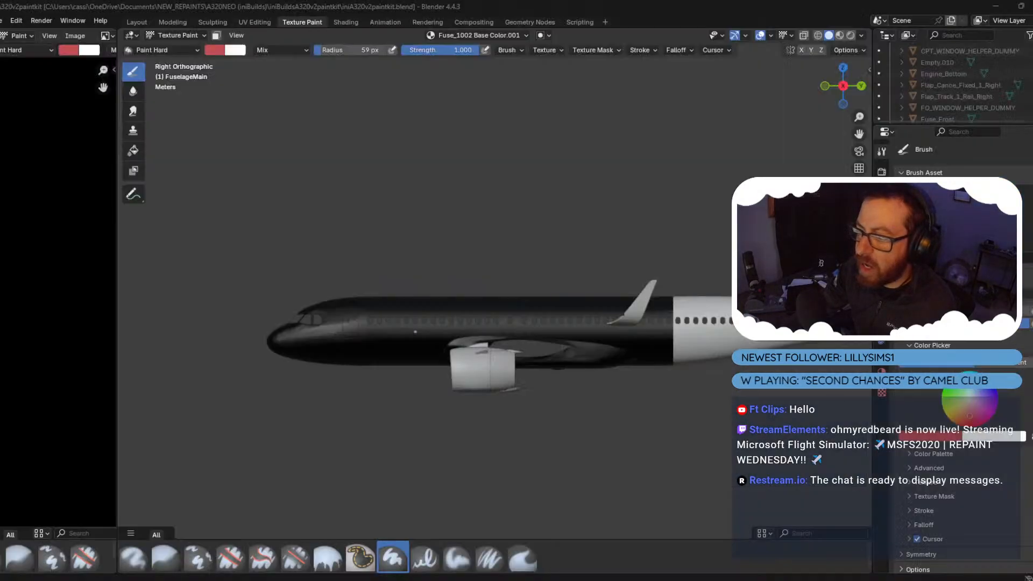
Try adding a 4096 × 4096 px Base Color paint slot in the default light color to Fuse_1003, and undo it.
click(463, 37)
click(464, 103)
click(189, 36)
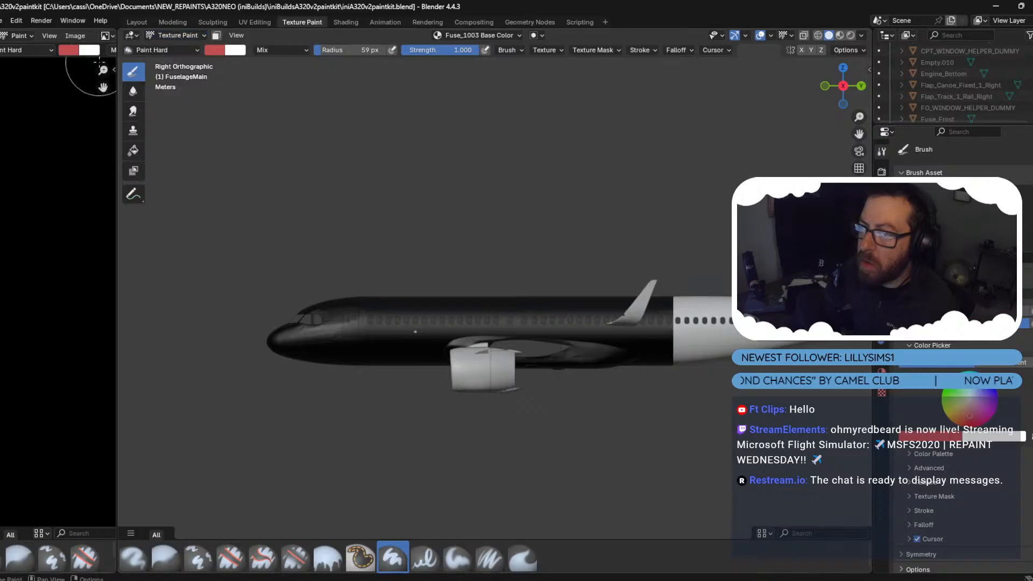
click(519, 36)
click(527, 126)
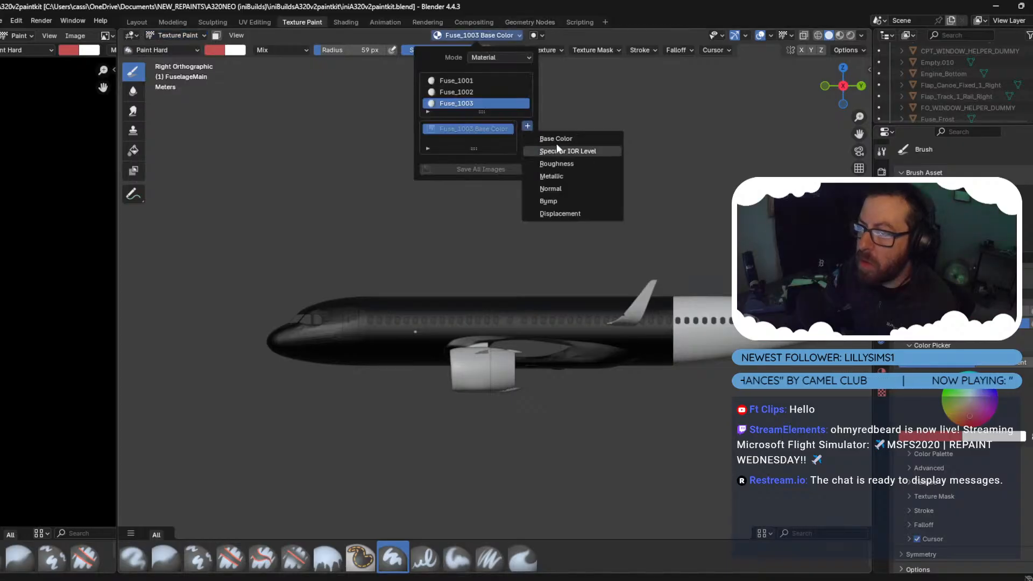
click(561, 140)
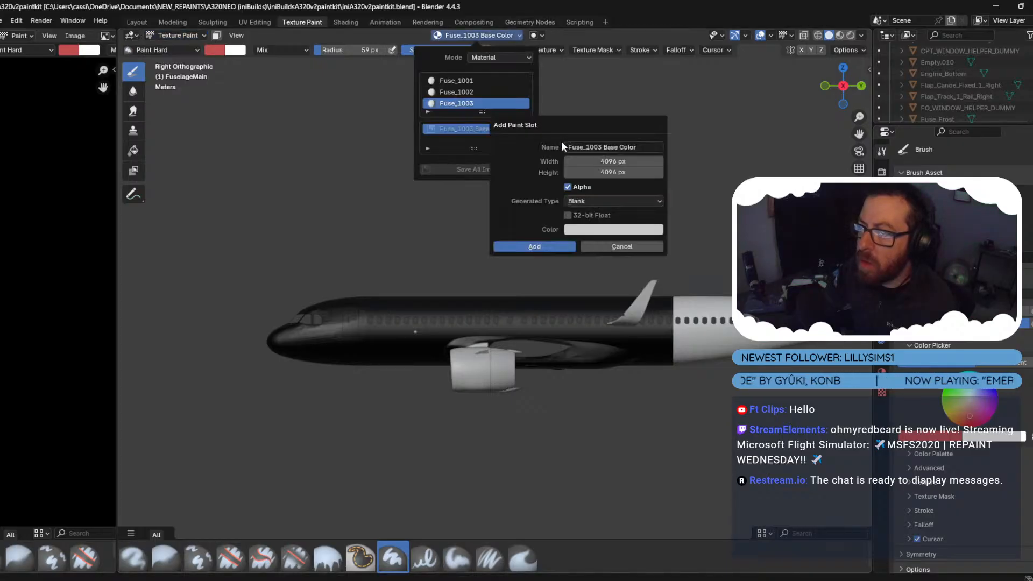
click(545, 246)
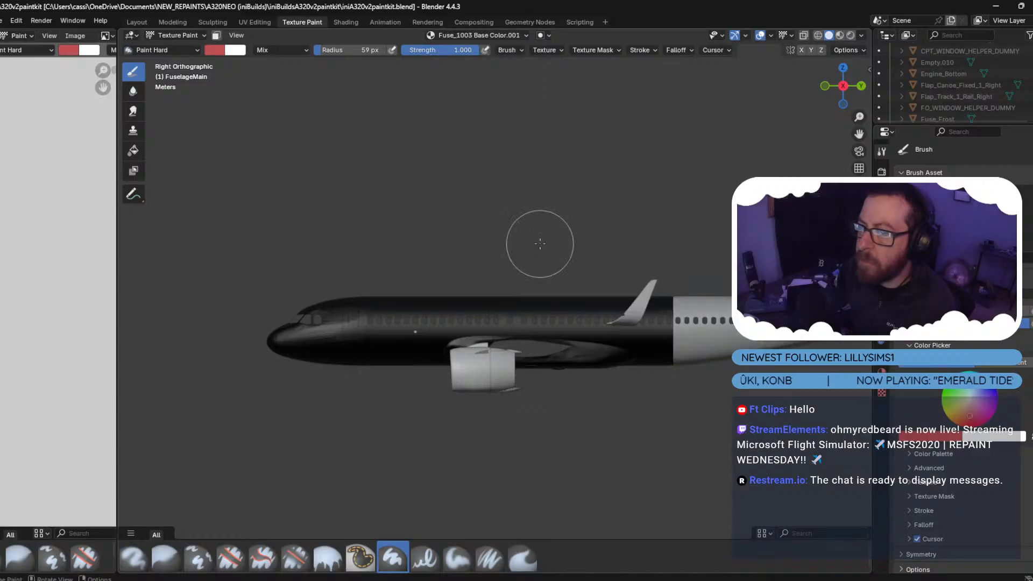
key(ctrl+z)
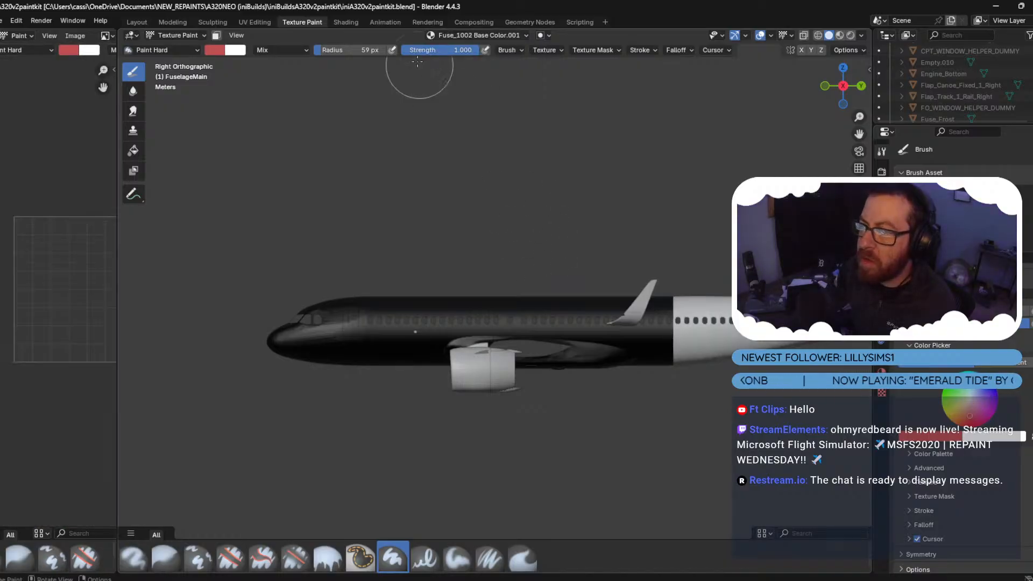
Add a 4096 × 4096 px Base Color paint slot filled with black (hex 000000) to the Fuse_1003 material.
click(518, 35)
click(472, 103)
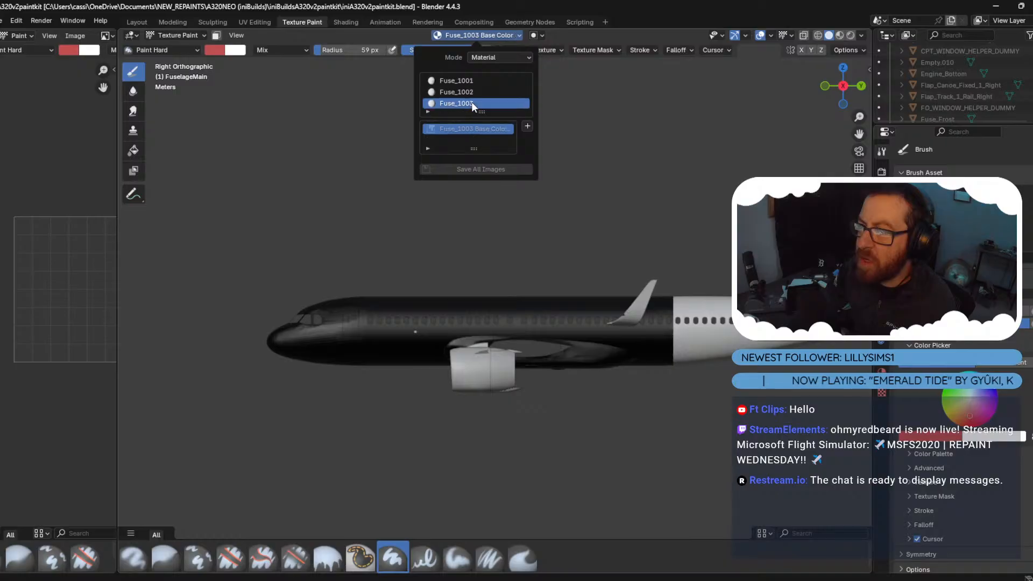
click(527, 127)
click(559, 140)
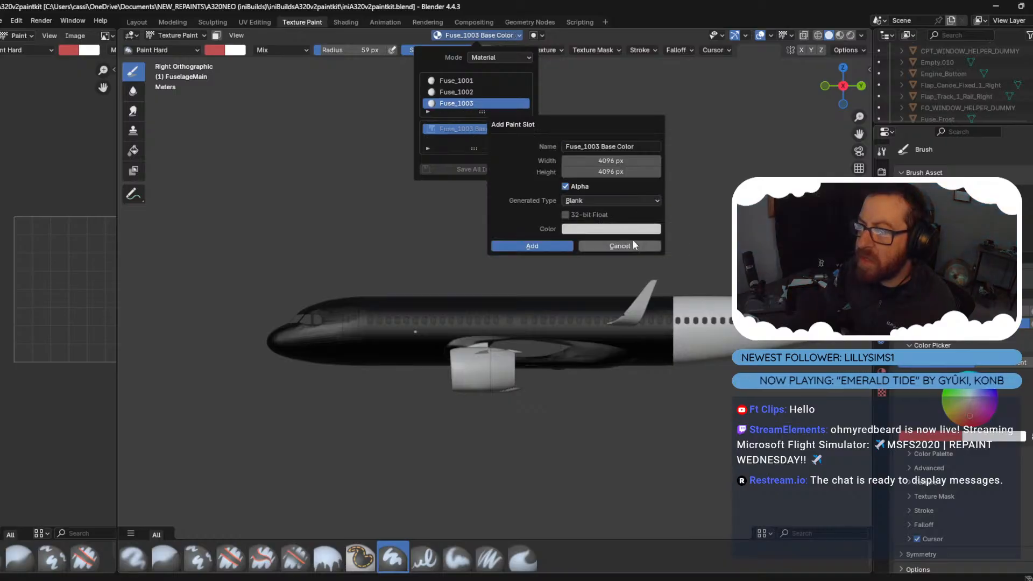
click(627, 230)
click(611, 231)
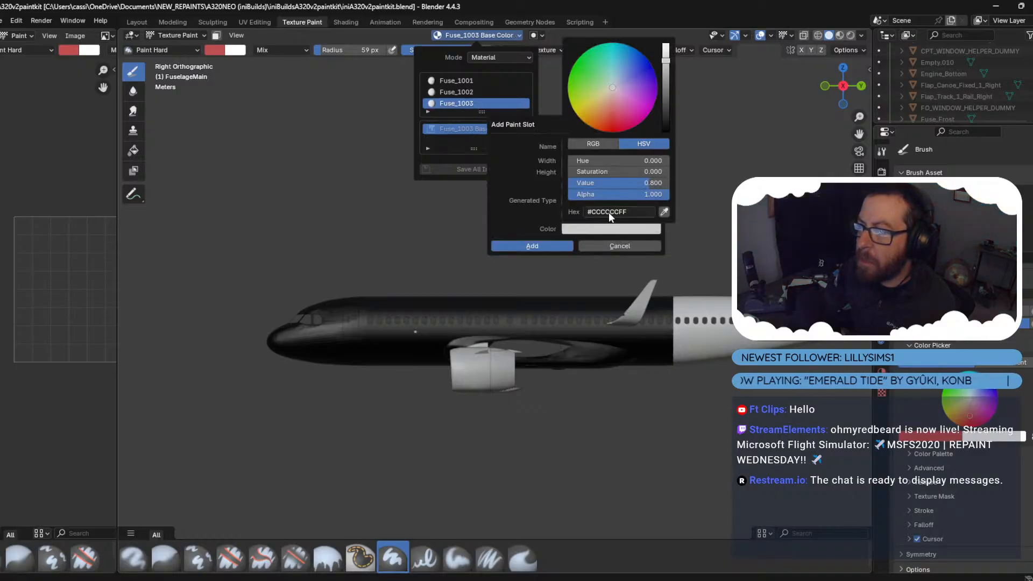
click(609, 212)
text(000000)
key(Return)
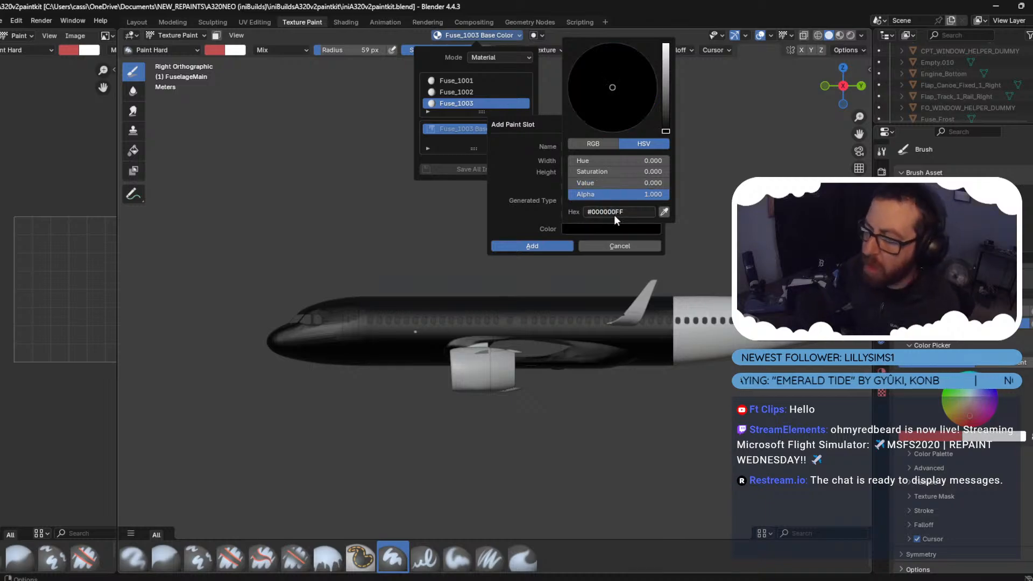
click(530, 247)
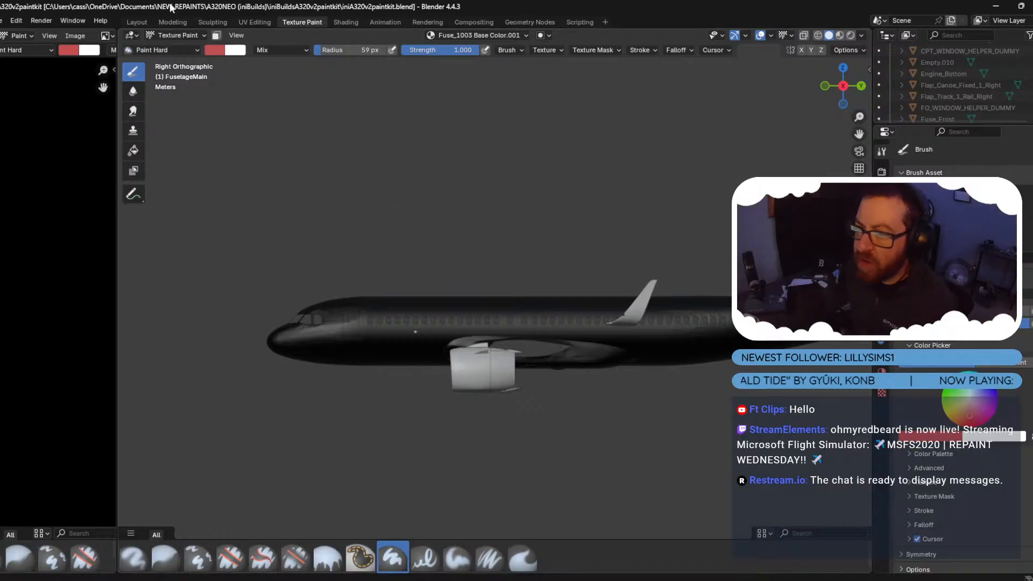
In Object Mode, select the near engine's cowling parts, forward pylon and left sharklet together and hide them.
click(175, 35)
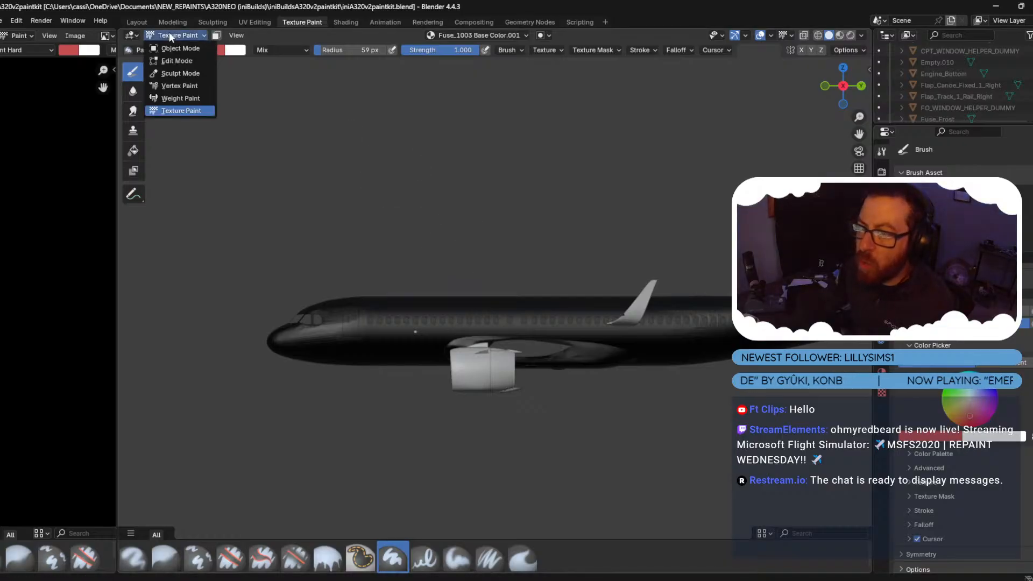
click(172, 44)
click(483, 376)
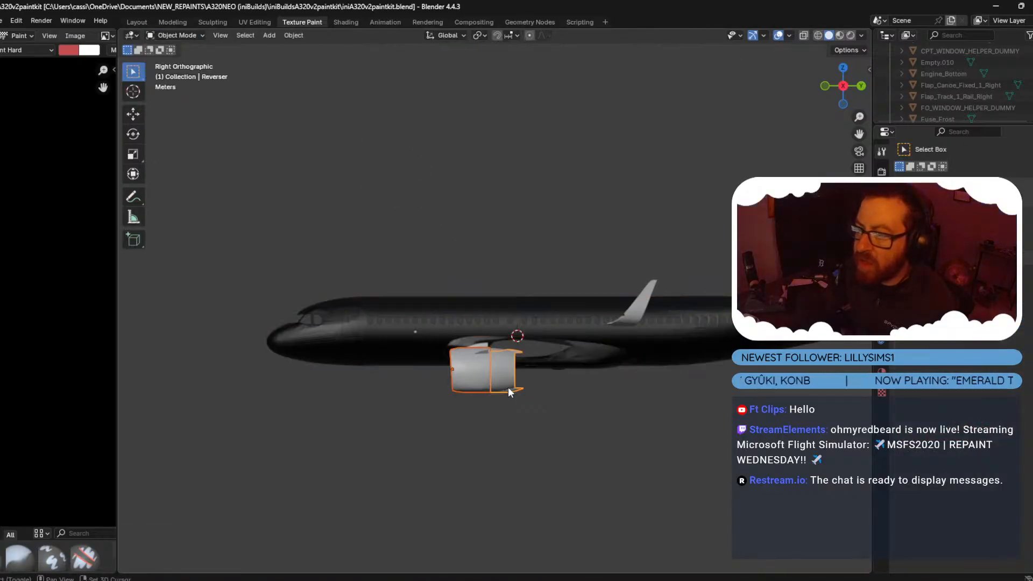
click(480, 345)
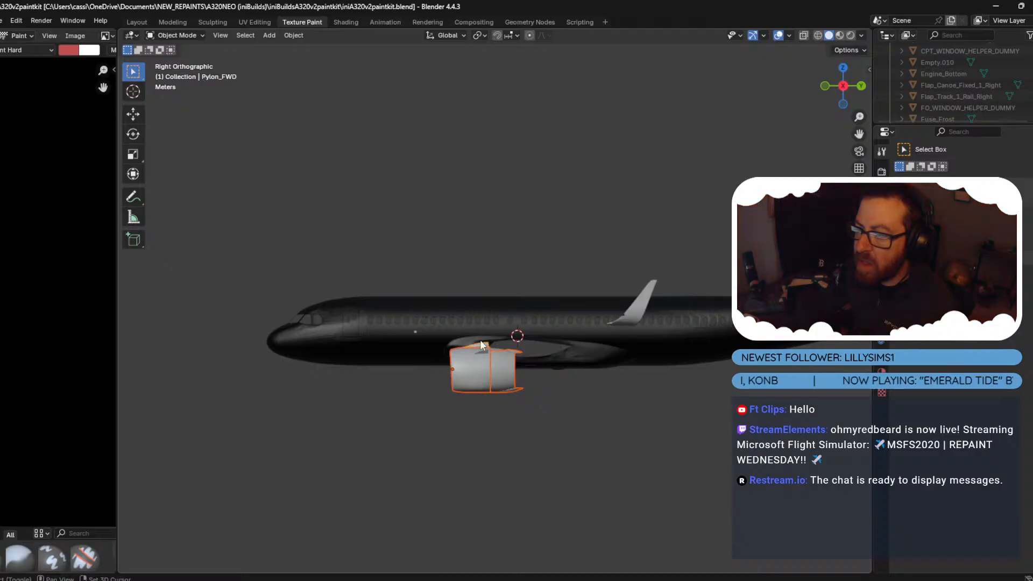
shift+click(642, 306)
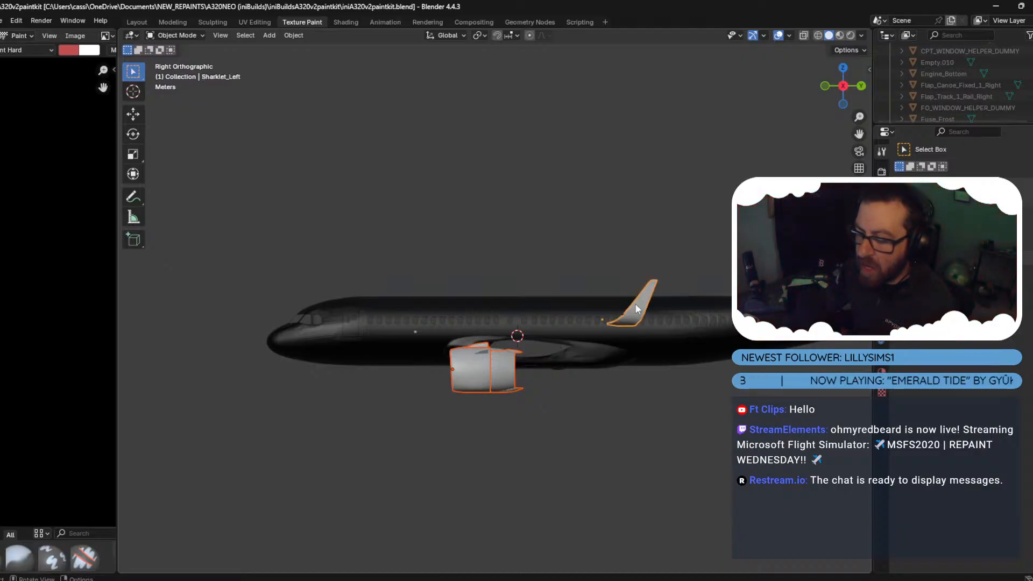
key(h)
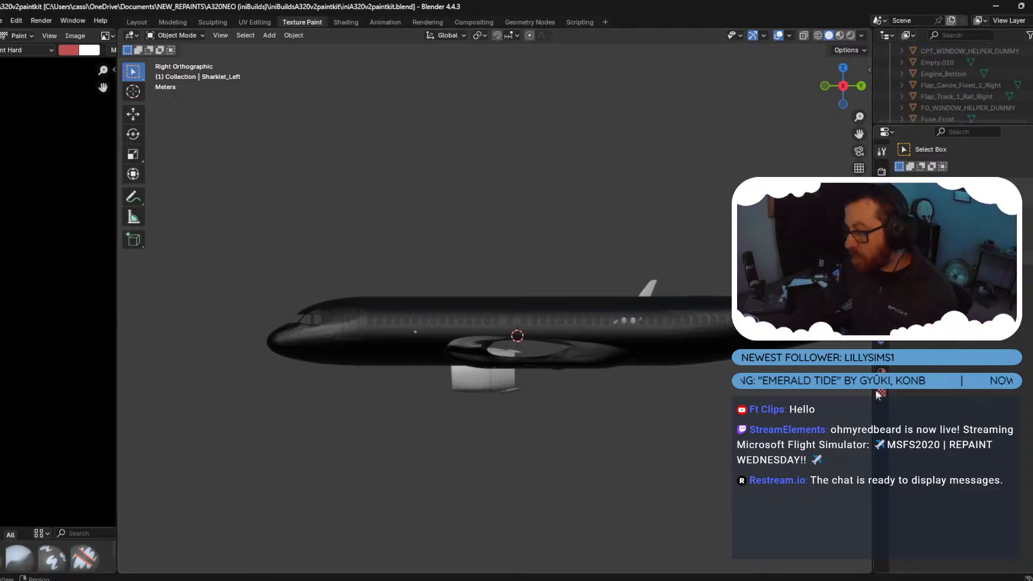
Select the FuselageMain object and switch it to Texture Paint mode.
click(180, 36)
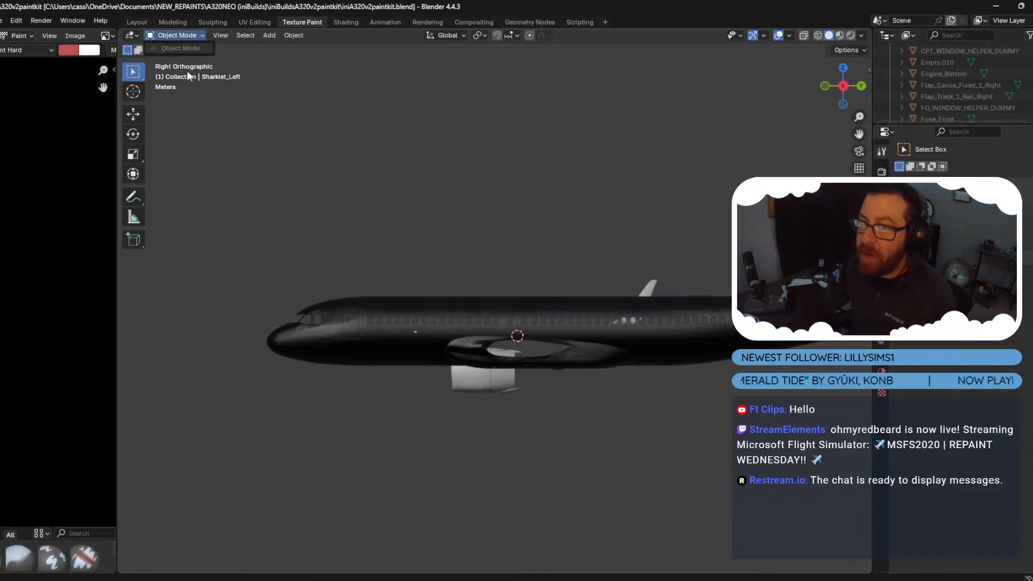
click(398, 323)
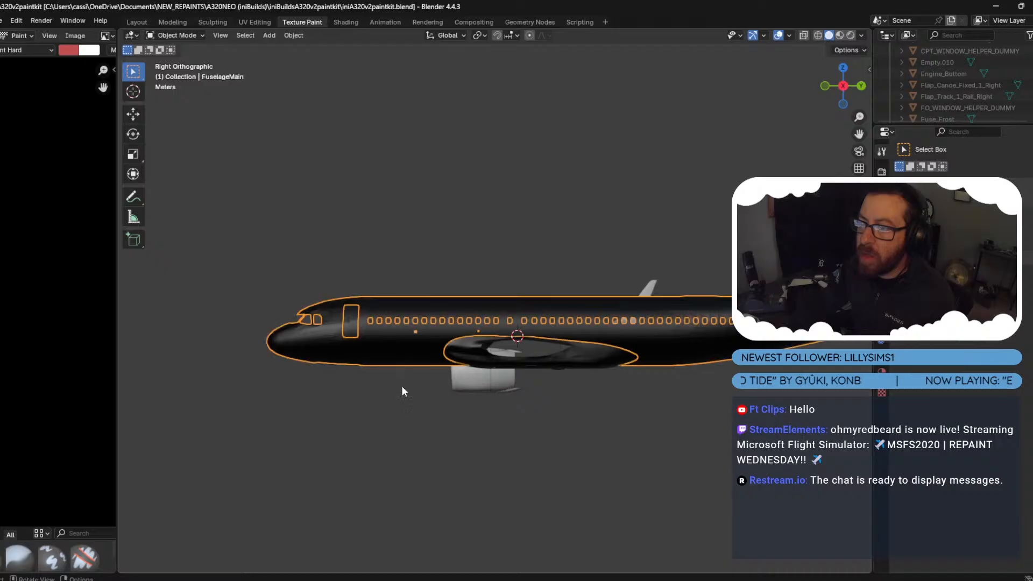
click(196, 36)
click(189, 110)
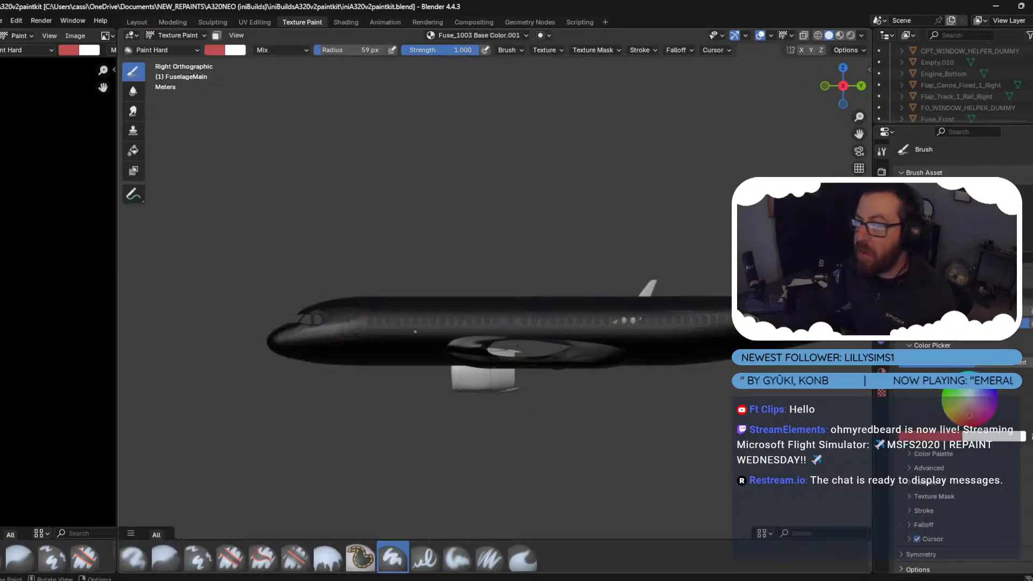
Create a new texture for the Paint Hard brush and set its mapping to Stencil.
click(924, 483)
scroll(924, 483, down, 3)
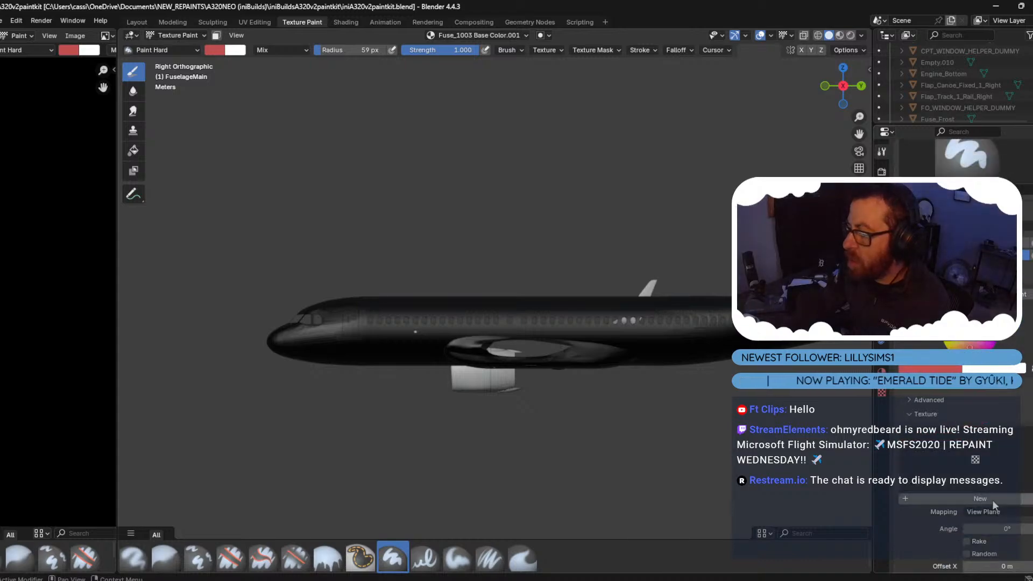
click(992, 499)
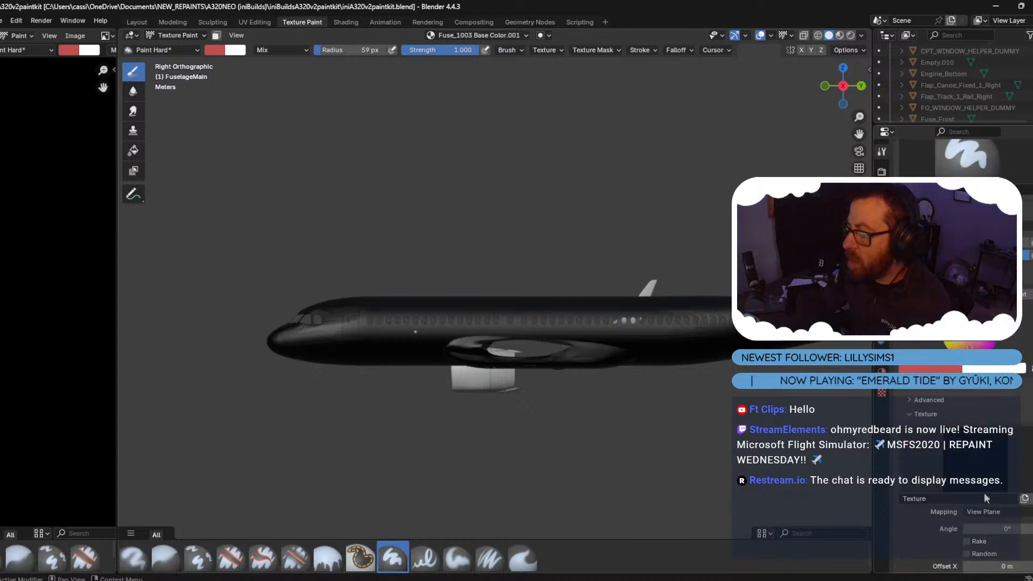
click(1010, 516)
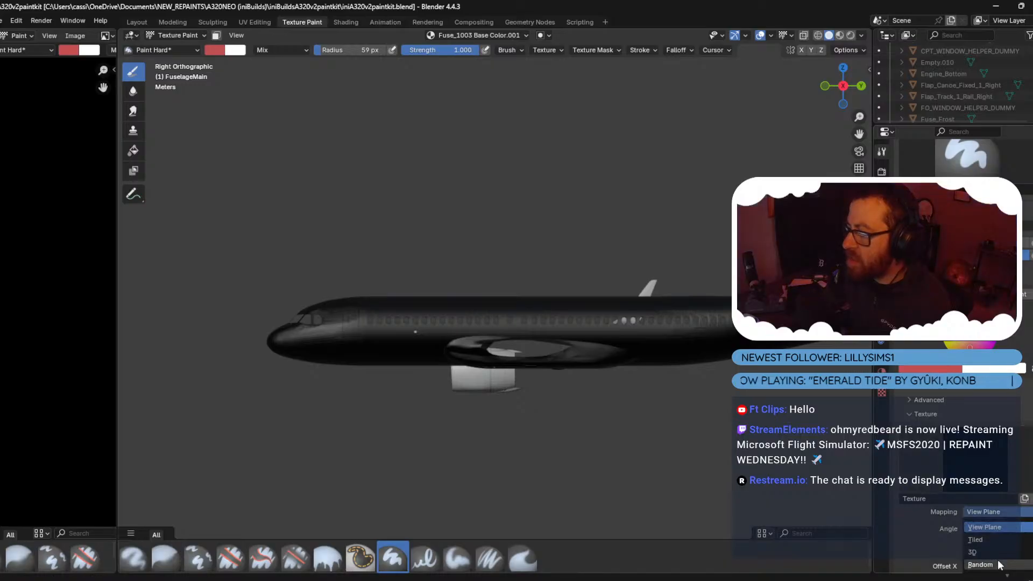
scroll(1000, 567, down, 1)
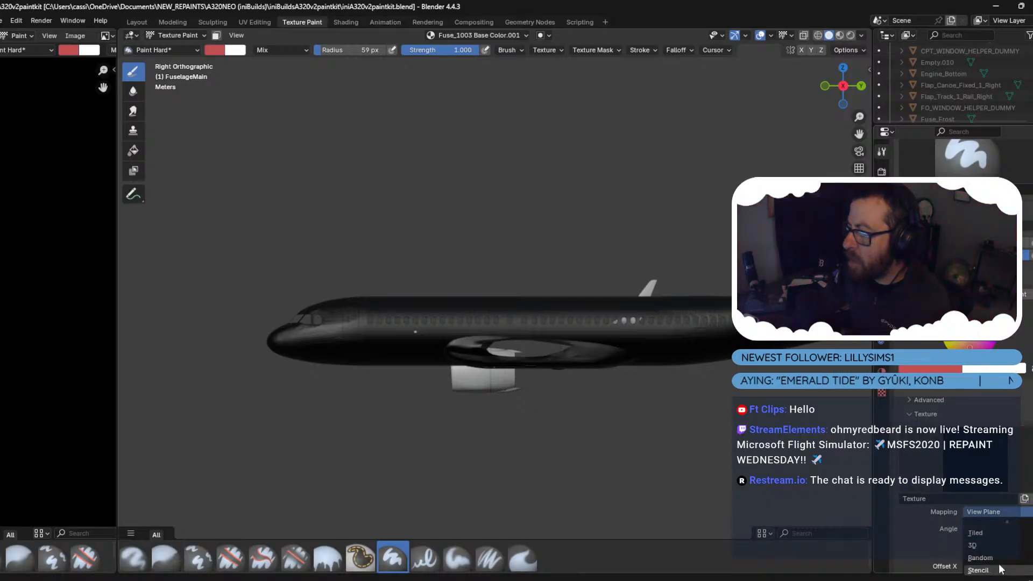
click(978, 570)
Load BRAATHENS_STENCIL.png from the RESOURCES folder inside BRAATHENS_STREAM as the brush texture's image.
click(1025, 498)
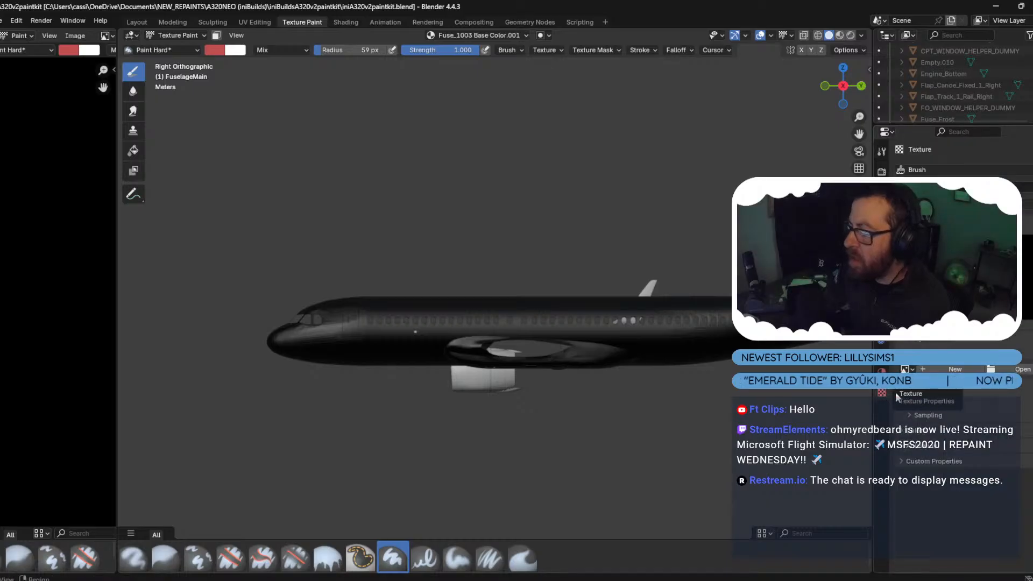
click(1001, 371)
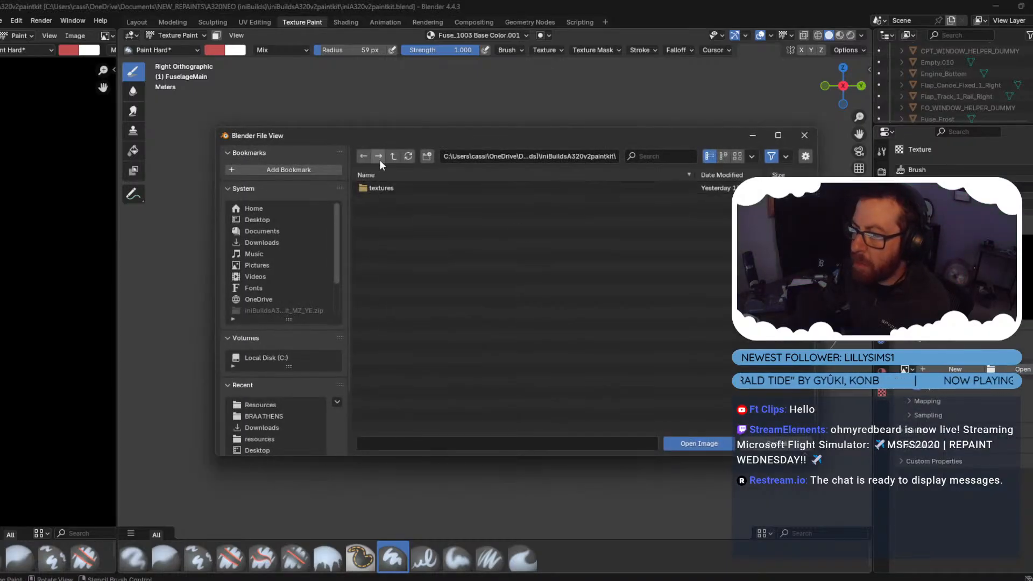
click(397, 156)
click(387, 199)
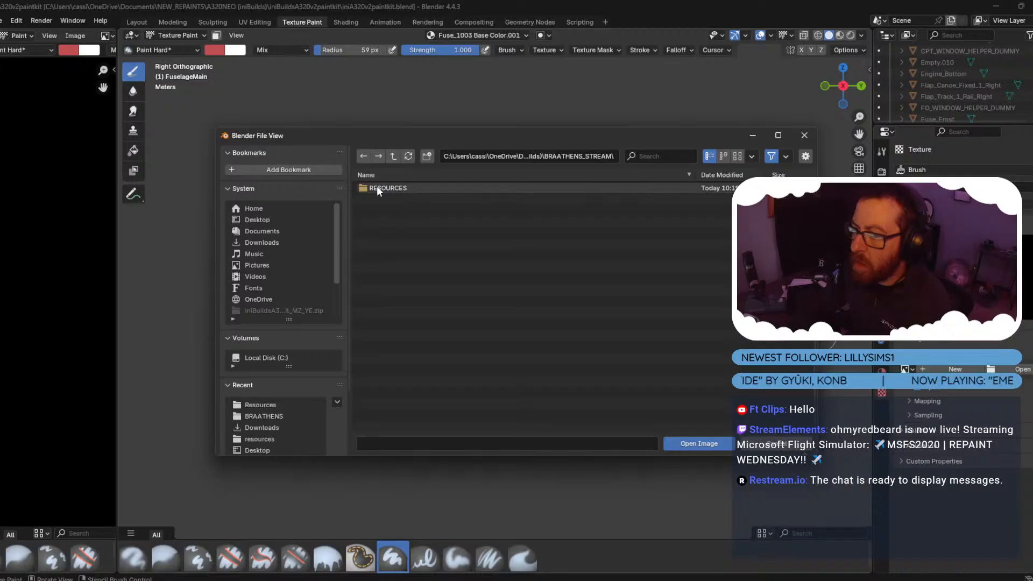
click(376, 188)
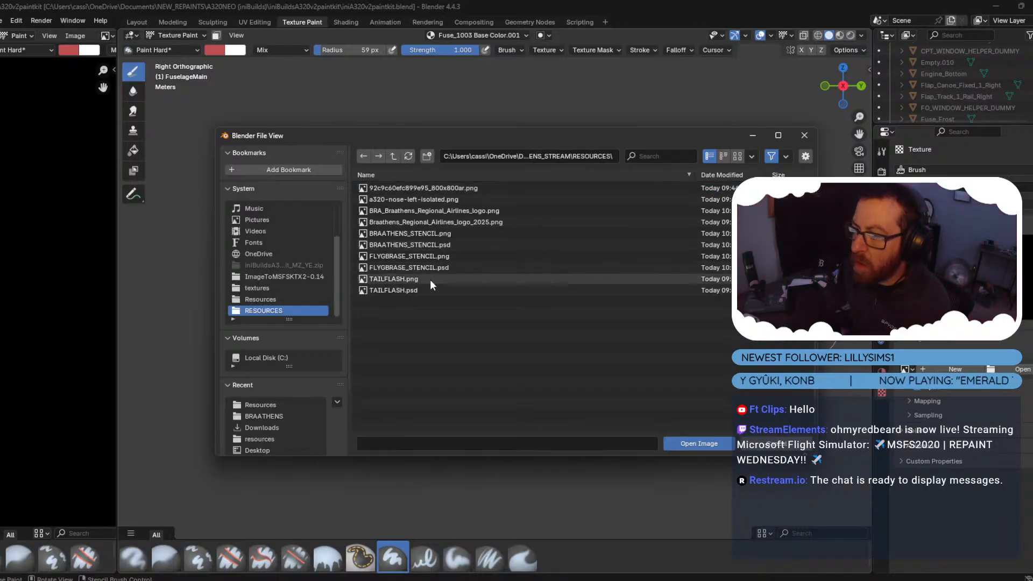
click(398, 233)
click(695, 444)
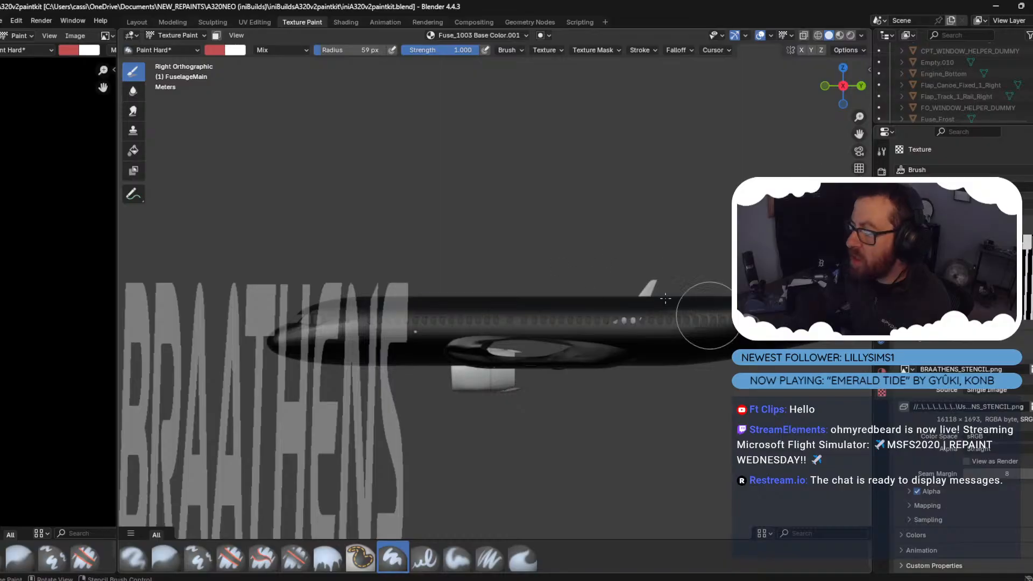
In the brush's texture settings, match the stencil to its image proportions and scale it down towards the fuselage's size.
click(881, 371)
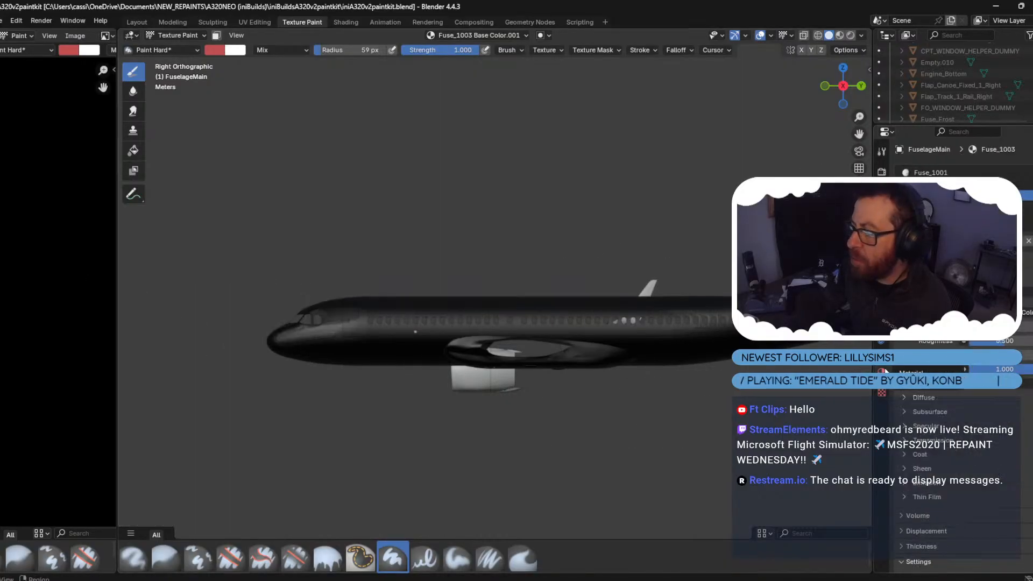
click(882, 153)
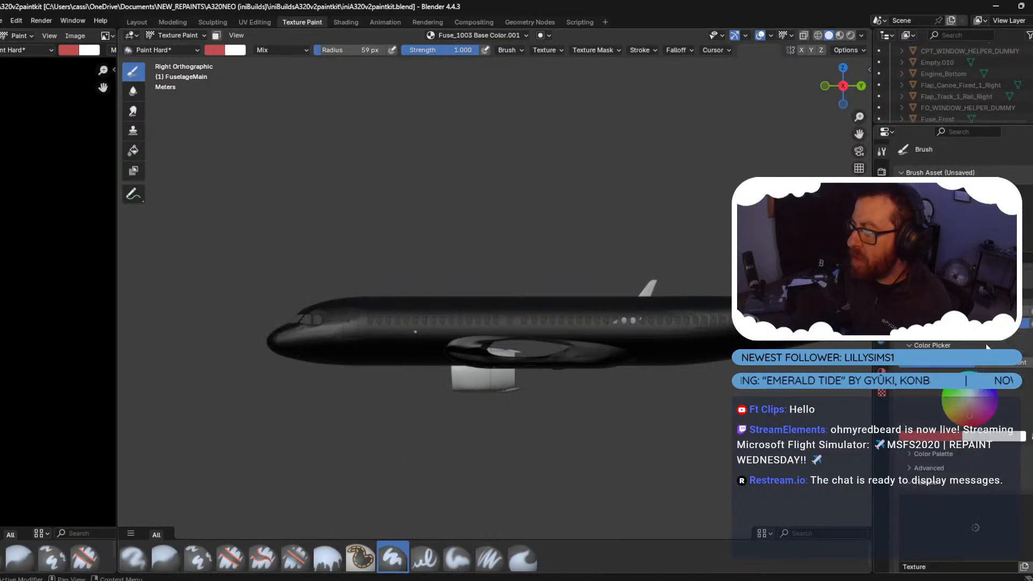
scroll(964, 468, down, 5)
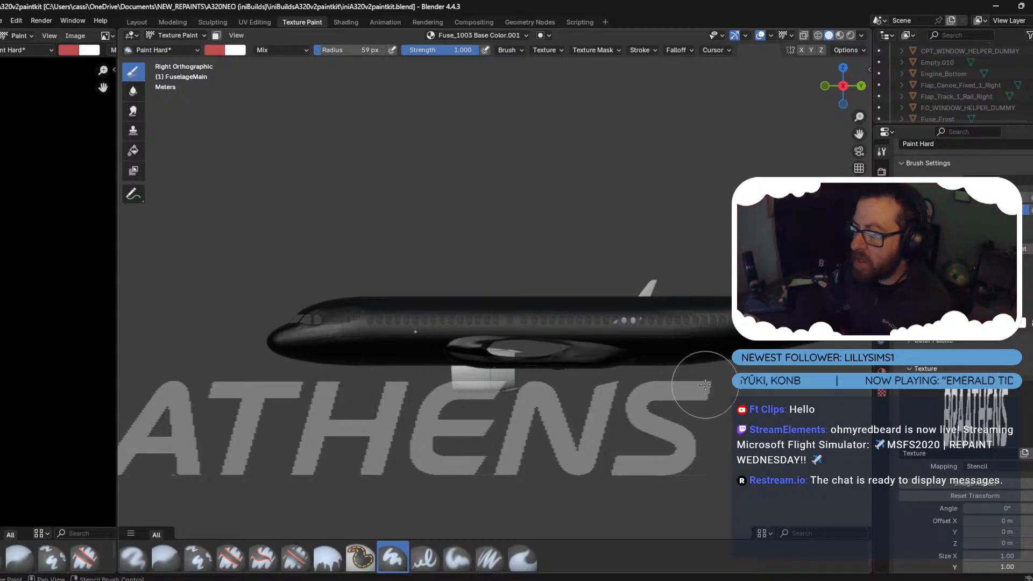
shift+right_drag(705, 384, 258, 275)
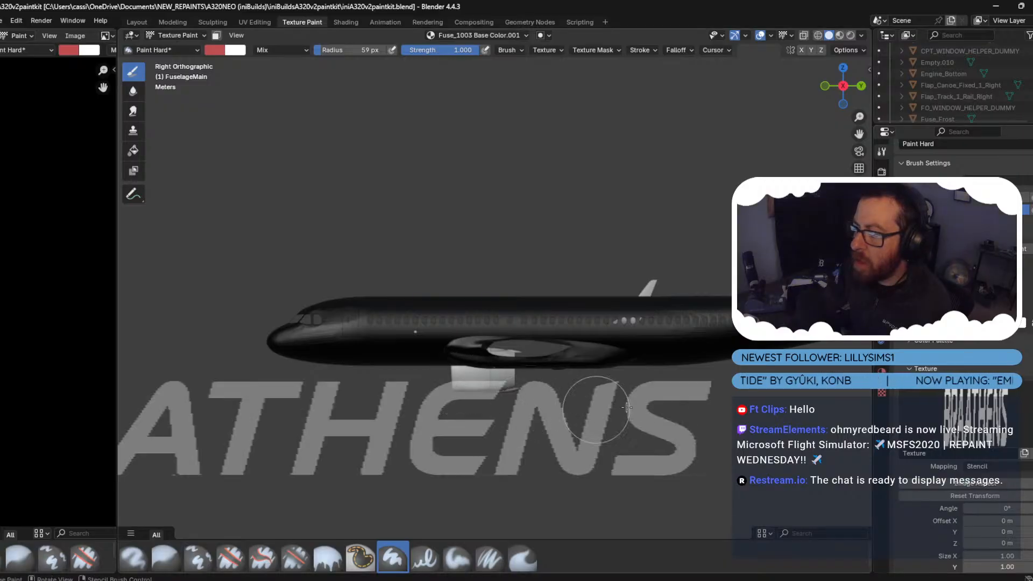
mouse_move(656, 399)
shift+right_down()
mouse_move(487, 408)
mouse_move(640, 376)
mouse_move(699, 285)
mouse_move(690, 292)
shift+right_up()
Check the aircraft reference photo in Photoshop, return to Blender and mirror the stencil horizontally with a texture Size X of -1.
click(628, 577)
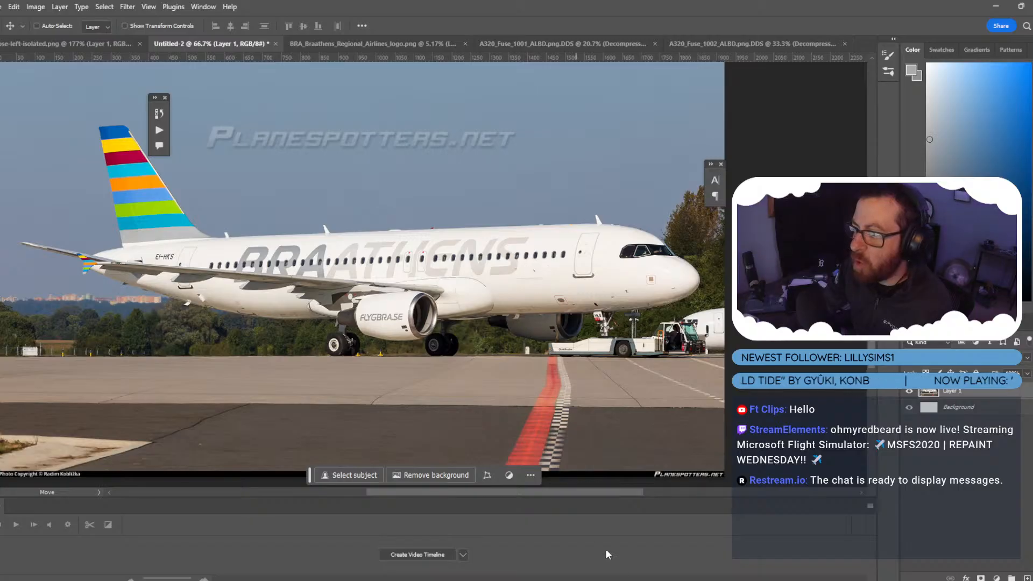
click(630, 565)
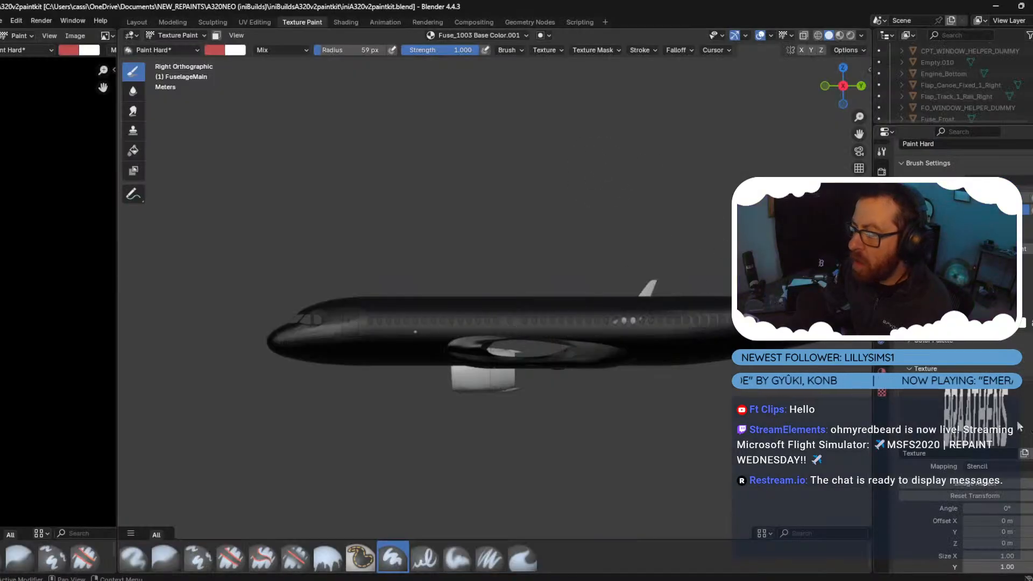
click(1019, 557)
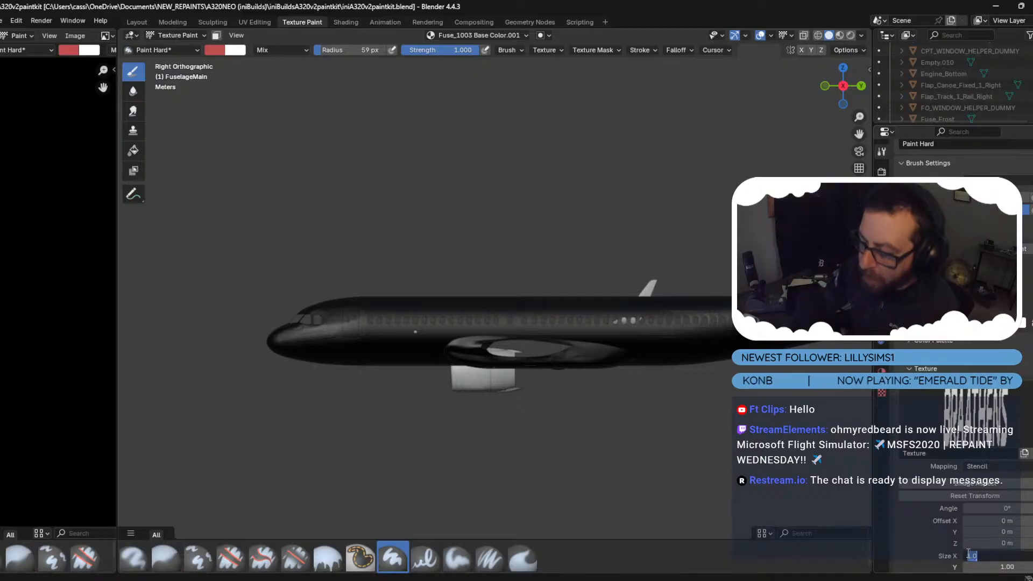
text(-1)
key(Return)
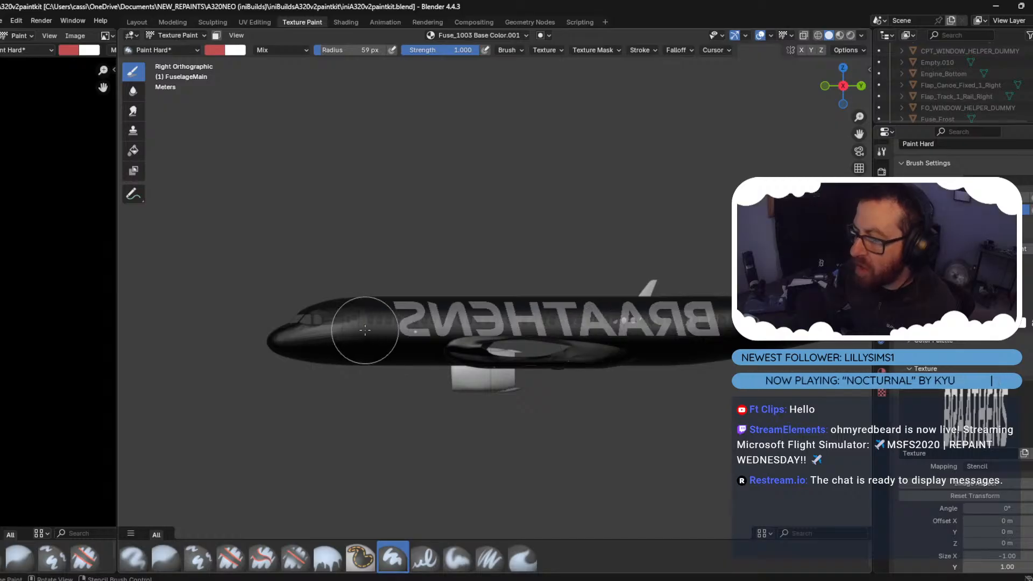
Fine-tune the BRAATHENS stencil's scale and placement over the window line above the wing, checking it against the reference photo in Photoshop.
shift+right_drag(393, 296, 404, 305)
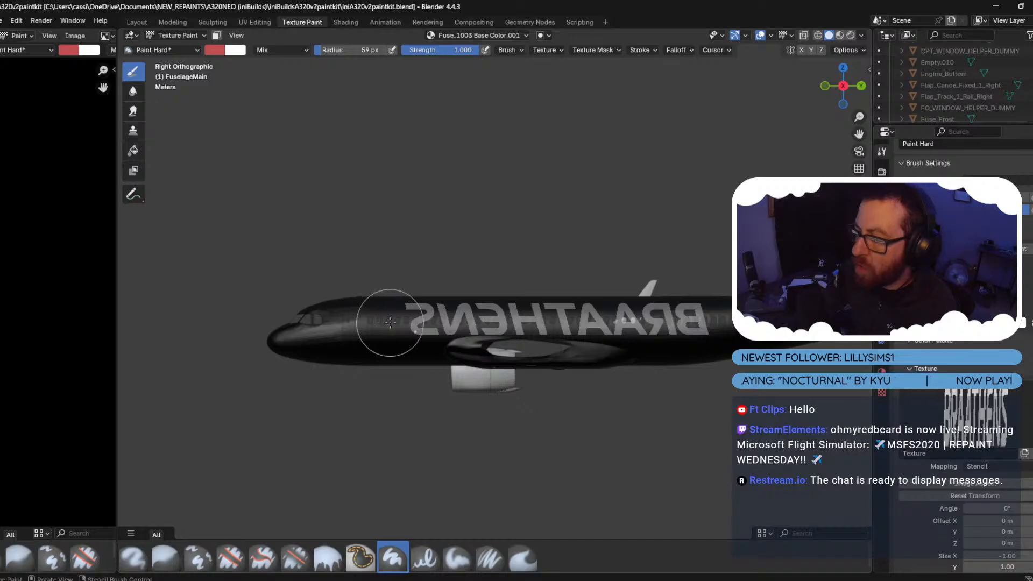
shift+right_drag(404, 307, 406, 309)
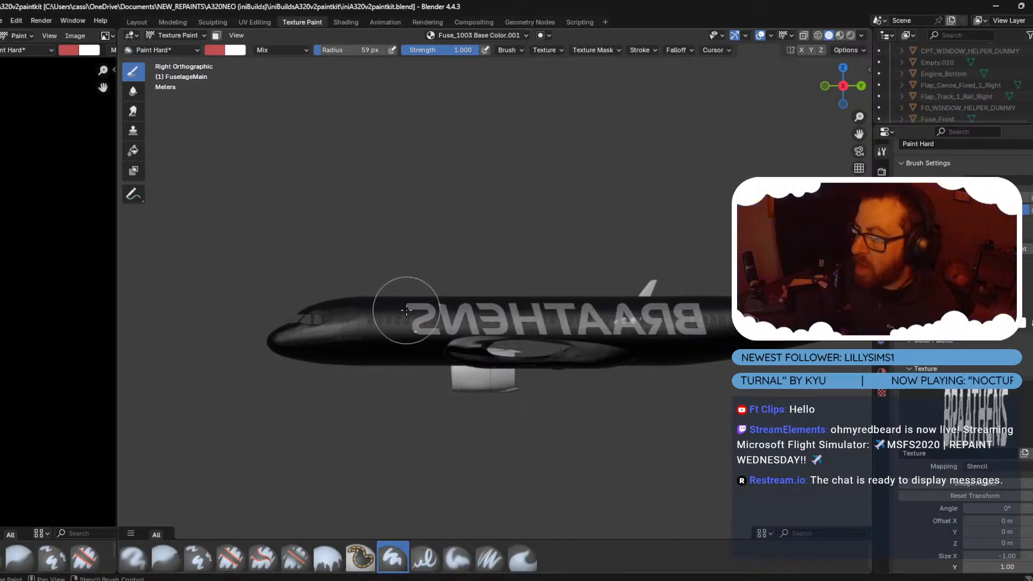
shift+right_drag(695, 309, 691, 309)
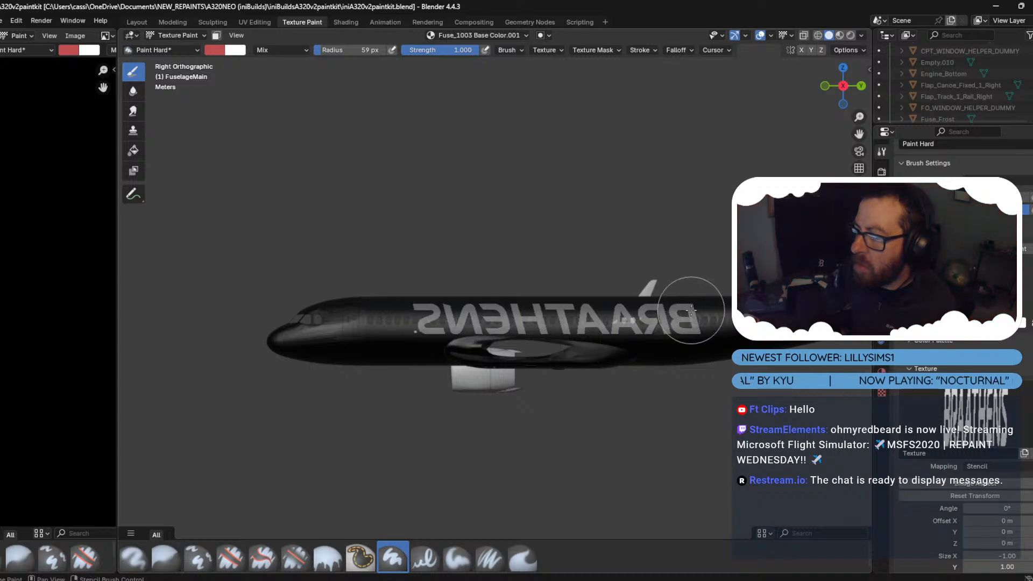
key(alt+Tab)
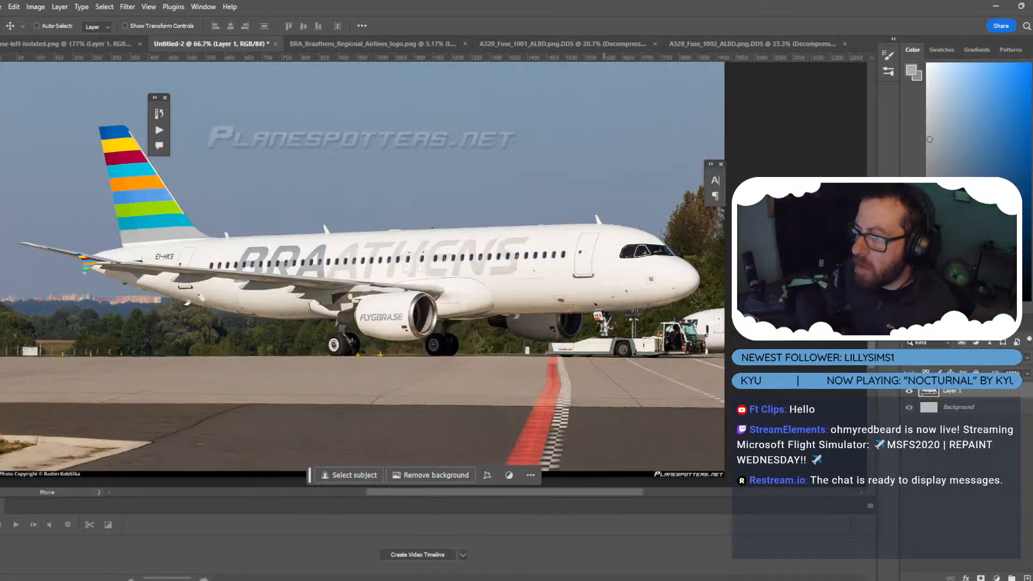
key(alt+Tab)
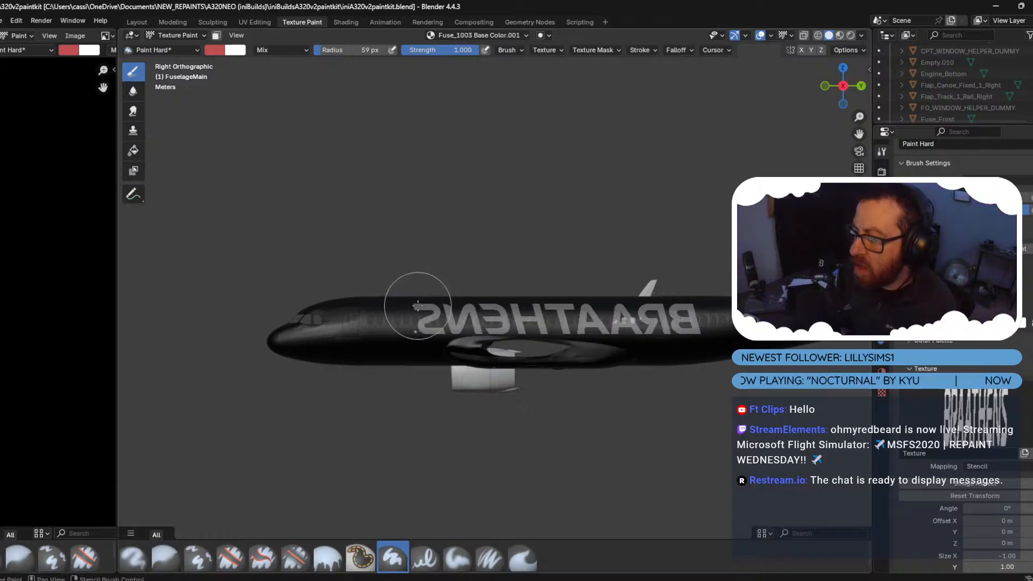
shift+right_drag(417, 301, 416, 300)
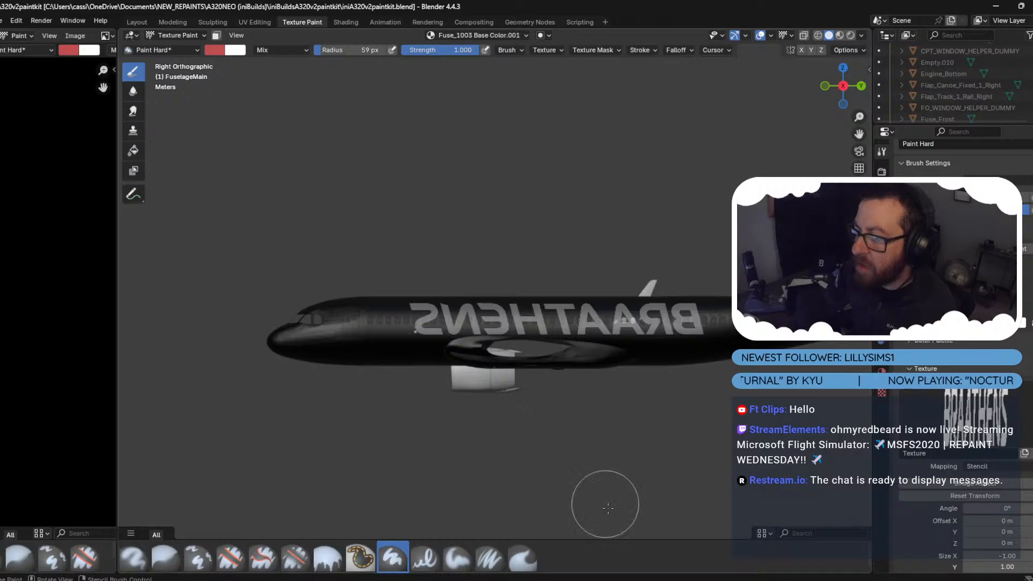
mouse_move(630, 580)
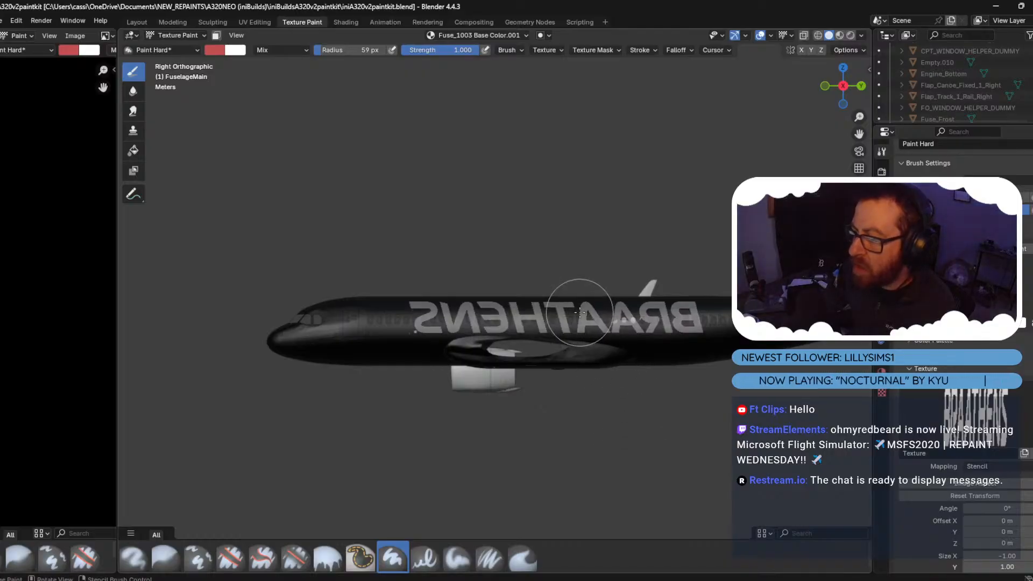
right_drag(579, 312, 579, 312)
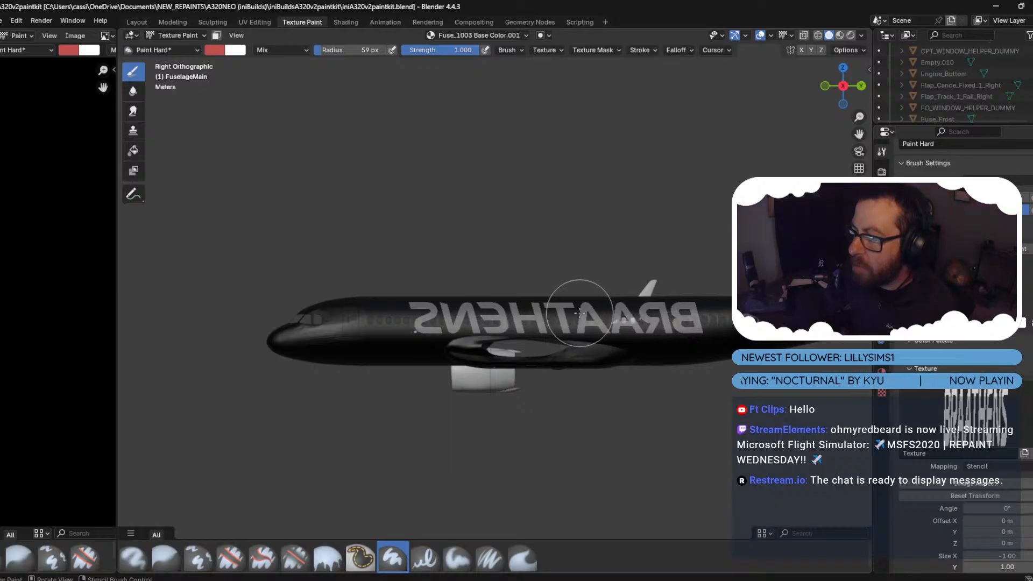
Enable X-axis mirroring, swap the brush color to white and paint the whole BRAATHENS lettering through the stencil onto the fuselage.
click(792, 37)
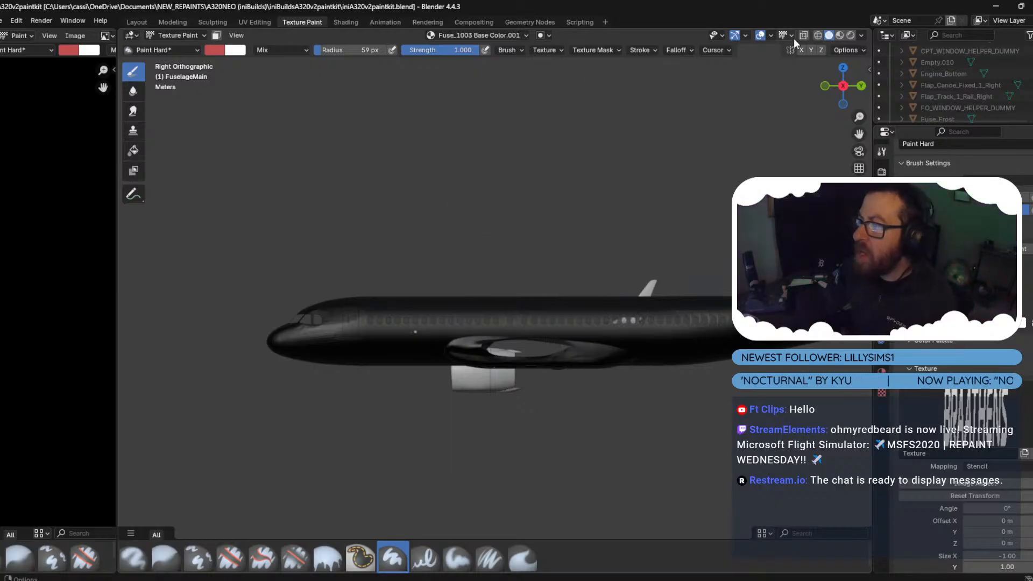
click(802, 48)
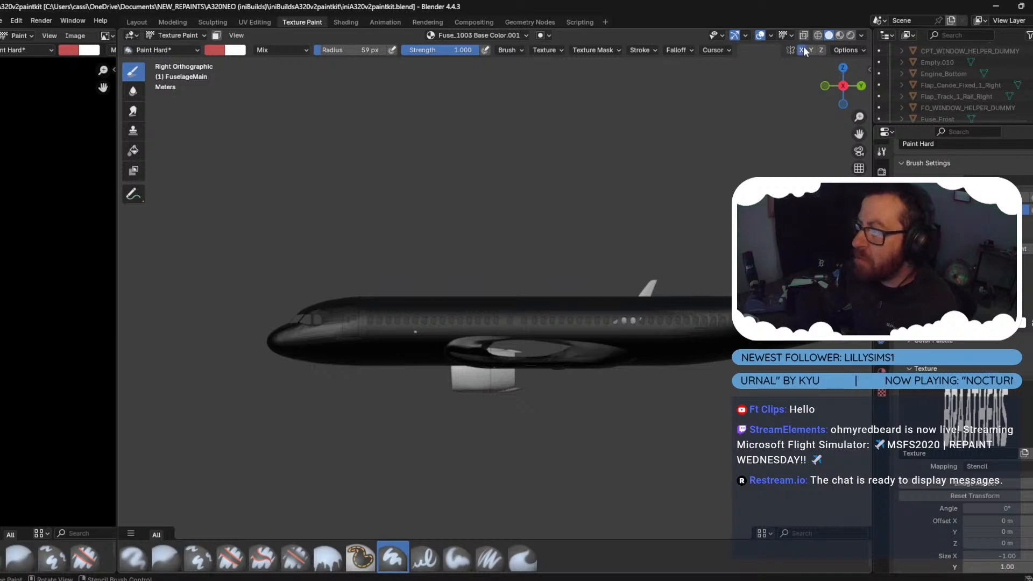
key(x)
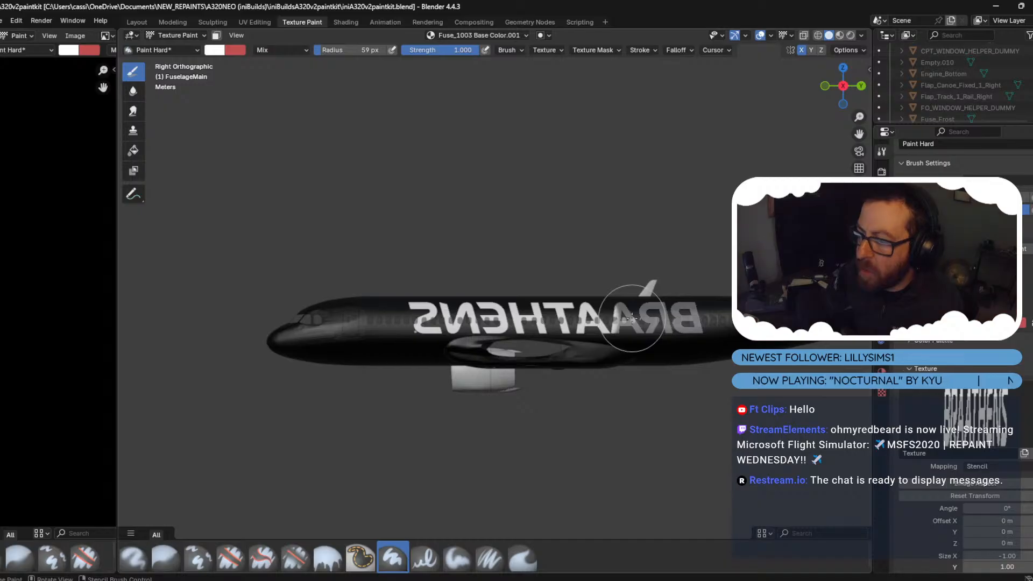
drag(640, 318, 693, 316)
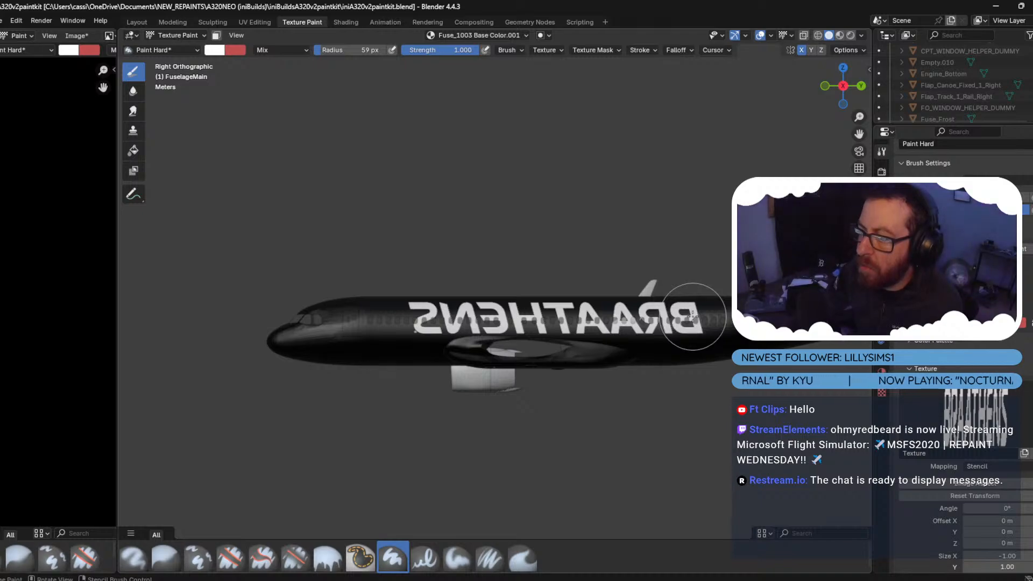
Reduce the brush radius to 23 px and switch to Photoshop to compare the lettering with the aircraft reference photo.
key(bracketleft)
key(bracketleft)
key(bracketleft)
key(bracketleft)
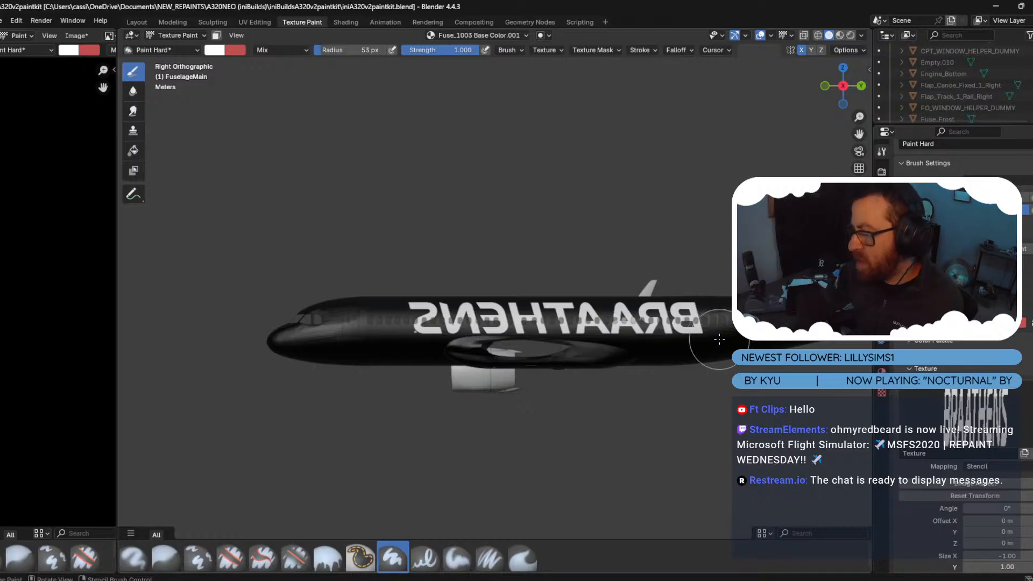
key(bracketleft)
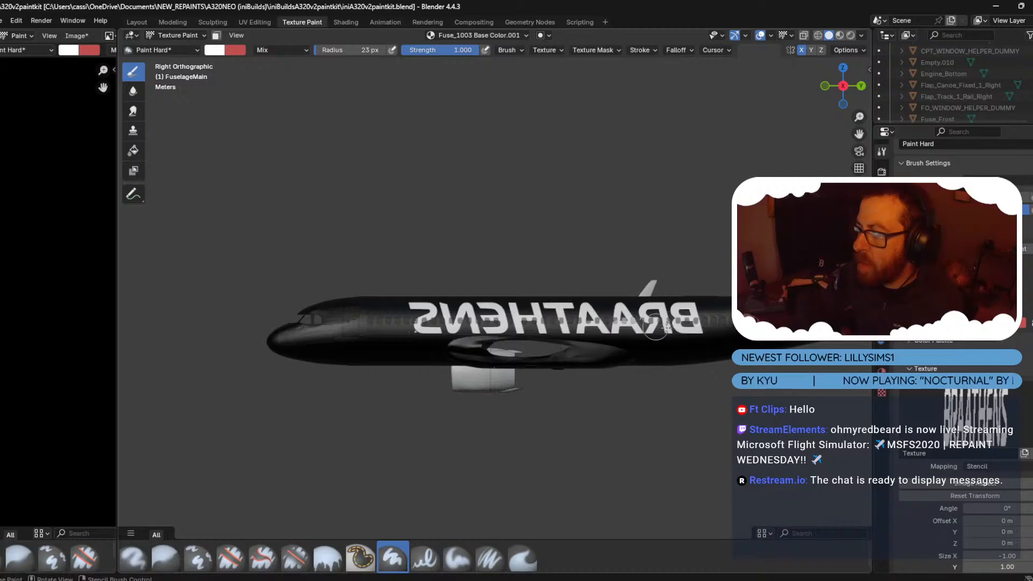
mouse_move(583, 571)
click(490, 554)
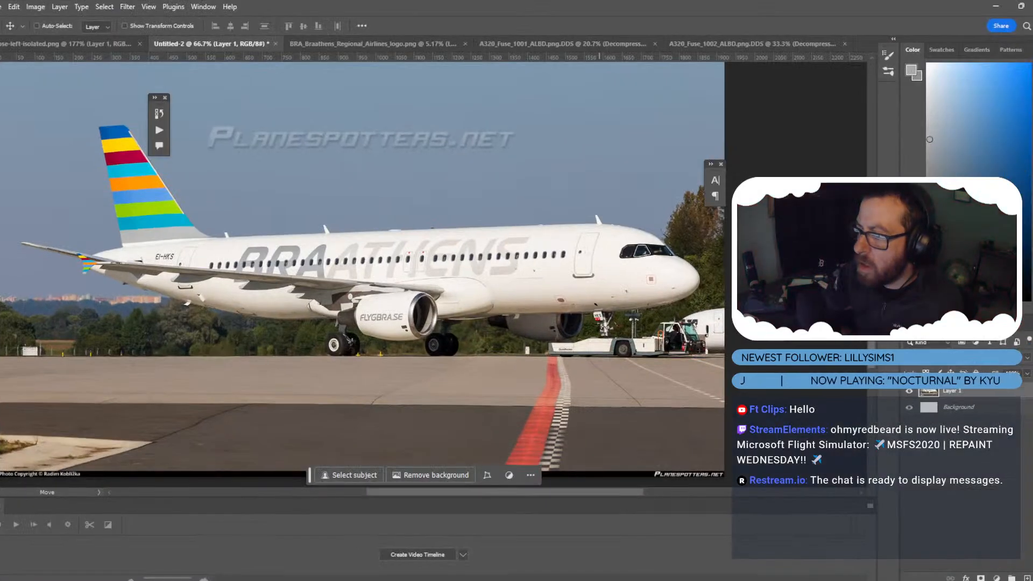
Return to Blender and compare the painted BRAATHENS lettering on the left and right sides of the fuselage.
key(alt+Tab)
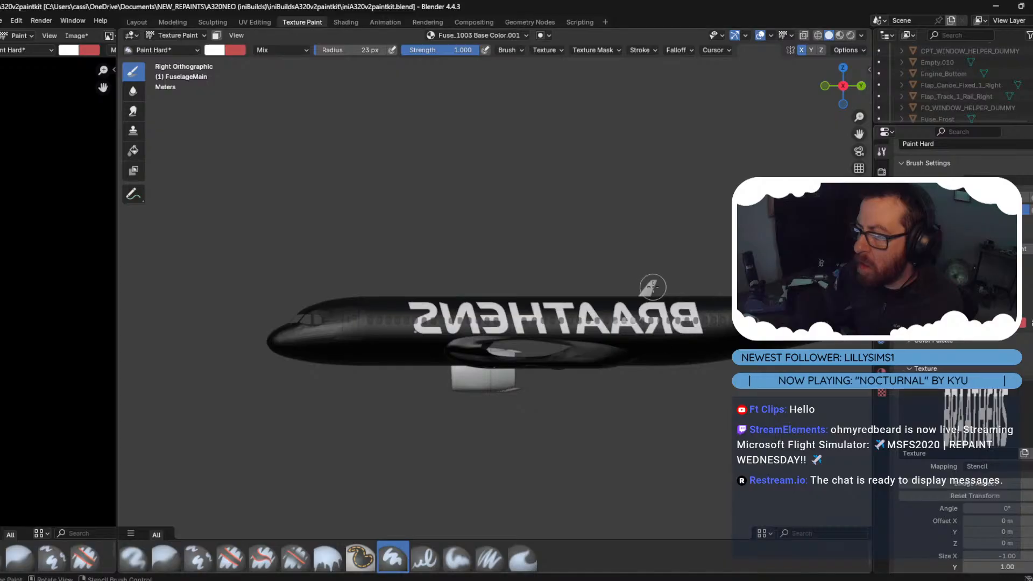
drag(850, 85, 843, 87)
click(842, 87)
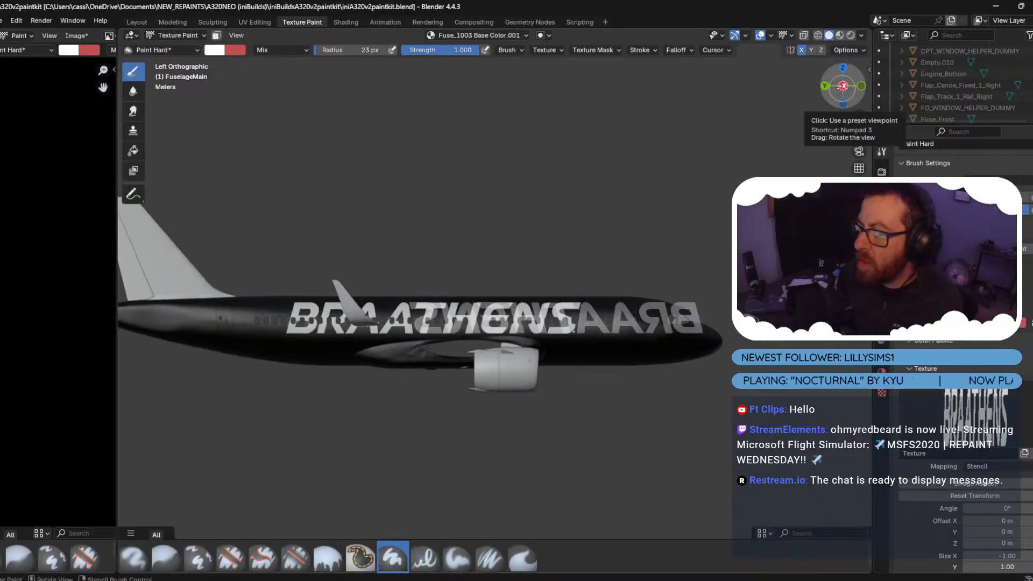
click(842, 86)
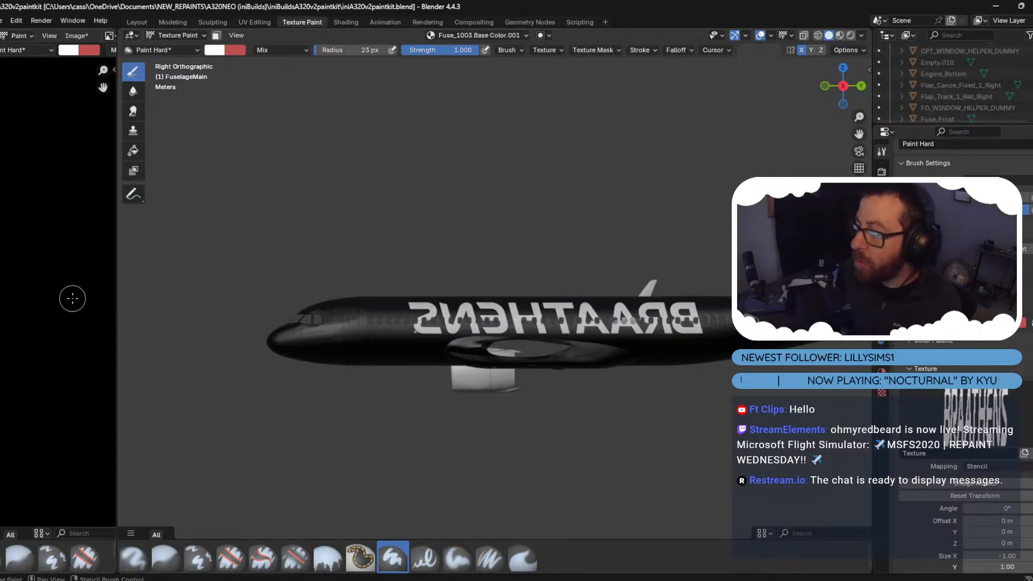
Make Fuse_1001 the active paint material and look for a way to remove its painted base color slot.
click(525, 33)
click(467, 81)
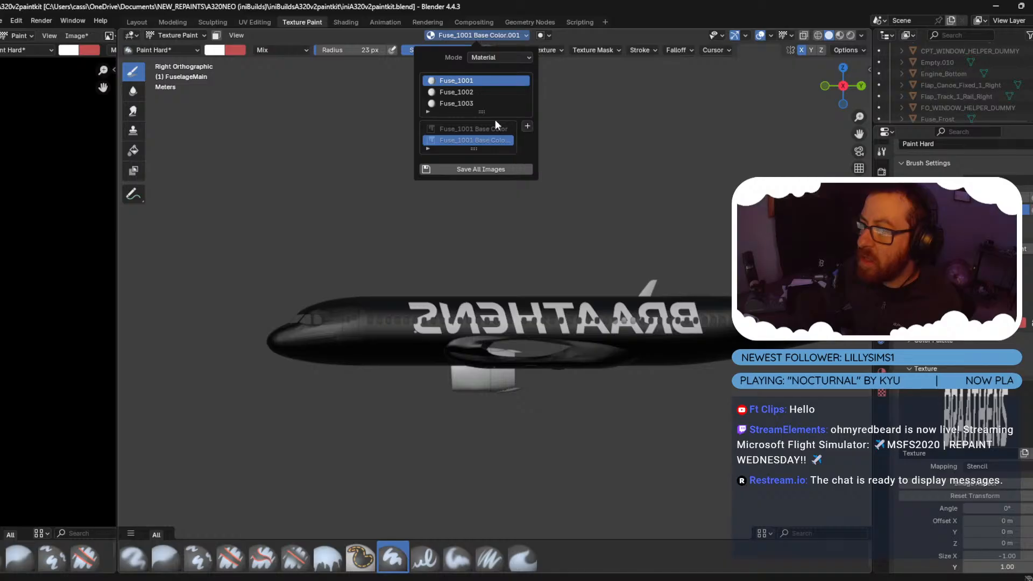
click(528, 128)
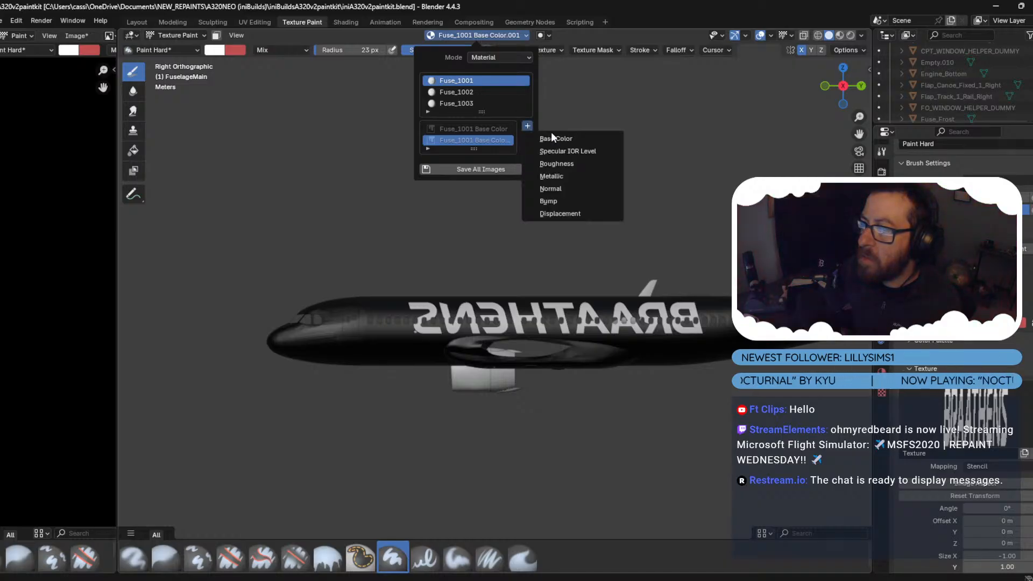
right_click(470, 141)
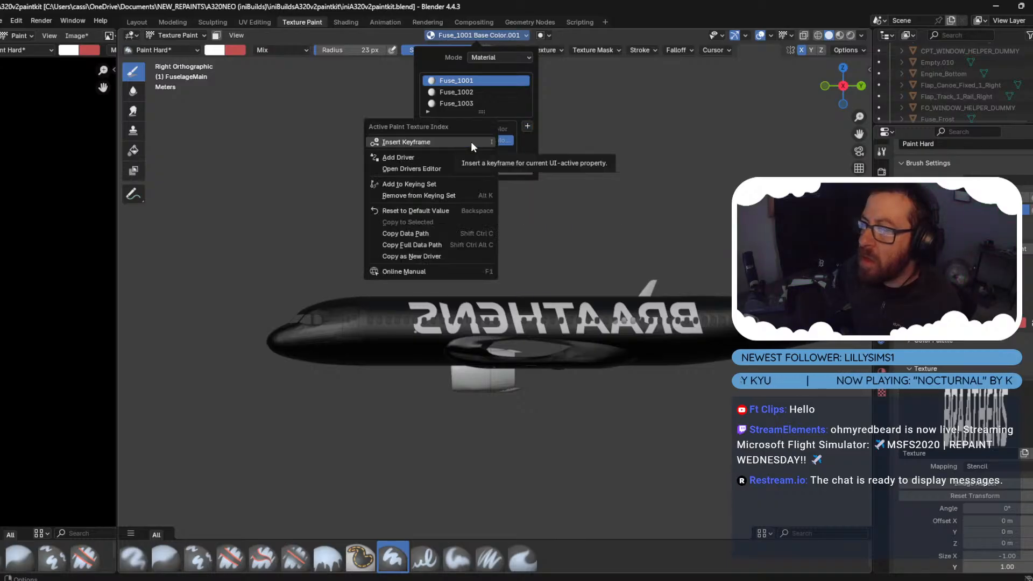
click(507, 143)
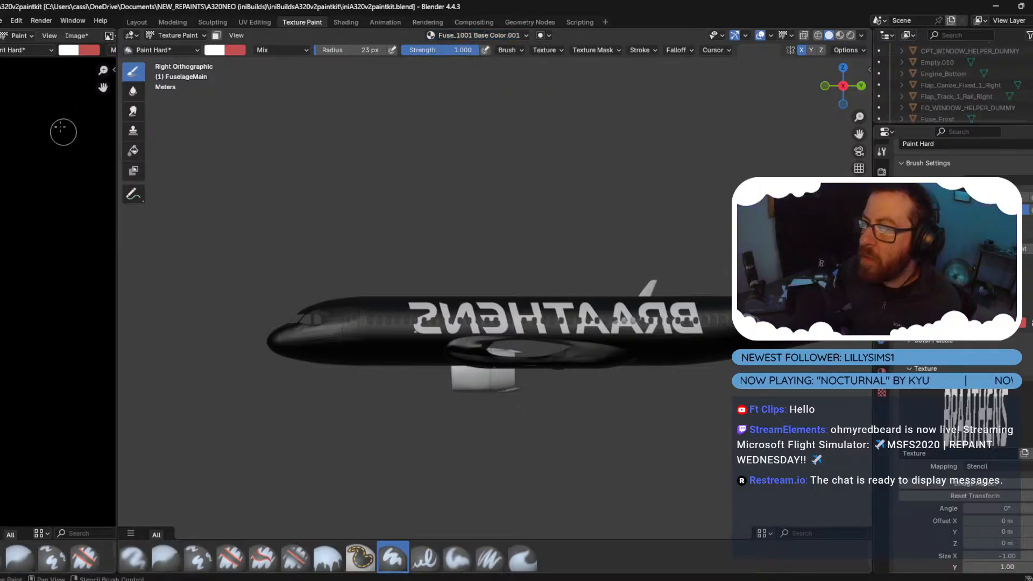
Add a new Base Color paint slot to the Fuse_1001 material, filled with black (hex 000000).
click(527, 36)
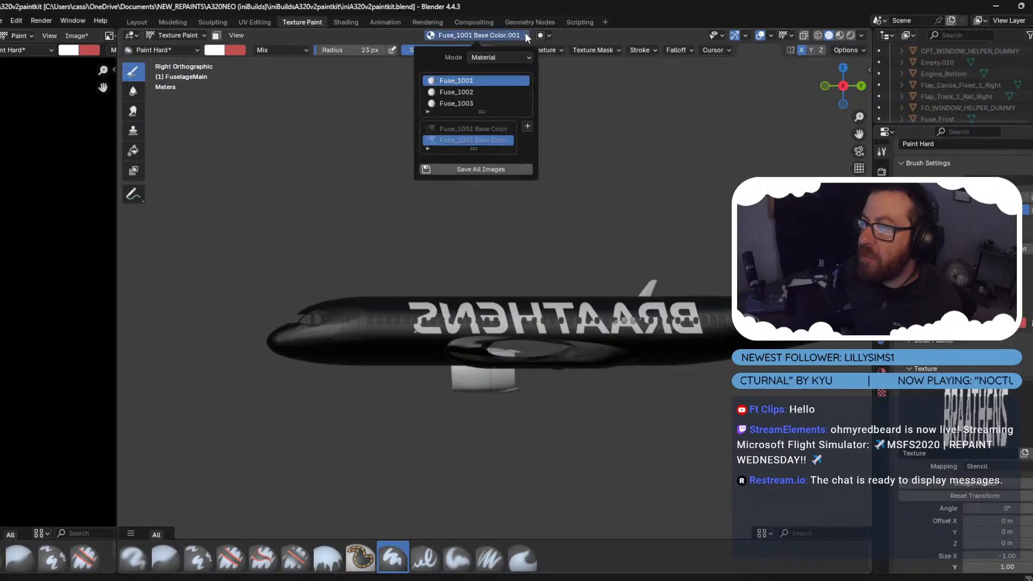
click(528, 126)
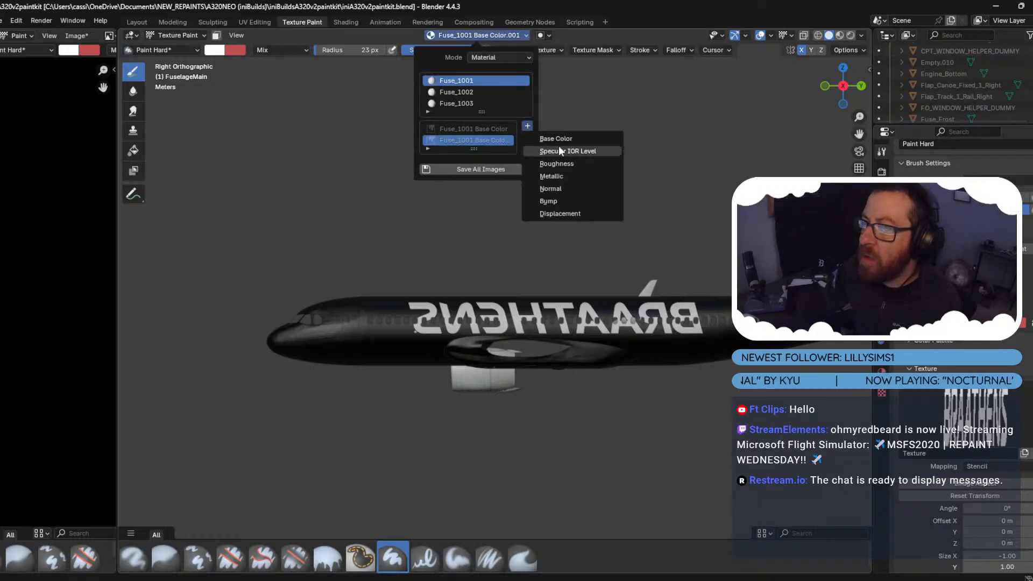
click(557, 137)
click(635, 225)
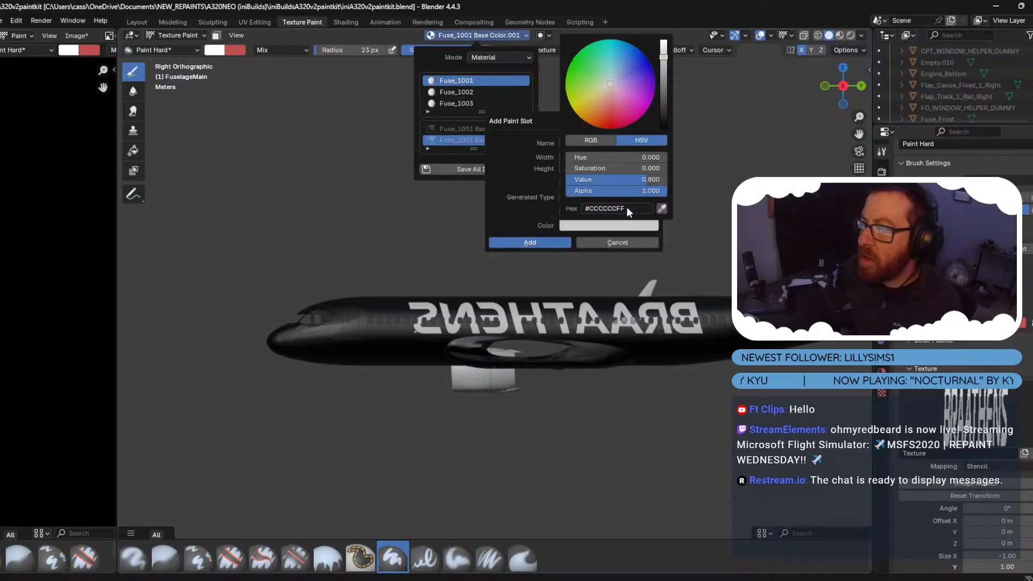
click(617, 210)
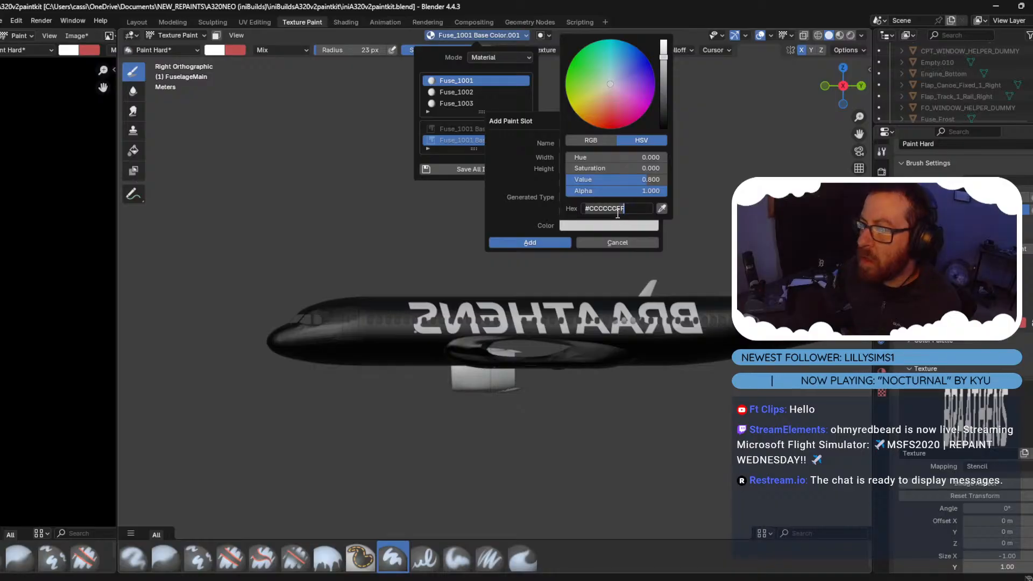
text(000000)
key(Return)
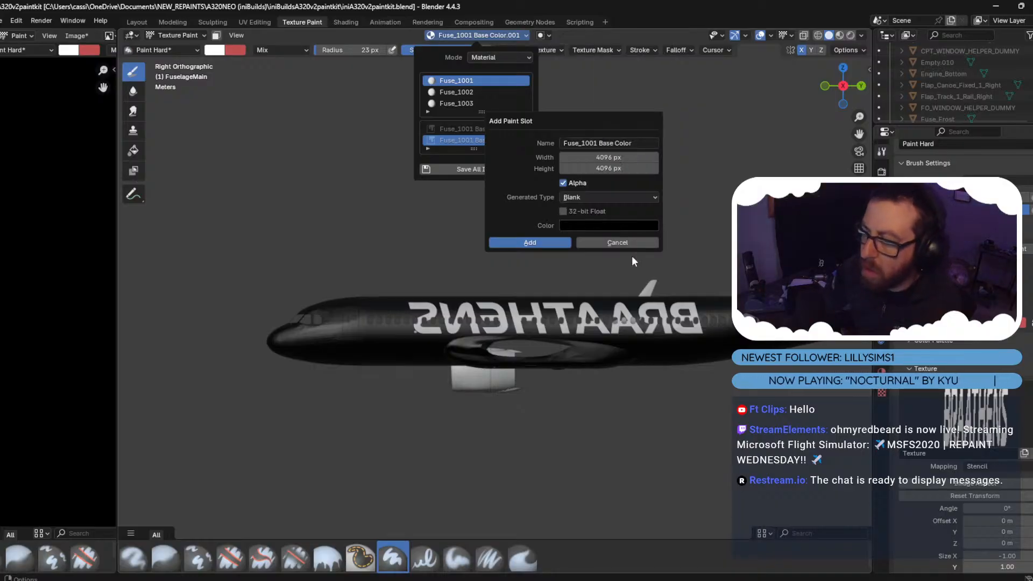
click(515, 241)
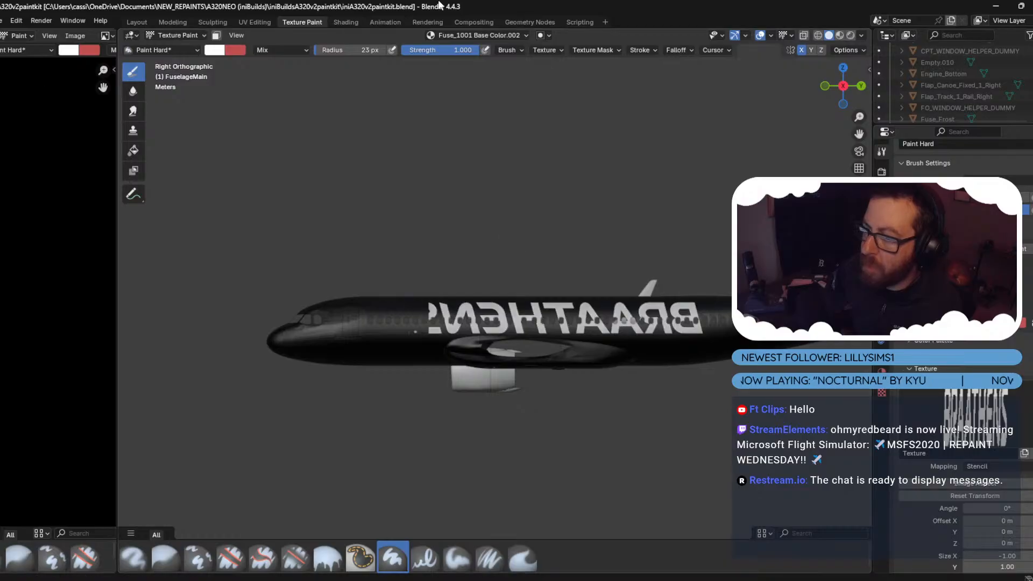
Add a new Base Color paint slot filled with black to the Fuse_1002 material.
click(527, 35)
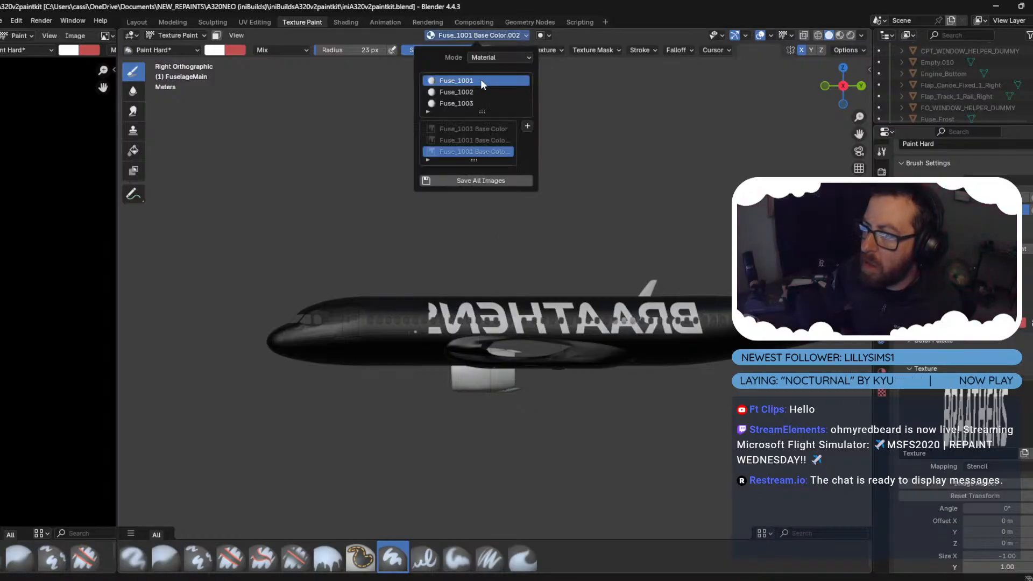
click(464, 92)
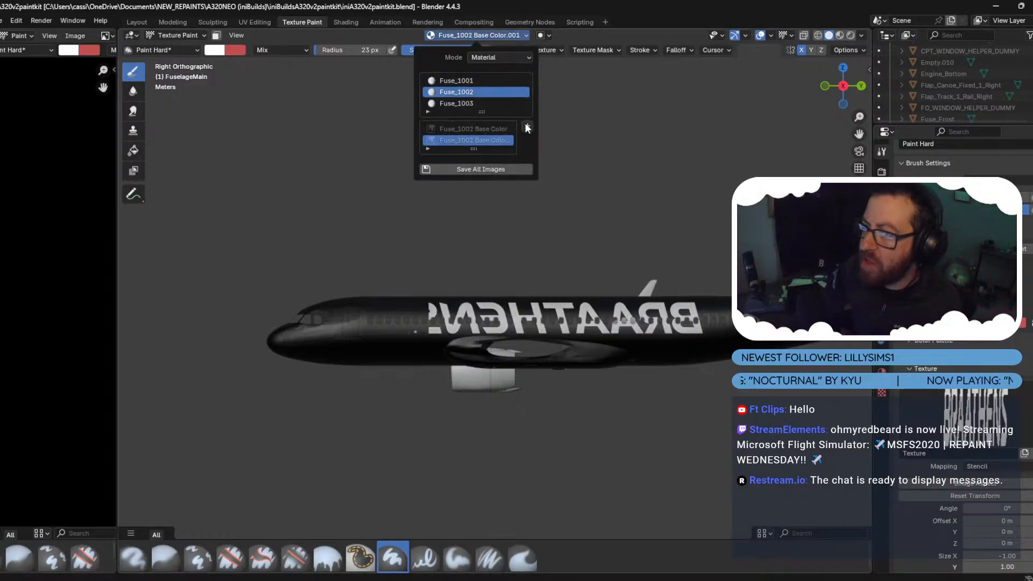
click(526, 127)
click(537, 134)
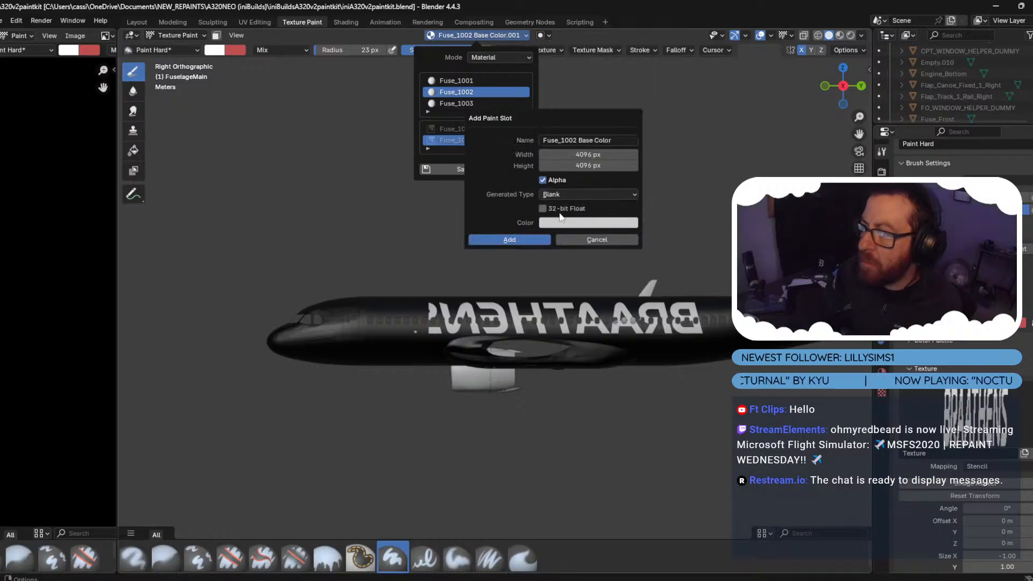
click(606, 223)
text(0)
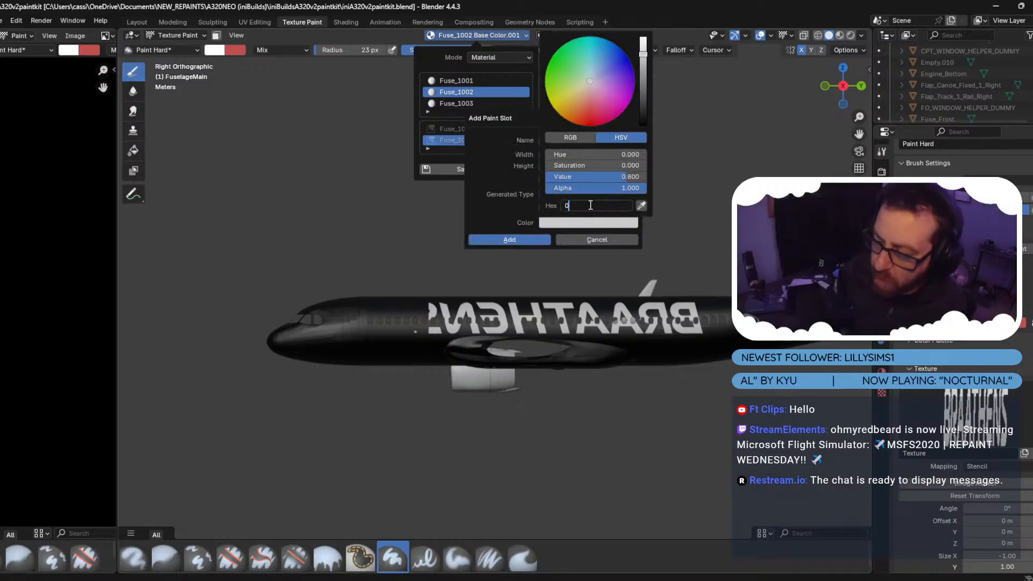
text(00000FF)
key(Return)
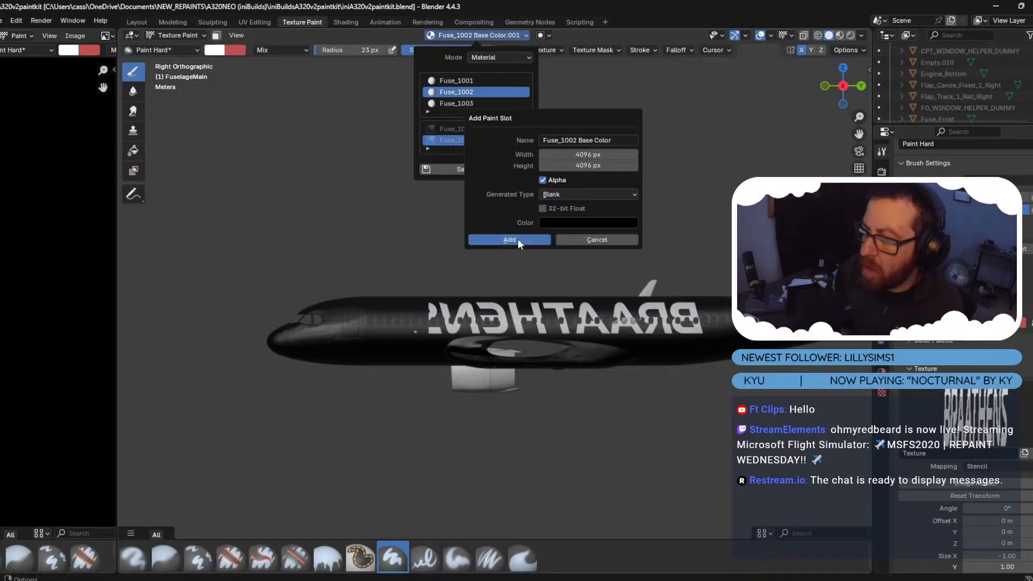
click(517, 238)
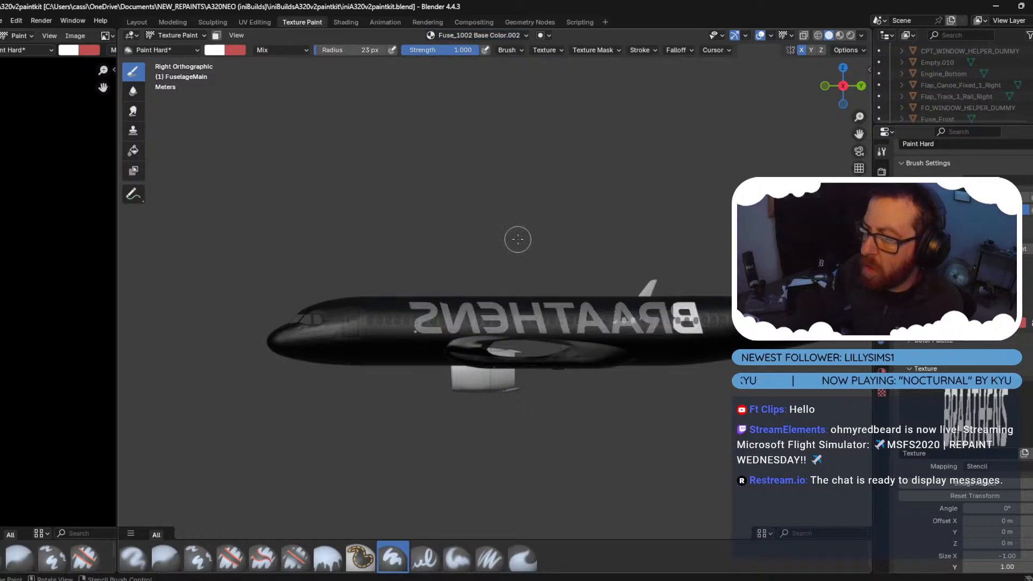
Add a new Base Color paint slot filled with black to the Fuse_1003 material.
click(525, 36)
click(464, 103)
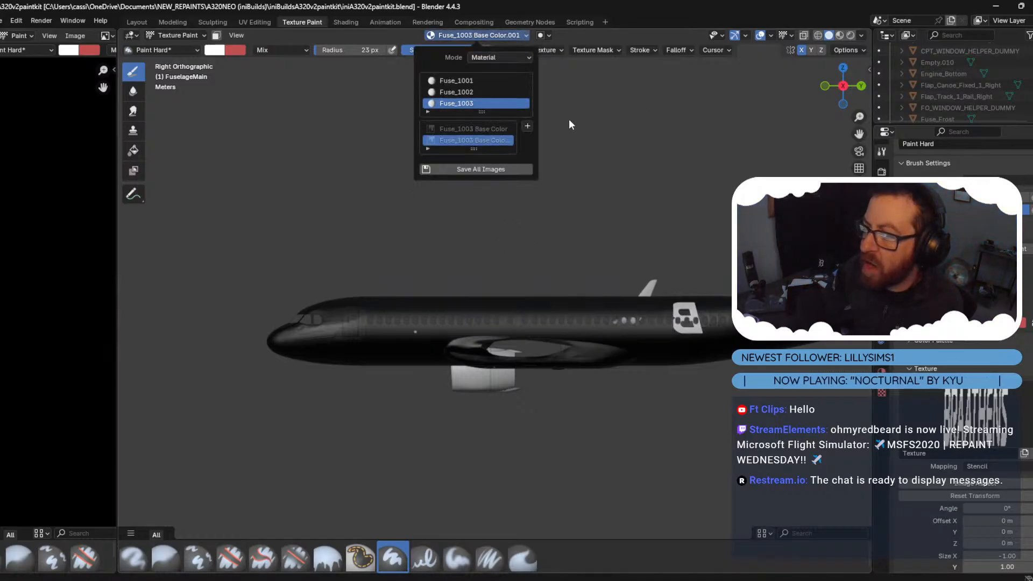
click(530, 126)
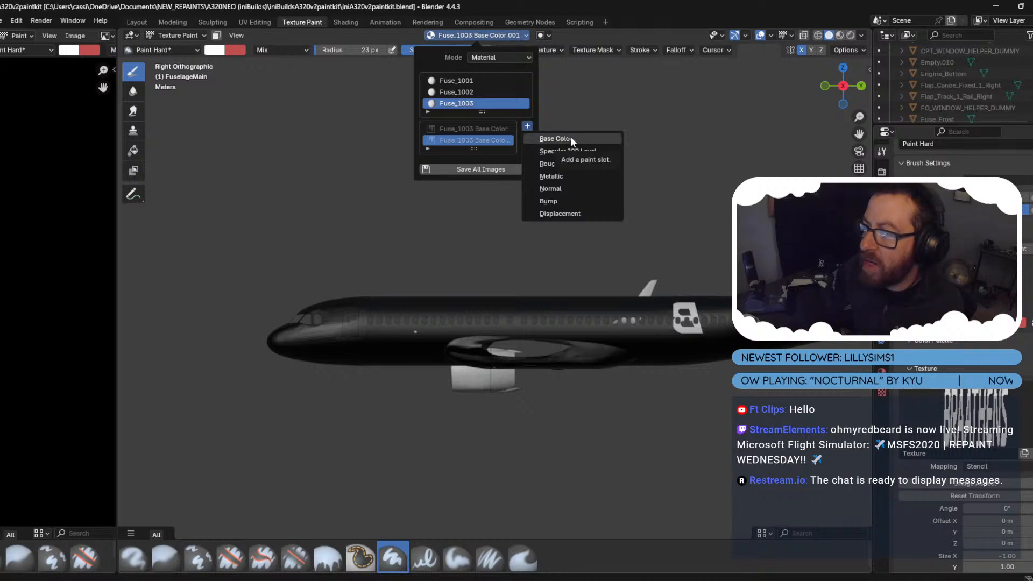
click(554, 139)
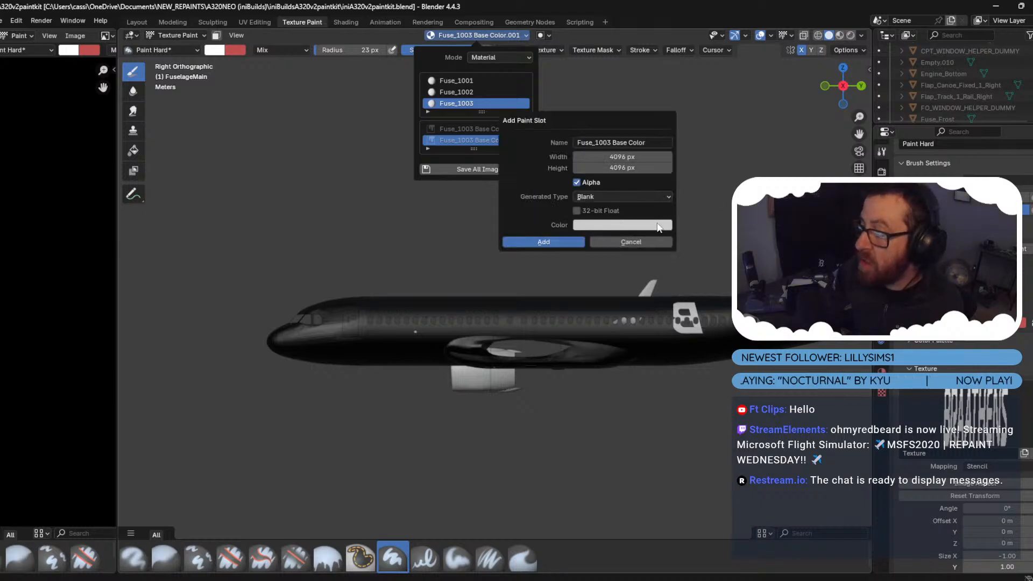
click(625, 226)
key(ctrl+a)
key(BackSpace)
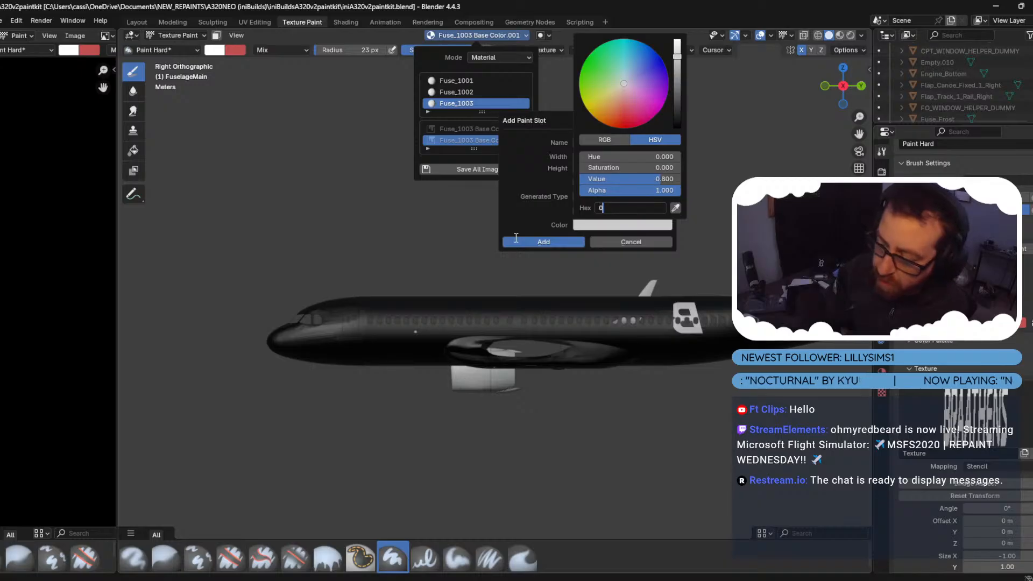
text(000)
key(Return)
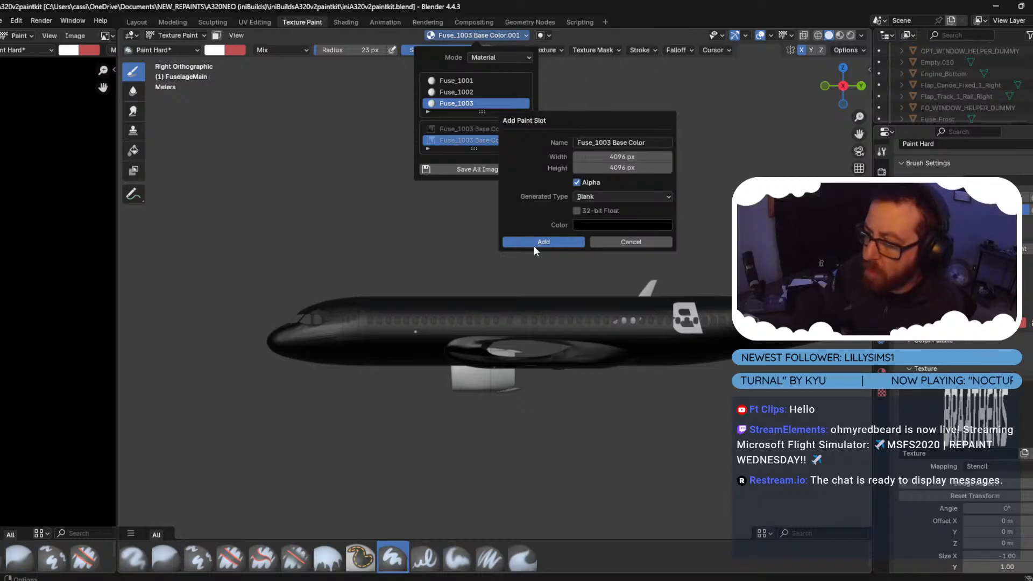
click(533, 242)
Flip the BRAATHENS stencil back to its normal reading direction with a texture Size X of 1.
click(1004, 555)
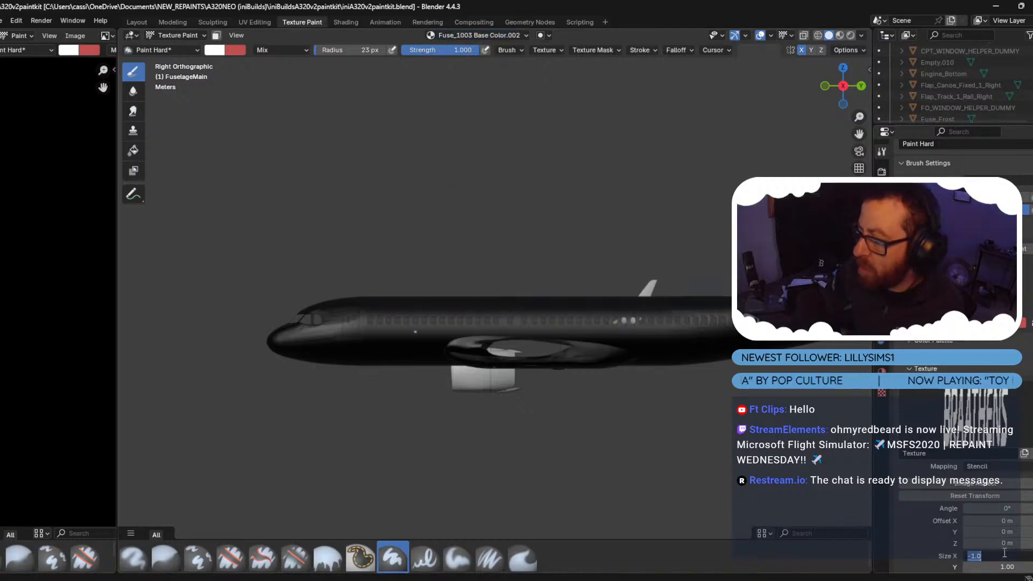
text(1)
key(Return)
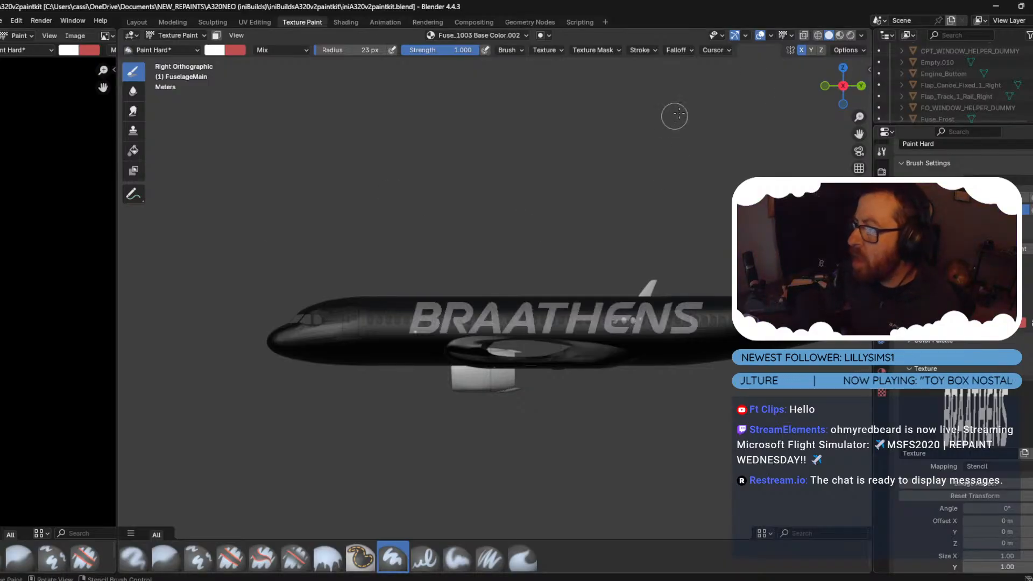
Disable X-axis mirroring, paint the white BRAATHENS lettering through the stencil on the fuselage's right side, and check the opposite side.
click(802, 50)
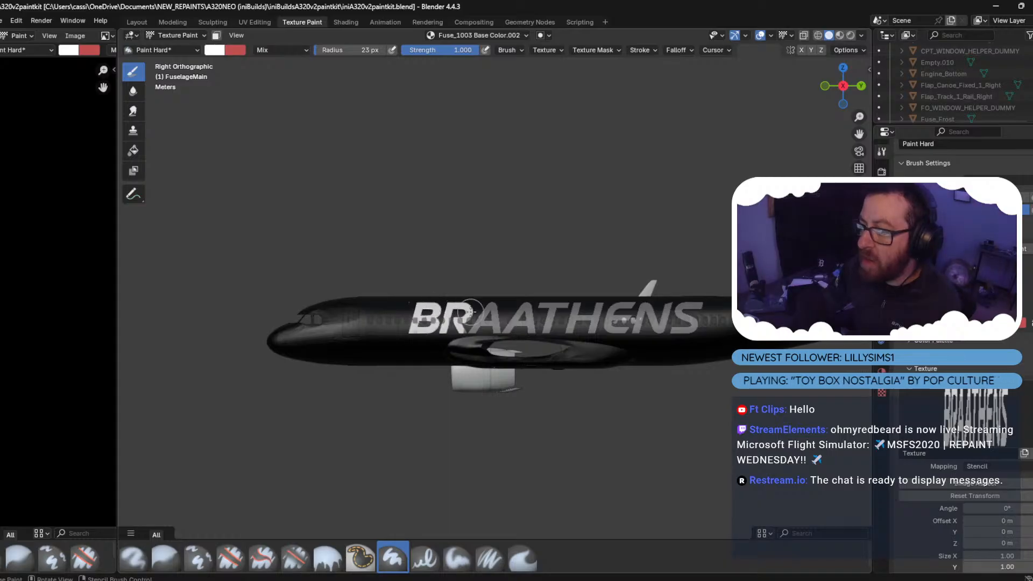
mouse_move(471, 329)
mouse_down()
mouse_move(555, 309)
mouse_move(627, 331)
mouse_move(673, 323)
mouse_move(646, 333)
mouse_up()
mouse_move(574, 314)
mouse_down()
mouse_move(522, 290)
mouse_move(495, 310)
mouse_move(432, 291)
mouse_up()
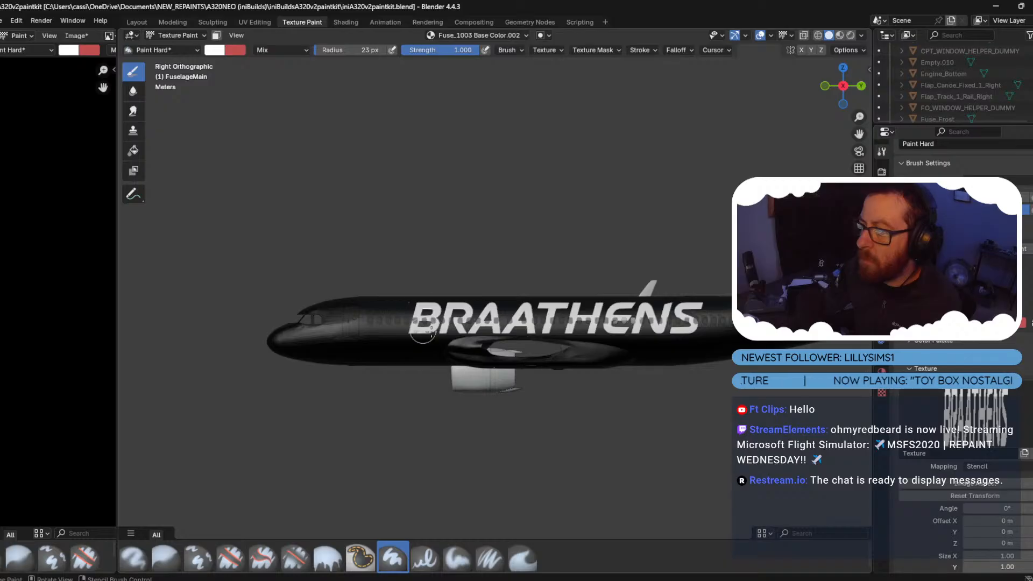
click(843, 86)
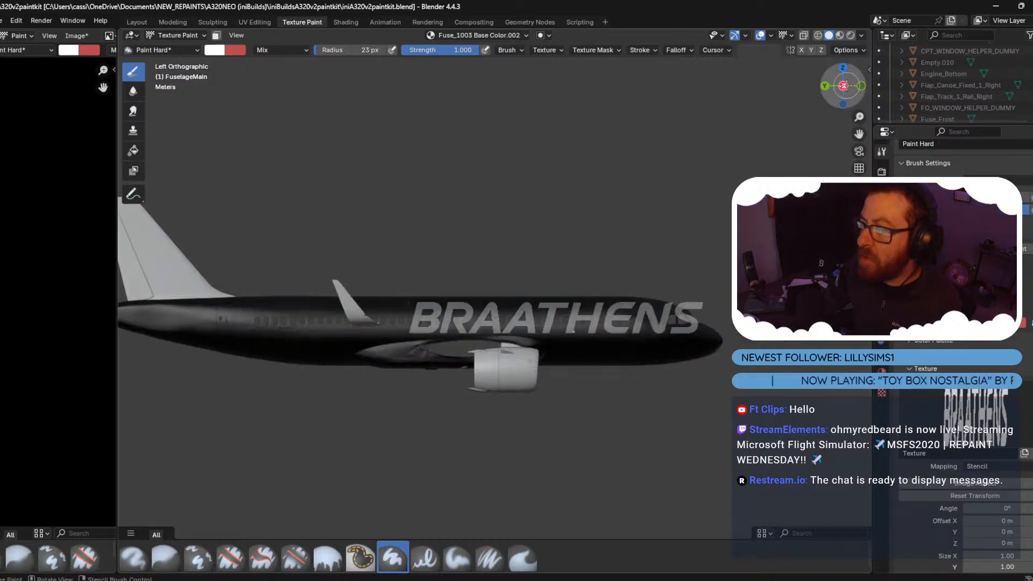
click(843, 86)
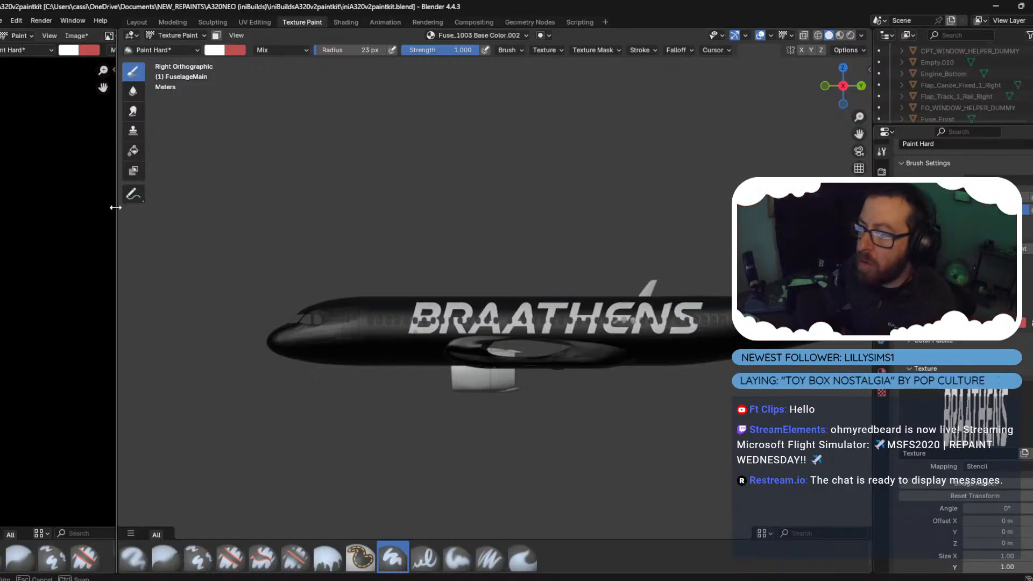
Enlarge the Image Editor and inspect the lettering on the Fuse_1003 Base Color.002 and Fuse_1001 Base Color.001 textures.
drag(115, 208, 554, 207)
scroll(607, 226, up, 6)
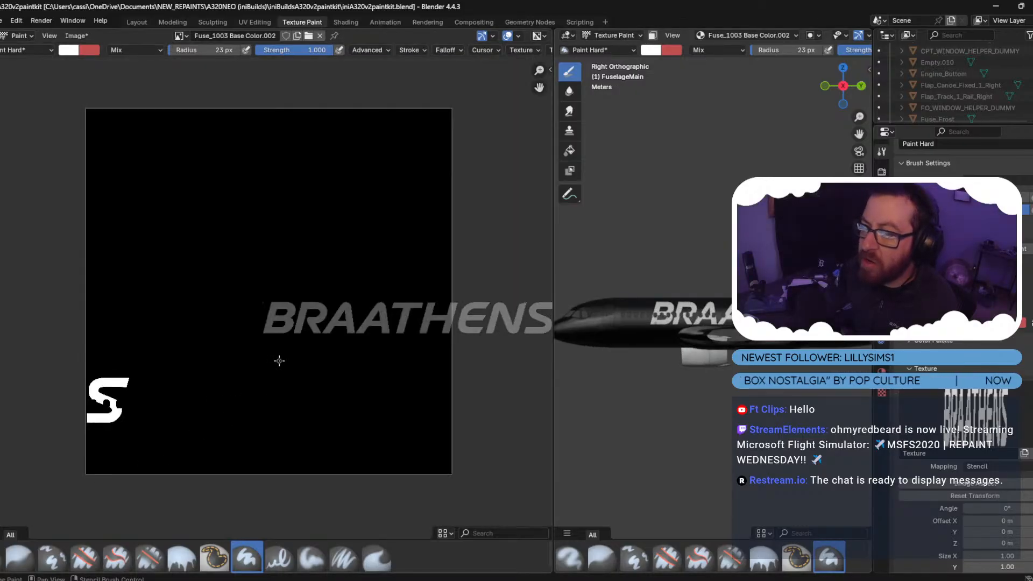
click(181, 37)
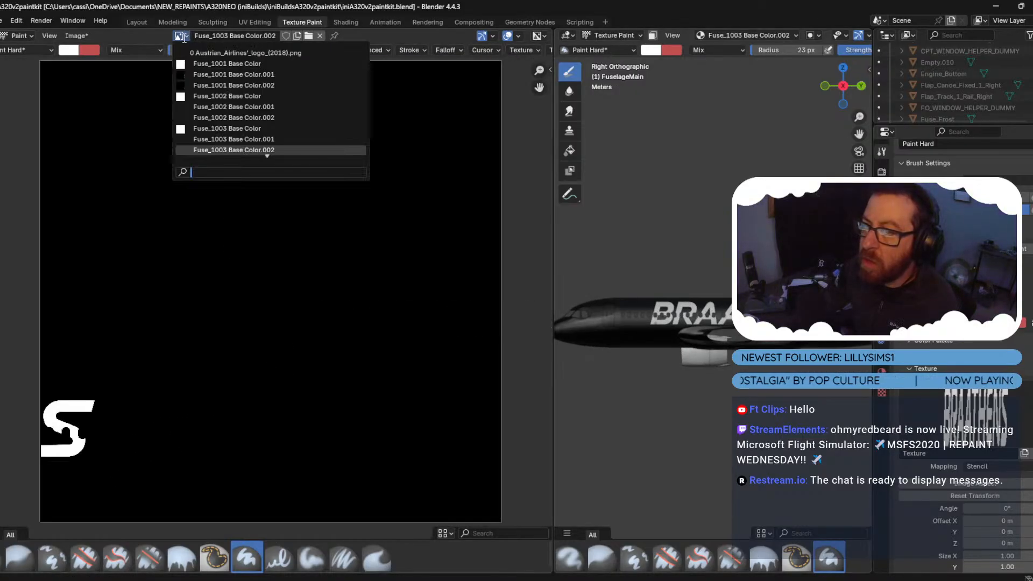
click(249, 74)
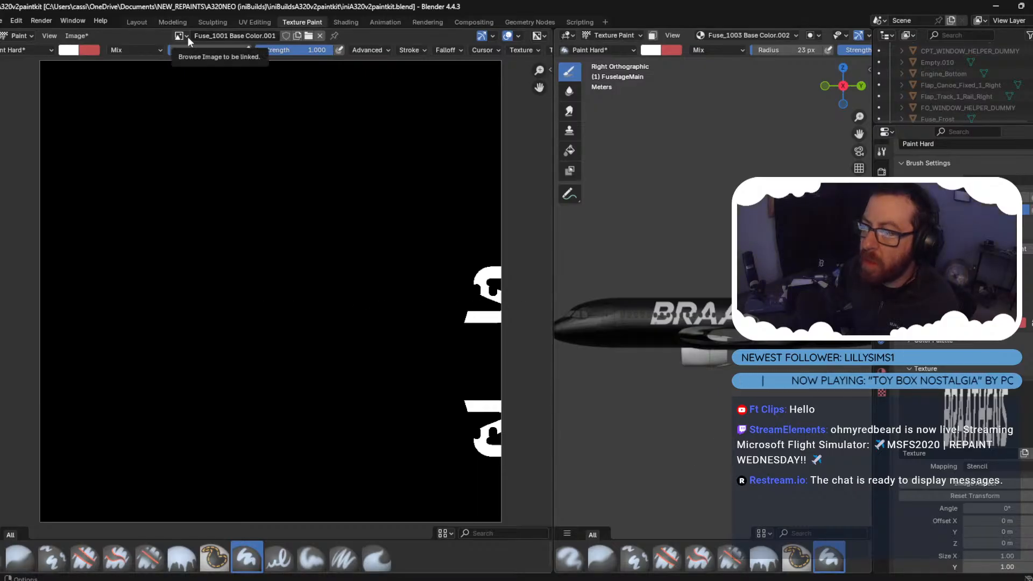
click(843, 86)
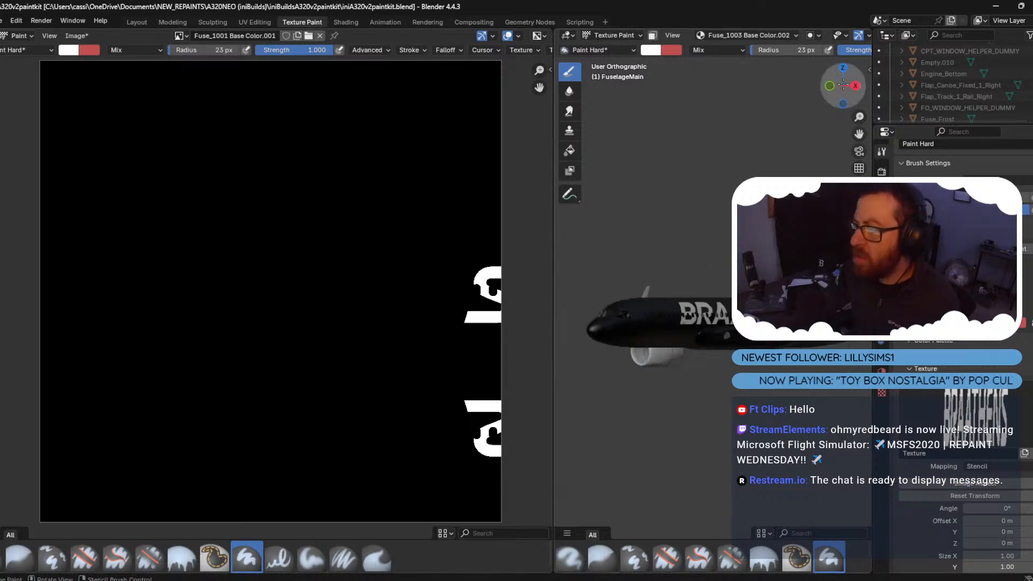
click(843, 86)
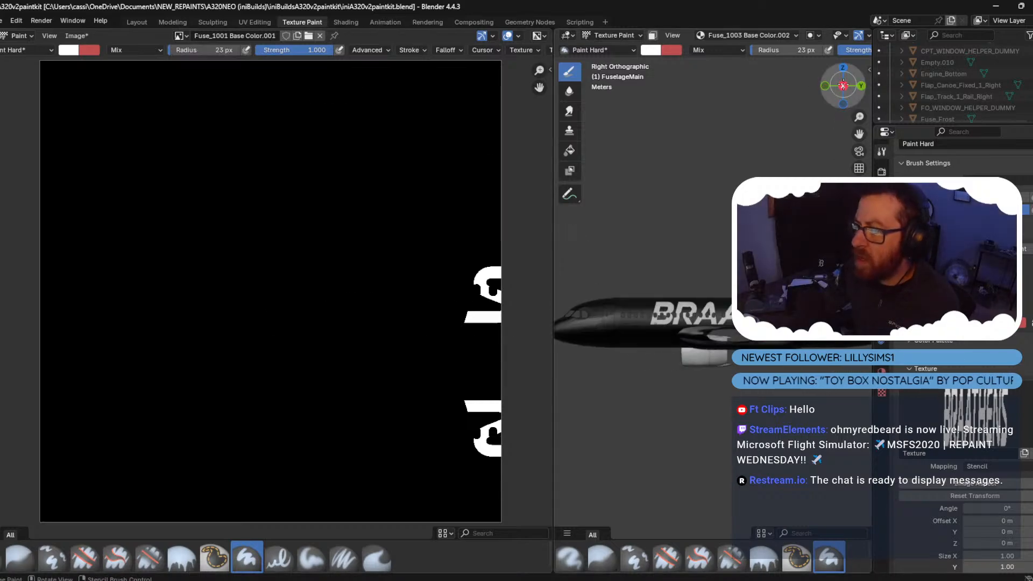
Select the Fuse_1001 Base Color.001 paint slot of the Fuse_1001 material and copy the image shown in the Image Editor.
click(747, 37)
click(745, 82)
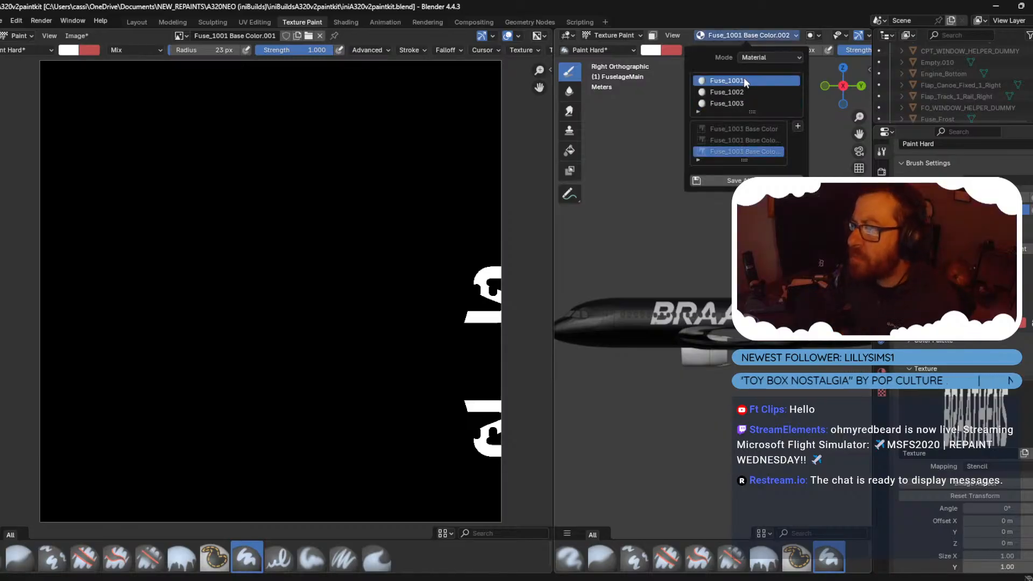
click(742, 140)
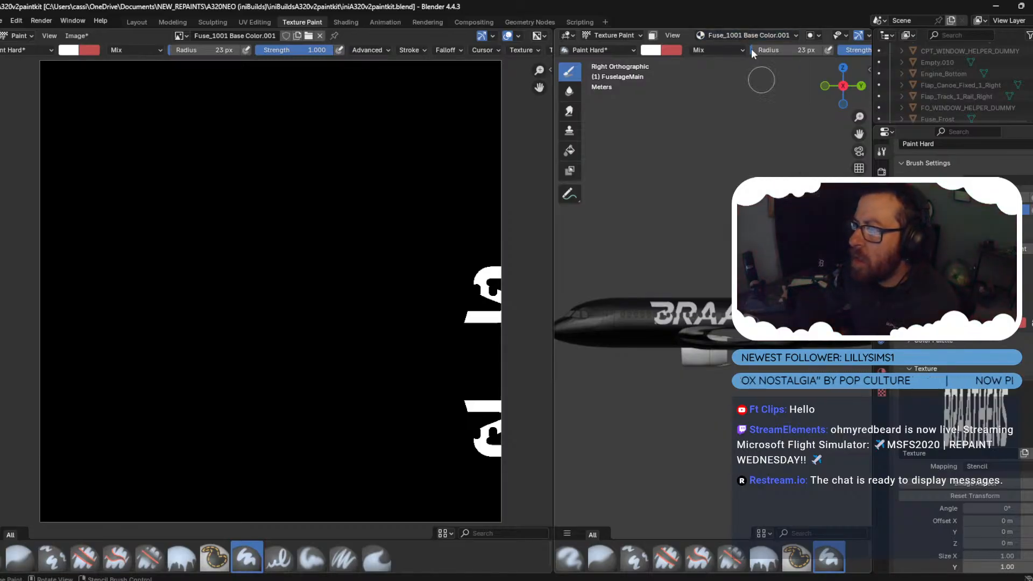
click(790, 37)
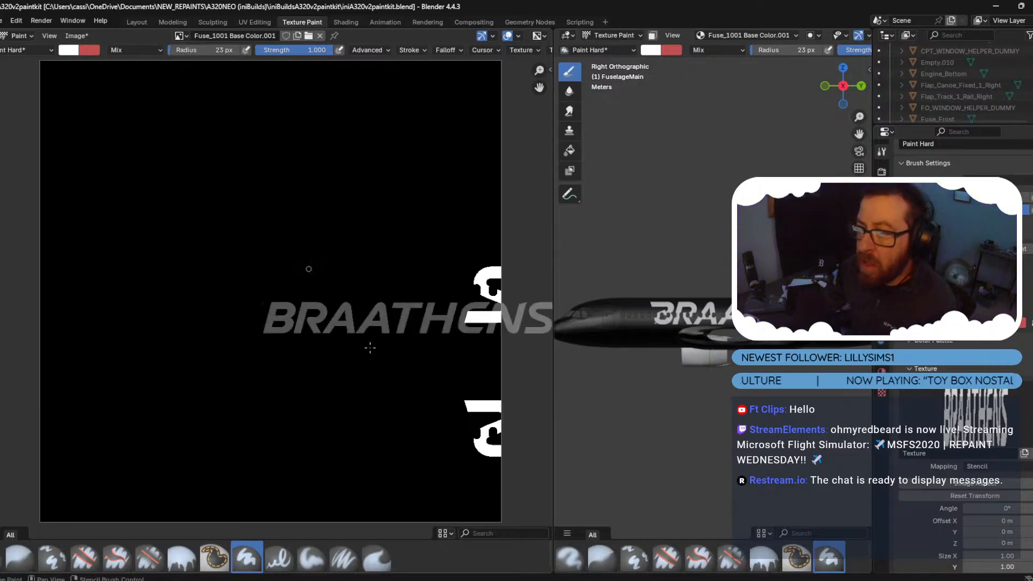
click(76, 35)
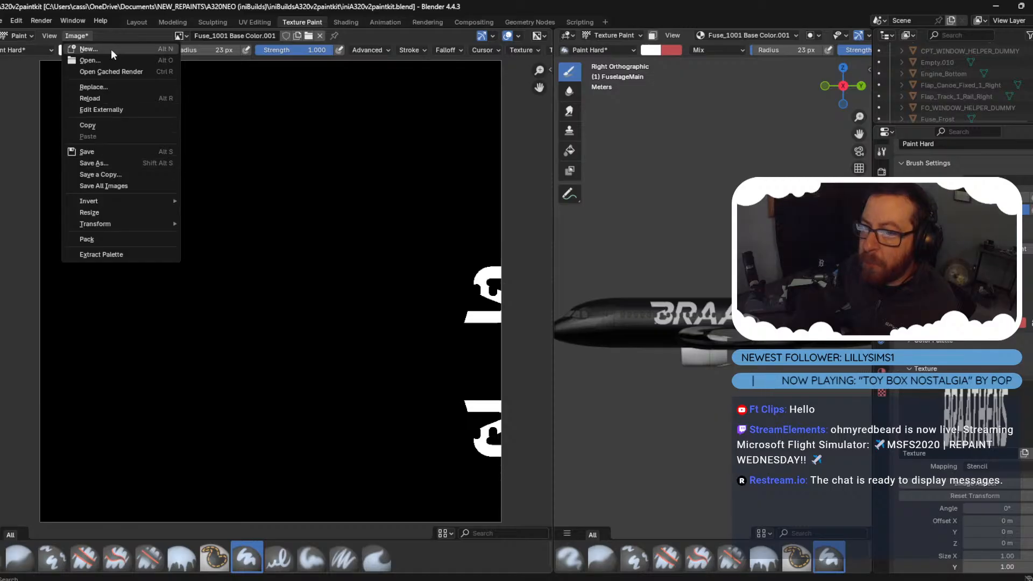
click(110, 126)
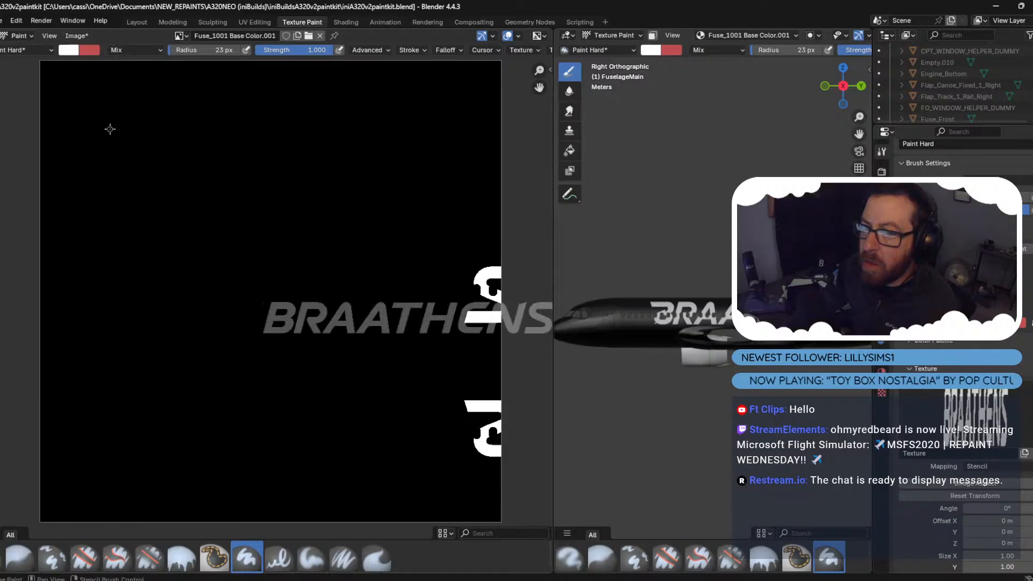
Switch to Photoshop and bring up the A320_Fuse_1001_ALBD.png.DDS texture document.
key(alt+Tab)
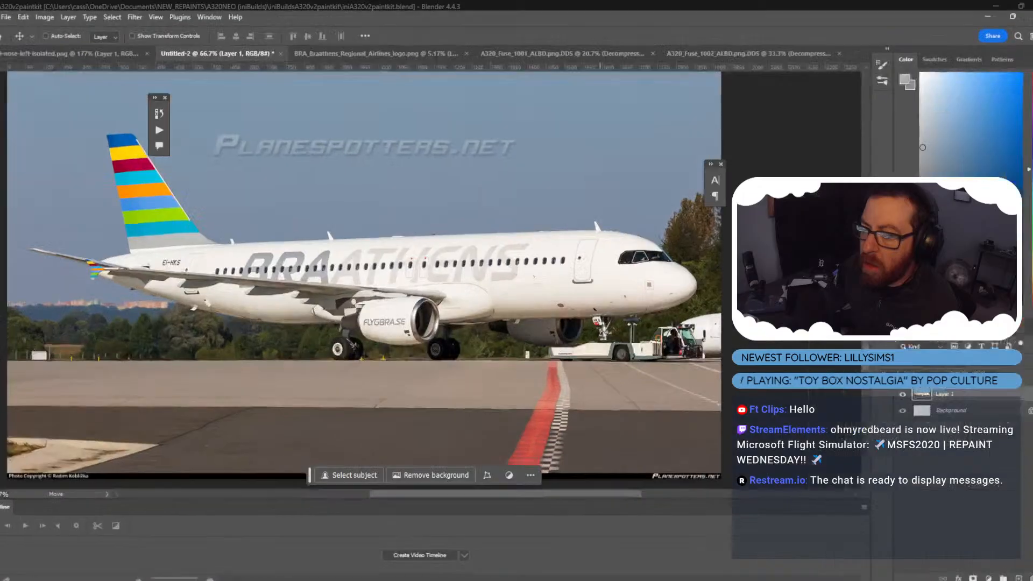
click(95, 43)
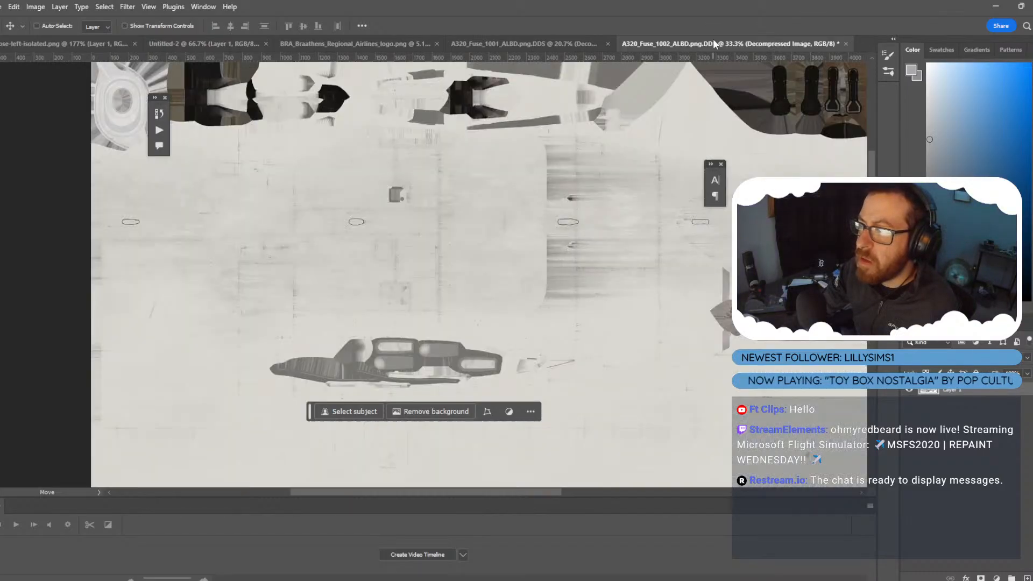
click(712, 45)
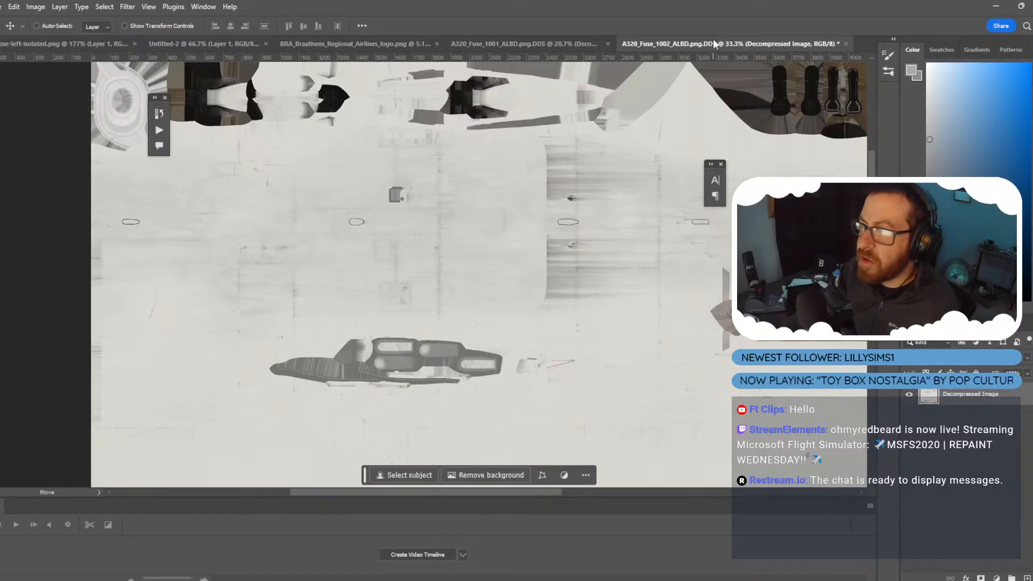
click(511, 42)
scroll(576, 295, down, 2)
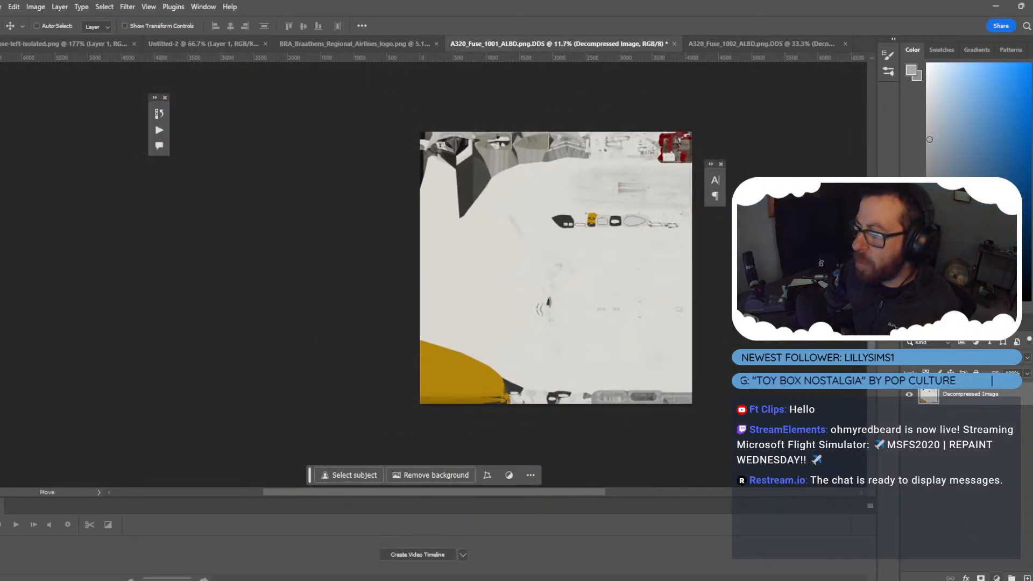
Try adding a new layer named BRAATHENS RIGHT LIGHT to the Fuse_1001 texture, and undo it.
key(ctrl+shift+n)
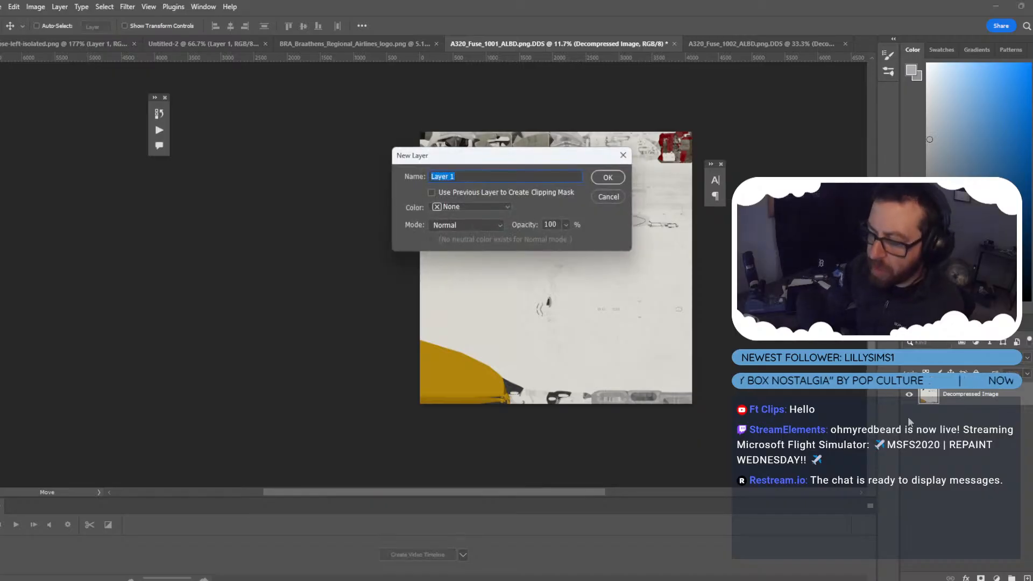
text(BRR)
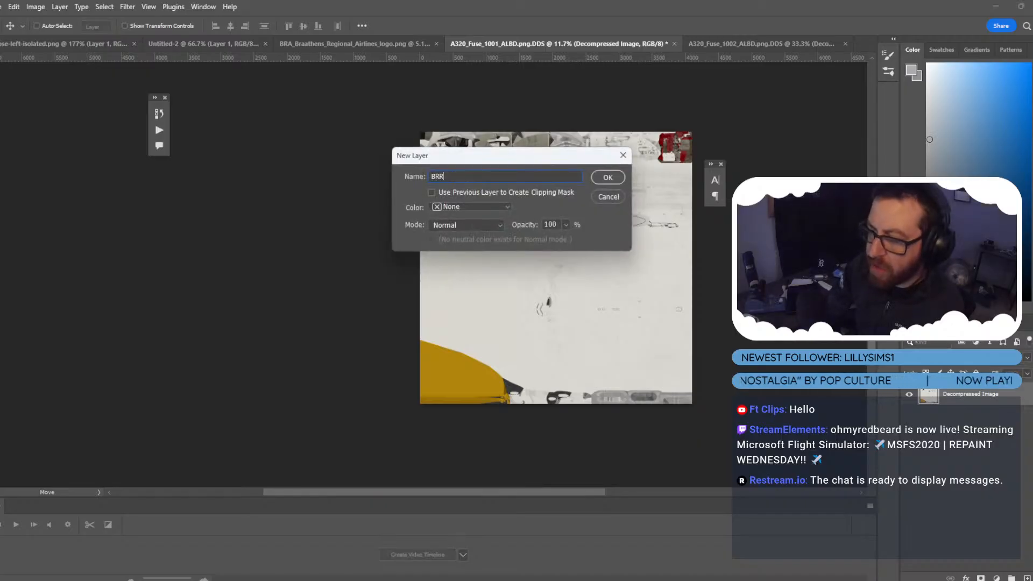
key(BackSpace)
text(AATHENS RIGHT)
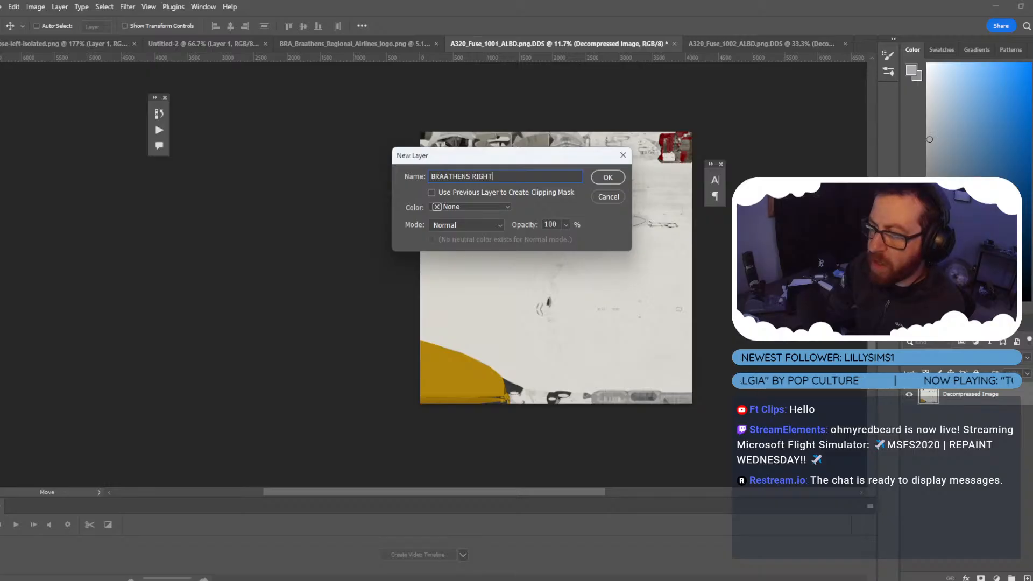
text( LIGHT)
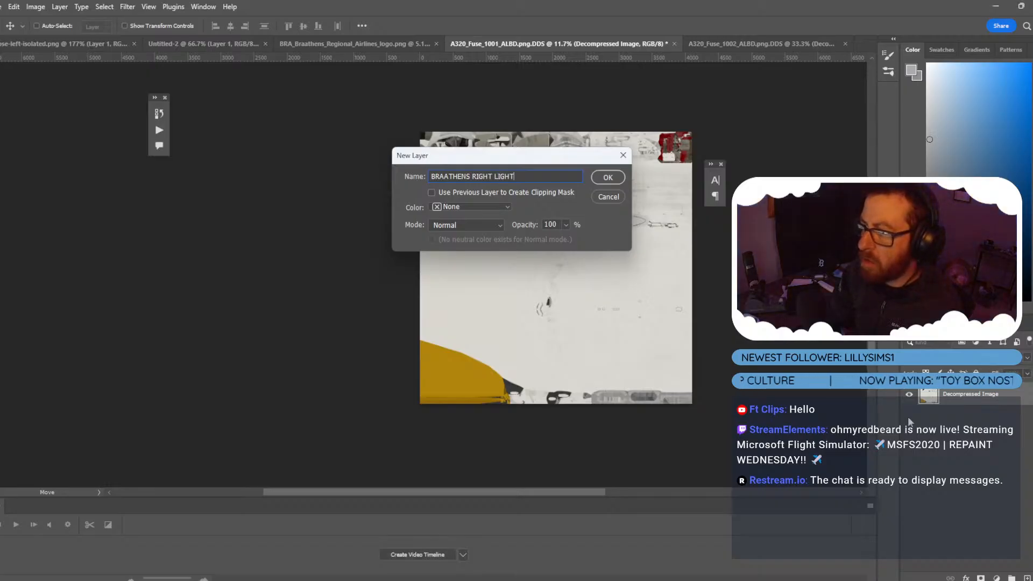
key(Return)
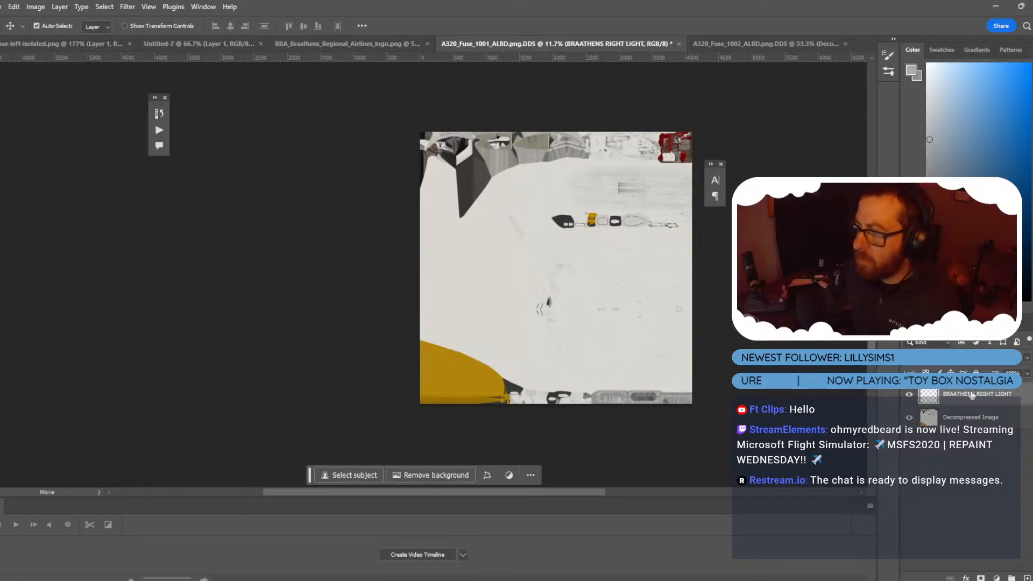
key(ctrl+z)
Add a new layer named BRAATHENS_R above the Decompressed Image layer.
key(ctrl+shift+n)
text(BR)
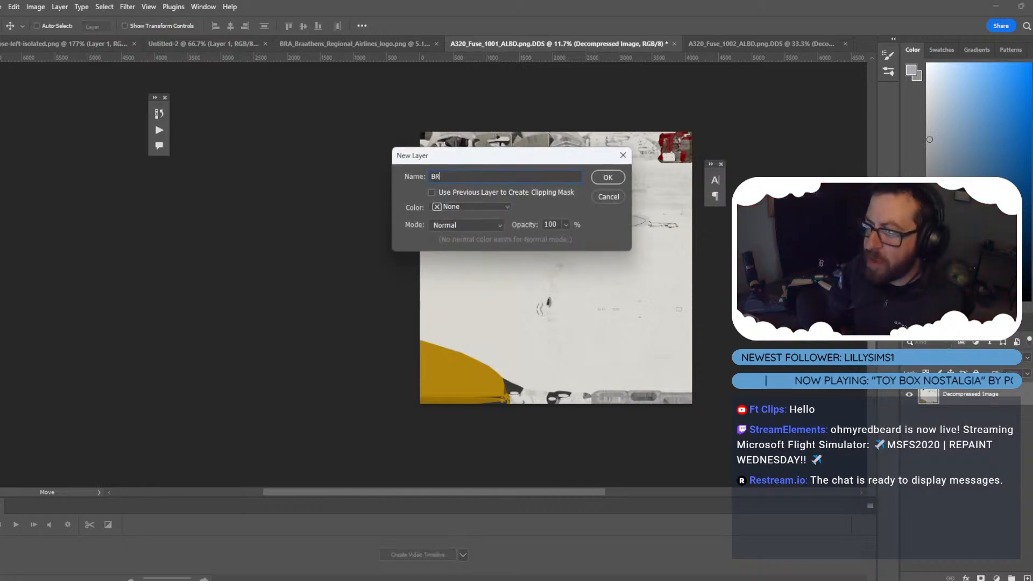
text(AATHENS)
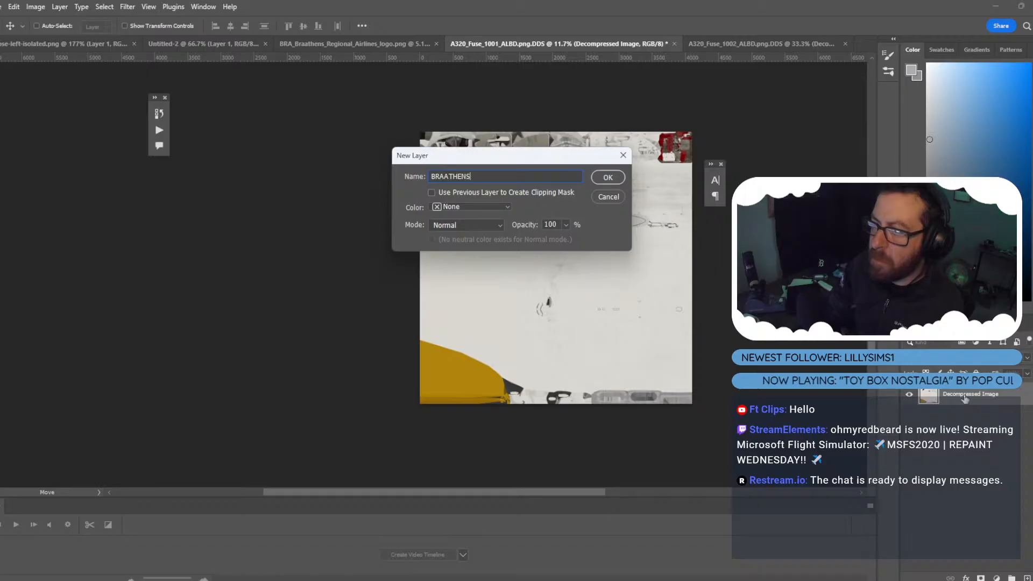
key(Return)
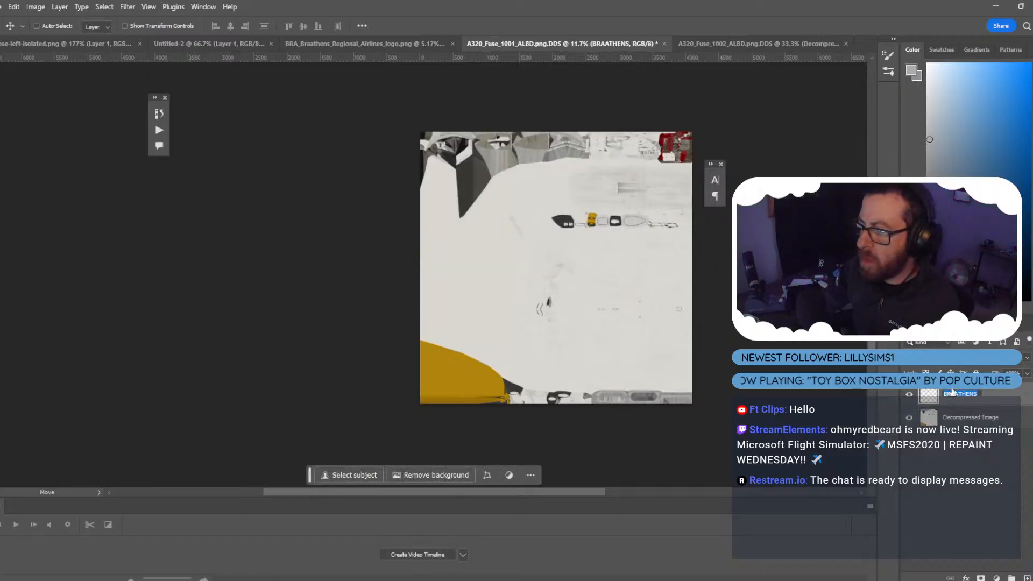
click(916, 419)
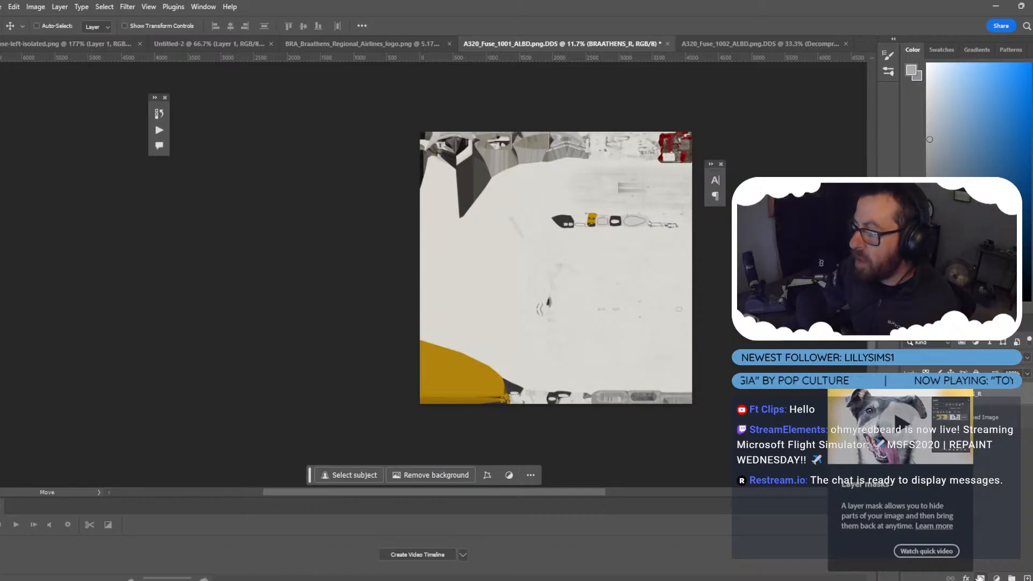
Mask the BRAATHENS_R layer with the copied lettering texture and brush grey over only the upper lettering fragment.
click(979, 577)
click(944, 330)
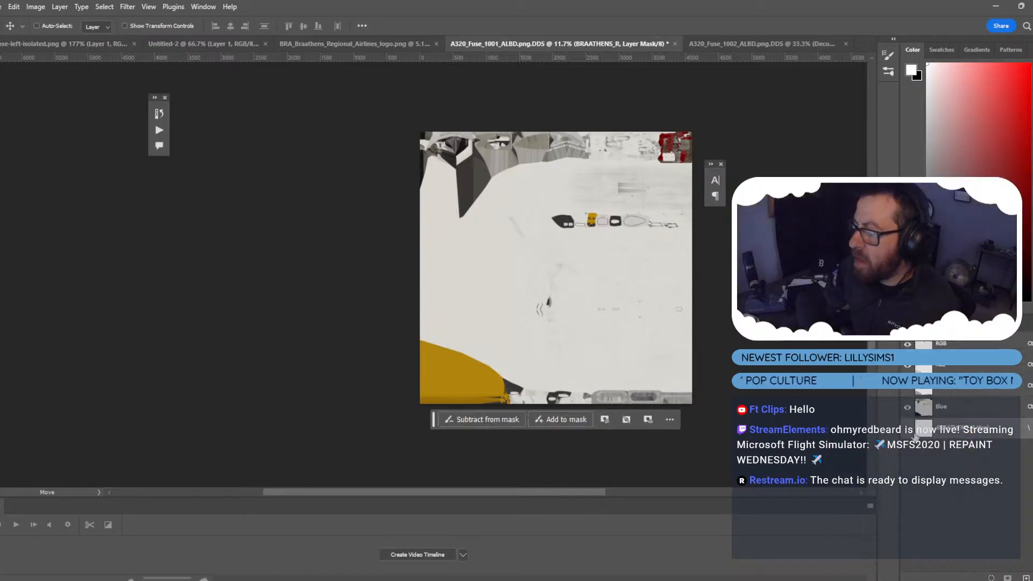
ctrl+click(921, 428)
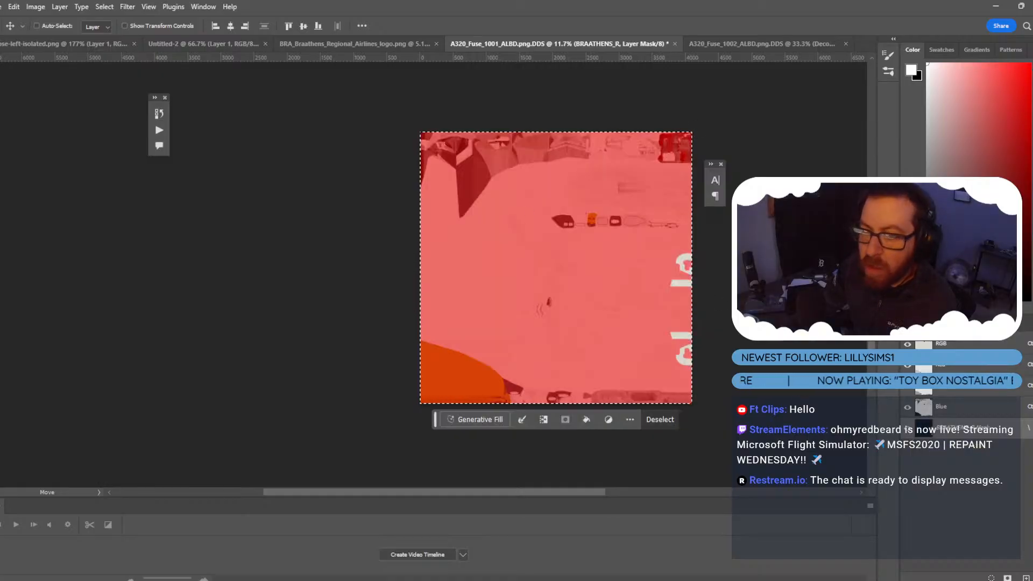
key(b)
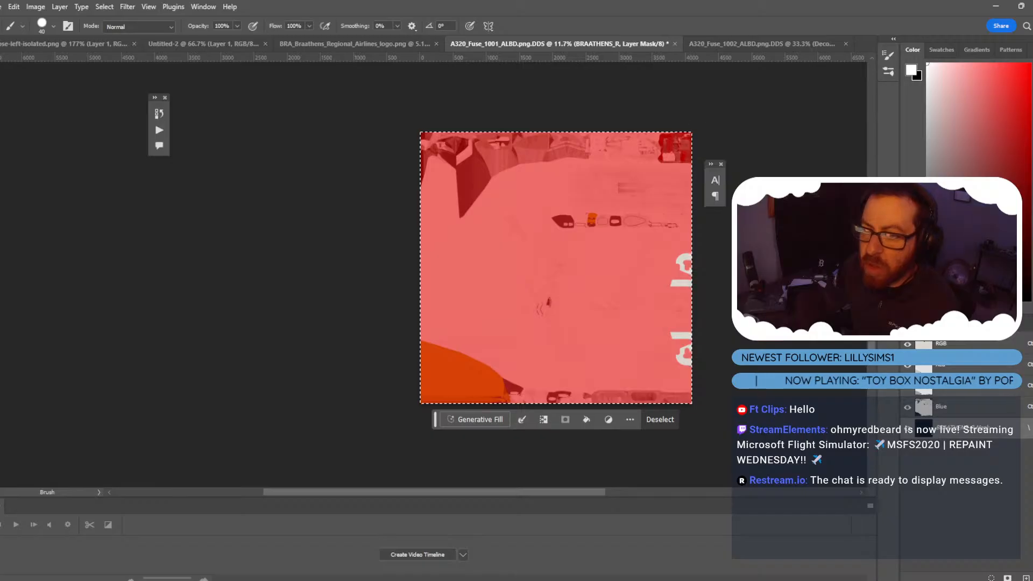
click(967, 342)
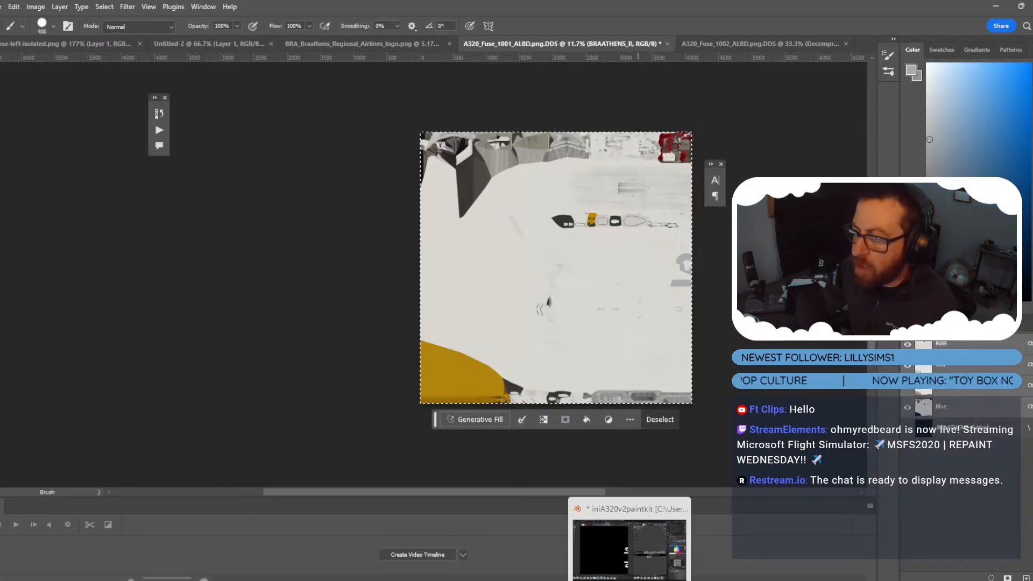
Switch to Blender, display the Fuse_1001 Base Color.002 texture in the Image Editor and copy the image.
click(629, 544)
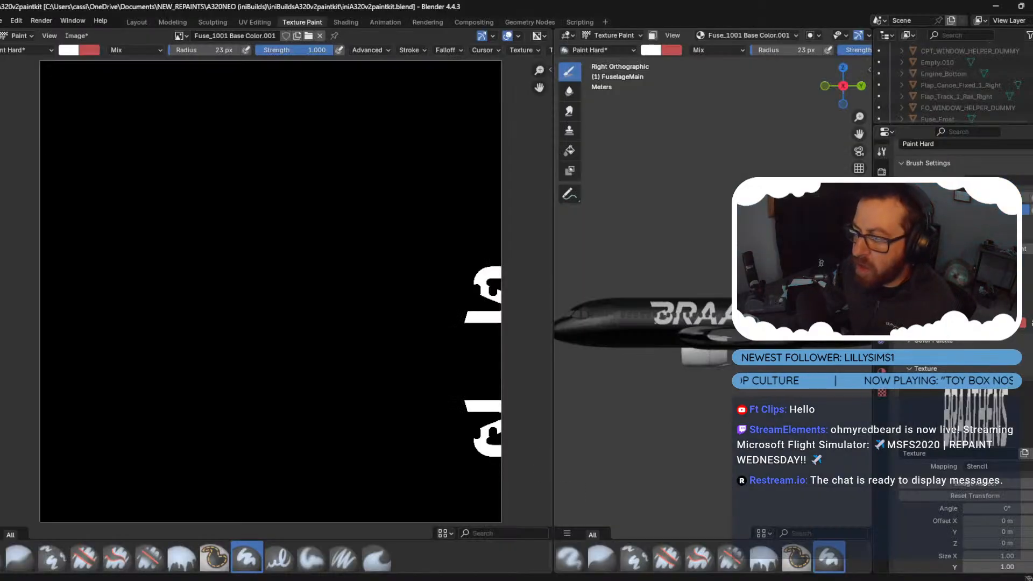
click(188, 35)
click(235, 85)
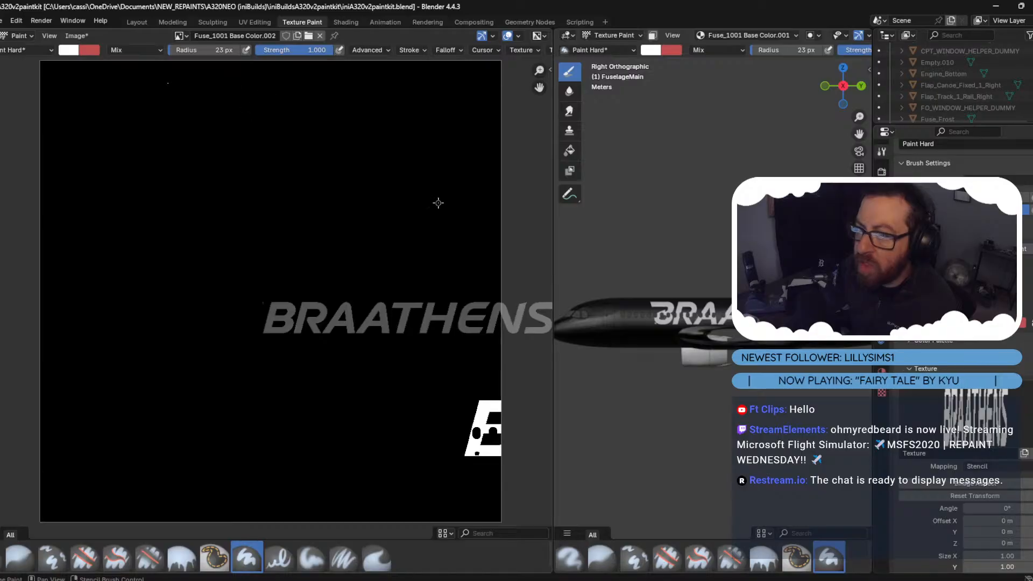
click(75, 36)
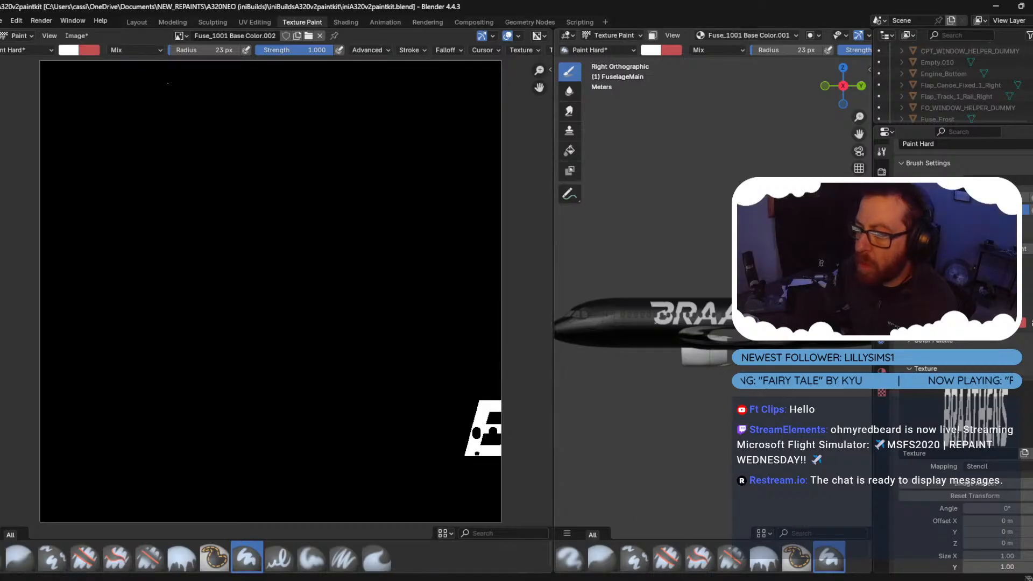
Switch back to Photoshop and add a new layer named BRAATHENS_L above BRAATHENS_R.
key(alt+Tab)
click(914, 327)
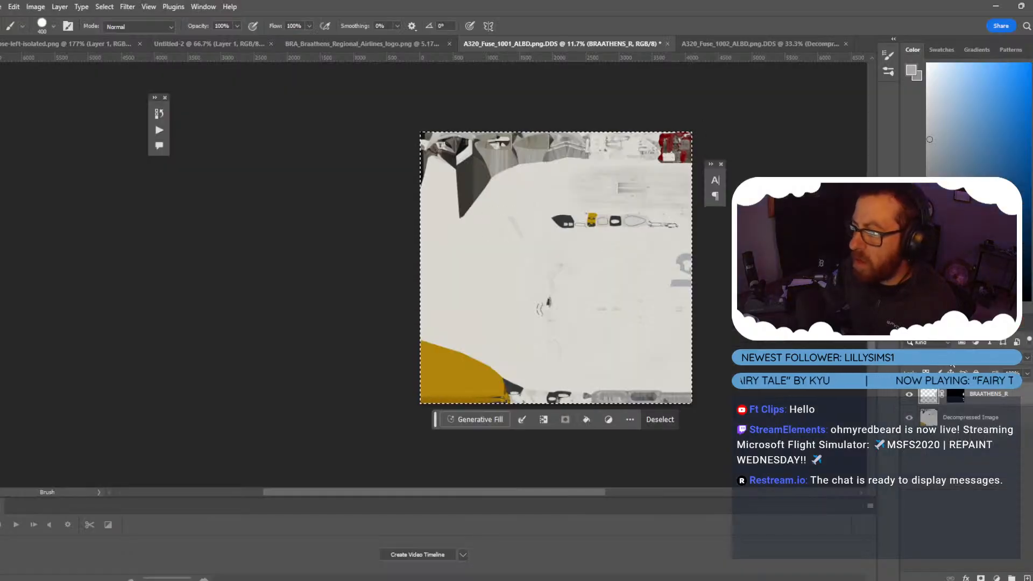
click(942, 533)
key(ctrl+shift+n)
text(BRAATHENS_L)
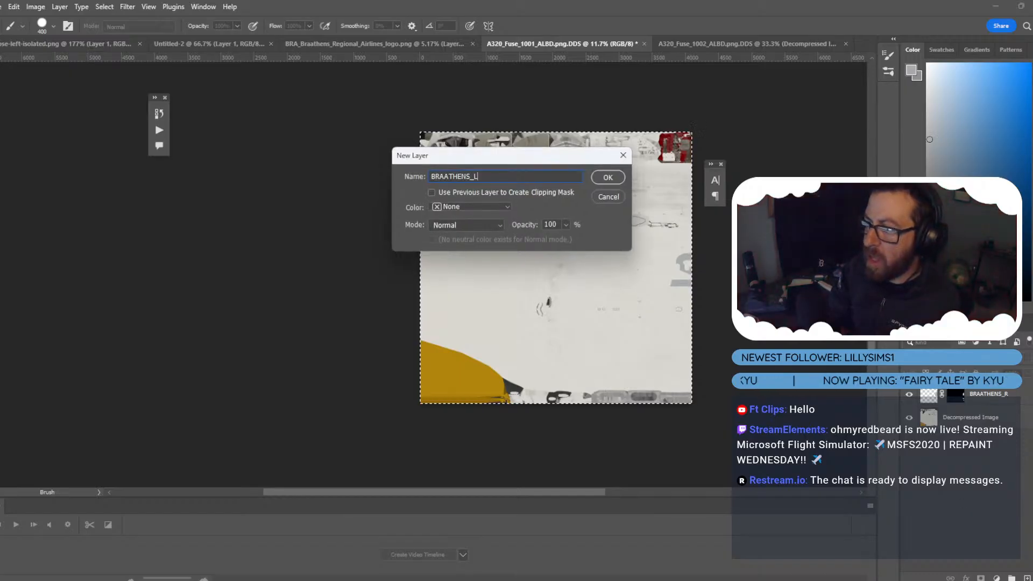
key(Return)
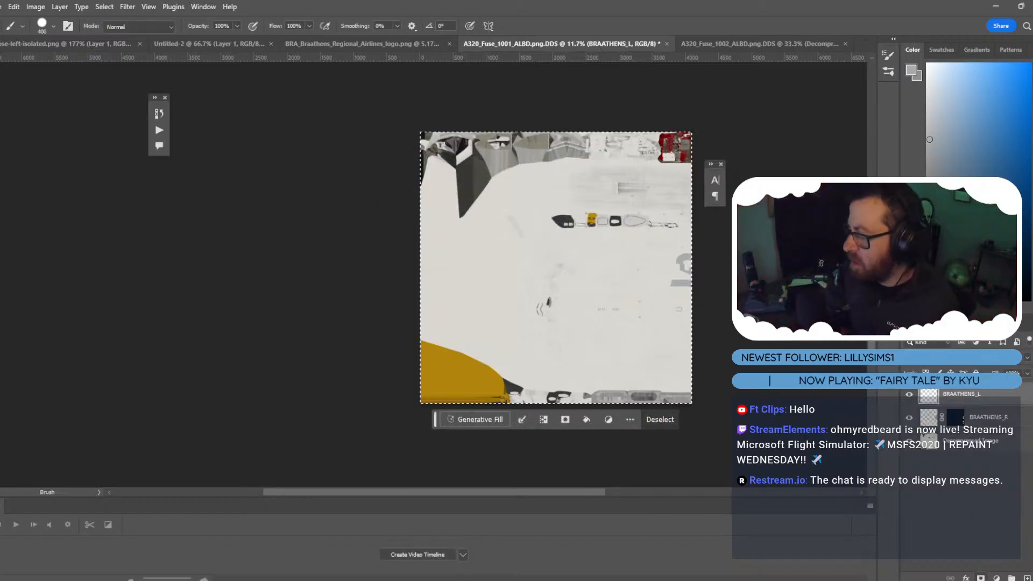
Add a layer mask to BRAATHENS_L and paste the copied lettering texture into its mask channel.
click(981, 577)
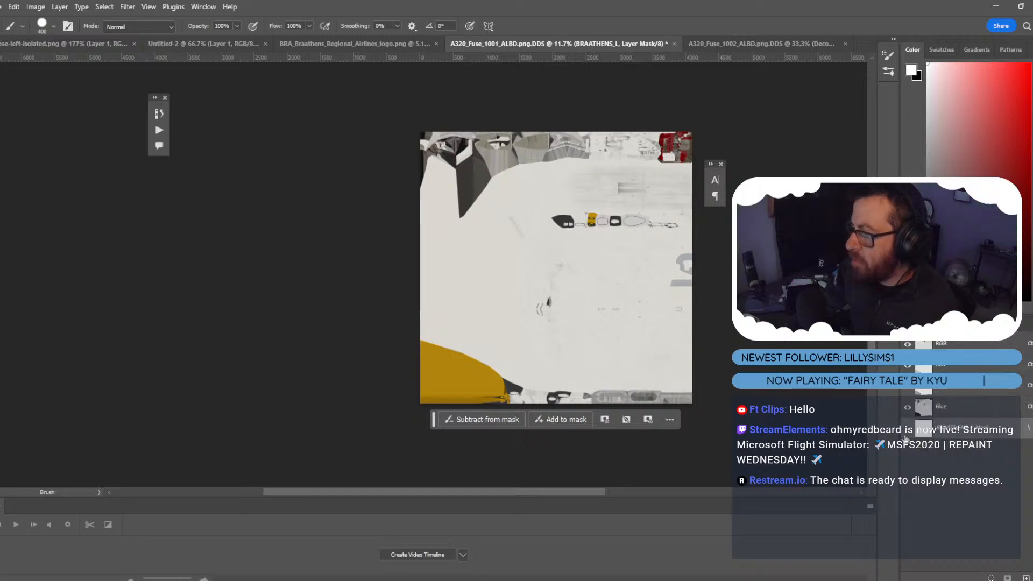
key(ctrl+v)
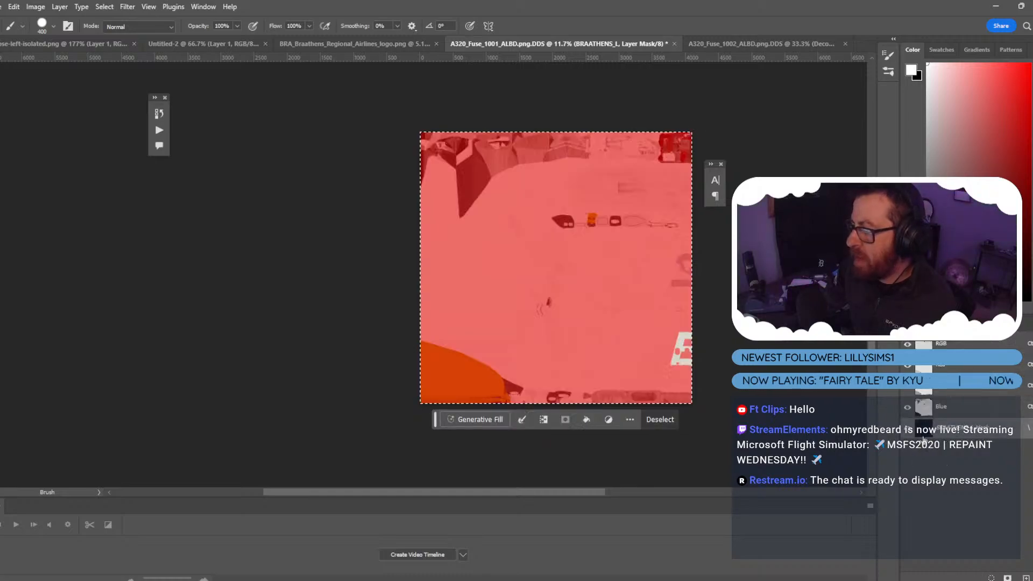
click(909, 437)
click(909, 437)
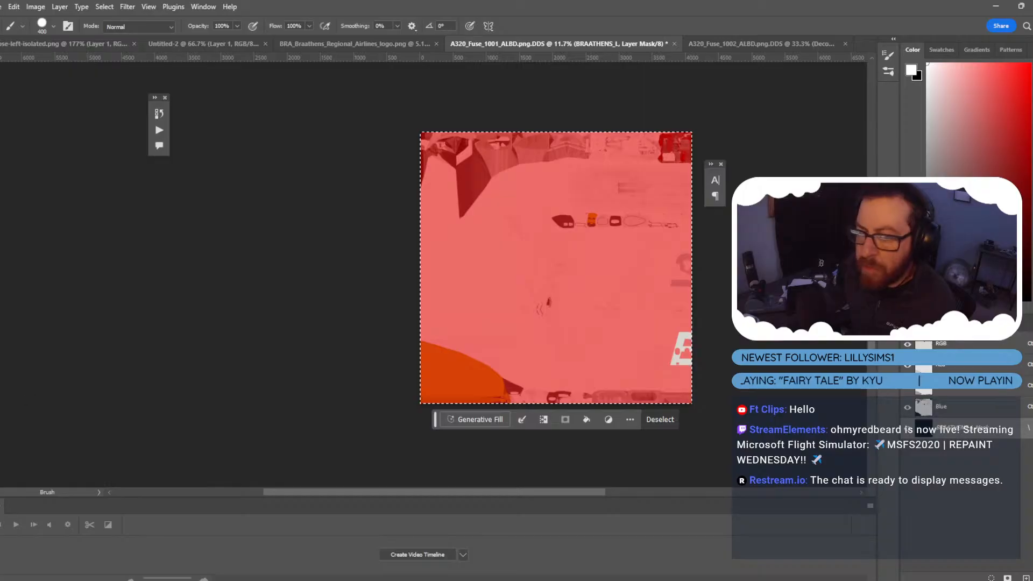
Brush grey over the masked lettering on the BRAATHENS_L layer and hide the red mask overlay.
click(947, 344)
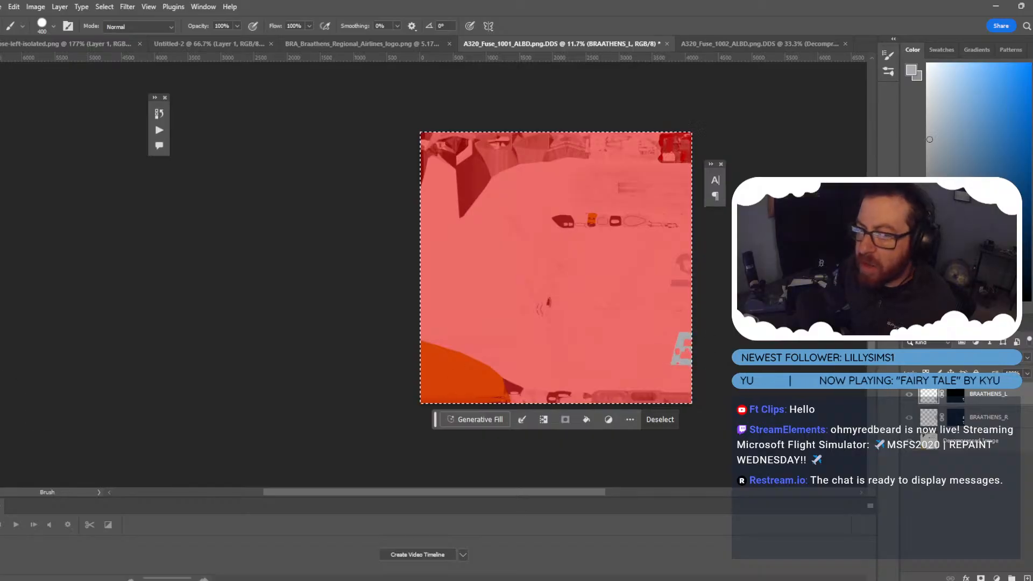
key(x)
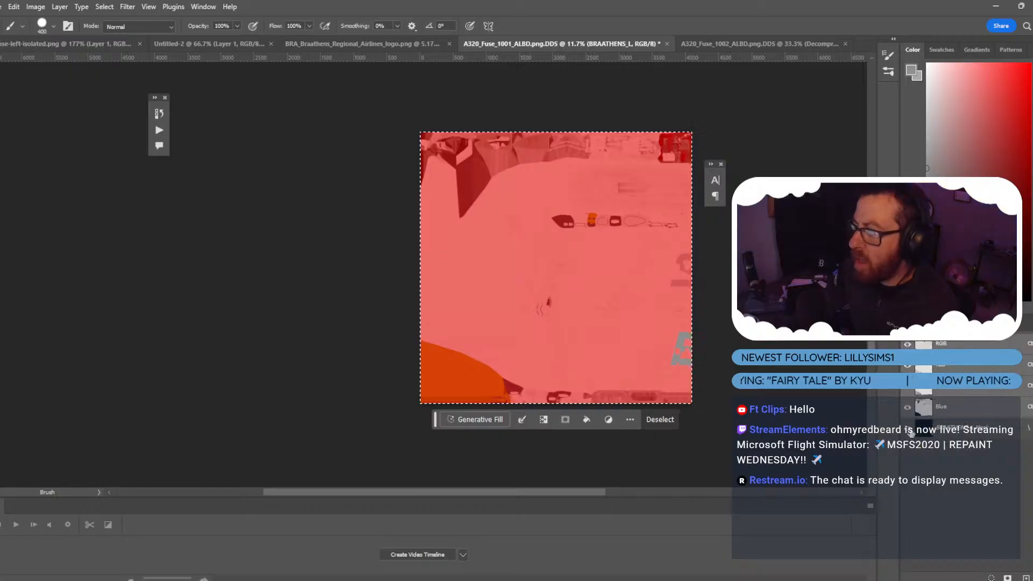
click(912, 450)
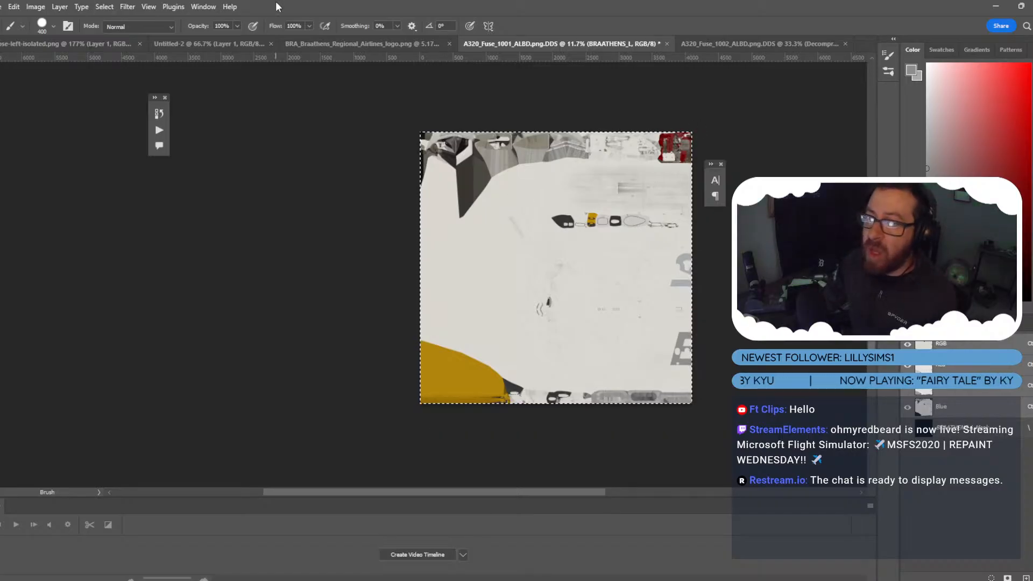
Save the A320_Fuse_1001_ALBD document with its layers as a Photoshop file in the BRAATHENS_STREAM folder, keeping Maximize Compatibility on.
key(alt+f)
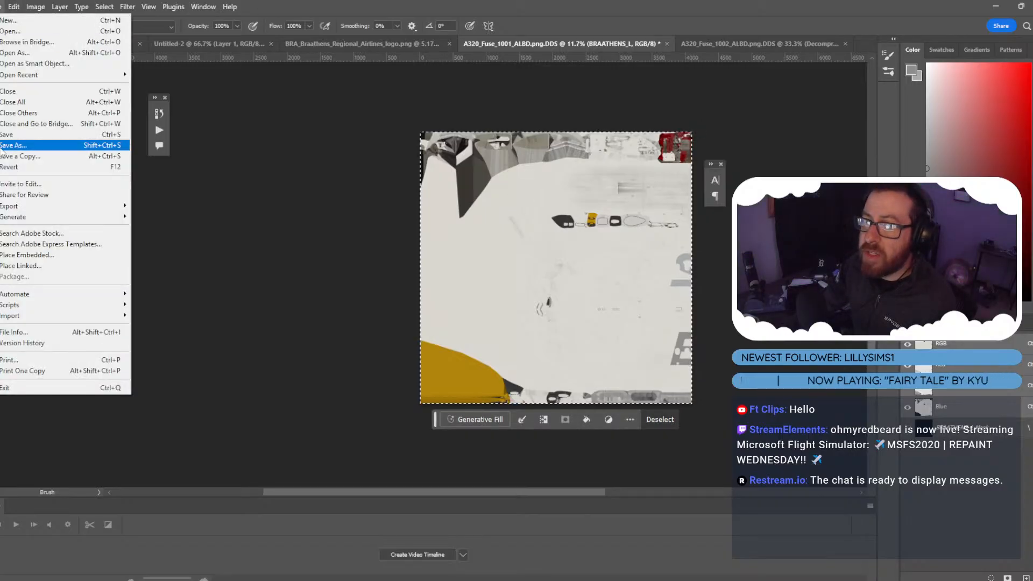
click(32, 145)
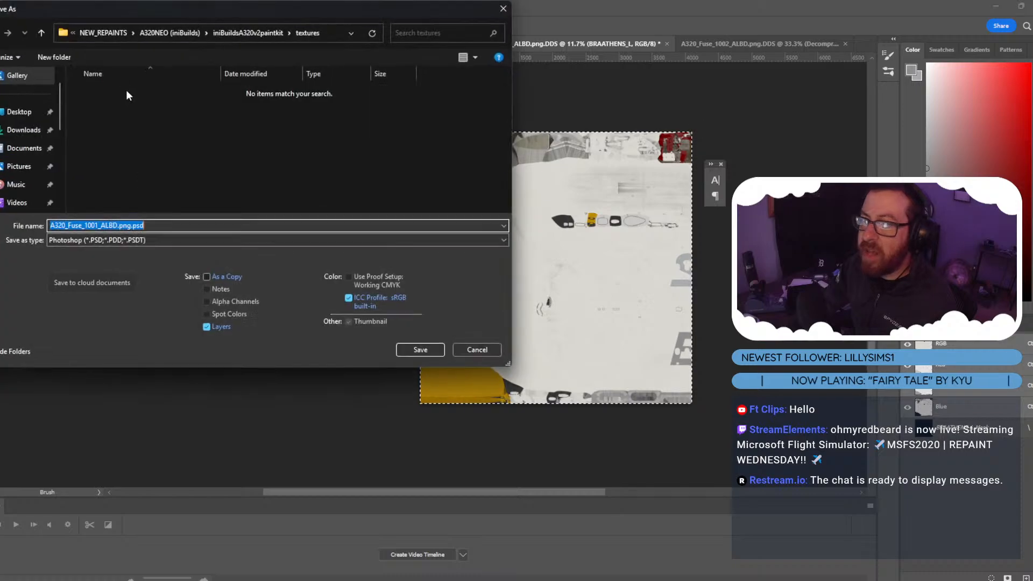
click(41, 33)
click(41, 32)
double_click(144, 103)
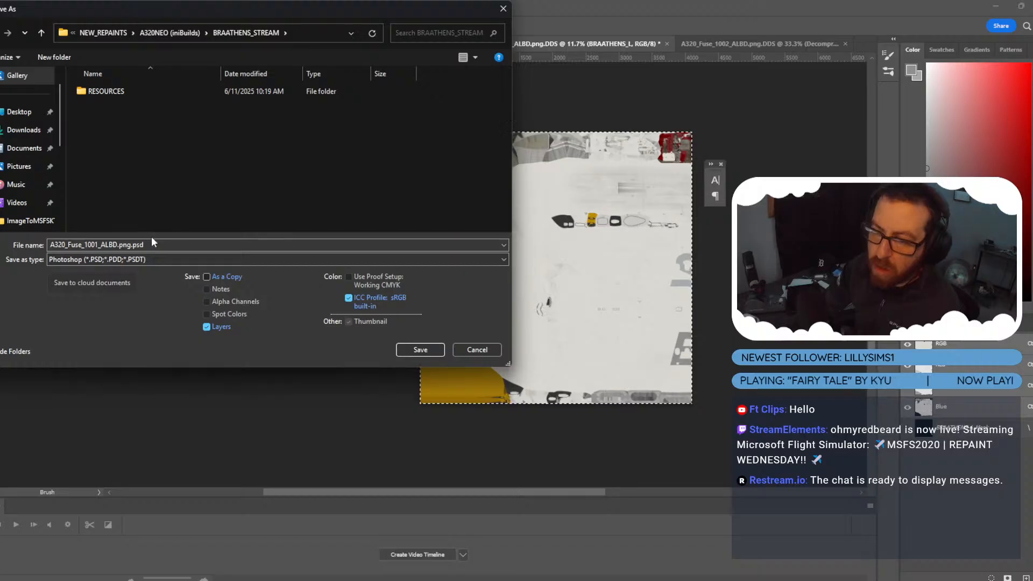
click(420, 355)
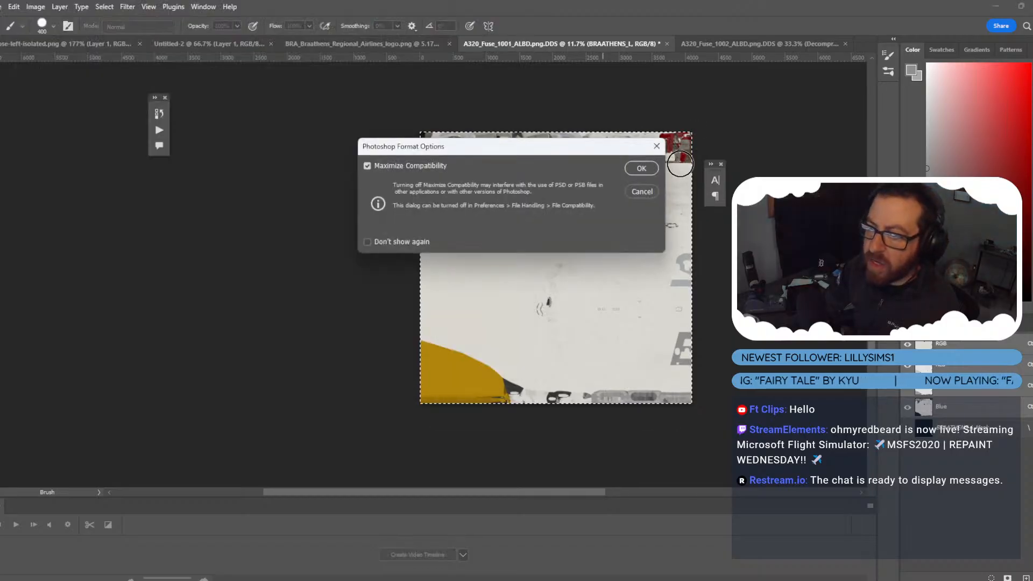
key(Return)
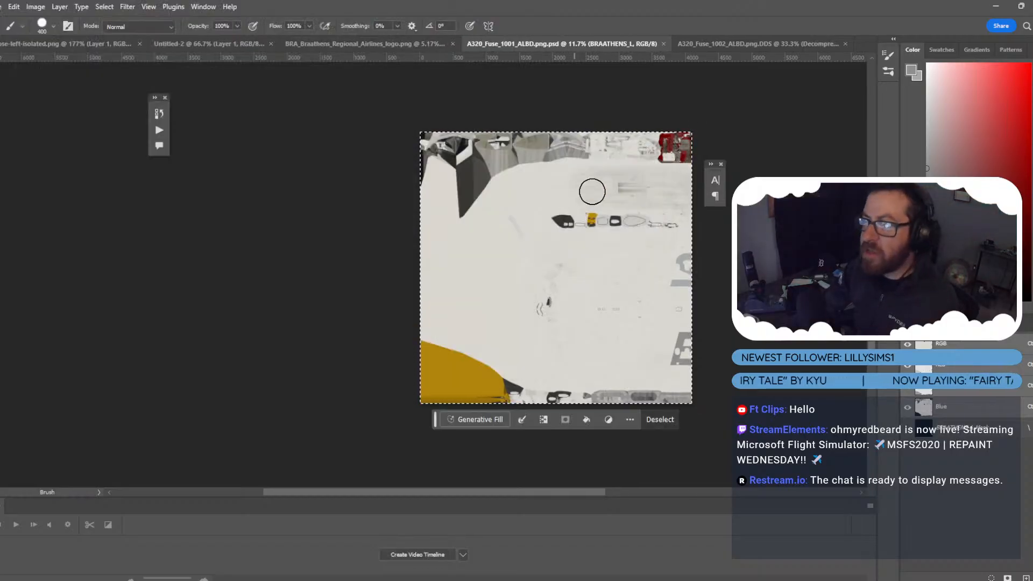
Bring up the A320_Fuse_1002_ALBD document, then switch to Blender and copy the Fuse_1002 Base Color.001 image from the Image Editor.
click(705, 47)
alt+scroll(653, 231, down, 5)
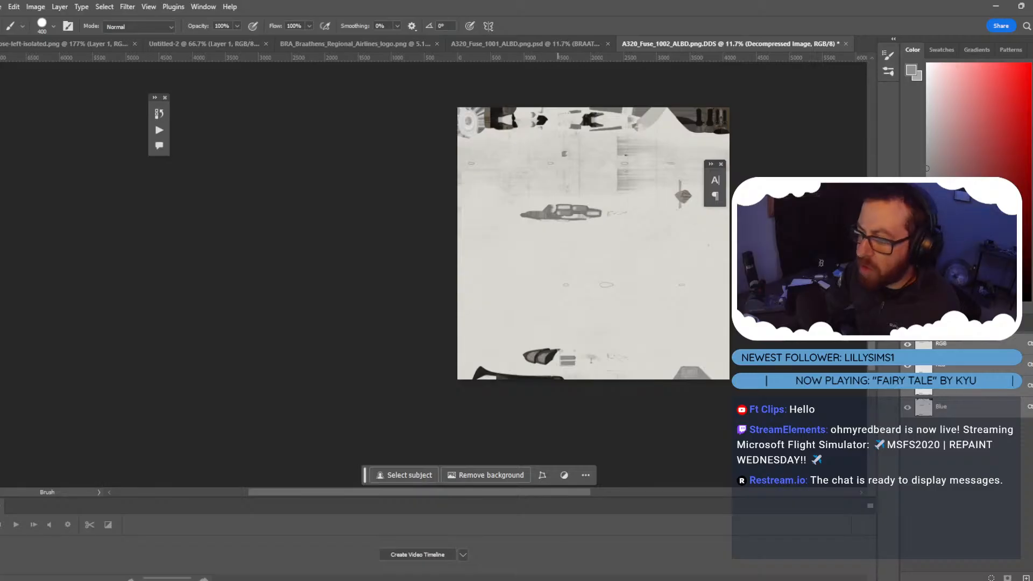
key(alt+Tab)
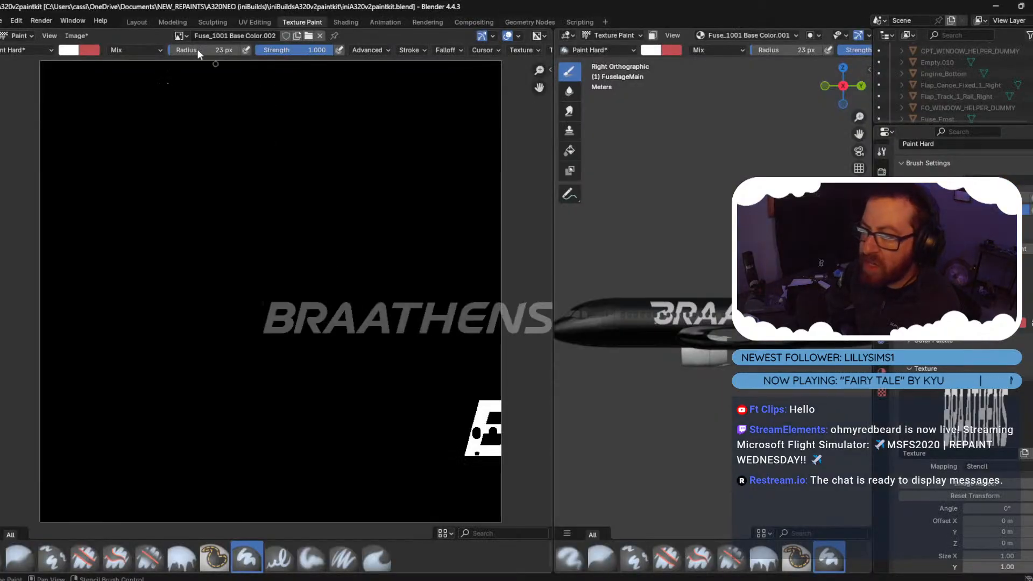
click(180, 35)
mouse_move(245, 103)
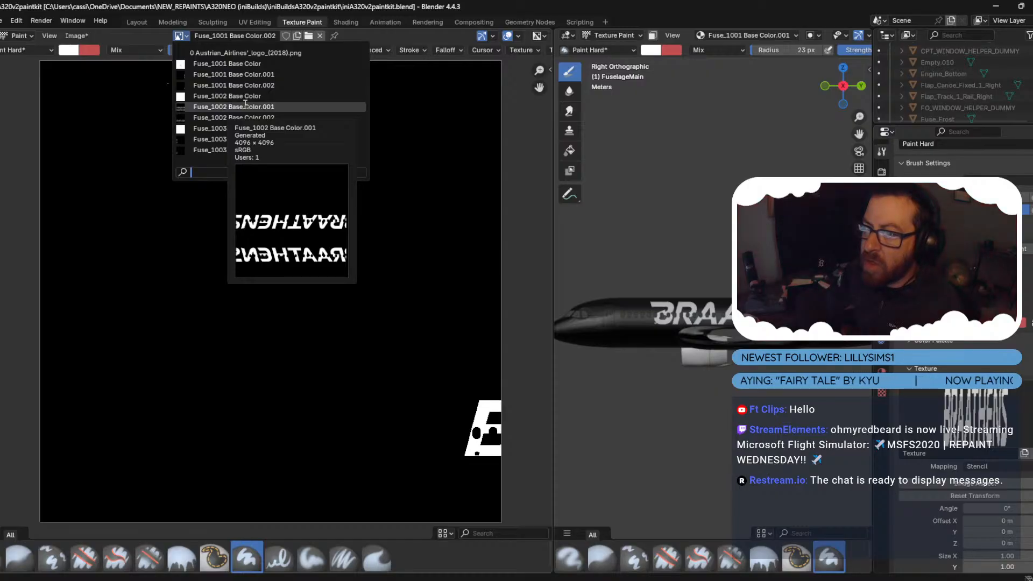
click(244, 106)
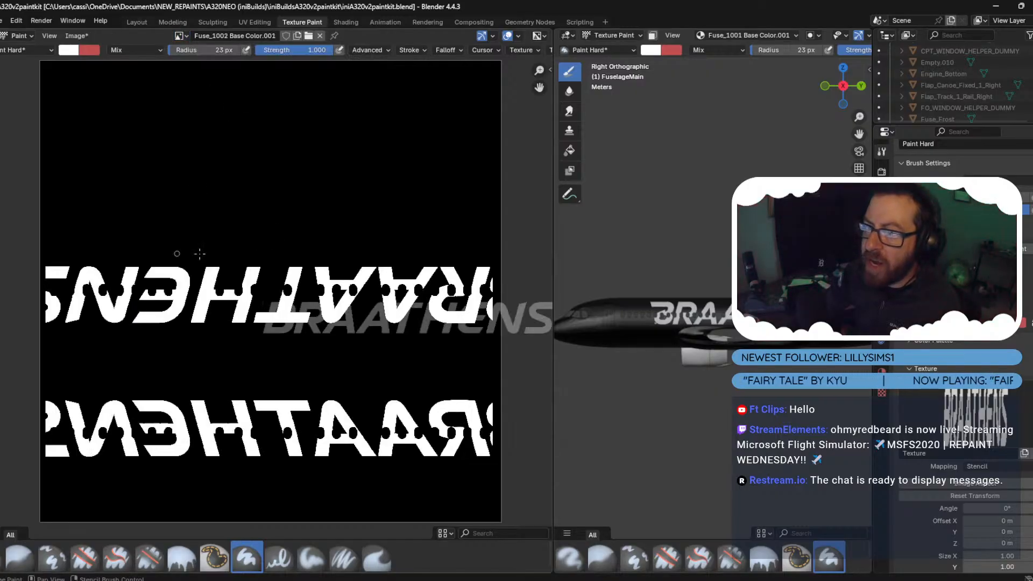
click(77, 36)
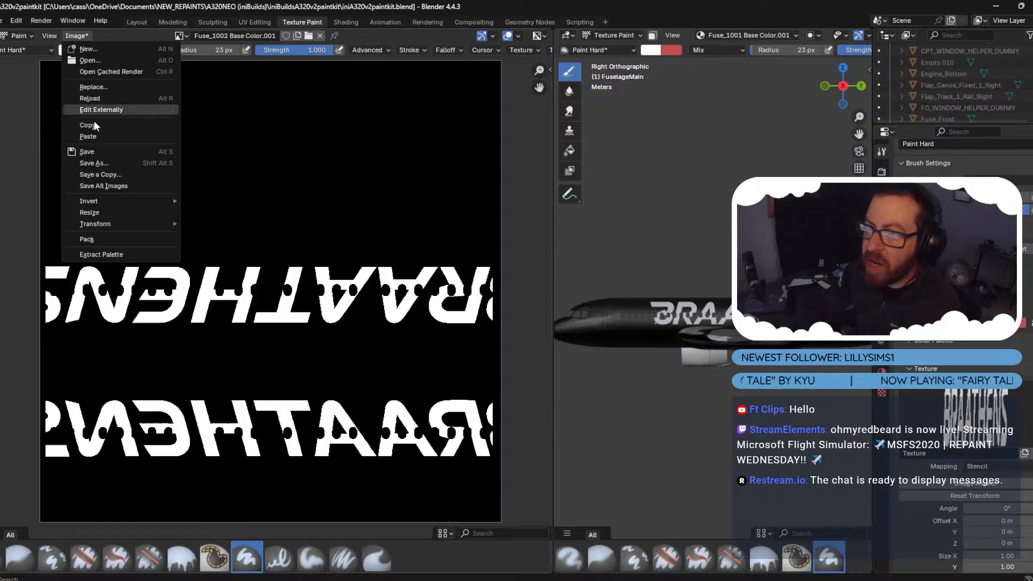
click(434, 226)
Switch back to Photoshop and add a new layer named BRAATHENS_R above Decompressed Image in the A320_Fuse_1002_ALBD document.
key(alt+Tab)
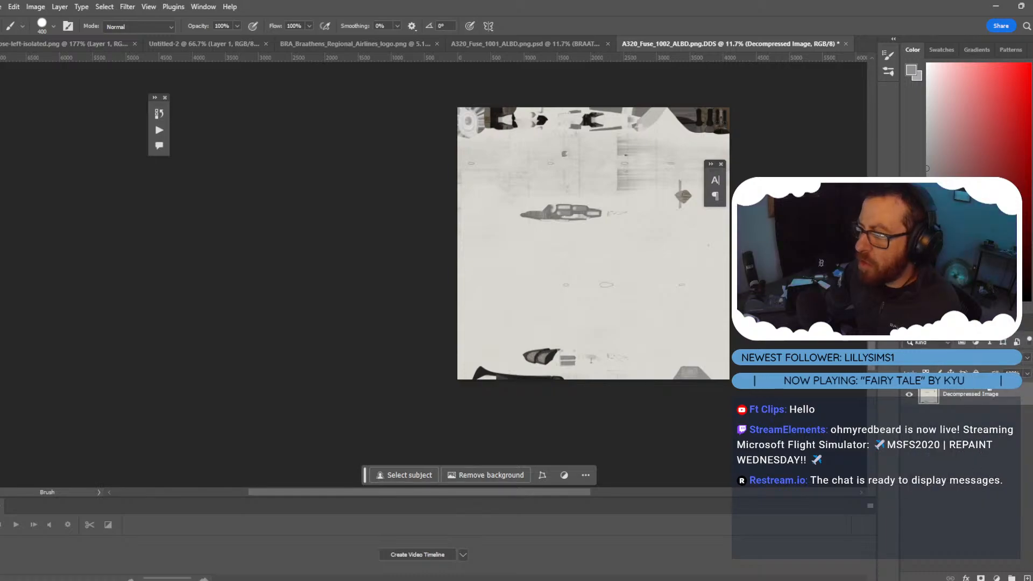
key(ctrl+shift+n)
text(BRAA)
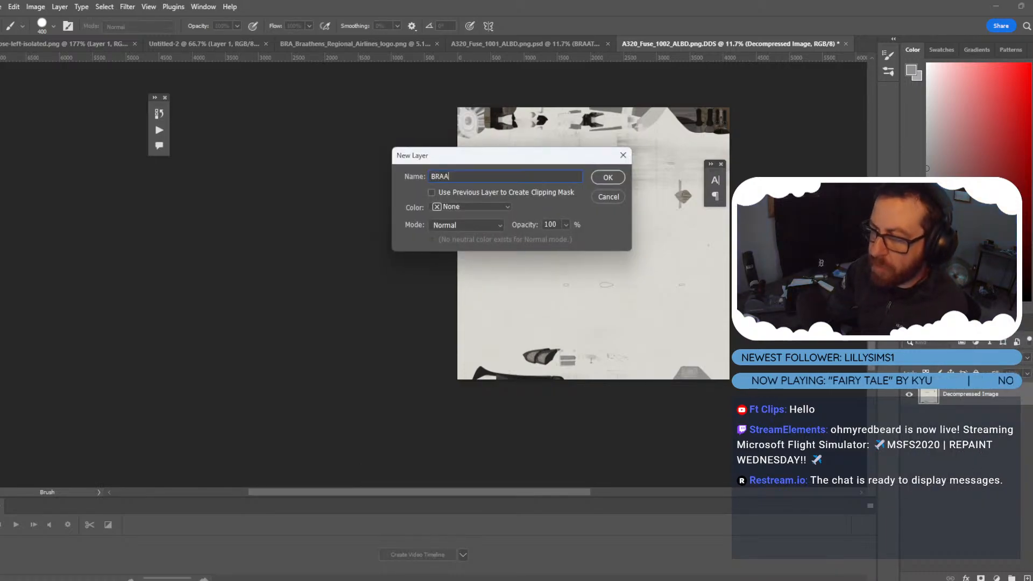
text(R)
key(Return)
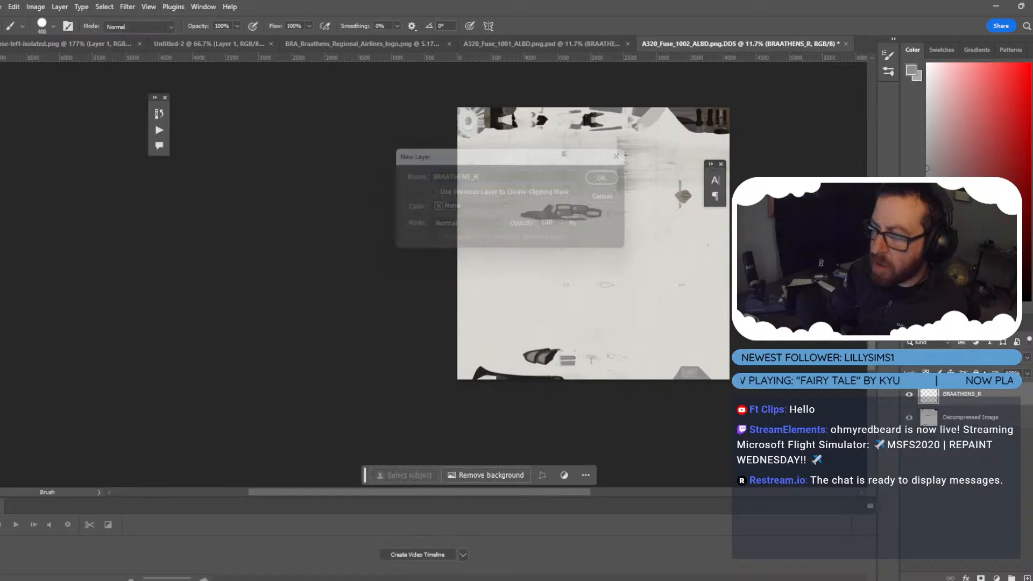
Add a layer mask to BRAATHENS_R and paste the copied lettering texture into its visible mask channel.
click(940, 328)
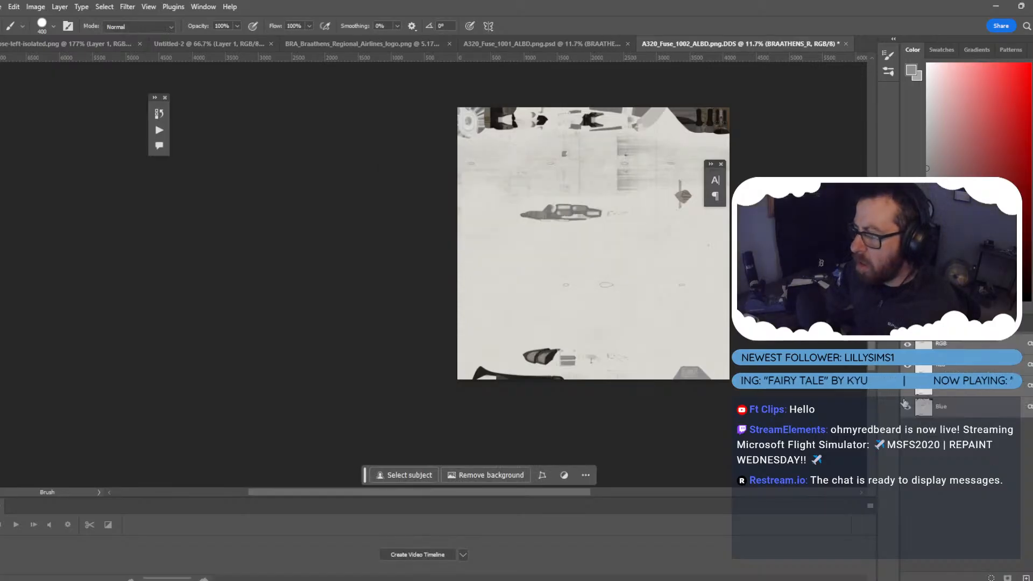
click(915, 327)
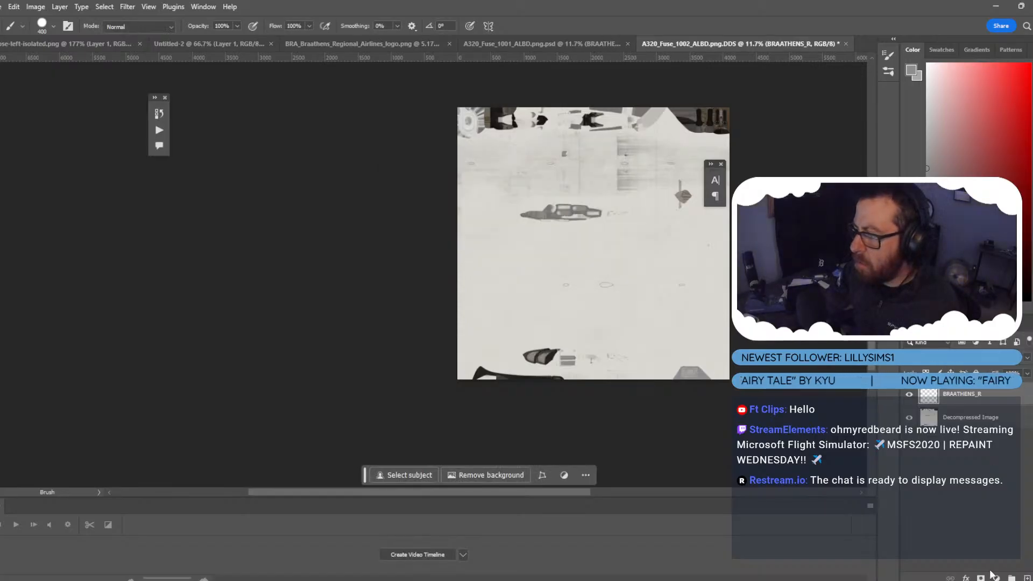
click(980, 577)
click(940, 327)
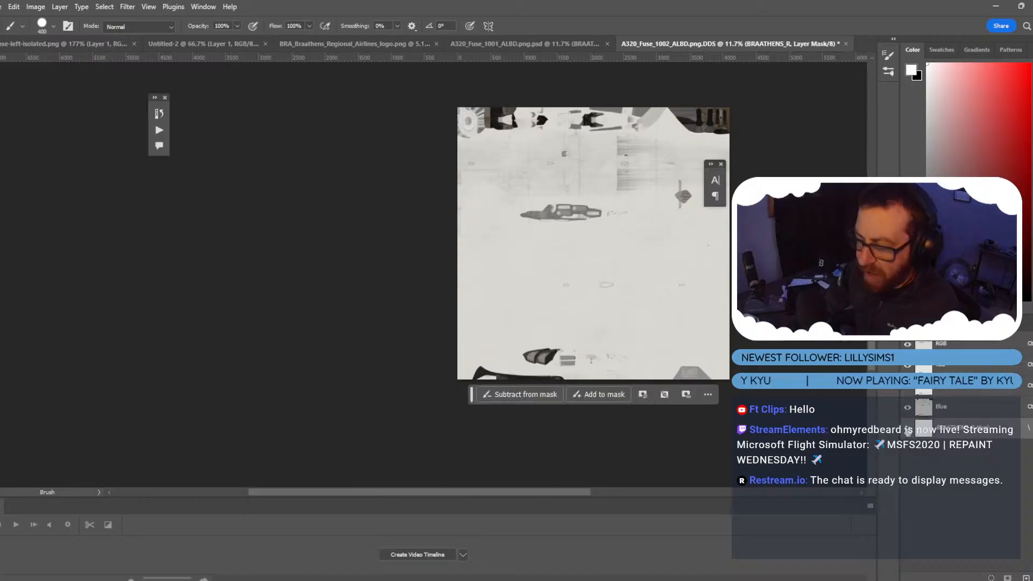
click(908, 429)
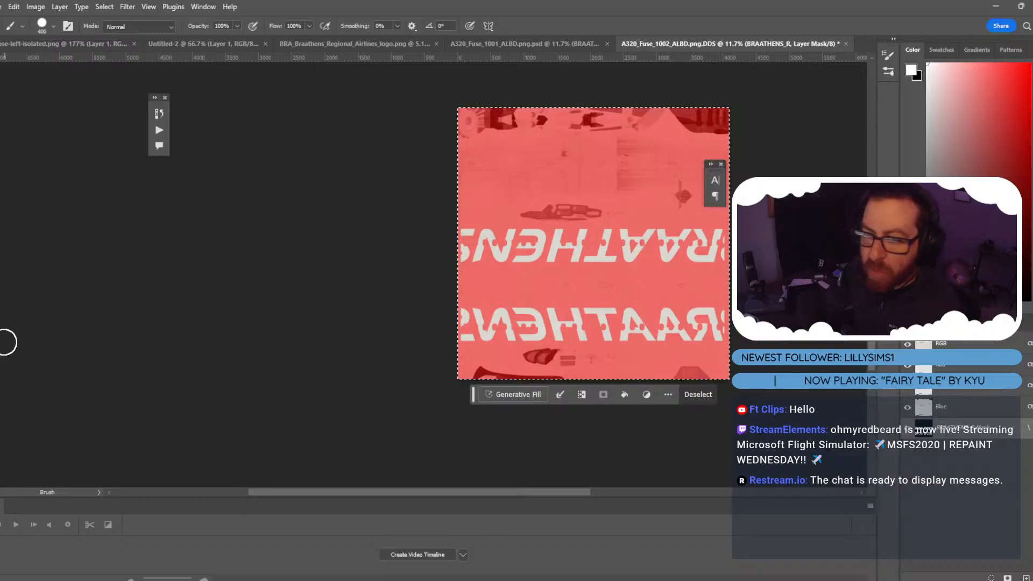
Undo the first grey stroke, swap the paint colours and brush bluish grey over the H, T and first A of the upper lettering on BRAATHENS_R.
click(918, 328)
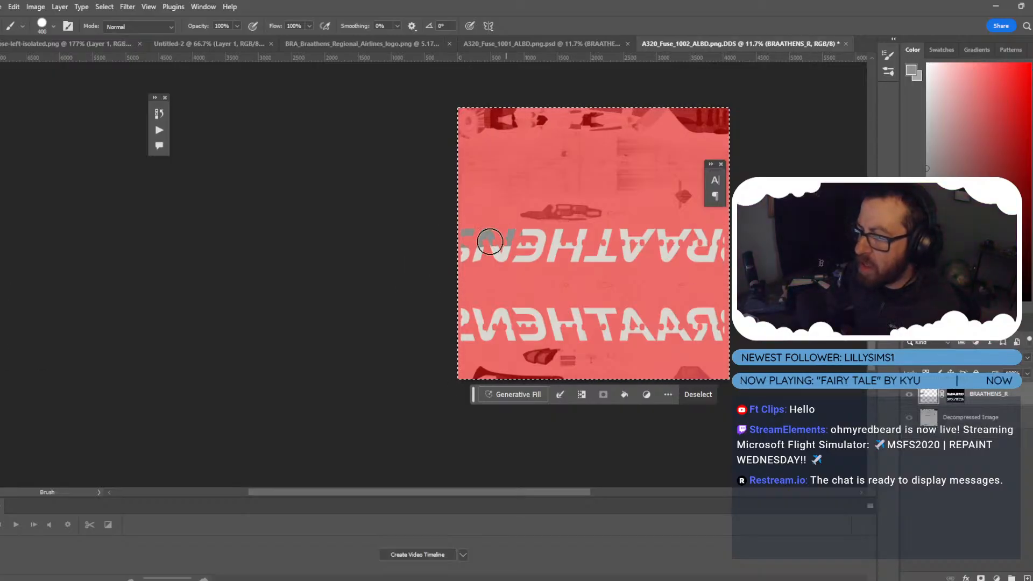
key(ctrl+z)
key(x)
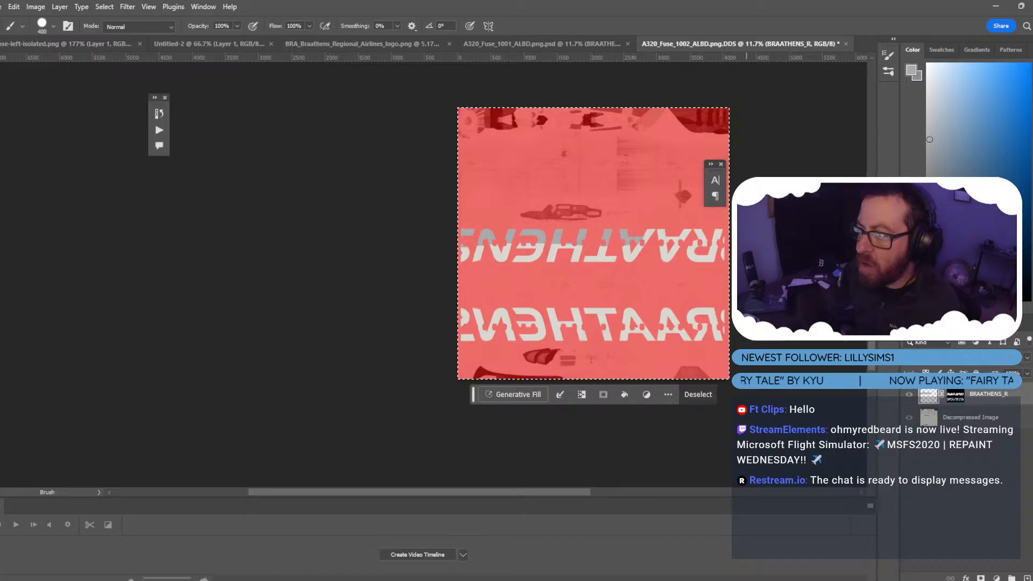
alt+scroll(631, 138, up, 10)
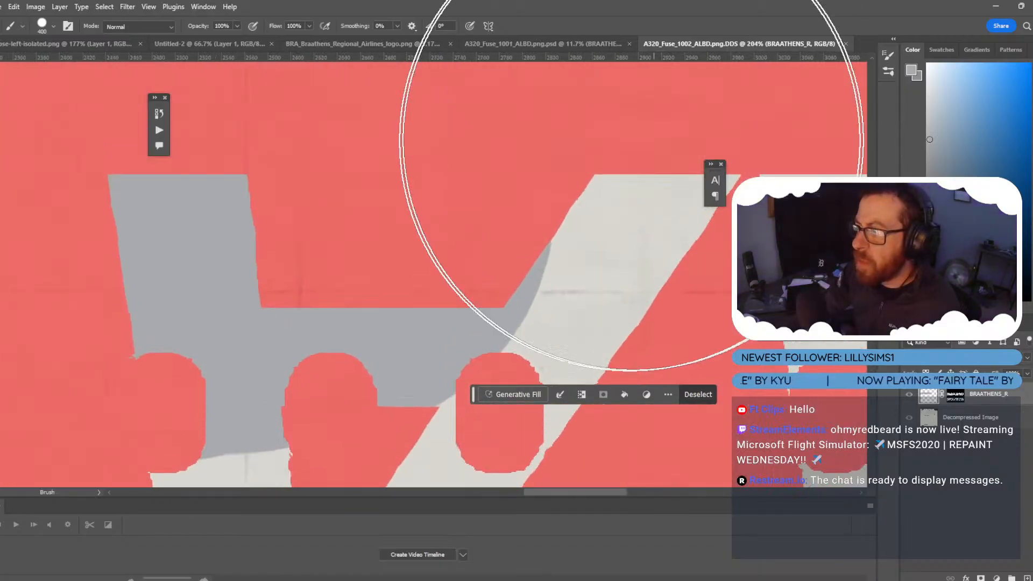
alt+scroll(437, 226, down, 6)
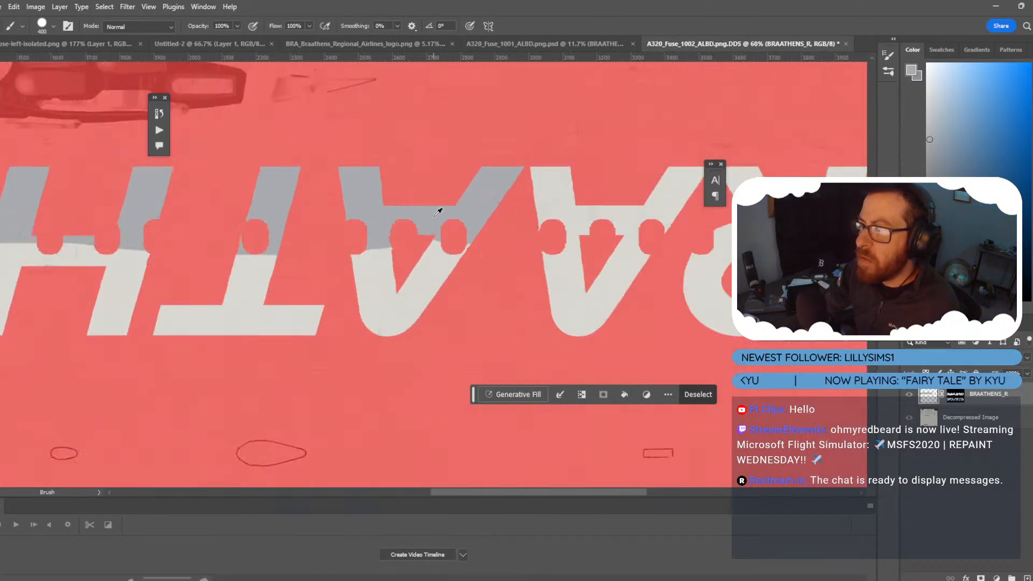
mouse_move(437, 213)
mouse_down()
mouse_move(415, 253)
mouse_move(377, 280)
mouse_up()
drag(87, 272, 236, 308)
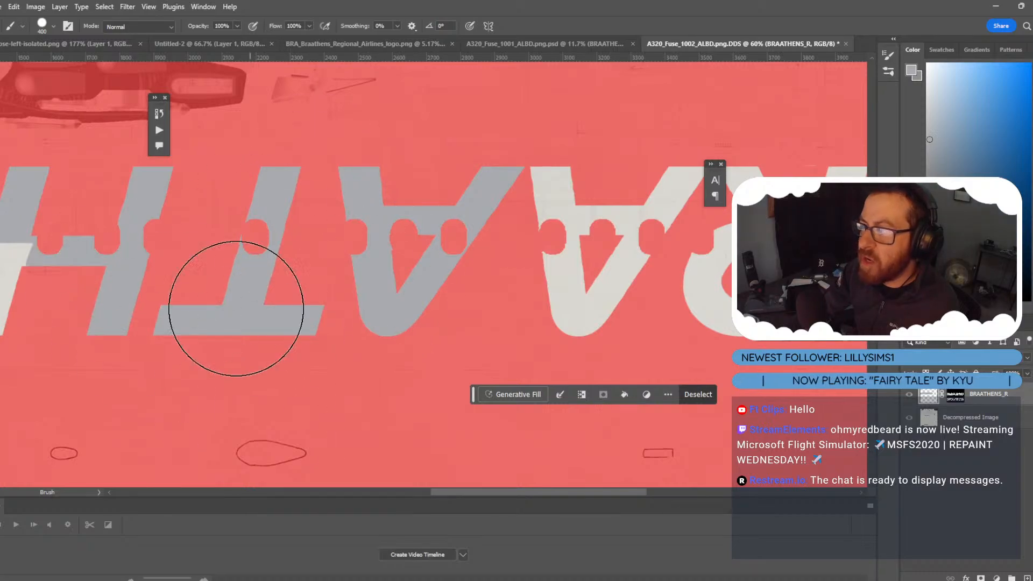
Brush the same bluish grey over the unpainted parts of the S, N and E in the upper lettering, with the mask overlay shown.
alt+scroll(291, 287, down, 3)
key(p)
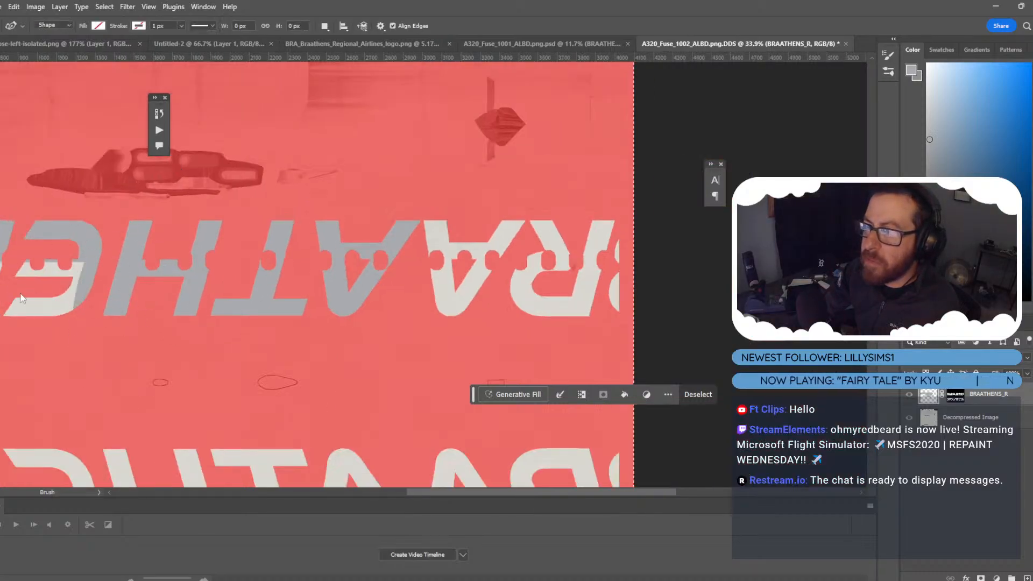
ctrl+scroll(298, 329, left, 5)
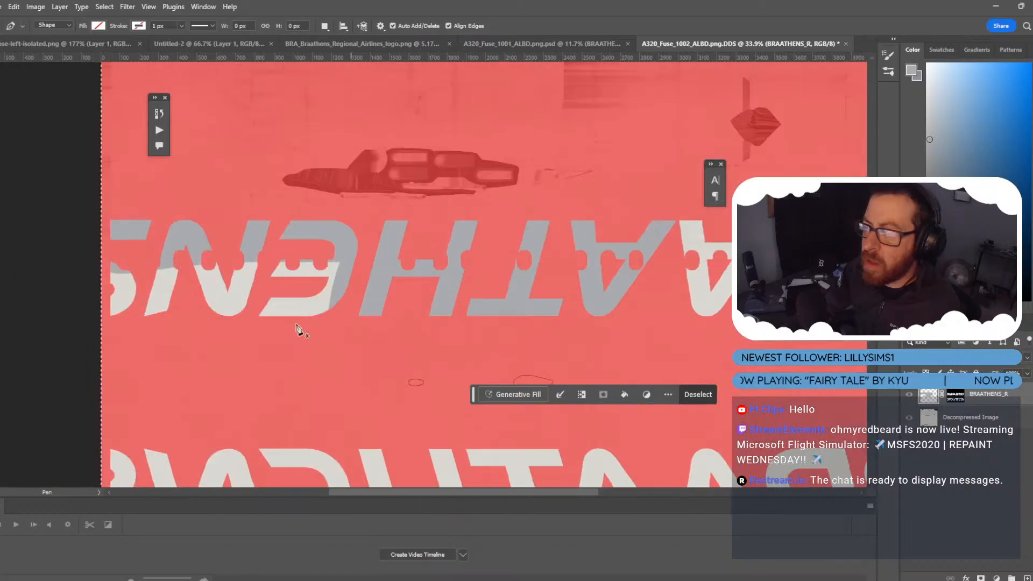
key(Delete)
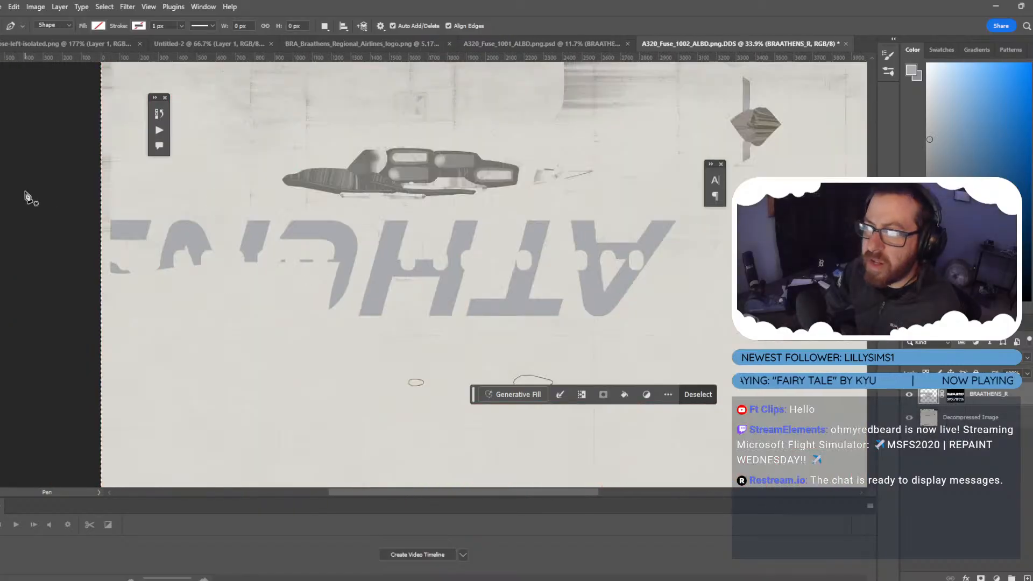
click(955, 396)
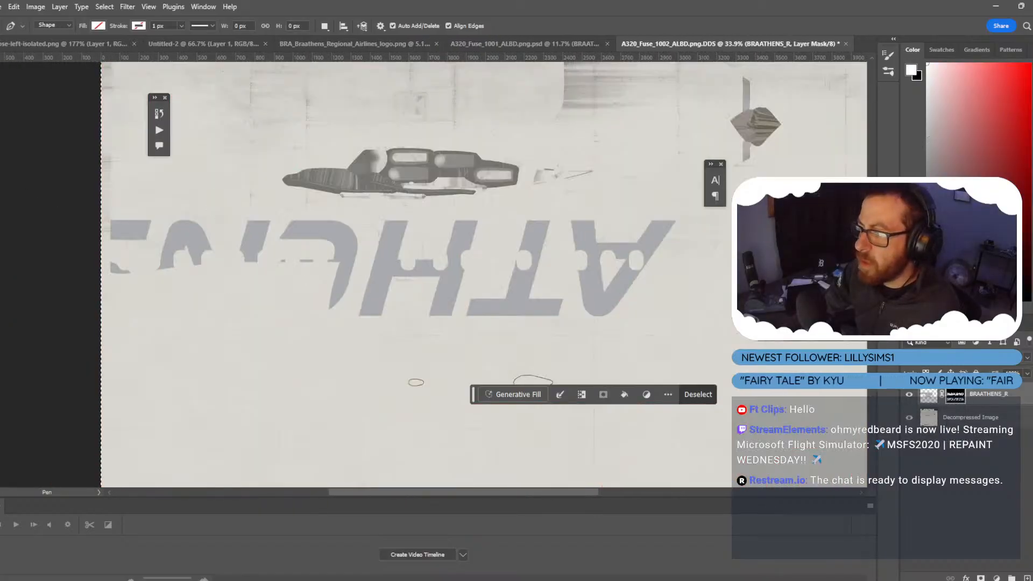
key(ctrl+2)
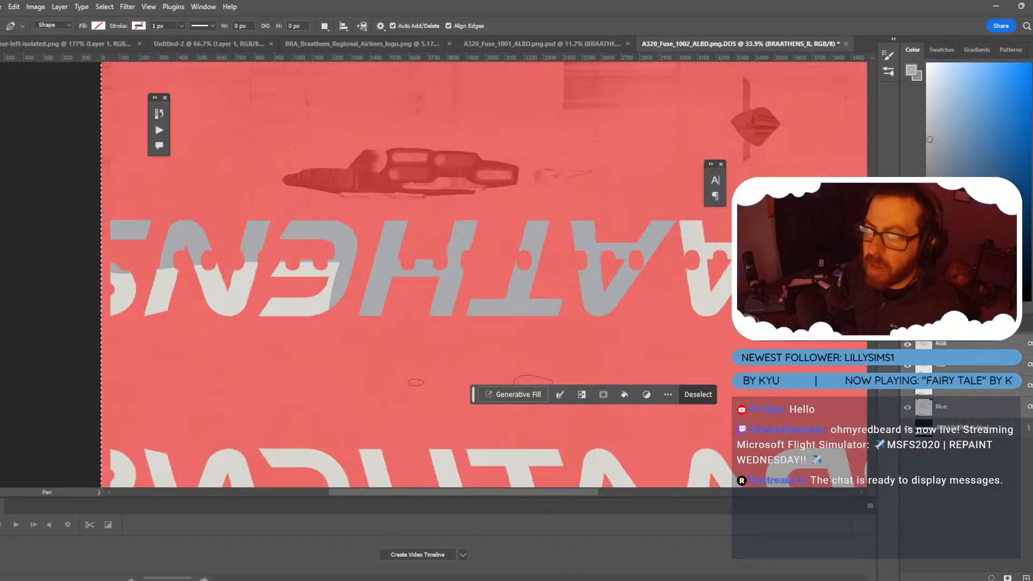
key(b)
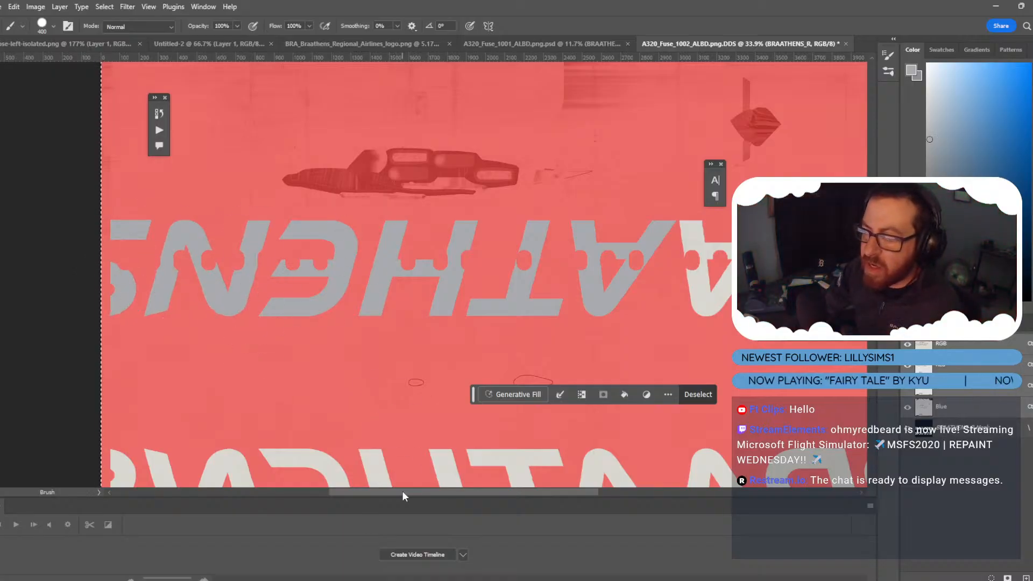
Brush a darker neutral grey over the remaining A, R and B of the upper lettering on BRAATHENS_R.
drag(405, 496, 492, 496)
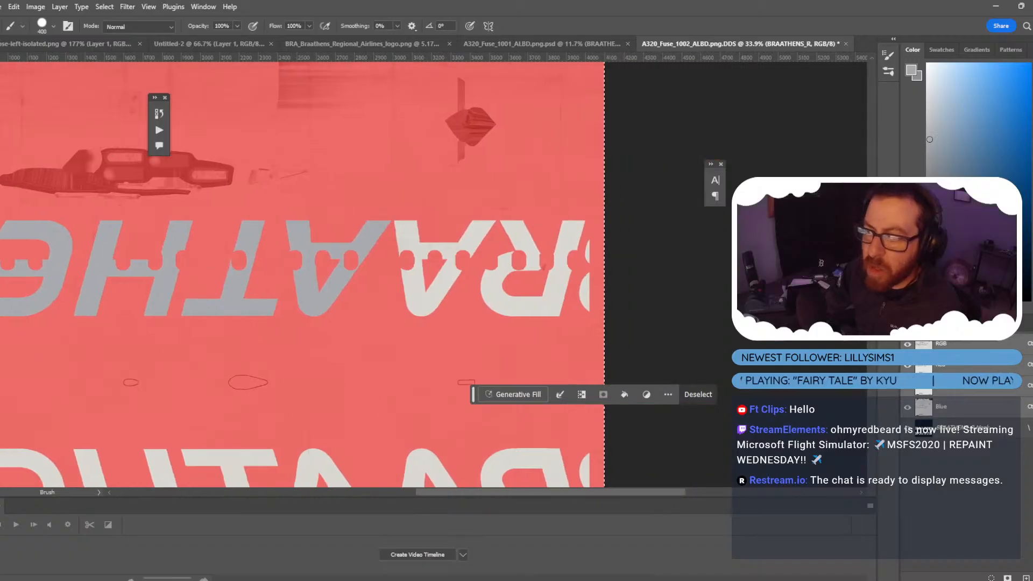
alt+click(346, 297)
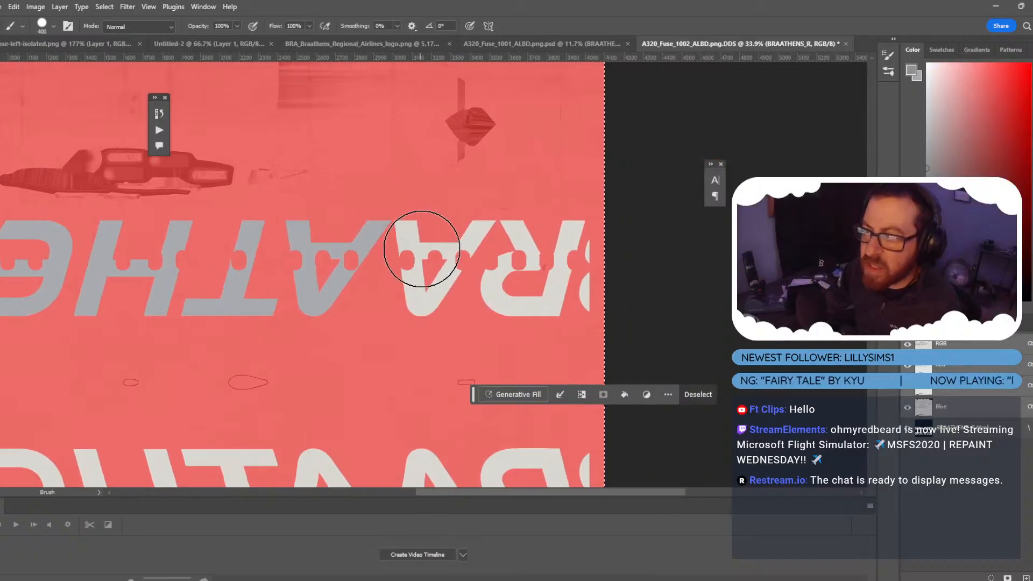
alt+scroll(421, 236, up, 2)
alt+scroll(421, 235, up, 2)
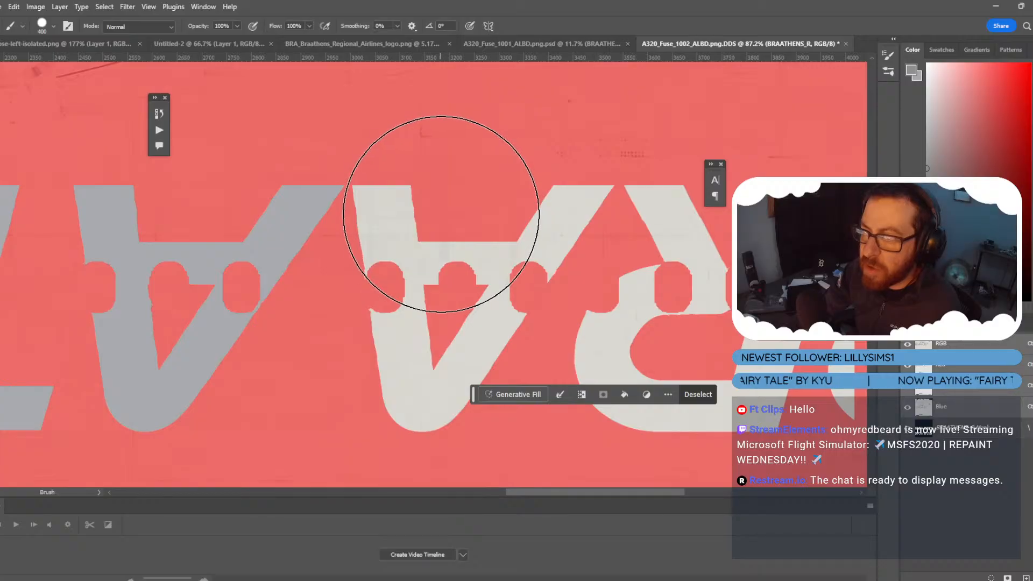
click(442, 214)
alt+scroll(442, 214, down, 3)
mouse_move(468, 215)
mouse_down()
mouse_move(449, 261)
mouse_move(565, 219)
mouse_move(591, 231)
mouse_move(619, 277)
mouse_move(530, 289)
mouse_move(595, 247)
mouse_up()
Hide the red mask overlay to check the painted upper lettering as a whole, and switch to Blender.
click(908, 430)
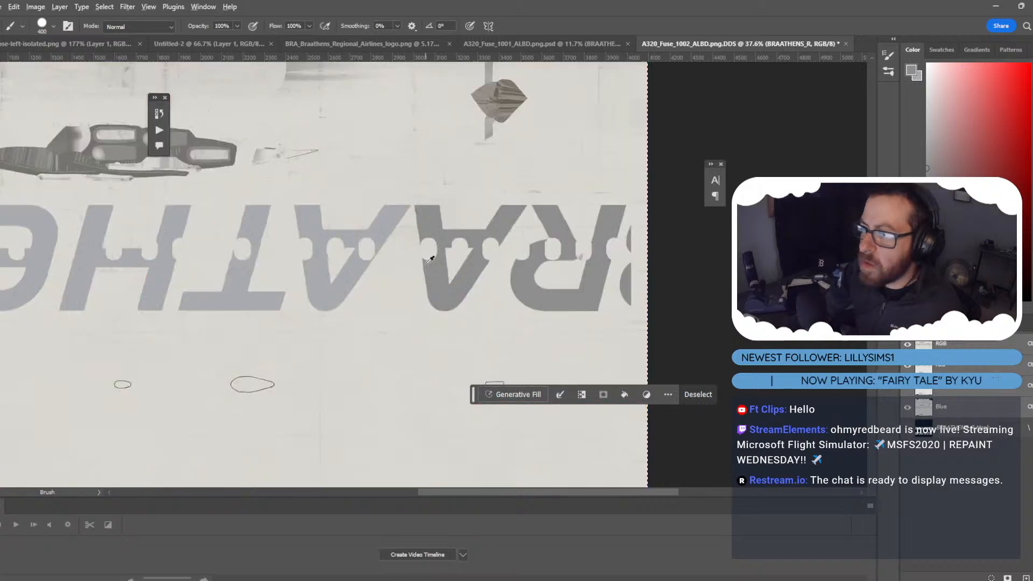
alt+scroll(414, 266, down, 4)
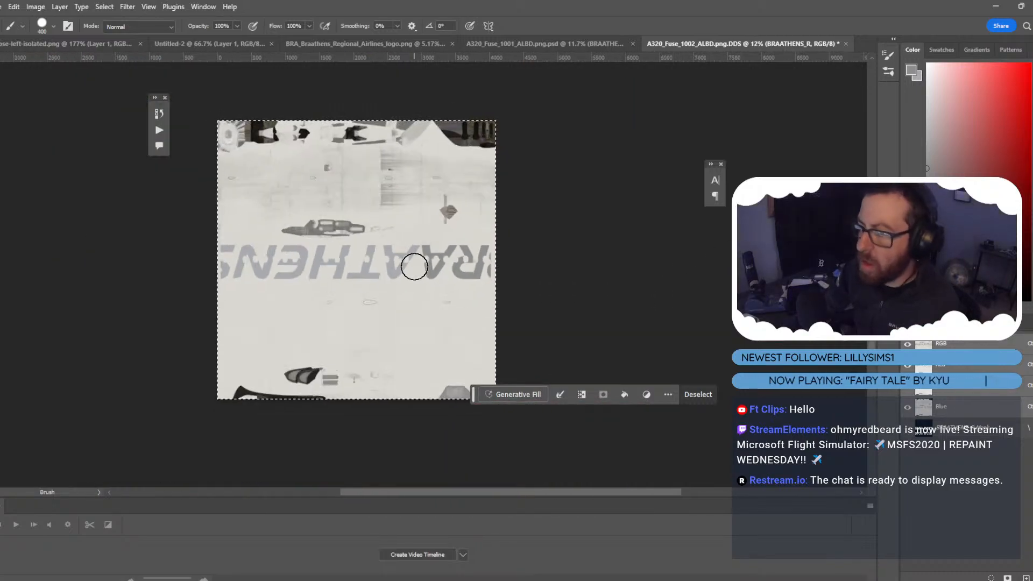
alt+scroll(414, 267, up, 2)
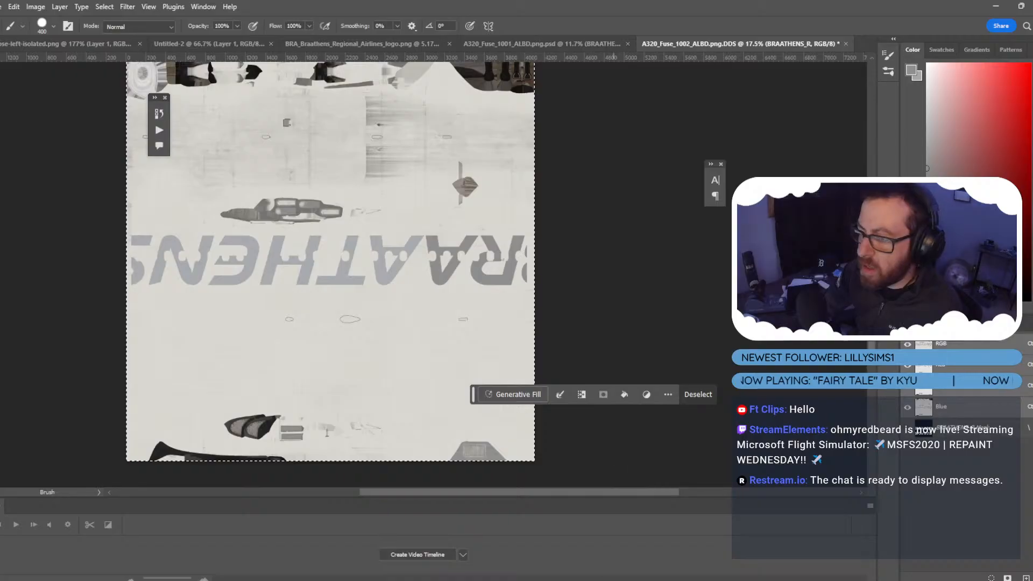
click(604, 580)
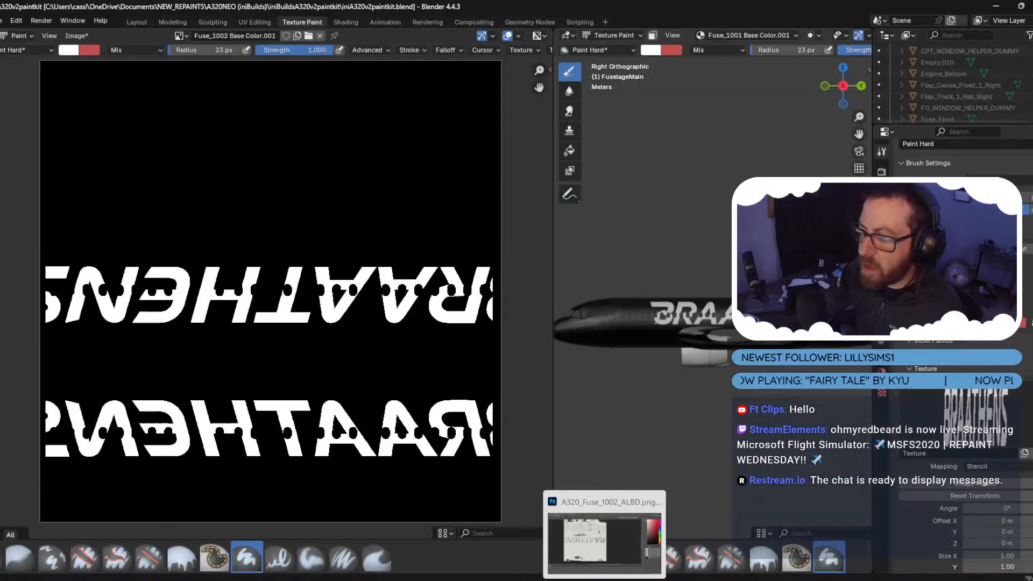
Display Fuse_1002 Base Color.002 in Blender's image editor, copy the image and switch back to Photoshop.
click(188, 35)
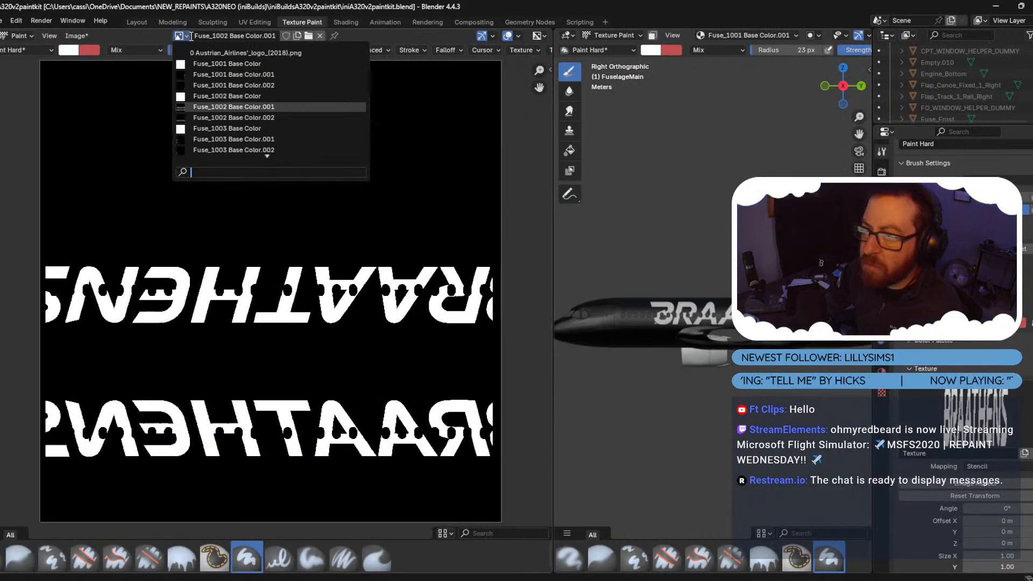
click(258, 117)
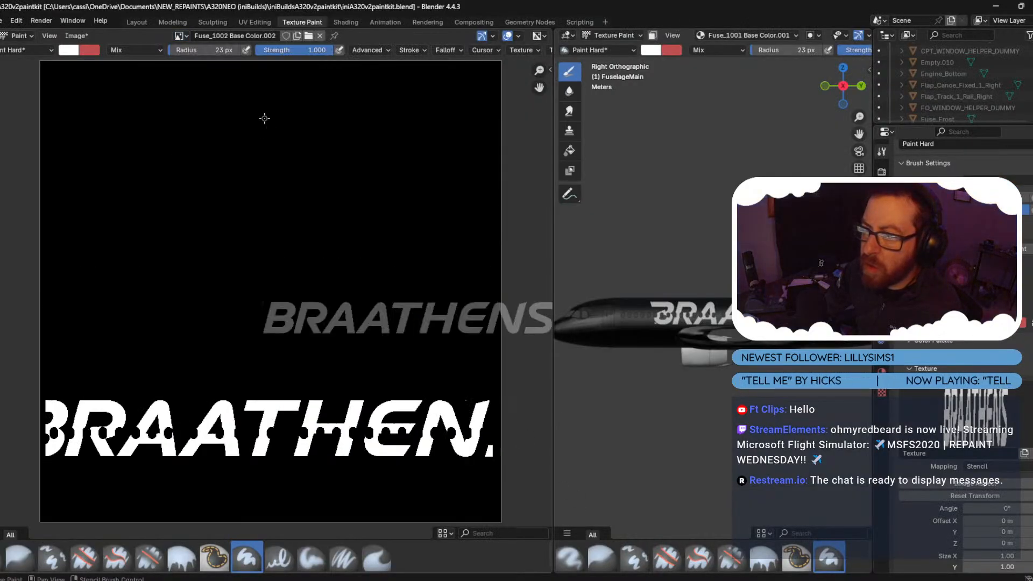
click(70, 39)
click(105, 129)
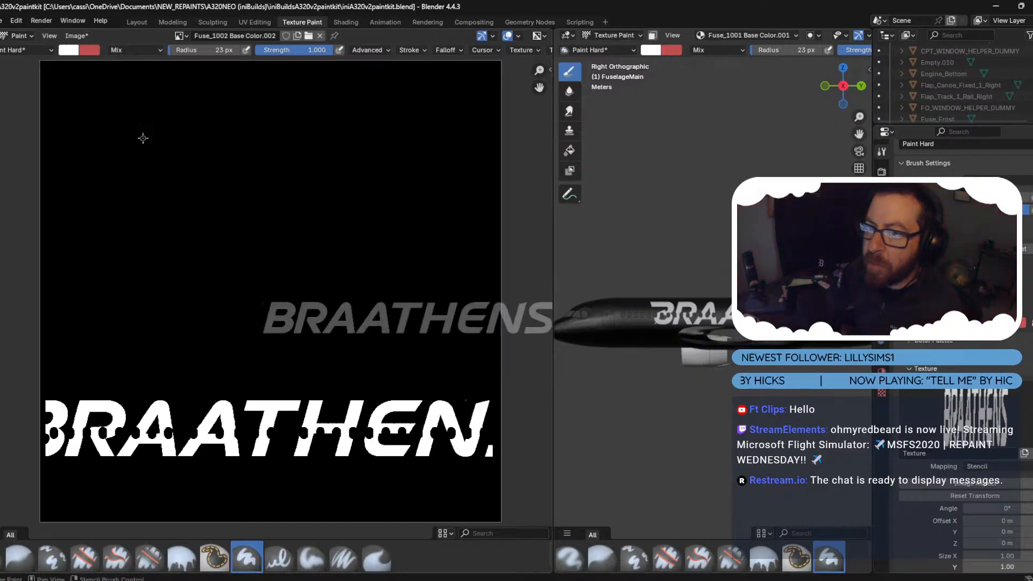
key(alt+Tab)
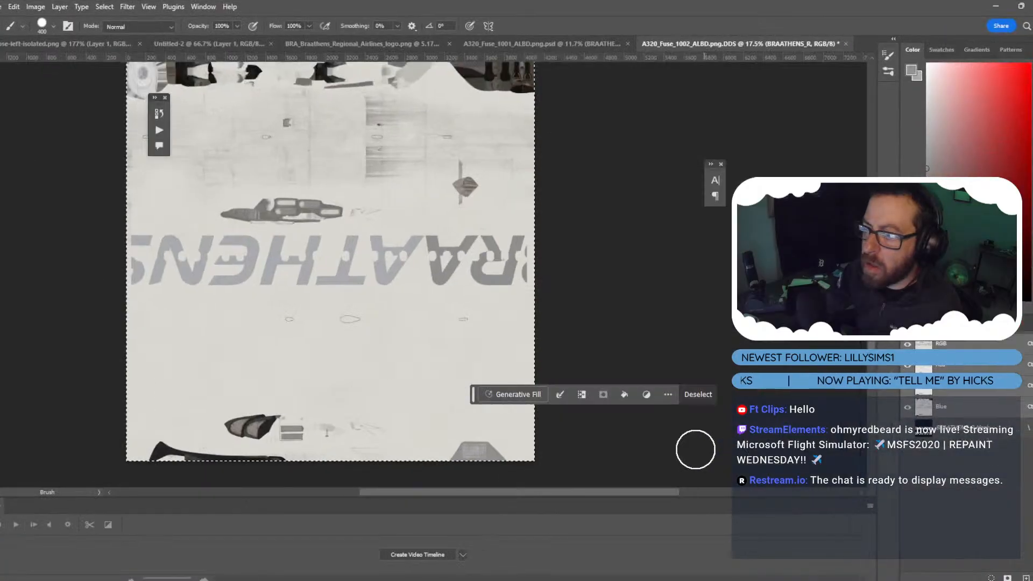
Add a new layer named BRAATHENS_L to the A320_Fuse_1002_ALBD texture.
click(913, 325)
click(994, 491)
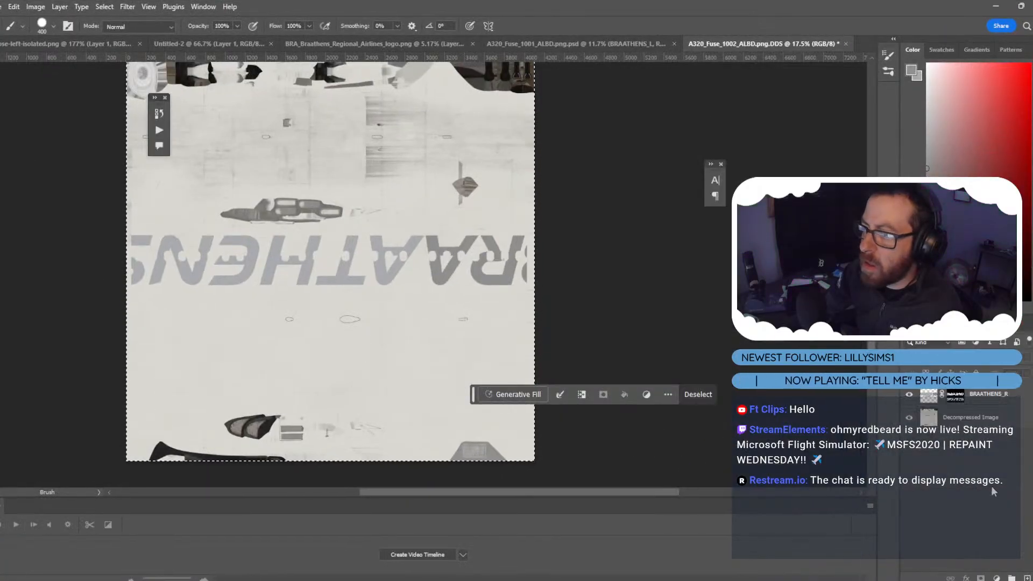
key(ctrl+shift+n)
text(BRAATHENS_L)
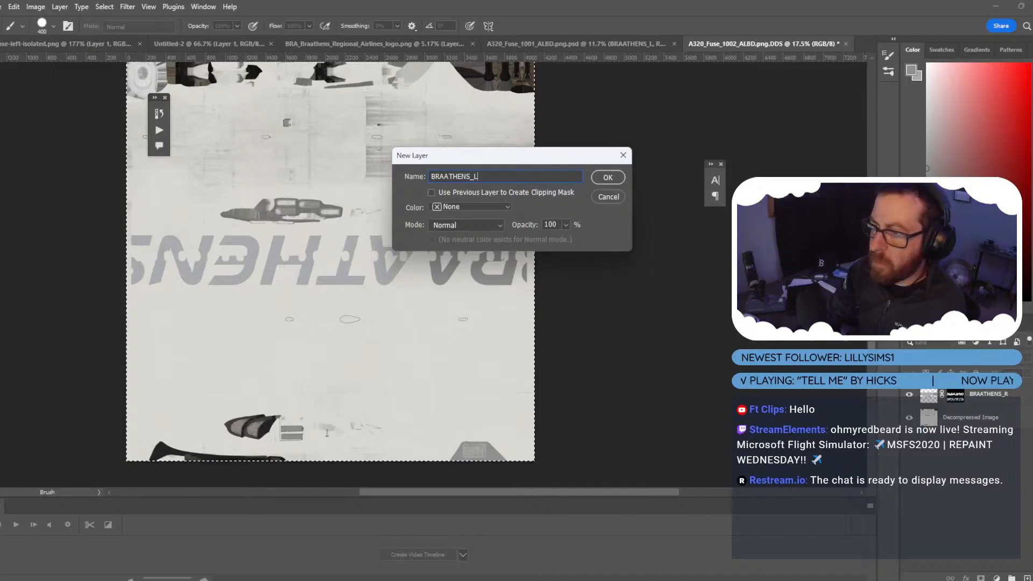
key(Return)
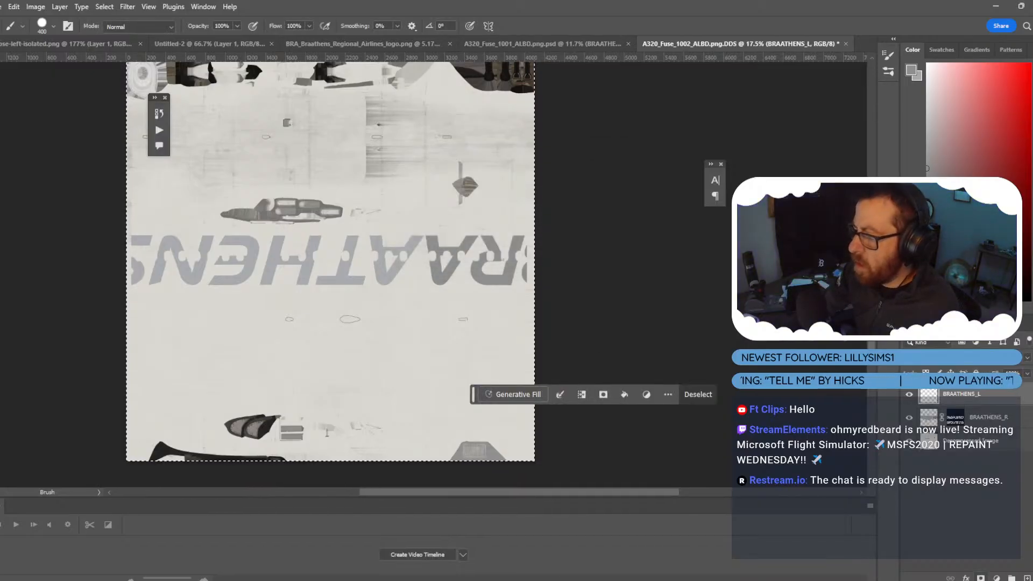
Add a mask to BRAATHENS_L, paste the copied lettering into it and return to editing the layer's colour with the mask overlay shown.
click(980, 579)
click(942, 323)
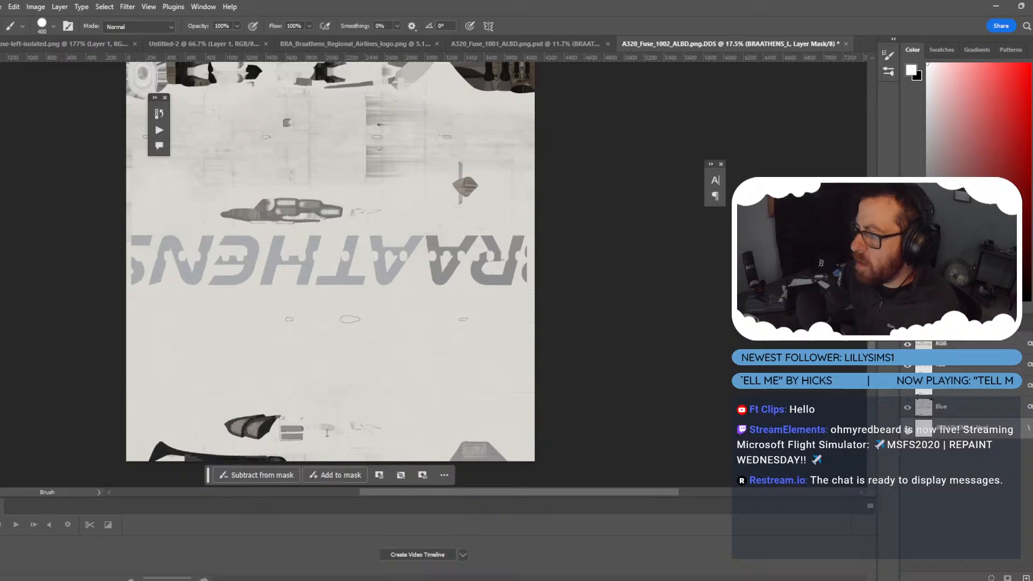
key(ctrl+v)
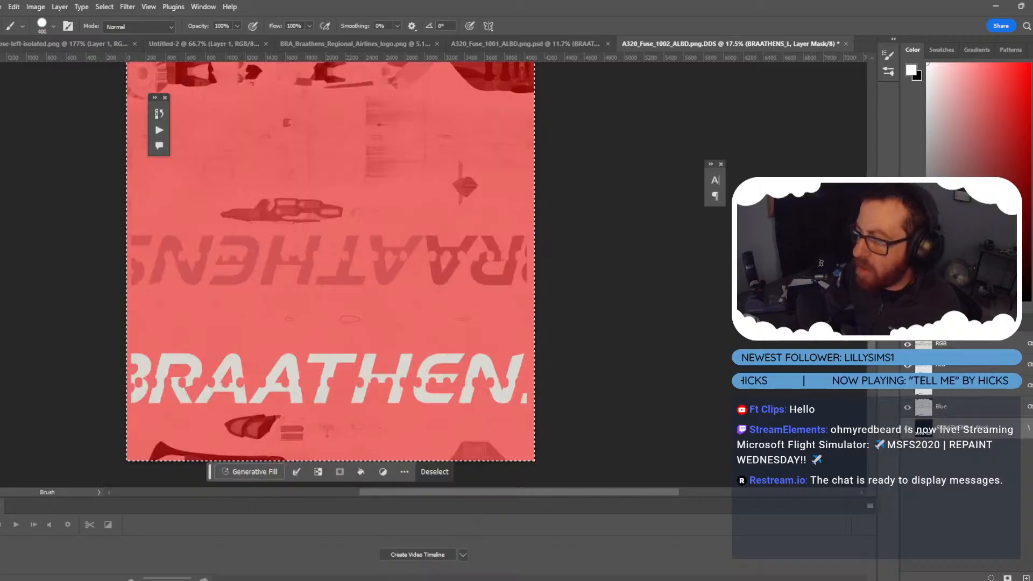
key(ctrl+2)
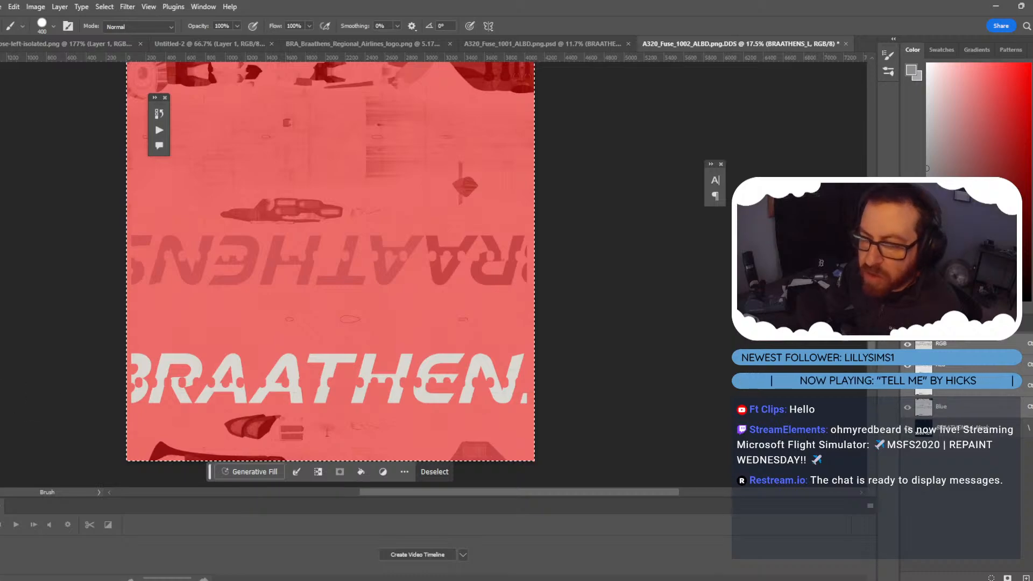
Brush neutral grey over the B, R and first A of the lower lettering on BRAATHENS_L.
alt+scroll(222, 401, up, 10)
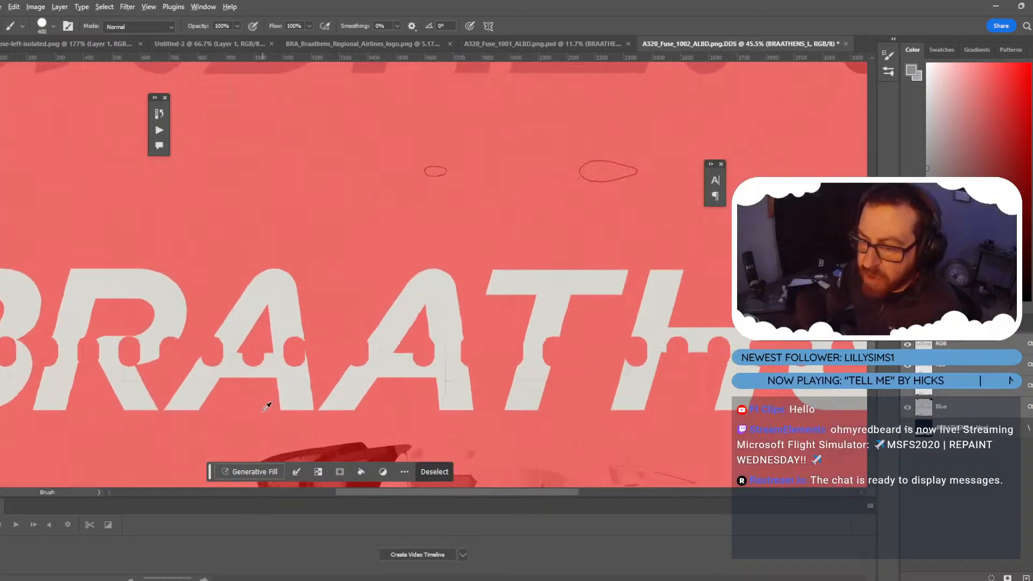
mouse_move(242, 366)
mouse_down()
mouse_move(256, 334)
mouse_move(262, 216)
mouse_up()
alt+scroll(237, 299, down, 5)
mouse_move(196, 311)
mouse_down()
mouse_move(166, 237)
mouse_move(85, 225)
mouse_move(54, 328)
mouse_move(21, 247)
mouse_up()
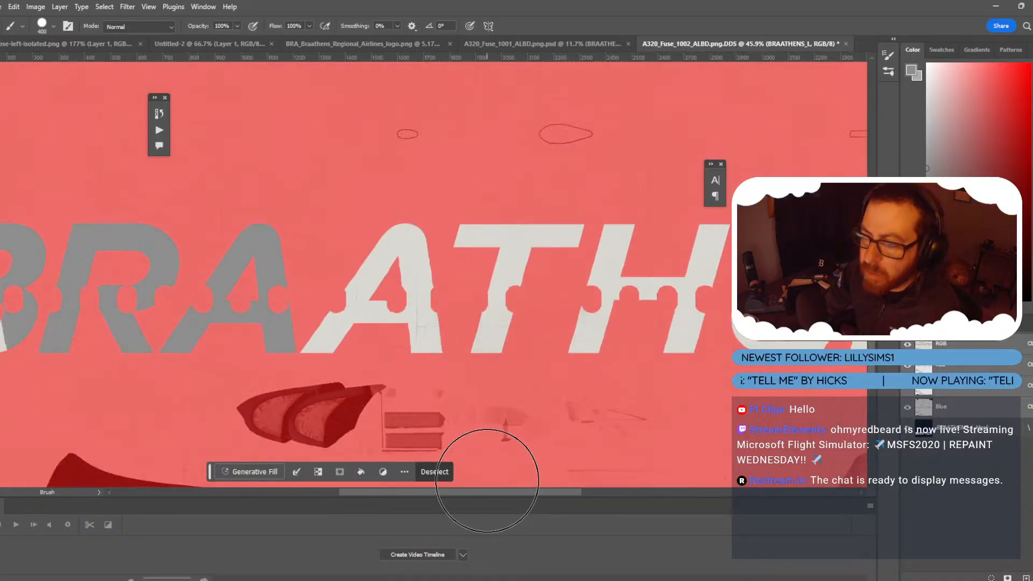
drag(492, 492, 460, 493)
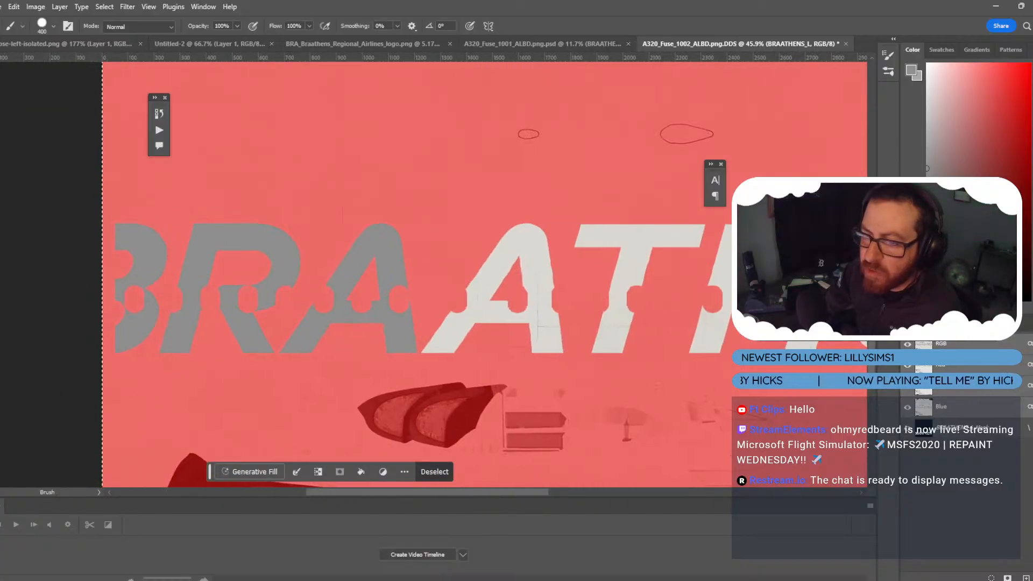
Brush bluish grey over the second A, T, H, E, N and the partial S of the lower lettering, and hide the mask overlay.
drag(418, 491, 480, 492)
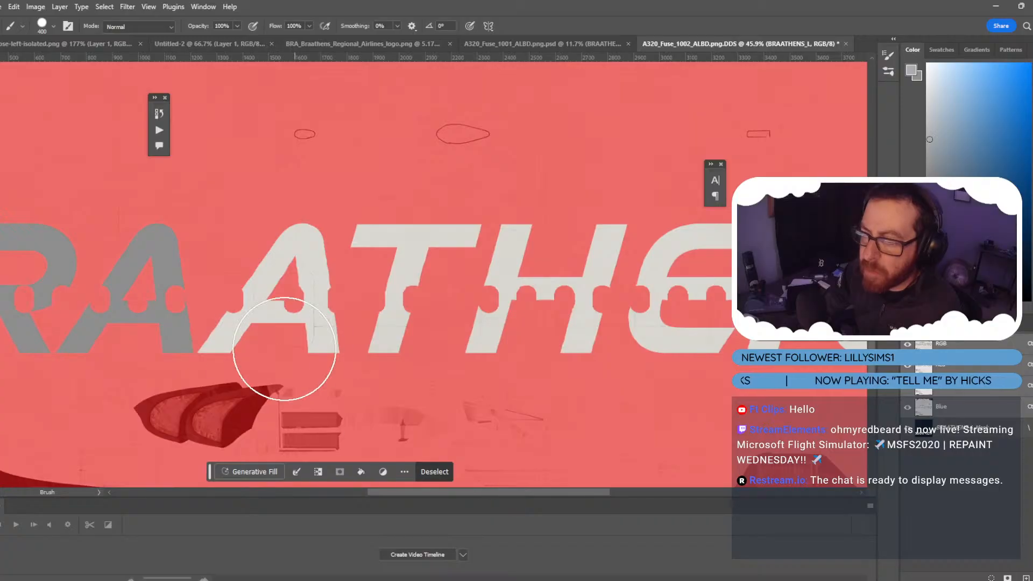
alt+scroll(271, 350, up, 5)
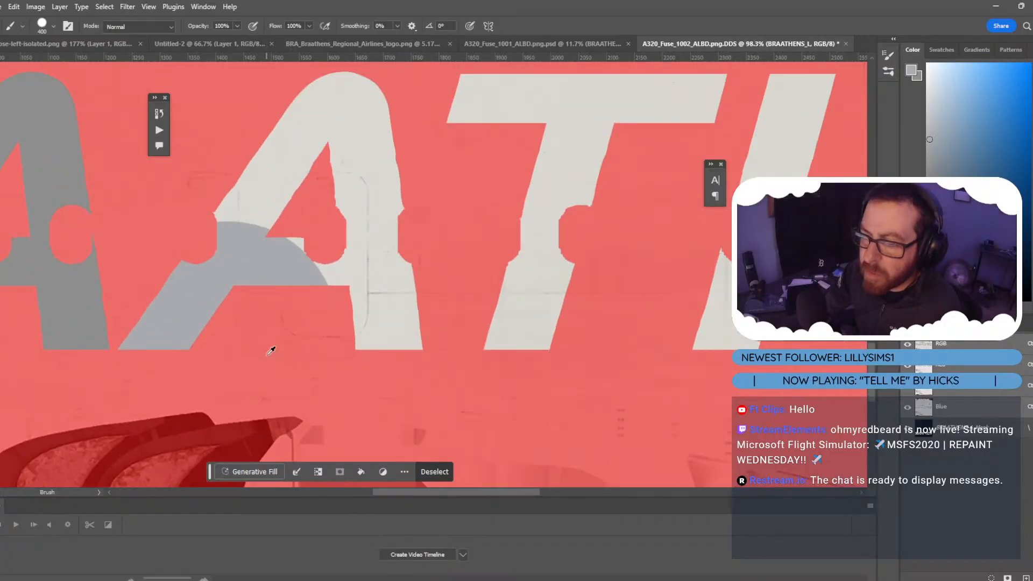
mouse_move(271, 349)
mouse_down()
mouse_move(257, 302)
mouse_move(371, 189)
mouse_move(518, 120)
mouse_move(632, 199)
mouse_move(737, 185)
mouse_up()
drag(513, 492, 673, 493)
alt+scroll(402, 161, down, 4)
mouse_move(555, 271)
mouse_down()
mouse_move(583, 242)
mouse_move(354, 190)
mouse_move(284, 151)
mouse_move(225, 183)
mouse_up()
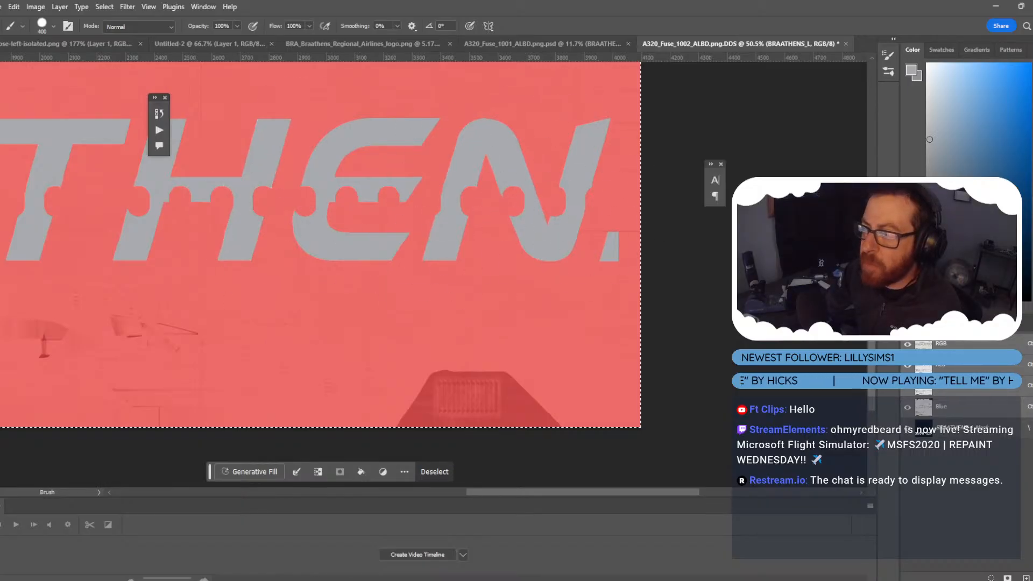
key(q)
alt+scroll(434, 204, down, 2)
alt+scroll(435, 203, down, 3)
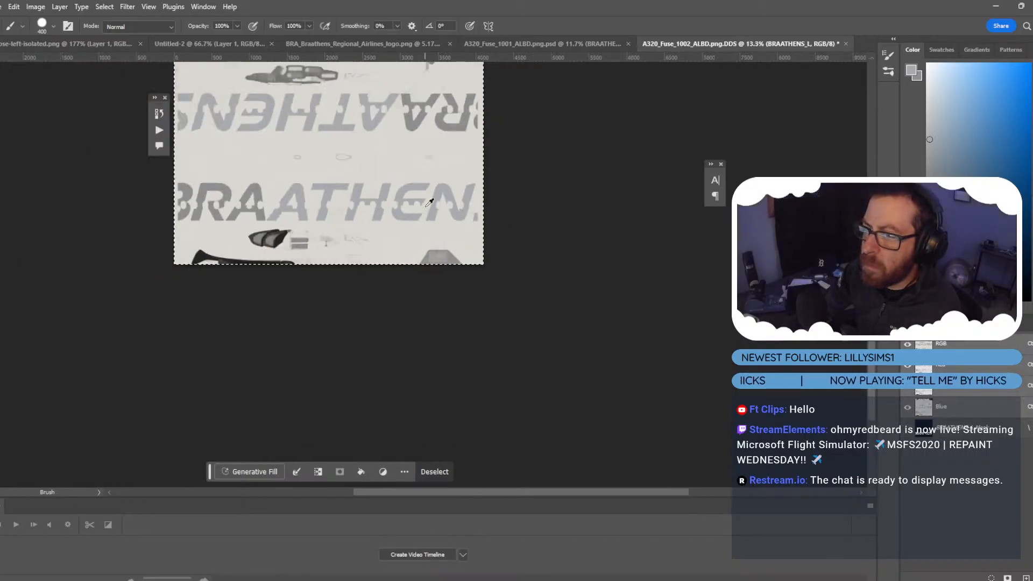
alt+scroll(428, 202, up, 2)
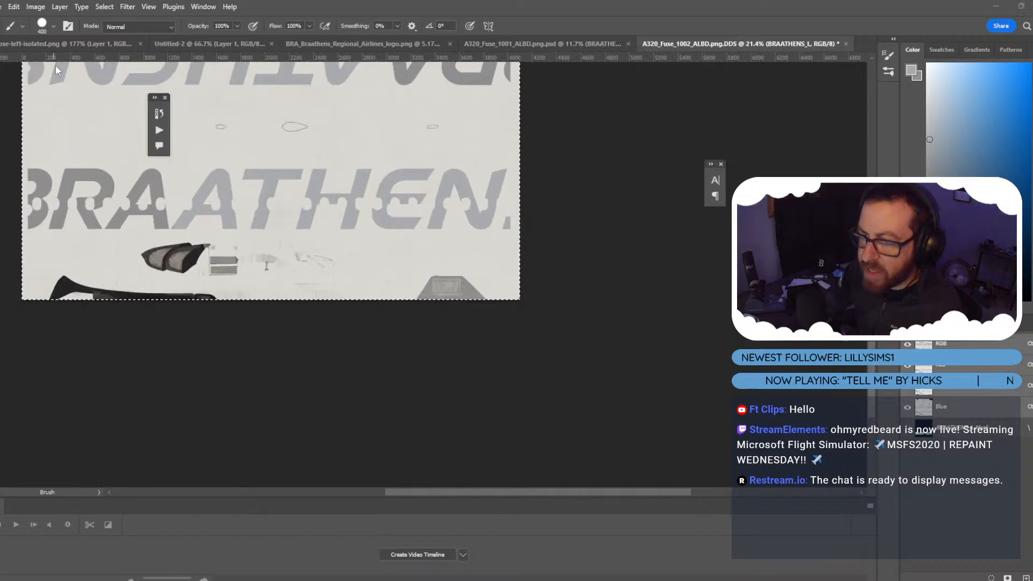
Save the texture as A320_Fuse_1002_ALBD.png.psd in the BRAATHENS_STREAM folder with Maximize Compatibility on.
key(ctrl+shift+s)
click(41, 33)
click(42, 33)
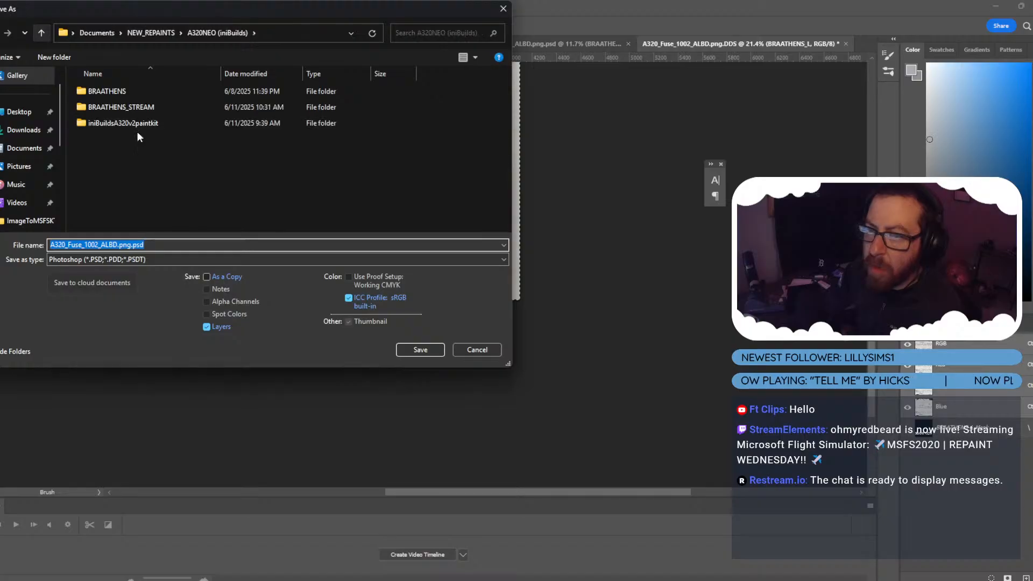
double_click(110, 105)
click(420, 350)
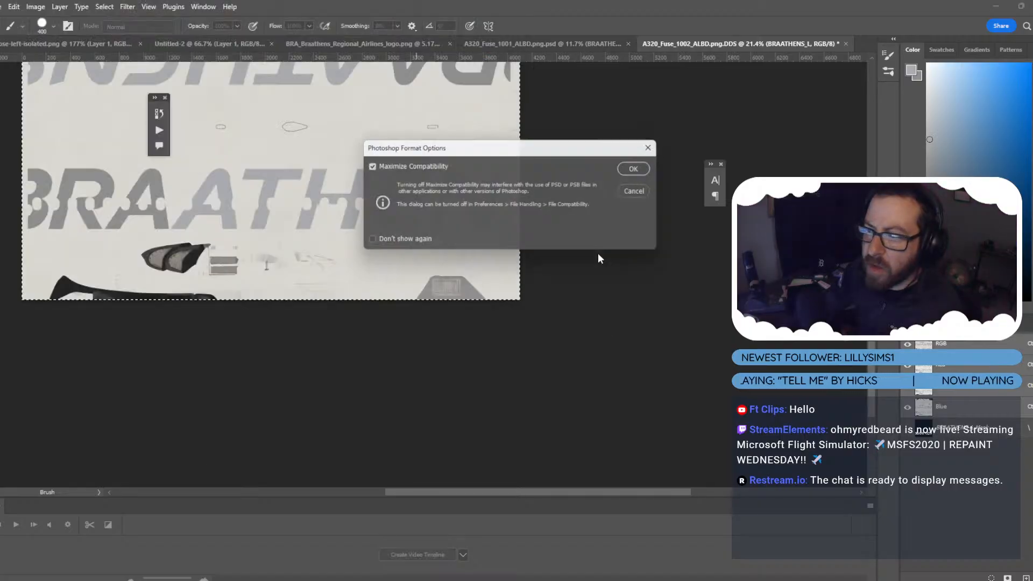
click(637, 167)
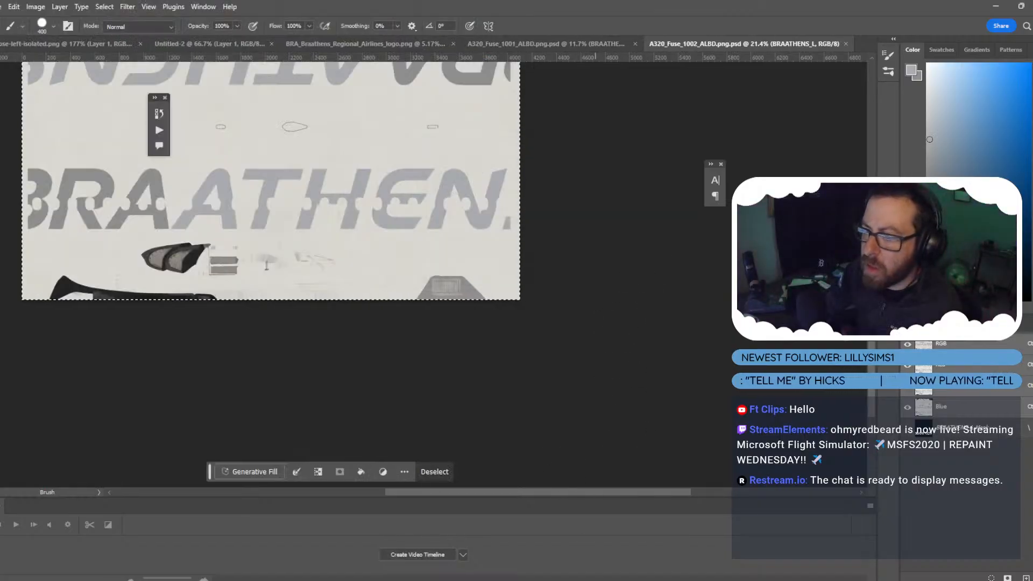
Open A320_Fuse_1003_ALBD.png.DDS from the paintkit's textures folder in Photoshop.
mouse_move(549, 578)
click(547, 541)
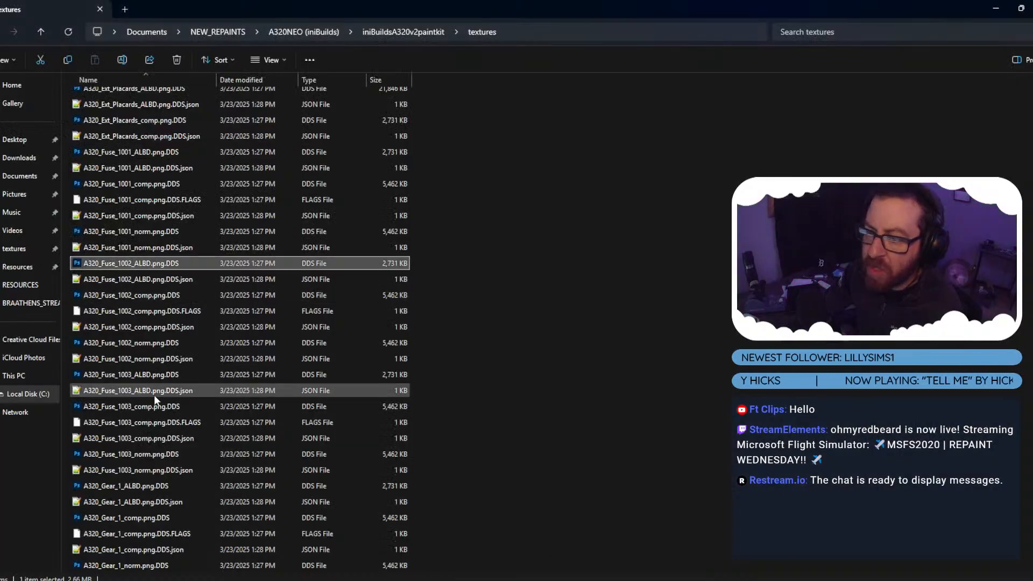
click(159, 374)
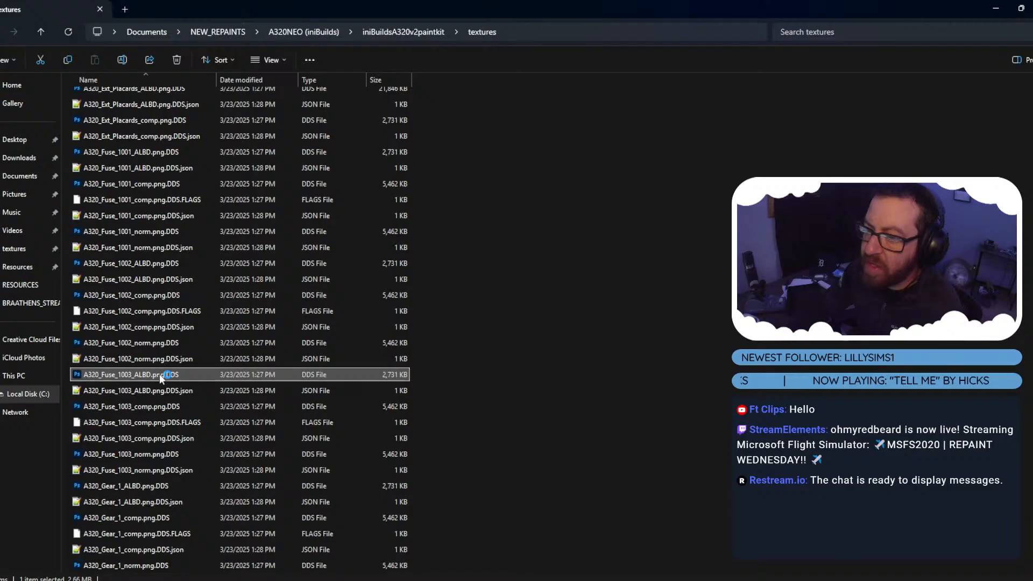
double_click(160, 375)
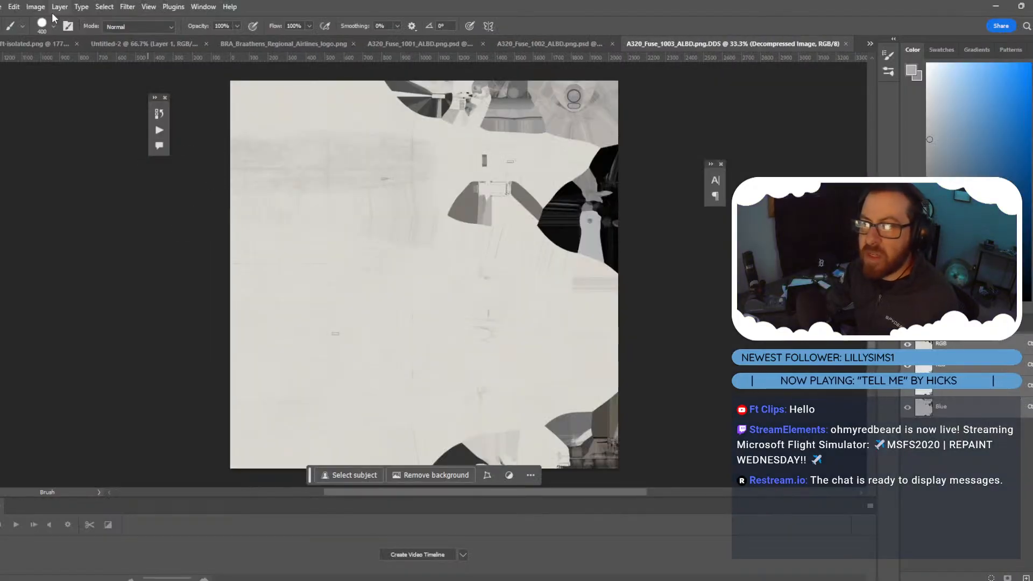
Resize the 1003 fuselage texture to double its width, 2048*2, giving 4096 x 4096 pixels.
click(33, 7)
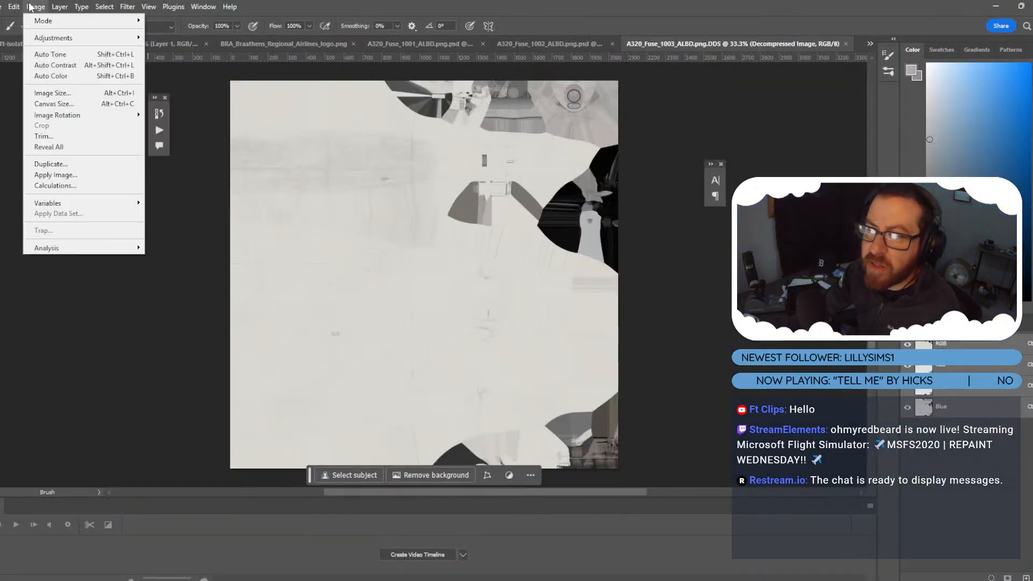
click(100, 93)
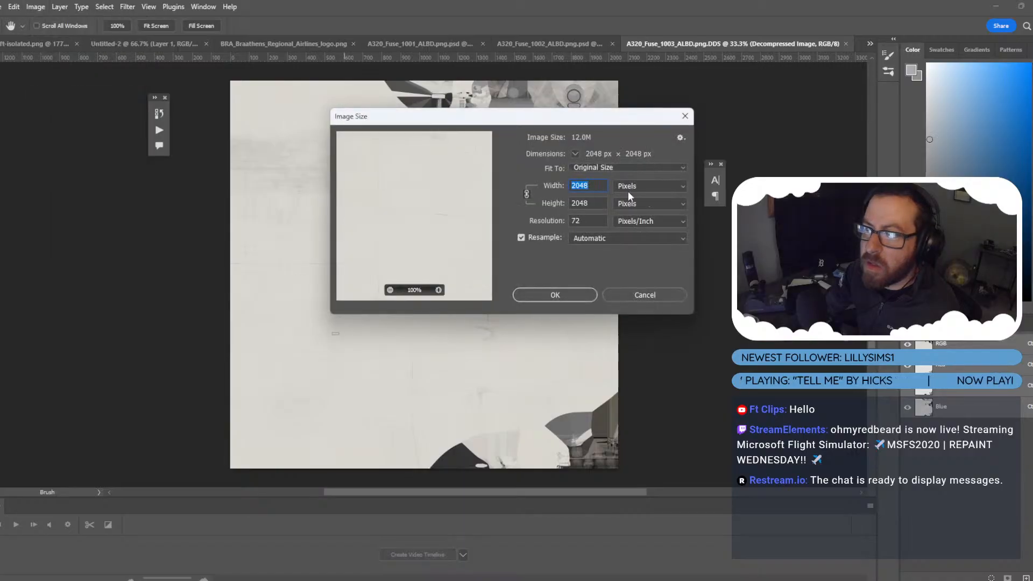
text(*2)
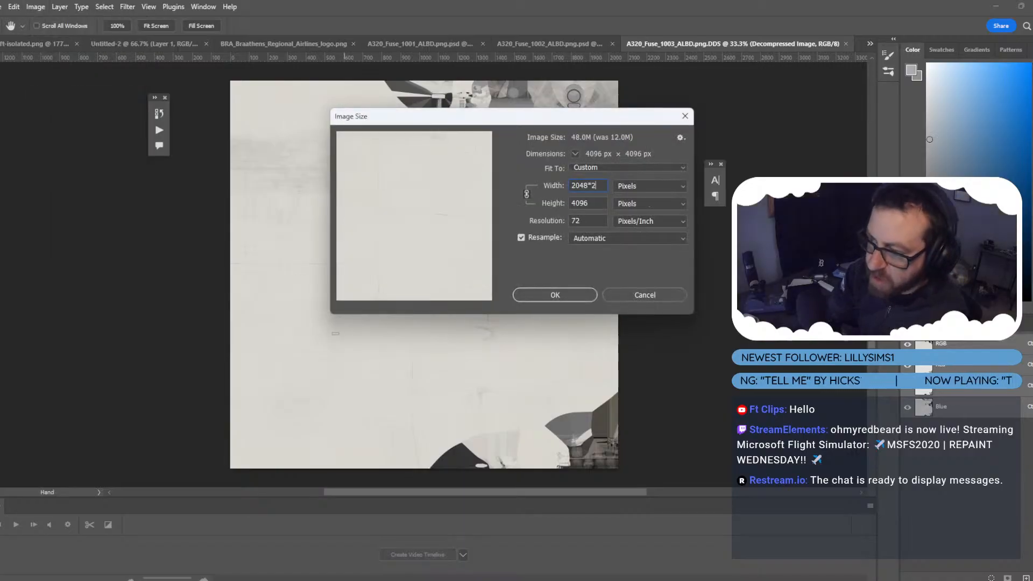
key(Return)
key(b)
alt+scroll(545, 179, down, 1)
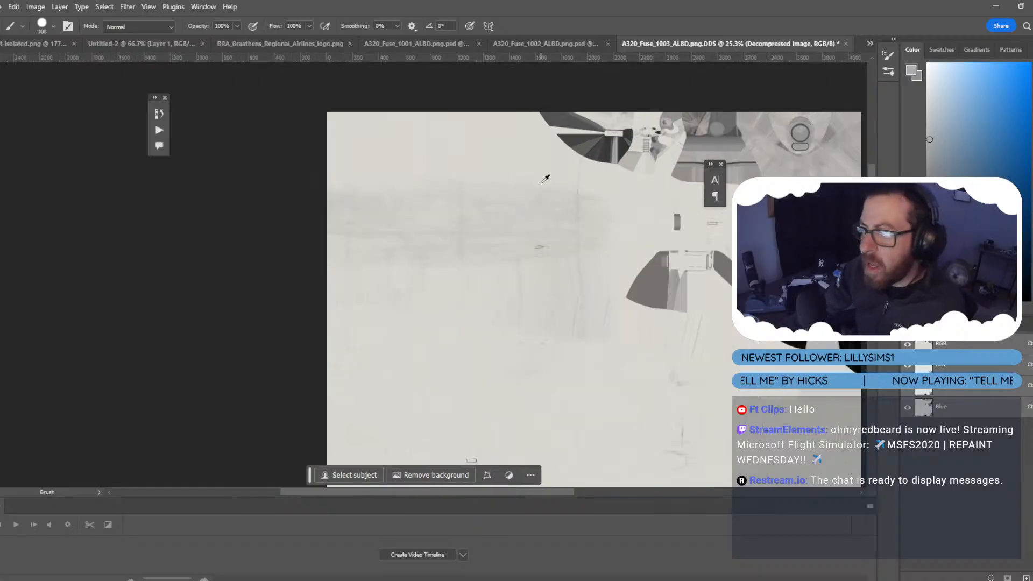
alt+scroll(520, 203, down, 3)
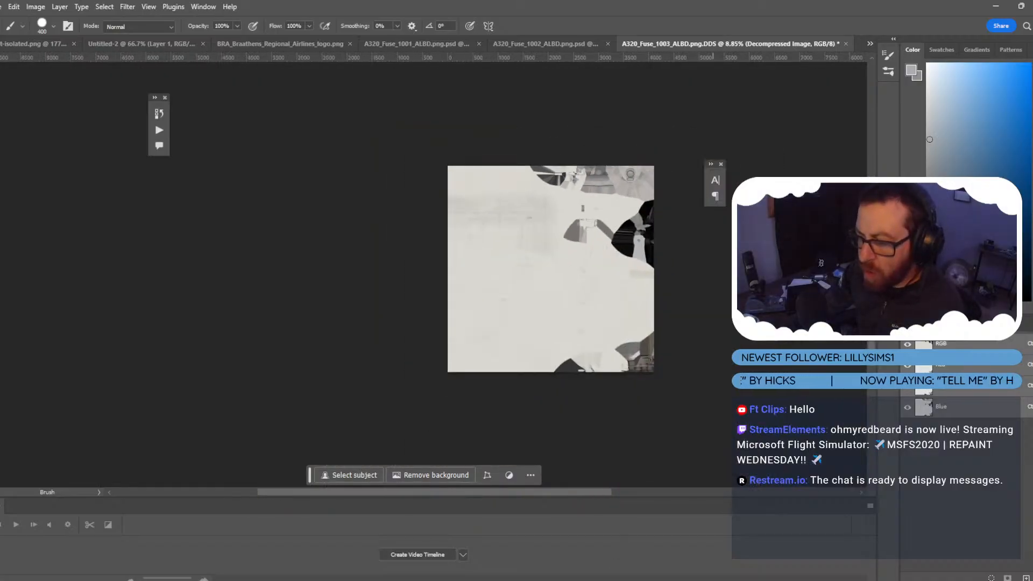
Switch to Blender, display Fuse_1003 Base Color.001, copy the image and return to Photoshop.
key(alt+Tab)
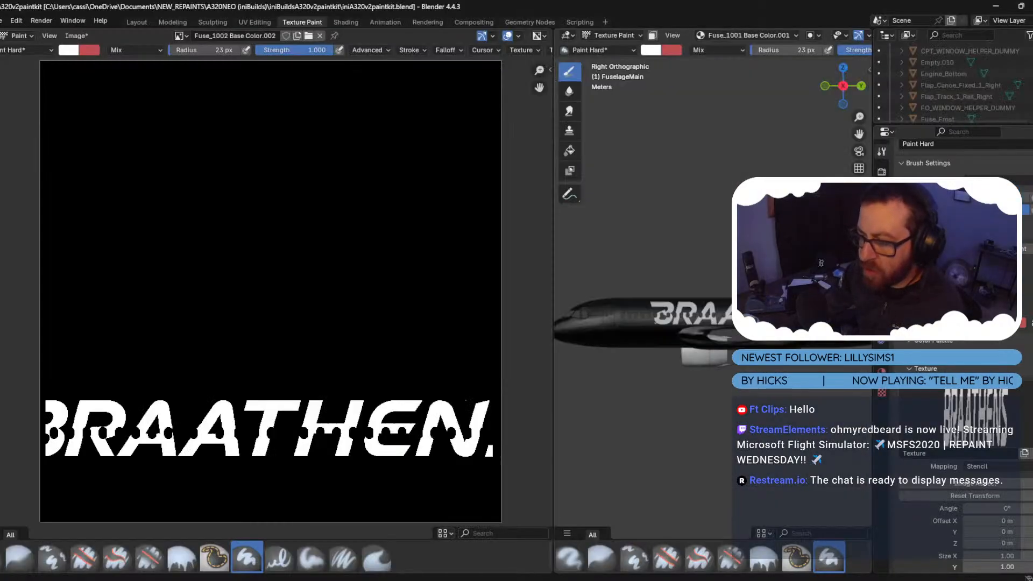
click(181, 36)
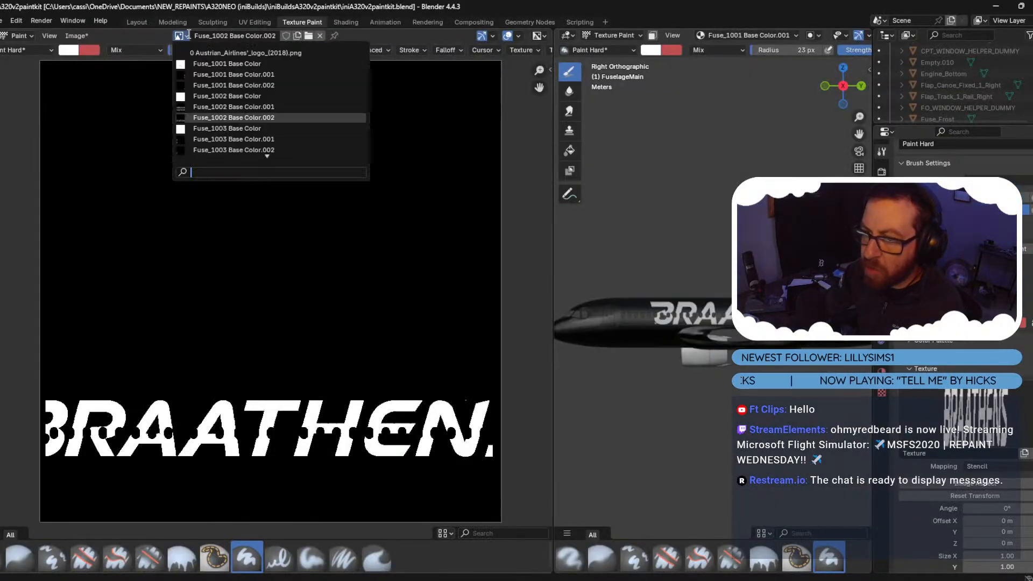
click(231, 139)
click(76, 35)
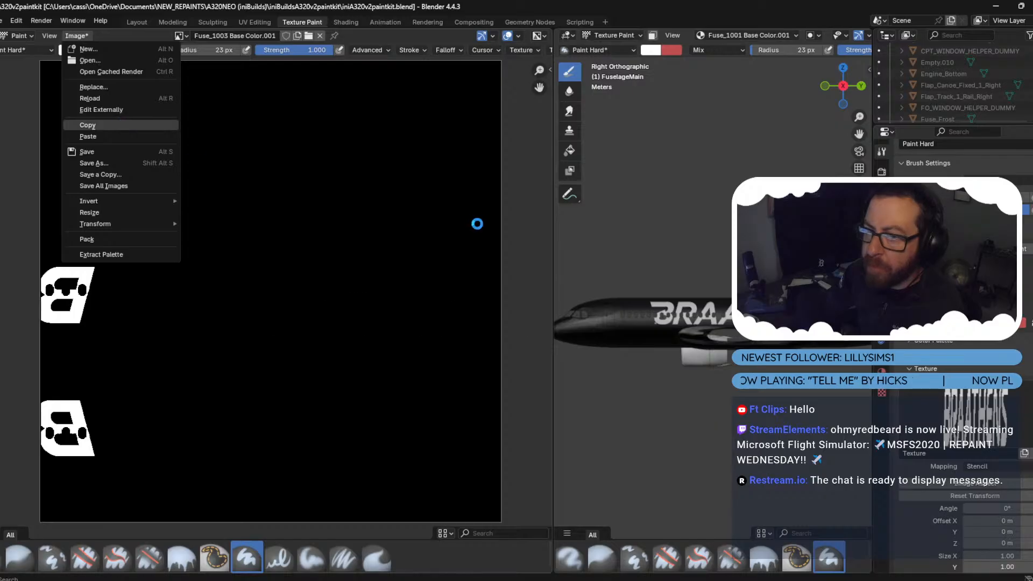
click(605, 544)
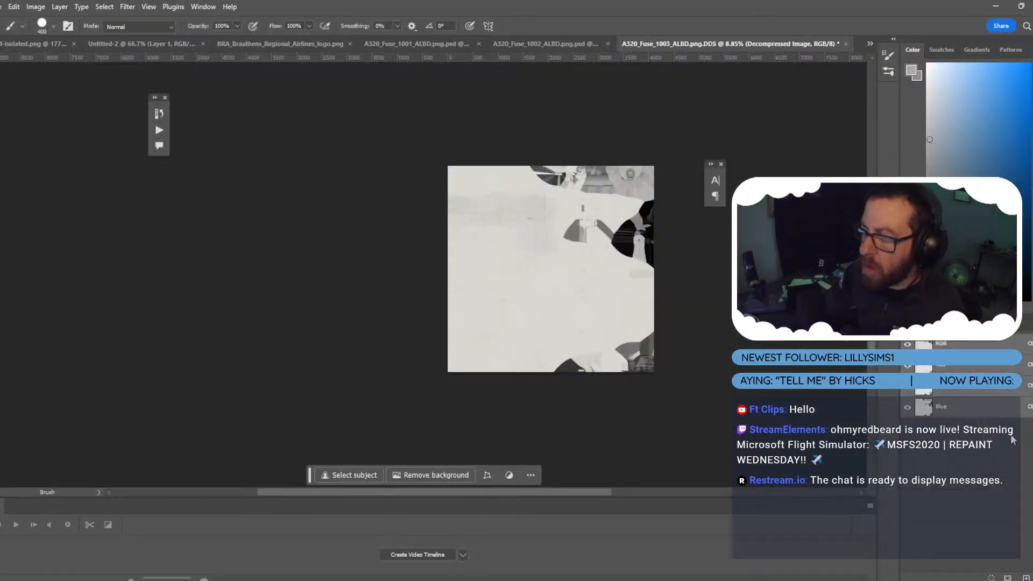
Add a layer named BRAATHENS_R to the 1003 fuselage texture and give it a layer mask.
key(ctrl+shift+n)
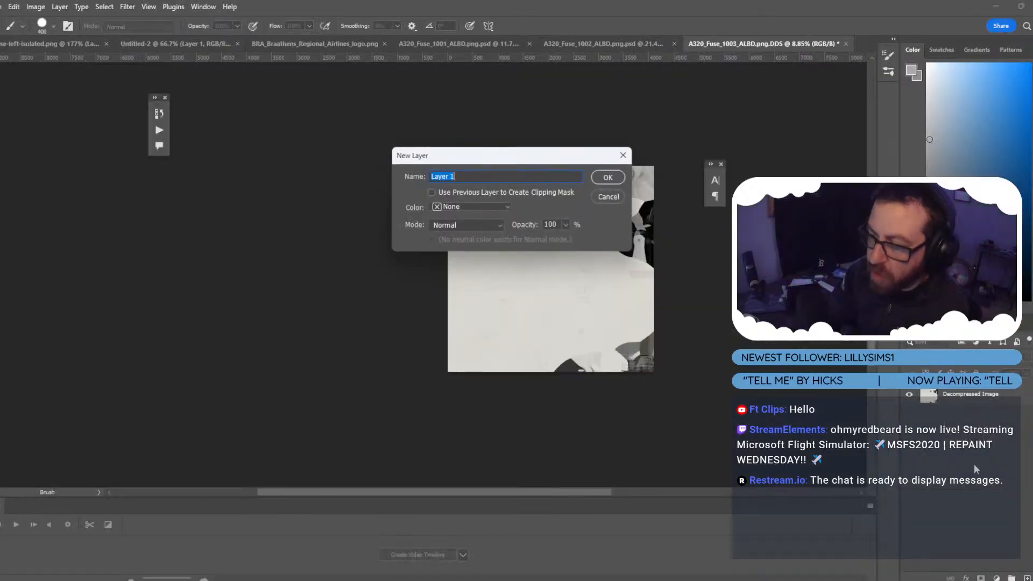
text(BRAATHENS_)
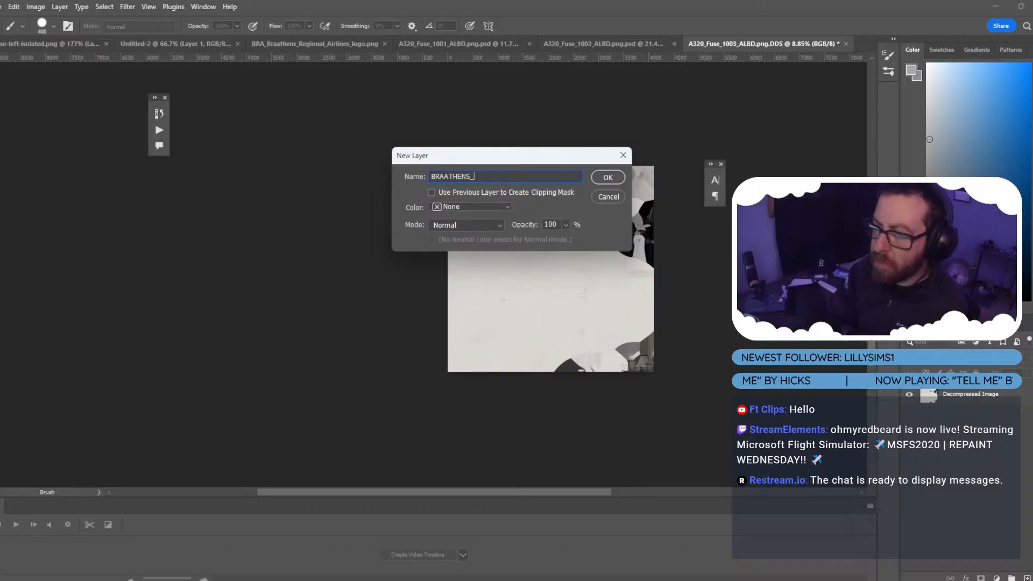
text(R)
key(Return)
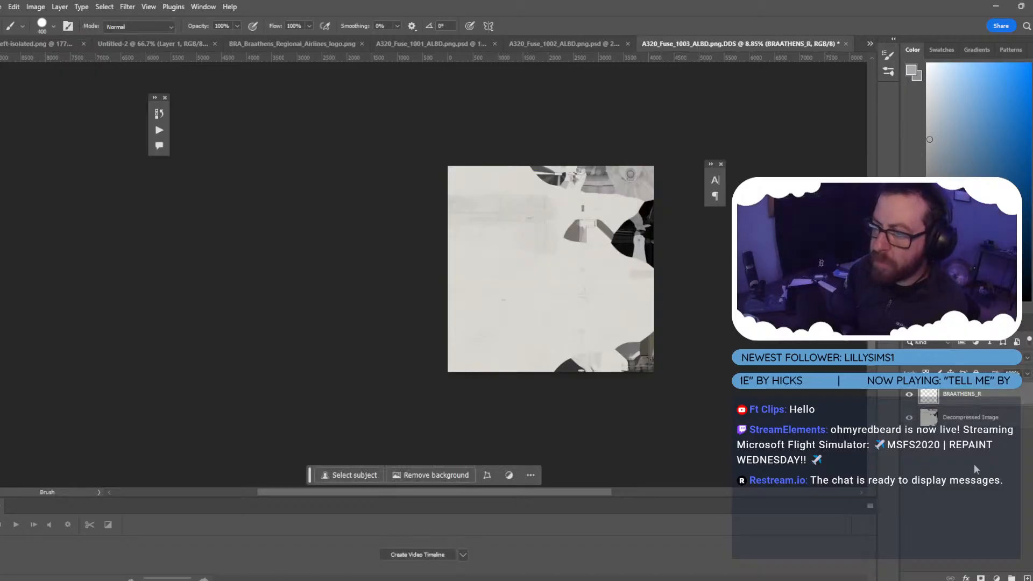
click(981, 578)
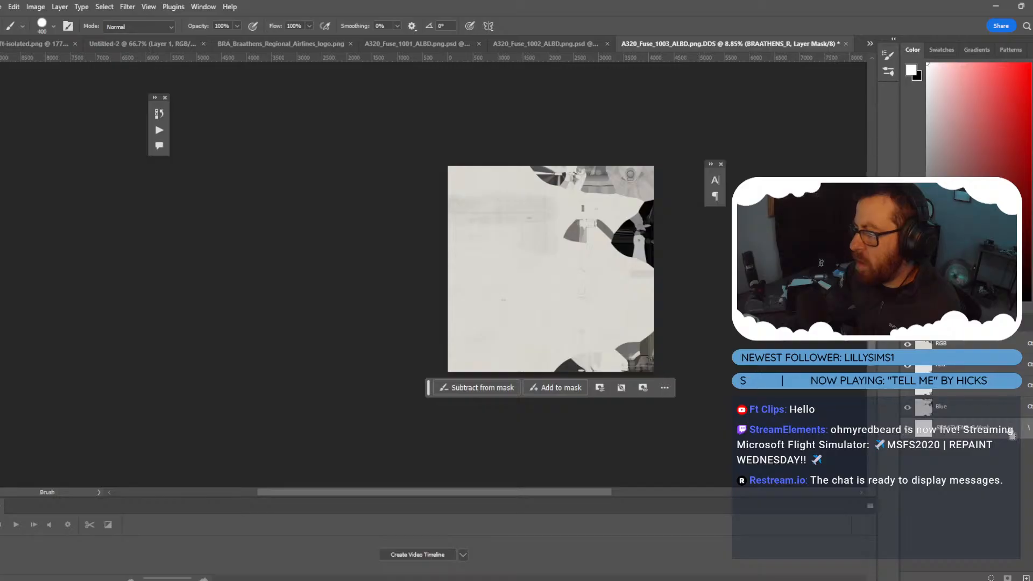
Paste the copied Blender image into the BRAATHENS_R mask, then brush grey over the upper letter on the layer and hide the mask overlay.
click(916, 430)
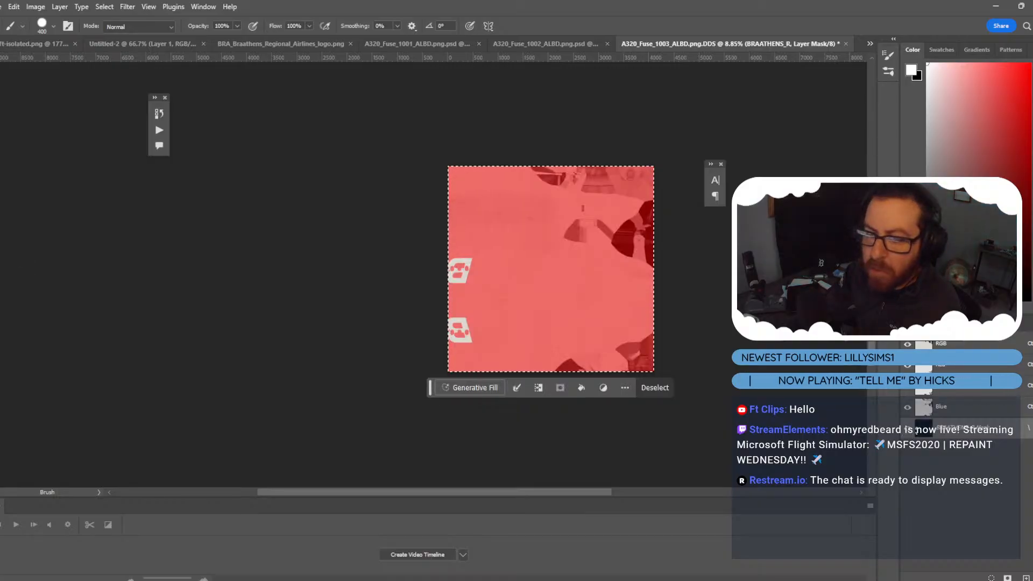
key(ctrl+2)
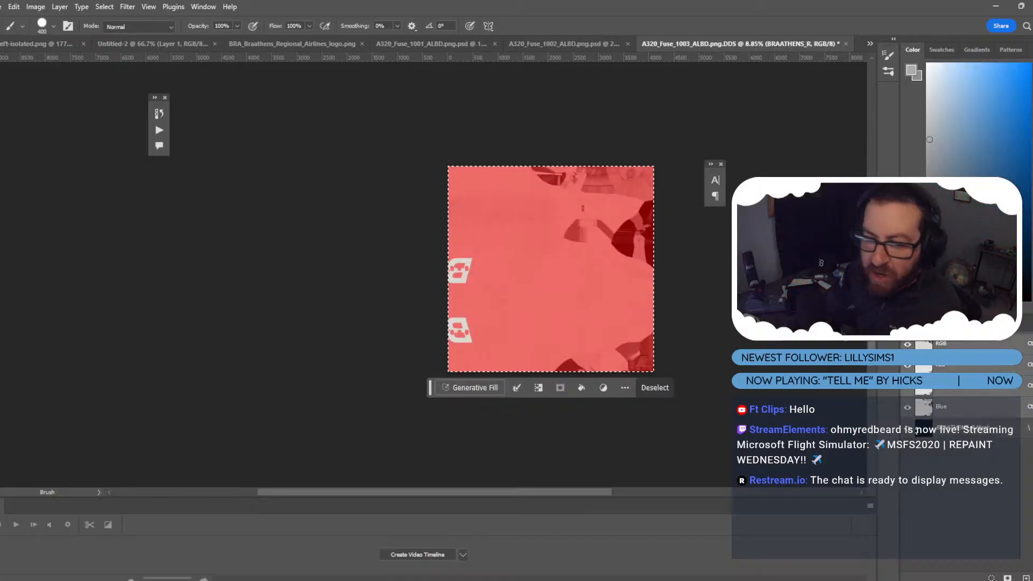
mouse_move(465, 262)
mouse_down()
mouse_move(445, 258)
mouse_move(452, 279)
mouse_move(461, 265)
mouse_up()
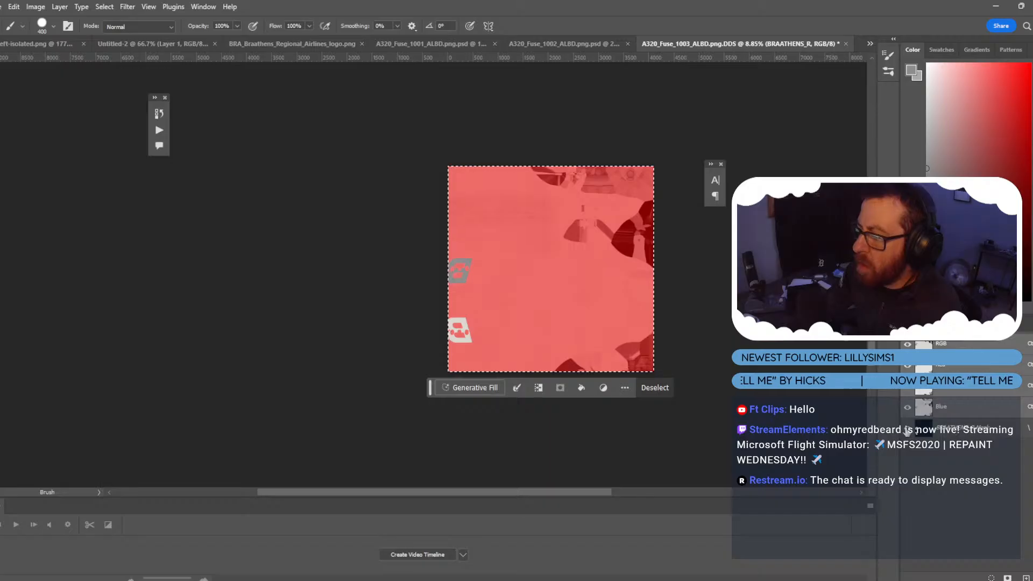
click(916, 429)
Switch to Blender, display Fuse_1003 Base Color.002, copy the image and return to Photoshop.
mouse_move(580, 578)
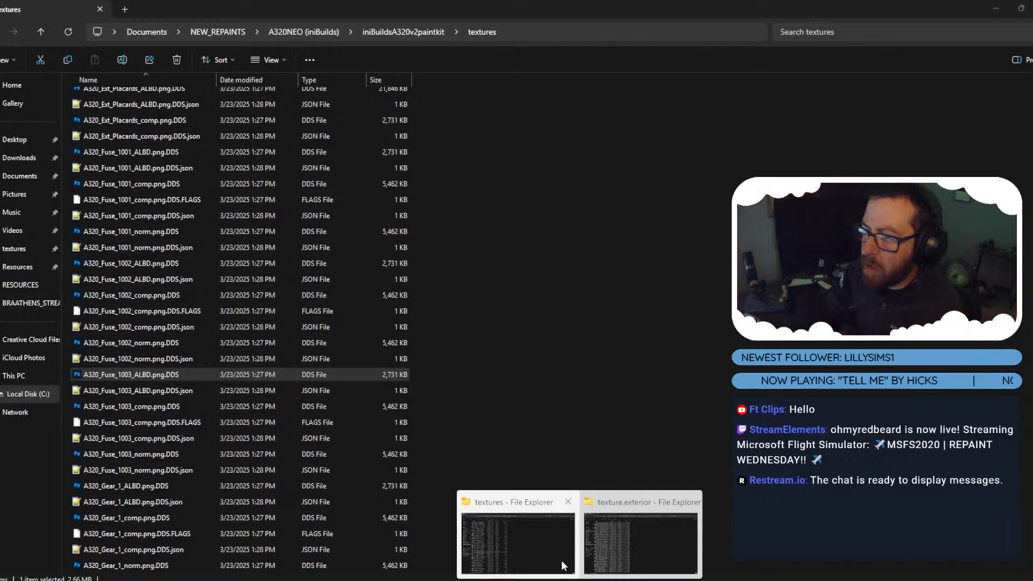
key(alt+Tab)
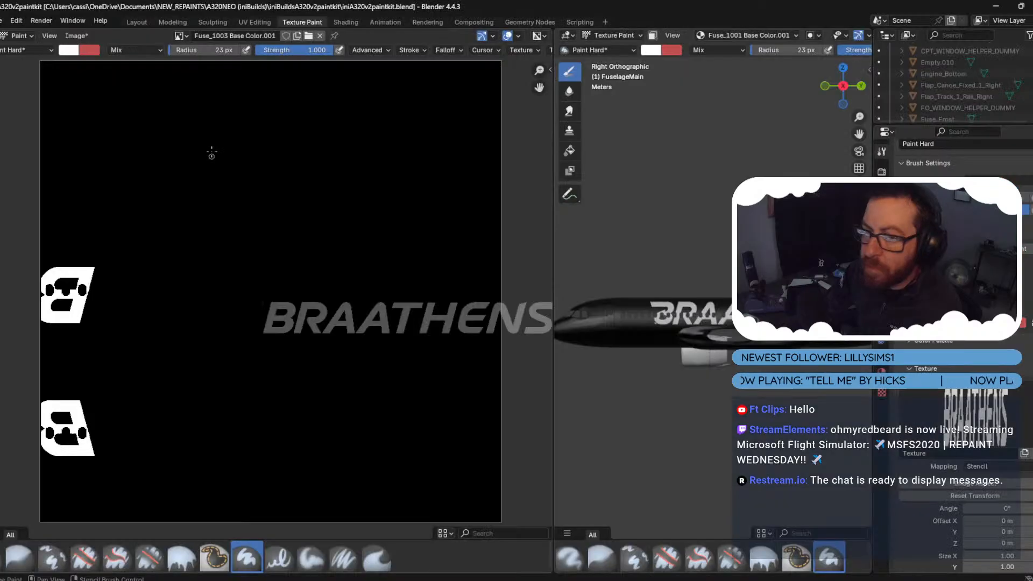
click(186, 33)
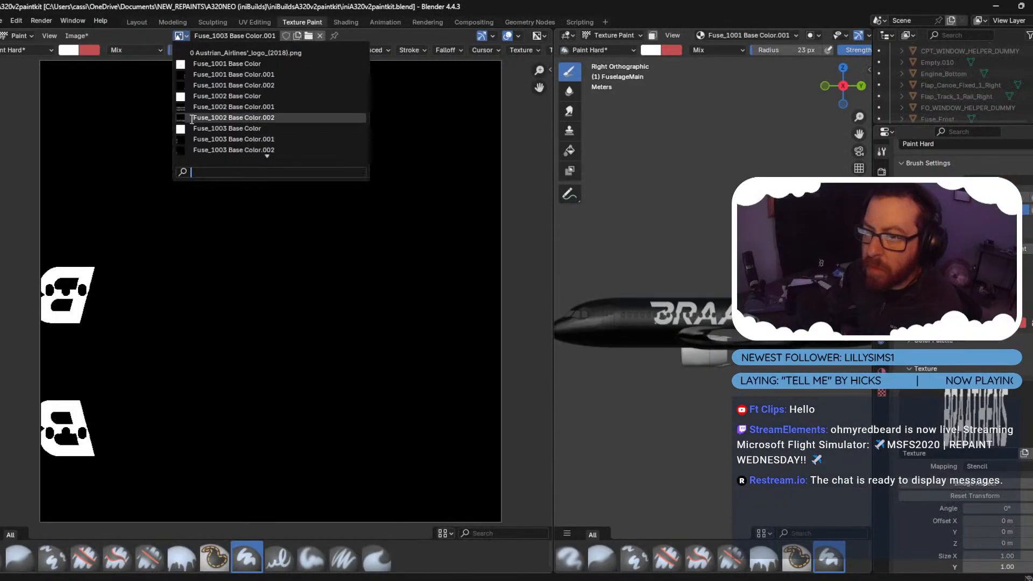
click(213, 152)
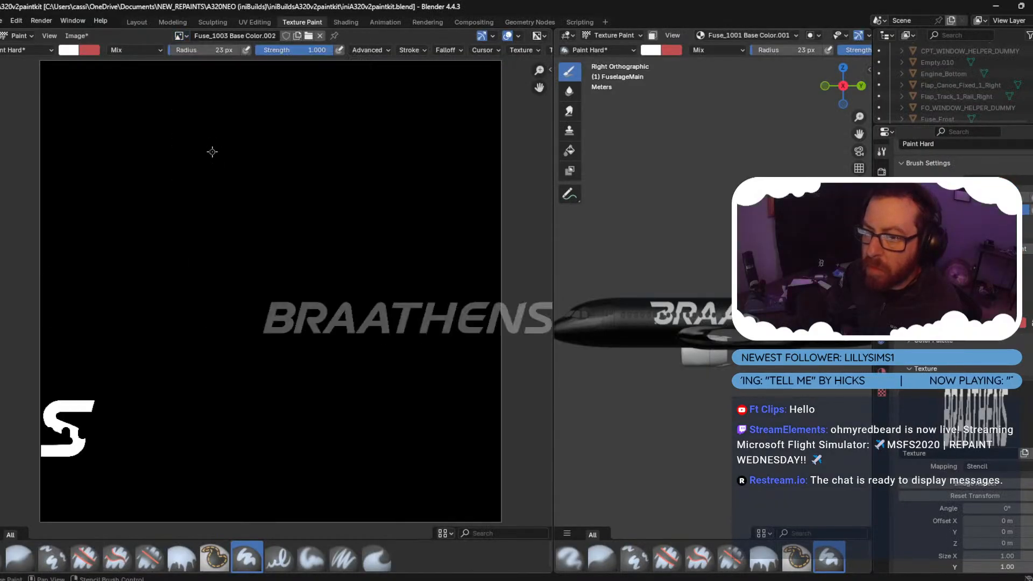
click(76, 35)
click(89, 127)
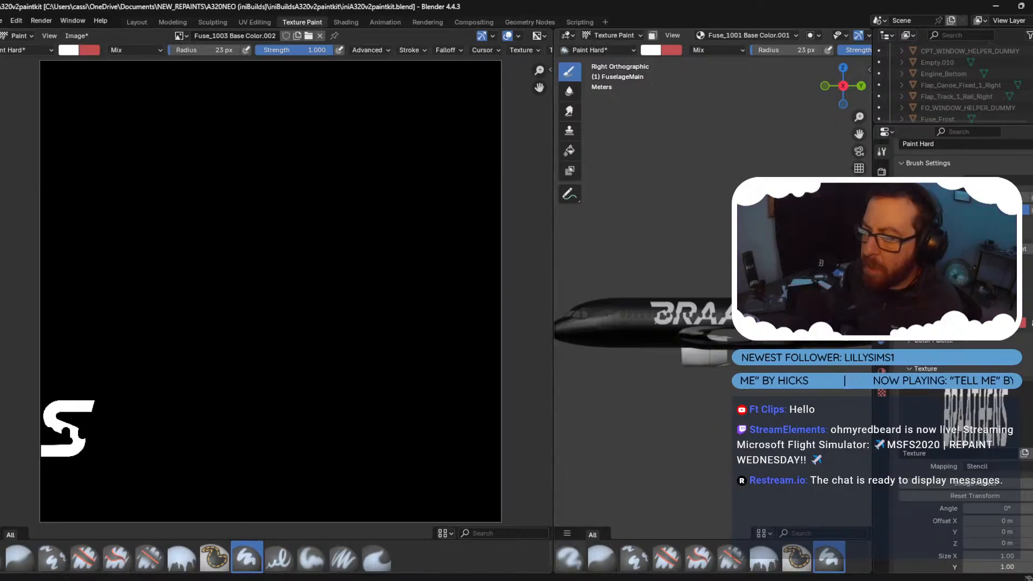
key(alt+Tab)
Add a layer named BRAATHENS_L above BRAATHENS_R and give it a layer mask.
click(918, 326)
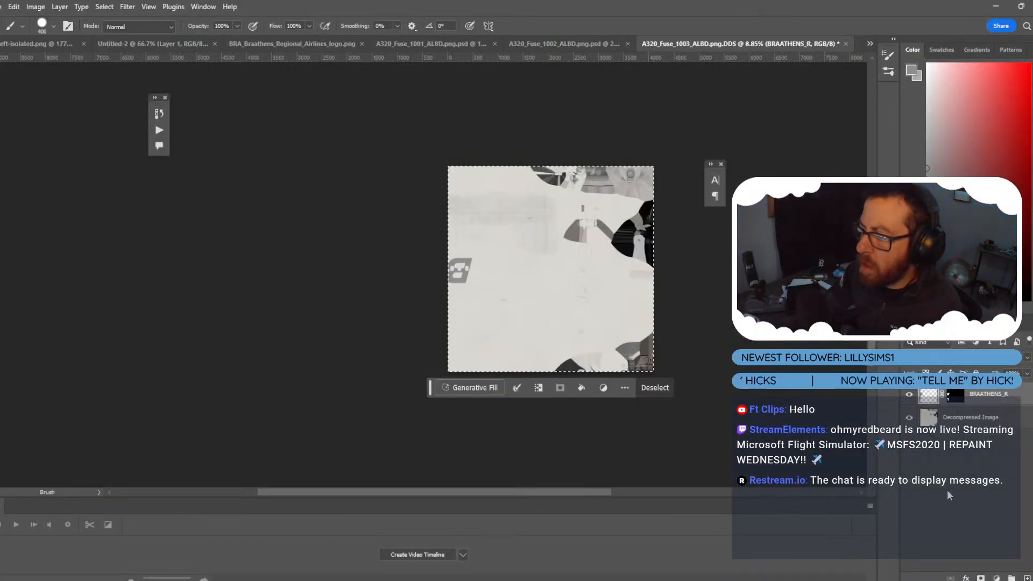
key(ctrl+shift+n)
text(BRAATHENS_L)
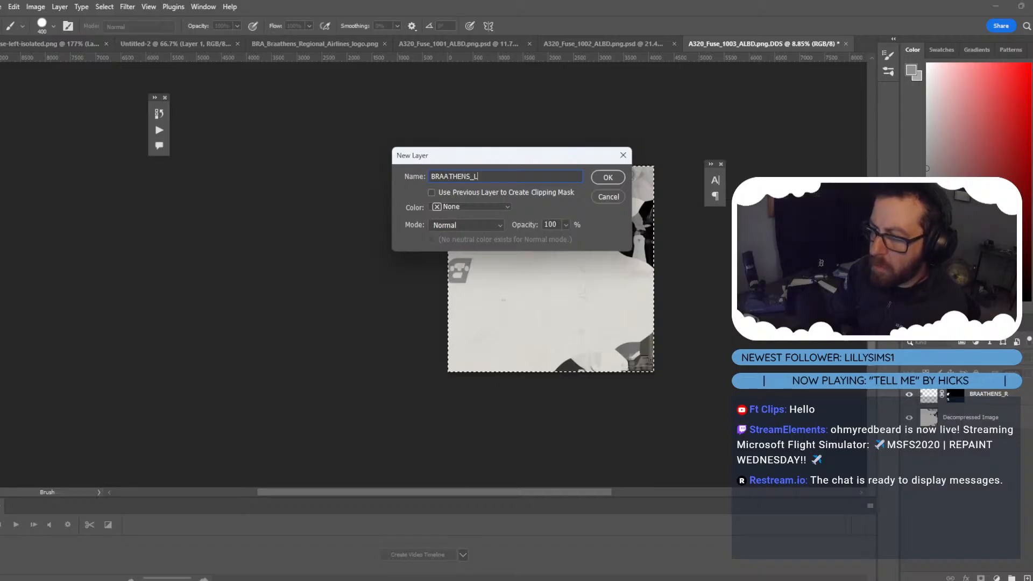
key(Return)
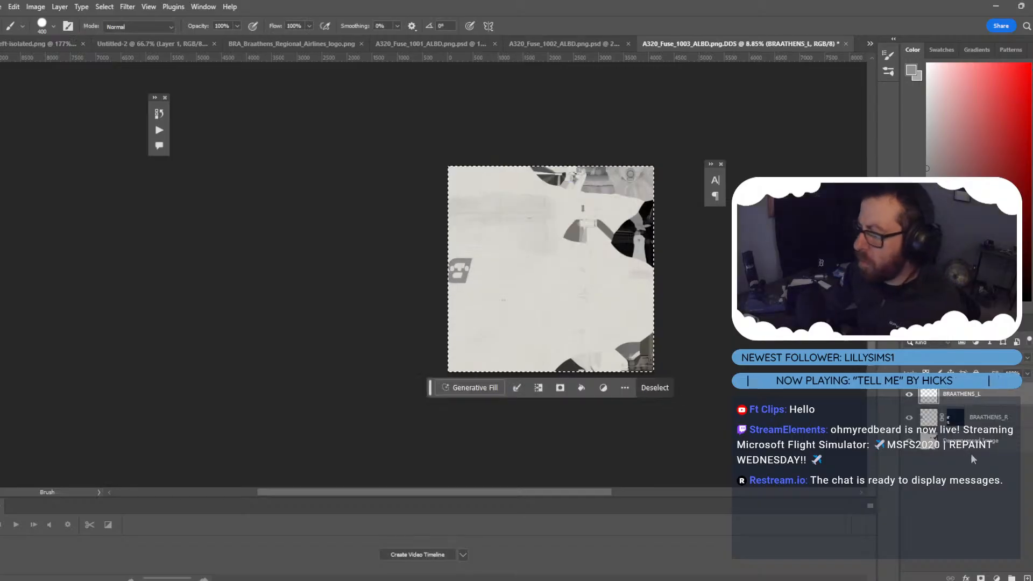
click(982, 578)
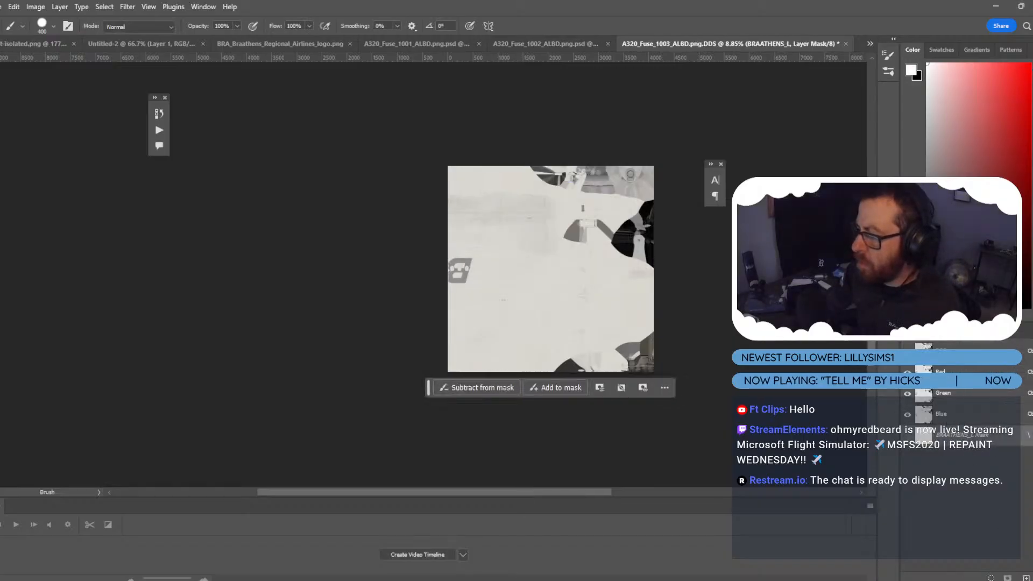
Paste the copied image into the BRAATHENS_L mask, brush the letter S grey on the layer, hide the mask overlay and deselect.
click(907, 435)
alt+scroll(438, 411, up, 3)
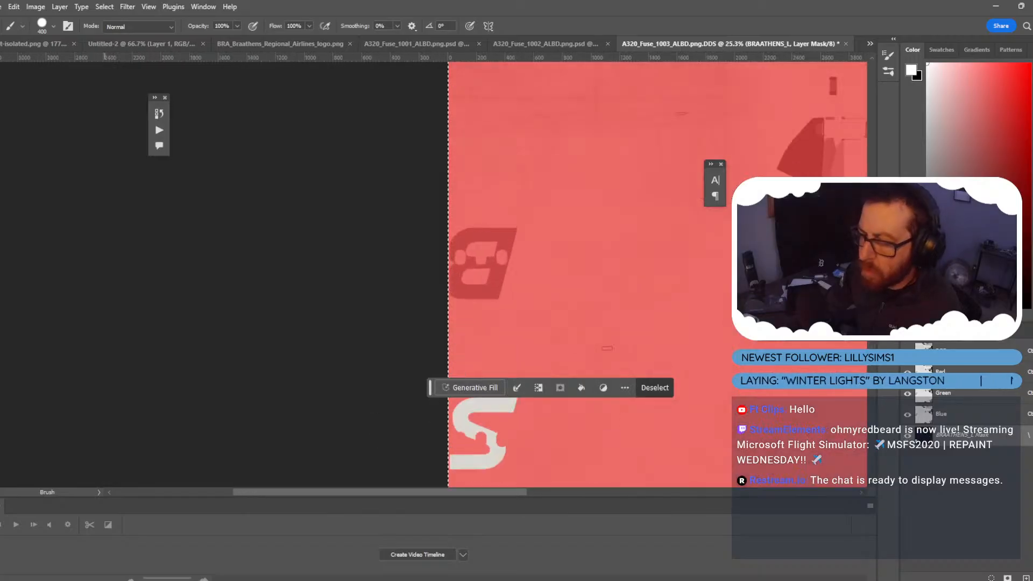
click(947, 349)
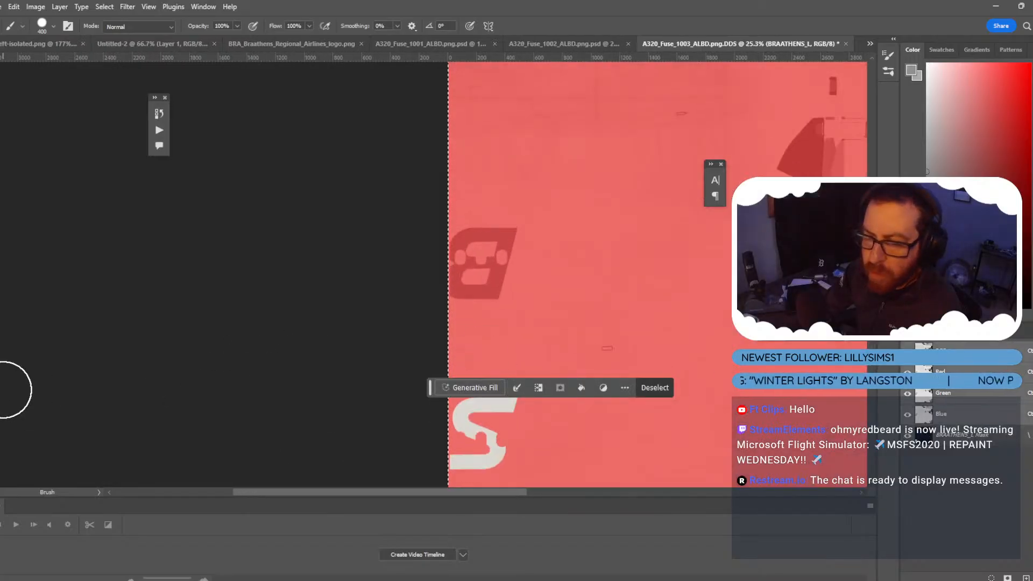
key(x)
scroll(565, 294, down, 2)
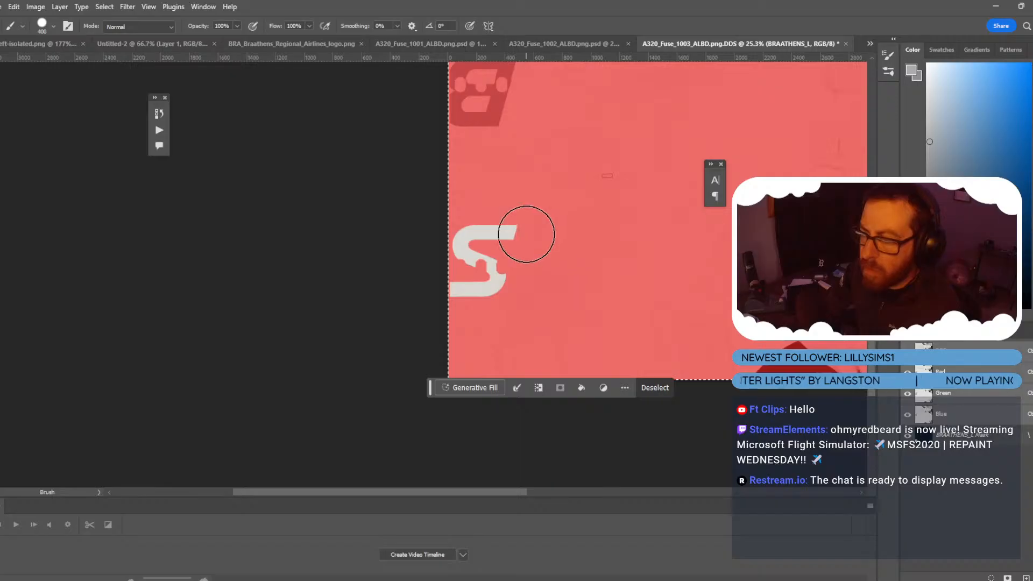
mouse_move(525, 231)
mouse_down()
mouse_move(515, 249)
mouse_move(547, 281)
mouse_up()
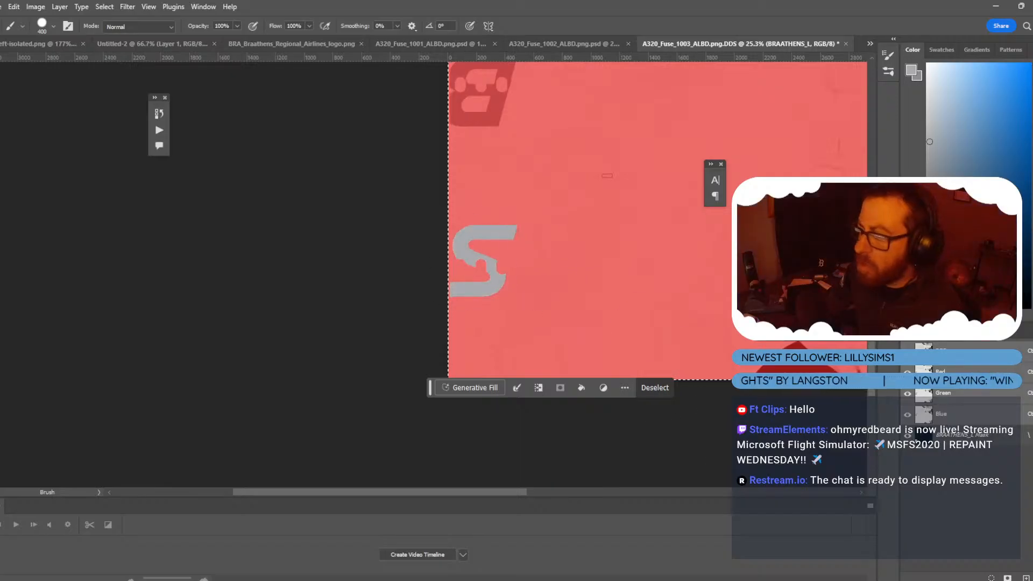
key(backslash)
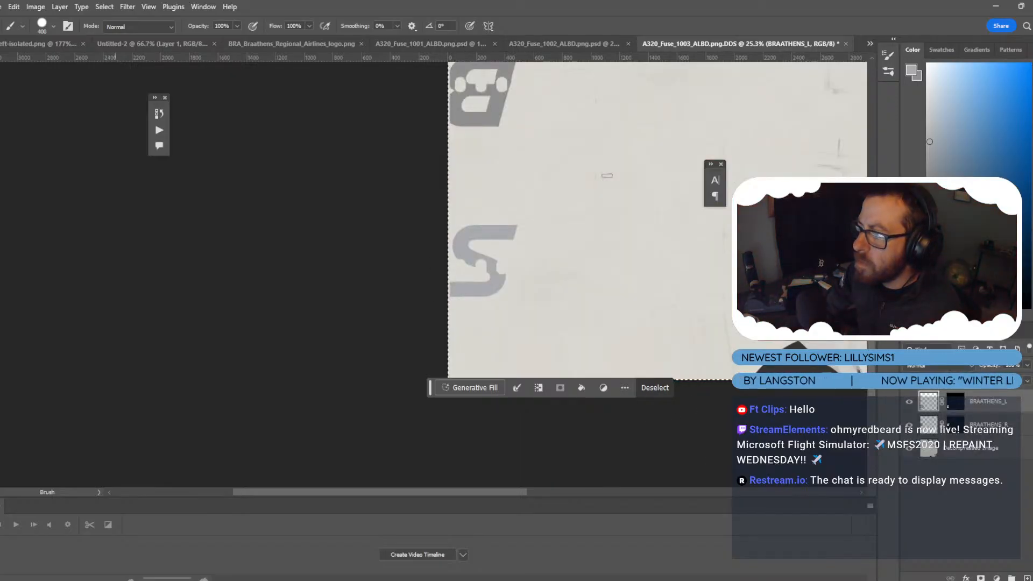
key(ctrl+d)
alt+scroll(581, 325, down, 5)
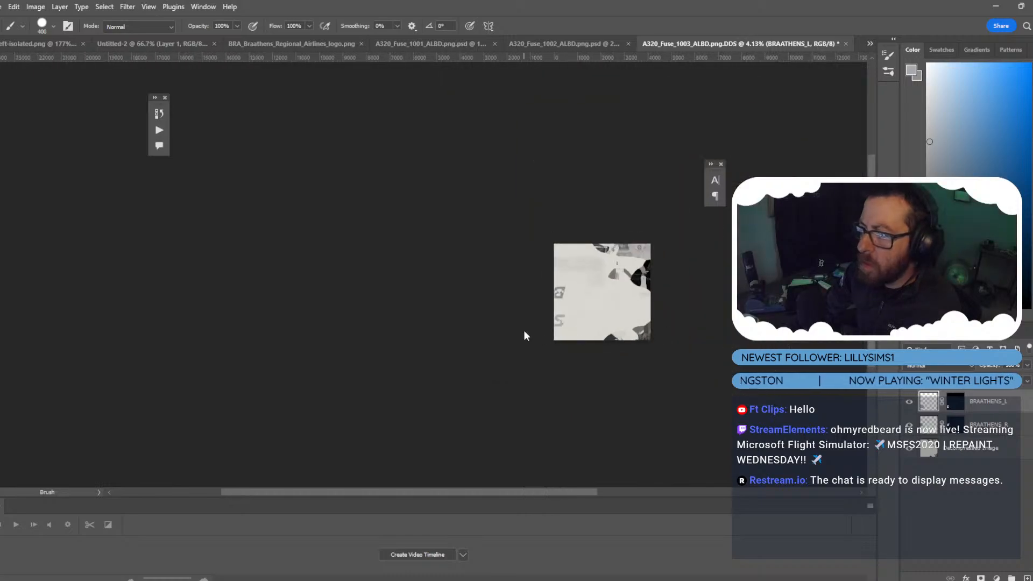
Save the texture as A320_Fuse_1003_ALBD.png.psd in the BRAATHENS_STREAM folder with Maximize Compatibility on.
key(ctrl+shift+s)
click(41, 33)
click(41, 32)
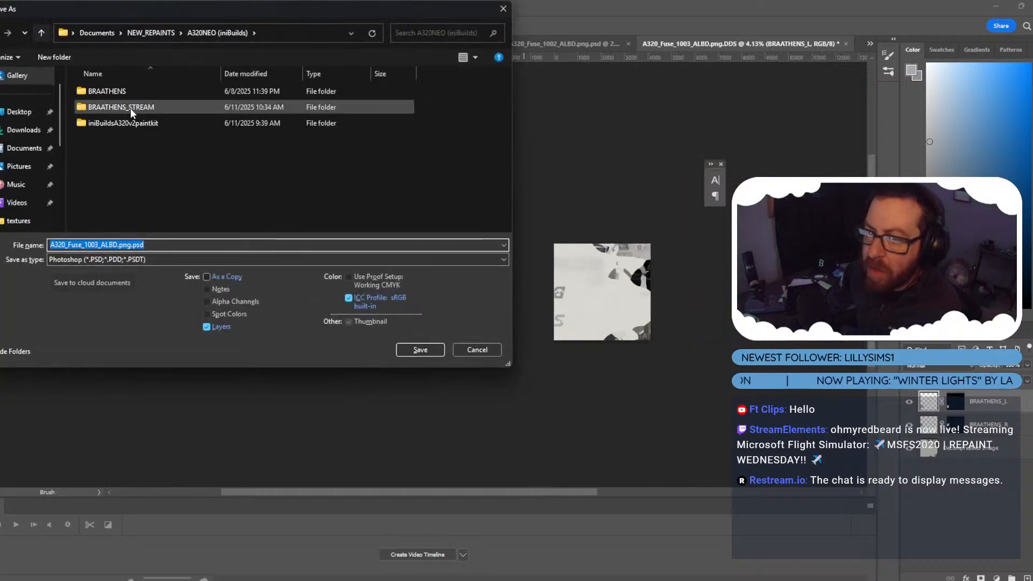
double_click(124, 105)
click(417, 349)
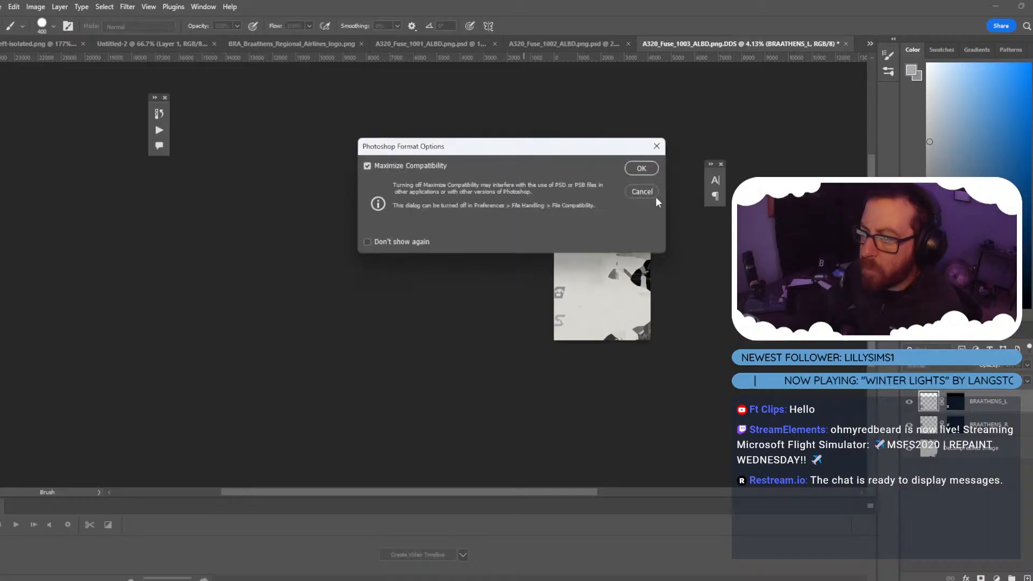
click(645, 168)
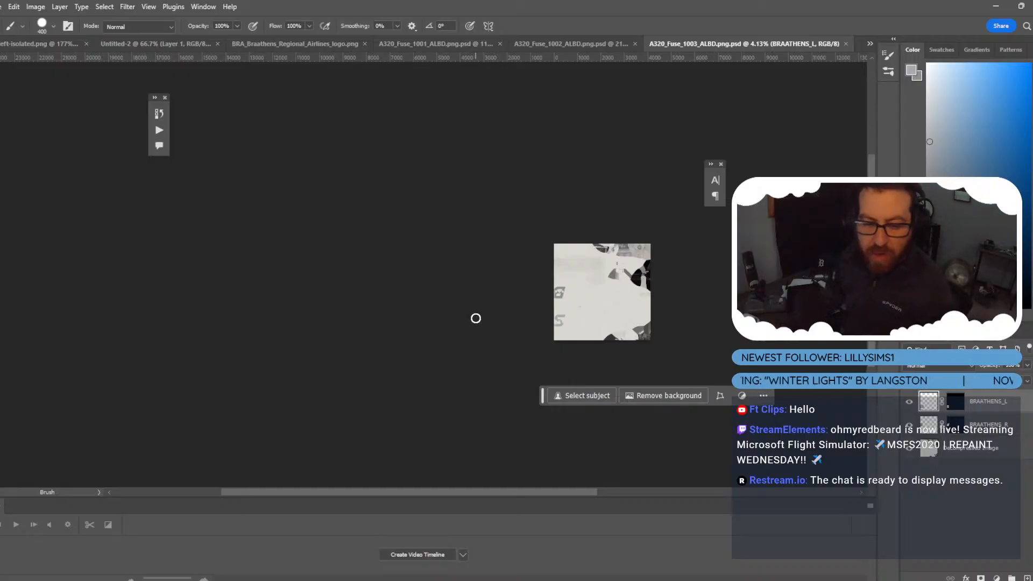
Switch to File Explorer and open iniA320v2paintkit.blend from the iniBuildsA320v2paintkit folder in Blender.
mouse_move(629, 580)
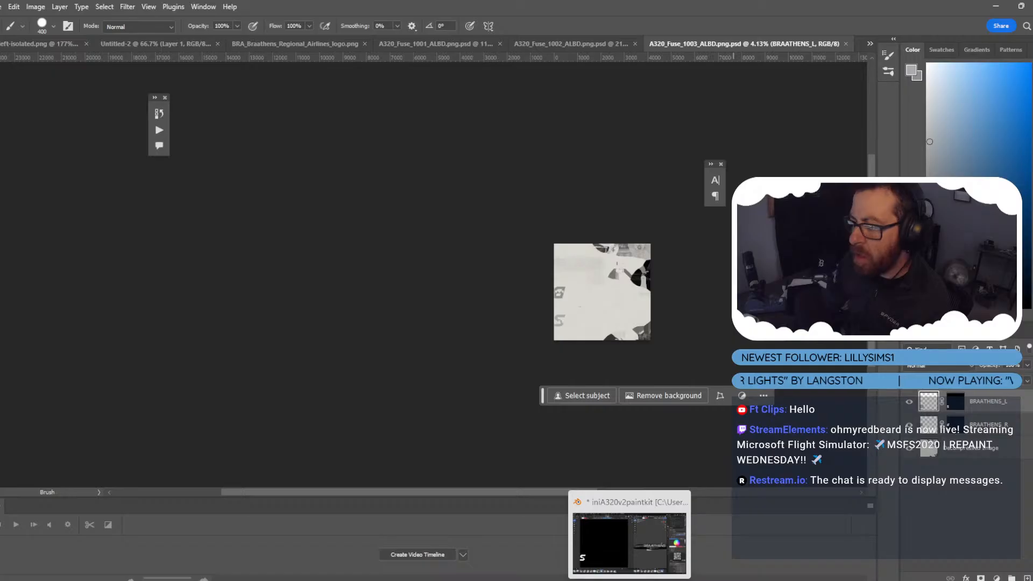
mouse_move(580, 578)
click(537, 550)
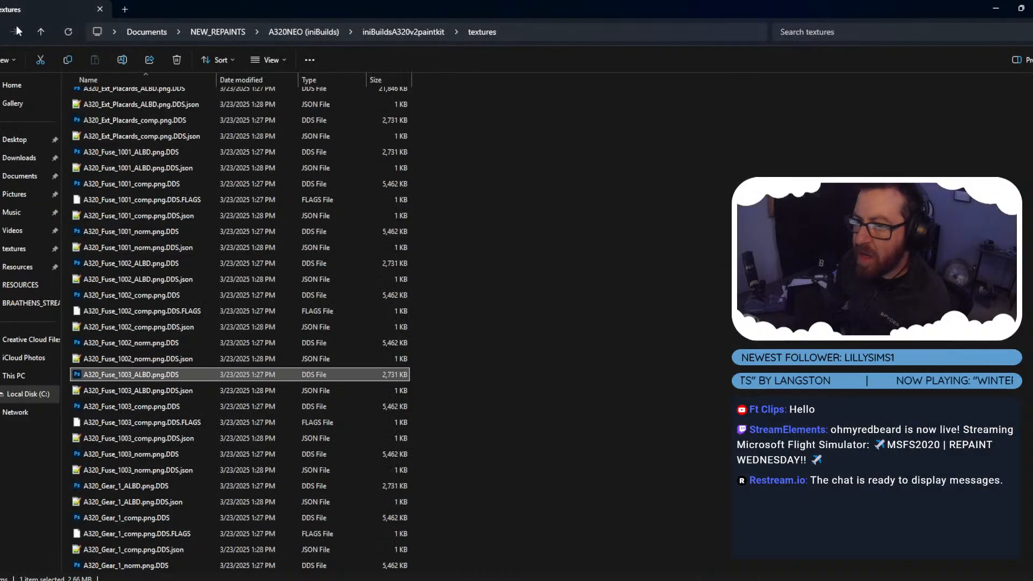
click(42, 30)
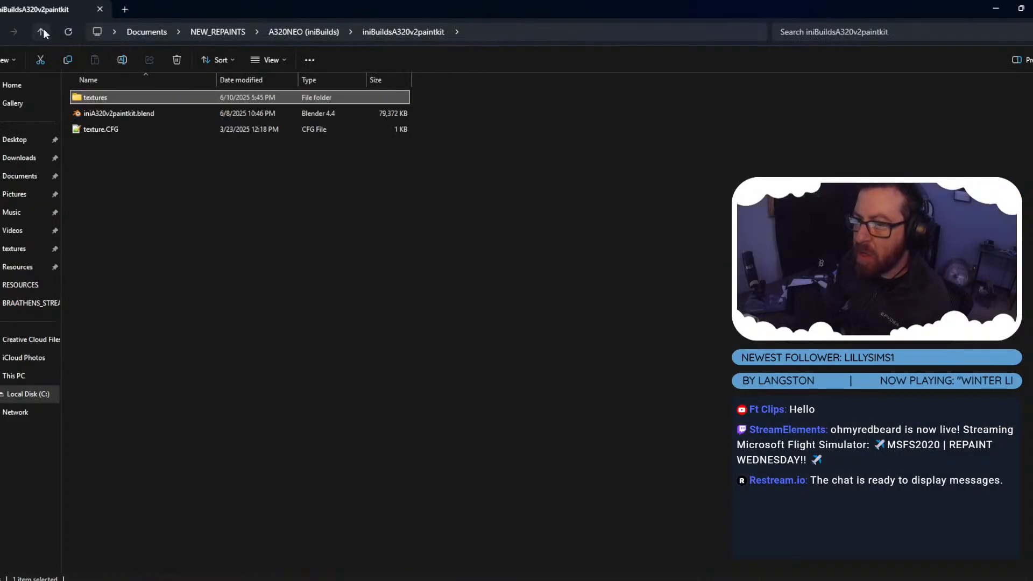
click(130, 114)
double_click(131, 114)
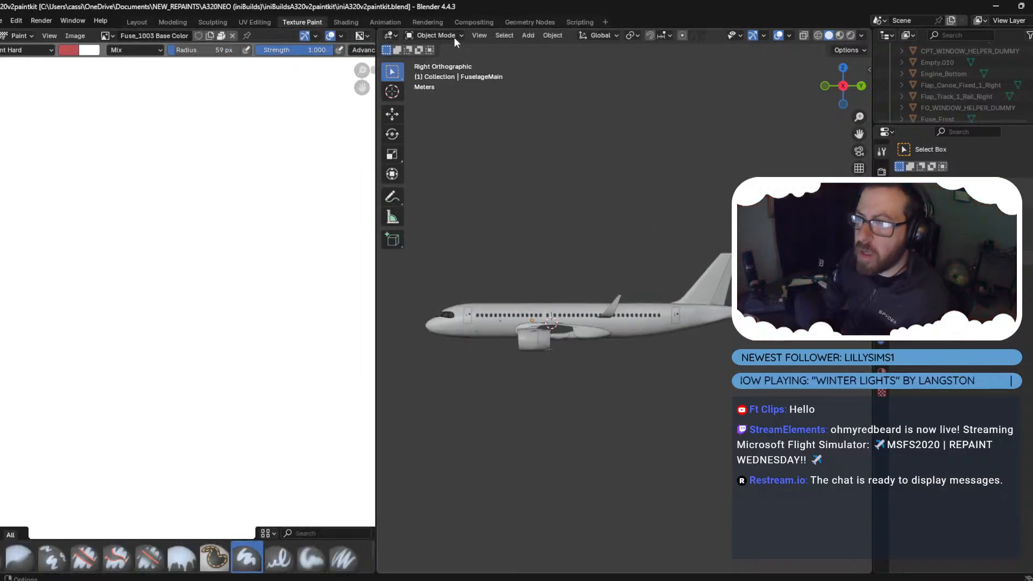
Select the fuselage and display the Fuse_1001 Base Color image close up on the window-frame edges.
click(478, 328)
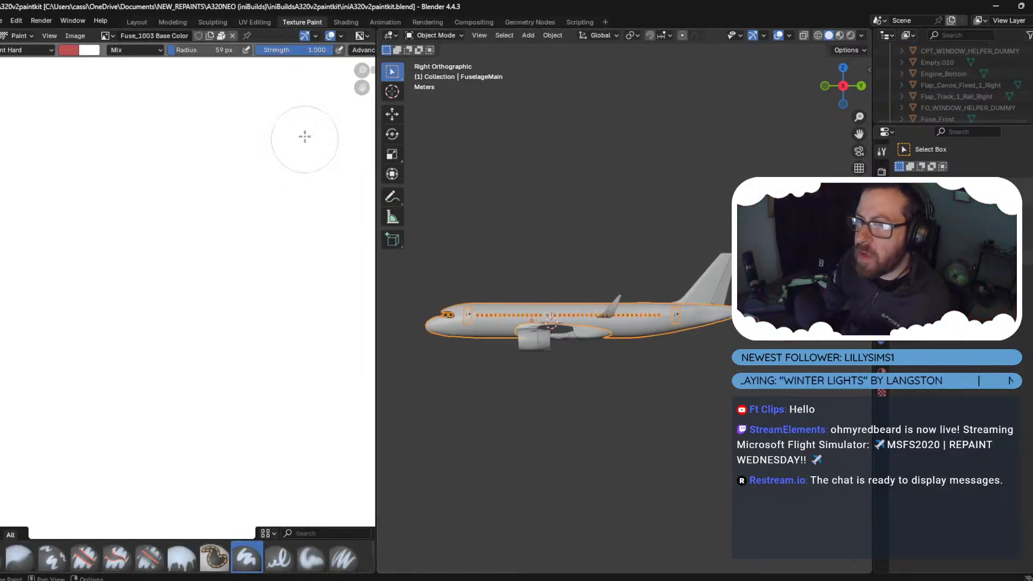
click(106, 35)
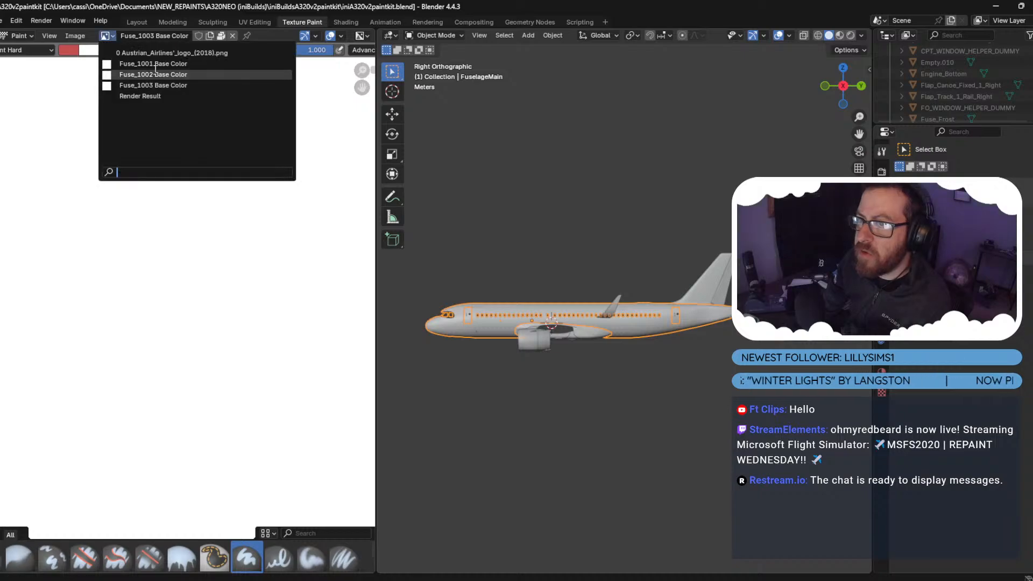
click(140, 65)
click(86, 36)
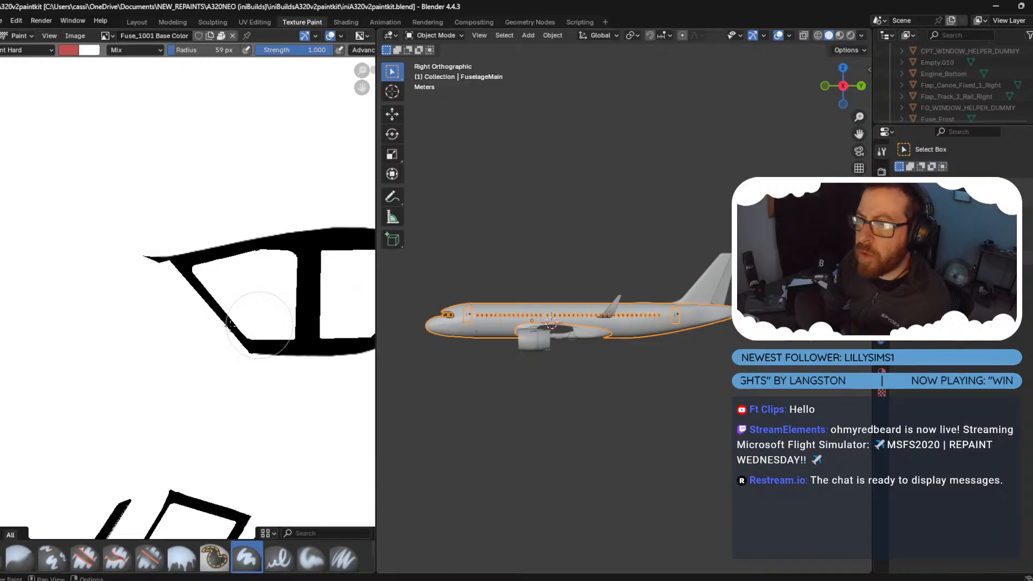
scroll(242, 292, down, 4)
scroll(242, 292, up, 6)
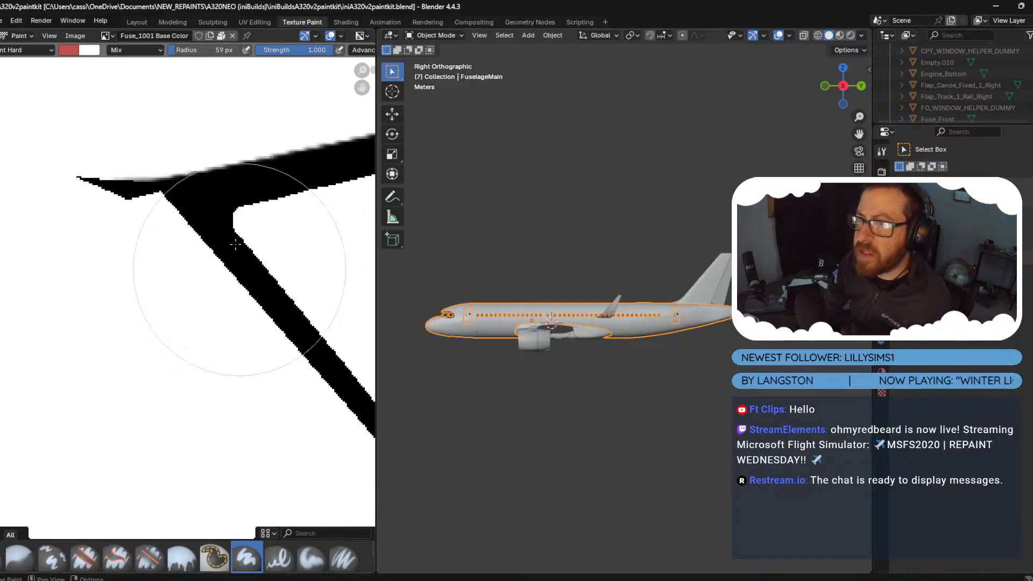
click(85, 35)
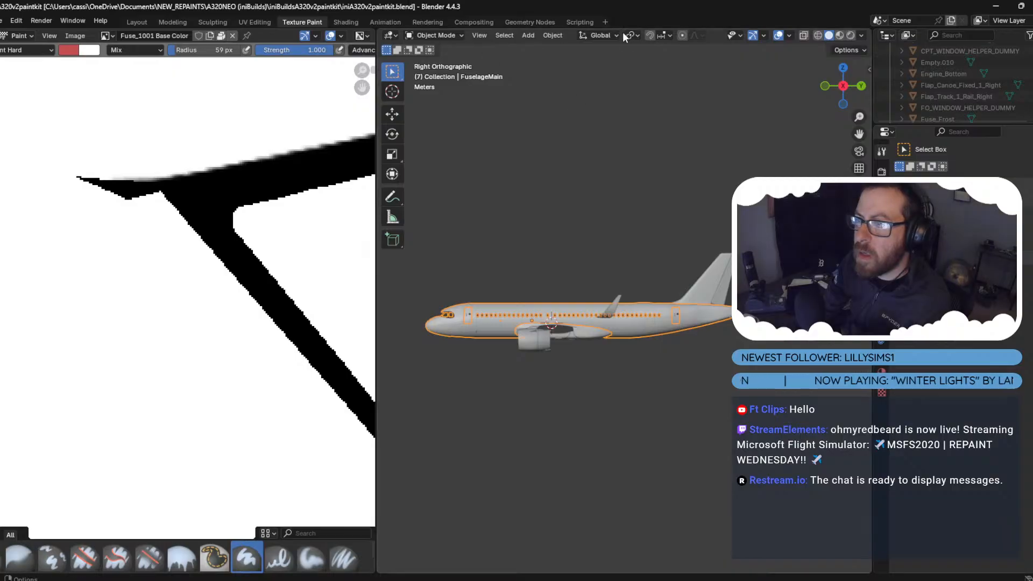
Put the selected fuselage into Texture Paint mode.
click(439, 36)
click(441, 112)
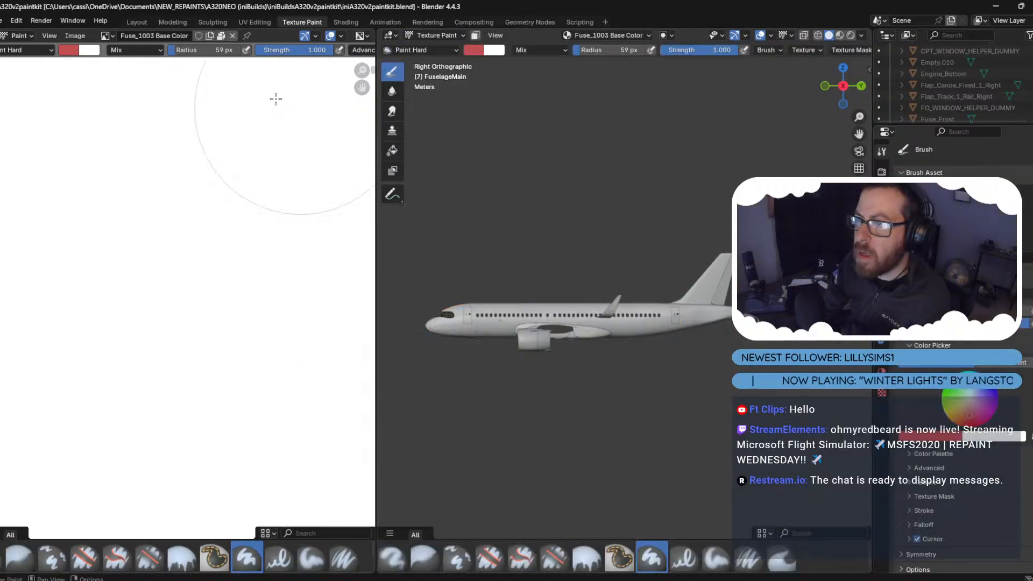
Make Fuse_1001 the active paint material and display the whole Fuse_1001 Base Color image in the image editor.
click(75, 35)
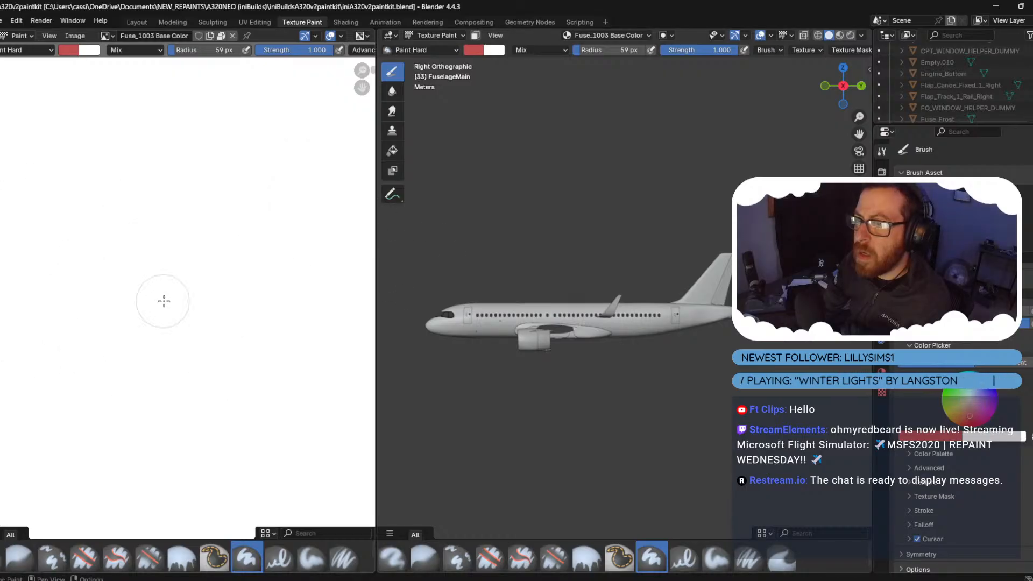
scroll(162, 301, down, 5)
key(Home)
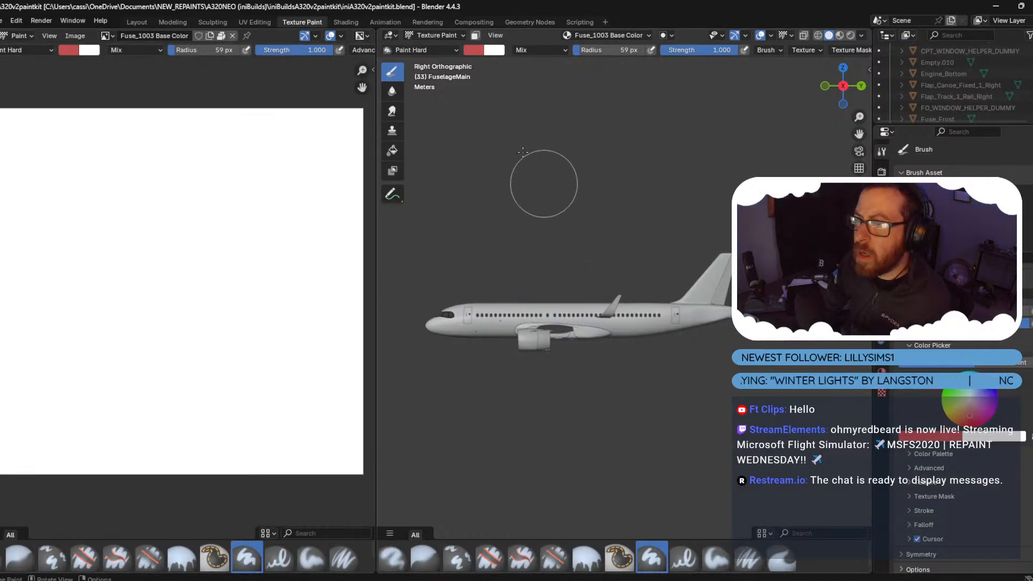
click(600, 35)
click(589, 77)
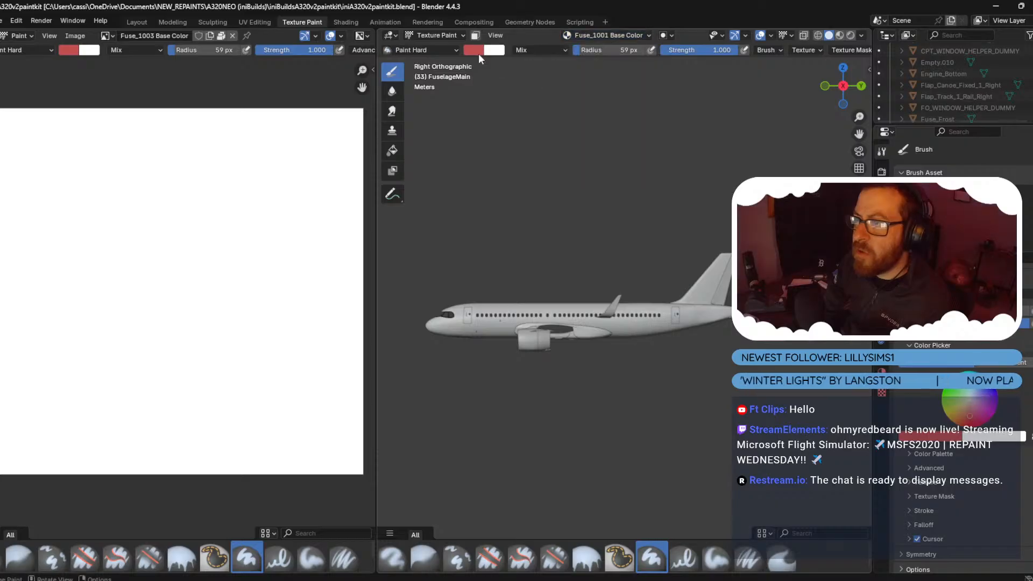
click(449, 33)
click(449, 108)
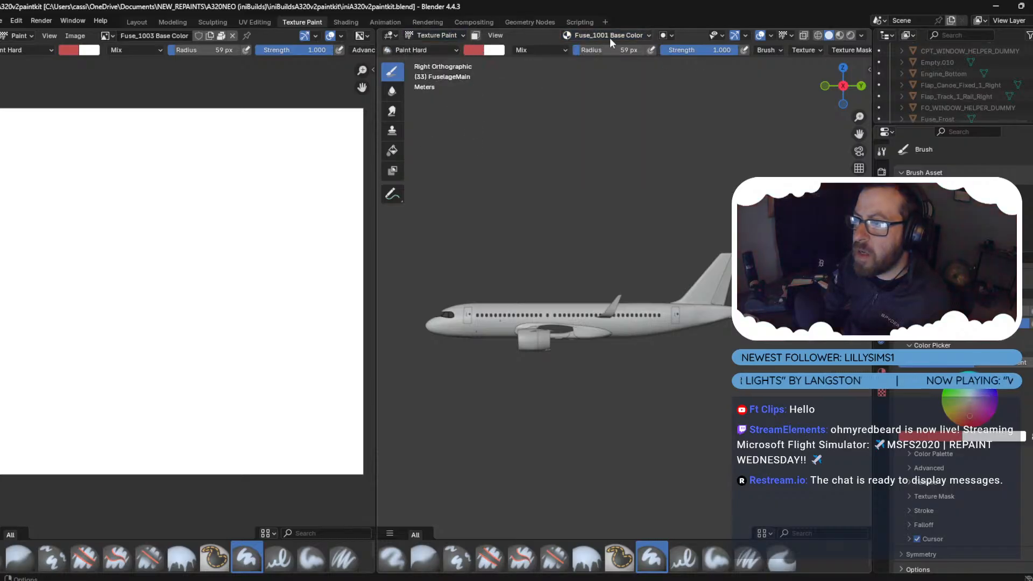
click(107, 36)
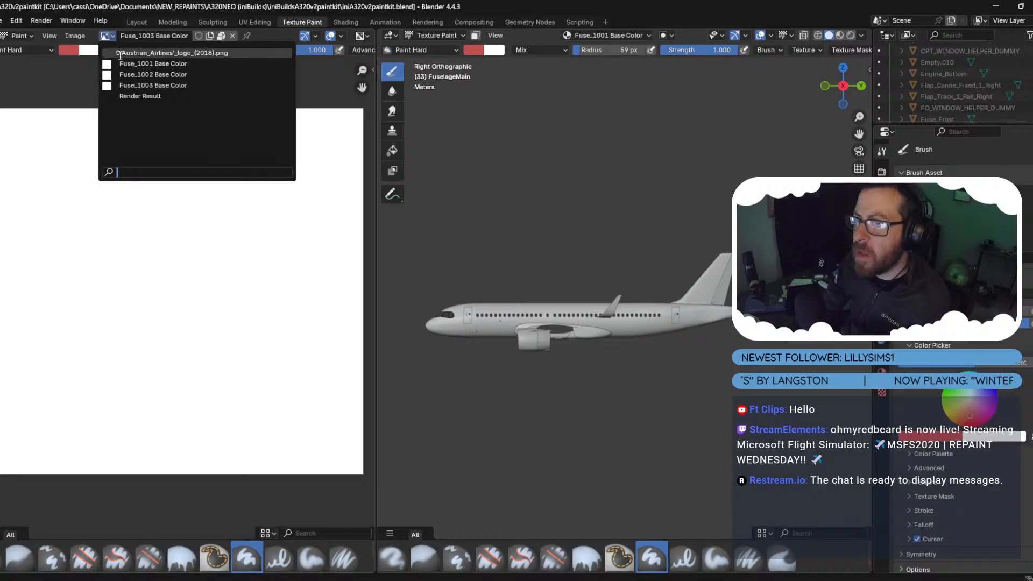
click(140, 62)
click(75, 36)
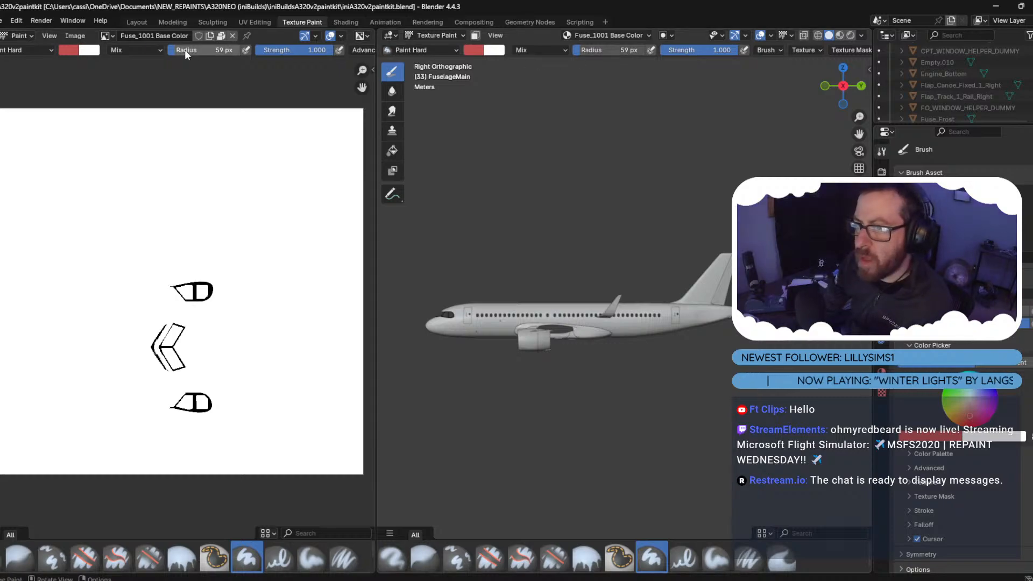
Add a blank Base Color paint slot of 4096 × 4096 px with alpha to the Fuse_1001 material.
click(613, 35)
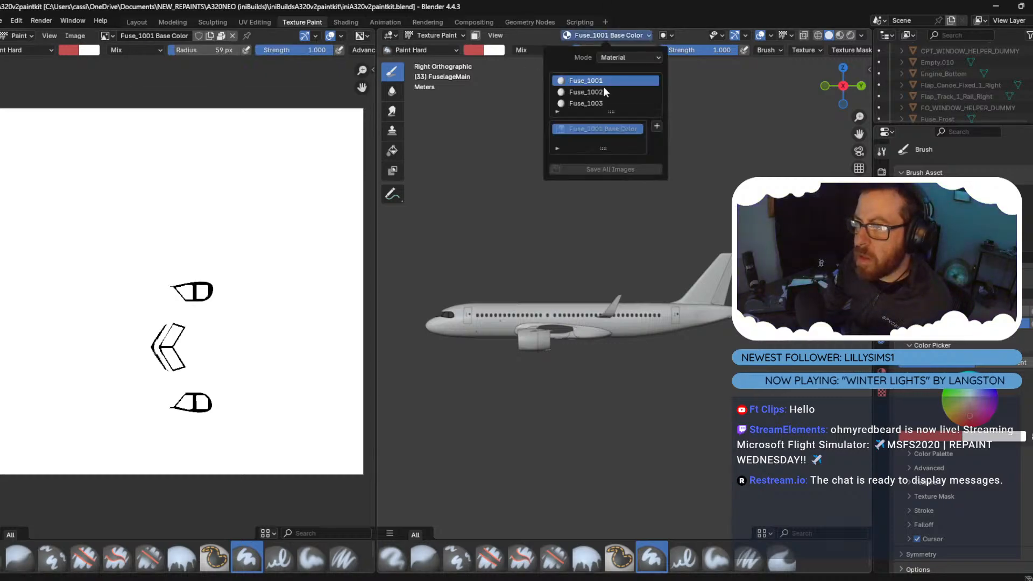
click(656, 127)
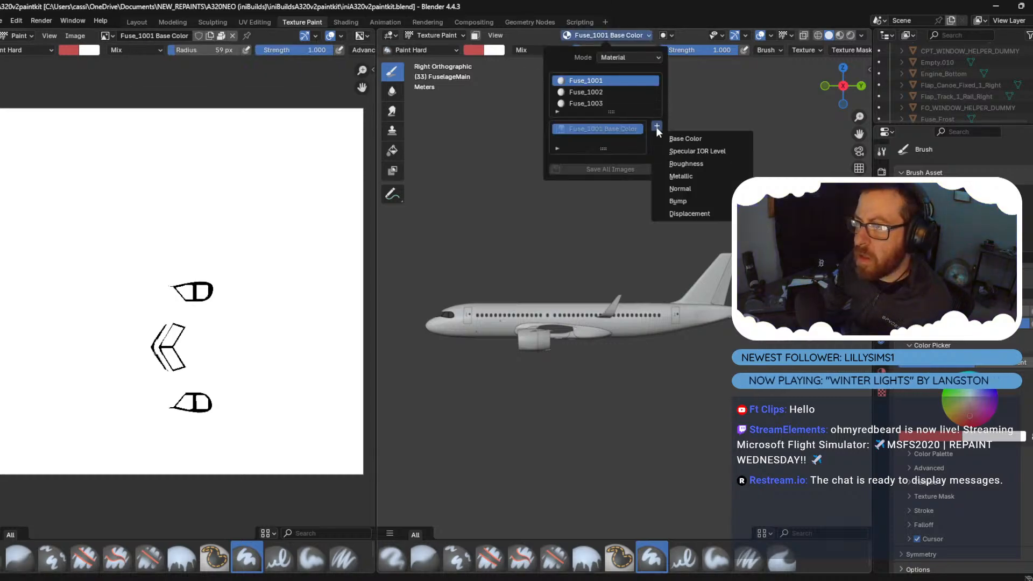
click(692, 139)
click(720, 160)
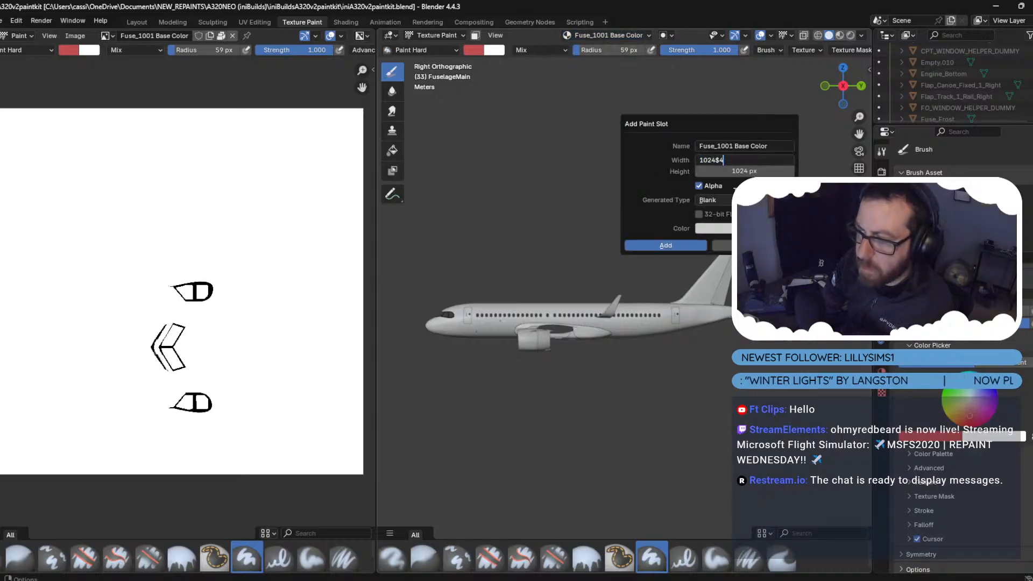
key(Tab)
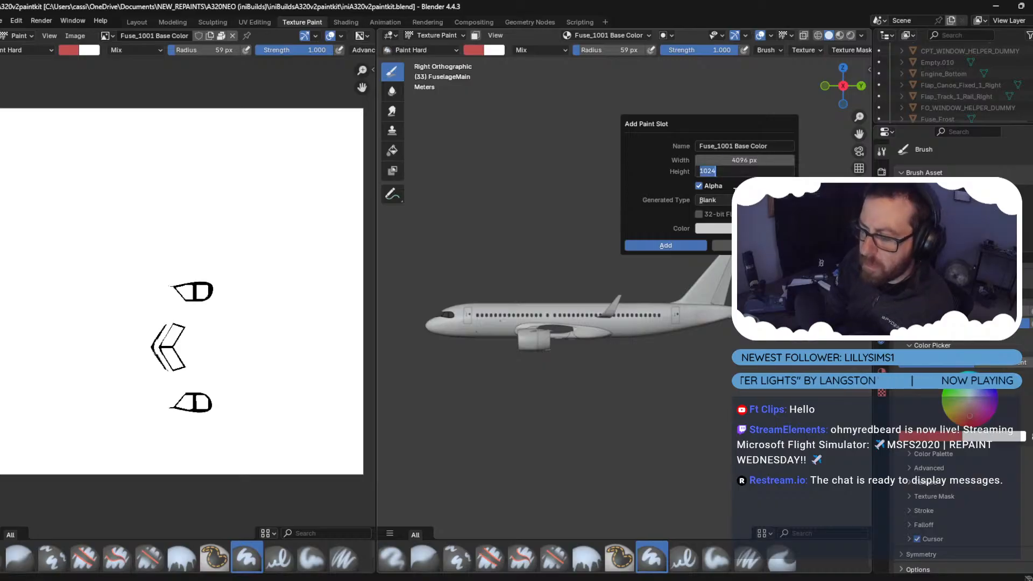
text(4096)
key(Return)
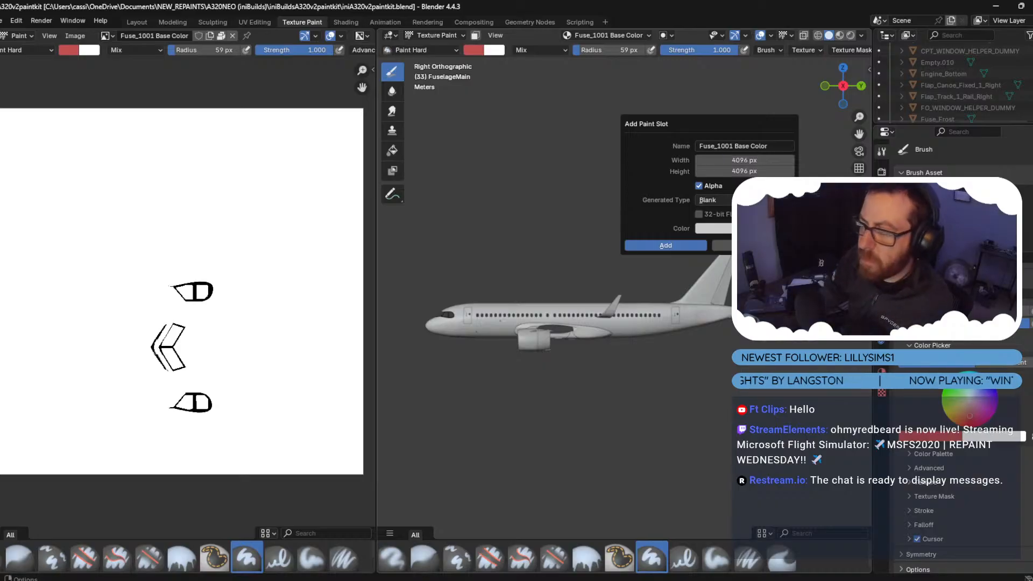
click(654, 246)
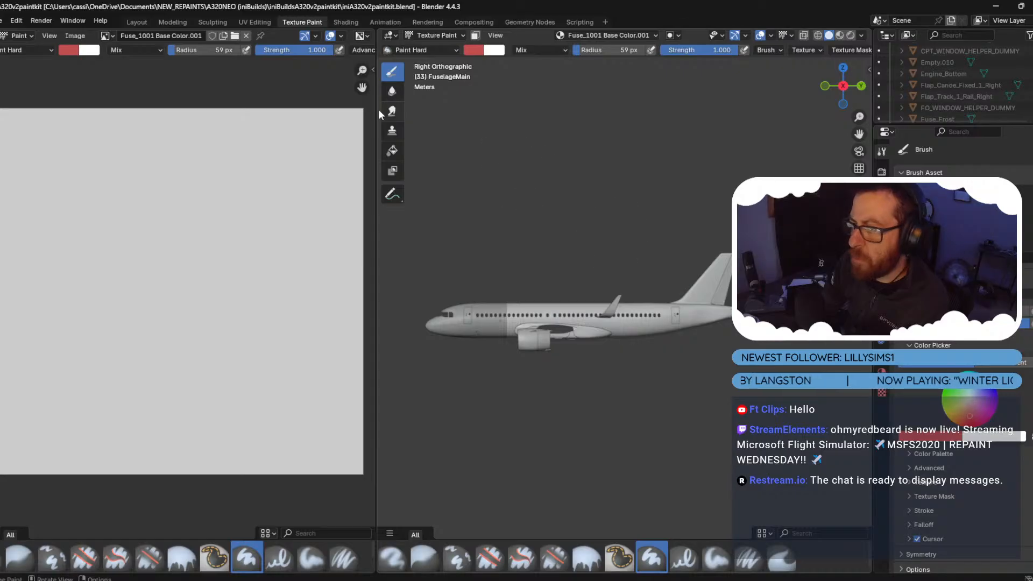
Replace the new blank Fuse_1001 image with A320_Fuse_1001_ALBD.png.psd from the BRAATHENS_STREAM folder.
click(67, 34)
click(90, 91)
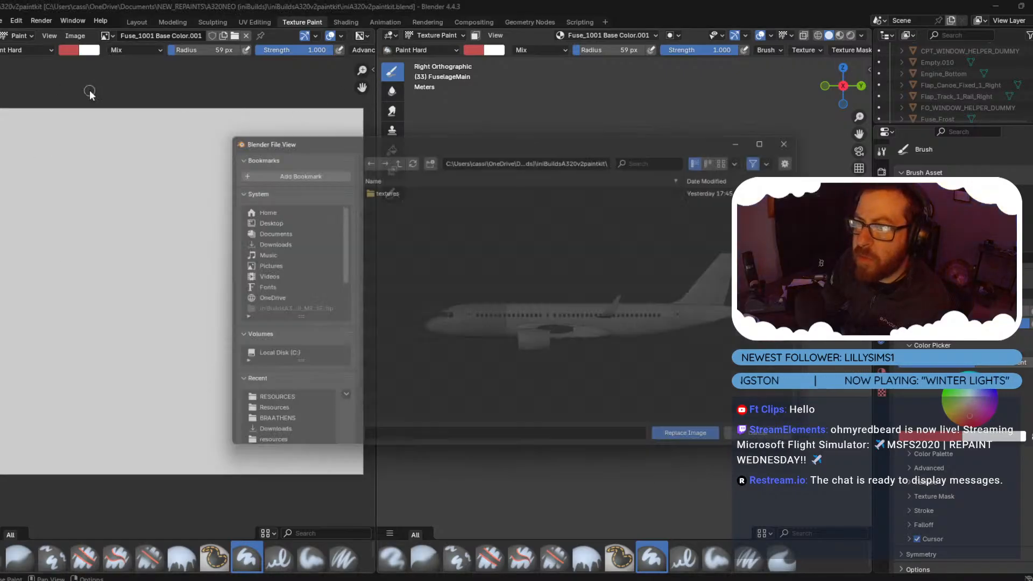
click(396, 155)
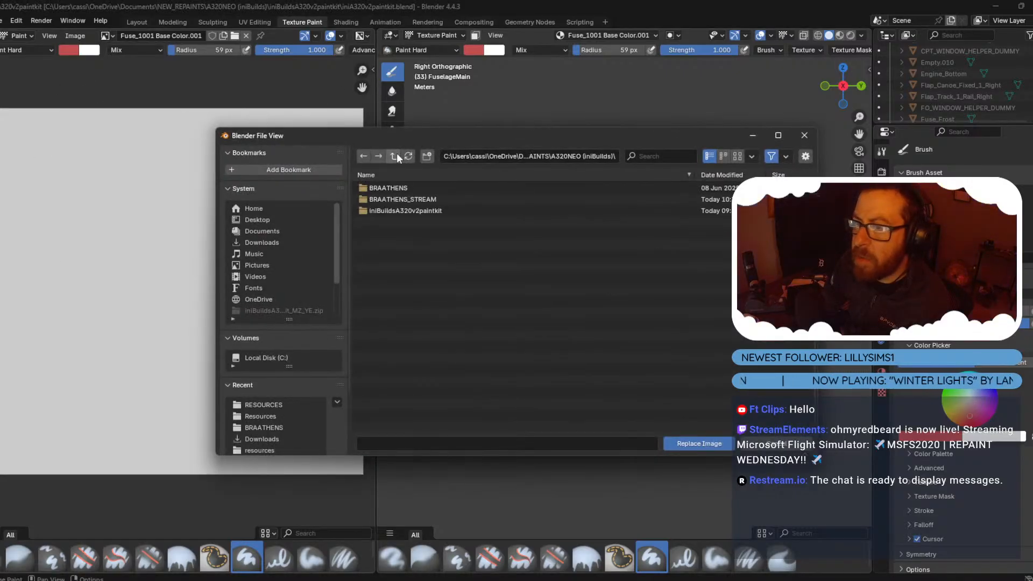
double_click(415, 201)
click(415, 200)
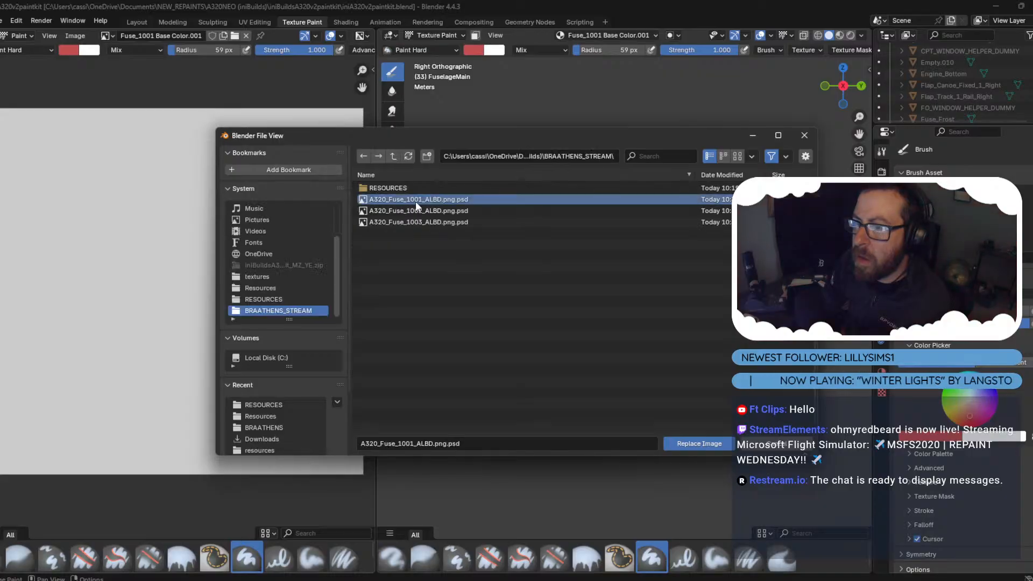
click(698, 445)
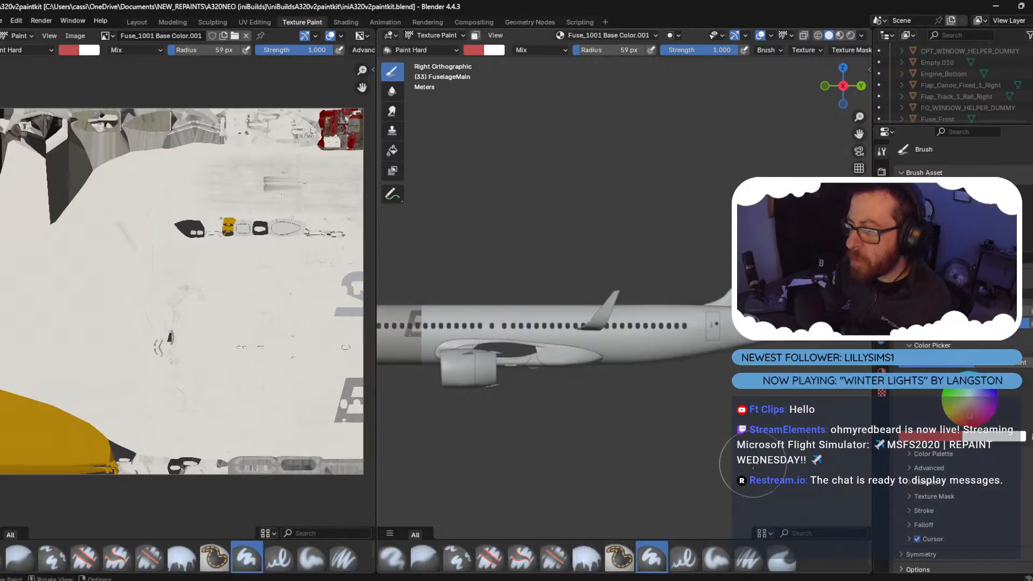
scroll(663, 386, down, 2)
scroll(663, 386, up, 1)
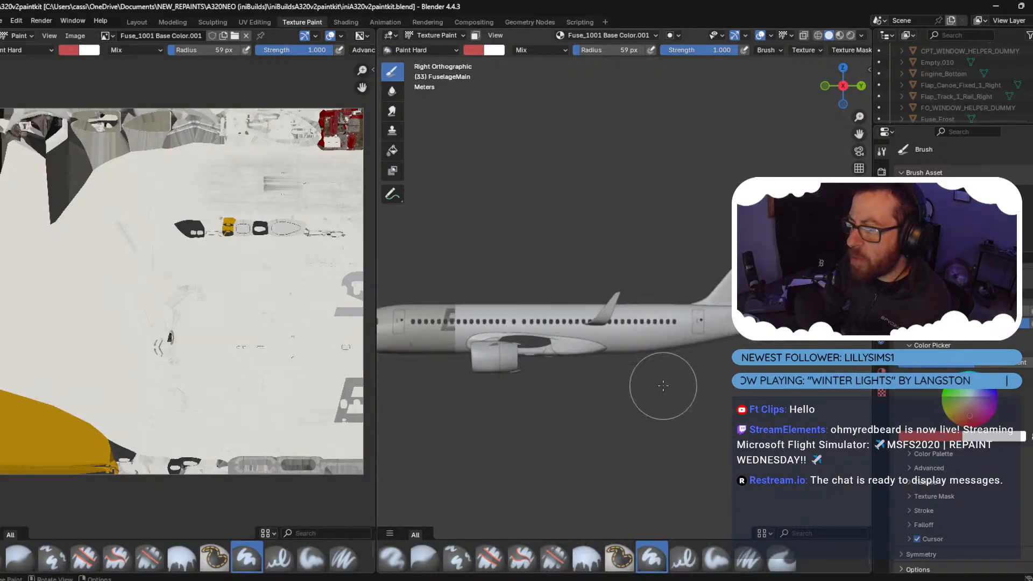
scroll(663, 385, up, 1)
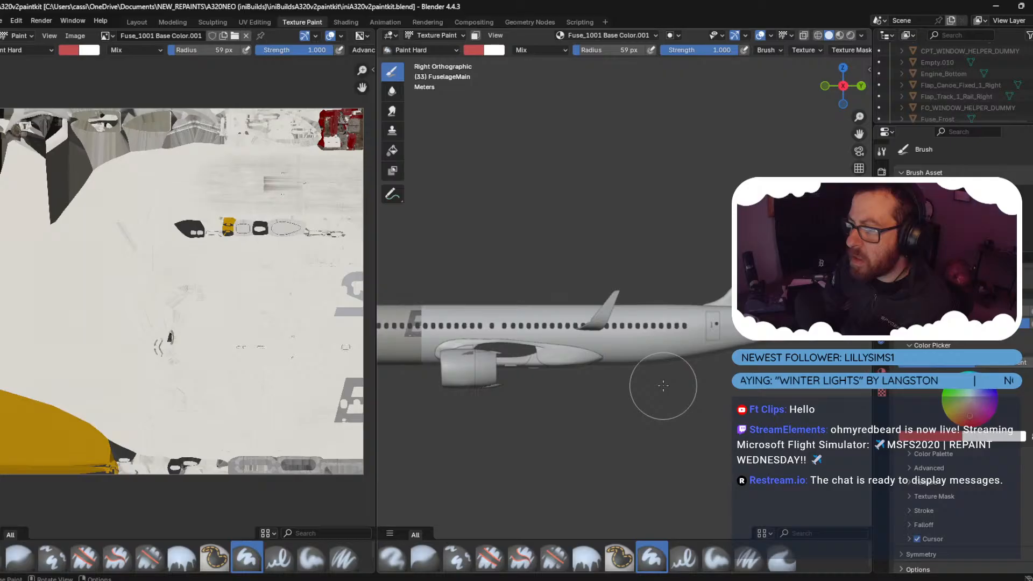
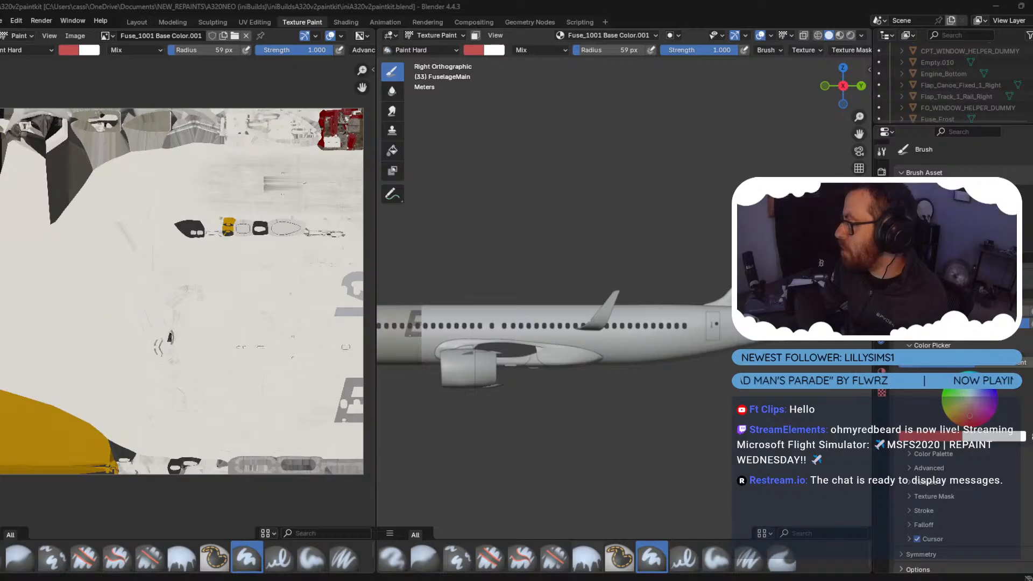
Add a blank 4096 × 4096 px Base Color paint slot to the Fuse_1002 material.
click(619, 35)
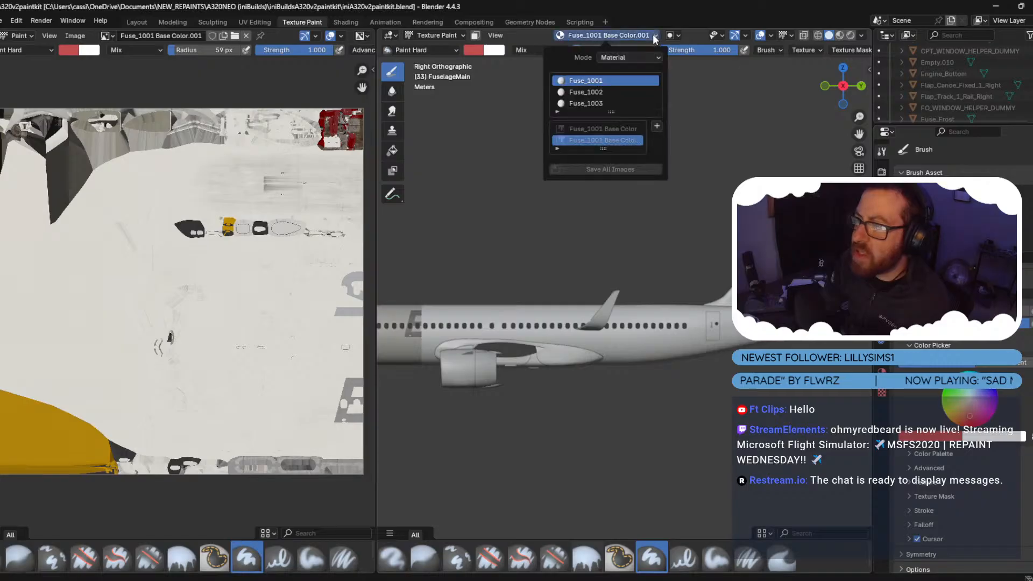
click(618, 92)
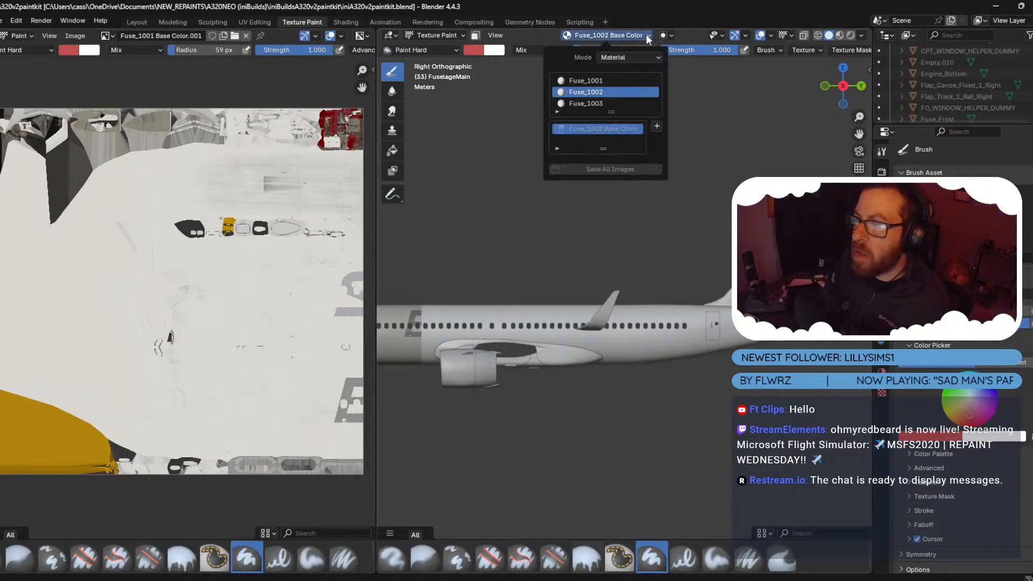
click(657, 128)
click(699, 140)
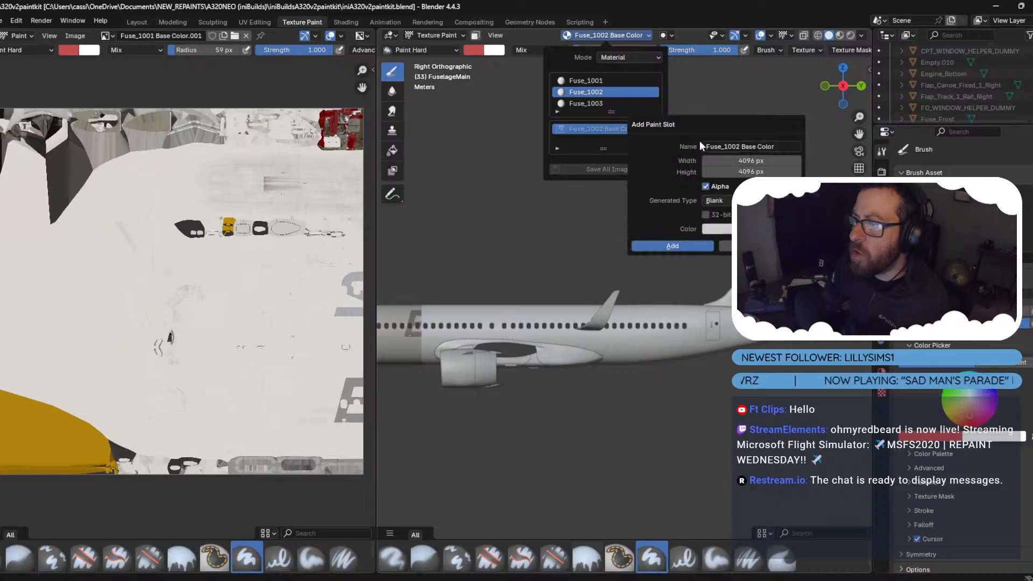
key(Return)
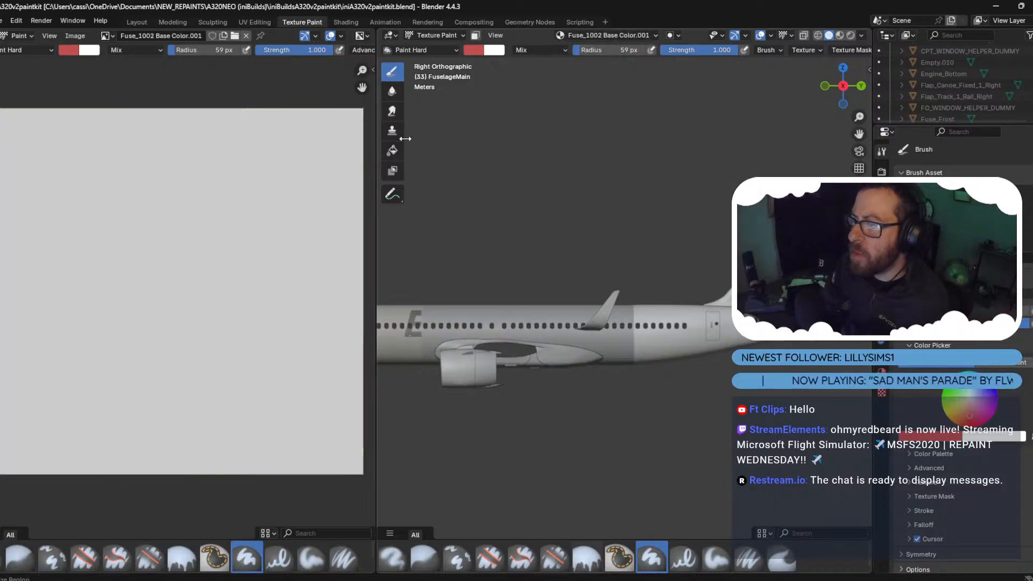
Replace the blank Fuse_1002 image with A320_Fuse_1002_ALBD.png.psd from the BRAATHENS_STREAM folder.
click(74, 35)
click(81, 86)
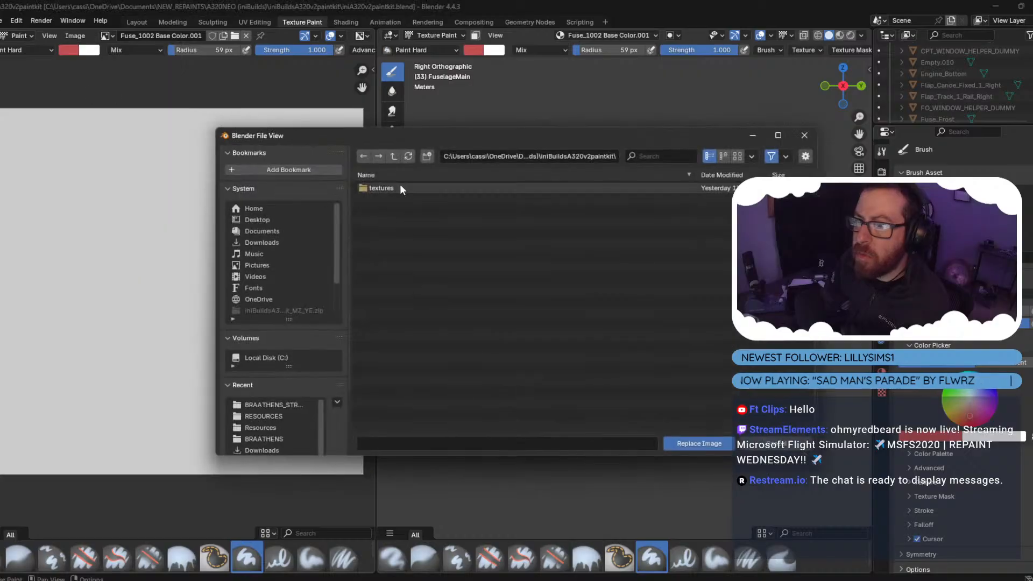
click(393, 156)
double_click(422, 199)
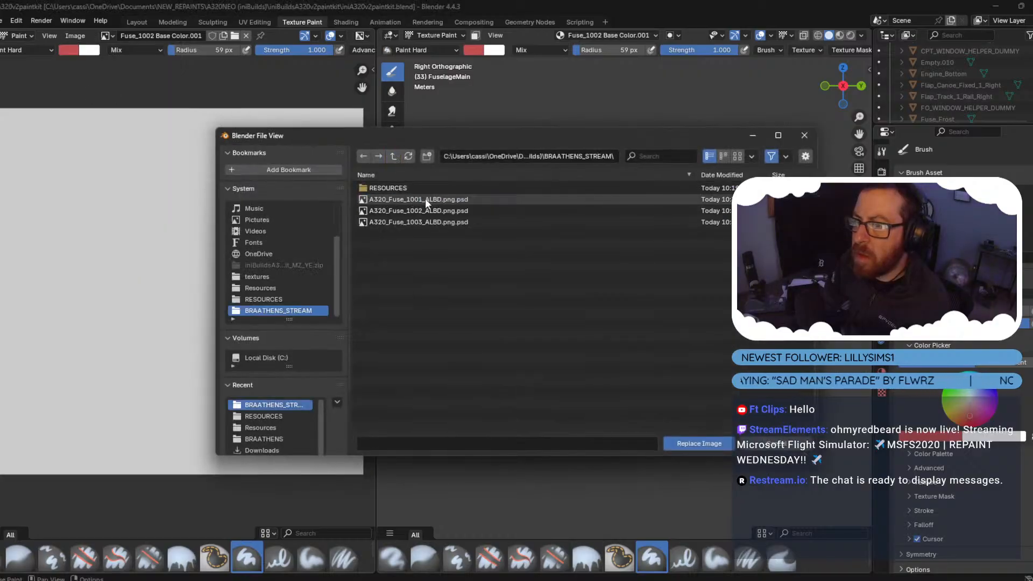
double_click(438, 210)
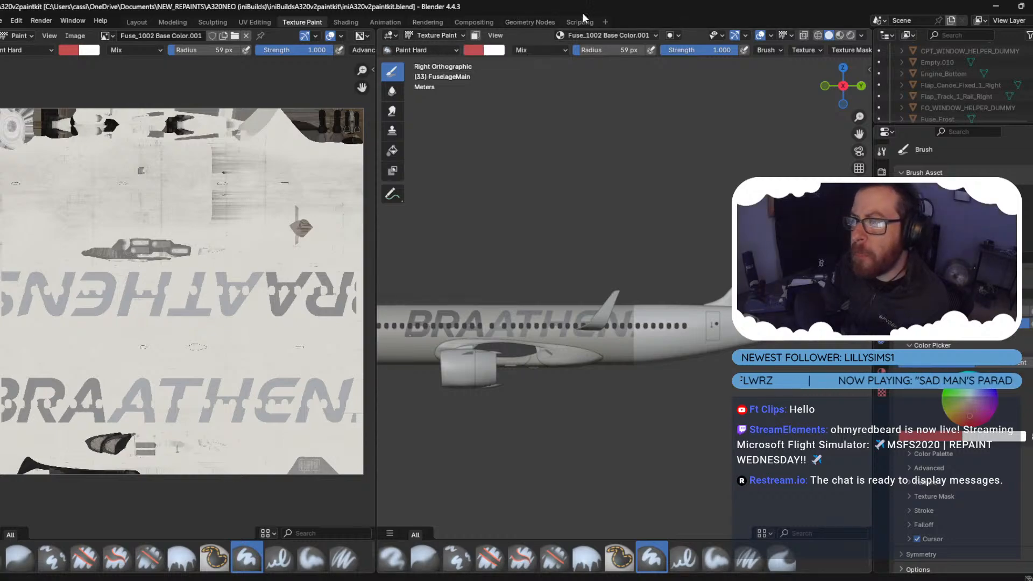
Add a blank 4096 × 4096 px Base Color paint slot to the Fuse_1003 material.
click(608, 35)
click(586, 104)
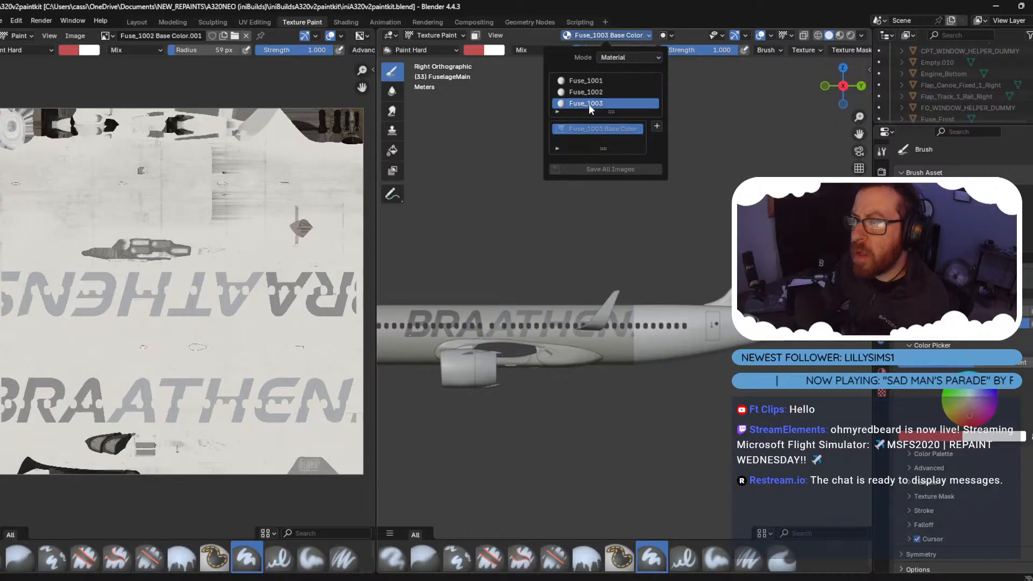
click(656, 128)
click(667, 135)
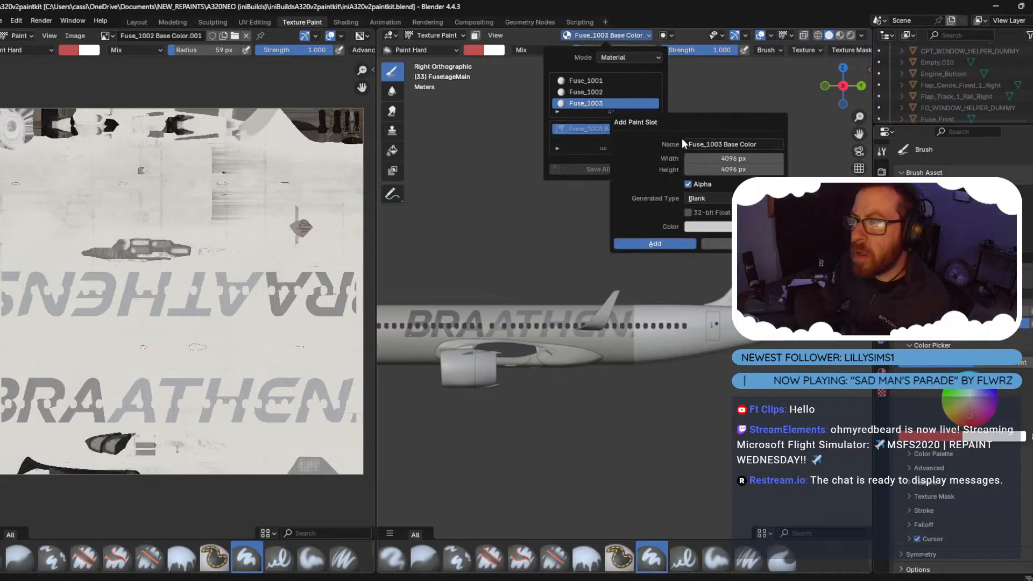
click(654, 246)
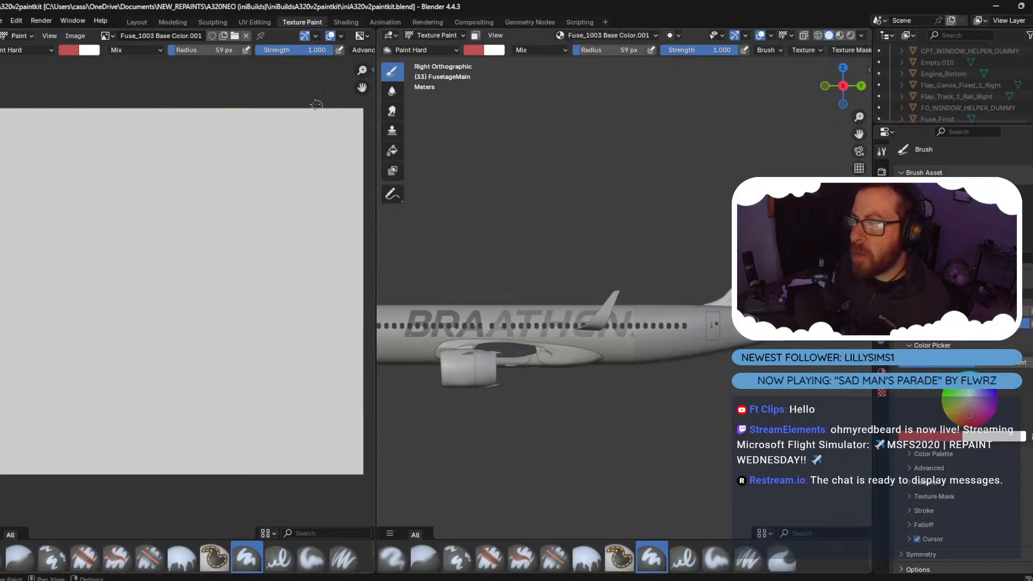
Replace the blank Fuse_1003 image with A320_Fuse_1003_ALBD.png.psd from the BRAATHENS_STREAM folder.
click(75, 36)
click(101, 89)
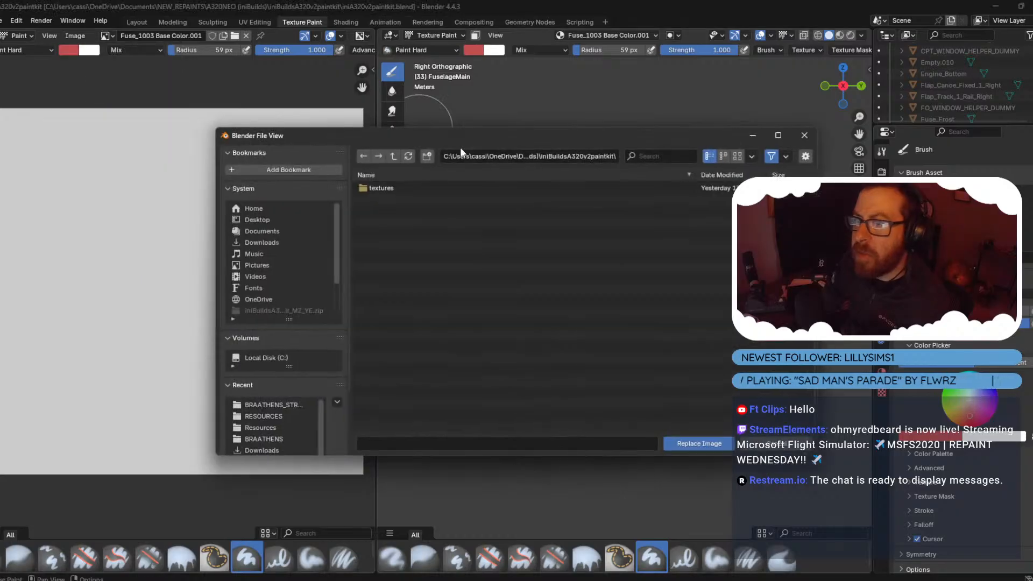
click(391, 157)
double_click(422, 198)
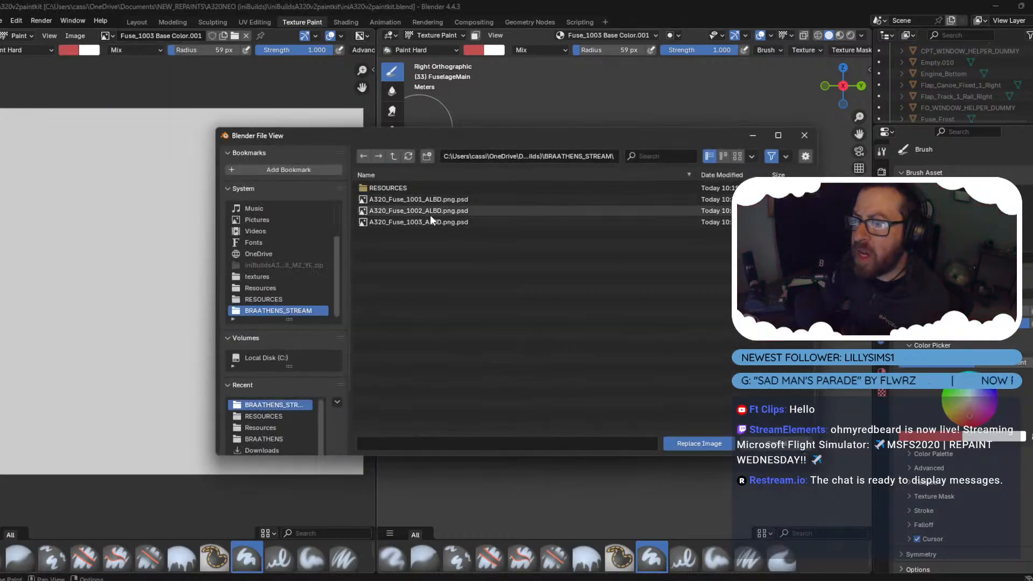
double_click(443, 221)
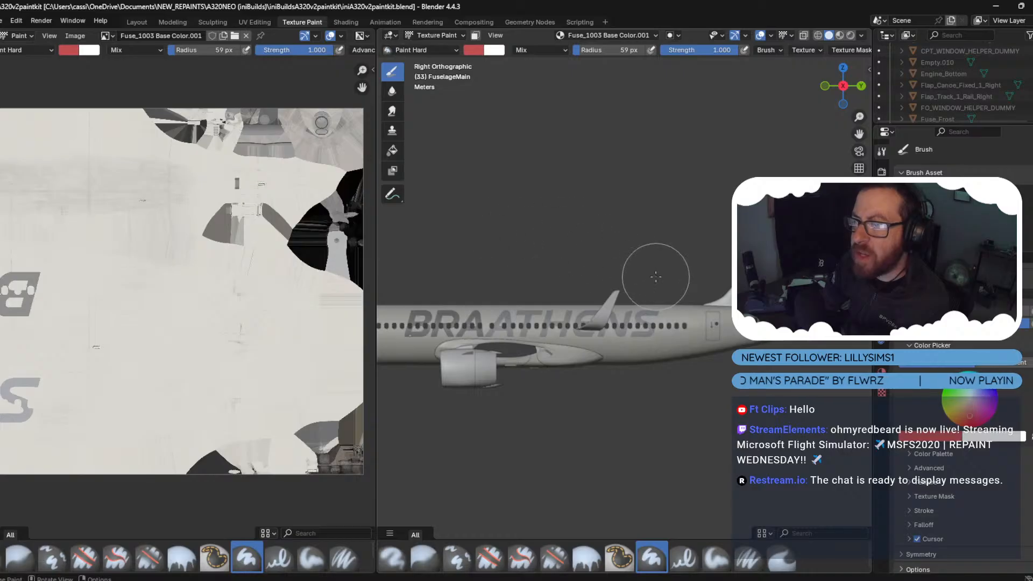
Widen the 3D viewport and examine the BRAATHENS lettering along the side of the fuselage from nose to tail.
drag(375, 235, 192, 237)
scroll(387, 224, down, 2)
scroll(396, 228, up, 4)
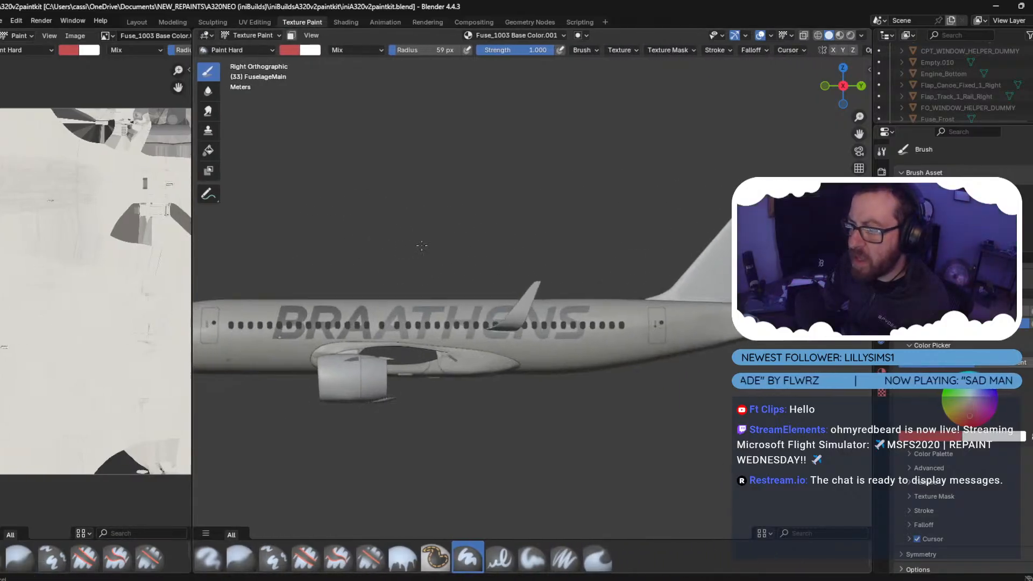
scroll(645, 219, down, 3)
scroll(648, 221, up, 8)
scroll(648, 221, down, 5)
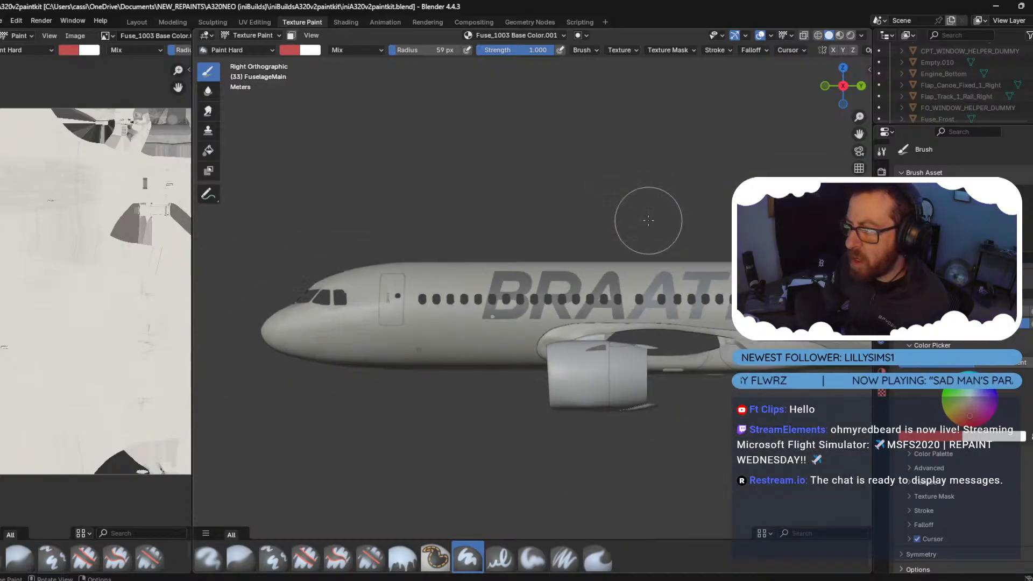
scroll(648, 221, down, 3)
scroll(672, 205, up, 1)
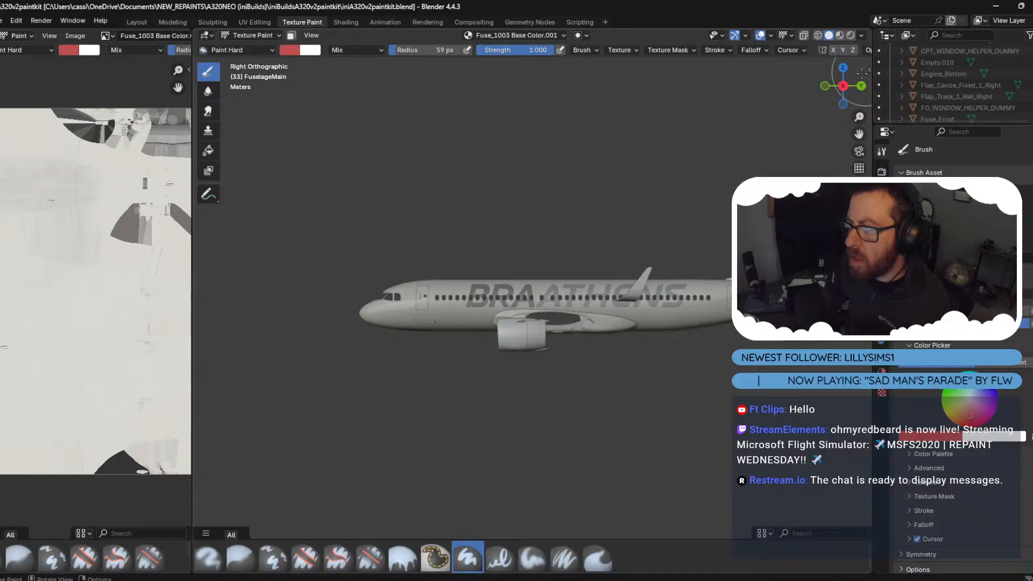
click(844, 85)
click(843, 85)
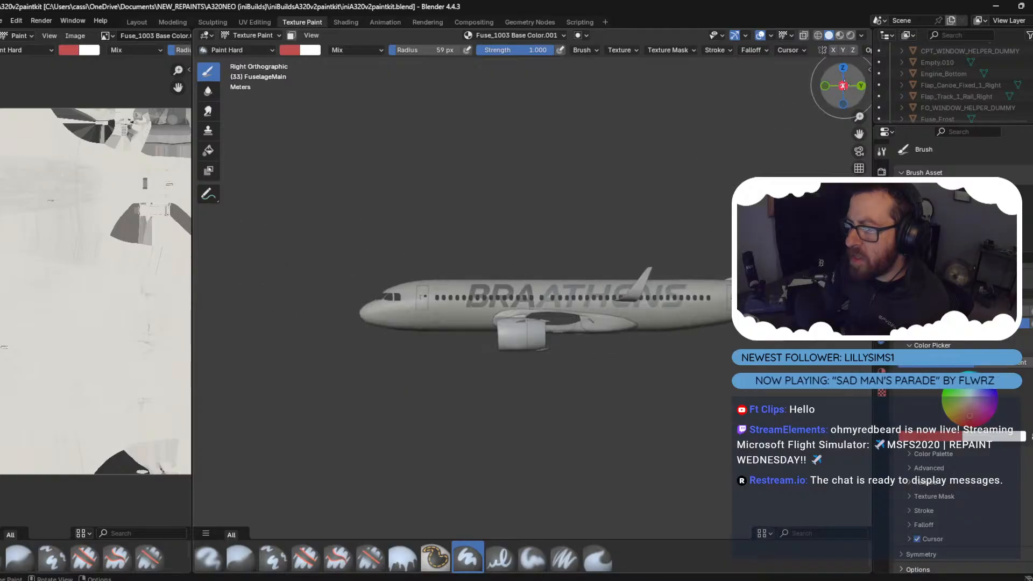
click(843, 85)
click(843, 85)
click(843, 85)
click(843, 85)
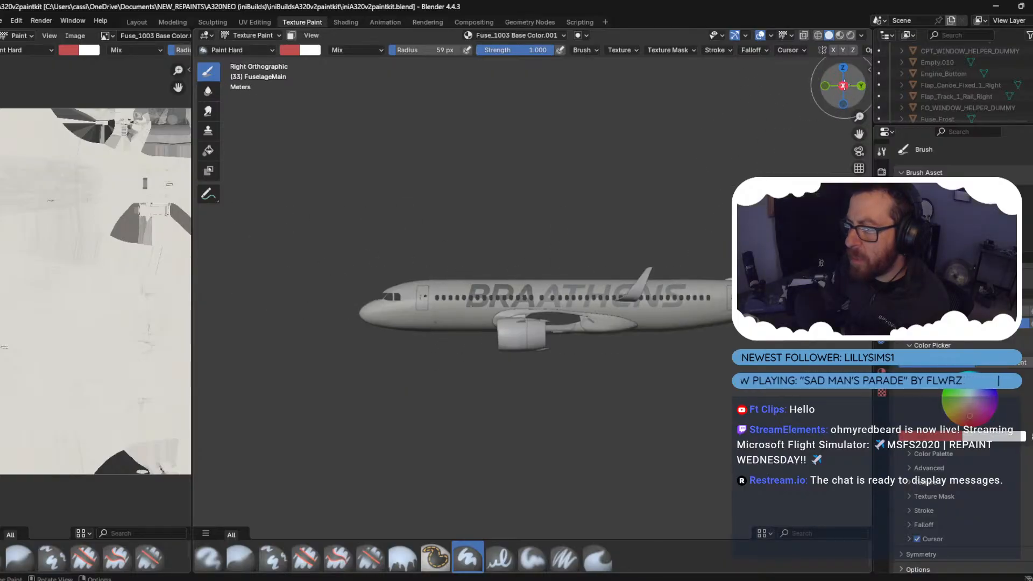
click(843, 85)
click(843, 85)
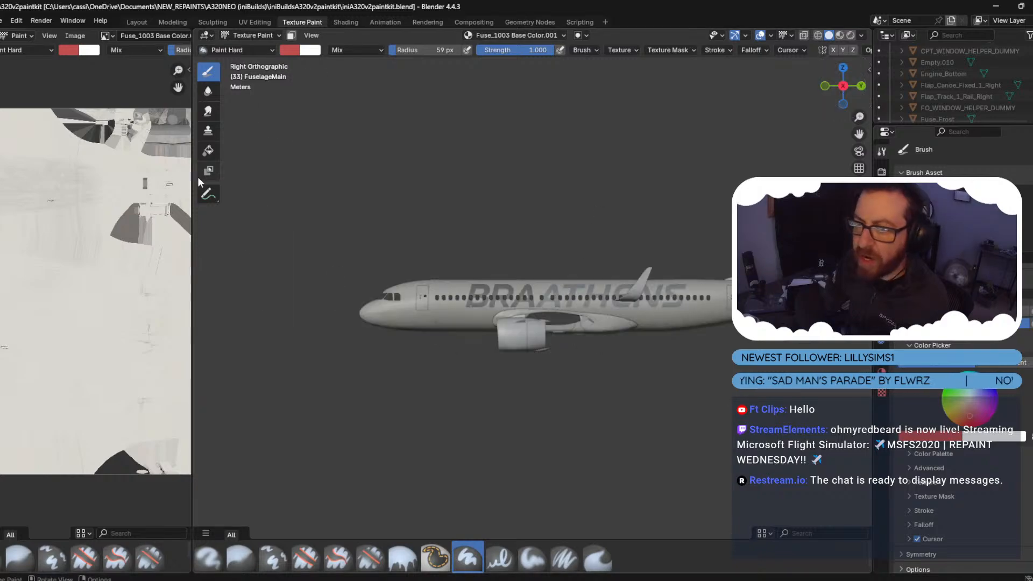
Widen the image editor and switch to the other Blender paintkit window holding the white BRAATHENS lettering on the black fuselage.
drag(192, 177, 376, 178)
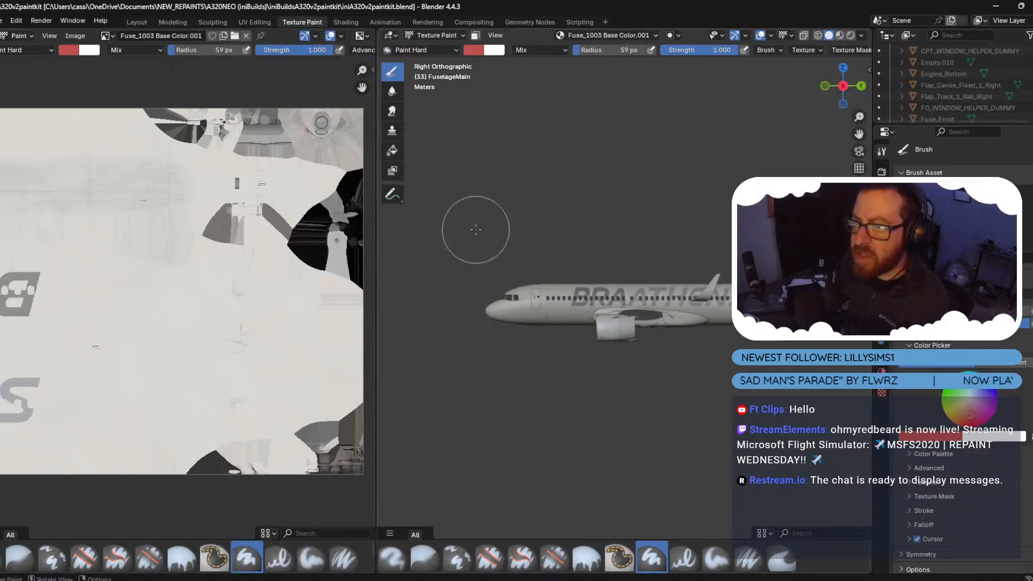
click(987, 6)
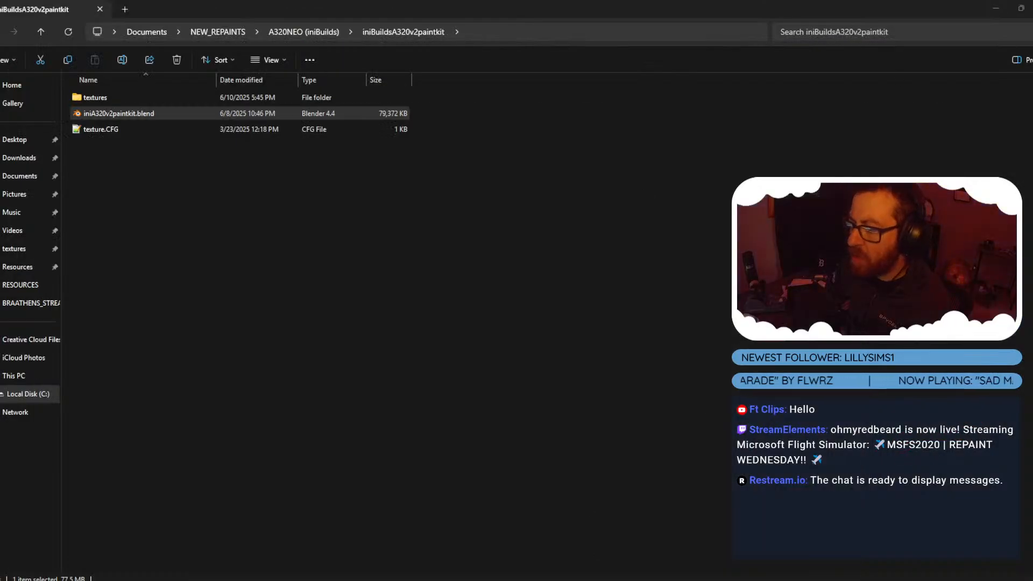
mouse_move(603, 534)
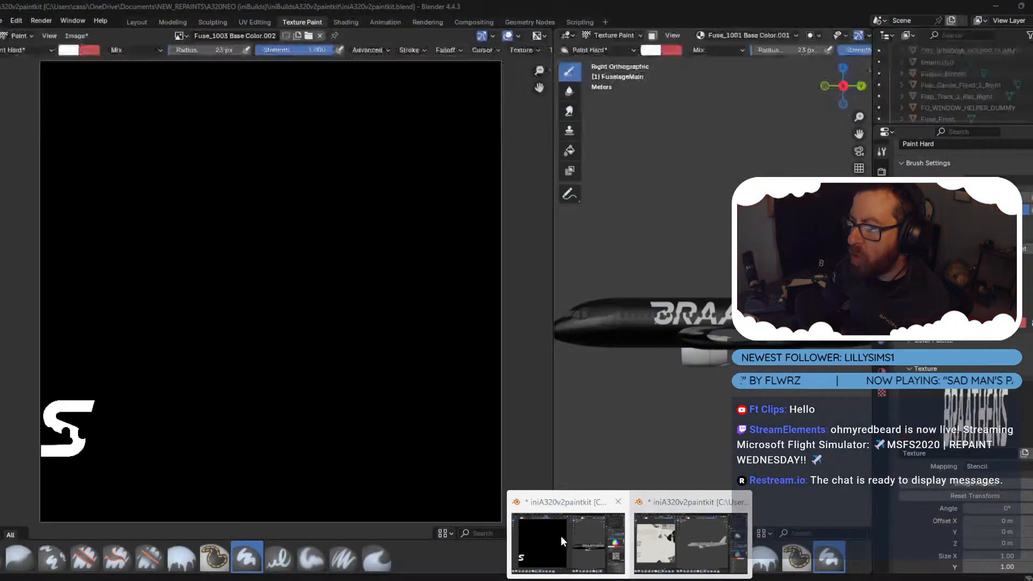
click(561, 536)
click(610, 49)
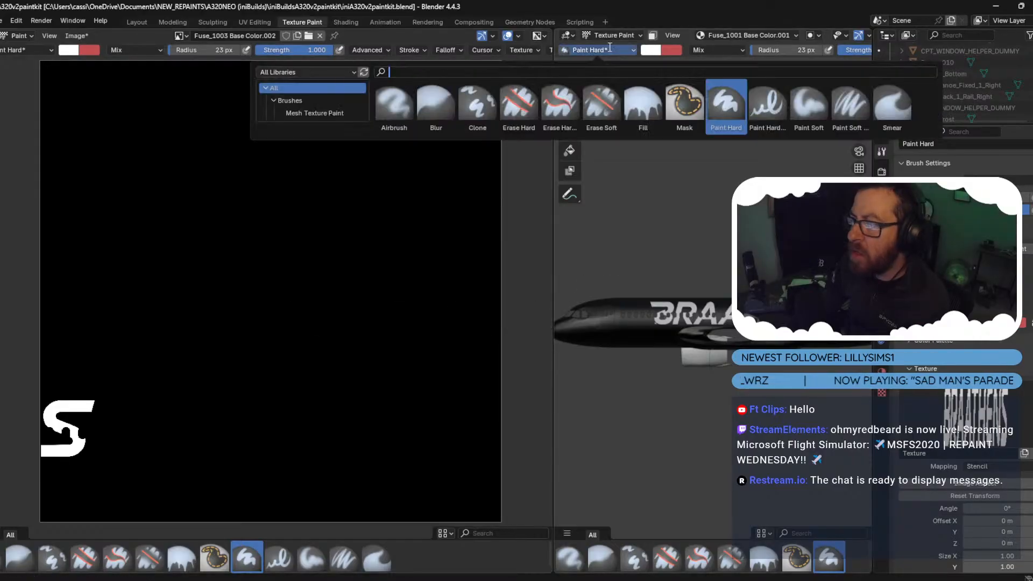
click(627, 50)
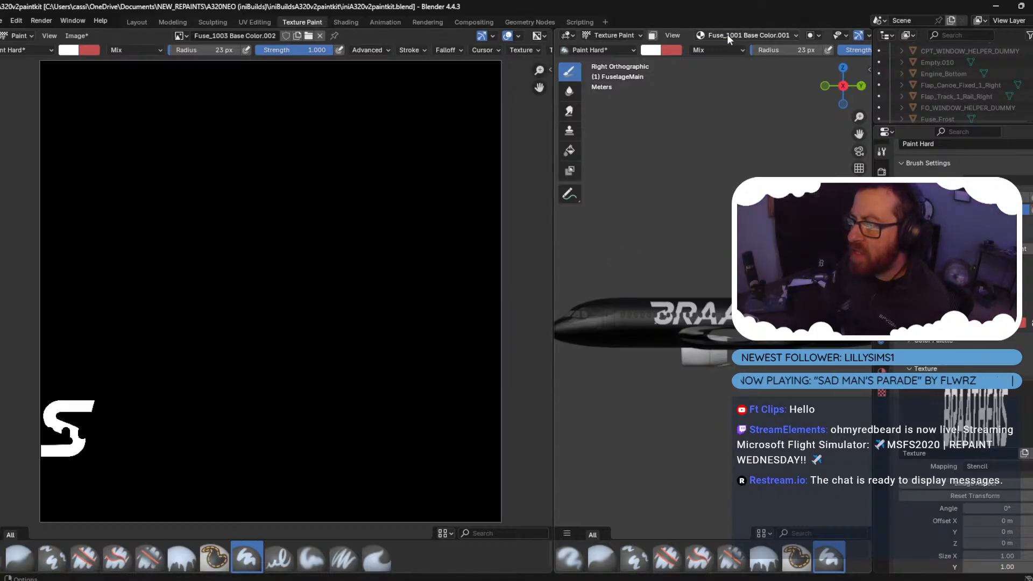
Show the Fuse_1003 Base Color.001 image, and make Fuse_1001 Base Color.002 the active paint slot to check its lettering.
click(180, 35)
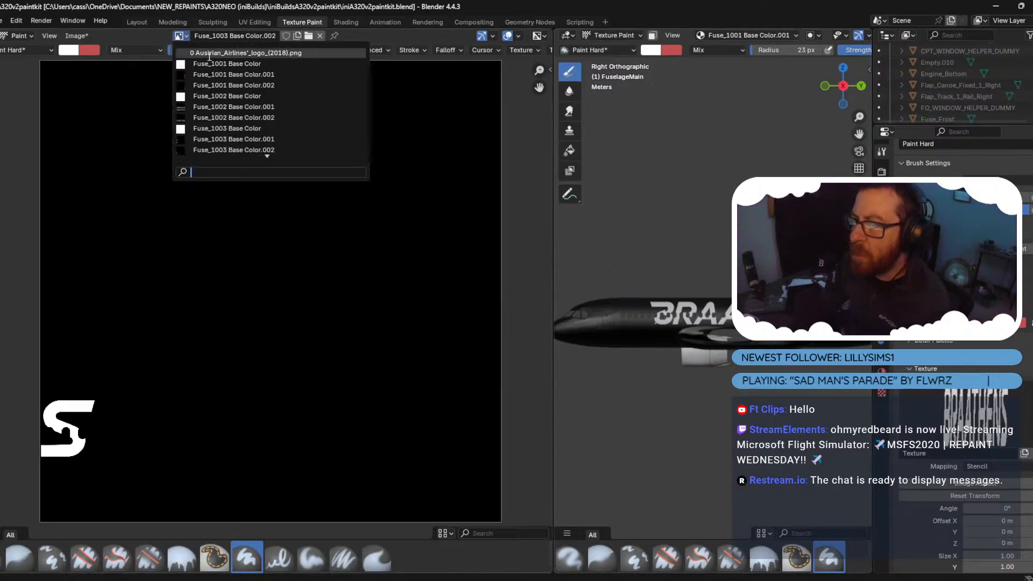
click(254, 139)
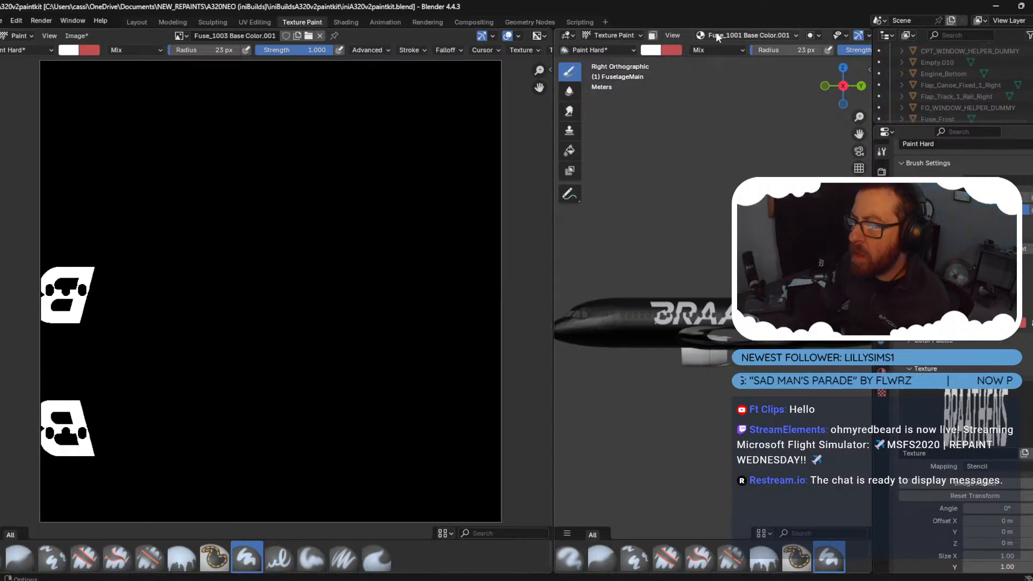
click(737, 38)
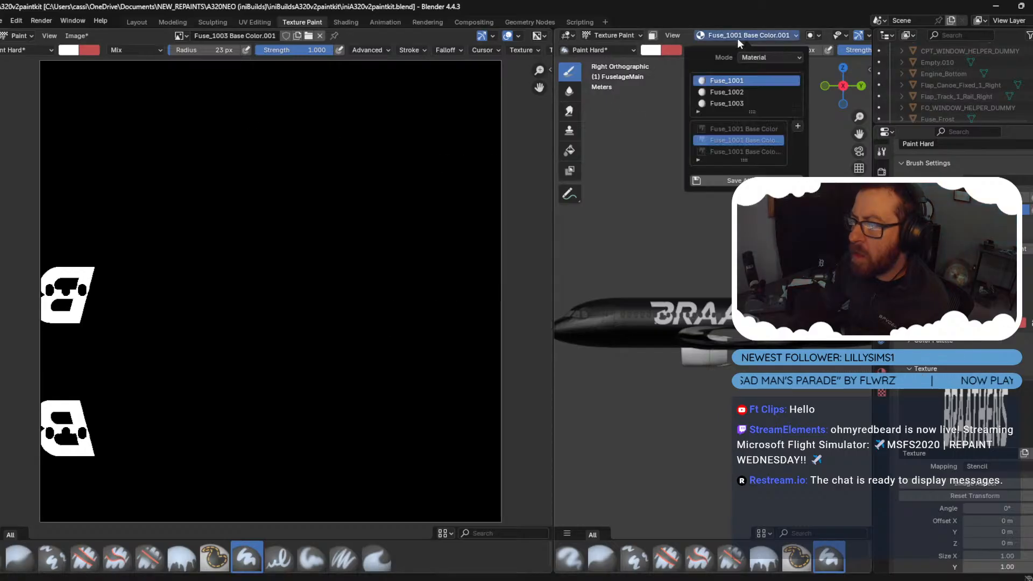
click(745, 152)
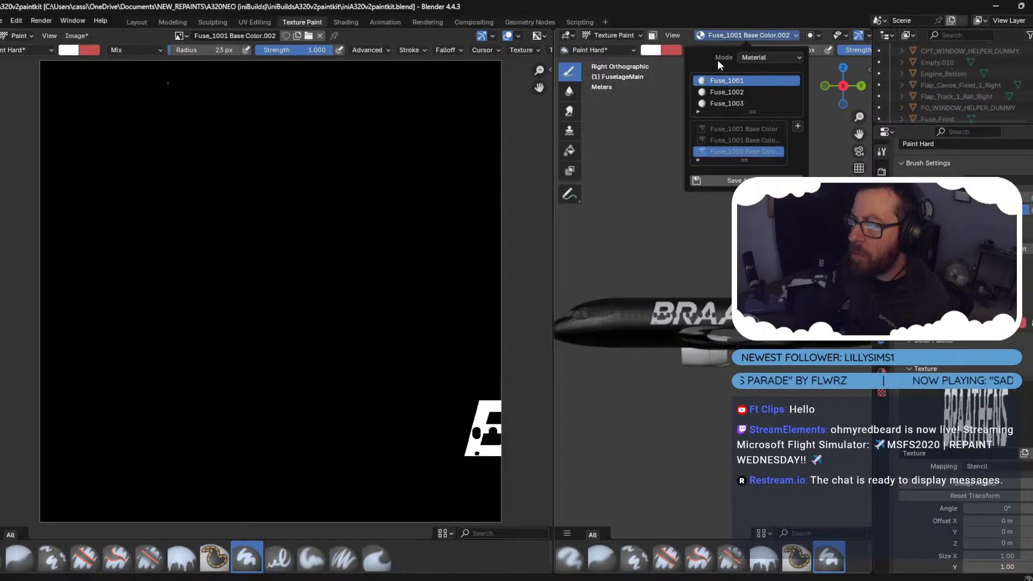
Add a black 4096 × 4096 px Base Color paint slot to the Fuse_1001 material.
click(756, 36)
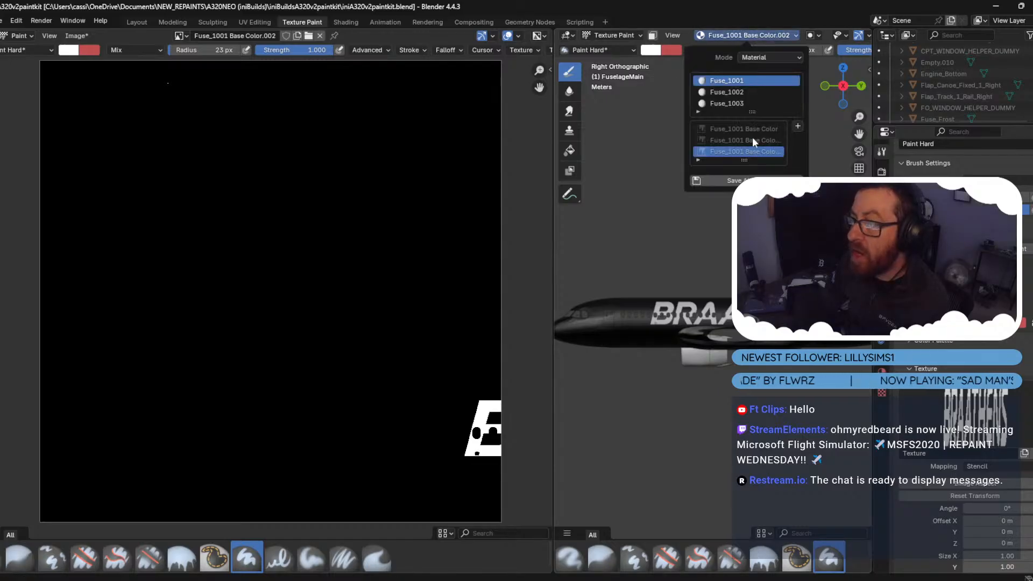
click(797, 125)
click(832, 138)
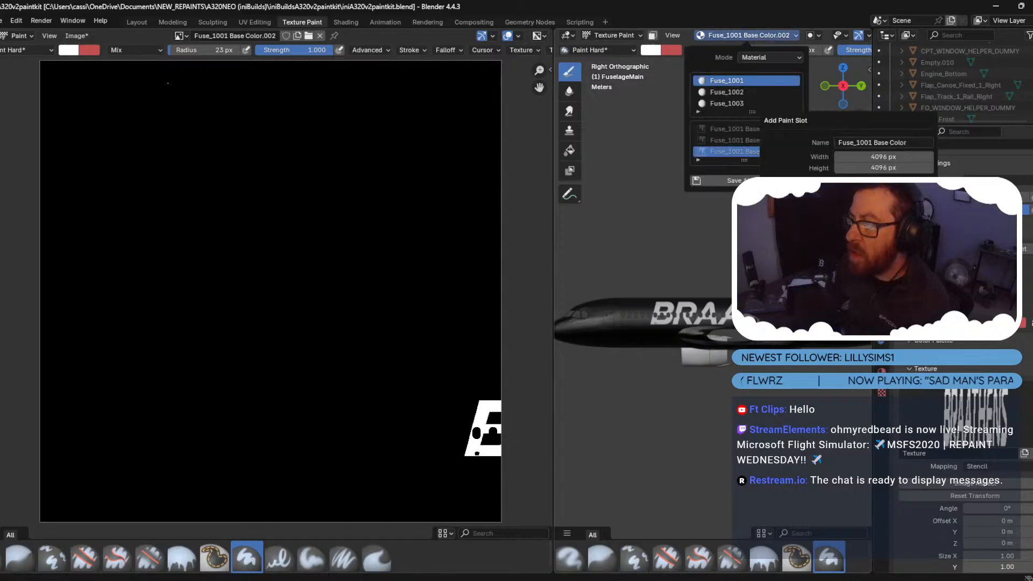
click(890, 182)
click(891, 182)
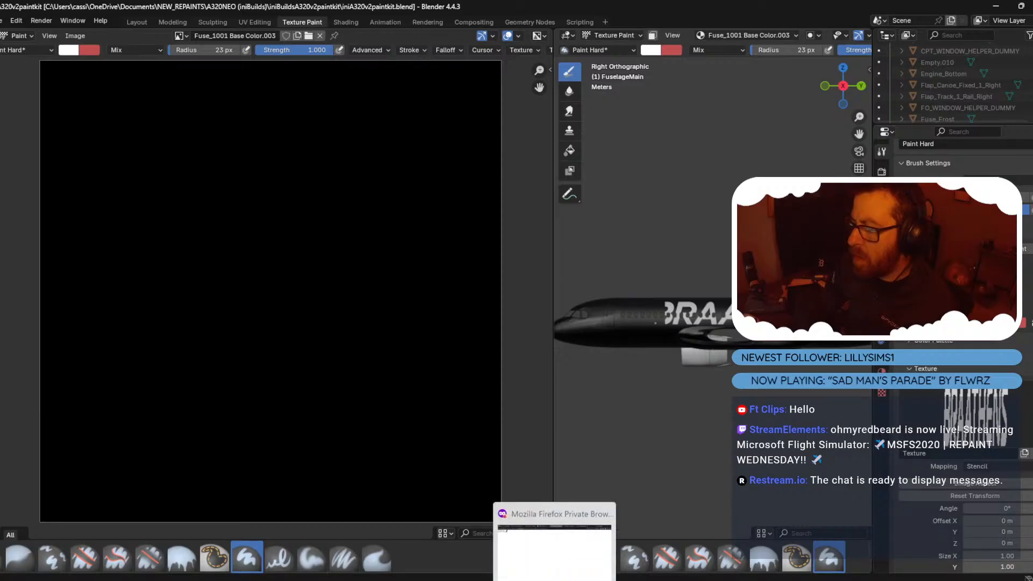
click(554, 570)
key(alt+Tab)
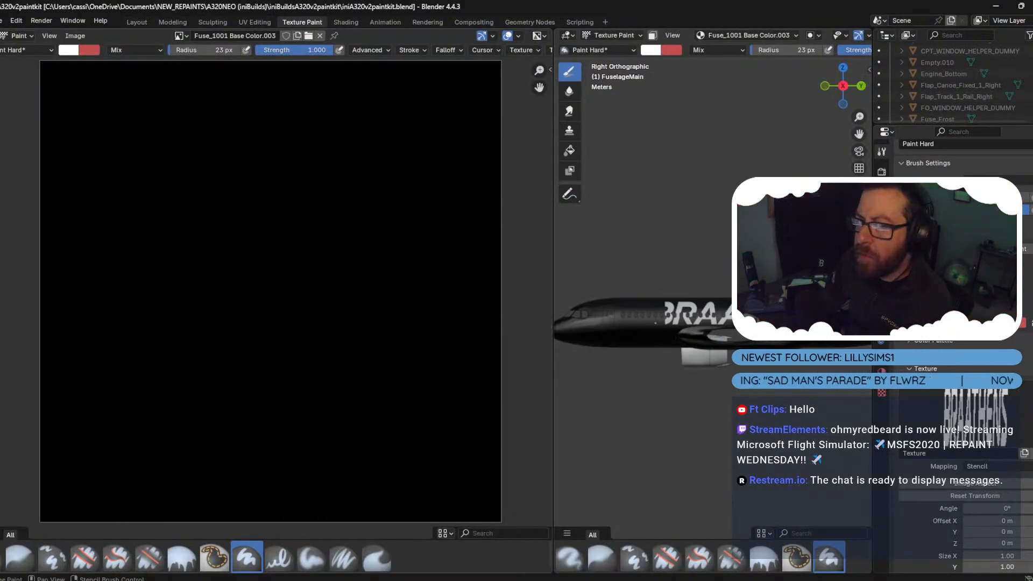
With the Fill brush, undo the whole-image white fill and fill only the fuselage mesh areas of the new Fuse_1001 texture white.
click(181, 557)
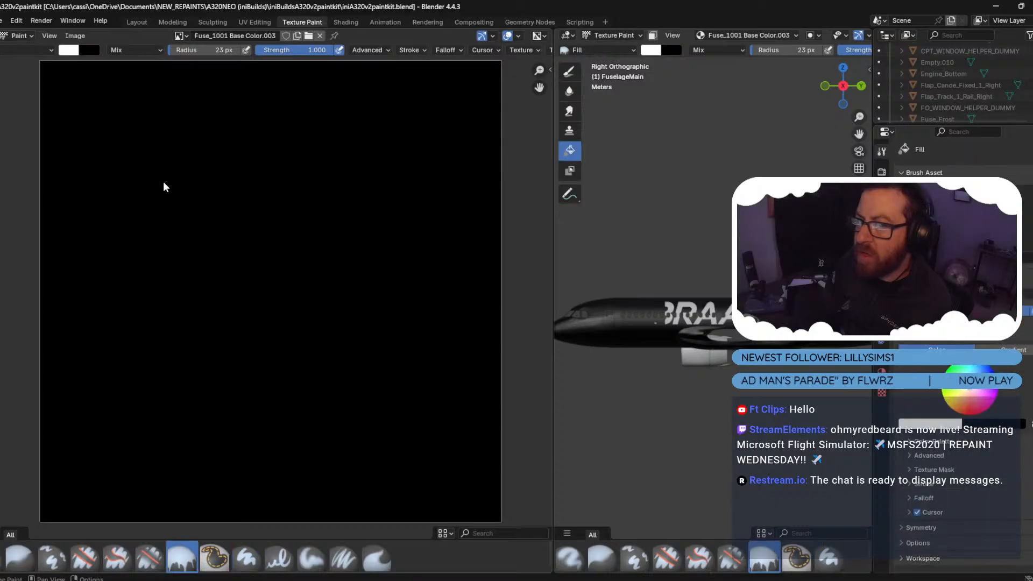
click(163, 181)
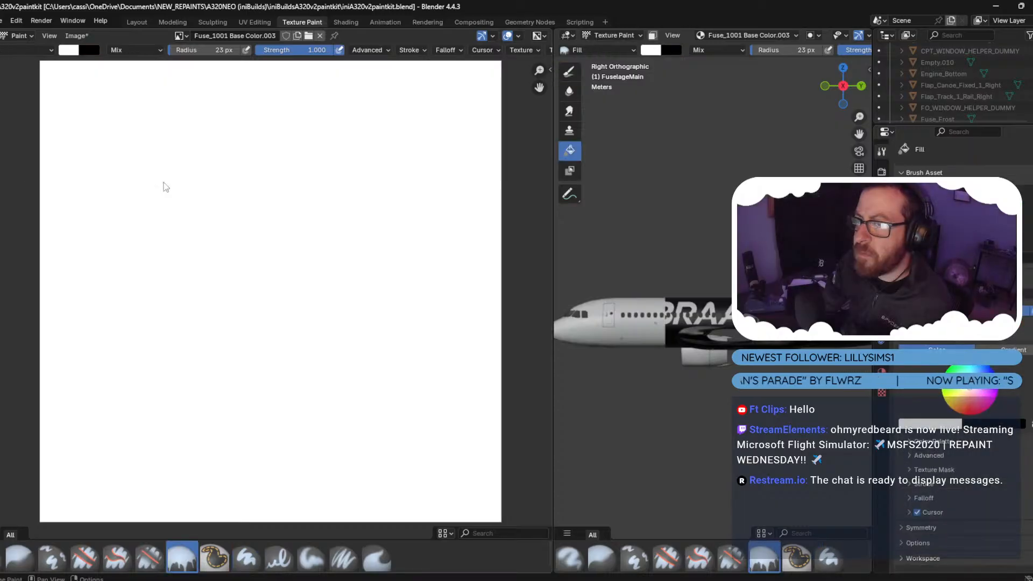
key(ctrl+z)
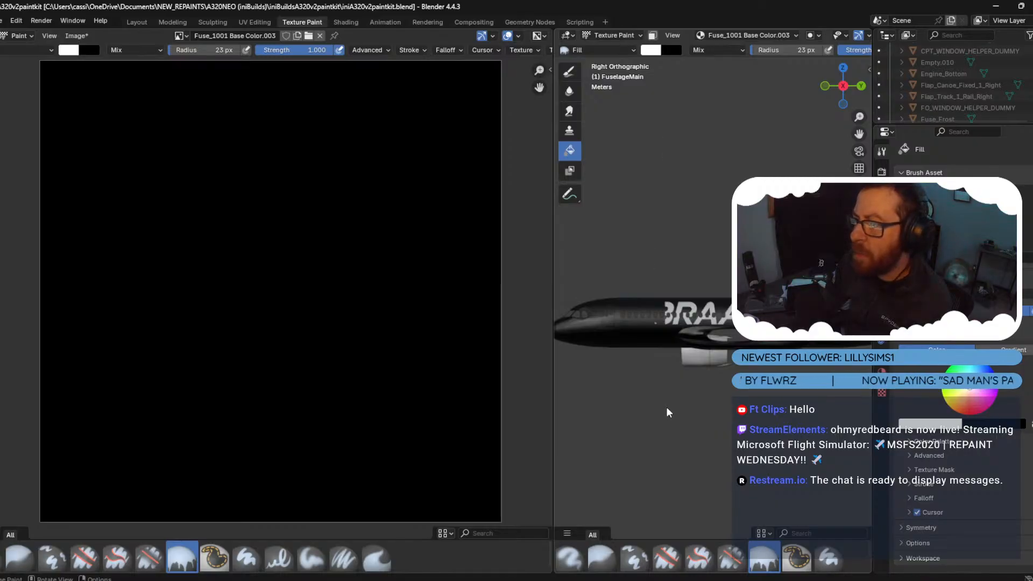
key(ctrl+z)
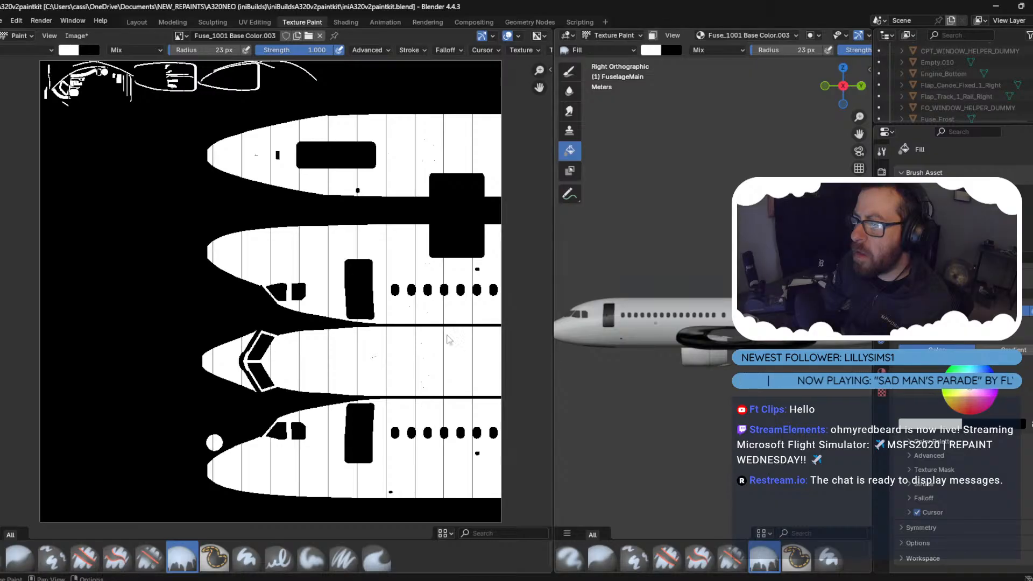
alt+scroll(376, 326, down, 5)
scroll(323, 331, up, 2)
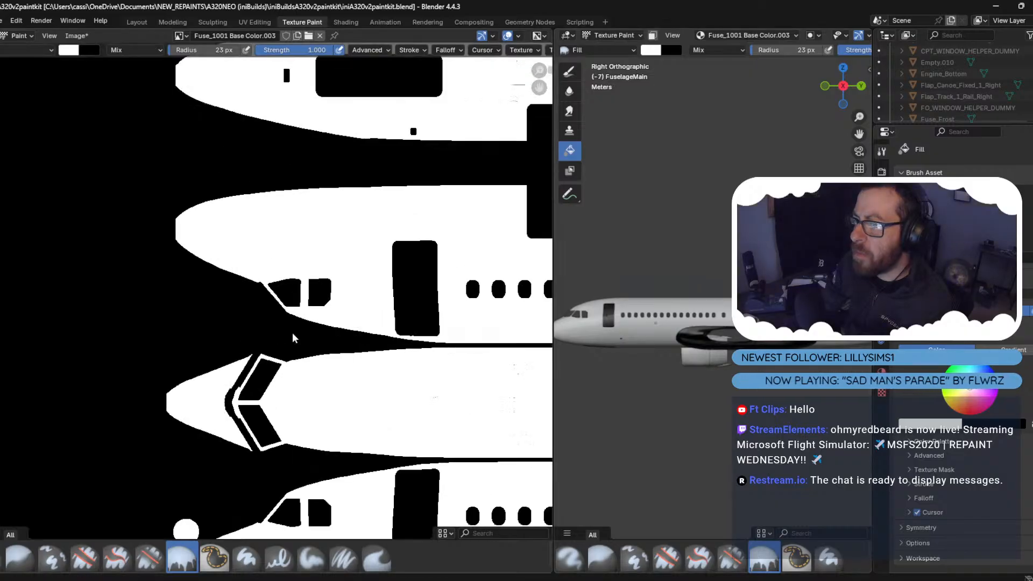
scroll(292, 338, up, 1)
alt+scroll(291, 337, up, 6)
scroll(299, 336, down, 3)
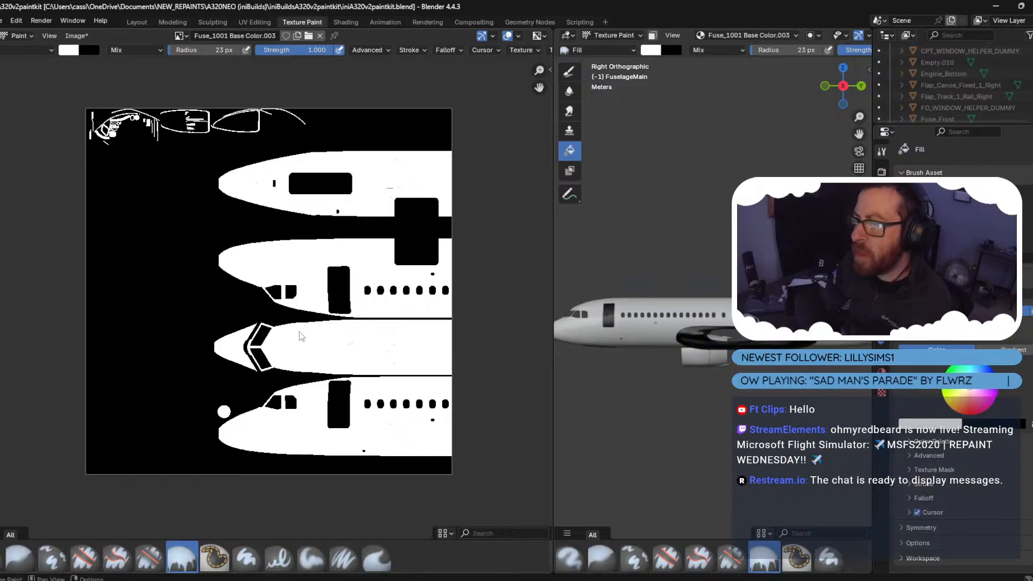
Copy the white fuselage mask image and switch to A320_Fuse_1001_ALBD.png.psd in Photoshop.
click(69, 43)
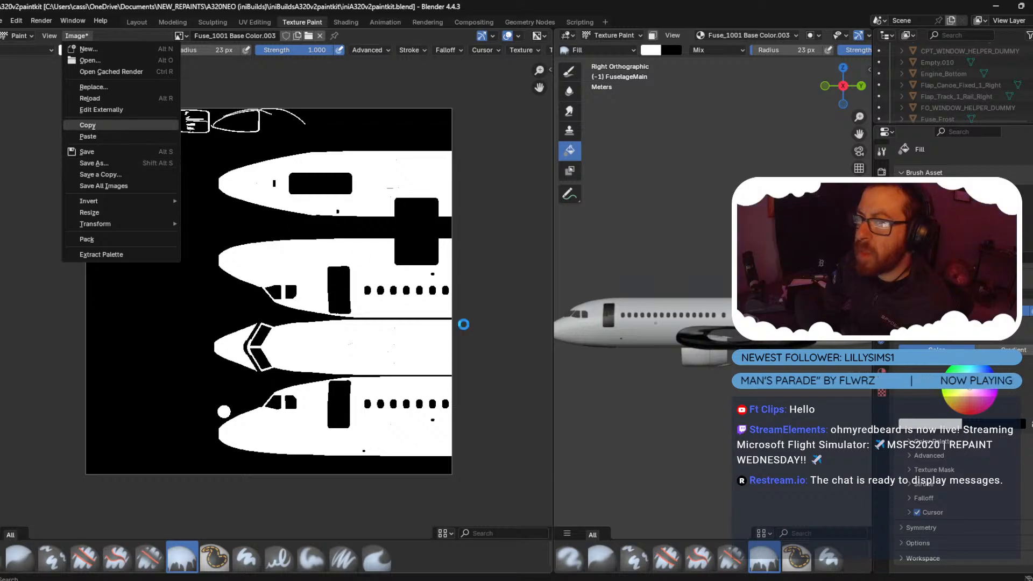
click(603, 578)
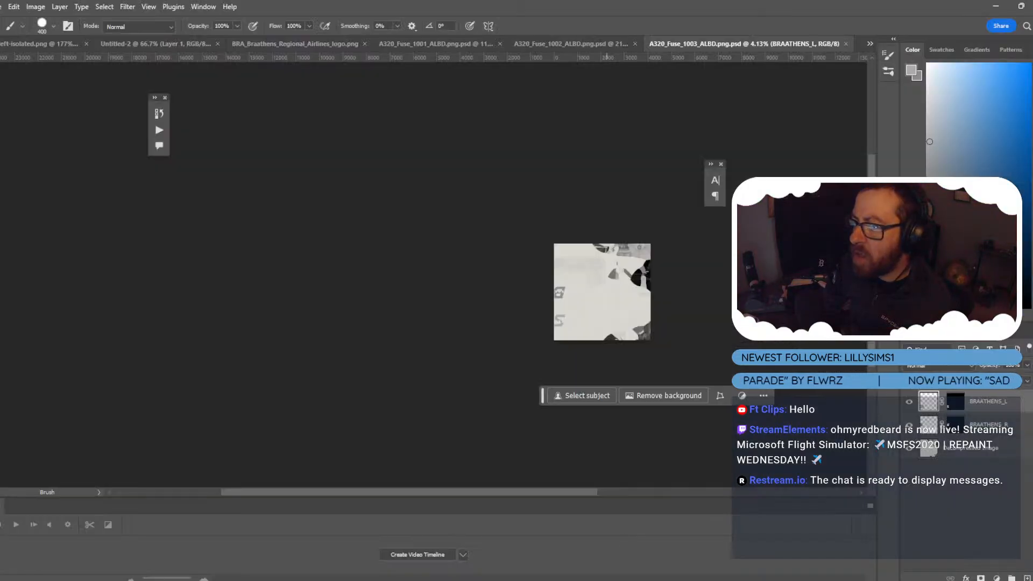
click(421, 43)
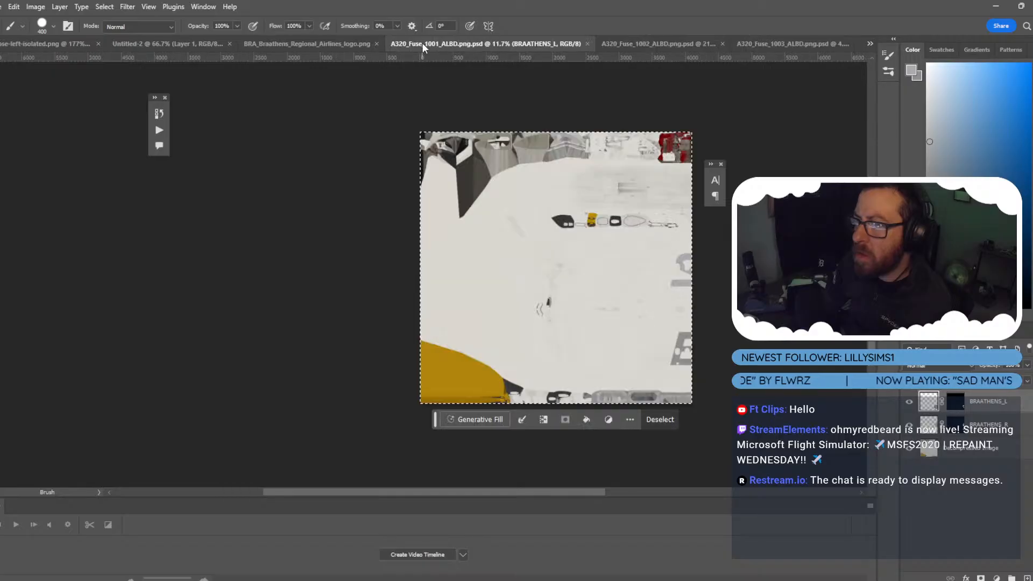
Add a Brightness/Contrast adjustment layer directly above the Decompressed Image layer.
alt+scroll(559, 280, up, 3)
alt+scroll(560, 276, up, 1)
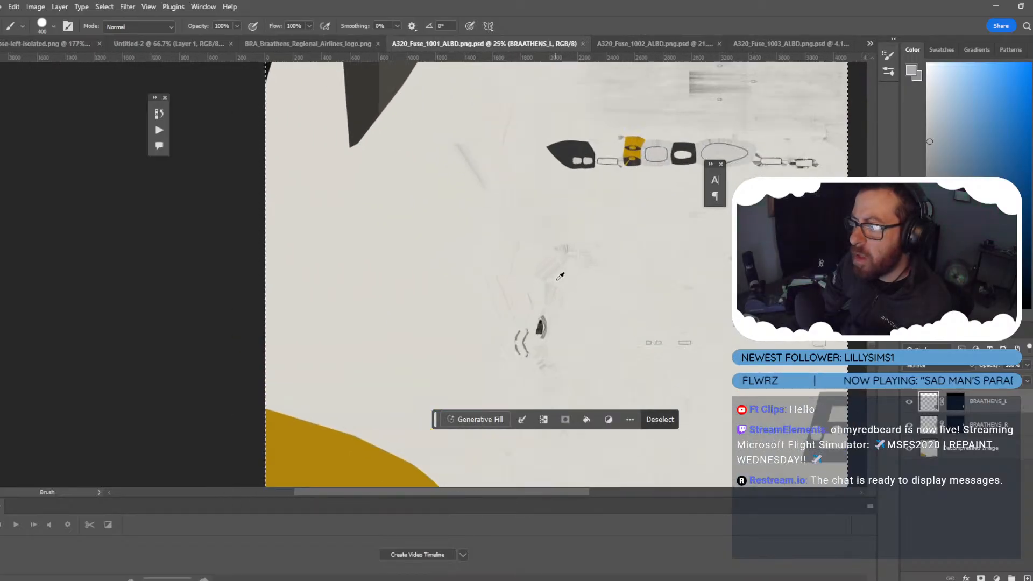
click(971, 451)
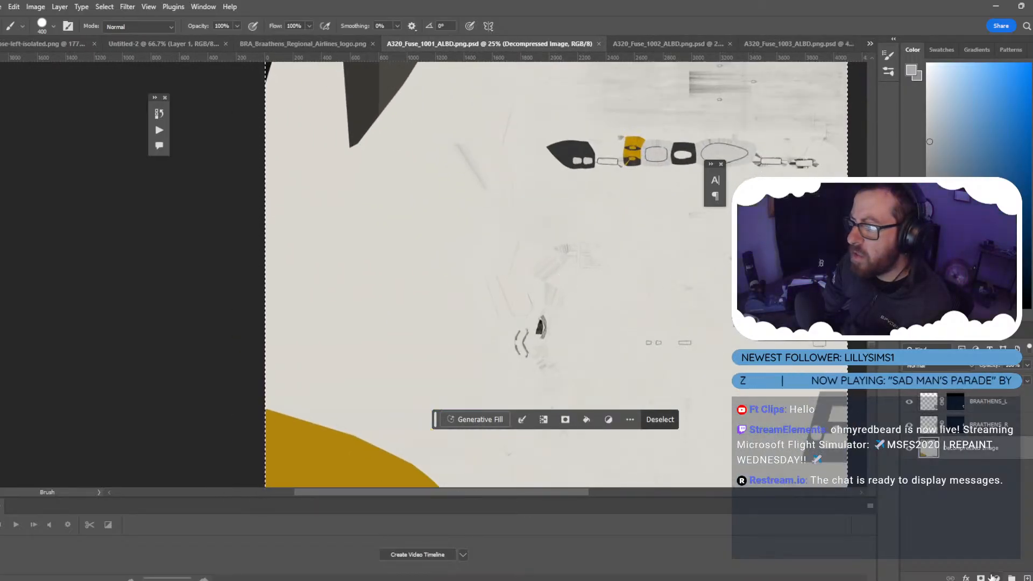
click(994, 578)
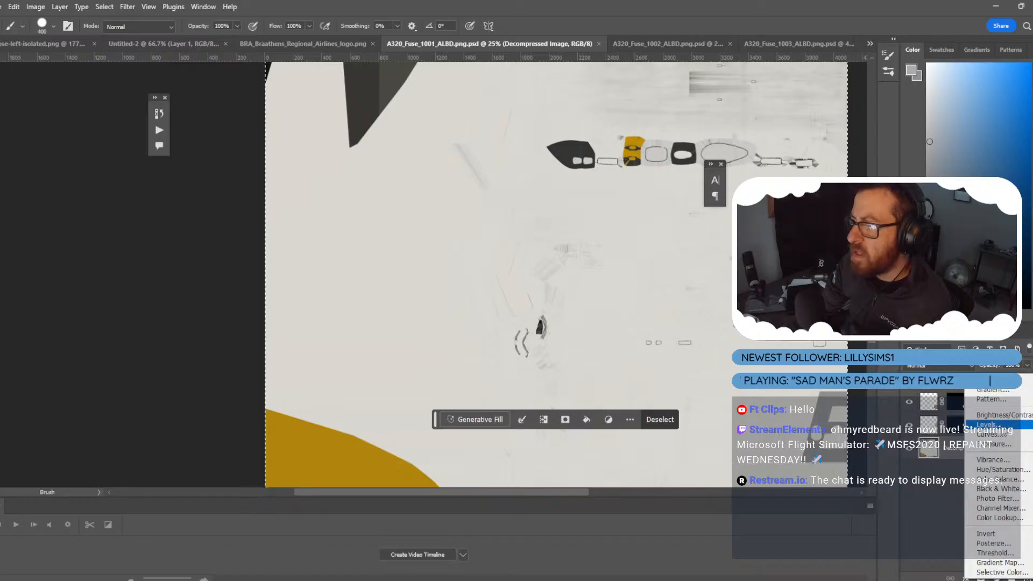
click(1005, 414)
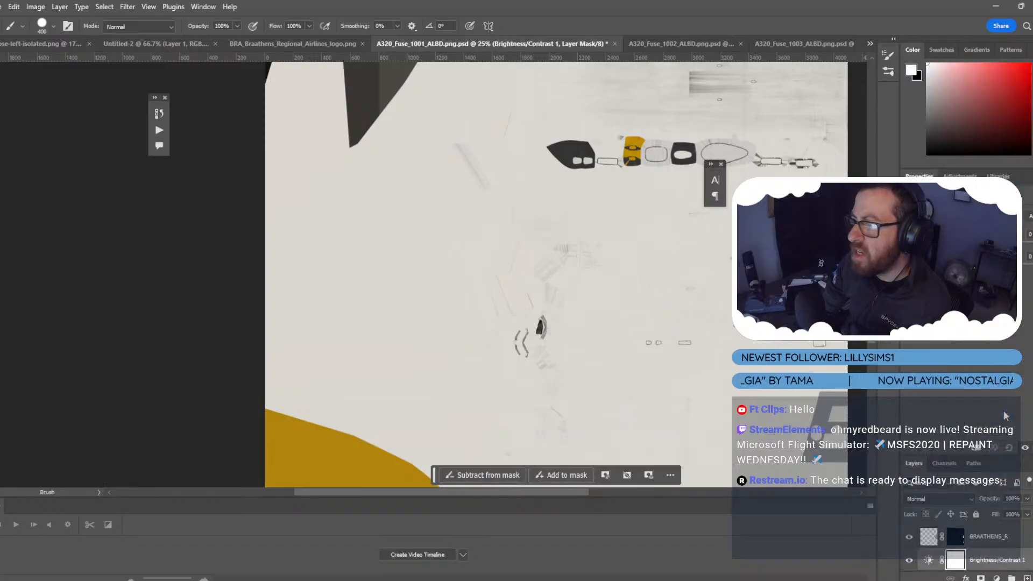
Paste the copied fuselage image into the Brightness/Contrast layer's mask channel and return to the layer list.
click(939, 465)
click(907, 570)
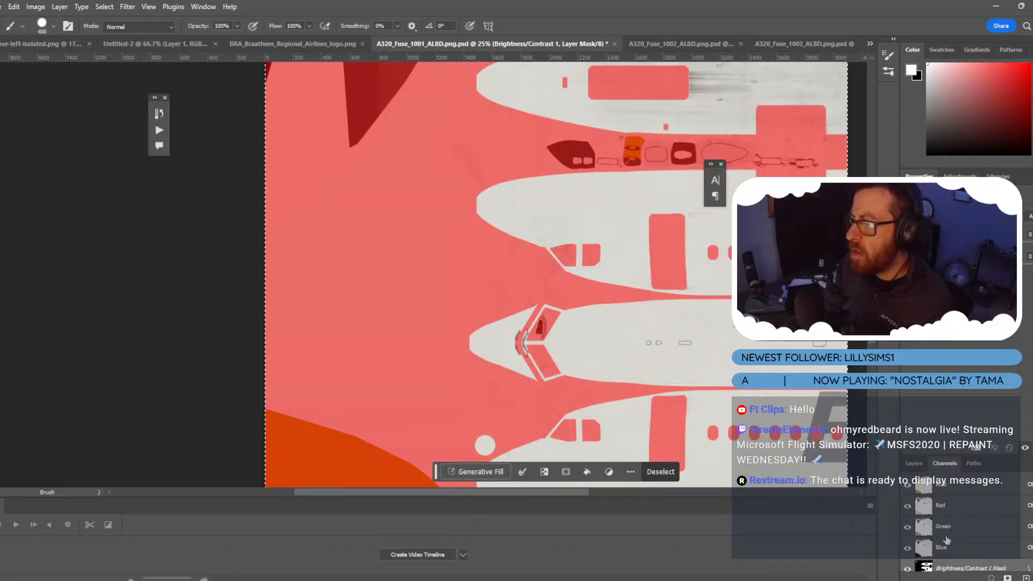
click(907, 571)
click(916, 465)
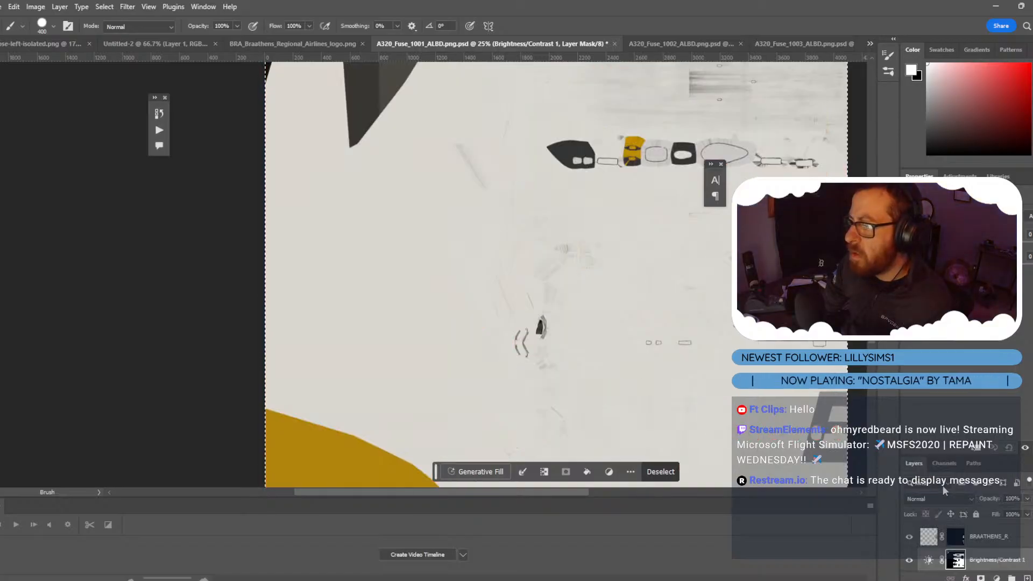
Brighten the masked fuselage areas through the Brightness/Contrast adjustment and save A320_Fuse_1001_ALBD.png.psd.
scroll(973, 527, down, 1)
click(932, 560)
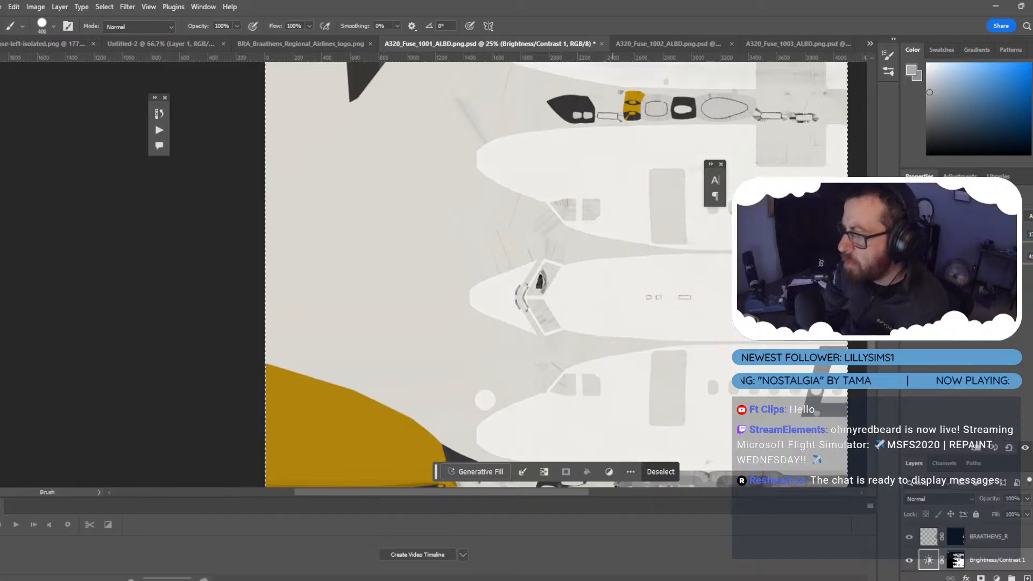
key(ctrl+s)
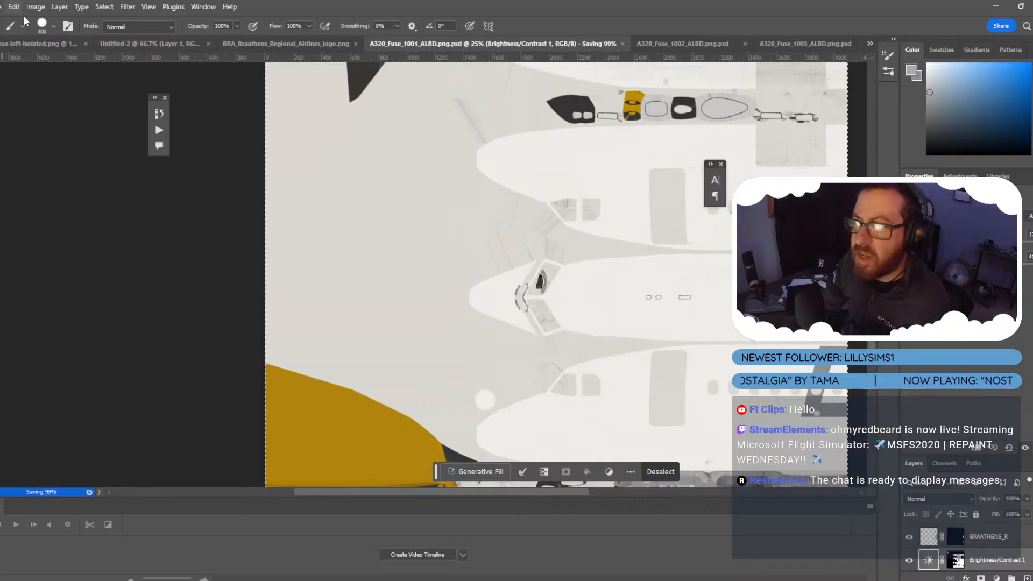
Switch to Blender and reload the Fuse_1003 Base Color.001 image to check the saved texture on the aircraft model.
click(693, 544)
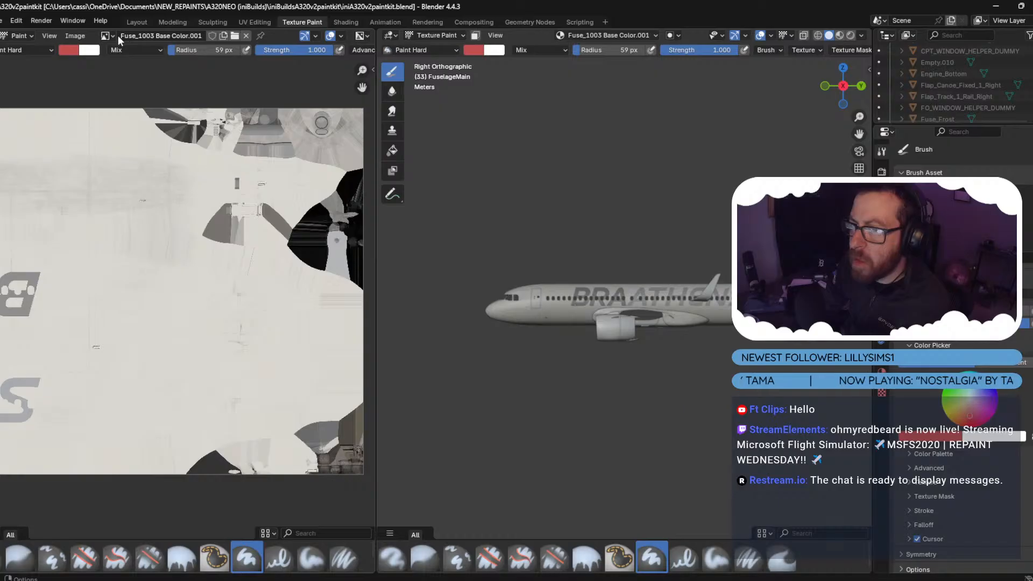
click(78, 36)
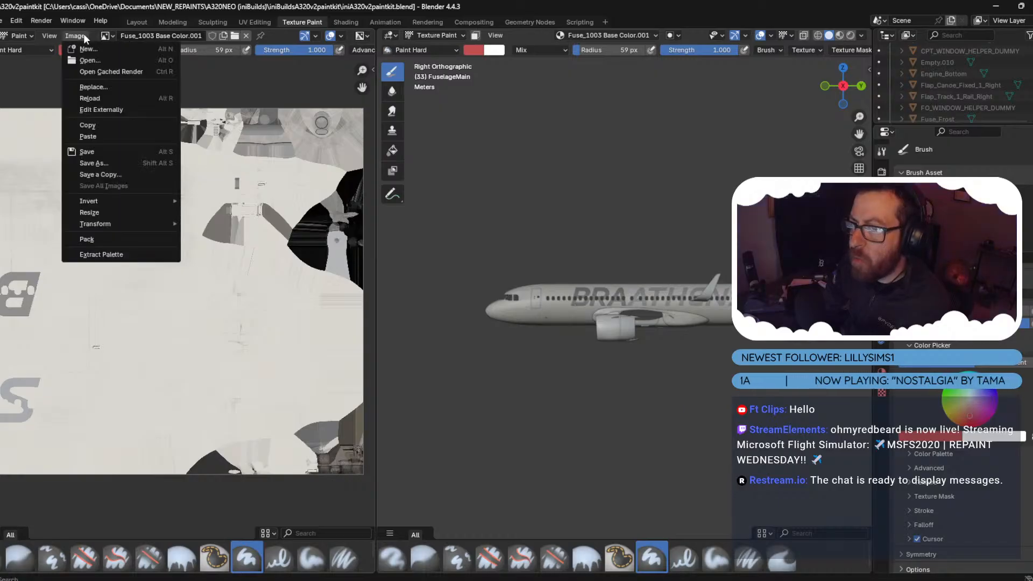
click(102, 98)
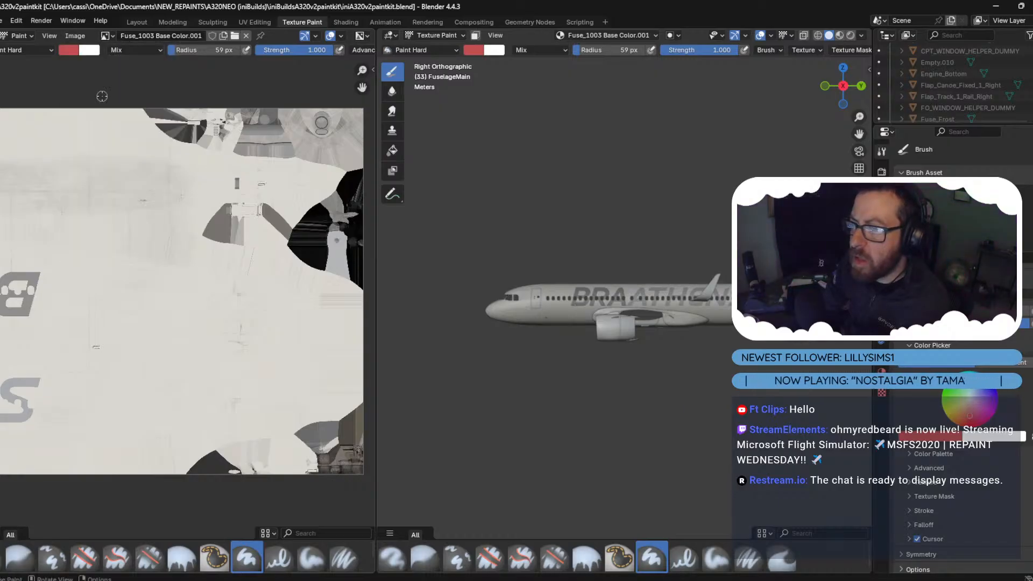
scroll(438, 346, up, 2)
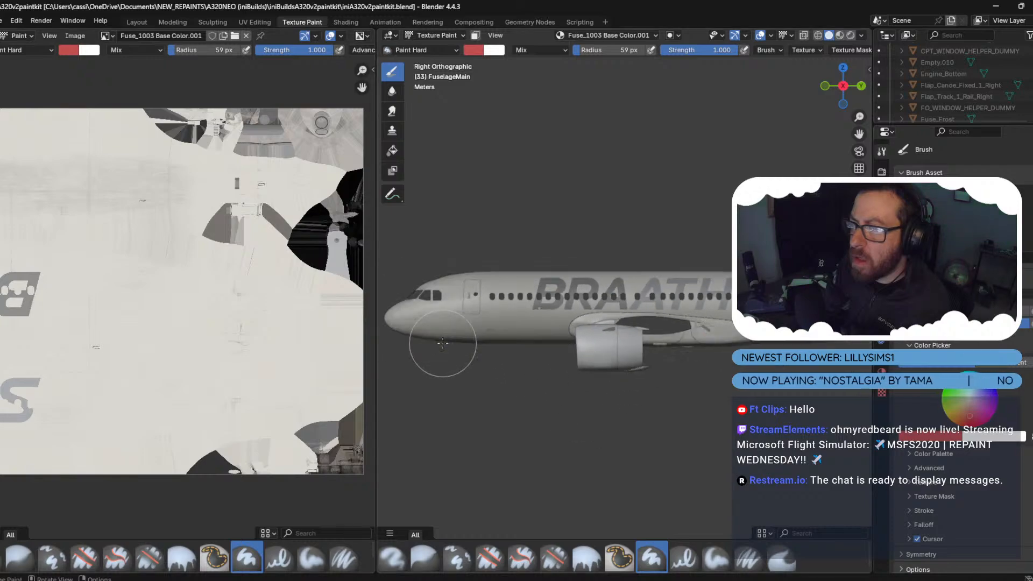
key(alt+Tab)
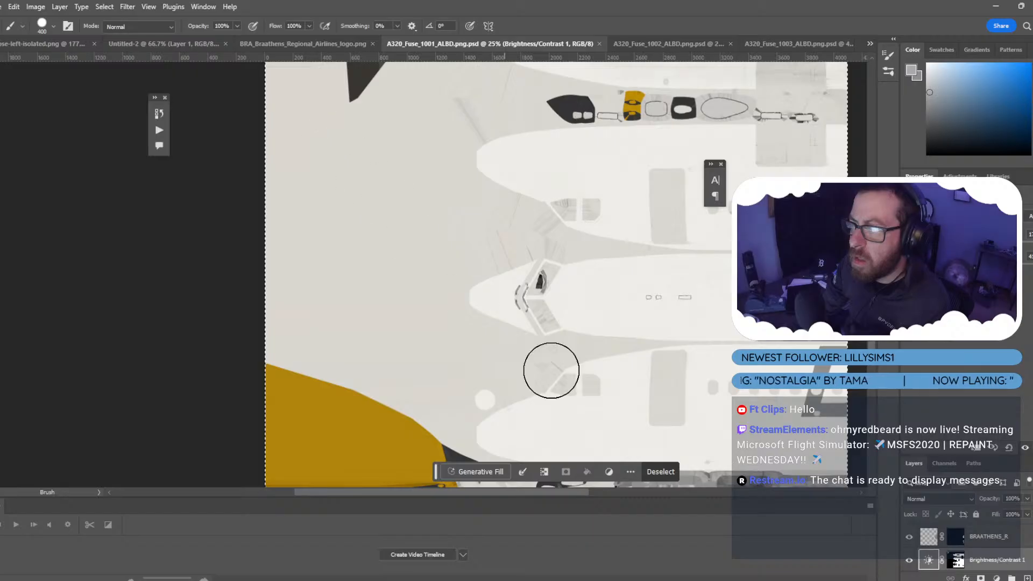
mouse_move(630, 578)
click(683, 530)
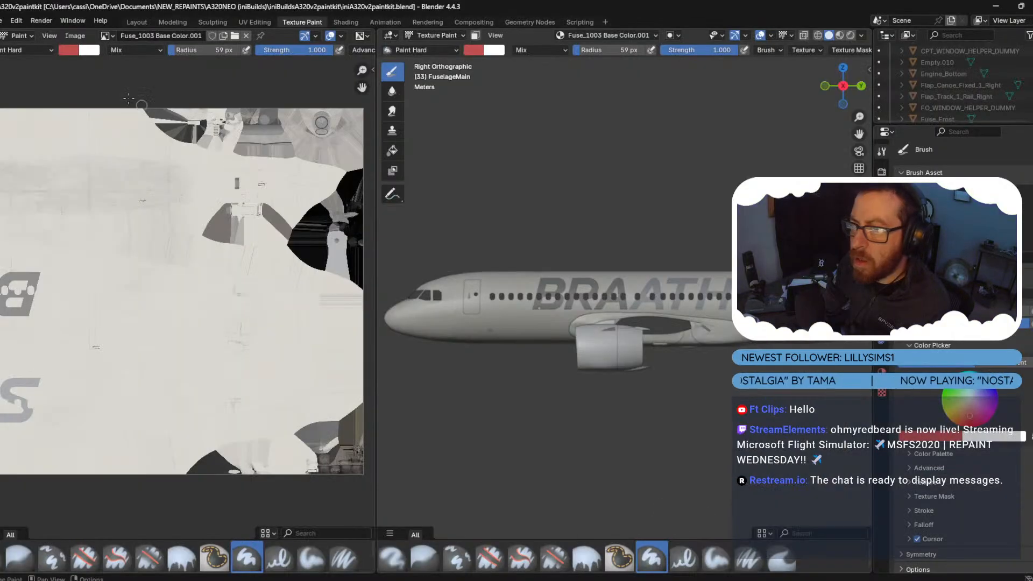
Try replacing the Fuse_1003 Base Color.001 image with A320_Fuse_1001_ALBD.png.psd and check which material and image are active.
click(75, 36)
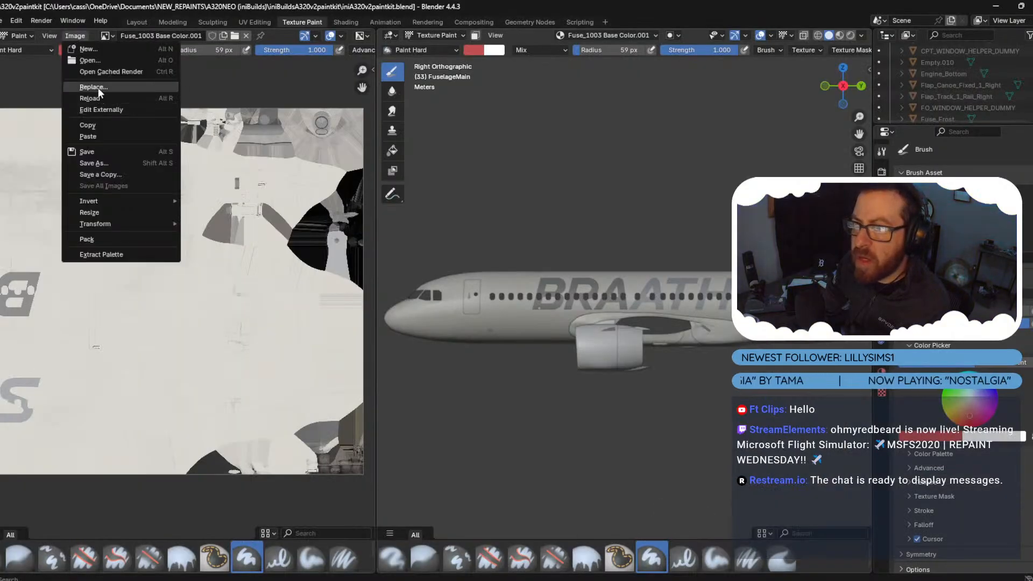
click(97, 87)
double_click(435, 201)
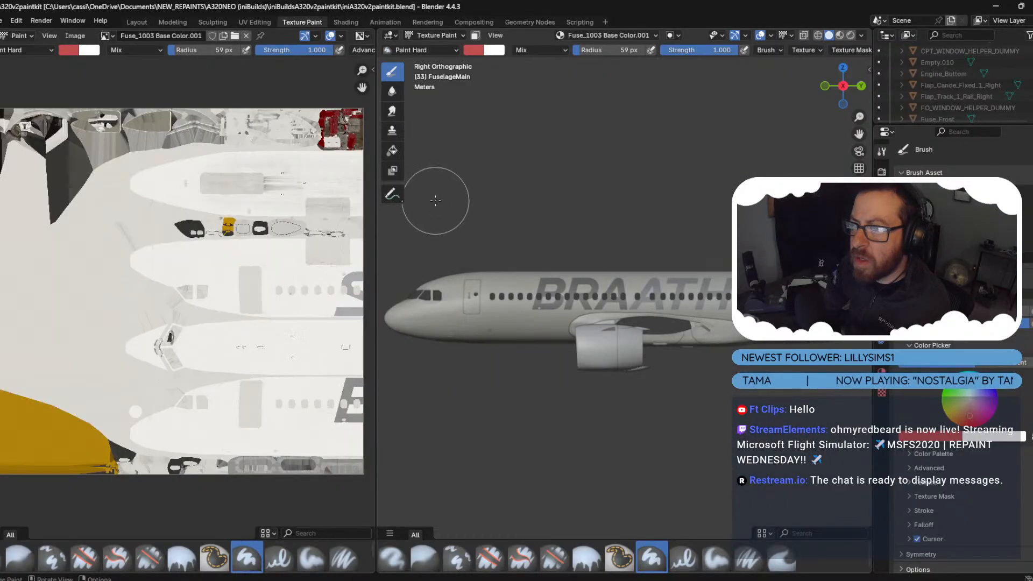
scroll(533, 237, down, 3)
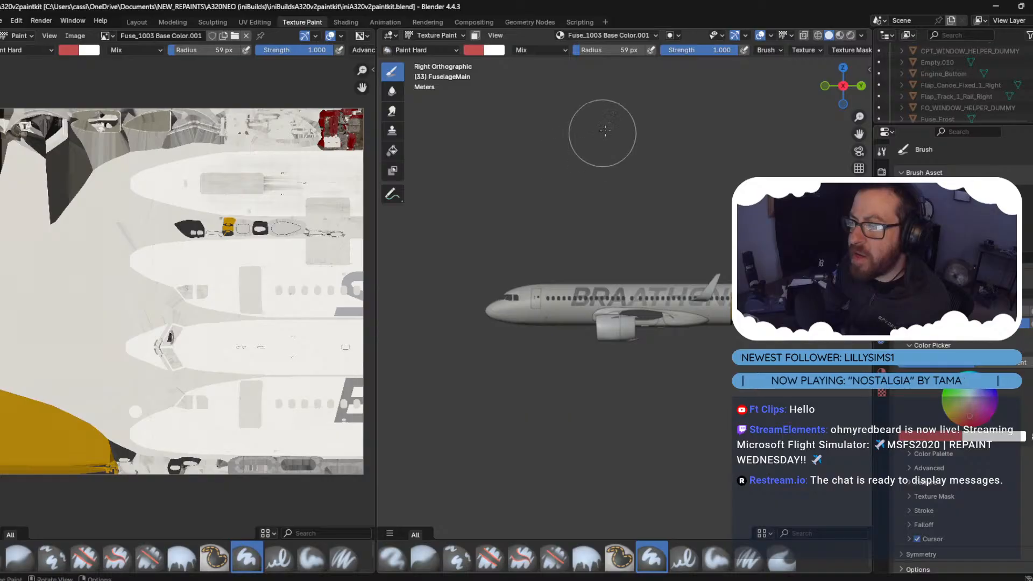
click(596, 35)
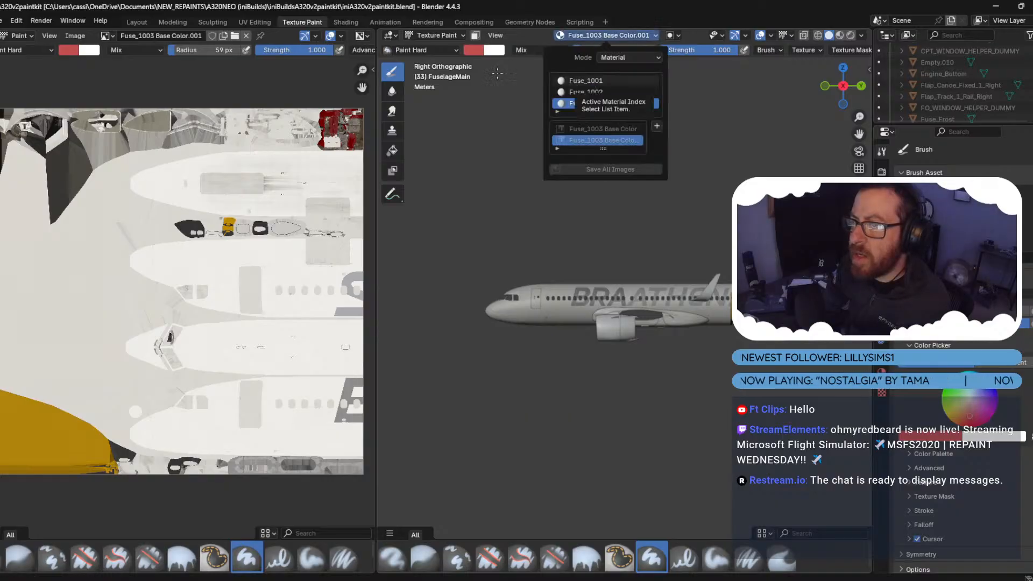
click(111, 36)
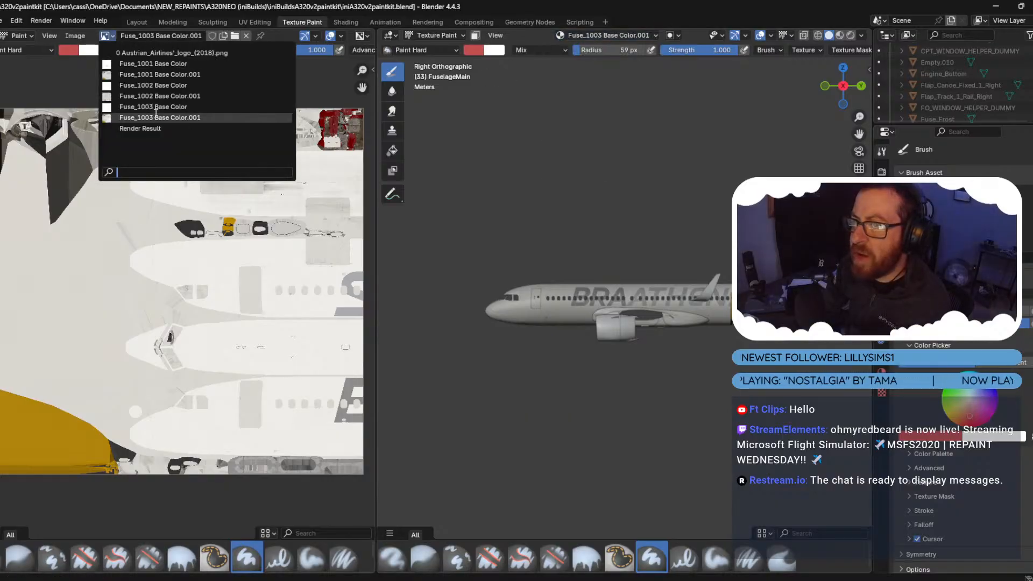
Point the Fuse_1003 Base Color.001 image back to A320_Fuse_1003_ALBD.png.psd.
click(75, 35)
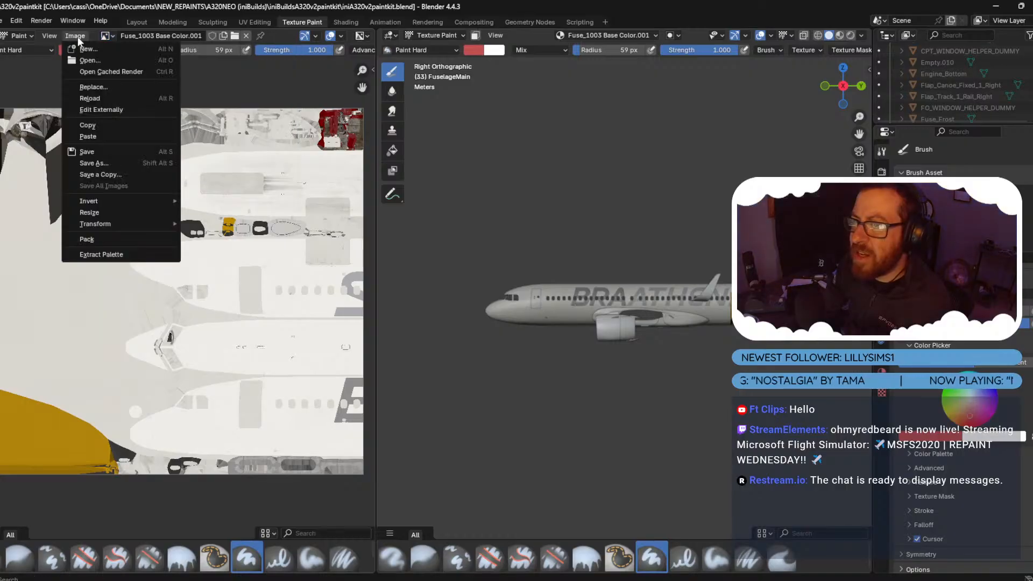
click(86, 86)
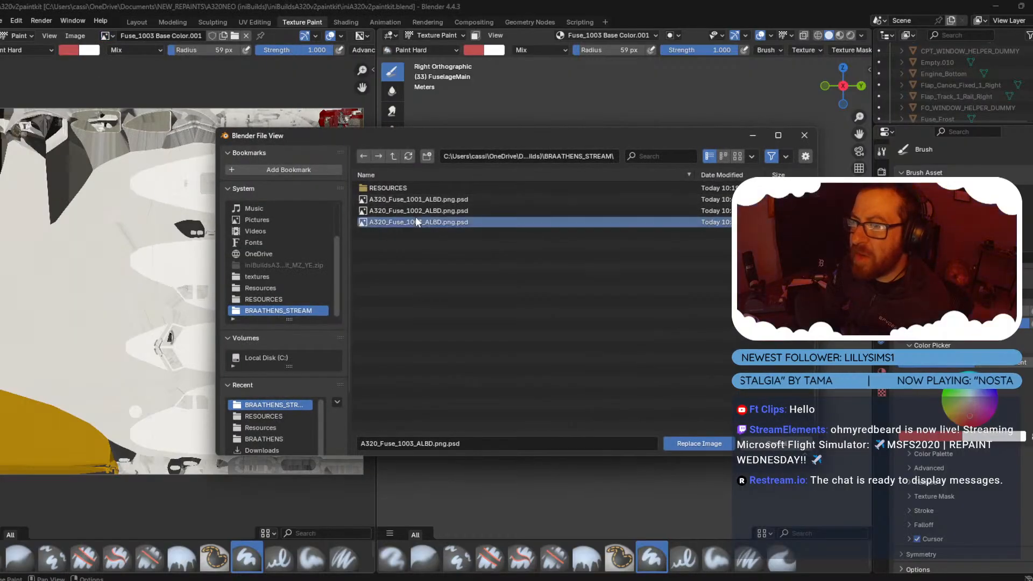
double_click(511, 222)
Make Fuse_1001 the active paint material and load A320_Fuse_1003_ALBD.png.psd again for Fuse_1003 Base Color.001.
click(634, 38)
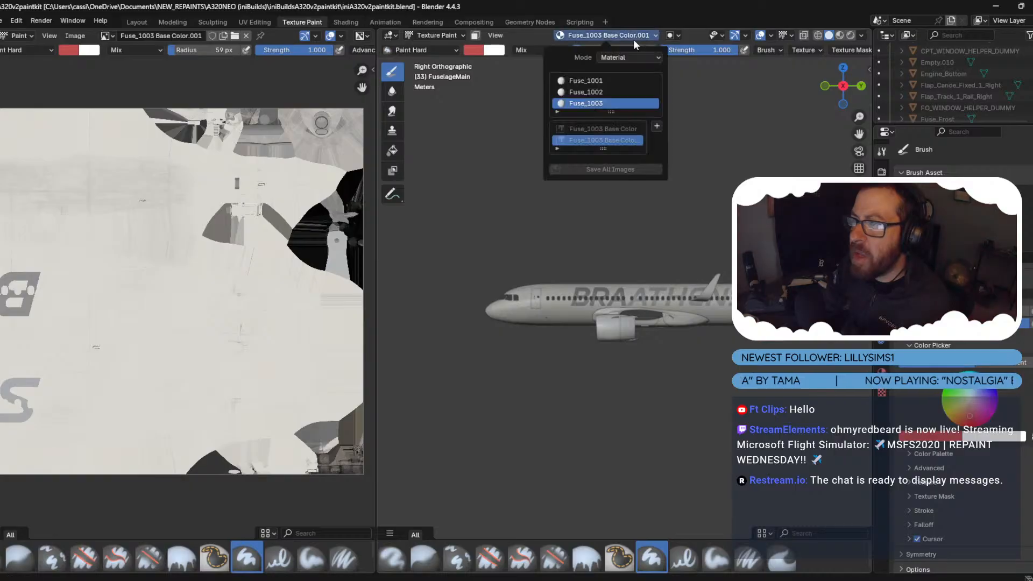
click(595, 81)
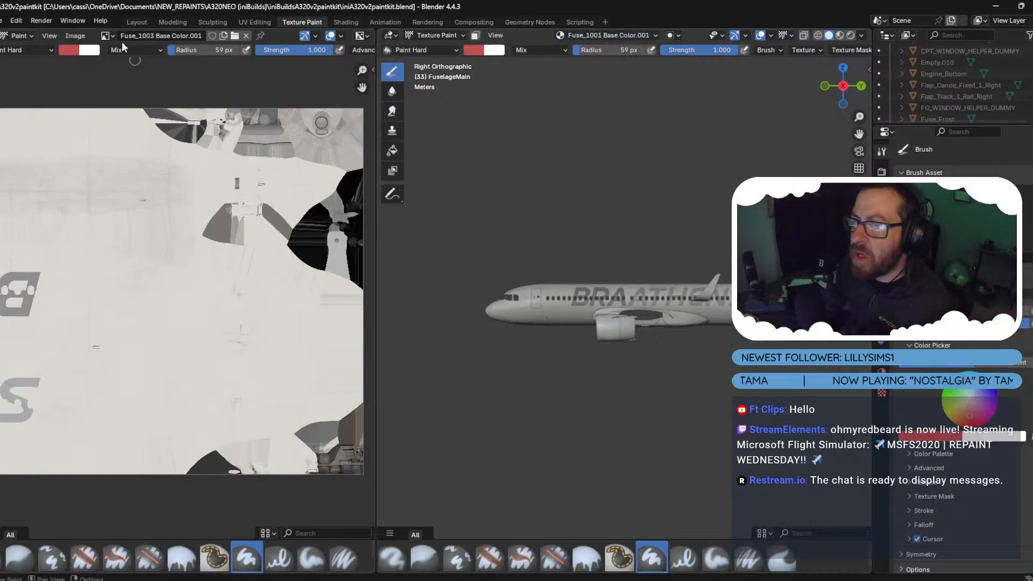
click(76, 36)
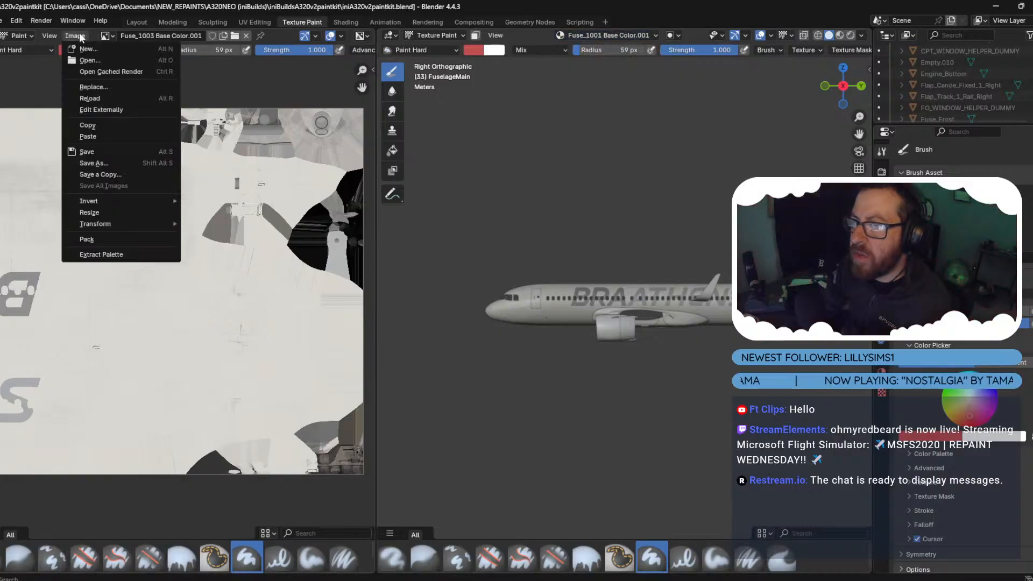
click(94, 98)
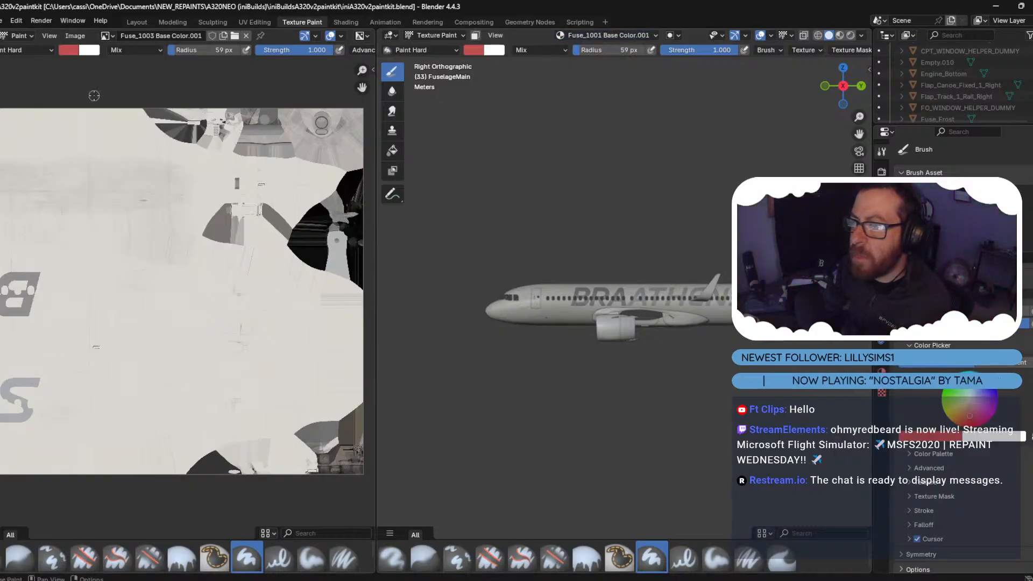
click(67, 37)
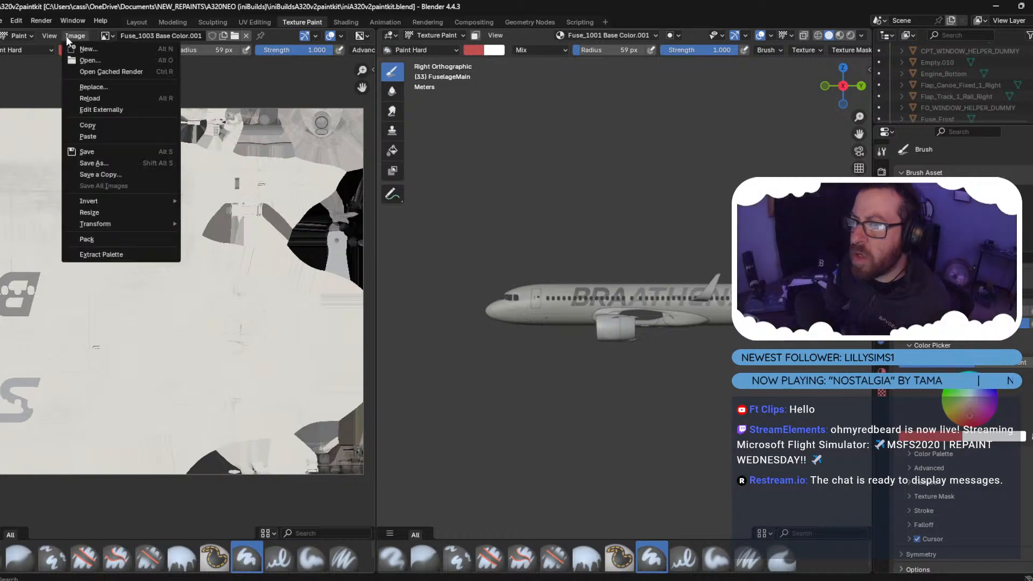
click(91, 87)
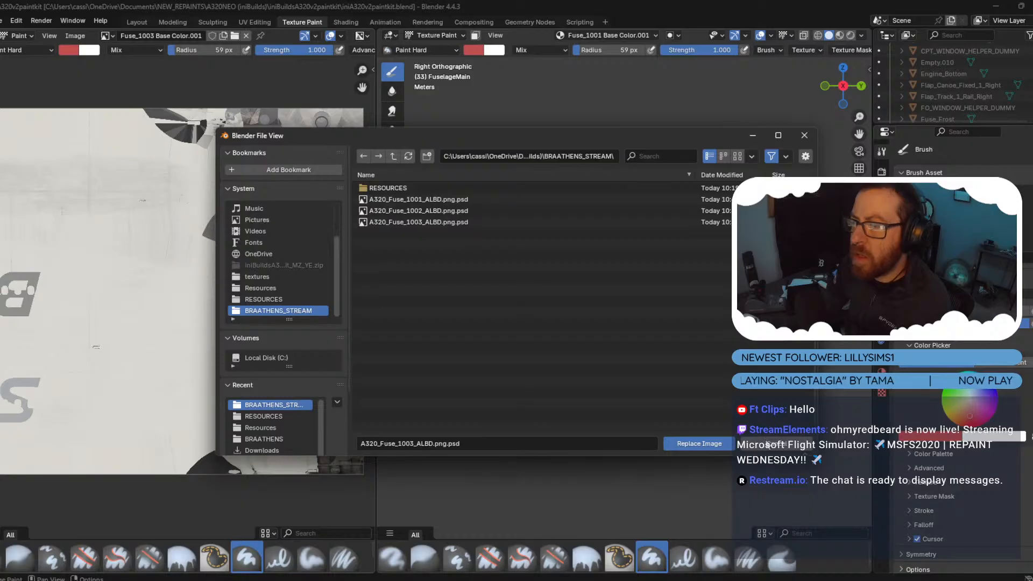
click(699, 444)
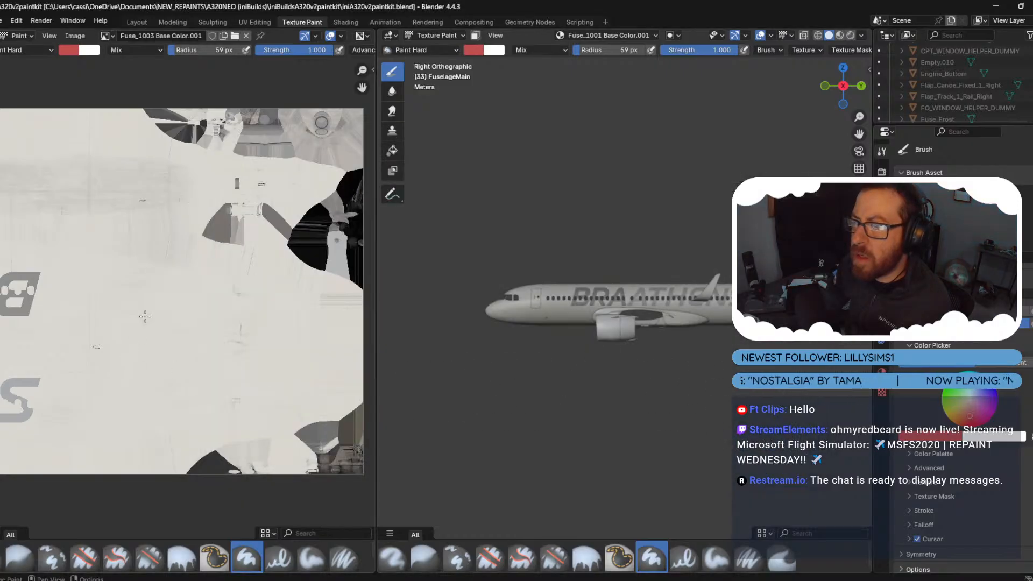
Display Fuse_1001 Base Color.001 in the image editor, reload it, and inspect the brightened forward fuselage on the model.
click(106, 35)
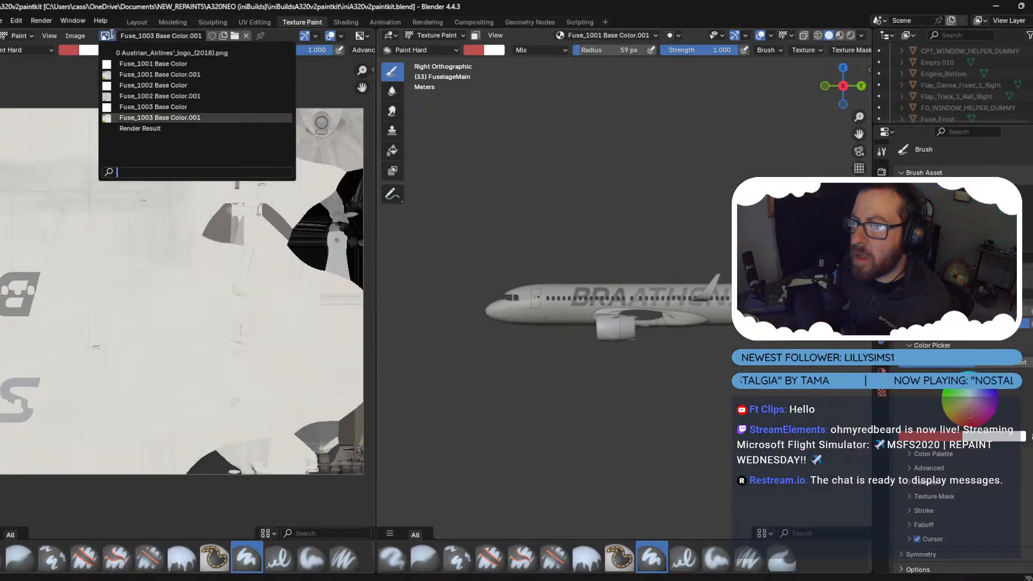
click(163, 74)
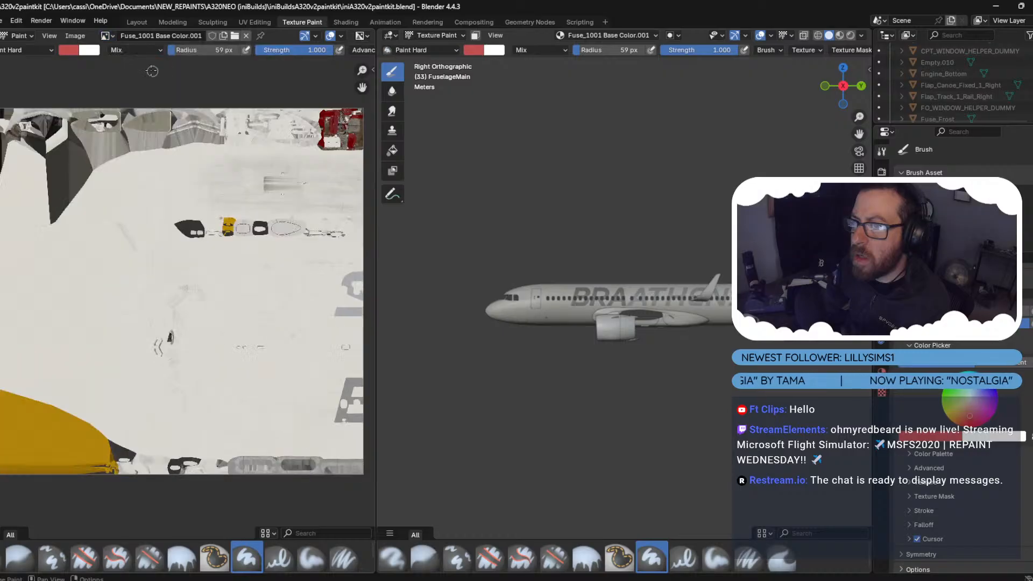
click(75, 36)
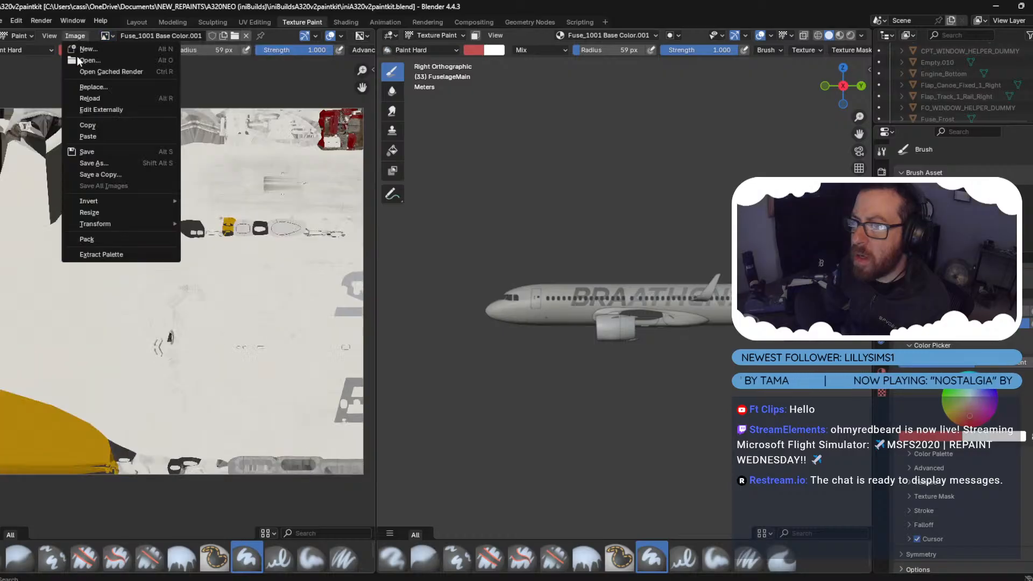
click(94, 98)
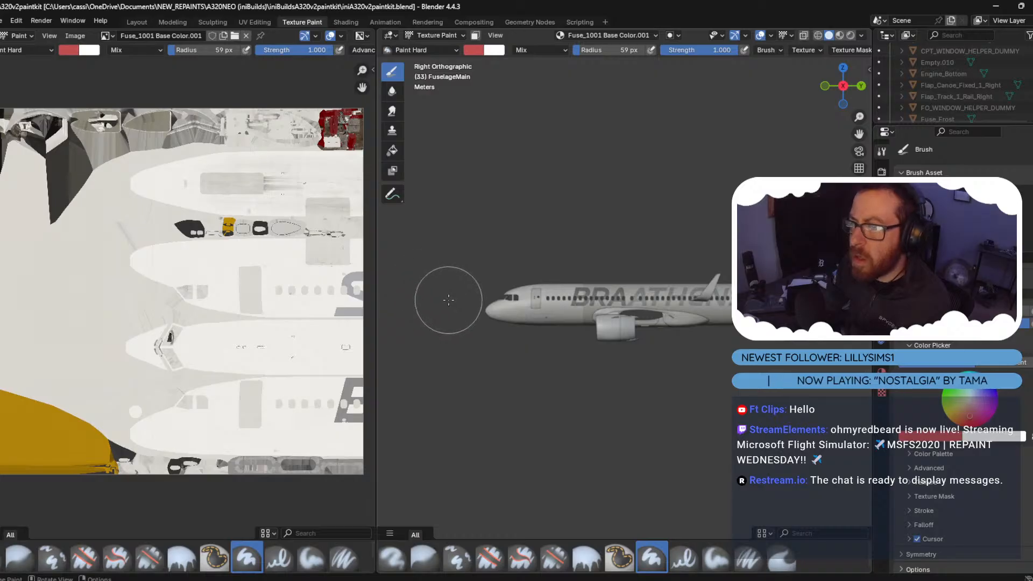
scroll(448, 300, up, 5)
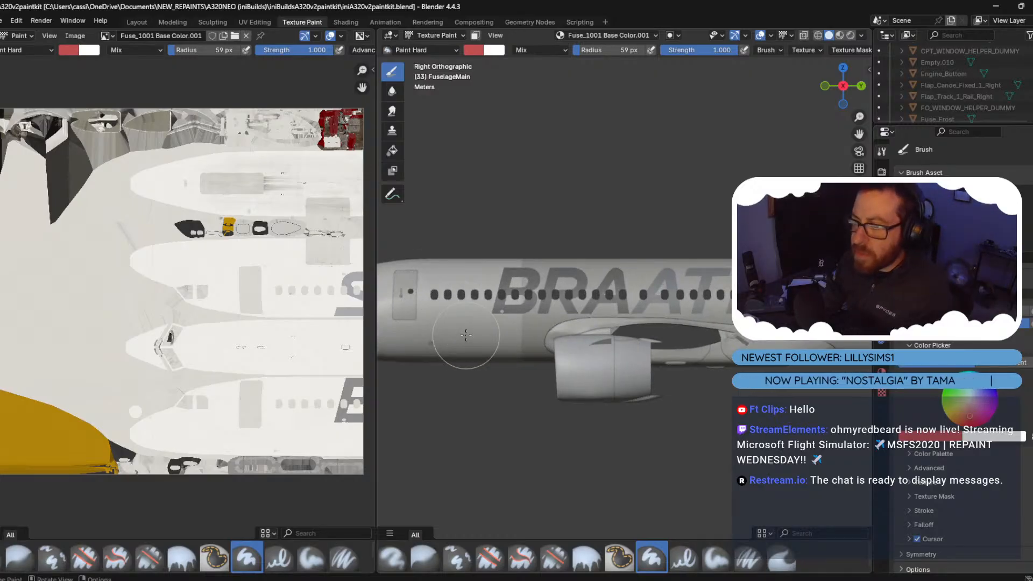
mouse_move(466, 334)
middle_down()
mouse_move(524, 303)
mouse_move(462, 350)
mouse_move(549, 307)
mouse_move(508, 234)
middle_up()
scroll(494, 335, up, 5)
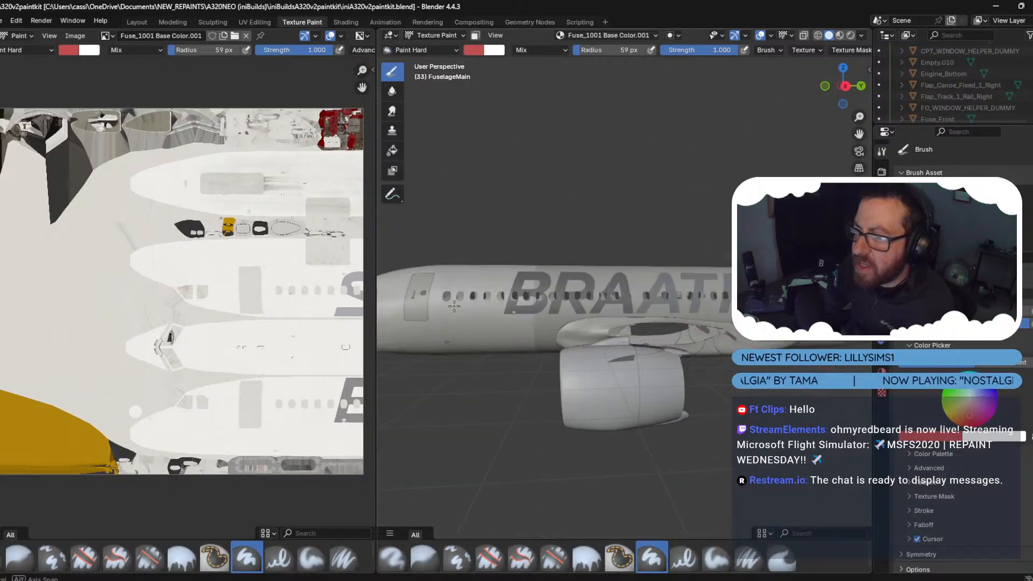
click(106, 36)
Switch to the Blender window with the black-and-white fuselage mask and put the 3D view of the nose underside into Object Mode.
click(603, 549)
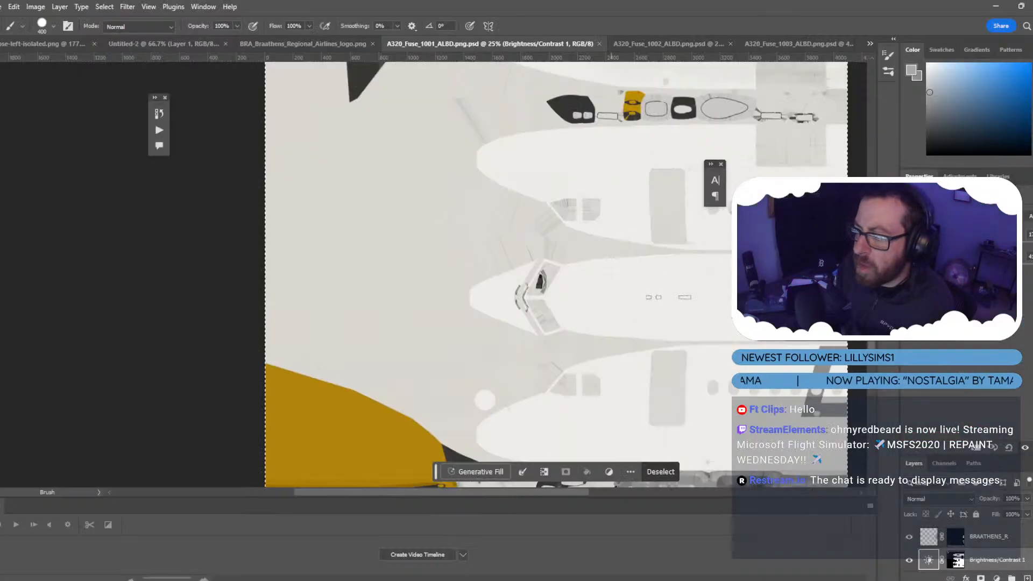
mouse_move(510, 506)
click(565, 541)
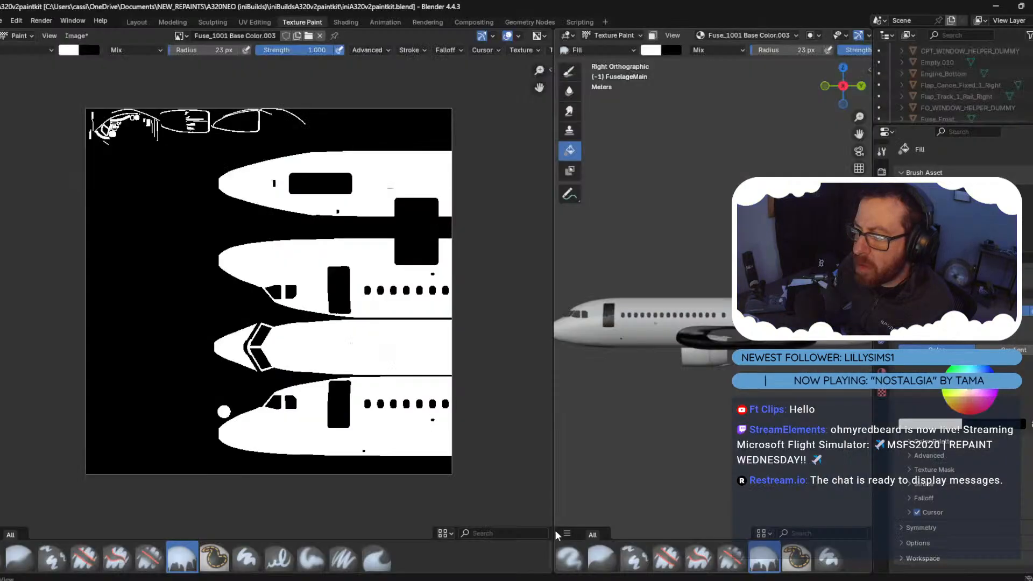
key(Home)
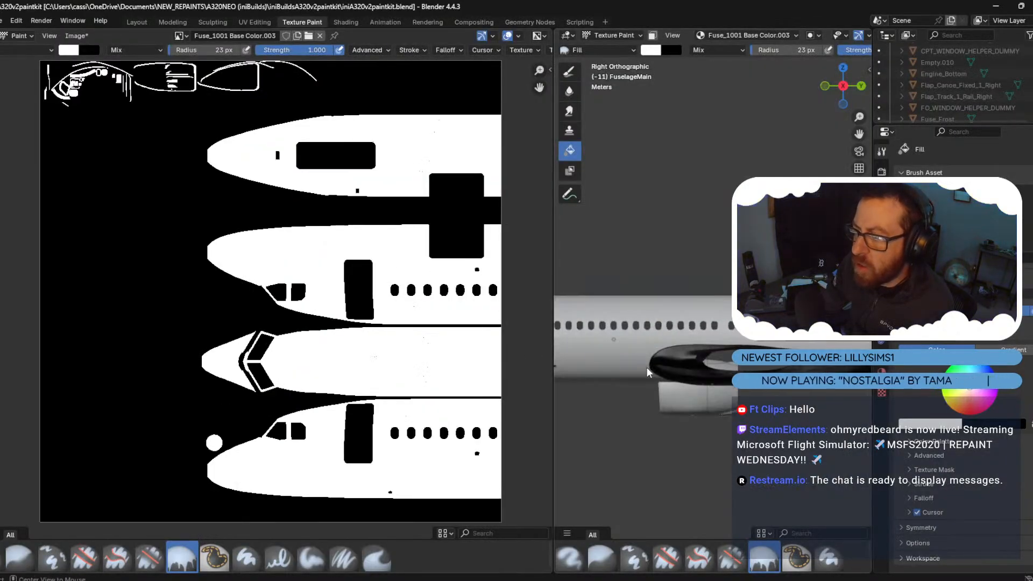
scroll(646, 367, up, 2)
middle_drag(646, 367, 683, 284)
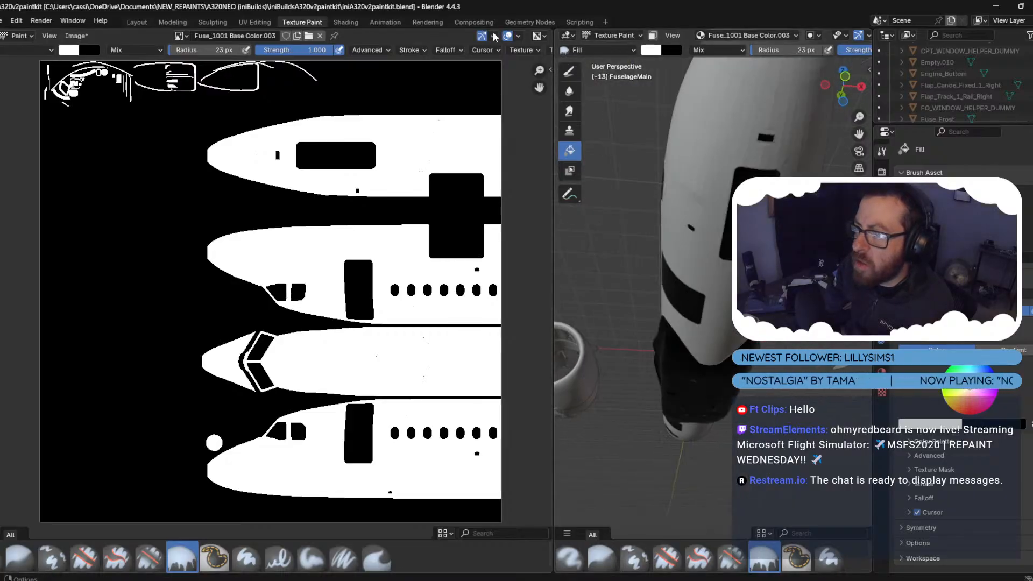
click(613, 35)
click(608, 52)
Select the big, small and middle nose gear doors together with the EP door on the nose underside.
click(729, 209)
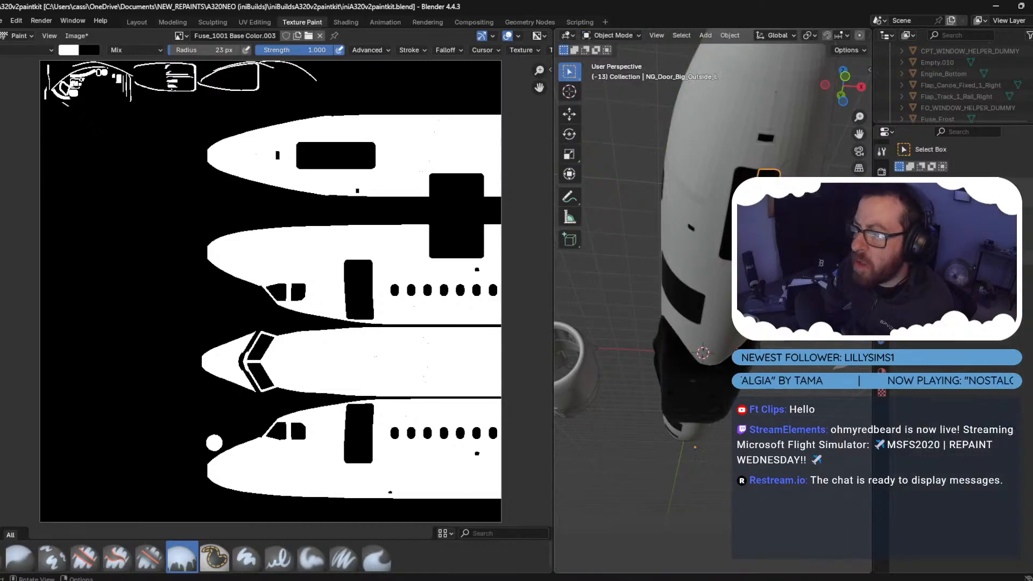
click(769, 173)
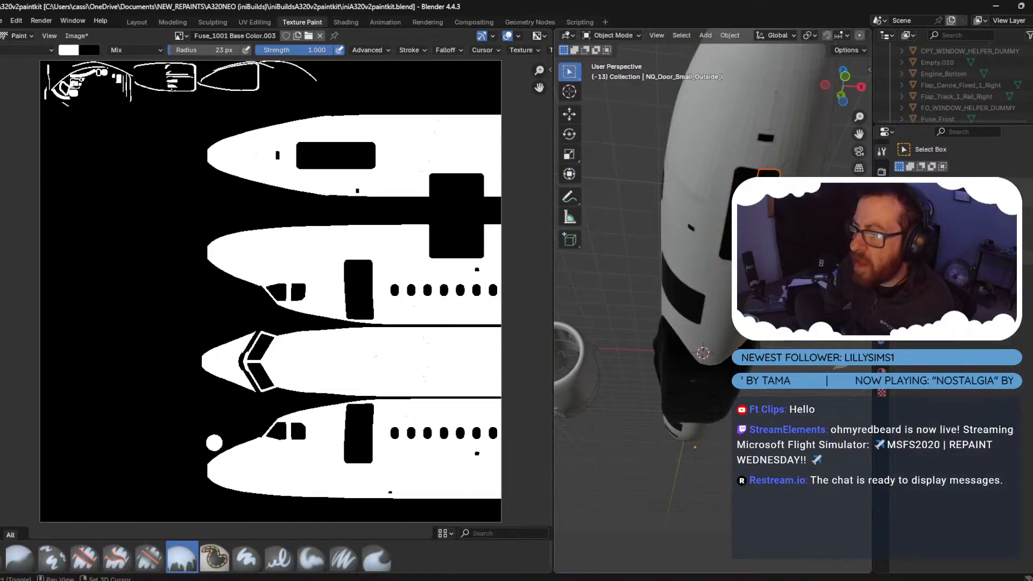
click(764, 172)
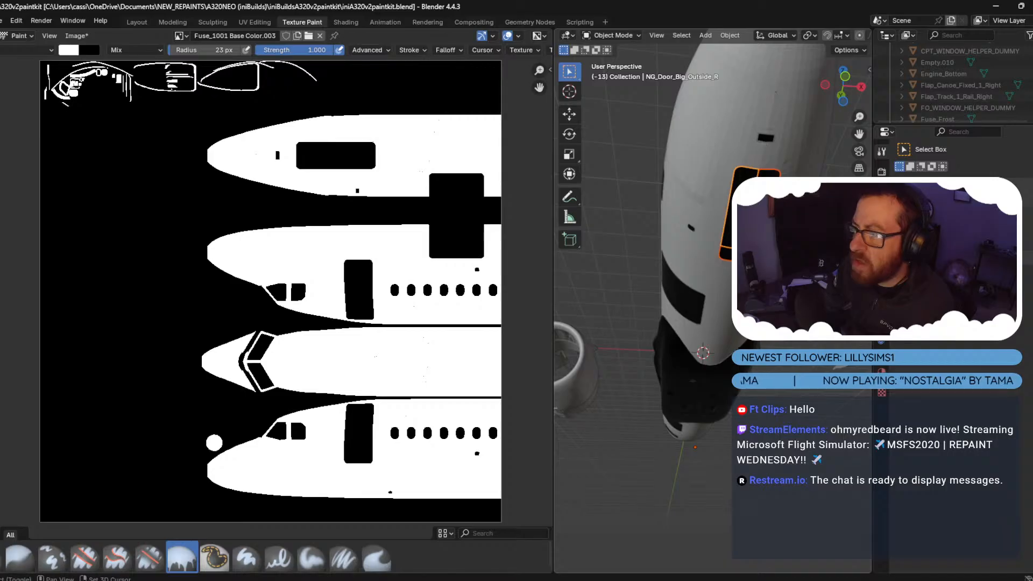
click(764, 172)
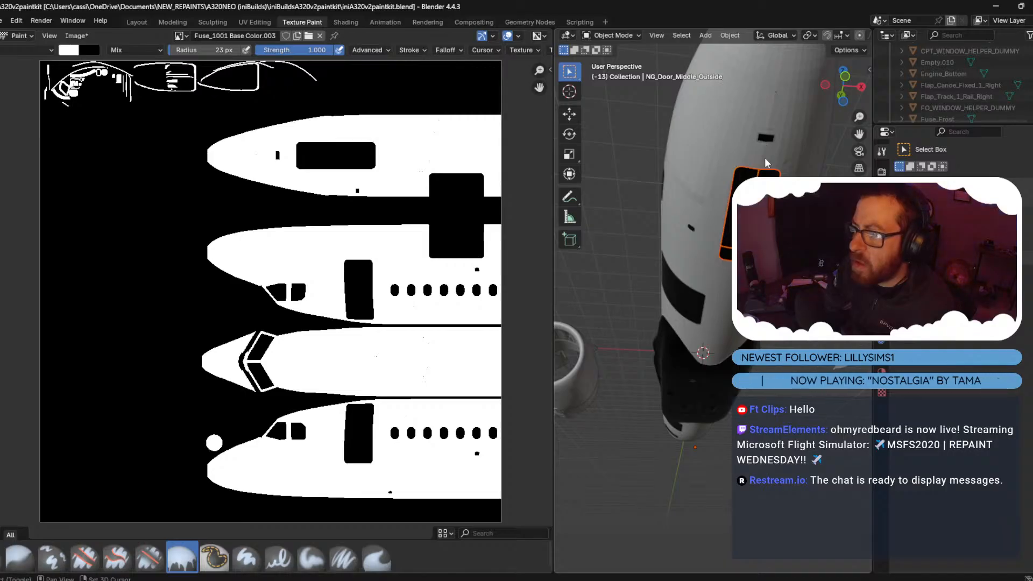
click(766, 139)
right_click(702, 234)
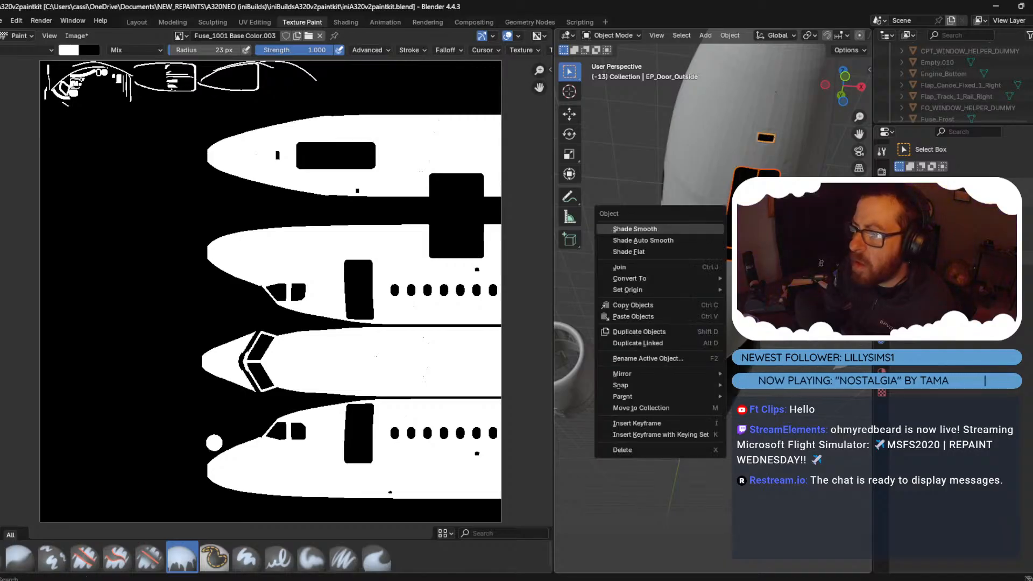
middle_drag(702, 234, 722, 369)
Add the forward cargo door, its exterior flap and the right front fuselage door 1R to the selection.
click(735, 329)
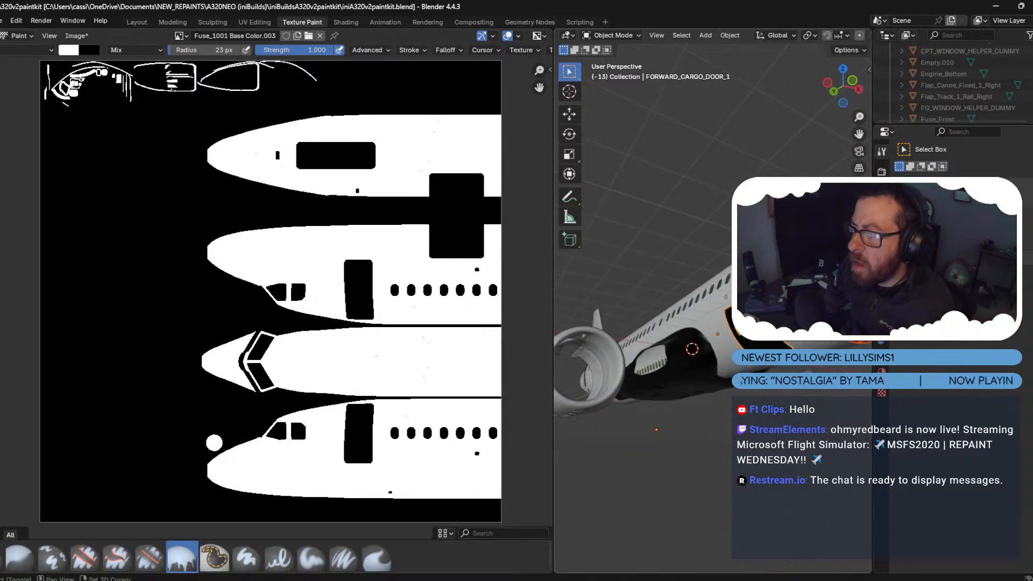
click(740, 335)
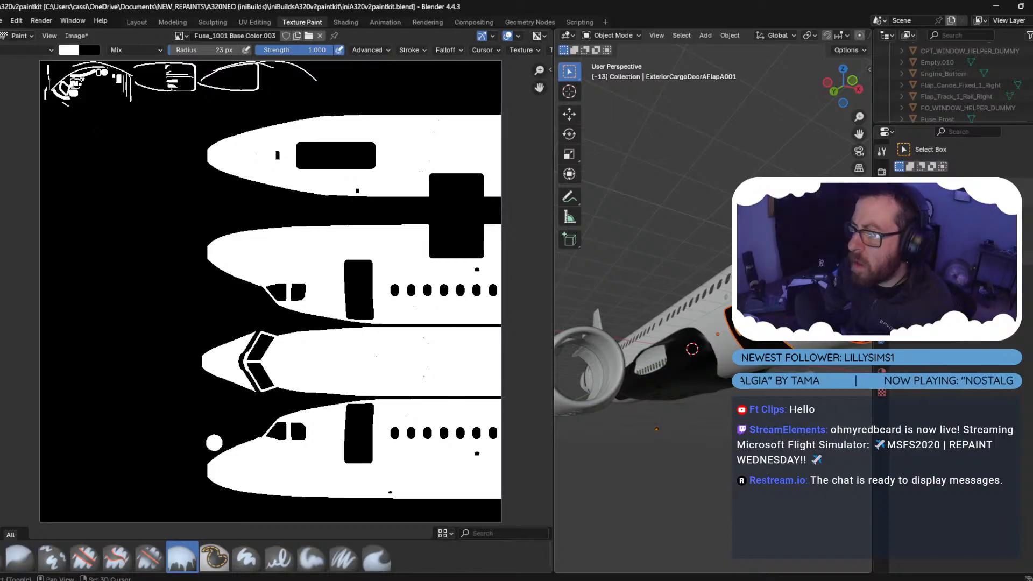
click(740, 334)
middle_drag(741, 334, 664, 325)
scroll(702, 313, up, 6)
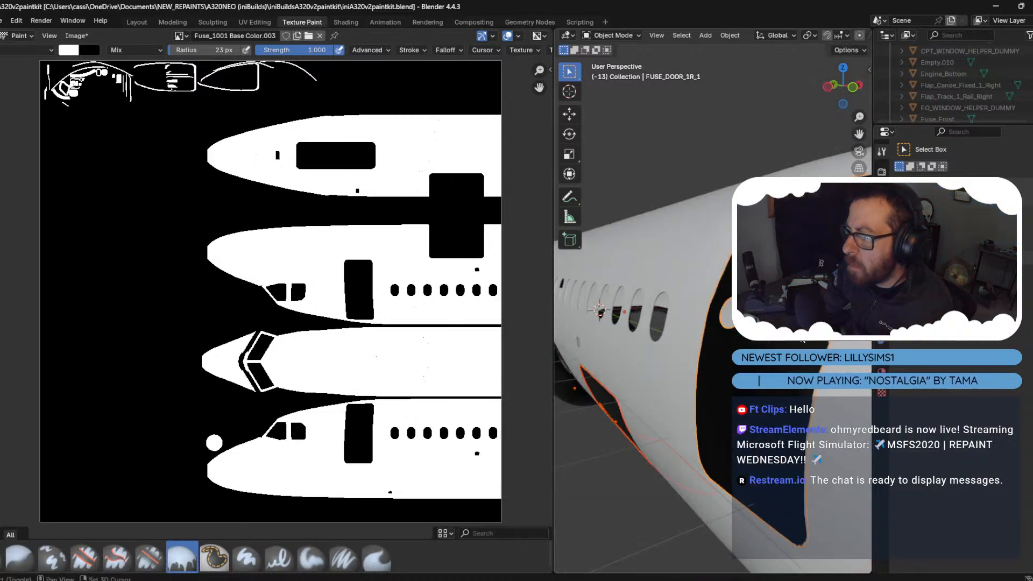
Add the left front fuselage door 1L and the air inlet valve under the fuselage to the selection.
middle_drag(785, 339, 718, 328)
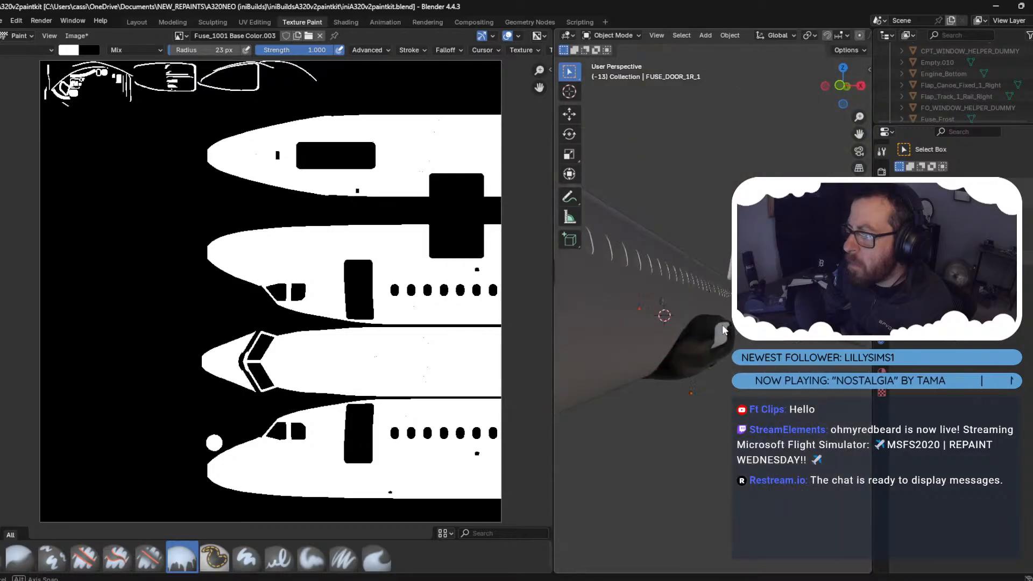
scroll(694, 319, down, 4)
shift+click(616, 276)
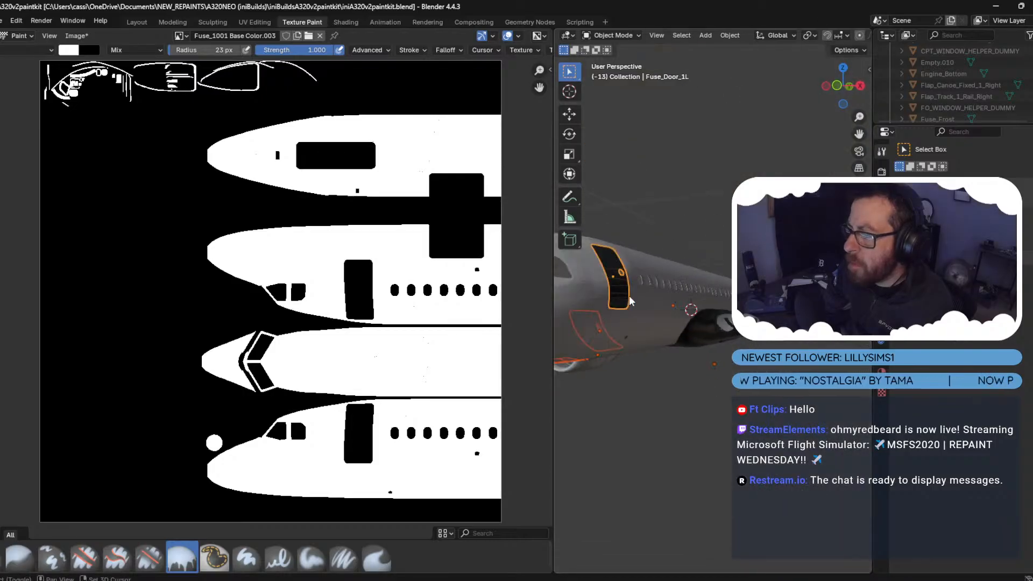
middle_drag(628, 295, 726, 293)
scroll(703, 225, up, 6)
scroll(780, 160, down, 4)
scroll(595, 285, up, 3)
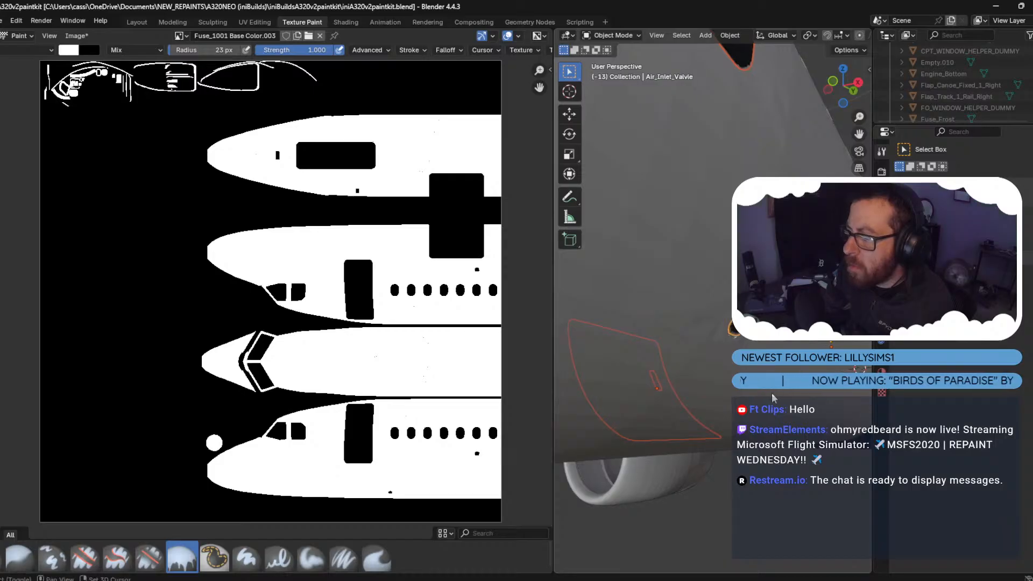
scroll(773, 397, down, 4)
middle_drag(773, 397, 672, 363)
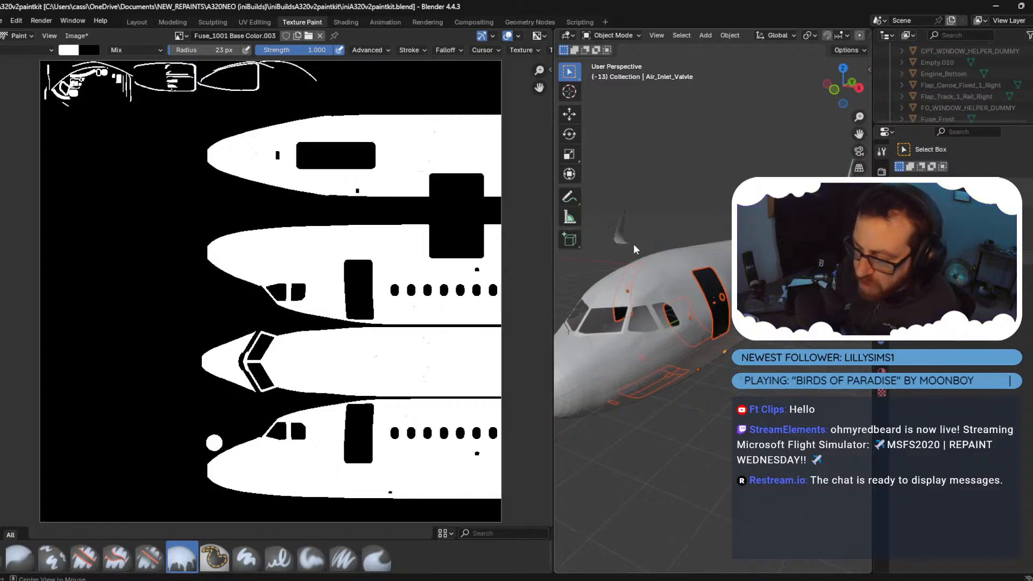
key(alt+a)
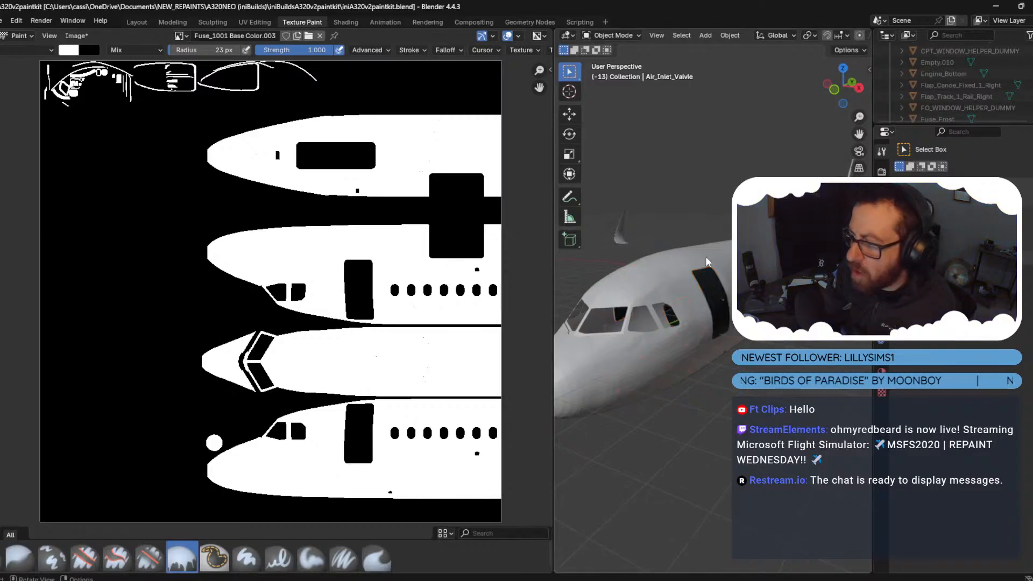
key(ctrl+z)
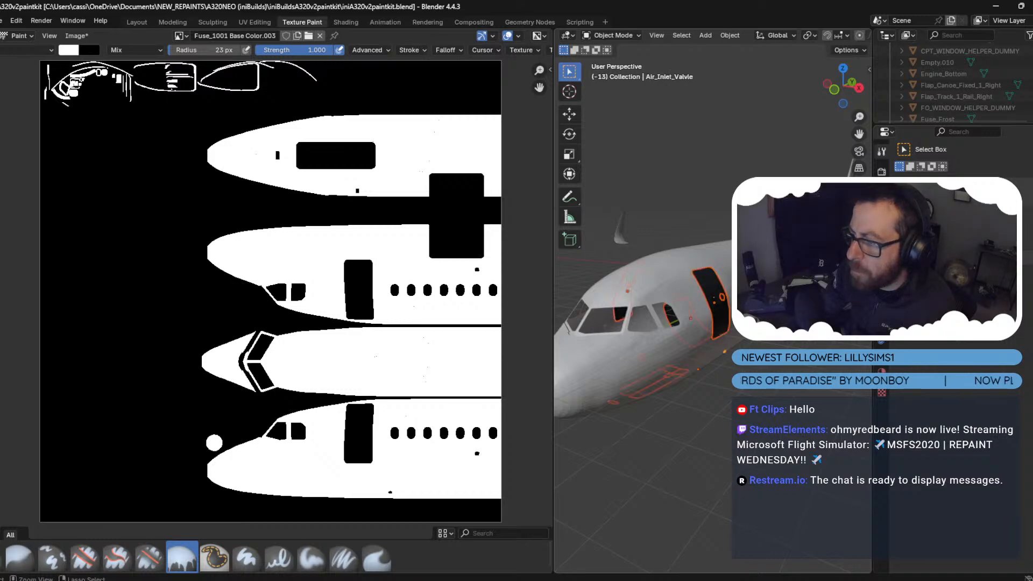
click(690, 192)
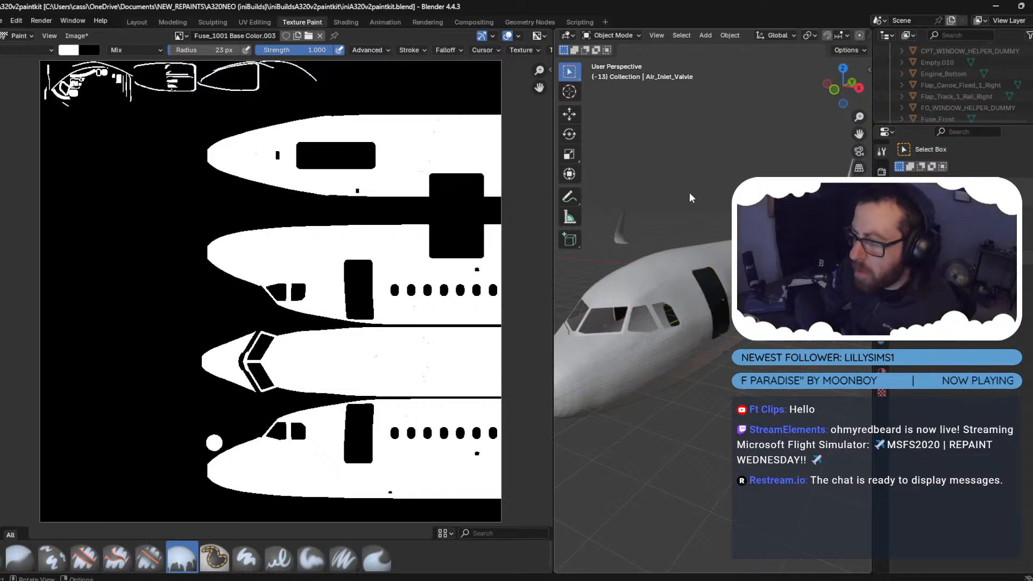
key(ctrl+z)
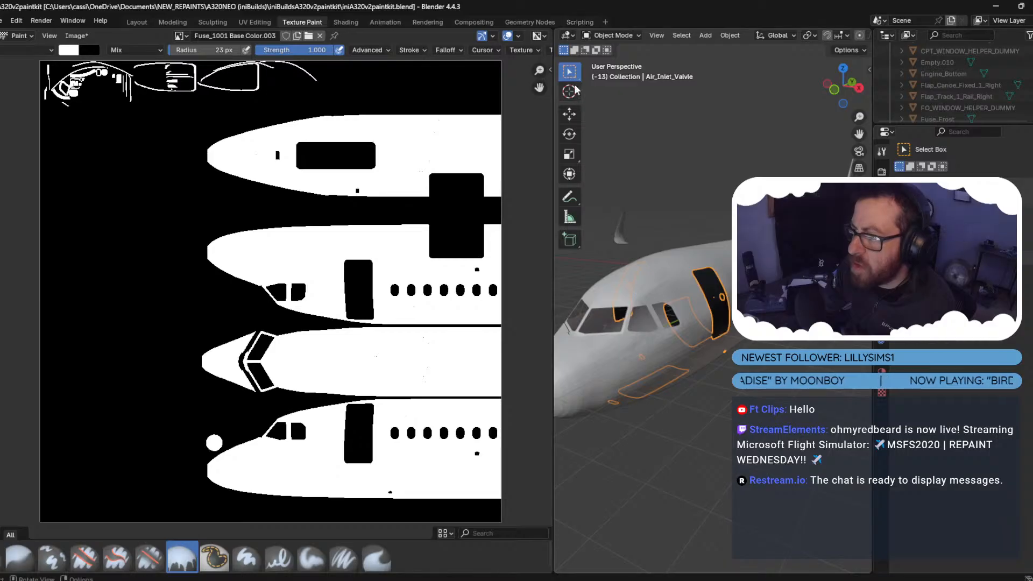
Put the selected doors into Texture Paint mode and fill them white on the Fuse_1001 Base Color.003 mask.
click(613, 35)
click(614, 108)
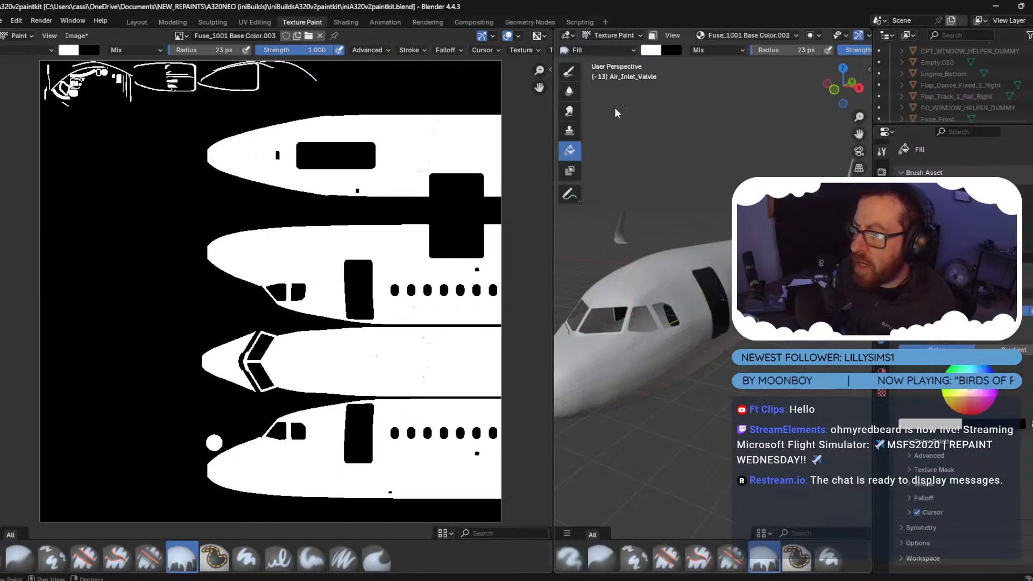
click(709, 291)
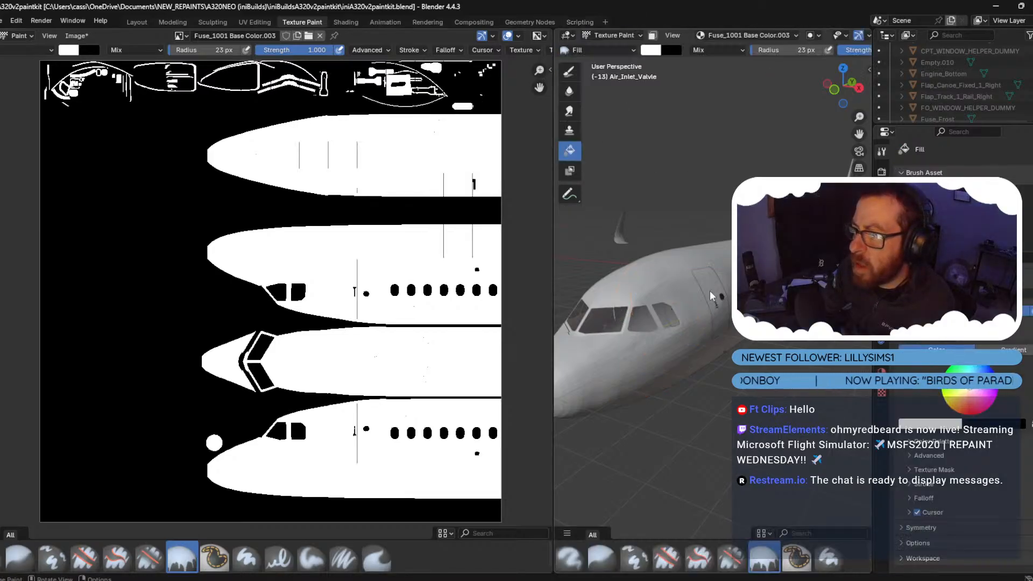
scroll(396, 304, up, 2)
scroll(393, 301, down, 3)
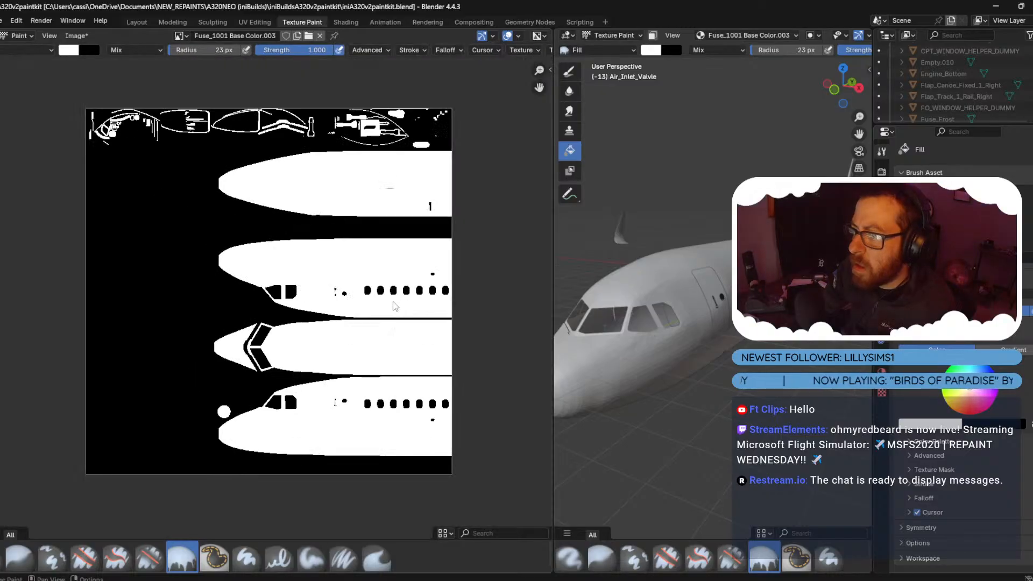
scroll(392, 301, up, 2)
middle_drag(678, 332, 621, 334)
scroll(621, 334, down, 2)
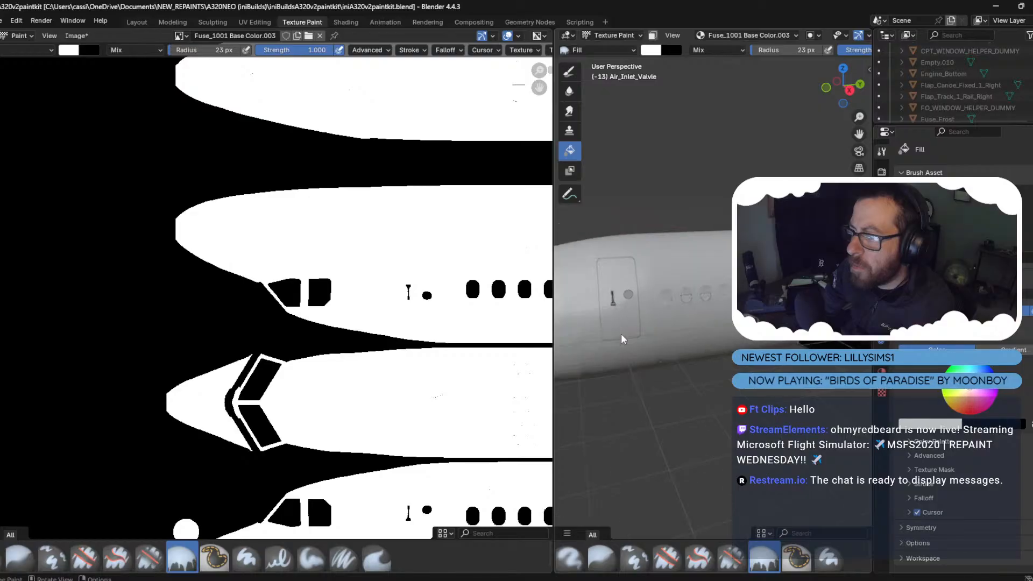
Copy the extended fuselage mask image and switch to A320_Fuse_1001_ALBD.png.psd in Photoshop.
click(86, 36)
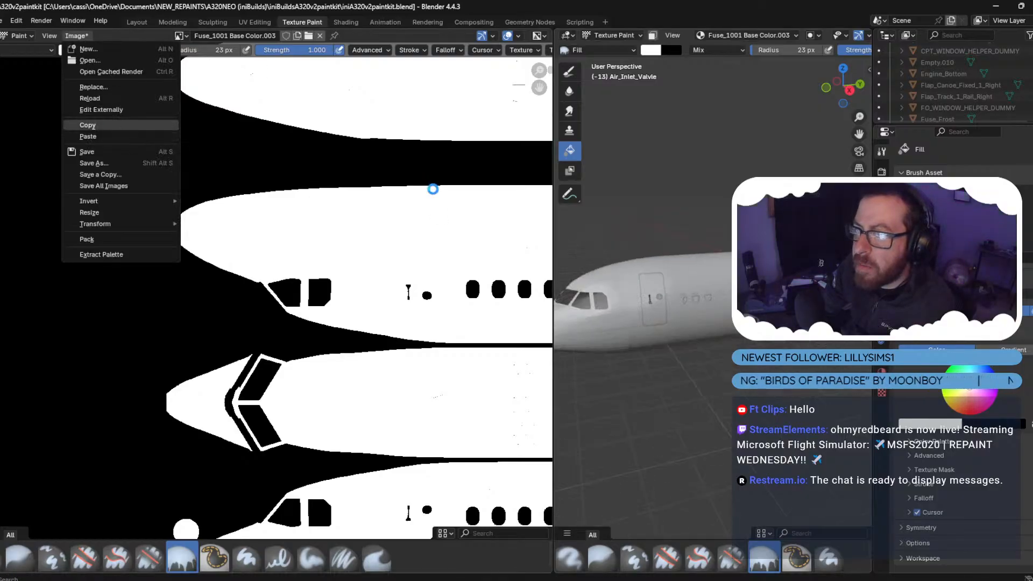
key(alt+Tab)
key(alt+Tab)
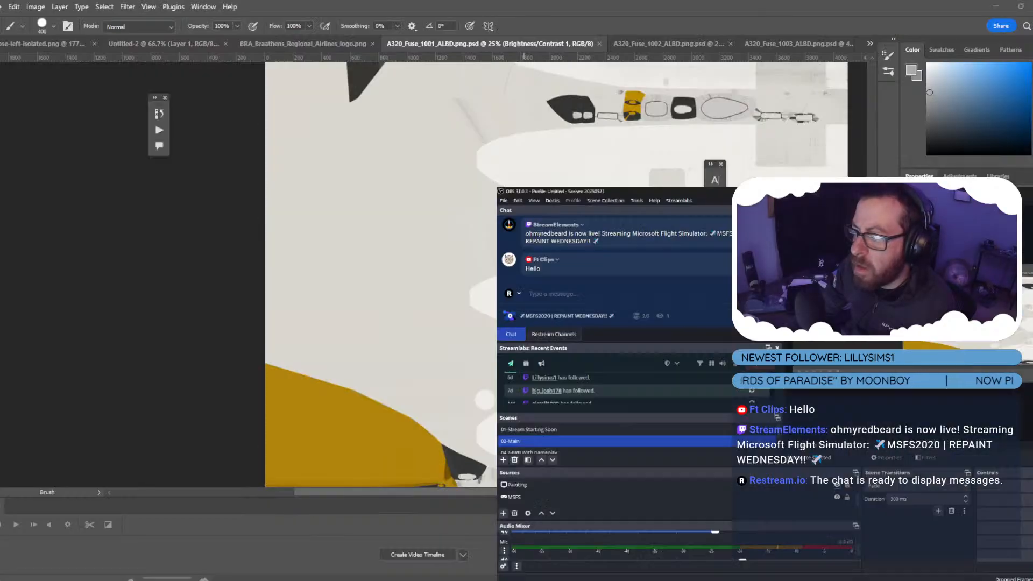
key(alt+Tab)
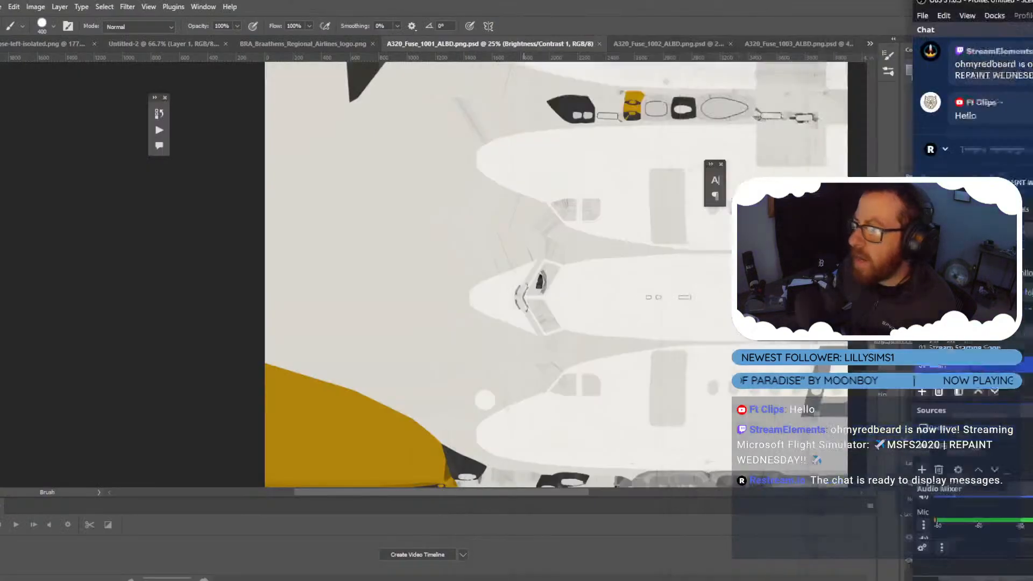
Paste the copied mask over the Brightness/Contrast 1 layer mask of the whole canvas, hide the mask overlay and save the document.
mouse_move(629, 576)
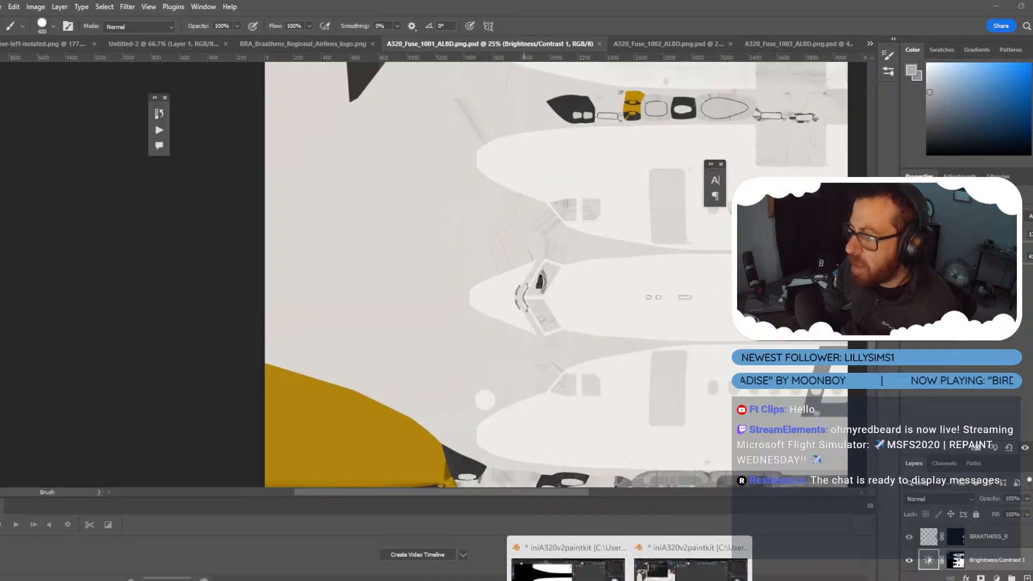
mouse_move(692, 538)
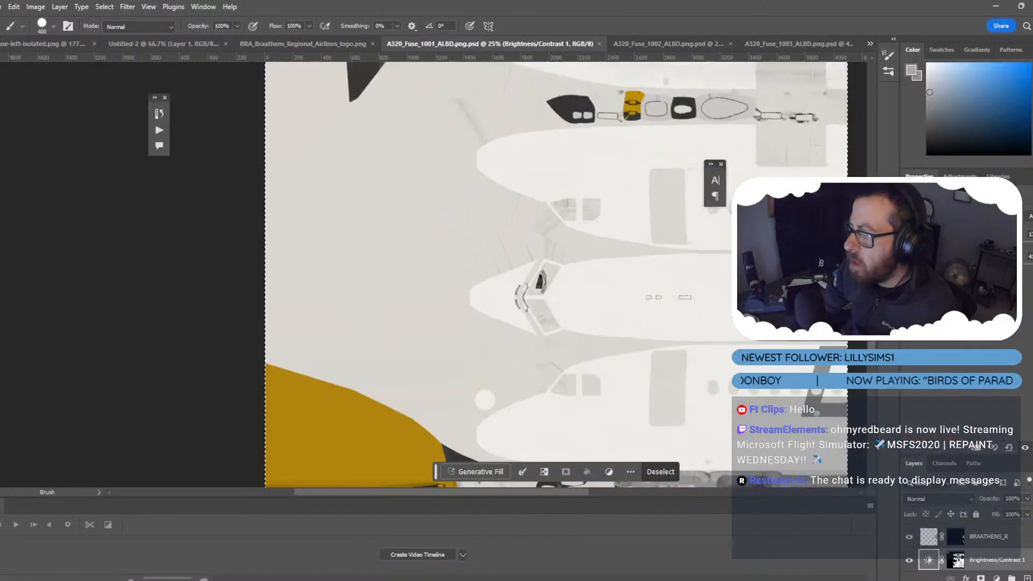
click(957, 561)
click(945, 464)
click(907, 569)
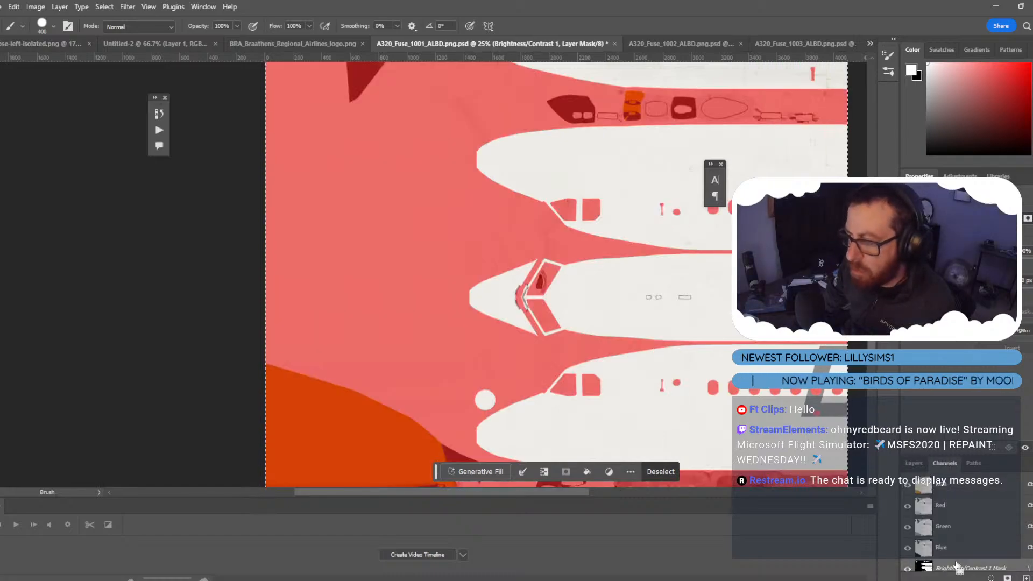
click(907, 569)
key(ctrl+s)
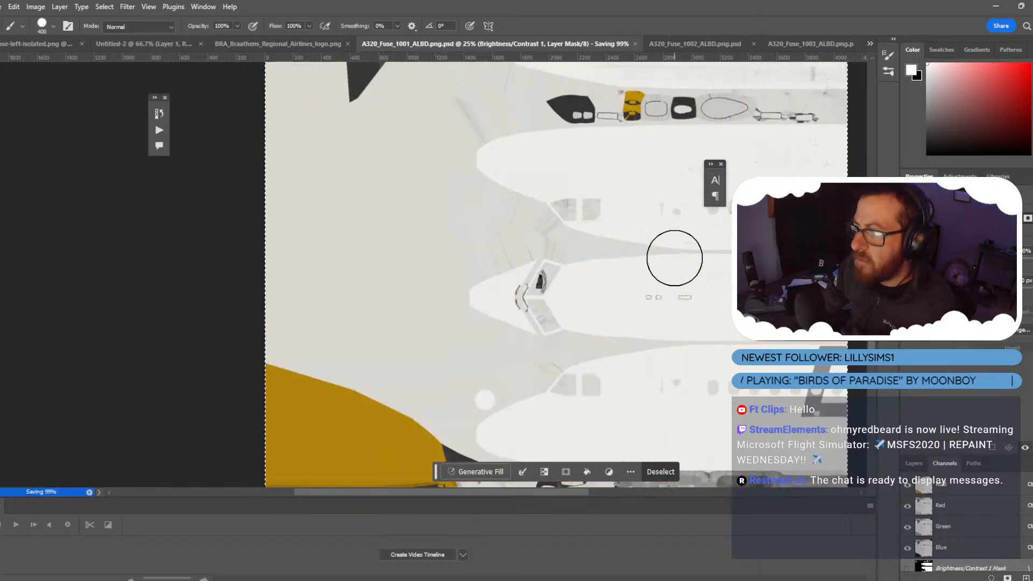
Switch to the Blender window with the livery, reload Fuse_1001 Base Color.001 and inspect the front door on the model.
mouse_move(630, 580)
click(690, 546)
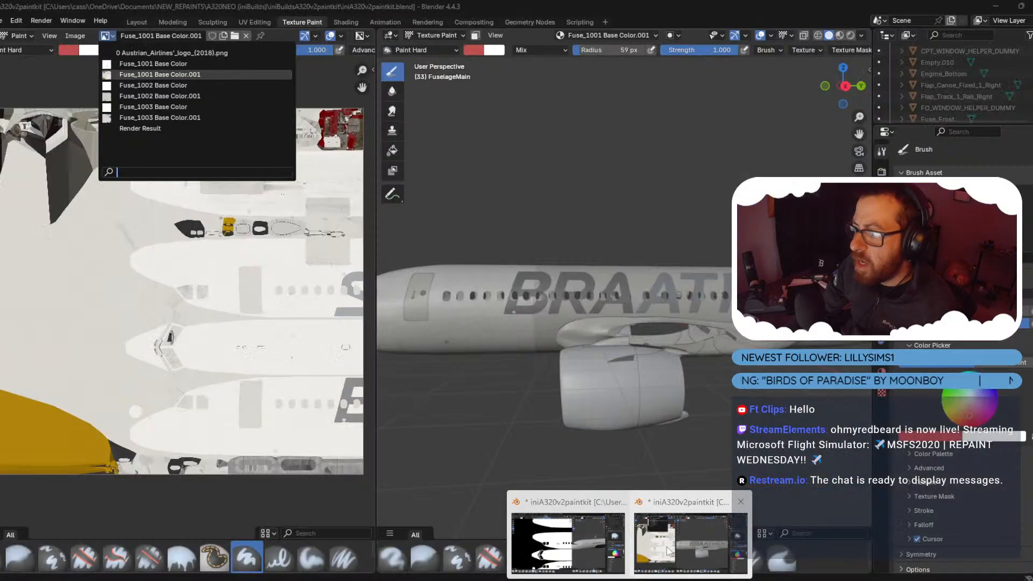
click(78, 34)
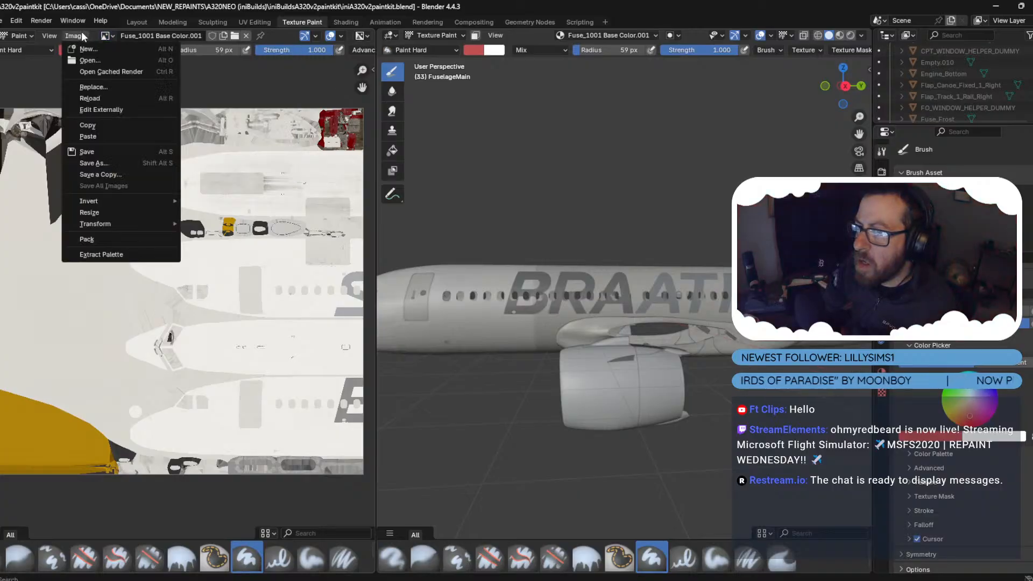
click(112, 98)
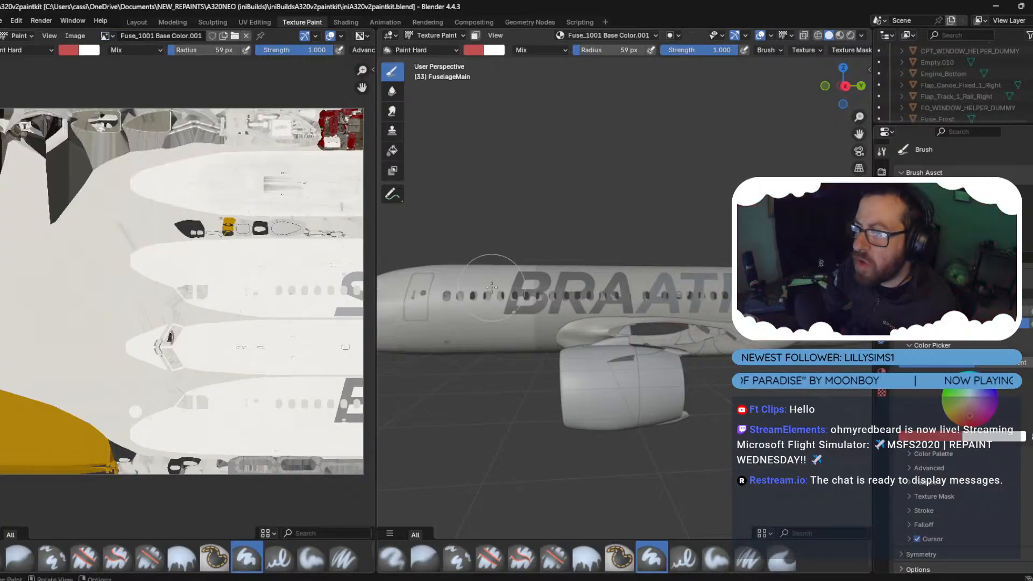
middle_drag(468, 346, 546, 292)
scroll(546, 292, up, 3)
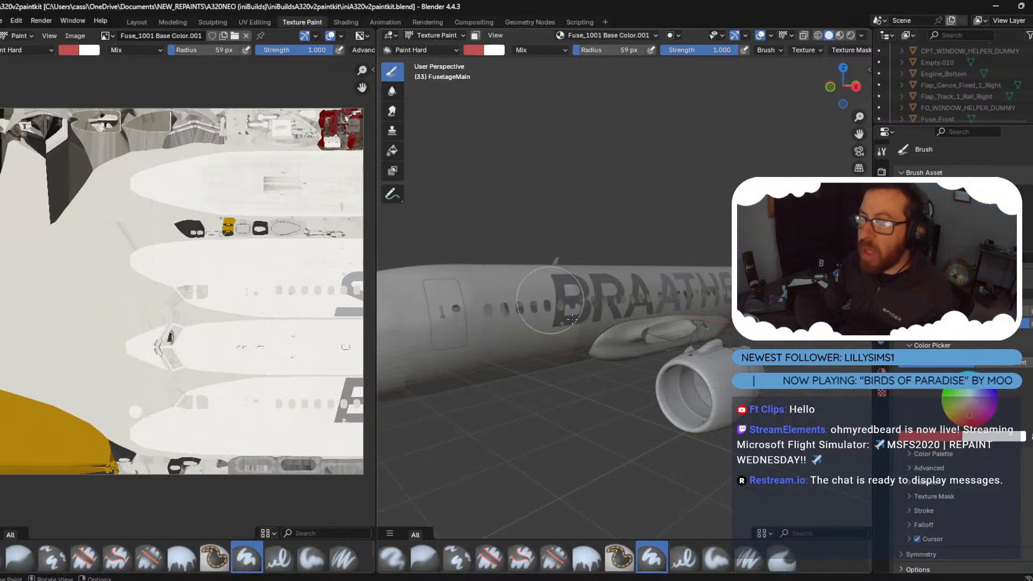
Switch to the Blender window with the black-and-white mask and check the texture slots of the active paint material.
click(542, 531)
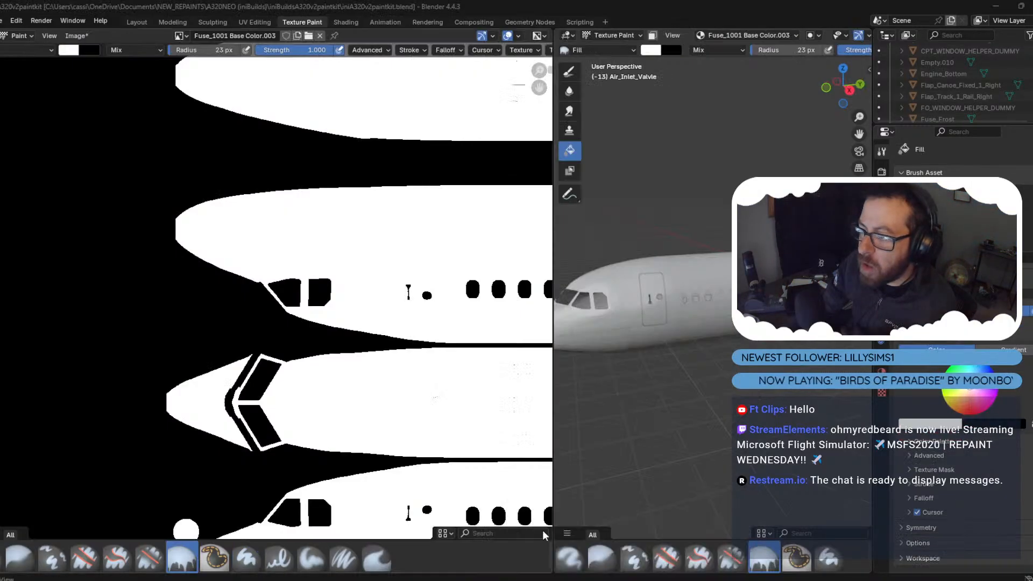
click(731, 37)
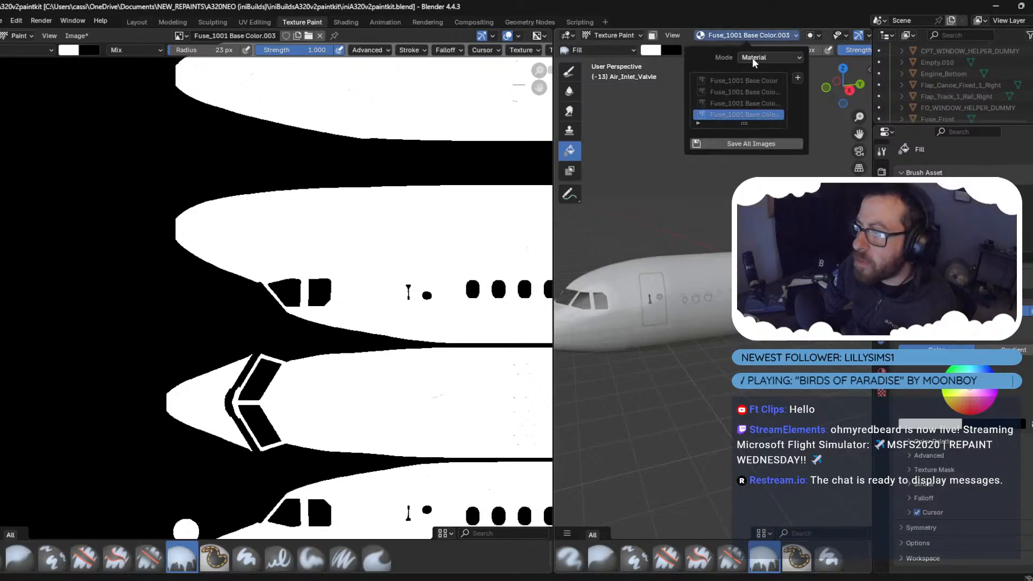
click(792, 34)
click(793, 35)
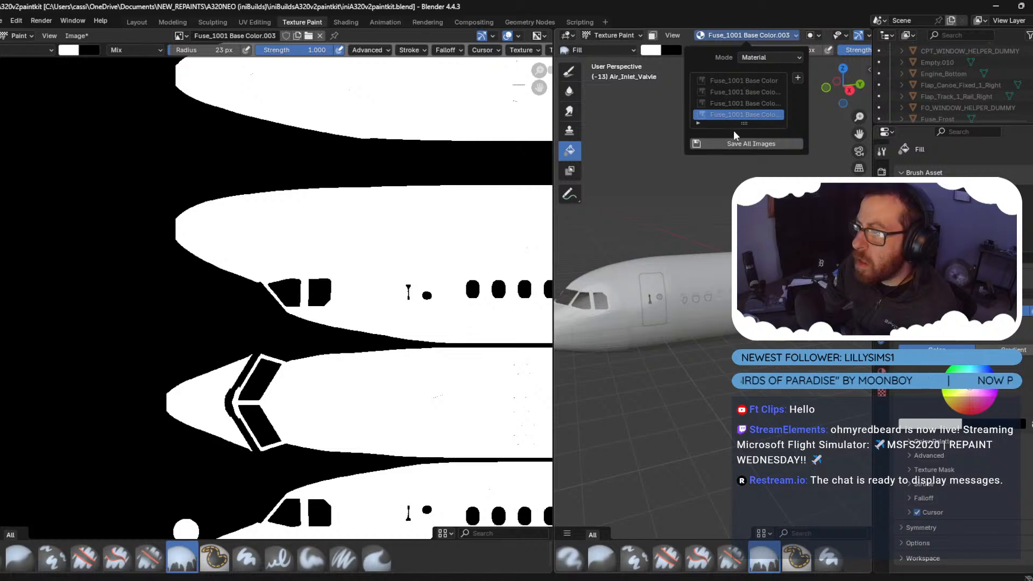
right_click(741, 107)
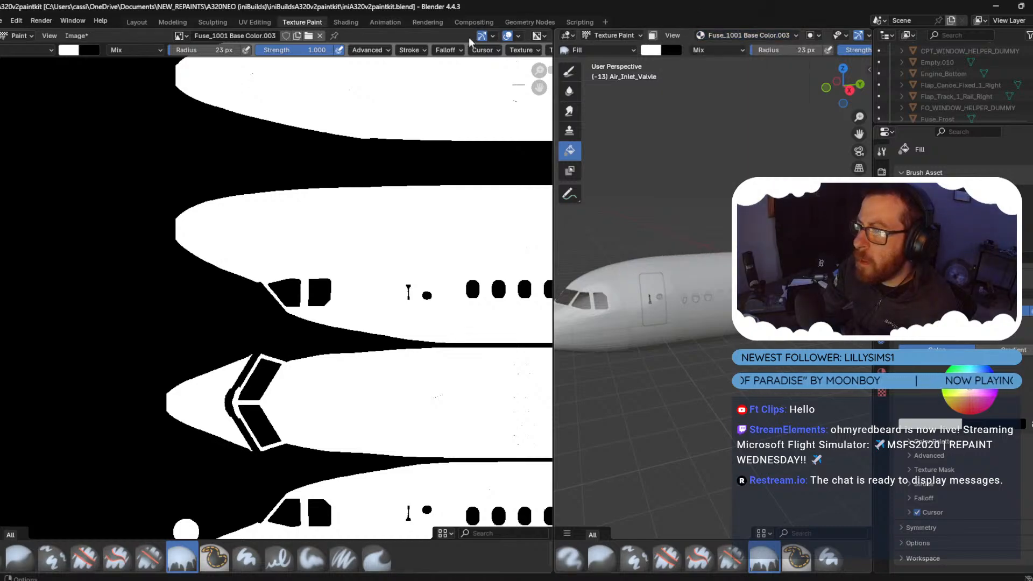
Make the FuselageMain object active for texture painting instead of the air inlet valve.
click(596, 37)
click(609, 50)
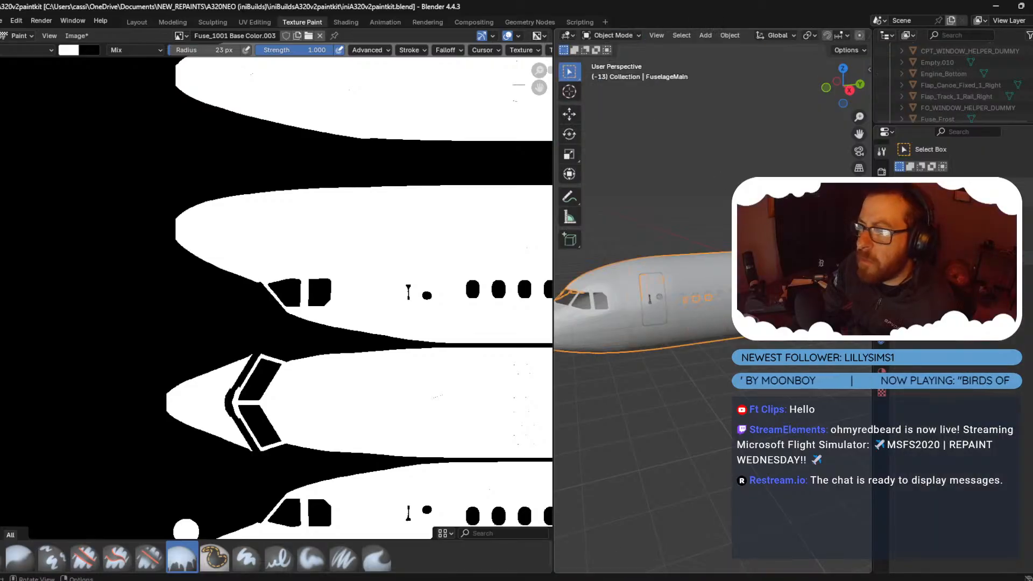
click(612, 35)
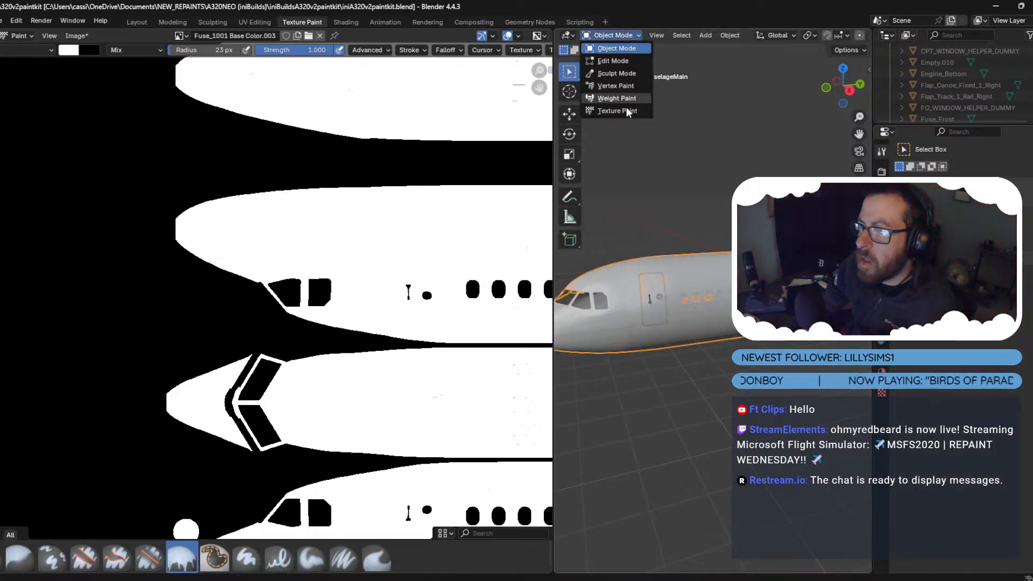
click(625, 108)
Start adding a black Base Color paint slot to the Fuse_1002 material of the fuselage.
click(734, 35)
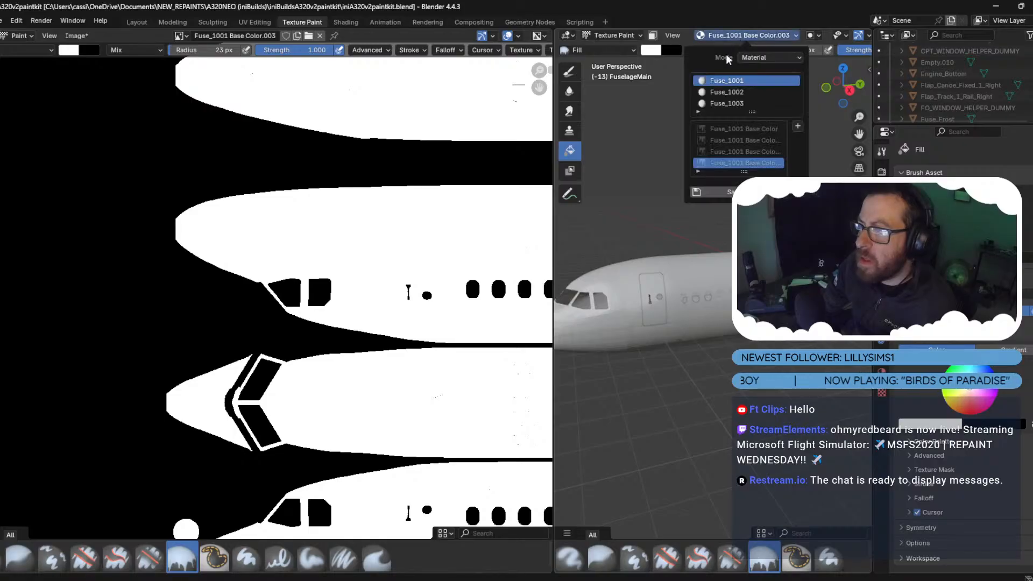
click(733, 93)
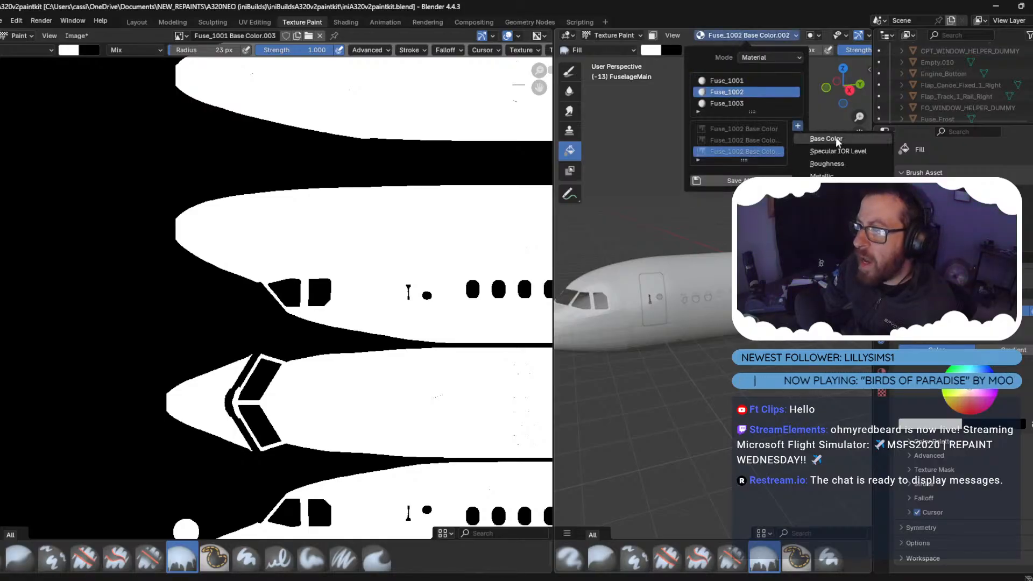
click(798, 128)
click(888, 181)
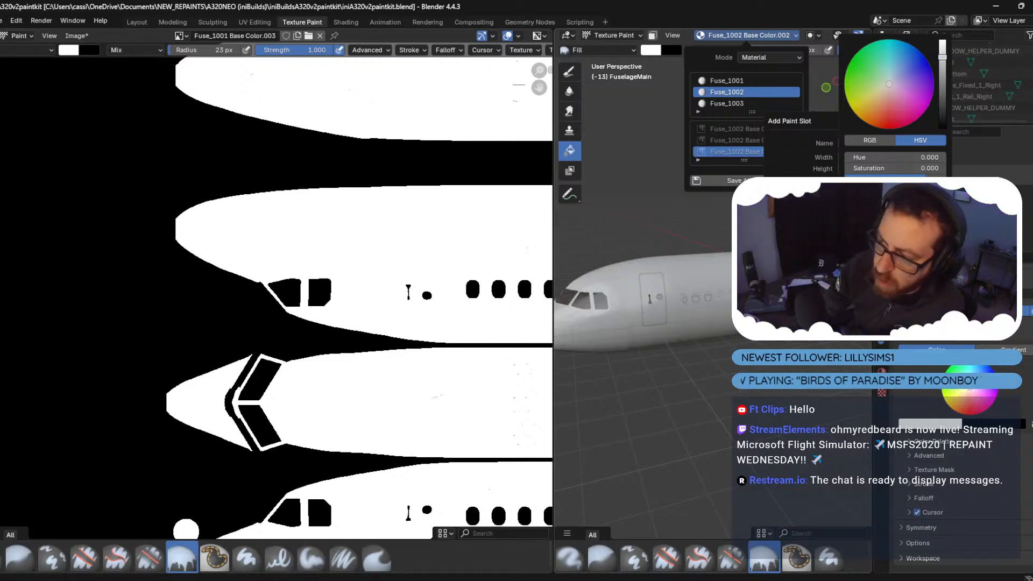
drag(942, 57, 942, 129)
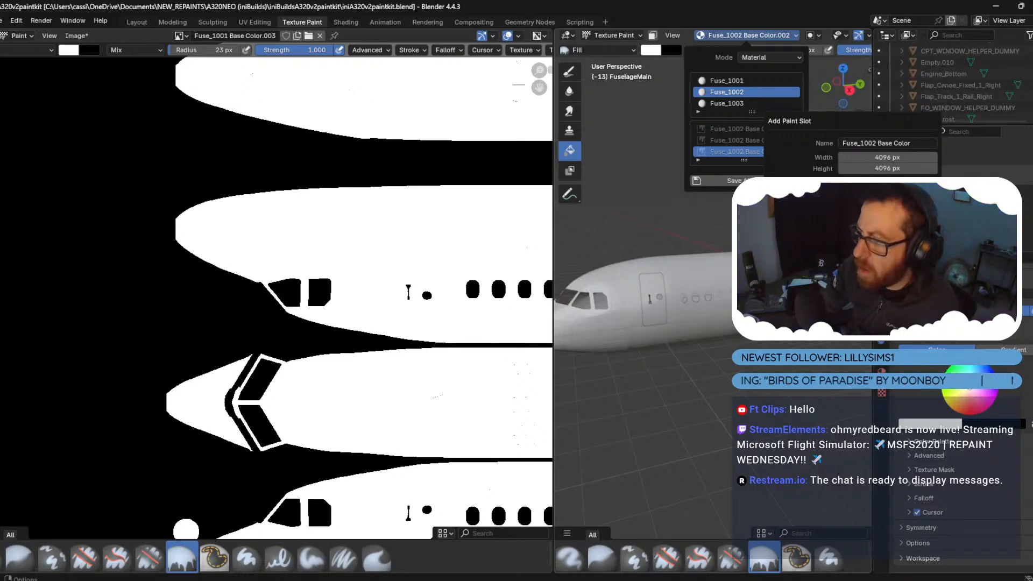
Add a 4096 × 4096 px Base Color paint slot to material Fuse_1002 and fill the main fuselage with white.
key(Return)
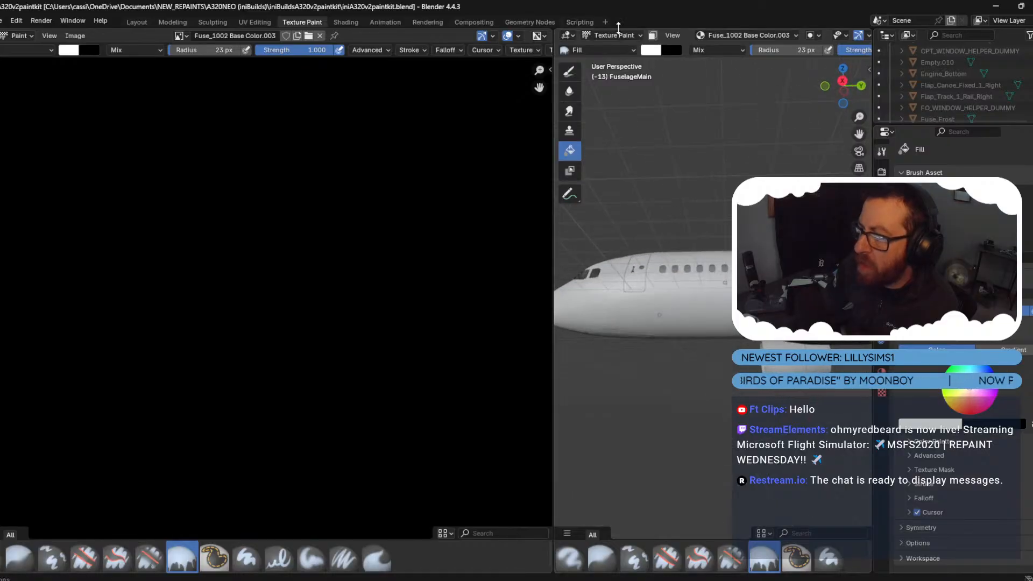
click(619, 35)
click(616, 43)
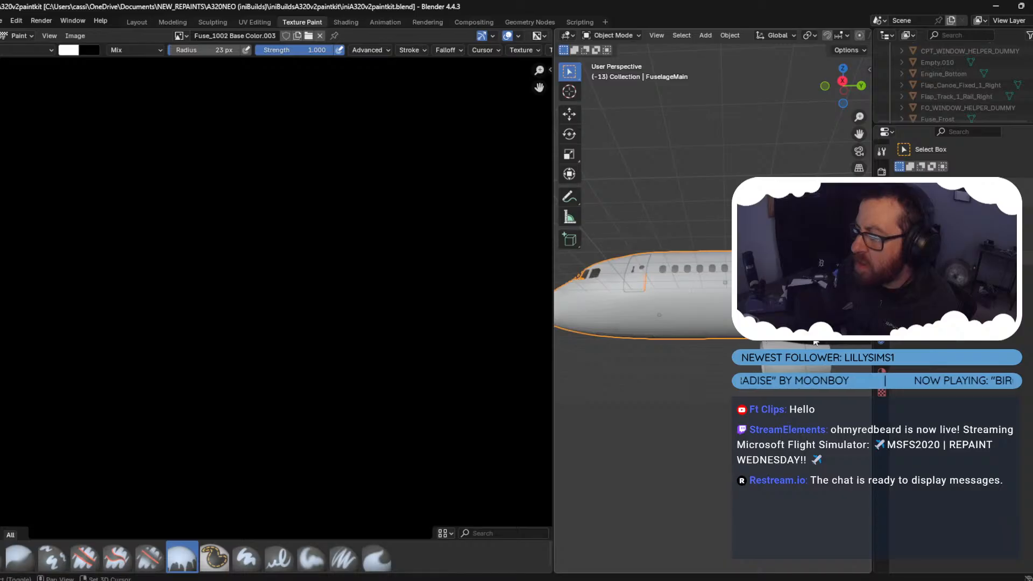
middle_drag(724, 210, 721, 182)
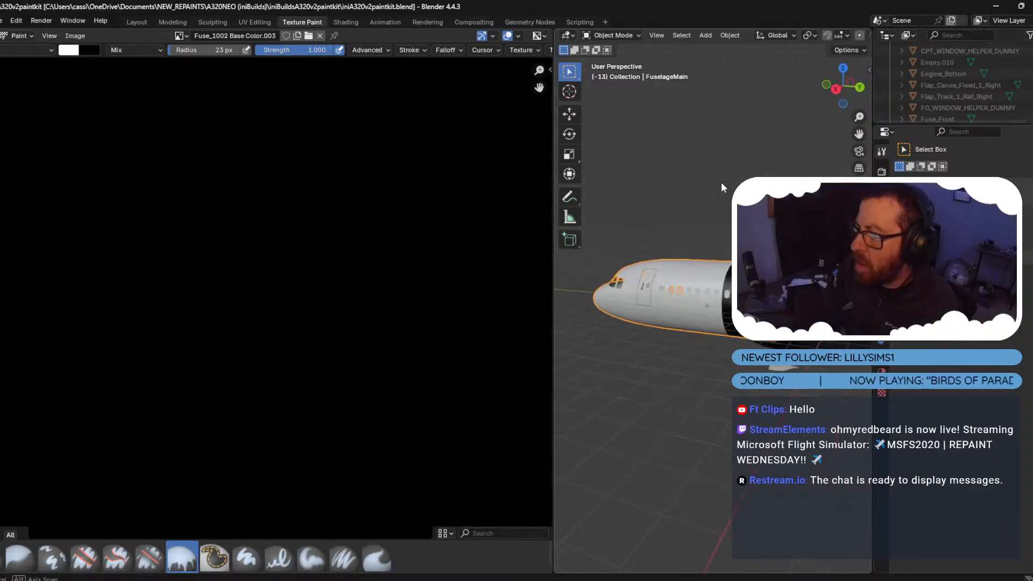
click(612, 35)
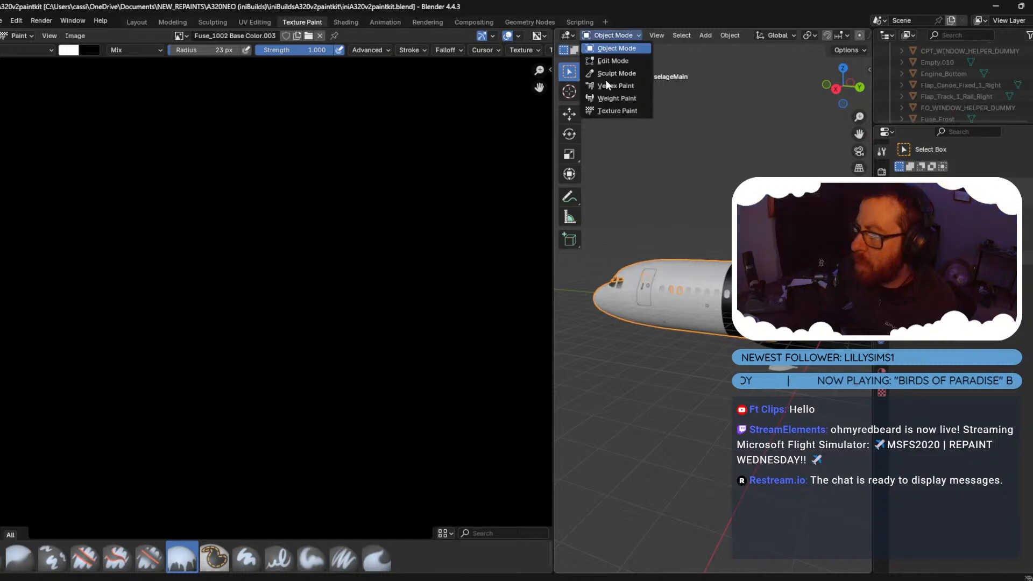
click(627, 110)
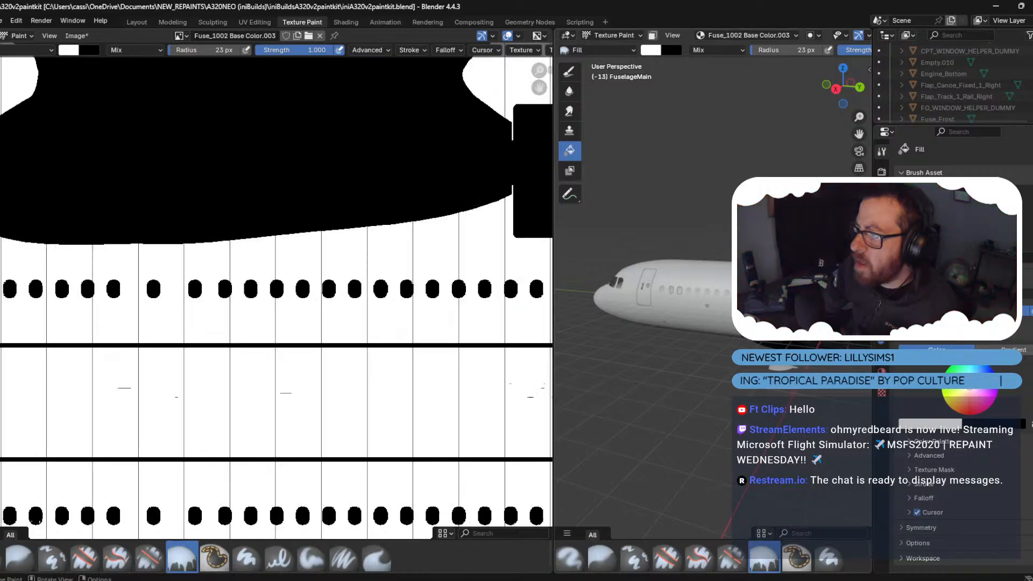
Join the belly and both outer main gear doors into one object in Object Mode.
middle_drag(673, 134, 617, 55)
click(613, 35)
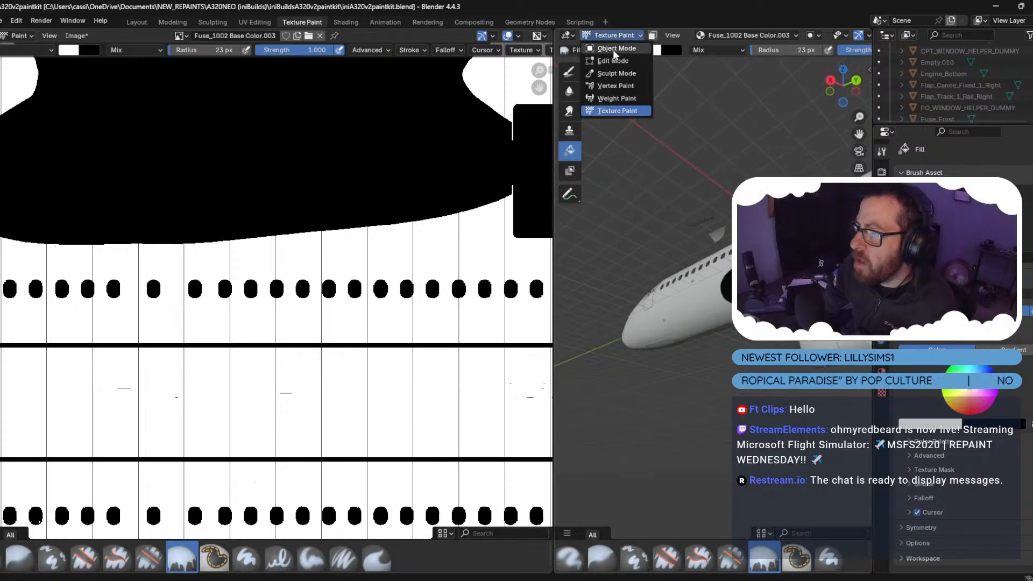
click(608, 45)
click(721, 290)
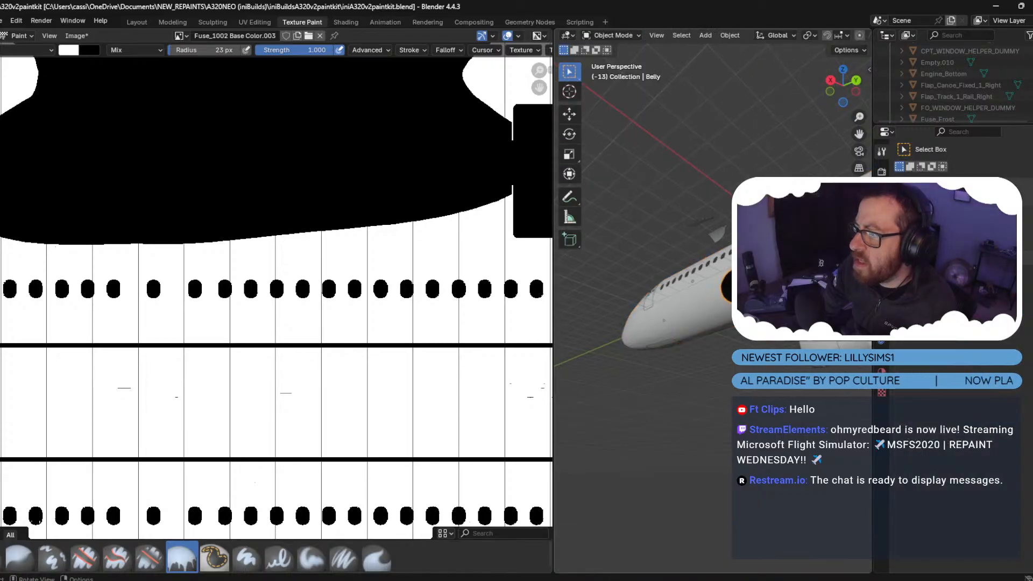
key(KP_Decimal)
shift+click(683, 203)
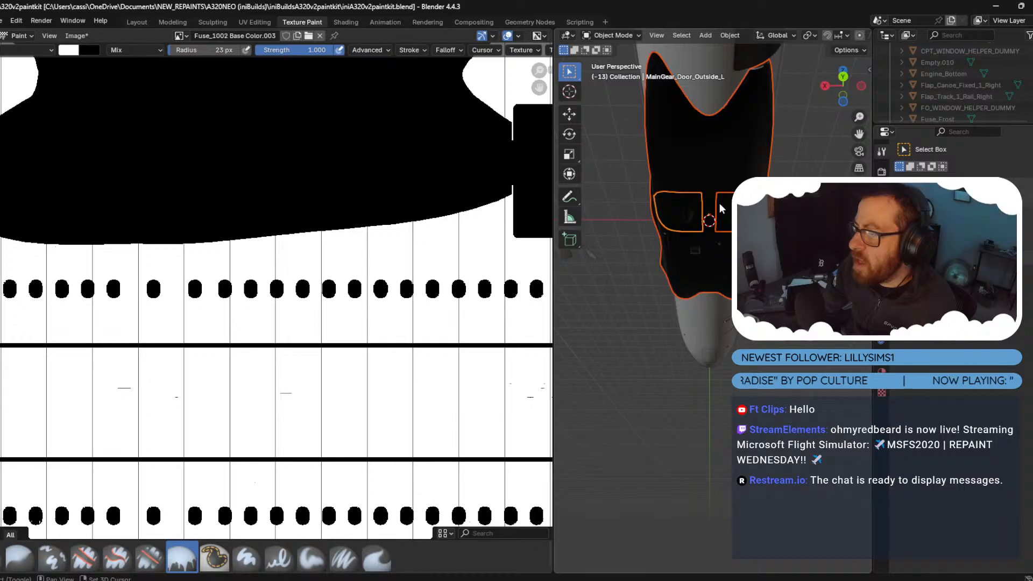
key(ctrl+j)
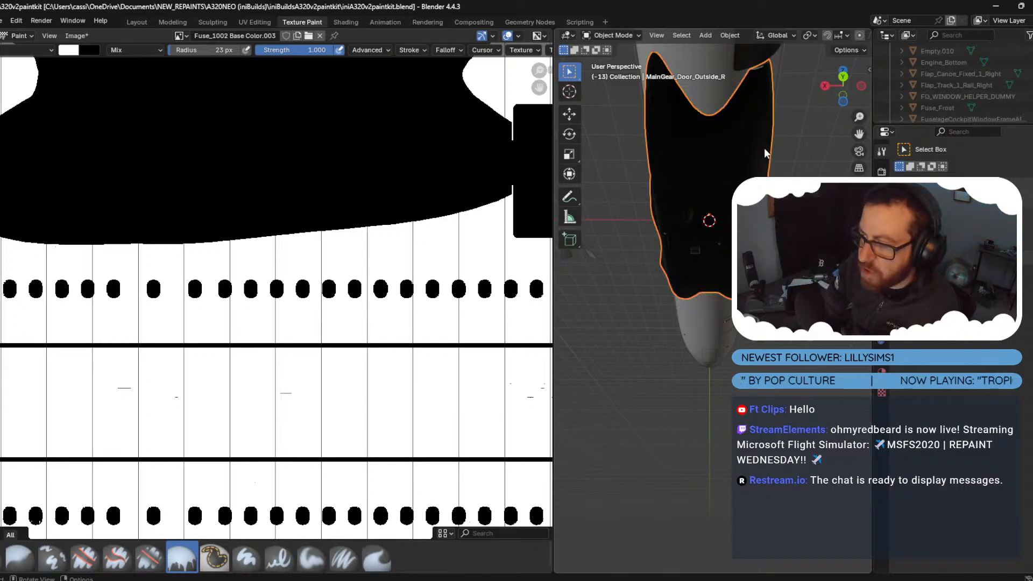
Fill the joined belly and gear doors with white in Texture Paint mode and copy the Fuse_1002 mask image.
click(611, 34)
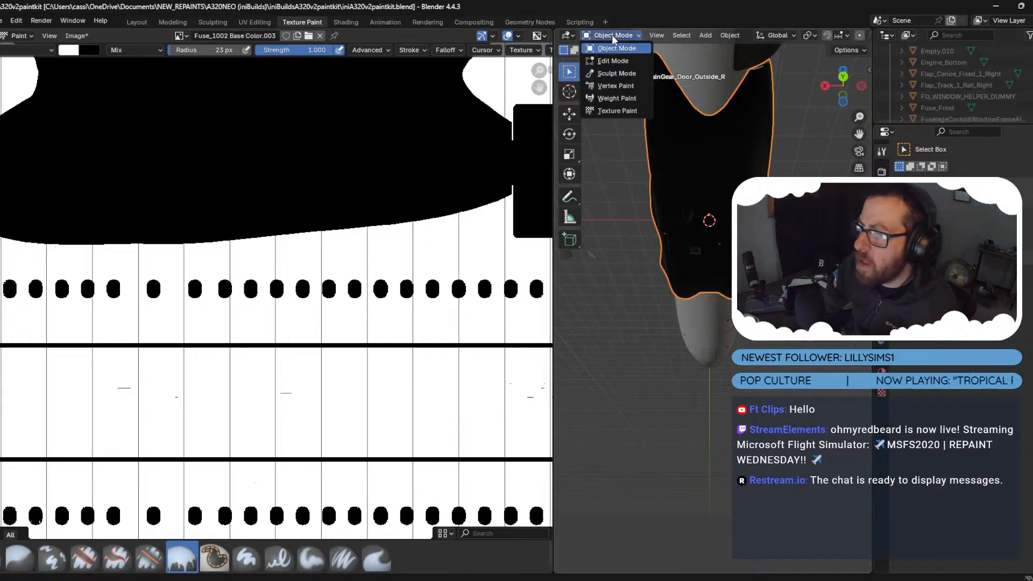
click(627, 110)
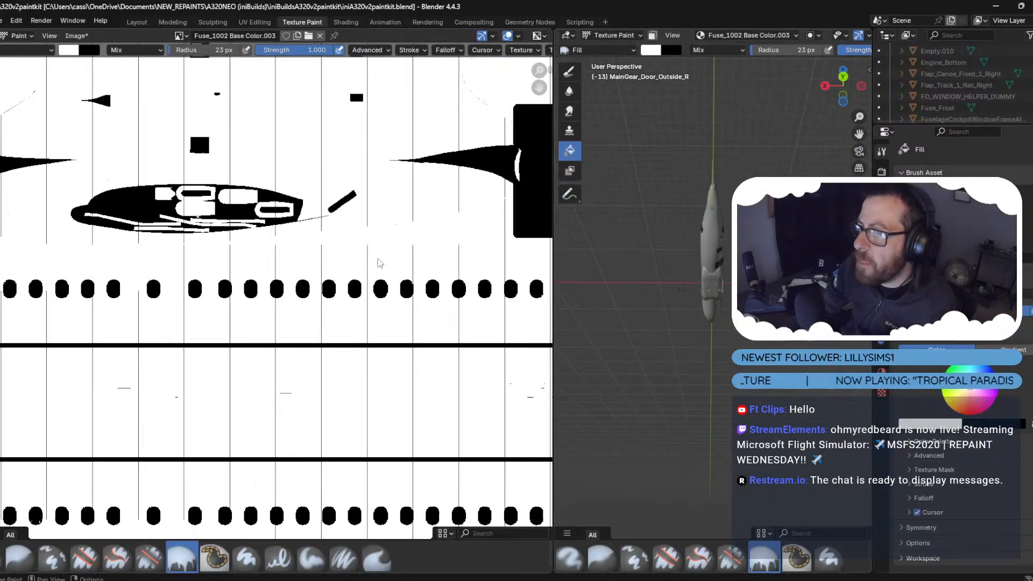
key(Home)
middle_drag(646, 215, 710, 194)
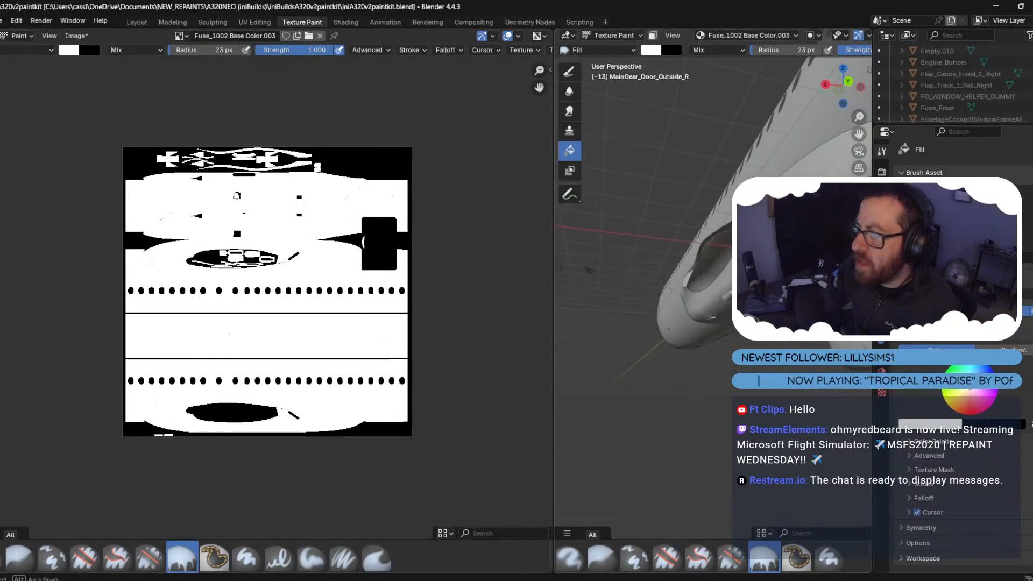
click(76, 36)
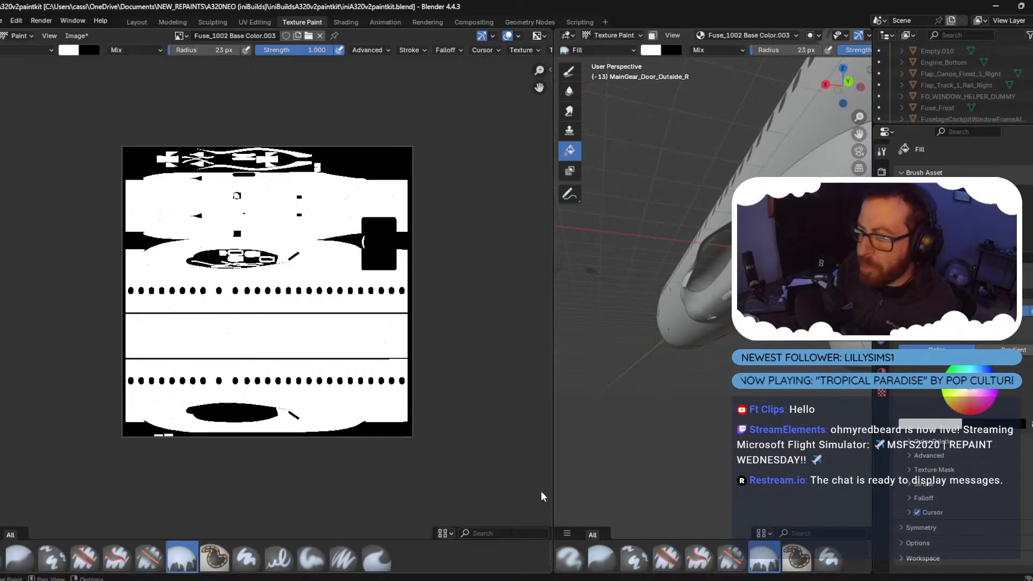
Switch to Photoshop and compare the layers of the A320_Fuse_1001, 1002 and 1003 ALBD documents, including the Brightness/Contrast adjustment in 1001.
key(alt+Tab)
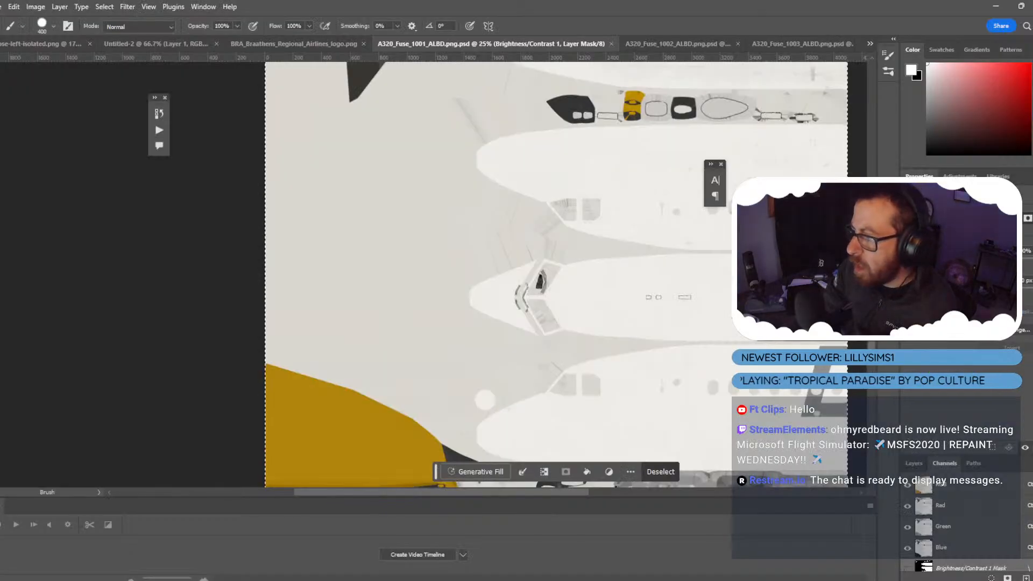
click(914, 463)
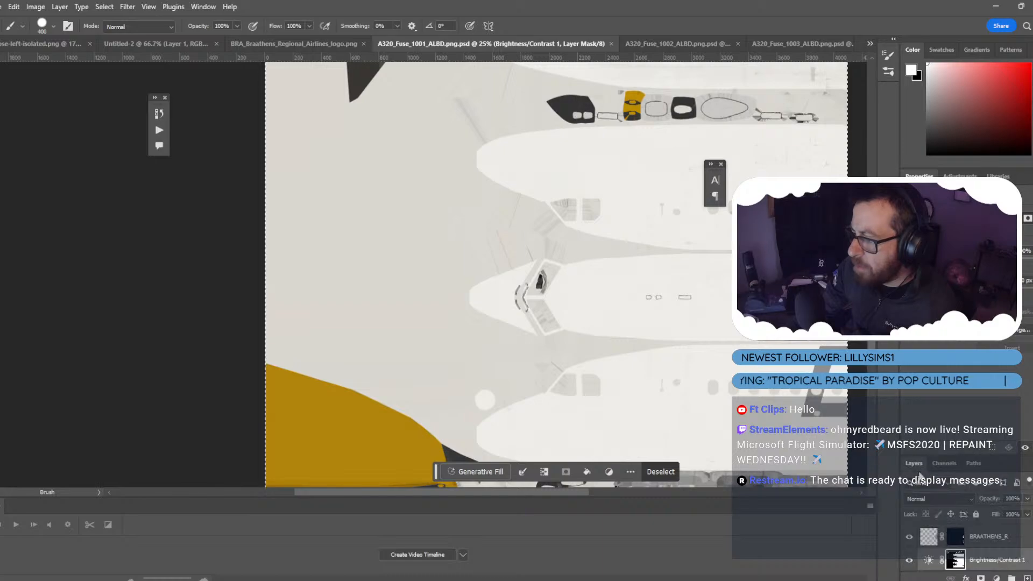
click(994, 542)
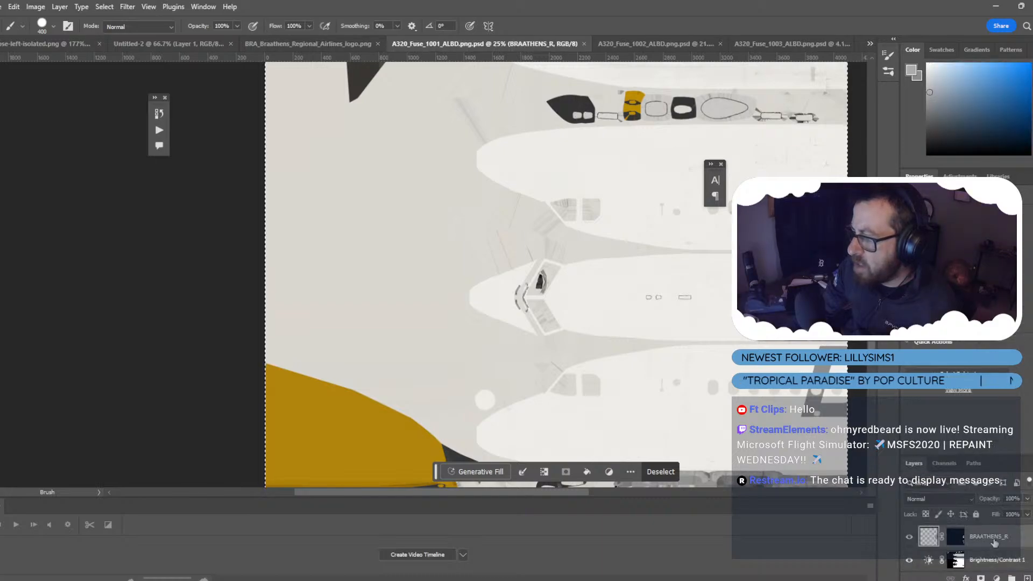
click(926, 566)
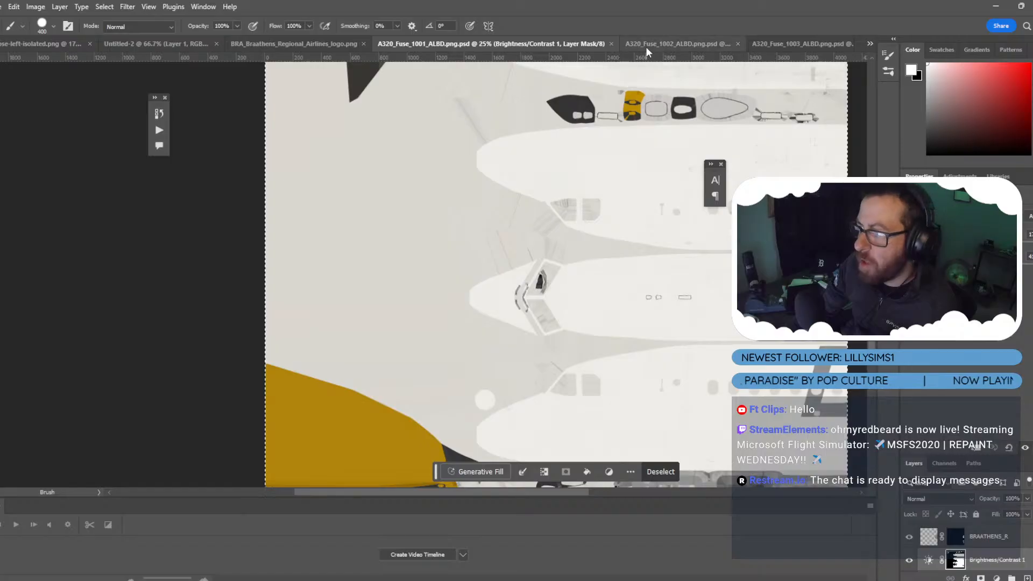
click(645, 45)
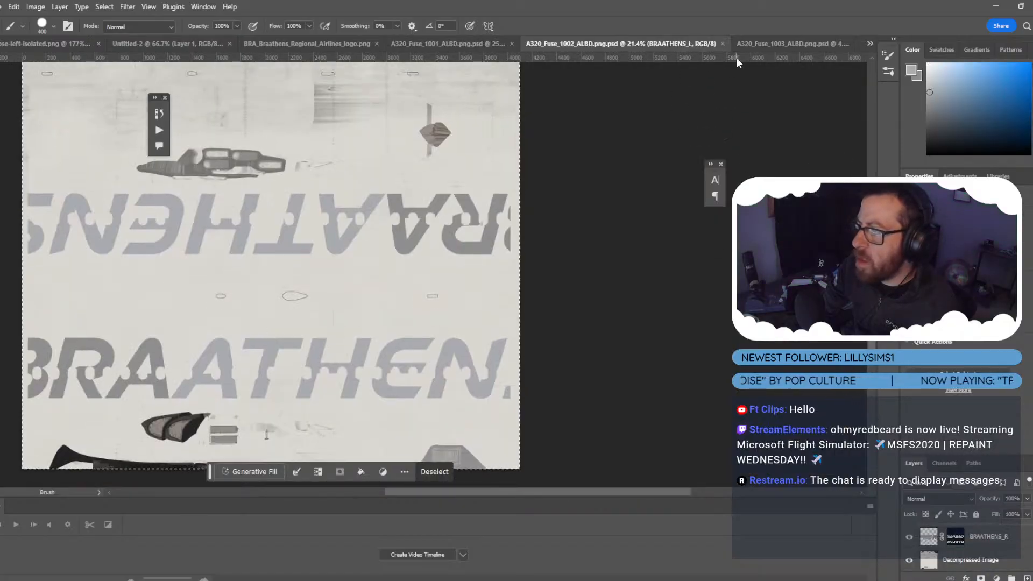
click(441, 43)
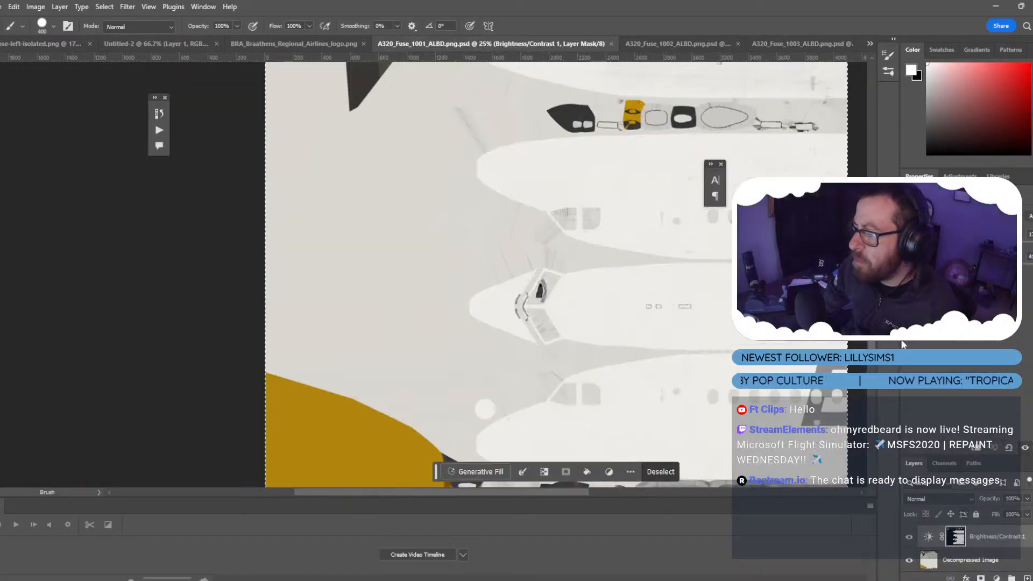
click(792, 46)
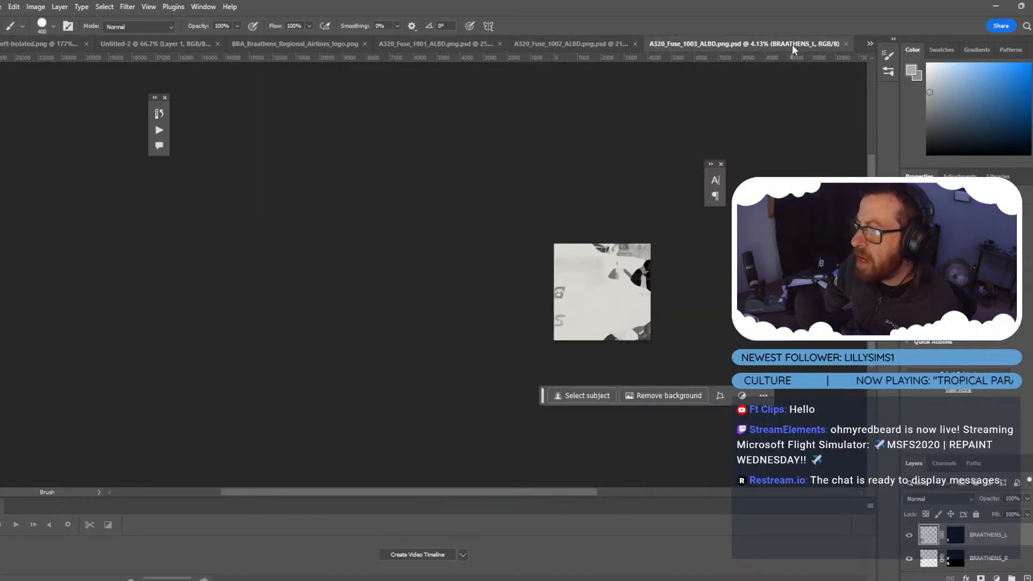
Add a Brightness/Contrast adjustment layer above the Decompressed Image layer in the A320_Fuse_1002_ALBD document and brighten the texture.
click(571, 45)
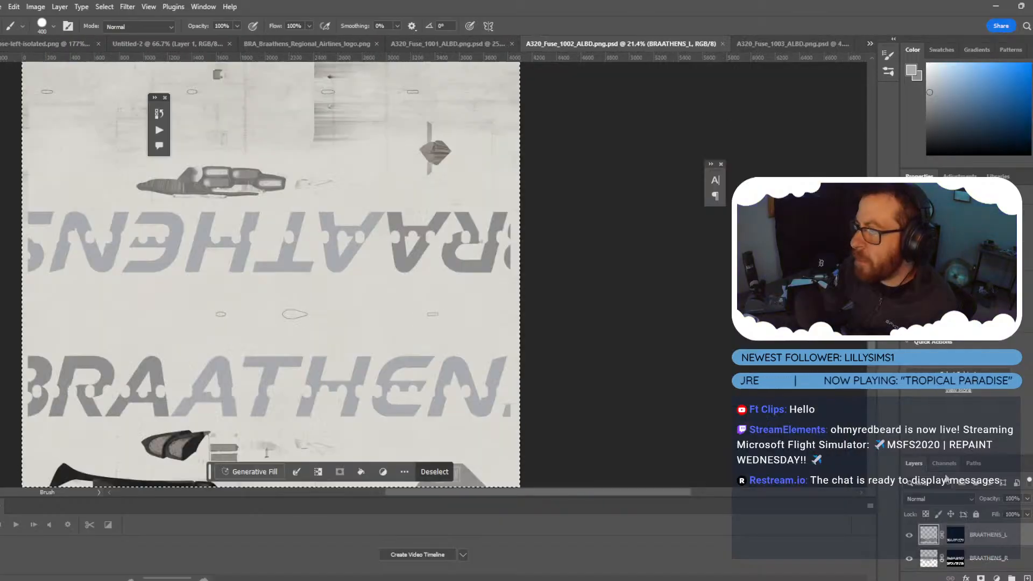
click(996, 577)
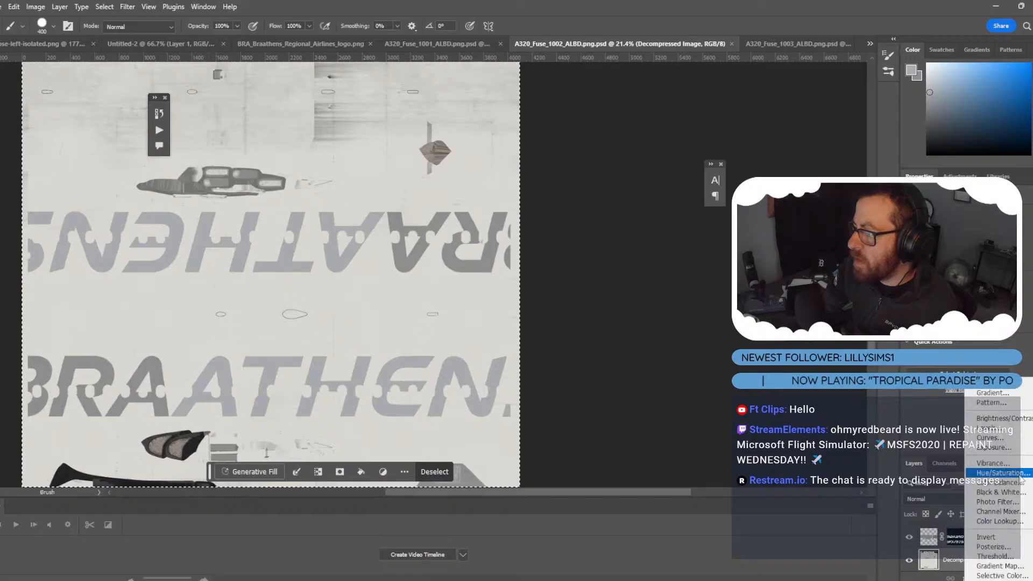
click(1004, 429)
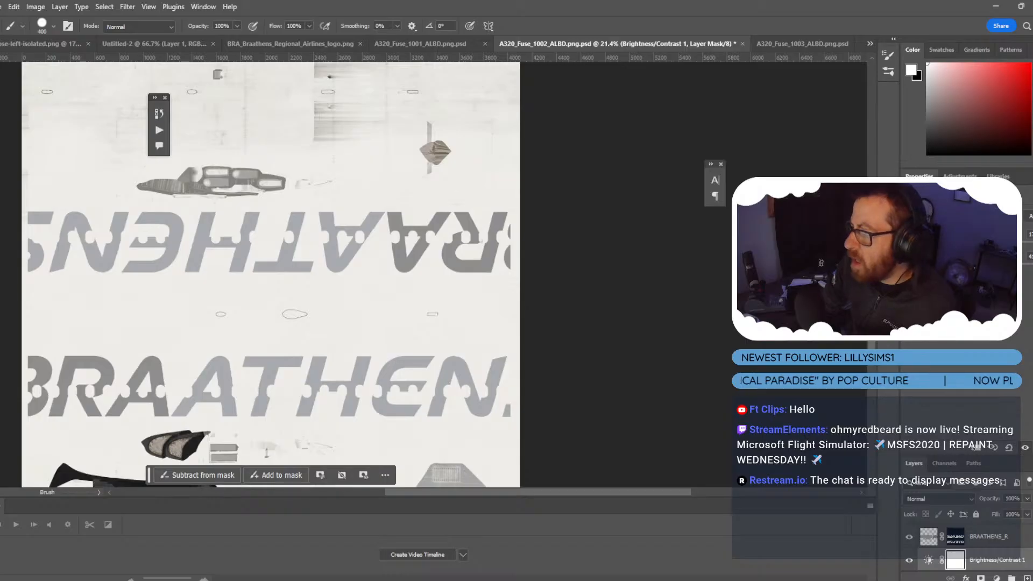
Paste the copied black-and-white image into the Brightness/Contrast 1 mask channel and hide the mask overlay.
click(943, 463)
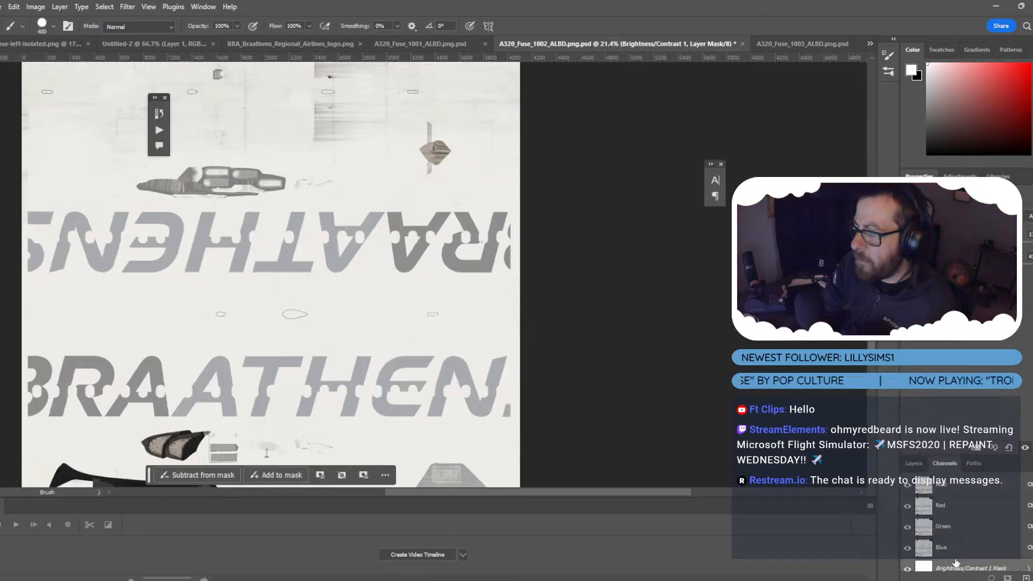
click(908, 569)
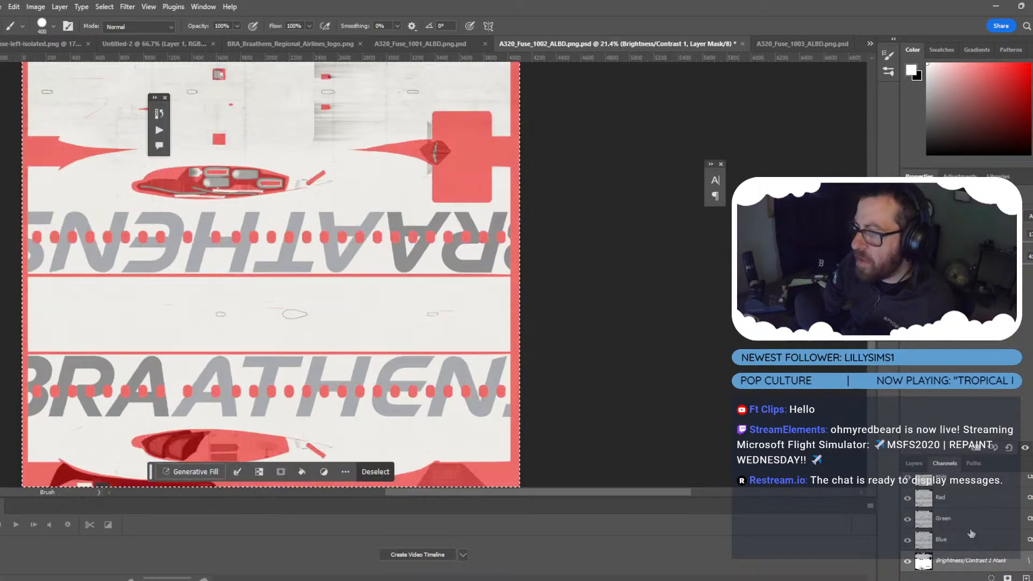
click(908, 564)
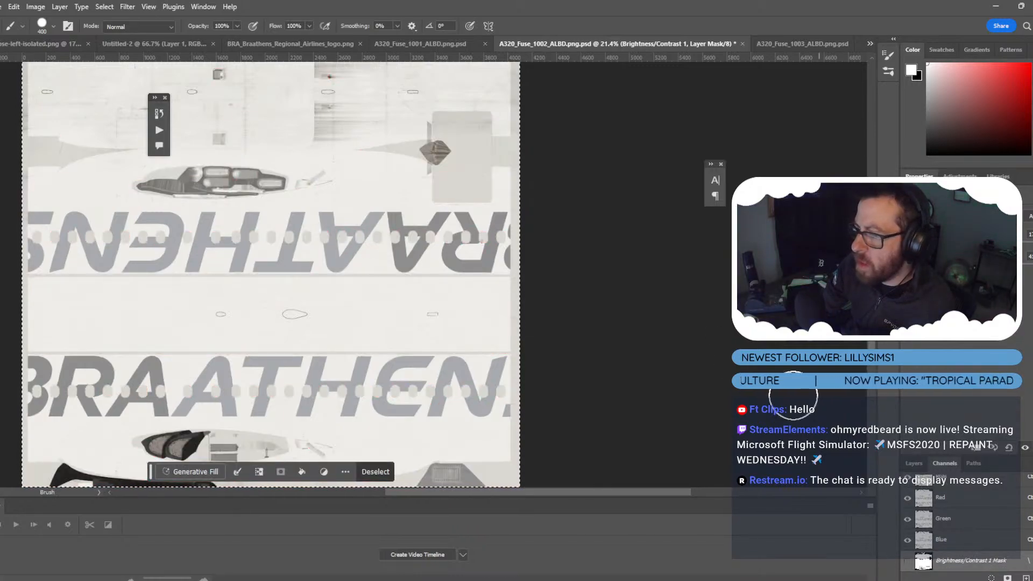
scroll(459, 226, up, 1)
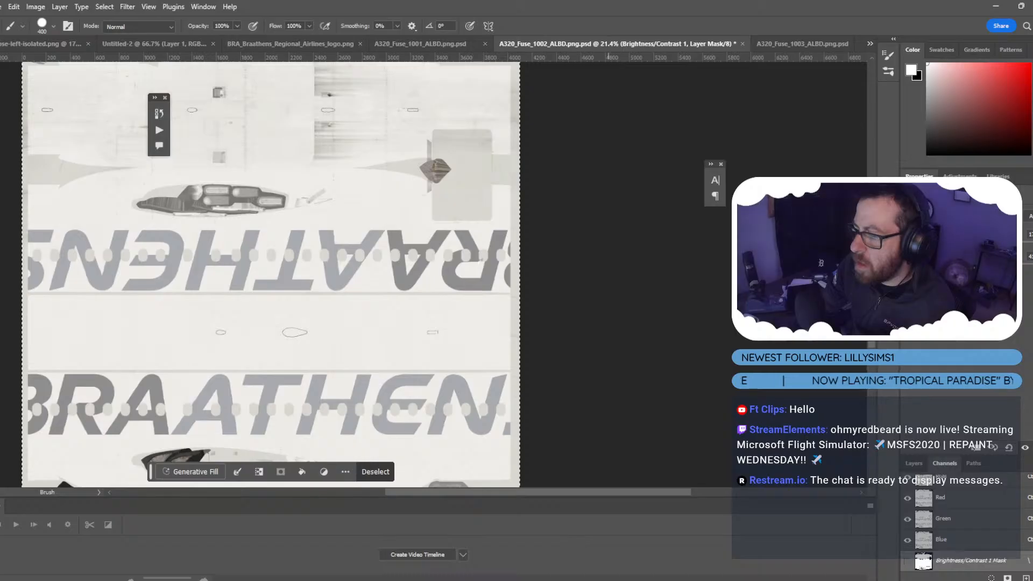
click(605, 580)
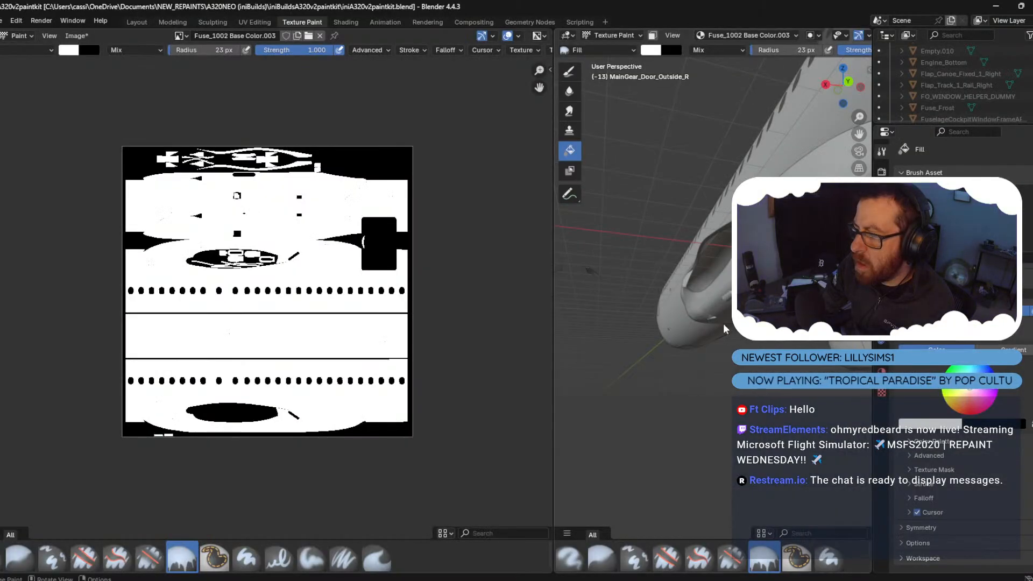
mouse_move(673, 377)
middle_down()
mouse_move(748, 396)
mouse_move(715, 324)
mouse_move(617, 340)
mouse_move(709, 314)
mouse_move(721, 369)
mouse_move(720, 350)
middle_up()
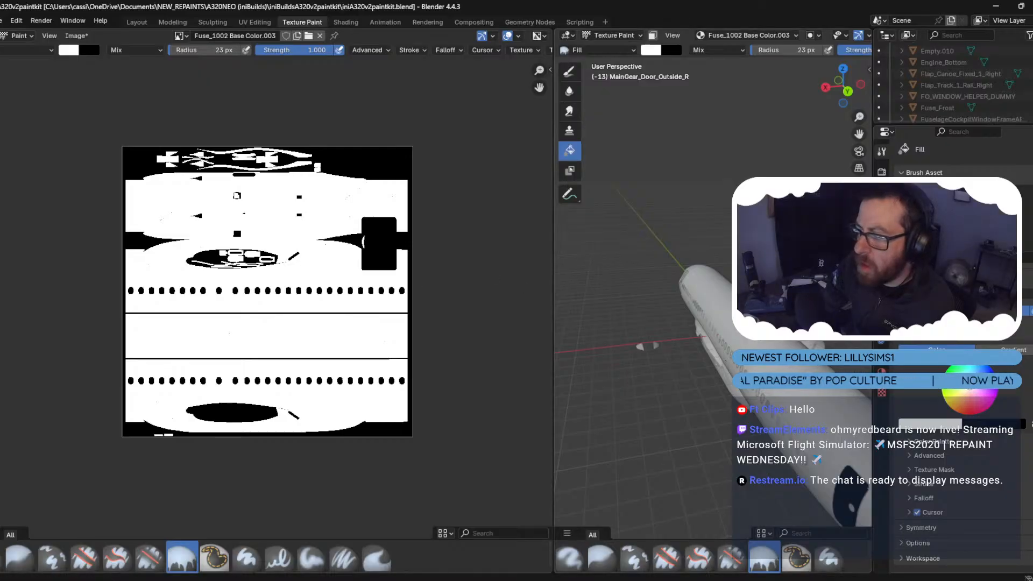
mouse_move(630, 580)
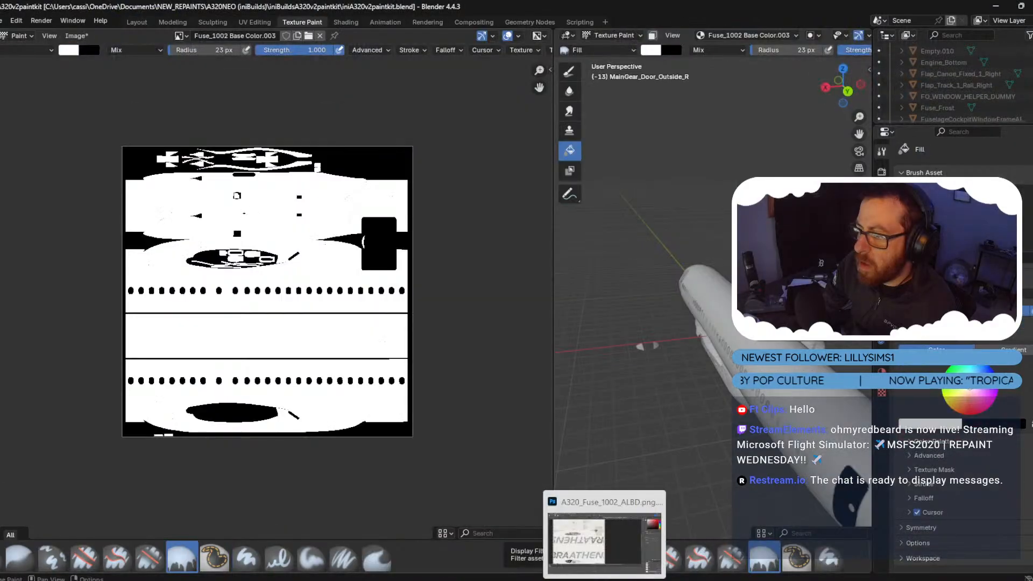
click(675, 544)
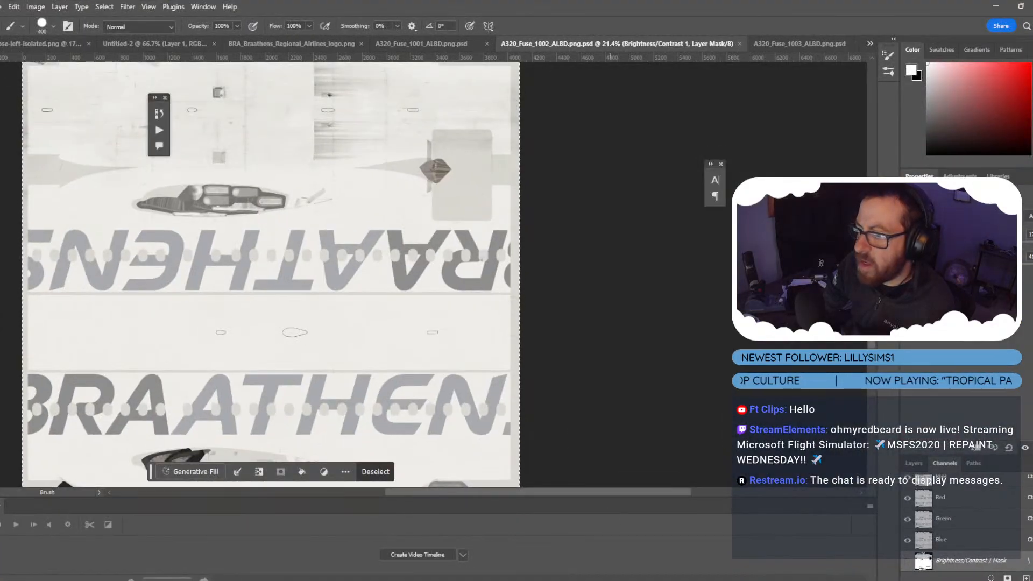
Switch to the Blender window with the BRAATHENS livery and reload the Fuse_1002 Base Color.001 image to inspect it on the fuselage.
mouse_move(629, 580)
click(690, 529)
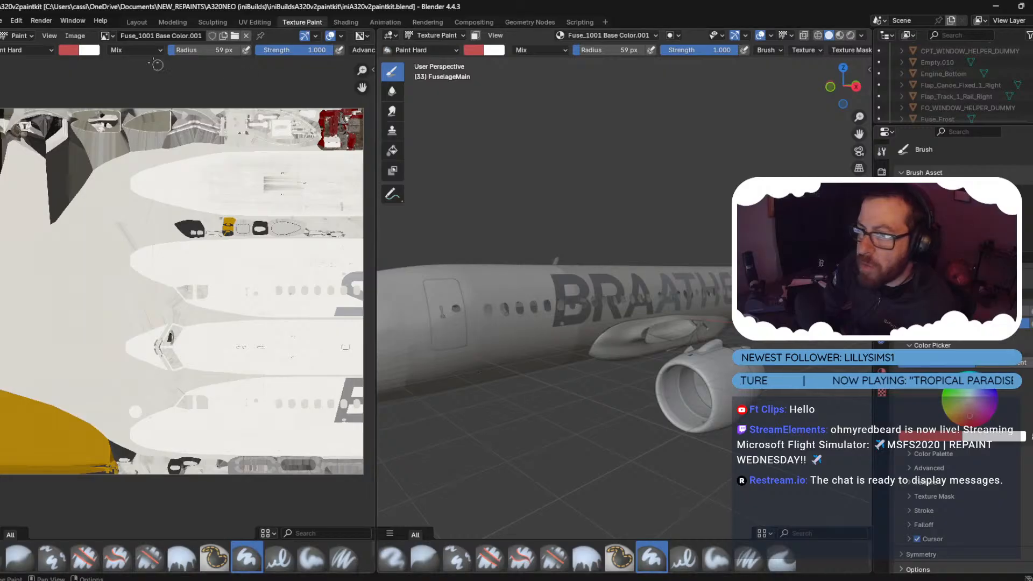
click(106, 35)
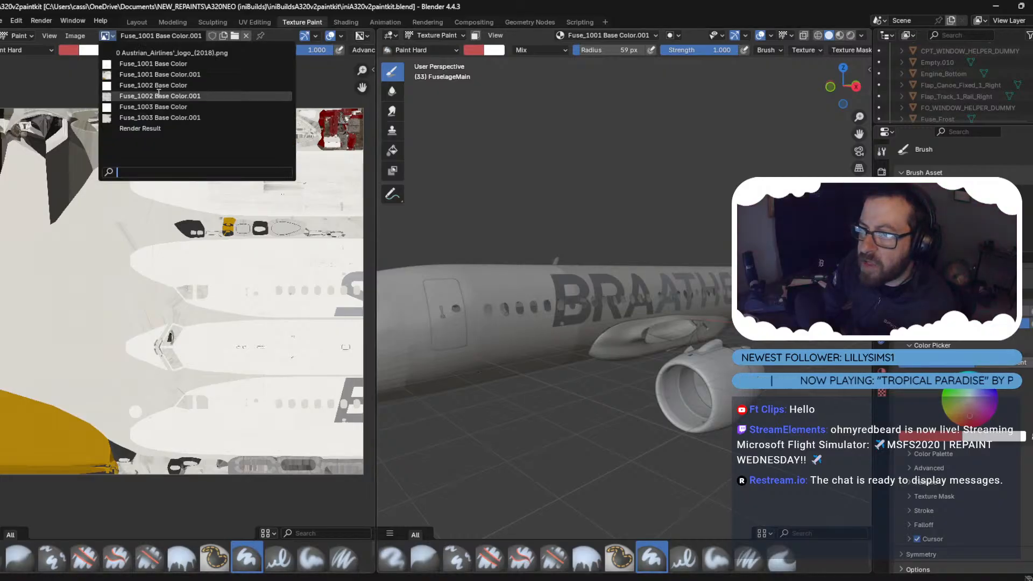
click(158, 95)
click(75, 35)
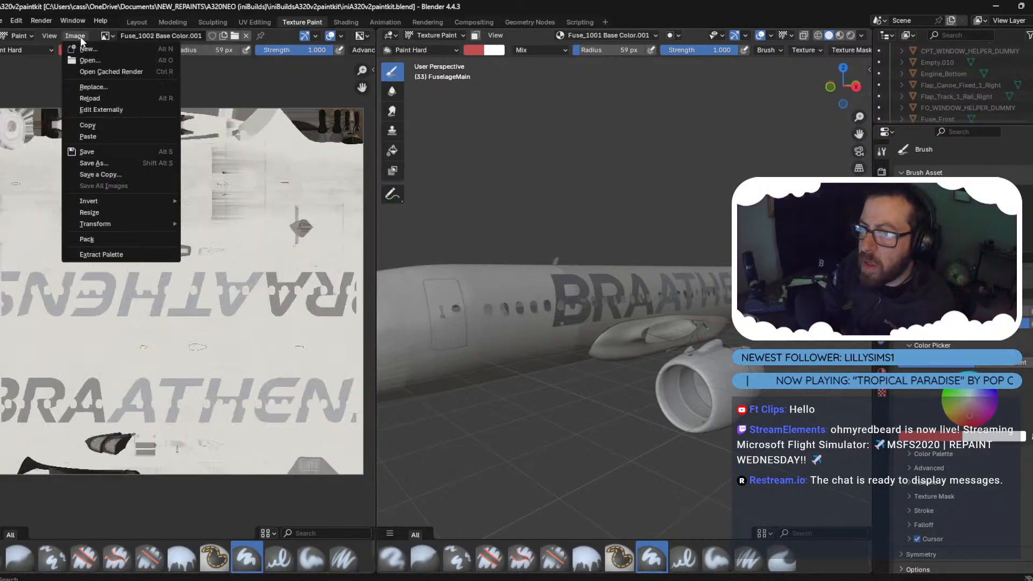
click(96, 99)
scroll(628, 361, up, 3)
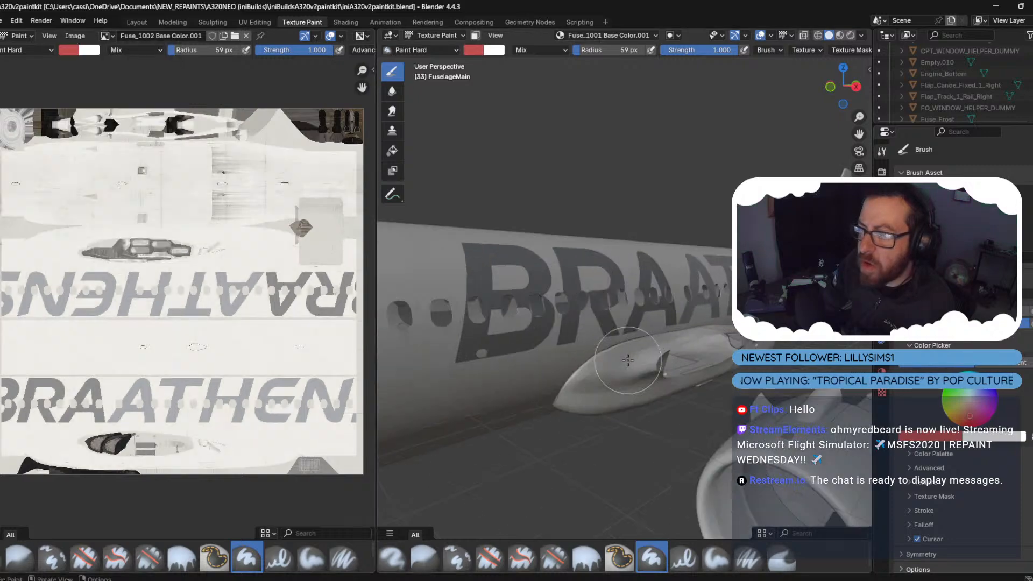
Inspect the underside of the fuselage, and select the Belly object in Object Mode.
mouse_move(629, 360)
middle_down()
mouse_move(637, 250)
mouse_move(406, 285)
mouse_move(623, 249)
middle_up()
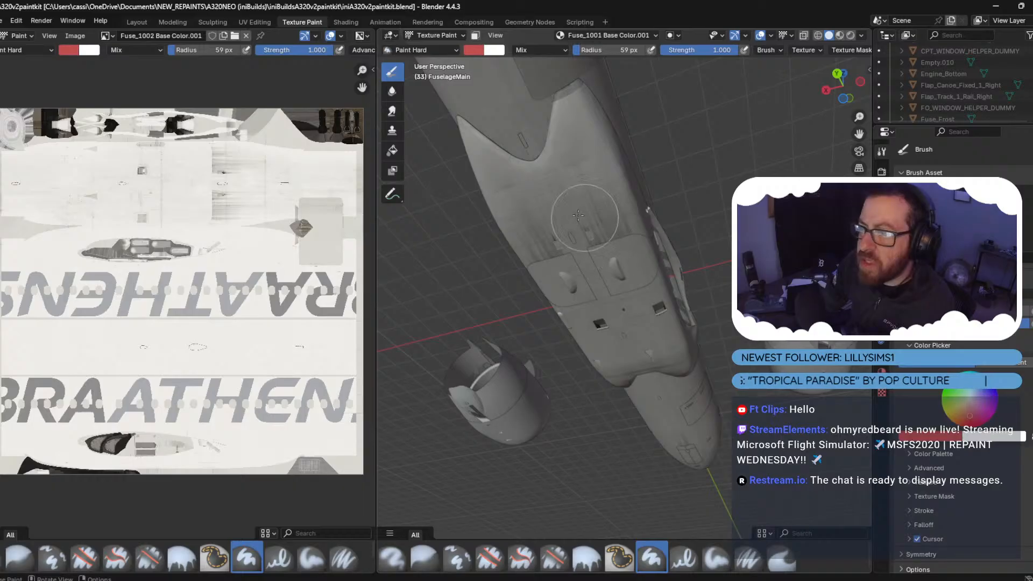
mouse_move(567, 281)
middle_down()
mouse_move(682, 318)
mouse_move(609, 260)
mouse_move(495, 314)
middle_up()
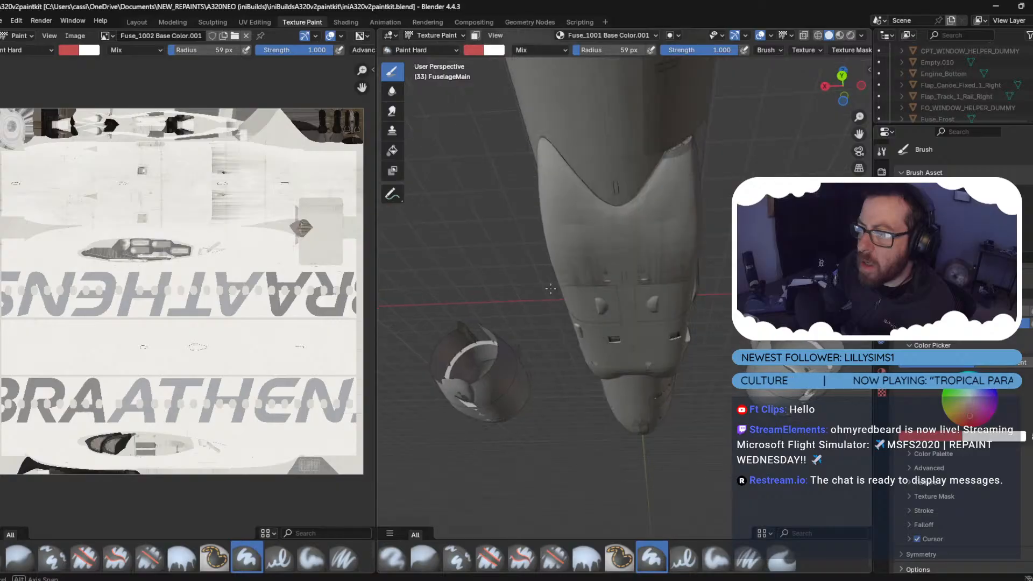
scroll(215, 301, down, 1)
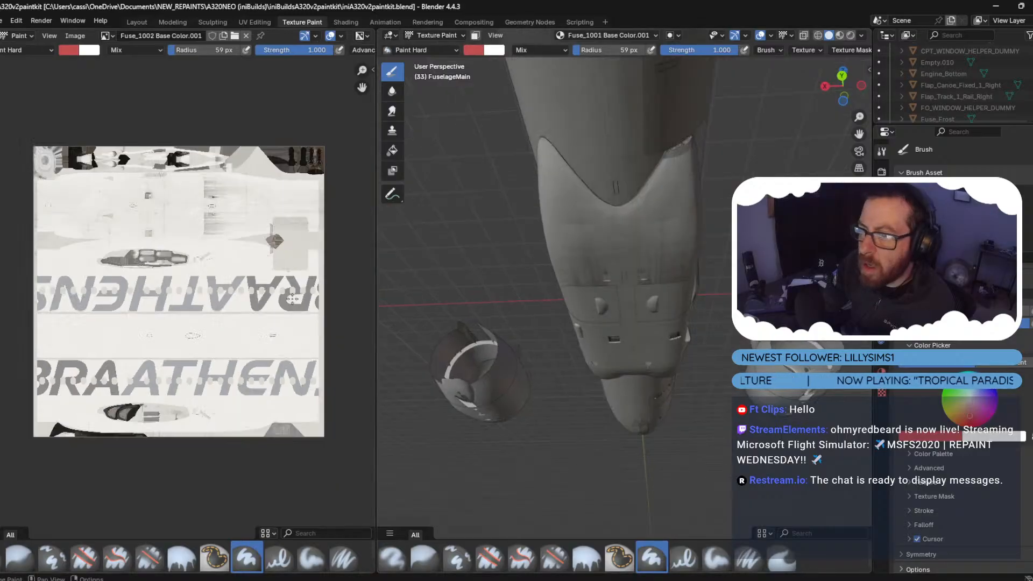
click(434, 36)
click(435, 50)
click(679, 150)
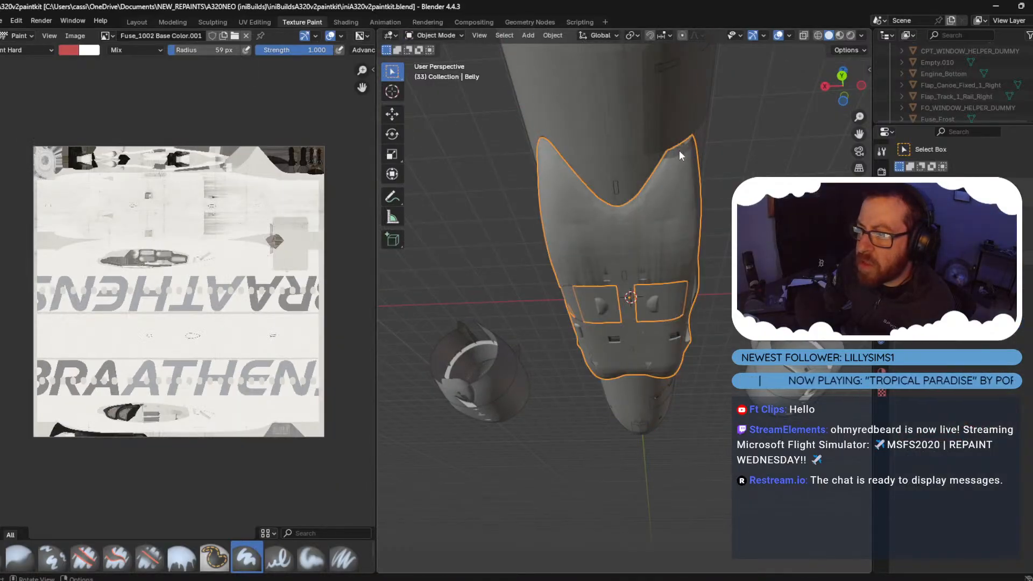
click(679, 151)
click(679, 150)
Identify the dark cargo door panel behind the belly fairing by selecting it, and examine its surroundings.
middle_drag(670, 128, 839, 175)
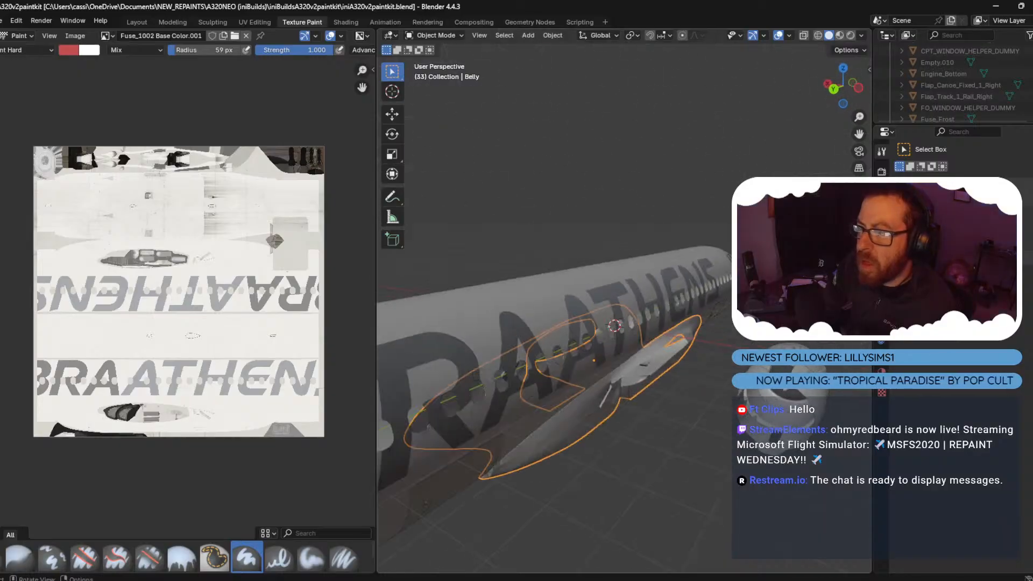
middle_drag(425, 367, 499, 205)
click(446, 133)
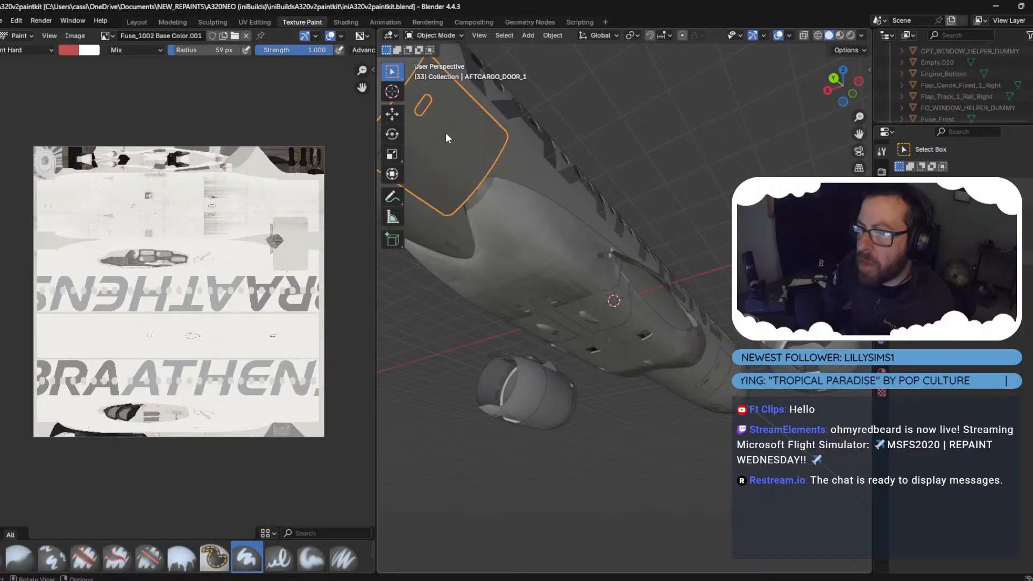
scroll(446, 132, down, 3)
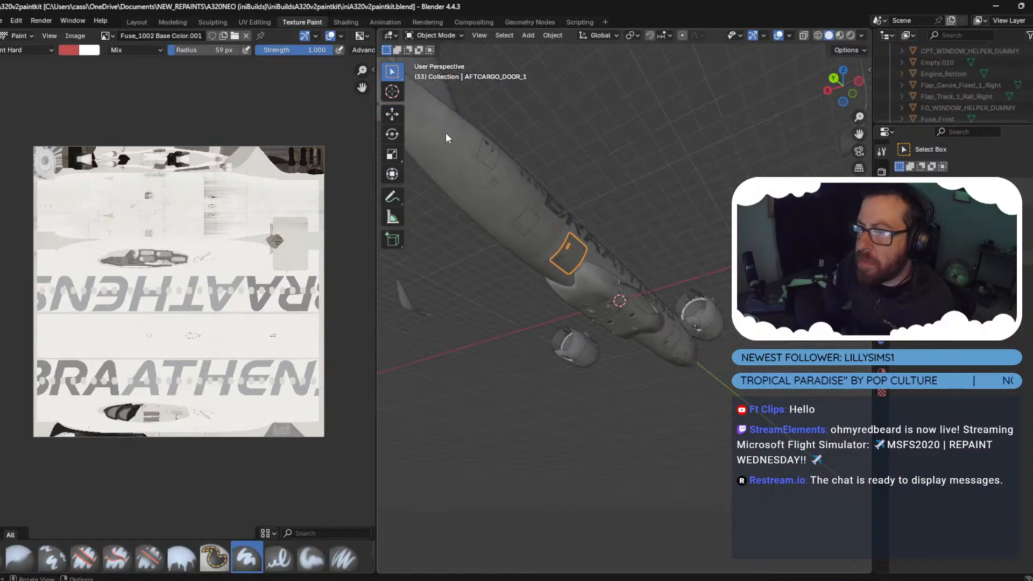
scroll(445, 132, up, 3)
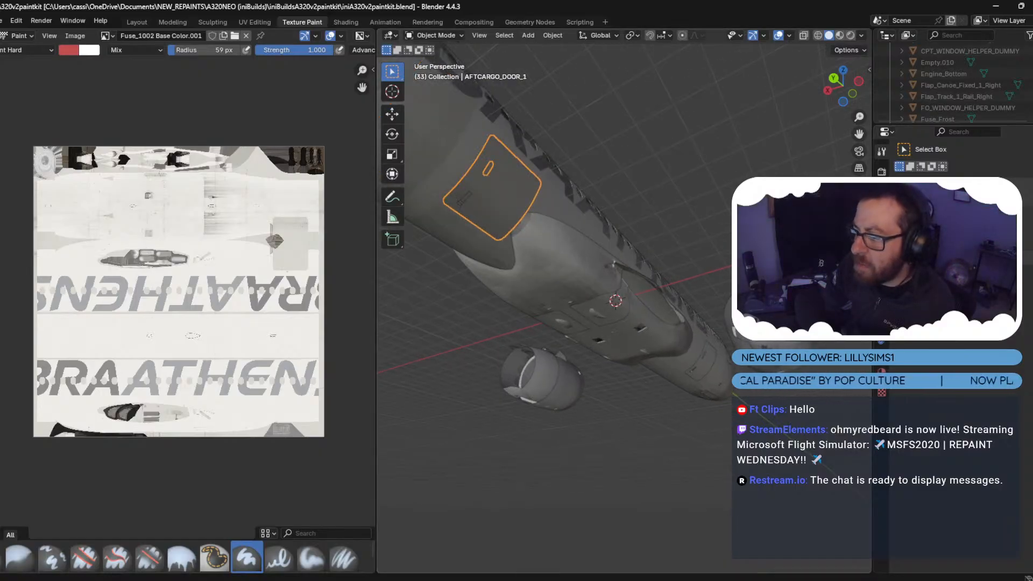
Switch to the Blender window with the masks, select the aft cargo door together with its exterior flap, and fill them white in Texture Paint.
click(667, 550)
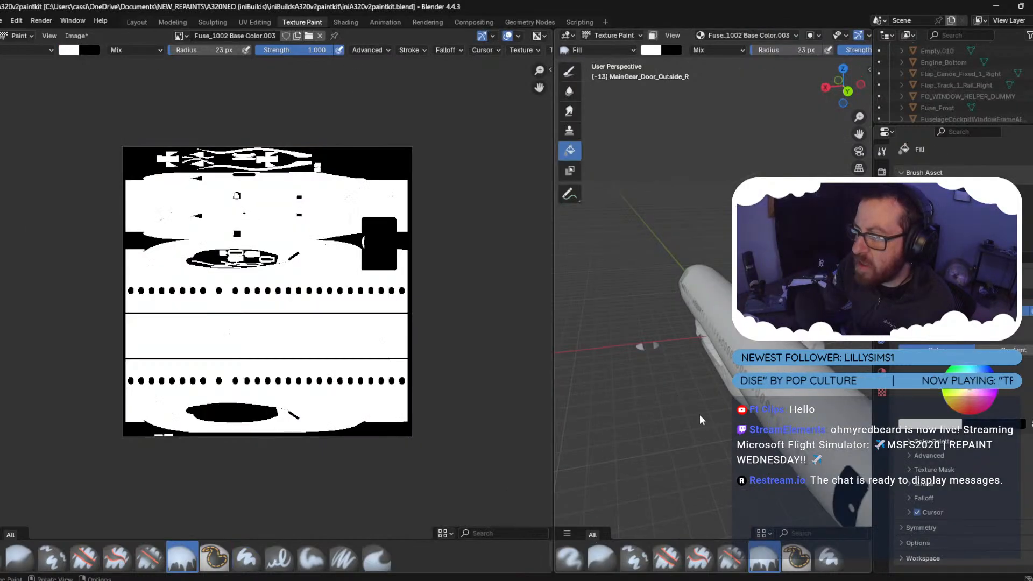
mouse_move(700, 414)
middle_down()
mouse_move(692, 385)
mouse_move(659, 385)
mouse_move(656, 404)
mouse_move(621, 367)
mouse_move(683, 322)
mouse_move(658, 337)
middle_up()
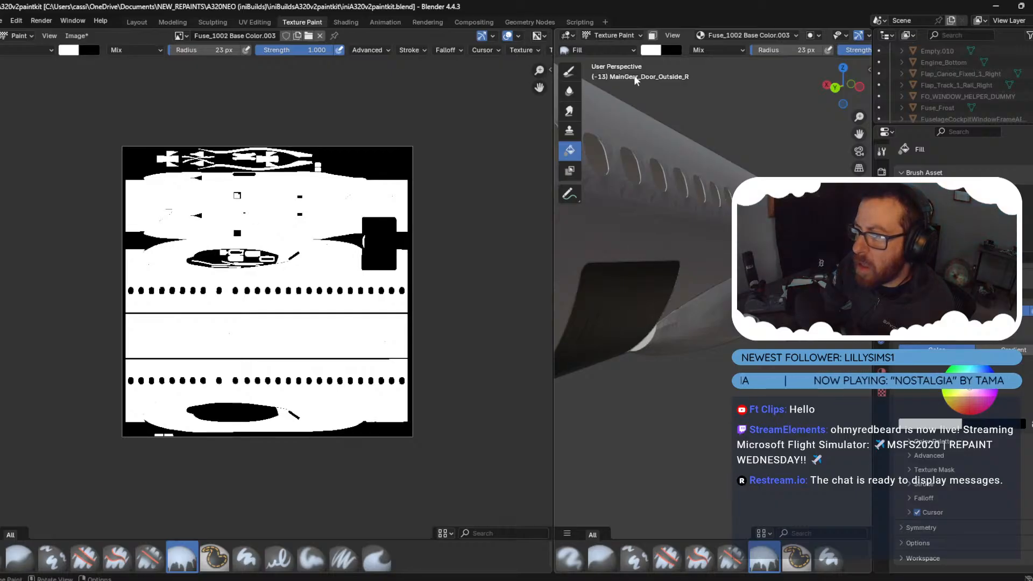
click(614, 36)
click(617, 49)
click(637, 323)
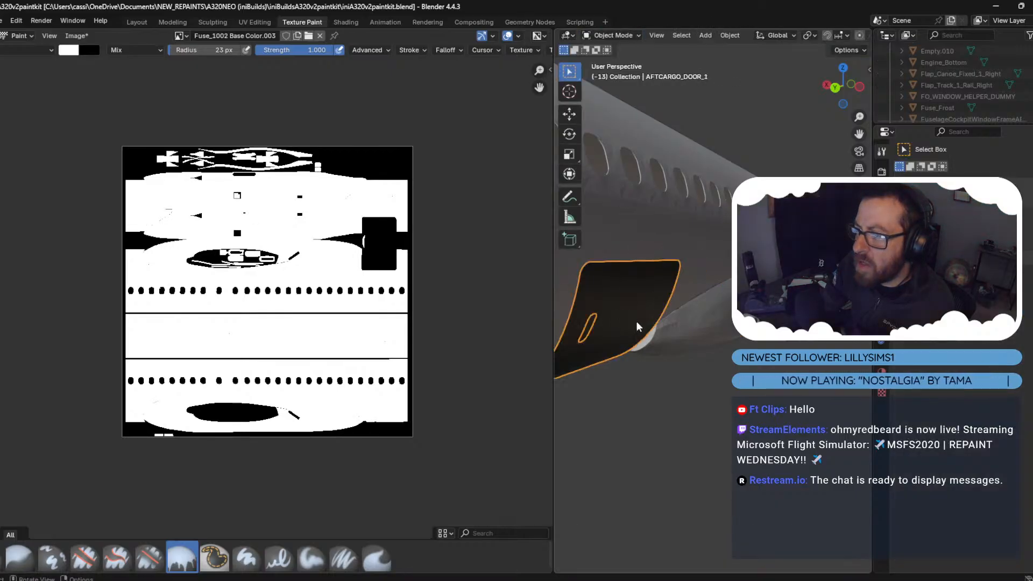
shift+click(587, 329)
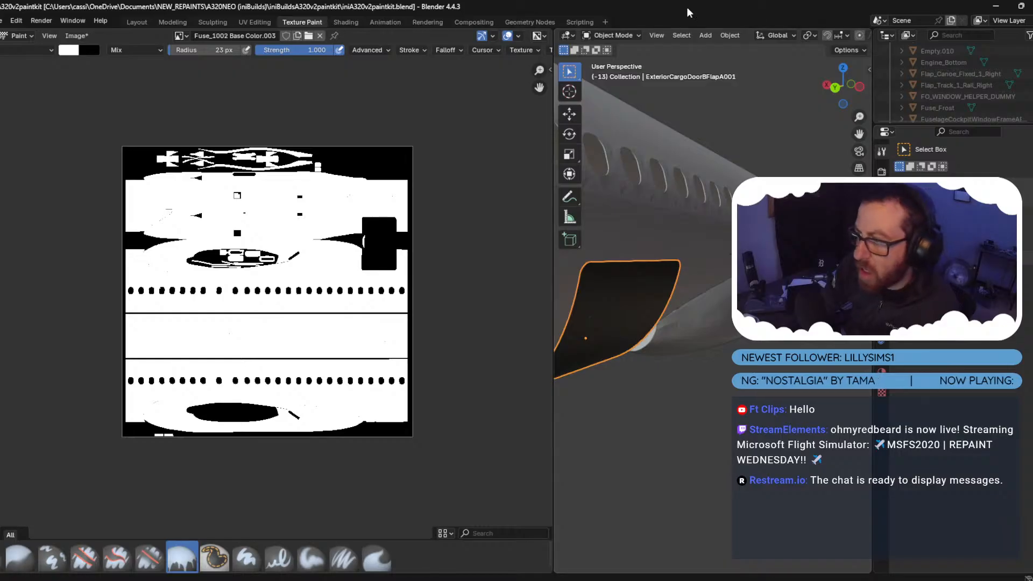
click(627, 36)
key(Return)
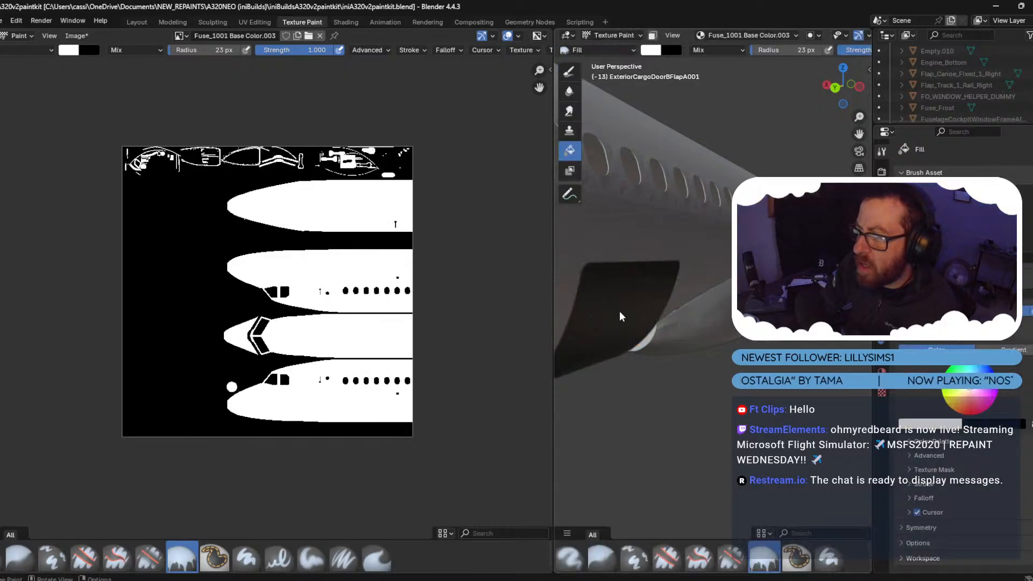
middle_drag(618, 311, 666, 239)
scroll(644, 243, up, 2)
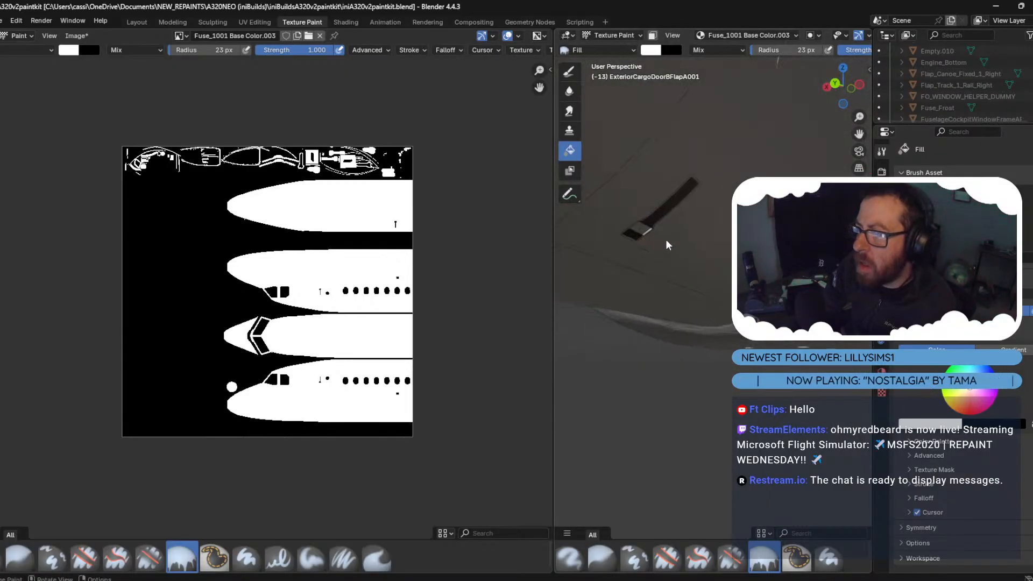
Select the cargo door's exterior handle in Object Mode and fill it white in Texture Paint.
click(621, 35)
click(632, 63)
click(673, 200)
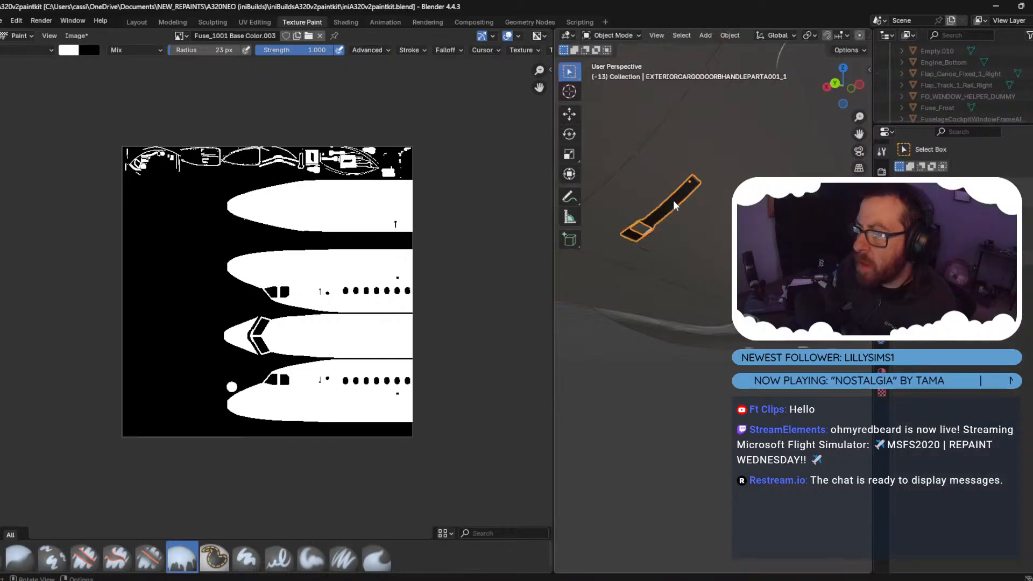
click(614, 35)
click(610, 108)
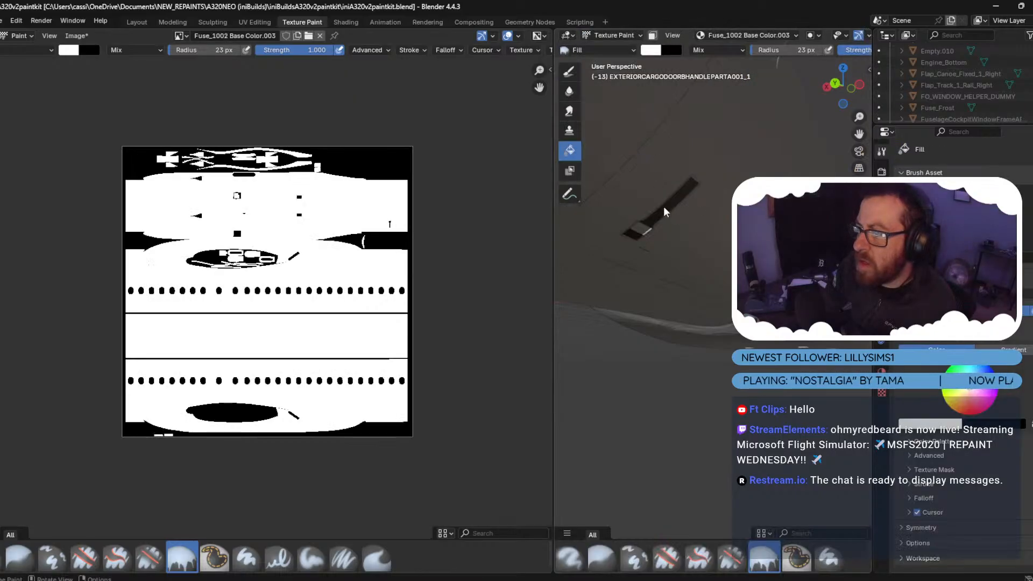
Copy the Fuse_1002 mask image, paste it into the Brightness/Contrast 1 mask of A320_Fuse_1002_ALBD in Photoshop, hide the overlay and save.
click(76, 35)
click(99, 127)
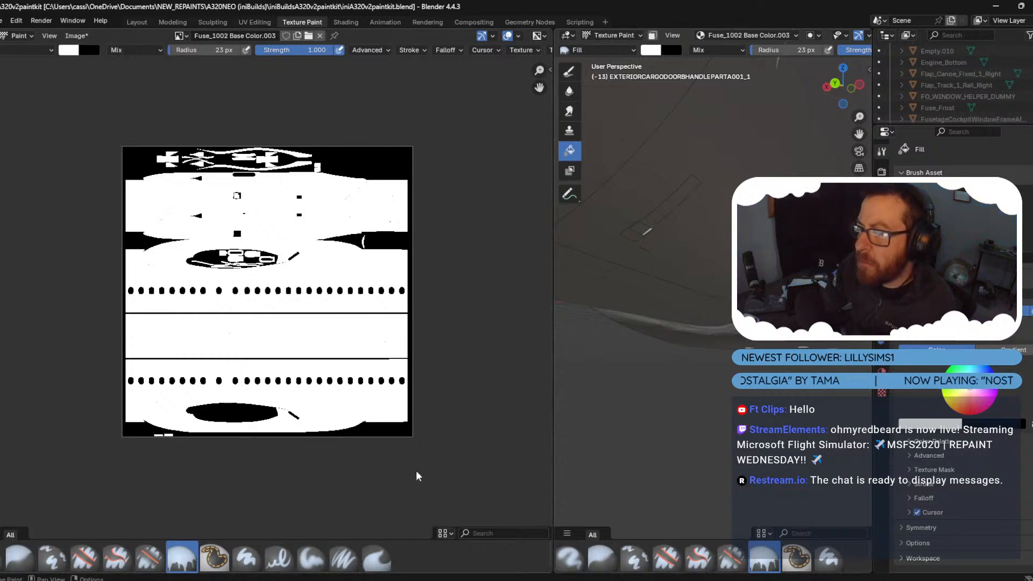
key(alt+Tab)
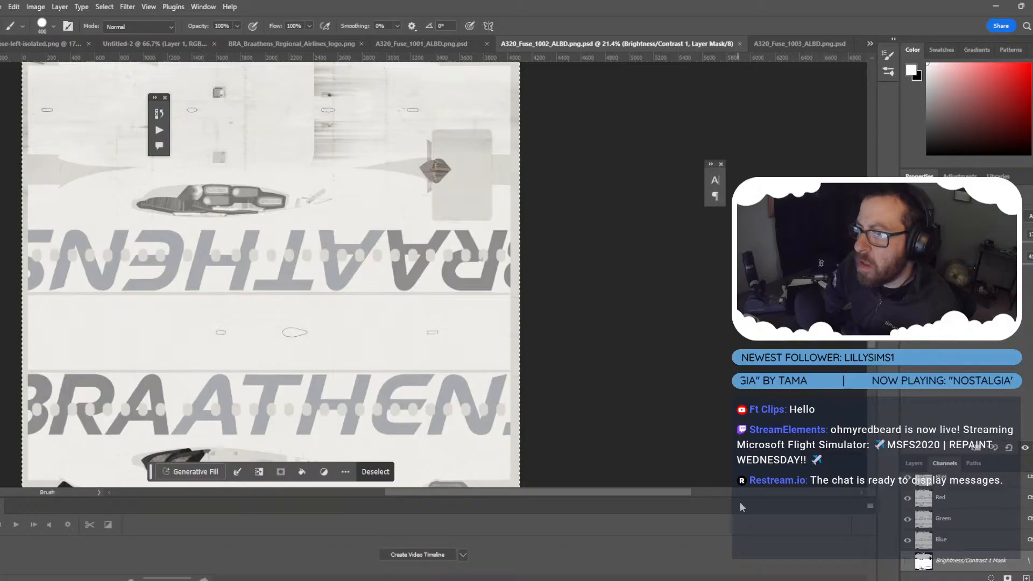
click(907, 560)
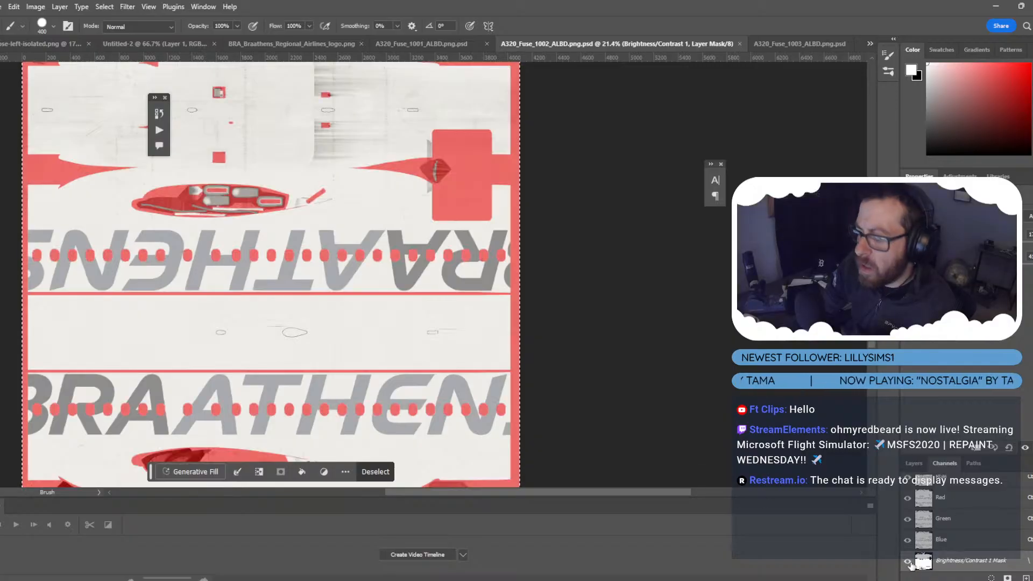
click(907, 561)
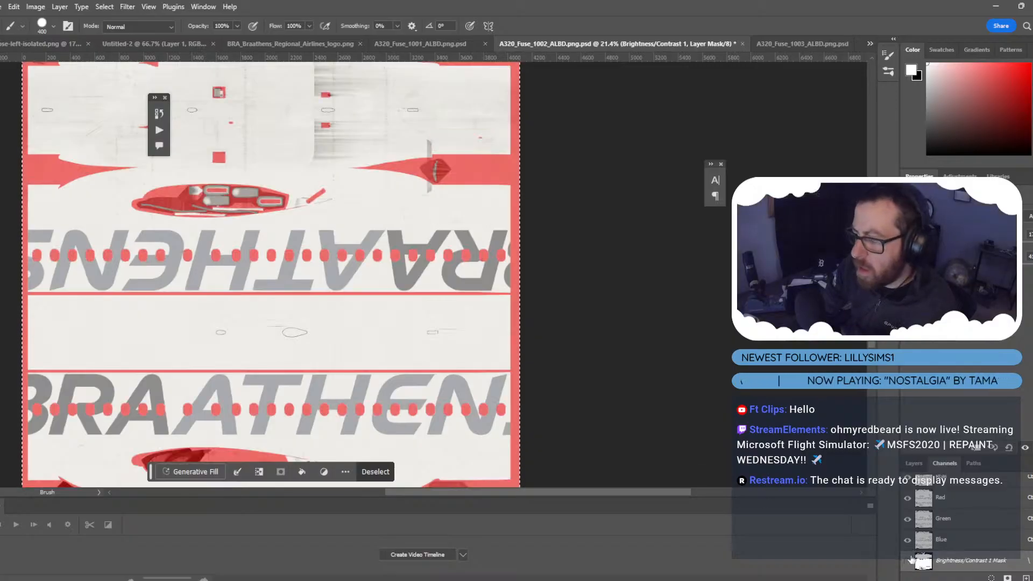
key(ctrl+s)
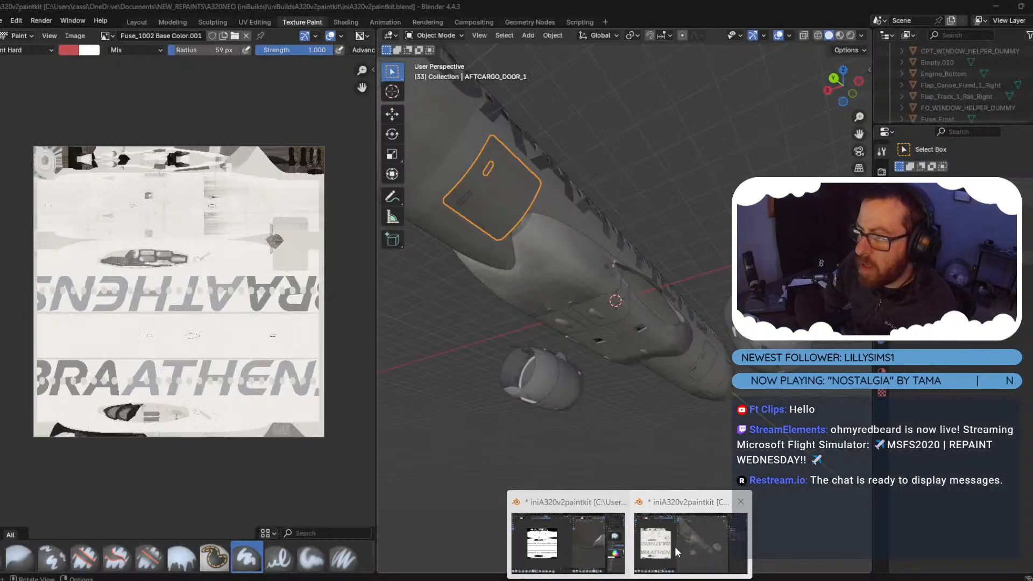
Switch to the Blender window with the BRAATHENS livery, reload the Fuse_1002 Base Color.001 image and inspect the aircraft from the side.
click(674, 547)
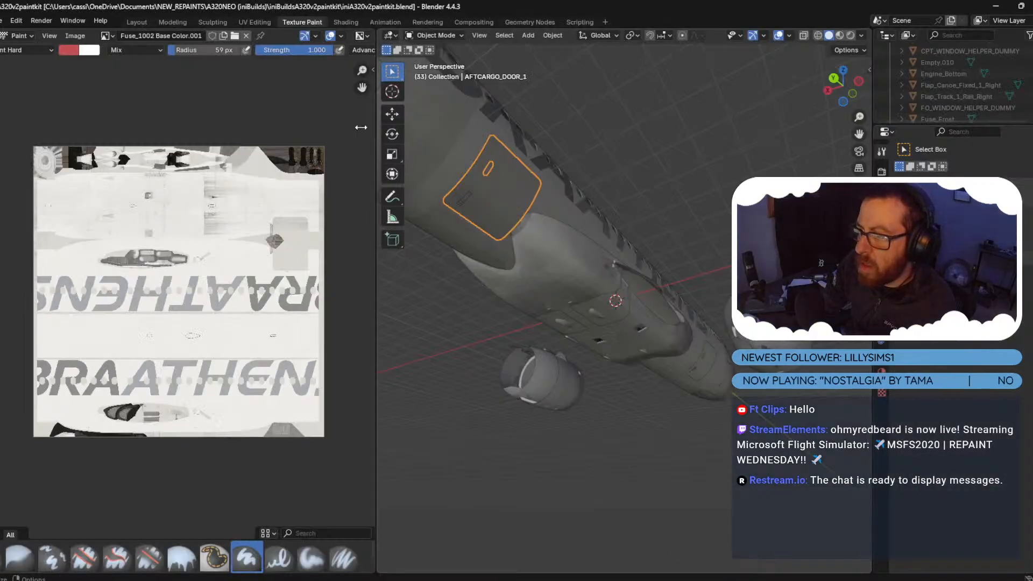
click(76, 36)
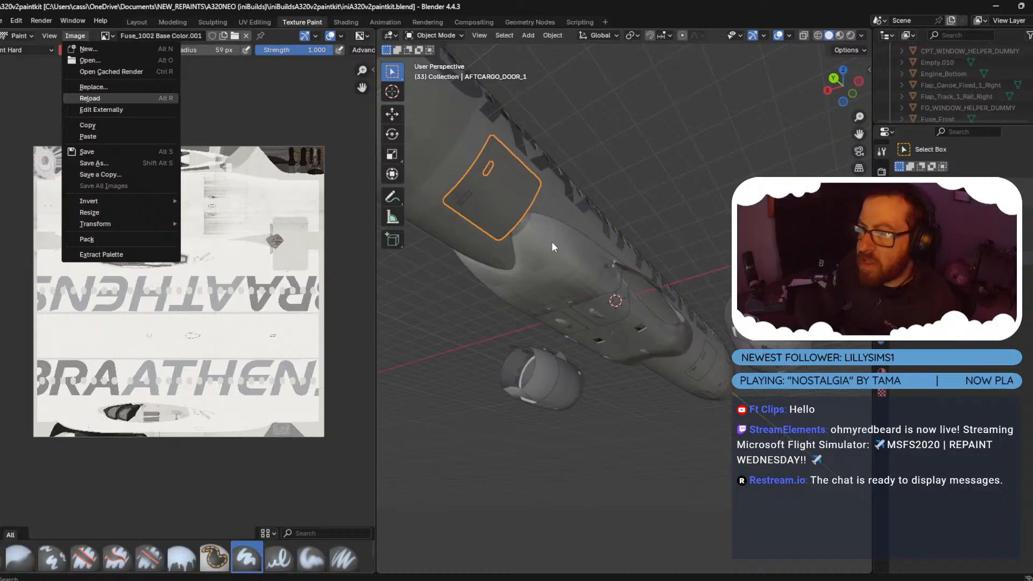
click(451, 329)
middle_drag(451, 330, 641, 353)
scroll(641, 353, up, 1)
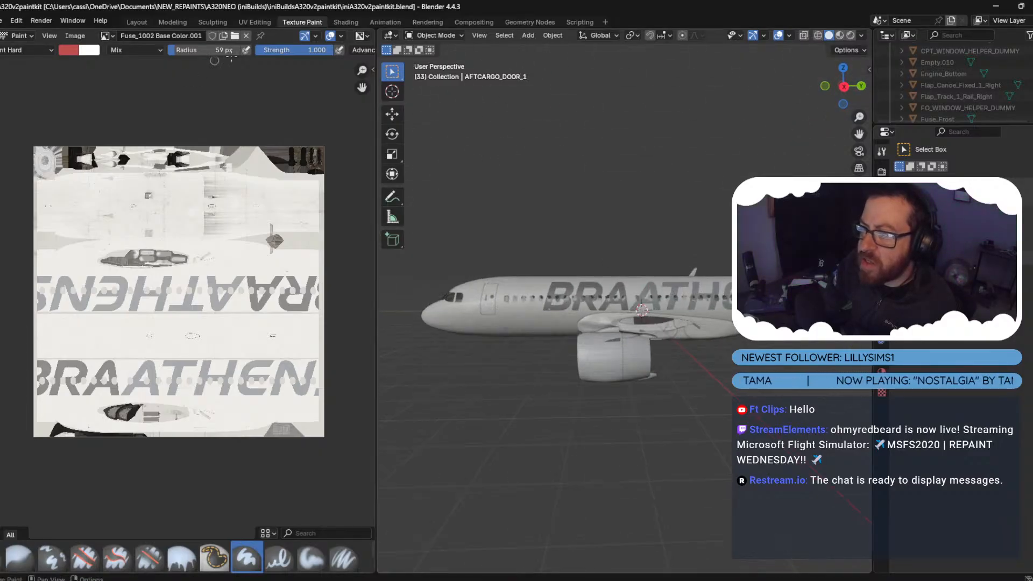
Switch to the Blender window with the masks, select FuselageMain in Object Mode and return it to Texture Paint.
click(584, 532)
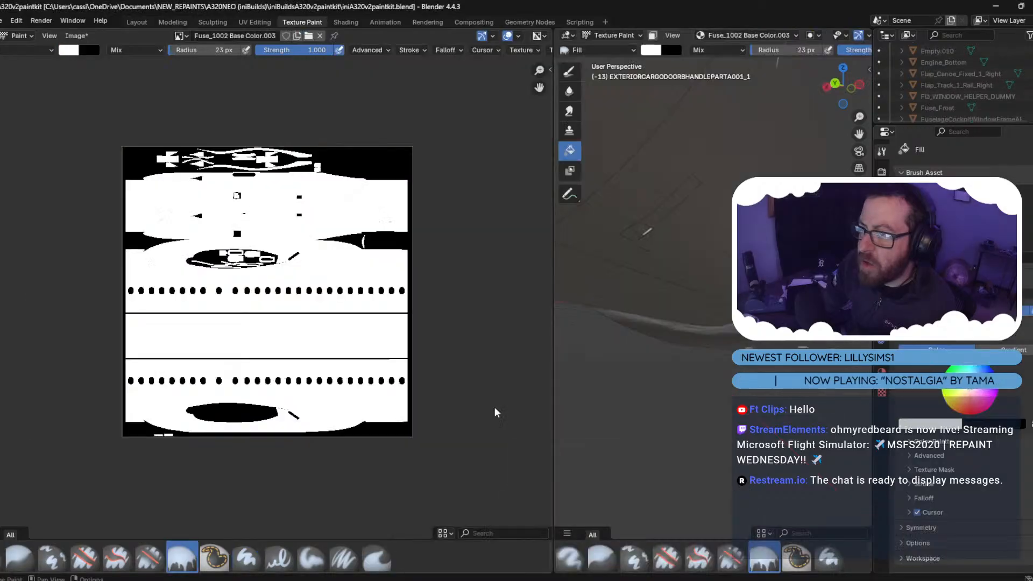
click(741, 37)
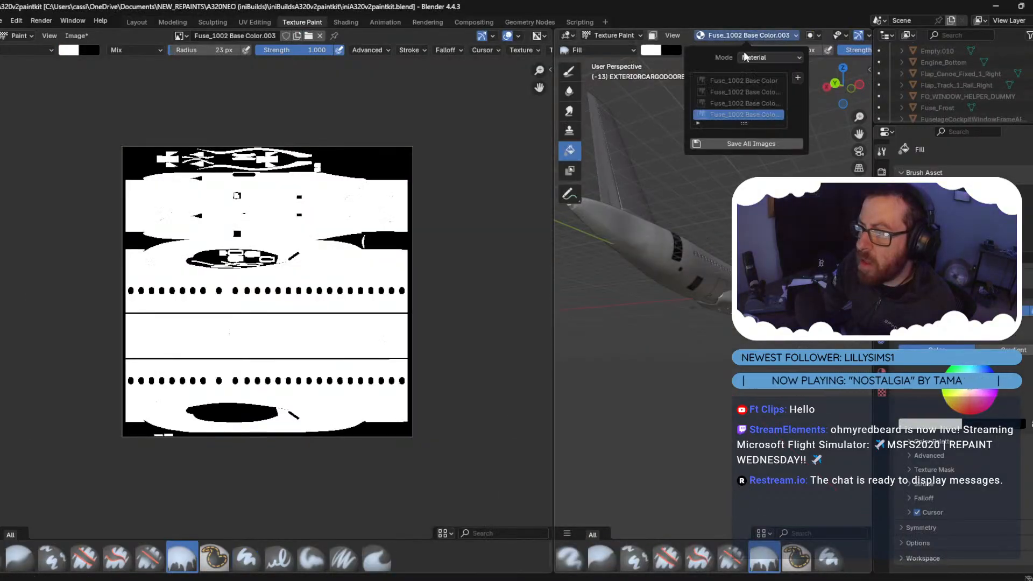
click(592, 34)
click(599, 48)
click(685, 246)
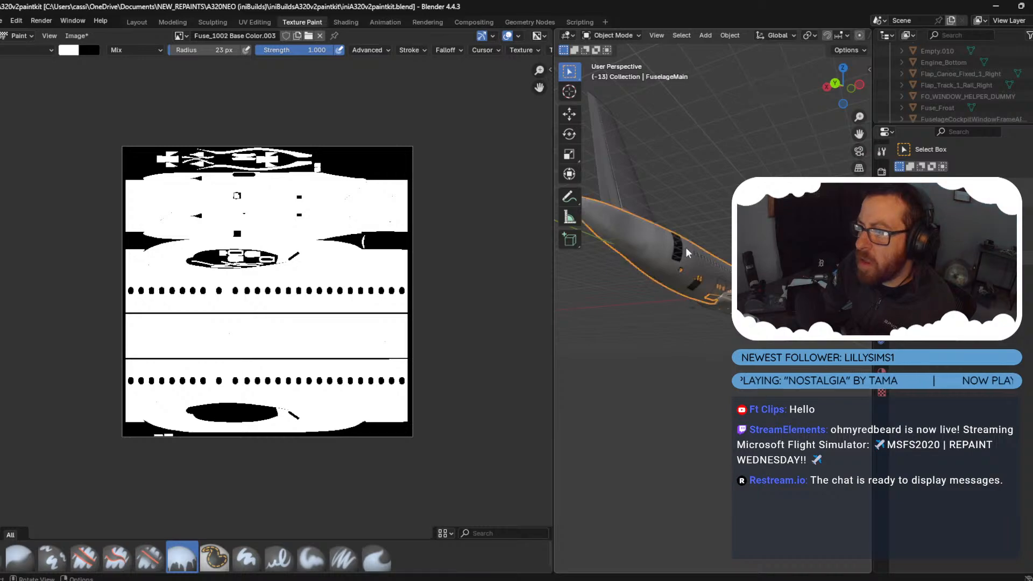
click(614, 35)
click(621, 111)
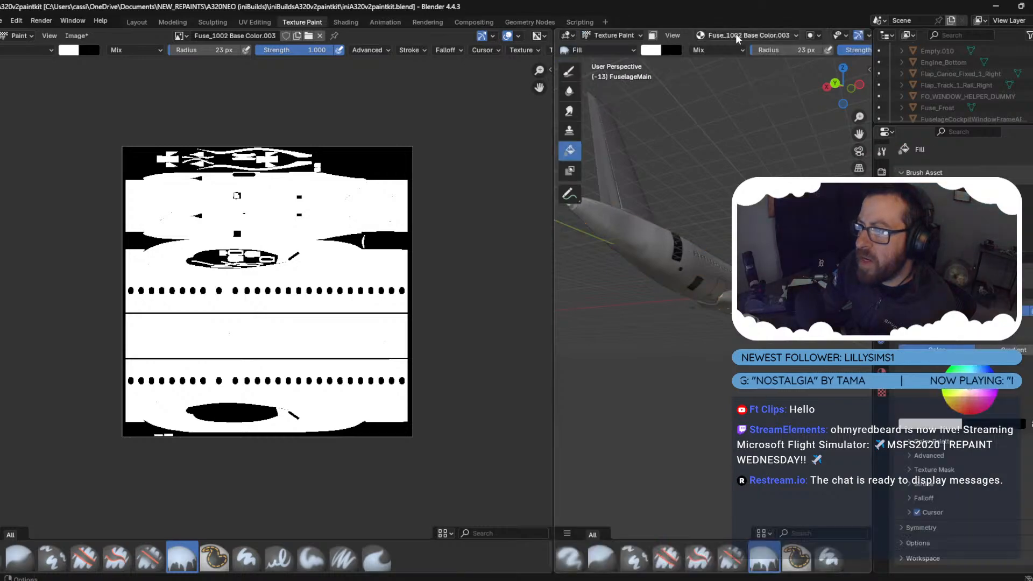
Add a black Base Color paint slot to the Fuse_1003 material, with the colour's Value set to 0.
click(791, 35)
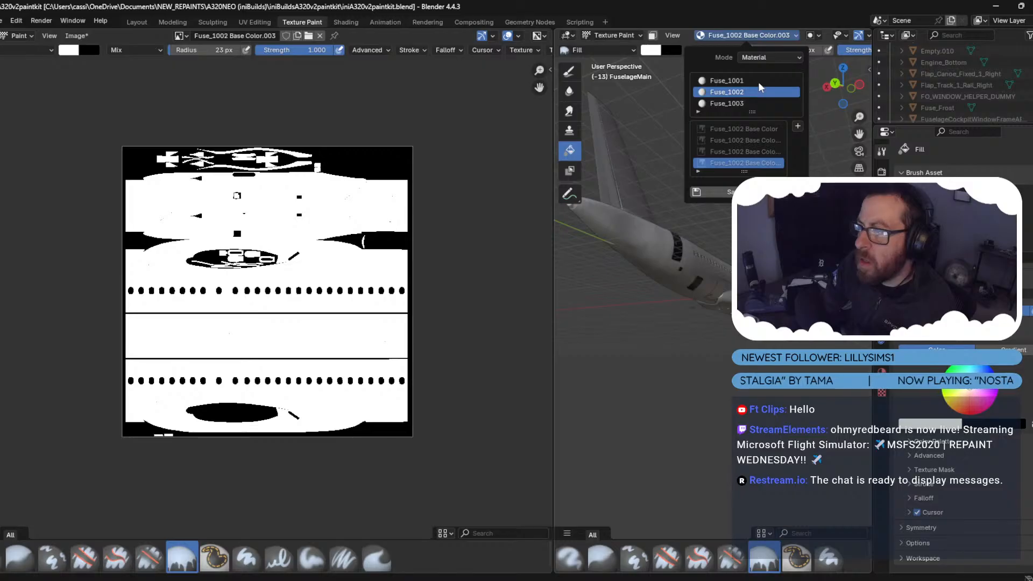
click(737, 104)
click(798, 126)
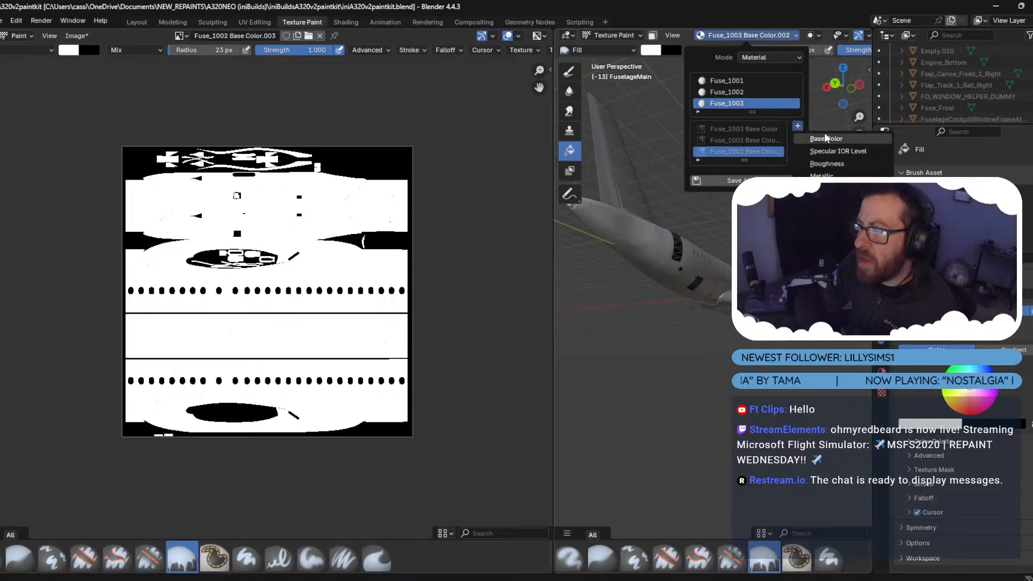
click(856, 138)
click(876, 201)
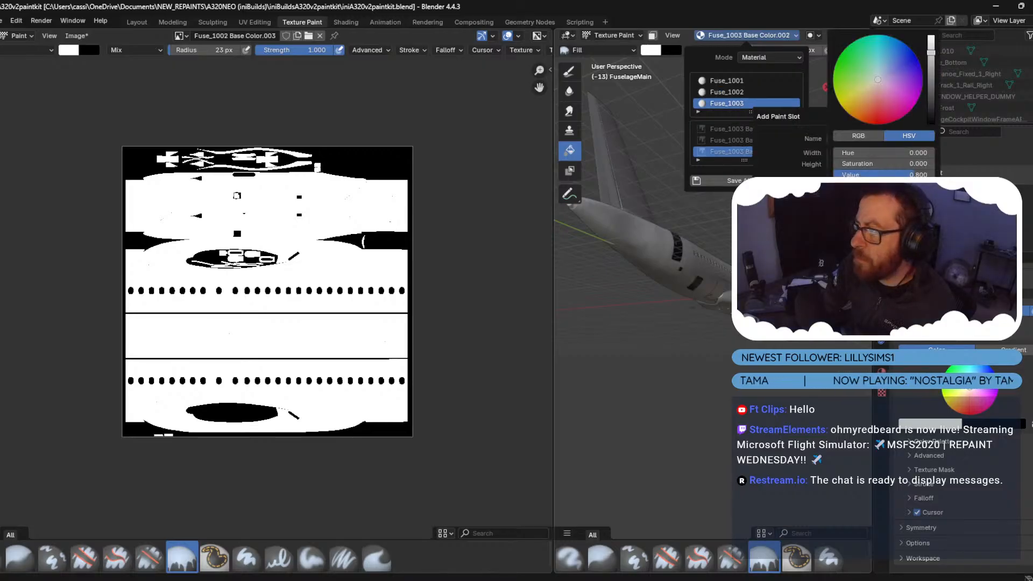
drag(913, 174, 840, 174)
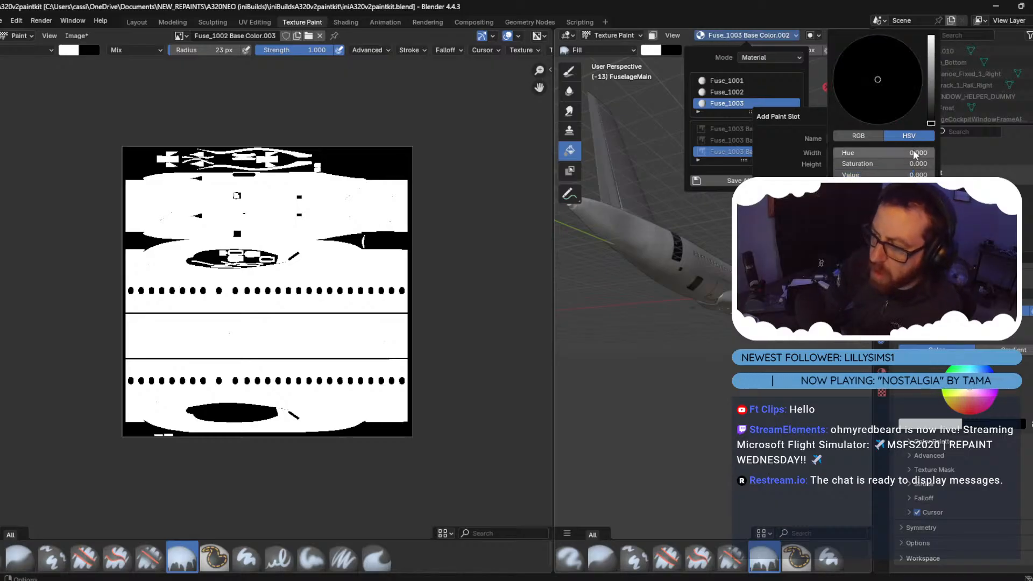
click(800, 235)
Select FuselageMain in Object Mode and examine the black rear fuselage section, including its windows and doors, from several sides.
scroll(628, 212, up, 4)
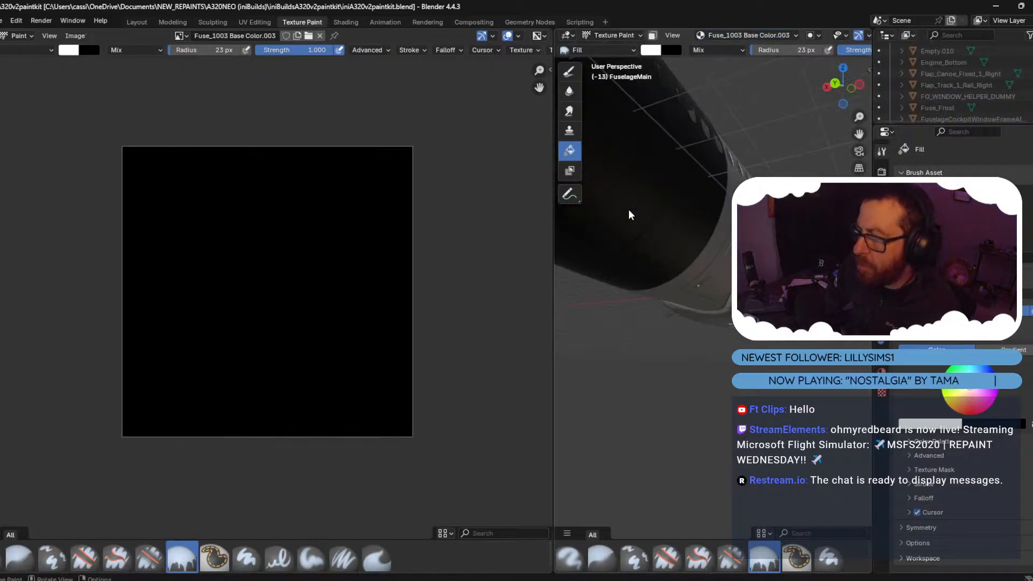
middle_drag(628, 212, 676, 235)
click(611, 35)
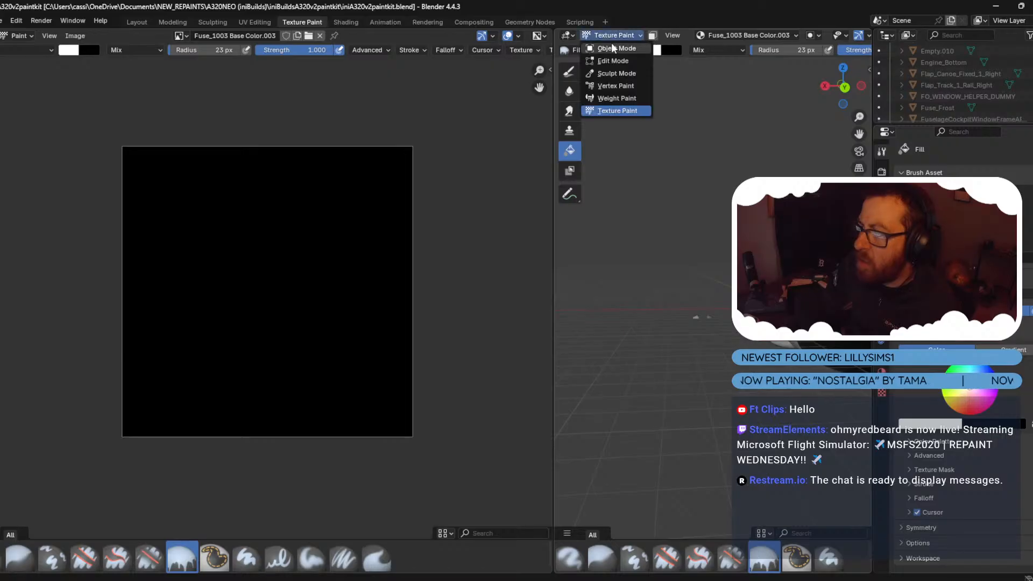
click(609, 43)
middle_drag(753, 226, 718, 214)
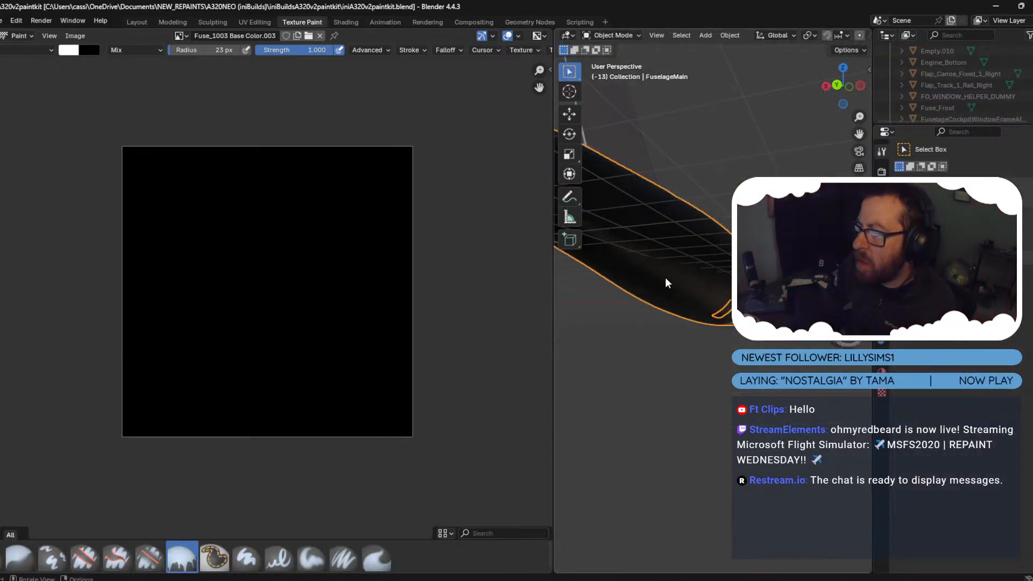
click(671, 353)
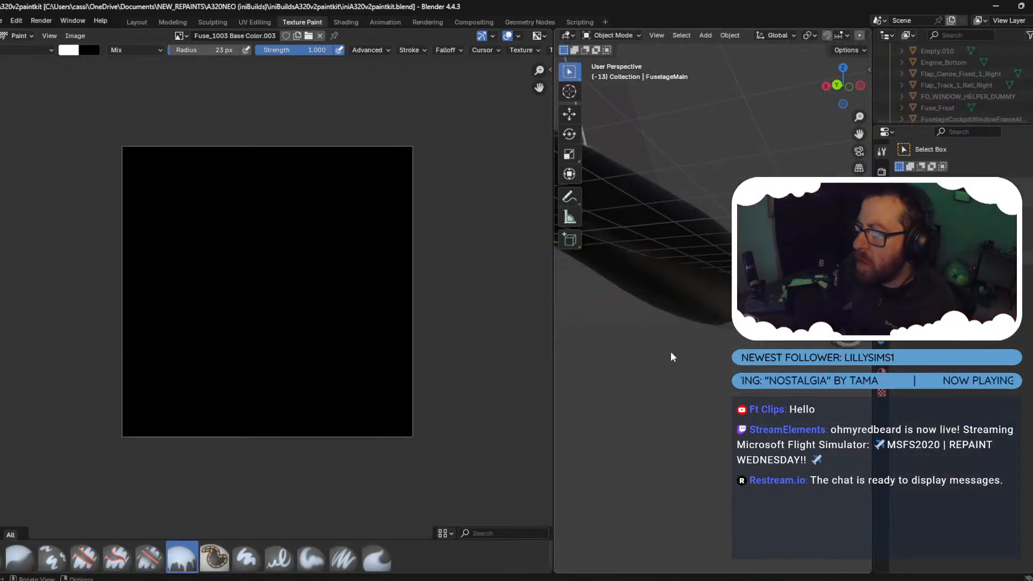
click(665, 251)
scroll(679, 278, up, 5)
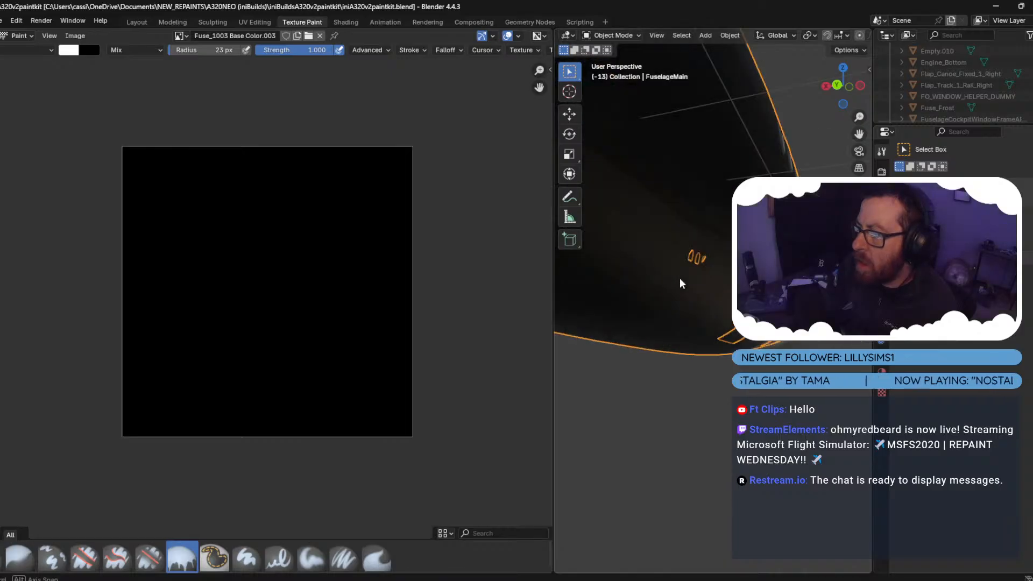
scroll(642, 275, down, 5)
middle_drag(641, 279, 759, 343)
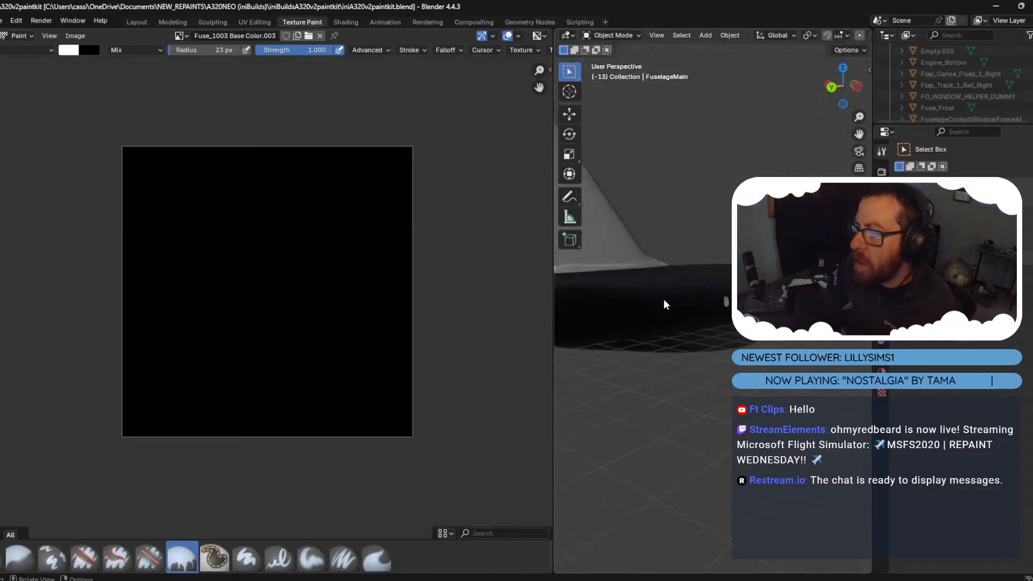
click(676, 286)
middle_drag(728, 322, 667, 191)
scroll(591, 234, up, 8)
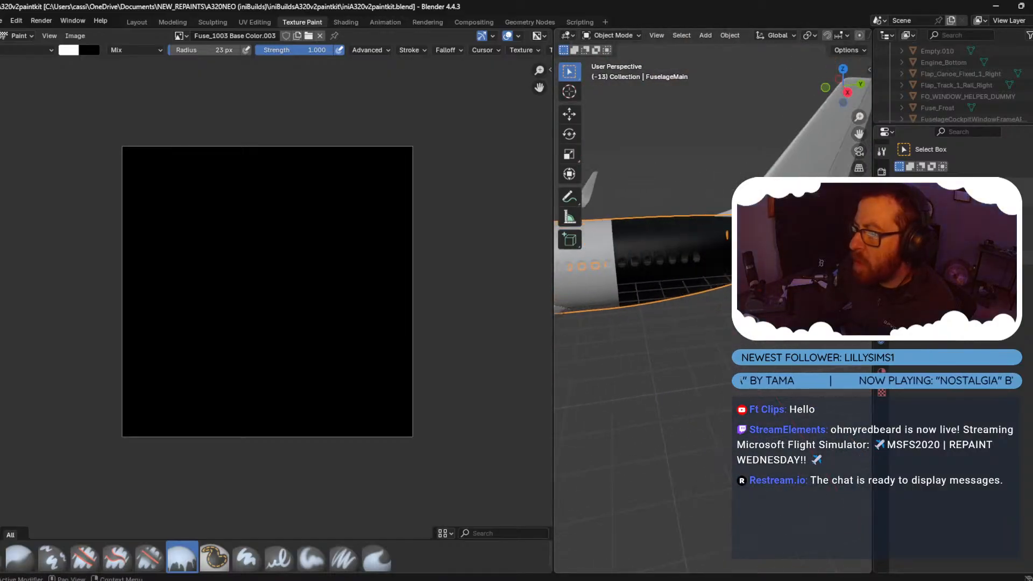
scroll(646, 215, down, 2)
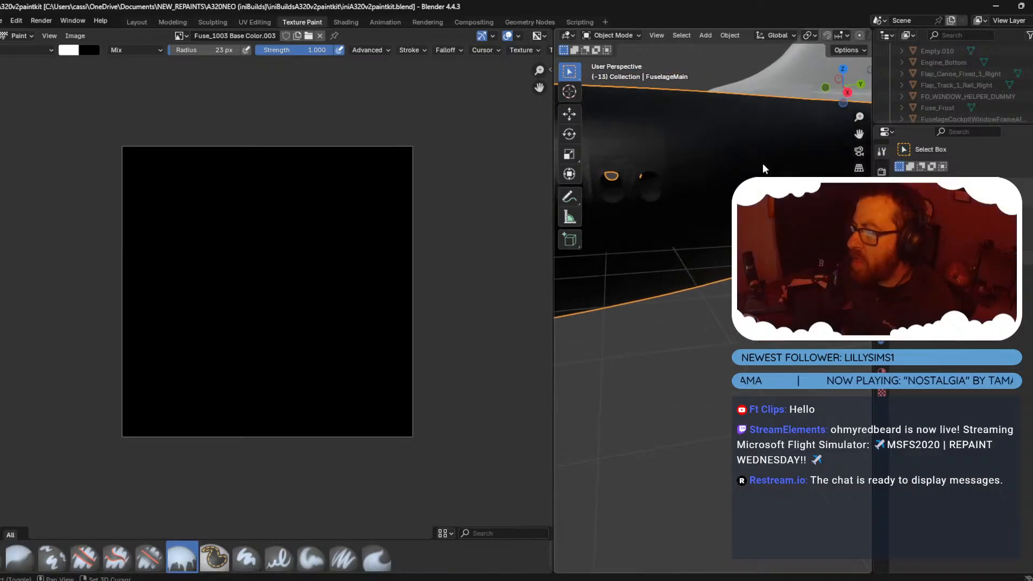
Return FuselageMain to Texture Paint and fill its Fuse_1003 section with white.
click(598, 35)
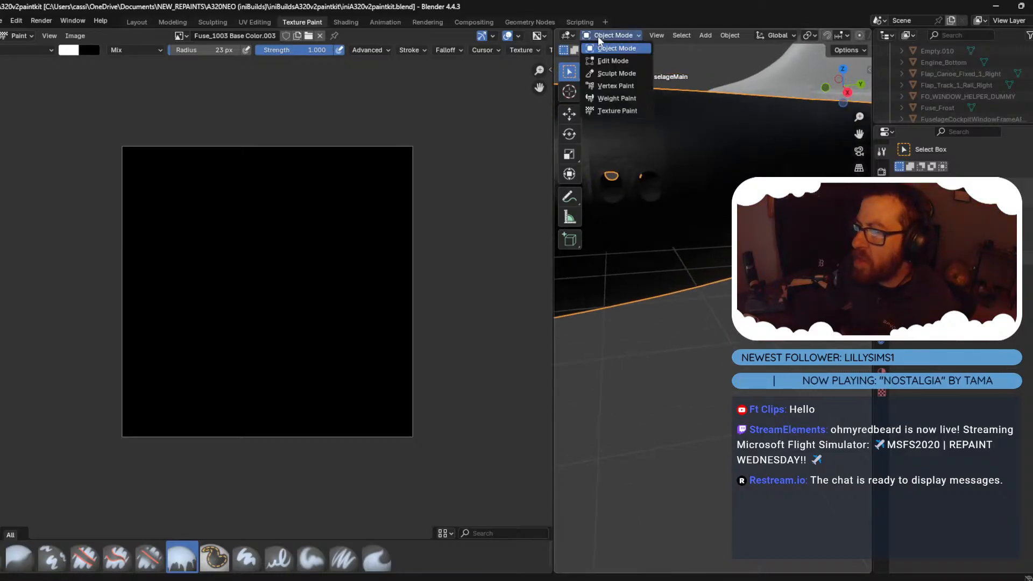
click(612, 111)
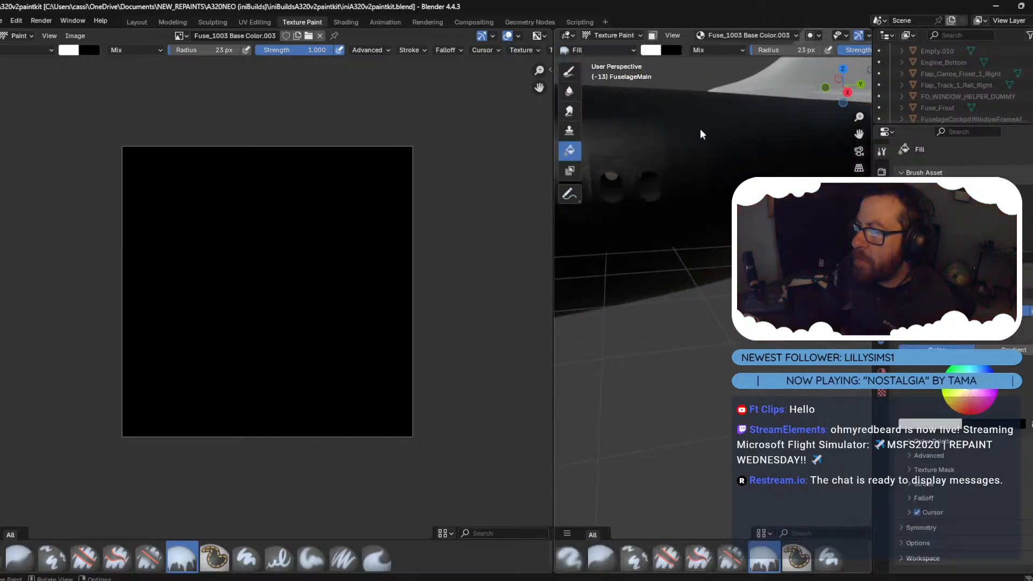
click(711, 240)
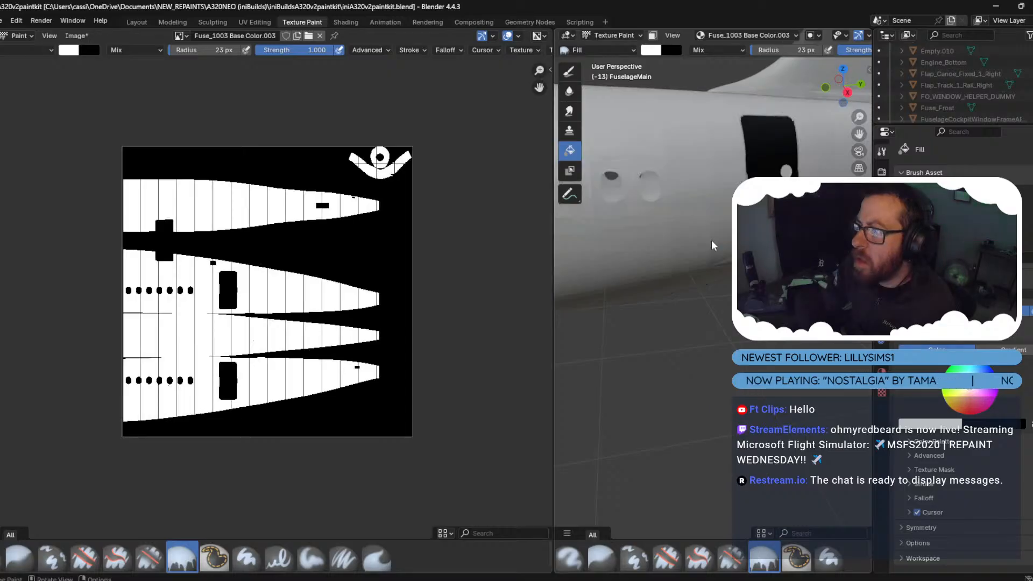
Select the rear left door FUSE_DOOR_2L_1 in Object Mode and fill it with white in Texture Paint.
click(611, 33)
click(612, 43)
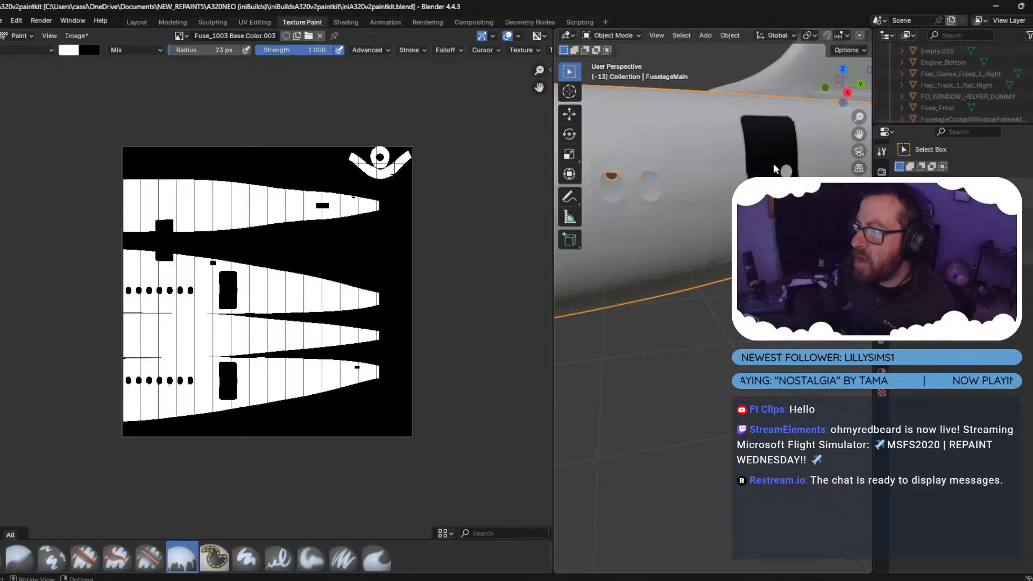
click(773, 169)
click(620, 36)
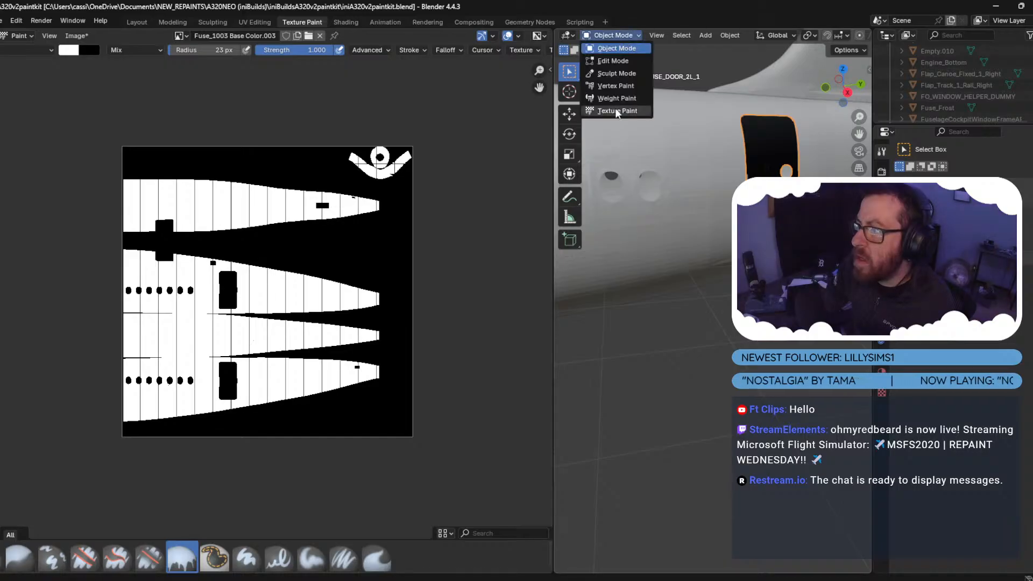
click(617, 111)
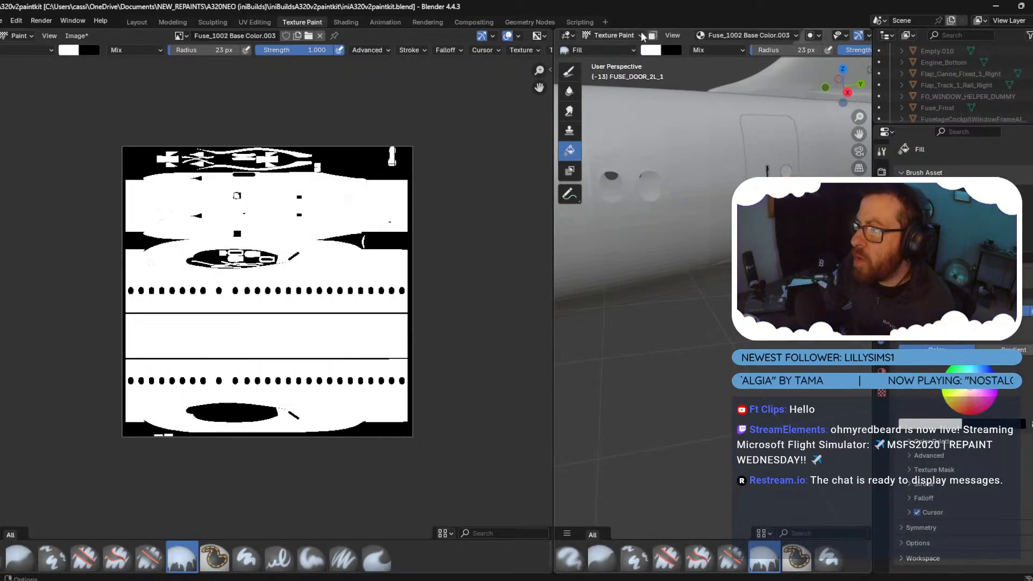
Select the rear left door handle DOOR_HANDLE_2L_1 in Object Mode and fill it with white in Texture Paint.
click(614, 35)
click(610, 44)
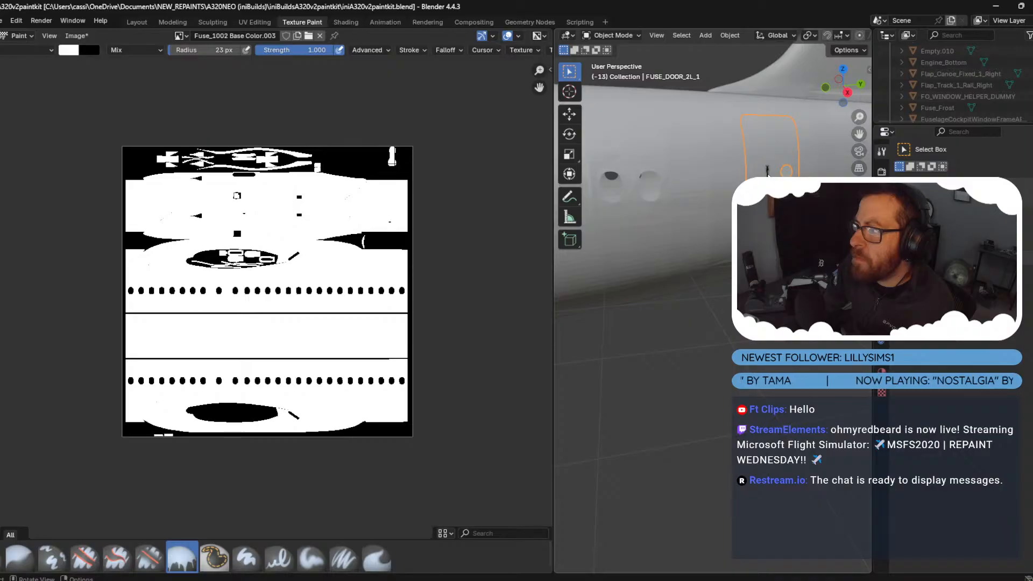
click(767, 170)
click(639, 36)
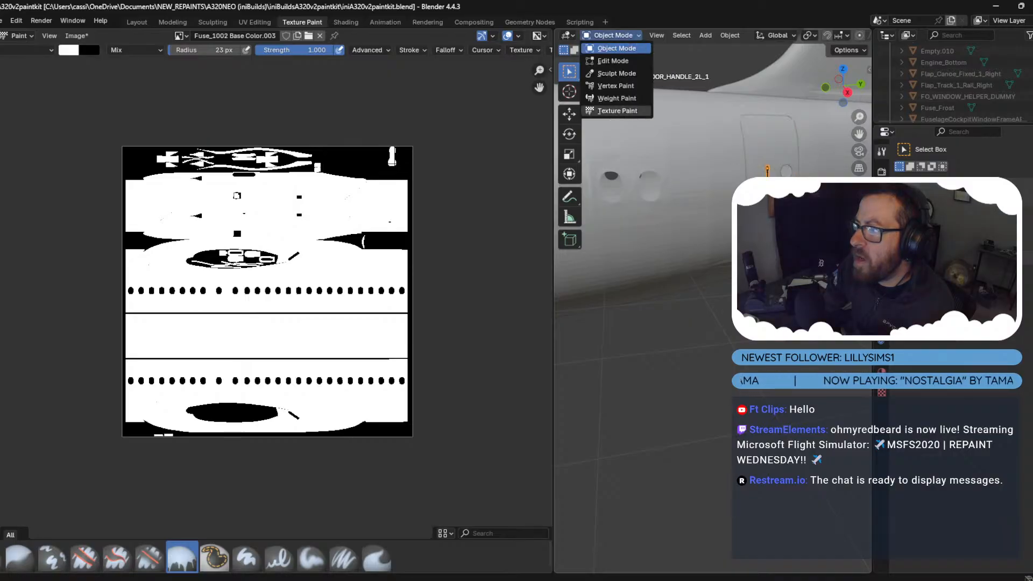
click(623, 111)
Select Bulk_Cargo_Door and the rear right door Fuse_Door_2R in Object Mode and fill them with white in Texture Paint.
scroll(713, 242, down, 5)
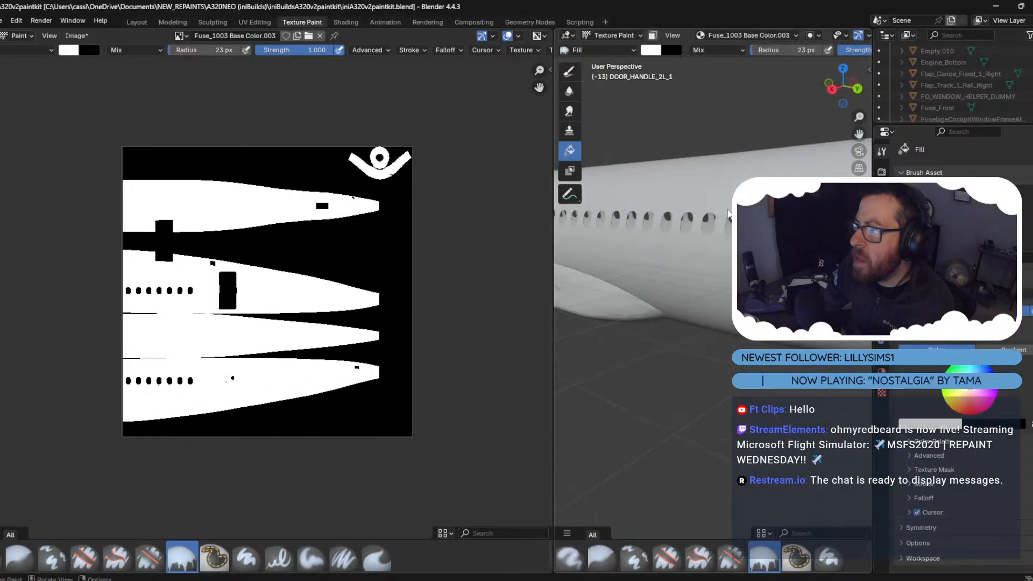
middle_drag(672, 242, 635, 253)
key(KP_Decimal)
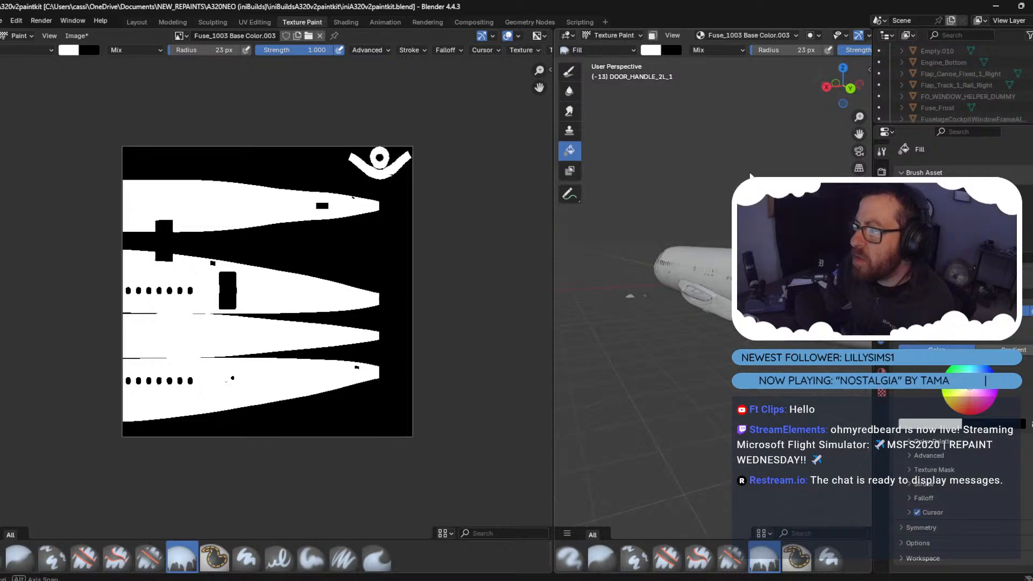
scroll(791, 170, down, 5)
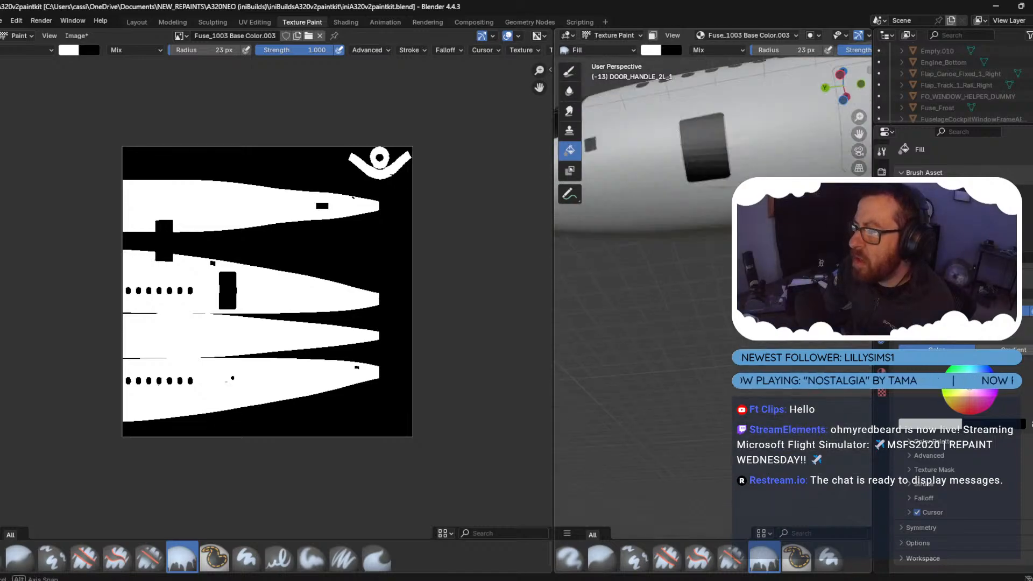
middle_drag(791, 170, 764, 140)
click(638, 36)
click(617, 48)
click(701, 190)
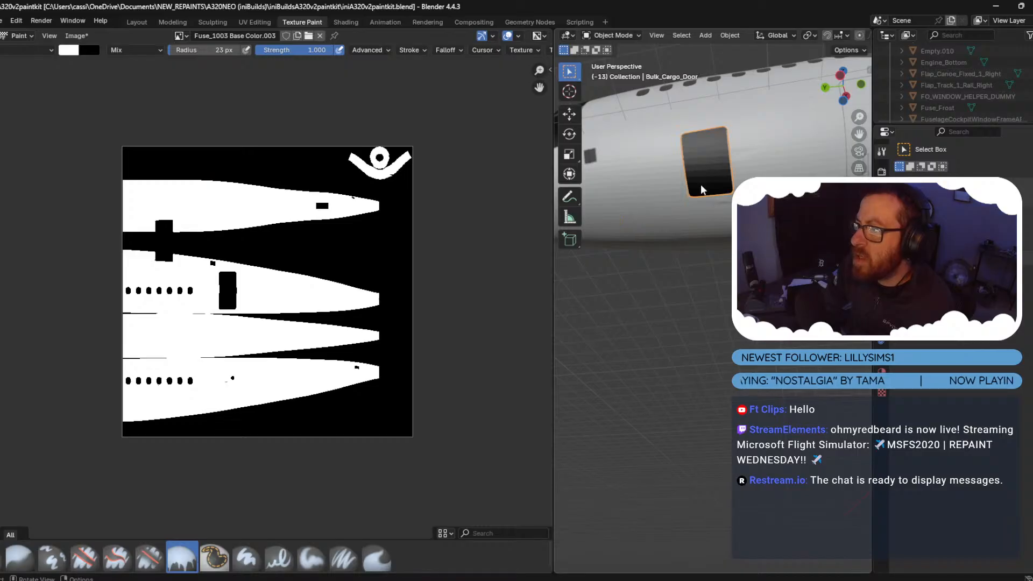
middle_drag(685, 207, 656, 191)
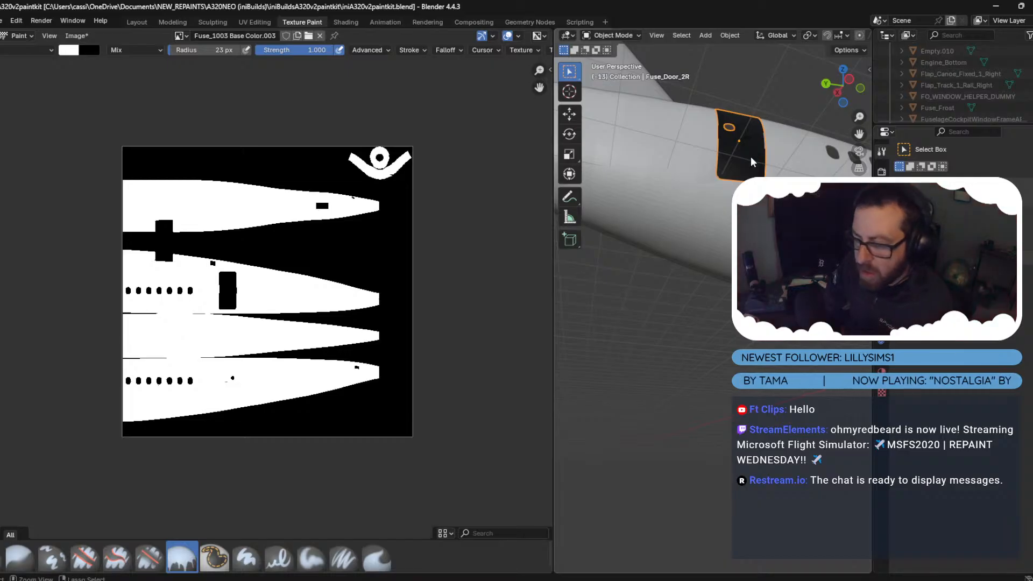
click(621, 37)
click(619, 111)
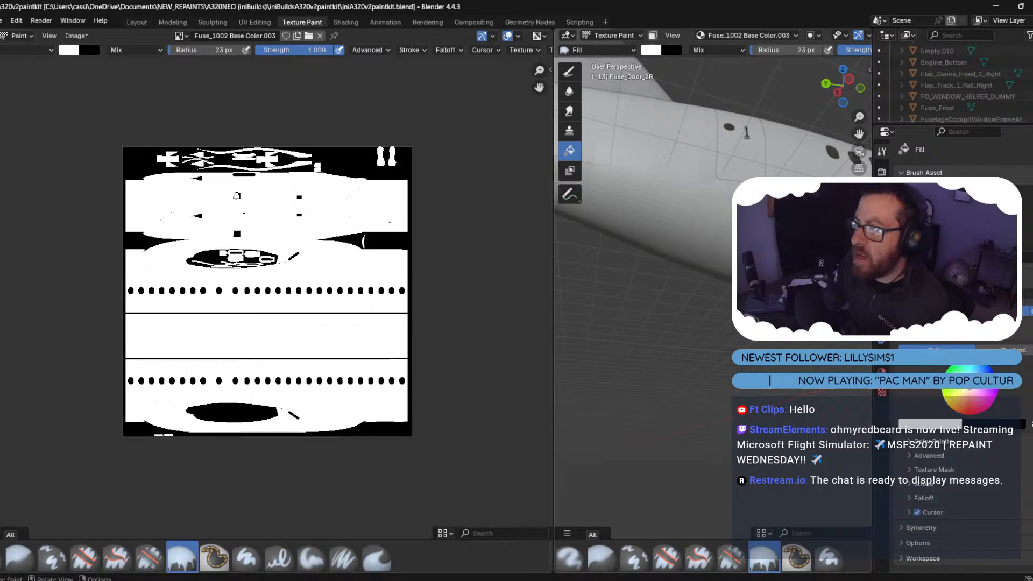
Select the rear right door handle DOOR_HANDLE_2R_1 in Object Mode and fill it with white in Texture Paint.
scroll(712, 161, down, 3)
scroll(713, 161, up, 4)
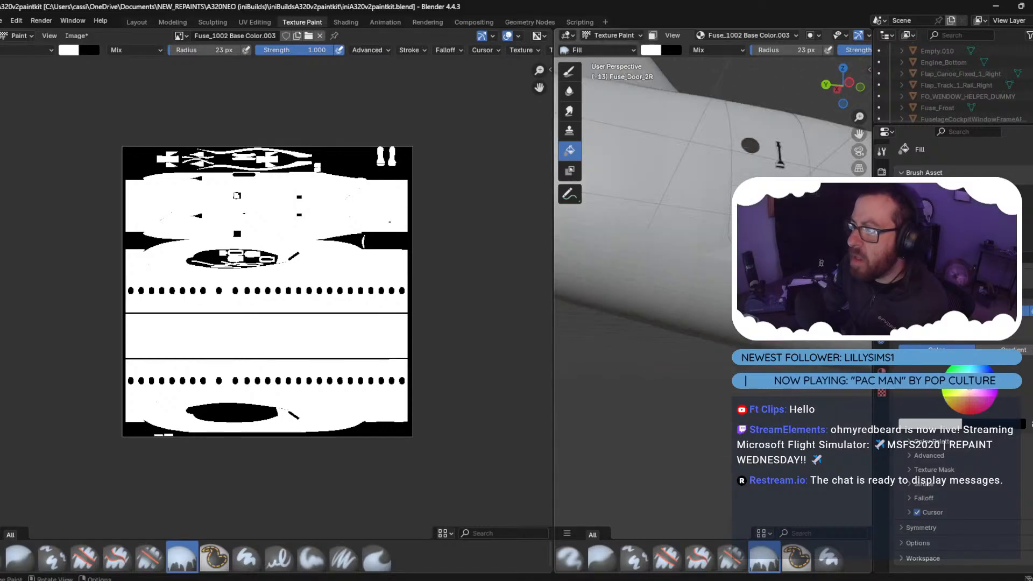
click(621, 36)
click(611, 51)
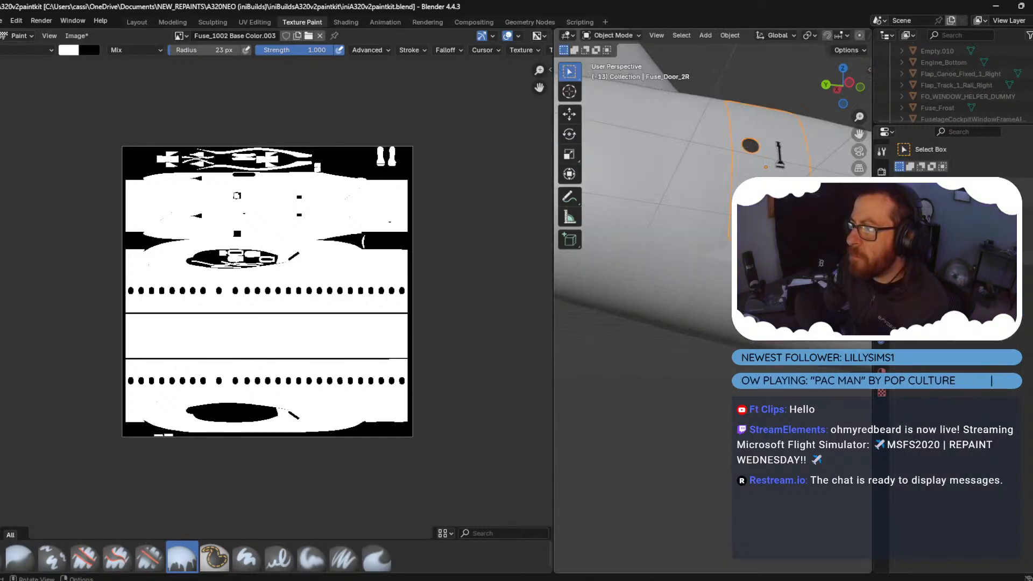
click(781, 157)
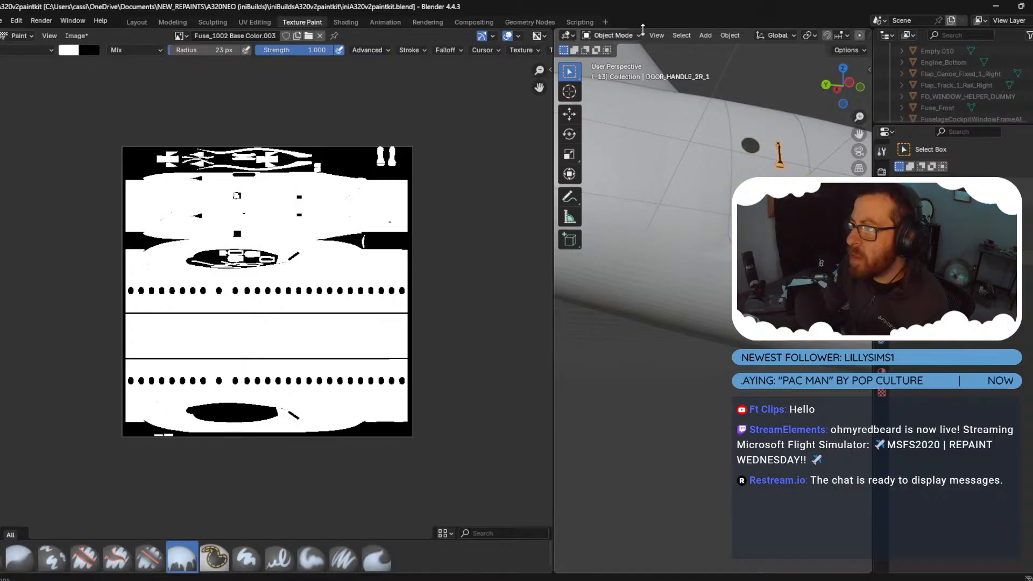
click(628, 36)
click(617, 111)
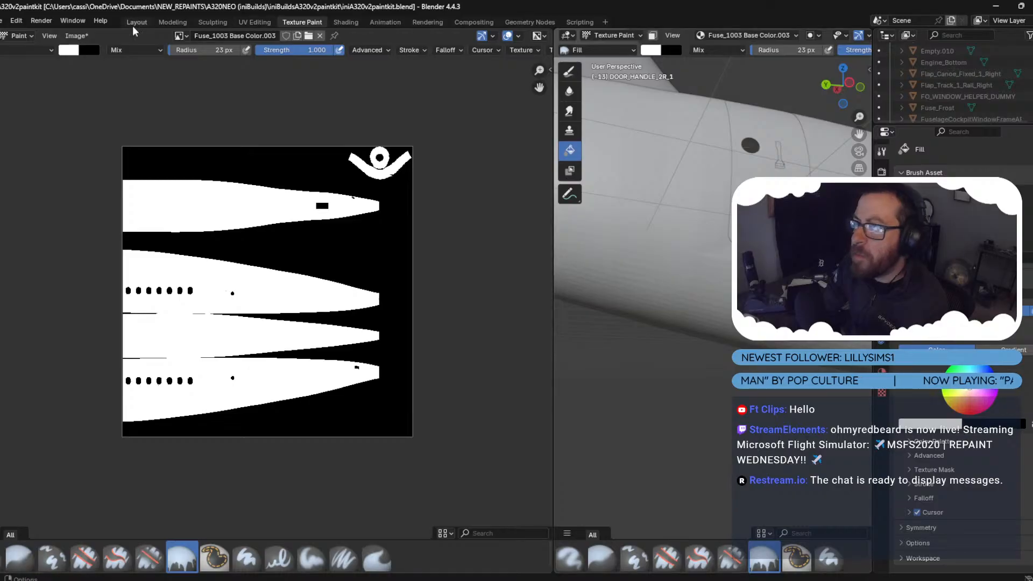
Check the white rear fuselage and copy the Fuse_1003 mask image to the clipboard.
scroll(724, 205, down, 5)
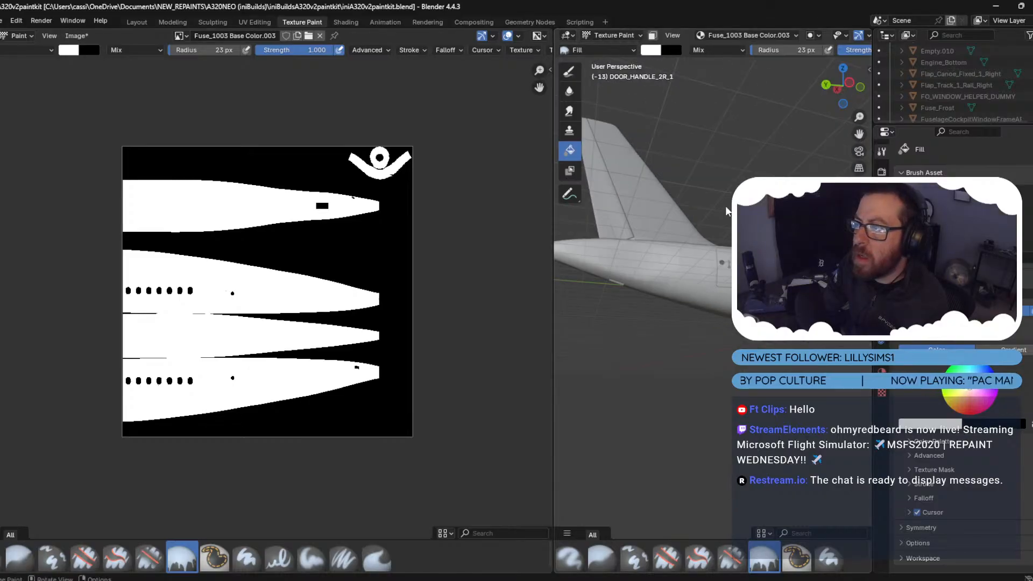
scroll(723, 204, up, 2)
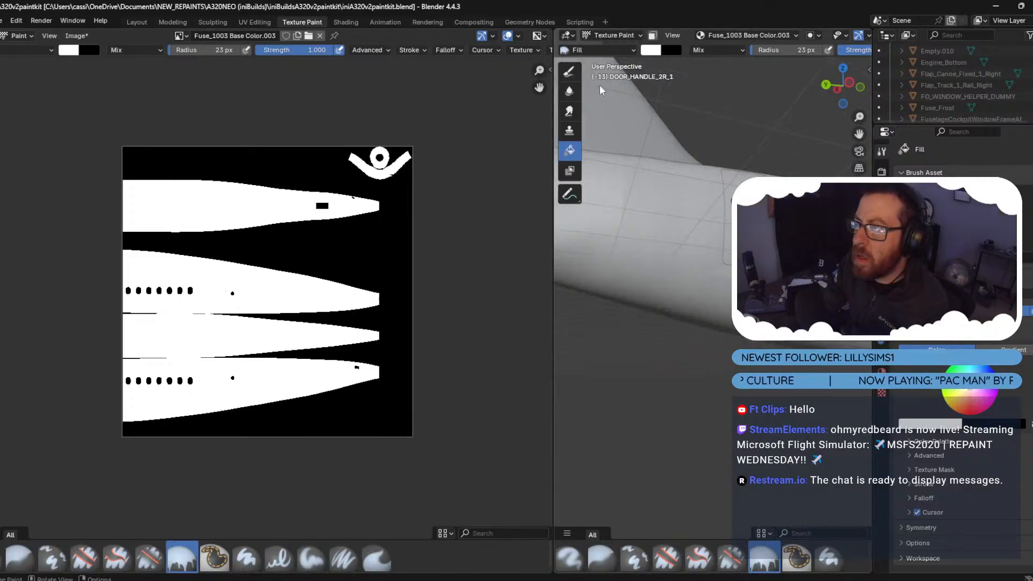
click(76, 35)
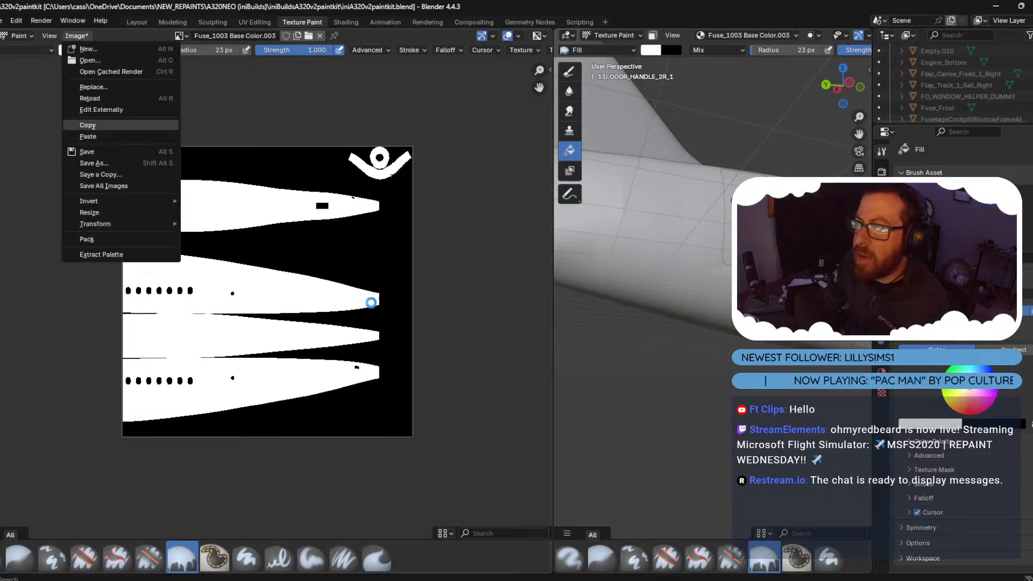
Switch to the A320_Fuse_1003_ALBD document in Photoshop and check its image size without changing it.
click(604, 576)
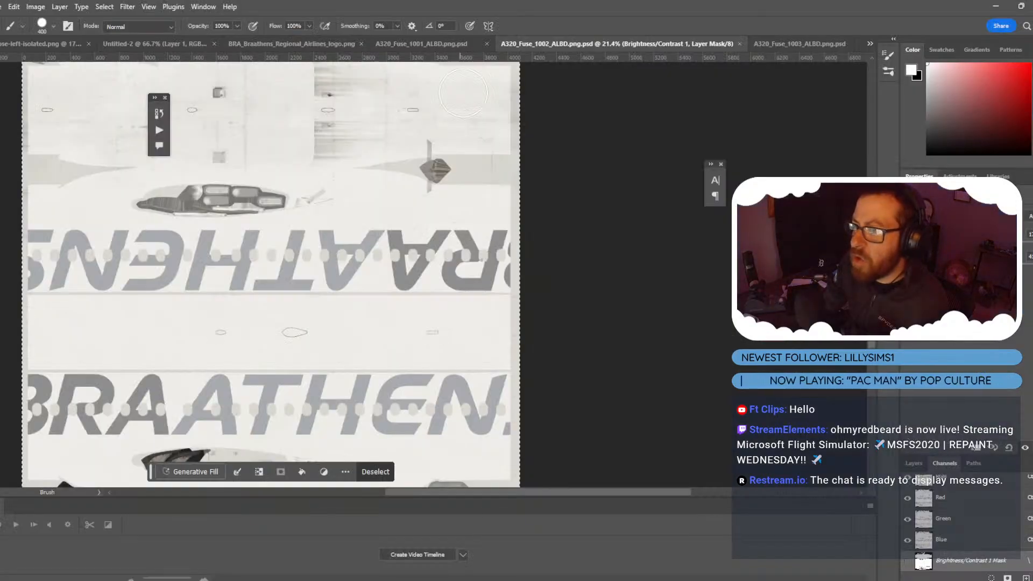
click(783, 44)
alt+scroll(578, 285, up, 2)
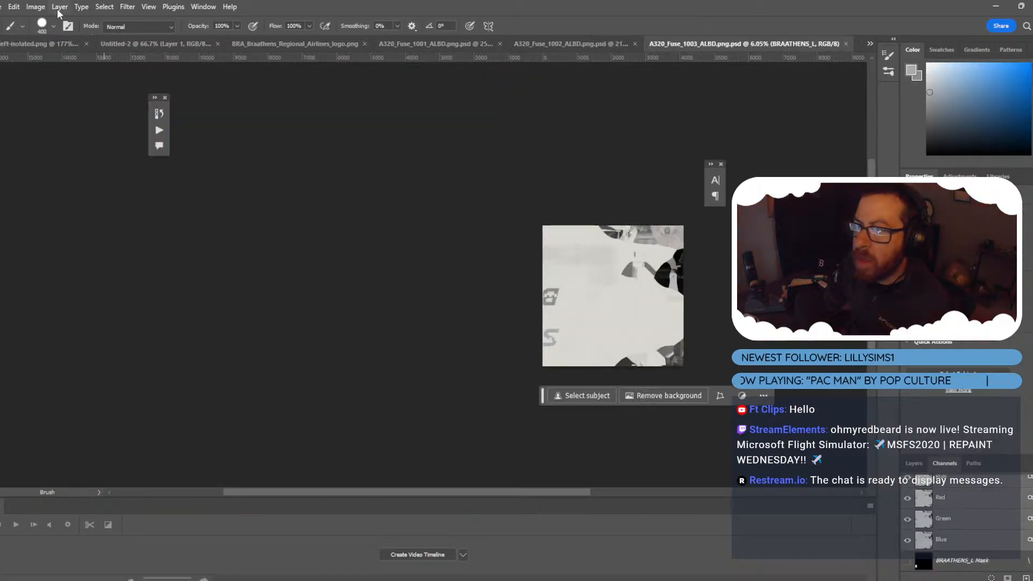
click(36, 7)
click(60, 93)
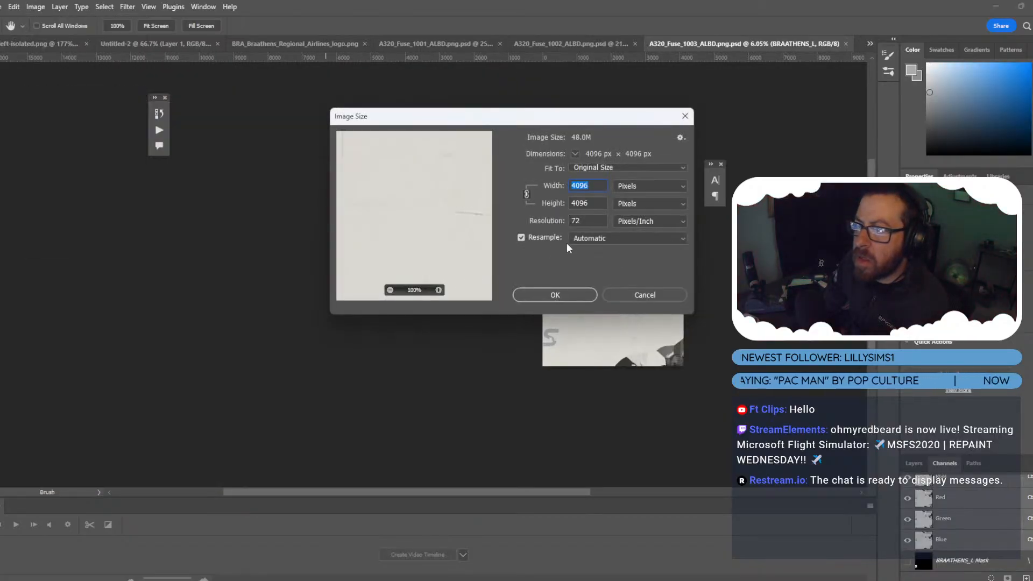
click(631, 293)
Add a Brightness/Contrast adjustment layer directly above the Decompressed Image layer and raise its brightness.
click(914, 464)
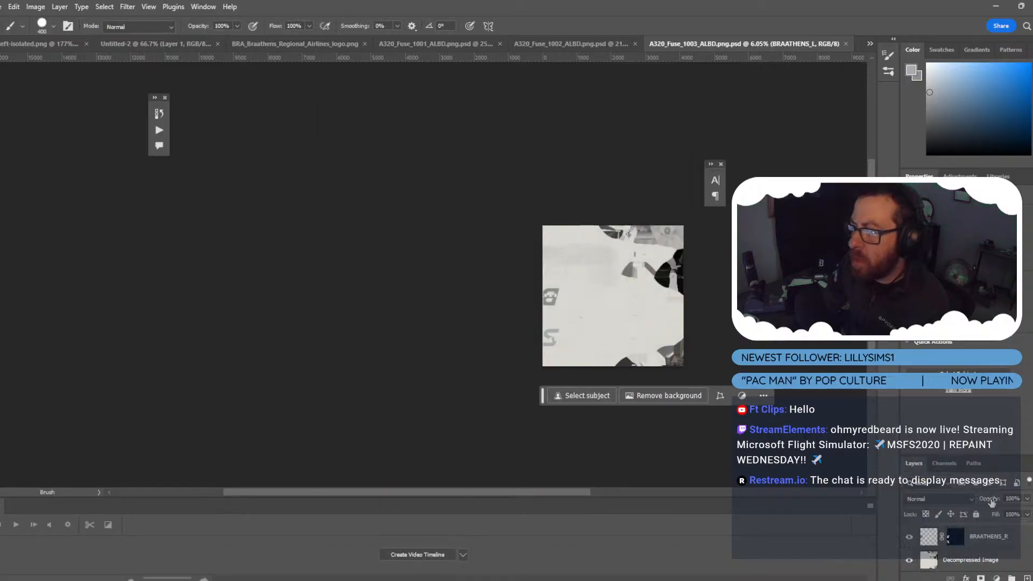
click(994, 565)
click(997, 577)
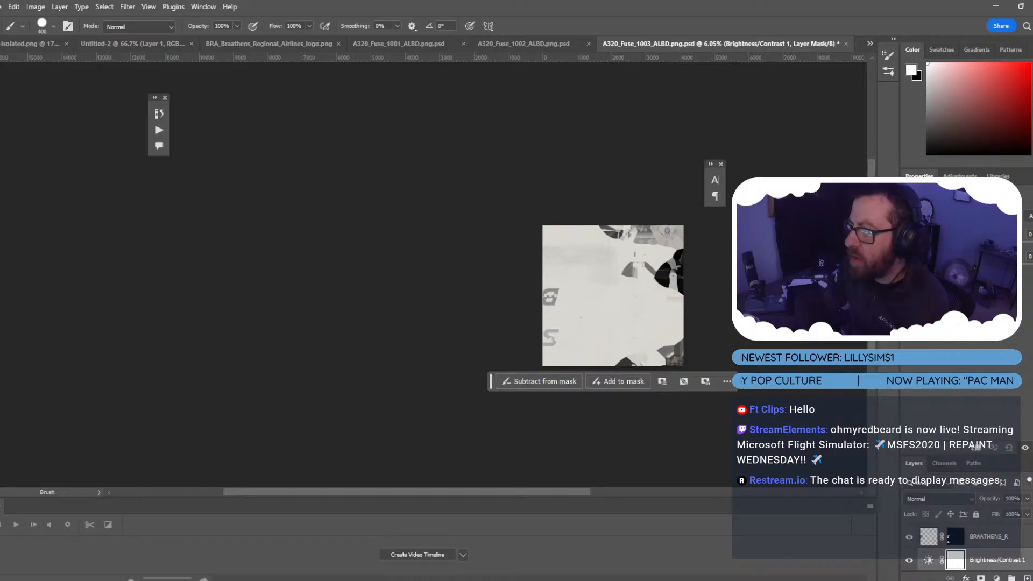
click(1030, 216)
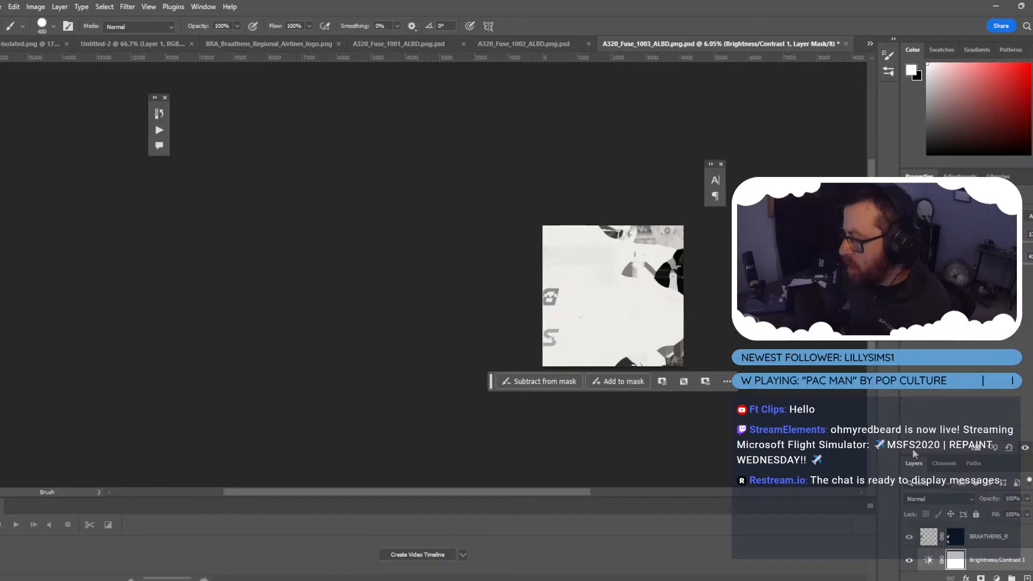
Paste the copied fuselage mask into the Brightness/Contrast 1 Mask channel, hide the channel's overlay and save the document.
click(944, 464)
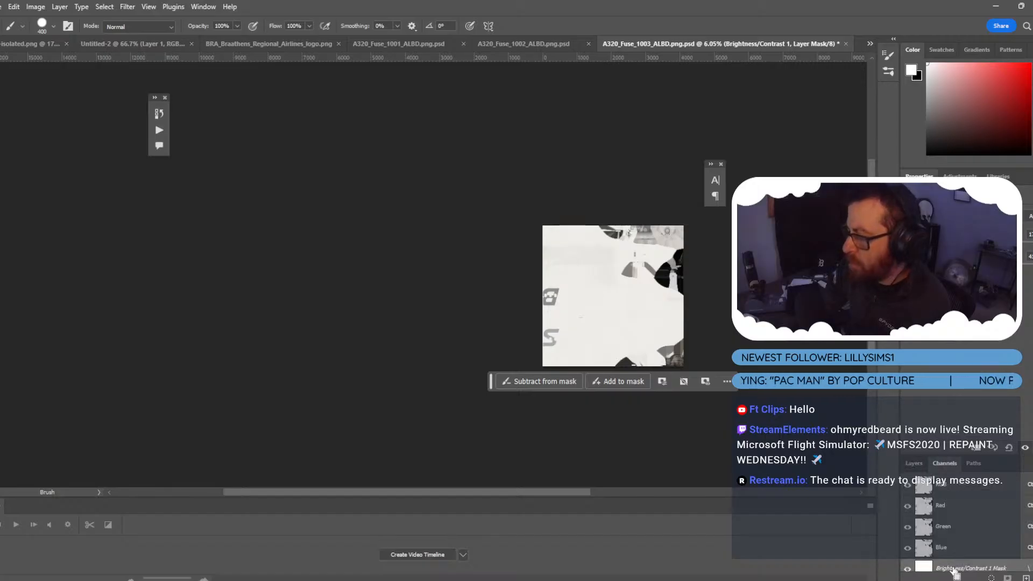
ctrl+click(967, 558)
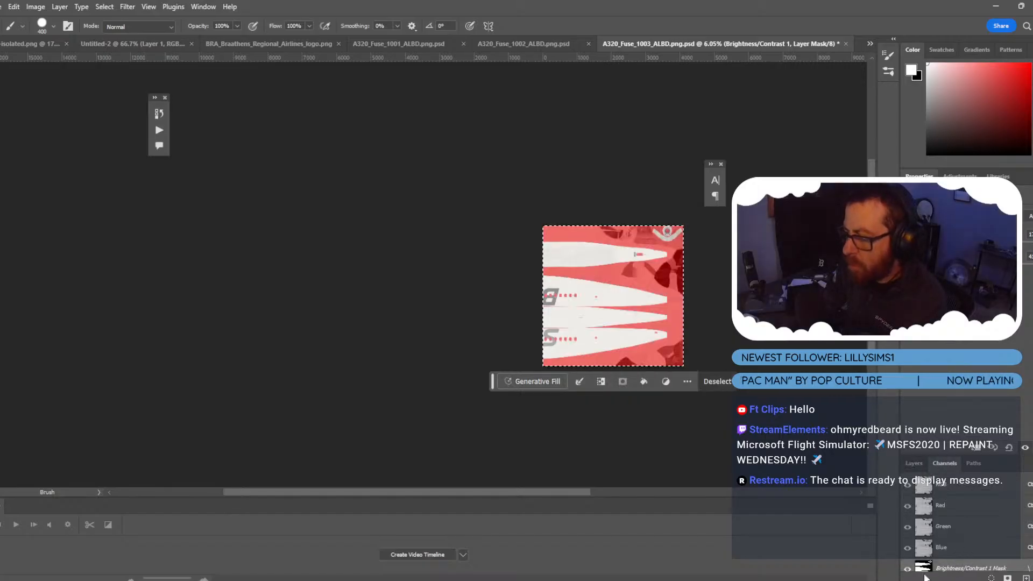
click(908, 568)
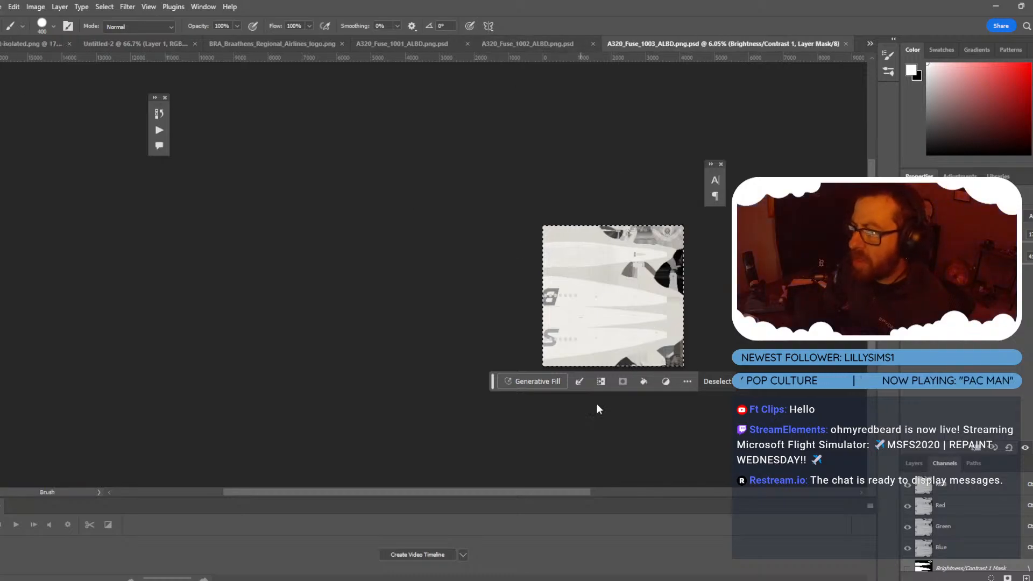
Switch to Blender, display Fuse_1003 Base Color.001, reload it from disk and check the updated livery on the model.
click(706, 536)
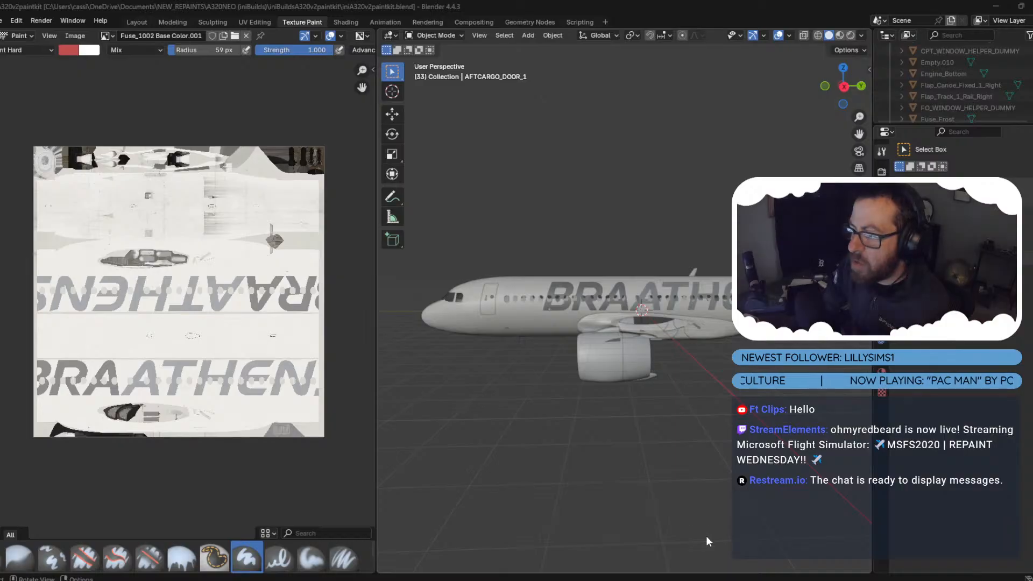
click(106, 35)
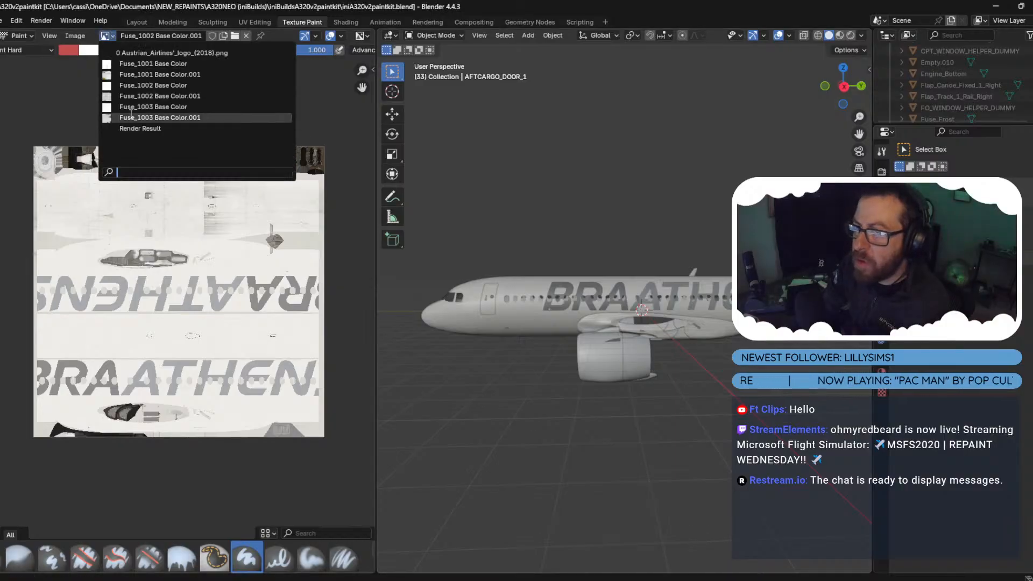
click(134, 114)
click(75, 36)
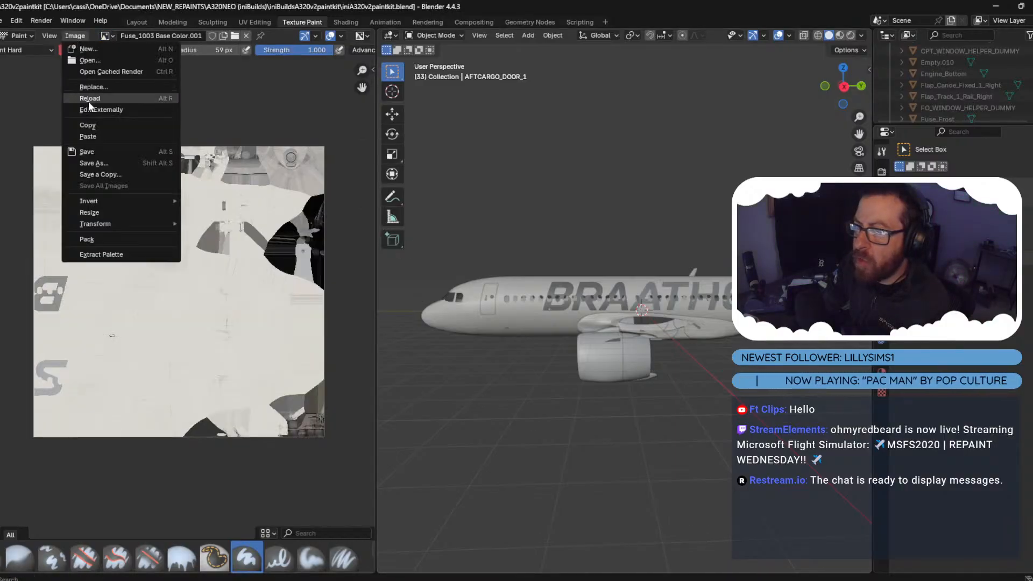
click(89, 98)
scroll(559, 322, up, 3)
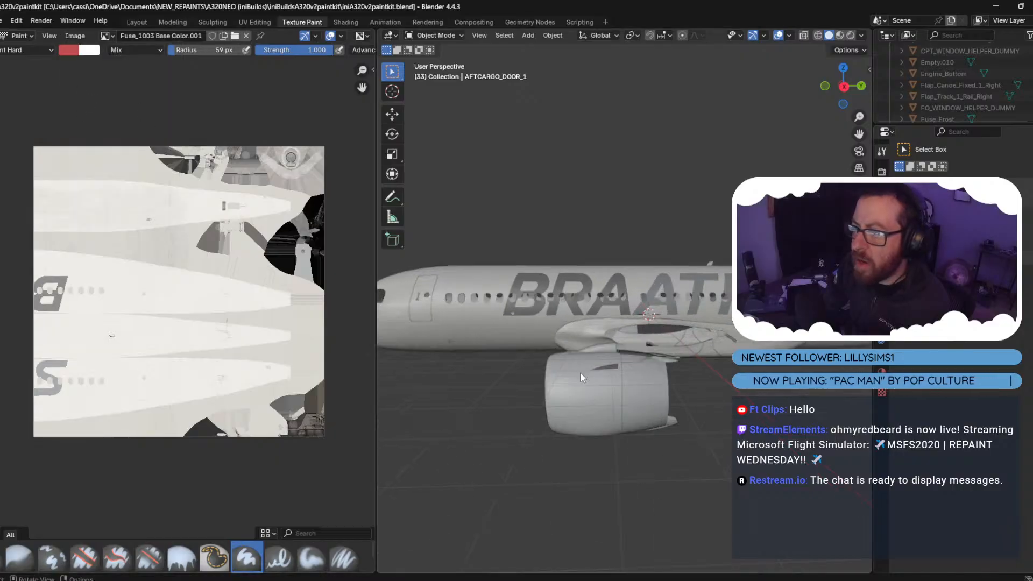
middle_drag(580, 372, 541, 350)
scroll(549, 341, down, 4)
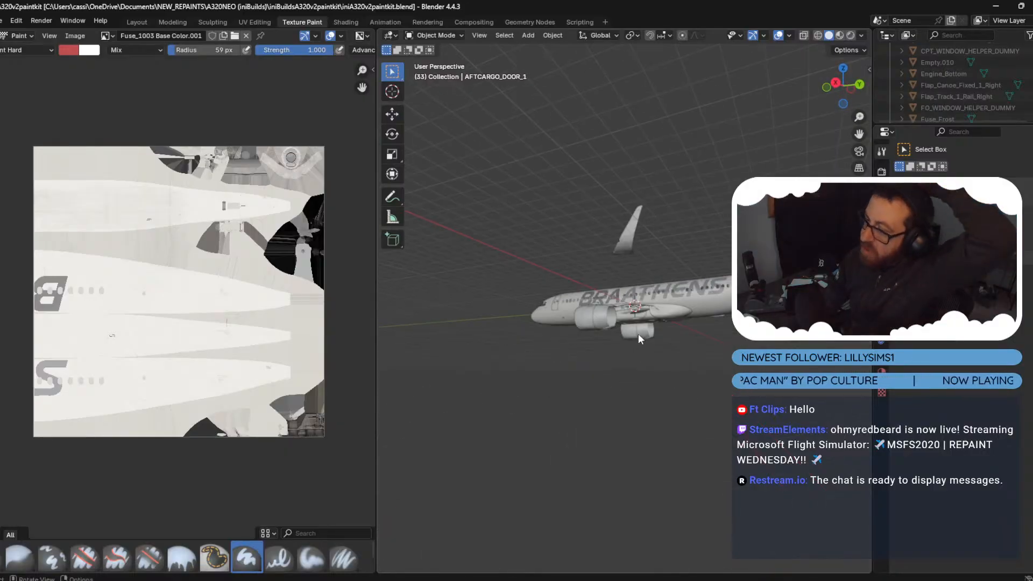
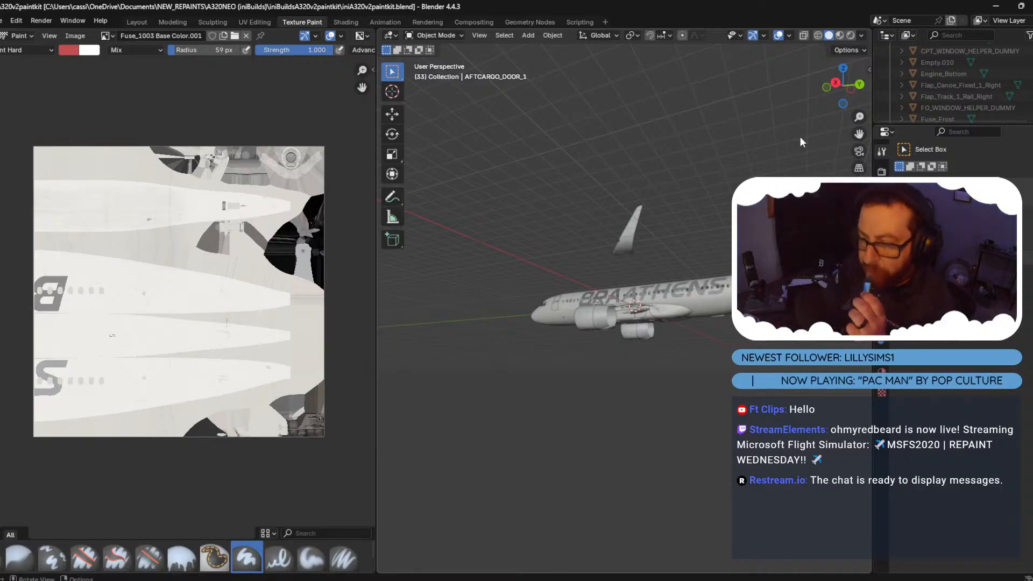
scroll(719, 271, up, 2)
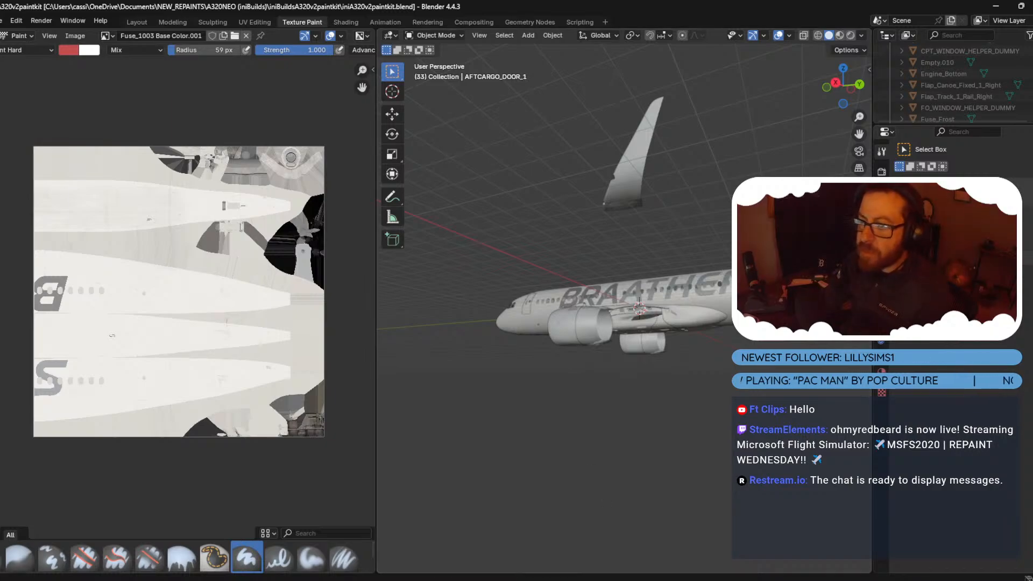
Switch to File Explorer and open A320_Tail_ALBD.png.DDS from the textures folder of iniBuildsA320v2paintkit in Photoshop.
mouse_move(580, 578)
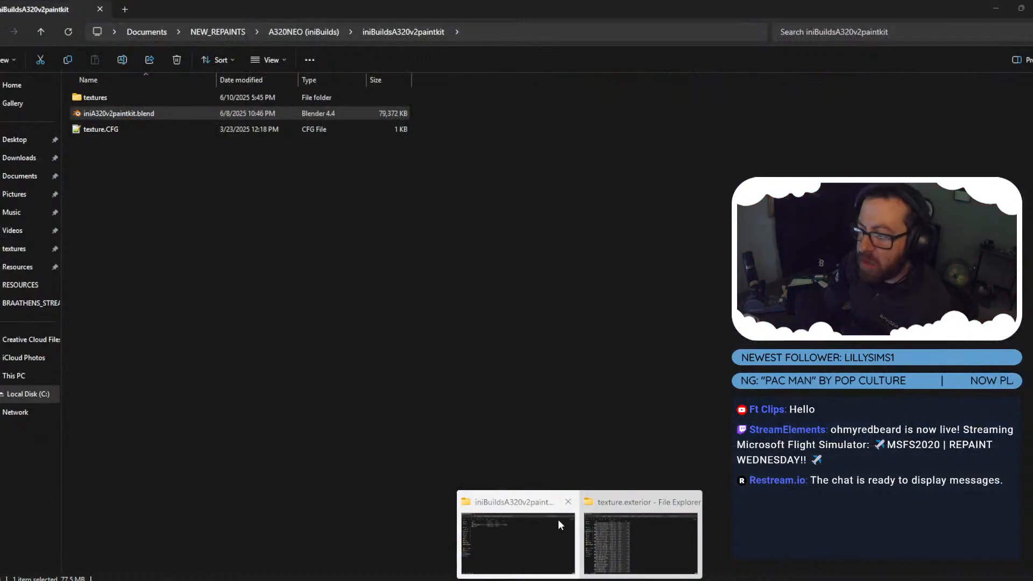
click(554, 518)
double_click(106, 96)
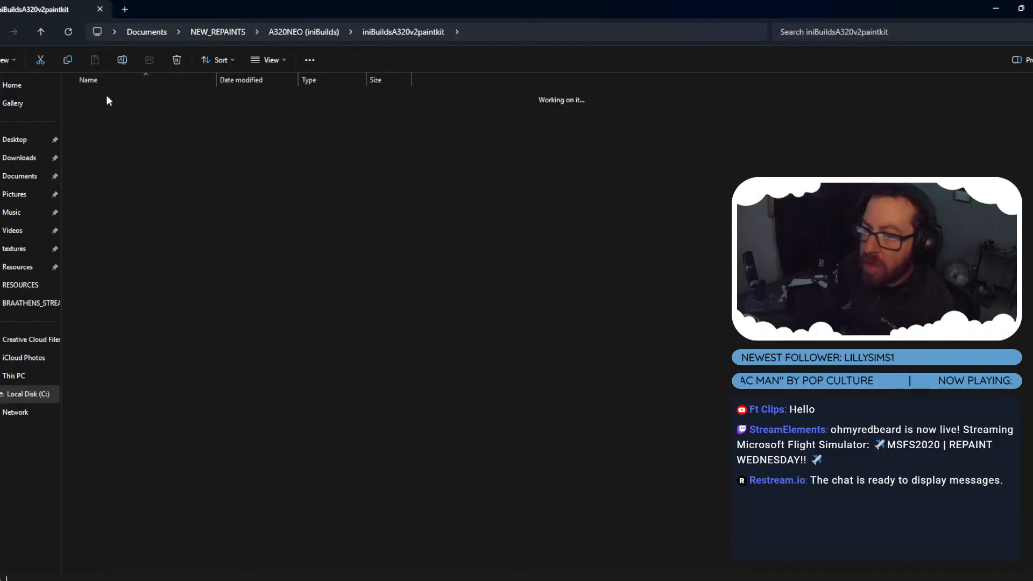
scroll(252, 199, down, 20)
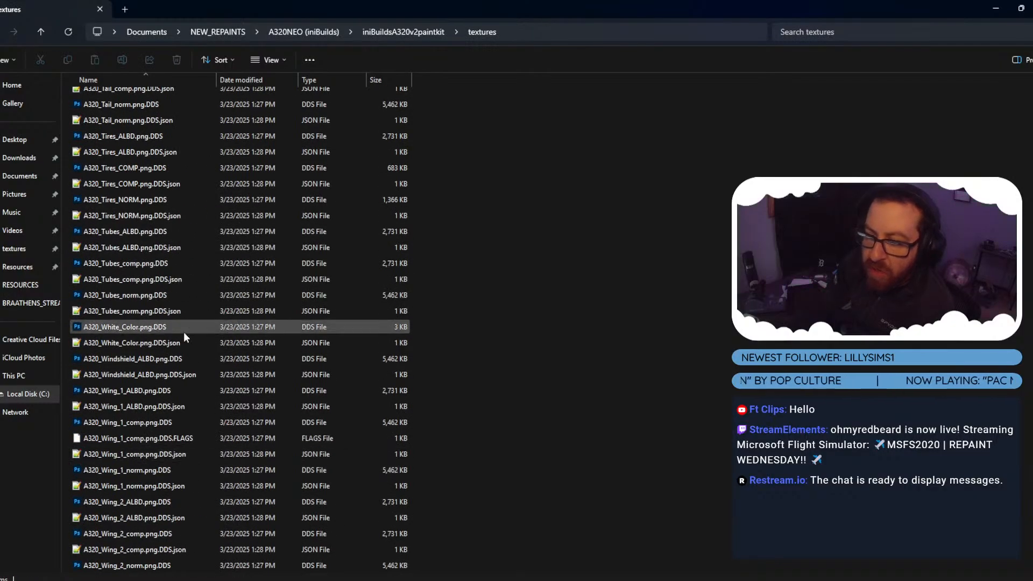
scroll(160, 334, up, 1)
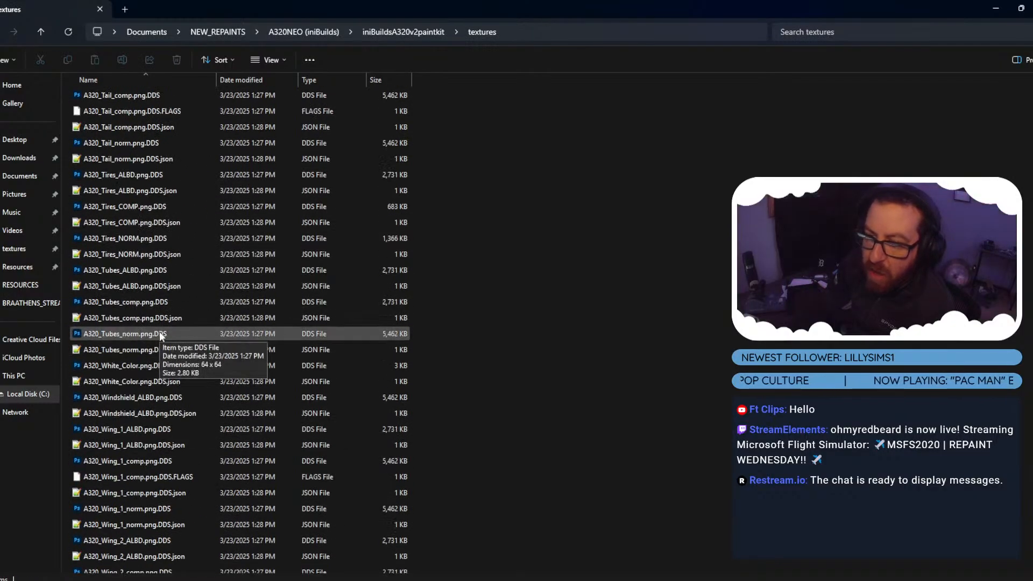
scroll(159, 331, up, 2)
click(107, 159)
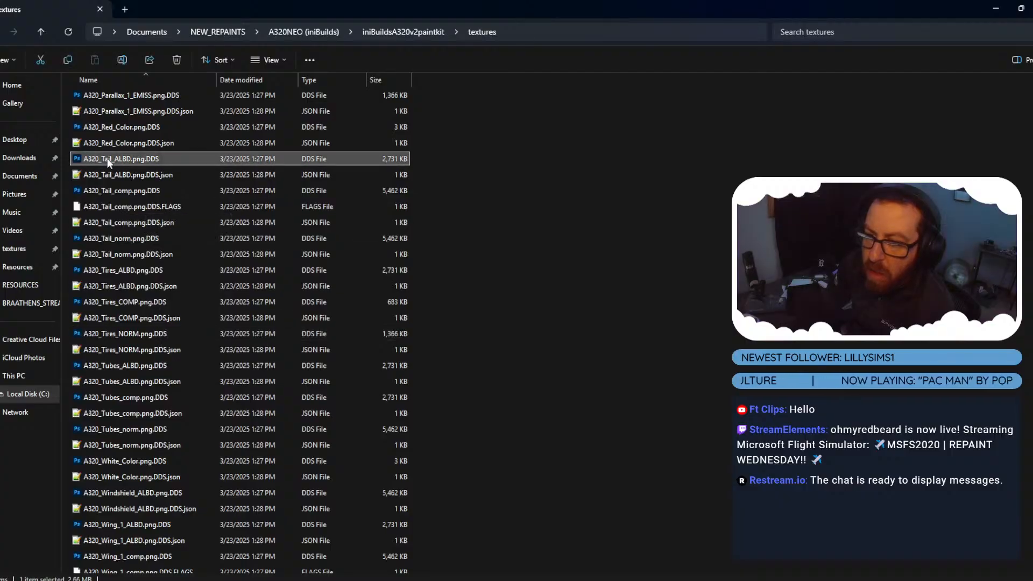
double_click(107, 159)
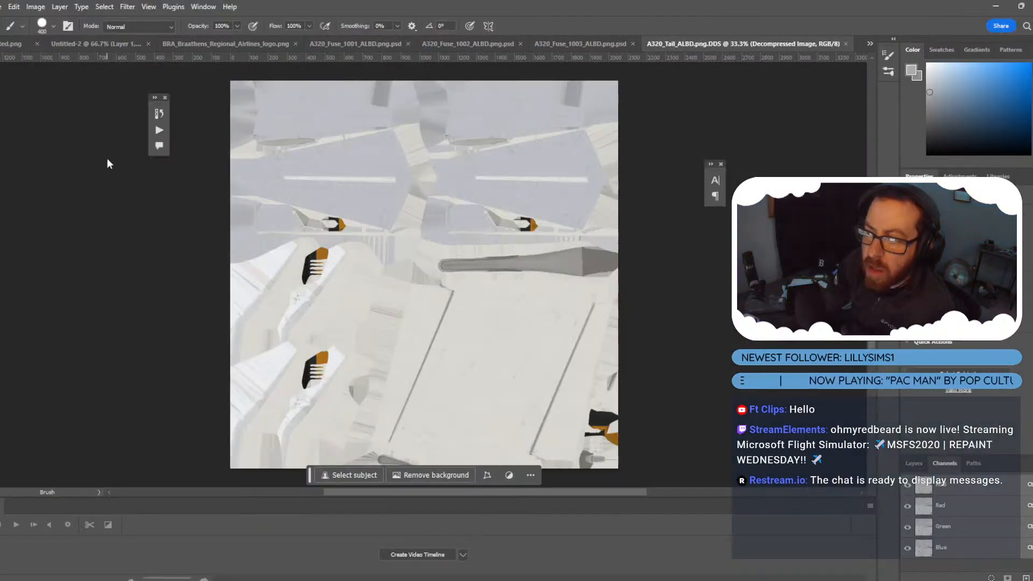
Resize the tail texture to 4096 pixels wide with proportions kept, and return to the Brush tool.
click(33, 6)
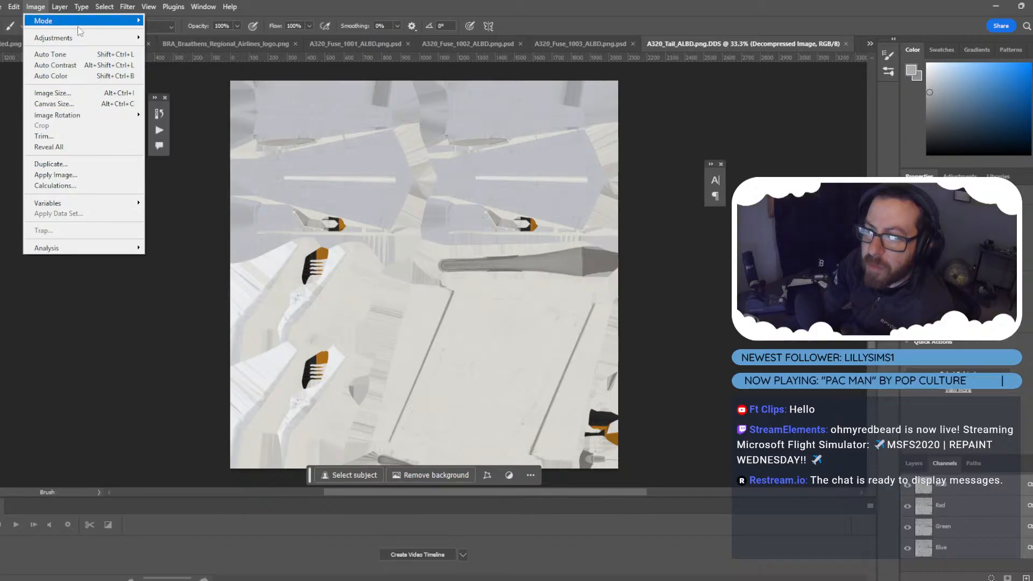
mouse_move(3, 7)
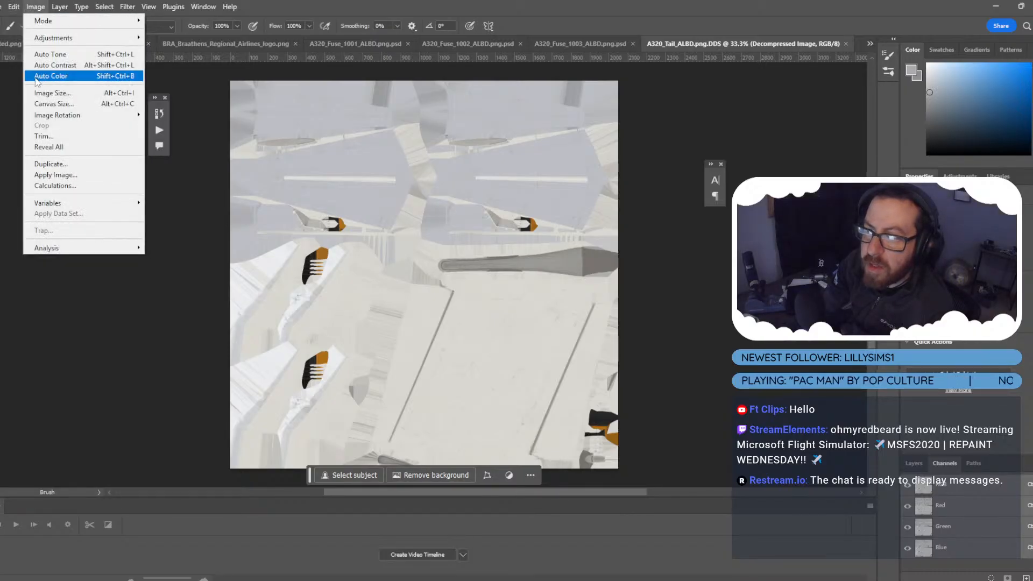
click(54, 76)
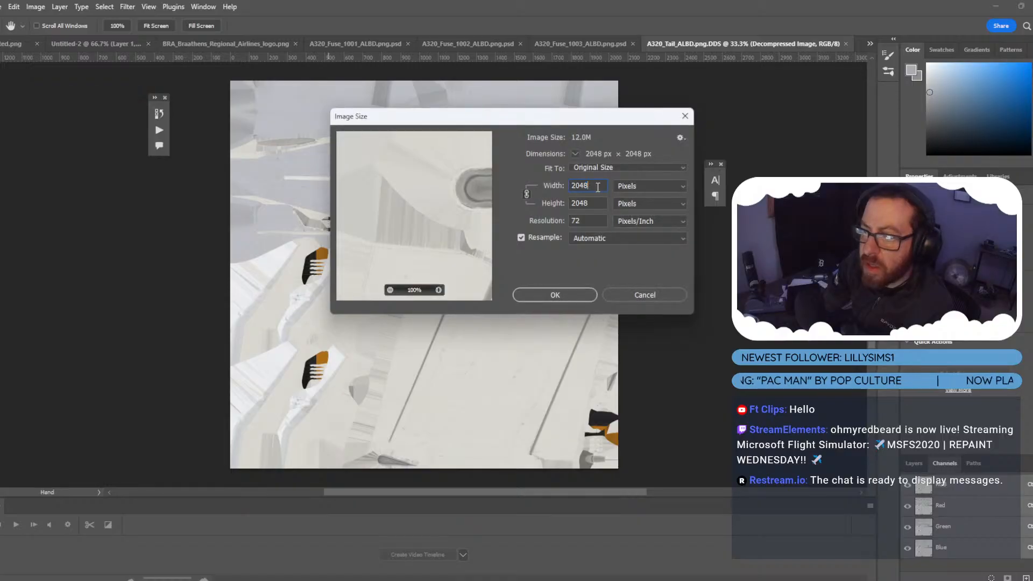
text(4096)
key(Return)
key(b)
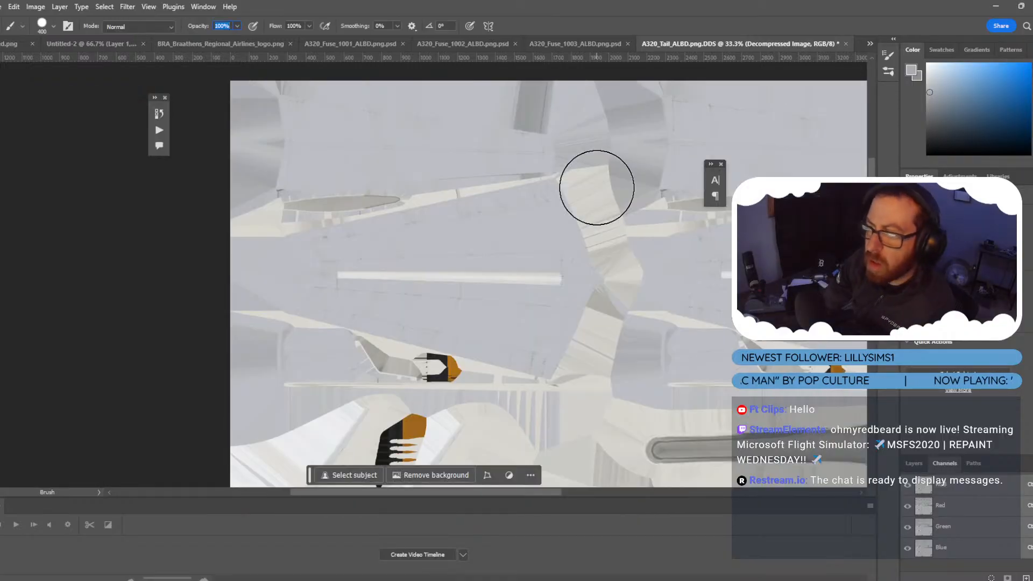
Save the tail texture as the Photoshop file A320_Tail_ALBD.png.psd in the BRAATHENS_STREAM folder.
click(2, 6)
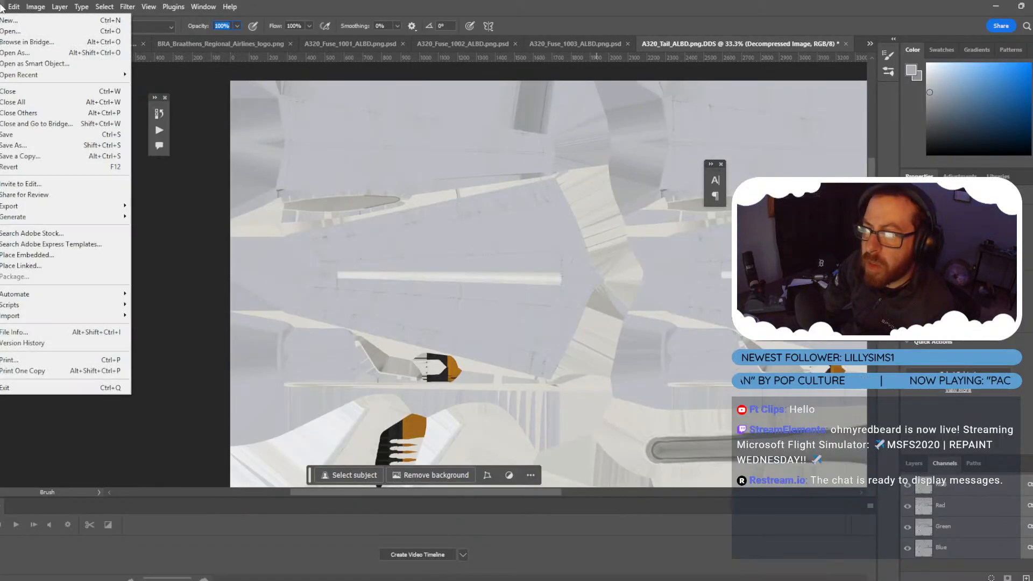
click(33, 146)
double_click(40, 33)
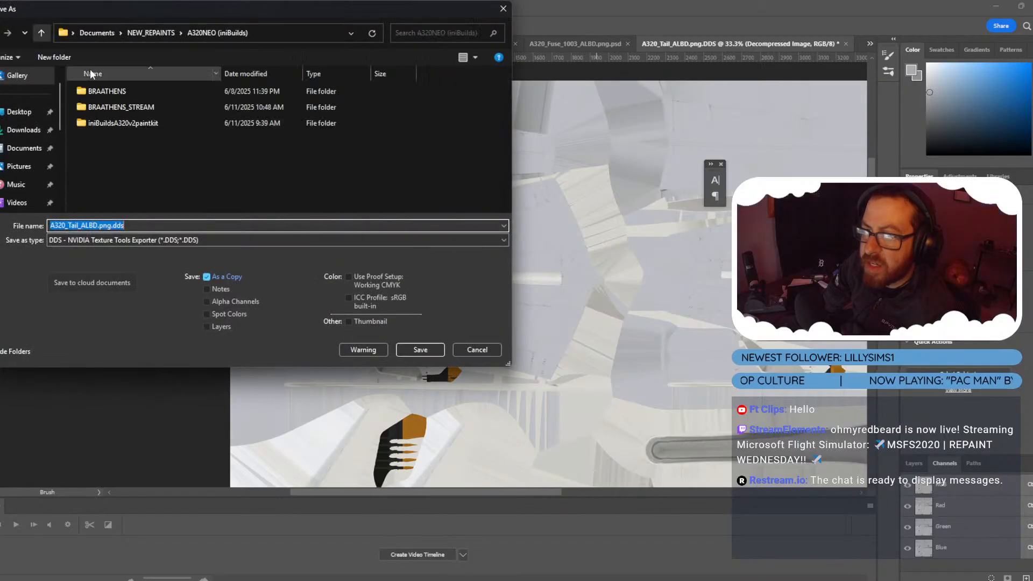
double_click(103, 102)
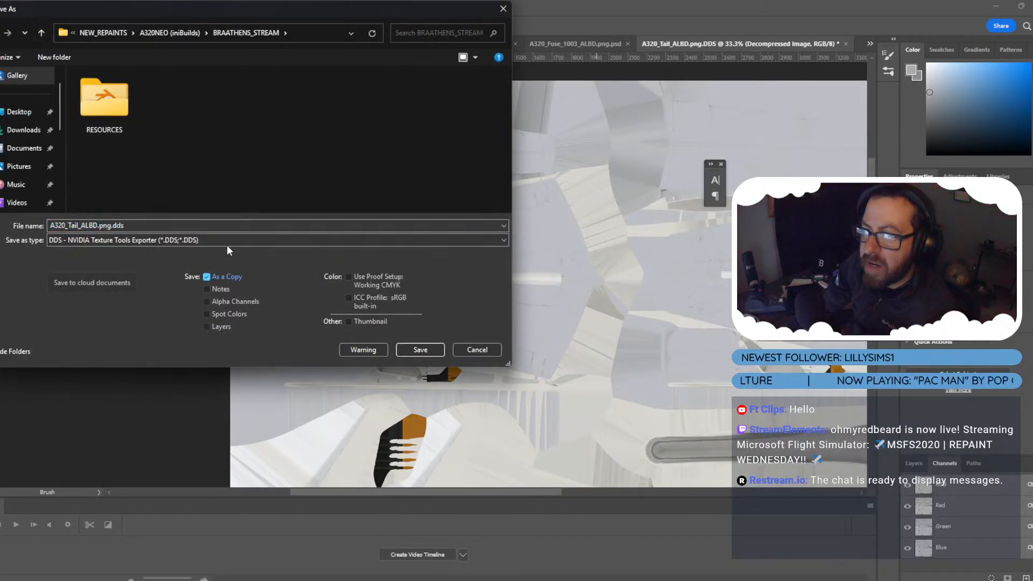
click(204, 240)
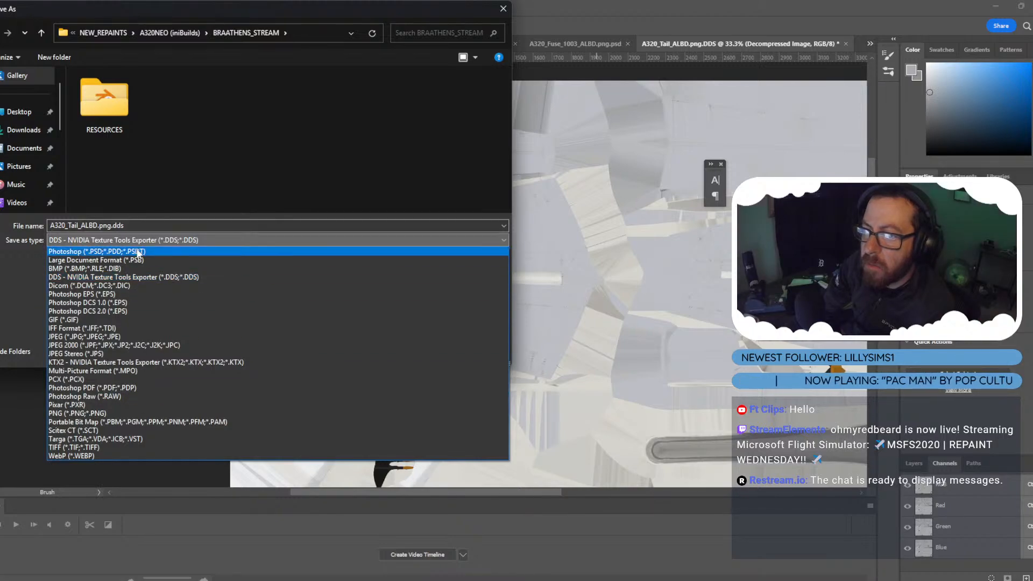
click(139, 251)
click(420, 350)
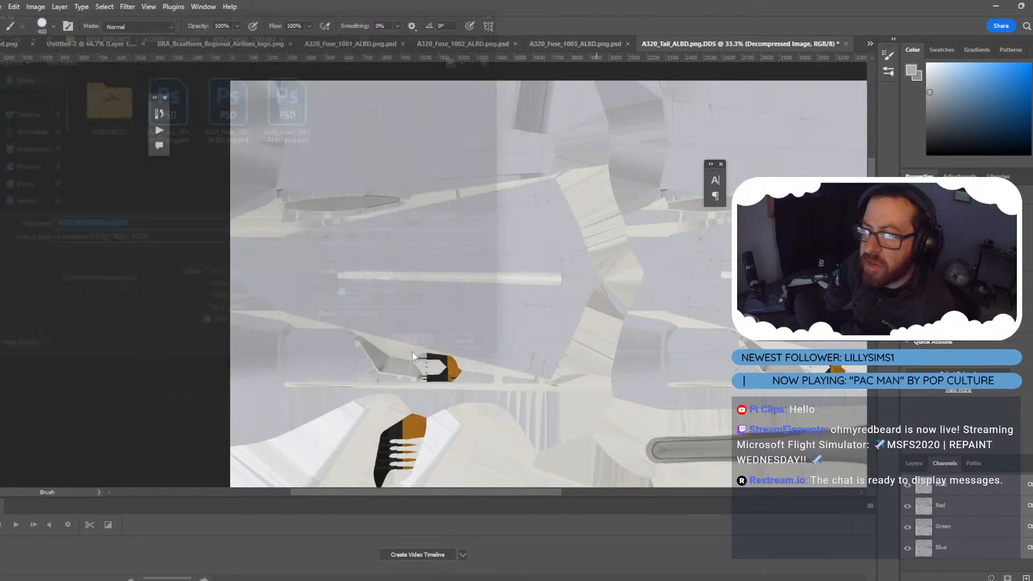
click(643, 170)
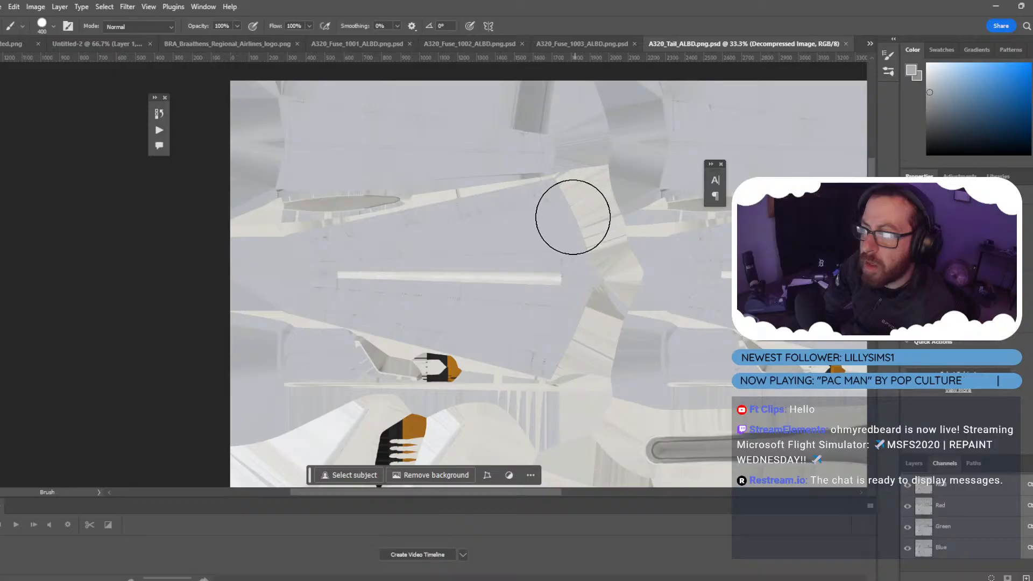
Switch to the Blender window with the Fuse_1003 mask, return to Object Mode and hide the FuselageMain object.
scroll(521, 291, down, 6)
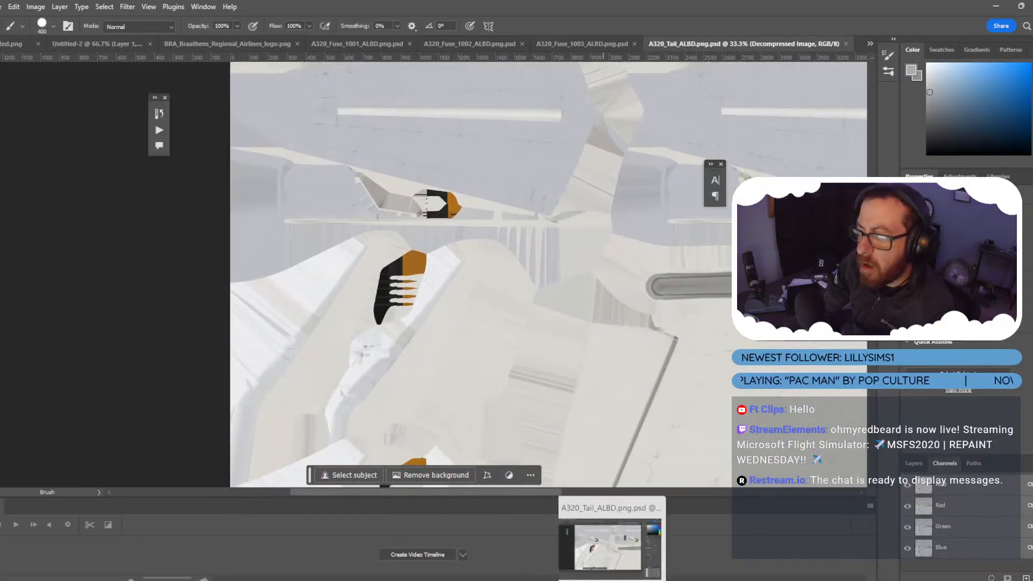
click(569, 544)
scroll(624, 290, down, 5)
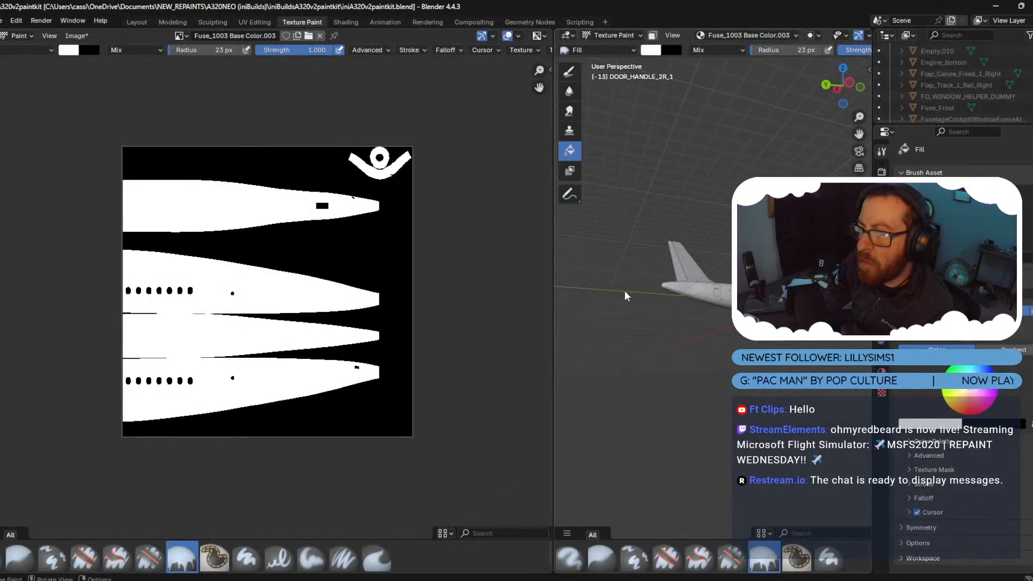
middle_drag(627, 293, 559, 285)
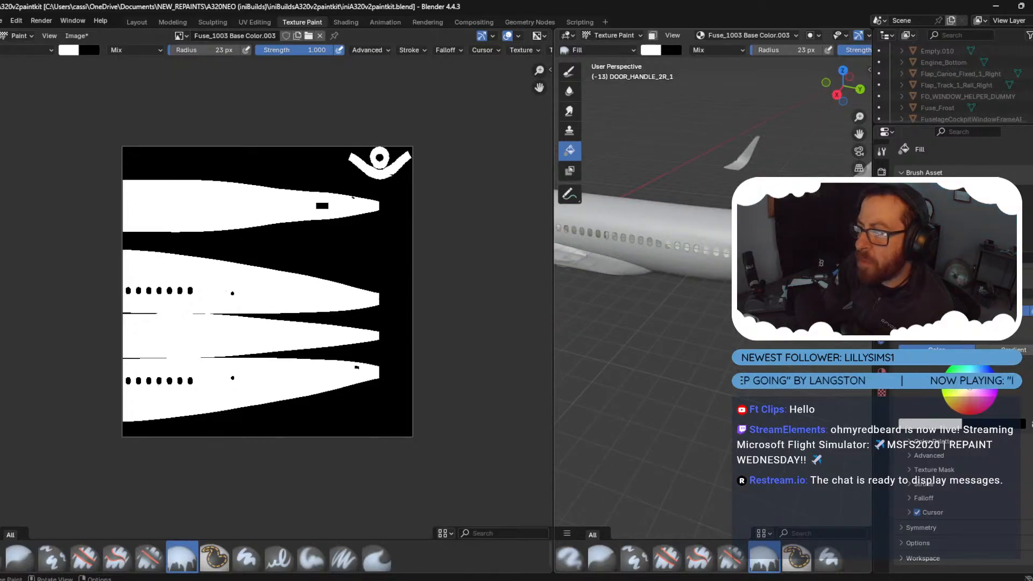
click(614, 35)
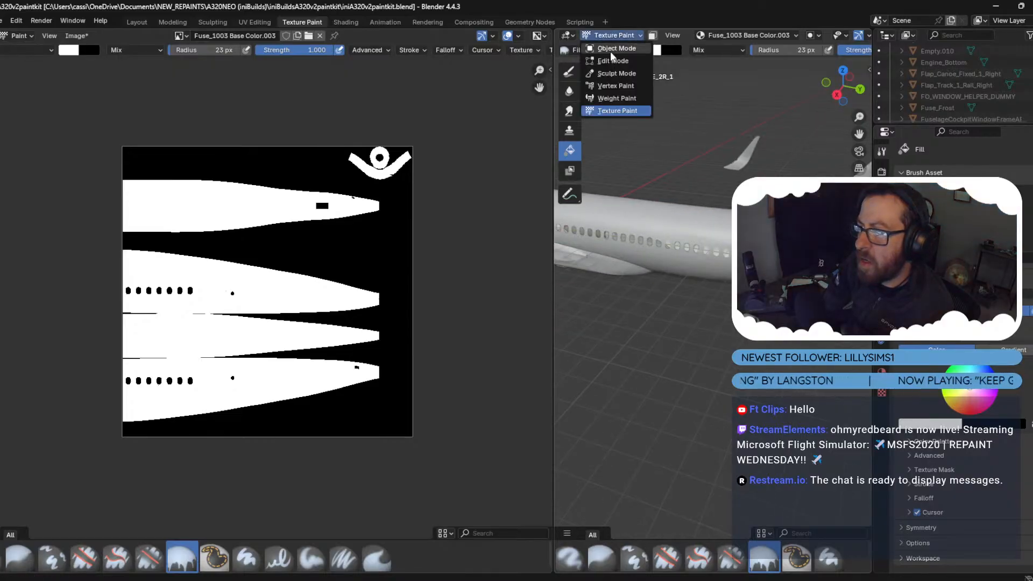
click(618, 44)
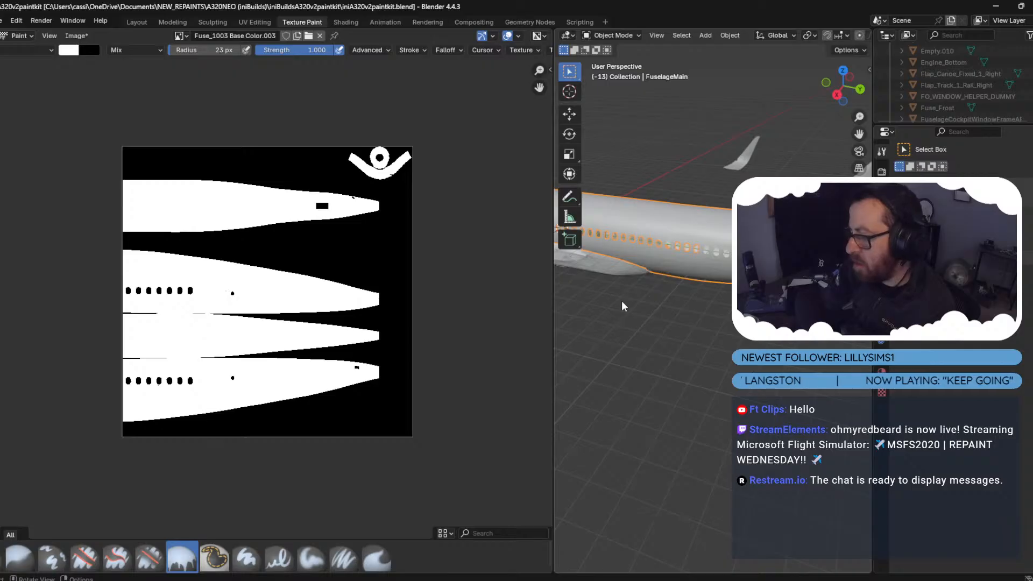
key(h)
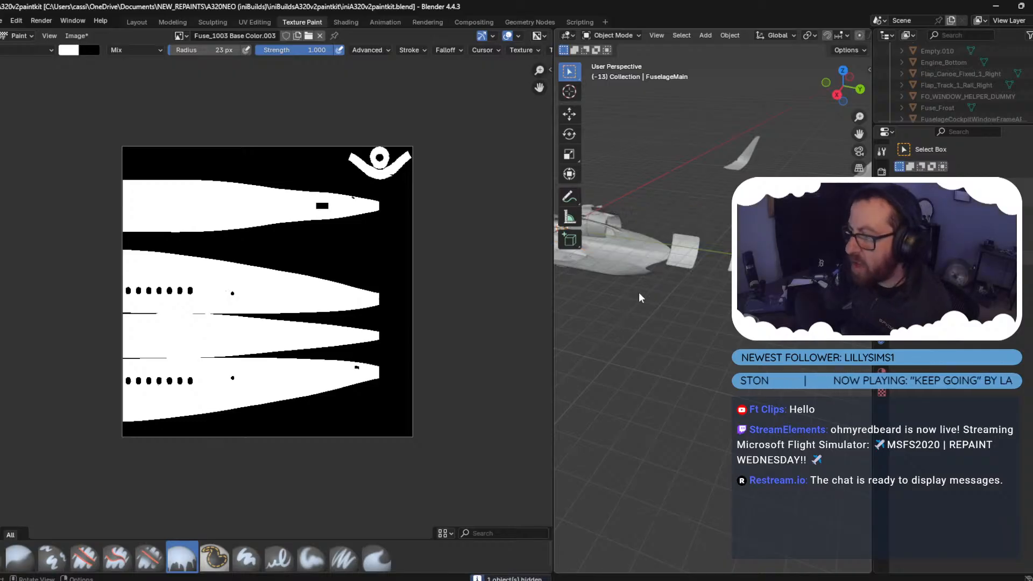
Orbit to the tail, select the Rudder to identify it and clear the selection.
middle_drag(638, 292, 708, 254)
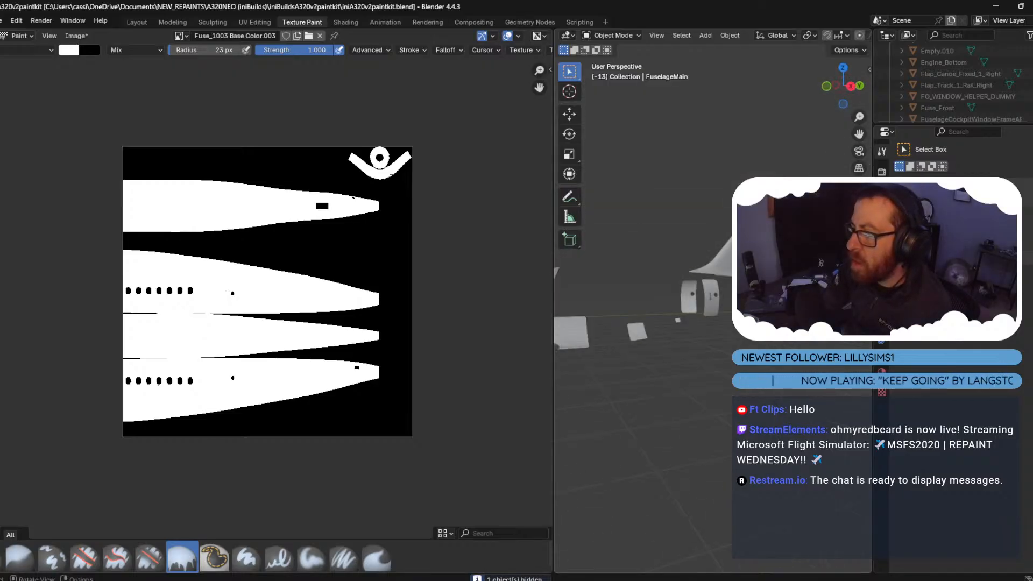
click(713, 256)
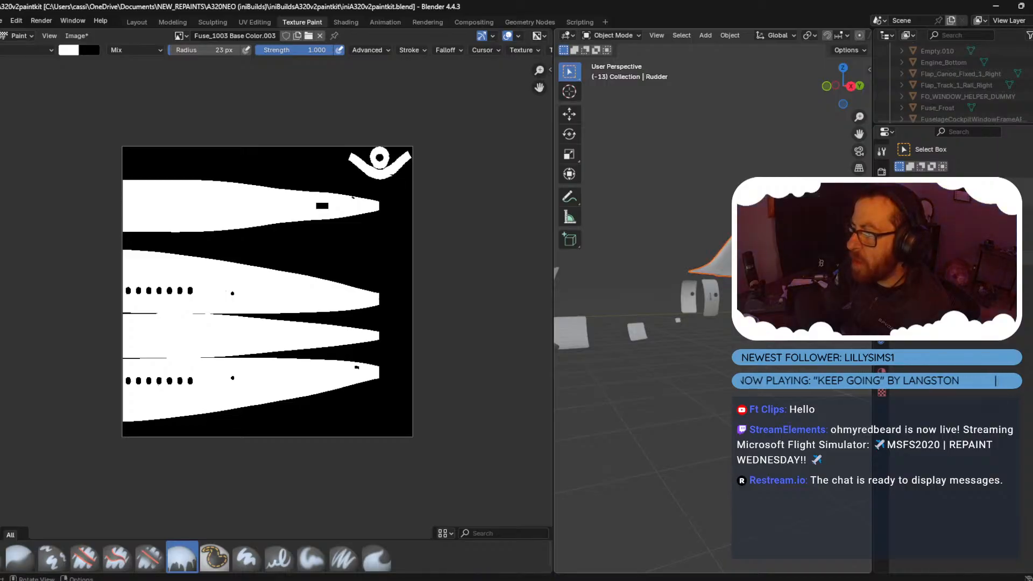
click(692, 167)
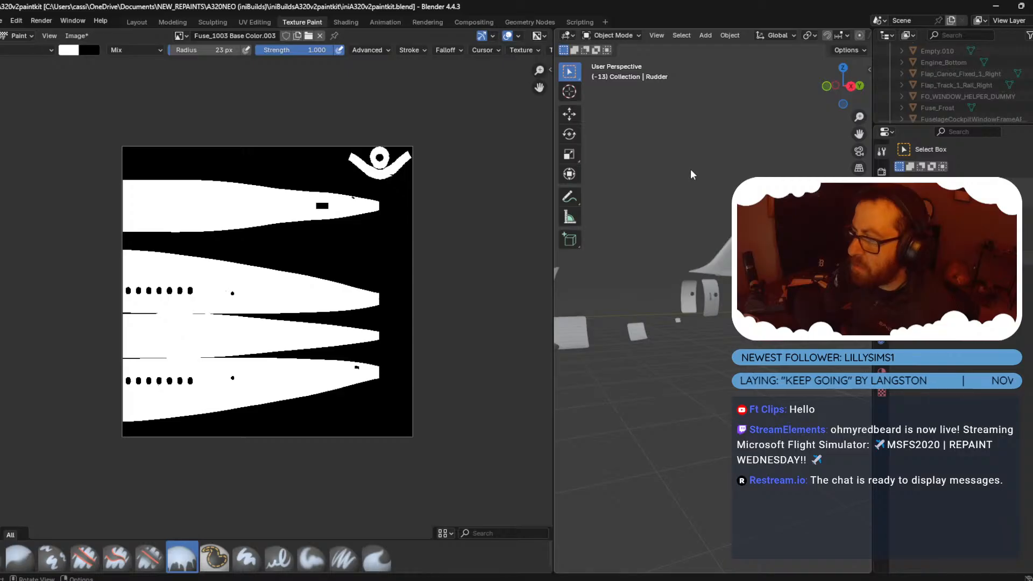
right_click(688, 149)
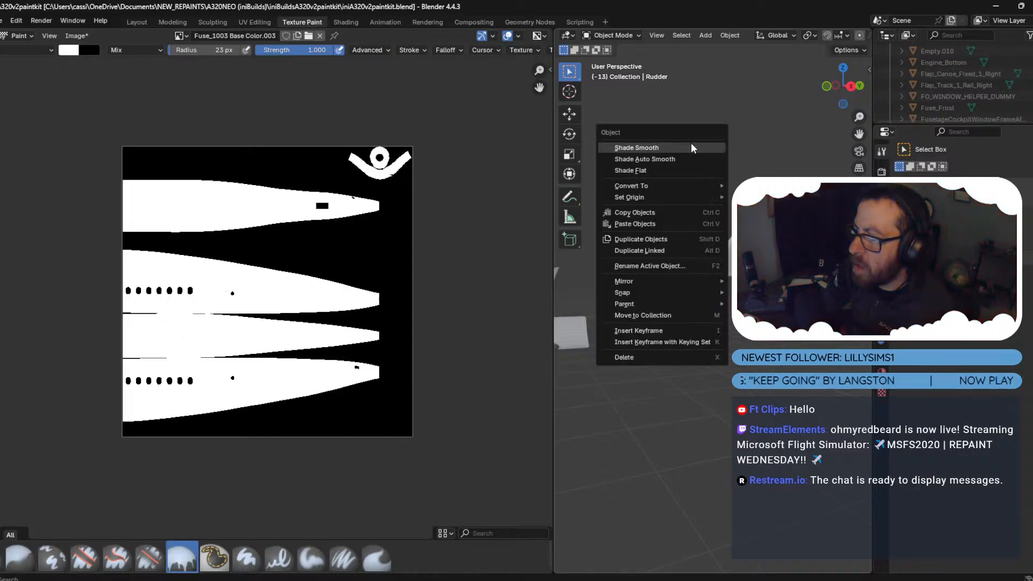
middle_drag(772, 93, 734, 126)
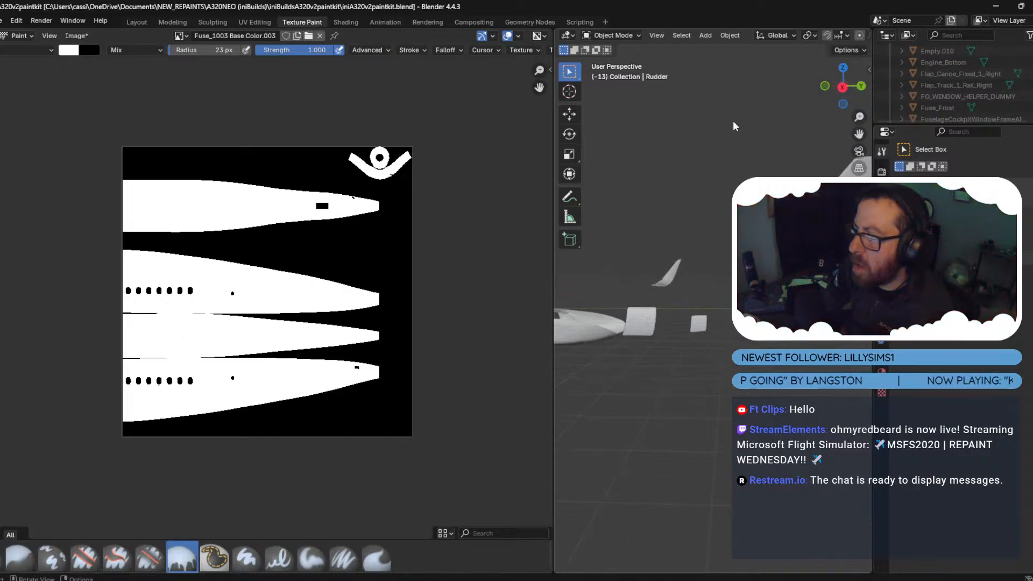
click(618, 38)
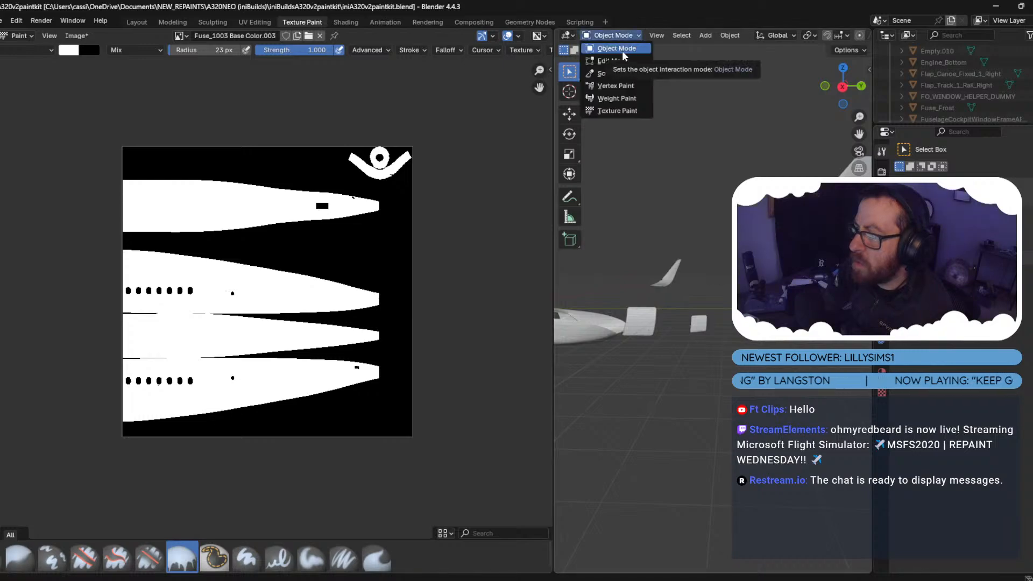
click(634, 112)
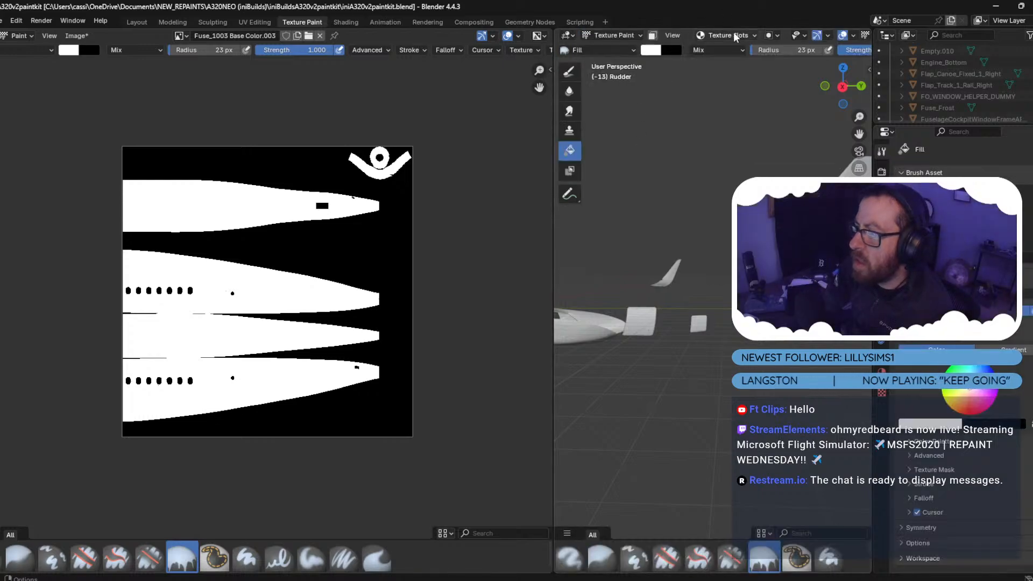
click(614, 36)
click(609, 37)
click(609, 37)
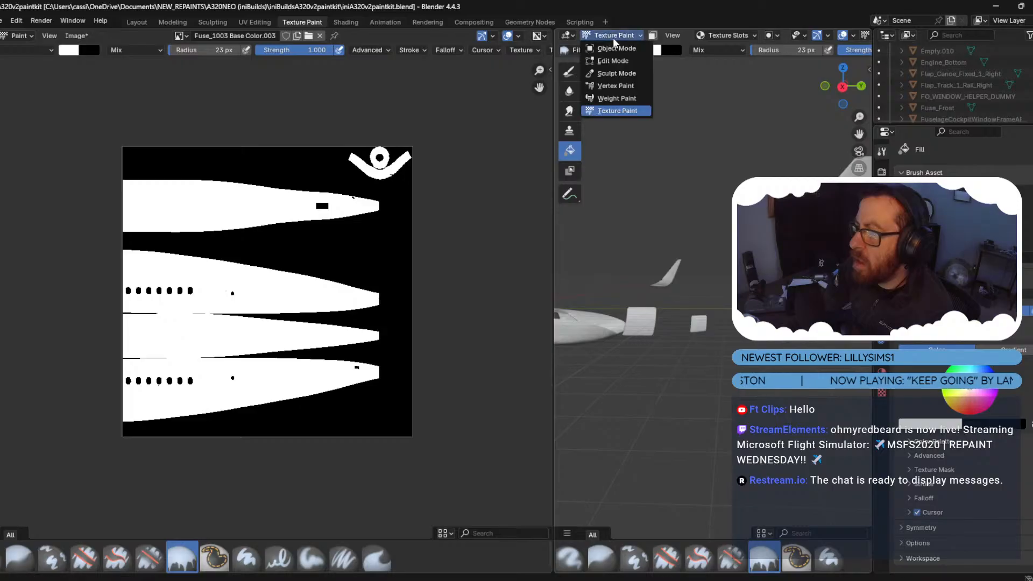
click(616, 48)
click(613, 33)
click(619, 48)
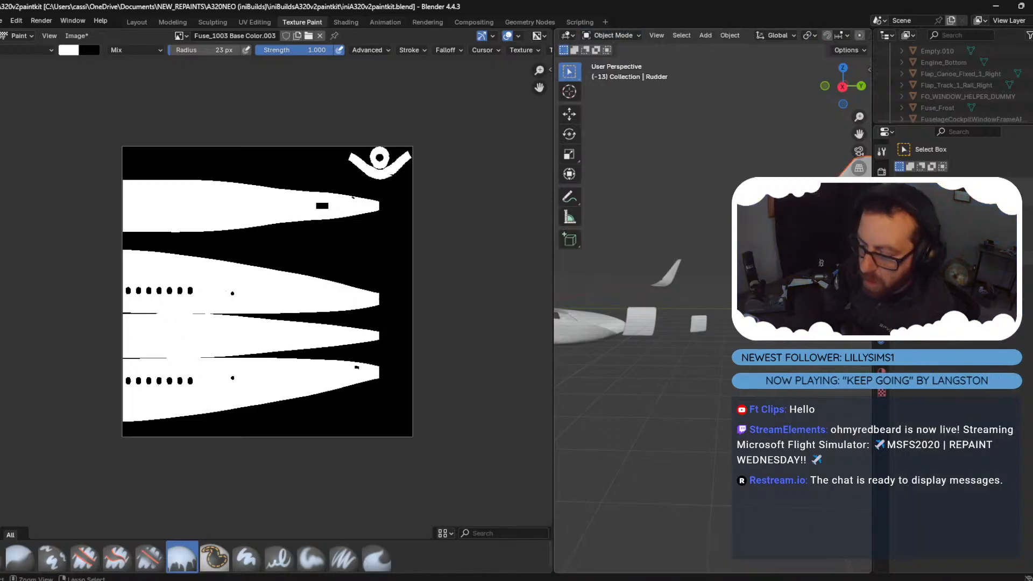
Put the selected Rudder into Texture Paint mode.
click(593, 63)
click(612, 35)
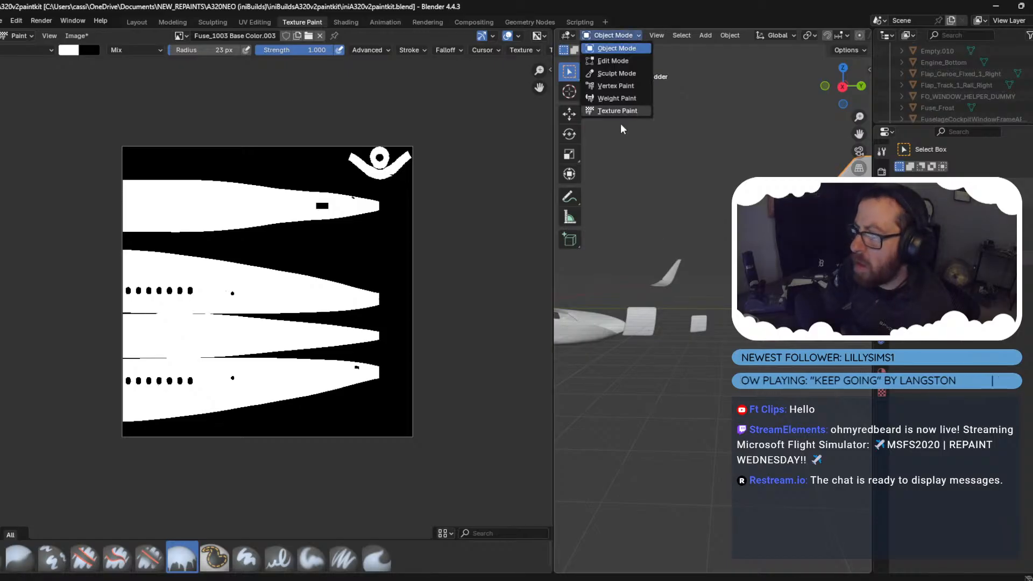
click(619, 111)
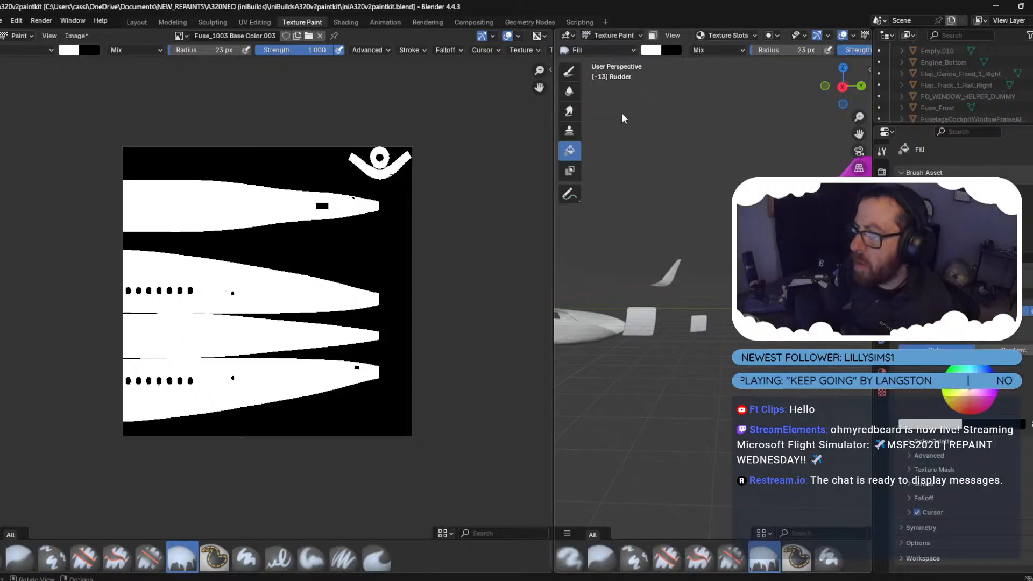
Add a black 4096 x 4096 px Base Color paint slot named A320_Tail Base Color and fill the tail with white.
click(753, 35)
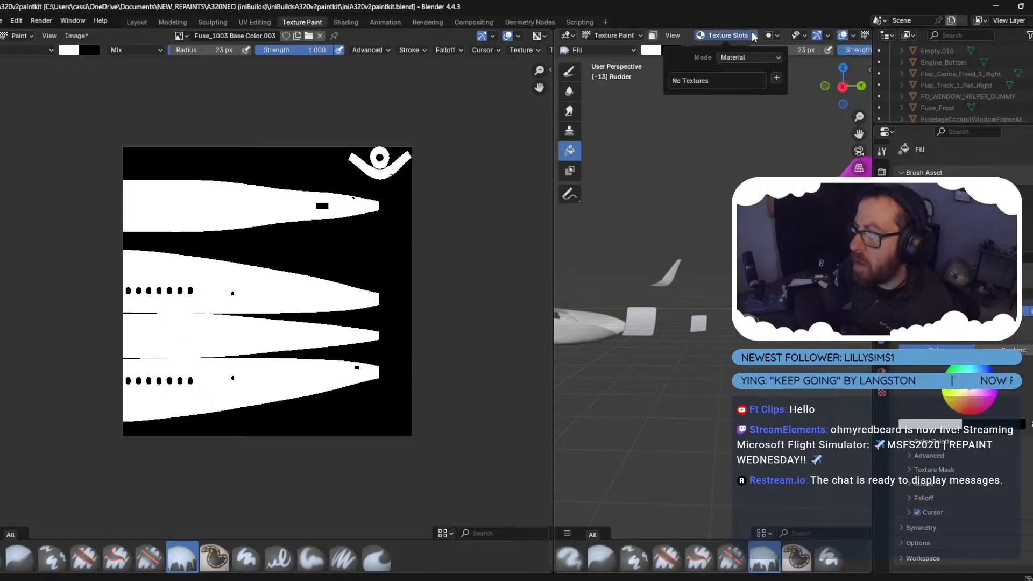
click(777, 78)
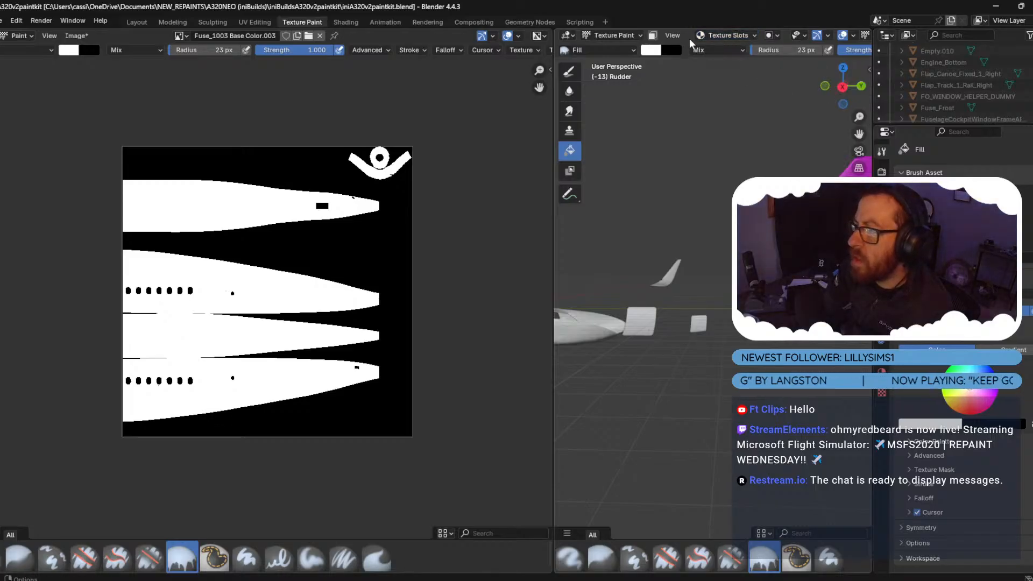
click(727, 38)
click(776, 78)
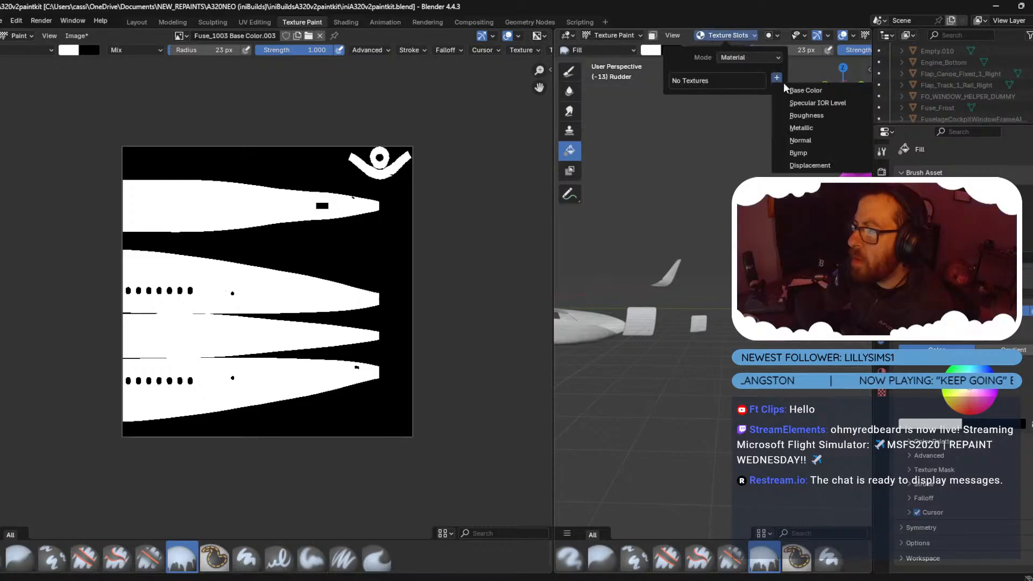
click(823, 92)
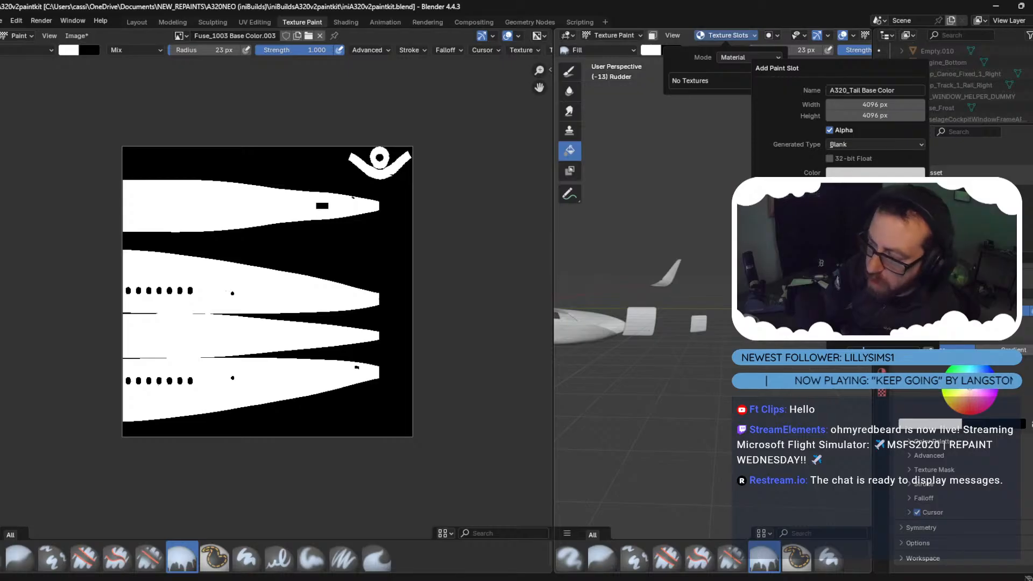
click(864, 339)
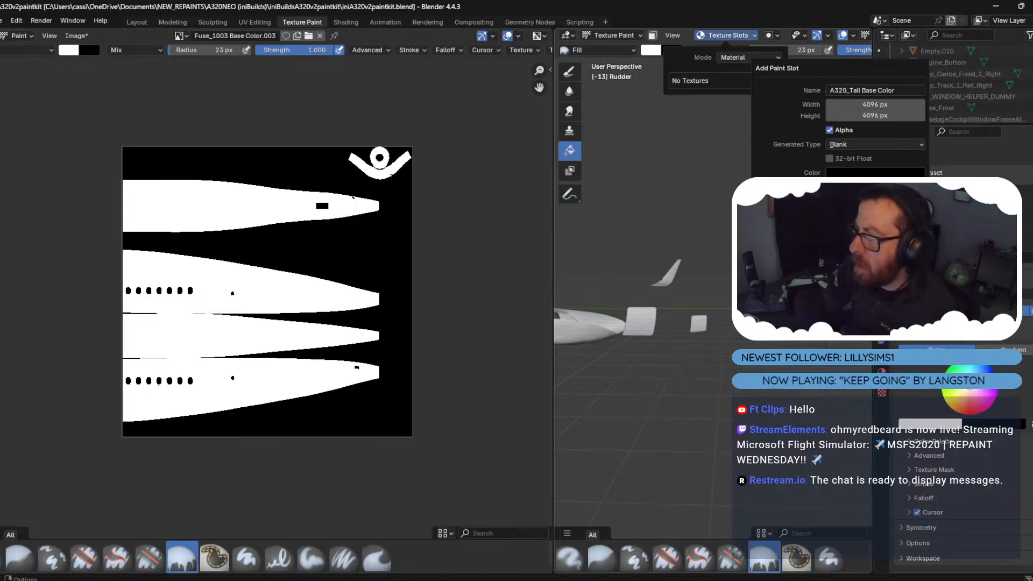
key(Return)
click(613, 35)
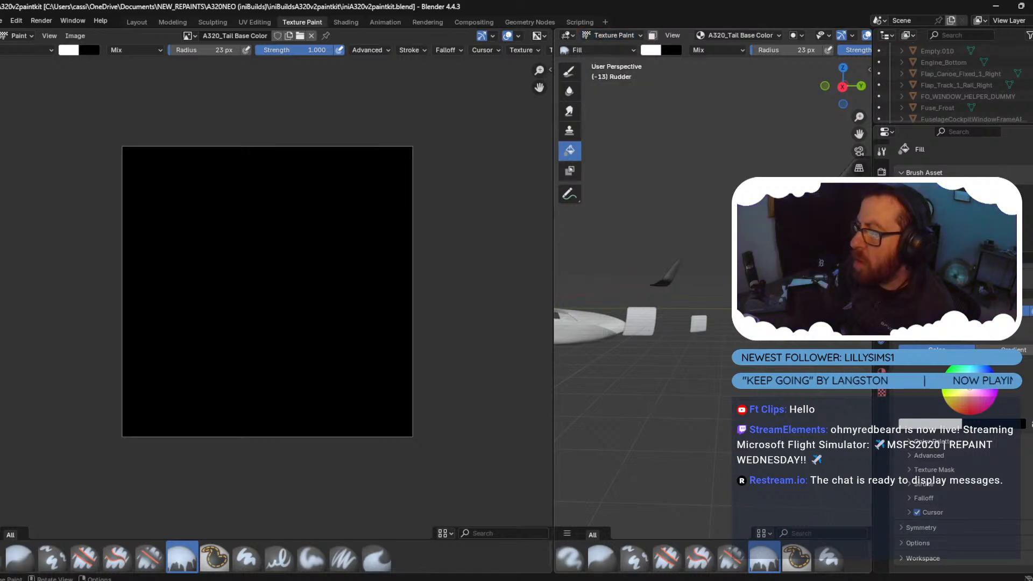
click(845, 170)
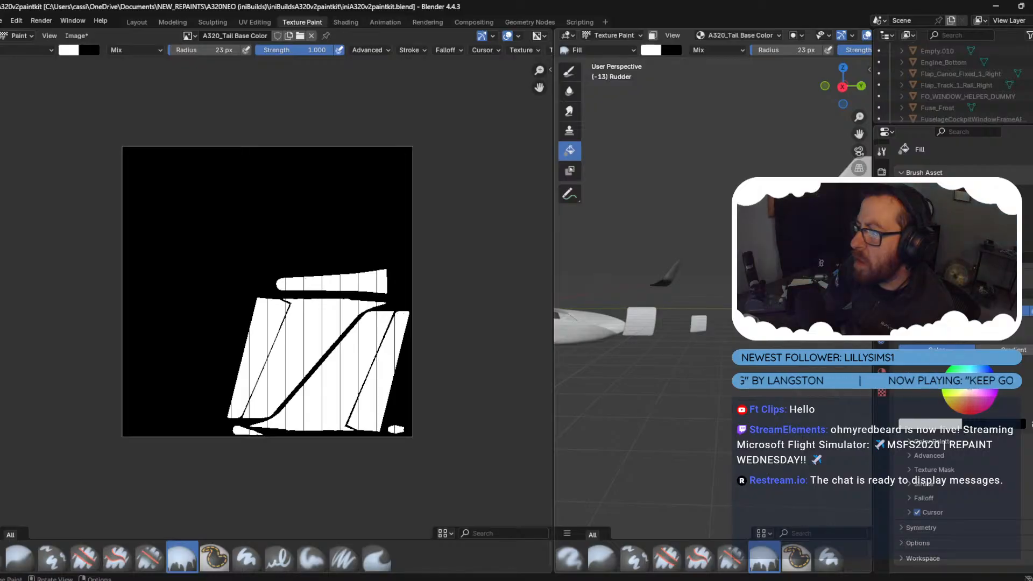
Choose the Paint Hard brush, clear its BRAATHENS stencil texture, set the mapping to View Plane and undo the test stroke.
click(246, 557)
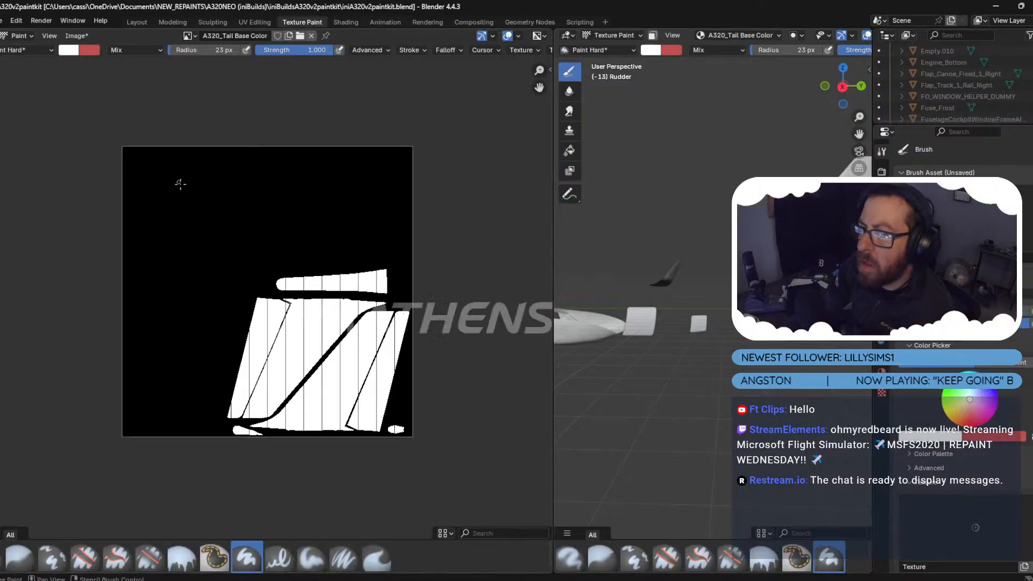
scroll(996, 431, down, 5)
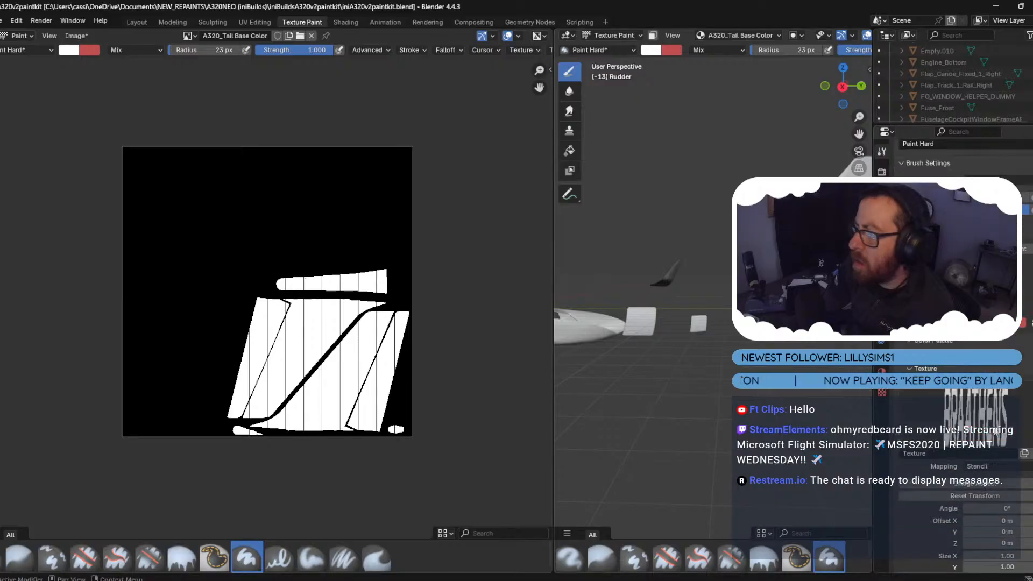
click(1001, 466)
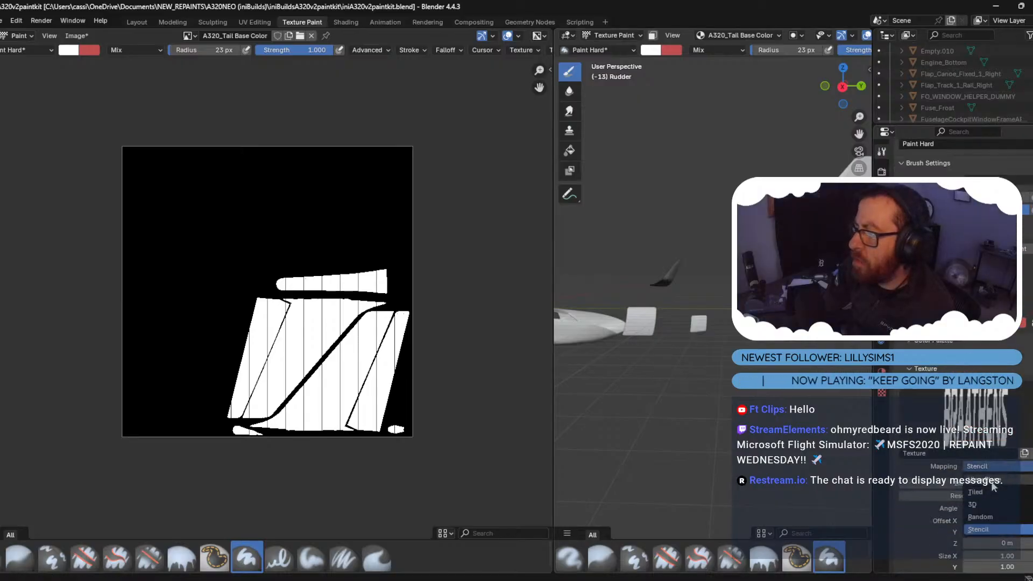
click(992, 483)
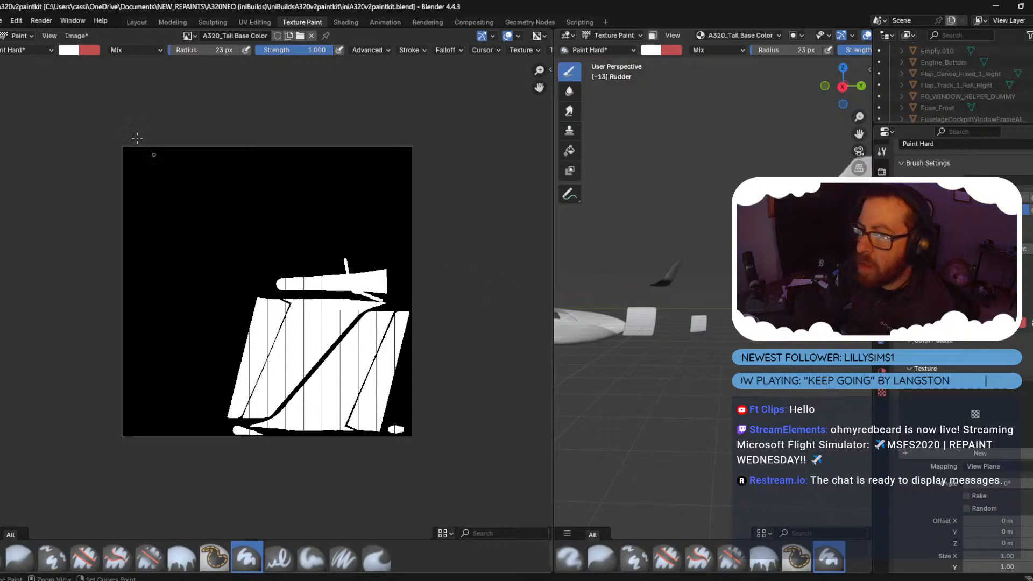
key(ctrl+z)
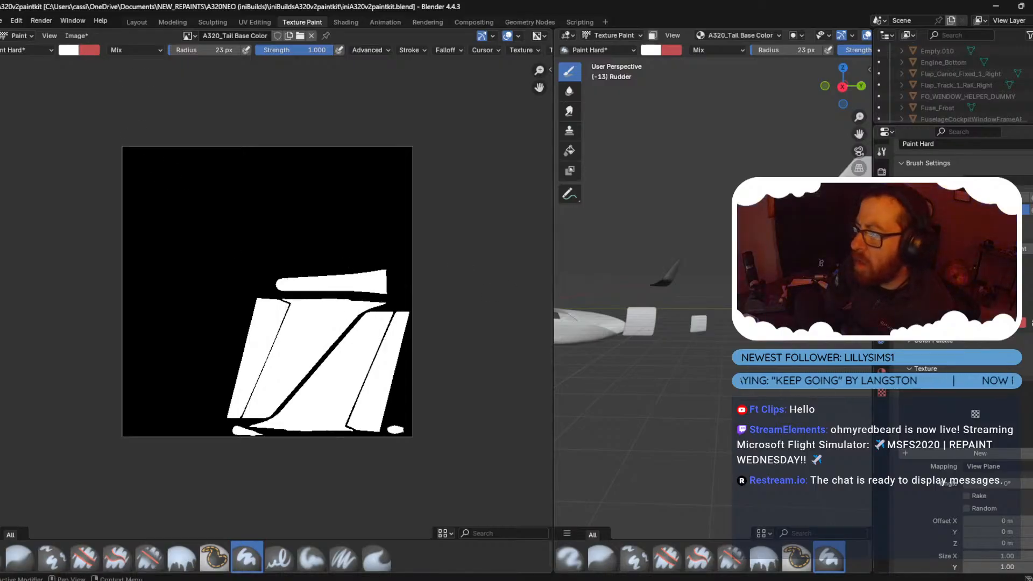
Swap the brush colours, undo the red test stroke and set the painting colour to black.
key(x)
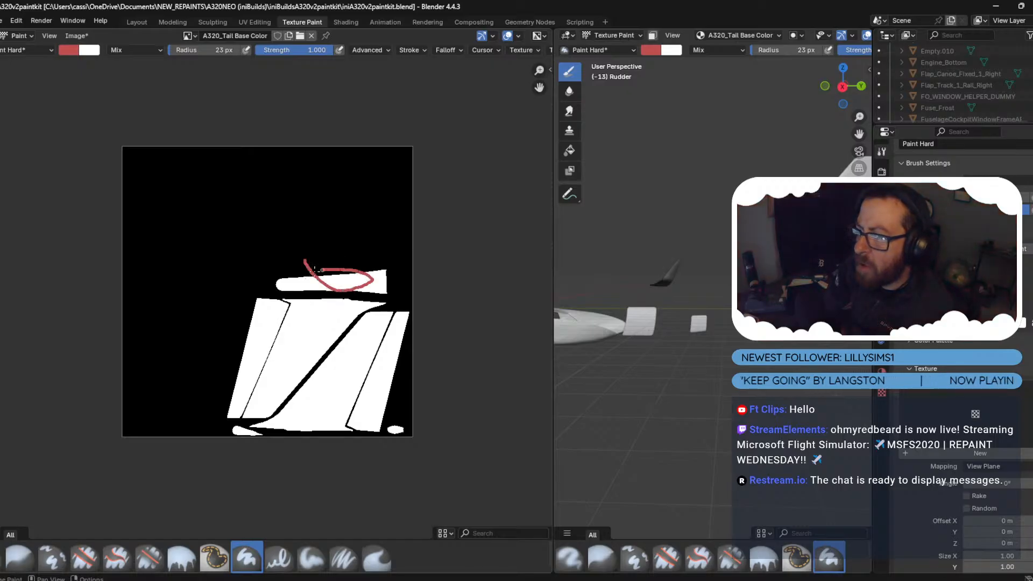
middle_drag(592, 260, 587, 236)
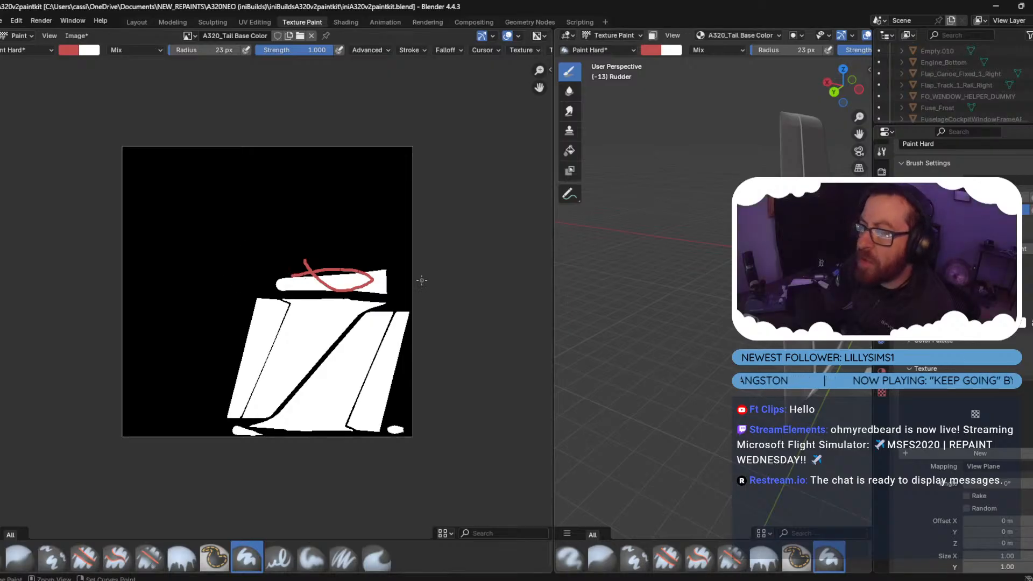
key(ctrl+z)
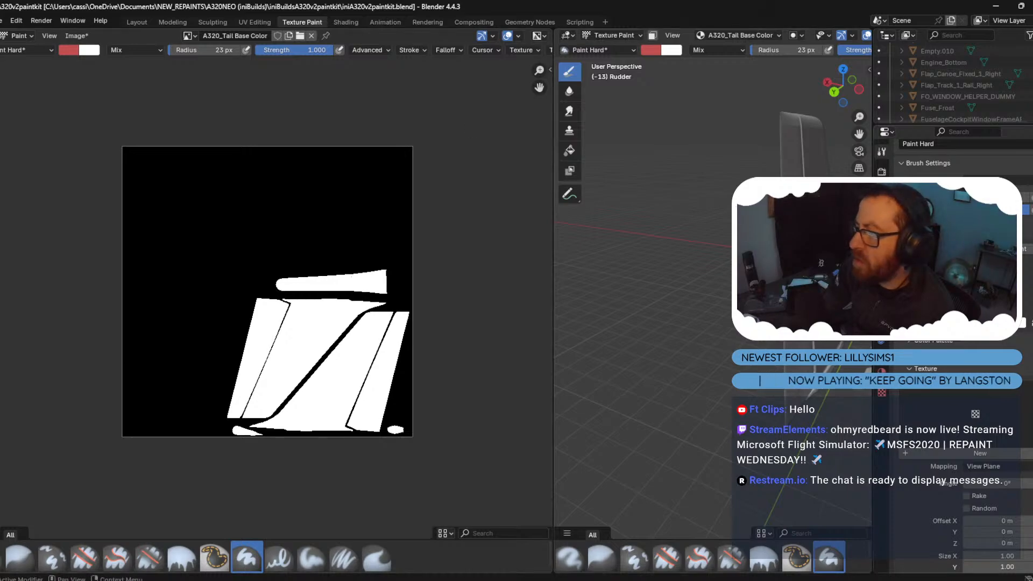
right_click(899, 215)
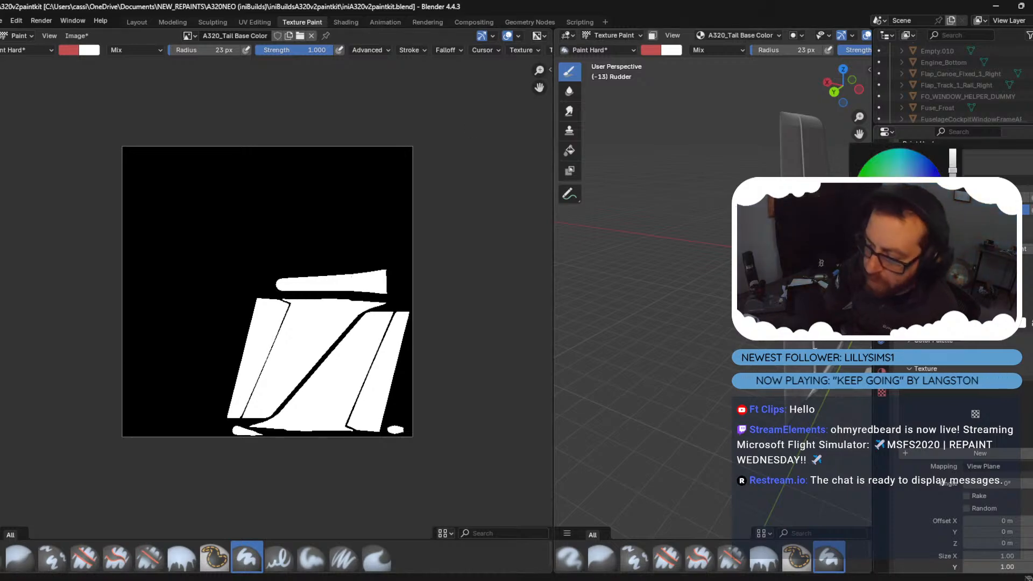
click(952, 237)
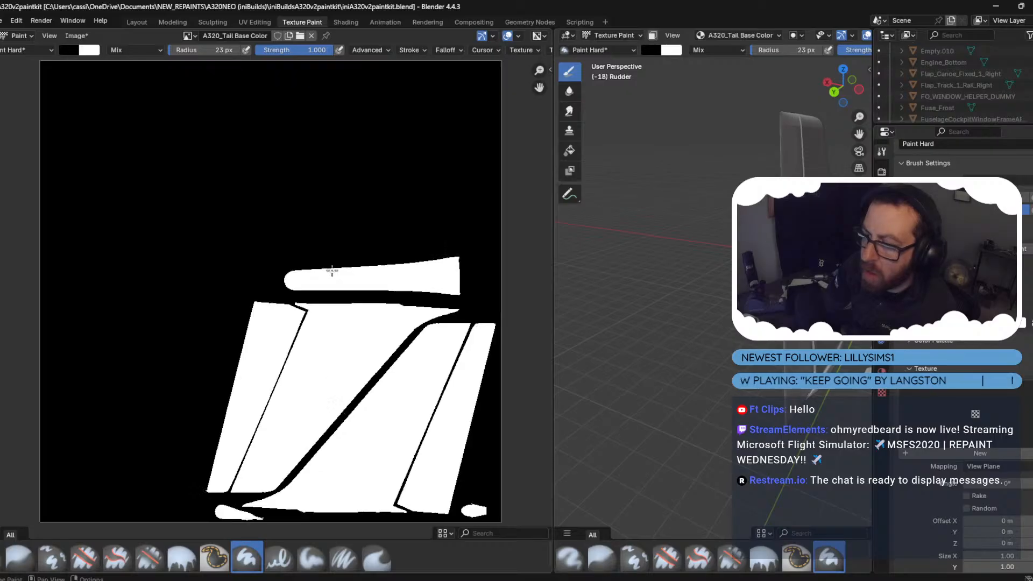
Paint black over the rounded end of the separate white strip above the tail shapes with the 23 px brush.
scroll(334, 269, up, 5)
scroll(355, 224, down, 3)
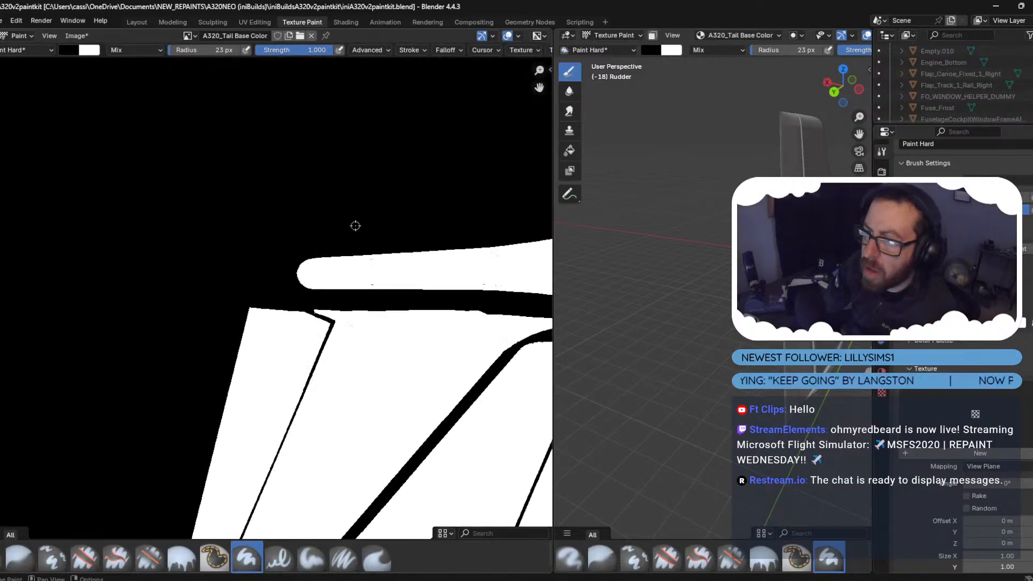
scroll(347, 226, up, 2)
mouse_move(395, 235)
mouse_down()
mouse_move(329, 254)
mouse_move(353, 244)
mouse_up()
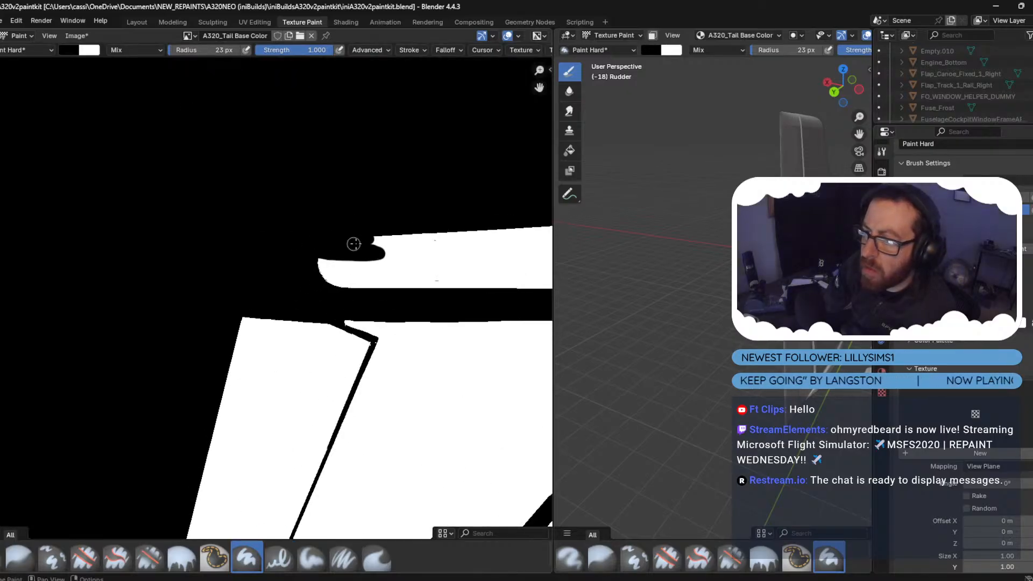
drag(330, 279, 388, 283)
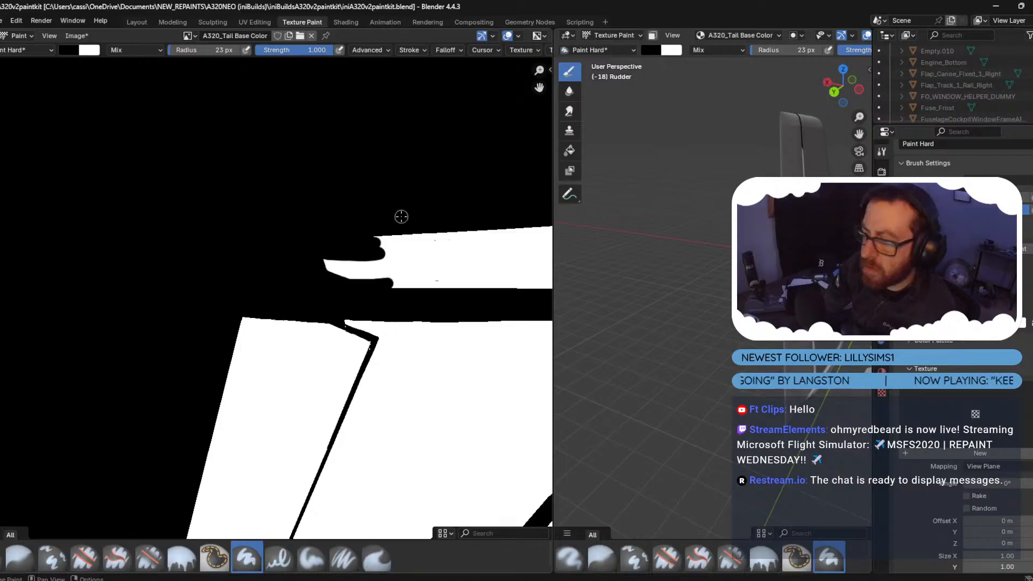
Enlarge the brush radius to 152 px and paint the rest of the upper white strip black.
key(f)
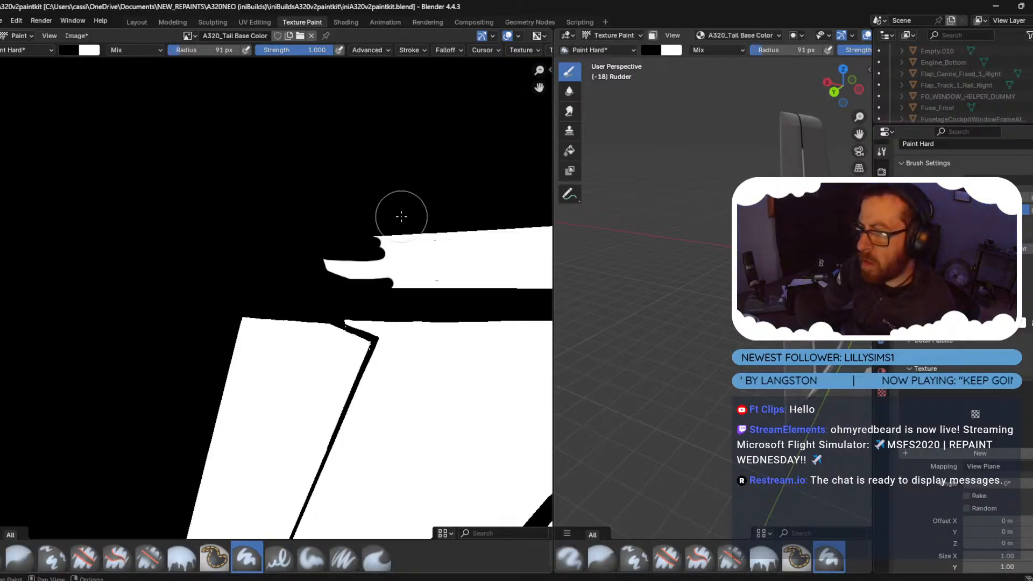
click(398, 253)
mouse_move(401, 259)
mouse_down()
mouse_move(357, 249)
mouse_move(452, 242)
mouse_move(445, 258)
mouse_move(483, 265)
mouse_up()
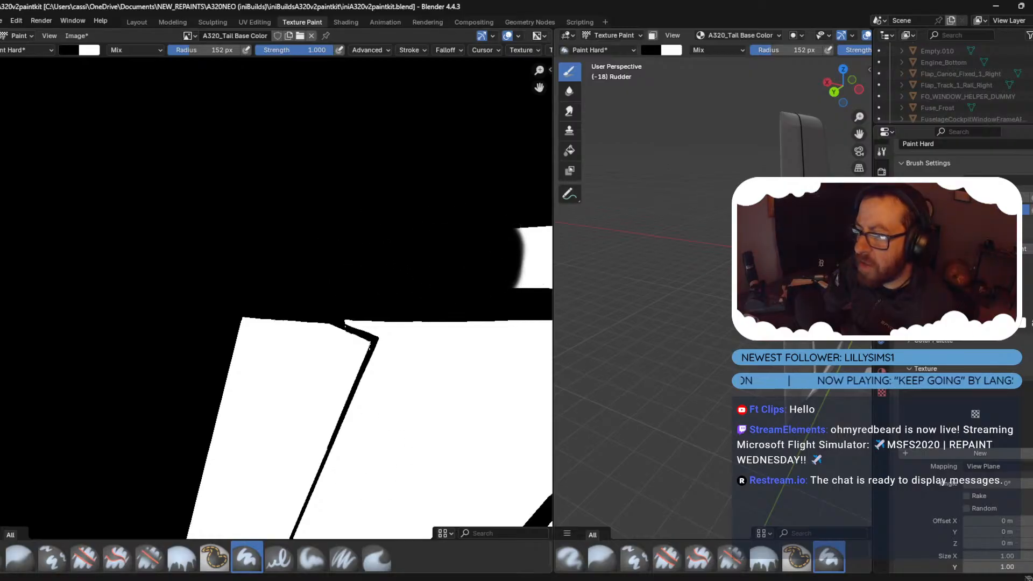
middle_drag(488, 299, 210, 255)
mouse_move(210, 255)
mouse_down()
mouse_move(219, 268)
mouse_move(289, 237)
mouse_move(346, 238)
mouse_move(360, 270)
mouse_move(418, 235)
mouse_move(425, 272)
mouse_move(399, 276)
mouse_up()
scroll(351, 172, down, 4)
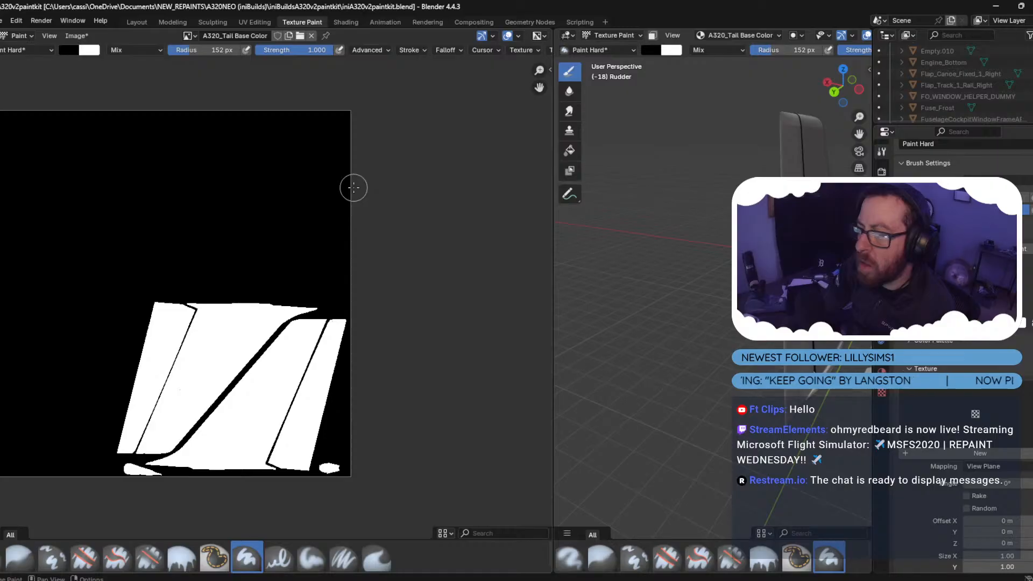
Examine the edges and surfaces of the white fin and rudder shapes in the tail mask up close.
scroll(333, 295, up, 4)
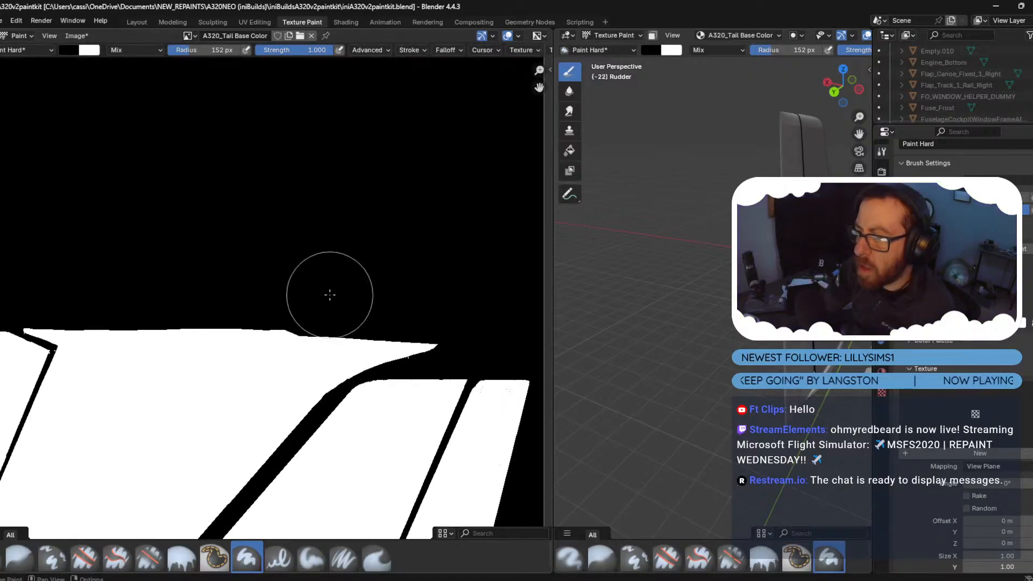
scroll(330, 294, up, 5)
scroll(330, 290, down, 7)
scroll(330, 289, up, 4)
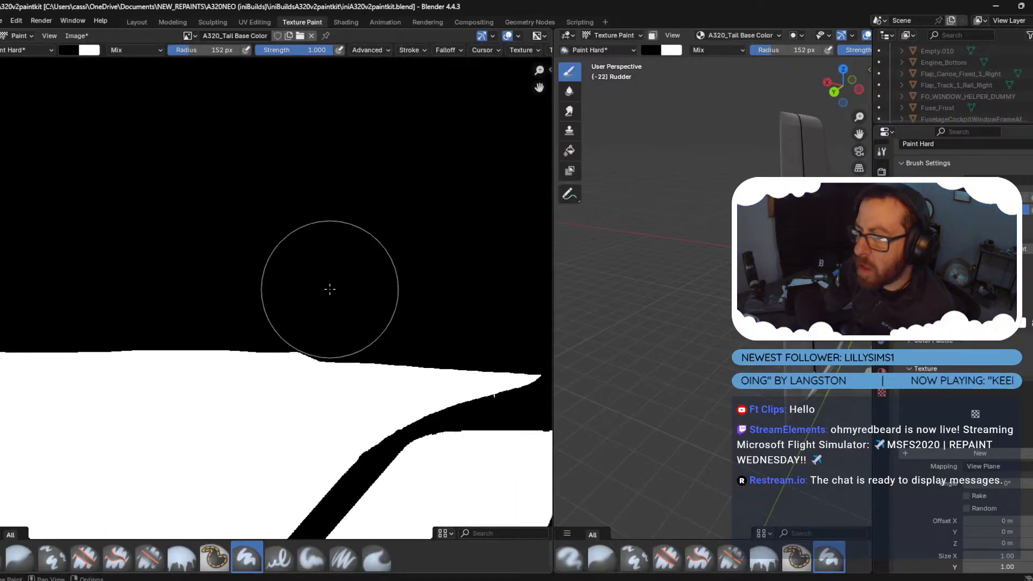
scroll(416, 287, down, 1)
scroll(381, 296, up, 5)
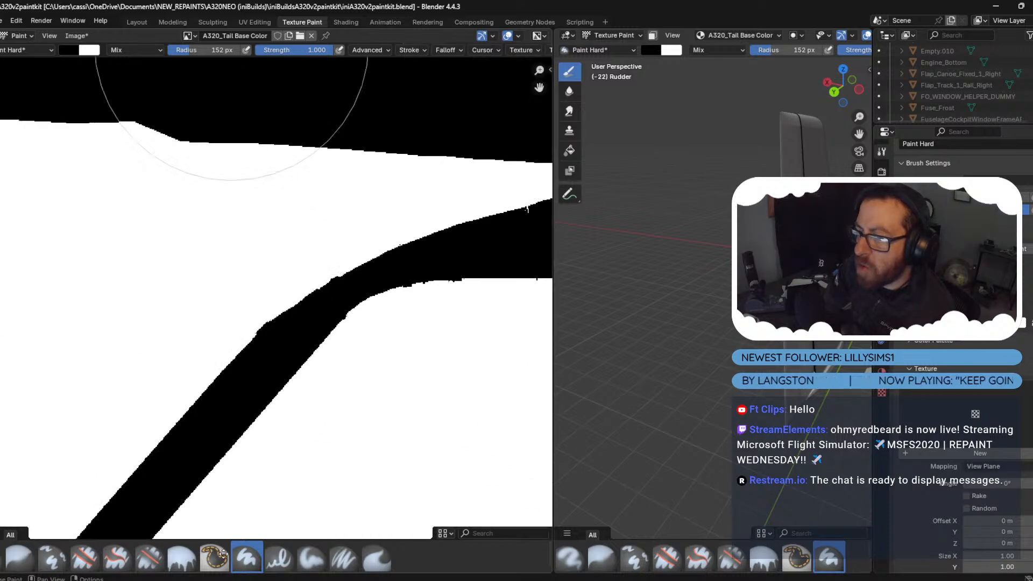
scroll(434, 388, down, 4)
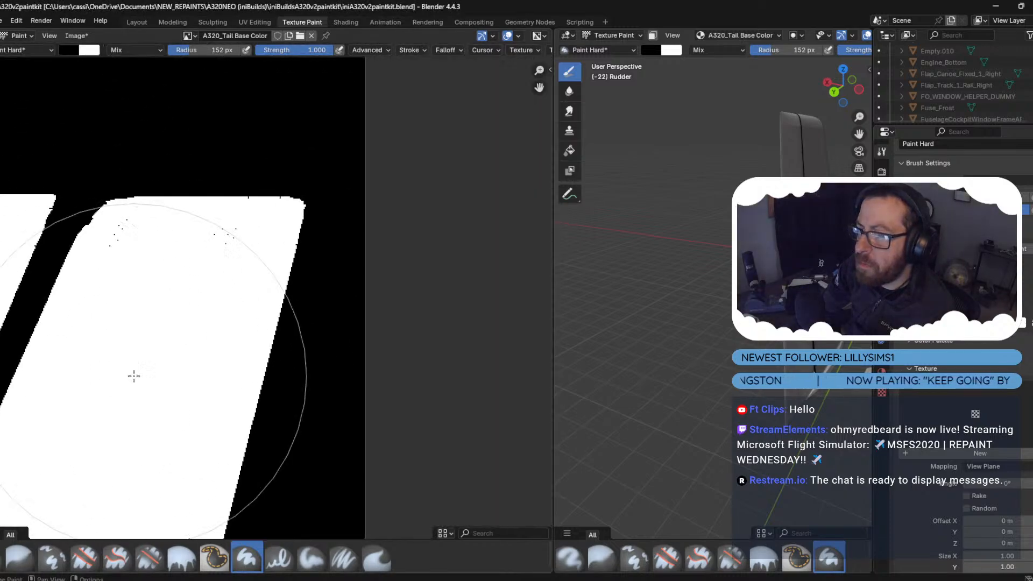
Reduce the brush radius to 63 px and paint white over the black specks near the upper end of the rudder shape.
key(bracketleft)
key(bracketleft)
key(bracketleft)
key(bracketleft)
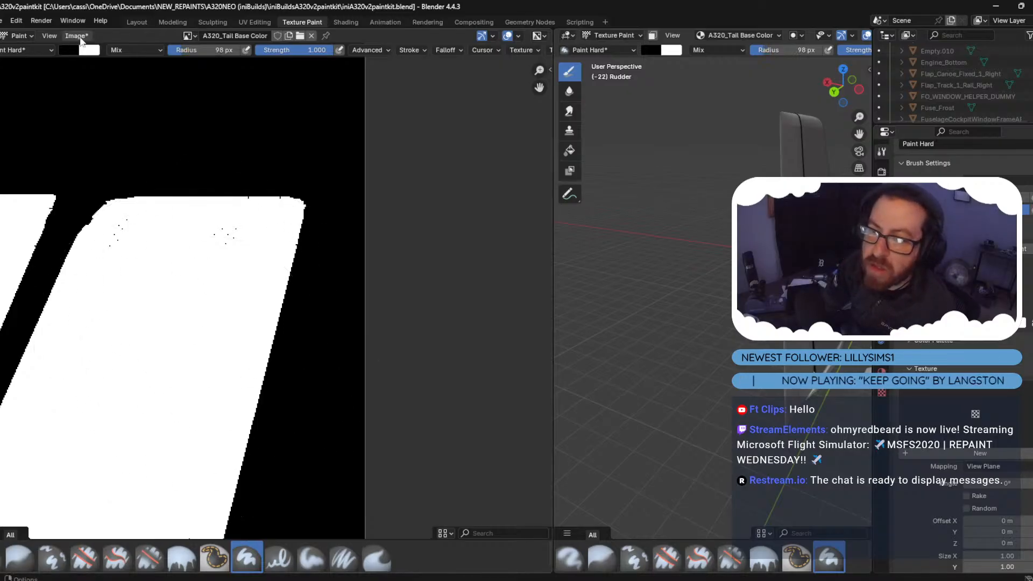
key(x)
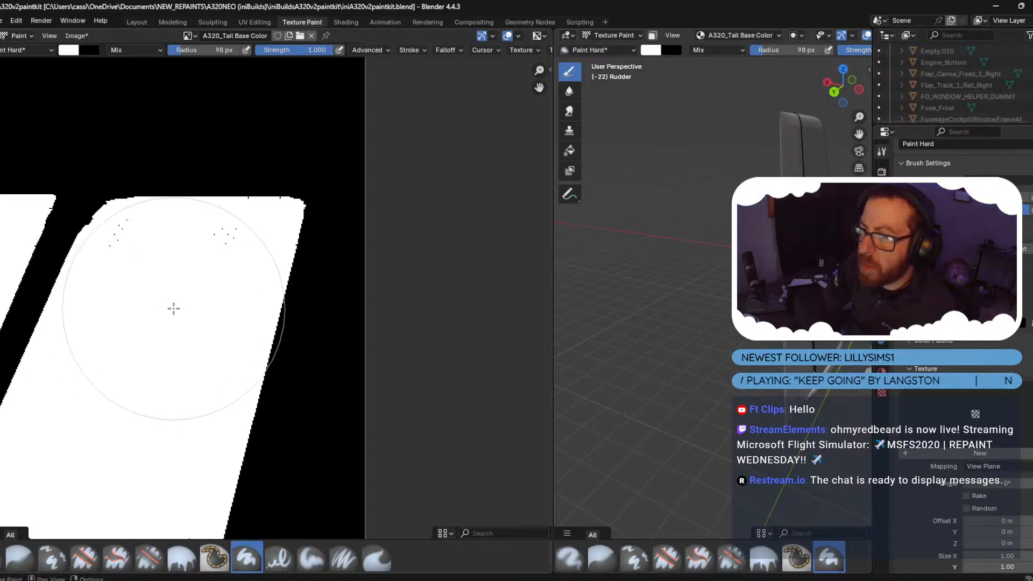
key(bracketleft)
key(bracketleft)
key(bracketleft)
key(bracketleft)
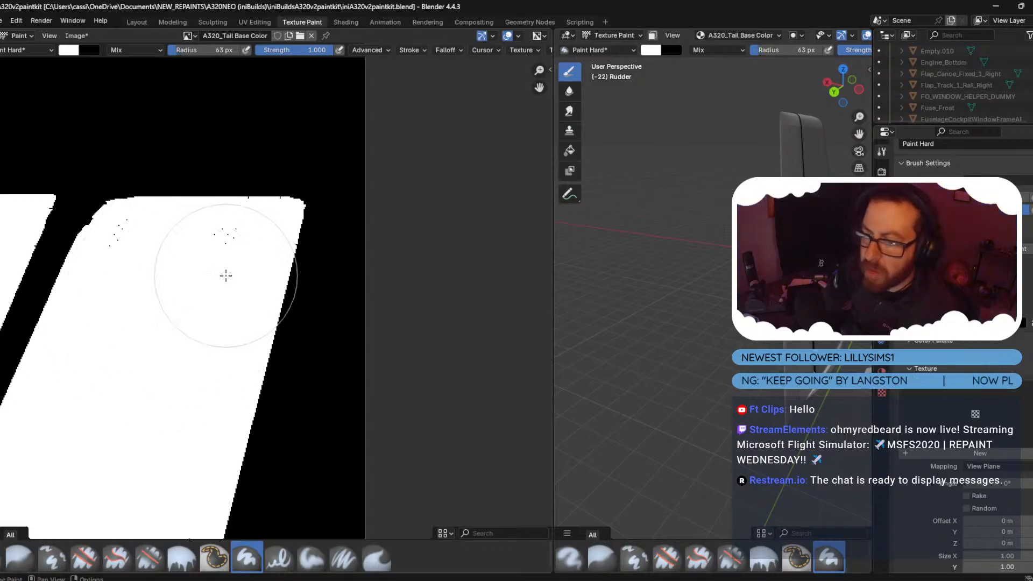
click(179, 284)
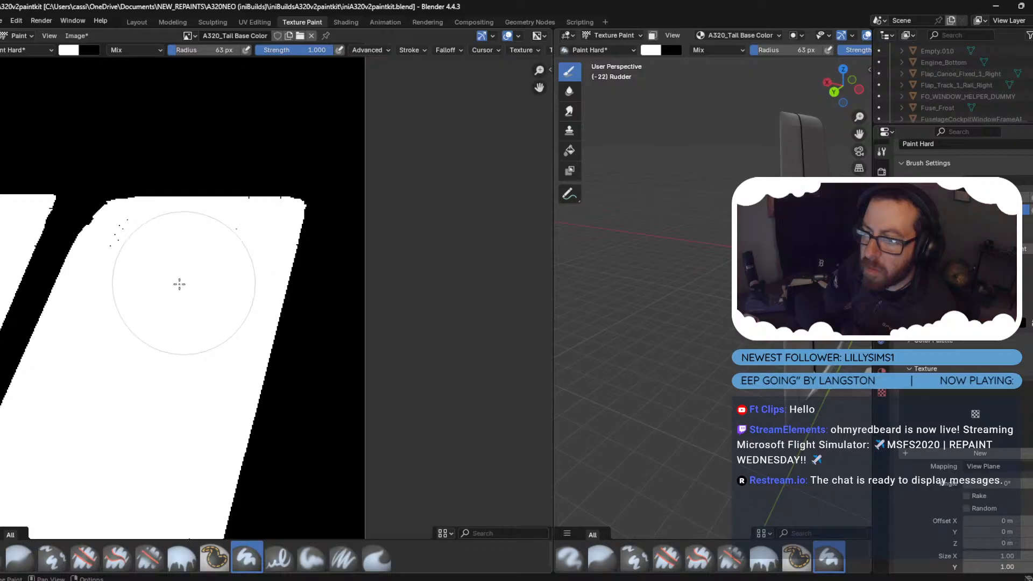
click(151, 276)
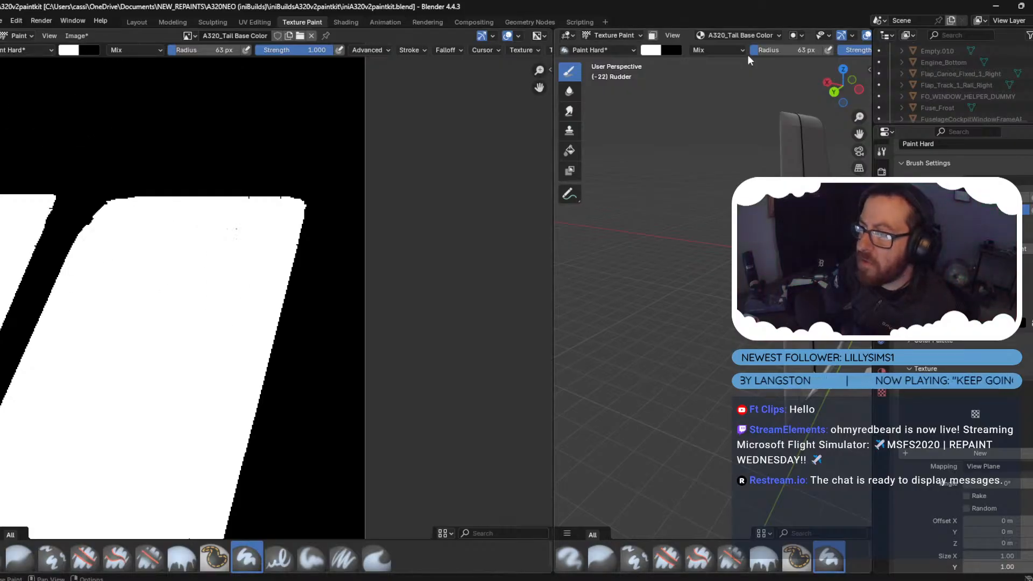
click(428, 52)
click(434, 170)
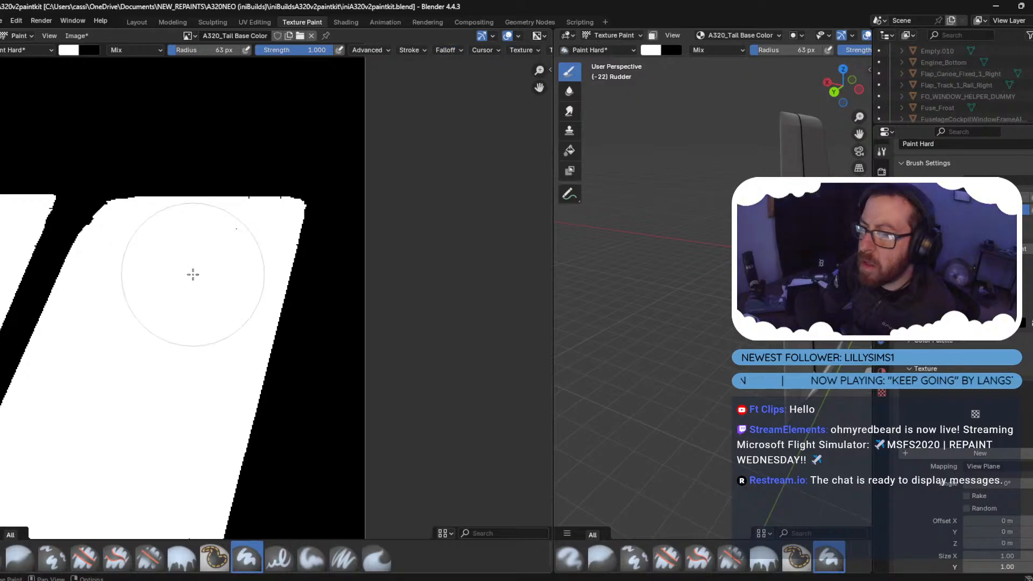
Inspect the fin and rudder shapes across the whole tail mask for stray marks and view the fin's base on the 3D model.
mouse_move(239, 289)
middle_down()
mouse_move(120, 295)
mouse_move(125, 339)
middle_up()
scroll(125, 339, up, 4)
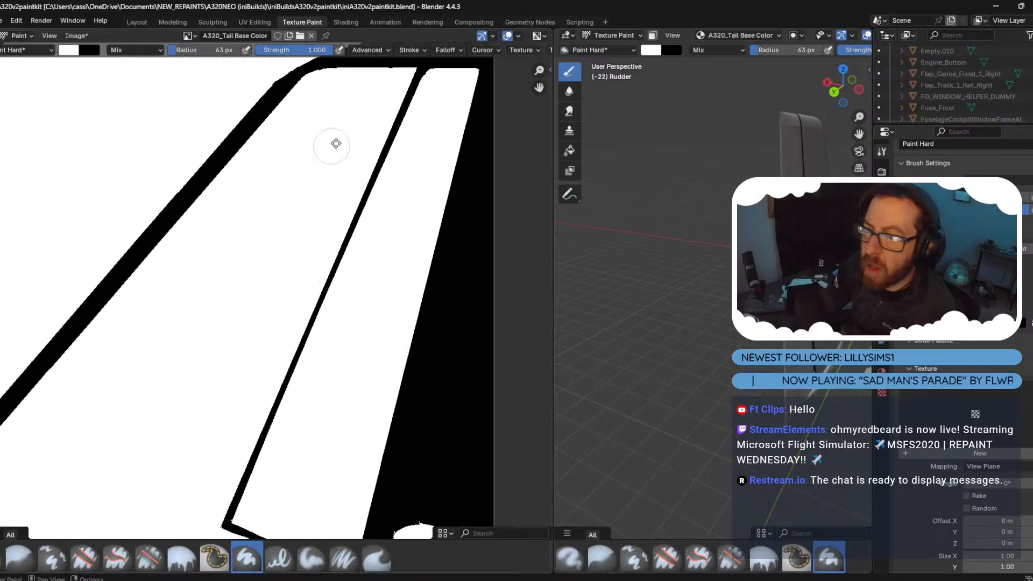
scroll(266, 205, down, 3)
middle_drag(265, 205, 366, 240)
scroll(366, 240, up, 3)
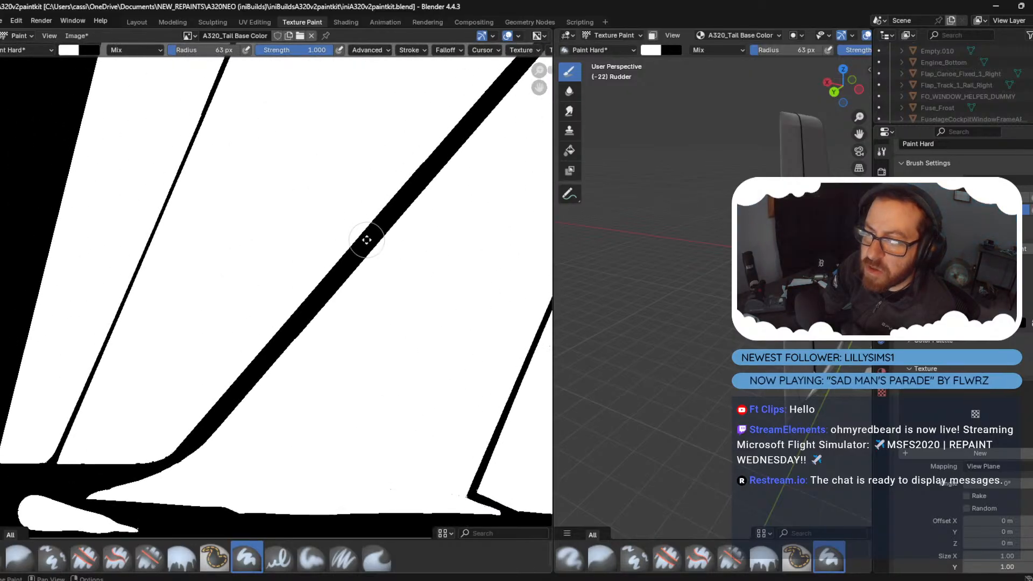
scroll(366, 239, down, 3)
middle_drag(353, 307, 339, 269)
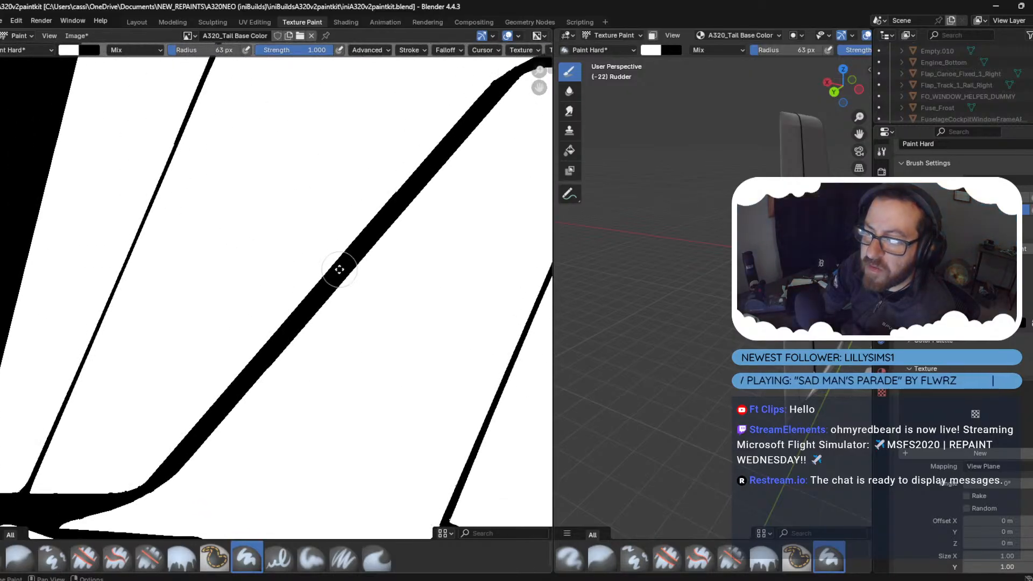
scroll(288, 374, up, 3)
middle_drag(288, 375, 279, 394)
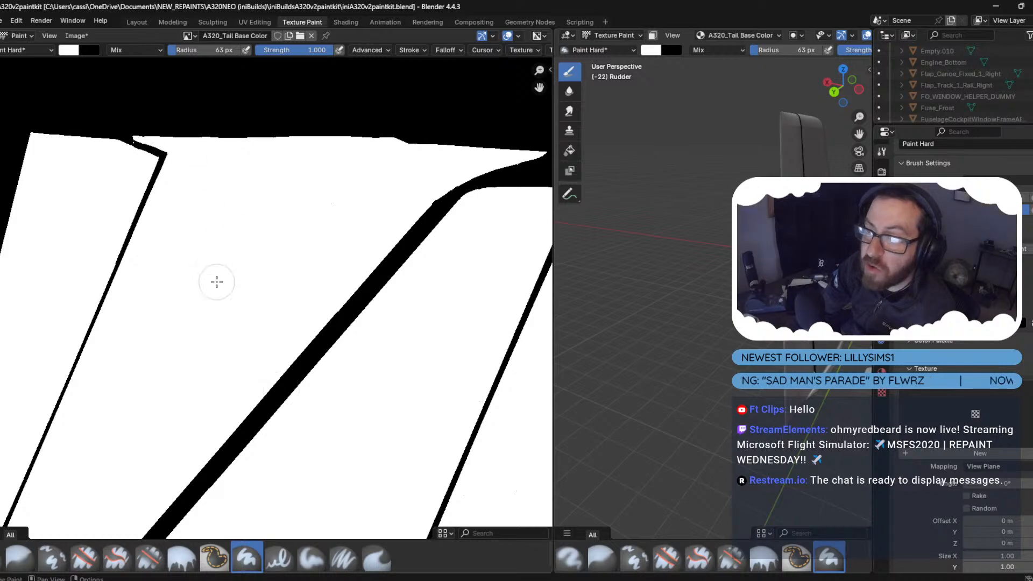
scroll(207, 253, down, 3)
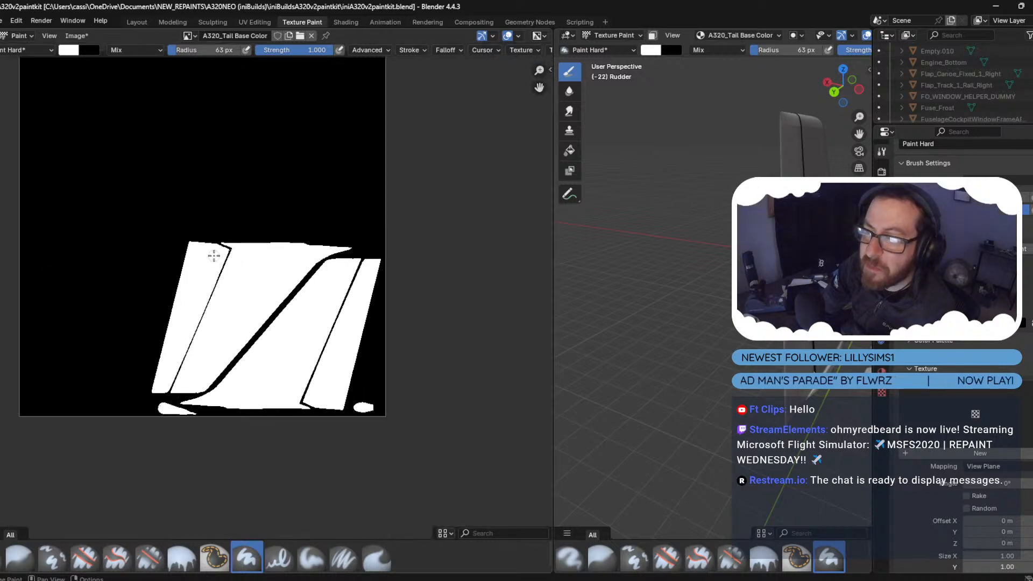
scroll(210, 255, up, 1)
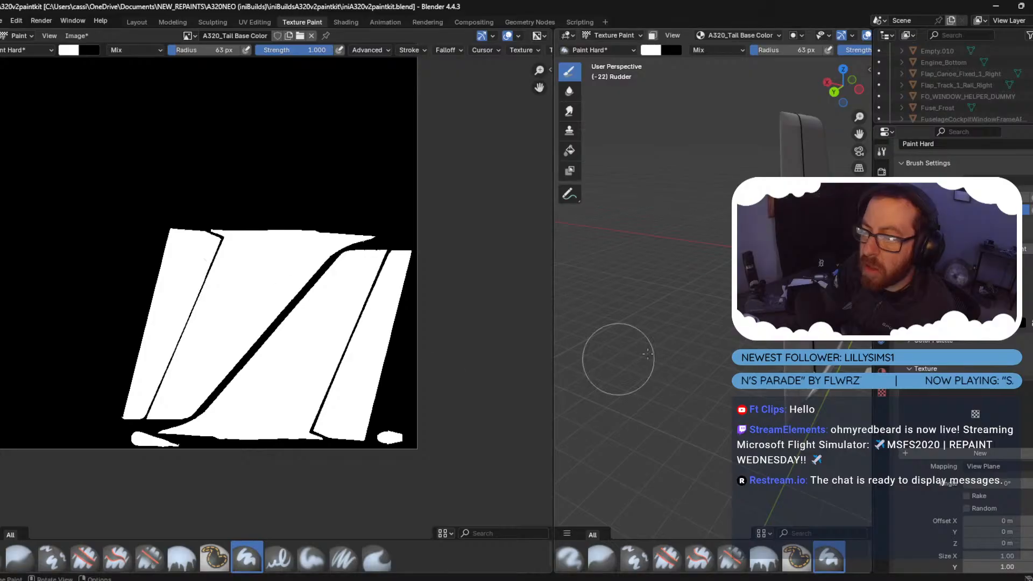
middle_drag(623, 358, 705, 272)
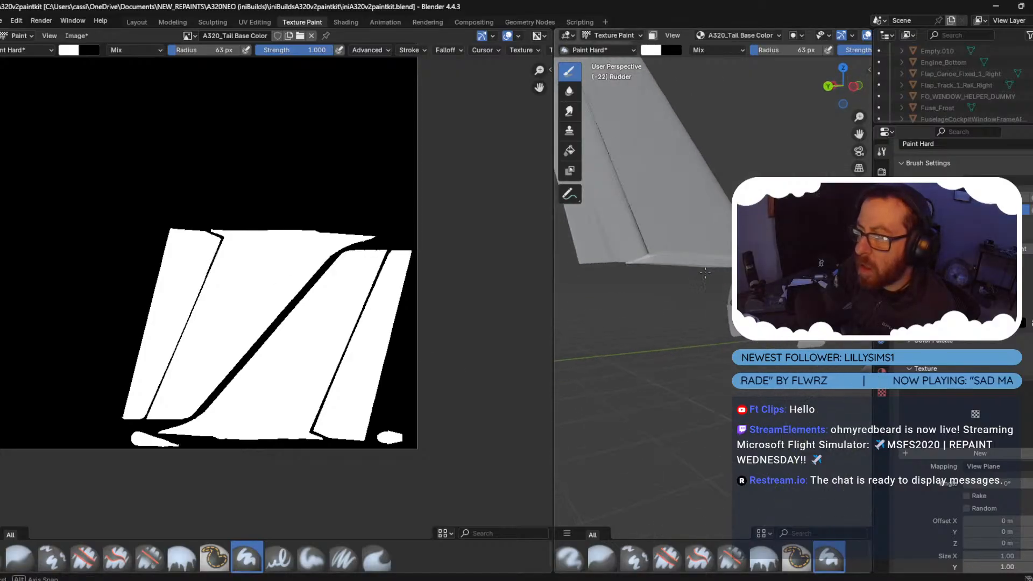
scroll(142, 387, down, 1)
scroll(145, 286, up, 4)
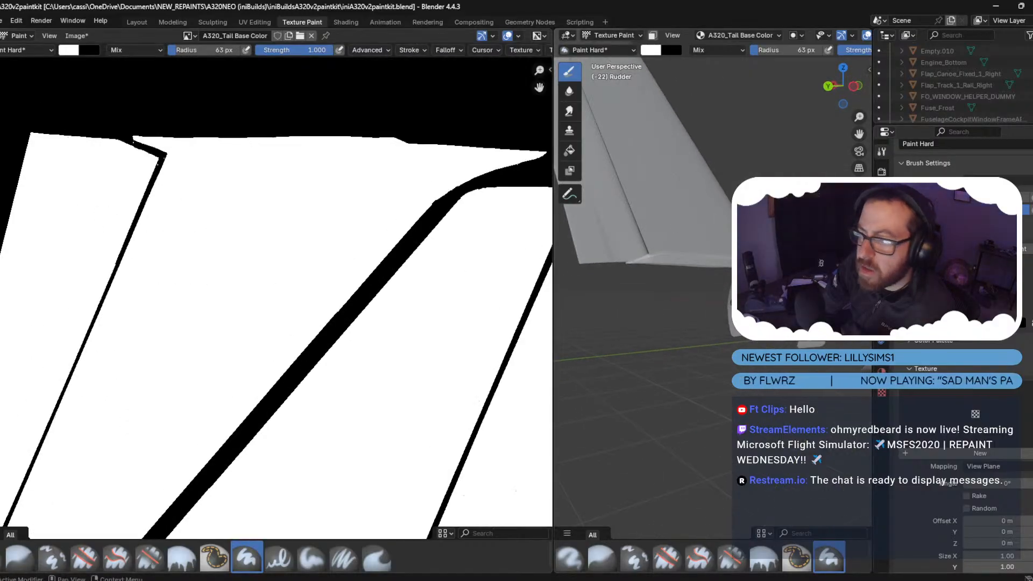
Mark the white teardrop shape at the mask's lower edge in magenta to locate it on the 3D tail, and undo the mark.
right_click(904, 215)
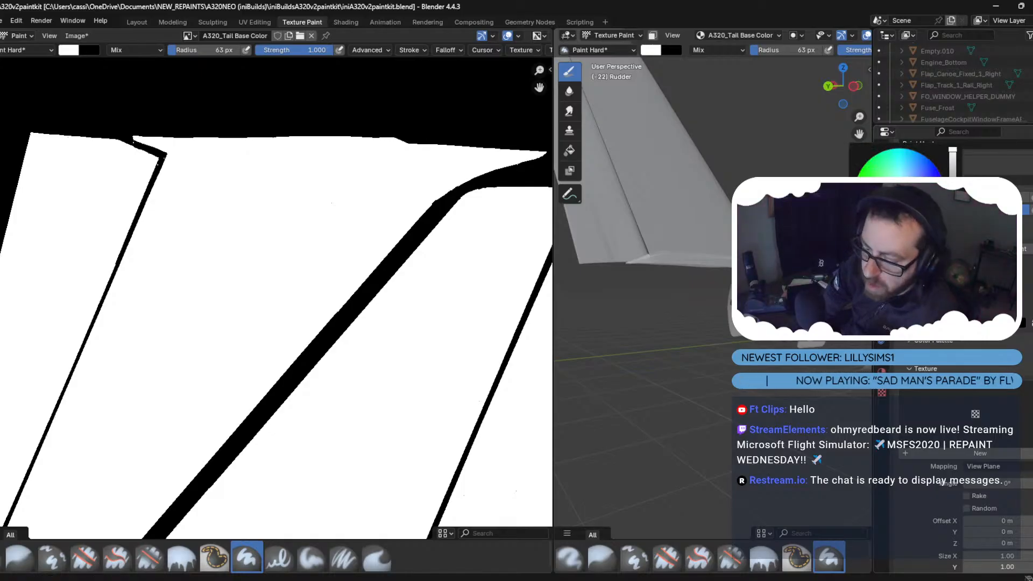
click(928, 215)
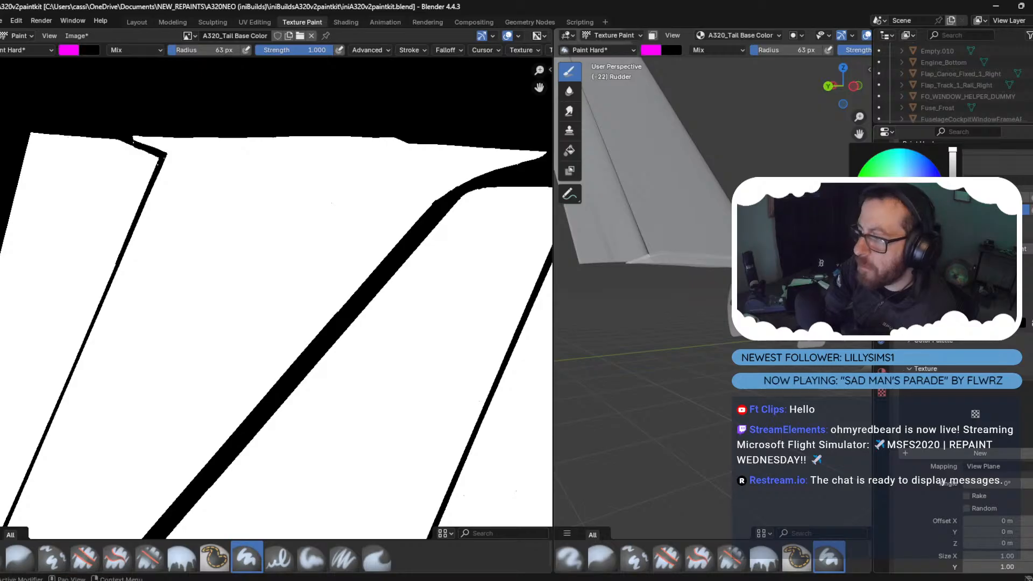
mouse_move(261, 396)
middle_down()
mouse_move(524, 81)
mouse_move(530, 53)
middle_up()
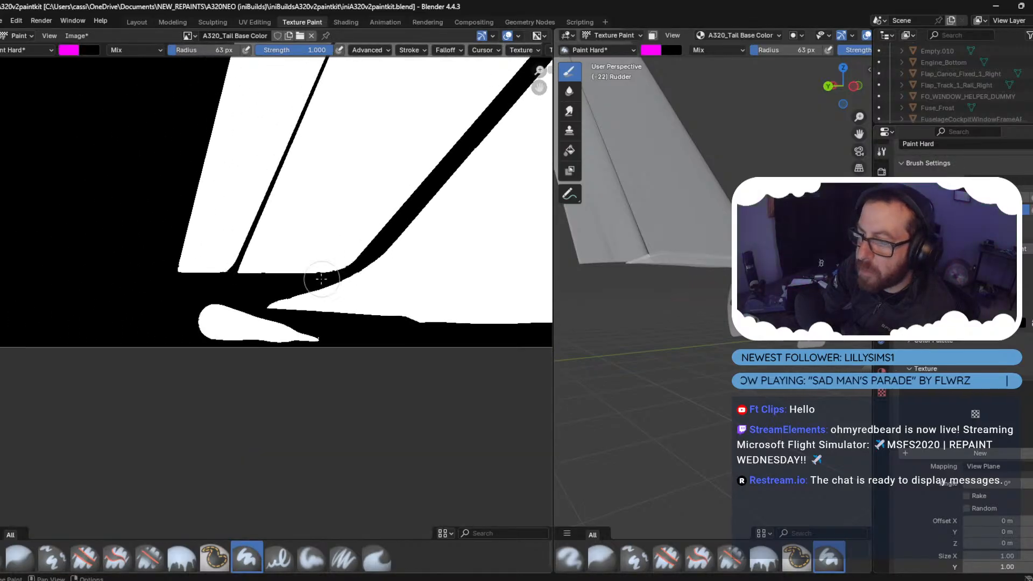
mouse_move(242, 302)
mouse_down()
mouse_move(183, 331)
mouse_move(231, 323)
mouse_move(309, 340)
mouse_up()
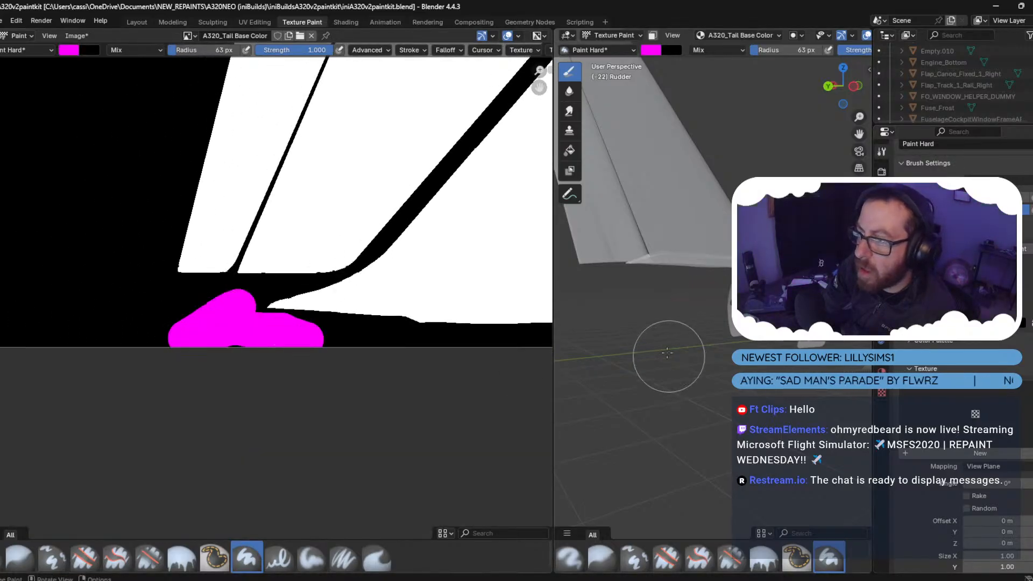
mouse_move(667, 333)
middle_down()
mouse_move(640, 302)
mouse_move(650, 277)
middle_up()
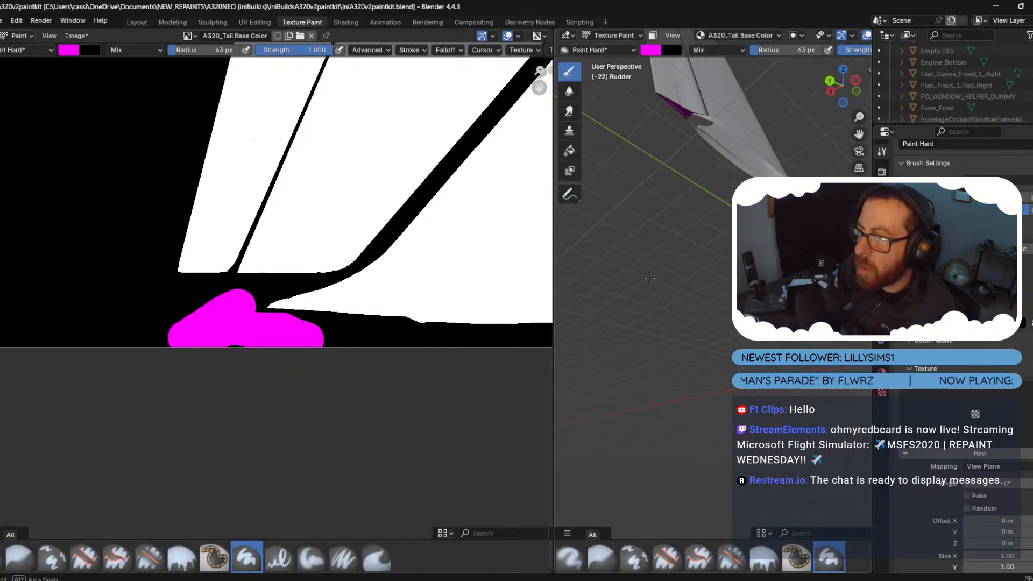
key(ctrl+z)
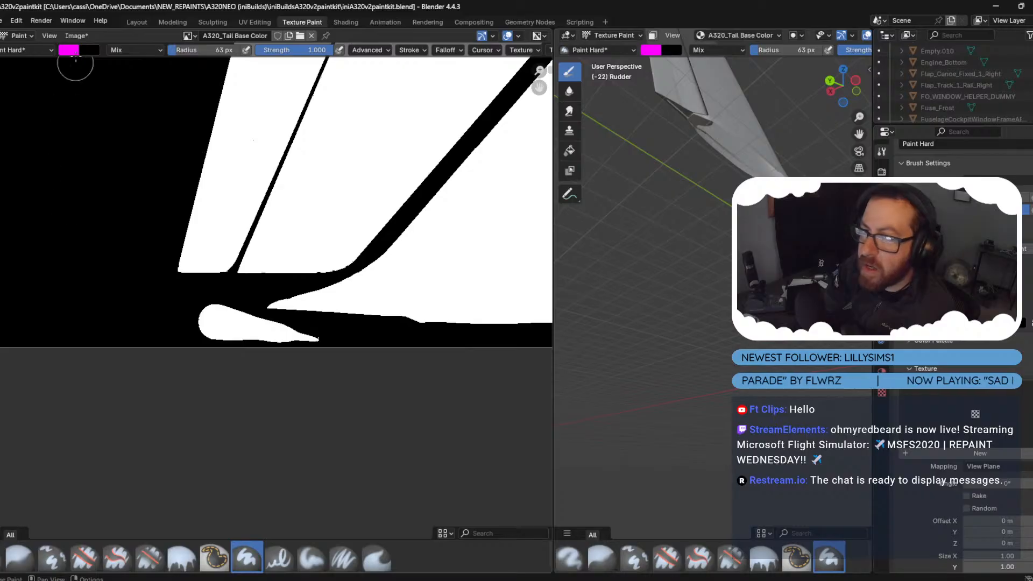
Swap the painting colour to black and paint over the white teardrop shape at the mask's lower edge with the 63 px brush.
key(x)
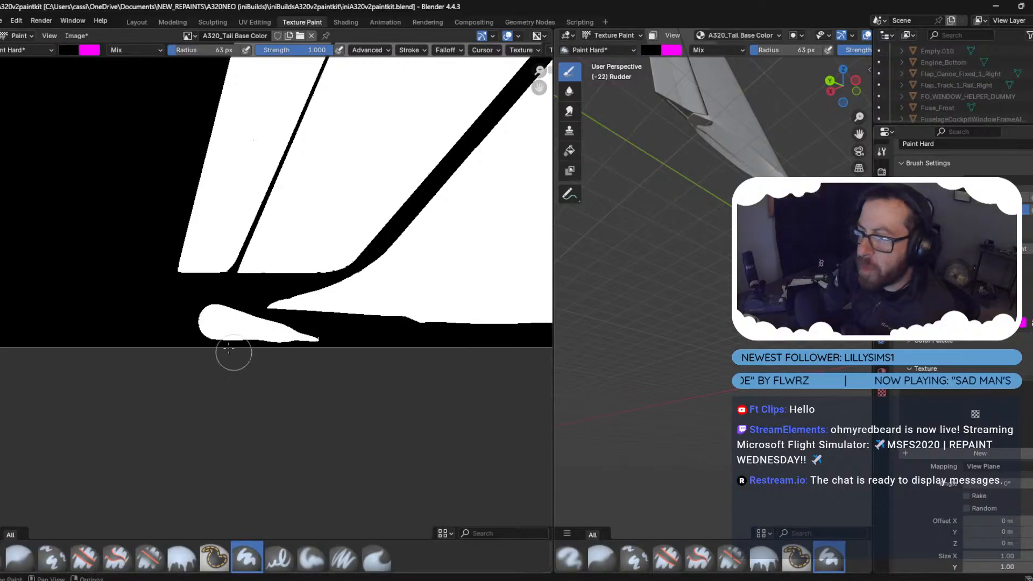
mouse_move(231, 350)
mouse_down()
mouse_move(203, 325)
mouse_move(309, 340)
mouse_move(229, 325)
mouse_up()
Mark the small rounded white shape in the mask's lower right corner in magenta to check it on the 3D tail, and undo the mark.
middle_drag(364, 330, 463, 289)
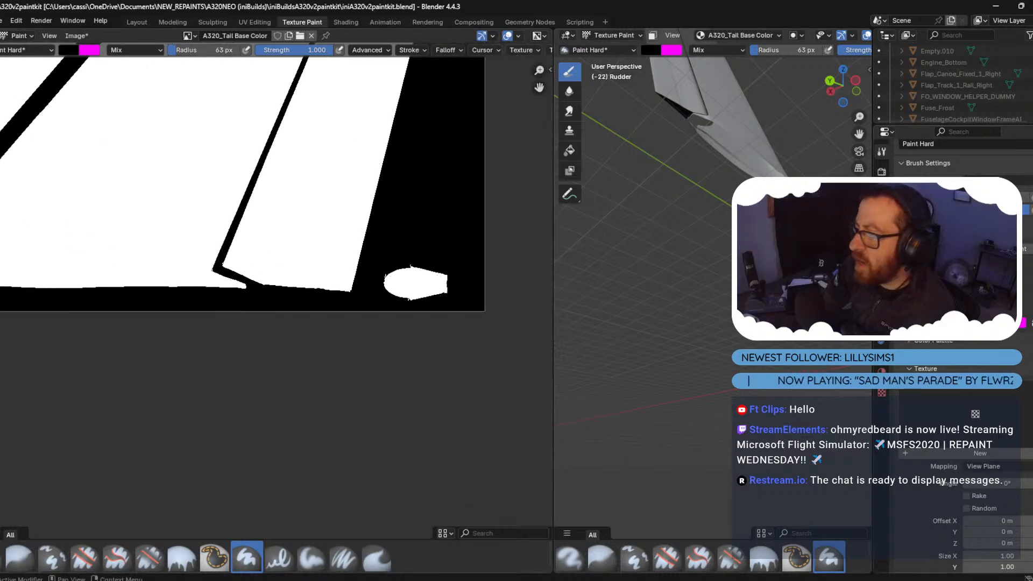
key(x)
drag(377, 280, 447, 282)
mouse_move(646, 242)
middle_down()
mouse_move(613, 234)
mouse_move(634, 226)
middle_up()
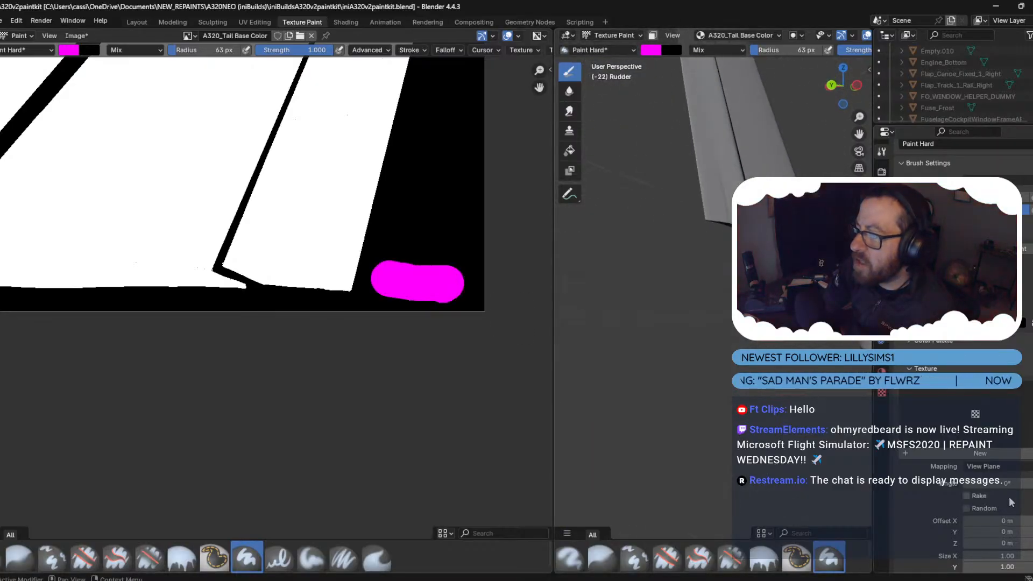
key(ctrl+z)
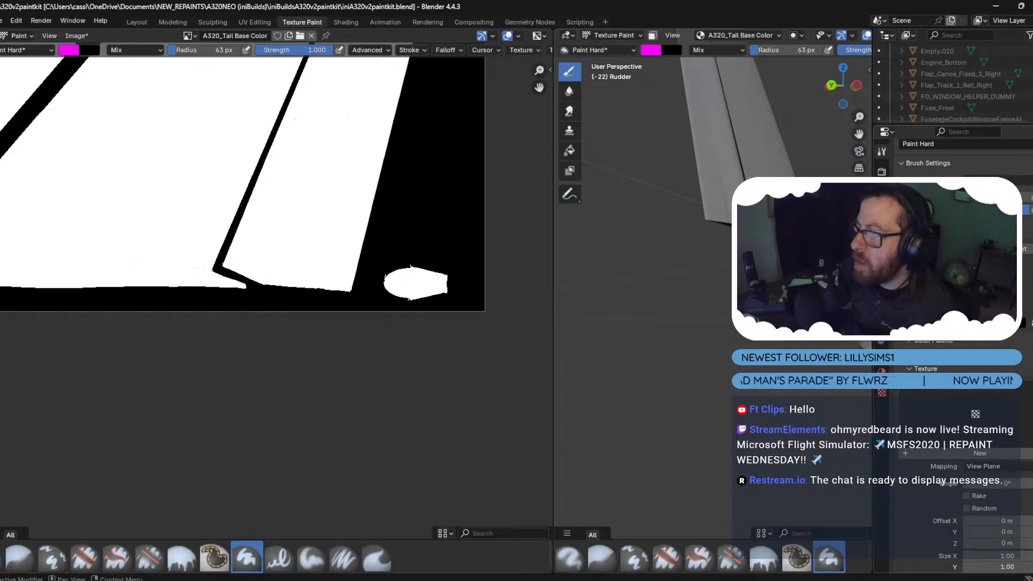
Paint black over the small rounded white shape in the mask's lower right corner with the 63 px brush.
key(x)
drag(388, 276, 421, 270)
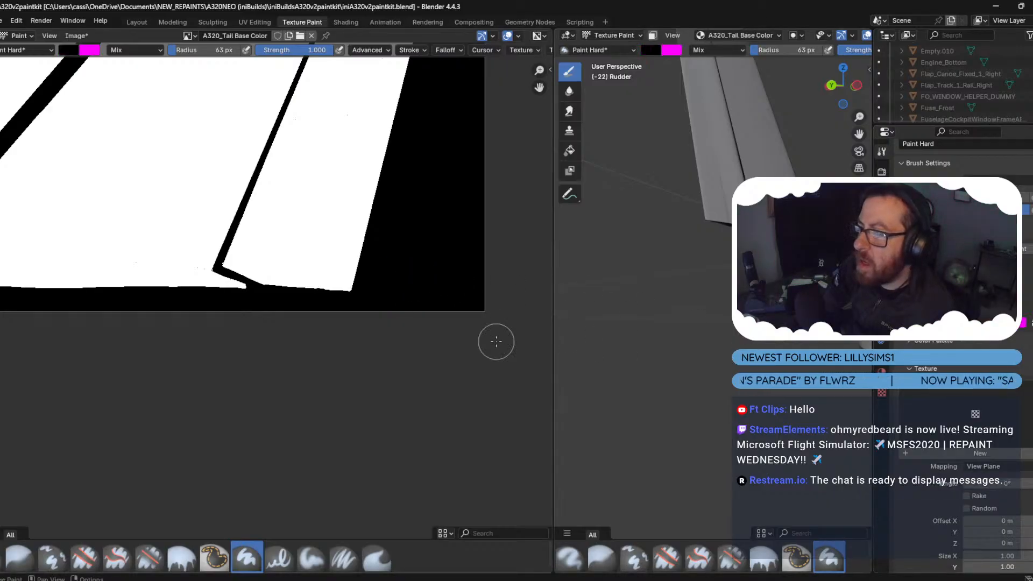
click(81, 22)
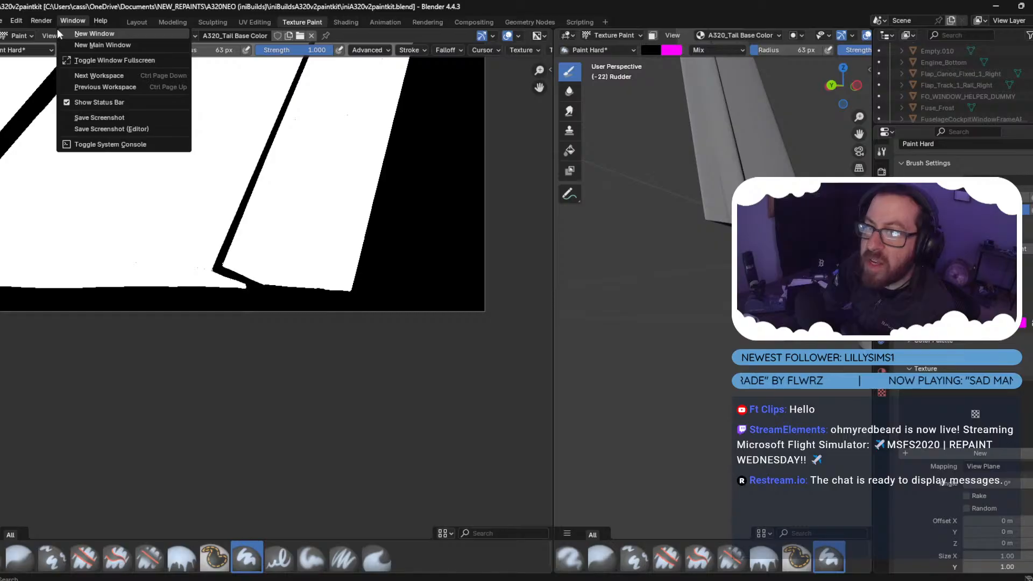
click(76, 36)
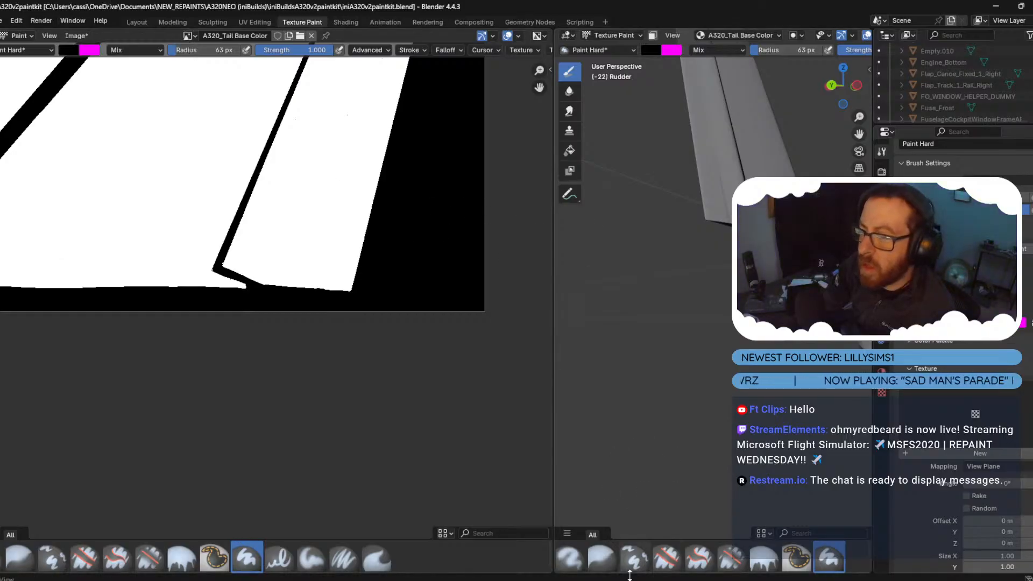
Switch to Photoshop and add a new layer named AlphaPlace to the A320_Tail_ALBD texture.
click(613, 574)
click(909, 465)
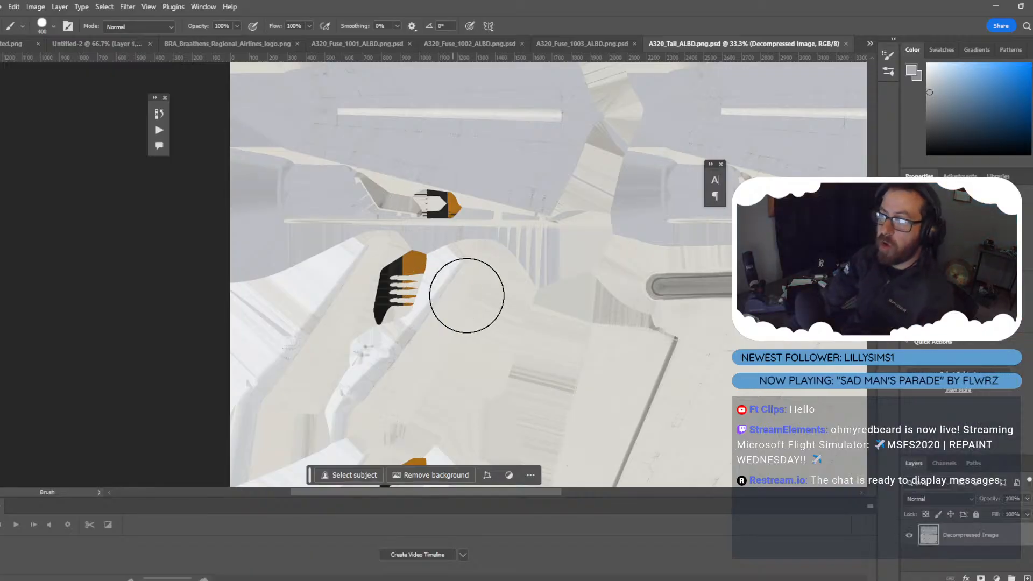
alt+scroll(646, 295, down, 5)
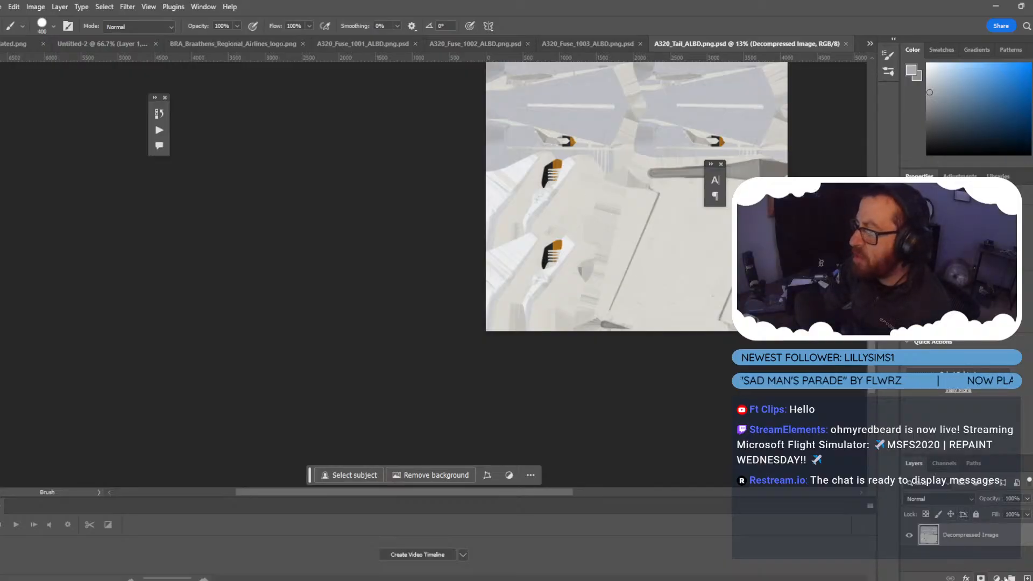
click(981, 577)
key(ctrl+z)
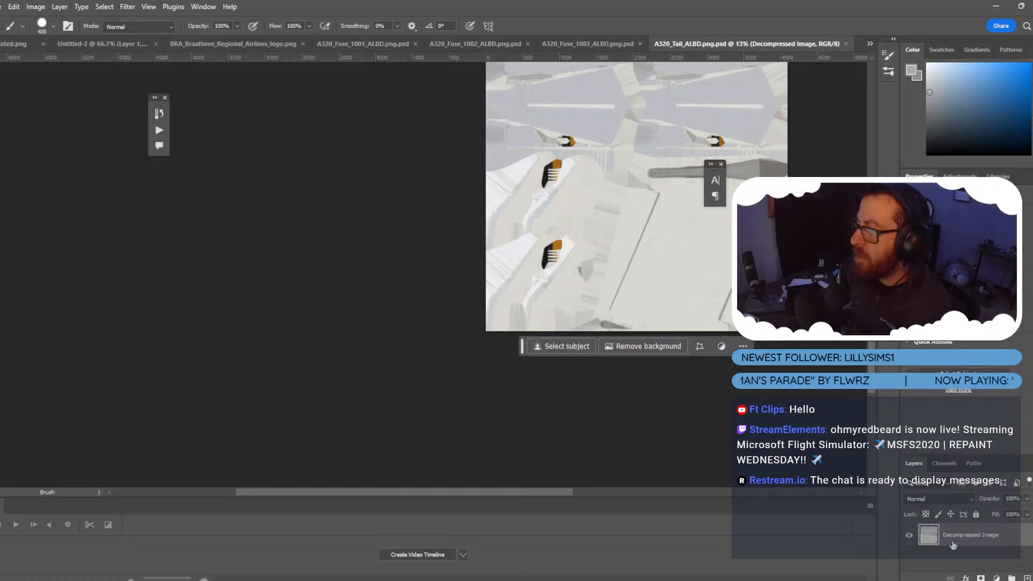
key(ctrl+shift+n)
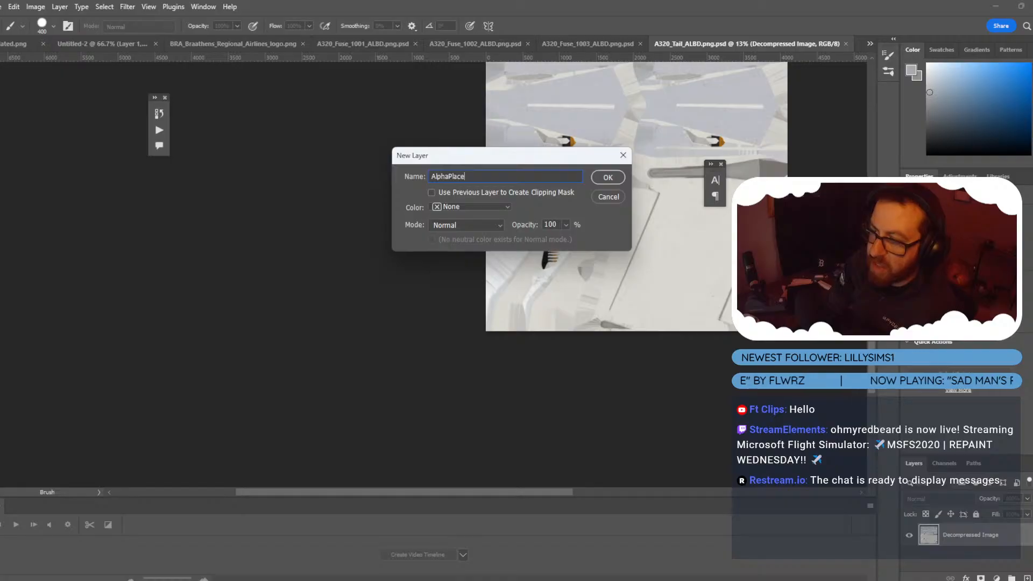
key(Return)
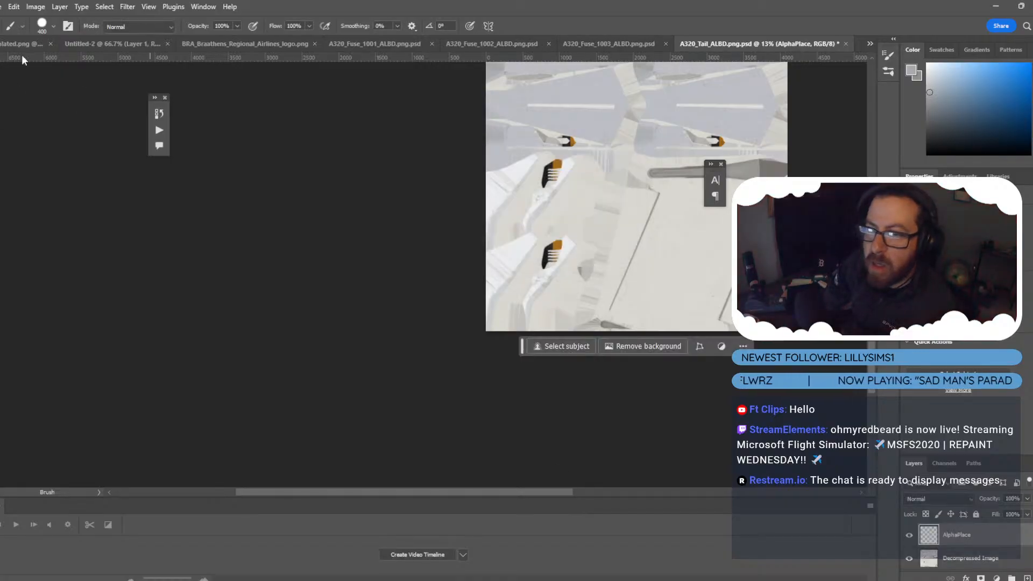
Switch to File Explorer and open the RESOURCES folder inside A320NEO (iniBuilds) > BRAATHENS_STREAM.
mouse_move(530, 565)
click(531, 546)
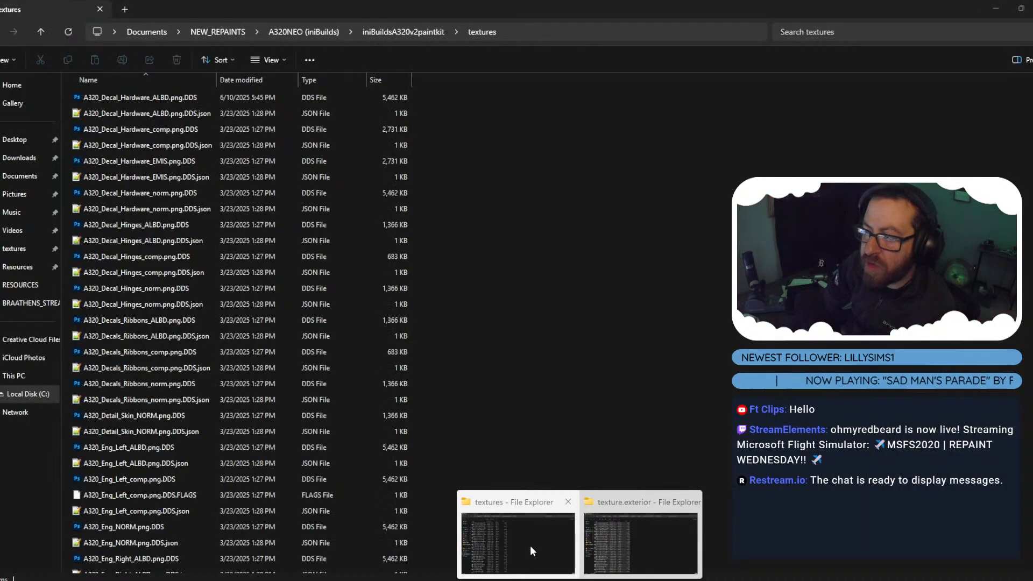
click(40, 35)
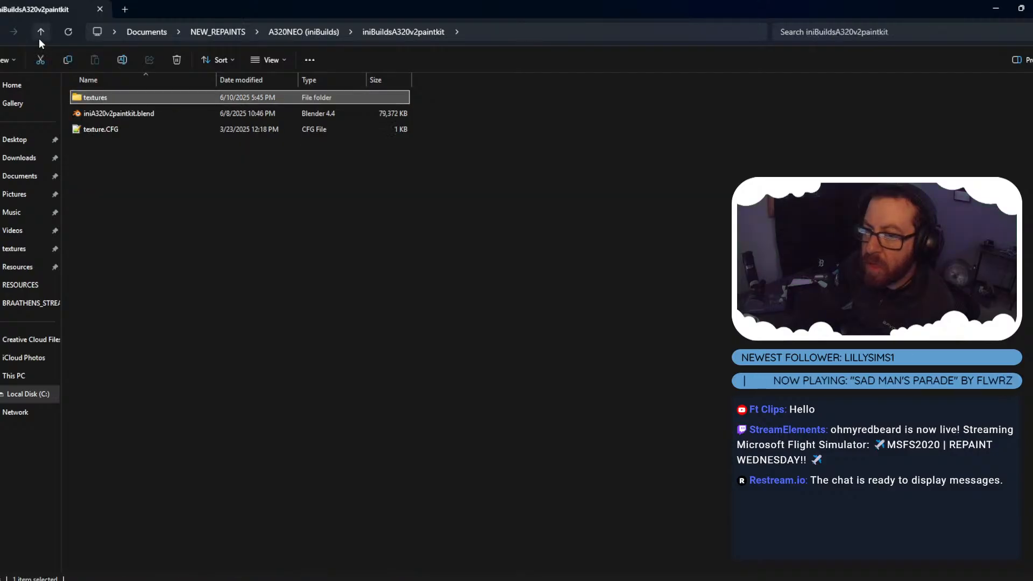
click(40, 36)
double_click(117, 113)
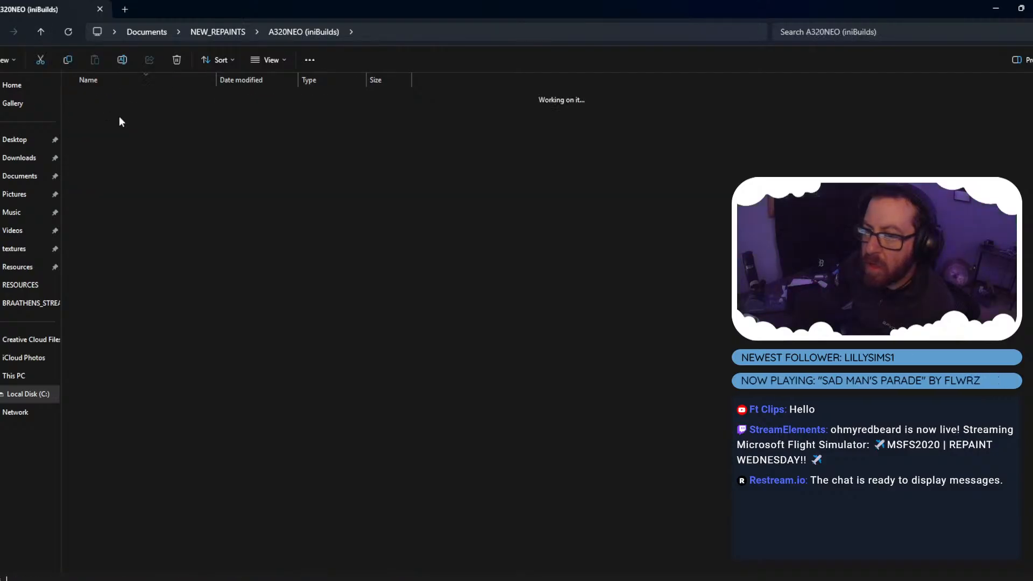
double_click(110, 97)
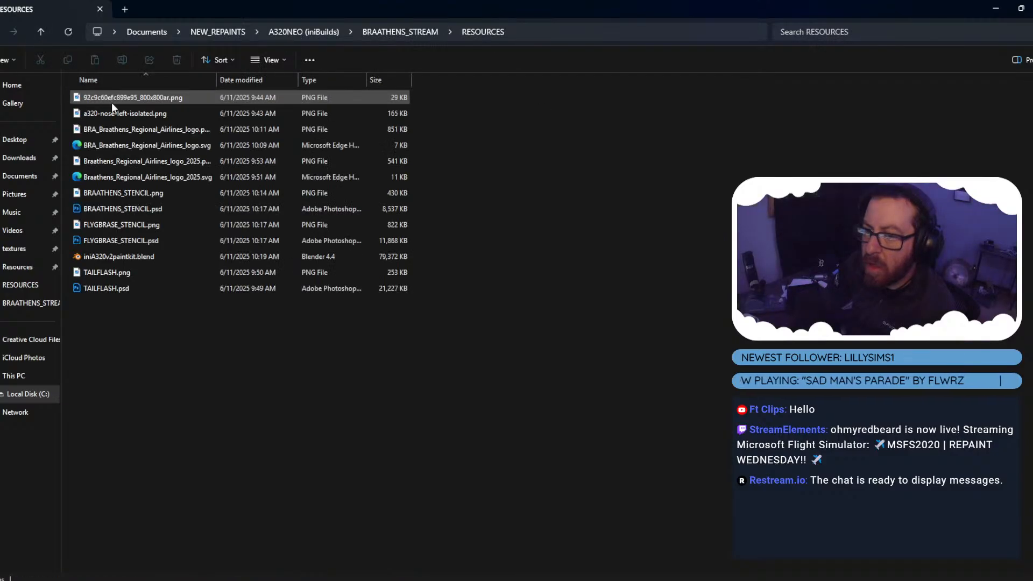
Preview TAILFLASH.png, open it in Adobe Photoshop 2024, and return to the A320_Tail_ALBD document.
double_click(122, 274)
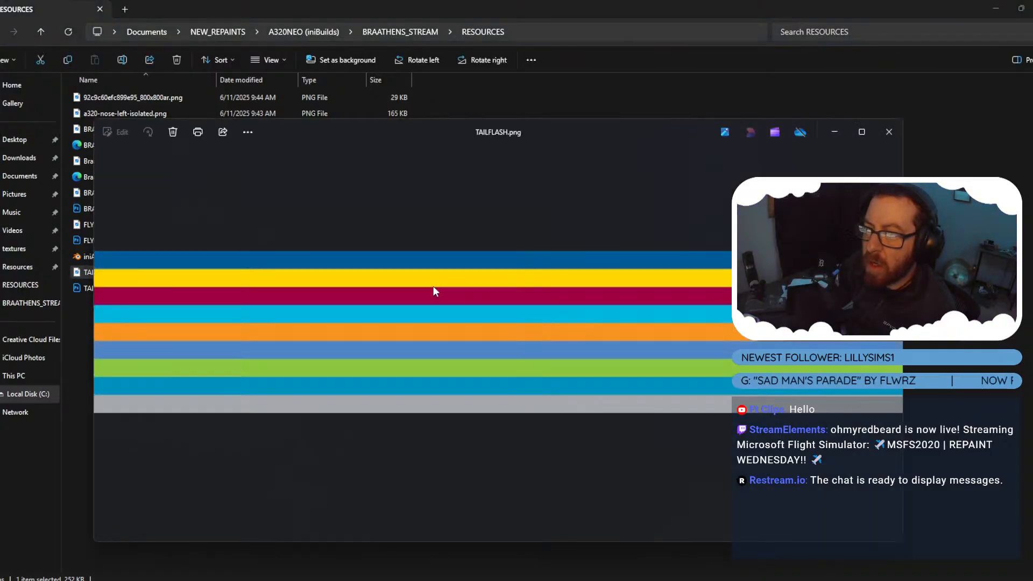
click(889, 131)
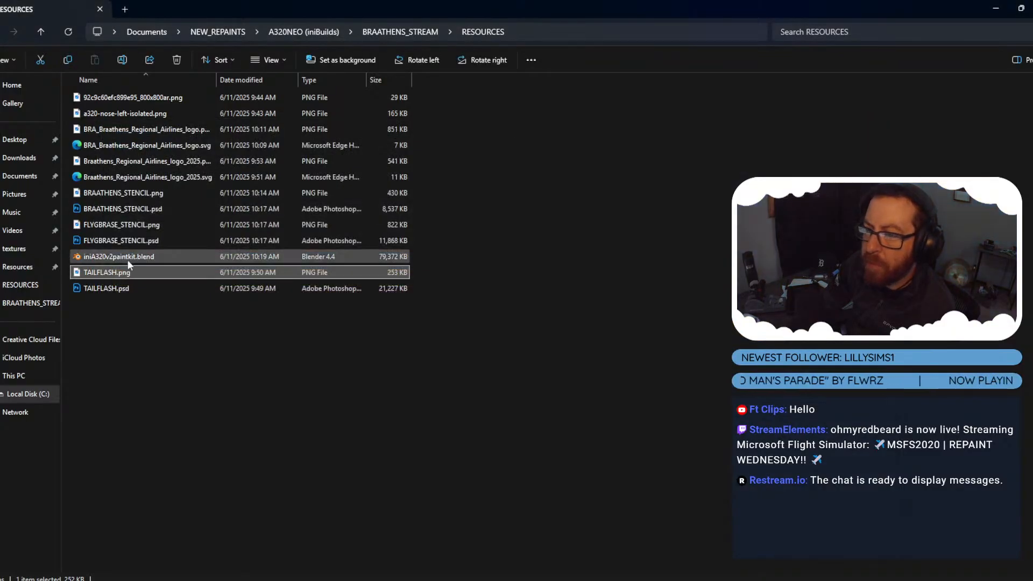
right_click(127, 275)
mouse_move(256, 309)
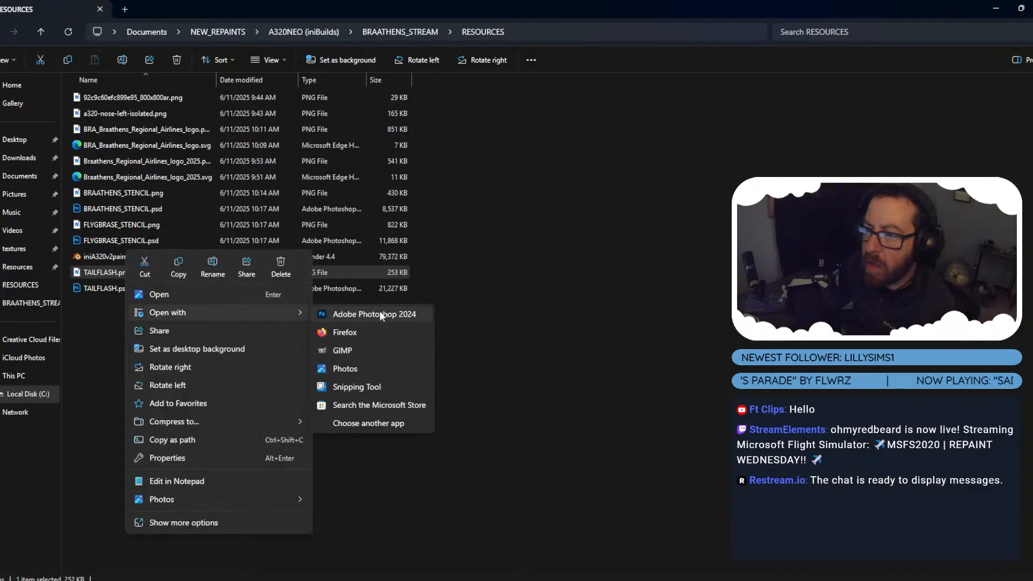
click(382, 312)
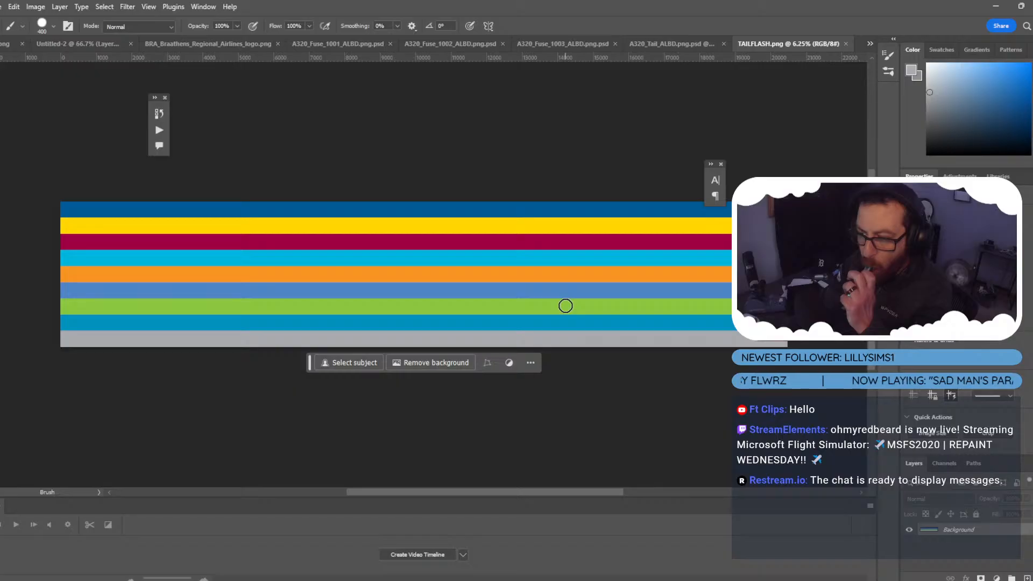
click(683, 40)
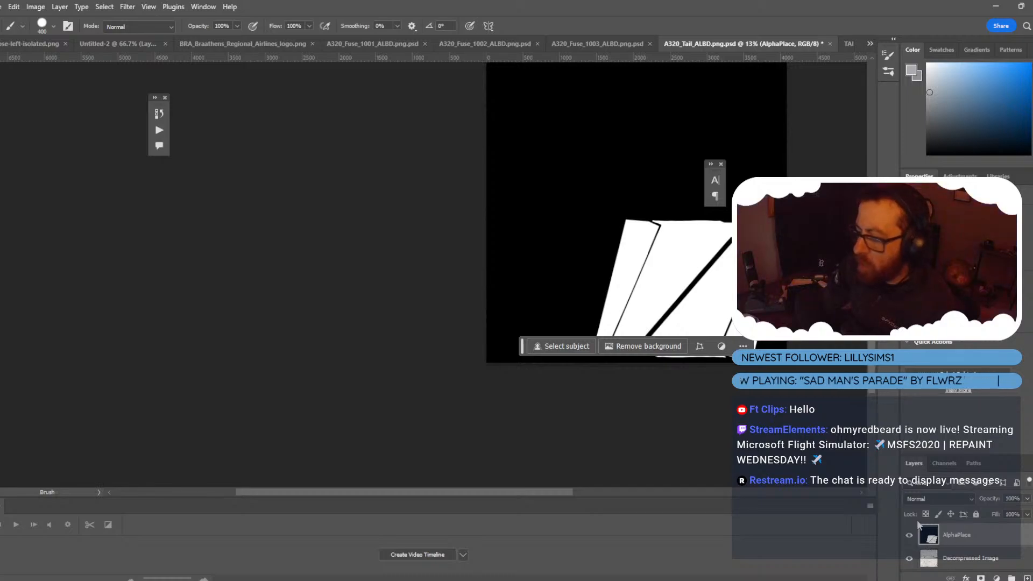
Try inverting the black-and-white tail mask on the AlphaPlace layer, and undo both the inversion and the mask's pasting.
key(ctrl+i)
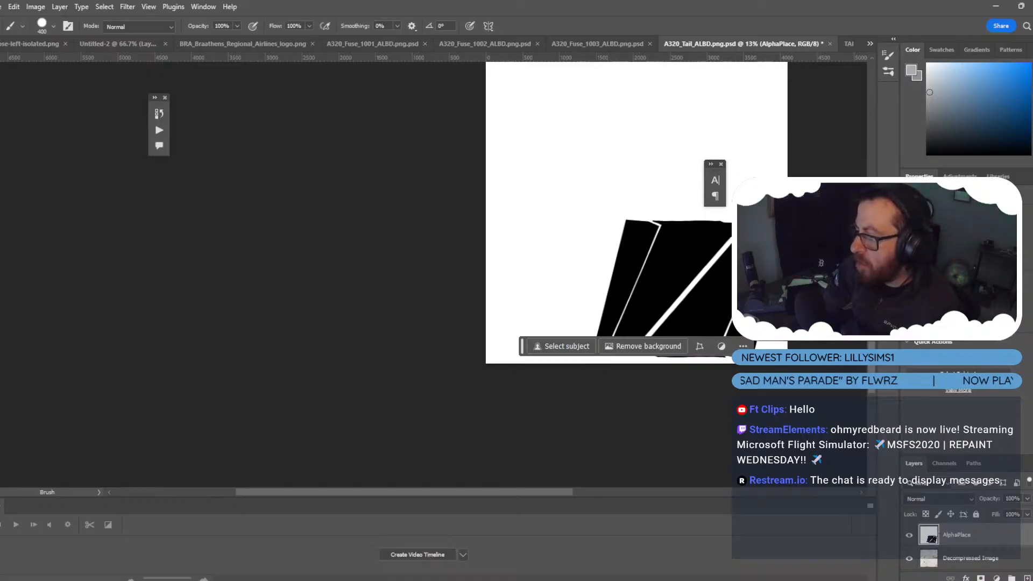
key(ctrl+z)
key(ctrl+z)
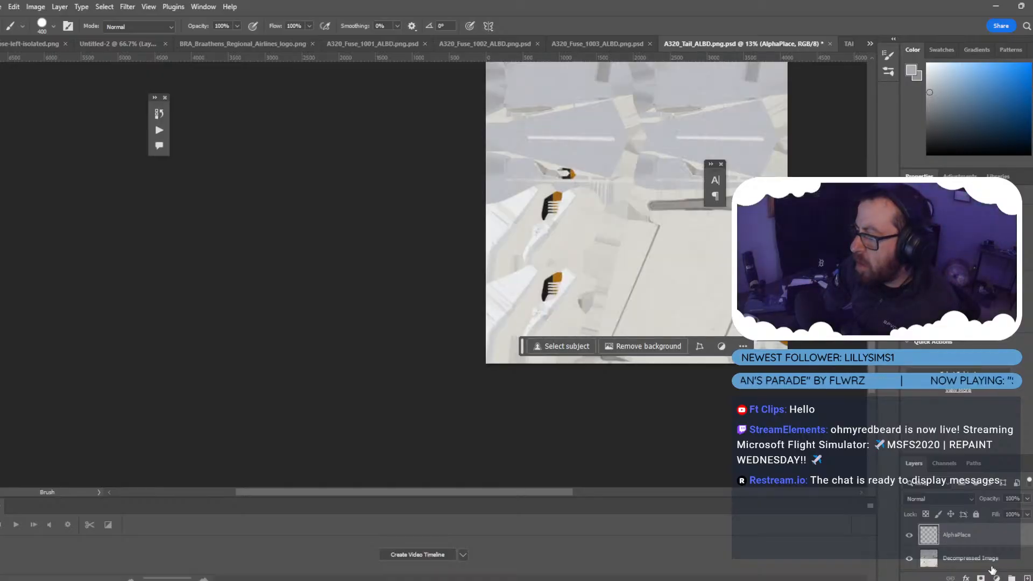
Replace the AlphaPlace layer with a white (ffffff) solid colour fill layer above Decompressed Image.
click(996, 578)
click(984, 397)
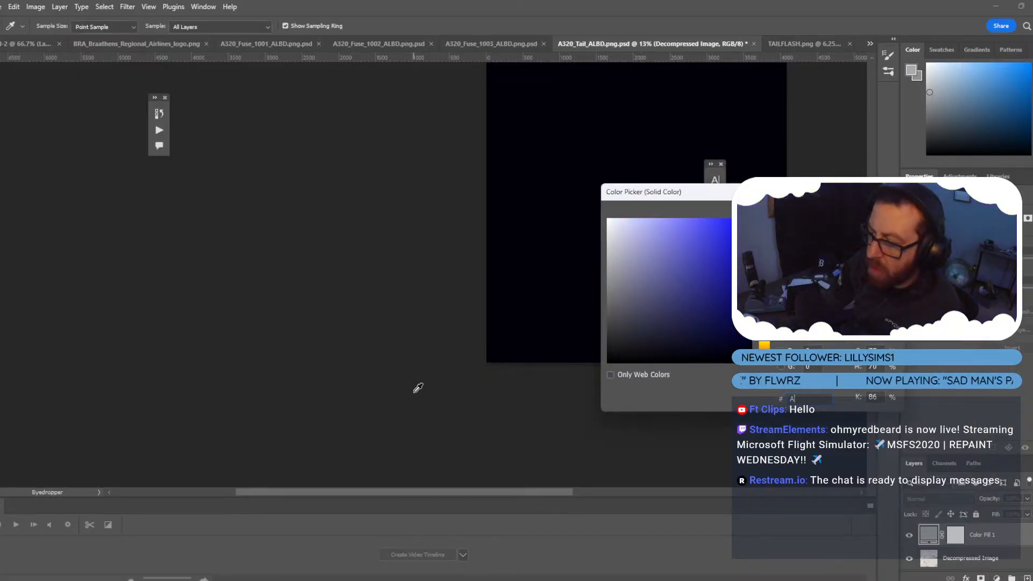
key(BackSpace)
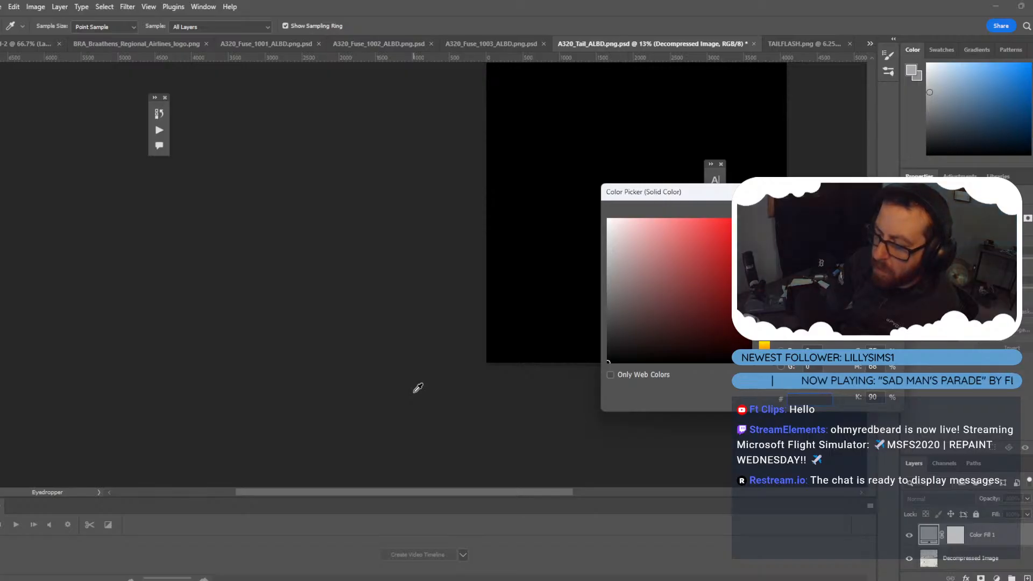
text(ffffff)
key(Return)
key(b)
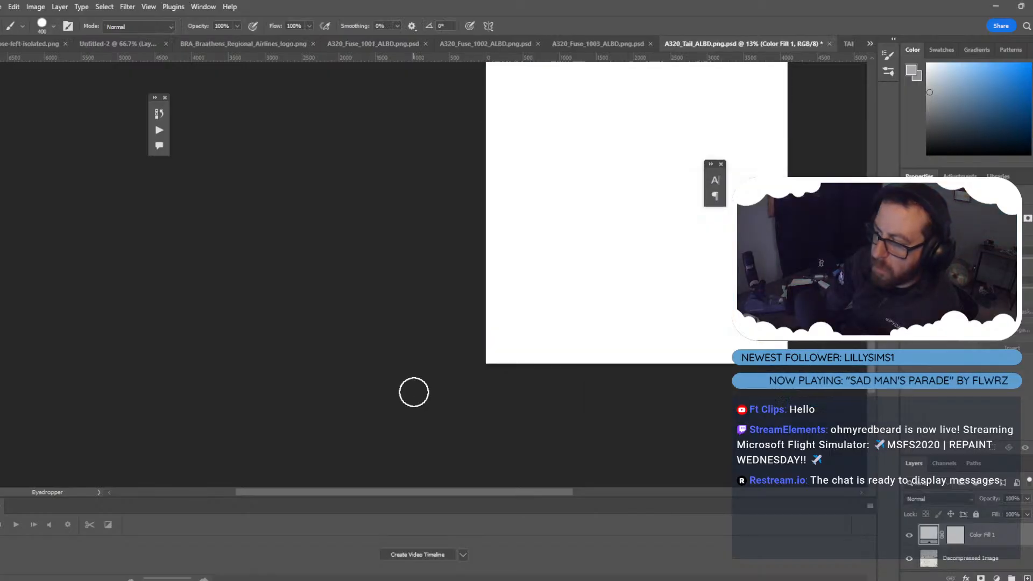
Paste the tail mask into Color Fill 1's mask channel, hide the red overlay, and check the white fill on the fin panels.
click(957, 534)
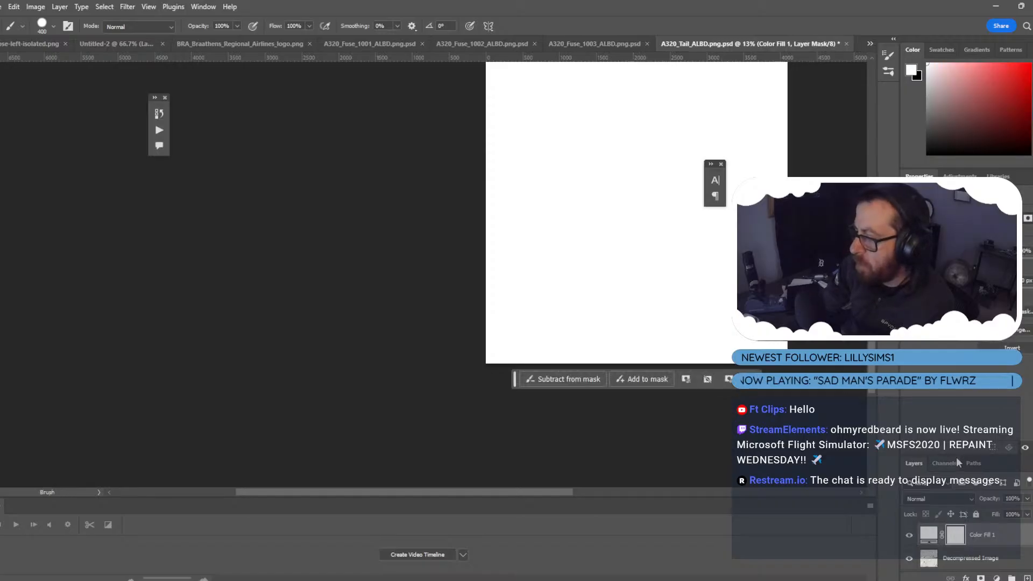
click(945, 463)
key(ctrl+v)
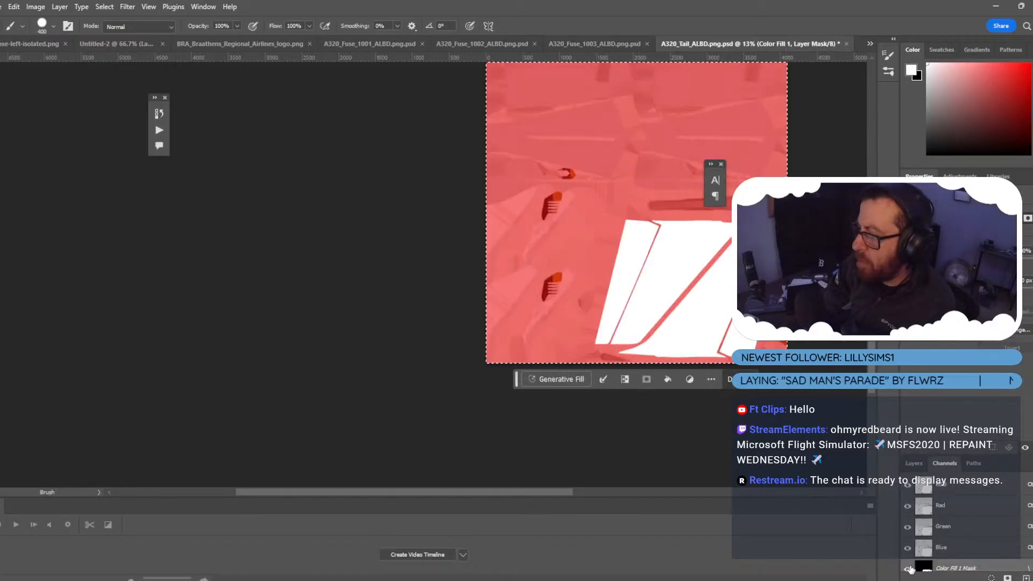
click(909, 569)
alt+scroll(700, 329, up, 3)
alt+scroll(703, 320, up, 3)
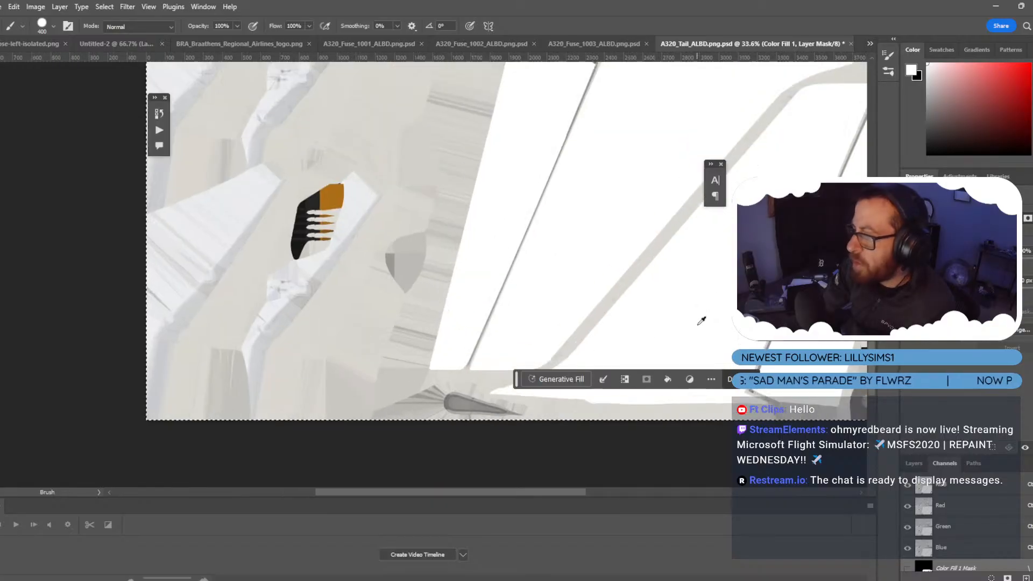
alt+scroll(662, 301, down, 4)
alt+scroll(651, 293, down, 1)
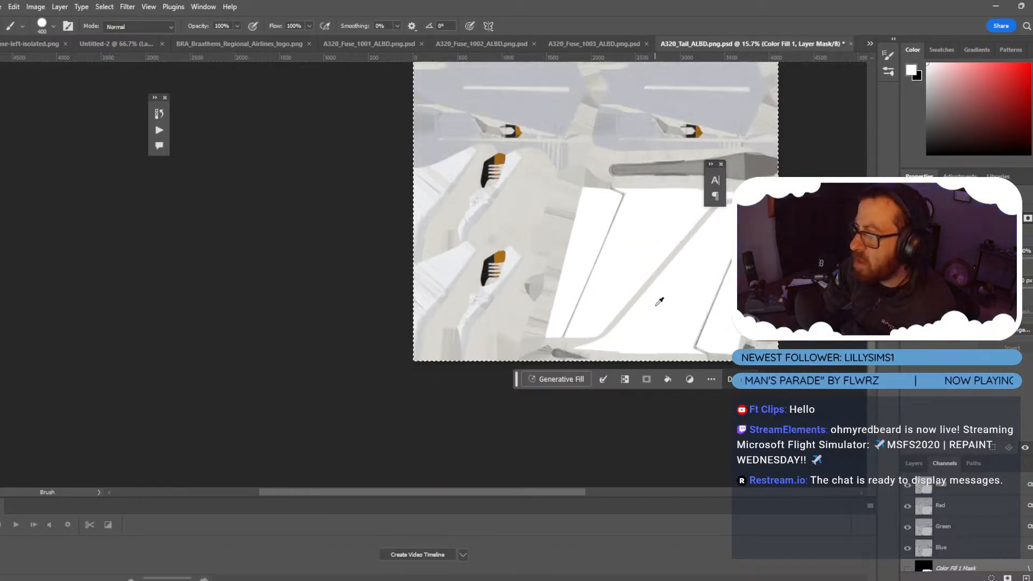
drag(480, 492, 569, 492)
alt+scroll(440, 334, up, 1)
alt+scroll(440, 334, up, 1)
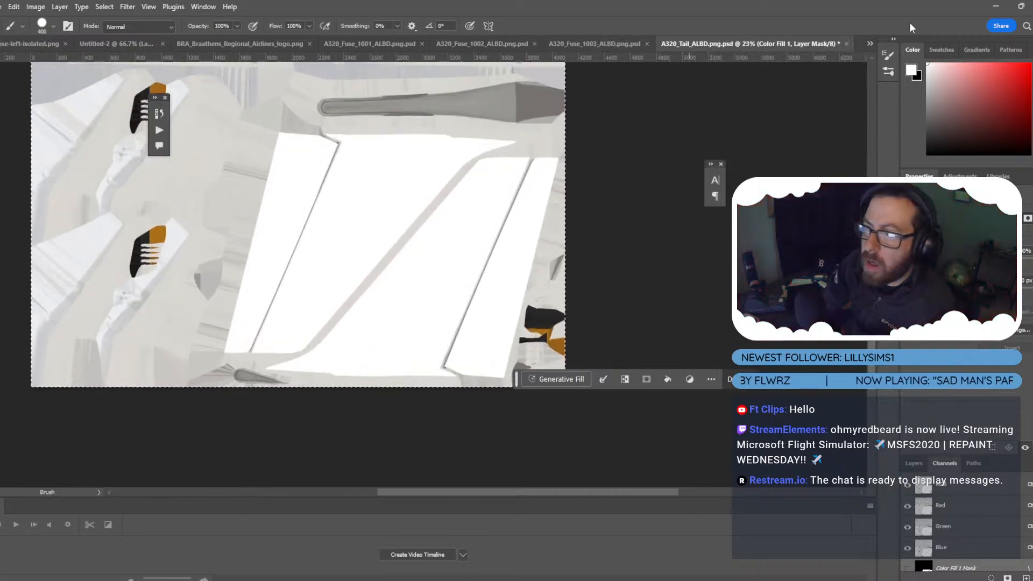
Copy the whole striped image from TAILFLASH.png and paste it as a new layer in the A320_Tail_ALBD document.
click(870, 43)
click(913, 135)
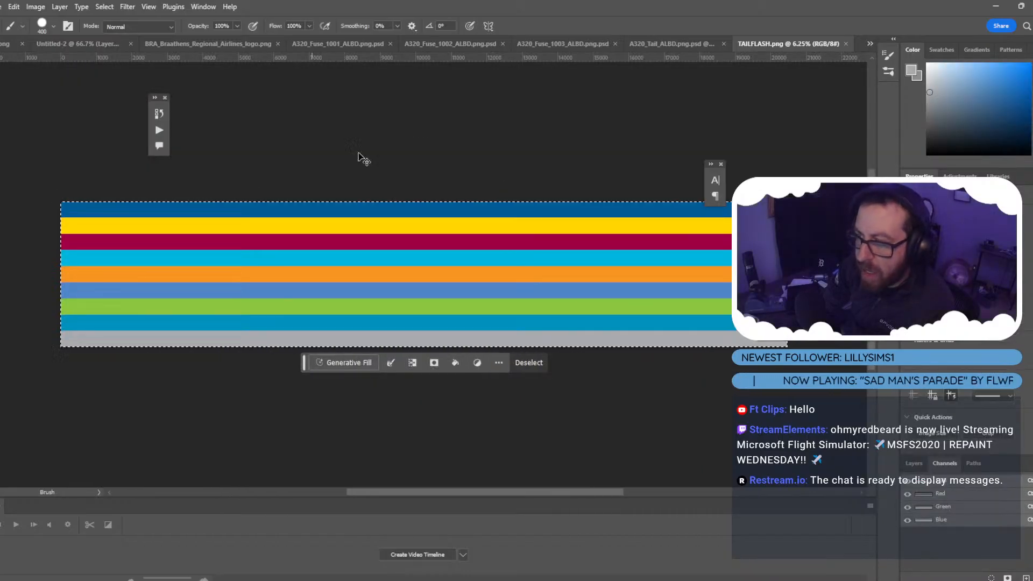
click(915, 463)
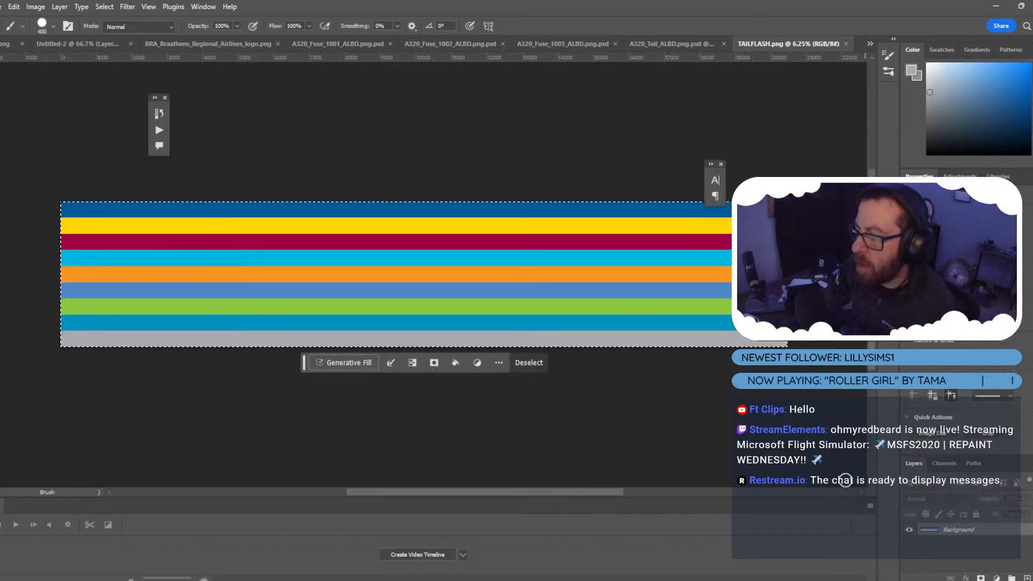
click(673, 48)
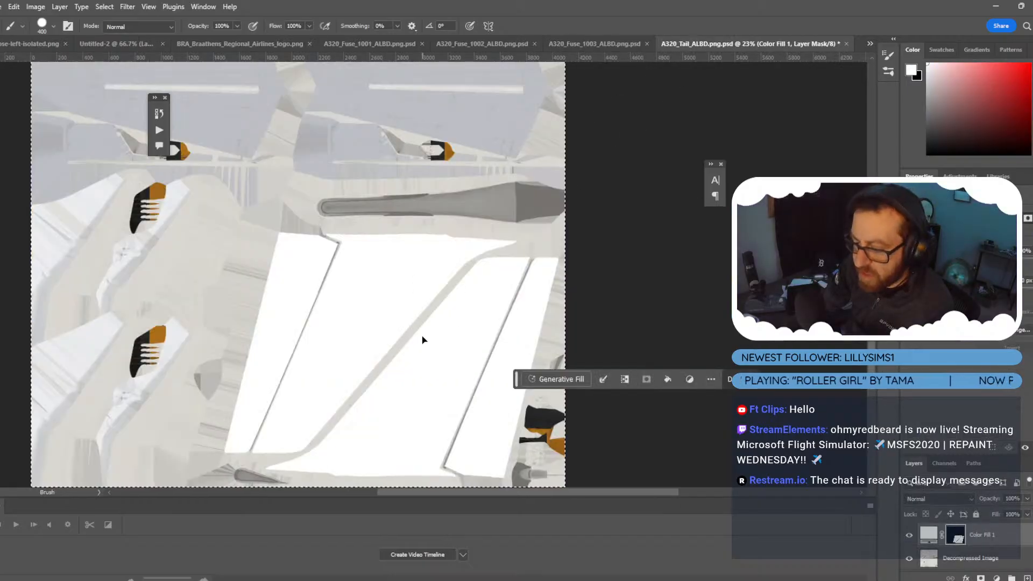
key(ctrl+v)
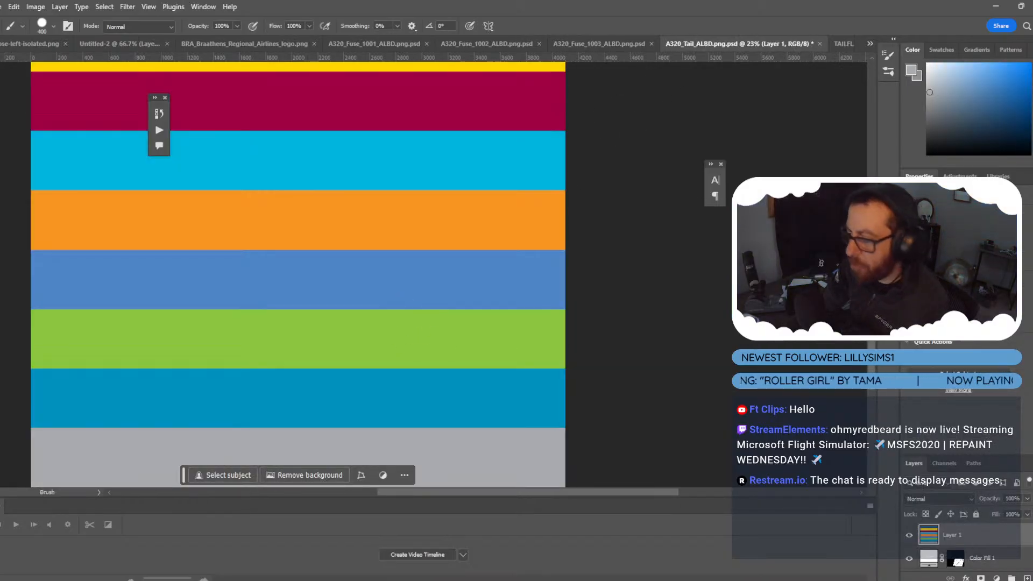
Move the stripes layer below Color Fill 1 and invert Color Fill 1's mask so the stripes fill only the fin shapes.
drag(996, 541, 976, 565)
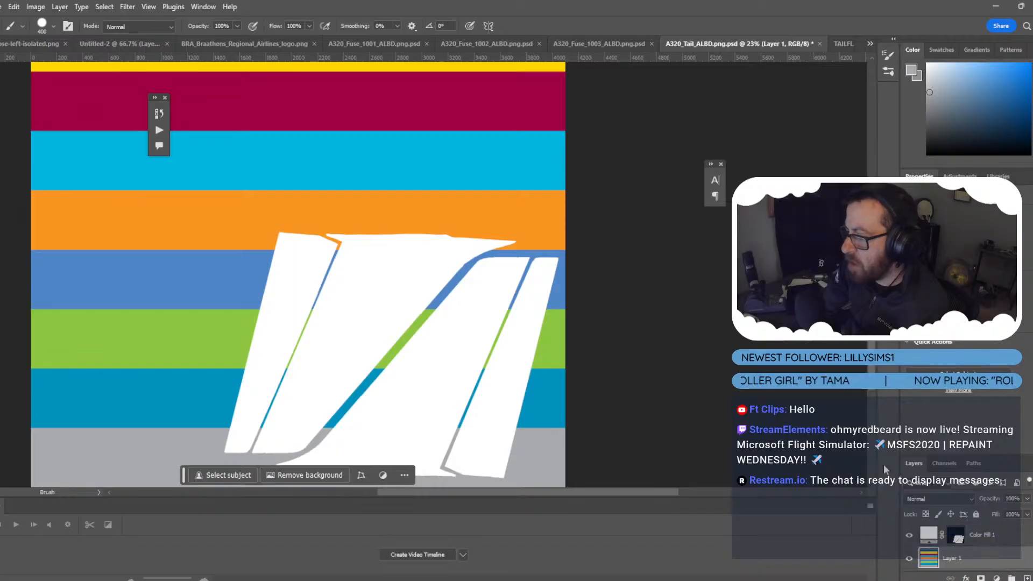
click(958, 538)
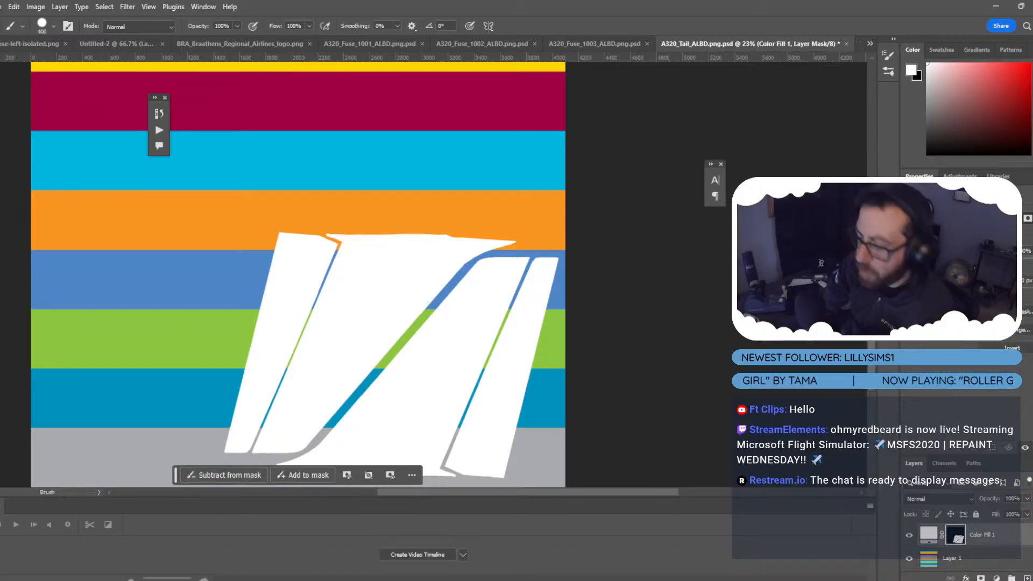
key(ctrl+i)
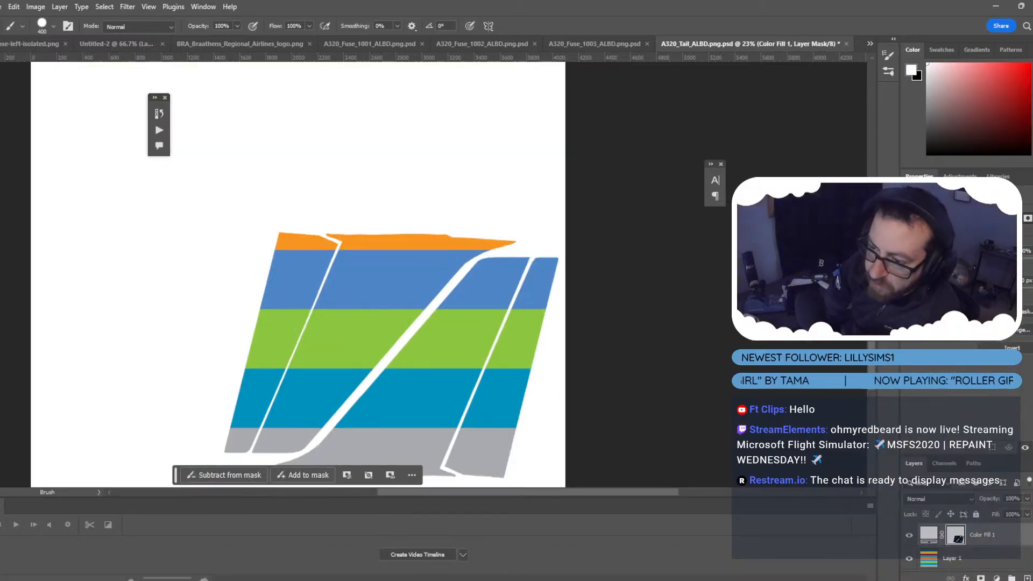
Free-transform the stripes layer to about 63.4% and place its upper edge along the top of the right-hand fin shape.
click(952, 559)
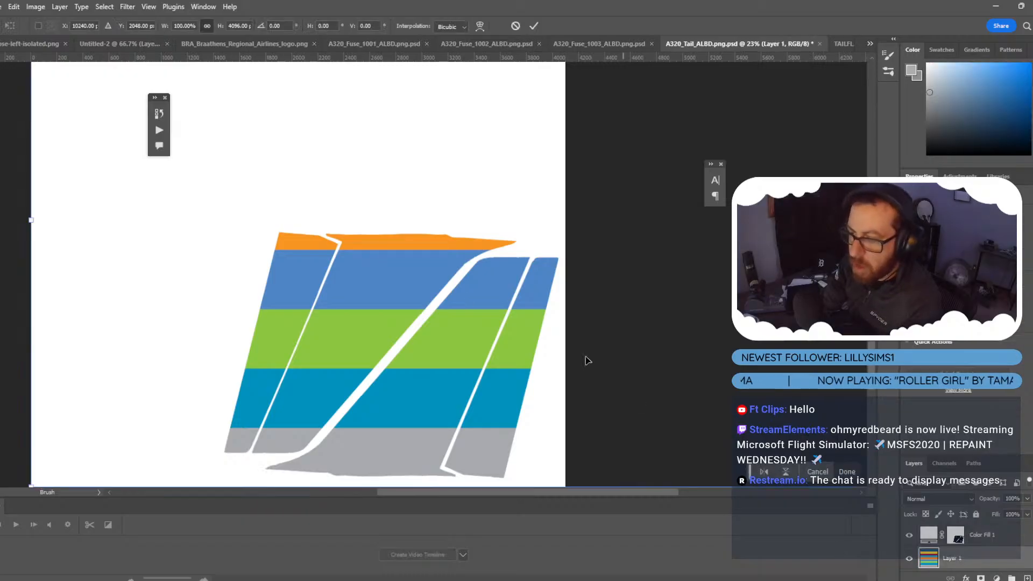
key(ctrl+t)
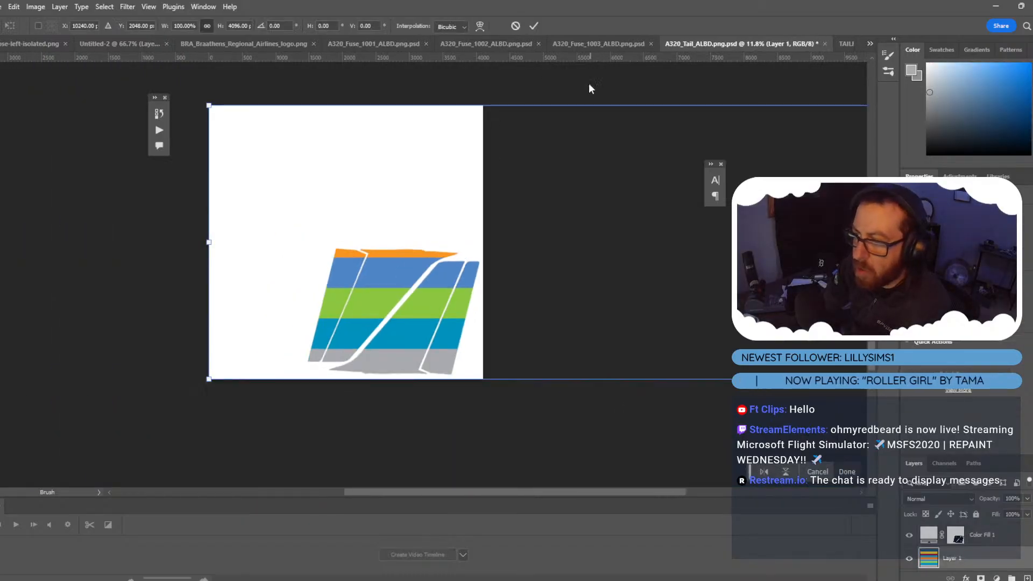
drag(565, 101, 557, 210)
drag(565, 257, 504, 313)
alt+scroll(409, 342, up, 3)
alt+scroll(520, 153, up, 2)
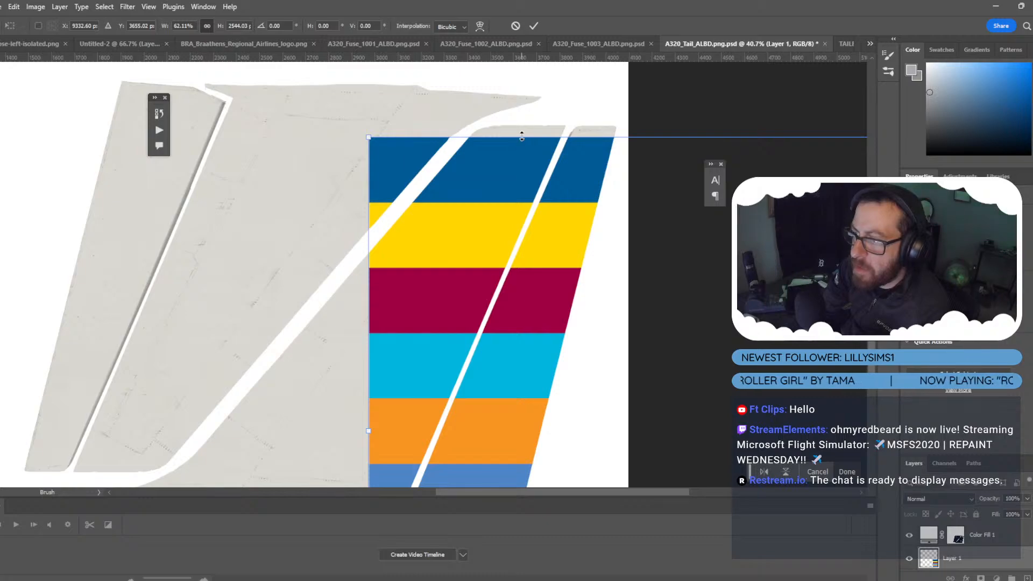
drag(520, 138, 524, 124)
scroll(385, 294, down, 5)
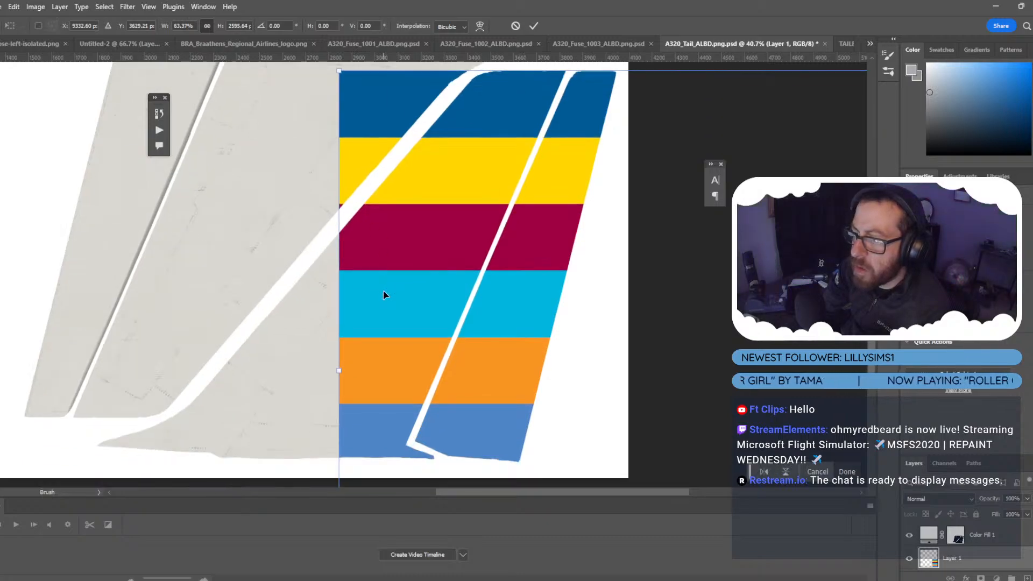
Shrink the stripes layer to about 53.8% and shift it left until it spans both fin shapes.
alt+scroll(560, 387, down, 3)
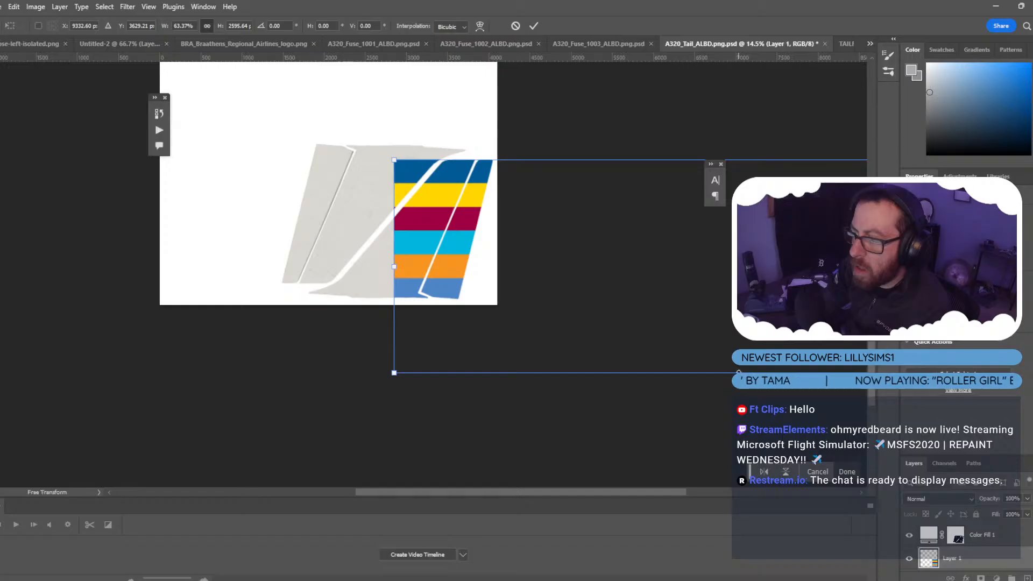
drag(395, 372, 473, 341)
drag(624, 260, 310, 262)
Shrink the stripes layer to about 42.7%, fit its upper and lower edges to the right-hand fin shape, and commit the transform.
alt+scroll(405, 239, up, 3)
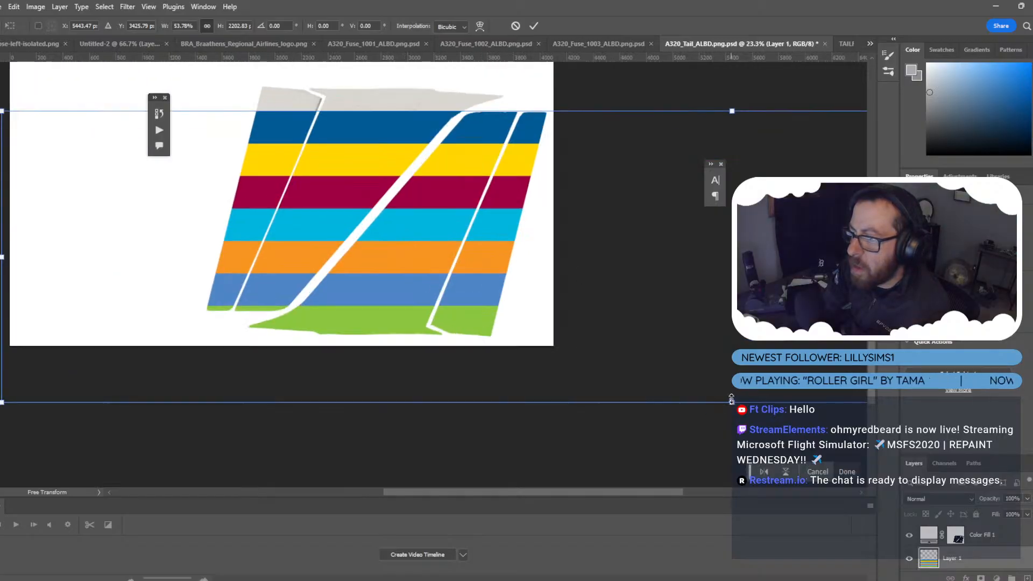
drag(731, 402, 721, 335)
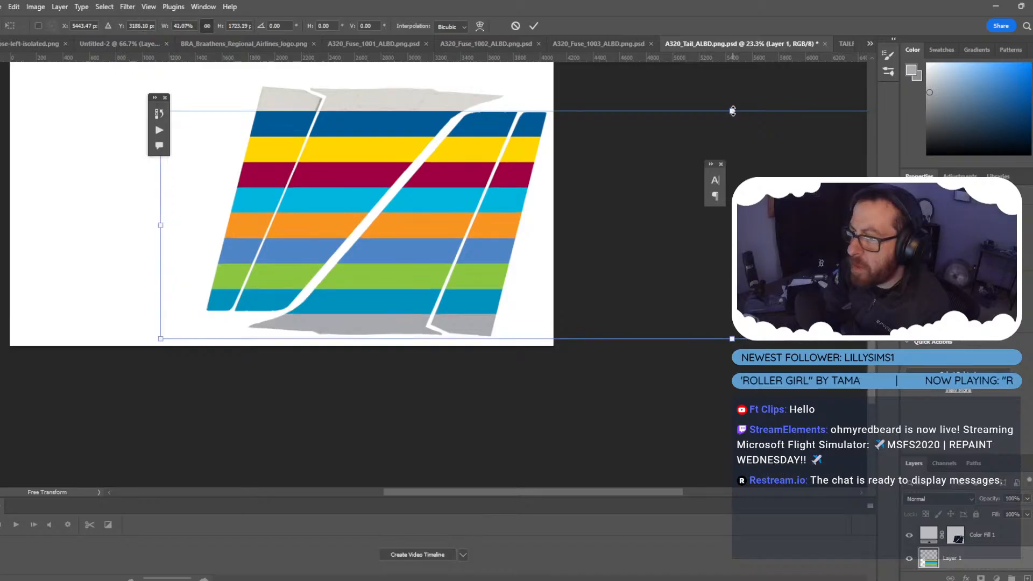
drag(733, 111, 732, 109)
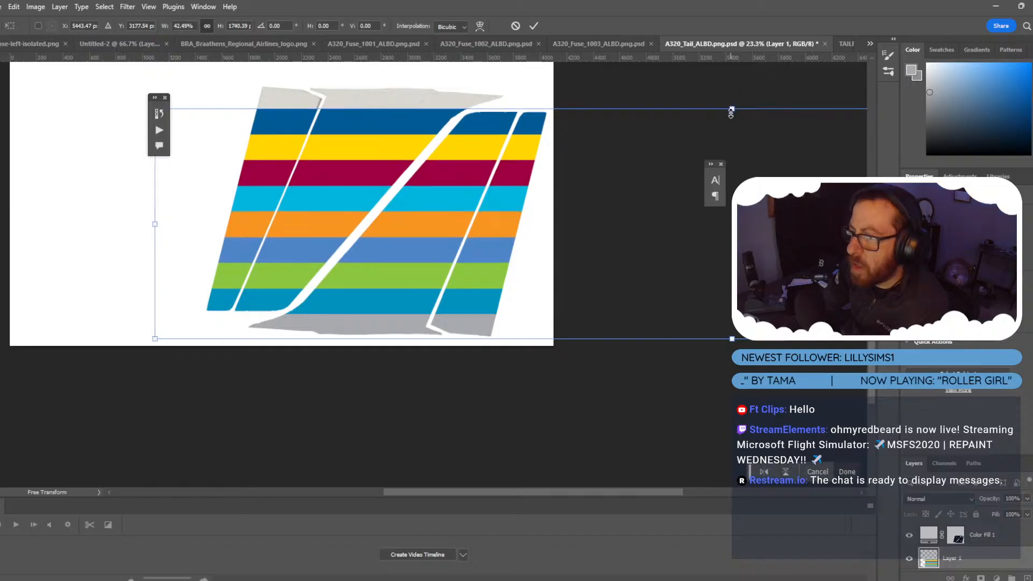
drag(725, 343, 730, 337)
drag(731, 338, 732, 341)
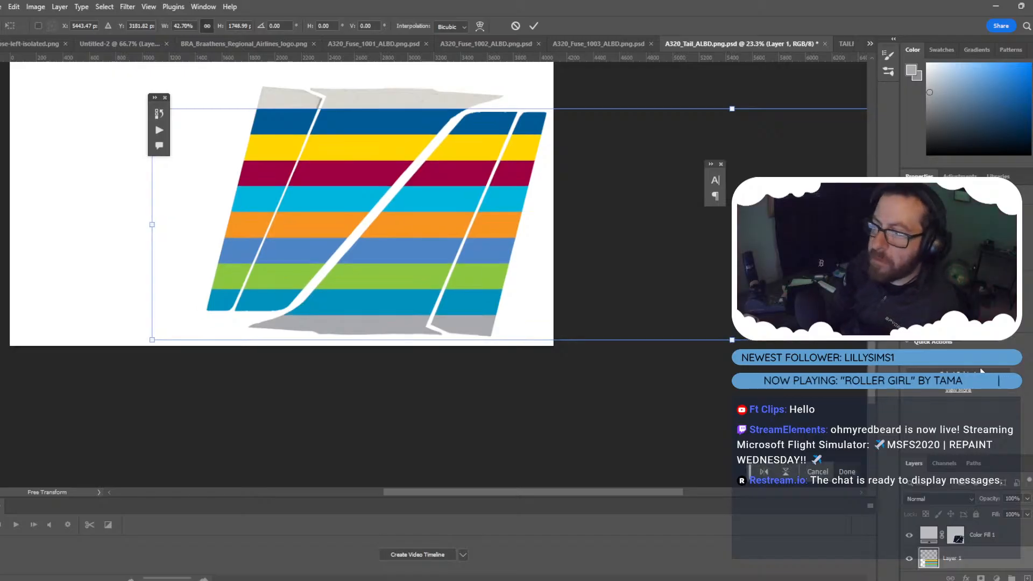
key(Return)
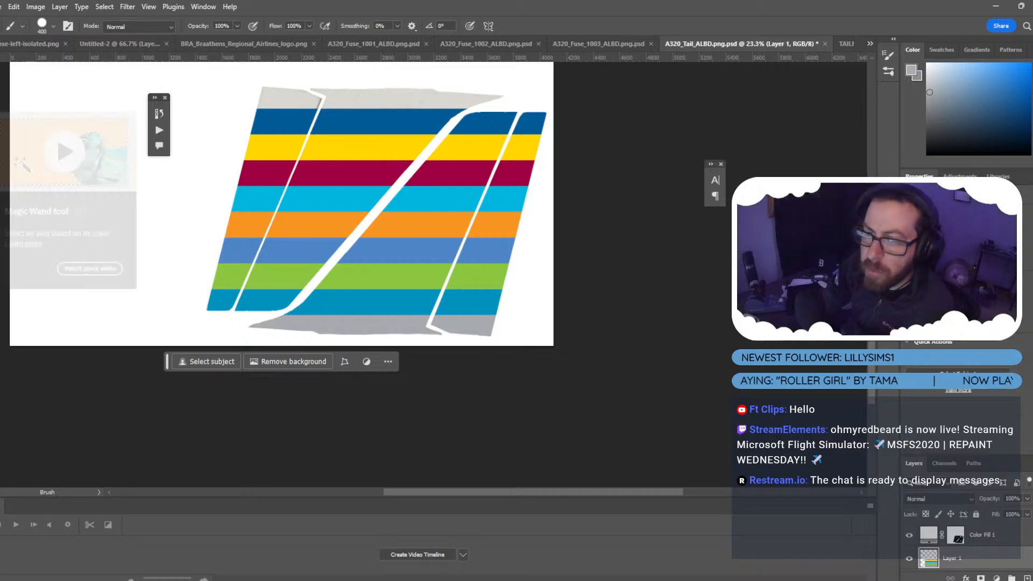
Select both parts of the right-hand fin shape from Color Fill 1's mask with the Magic Wand.
key(w)
click(956, 534)
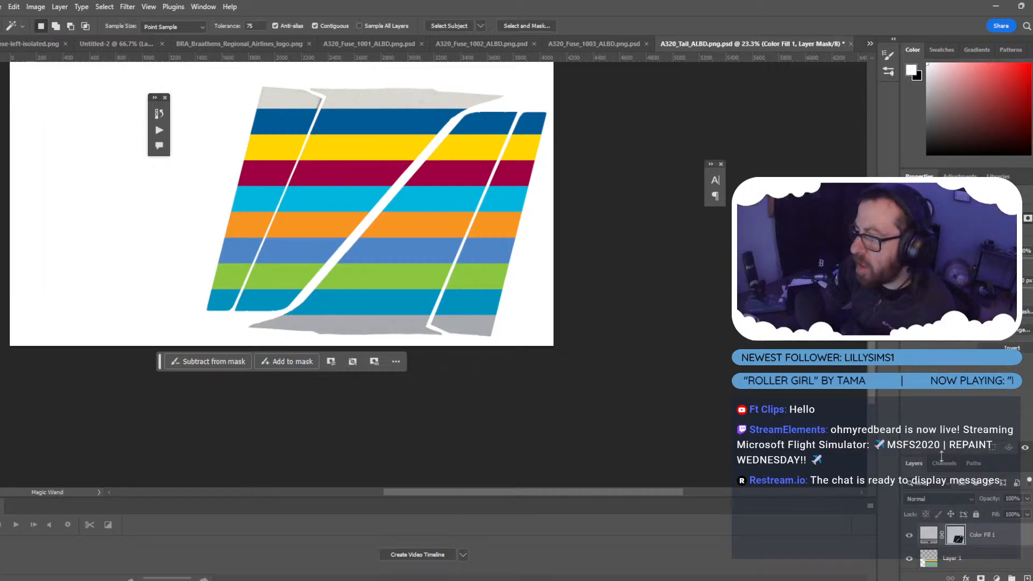
click(944, 464)
click(907, 569)
click(446, 208)
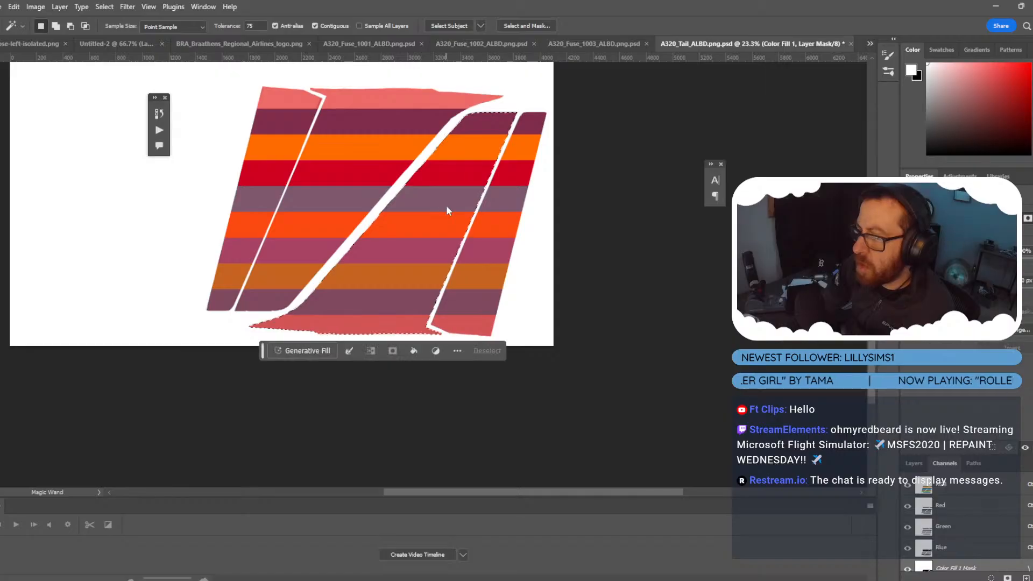
Align Layer 1 to the fin selection by vertical centers and clear the selection.
click(913, 463)
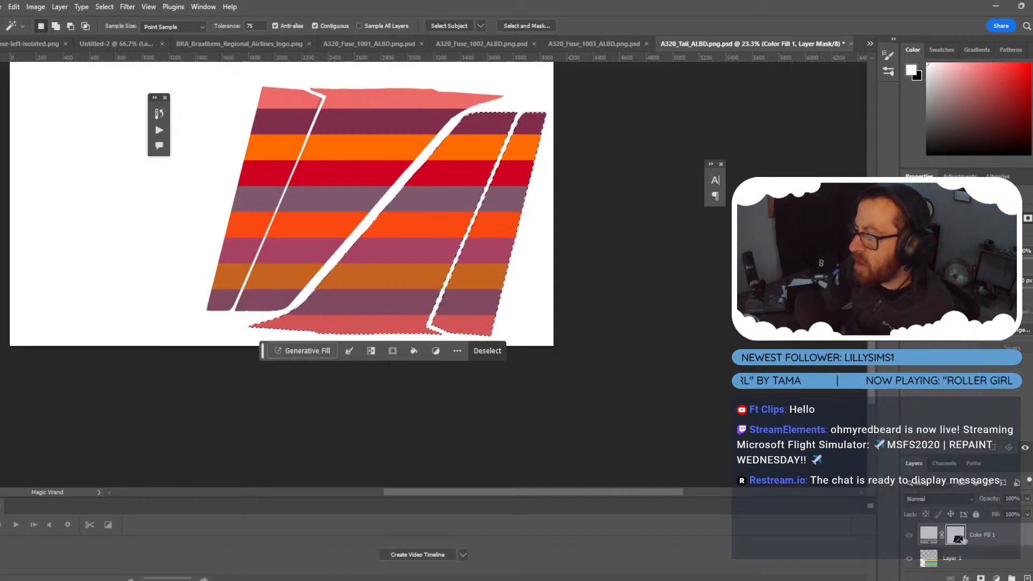
click(962, 563)
click(60, 6)
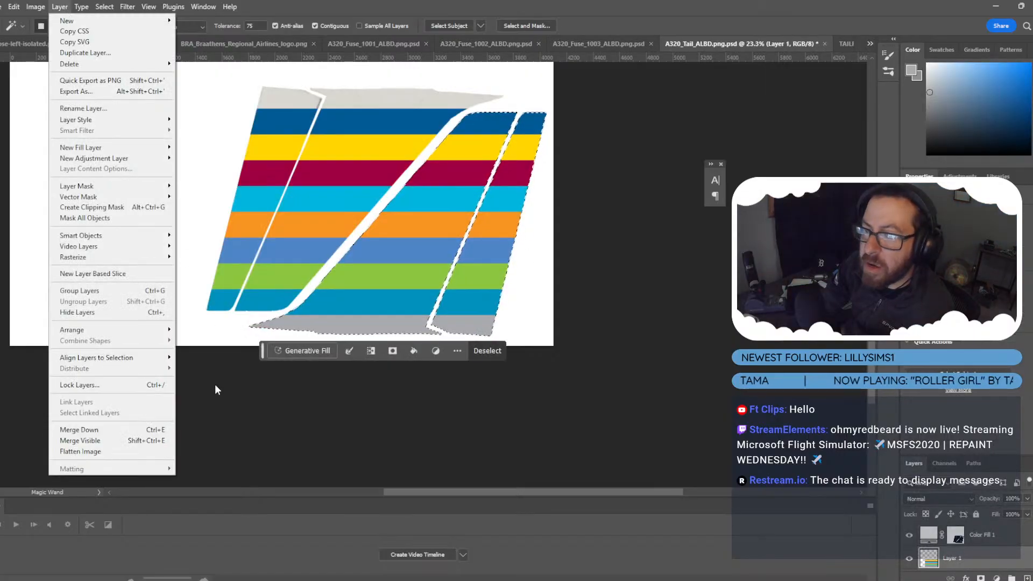
mouse_move(125, 359)
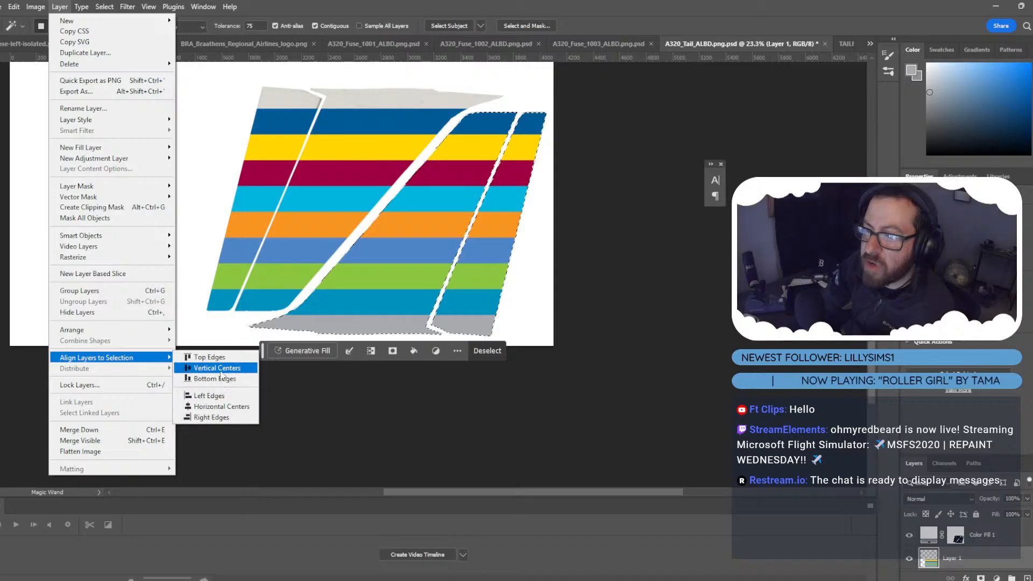
click(219, 370)
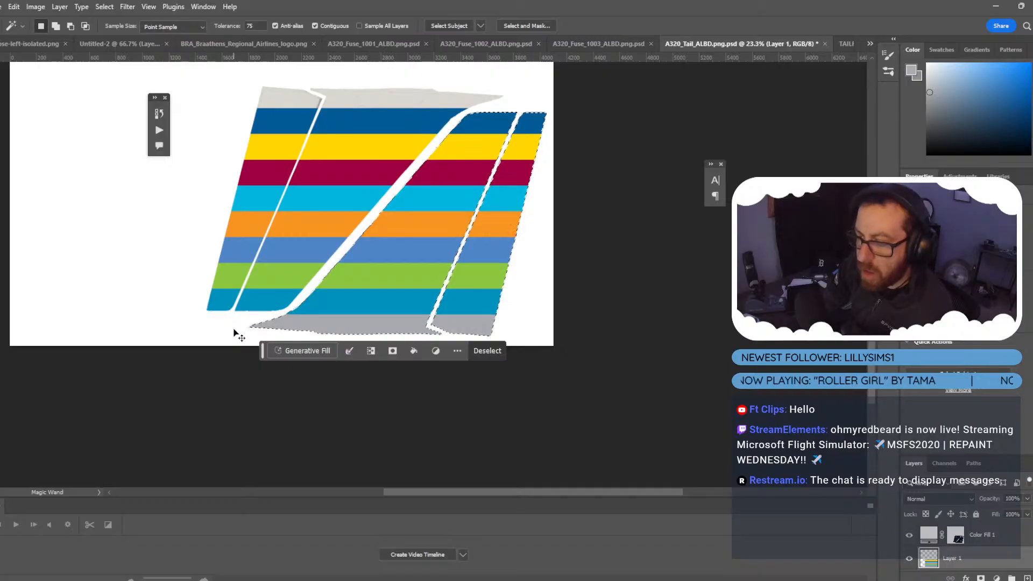
key(ctrl+d)
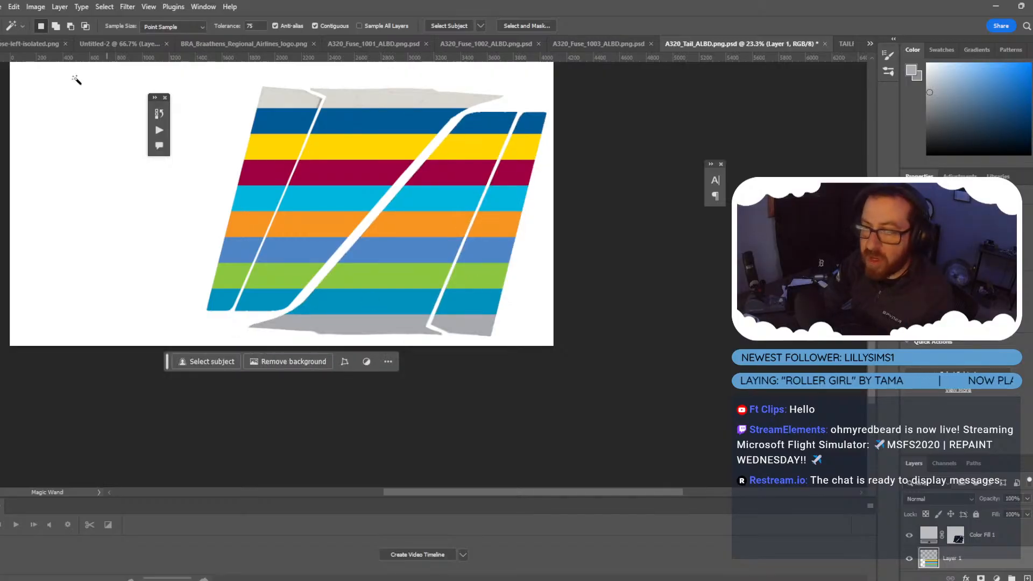
Switch to Blender, copy the black-and-white A320_Tail Base Color image, and return to Photoshop.
key(l)
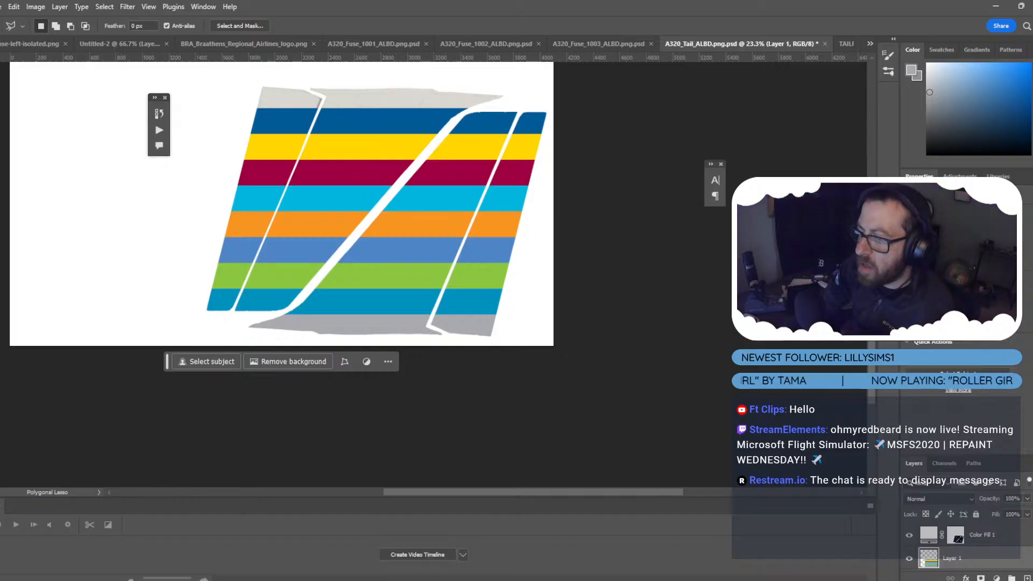
mouse_move(668, 544)
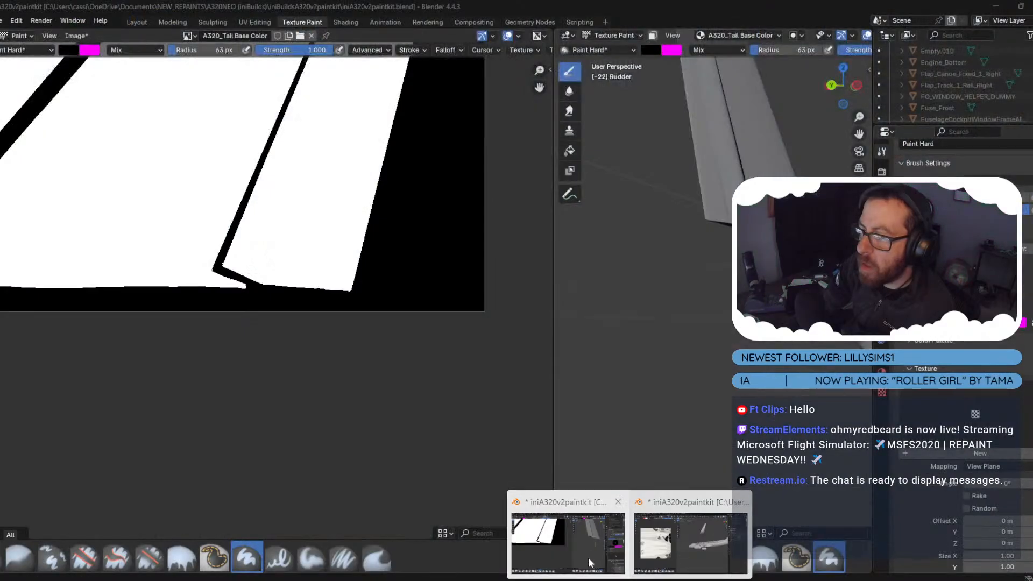
click(567, 544)
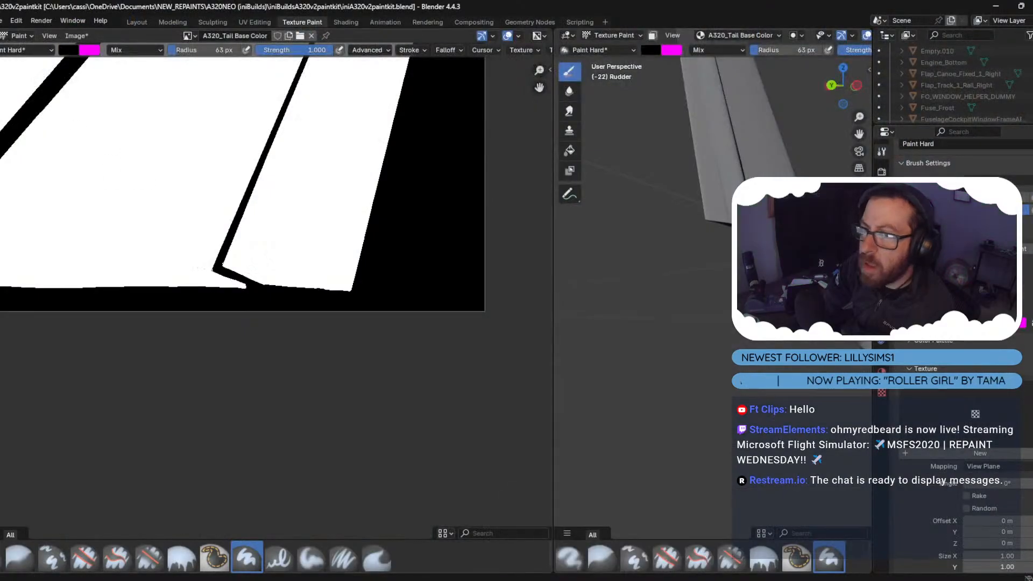
click(73, 36)
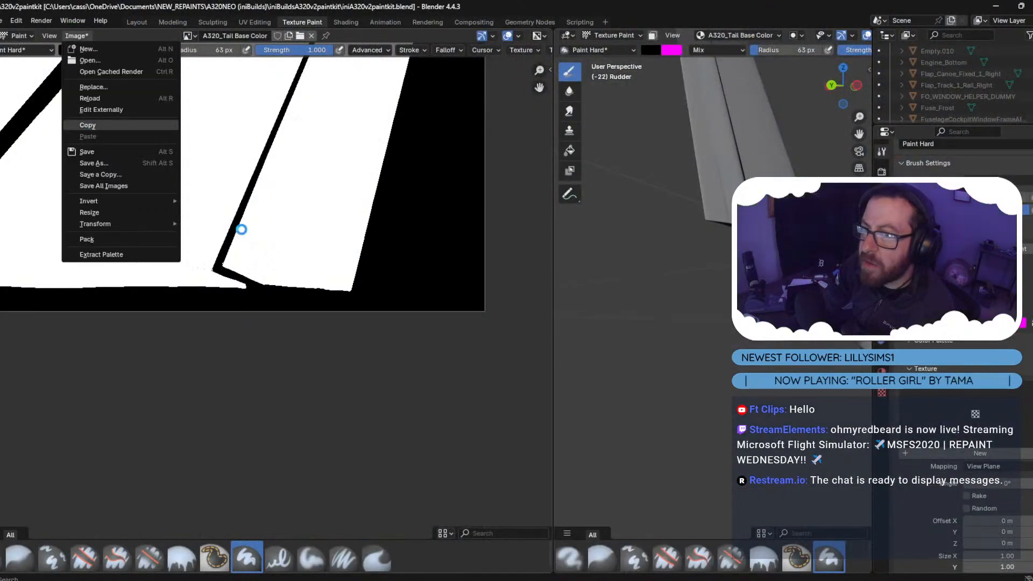
click(88, 125)
click(619, 565)
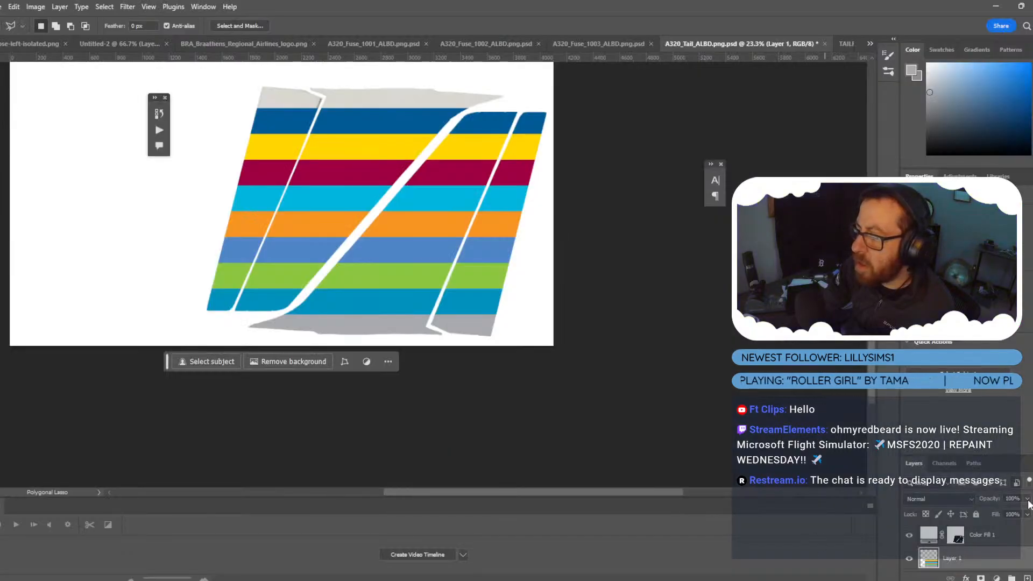
Add a layer mask to Layer 1, paste the copied tail image into it, and clear the selection.
click(979, 578)
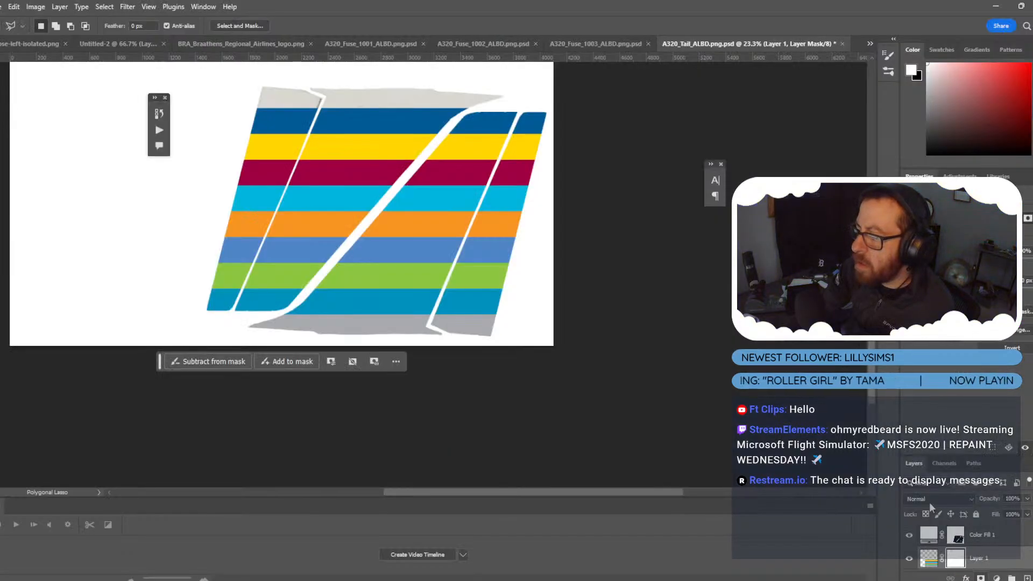
click(945, 465)
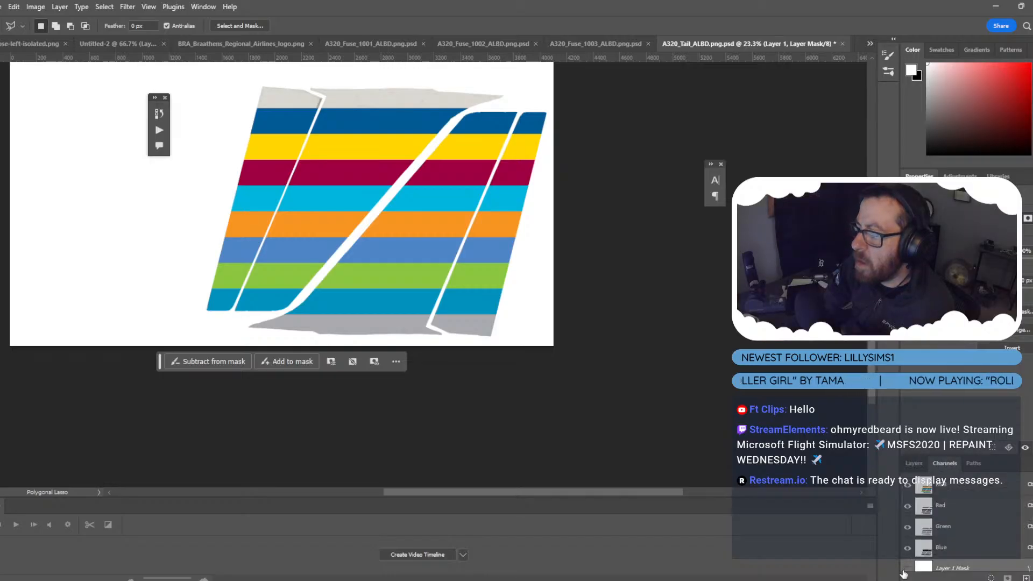
click(908, 568)
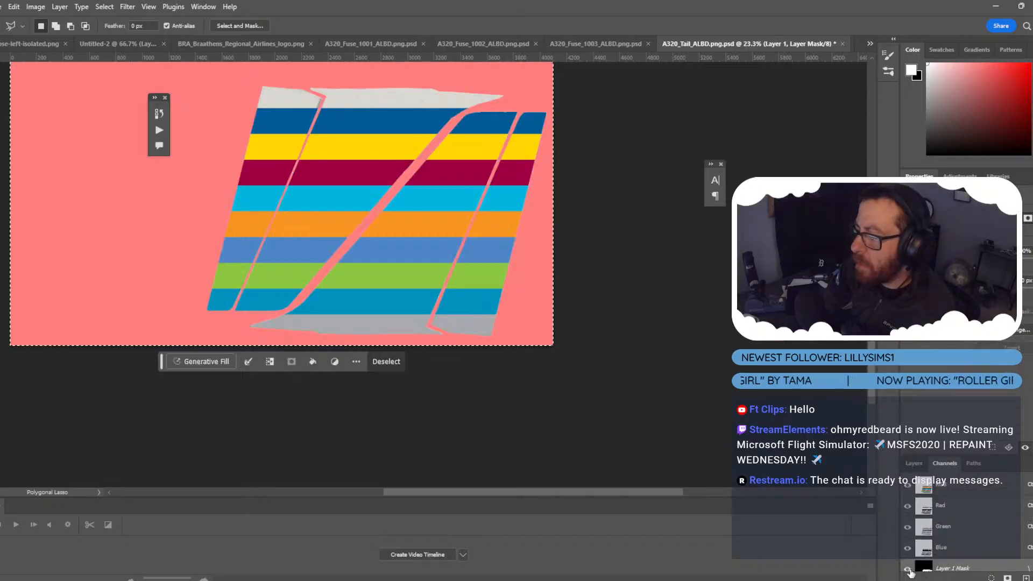
ctrl+click(924, 569)
click(914, 463)
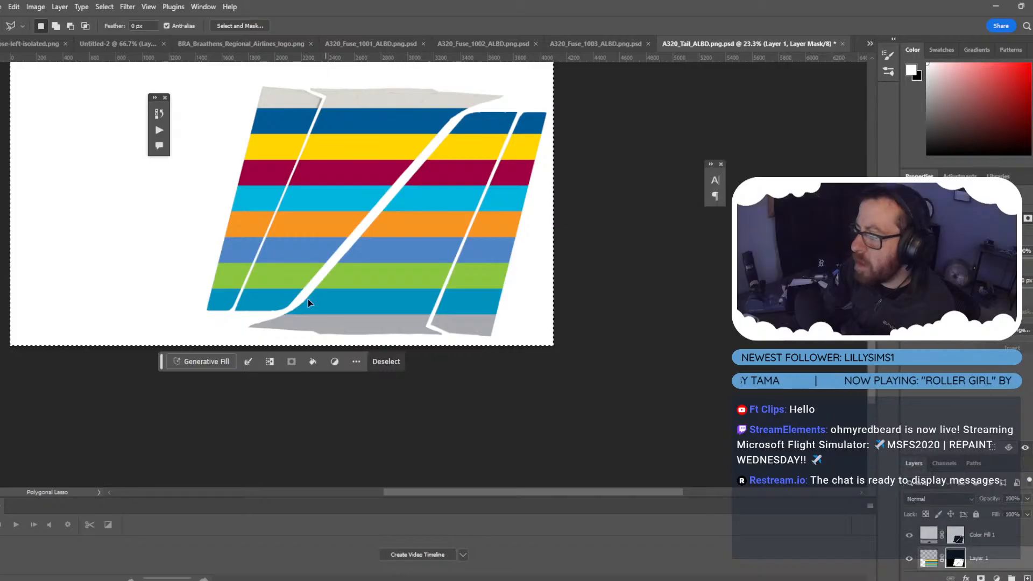
alt+scroll(282, 274, down, 3)
alt+scroll(273, 257, up, 2)
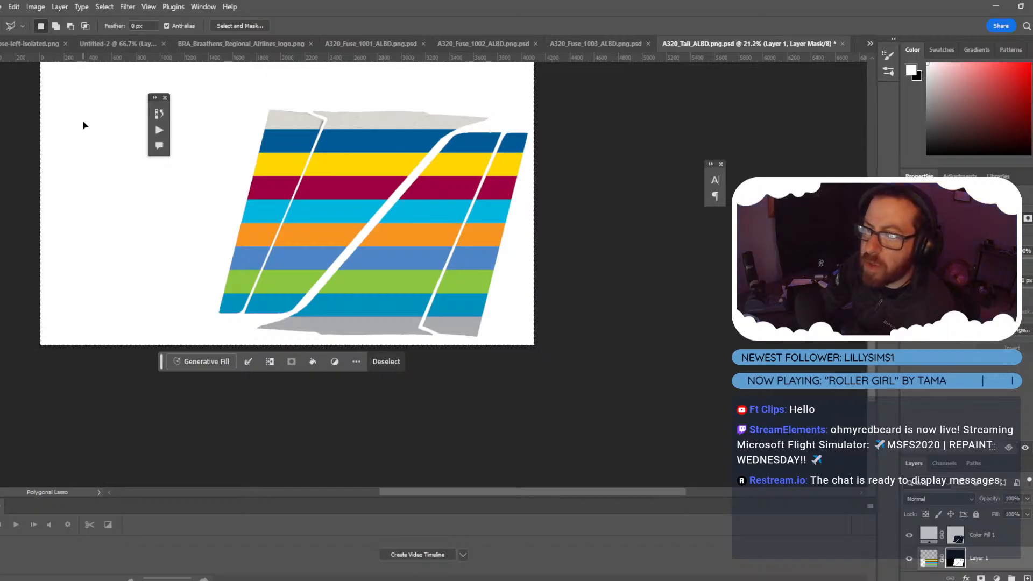
key(ctrl+d)
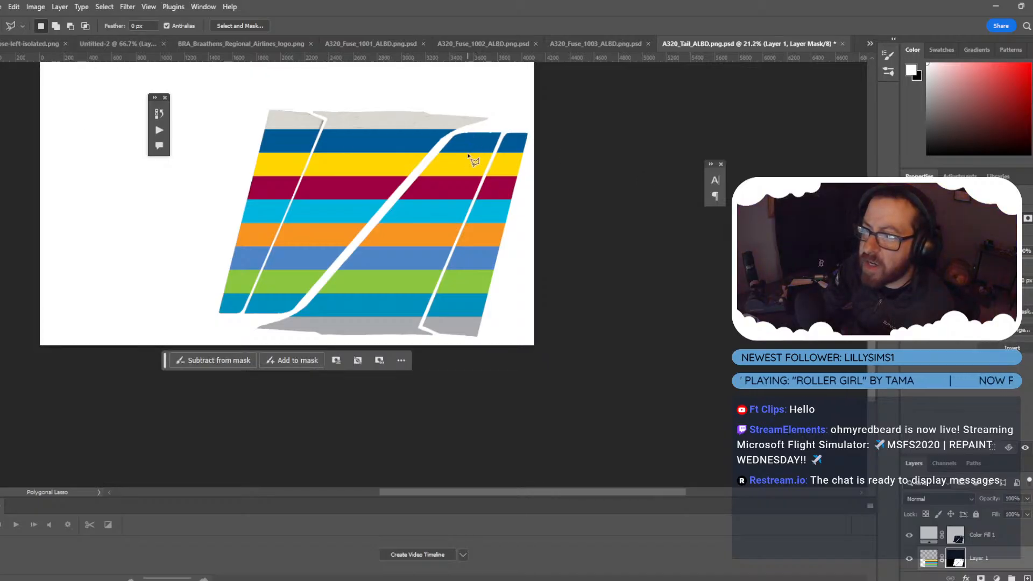
Duplicate the masked stripes layer, hide the copy, and rename the original Layer 1 as TAILFLASH L.
alt+scroll(471, 159, up, 3)
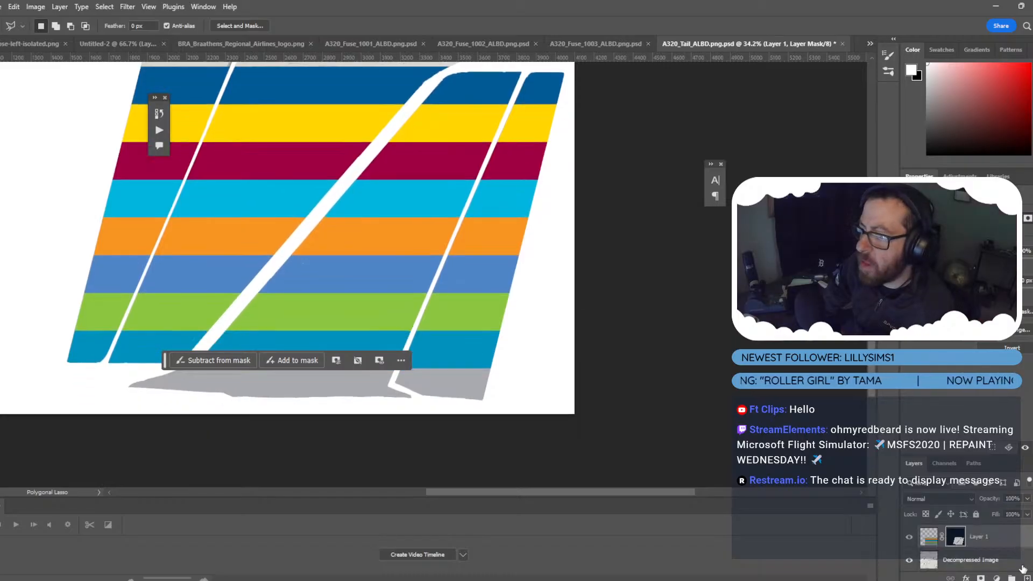
scroll(1001, 552, down, 1)
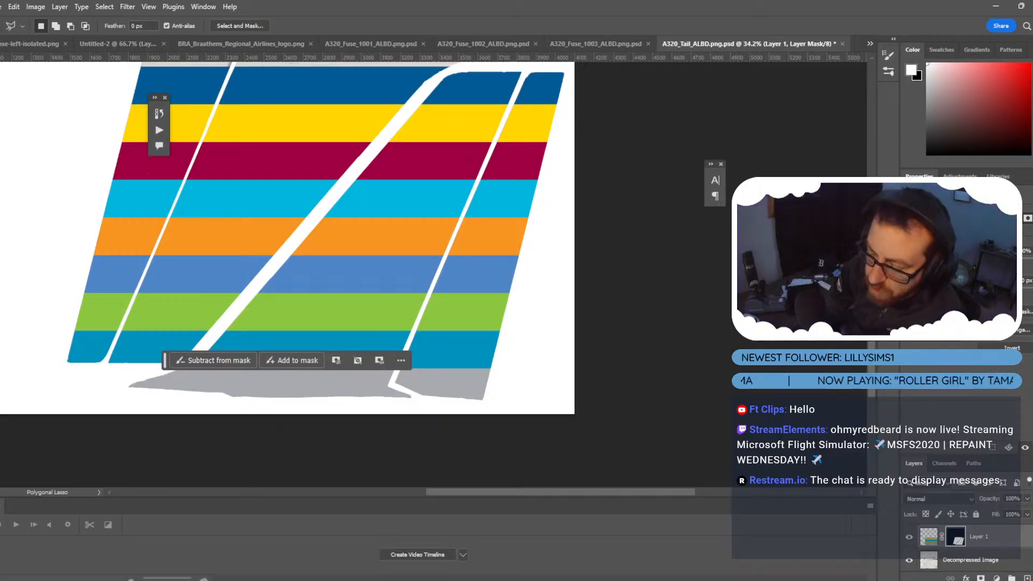
key(ctrl+j)
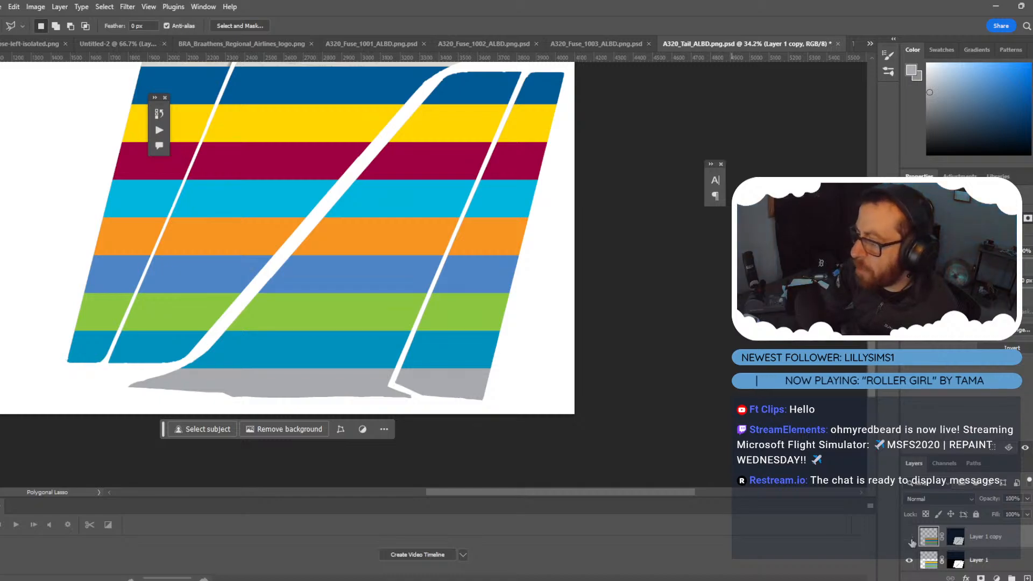
click(910, 538)
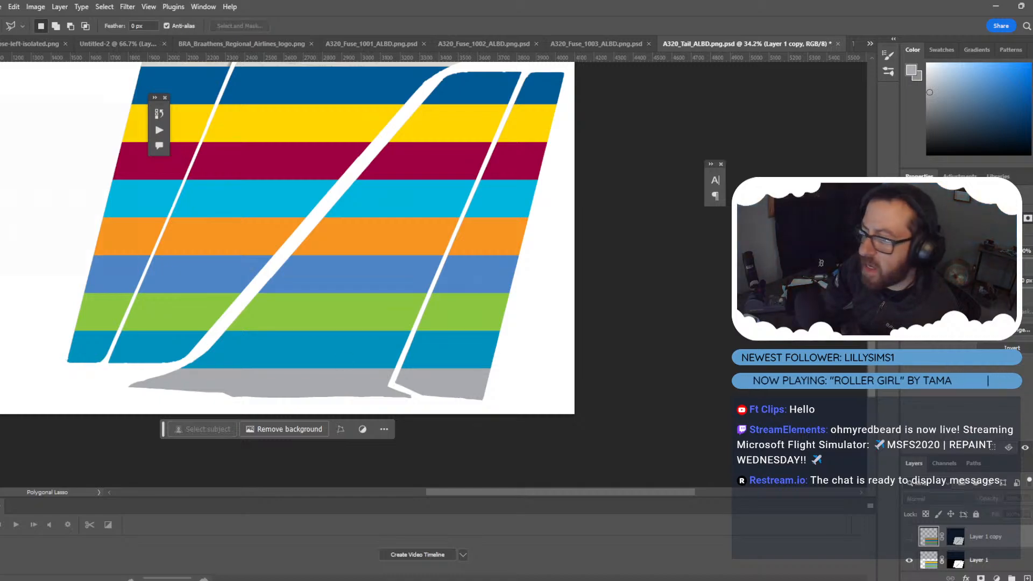
double_click(977, 560)
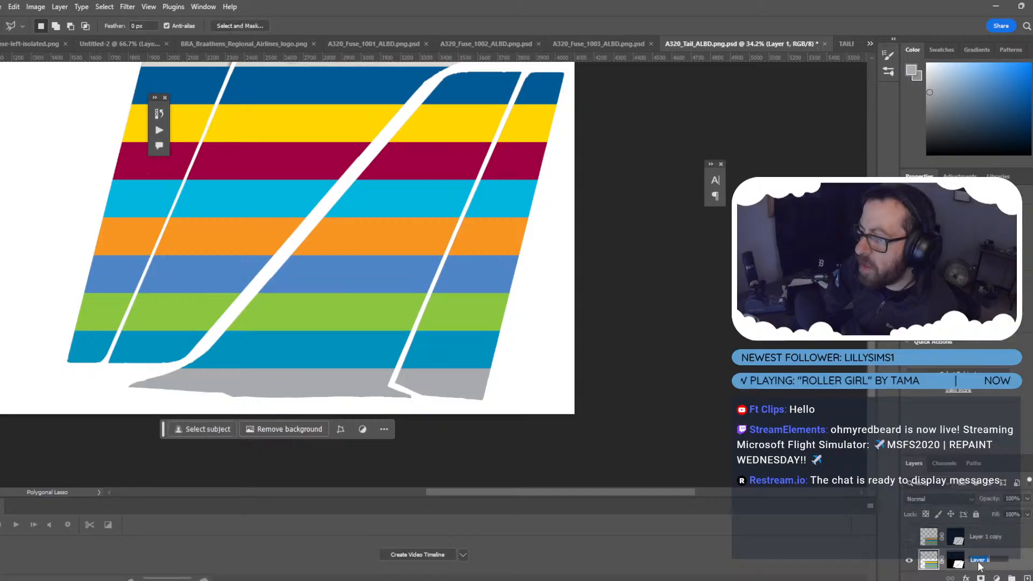
text(TAILFLASH L)
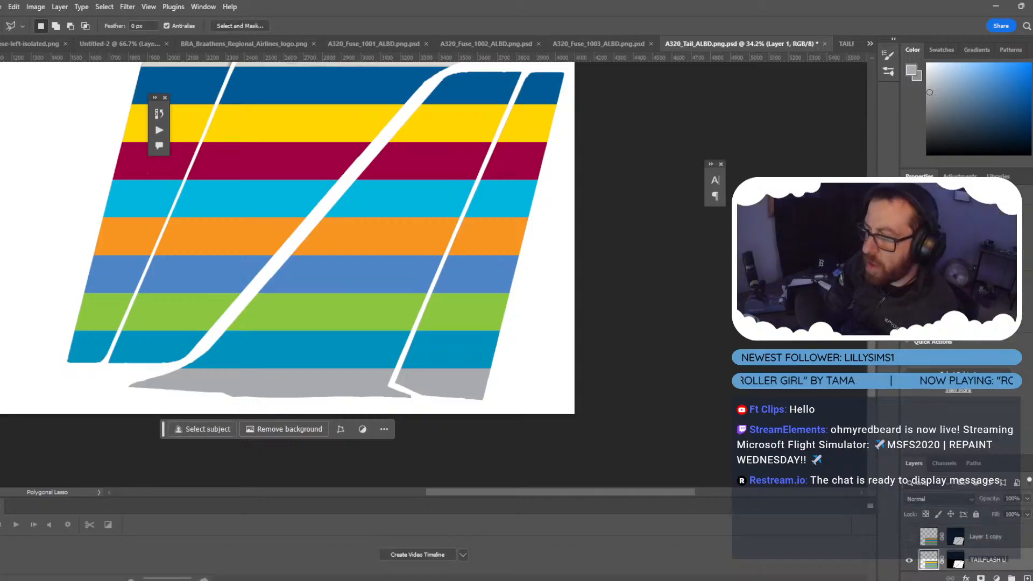
key(Return)
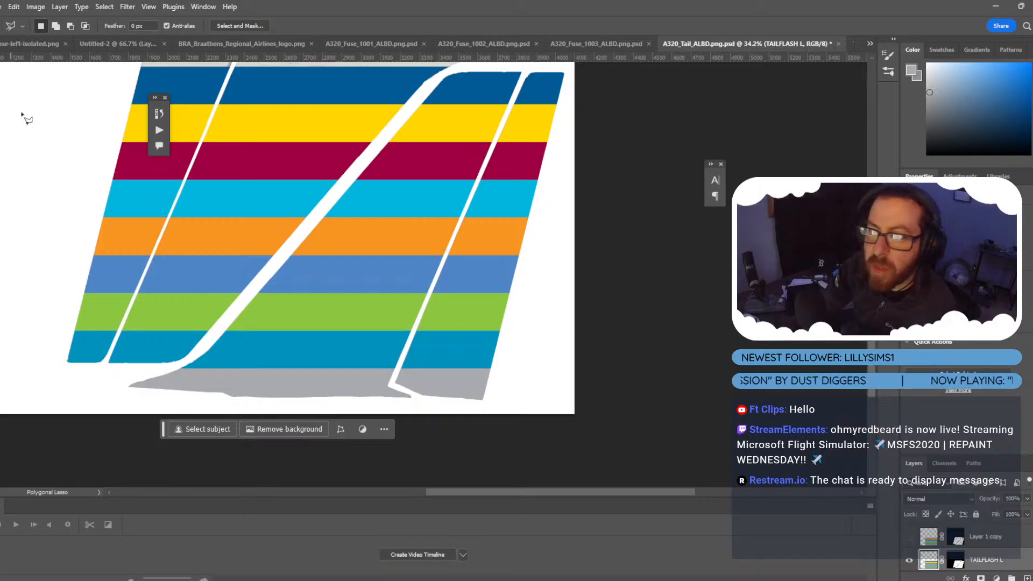
Display the TAILFLASH L layer mask as an overlay and paint black over the outer edge of the upper-left fin.
key(b)
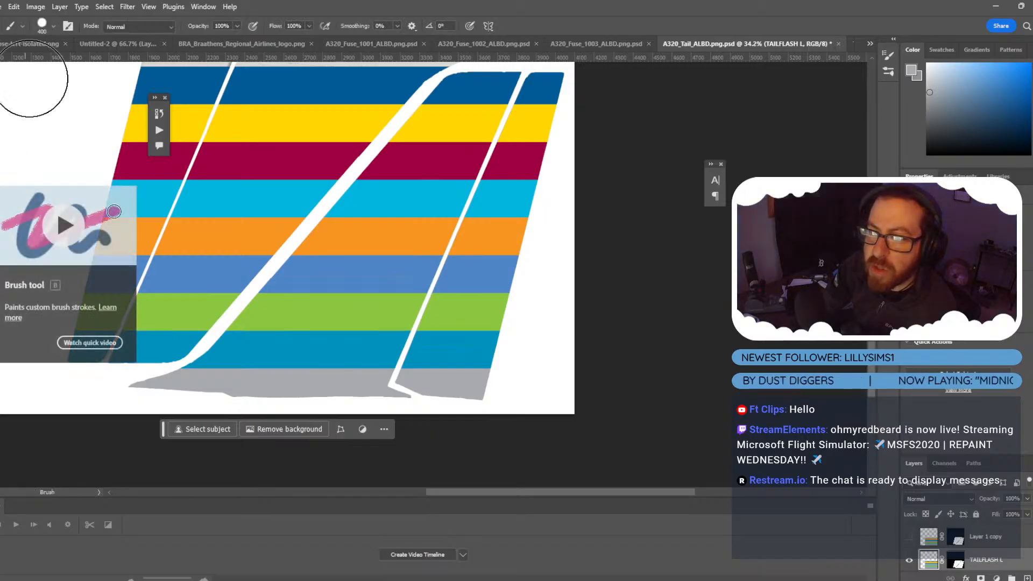
click(942, 464)
click(908, 569)
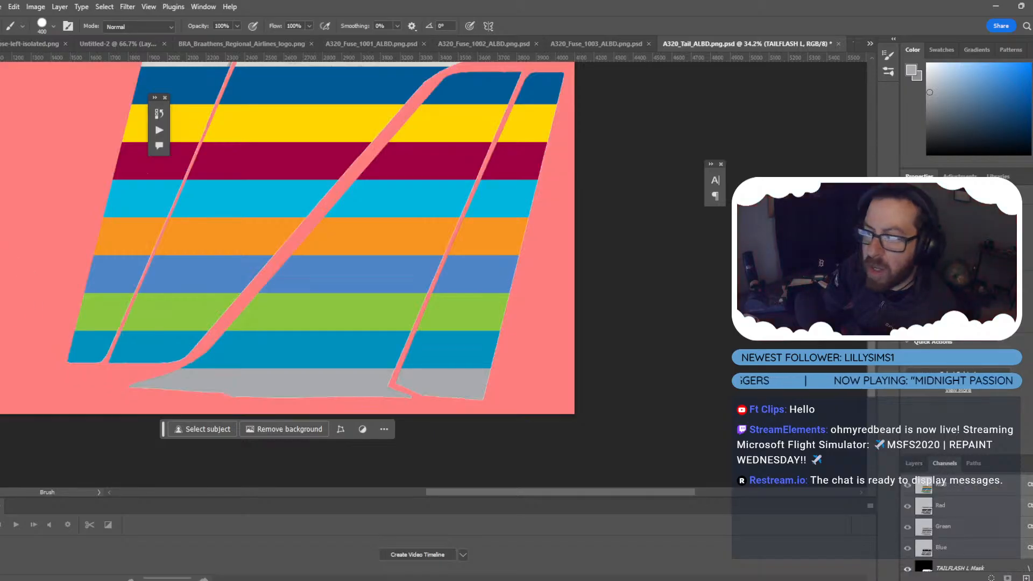
click(1025, 568)
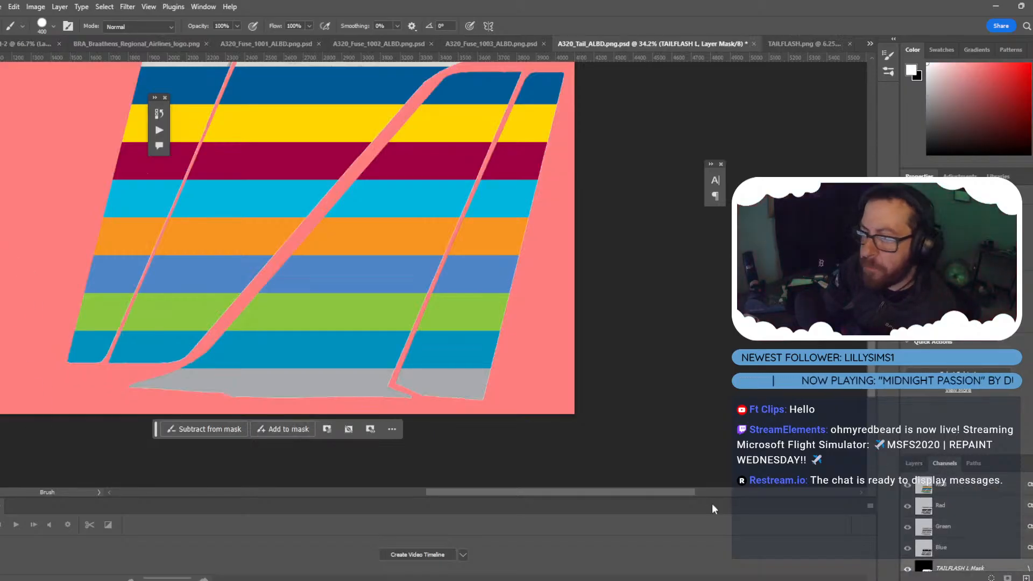
key(x)
mouse_move(131, 320)
mouse_down()
mouse_move(106, 330)
mouse_move(96, 287)
mouse_move(129, 104)
mouse_up()
scroll(139, 208, up, 5)
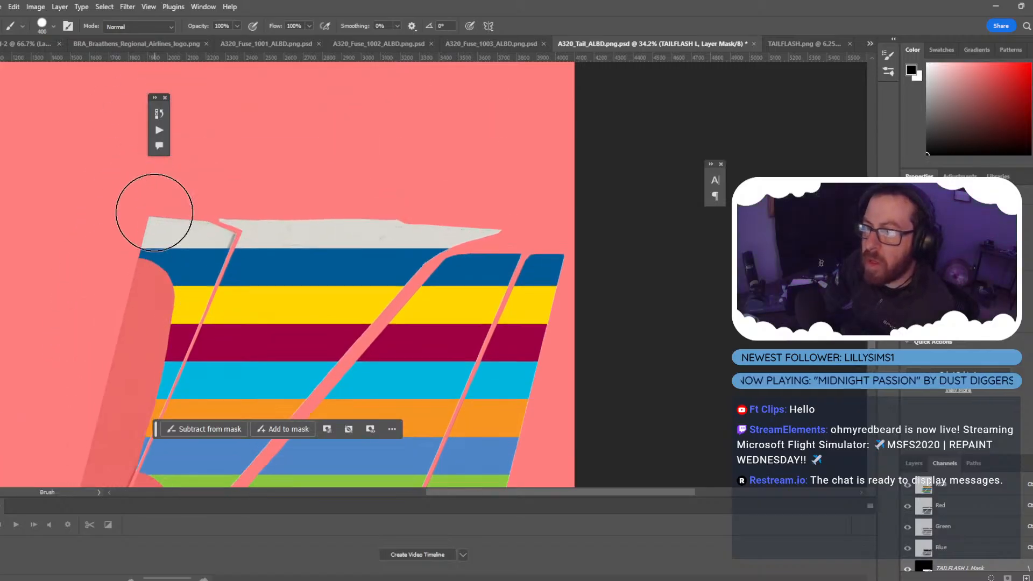
Paint black over the rest of the upper-left fin in the TAILFLASH L mask and hide the mask overlay.
mouse_move(152, 211)
mouse_down()
mouse_move(197, 201)
mouse_move(242, 224)
mouse_move(449, 214)
mouse_move(468, 201)
mouse_move(400, 231)
mouse_up()
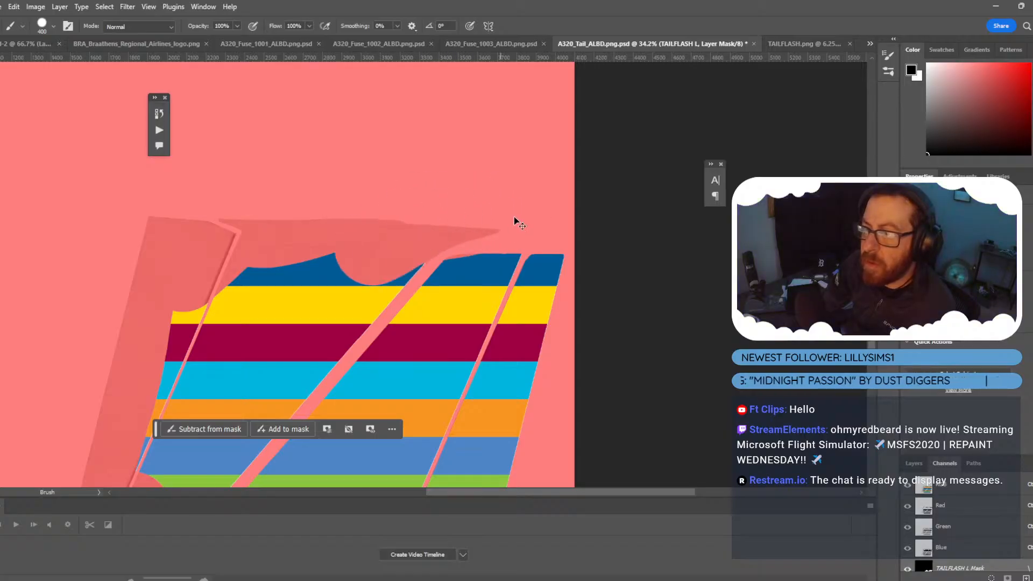
key(ctrl+z)
mouse_move(452, 215)
mouse_down()
mouse_move(396, 237)
mouse_move(316, 323)
mouse_up()
scroll(337, 237, down, 5)
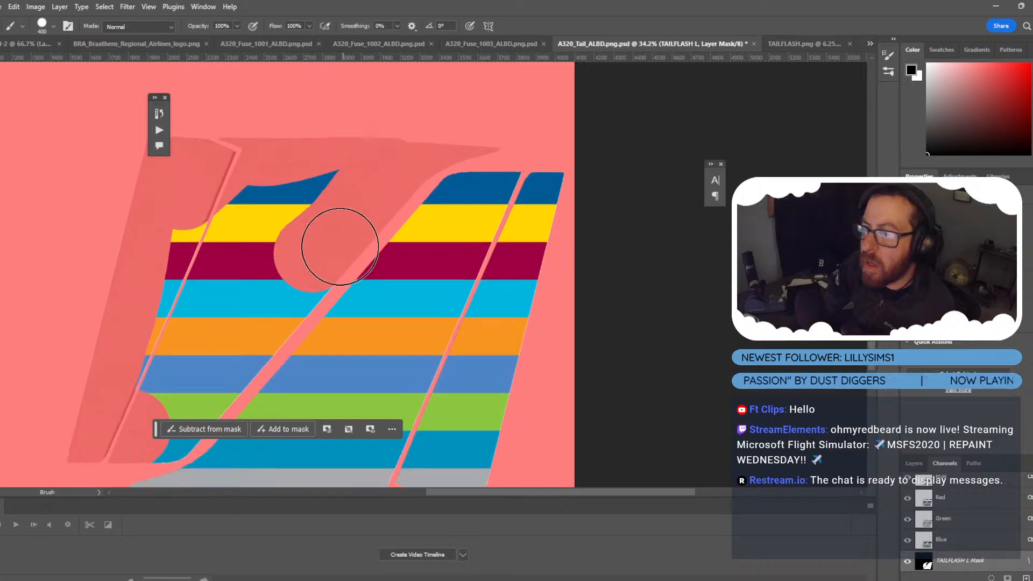
mouse_move(302, 115)
mouse_down()
mouse_move(223, 221)
mouse_move(150, 293)
mouse_move(150, 258)
mouse_move(212, 143)
mouse_up()
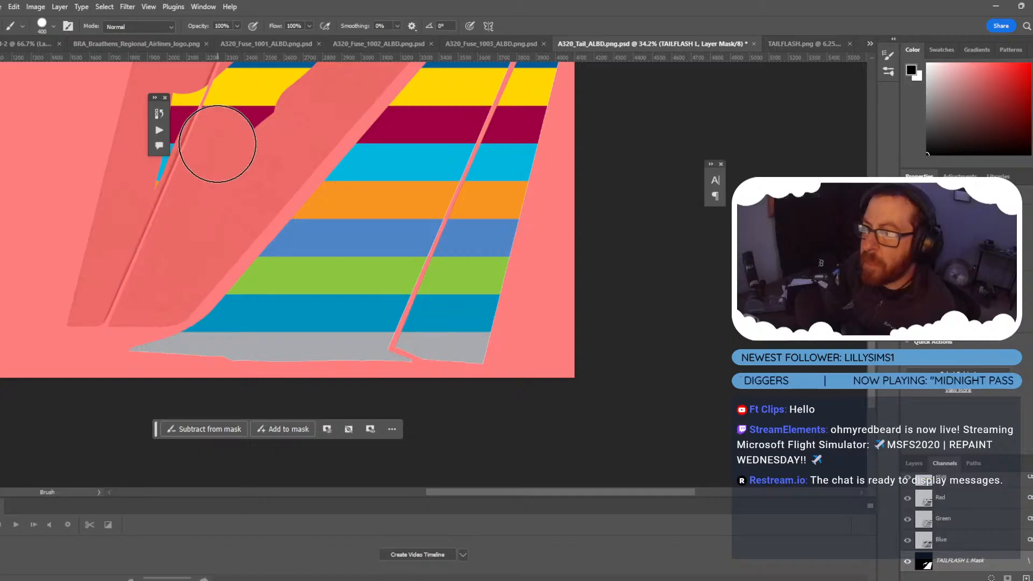
scroll(213, 244, up, 3)
scroll(214, 244, up, 2)
mouse_move(214, 244)
mouse_down()
mouse_move(179, 350)
mouse_move(341, 249)
mouse_move(411, 287)
mouse_up()
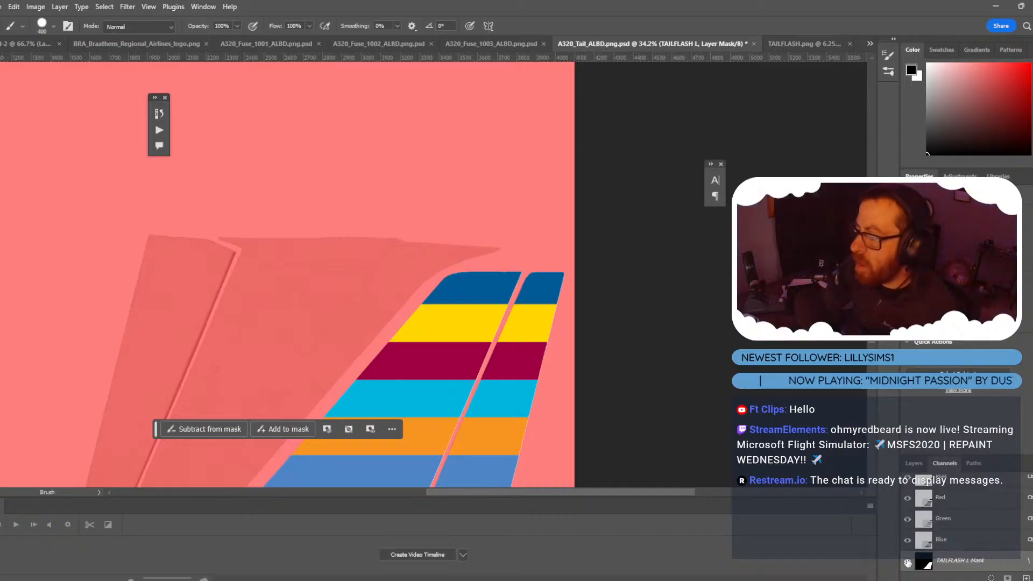
click(907, 563)
key(x)
scroll(265, 230, down, 2)
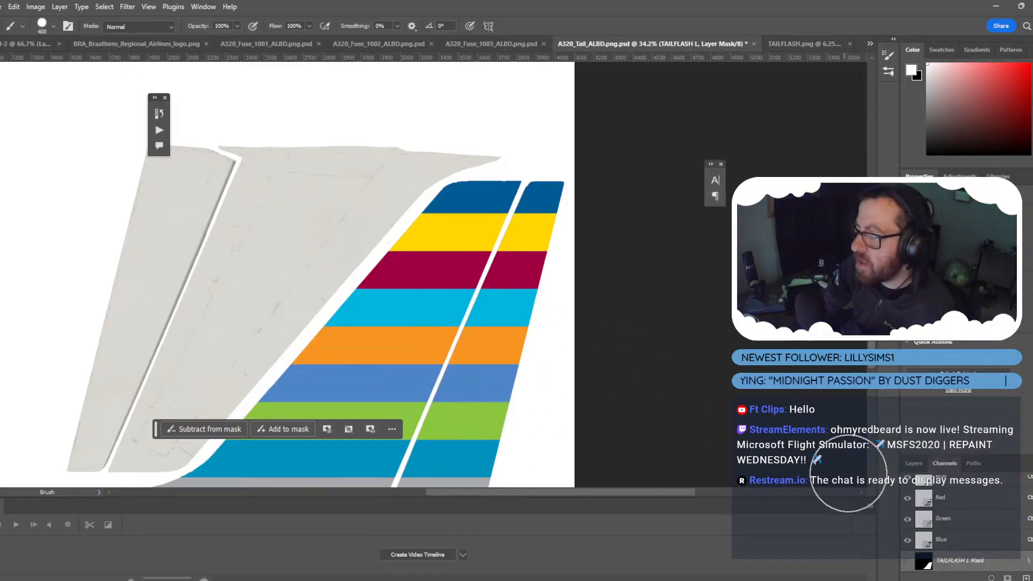
click(913, 463)
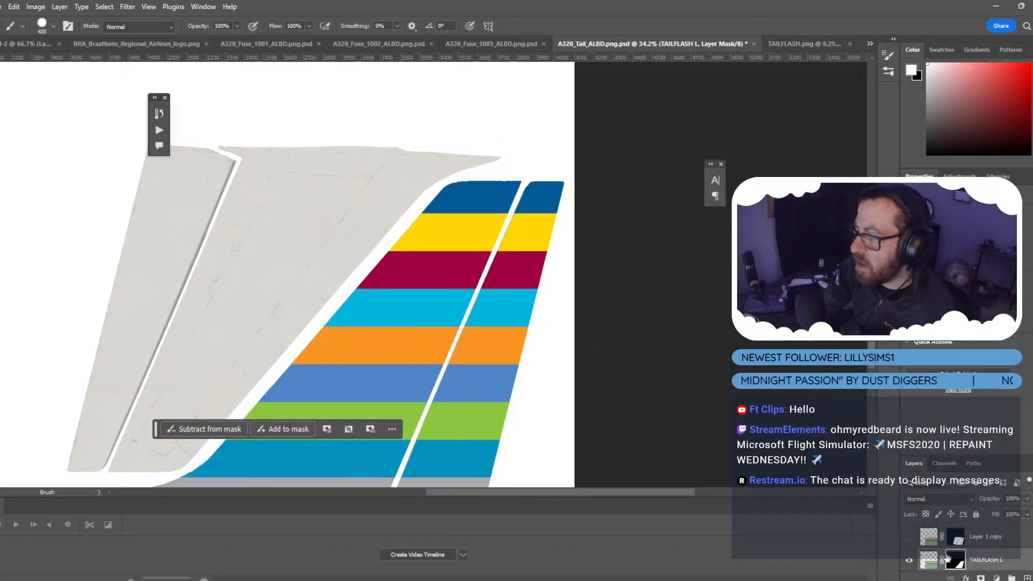
Try the Darken blend mode on the TAILFLASH L layer.
click(947, 499)
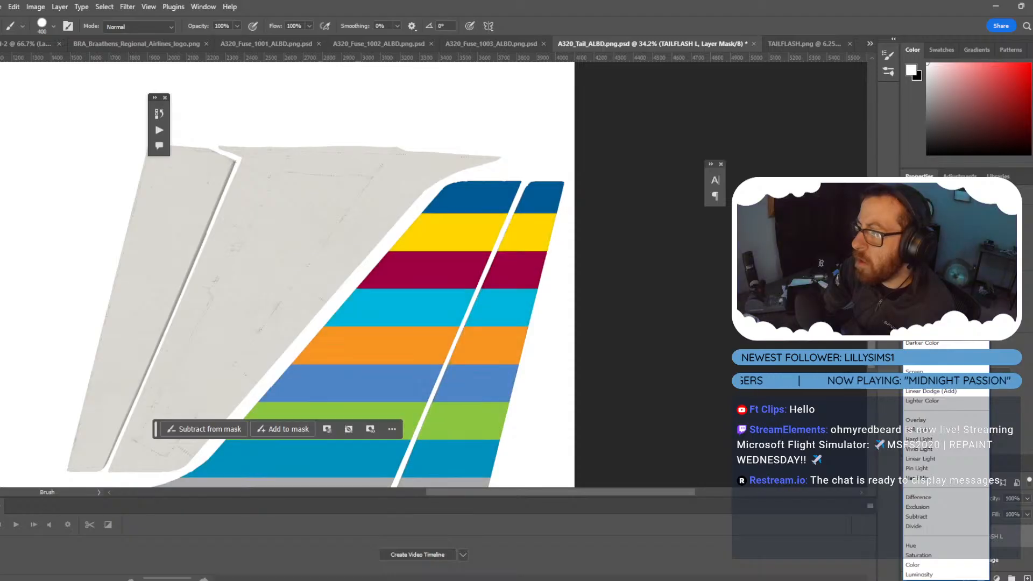
key(Escape)
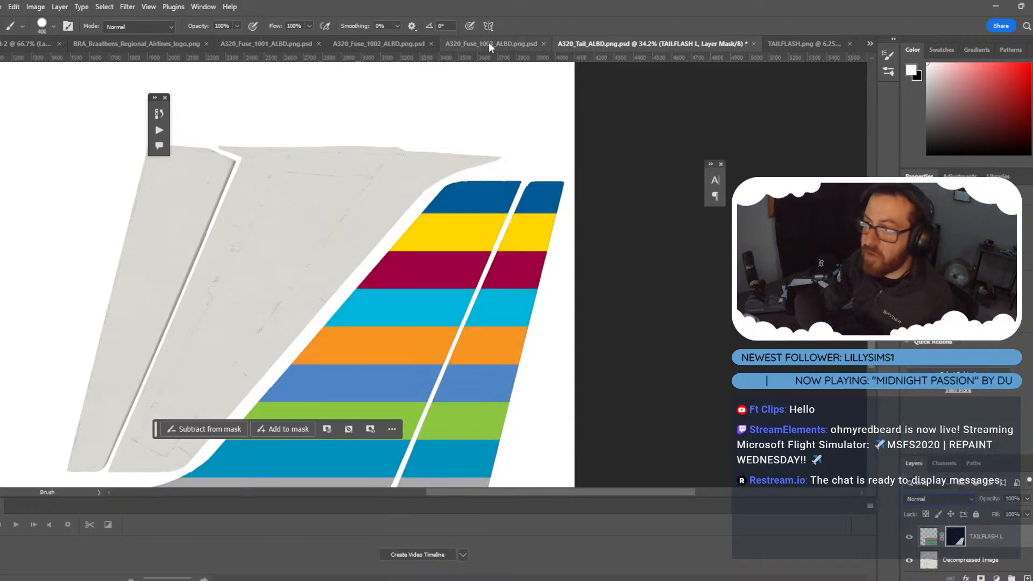
mouse_move(604, 580)
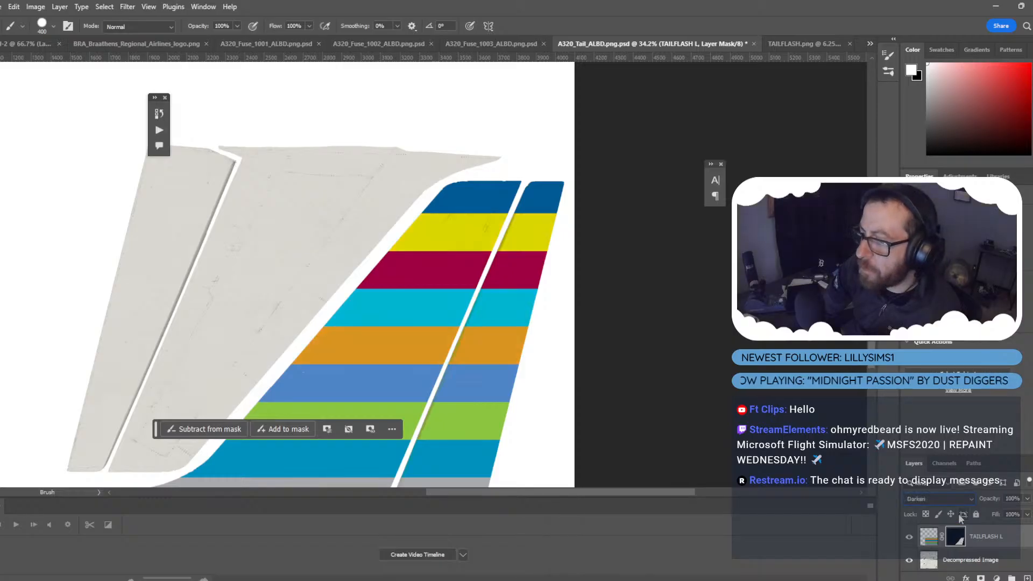
click(950, 497)
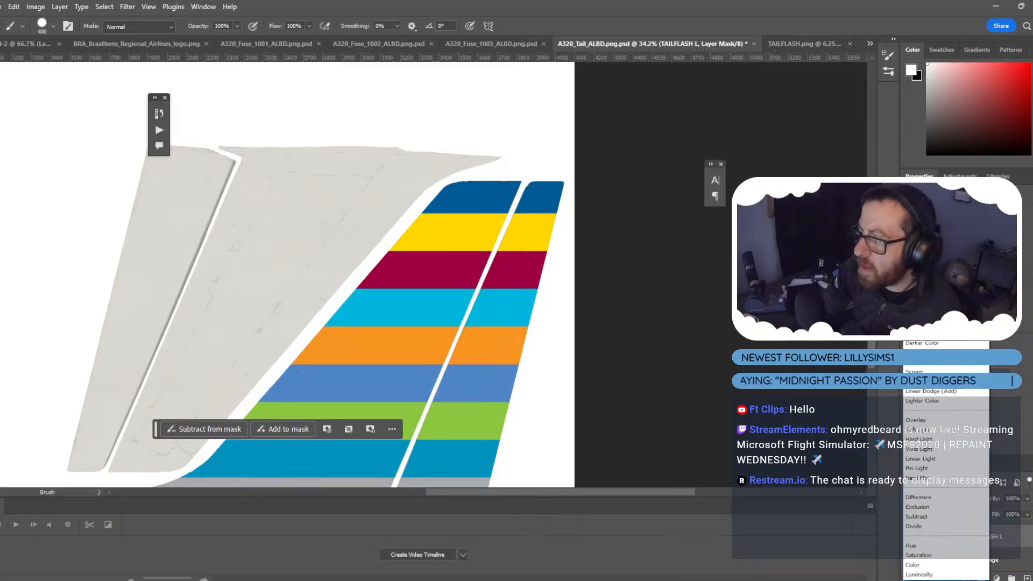
click(909, 556)
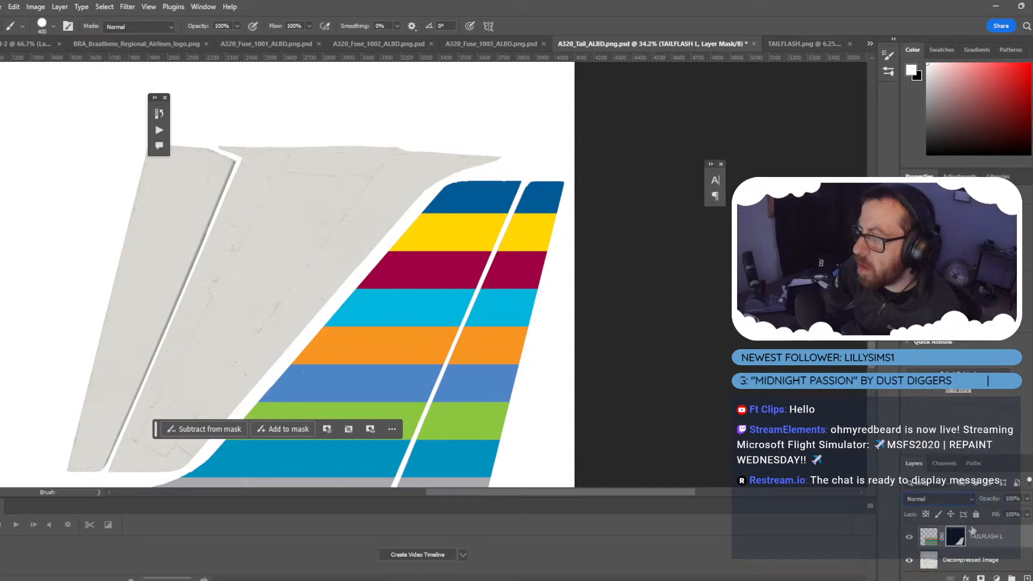
Add a Brightness/Contrast adjustment above the Decompressed Image layer and paste the copied black-and-white tail image into its mask.
click(996, 562)
click(997, 577)
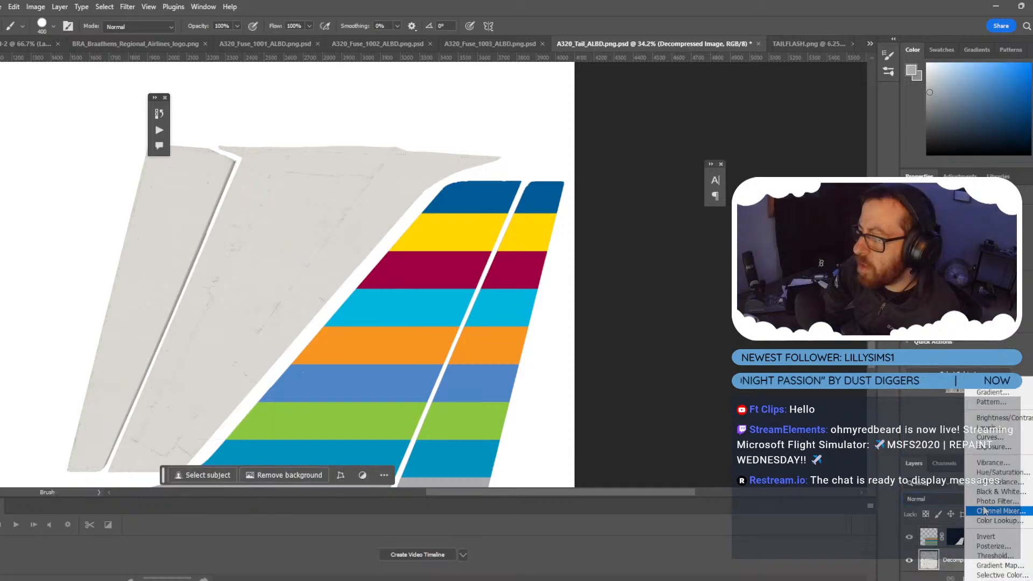
click(1007, 428)
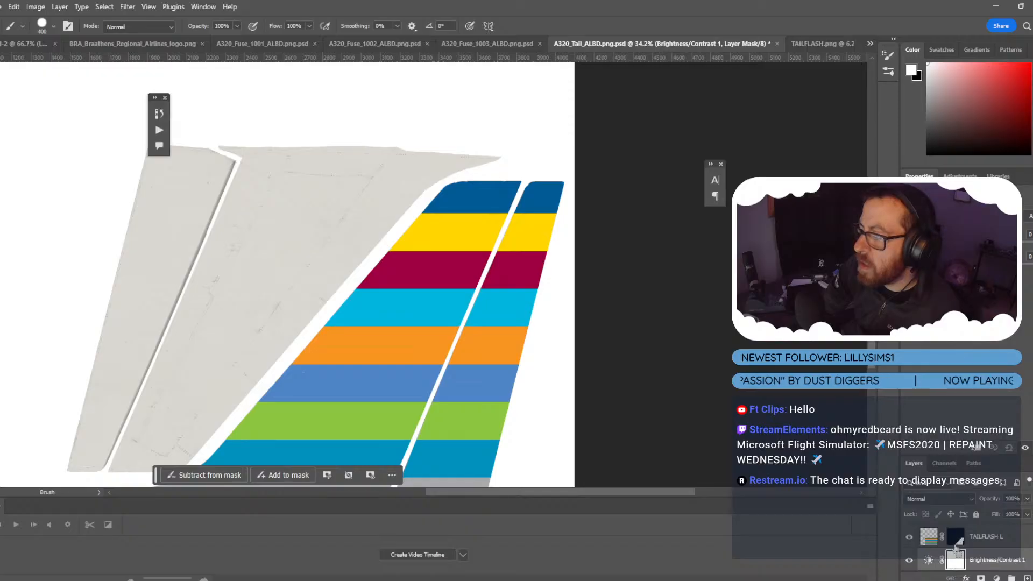
click(944, 463)
click(908, 568)
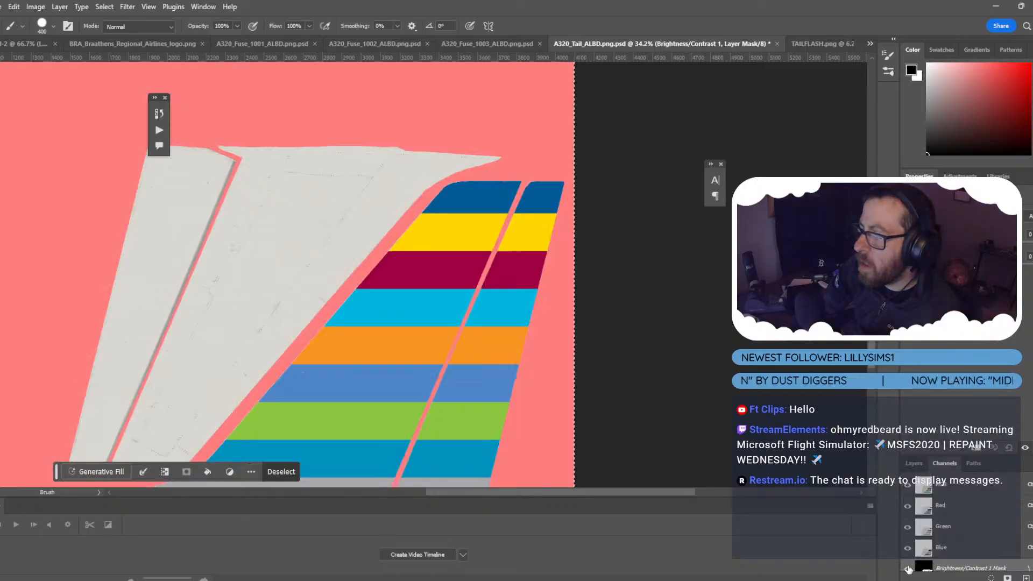
ctrl+click(957, 531)
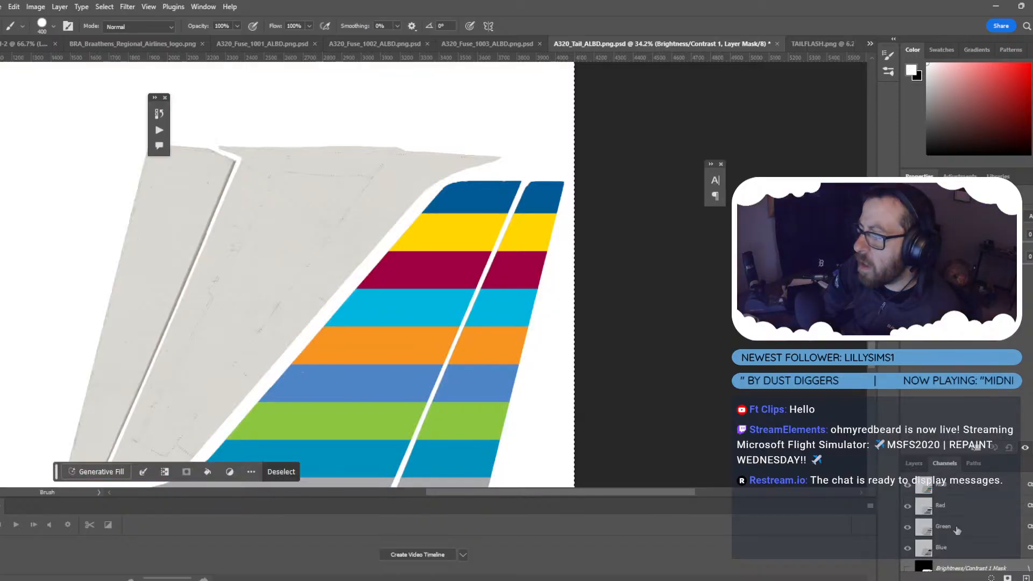
click(908, 463)
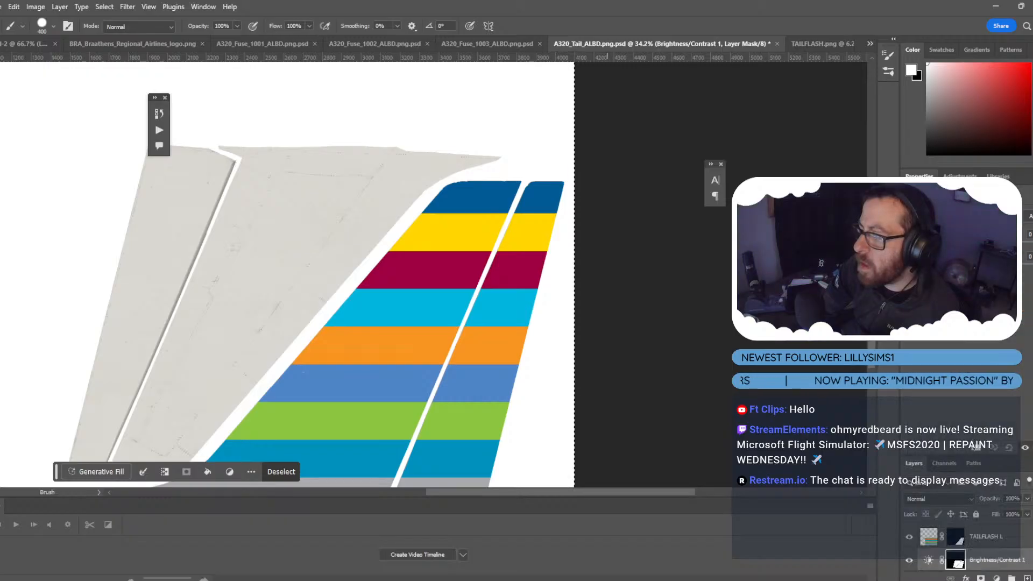
Switch to Blender, view the aircraft model from the tail side, and return to Photoshop.
click(719, 546)
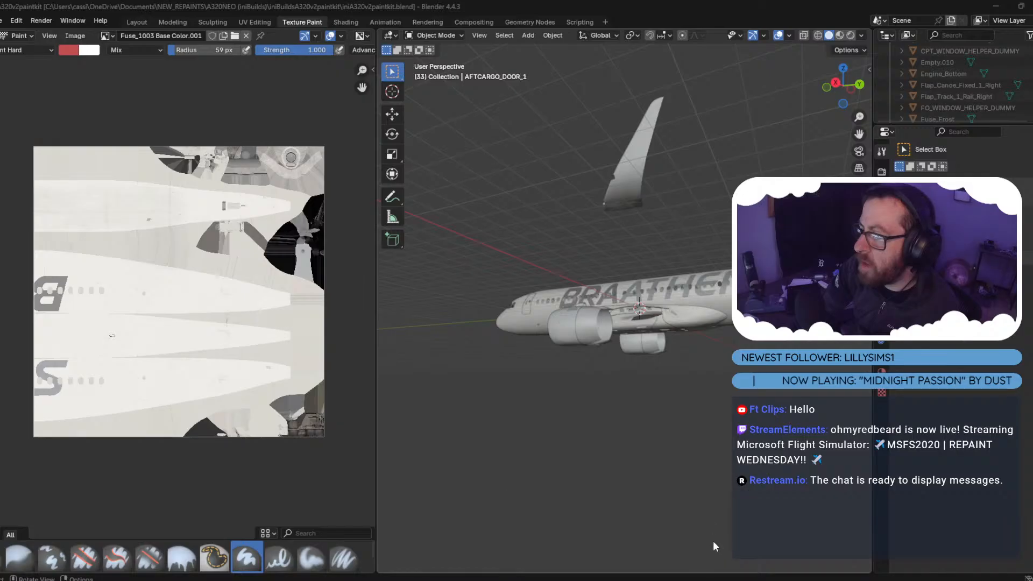
middle_drag(726, 323, 693, 328)
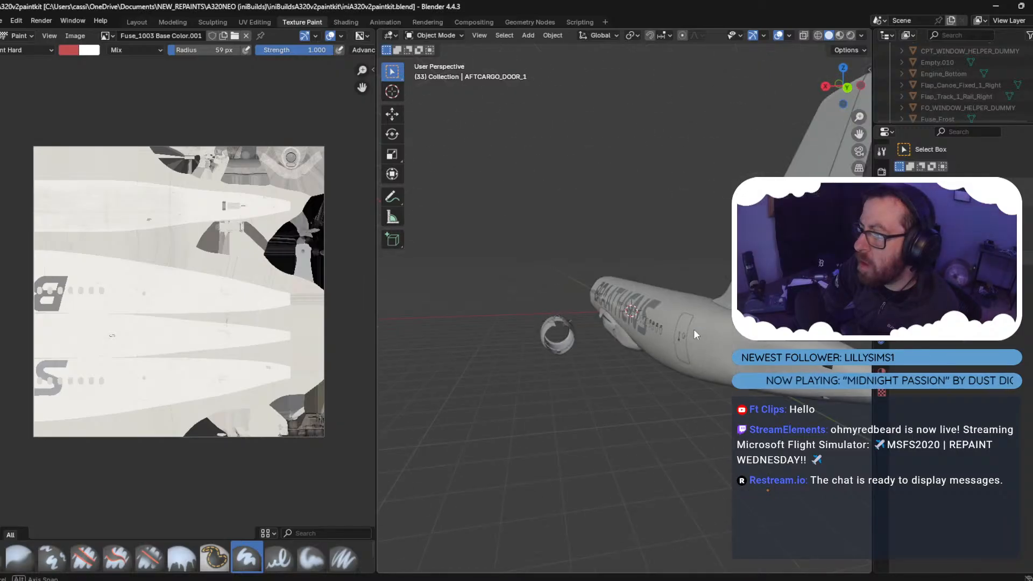
click(994, 6)
Set the Brightness/Contrast adjustment's brightness to 10 and raise its contrast to lighten the grey tail base.
scroll(489, 316, down, 4)
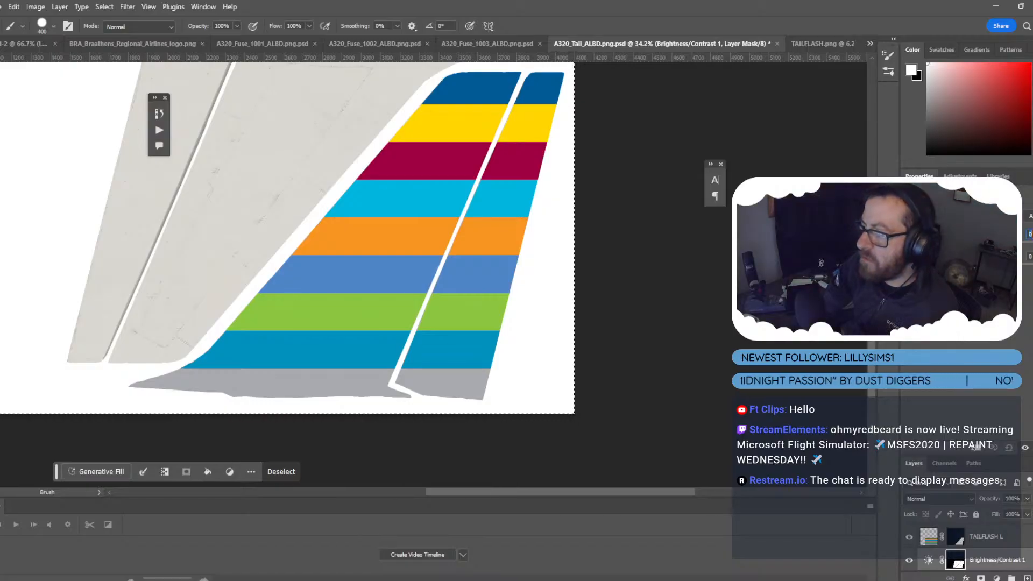
click(1029, 234)
text(10)
key(Tab)
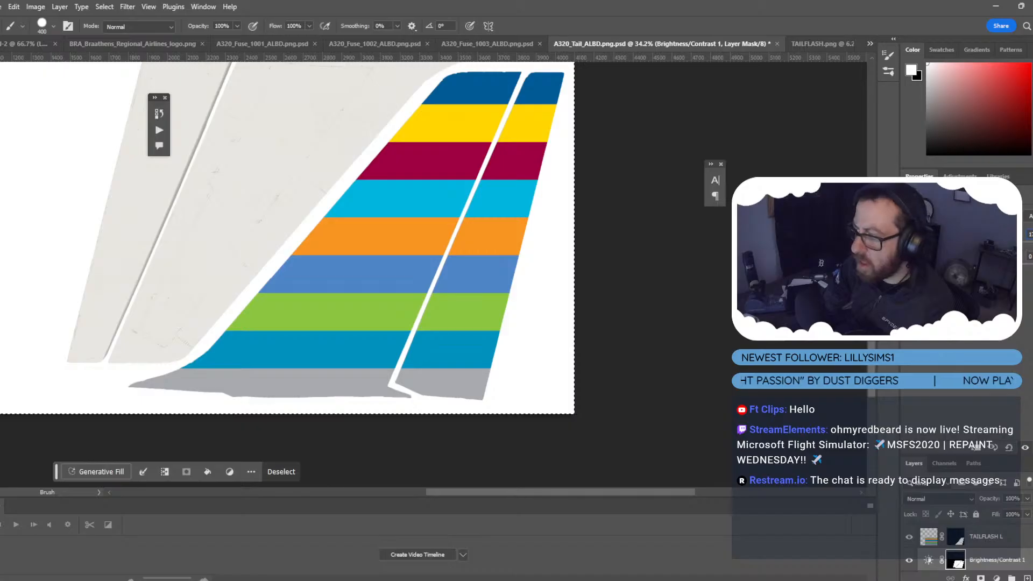
text(4)
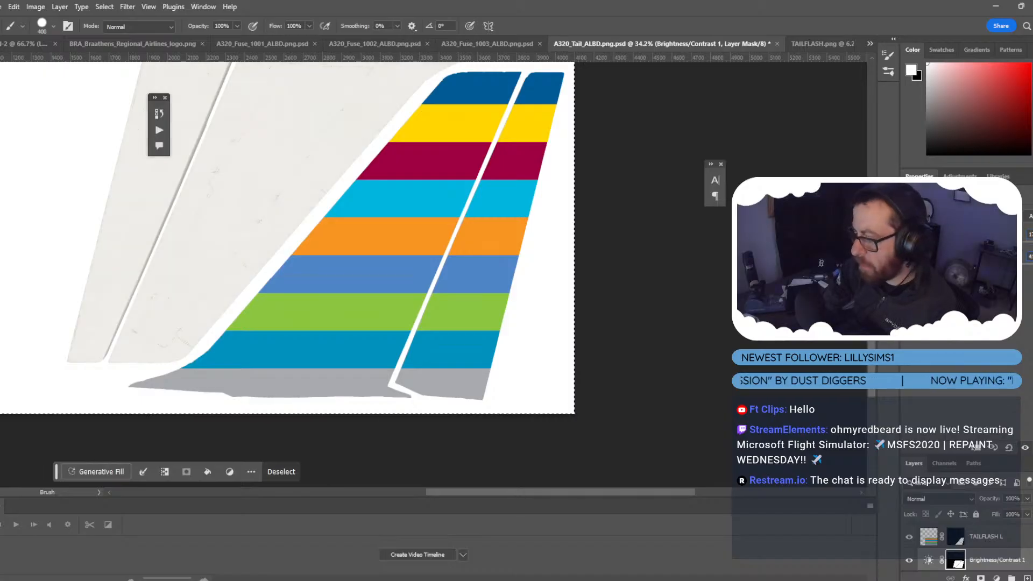
Set the TAILFLASH L layer's blend mode to Multiply.
click(986, 533)
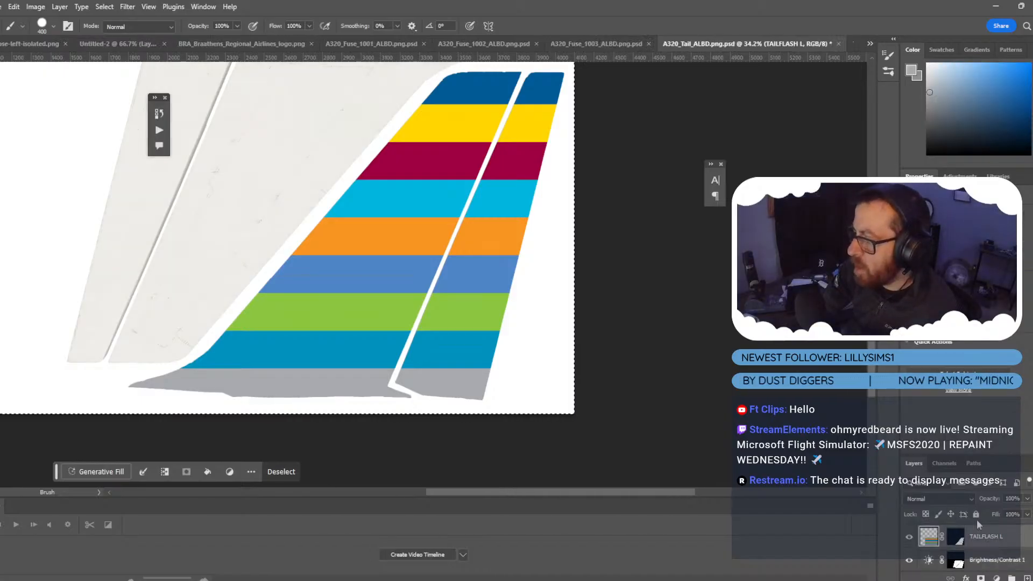
click(959, 497)
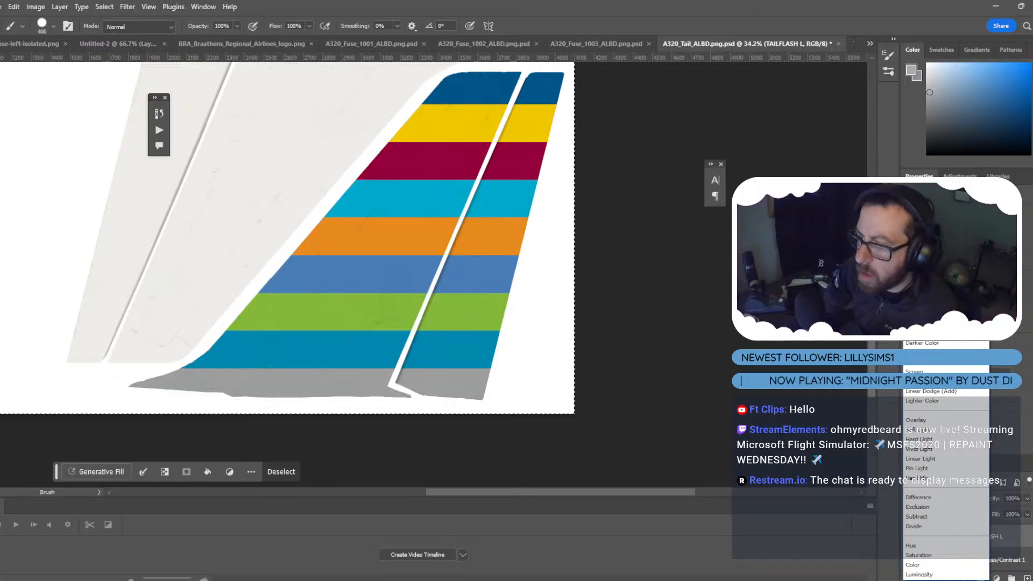
click(921, 313)
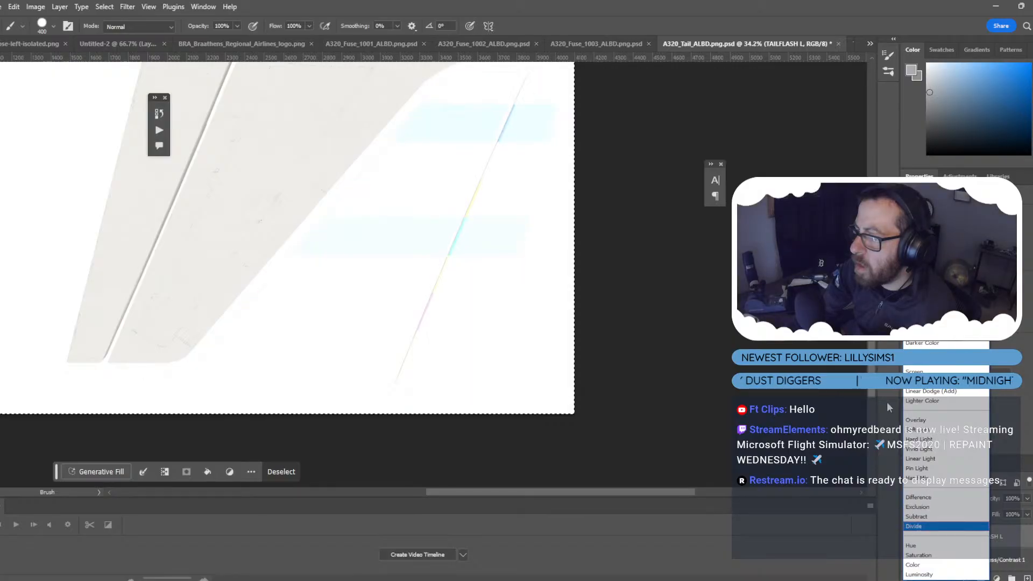
key(Escape)
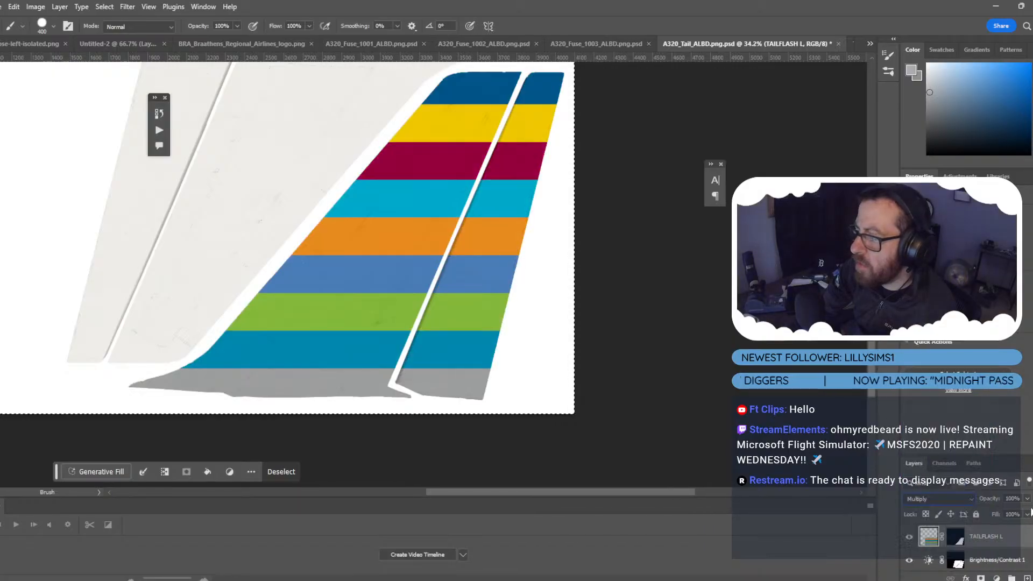
Try lowering the fill of the TAILFLASH L layer to about 54%.
click(1027, 514)
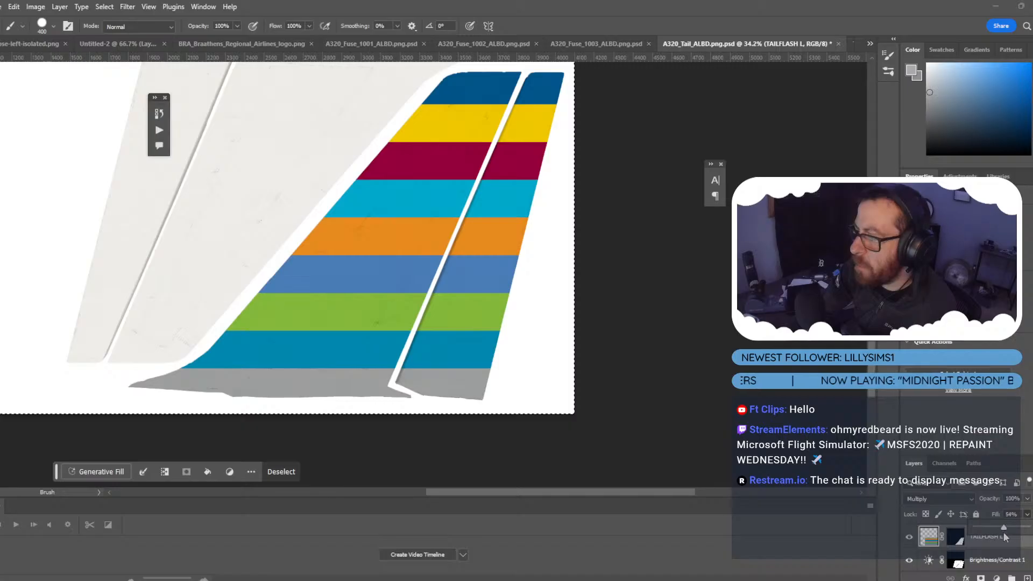
drag(1003, 532, 1028, 528)
key(Return)
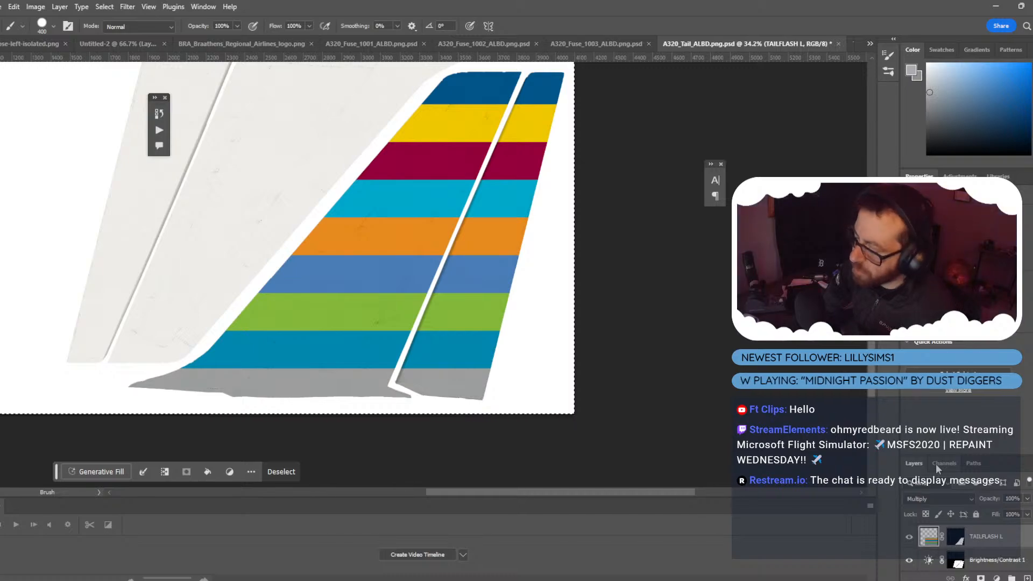
Select the hidden Layer 1 copy stripe layer and make it visible on the other side of the fin.
scroll(974, 547, up, 2)
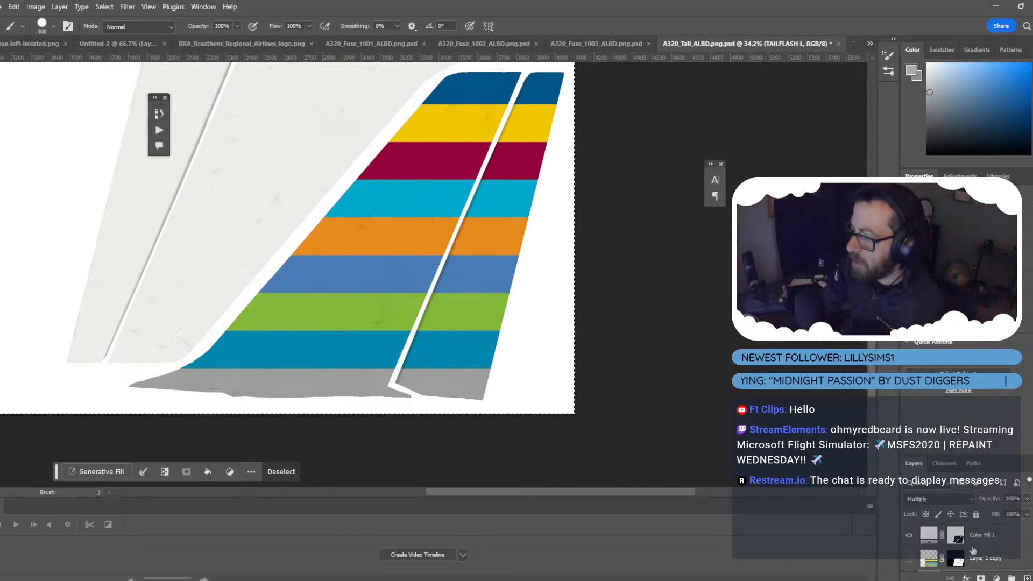
click(978, 538)
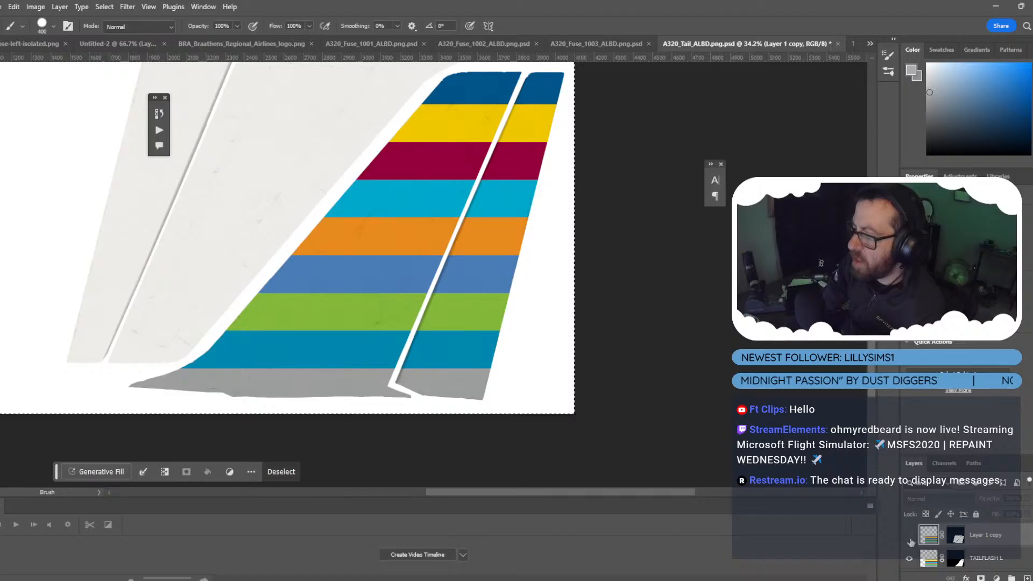
click(909, 536)
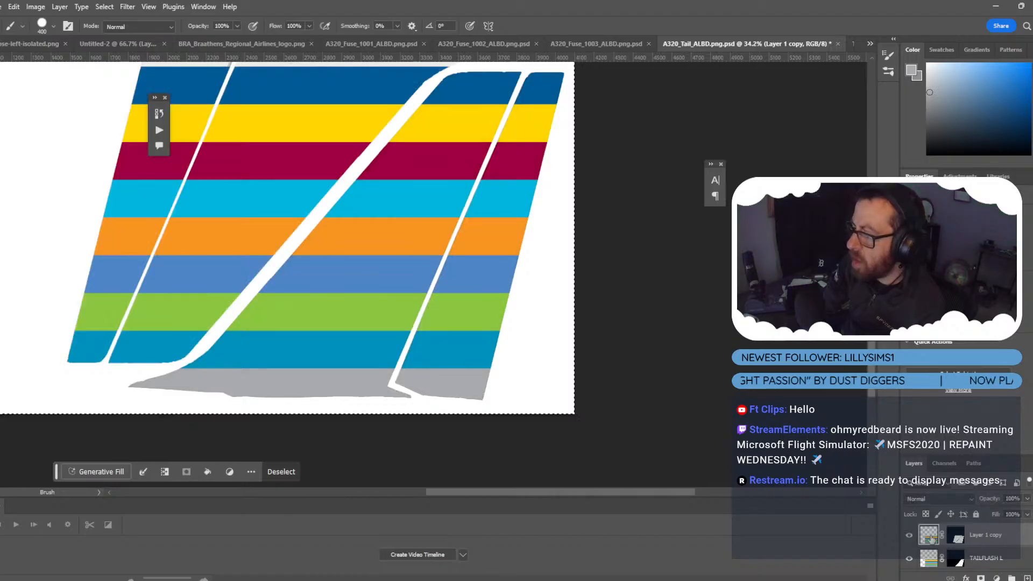
key(ctrl+t)
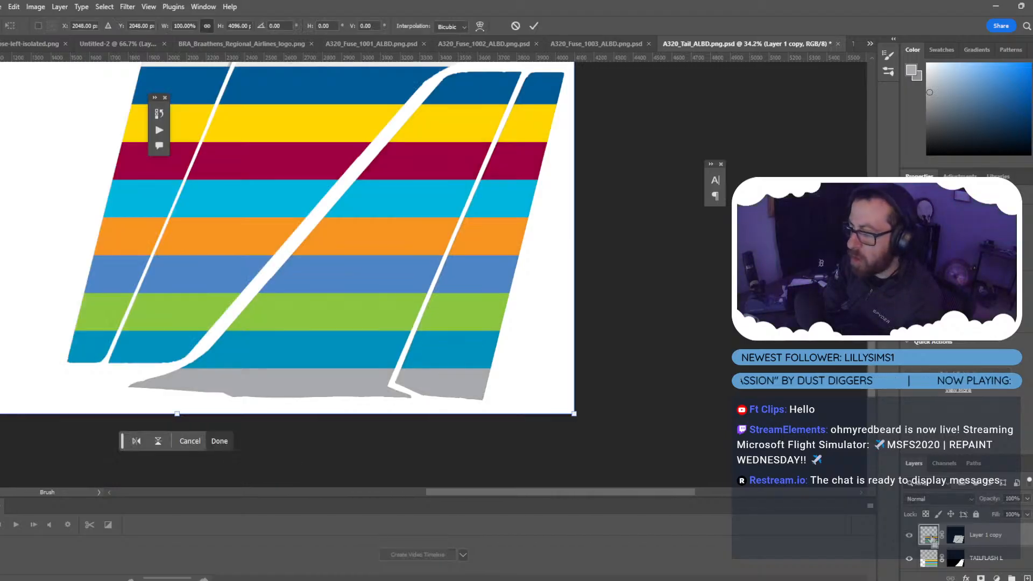
alt+scroll(288, 237, down, 3)
alt+scroll(290, 244, up, 2)
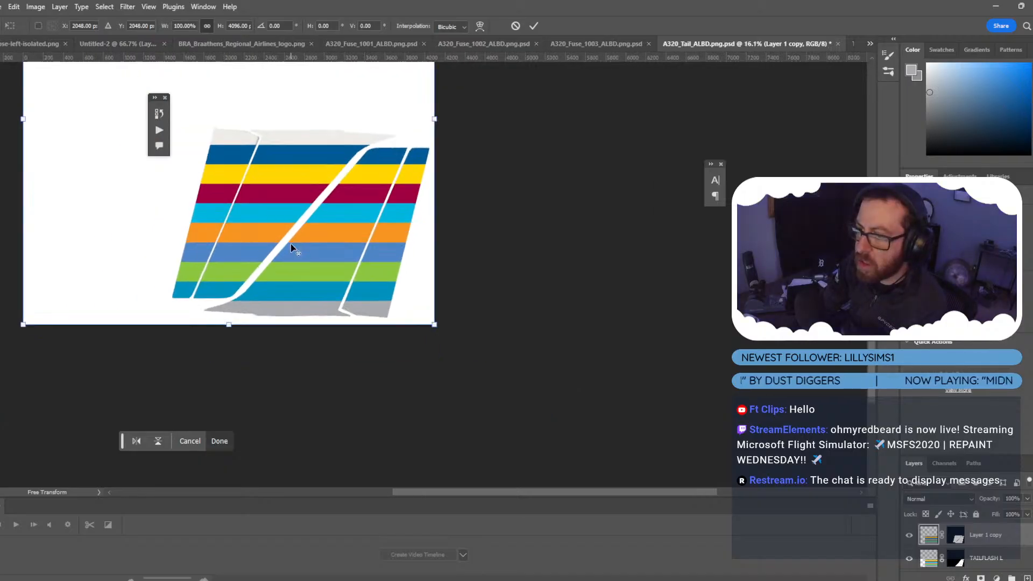
key(Return)
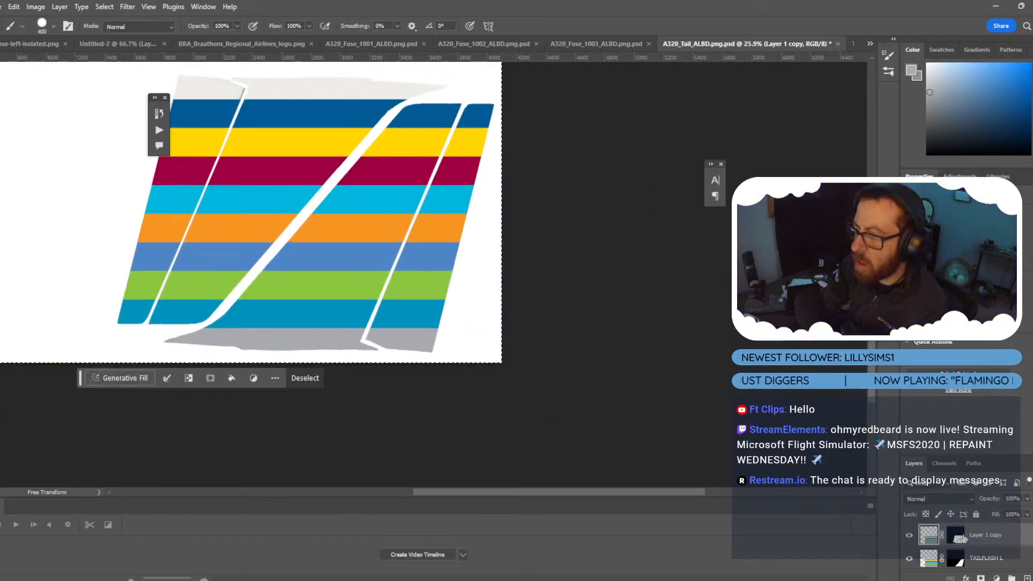
Delete the layer mask from Layer 1 copy, flip its stripes vertically and clear the selection.
right_click(956, 536)
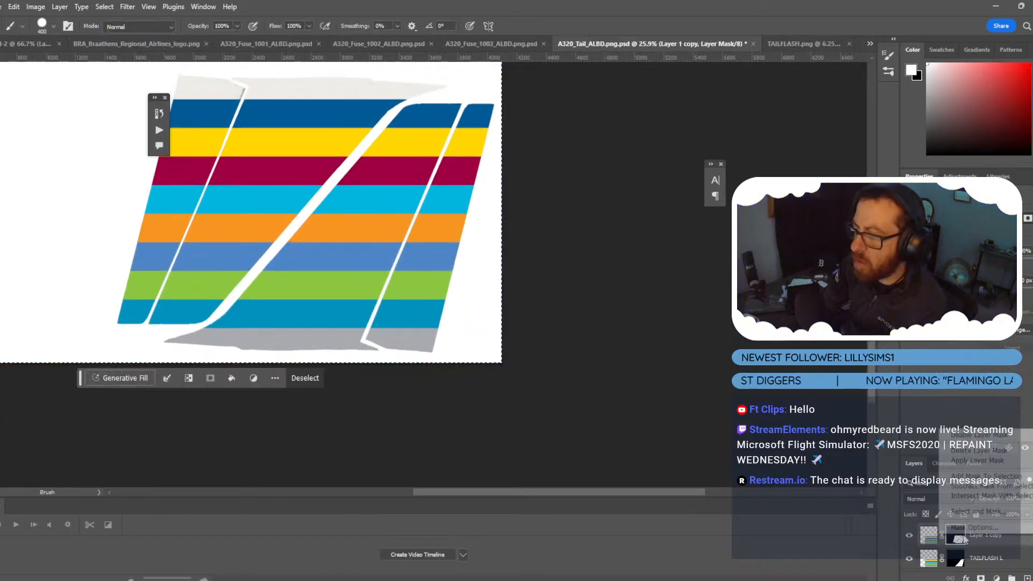
click(975, 451)
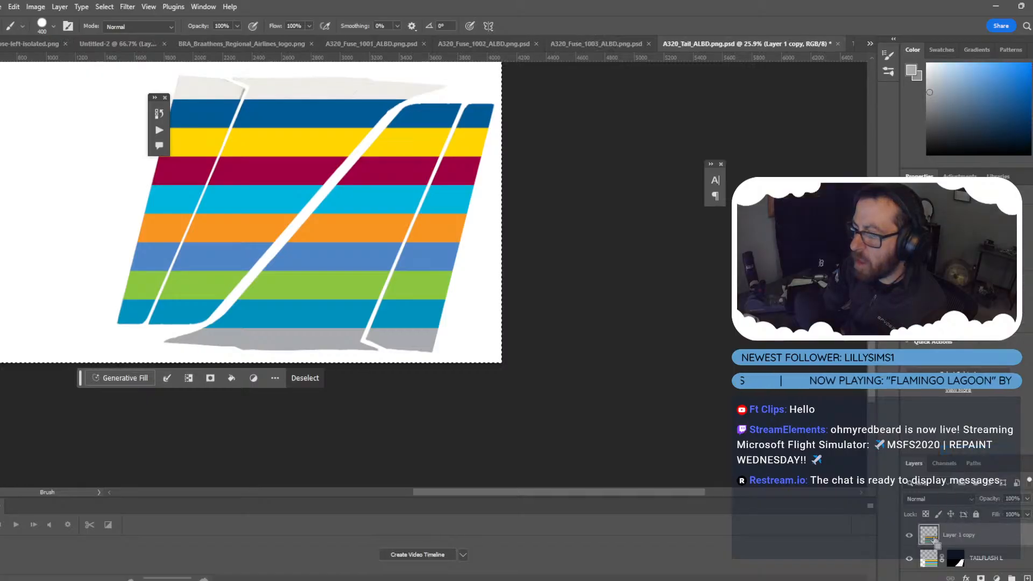
key(ctrl+t)
right_click(367, 287)
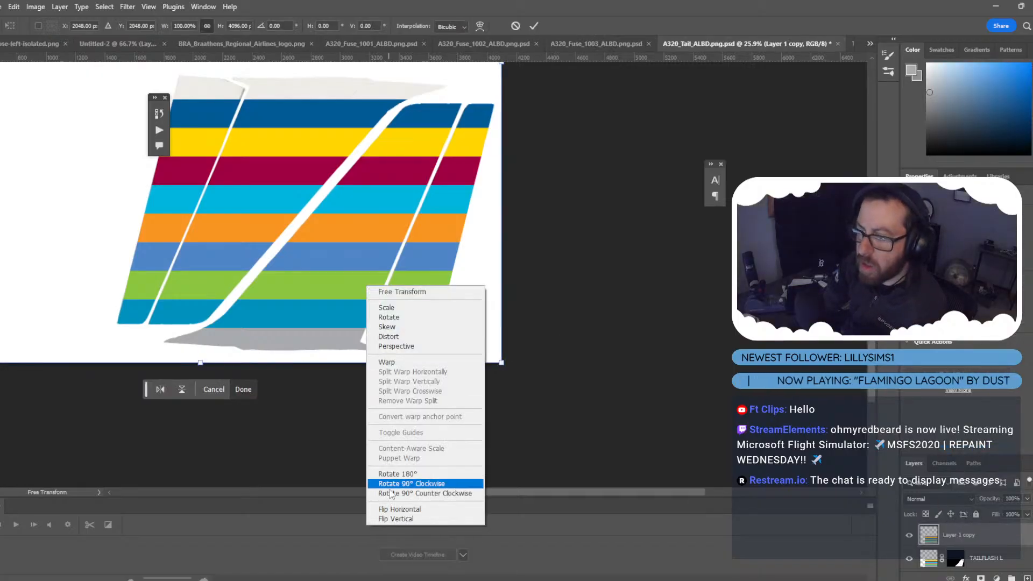
click(411, 517)
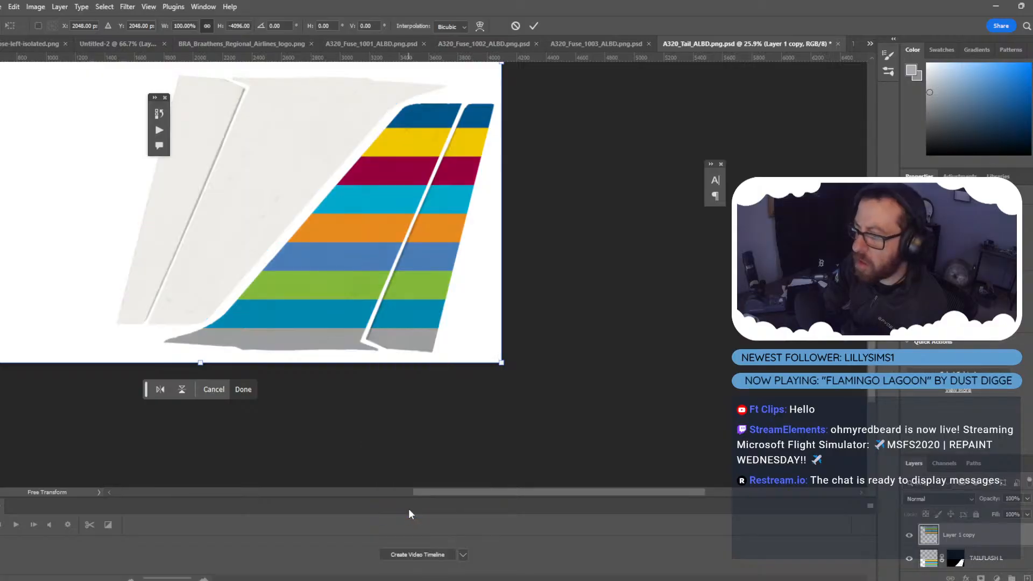
alt+scroll(441, 282, down, 3)
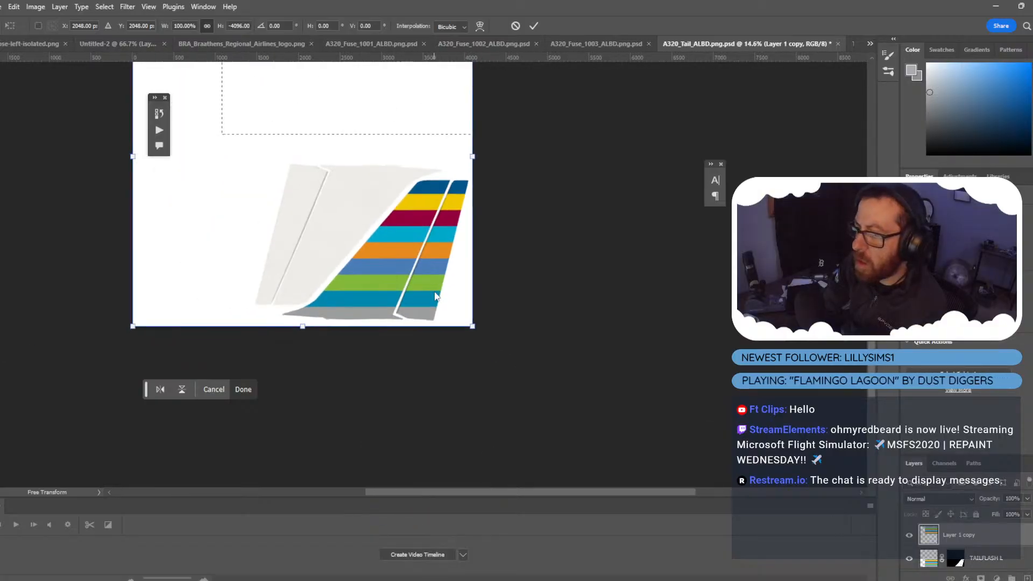
key(Return)
key(b)
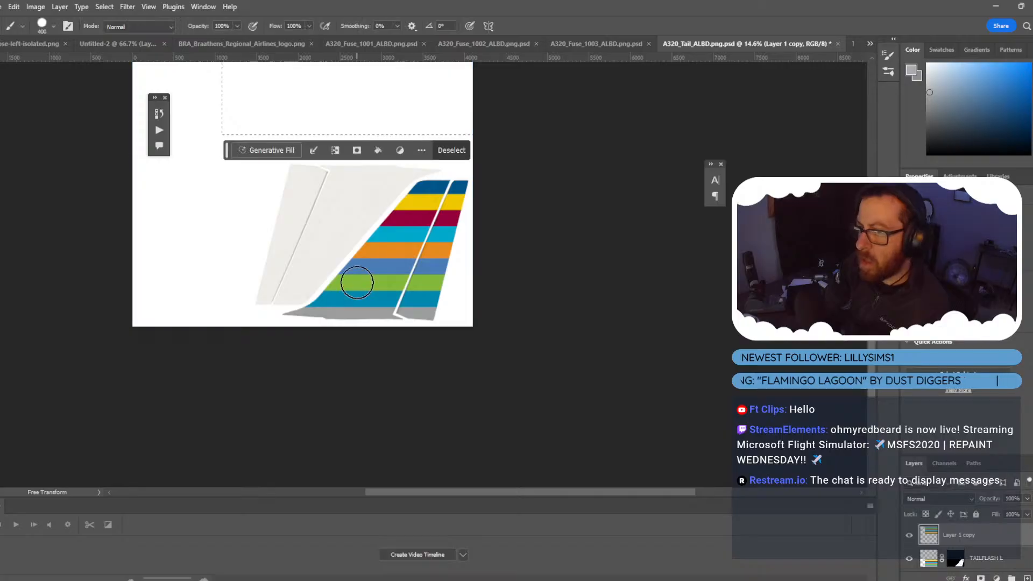
key(ctrl+d)
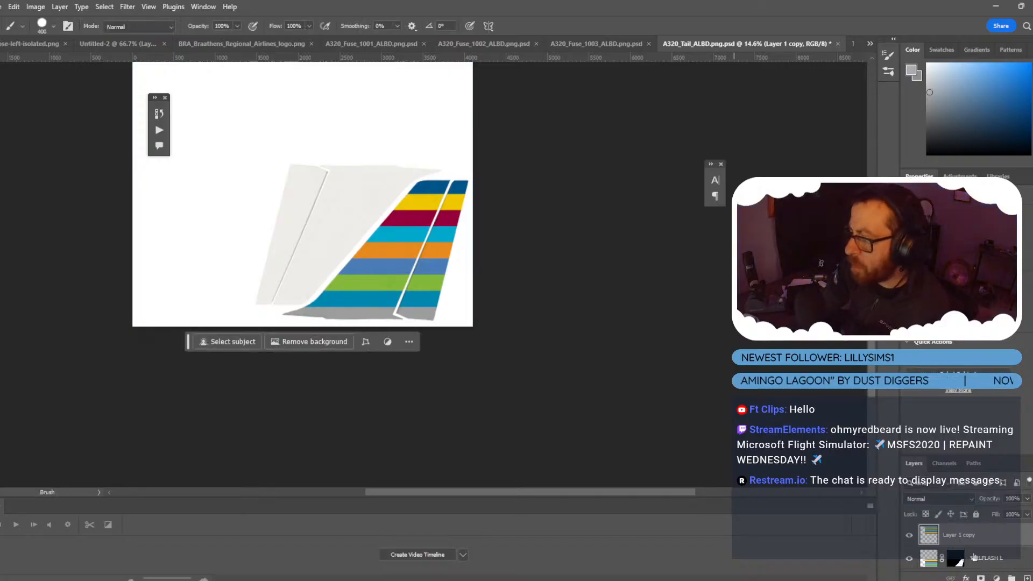
Use the Color Fill 1 mask channel and Magic Wand to select the unstriped fin side and its rudder.
scroll(974, 557, up, 1)
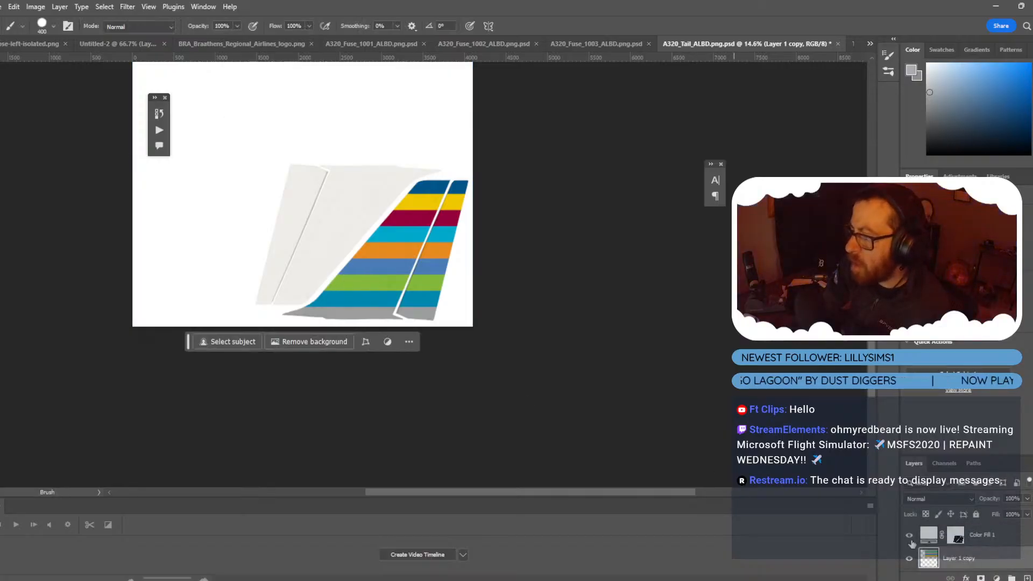
click(955, 535)
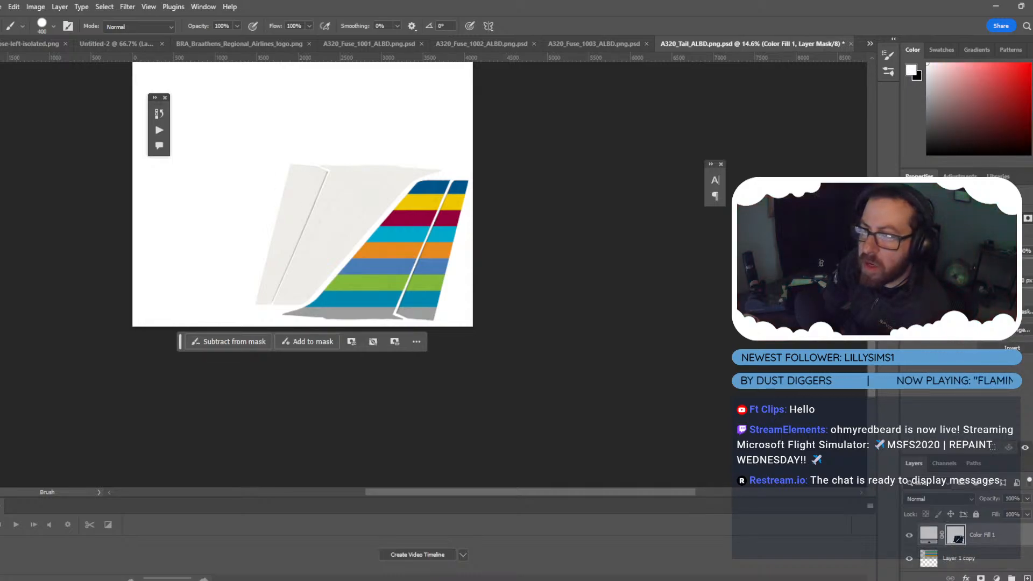
key(w)
click(946, 464)
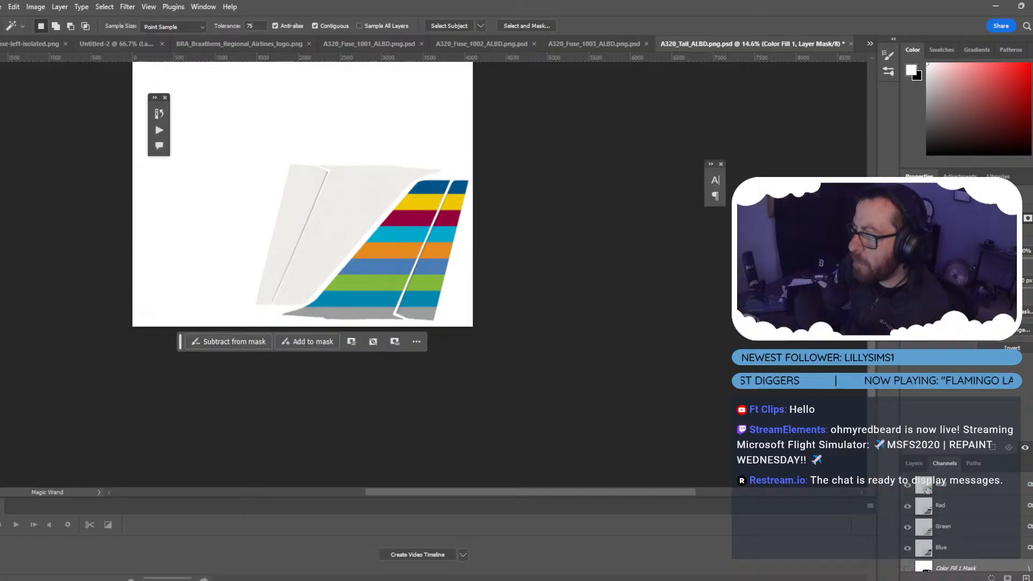
scroll(959, 542, down, 1)
click(907, 561)
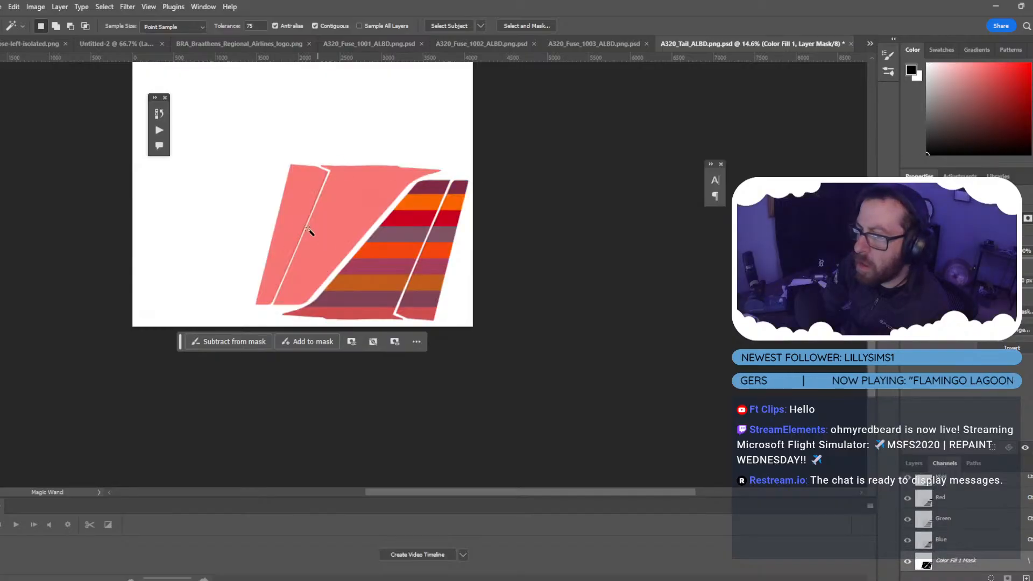
click(291, 214)
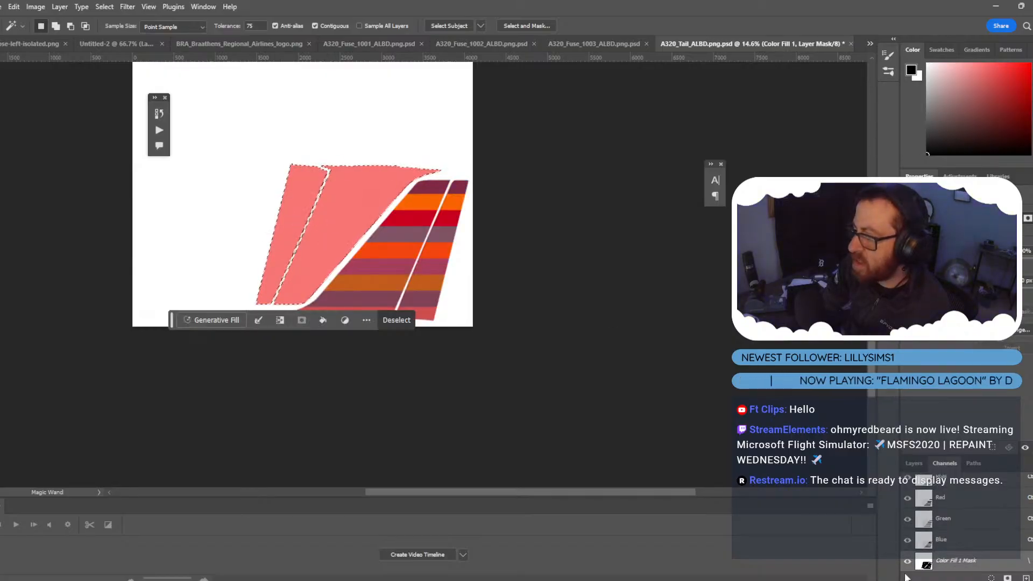
click(908, 561)
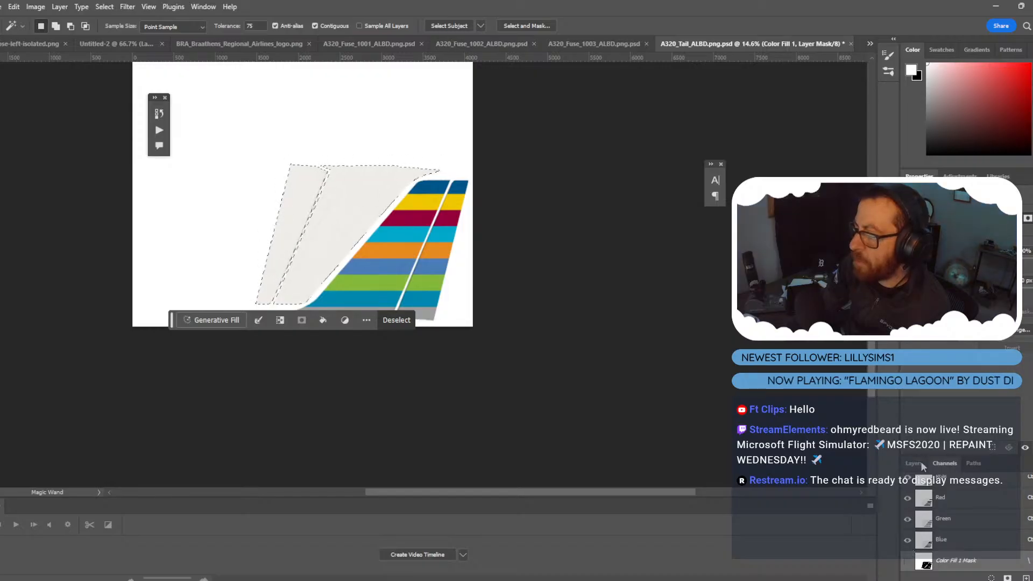
Align Layer 1 copy to the vertical centre of the fin selection, and deselect.
click(921, 462)
click(960, 558)
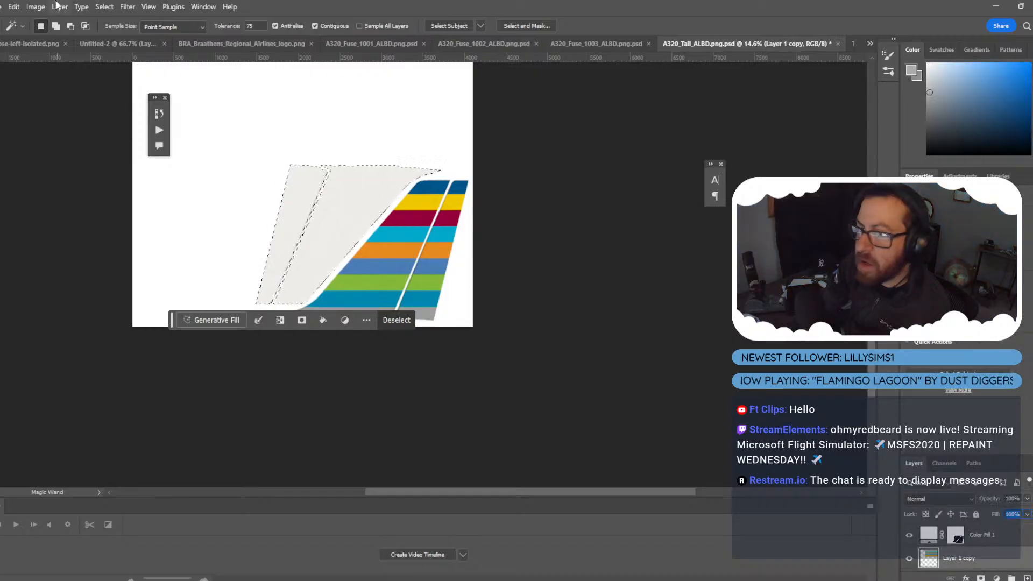
click(59, 7)
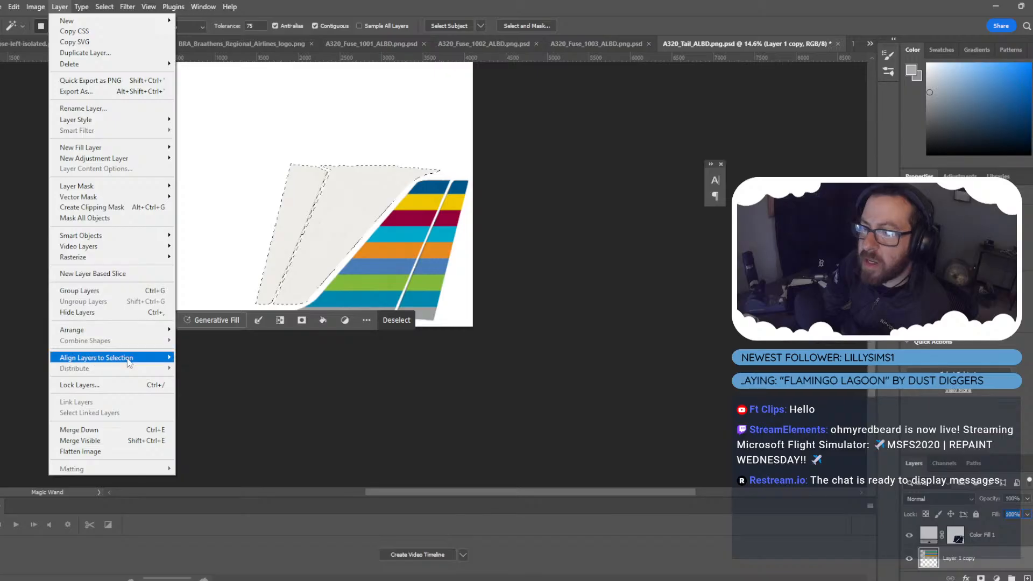
mouse_move(128, 363)
click(221, 369)
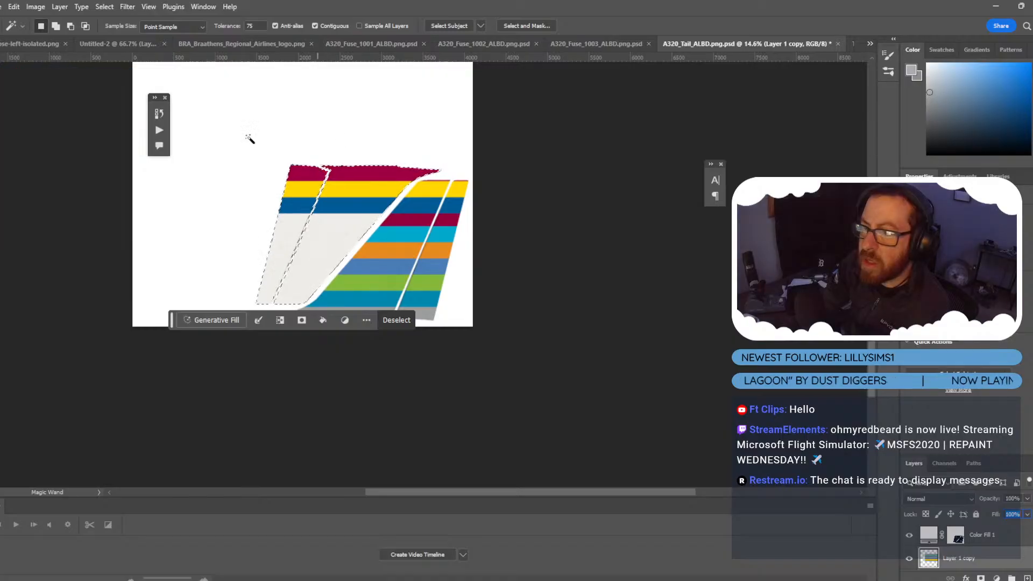
key(ctrl+d)
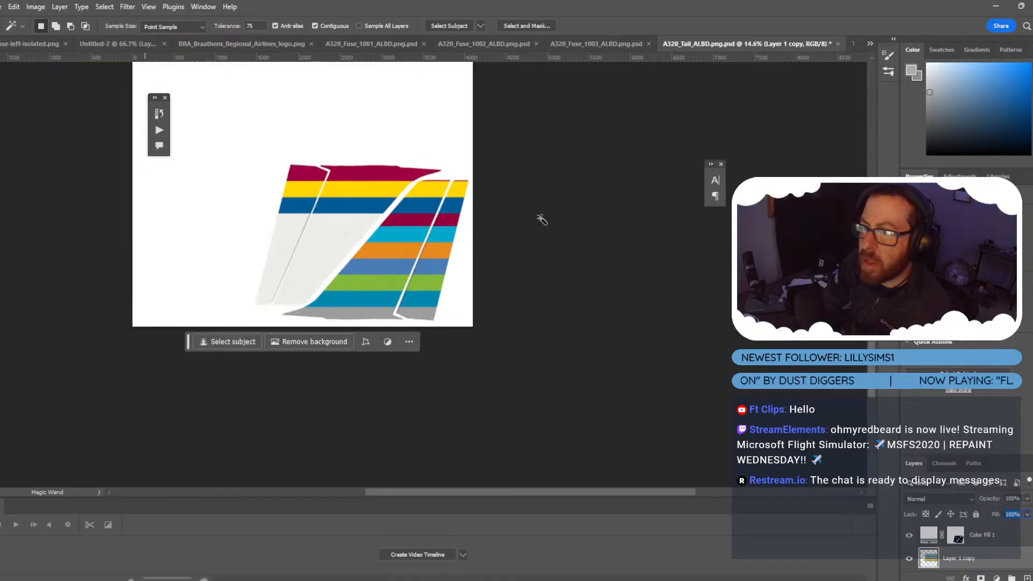
Check the full extents of the Layer 1 copy artwork with Free Transform, leaving its size and position unchanged.
drag(922, 562, 913, 496)
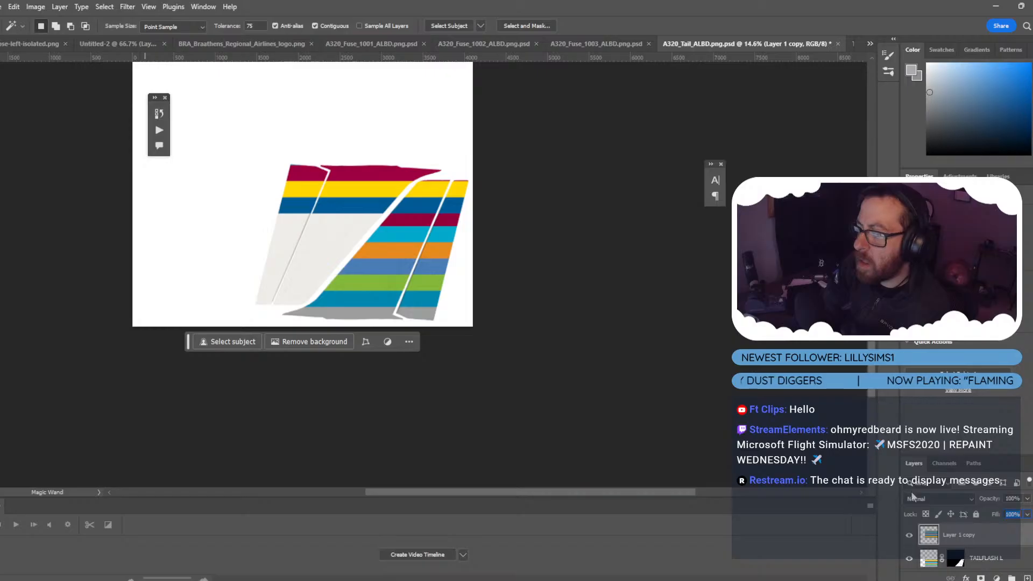
key(v)
drag(219, 107, 219, 106)
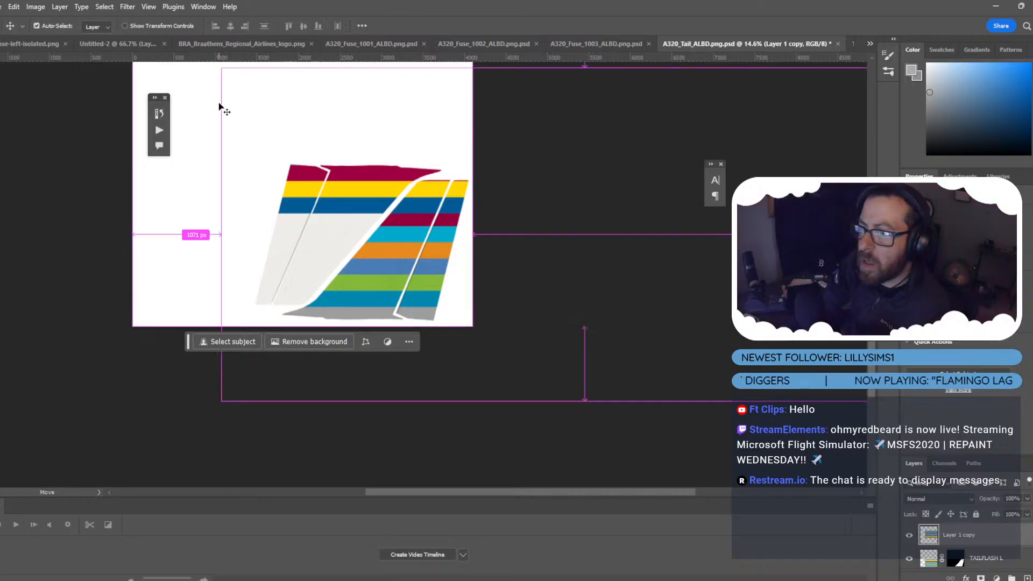
key(ctrl+t)
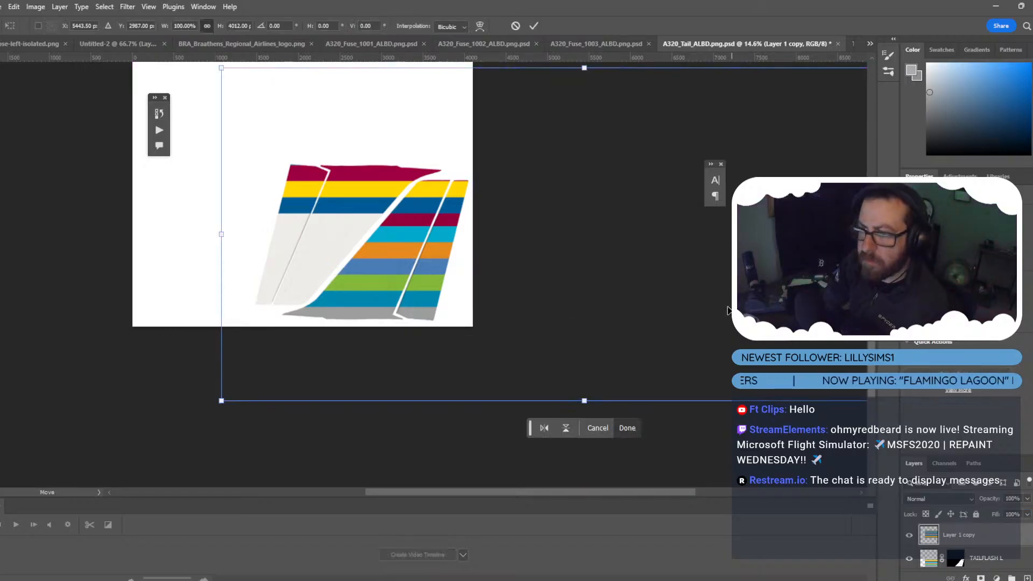
key(Return)
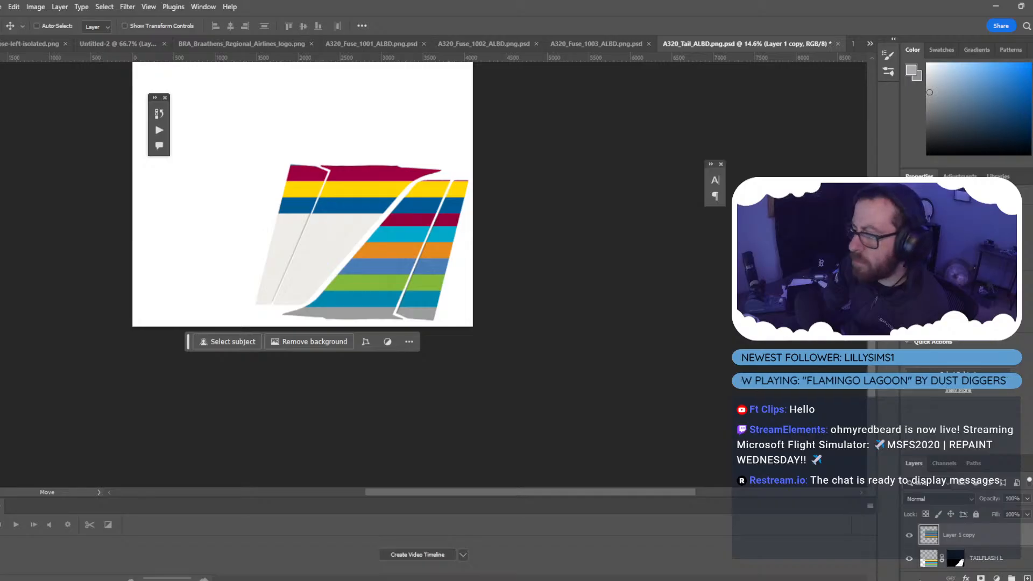
Hide the TAILFLASH L layer to examine the Layer 1 copy stripes on their own.
click(908, 560)
click(908, 559)
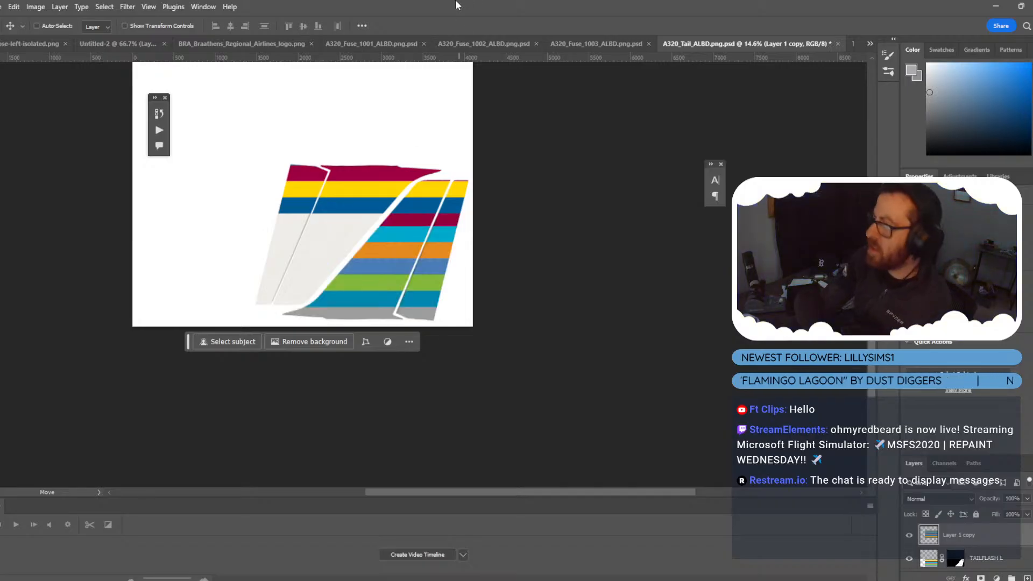
right_click(958, 537)
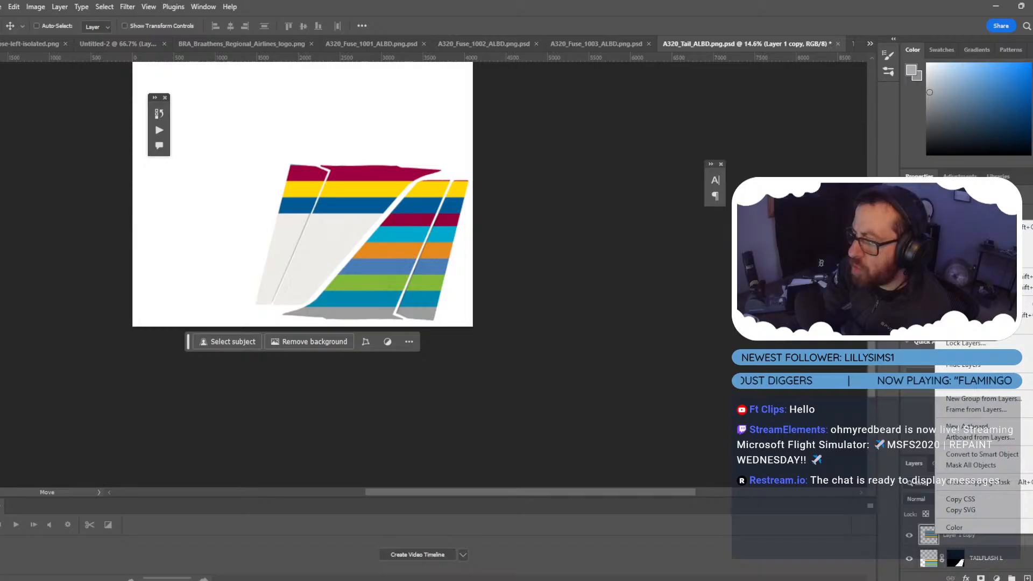
click(943, 432)
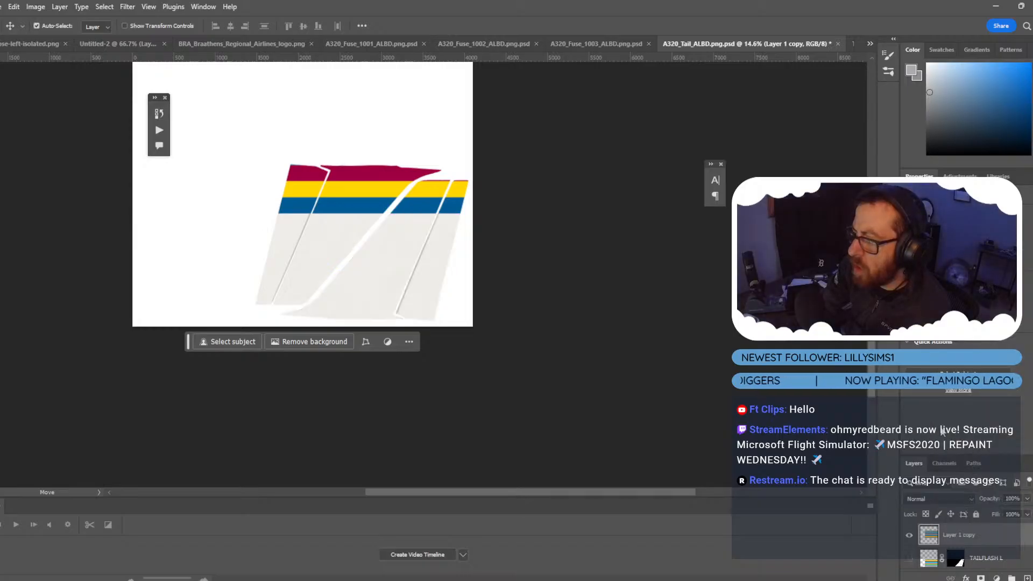
Undo the alignment, vertical flip and mask deletion on Layer 1 copy.
key(ctrl+z)
key(ctrl+z)
key(ctrl+z)
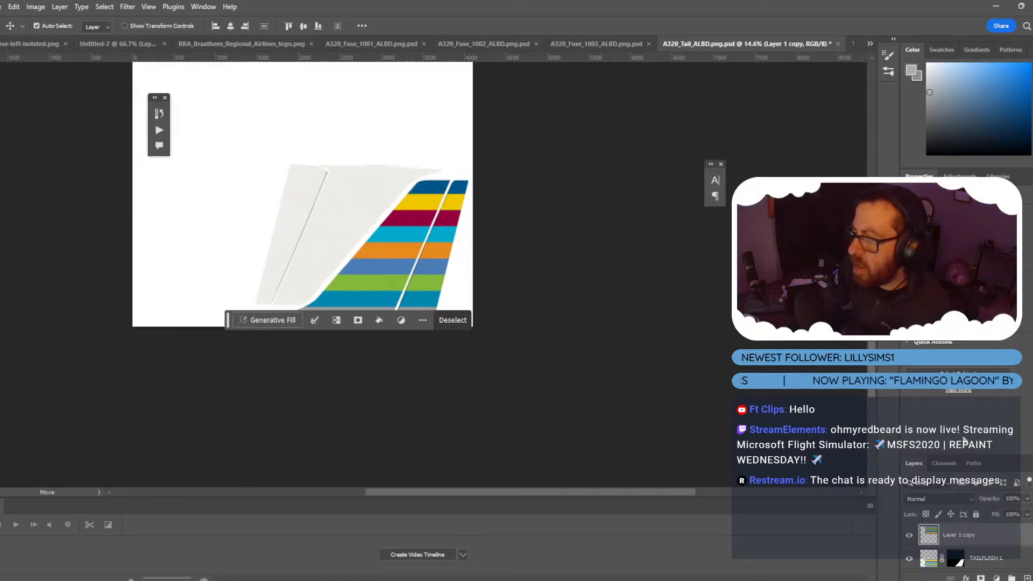
key(ctrl+z)
key(ctrl+z)
key(ctrl+z)
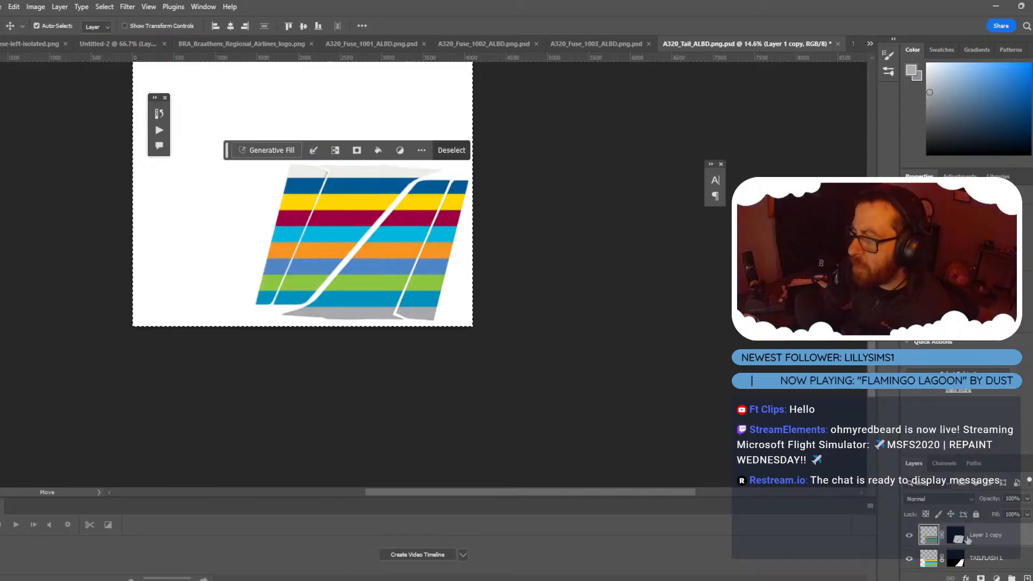
Load the outlines of TAILFLASH L and Layer 1 copy as selections to compare their extents, and deselect.
right_click(963, 536)
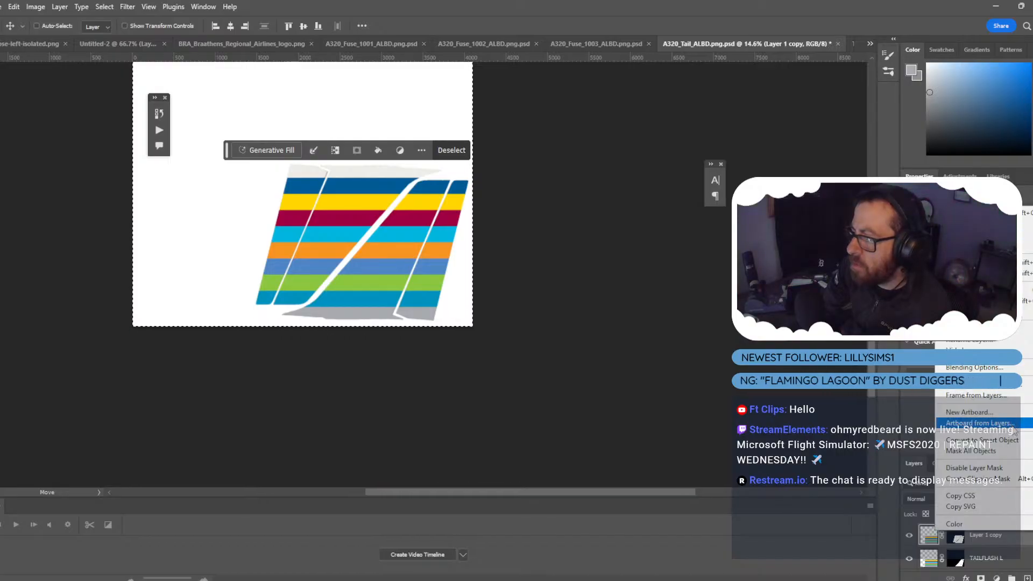
click(986, 543)
key(ctrl+d)
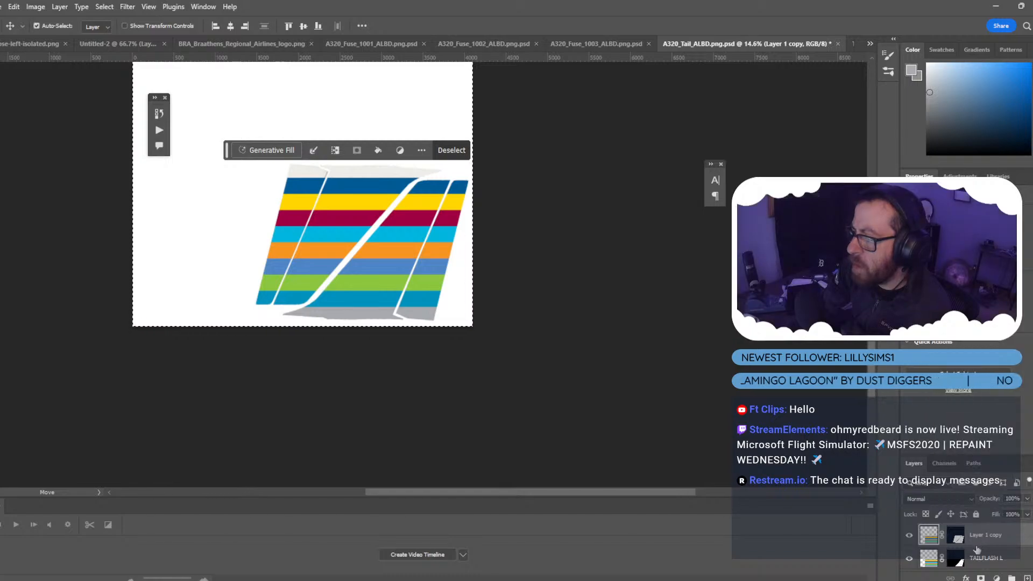
ctrl+click(928, 560)
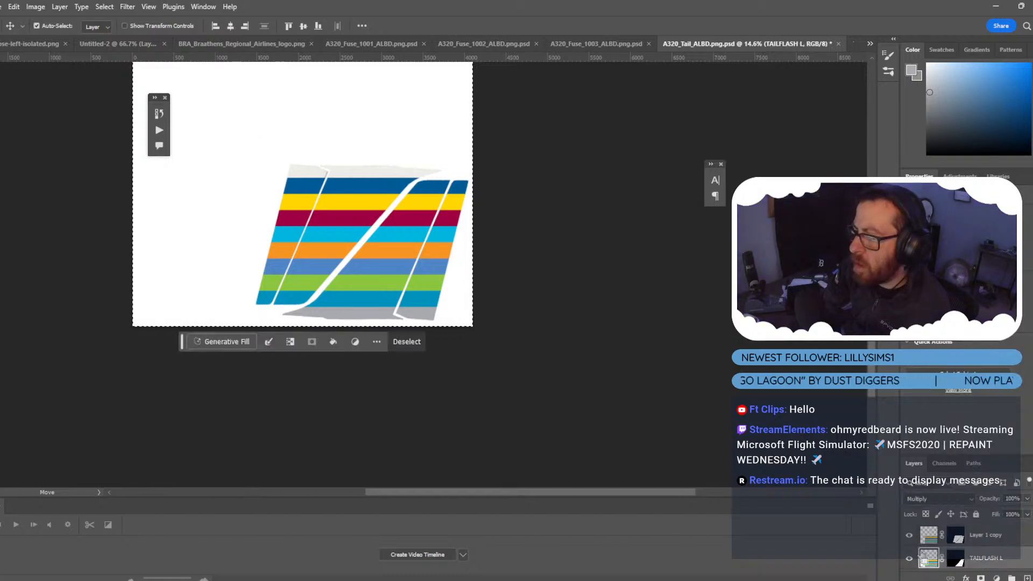
key(ctrl+d)
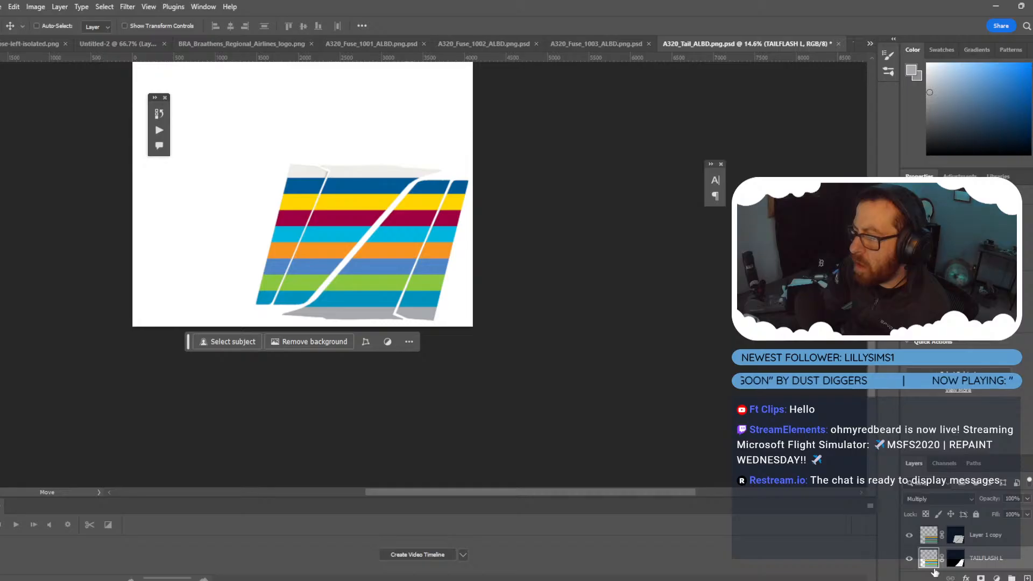
ctrl+click(930, 562)
key(ctrl+d)
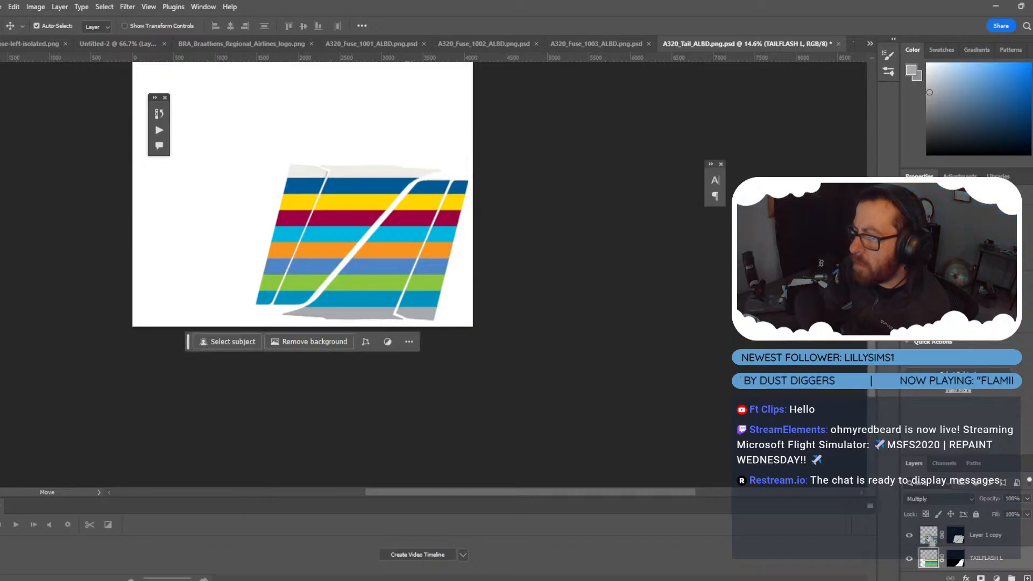
ctrl+click(930, 536)
key(ctrl+d)
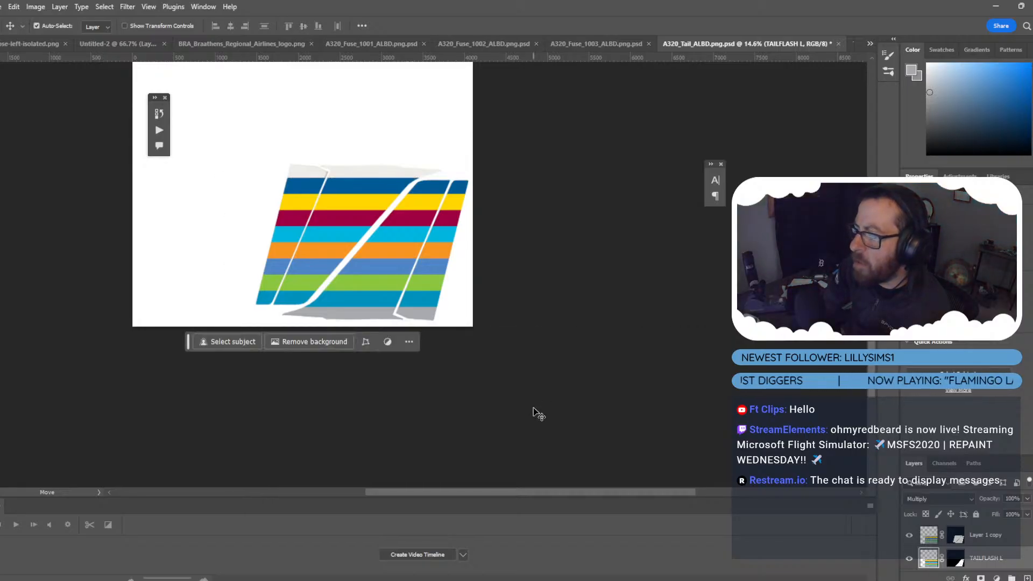
key(ctrl+z)
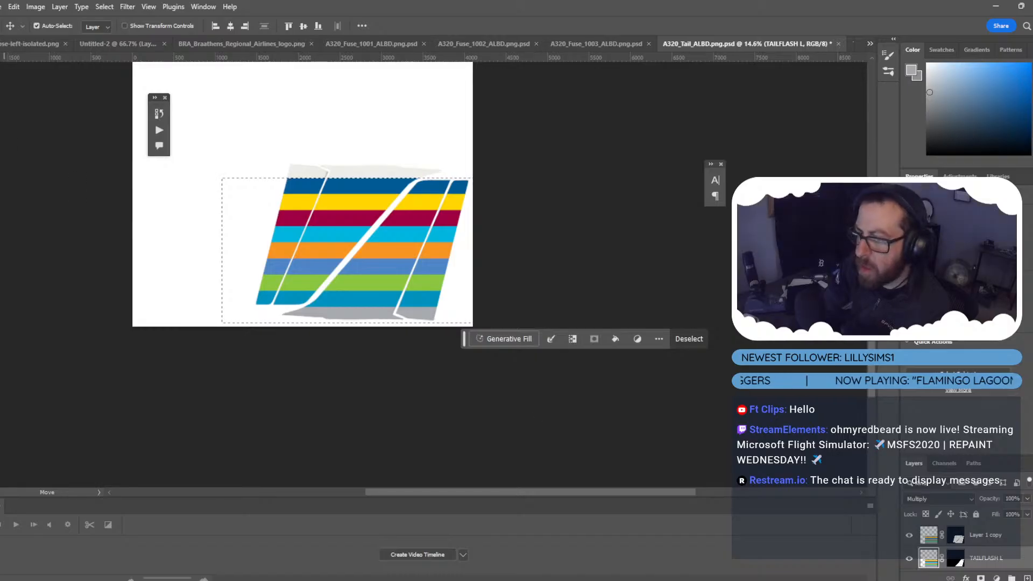
key(m)
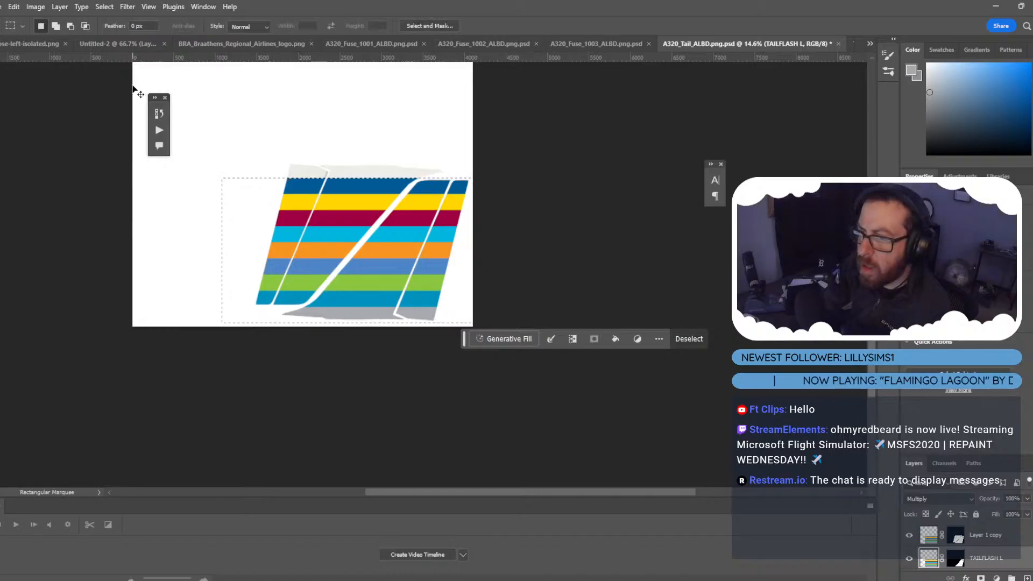
key(ctrl+d)
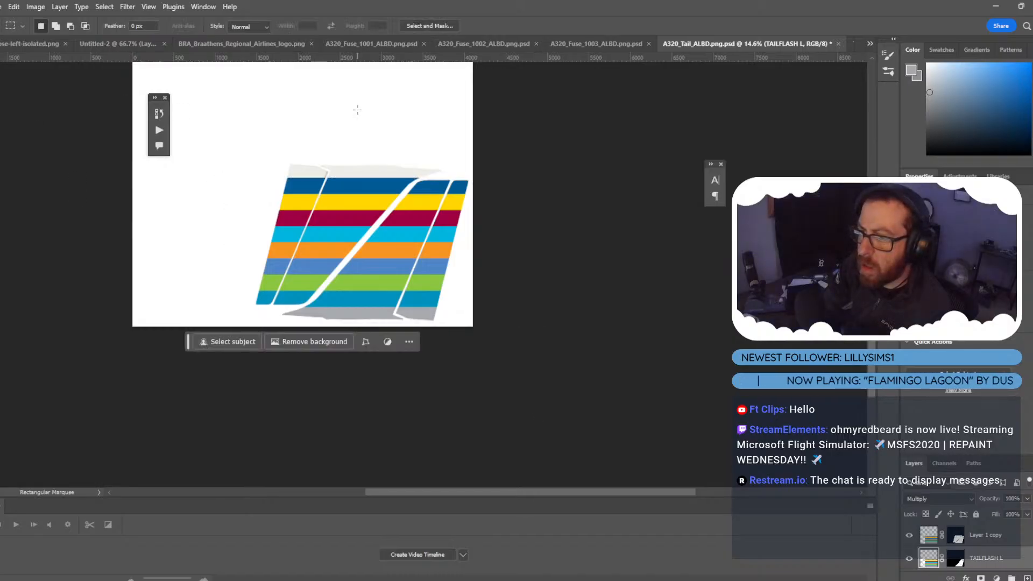
Select the full extents of the Layer 1 copy artwork and flip it vertically.
click(932, 541)
ctrl+click(929, 536)
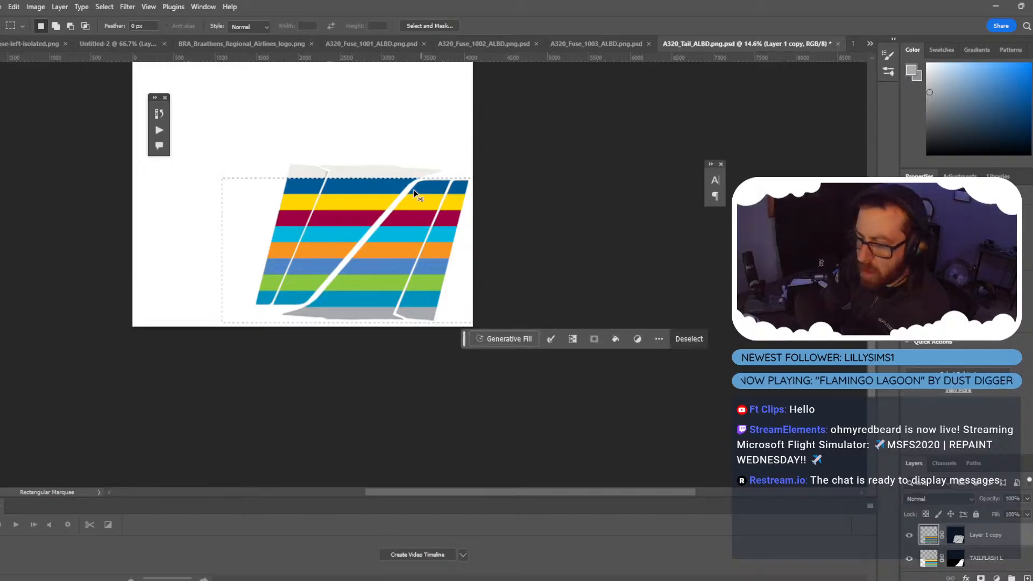
key(ctrl+t)
right_click(380, 299)
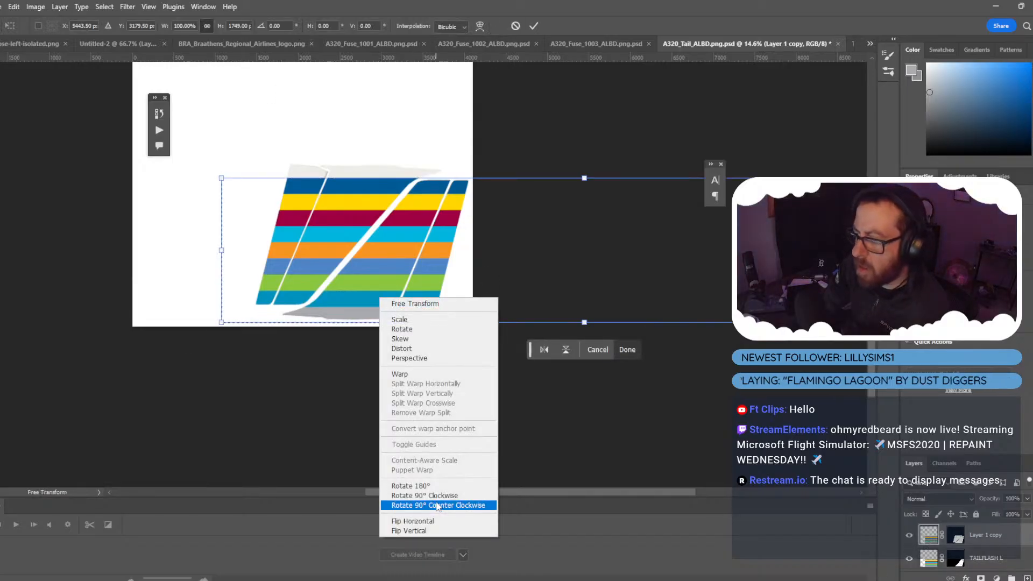
click(435, 530)
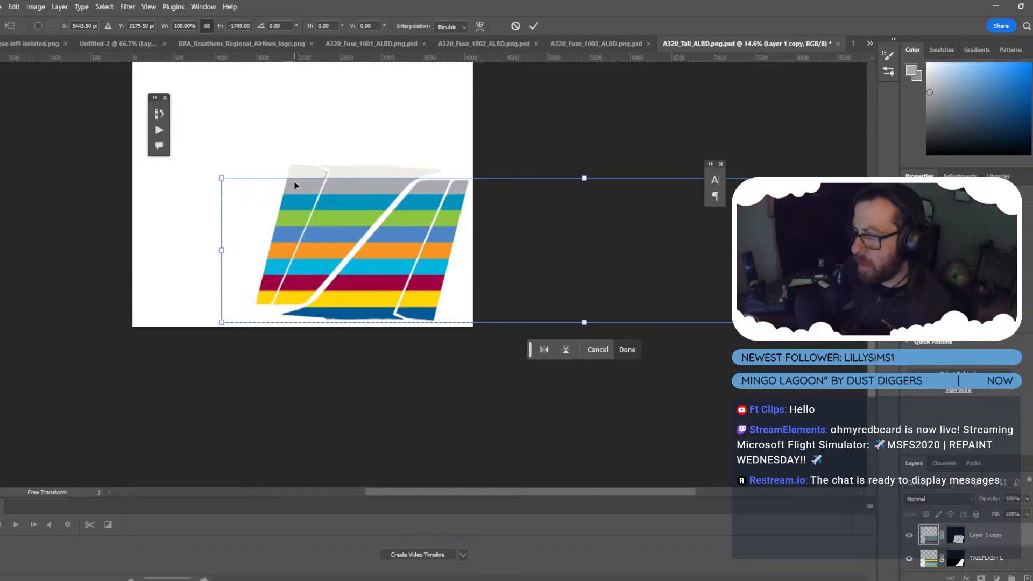
key(Return)
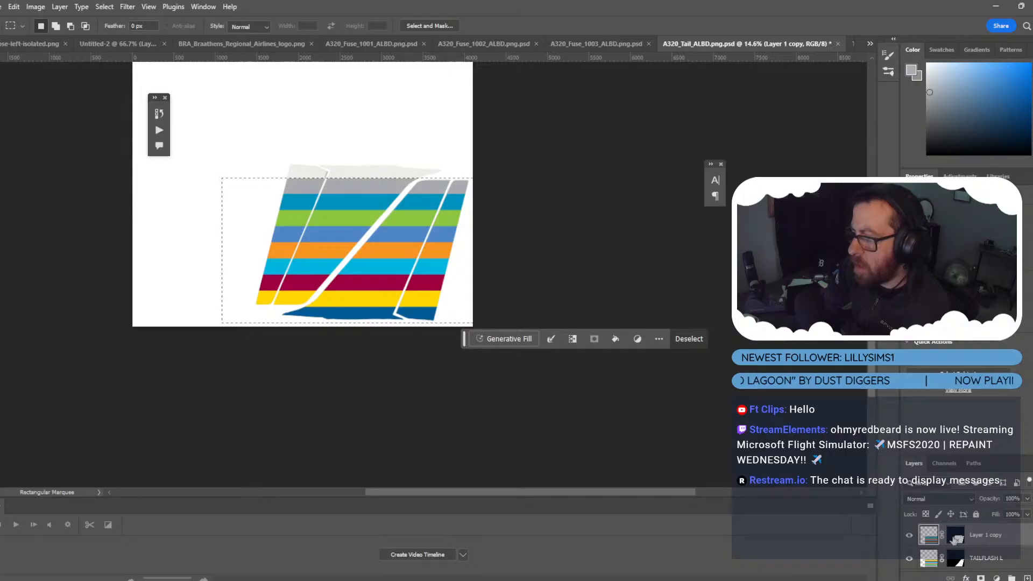
Display Layer 1 copy's mask as an overlay, select its forward fin area with the Magic Wand, and hide the overlay.
click(956, 538)
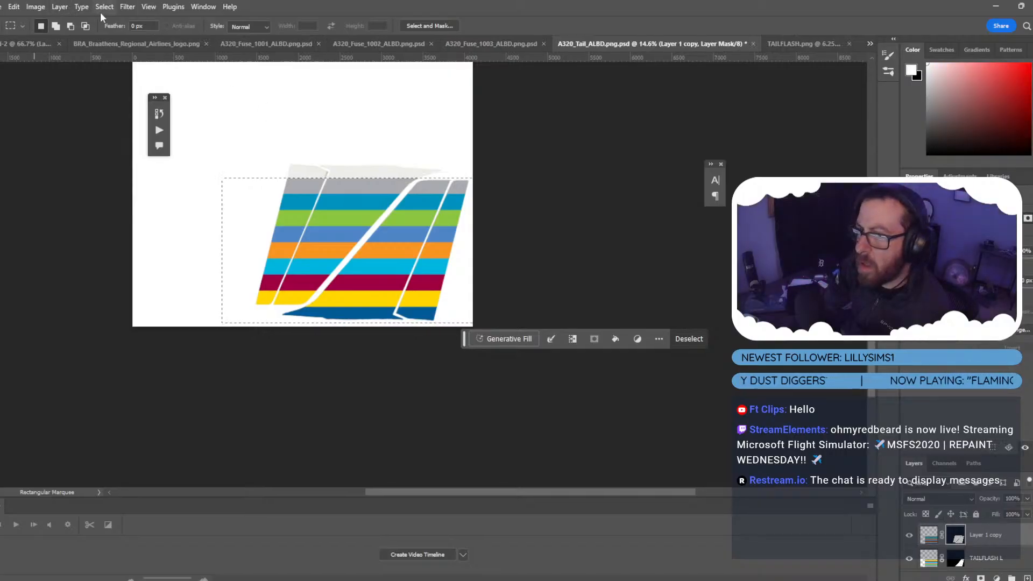
click(63, 7)
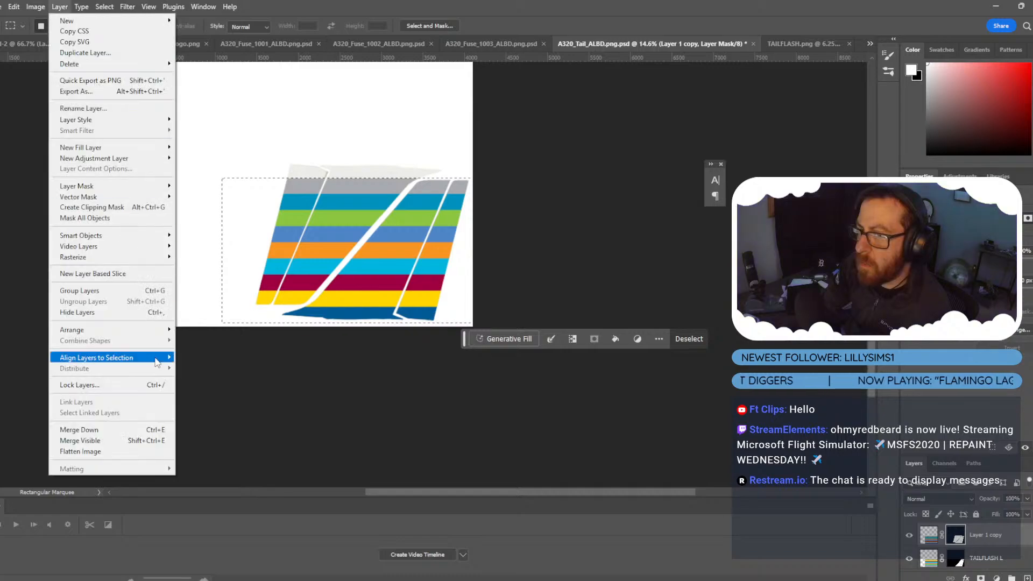
click(932, 466)
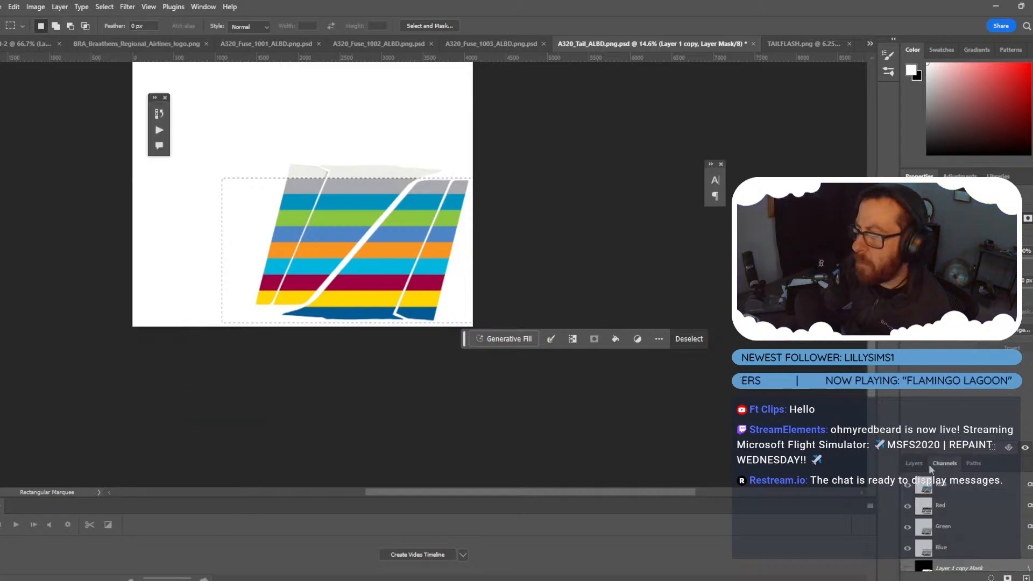
click(908, 569)
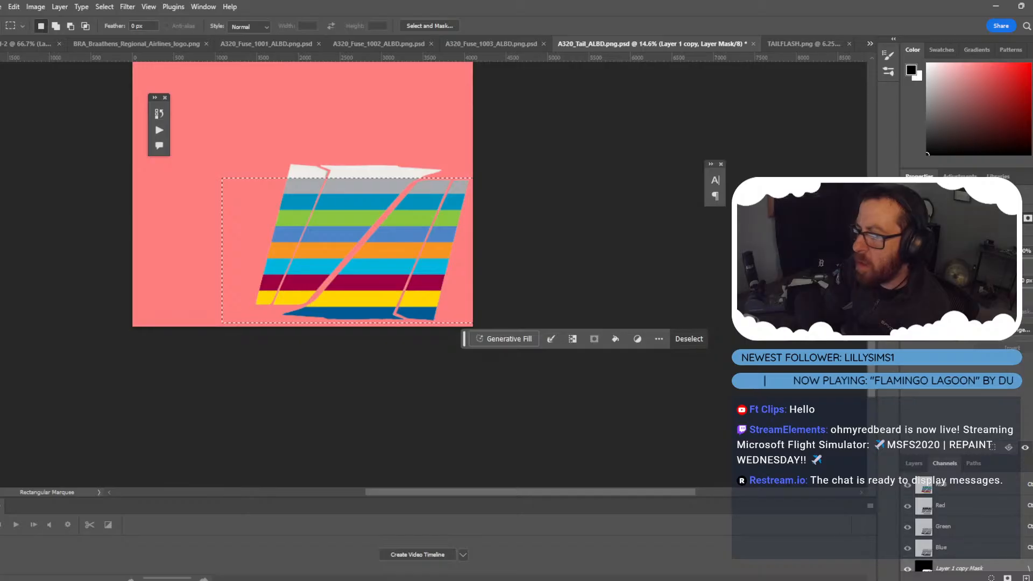
key(w)
click(333, 221)
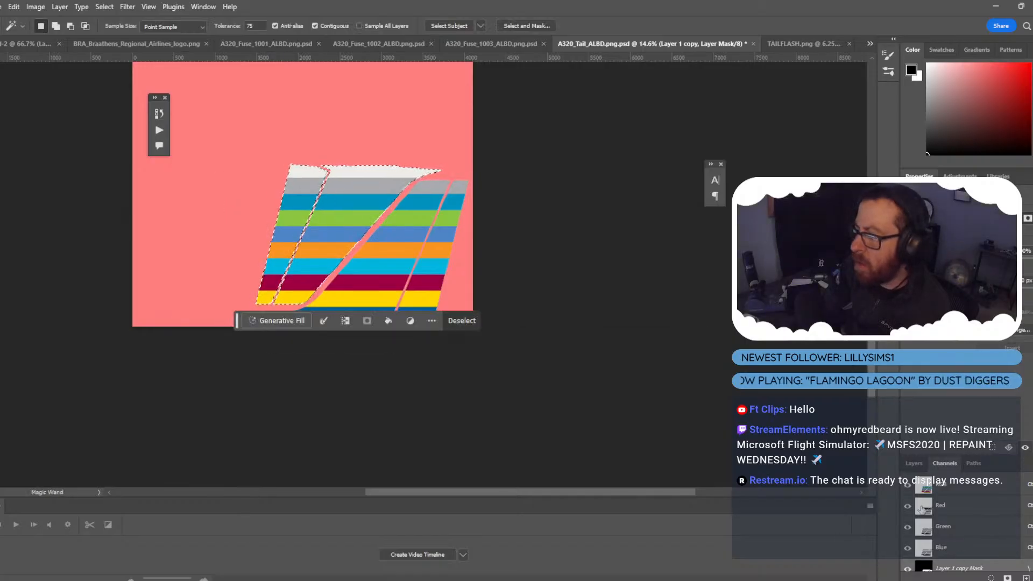
key(x)
key(backslash)
click(914, 464)
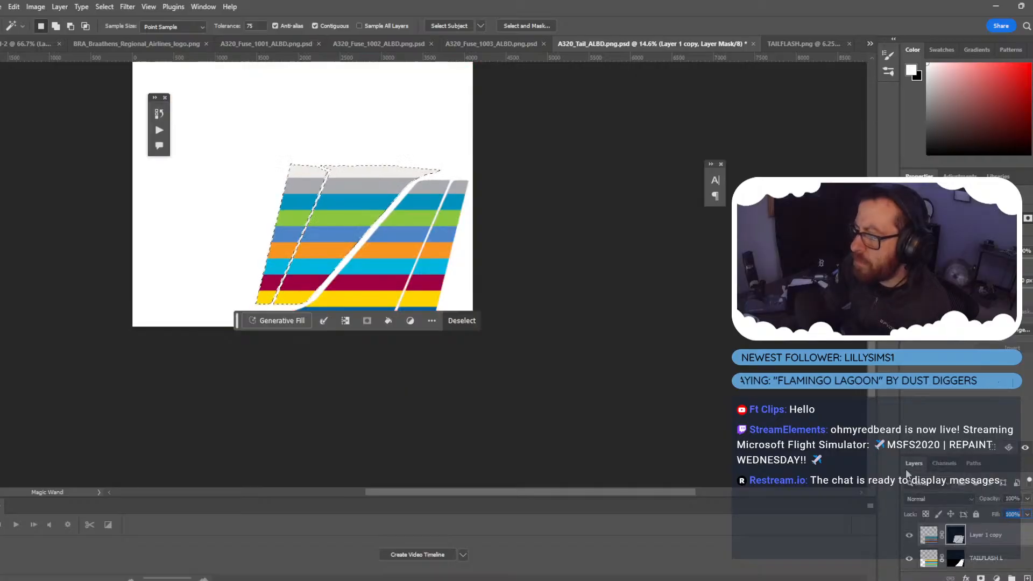
Try aligning the Layer 1 copy artwork to the vertical centre of the mask-area selection, and deselect.
click(929, 535)
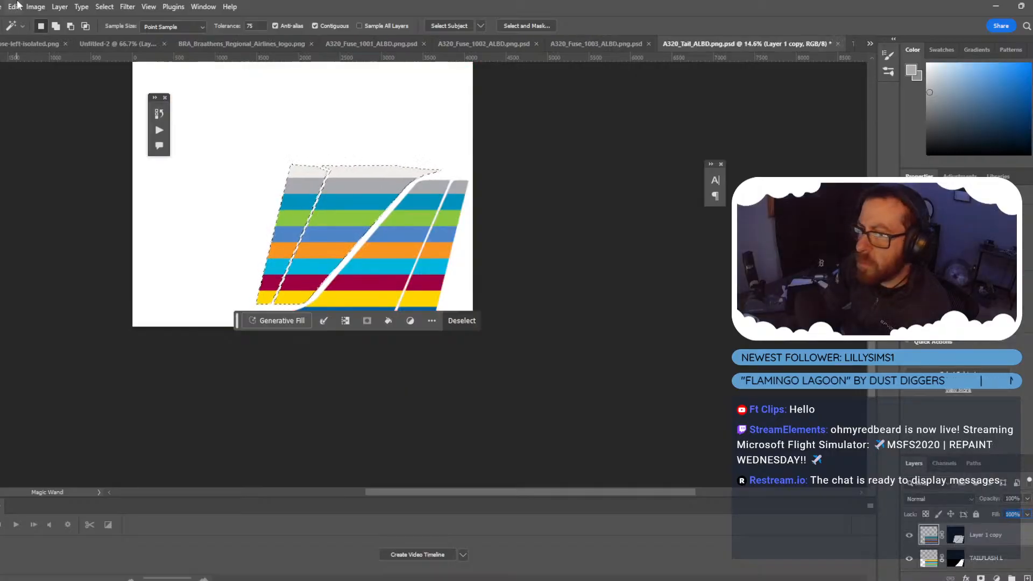
click(60, 6)
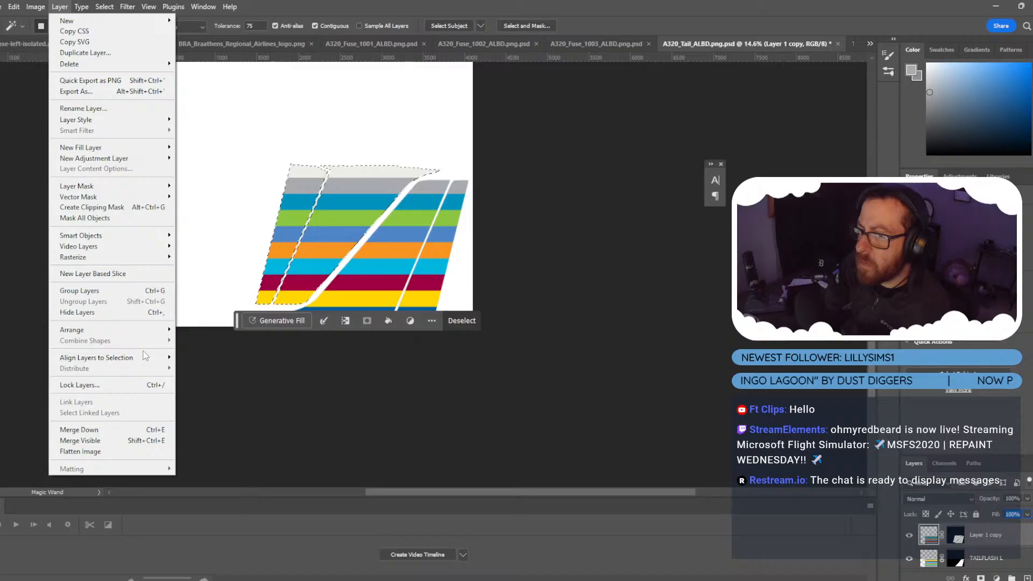
mouse_move(144, 355)
click(215, 367)
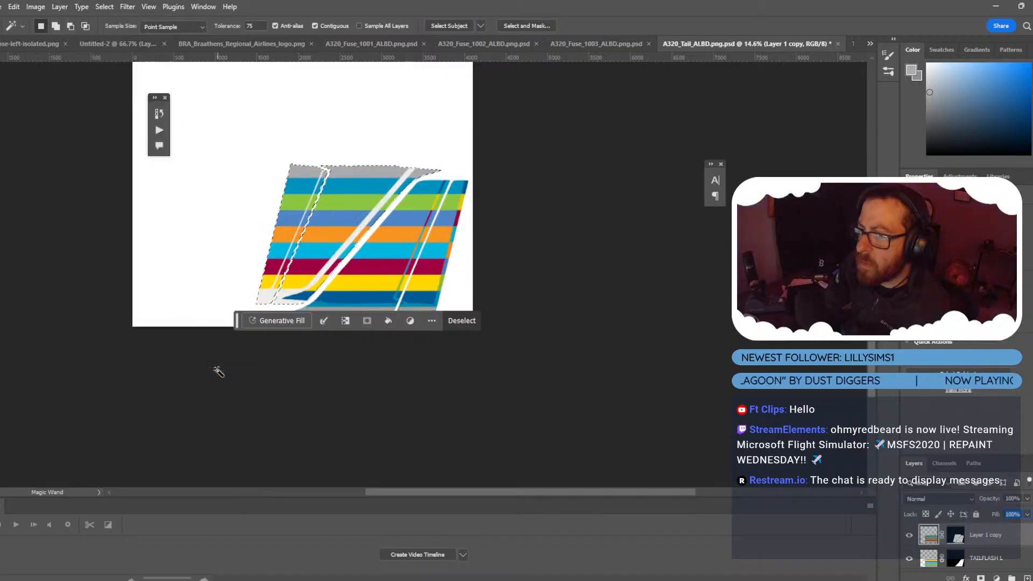
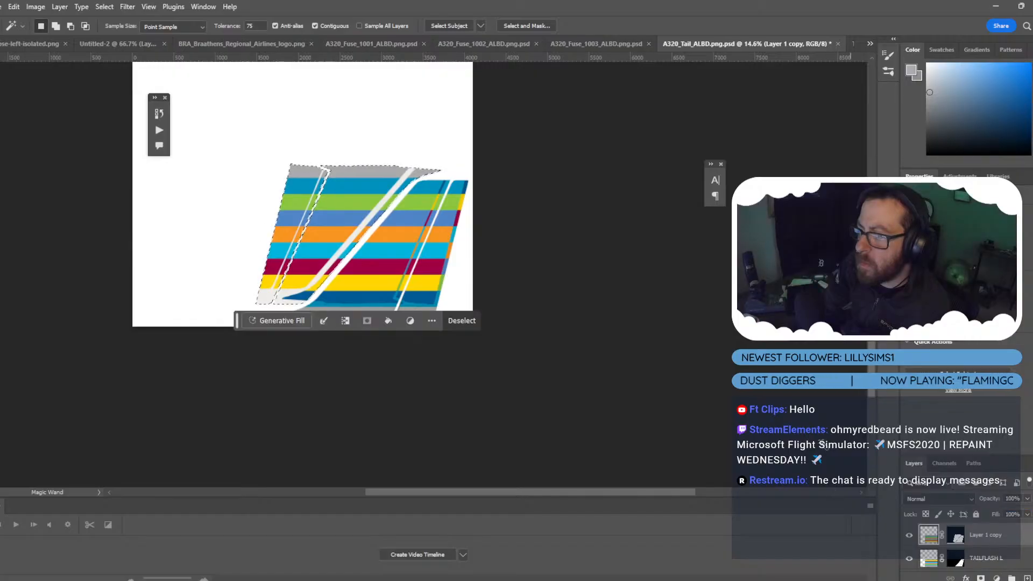
key(ctrl+d)
Undo the vertical-centre alignment of Layer 1 copy, restoring the fin selection, and hide the mask overlay.
alt+scroll(390, 287, up, 3)
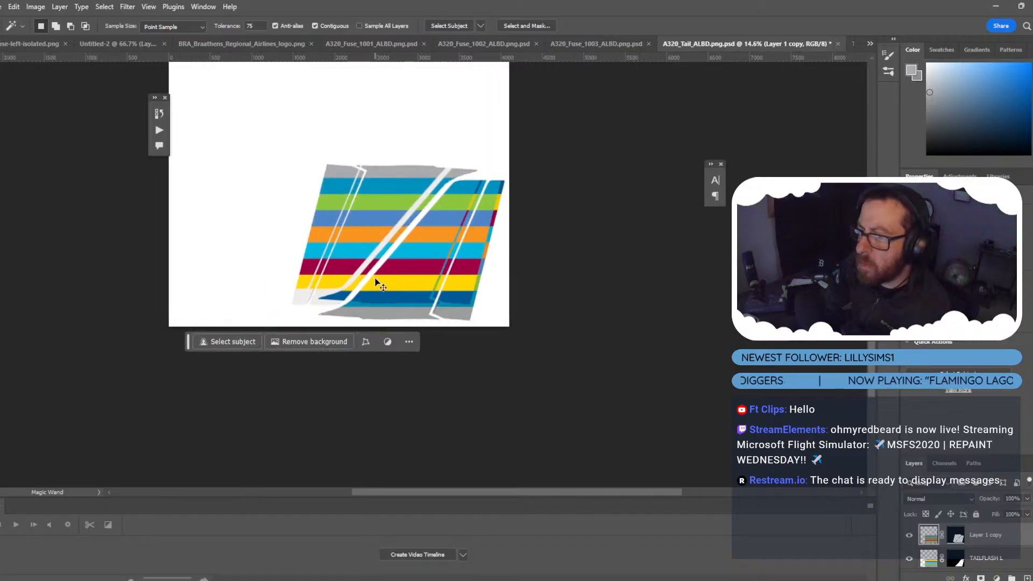
key(v)
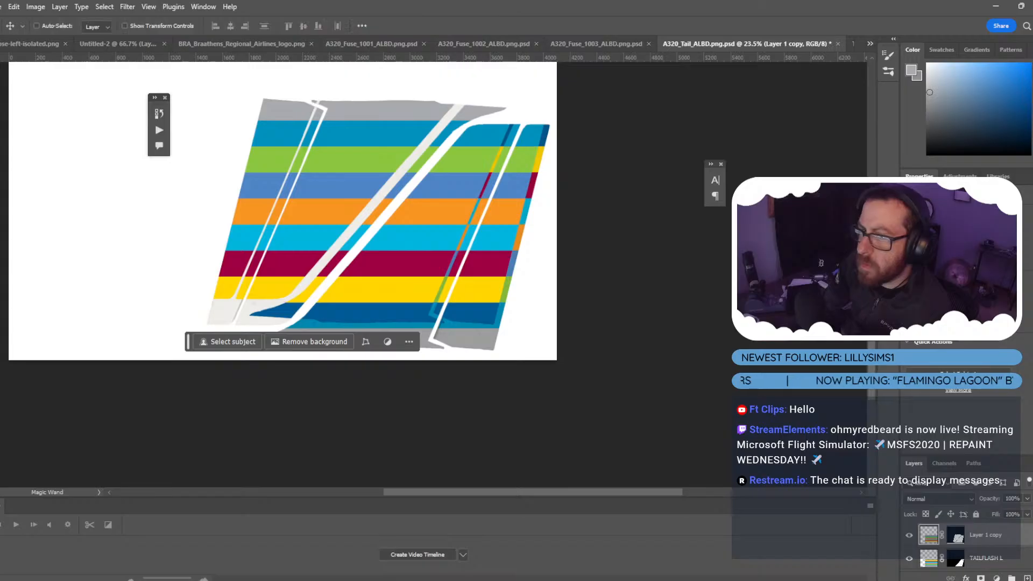
shift+drag(346, 189, 334, 216)
key(backslash)
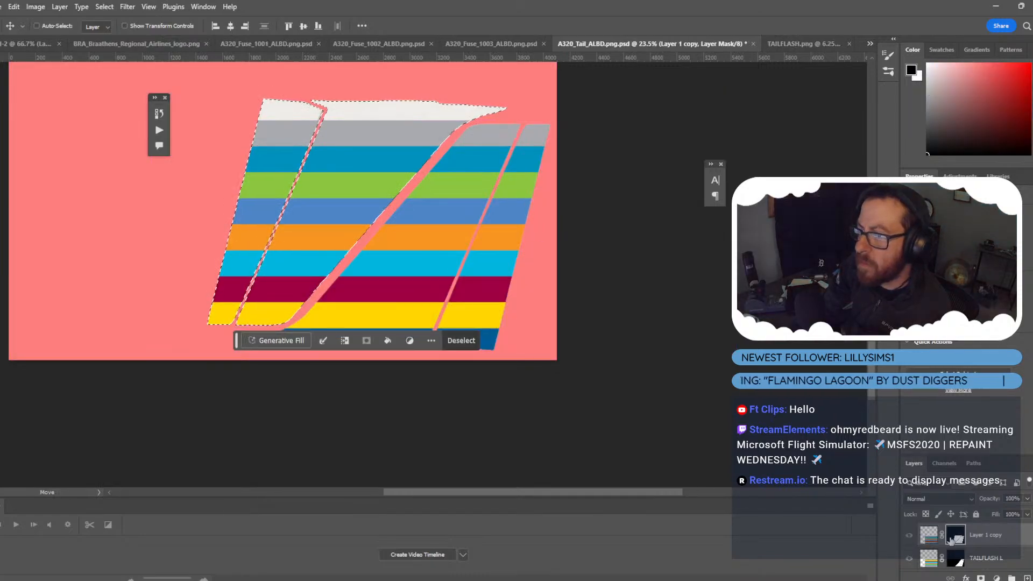
scroll(910, 546, up, 1)
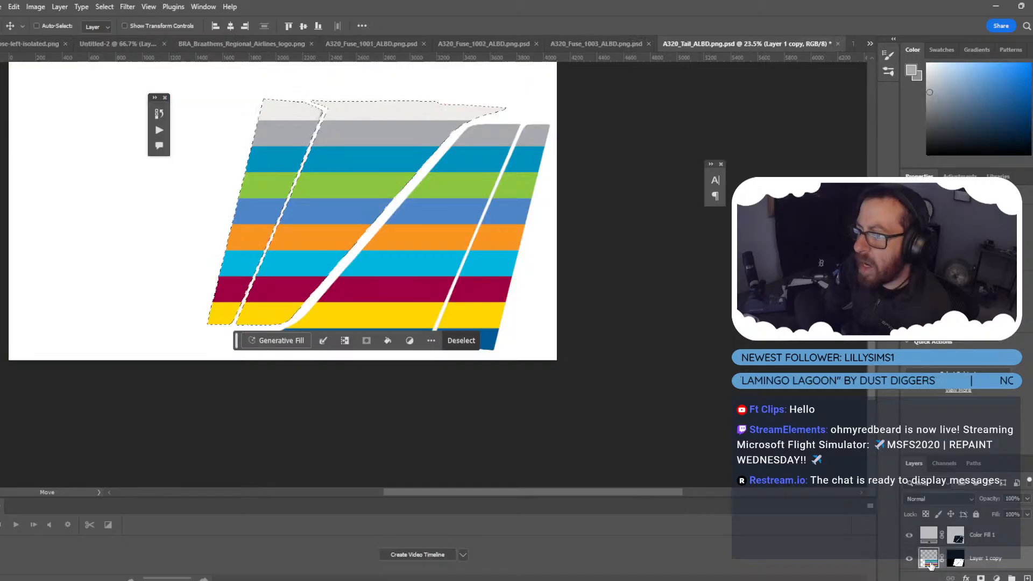
key(ctrl+2)
Try aligning Layer 1 copy to the selection's vertical centre once more, and undo that alignment.
click(59, 6)
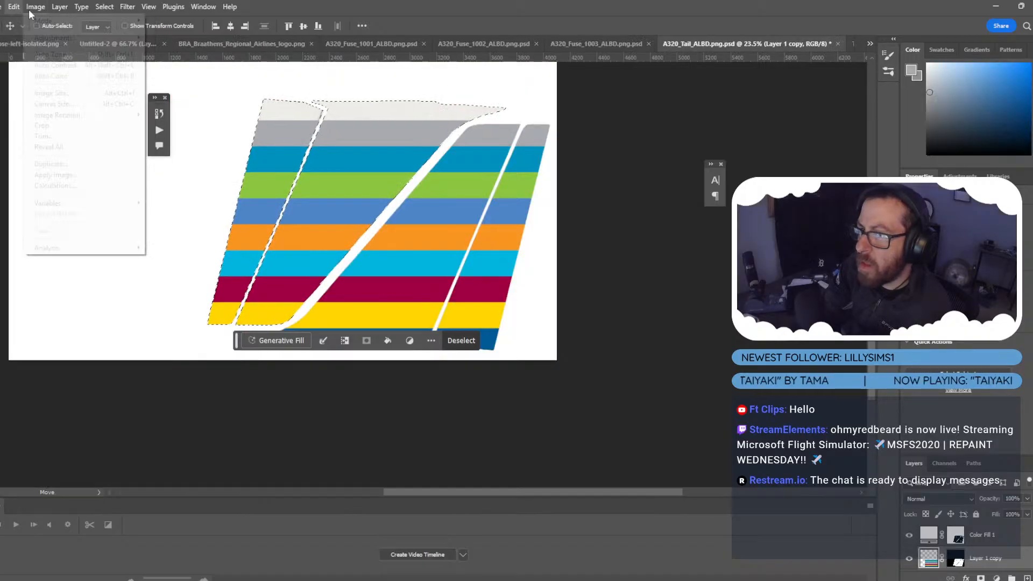
click(60, 7)
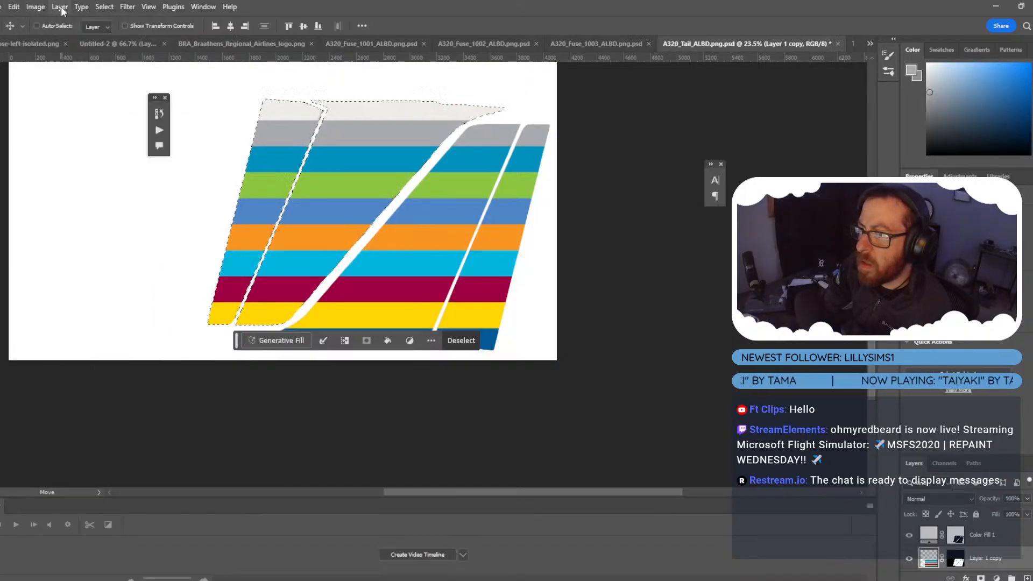
click(59, 7)
mouse_move(102, 357)
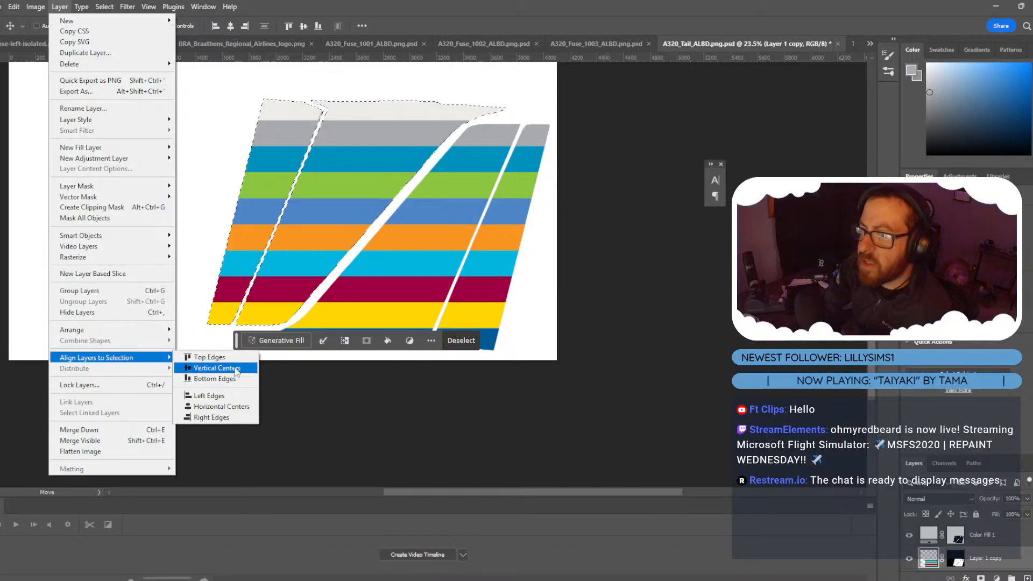
click(215, 368)
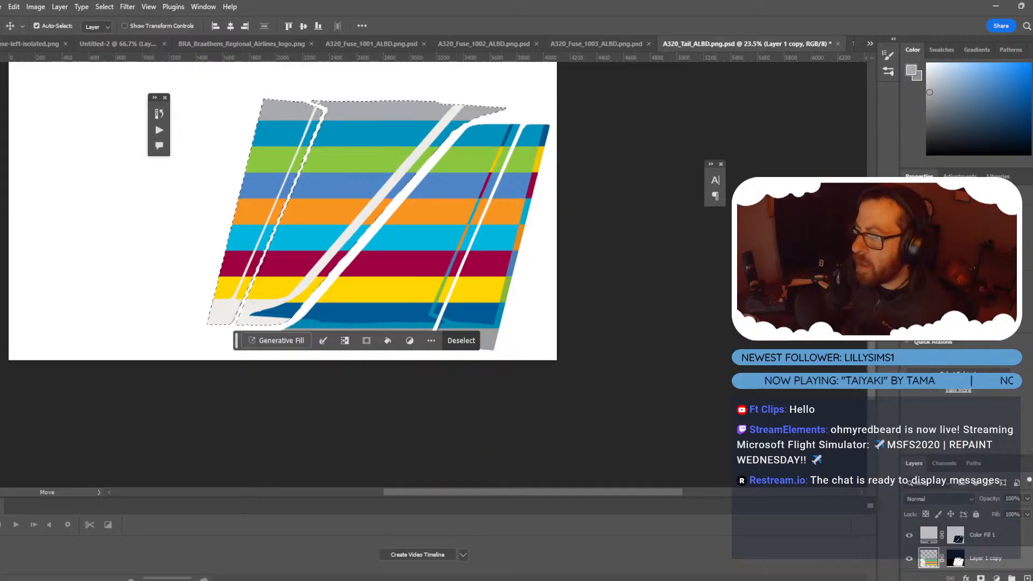
key(ctrl+z)
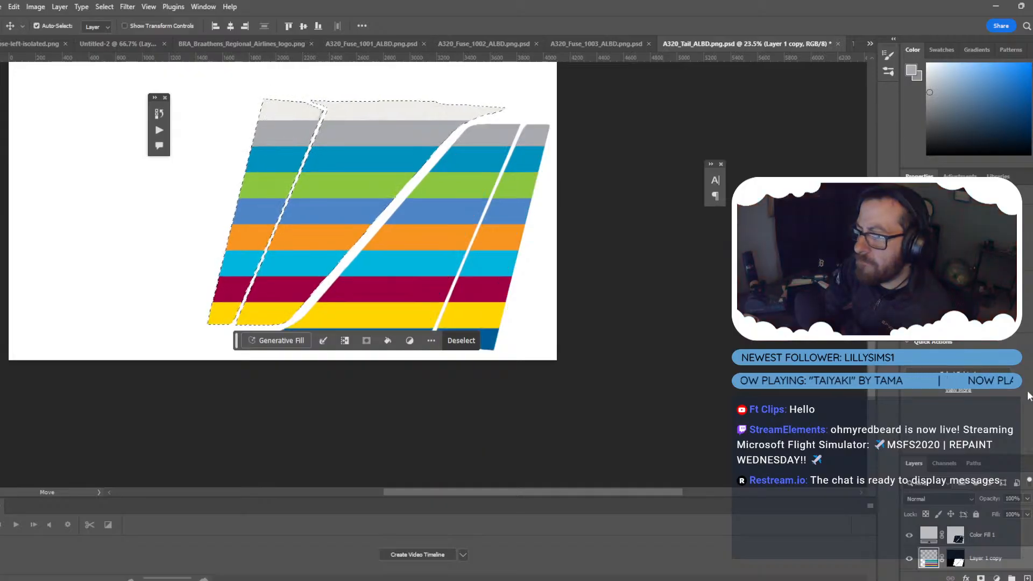
Clear the forward fin selection and apply Layer 1 copy's layer mask to its artwork.
key(ctrl+d)
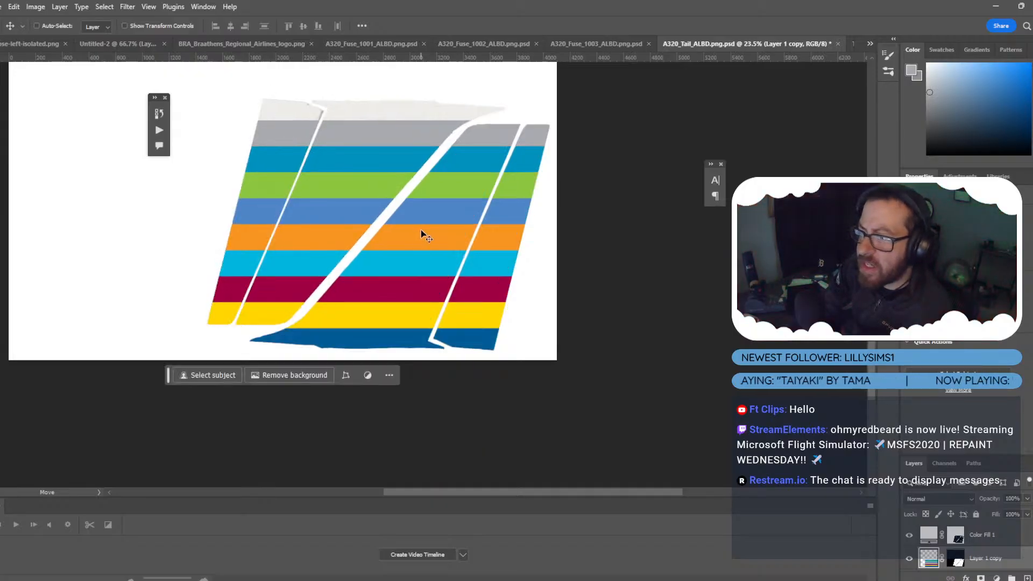
drag(986, 559, 992, 538)
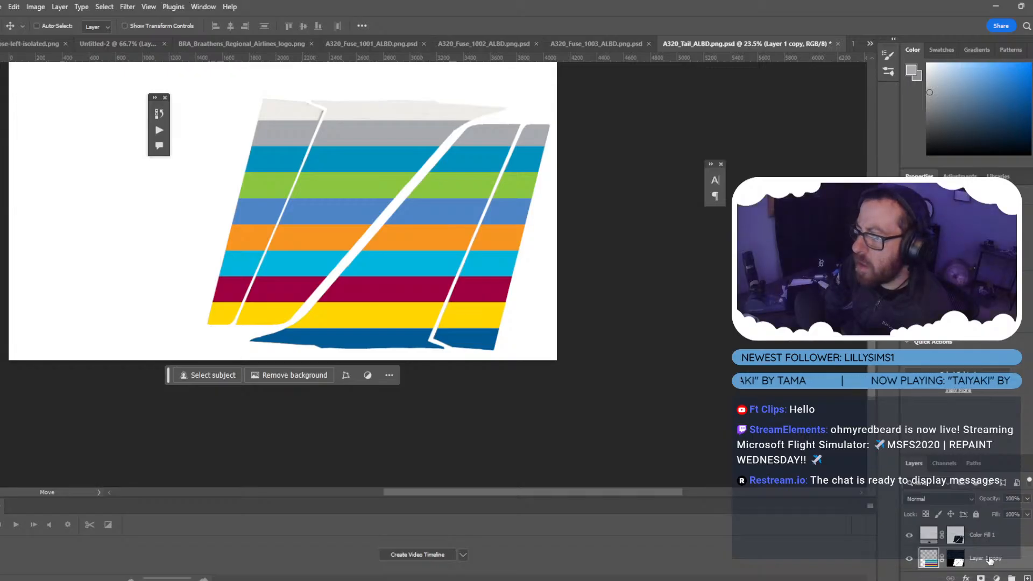
click(956, 559)
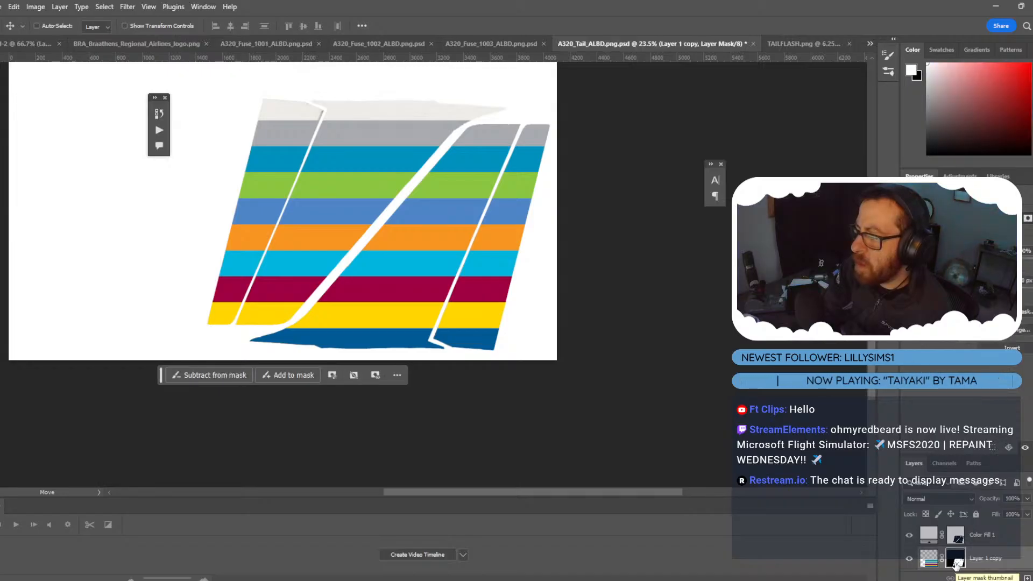
right_click(956, 560)
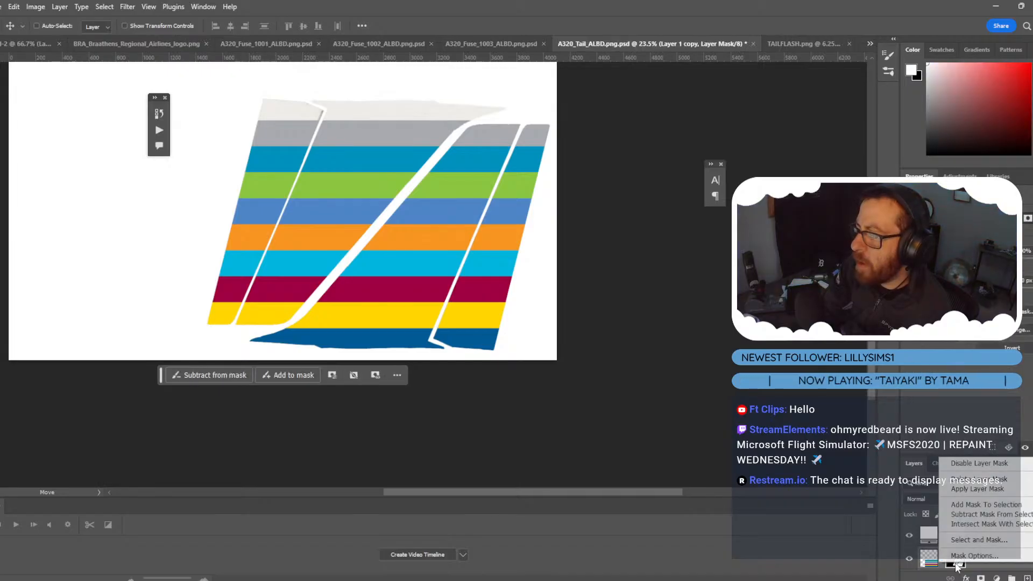
click(975, 490)
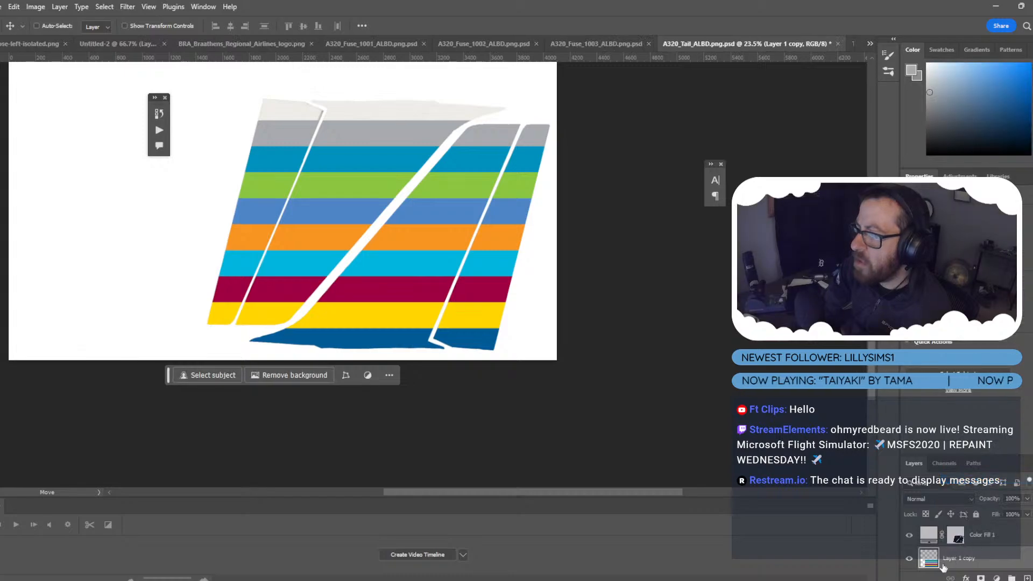
Display Color Fill 1's mask as an overlay, select the forward fin area with the Magic Wand, and hide the overlay.
key(ctrl)
click(956, 535)
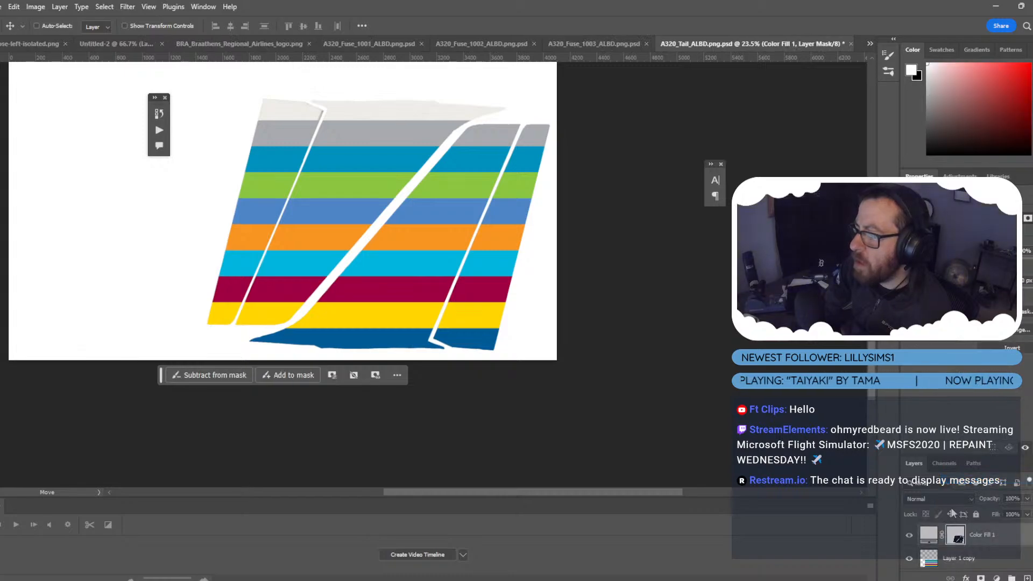
click(941, 472)
click(909, 569)
key(w)
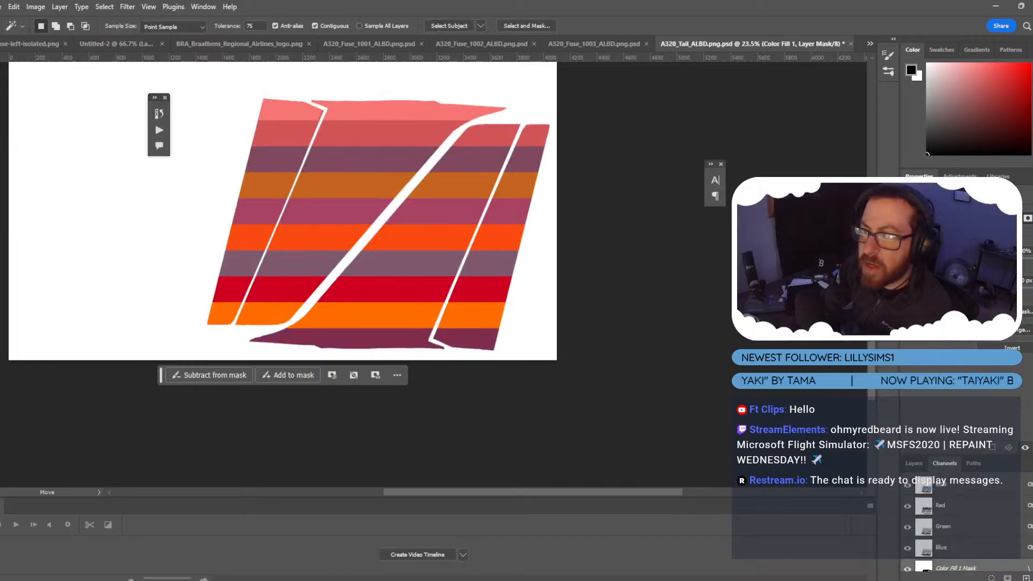
click(280, 200)
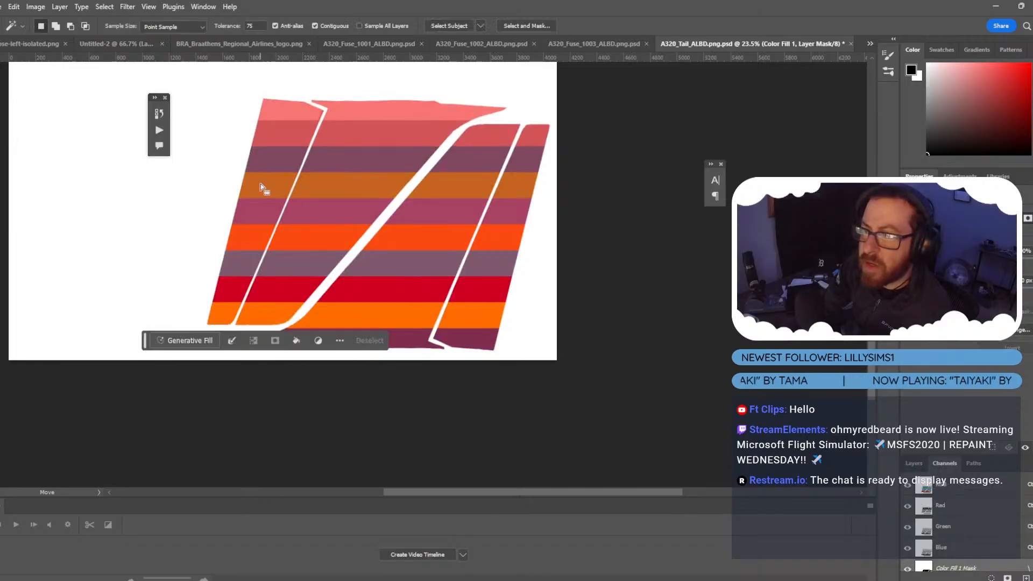
click(908, 569)
click(914, 463)
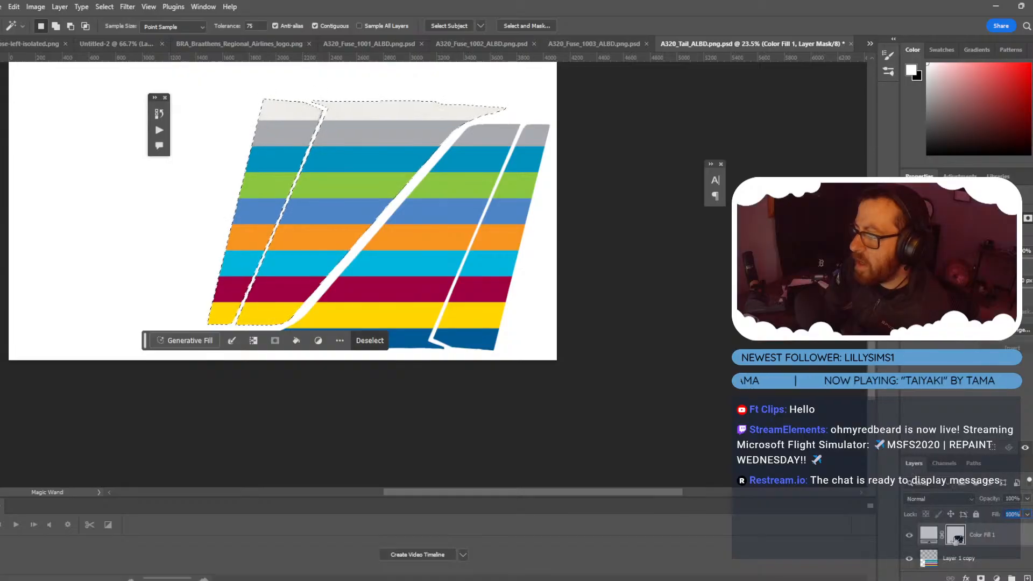
Align the Layer 1 copy artwork to the fin selection's vertical centre, and deselect.
click(929, 557)
click(46, 7)
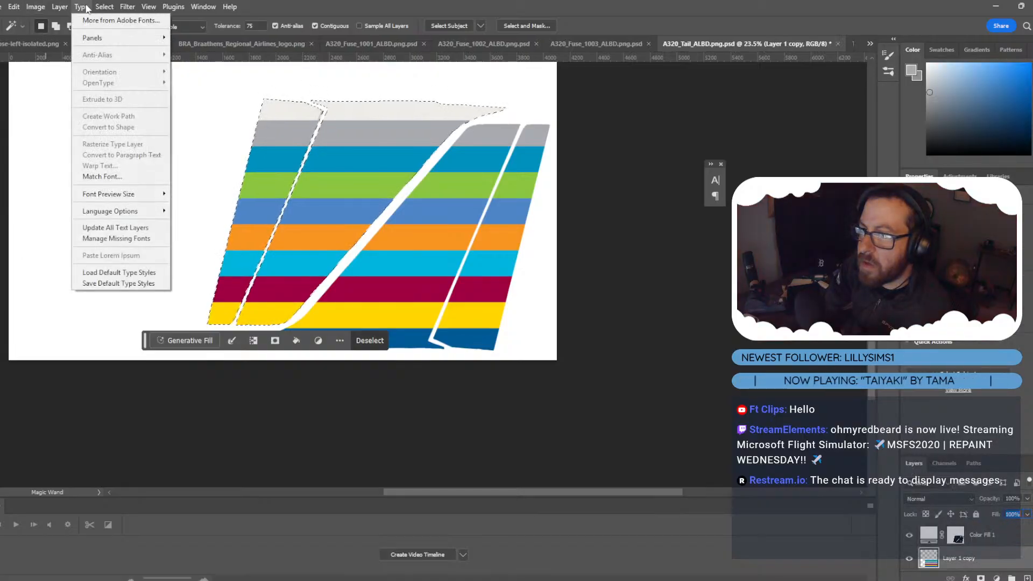
mouse_move(60, 7)
mouse_move(103, 357)
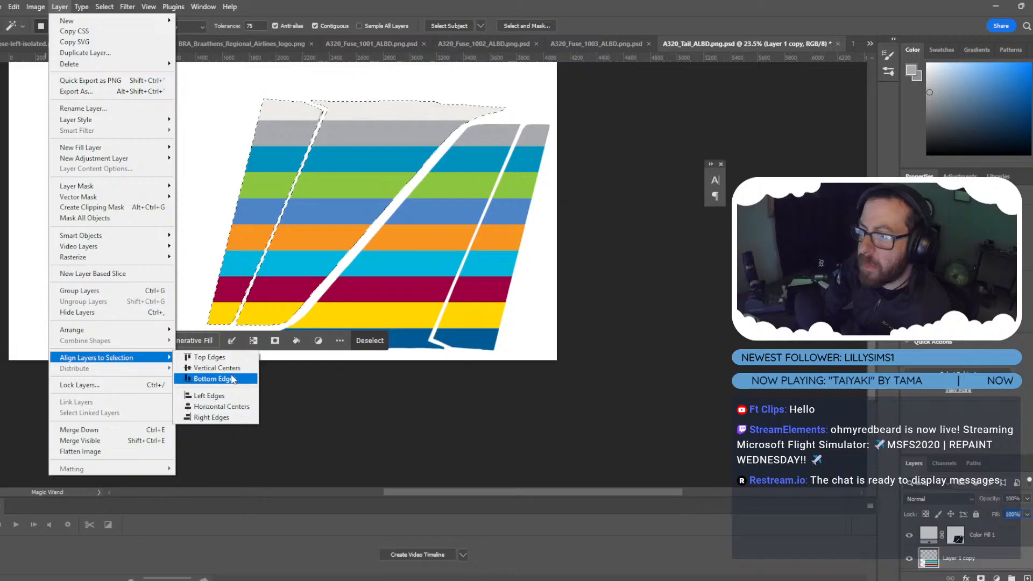
click(221, 368)
key(ctrl+d)
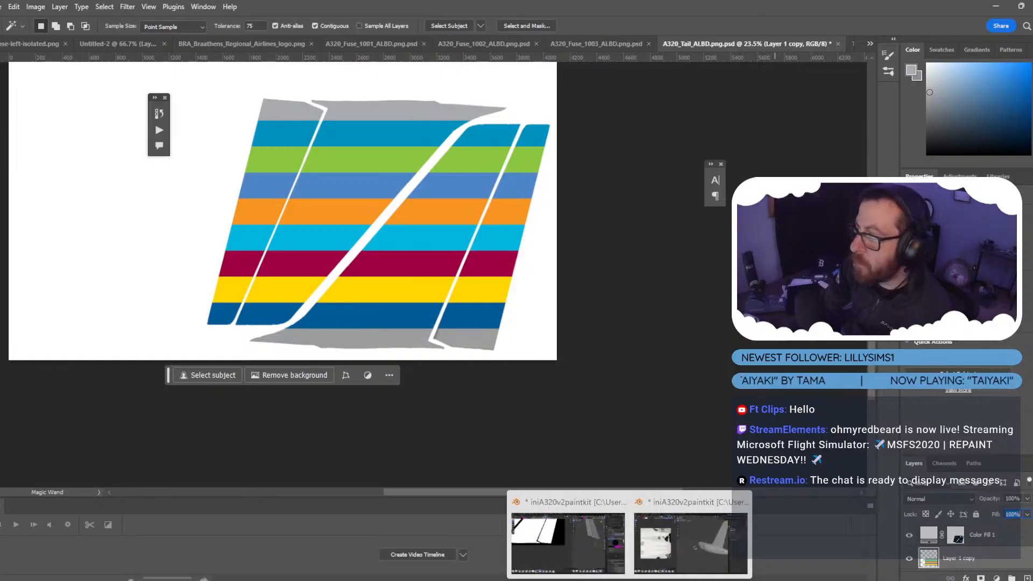
Switch to Blender, copy the black-and-white A320_Tail Base Color mask image, and return to Photoshop.
click(581, 554)
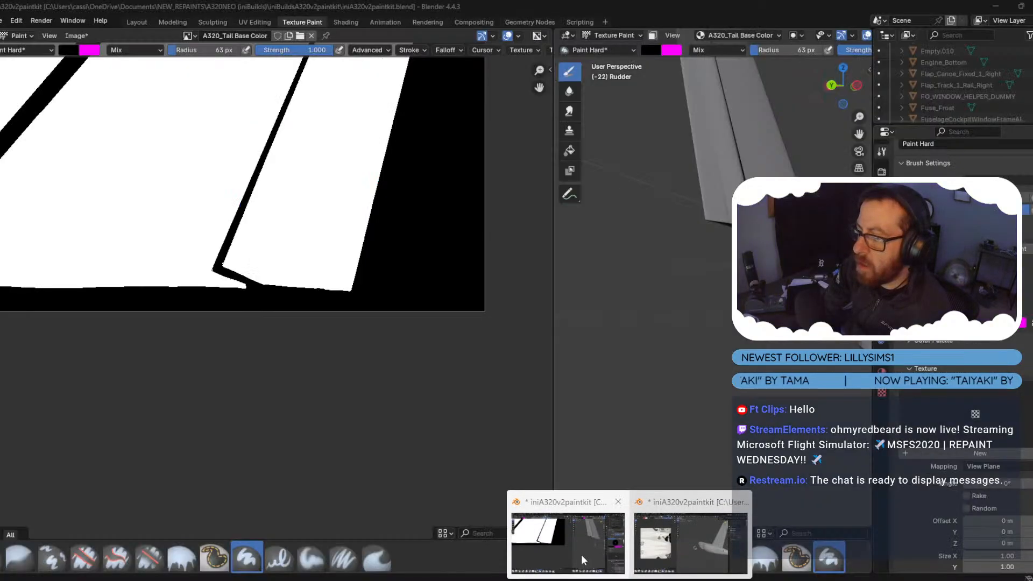
click(78, 35)
click(102, 124)
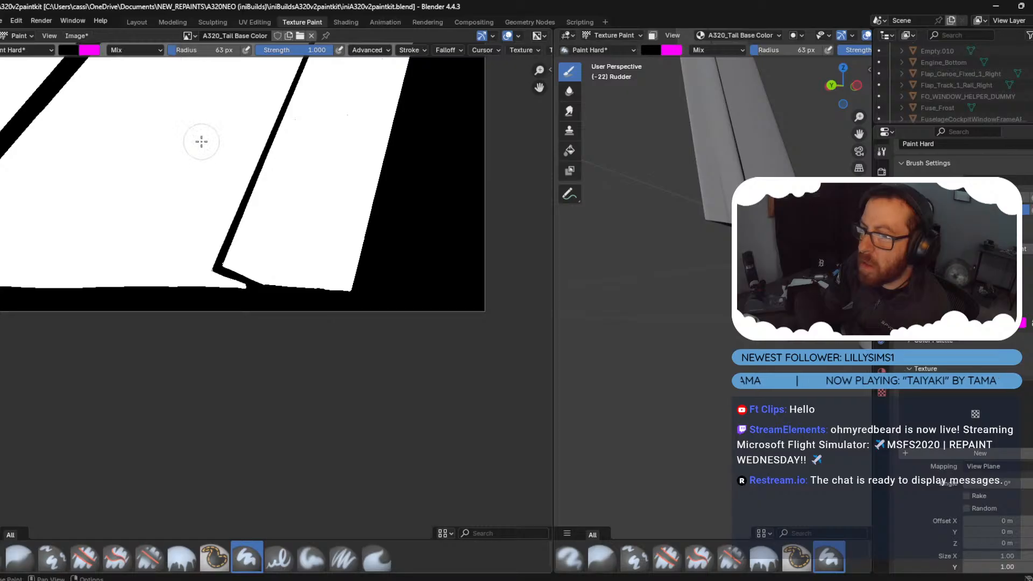
click(725, 575)
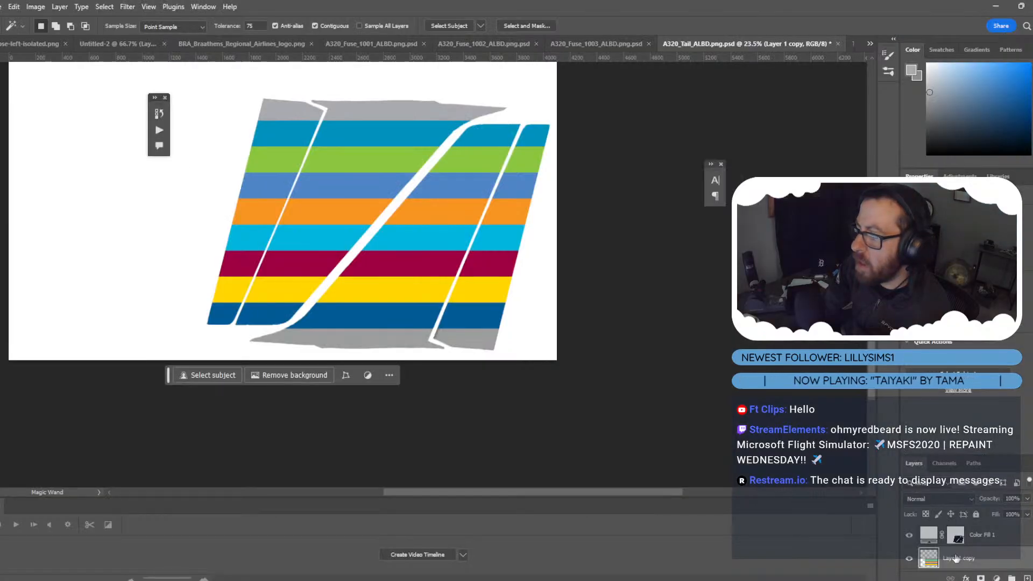
Add a new layer mask to Layer 1 copy, paste the copied tail mask image into it, and hide the mask overlay.
click(967, 578)
key(Escape)
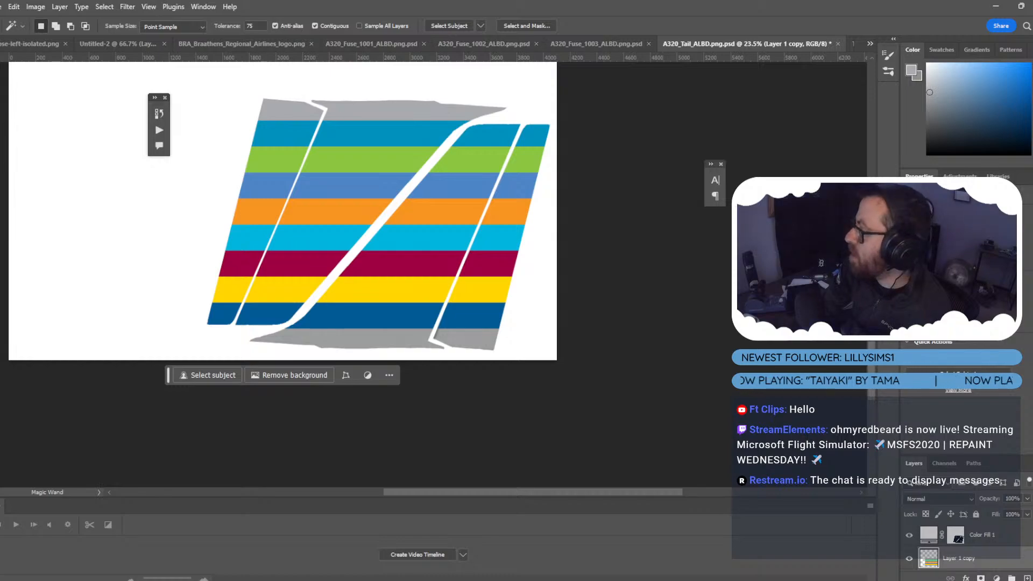
click(981, 578)
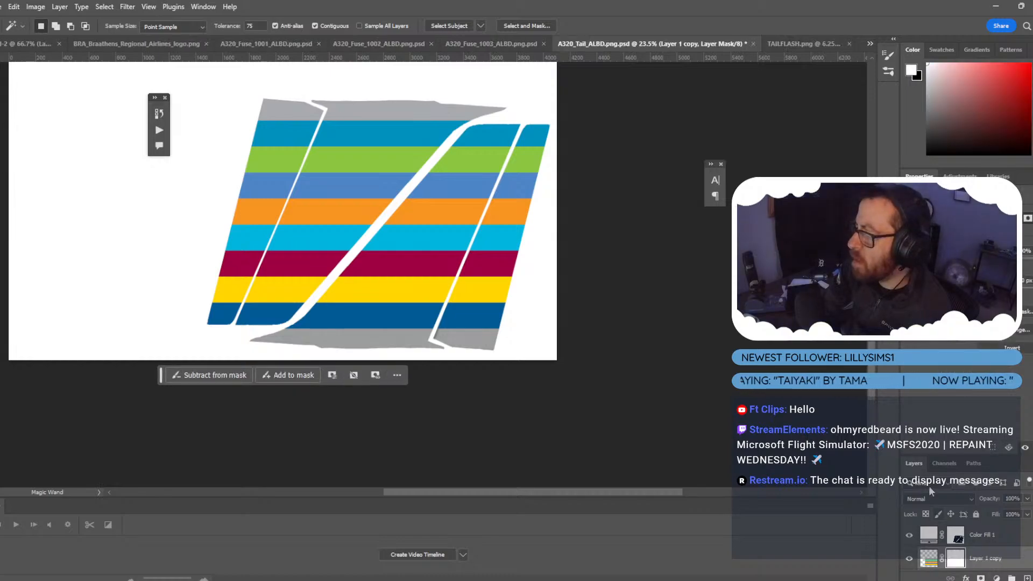
click(945, 464)
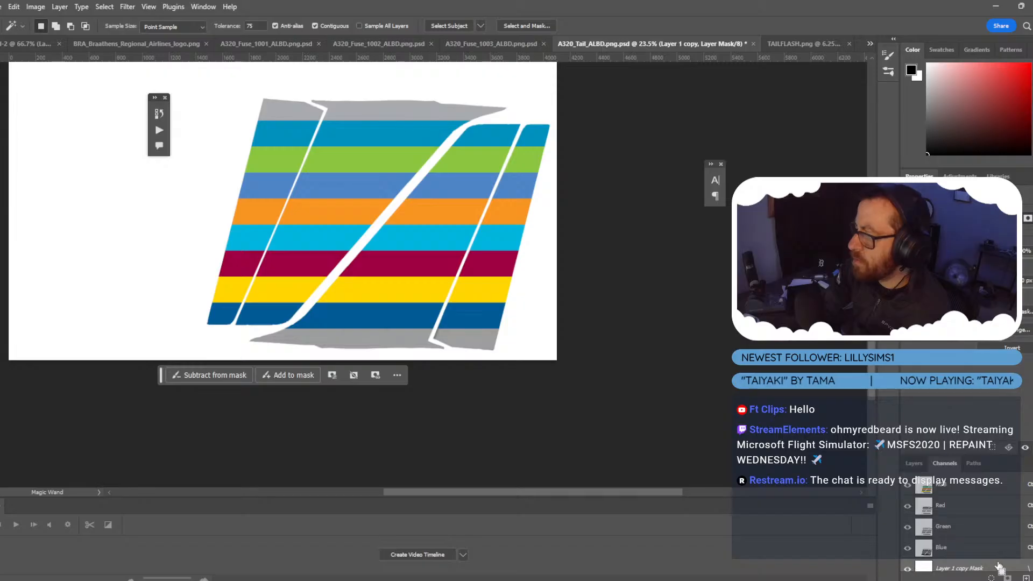
key(ctrl+a)
key(alt+BackSpace)
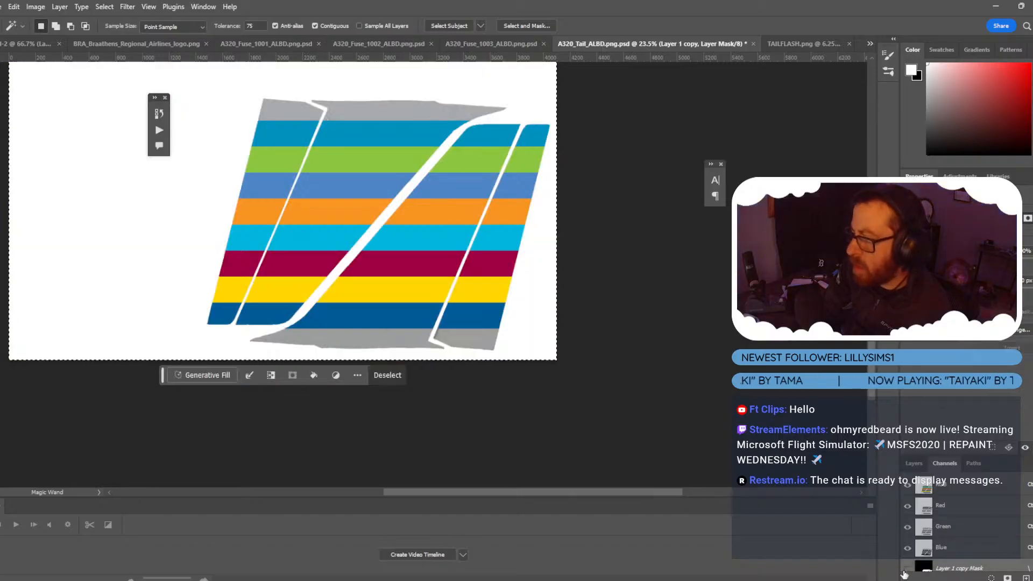
key(x)
key(backslash)
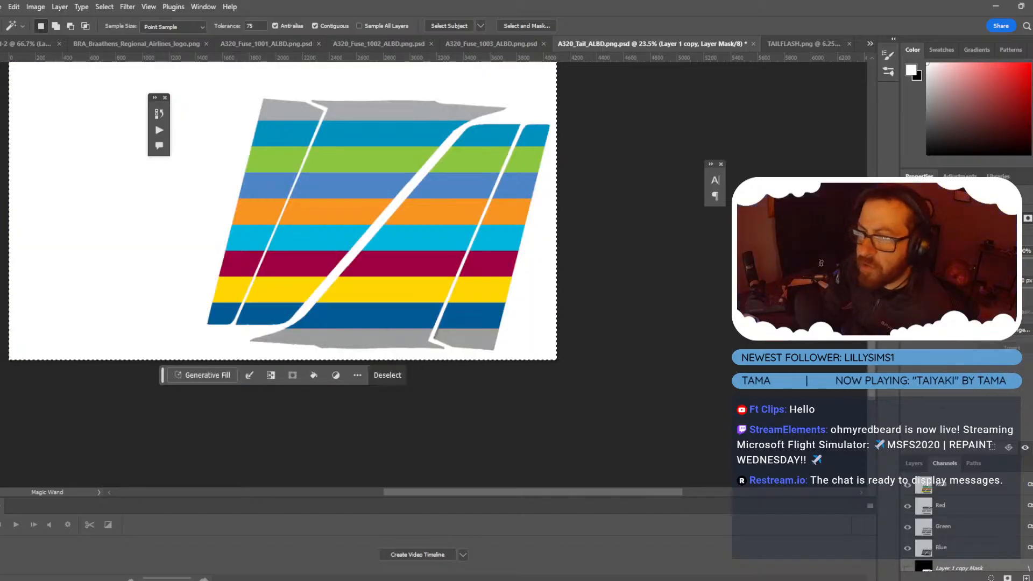
Display the Layer 1 copy mask as an overlay and brush black on it over the striped fin section past the diagonal gap.
key(b)
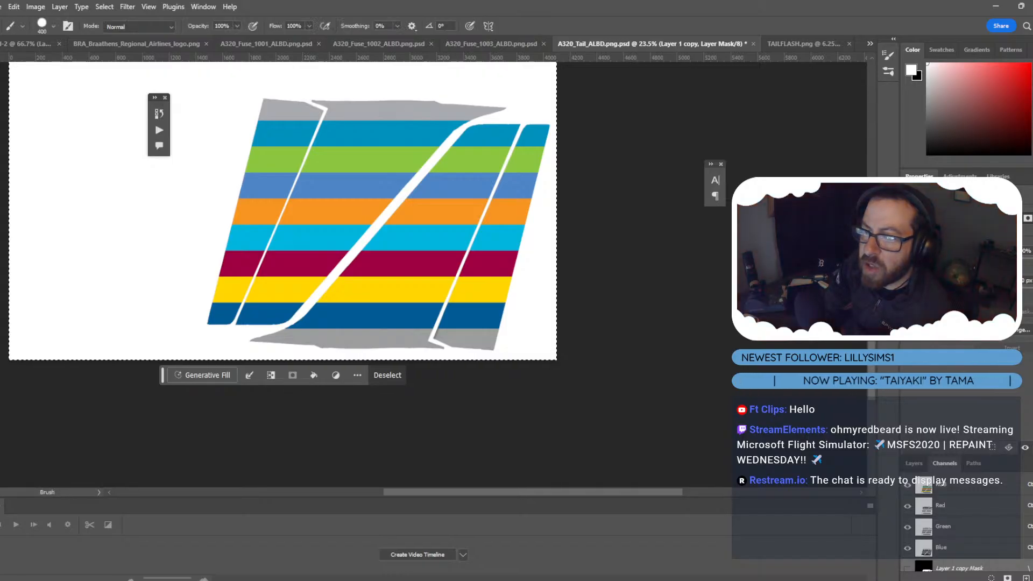
click(914, 463)
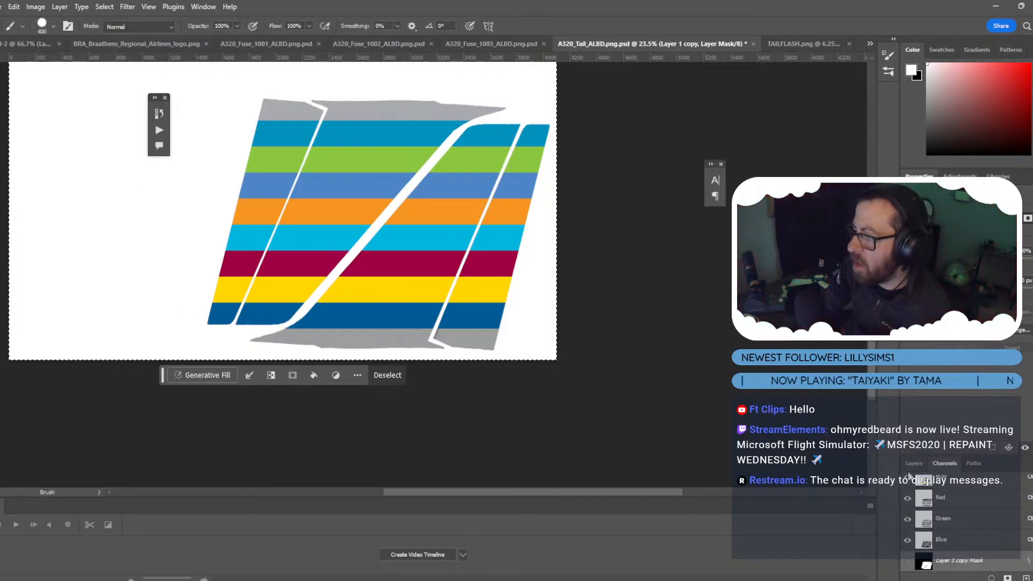
click(952, 466)
key(x)
key(backslash)
alt+scroll(505, 195, up, 2)
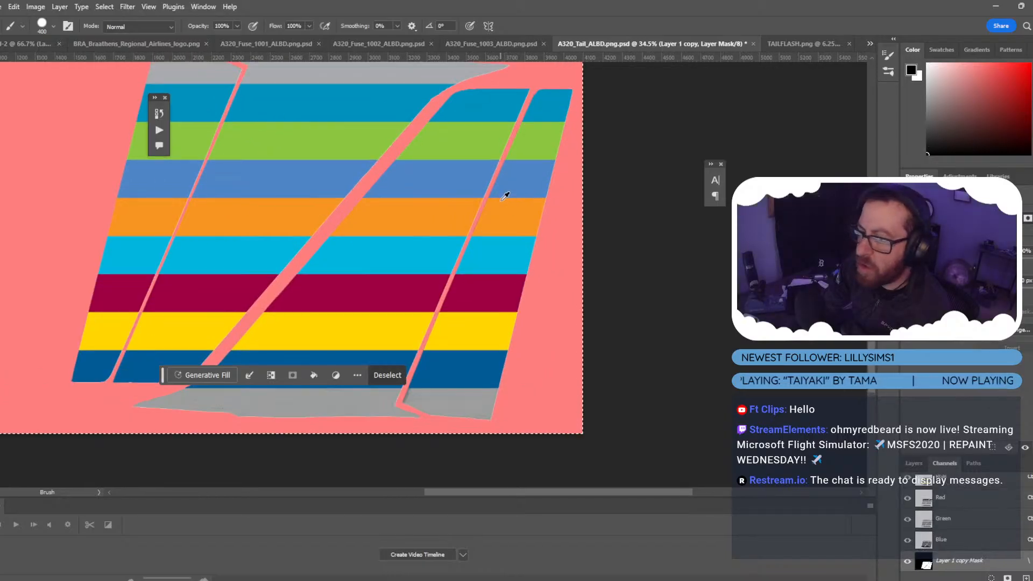
alt+scroll(505, 195, up, 3)
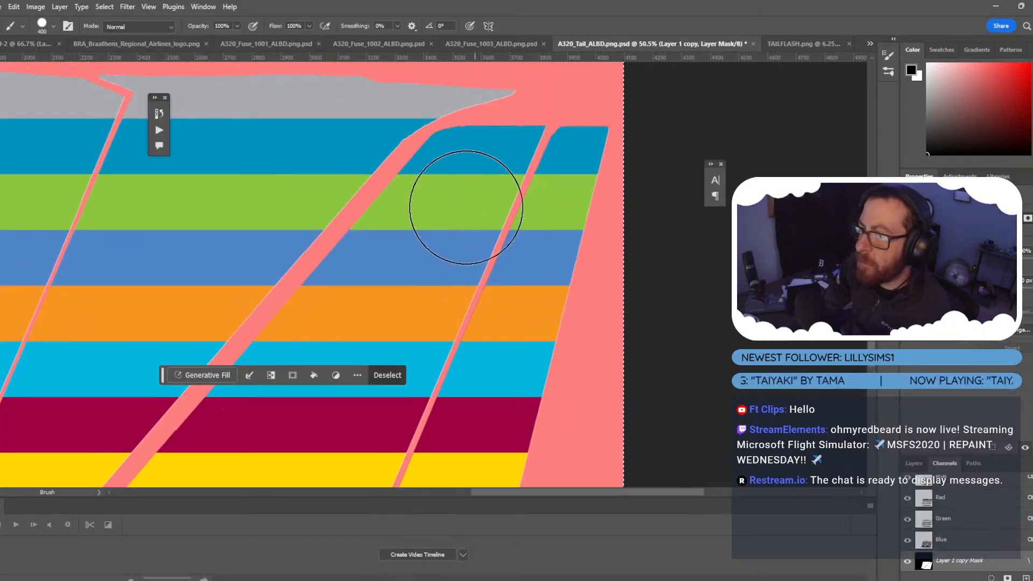
alt+scroll(466, 207, down, 3)
mouse_move(477, 197)
mouse_down()
mouse_move(410, 256)
mouse_move(369, 316)
mouse_up()
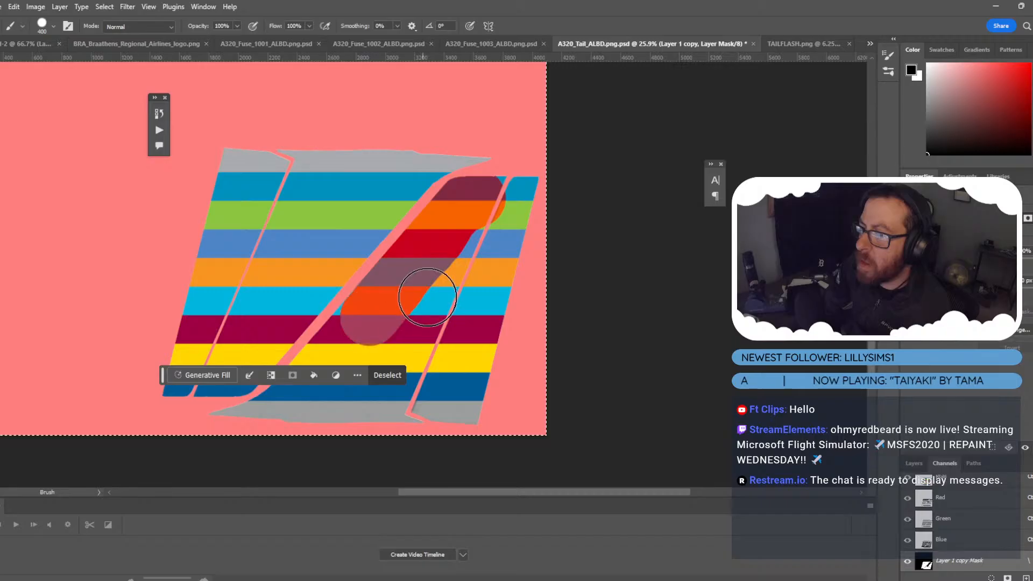
scroll(427, 297, down, 3)
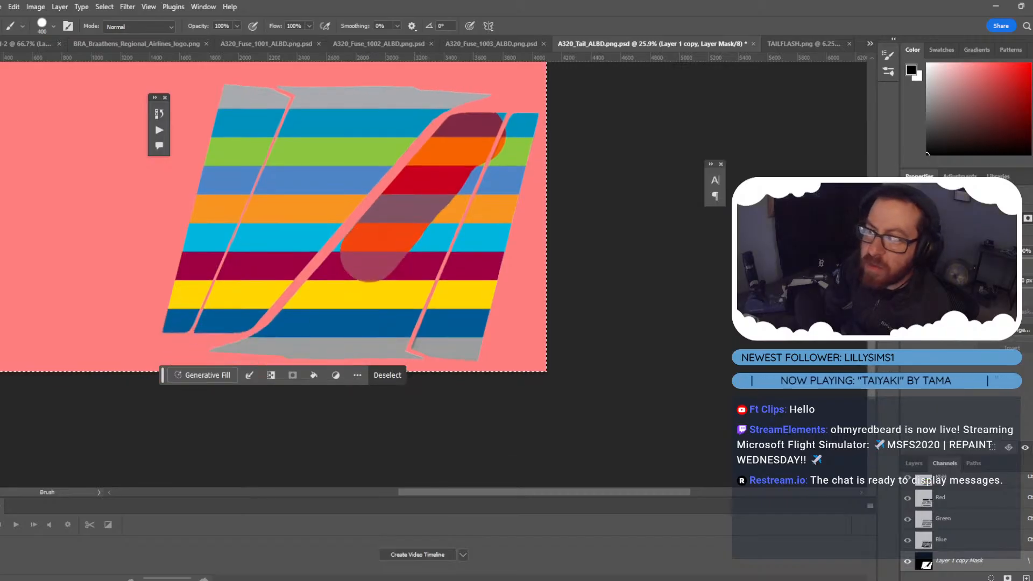
Replace the full-canvas selection with a Polygonal Lasso outline around the whole lower-right fin half, following the diagonal gap.
key(l)
key(ctrl+d)
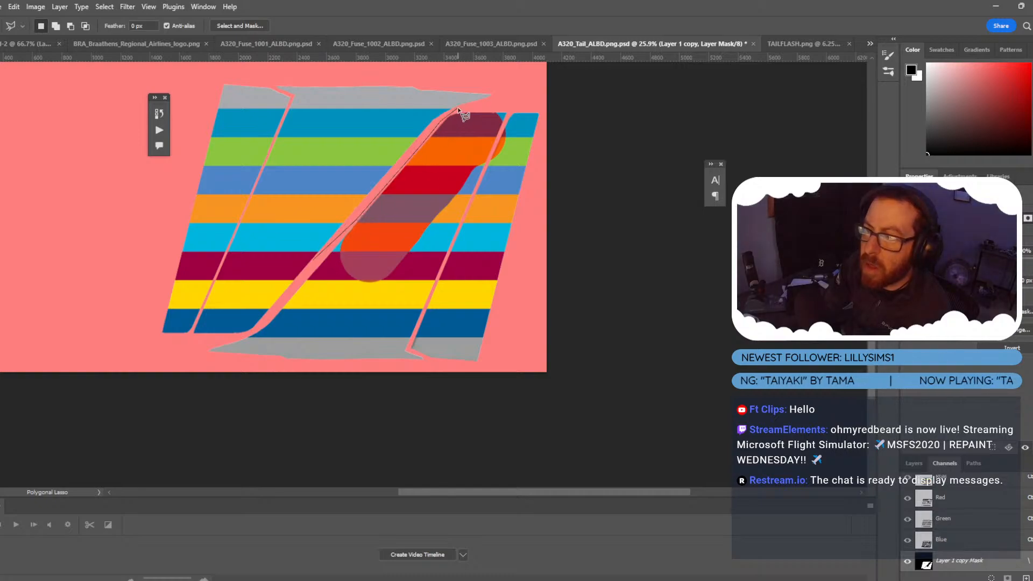
click(505, 390)
click(241, 388)
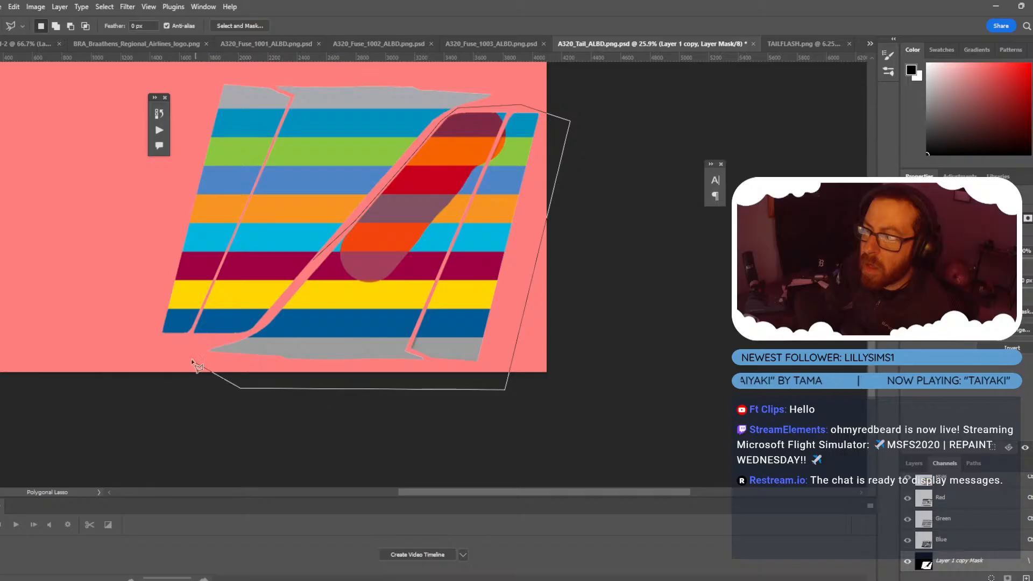
click(244, 334)
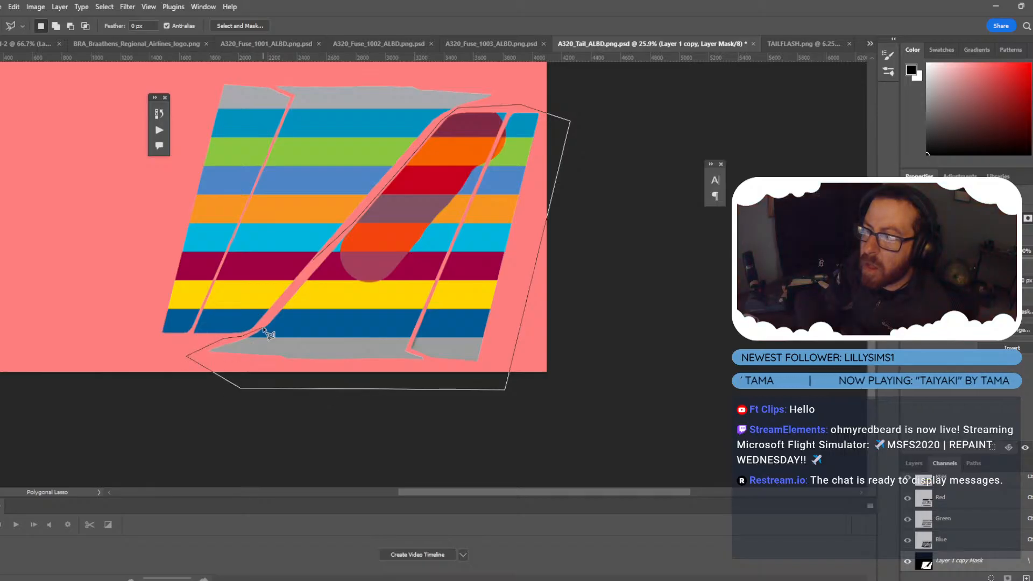
double_click(312, 269)
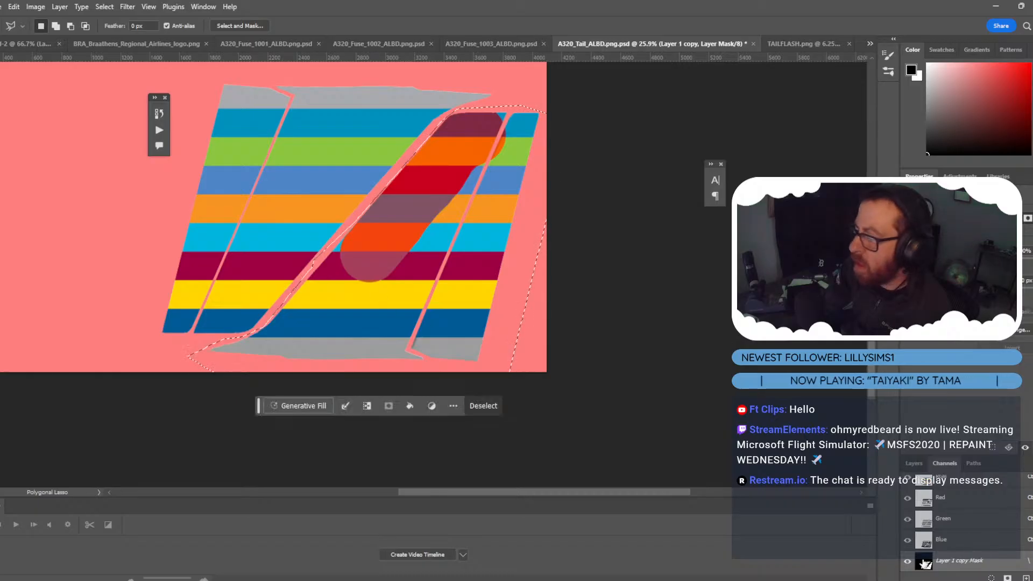
Fill the outlined fin half on the Layer 1 copy mask with black and clear the selection.
click(917, 463)
key(shift+F5)
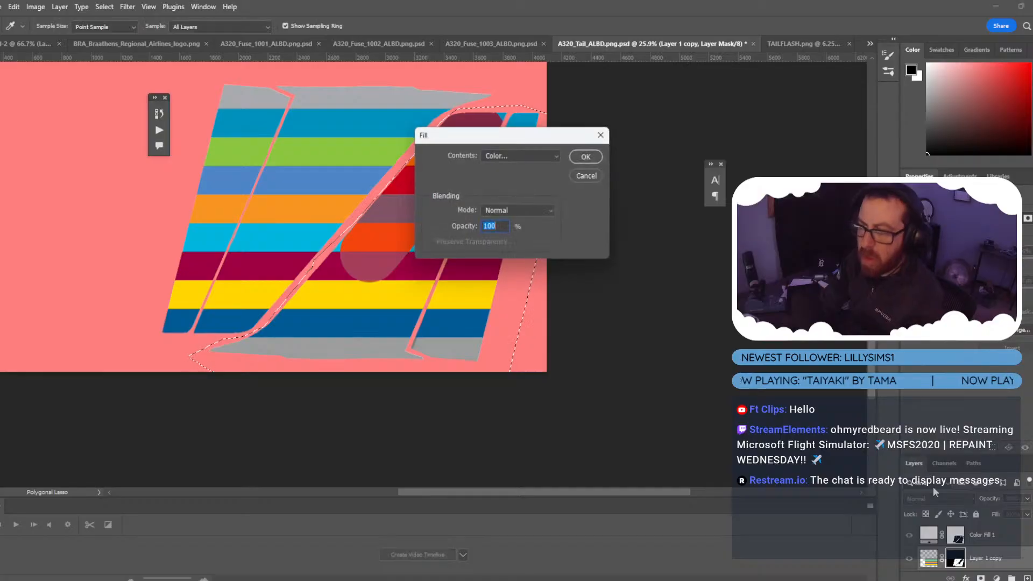
click(547, 156)
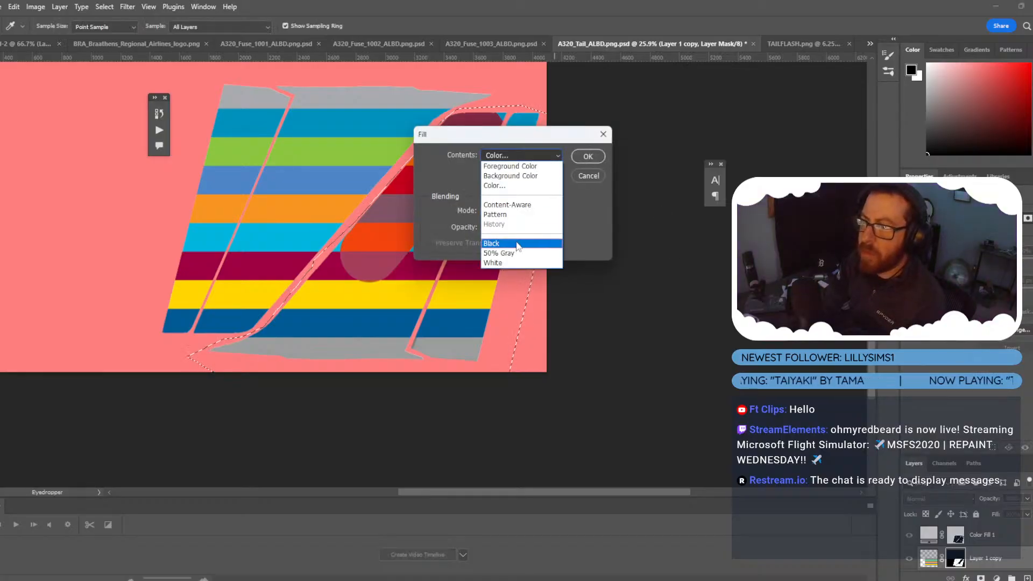
click(501, 241)
click(583, 161)
key(ctrl+d)
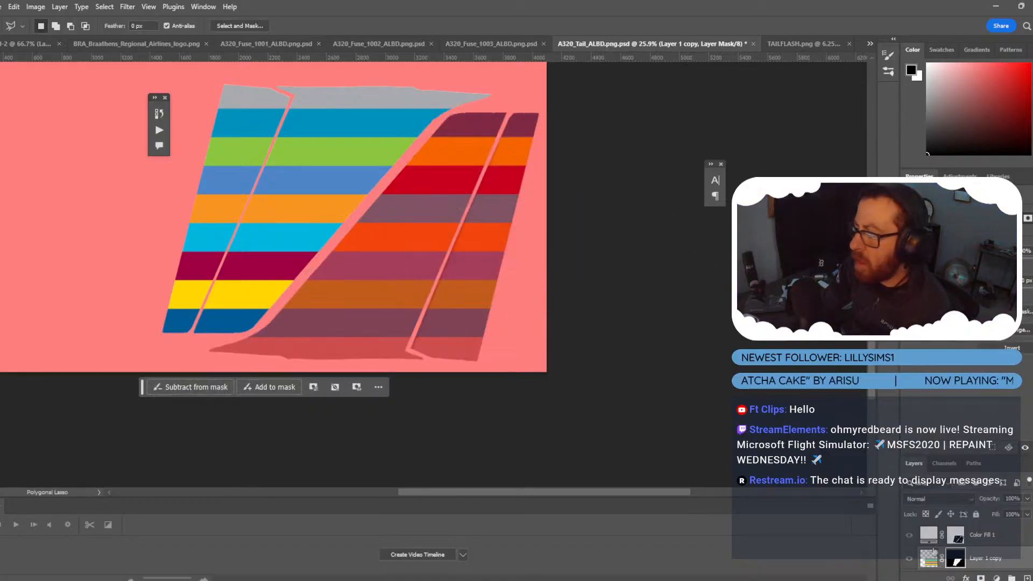
Turn off the Layer 1 copy mask overlay and hide the Color Fill 1 layer.
click(945, 463)
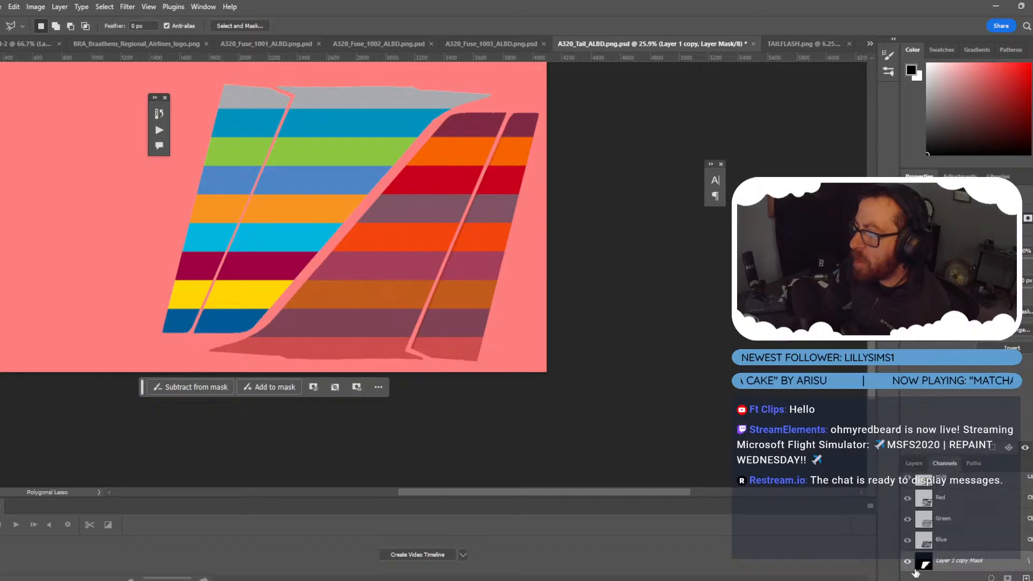
click(909, 561)
scroll(963, 504, up, 1)
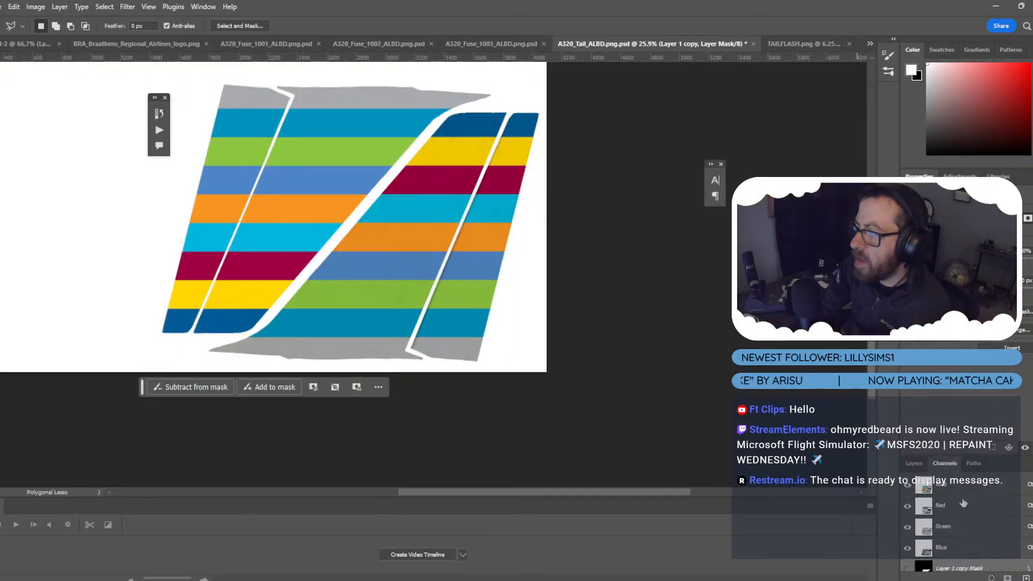
click(913, 463)
click(909, 536)
alt+scroll(371, 332, down, 3)
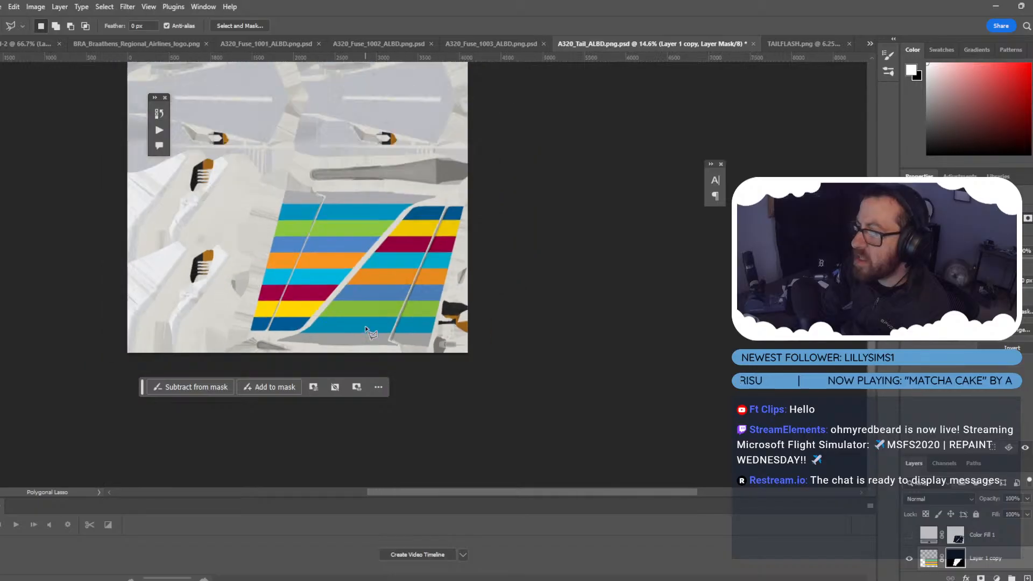
Set the Layer 1 copy blend mode to Multiply and make the Brightness/Contrast 1 adjustment layer visible.
click(939, 501)
click(934, 292)
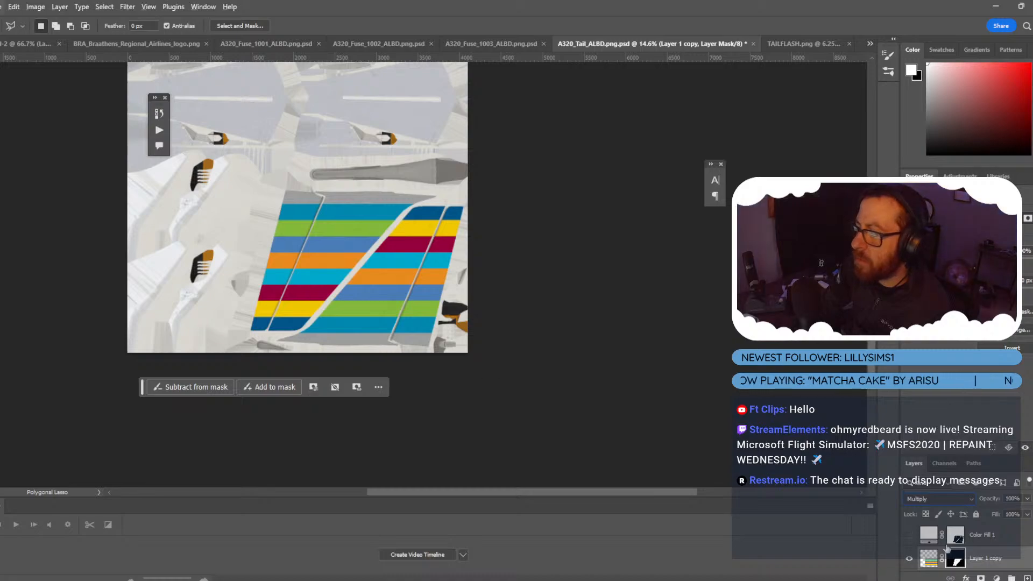
scroll(948, 547, down, 2)
click(910, 538)
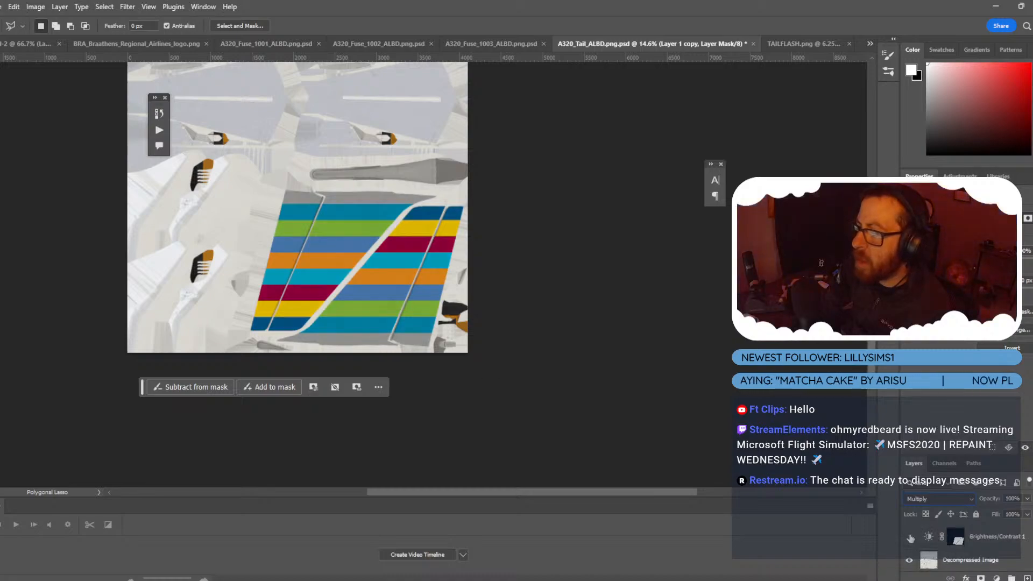
click(909, 537)
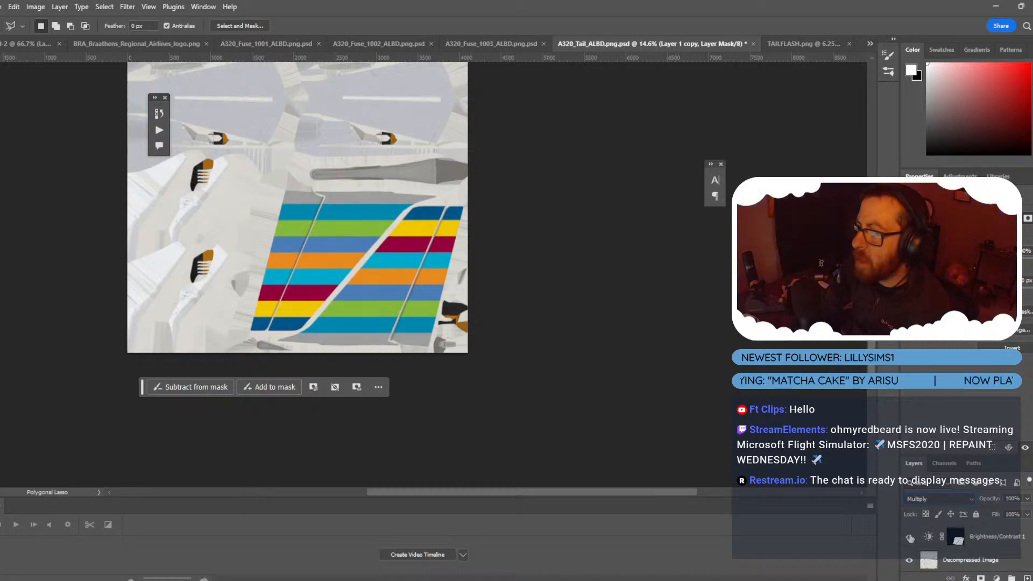
Save the layered document as A320_Tail_ALBD.png.psd in the BRAATHENS_STREAM folder, replacing the existing file.
click(2, 7)
click(14, 6)
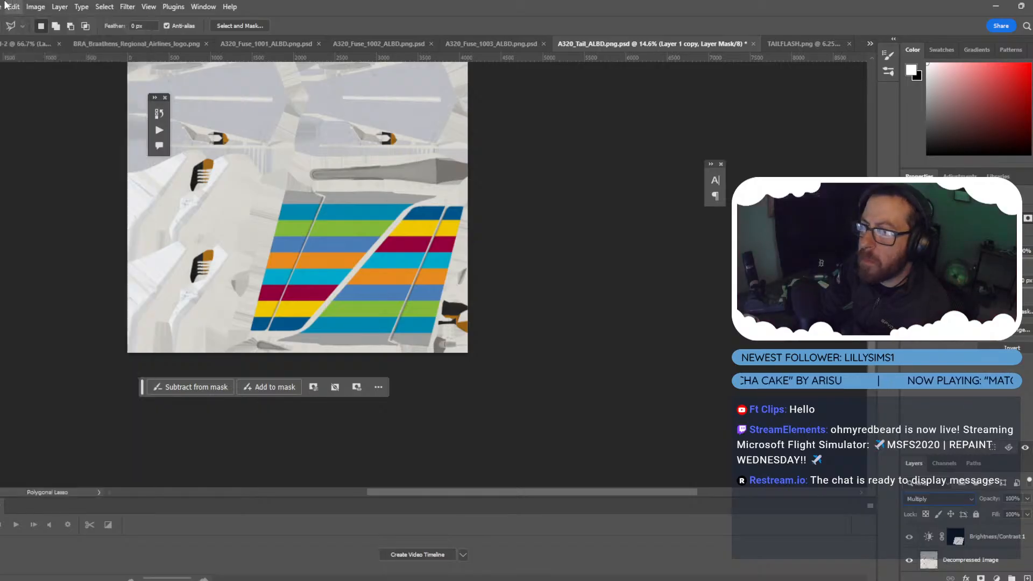
click(2, 6)
click(16, 145)
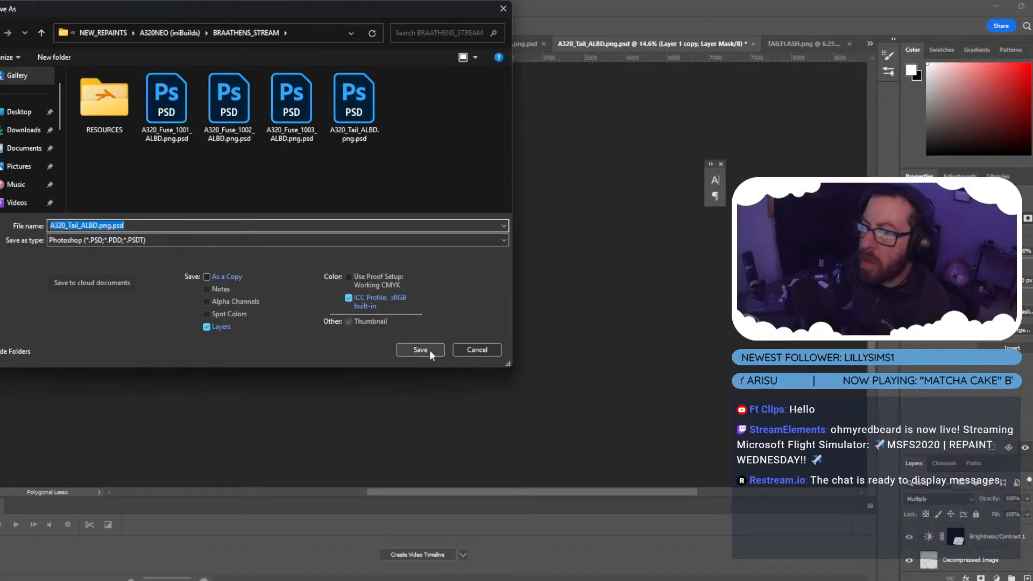
click(429, 350)
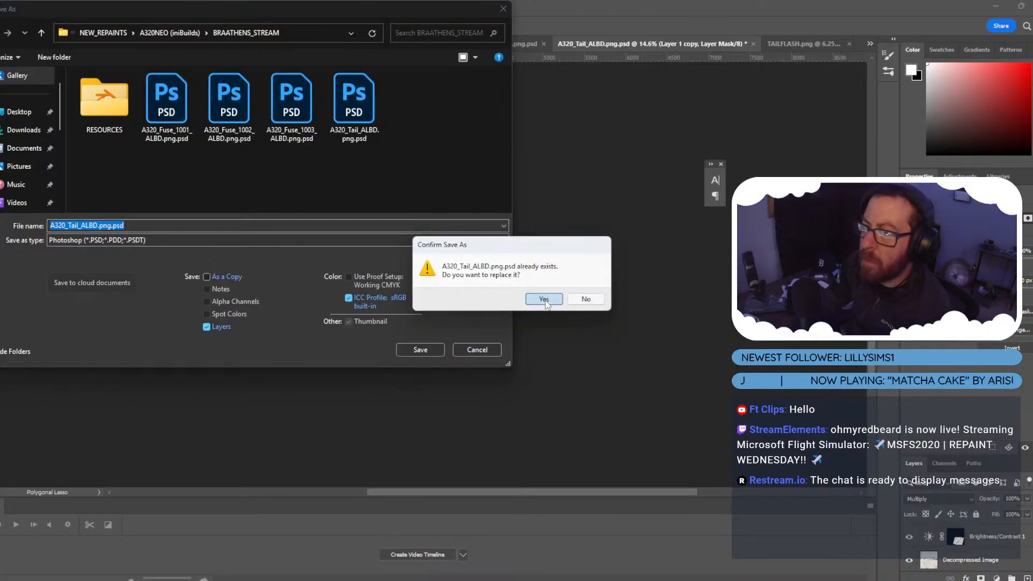
click(584, 298)
click(641, 172)
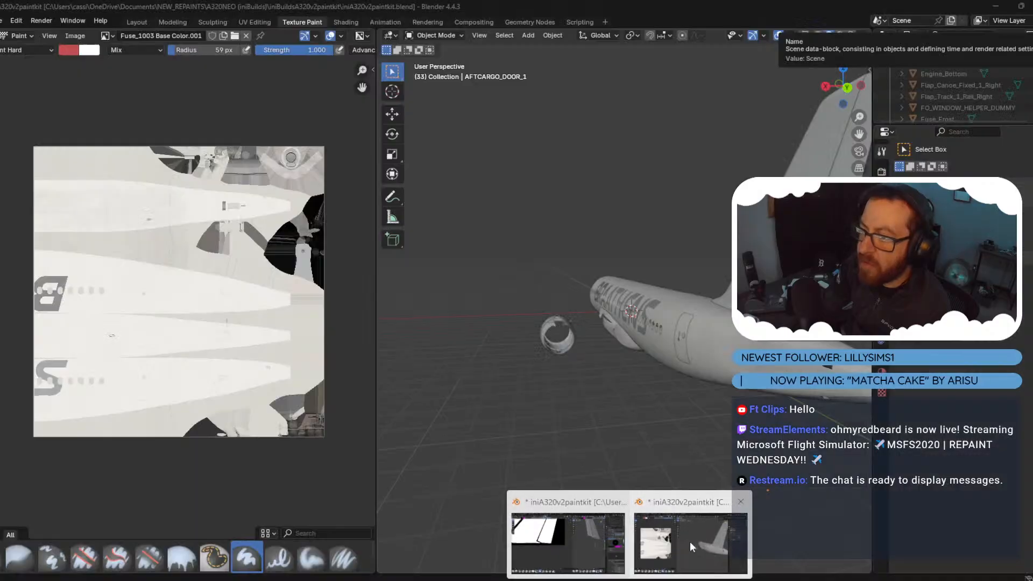
Switch to the iniA320v2paintkit project in Blender, select the Tail object and put it in Texture Paint mode.
click(691, 547)
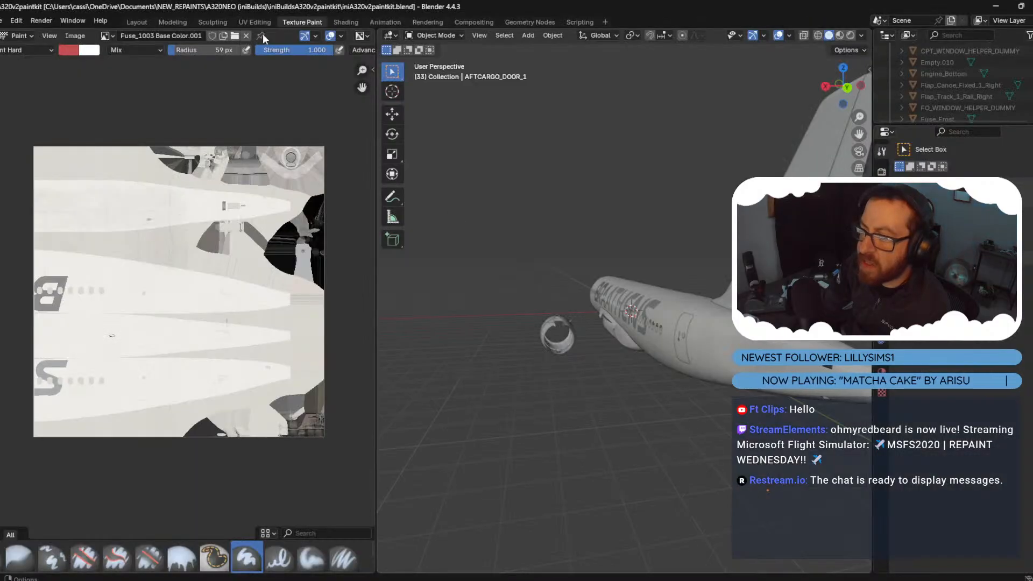
click(440, 36)
click(440, 48)
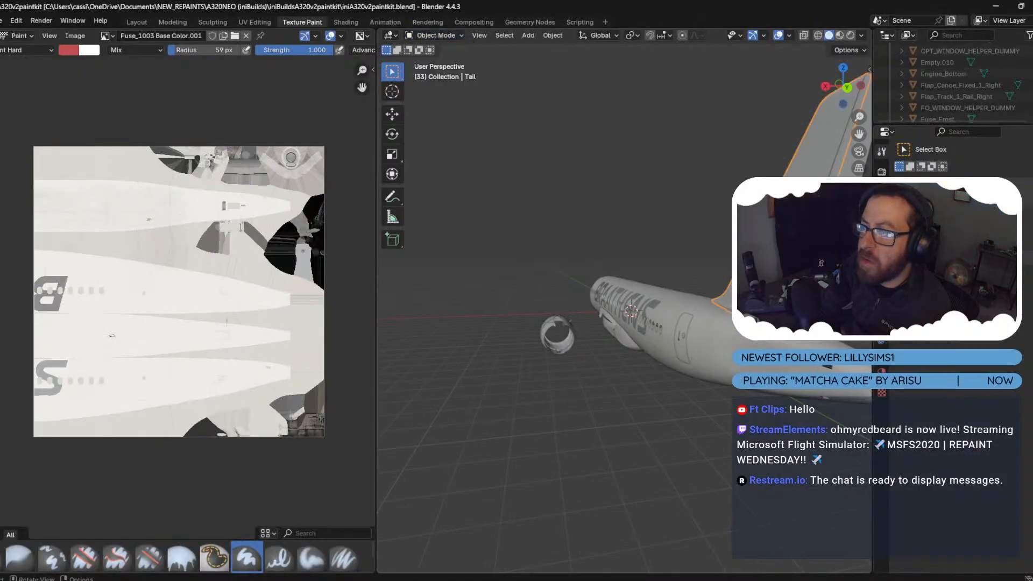
click(440, 36)
click(456, 114)
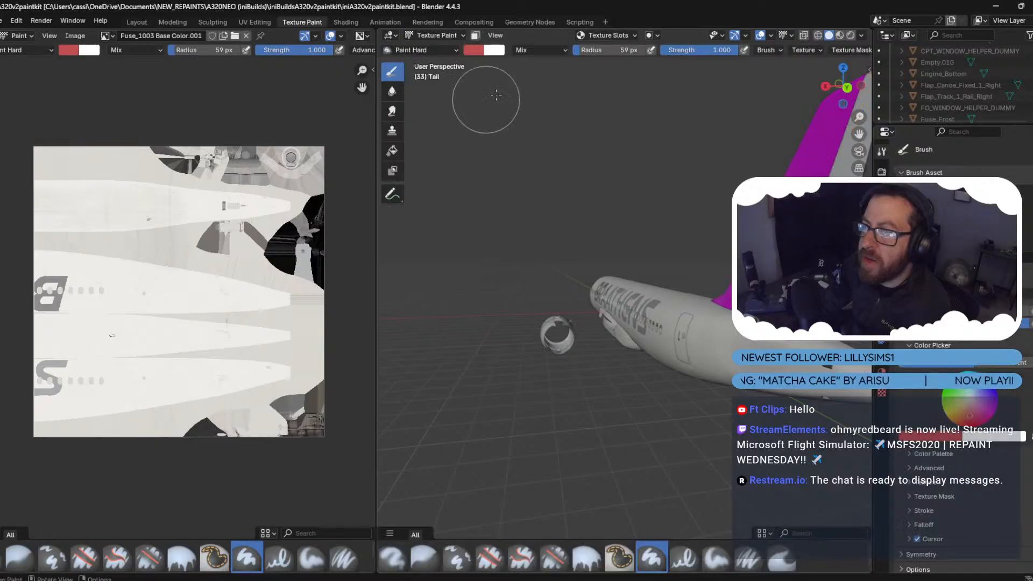
Add a blank 4096 × 4096 px Base Color paint slot named A320_Tail Base Color to the tail.
click(634, 36)
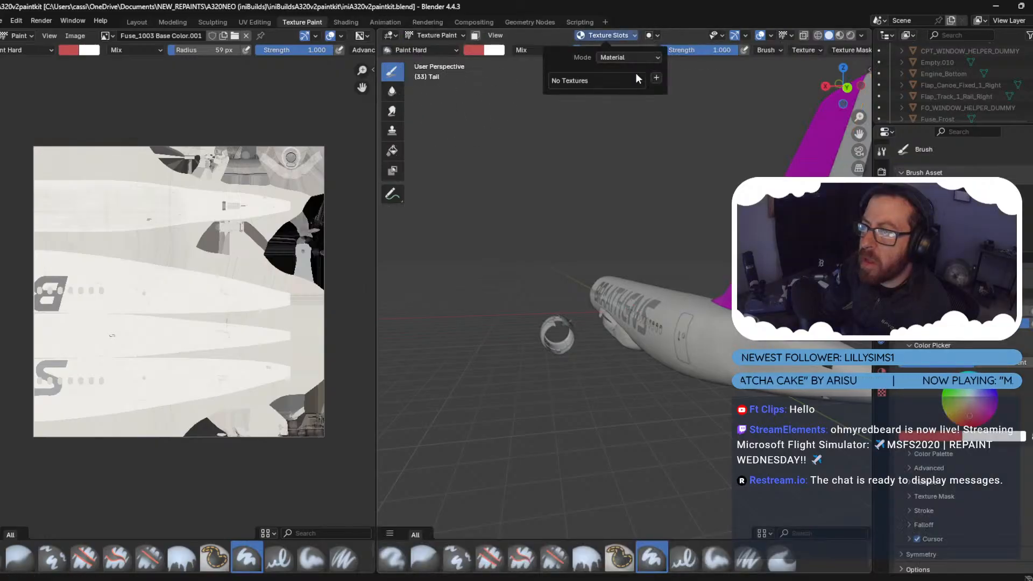
click(657, 77)
click(693, 93)
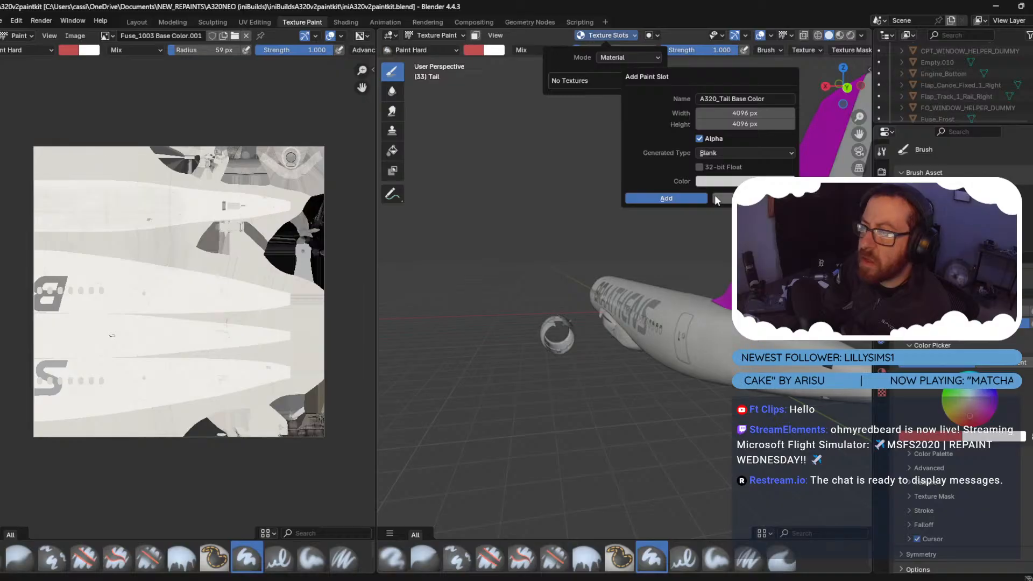
click(673, 198)
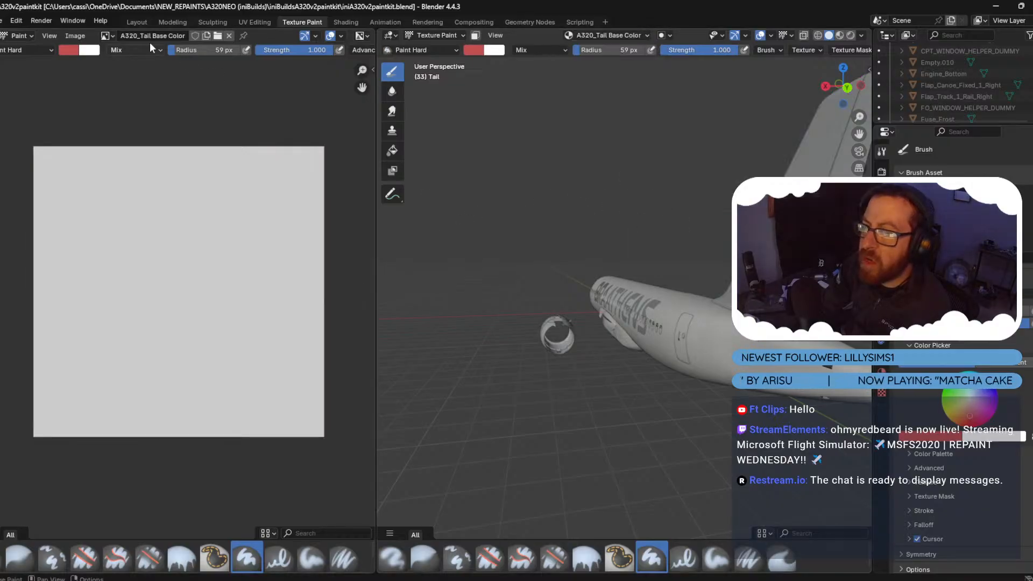
Replace the A320_Tail Base Color image with A320_Tail_ALBD.png.psd from the BRAATHENS_STREAM folder.
click(75, 35)
click(92, 86)
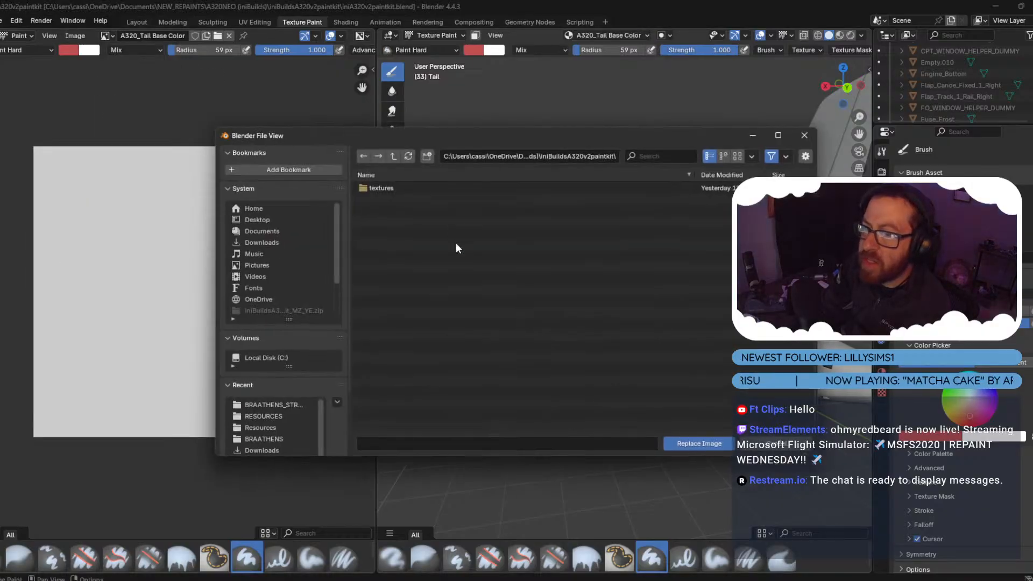
click(396, 154)
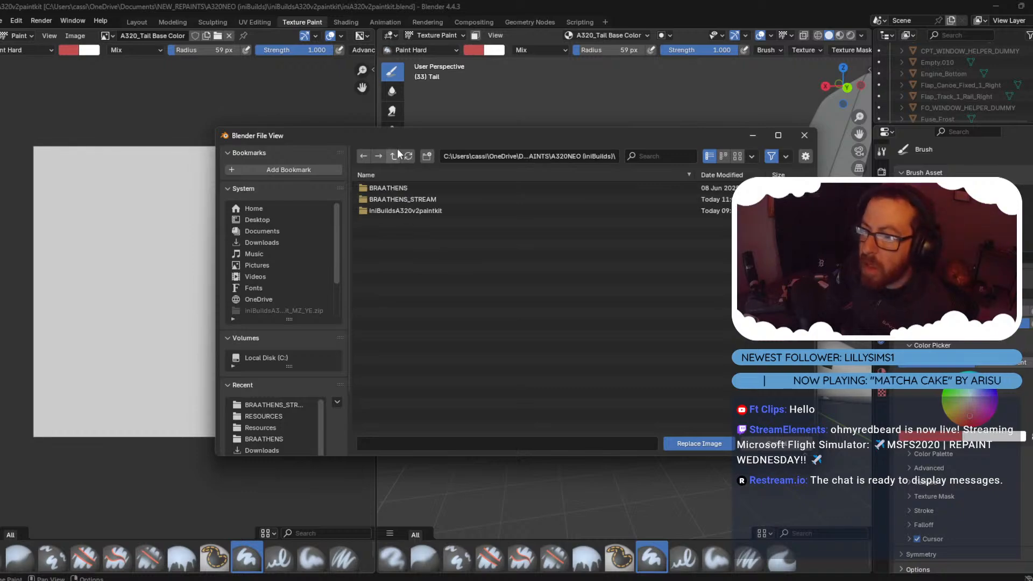
click(397, 153)
click(405, 189)
click(405, 201)
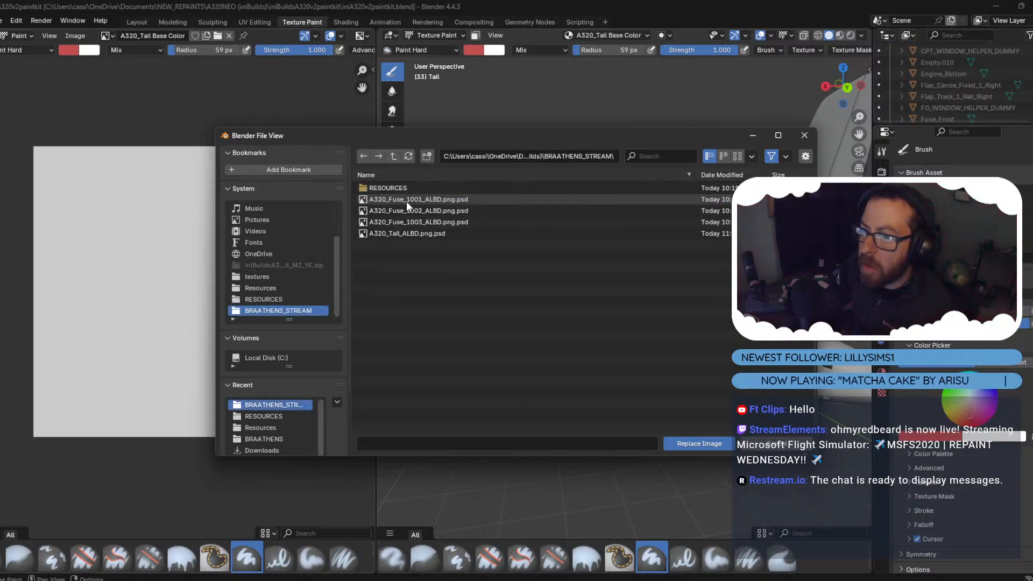
double_click(428, 233)
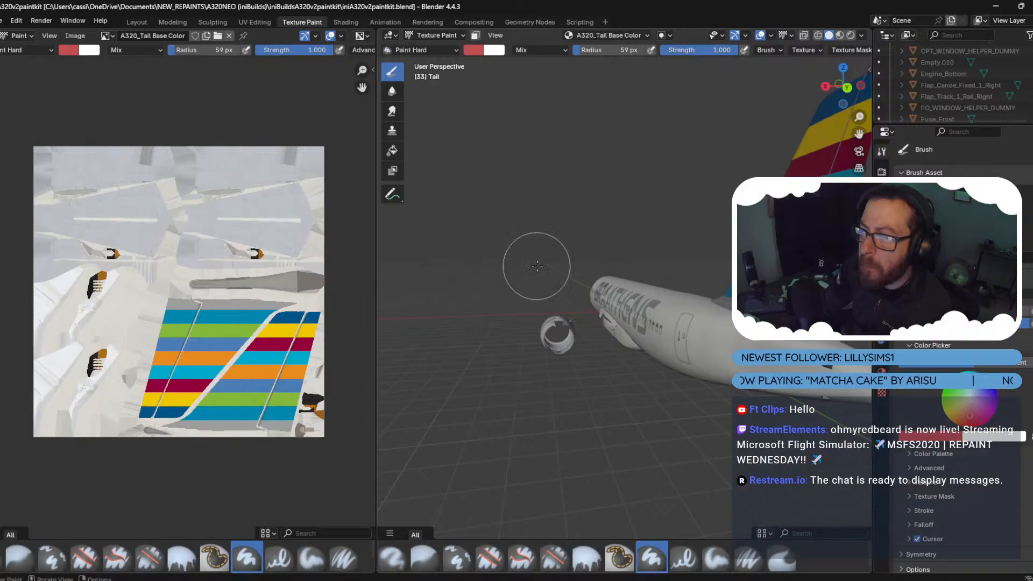
Inspect the striped tail livery on the aircraft model from several angles.
middle_drag(562, 280, 669, 266)
scroll(673, 282, up, 8)
scroll(508, 265, down, 2)
middle_drag(507, 265, 721, 257)
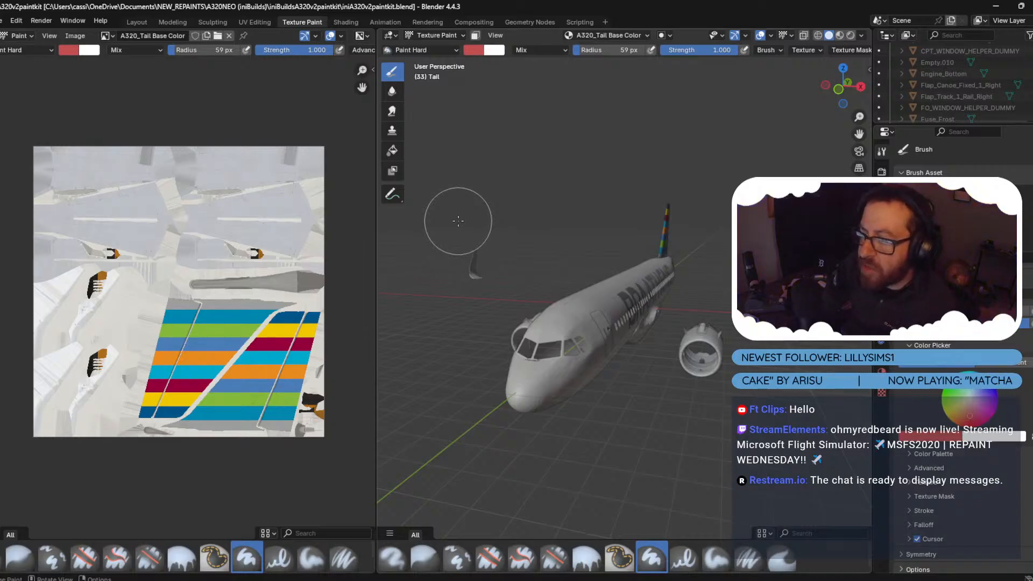
mouse_move(580, 579)
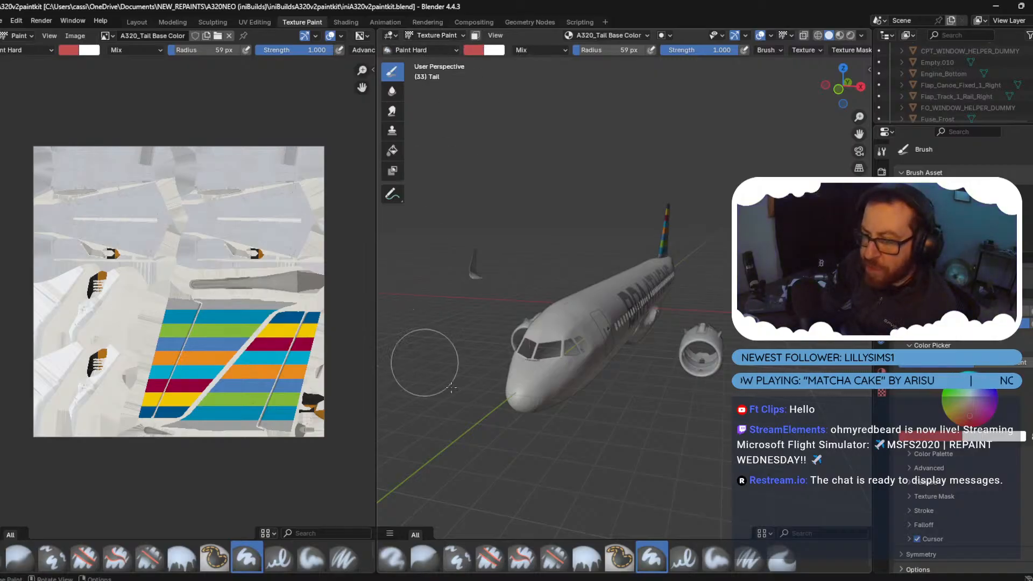
Switch to Photoshop and try selecting areas of the Decompressed Image layer in A320_Tail_ALBD.png.psd with the Magic Wand.
key(alt+Tab)
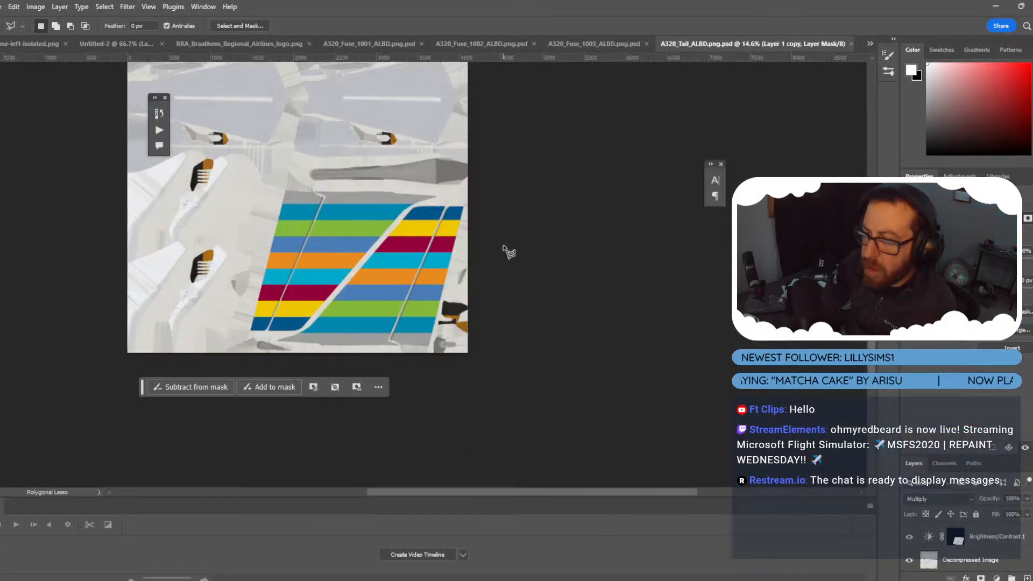
scroll(517, 269, down, 2)
scroll(522, 280, up, 3)
scroll(520, 282, up, 5)
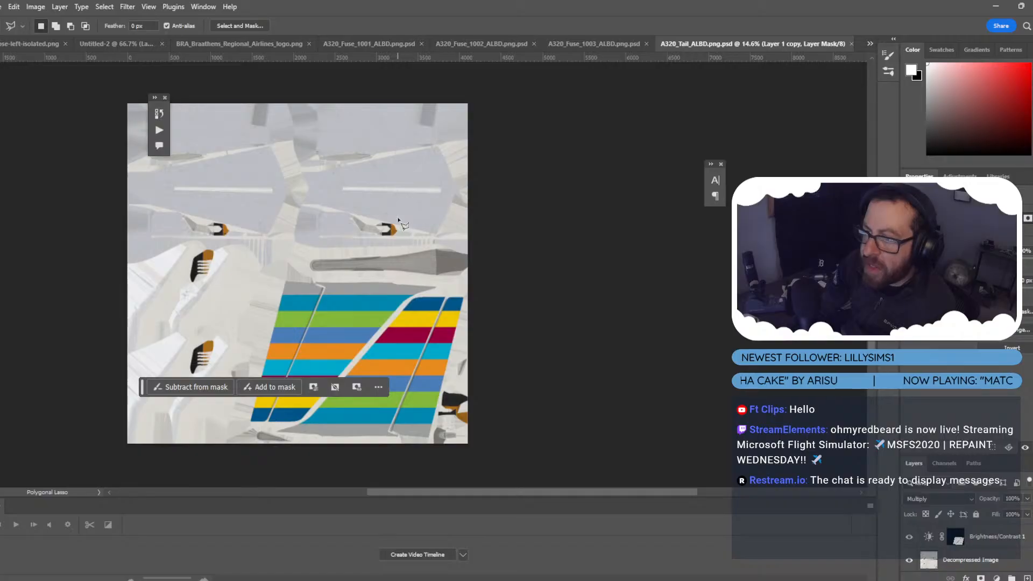
alt+scroll(226, 226, up, 5)
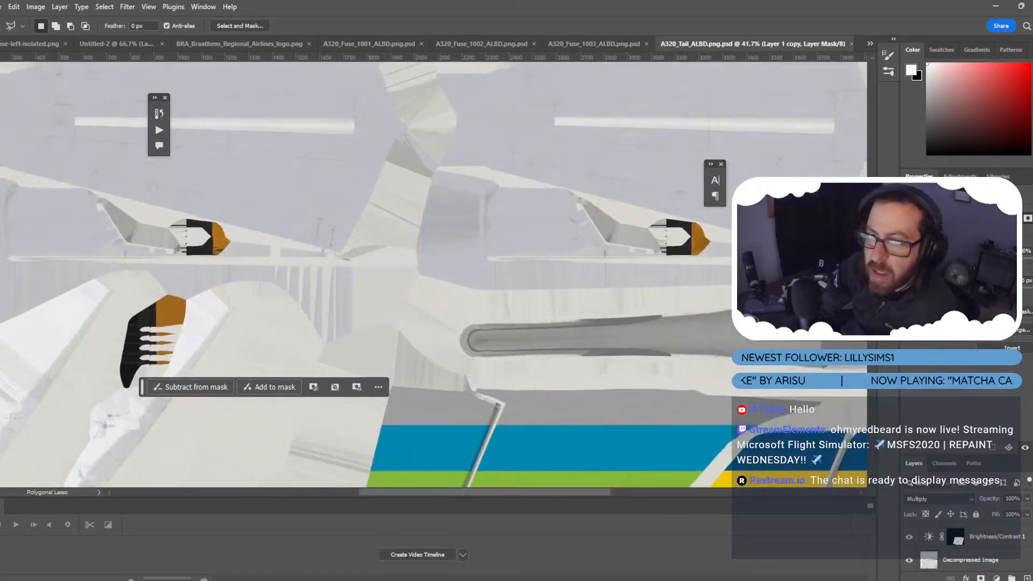
key(w)
click(28, 121)
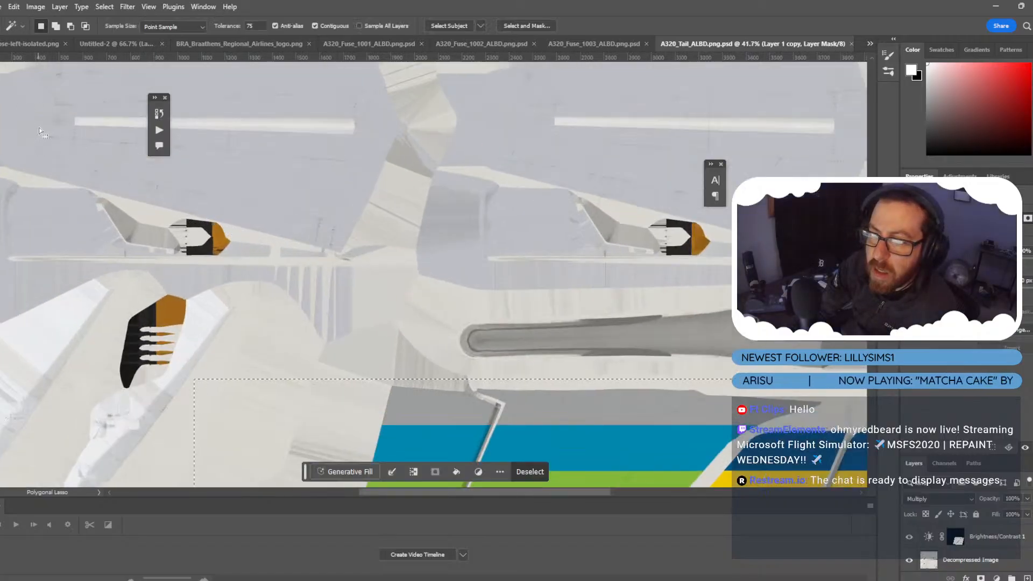
click(971, 554)
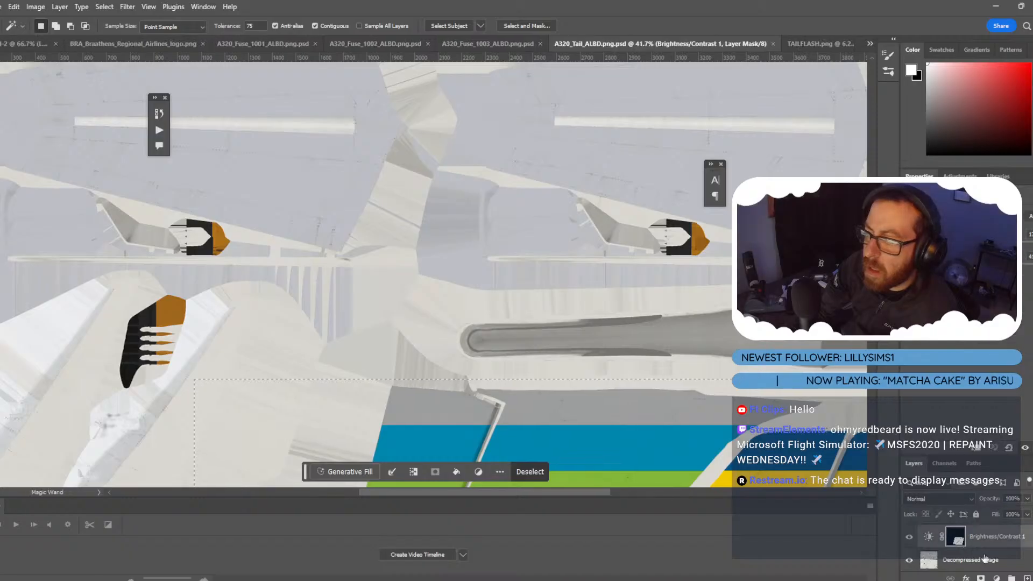
key(ctrl+d)
click(474, 347)
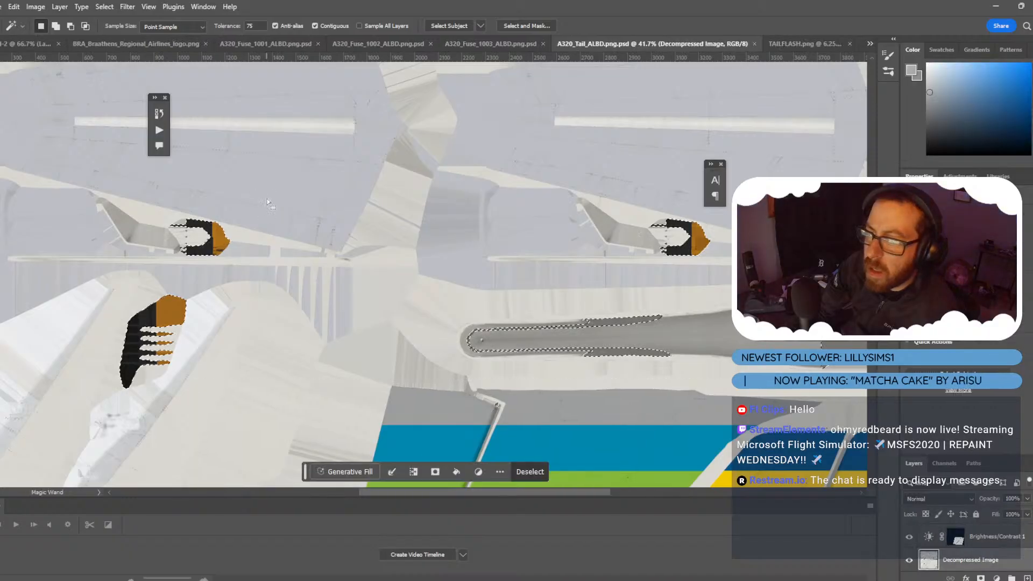
key(ctrl+d)
Try selecting the light areas around the stabilisers on the Decompressed Image layer with the Magic Wand at tolerance 32.
click(253, 25)
text(32)
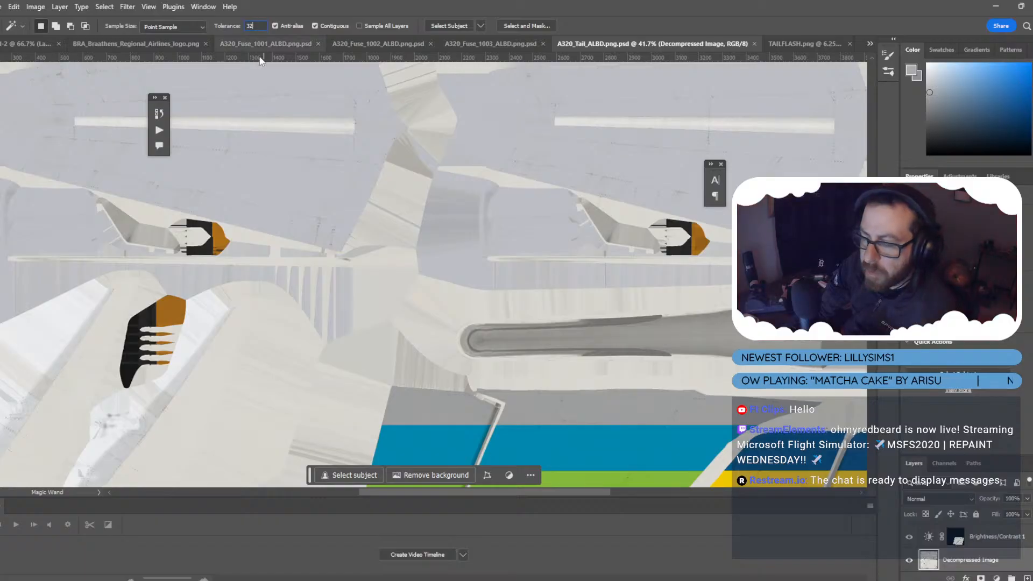
click(307, 188)
key(ctrl+d)
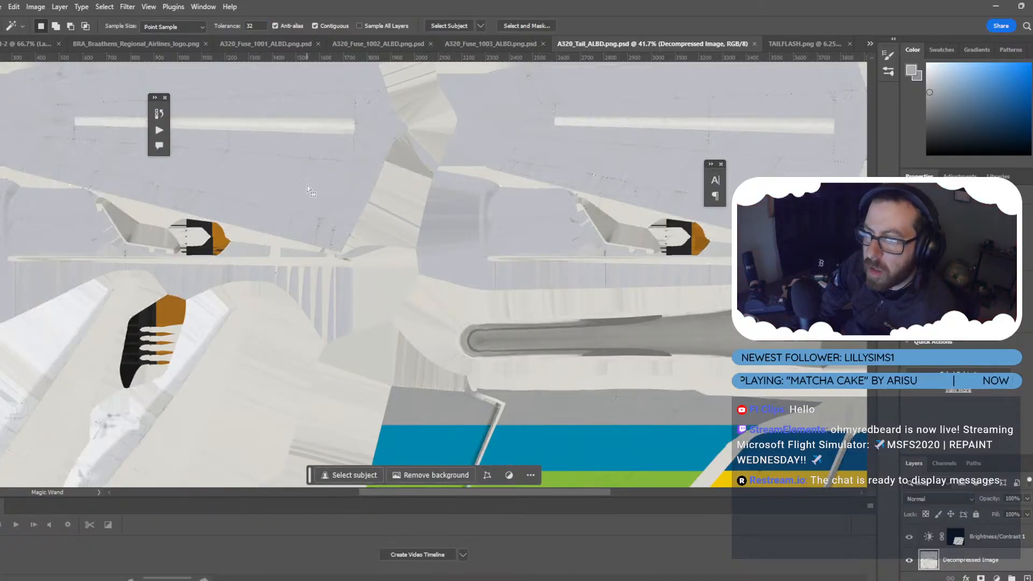
click(90, 227)
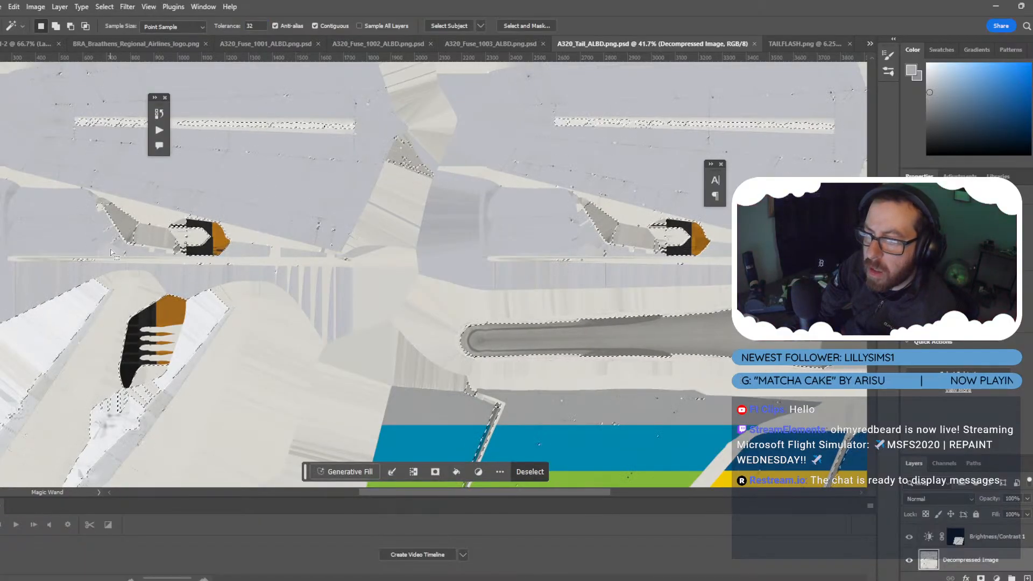
scroll(263, 265, down, 1)
key(ctrl+d)
Try selecting the grey stabiliser surfaces and the off-white background with the Magic Wand at tolerance 15, and clear the selections.
click(252, 26)
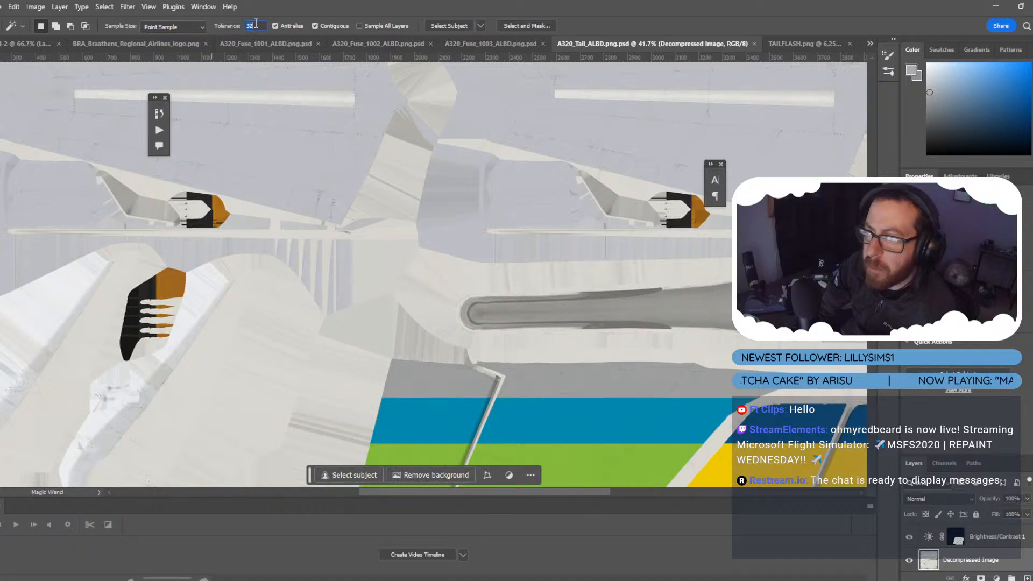
click(272, 148)
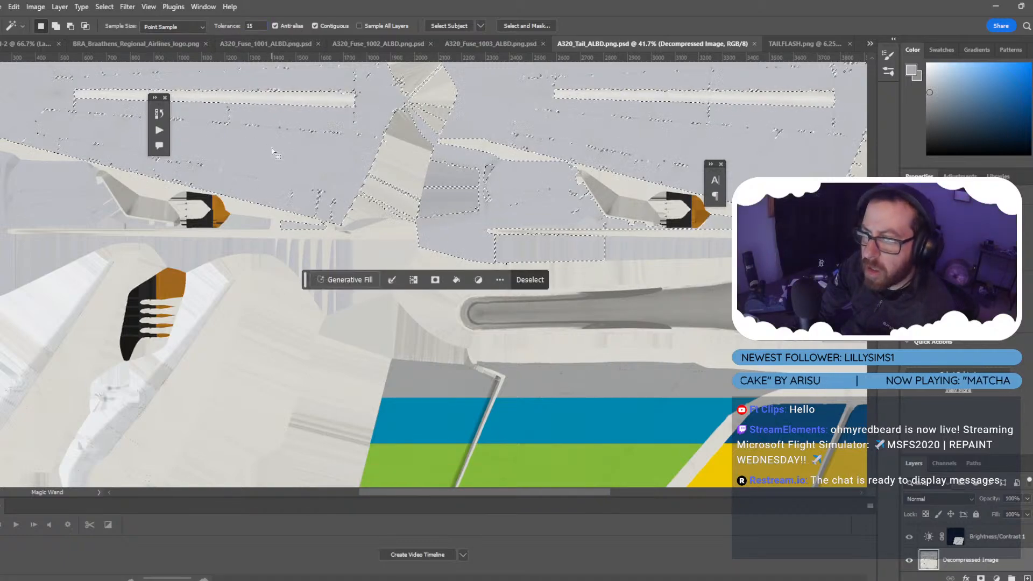
shift+click(72, 207)
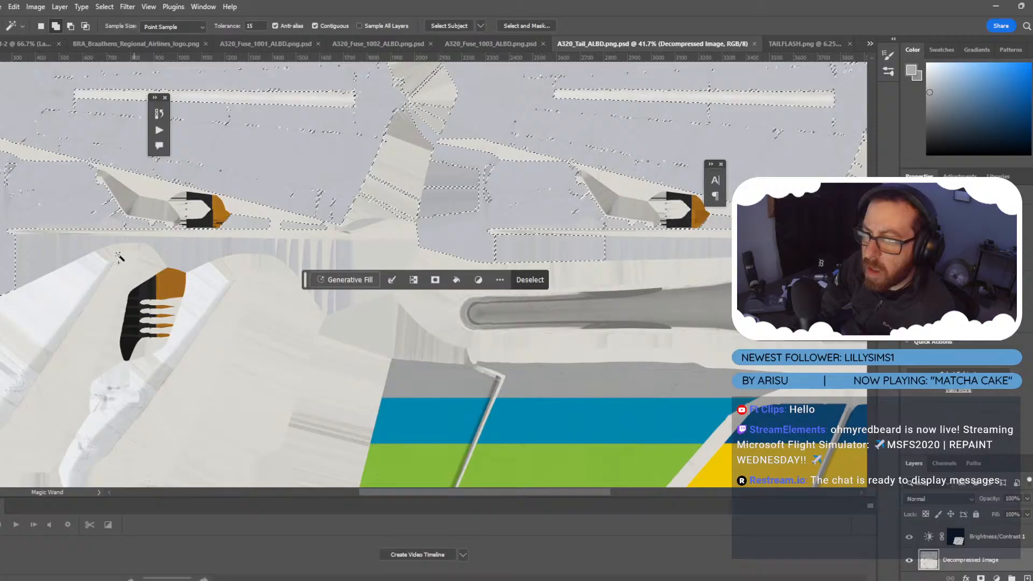
shift+click(43, 255)
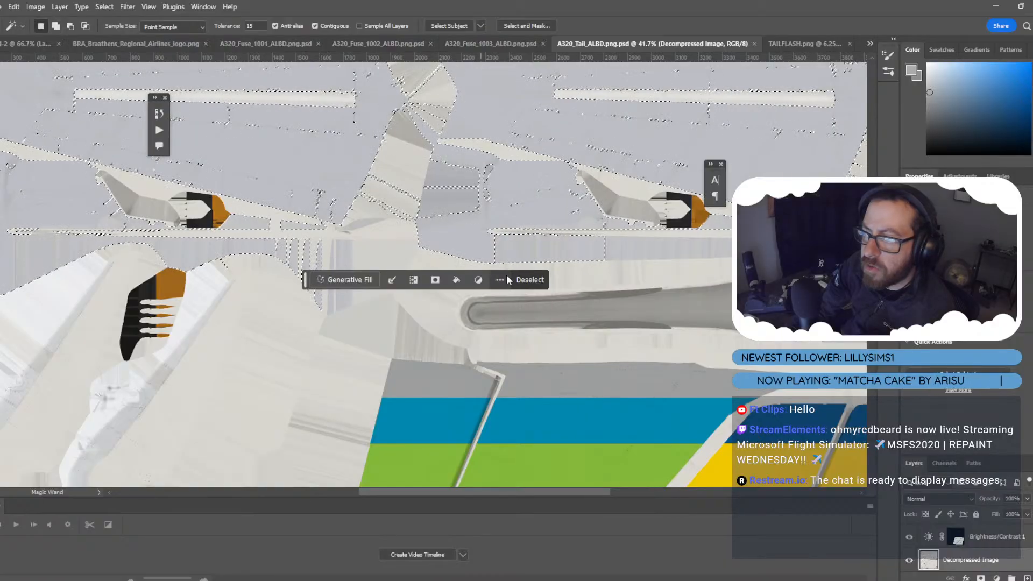
click(530, 279)
click(250, 376)
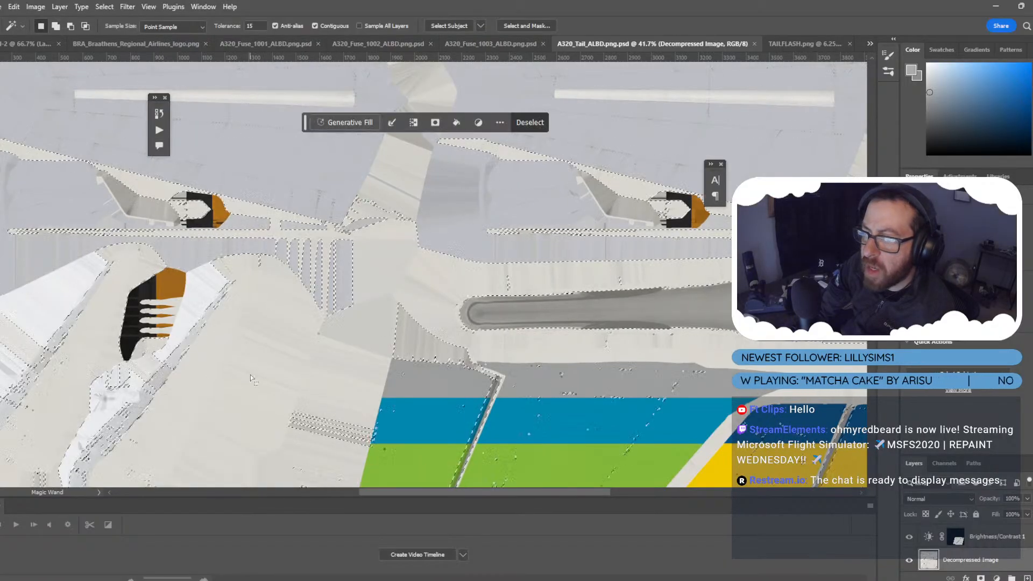
key(ctrl+d)
alt+scroll(390, 315, down, 4)
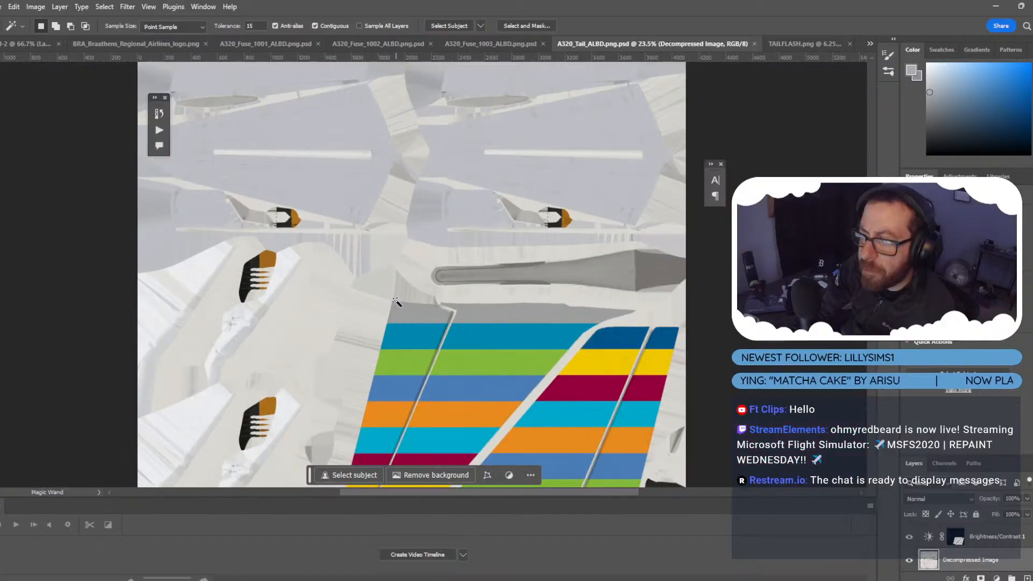
alt+scroll(396, 302, down, 2)
alt+scroll(398, 302, up, 3)
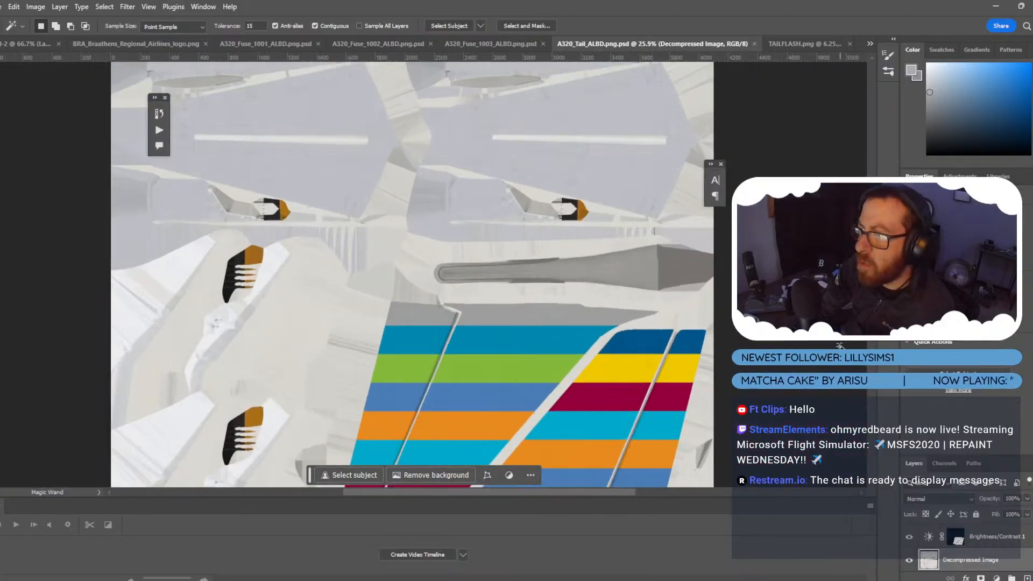
Switch to Blender to view the aircraft side-on, and launch MSFS Addons Linker.
click(692, 533)
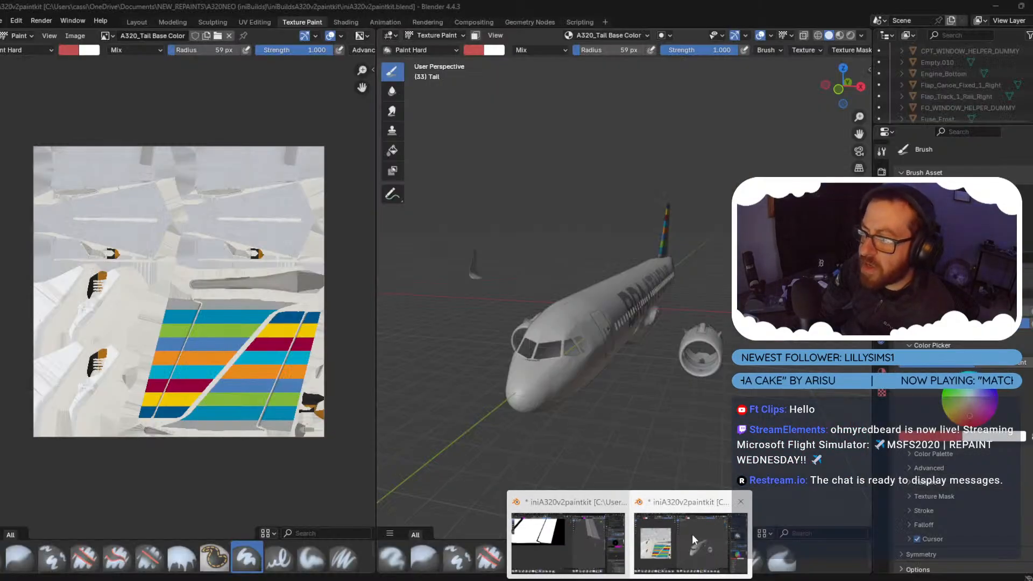
middle_drag(669, 422, 559, 437)
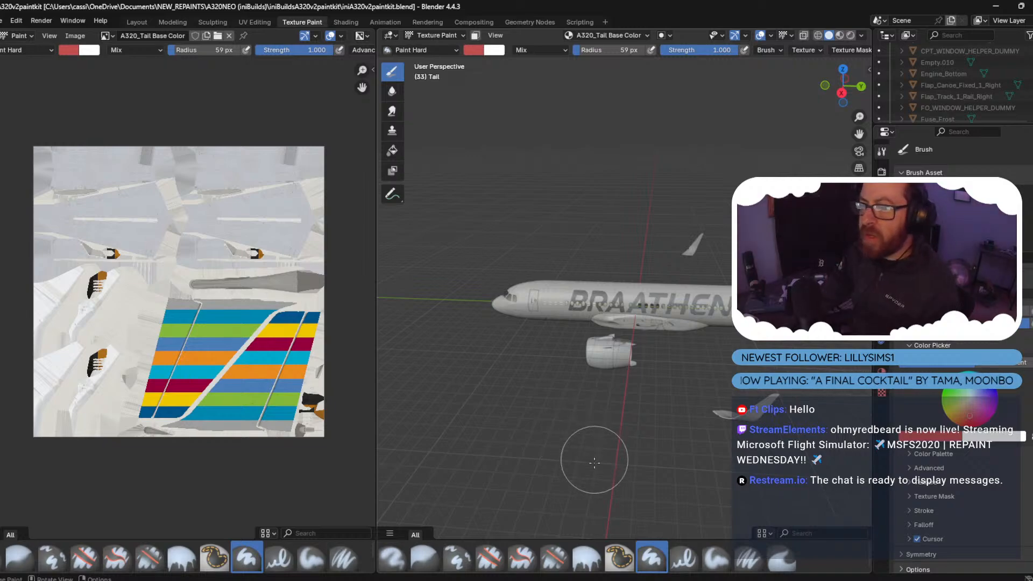
key(super)
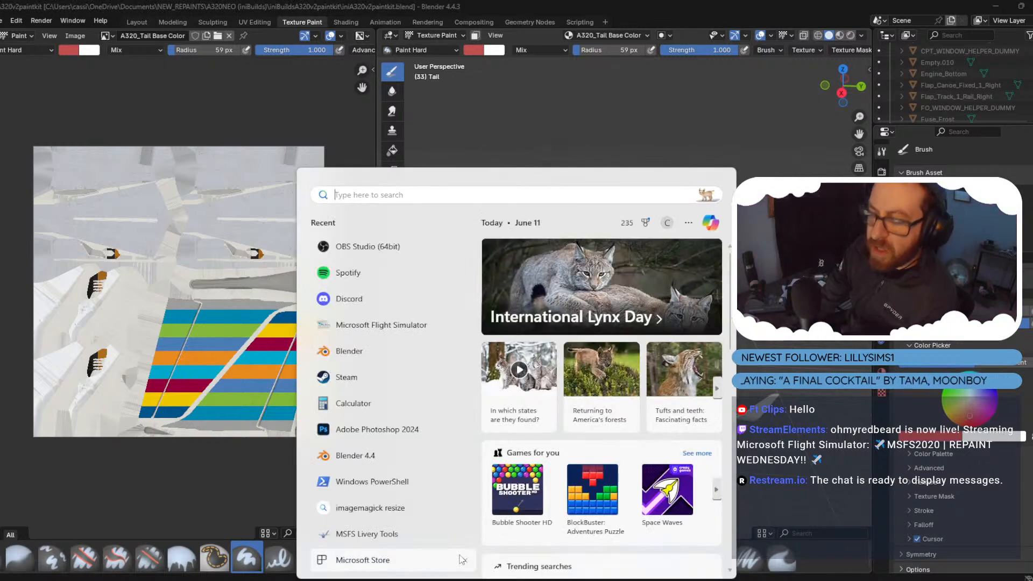
text(msfs)
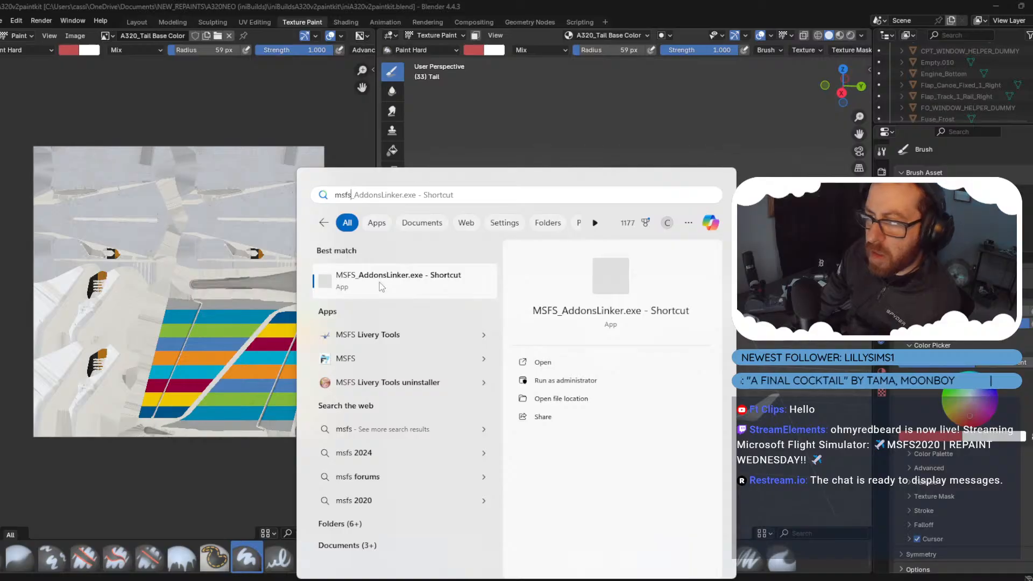
click(379, 282)
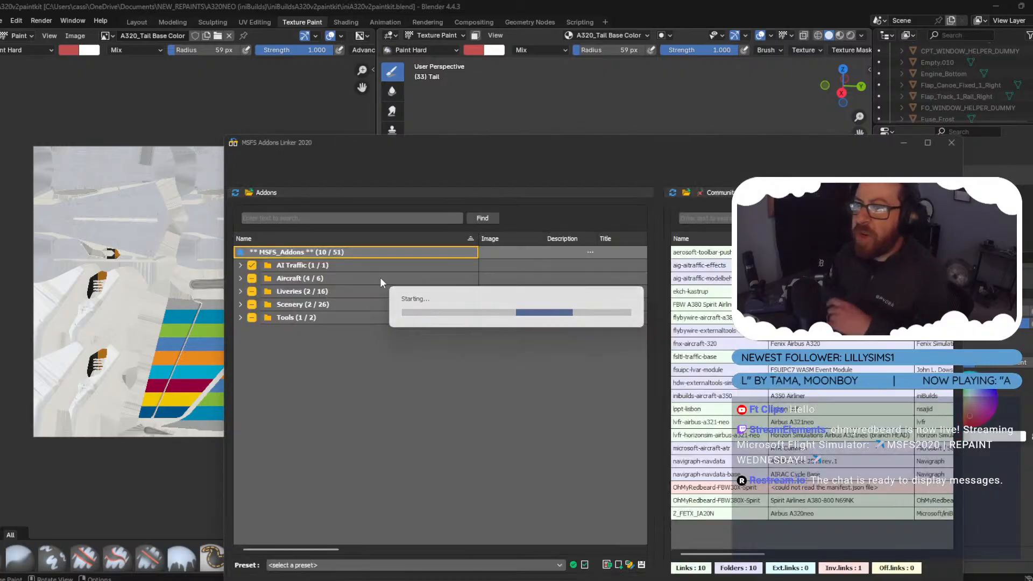
Disable all AI Traffic, Aircraft, Scenery and Tools add-ons plus the FBW A380 liveries, and minimize MSFS Addons Linker.
click(252, 265)
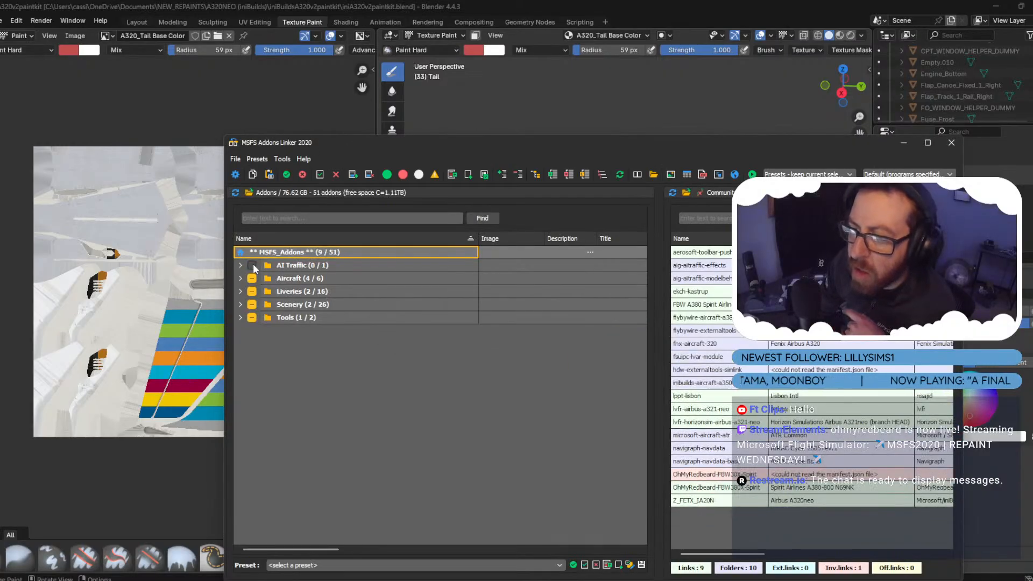
click(251, 278)
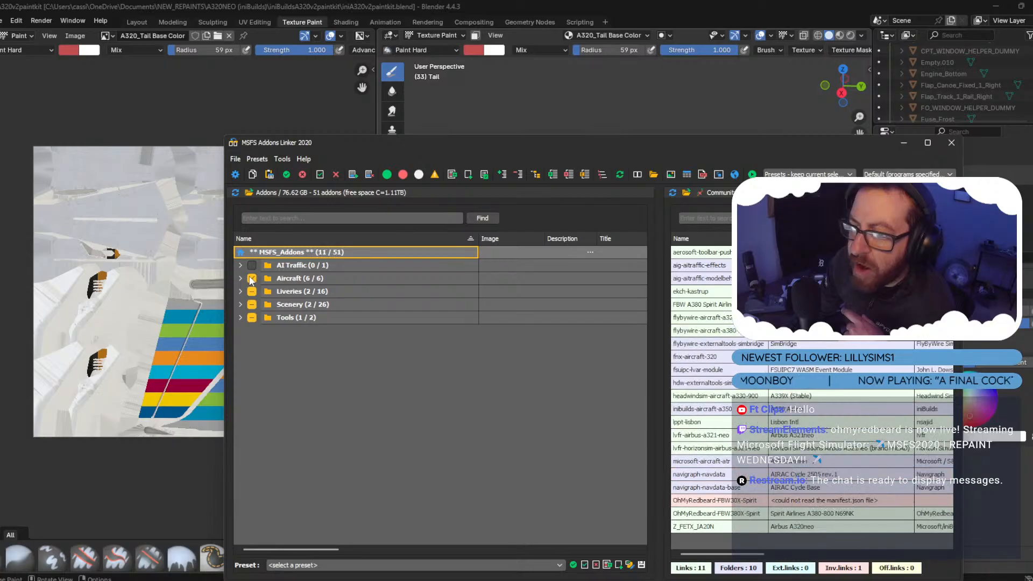
click(251, 278)
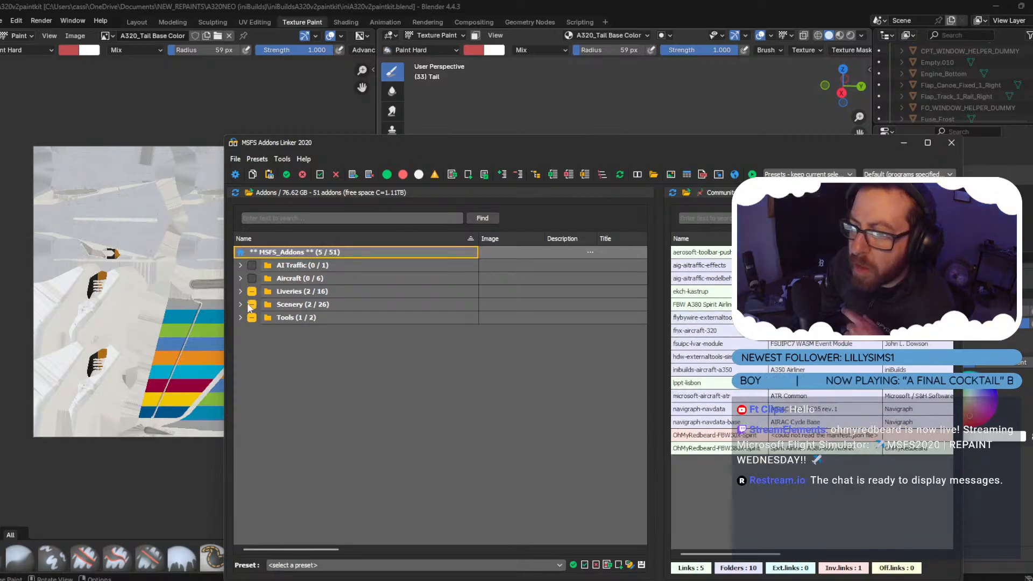
click(252, 305)
click(252, 318)
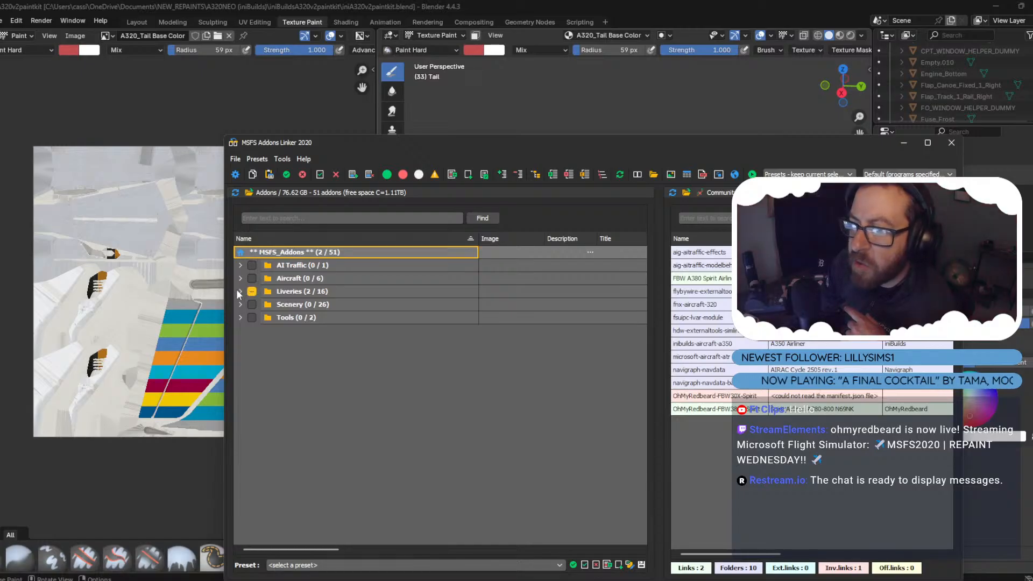
click(239, 291)
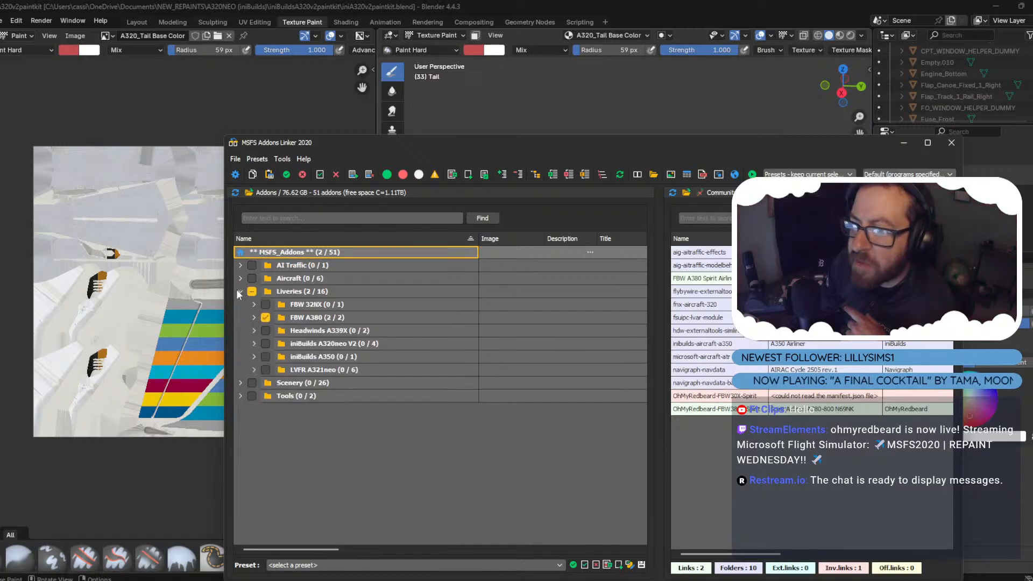
click(266, 317)
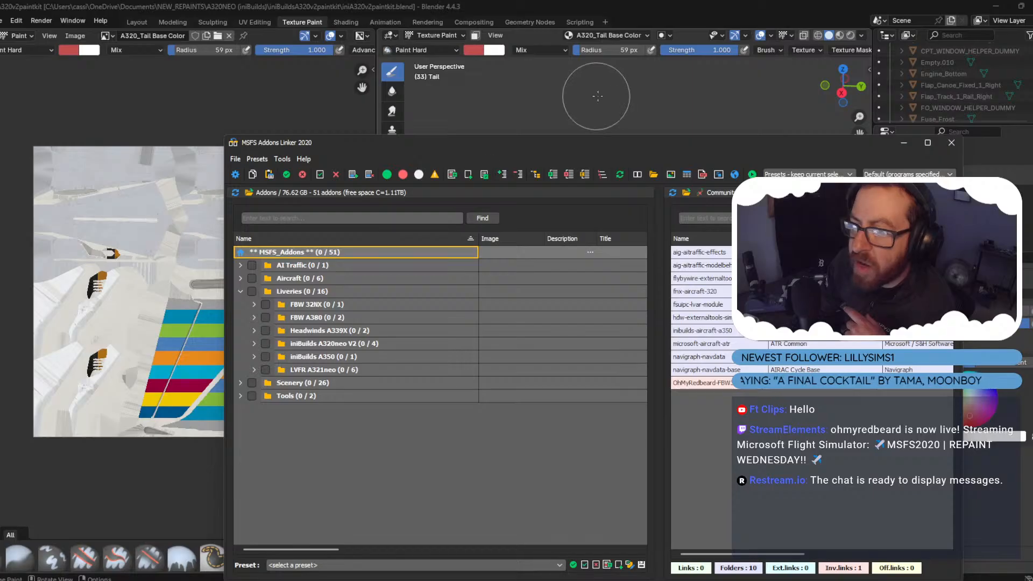
click(903, 141)
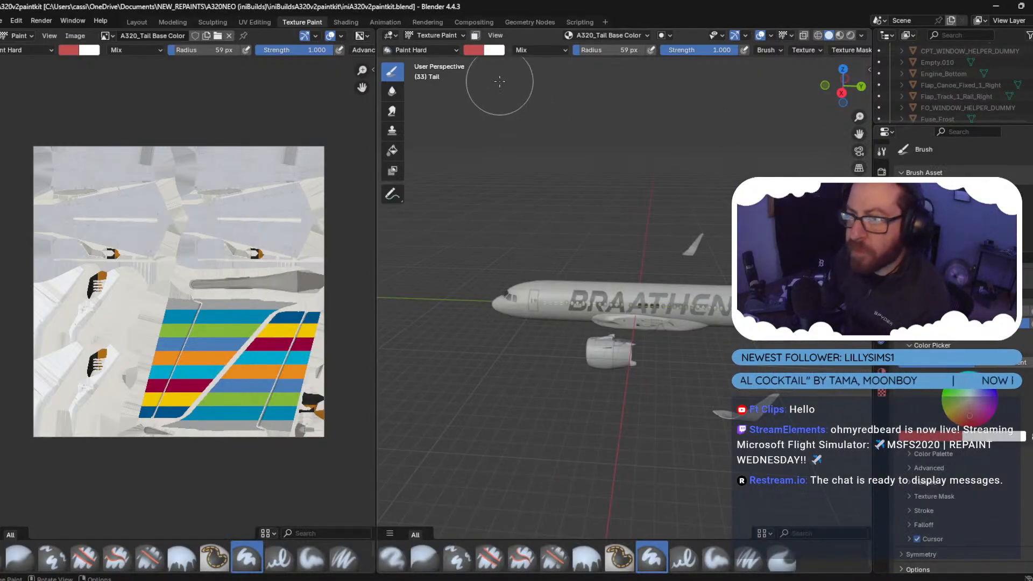
Switch from Blender to Photoshop, where the A320_Tail_ALBD.png.psd document is open.
mouse_move(566, 578)
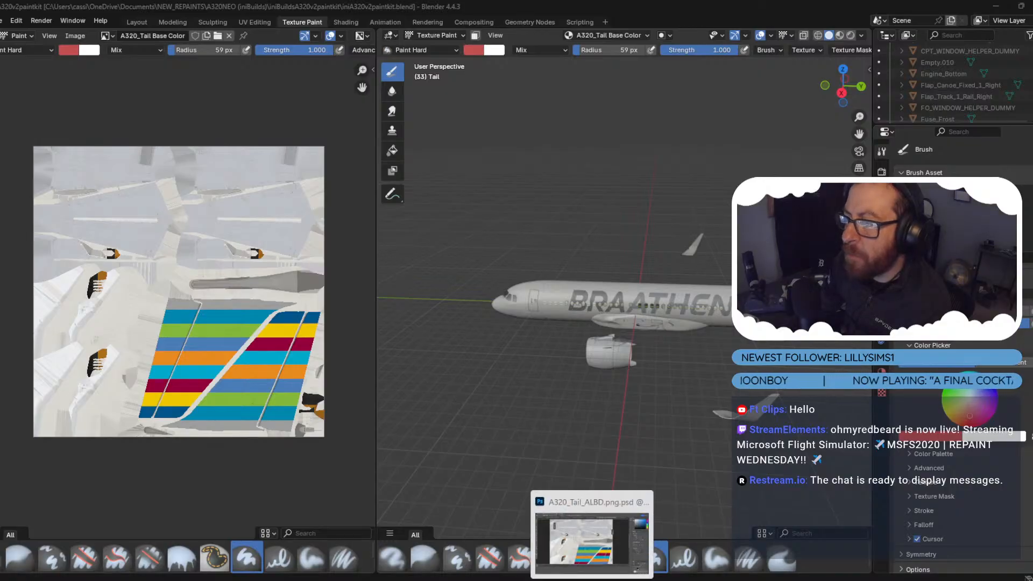
click(578, 573)
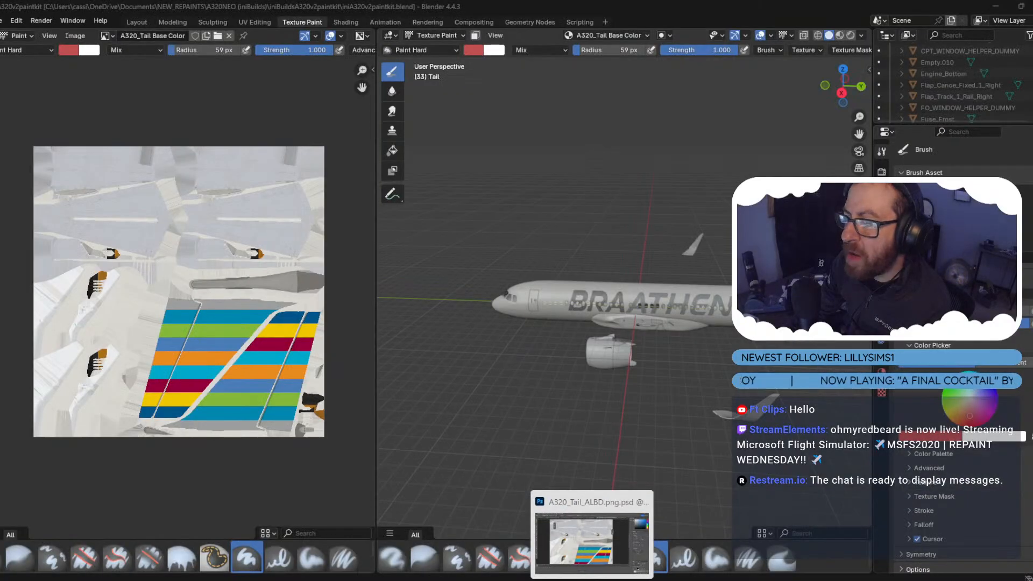
click(578, 544)
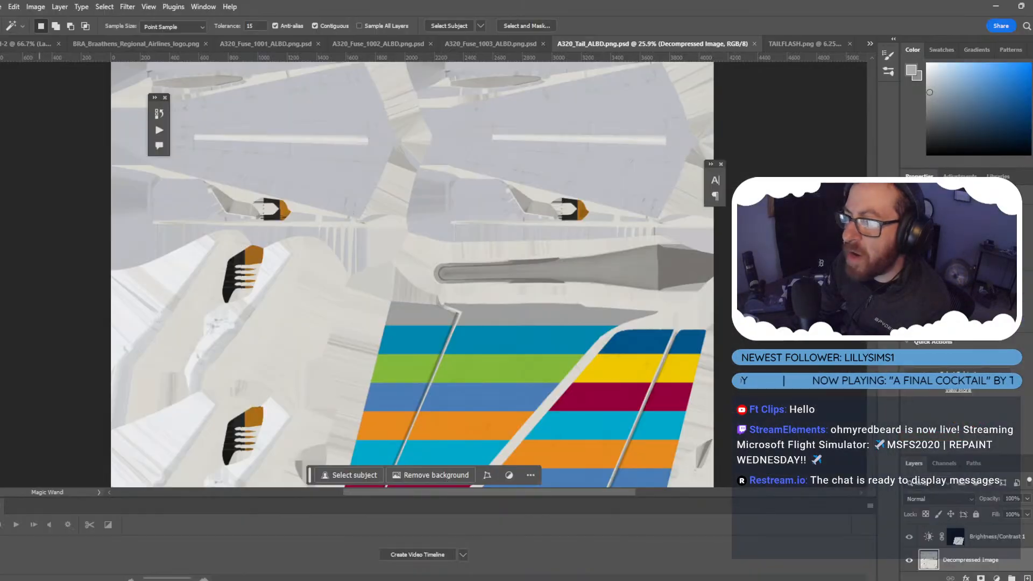
Save a PNG copy of the A320_Fuse_1001_ALBD document as A320_Fuse_1001_ALBD.png in the BRAATHENS_STREAM folder, using the large file size option.
click(285, 42)
click(2, 6)
click(47, 146)
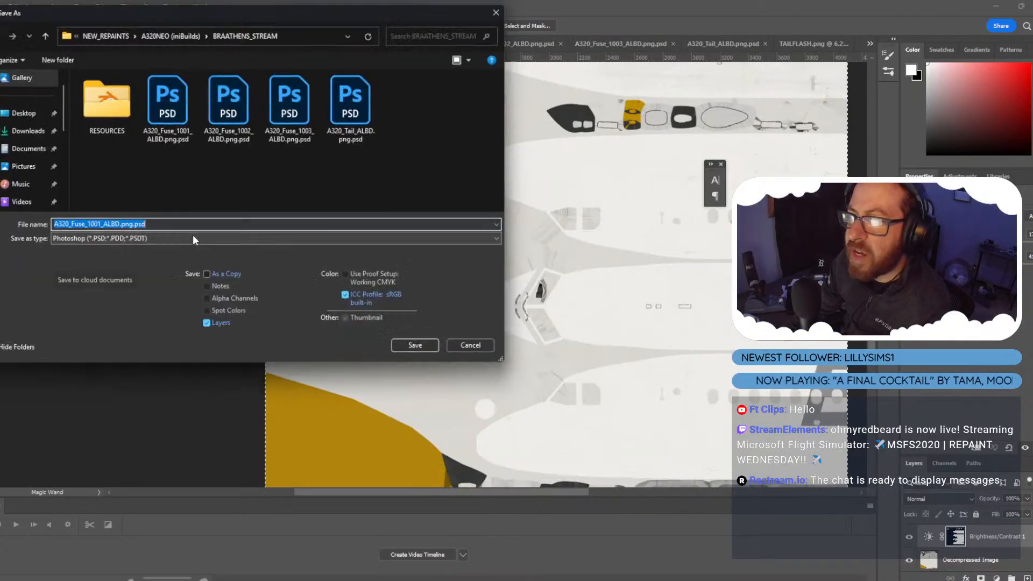
click(159, 240)
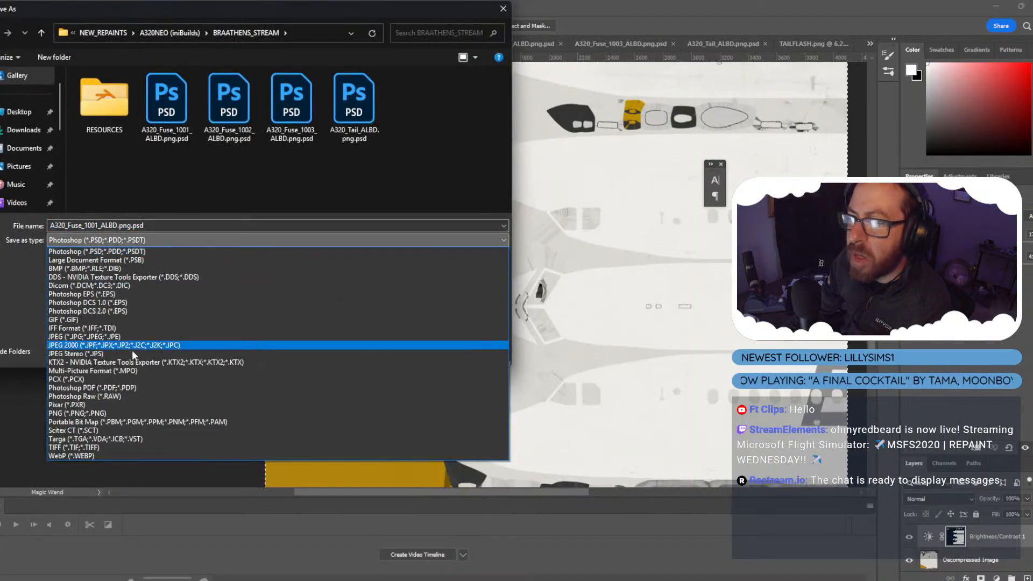
click(138, 414)
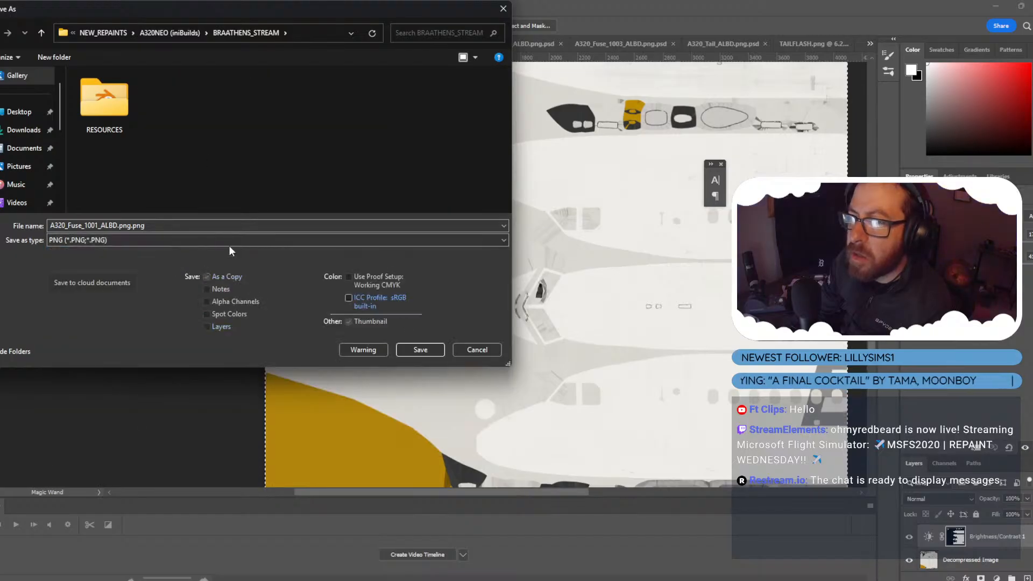
click(140, 222)
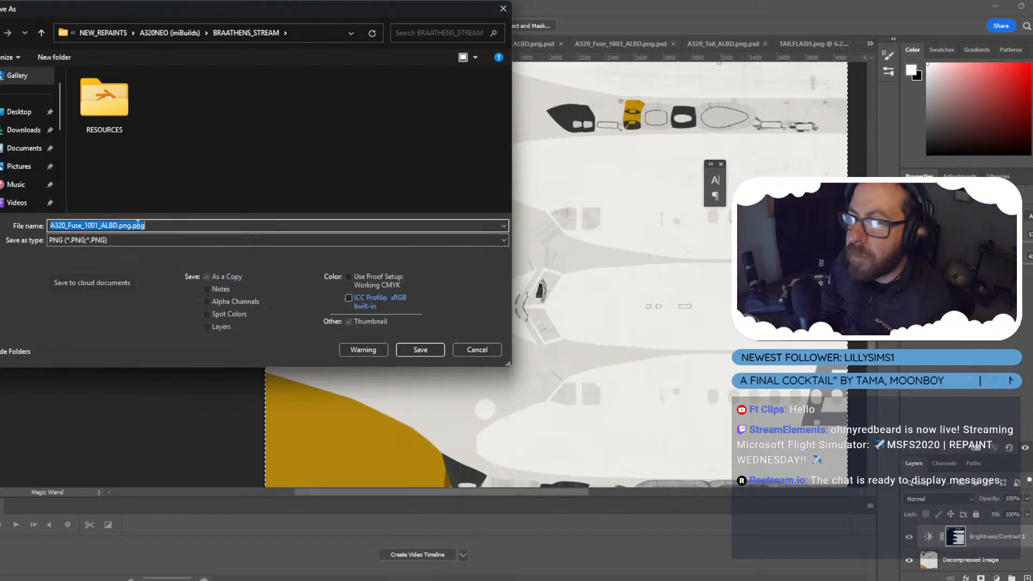
click(160, 227)
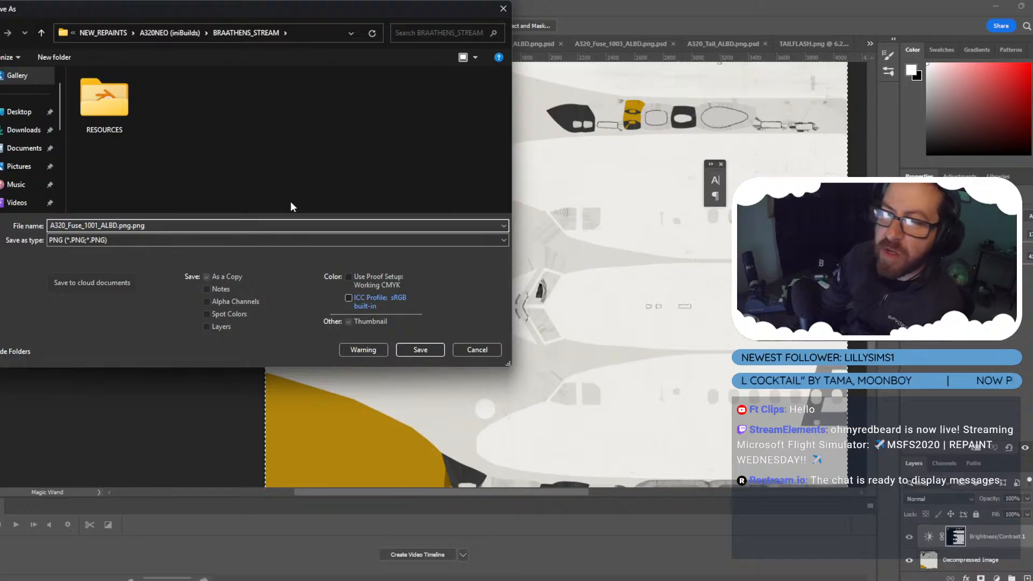
key(BackSpace)
key(BackSpace)
key(BackSpace)
key(BackSpace)
key(Return)
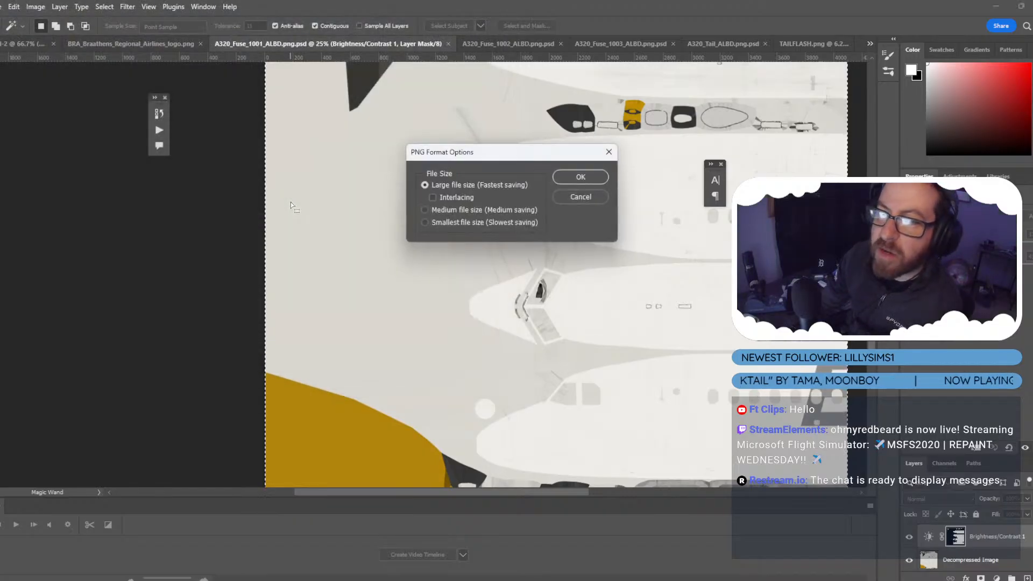
click(580, 177)
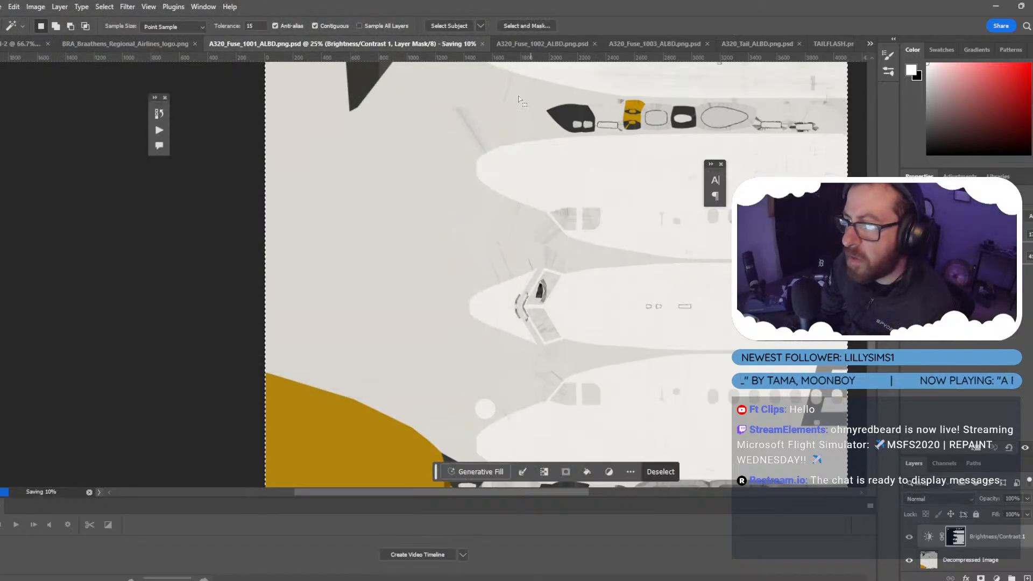
Save a PNG copy of the A320_Fuse_1002_ALBD document as A320_Fuse_1002_ALBD.png in the same folder, with large file size.
click(514, 43)
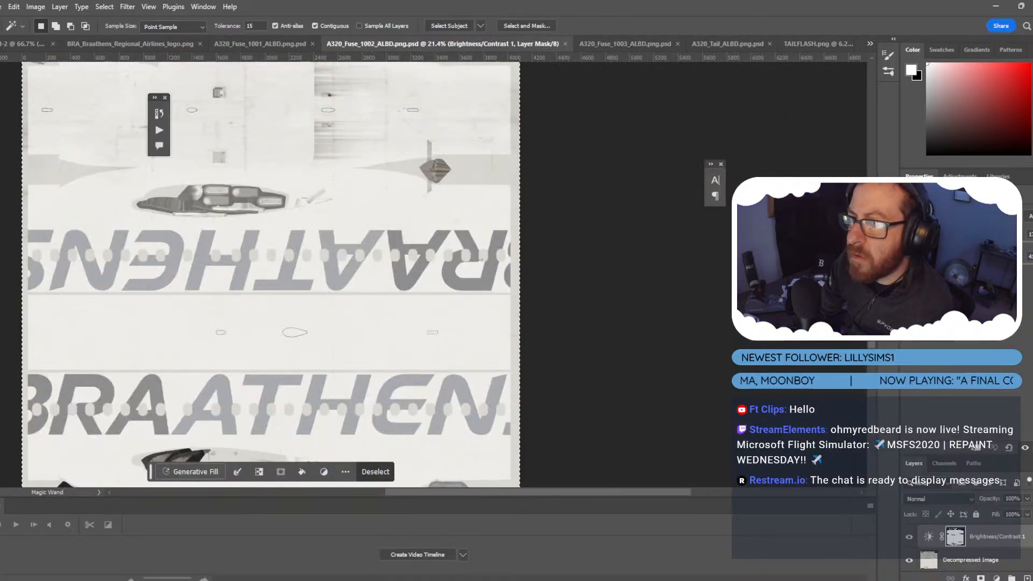
click(3, 7)
click(21, 147)
click(194, 240)
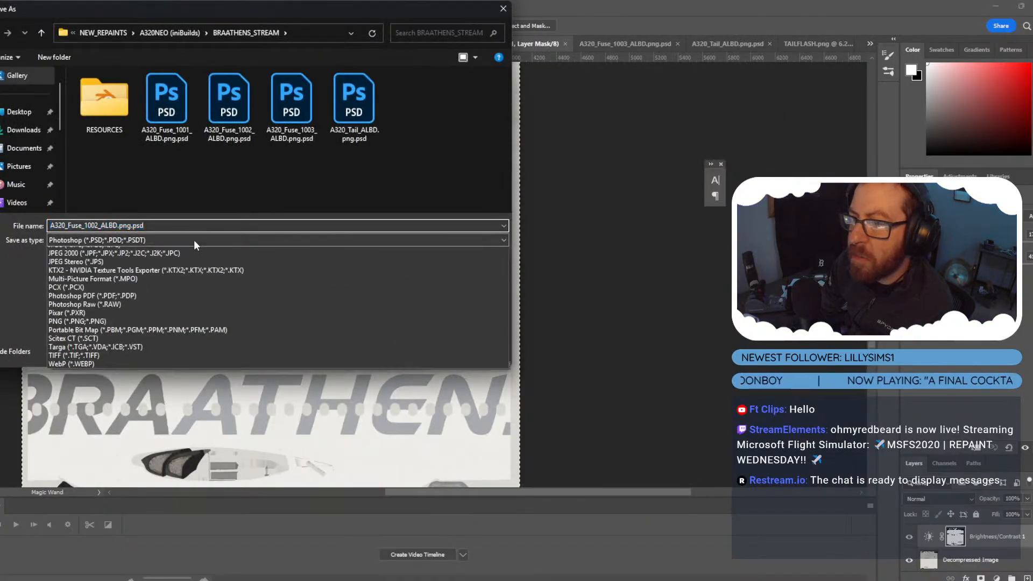
click(119, 413)
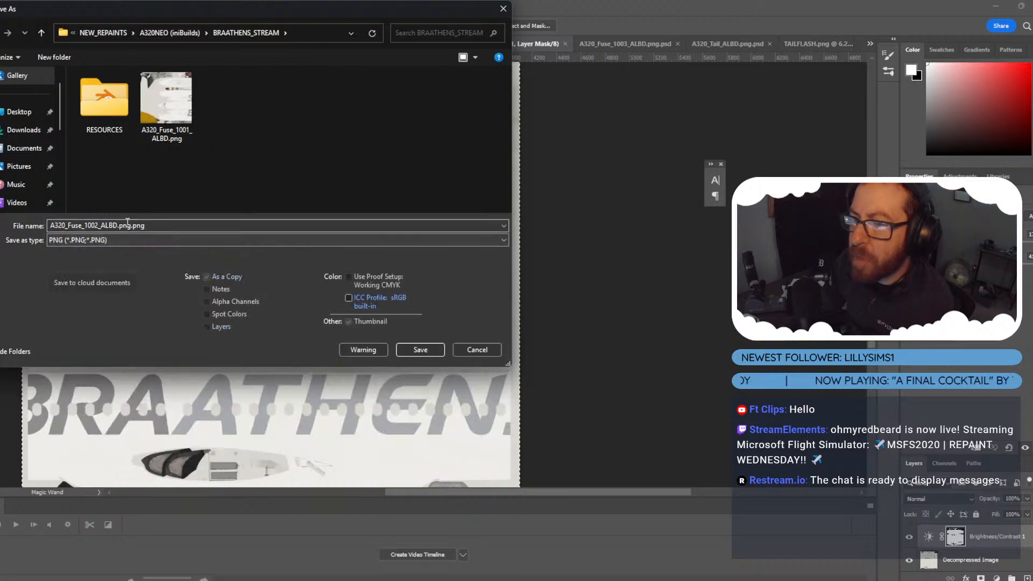
double_click(131, 226)
click(160, 229)
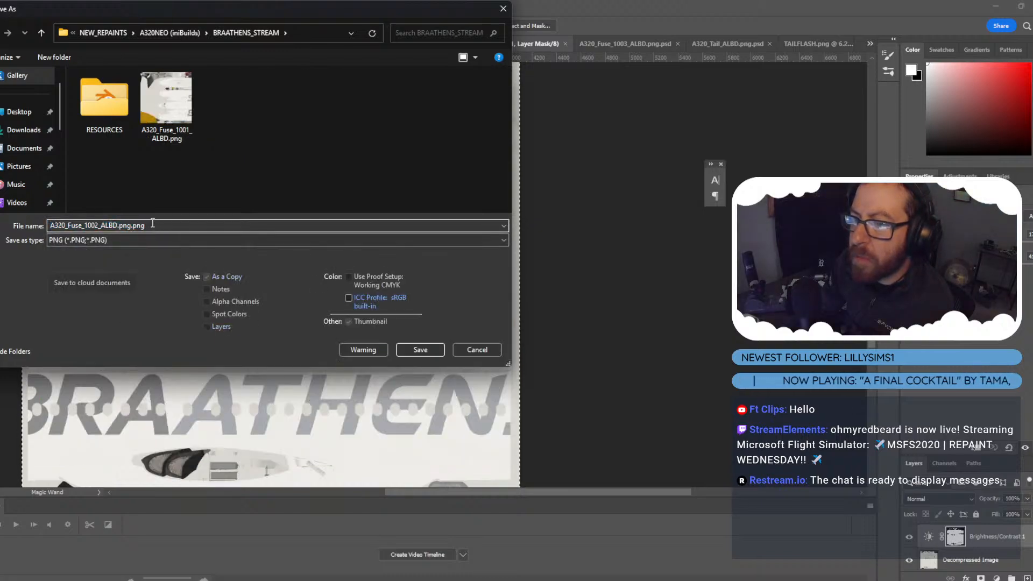
key(BackSpace)
key(BackSpace)
key(Return)
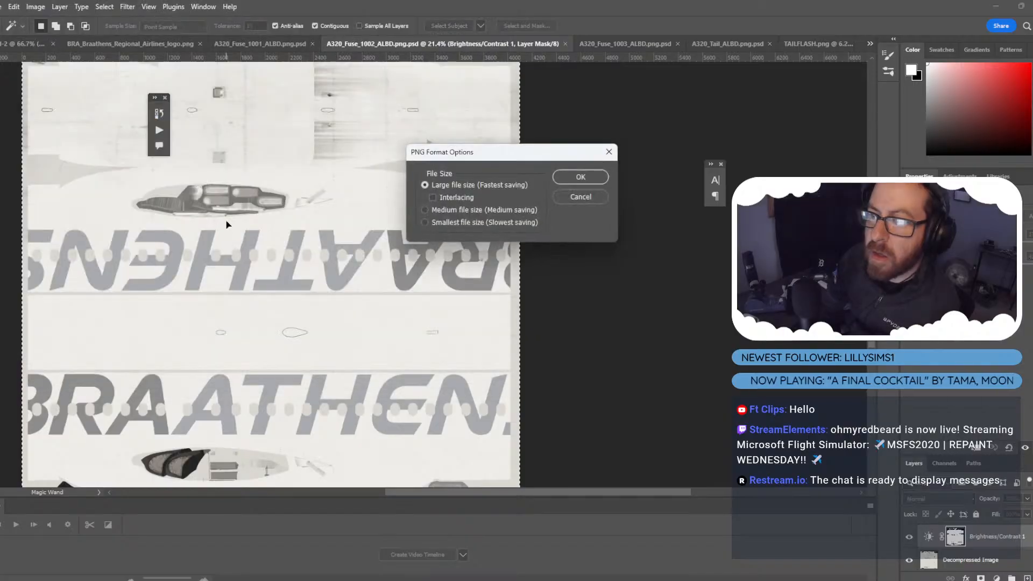
click(596, 177)
Save a PNG copy of the A320_Fuse_1003_ALBD document as A320_Fuse_1003_ALBD.png in the same folder, with large file size.
click(657, 44)
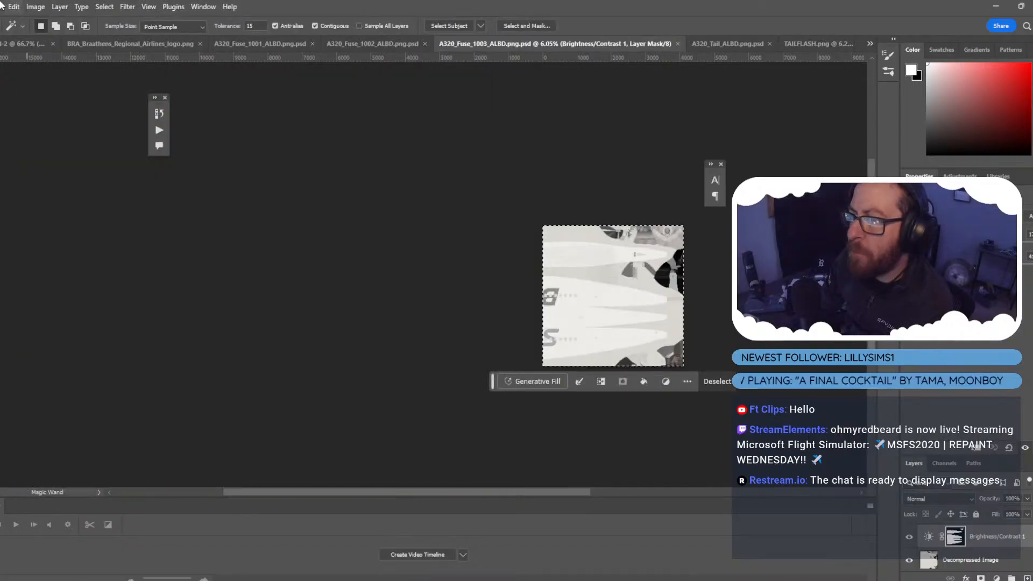
click(13, 6)
click(24, 156)
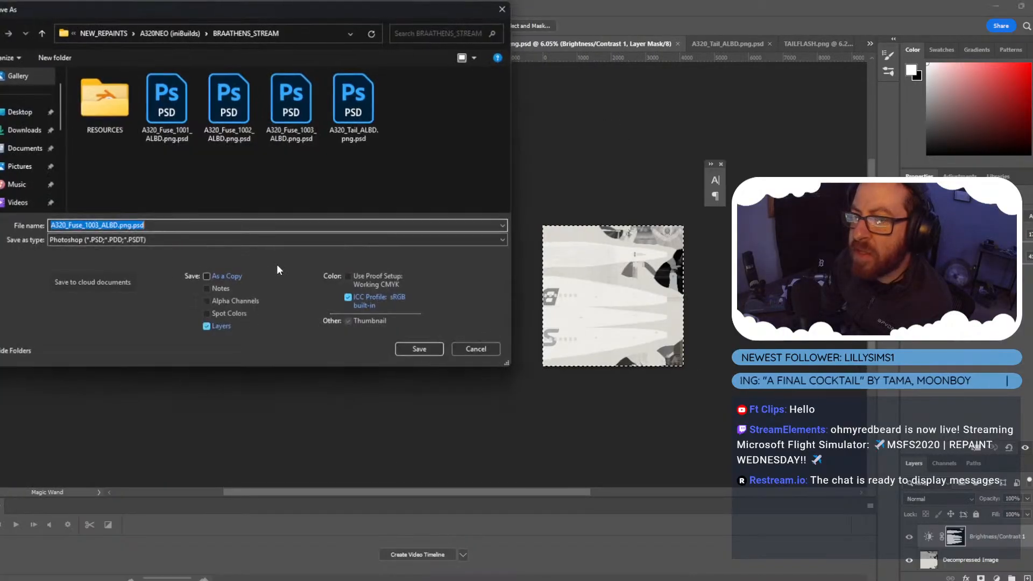
click(261, 240)
click(81, 413)
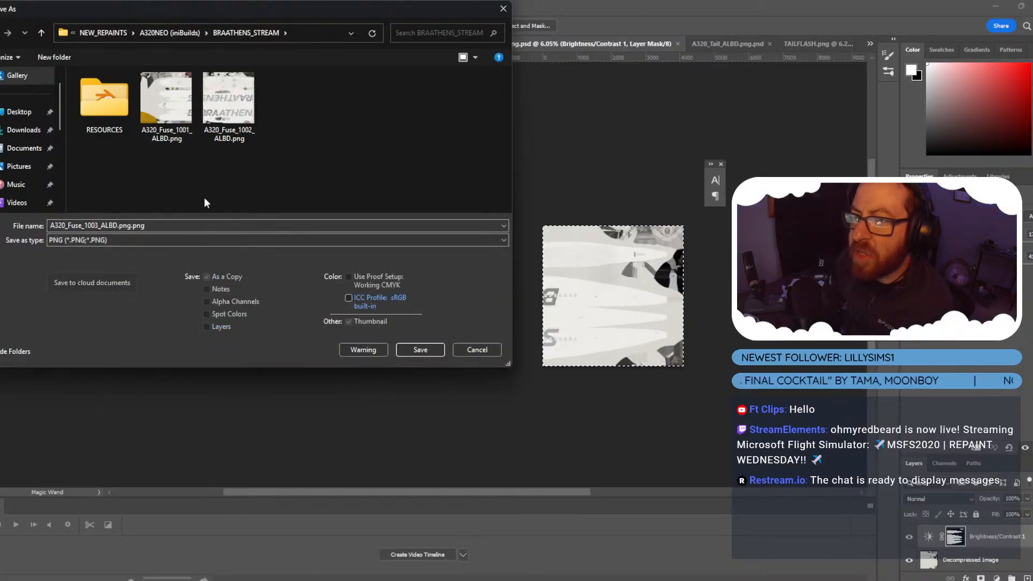
click(198, 231)
click(225, 228)
key(BackSpace)
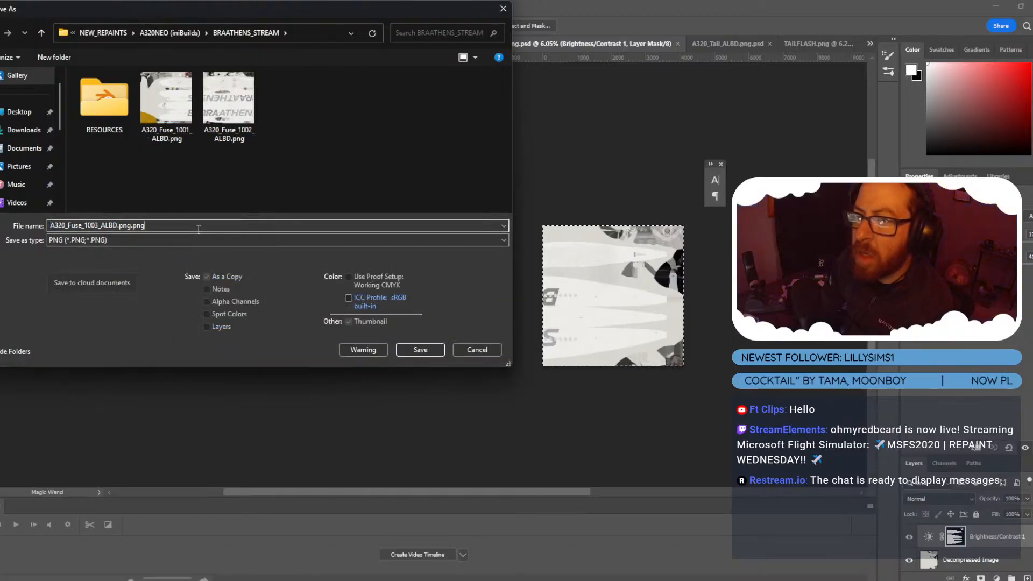
key(BackSpace)
key(BackSpace)
key(BackSpace)
key(Return)
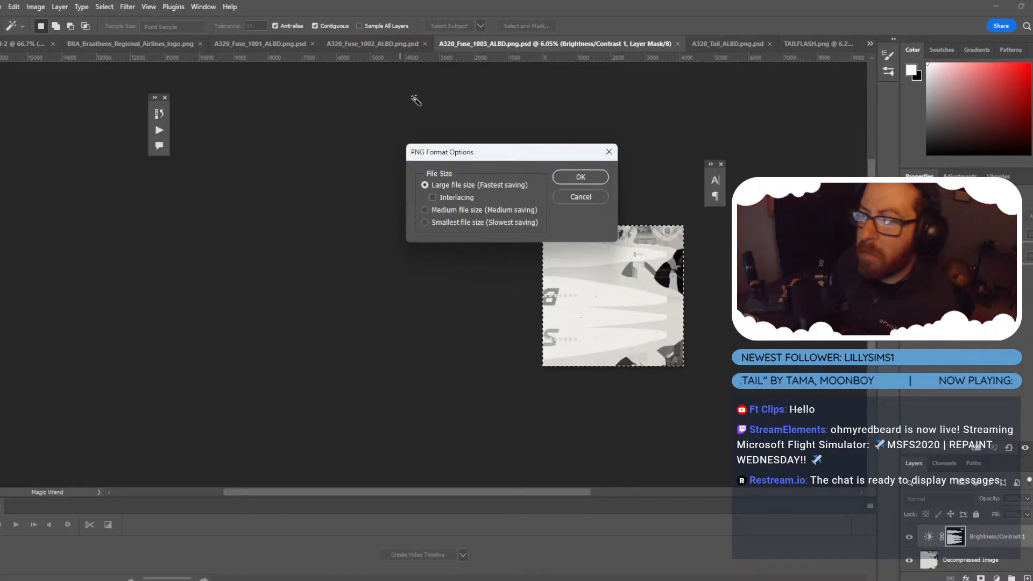
click(579, 185)
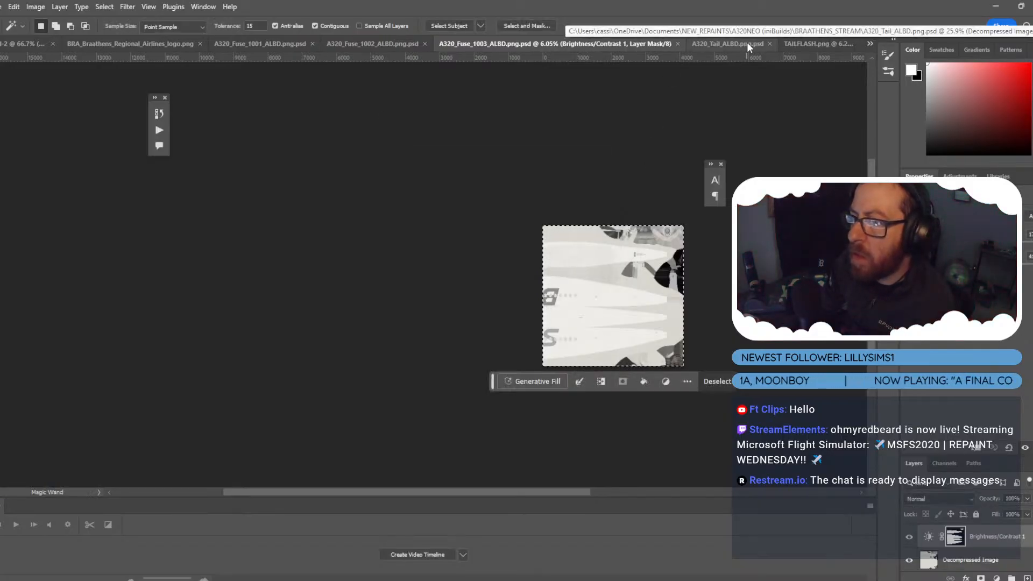
Save a PNG copy of the A320_Tail_ALBD document as A320_Tail_ALBD.png in the BRAATHENS_STREAM folder.
click(727, 43)
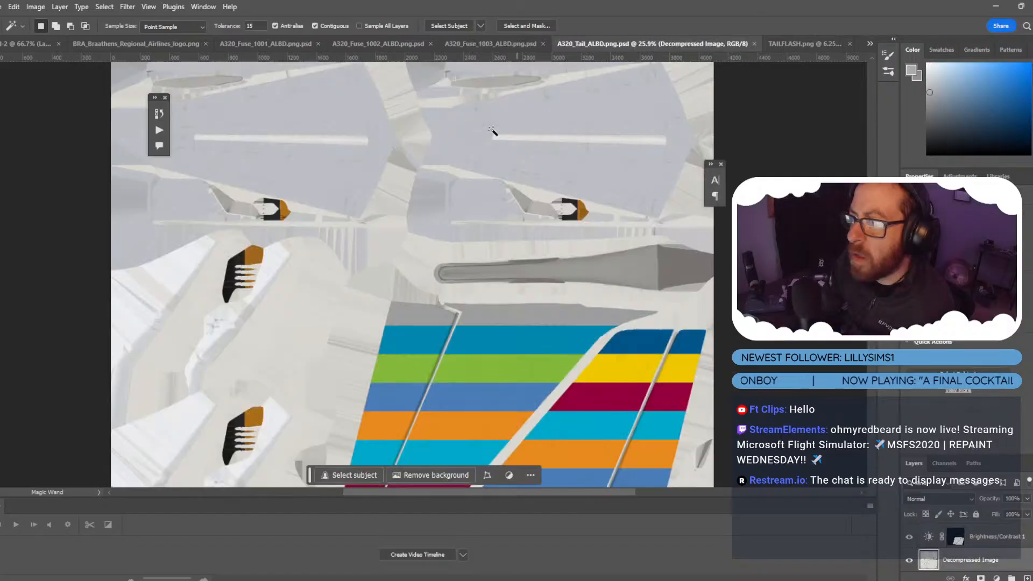
click(2, 5)
click(32, 140)
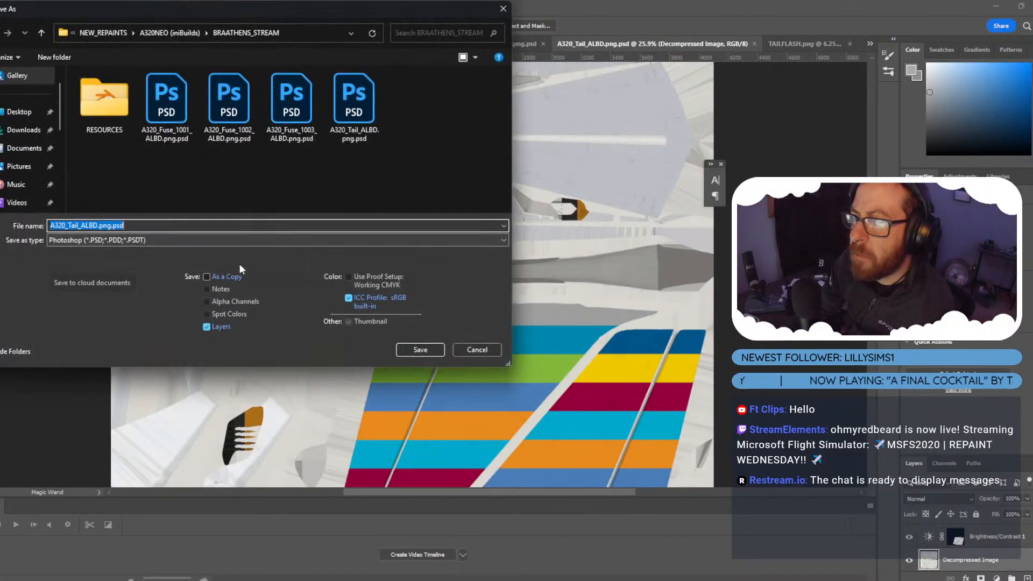
click(224, 240)
click(131, 421)
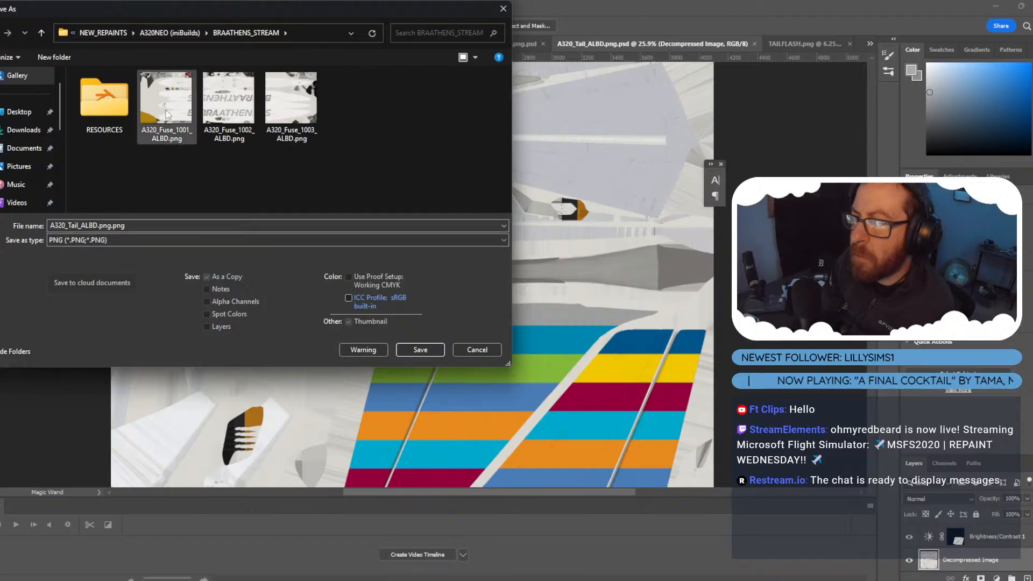
click(140, 226)
key(BackSpace)
key(BackSpace)
key(BackSpace)
key(BackSpace)
key(Return)
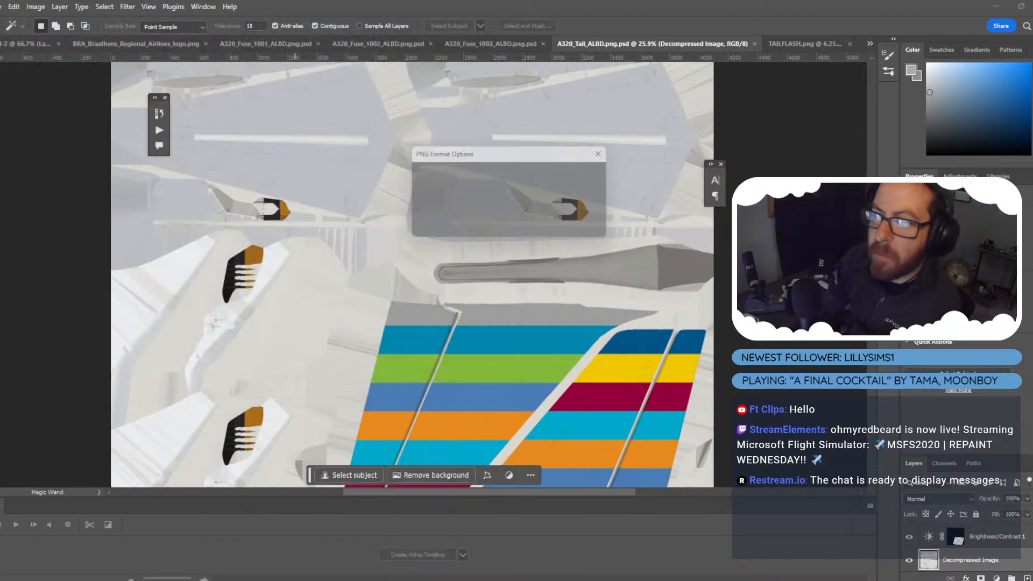
click(566, 179)
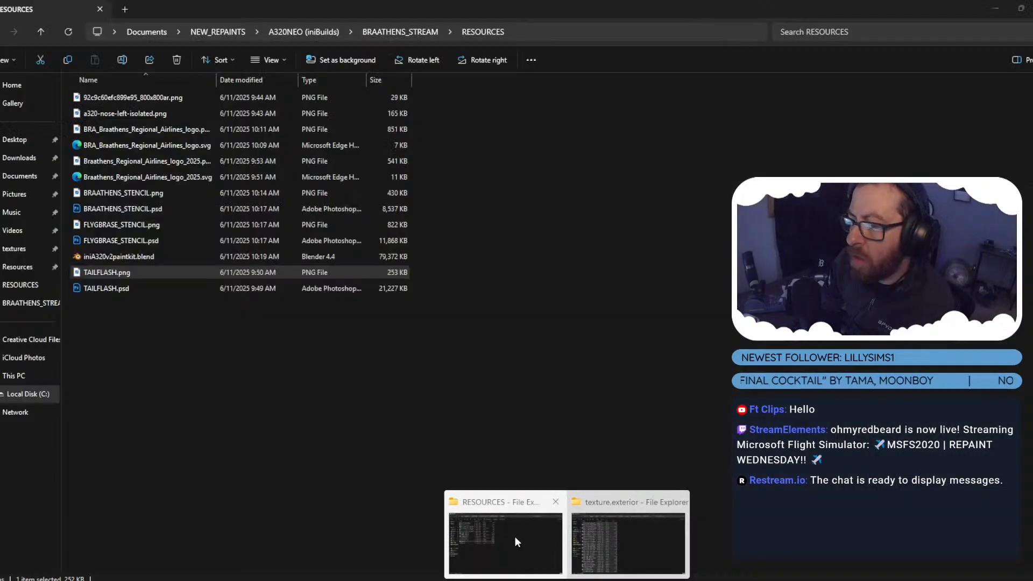
Switch to File Explorer, go up from RESOURCES to the BRAATHENS_STREAM folder and copy its address.
click(515, 537)
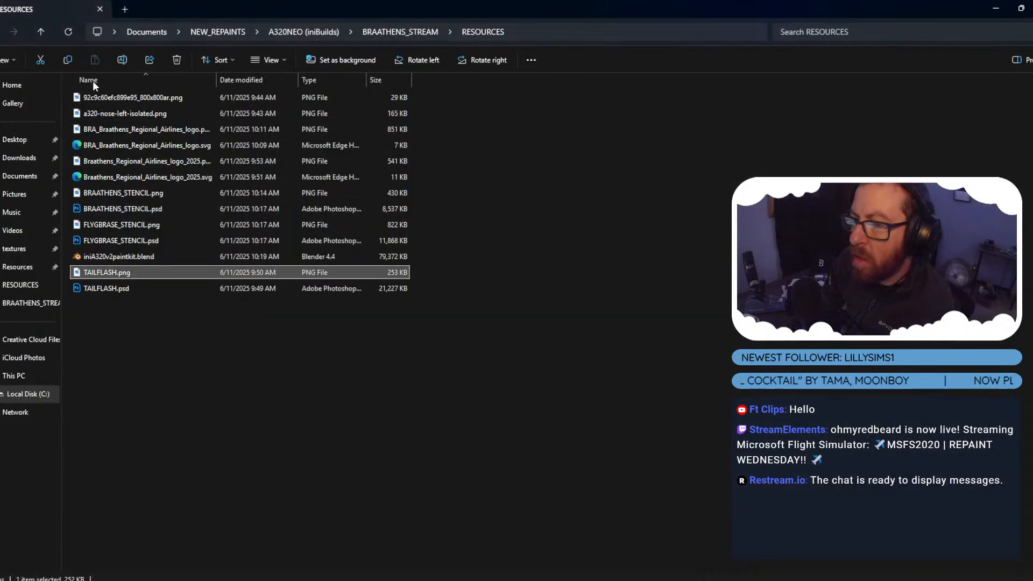
click(41, 31)
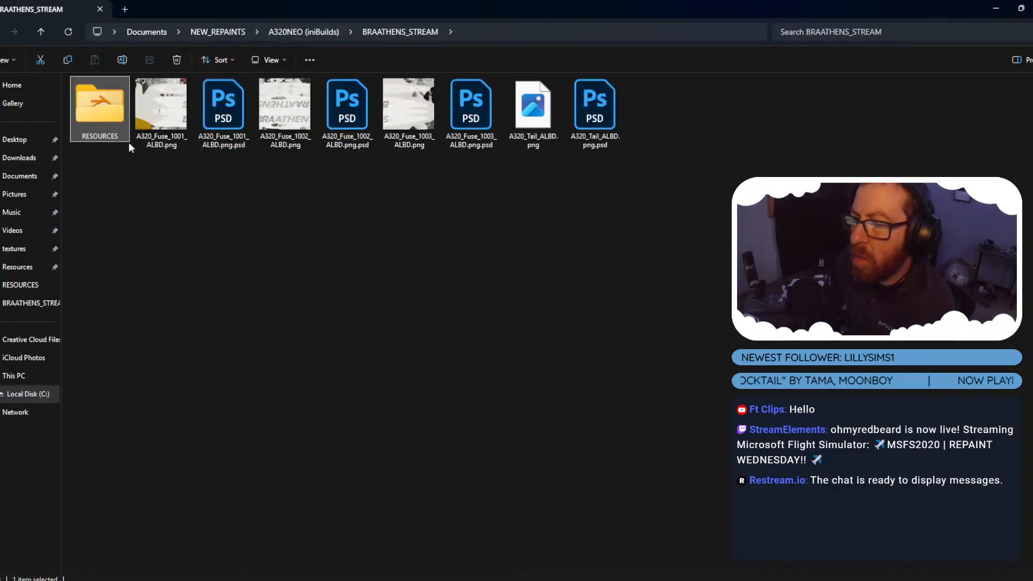
right_click(409, 34)
click(470, 58)
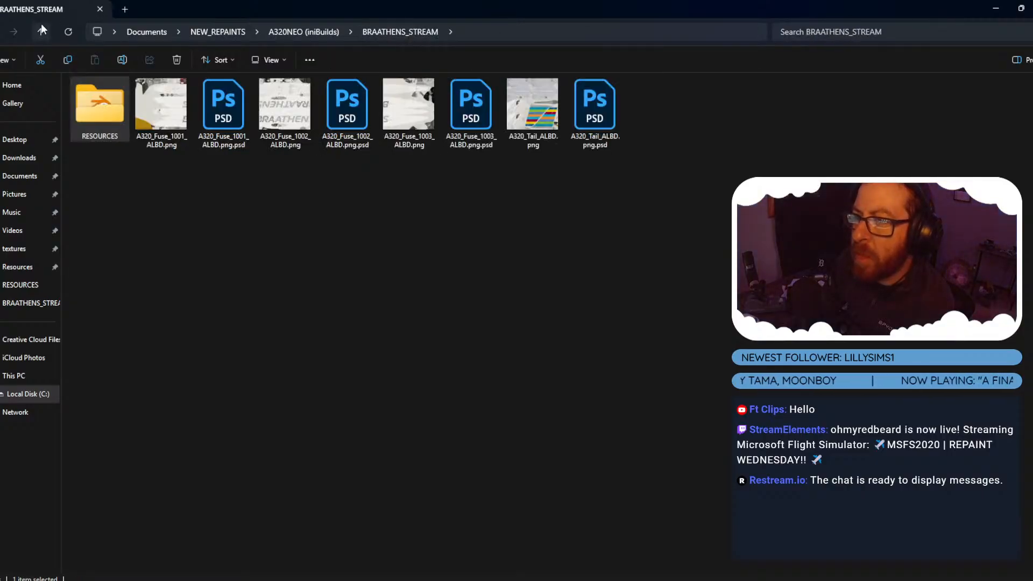
right_click(408, 34)
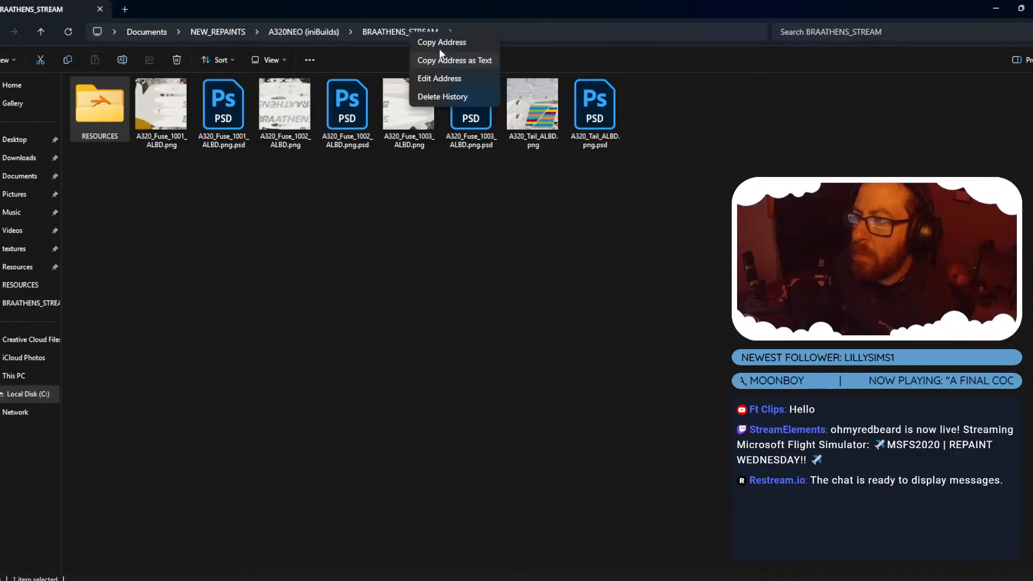
click(441, 40)
Go up to the Documents folder and open the Repaints folder.
click(40, 33)
click(41, 32)
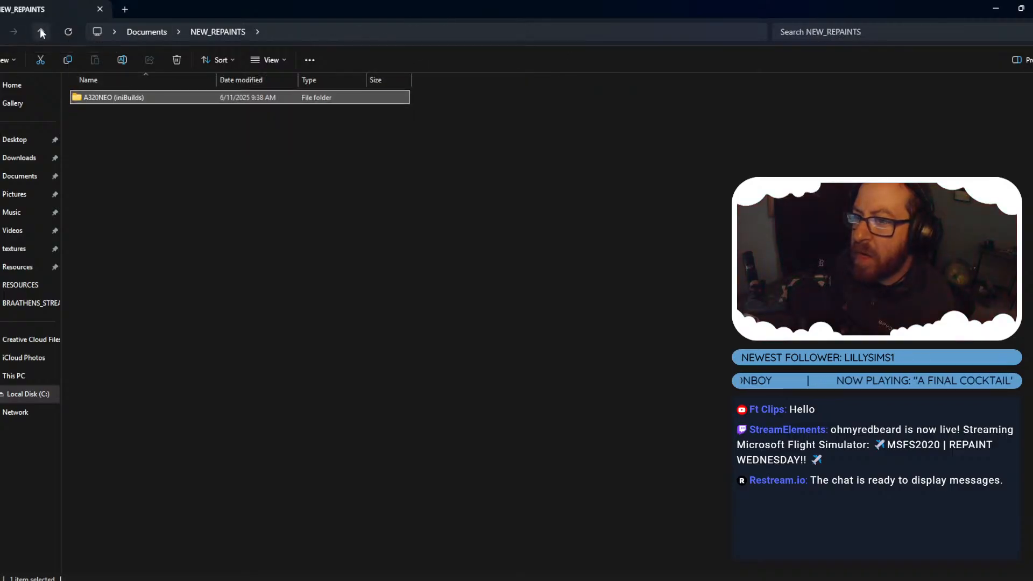
click(42, 32)
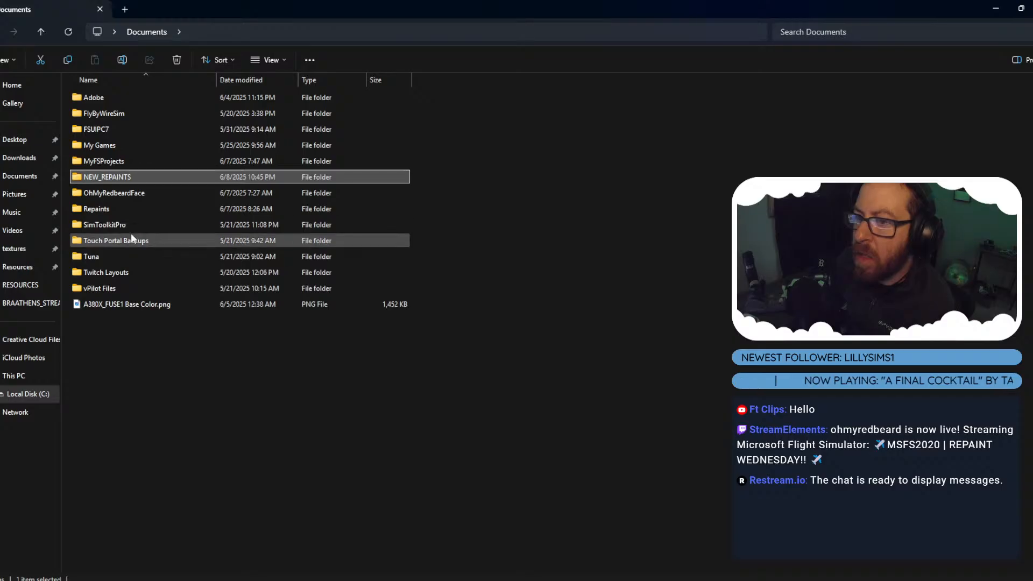
double_click(121, 179)
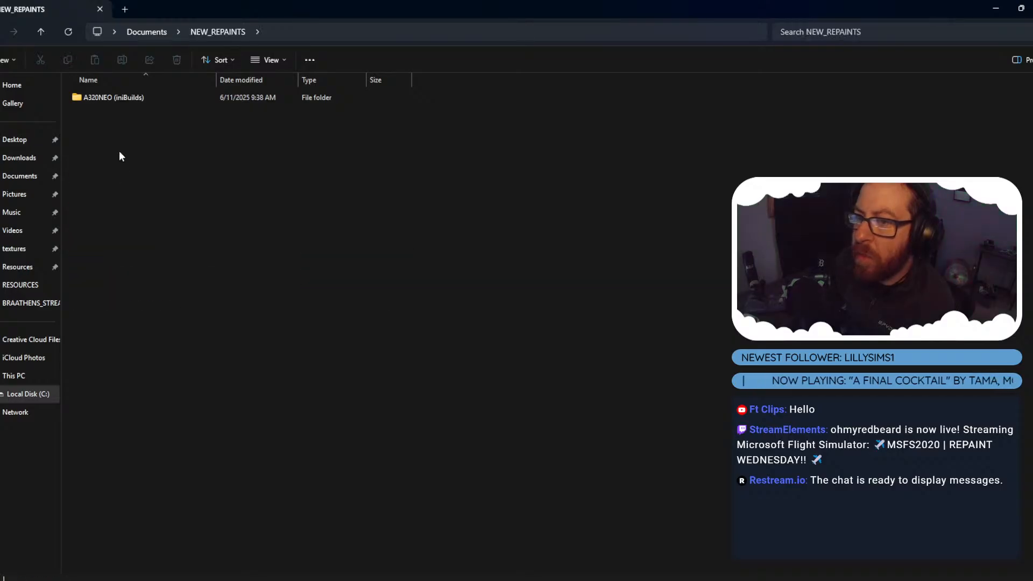
click(44, 31)
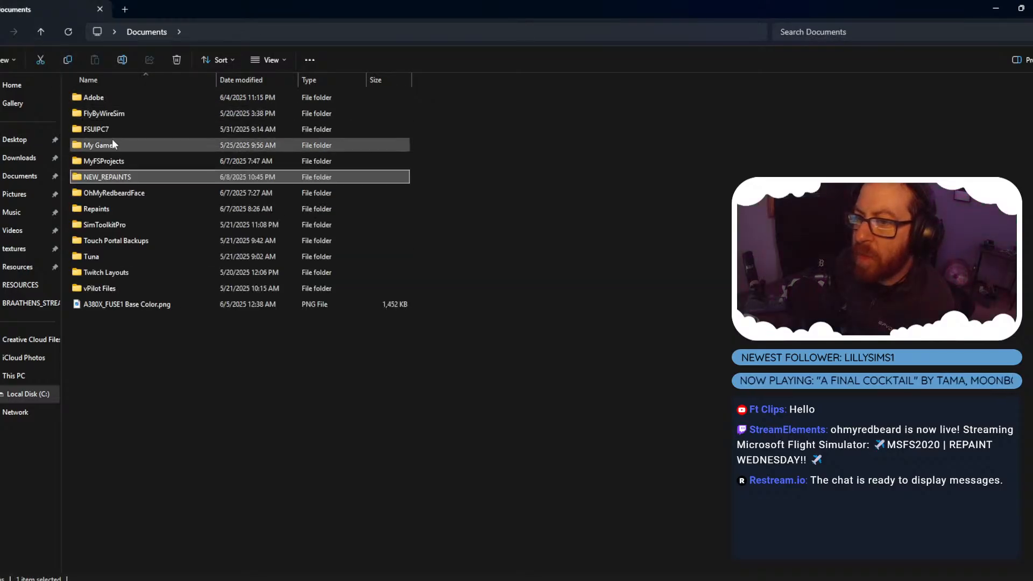
click(121, 209)
double_click(121, 209)
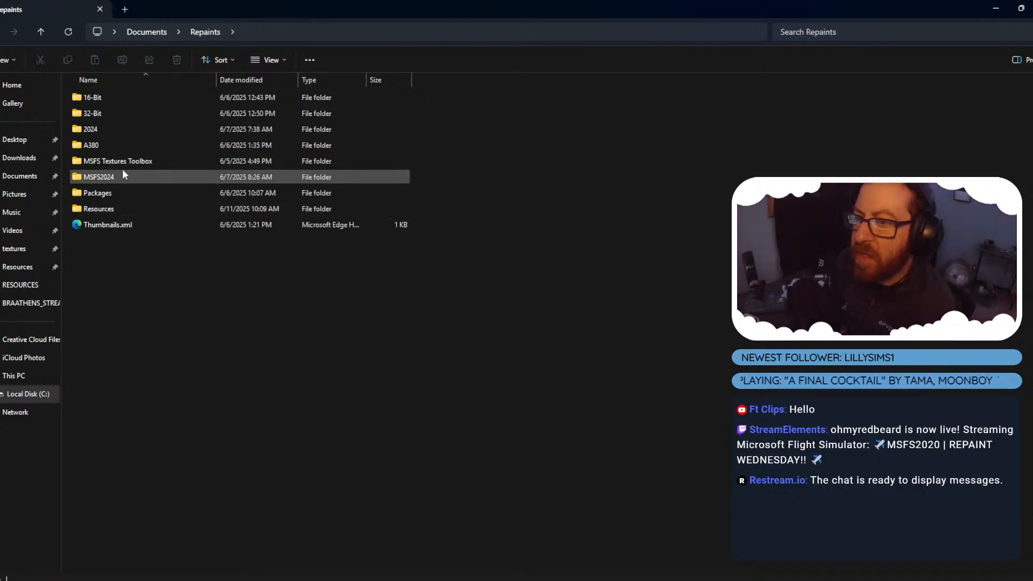
Open the MSFS Textures Toolbox folder and run PNG2DDS.ps1 with PowerShell on the copied BRAATHENS_STREAM folder path.
double_click(124, 155)
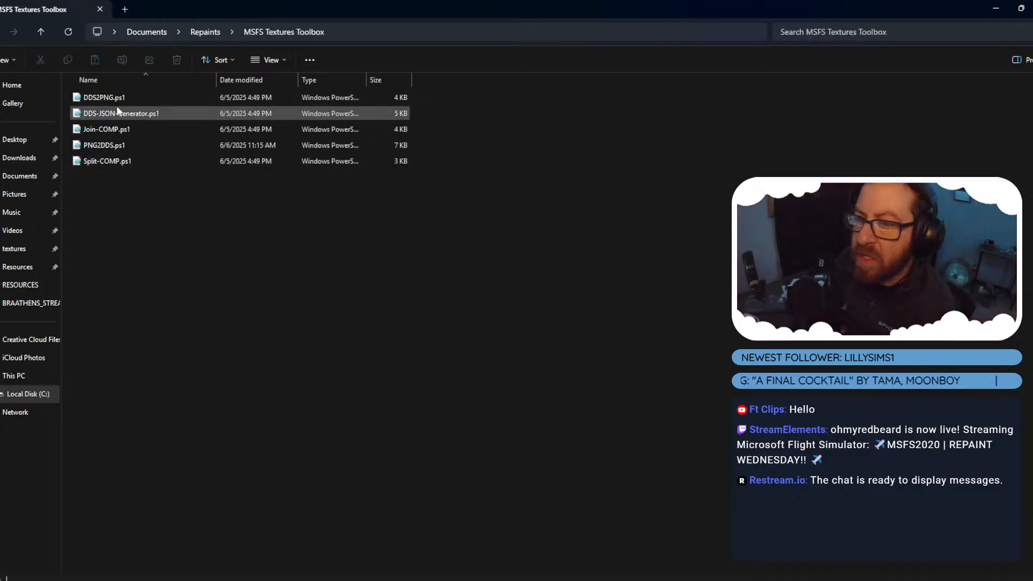
click(121, 147)
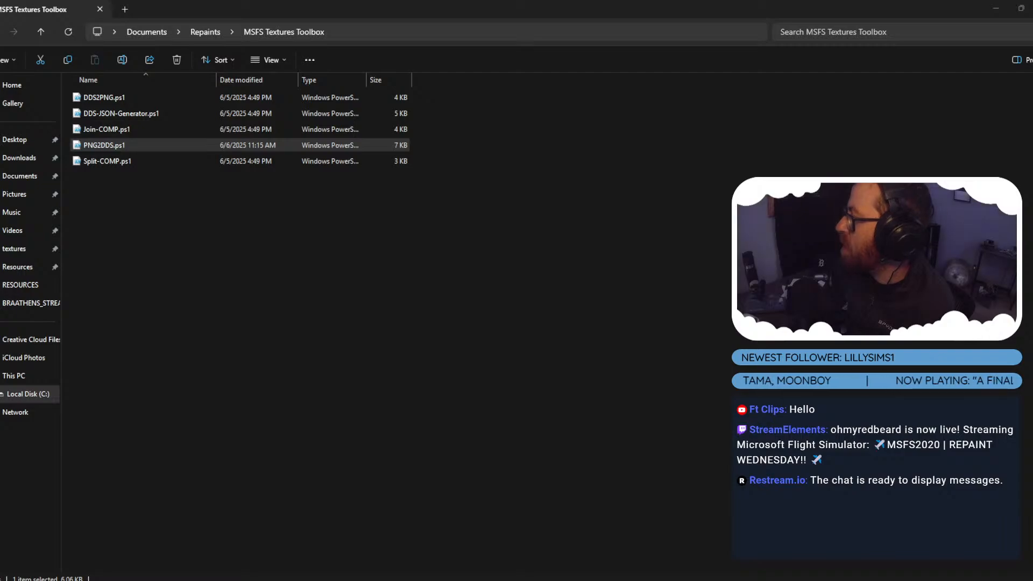
right_click(113, 148)
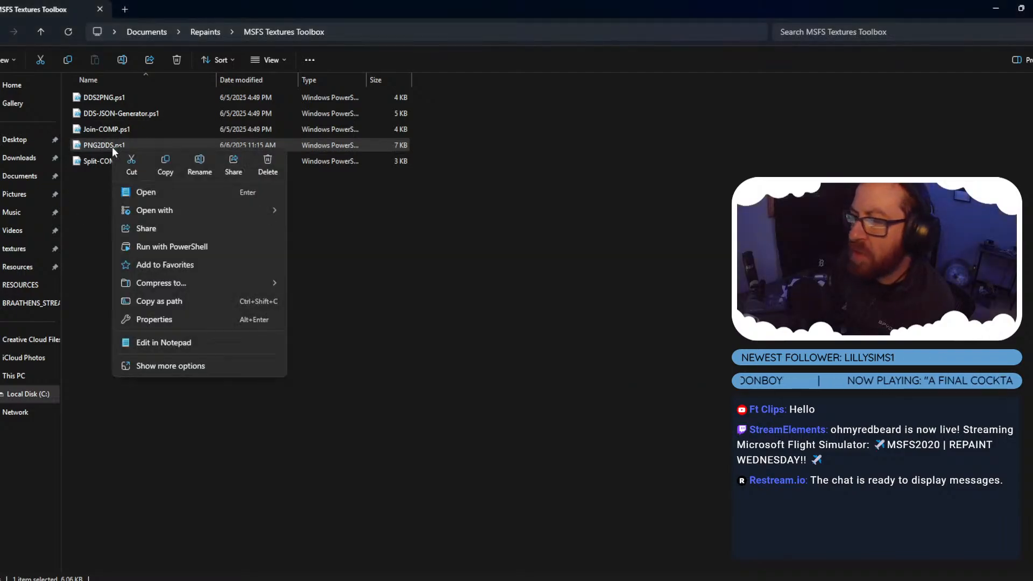
click(175, 246)
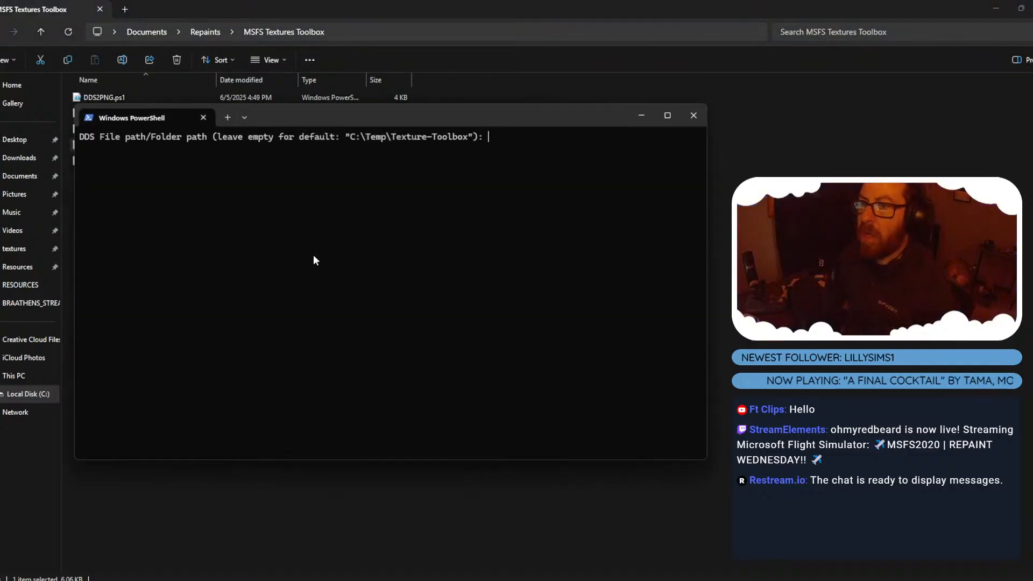
text(C:\Users\cassi\OneDrive\Documents\NEW_REPAINTS\A320NEO (iniBuilds)\BRAATHENS_STREAM)
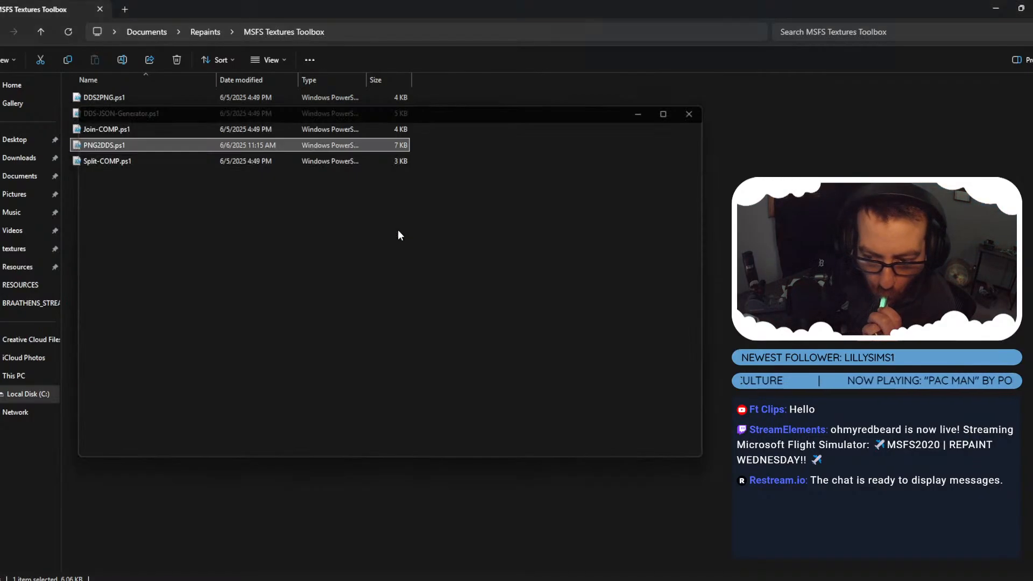
Open the BRAATHENS_STREAM folder within Documents, NEW_REPAINTS, A320NEO (iniBuilds), and close the stray console window asking for a URL.
click(355, 222)
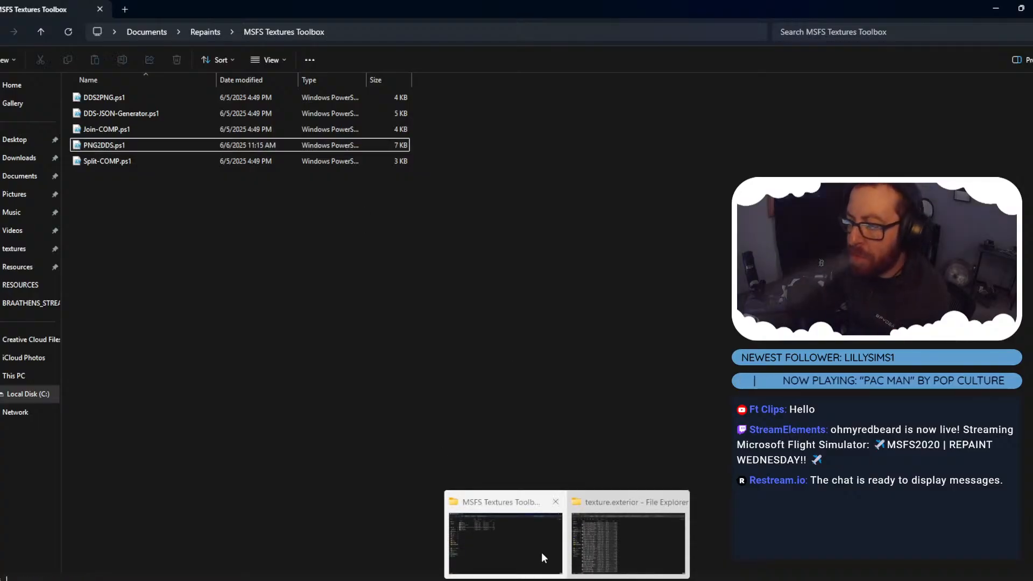
click(29, 180)
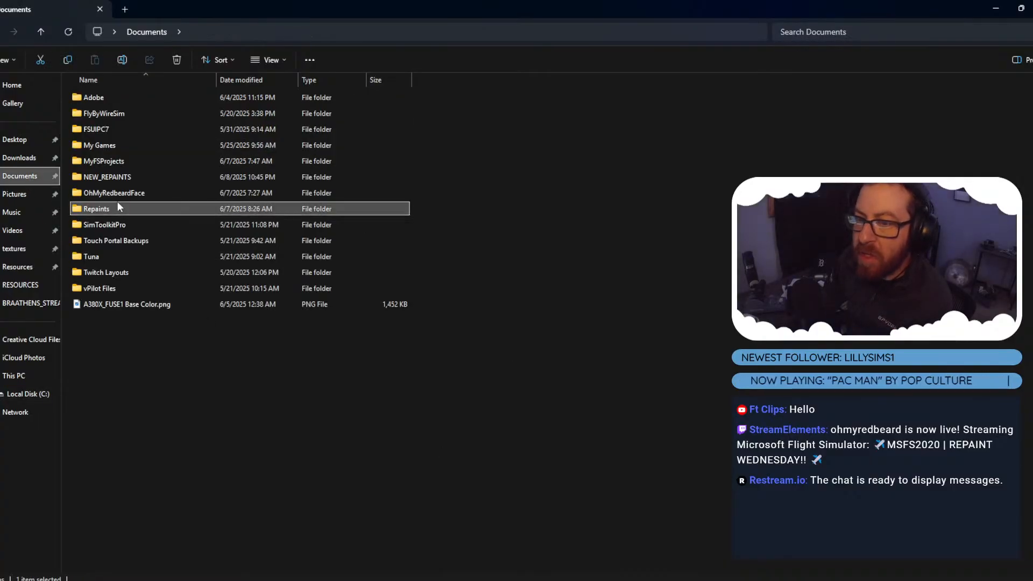
click(119, 180)
double_click(118, 180)
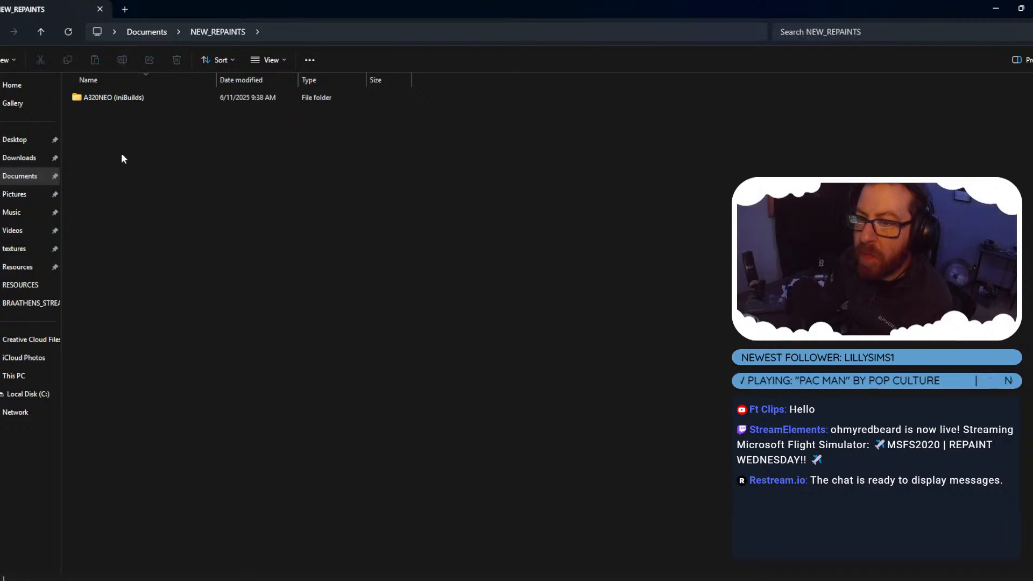
double_click(124, 97)
double_click(121, 115)
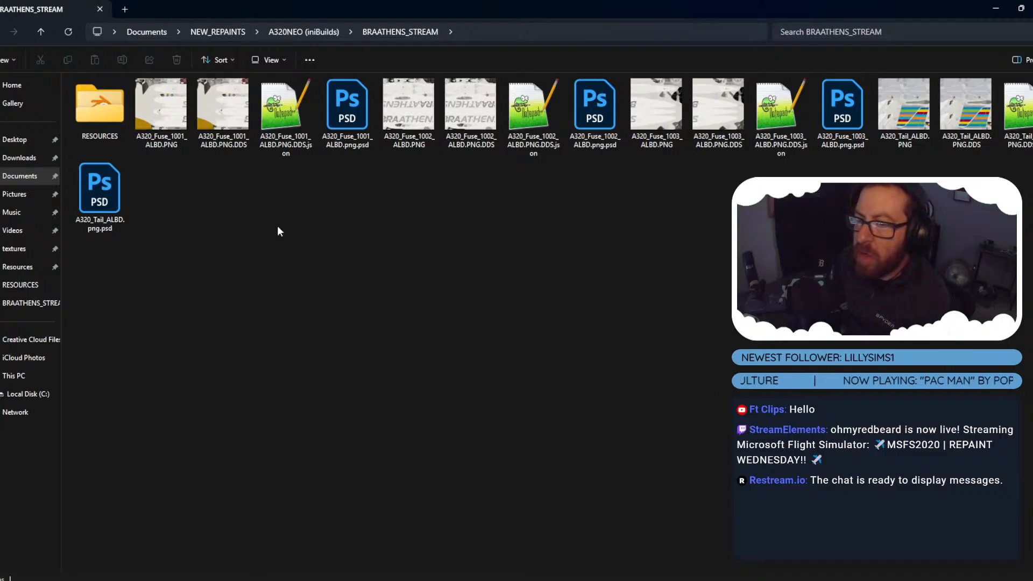
key(BackSpace)
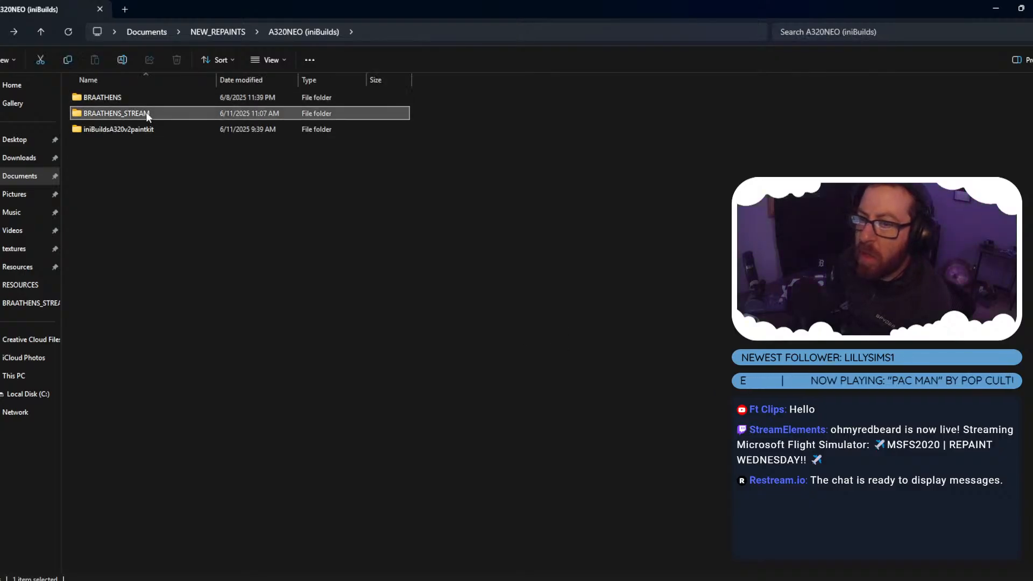
double_click(147, 118)
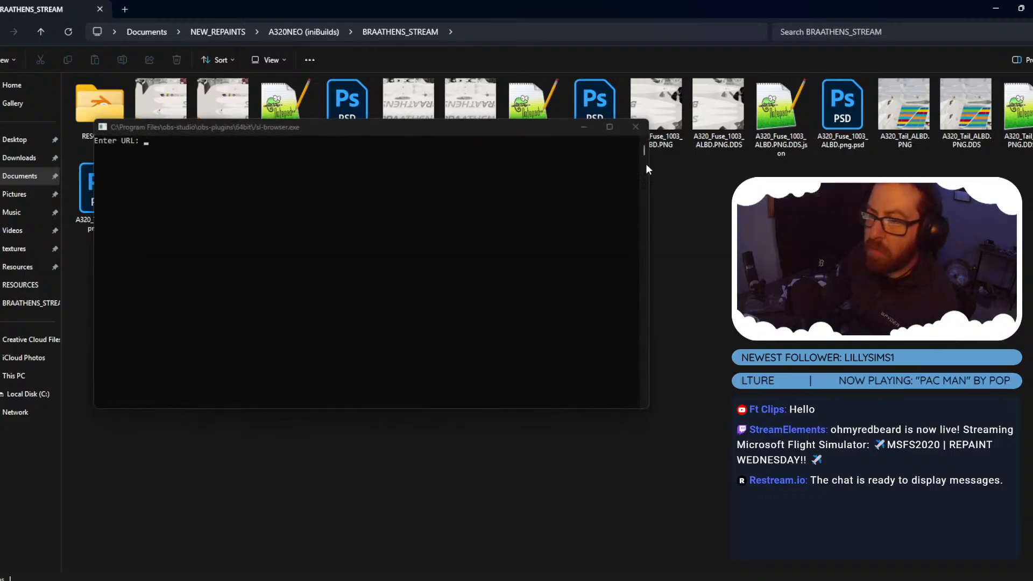
click(635, 127)
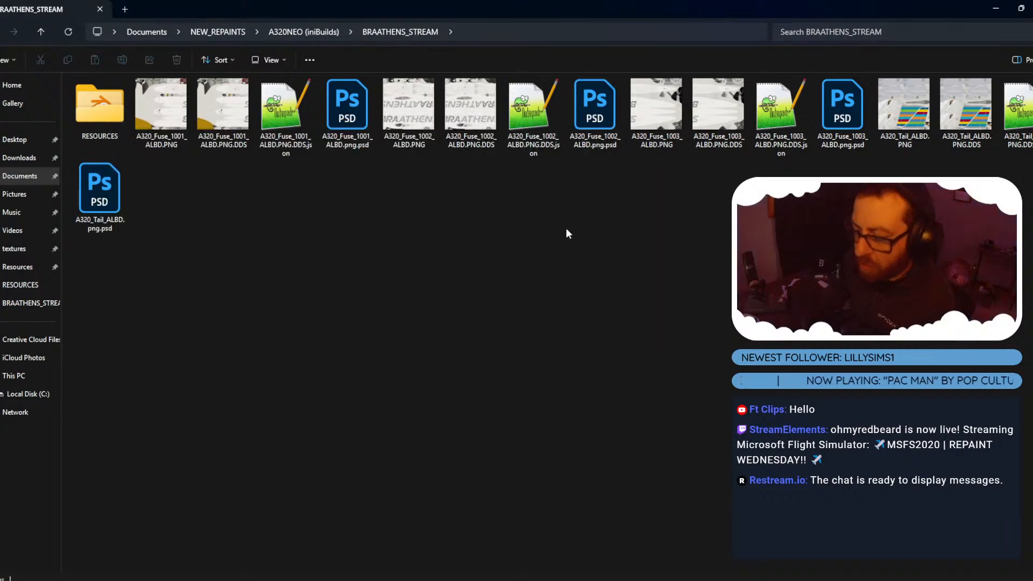
Create a folder named redbeard-a320neov2-braathens in the BRAATHENS_STREAM folder.
key(ctrl+shift+n)
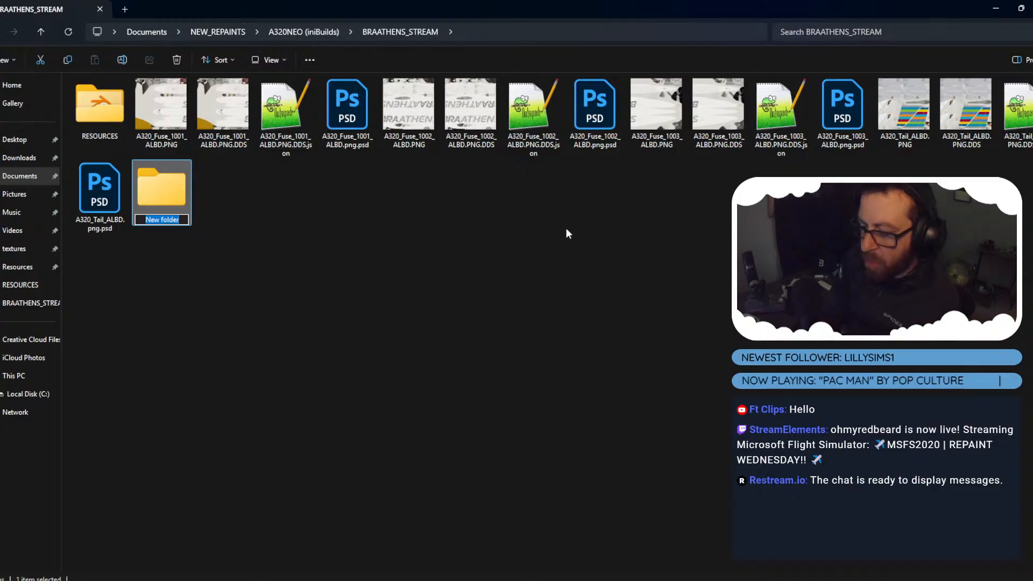
text(redbeard-a320neo)
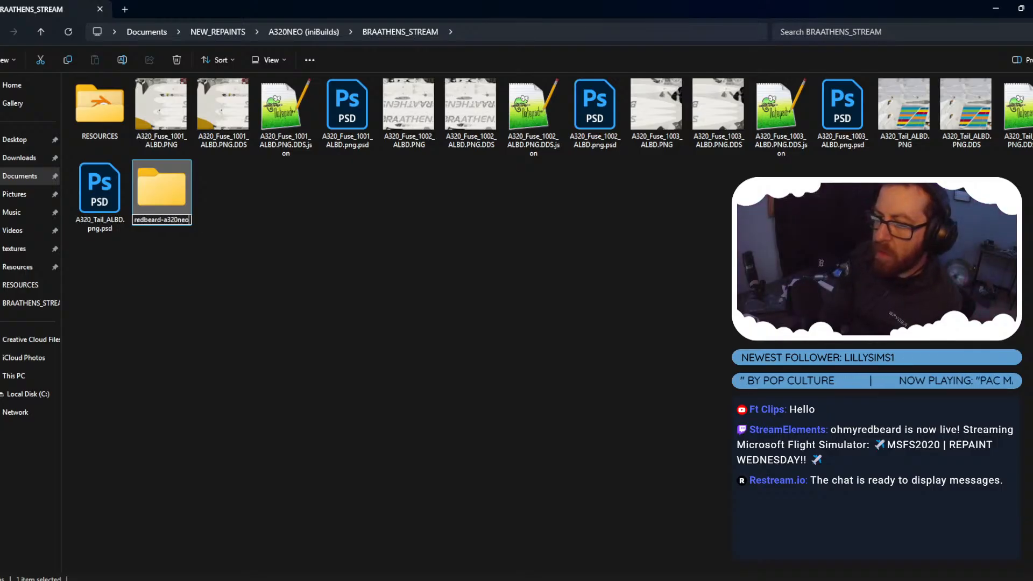
text(v2)
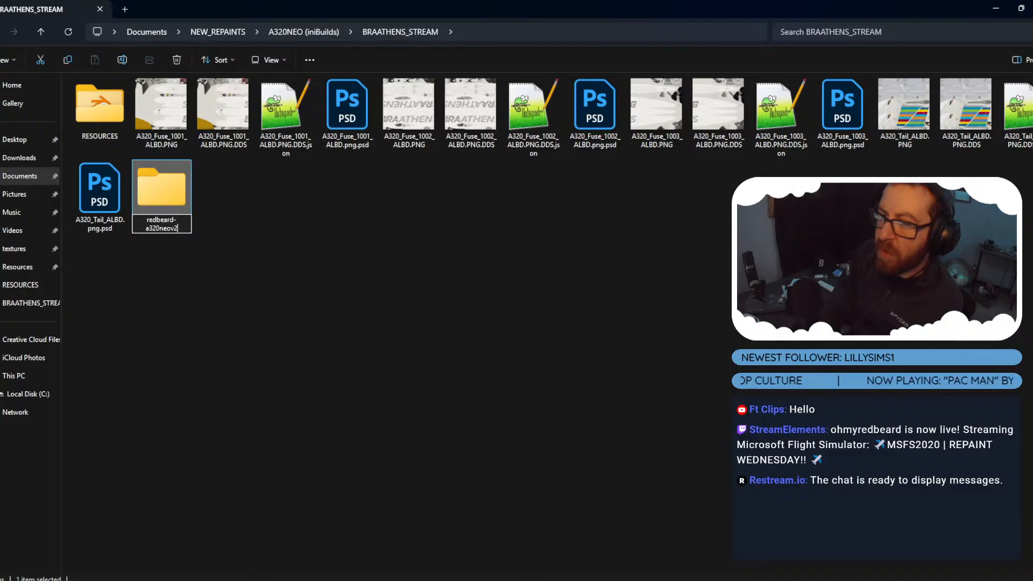
text(-braa)
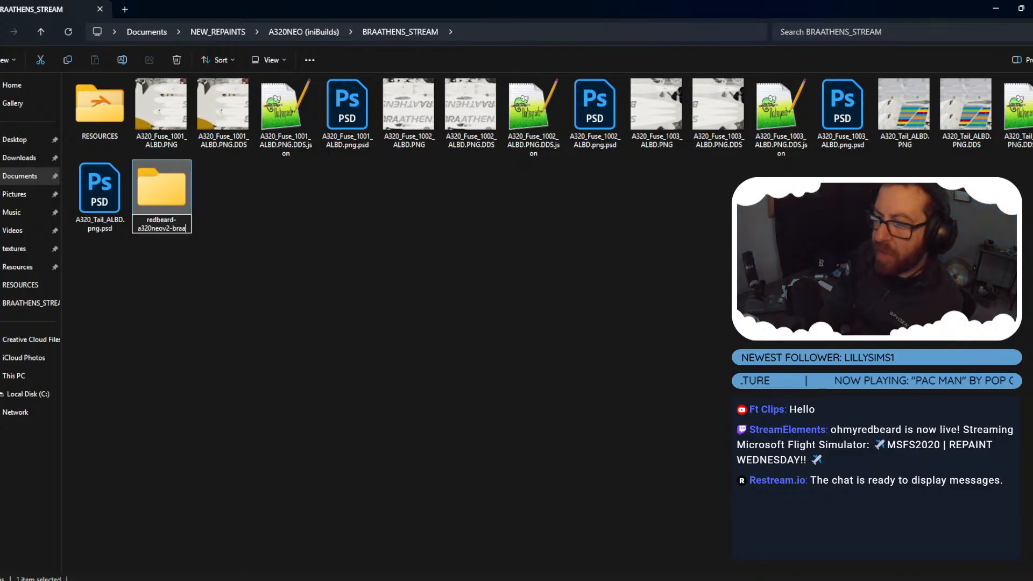
text(thens)
key(Return)
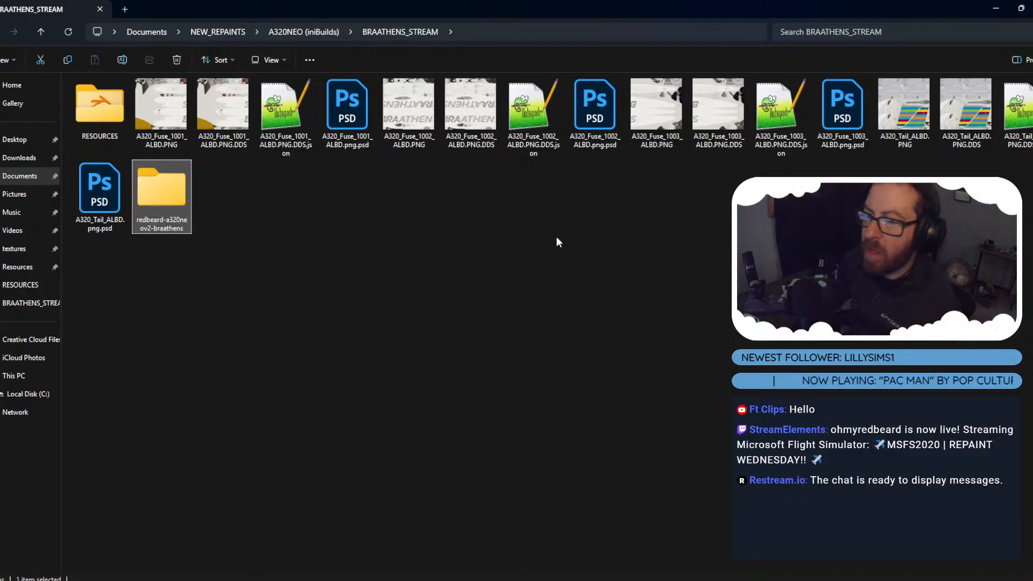
click(260, 226)
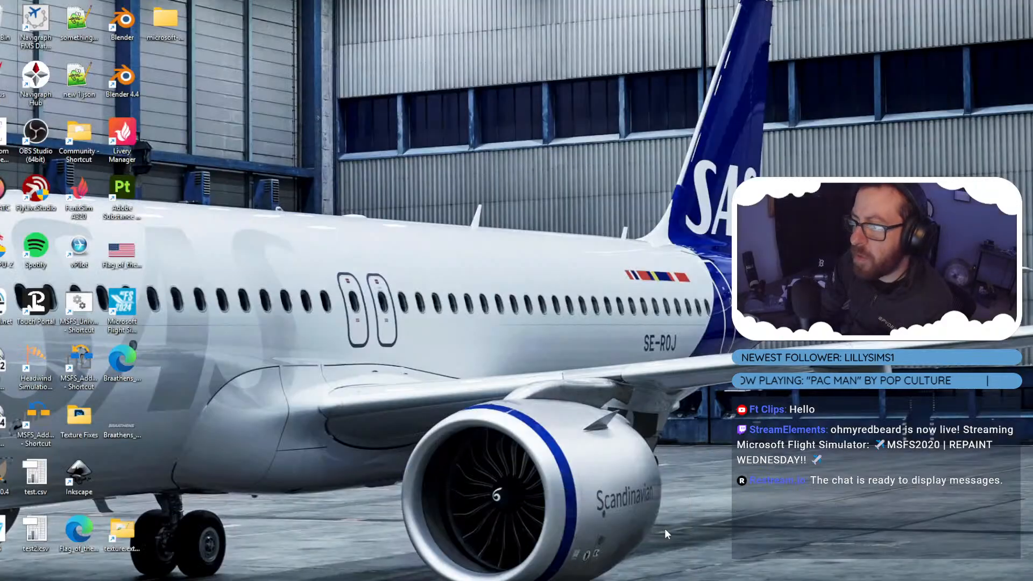
click(664, 528)
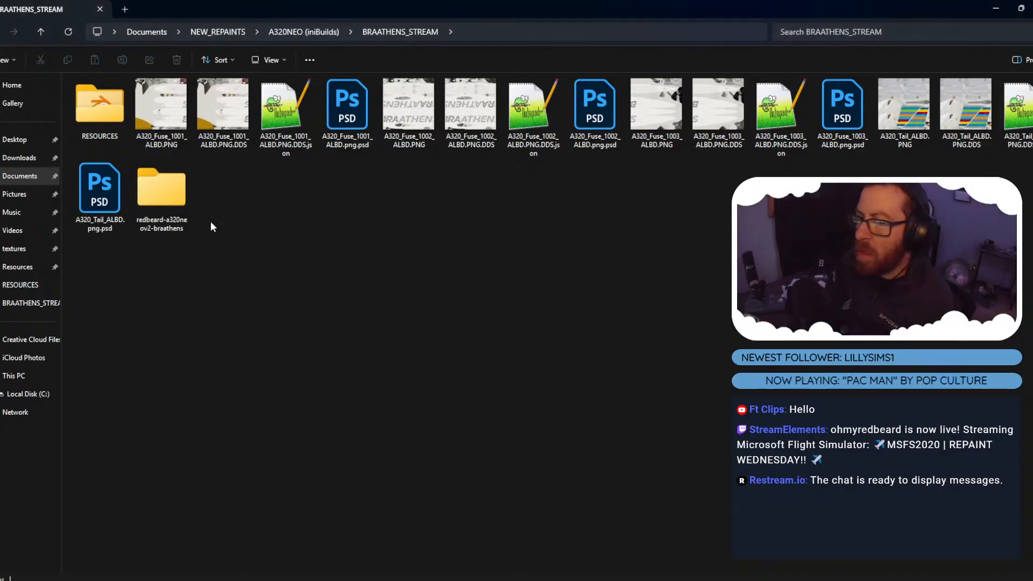
Open the redbeard-a320neov2-braathens folder and create a SimObjects folder inside it.
drag(211, 221, 75, 162)
double_click(161, 188)
key(ctrl+shift+n)
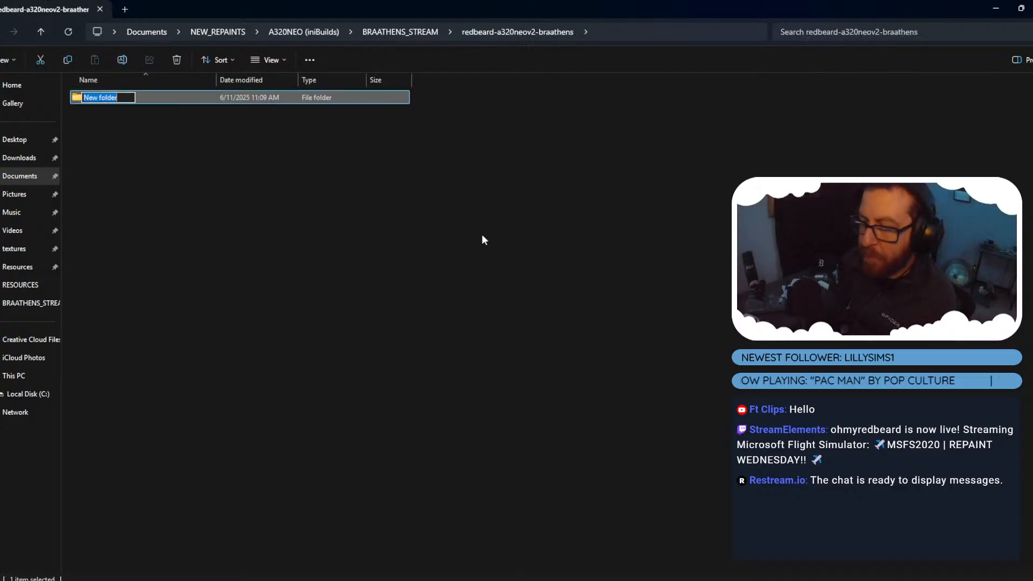
text(S)
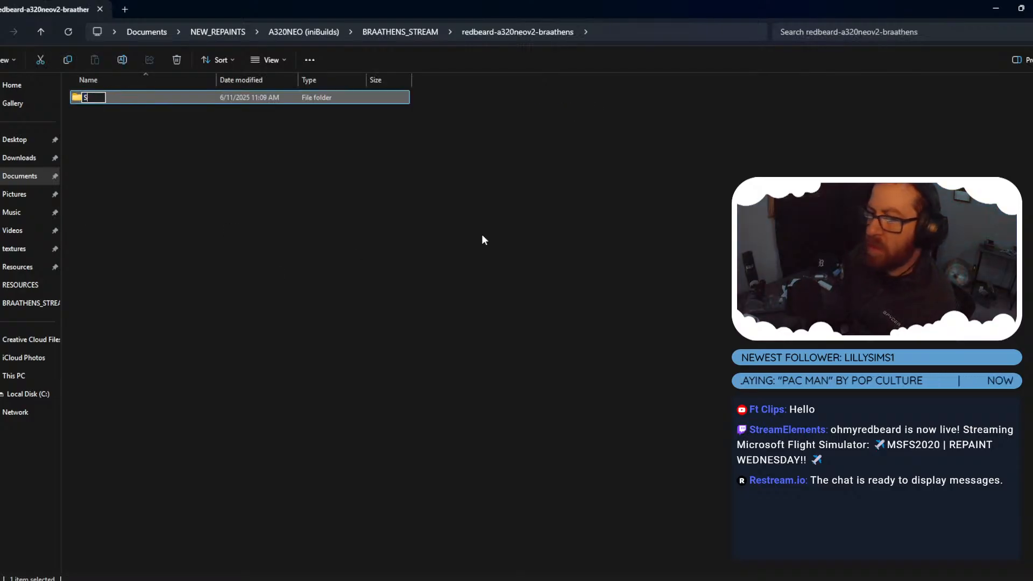
text(imObjects)
key(Return)
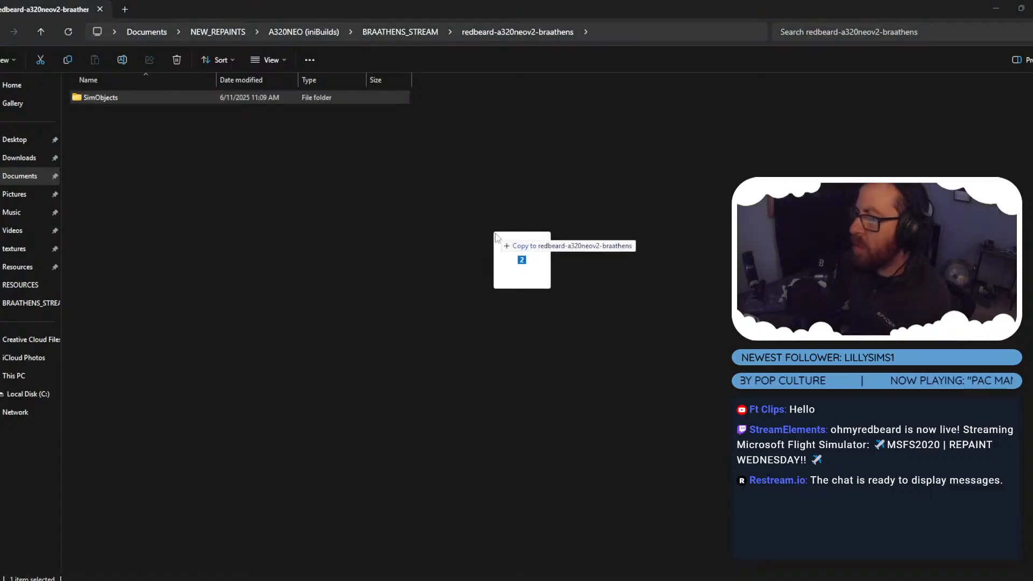
Copy layout.json and MSFSLayoutGenerator.exe into the redbeard-a320neov2-braathens folder and close the Notepad++ window showing manifest.json.
drag(502, 240, 502, 240)
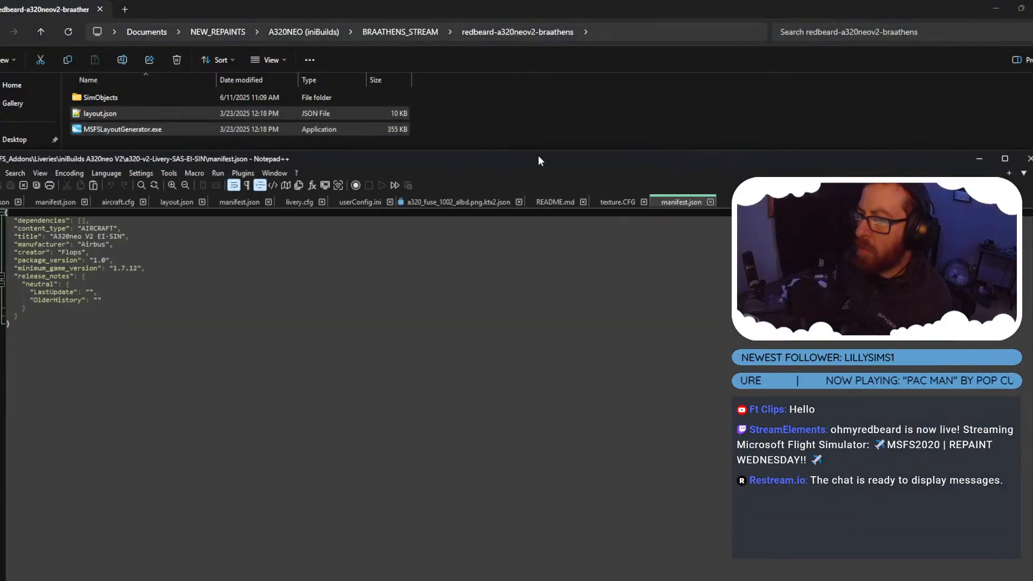
click(1029, 159)
drag(1029, 158, 143, 289)
Open the SimObjects folder and create an Airplanes folder inside it.
double_click(154, 97)
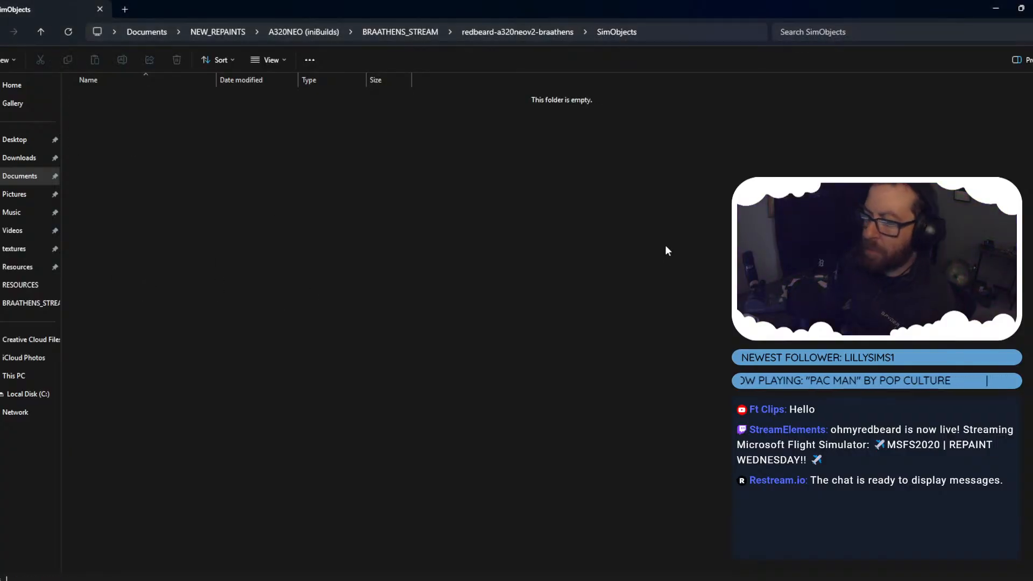
key(ctrl+shift+n)
text(Air)
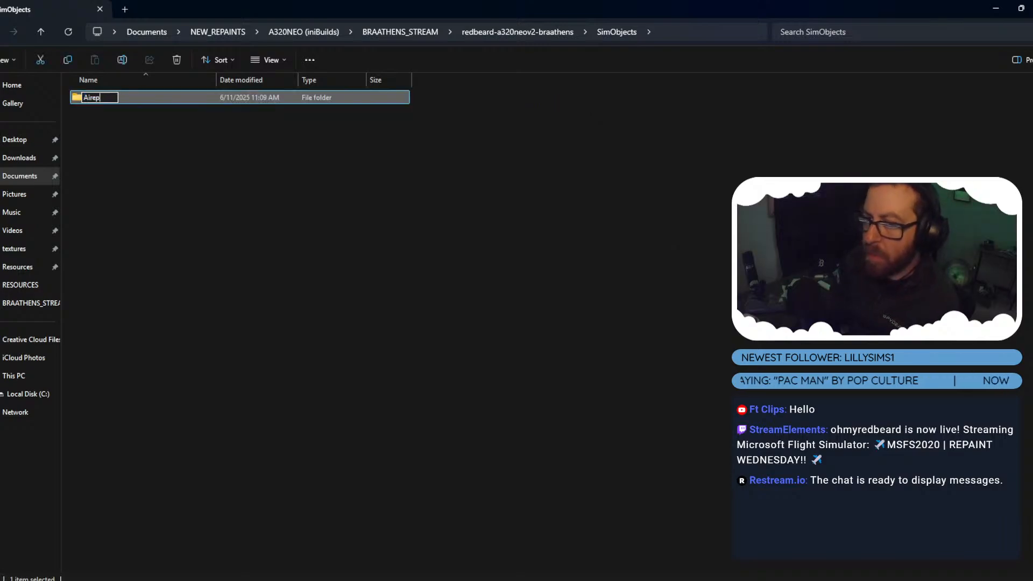
text(planes)
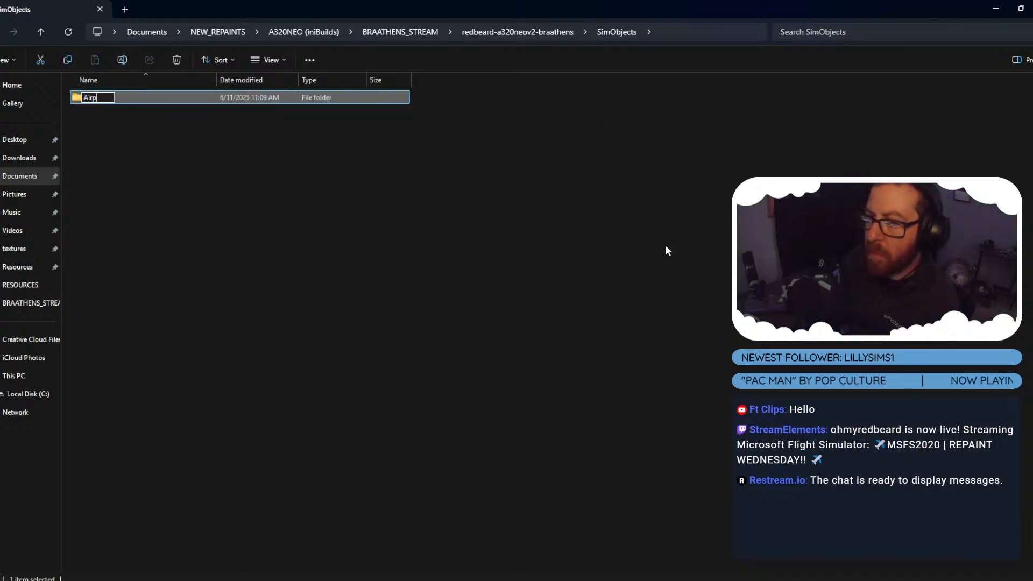
key(Return)
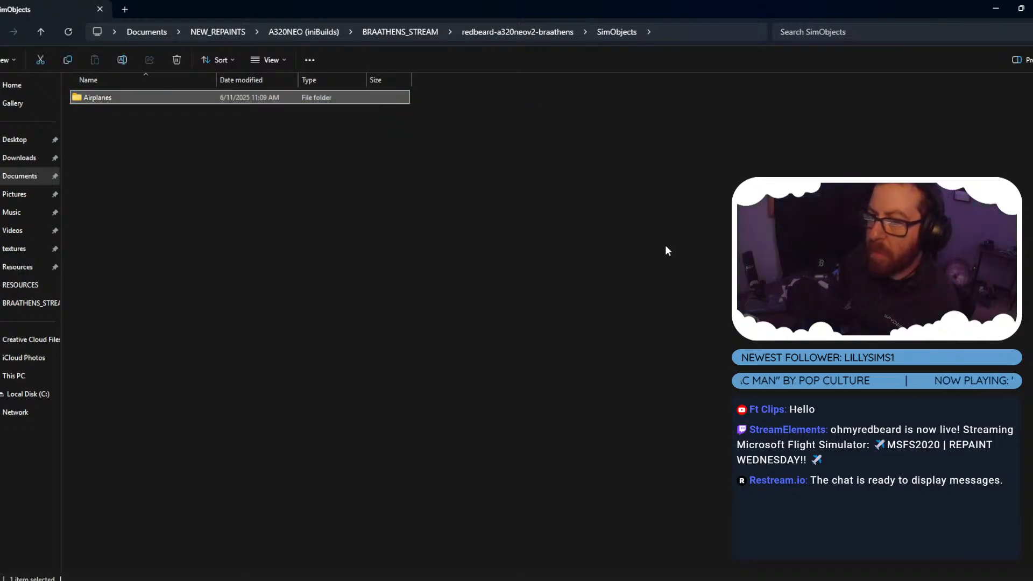
Open the Airplanes folder and create a folder named redbeard-a320neov2-livery-braathens inside it.
double_click(151, 98)
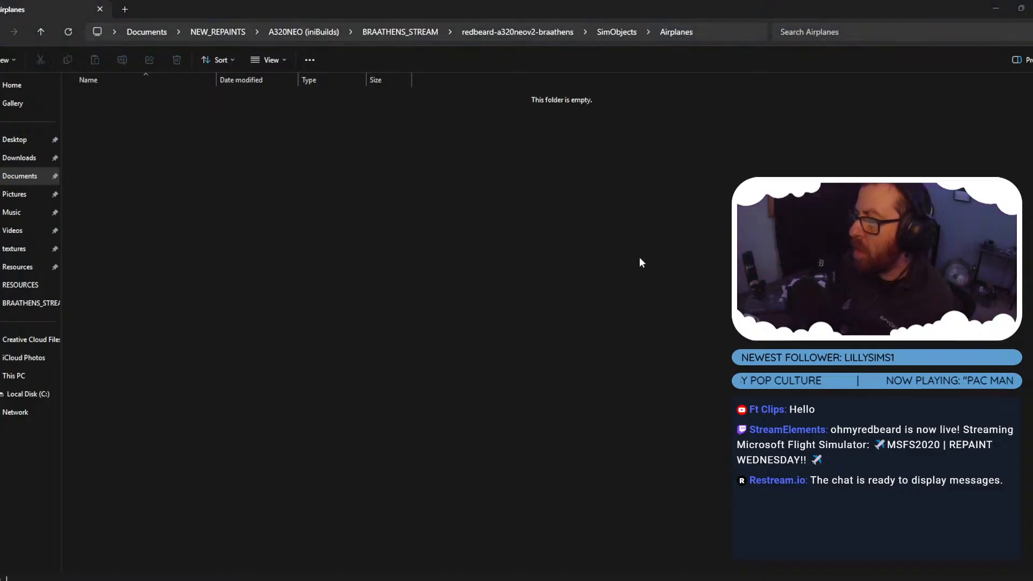
key(ctrl+shift+n)
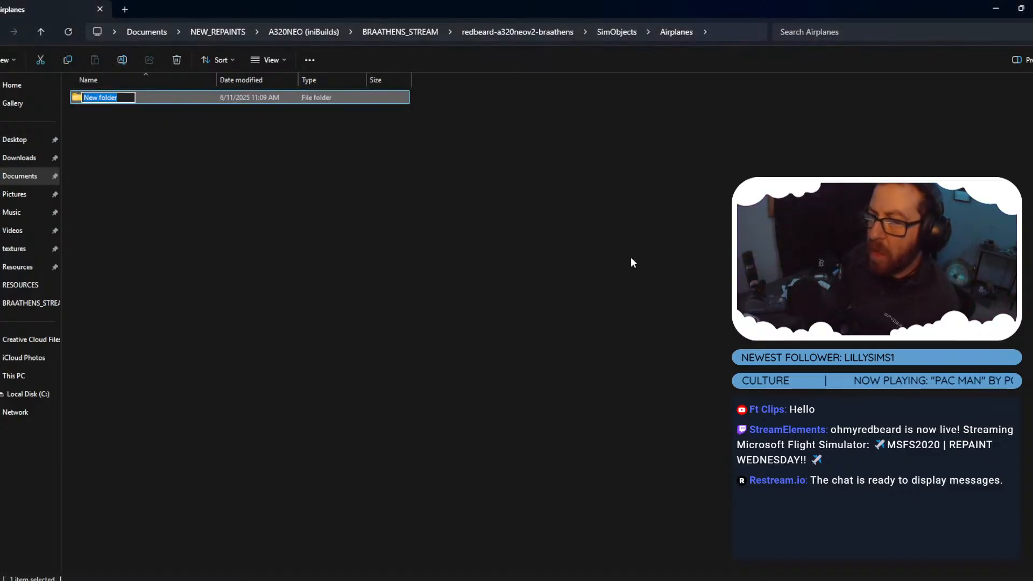
text(a32)
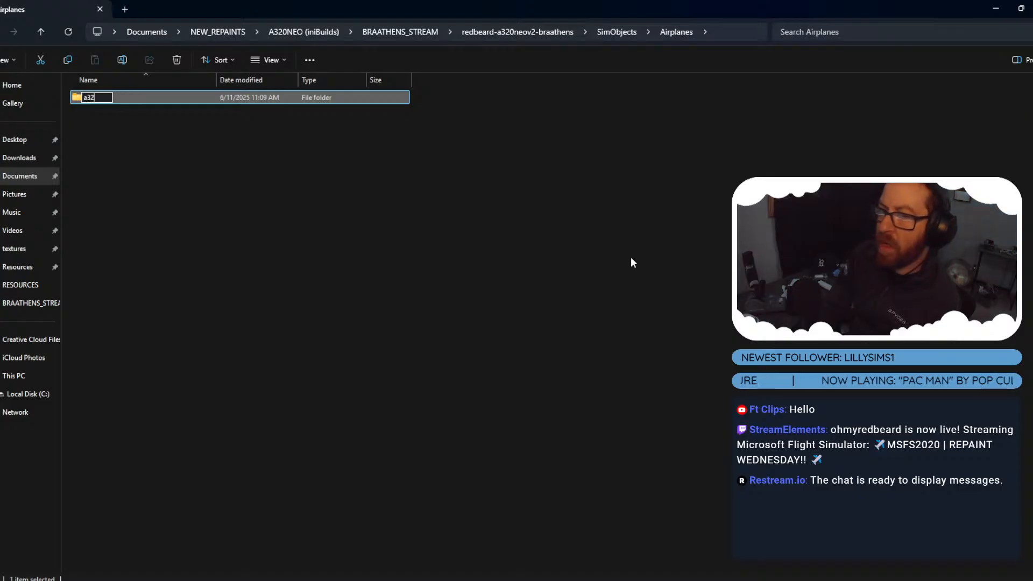
key(BackSpace)
key(BackSpace)
key(BackSpace)
text(redbear)
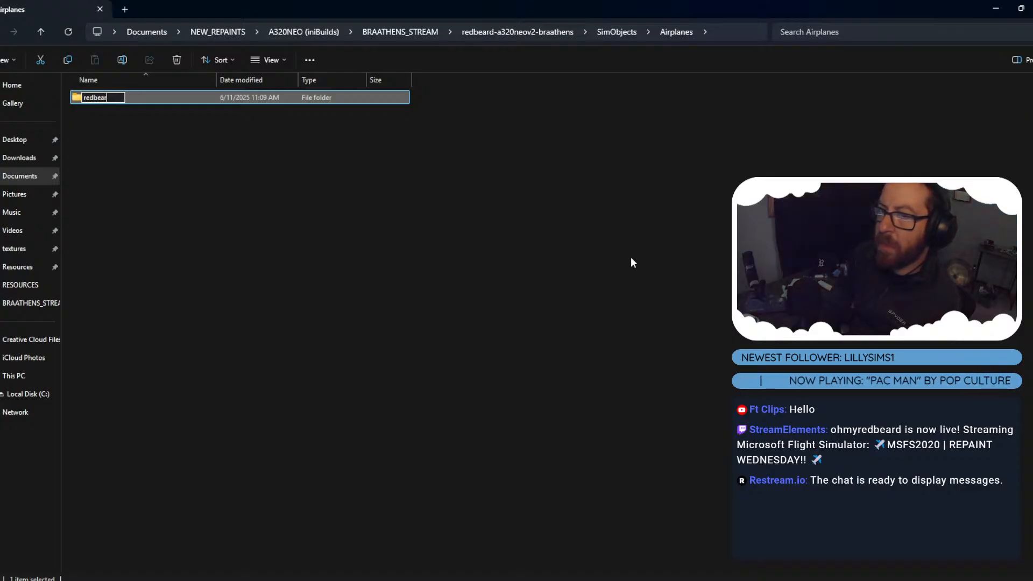
text(d-)
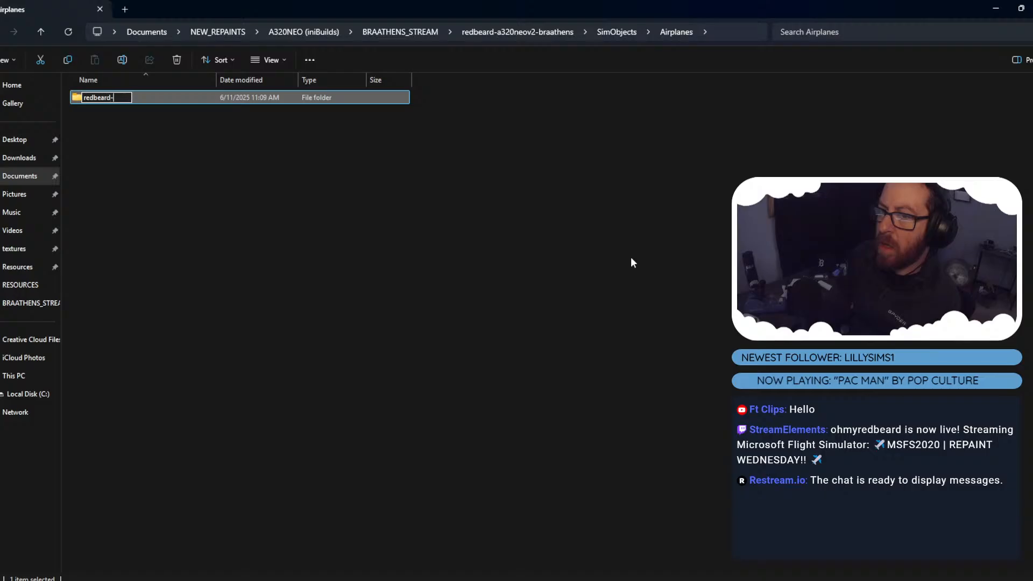
text(a320)
key(BackSpace)
key(BackSpace)
key(BackSpace)
text(320)
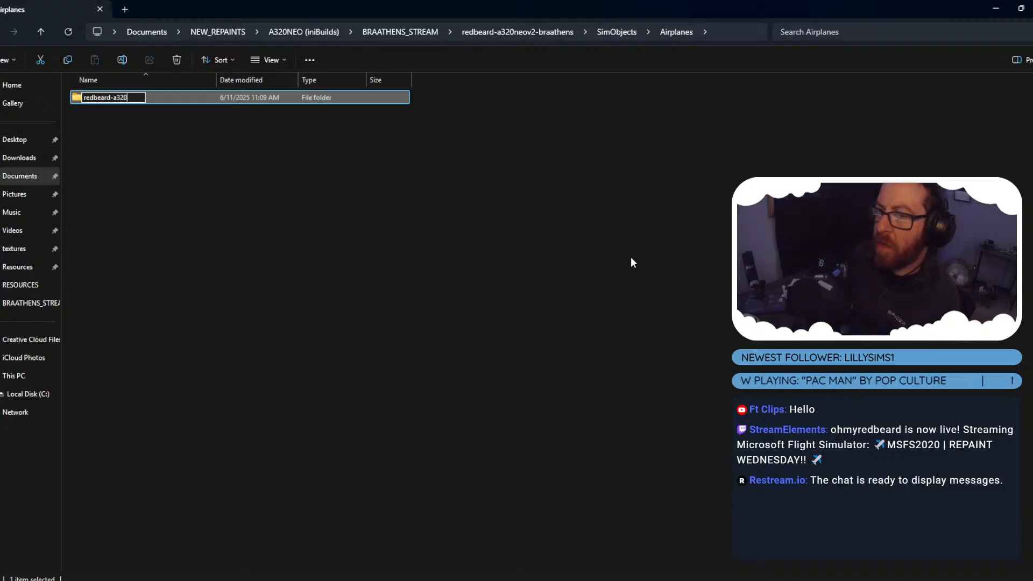
text(neo)
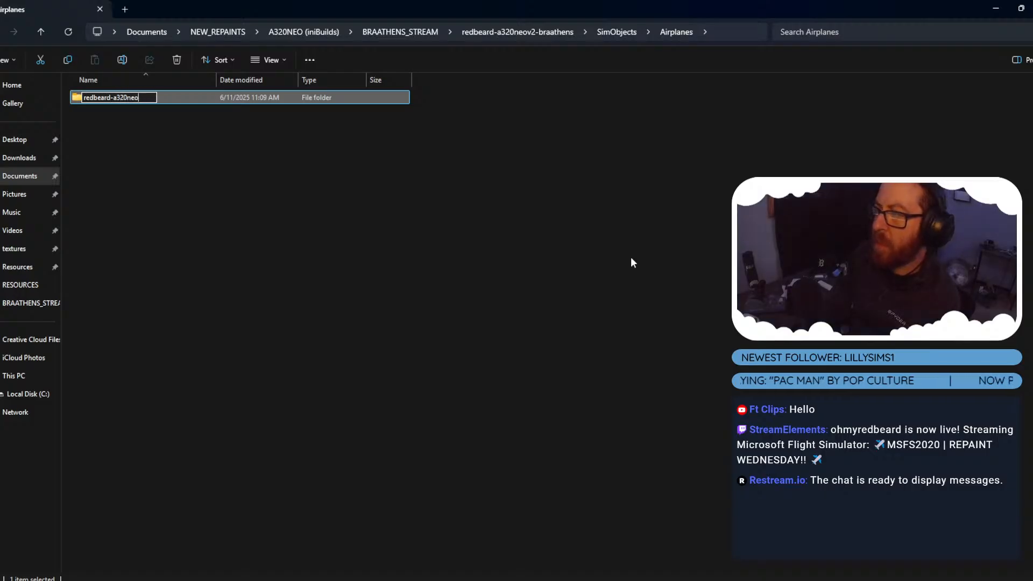
text(v2)
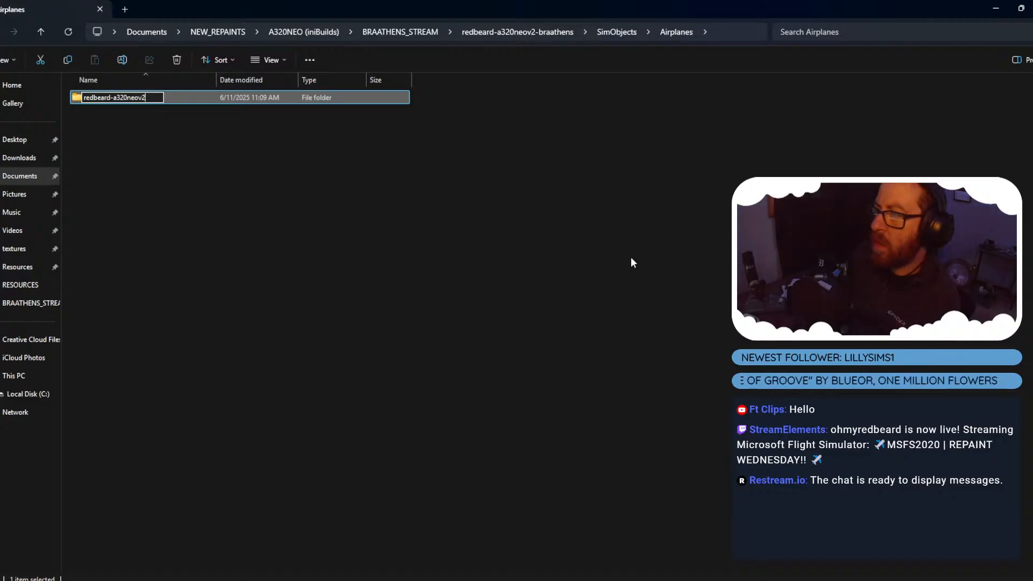
text(-livery-)
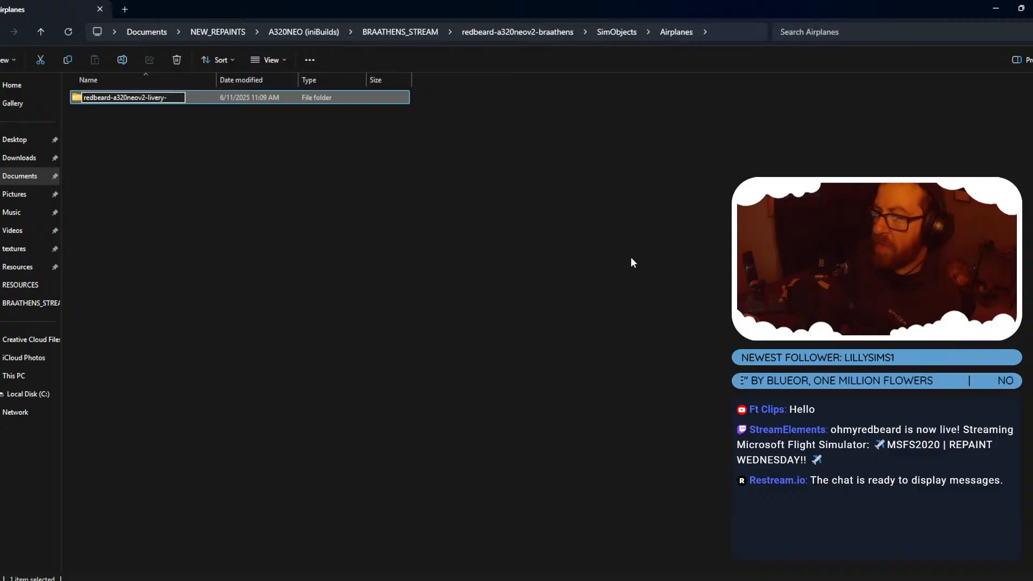
text(braathens)
key(Return)
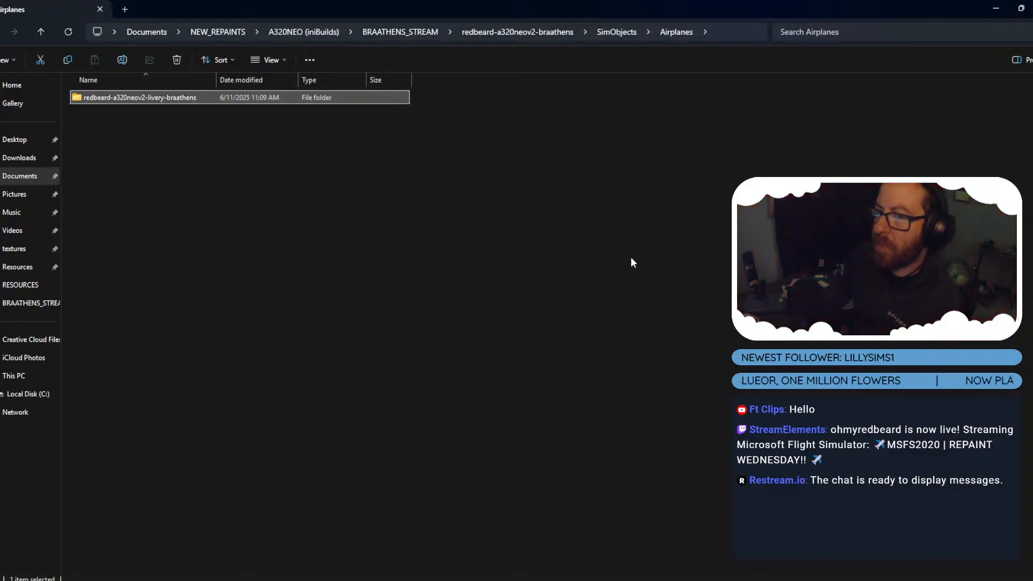
Paste the copied panel.white and model.white folders into the redbeard-a320neov2-livery-braathens folder after checking the SAS aircraft.cfg in Notepad++.
double_click(145, 97)
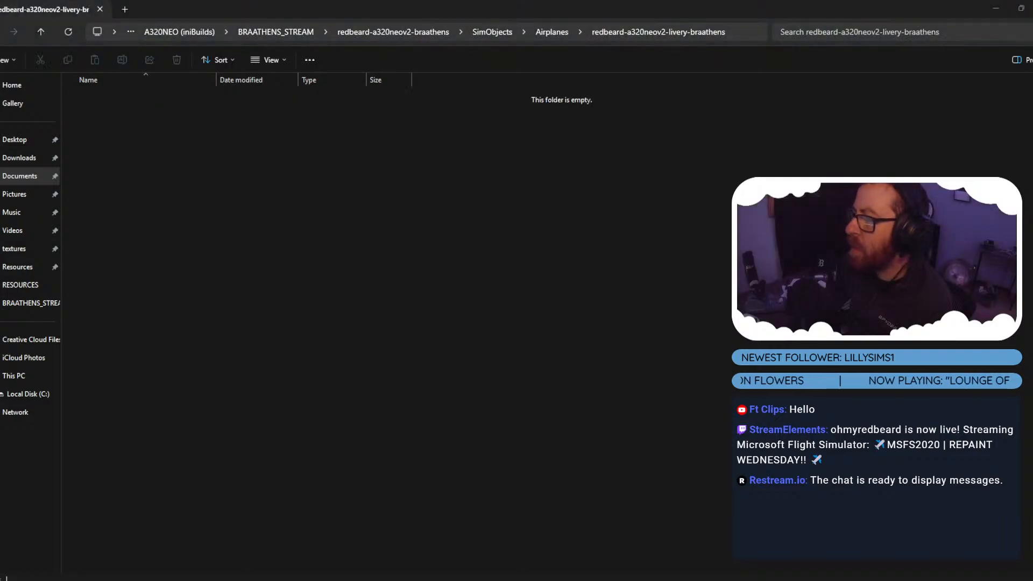
key(alt+Tab)
drag(592, 155, 592, 198)
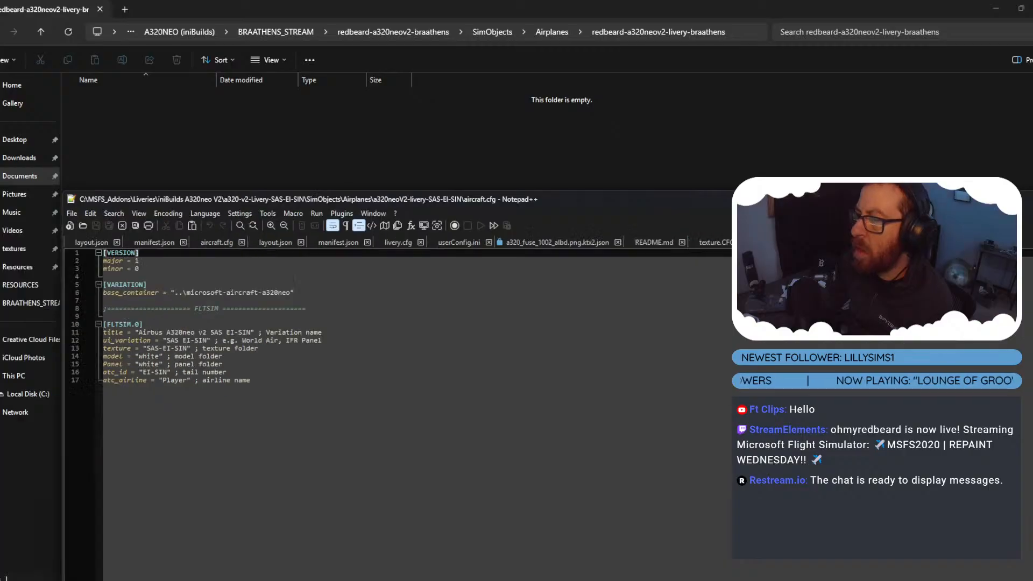
key(alt+Tab)
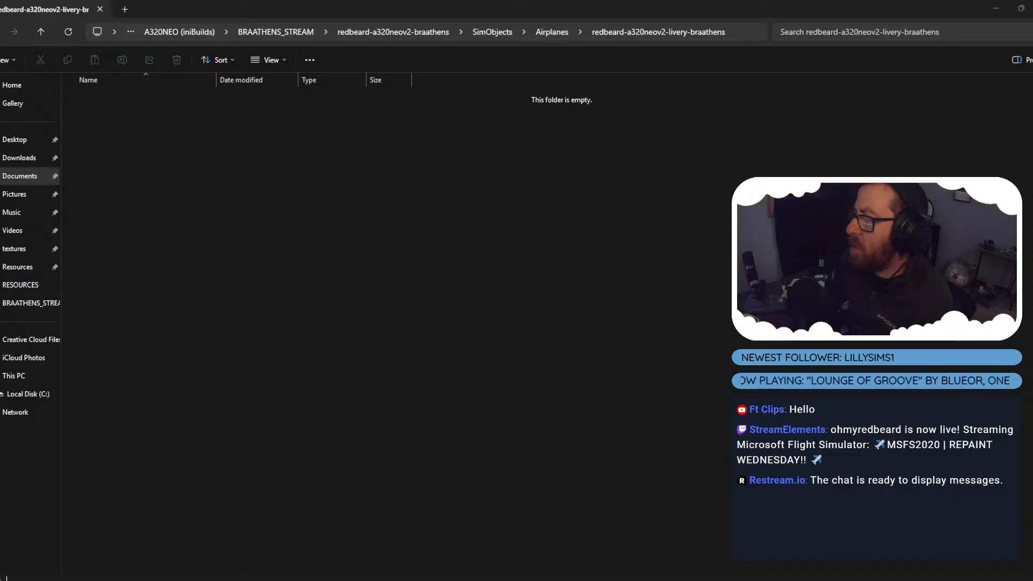
key(ctrl+v)
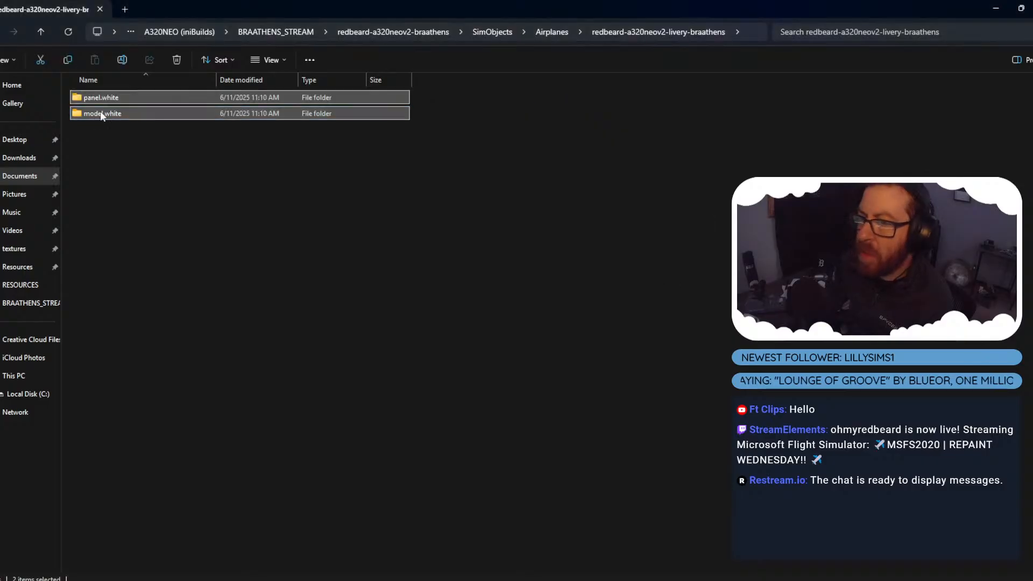
Rename the panel.white folder as panel.
right_click(96, 91)
click(102, 92)
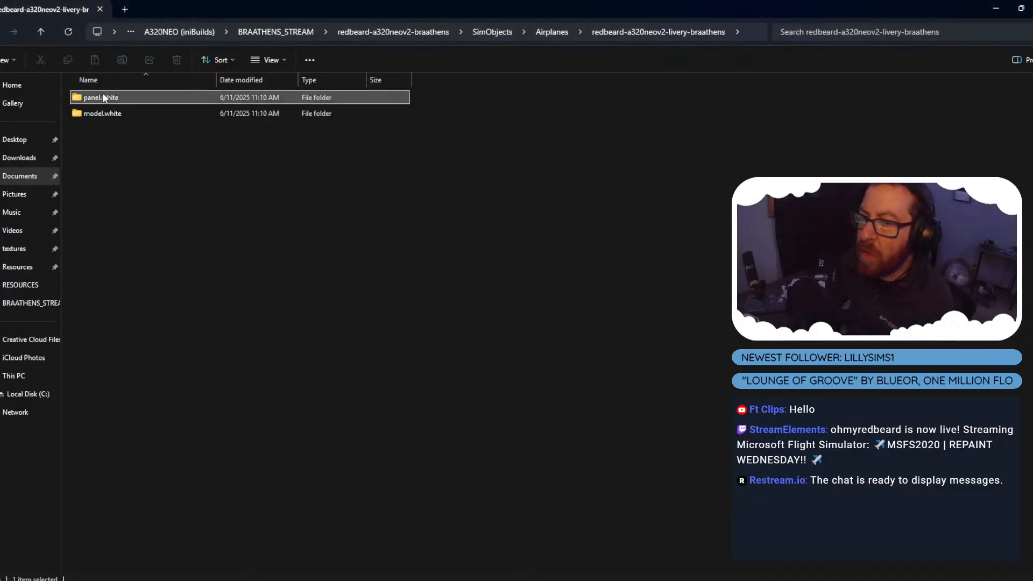
right_click(103, 93)
click(198, 109)
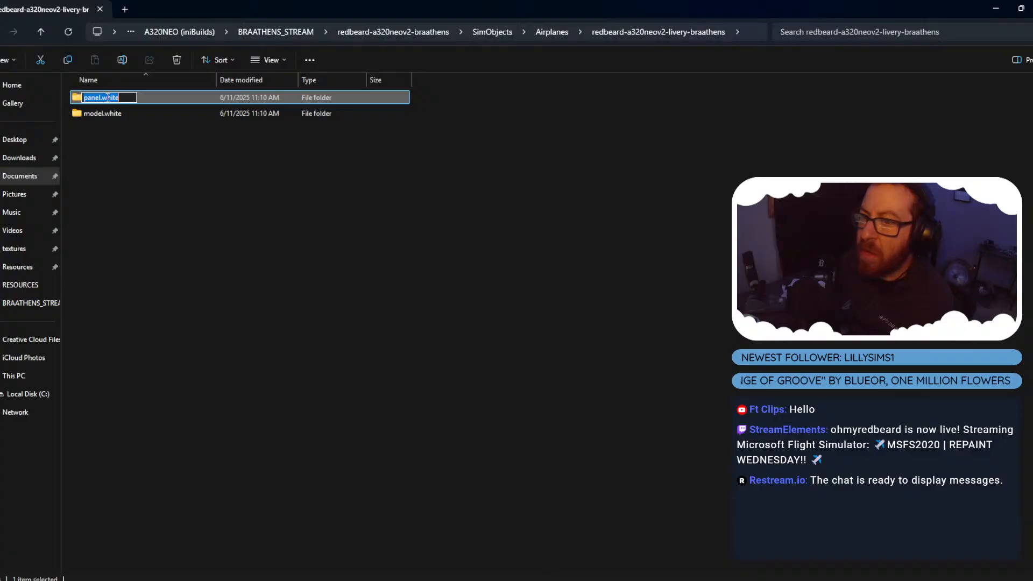
drag(99, 98, 183, 98)
key(BackSpace)
key(Return)
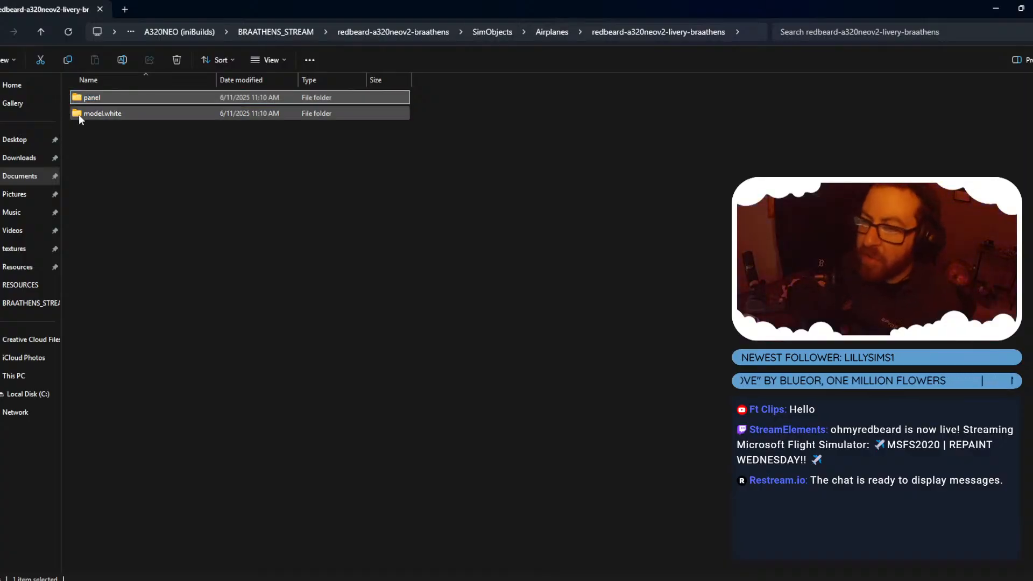
Rename the model.white folder as model.
click(97, 115)
right_click(98, 115)
click(182, 136)
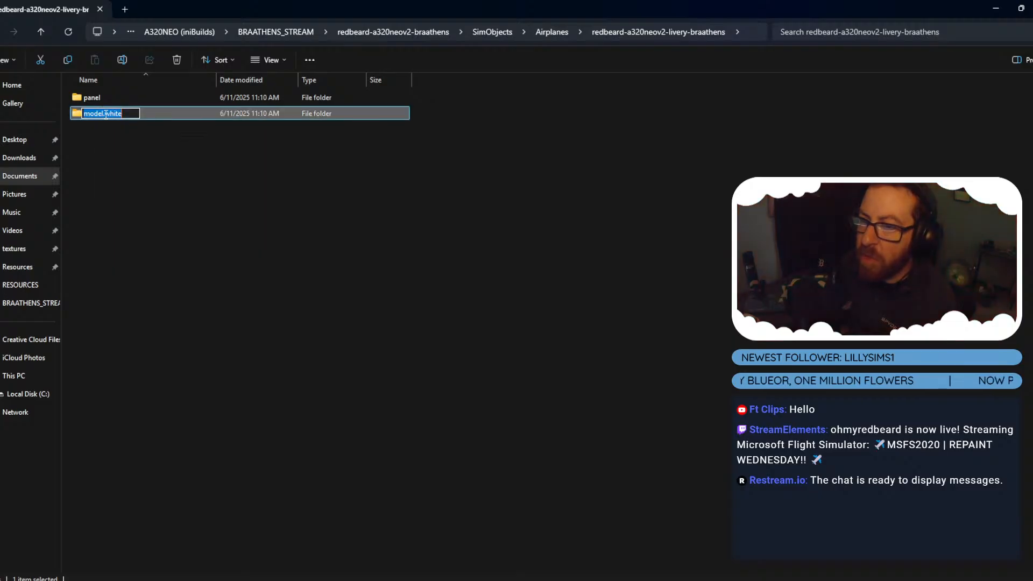
drag(103, 113, 123, 114)
key(BackSpace)
key(Return)
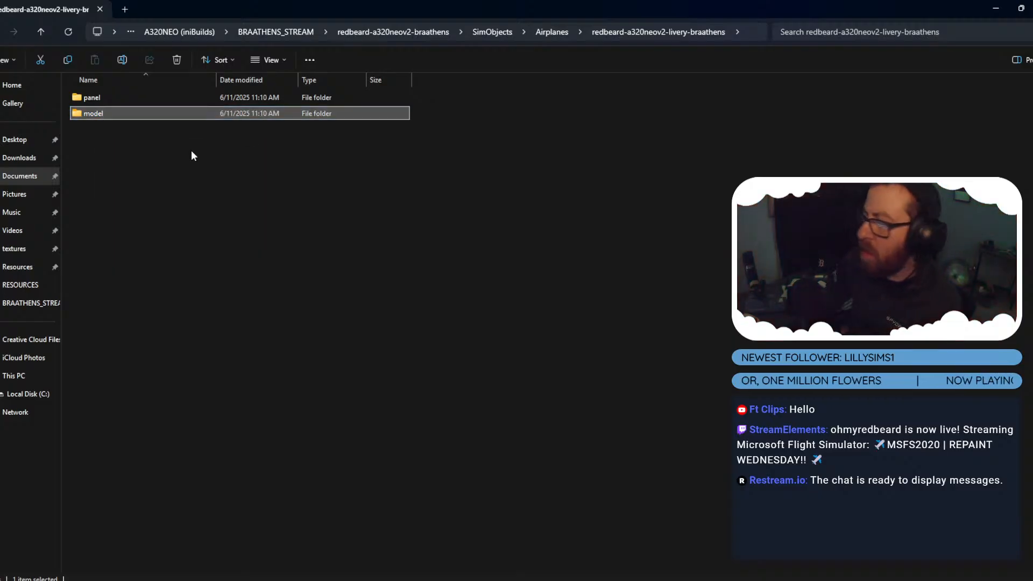
Create a folder named texture alongside the panel and model folders.
key(ctrl+shift+n)
text(texture)
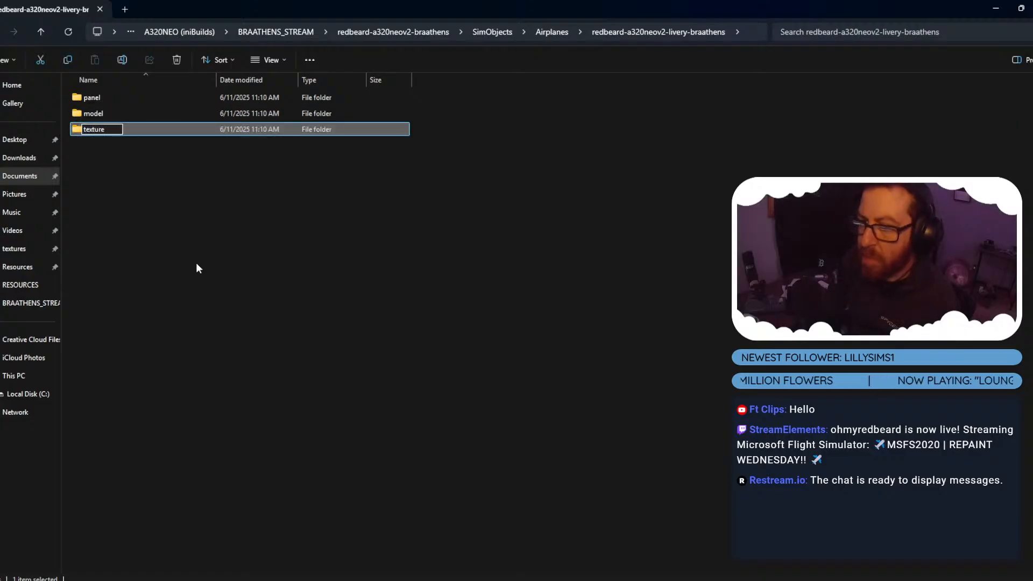
key(Return)
click(207, 259)
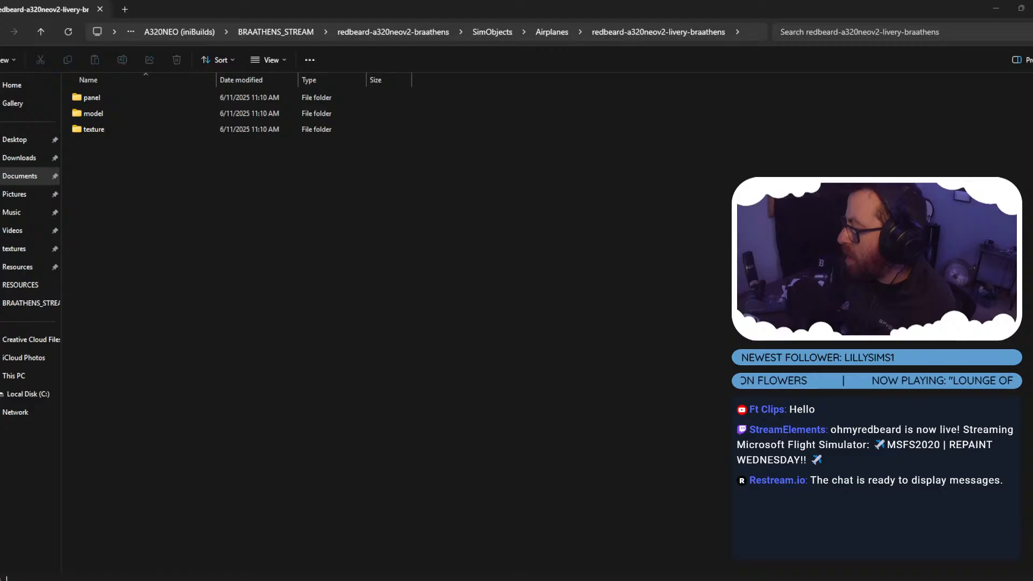
Switch to the Firefox browser and search Google for swedish aircraft registrations.
key(alt+Tab)
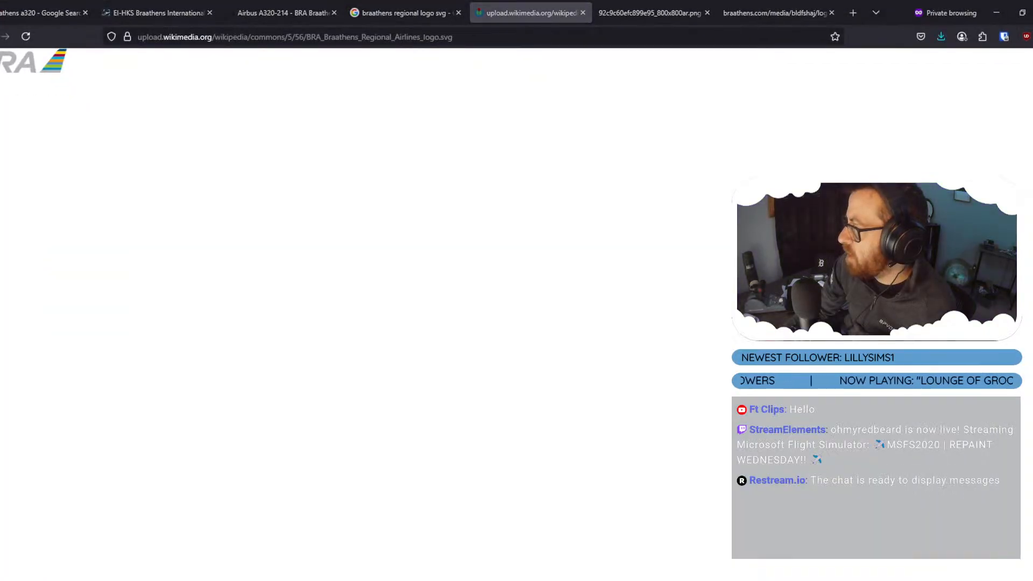
click(411, 36)
text(swe)
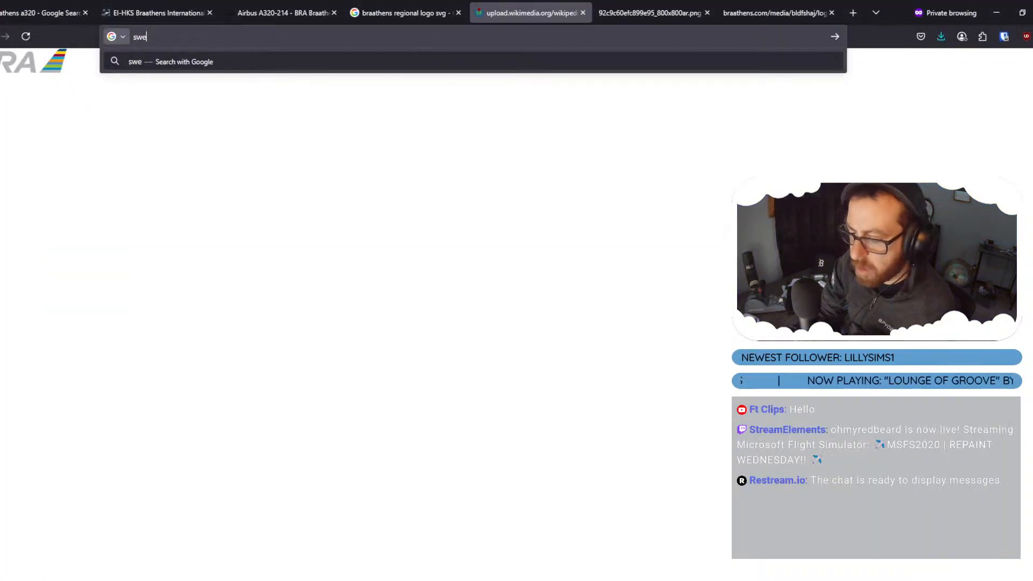
text(dis)
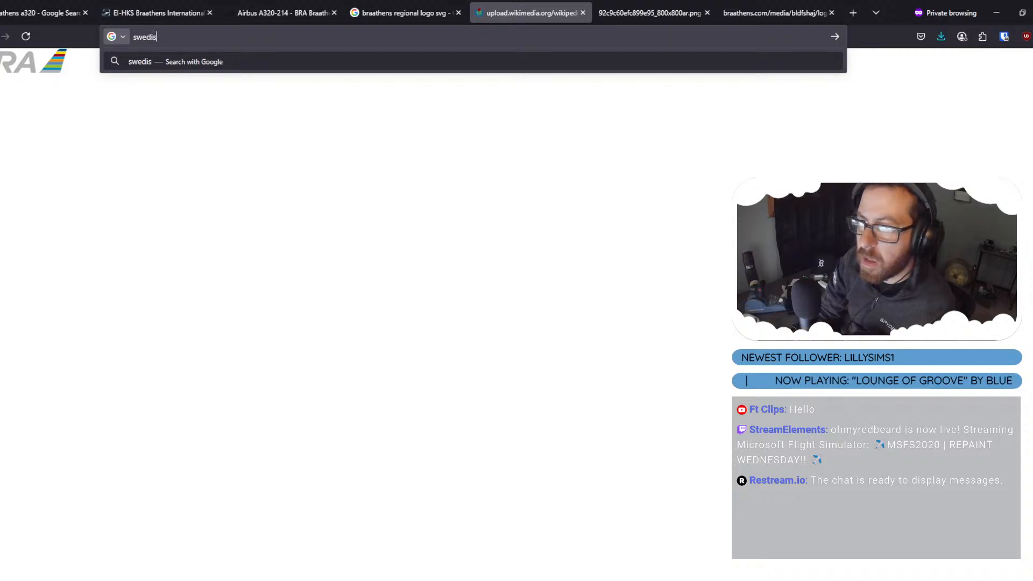
text(h aircraft regi)
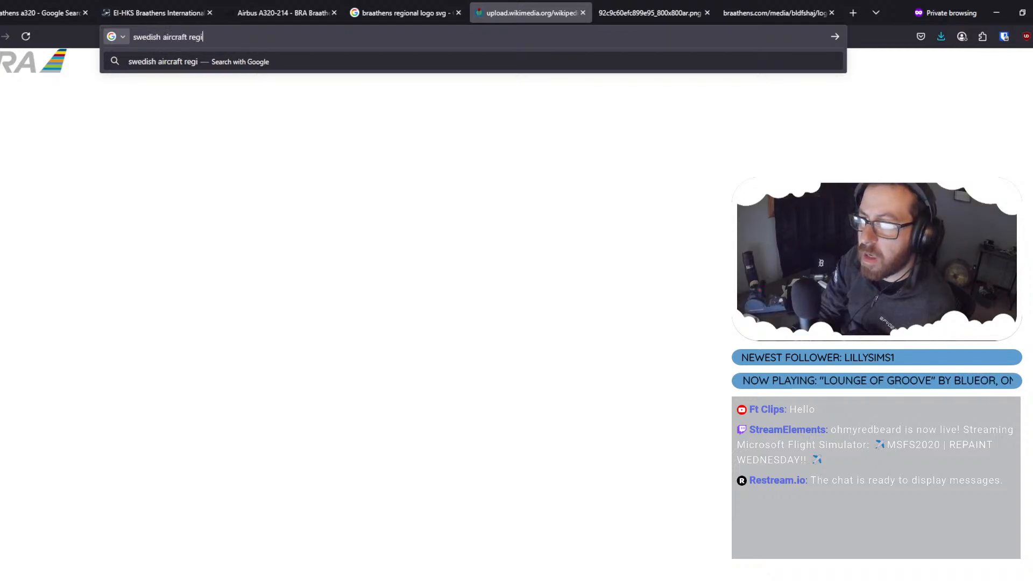
text(strations)
key(Return)
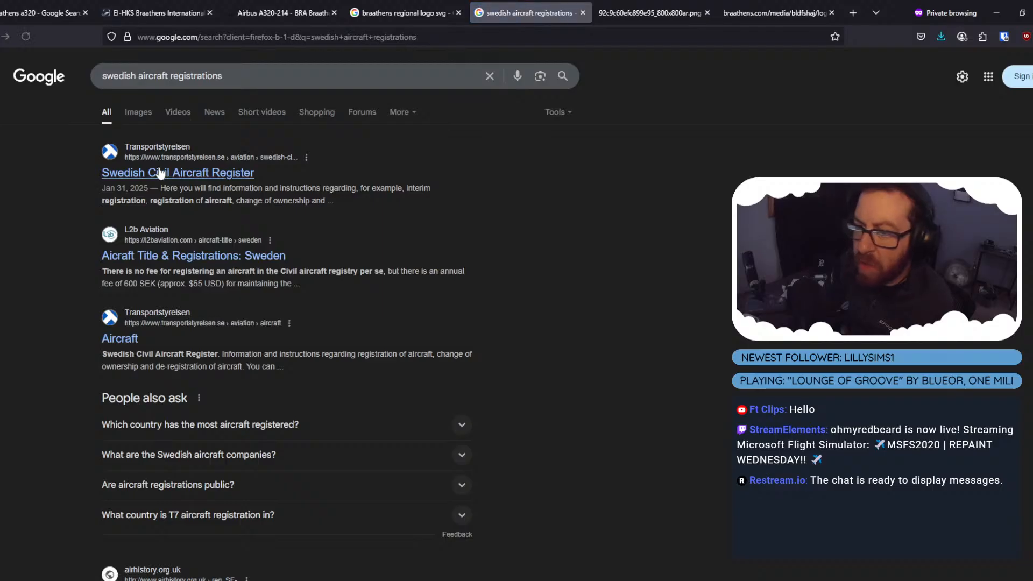
Search for aircraft registration numbers by country and open Wikipedia's List of aircraft registration prefixes.
triple_click(227, 81)
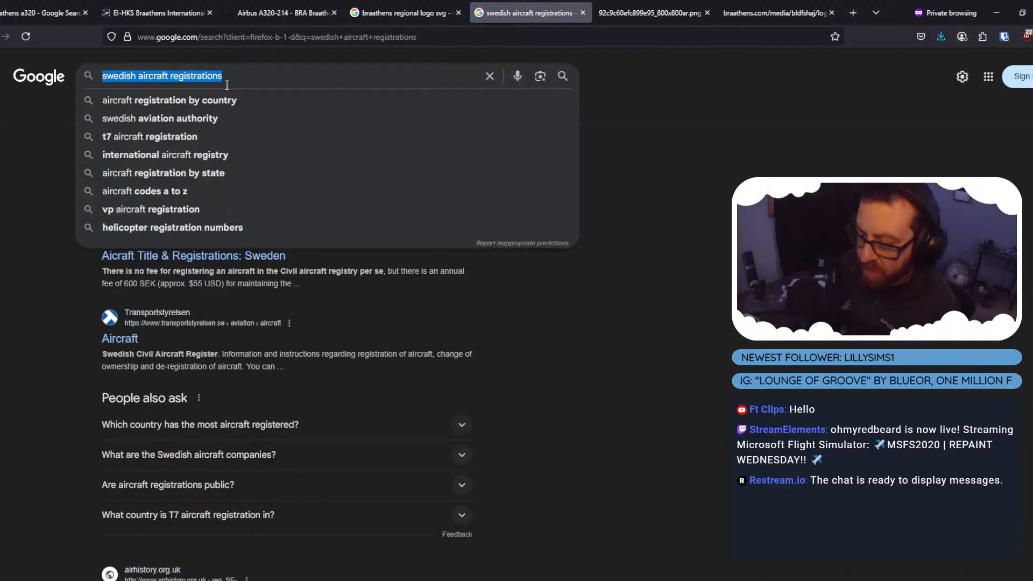
text(aircraft regi)
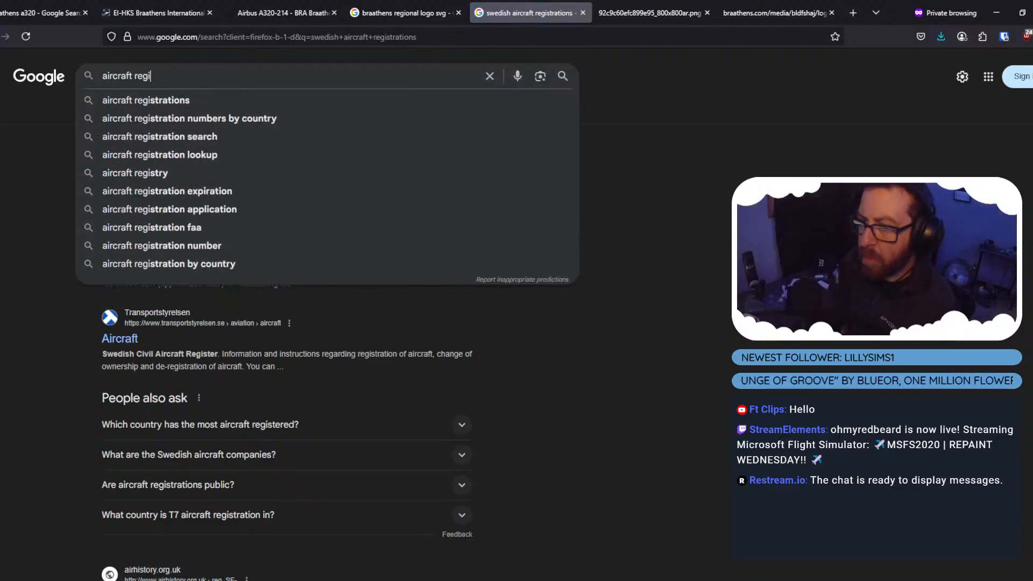
text(stration)
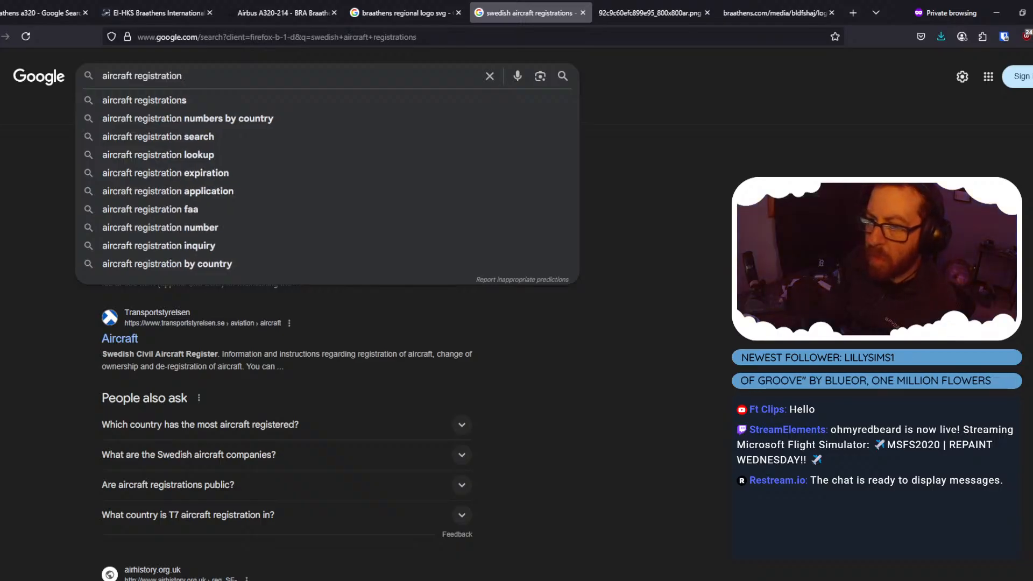
click(258, 118)
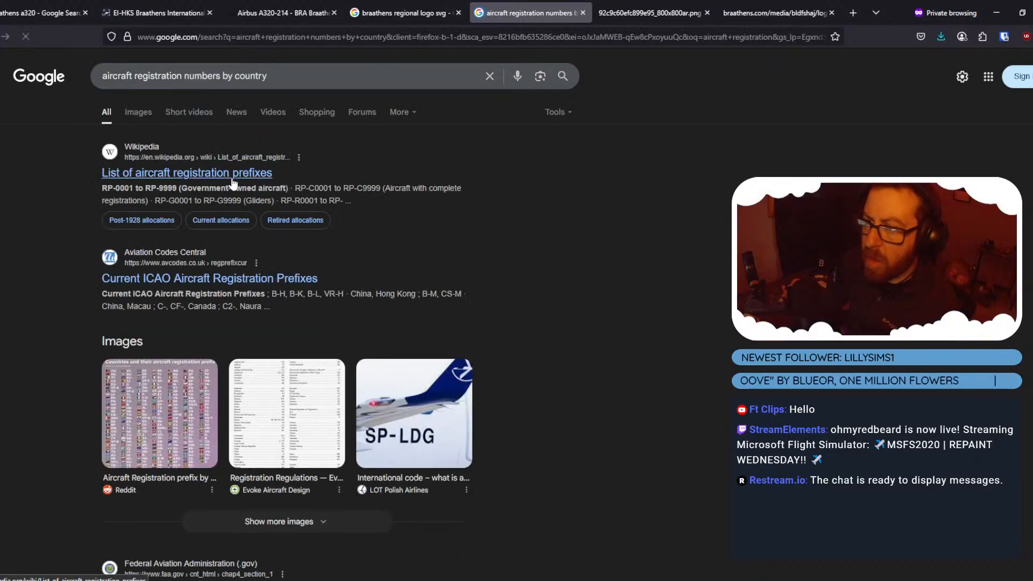
click(238, 173)
Examine Sweden's registration prefix and letter ranges by aircraft type in the current allocations table.
scroll(380, 340, down, 20)
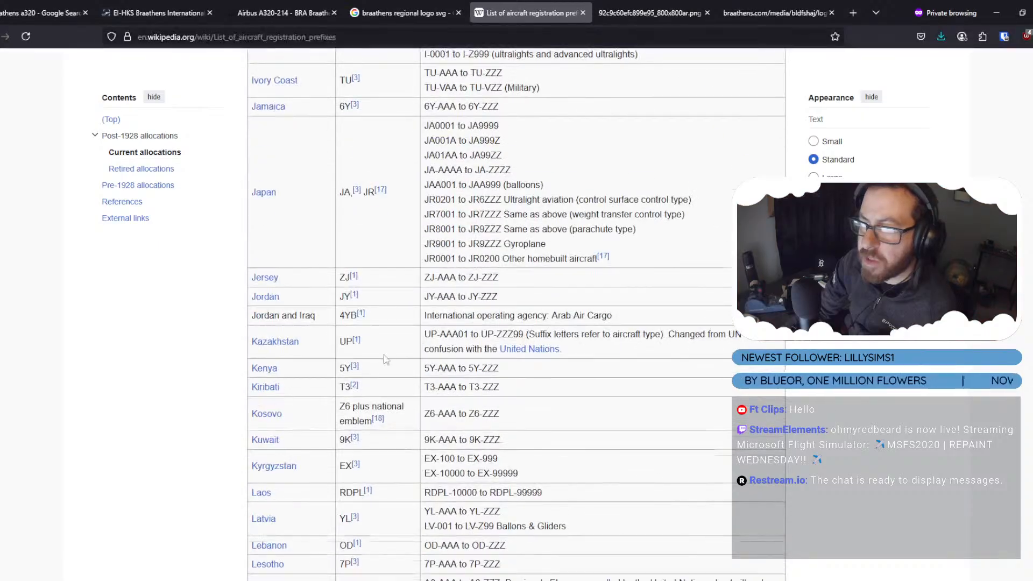
scroll(384, 364, down, 20)
scroll(379, 367, up, 5)
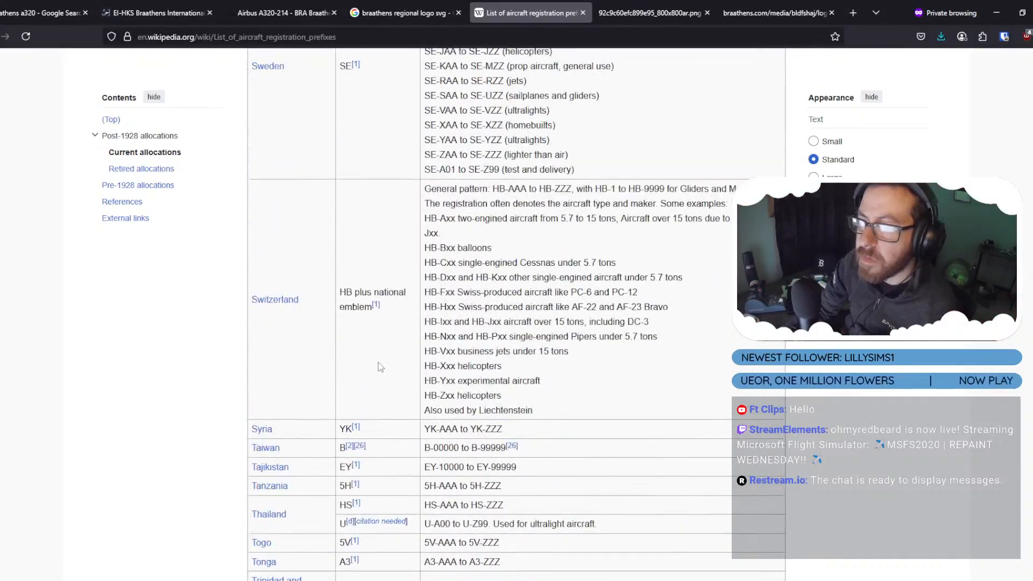
scroll(380, 366, up, 5)
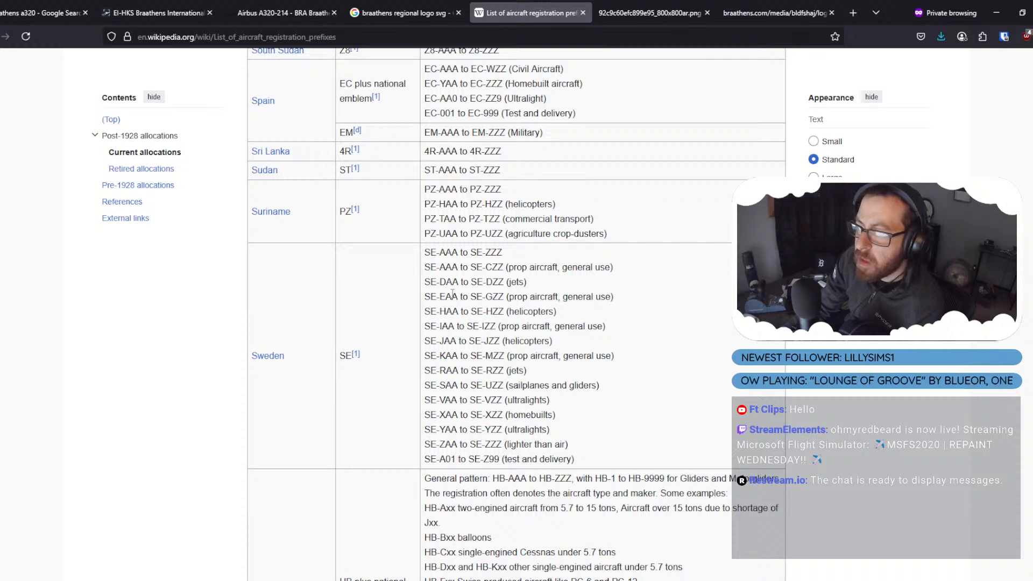
scroll(467, 316, down, 2)
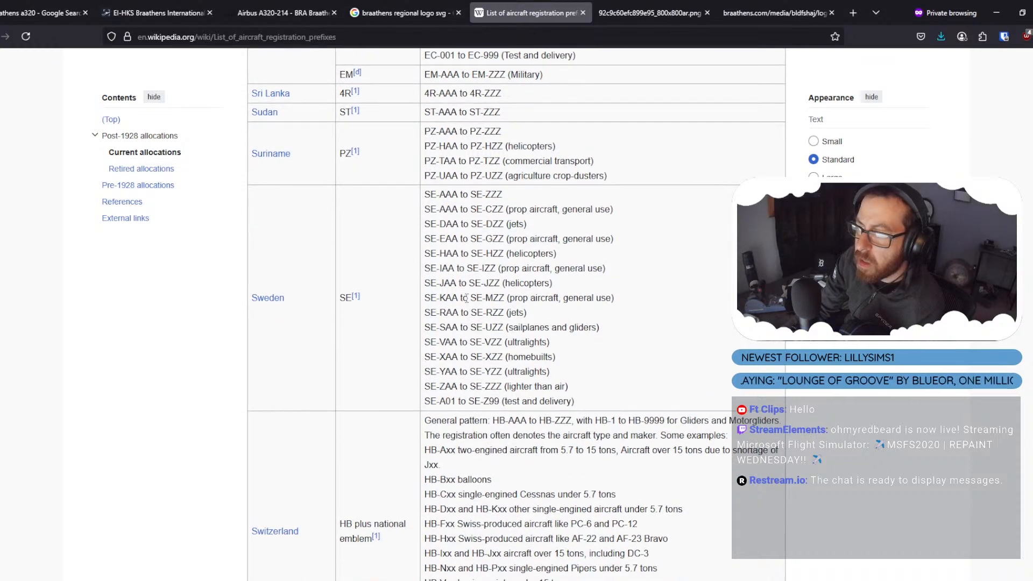
drag(492, 209, 506, 210)
click(498, 209)
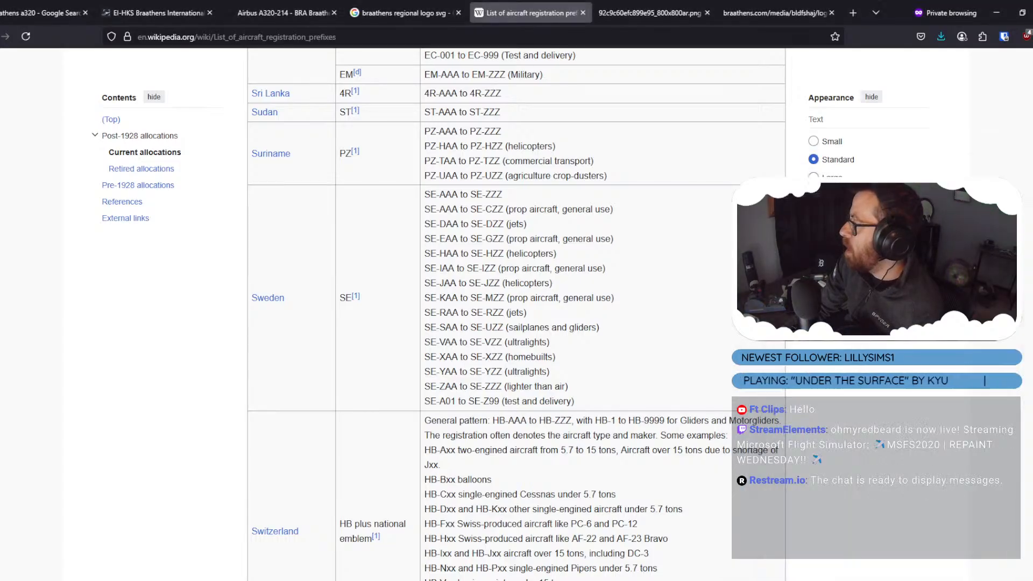
Open the livery folder's aircraft.cfg and clear the model and panel folder values, including their quotation marks.
key(alt+Tab)
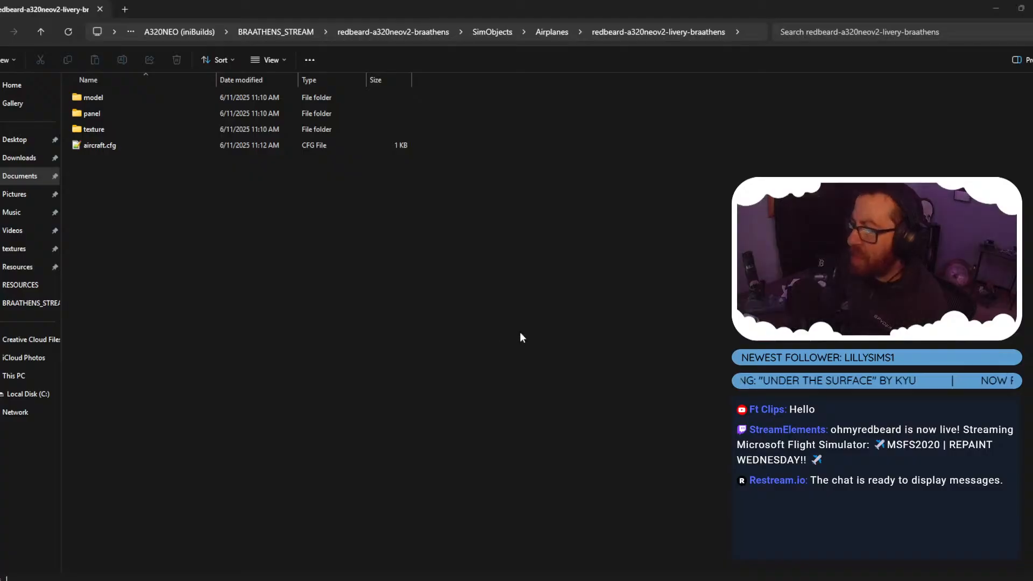
double_click(112, 144)
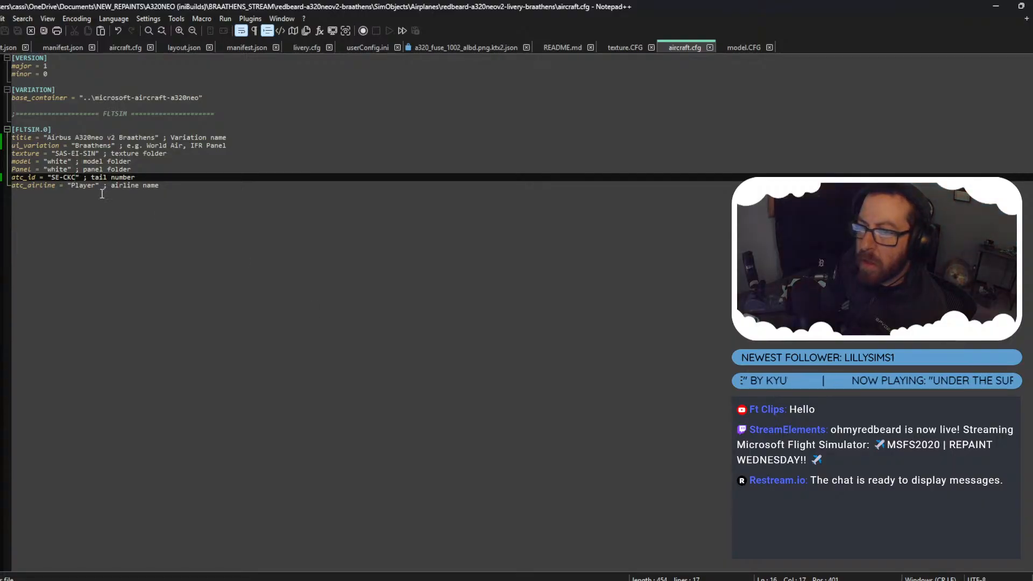
double_click(56, 161)
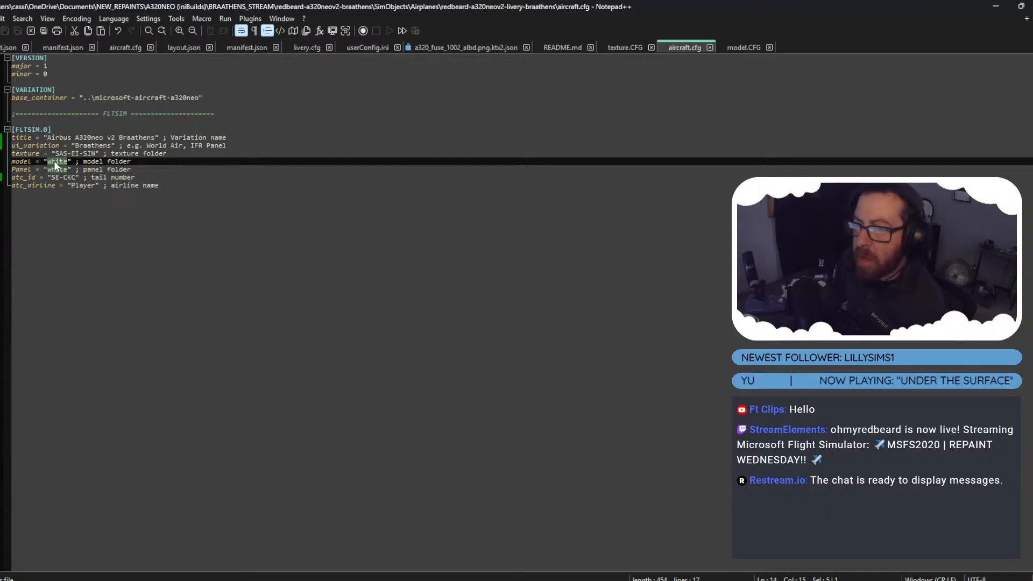
key(BackSpace)
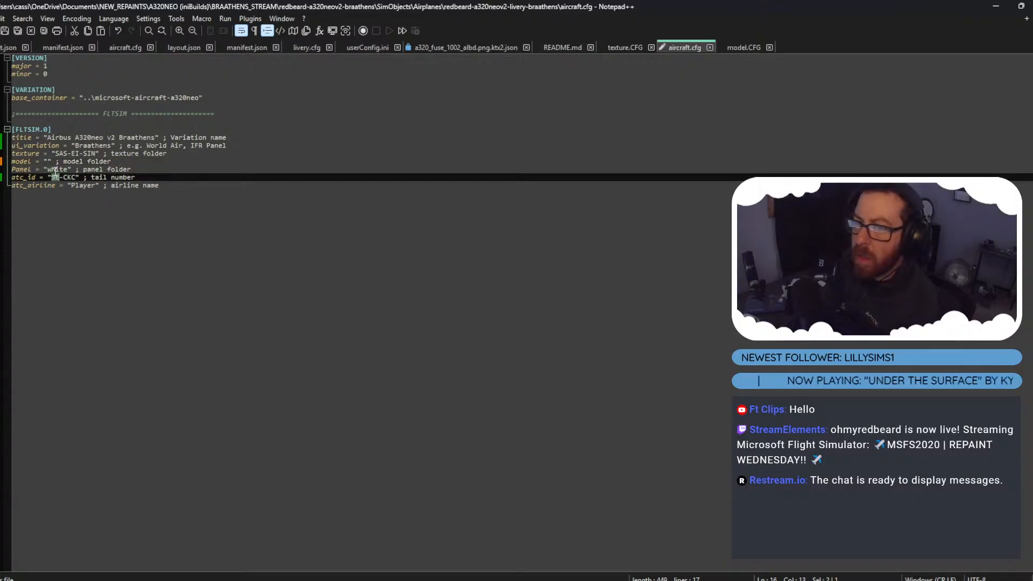
double_click(57, 169)
key(BackSpace)
key(BackSpace)
key(BackSpace)
key(BackSpace)
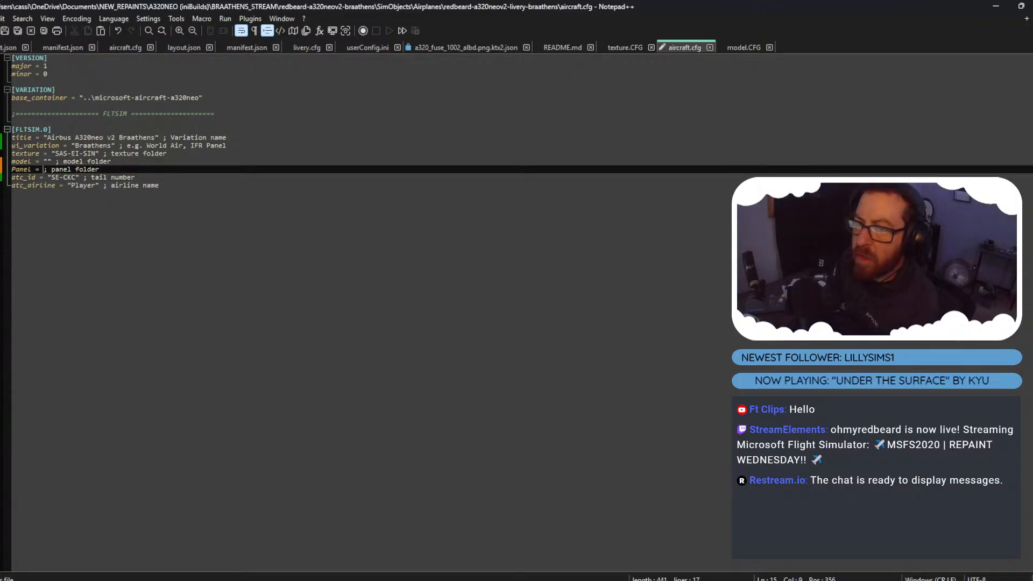
click(51, 161)
key(BackSpace)
key(BackSpace)
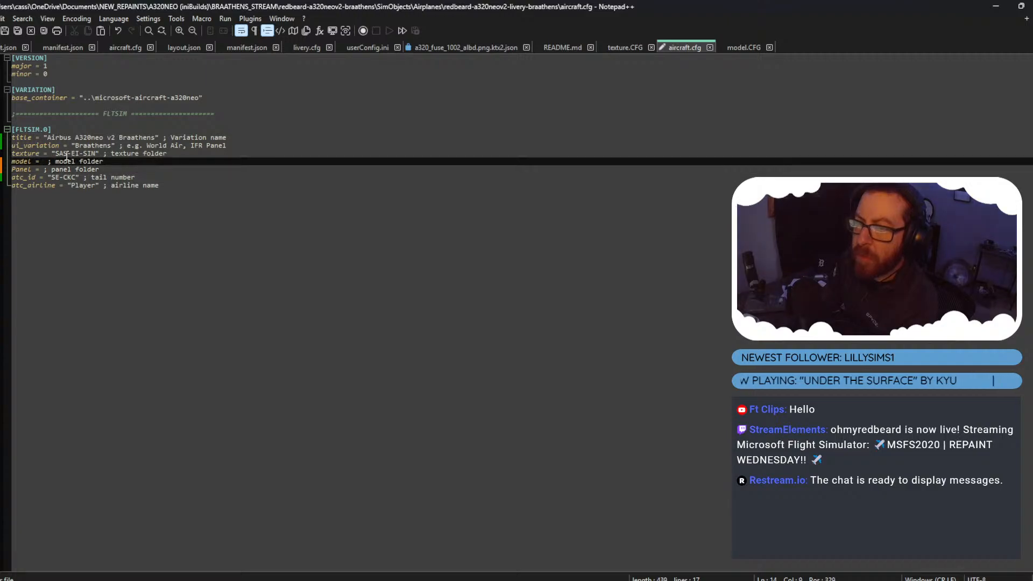
Clear the texture folder value with its quotation marks in aircraft.cfg and save the file.
drag(101, 153, 51, 154)
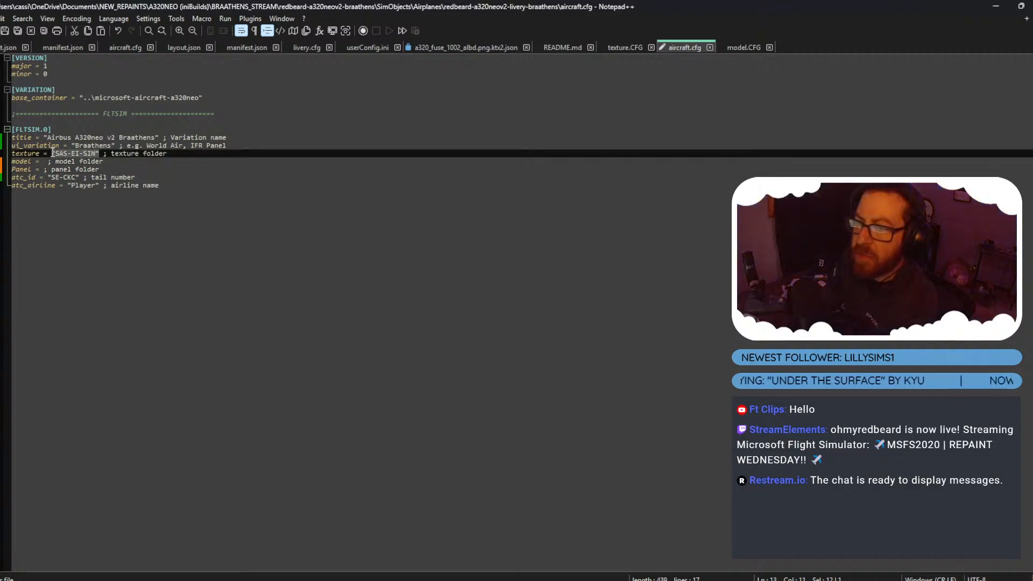
key(BackSpace)
key(BackSpace)
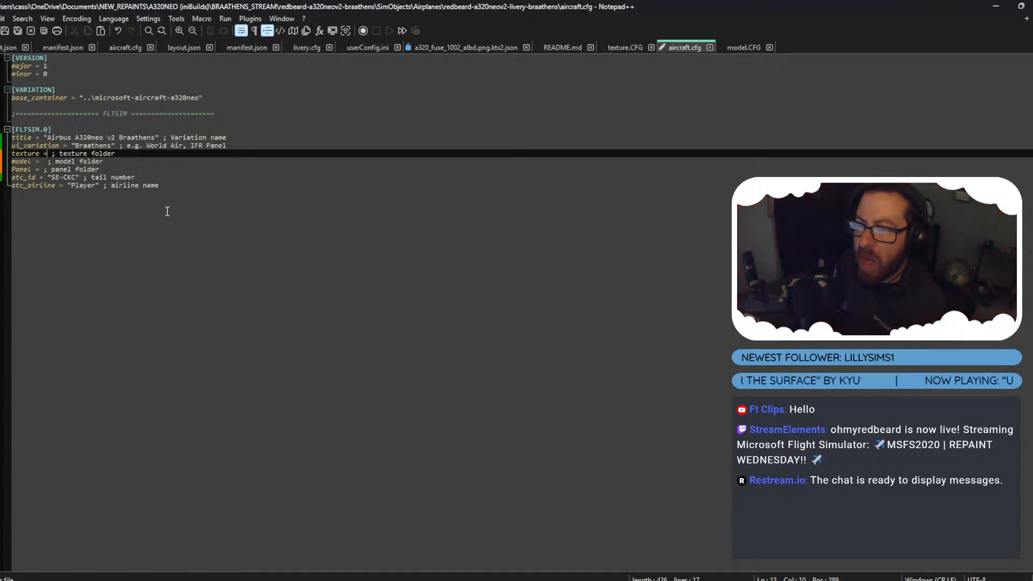
key(ctrl+s)
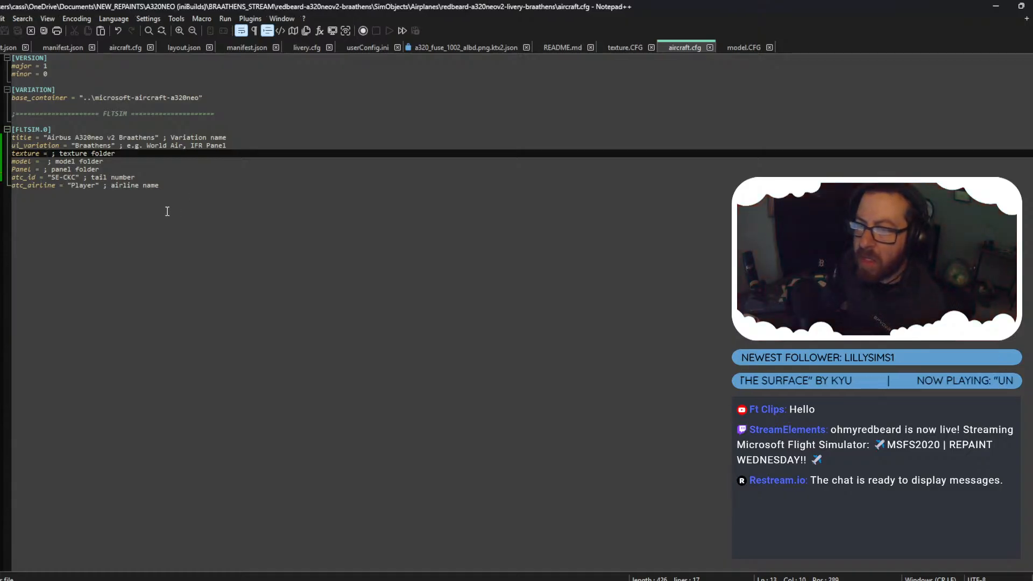
Open manifest.json in the redbeard-a320neov2-braathens package folder and set the title to A320neo V2 Braathens.
click(994, 6)
key(alt+Up)
key(alt+Up)
key(alt+Up)
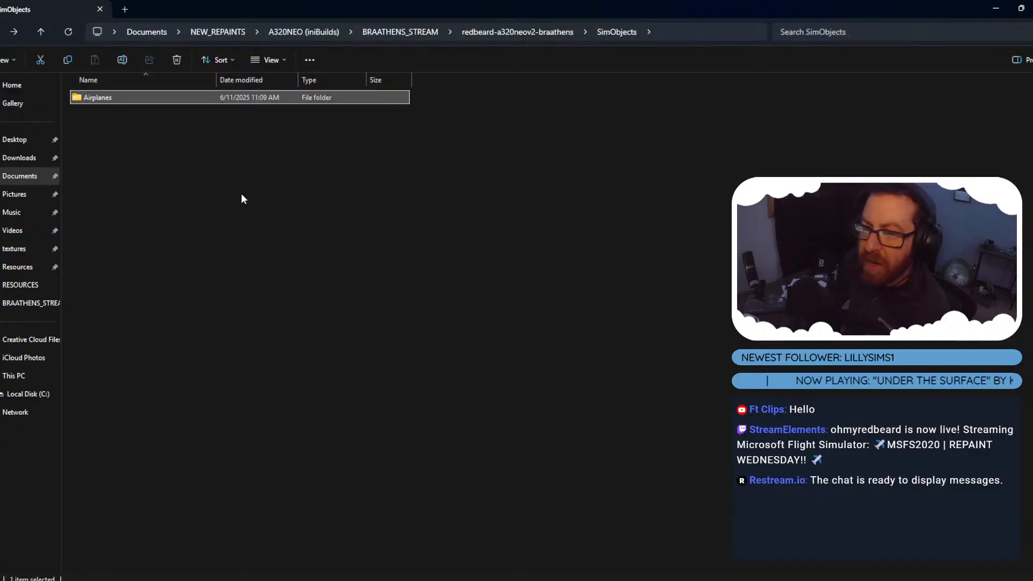
double_click(107, 129)
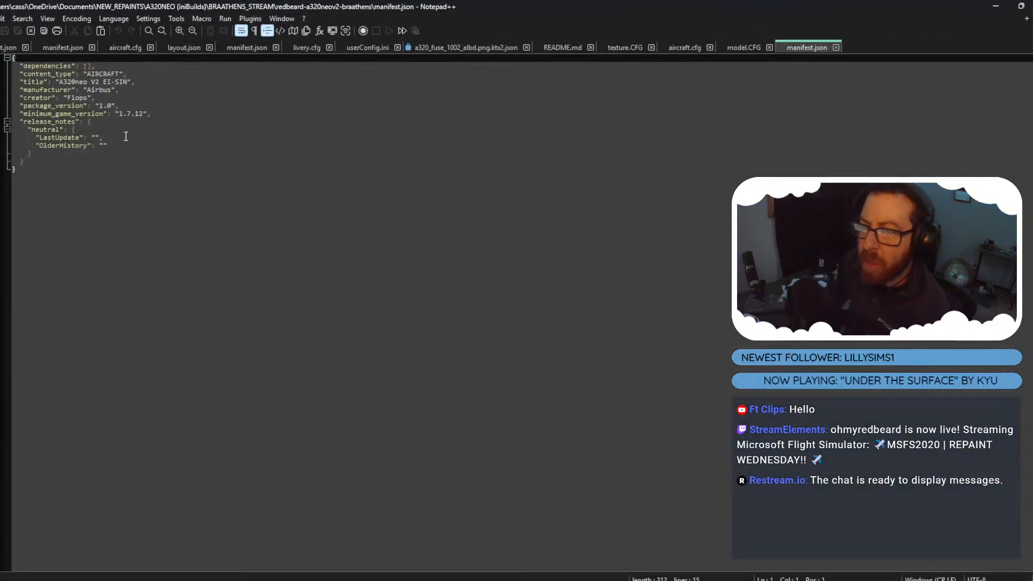
drag(129, 82, 103, 81)
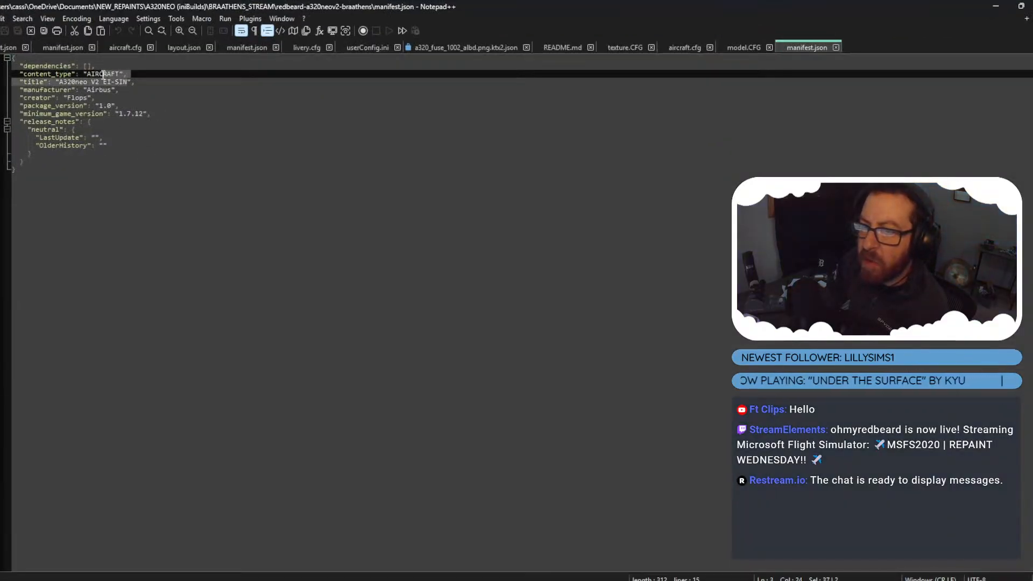
text(B)
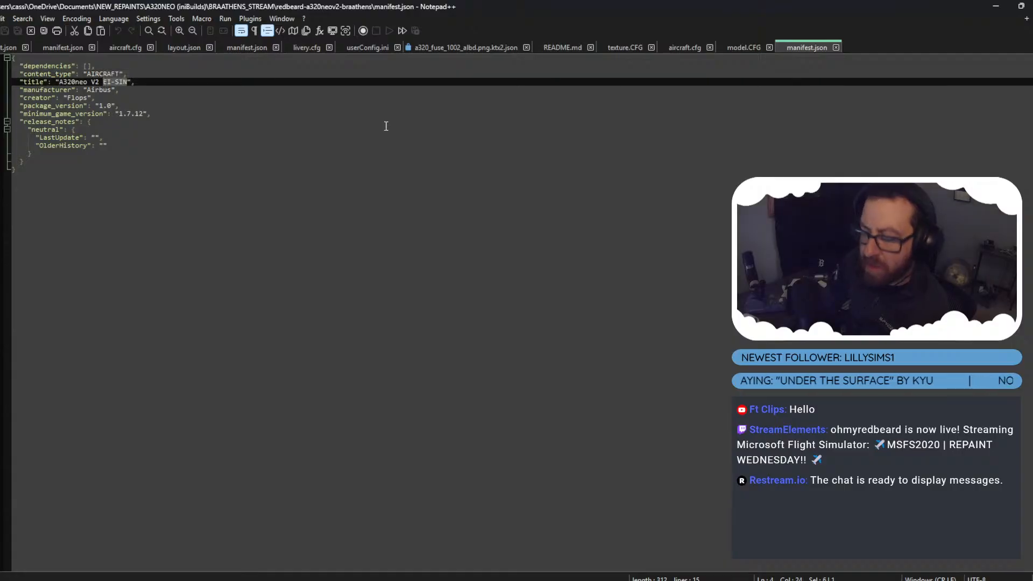
text(raathens)
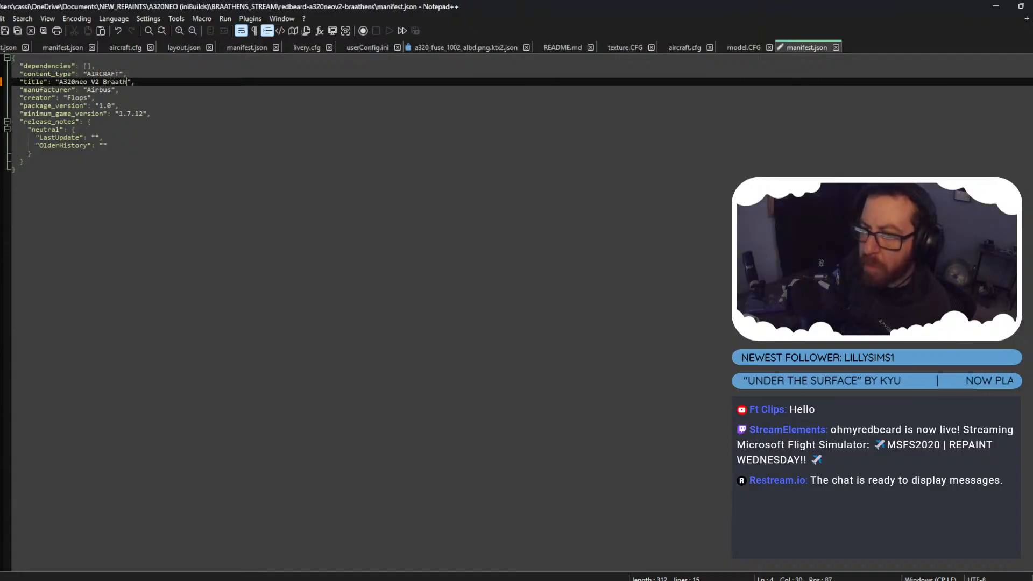
Set the manifest's creator to OhMyRedbeard and save the file.
double_click(77, 98)
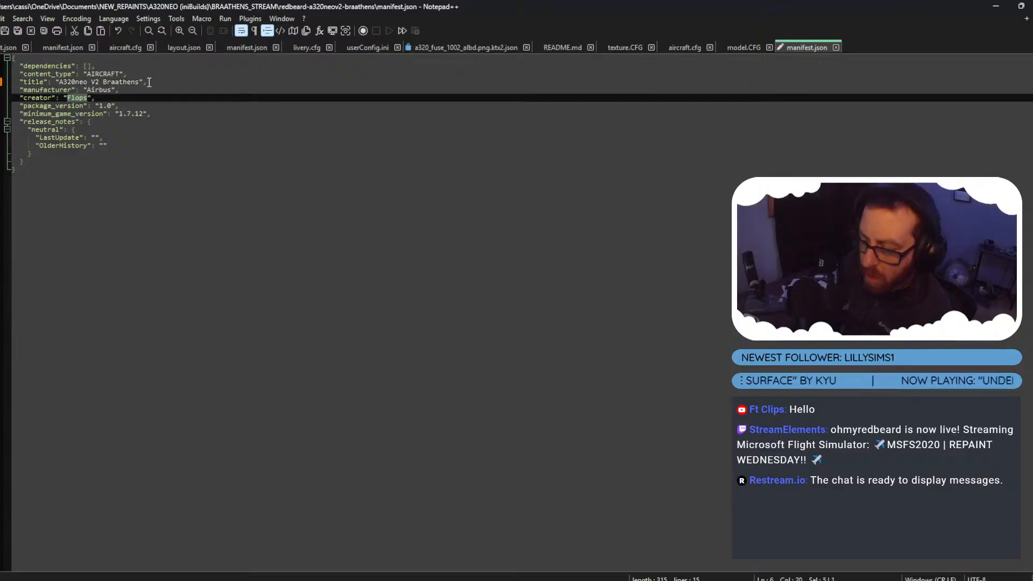
text(OhMyRedb)
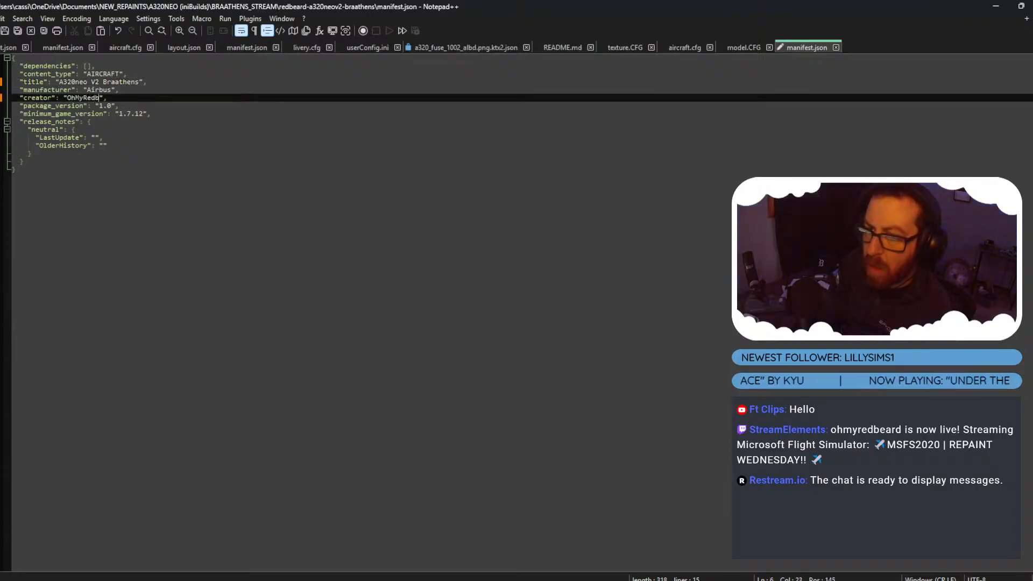
text(eard)
key(ctrl+s)
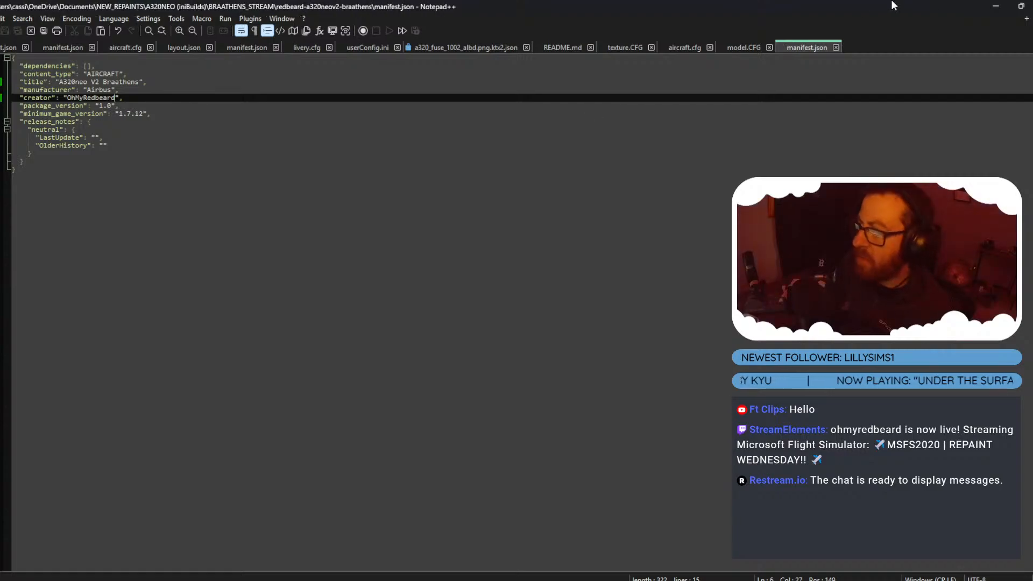
click(996, 7)
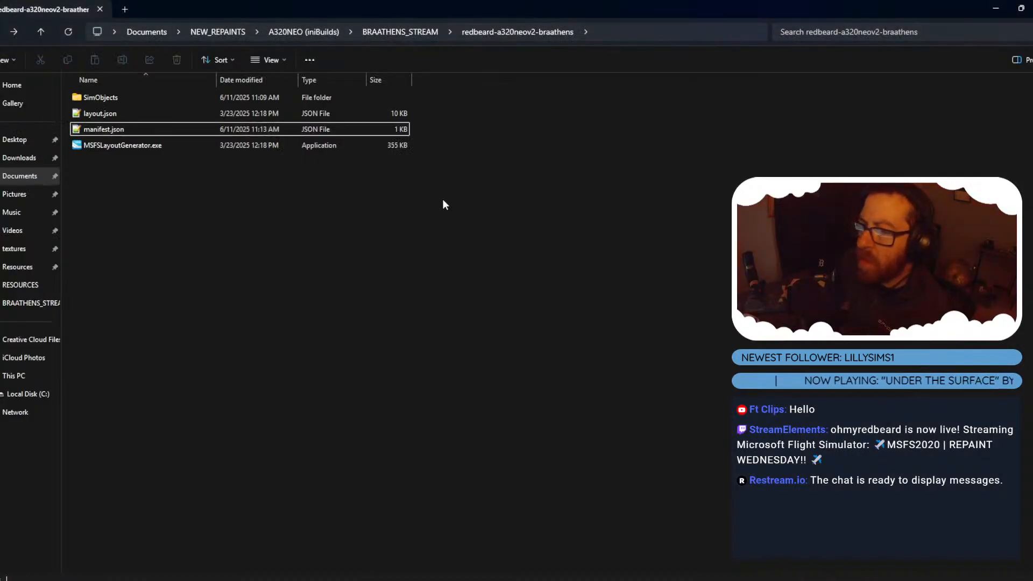
Open the livery package's texture folder, and open the BRAATHENS_STREAM folder in a second File Explorer tab.
double_click(131, 100)
double_click(131, 100)
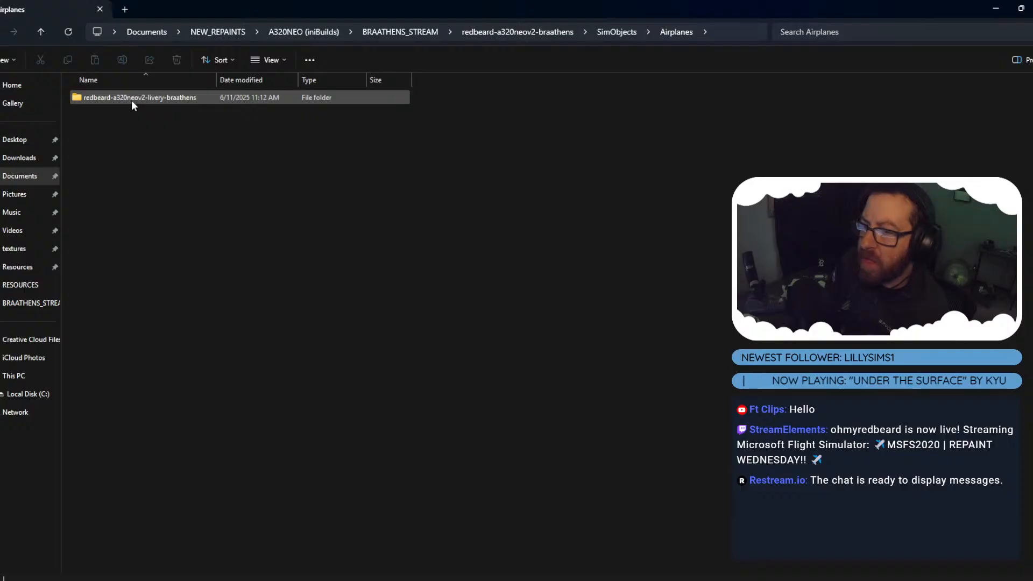
double_click(131, 100)
double_click(112, 127)
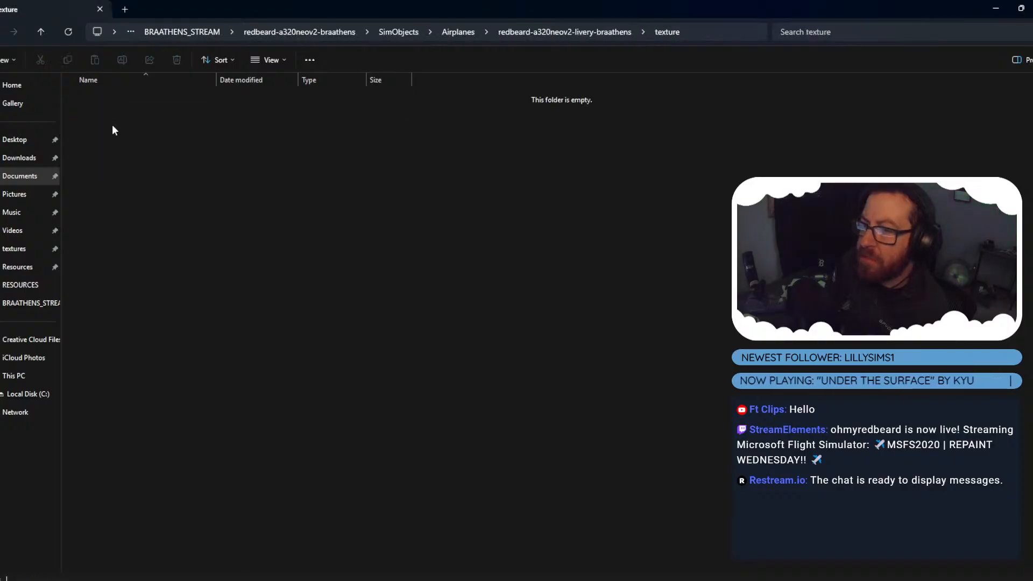
click(125, 9)
click(22, 176)
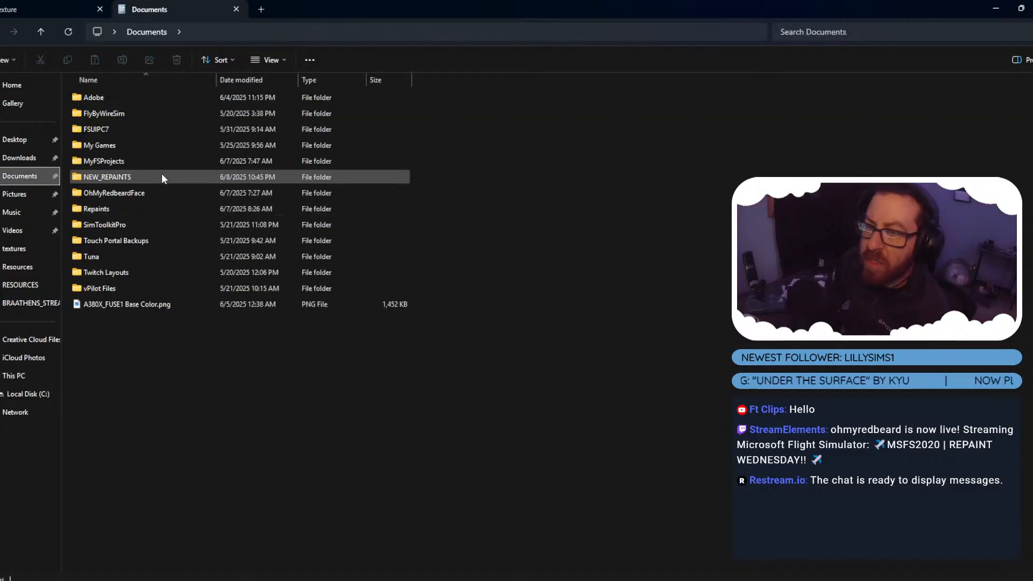
double_click(124, 177)
double_click(105, 96)
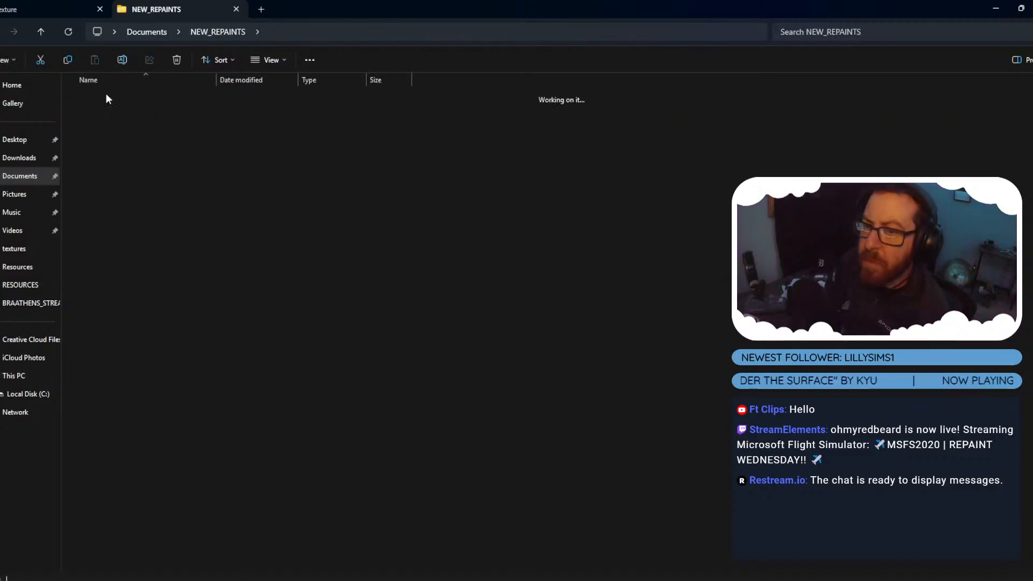
click(111, 118)
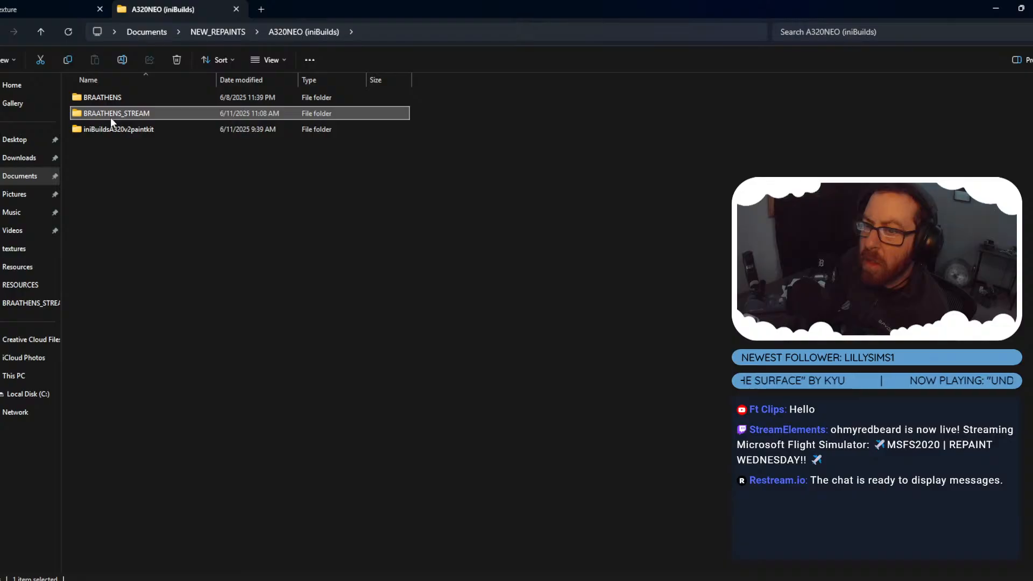
double_click(109, 115)
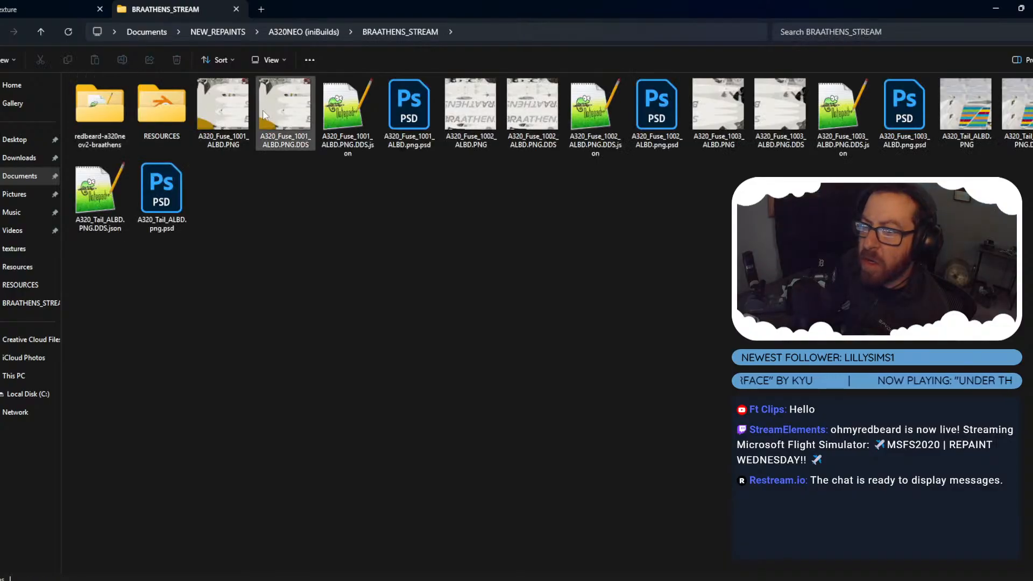
Copy the DDS files and their JSON files for Fuse 1001, 1002, 1003 and Tail into the livery's texture folder.
click(293, 125)
ctrl+click(346, 124)
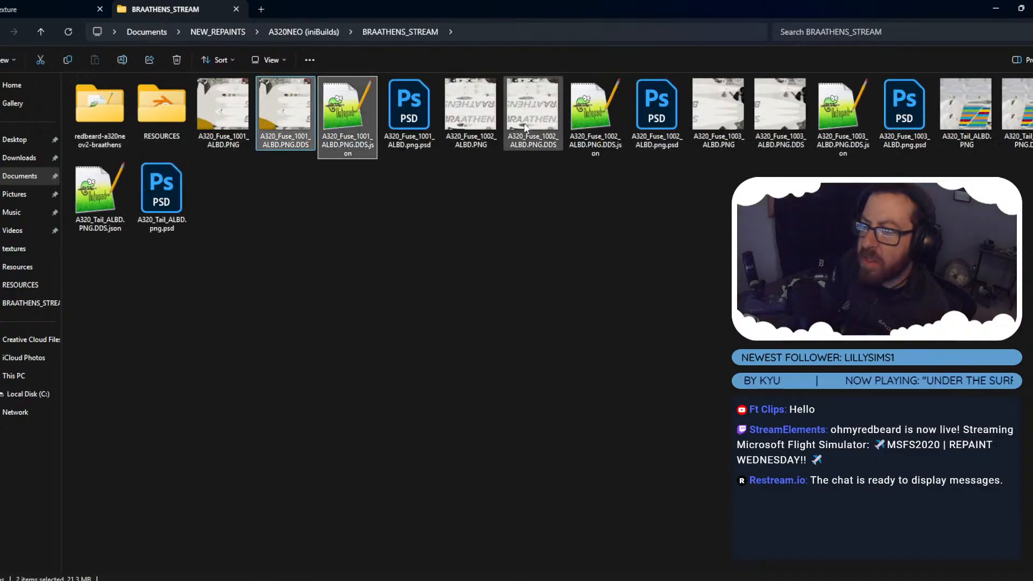
ctrl+click(591, 128)
ctrl+click(798, 129)
ctrl+click(852, 127)
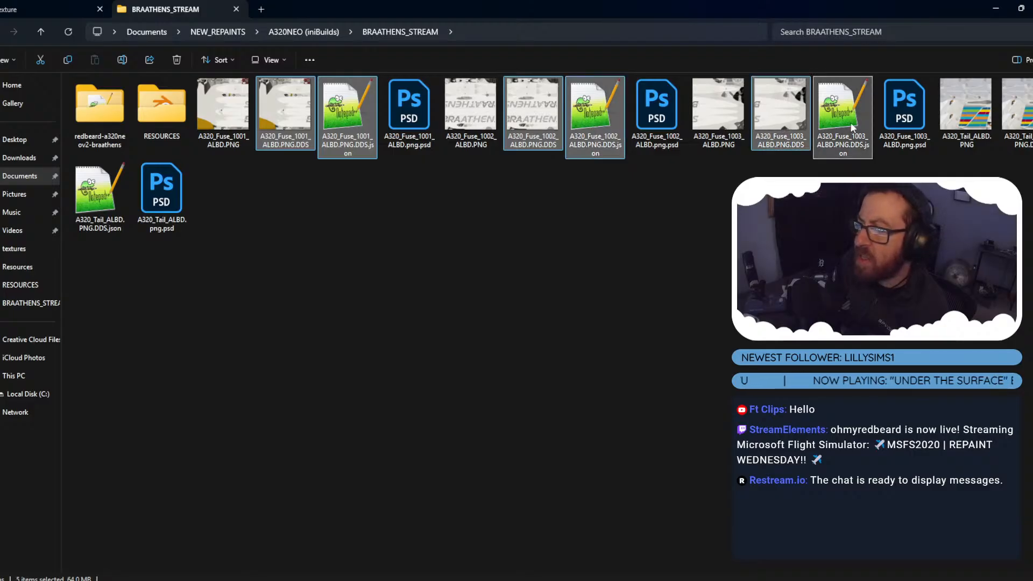
ctrl+click(1017, 115)
ctrl+click(100, 196)
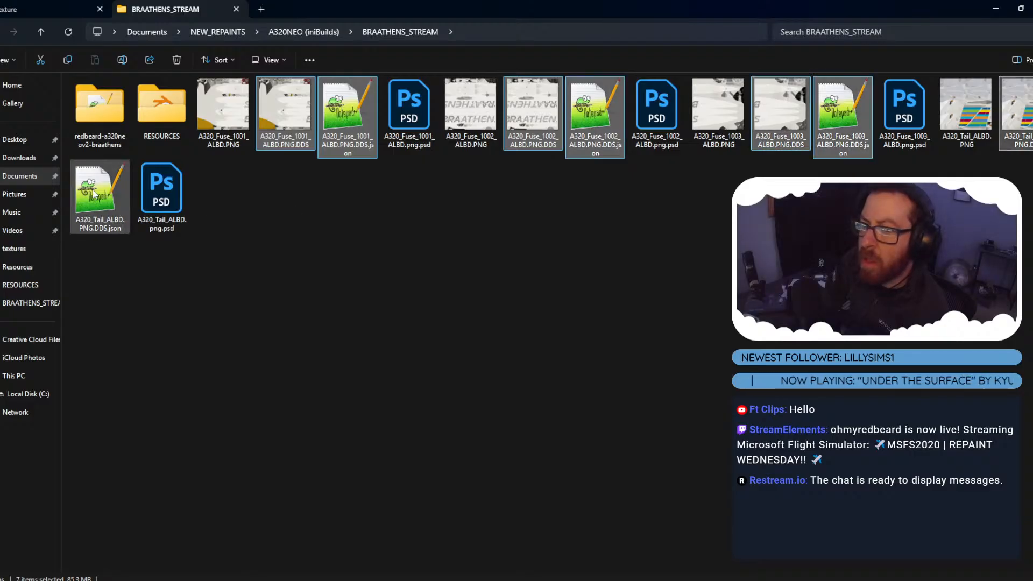
key(ctrl+c)
key(BackSpace)
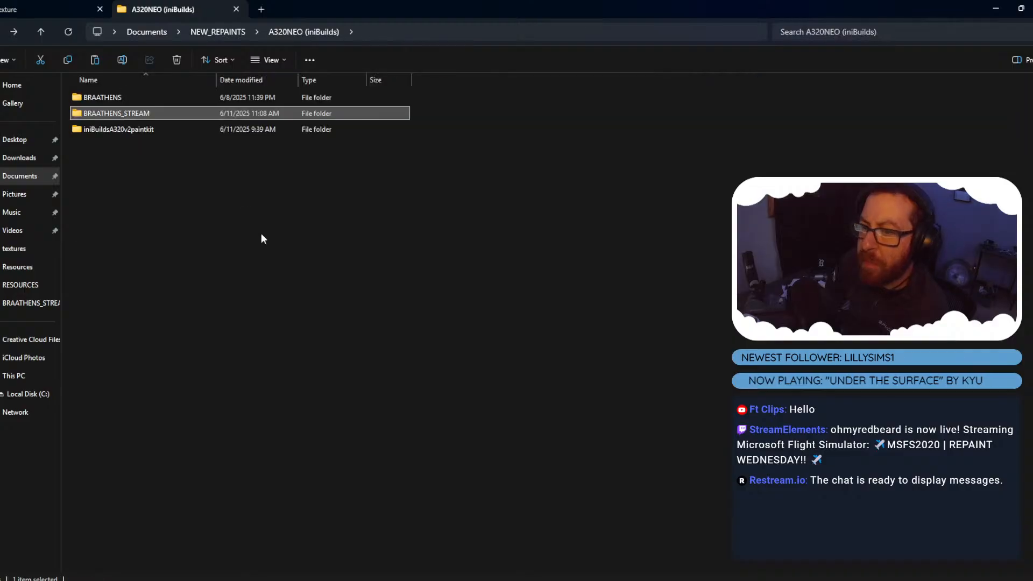
key(alt+Right)
key(alt+Right)
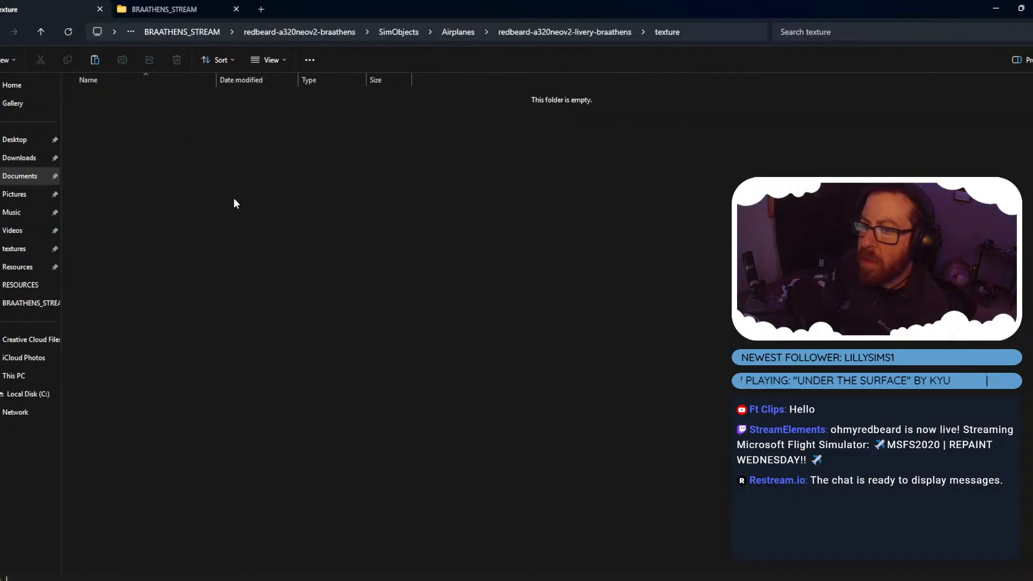
key(ctrl+v)
Copy the texture.CFG file from the iniBuildsA320v2paintkit folder.
key(BackSpace)
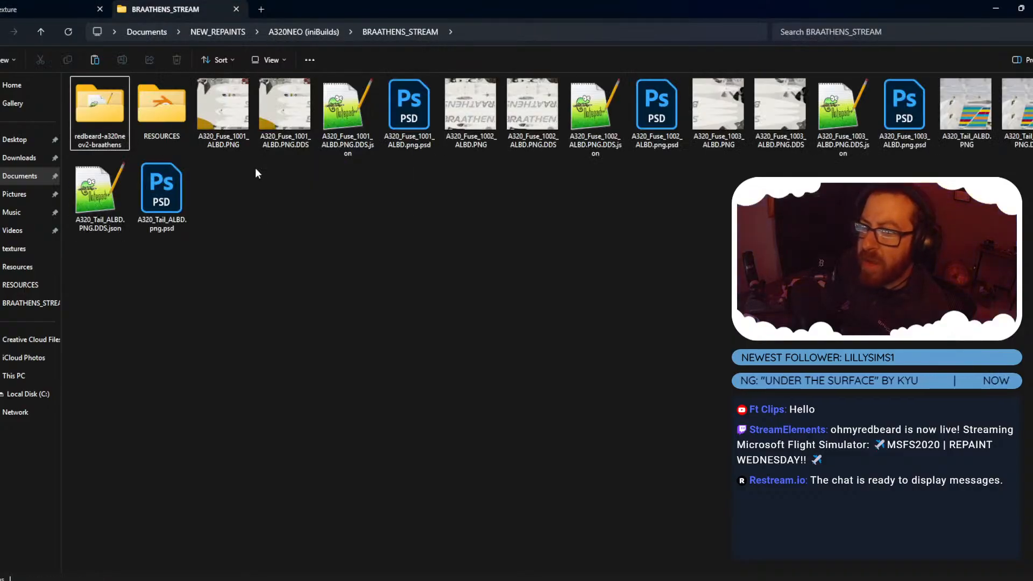
key(BackSpace)
double_click(119, 127)
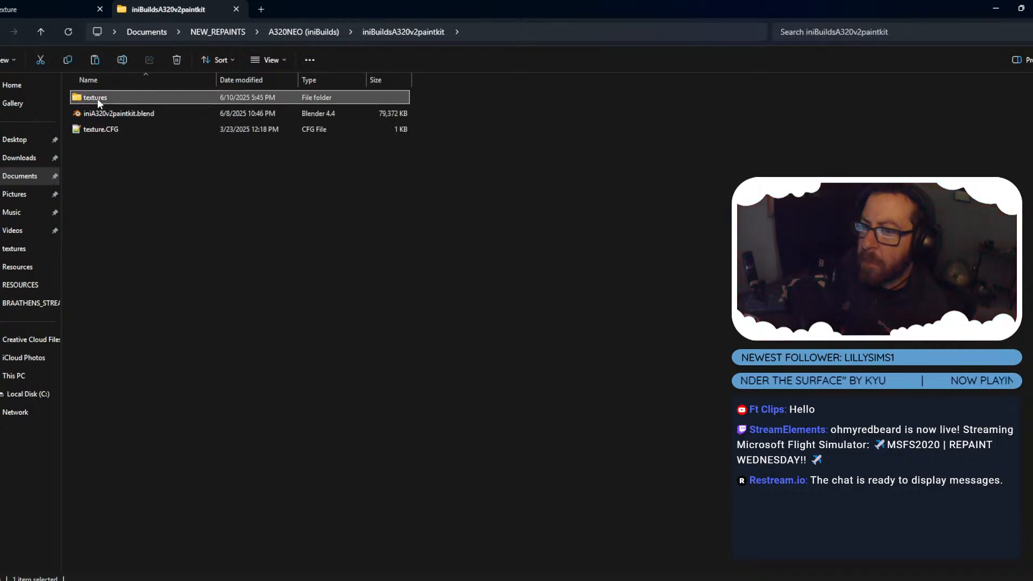
double_click(98, 98)
key(BackSpace)
click(108, 131)
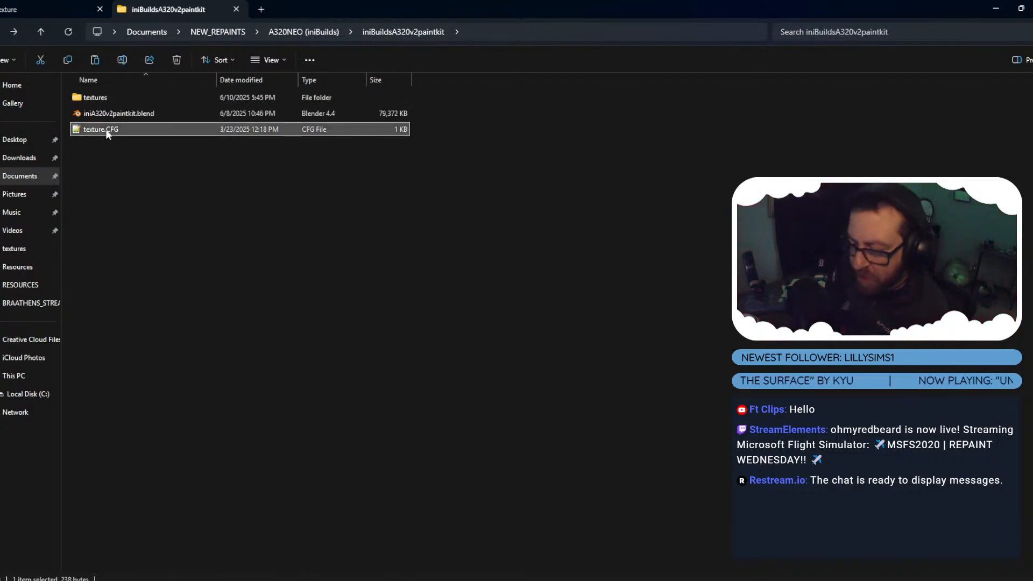
Paste texture.CFG into the texture folder of redbeard-a320neov2-livery-braathens.
key(BackSpace)
double_click(116, 110)
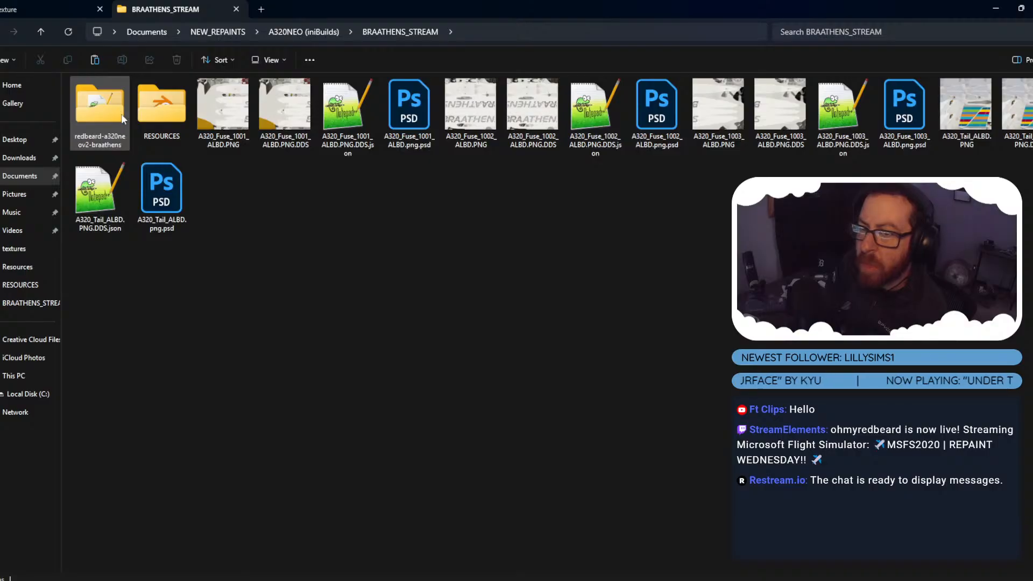
double_click(121, 114)
double_click(105, 99)
double_click(105, 99)
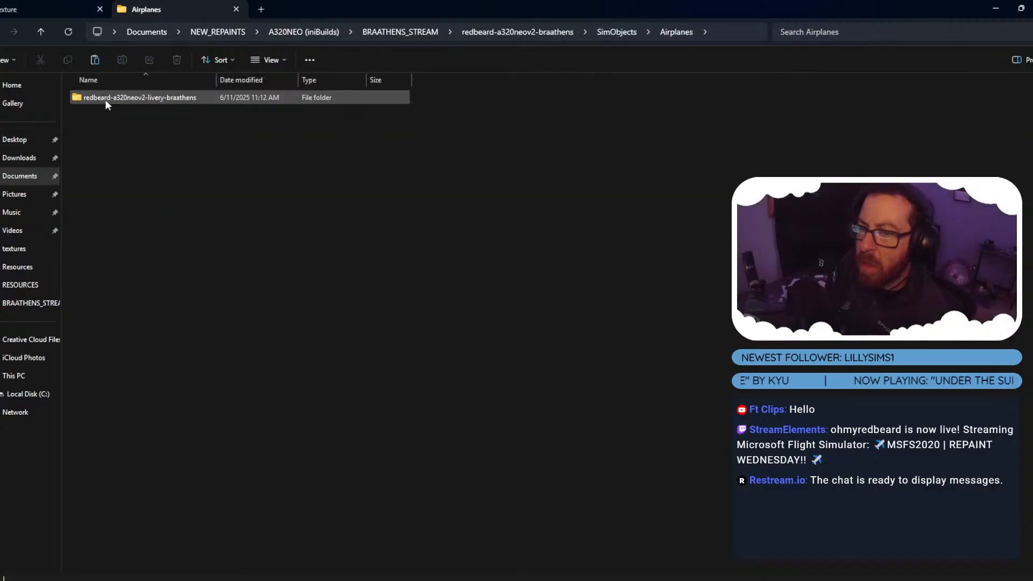
double_click(105, 99)
double_click(105, 128)
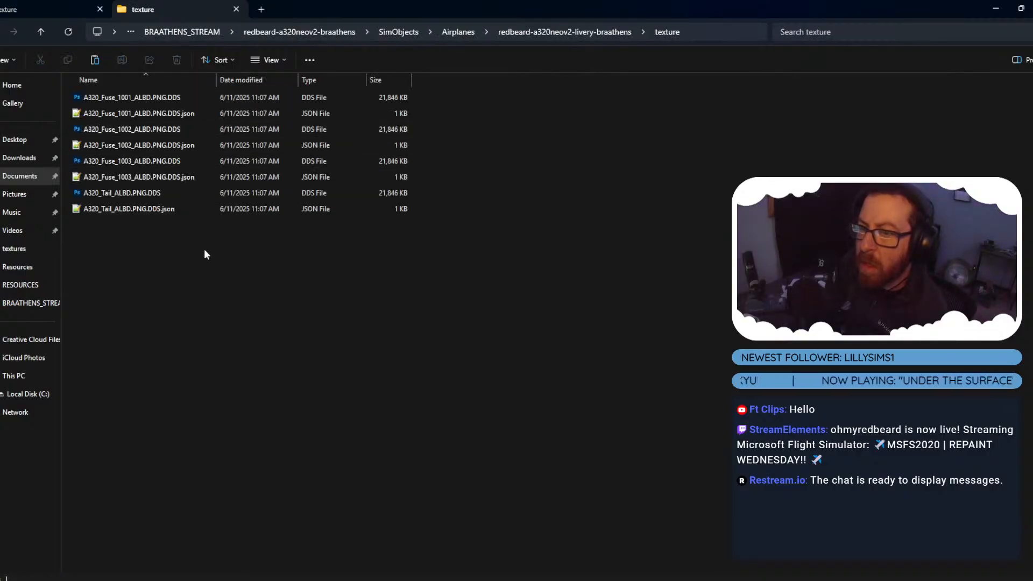
key(t)
Regenerate layout.json in the redbeard-a320neov2-braathens folder with MSFSLayoutGenerator.exe.
key(BackSpace)
key(BackSpace)
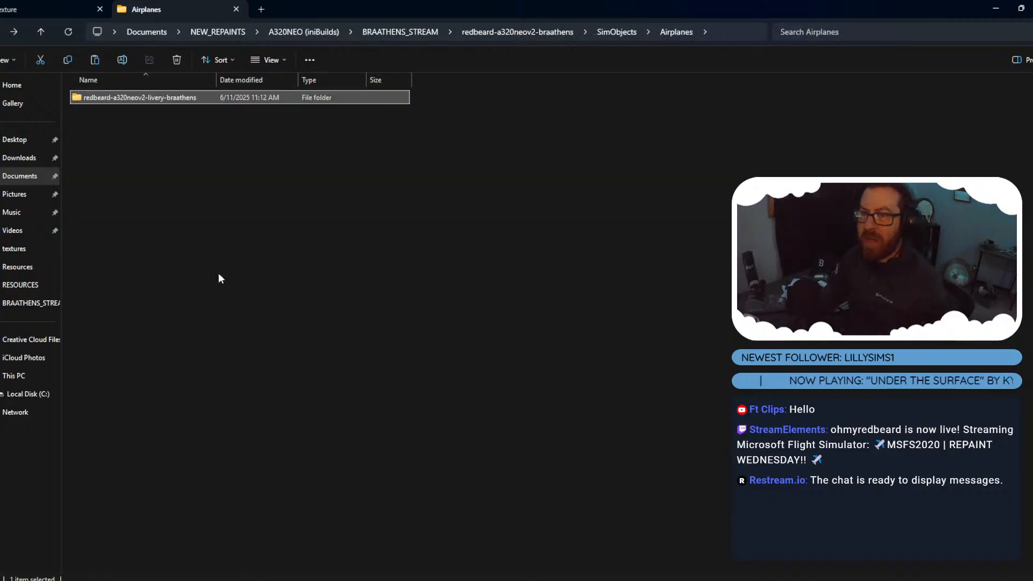
key(BackSpace)
key(BackSpace)
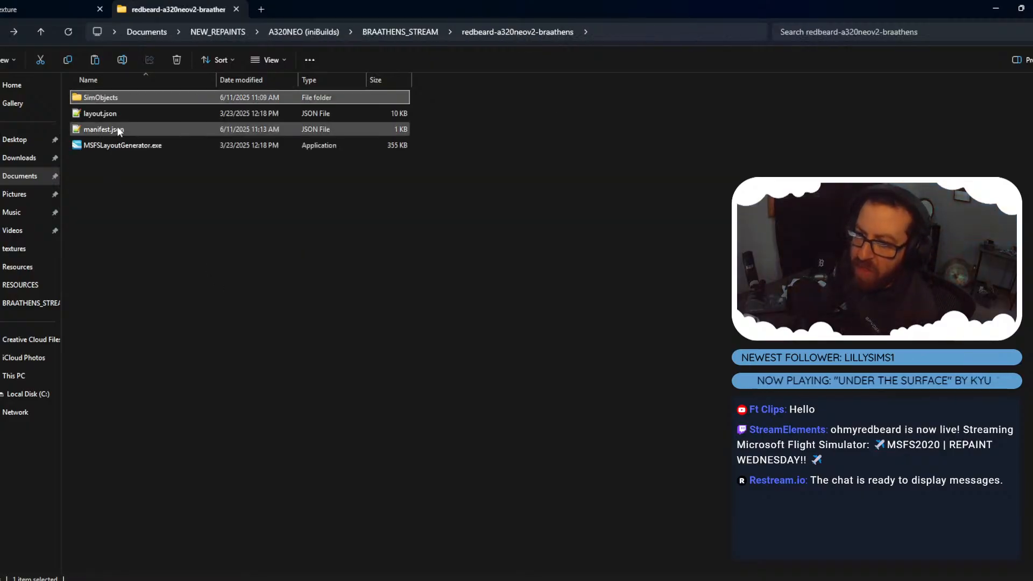
click(108, 113)
drag(108, 113, 118, 145)
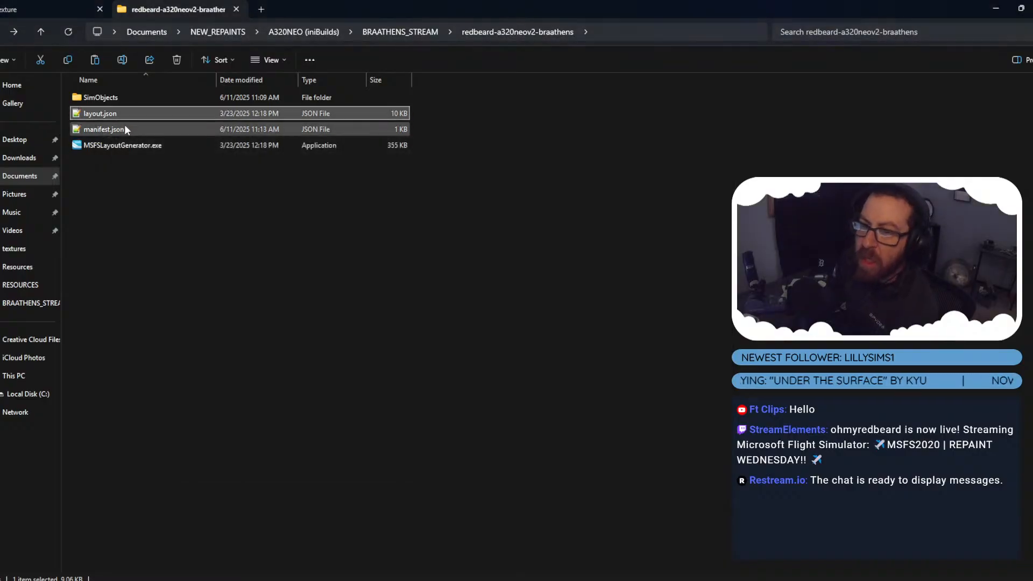
Open the iniBuilds A320neo V2 folder under C:\MSFS_Addons\Liveries in a new File Explorer tab.
click(40, 13)
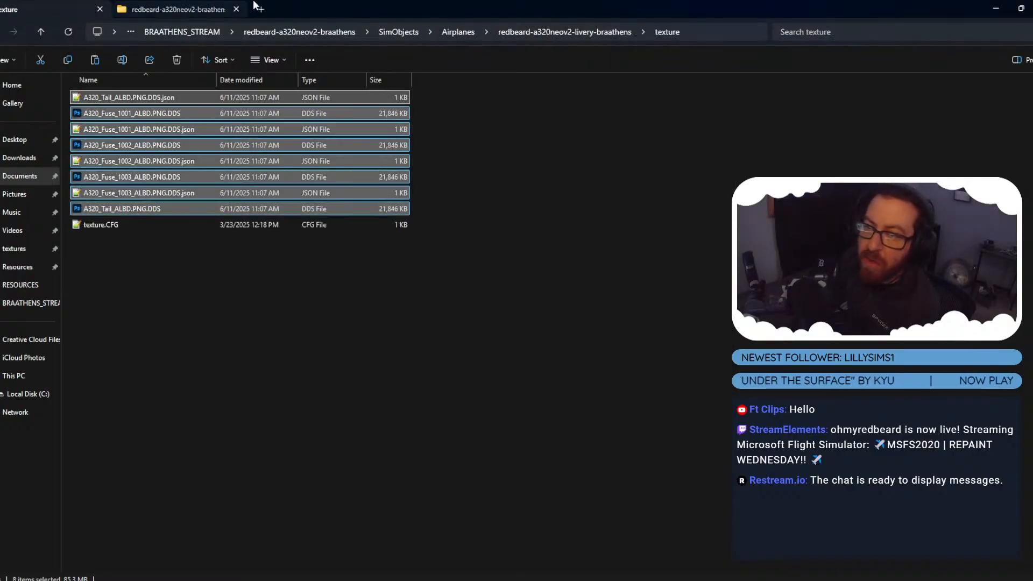
click(262, 9)
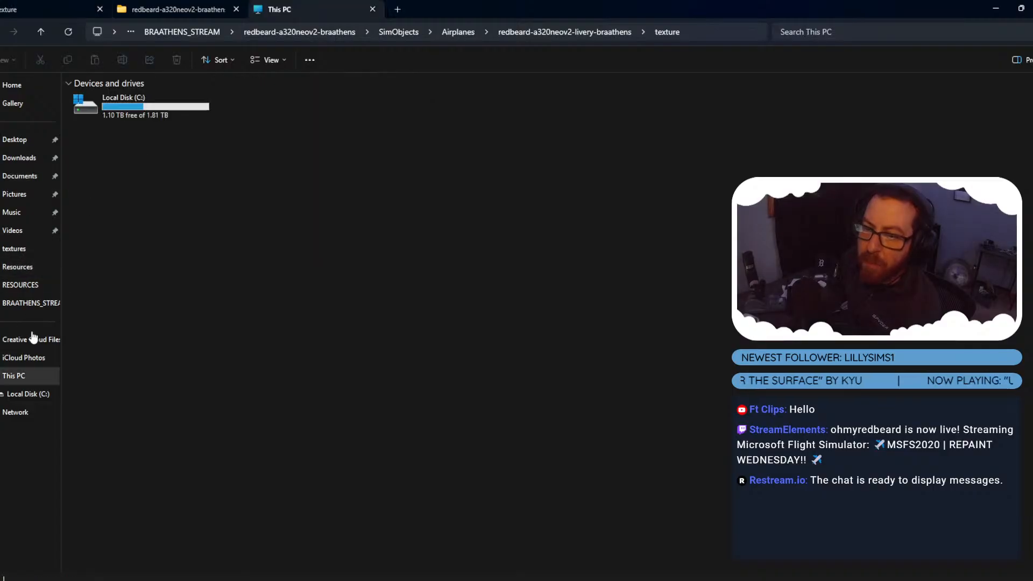
click(16, 376)
double_click(132, 101)
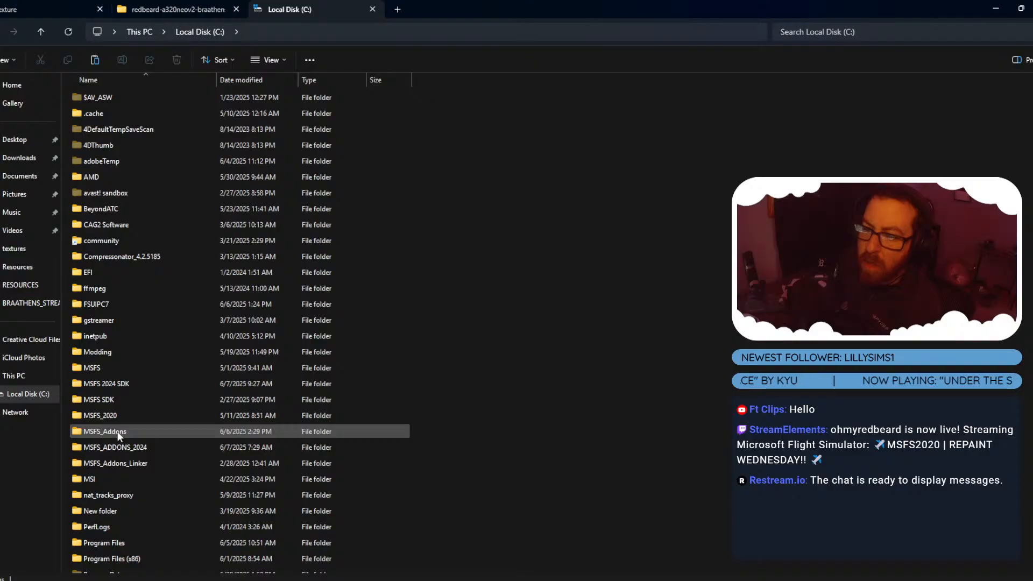
double_click(117, 432)
double_click(102, 131)
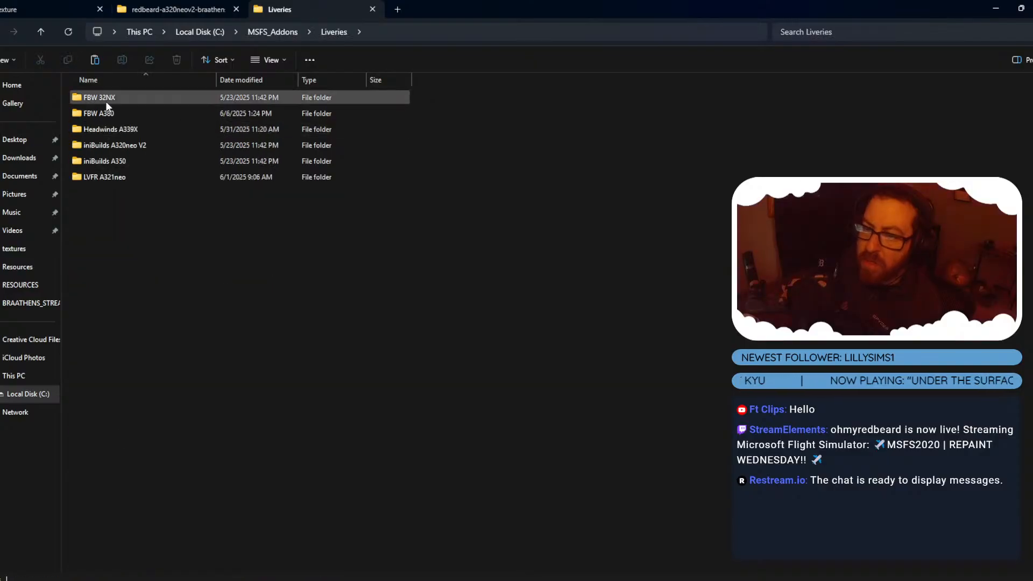
double_click(125, 145)
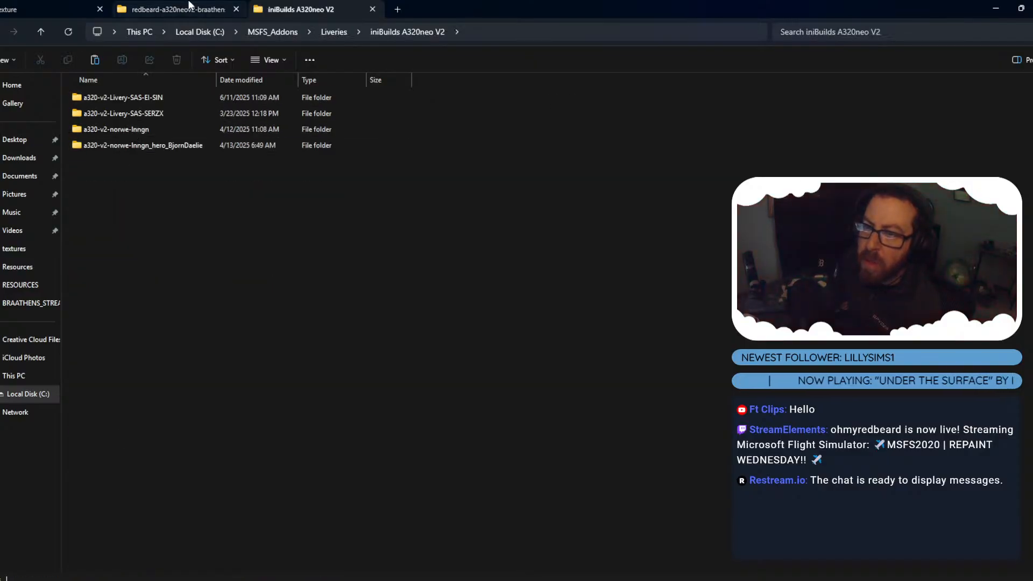
Copy the redbeard-a320neov2-braathens package from BRAATHENS_STREAM into the iniBuilds A320neo V2 liveries folder.
click(167, 9)
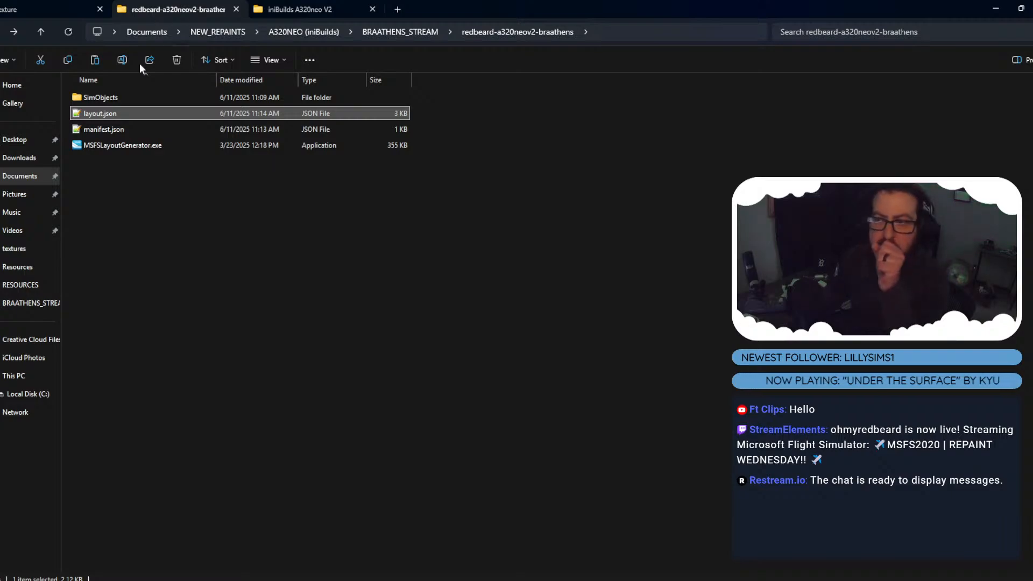
click(34, 32)
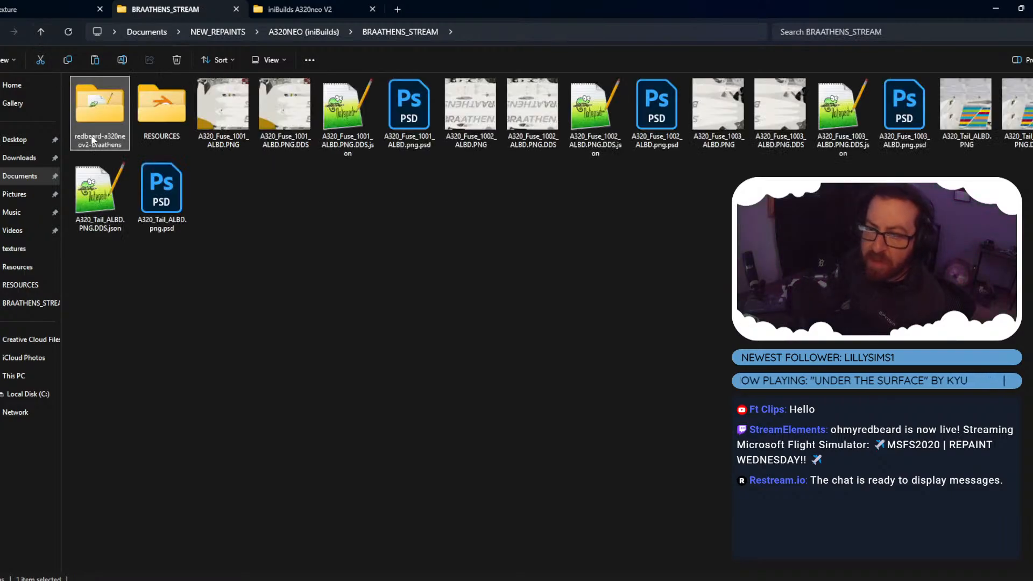
click(301, 9)
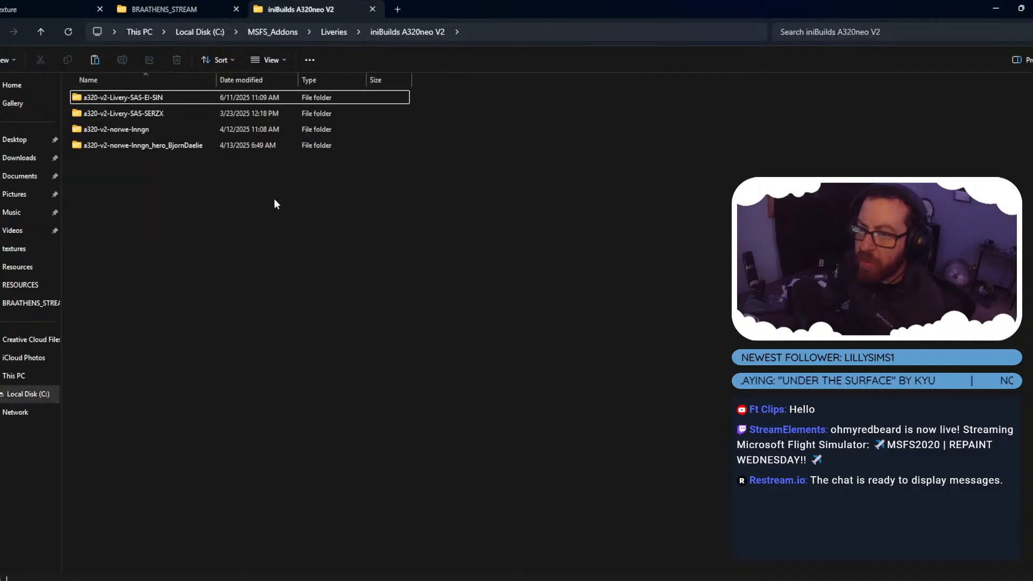
key(ctrl+v)
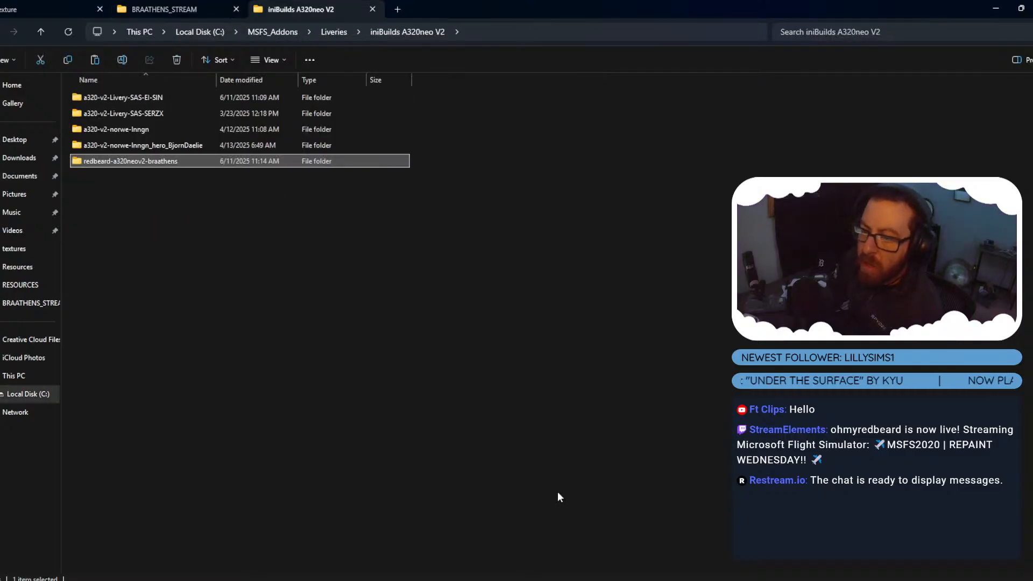
Switch to MSFS Addons Linker 2020, refresh the addons and enable redbeard-a320neov2-braathens under iniBuilds A320neo V2.
click(618, 576)
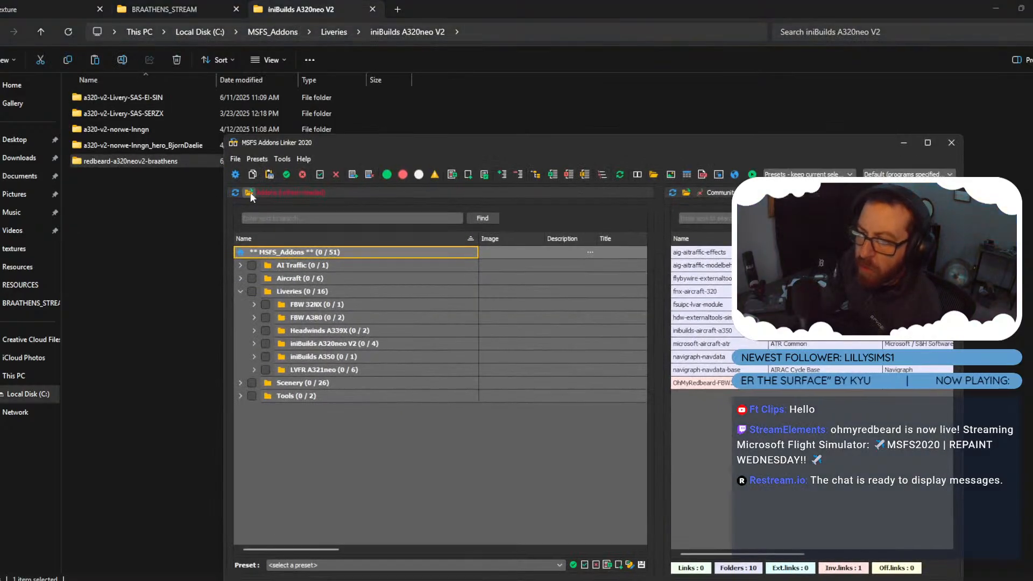
click(234, 194)
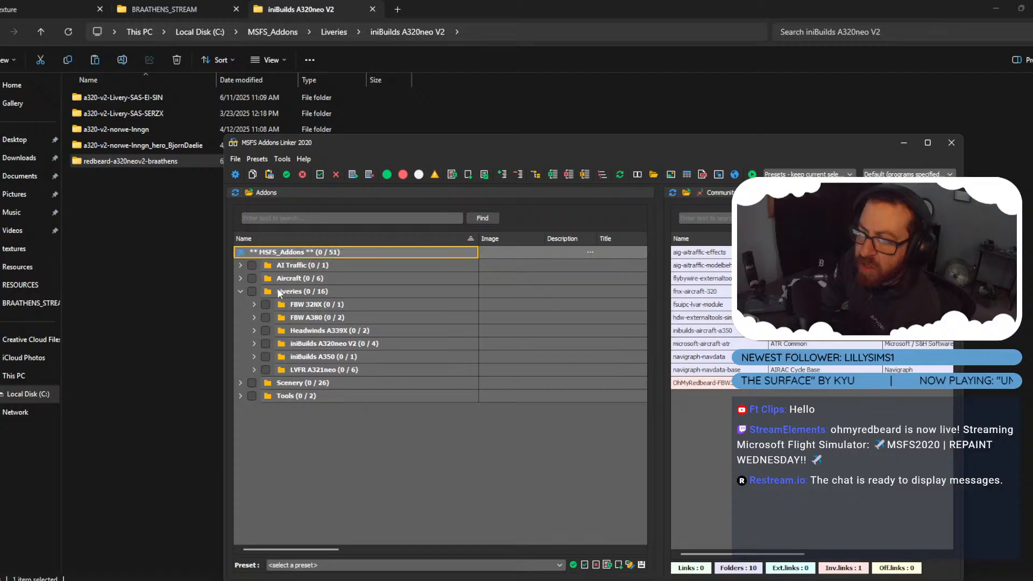
click(255, 343)
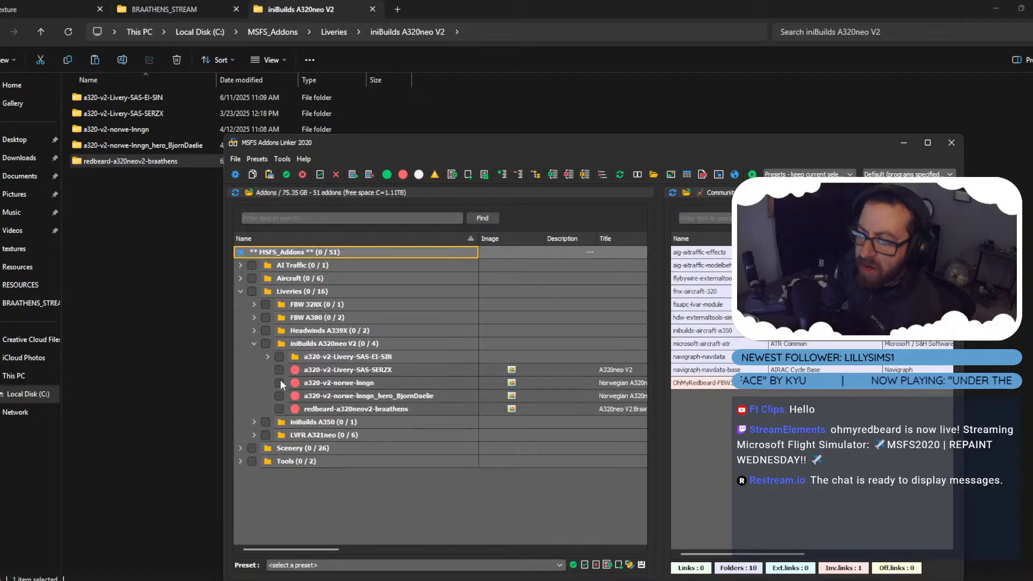
click(279, 409)
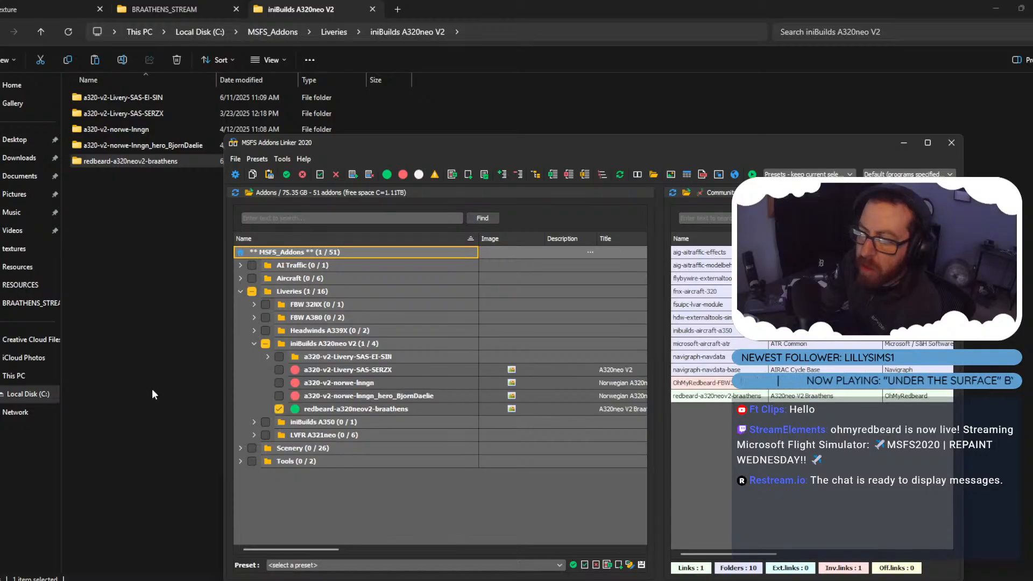
Minimize File Explorer, MSFS Addons Linker and the other open windows to show the desktop.
click(152, 389)
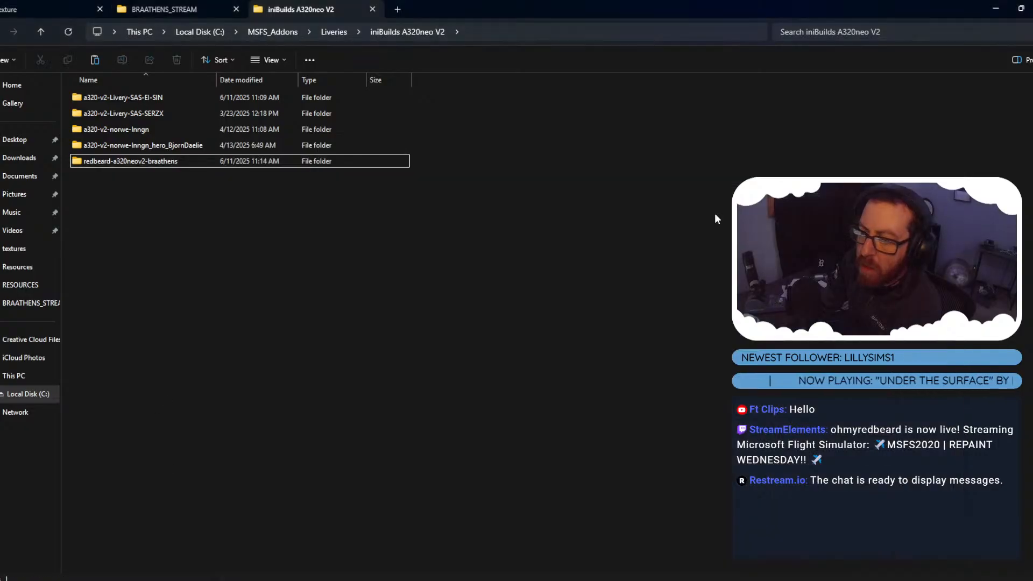
click(999, 10)
click(904, 143)
click(995, 5)
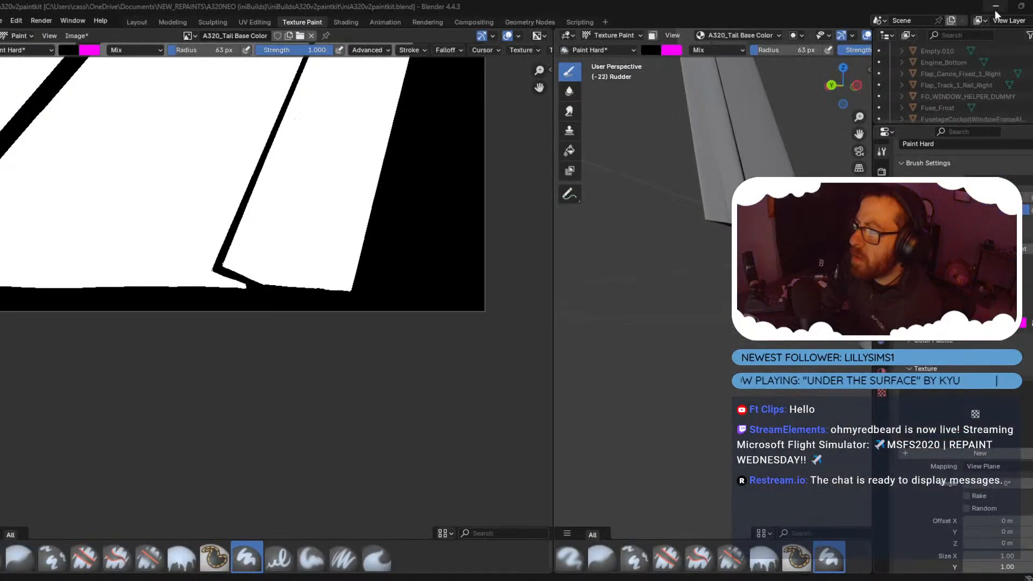
click(995, 6)
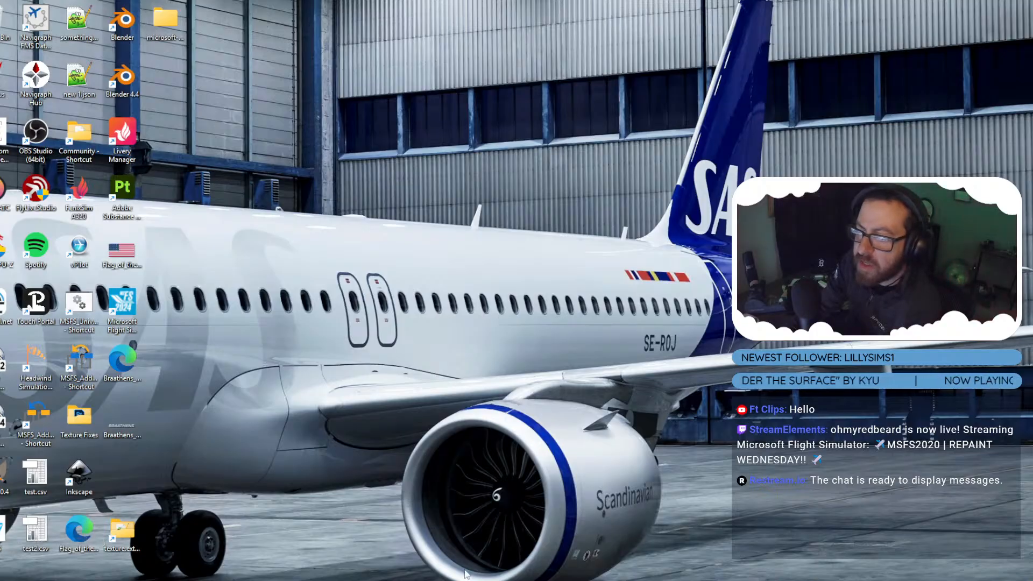
Switch to Microsoft Store and install Microsoft Flight Simulator: Standard Edition from the games library to C:\XboxGames.
key(super)
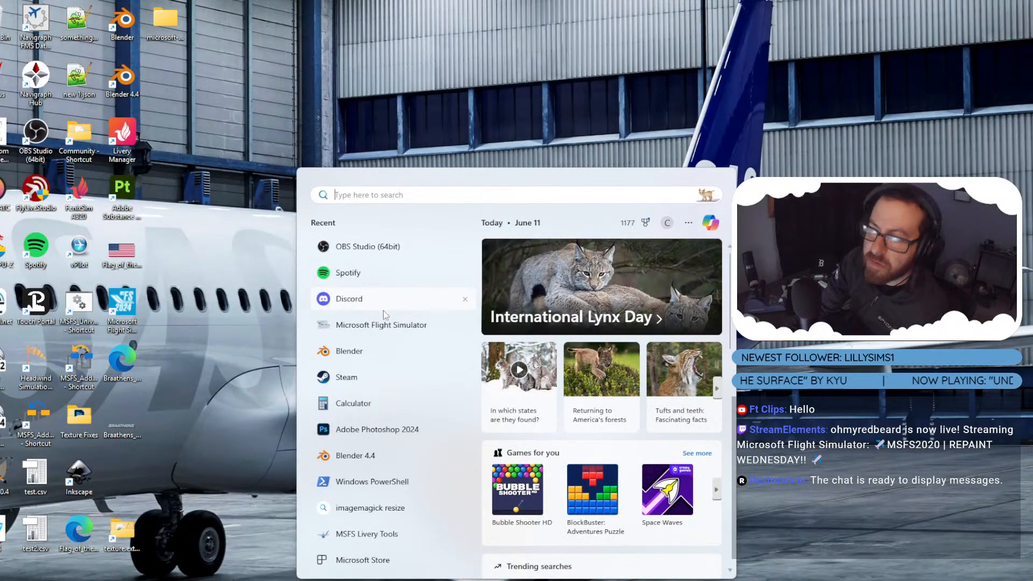
click(388, 560)
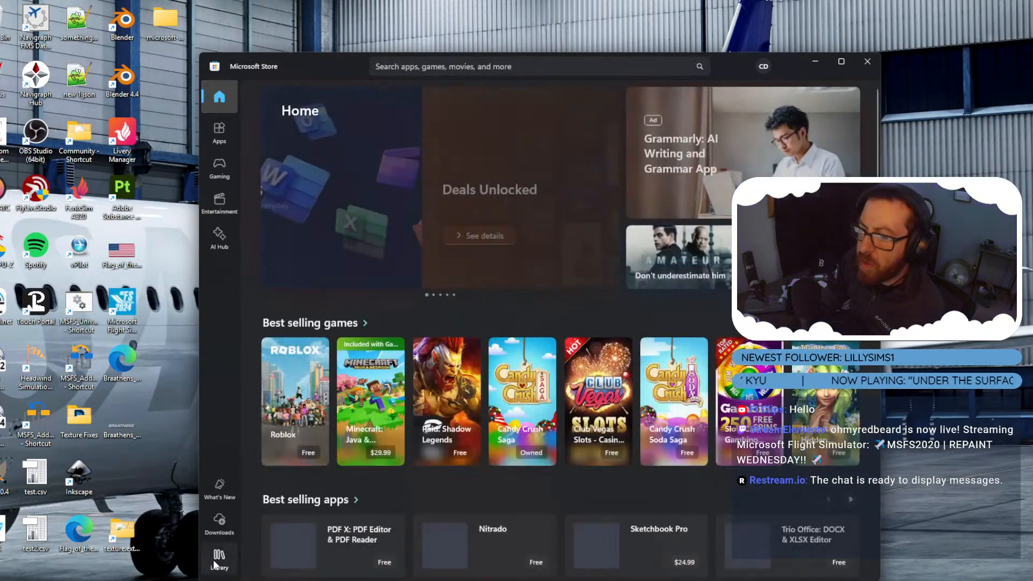
click(219, 558)
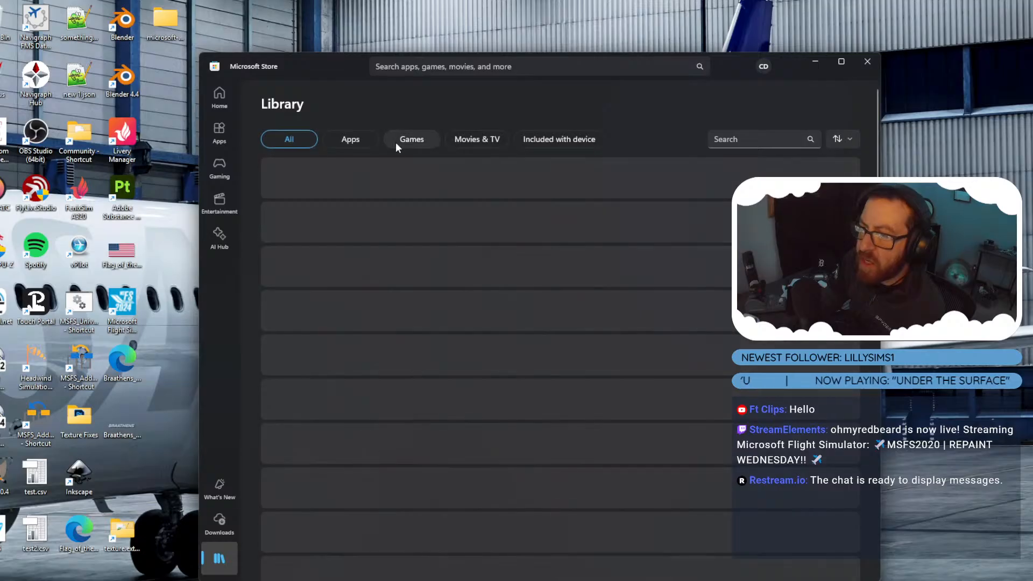
click(409, 140)
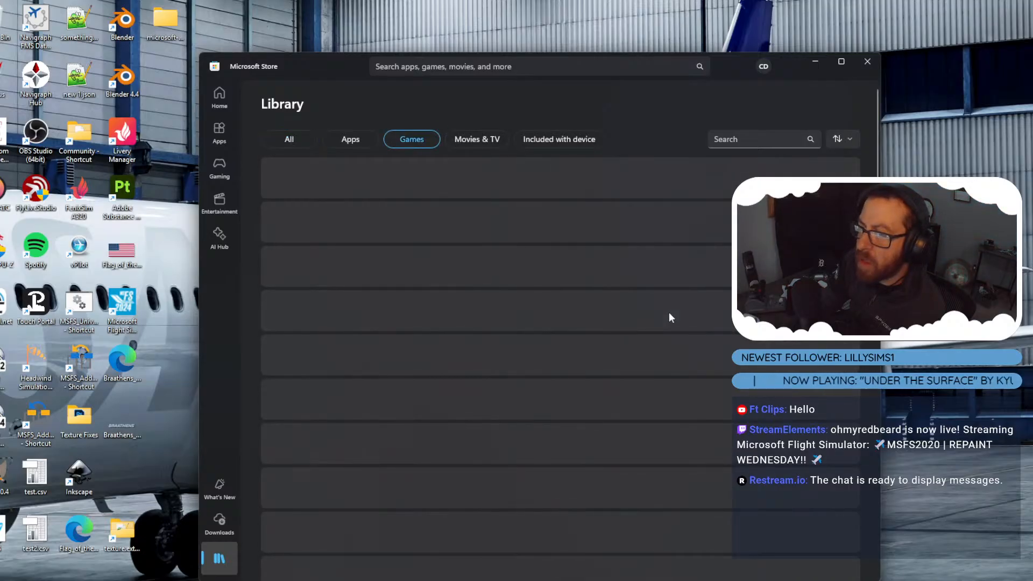
click(790, 267)
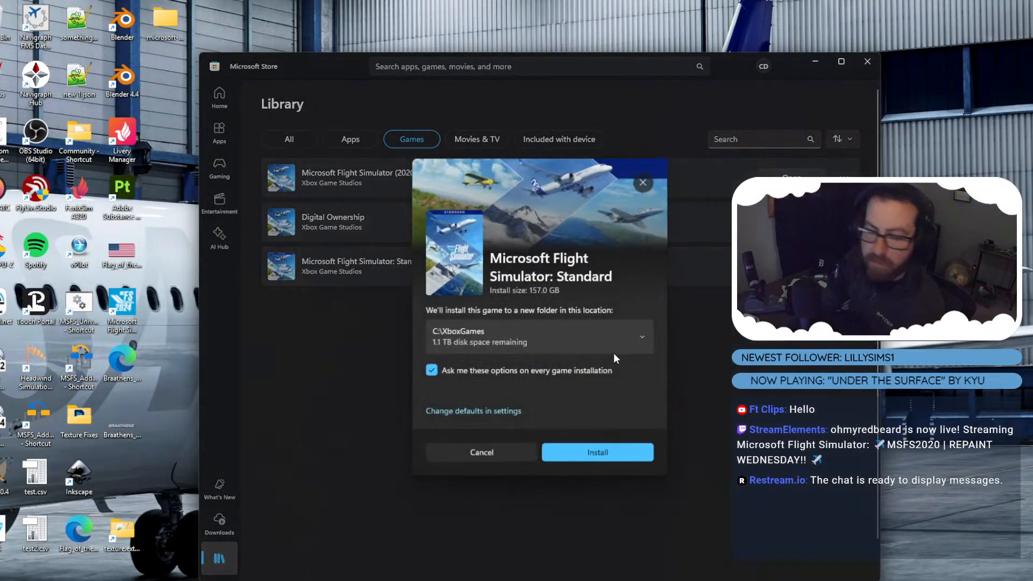
click(610, 451)
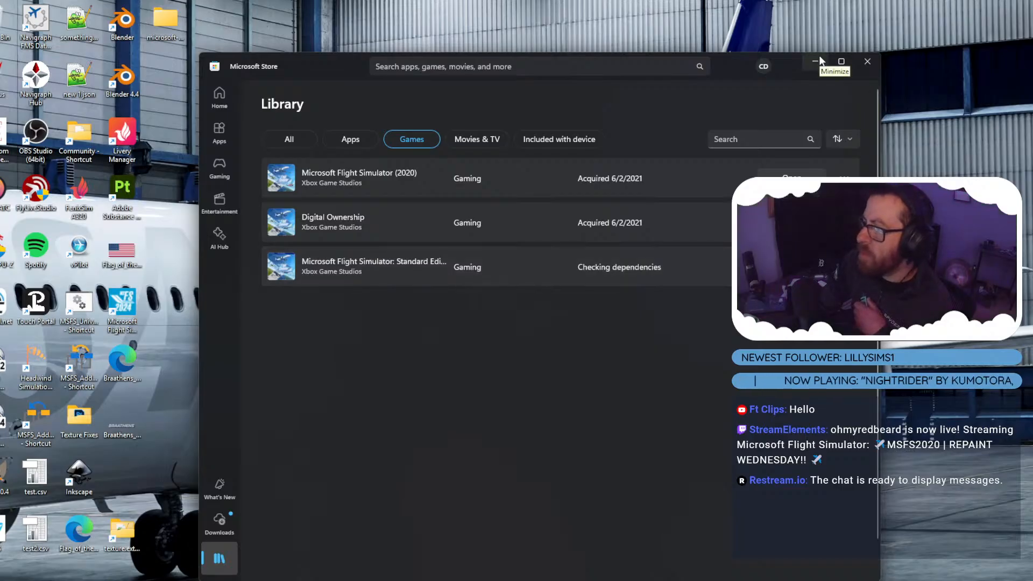
Launch Microsoft Flight Simulator: Standard Edition from its store page, minimize the store and reposition the simulator's launch window.
click(520, 269)
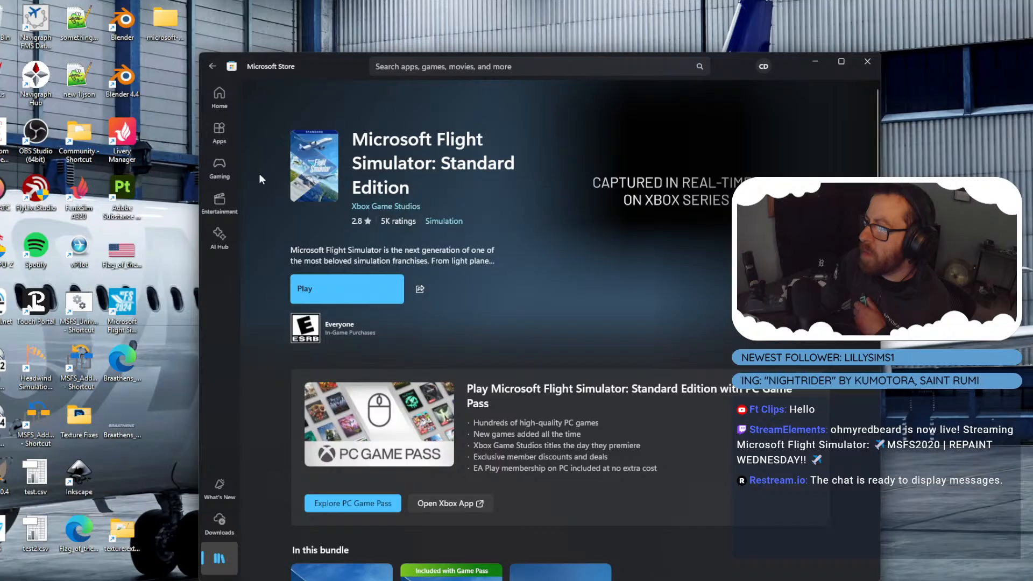
click(347, 289)
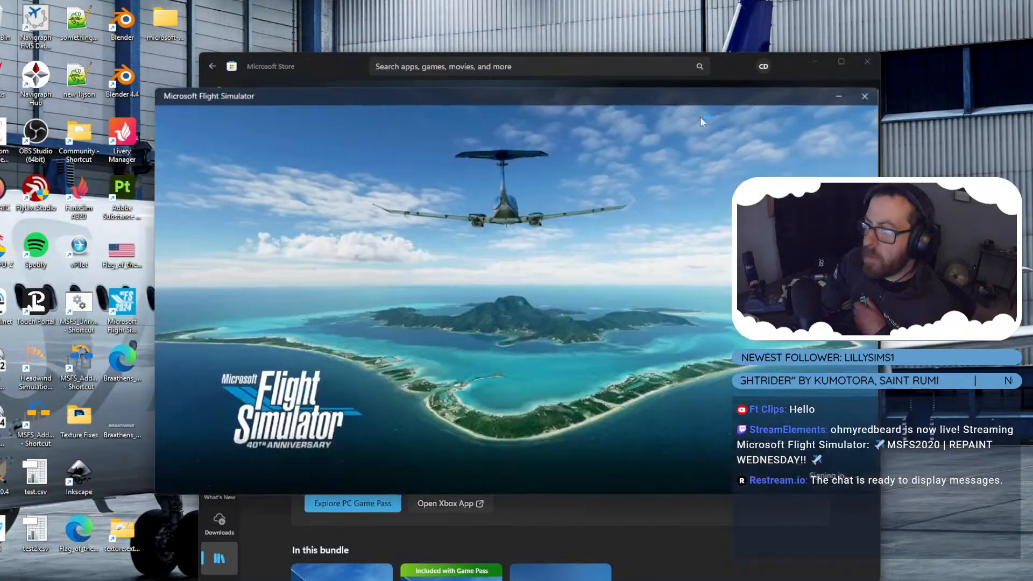
click(815, 61)
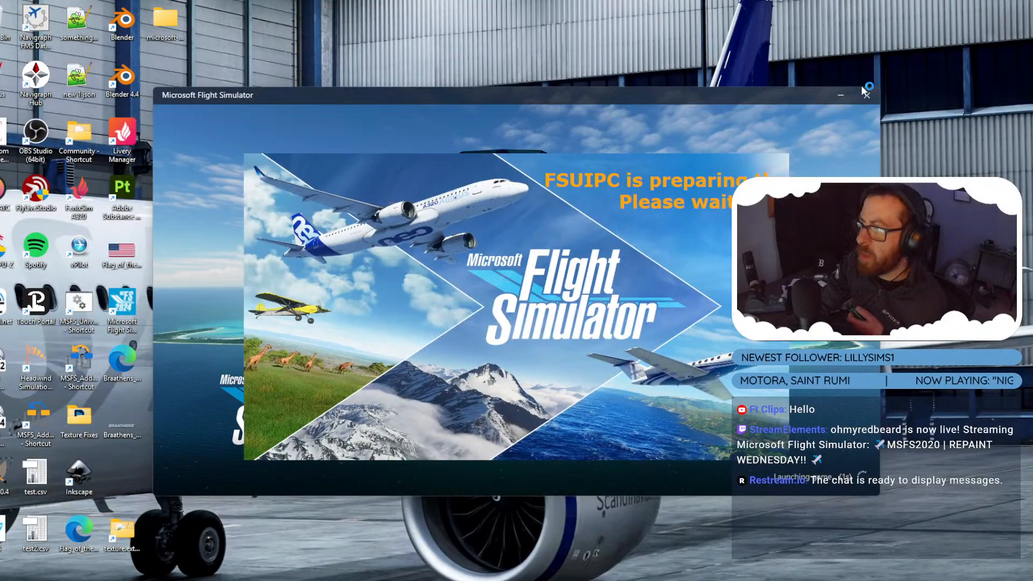
drag(763, 89, 709, 72)
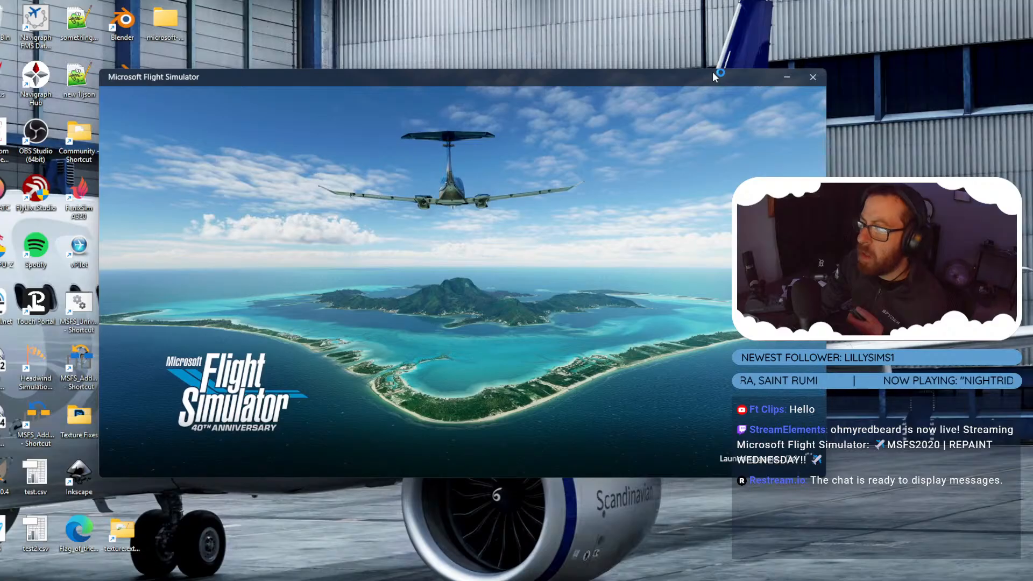
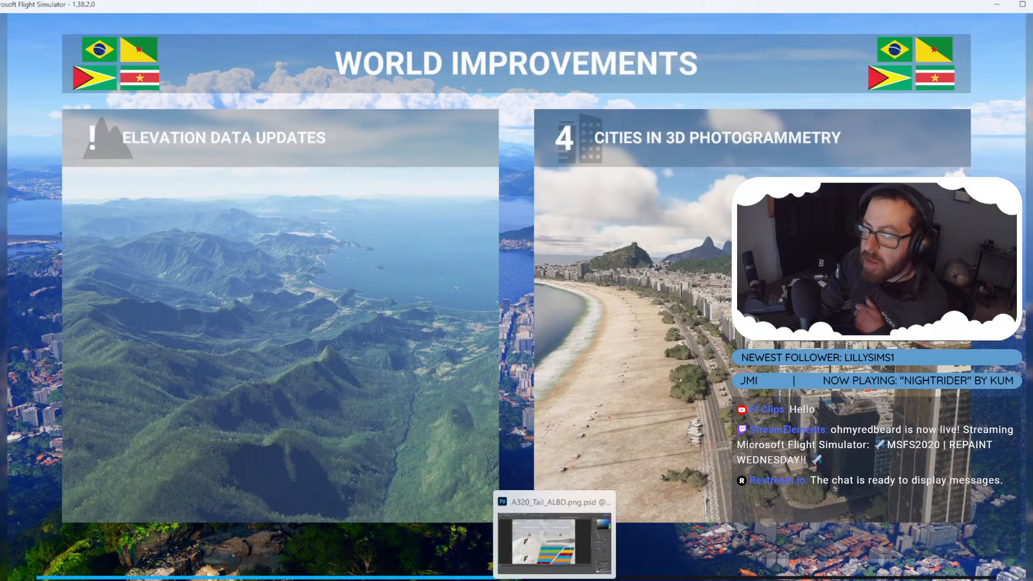
click(552, 579)
key(alt+Tab)
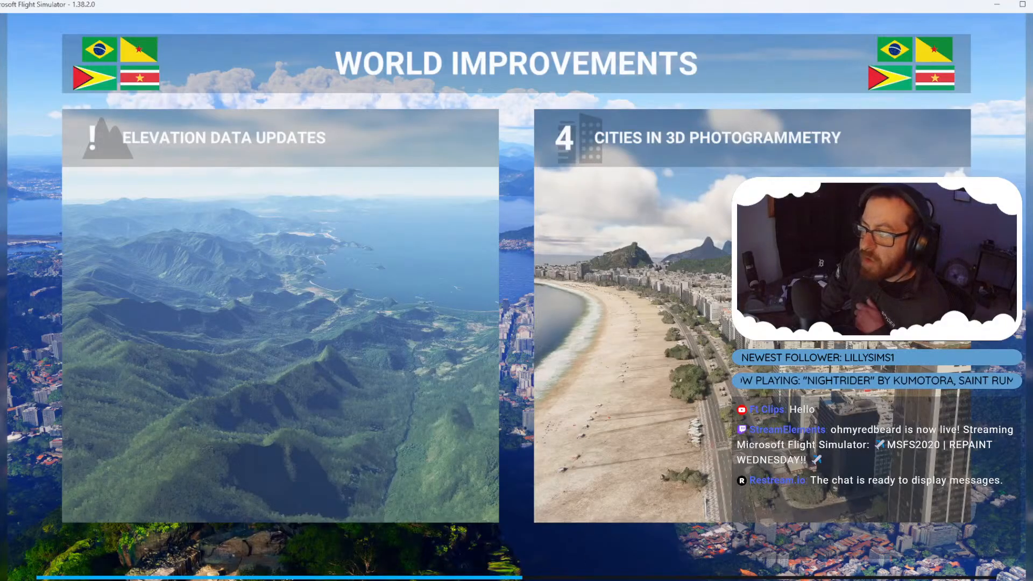
mouse_move(504, 580)
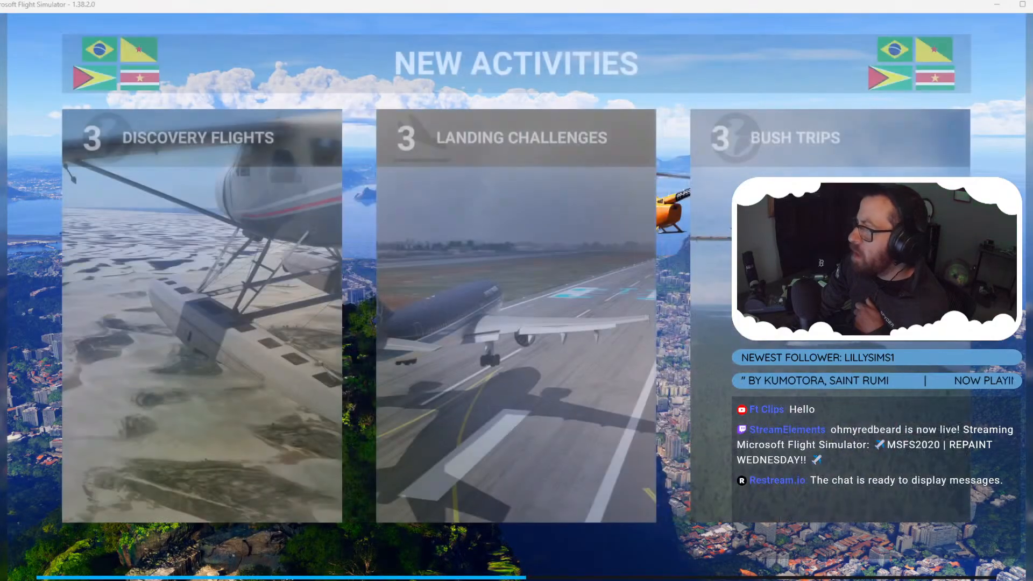
Switch to the web browser and search Google Images for "braathens a320".
key(alt+Tab)
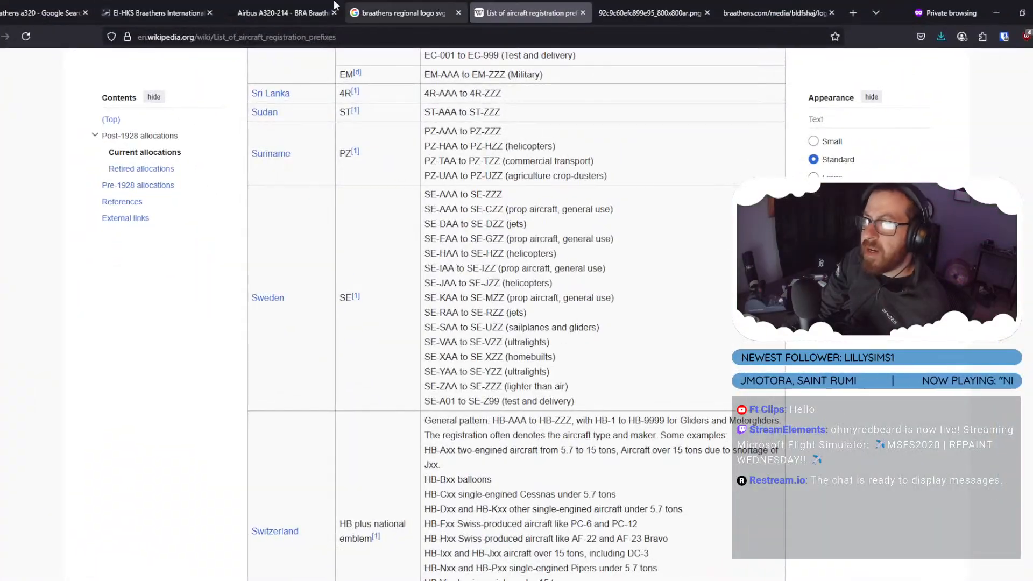
click(283, 12)
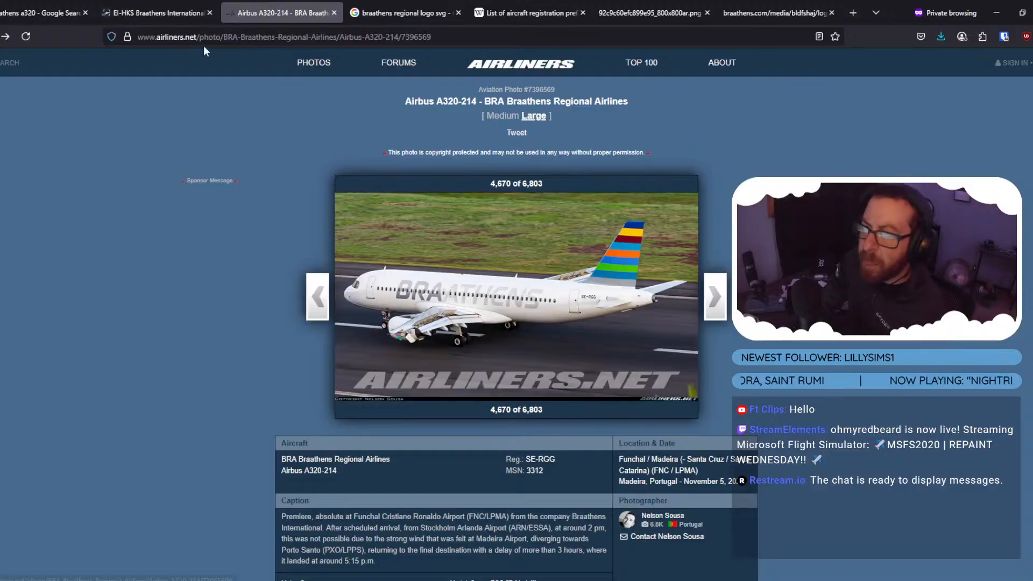
click(237, 43)
text(braathe)
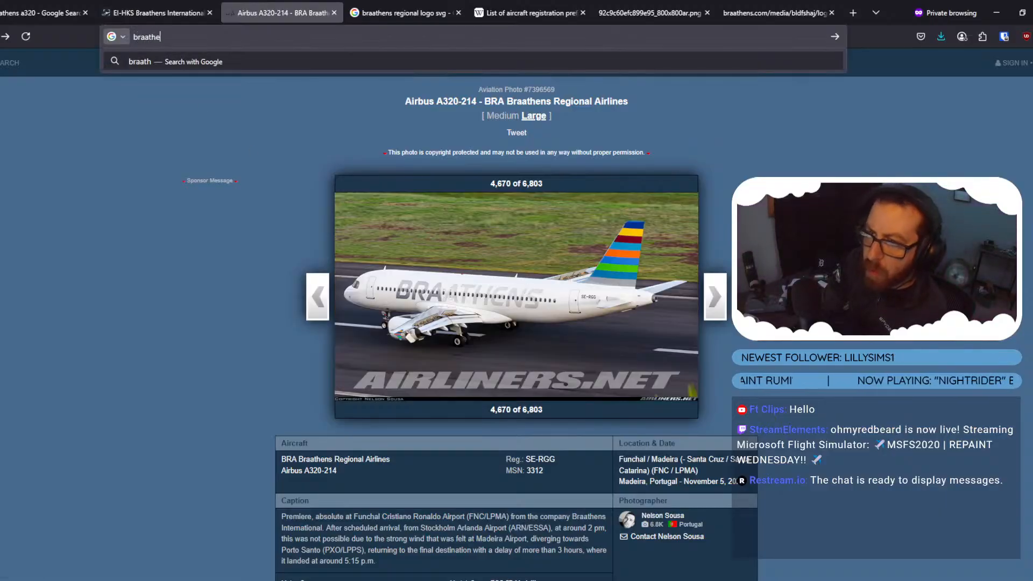
text(ns a320)
key(Return)
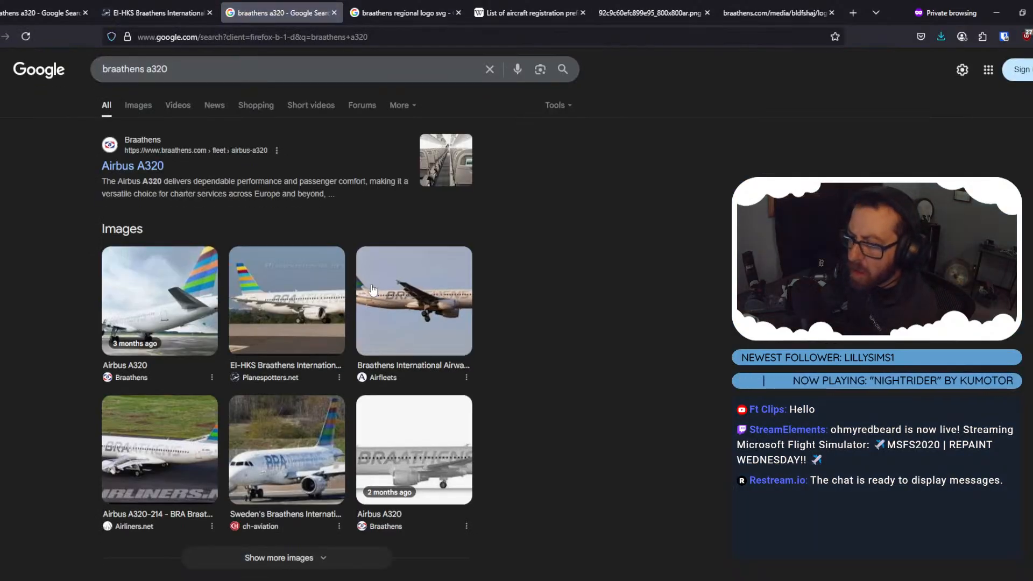
scroll(66, 143, down, 2)
scroll(67, 143, up, 2)
click(137, 113)
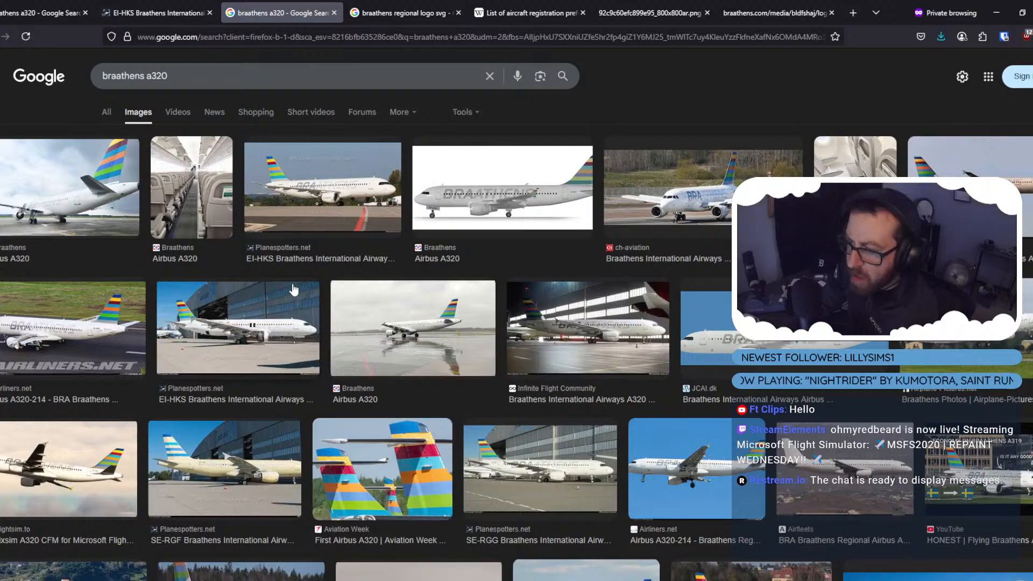
Preview the Flightsim.to A320 CFM image and the Airliners.net A320-214 photo of the Braathens livery against a blue sky.
click(83, 449)
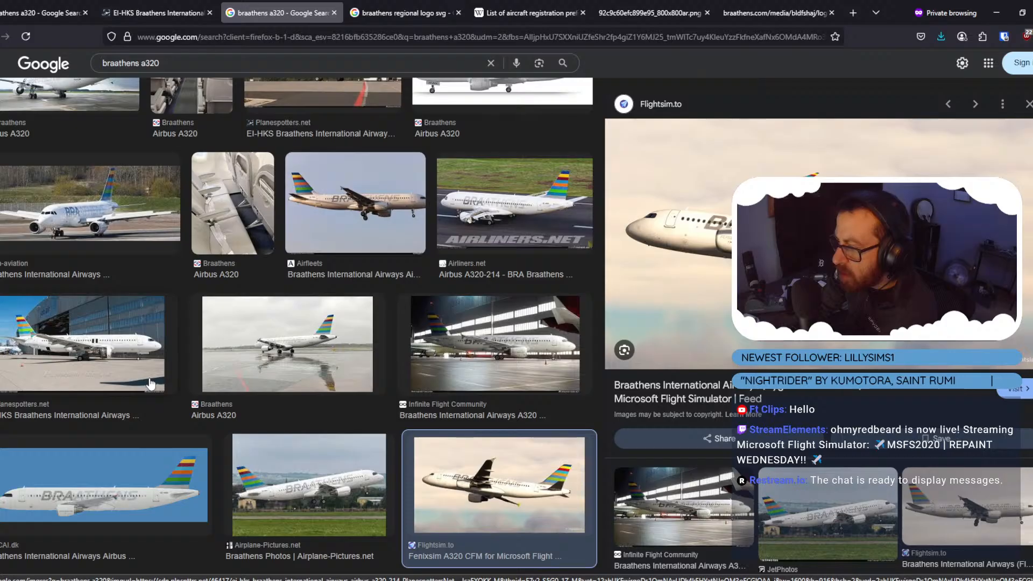
scroll(150, 383, down, 4)
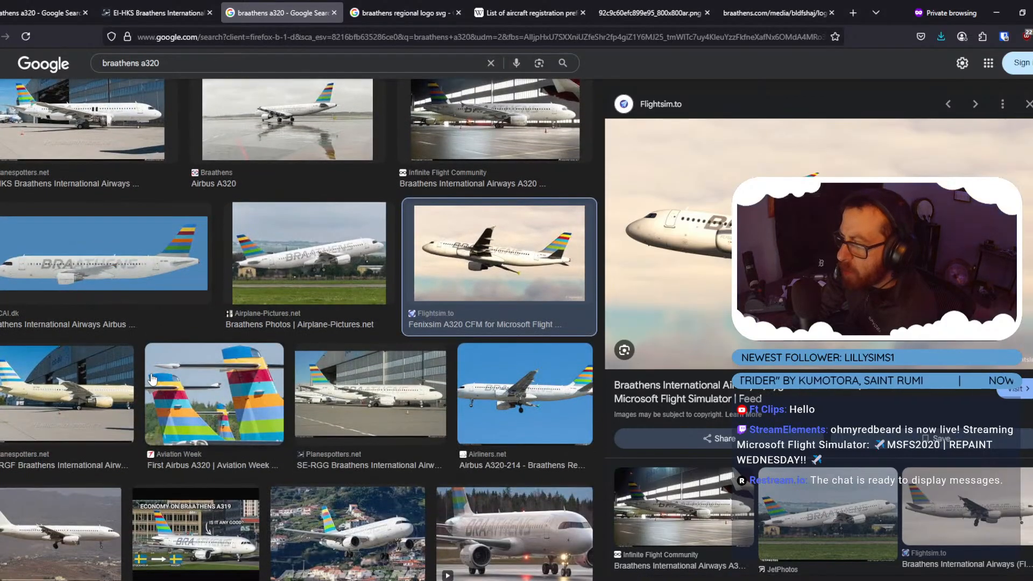
scroll(152, 380, down, 2)
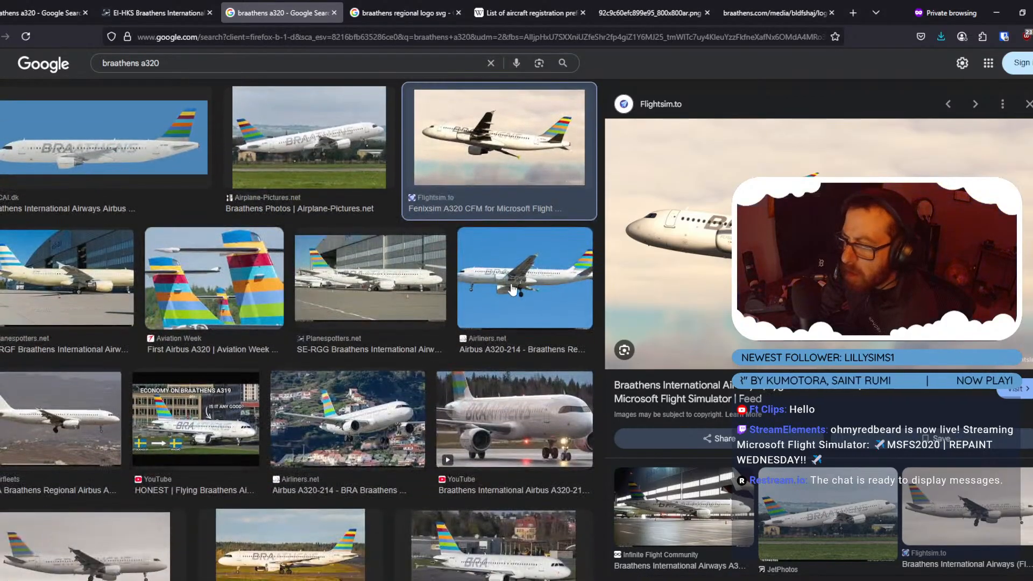
click(512, 290)
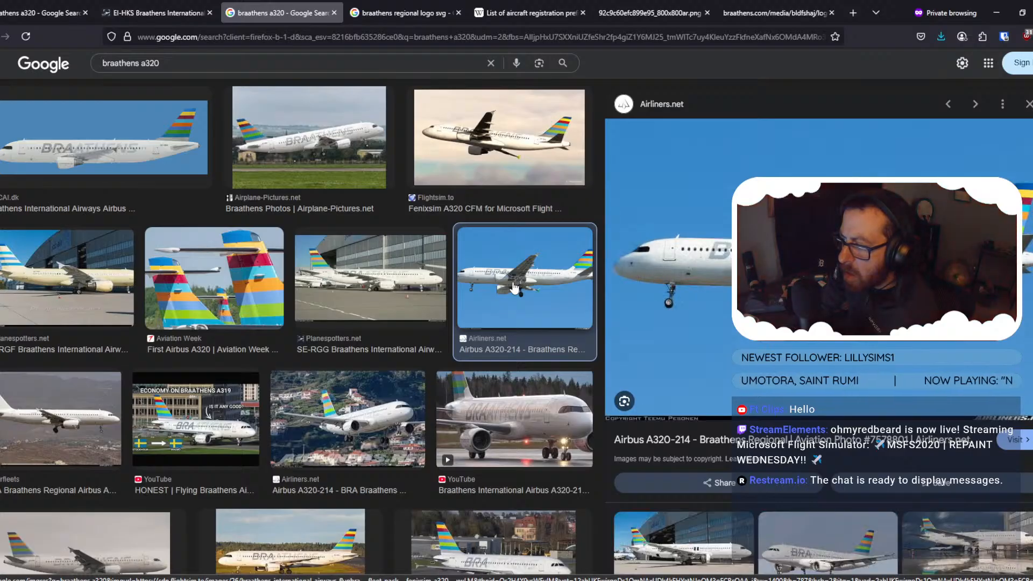
Switch to Photoshop to check the A320_Tail_ALBD texture, and return to Microsoft Flight Simulator.
key(alt+Tab)
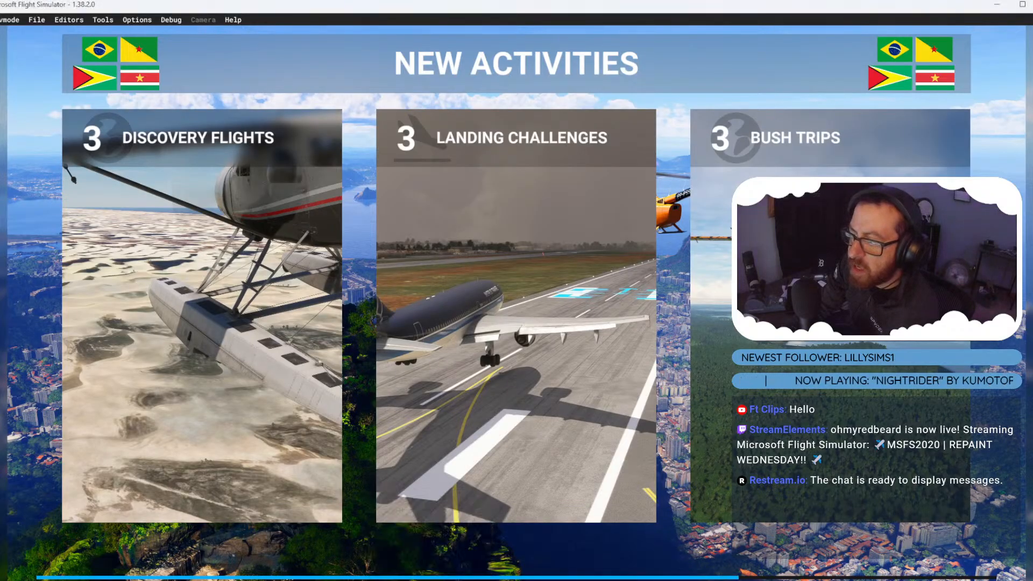
mouse_move(554, 580)
click(554, 541)
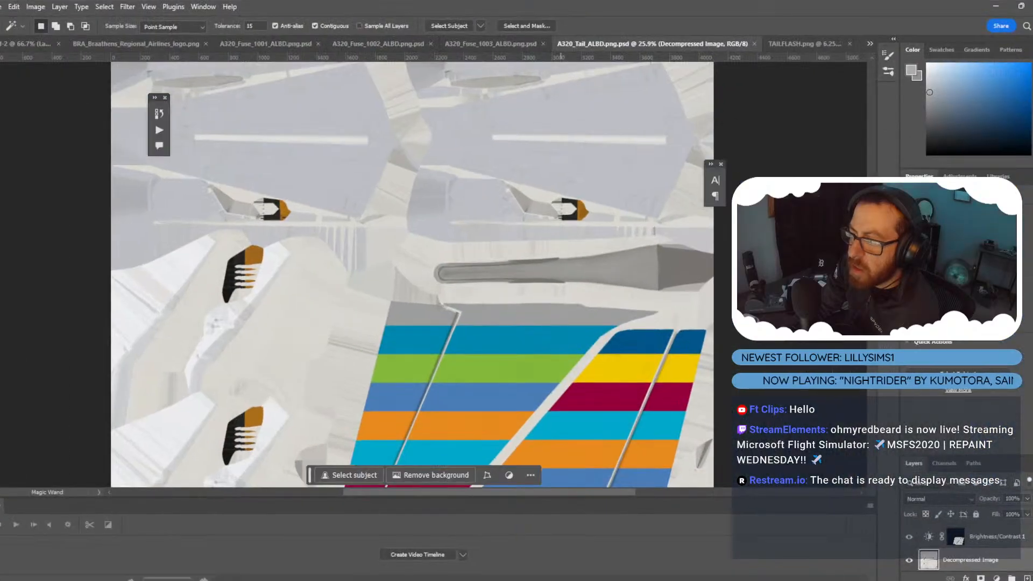
key(alt+Tab)
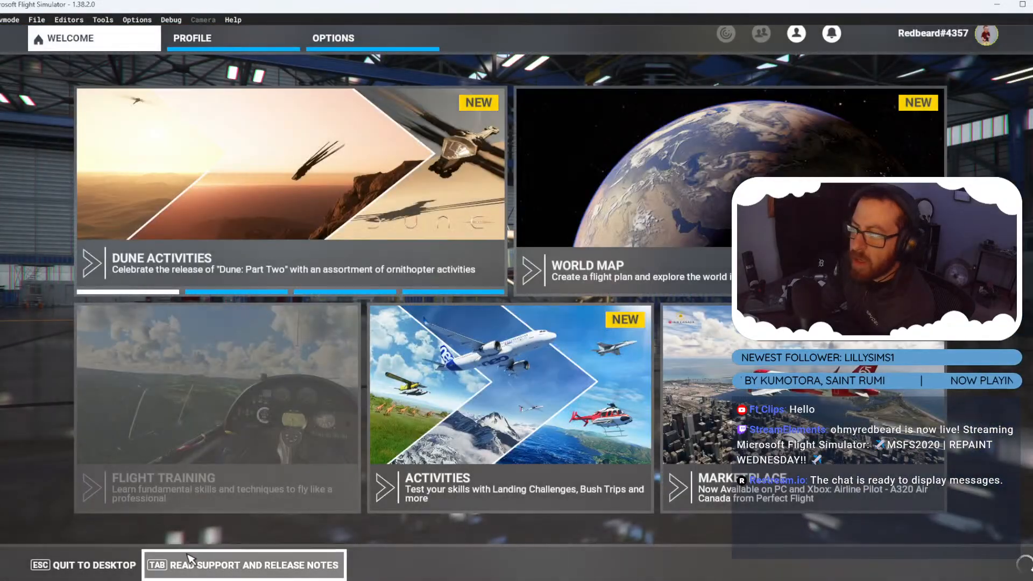
Open My Hangar from the profile and change the aircraft to the Airbus A320neo (v2).
click(226, 37)
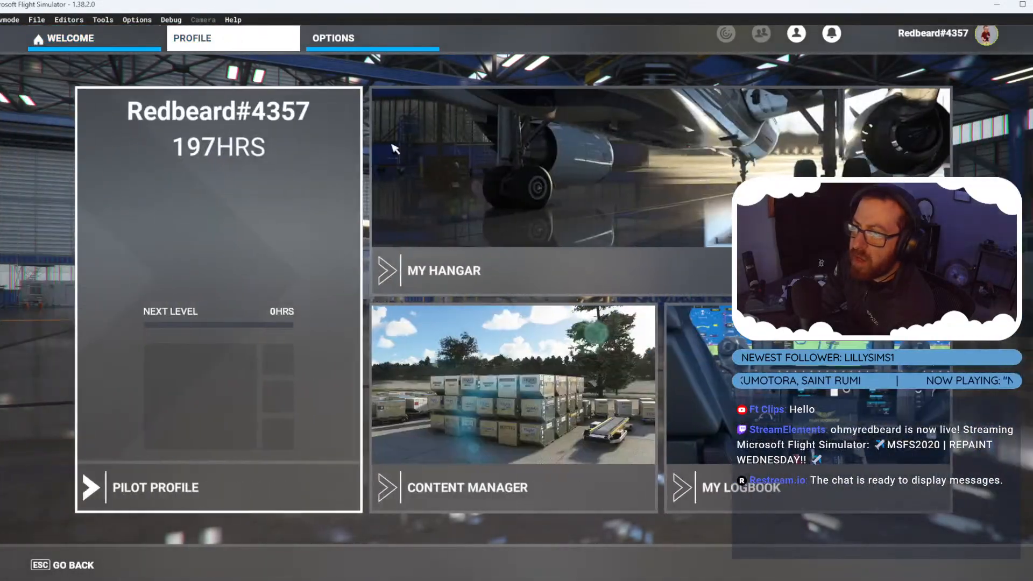
click(615, 217)
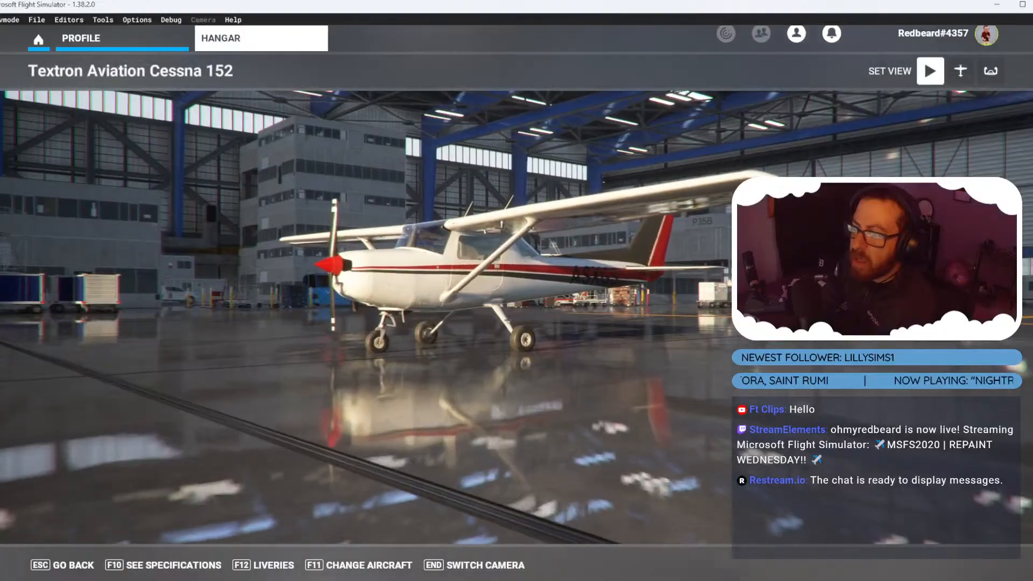
click(359, 565)
scroll(675, 269, up, 10)
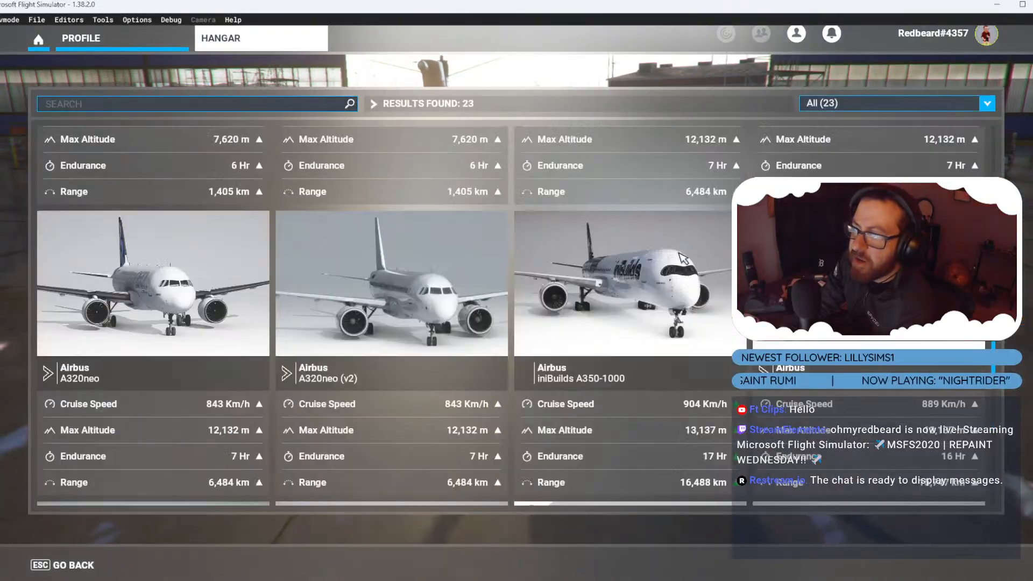
scroll(675, 269, down, 8)
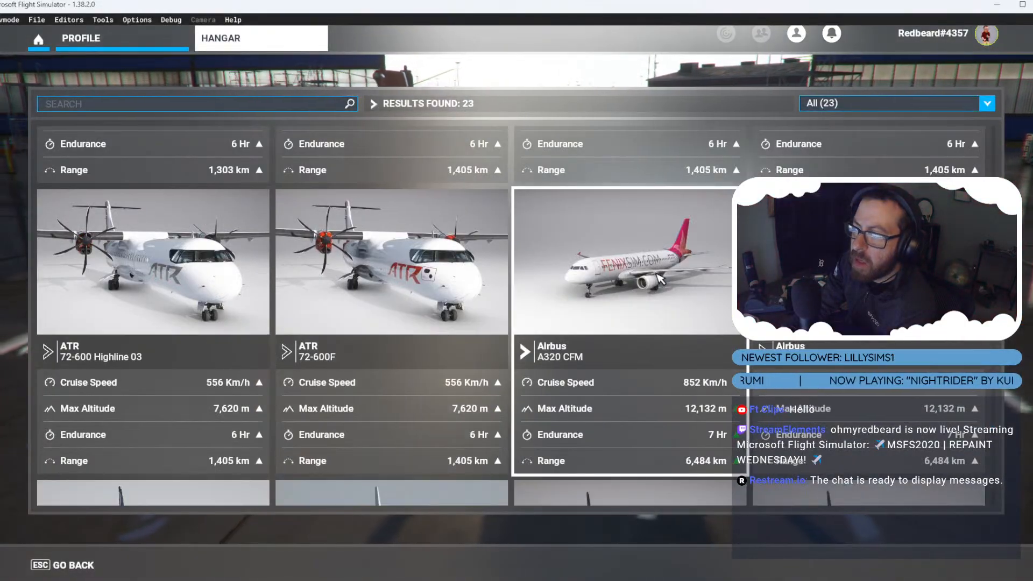
scroll(659, 278, down, 3)
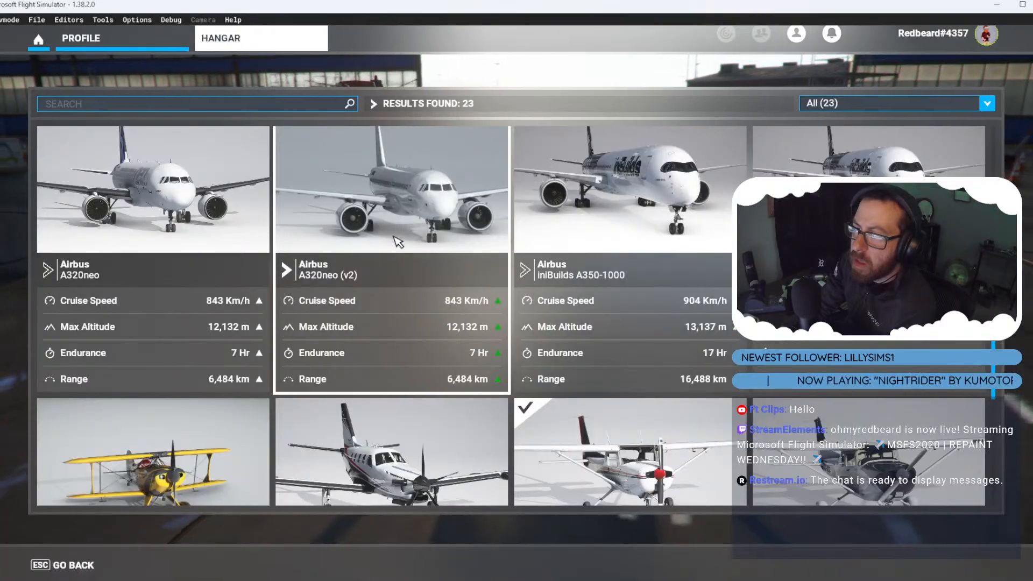
click(398, 242)
click(62, 565)
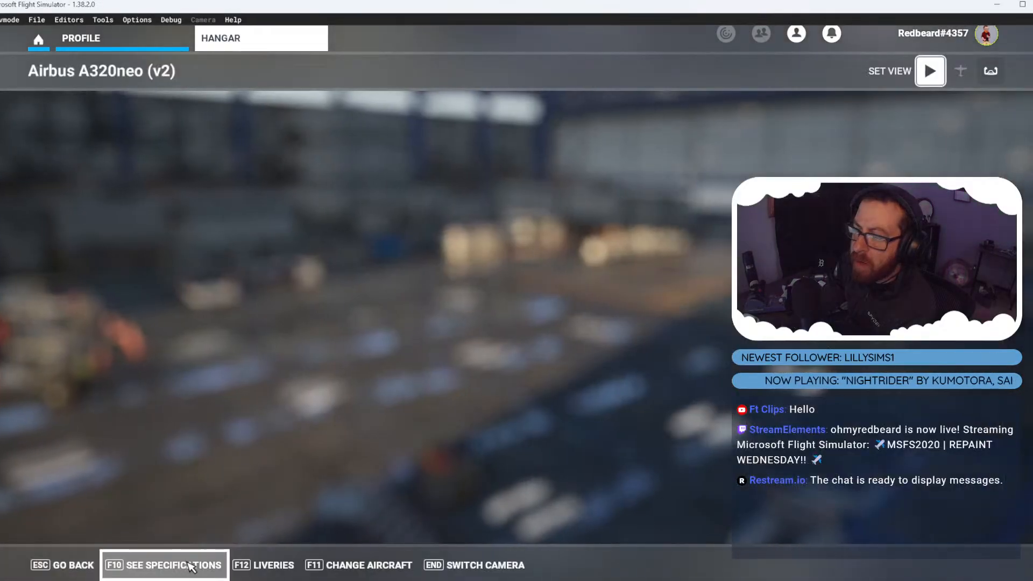
Choose the Braathens livery for the A320neo (v2) in the hangar.
click(263, 565)
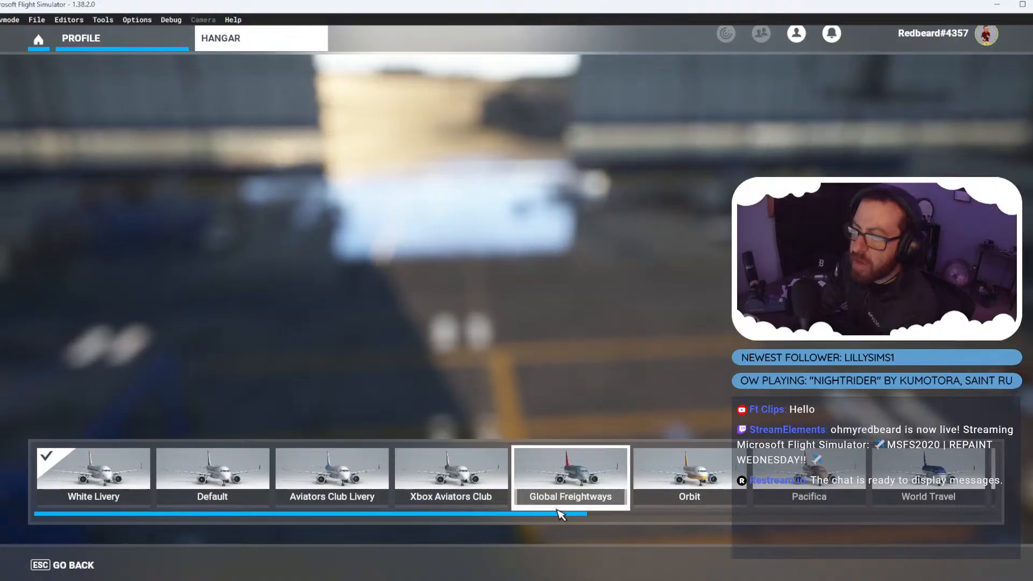
drag(522, 517, 973, 521)
click(910, 460)
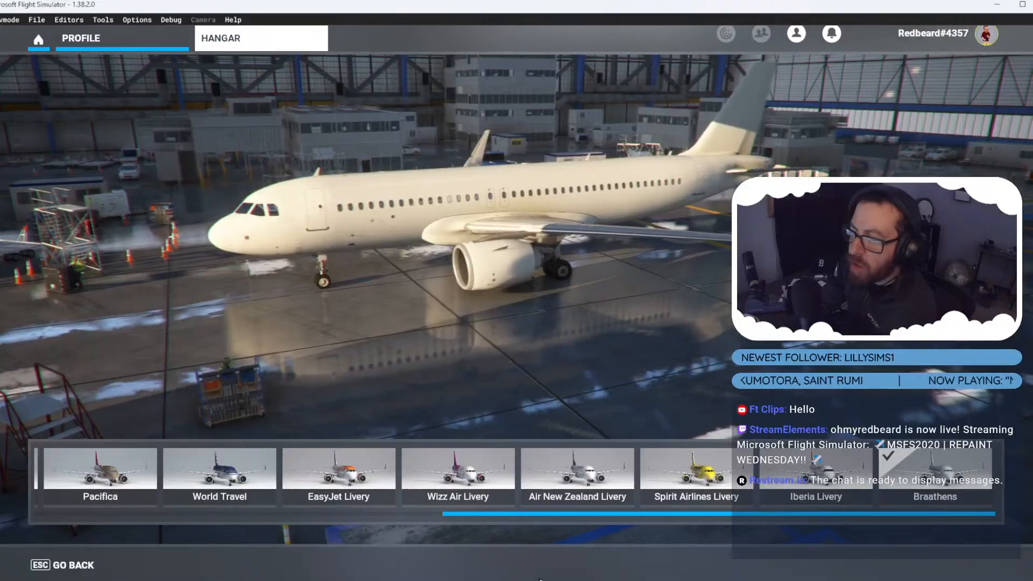
Switch to File Explorer, open layout.json from redbeard-a320neov2-braathens in BRAATHENS_STREAM, and examine its texture file paths in Notepad++.
mouse_move(530, 578)
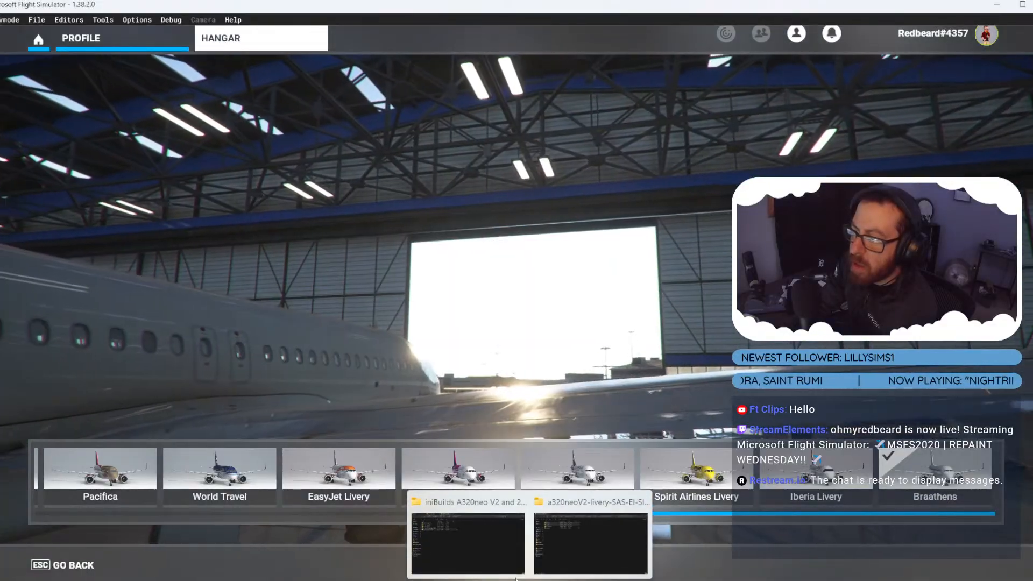
mouse_move(498, 547)
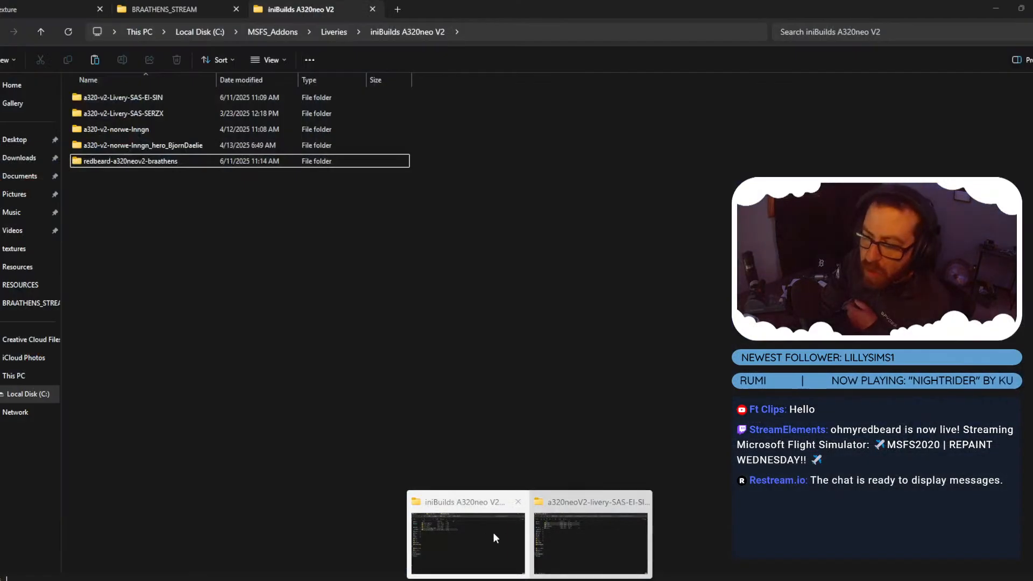
click(493, 531)
click(164, 9)
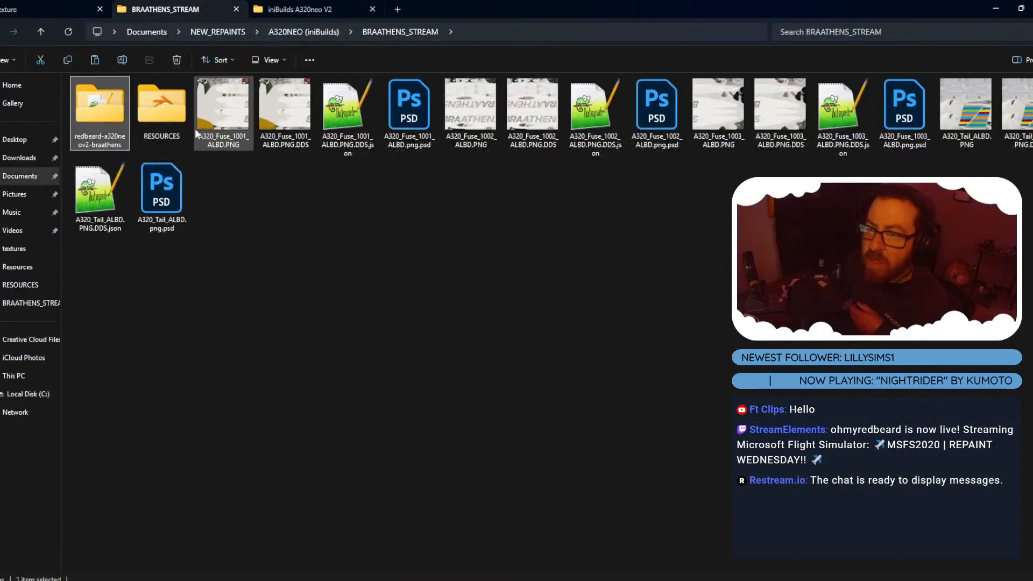
double_click(92, 110)
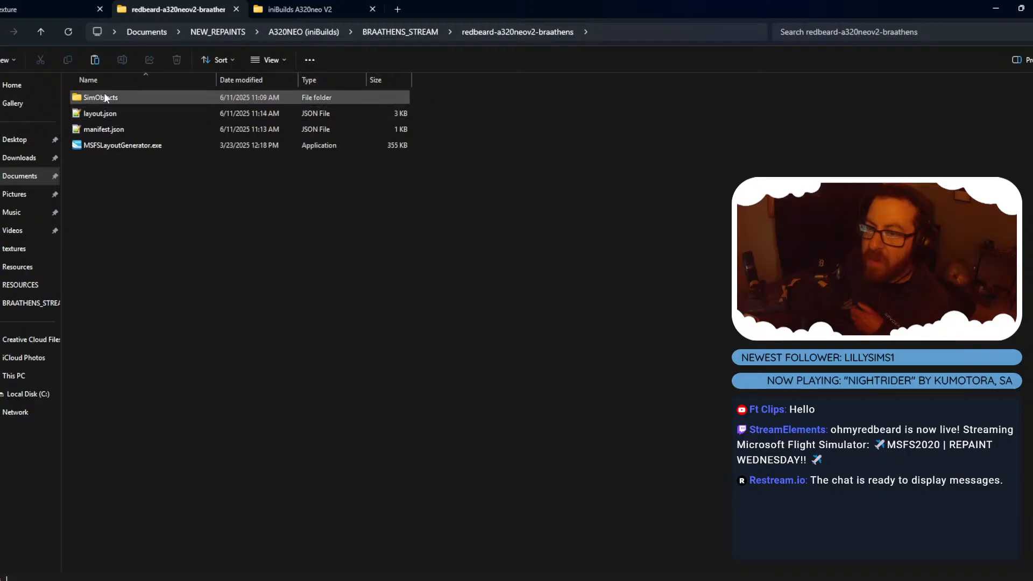
double_click(100, 113)
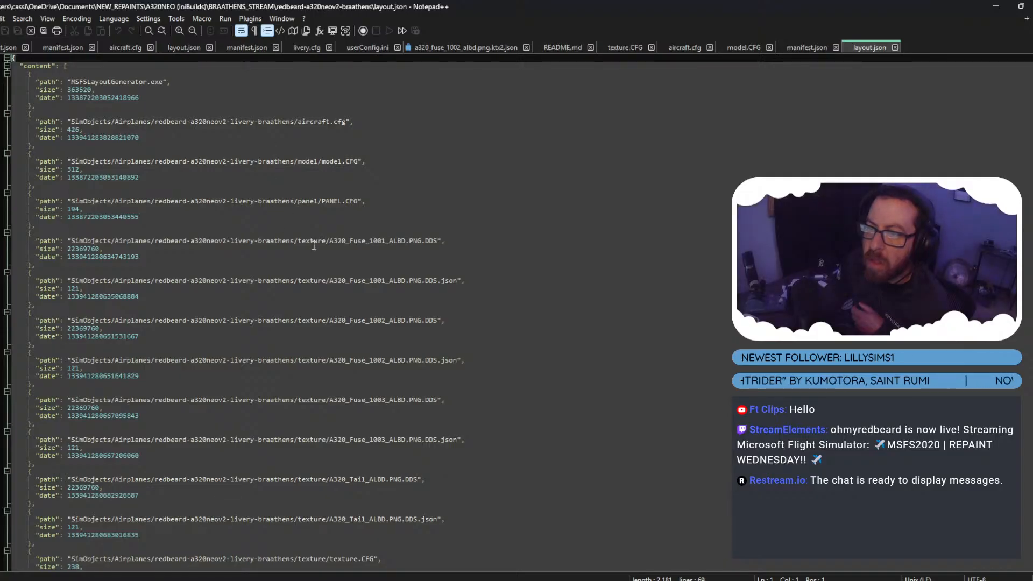
scroll(314, 245, down, 4)
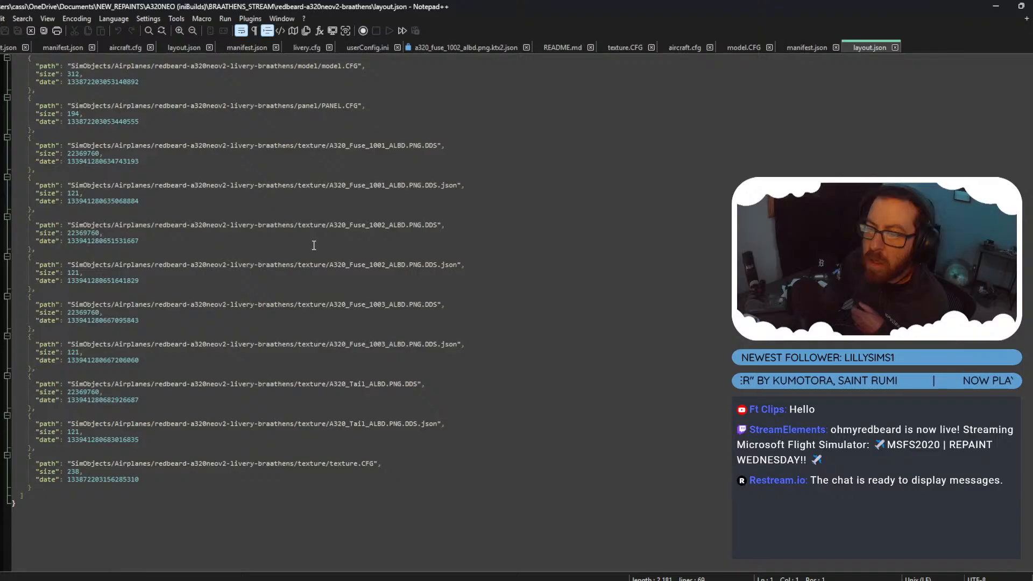
scroll(314, 246, up, 1)
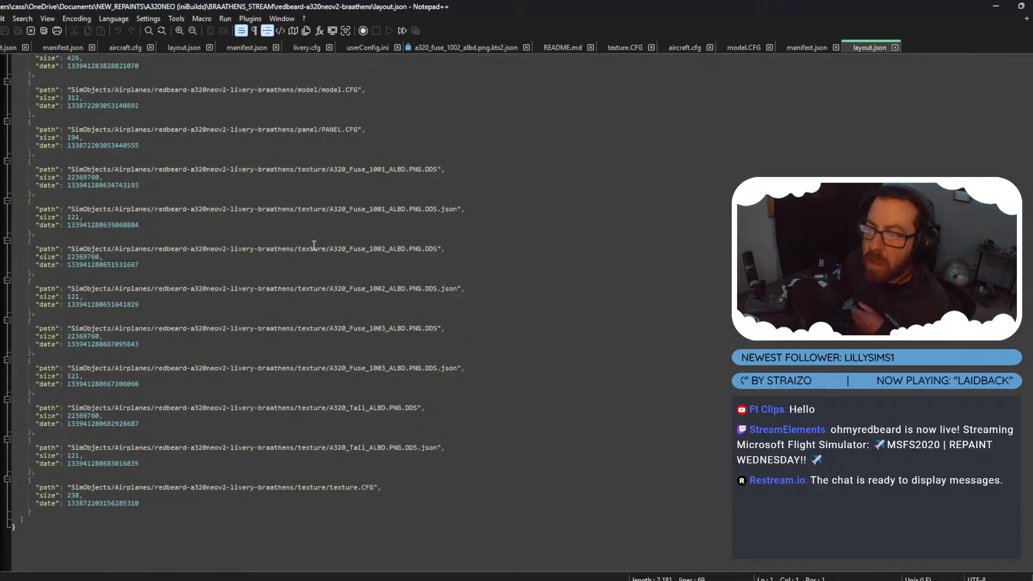
scroll(314, 246, up, 1)
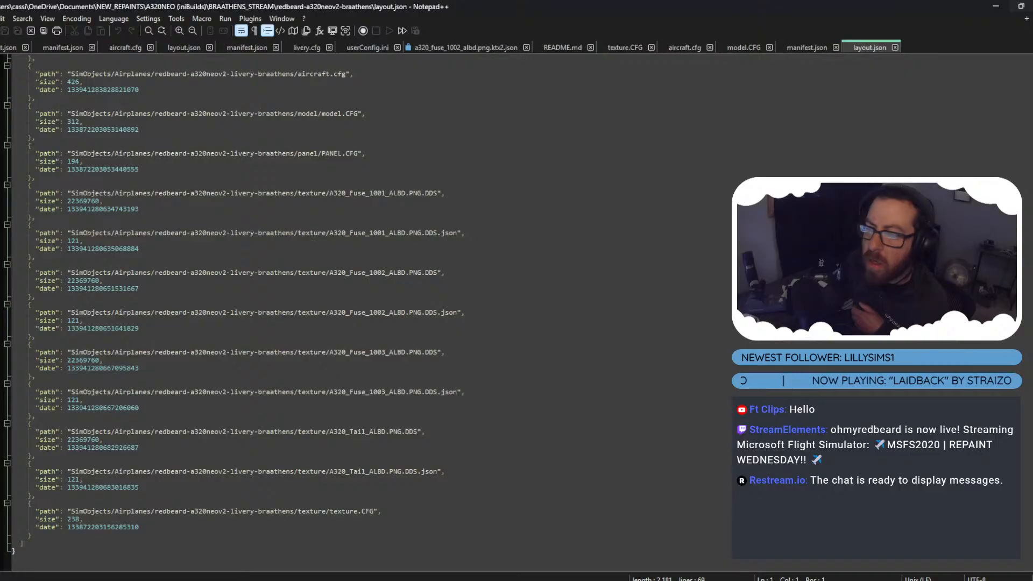
Return to File Explorer and check the a320-v2-Livery-SAS-EI-SIN package folder under iniBuilds A320neo V2.
key(alt+Tab)
click(273, 10)
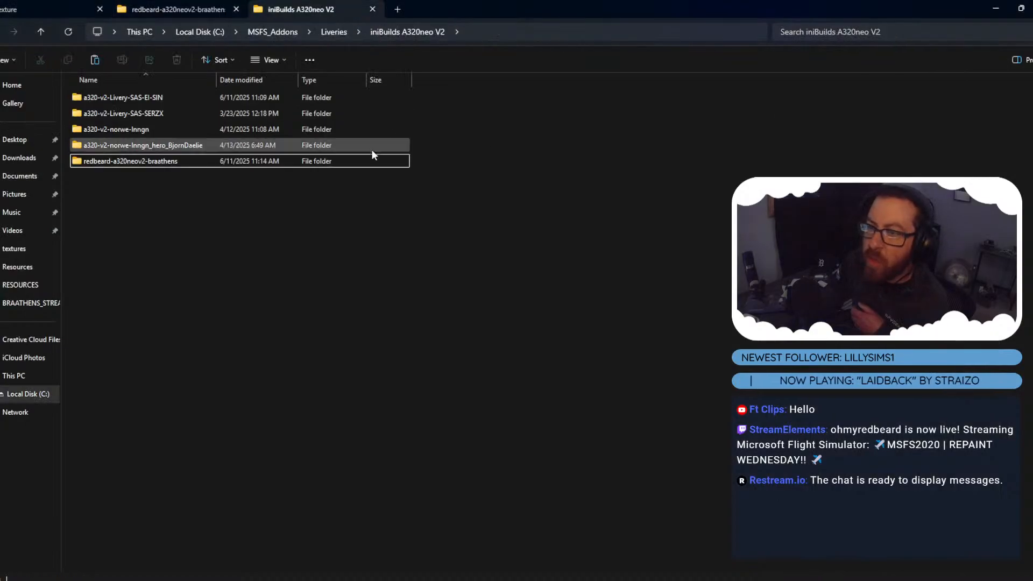
double_click(138, 95)
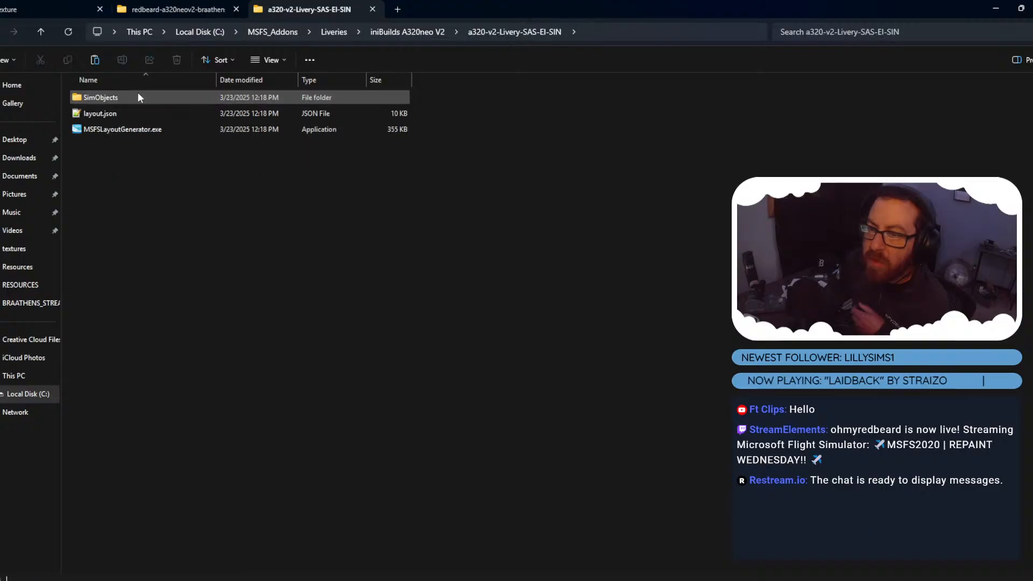
click(111, 100)
key(BackSpace)
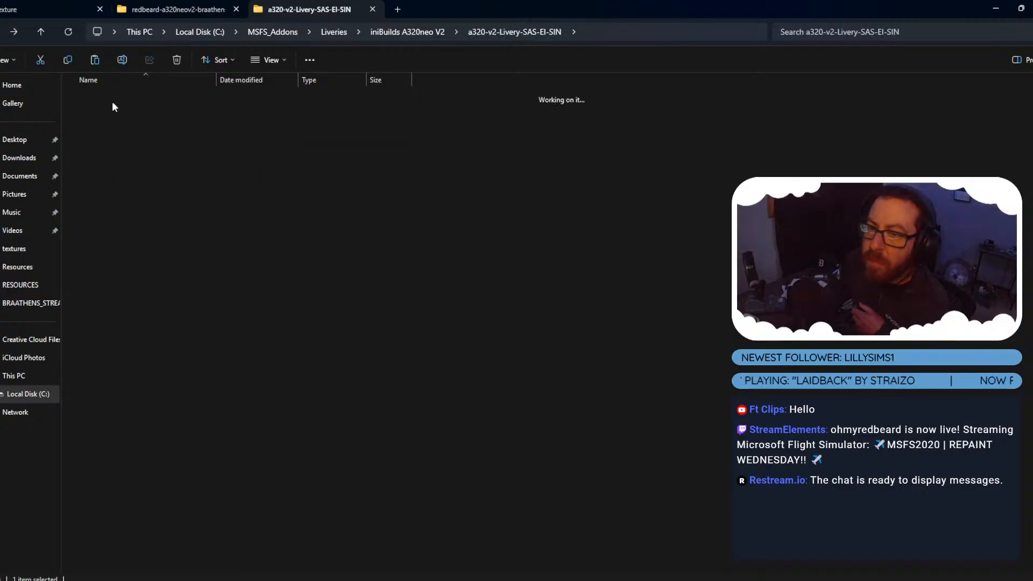
Open the texture.SAS-SERZX folder inside the a320-v2-Livery-SAS-SERZX package to examine its texture file names.
double_click(131, 111)
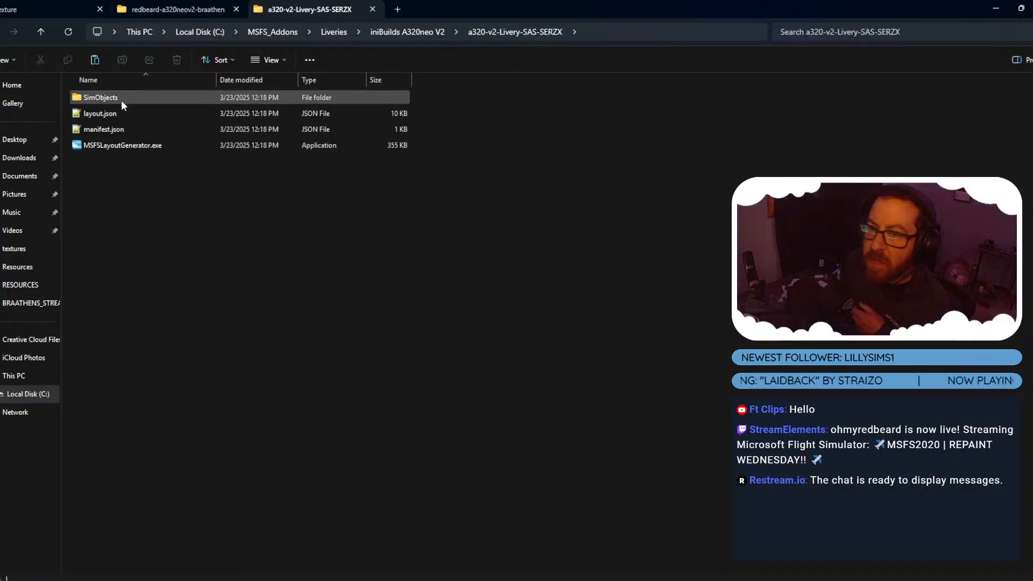
click(121, 100)
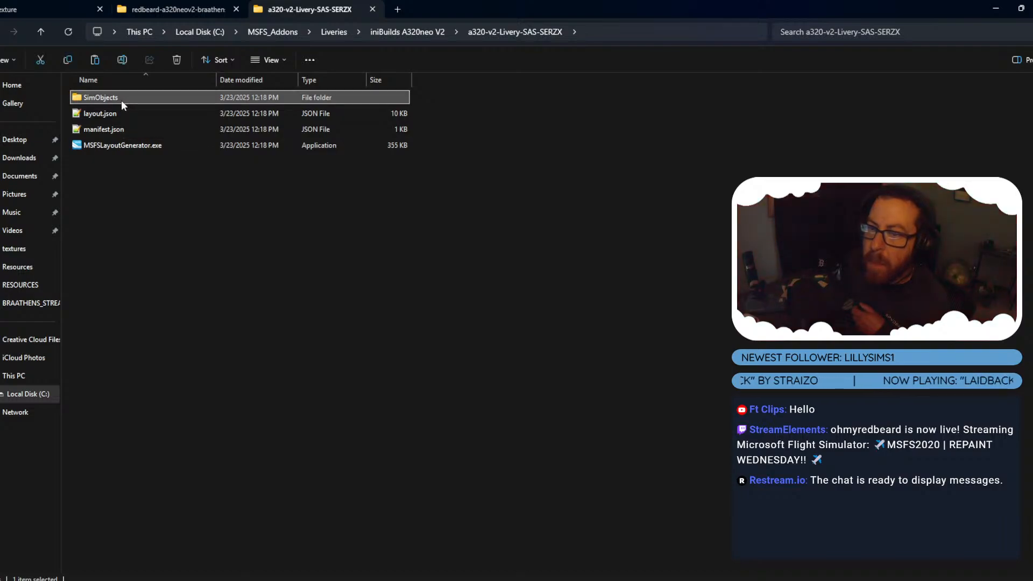
double_click(121, 100)
double_click(121, 100)
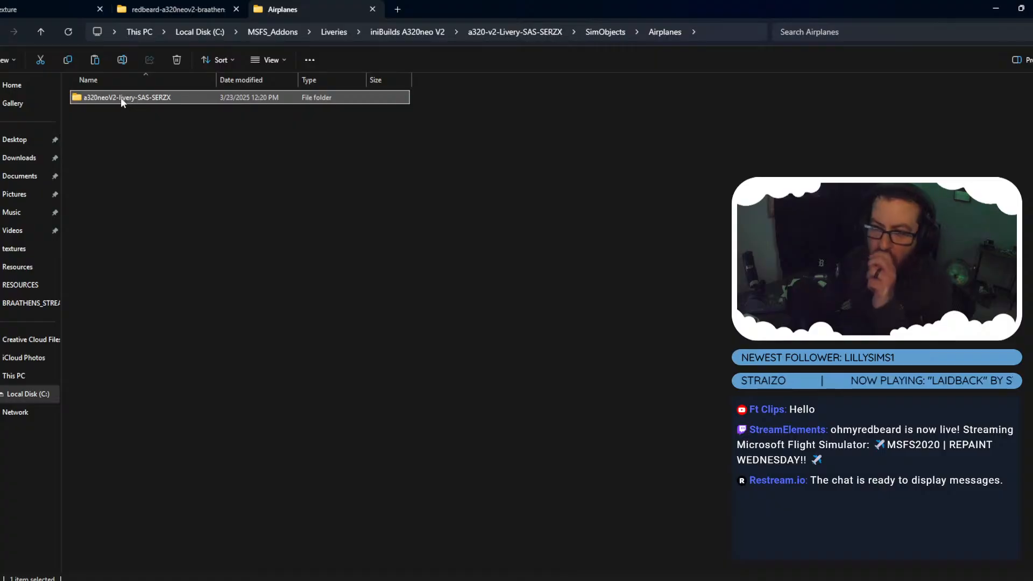
double_click(120, 98)
double_click(125, 128)
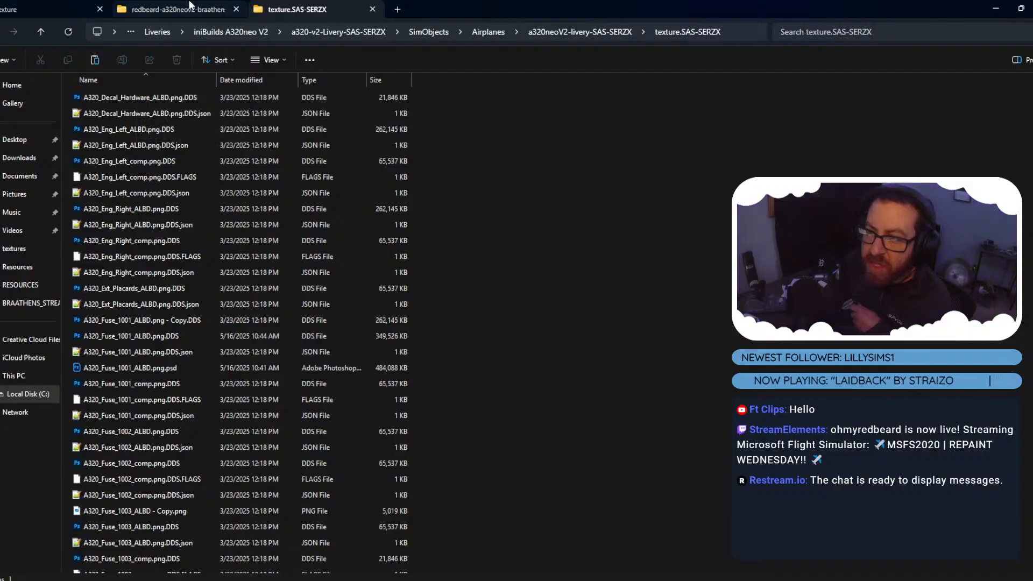
Switch to Microsoft Flight Simulator and reload the Braathens livery in the hangar by choosing the Iberia livery first.
click(691, 571)
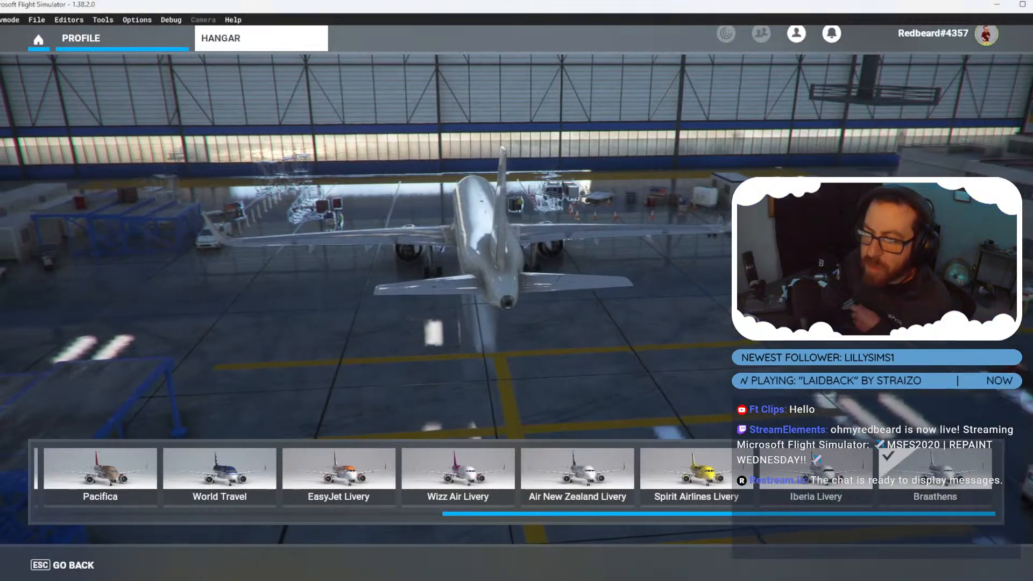
click(829, 480)
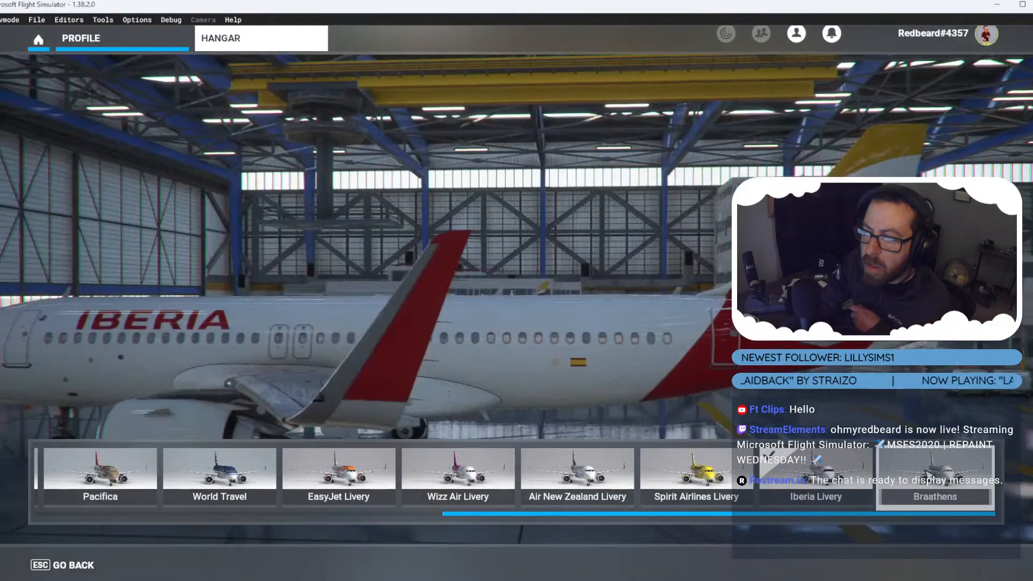
click(935, 476)
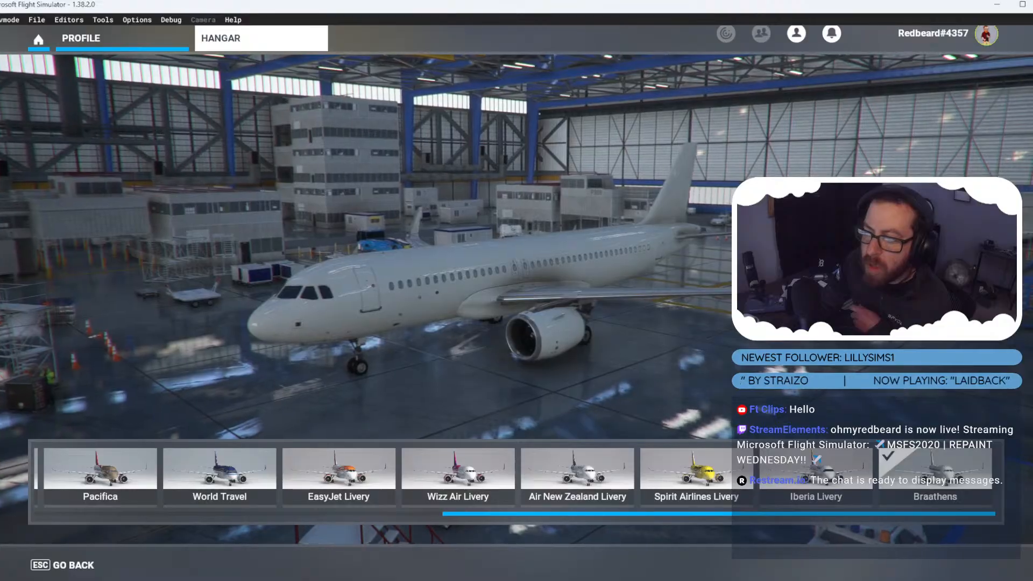
Switch to File Explorer and compare the texture file names in texture.SAS-SERZX with those in the Braathens livery's texture folder.
mouse_move(554, 579)
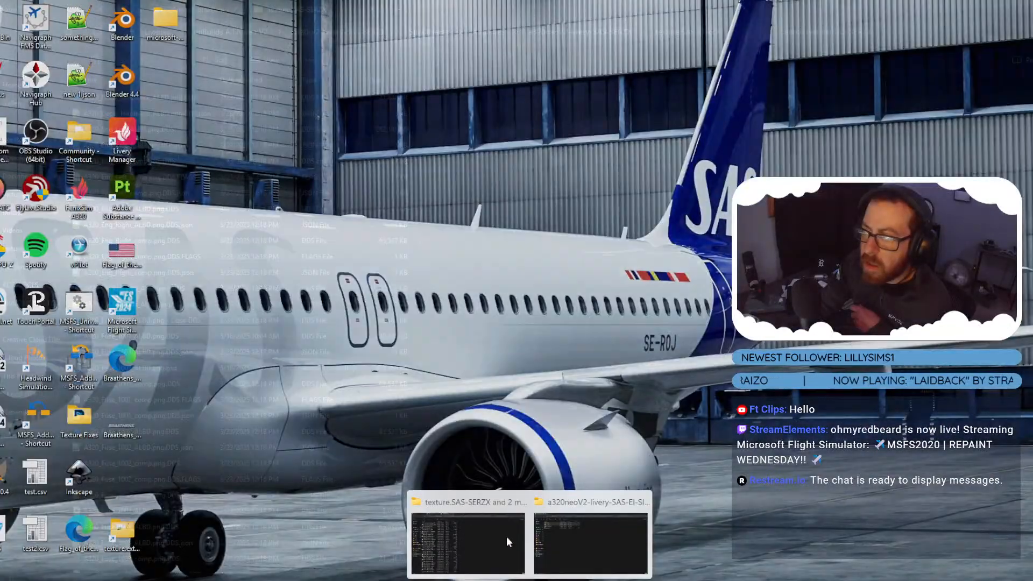
click(506, 541)
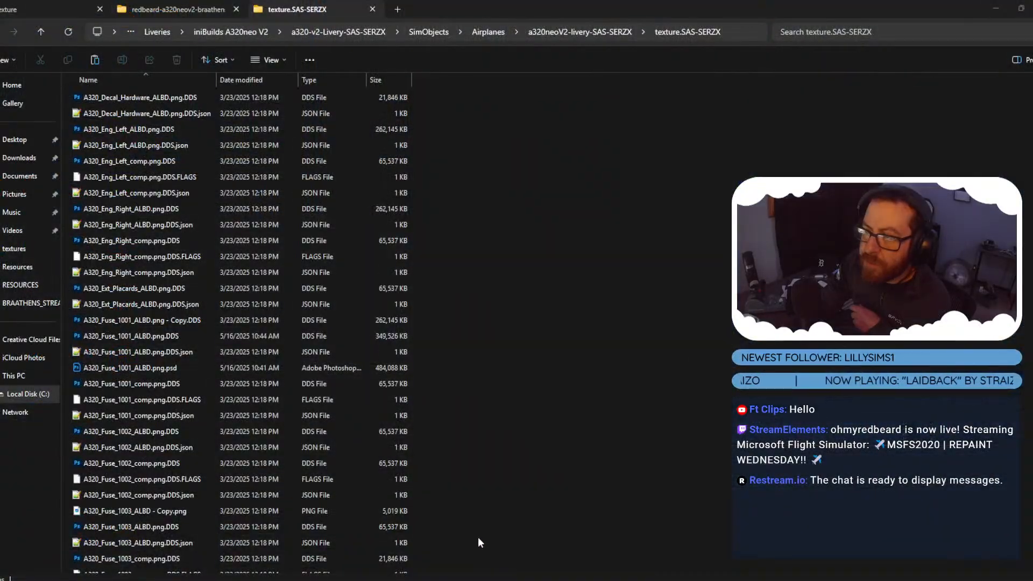
scroll(167, 420, up, 2)
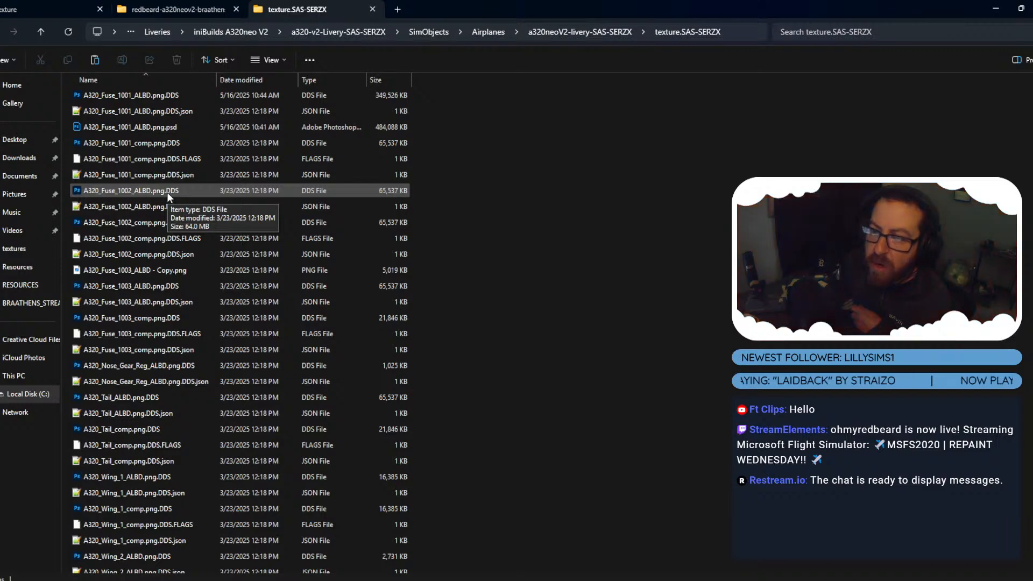
click(179, 8)
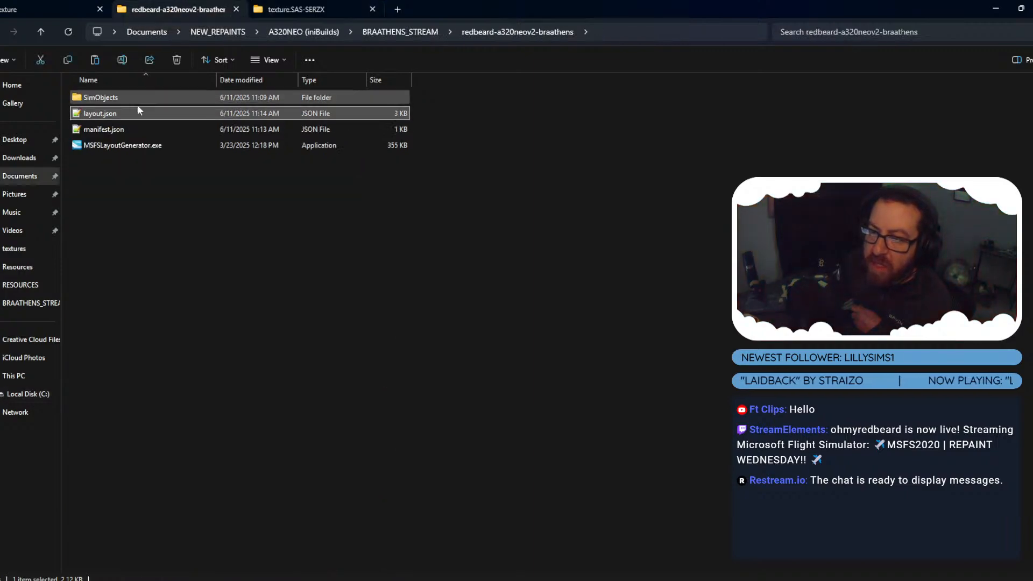
double_click(118, 97)
double_click(118, 97)
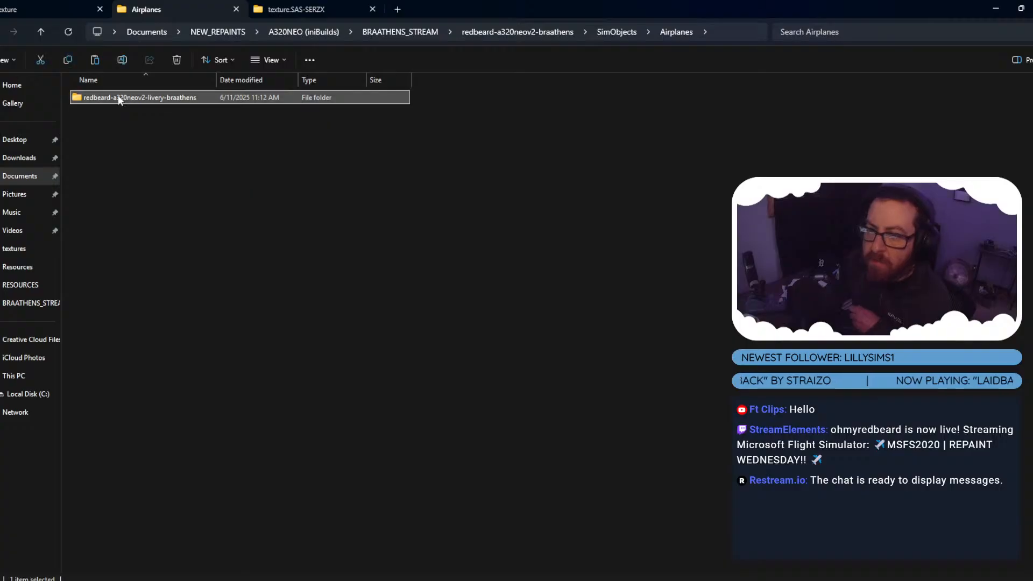
double_click(118, 97)
double_click(111, 129)
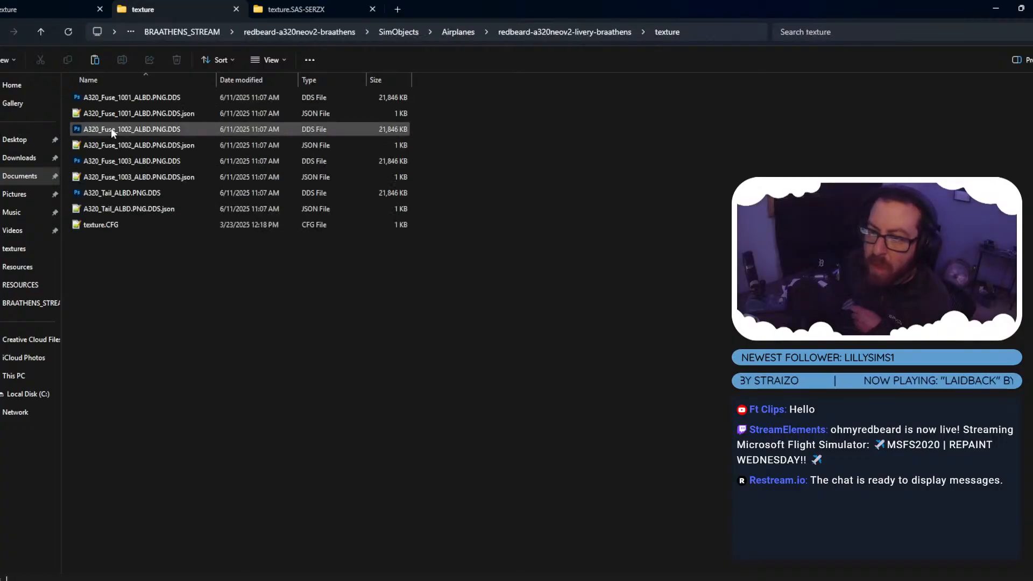
click(281, 8)
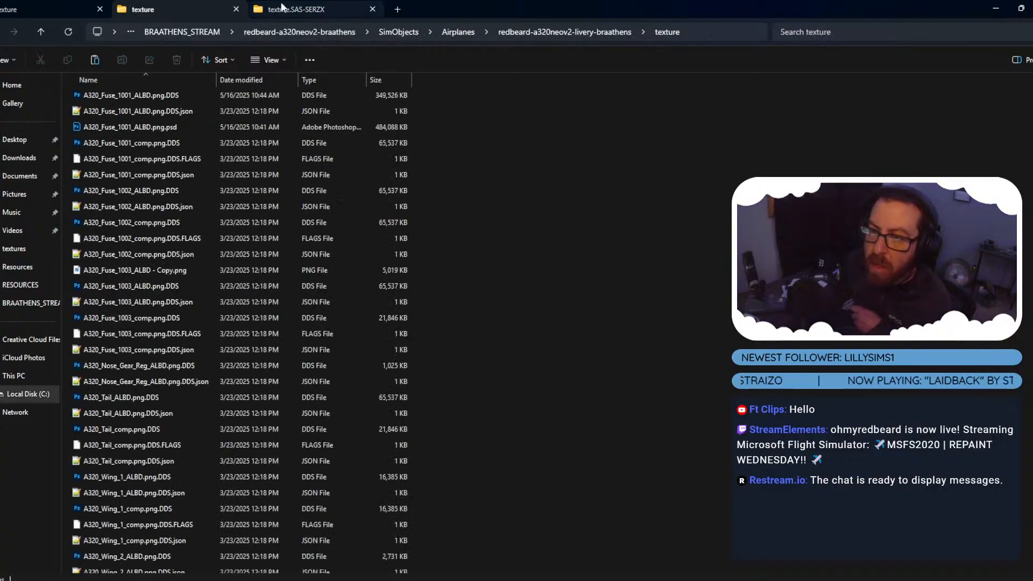
click(210, 6)
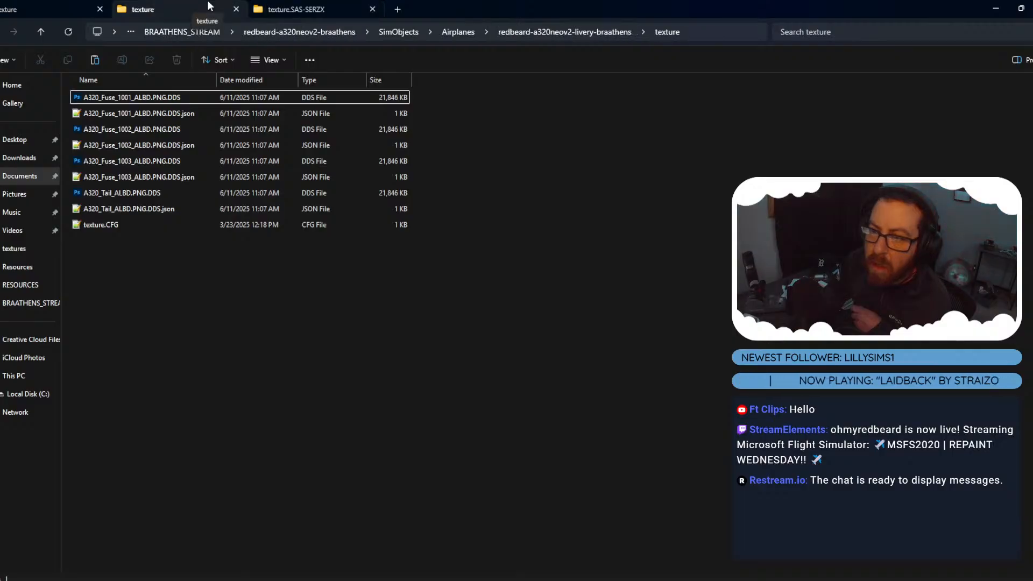
Open A320_Fuse_1001_ALBD.PNG.DDS from the Braathens texture folder in Photoshop to inspect the fuselage texture.
click(128, 99)
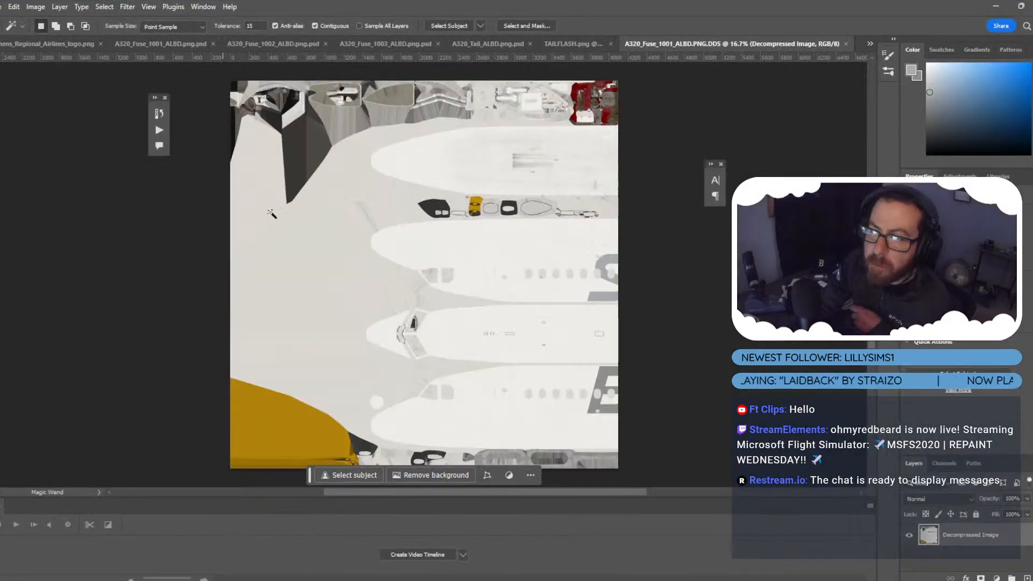
mouse_move(654, 580)
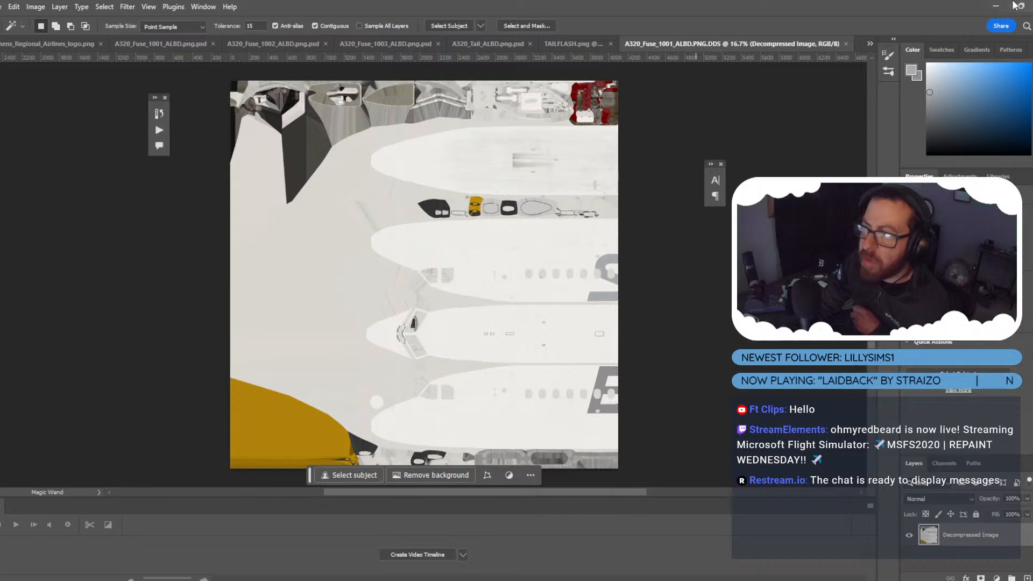
click(995, 7)
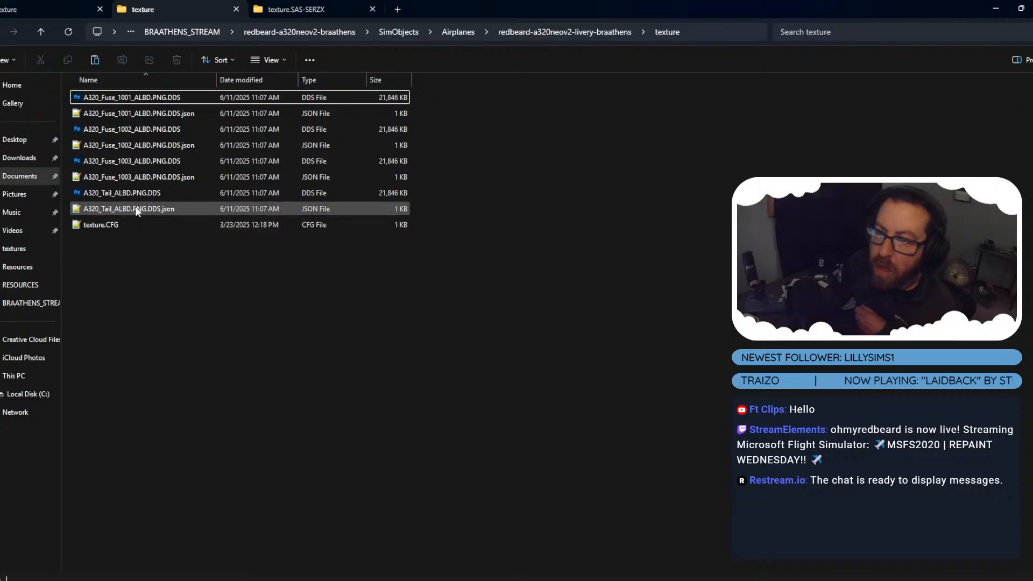
Return to the redbeard-a320neov2-braathens package root in File Explorer and examine the texture paths in layout.json in Notepad++.
key(alt+Left)
key(alt+Left)
key(alt+Left)
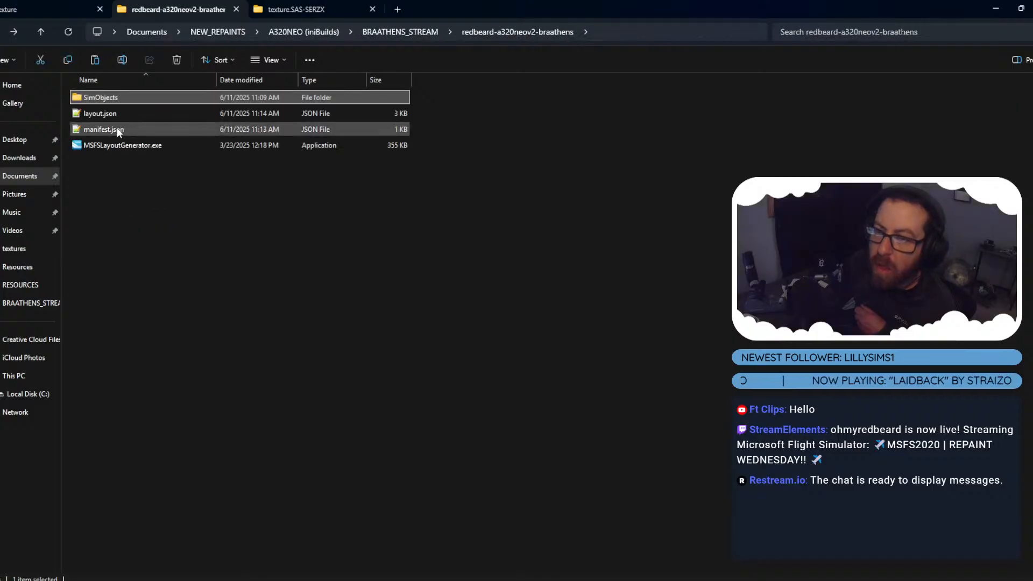
double_click(104, 113)
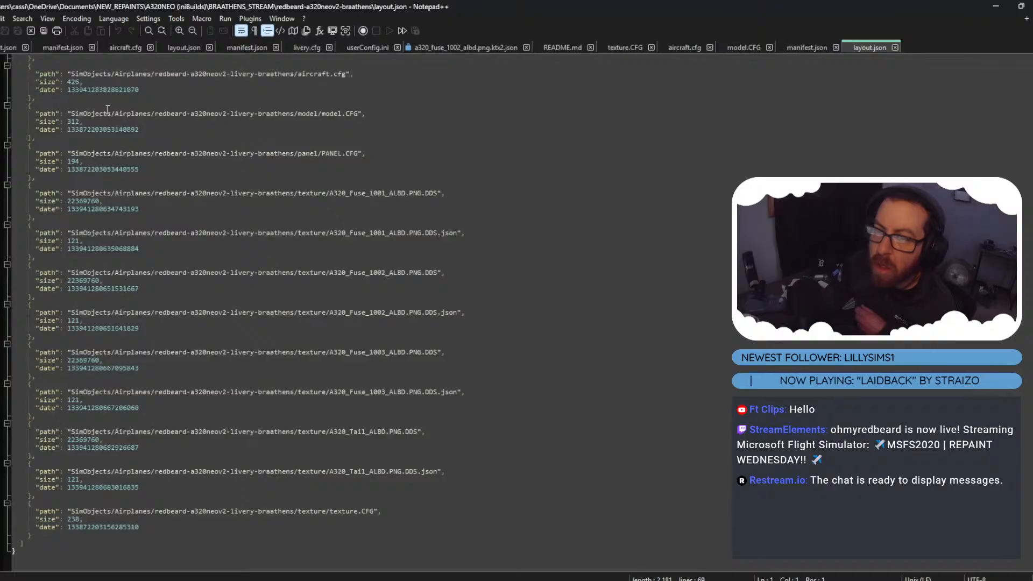
scroll(108, 110, down, 5)
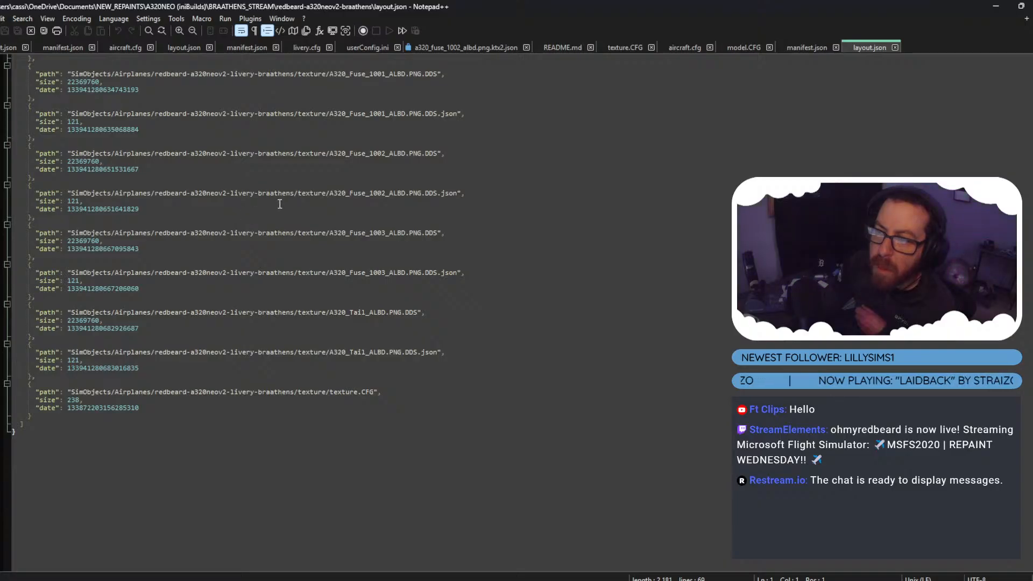
click(998, 7)
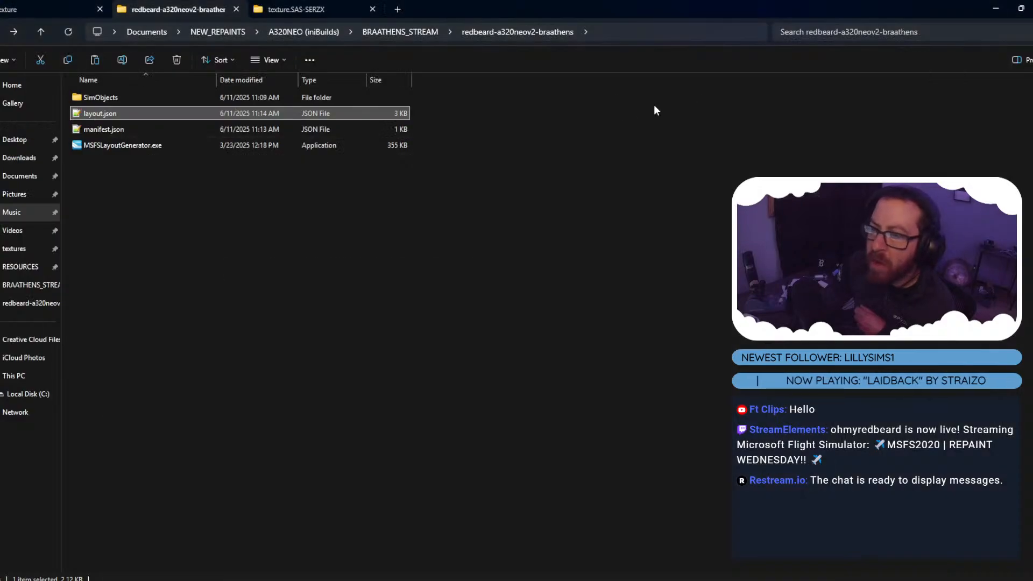
Open the inner a320-v2-norwe-lnngn aircraft folder under iniBuilds A320neo V2 to examine how its model, panel and texture folders are named.
click(350, 6)
key(alt+Up)
key(alt+Up)
key(alt+Up)
key(alt+Up)
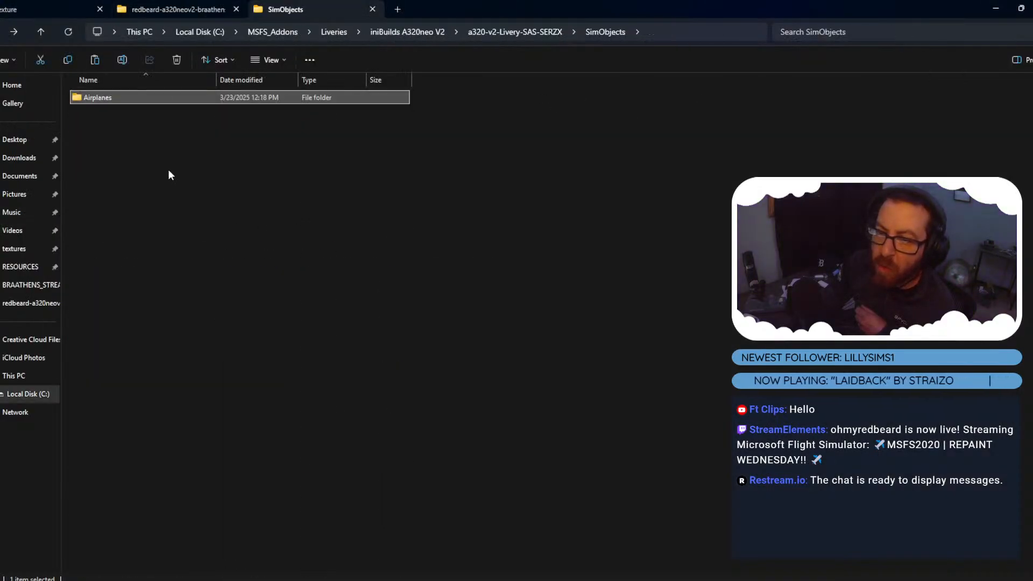
key(alt+Up)
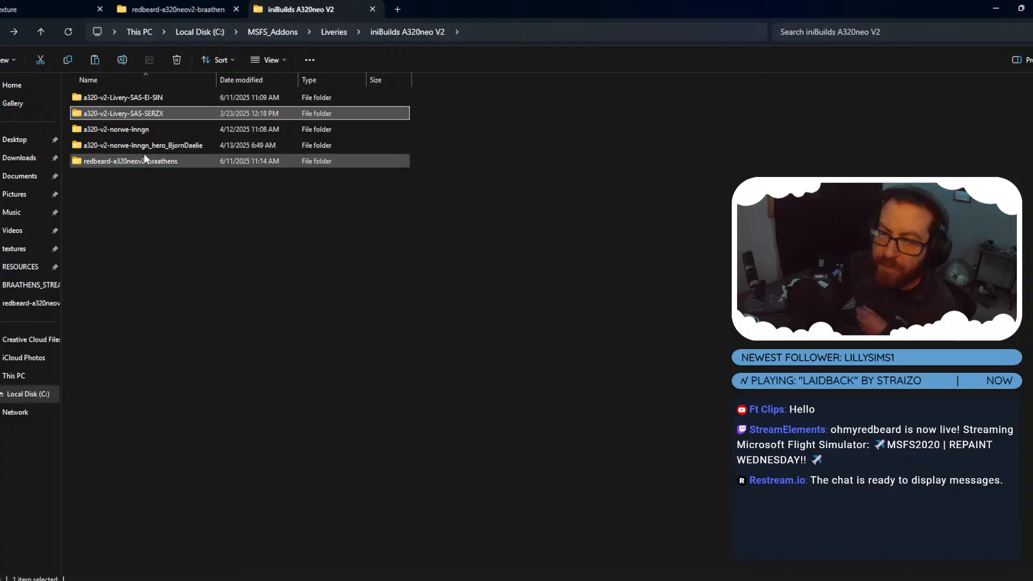
double_click(134, 134)
double_click(122, 92)
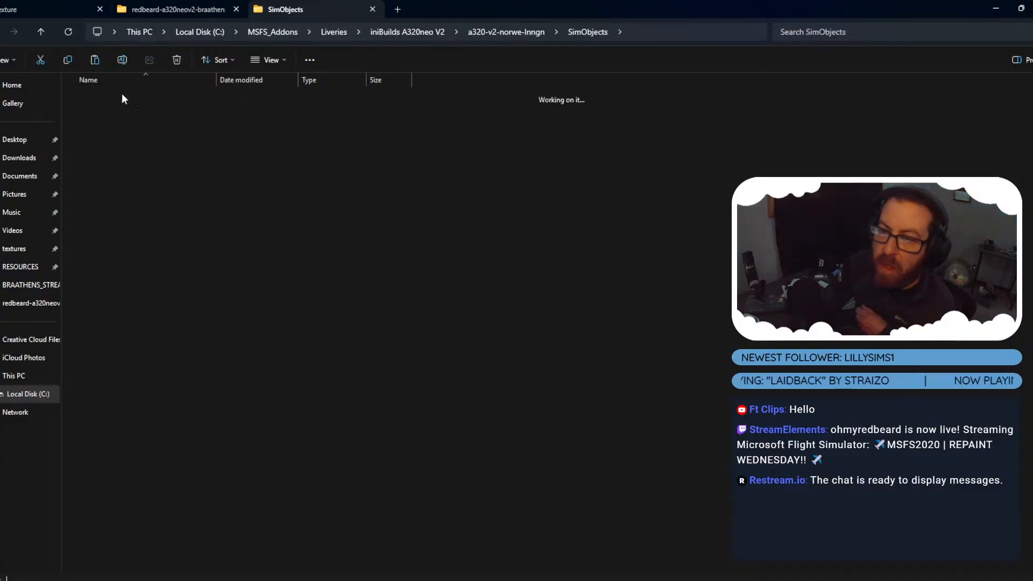
double_click(121, 92)
double_click(122, 98)
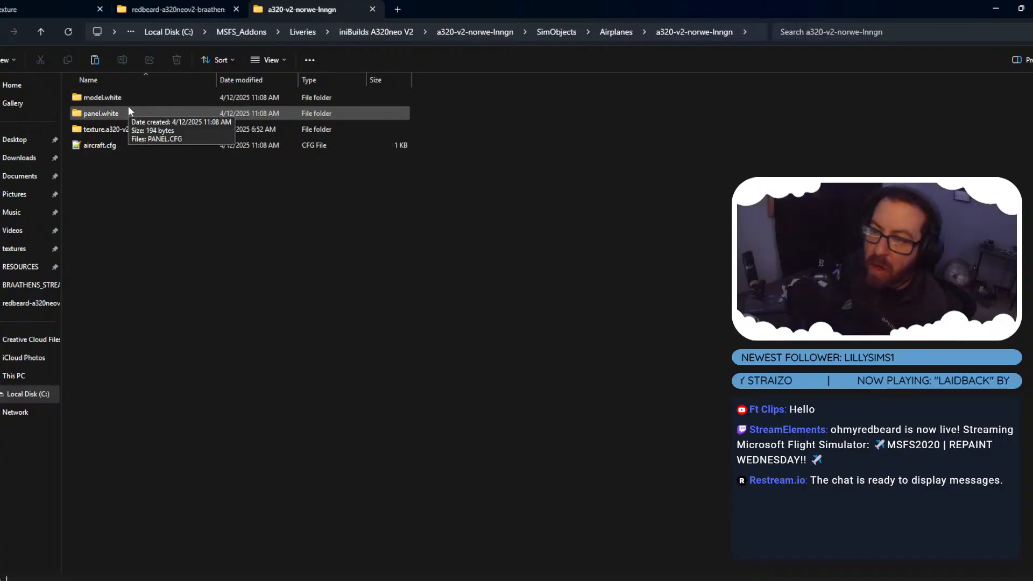
In the redbeard-a320neov2-livery-braathens folder, rename the model folder as model.white.
click(205, 12)
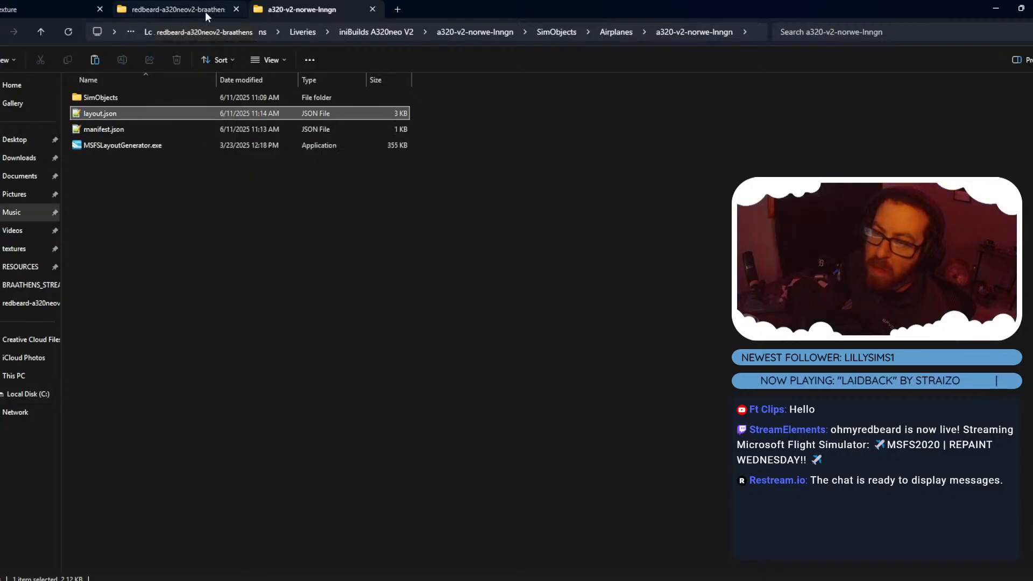
click(100, 97)
double_click(99, 97)
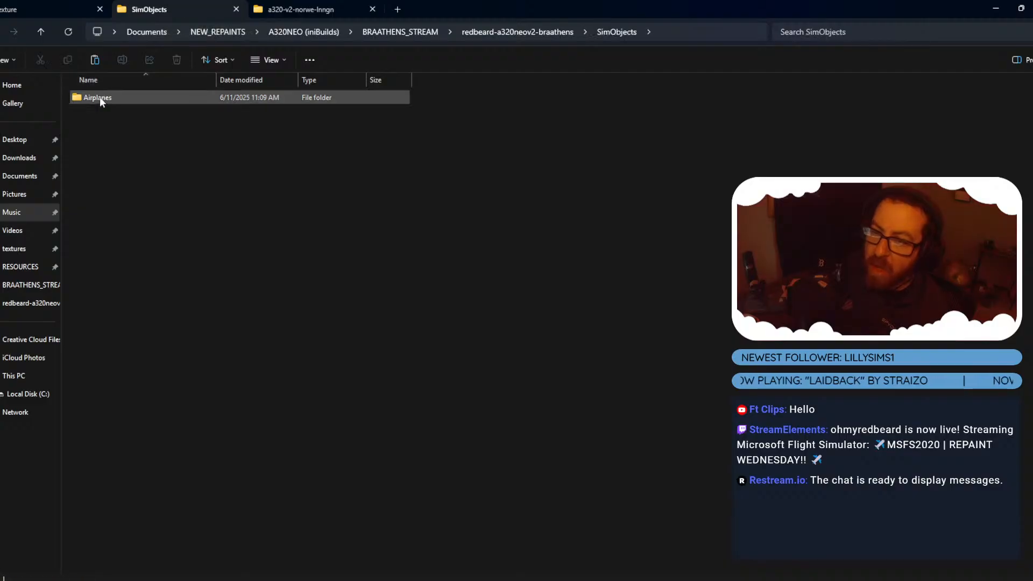
double_click(99, 97)
double_click(99, 96)
click(99, 97)
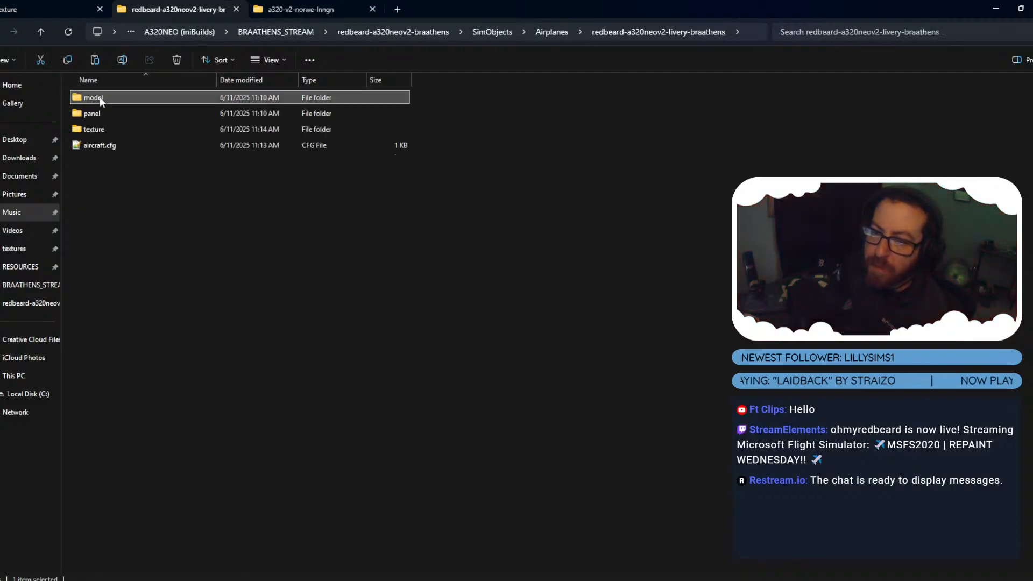
right_click(99, 97)
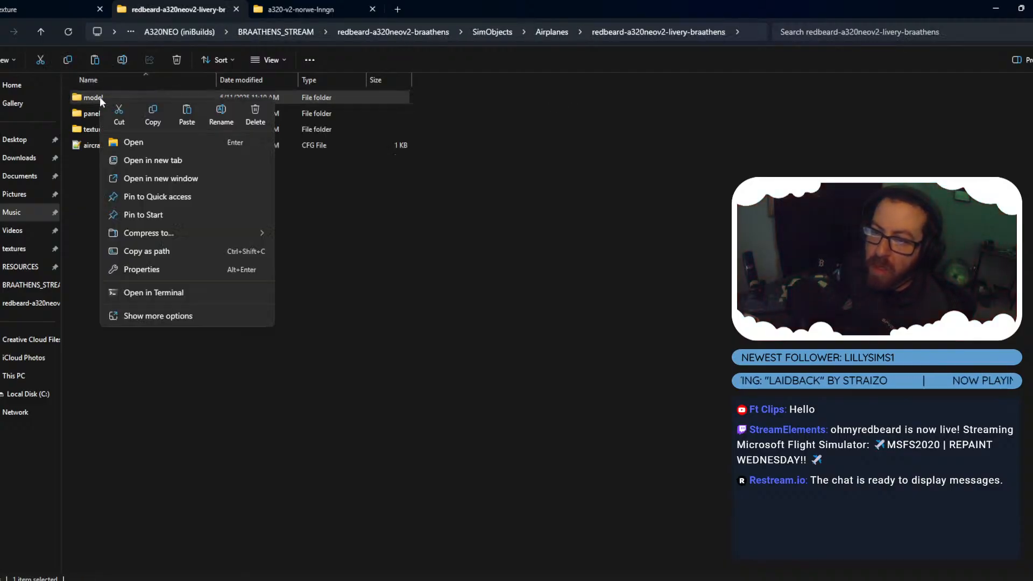
click(223, 118)
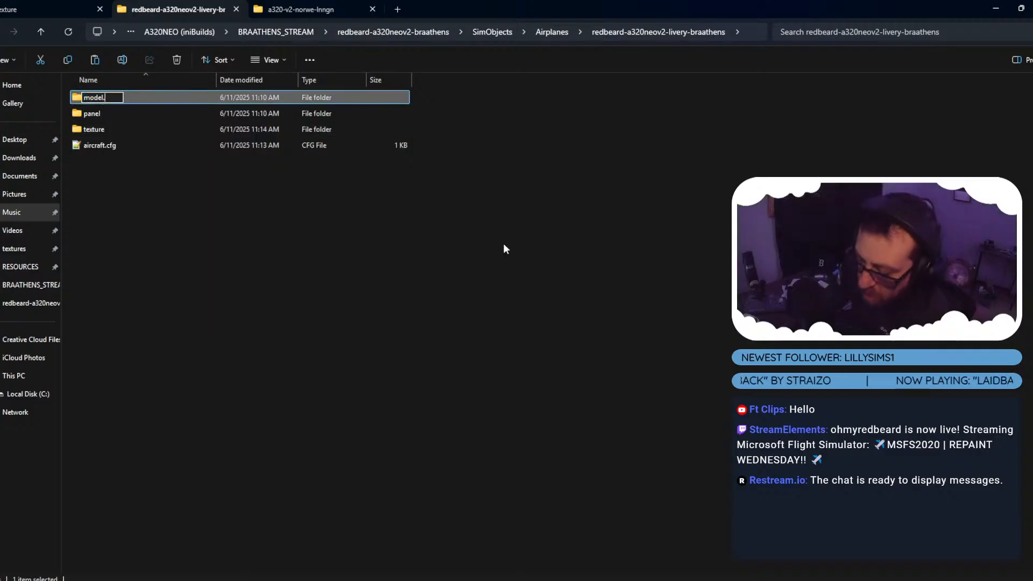
key(Return)
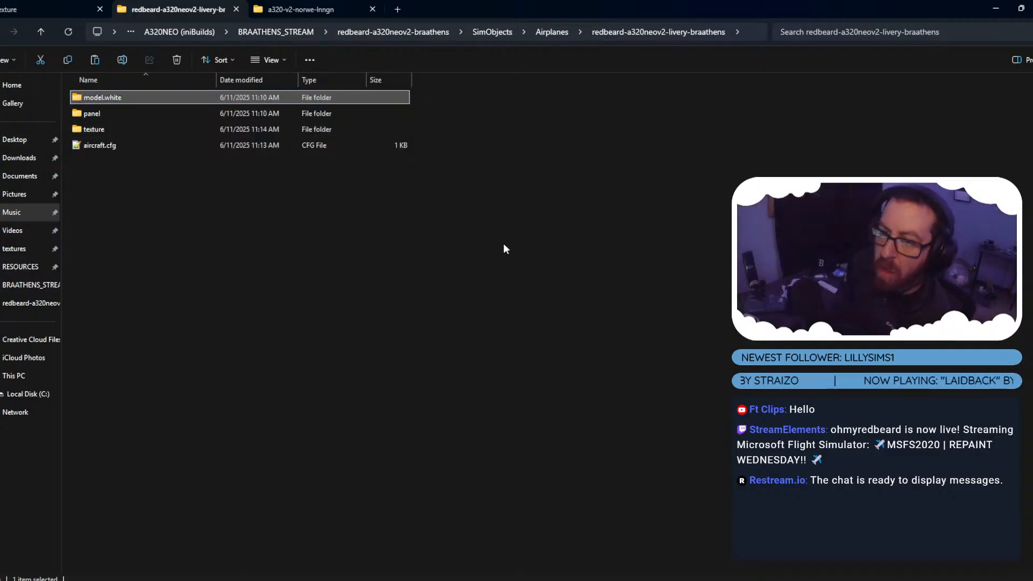
Rename the panel folder of the Braathens livery as panel.white.
click(136, 114)
right_click(135, 118)
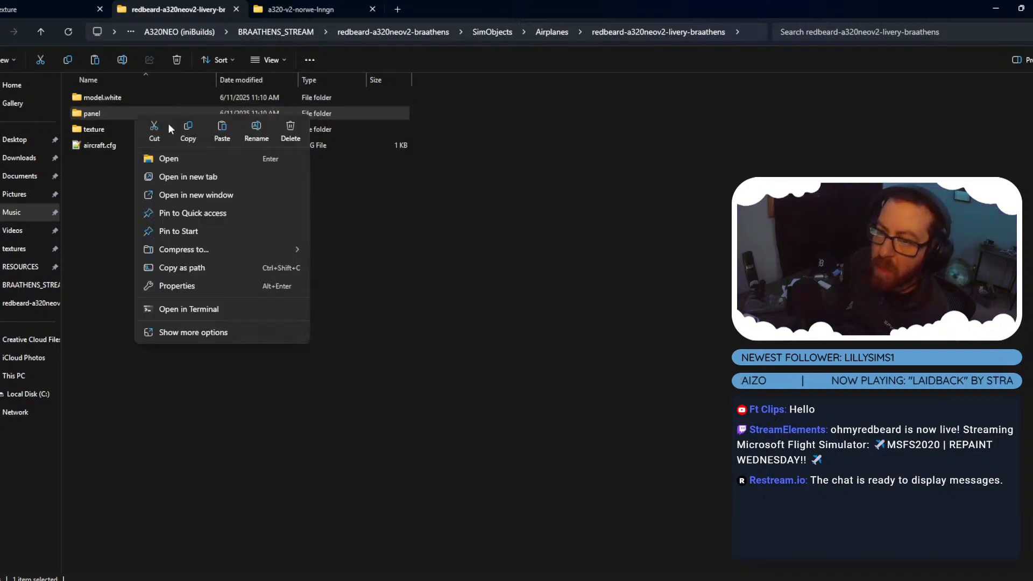
click(258, 124)
key(End)
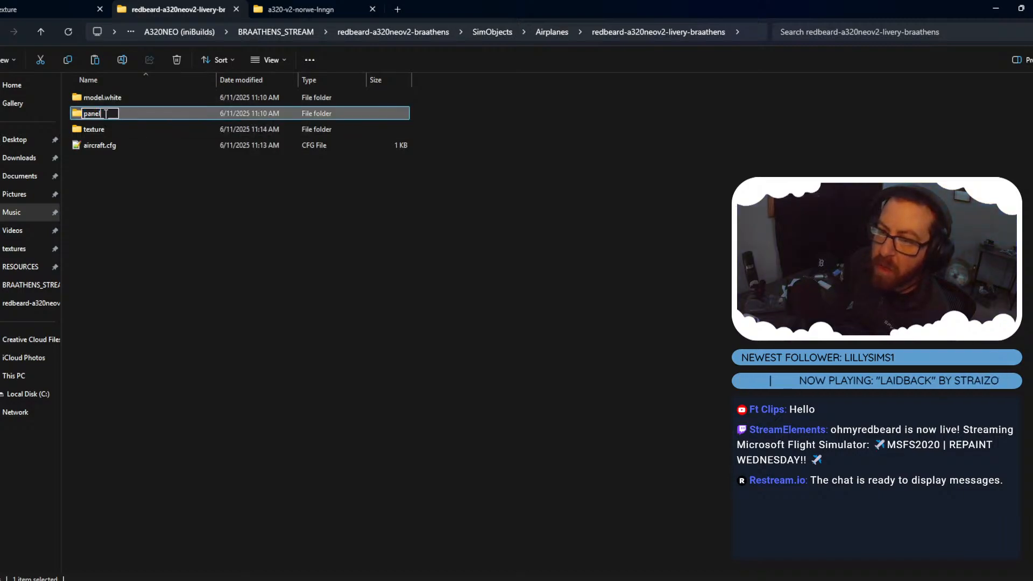
text(.white)
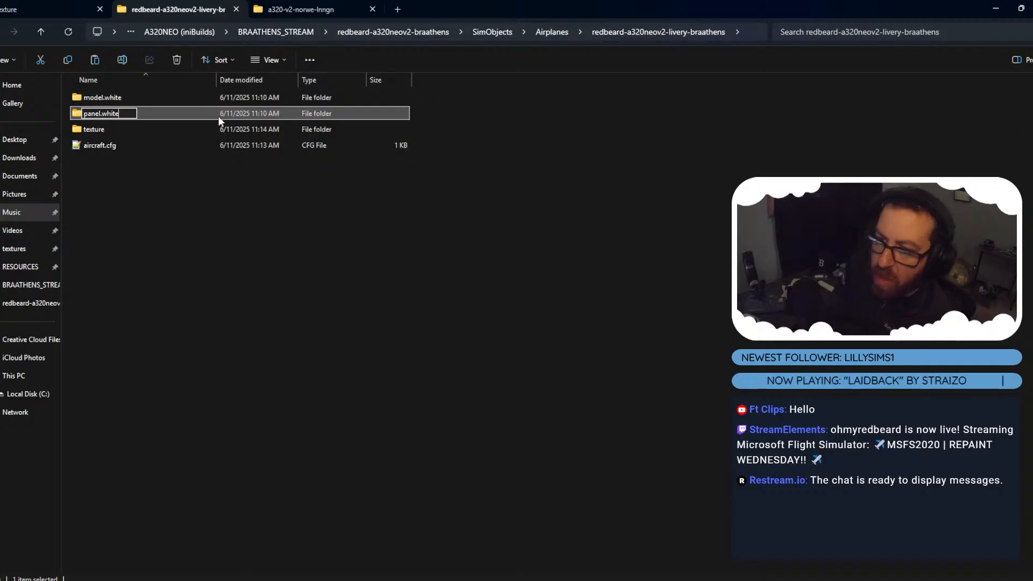
key(Return)
Rename the texture folder of the Braathens livery as texture.braathens.
right_click(163, 129)
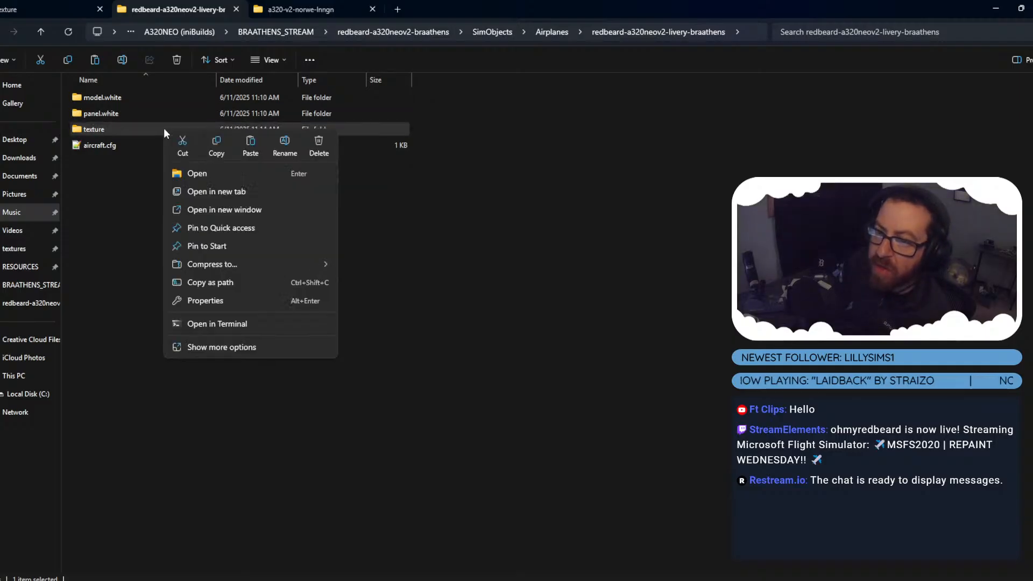
click(289, 144)
right_click(110, 127)
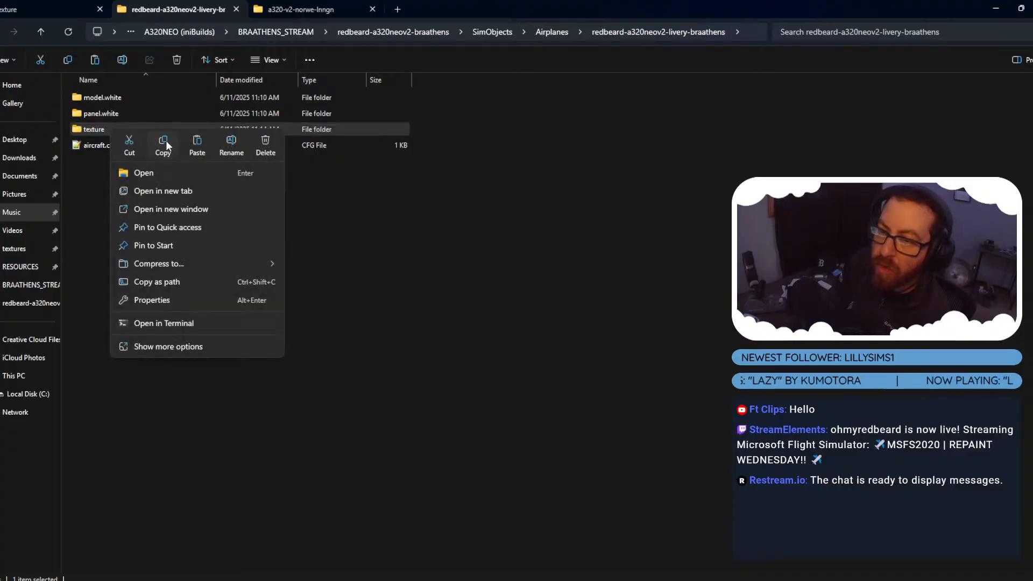
click(231, 143)
key(End)
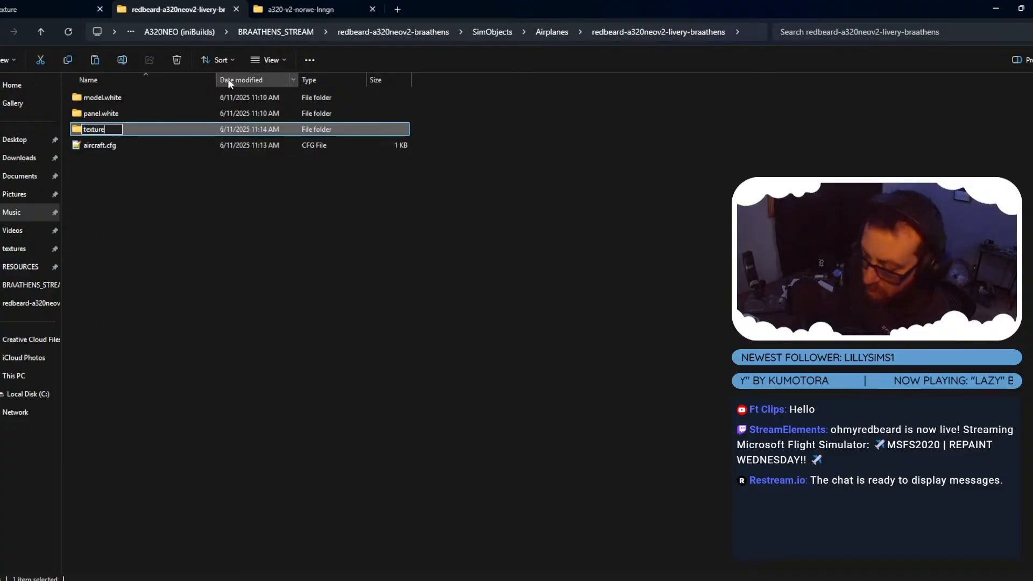
text(.braathens)
key(Return)
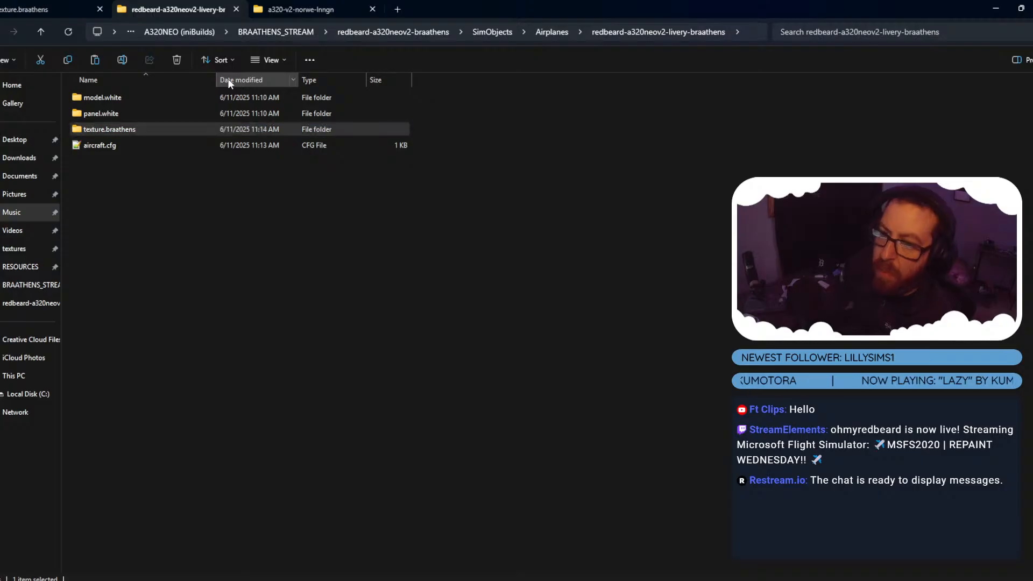
In the Braathens livery's aircraft.cfg, set texture to "braathens" and both model and panel to "white", and save the file.
double_click(170, 146)
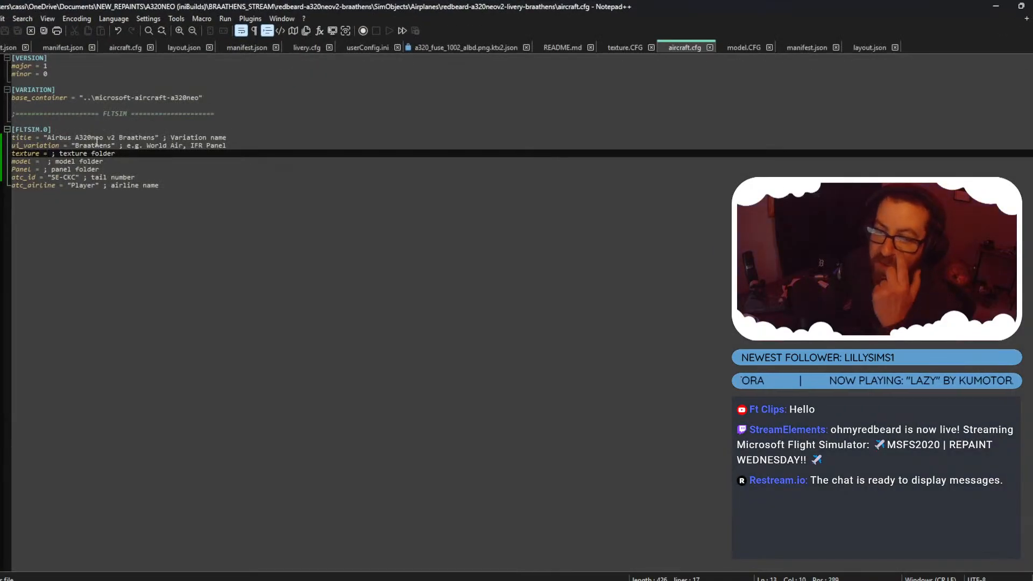
text("braathens")
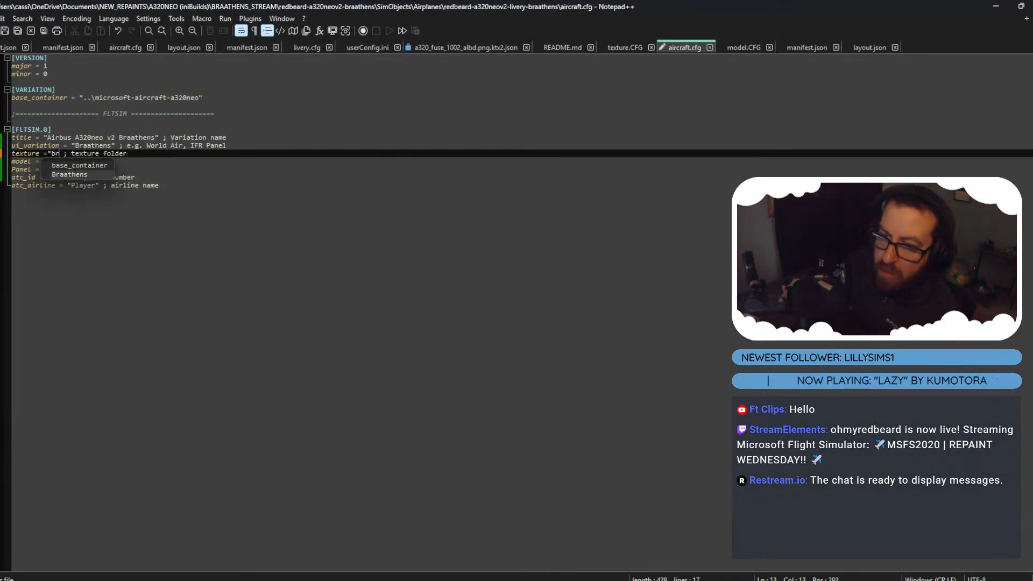
click(82, 161)
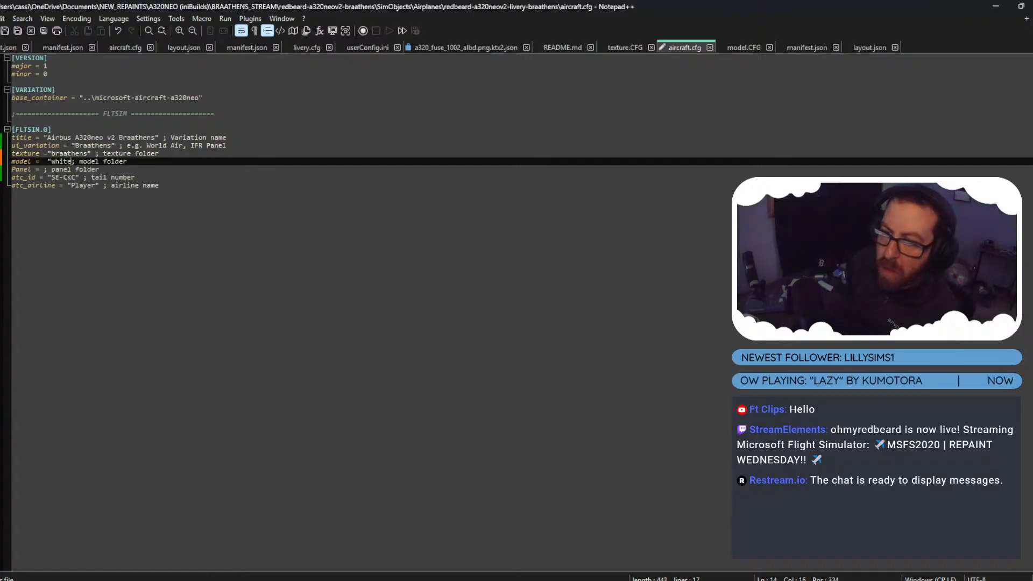
key(Return)
text(")
key(BackSpace)
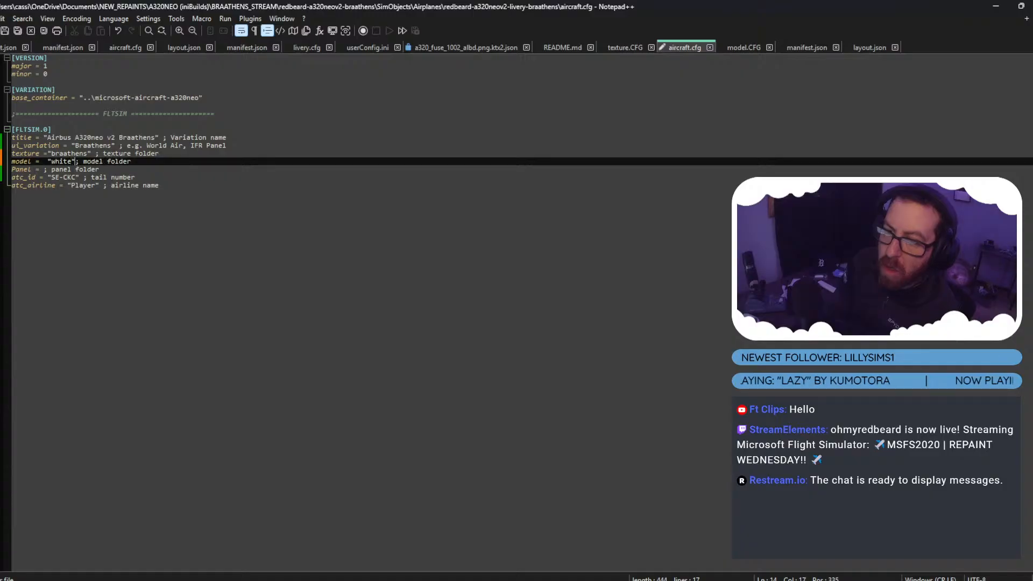
click(71, 169)
text("white")
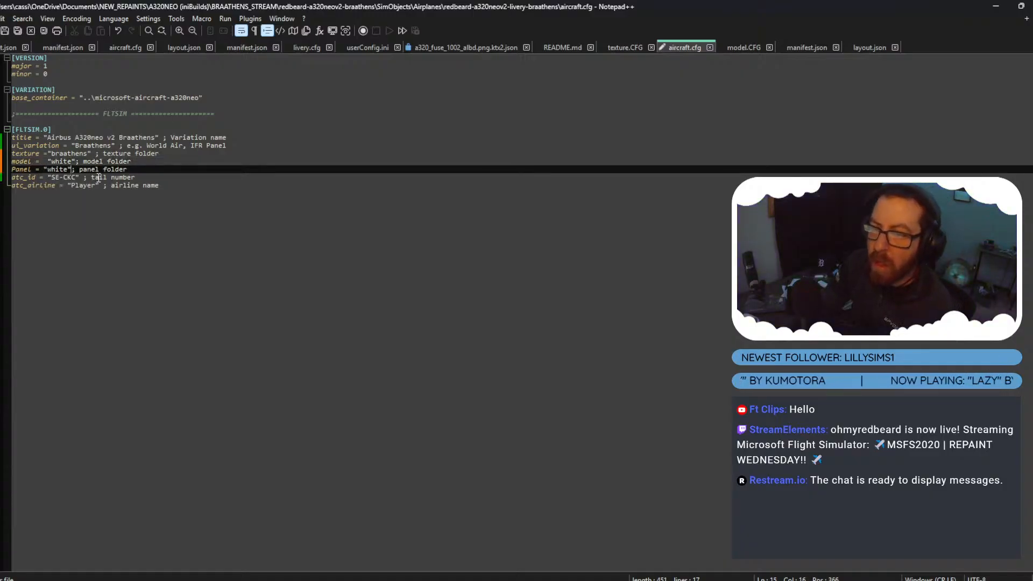
click(95, 153)
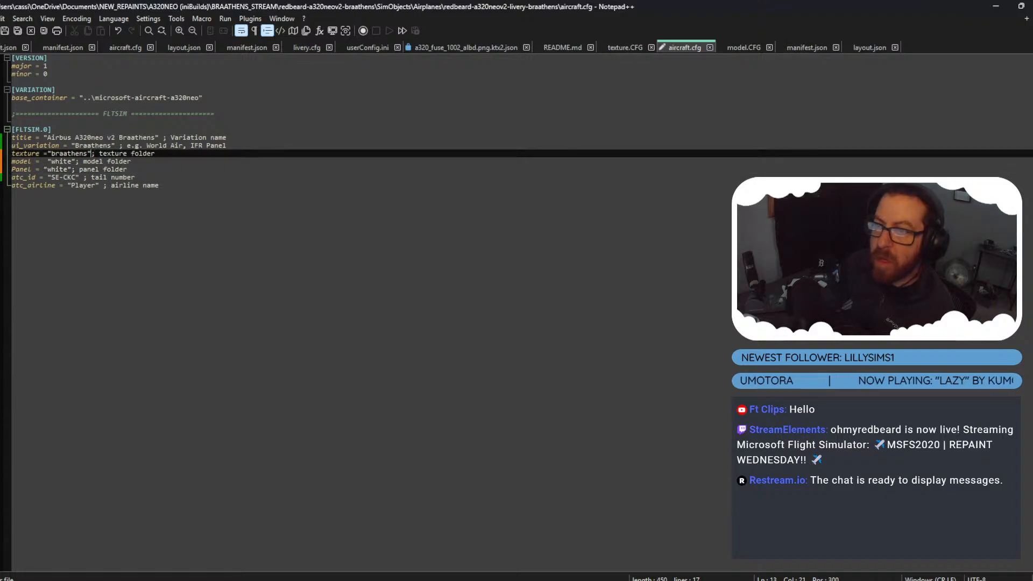
key(ctrl+s)
click(996, 6)
Regenerate layout.json in the redbeard-a320neov2-braathens package root with MSFSLayoutGenerator.exe.
key(alt+Up)
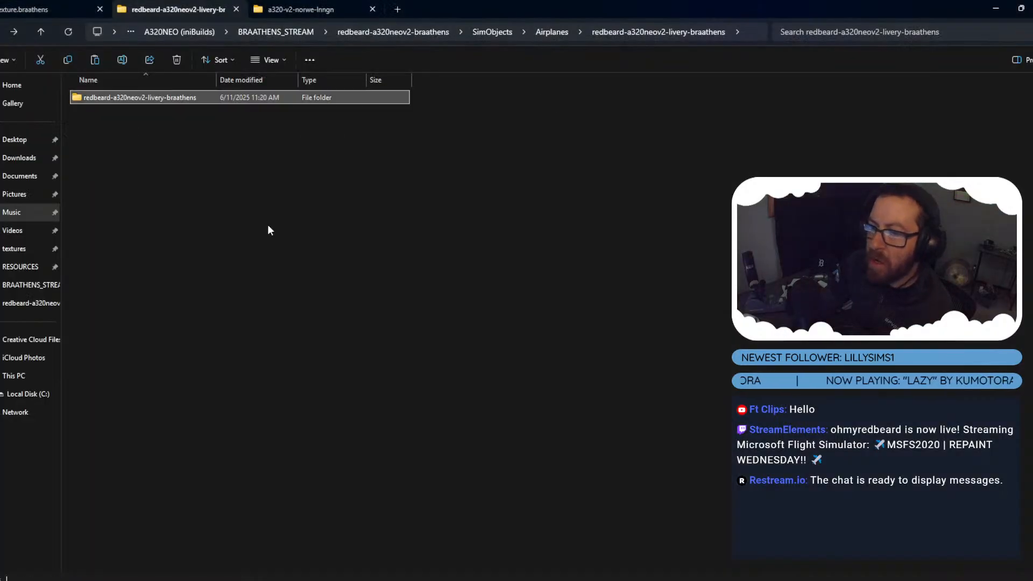
key(alt+Up)
key(alt+Up)
drag(114, 112, 119, 150)
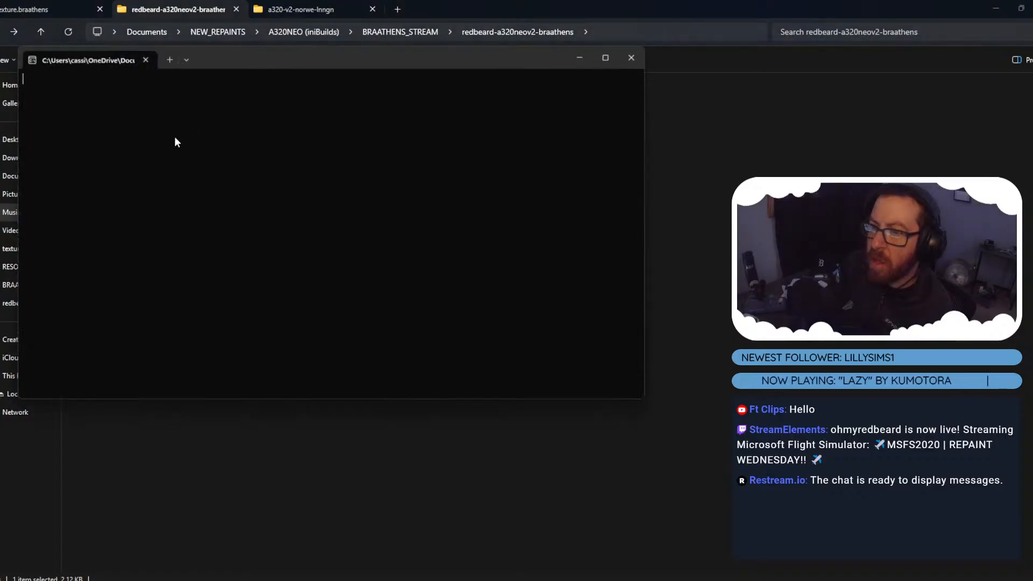
Copy the redbeard-a320neov2-braathens folder from BRAATHENS_STREAM.
click(37, 29)
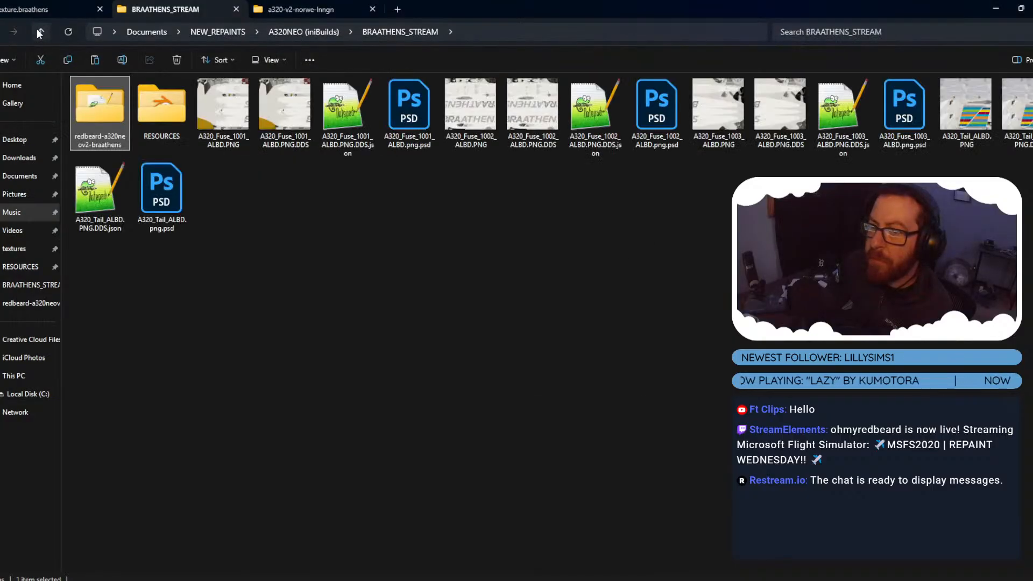
click(36, 29)
double_click(124, 110)
click(104, 107)
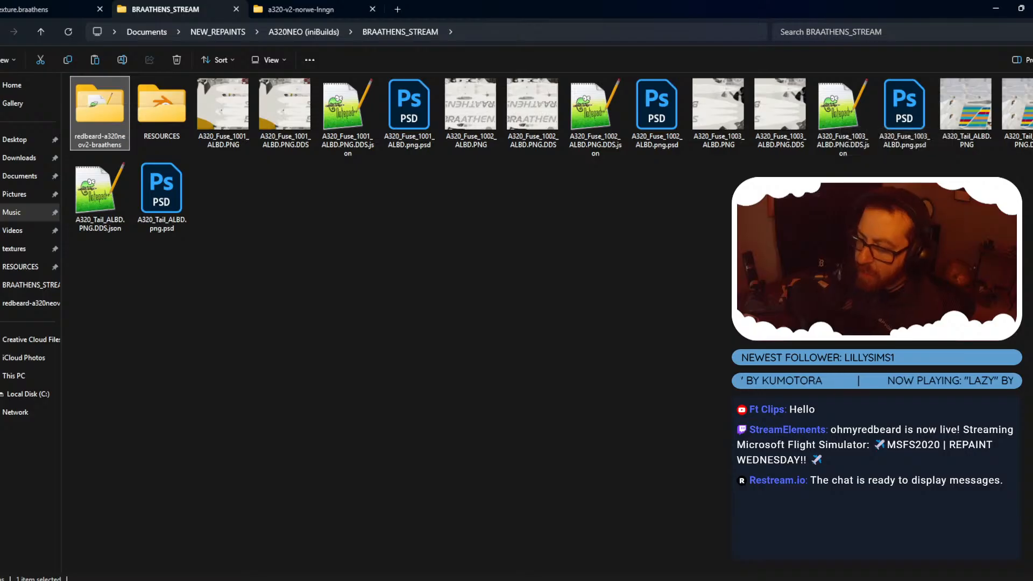
Find the FlightSimulator.exe process in Task Manager and end it.
key(alt+Tab)
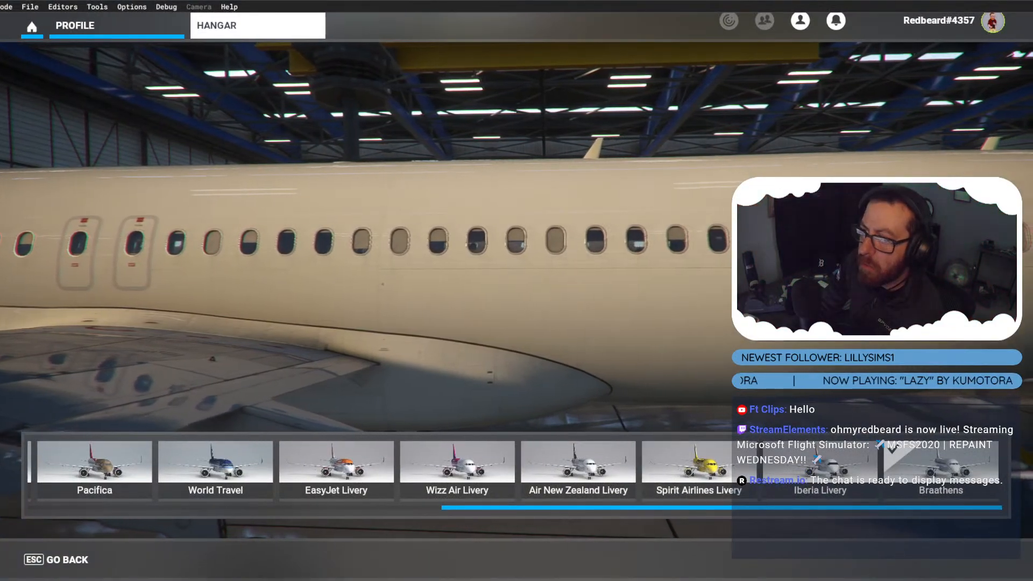
key(ctrl+shift+Escape)
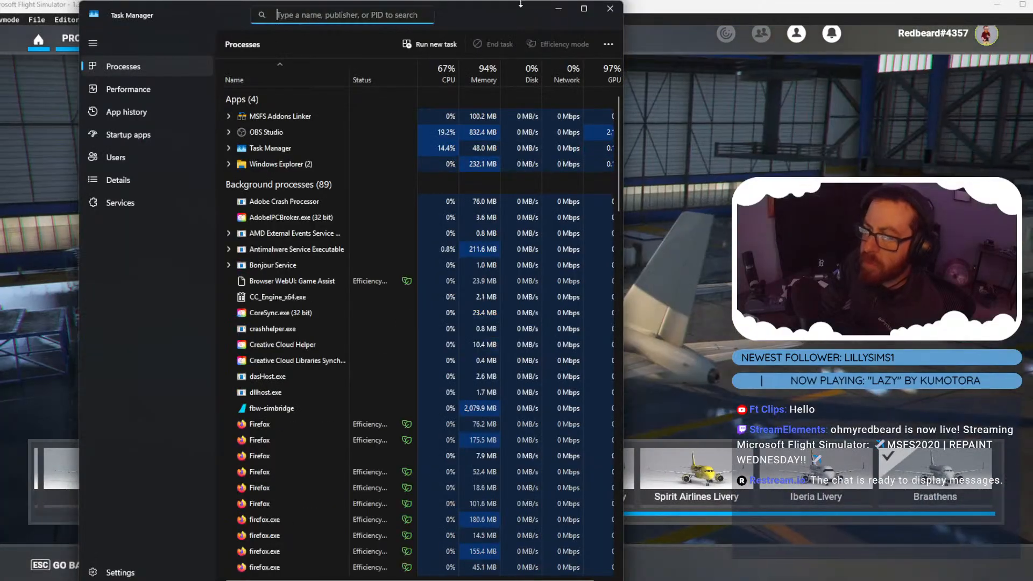
text(fli)
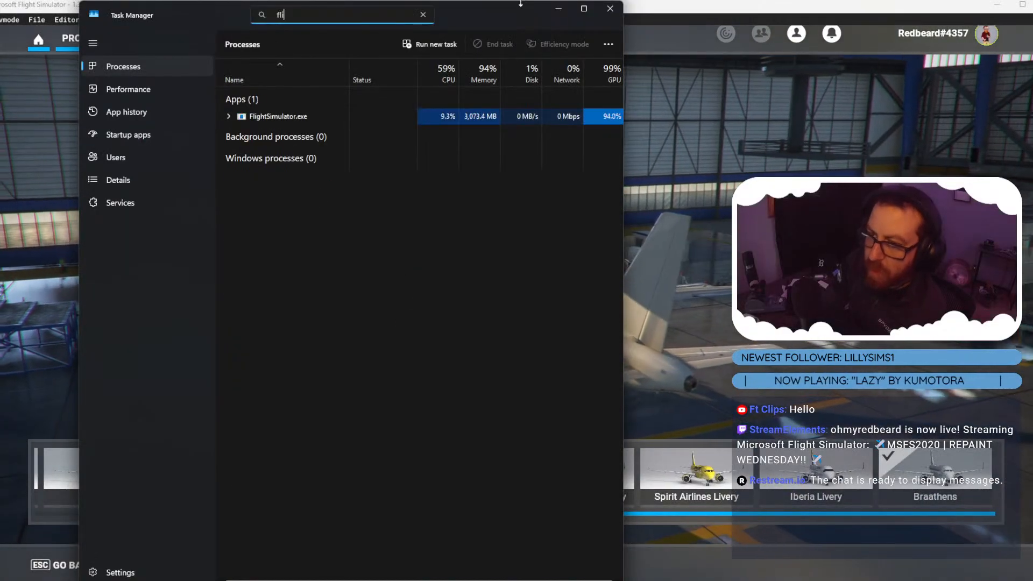
right_click(253, 117)
click(291, 134)
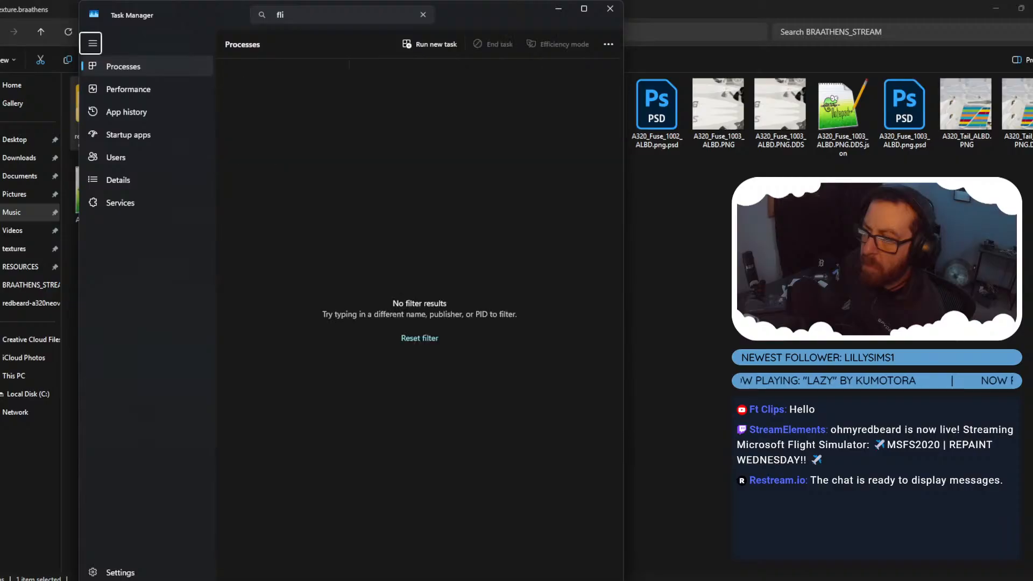
key(alt+F4)
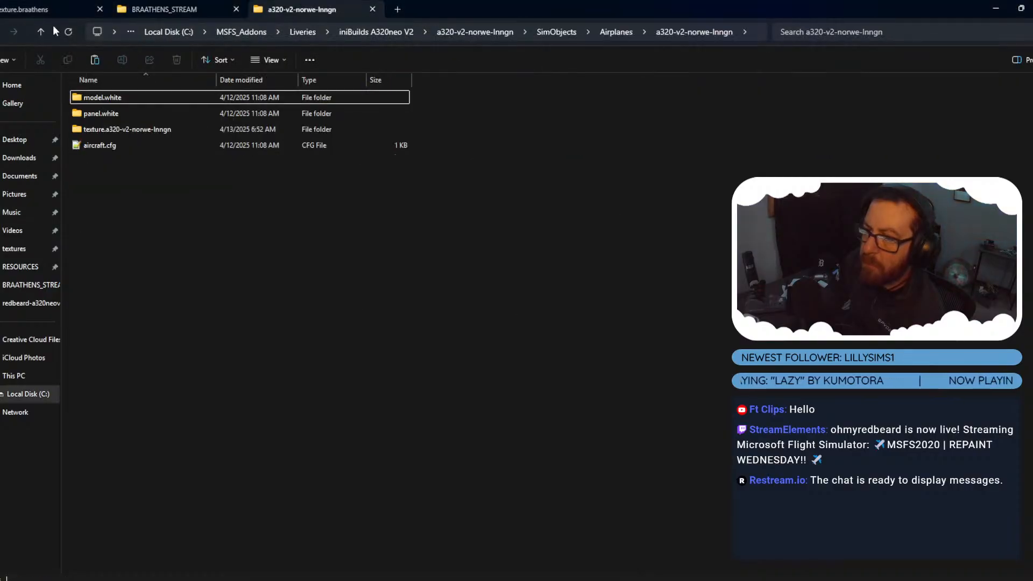
Paste the copied livery package into the Liveries > iniBuilds A320neo V2 folder, replacing the existing files.
click(46, 27)
click(47, 27)
click(46, 27)
click(46, 27)
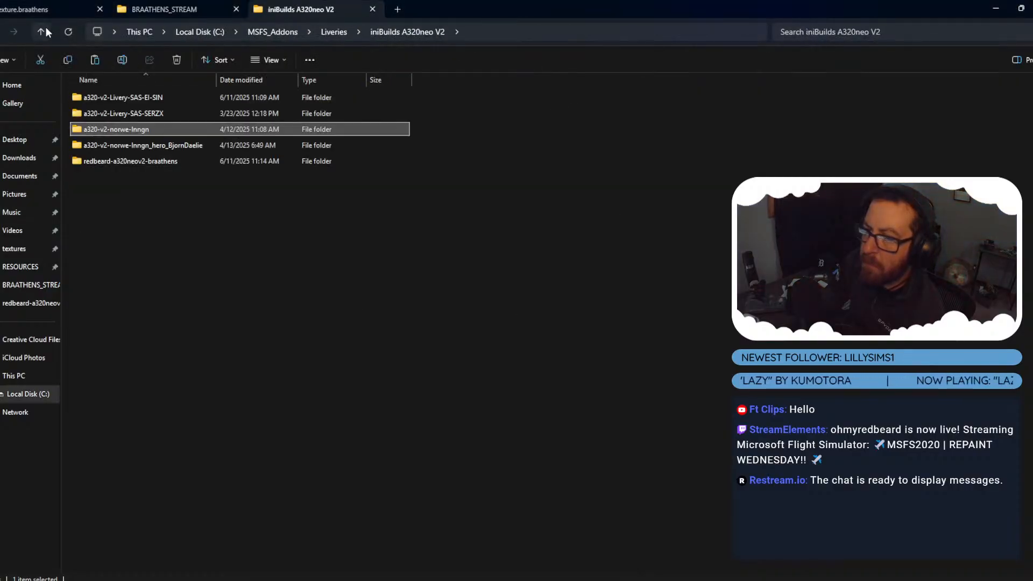
click(201, 316)
key(ctrl+v)
key(Return)
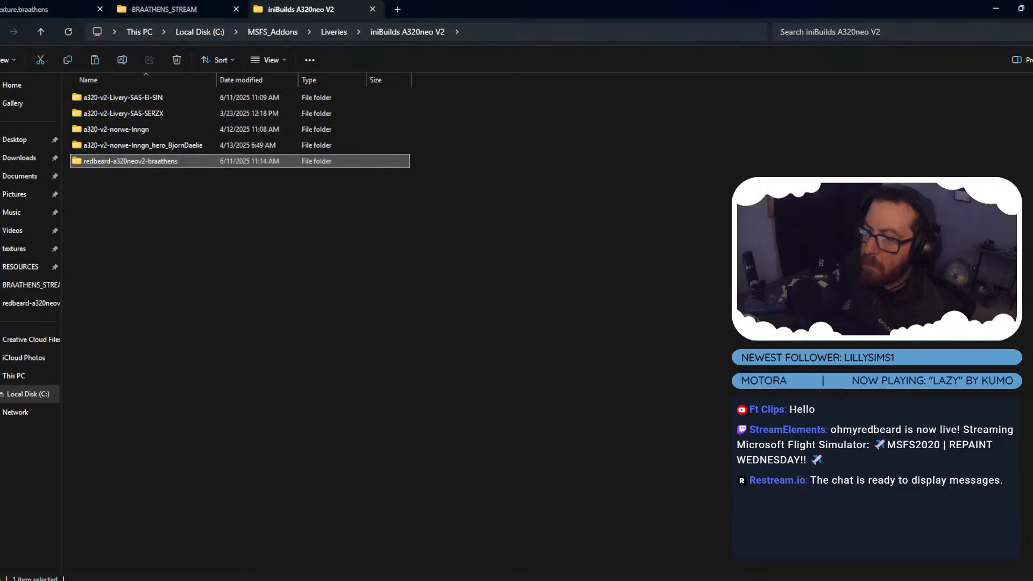
Switch to Microsoft Store and show the games in its library.
right_click(653, 579)
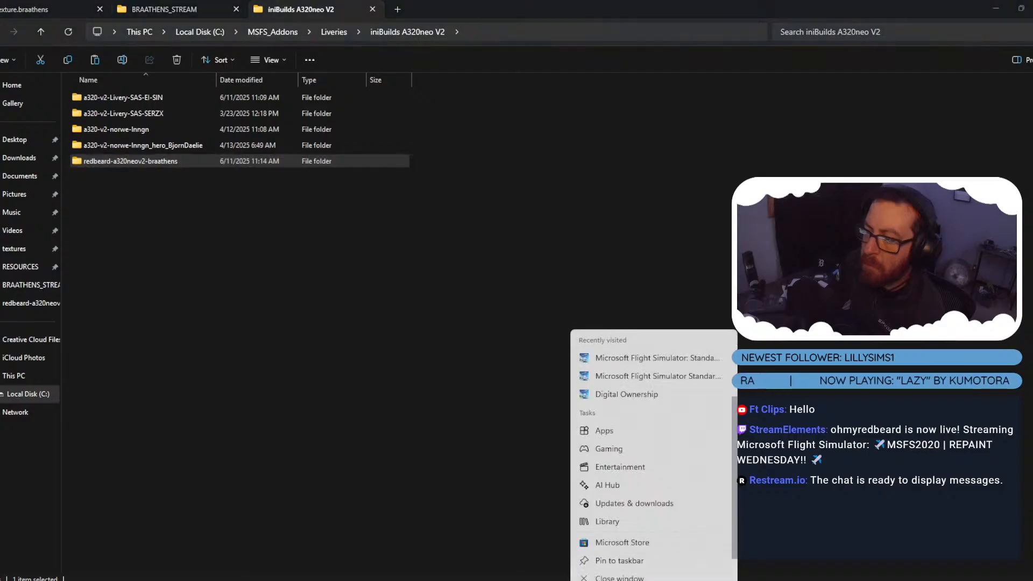
click(388, 576)
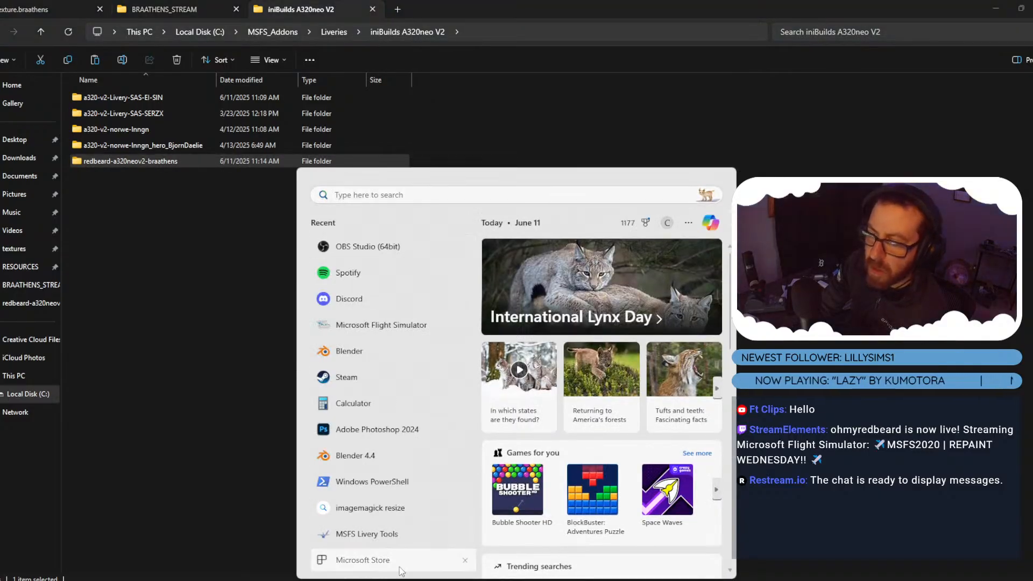
click(411, 531)
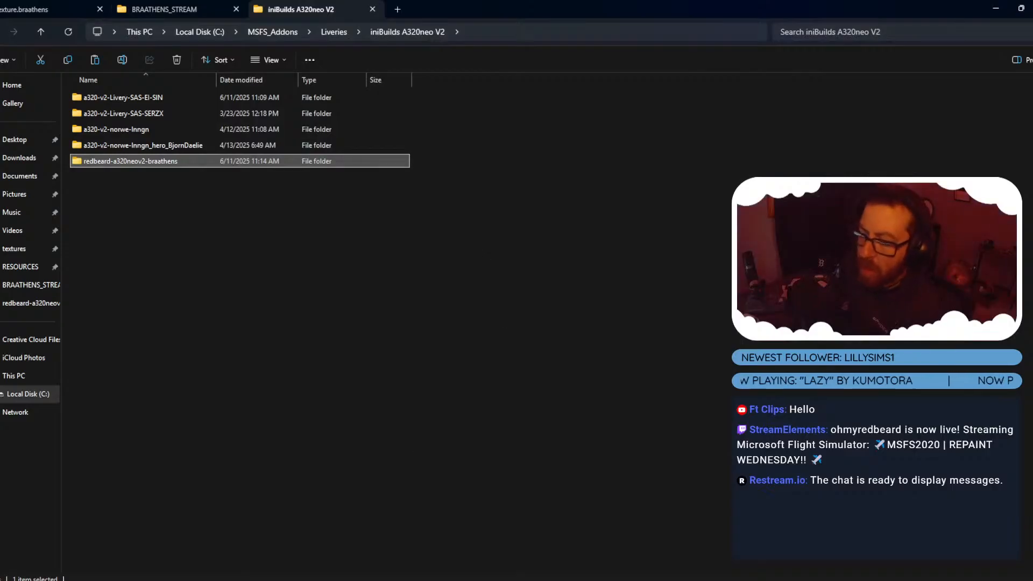
click(378, 570)
click(334, 558)
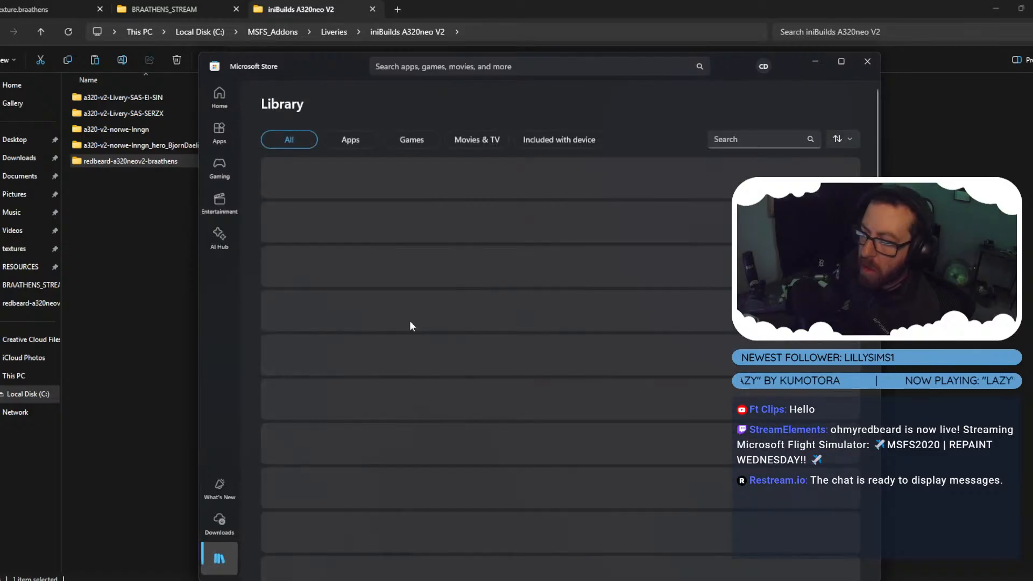
click(404, 141)
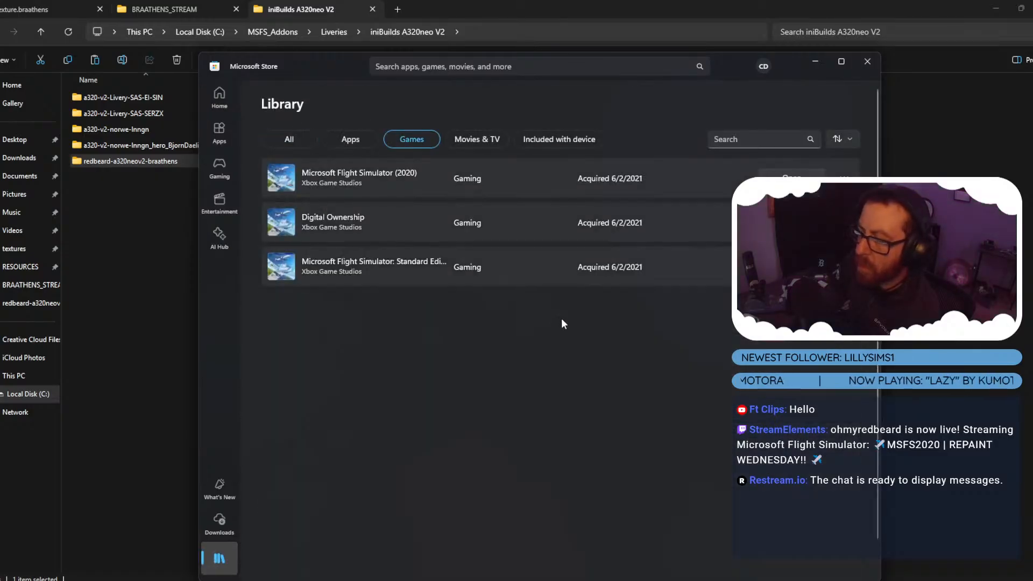
Start installing Microsoft Flight Simulator: Standard in C:\XboxGames without asking for options on every installation, and launch the simulator.
click(791, 267)
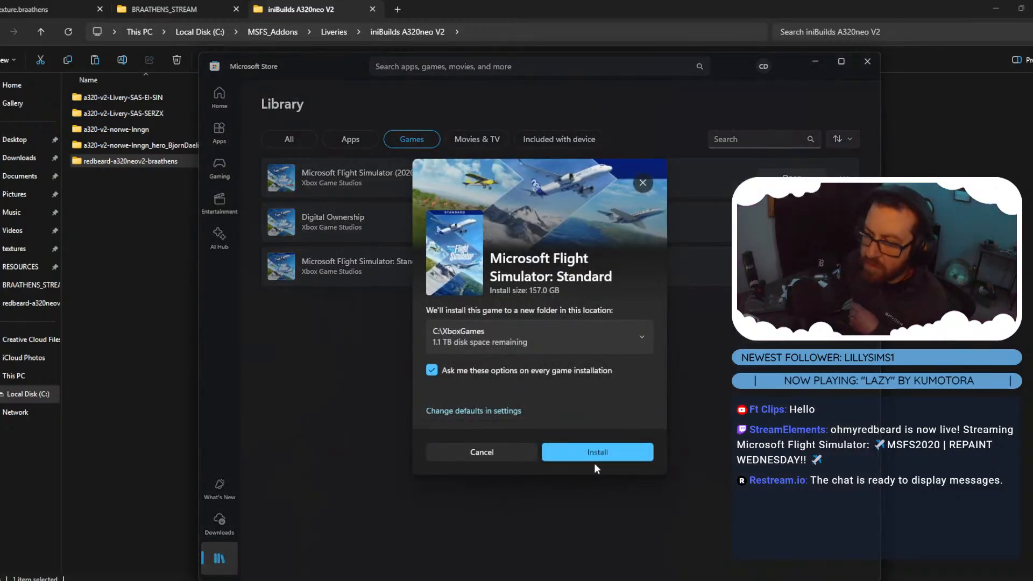
click(432, 370)
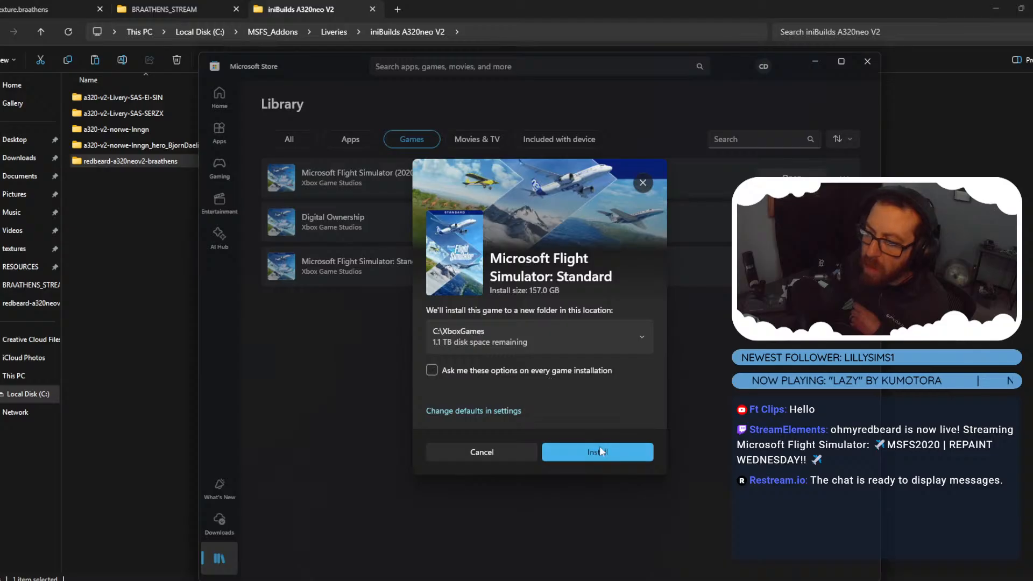
click(600, 451)
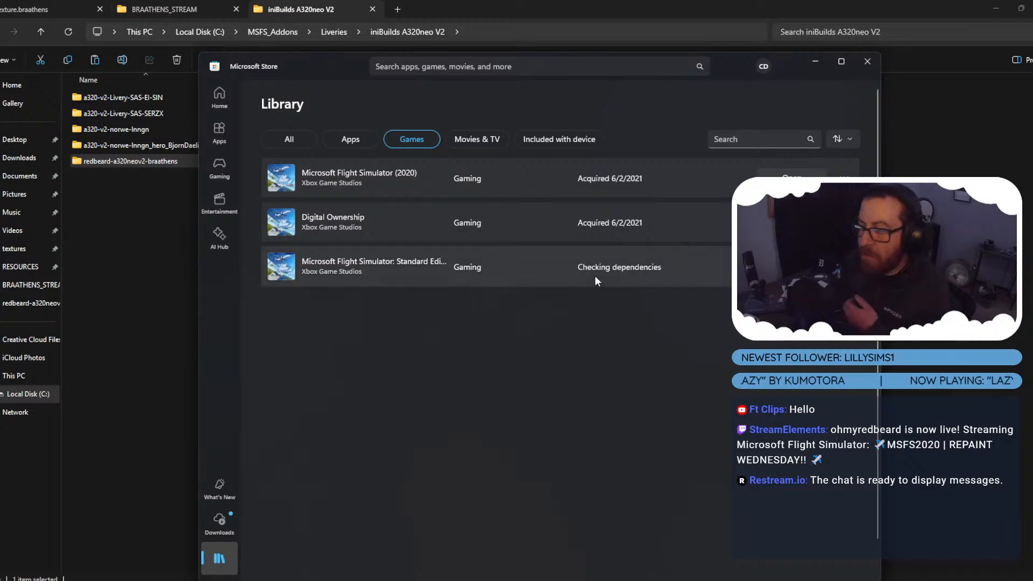
click(996, 8)
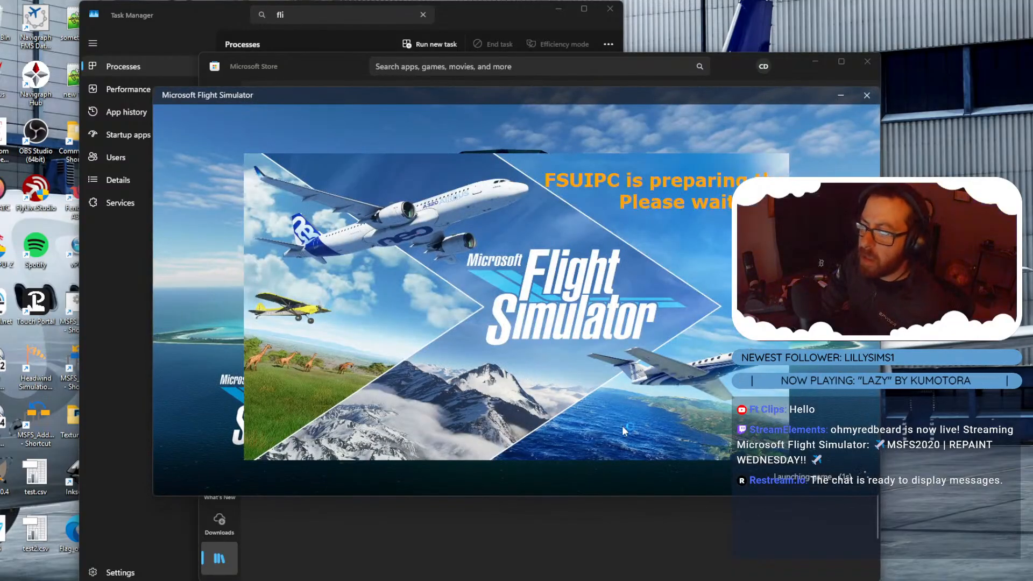
Open layout.json from the installed redbeard-a320neov2-braathens folder and check its model, panel and texture paths.
mouse_move(482, 544)
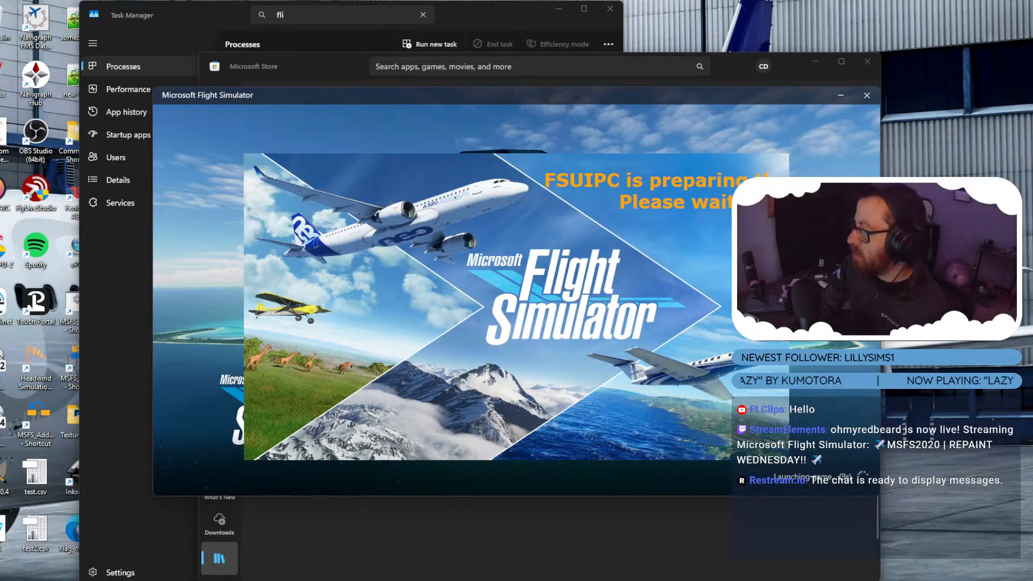
key(alt+Tab)
double_click(147, 160)
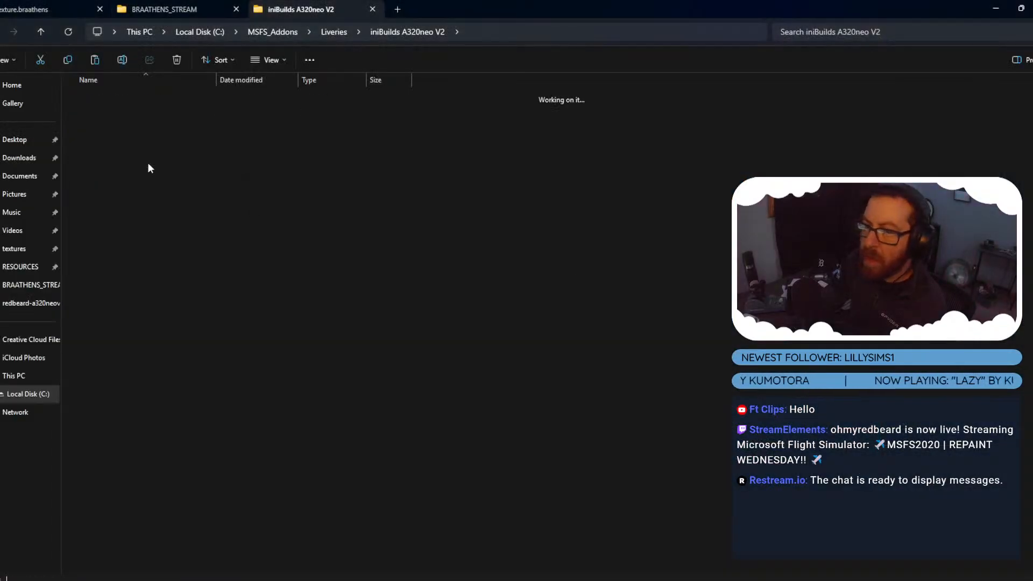
double_click(109, 107)
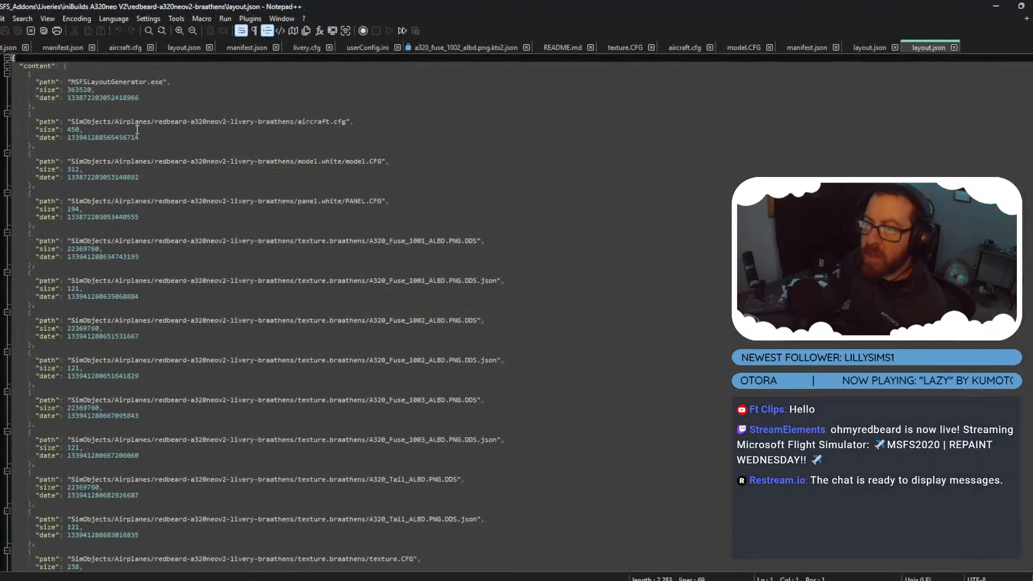
scroll(274, 181, down, 2)
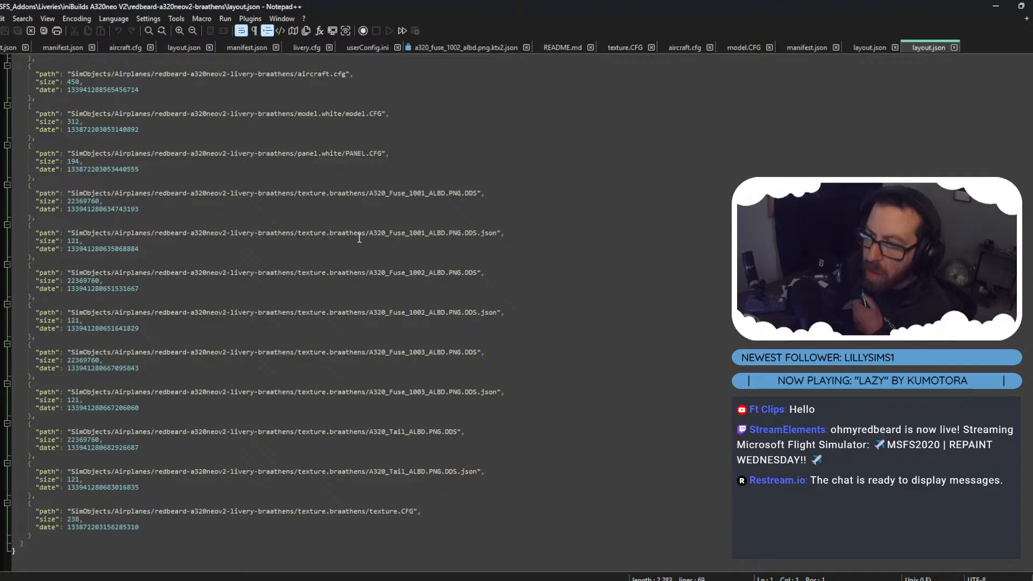
click(995, 6)
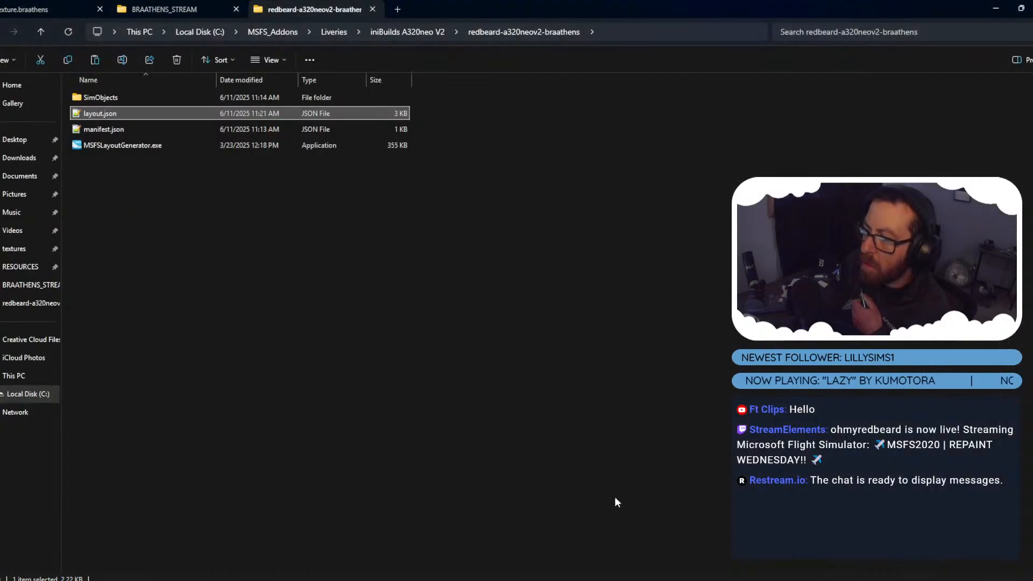
Return to Microsoft Flight Simulator and dismiss the game license warning.
click(691, 578)
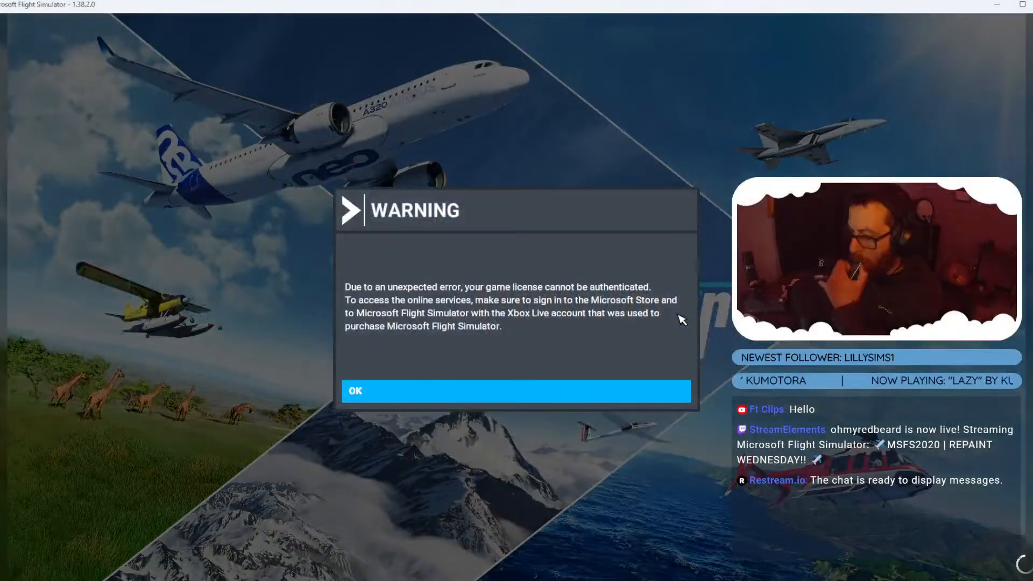
click(430, 401)
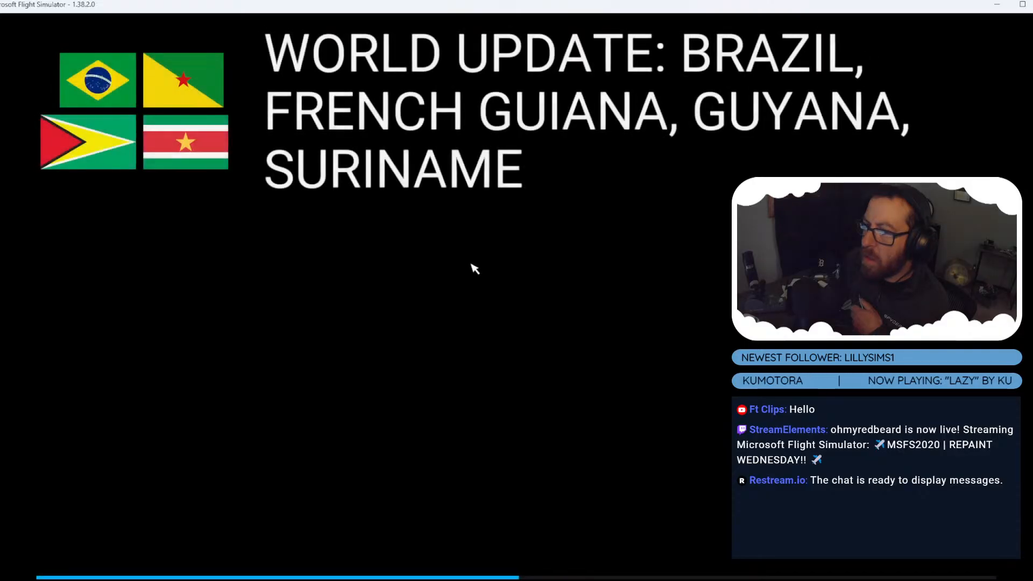
Switch to Notepad++ and examine the entries in the Braathens package's manifest.json.
key(alt+Tab)
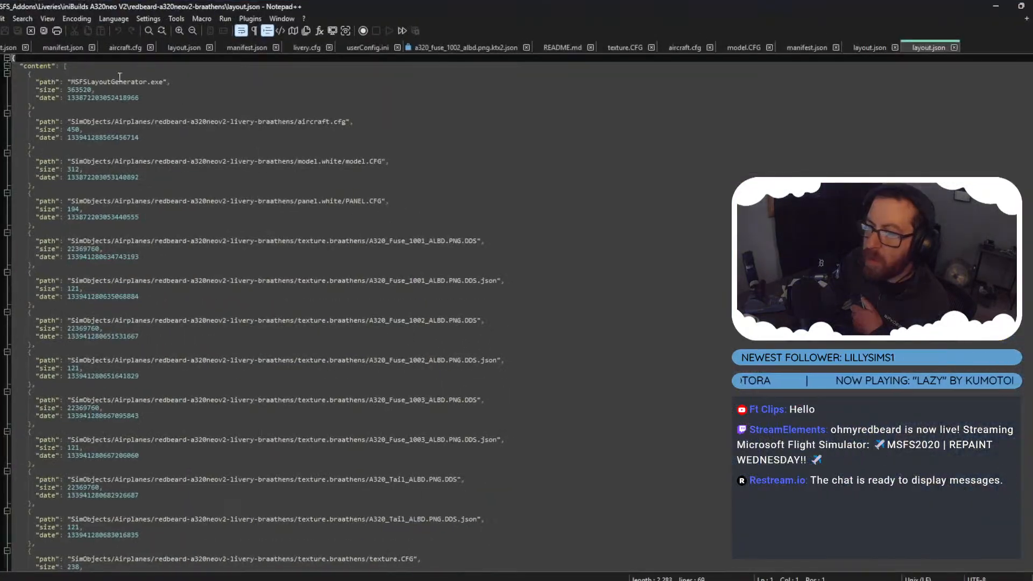
click(801, 47)
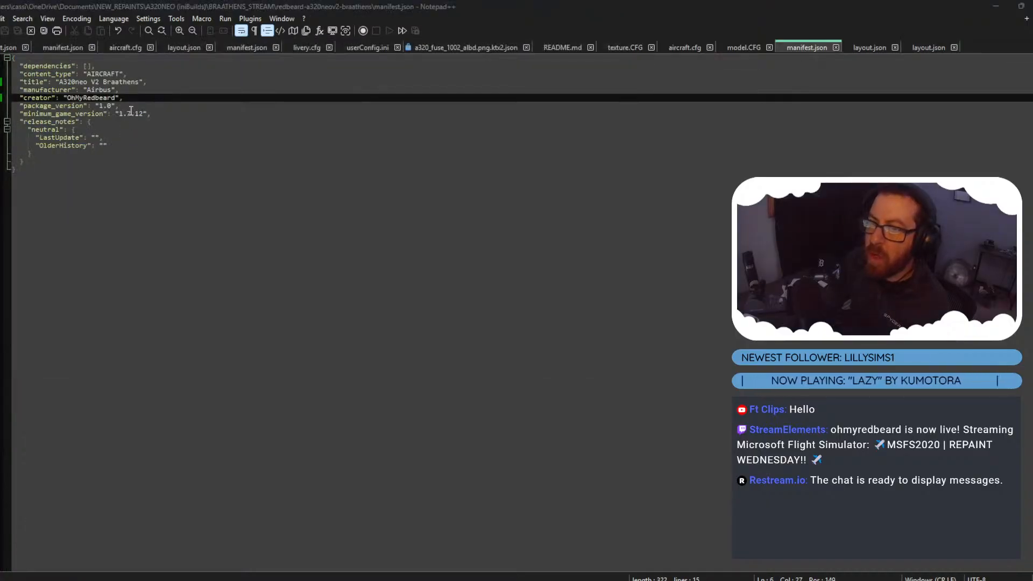
Set the minimum_game_version in manifest.json to 1.38.2.
click(132, 114)
key(BackSpace)
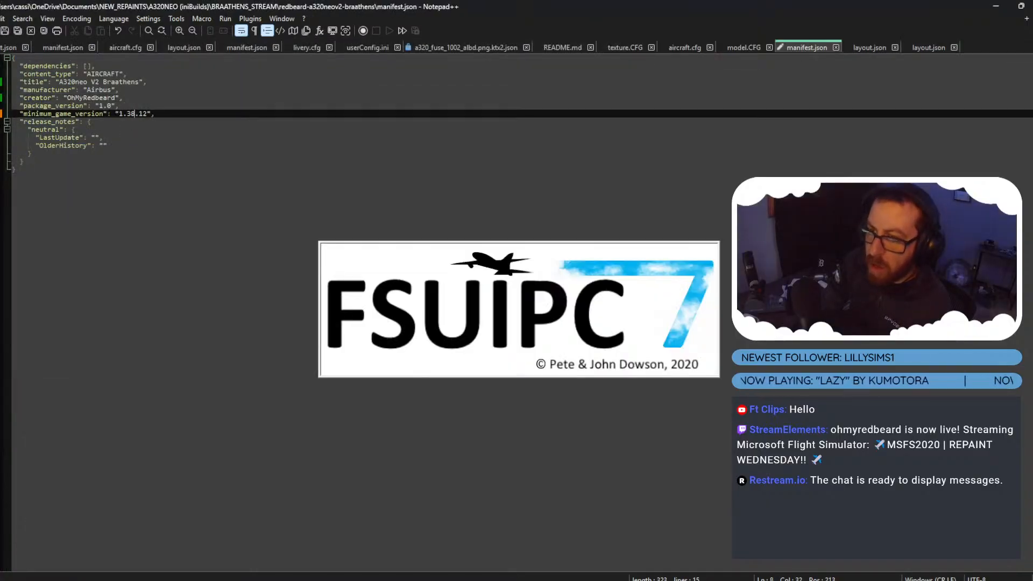
key(BackSpace)
key(BackSpace)
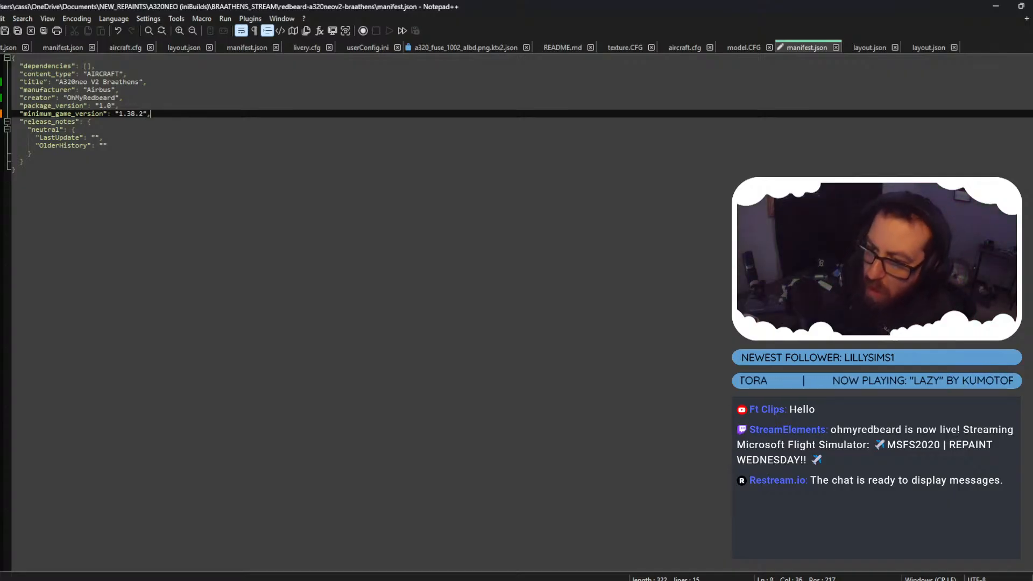
Switch to Microsoft Flight Simulator, open the hangar and change the aircraft to the Airbus A320neo (v2).
mouse_move(663, 576)
click(663, 546)
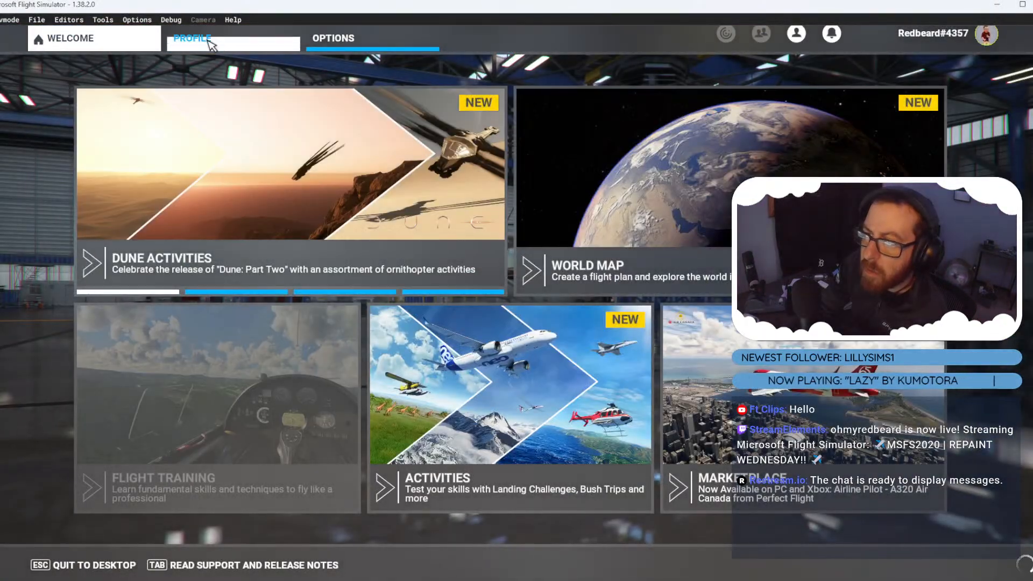
click(215, 38)
click(533, 175)
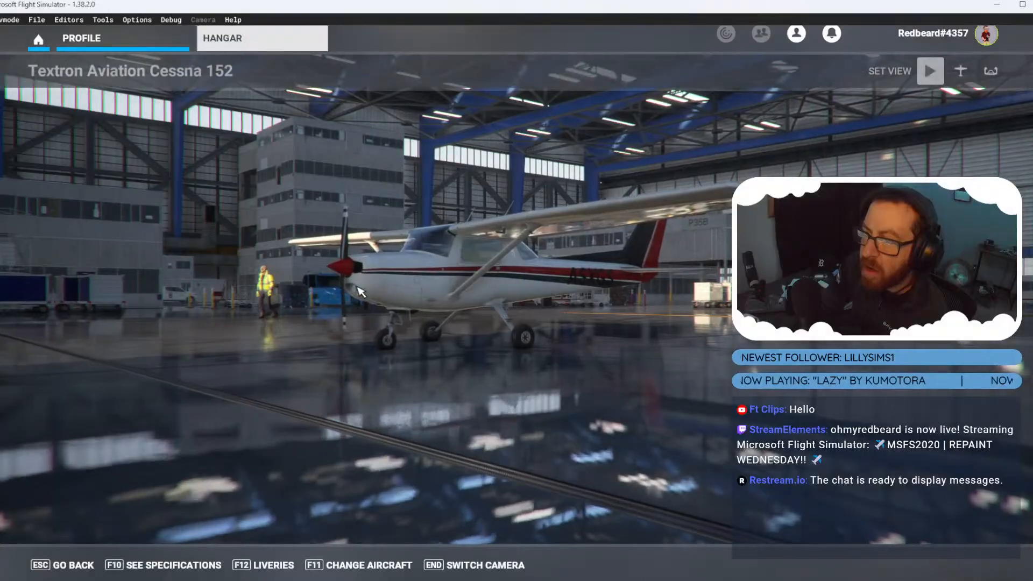
click(355, 565)
scroll(340, 329, down, 5)
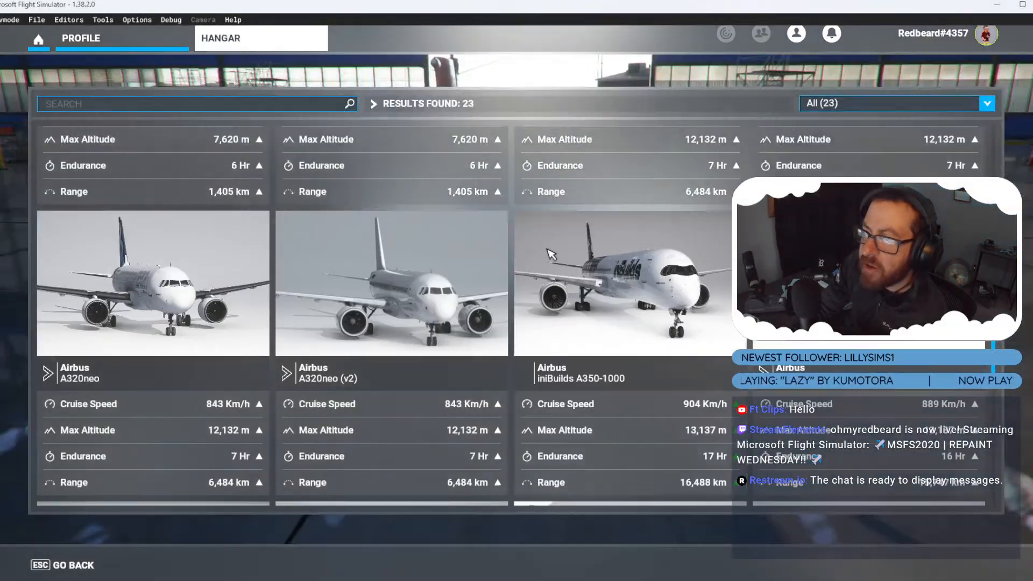
click(340, 329)
key(Escape)
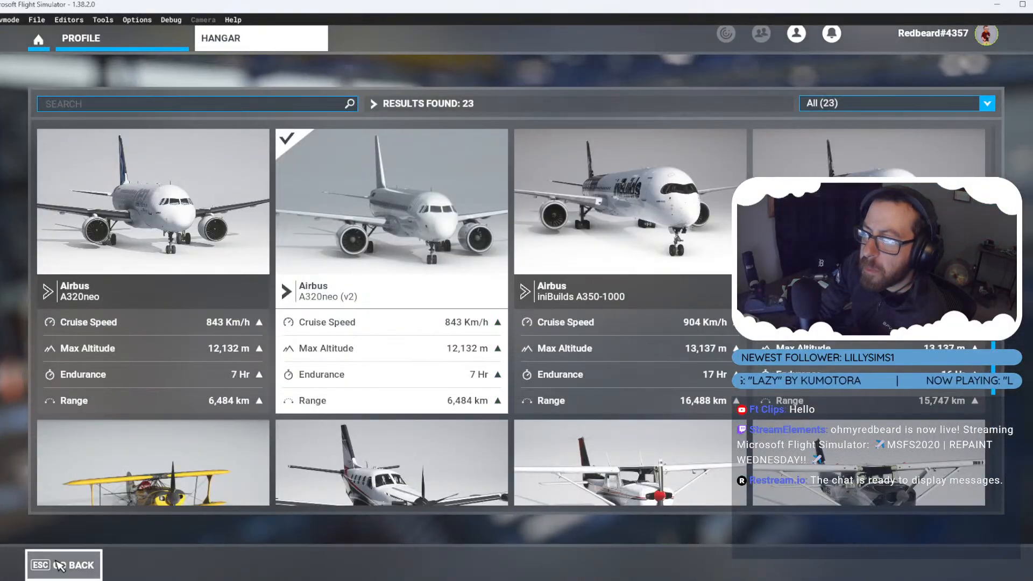
Apply the Braathens livery to the A320neo (v2) in the hangar.
click(265, 568)
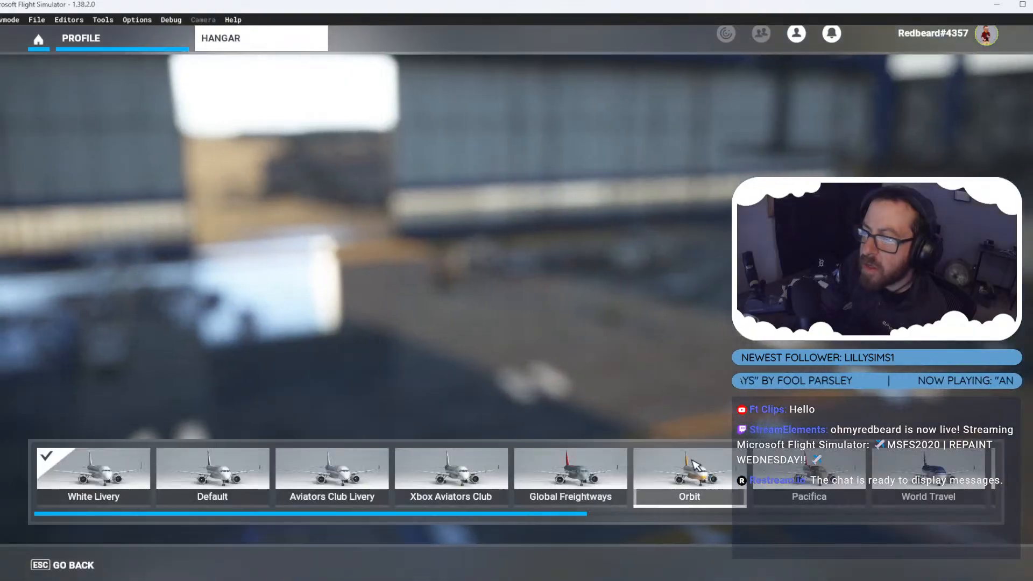
scroll(618, 528, down, 5)
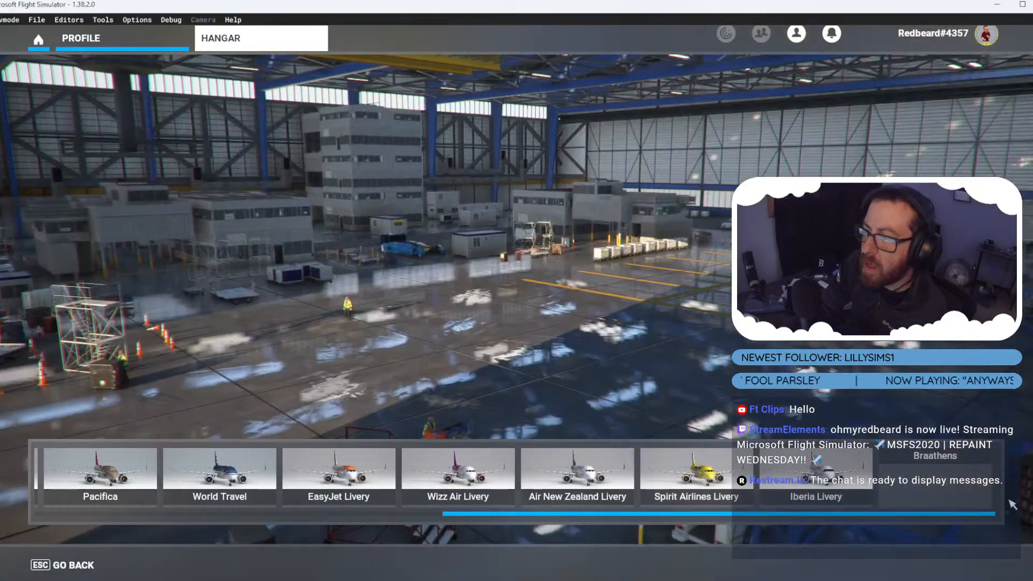
click(936, 484)
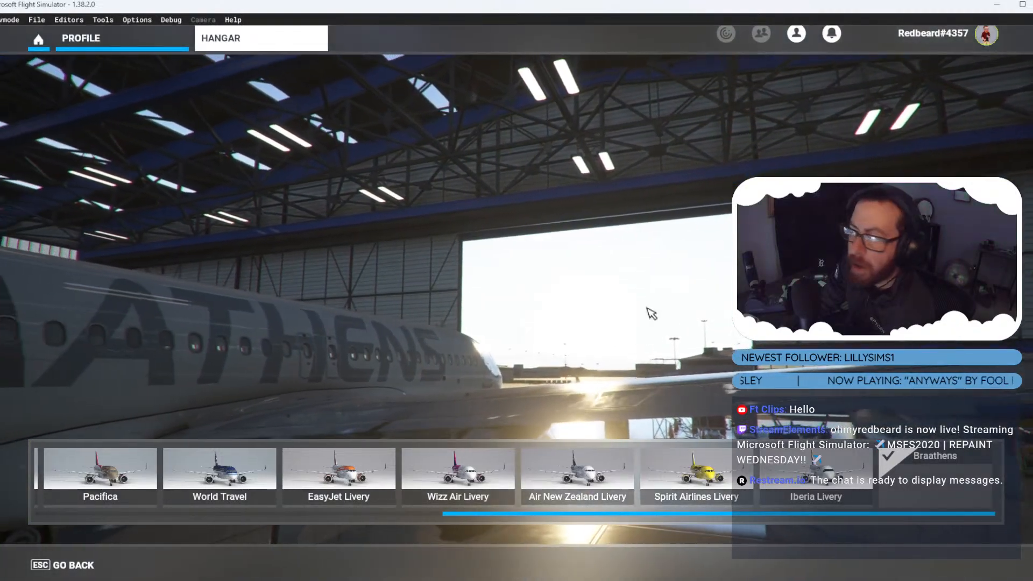
End the Microsoft Flight Simulator task in Task Manager, then minimize Task Manager and Notepad++.
key(ctrl+shift+Escape)
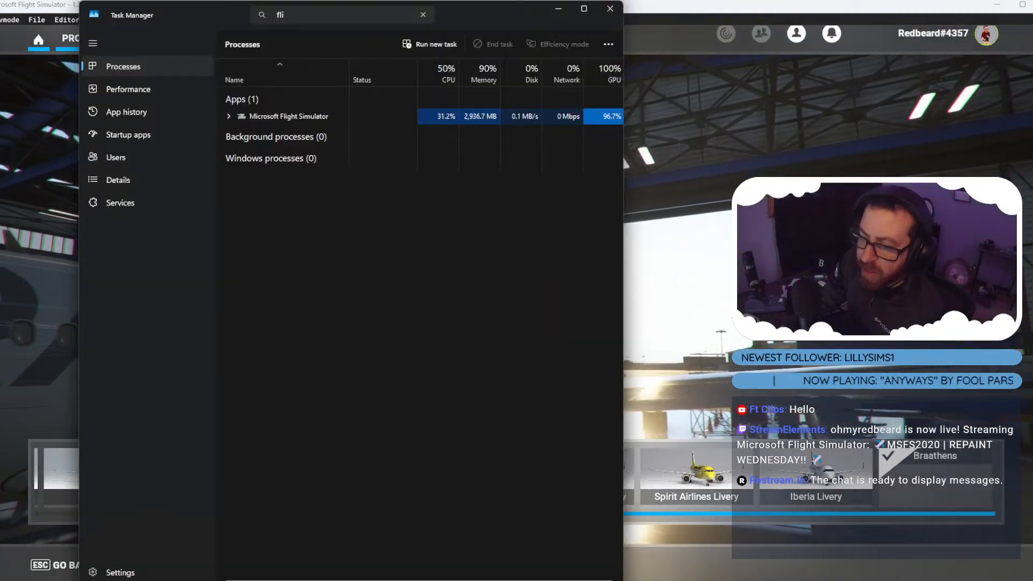
right_click(293, 122)
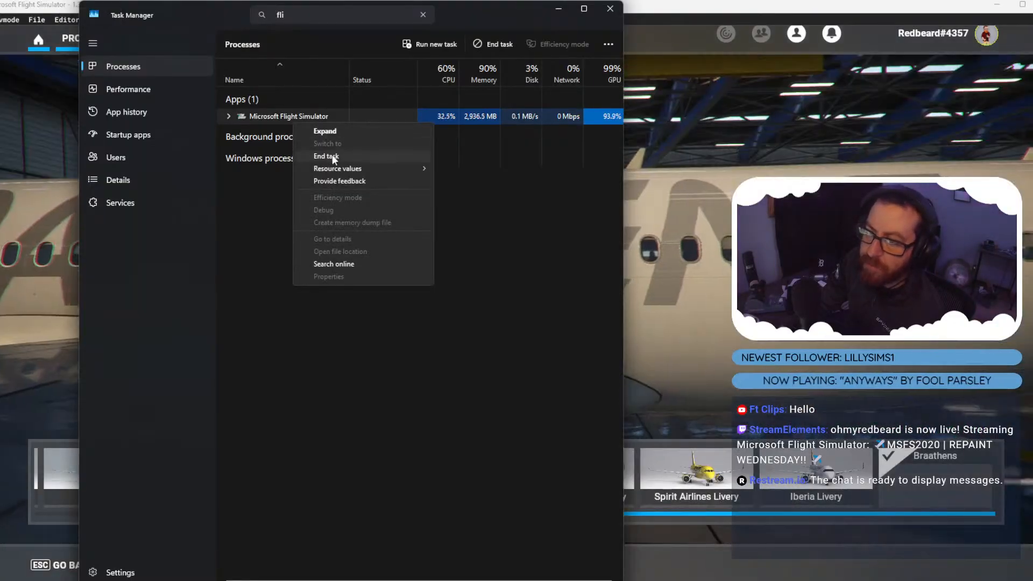
click(330, 156)
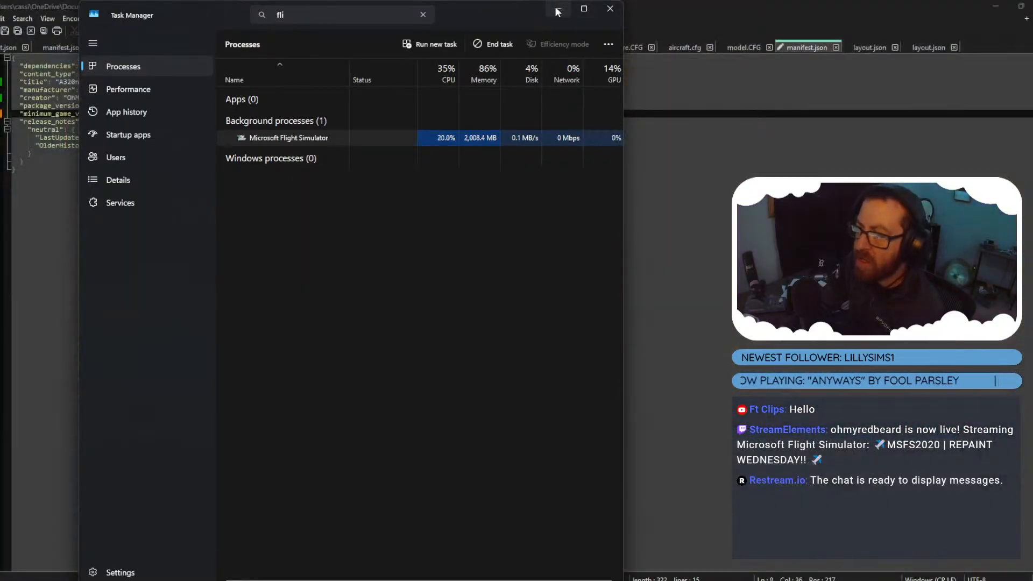
click(558, 10)
click(995, 5)
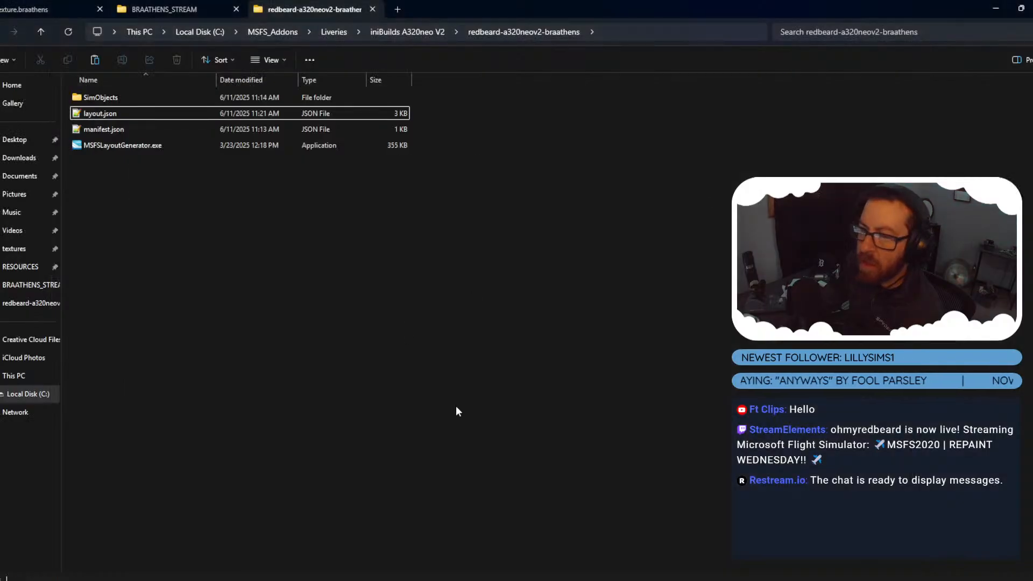
Switch to Blender, change the viewport from Texture Paint to Object Mode and unhide all aircraft parts.
mouse_move(581, 571)
click(519, 538)
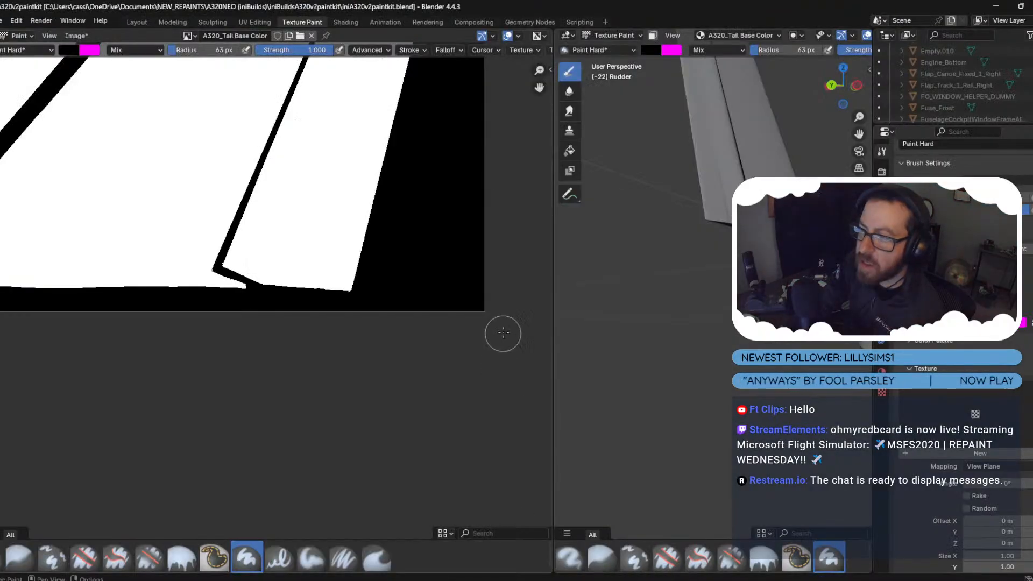
middle_drag(660, 368, 635, 350)
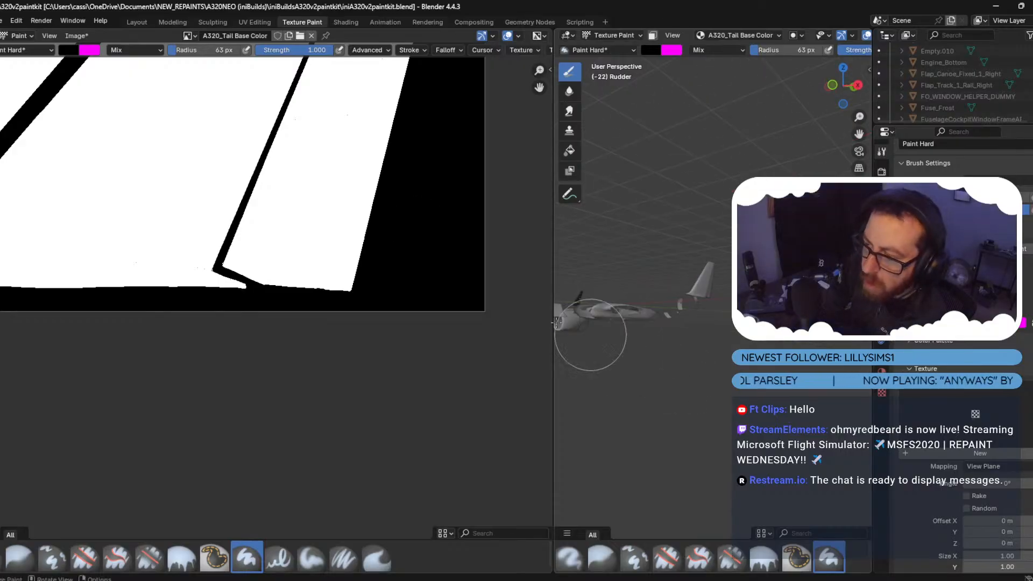
click(623, 35)
click(616, 48)
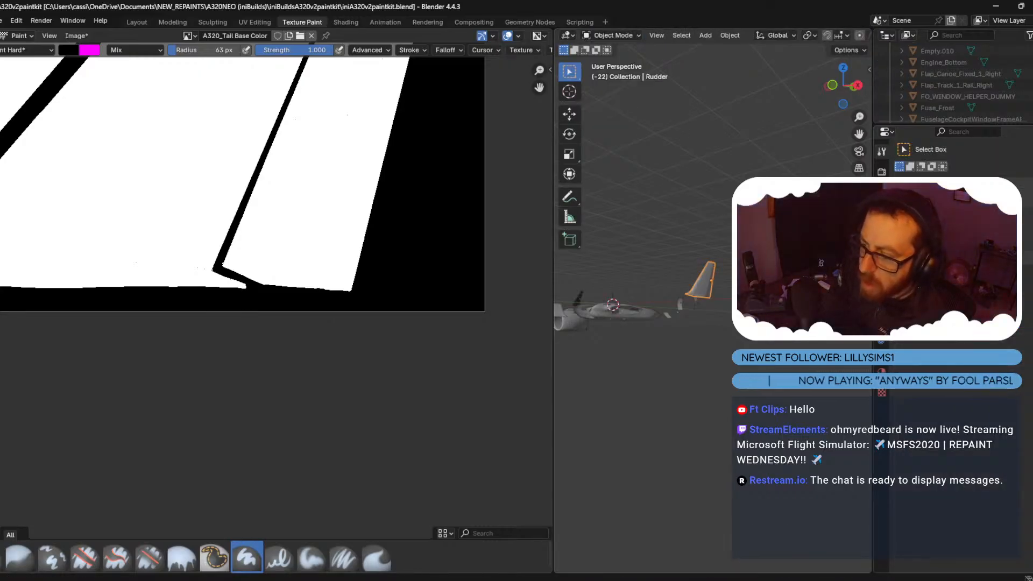
click(579, 298)
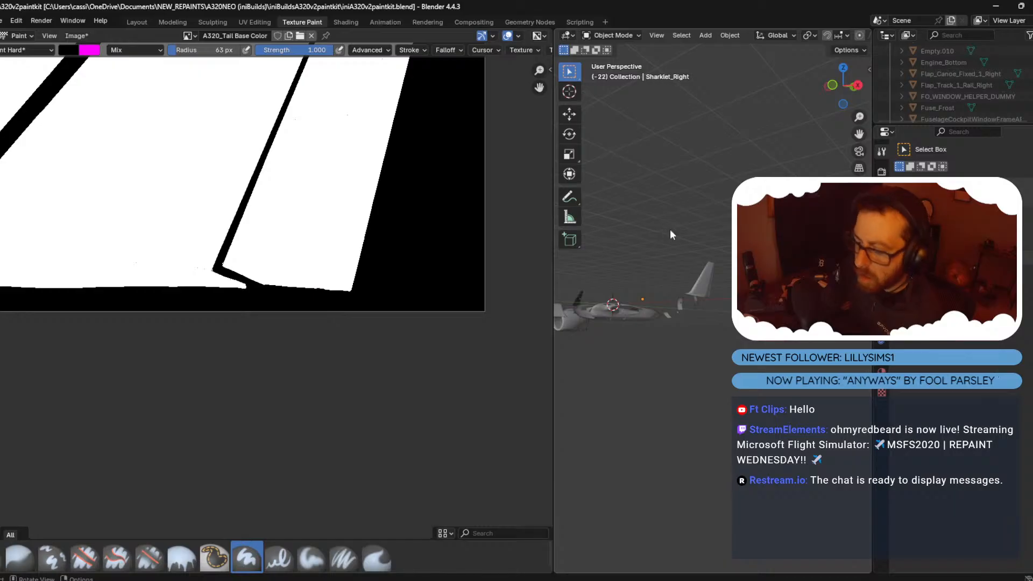
key(alt+h)
click(686, 224)
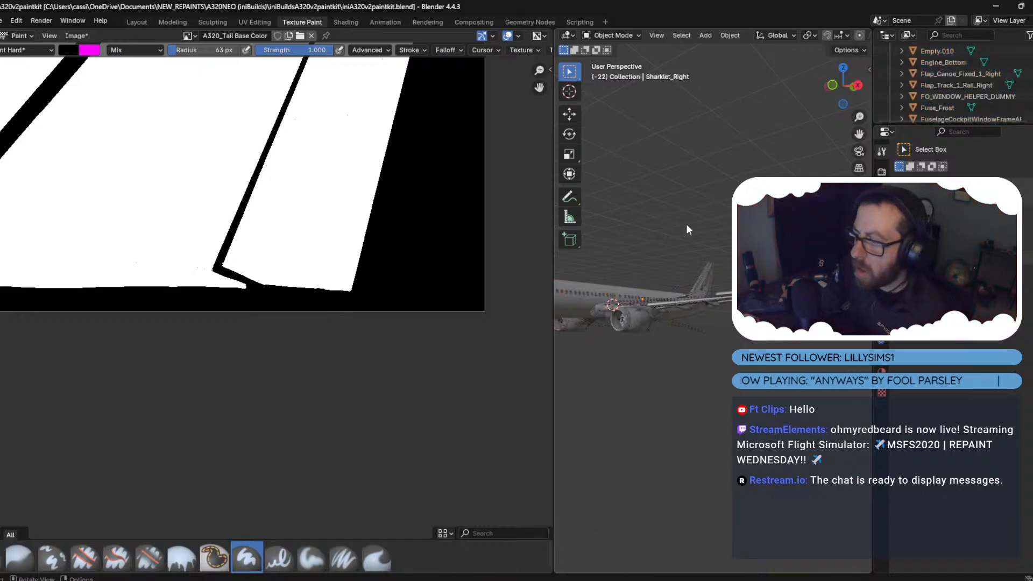
middle_drag(676, 218, 681, 260)
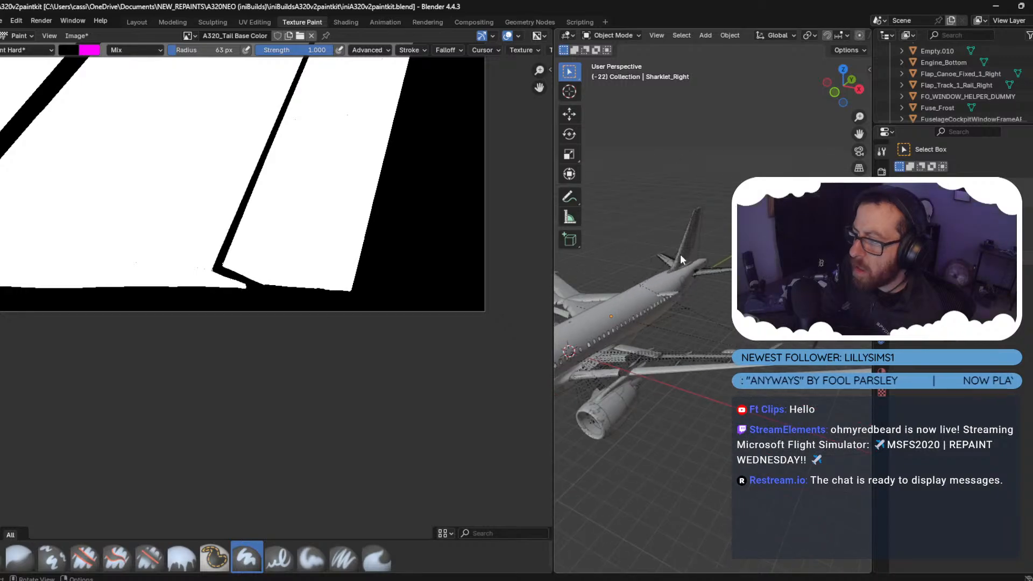
Undo the unhiding of the aircraft parts, the Object Mode switch and the latest change to the tail texture.
key(ctrl+z)
key(ctrl+z)
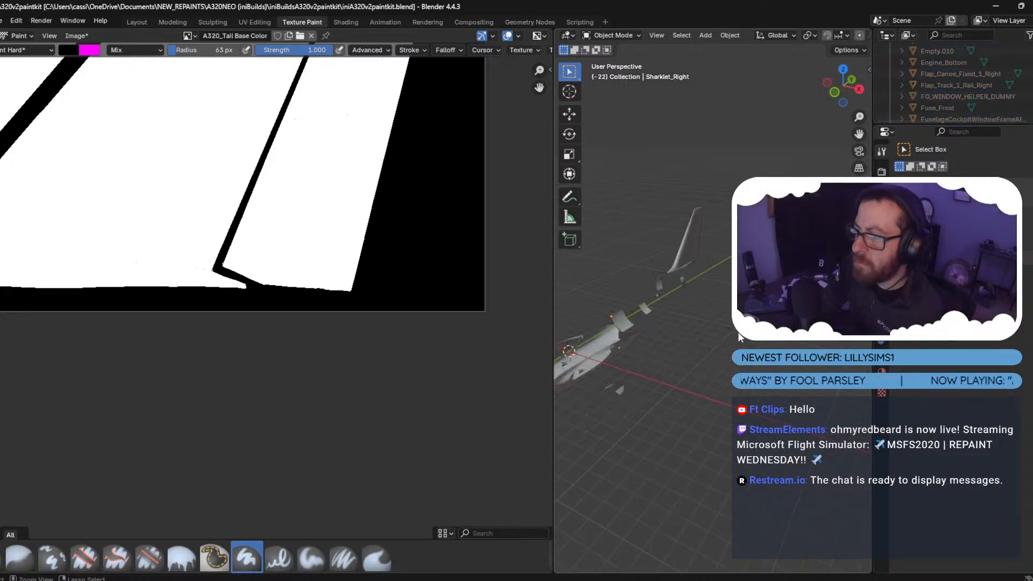
key(ctrl+z)
key(ctrl+z)
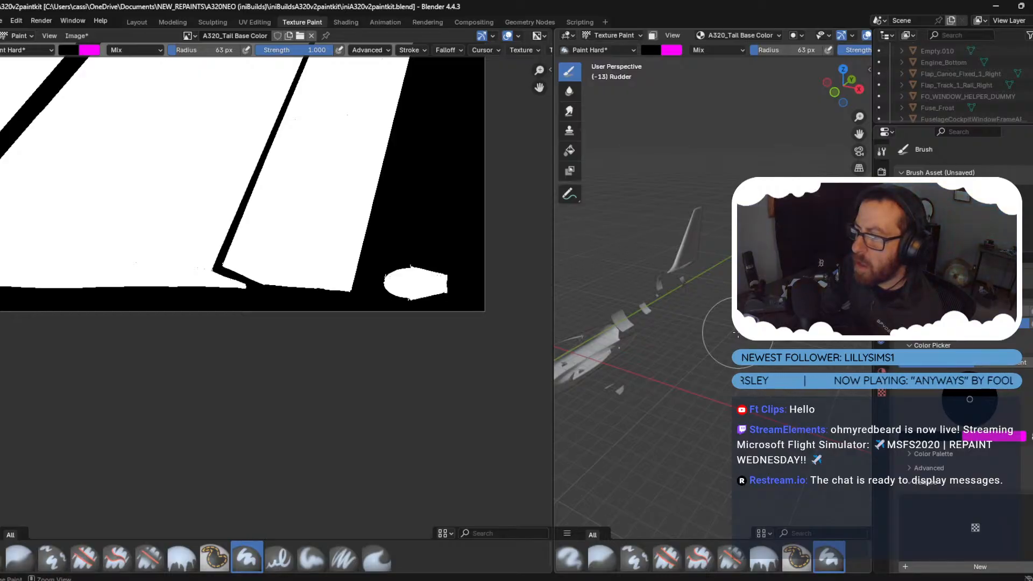
right_click(694, 302)
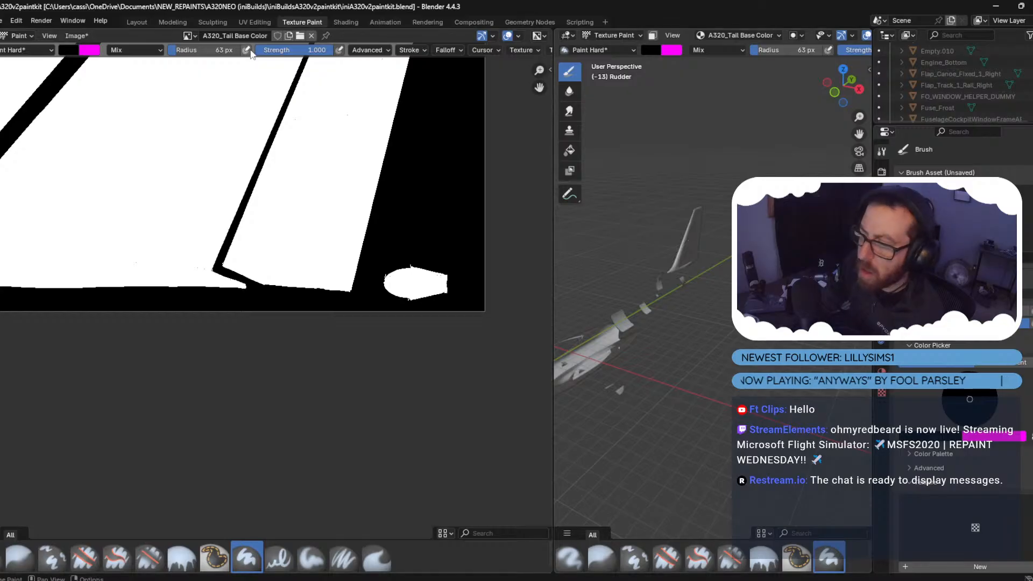
Return the viewport to Object Mode, unhide all aircraft parts and select the left sharklet.
click(613, 35)
click(608, 48)
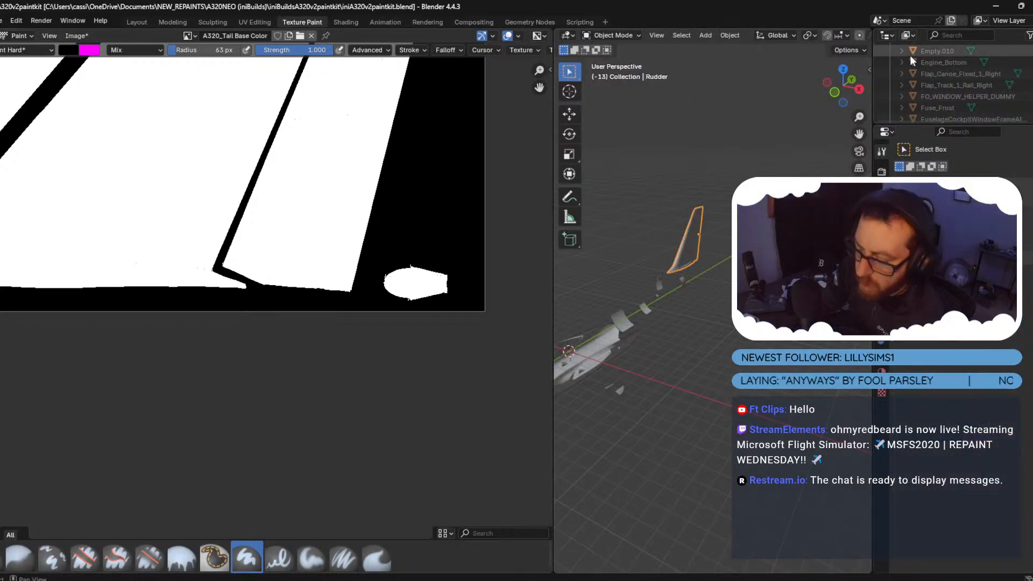
key(ctrl+h)
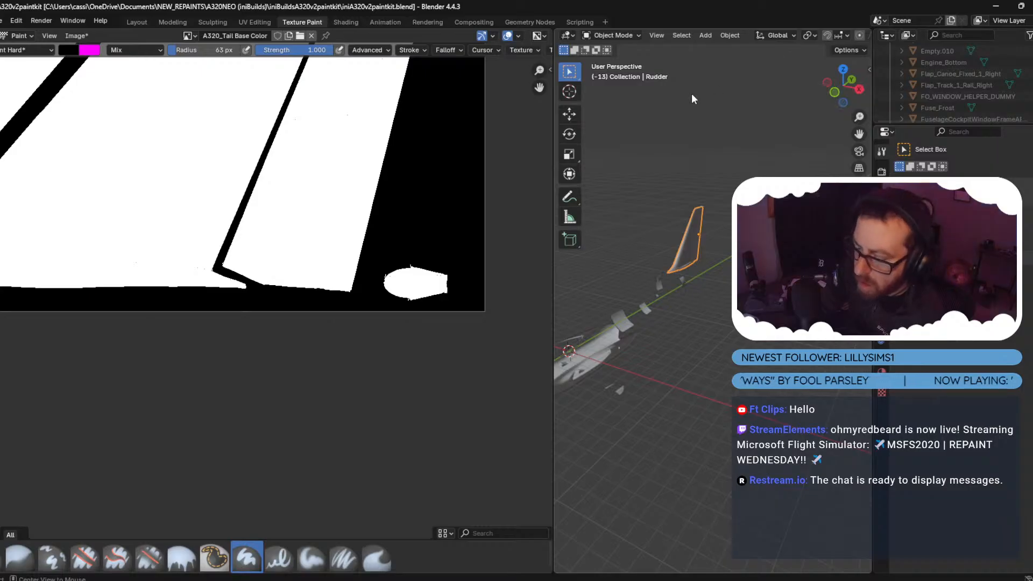
key(alt+h)
click(740, 97)
middle_drag(741, 97, 605, 317)
click(669, 312)
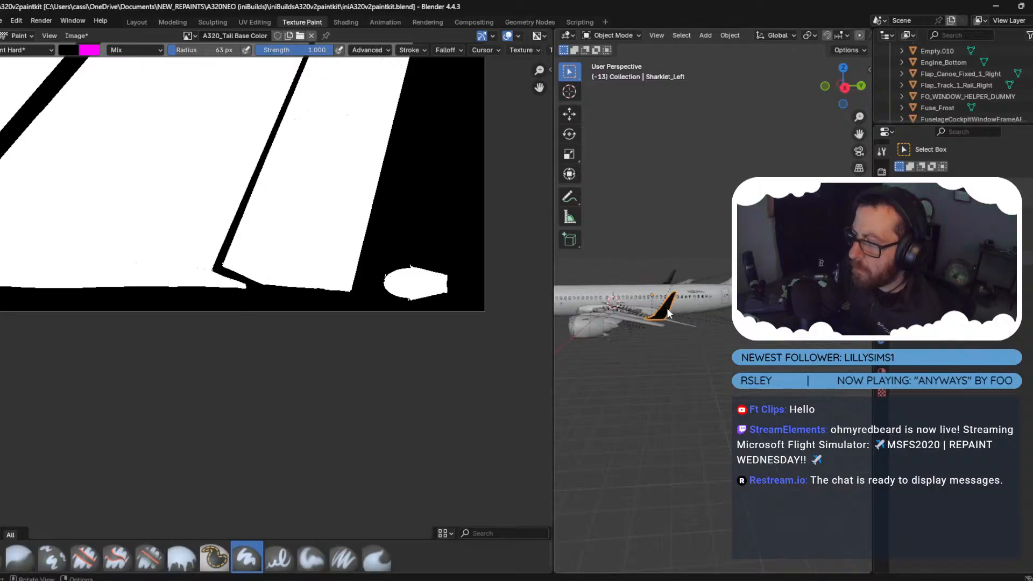
middle_drag(668, 312, 667, 303)
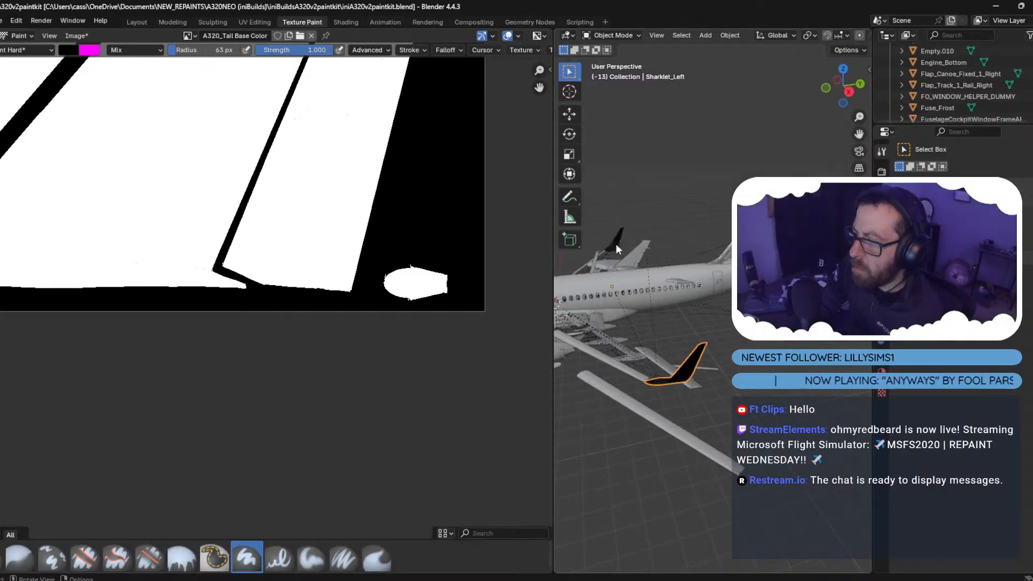
Examine the full aircraft model from above and around the wings, checking the sharklets and wing parts.
key(shift)
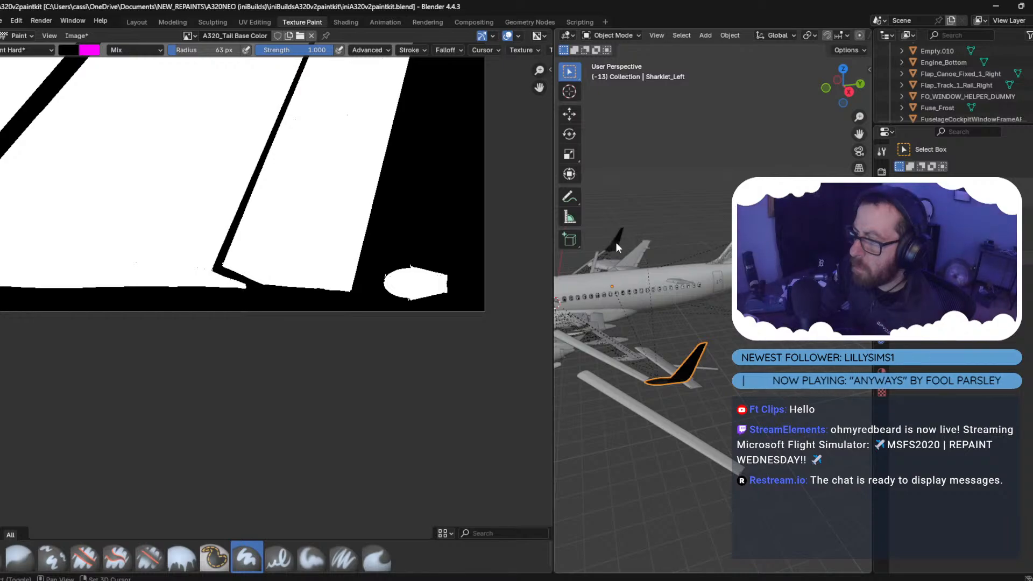
click(712, 329)
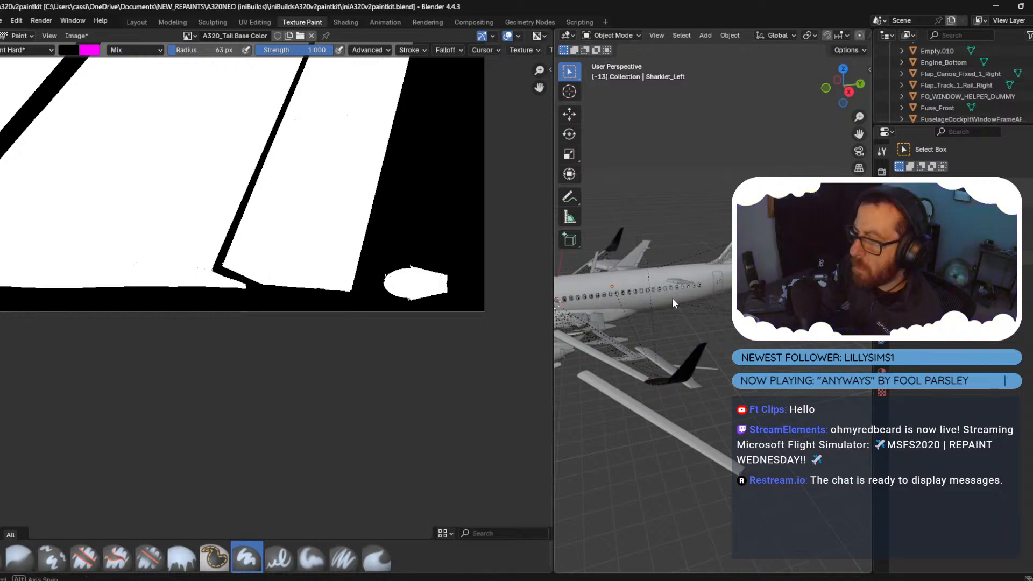
middle_drag(673, 303, 670, 253)
scroll(610, 245, down, 5)
drag(610, 246, 747, 461)
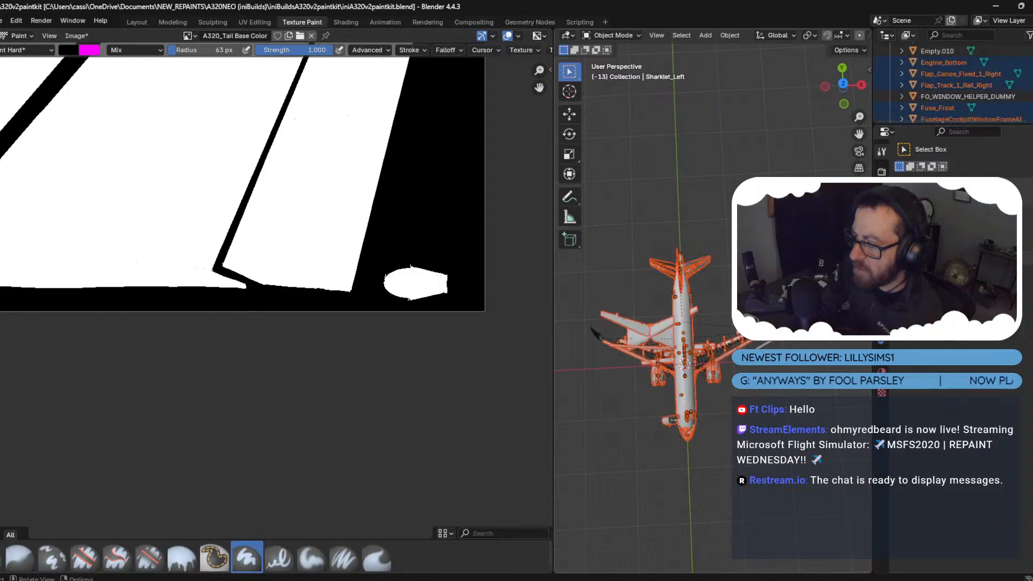
click(802, 345)
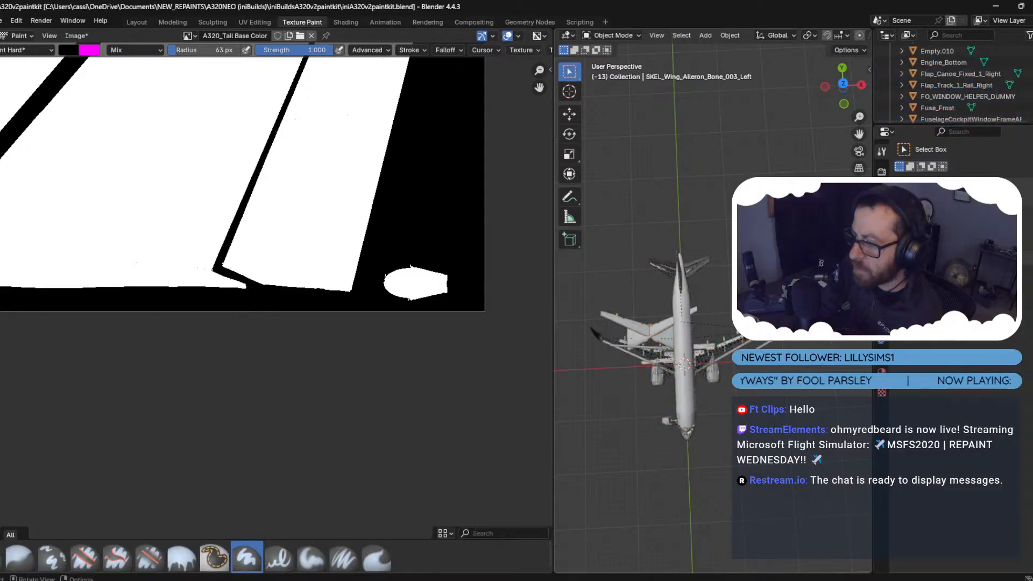
scroll(685, 290, up, 3)
middle_drag(686, 289, 673, 232)
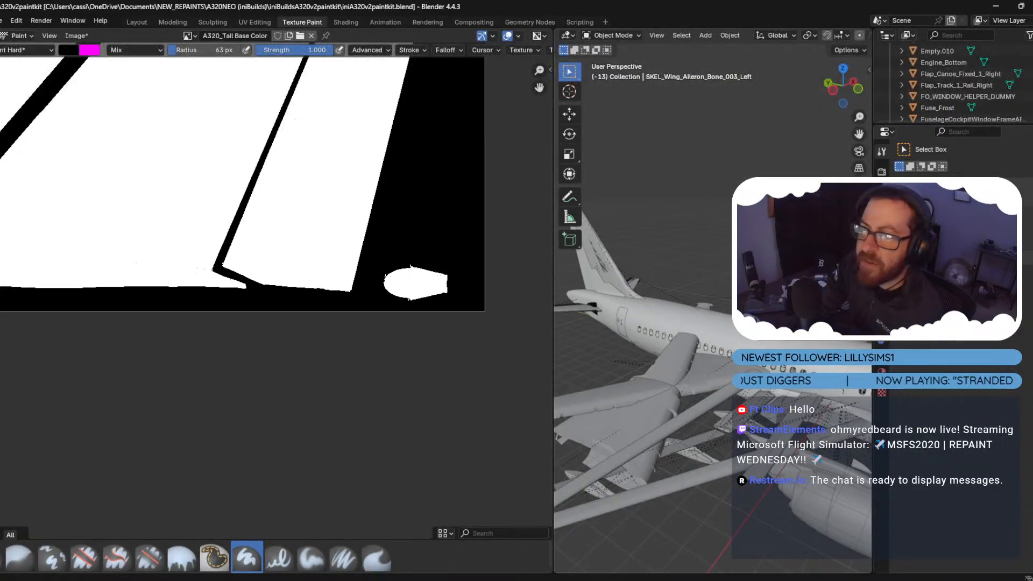
Quit Blender without saving the changes to iniA320v2paintkit.blend.
click(2, 20)
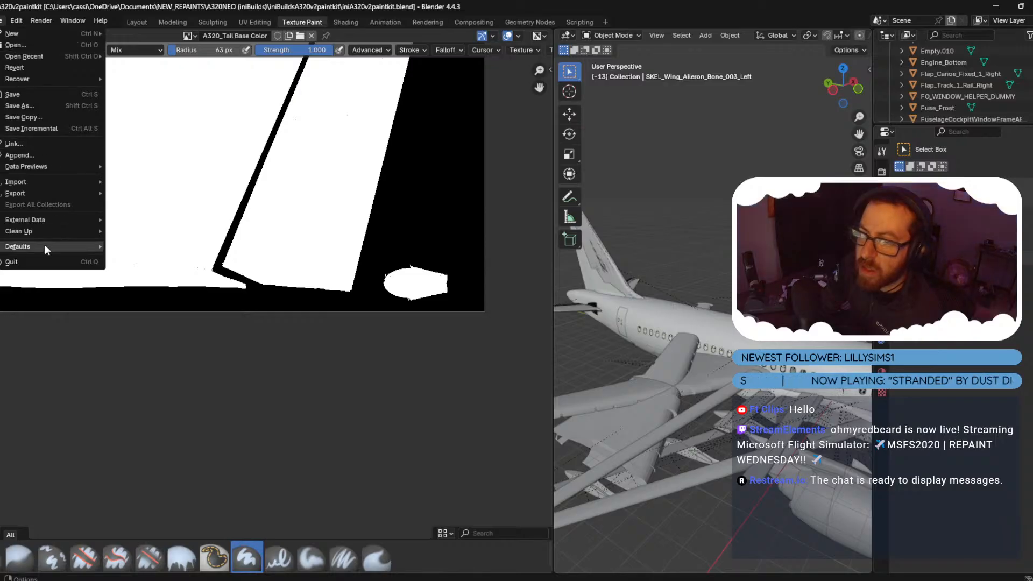
key(ctrl+q)
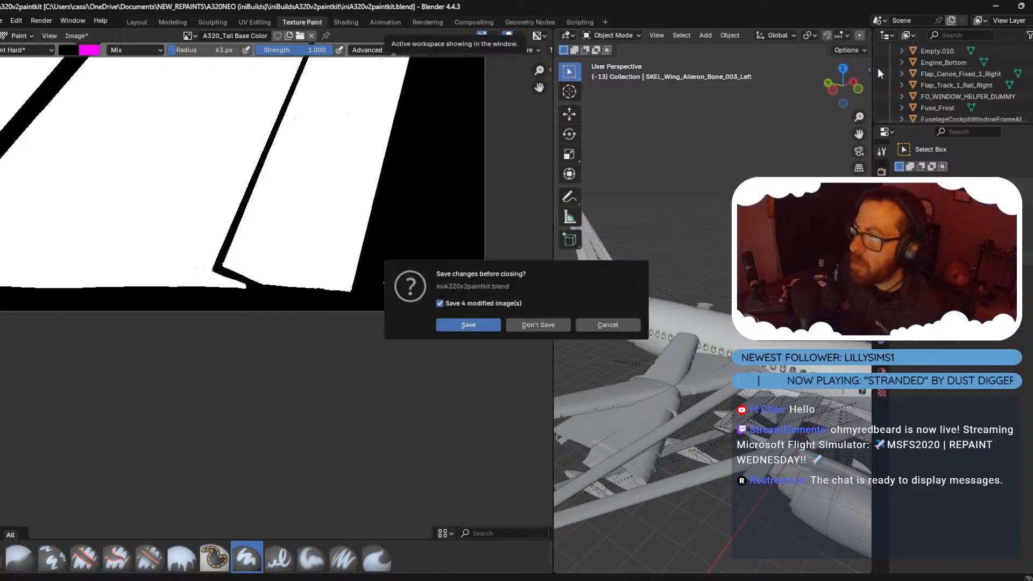
click(534, 324)
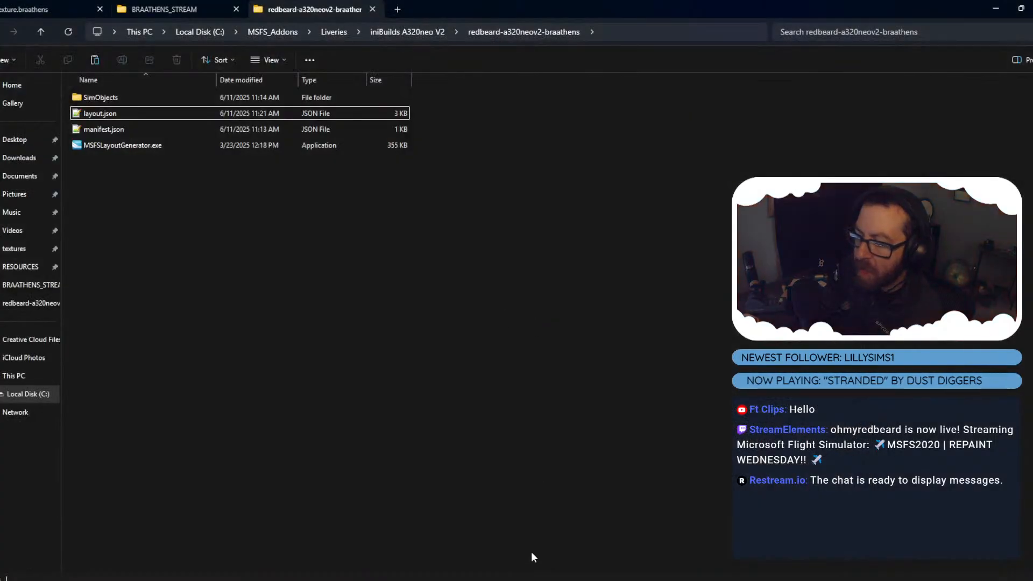
click(476, 528)
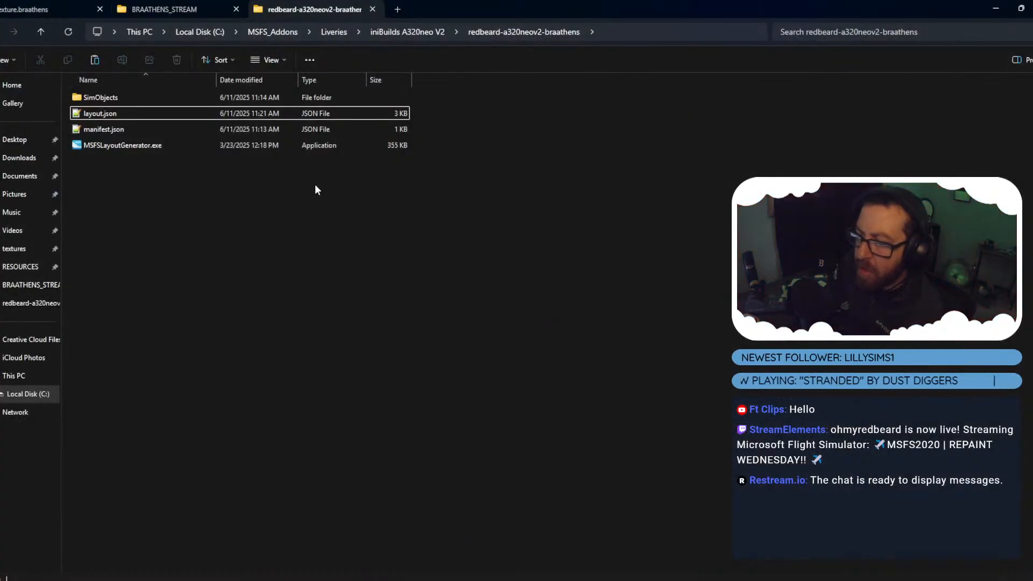
Open the textures folder of iniBuildsA320v2paintkit within the A320NEO (iniBuilds) repaint directory.
click(38, 33)
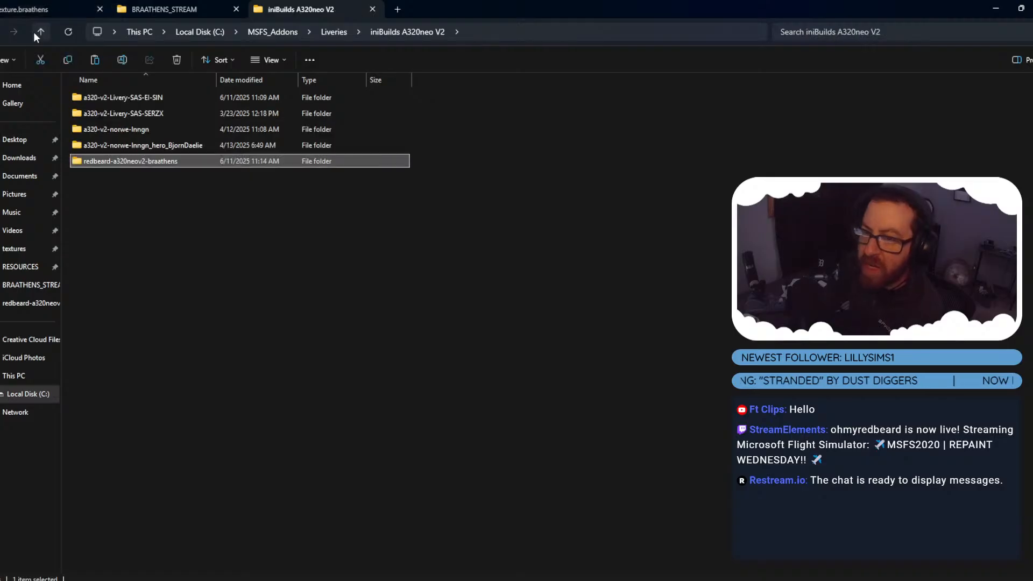
click(154, 10)
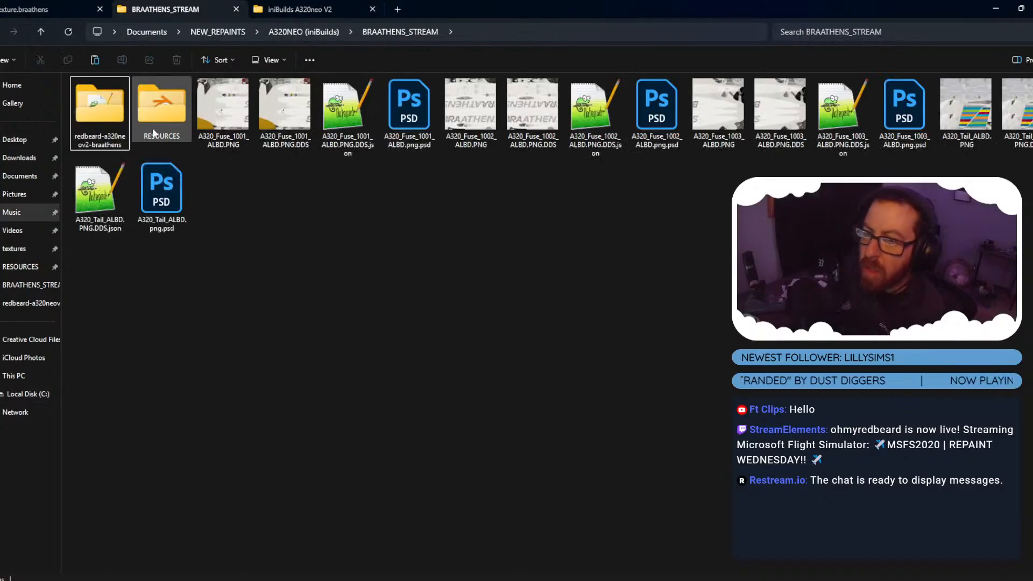
double_click(150, 109)
click(41, 30)
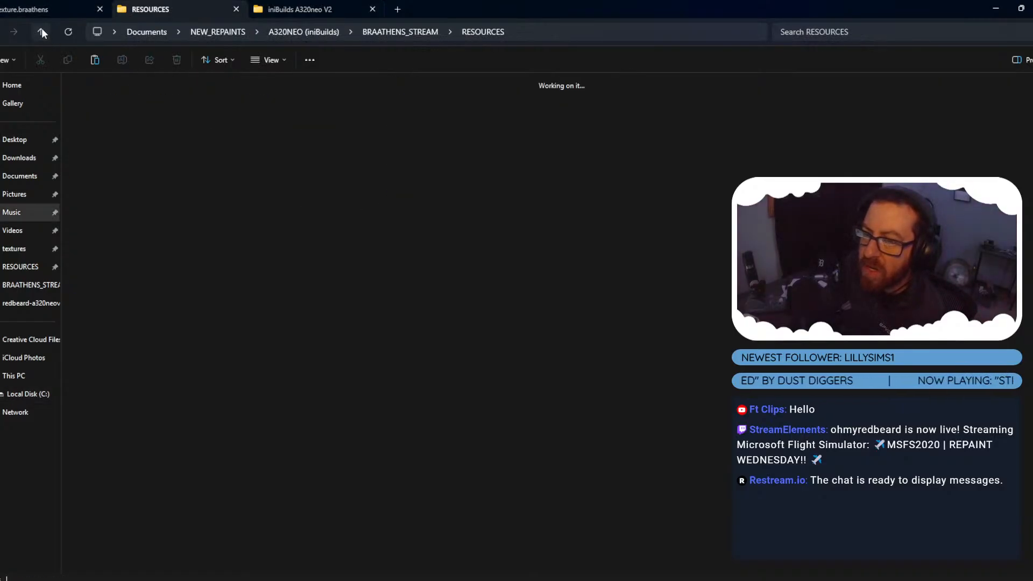
click(41, 30)
double_click(119, 130)
double_click(105, 97)
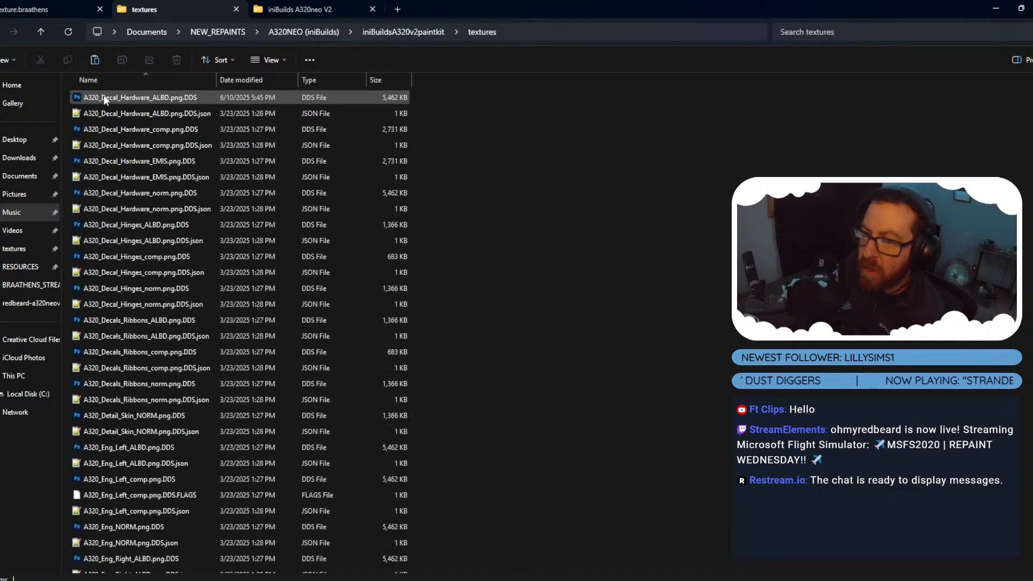
Find and select the two wing albedo textures, A320_Wing_1_ALBD.png.DDS and A320_Wing_2_ALBD.png.DDS, in the paint kit textures.
scroll(196, 247, down, 3)
scroll(196, 247, down, 9)
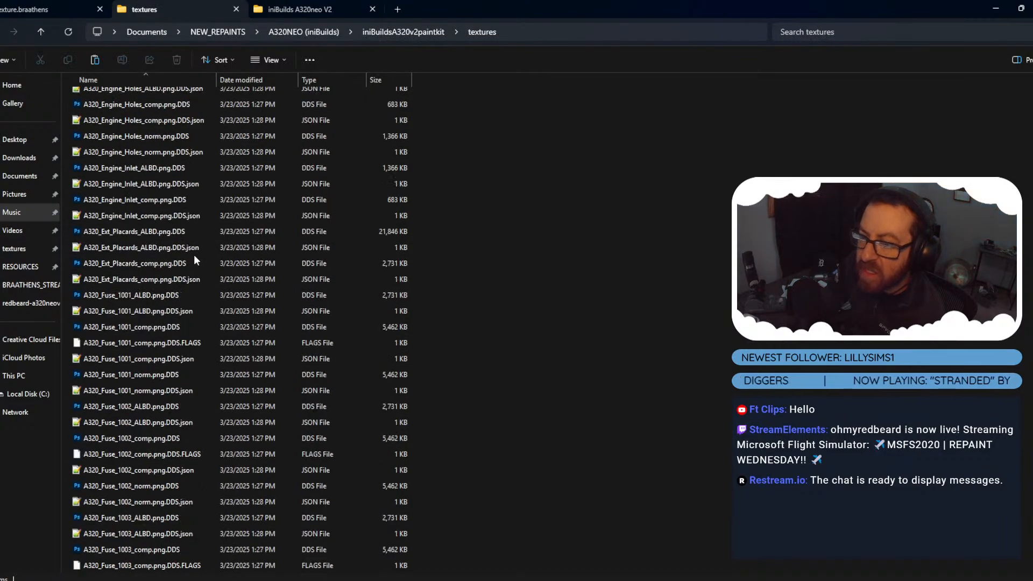
scroll(194, 259, down, 15)
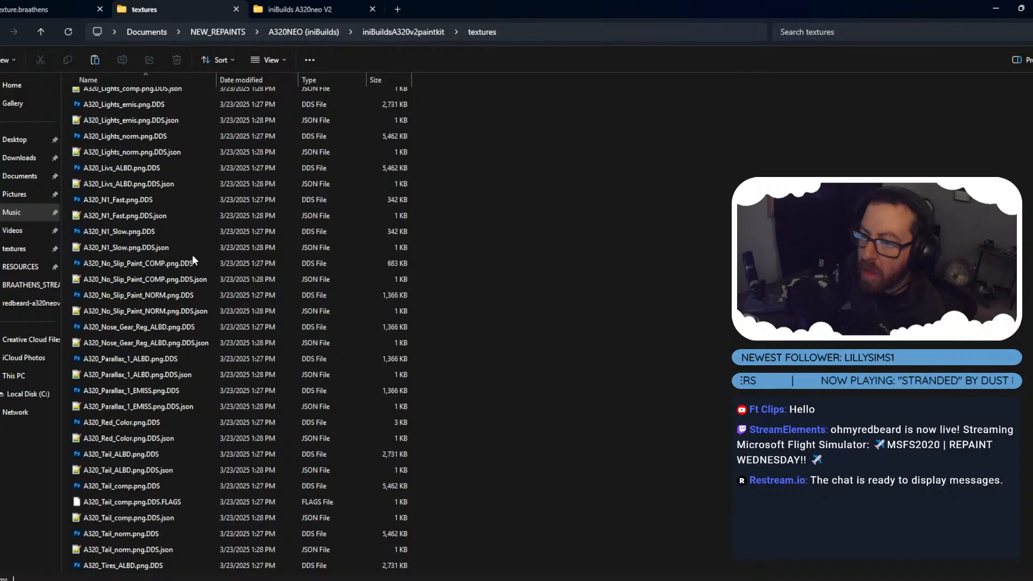
scroll(192, 254, down, 3)
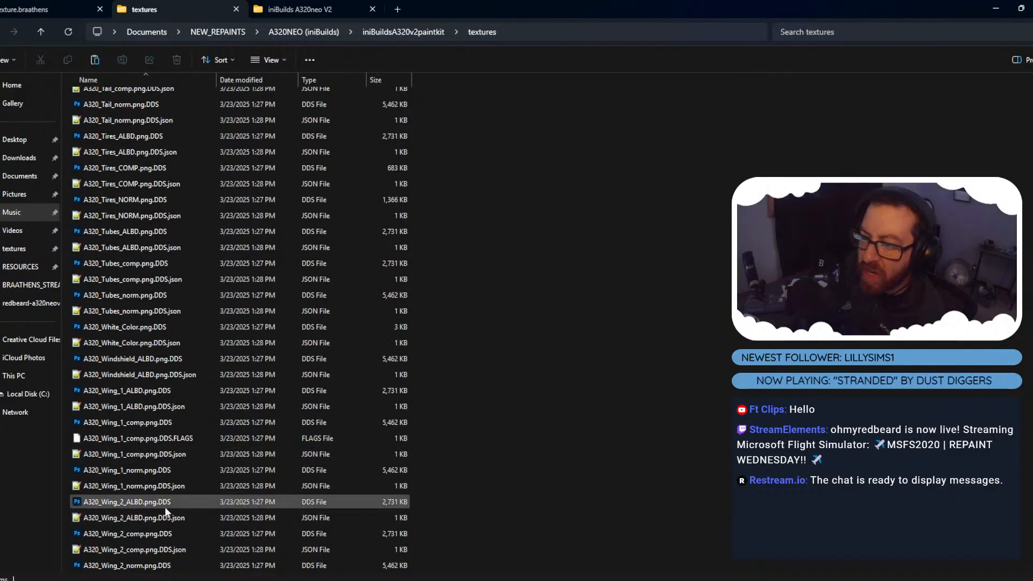
click(146, 390)
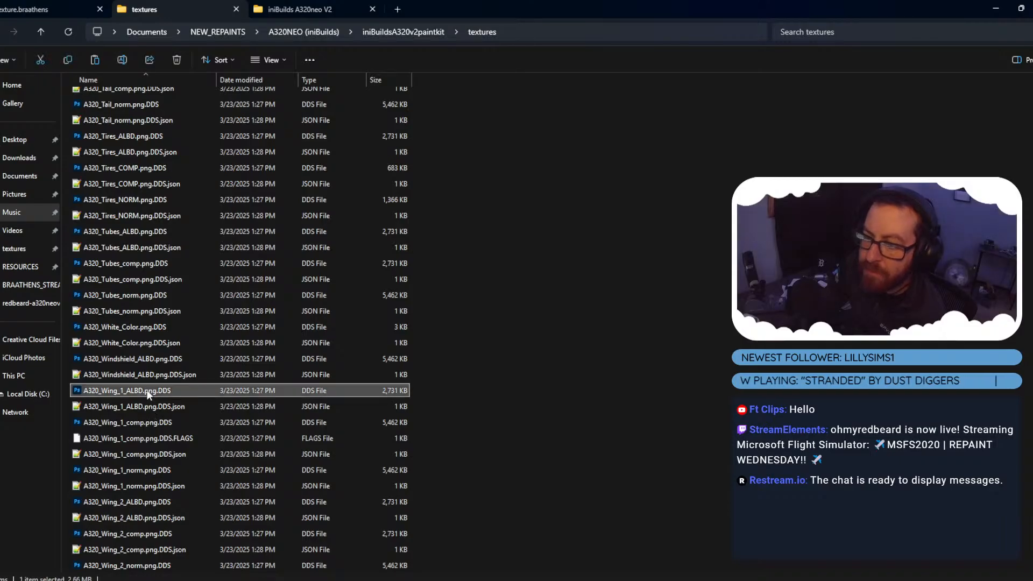
ctrl+click(152, 507)
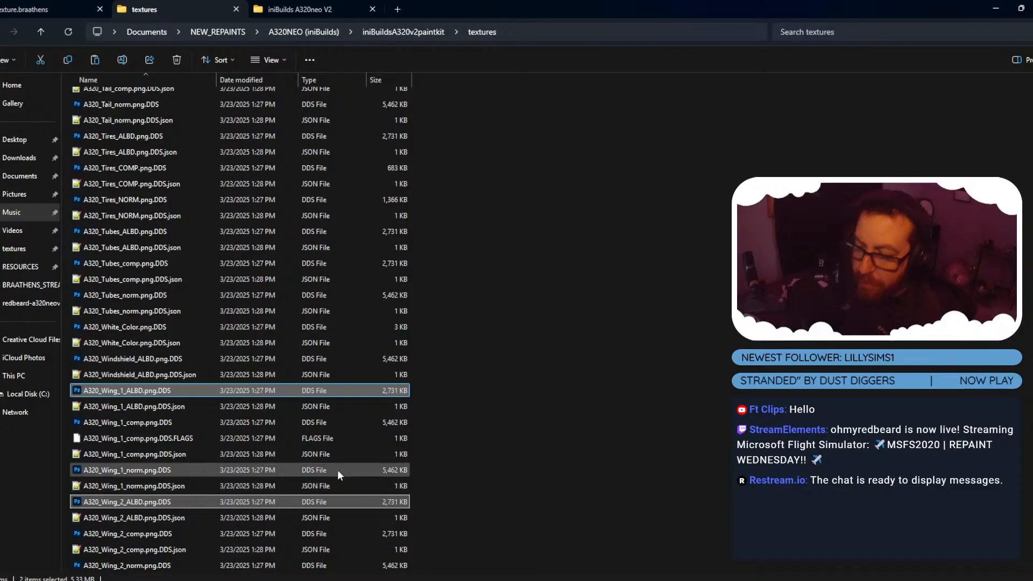
scroll(237, 329, down, 2)
scroll(237, 333, down, 1)
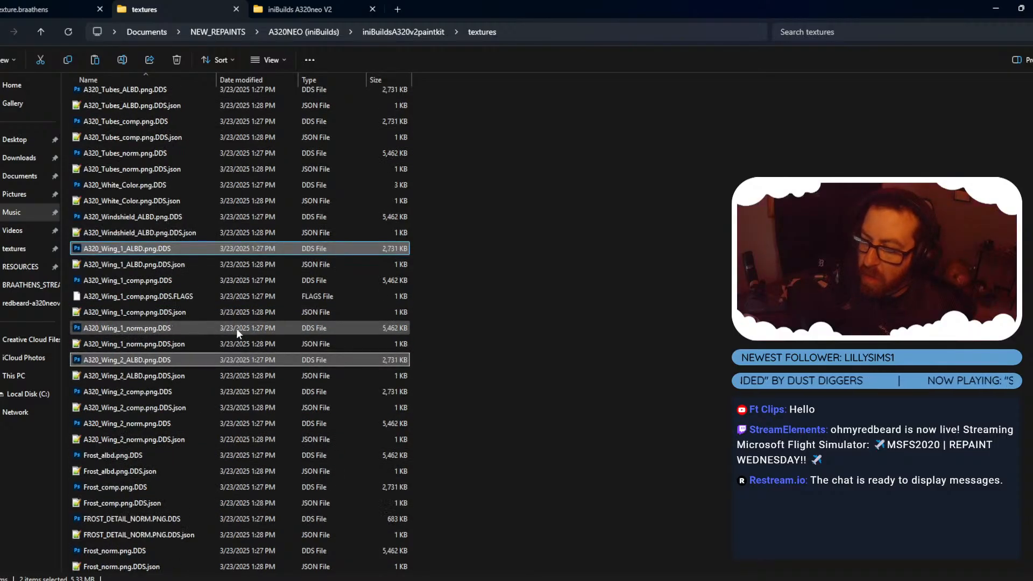
Return from the paint kit textures to the BRAATHENS_STREAM livery folder.
key(alt+Left)
key(alt+Left)
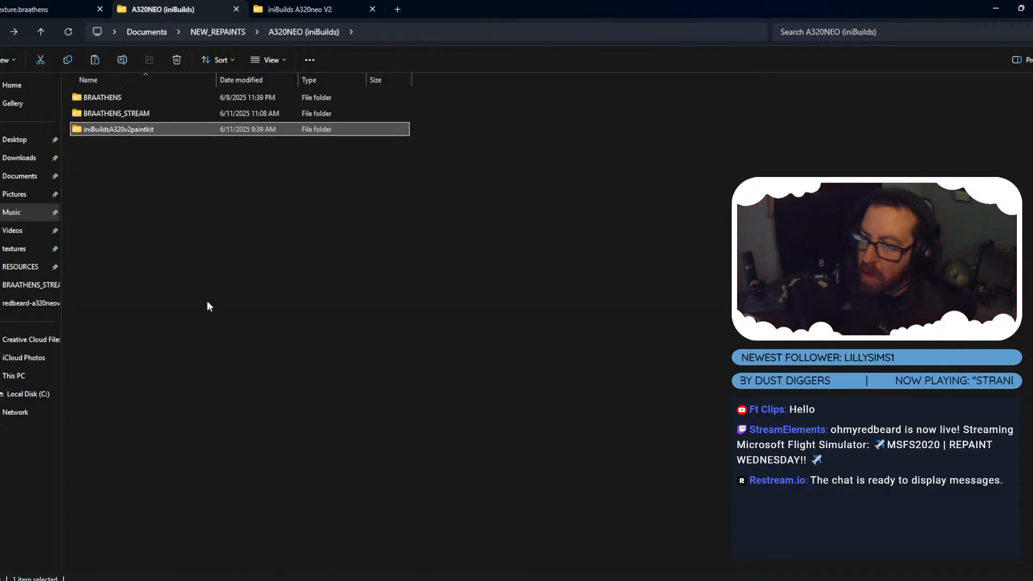
double_click(116, 114)
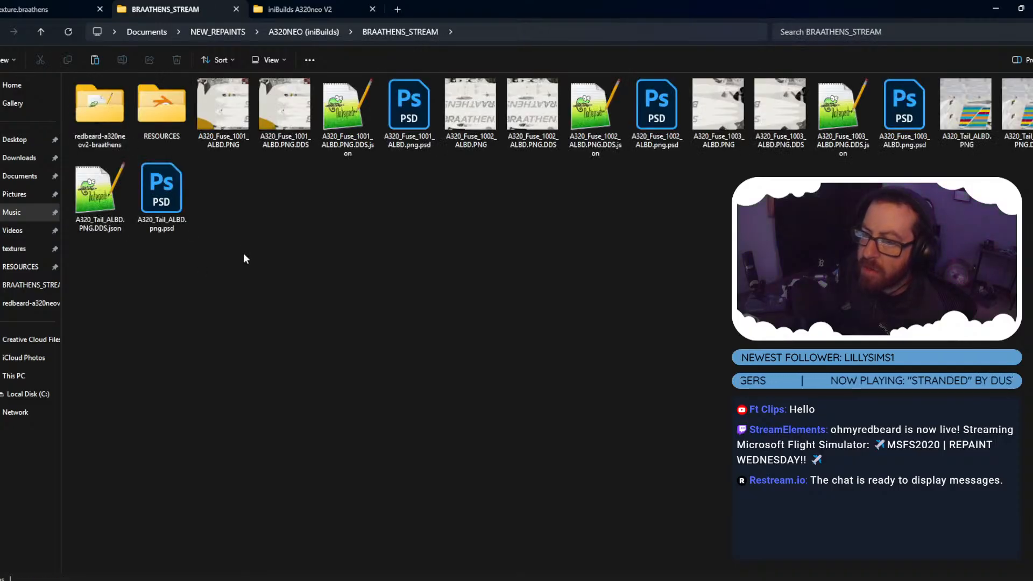
Open A320_Wing_1_ALBD.png.DDS from the iniBuildsA320v2paintkit textures folder in Photoshop.
key(alt+Left)
double_click(132, 129)
double_click(115, 96)
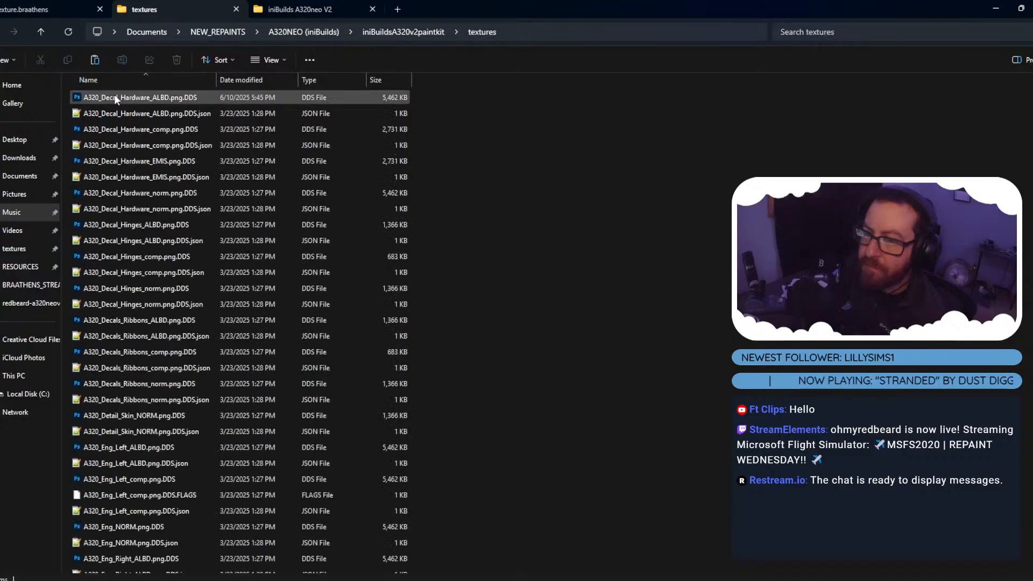
scroll(225, 400, down, 9)
scroll(236, 439, down, 12)
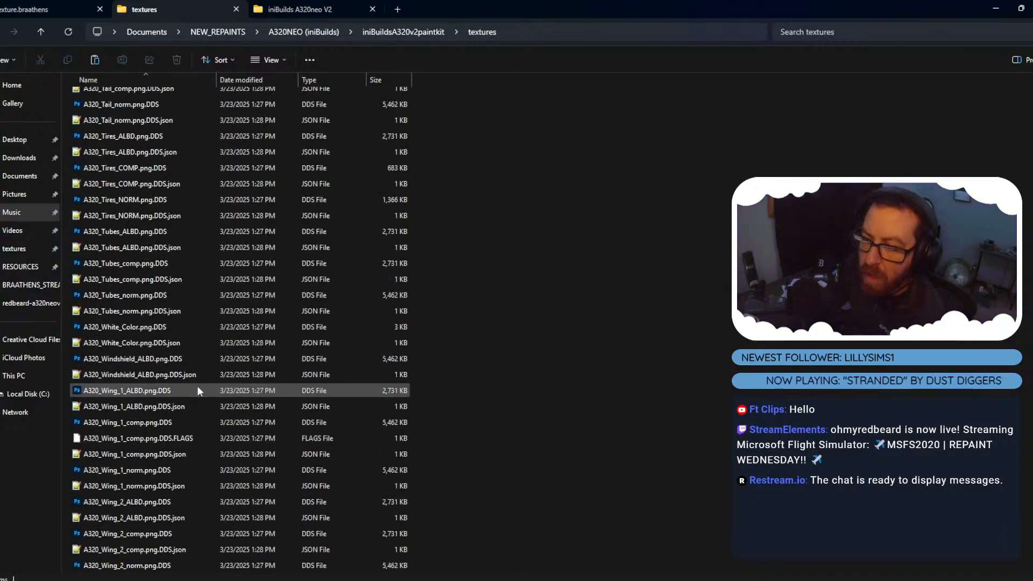
click(198, 389)
double_click(198, 390)
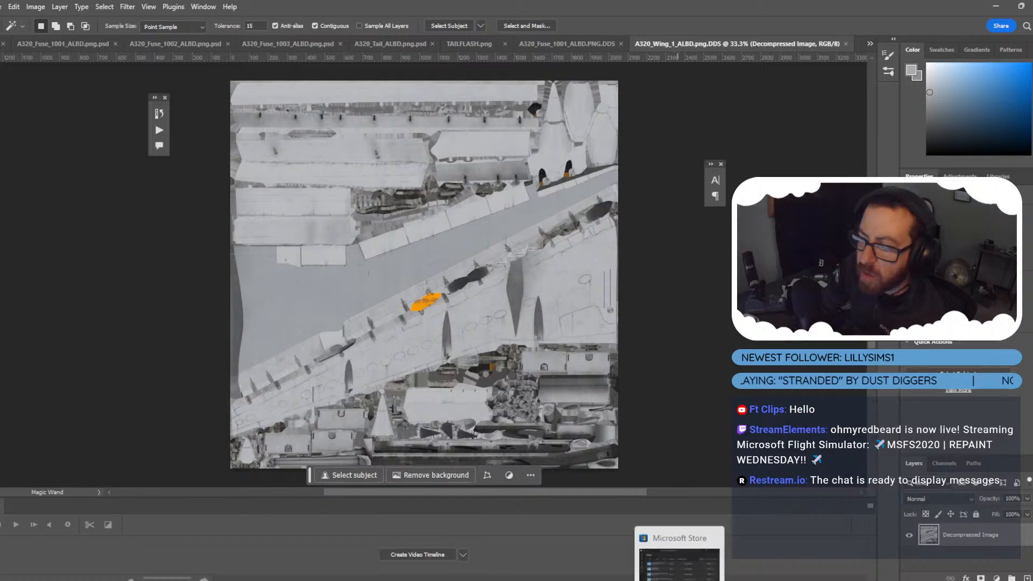
Return to File Explorer, open A320_Wing_2_ALBD.png.DDS from the textures folder to inspect its layout, and close the image.
click(663, 578)
key(alt+Tab)
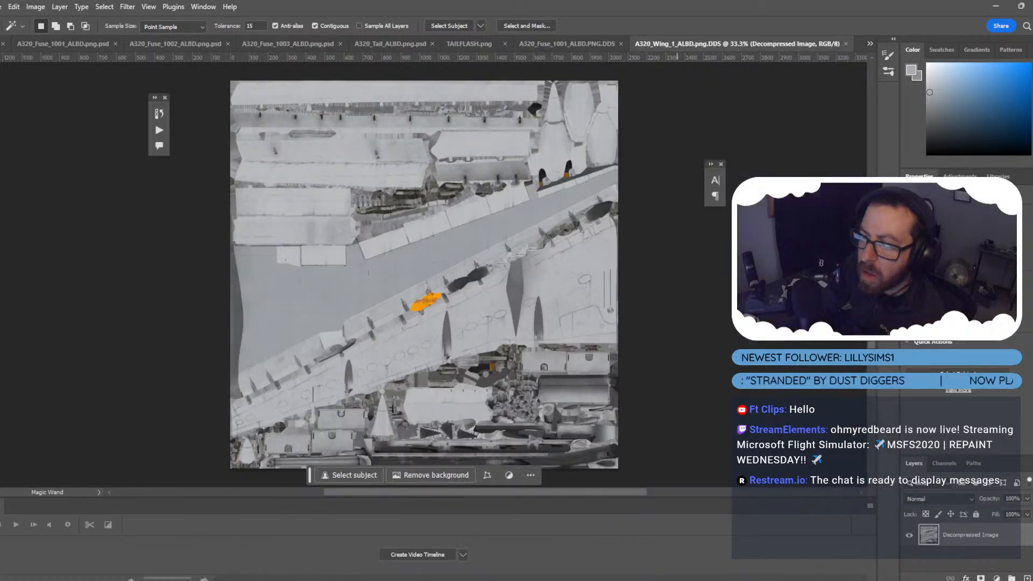
key(ctrl+shift+Escape)
key(alt+Tab)
mouse_move(554, 579)
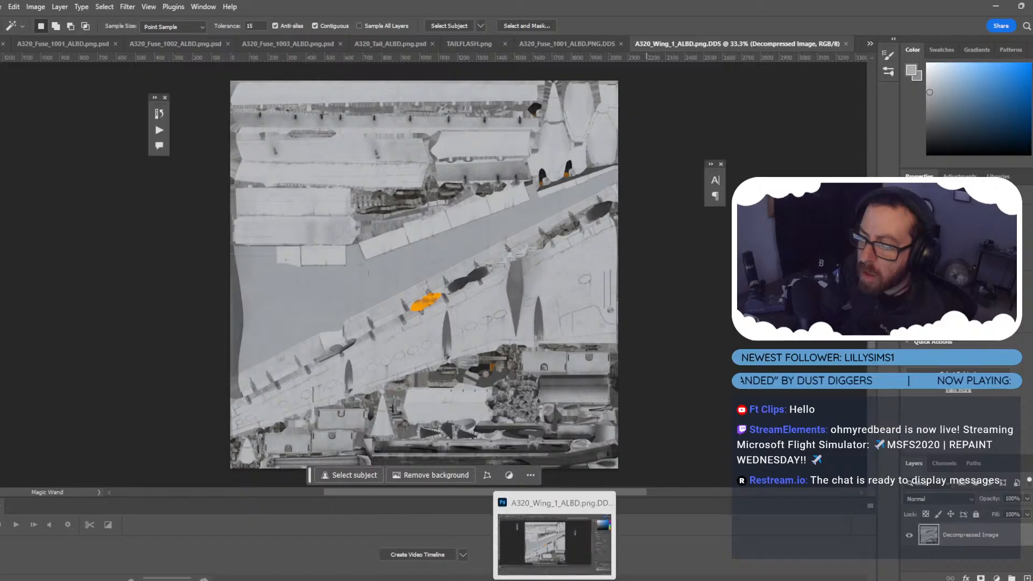
click(473, 524)
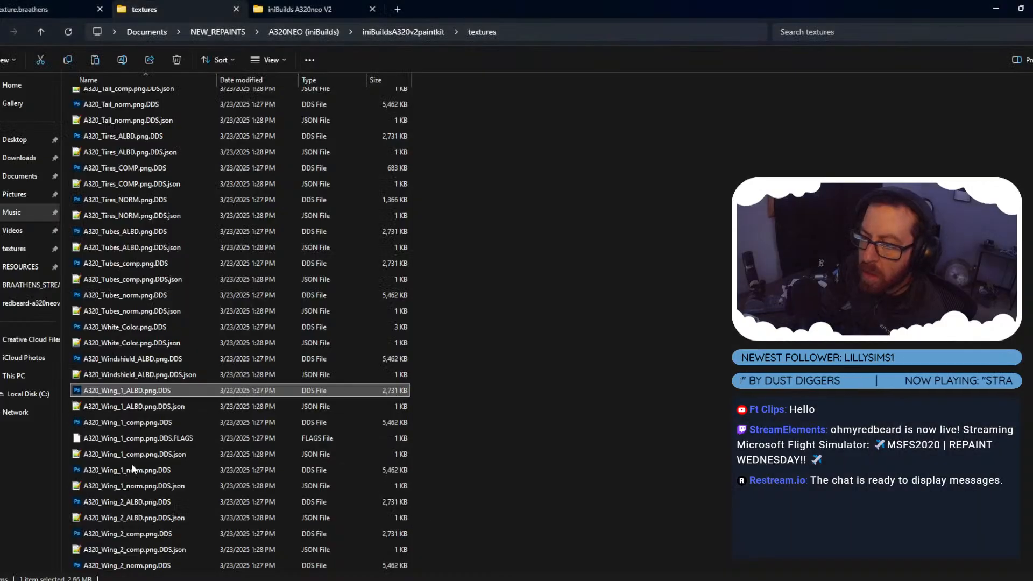
click(138, 502)
double_click(409, 357)
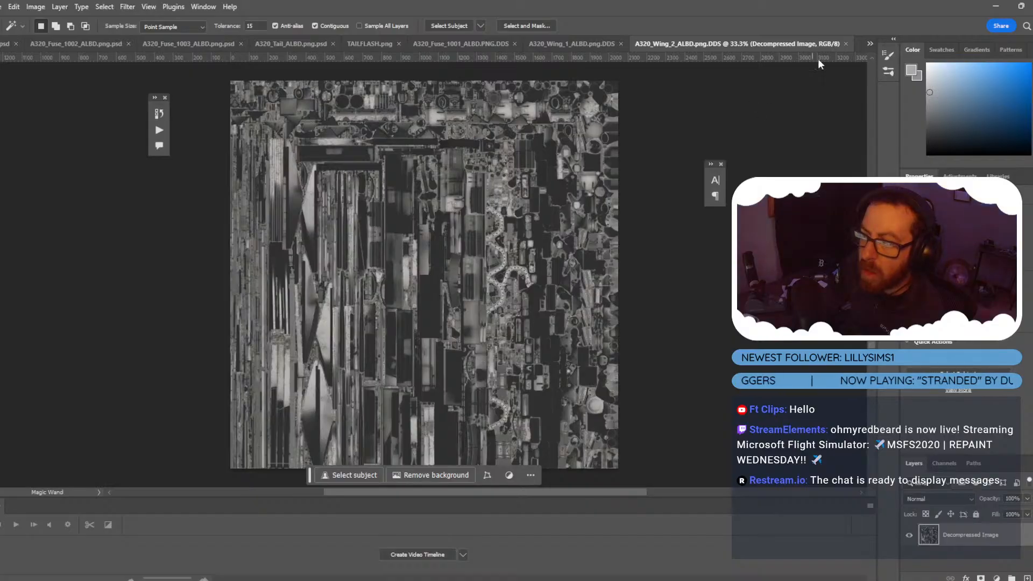
click(845, 43)
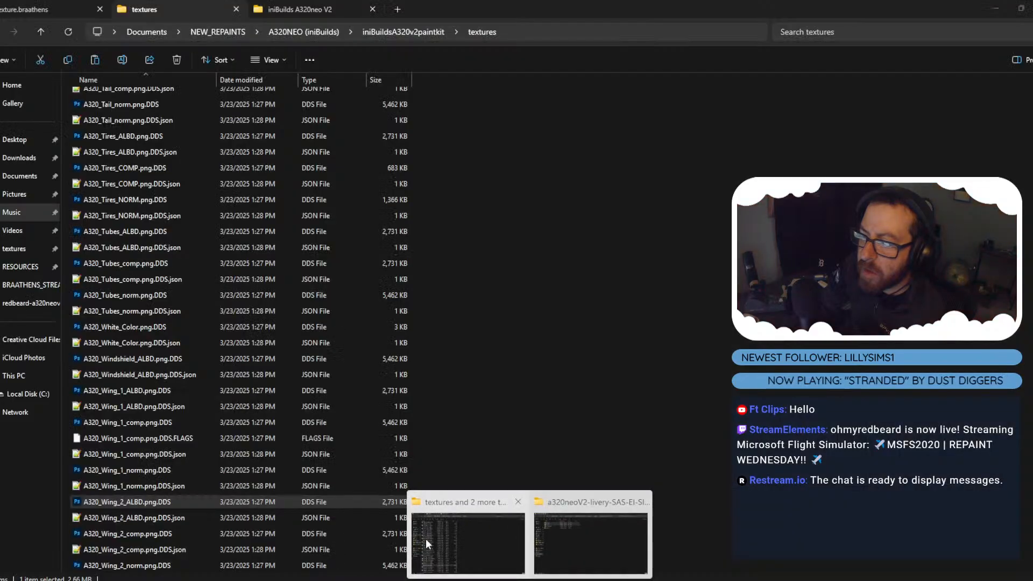
Look through the remaining paint kit texture files, and check the wing texture in Photoshop and the aircraft in Blender.
click(426, 540)
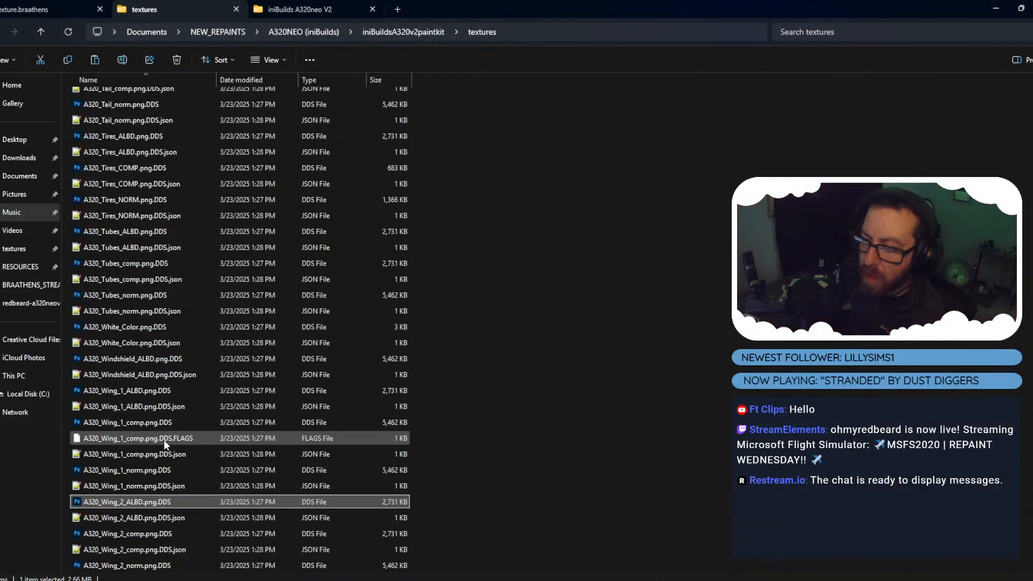
scroll(163, 440, down, 3)
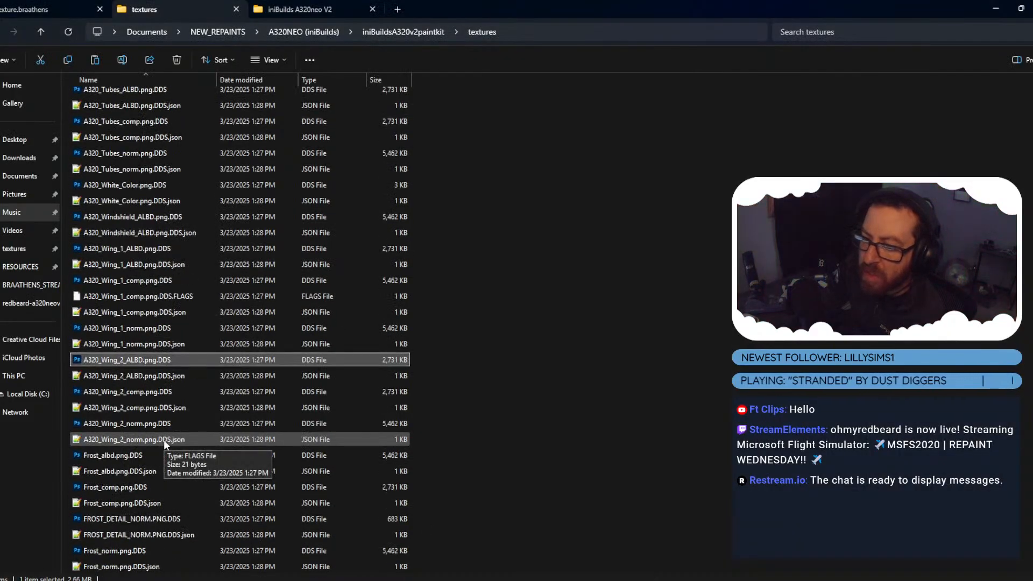
scroll(164, 440, up, 1)
mouse_move(679, 579)
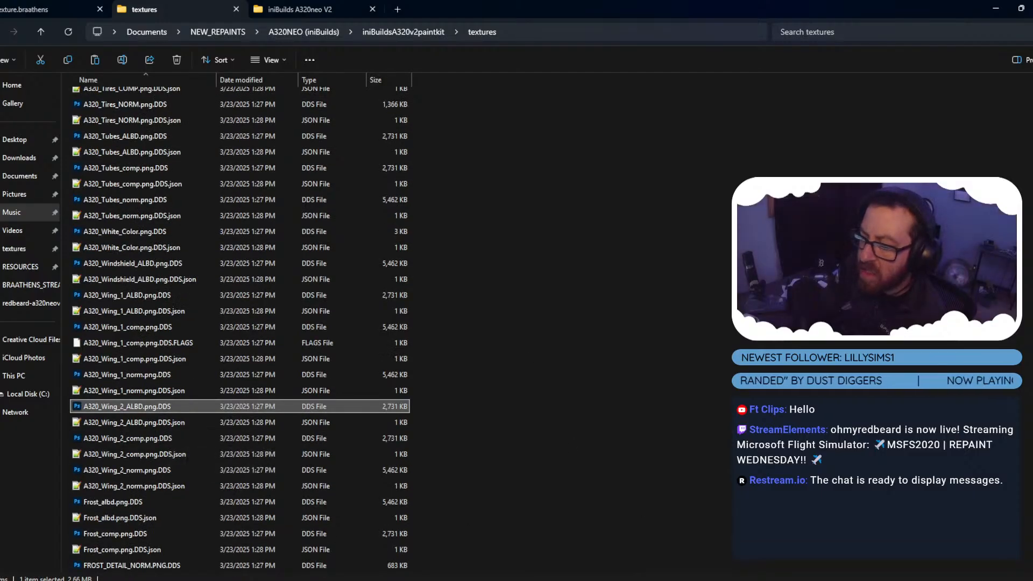
click(554, 579)
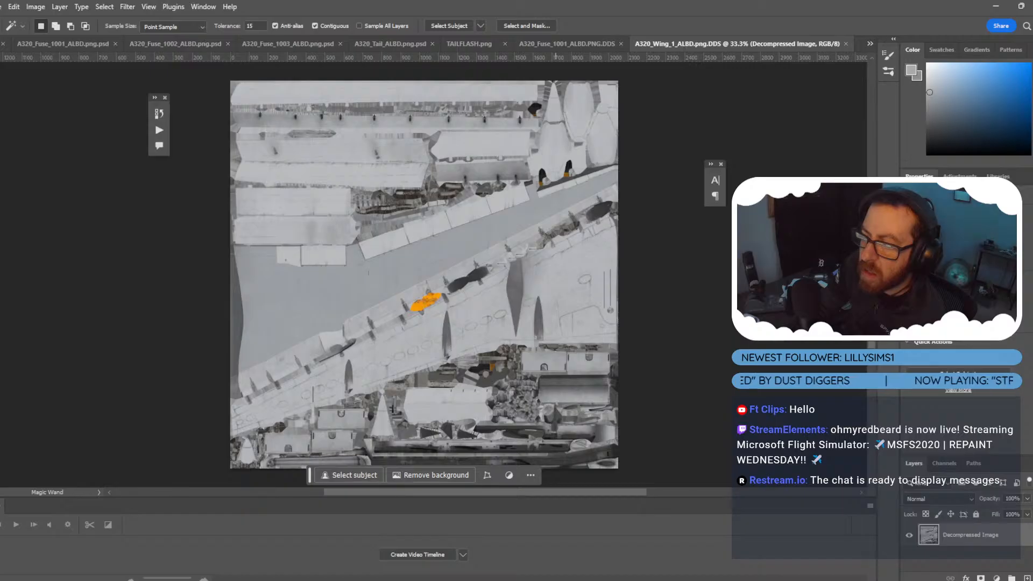
click(510, 579)
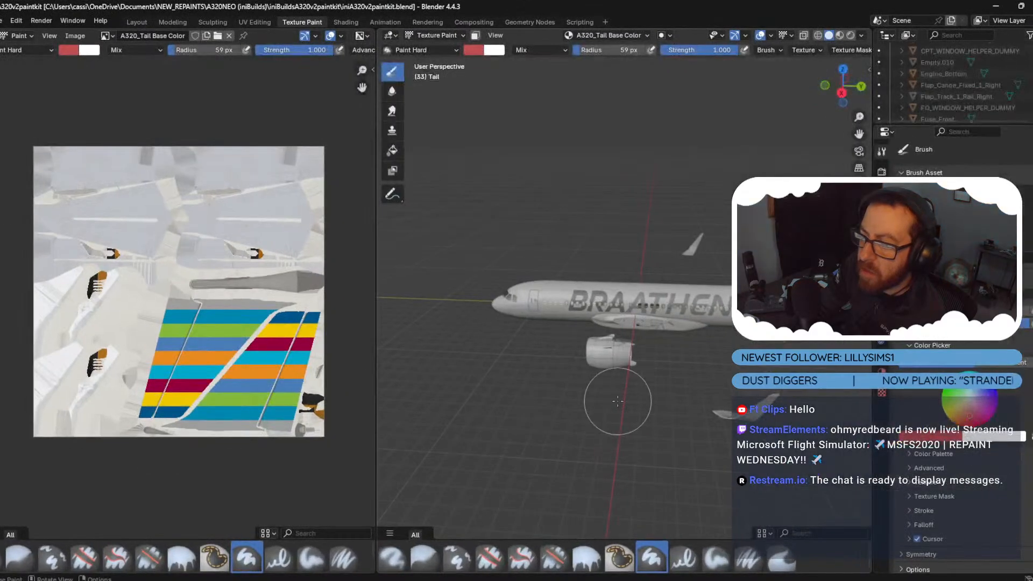
Go back to File Explorer and open iniA320v2paintkit.blend from the iniBuildsA320v2paintkit folder in a new Blender session.
mouse_move(532, 579)
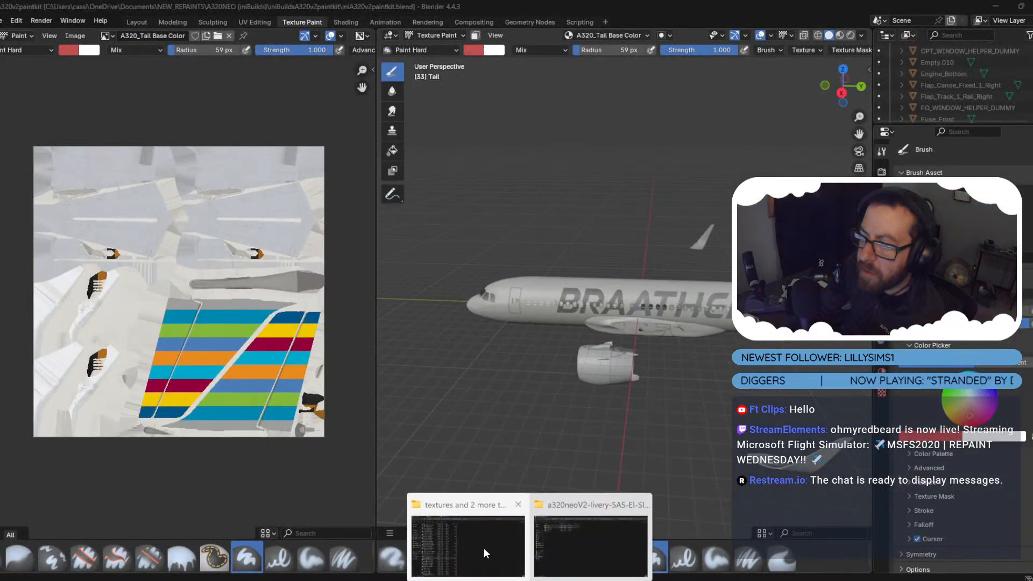
click(483, 548)
click(33, 32)
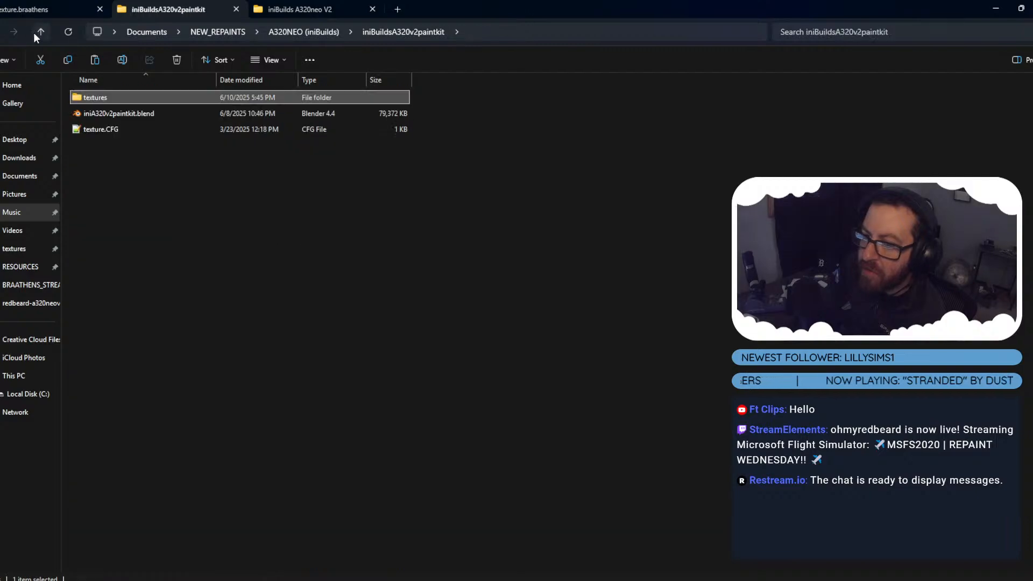
double_click(131, 114)
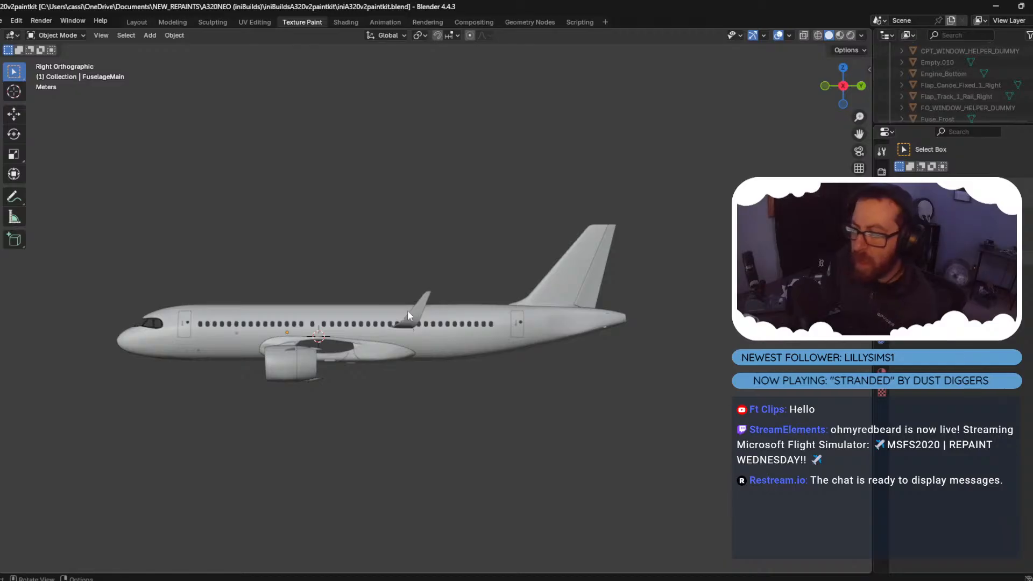
Select the sharklets on both wingtips and join them into one object.
scroll(408, 310, up, 2)
click(409, 319)
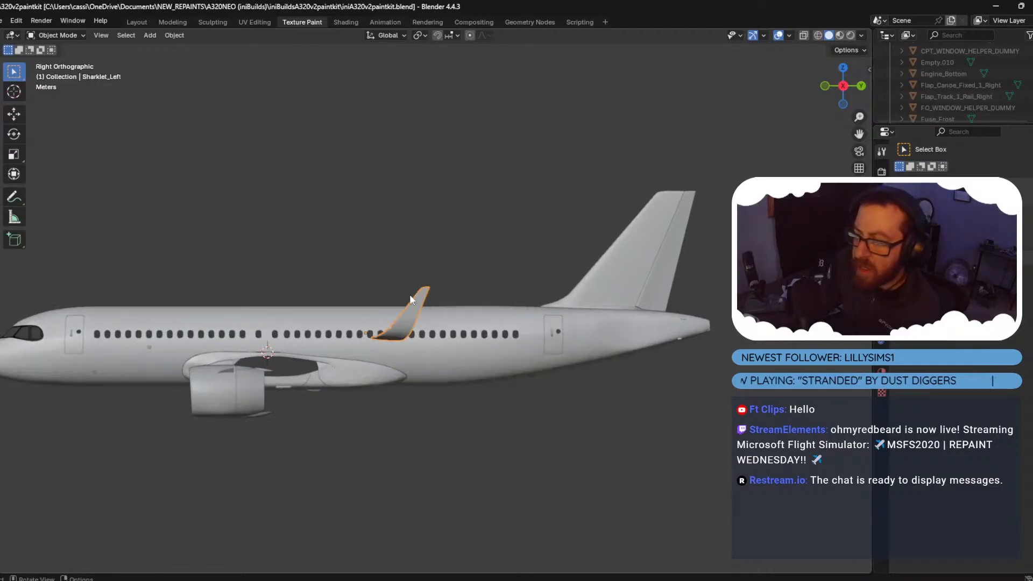
middle_drag(330, 226, 345, 248)
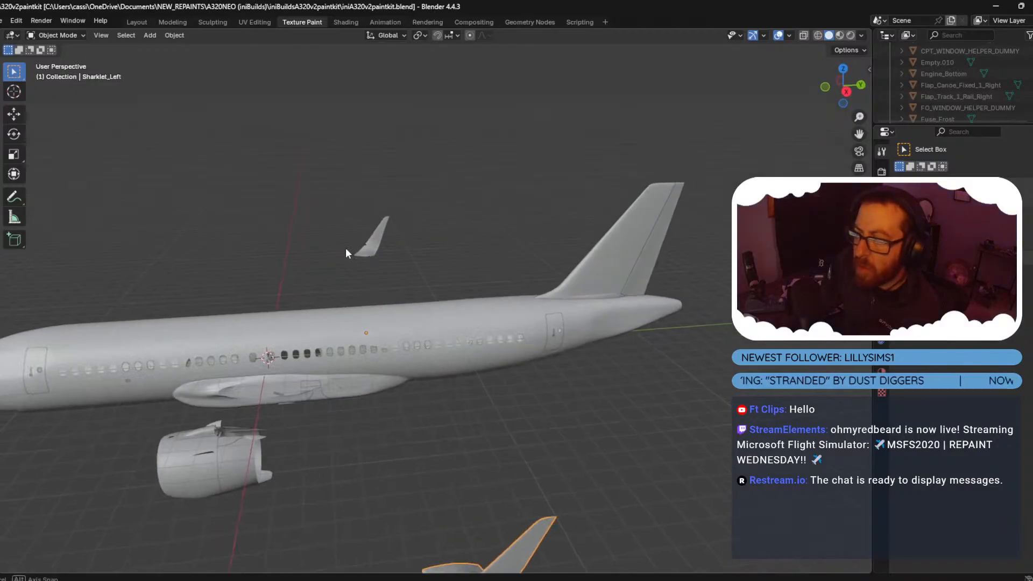
shift+click(372, 245)
scroll(430, 263, down, 1)
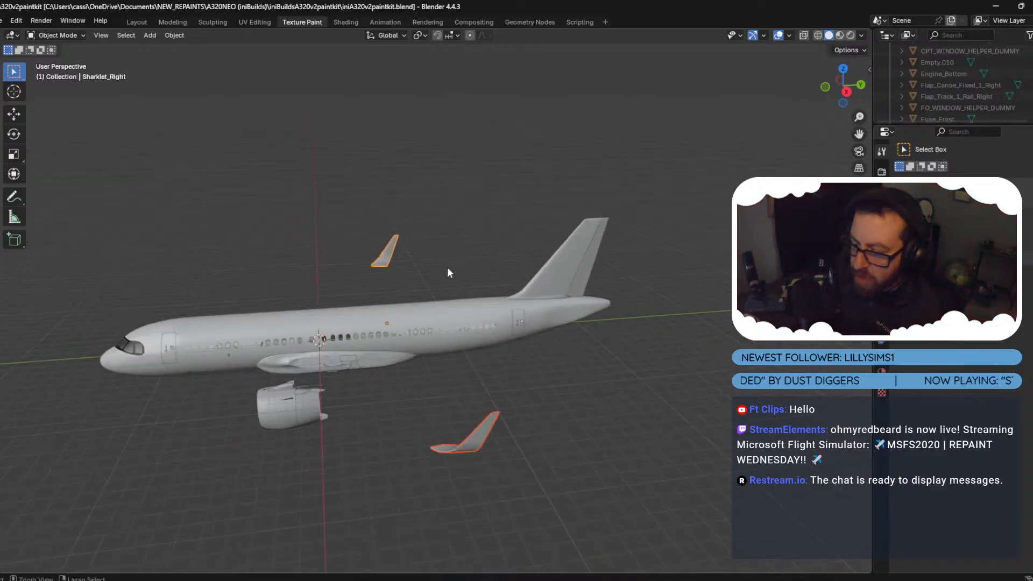
key(ctrl+j)
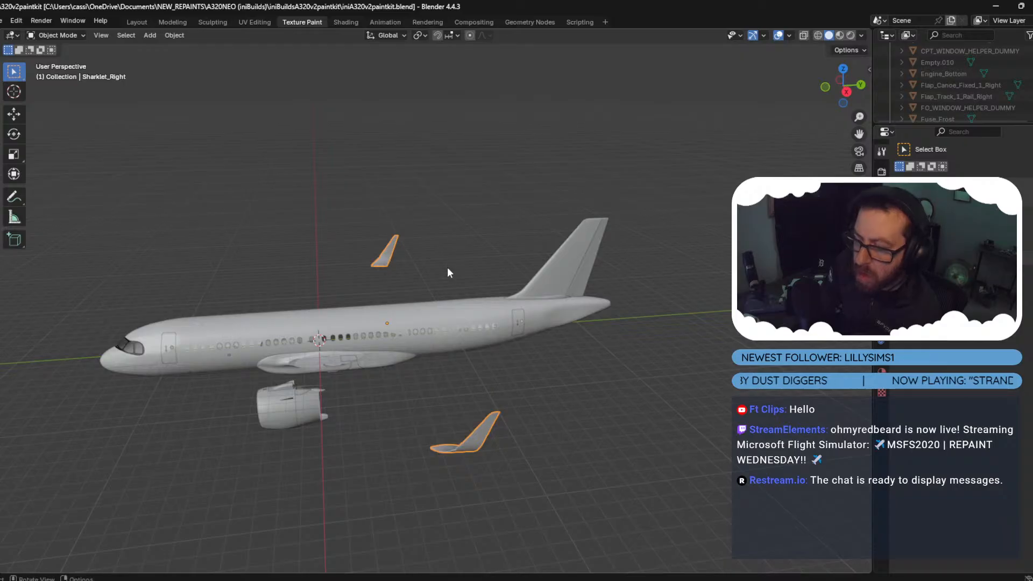
Widen the image editor beside the 3D view and switch the joined sharklets to Texture Paint mode.
drag(1, 199, 398, 199)
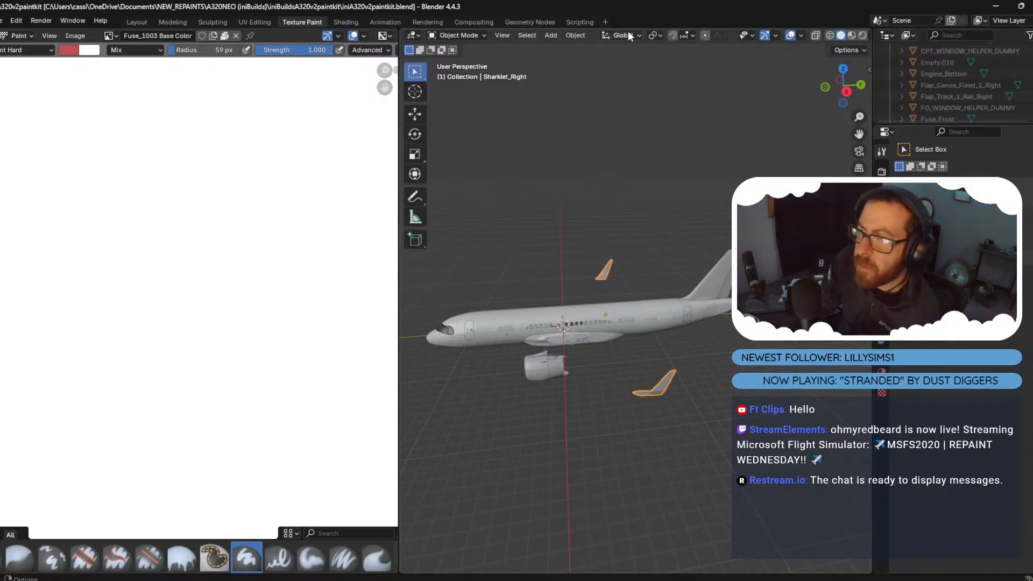
click(470, 36)
click(459, 111)
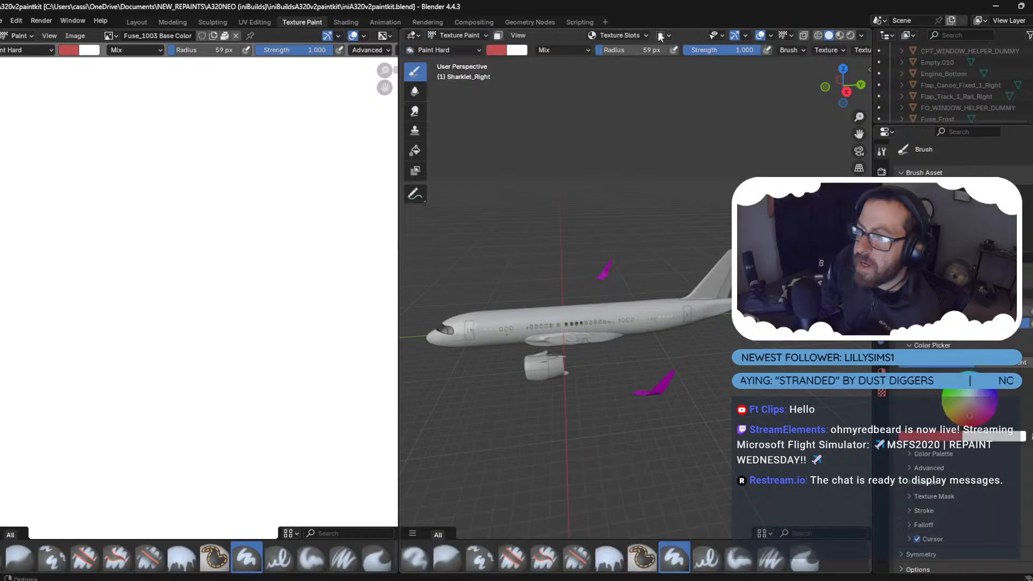
Add a blank Base Color paint slot of 4096 × 4096 px to the sharklets' material.
click(636, 36)
click(667, 79)
click(747, 91)
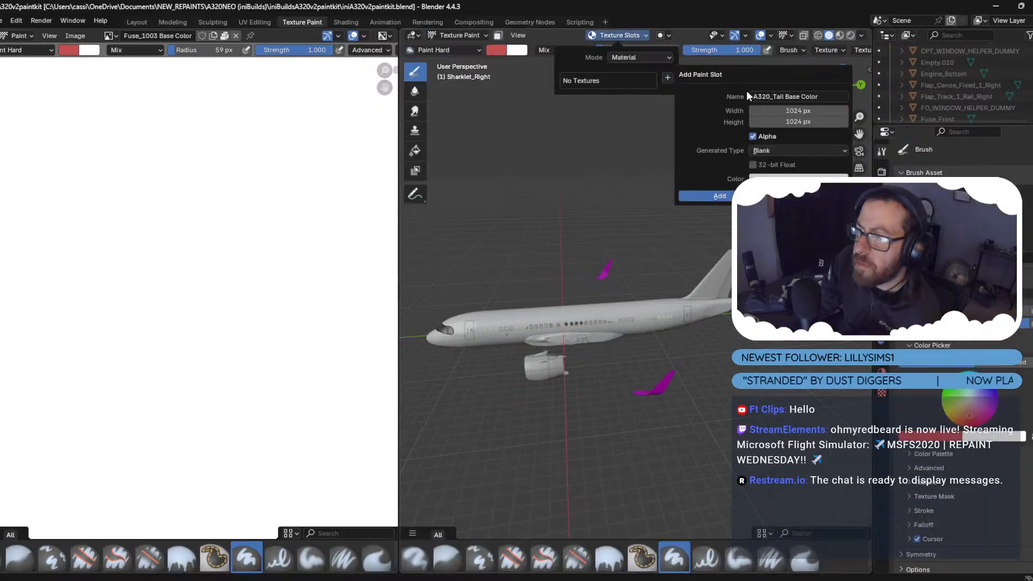
click(794, 111)
click(793, 113)
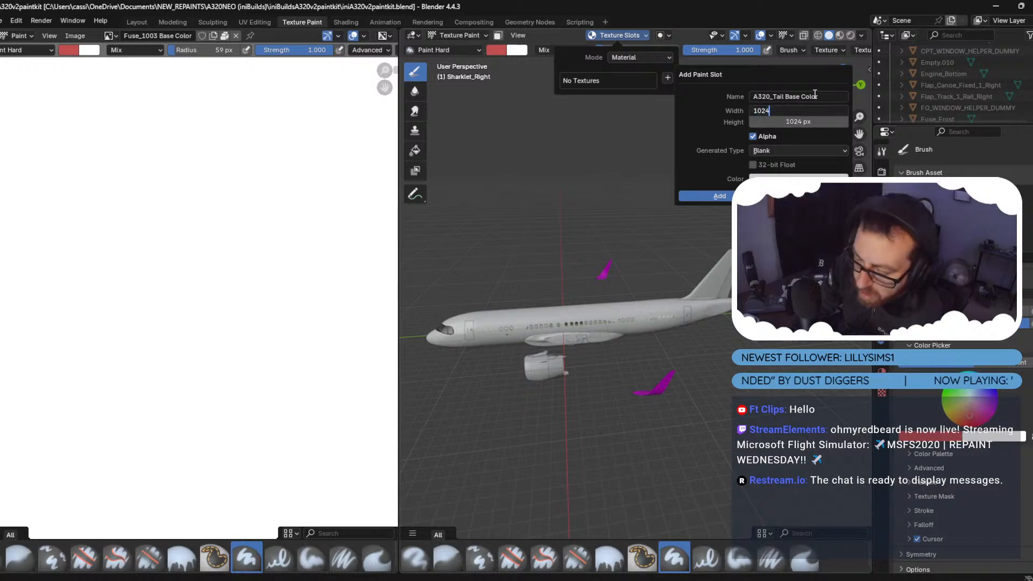
text(*8)
key(Tab)
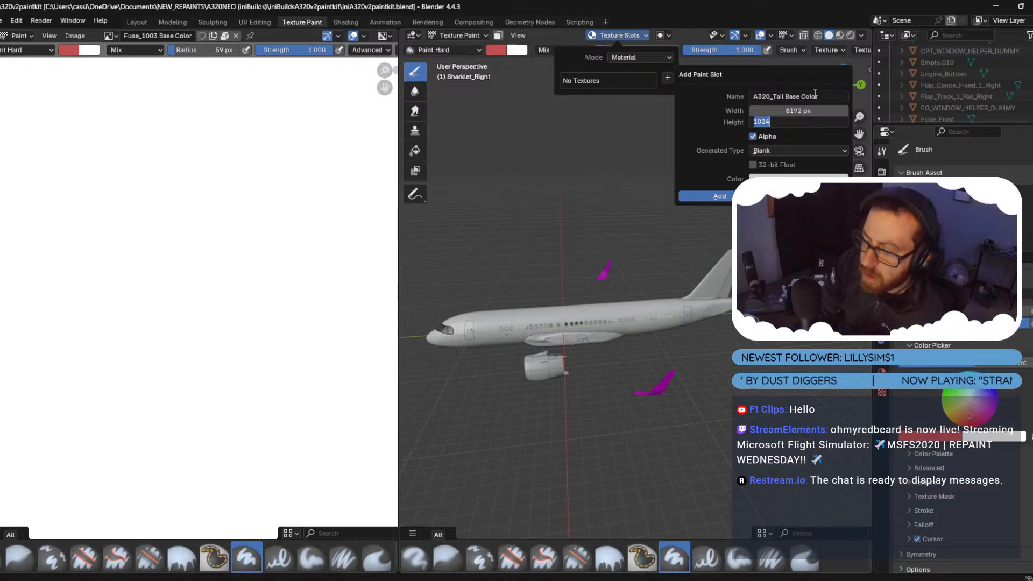
click(801, 108)
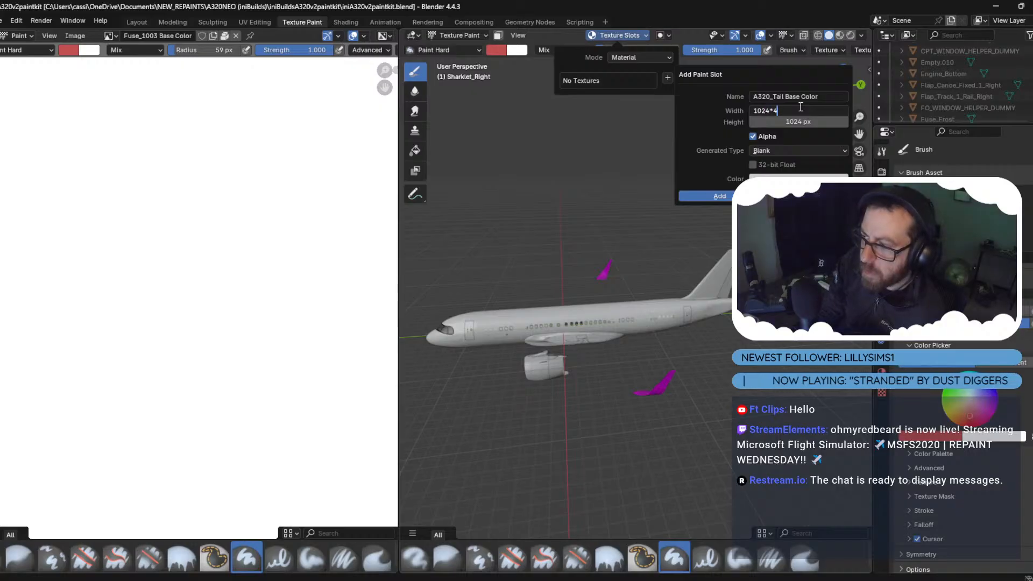
key(Return)
click(798, 122)
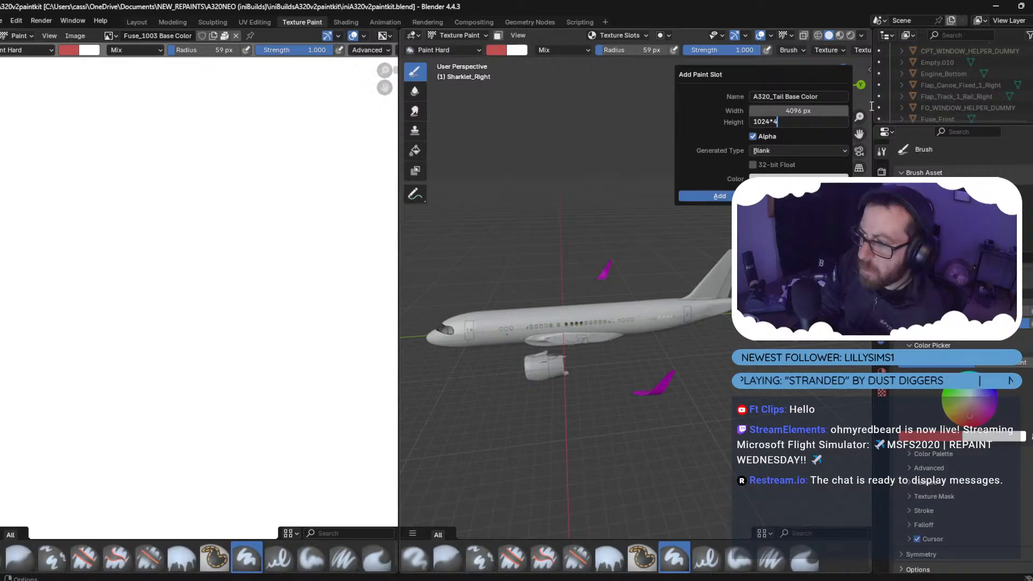
key(Return)
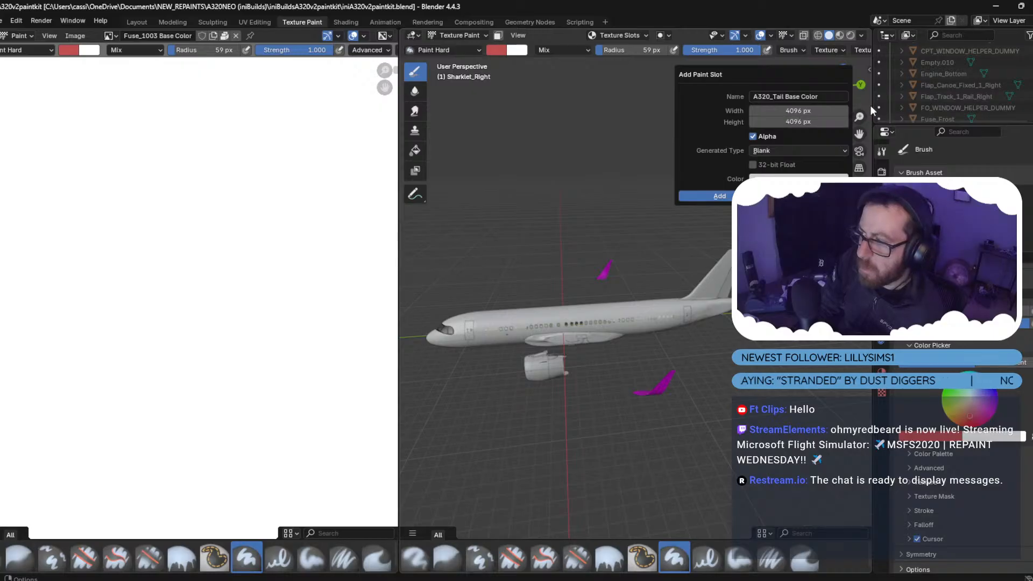
click(719, 197)
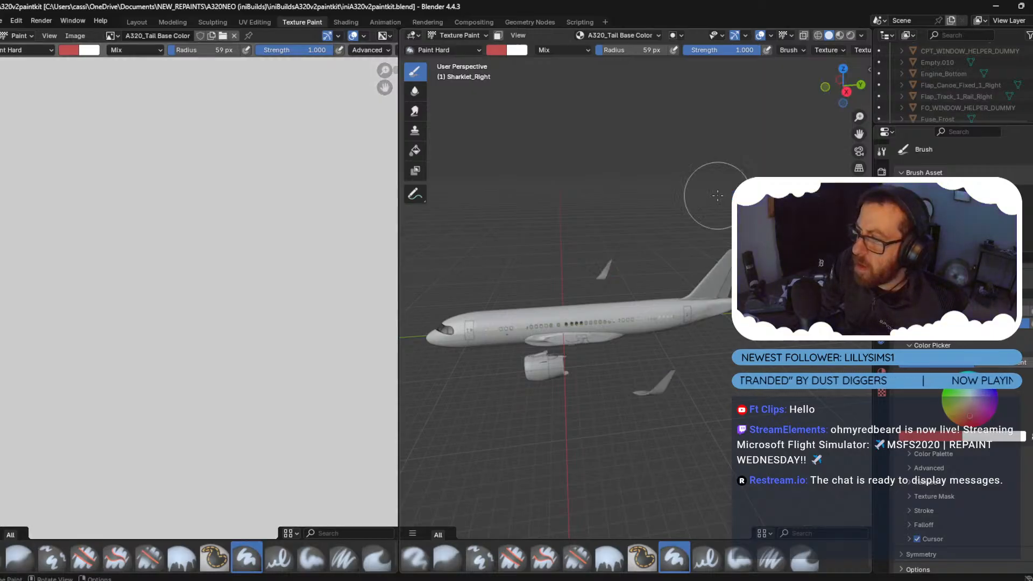
Undo the added paint slot and create the Base Color slot again with a black fill color.
key(ctrl+z)
click(634, 36)
click(667, 77)
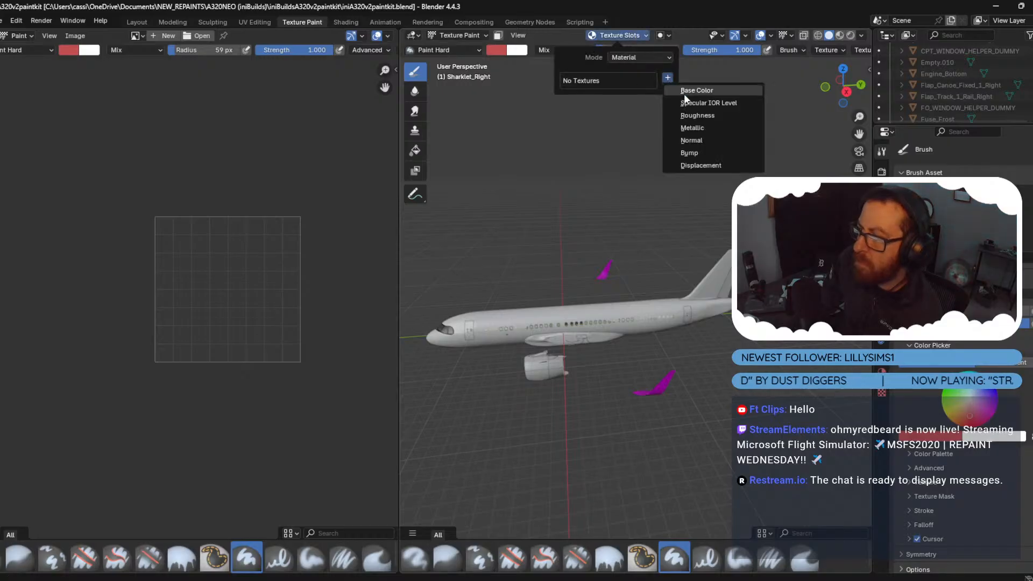
click(702, 84)
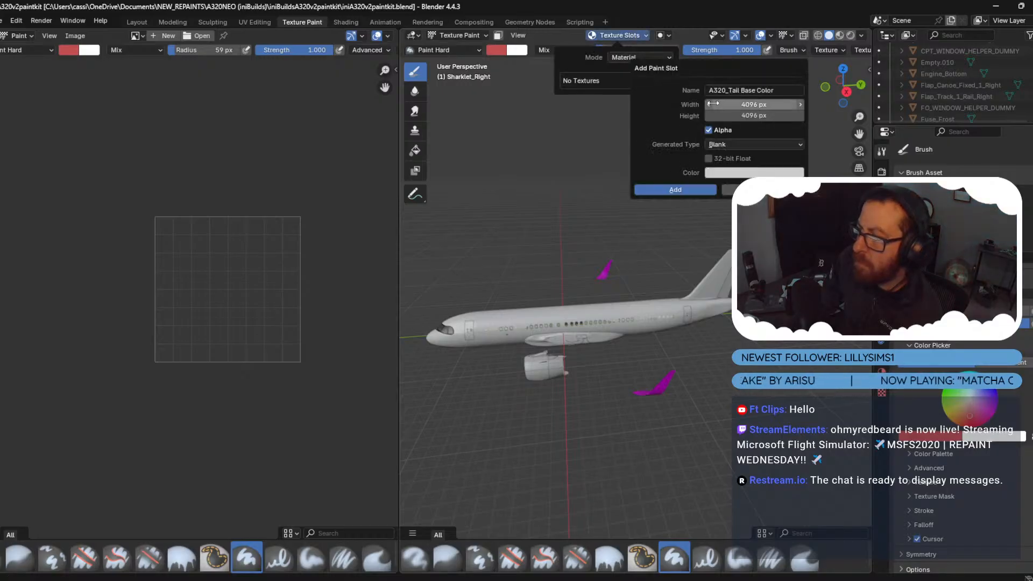
click(749, 173)
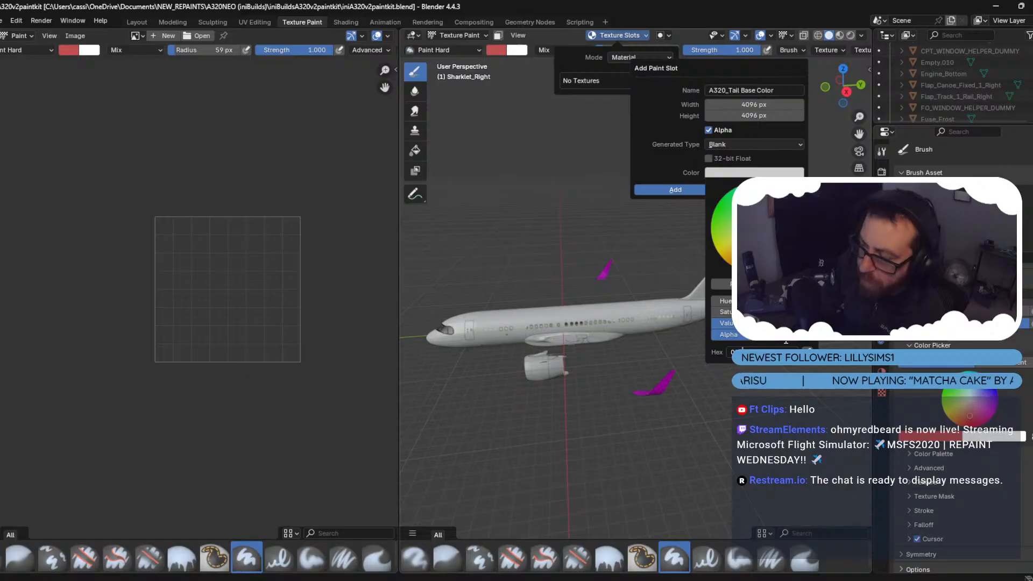
key(Return)
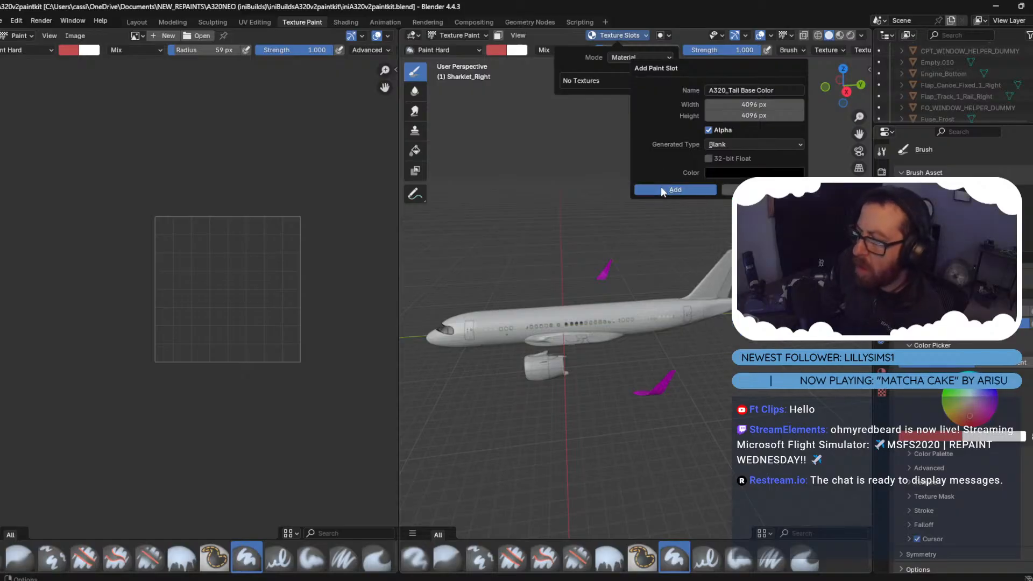
click(673, 189)
scroll(588, 198, up, 2)
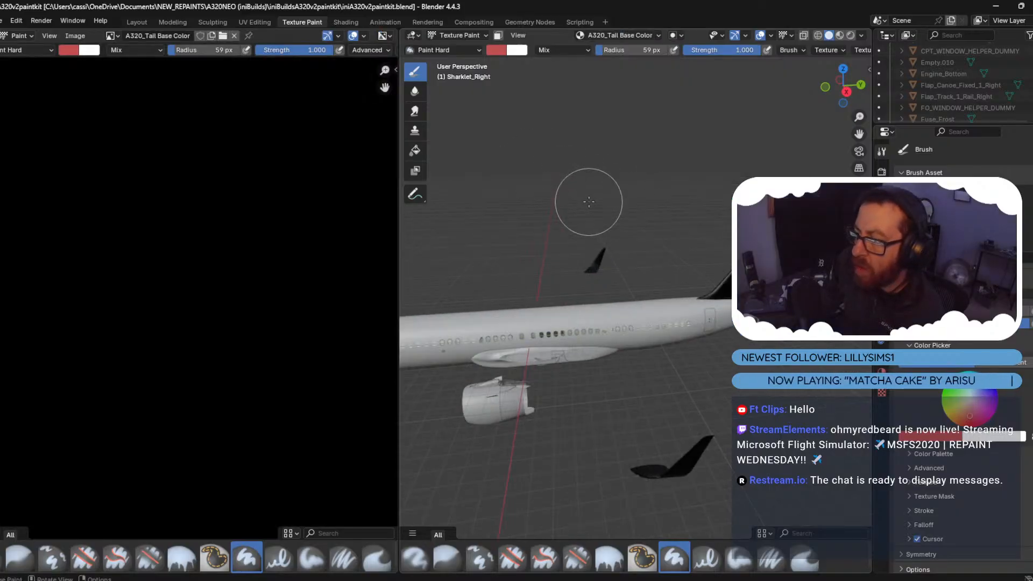
middle_drag(588, 202, 669, 449)
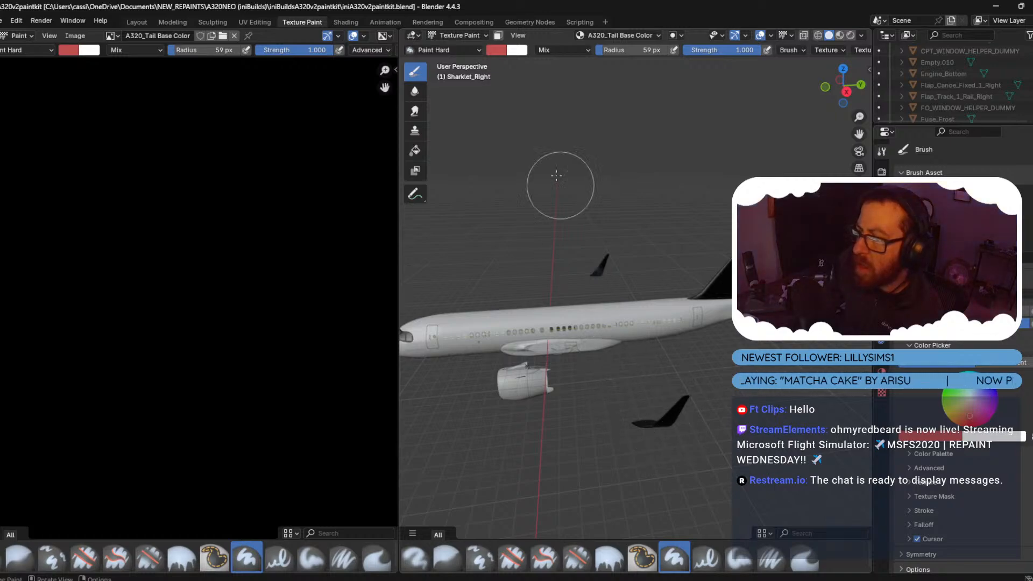
Switch the sharklets to Object Mode and back to Texture Paint mode.
click(460, 35)
click(464, 48)
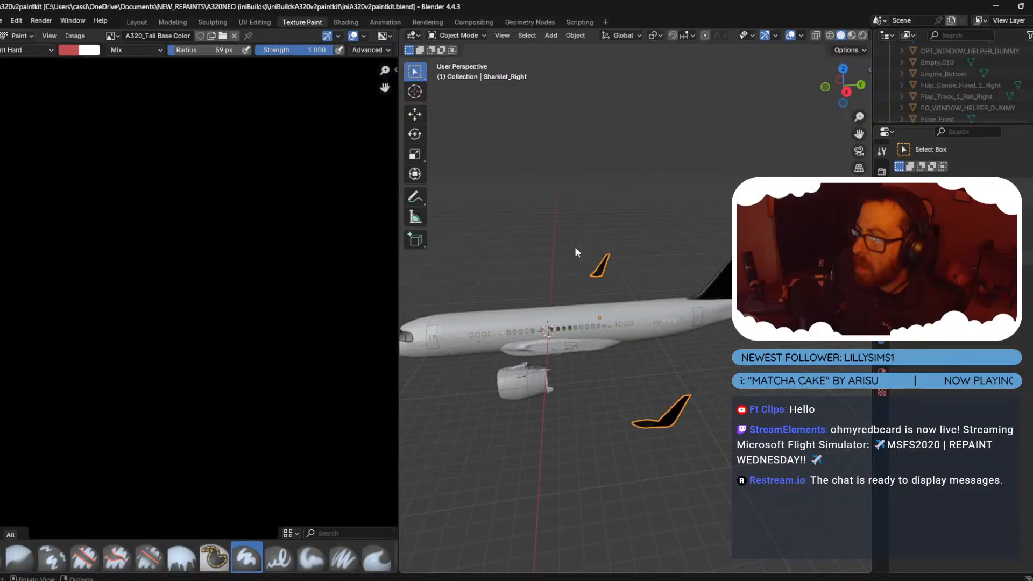
click(455, 34)
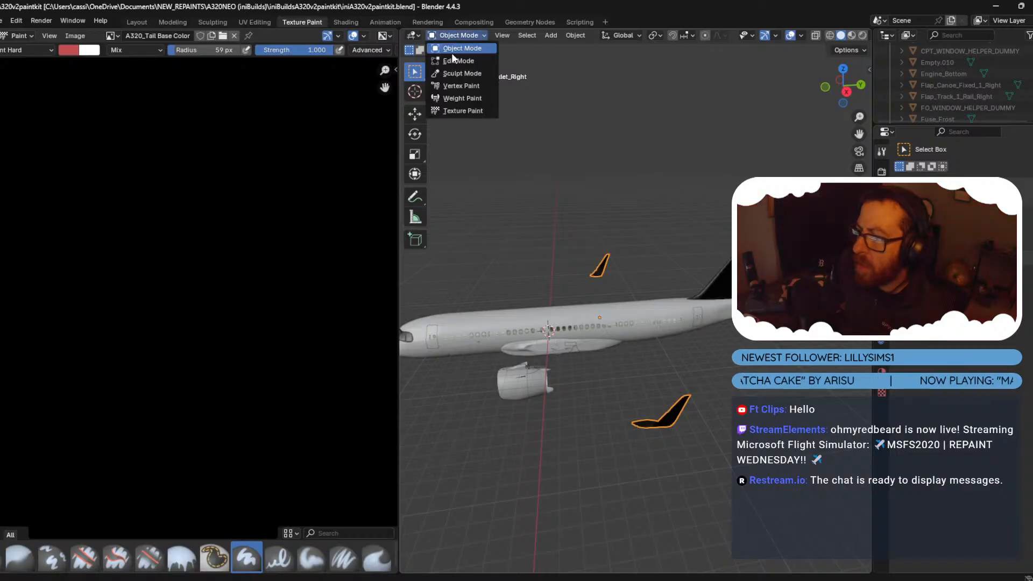
click(455, 110)
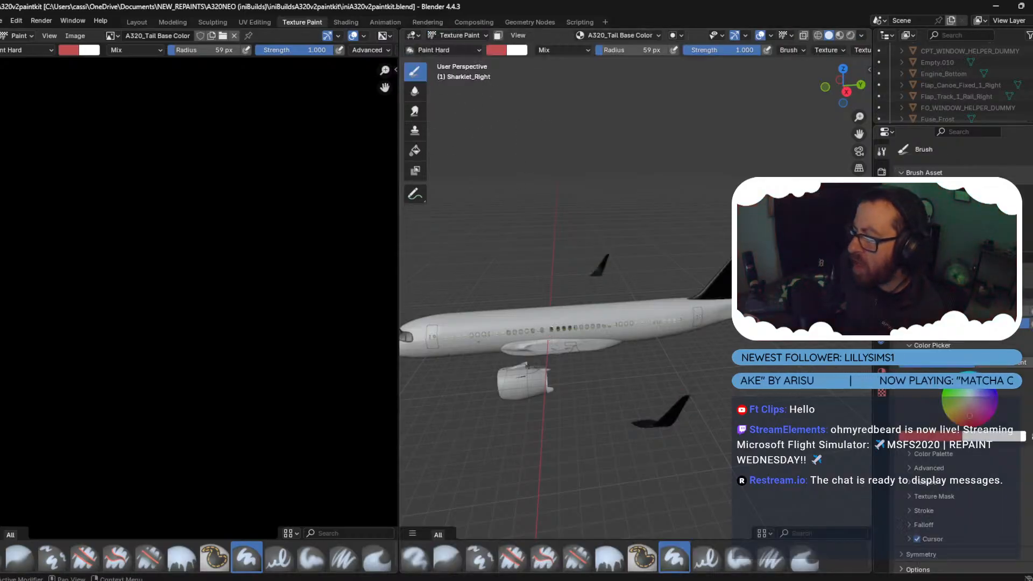
Swap the brush colors to paint in white, try a stroke on the nearer sharklet and undo it.
key(x)
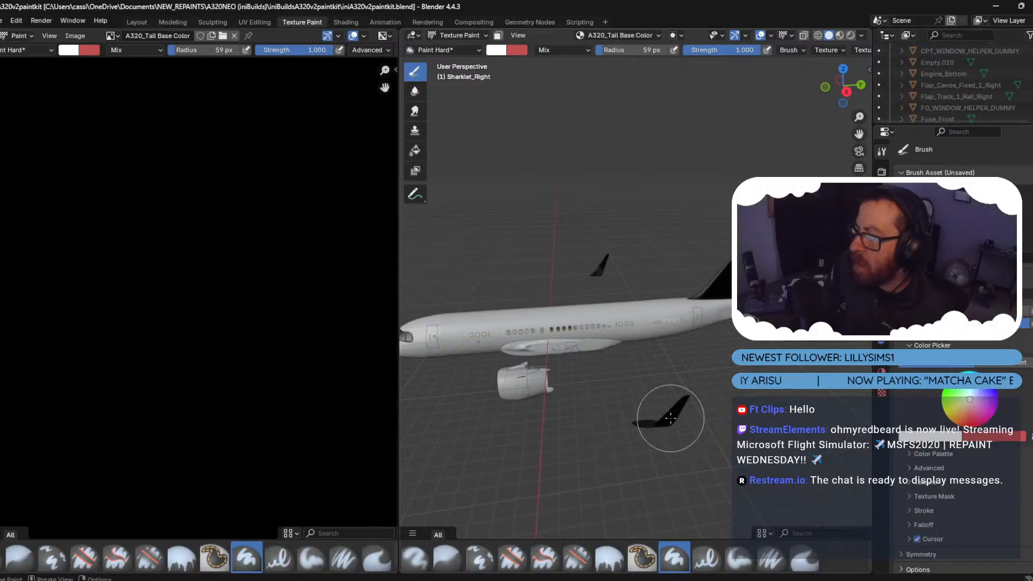
drag(670, 418, 642, 410)
key(ctrl+z)
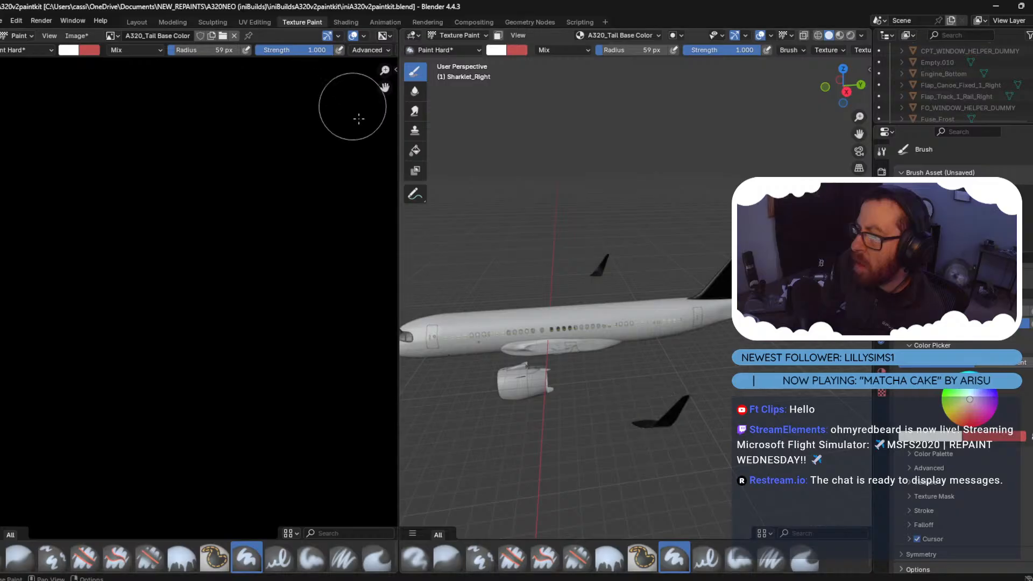
Fill the joined sharklets with white using the Fill tool and inspect their painted areas on the black texture.
click(414, 150)
click(674, 415)
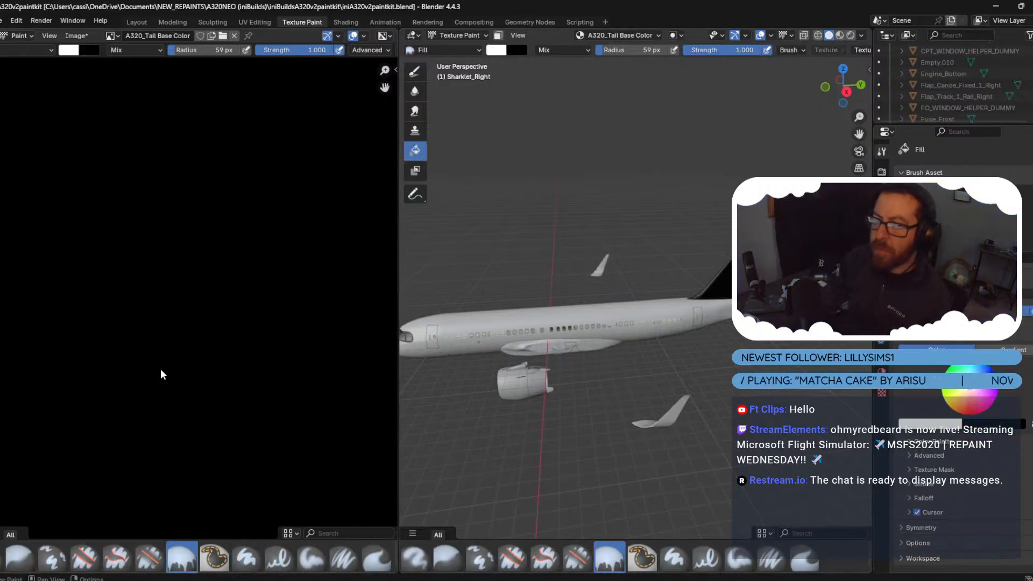
scroll(160, 369, down, 5)
scroll(161, 369, up, 1)
scroll(160, 369, up, 3)
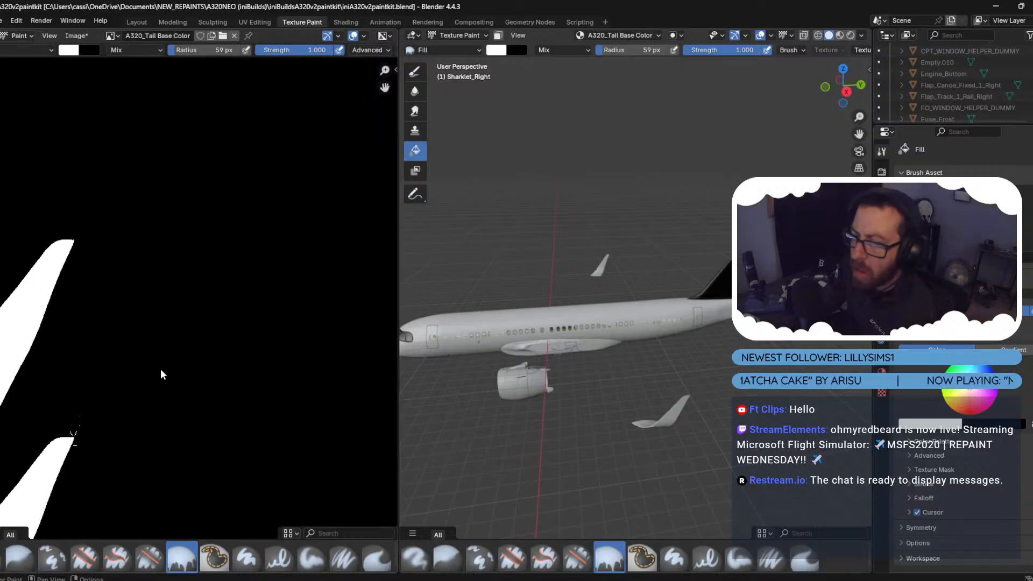
scroll(160, 369, up, 1)
scroll(160, 369, down, 2)
scroll(161, 369, up, 1)
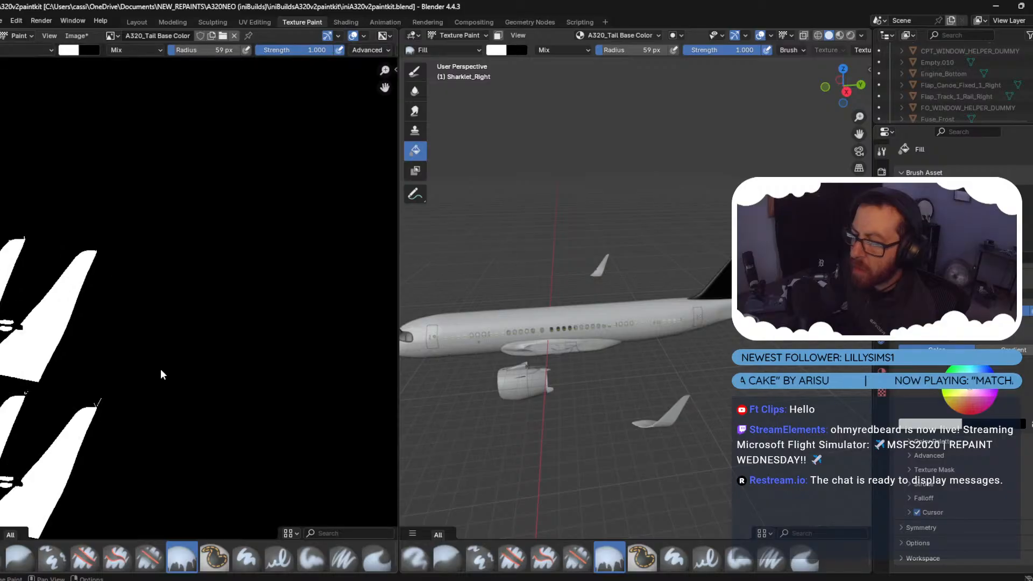
scroll(160, 369, down, 1)
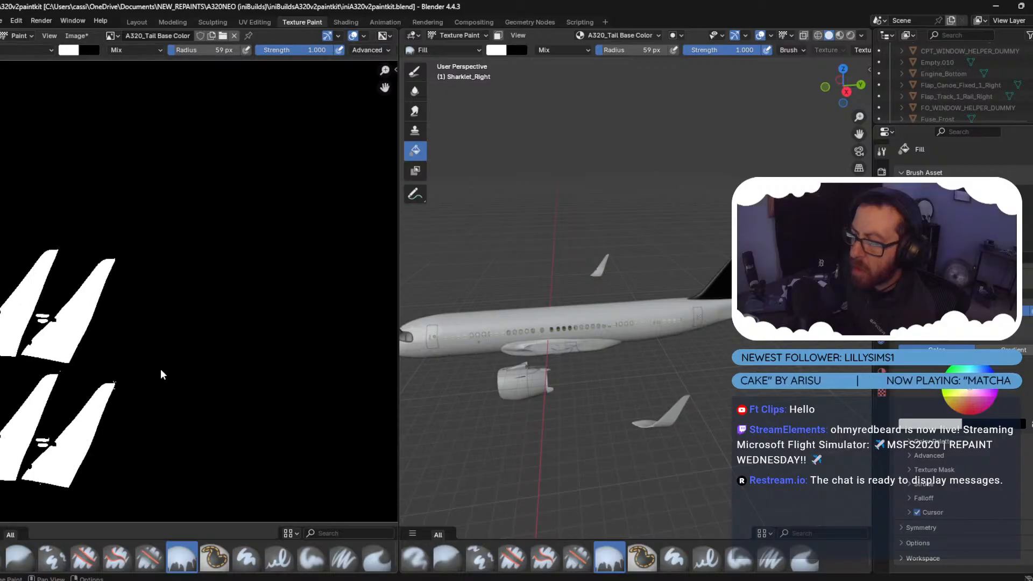
Leave the image commands unused and switch from the Fill tool back to the Paint Hard brush.
click(76, 36)
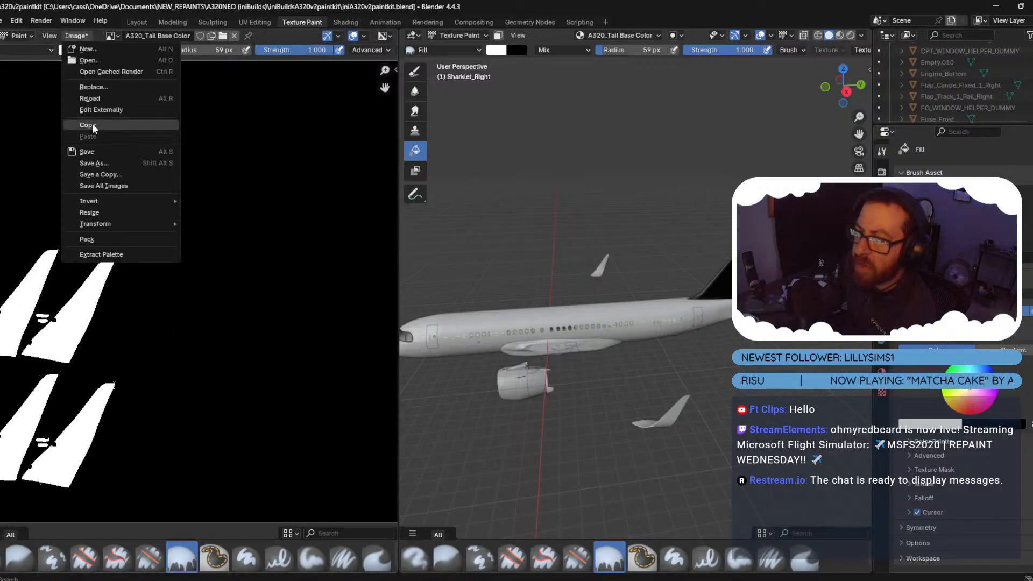
click(197, 210)
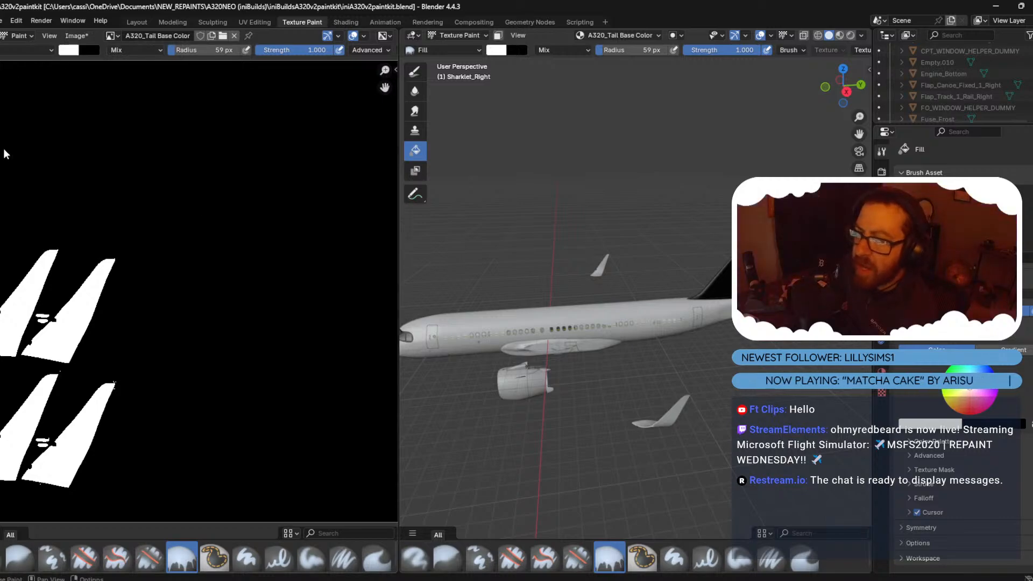
click(415, 71)
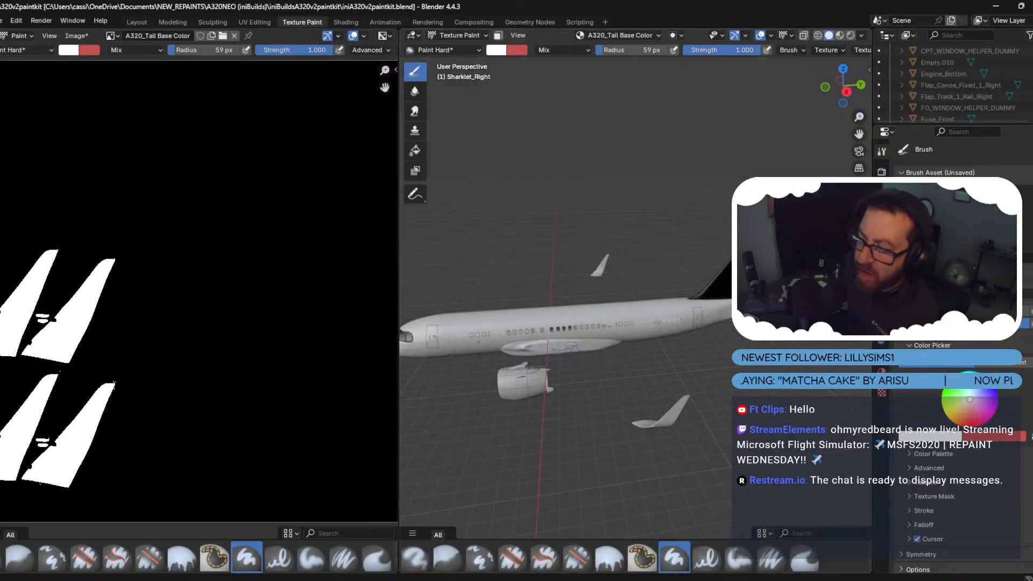
Switch to Photoshop and bring the A320_Tail_ALBD.png.psd document to the front.
key(alt+Tab)
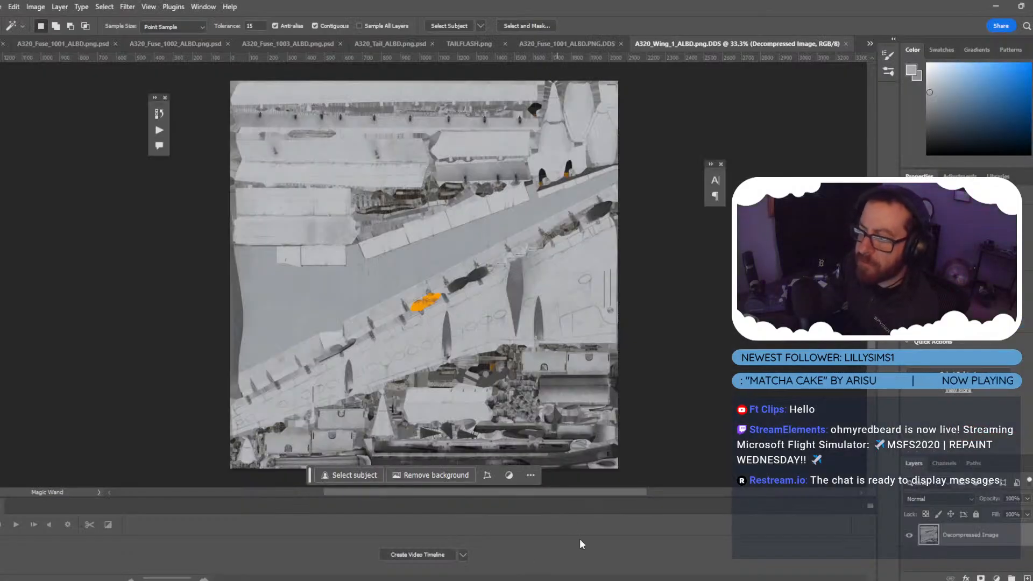
click(554, 541)
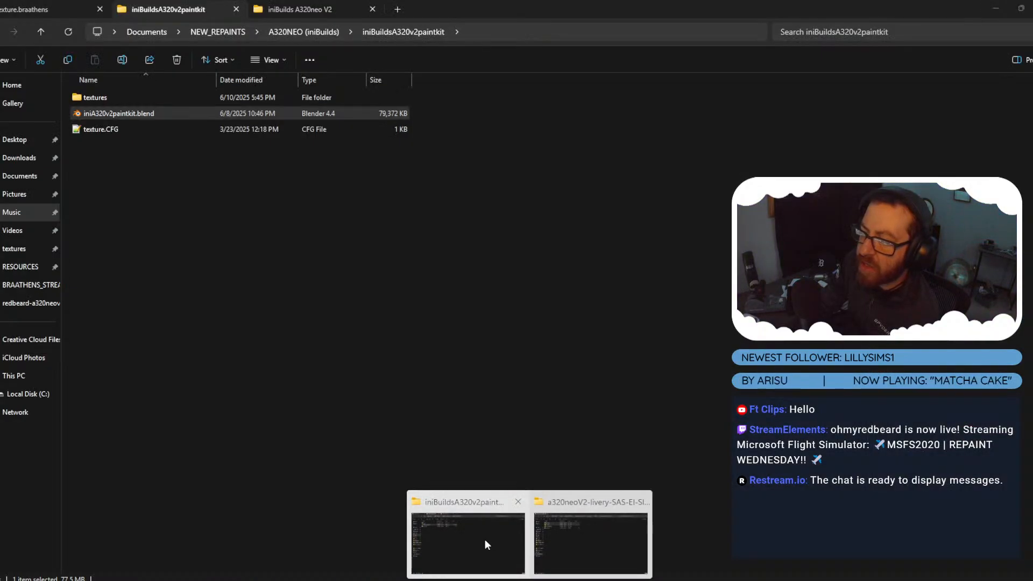
click(486, 539)
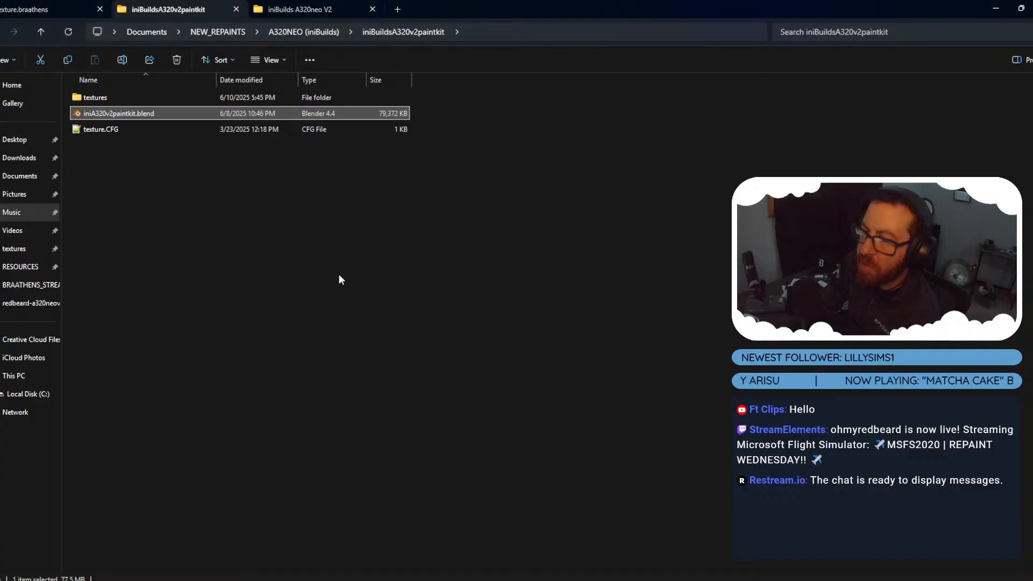
click(525, 484)
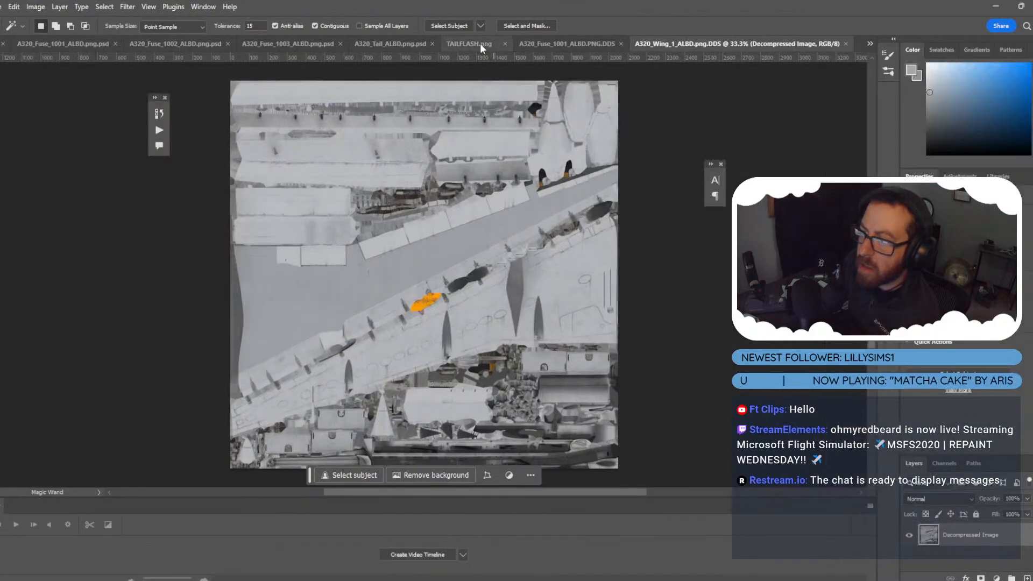
click(571, 44)
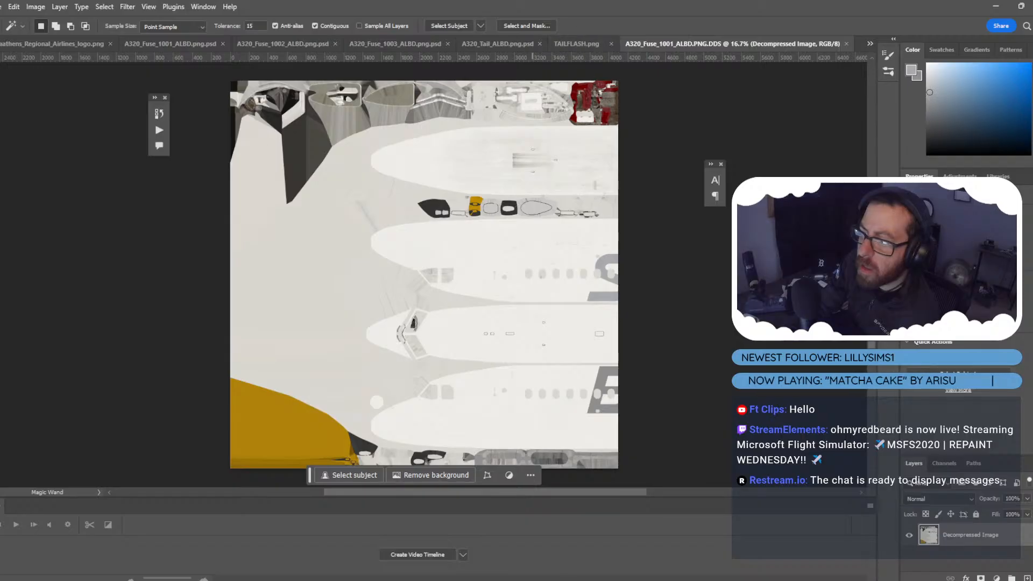
mouse_move(580, 577)
click(648, 545)
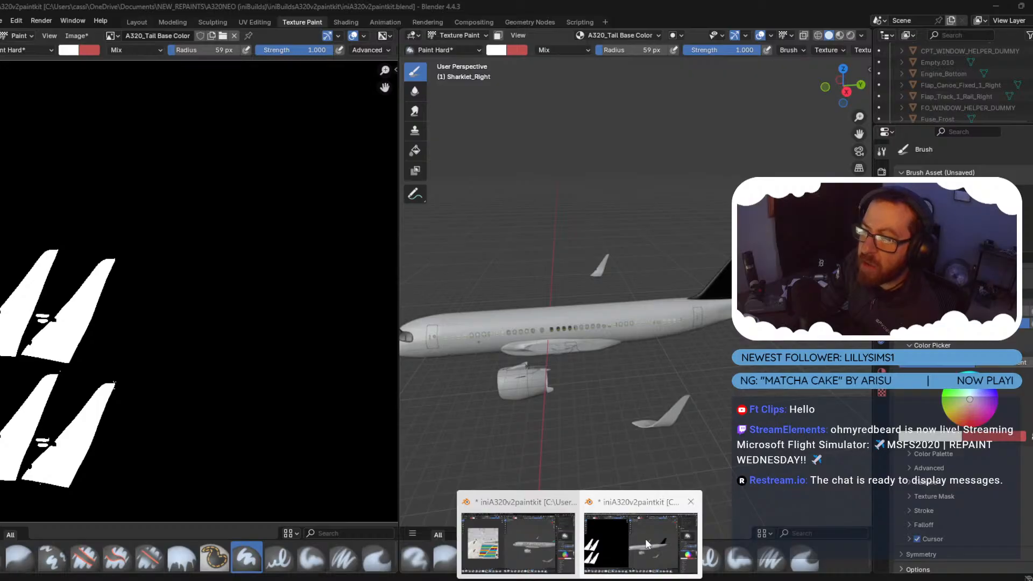
click(555, 578)
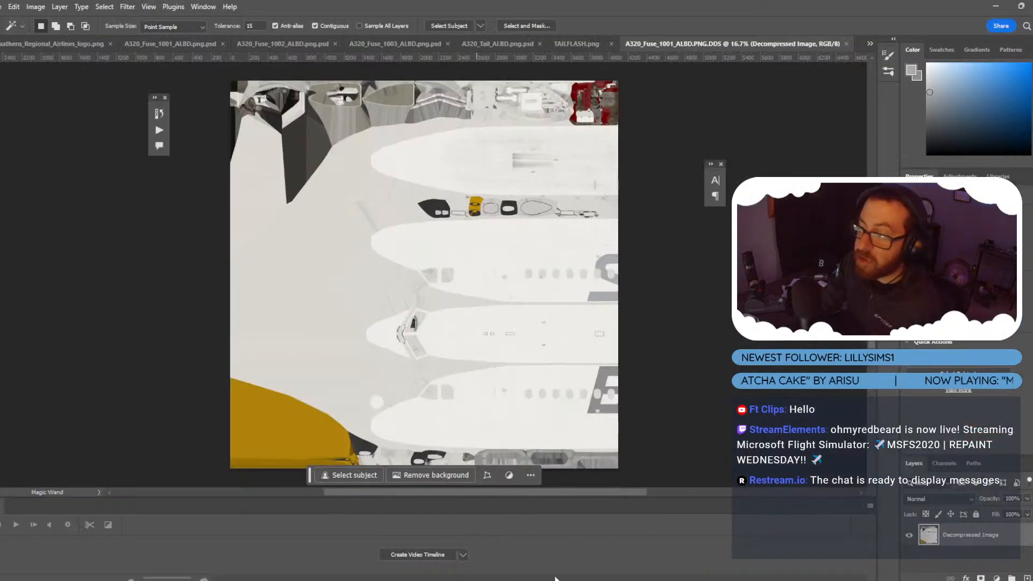
mouse_move(654, 579)
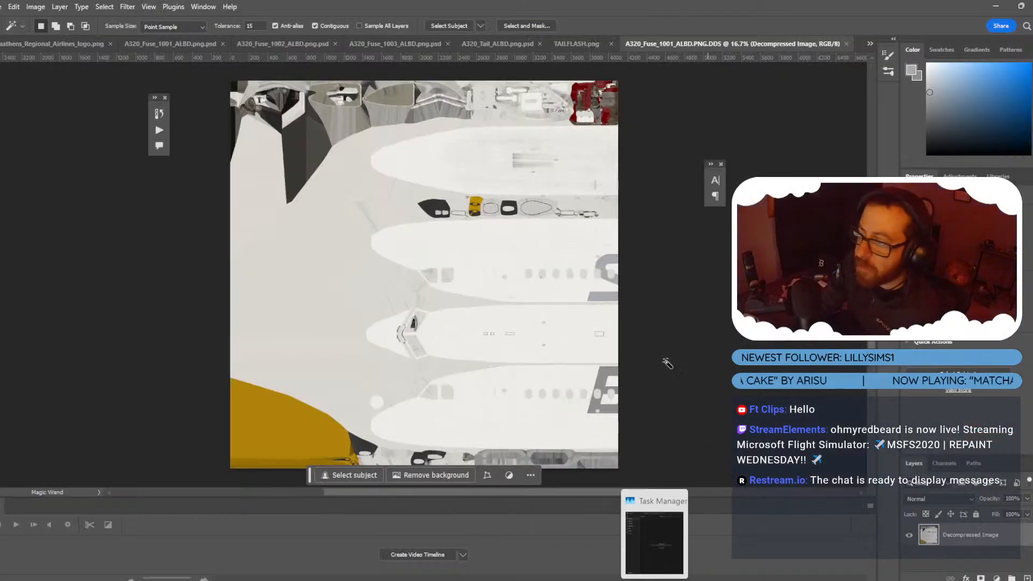
click(495, 43)
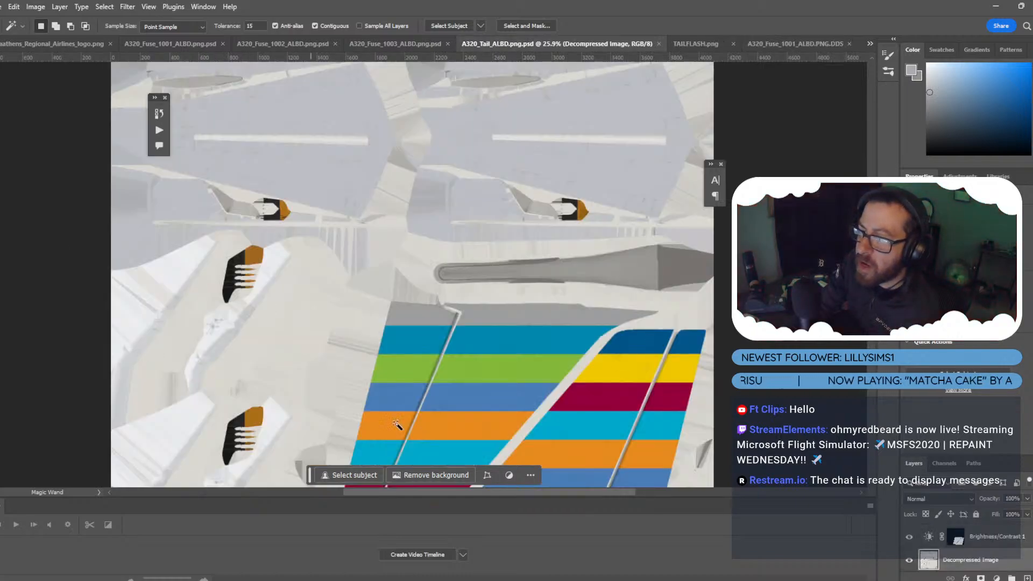
mouse_move(629, 579)
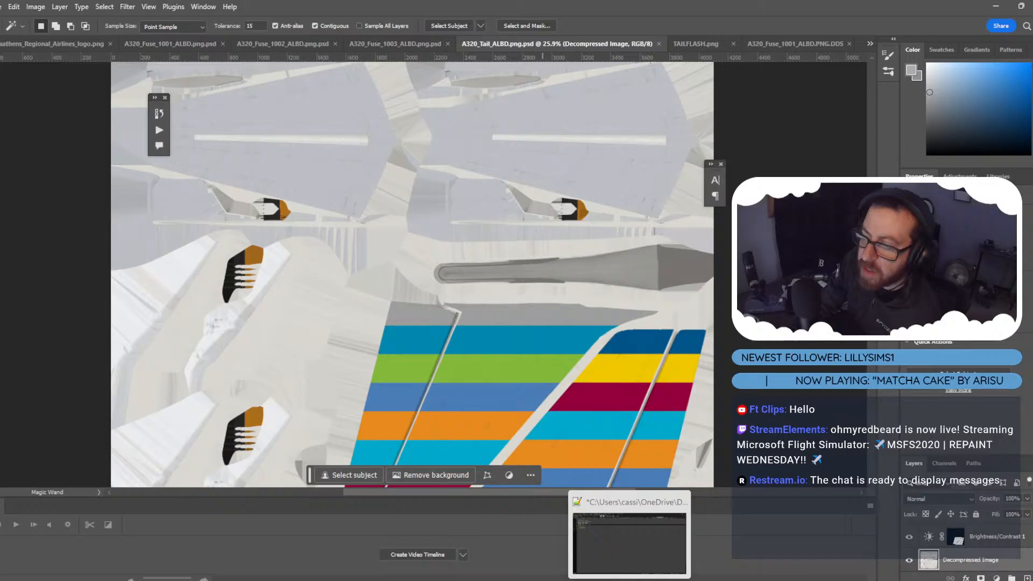
mouse_move(580, 578)
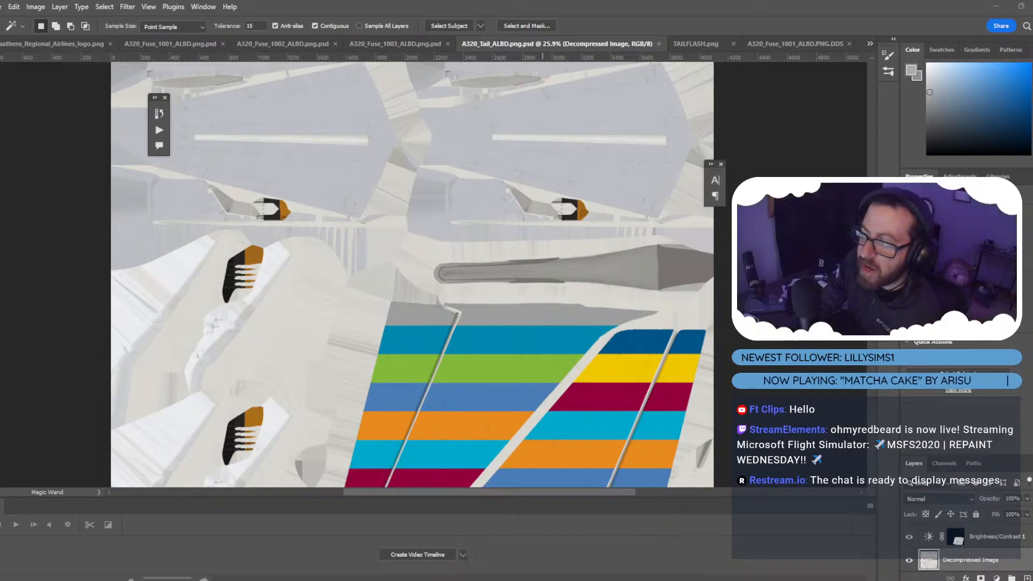
key(alt+Tab)
key(alt+Tab)
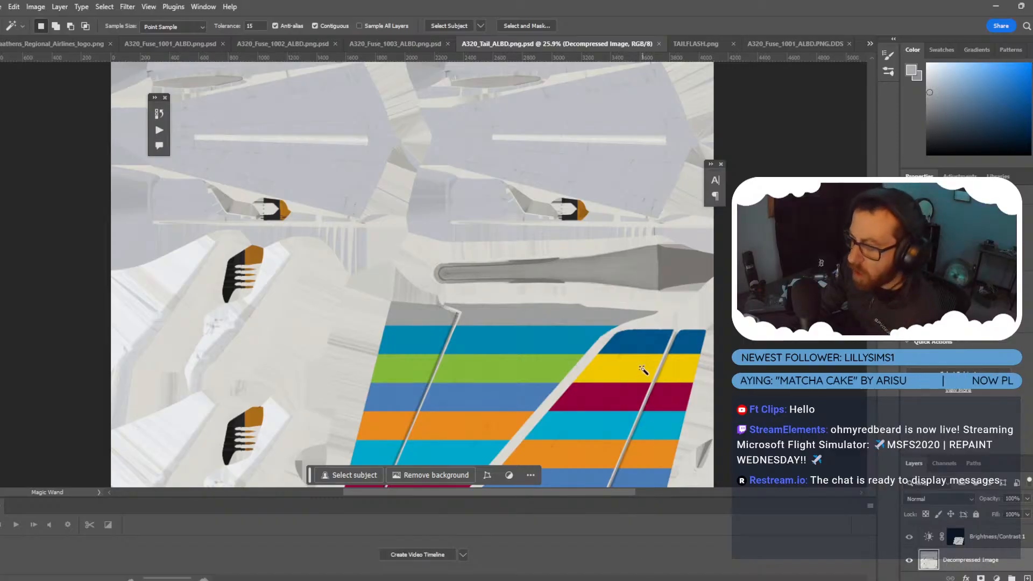
Rename the layer "Layer 1 copy" in the tail document as TAILFLASH R.
scroll(1009, 555, up, 2)
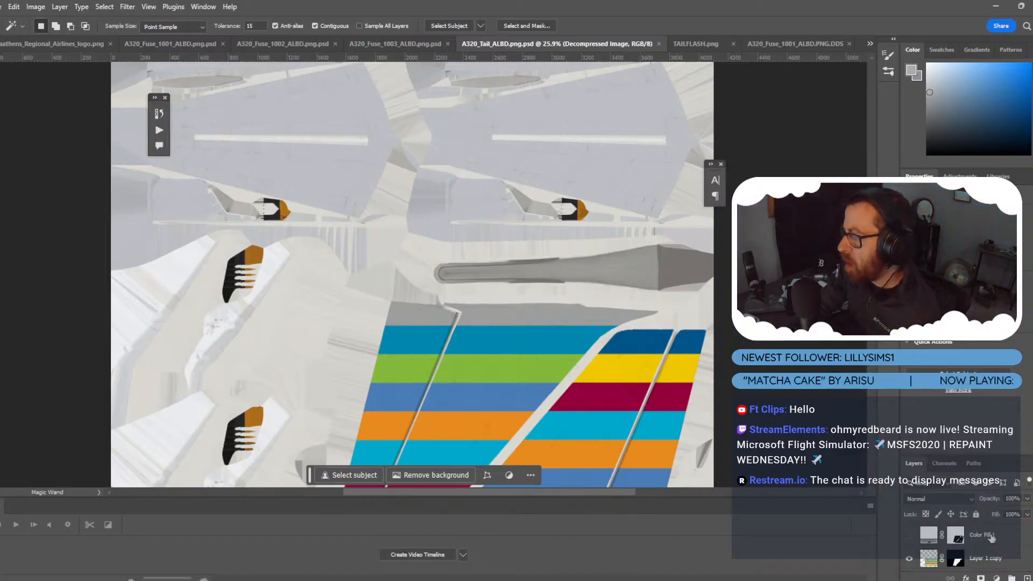
click(991, 537)
scroll(991, 538, down, 1)
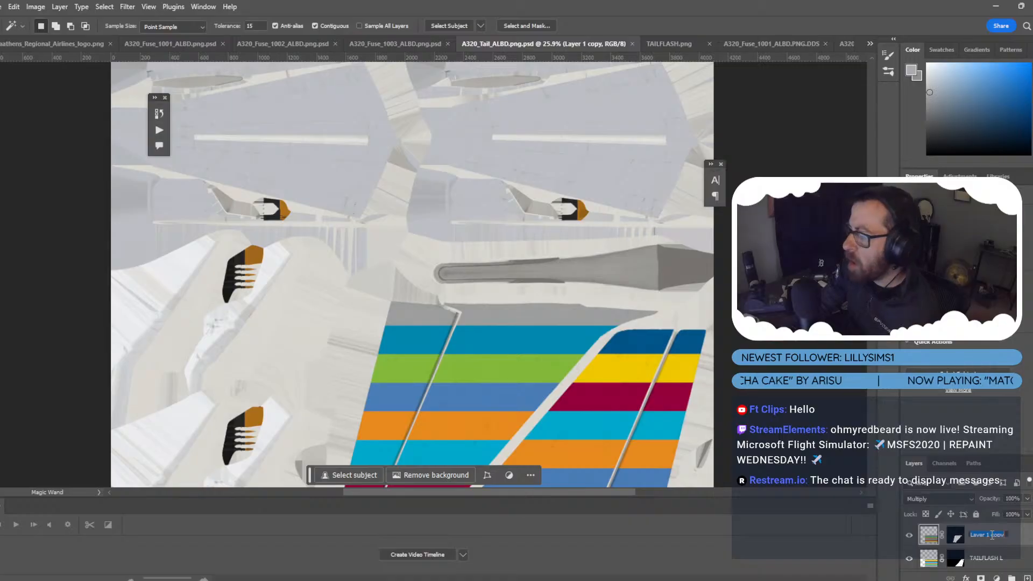
key(super)
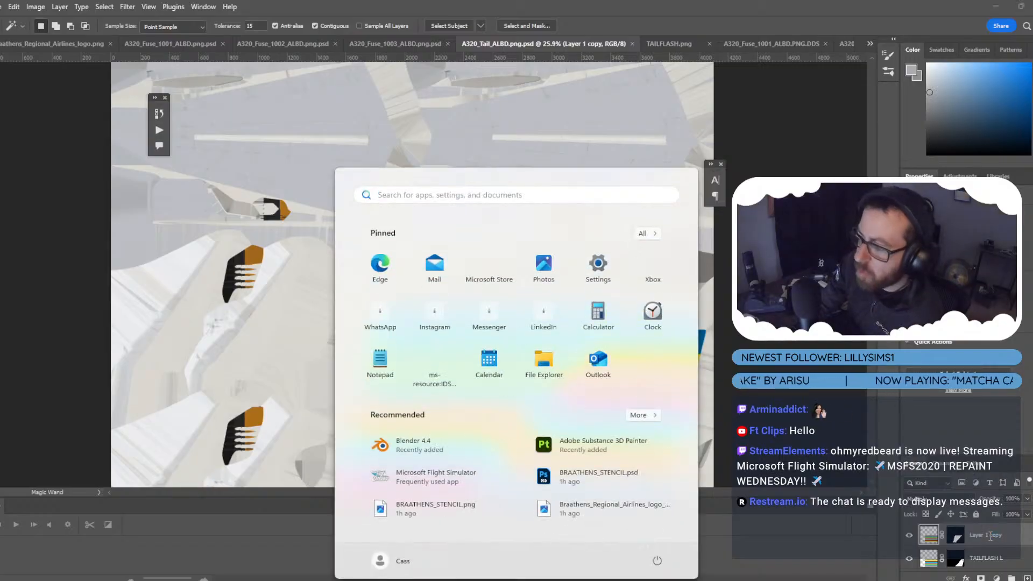
key(super)
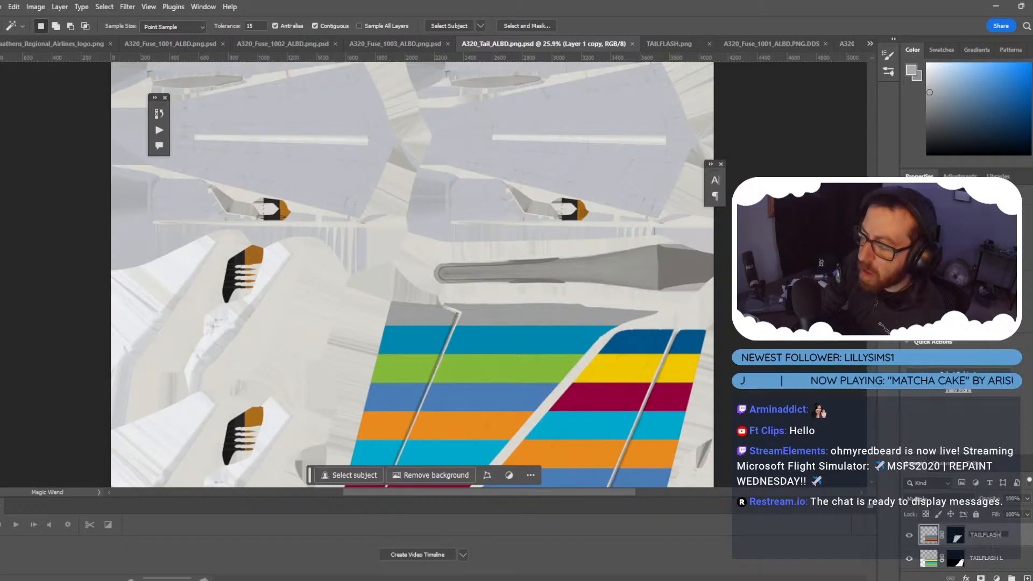
key(Return)
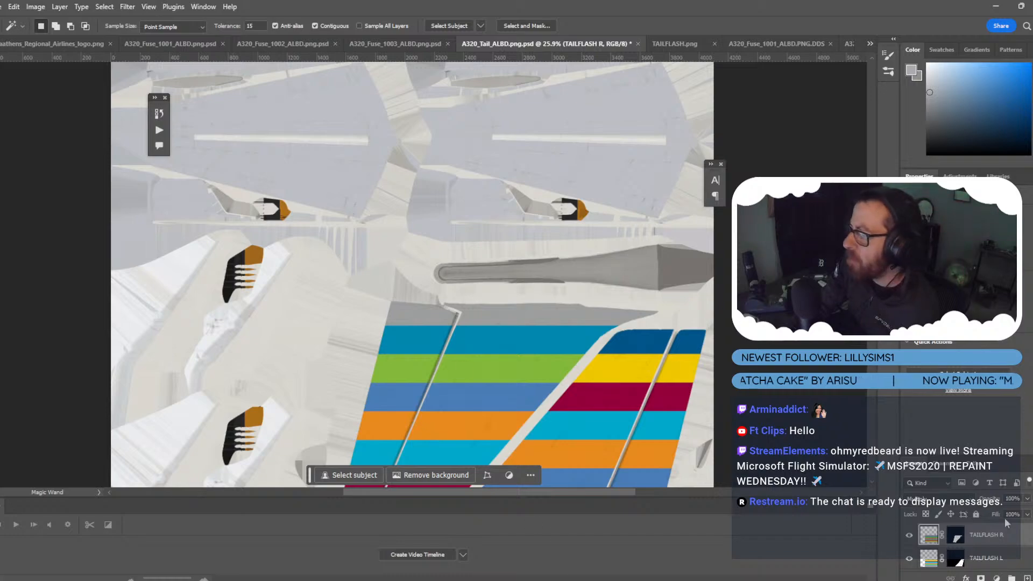
Rename the hidden Color Fill 1 layer above TAILFLASH R as TAILFLASH PLACEMENT.
scroll(993, 554, up, 1)
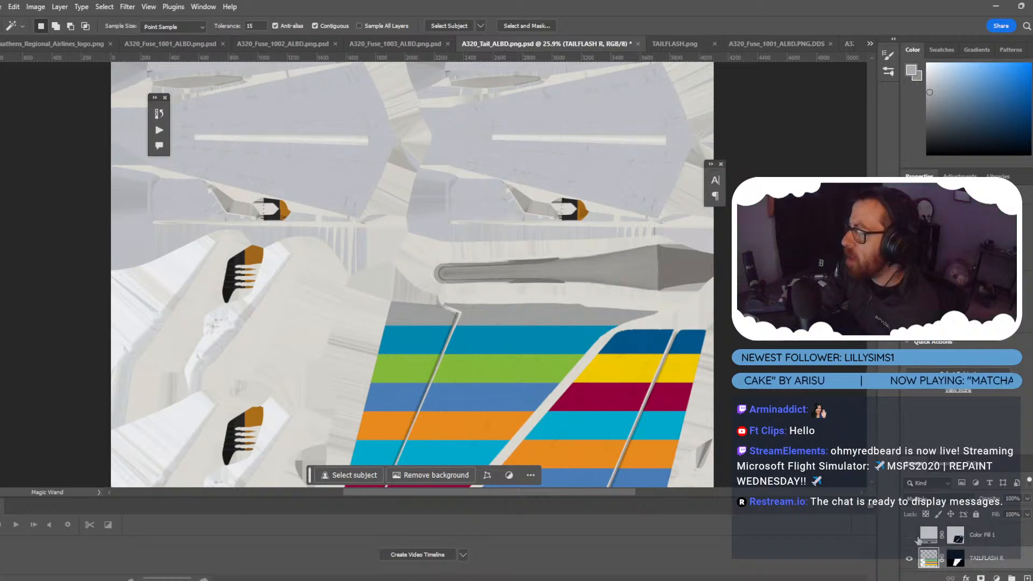
double_click(980, 534)
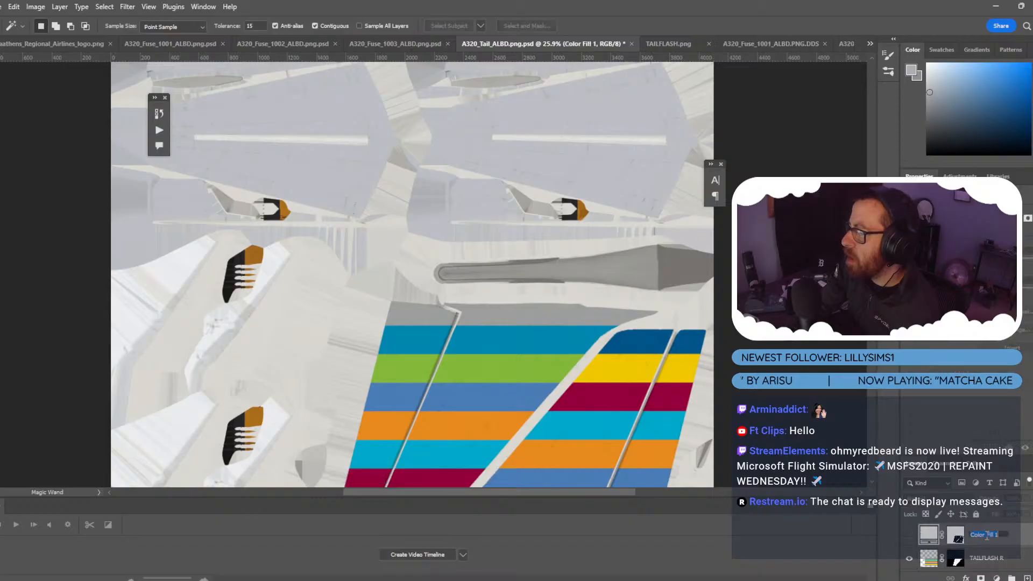
text(TailFlas)
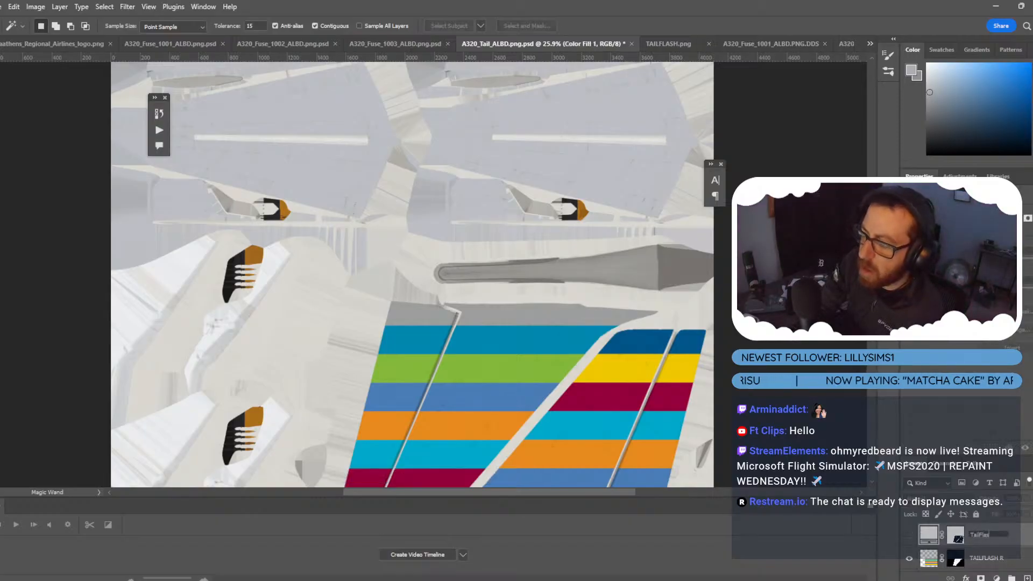
key(BackSpace)
key(BackSpace)
key(BackSpace)
key(BackSpace)
text(TAIL)
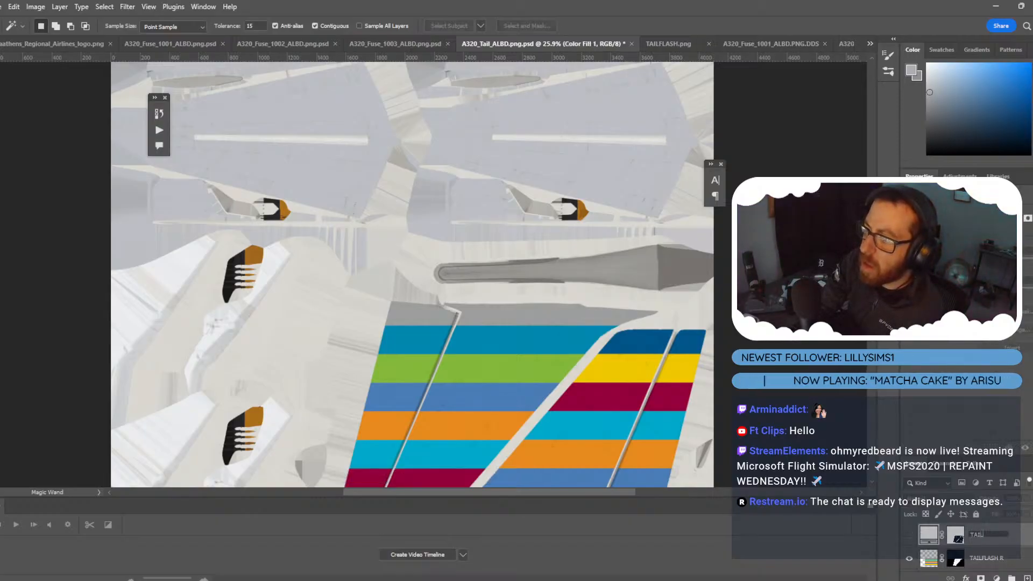
text(FLASH PLACEMENT)
key(Return)
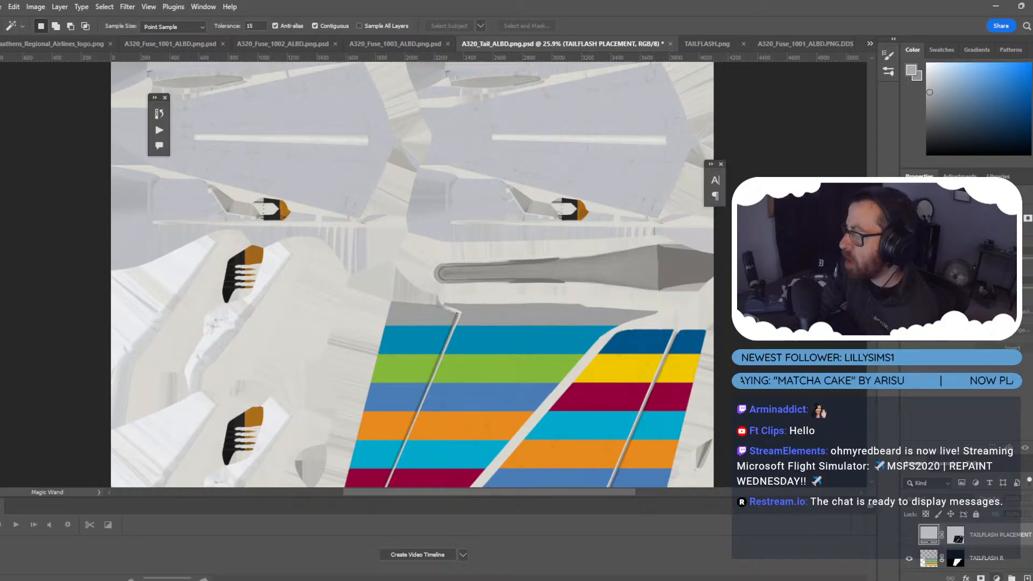
Add a Solid Color fill layer with colour ffffff above TAILFLASH PLACEMENT.
click(996, 579)
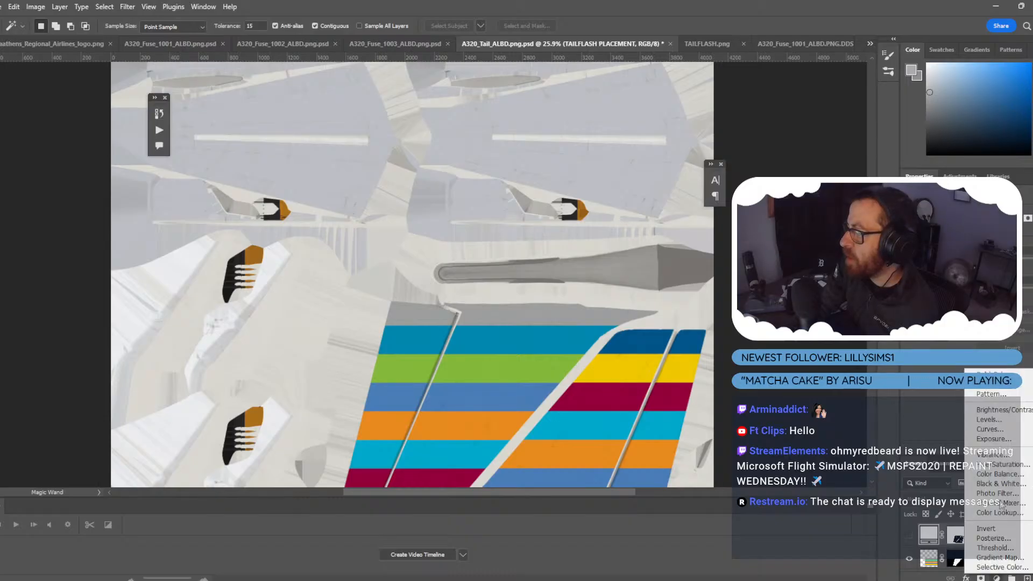
click(990, 397)
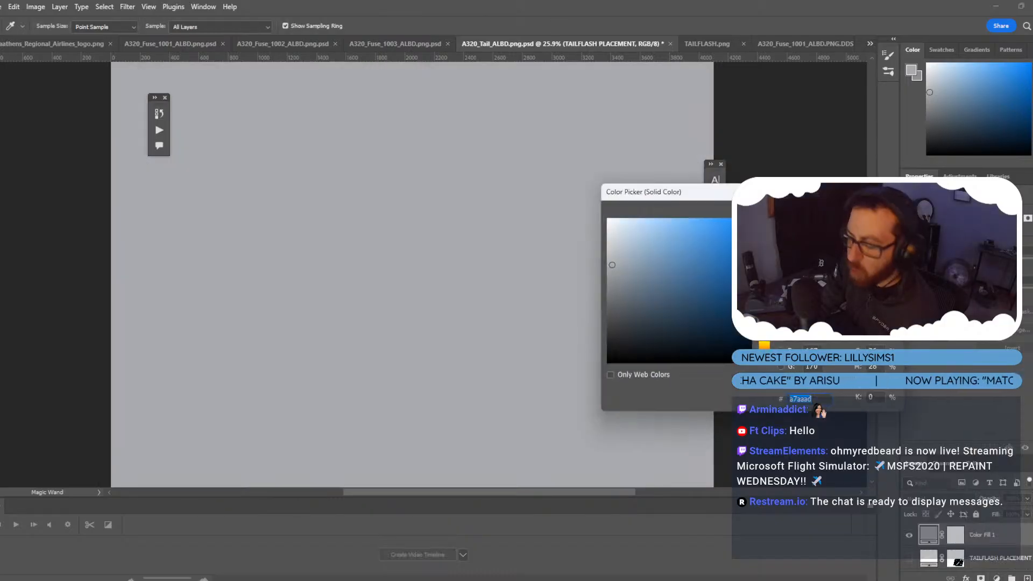
text(ffffff)
key(Return)
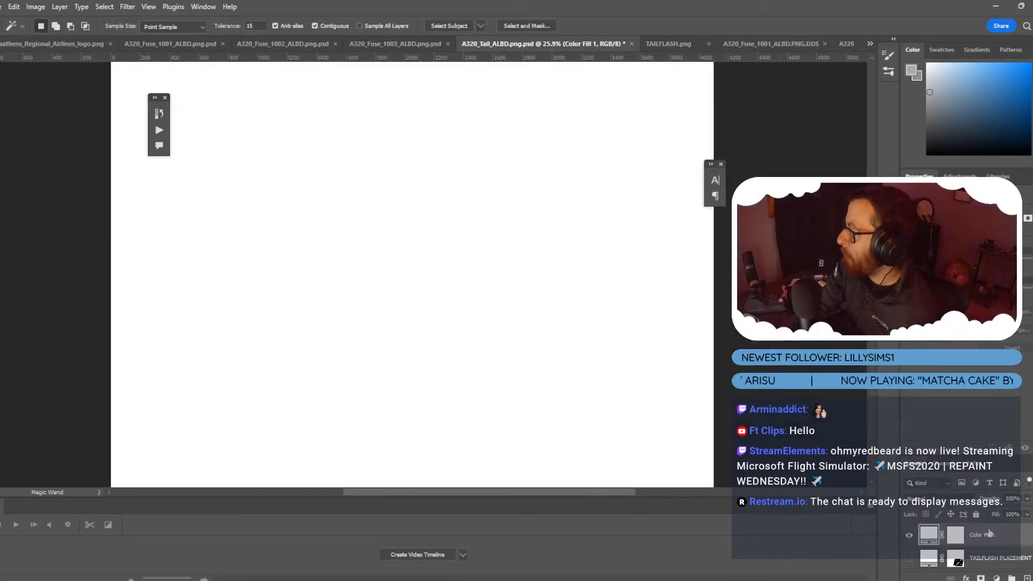
Paste the copied sharklet mask into the white fill layer's mask channel and invert it.
click(956, 535)
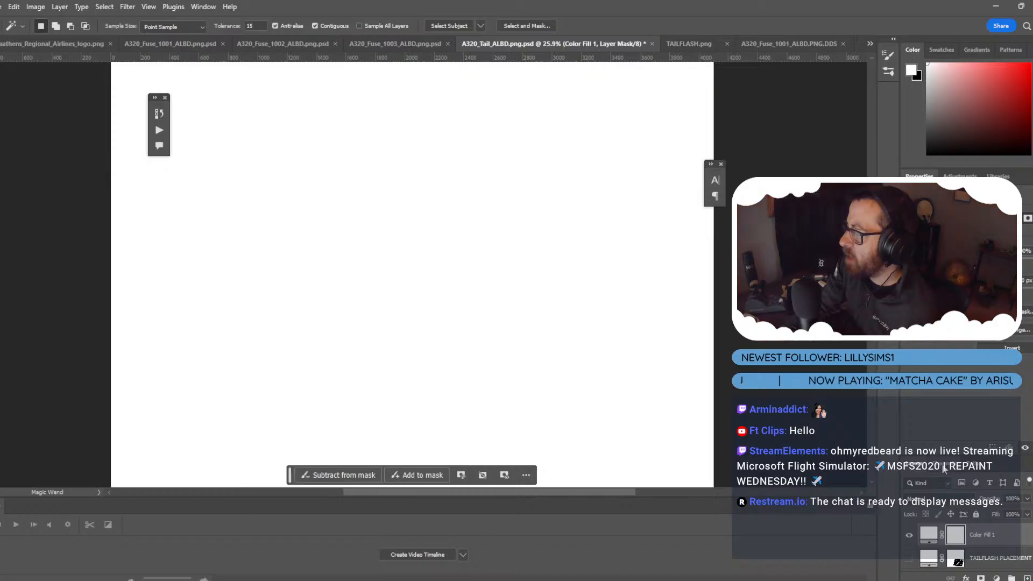
click(908, 569)
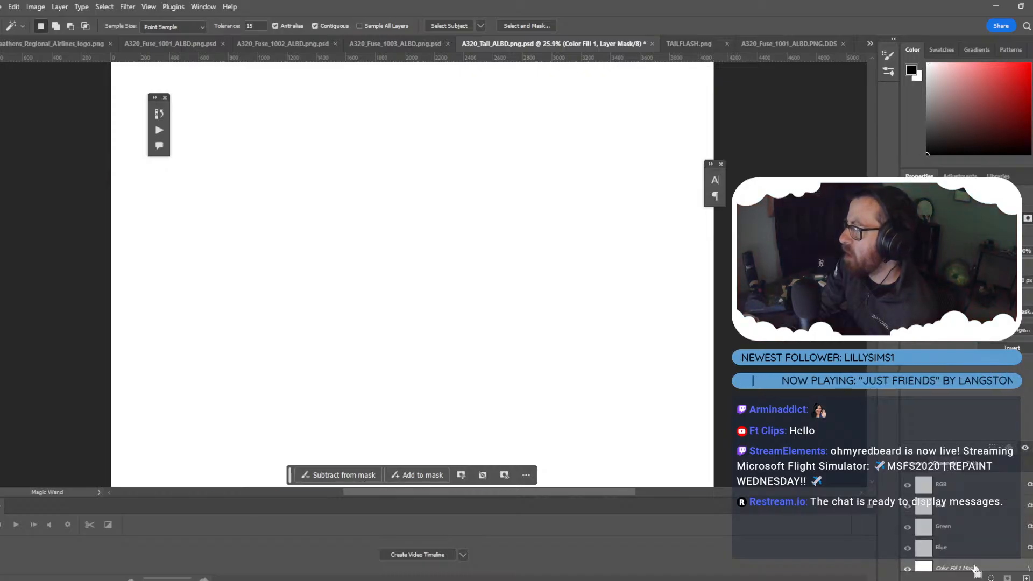
key(ctrl+v)
key(ctrl+i)
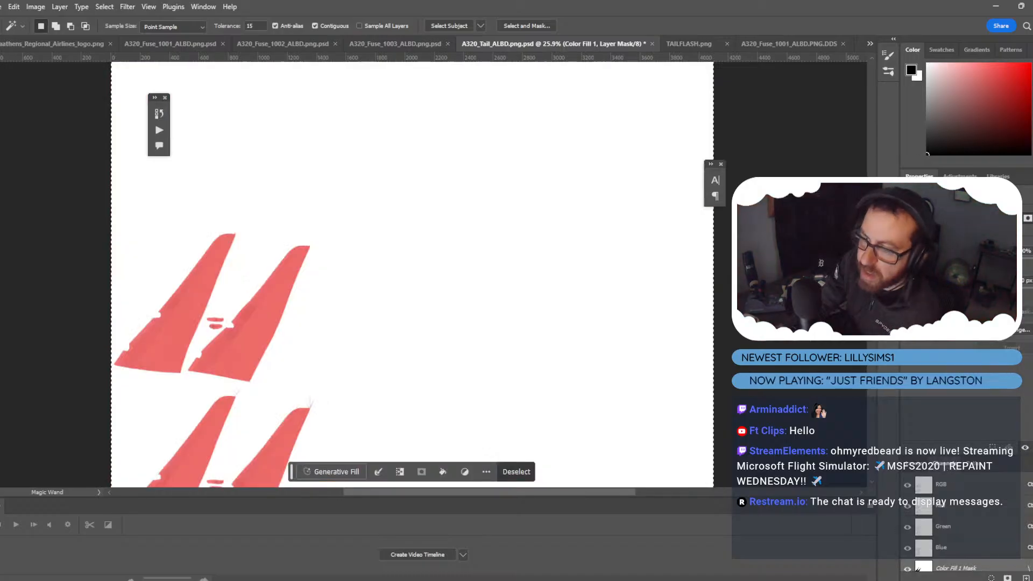
scroll(909, 565, down, 1)
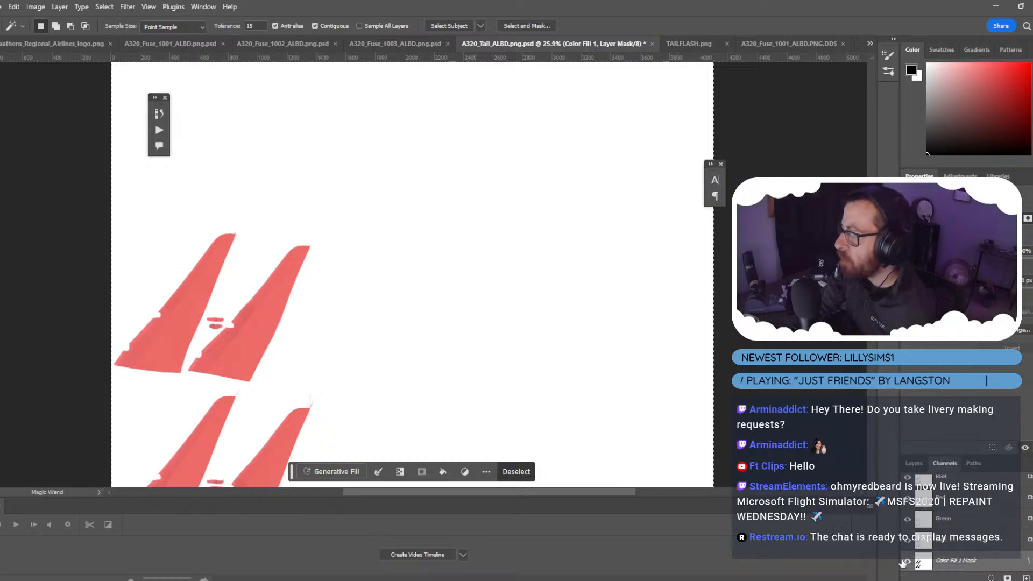
click(908, 562)
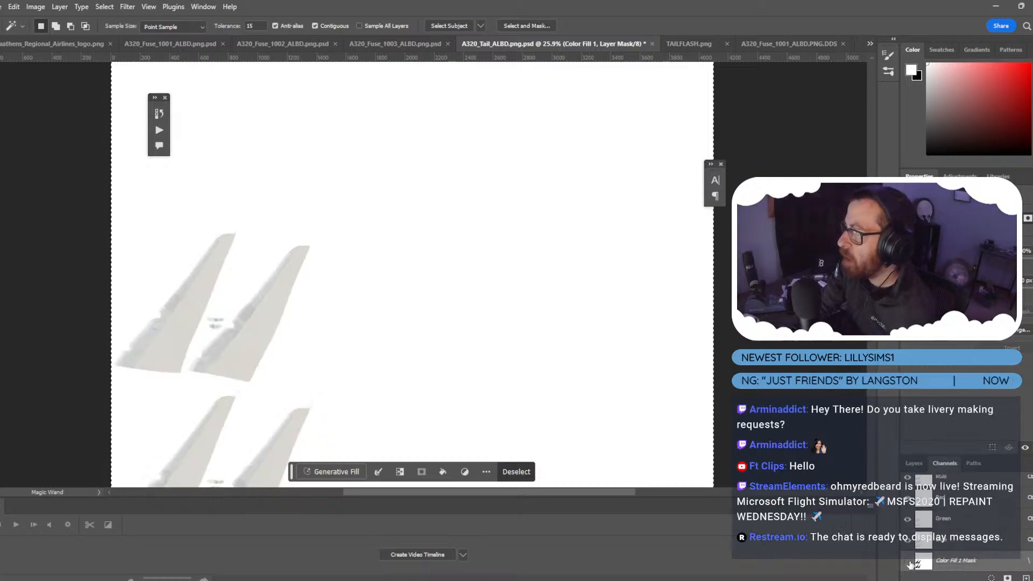
scroll(519, 317, down, 1)
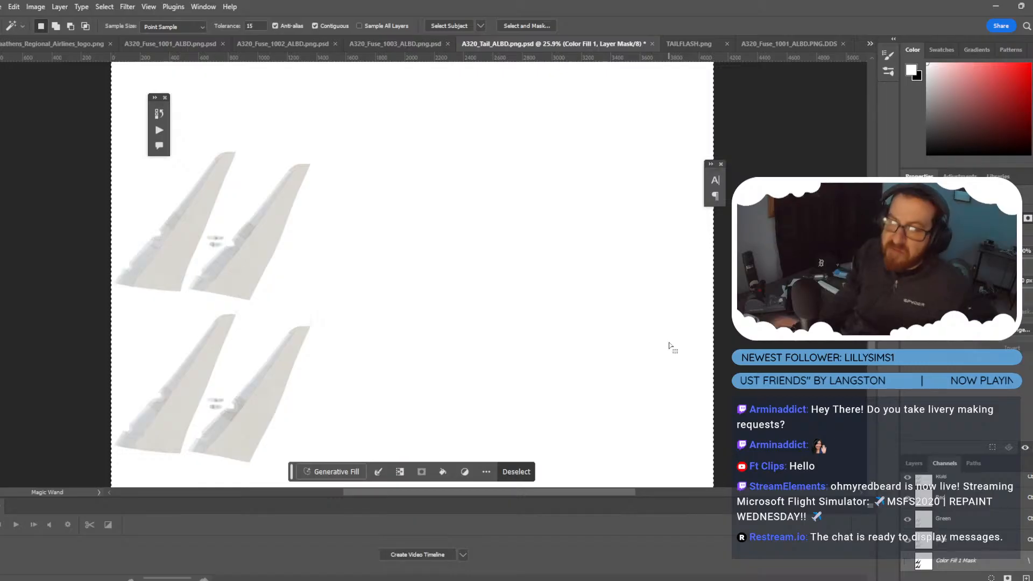
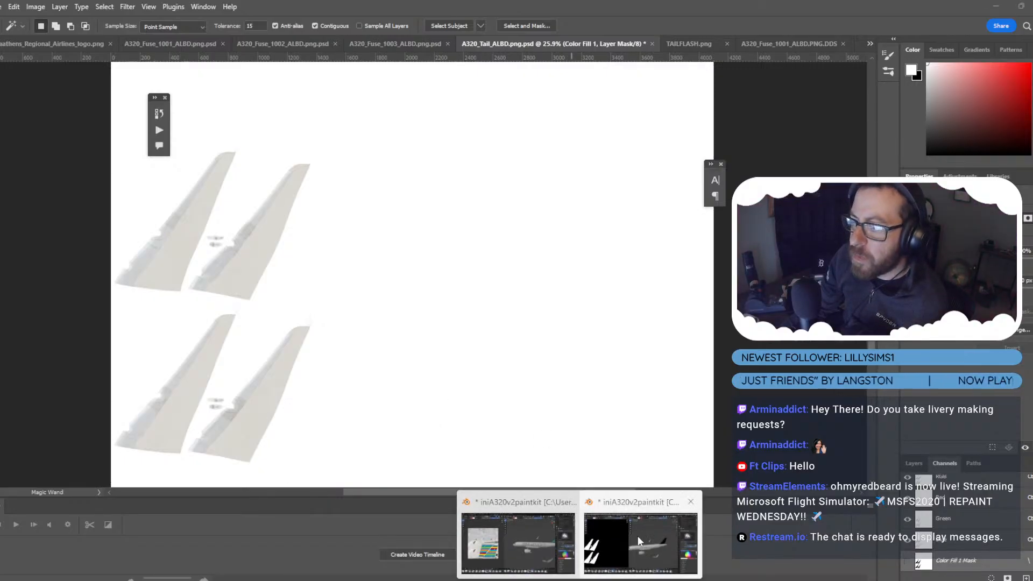
Switch to the Blender window with the black-and-white mask and paint the inner face of the aircraft's right sharklet in FF00FF.
click(638, 536)
scroll(584, 246, up, 5)
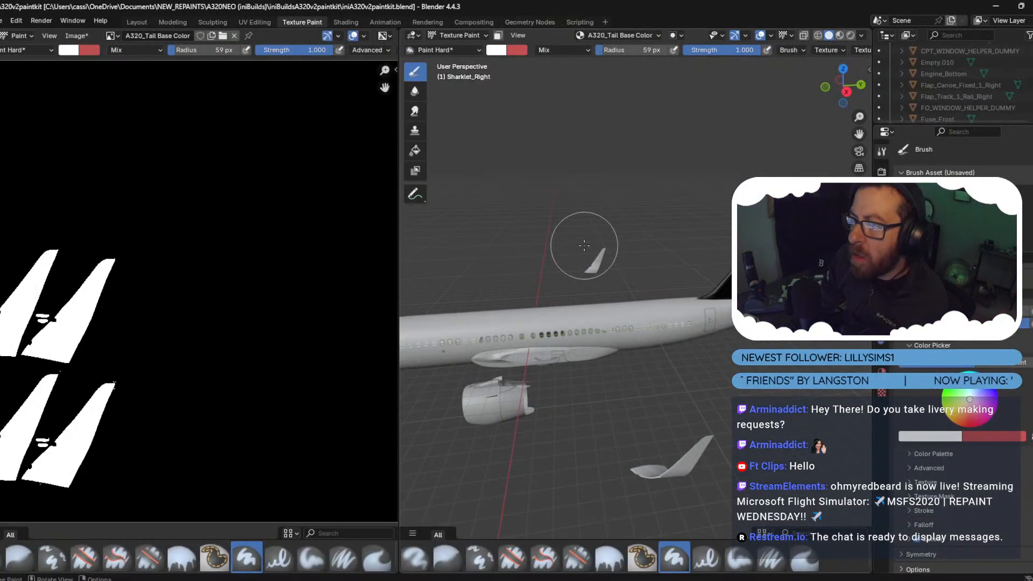
click(496, 49)
click(551, 216)
text(f)
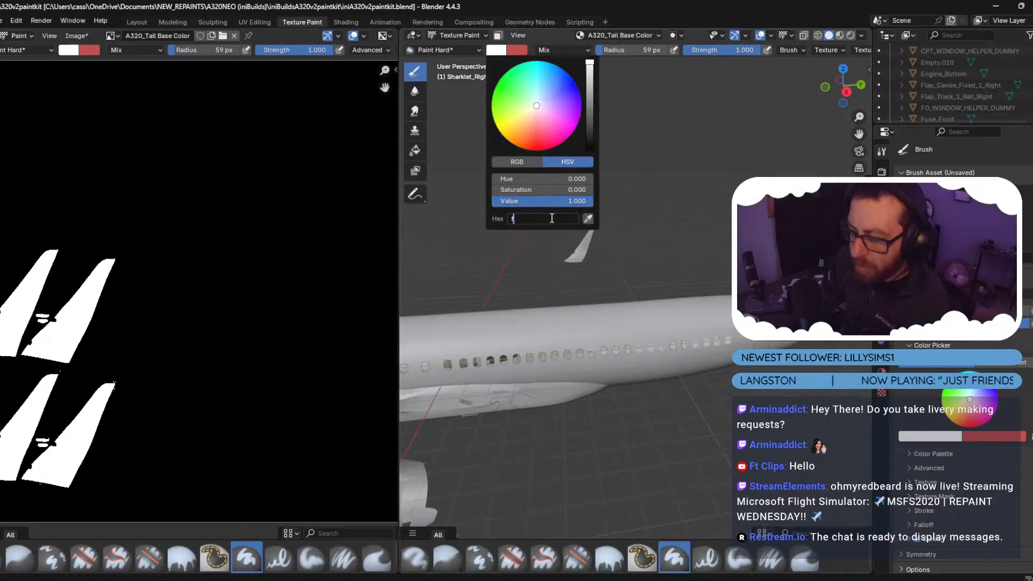
text(f00ff)
key(Return)
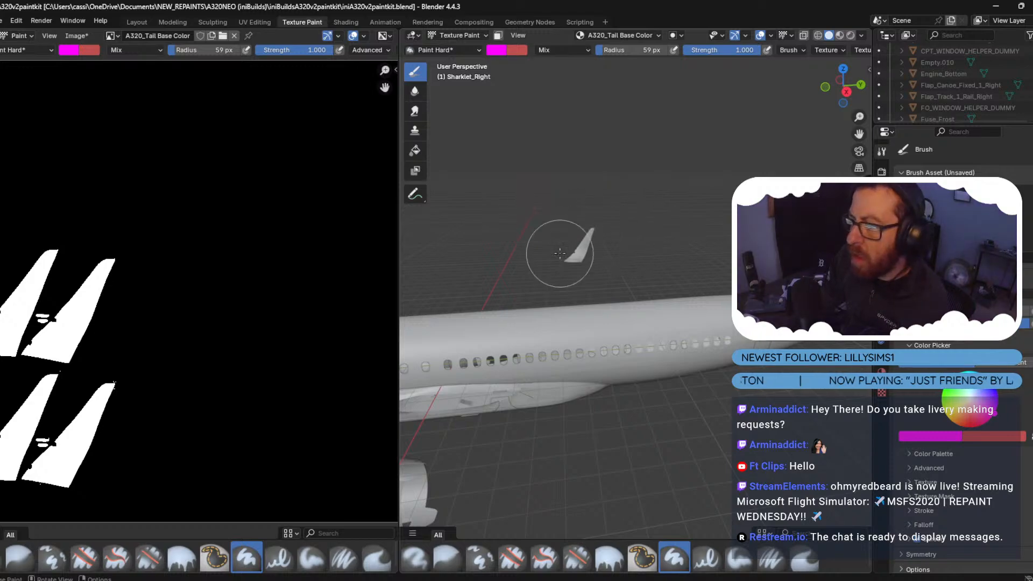
click(580, 248)
middle_drag(595, 272, 595, 276)
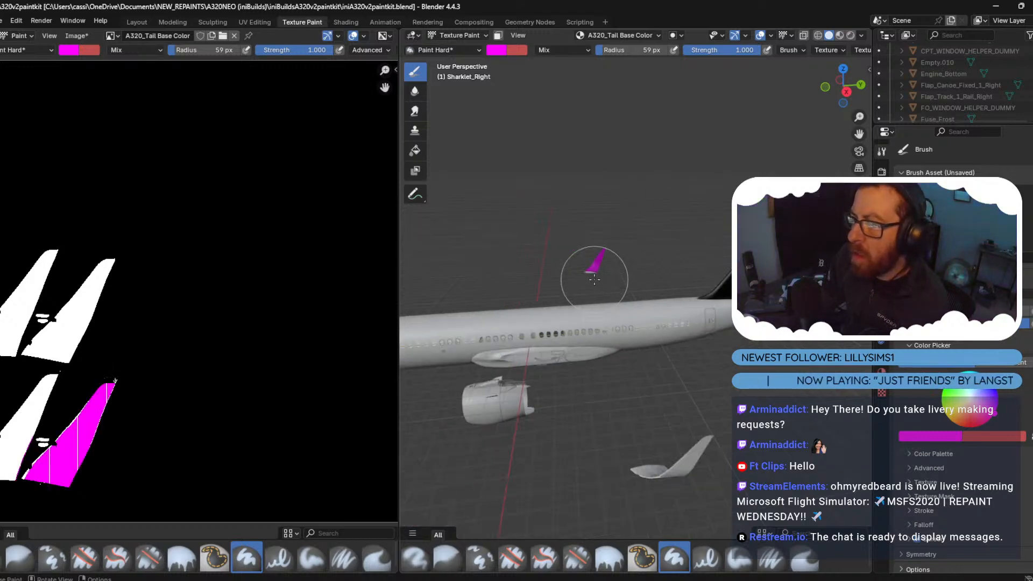
Set the brush colour to 00FFFF and paint the outer face of the aircraft's left sharklet.
click(506, 50)
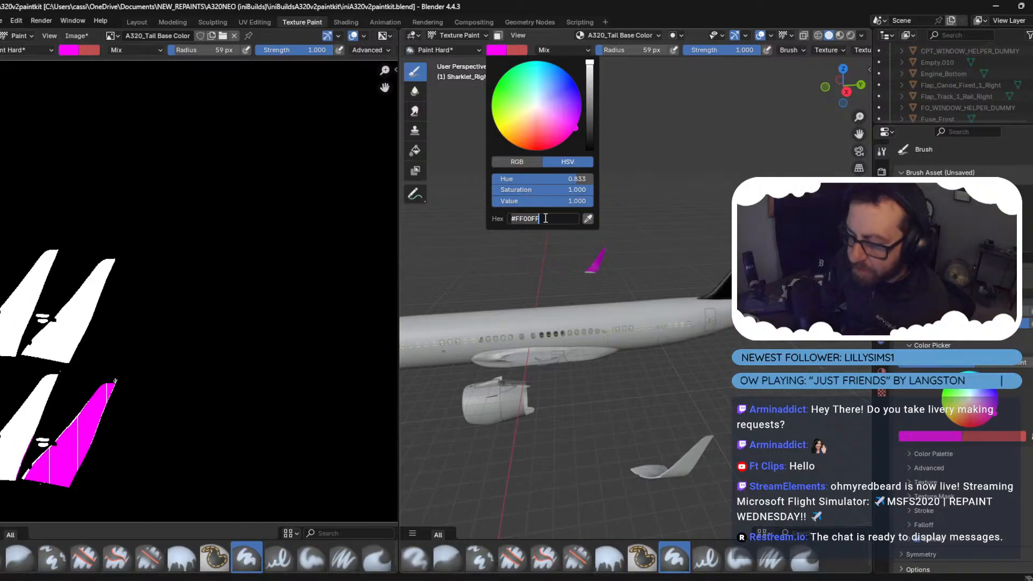
text(00fff)
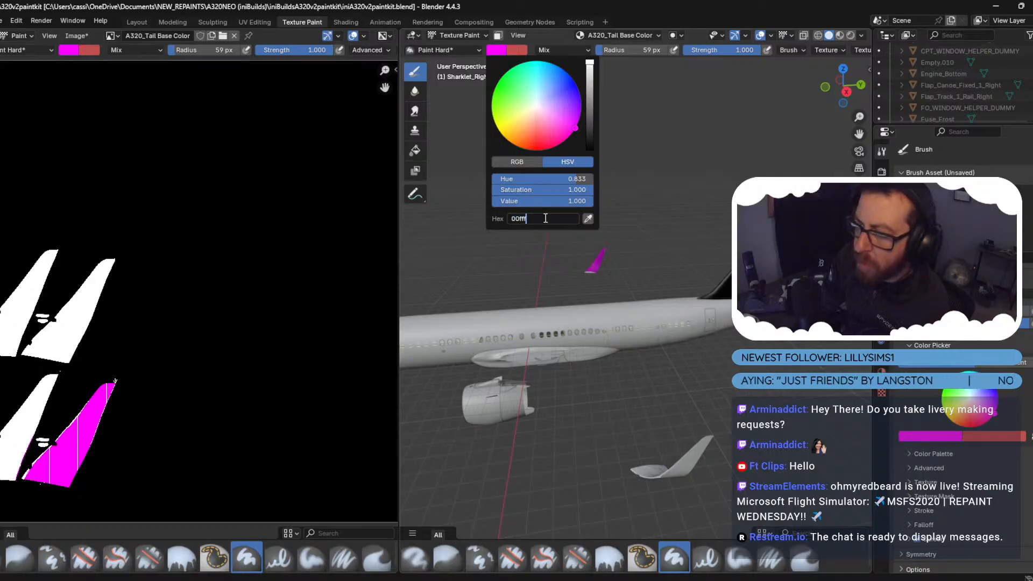
text(f)
key(Return)
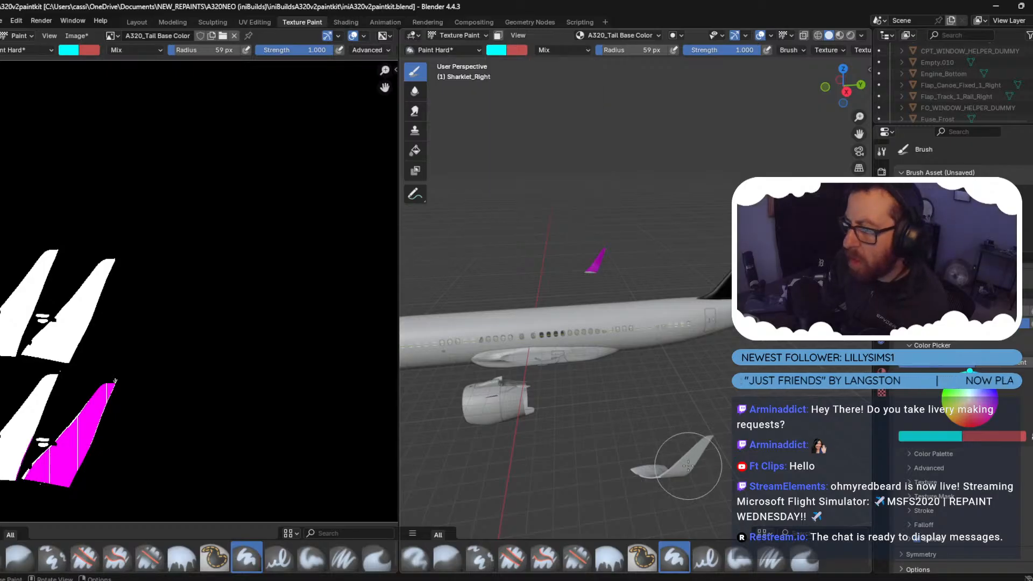
click(688, 466)
key(ctrl+z)
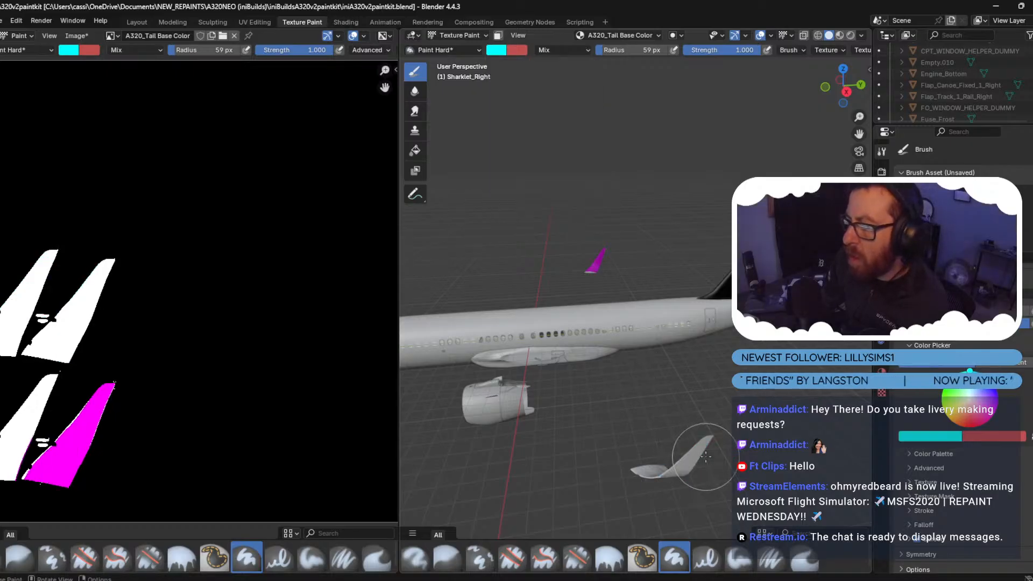
click(702, 456)
Set the brush colour to FFFF00 and paint the inner face of the aircraft's left sharklet.
mouse_move(702, 457)
middle_down()
mouse_move(419, 429)
mouse_move(357, 364)
middle_up()
click(496, 49)
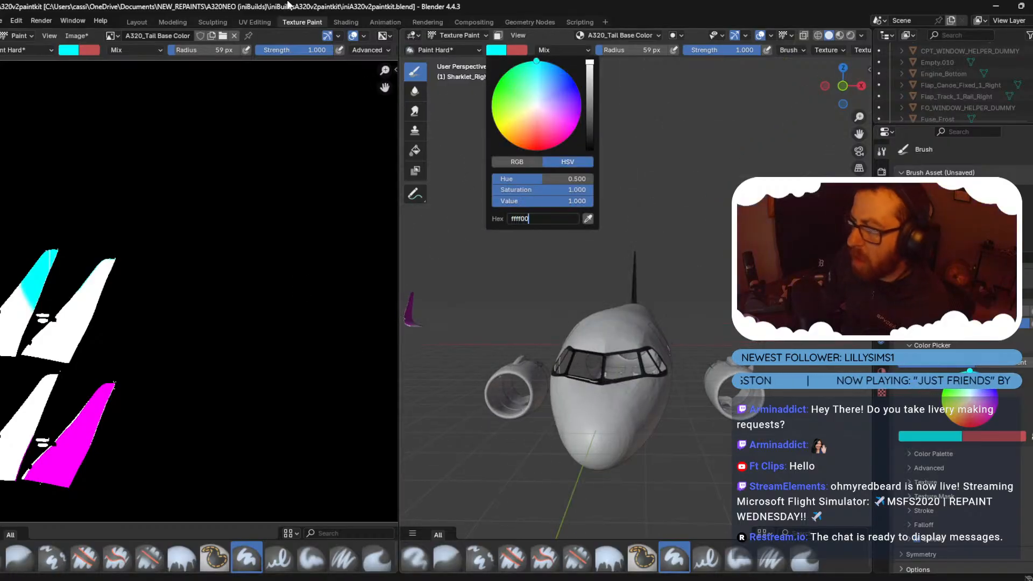
text(ffff00)
key(Return)
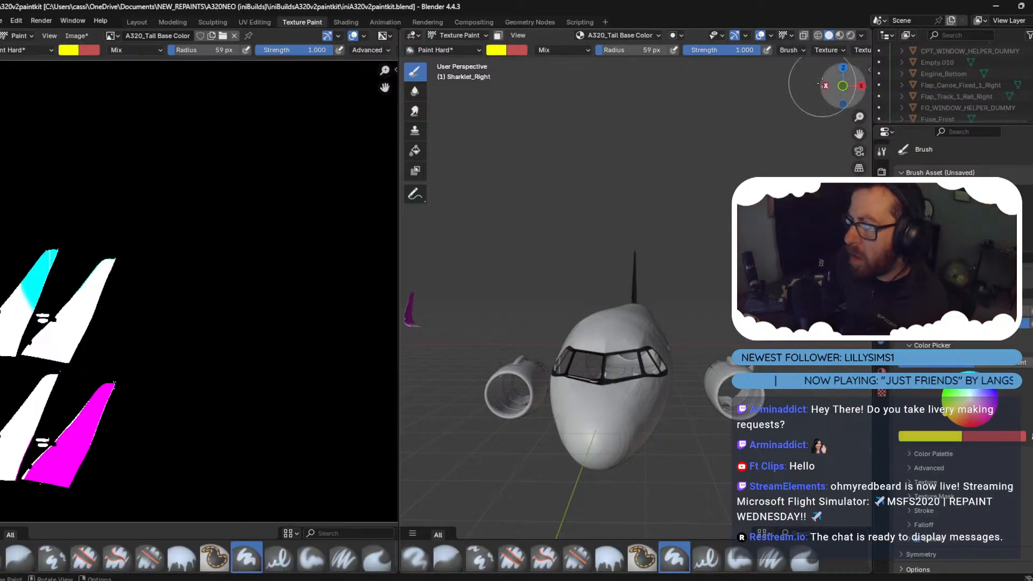
click(825, 86)
middle_drag(692, 185, 674, 223)
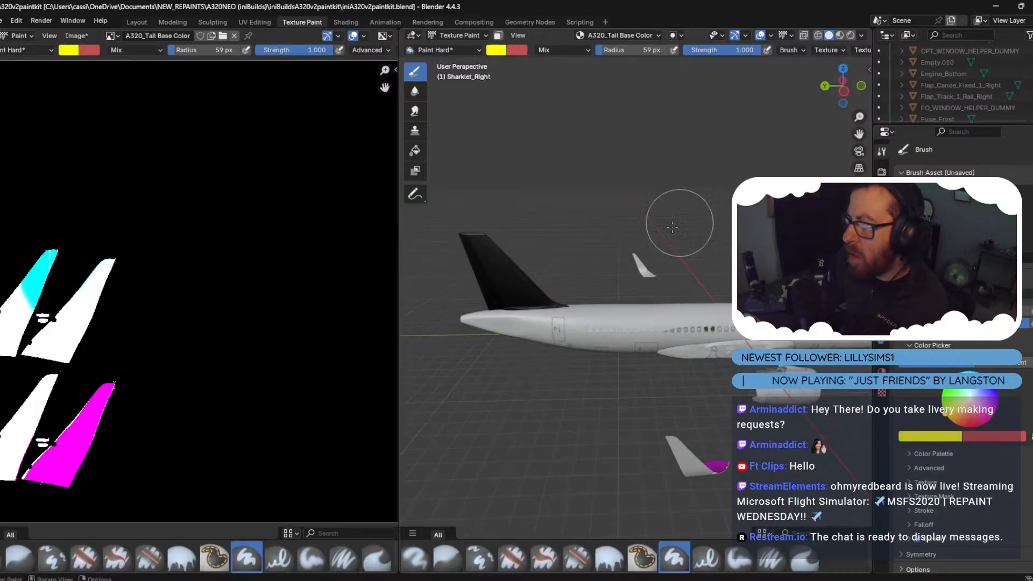
click(646, 272)
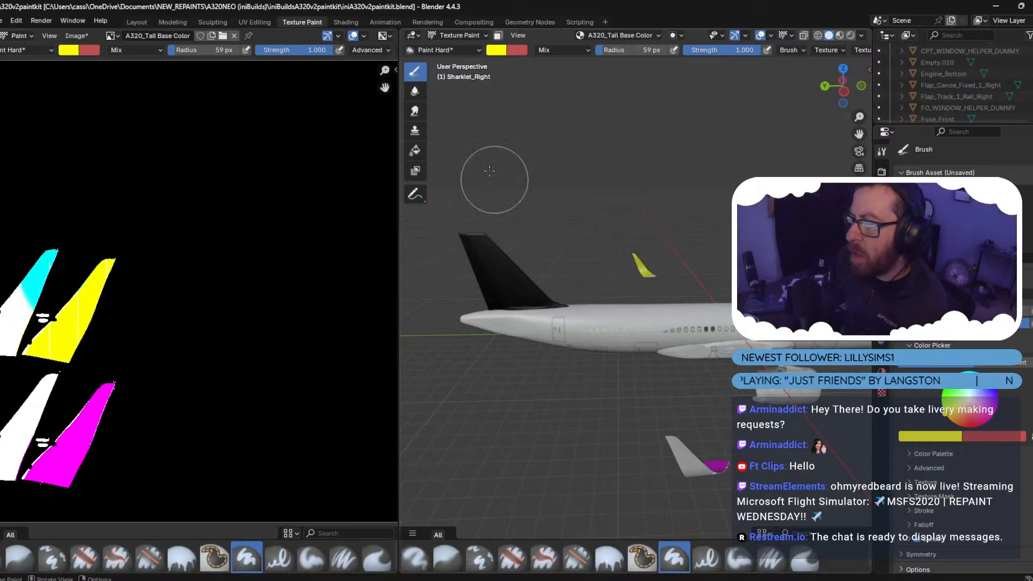
Set the brush colour to 00FF00 and paint the outer face of the aircraft's right sharklet.
click(497, 50)
click(544, 219)
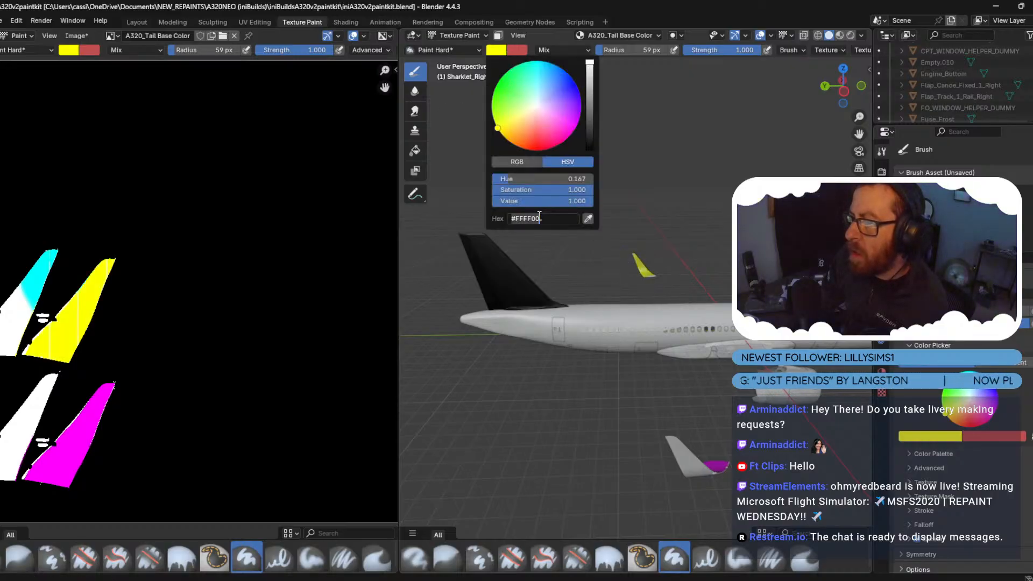
text(00)
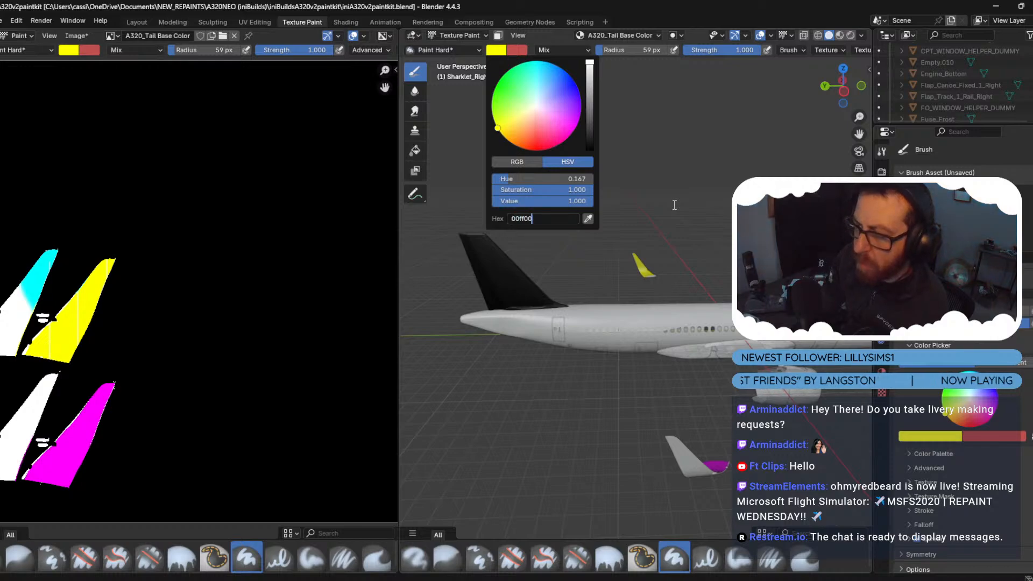
text(FF00)
key(Return)
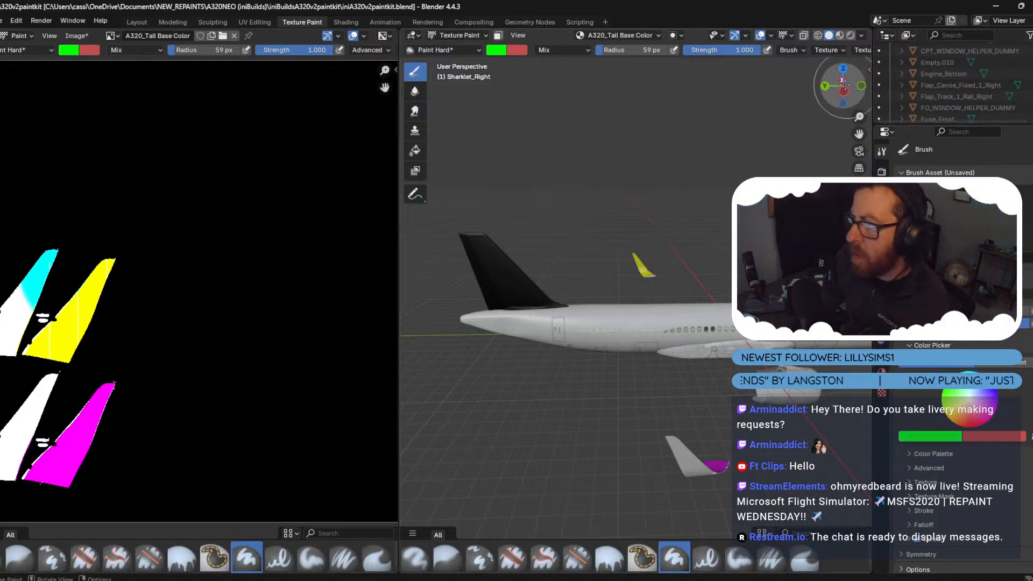
click(842, 87)
click(843, 88)
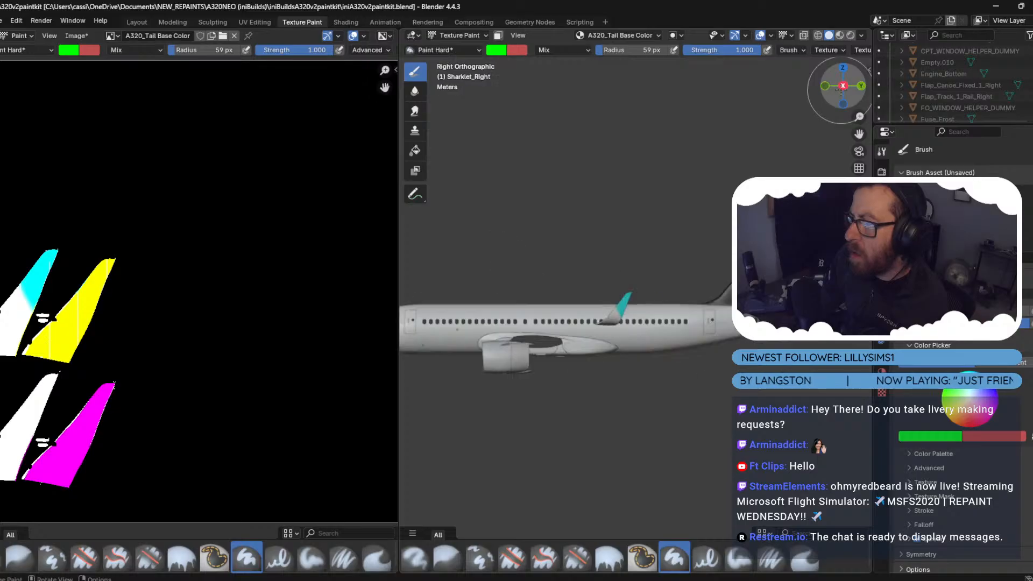
middle_drag(654, 216, 669, 263)
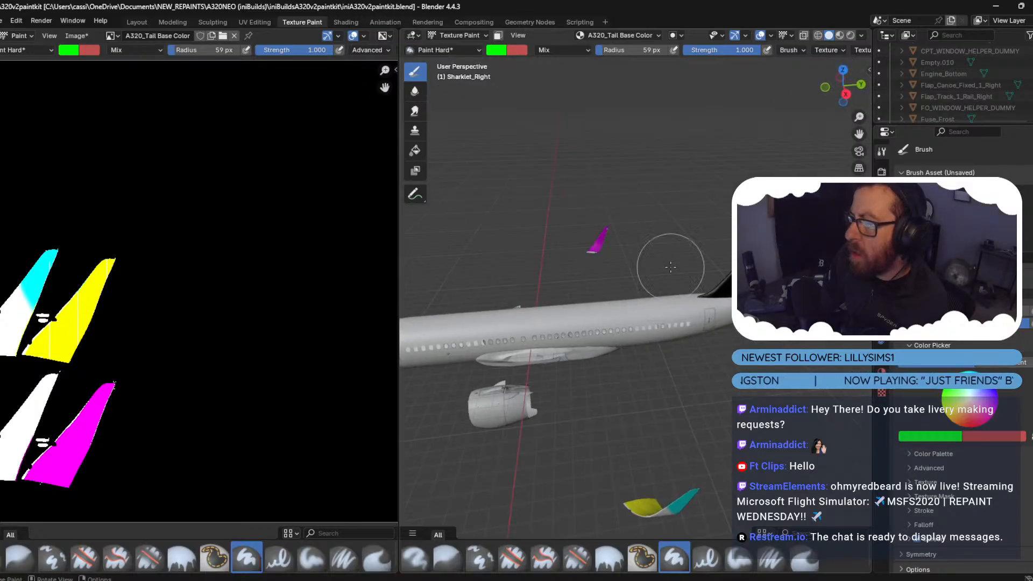
click(842, 87)
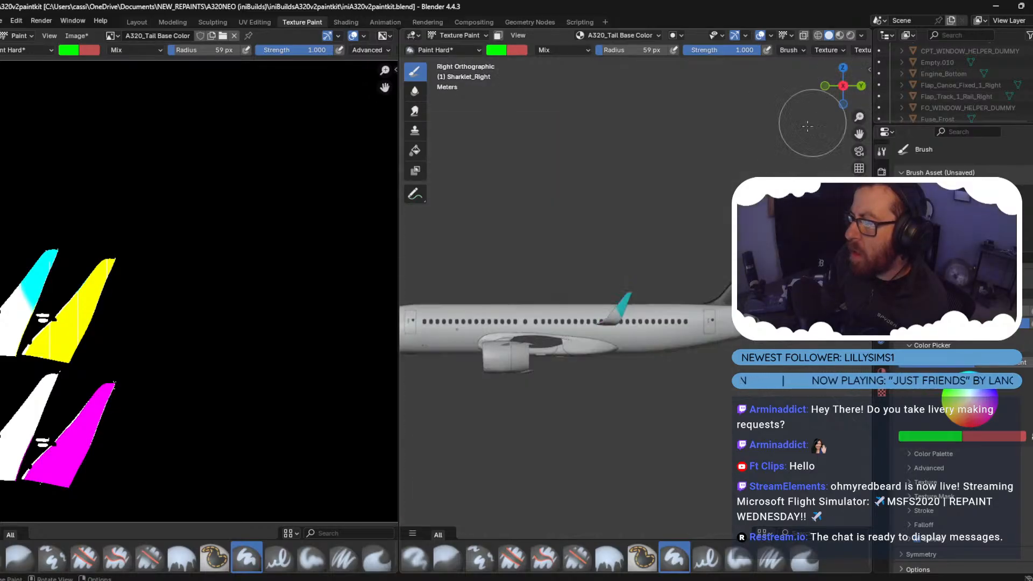
middle_drag(742, 183, 466, 275)
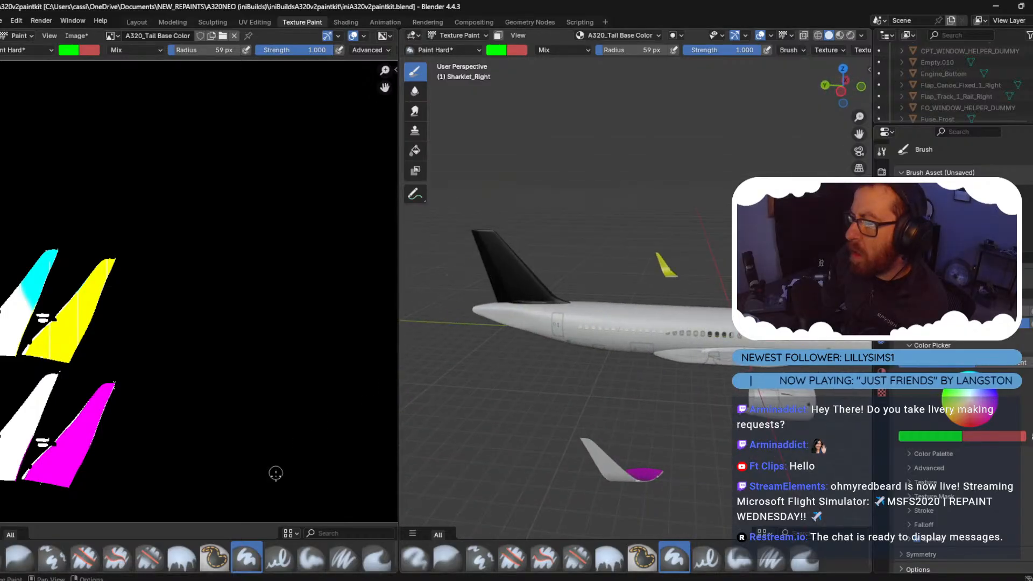
click(600, 460)
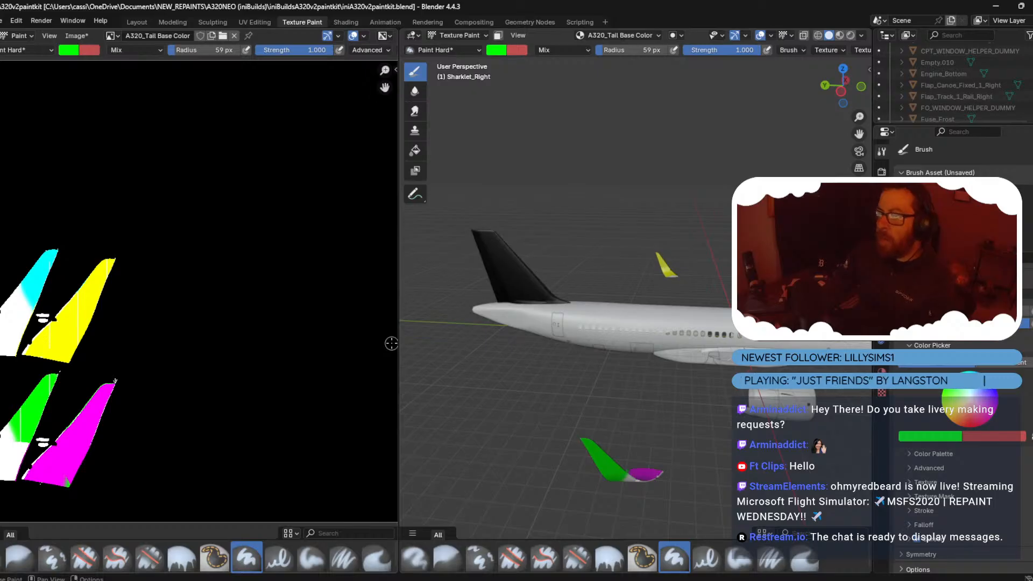
mouse_move(457, 350)
middle_down()
mouse_move(543, 361)
mouse_move(464, 349)
mouse_move(658, 355)
middle_up()
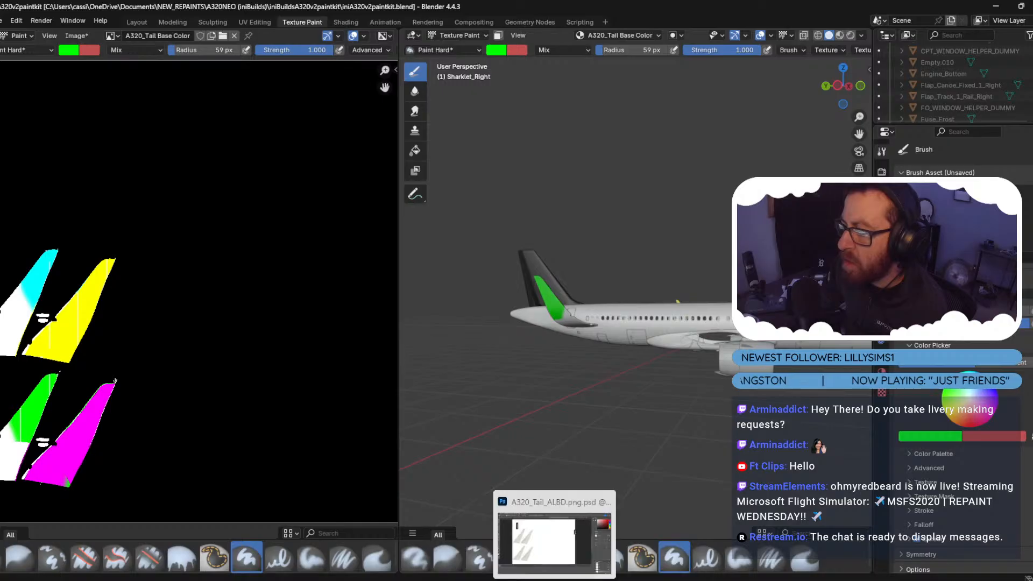
Switch back to the tail document in Photoshop and display its layers instead of its channels.
click(554, 540)
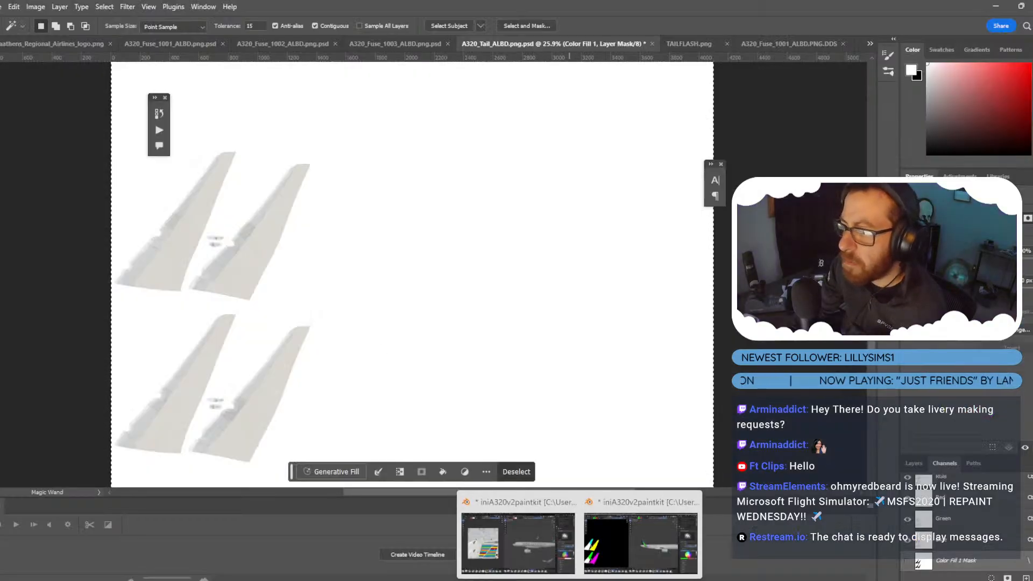
click(640, 538)
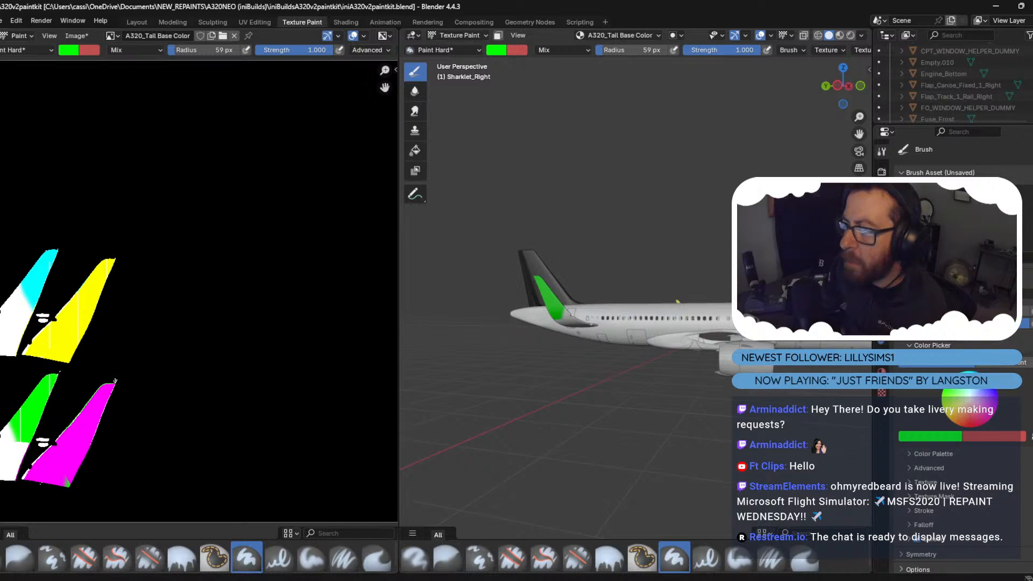
key(alt+Tab)
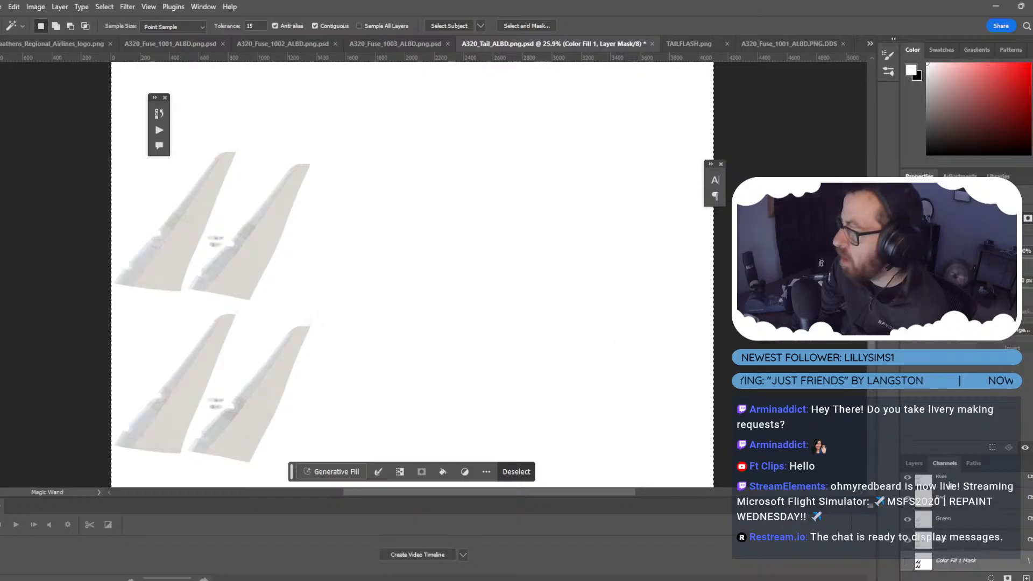
click(908, 469)
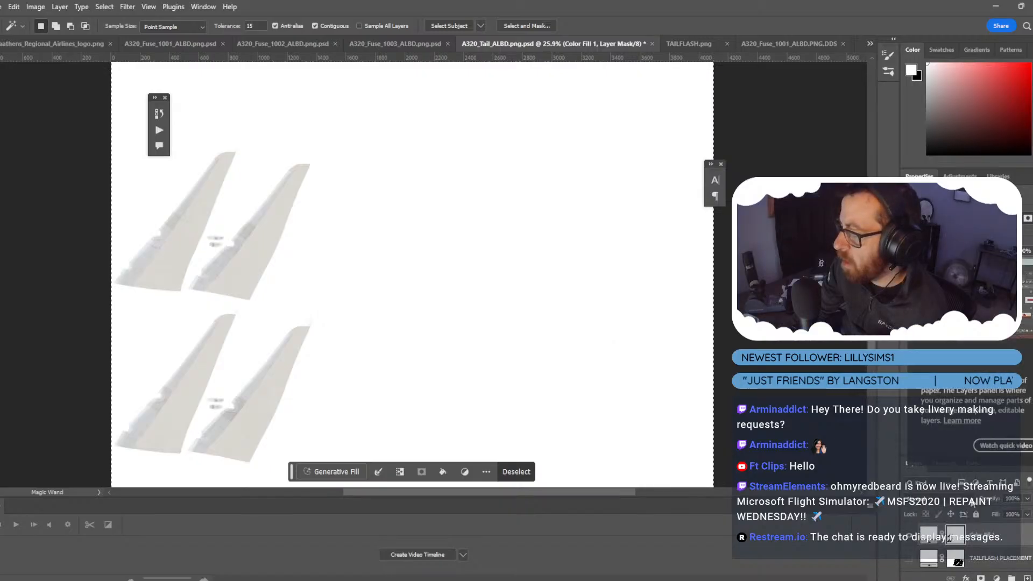
Copy the coloured stripe artwork from TAILFLASH.png and paste it into the tail document.
click(994, 531)
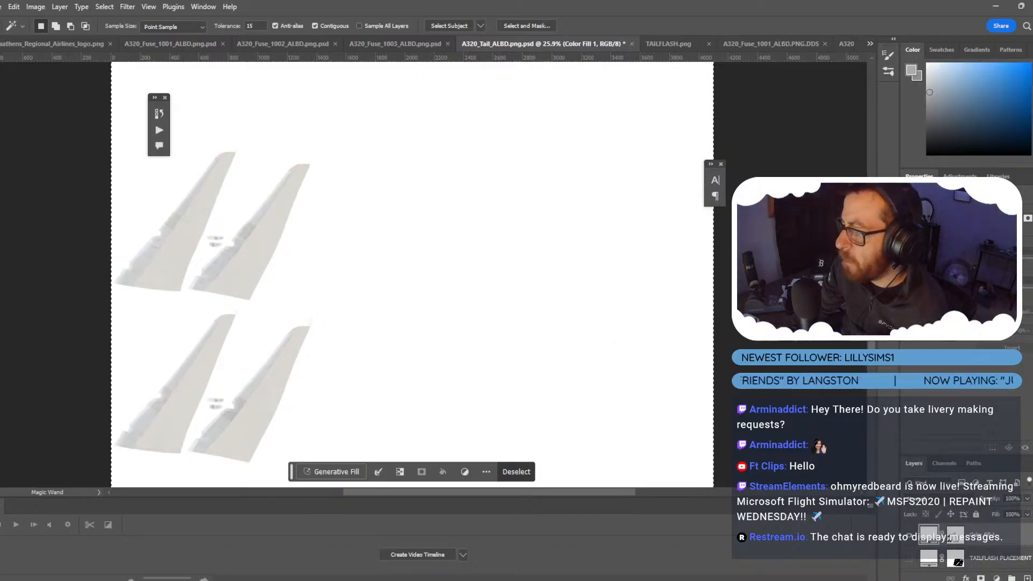
click(955, 534)
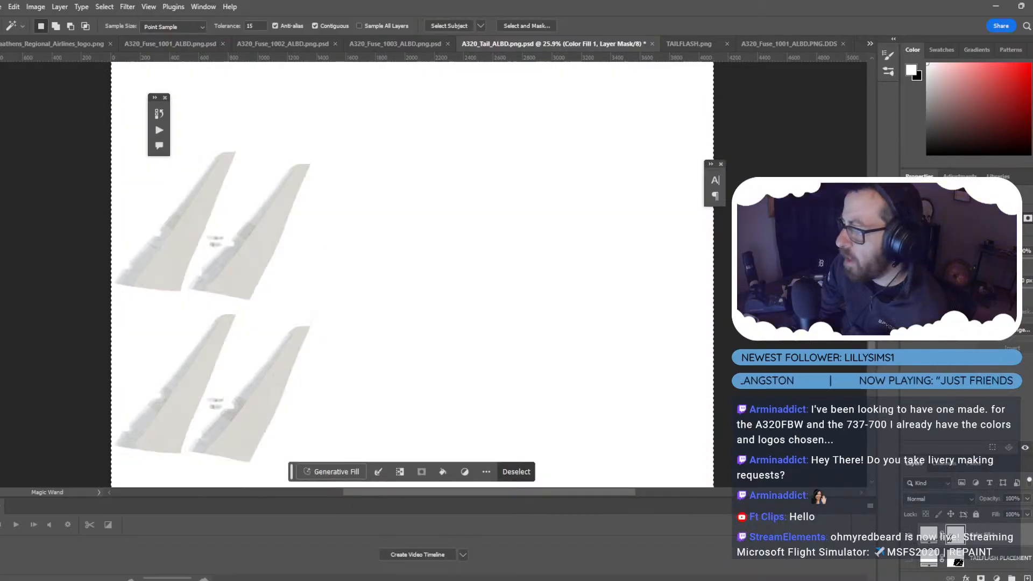
scroll(999, 546, down, 2)
click(689, 43)
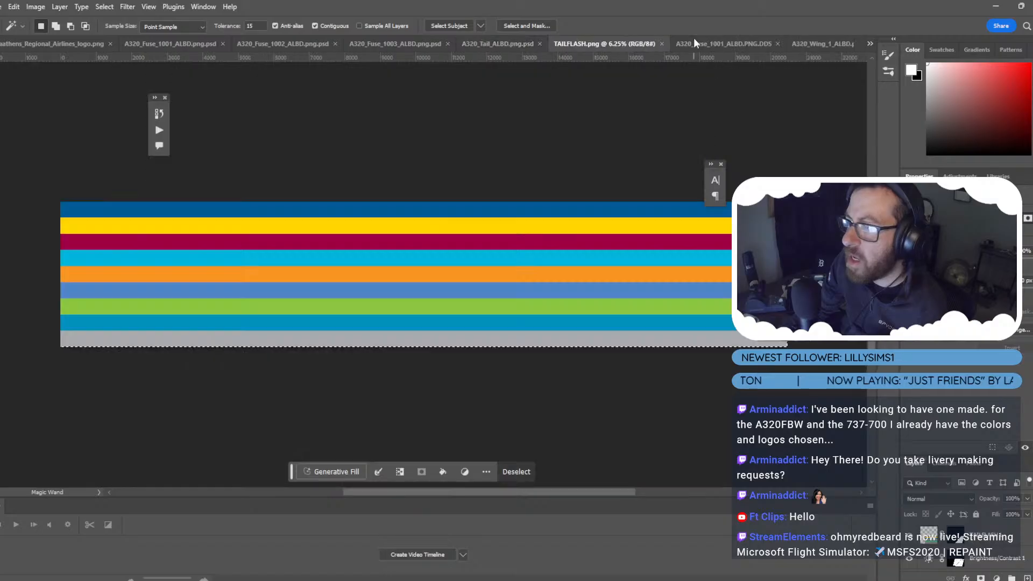
click(506, 40)
scroll(323, 236, up, 2)
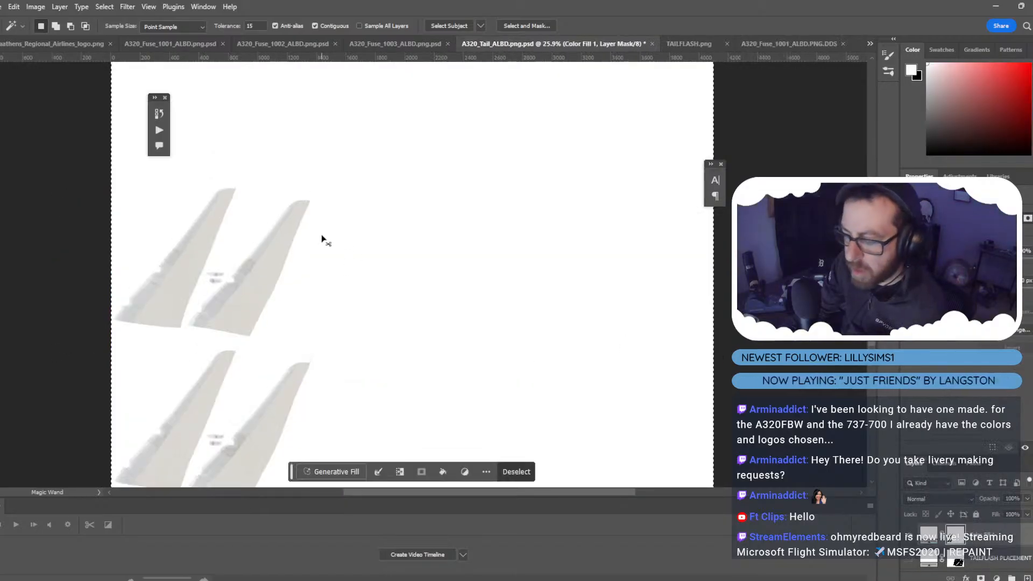
key(ctrl+v)
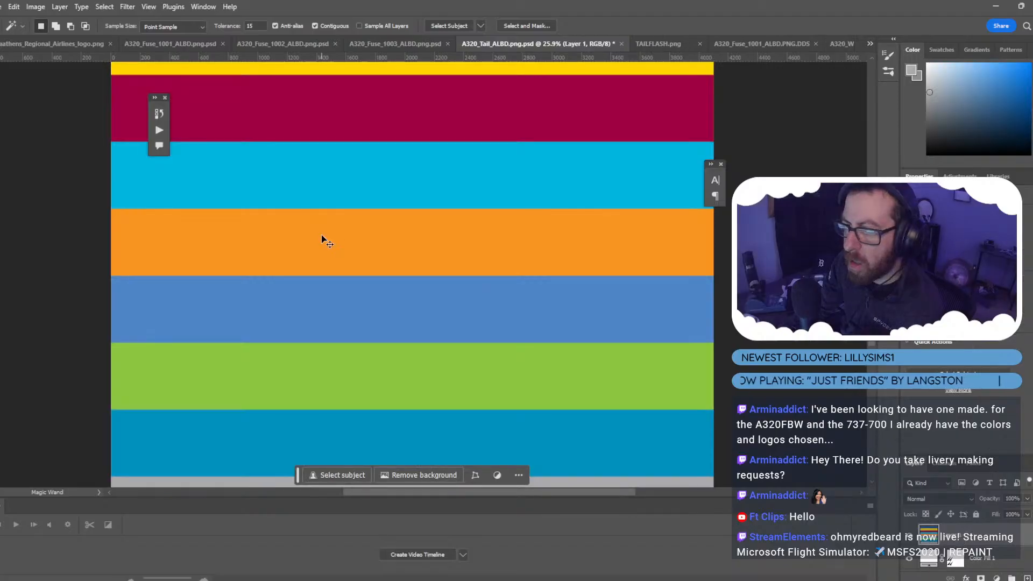
Move the pasted stripe layer beneath the Color Fill 1 layer so the stripes fall within the winglet cut-outs.
key(ctrl+t)
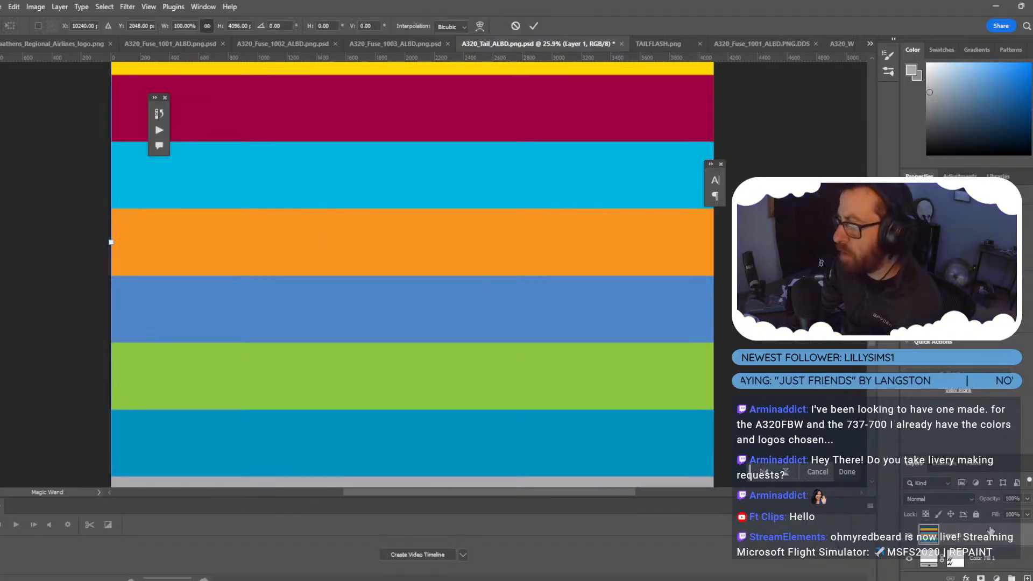
key(Return)
drag(990, 531, 981, 570)
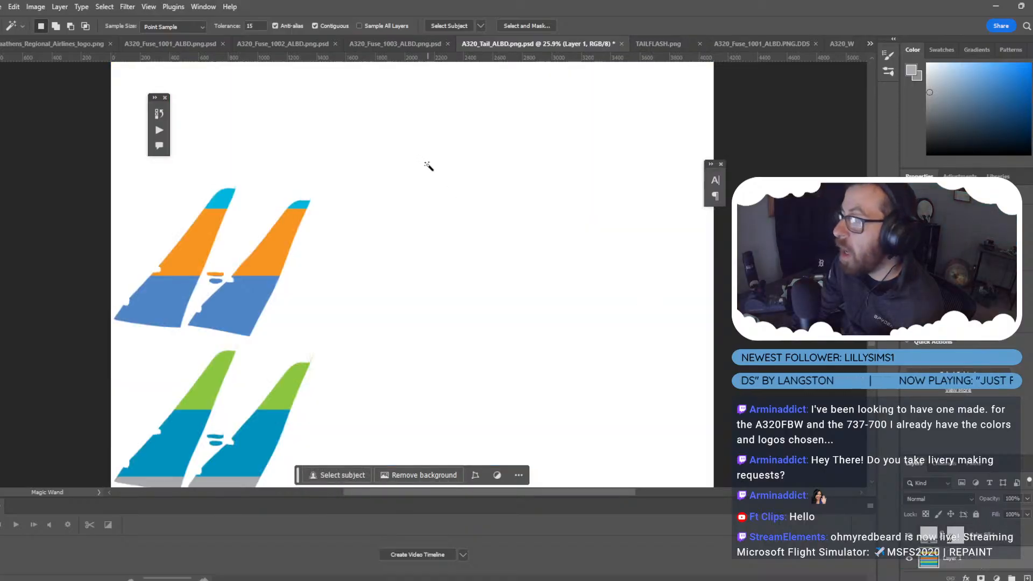
Scale the stripe layer proportionally to about 24.11% and position it across the upper pair of winglets.
alt+scroll(429, 166, down, 5)
key(ctrl+t)
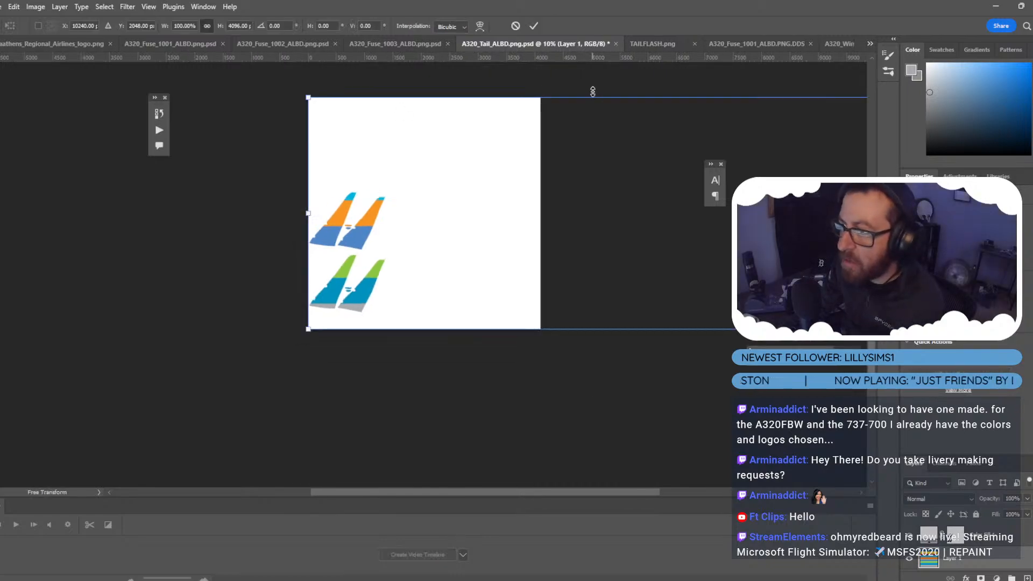
drag(593, 92, 572, 151)
drag(566, 220, 422, 261)
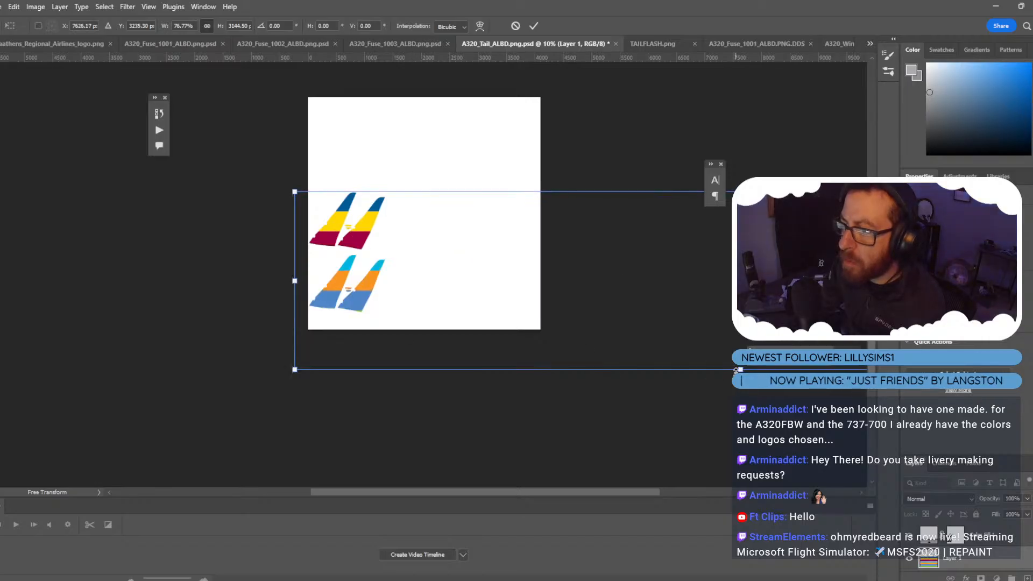
drag(736, 371, 697, 258)
drag(631, 229, 342, 230)
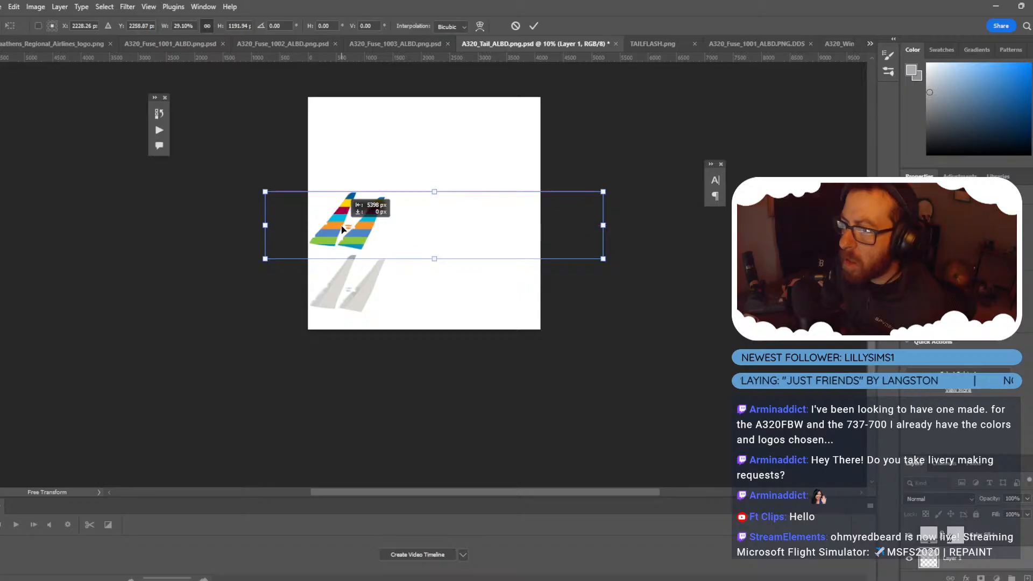
drag(433, 259, 392, 245)
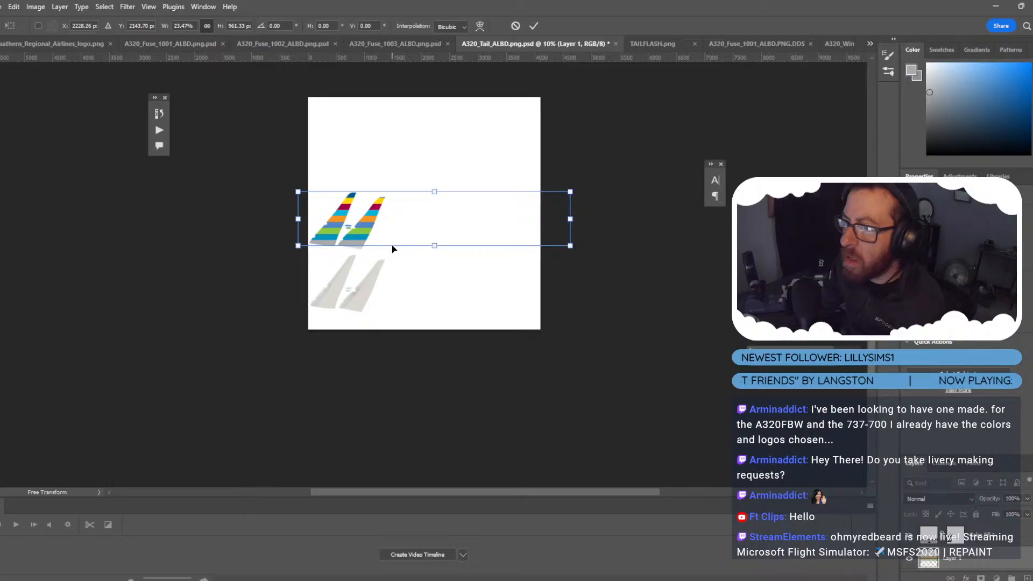
alt+scroll(347, 249, up, 5)
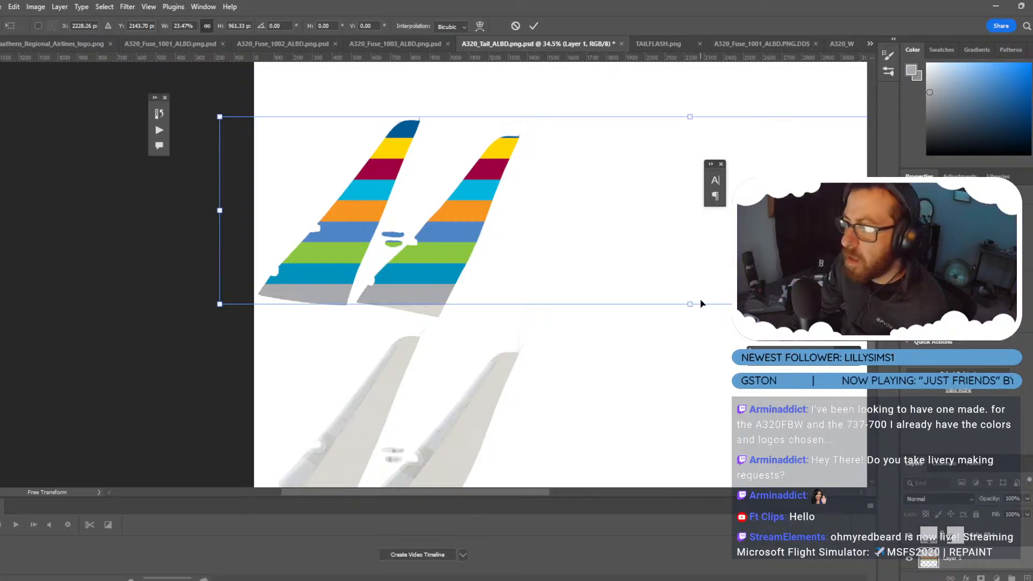
drag(693, 302, 695, 306)
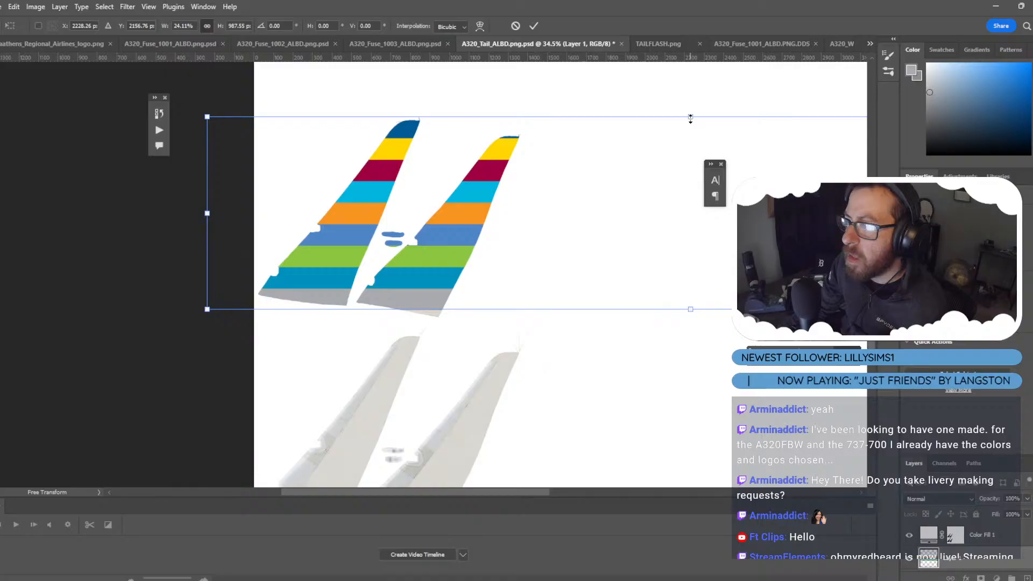
key(Return)
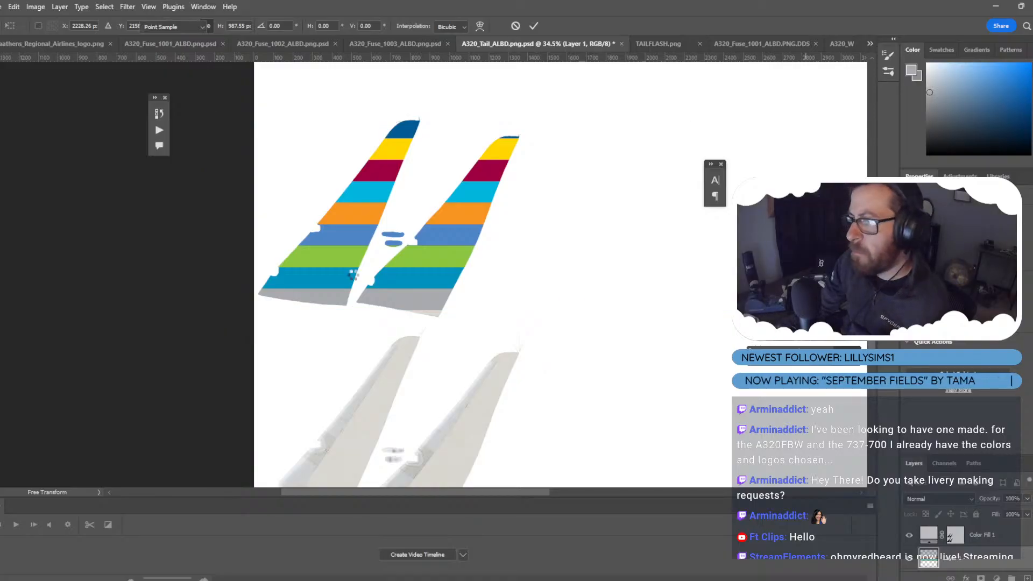
Show the Color Fill 1 mask overlay and select the left winglet shape of the upper pair with the Magic Wand.
key(w)
scroll(385, 220, down, 3)
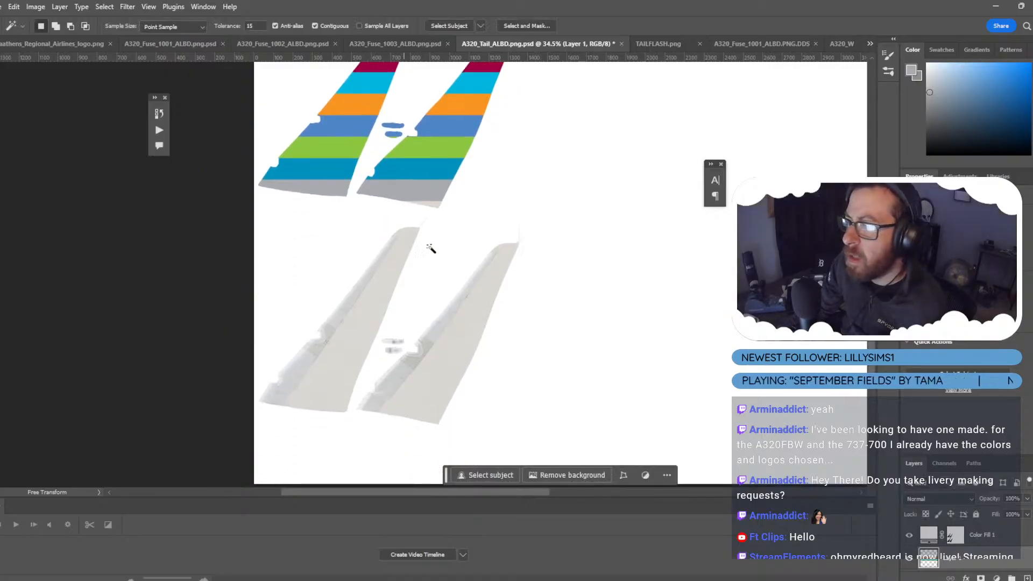
click(957, 543)
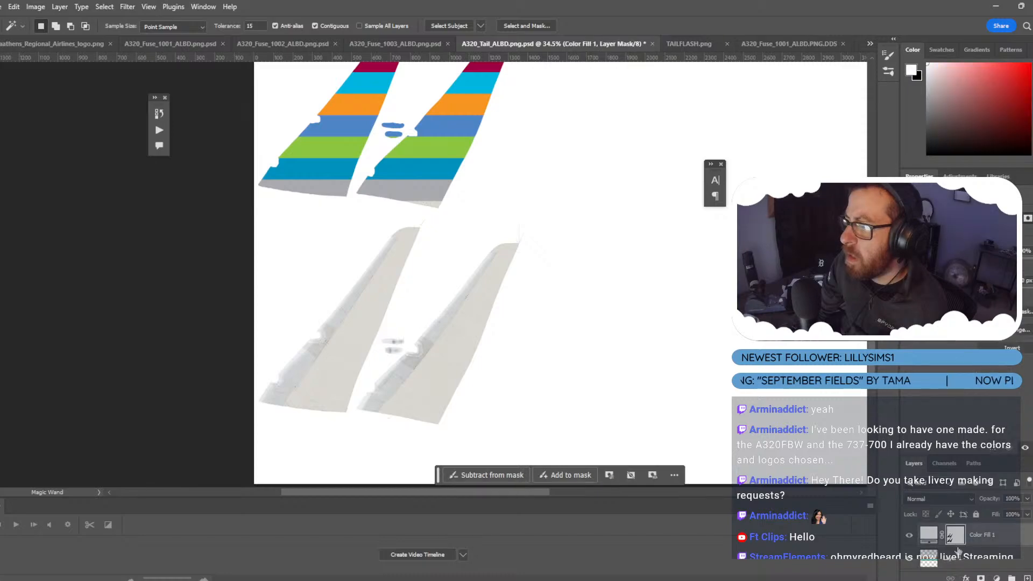
click(945, 463)
click(908, 568)
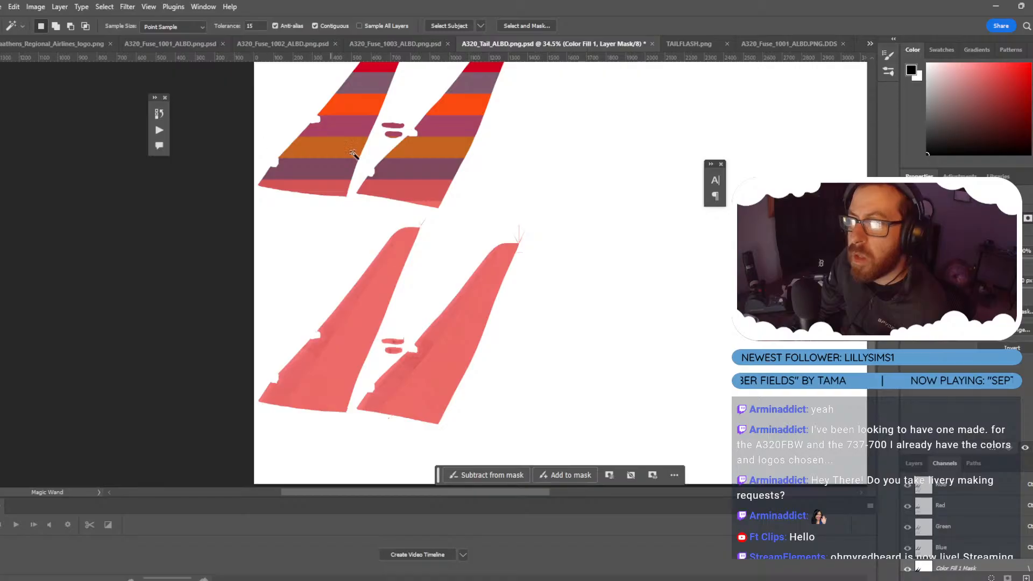
click(307, 160)
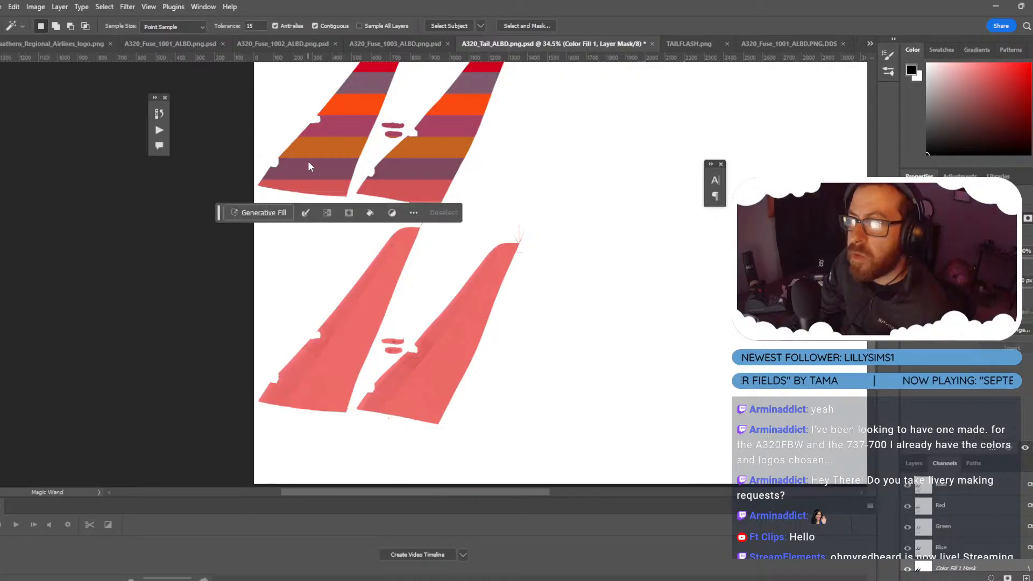
Align the stripe layer to the winglet selection by vertical centers and clear the selection.
click(914, 464)
click(952, 565)
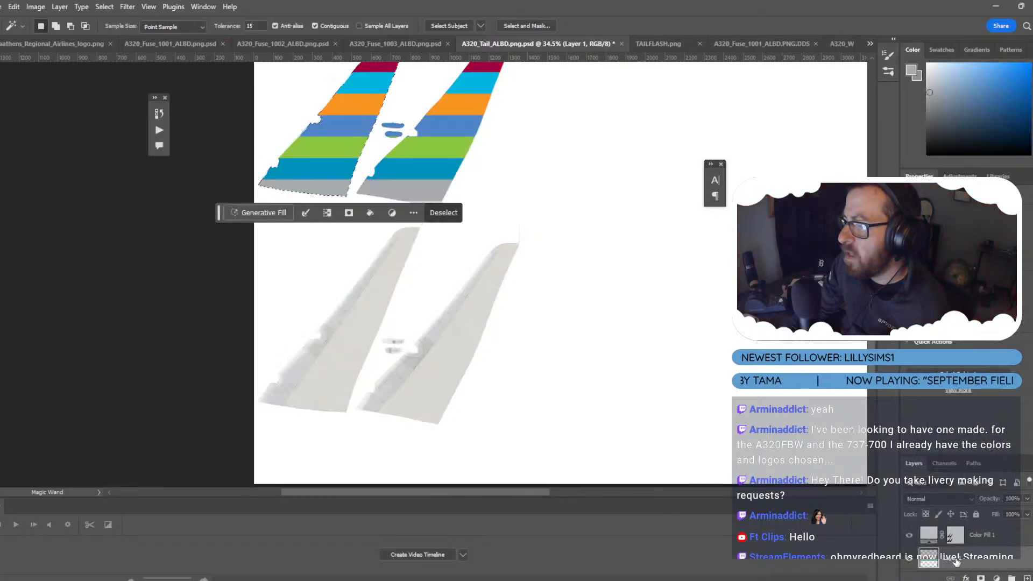
click(59, 7)
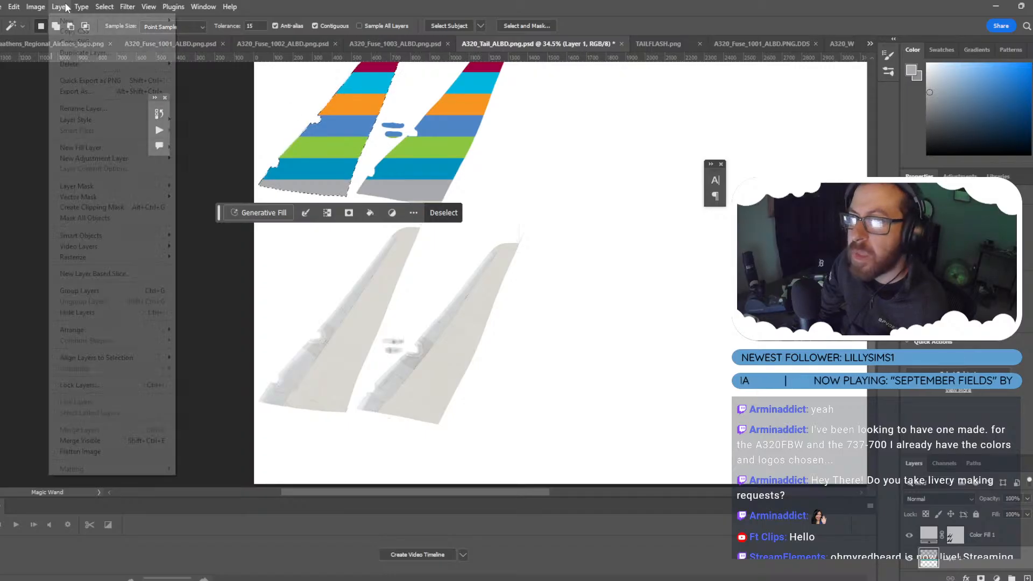
mouse_move(98, 357)
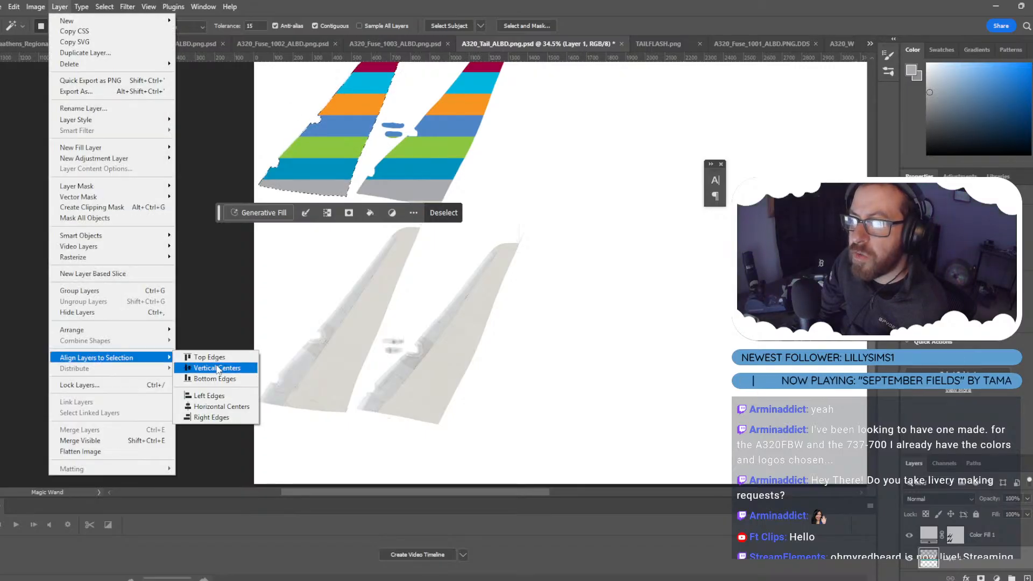
click(215, 368)
key(ctrl+d)
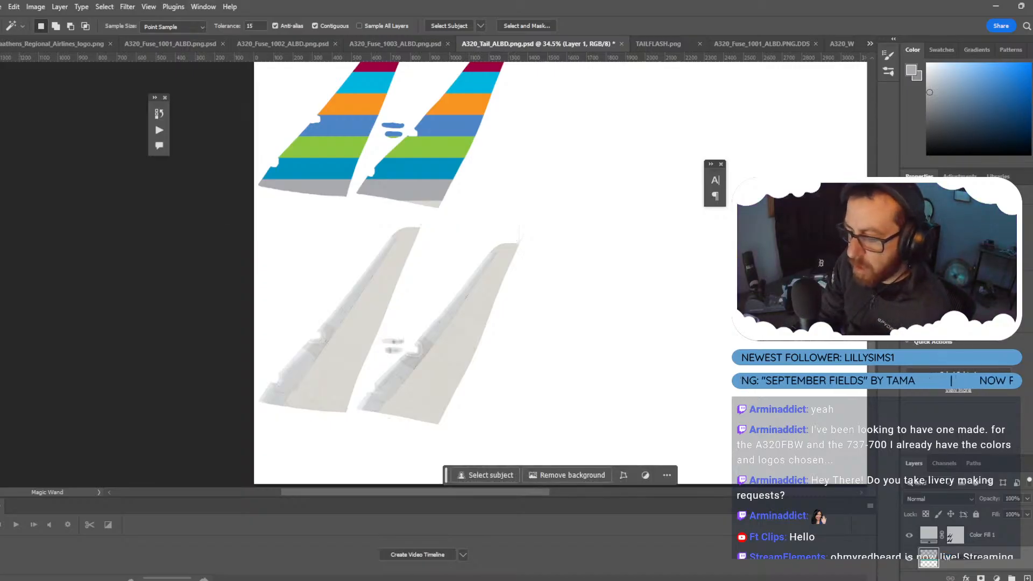
Rename the stripe layer as WINGLET OUTER TOP.
click(951, 560)
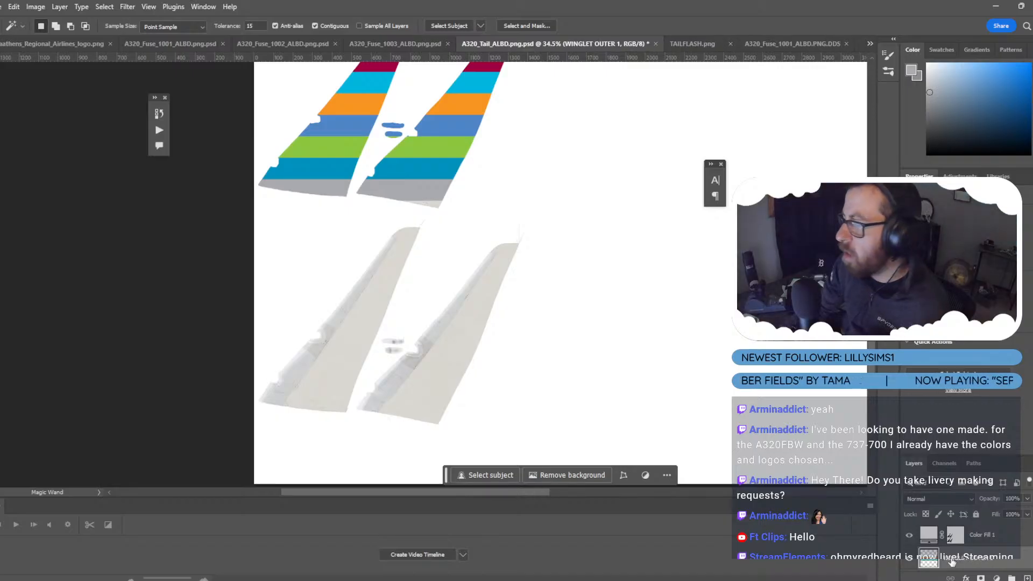
double_click(951, 561)
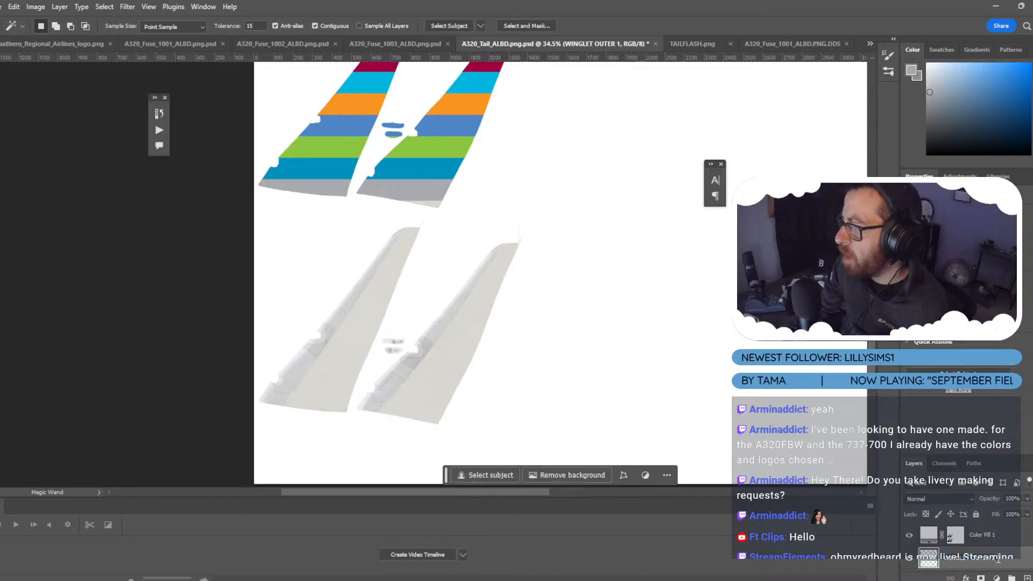
key(Return)
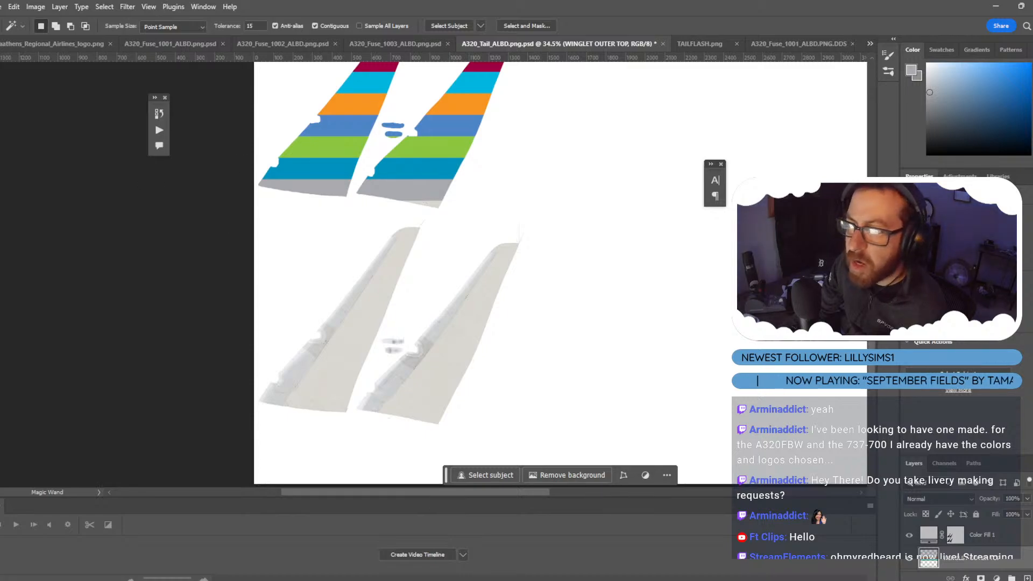
click(952, 535)
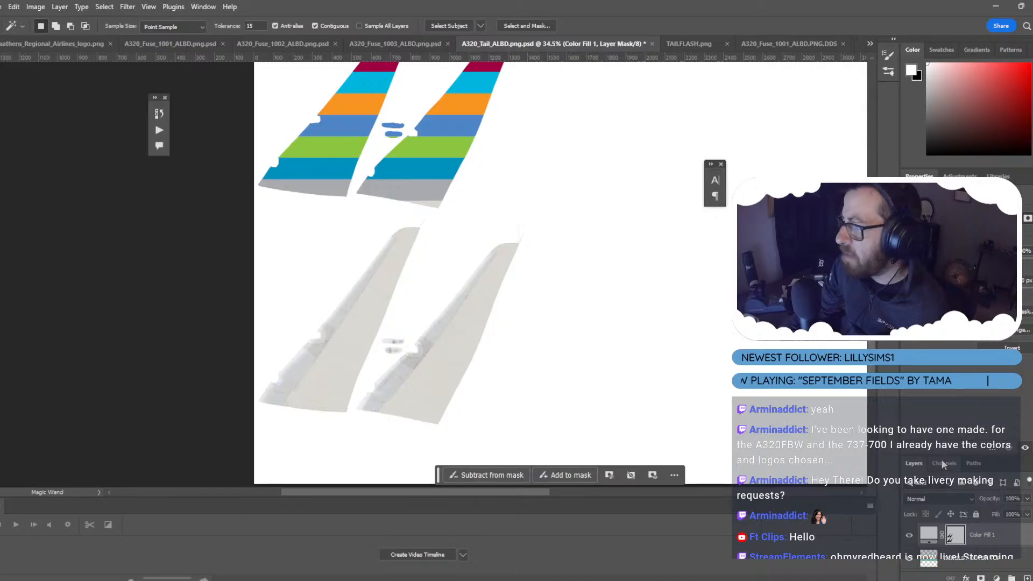
click(944, 463)
click(908, 569)
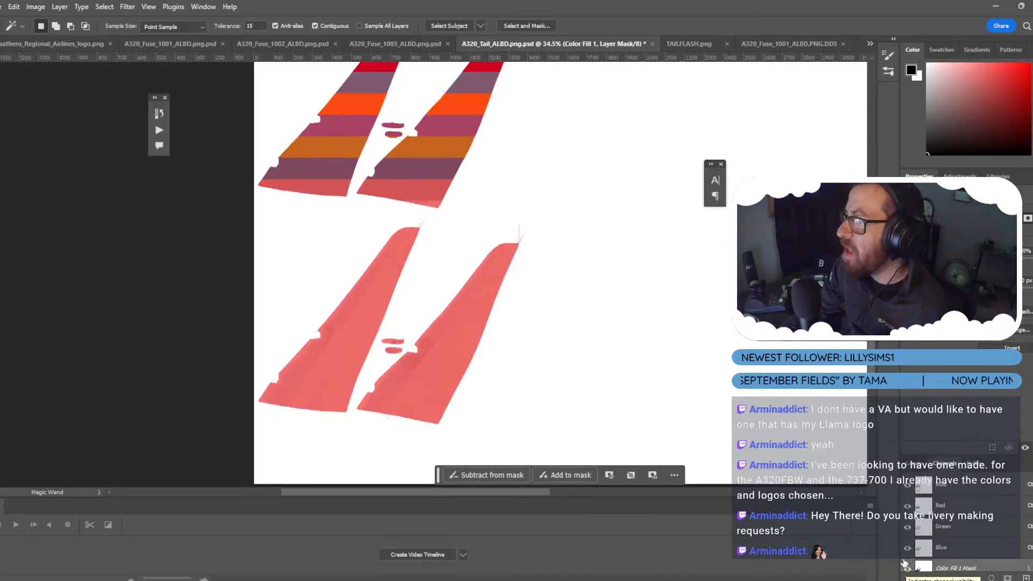
click(353, 336)
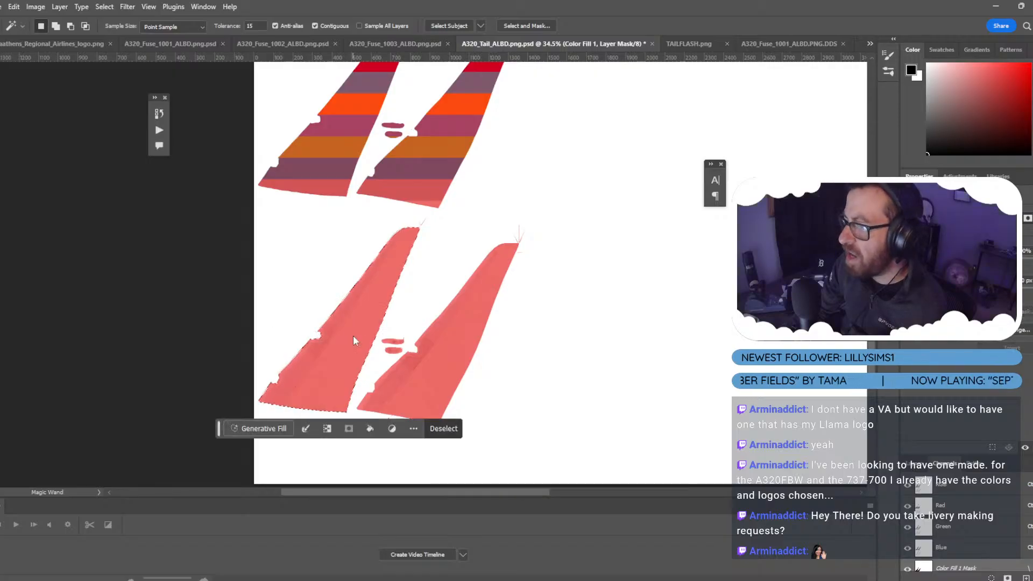
click(921, 471)
key(ctrl+d)
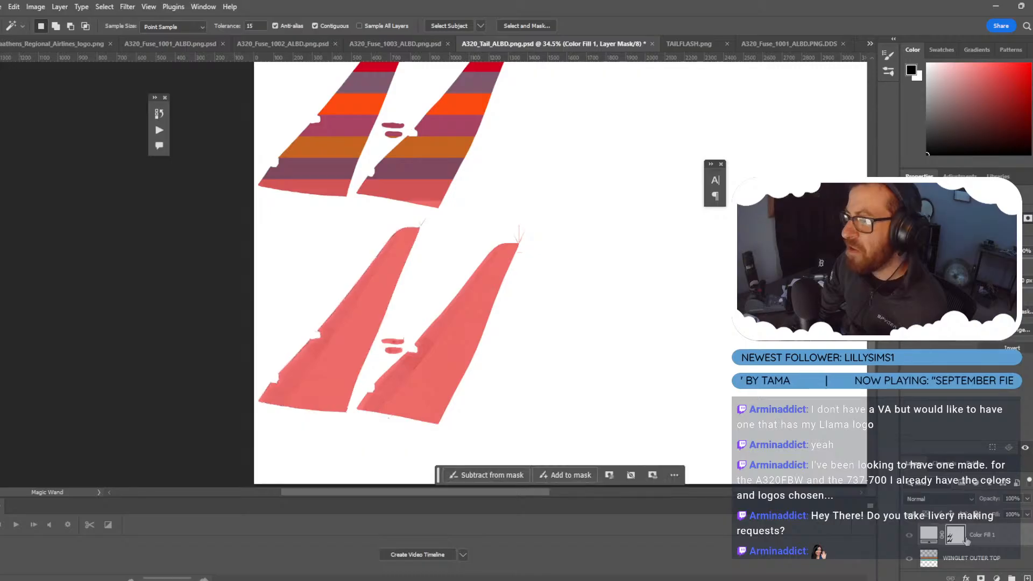
Duplicate the WINGLET OUTER TOP layer and select the left winglet shape of the lower pair through the Color Fill 1 mask.
click(993, 559)
key(ctrl+j)
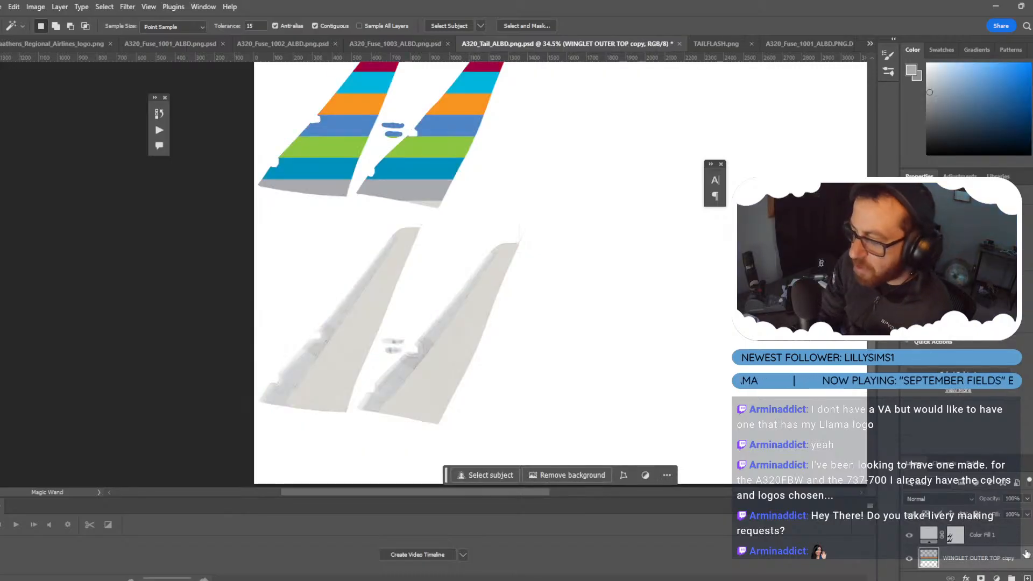
click(948, 536)
click(951, 465)
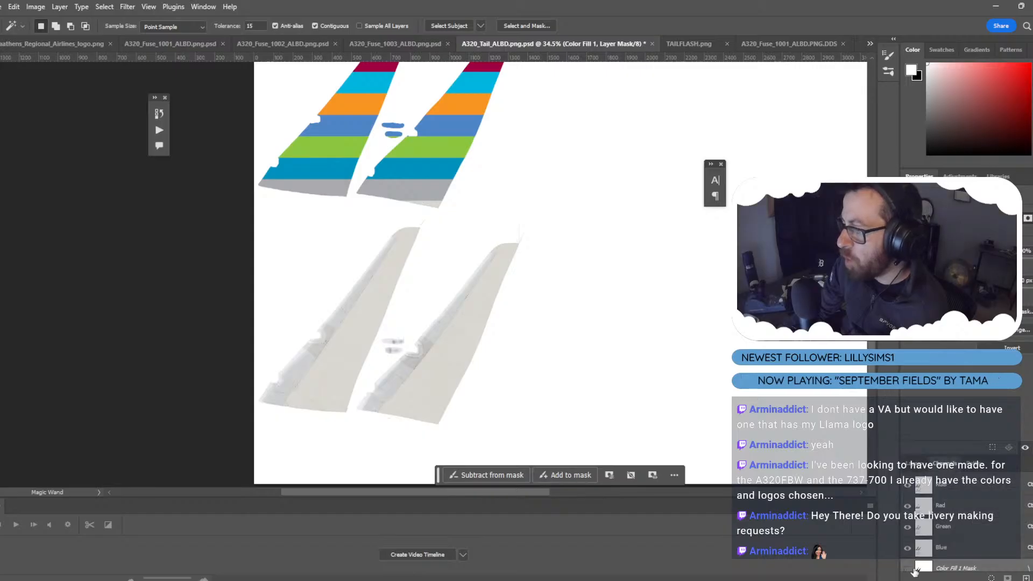
click(908, 569)
click(364, 323)
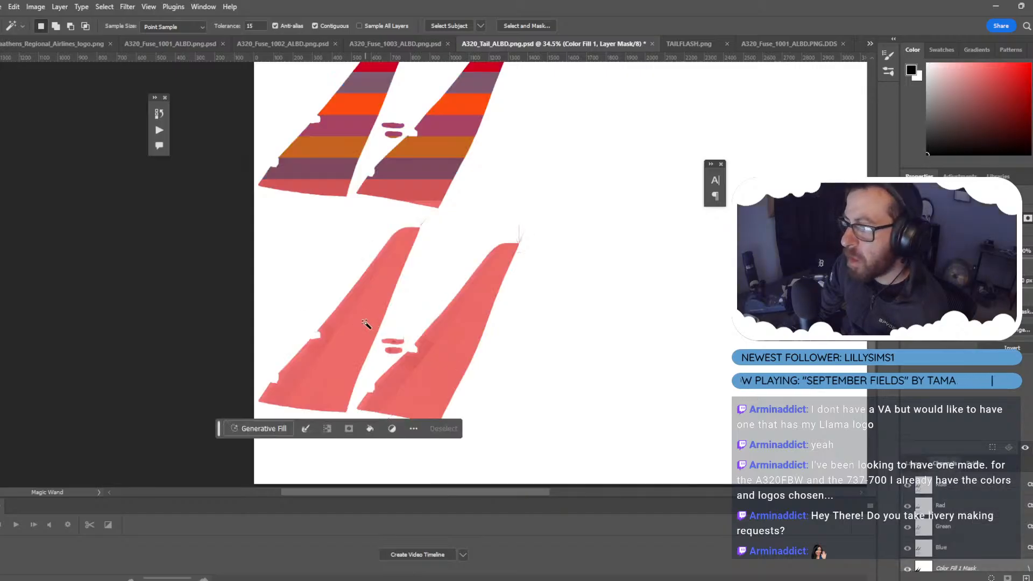
Hide the mask overlay, align the WINGLET OUTER TOP copy layer to the winglet selection by vertical centers, and clear the selection.
click(915, 464)
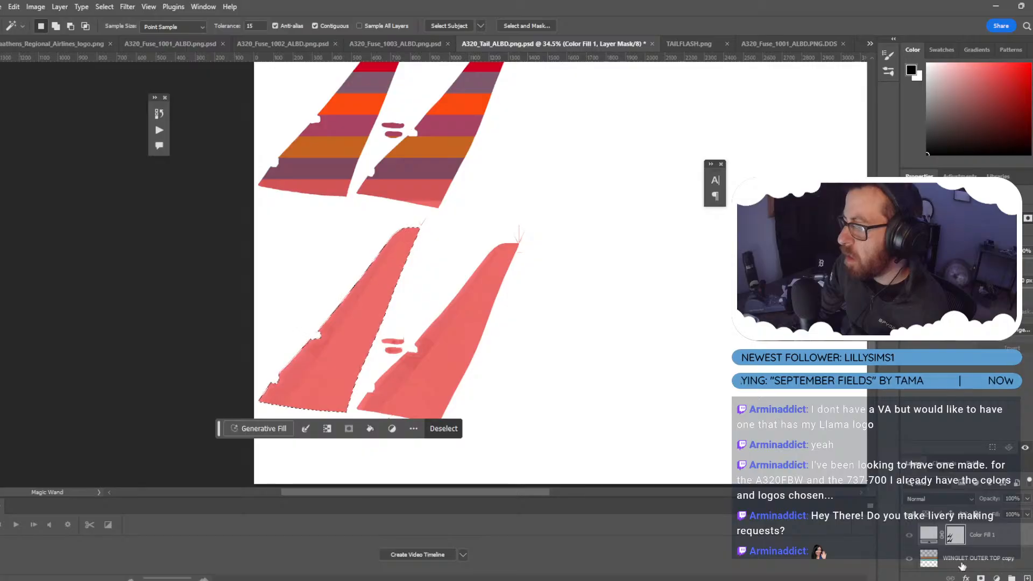
click(961, 562)
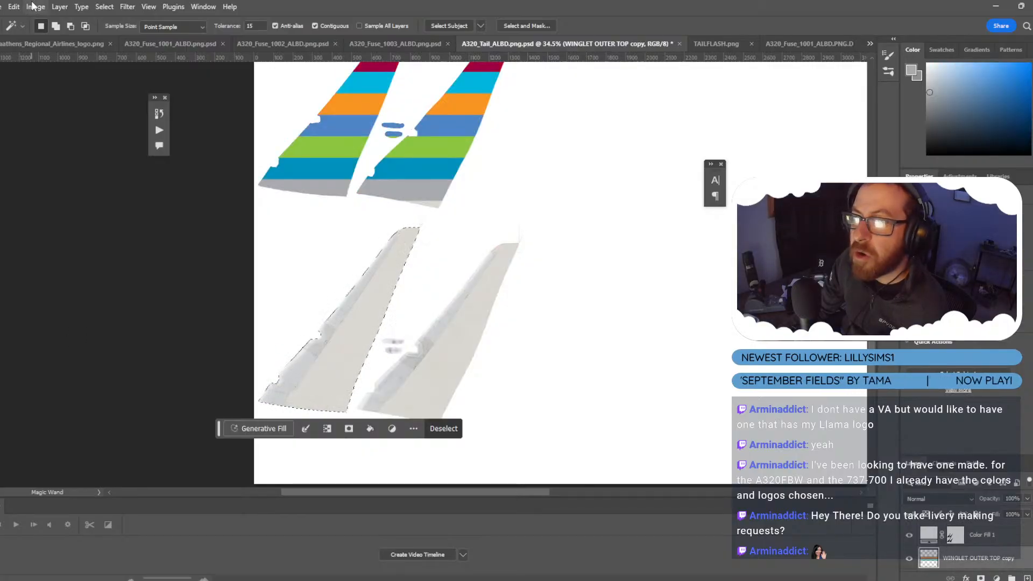
click(59, 7)
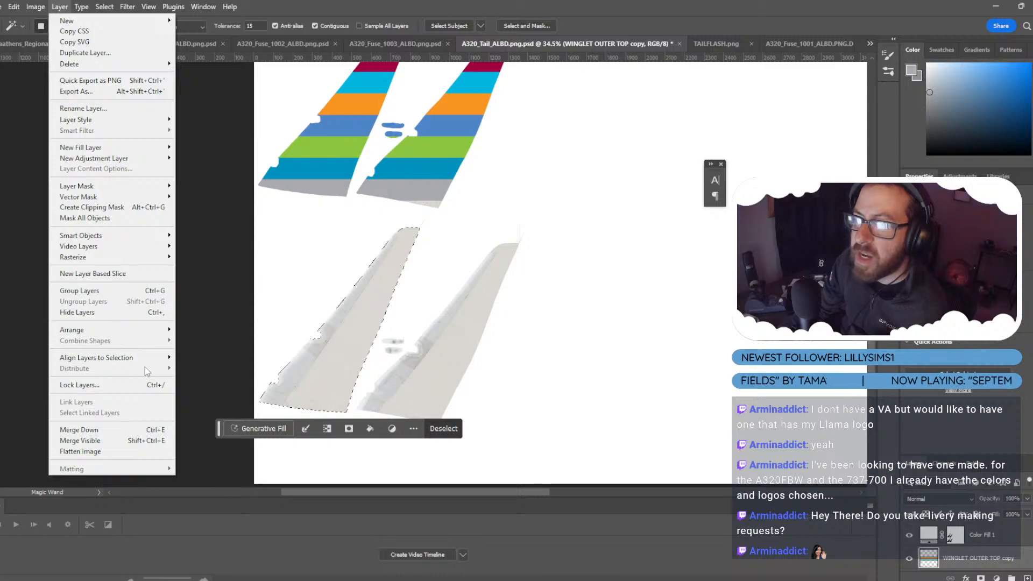
mouse_move(144, 361)
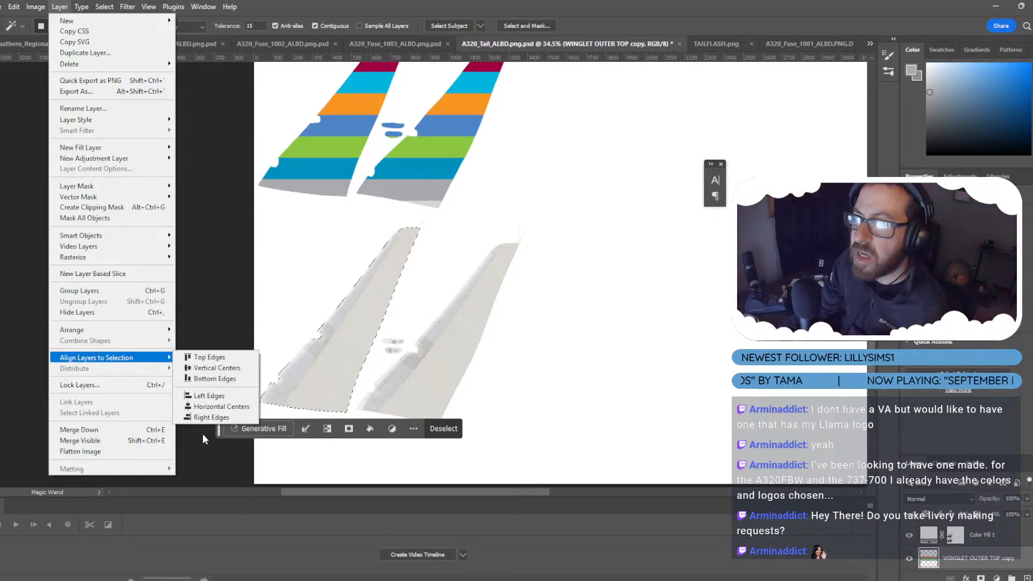
click(216, 368)
key(ctrl+d)
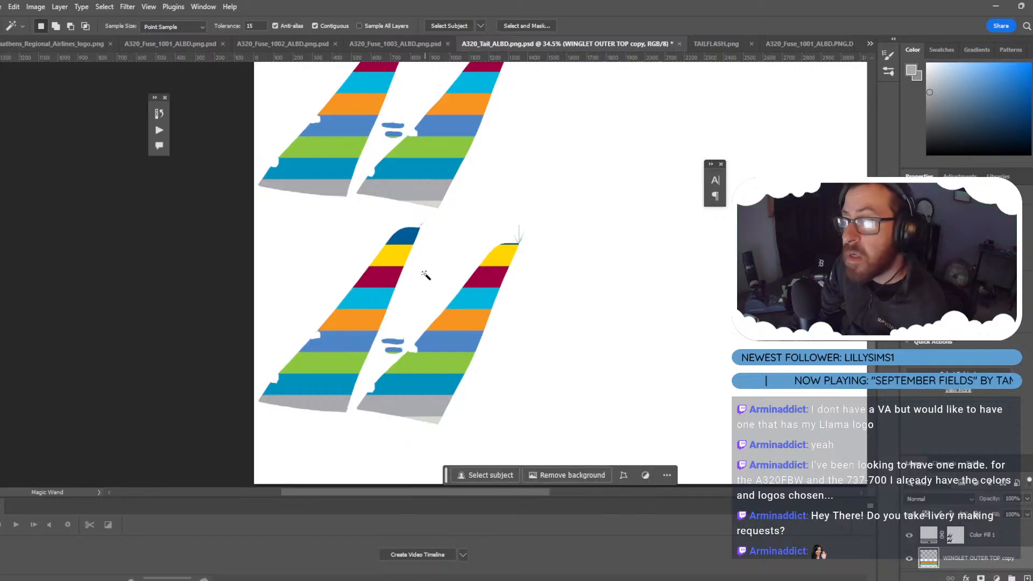
Mask the WINGLET OUTER TOP copy layer from the Color Fill 1 mask and copy that mask to the WINGLET OUTER TOP layer.
alt+scroll(428, 278, up, 2)
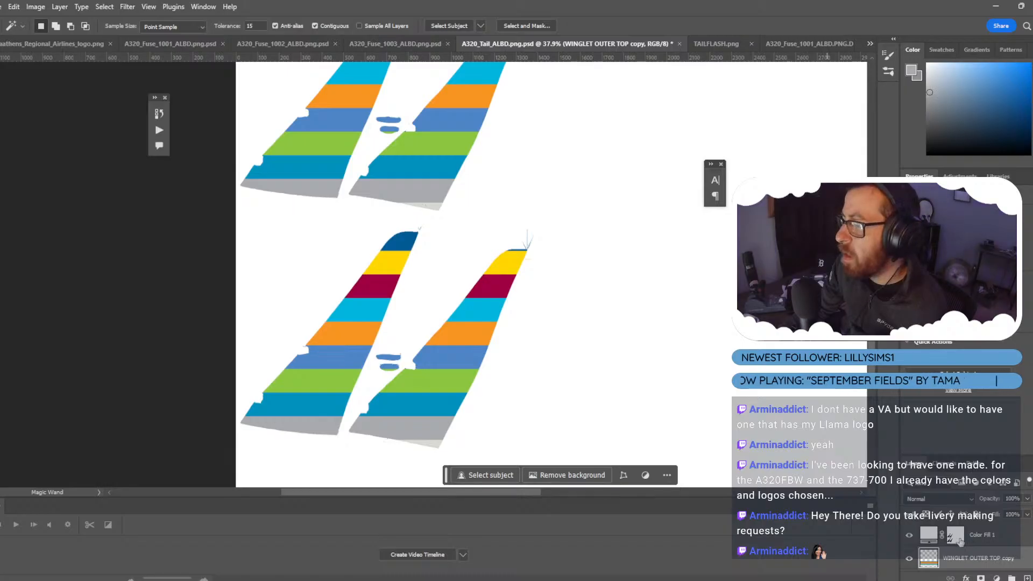
click(528, 240)
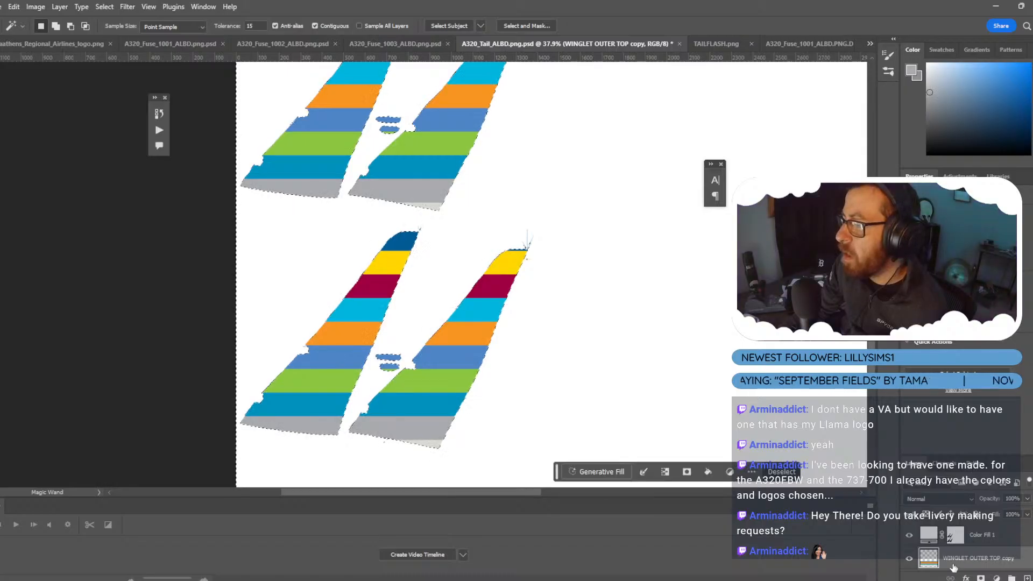
key(Delete)
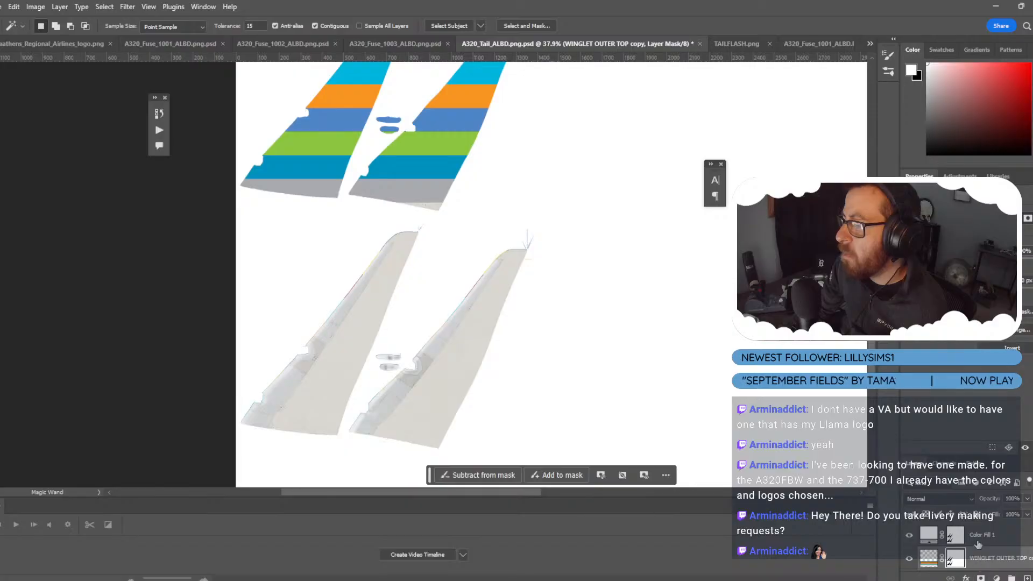
click(968, 557)
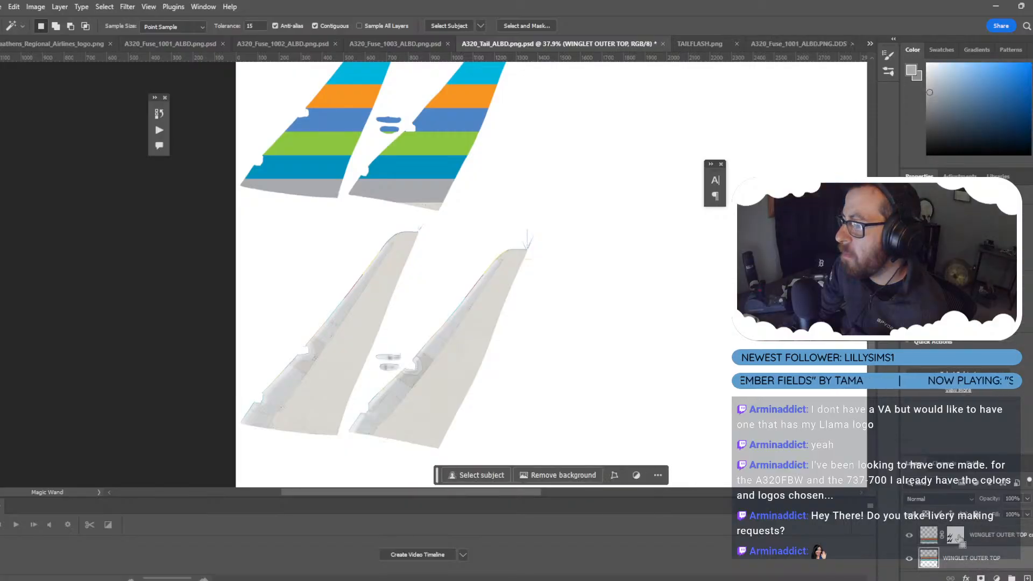
alt+drag(960, 539, 955, 558)
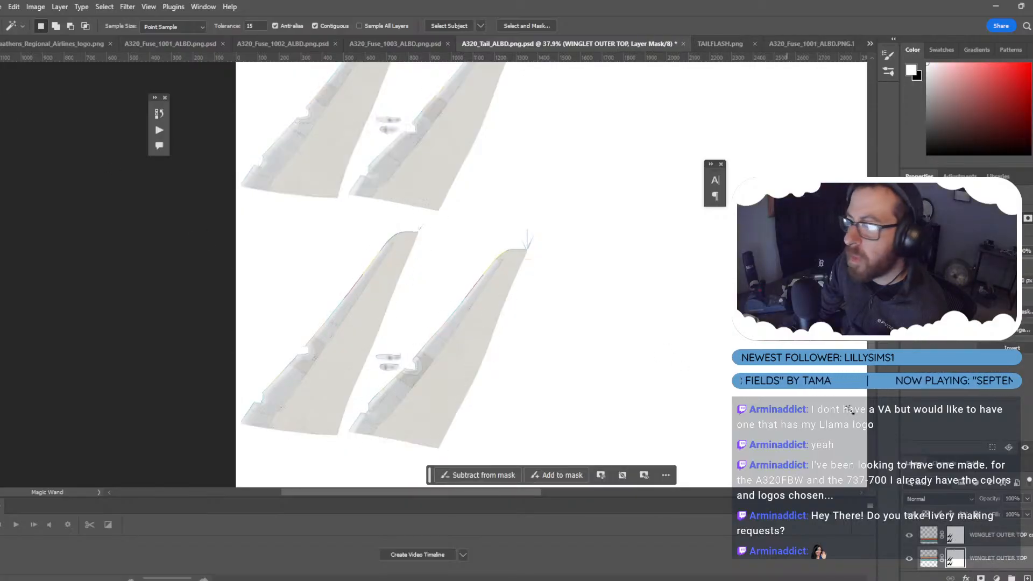
Invert the layer masks of the WINGLET OUTER TOP copy and WINGLET OUTER TOP layers.
click(993, 540)
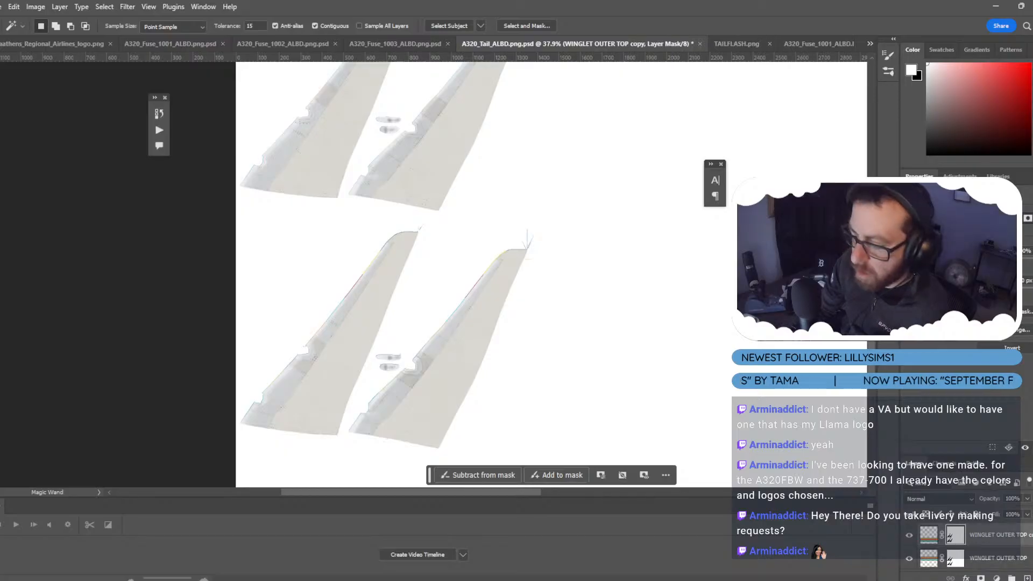
key(ctrl+i)
click(953, 560)
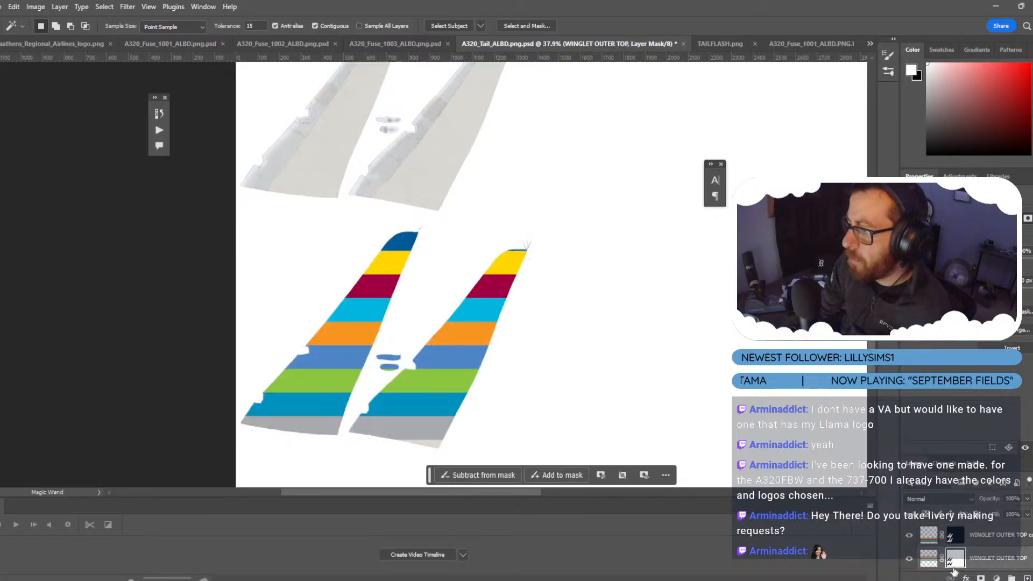
key(ctrl+i)
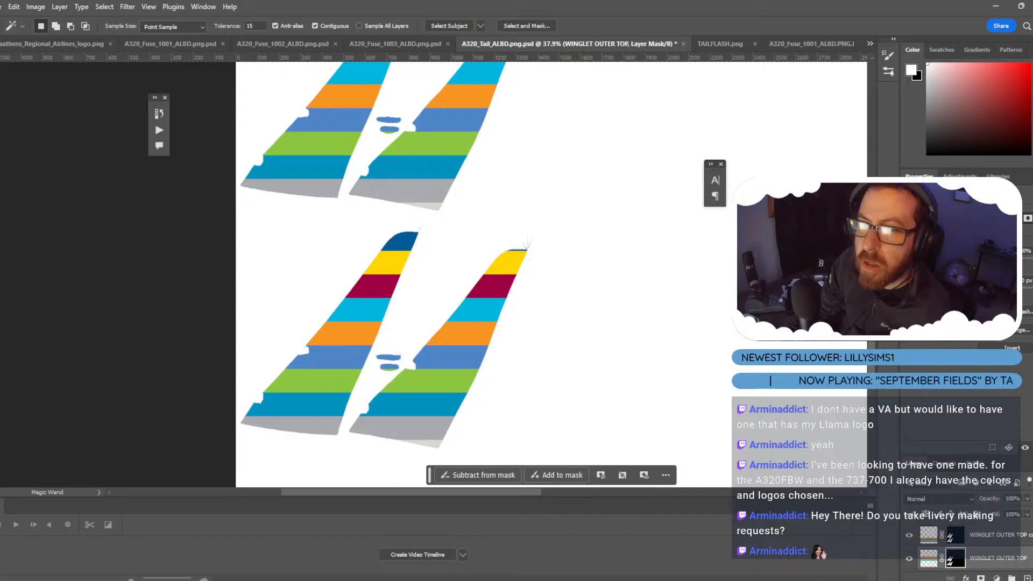
Toggle the two stripe layers to check them and brush grey over the lower pair's right winglet on the WINGLET OUTER TOP copy layer.
key(b)
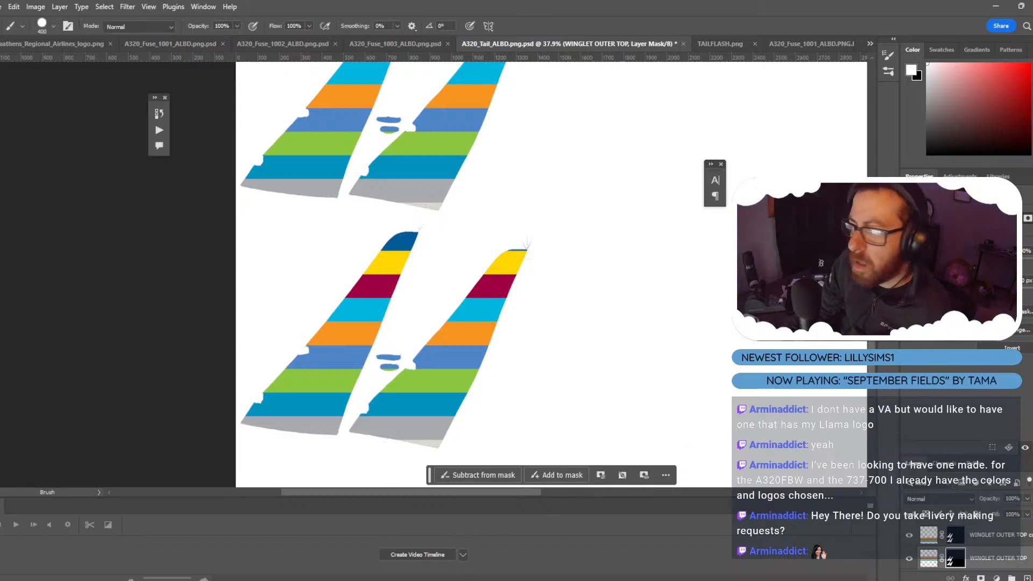
key(x)
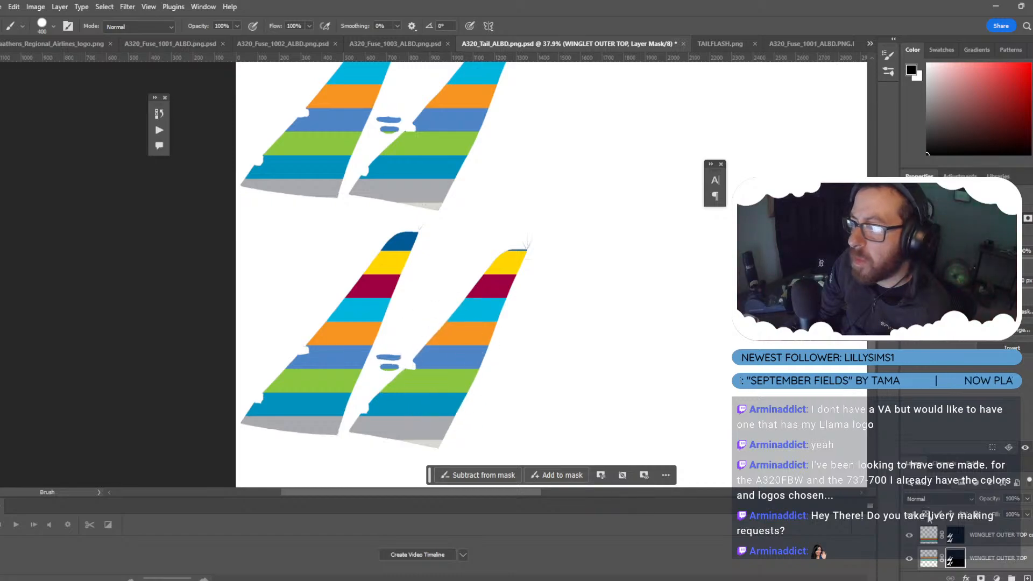
click(909, 558)
click(909, 559)
click(909, 535)
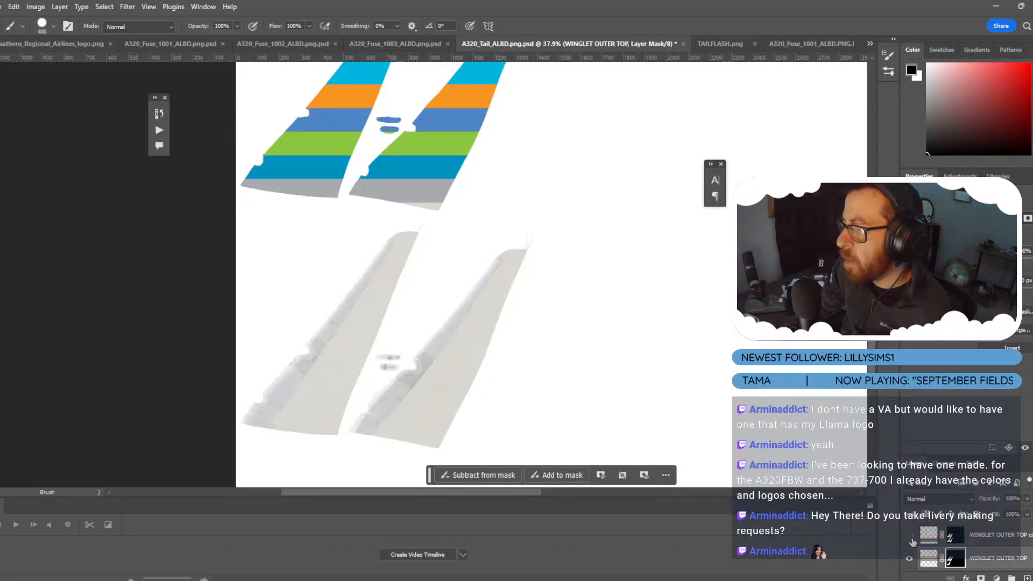
click(909, 535)
click(928, 535)
mouse_move(521, 277)
mouse_down()
mouse_move(472, 308)
mouse_move(396, 410)
mouse_move(418, 417)
mouse_move(477, 312)
mouse_move(422, 357)
mouse_move(484, 410)
mouse_up()
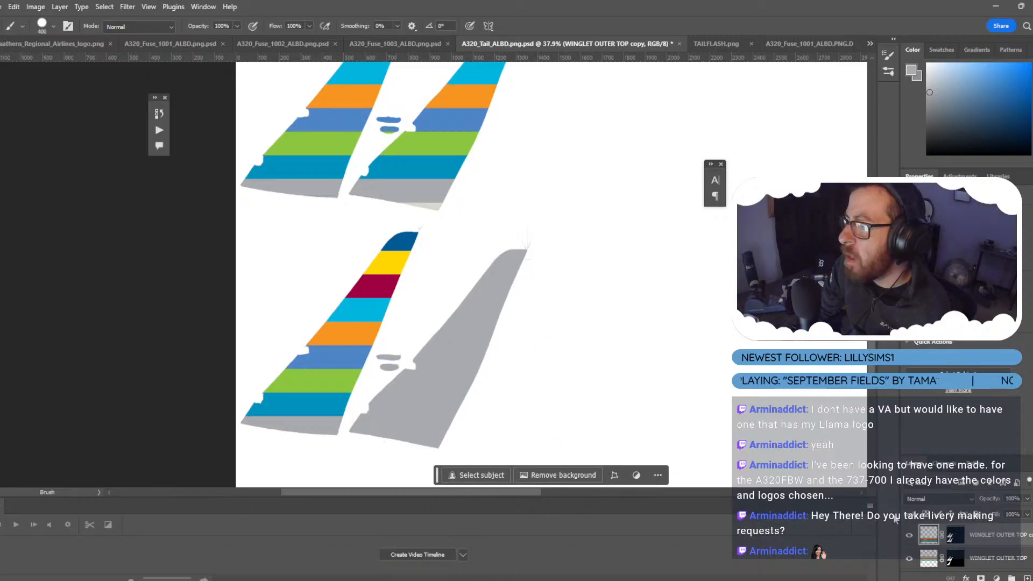
click(909, 534)
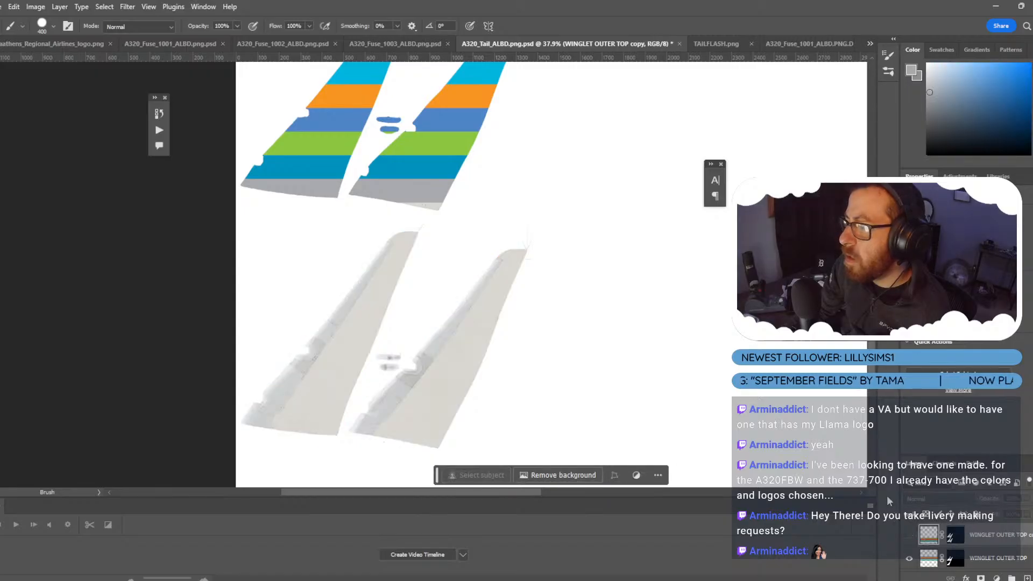
Undo the brush painting and mask edits back to the unmasked WINGLET OUTER TOP copy layer with the mask selection loaded.
key(ctrl+z)
key(ctrl+z)
key(ctrl+z)
key(ctrl+z)
key(ctrl+z)
key(ctrl+z)
key(ctrl+z)
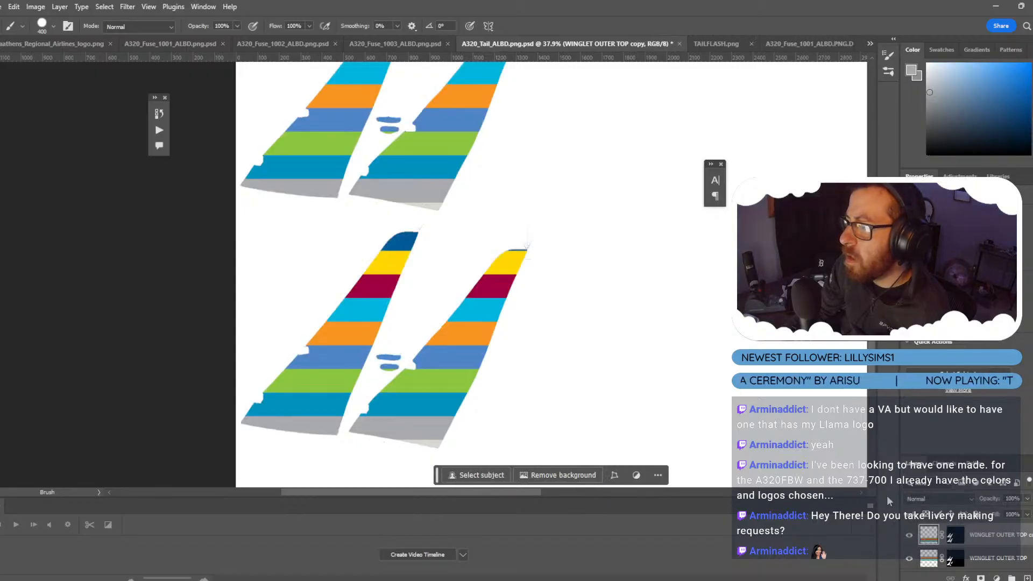
key(ctrl+z)
key(ctrl+z)
key(ctrl+z)
key(ctrl+z)
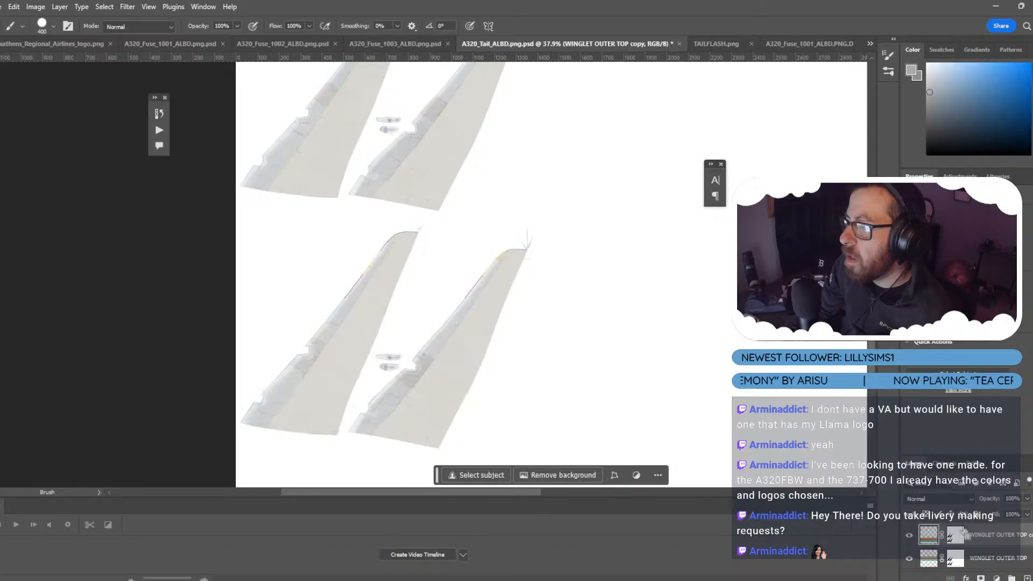
key(ctrl+z)
key(ctrl+z)
key(ctrl+z)
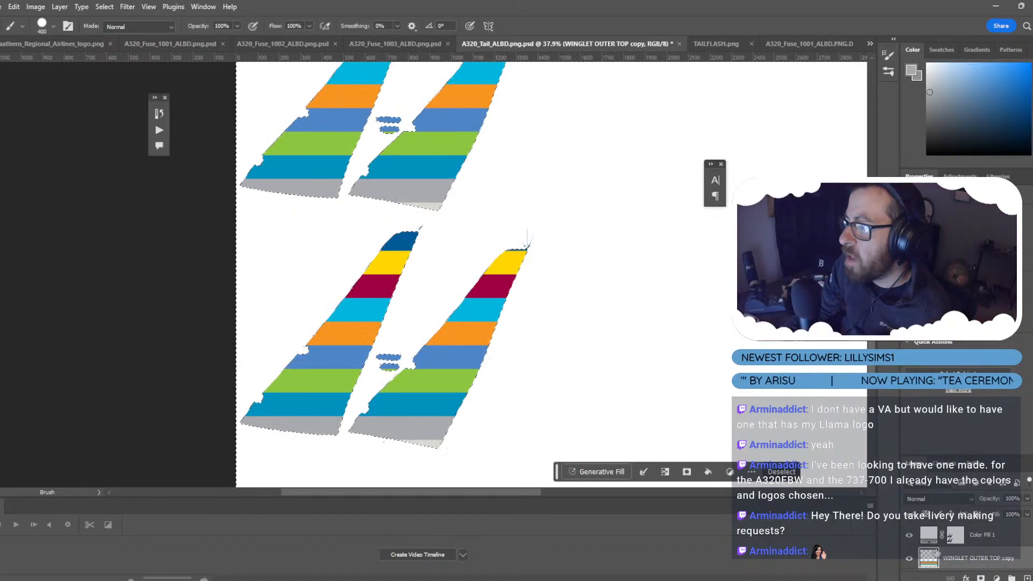
Show the Color Fill 1 mask overlay and select the lower pair's left winglet shape with the Magic Wand.
click(955, 542)
click(938, 471)
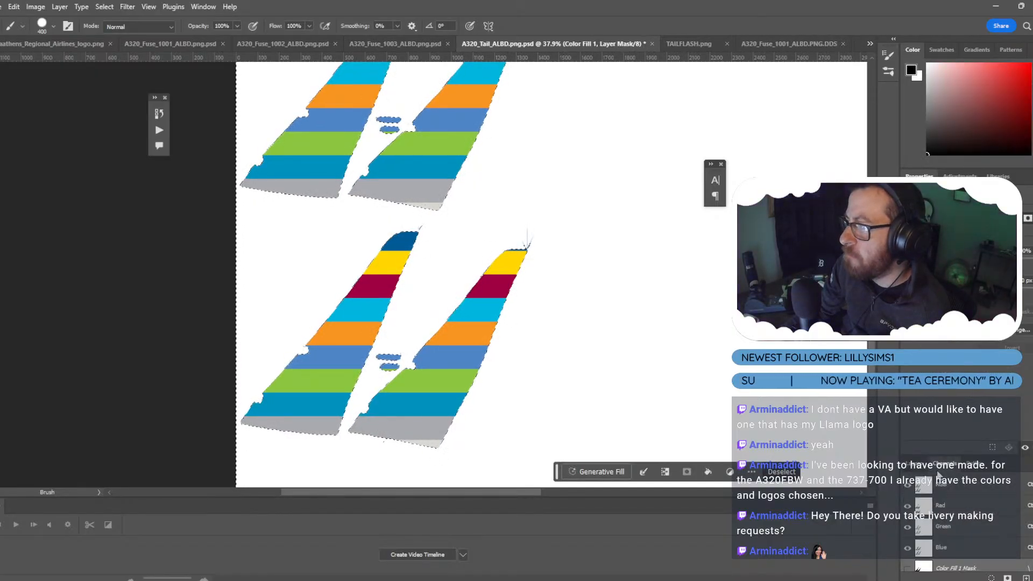
click(907, 568)
key(l)
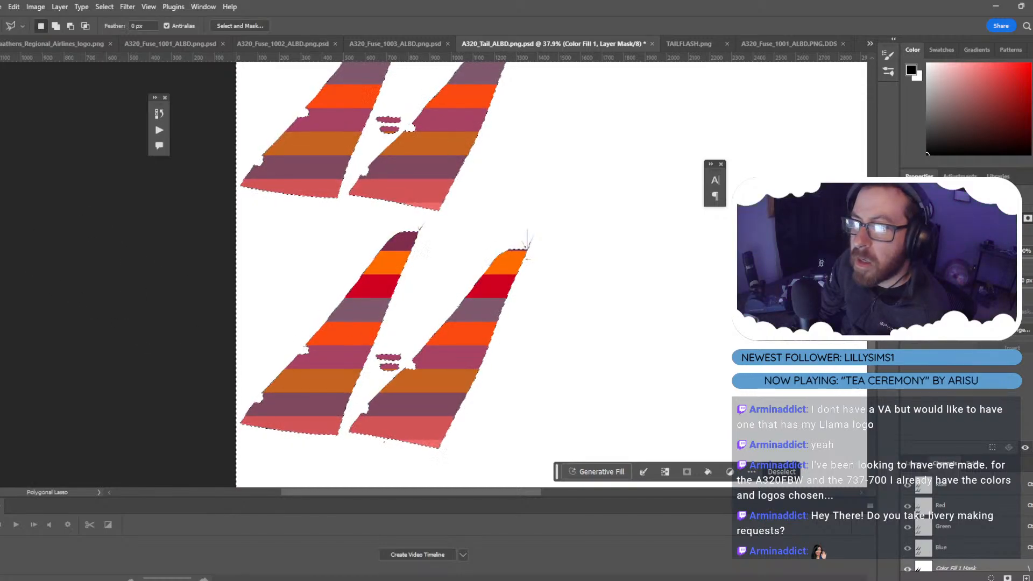
key(w)
click(315, 382)
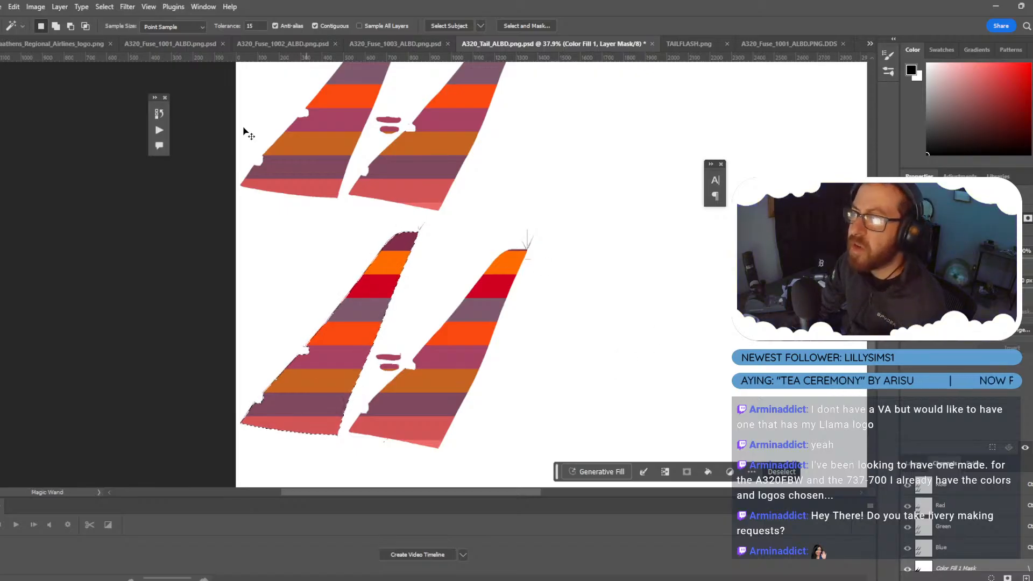
Realign the WINGLET OUTER TOP copy layer to the lower left winglet selection by vertical centers and clear the selection.
click(60, 7)
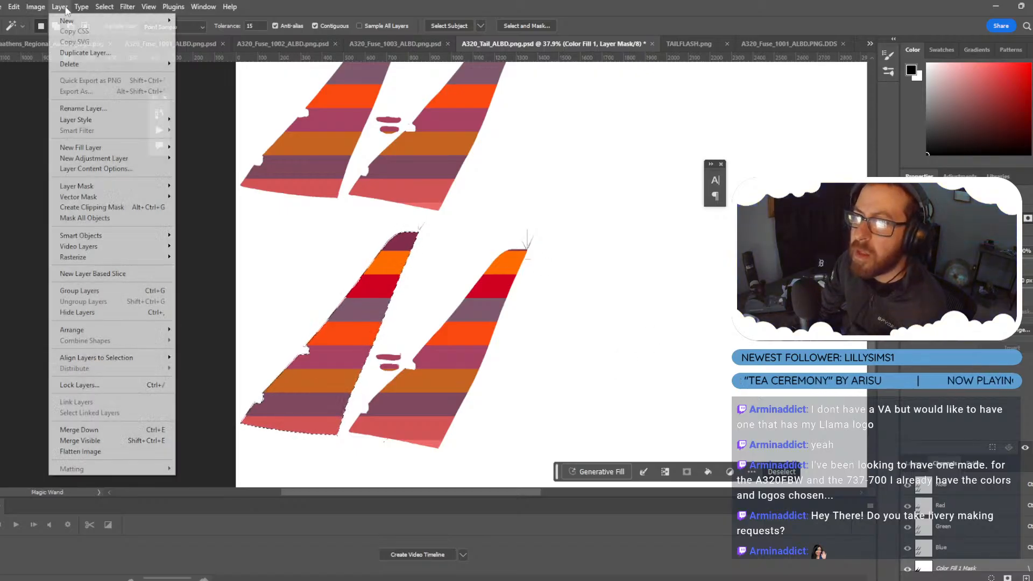
mouse_move(139, 360)
click(189, 368)
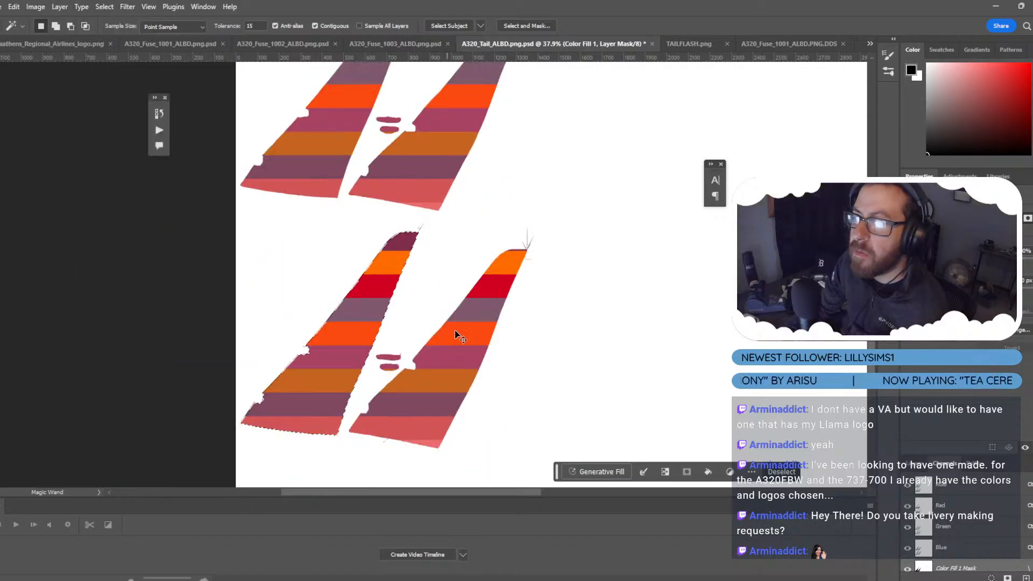
click(913, 468)
click(969, 560)
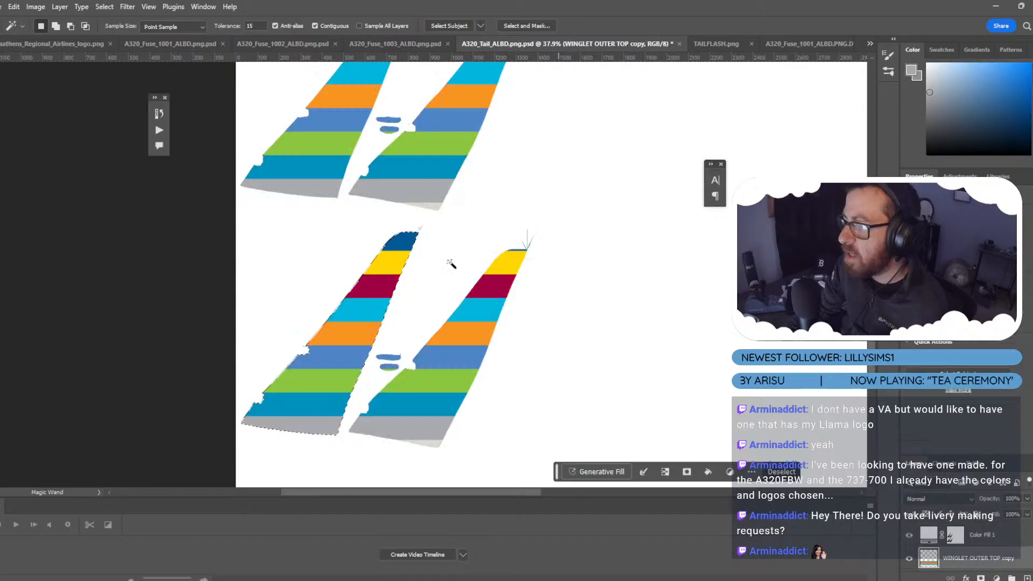
click(60, 7)
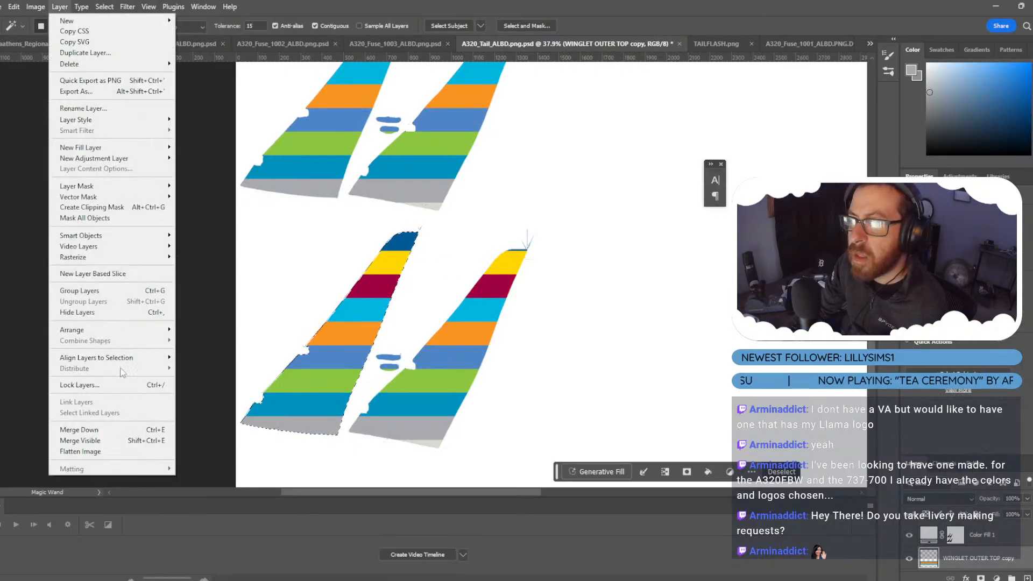
mouse_move(115, 358)
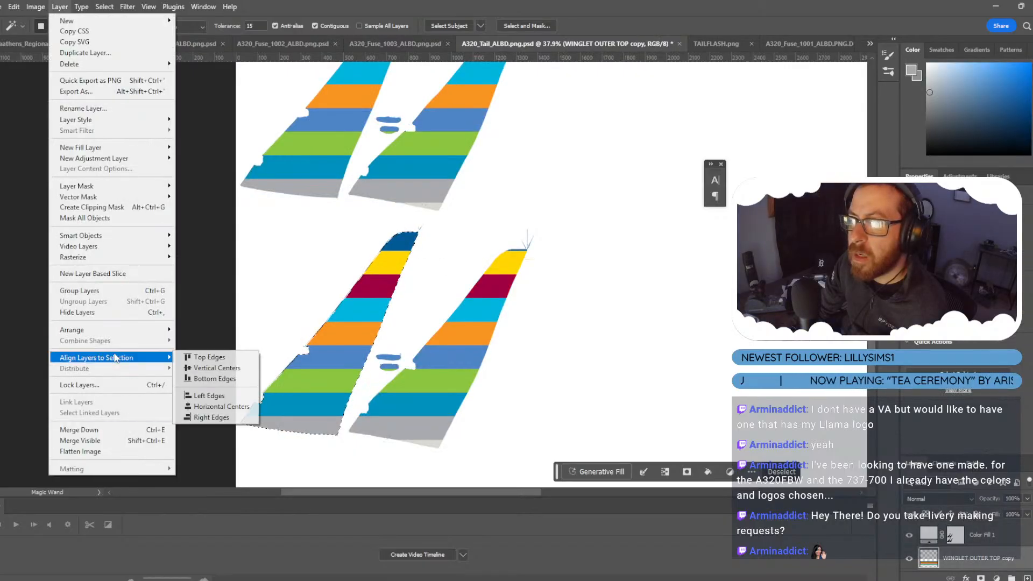
click(225, 372)
key(ctrl+d)
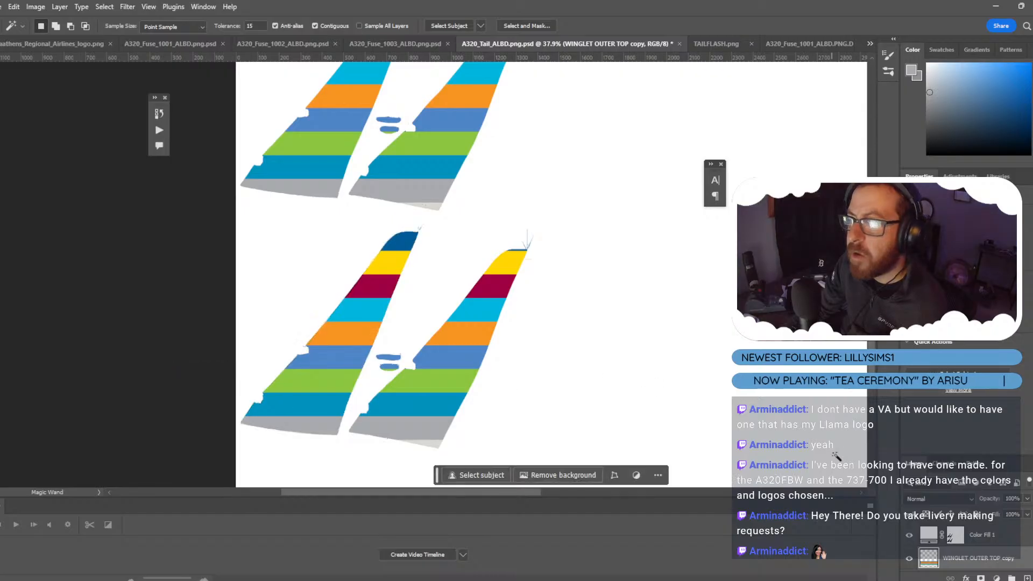
Add a layer mask to the WINGLET OUTER TOP copy layer from the Color Fill 1 mask and reload that mask as a selection.
ctrl+click(953, 536)
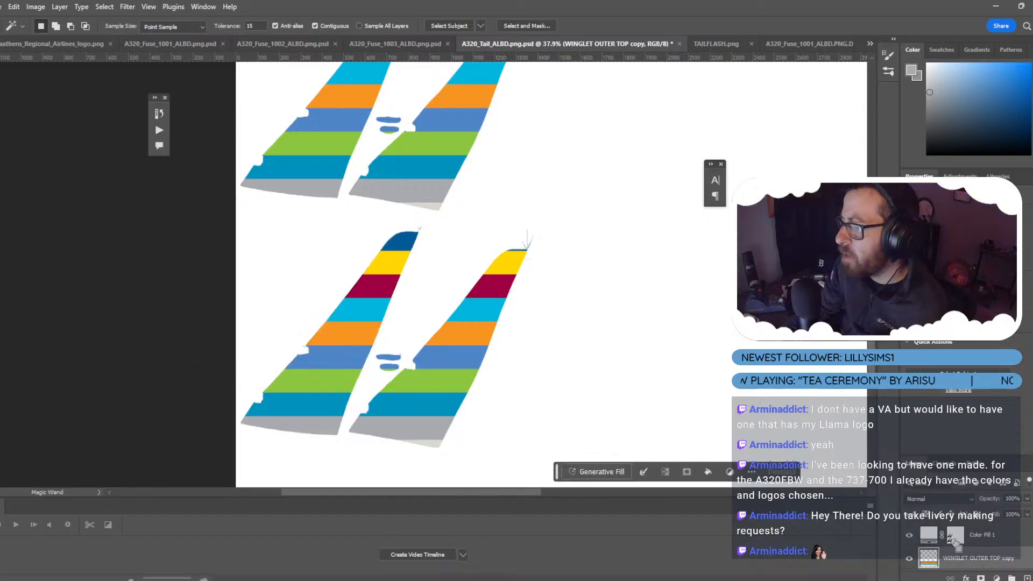
click(981, 579)
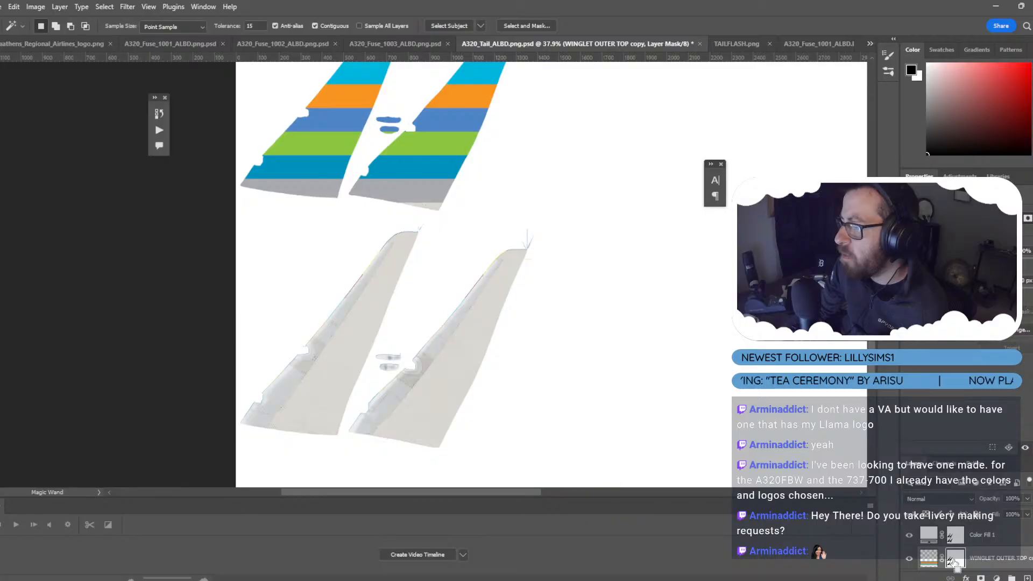
scroll(972, 536, down, 1)
click(971, 536)
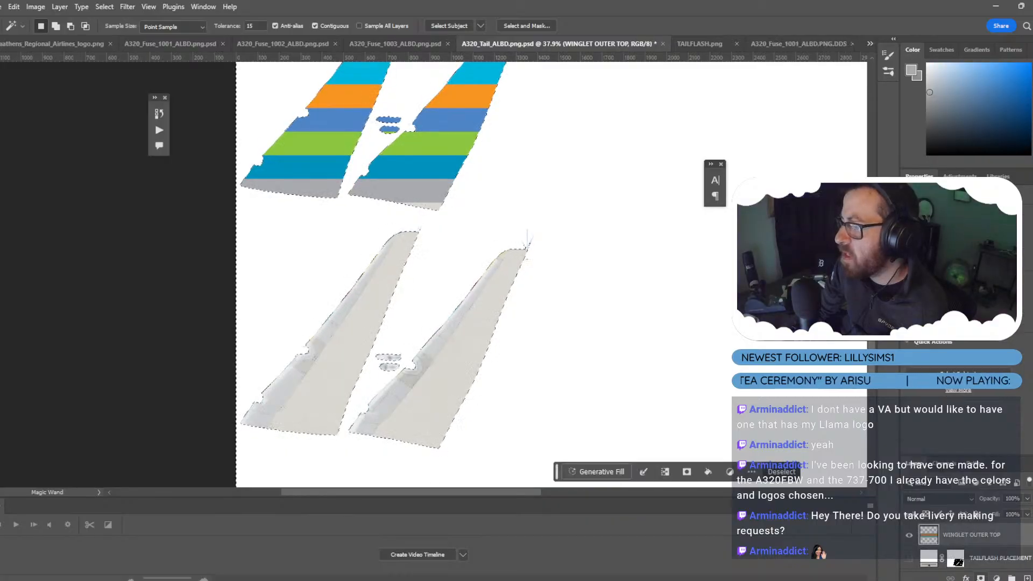
Rename the WINGLET OUTER TOP copy layer to WINGLET OUTER BOTTOM and clear the selection.
scroll(983, 555, up, 1)
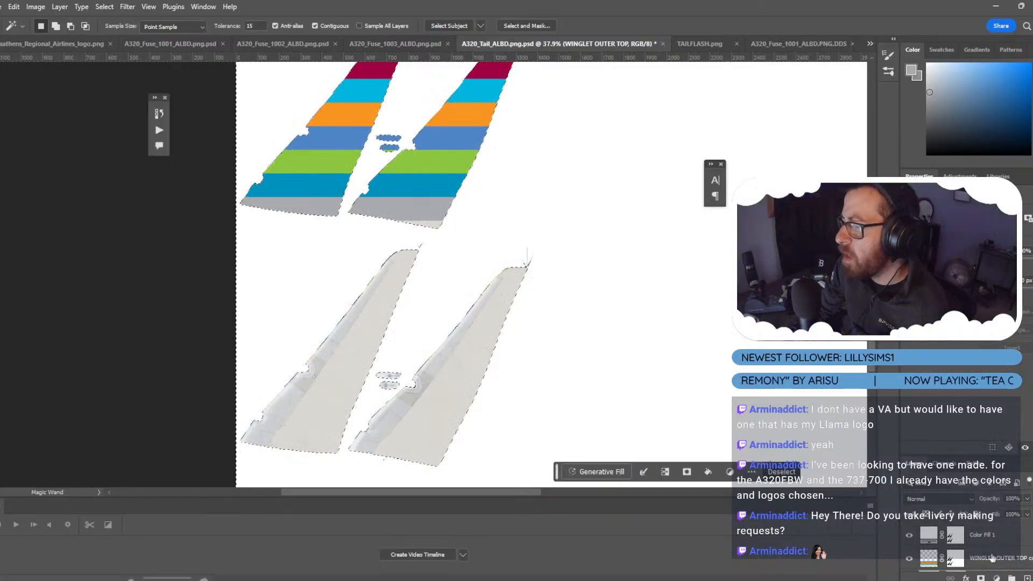
double_click(993, 559)
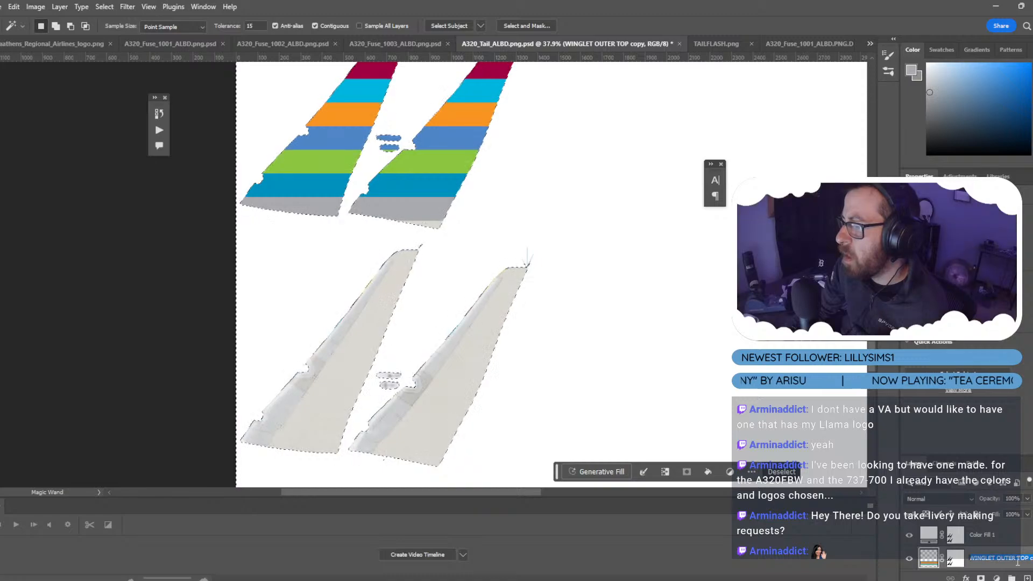
double_click(1015, 558)
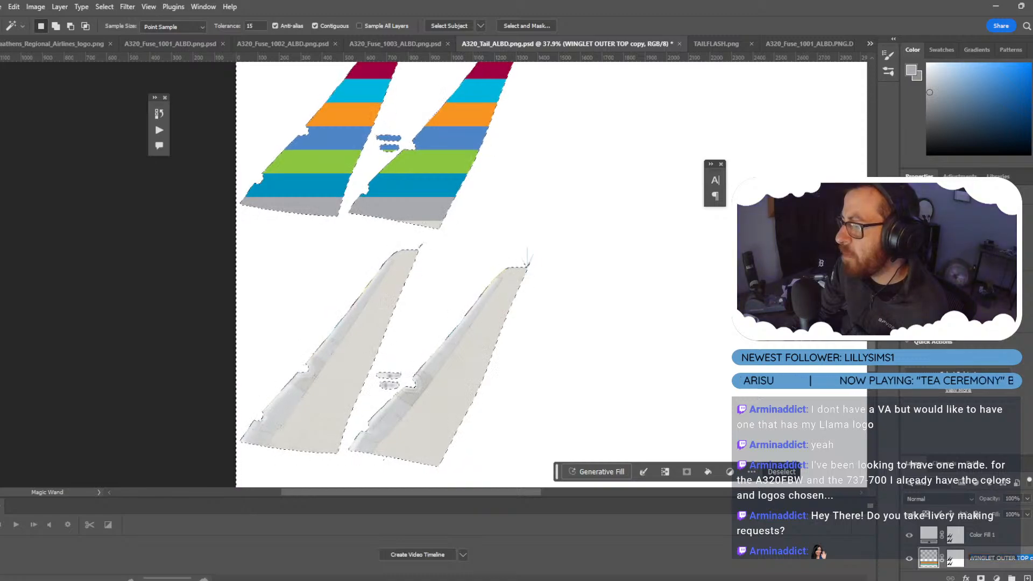
text(BOTTOM)
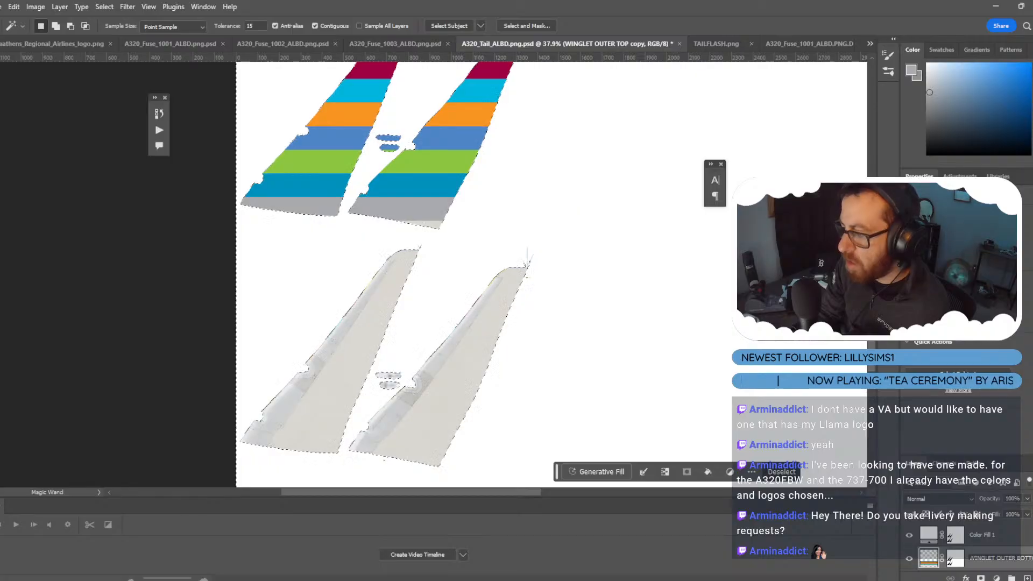
key(Return)
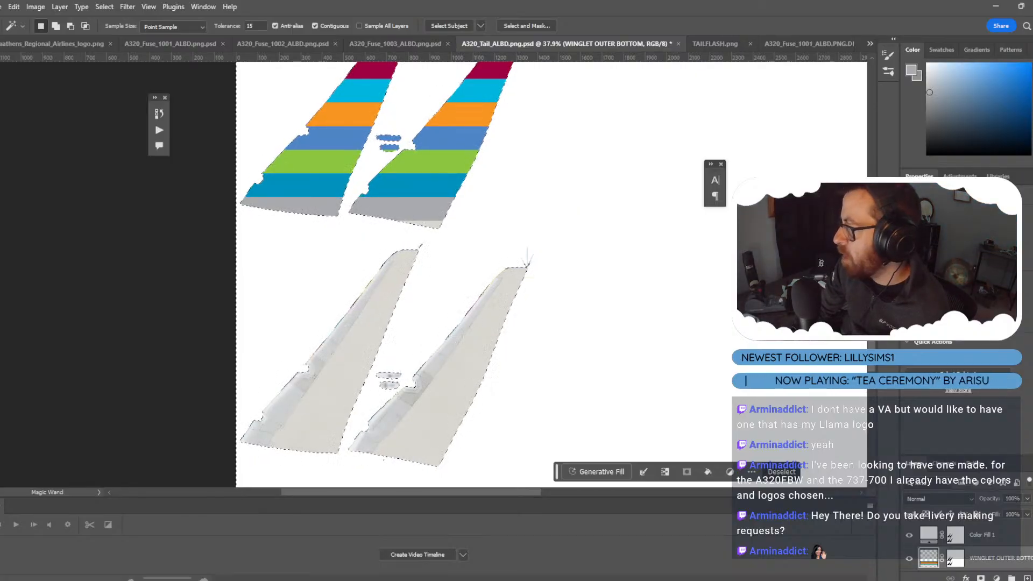
key(ctrl+d)
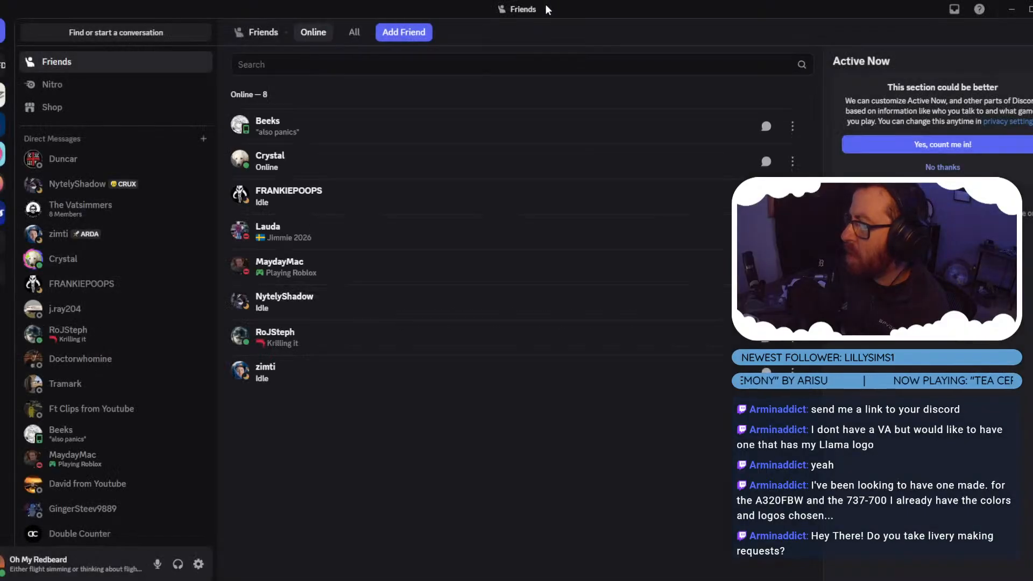
Switch back to Photoshop, load the WINGLET OUTER BOTTOM mask as a selection and hide the WINGLET OUTER TOP layer.
key(alt+Tab)
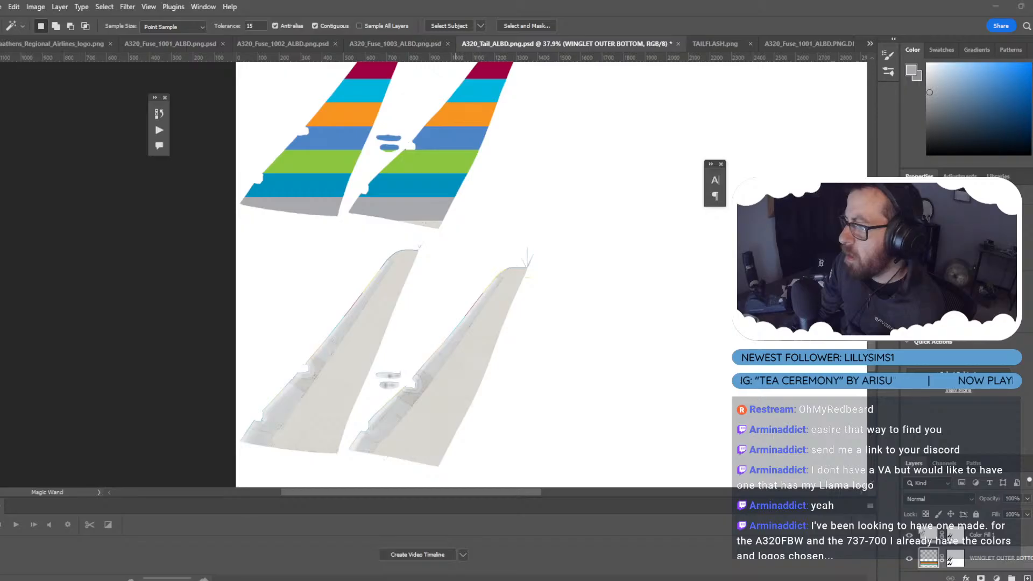
scroll(925, 543, down, 1)
ctrl+click(929, 558)
click(909, 558)
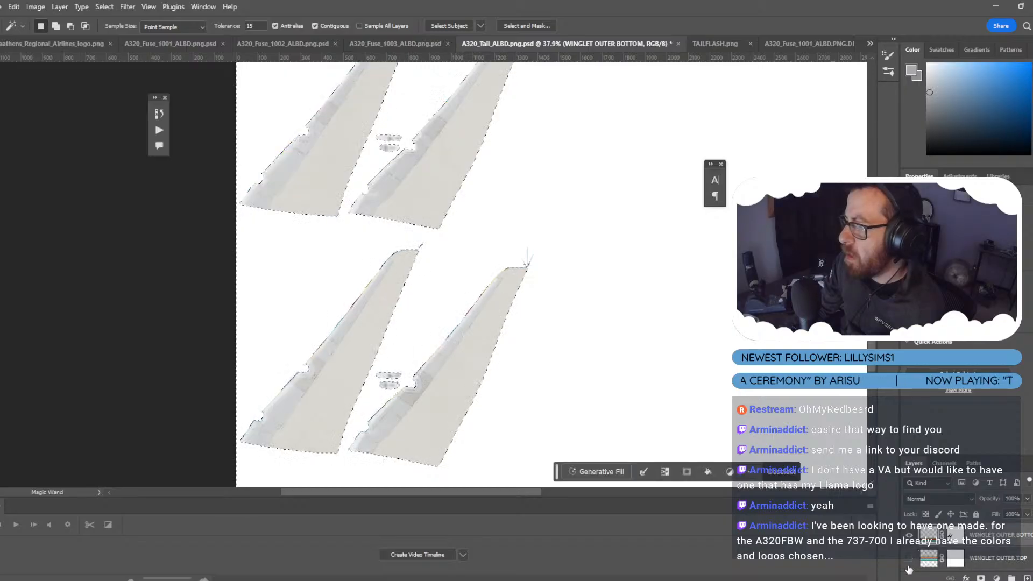
click(909, 558)
click(909, 558)
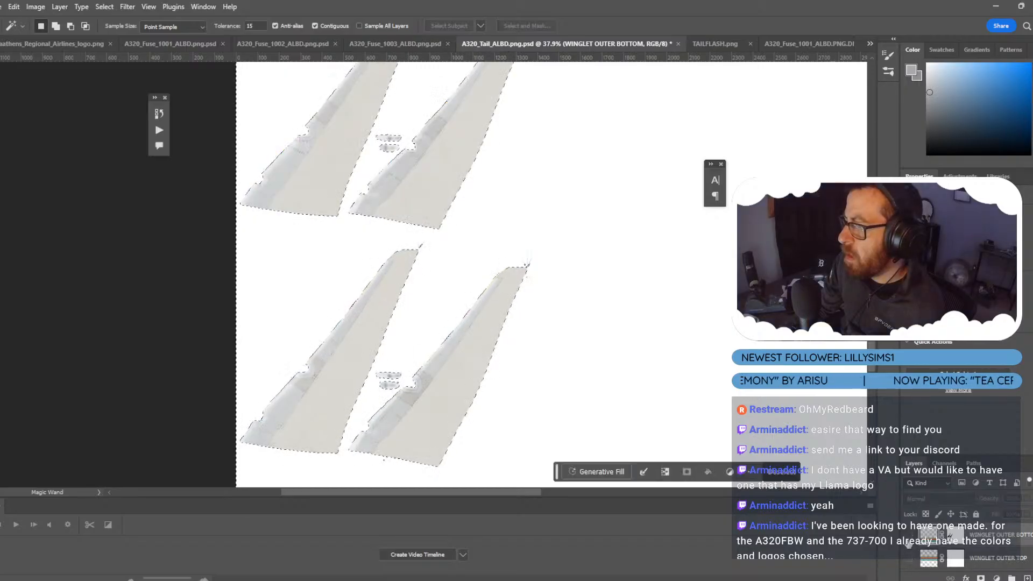
Try inverting the WINGLET OUTER BOTTOM layer mask and painting the stripes off the lower pair's right winglet.
click(956, 534)
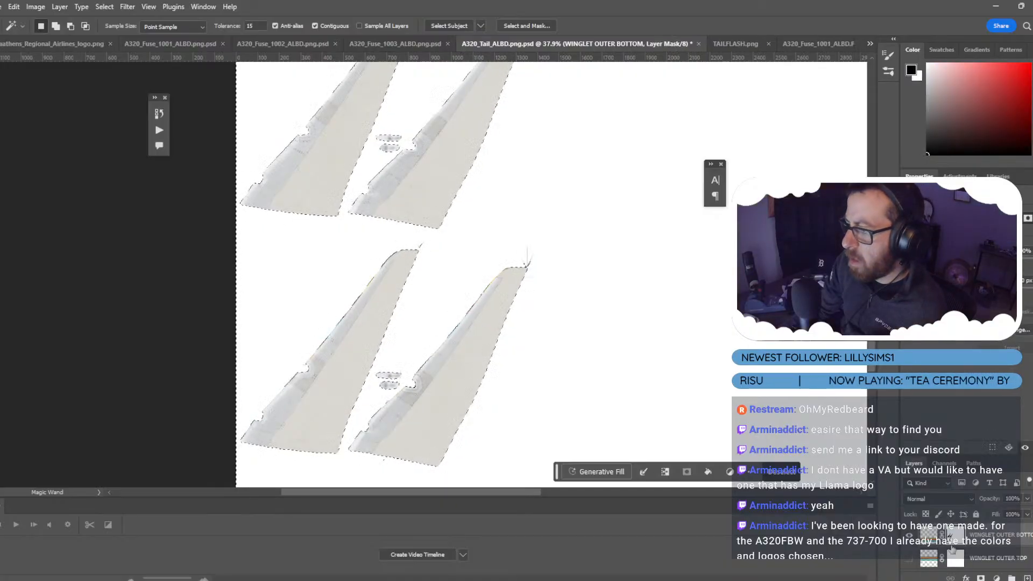
key(ctrl+d)
key(ctrl+i)
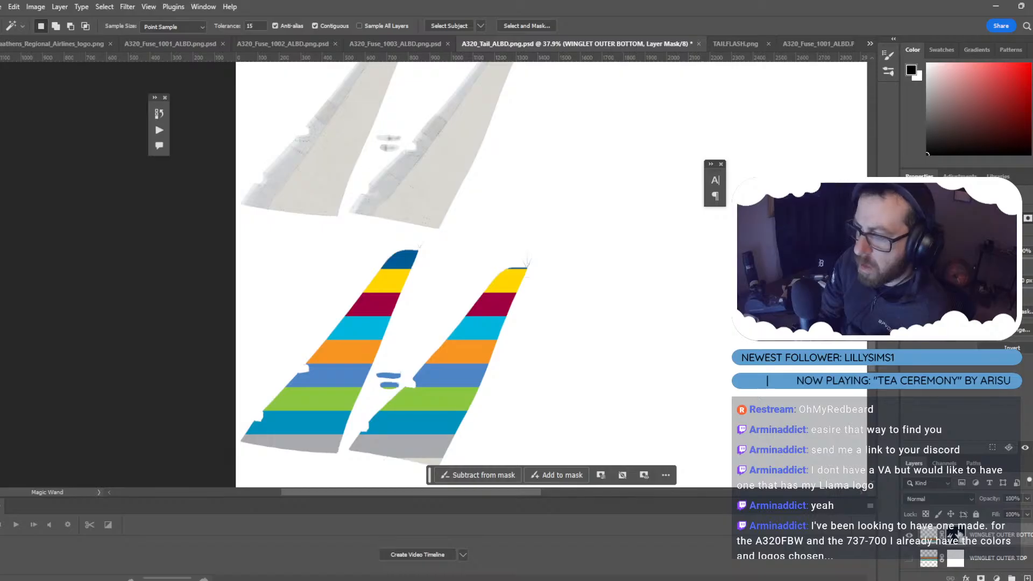
key(b)
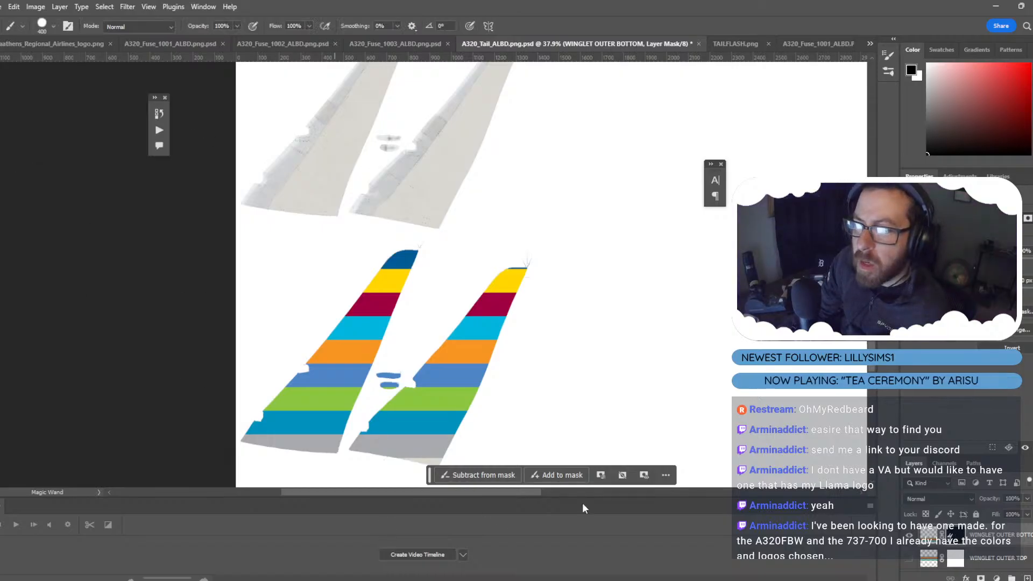
mouse_move(523, 272)
mouse_down()
mouse_move(533, 286)
mouse_move(477, 333)
mouse_move(422, 422)
mouse_move(392, 433)
mouse_move(385, 450)
mouse_up()
click(928, 558)
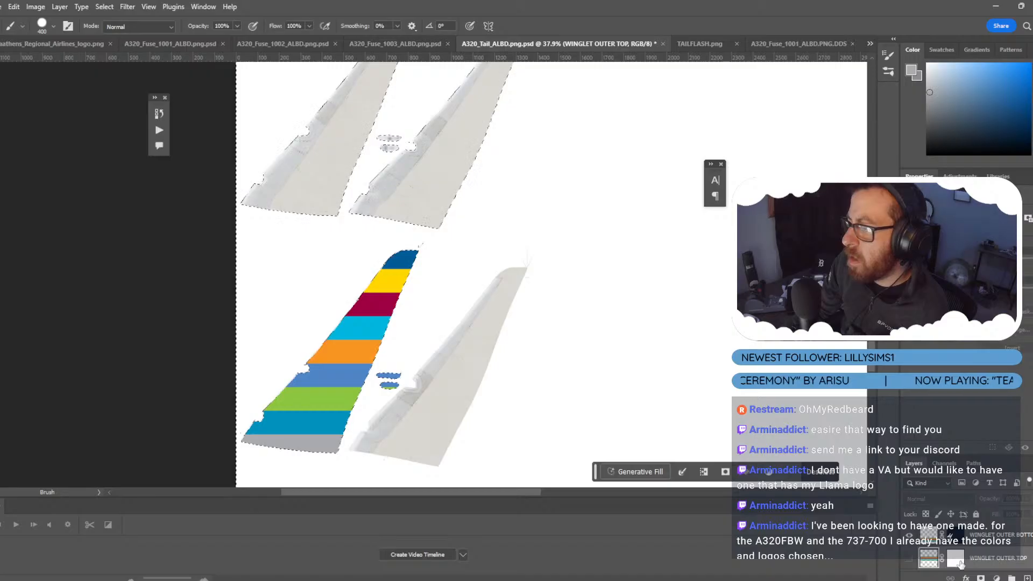
drag(961, 565, 986, 542)
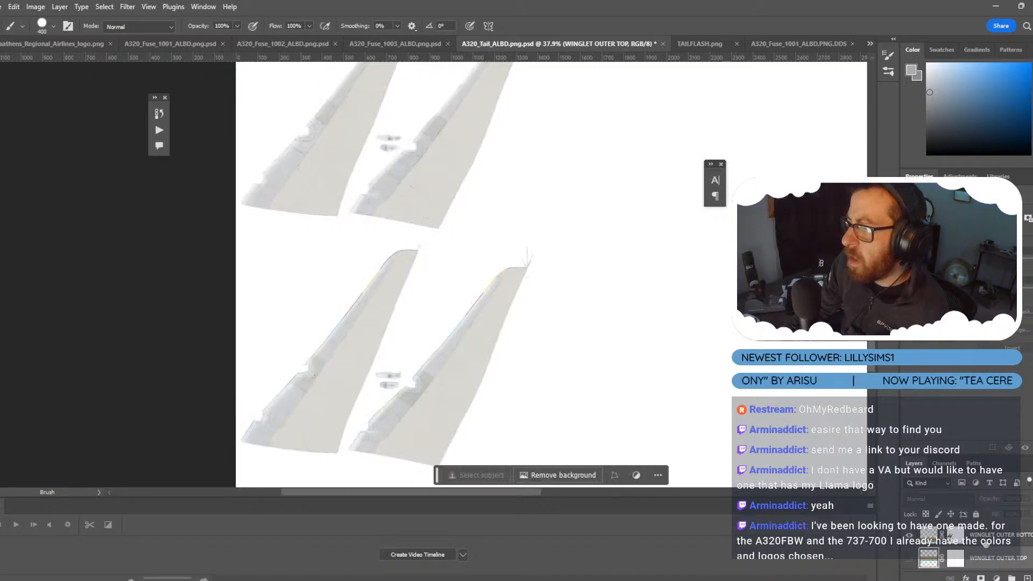
Show the WINGLET OUTER TOP layer and replace its mask with an inverted one made from the loaded winglet selection.
ctrl+click(955, 558)
click(909, 558)
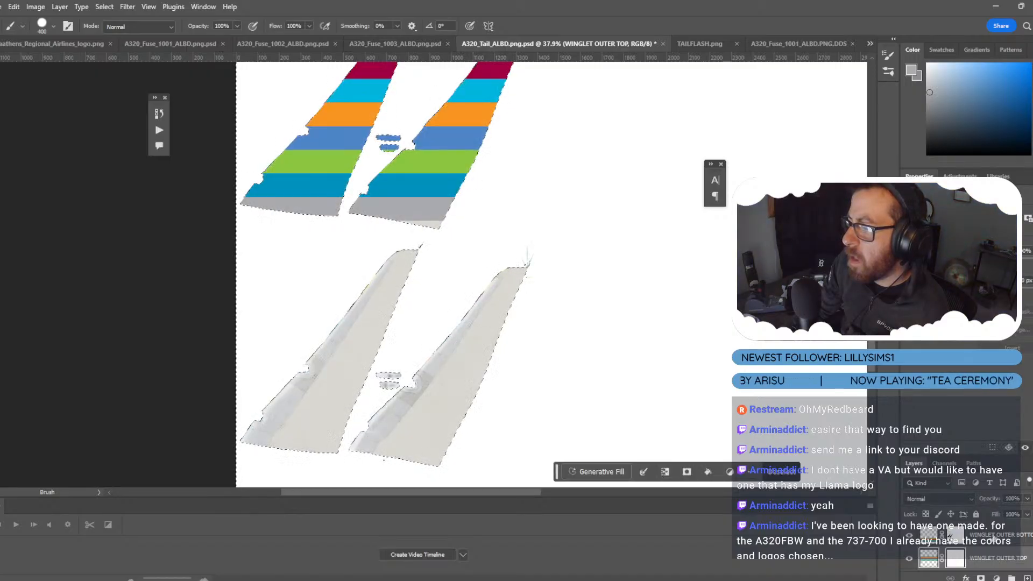
key(ctrl+j)
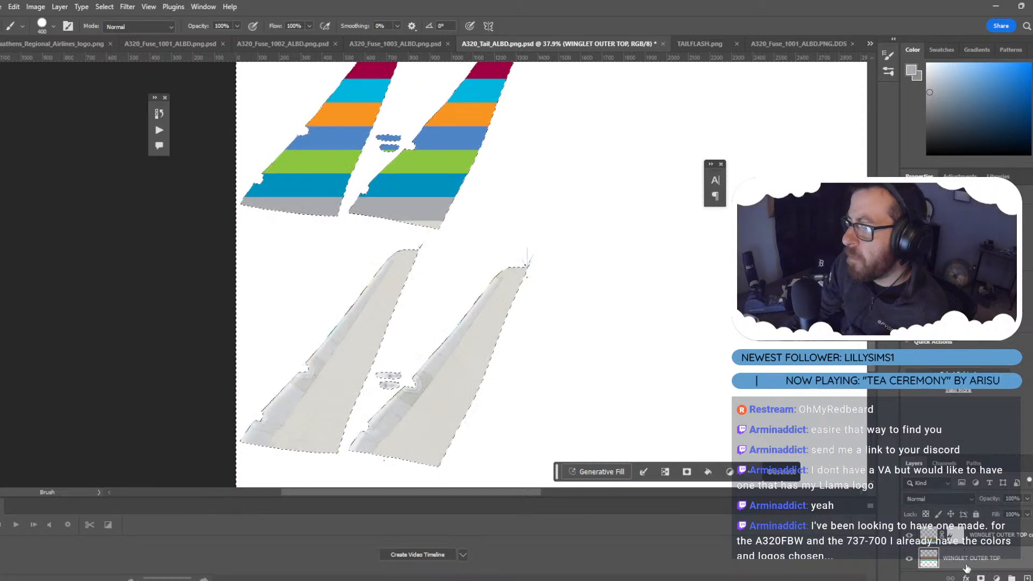
click(980, 578)
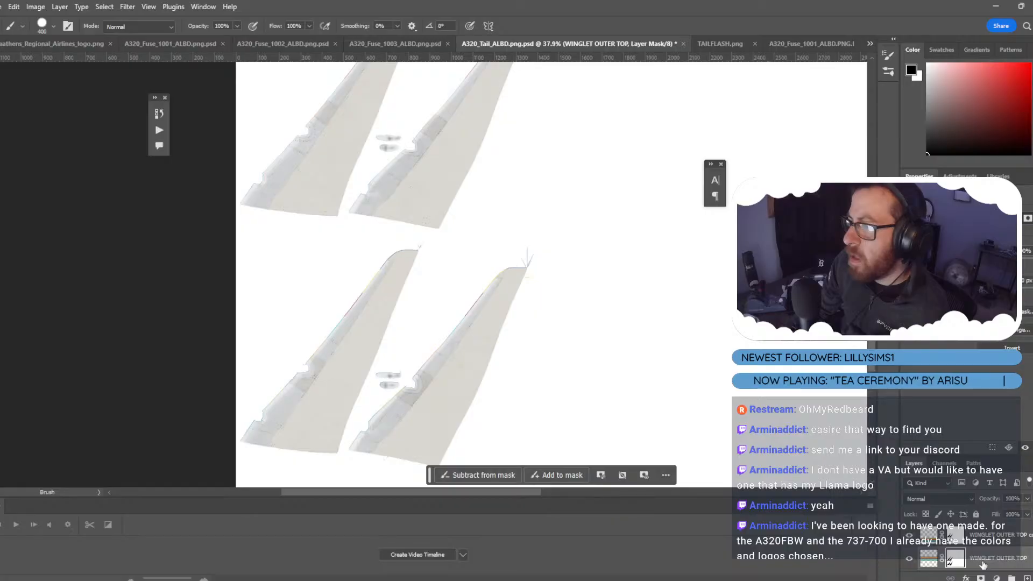
key(ctrl+i)
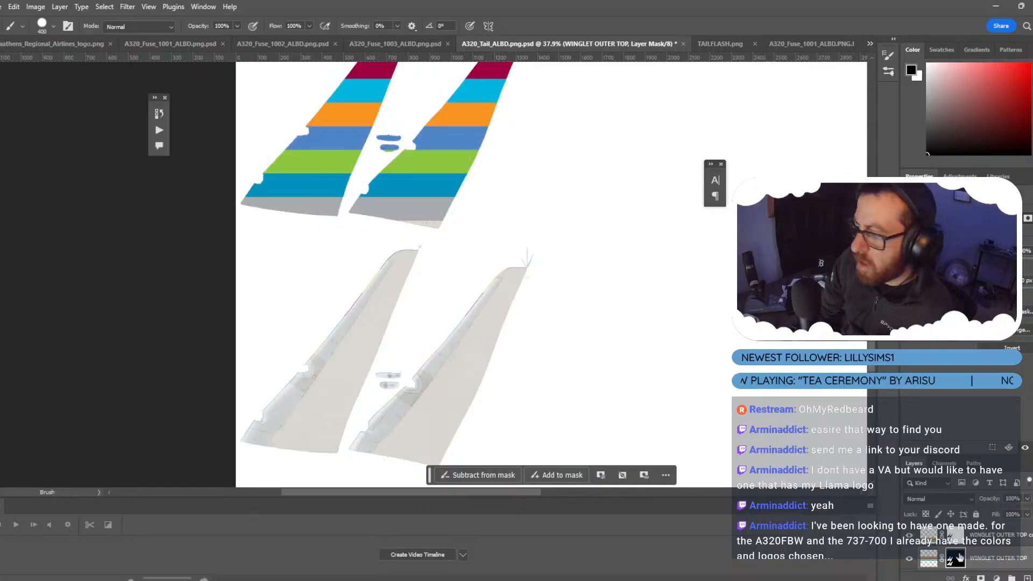
Invert the WINGLET OUTER TOP copy layer's mask and paint out the stripes on the lower pair's right winglet.
click(954, 534)
key(ctrl+i)
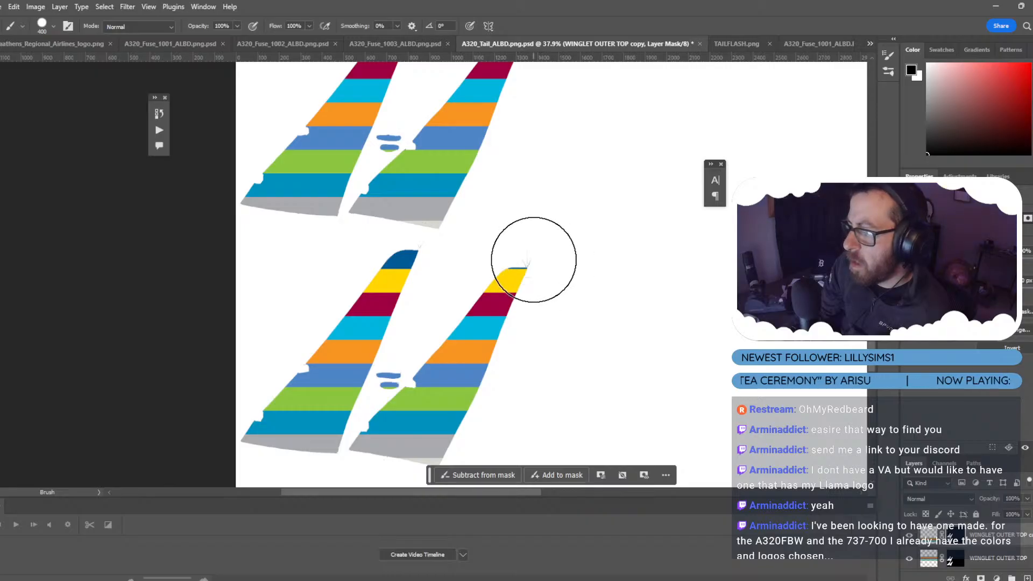
mouse_move(534, 260)
mouse_down()
mouse_move(498, 311)
mouse_move(410, 397)
mouse_move(392, 438)
mouse_move(467, 383)
mouse_up()
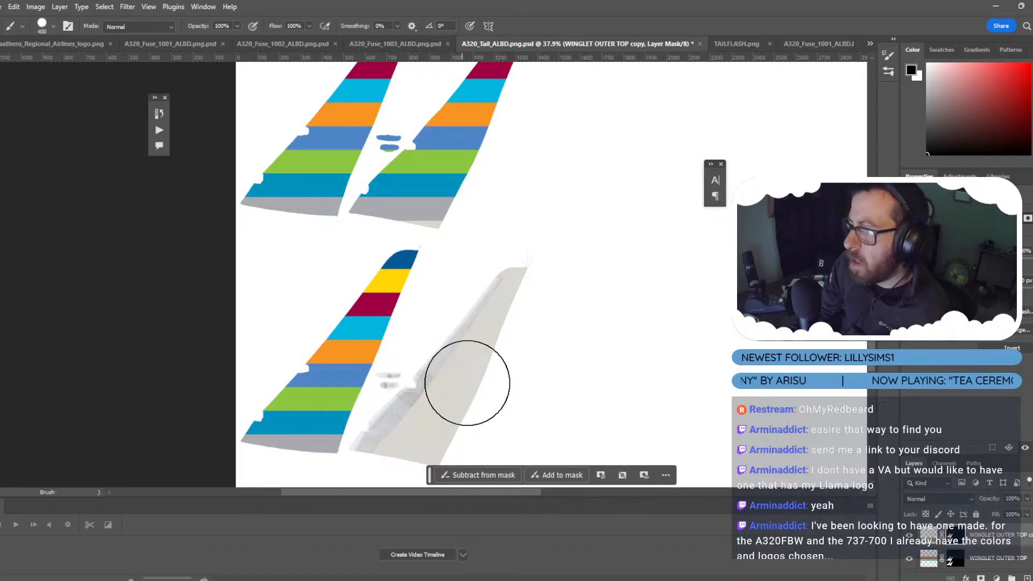
Paint gray over the upper pair's right winglet on the WINGLET OUTER TOP layer with the Brush.
scroll(595, 302, up, 2)
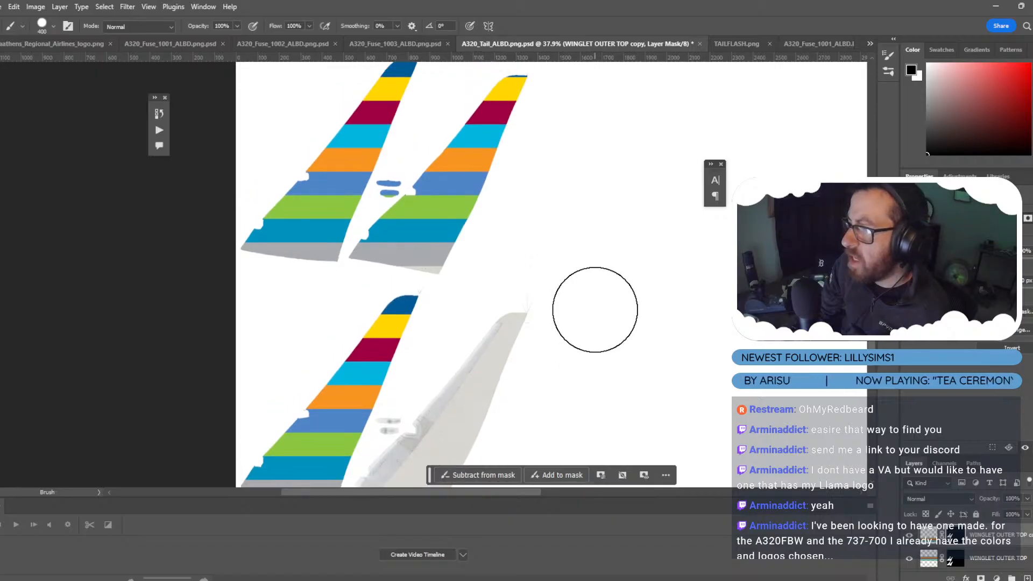
click(987, 562)
mouse_move(489, 85)
mouse_down()
mouse_move(530, 97)
mouse_move(415, 200)
mouse_move(397, 237)
mouse_move(406, 254)
mouse_move(487, 175)
mouse_up()
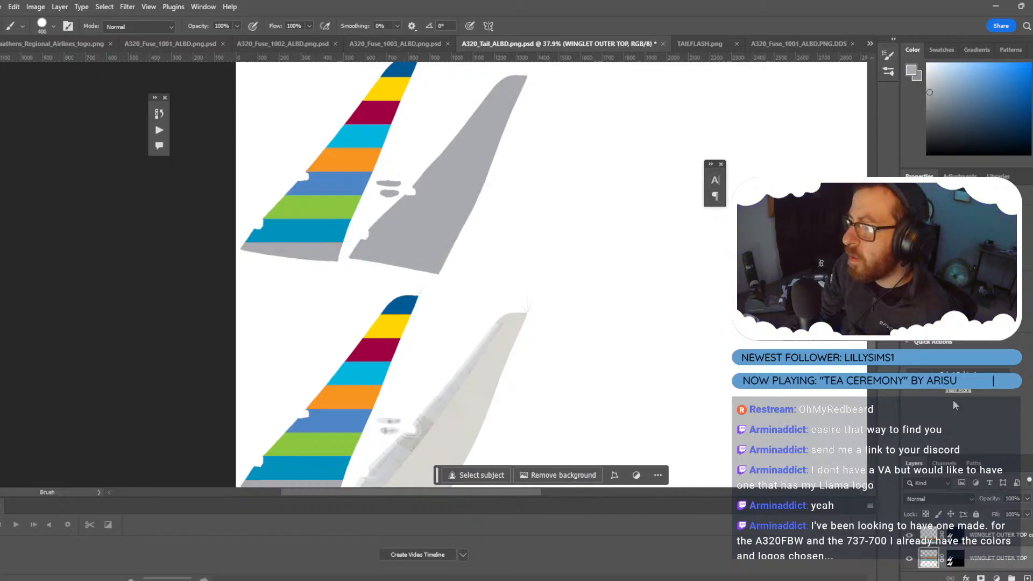
Hide the Color Fill 1 layer and set the WINGLET OUTER TOP and WINGLET OUTER TOP copy layers to Multiply.
drag(983, 534, 954, 546)
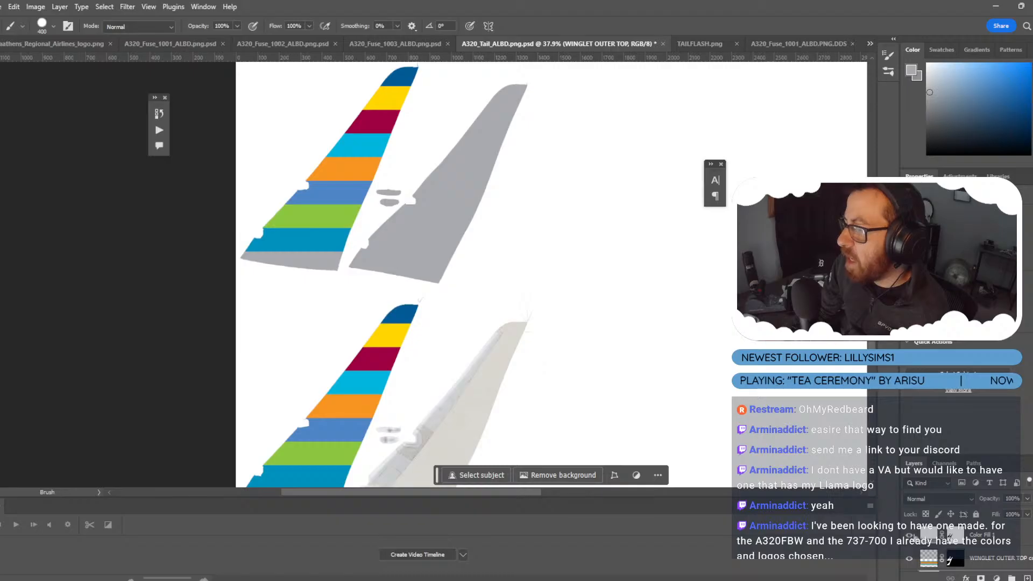
click(910, 536)
scroll(980, 553, down, 2)
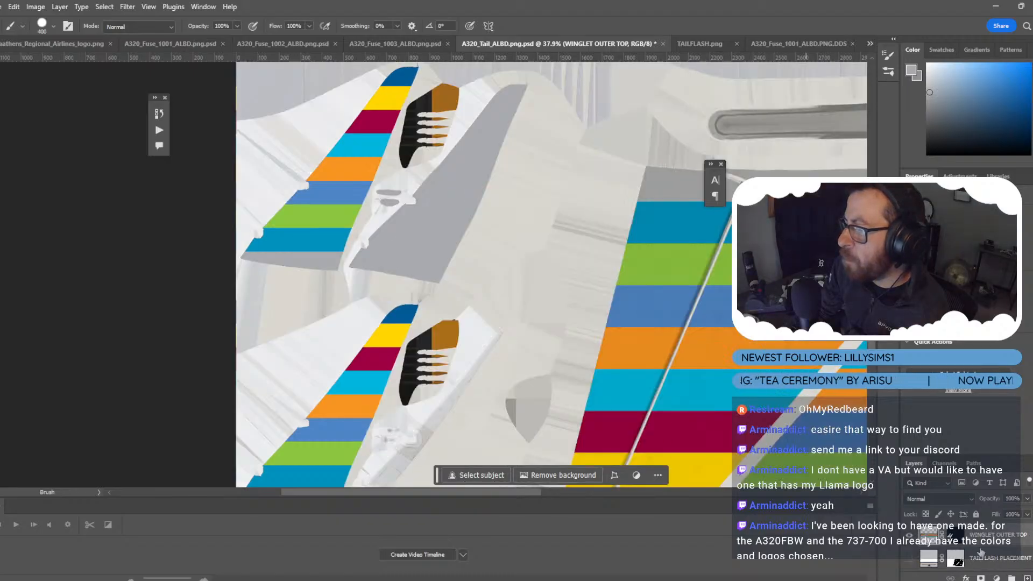
scroll(980, 552, up, 1)
click(938, 499)
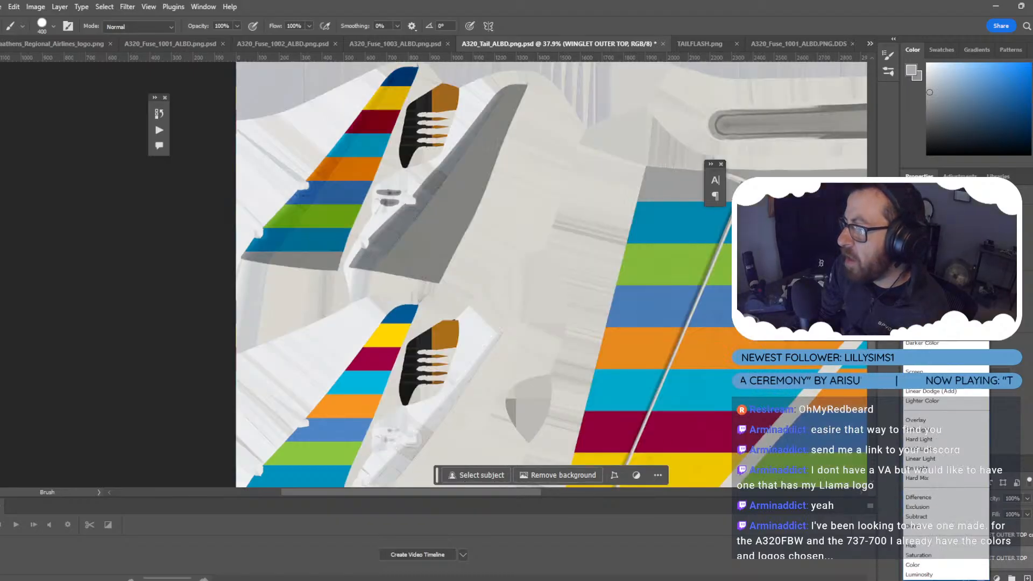
click(937, 349)
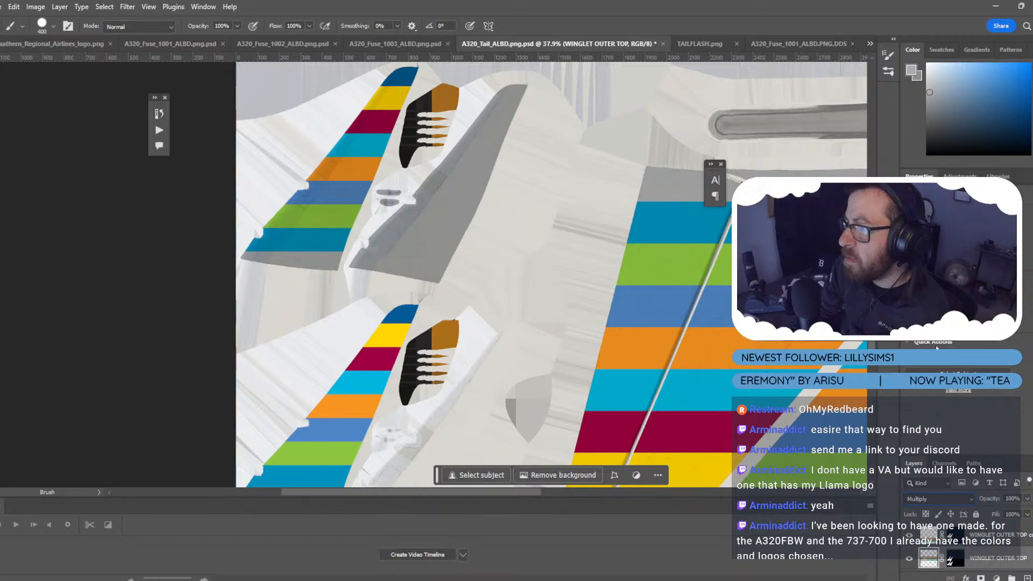
click(981, 532)
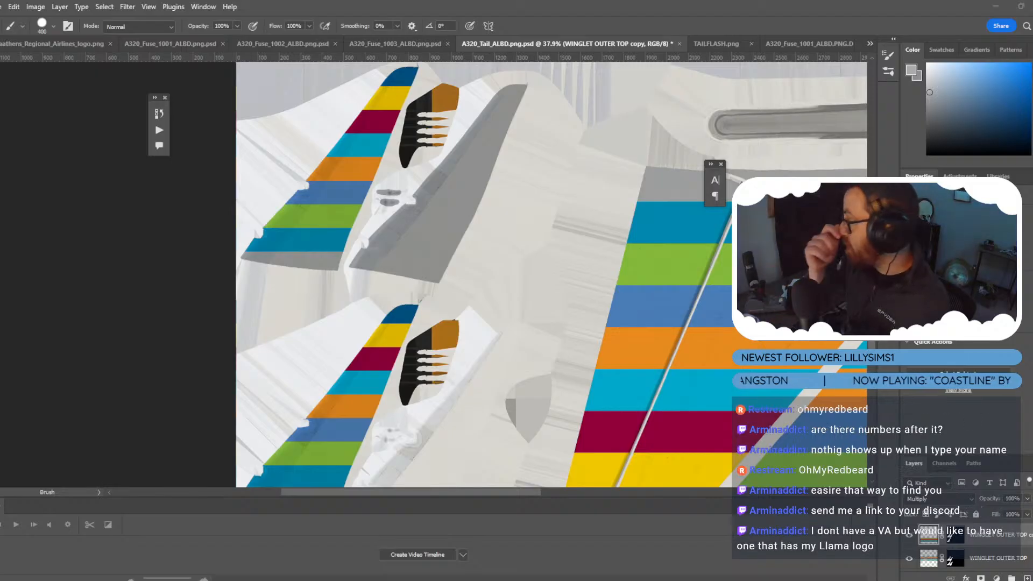
Compare the blended winglet stripe colours with the stripes on the tail fin.
scroll(454, 267, down, 3)
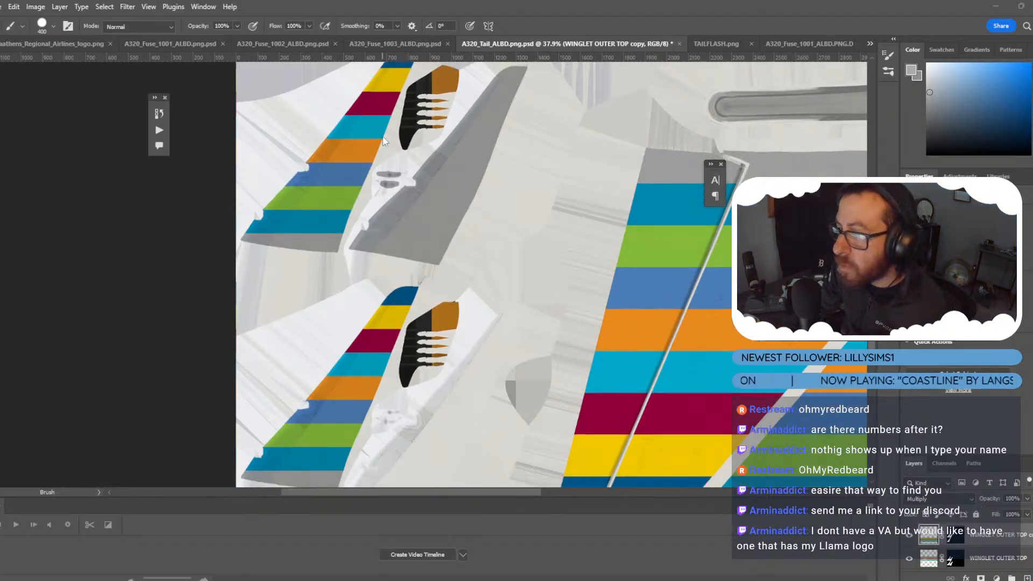
scroll(456, 268, down, 2)
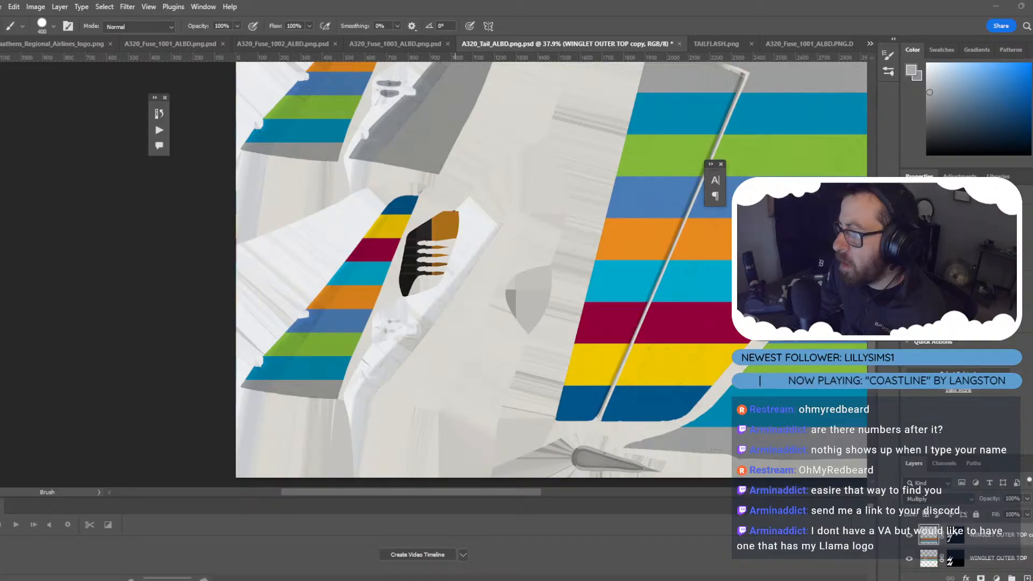
scroll(652, 364, up, 2)
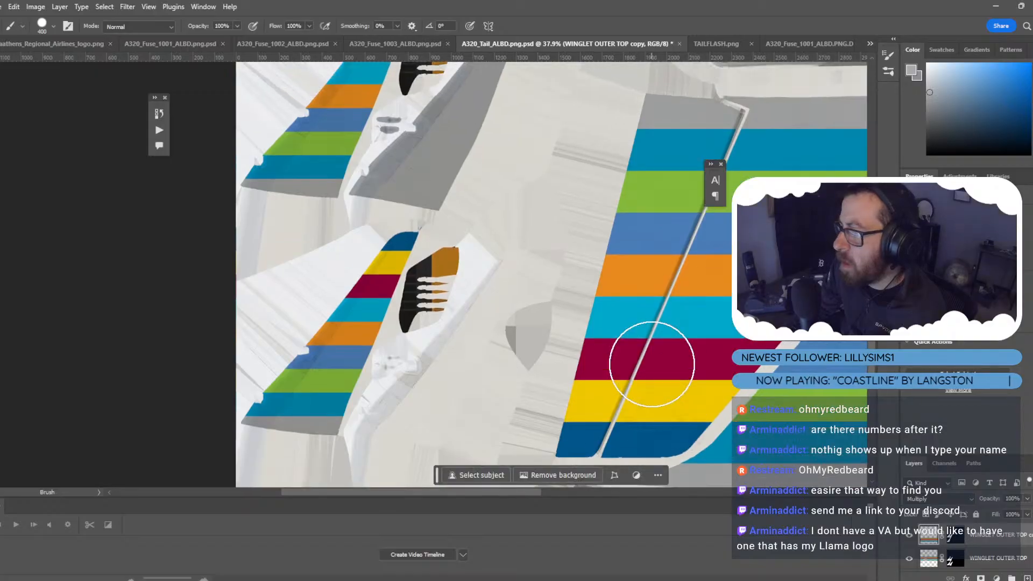
scroll(652, 364, up, 2)
scroll(652, 364, down, 1)
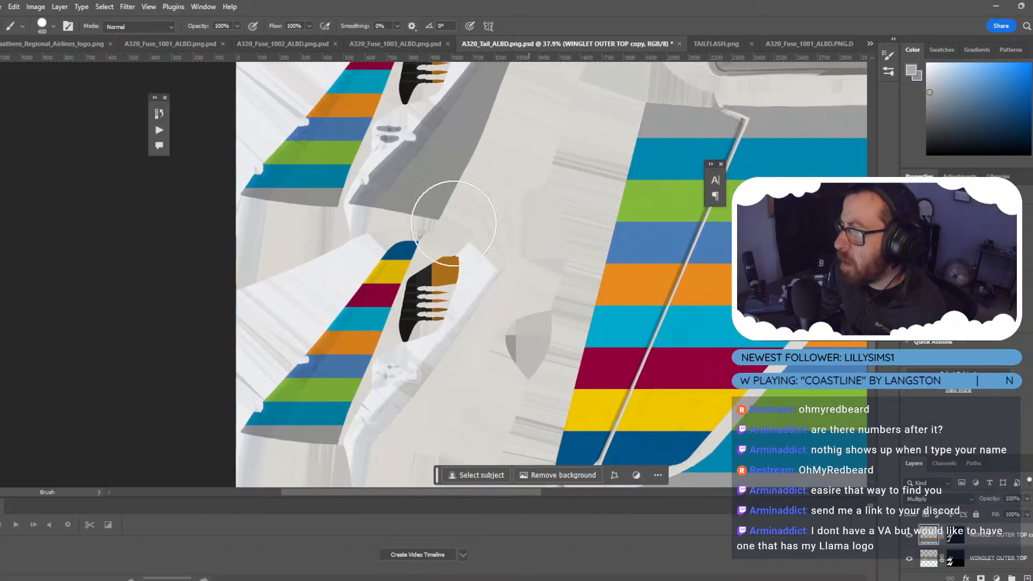
scroll(552, 274, down, 1)
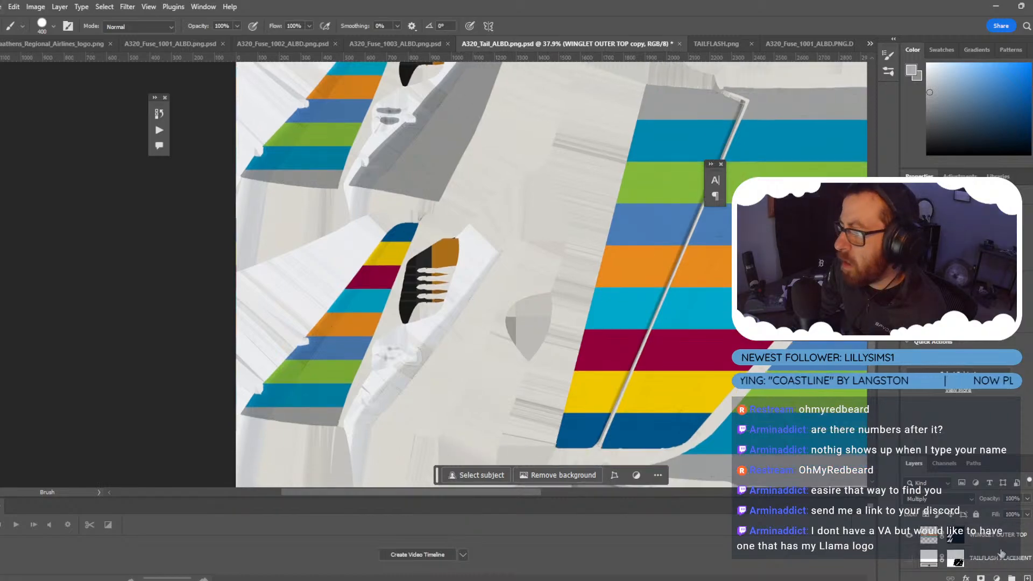
Load the winglet stripe layer's mask as a selection and fill it with white on the Brightness/Contrast 1 layer's mask.
scroll(1001, 555, down, 1)
scroll(1001, 554, down, 1)
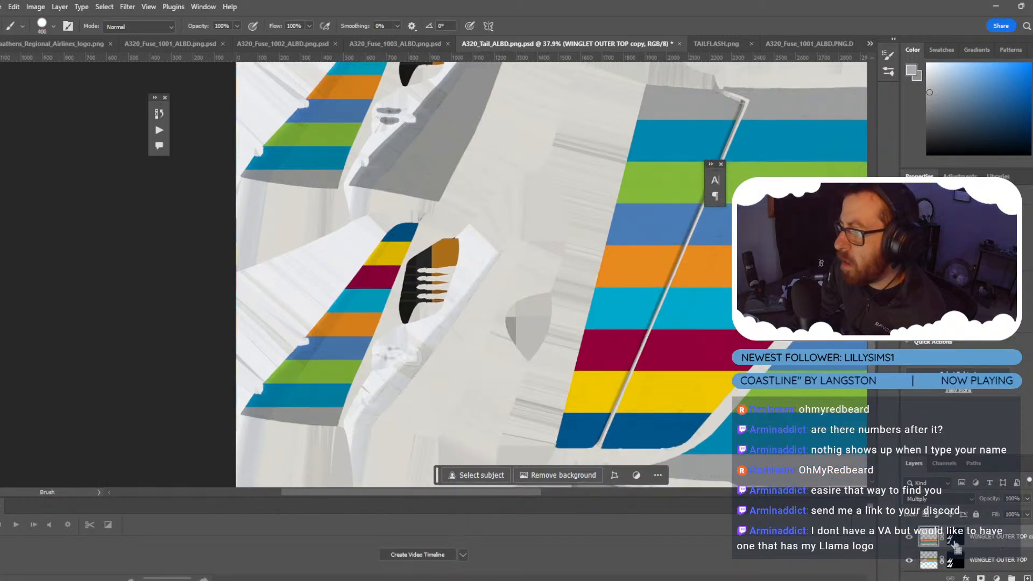
ctrl+click(954, 545)
click(953, 545)
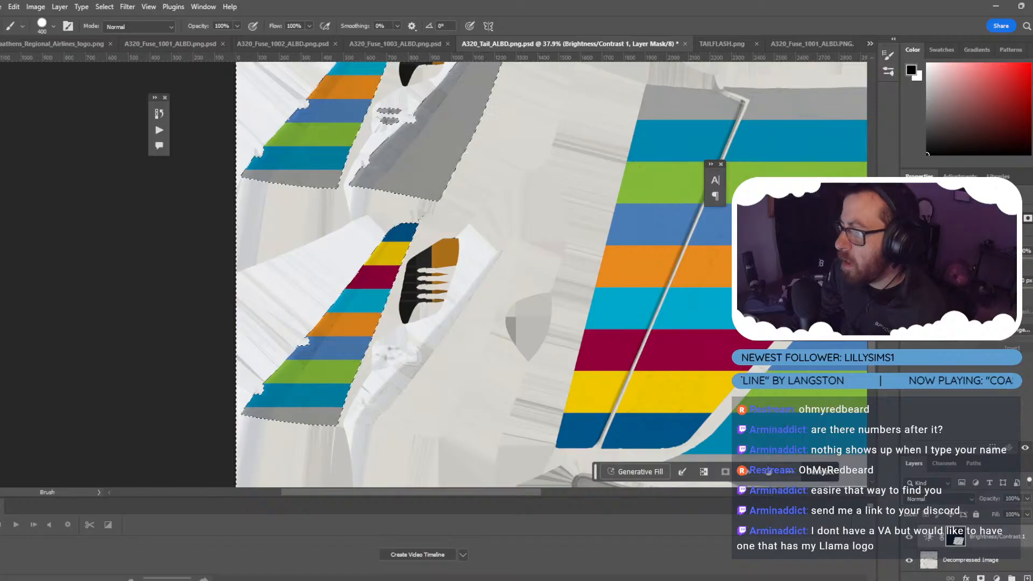
key(i)
key(shift+F5)
click(530, 156)
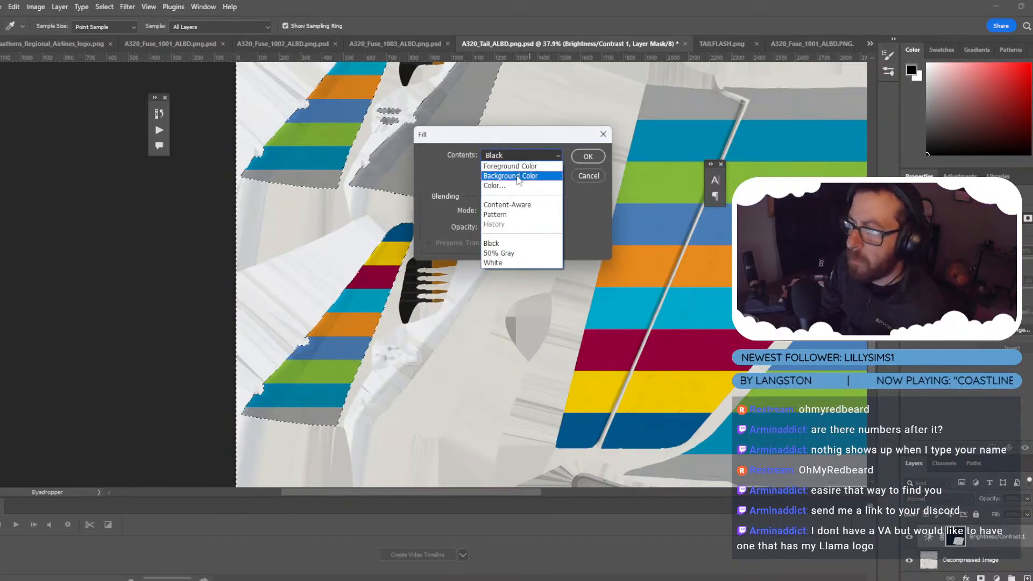
click(536, 259)
click(588, 156)
key(b)
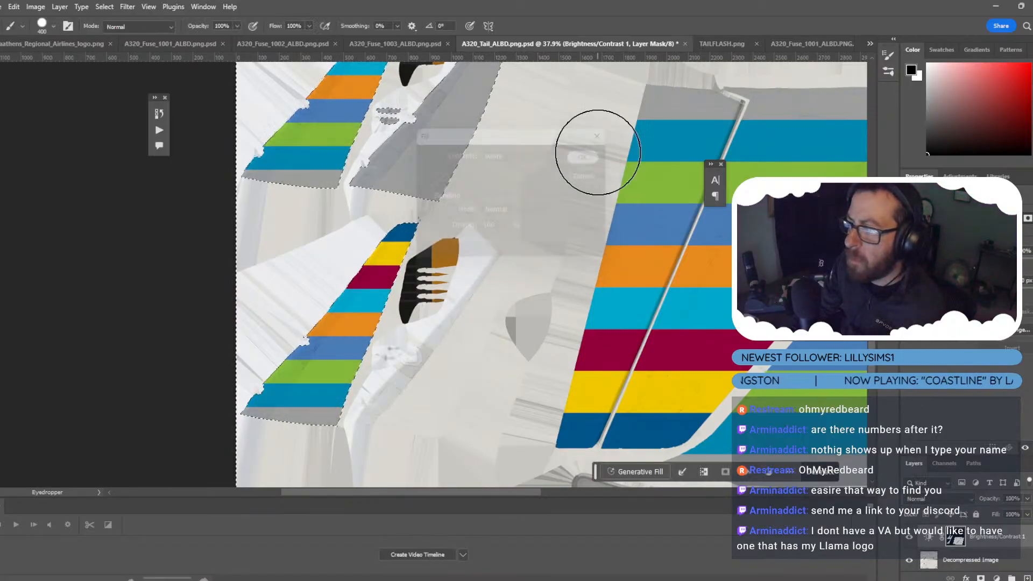
key(ctrl+d)
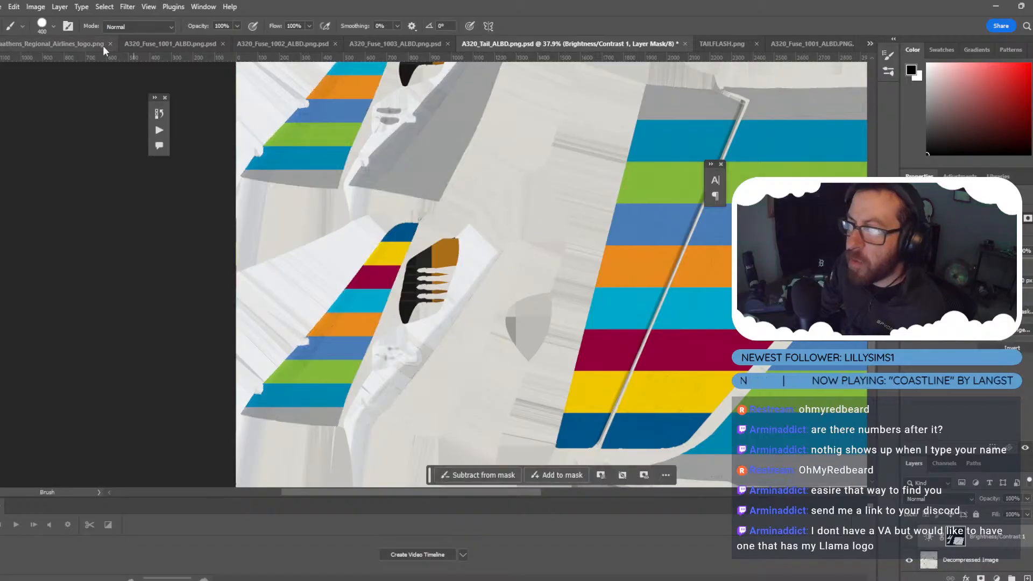
Save the tail texture as A320_Tail_ALBD.png.psd in the BRAATHENS_STREAM folder, replacing the existing file.
click(3, 6)
click(2, 145)
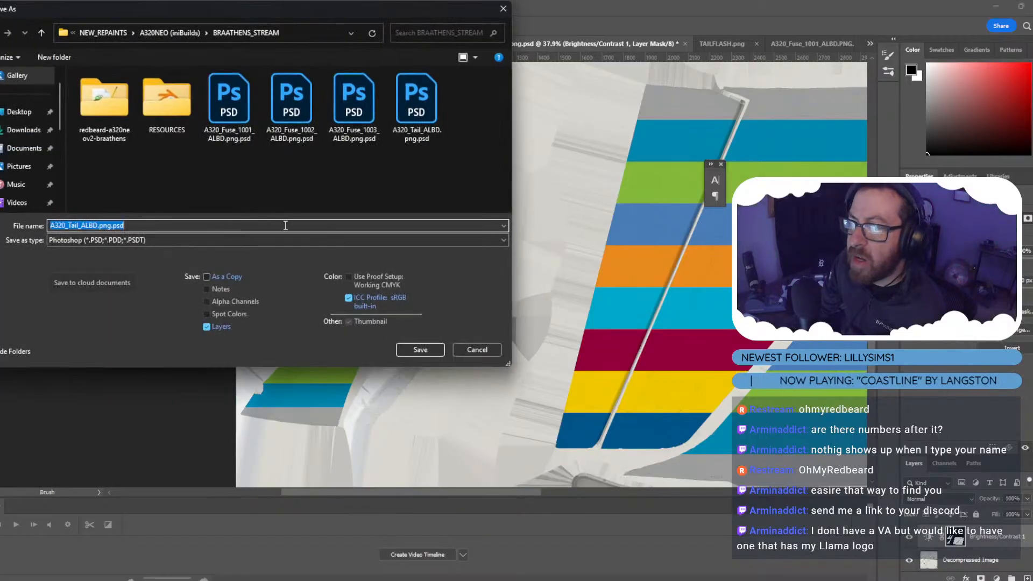
click(422, 351)
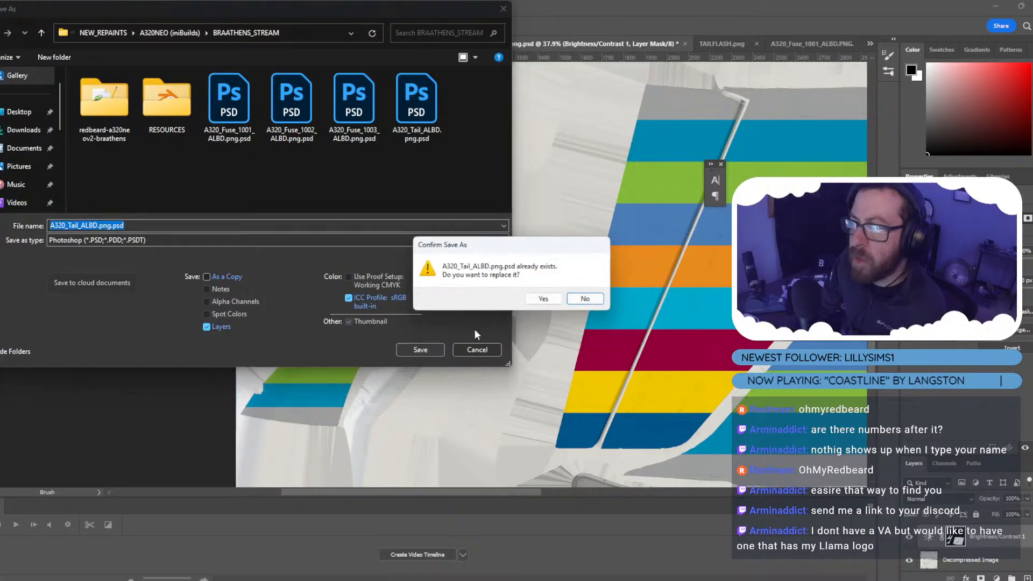
click(552, 300)
click(635, 170)
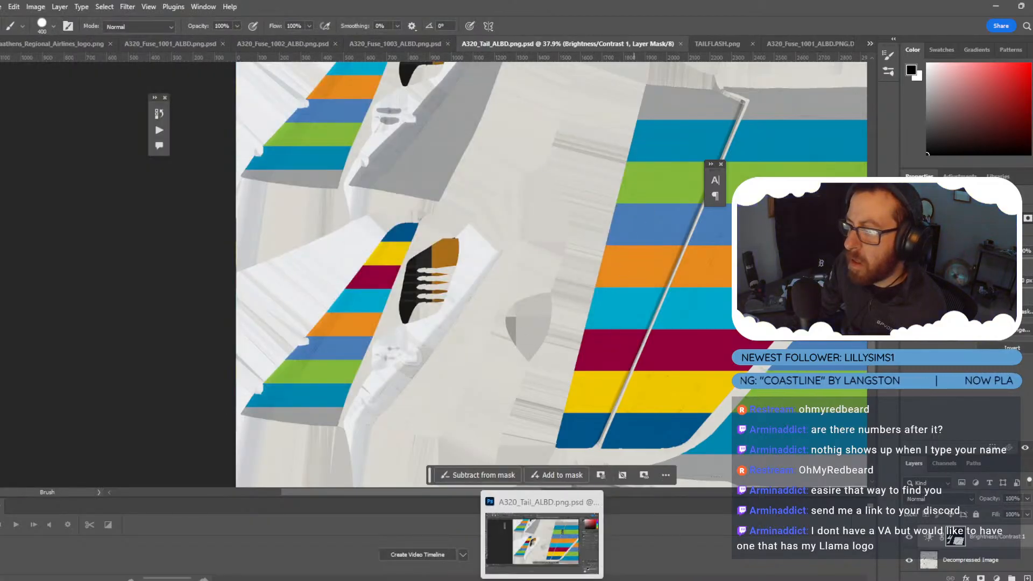
Switch to the Blender paint kit showing the Braathens fuselage and reload the A320_Tail Base Color image.
mouse_move(568, 580)
click(599, 552)
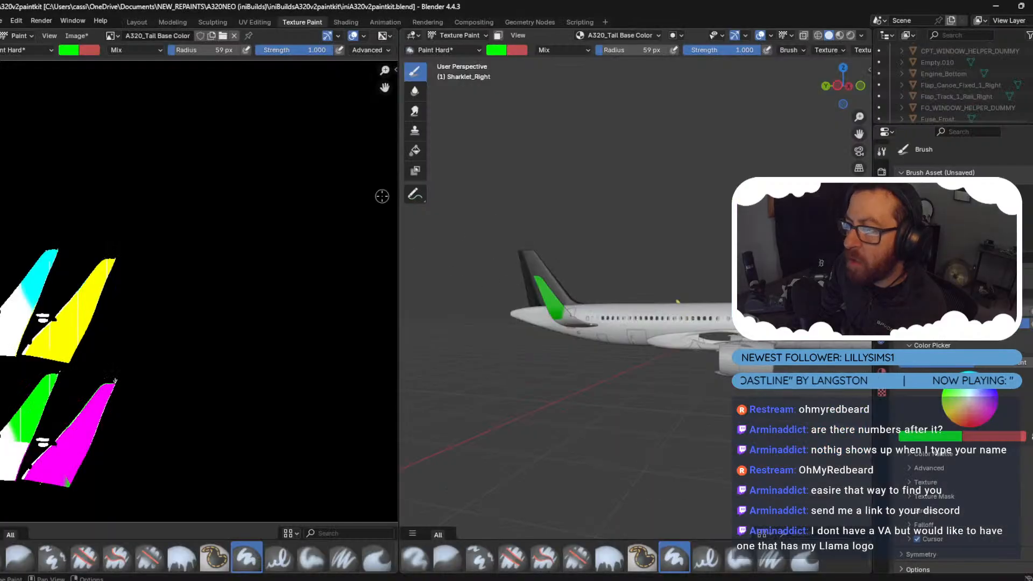
mouse_move(612, 538)
click(528, 553)
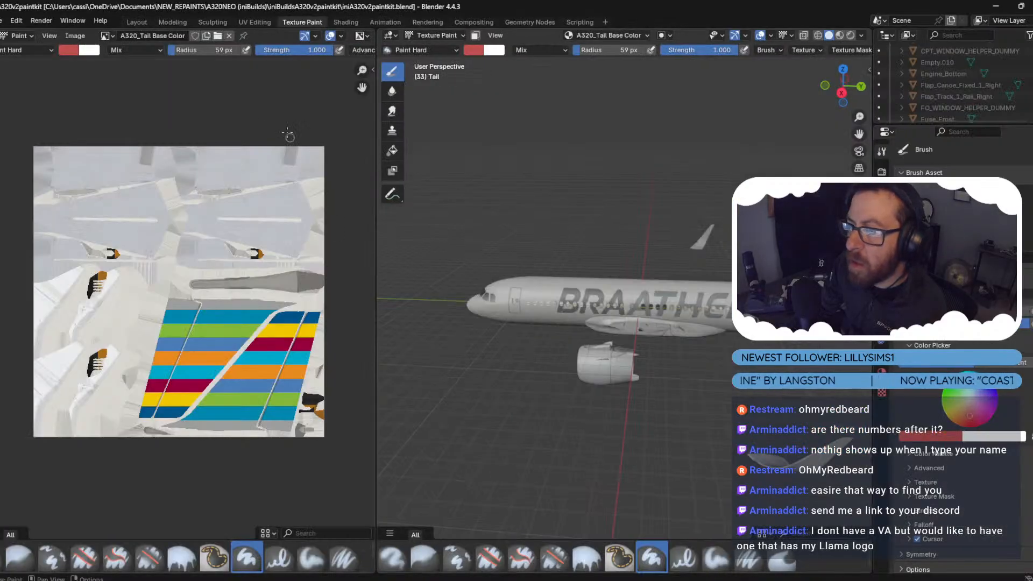
click(106, 36)
click(75, 35)
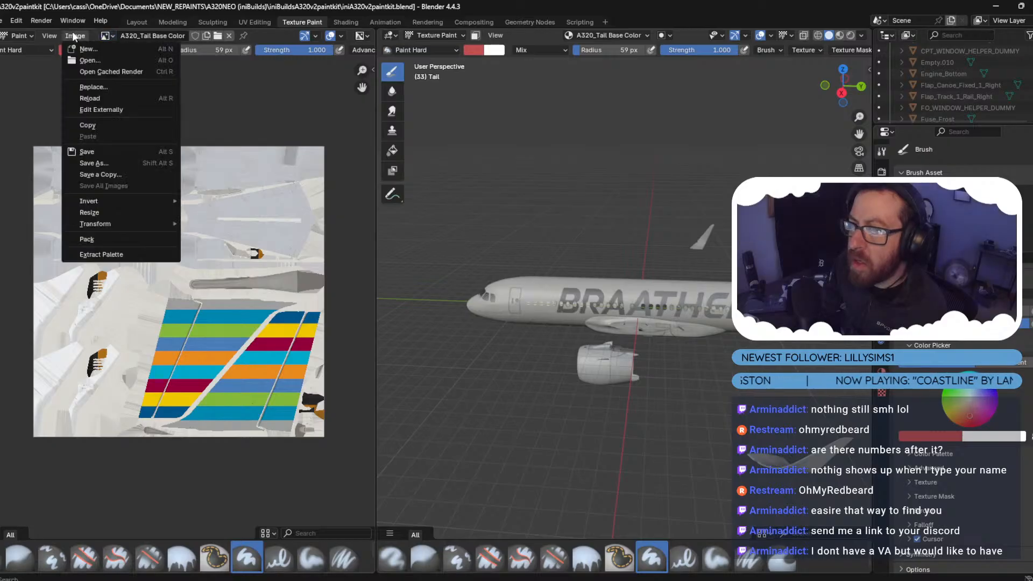
click(90, 98)
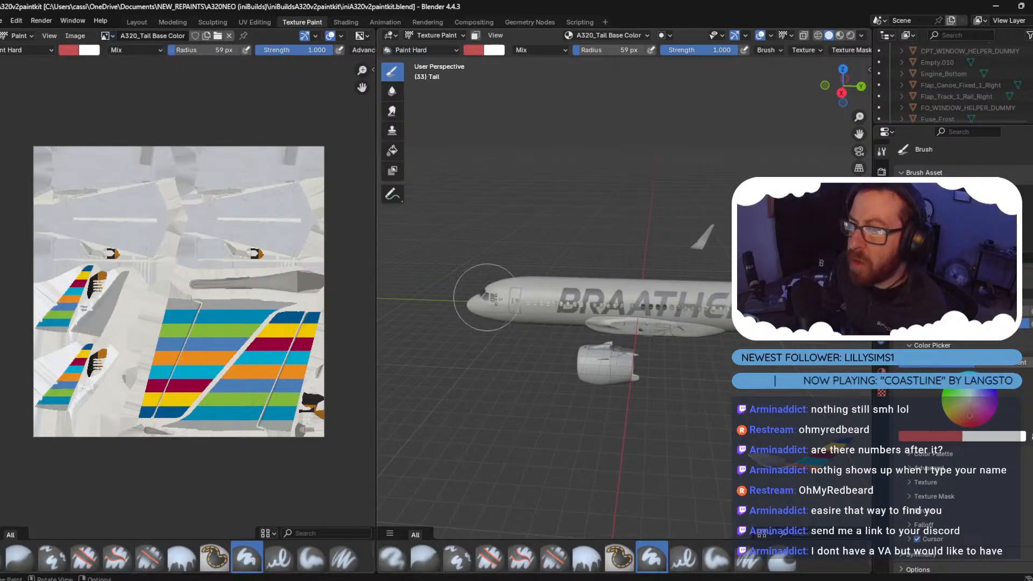
Examine the striped winglet on the aircraft model and compare its stripes with the tail texture.
middle_drag(575, 347, 606, 361)
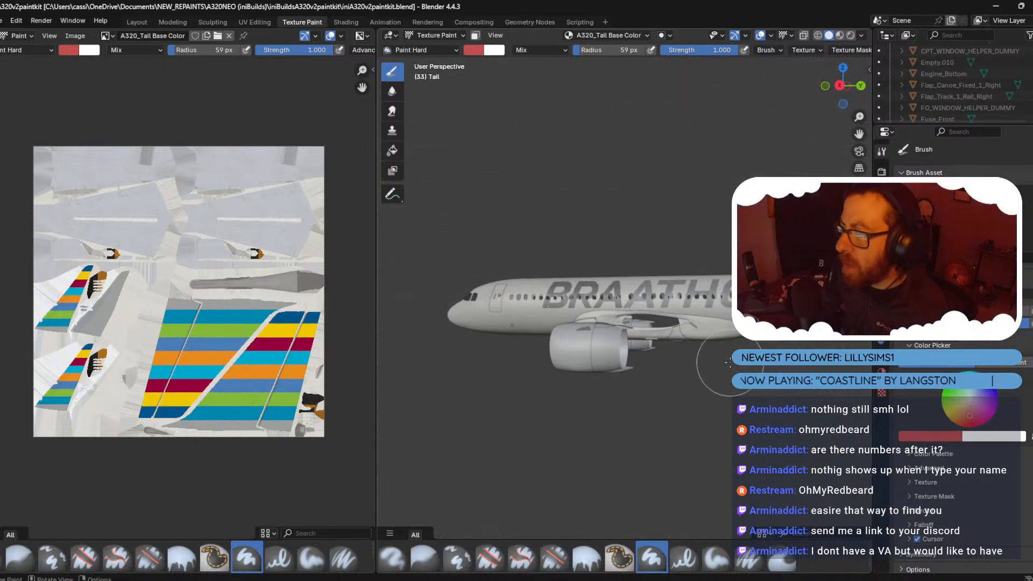
mouse_move(696, 366)
middle_down()
mouse_move(709, 343)
mouse_move(687, 371)
middle_up()
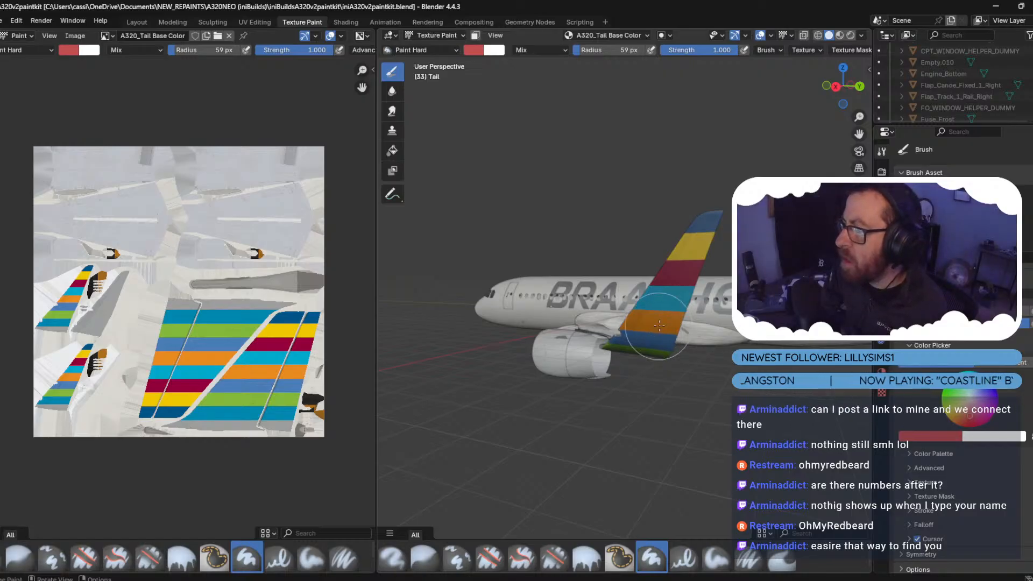
scroll(665, 320, up, 3)
scroll(664, 321, down, 2)
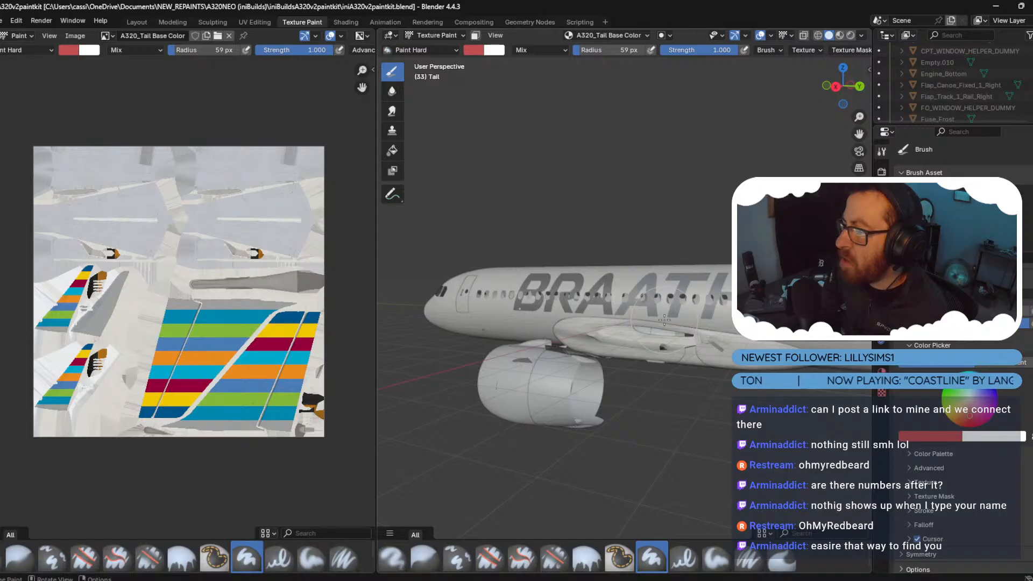
scroll(664, 320, up, 2)
scroll(664, 320, down, 2)
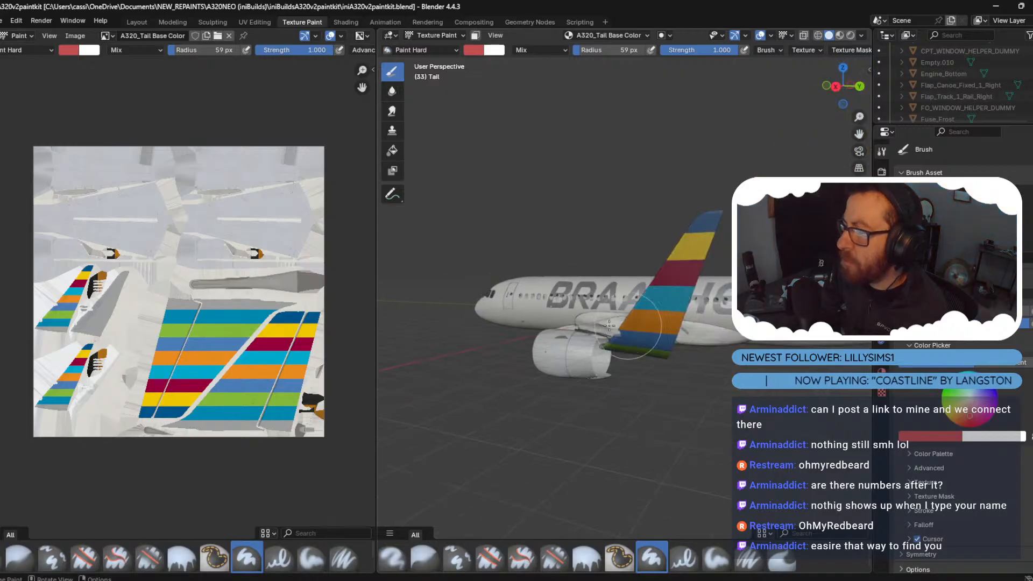
scroll(150, 296, up, 1)
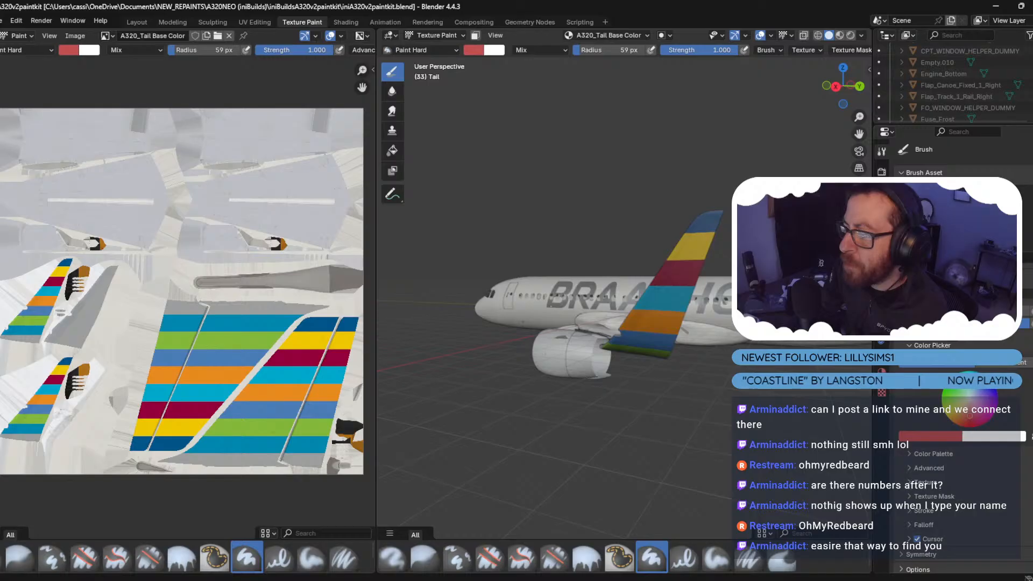
Switch back to Photoshop and check the winglet stripes by toggling a WINGLET OUTER TOP layer's visibility.
key(alt+Tab)
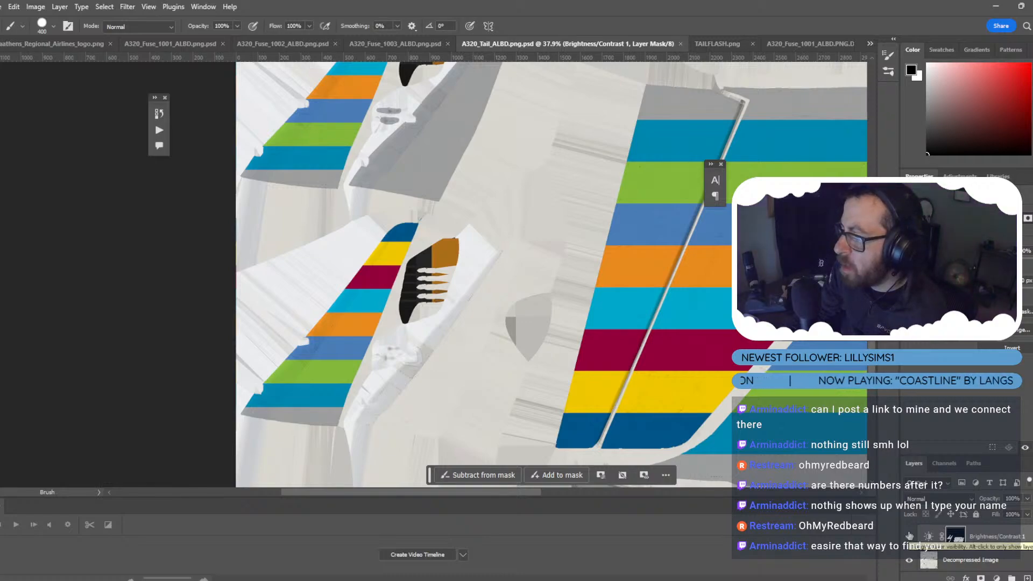
scroll(910, 536, up, 3)
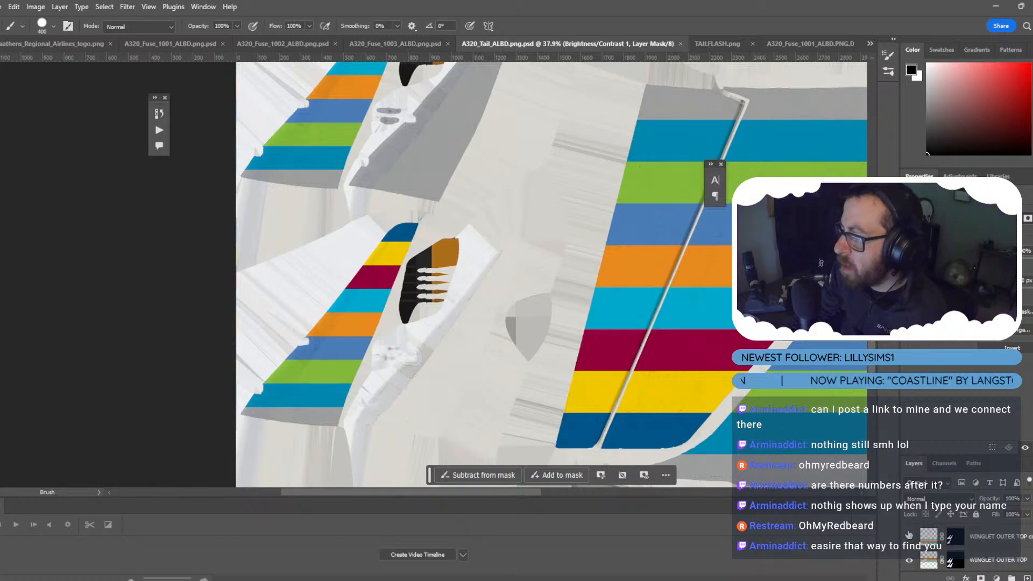
click(908, 561)
click(908, 562)
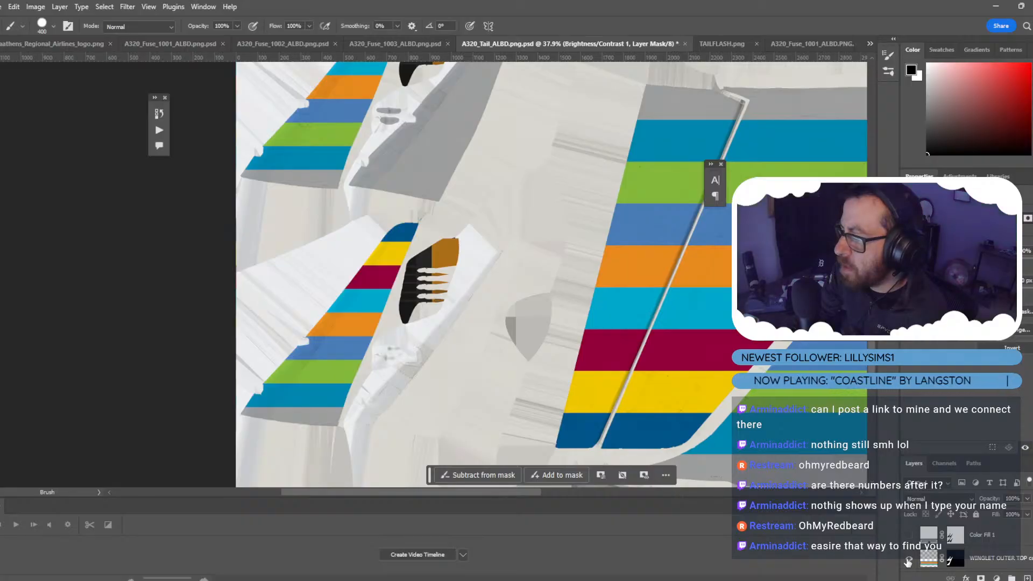
Delete the layer mask from the WINGLET OUTER TOP copy layer.
key(ctrl+t)
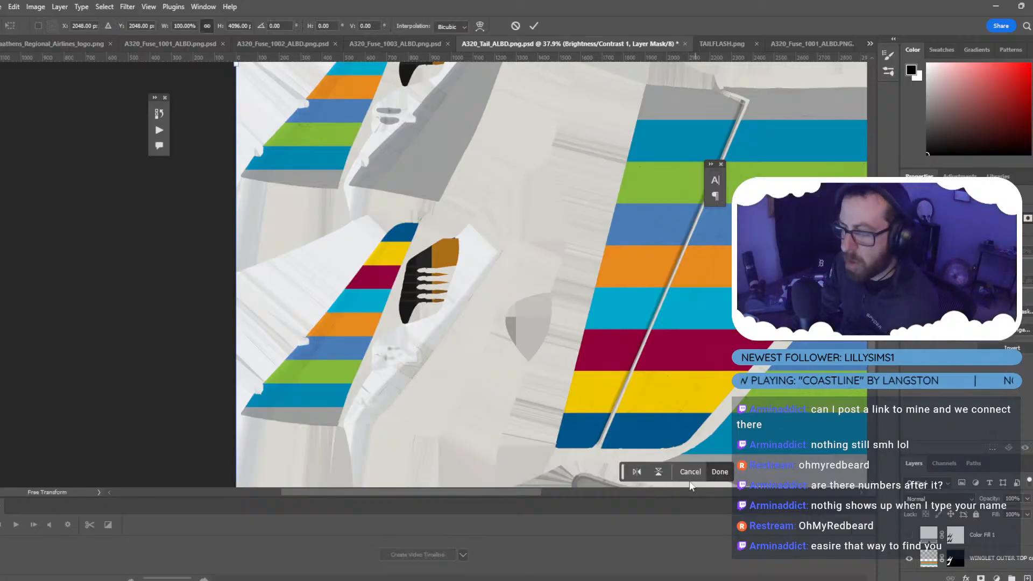
key(Escape)
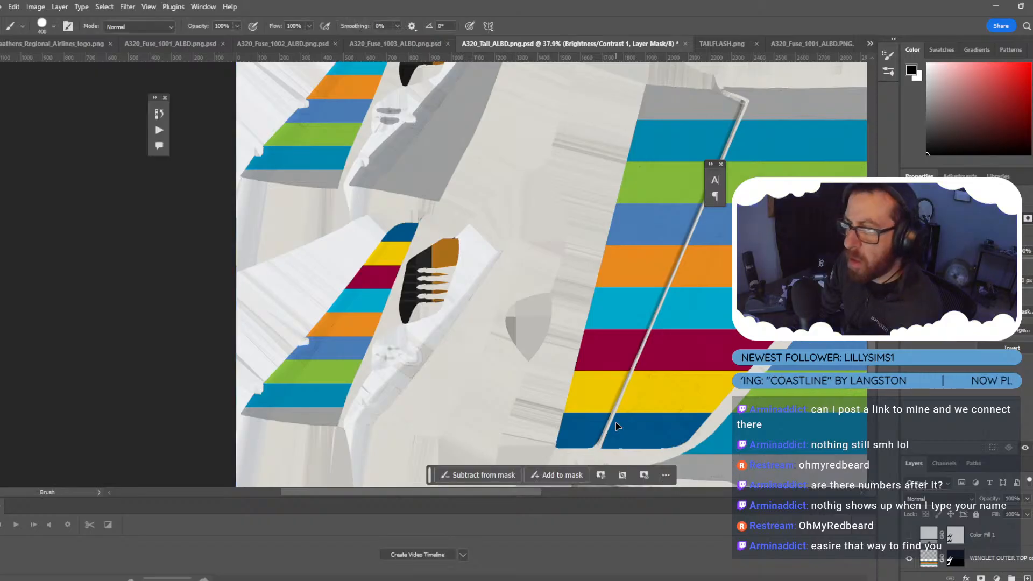
right_click(949, 563)
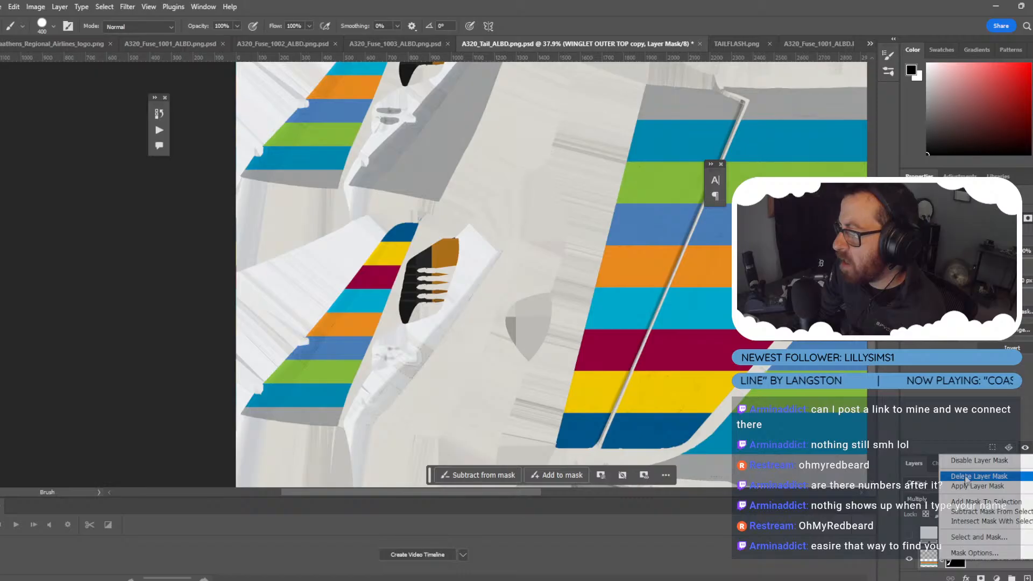
click(967, 486)
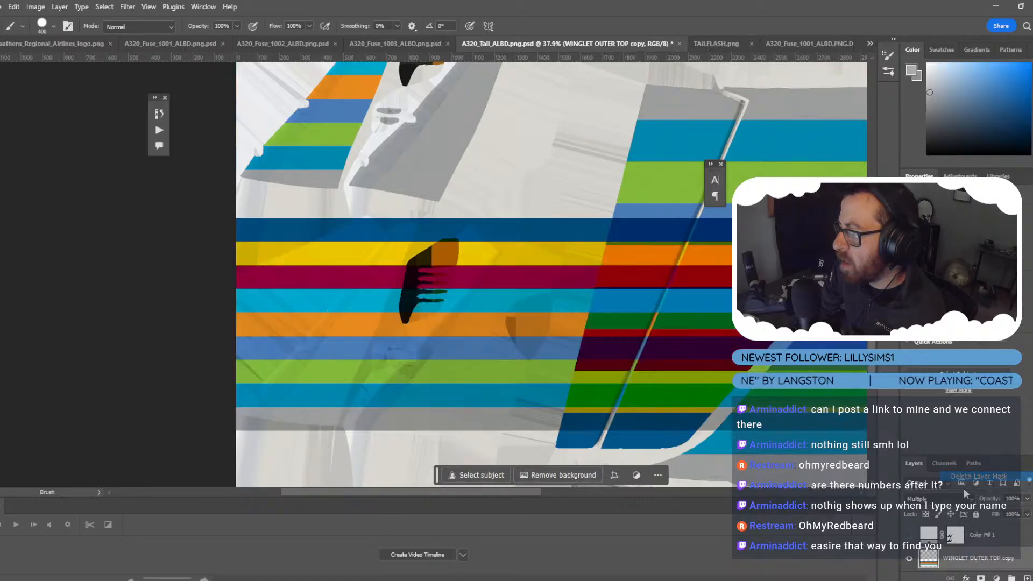
Try deleting the Color Fill 1 layer's mask.
right_click(955, 538)
click(966, 457)
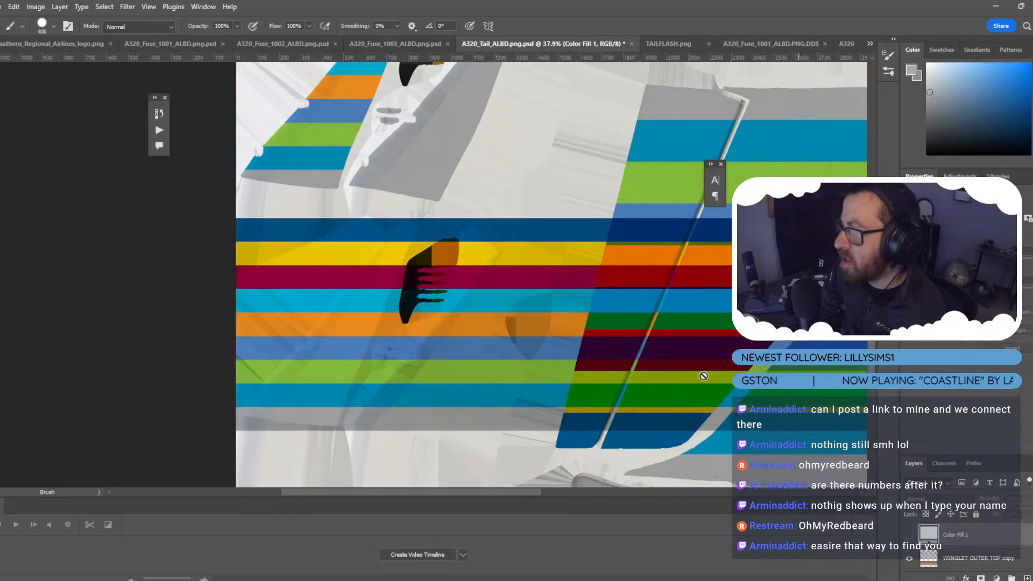
scroll(295, 184, up, 3)
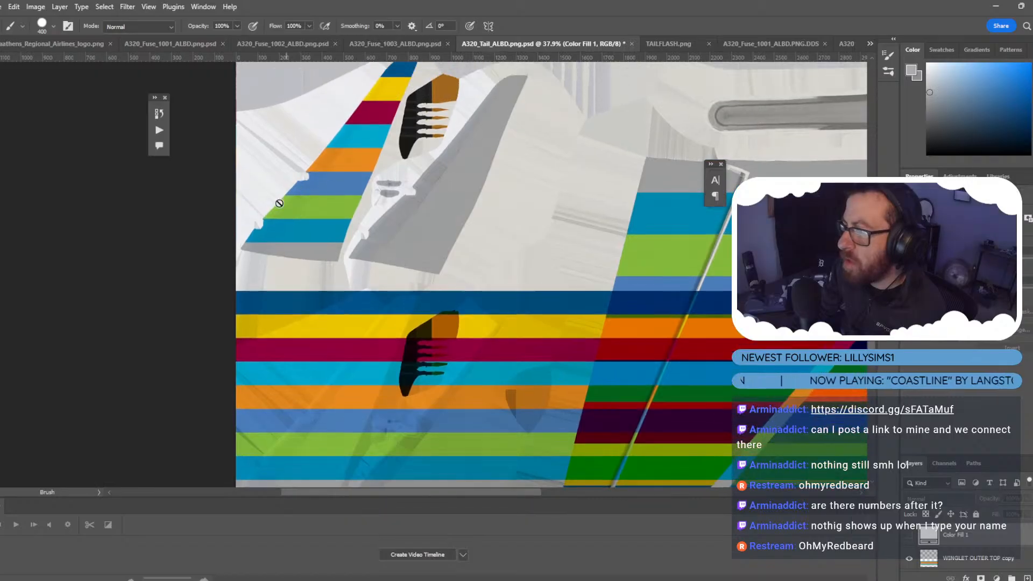
alt+scroll(335, 194, up, 2)
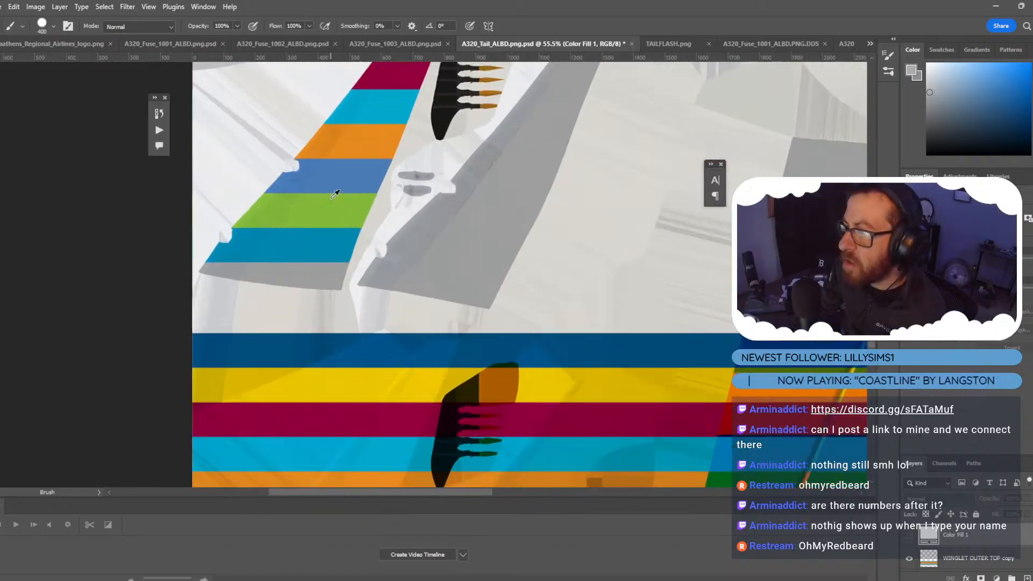
alt+scroll(335, 194, up, 4)
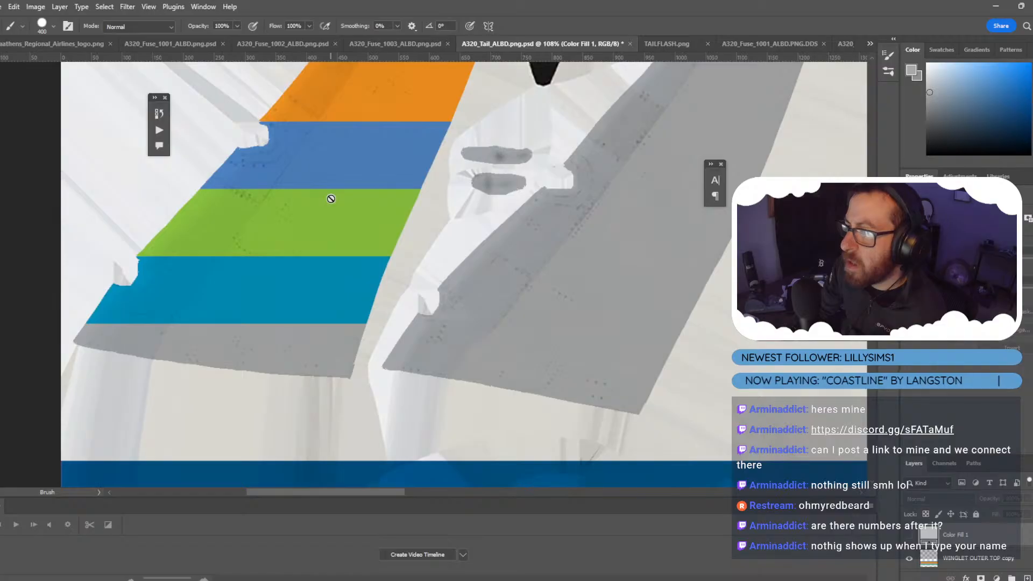
scroll(971, 557, down, 3)
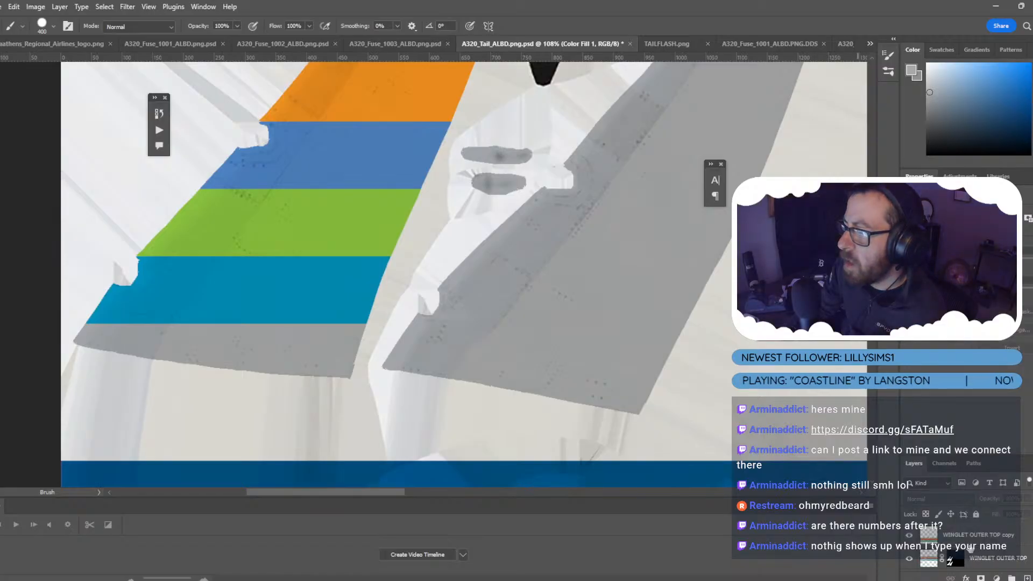
scroll(963, 537, up, 3)
click(956, 536)
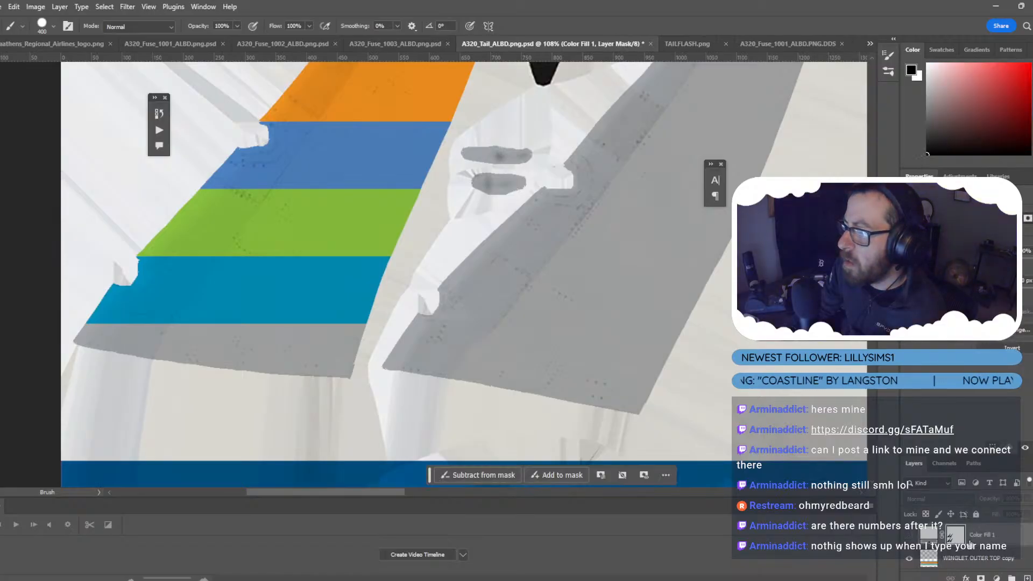
Delete the layer mask from the WINGLET OUTER TOP layer so its stripes extend across the texture.
scroll(942, 565, down, 3)
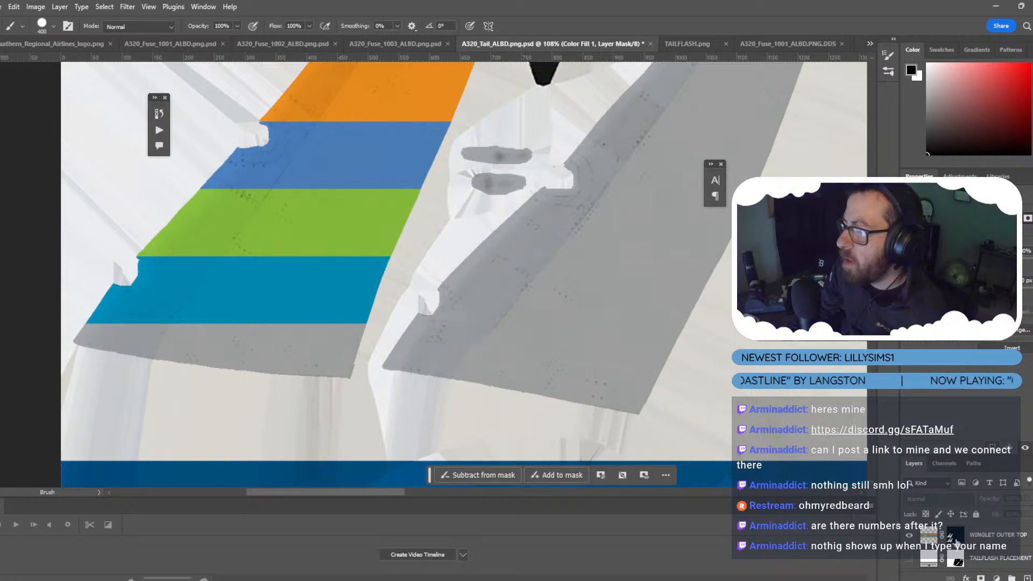
right_click(955, 535)
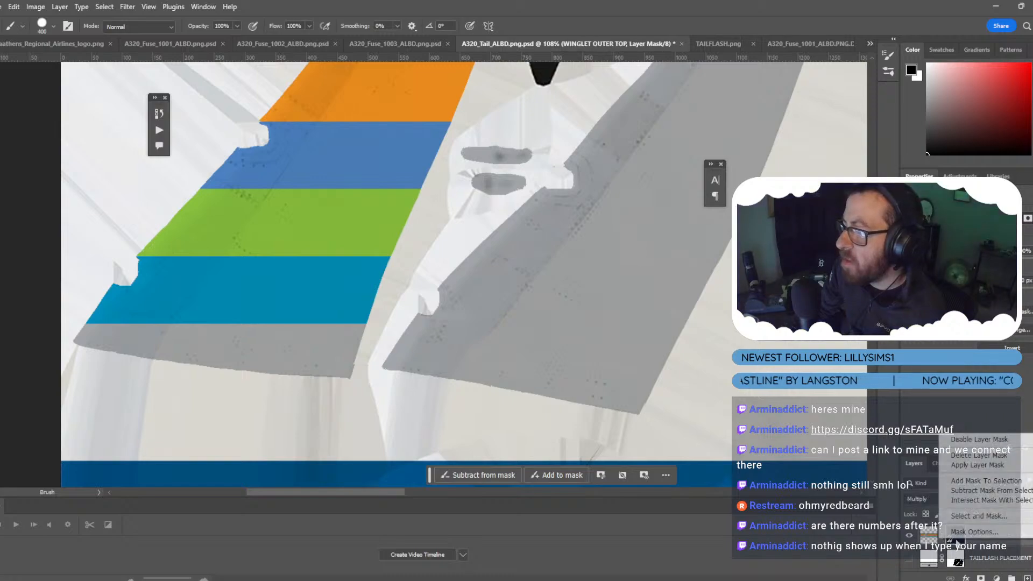
click(978, 456)
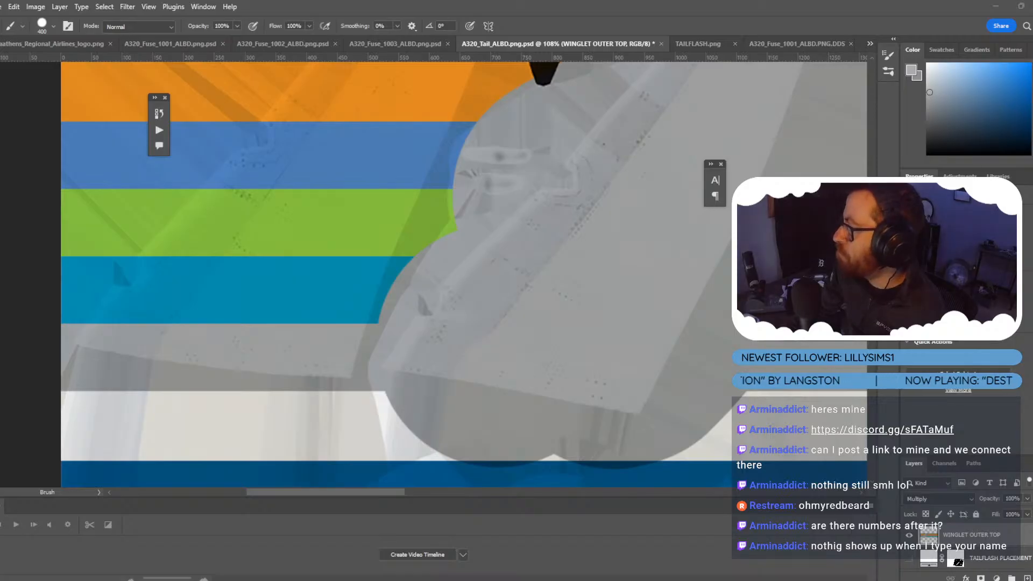
scroll(375, 289, down, 2)
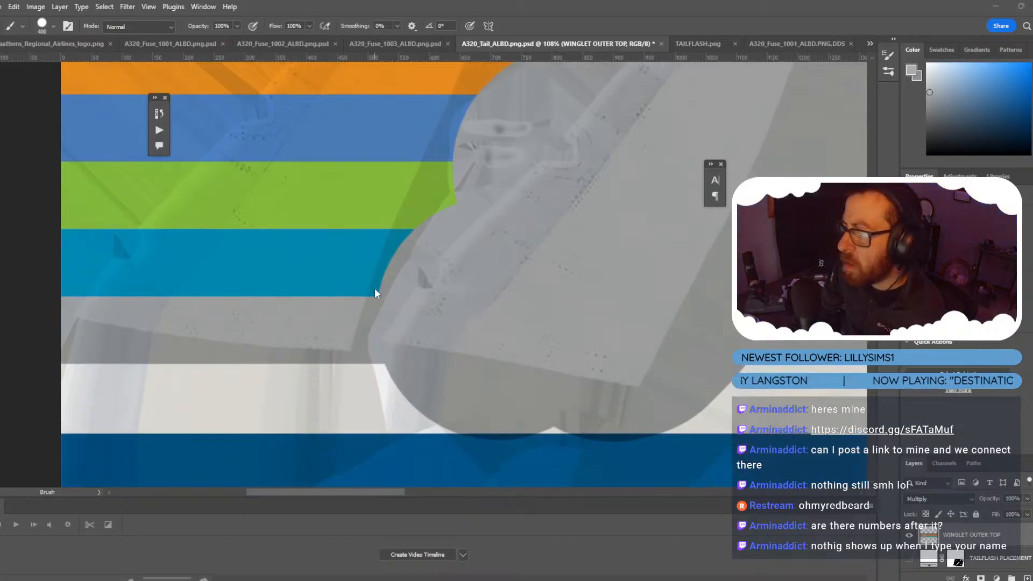
alt+scroll(375, 290, down, 4)
alt+scroll(376, 291, down, 3)
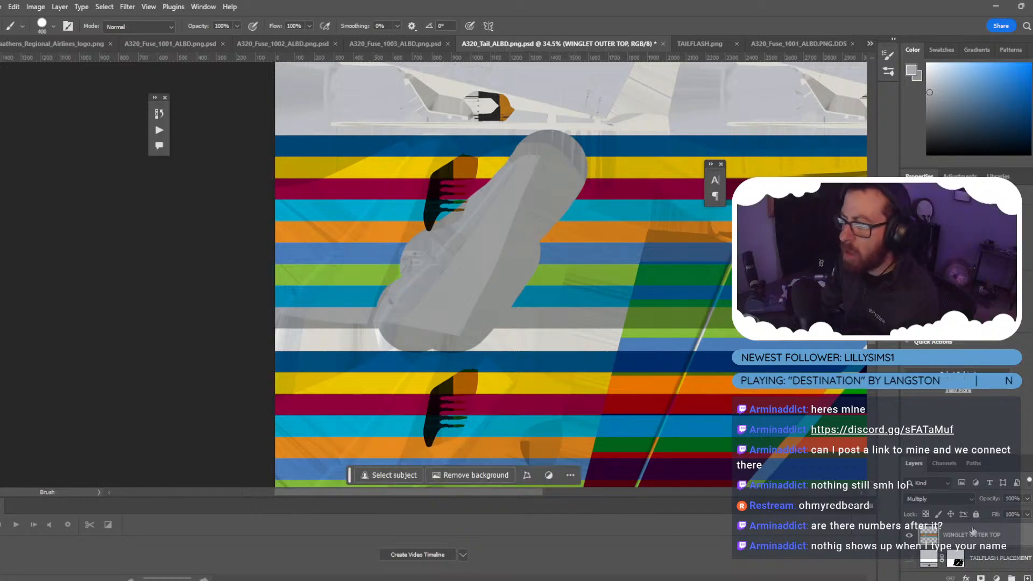
Scale the WINGLET OUTER TOP stripes proportionally to about 66.85% and move them to start at the texture's left edge.
key(ctrl+t)
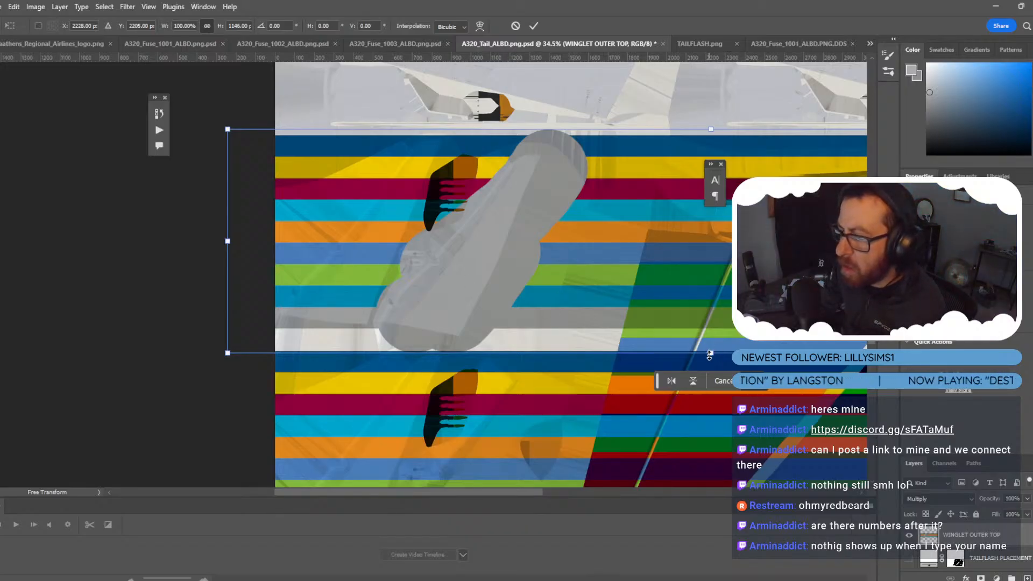
drag(709, 355, 708, 271)
key(ctrl+z)
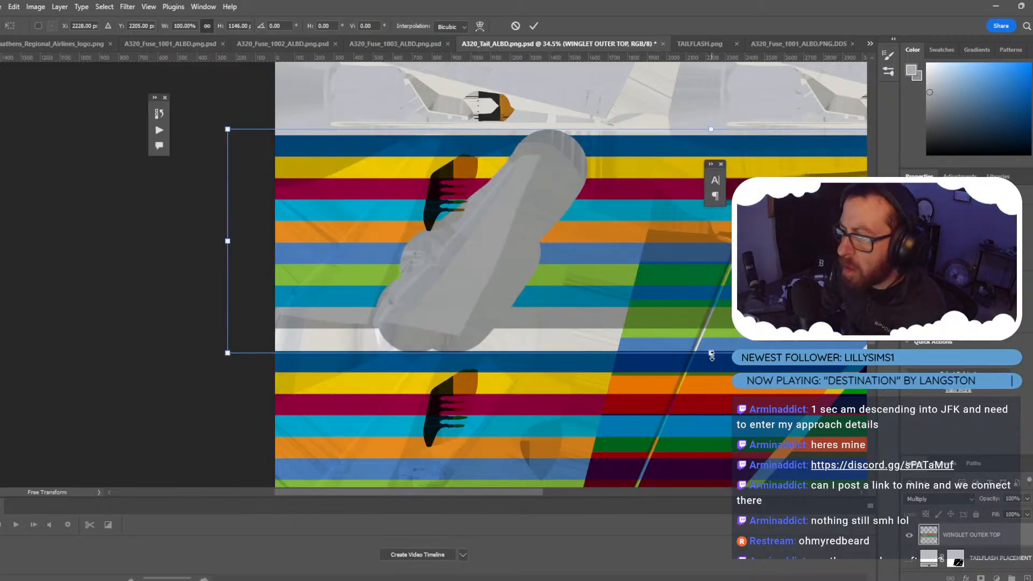
drag(688, 353, 666, 261)
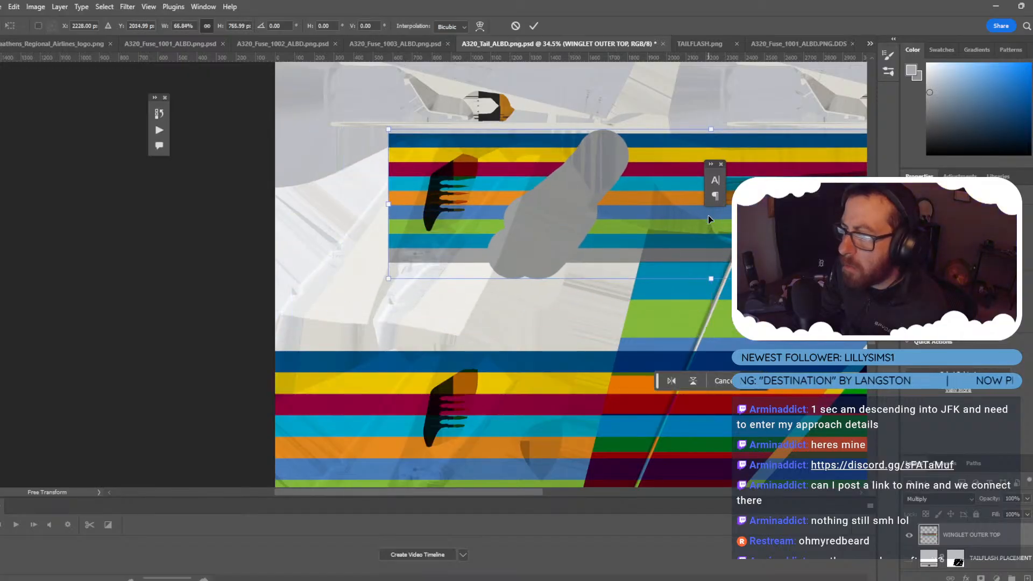
drag(708, 215, 595, 221)
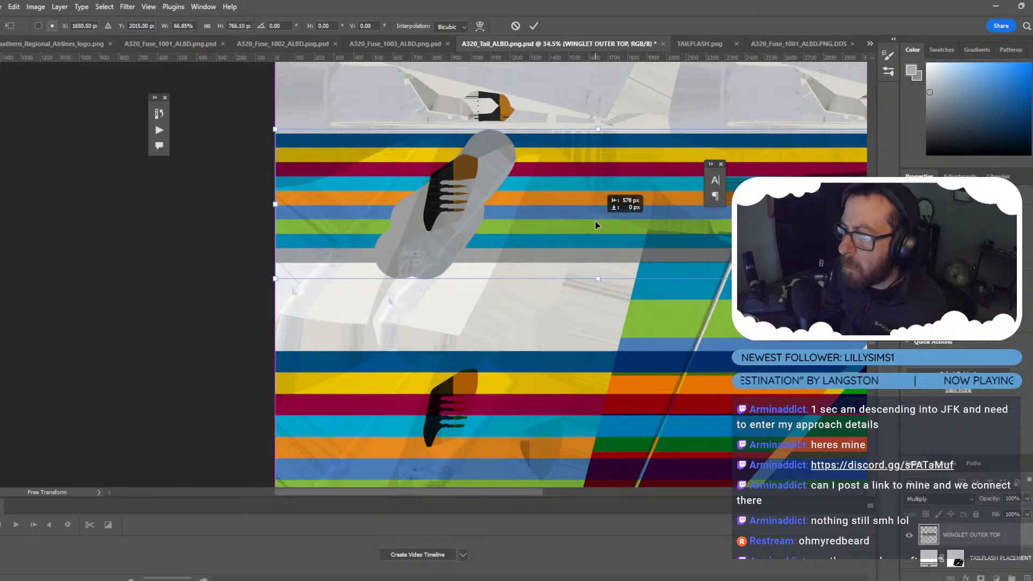
Shift the scaled stripes slightly down and left over the upper winglet, fine-tune their height, and apply the transform.
key(shift+Down)
key(shift+Down)
key(shift+Down)
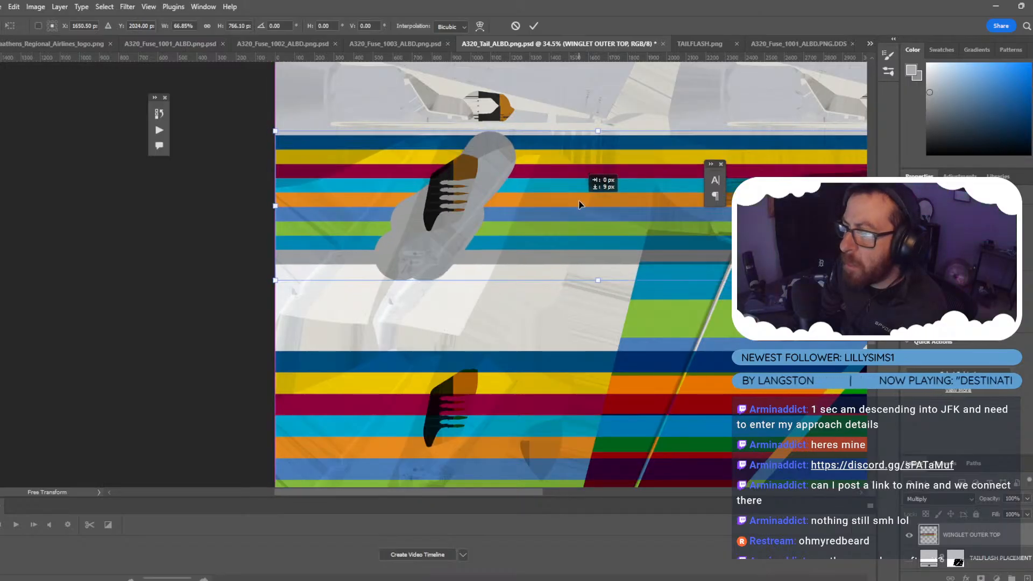
alt+scroll(563, 231, up, 2)
alt+scroll(603, 232, up, 2)
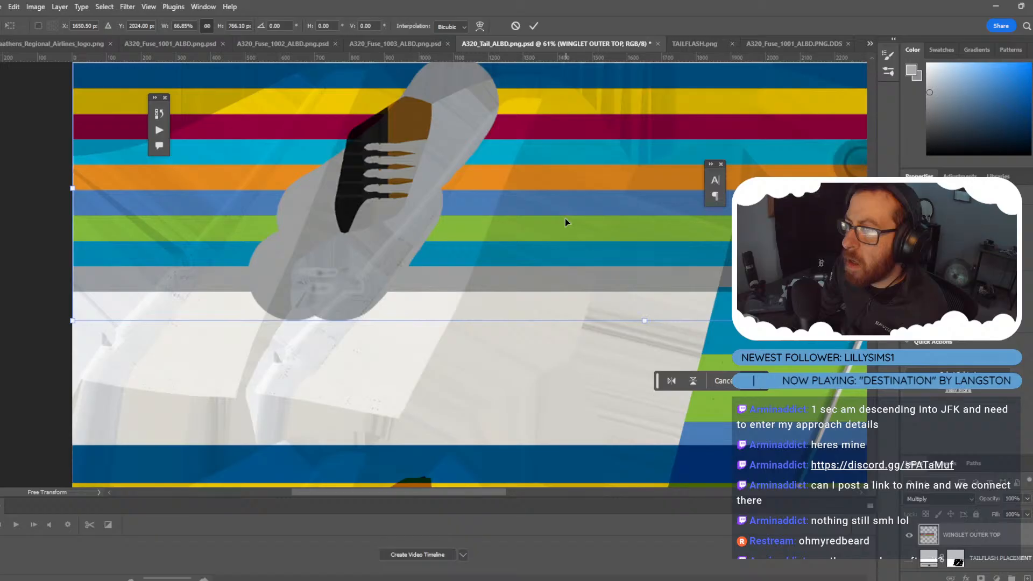
mouse_move(563, 215)
mouse_down()
mouse_move(559, 227)
mouse_move(561, 215)
mouse_up()
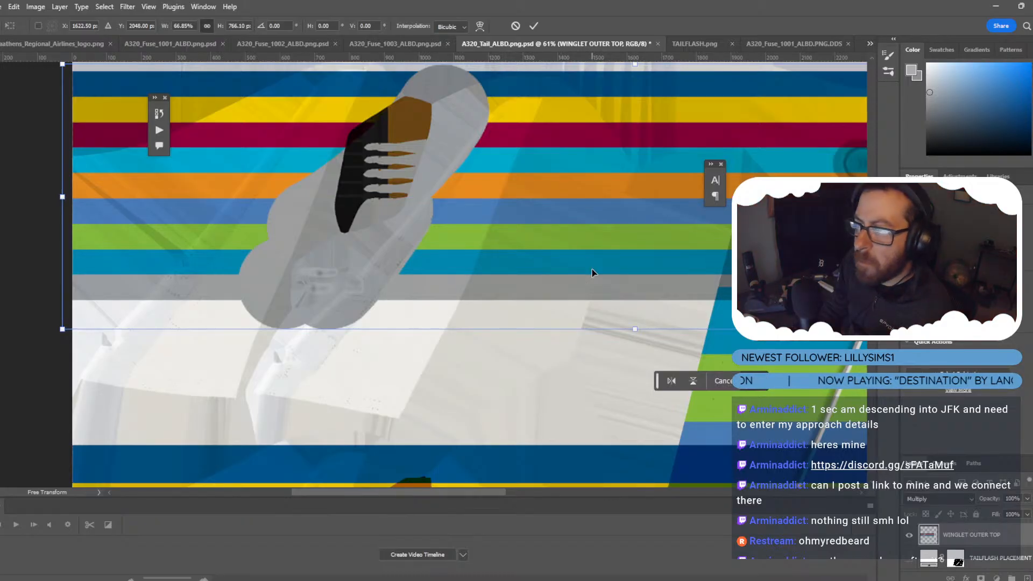
key(Up)
key(Up)
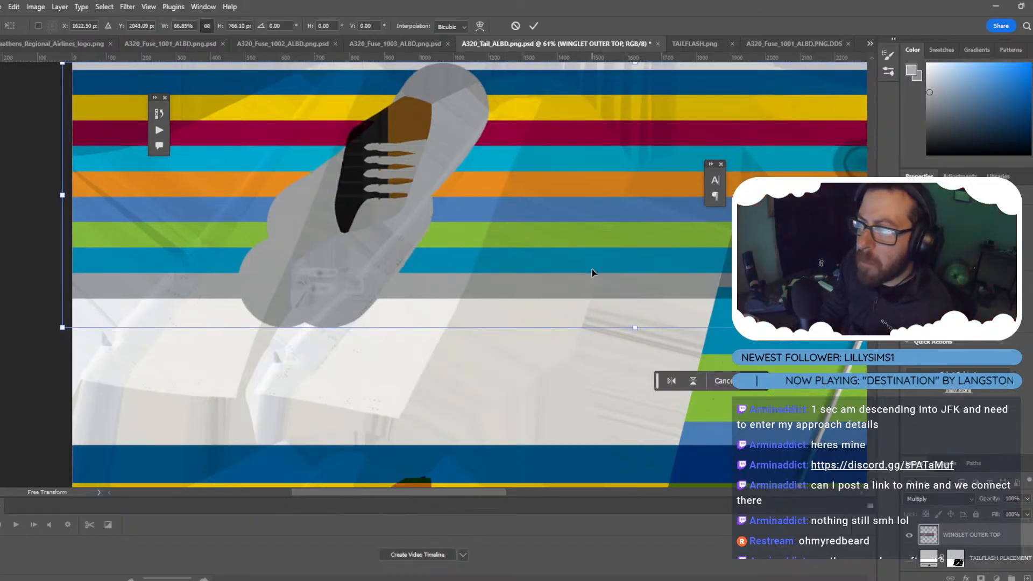
key(Up)
key(Up)
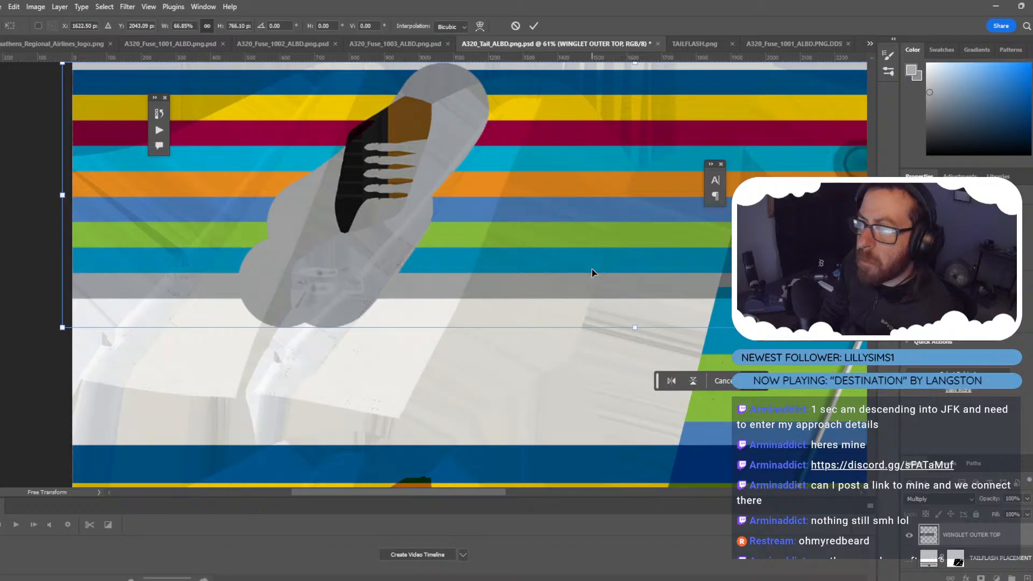
key(Return)
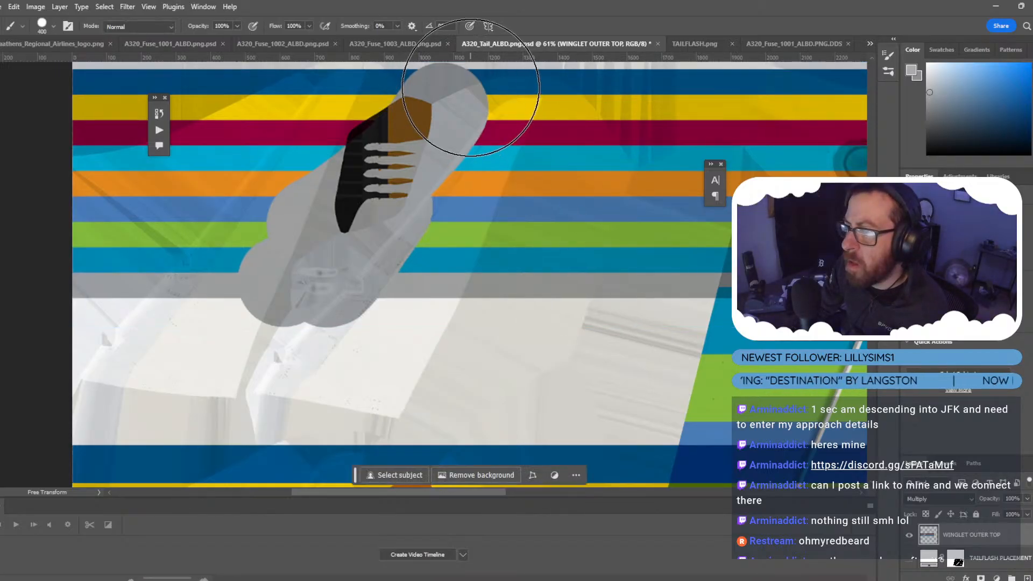
Save the tail texture and reload the A320_Tail Base Color image in Blender to check the winglet stripes on the model.
click(2, 7)
click(27, 131)
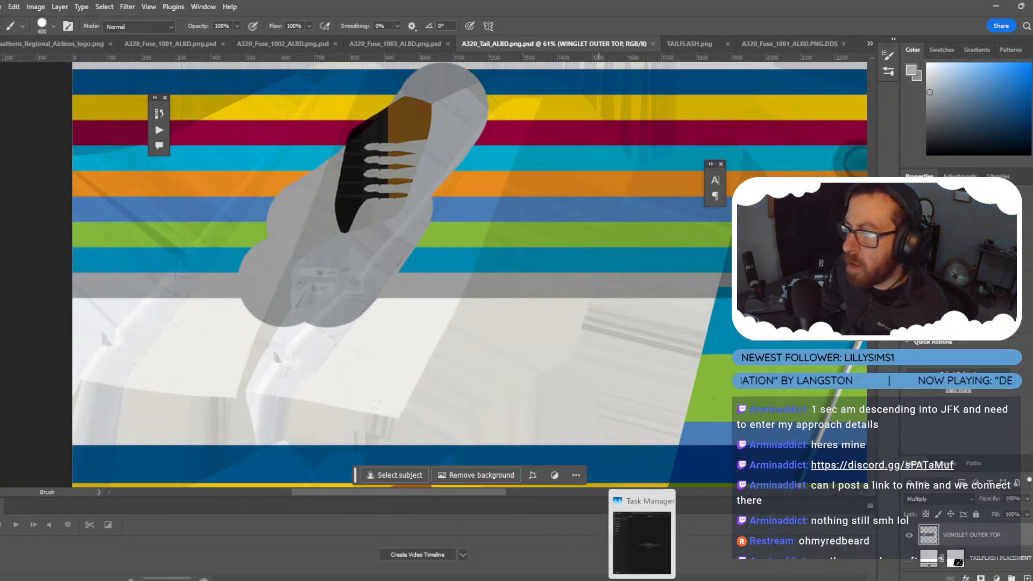
mouse_move(541, 580)
click(627, 538)
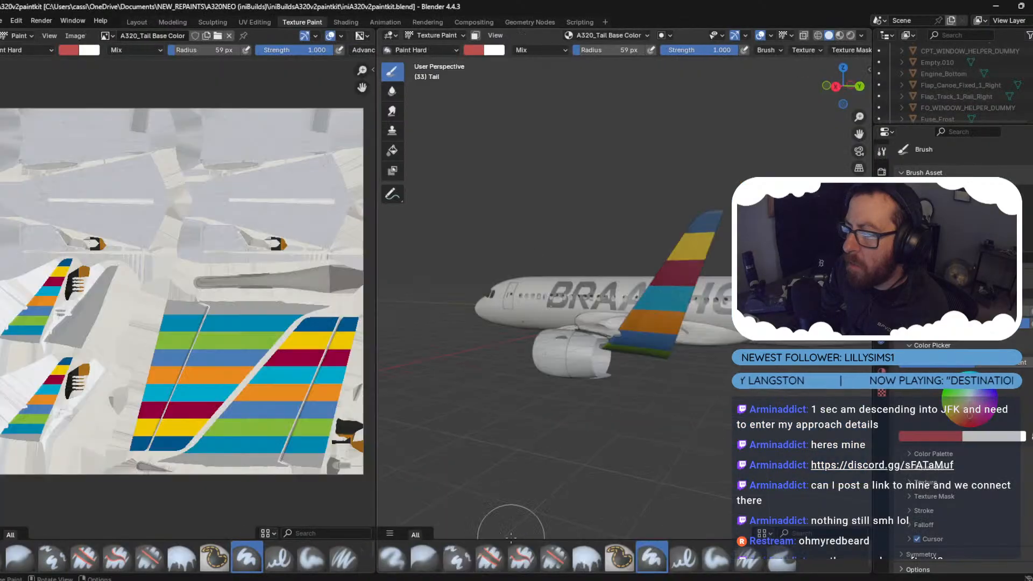
click(75, 36)
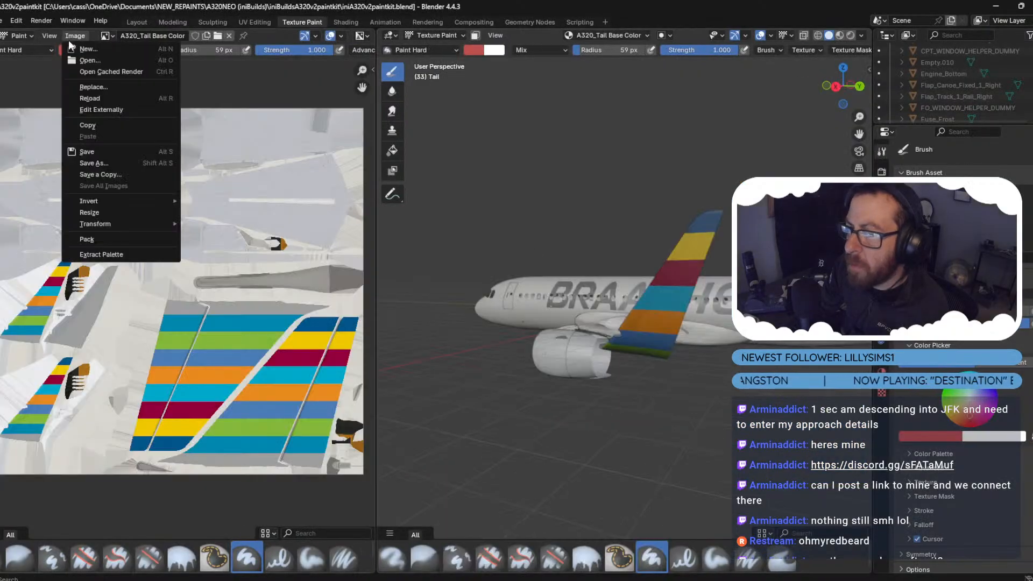
click(108, 97)
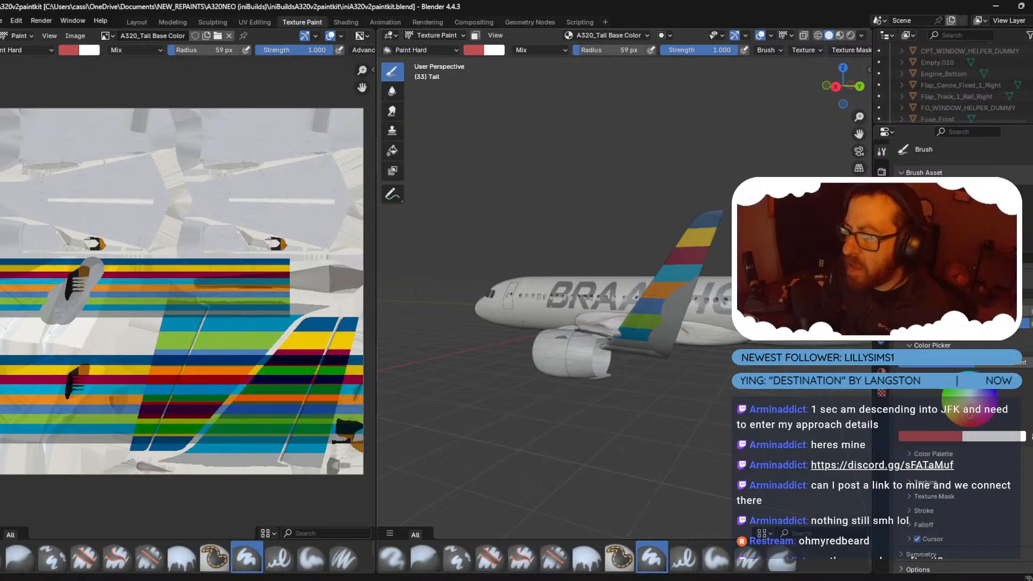
Switch back to Photoshop and set the WINGLET OUTER TOP layer's blend mode to Normal.
mouse_move(592, 579)
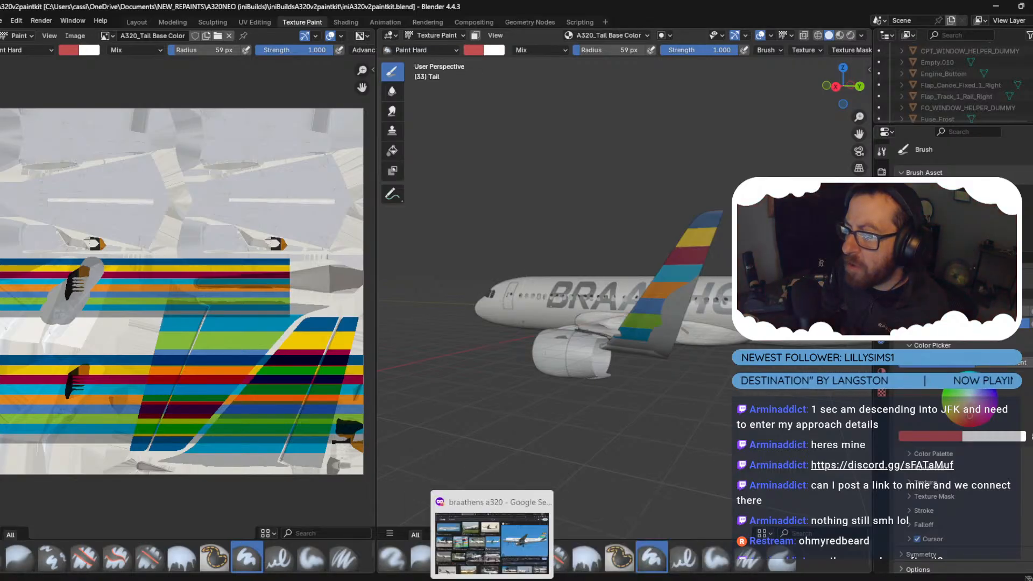
click(493, 579)
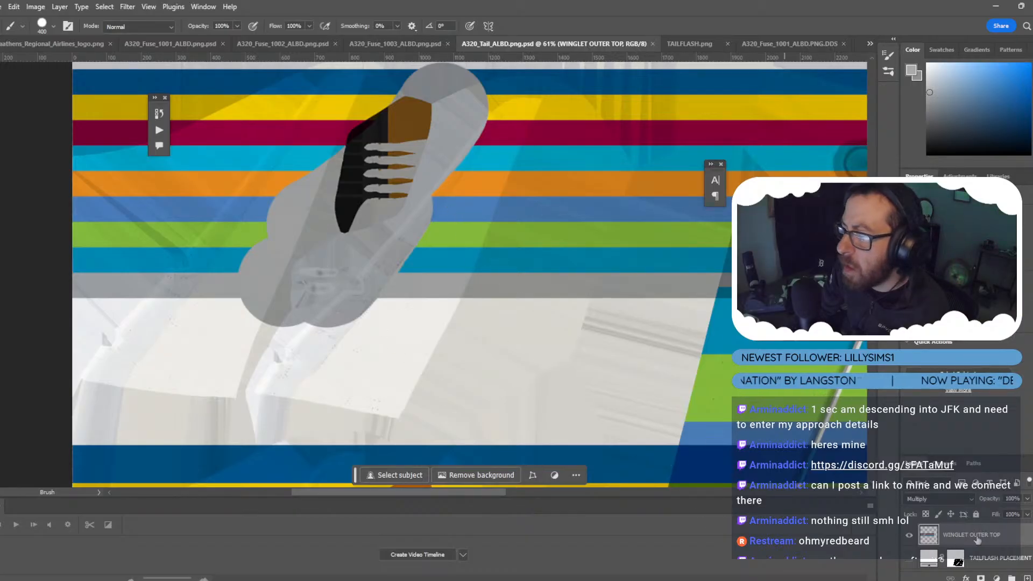
click(941, 498)
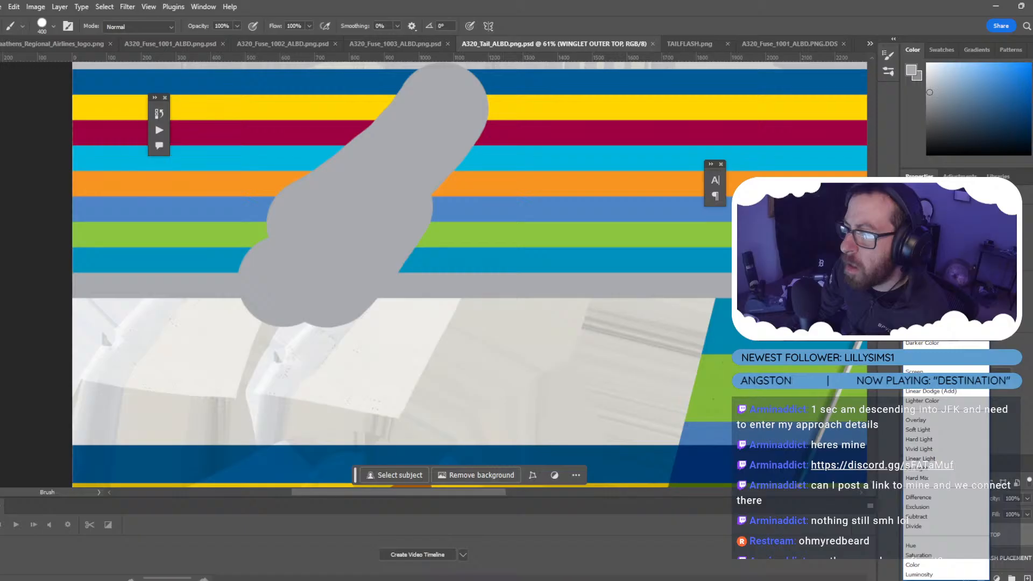
click(920, 279)
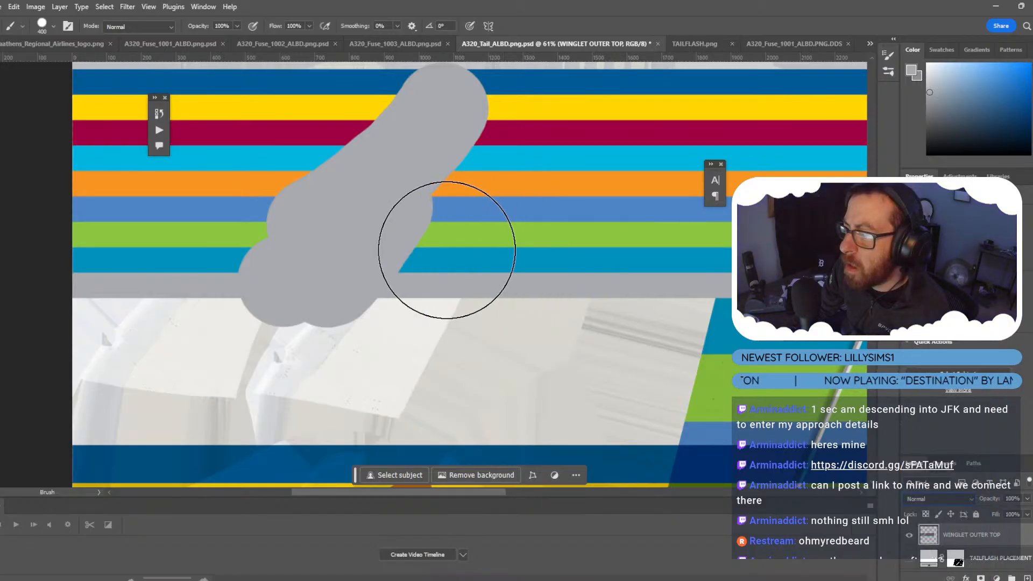
Compare the stripes with the underlying winglet by toggling the WINGLET OUTER TOP layer's visibility.
click(909, 536)
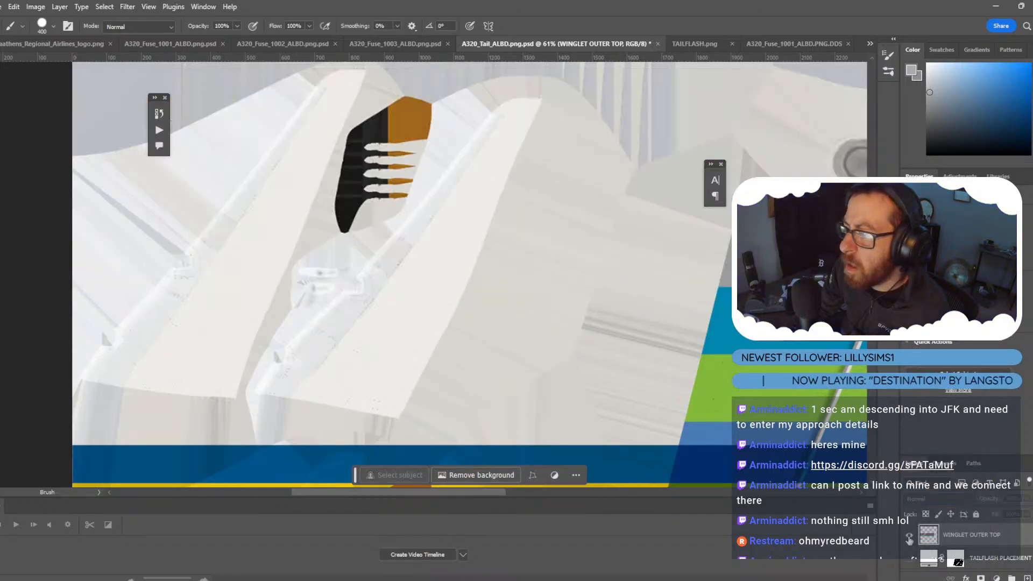
click(909, 535)
click(909, 536)
click(909, 536)
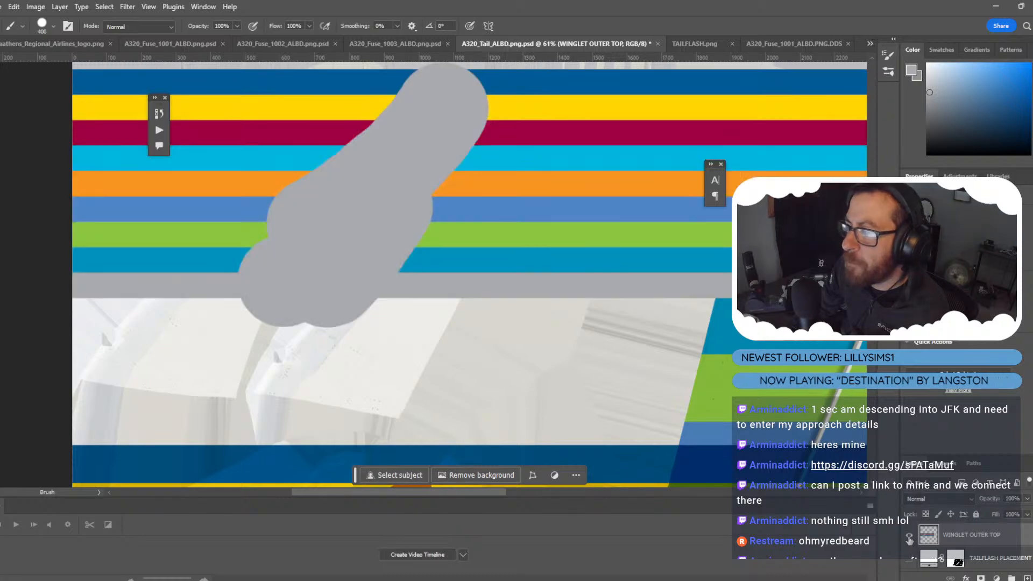
click(909, 536)
click(909, 536)
click(909, 536)
Undo the blend mode change, the stripe scaling and the mask deletion on the WINGLET OUTER TOP layer.
key(ctrl+z)
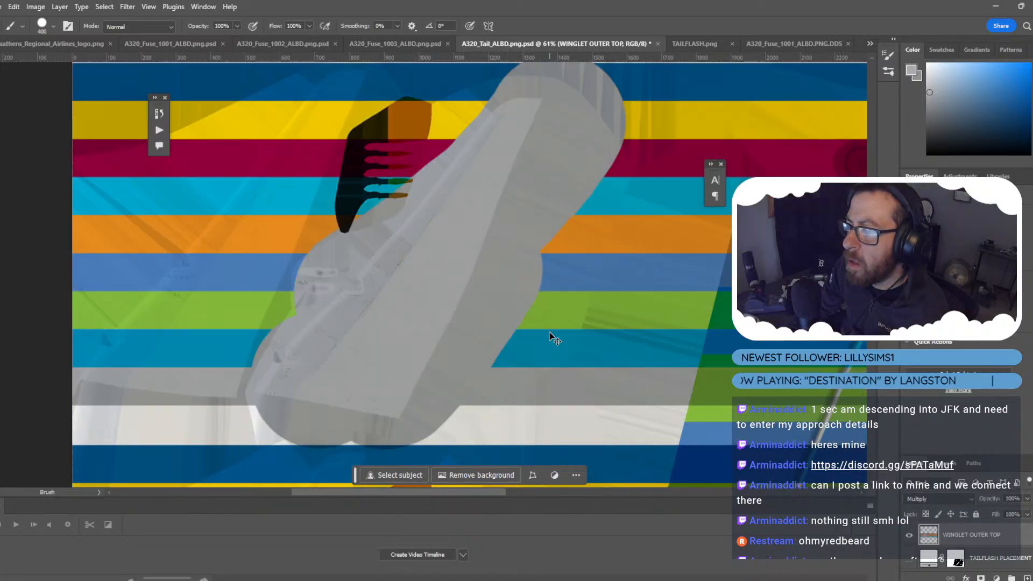
key(ctrl+z)
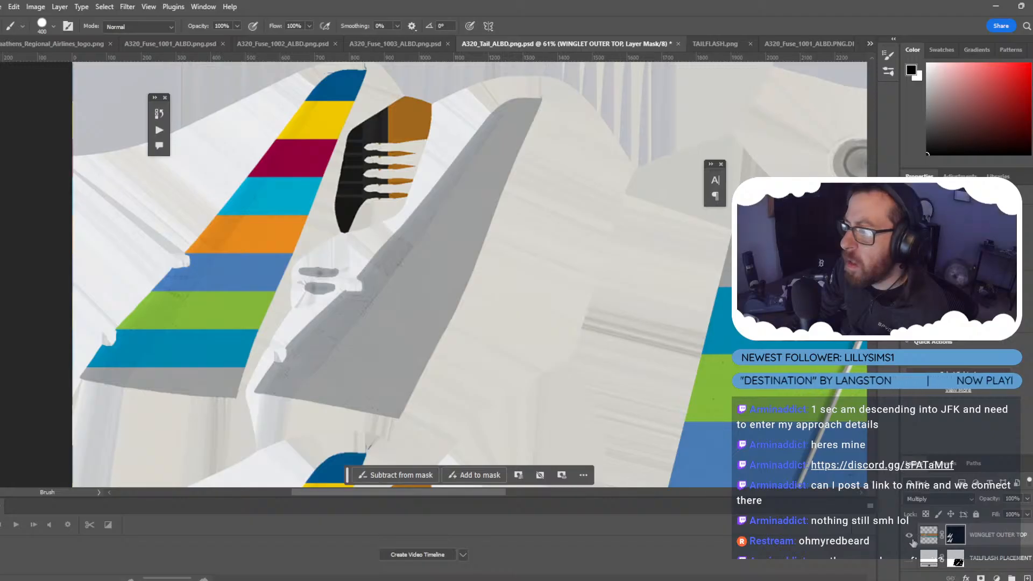
alt+scroll(611, 369, down, 6)
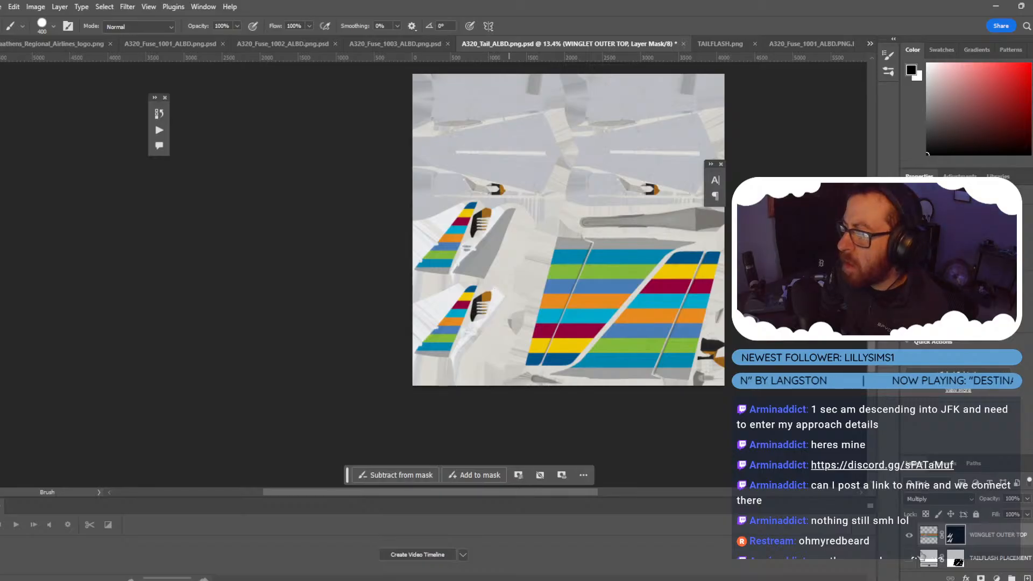
Delete the WINGLET OUTER TOP layer and its copy to clear the stripes from both winglets.
scroll(995, 537, down, 3)
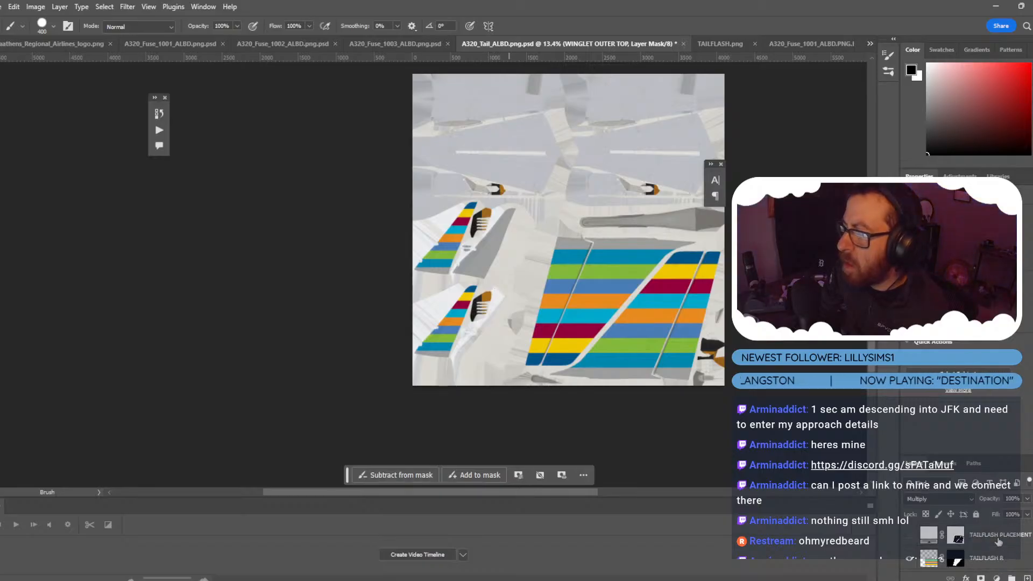
scroll(989, 562, up, 3)
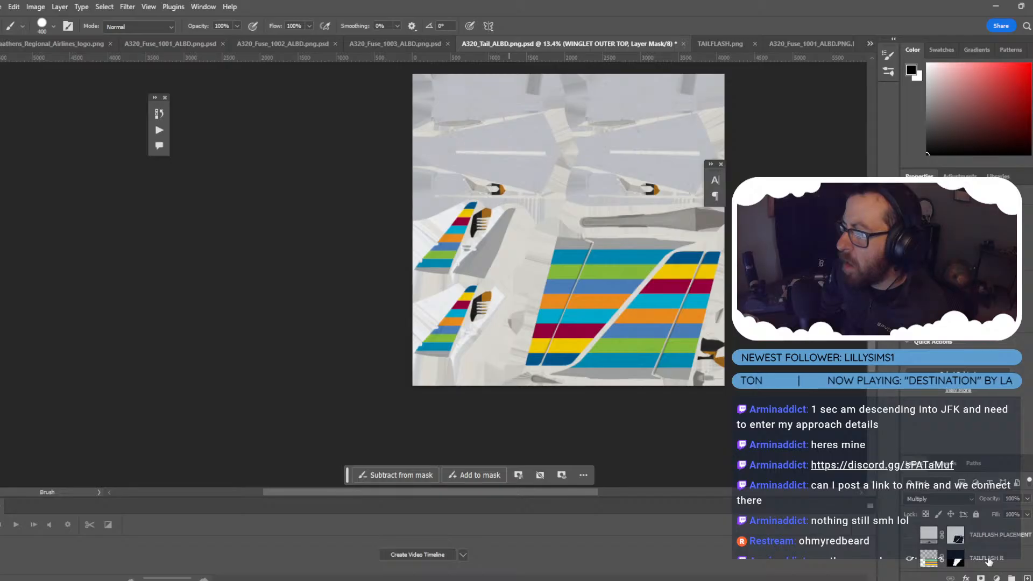
key(ctrl+j)
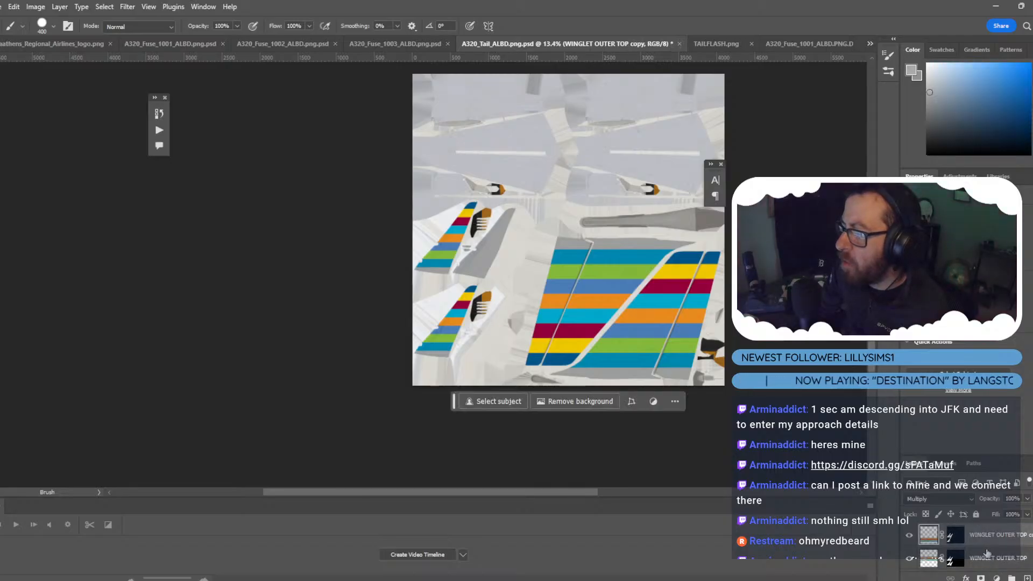
key(Delete)
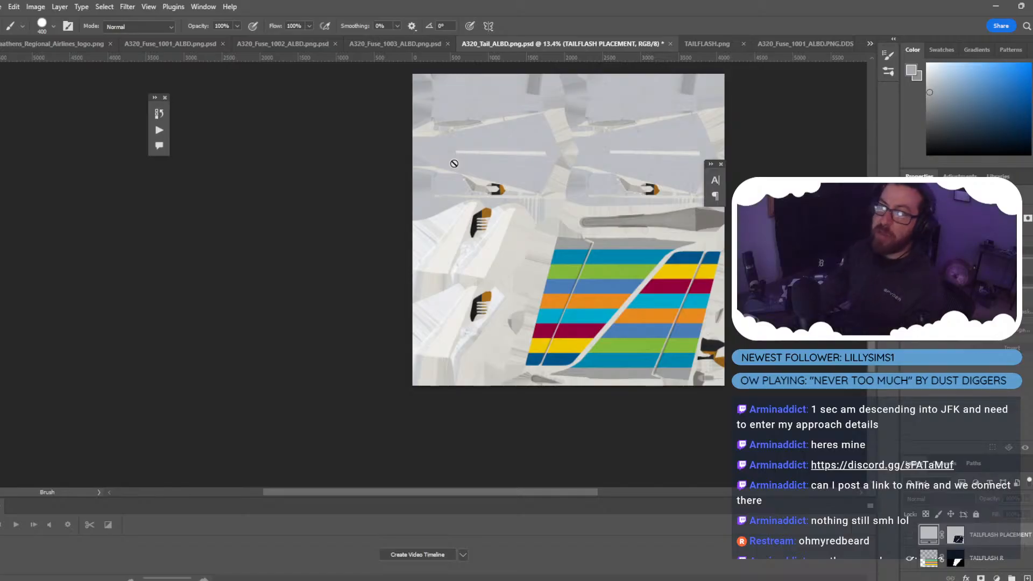
Copy the entire stripe artwork from the TAILFLASH.png document.
alt+scroll(475, 236, up, 3)
alt+scroll(476, 237, up, 4)
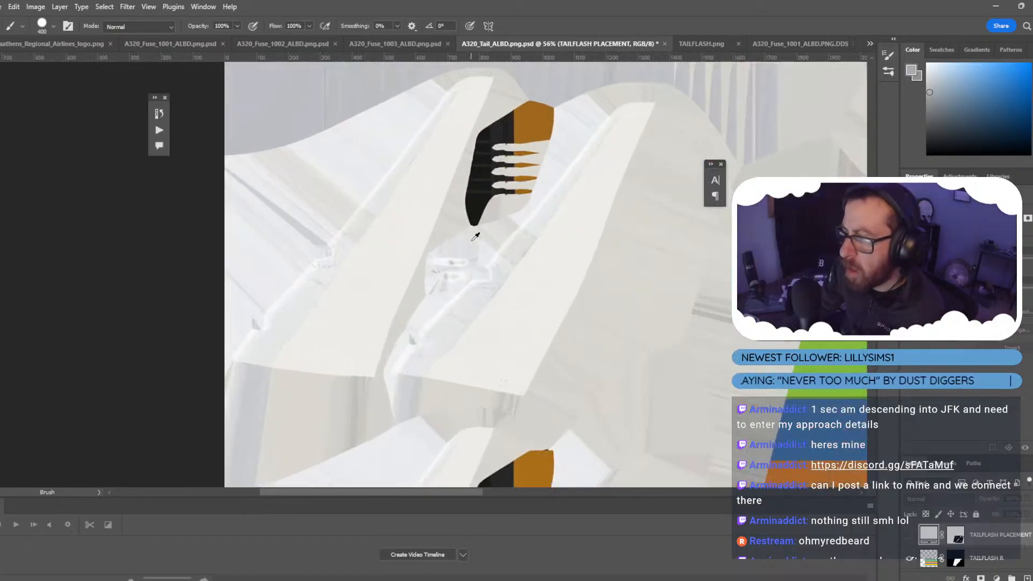
mouse_move(542, 580)
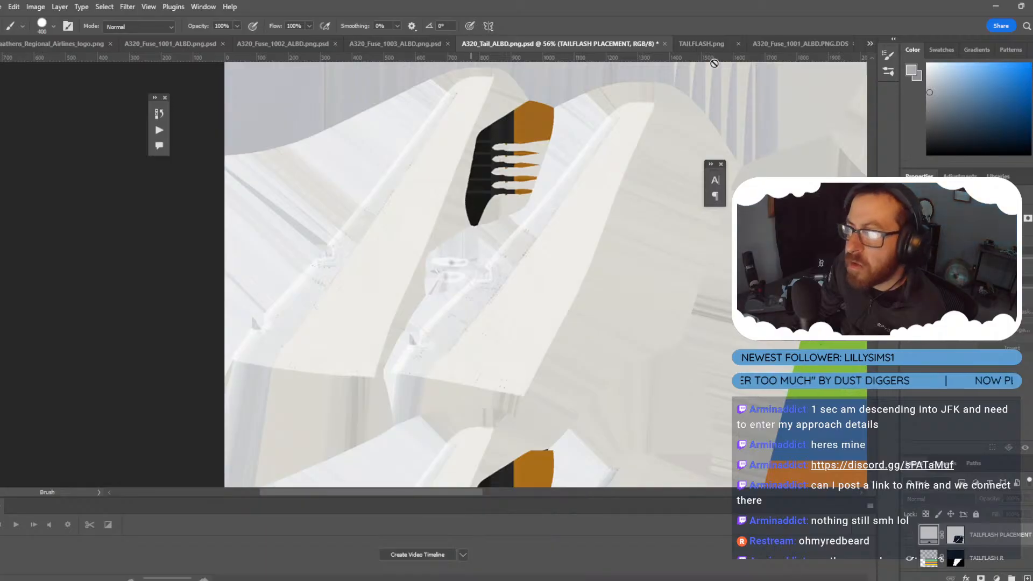
click(699, 44)
key(ctrl+a)
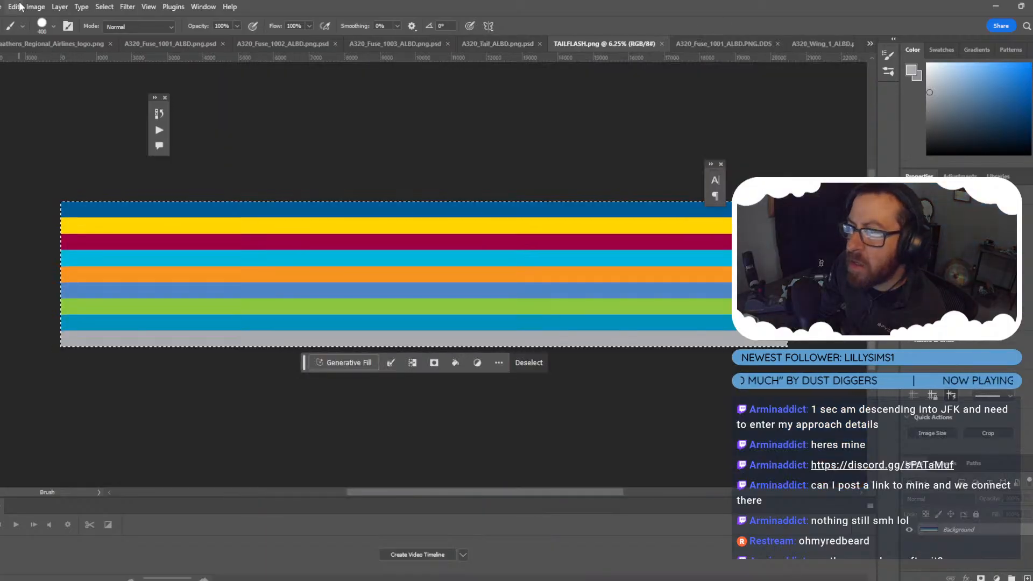
click(13, 7)
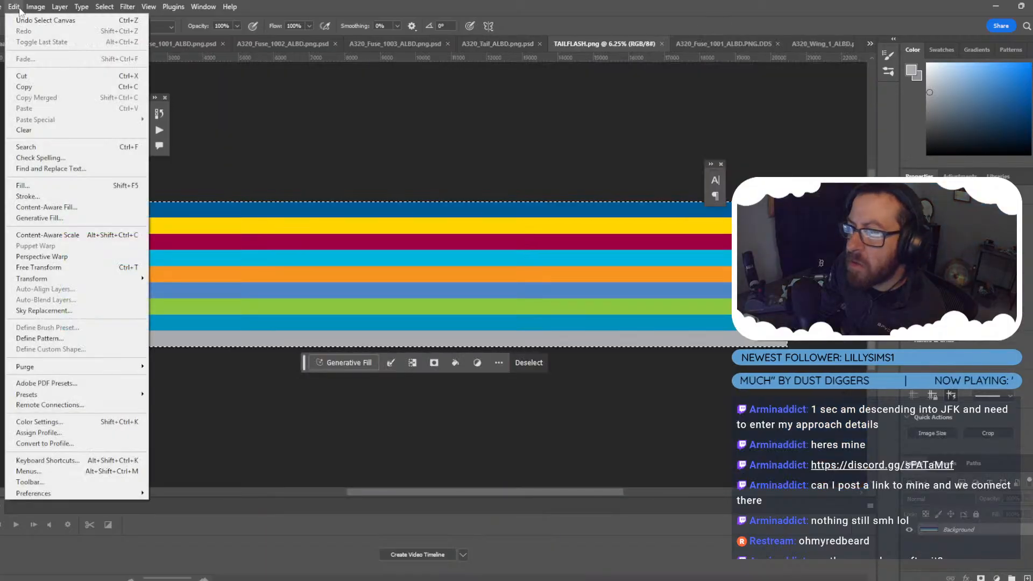
click(36, 87)
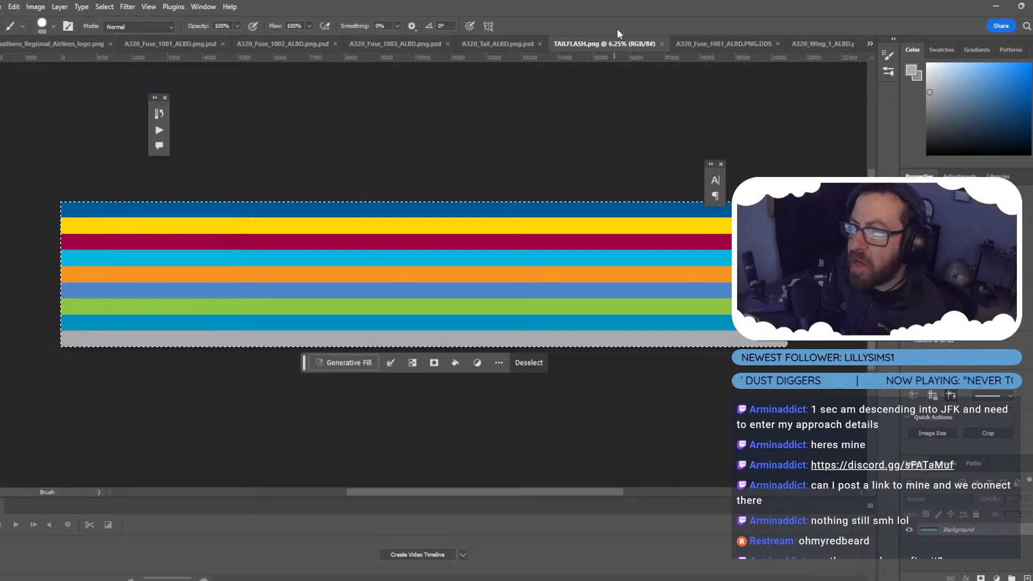
Return to the A320_Tail_ALBD.png.psd document and show the Color Fill 1 layer.
click(738, 43)
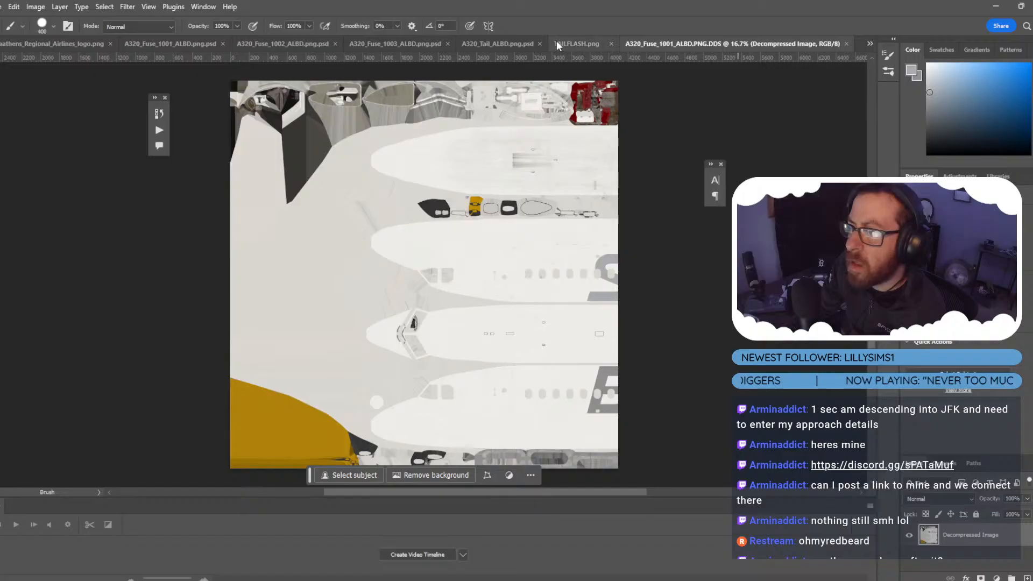
click(508, 44)
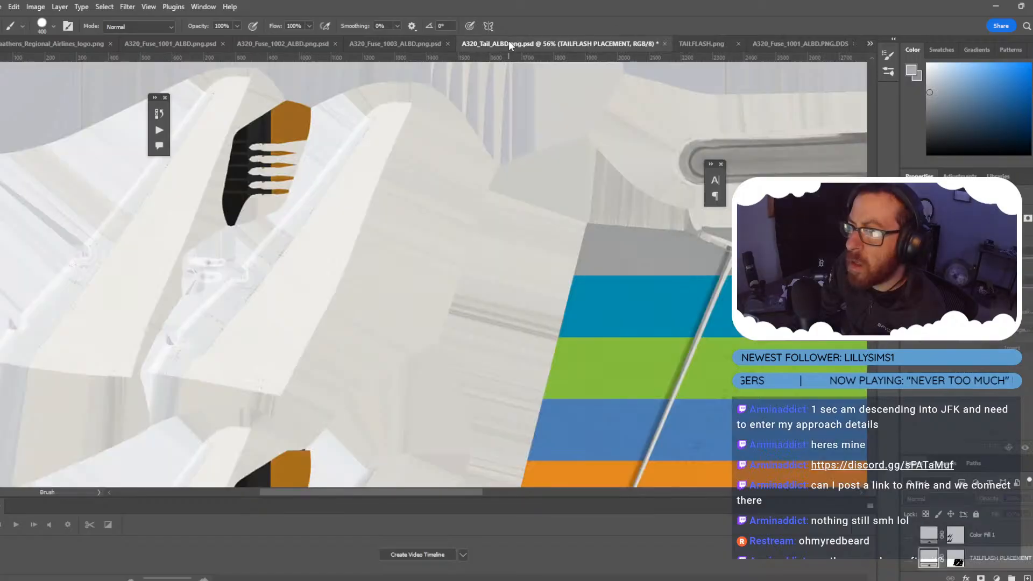
click(909, 536)
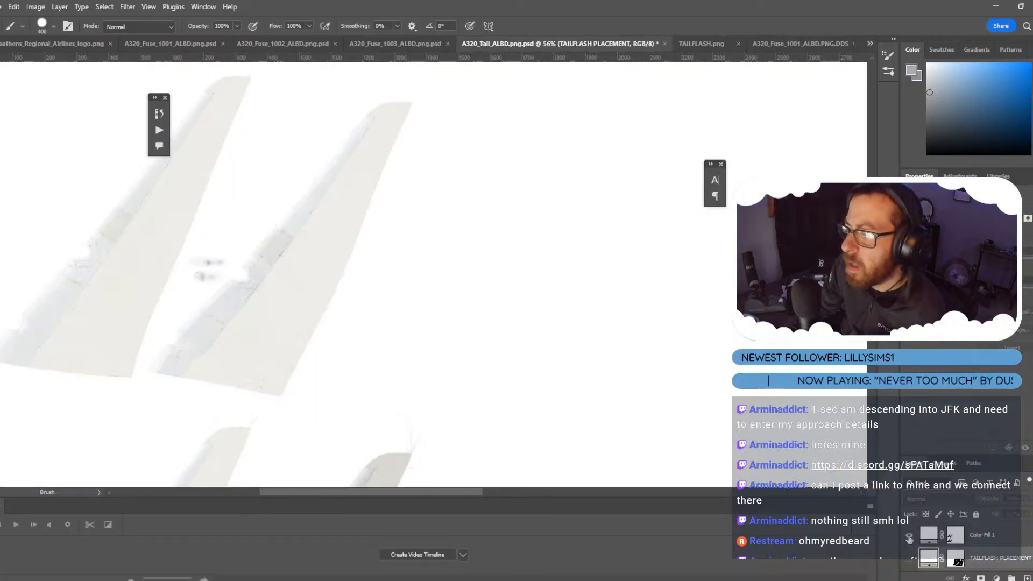
Paste the copied stripe artwork as a new layer, place it beneath Color Fill 1 and set its blend mode to Color Burn.
click(976, 538)
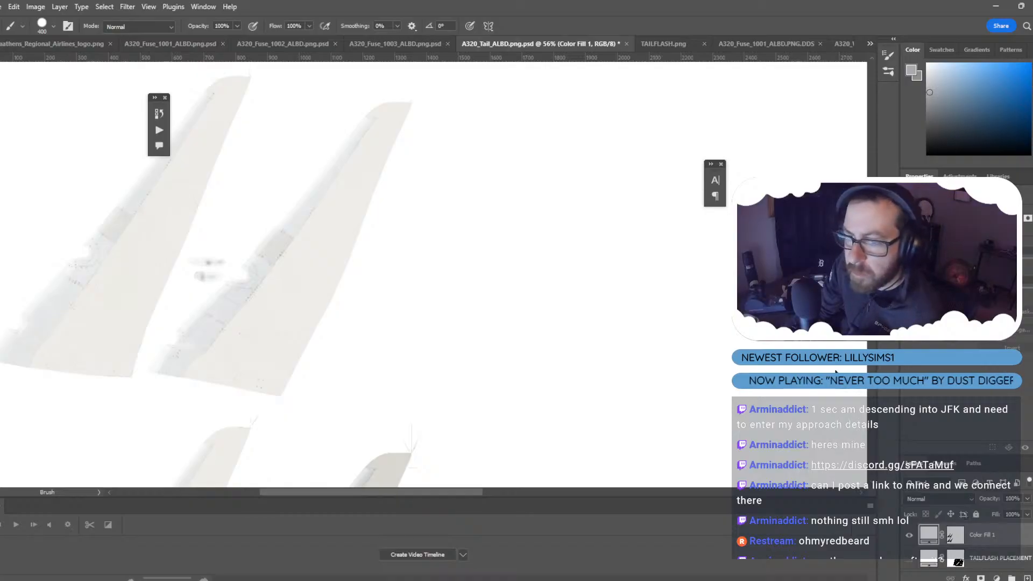
key(ctrl+v)
key(ctrl+0)
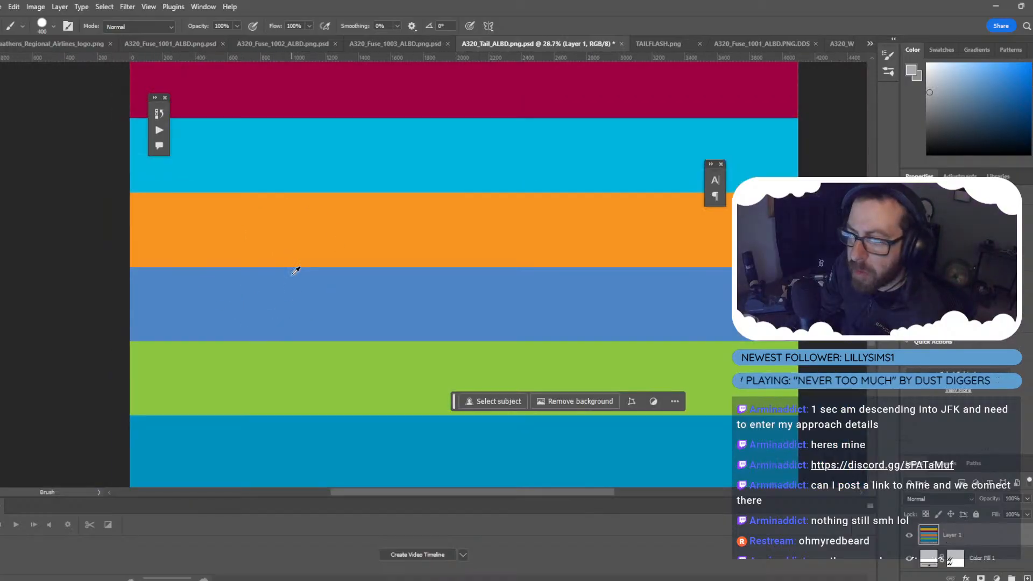
alt+scroll(296, 271, down, 3)
drag(955, 560, 958, 531)
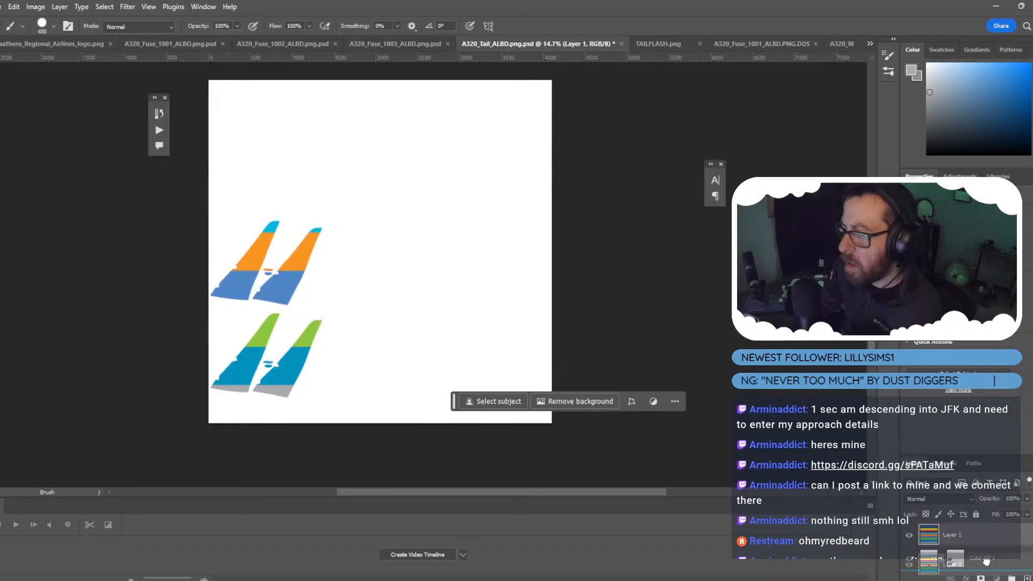
click(947, 501)
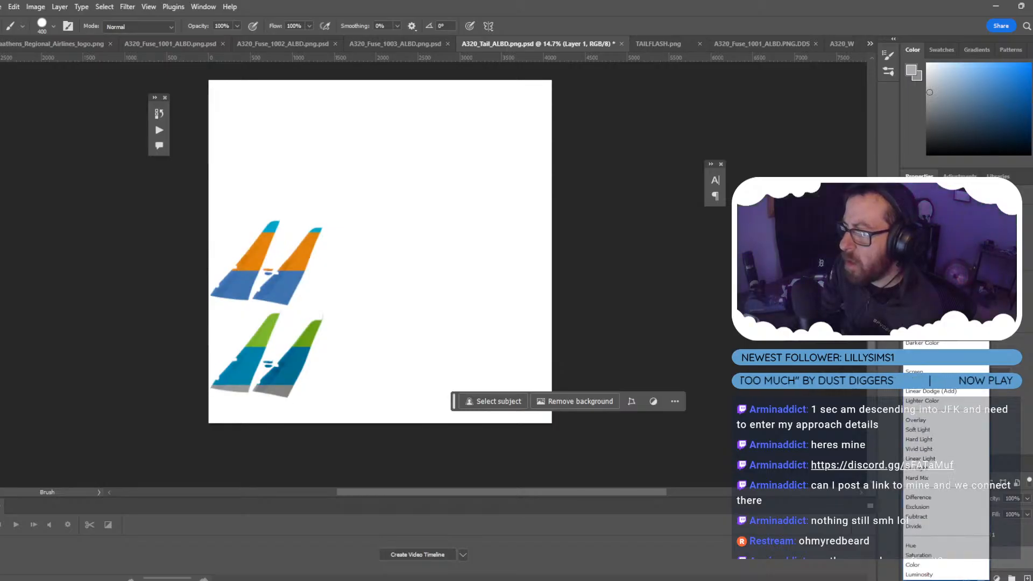
click(921, 323)
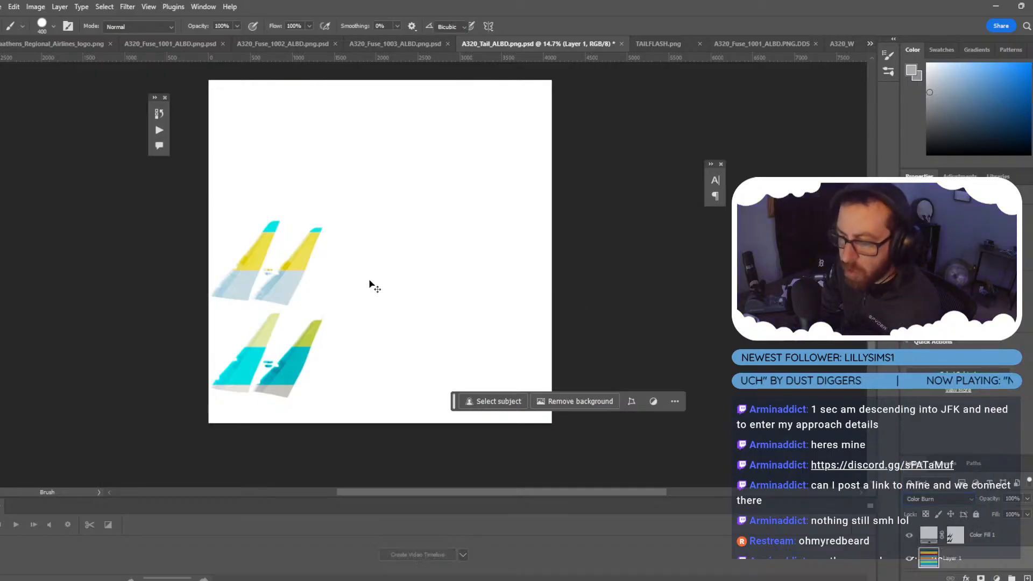
Scale the stripe layer proportionally to about 58% and position it across both winglet pairs.
key(ctrl+t)
alt+scroll(311, 252, down, 2)
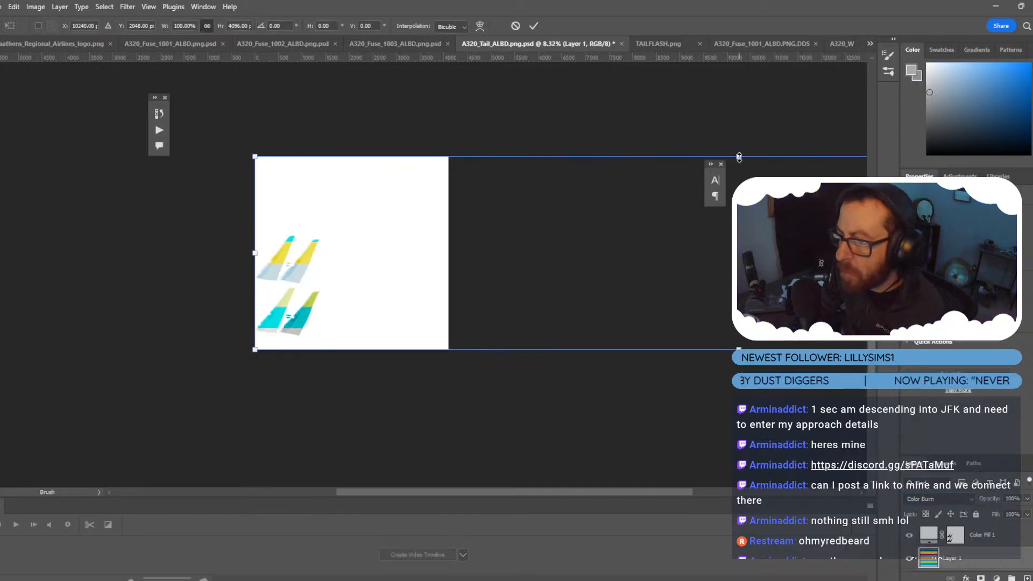
drag(738, 157, 738, 235)
drag(636, 291, 419, 287)
alt+scroll(340, 278, up, 3)
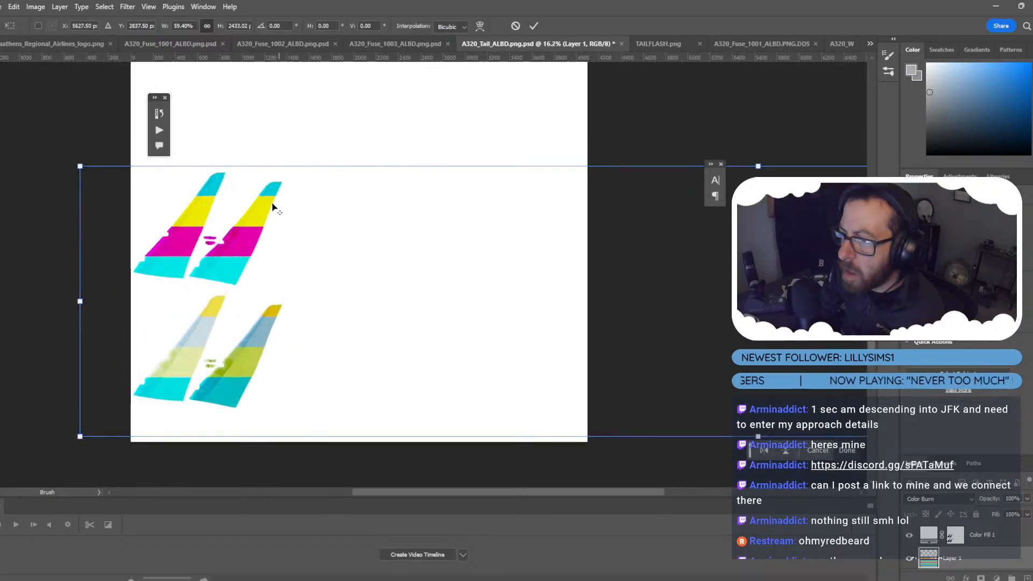
drag(254, 162, 252, 166)
scroll(565, 387, down, 2)
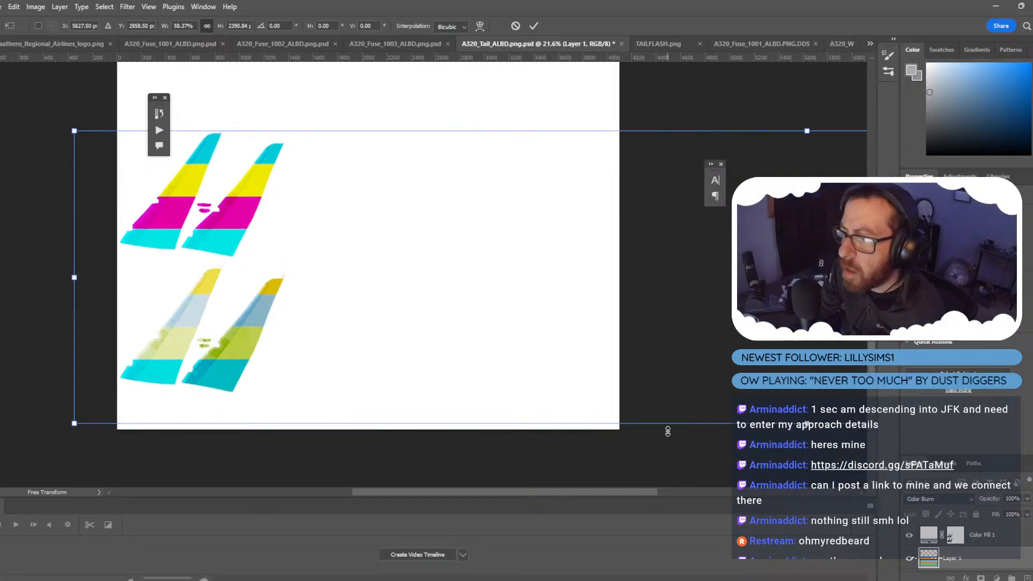
Shrink the stripe layer further to about 16.75% so the stripes cover only the upper portion of the upper winglet pair.
drag(668, 430, 269, 222)
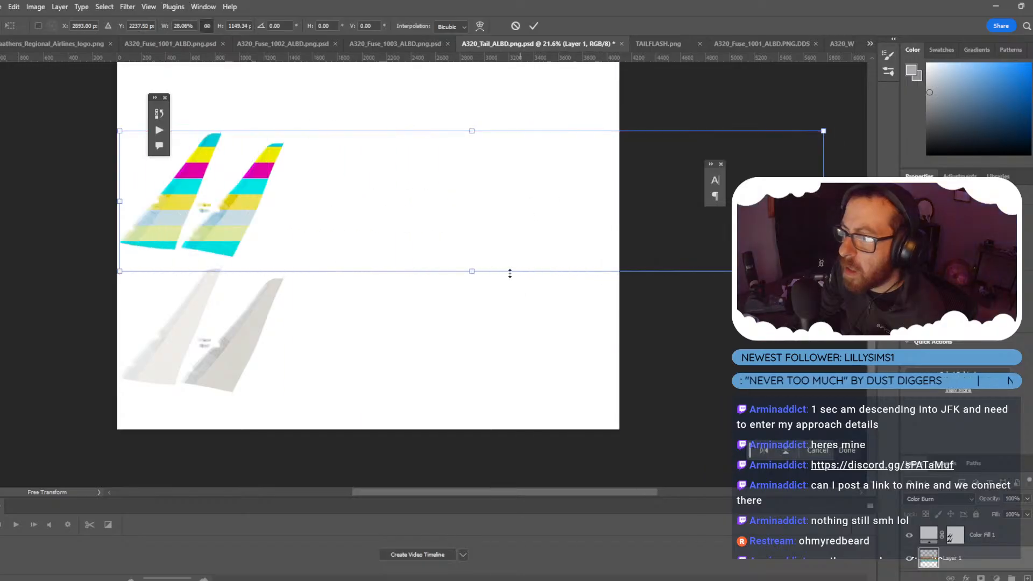
drag(472, 266, 445, 202)
mouse_move(404, 245)
mouse_down()
mouse_move(400, 215)
mouse_move(399, 244)
mouse_up()
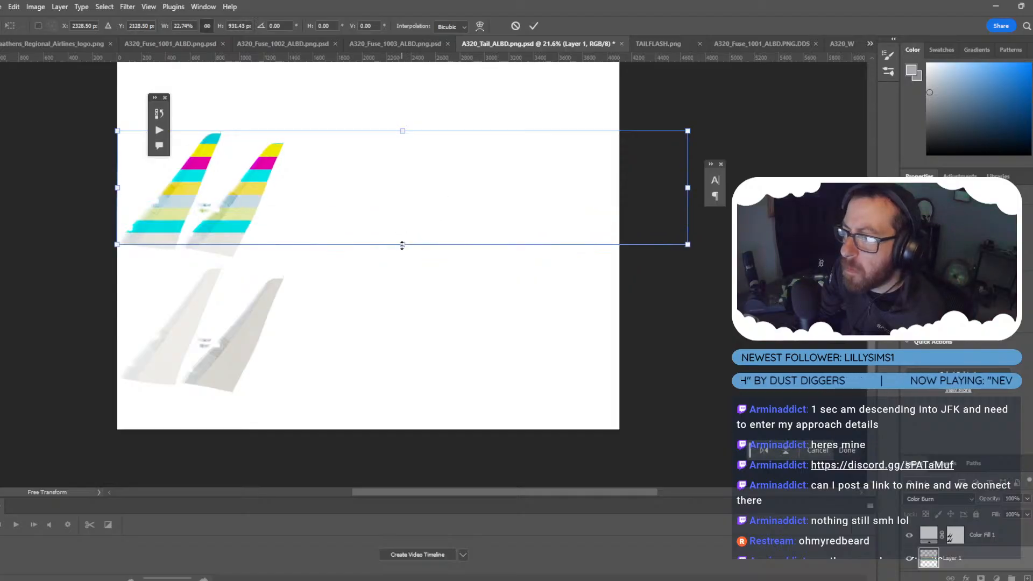
drag(688, 187, 542, 192)
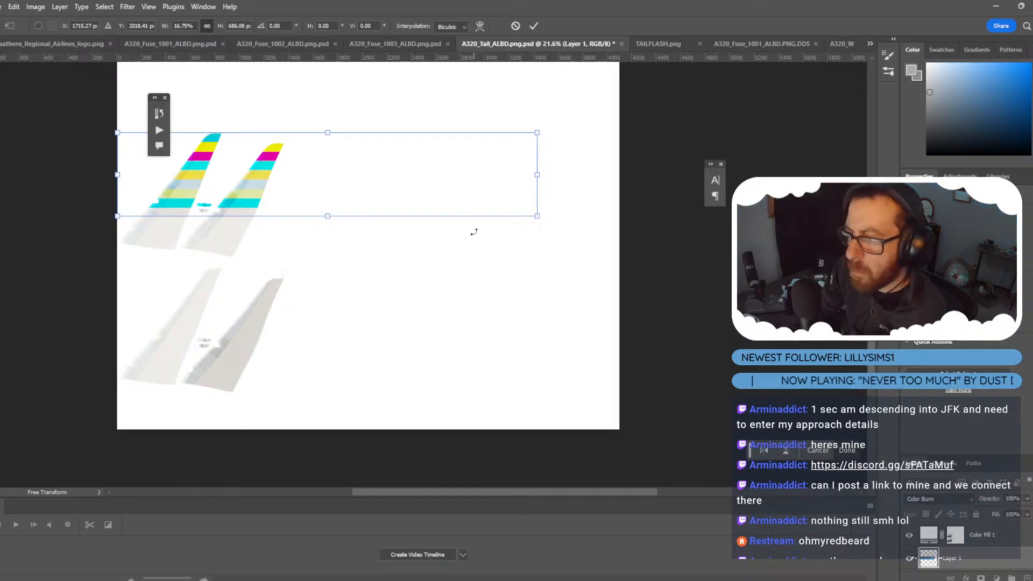
key(Return)
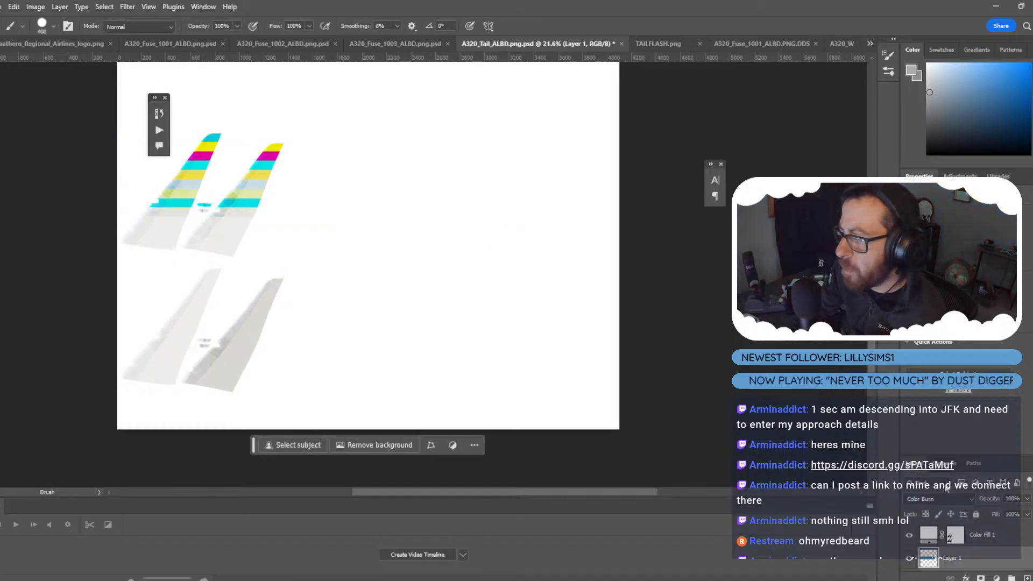
Set the stripe layer's blend mode to Multiply and save the document over the existing A320_Tail_ALBD.png.psd.
click(946, 499)
click(920, 314)
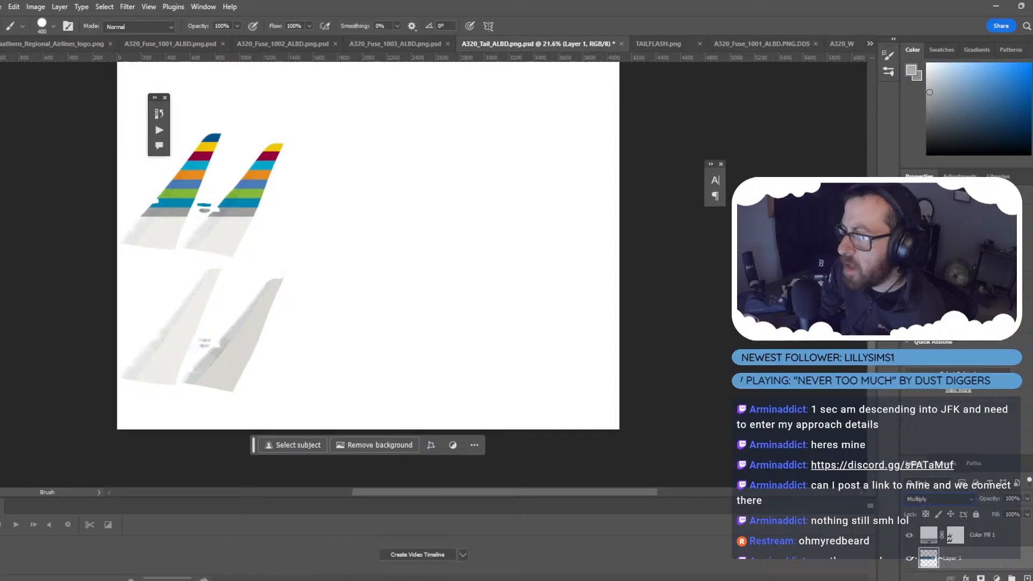
click(2, 6)
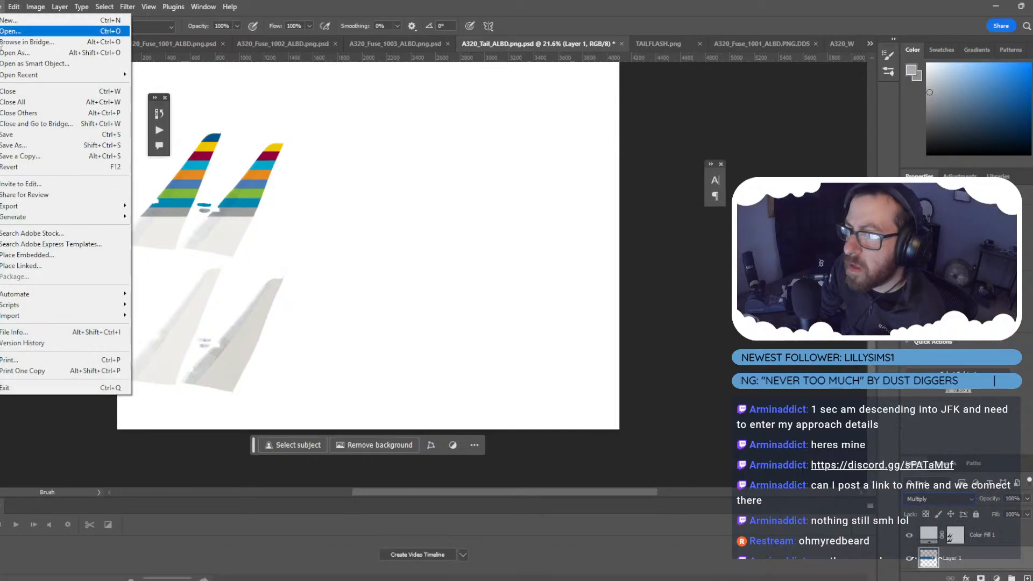
click(20, 145)
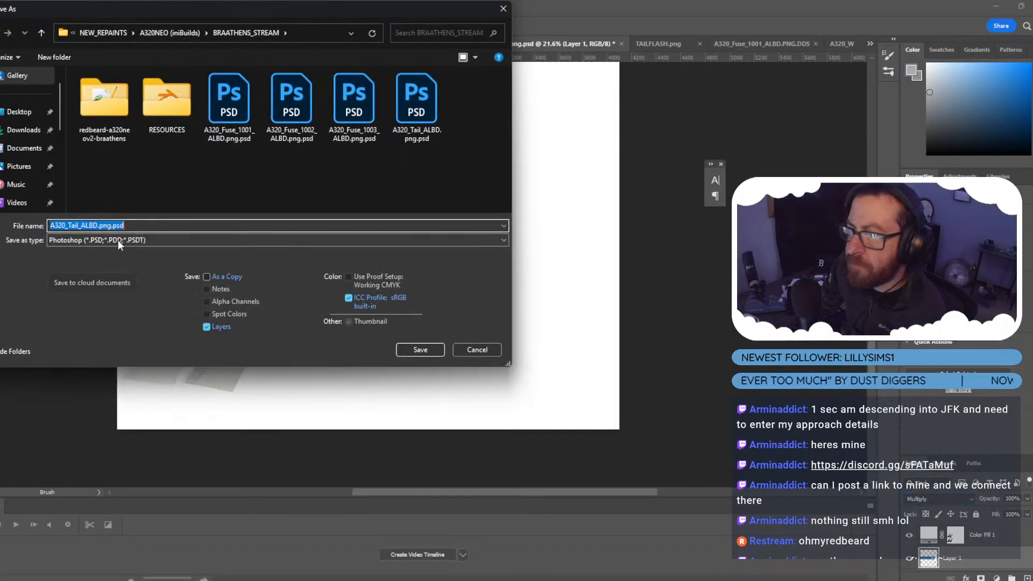
click(122, 226)
click(420, 350)
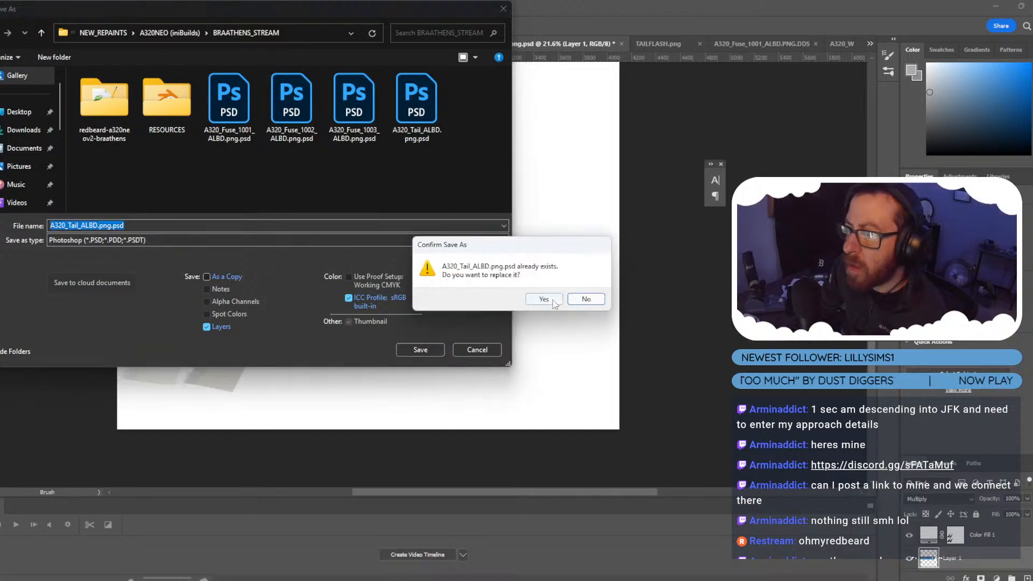
click(587, 297)
click(642, 168)
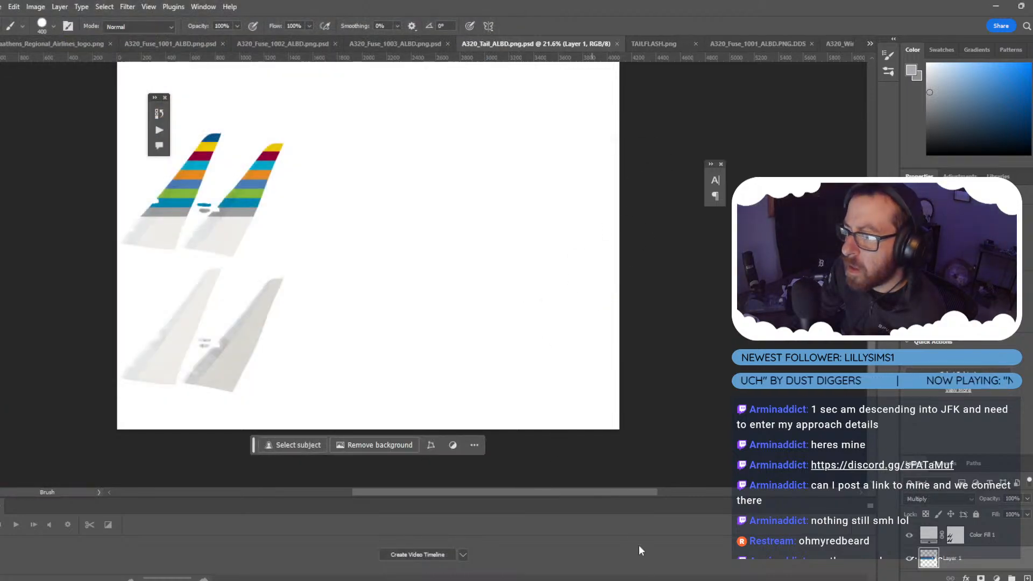
Switch to Blender, reload the A320_Tail Base Color image and inspect the base of the winglet stripes up close.
mouse_move(567, 580)
click(506, 544)
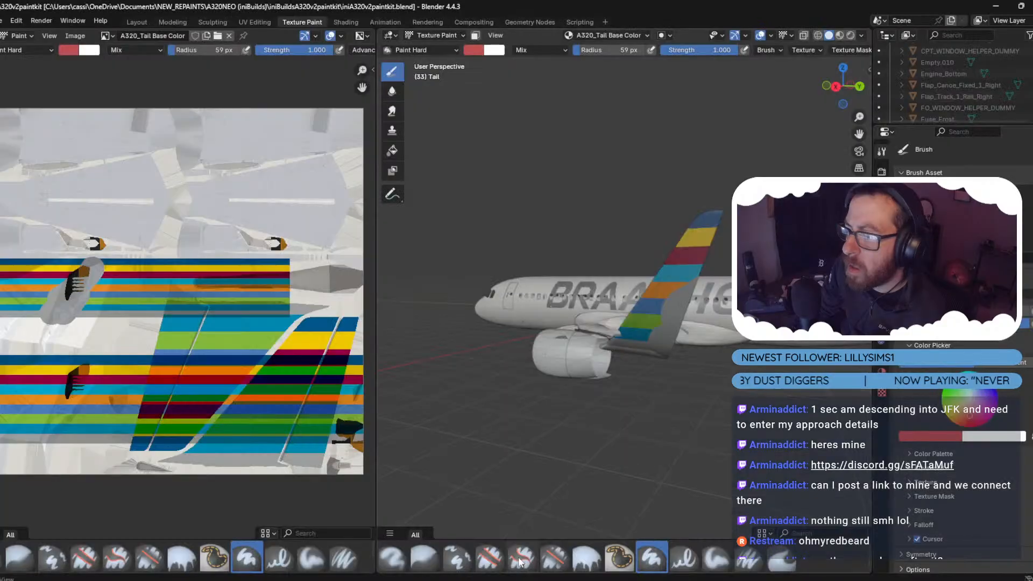
click(74, 35)
click(86, 99)
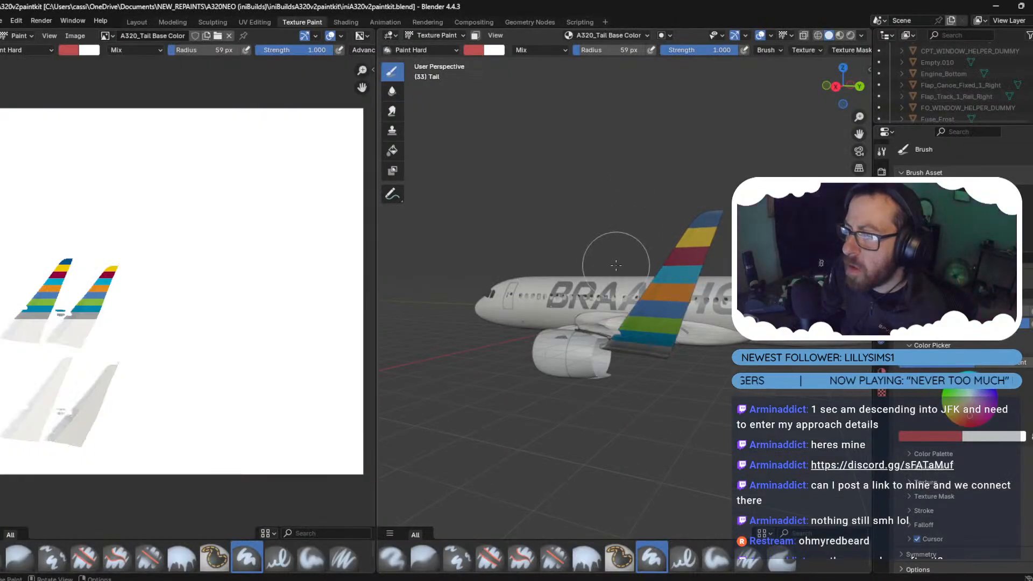
mouse_move(616, 265)
middle_down()
mouse_move(604, 251)
mouse_move(560, 271)
mouse_move(699, 249)
middle_up()
scroll(606, 256, up, 3)
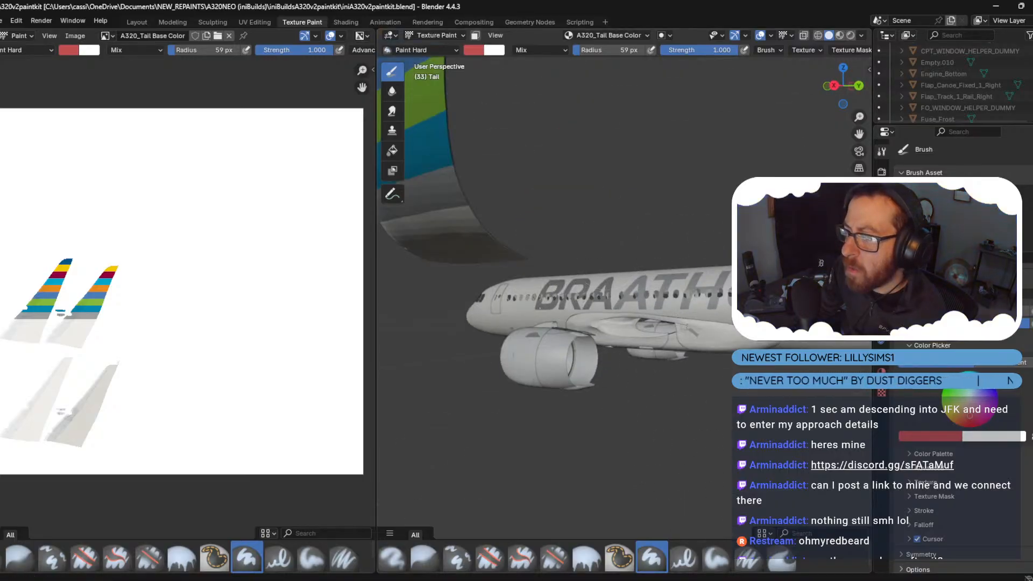
Return to Photoshop, scale the stripe layer down slightly from its lower corner on the upper winglets and save the document.
key(alt+Tab)
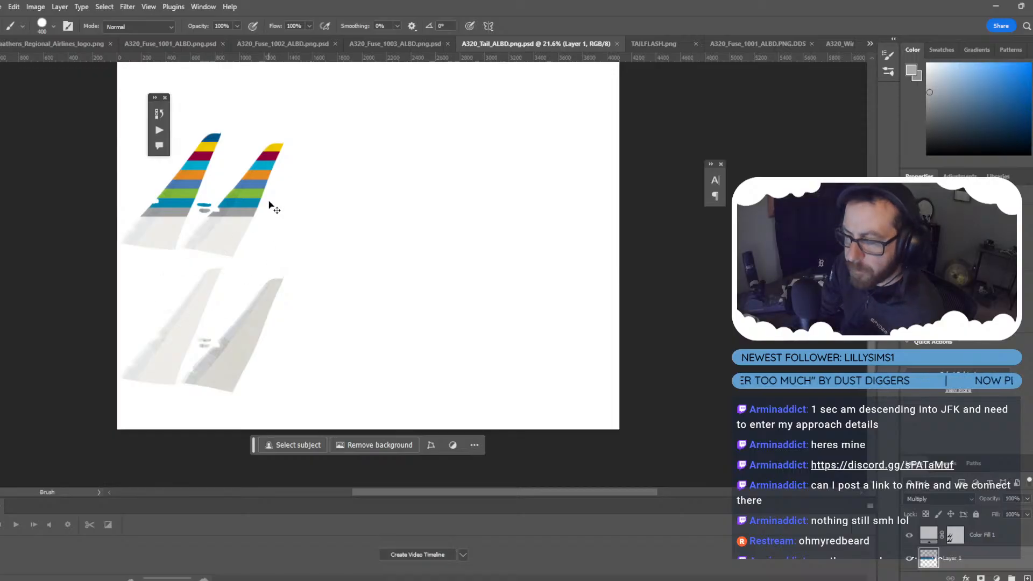
key(ctrl+t)
drag(537, 216, 477, 193)
key(Return)
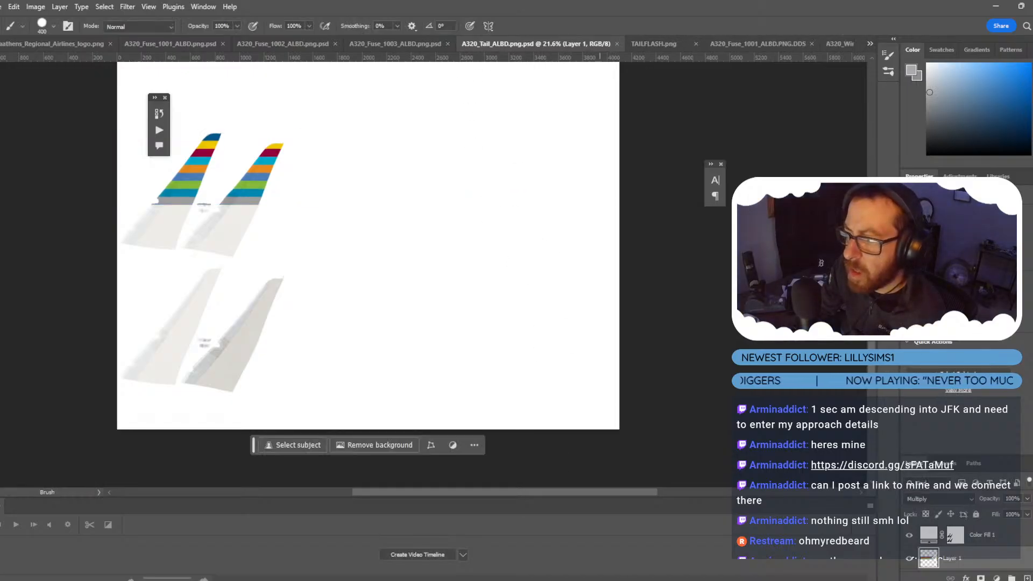
Switch to Blender, reload the A320_Tail Base Color image and check the resized winglet stripes around the aircraft.
click(479, 566)
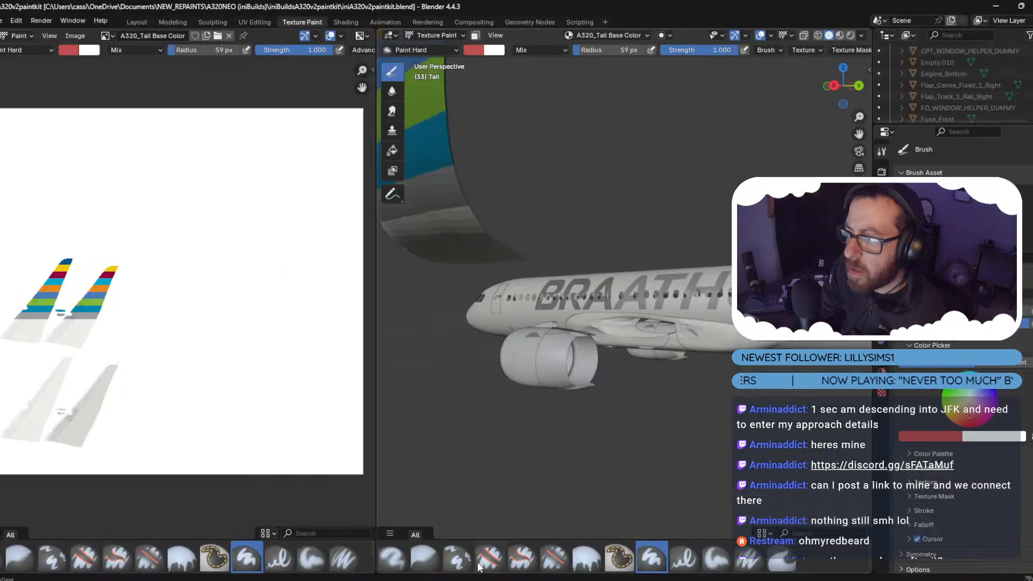
click(75, 36)
click(90, 103)
scroll(442, 254, down, 8)
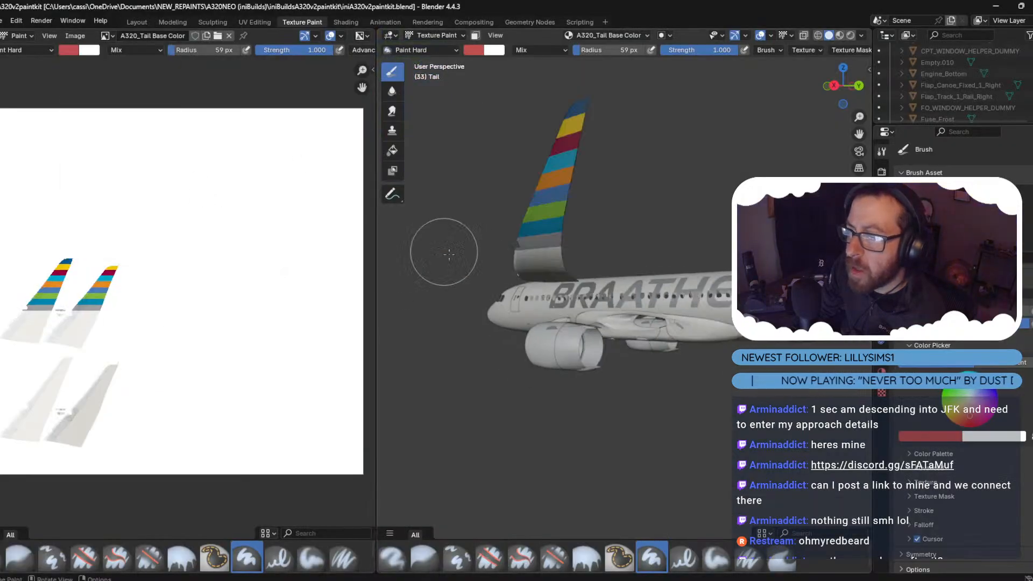
middle_drag(570, 309, 585, 312)
scroll(585, 312, up, 2)
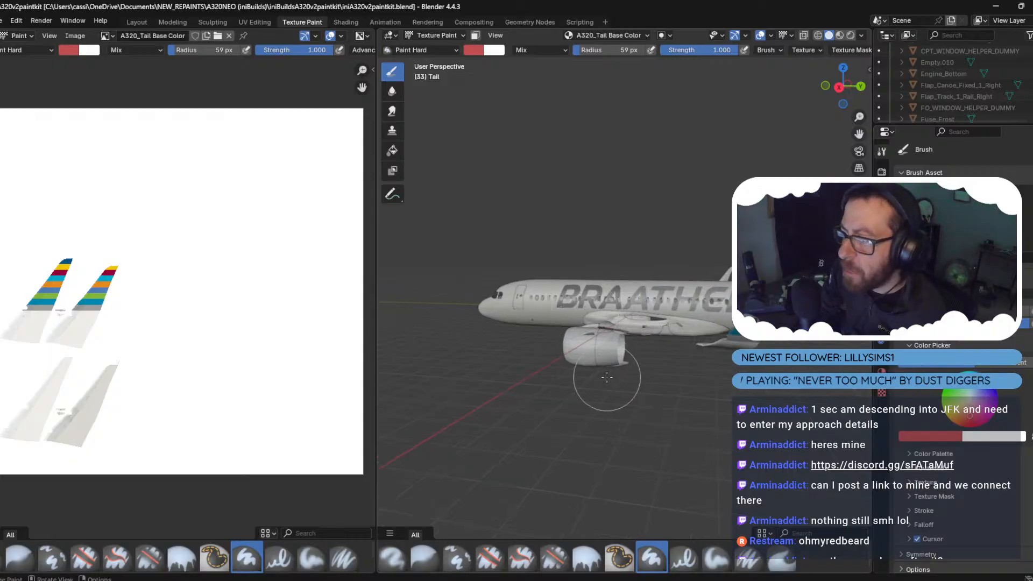
Return to Photoshop, show the Color Fill 1 mask overlay and select the first upper winglet's area with the Magic Wand.
mouse_move(516, 580)
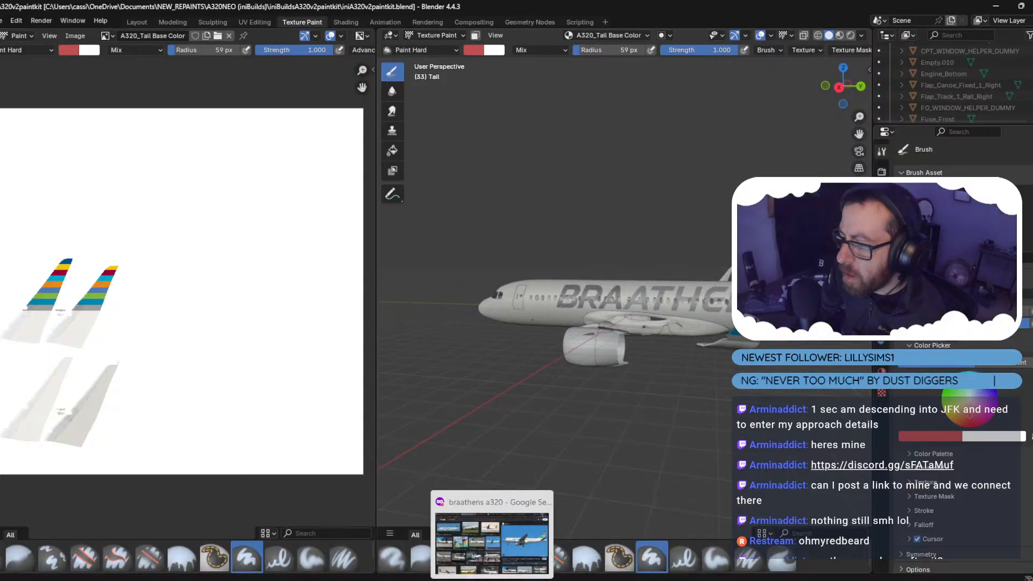
click(588, 576)
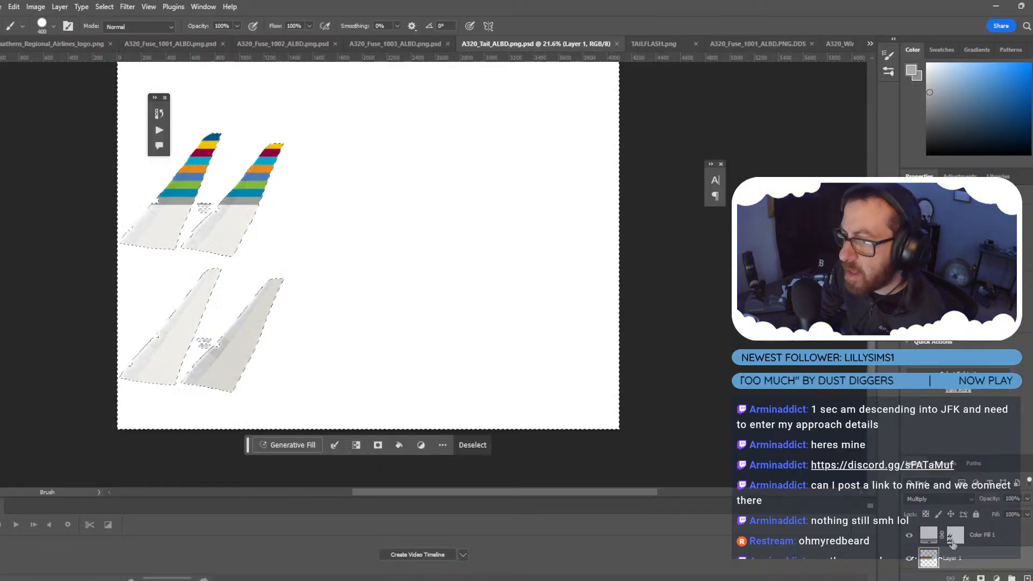
key(w)
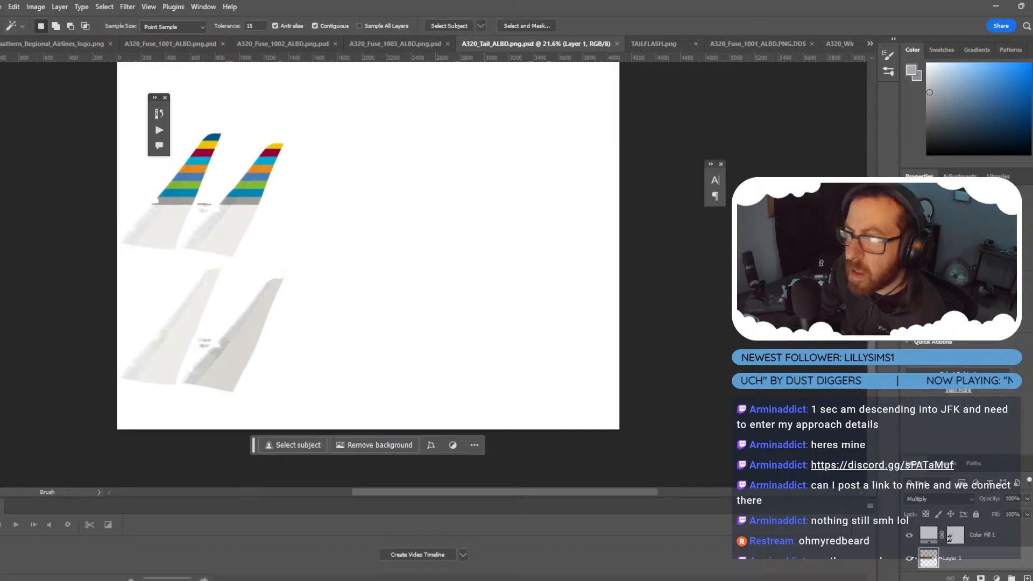
click(956, 535)
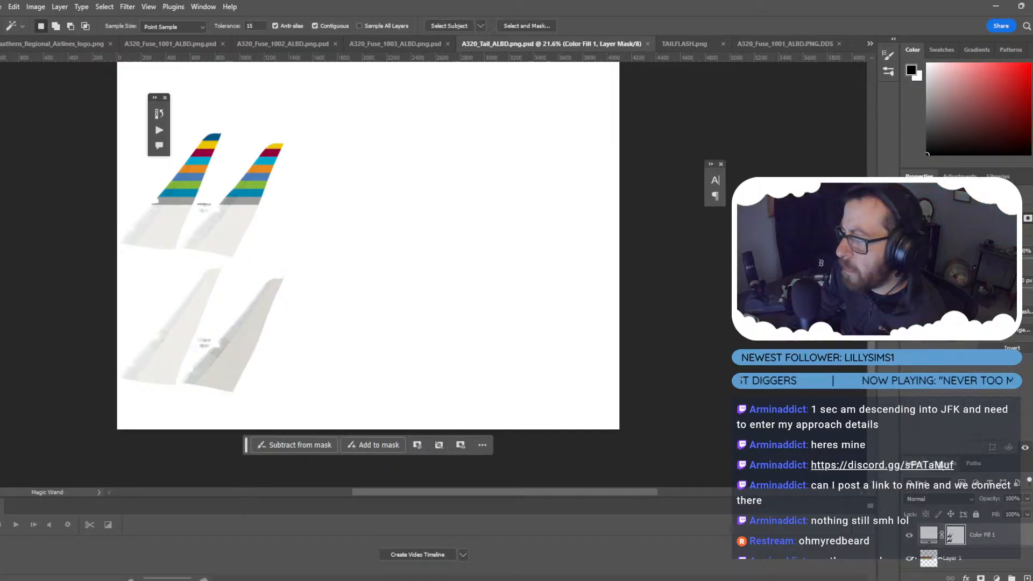
click(942, 464)
click(908, 568)
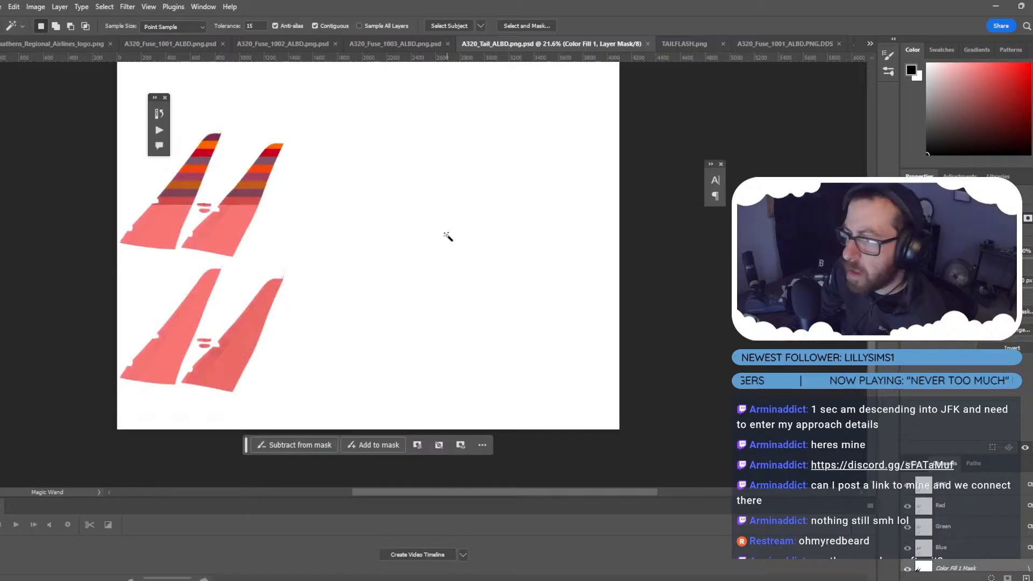
click(173, 209)
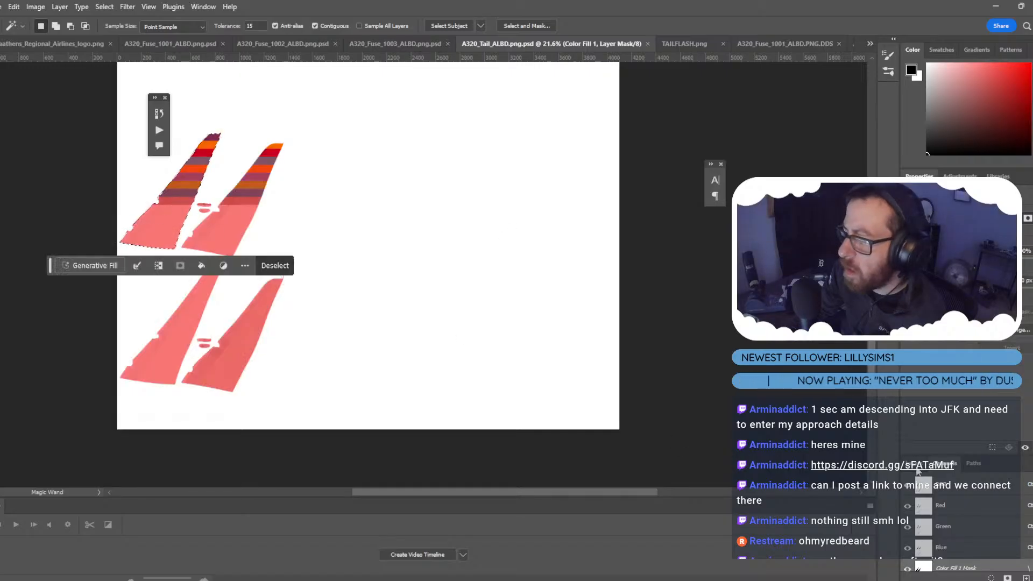
Align the stripe layer, Layer 1, to the top edge of the winglet selection and deselect.
click(918, 464)
click(943, 560)
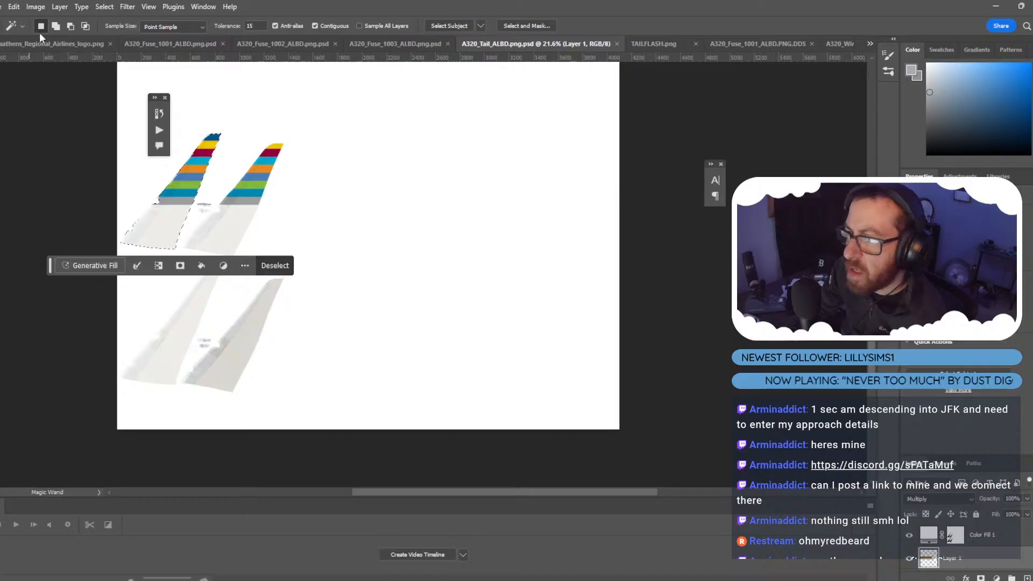
click(58, 7)
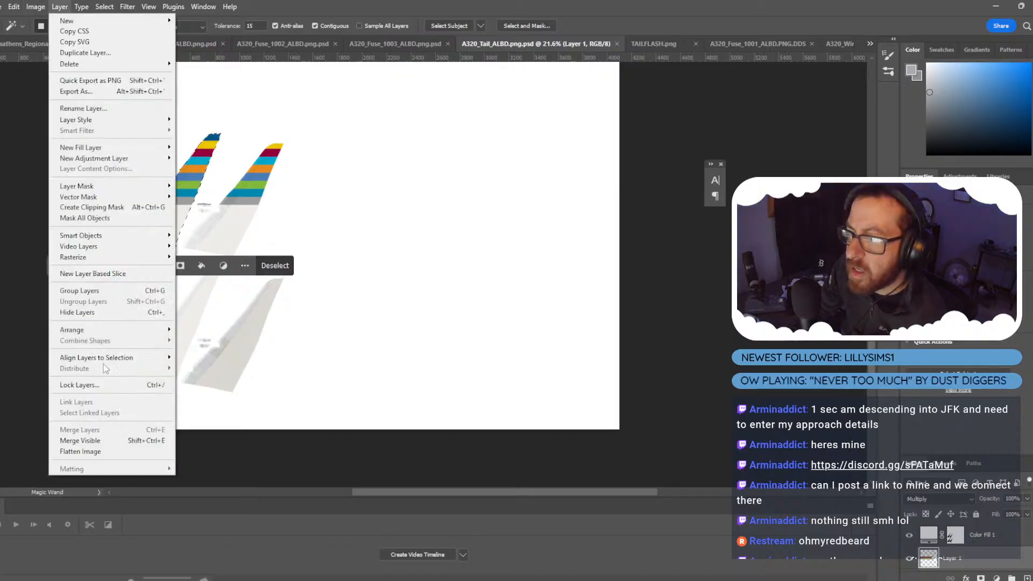
mouse_move(115, 357)
click(210, 358)
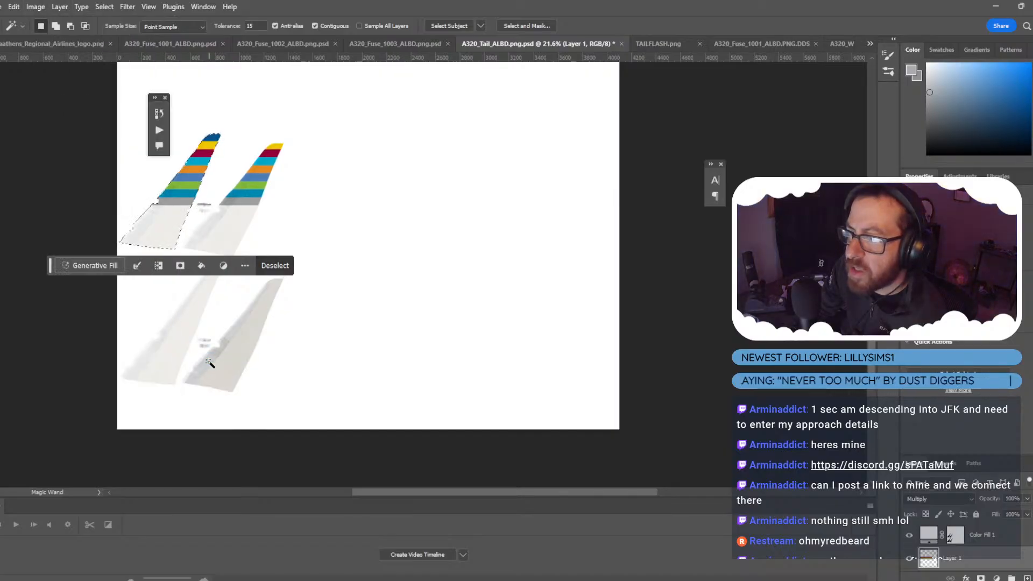
key(ctrl+d)
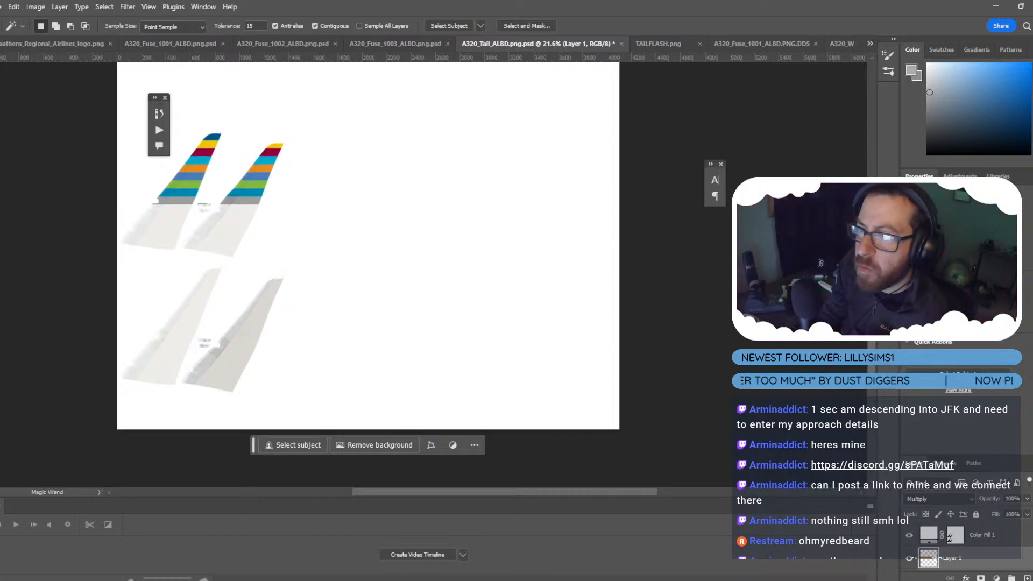
Duplicate Layer 1, rename the original WINGLET OUTER BOTTOM and move its stripes down onto the lower winglets.
key(v)
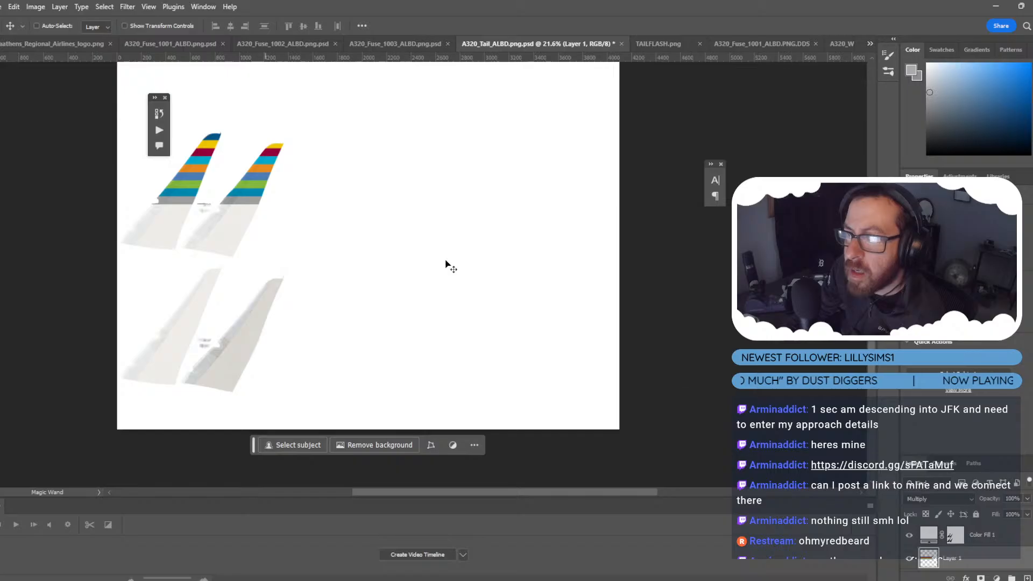
key(ctrl+j)
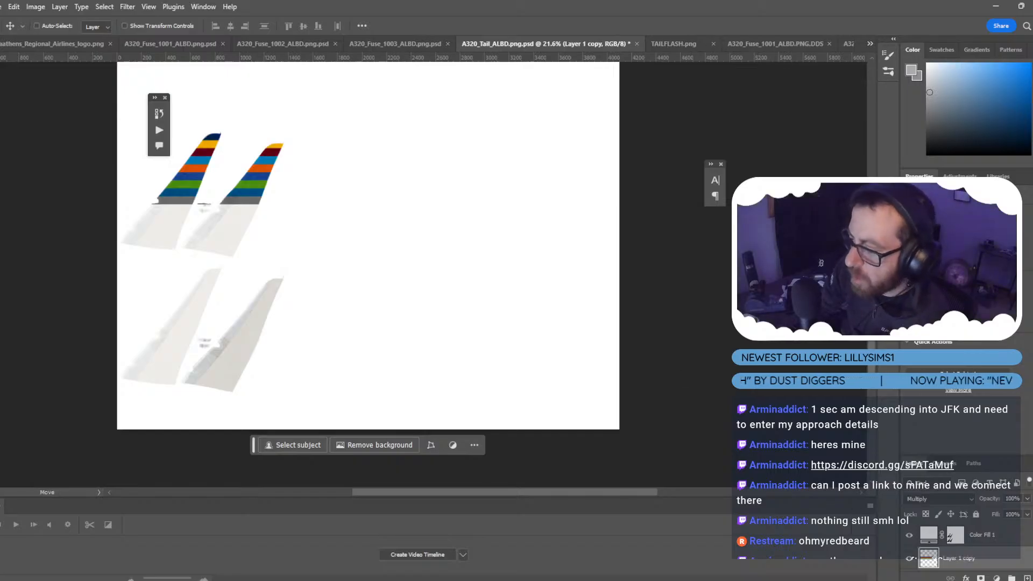
scroll(945, 557, down, 3)
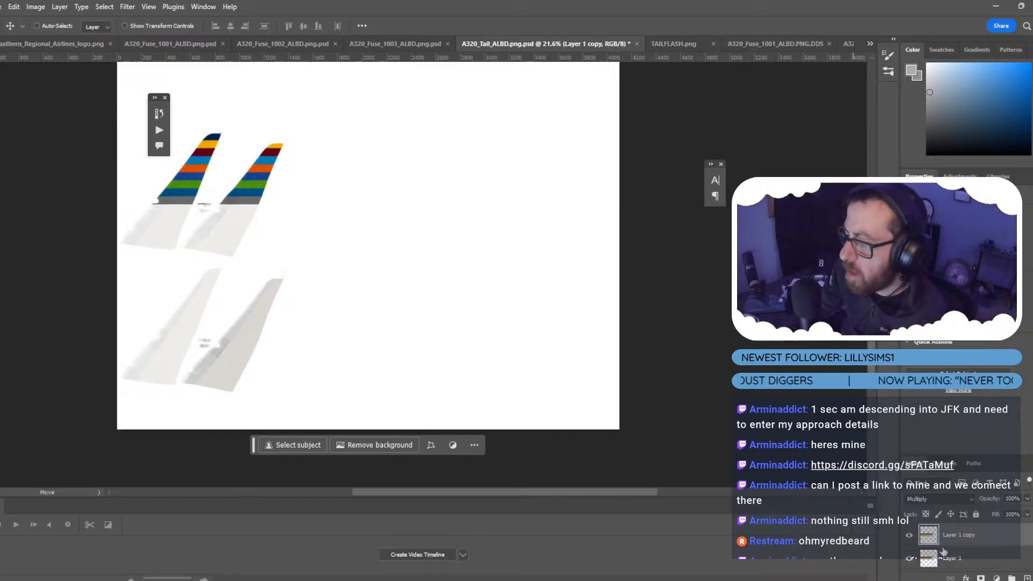
scroll(945, 561, up, 1)
scroll(959, 563, down, 1)
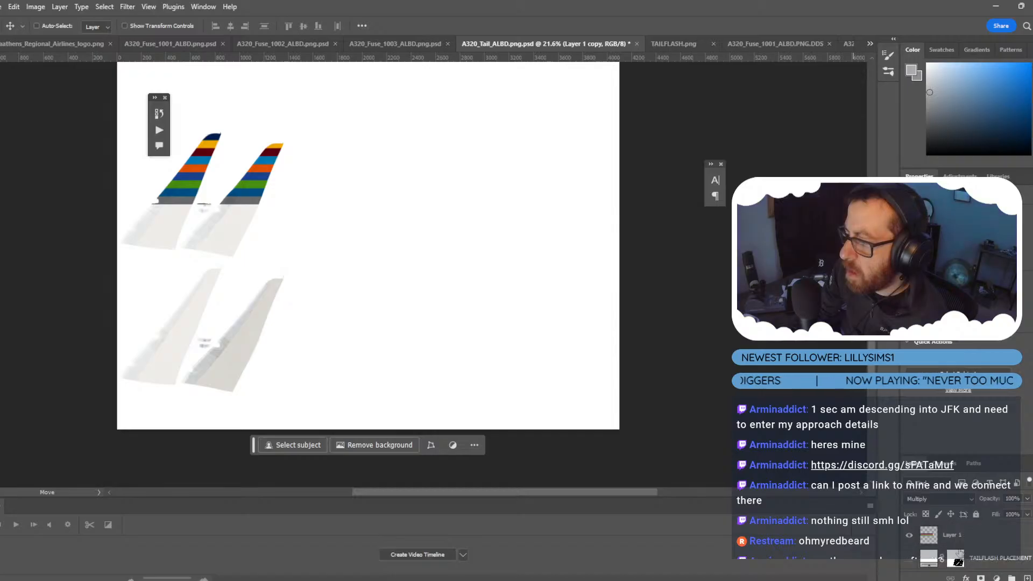
scroll(959, 563, up, 1)
double_click(953, 558)
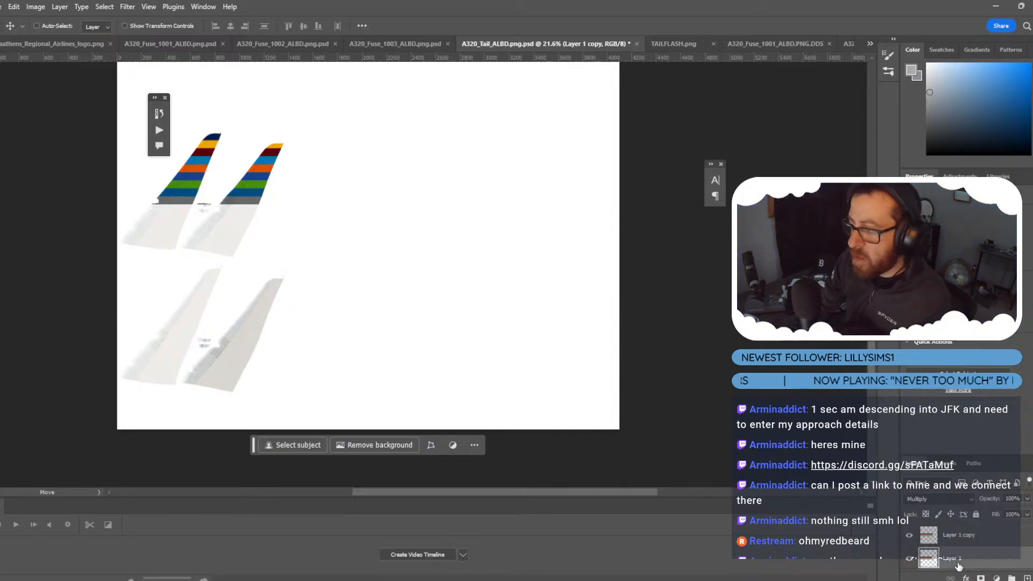
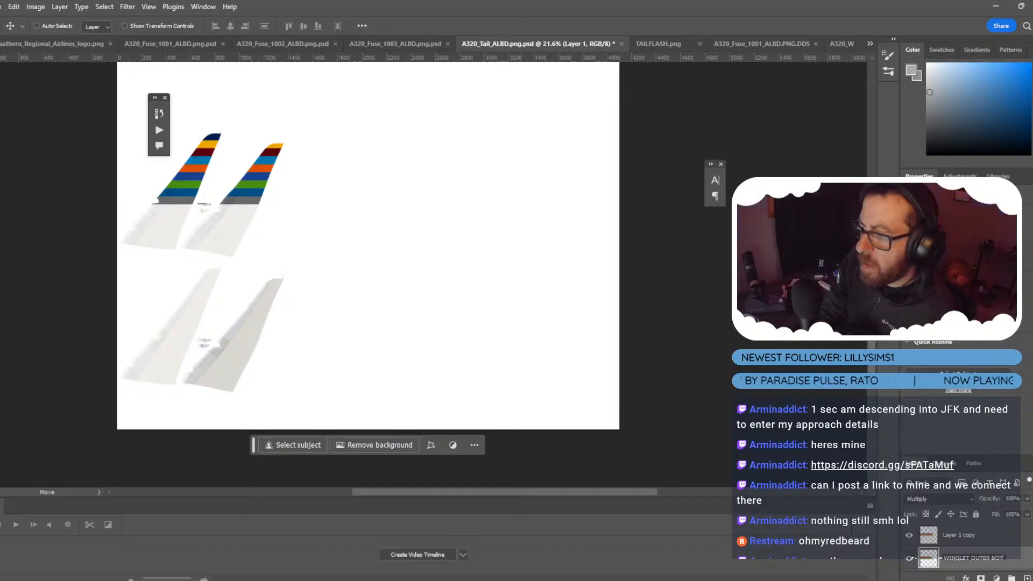
click(974, 558)
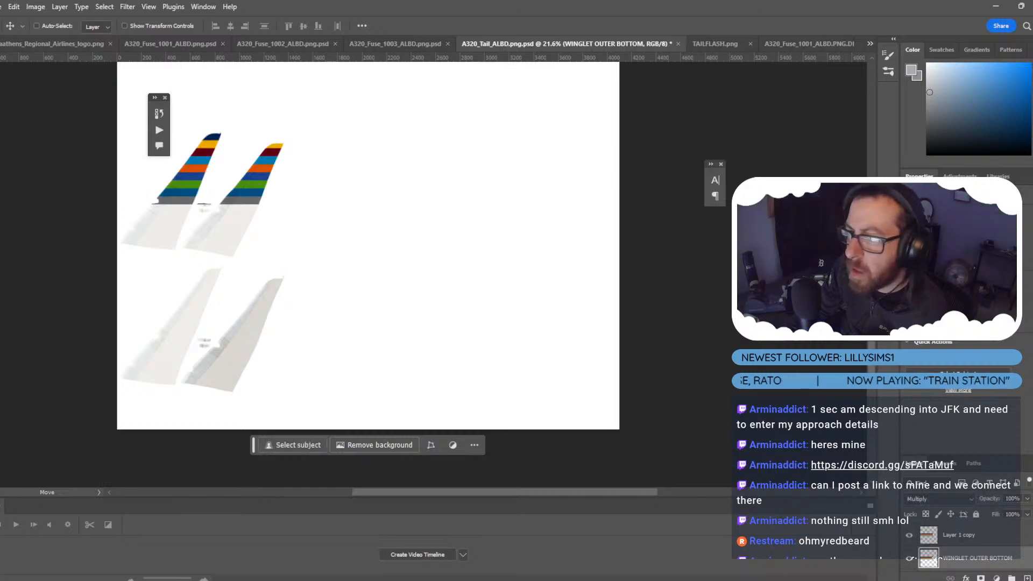
drag(235, 190, 213, 288)
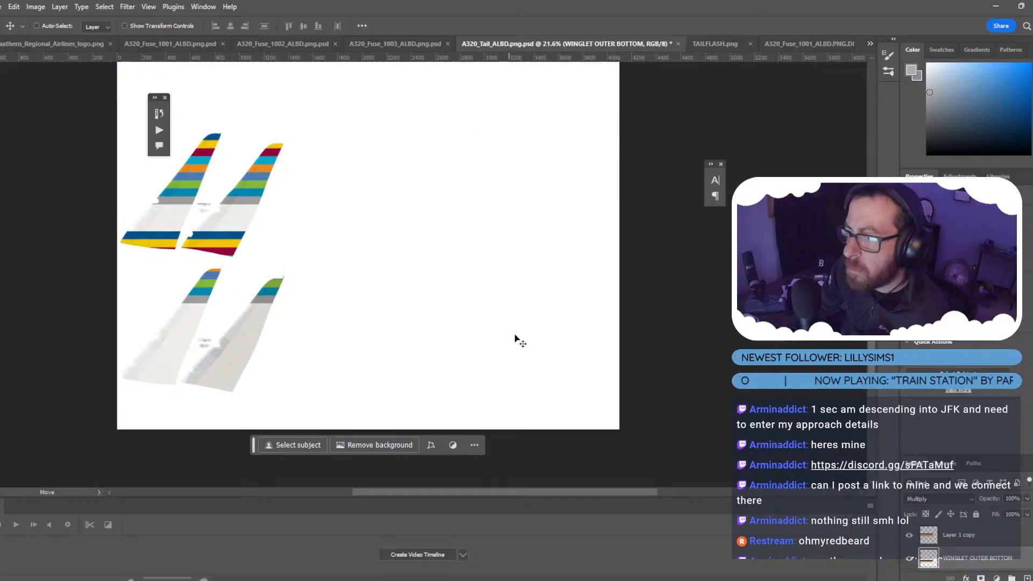
scroll(955, 538, down, 3)
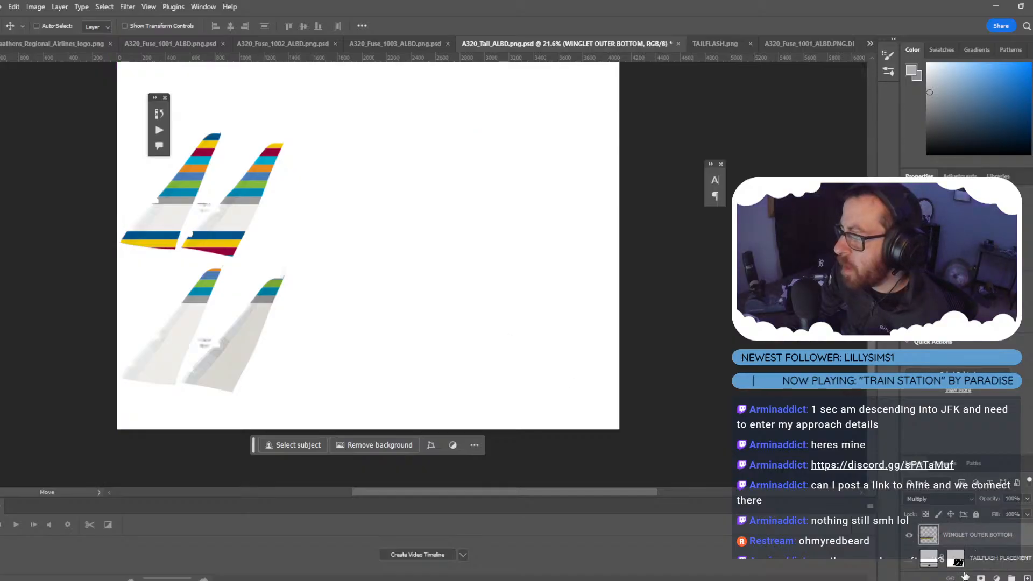
click(956, 559)
click(946, 463)
click(907, 568)
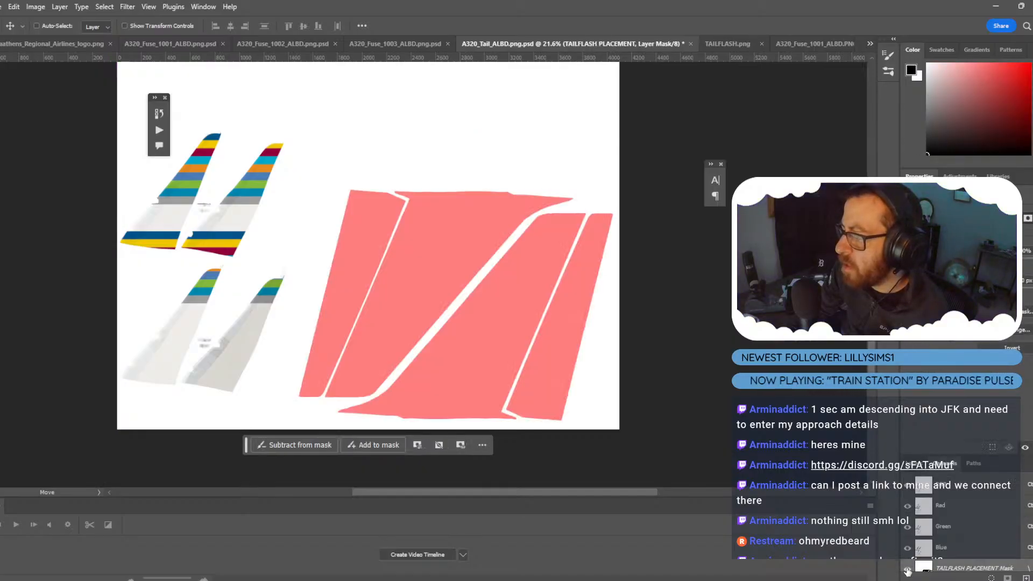
click(908, 568)
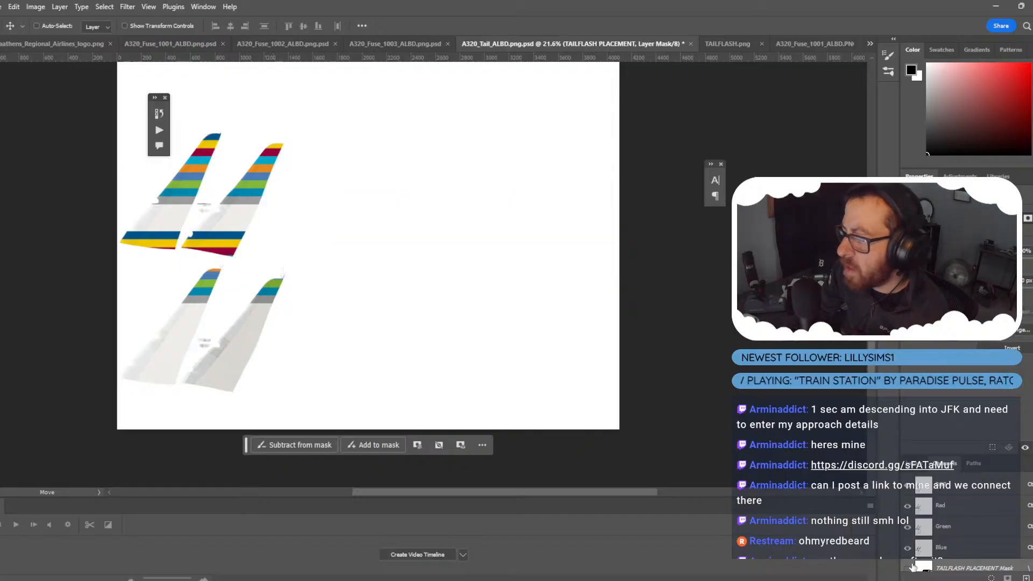
click(918, 463)
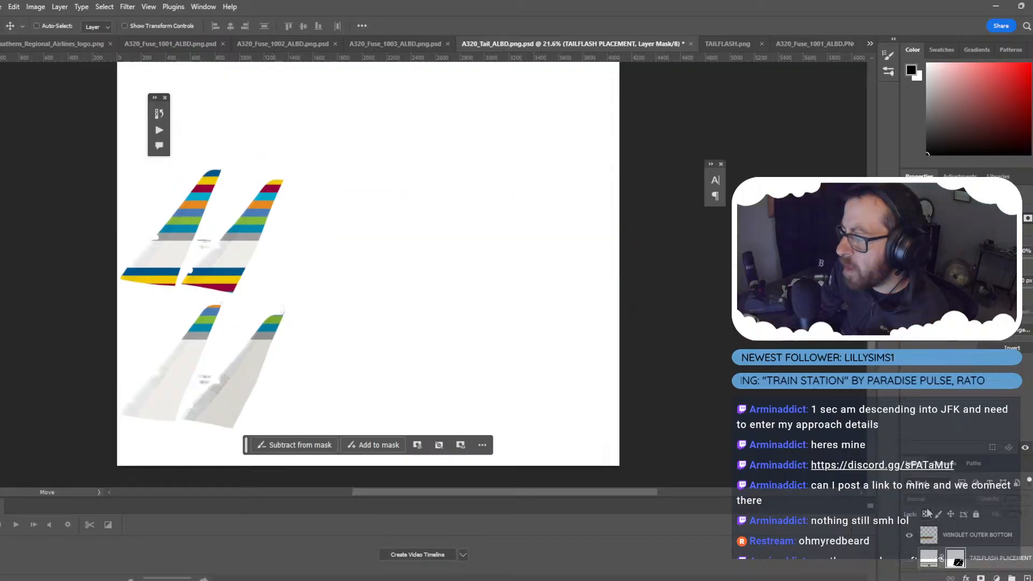
Show the Color Fill 1 mask overlay and select the first lower winglet's area with the Magic Wand.
click(926, 538)
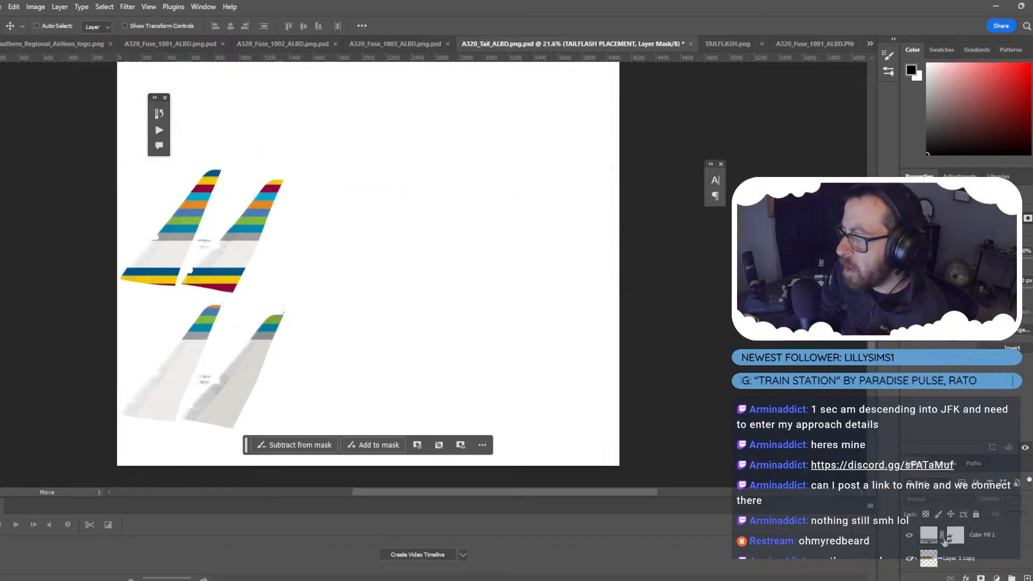
key(w)
click(180, 386)
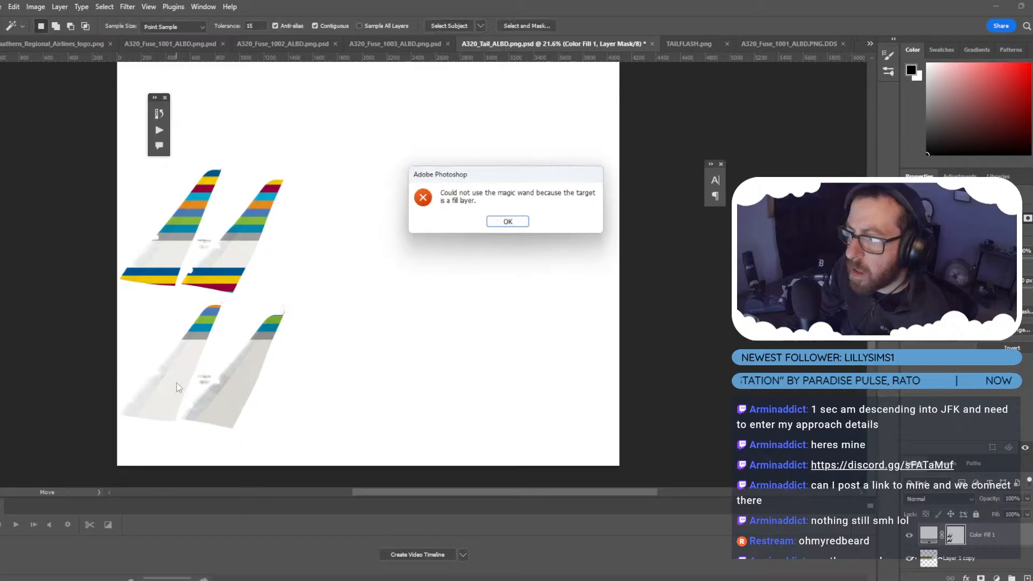
click(516, 223)
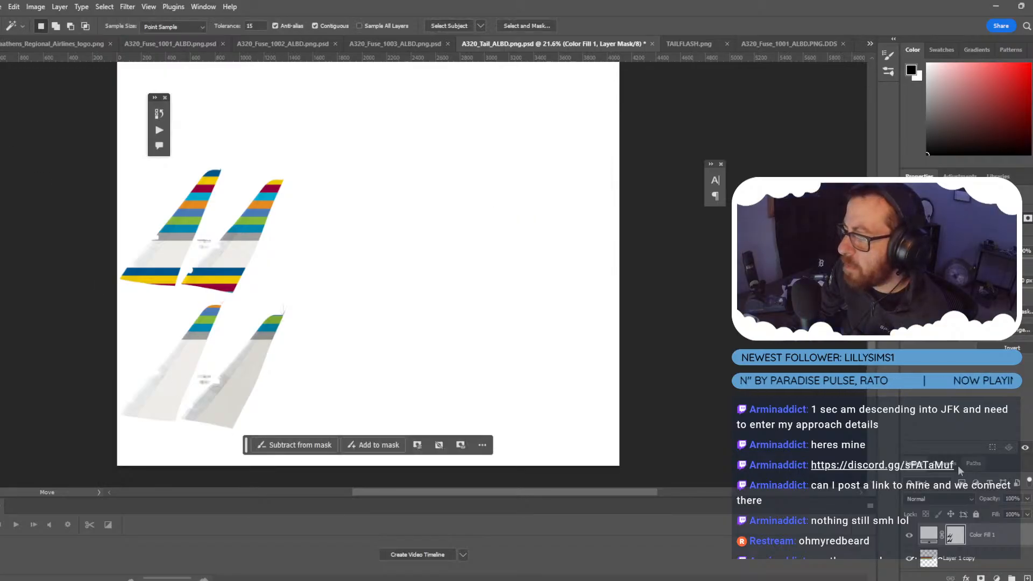
click(947, 464)
click(907, 567)
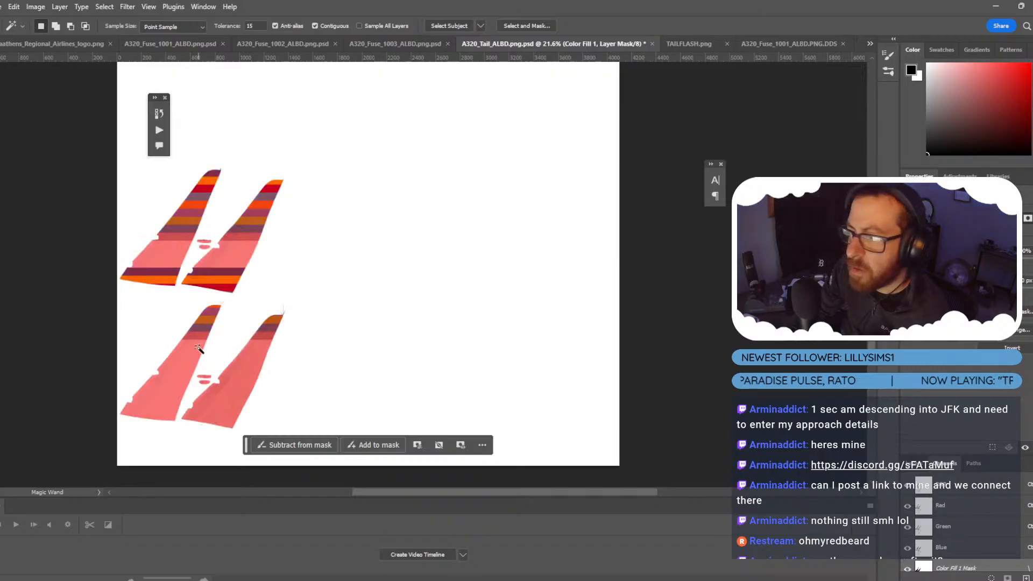
click(195, 345)
Align the WINGLET OUTER BOTTOM layer to the top edge of the lower winglet selection and deselect.
click(921, 464)
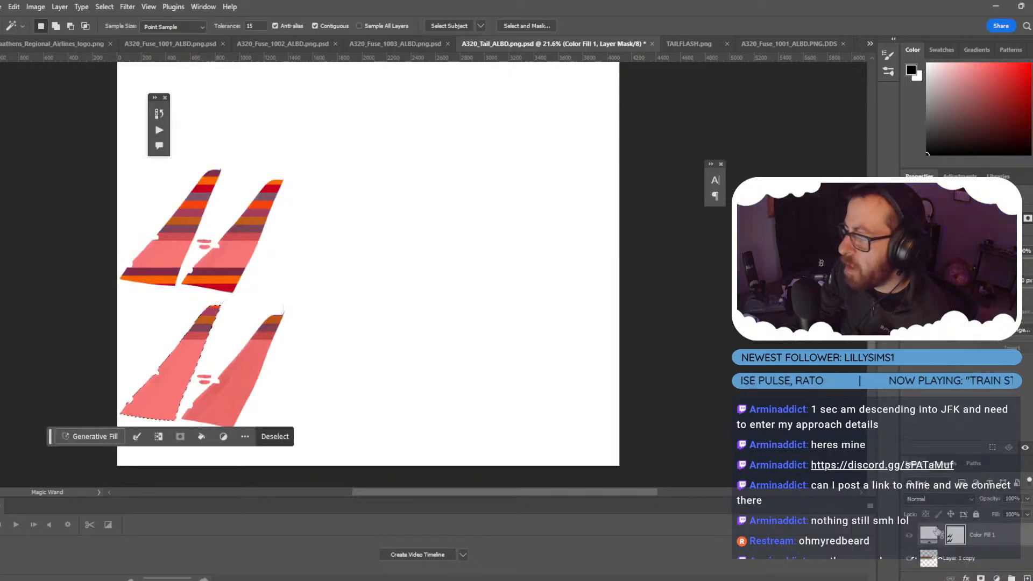
click(968, 558)
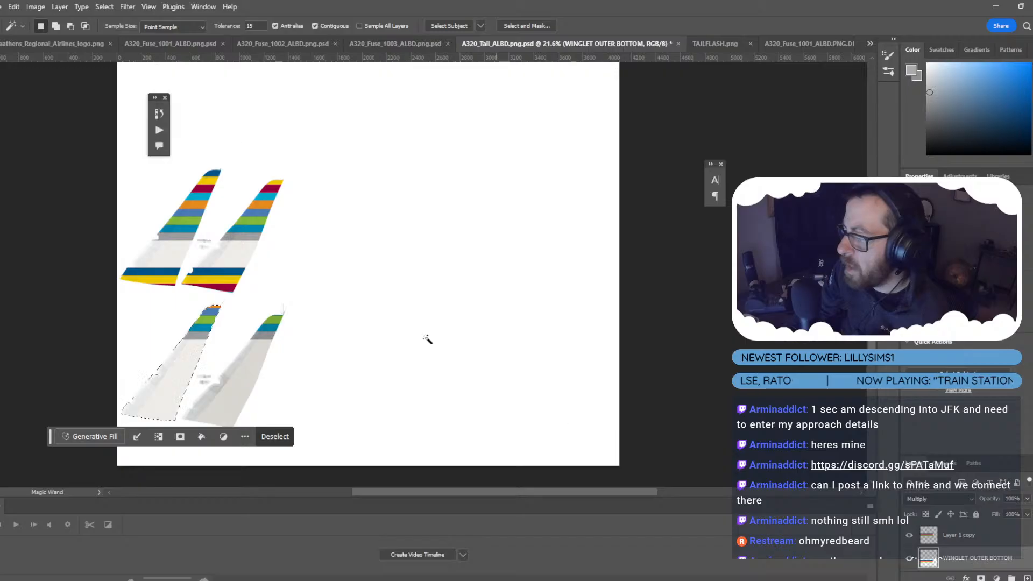
click(59, 6)
mouse_move(129, 357)
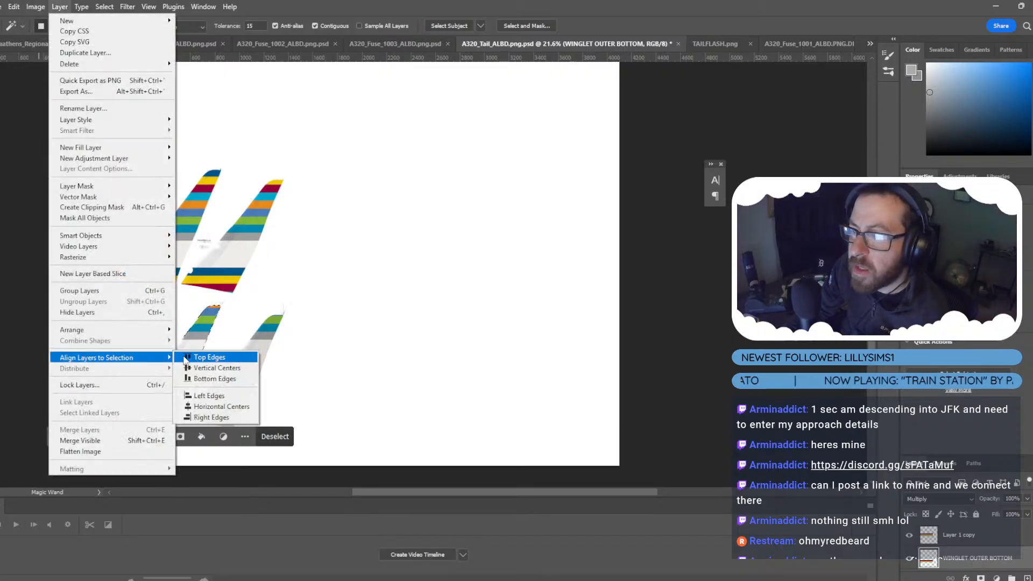
click(234, 369)
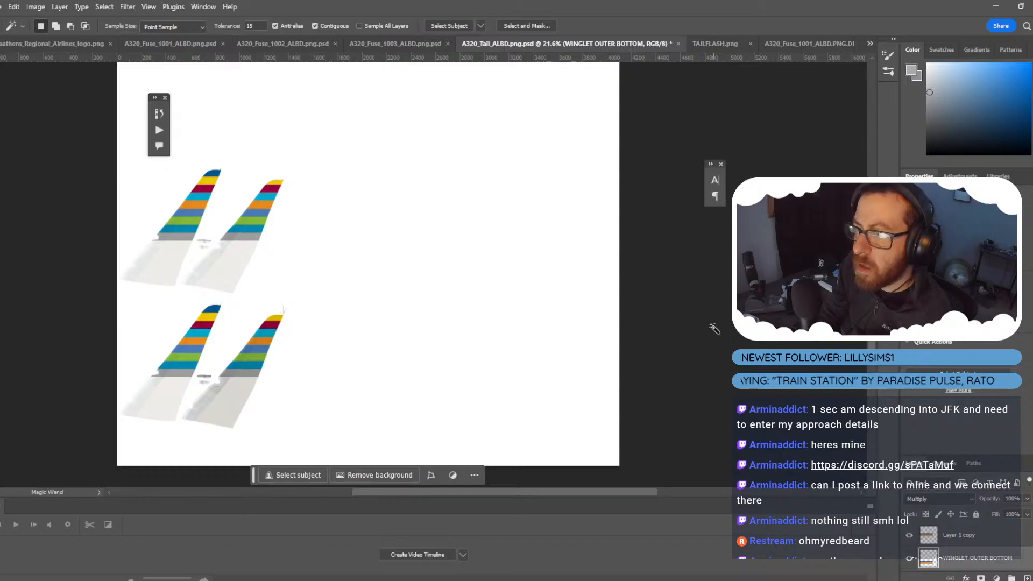
Load the Color Fill 1 mask as a selection and add it as a layer mask to Layer 1 copy.
alt+scroll(138, 411, up, 5)
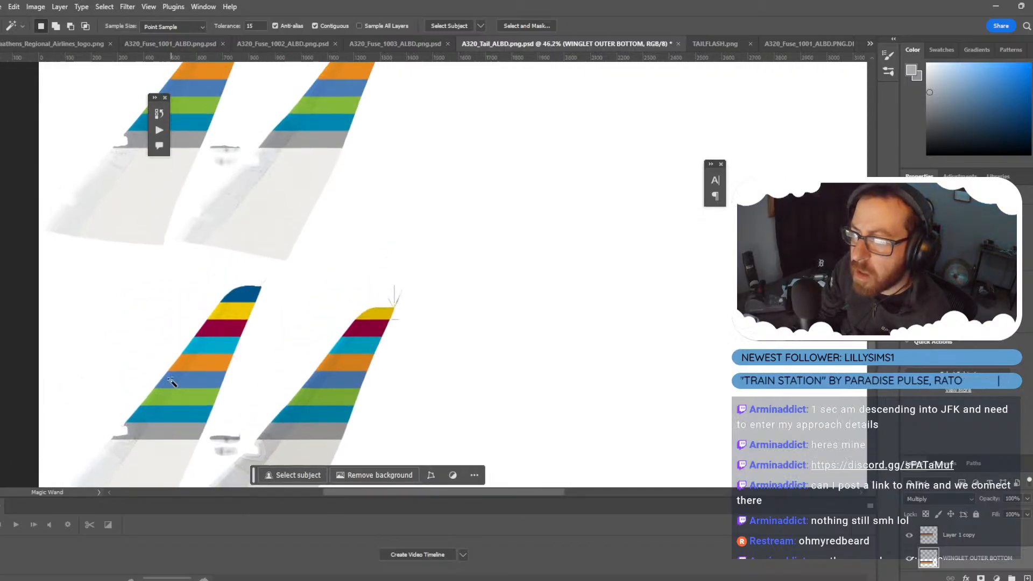
scroll(449, 189, down, 5)
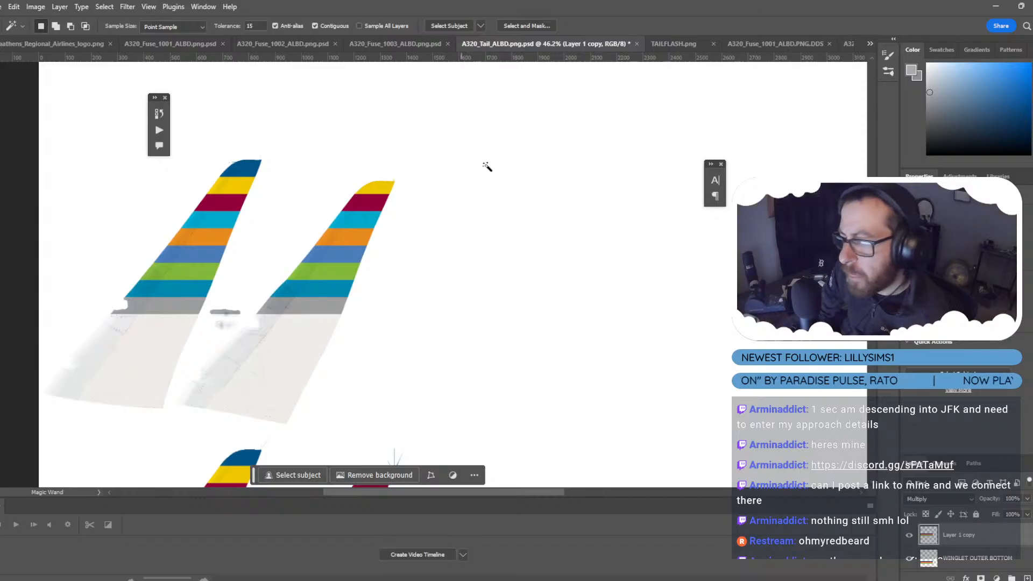
alt+scroll(289, 206, up, 3)
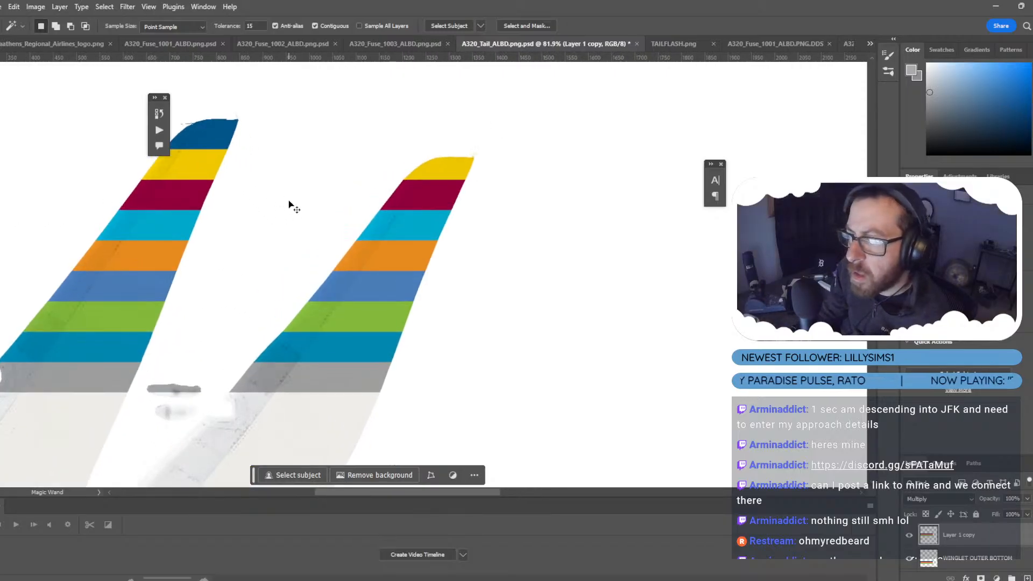
alt+scroll(289, 203, down, 5)
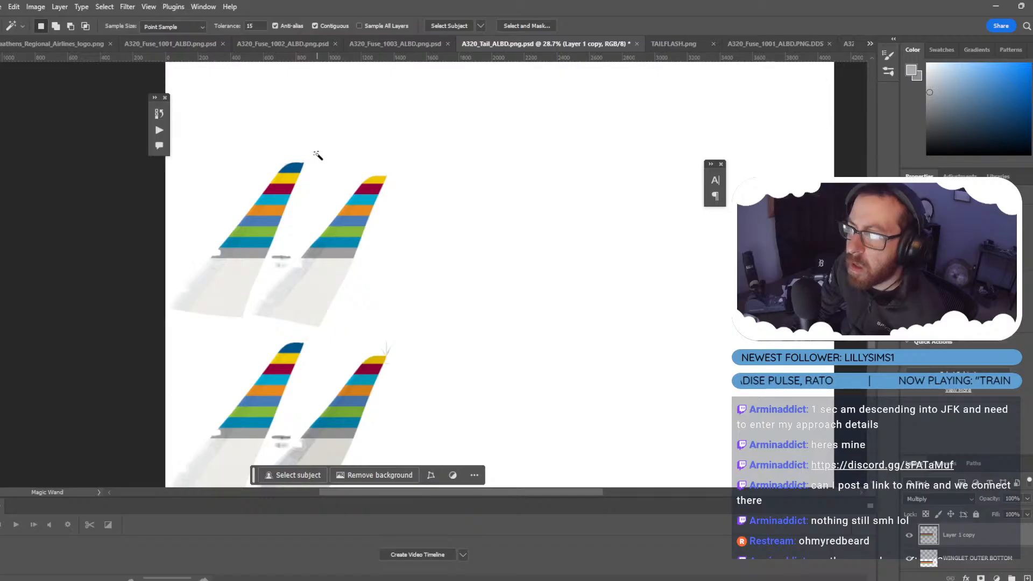
scroll(318, 156, down, 1)
click(970, 557)
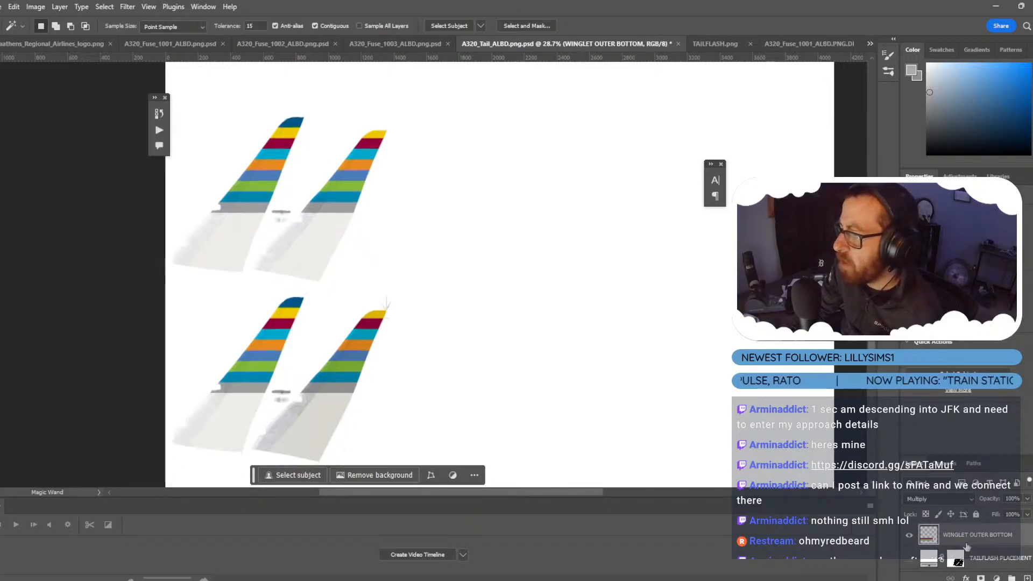
scroll(967, 547, up, 1)
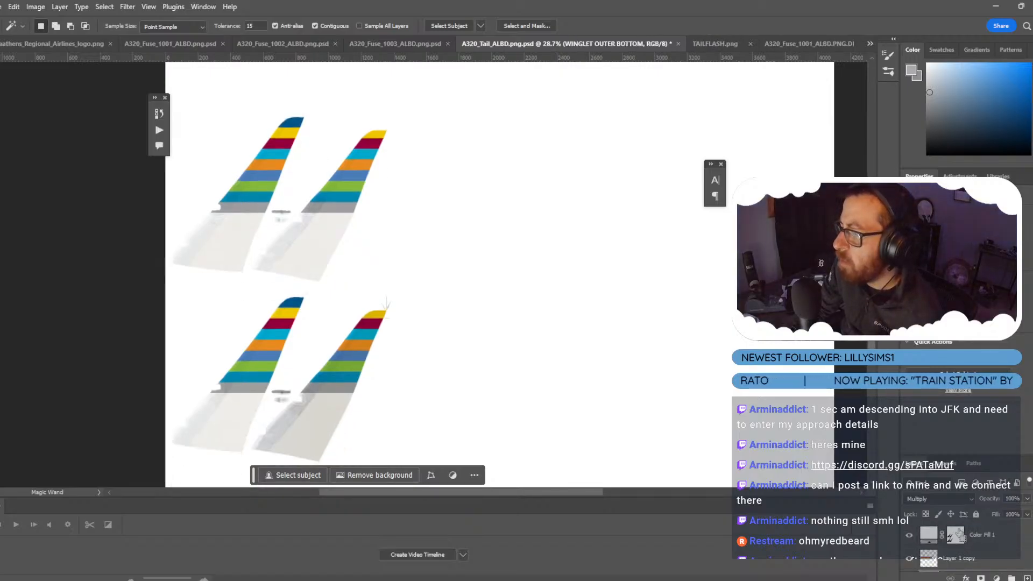
ctrl+click(958, 535)
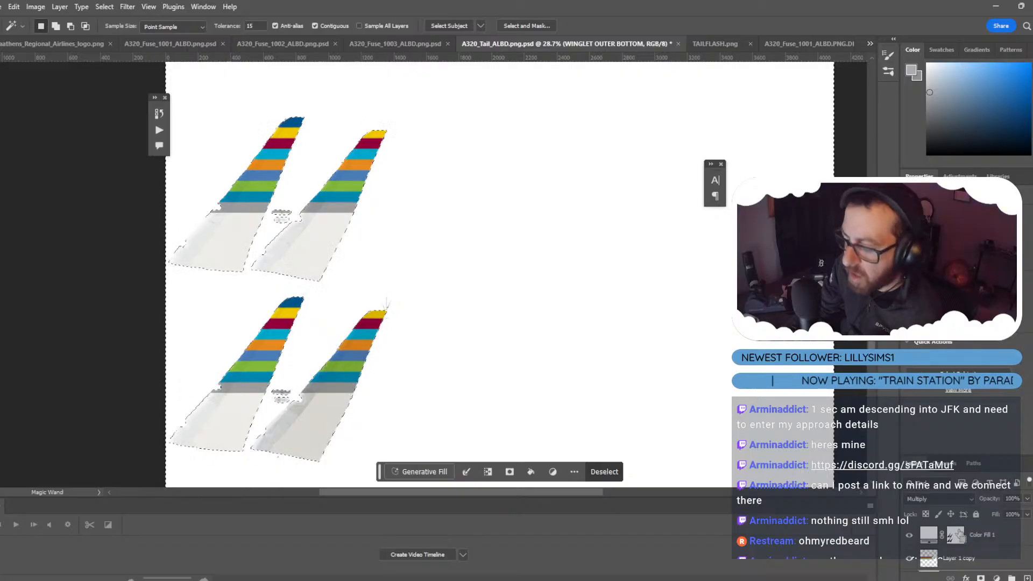
click(990, 557)
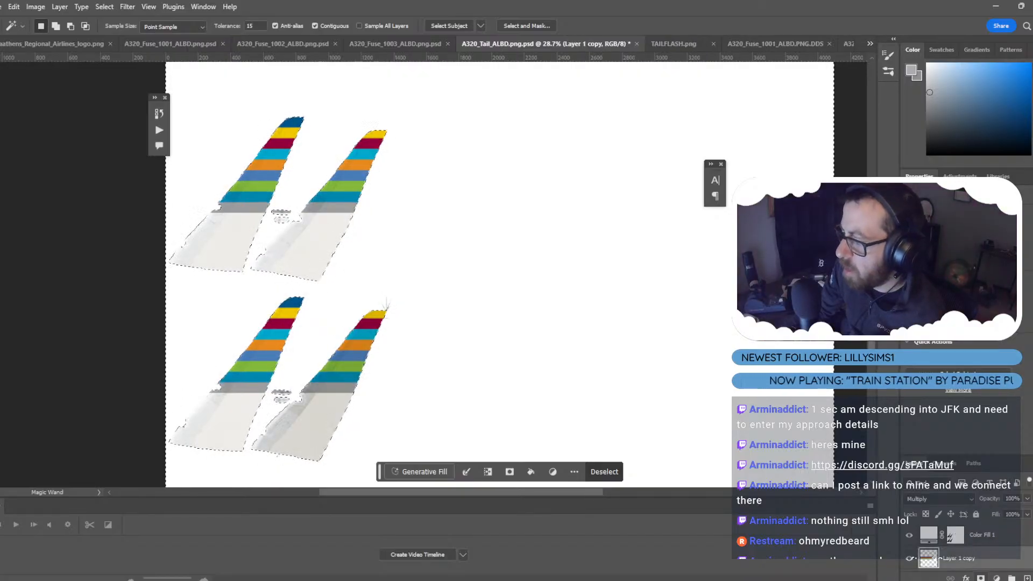
click(980, 578)
Load Layer 1 copy's mask as a selection and add it as a layer mask to WINGLET OUTER BOTTOM.
click(933, 559)
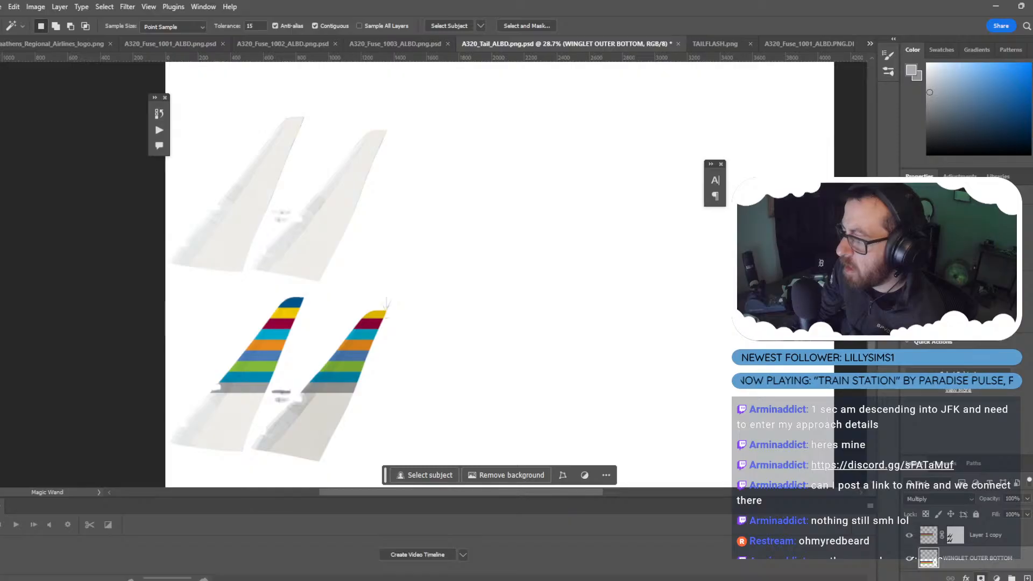
click(981, 578)
key(ctrl+z)
ctrl+click(961, 535)
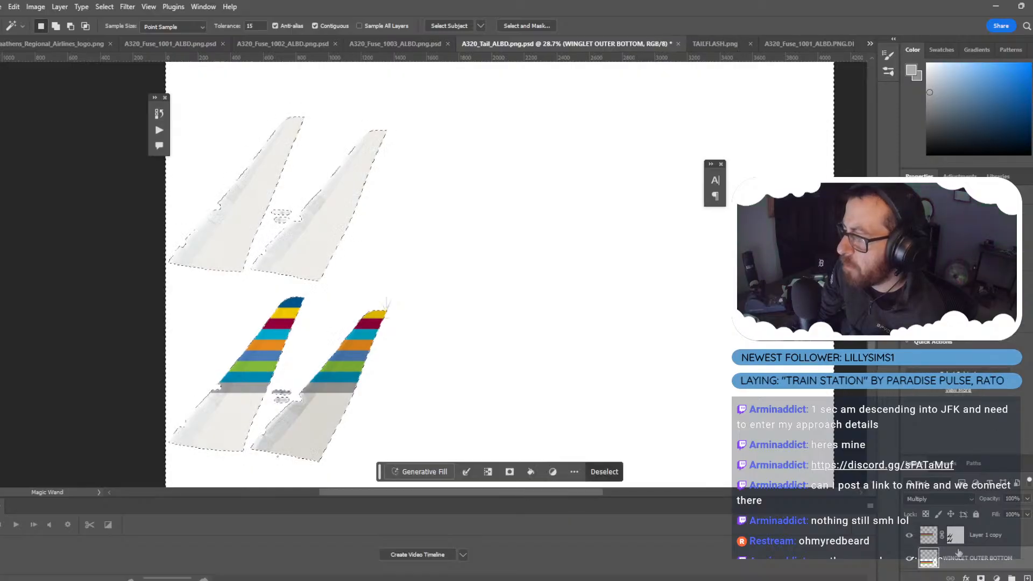
click(981, 578)
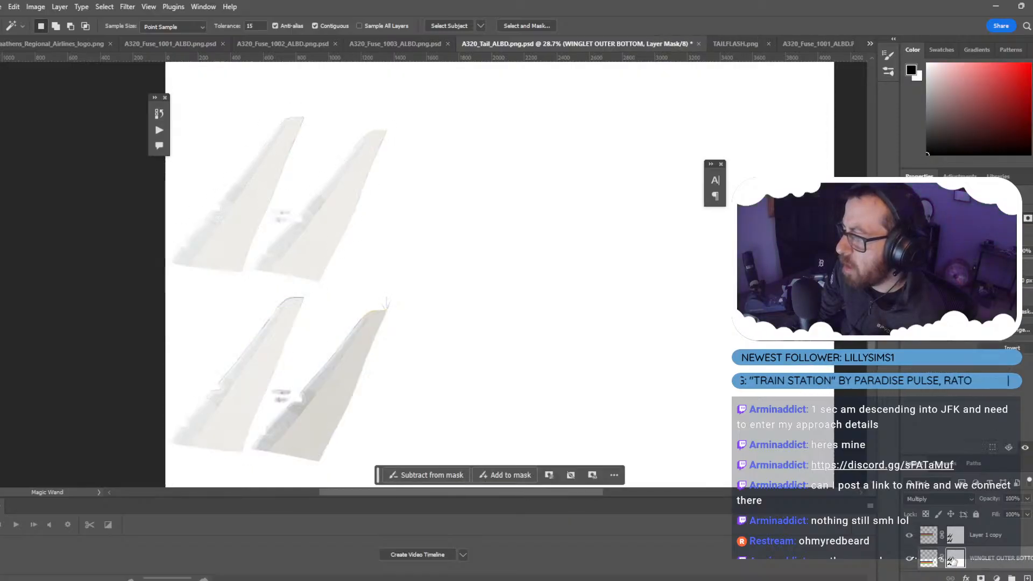
Invert the layer masks of WINGLET OUTER BOTTOM and Layer 1 copy.
key(ctrl+i)
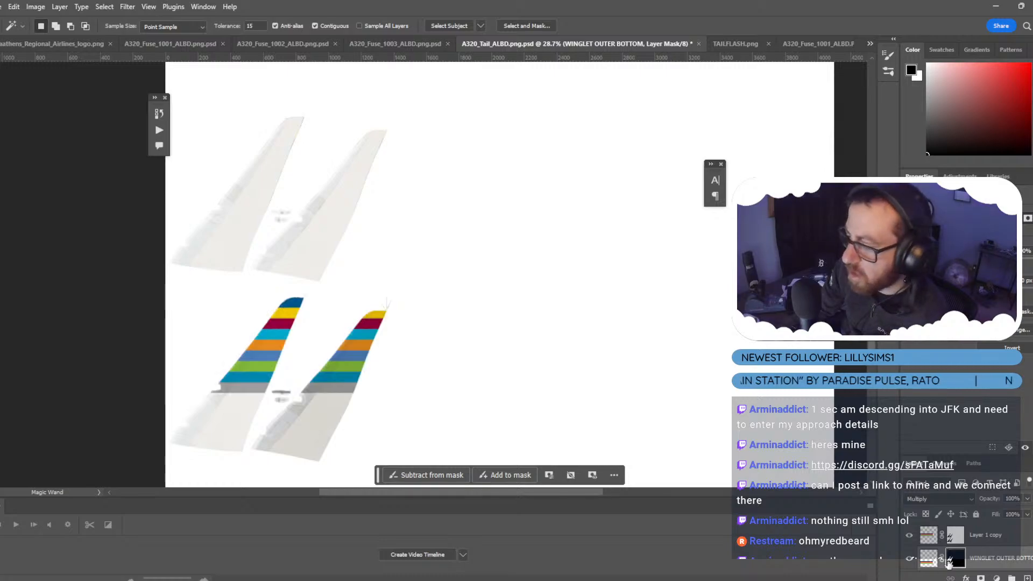
click(955, 538)
key(ctrl+i)
Hide the Color Fill 1 layer and rename Layer 1 copy to WINGLET OUTER TOP.
scroll(947, 549, up, 1)
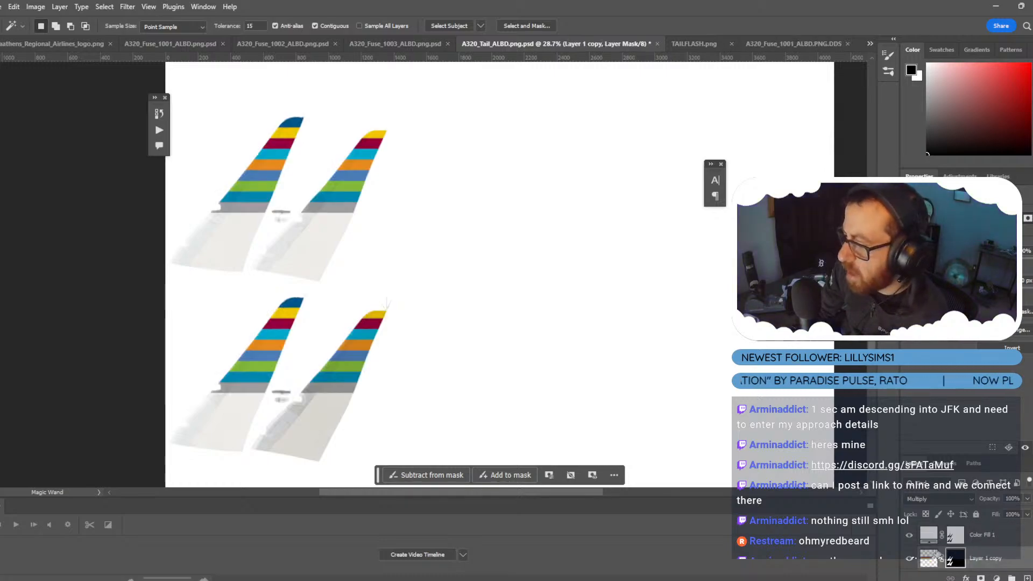
click(912, 534)
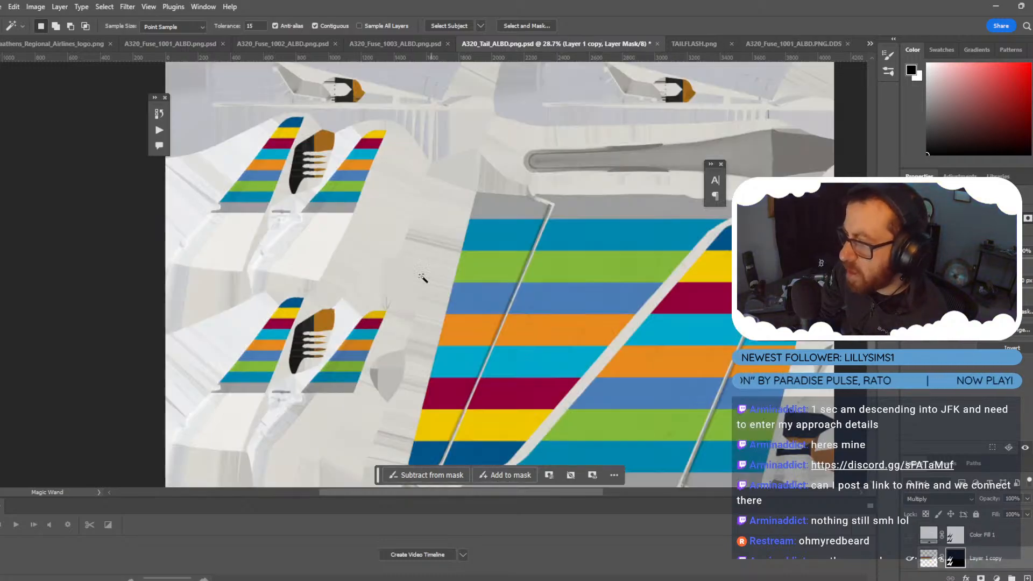
scroll(989, 559, down, 1)
double_click(988, 534)
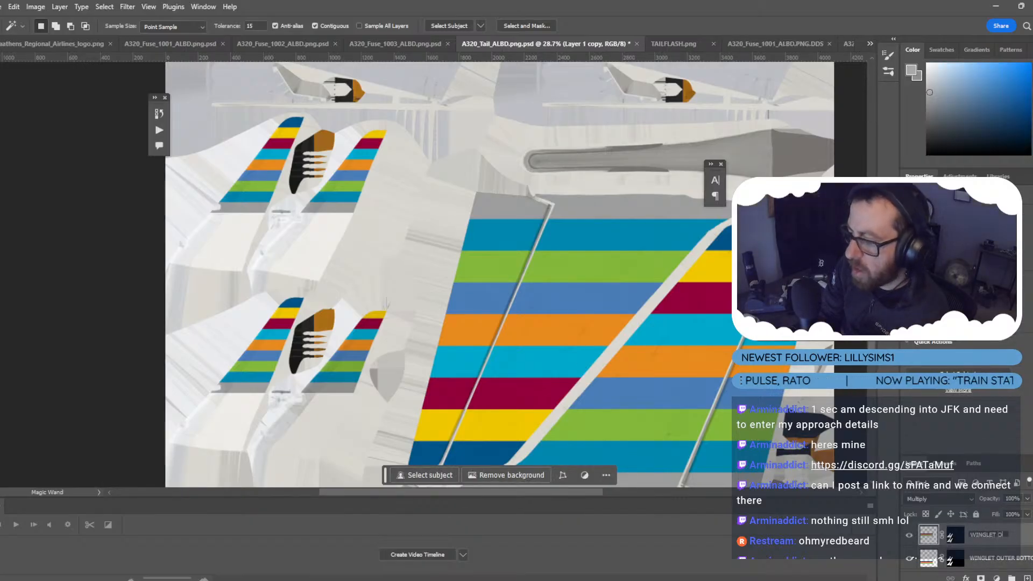
text(WINGLET OUTER TOP)
key(Return)
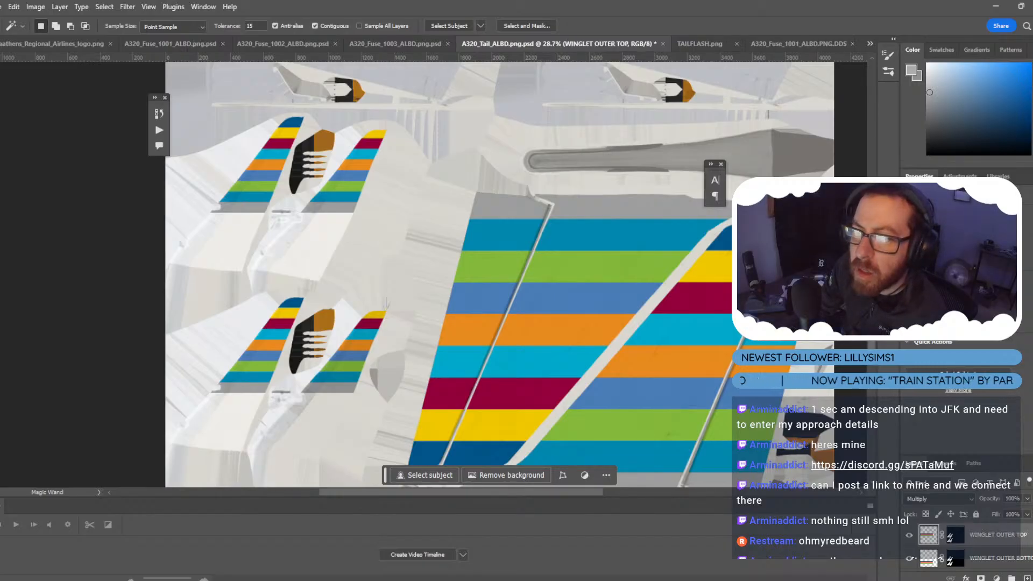
Display the WINGLET OUTER TOP mask as an overlay and brush black over the right-hand winglet of the upper pair.
key(b)
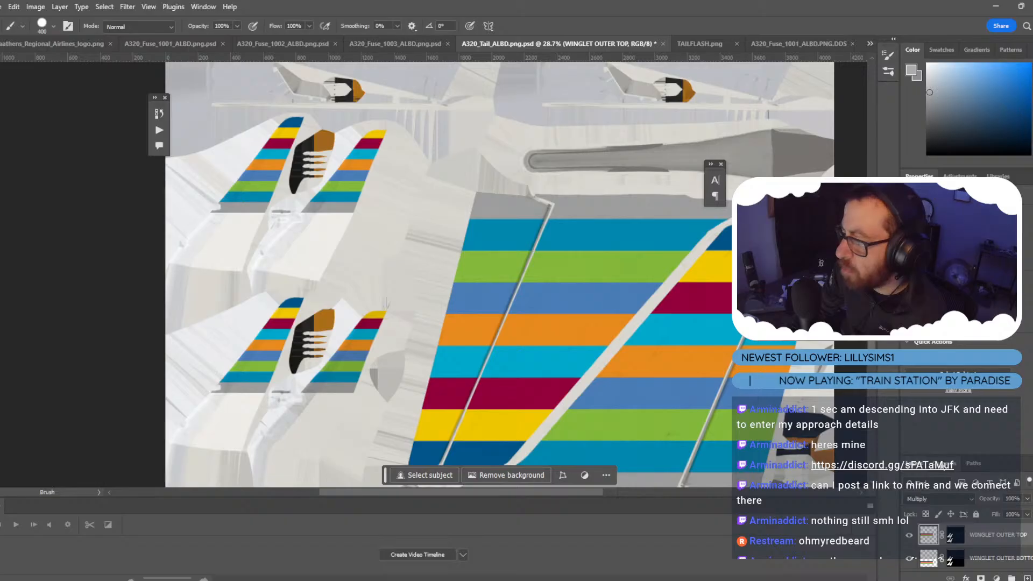
click(955, 536)
click(945, 463)
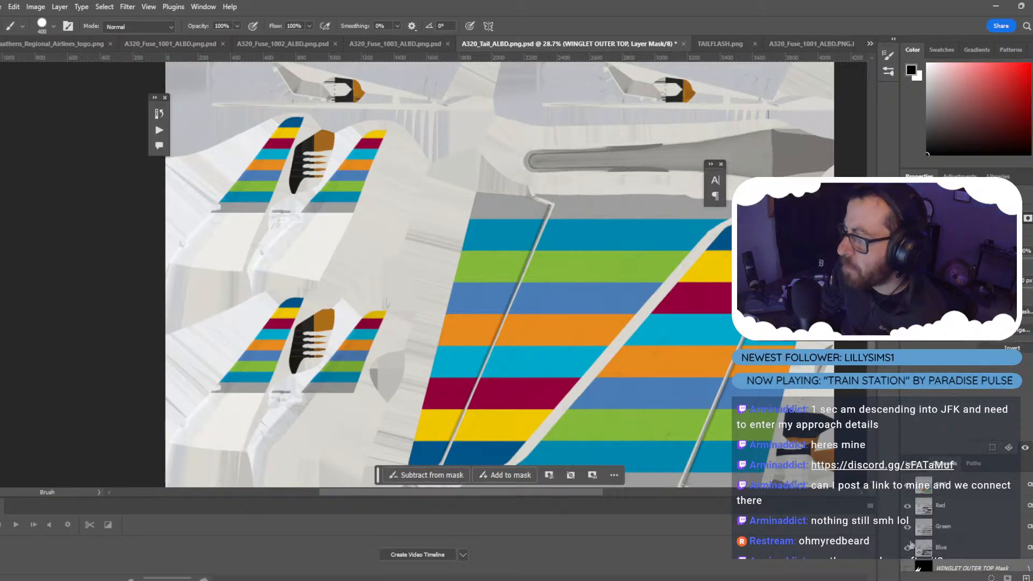
click(907, 567)
mouse_move(323, 320)
mouse_down()
mouse_move(322, 219)
mouse_move(374, 161)
mouse_move(311, 214)
mouse_move(369, 279)
mouse_move(330, 231)
mouse_move(316, 247)
mouse_move(290, 239)
mouse_up()
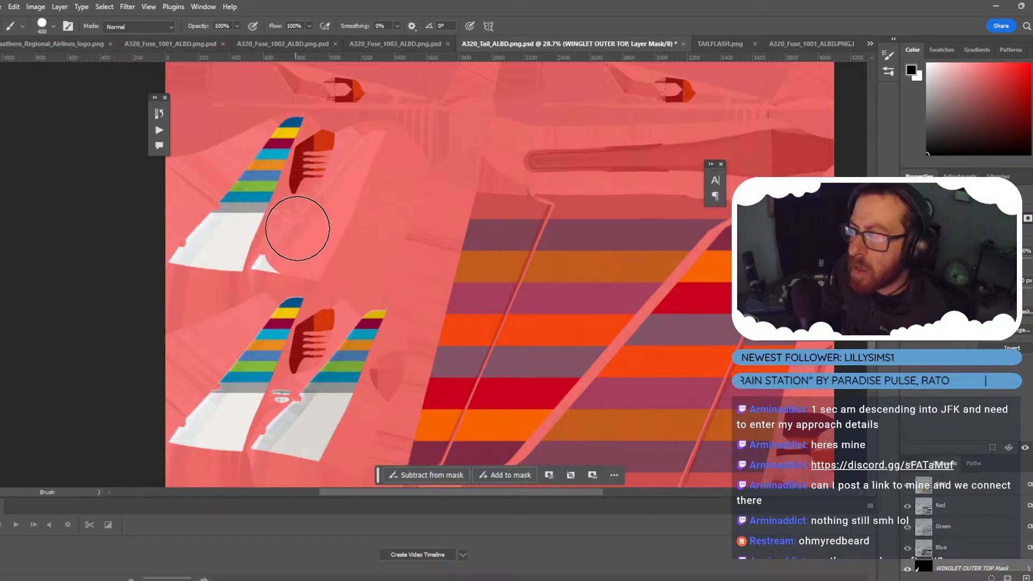
click(282, 257)
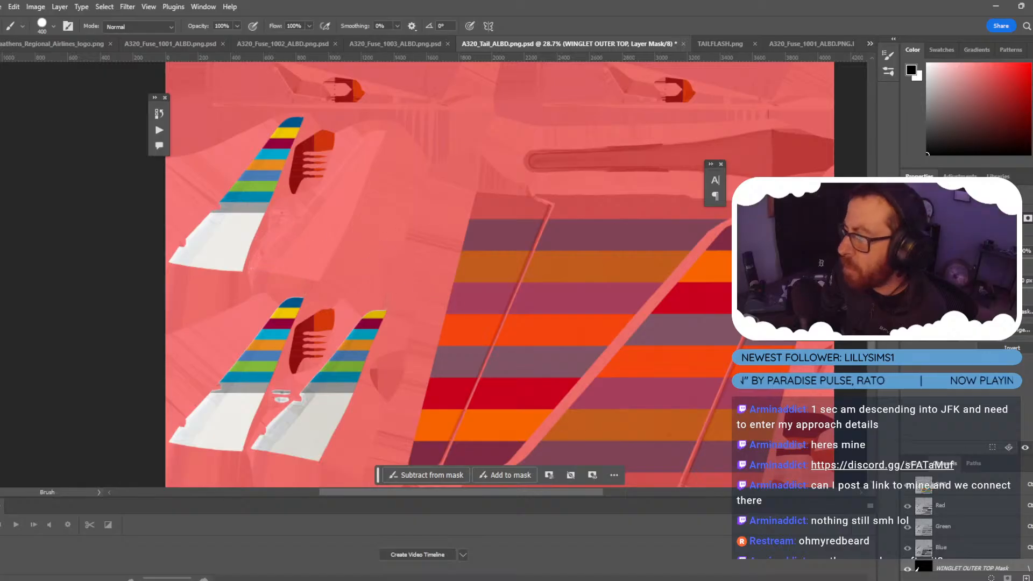
Brush black over the right-hand winglet of the lower pair on the WINGLET OUTER BOTTOM mask and save the document.
click(925, 464)
click(955, 558)
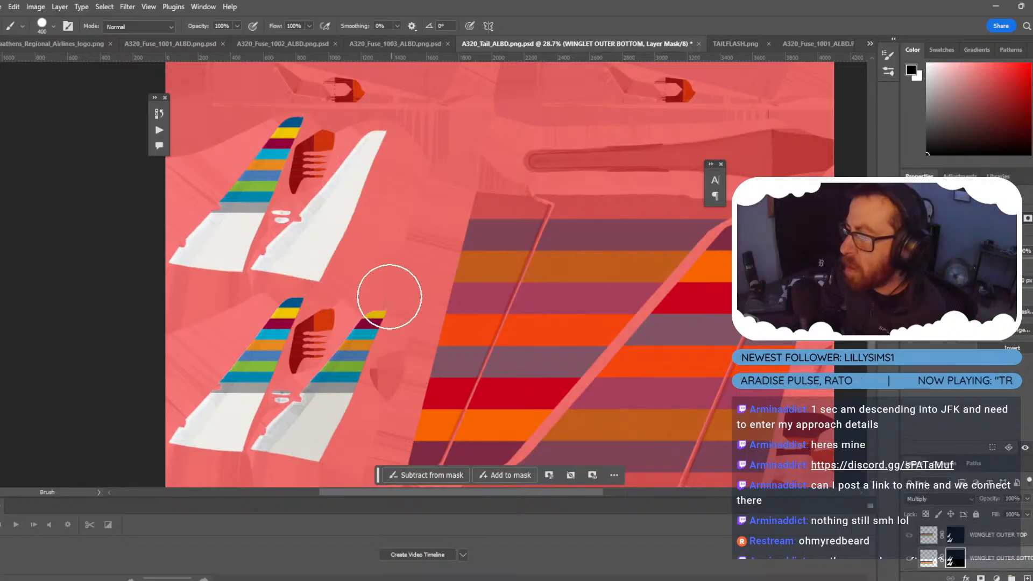
mouse_move(390, 297)
mouse_down()
mouse_move(320, 418)
mouse_move(300, 437)
mouse_move(288, 422)
mouse_move(269, 451)
mouse_up()
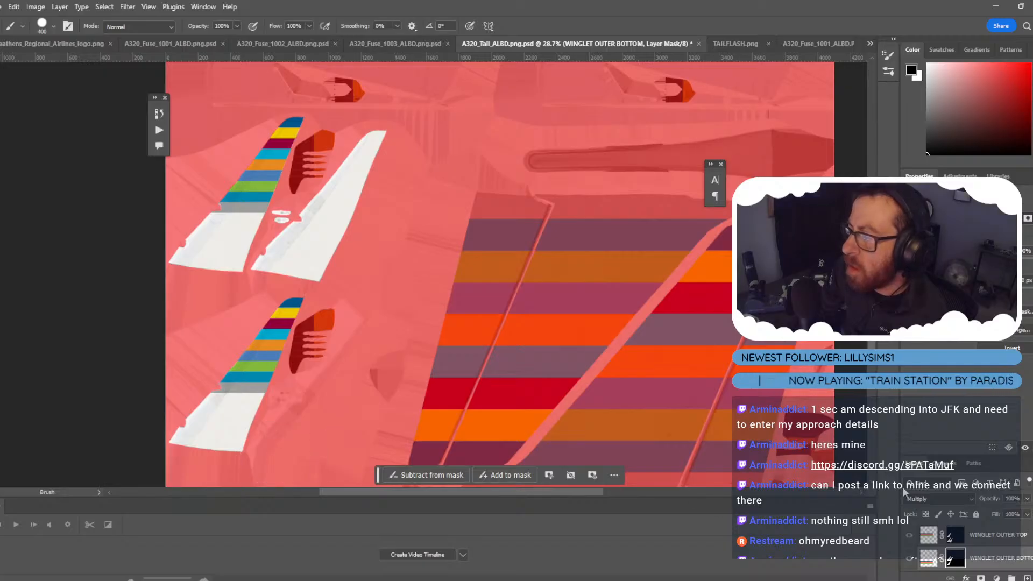
scroll(914, 549, up, 1)
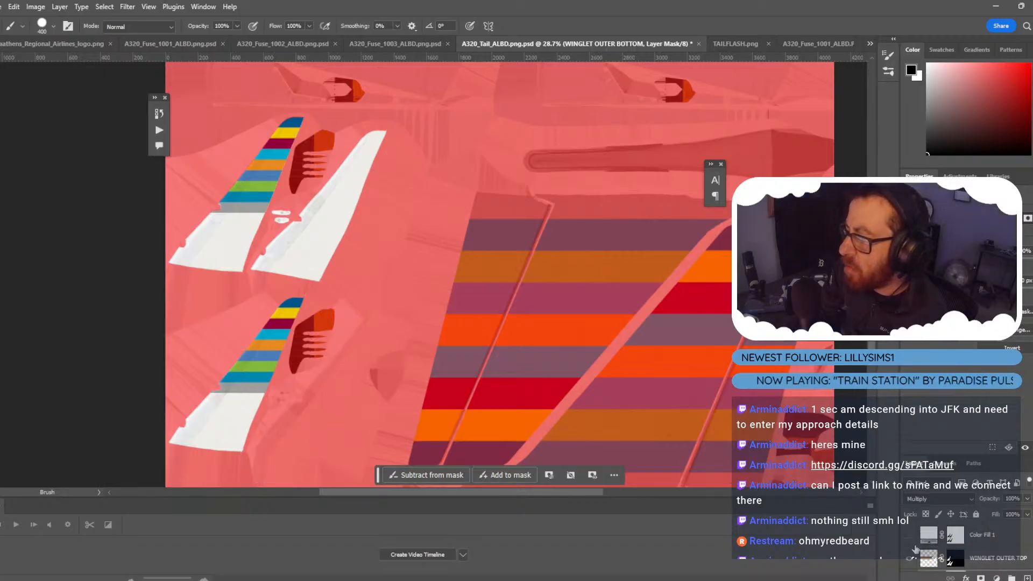
key(ctrl+s)
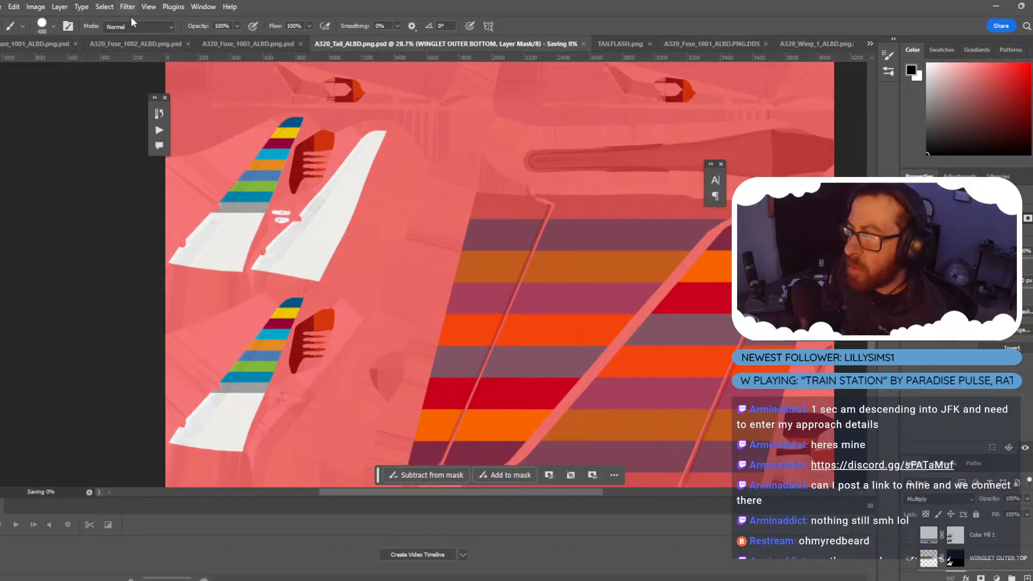
Switch to Blender and reload the A320_Tail Base Color image to check the stripes on the aircraft.
mouse_move(667, 580)
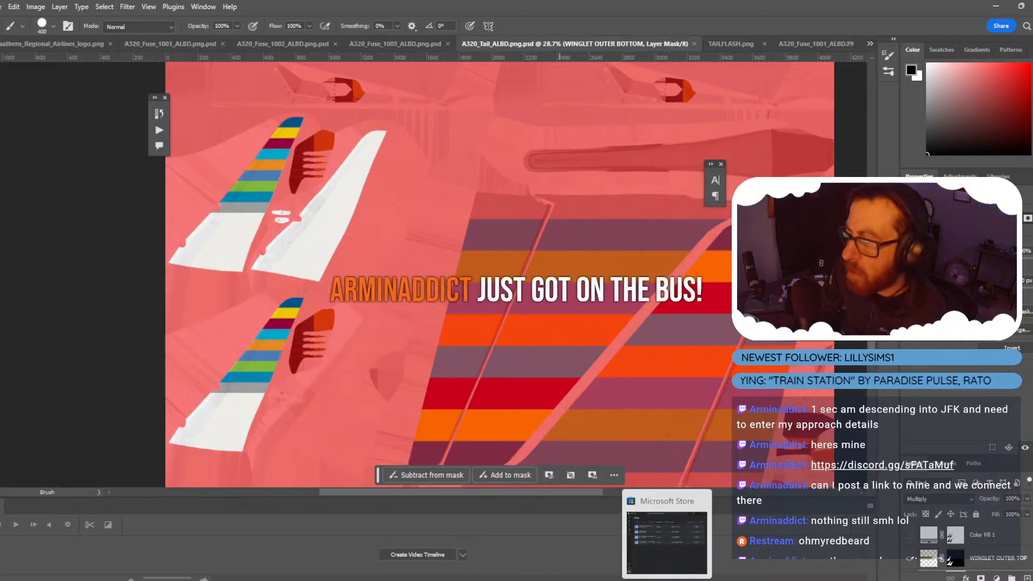
mouse_move(566, 580)
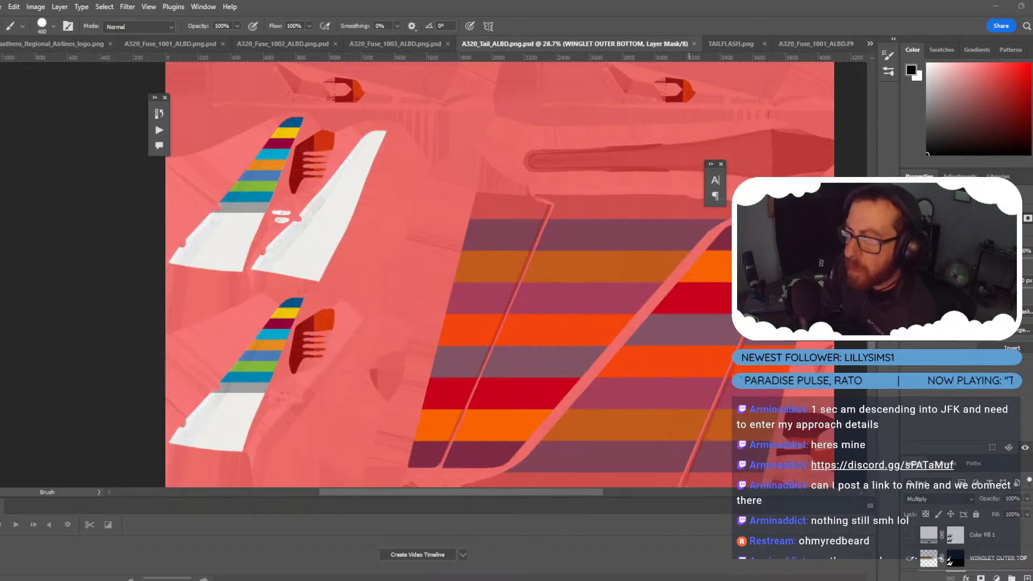
key(alt+Tab)
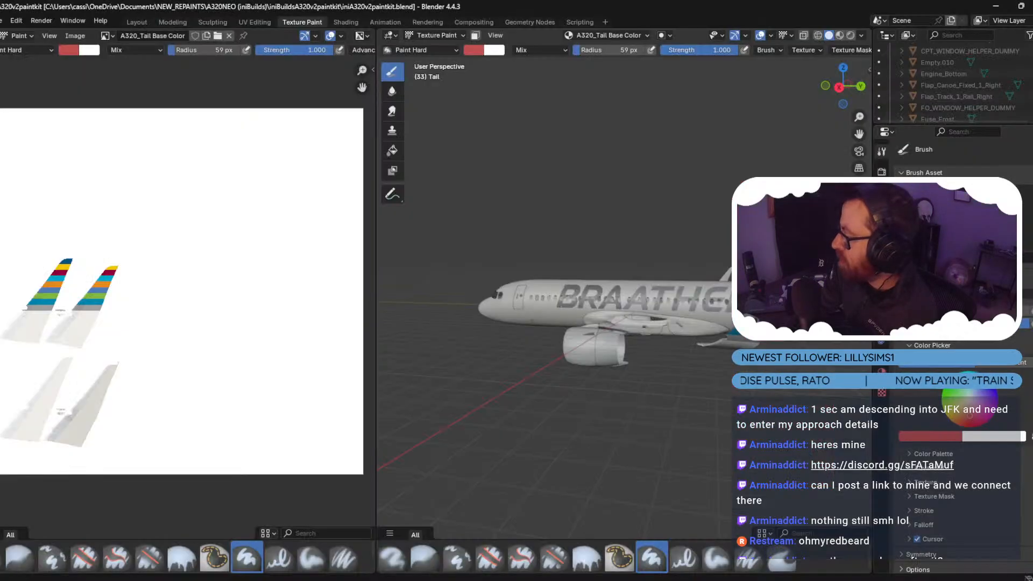
click(75, 36)
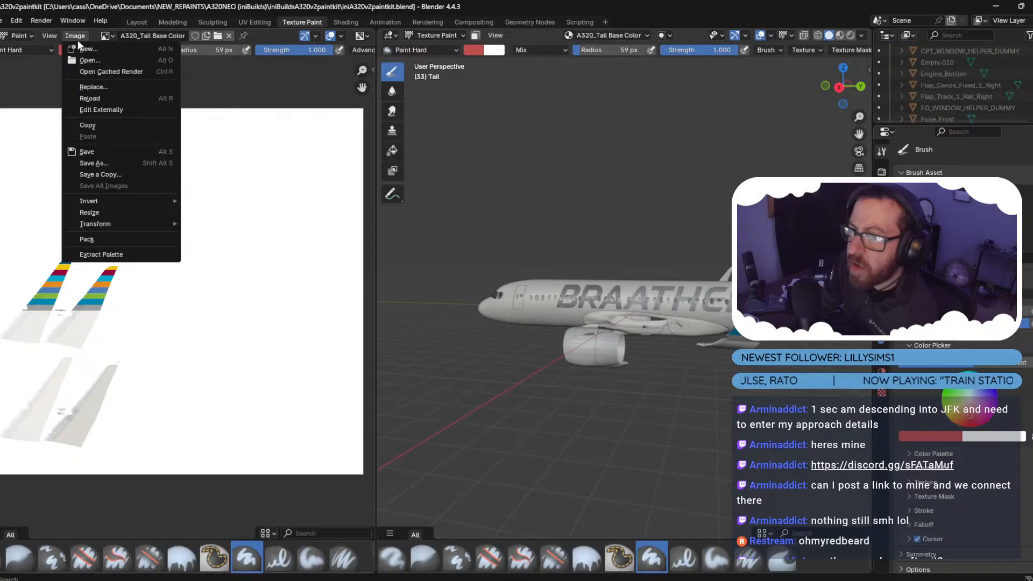
click(91, 98)
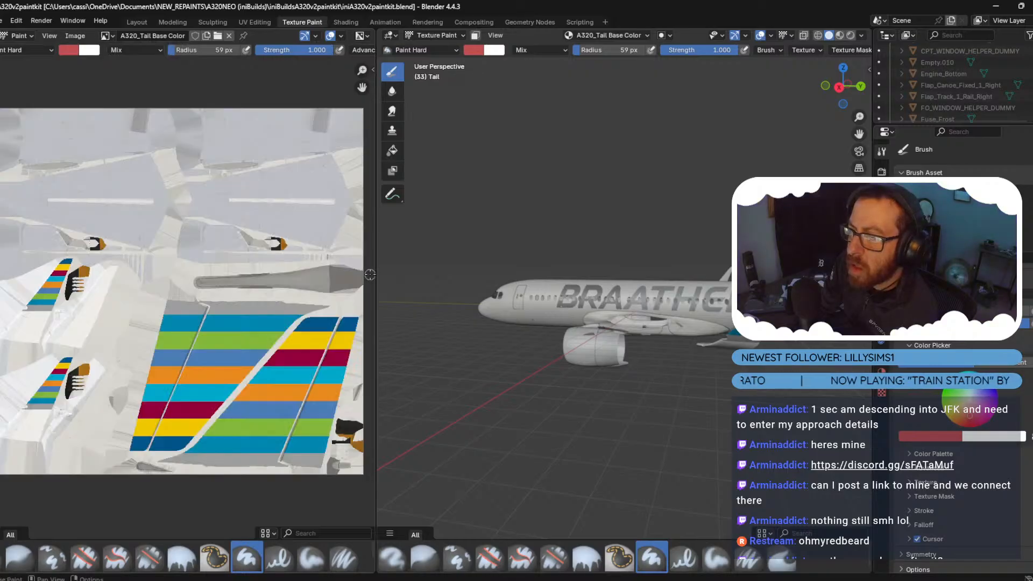
scroll(714, 316, up, 1)
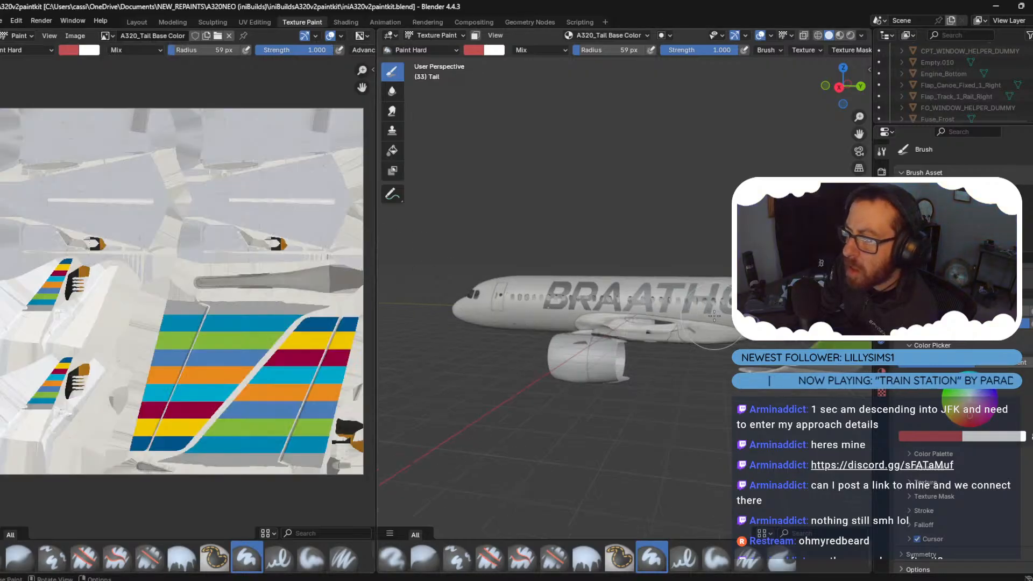
scroll(726, 320, down, 5)
scroll(735, 322, up, 5)
scroll(736, 323, up, 2)
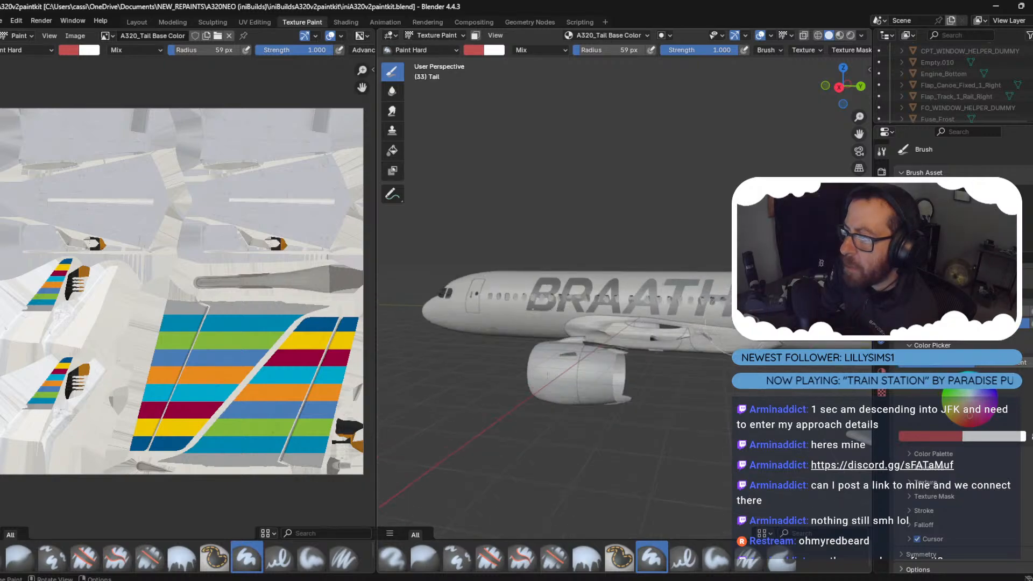
scroll(743, 325, down, 3)
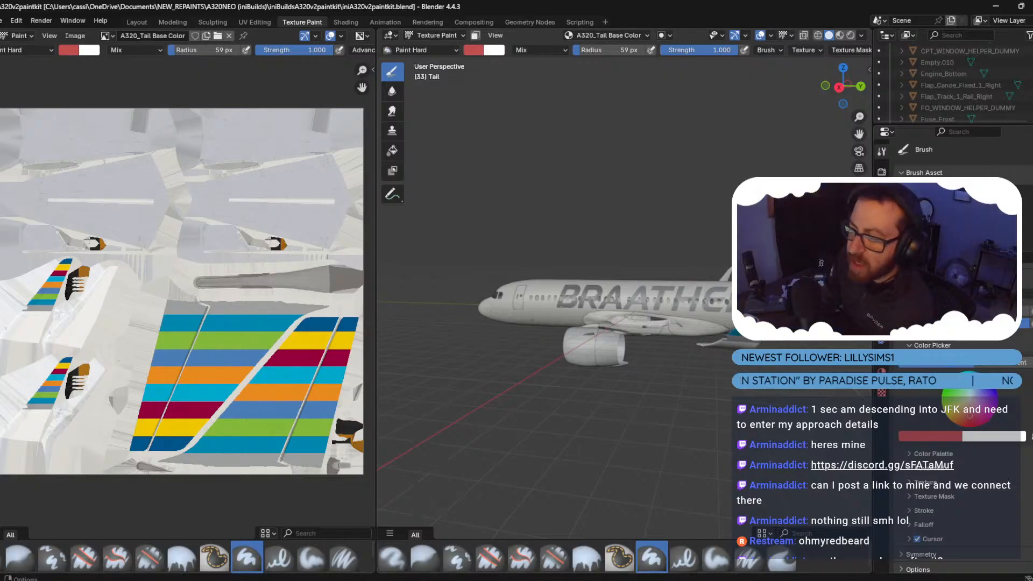
Return to Photoshop and brush black over the upper pair's right-hand winglet on the WINGLET OUTER BOTTOM mask.
mouse_move(417, 579)
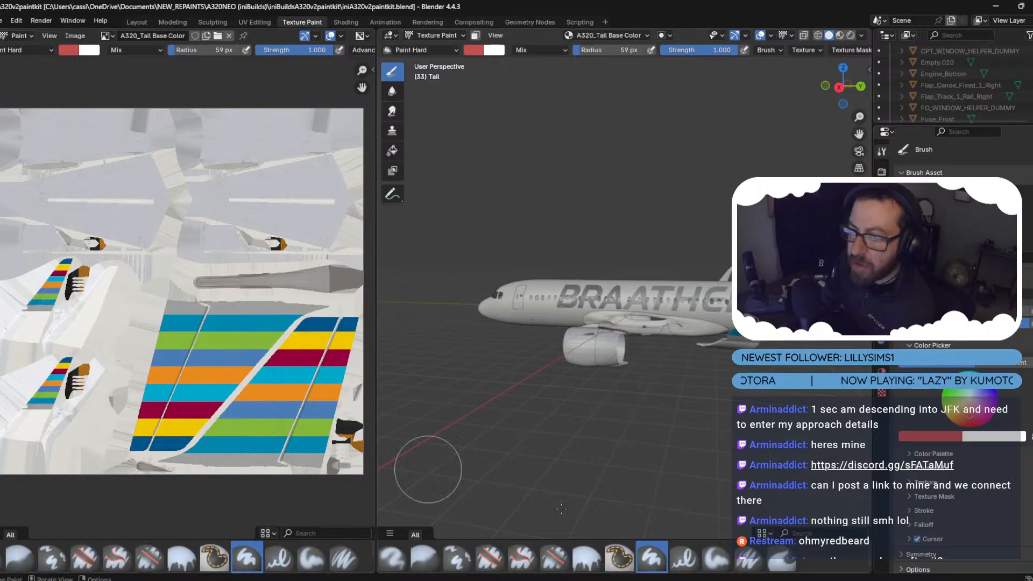
mouse_move(592, 579)
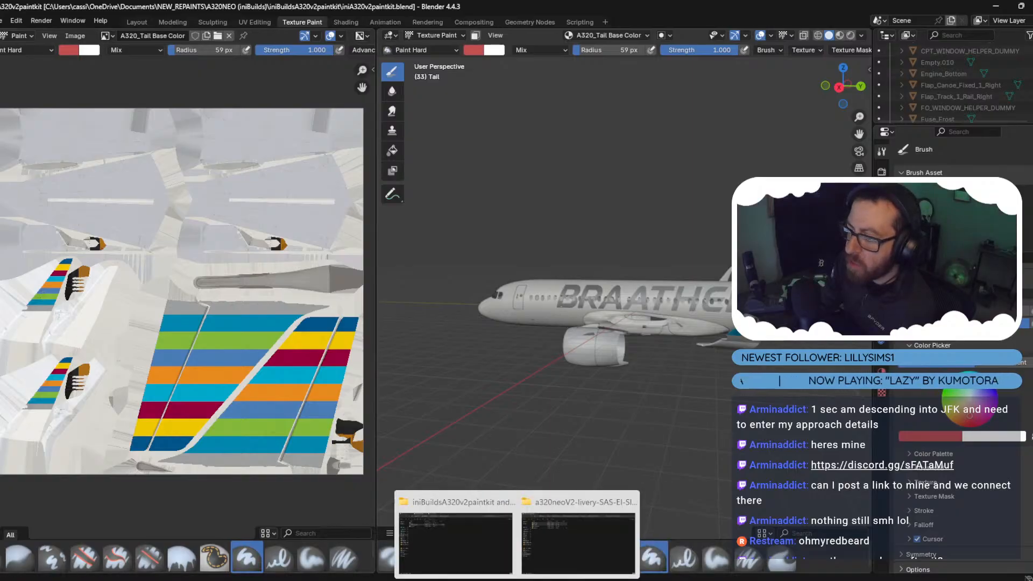
click(554, 579)
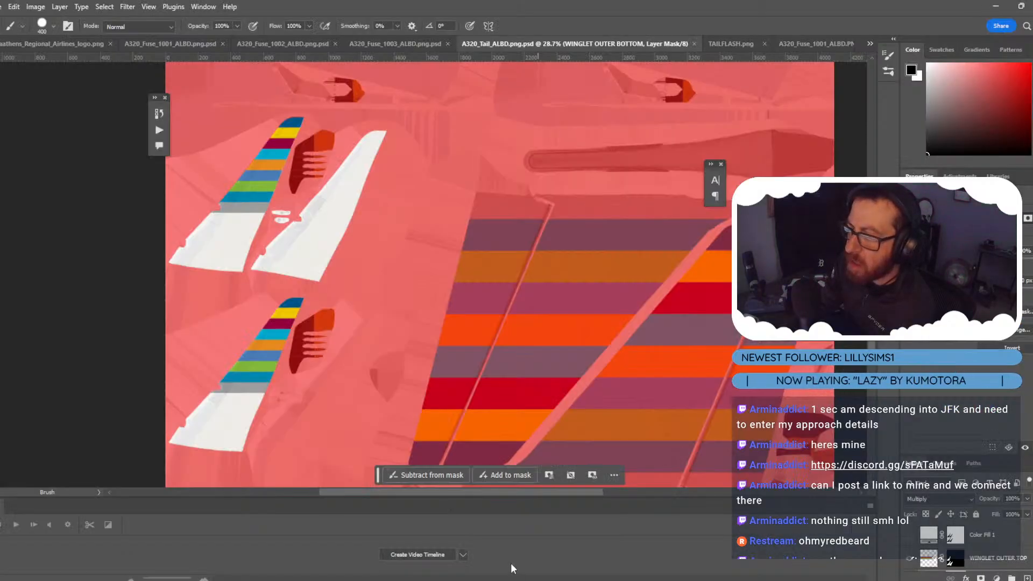
scroll(318, 214, up, 2)
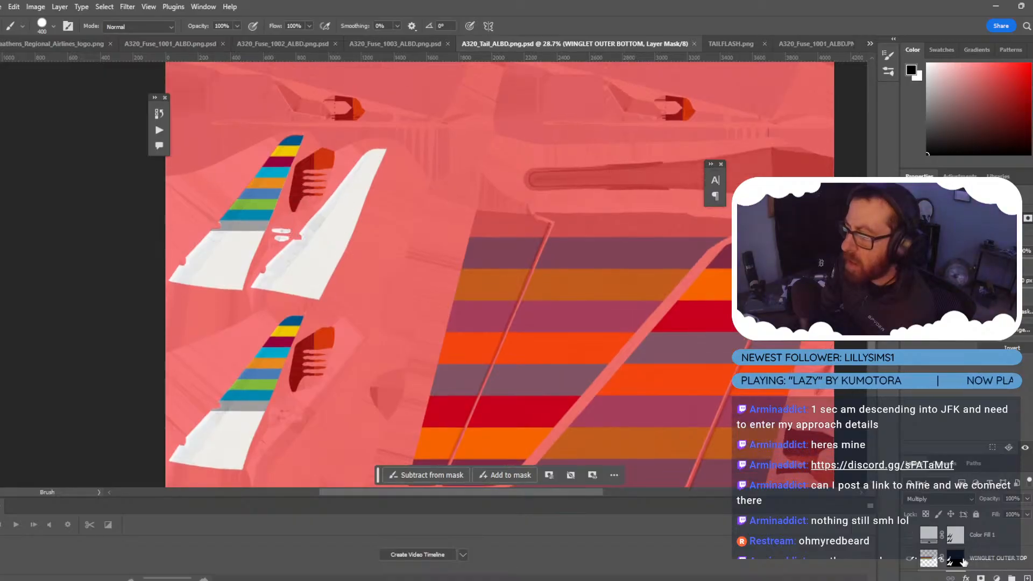
scroll(963, 561, down, 1)
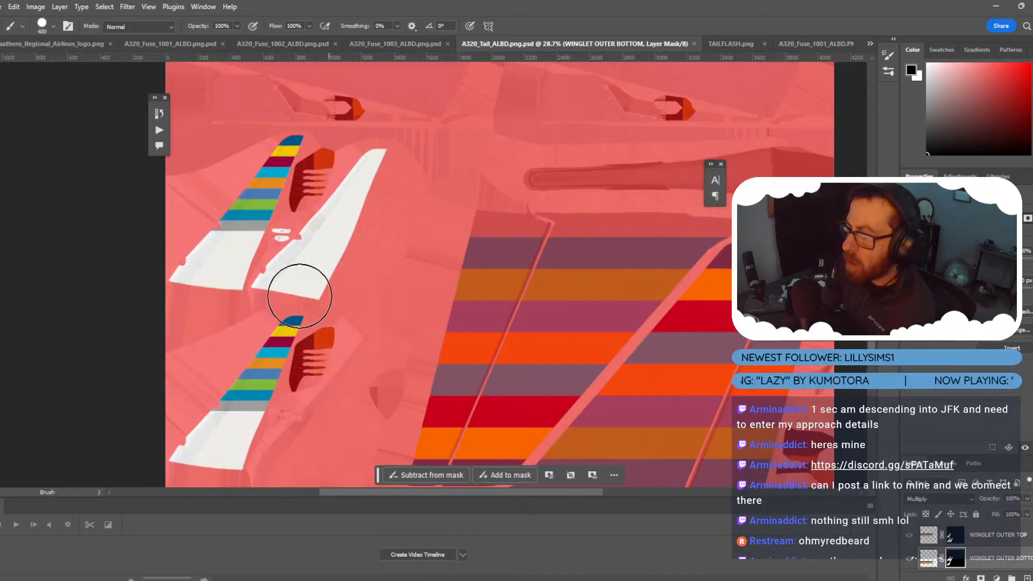
click(280, 279)
mouse_move(280, 279)
mouse_down()
mouse_move(317, 281)
mouse_move(358, 188)
mouse_move(359, 198)
mouse_move(302, 245)
mouse_up()
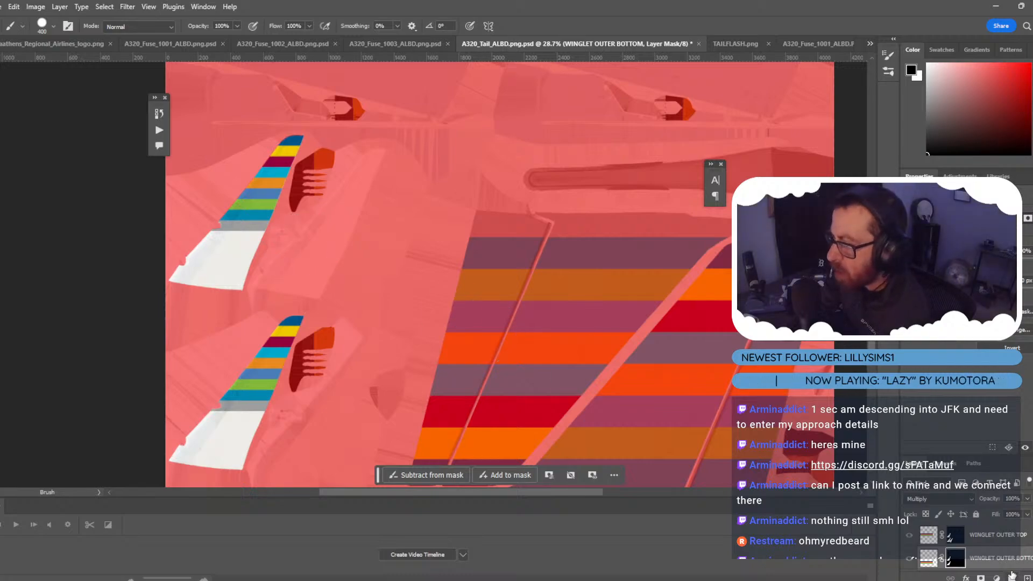
scroll(1005, 568, up, 1)
scroll(1006, 567, down, 1)
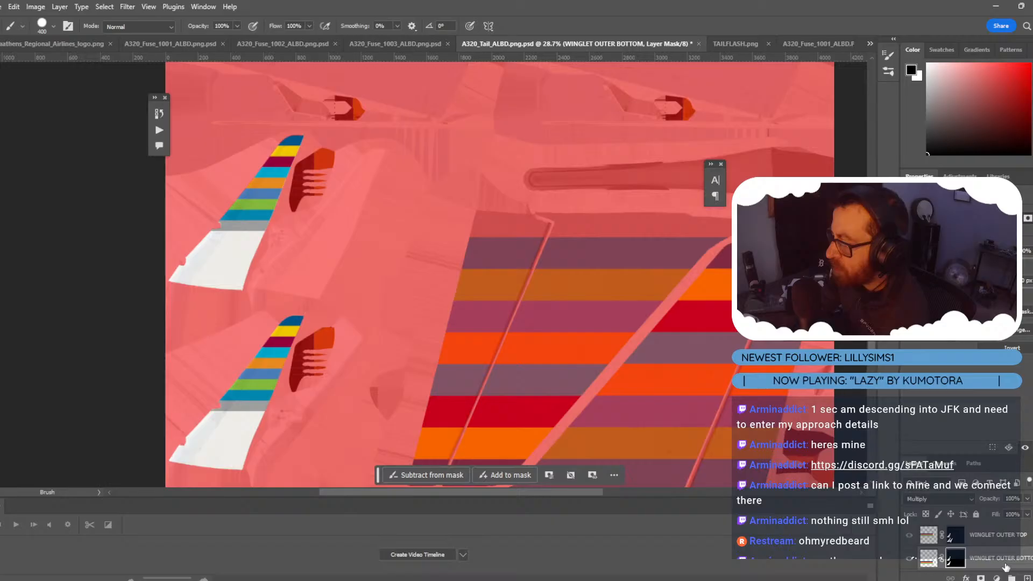
Brush the lower pair's right-hand winglet out of the WINGLET OUTER TOP mask, undoing stray strokes, and save the document.
click(956, 534)
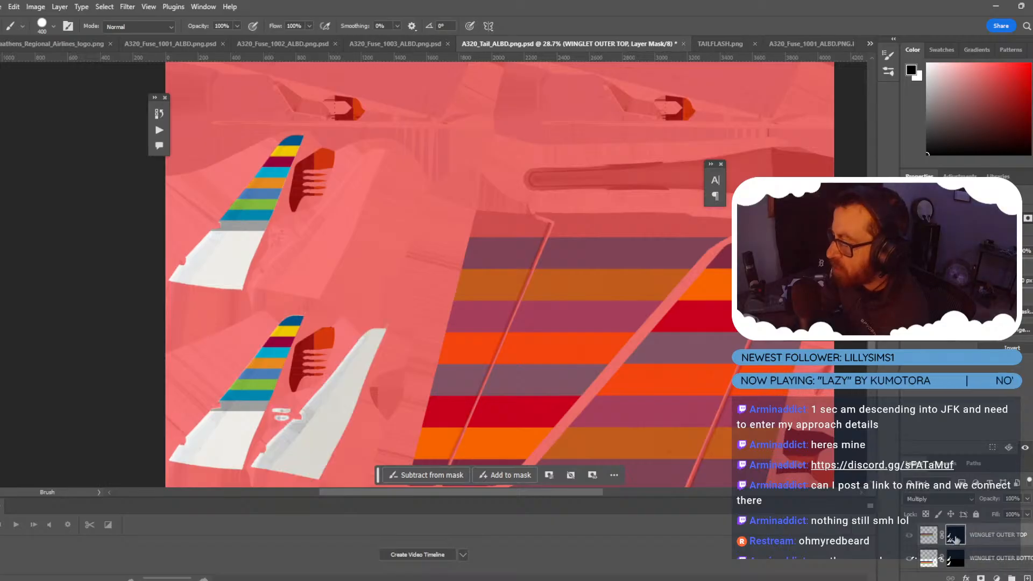
mouse_move(324, 419)
mouse_down()
mouse_move(289, 438)
mouse_move(289, 427)
mouse_move(295, 445)
mouse_move(339, 442)
mouse_move(299, 419)
mouse_move(275, 478)
mouse_move(339, 427)
mouse_move(385, 330)
mouse_move(278, 441)
mouse_up()
key(ctrl+z)
key(ctrl+z)
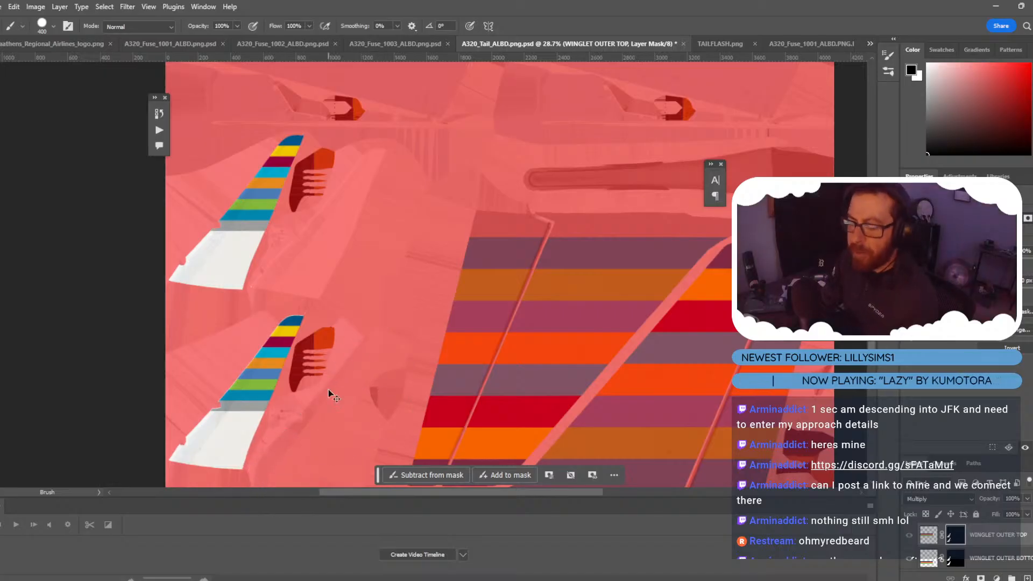
key(ctrl+s)
Make the Color Fill 1 layer visible again to inspect the masked winglet stripes up close.
scroll(331, 389, up, 3)
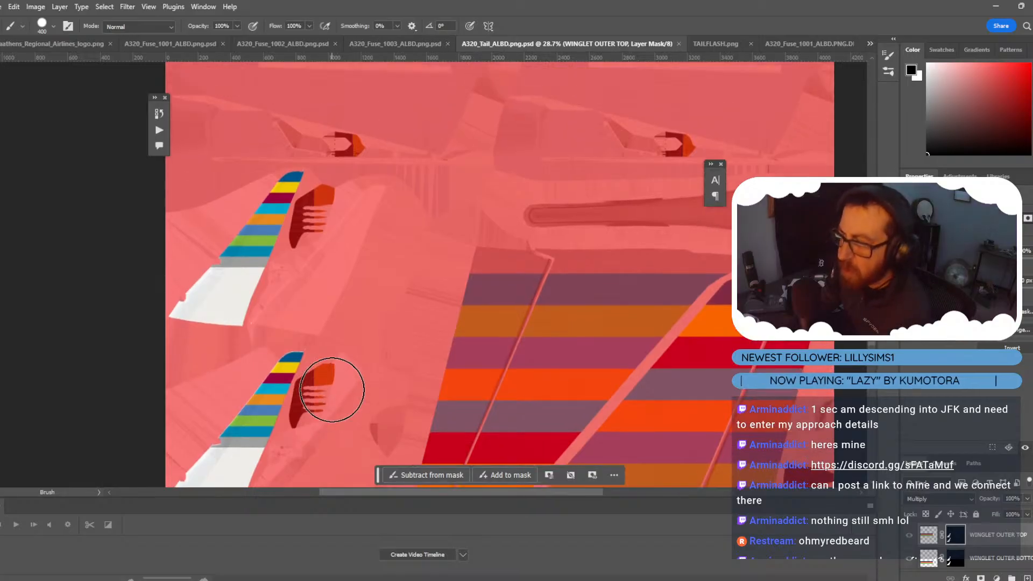
scroll(332, 390, down, 3)
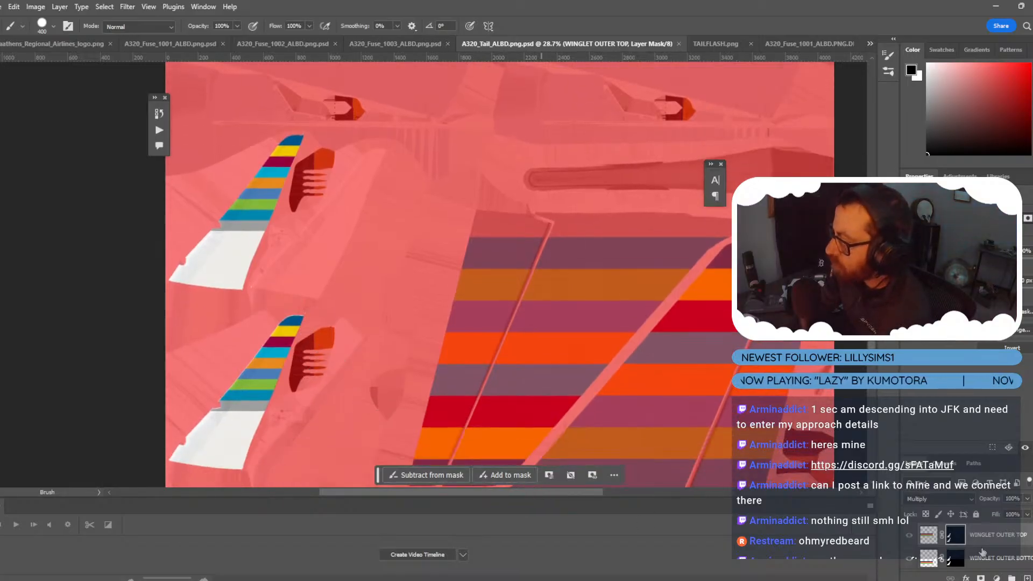
scroll(982, 552, down, 2)
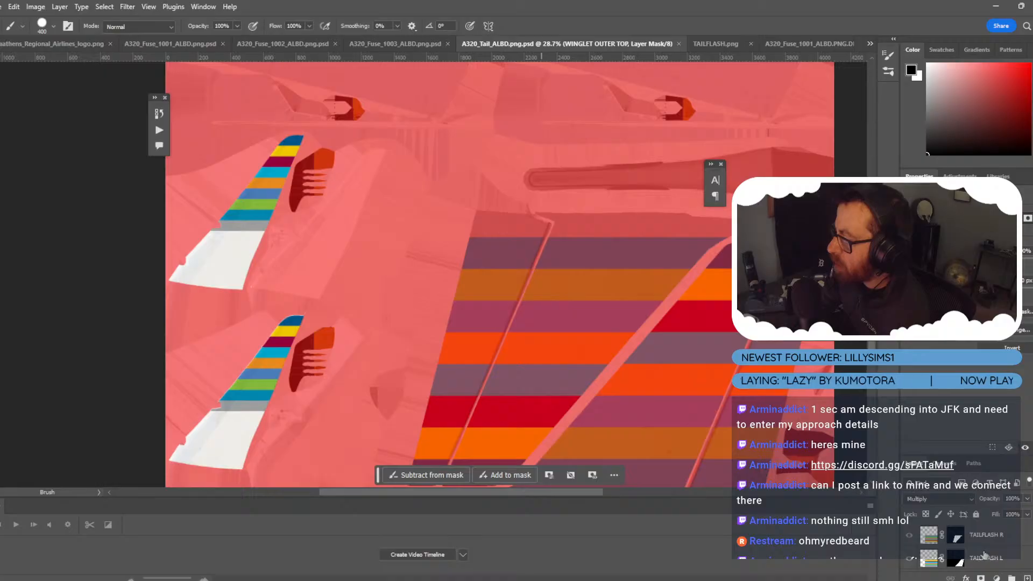
scroll(984, 554, up, 2)
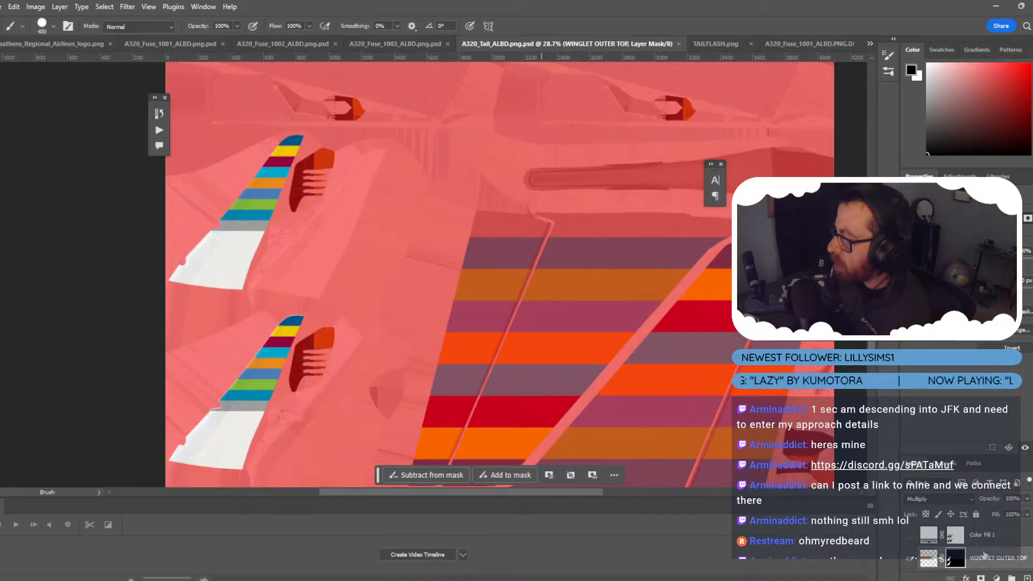
click(909, 538)
click(909, 538)
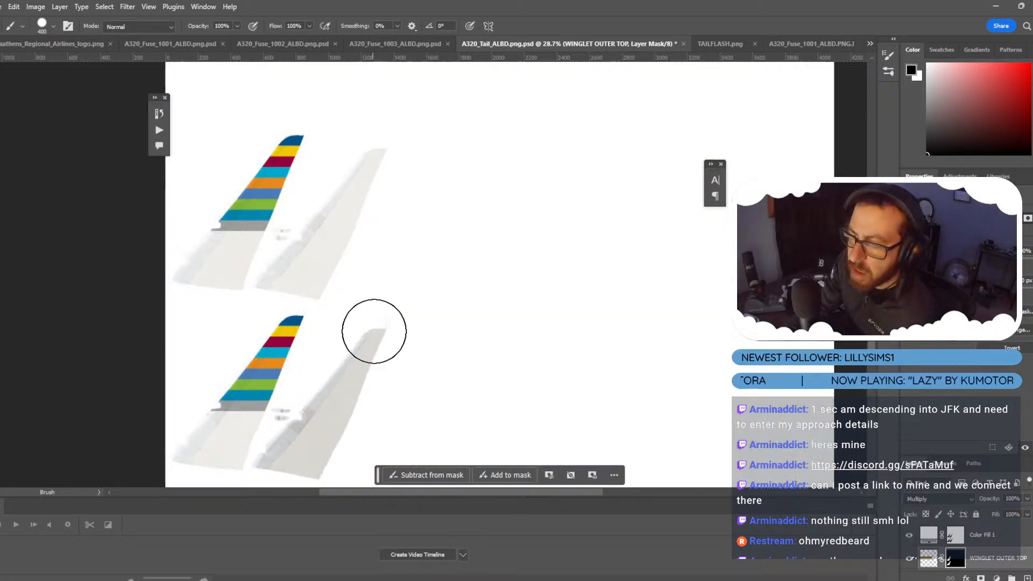
alt+scroll(372, 339, up, 3)
alt+scroll(368, 355, down, 1)
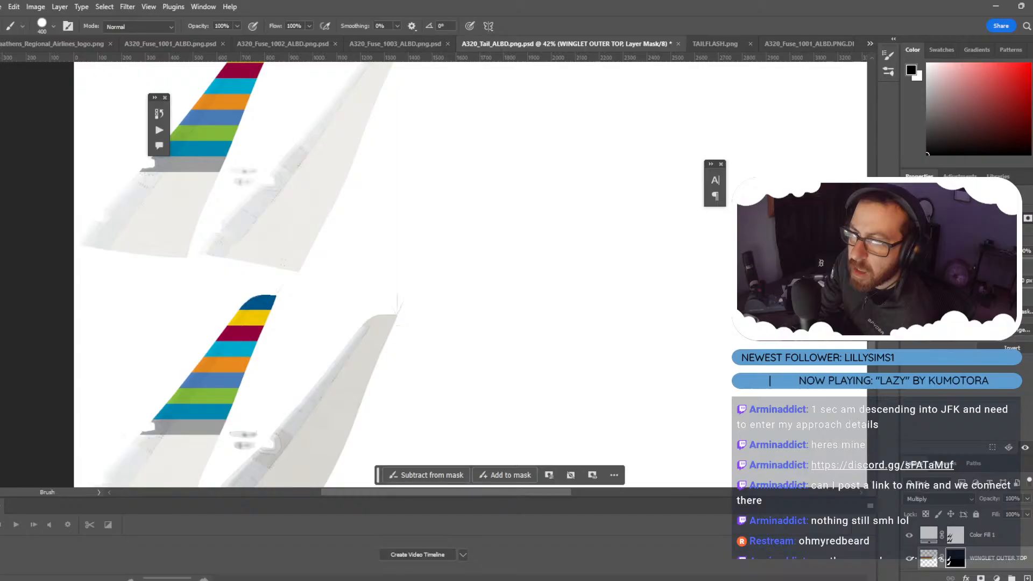
Draw a rectangular marquee selection around the lower pair's right-hand winglet, from its leading-edge notch up past the tip.
key(m)
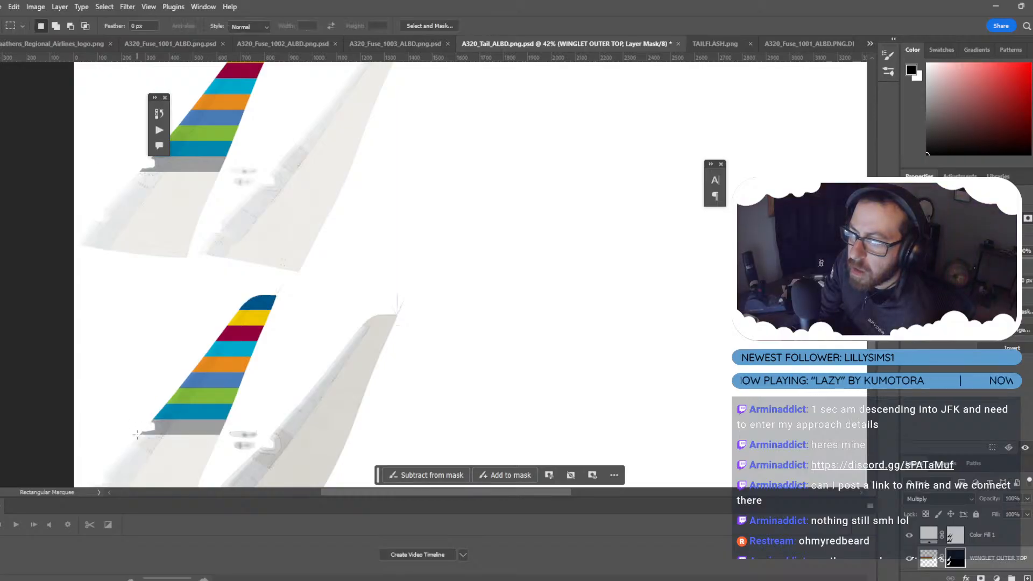
drag(138, 435, 387, 392)
key(ctrl+d)
scroll(264, 392, down, 3)
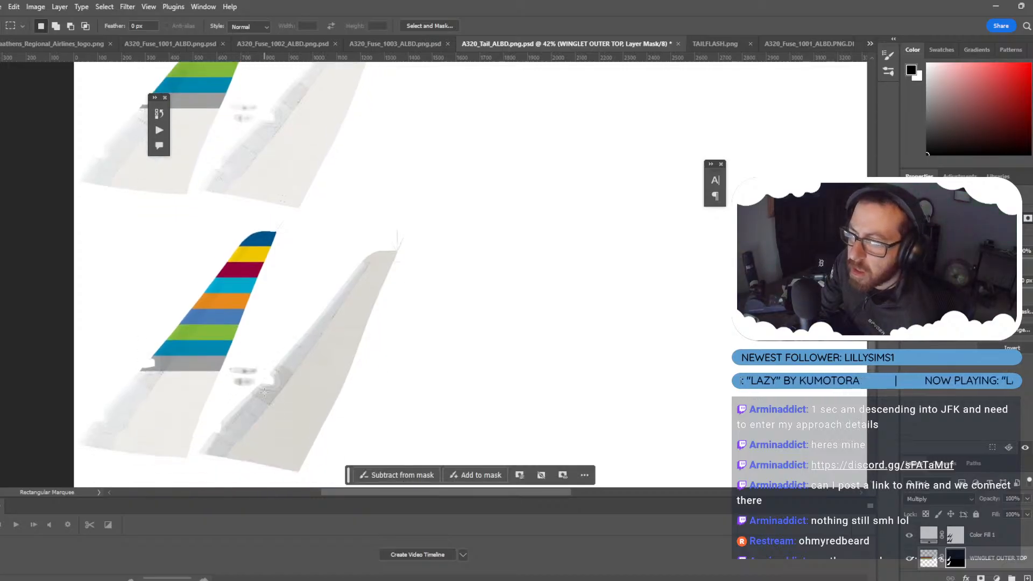
alt+scroll(133, 403, up, 6)
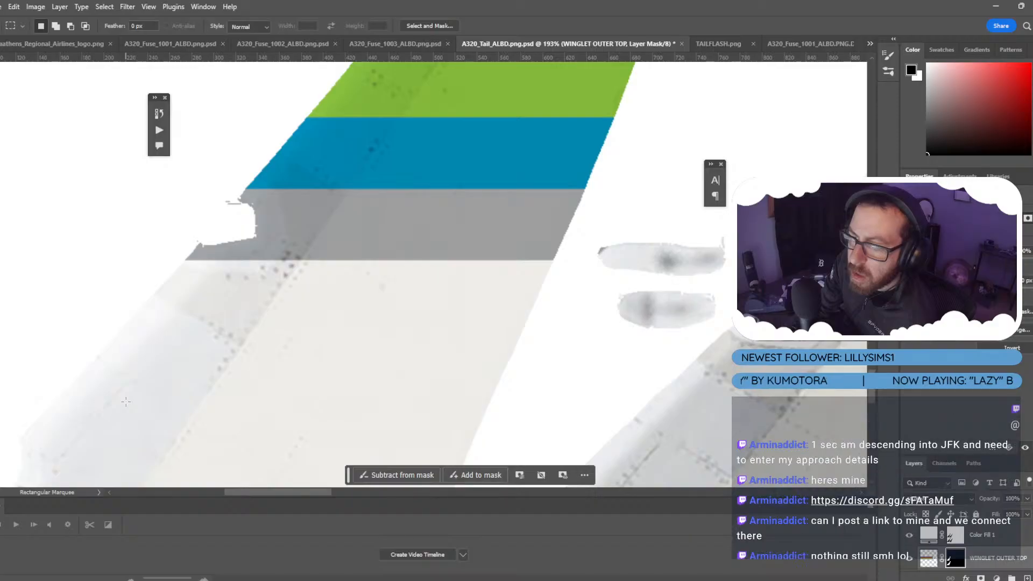
alt+scroll(133, 403, down, 1)
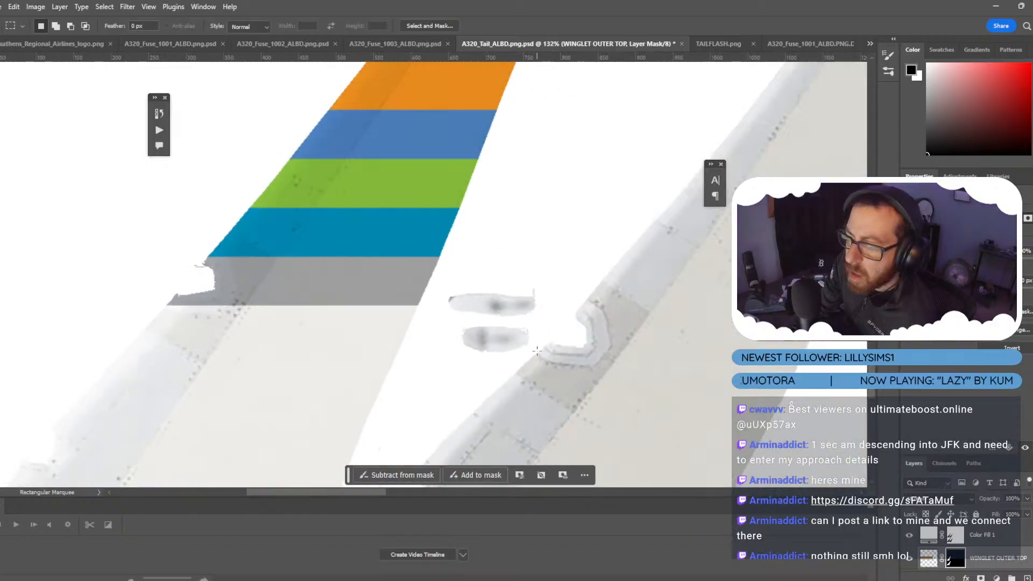
drag(537, 351, 612, 226)
alt+scroll(807, 91, down, 4)
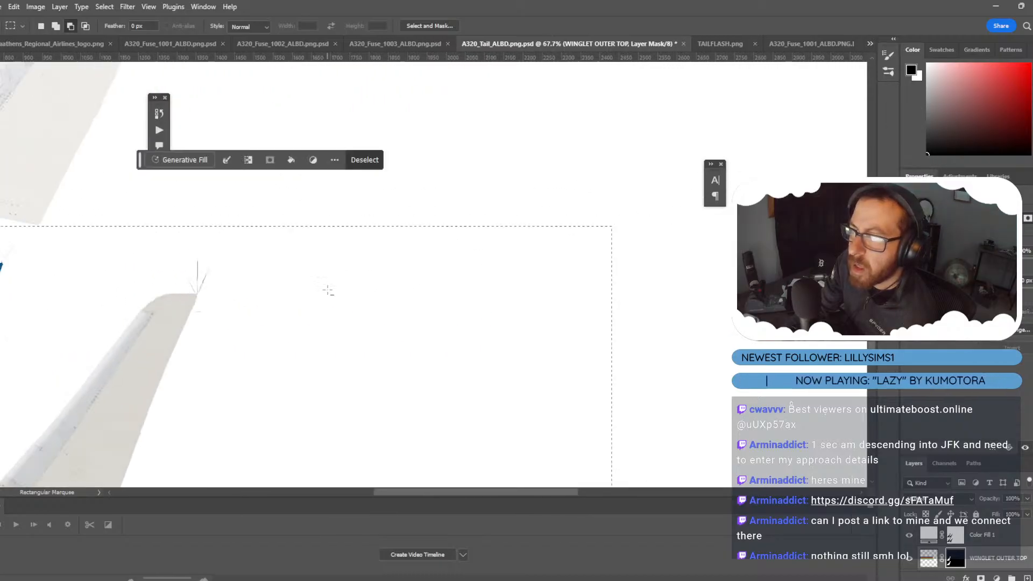
alt+scroll(328, 291, down, 3)
drag(521, 490, 475, 496)
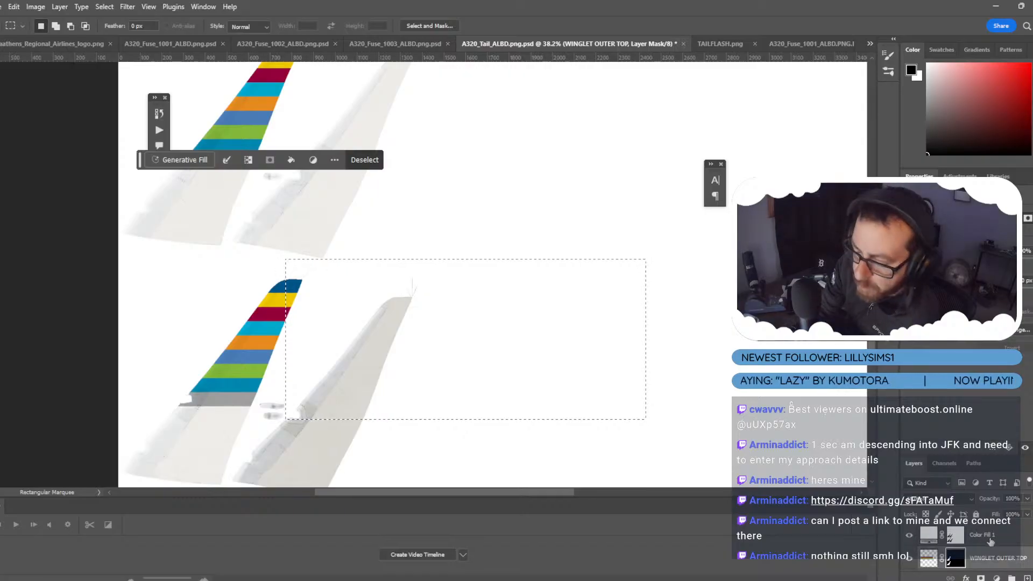
Create a new layer named WINGLET INNER BOTTOM above the winglet outer top layer.
key(ctrl+shift+n)
text(WINGLET)
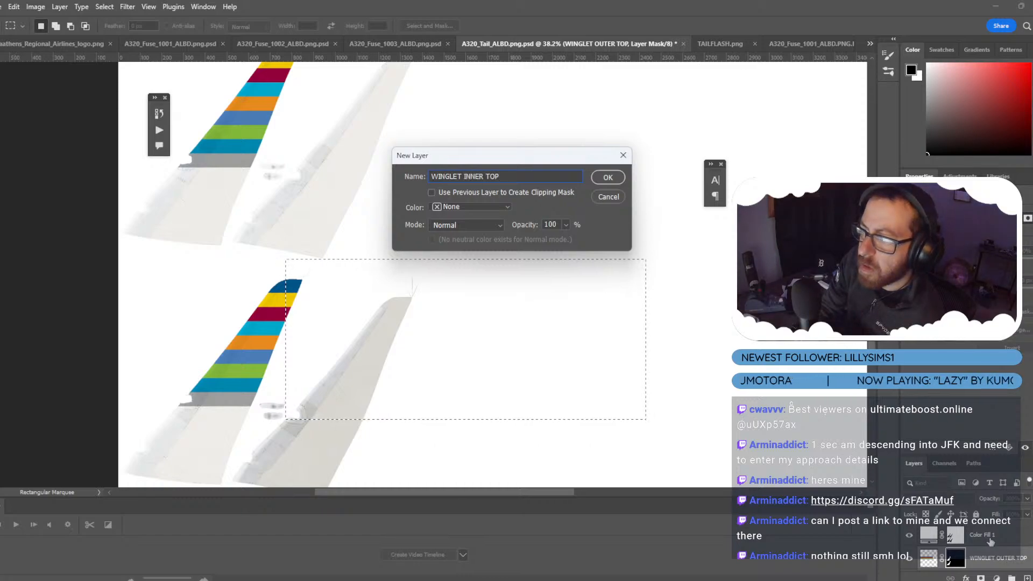
text( INNER NPT)
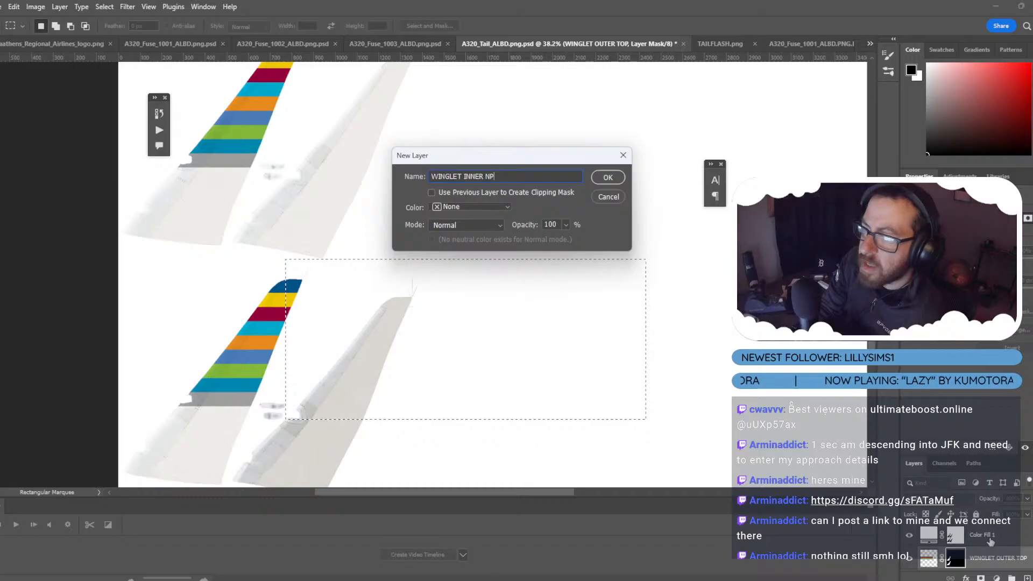
key(Return)
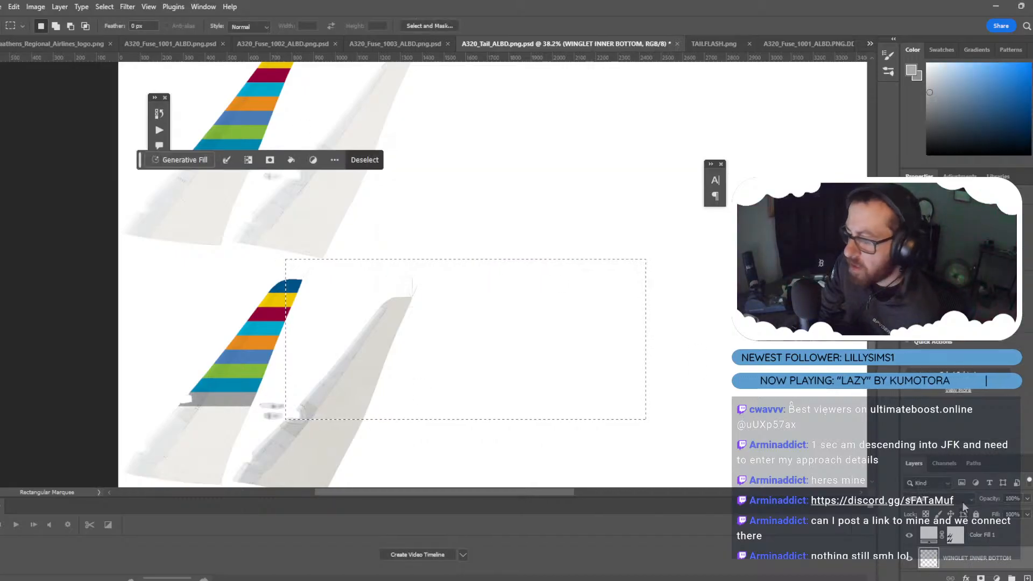
key(shift+F5)
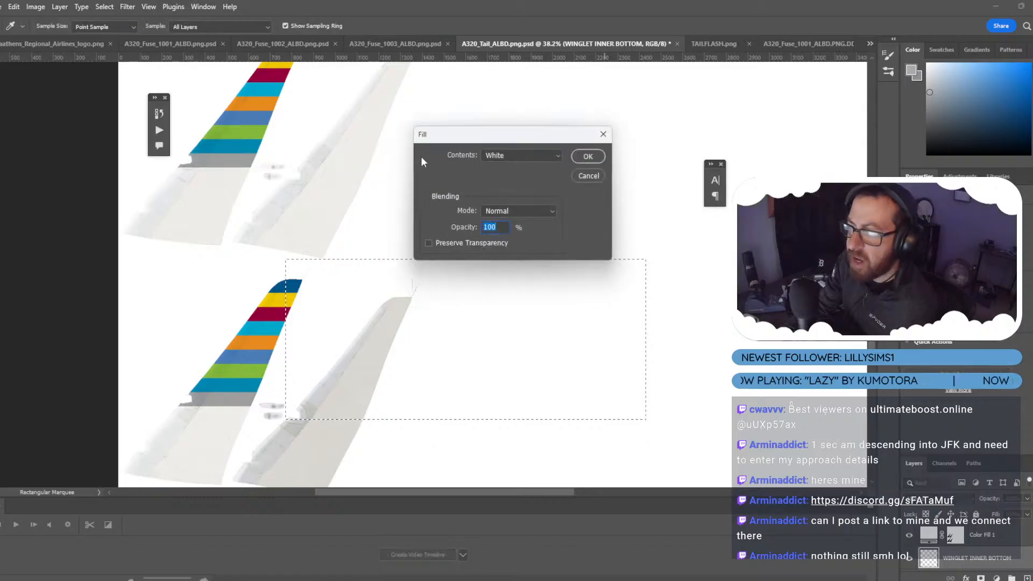
click(510, 156)
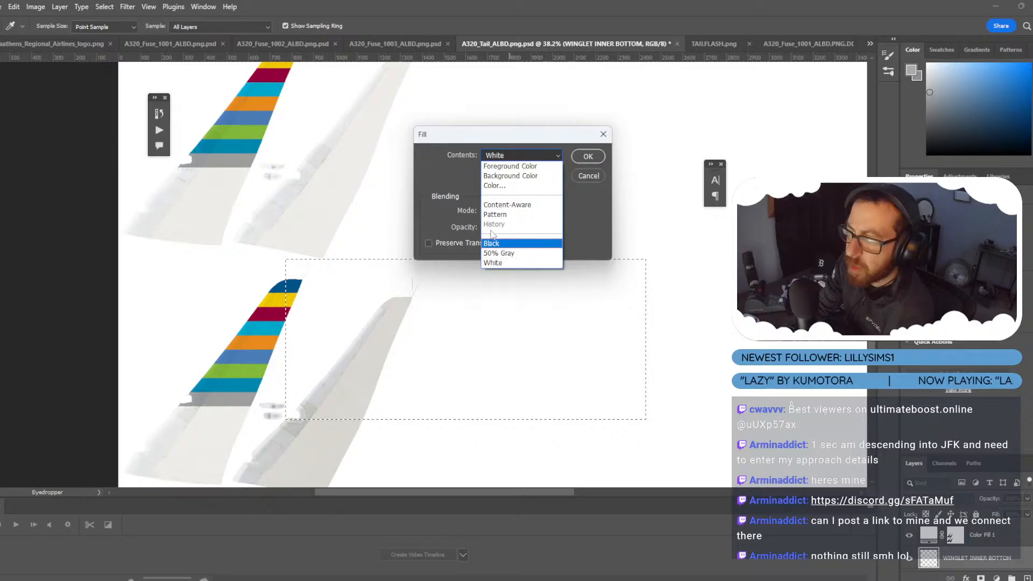
click(495, 185)
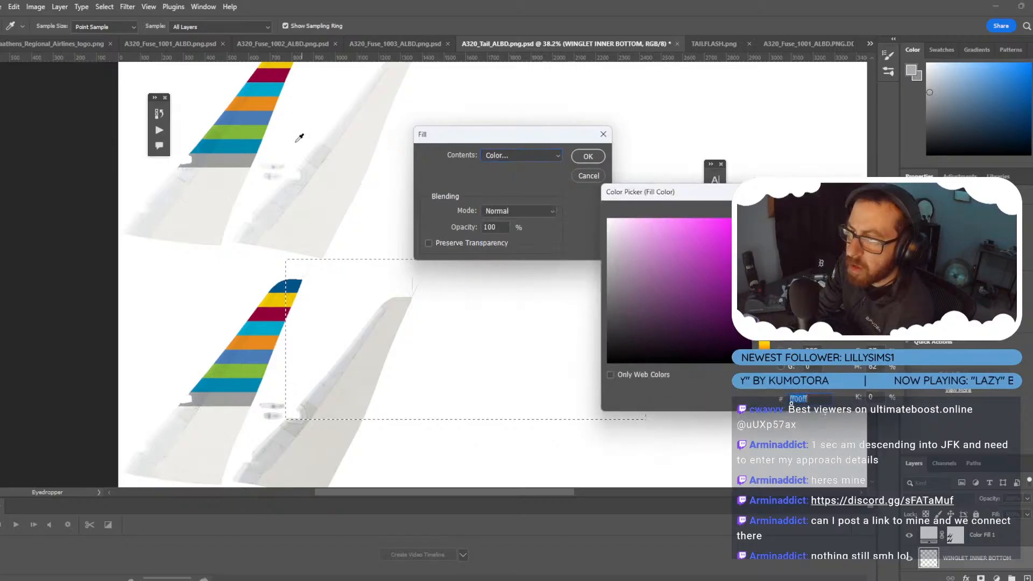
click(248, 128)
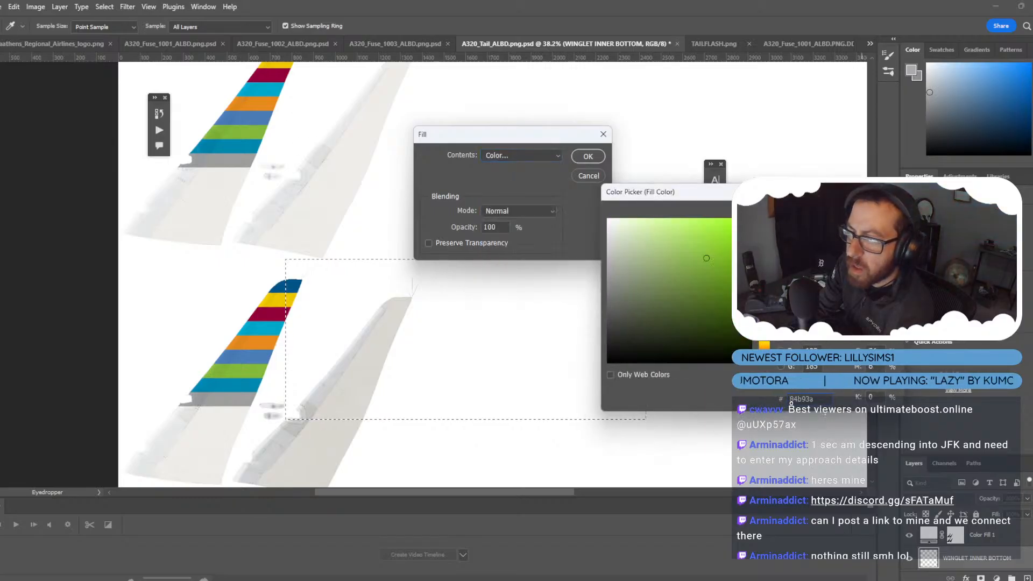
key(Return)
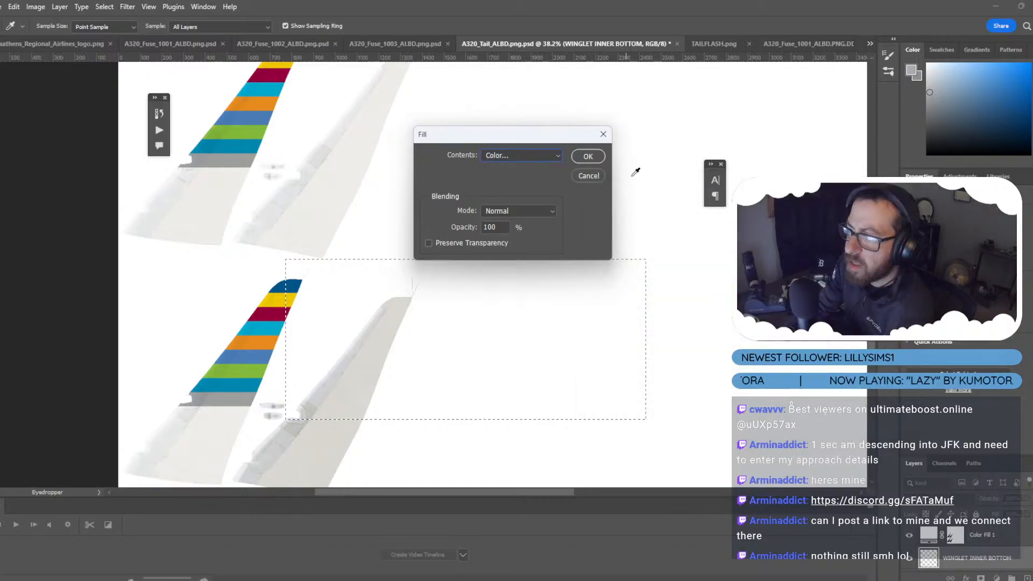
click(595, 178)
key(m)
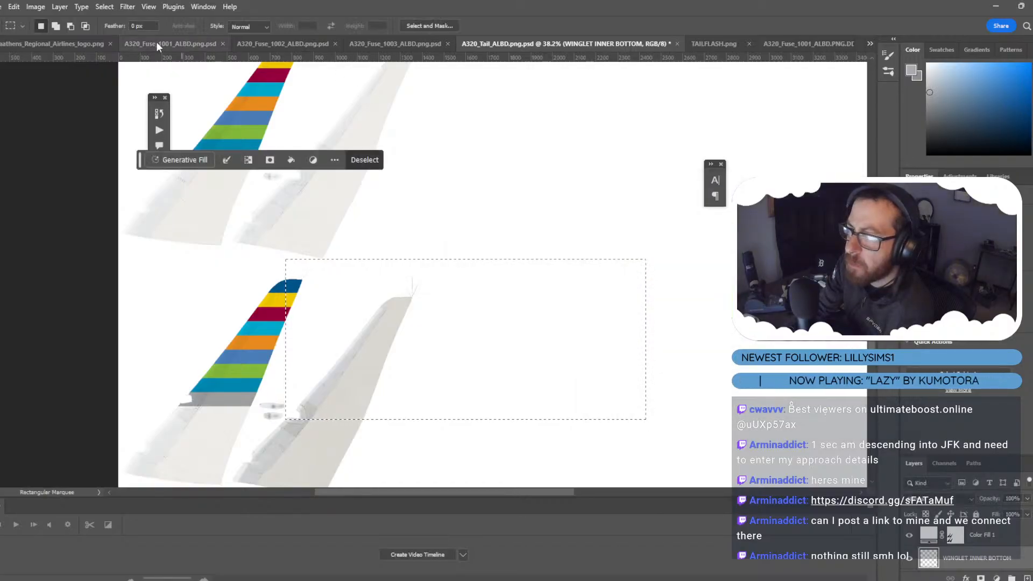
Switch to File Explorer and open TAILFLASH.psd from the RESOURCES folder inside BRAATHENS_STREAM.
click(48, 43)
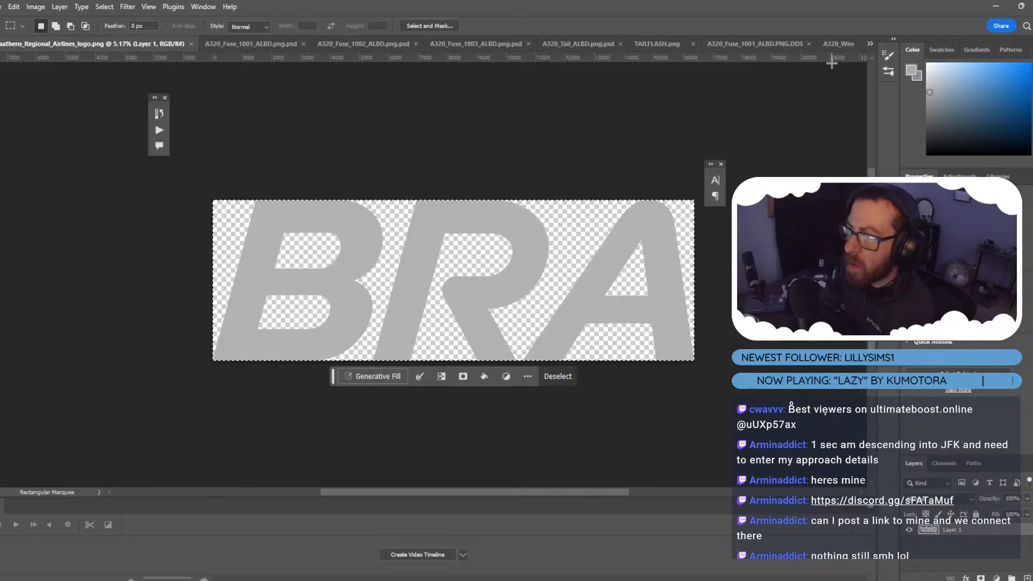
click(835, 44)
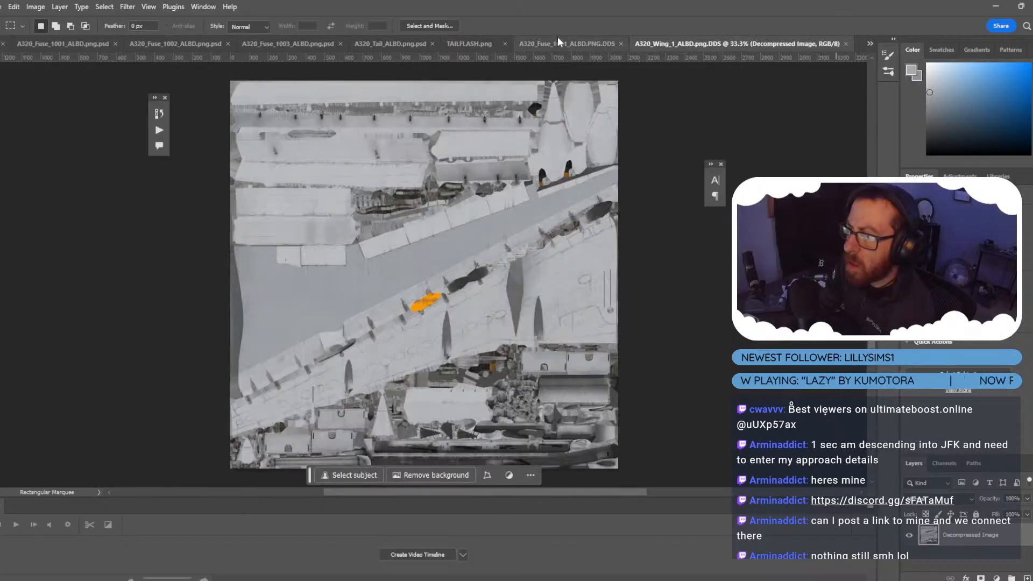
click(558, 42)
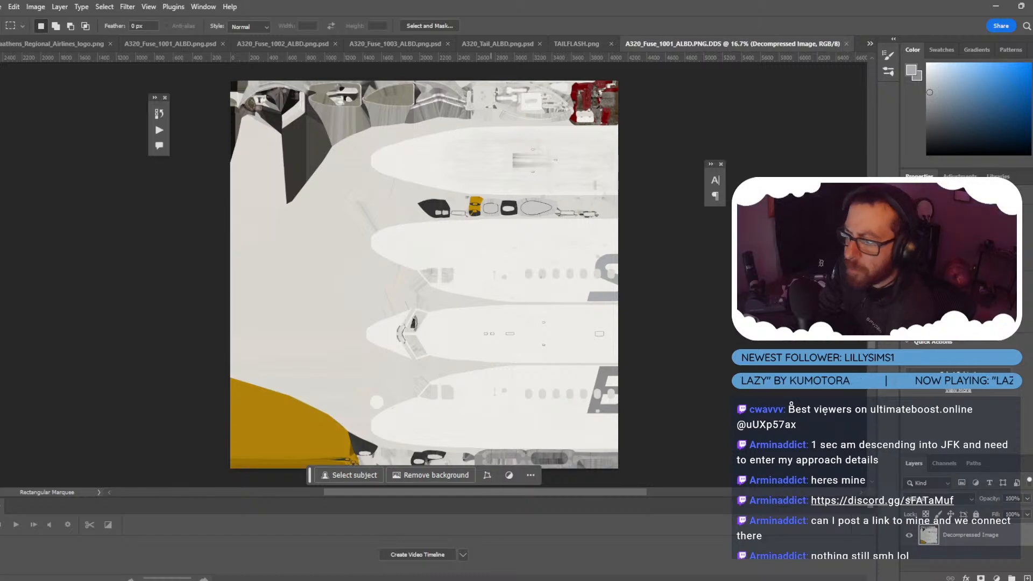
click(441, 530)
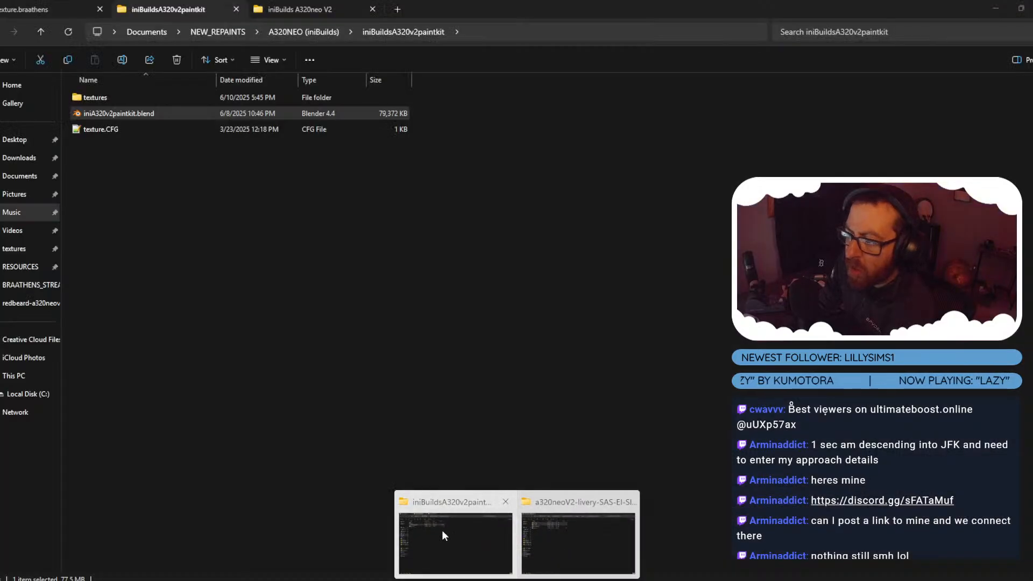
click(42, 33)
double_click(161, 114)
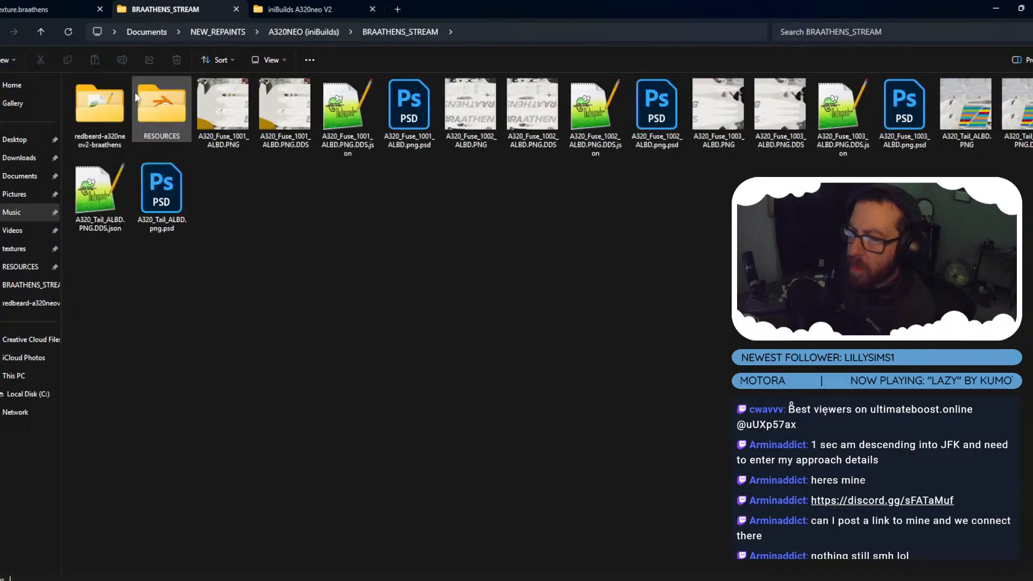
double_click(186, 106)
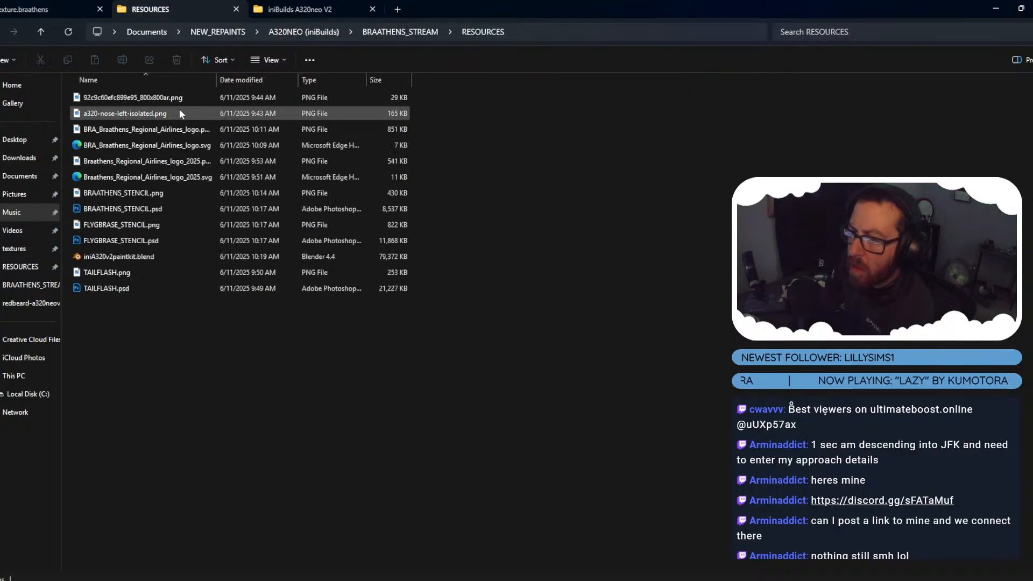
click(185, 131)
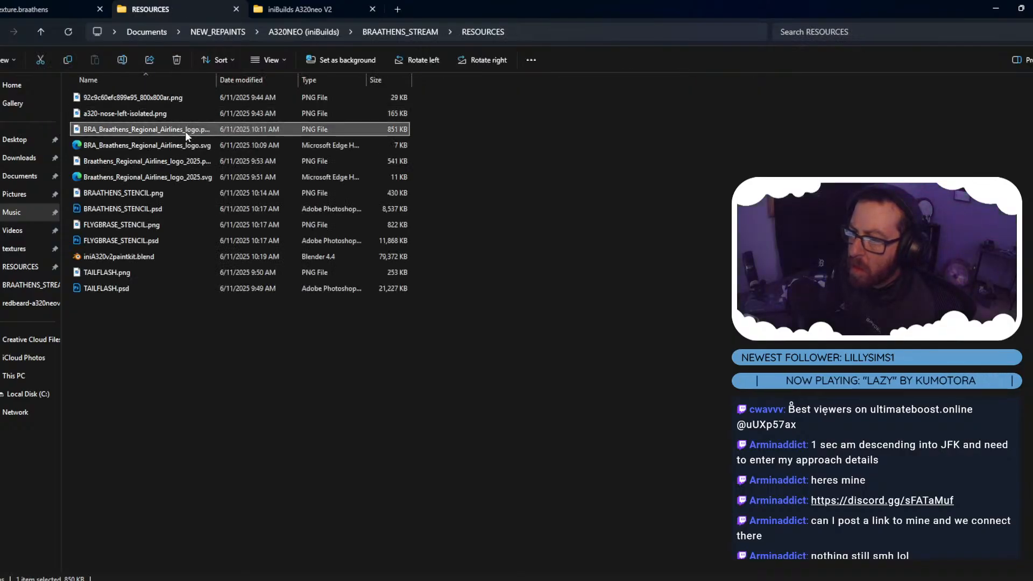
double_click(185, 131)
click(816, 58)
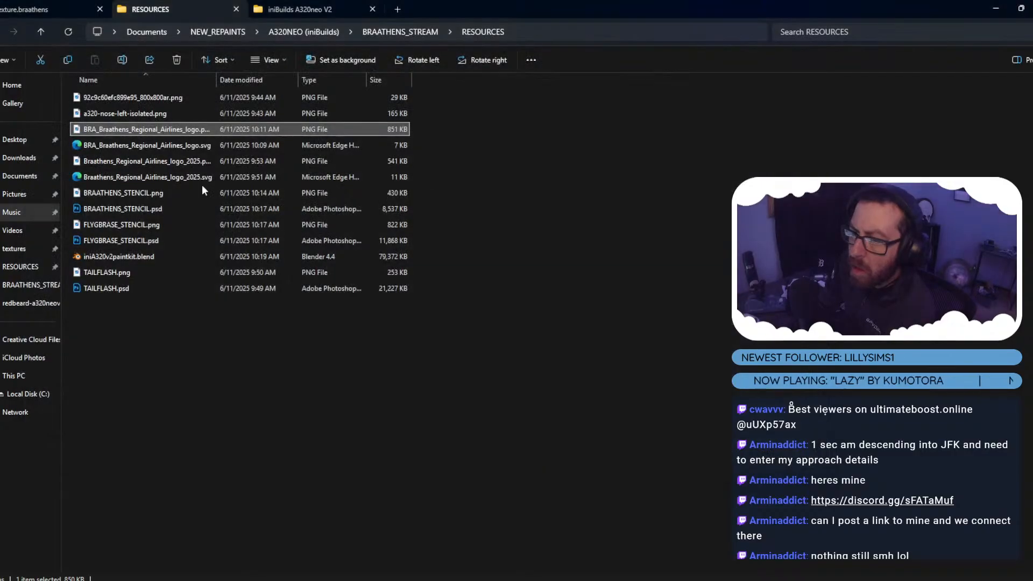
click(140, 290)
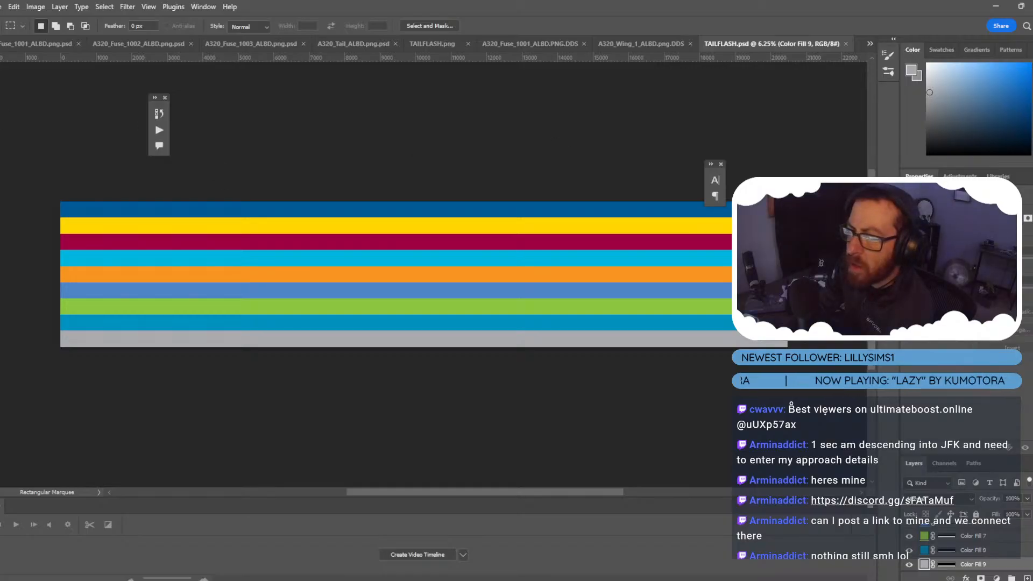
Sample the green stripe of the tail flash as the foreground color and return to the A320_Tail_ALBD.png.psd document.
key(i)
click(111, 304)
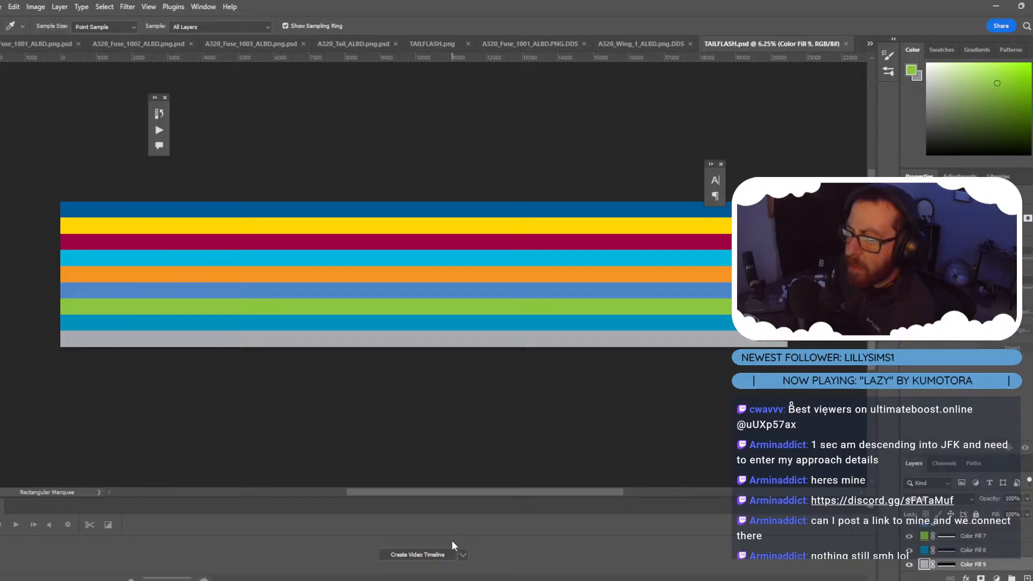
click(632, 43)
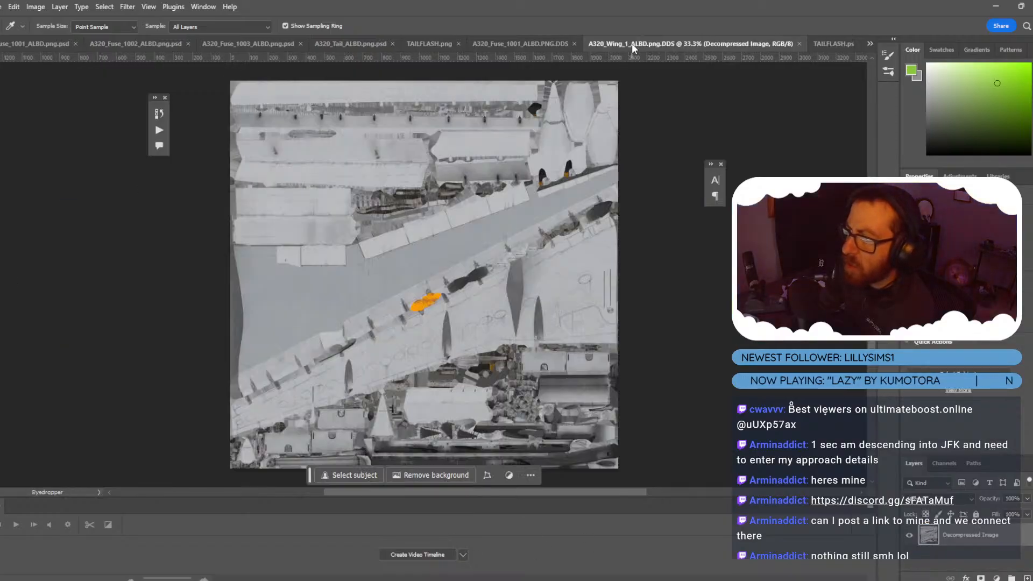
click(511, 43)
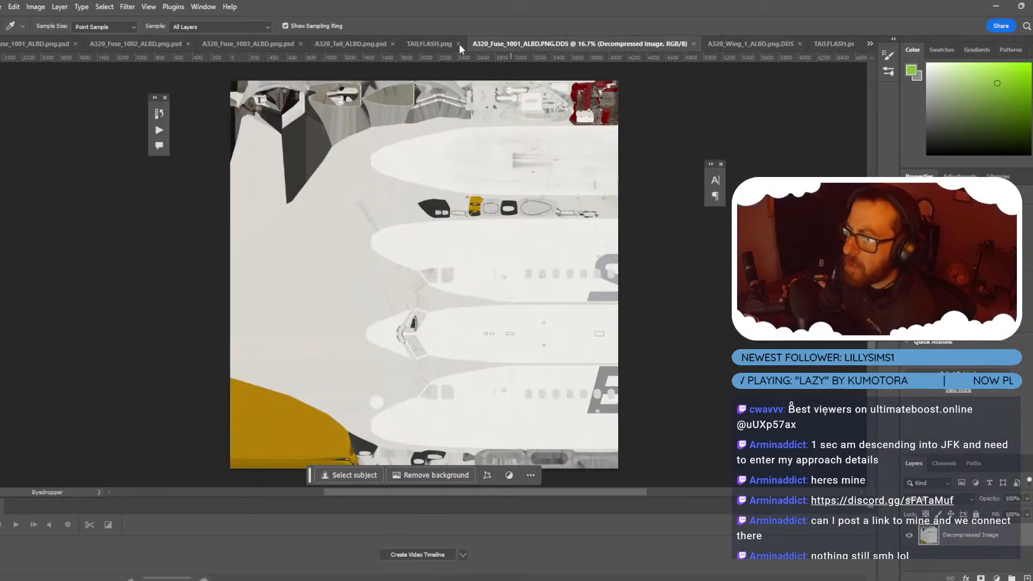
click(355, 42)
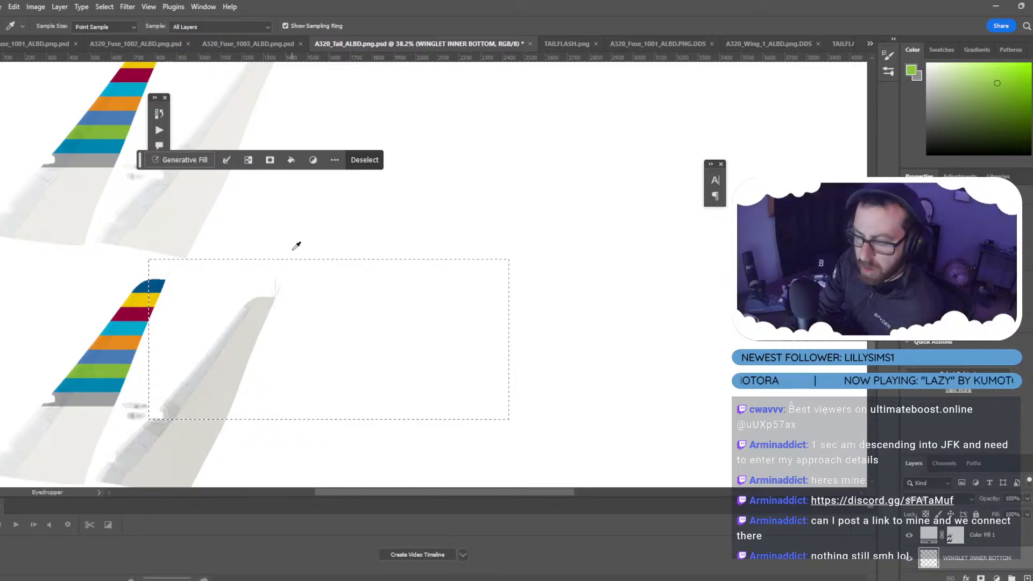
Transform the rectangular selection so its upper edge meets the lower inner winglet's tip, making it about 570 px high.
alt+scroll(296, 245, up, 3)
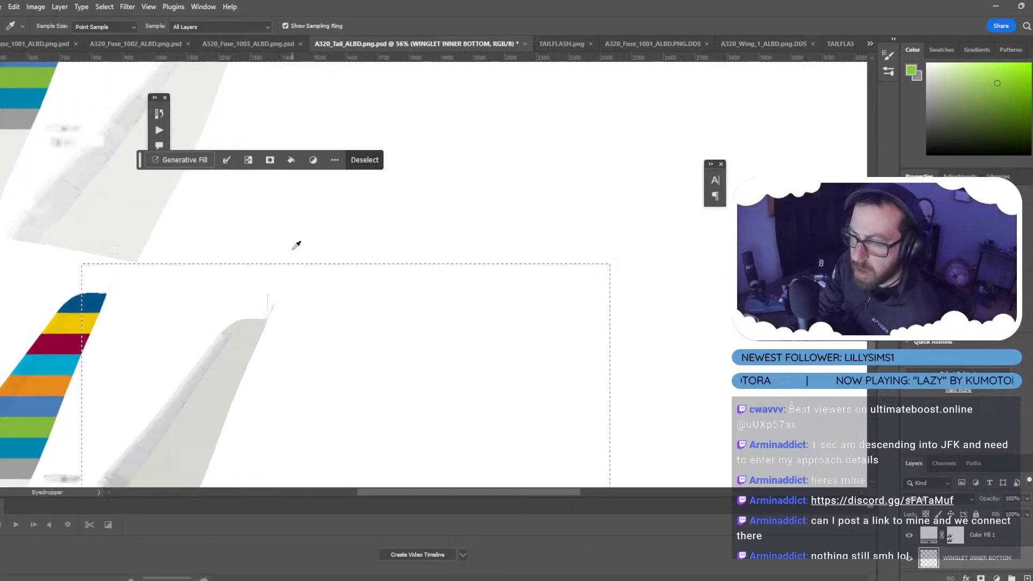
right_click(306, 280)
key(Escape)
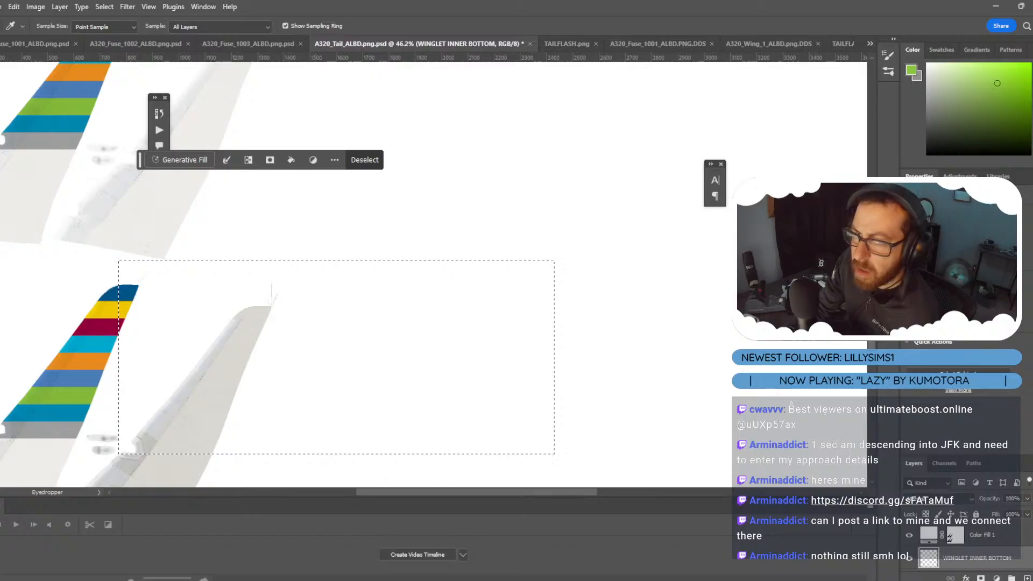
key(m)
right_click(221, 326)
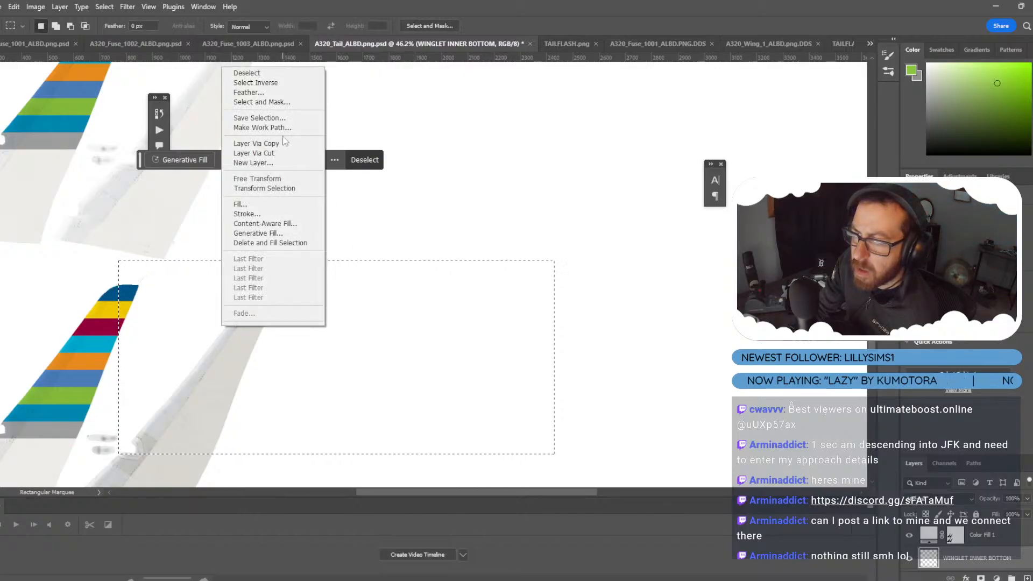
click(293, 189)
drag(337, 256, 332, 301)
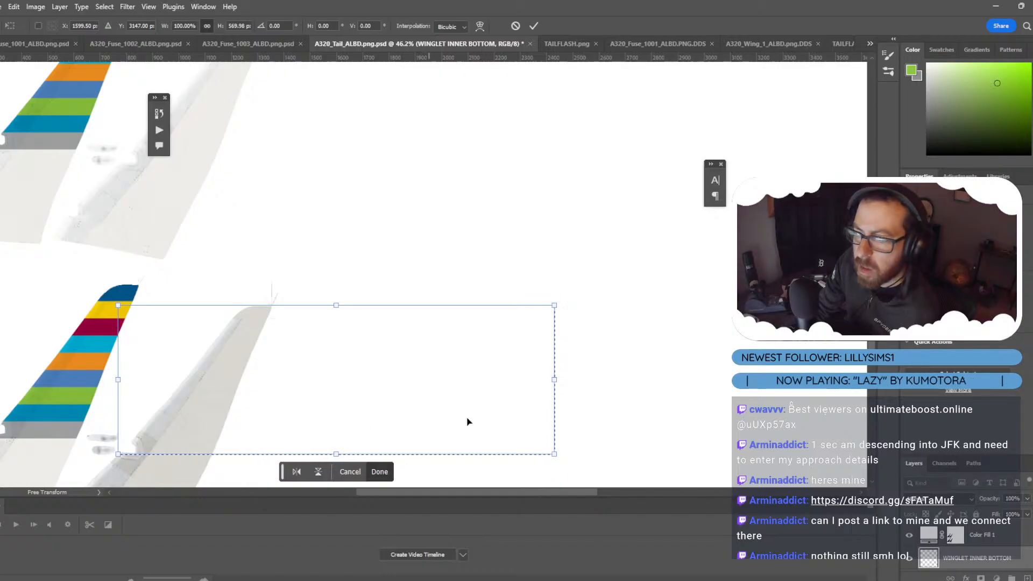
key(Return)
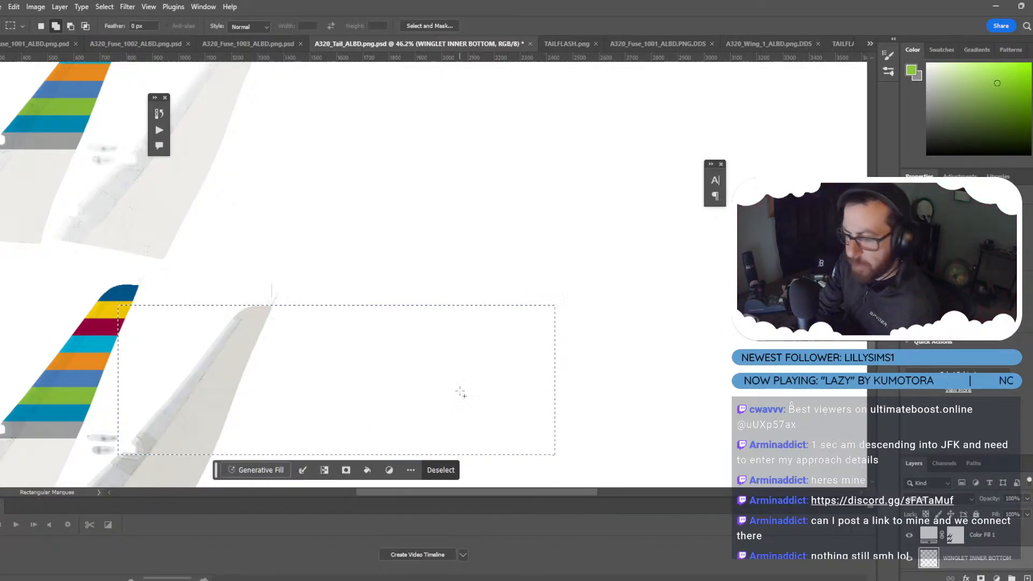
Fill the selection on WINGLET INNER BOTTOM with the green foreground color at 100% opacity and deselect.
key(shift+F5)
click(519, 156)
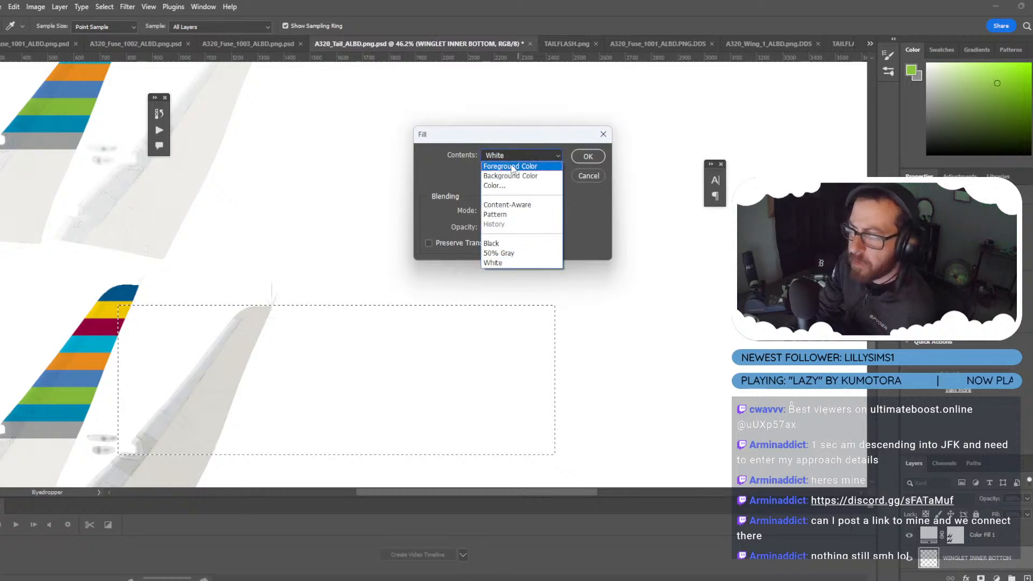
click(516, 164)
click(602, 155)
key(ctrl+d)
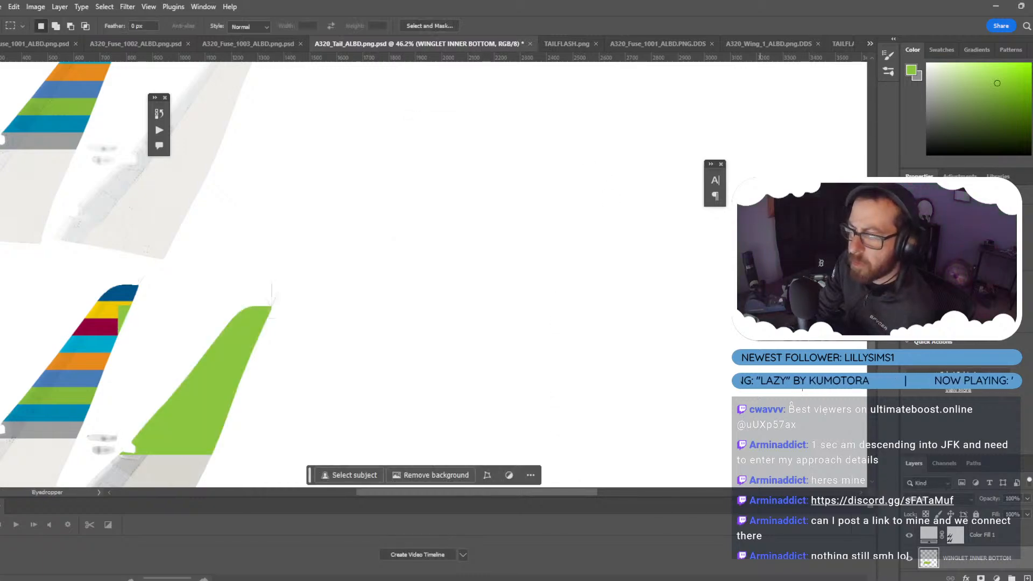
Change the WINGLET INNER BOTTOM layer's blend mode so the winglet's panel shading shows through the green.
click(950, 498)
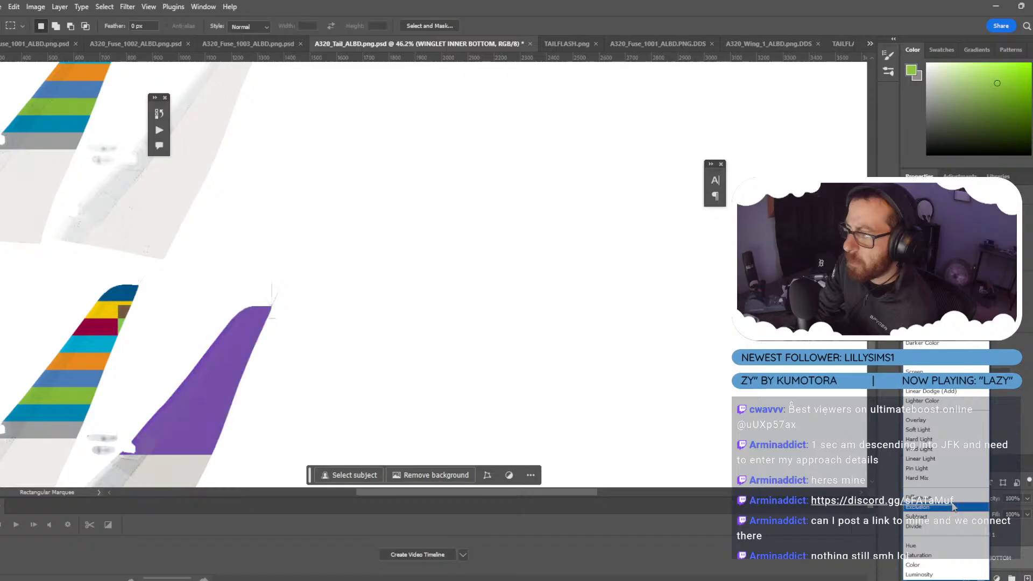
key(Escape)
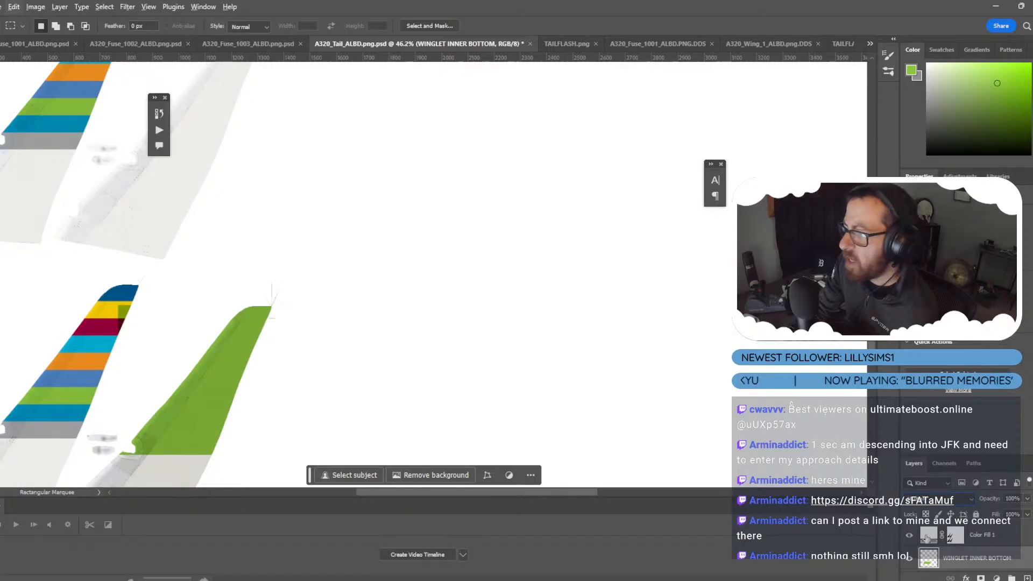
click(909, 534)
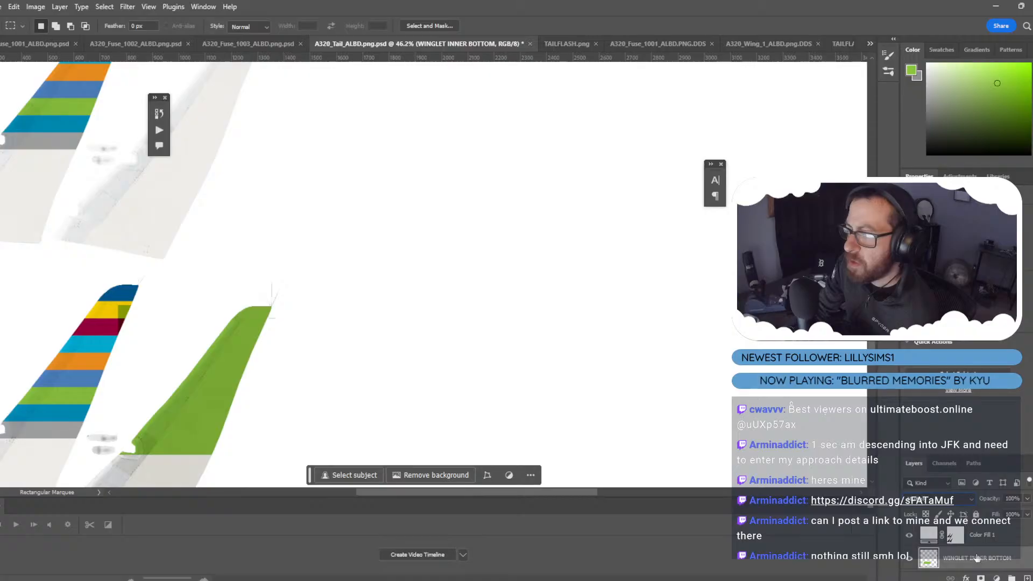
Load the Color Fill 1 layer mask as a selection and add a layer mask from it to WINGLET INNER BOTTOM.
key(l)
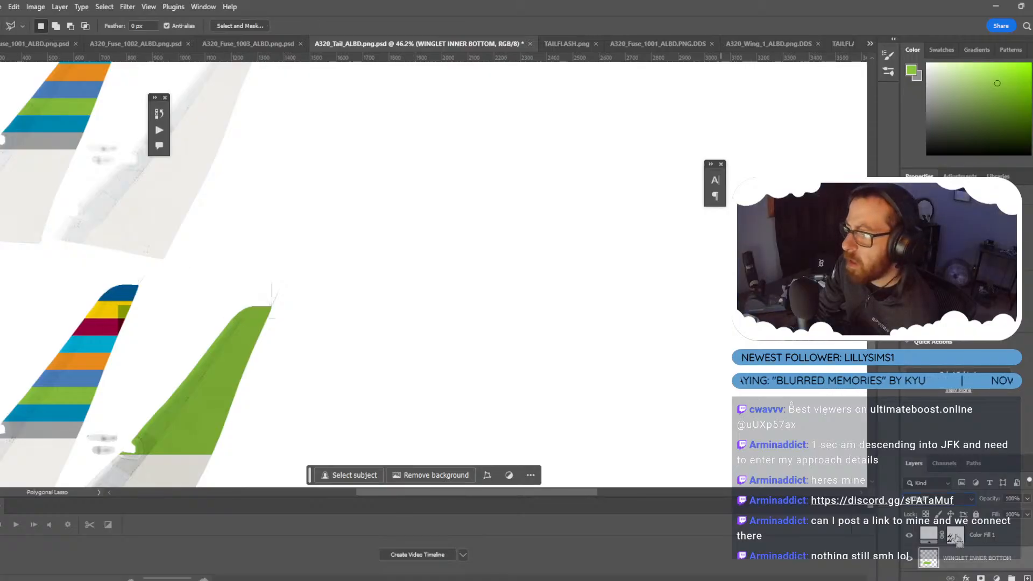
ctrl+click(956, 536)
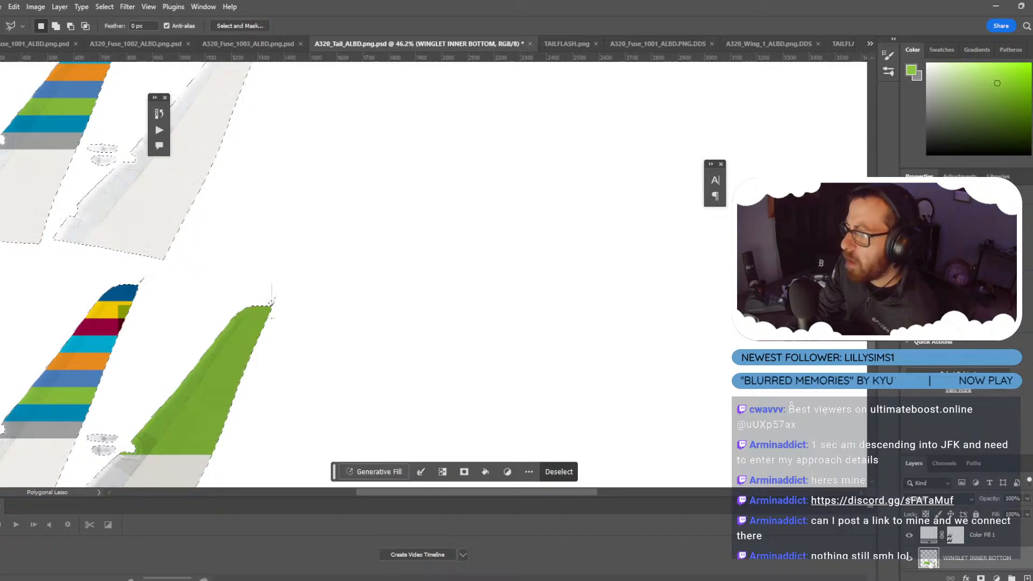
click(464, 472)
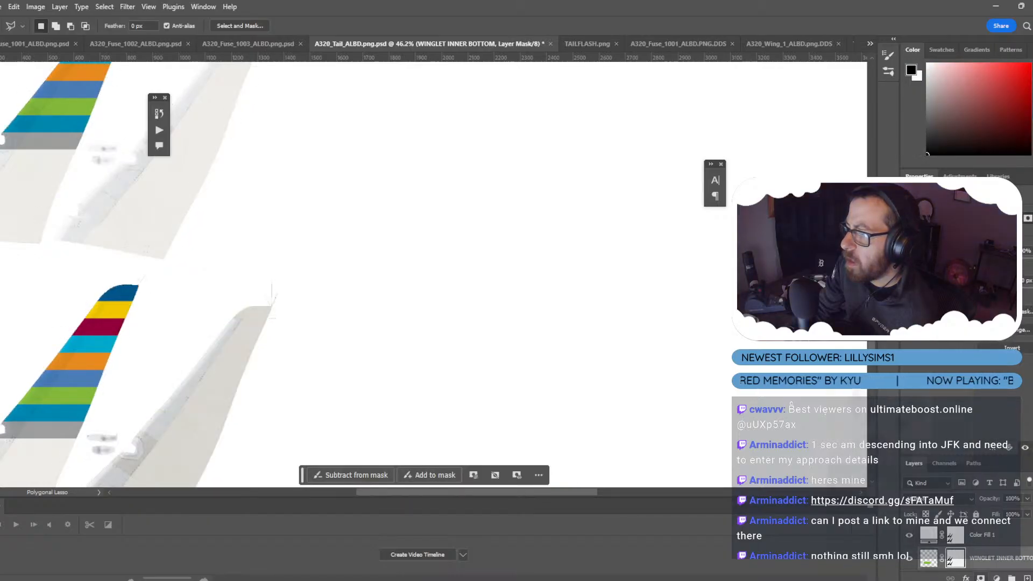
Invert the WINGLET INNER BOTTOM layer mask and paint the other three winglets out of it in black, using the mask overlay.
key(ctrl+i)
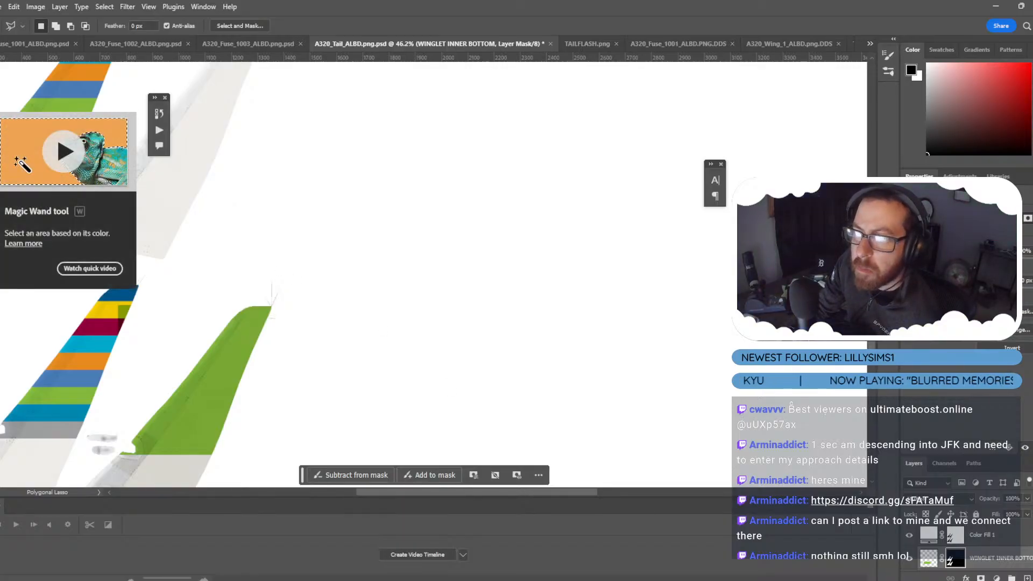
key(b)
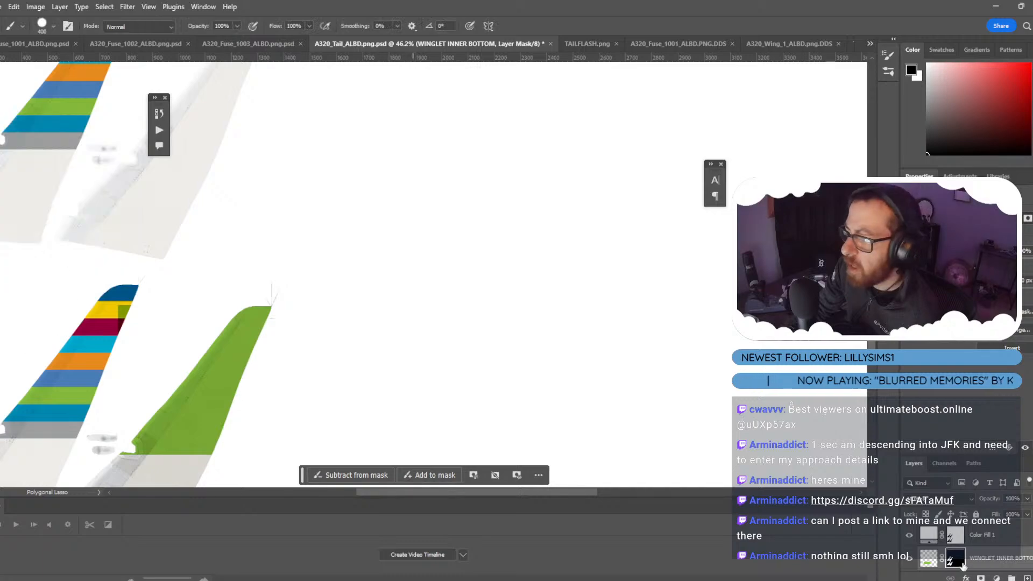
click(944, 463)
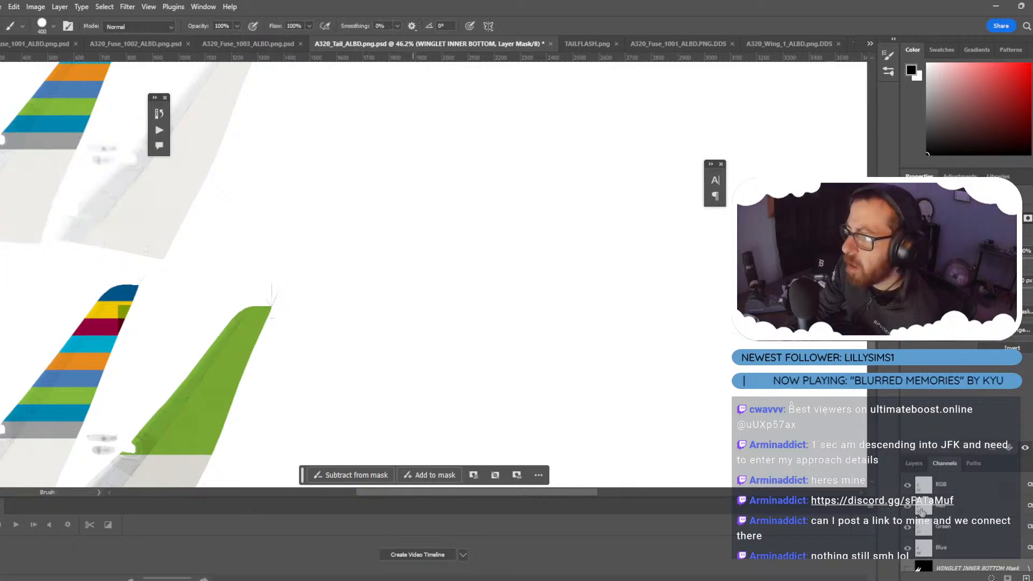
click(908, 569)
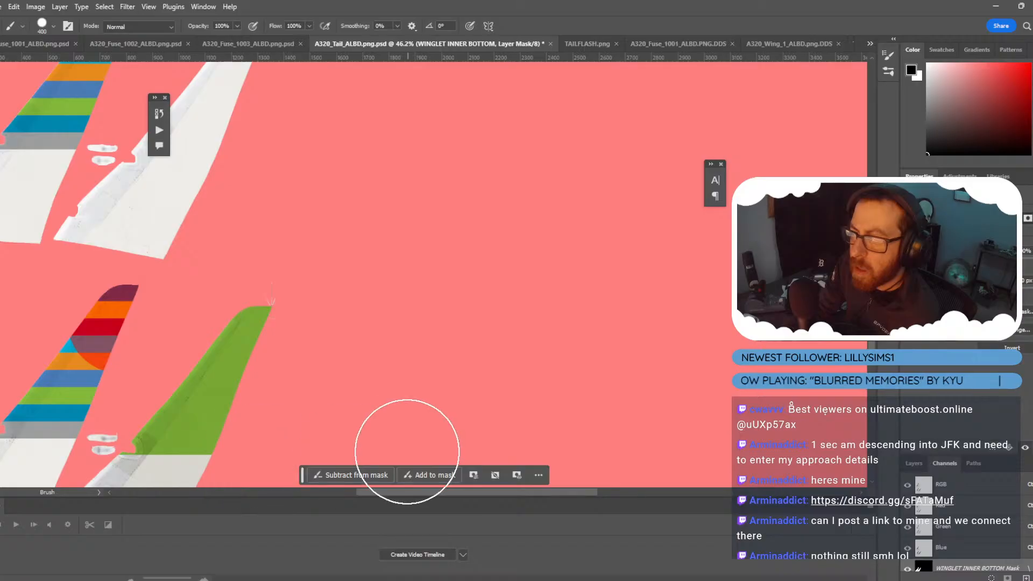
drag(132, 344, 133, 307)
alt+scroll(133, 308, down, 3)
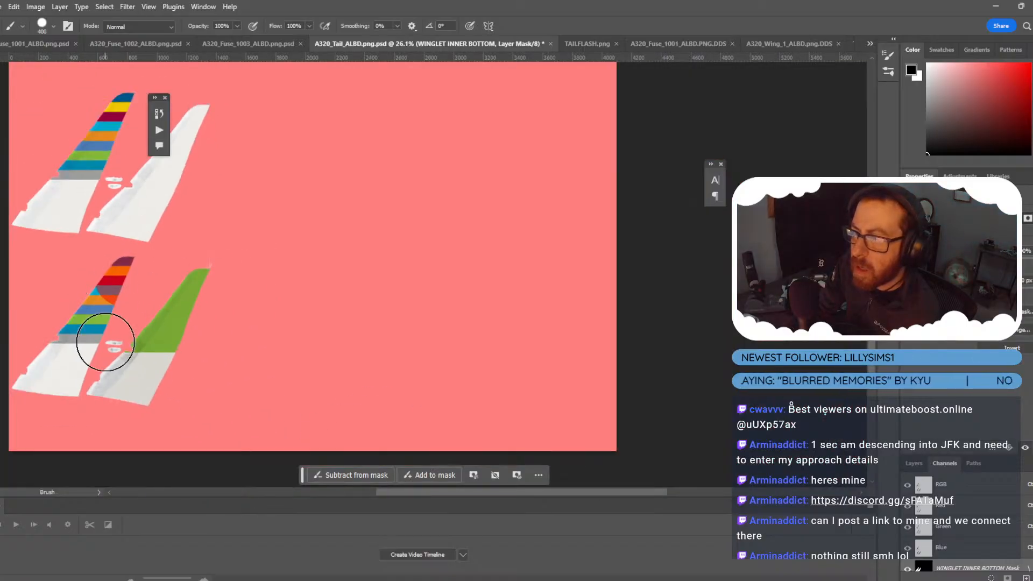
mouse_move(98, 332)
mouse_down()
mouse_move(62, 346)
mouse_move(104, 288)
mouse_move(53, 374)
mouse_up()
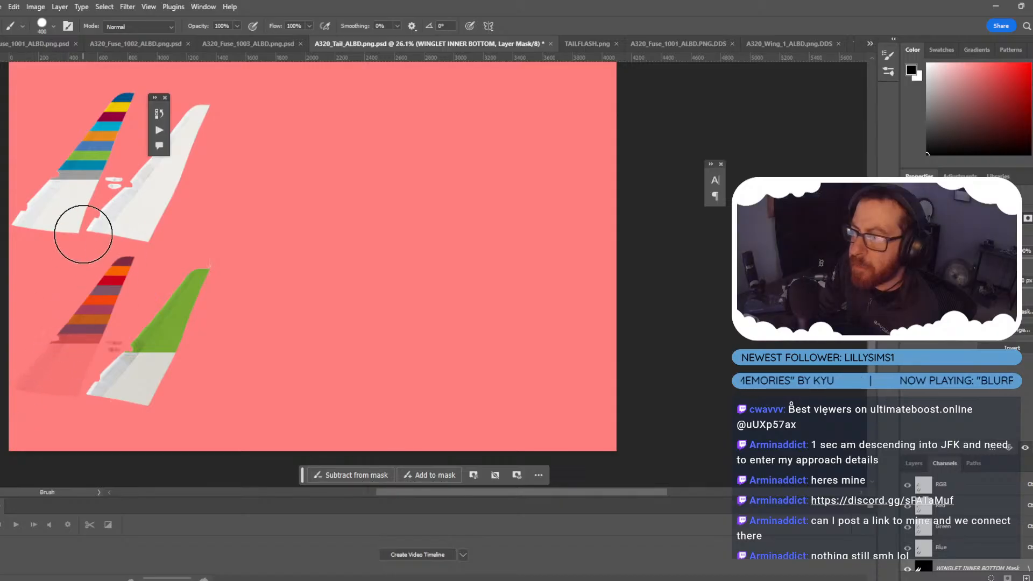
mouse_move(84, 234)
mouse_down()
mouse_move(113, 225)
mouse_move(99, 171)
mouse_move(104, 118)
mouse_move(58, 215)
mouse_move(145, 203)
mouse_move(122, 215)
mouse_move(156, 224)
mouse_move(203, 111)
mouse_up()
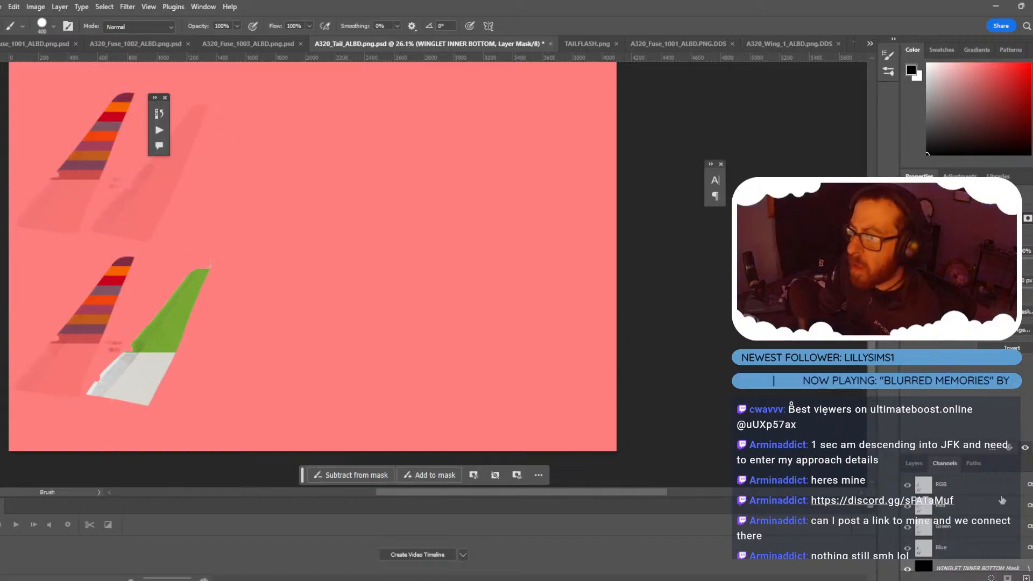
click(909, 568)
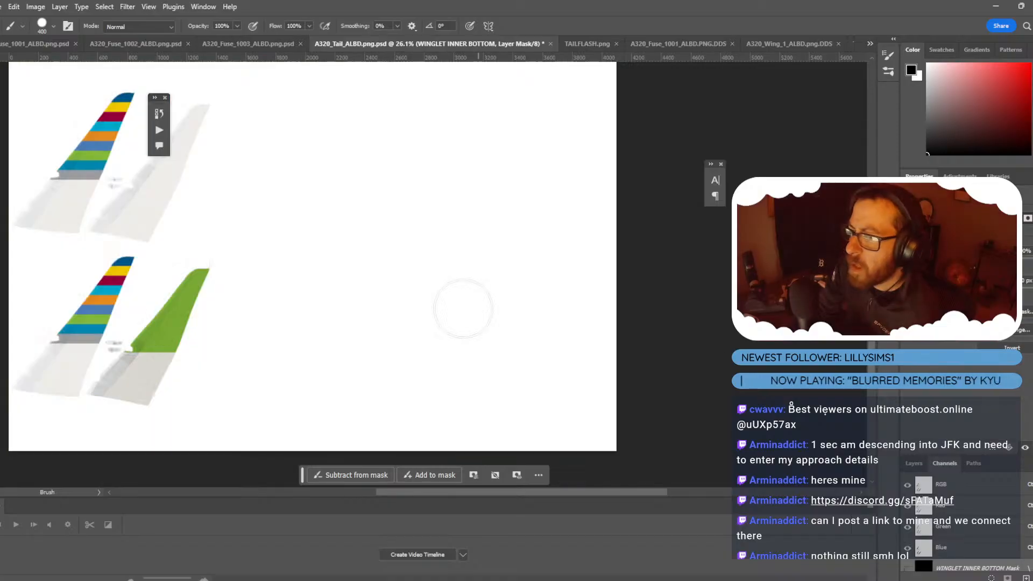
Hide the Color Fill 1 layer and save the texture as A320_Tail_ALBD.png.psd in Photoshop format, replacing the existing file.
click(914, 464)
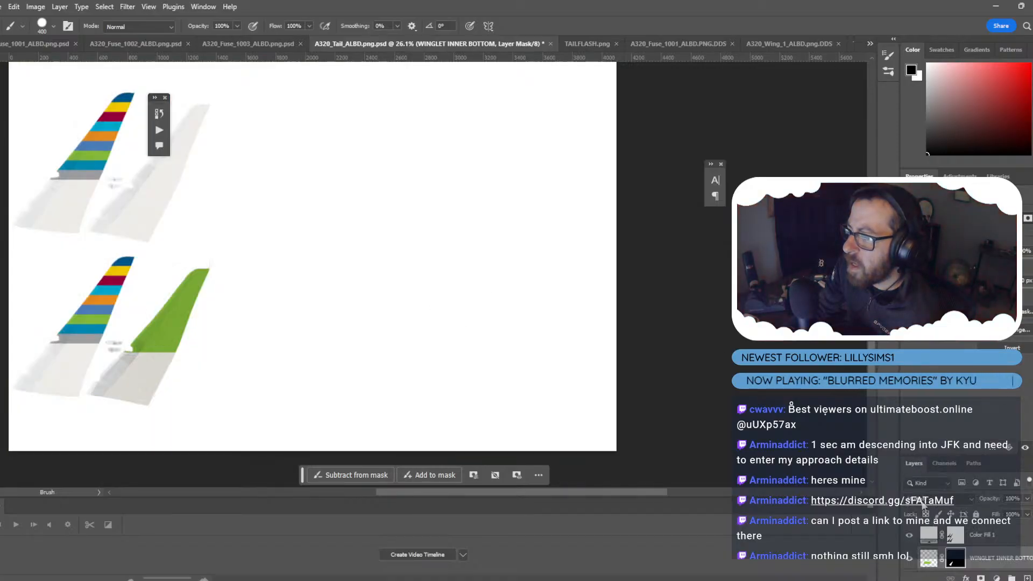
click(908, 534)
click(3, 7)
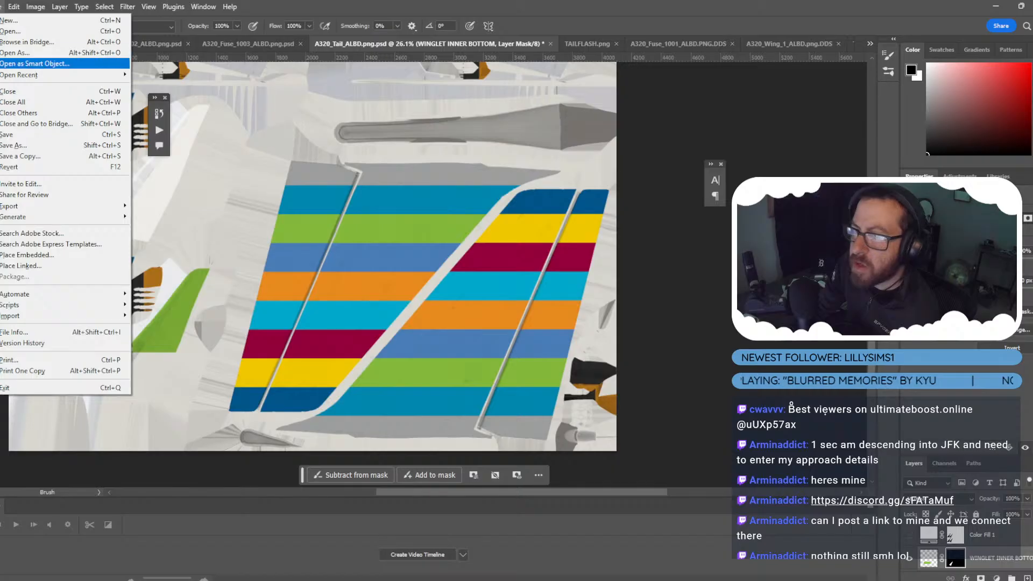
click(16, 145)
click(144, 240)
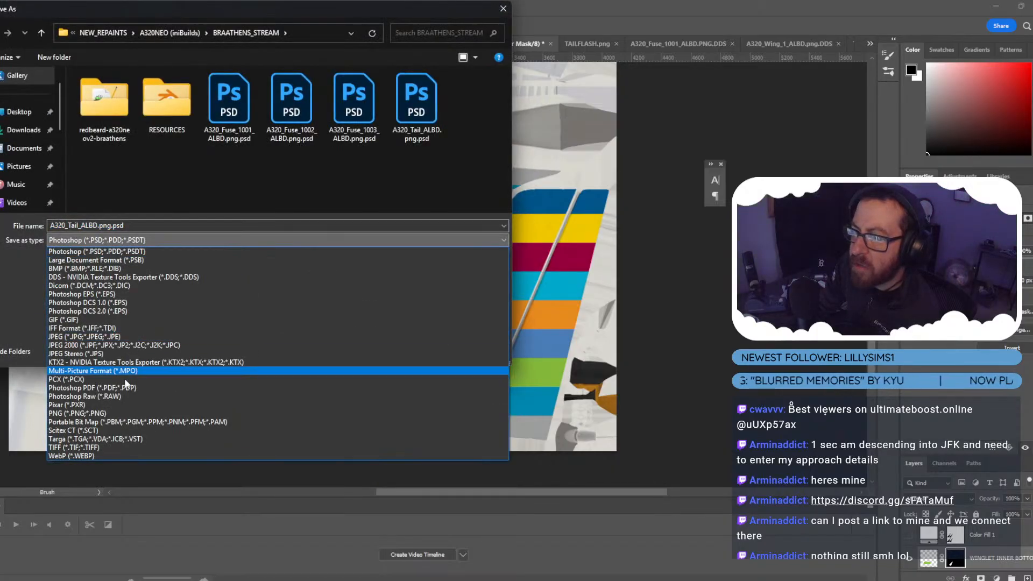
click(319, 193)
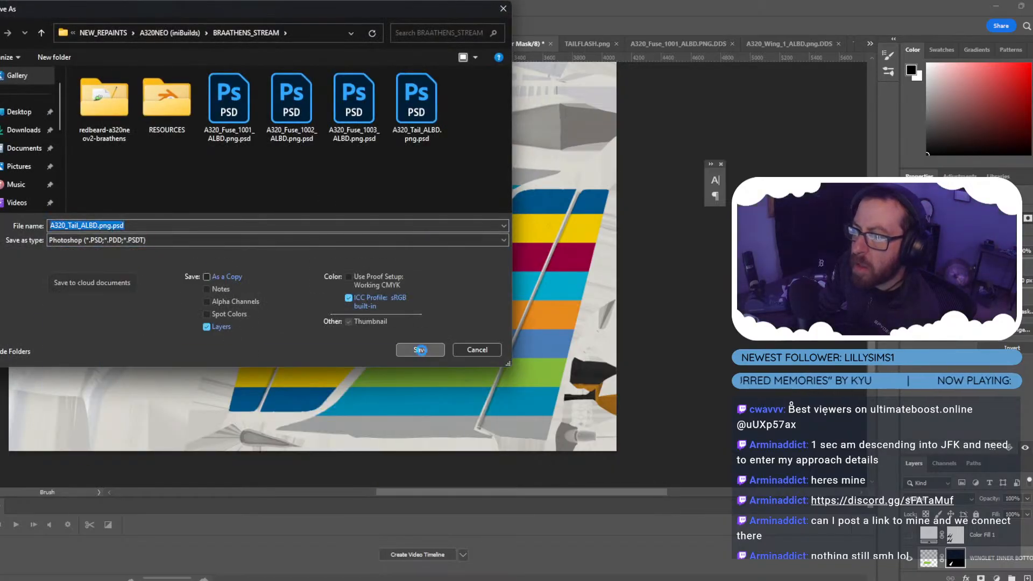
click(420, 350)
click(538, 341)
click(642, 168)
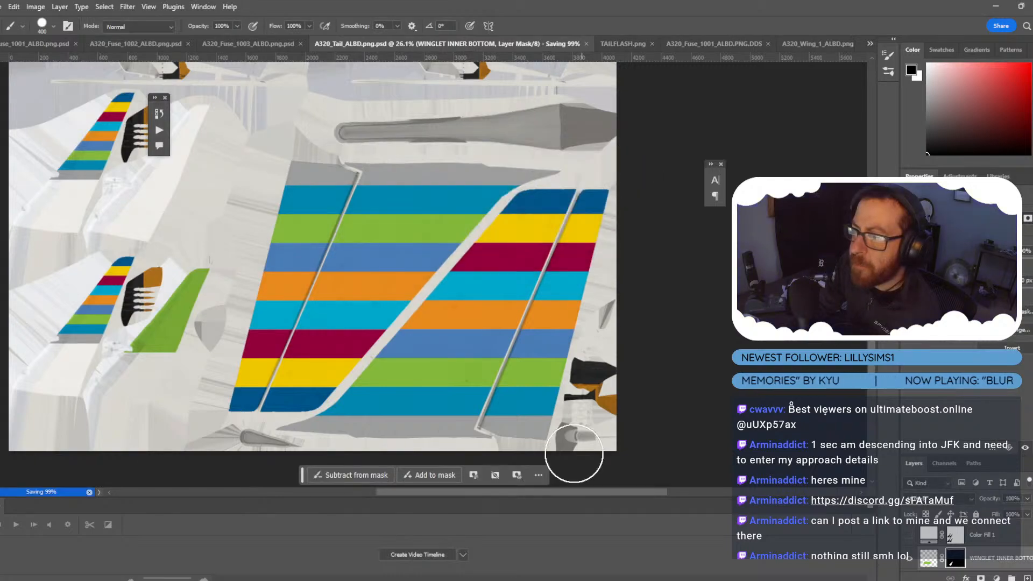
Switch to the Blender paint kit, reload the A320_Tail Base Color image and inspect the winglets on the aircraft.
mouse_move(590, 577)
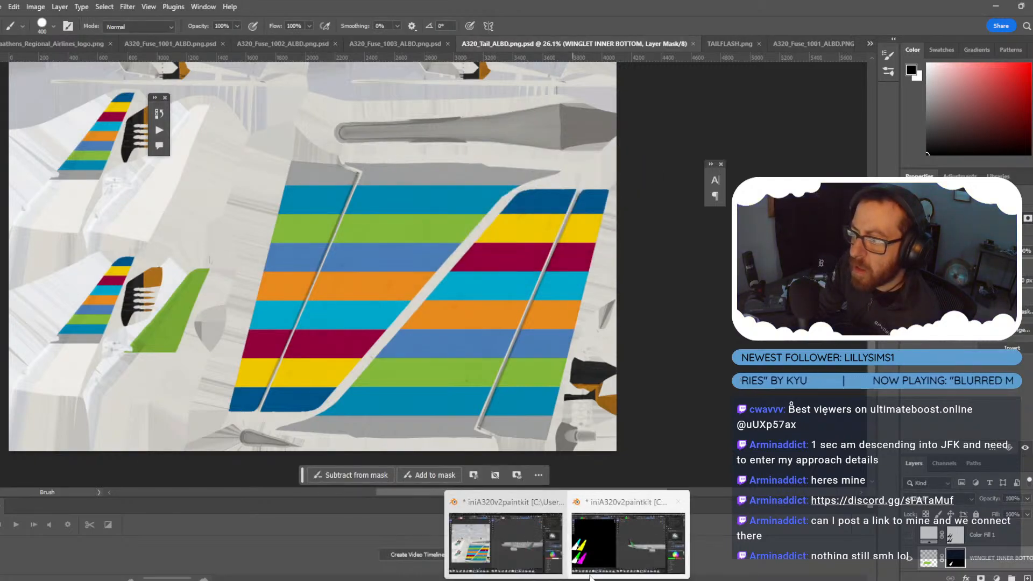
click(505, 540)
click(74, 35)
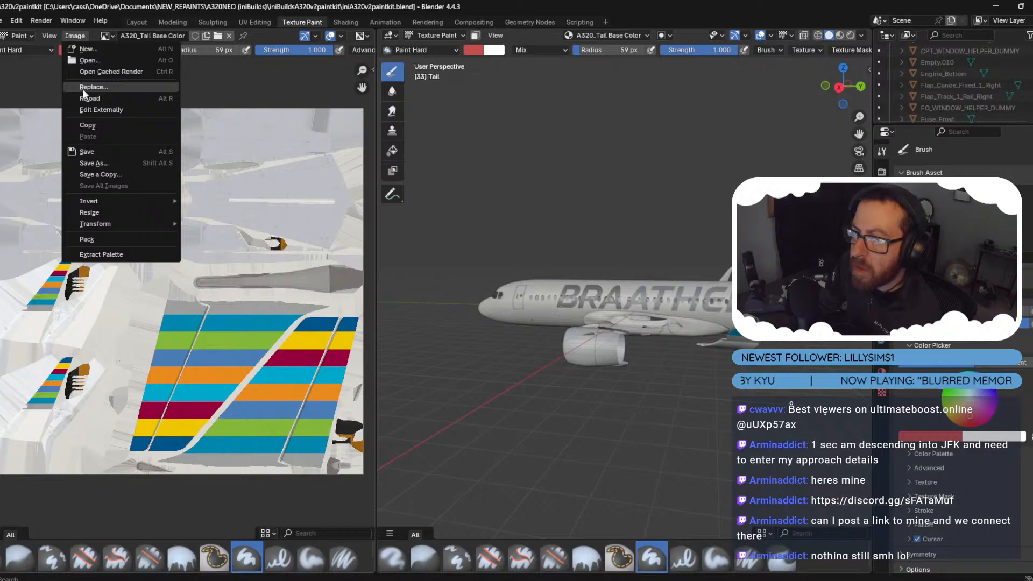
click(97, 99)
middle_drag(623, 369, 457, 321)
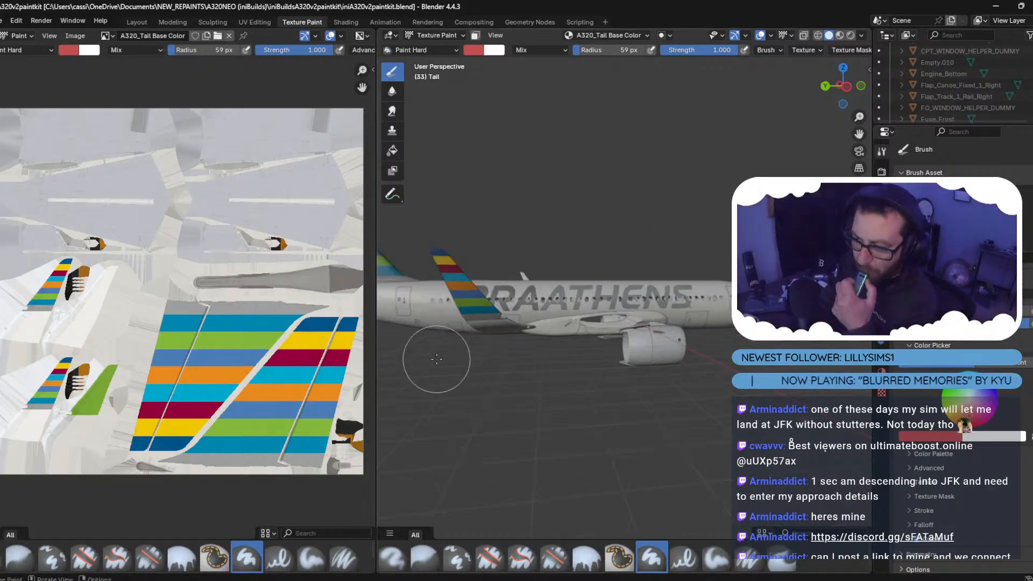
mouse_move(441, 356)
middle_down()
mouse_move(538, 350)
mouse_move(646, 377)
middle_up()
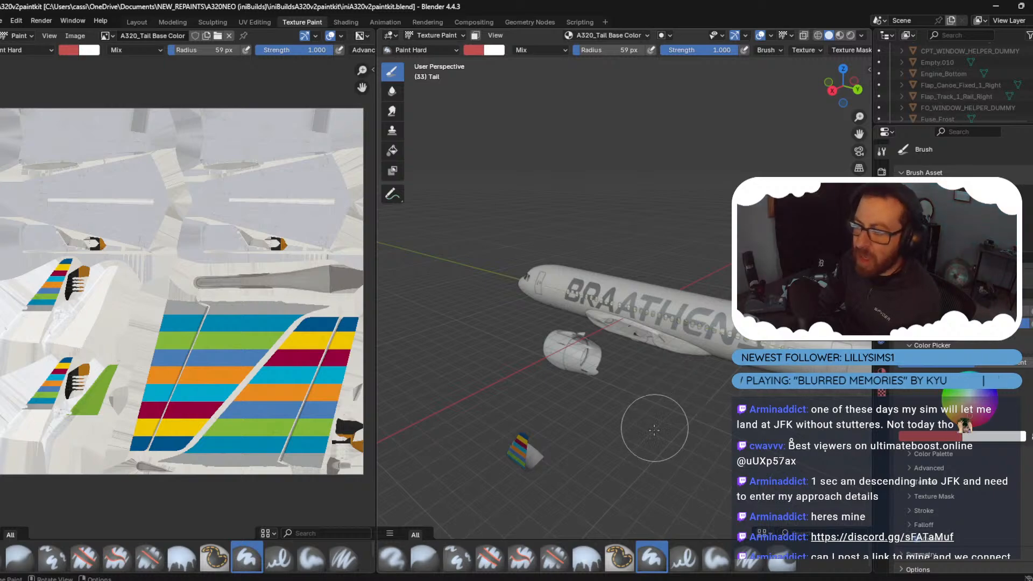
Switch back to Photoshop, duplicate the WINGLET INNER BOTTOM layer and delete the layer mask from the copy.
key(alt+Tab)
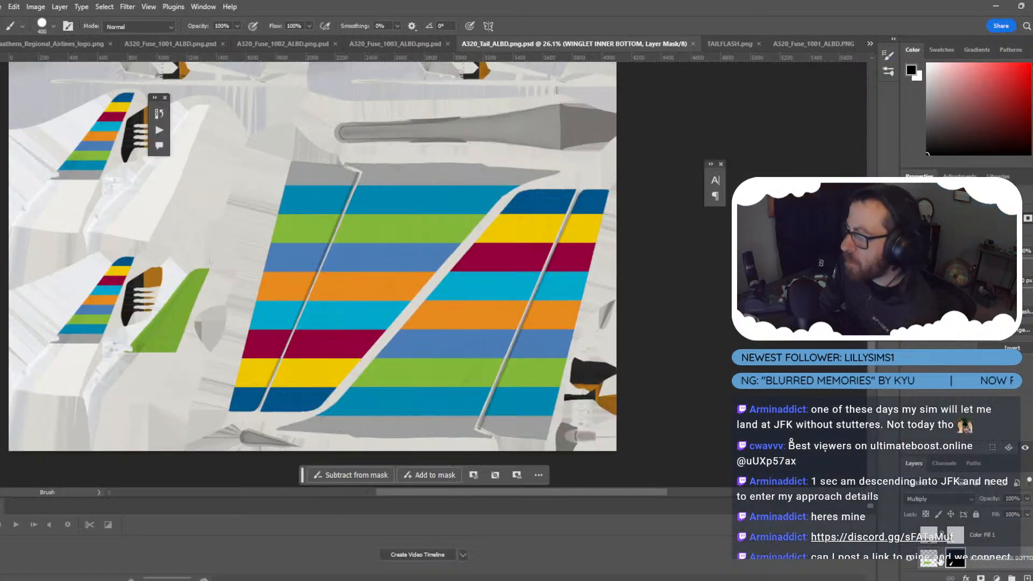
click(932, 562)
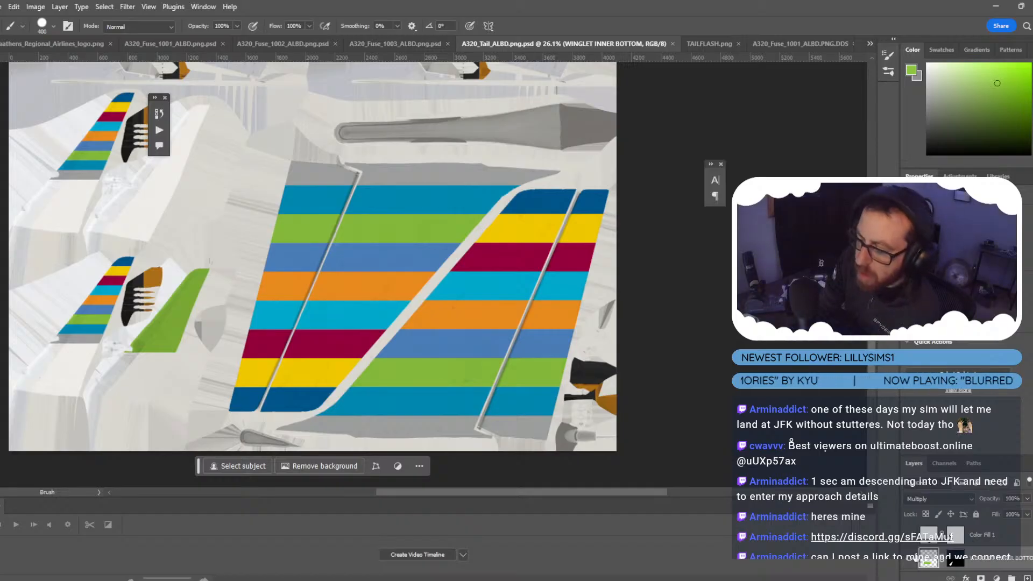
key(ctrl+j)
right_click(952, 564)
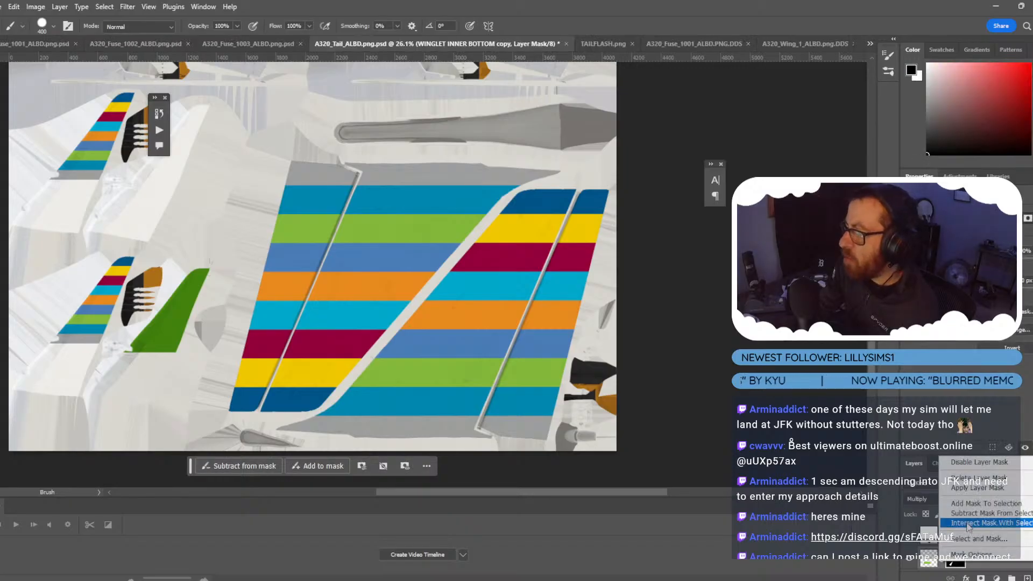
click(946, 547)
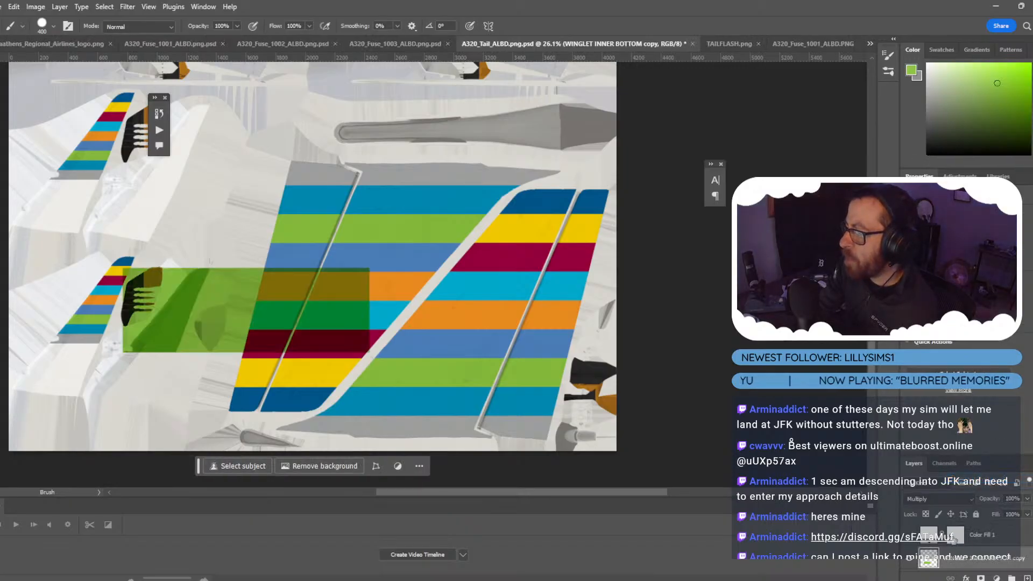
Select the upper inner winglet's shape on the Color Fill 1 layer mask with the Magic Wand.
click(956, 535)
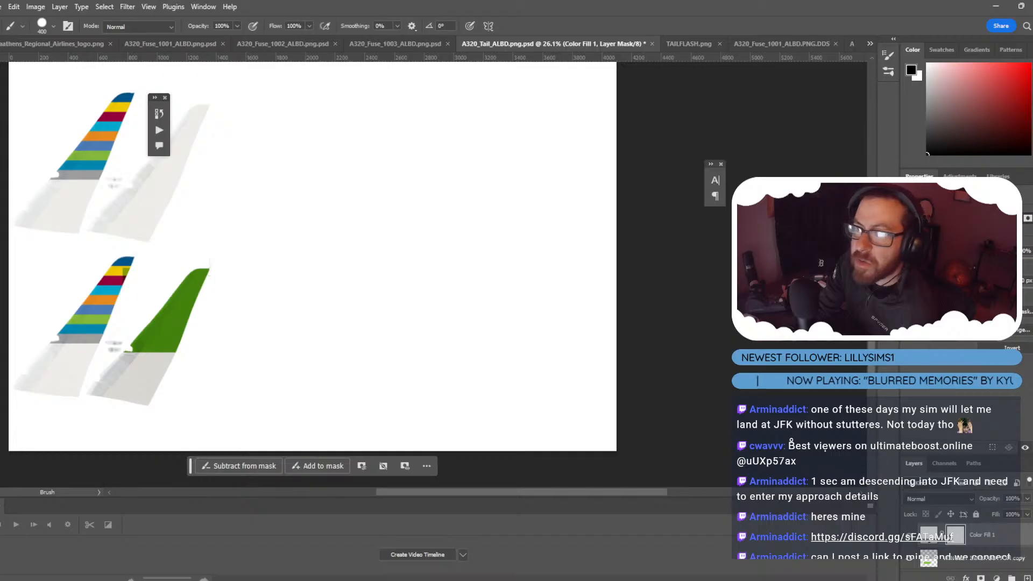
key(w)
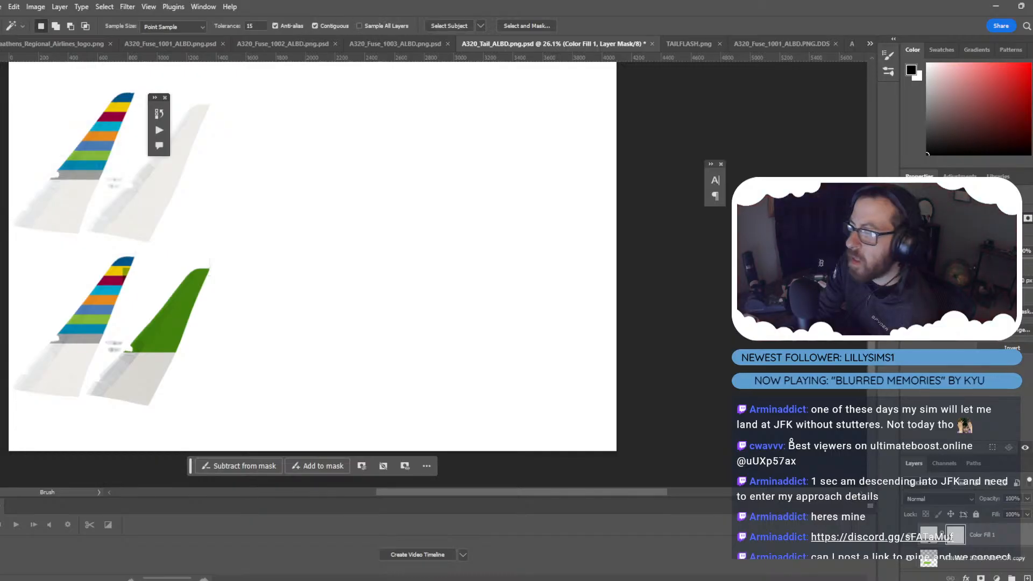
click(945, 465)
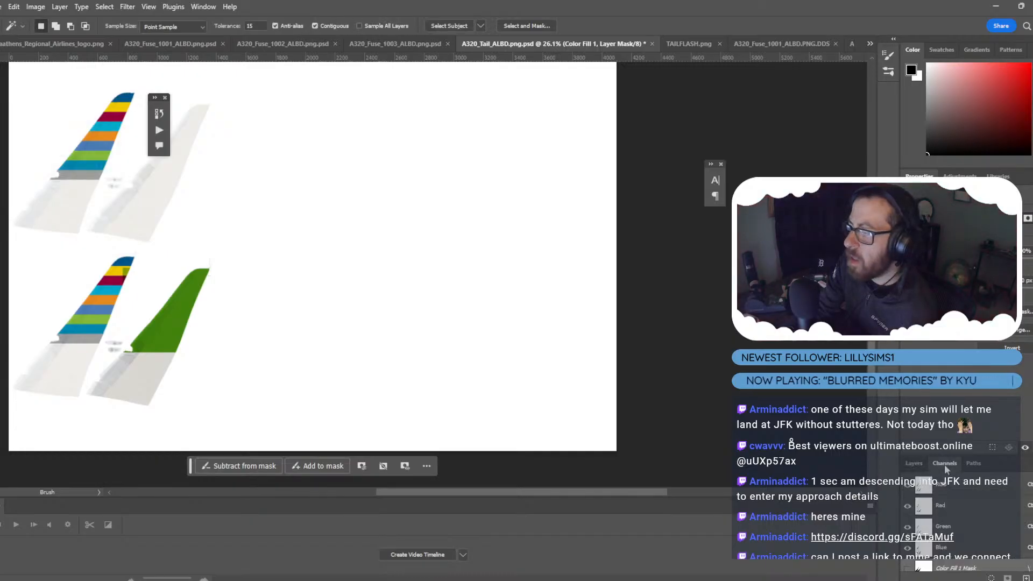
click(908, 568)
click(144, 201)
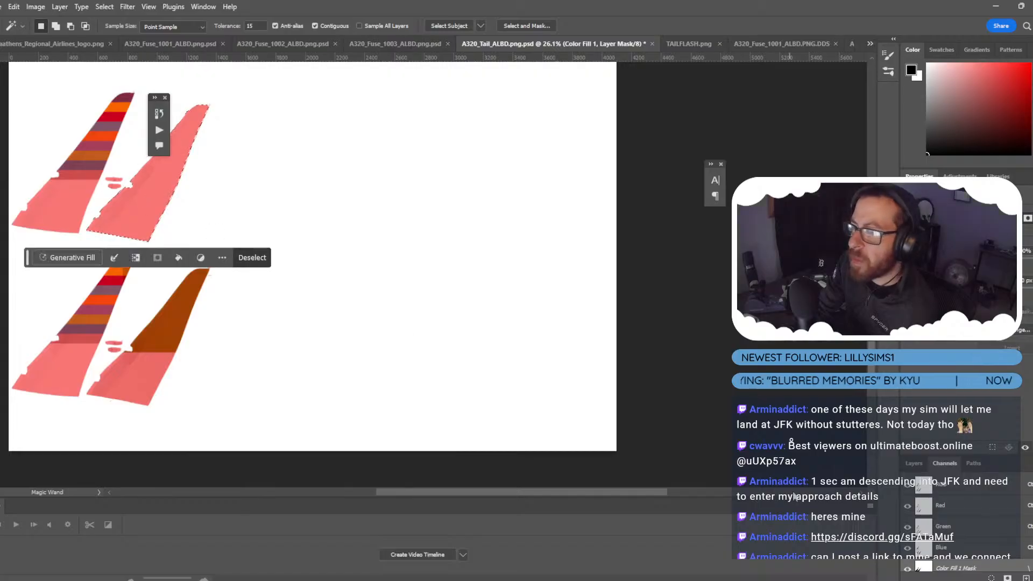
Align the top edge of the WINGLET INNER BOTTOM copy layer to the upper inner winglet selection and deselect.
click(915, 464)
click(958, 559)
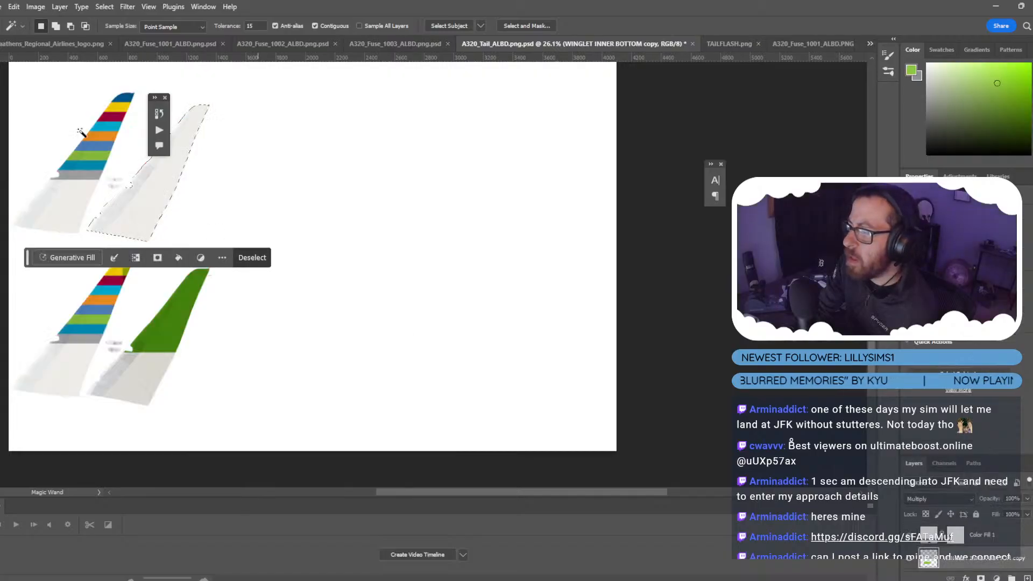
click(60, 6)
mouse_move(97, 357)
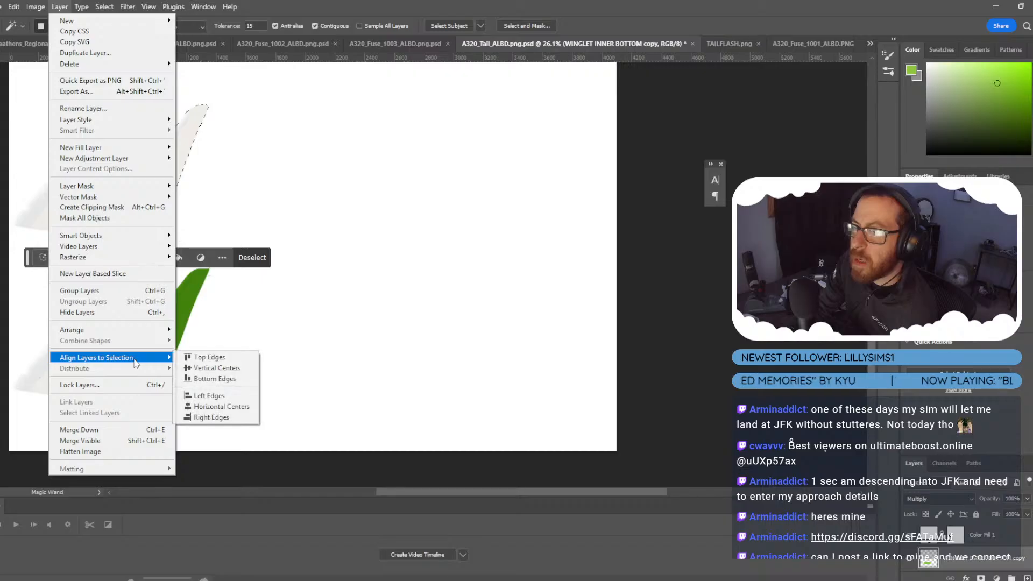
click(214, 357)
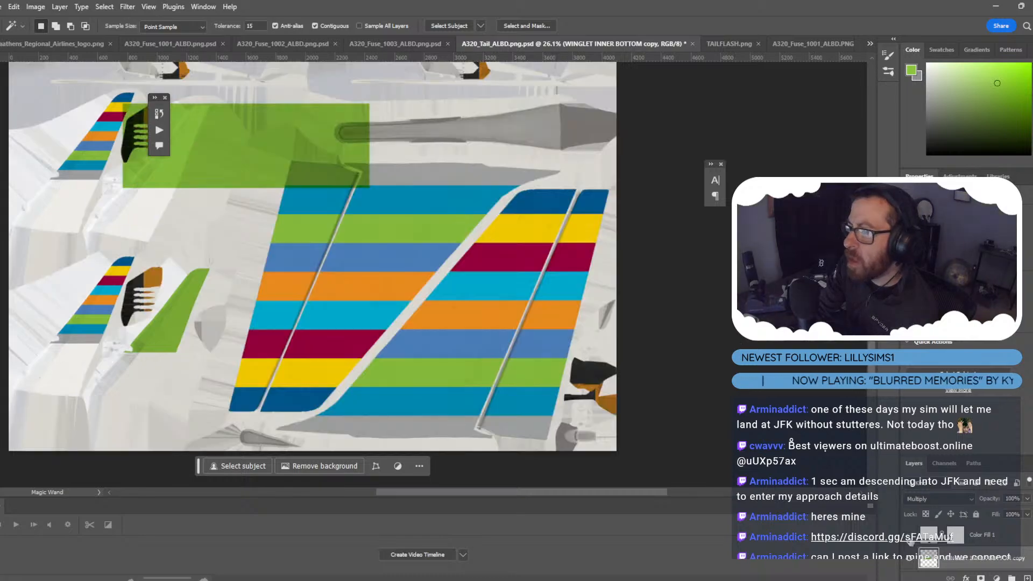
Add a layer mask to the WINGLET INNER BOTTOM copy from the Color Fill 1 mask and hide Color Fill 1.
click(910, 540)
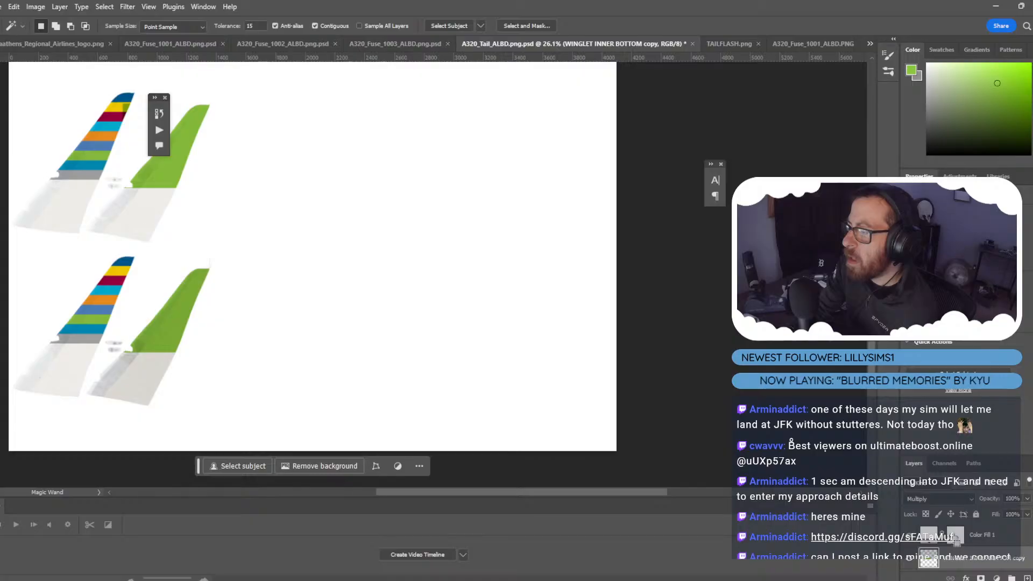
click(952, 560)
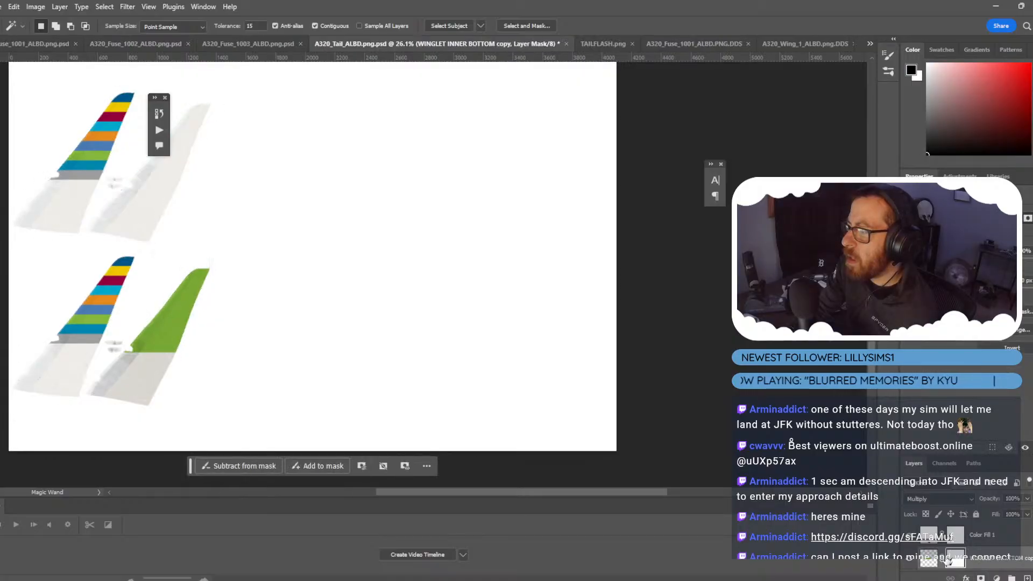
click(909, 535)
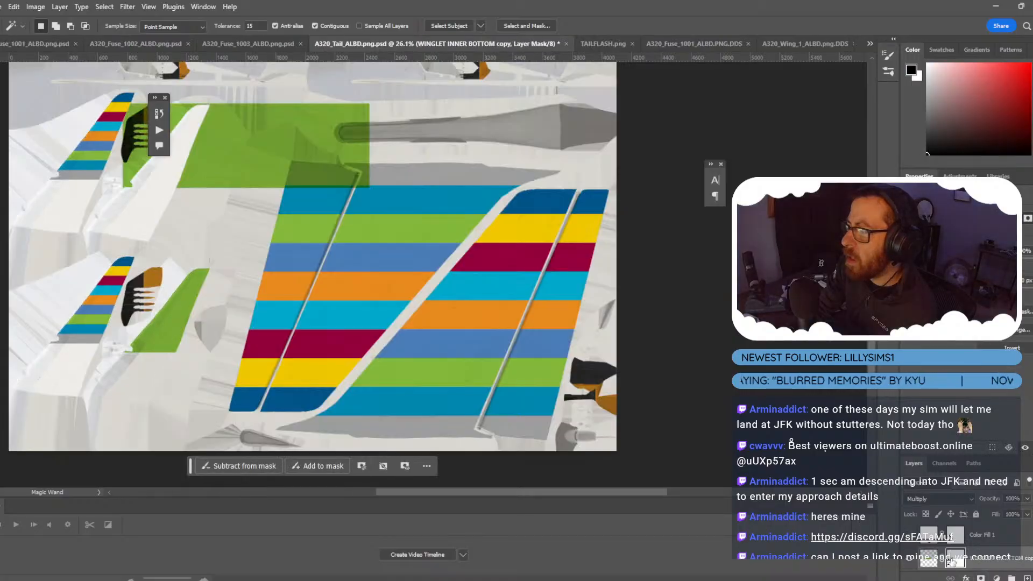
Show the WINGLET INNER BOTTOM copy's layer mask as a coloured overlay and ready the Brush tool for mask editing.
click(945, 463)
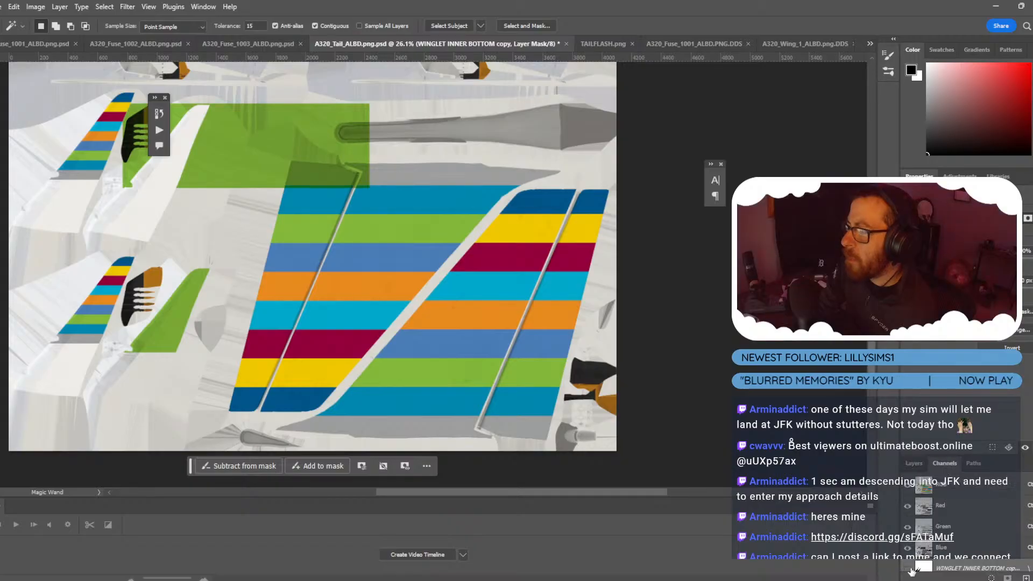
click(908, 568)
scroll(130, 158, up, 1)
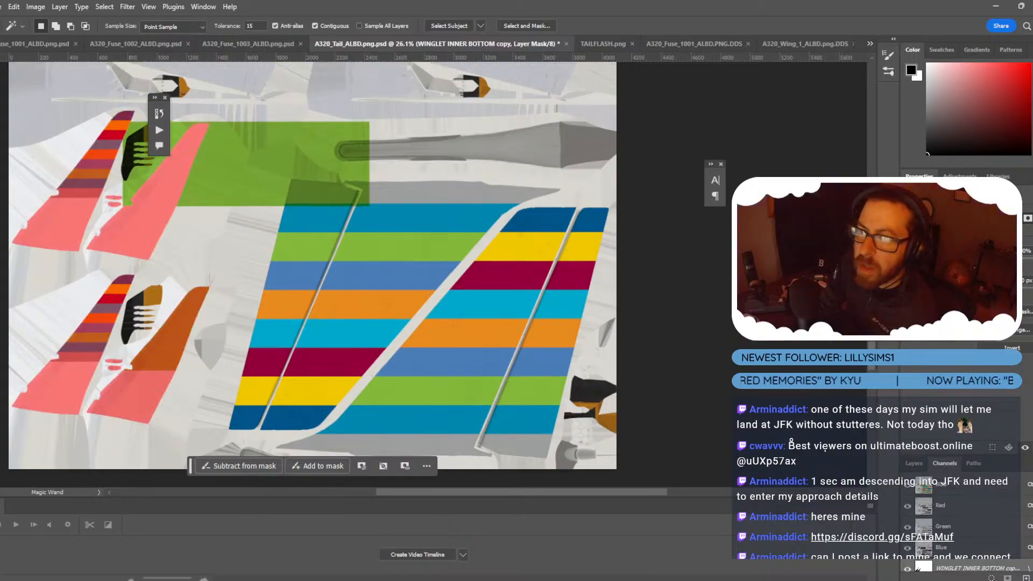
key(b)
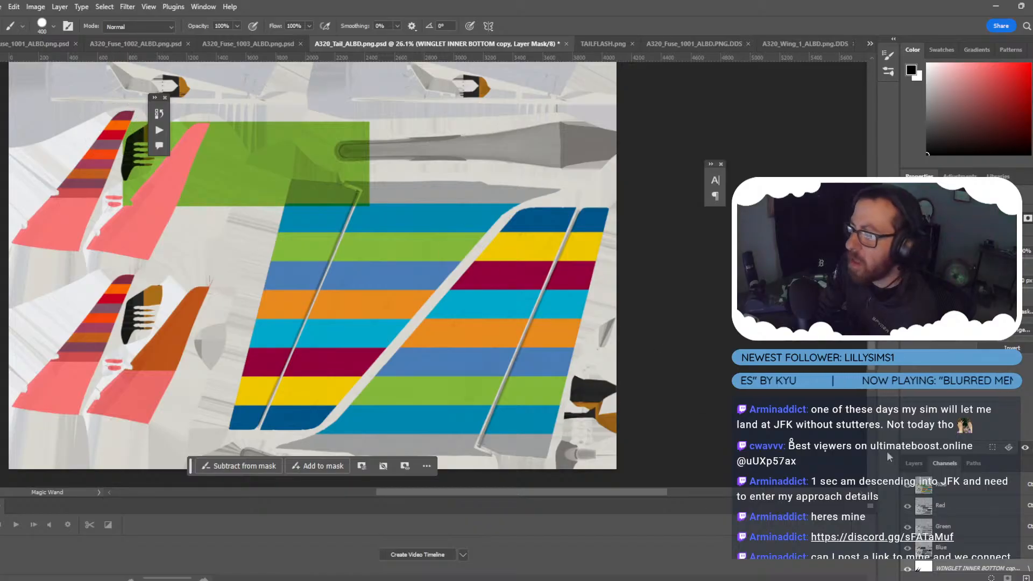
click(913, 462)
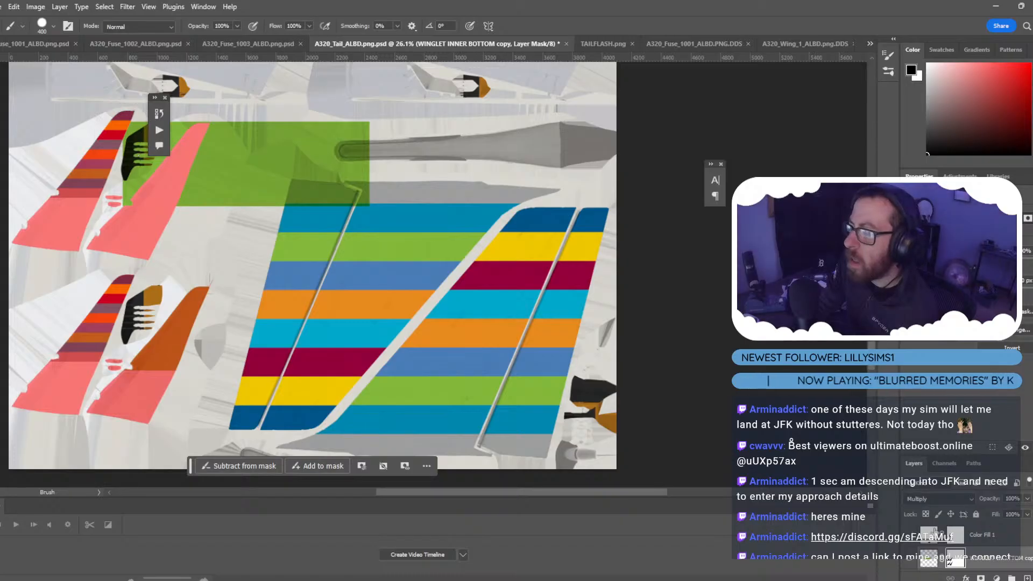
scroll(936, 534, down, 1)
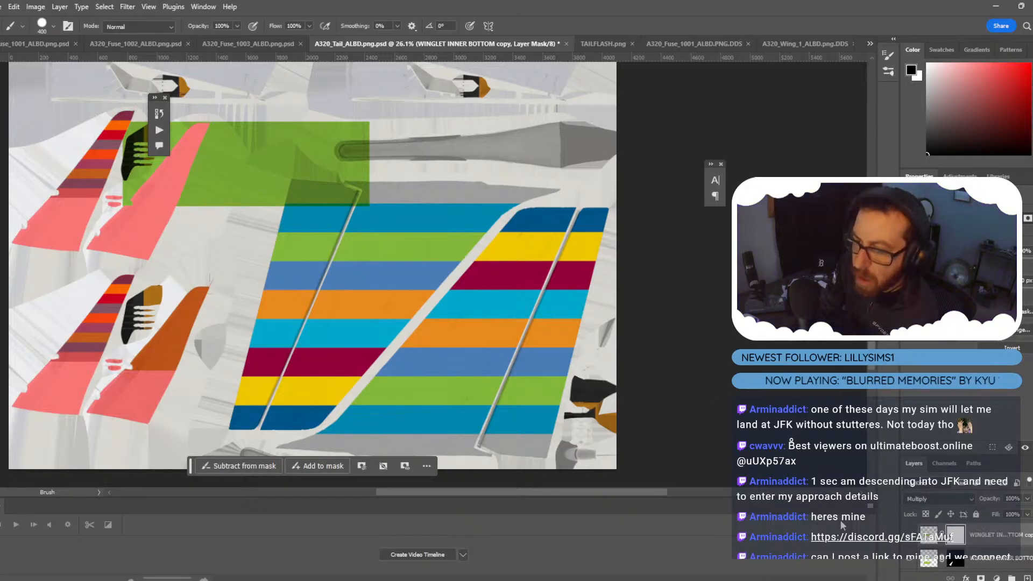
Invert the WINGLET INNER BOTTOM copy's mask, paint out every winglet area except the upper inner winglet, and save the file.
key(ctrl+i)
mouse_move(144, 146)
mouse_down()
mouse_move(111, 115)
mouse_move(120, 184)
mouse_move(105, 146)
mouse_move(96, 186)
mouse_move(34, 231)
mouse_move(53, 229)
mouse_move(60, 212)
mouse_move(68, 372)
mouse_move(78, 369)
mouse_move(22, 419)
mouse_move(77, 414)
mouse_move(147, 370)
mouse_move(194, 301)
mouse_move(122, 418)
mouse_move(106, 296)
mouse_move(39, 385)
mouse_move(76, 386)
mouse_move(155, 436)
mouse_up()
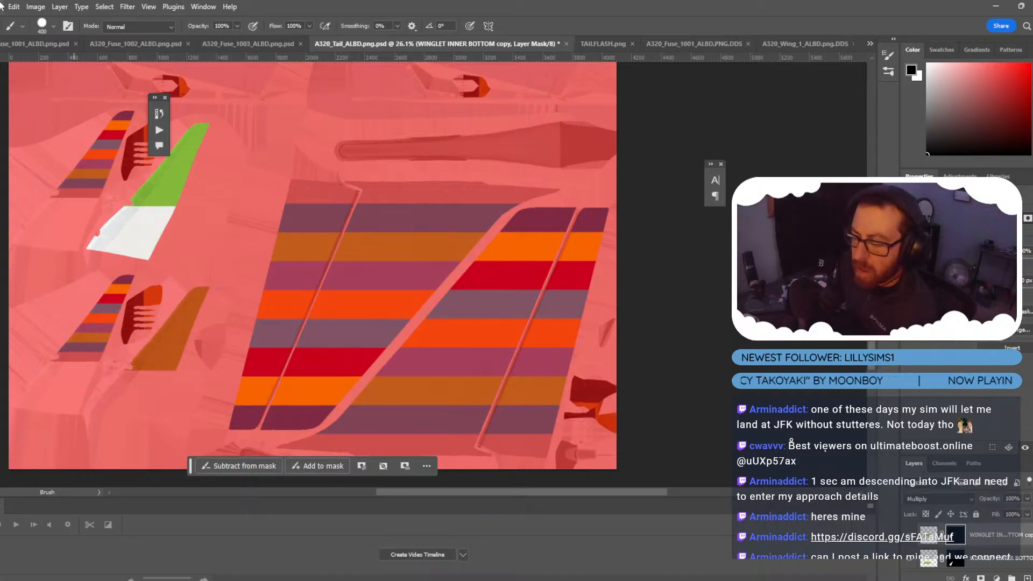
key(ctrl+s)
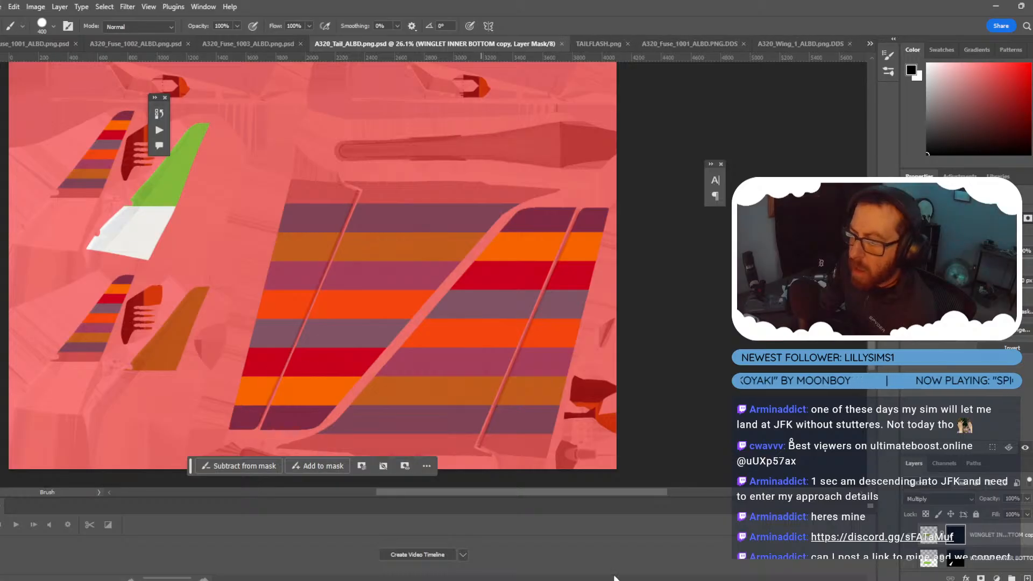
Switch to Blender, reload the A320_Tail Base Color image and inspect the green inner winglets on the aircraft model.
mouse_move(567, 580)
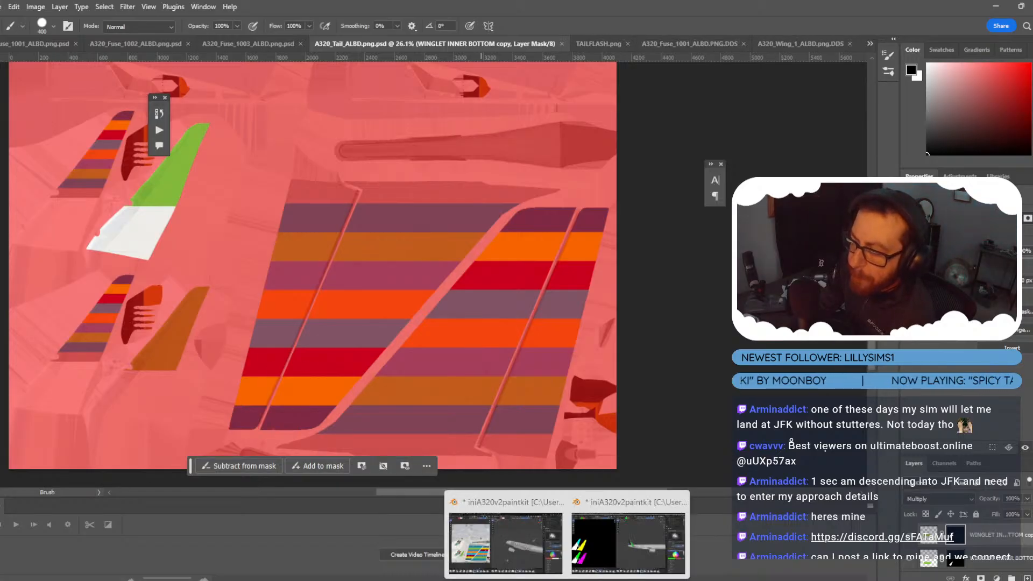
click(502, 530)
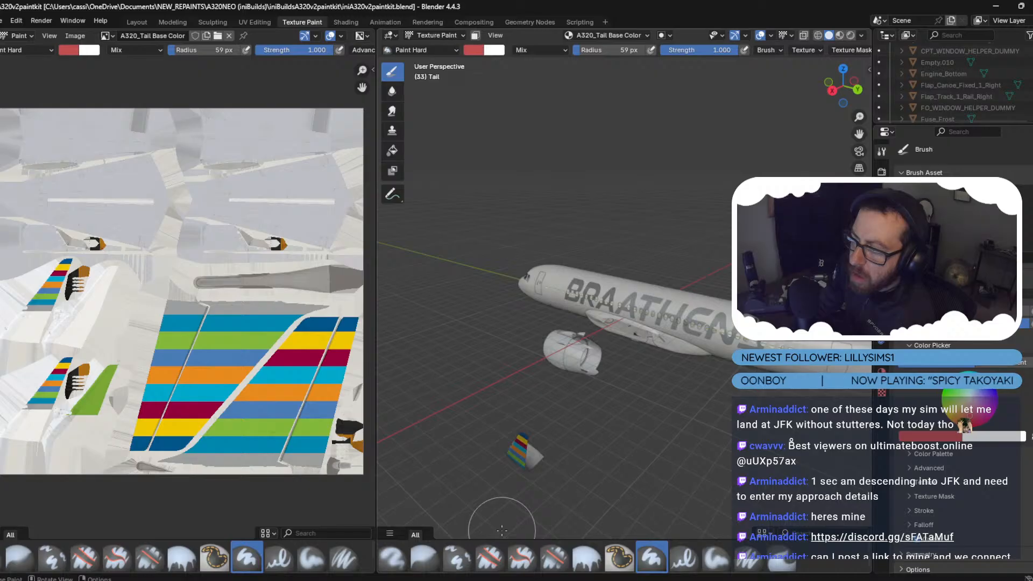
click(75, 35)
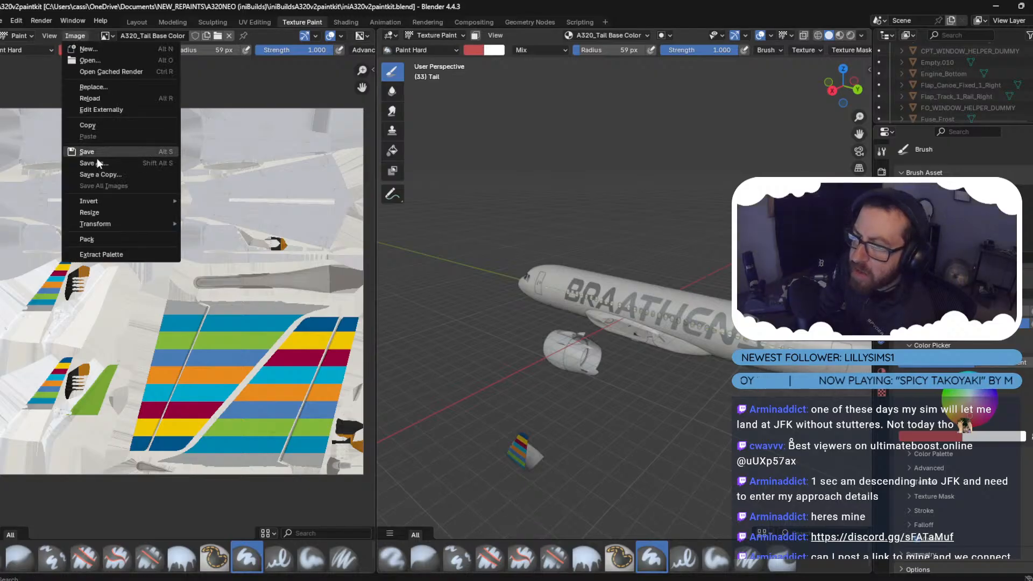
click(90, 98)
middle_drag(538, 242, 640, 246)
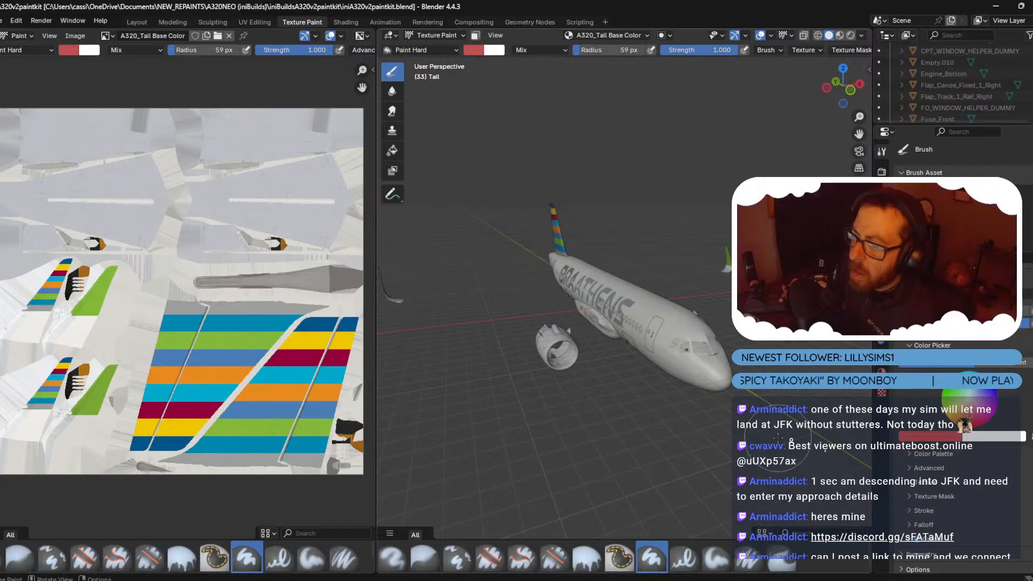
Switch back to Photoshop and delete both the WINGLET INNER BOTTOM layer and its copy.
key(alt+Tab)
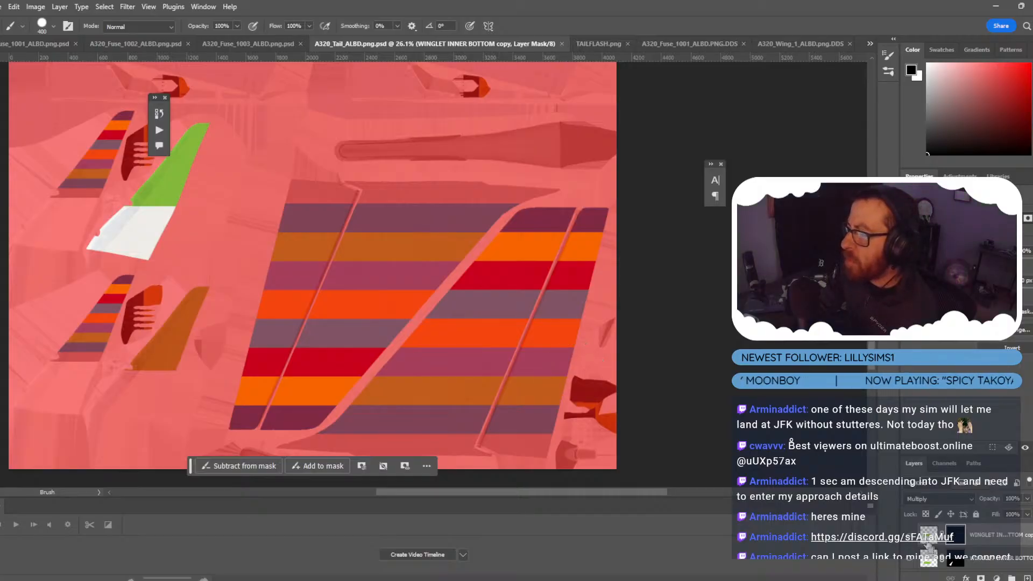
click(927, 542)
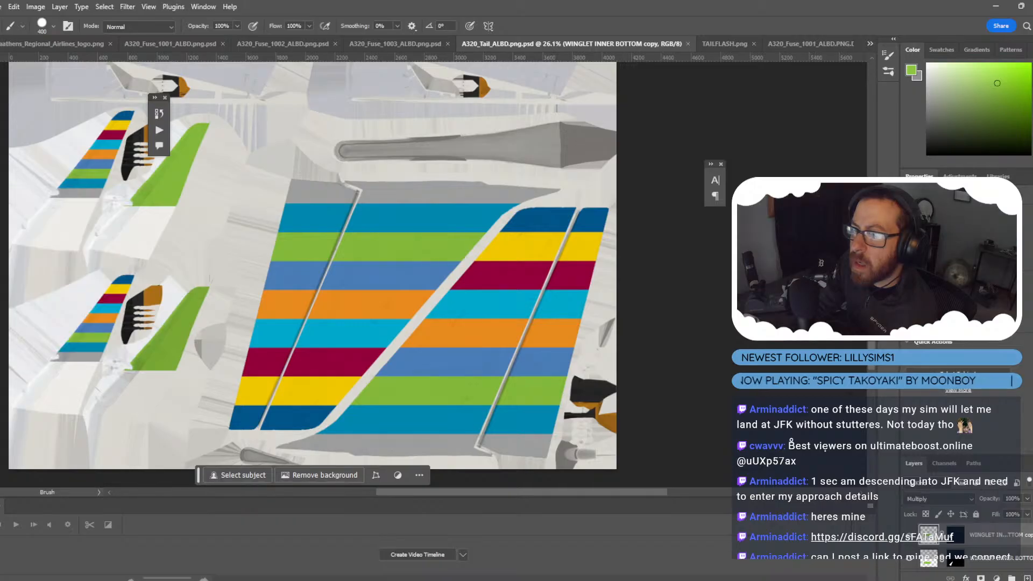
right_click(958, 537)
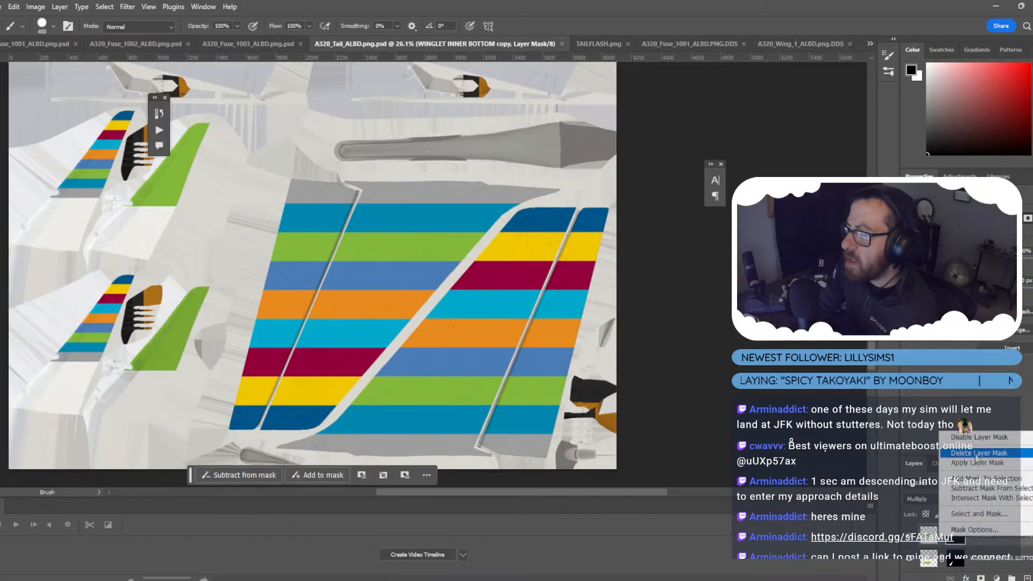
click(995, 559)
click(998, 538)
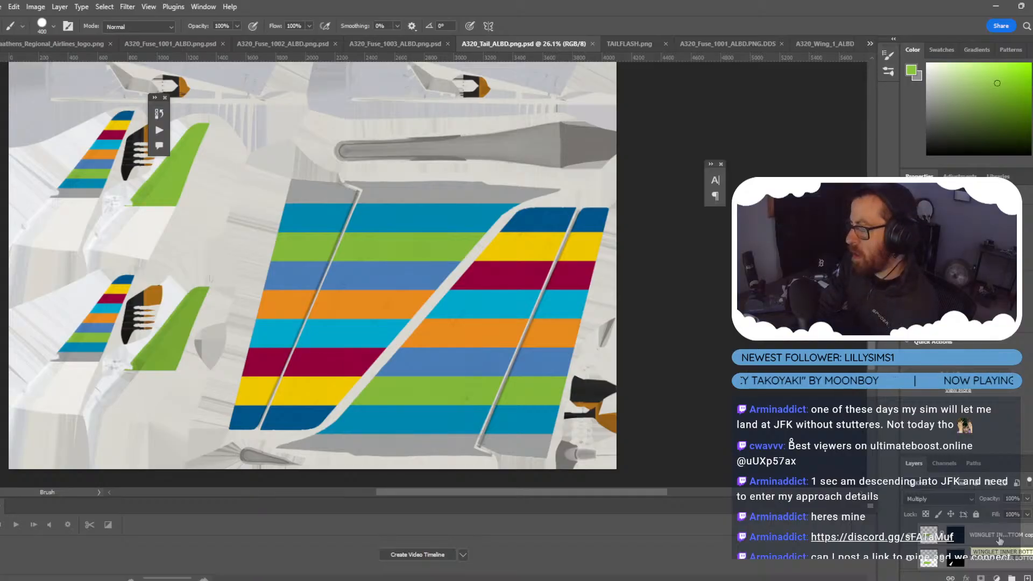
Create a new layer named WINGLET INNER above the WINGLET OUTER TOP layer.
key(ctrl+shift+n)
text(W)
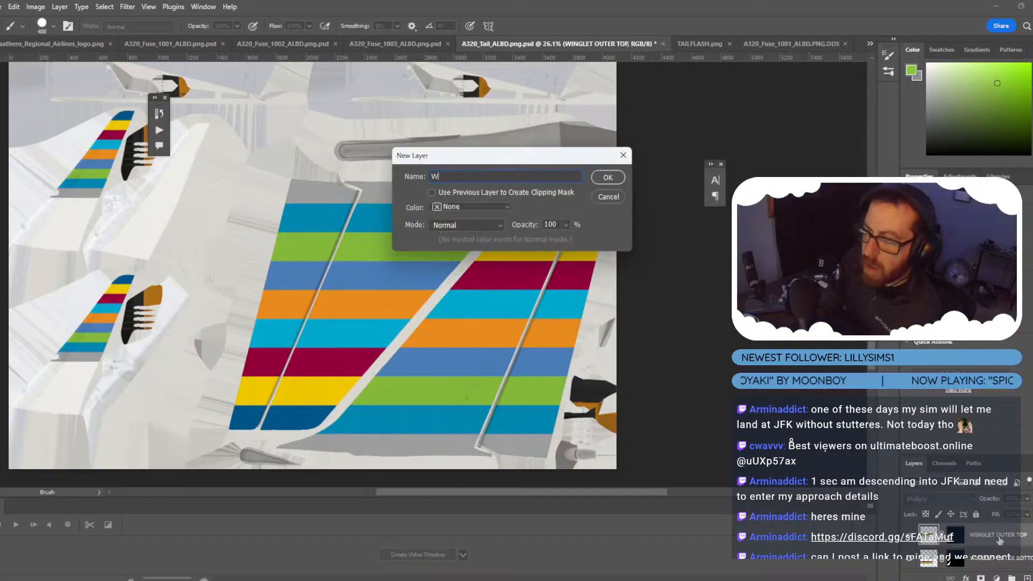
text(INGLET INNER)
key(Return)
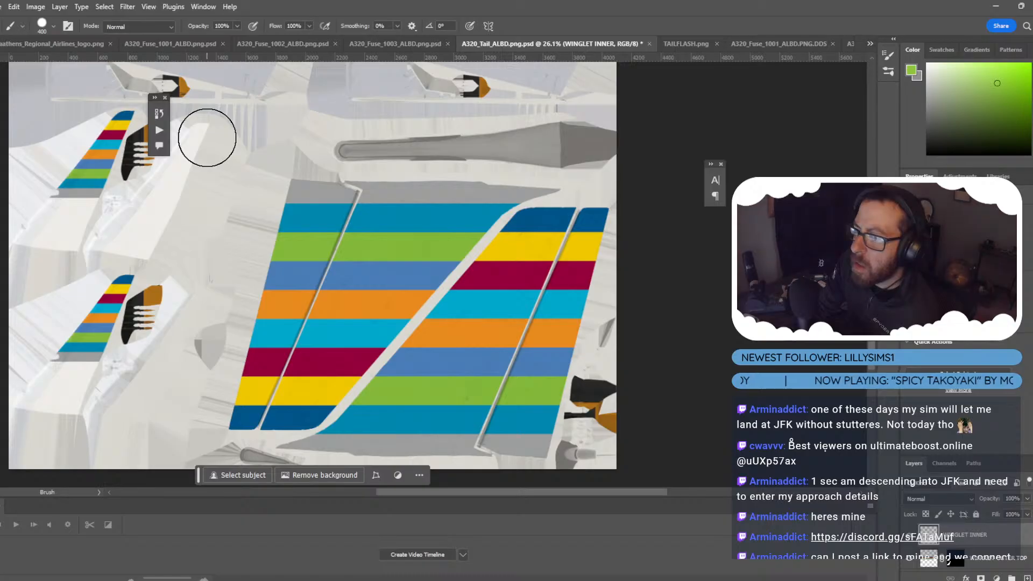
Brush green over the entire upper inner winglet, using a smaller brush to cover its lower corners.
mouse_move(207, 138)
mouse_down()
mouse_move(156, 206)
mouse_move(107, 243)
mouse_up()
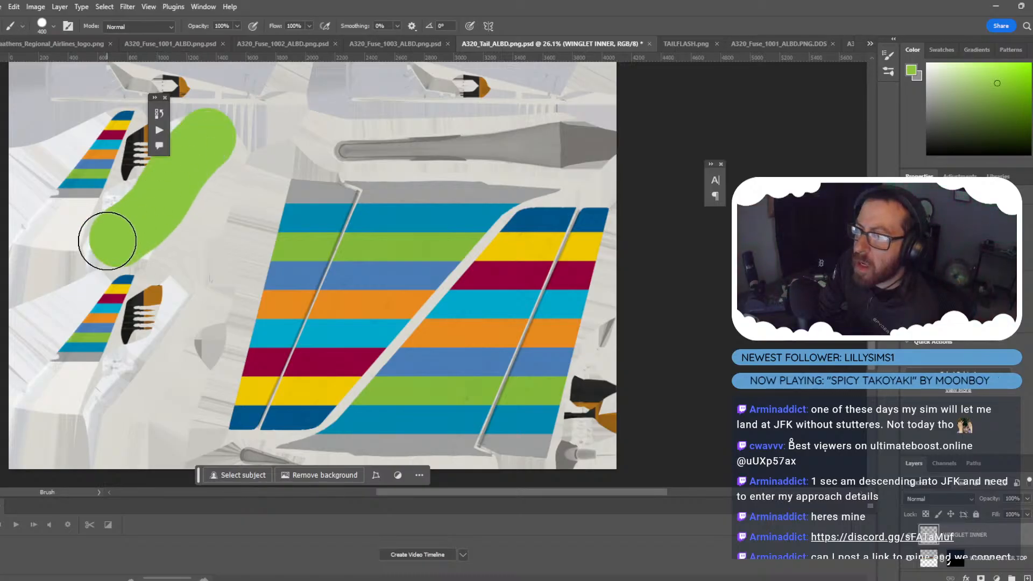
key(bracketleft)
key(bracketleft)
key(bracketleft)
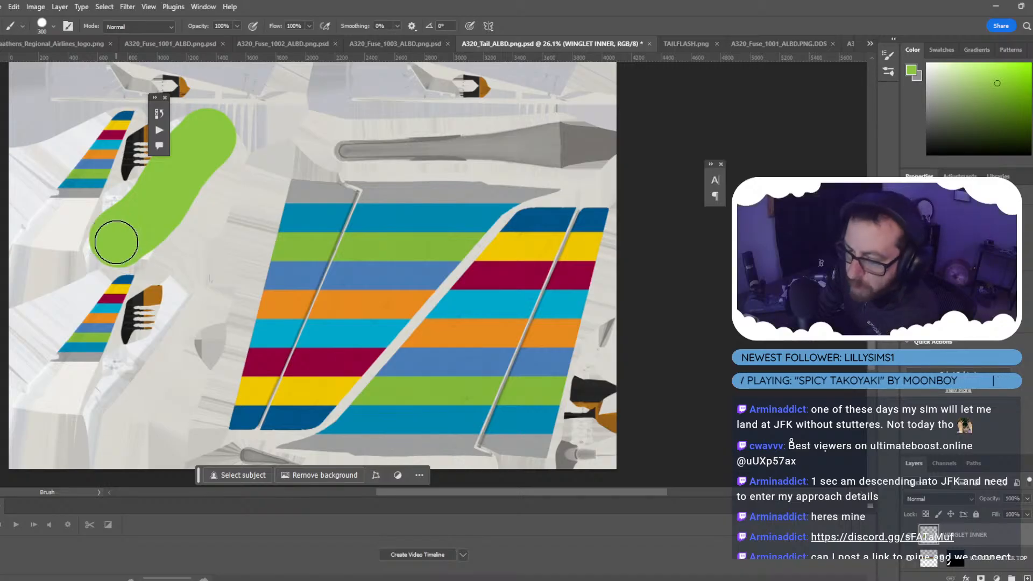
drag(131, 246, 151, 254)
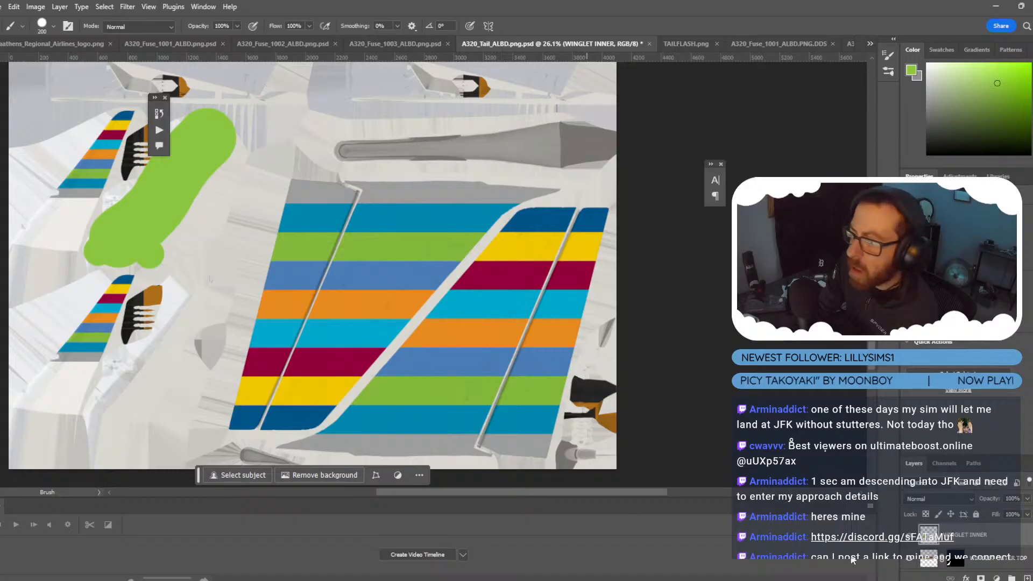
Show the Color Fill 1 layer and brush green over the entire lower inner winglet with a 200 px brush.
scroll(955, 568, up, 1)
key(ctrl+alt+g)
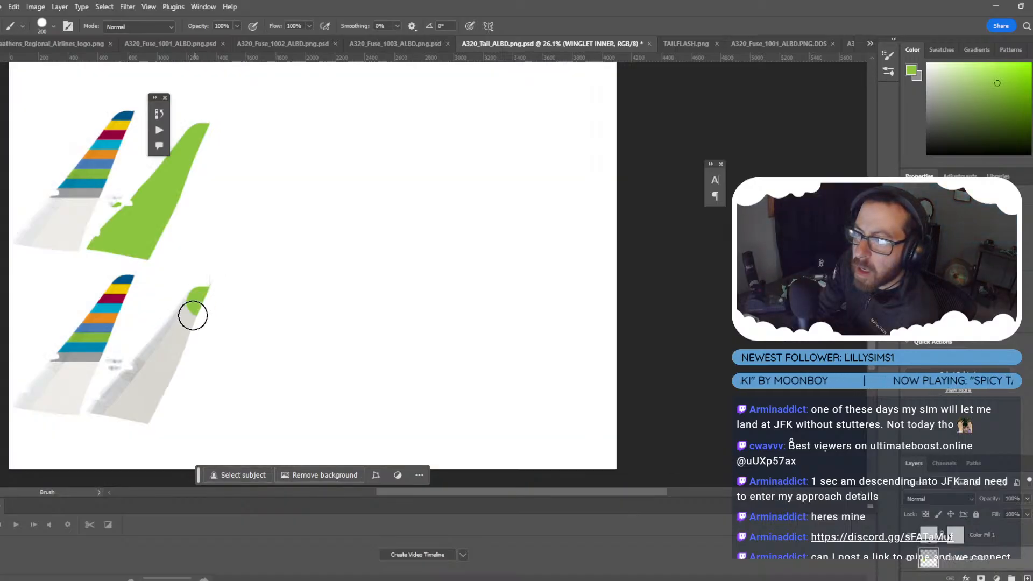
mouse_move(193, 316)
mouse_down()
mouse_move(139, 414)
mouse_move(138, 353)
mouse_move(199, 289)
mouse_up()
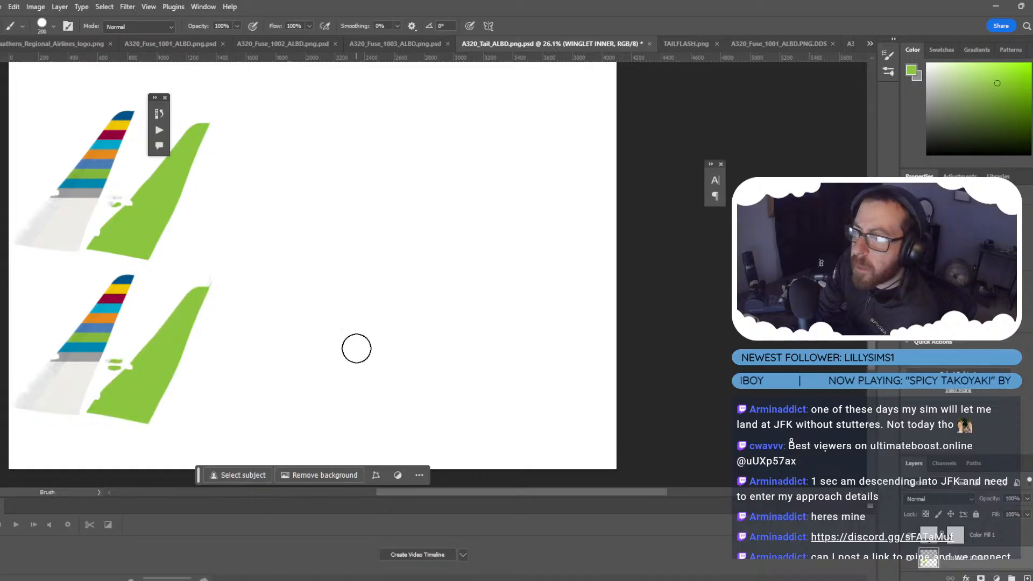
Mask the WINGLET INNER layer to the winglet shapes using the inverted Color Fill 1 mask, and hide Color Fill 1.
ctrl+click(955, 536)
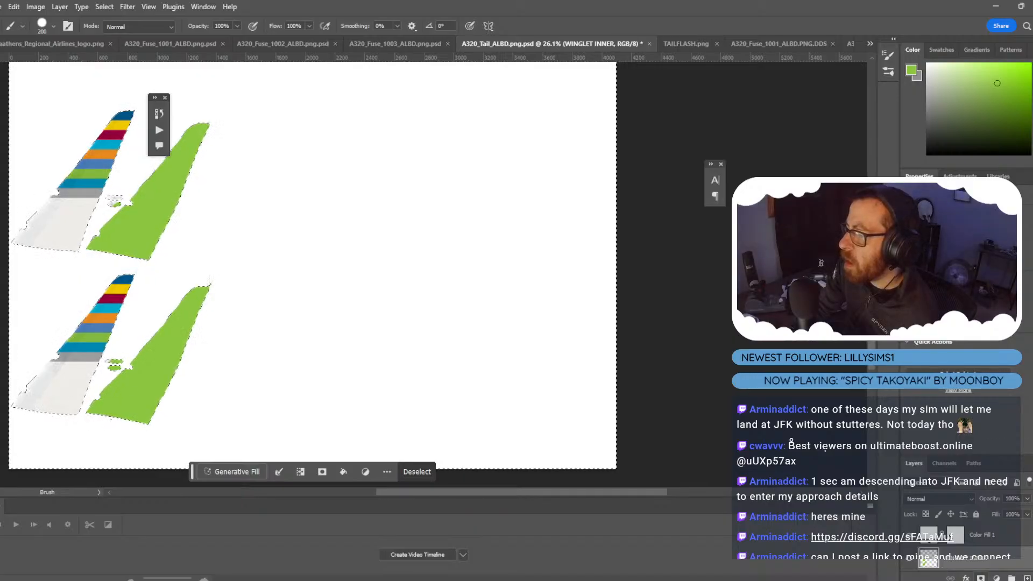
click(980, 578)
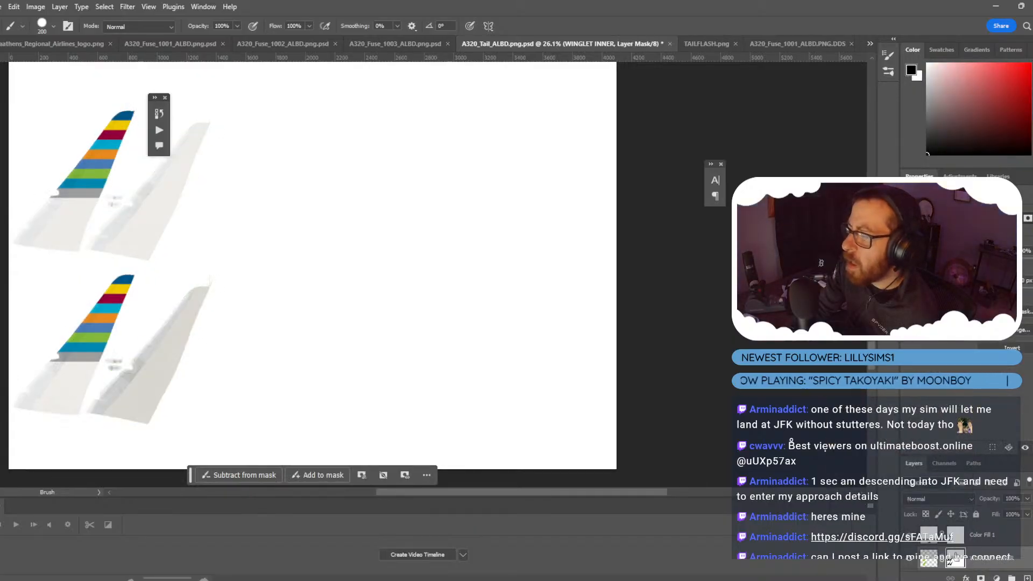
key(ctrl+i)
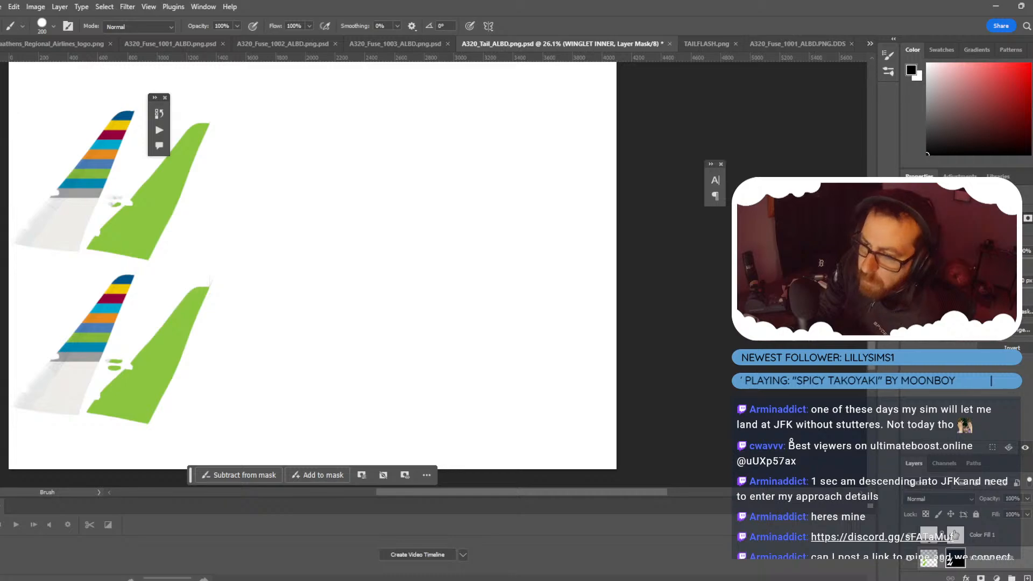
click(909, 535)
Set the WINGLET INNER layer's blending mode to Multiply and save the tail texture file.
alt+scroll(172, 253, up, 2)
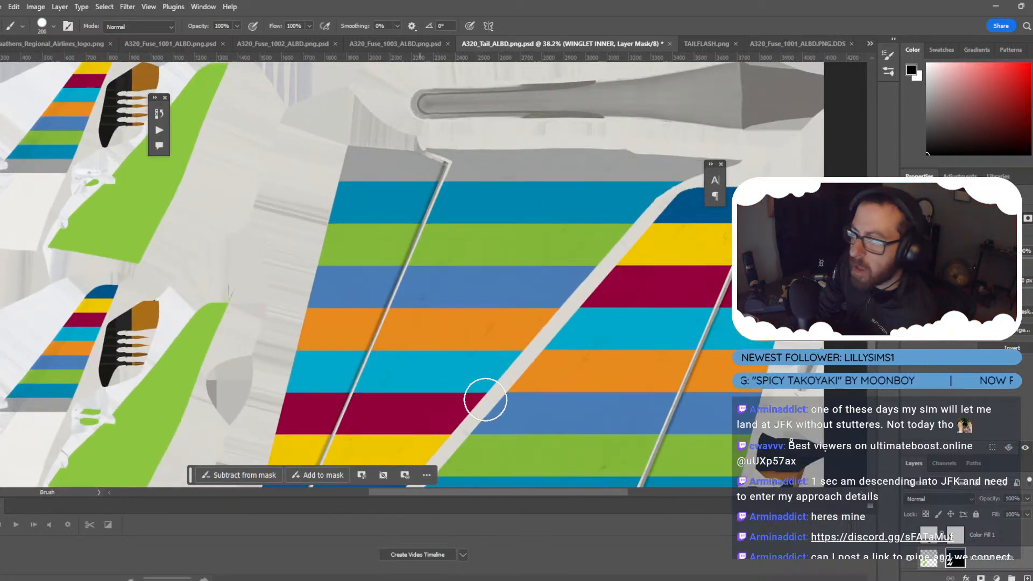
click(940, 498)
click(923, 540)
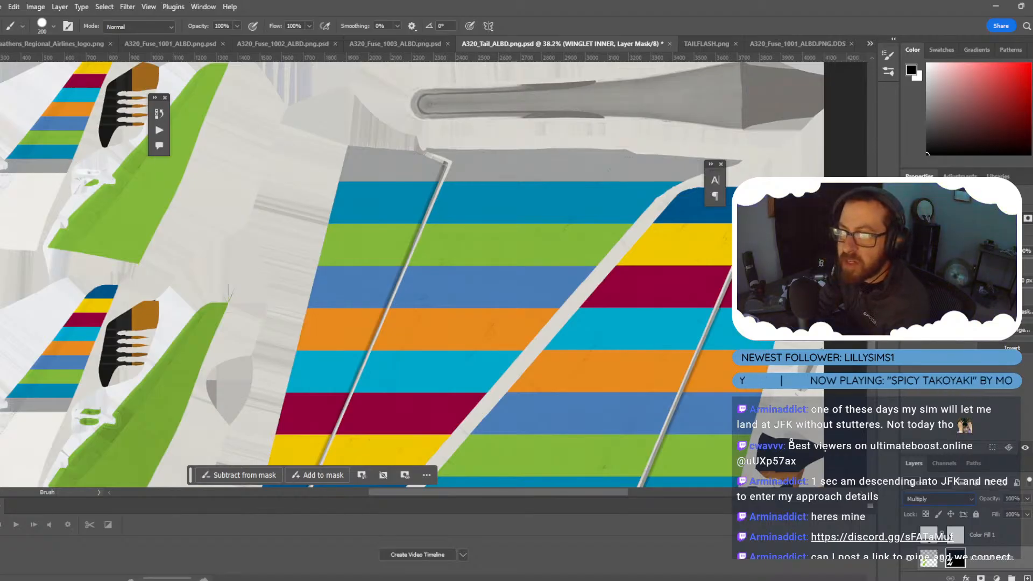
key(s)
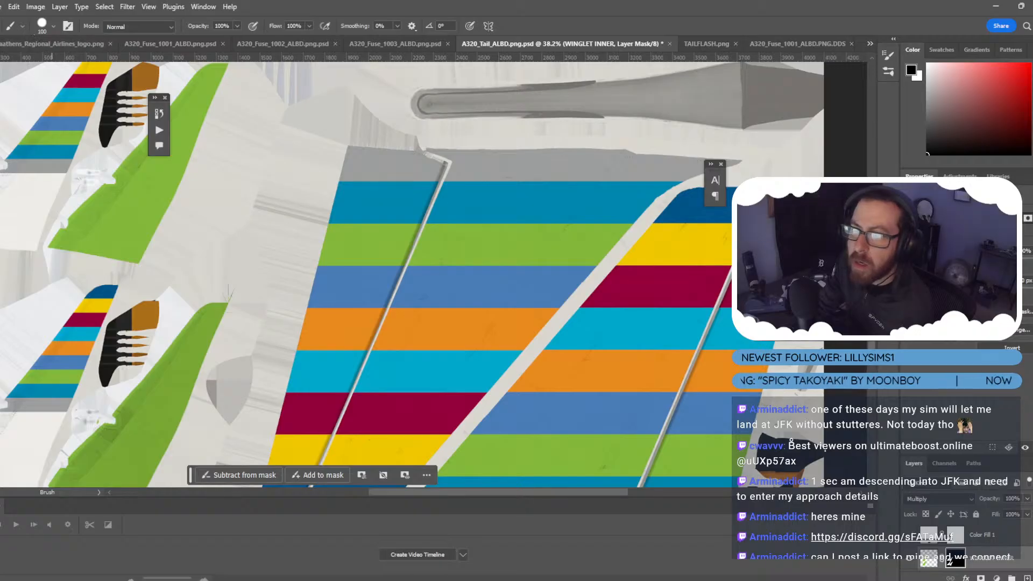
click(2, 6)
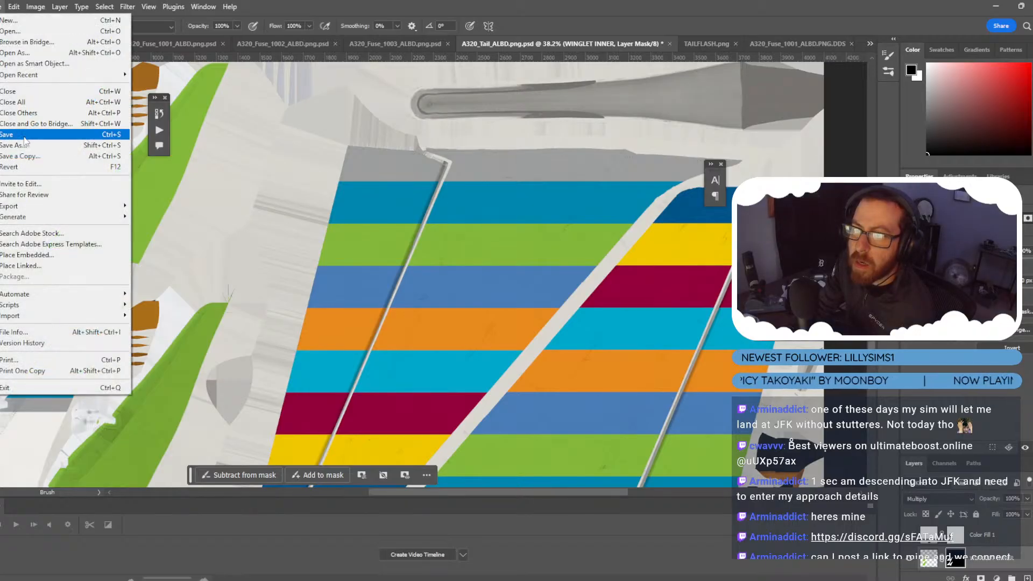
click(24, 136)
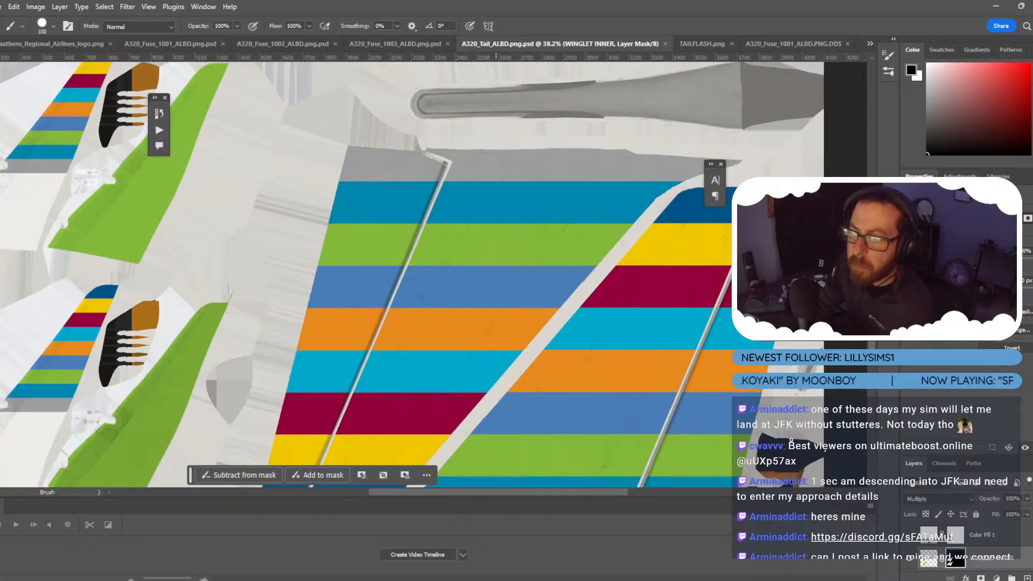
Switch to Blender, reload the A320_Tail Base Color image and inspect the fully green inner winglets on the aircraft model.
click(625, 532)
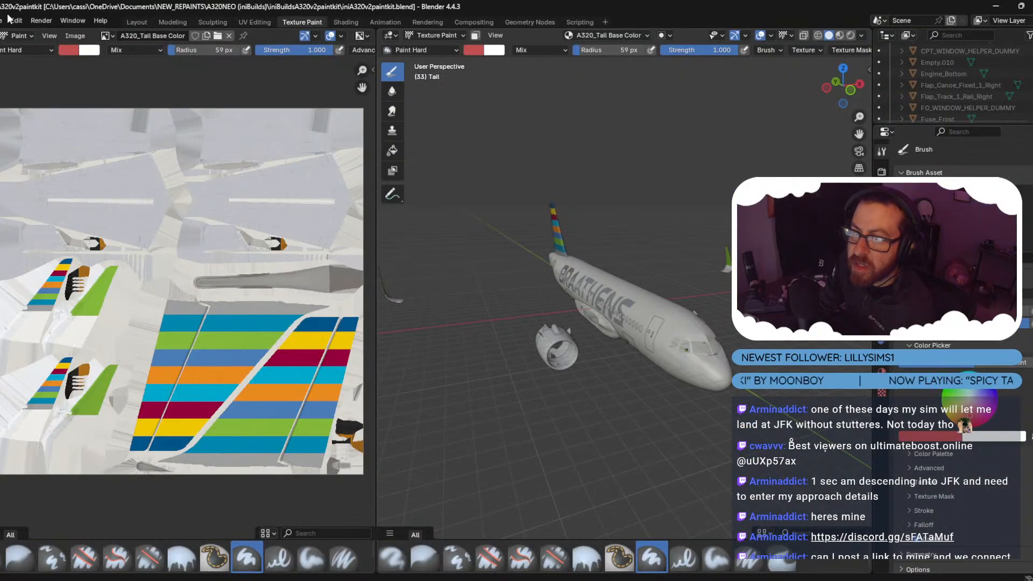
click(82, 35)
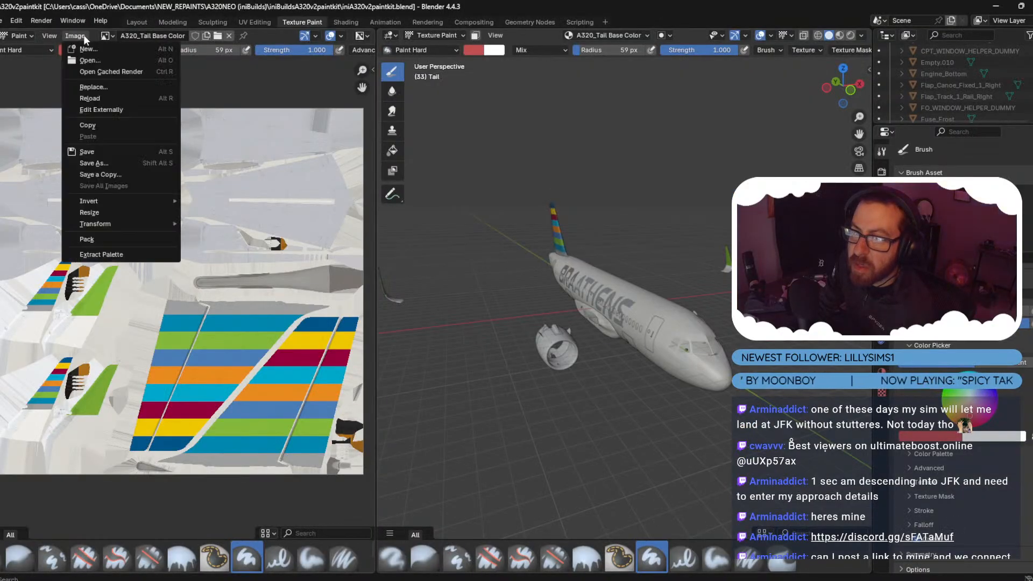
click(101, 99)
middle_drag(558, 278, 413, 334)
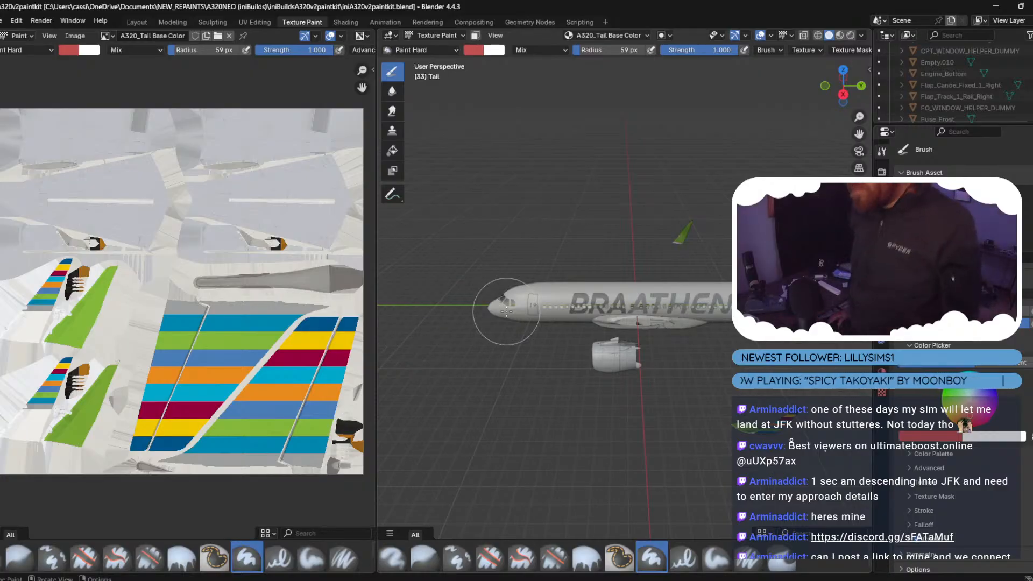
scroll(737, 462, up, 4)
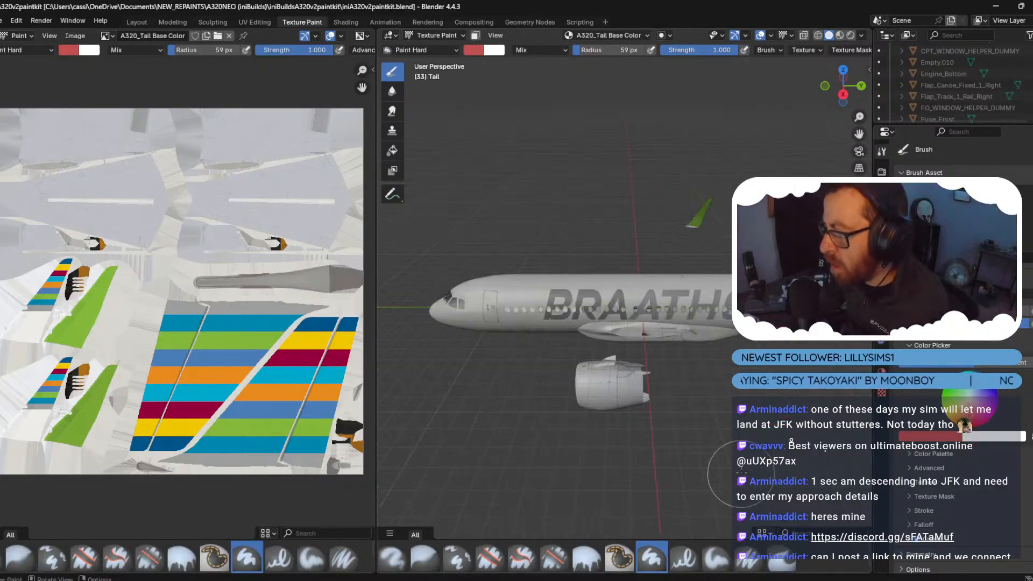
scroll(741, 451, down, 4)
middle_drag(741, 450, 721, 426)
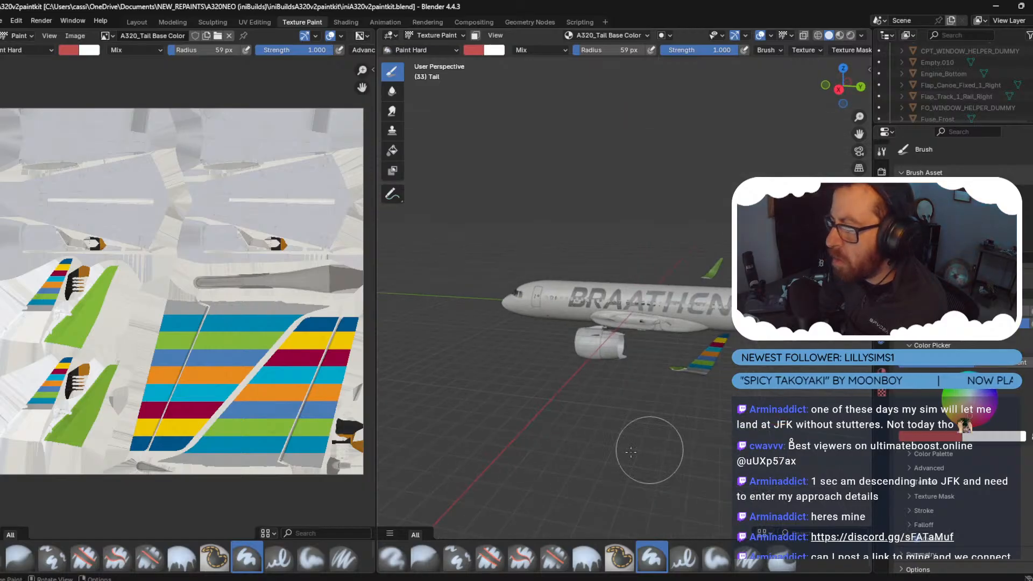
Switch to Photoshop and open FLYGBRASE_STENCIL.png from the RESOURCES folder.
mouse_move(692, 580)
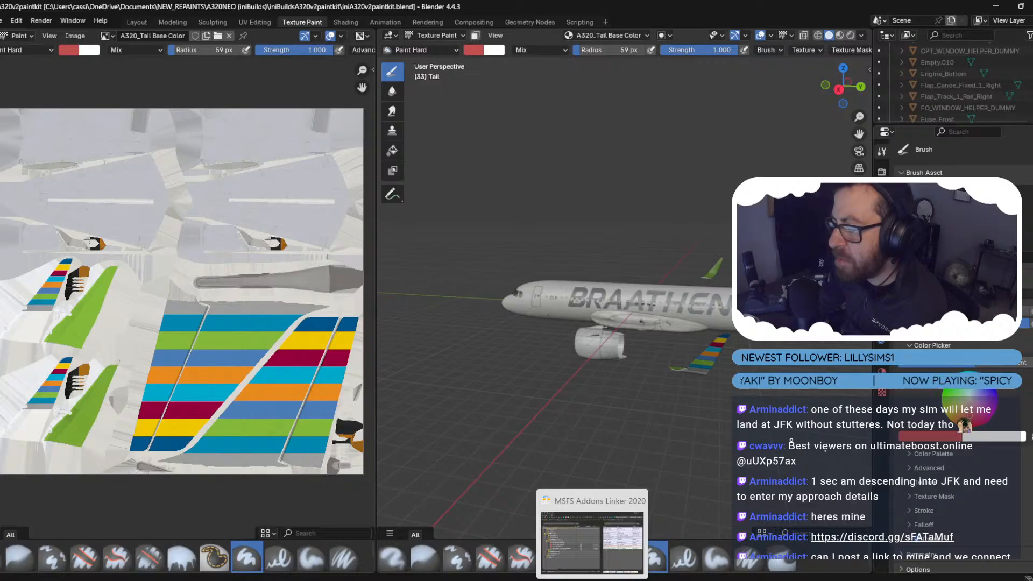
click(544, 580)
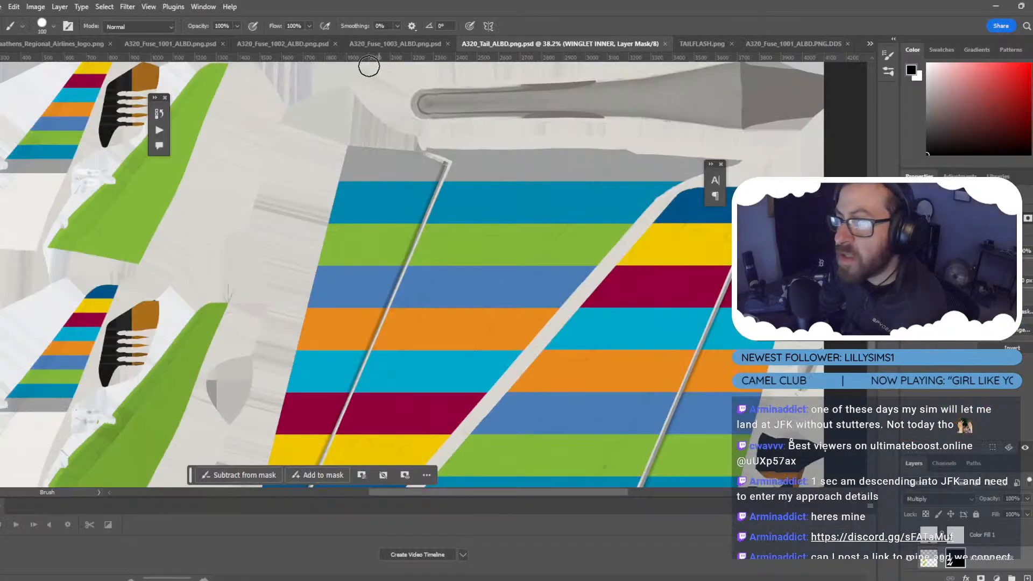
click(1, 7)
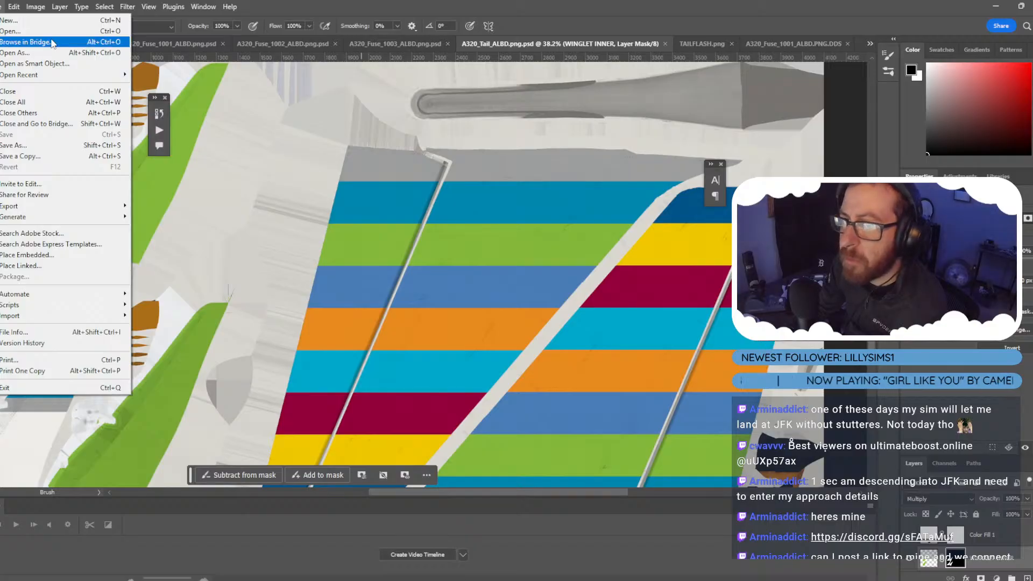
click(16, 30)
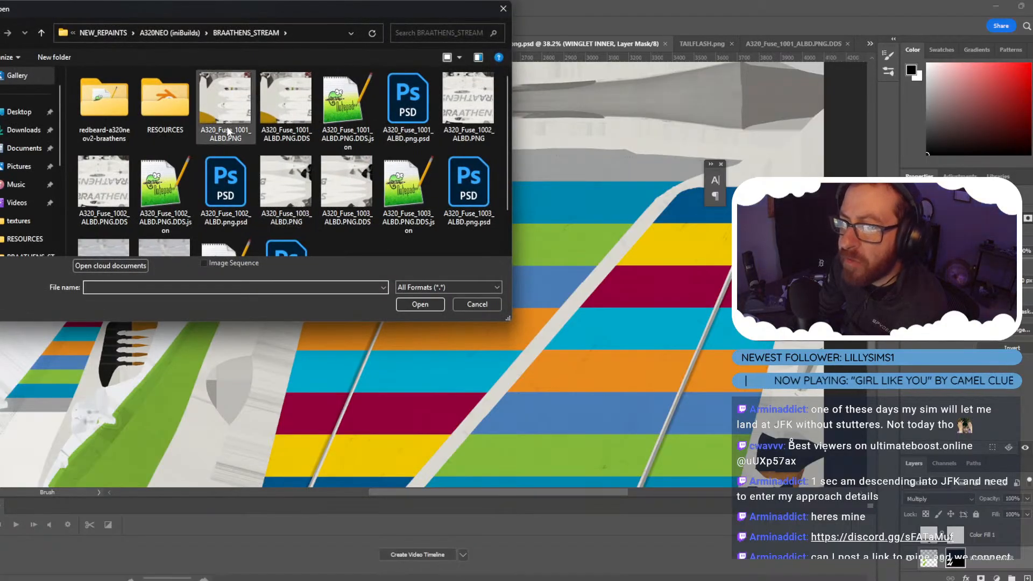
double_click(188, 103)
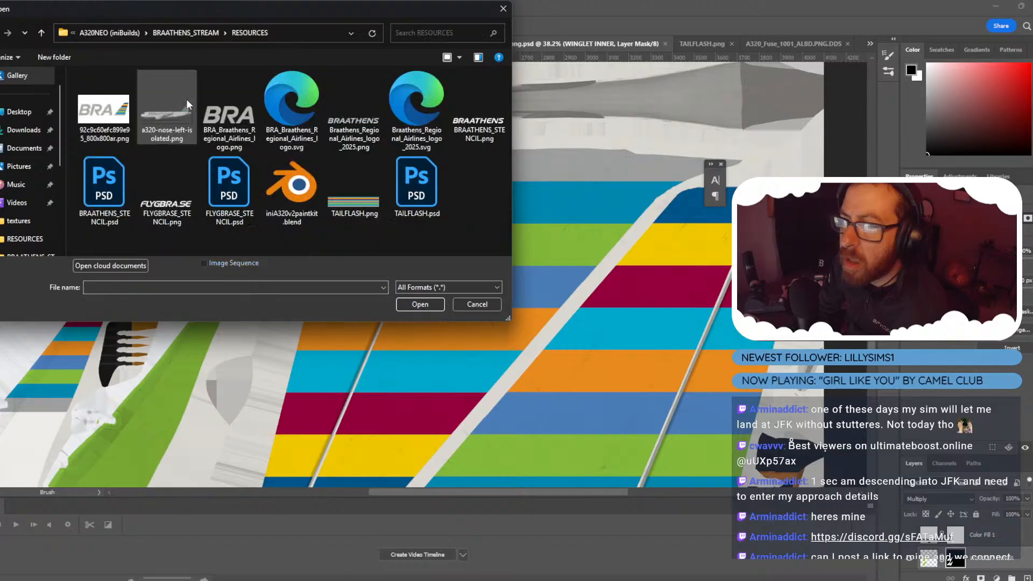
click(167, 219)
double_click(167, 219)
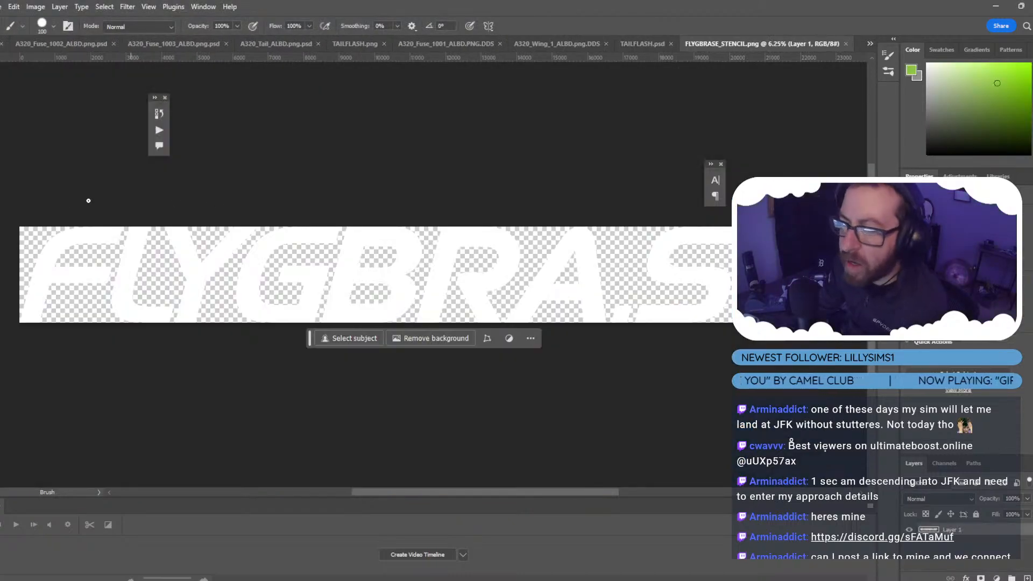
Invert the FLYGBRA.SE stencil to black, copy the whole image and paste it into A320_Tail_ALBD.png.psd.
key(ctrl+i)
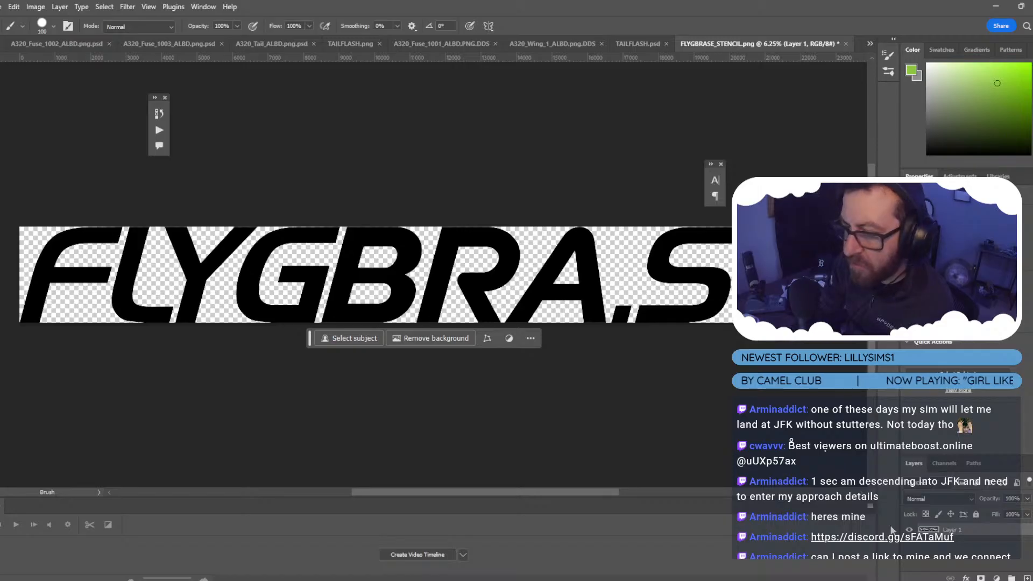
key(ctrl+a)
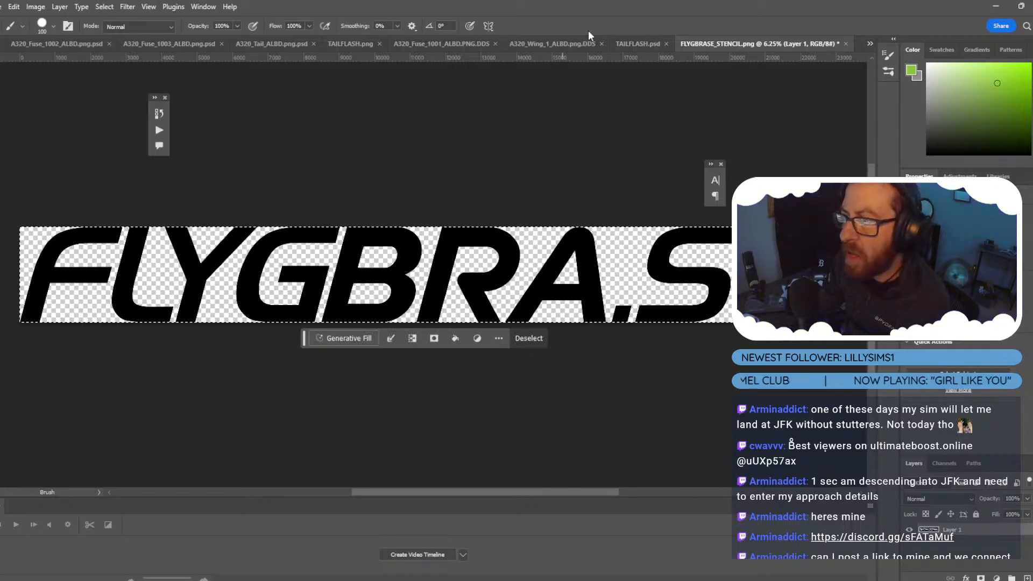
click(565, 42)
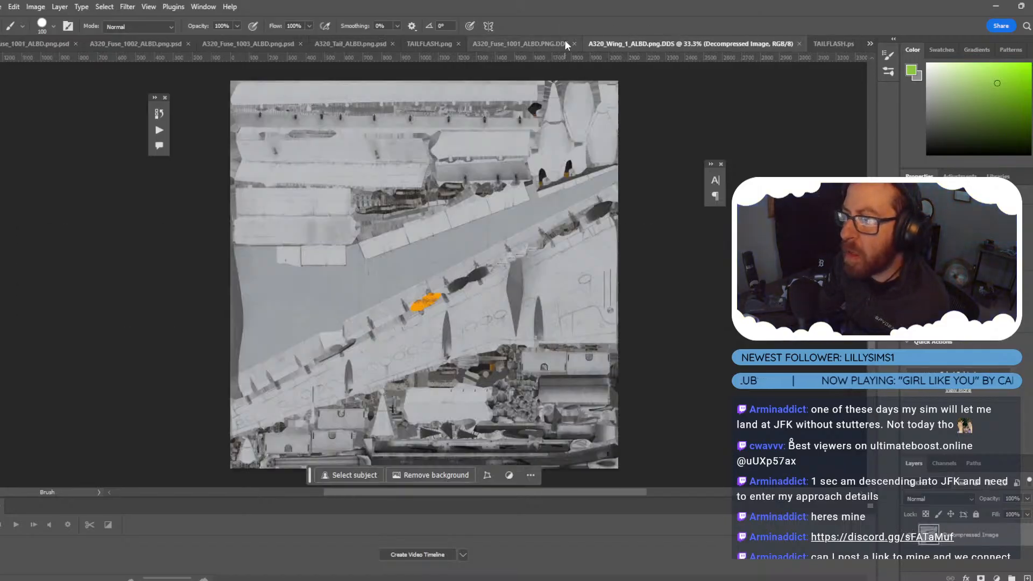
click(502, 40)
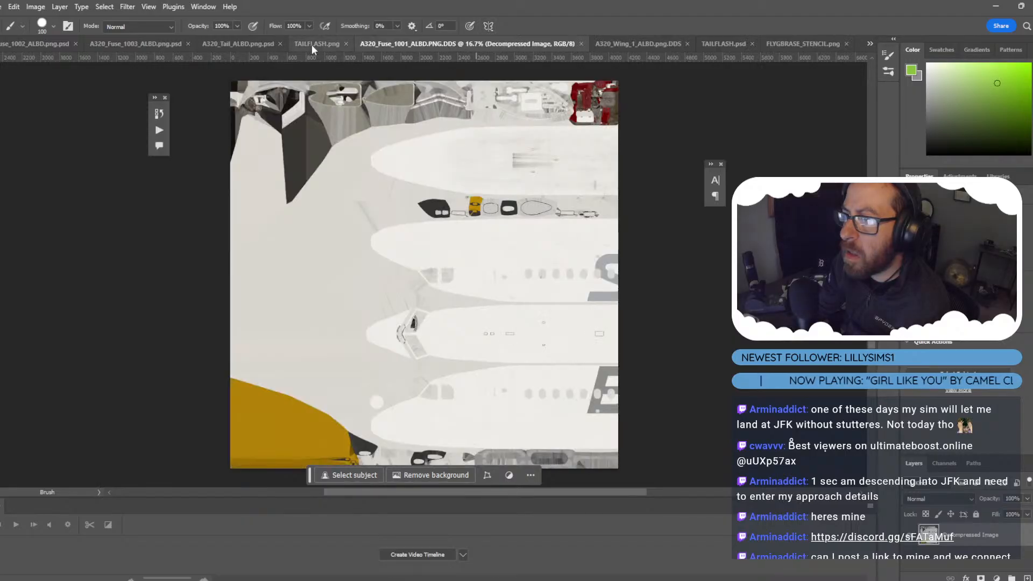
click(254, 41)
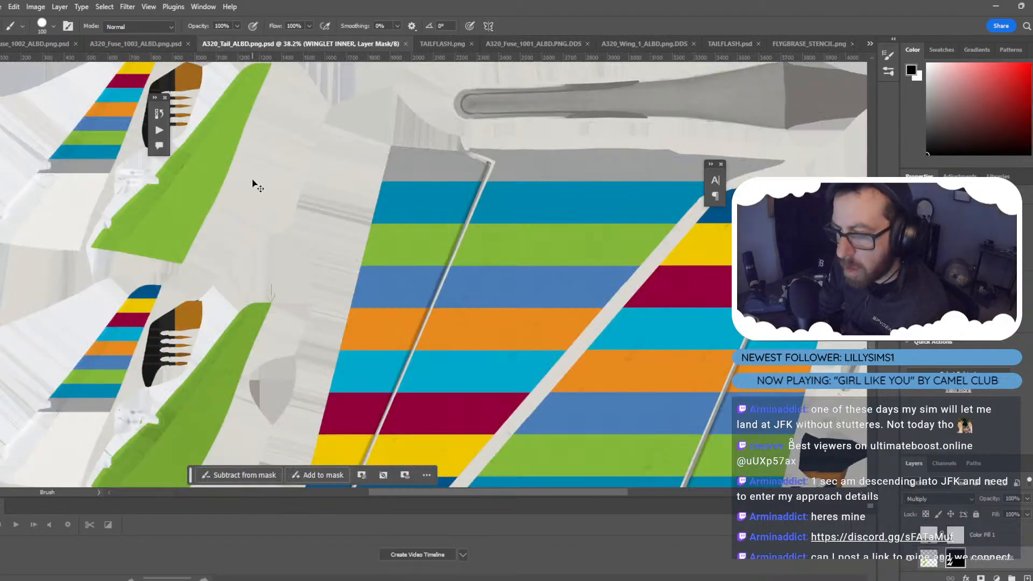
key(ctrl+v)
alt+scroll(425, 275, down, 5)
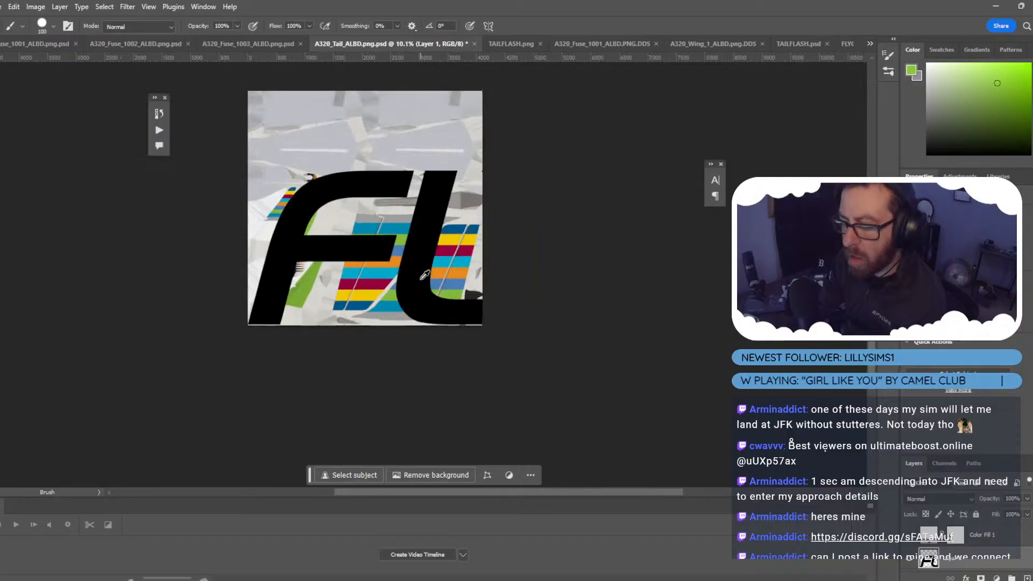
Scale the pasted FLYGBRA.SE lettering down to about 3% and place it across the upper inner winglet.
key(ctrl+t)
alt+scroll(424, 274, down, 4)
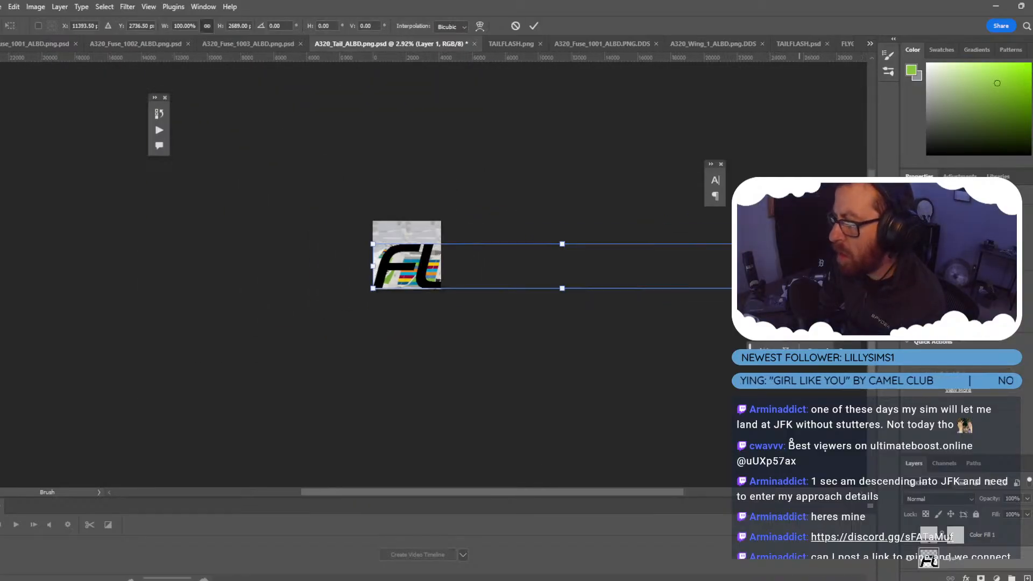
drag(752, 288, 398, 248)
alt+scroll(406, 250, up, 4)
alt+scroll(409, 248, up, 5)
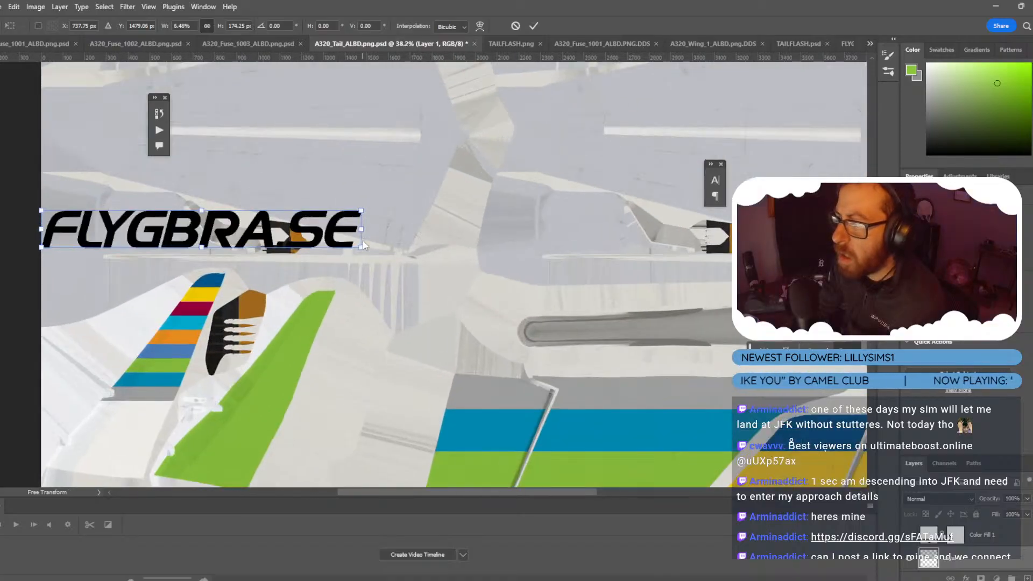
drag(362, 250, 373, 319)
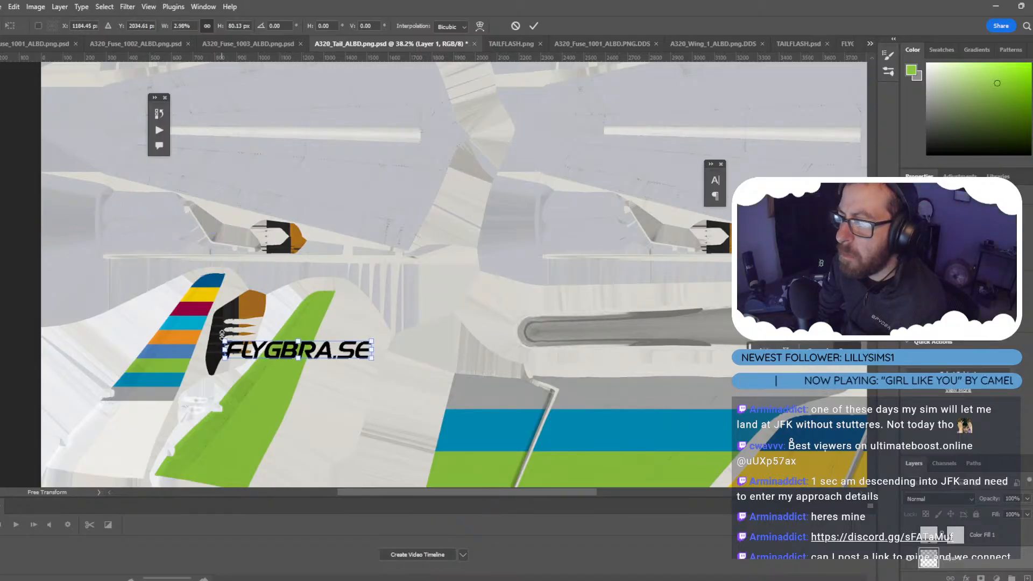
Fit the FLYGBRA.SE lettering inside the upper green winglet at about 2.2% scale, rotated to -58°.
drag(220, 333, 249, 405)
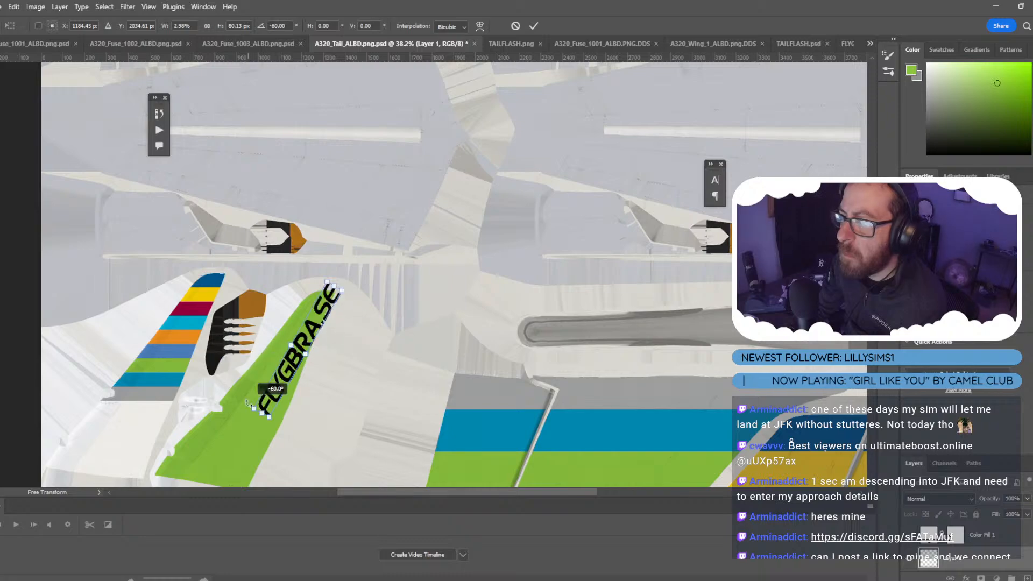
drag(353, 293, 307, 272)
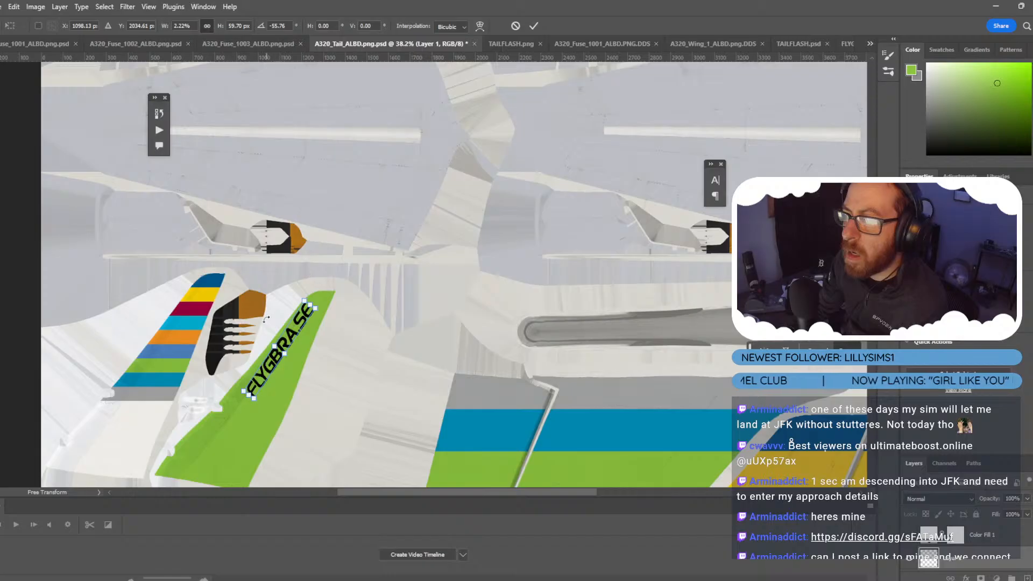
drag(288, 343, 291, 360)
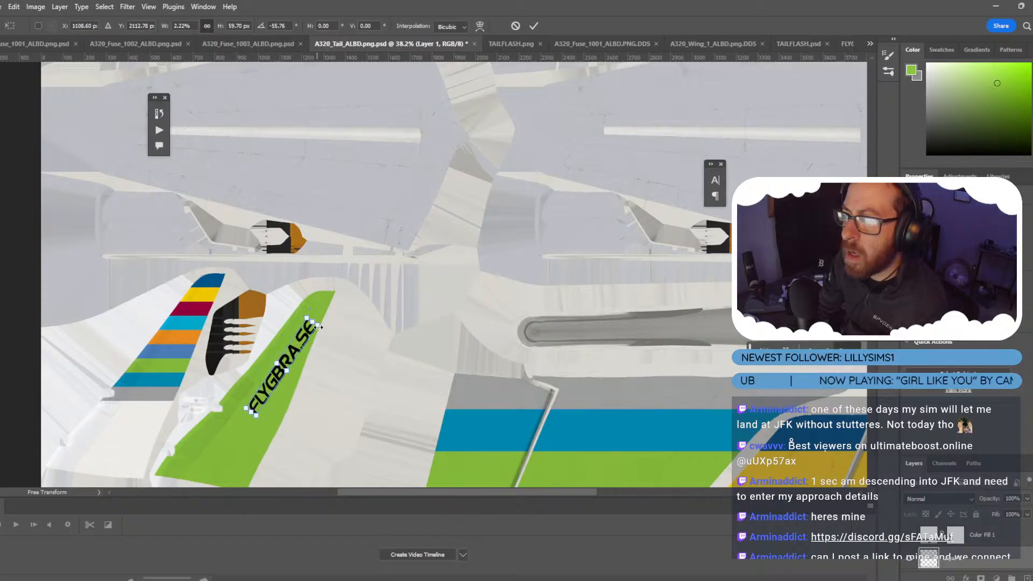
drag(330, 327, 335, 319)
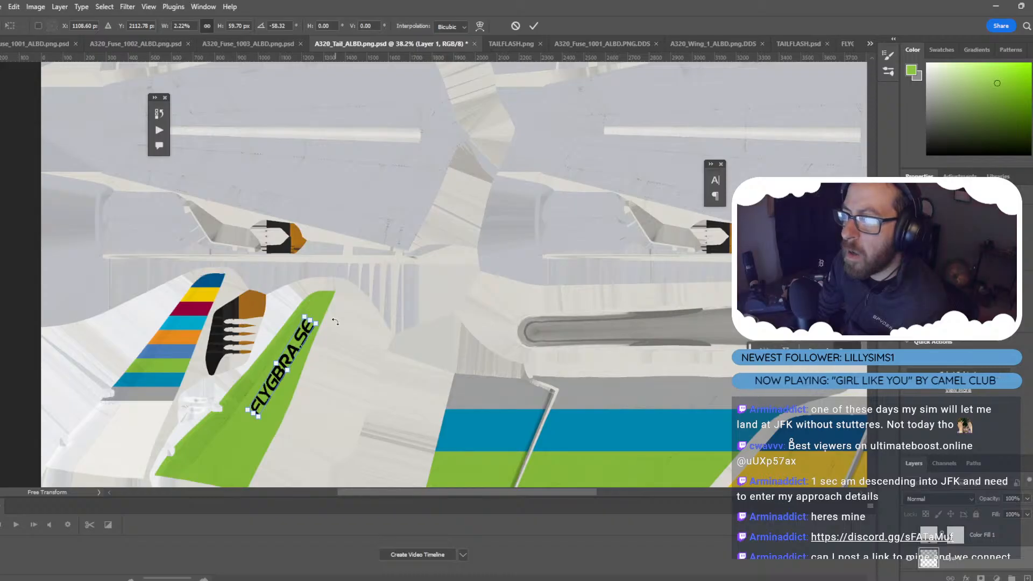
click(283, 26)
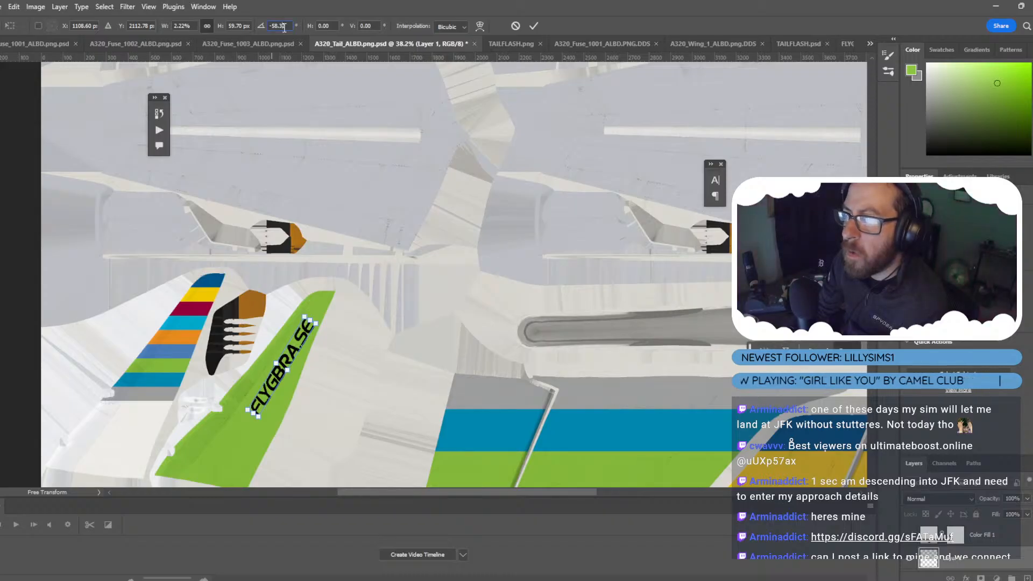
text(-58)
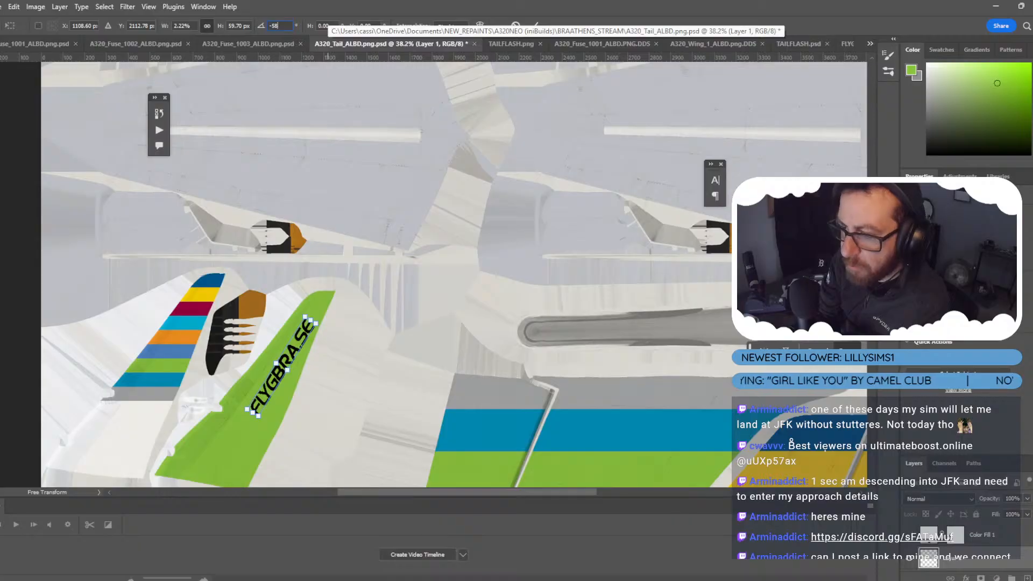
key(Return)
key(Return)
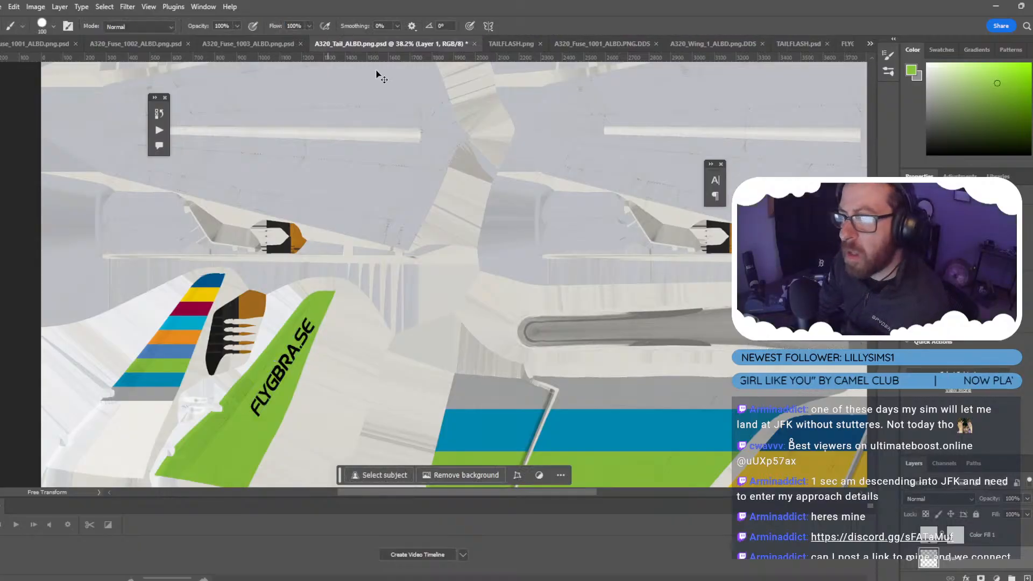
Save the tail texture, reload the A320_Tail Base Color image in Blender and inspect the winglet lettering on the aircraft.
key(b)
mouse_move(642, 580)
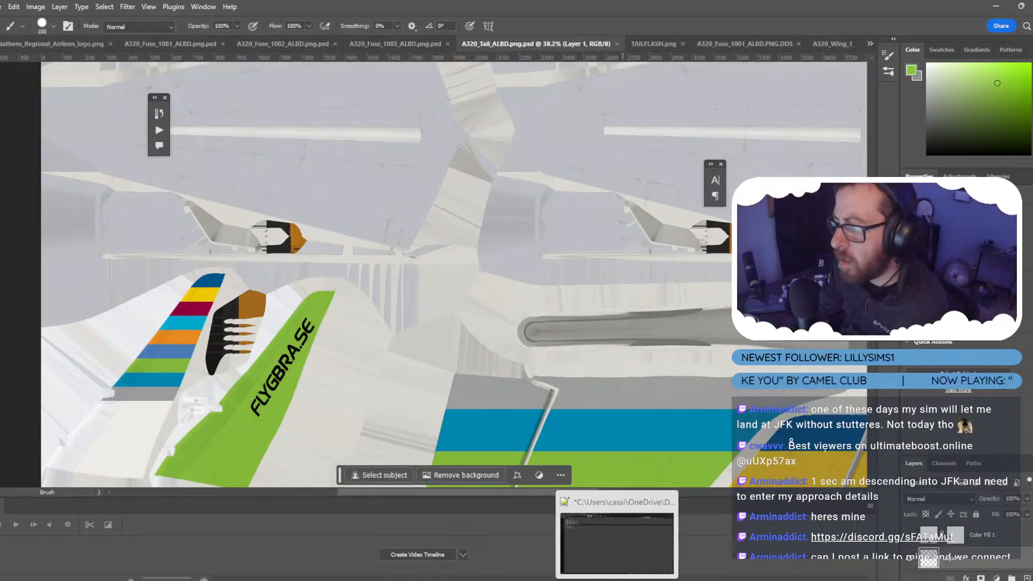
click(506, 533)
click(75, 36)
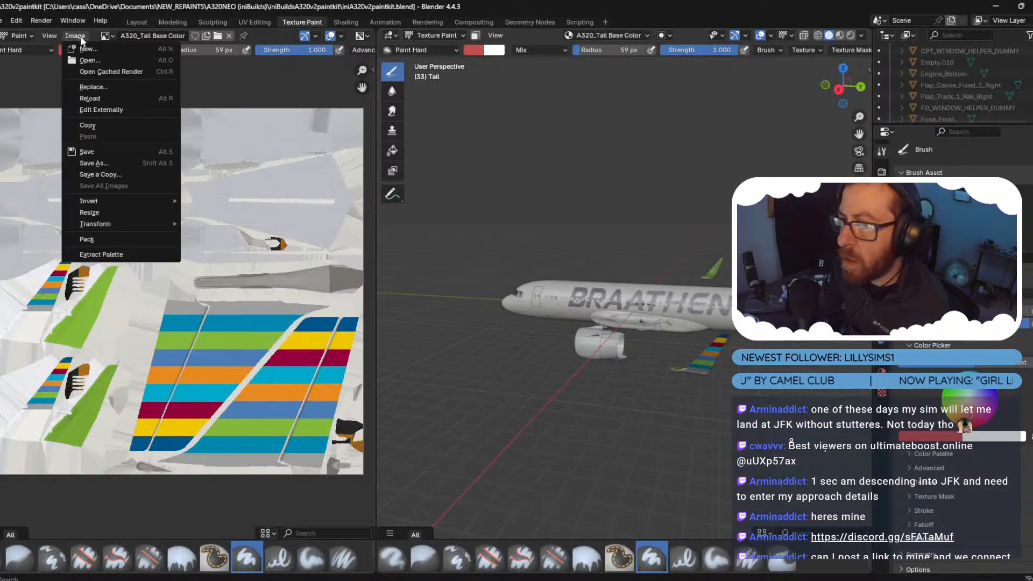
click(99, 96)
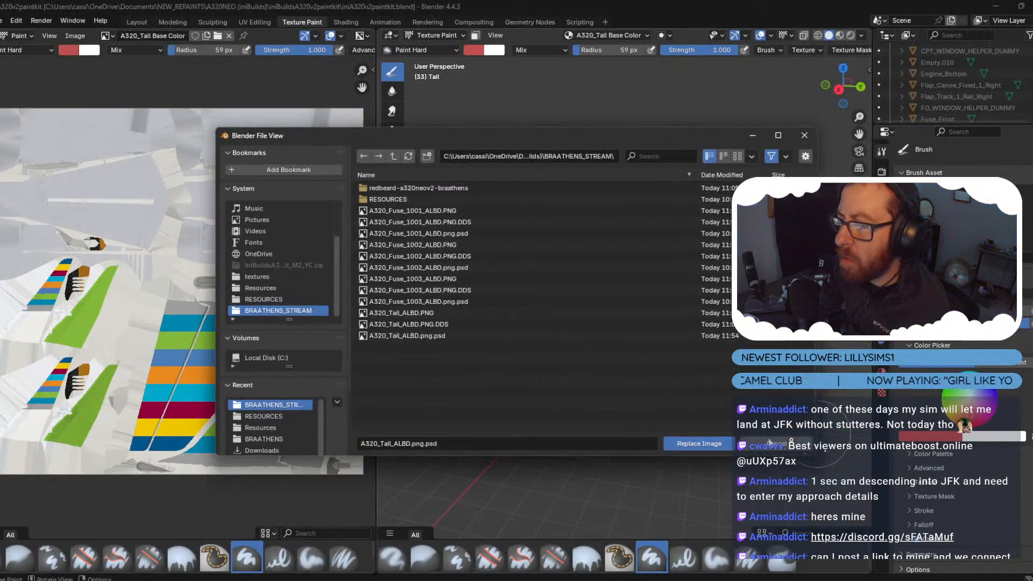
click(788, 443)
click(79, 35)
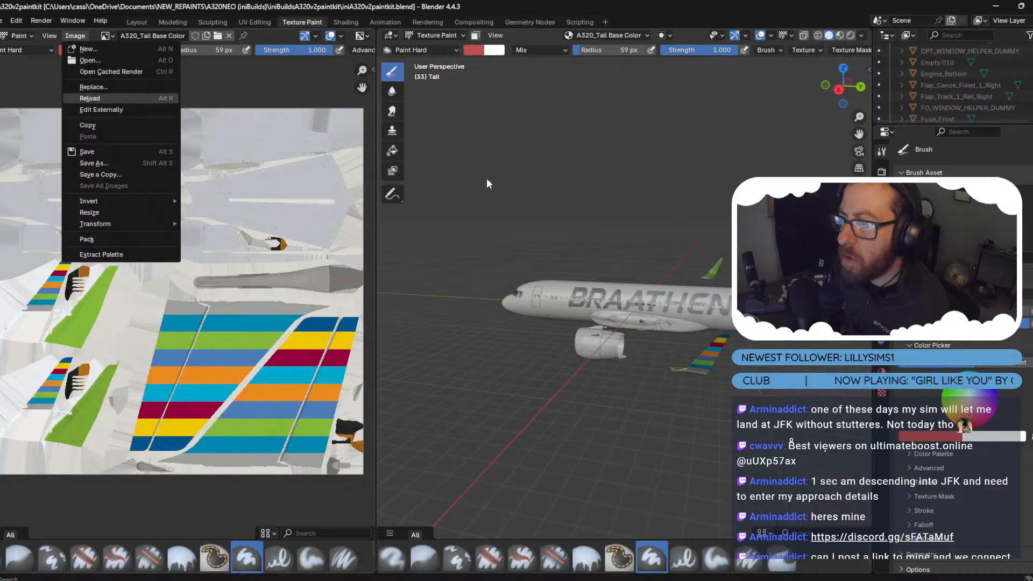
key(alt+r)
middle_drag(487, 184, 514, 288)
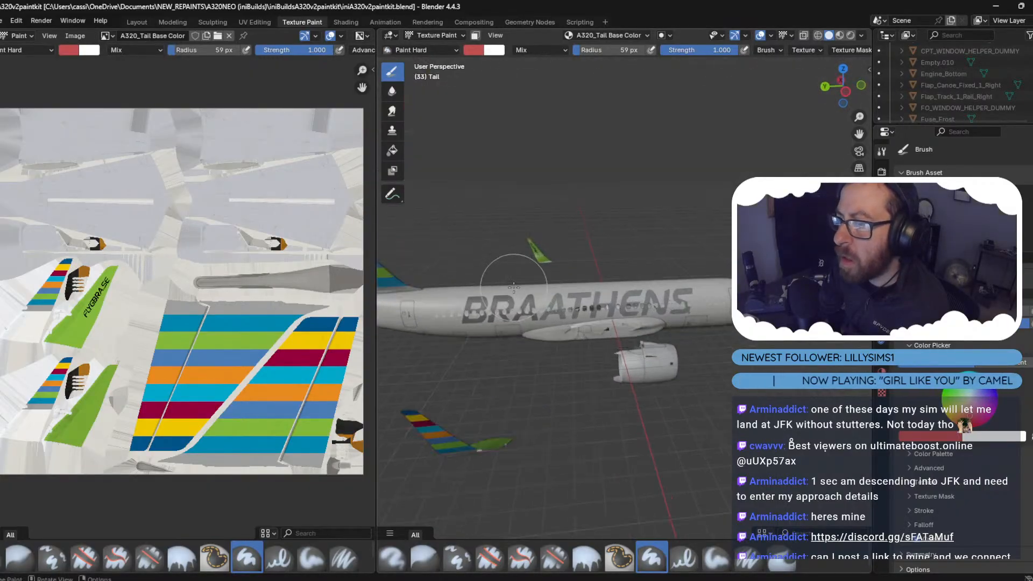
scroll(514, 288, up, 5)
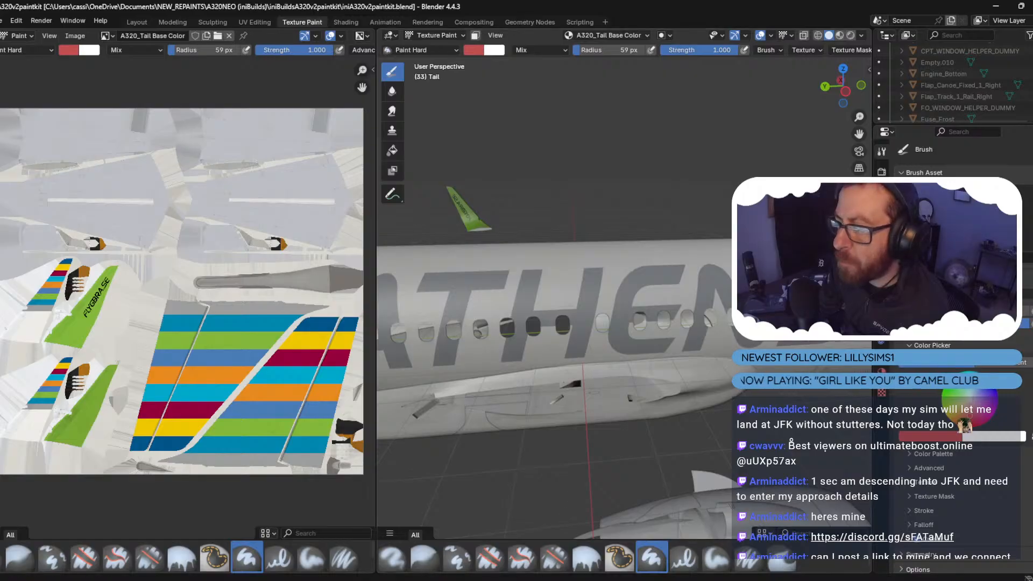
Back in Photoshop, replace the winglet lettering with a fresh paste of the FLYGBRA.SE stencil and scale it to about 4.2%.
key(alt+Tab)
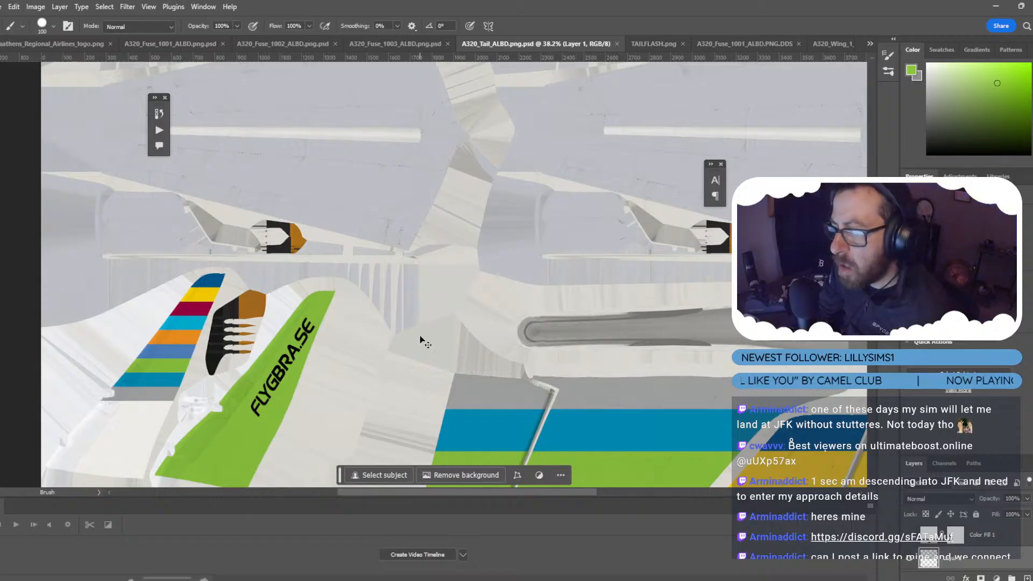
key(ctrl+v)
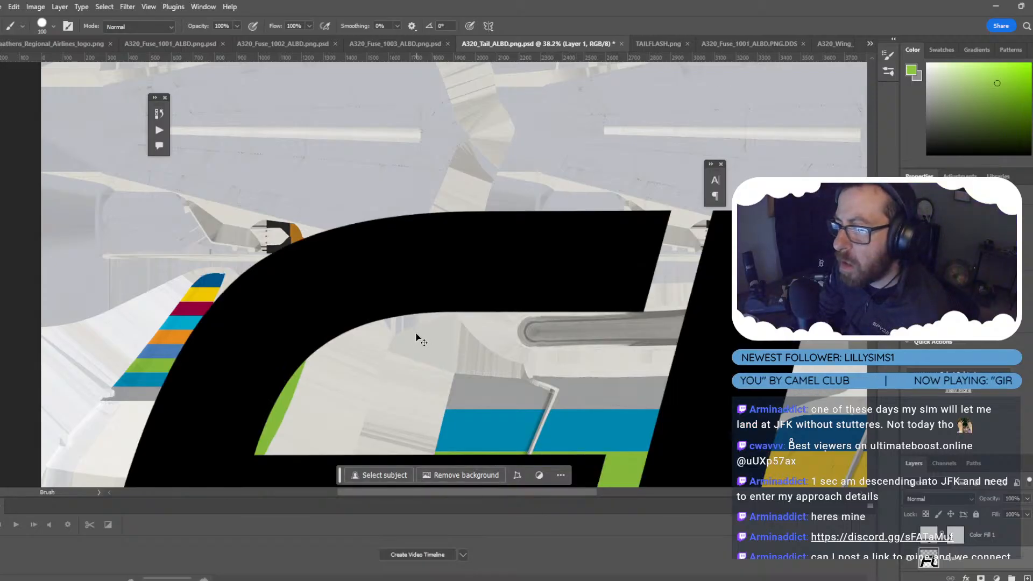
key(ctrl+t)
alt+scroll(565, 355, down, 10)
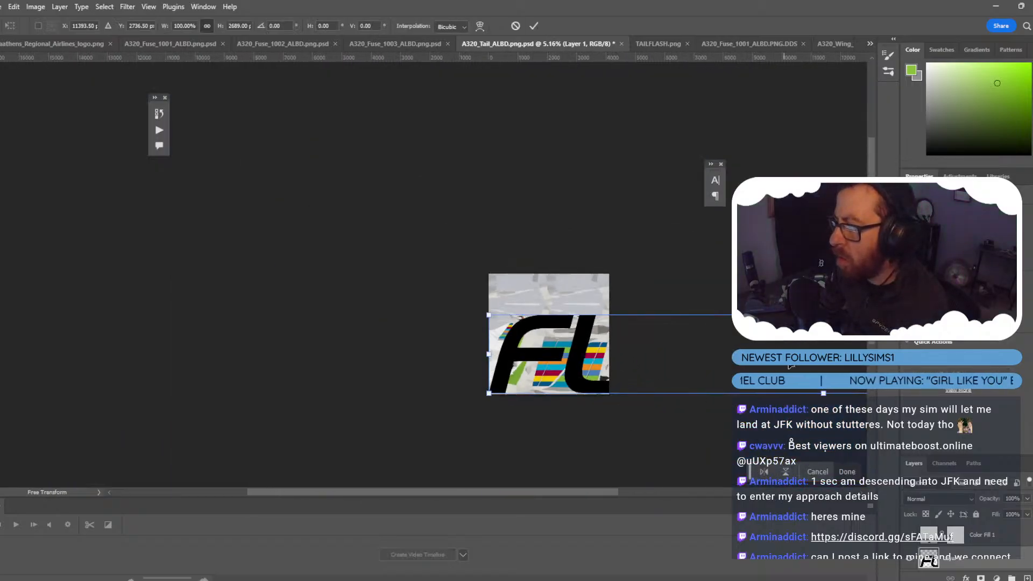
drag(788, 371, 586, 352)
drag(325, 356, 418, 344)
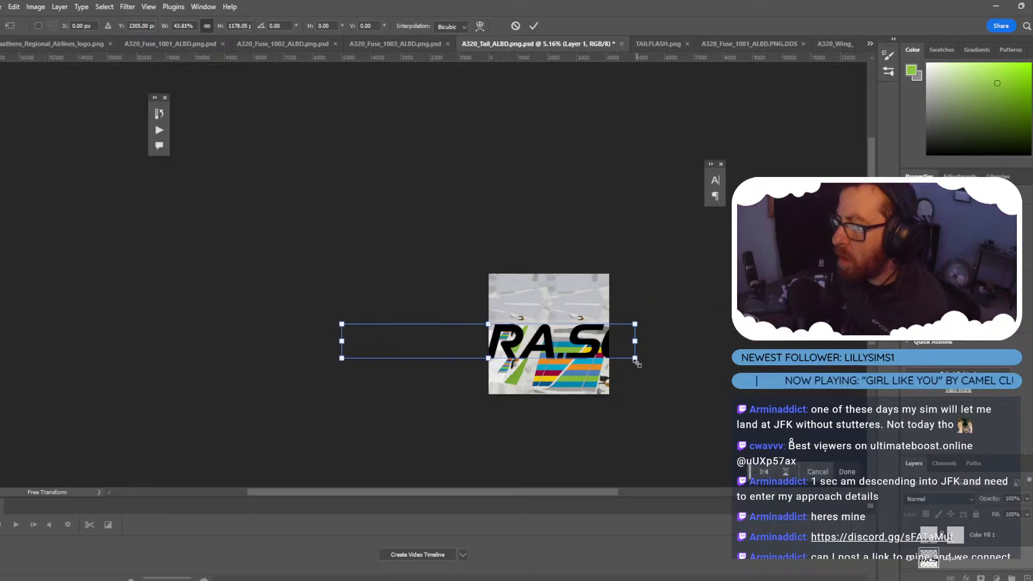
drag(635, 358, 375, 276)
key(ctrl+plus)
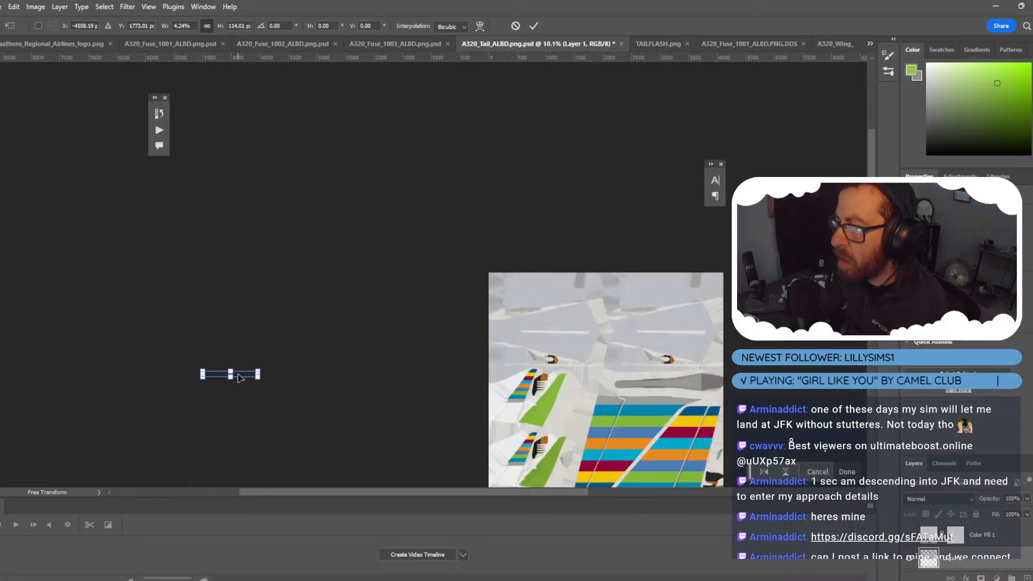
Move the FLYGBRA.SE lettering to the lower part of the upper green winglet and scale it down to about 2.07%.
drag(239, 377, 566, 404)
alt+scroll(566, 404, up, 8)
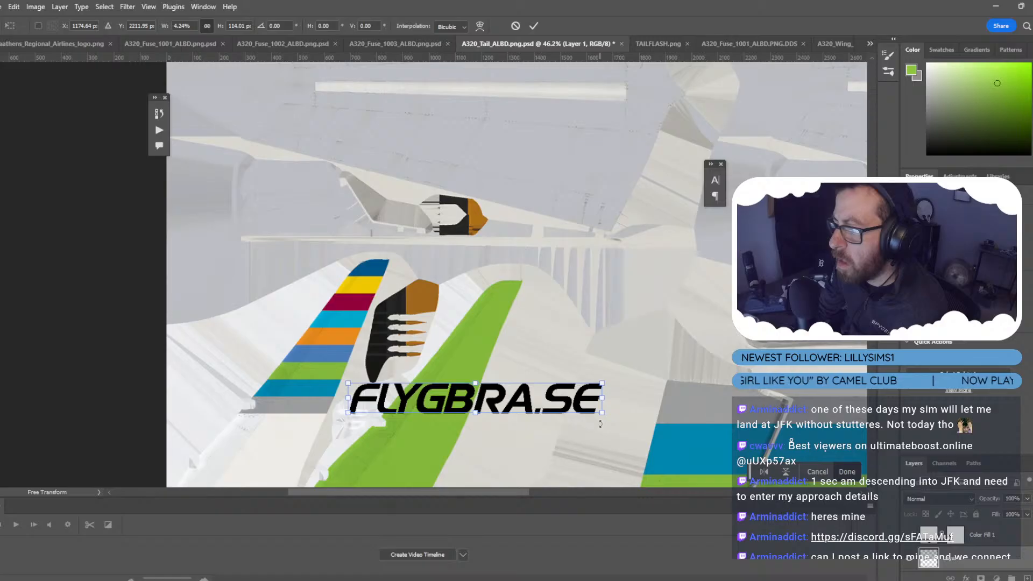
drag(601, 398, 474, 393)
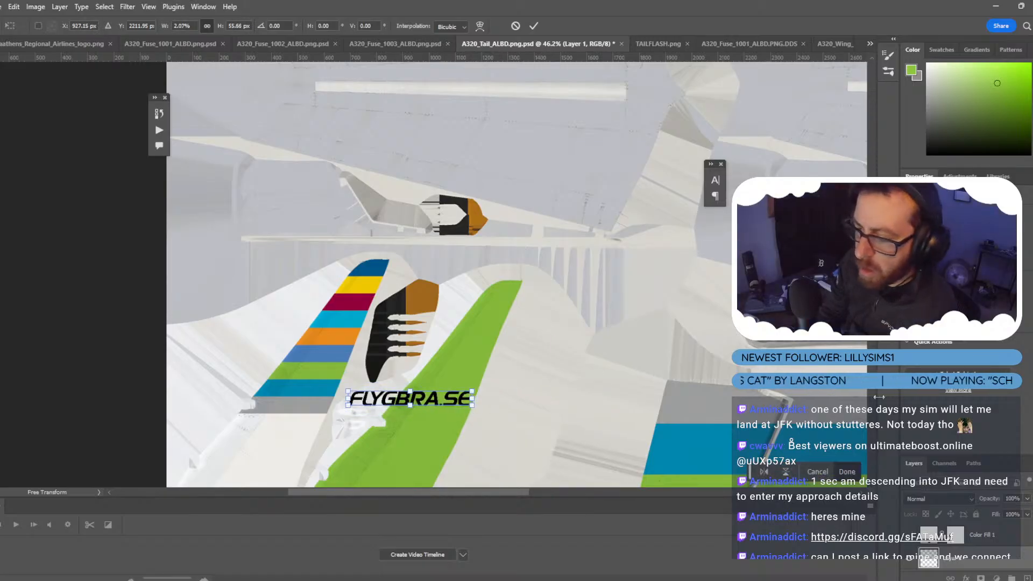
key(Return)
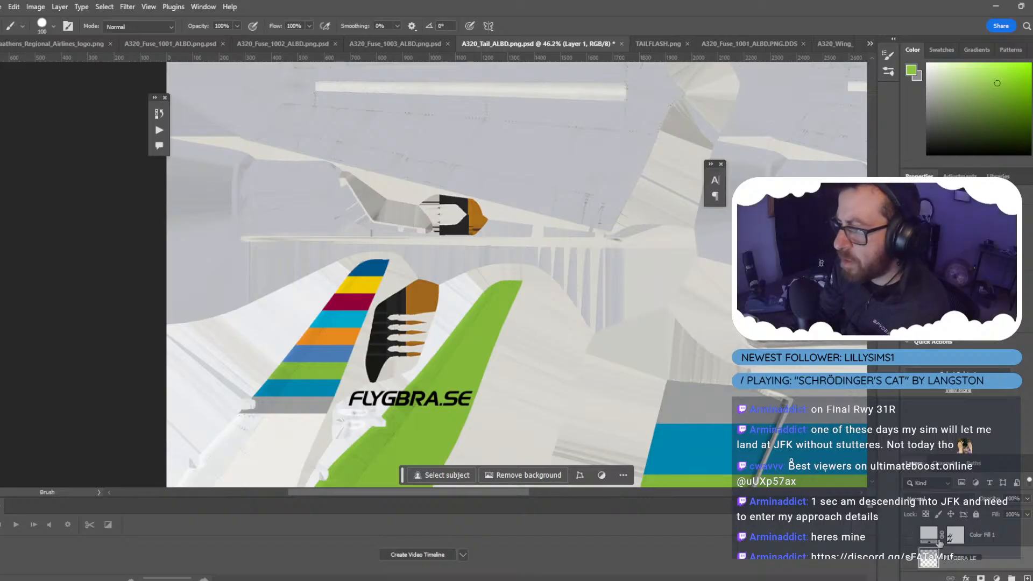
Name the lettering layer FLYGBRA LEFT and keep a hidden duplicate of it, leaving the original layer active.
text(FT)
key(Return)
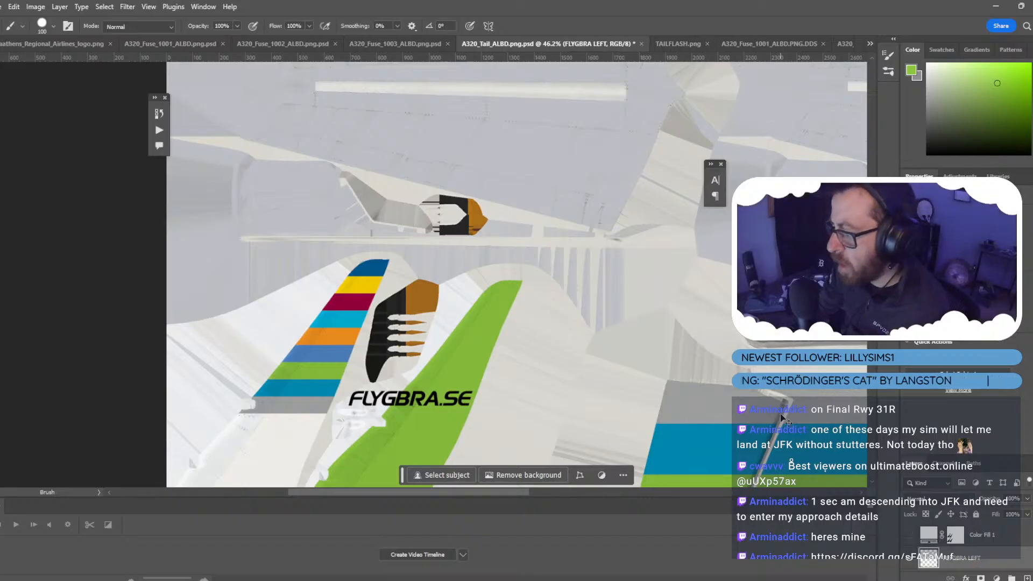
key(ctrl+j)
scroll(964, 550, down, 1)
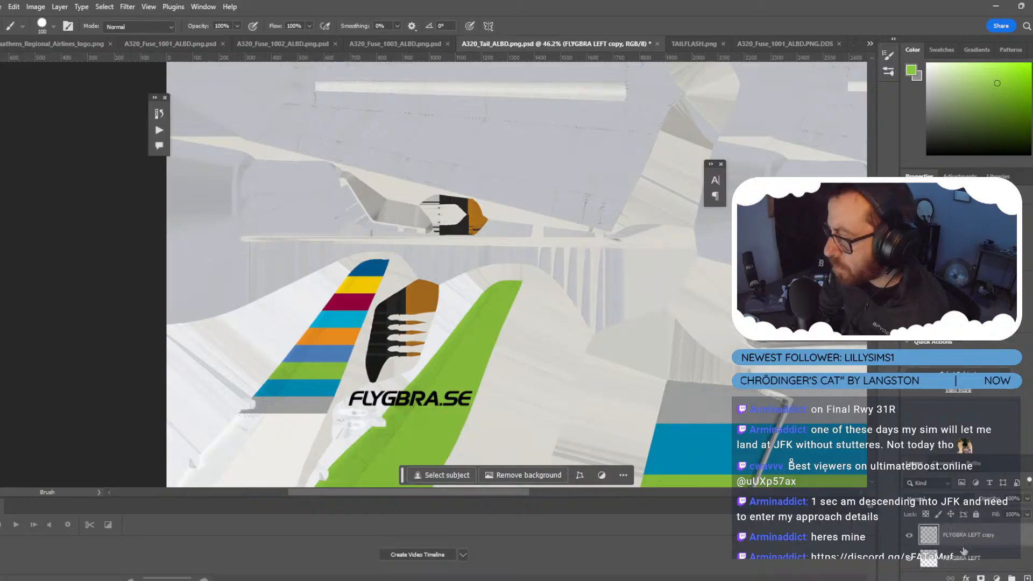
shift+click(967, 563)
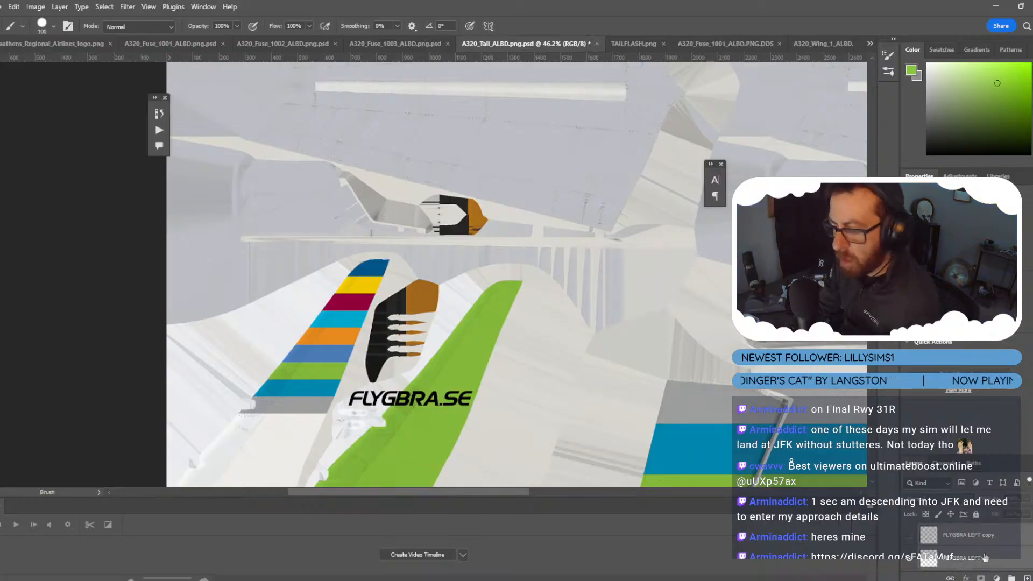
click(990, 556)
Try a horizontal flip of the FLYGBRA LEFT lettering and undo it.
key(ctrl+t)
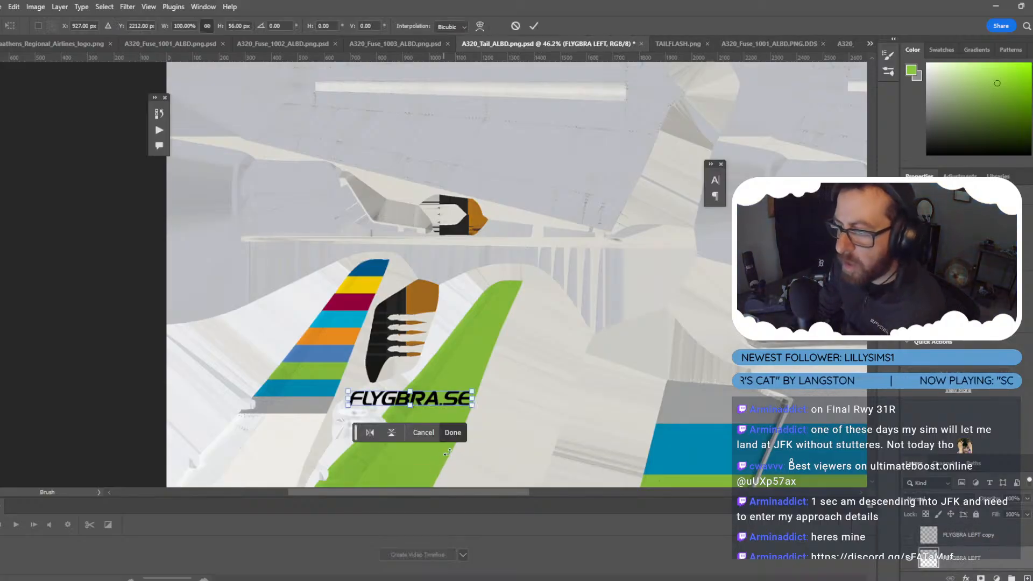
right_click(446, 396)
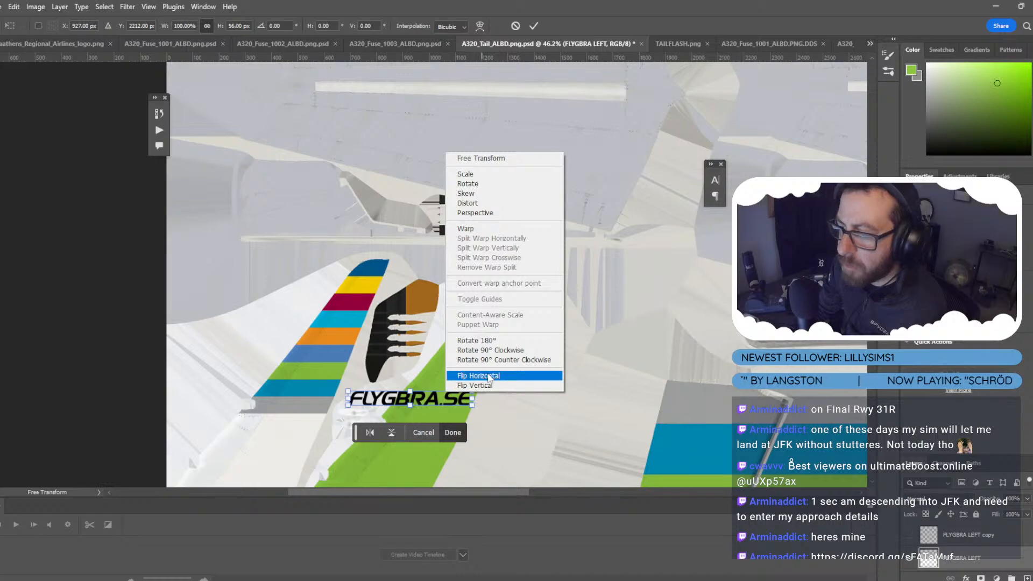
click(490, 376)
key(Return)
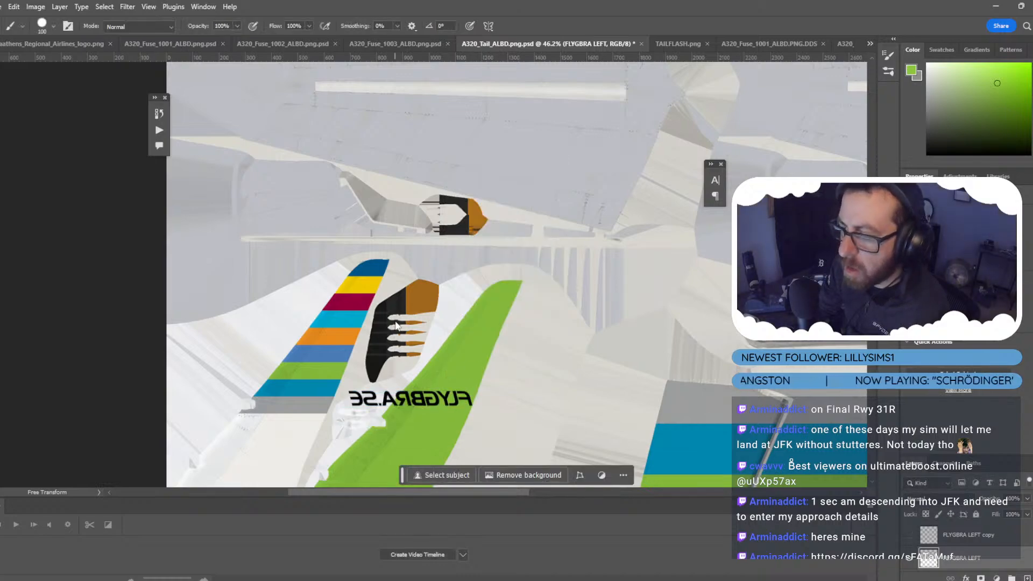
key(ctrl+t)
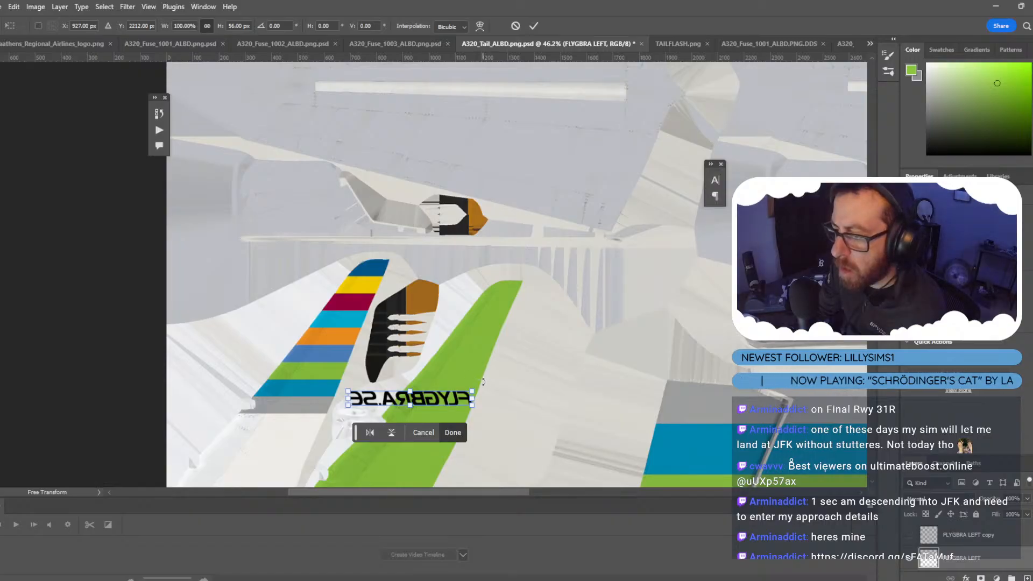
key(Return)
scroll(538, 345, down, 3)
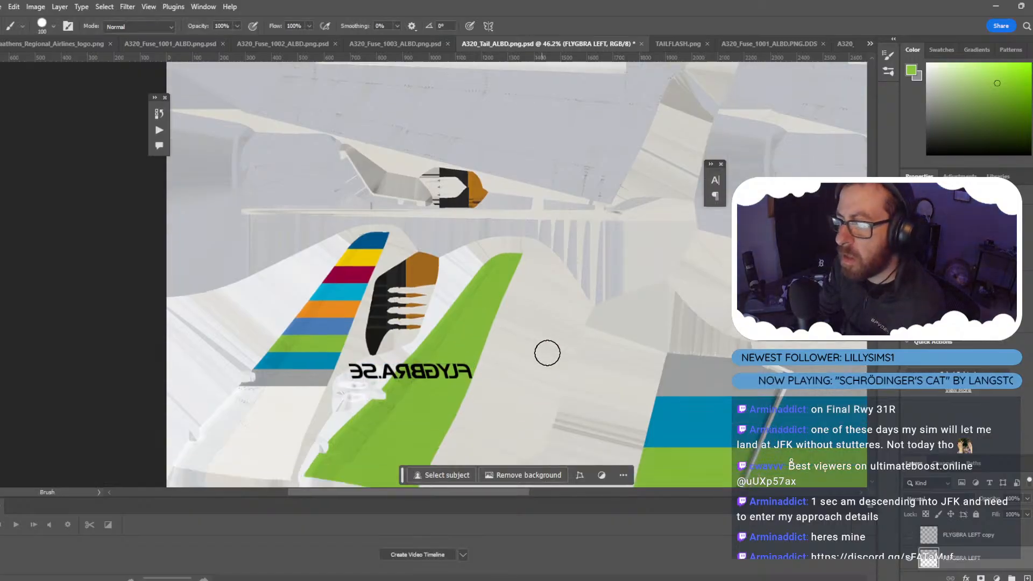
scroll(533, 335, down, 2)
key(ctrl+z)
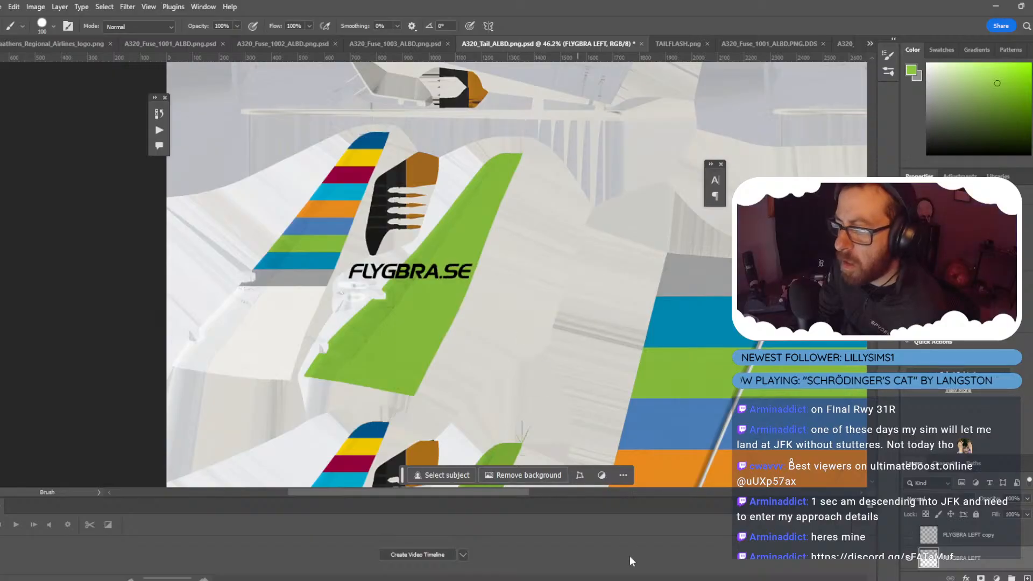
Switch to Blender to compare the lettering's direction on the aircraft's winglet with the texture, and return to Photoshop.
click(496, 553)
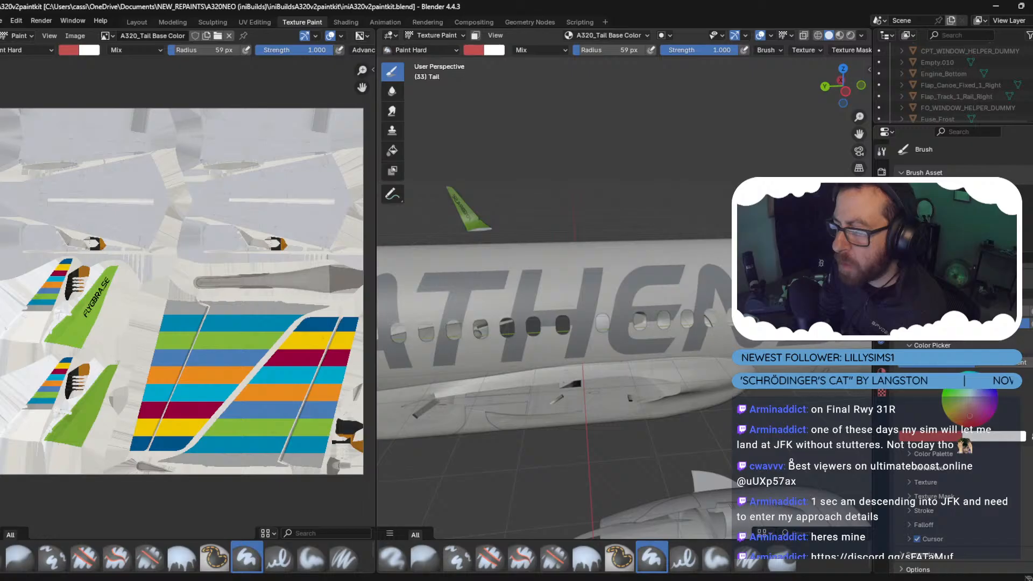
click(543, 541)
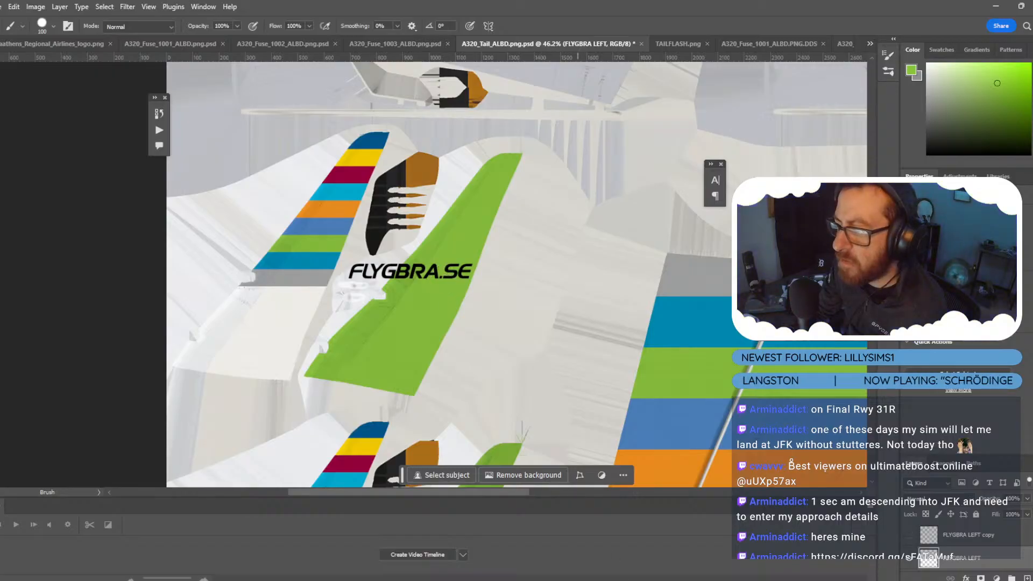
click(536, 566)
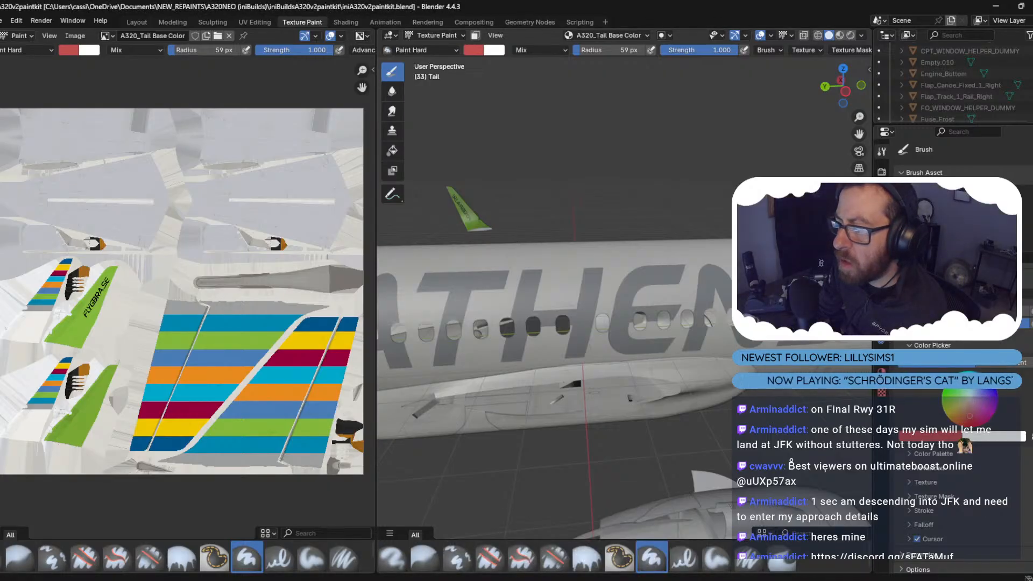
mouse_move(542, 577)
click(542, 538)
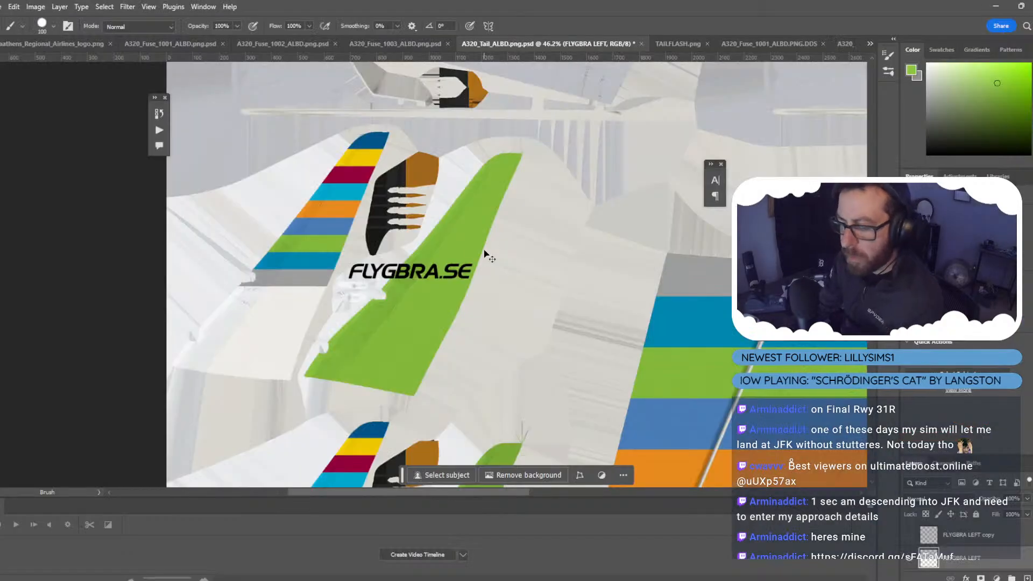
Flip the FLYGBRA LEFT lettering horizontally so it reads mirrored.
key(ctrl+t)
right_click(469, 240)
click(503, 463)
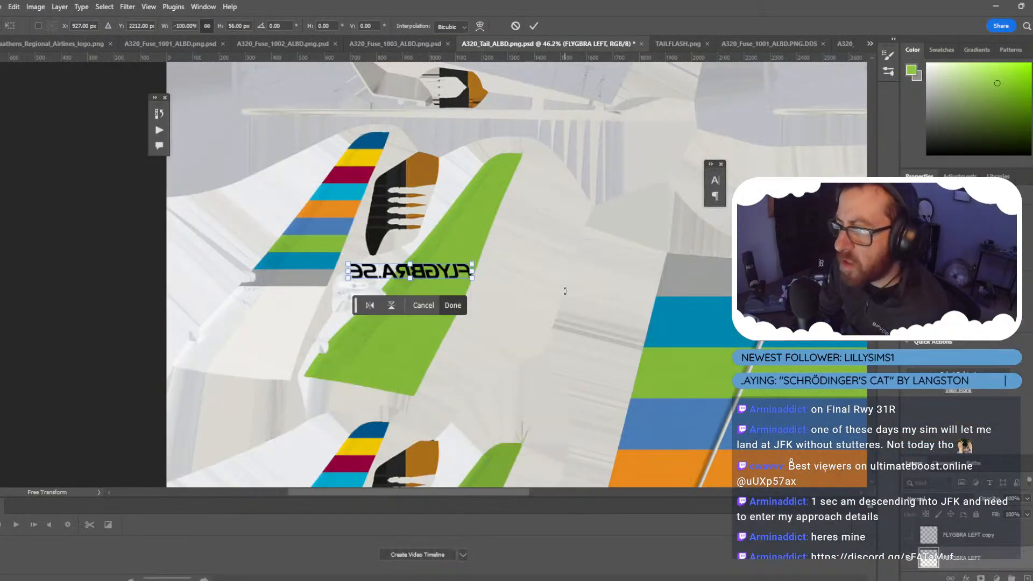
key(Return)
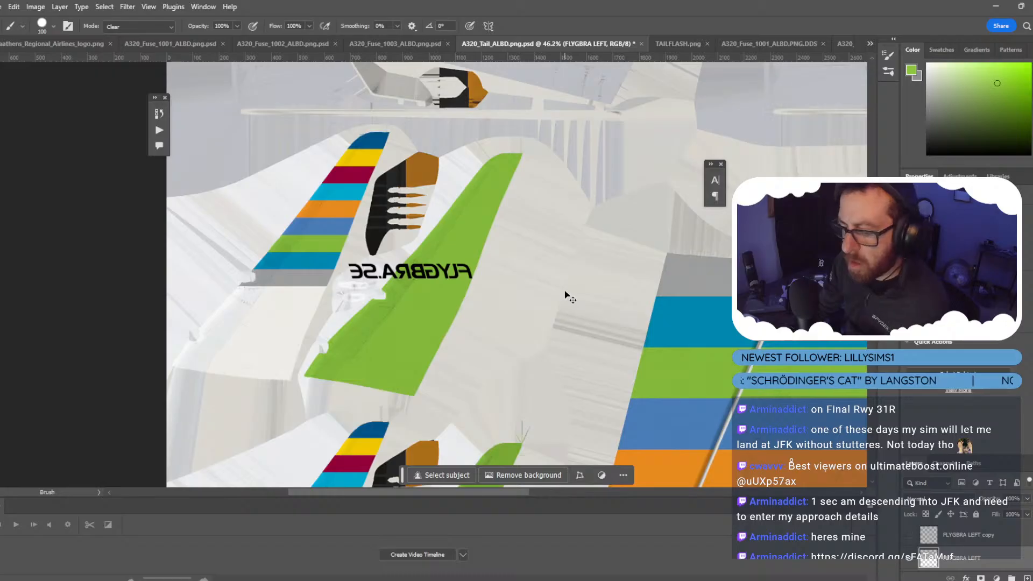
Rotate the mirrored lettering to -45° and place it across the upper green winglet.
key(ctrl+t)
shift+drag(492, 247, 463, 161)
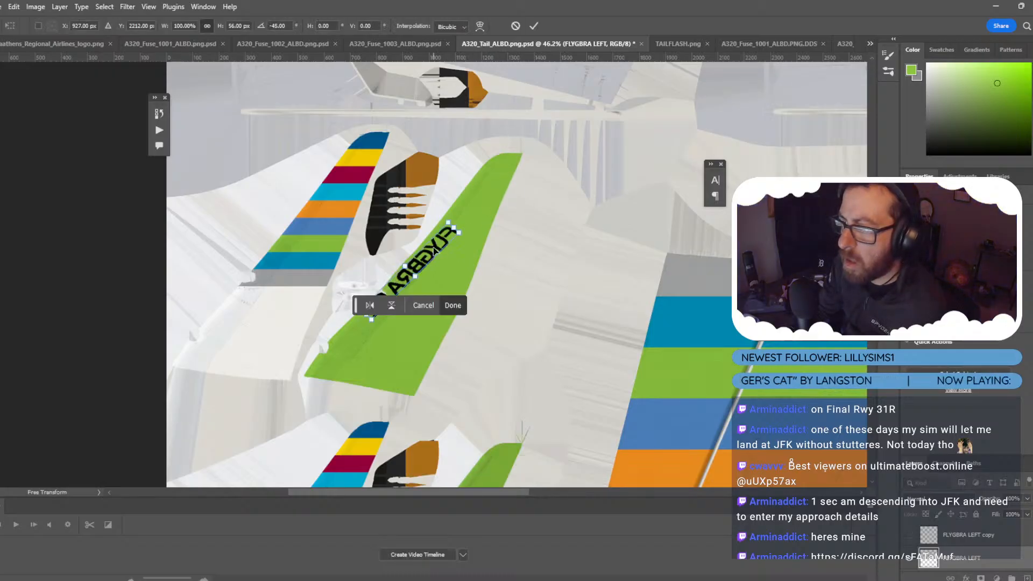
mouse_move(435, 250)
mouse_down()
mouse_move(462, 208)
mouse_move(472, 235)
mouse_up()
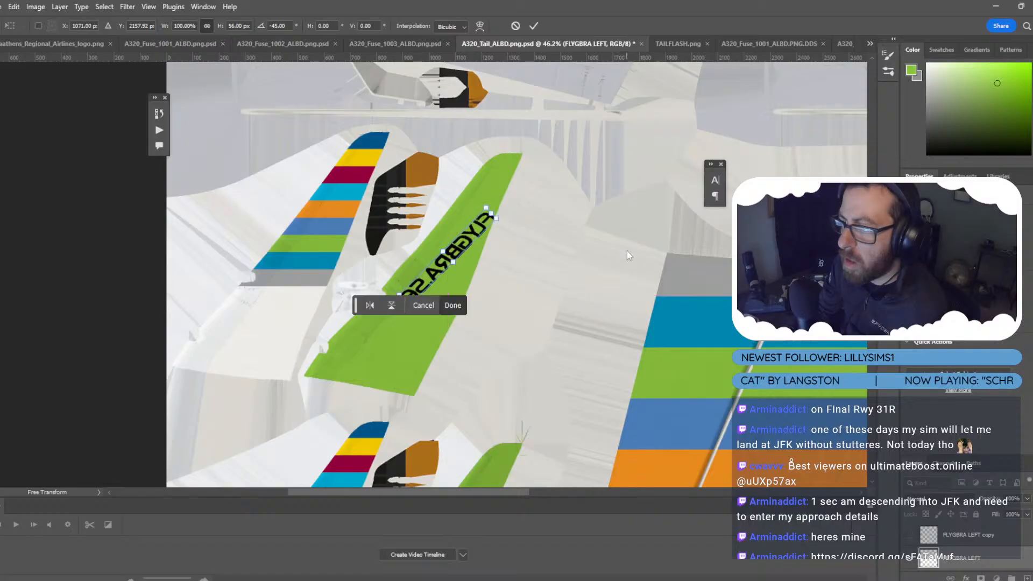
key(Return)
Save the tail texture and reload the A320_Tail Base Color image in Blender to check the mirrored lettering on the winglet.
key(ctrl+s)
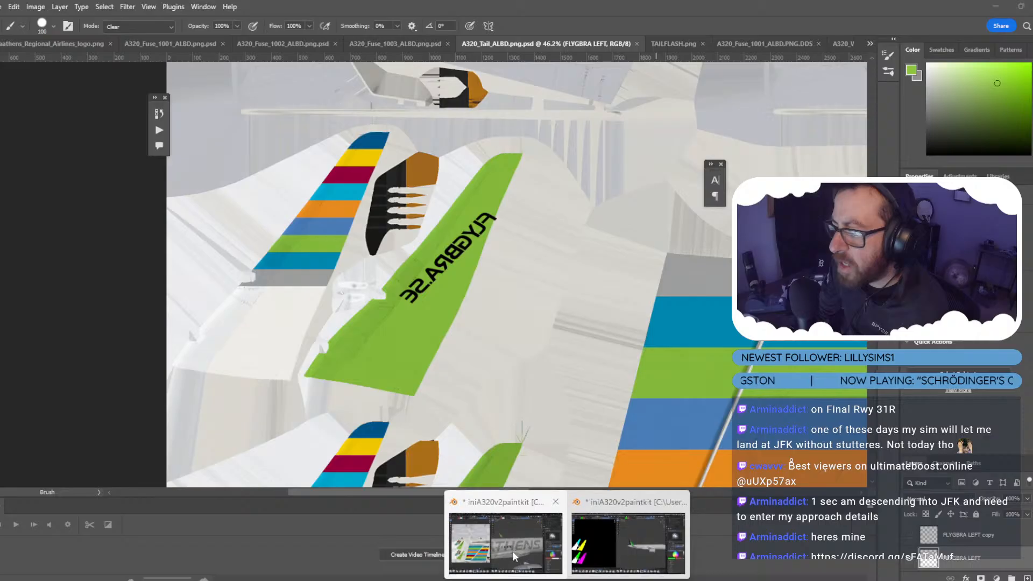
click(512, 551)
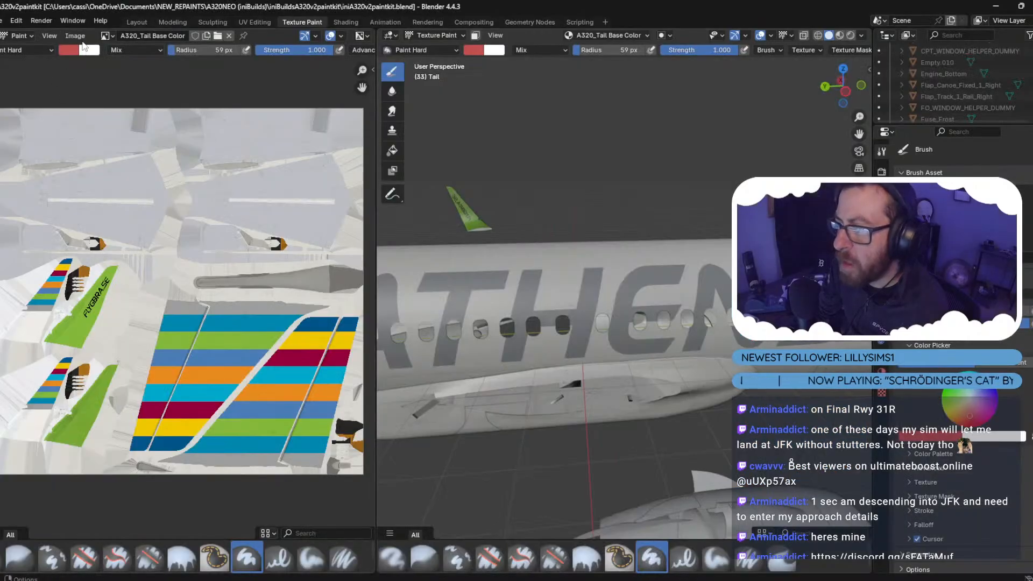
click(77, 36)
click(90, 99)
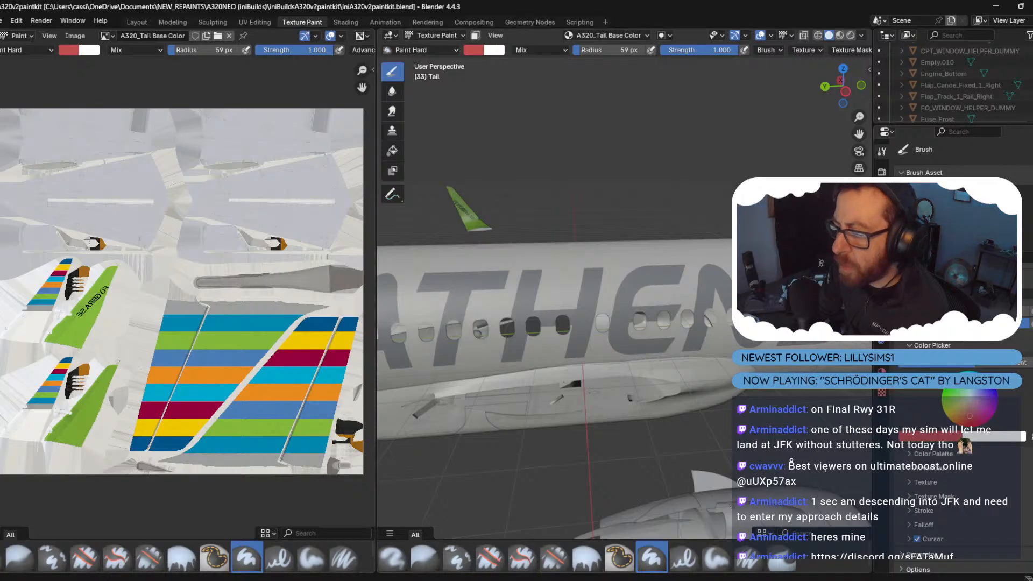
Back in Photoshop, undo the lettering's rotation and placement and scale the mirrored lettering down.
key(alt+Tab)
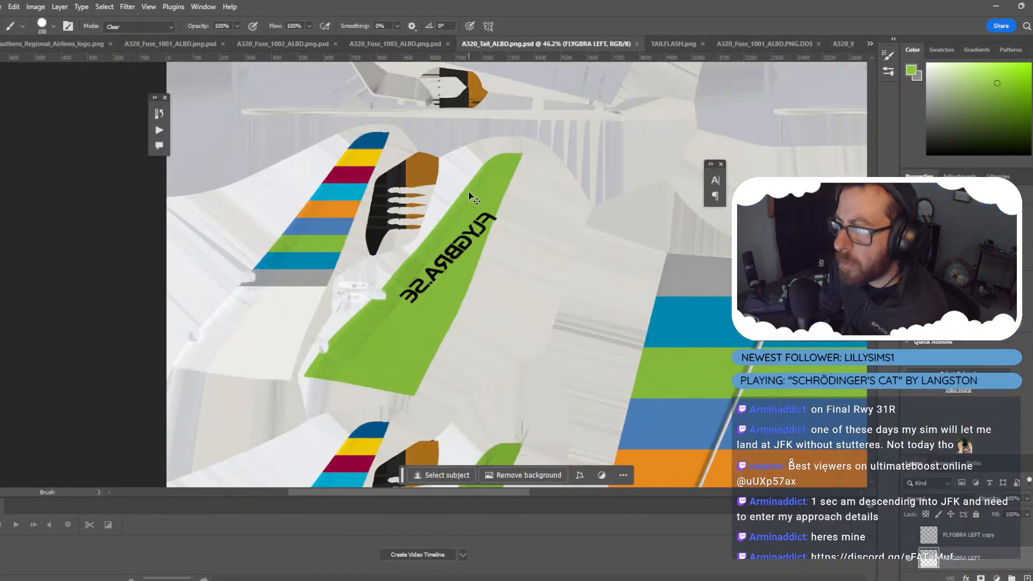
key(ctrl+z)
key(ctrl+t)
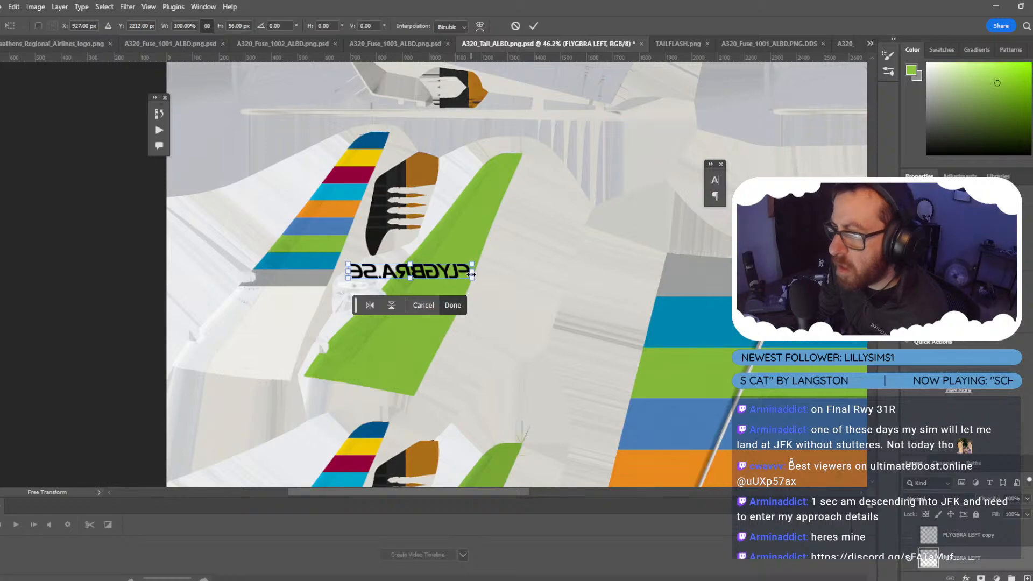
drag(471, 275, 459, 265)
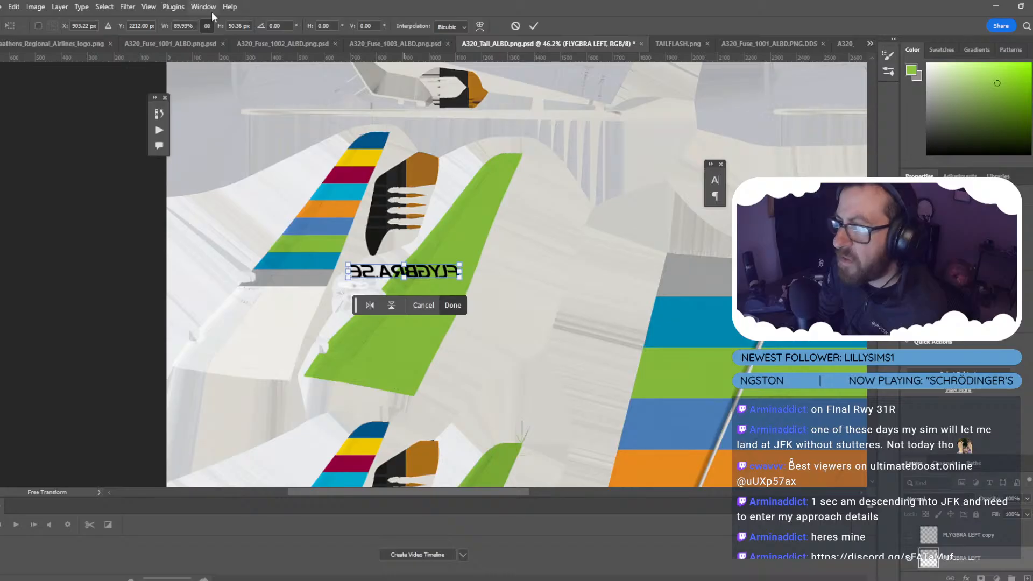
click(240, 27)
key(Return)
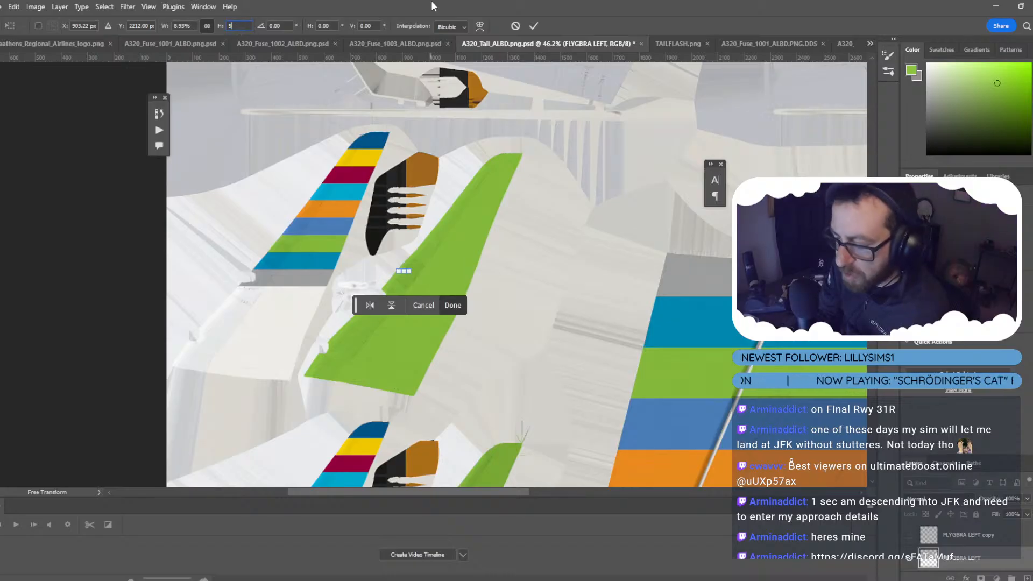
key(Return)
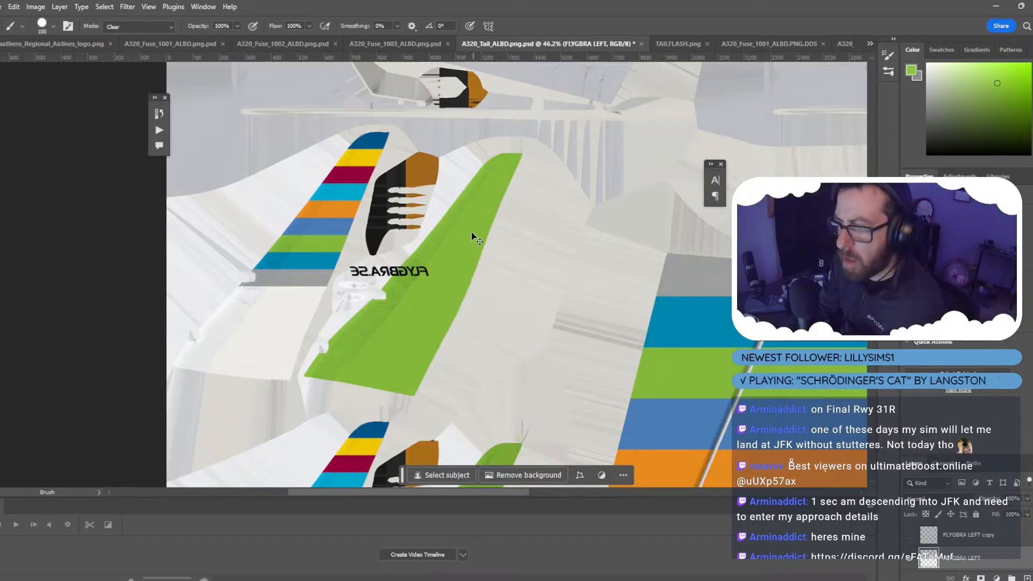
Make the mirrored FLYGBRA LEFT lettering narrower still, beside the upper green winglet.
key(v)
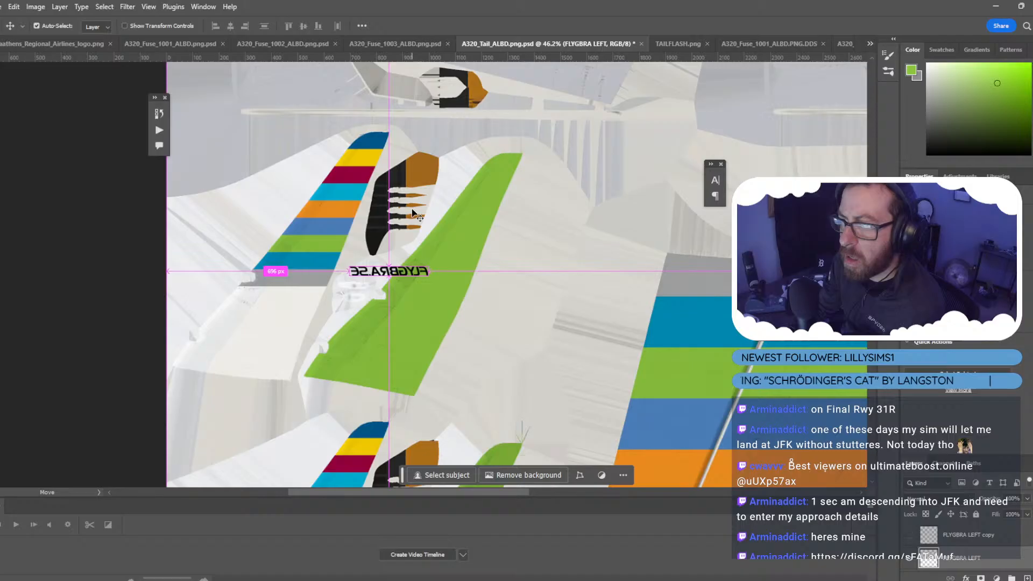
key(ctrl+z)
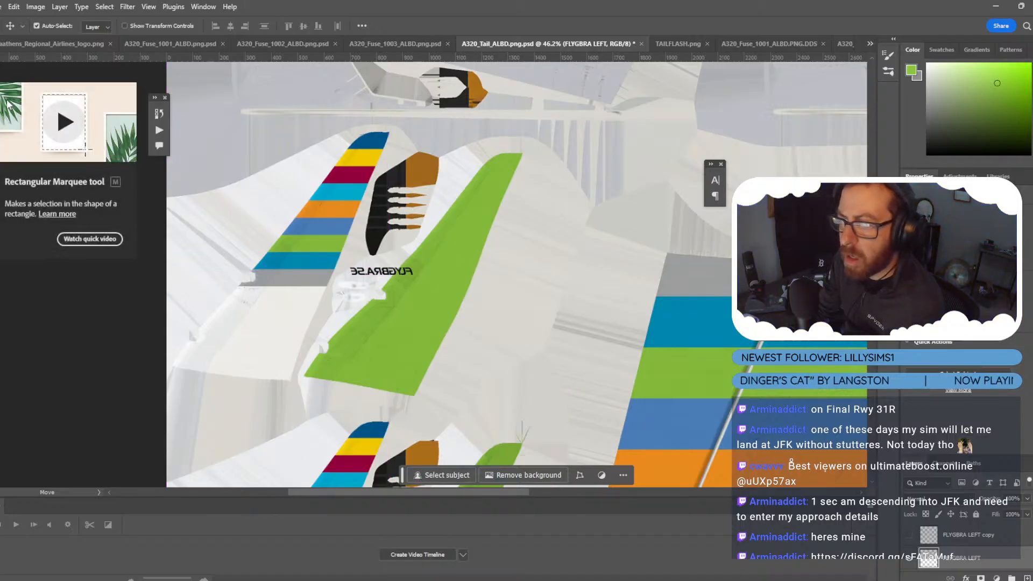
key(m)
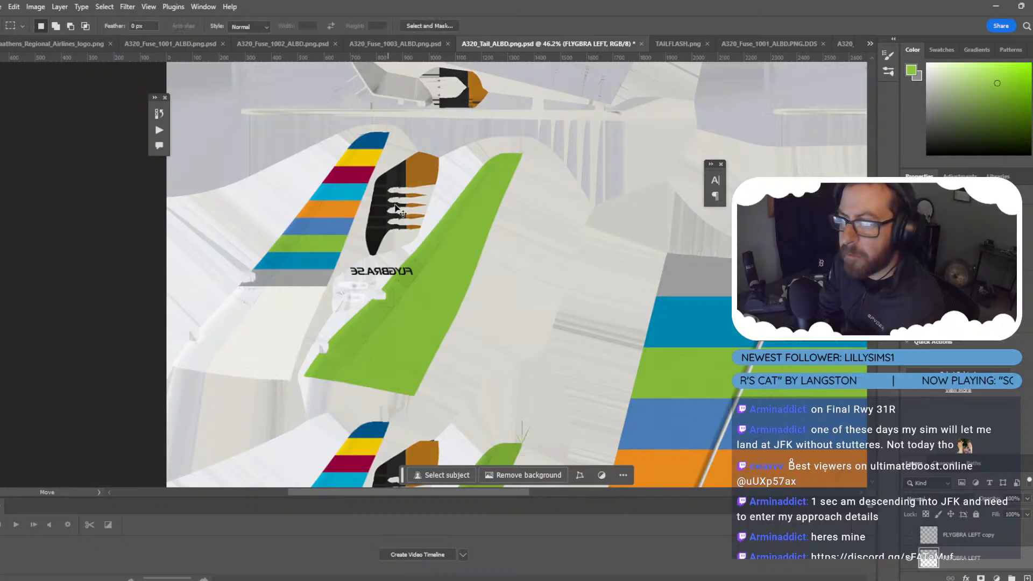
key(ctrl+z)
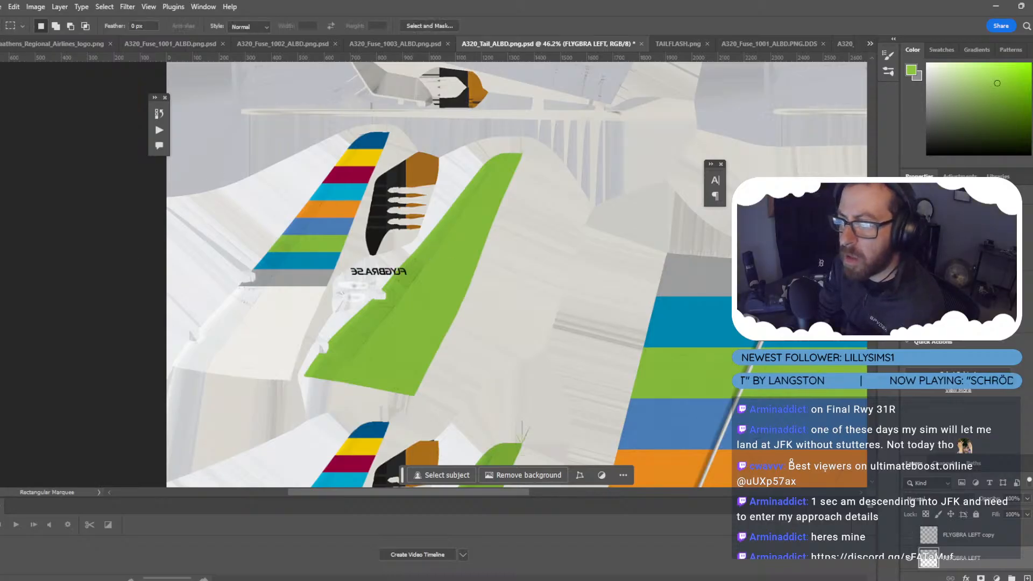
Set the Move tool to target layers and scale the mirrored FLYGBRA LEFT lettering down further beside the upper green winglet.
click(961, 535)
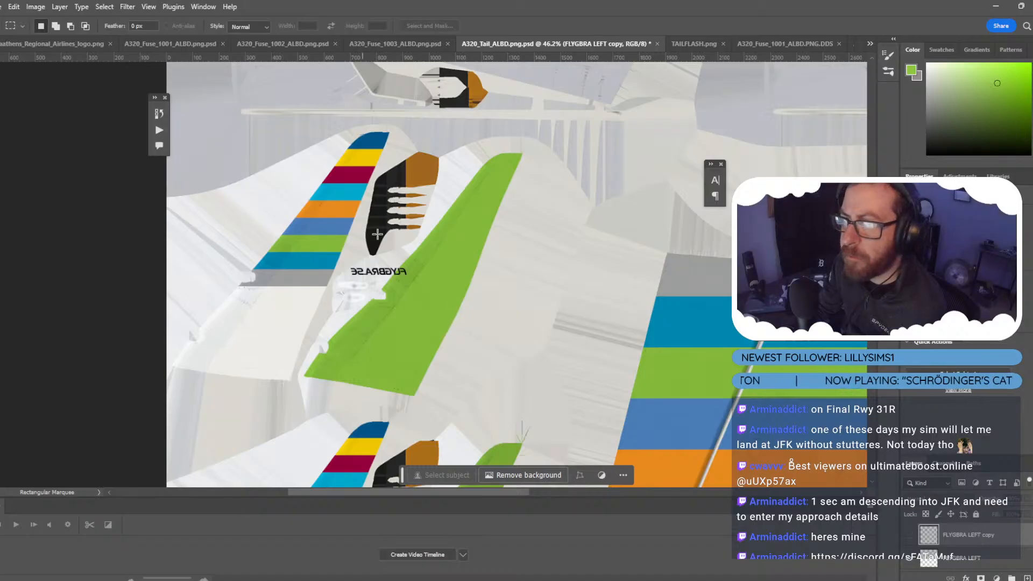
key(v)
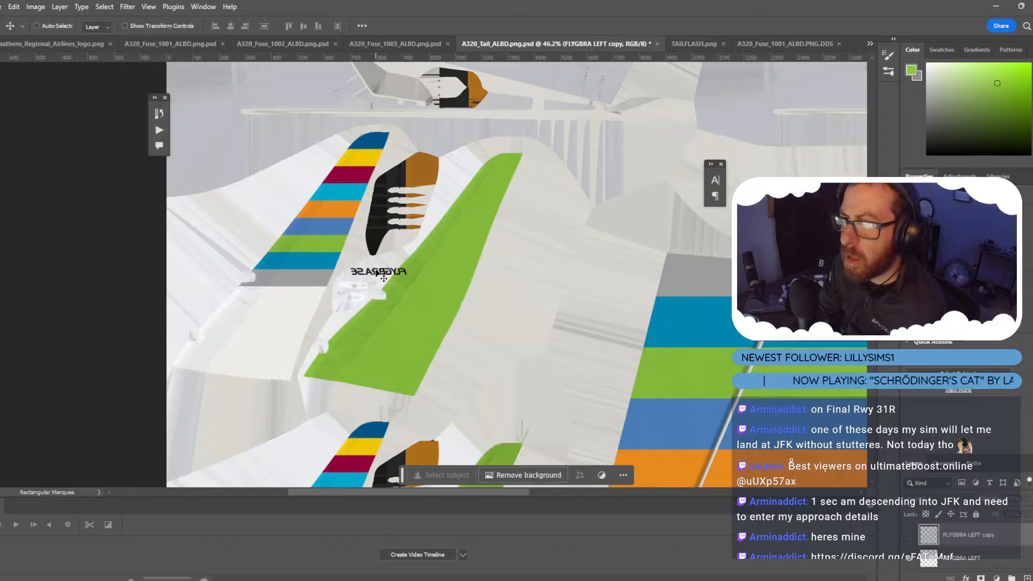
click(96, 28)
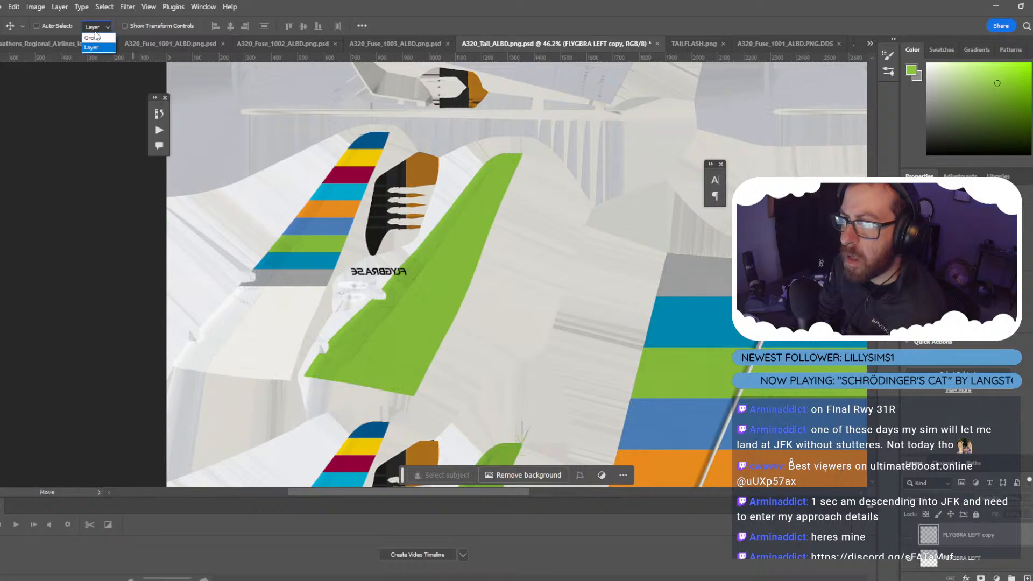
click(94, 47)
click(967, 563)
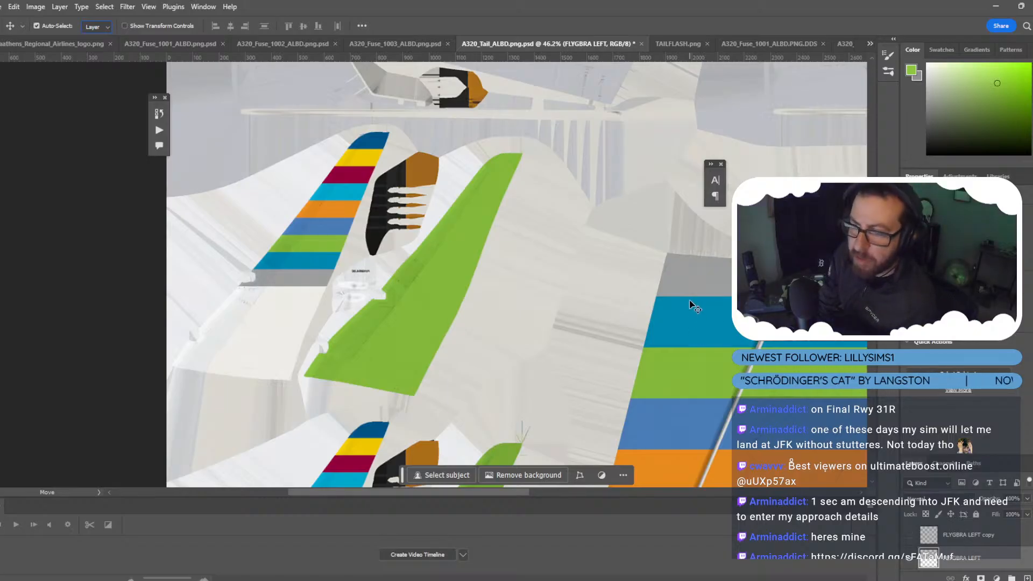
key(ctrl)
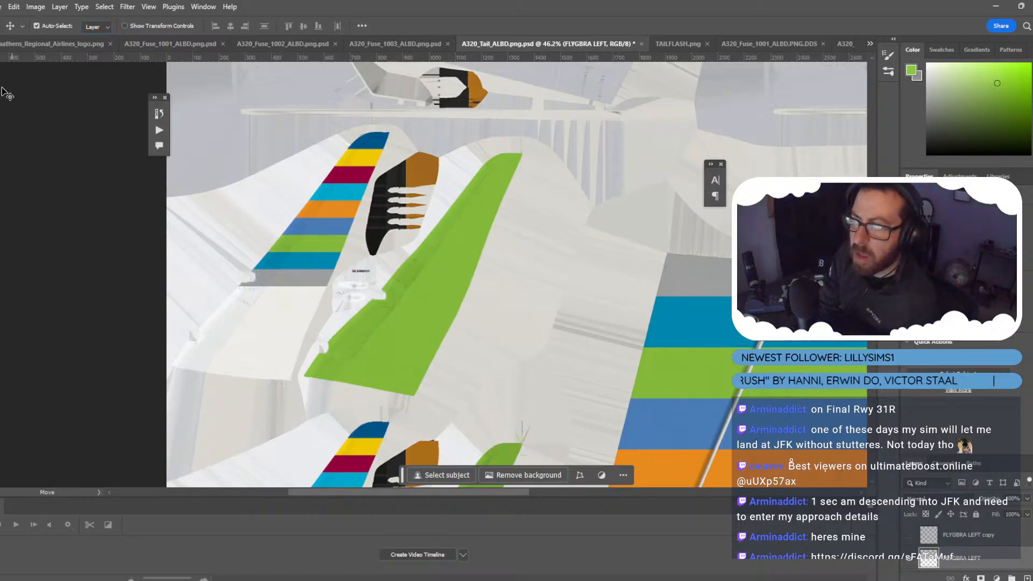
key(m)
click(687, 38)
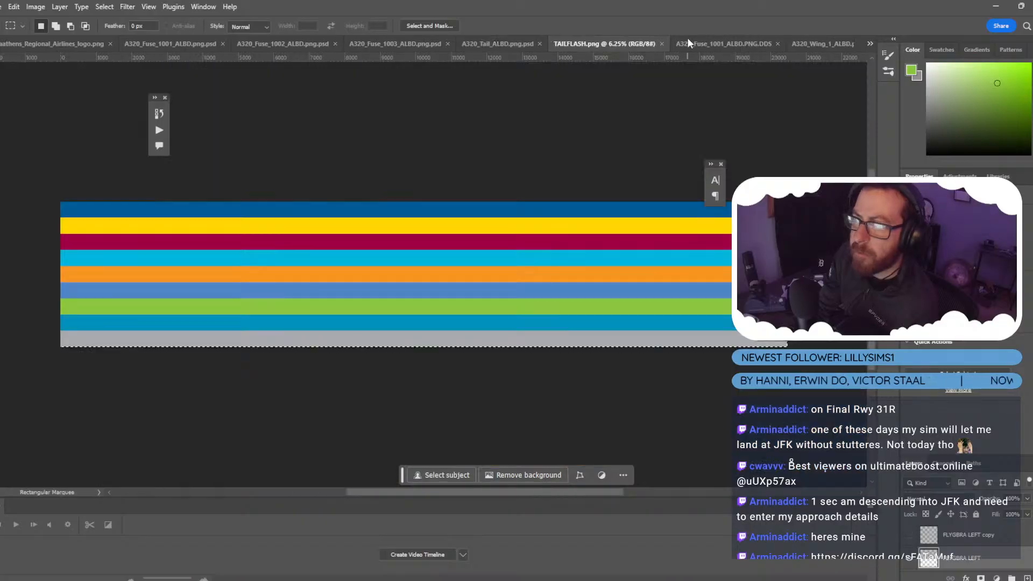
key(ctrl+a)
click(484, 43)
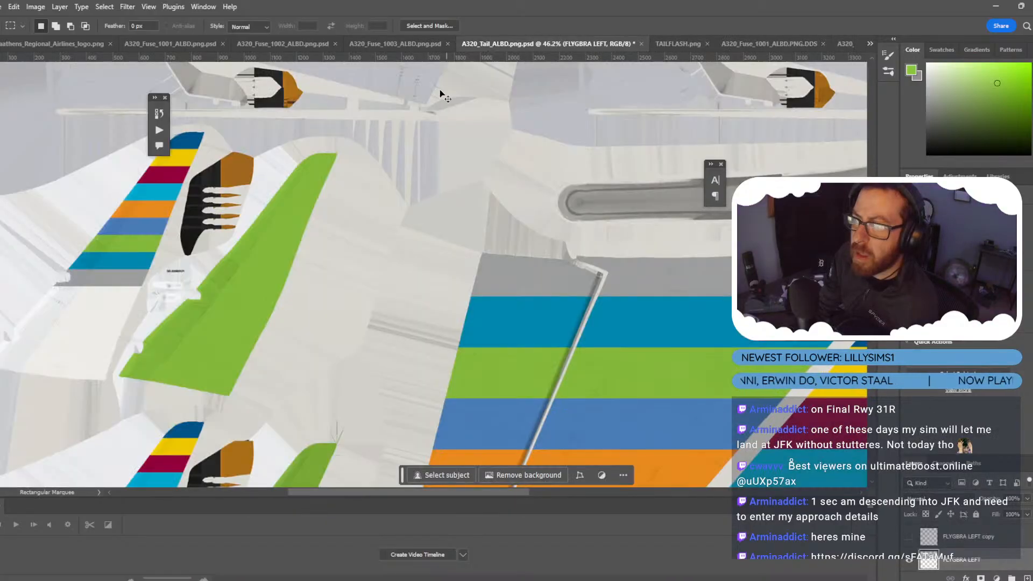
key(v)
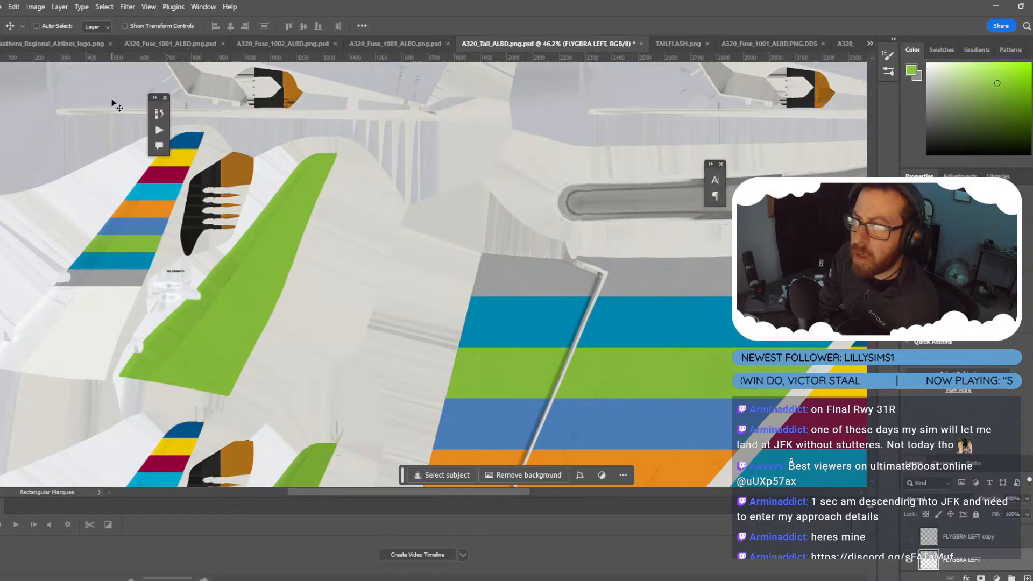
key(Up)
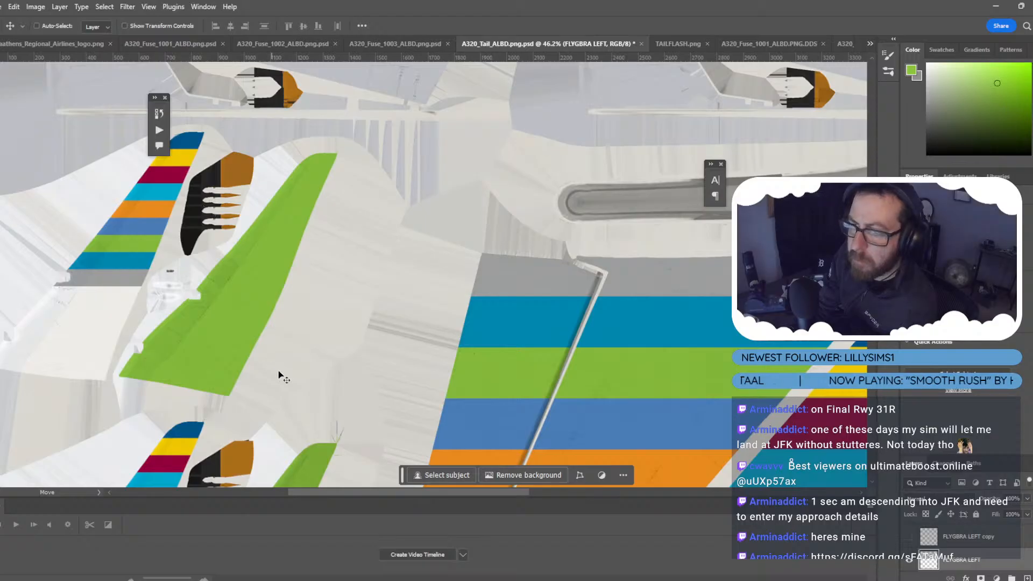
scroll(170, 330, up, 5)
alt+scroll(171, 330, up, 6)
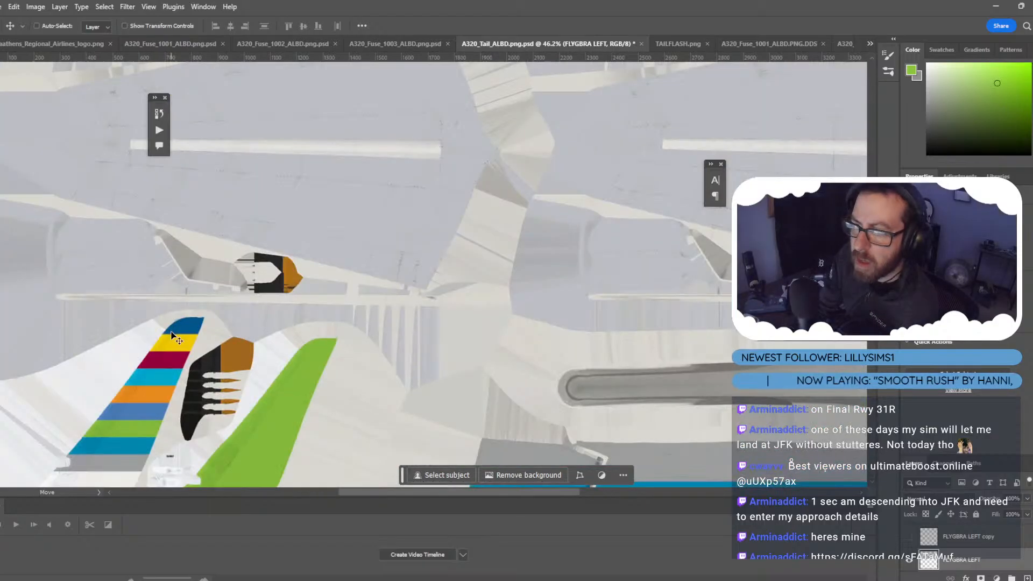
alt+scroll(160, 308, down, 5)
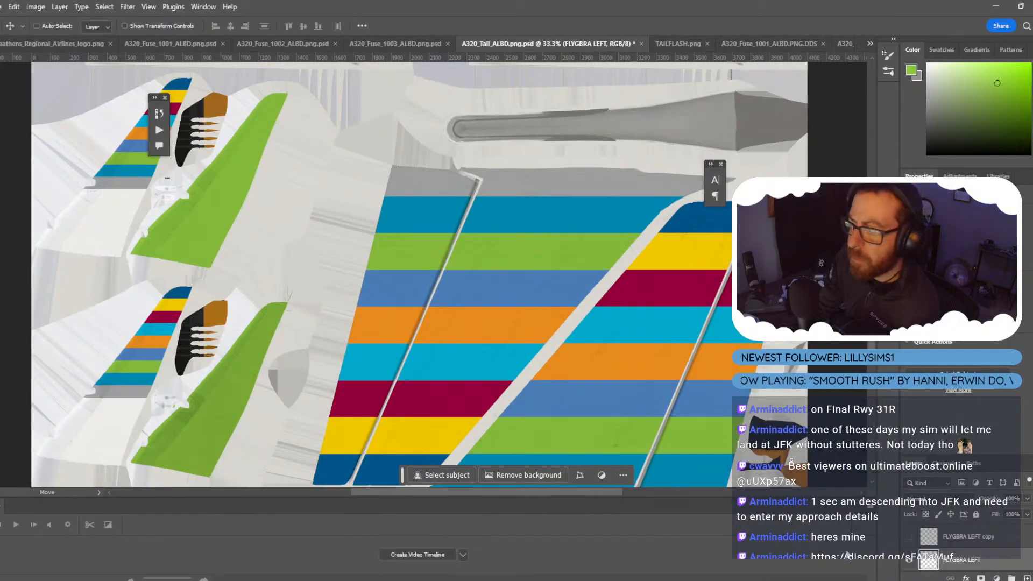
Delete the FLYGBRA LEFT and FLYGBRA LEFT copy layers from the tail texture.
ctrl+click(956, 558)
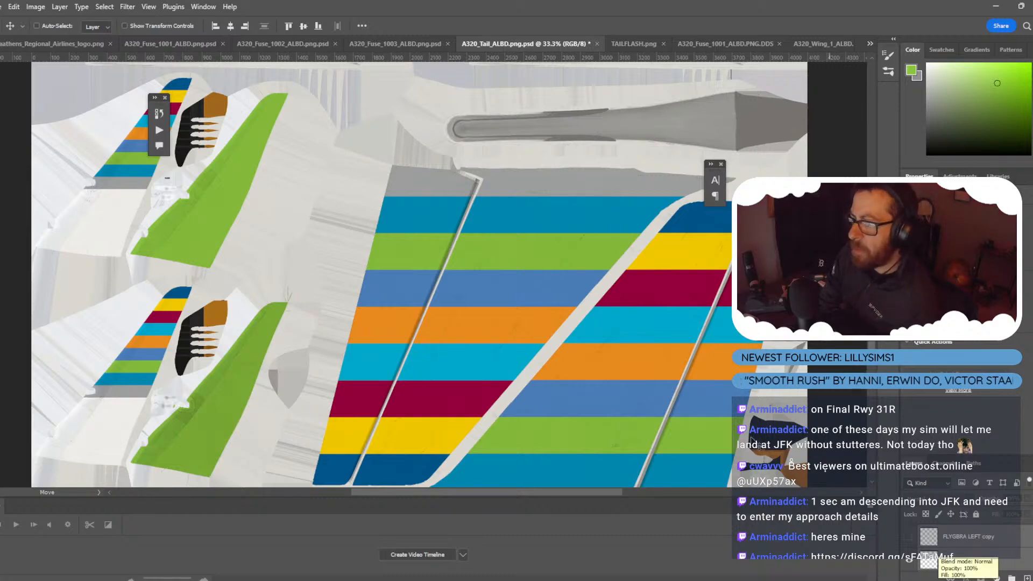
right_click(983, 555)
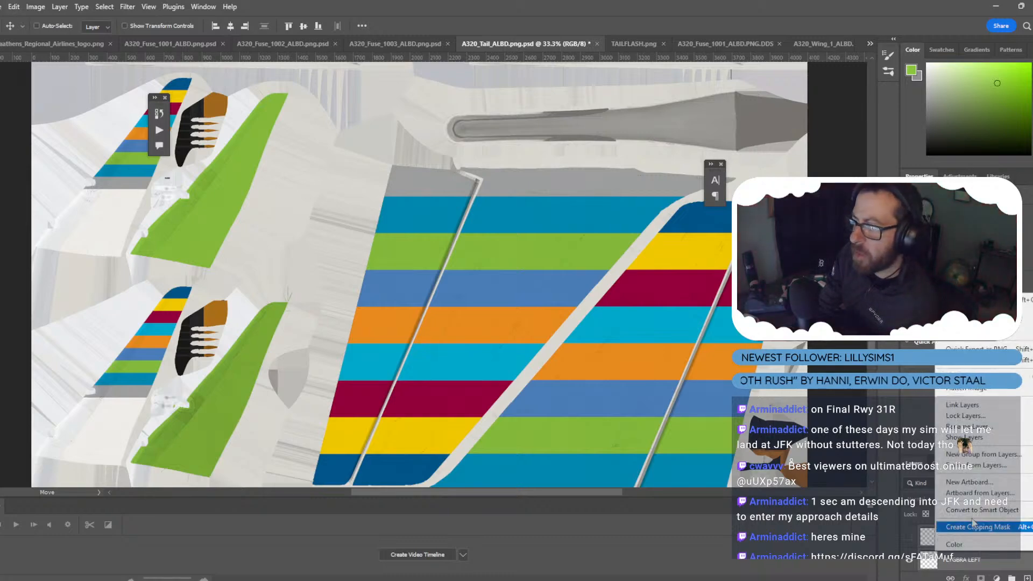
click(966, 338)
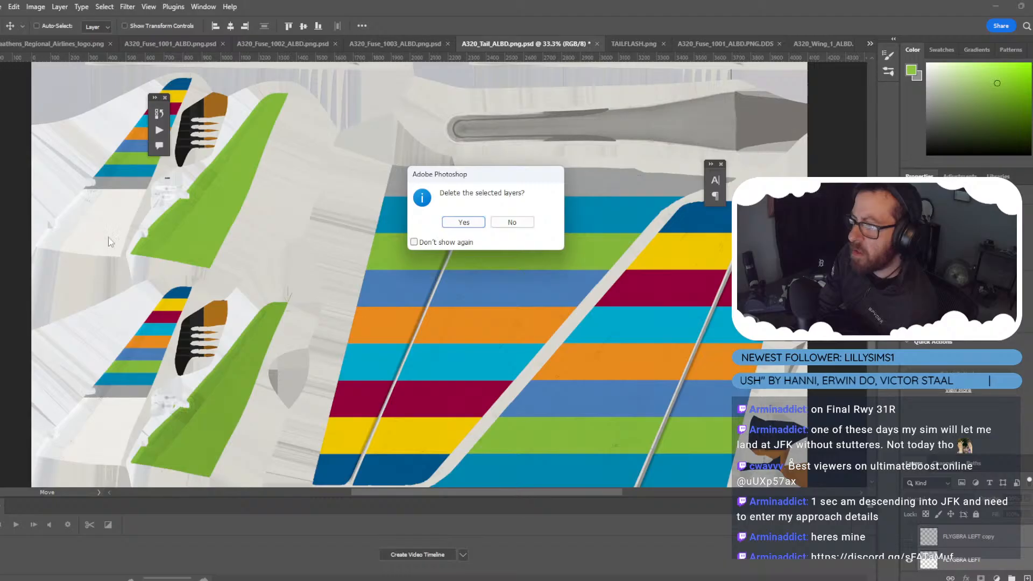
click(464, 223)
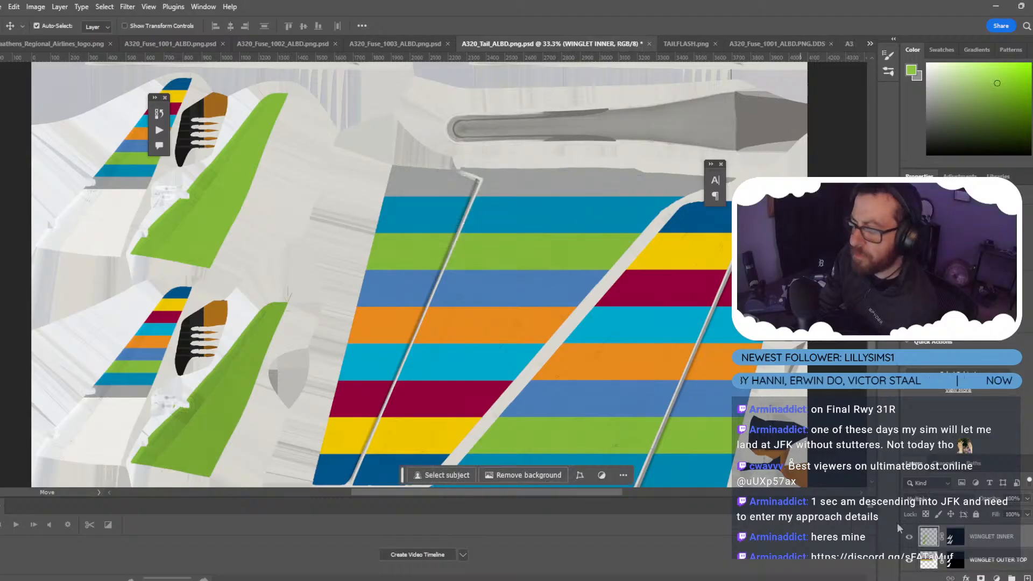
Paste the large black FLYGBRA.SE lettering above the WINGLET INNER layer and start scaling it down.
key(ctrl+v)
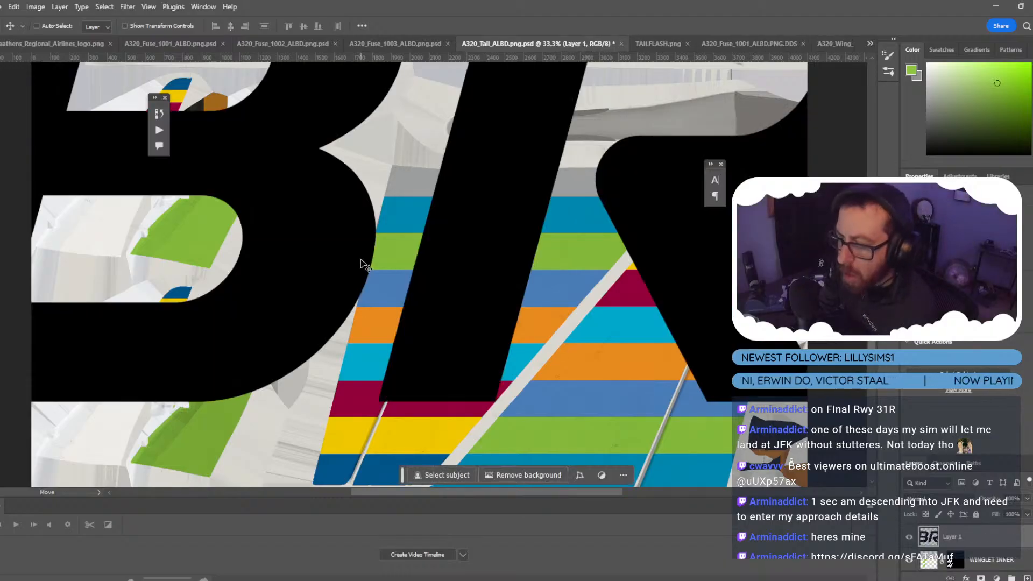
key(ctrl+t)
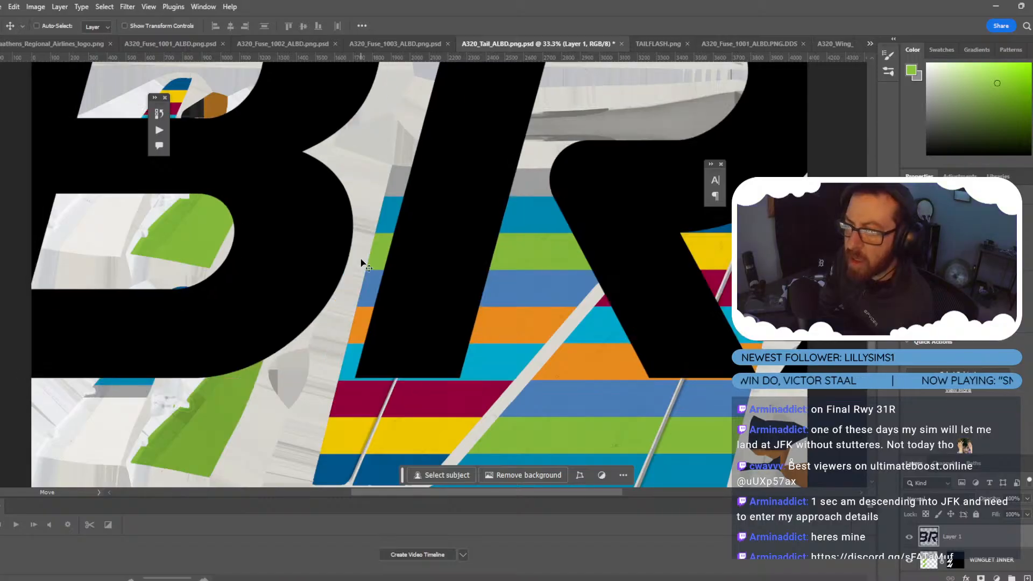
click(125, 26)
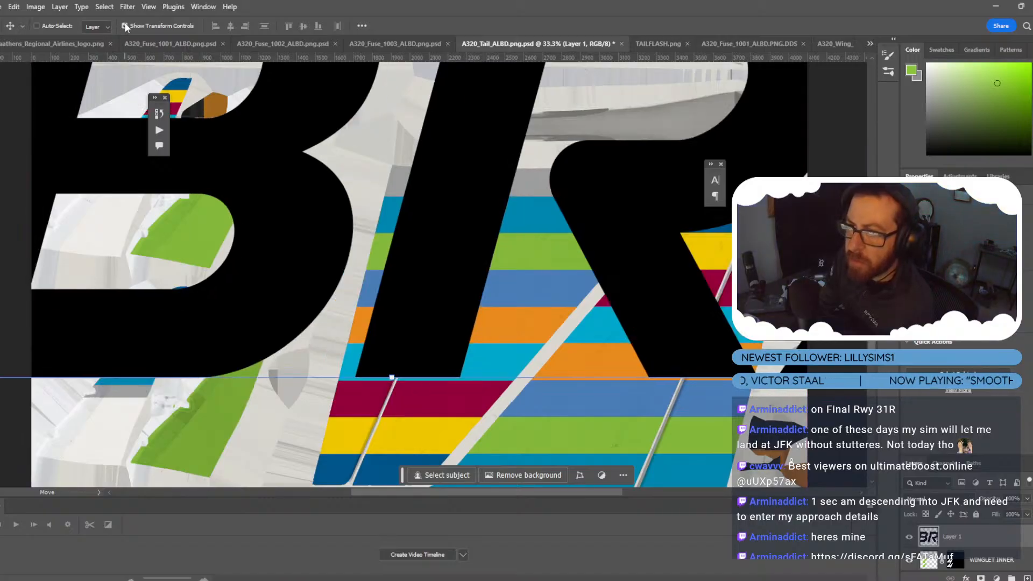
click(358, 399)
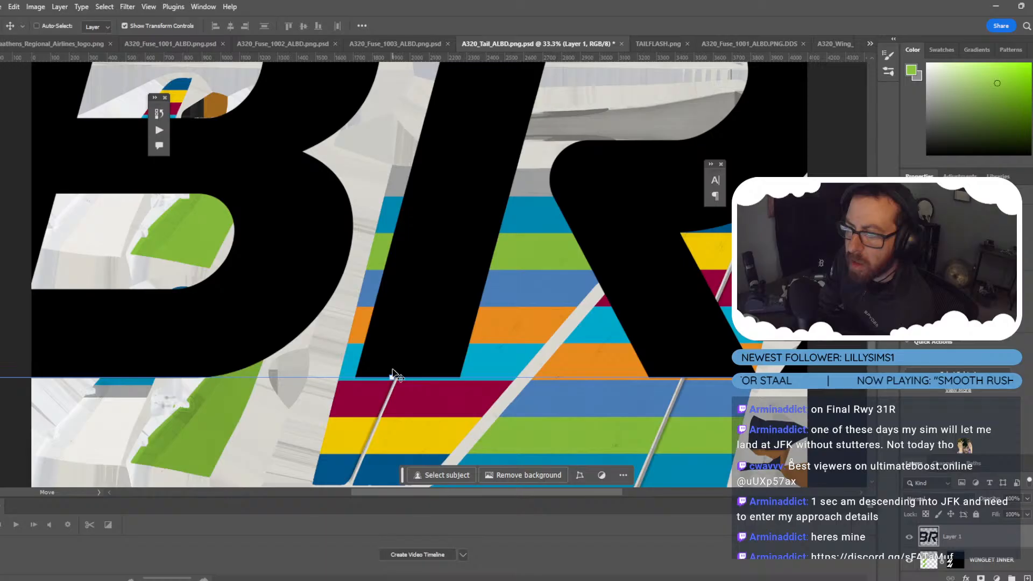
drag(392, 380, 254, 155)
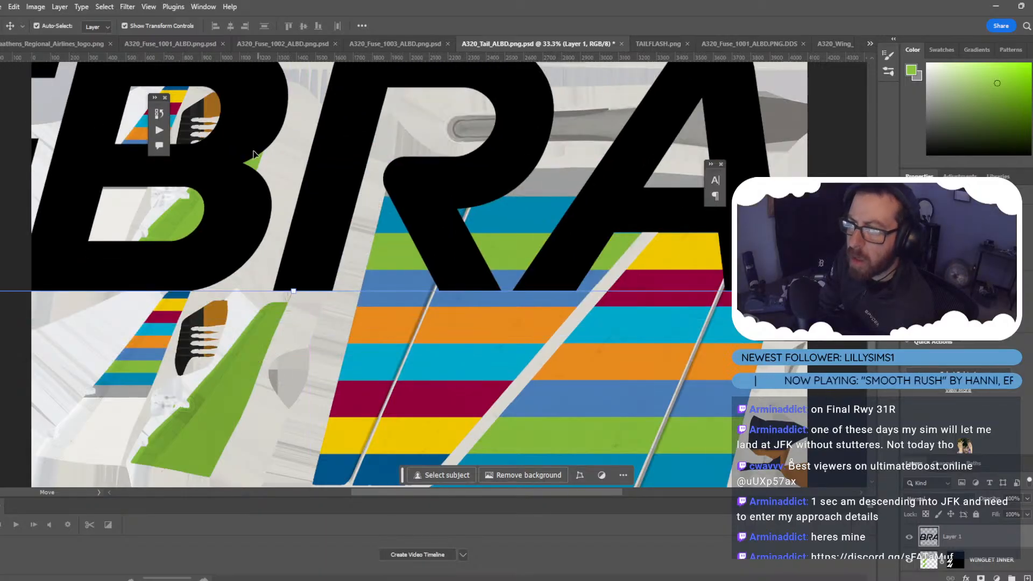
click(127, 26)
Reduce the pasted black FLYGBRA.SE lettering further over the winglets and tail stripes.
scroll(376, 182, down, 5)
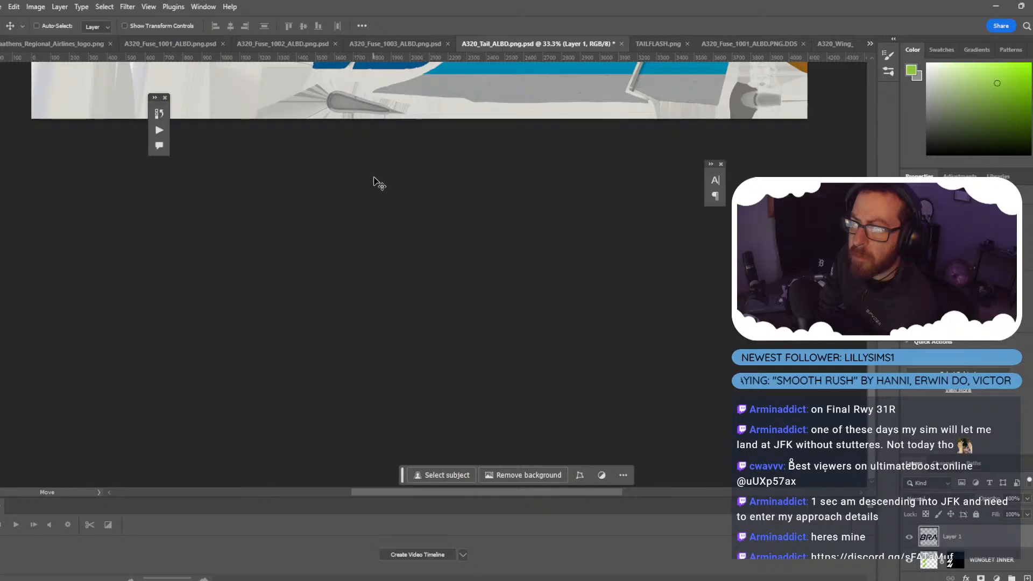
scroll(381, 185, up, 10)
scroll(380, 186, down, 6)
scroll(380, 186, up, 2)
scroll(381, 185, down, 2)
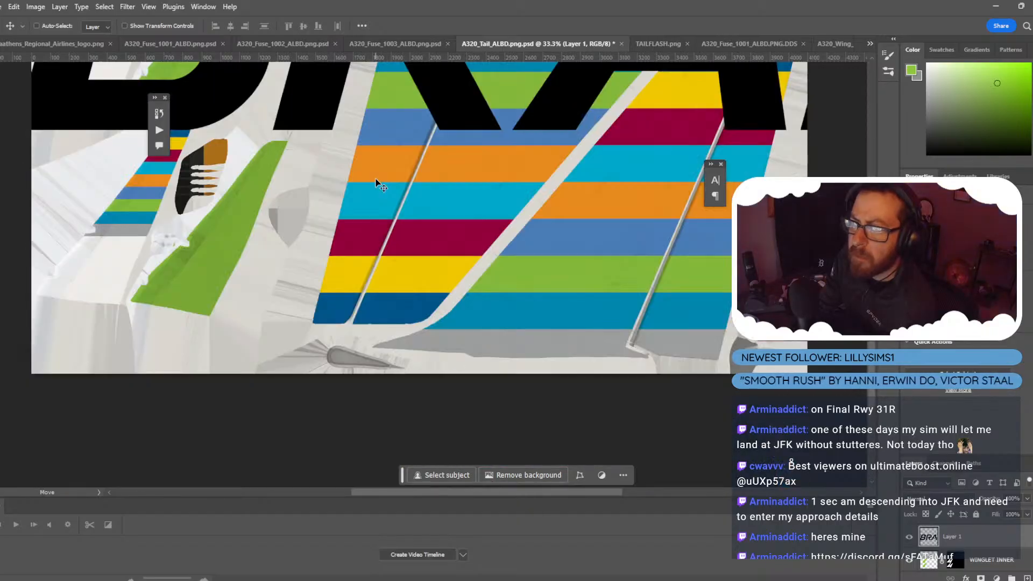
key(ctrl)
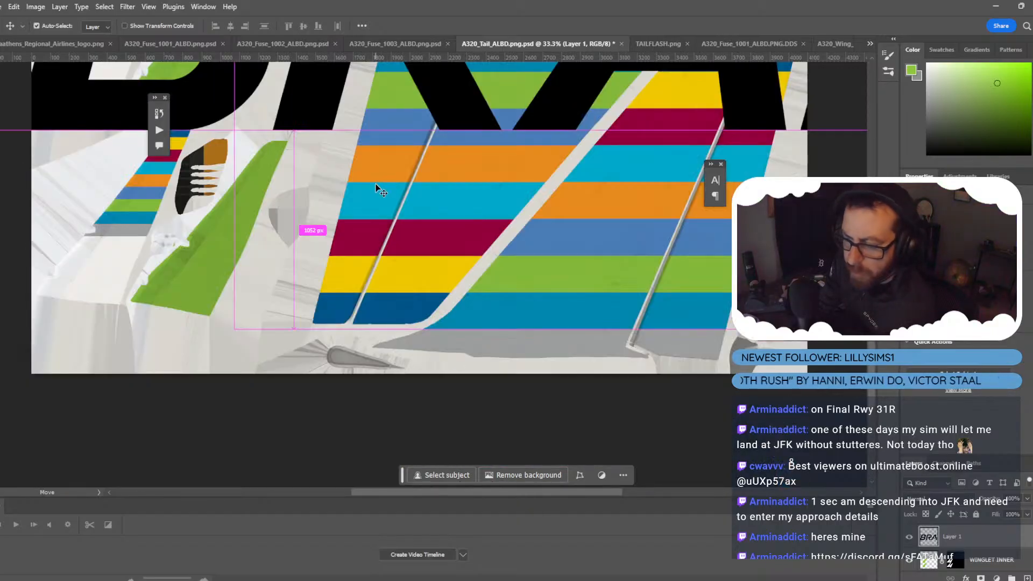
key(shift+Up)
key(shift+Up)
key(shift+Up)
key(shift+Up)
key(shift+Up)
key(shift+Up)
key(shift+Up)
key(shift+Up)
key(shift+Up)
key(shift+Up)
key(shift+Up)
key(shift+Up)
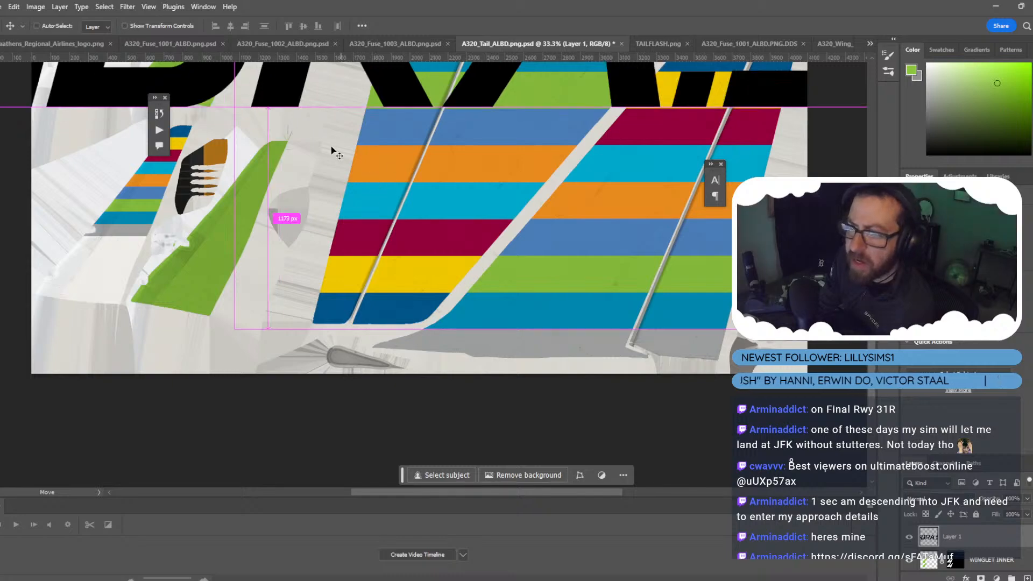
scroll(308, 177, up, 5)
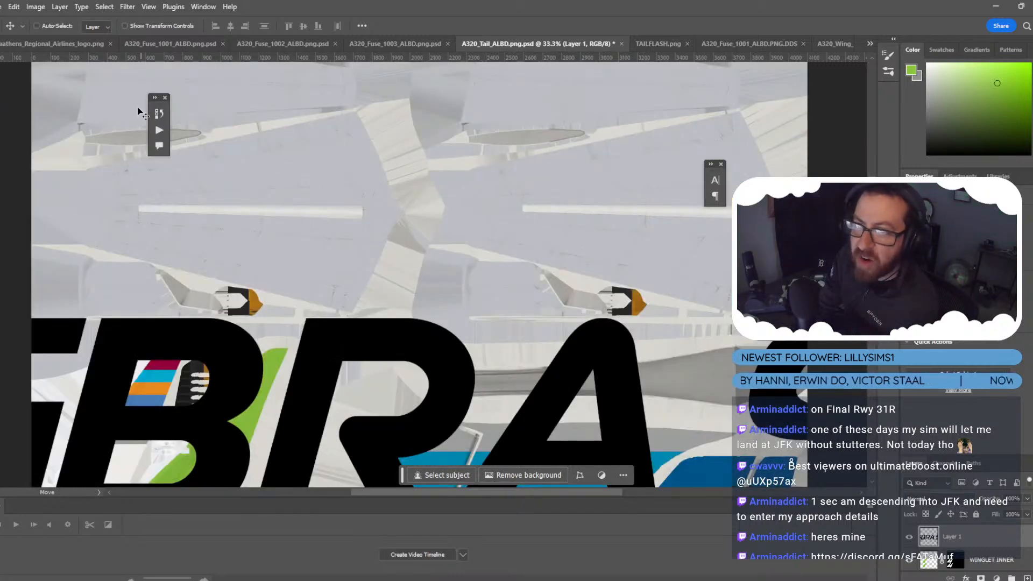
Set the Move tool to target groups, shrink the pasted lettering once more and show its transform controls.
click(94, 26)
click(95, 34)
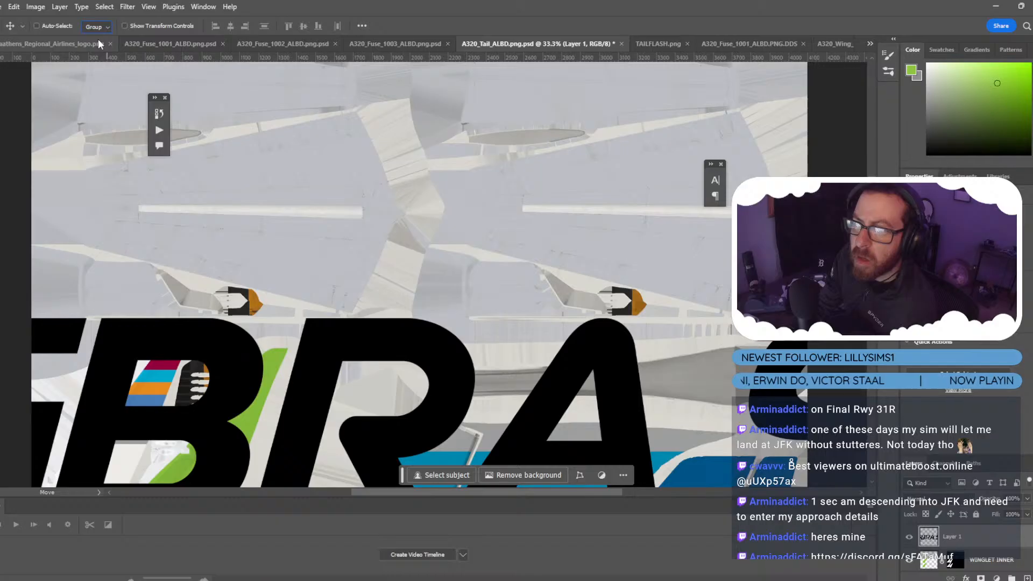
key(ctrl+z)
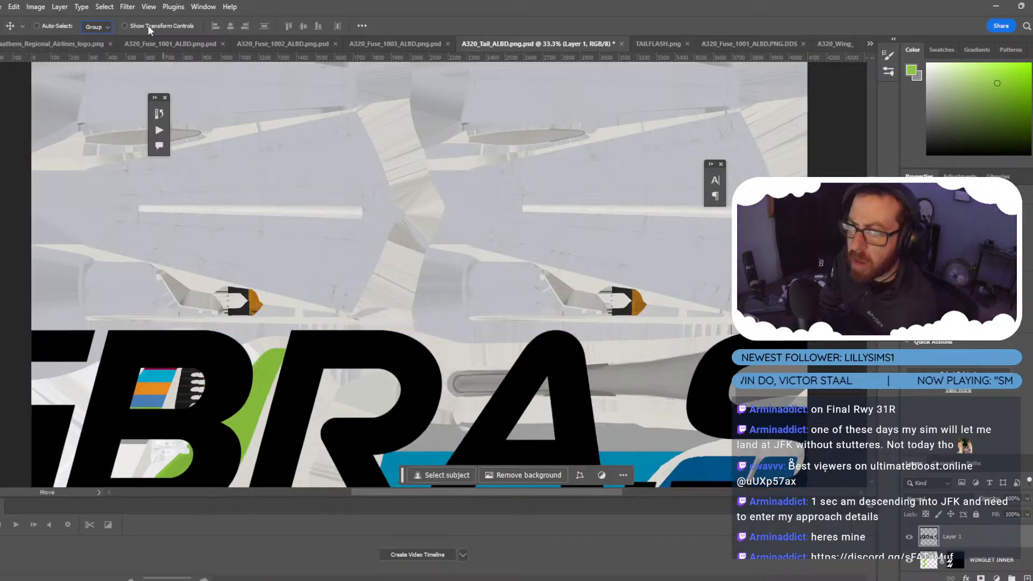
click(125, 26)
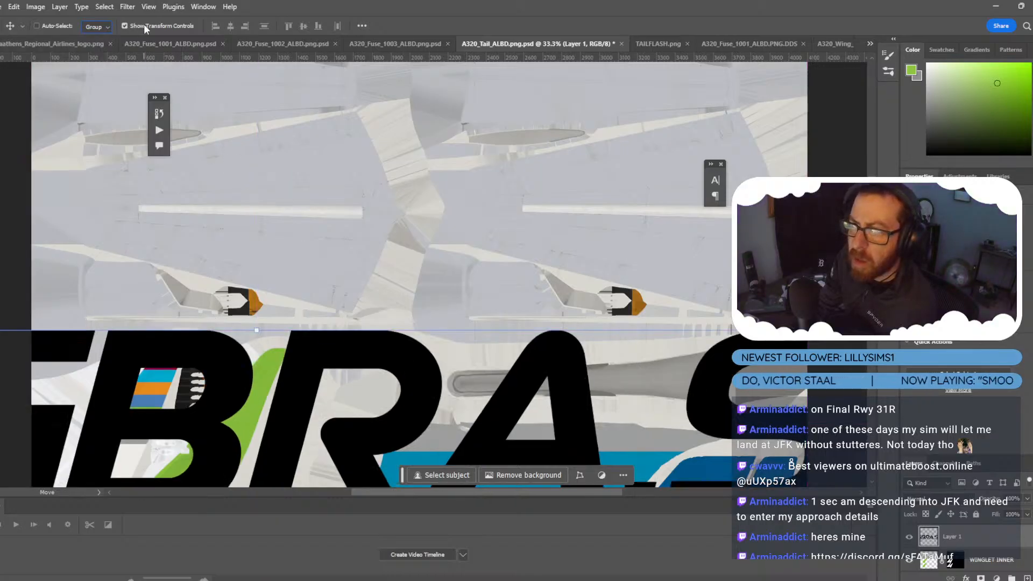
click(364, 27)
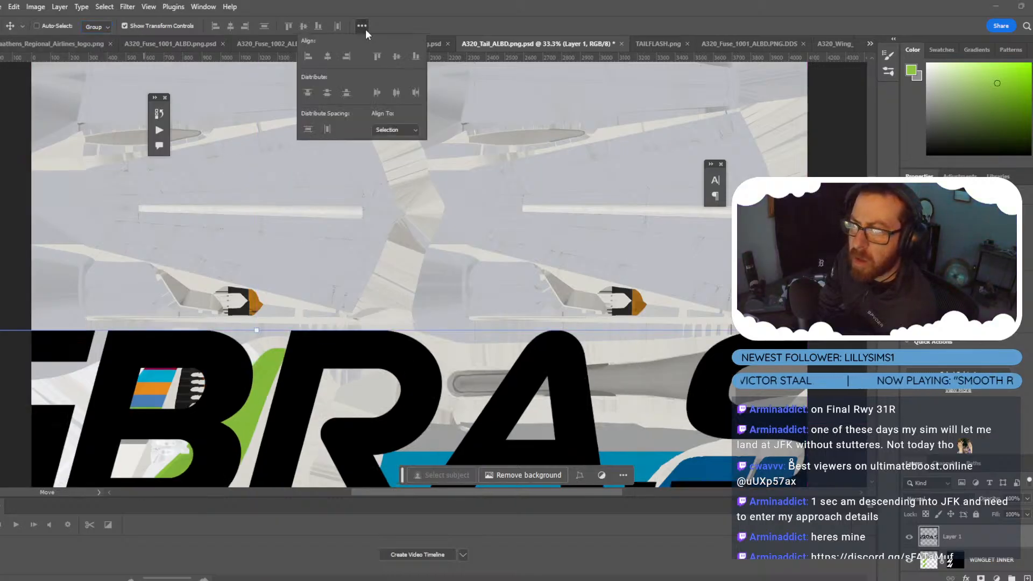
click(399, 130)
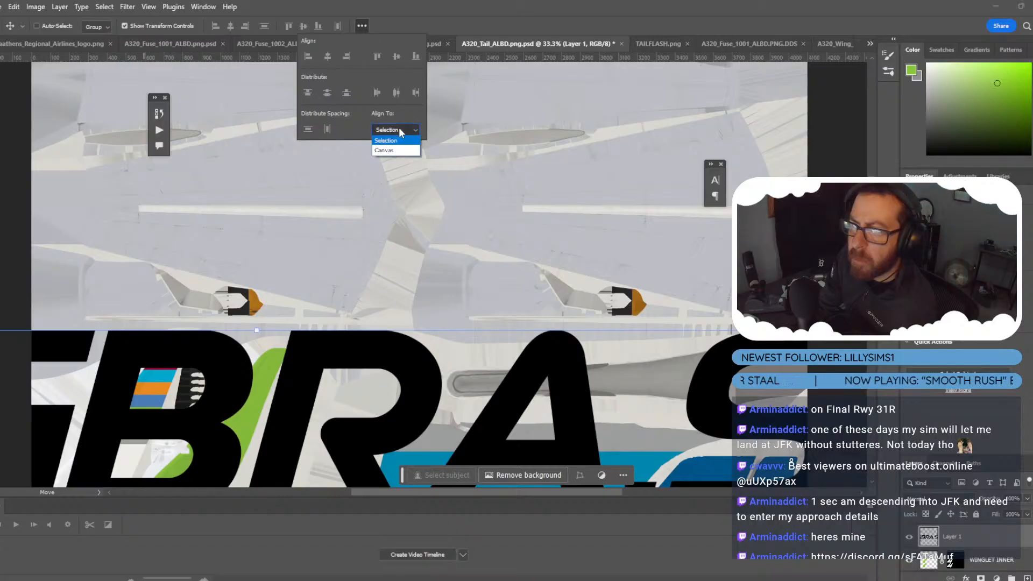
click(22, 27)
click(2, 25)
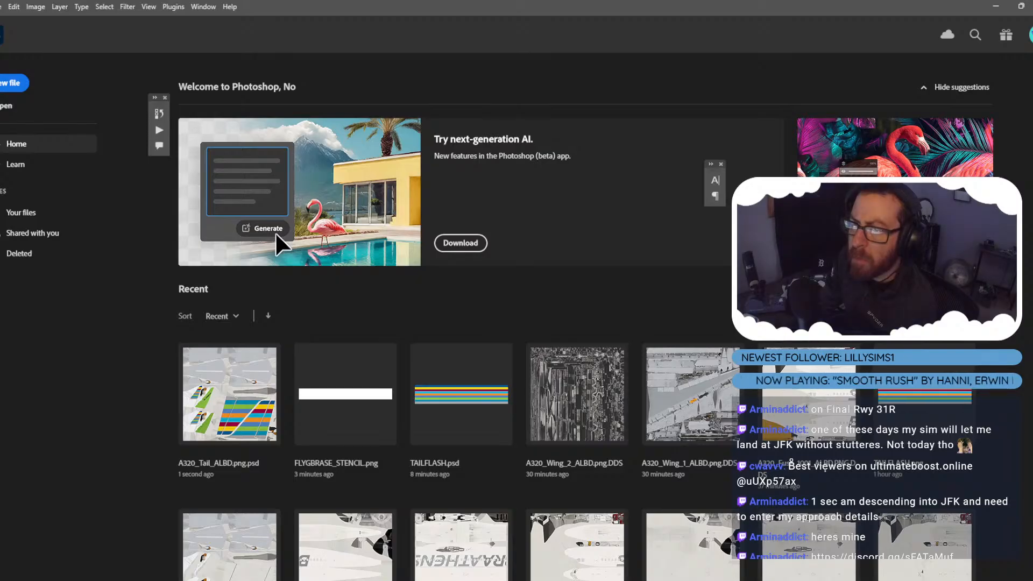
key(Escape)
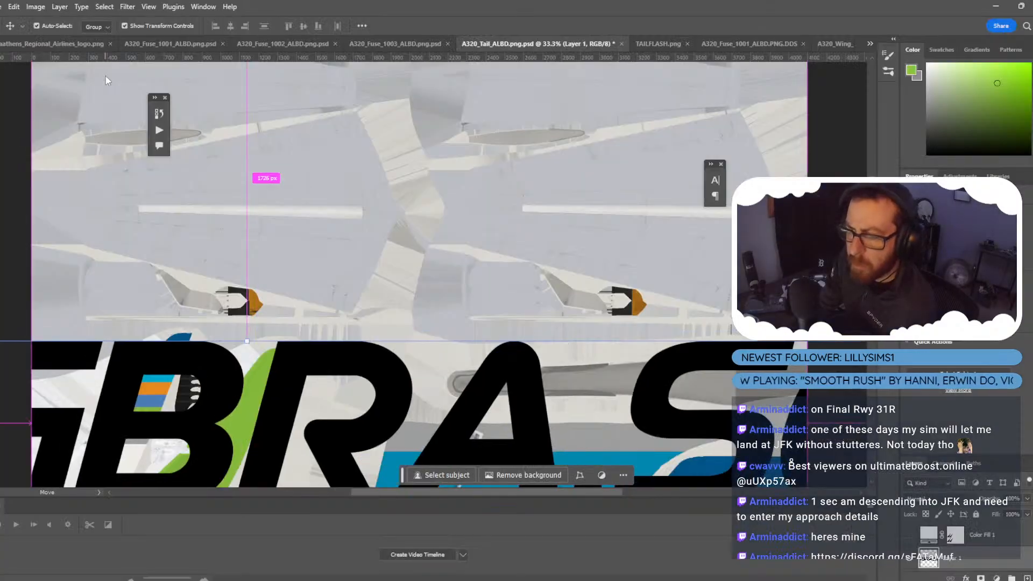
Isolate the pasted lettering's layer in the layer list.
ctrl+right_click(304, 394)
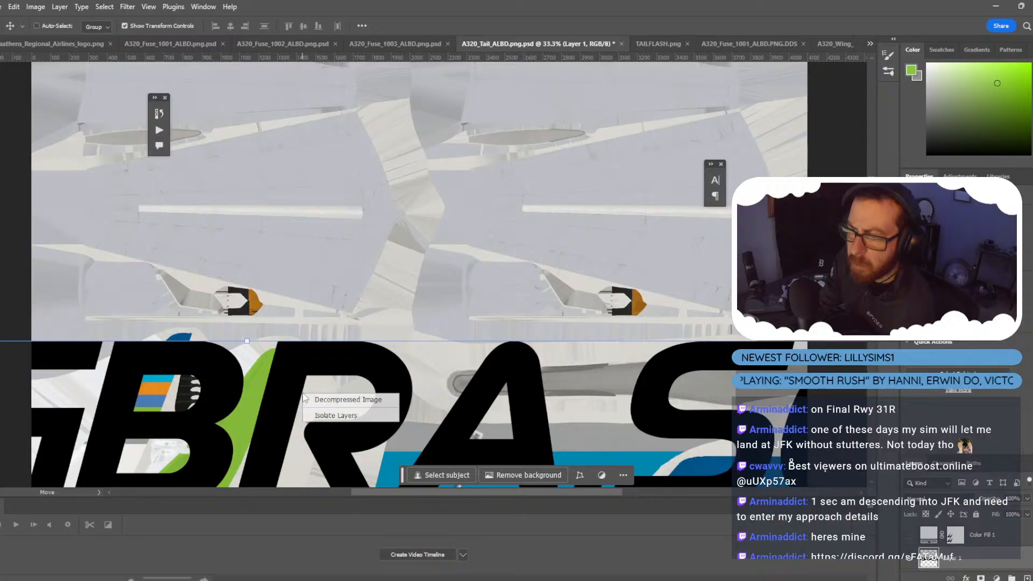
click(356, 415)
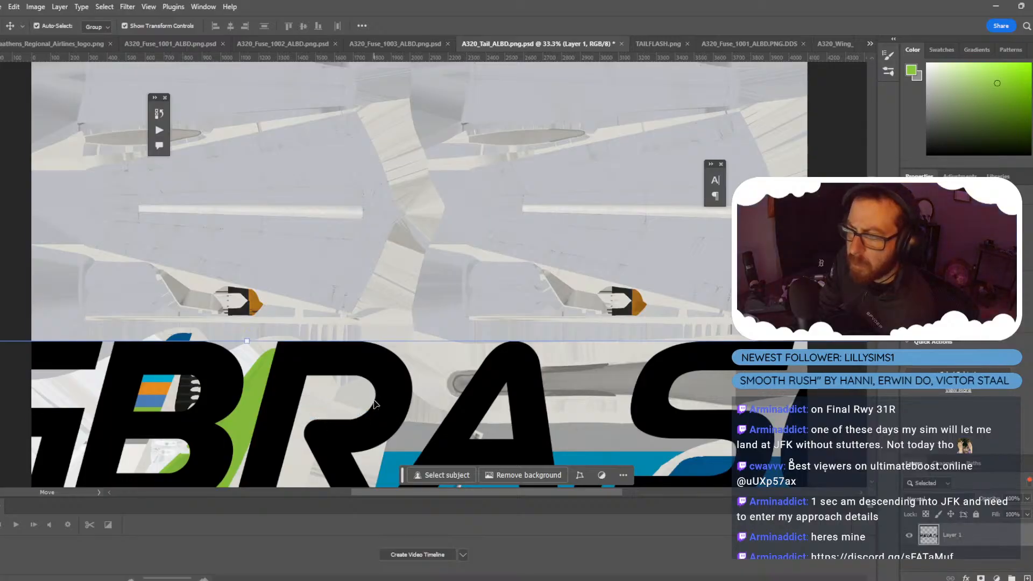
key(ctrl)
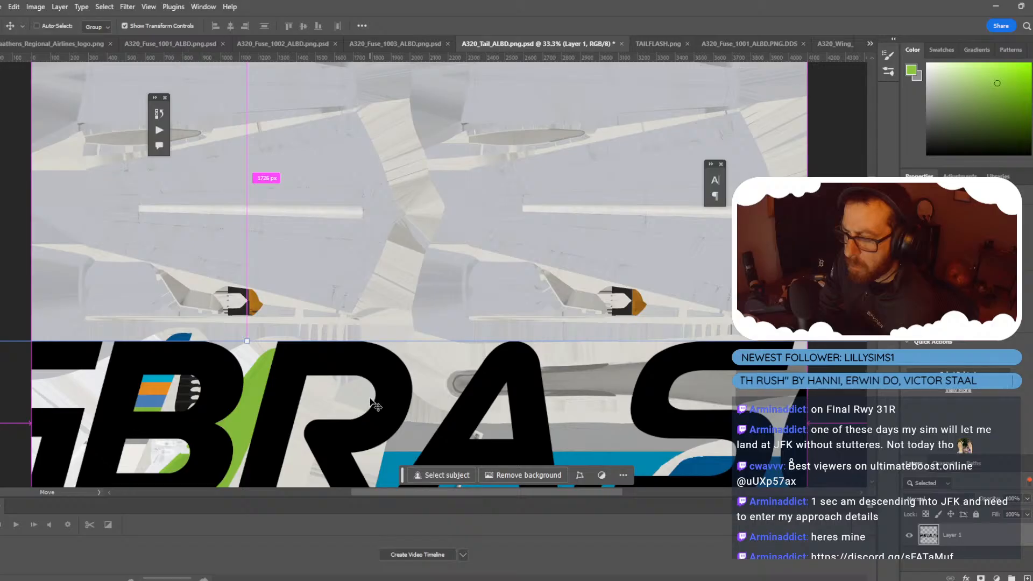
Reselect the pasted FLYGBRA.SE lettering's layer and scale the oversized lettering down a little more.
ctrl+right_click(375, 407)
click(417, 422)
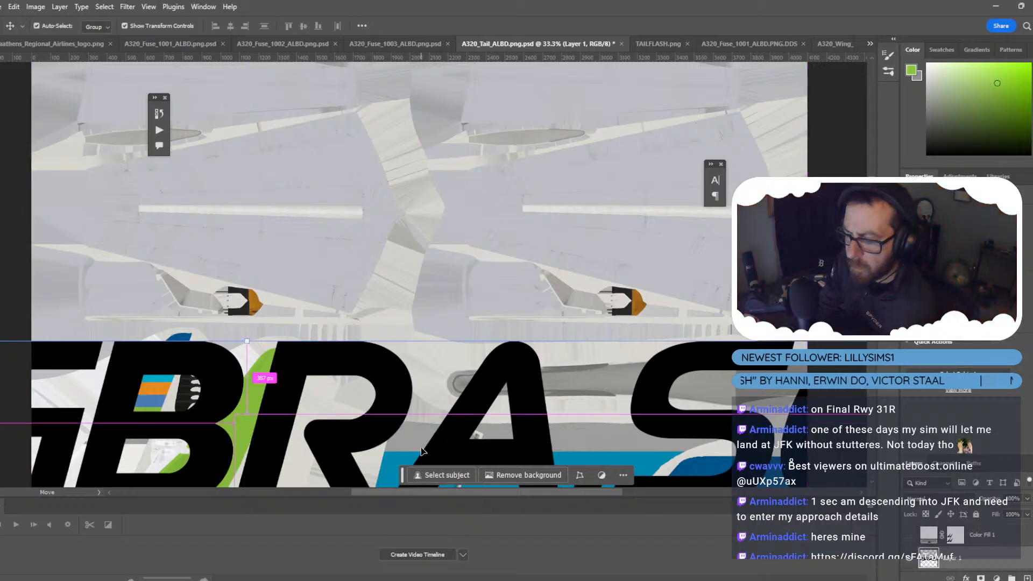
click(969, 565)
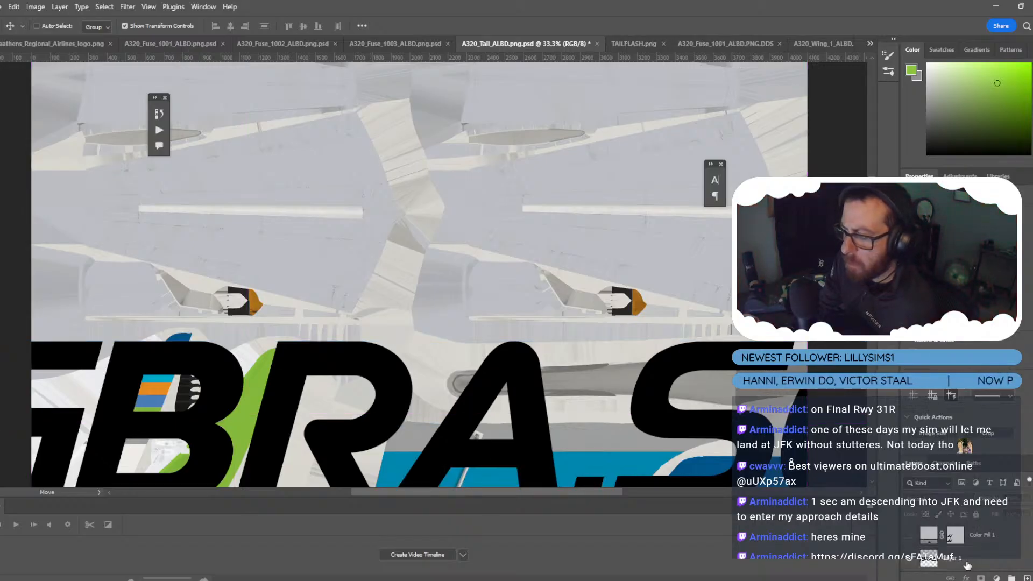
ctrl+click(967, 567)
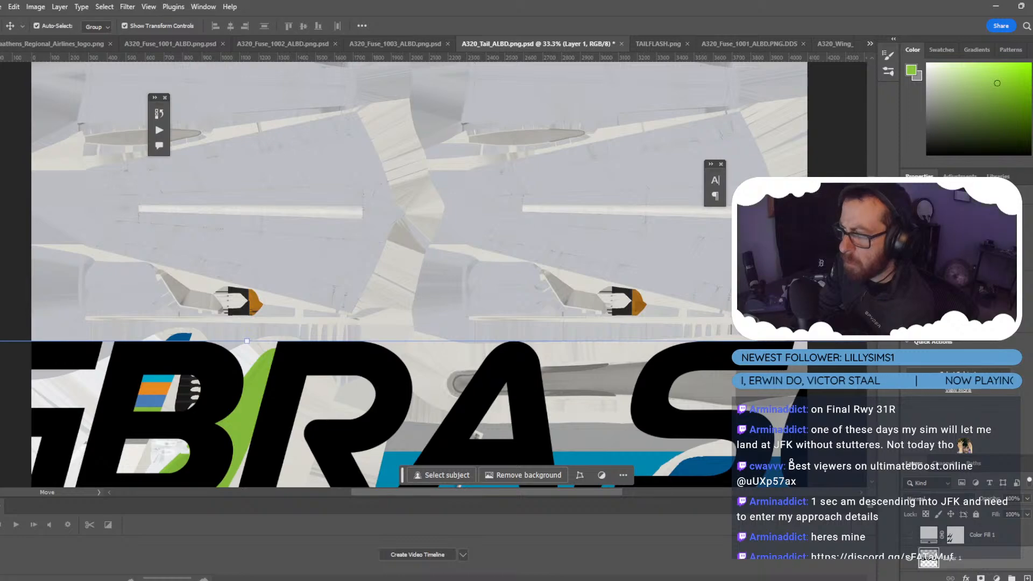
drag(931, 341, 858, 350)
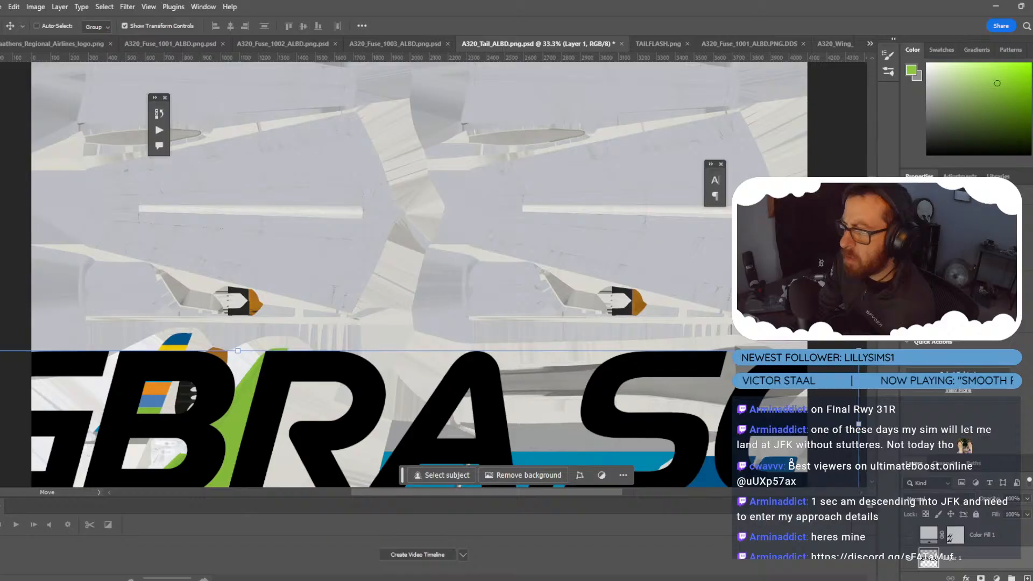
key(Return)
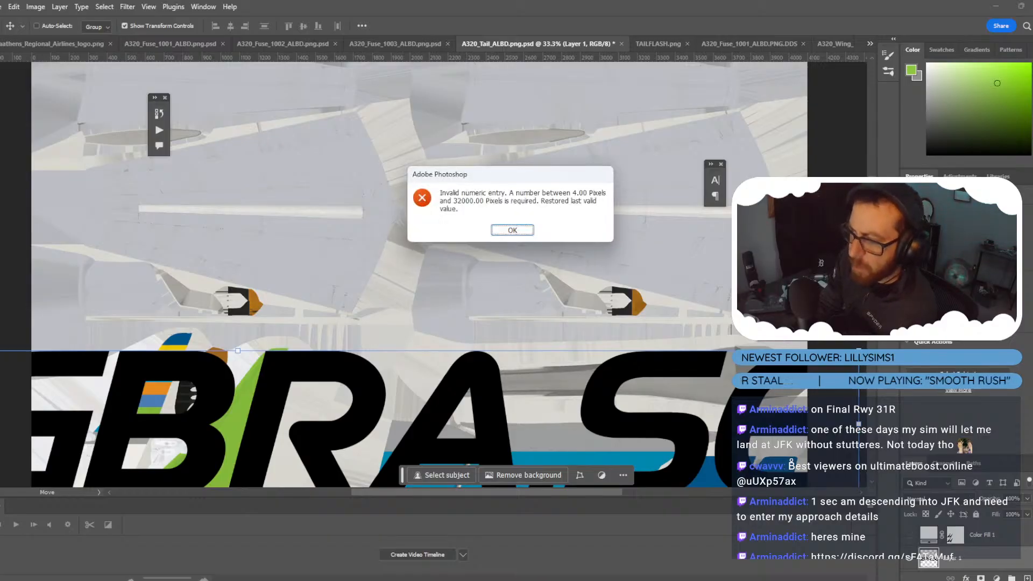
click(497, 230)
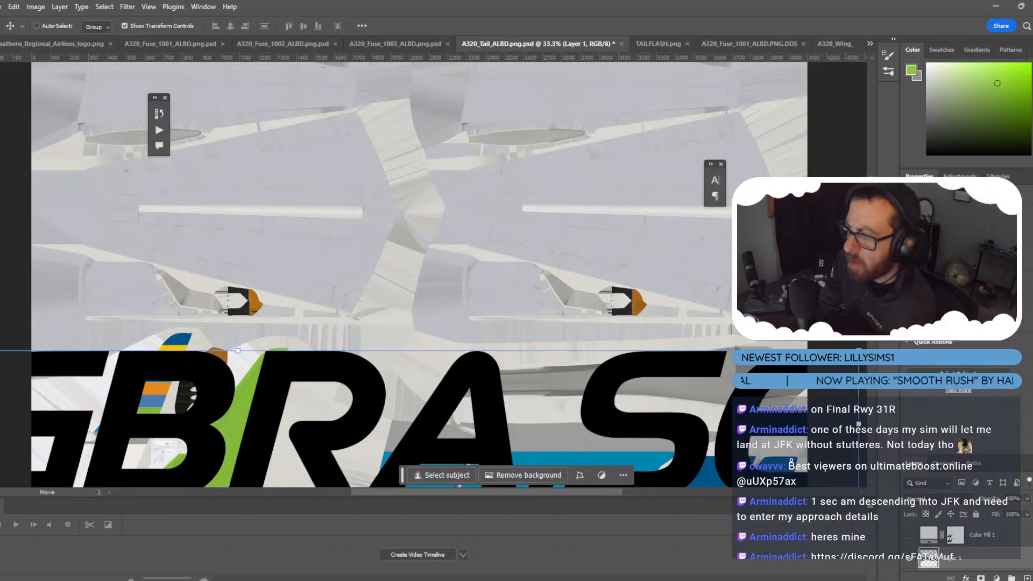
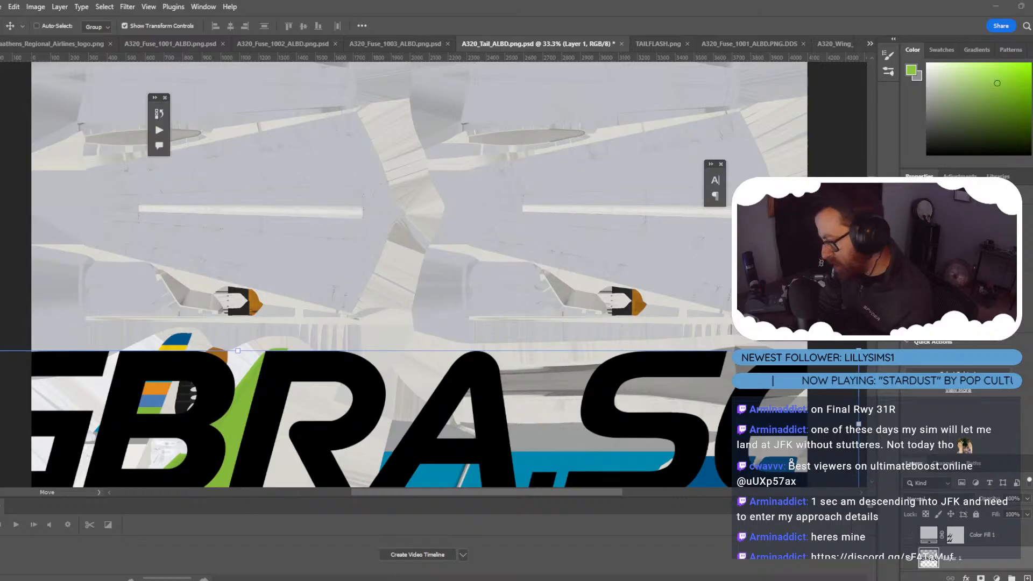
Shrink the lettering to 55 px high, hide its transform controls and move it onto the canvas above the tail stripes.
key(alt+Tab)
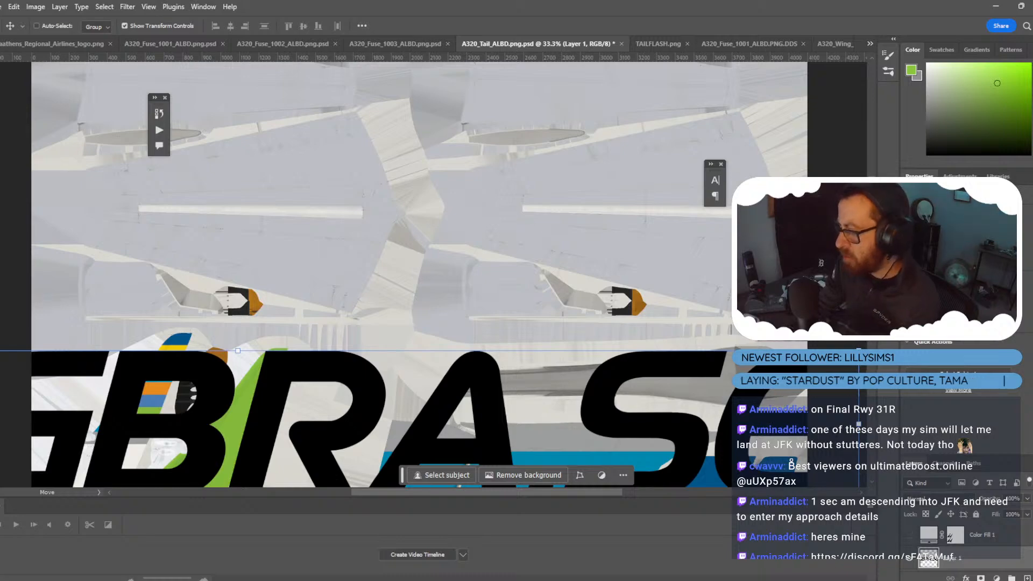
key(ctrl+z)
scroll(226, 357, down, 6)
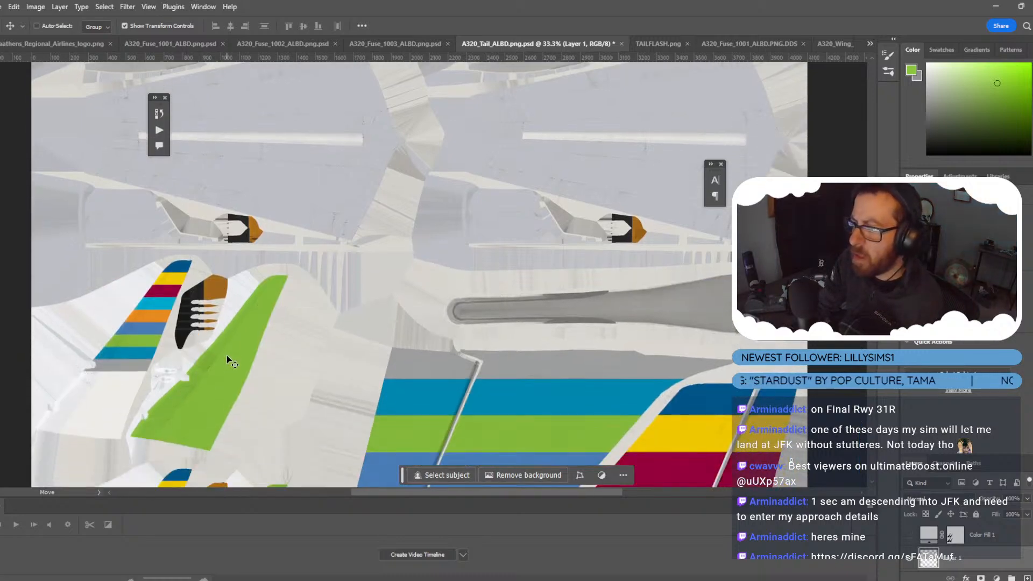
alt+scroll(377, 299, down, 3)
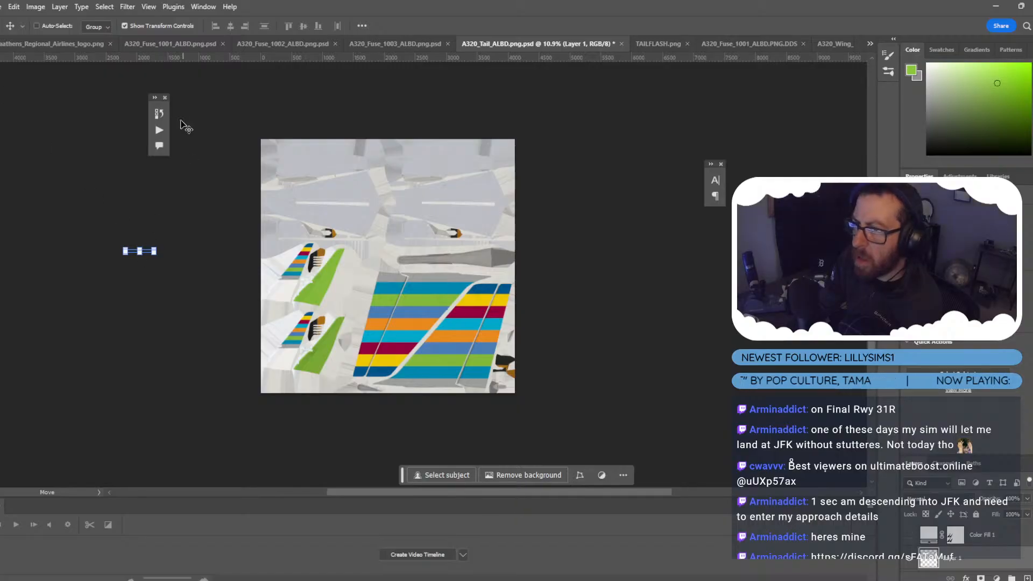
click(123, 26)
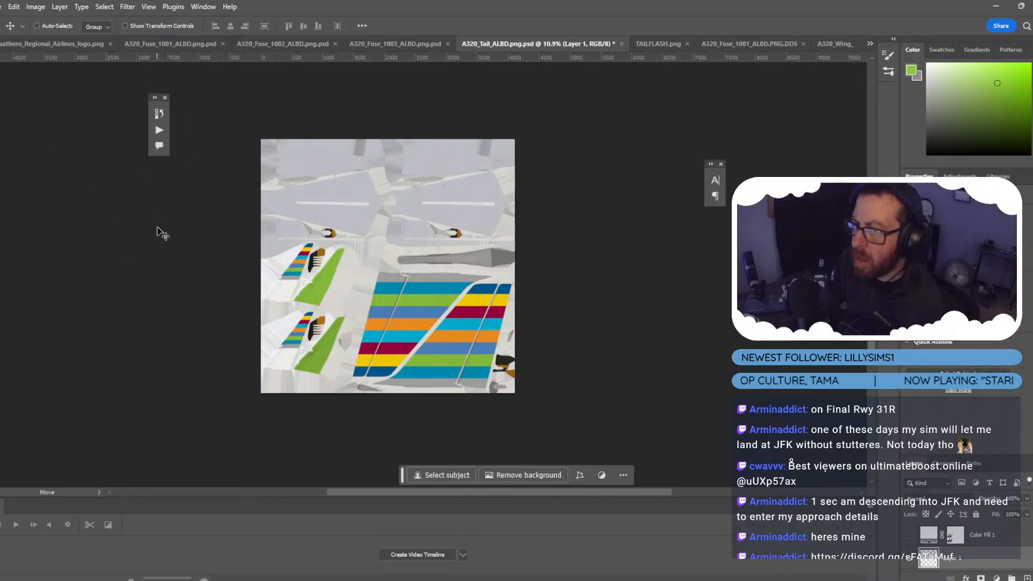
drag(159, 237, 403, 237)
key(ctrl+t)
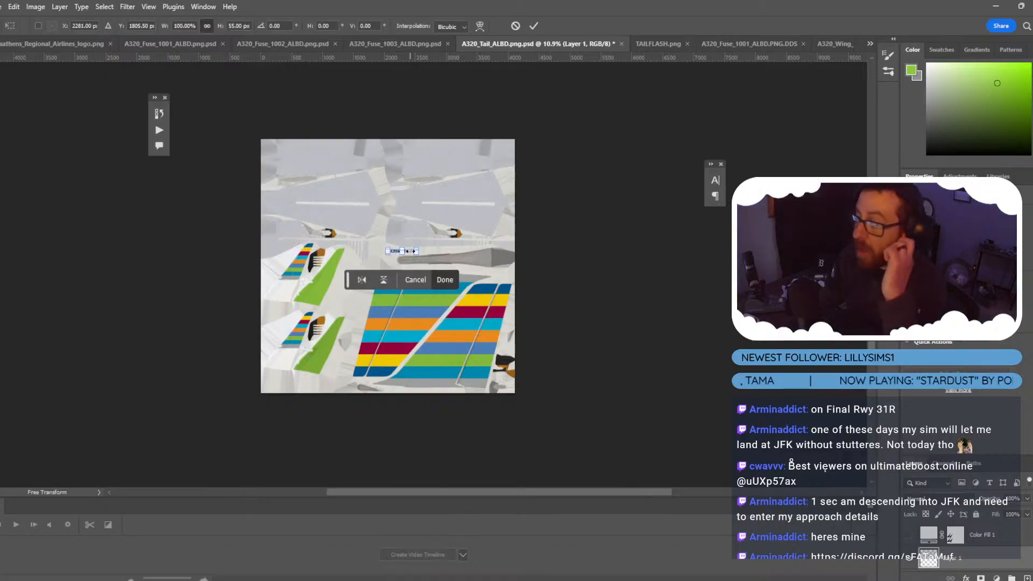
click(445, 279)
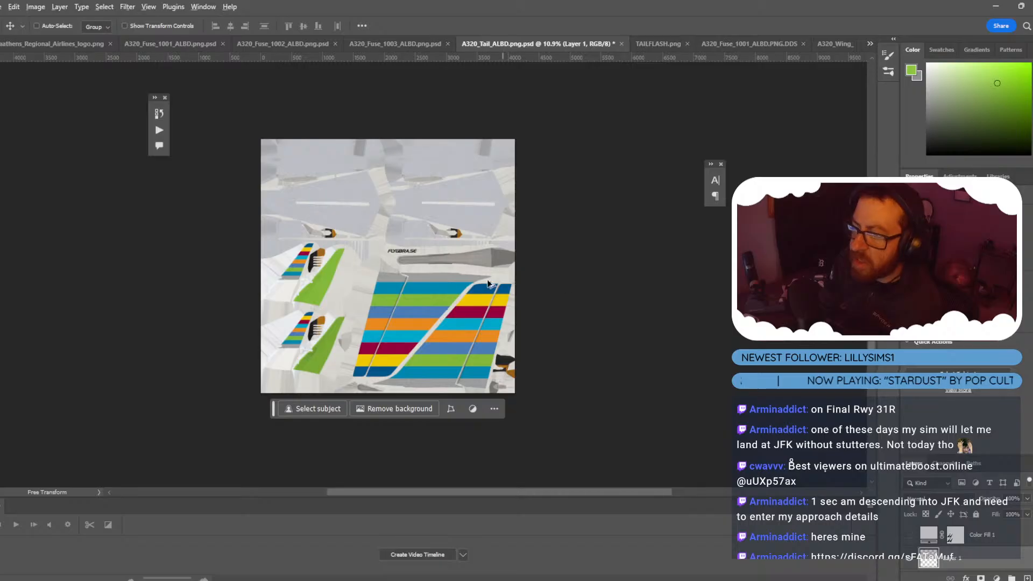
Move the small FLYGBRA.SE lettering across the upper green inner winglet.
alt+scroll(466, 275, up, 5)
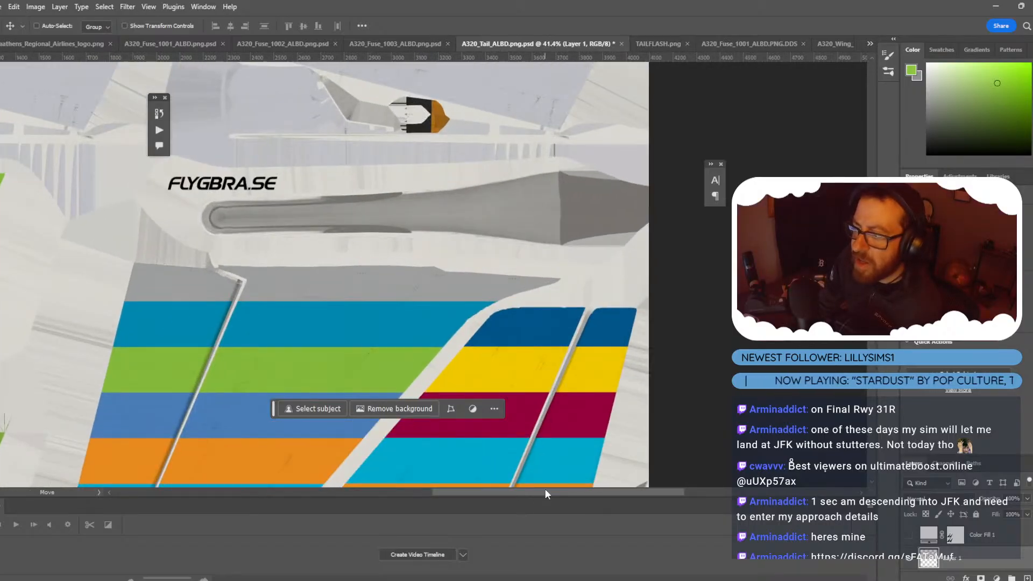
drag(544, 489, 481, 425)
drag(497, 201, 216, 309)
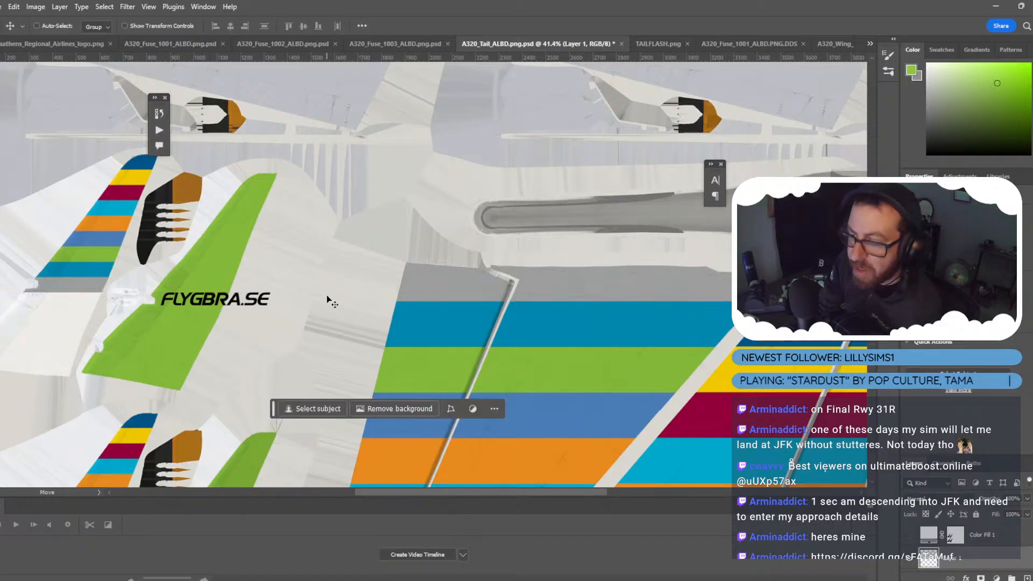
drag(330, 299, 329, 301)
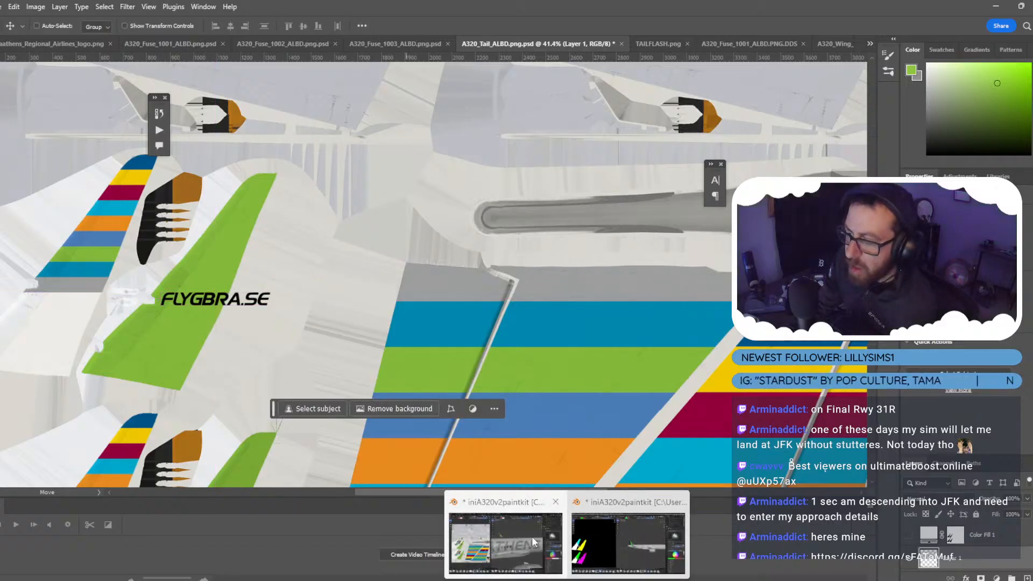
click(531, 537)
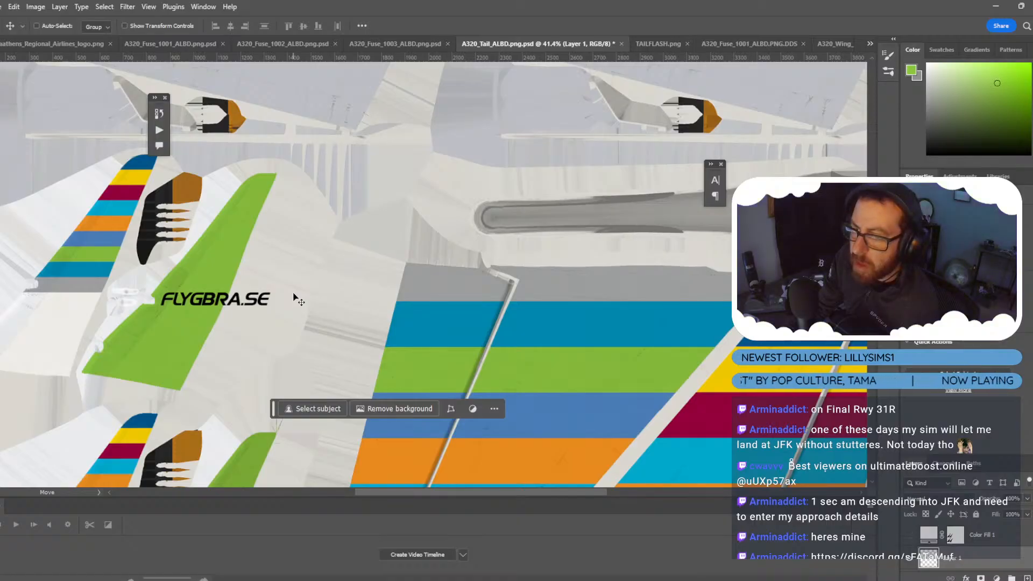
Flip the winglet lettering horizontally and save the tail texture with the transformation applied.
key(ctrl+t)
right_click(241, 299)
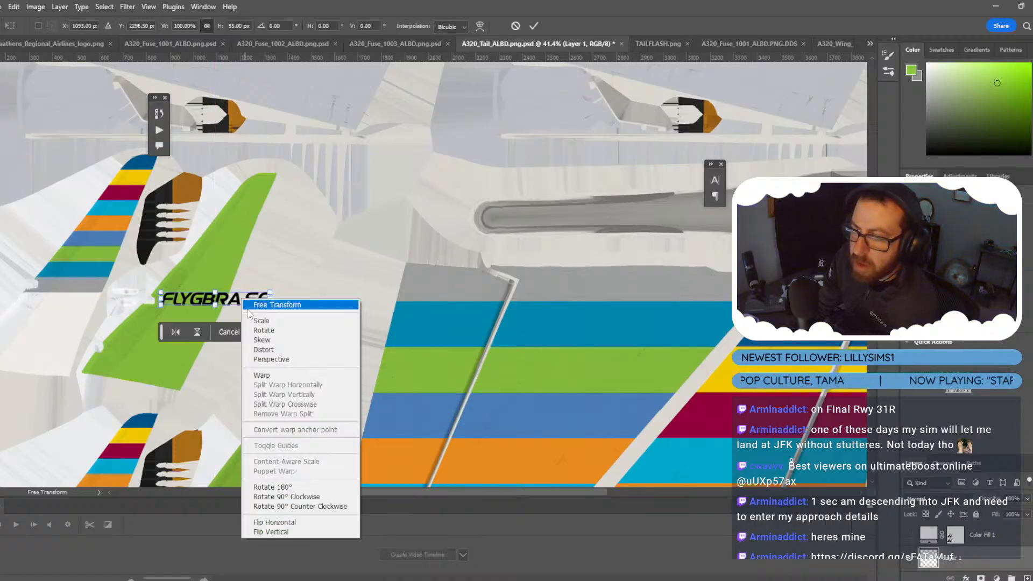
click(275, 522)
key(ctrl+s)
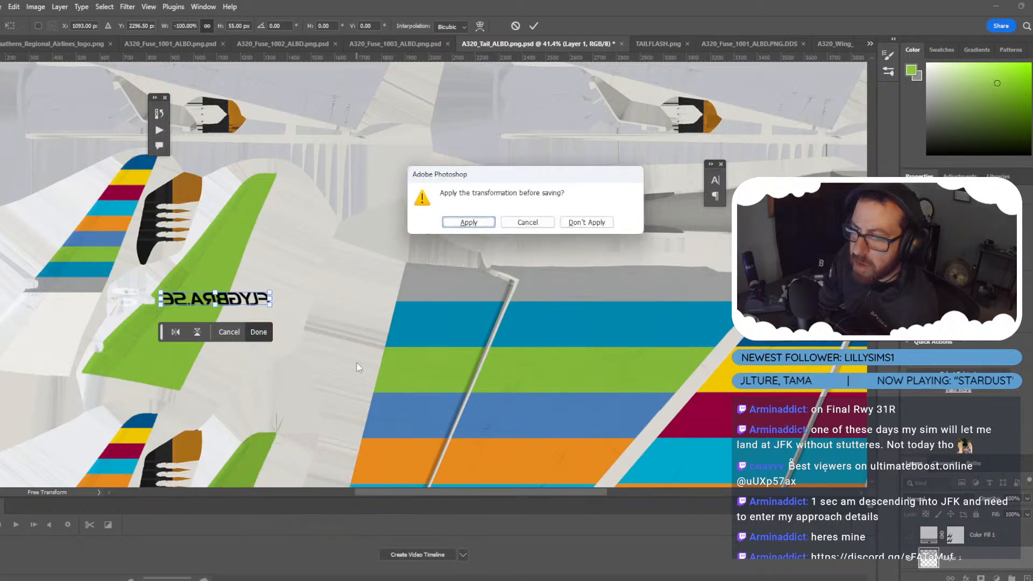
click(469, 222)
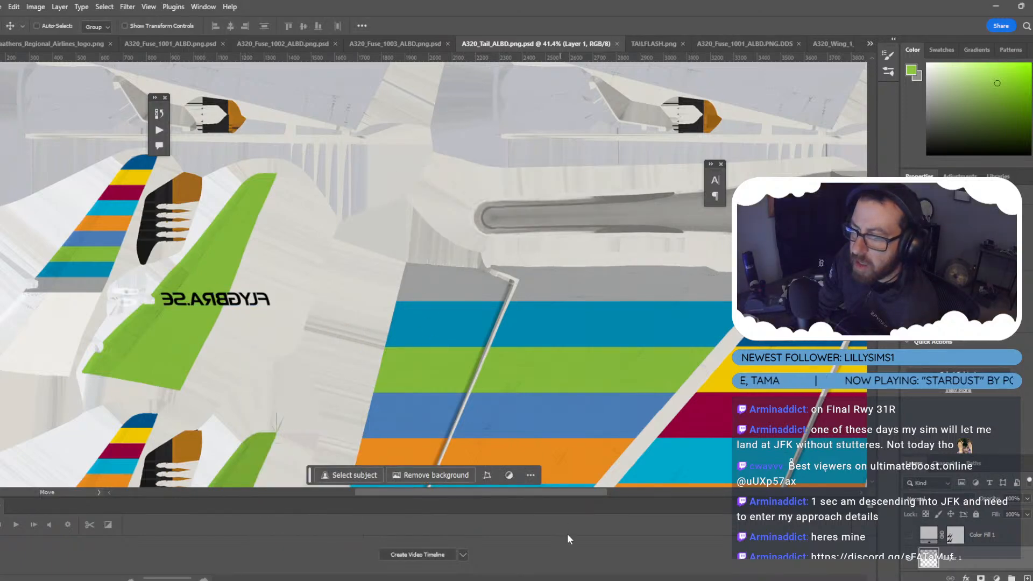
Switch to Blender and reload the A320_Tail Base Color image on the model.
click(507, 549)
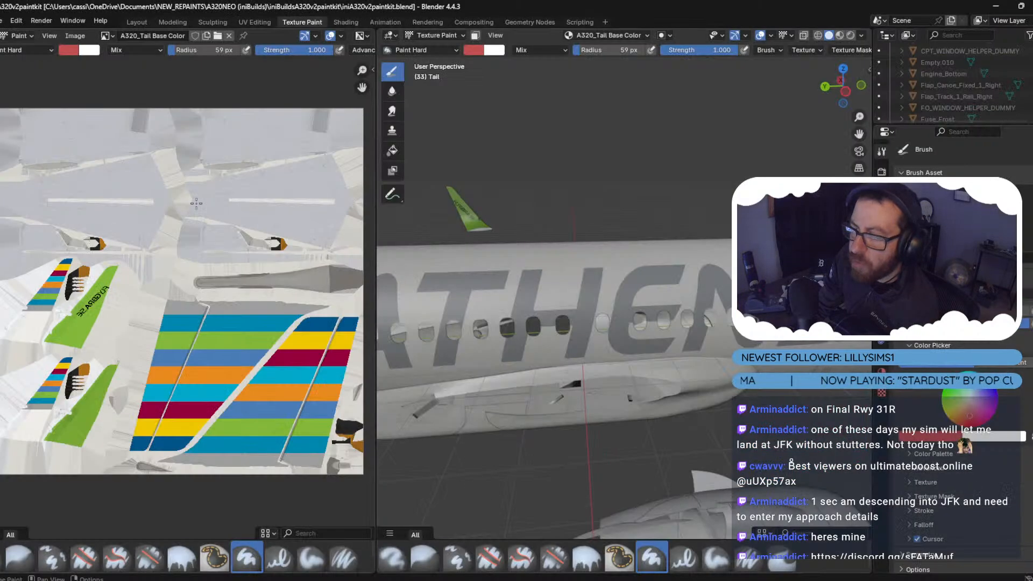
click(75, 35)
click(90, 98)
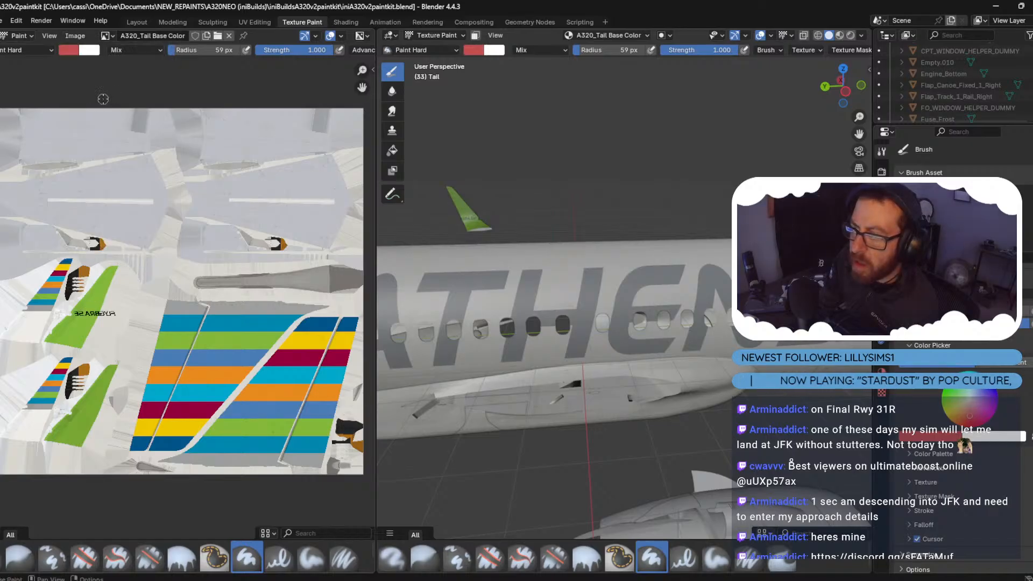
Switch back to Photoshop, duplicate the mirrored lettering layer and hide the copy, keeping the original layer active.
click(541, 538)
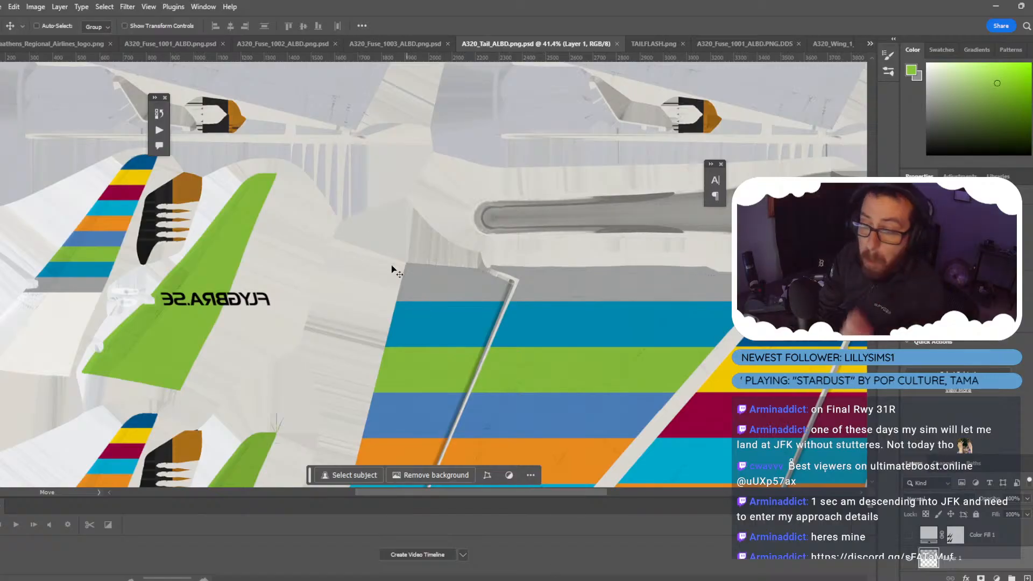
key(ctrl)
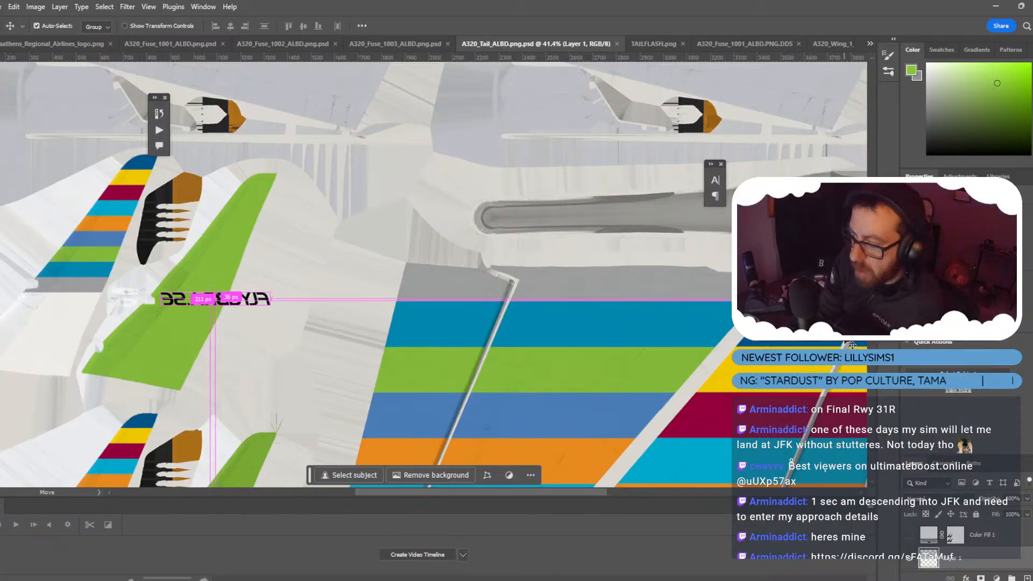
key(ctrl+j)
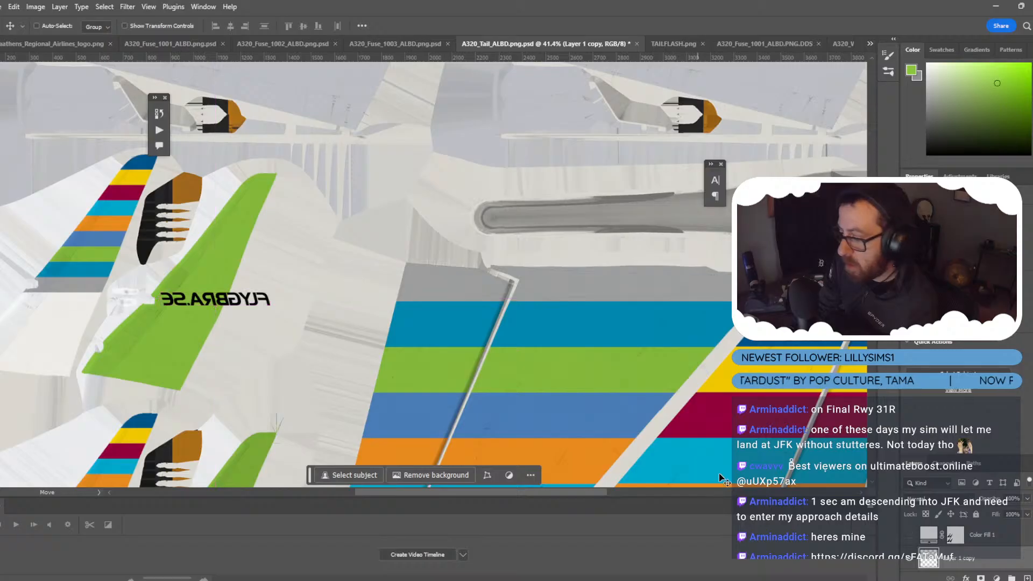
key(ctrl)
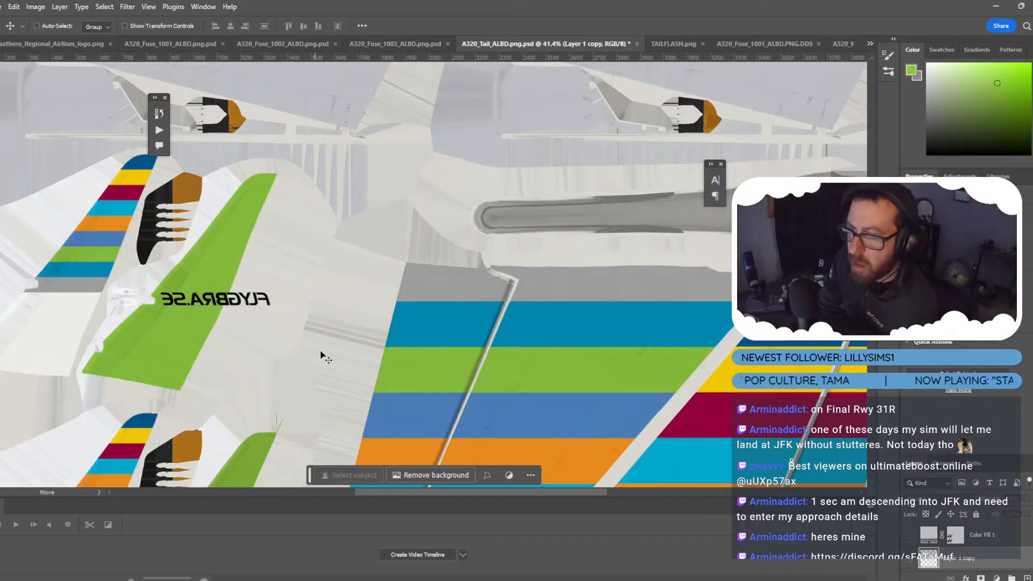
key(ctrl+y)
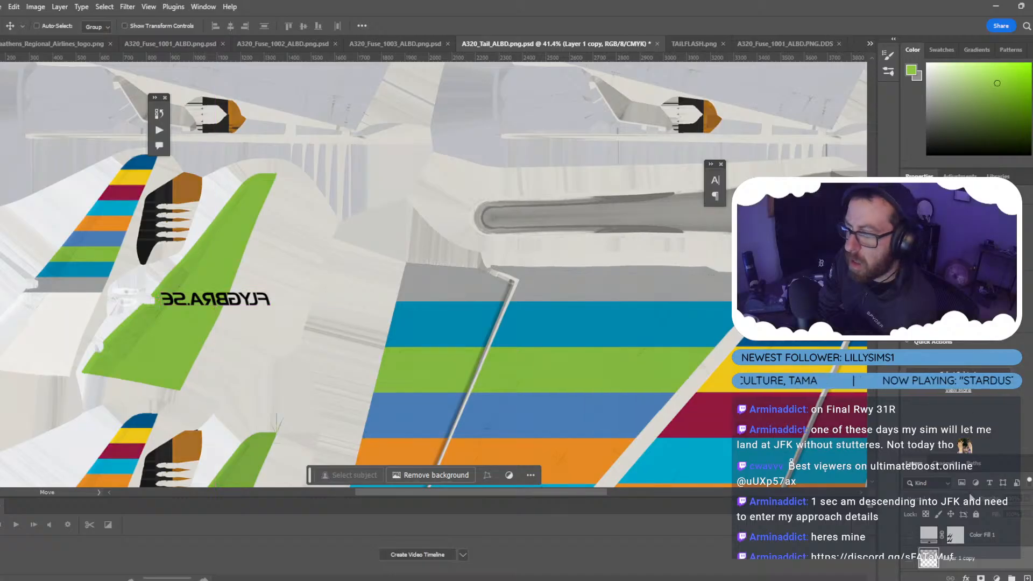
scroll(829, 404, down, 1)
Rotate the mirrored lettering to -65° and fit it lengthwise inside the upper green winglet.
key(ctrl+t)
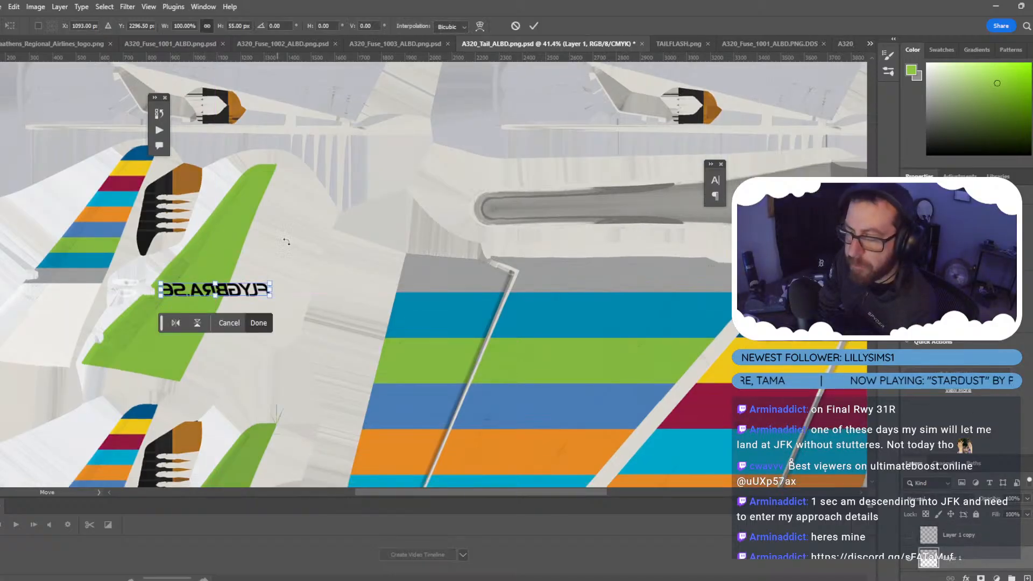
drag(278, 269, 233, 190)
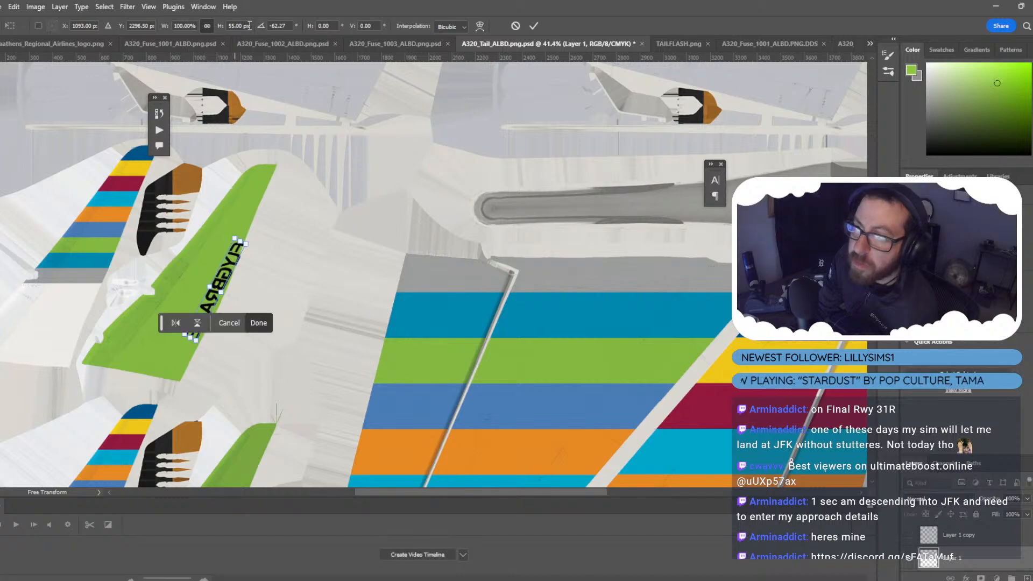
text(-)
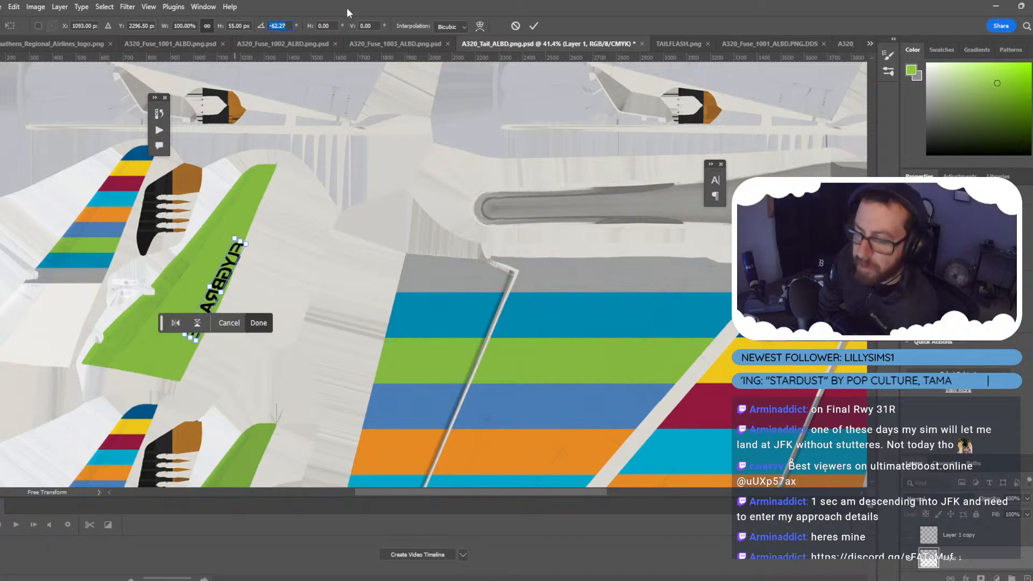
text(65)
key(Return)
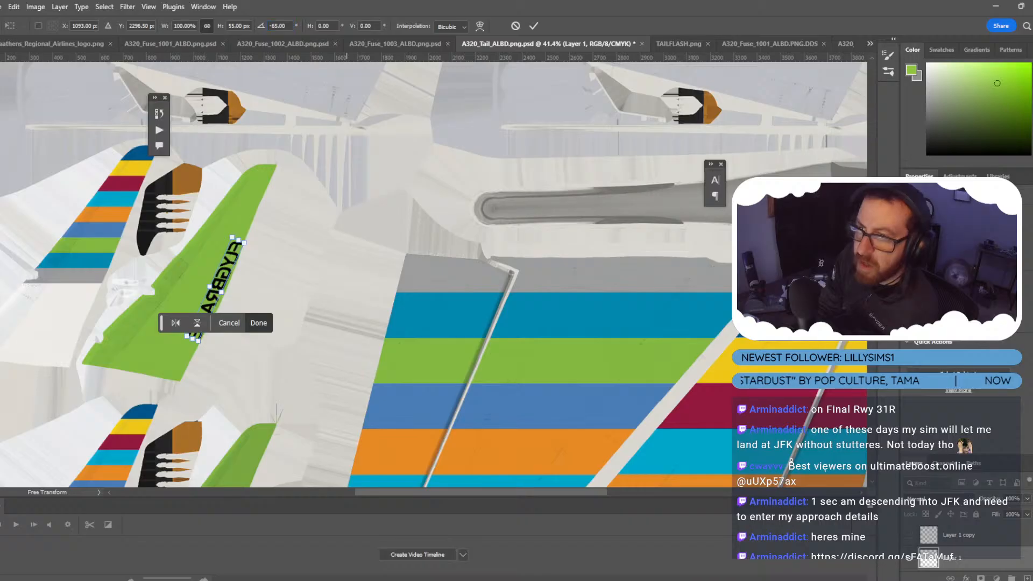
key(Return)
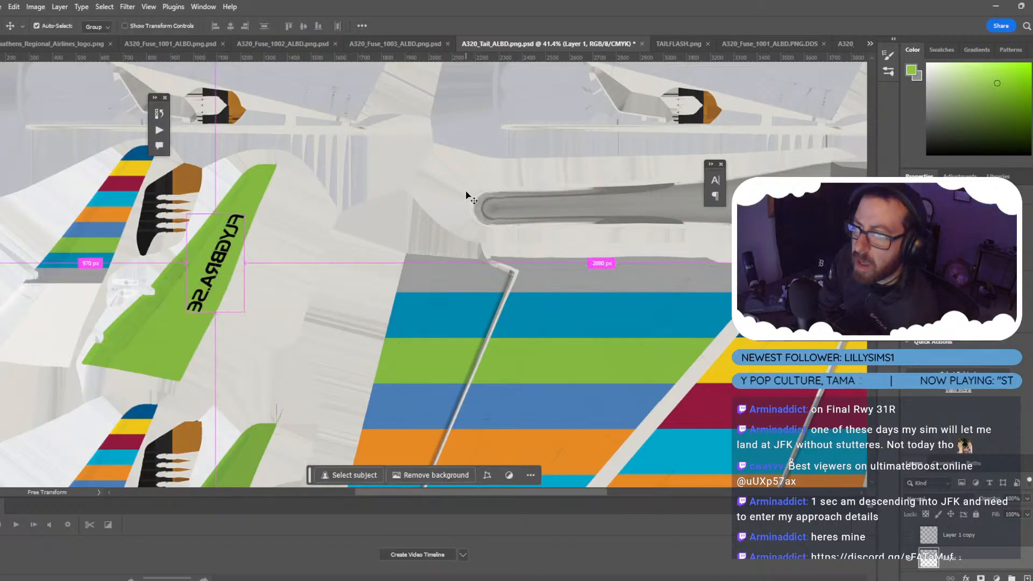
Save the tail texture with the rotated lettering and reload the A320_Tail Base Color image in Blender.
key(ctrl+s)
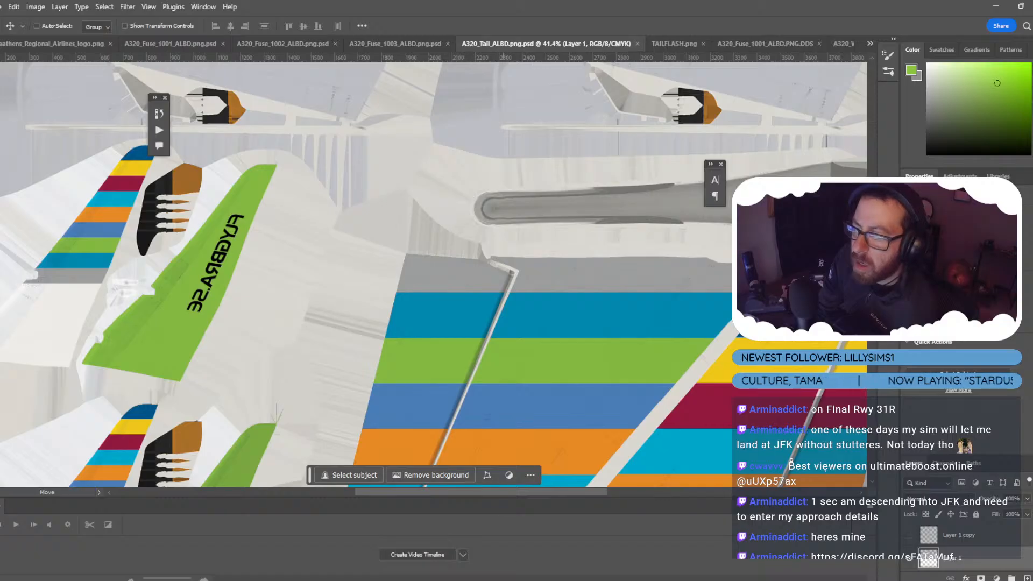
click(521, 541)
click(75, 36)
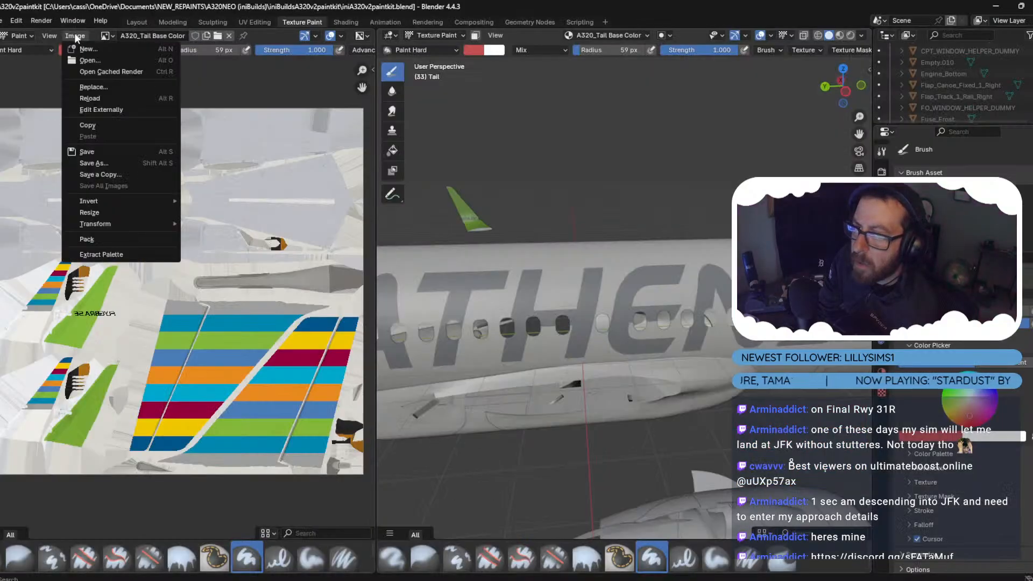
click(96, 103)
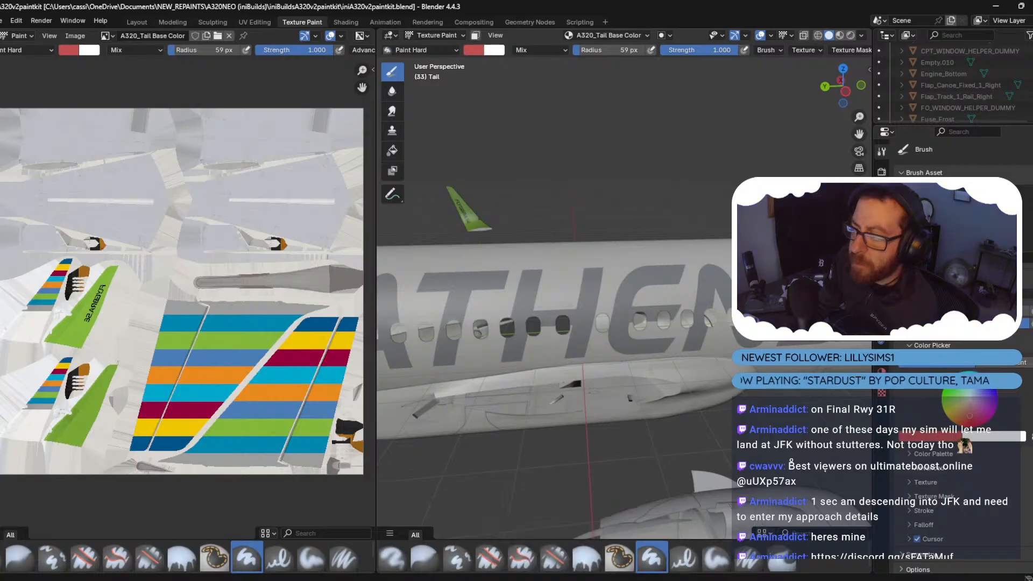
Switch to Photoshop, save the adjusted tail texture, and reload the A320_Tail Base Color image in Blender.
click(517, 570)
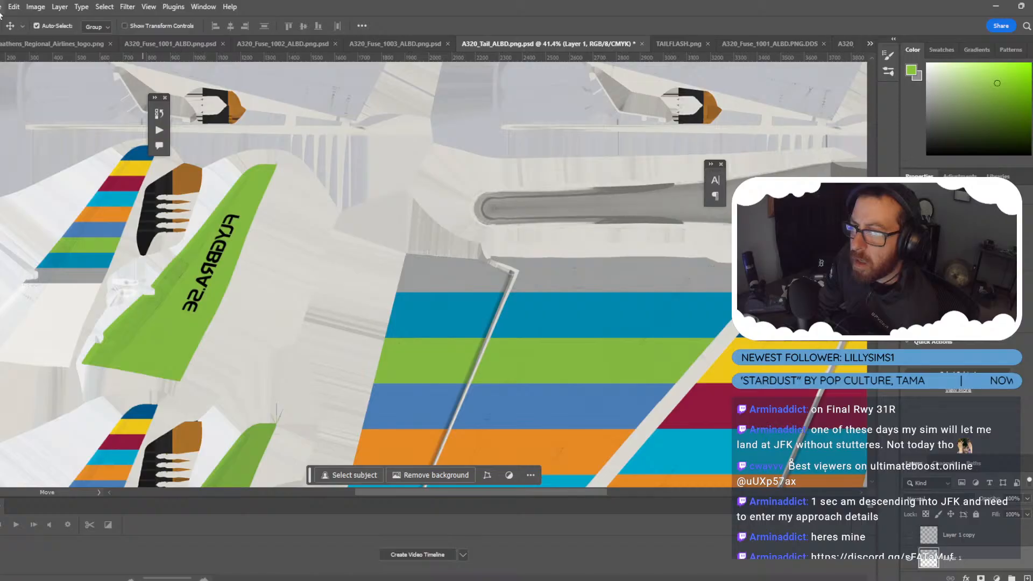
click(37, 26)
key(ctrl+s)
mouse_move(668, 580)
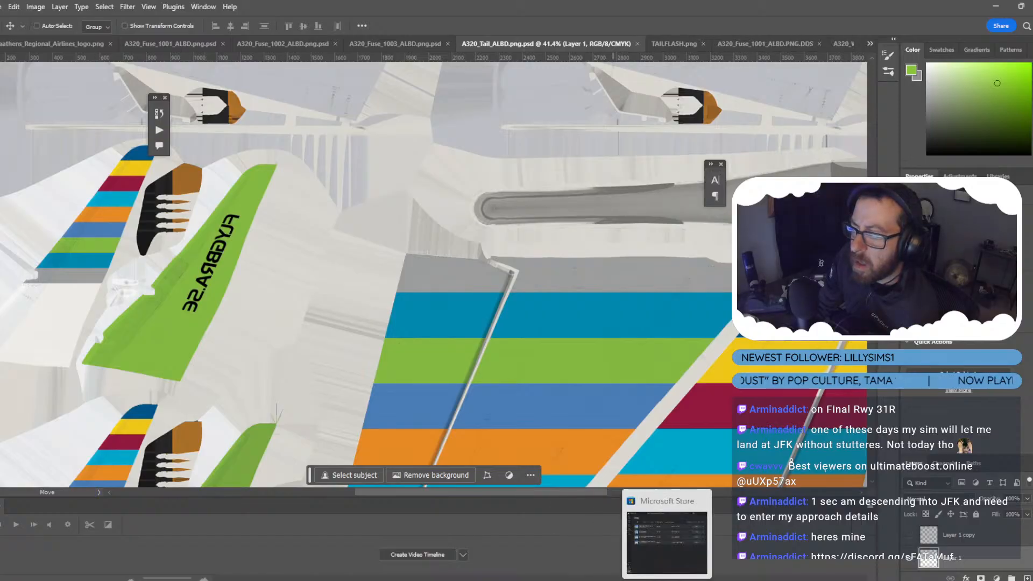
click(516, 538)
click(75, 35)
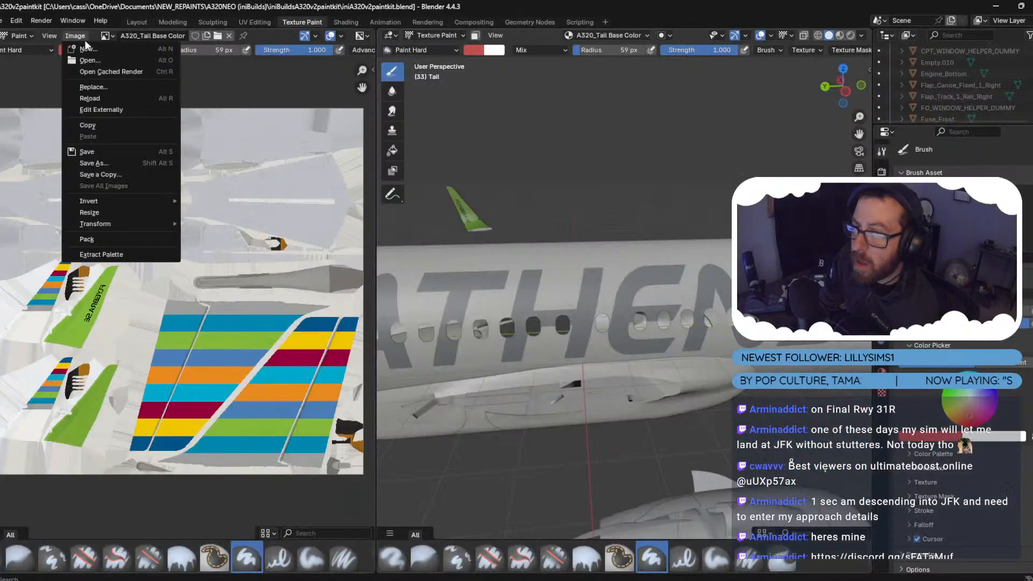
click(94, 97)
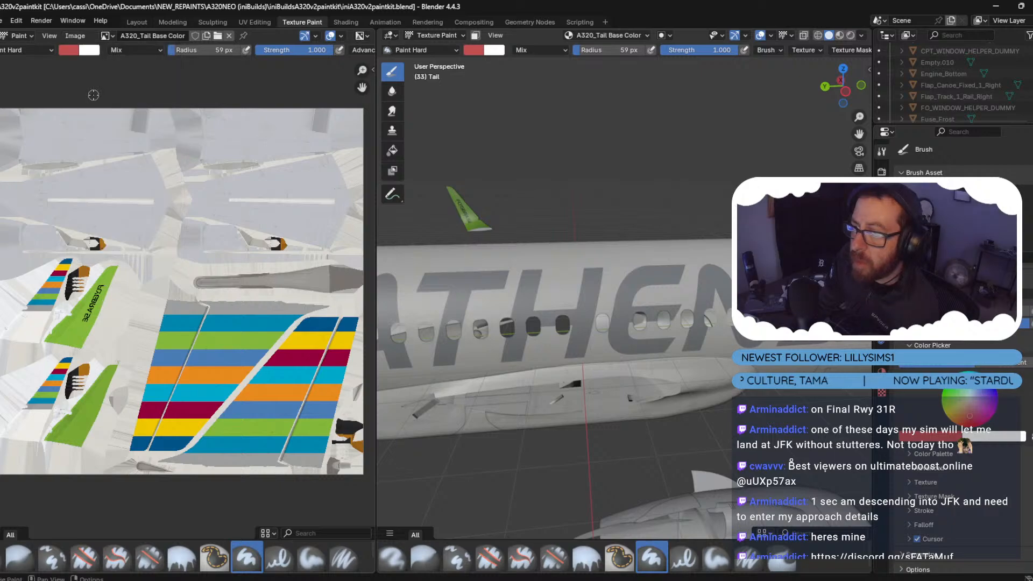
Switch back to Photoshop, nudge the rotated lettering slightly left and down on the upper green winglet, and save the tail texture.
click(543, 557)
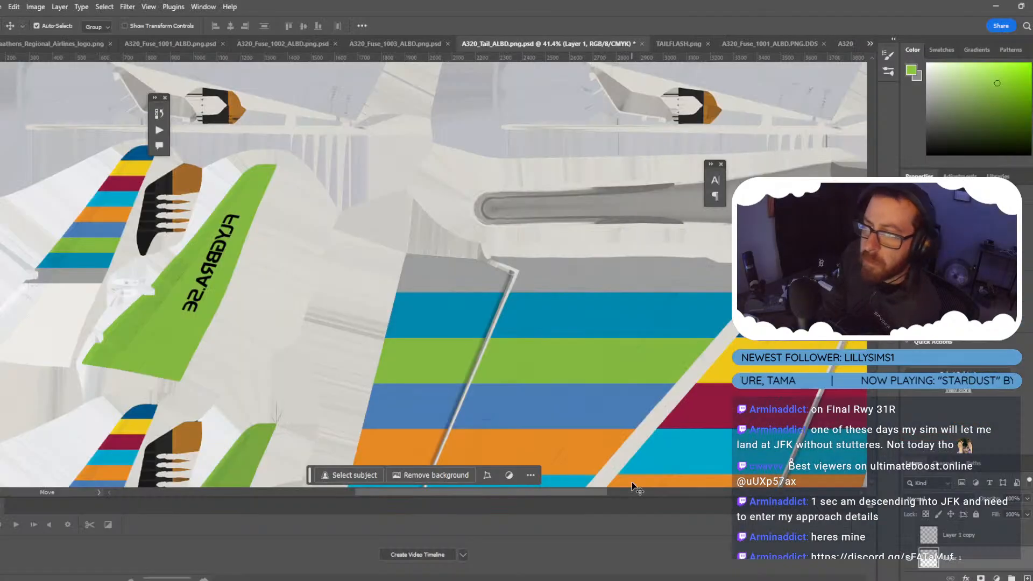
key(shift+Left)
key(shift+Left)
key(shift+Right)
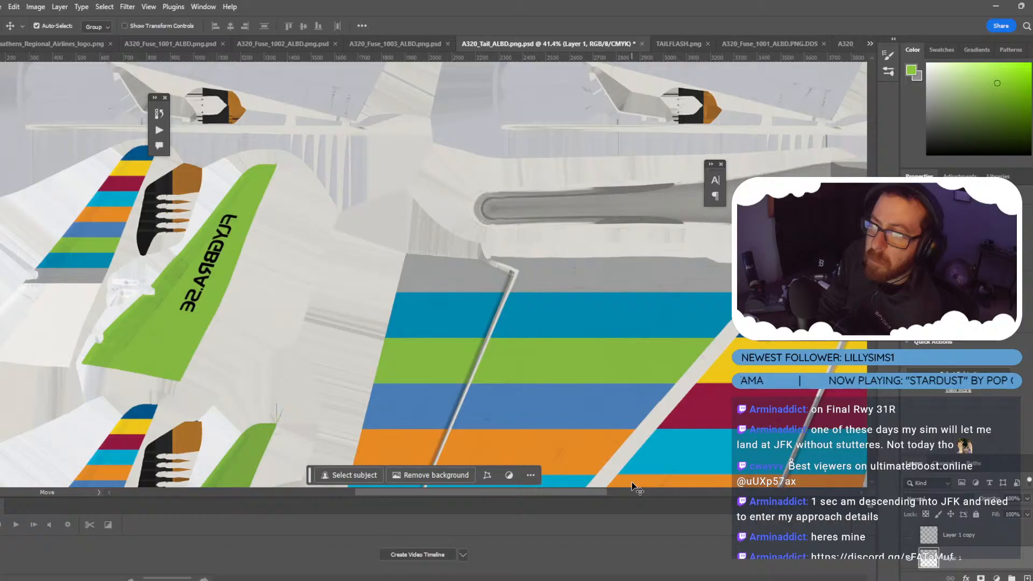
key(ctrl)
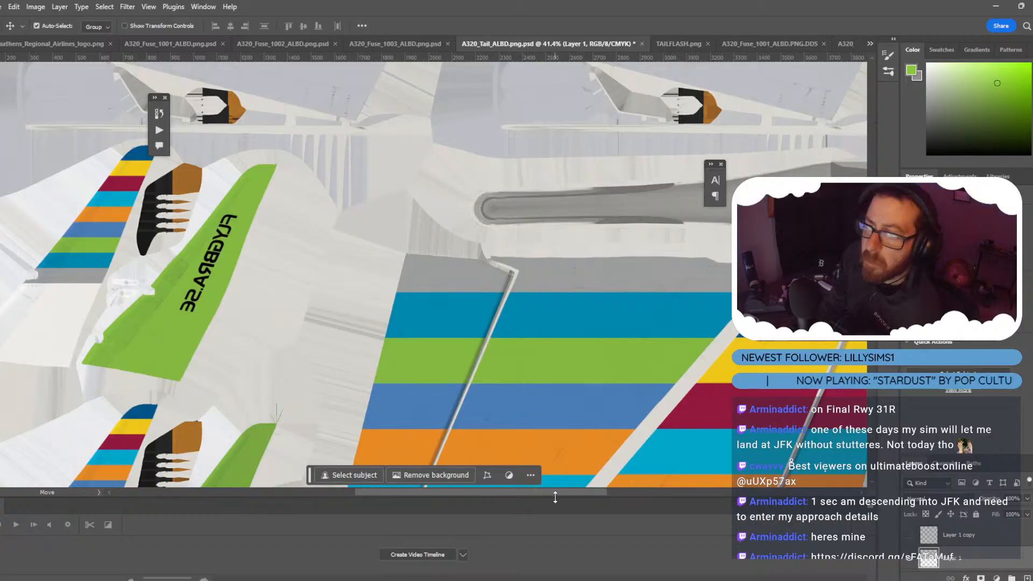
key(shift+Down)
key(shift+Down)
key(ctrl+s)
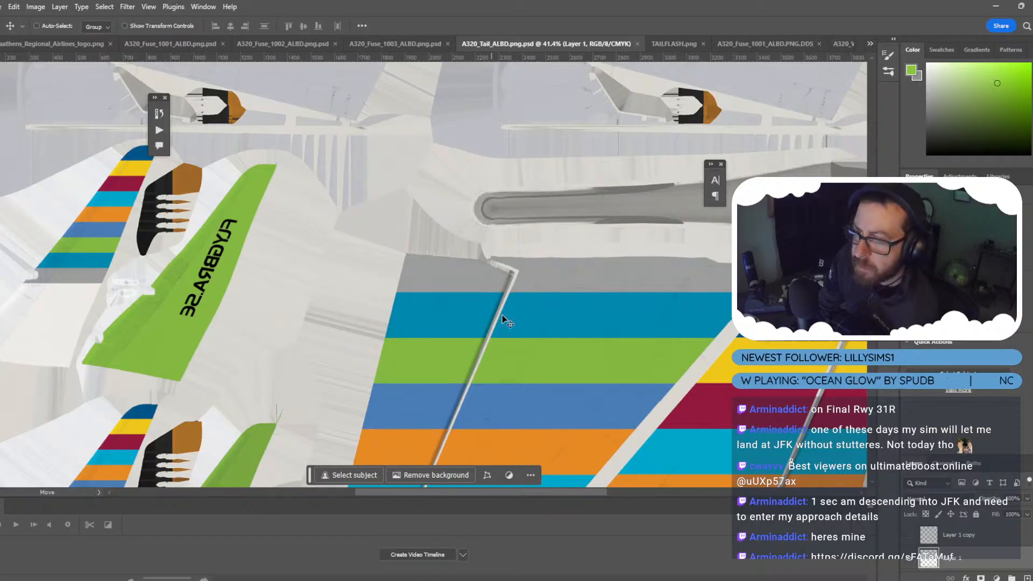
Reload the A320_Tail Base Color image in Blender and examine the lettering's size and position on the winglet.
mouse_move(567, 578)
click(630, 514)
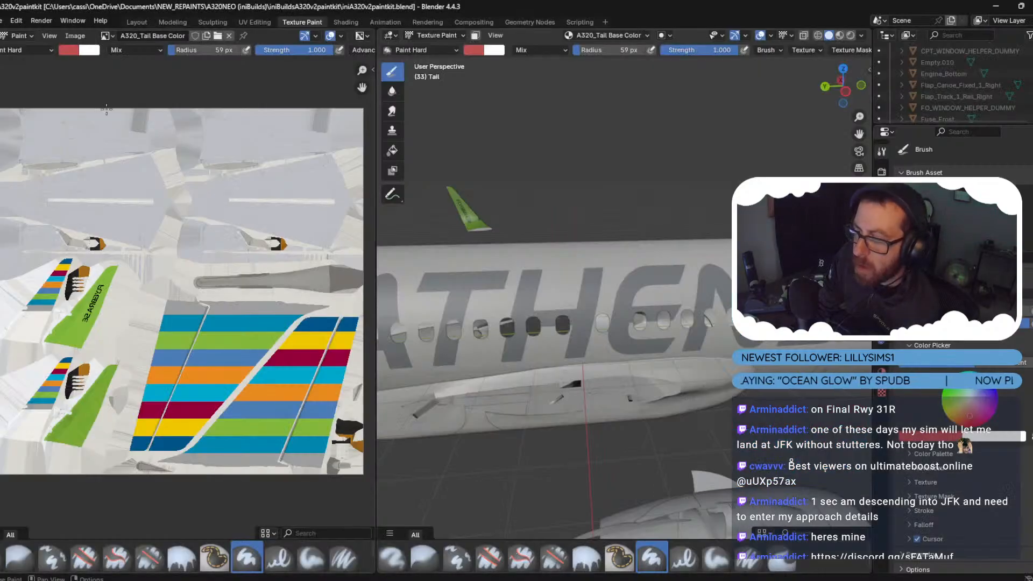
click(75, 35)
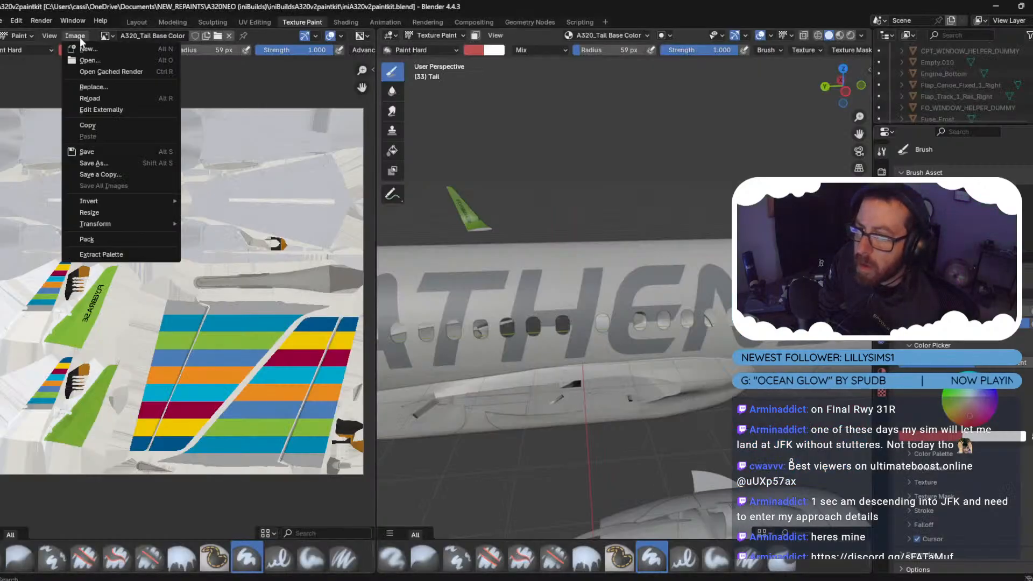
click(102, 98)
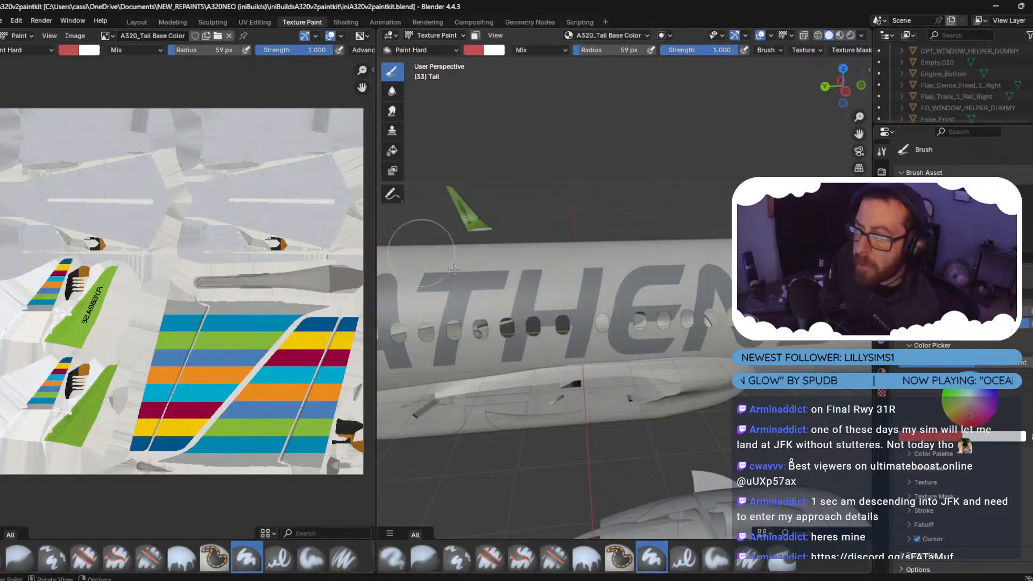
scroll(576, 203, up, 3)
middle_drag(540, 205, 515, 207)
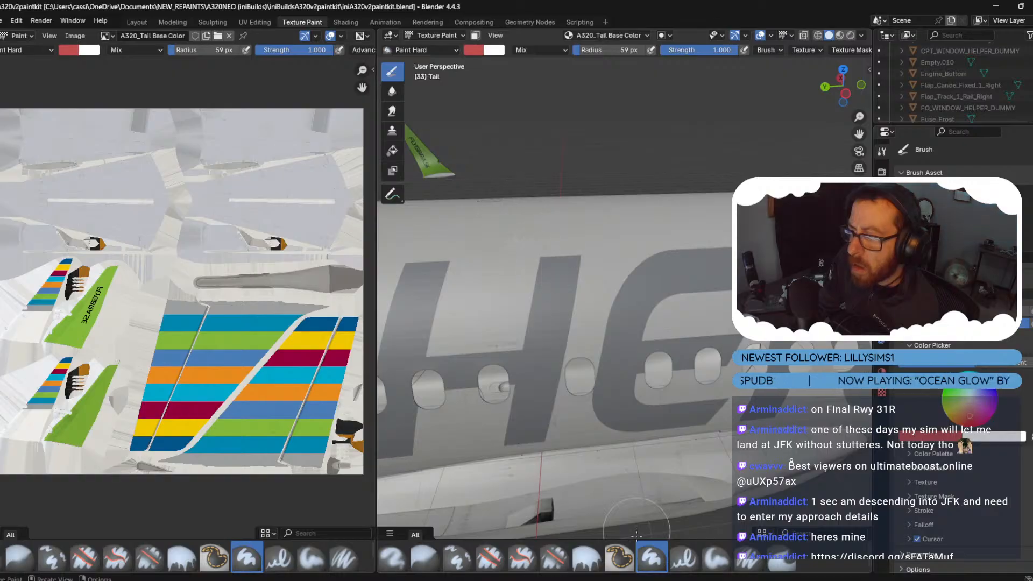
Return to Photoshop and undo the lettering's nudges, placement and rotation back to horizontal, comparing against the winglet in Blender.
mouse_move(516, 580)
key(alt+Tab)
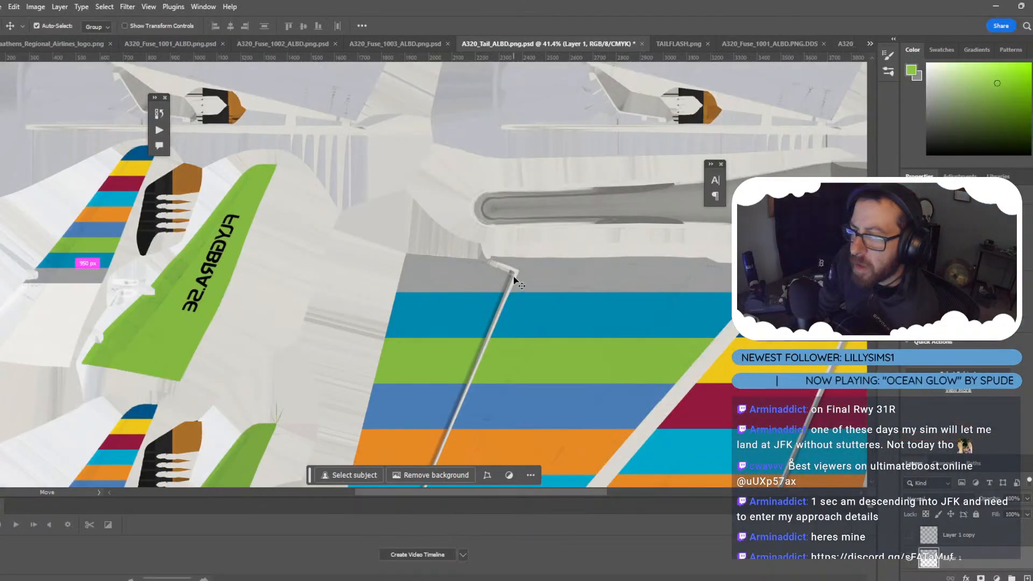
key(ctrl+z)
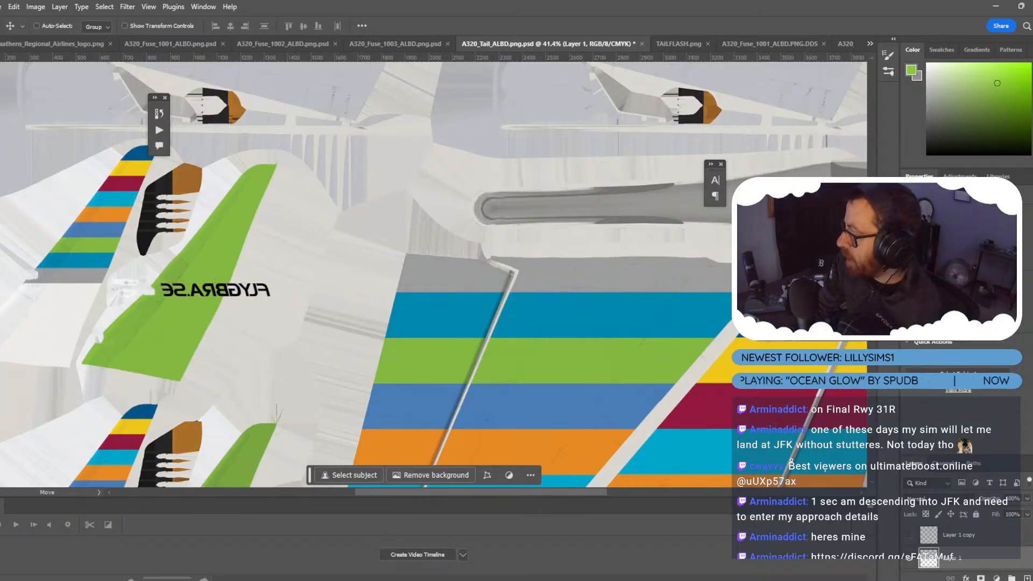
key(alt+Tab)
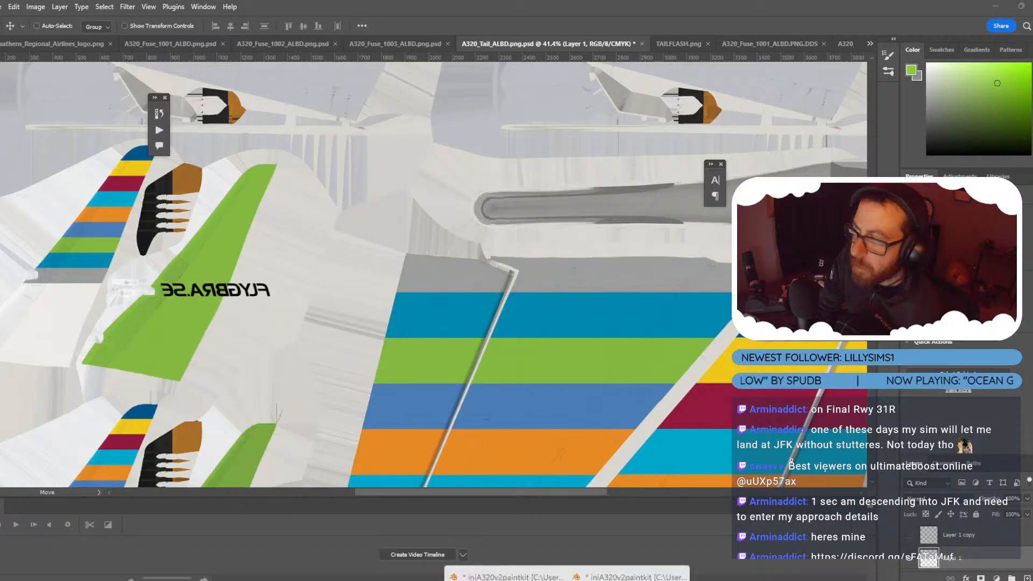
mouse_move(568, 575)
click(536, 563)
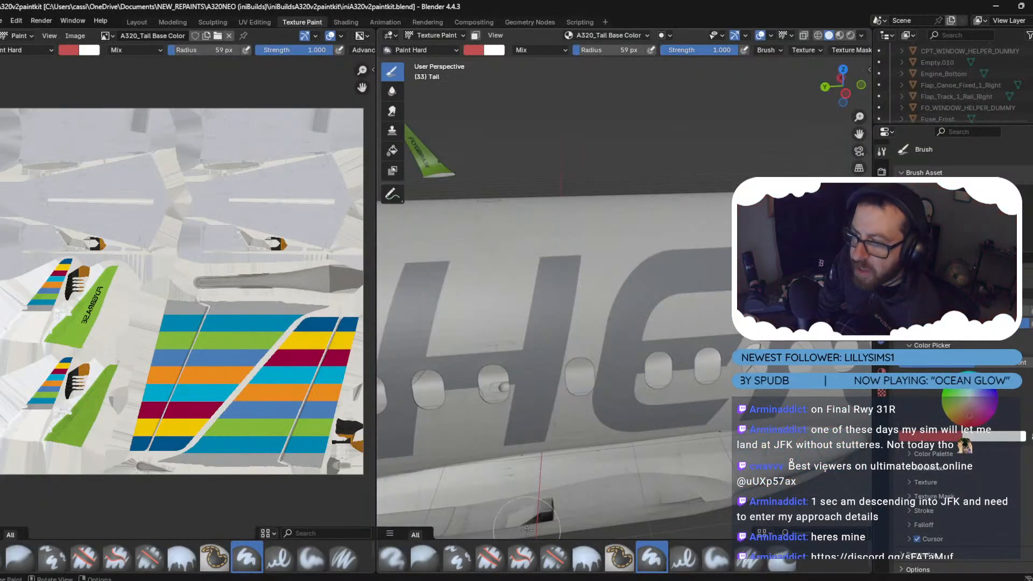
key(alt+Tab)
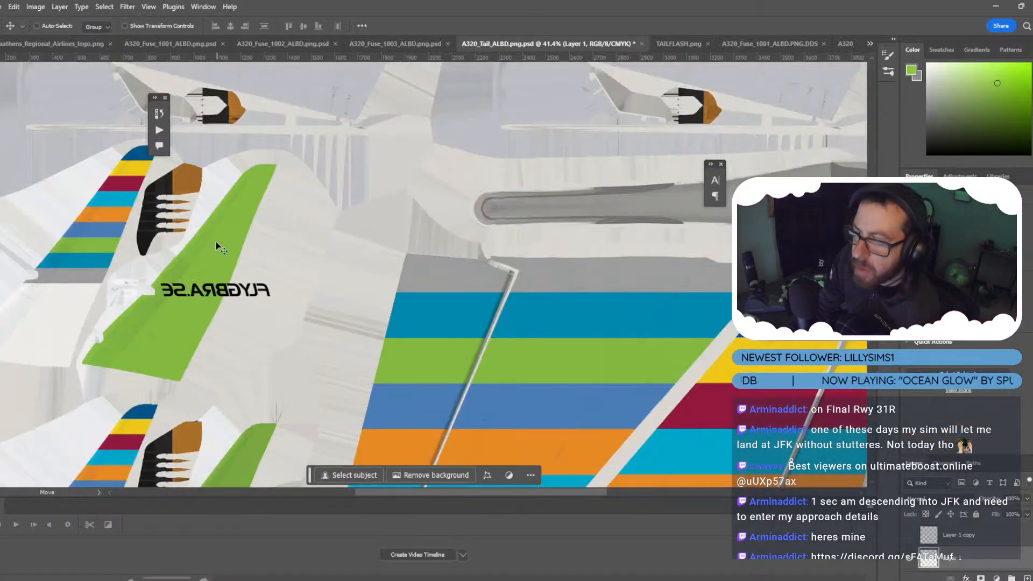
Scale the mirrored FLYGBRA.SE lettering on Layer 1 down proportionally to a height of 40 px.
key(ctrl+t)
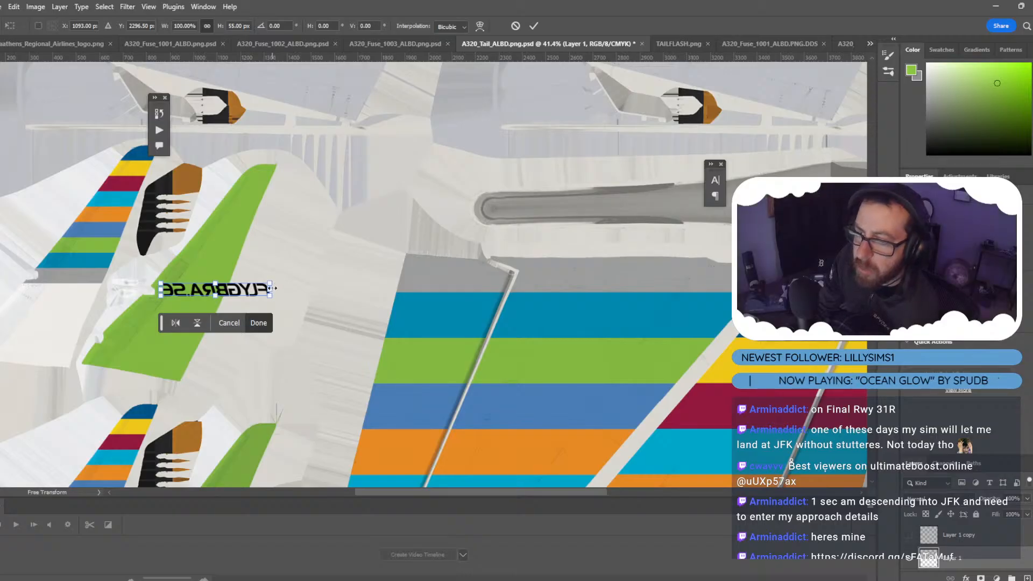
drag(271, 288, 241, 290)
key(Return)
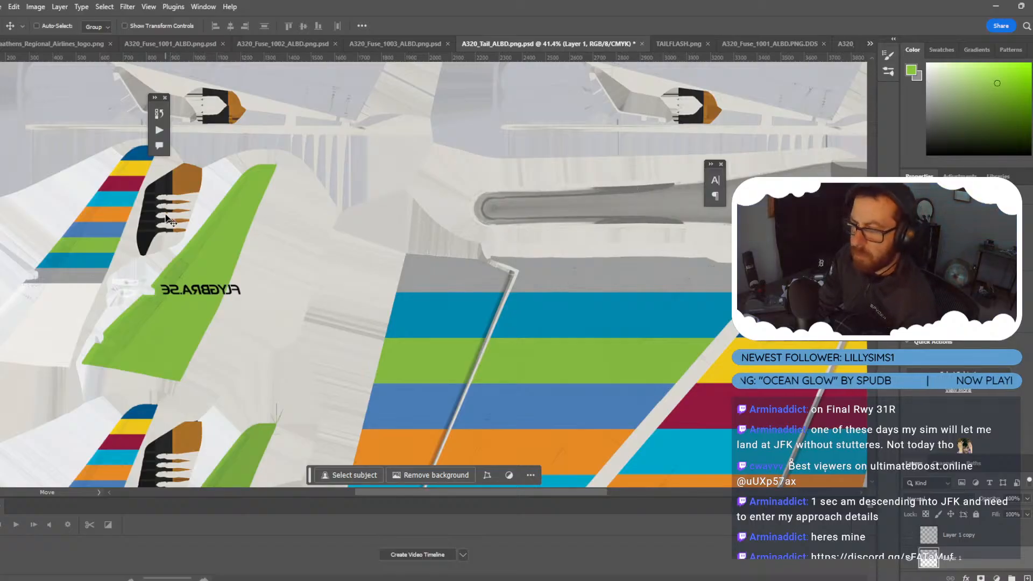
key(ctrl+t)
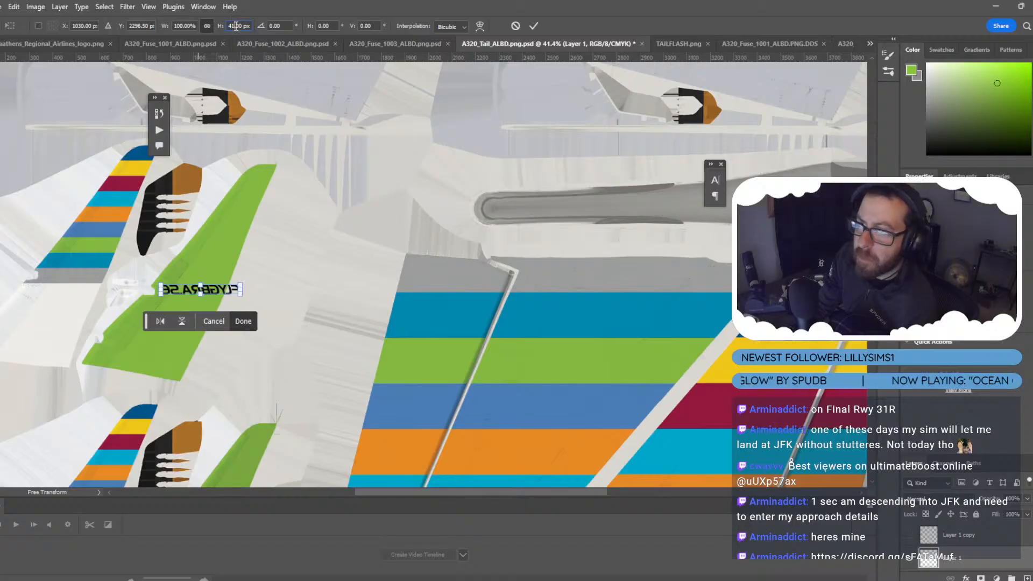
key(Down)
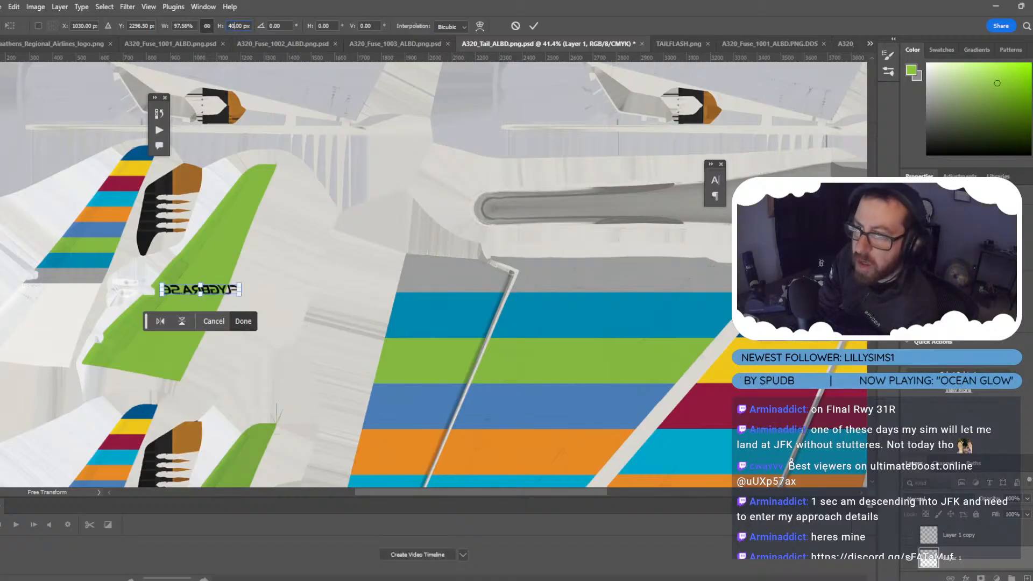
key(Return)
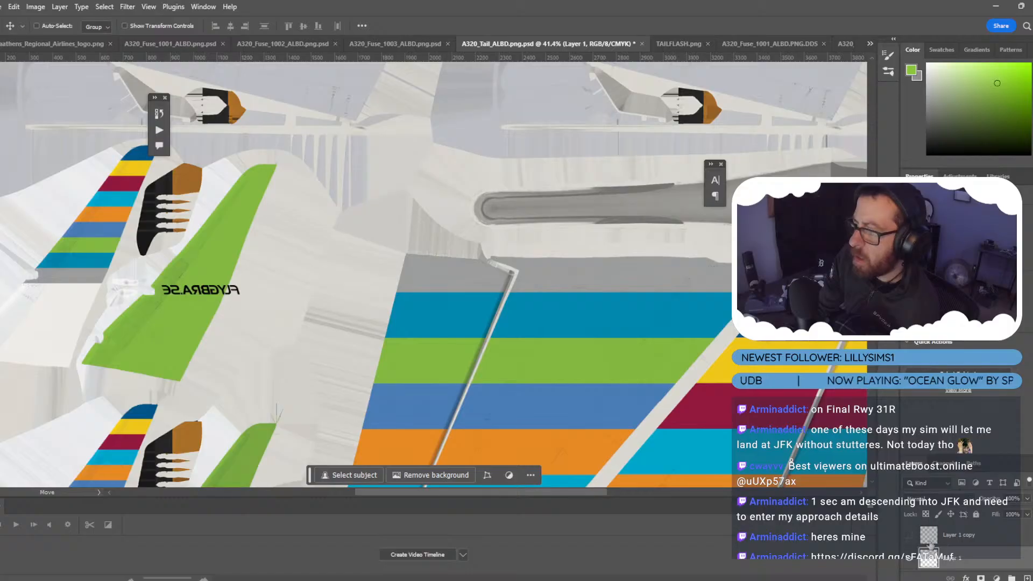
Show Layer 1 copy, scale its lettering proportionally to a height of 40 px, and hide the layer again.
click(908, 535)
click(958, 536)
key(ctrl+t)
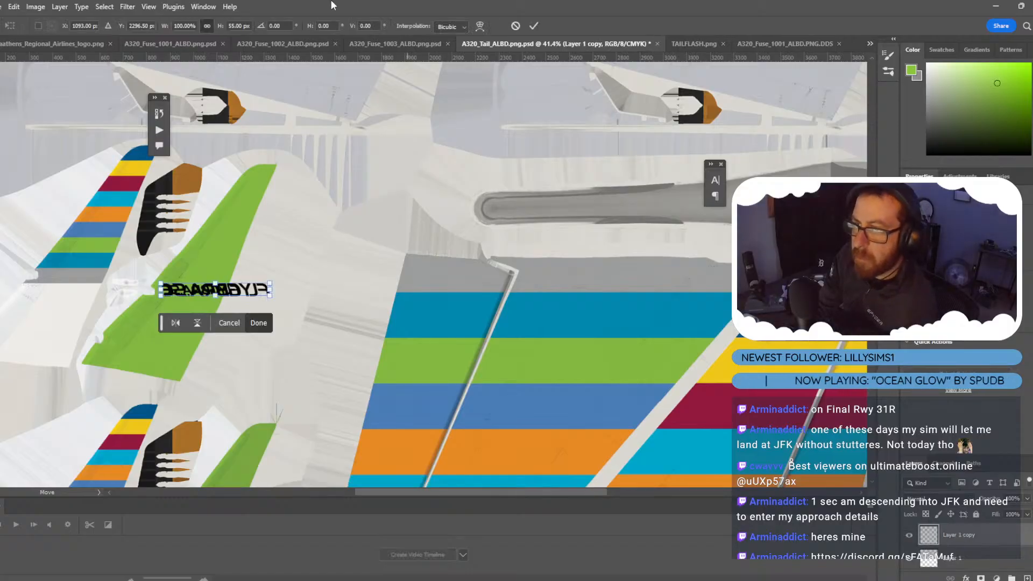
click(230, 25)
text(40)
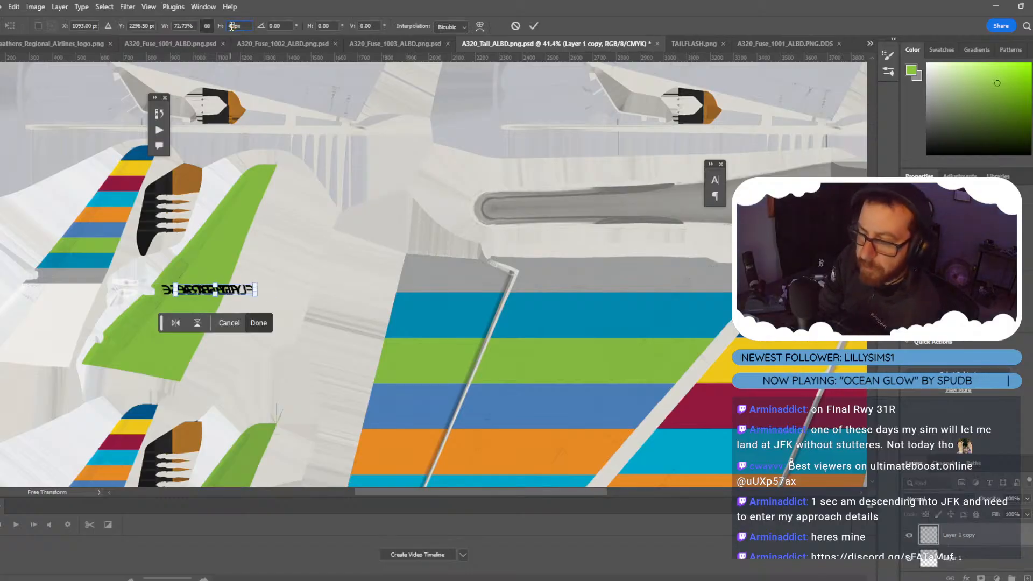
key(Return)
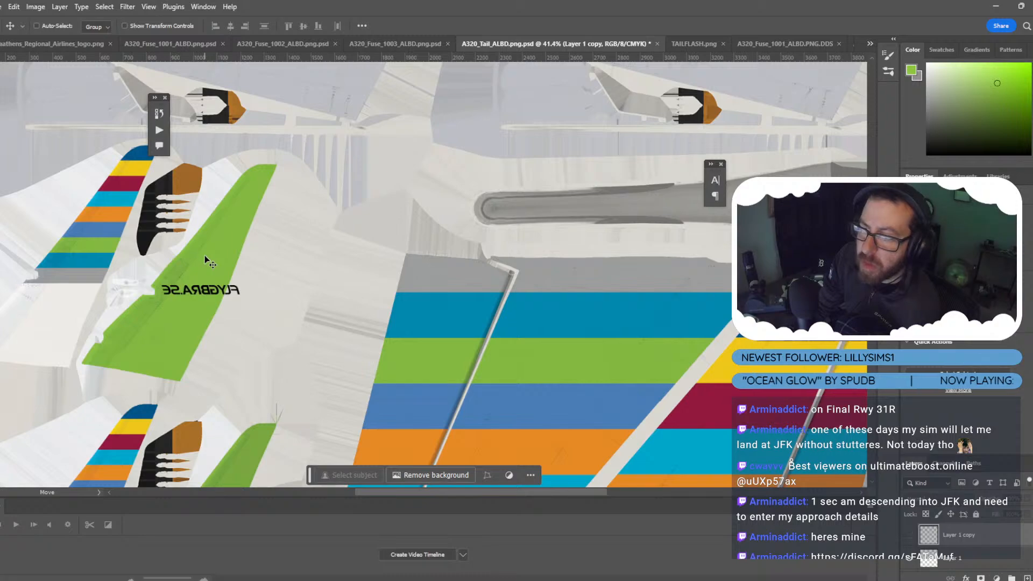
key(ctrl)
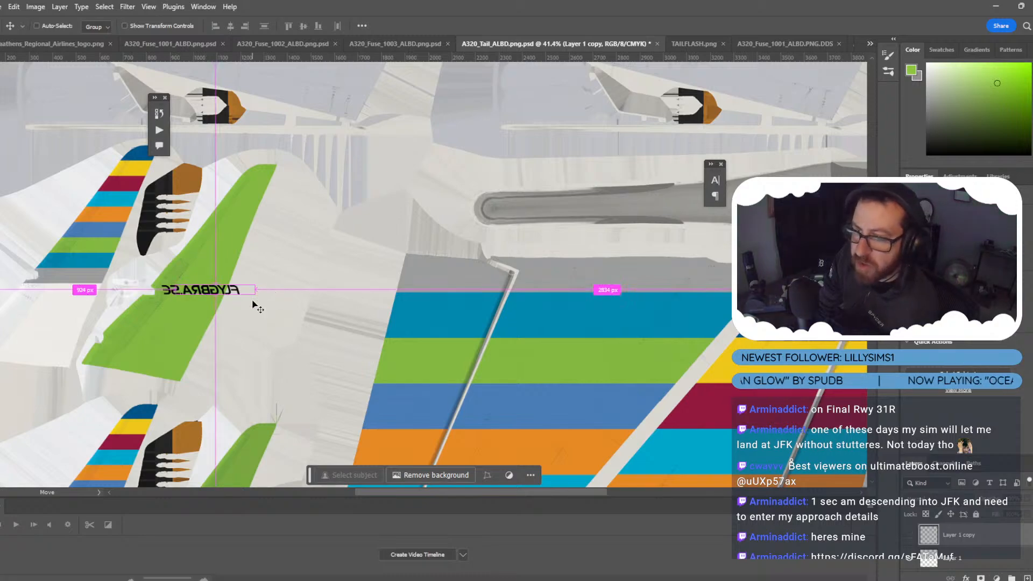
Rotate the Layer 1 lettering to -65.5° and place it near the tip of the upper green winglet, along its trailing edge.
click(951, 559)
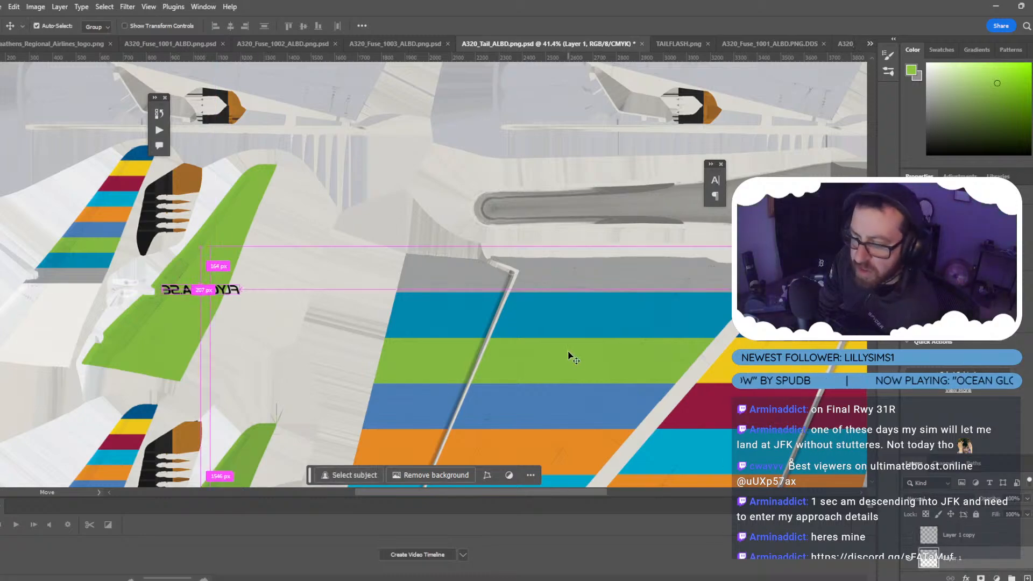
key(ctrl+t)
drag(220, 289, 261, 104)
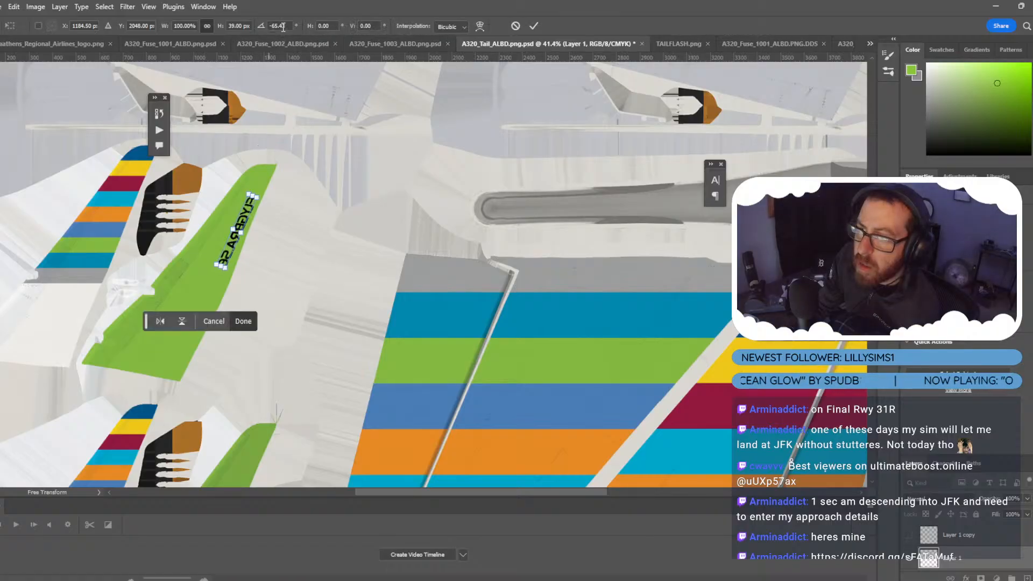
double_click(278, 26)
text(-65.5)
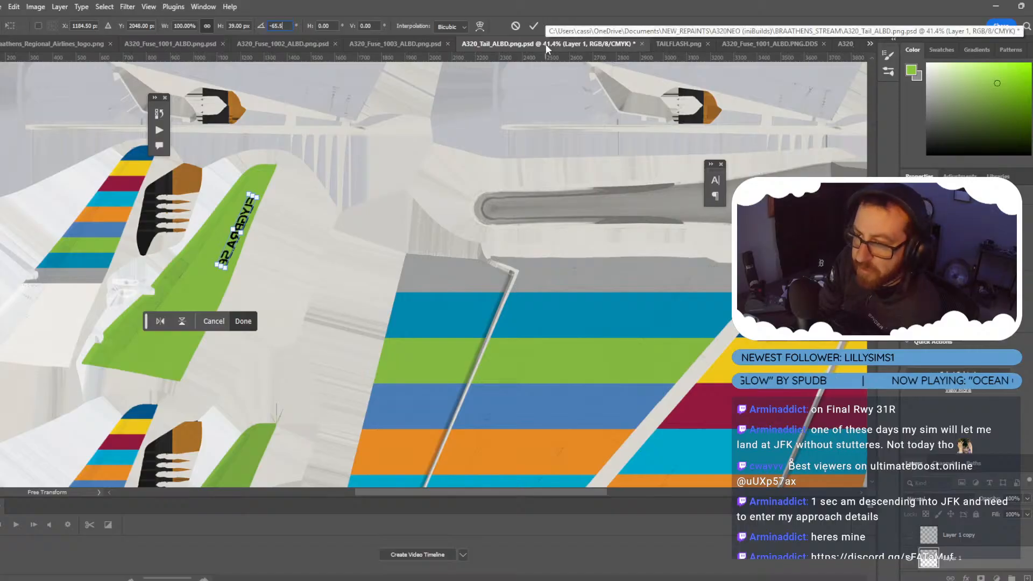
key(Return)
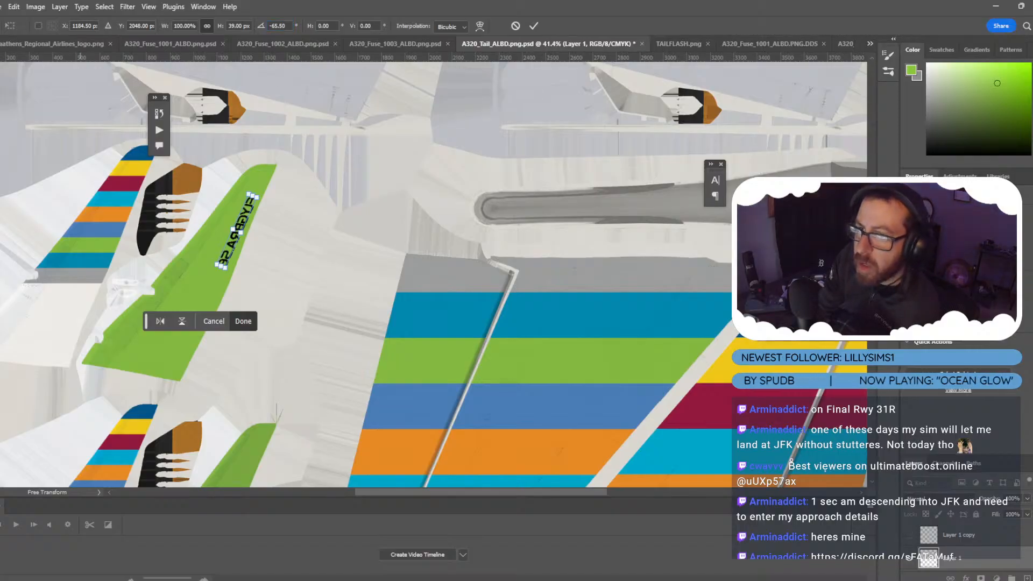
key(Return)
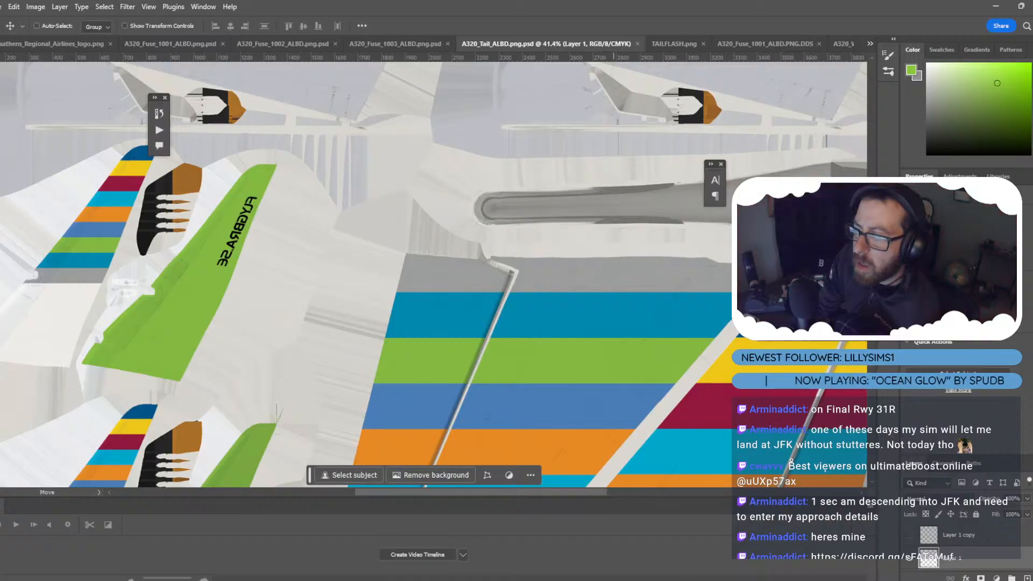
Save the tail texture, then reload the A320_Tail Base Color image in Blender and view the smaller lettering on the winglet.
click(521, 550)
click(75, 35)
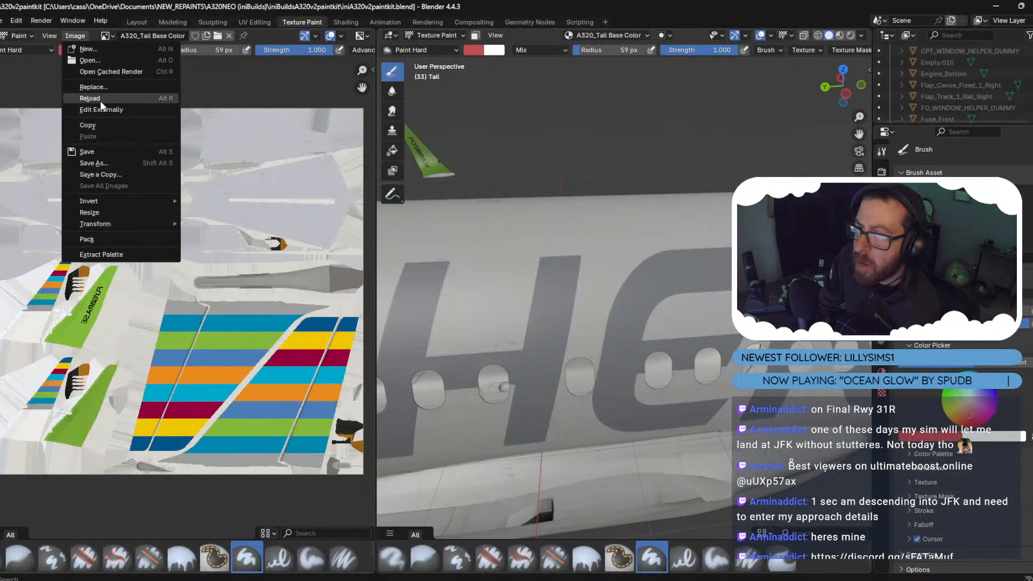
click(90, 99)
middle_drag(475, 198, 474, 199)
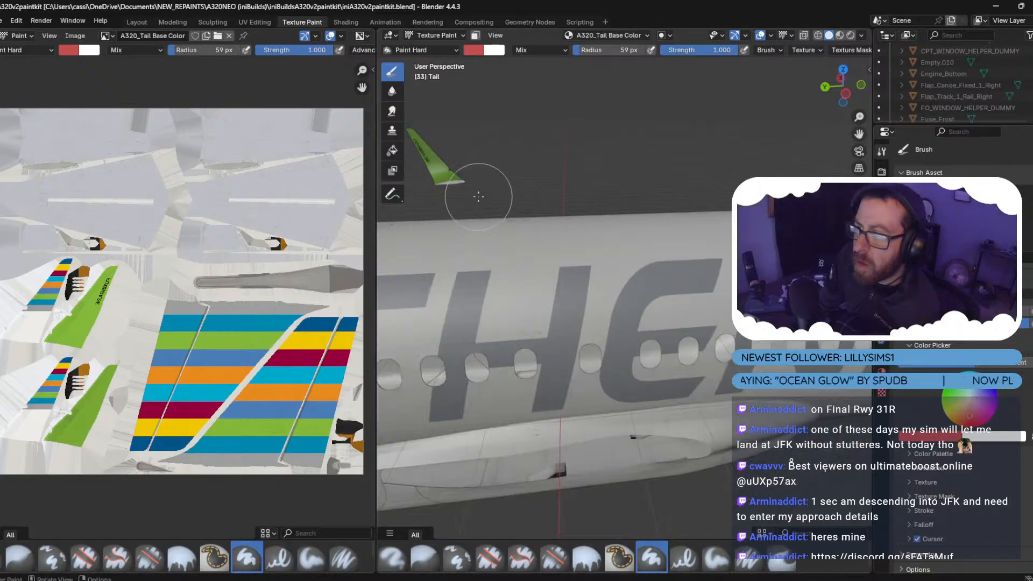
key(alt+Tab)
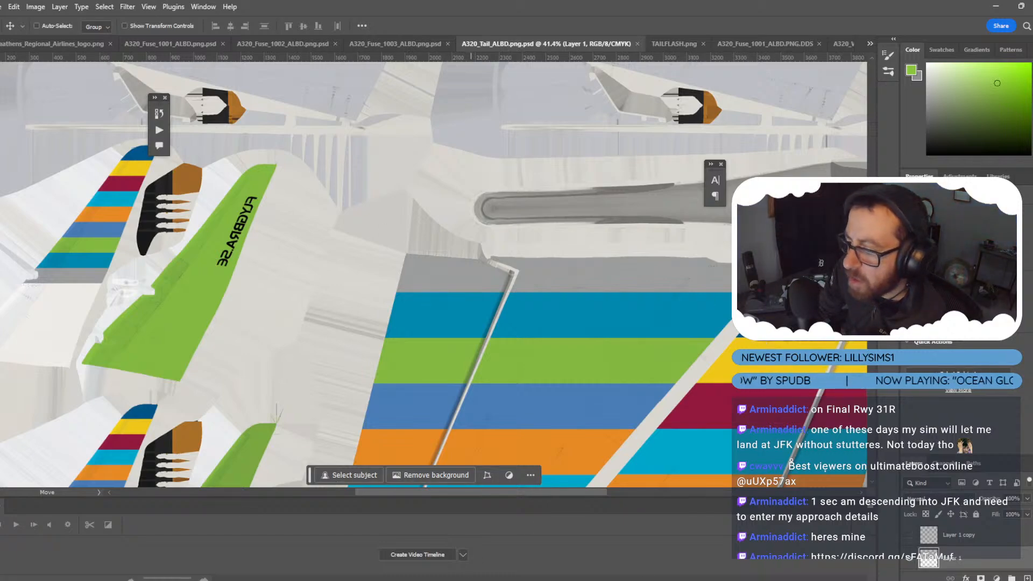
key(alt+Tab)
drag(619, 5, 1032, 2)
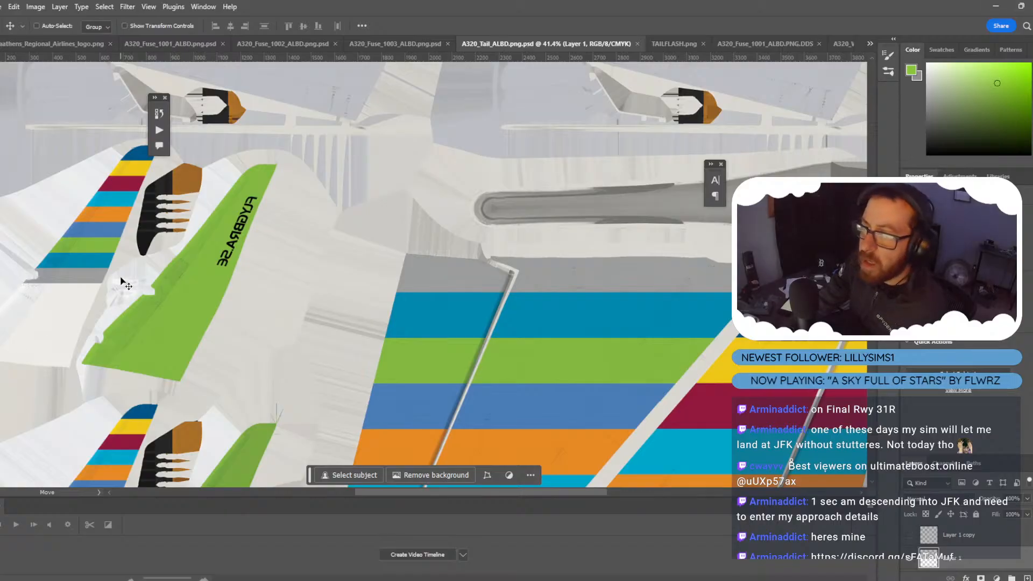
Show Layer 1 copy and flip its mirrored FLYGBRA.SE lettering horizontally.
scroll(939, 537, down, 1)
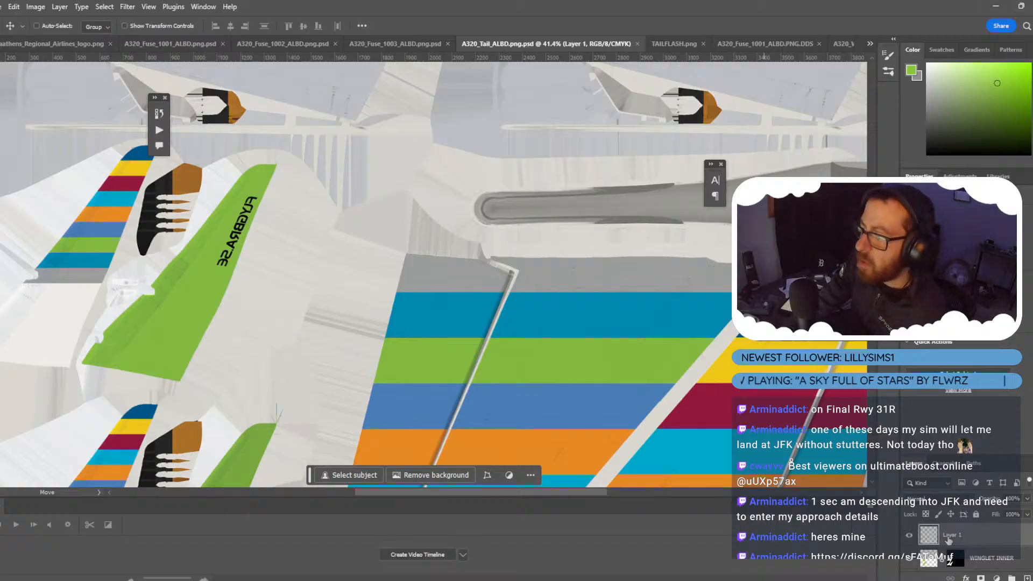
scroll(948, 539, up, 1)
click(908, 536)
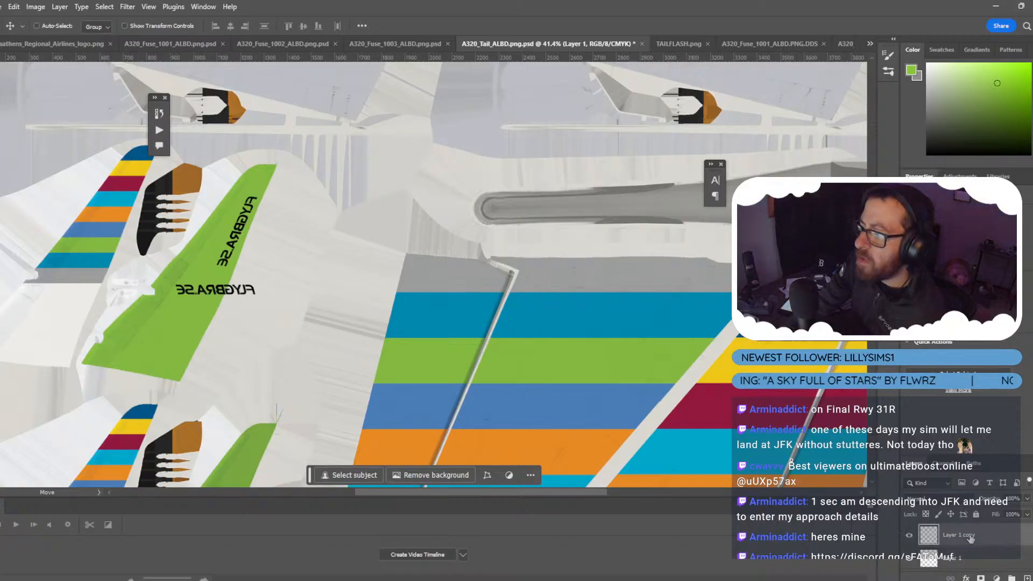
key(ctrl+t)
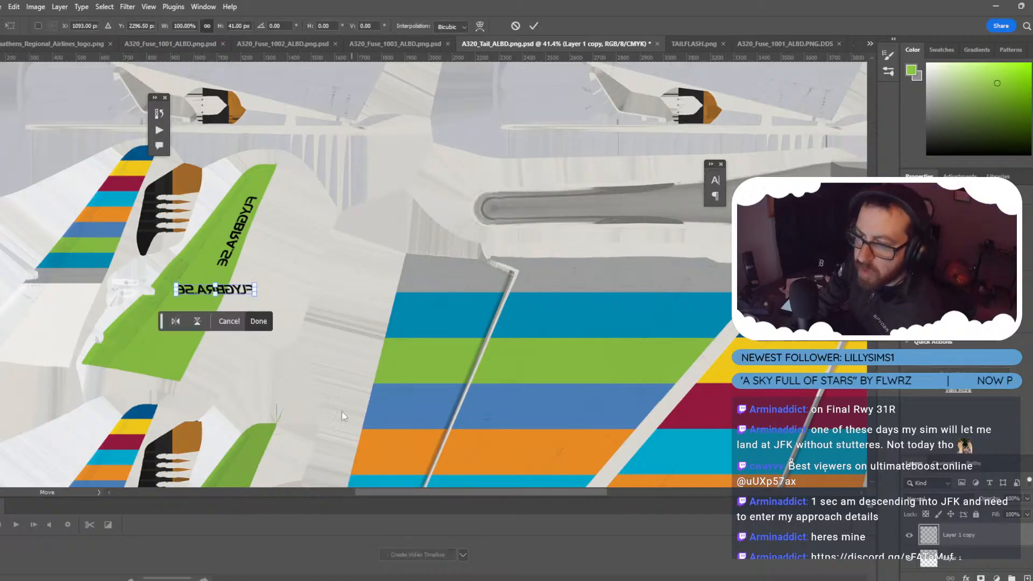
right_click(227, 292)
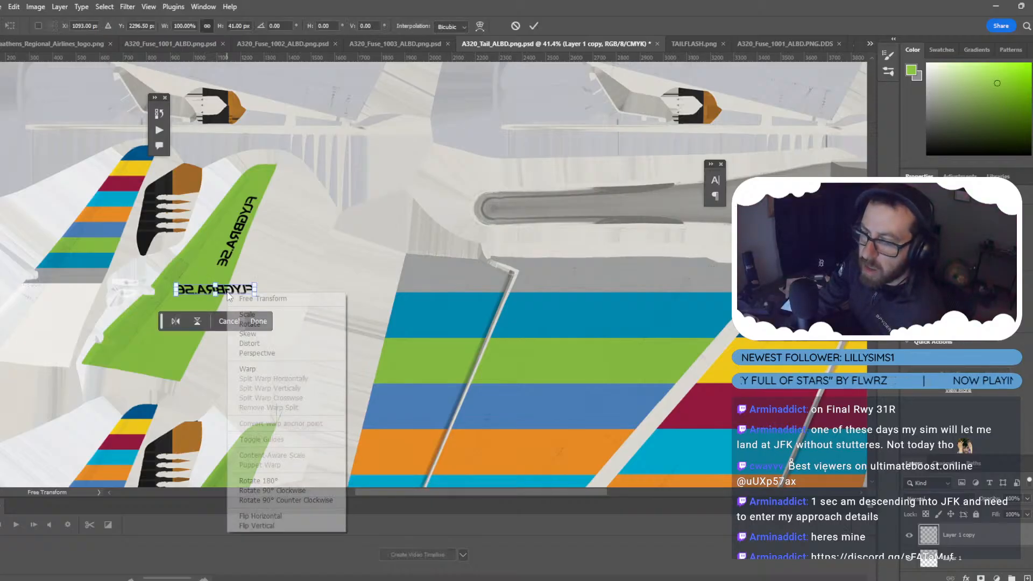
click(296, 518)
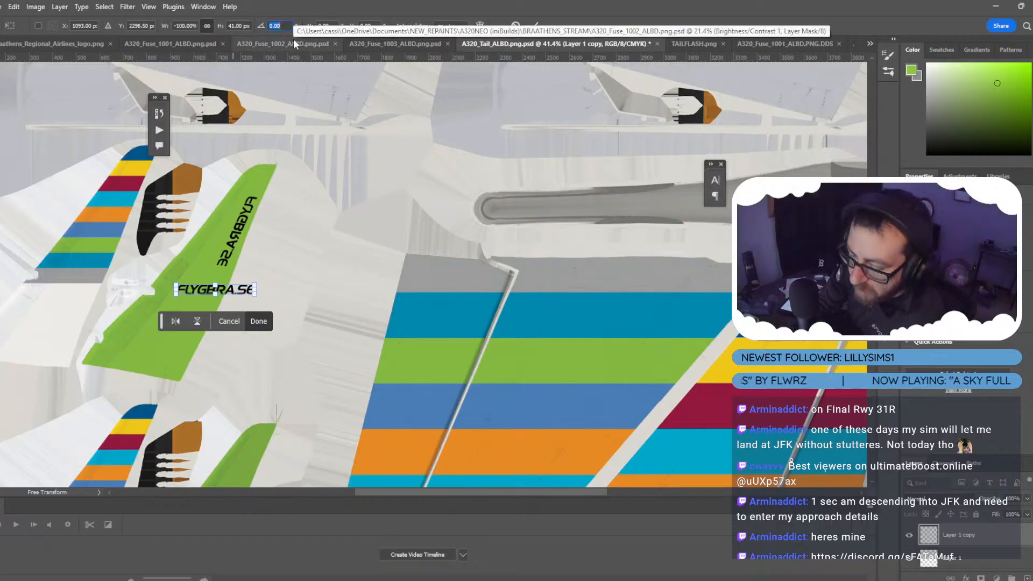
Rotate the Layer 1 copy lettering to -65.5° and hide the mirrored lettering on Layer 1.
text(-65.5)
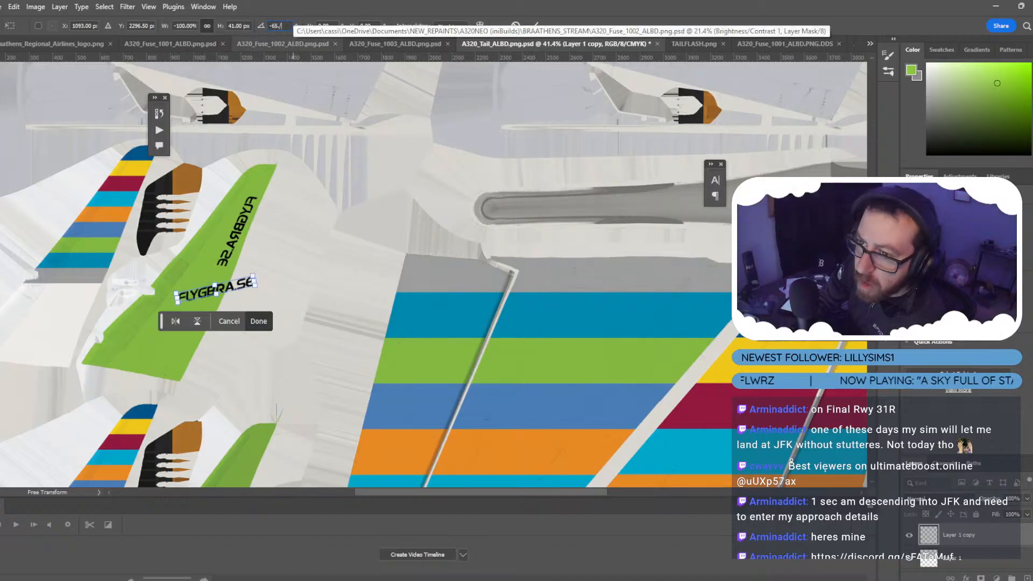
key(BackSpace)
key(BackSpace)
text(5)
key(Return)
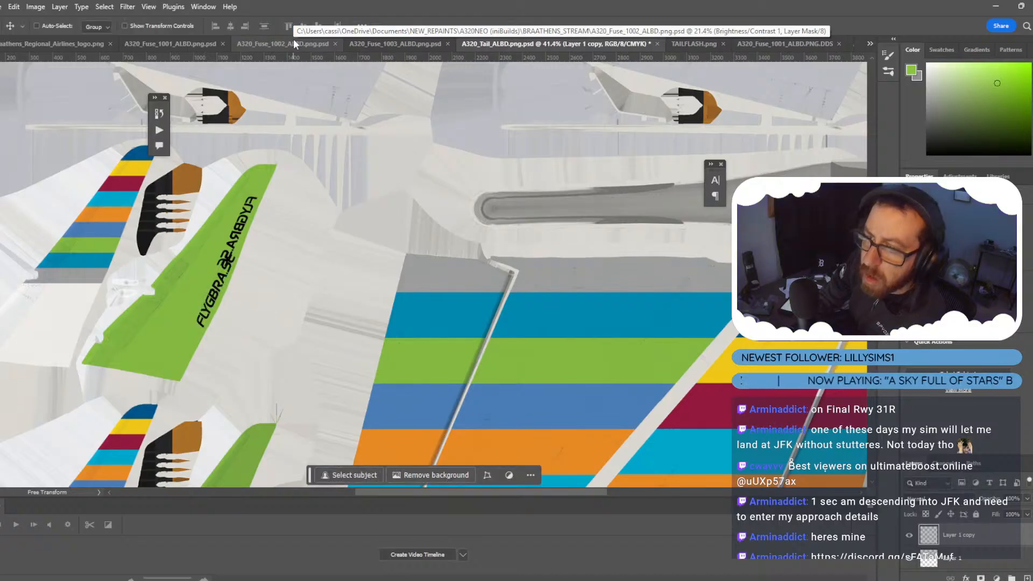
scroll(459, 88, down, 1)
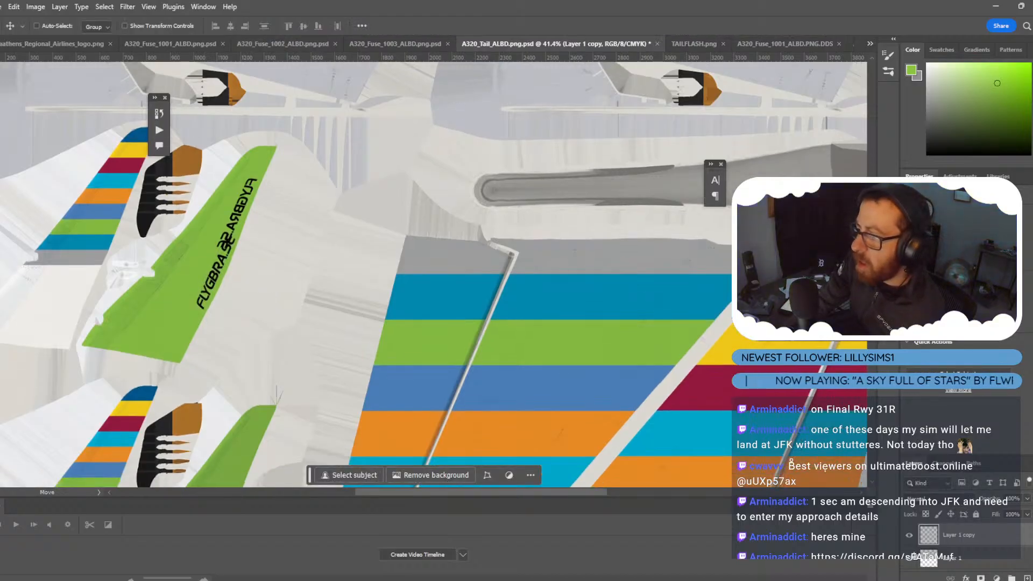
key(Delete)
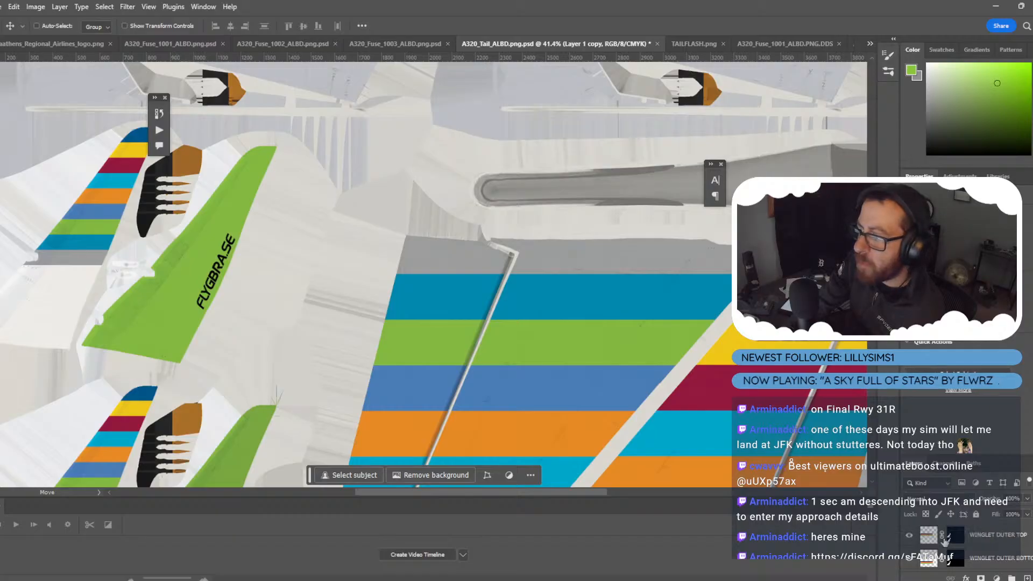
Select the upper inner winglet's shape from the WINGLET INNER layer mask with the Magic Wand.
click(951, 560)
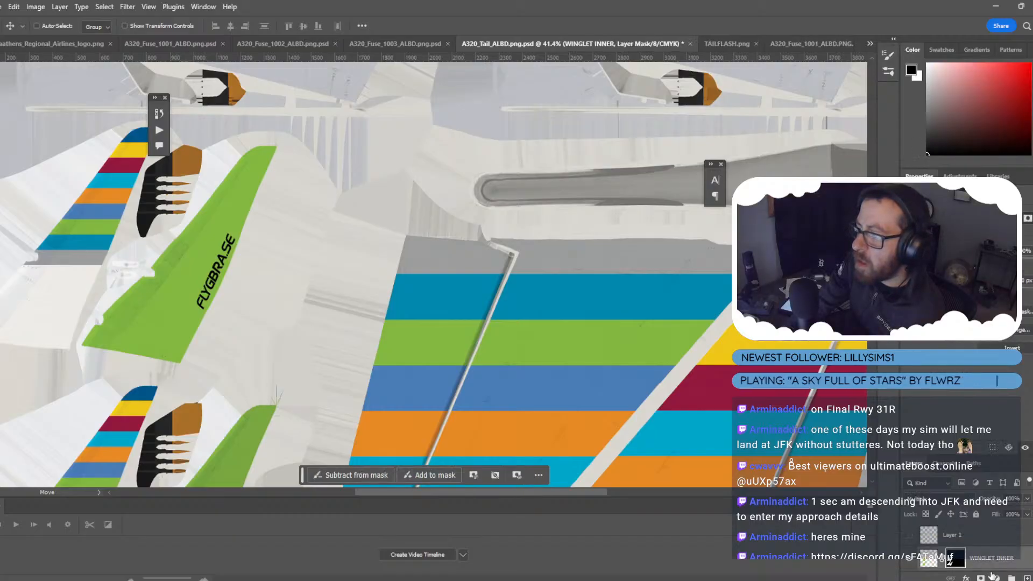
key(w)
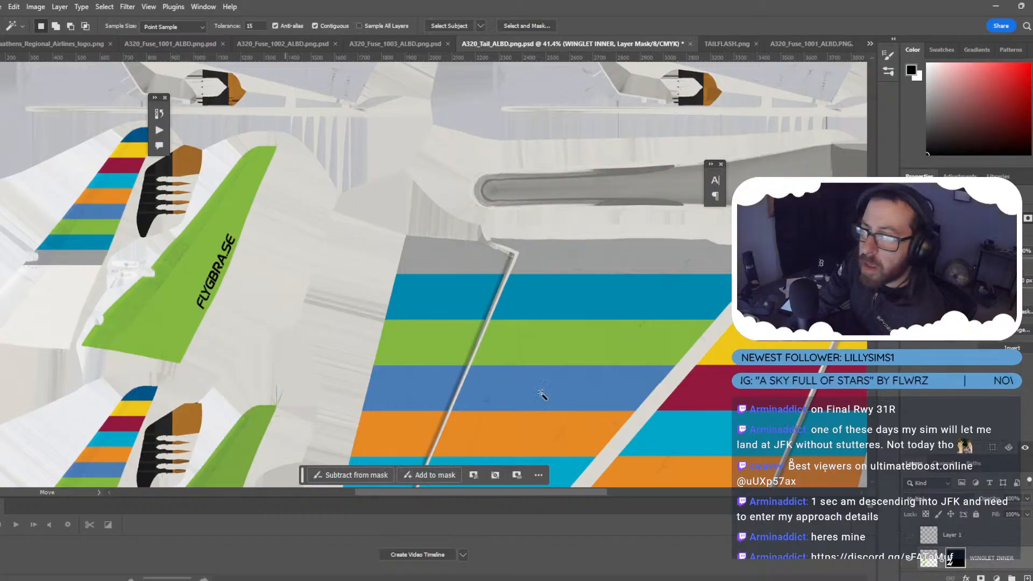
click(945, 463)
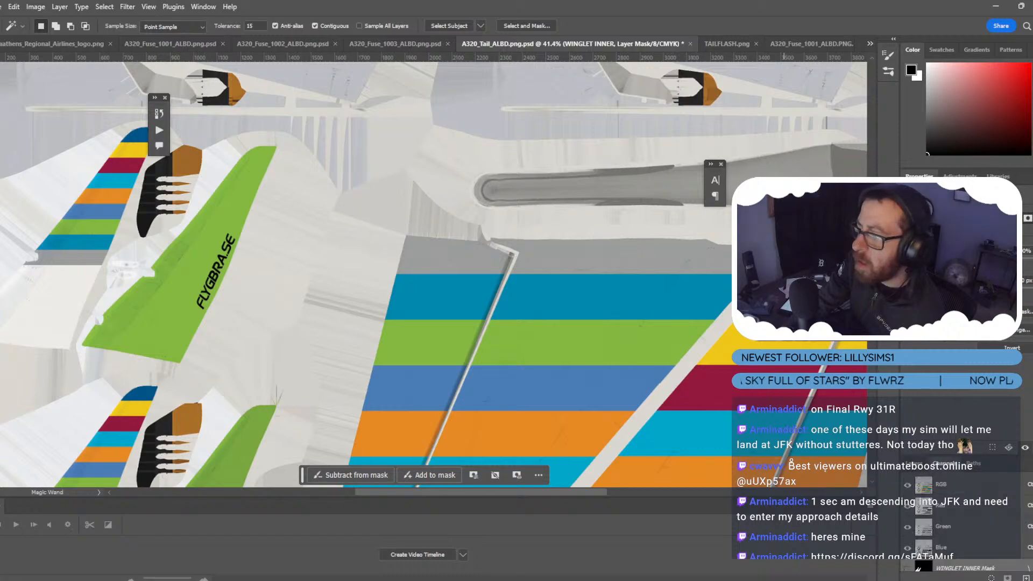
click(907, 569)
click(239, 193)
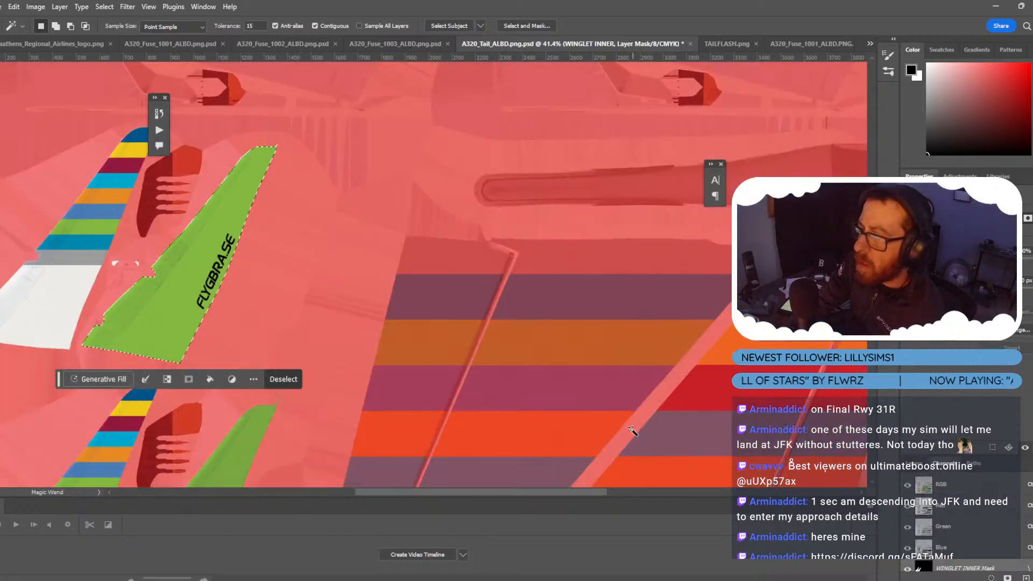
click(908, 569)
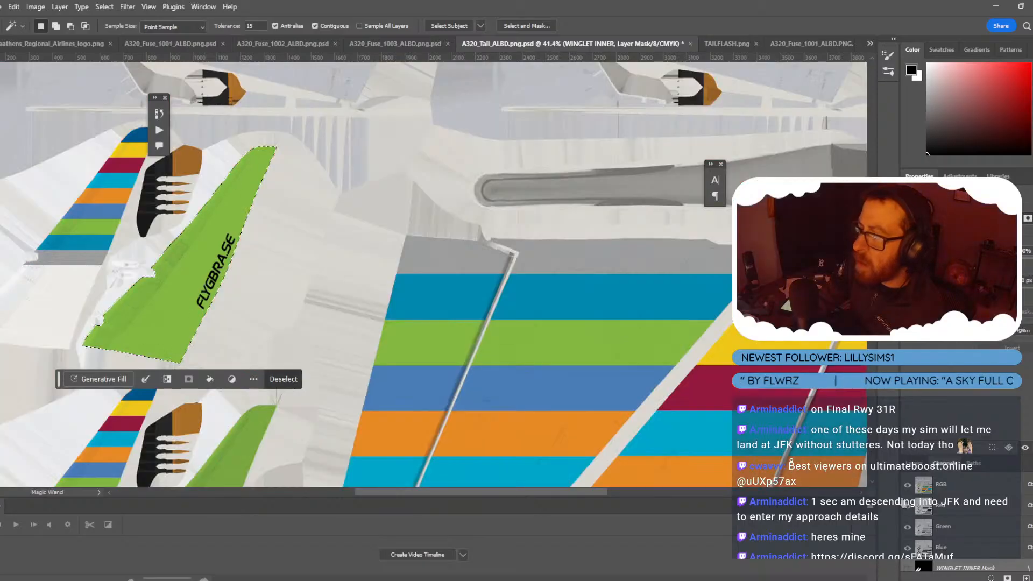
click(915, 463)
scroll(947, 543, down, 3)
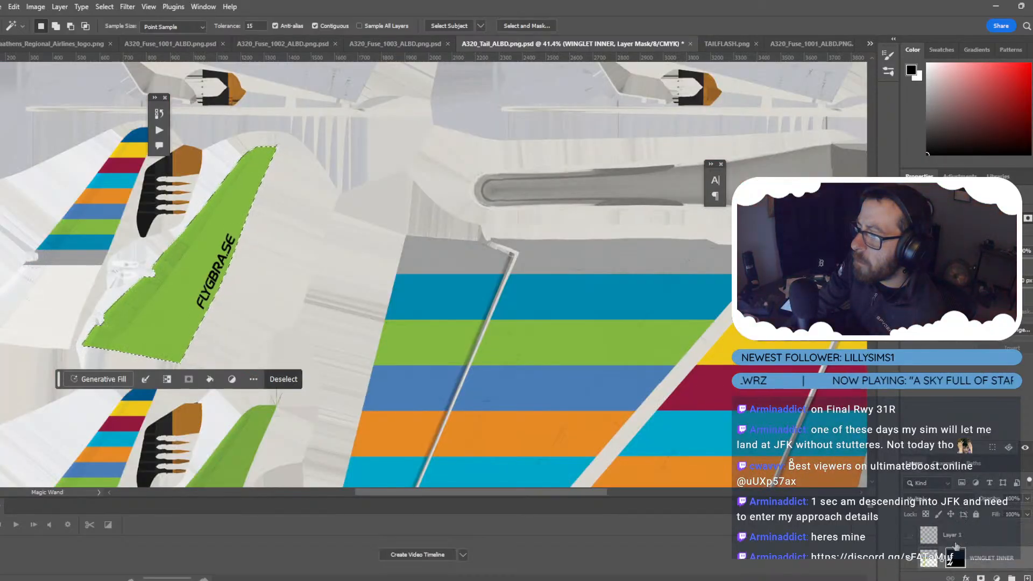
Align the Layer 1 copy lettering to the winglet selection by vertical centers and horizontal centers.
click(909, 559)
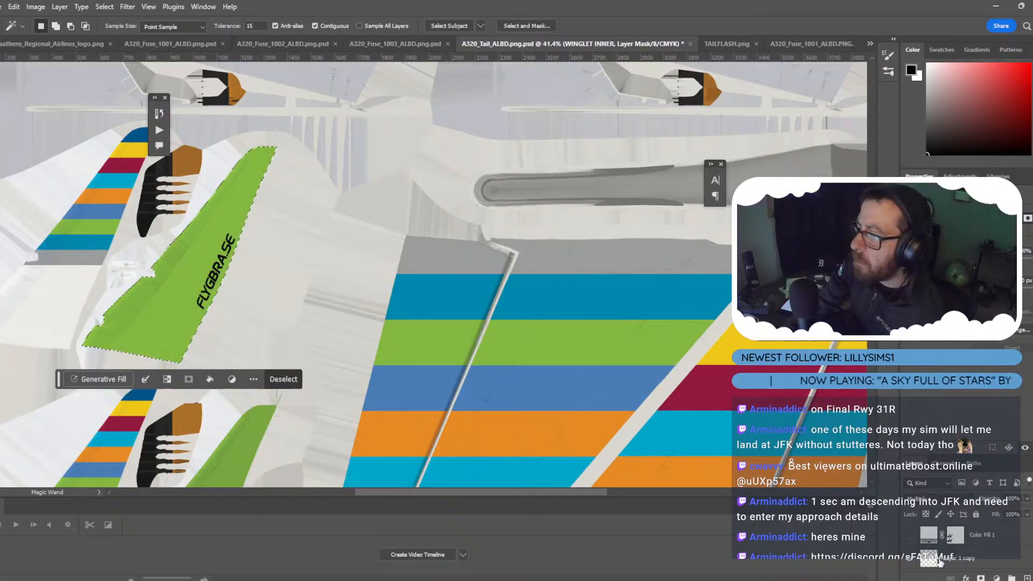
click(955, 559)
click(60, 7)
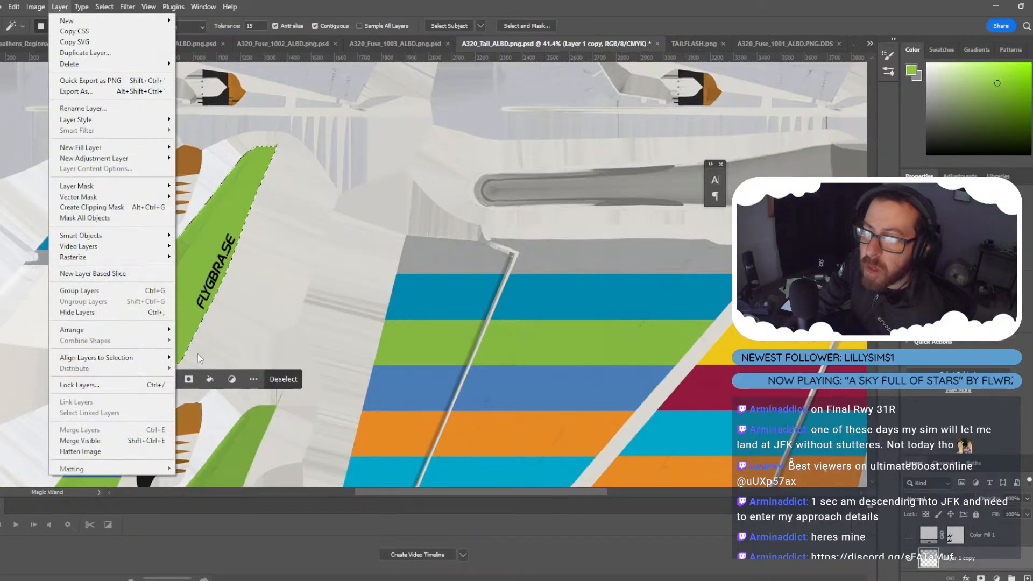
mouse_move(141, 359)
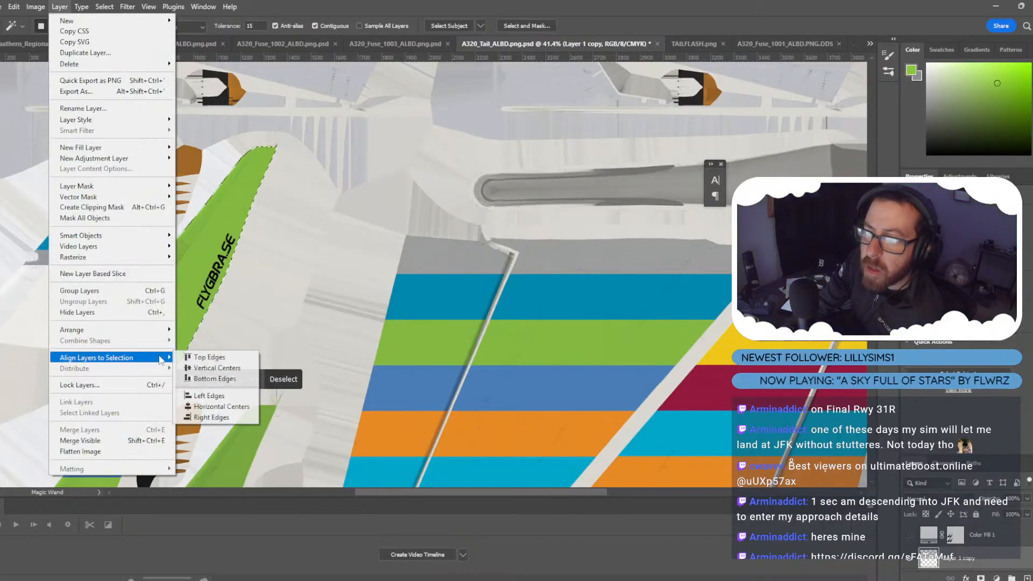
click(217, 368)
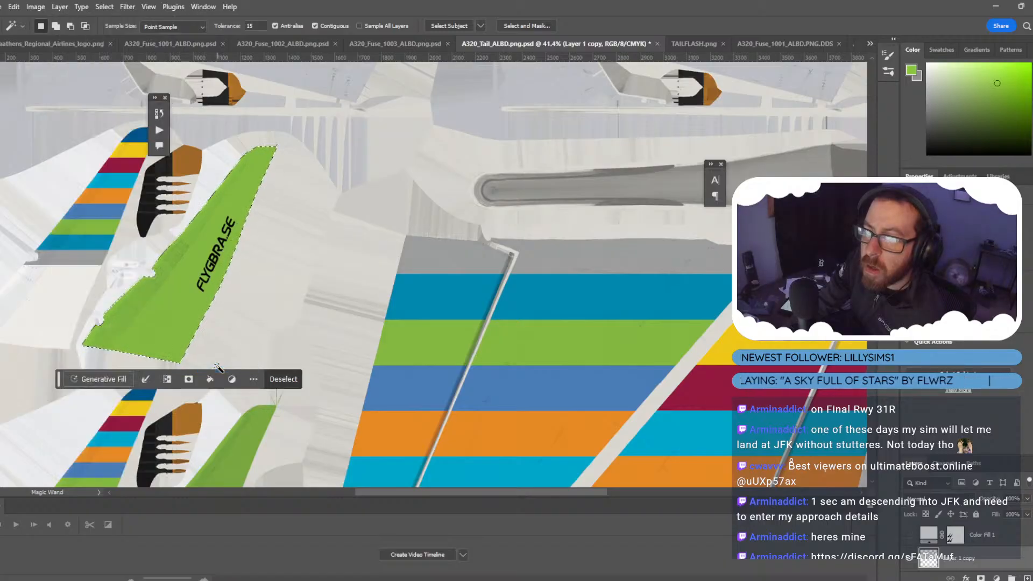
click(60, 7)
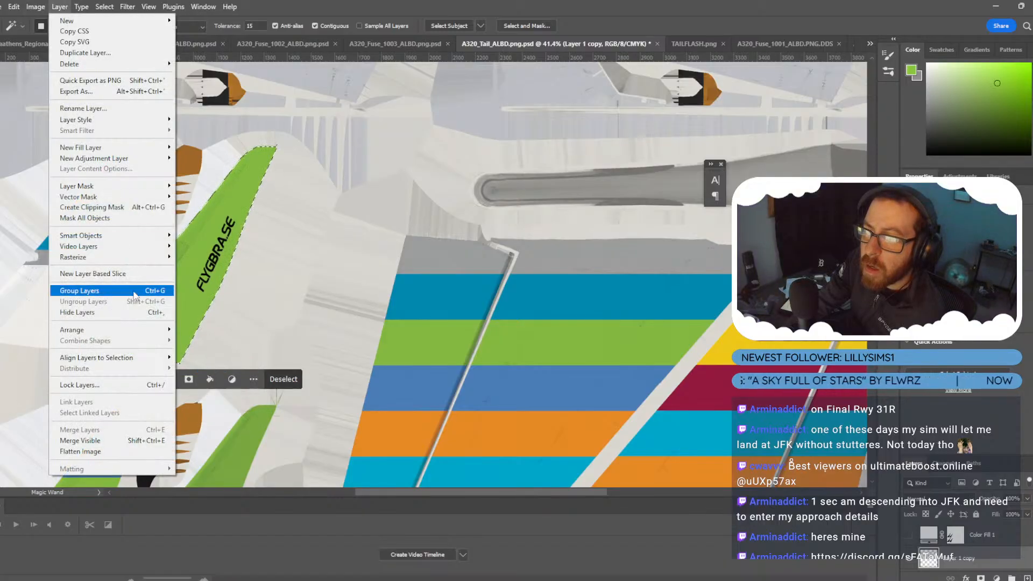
mouse_move(141, 358)
click(222, 406)
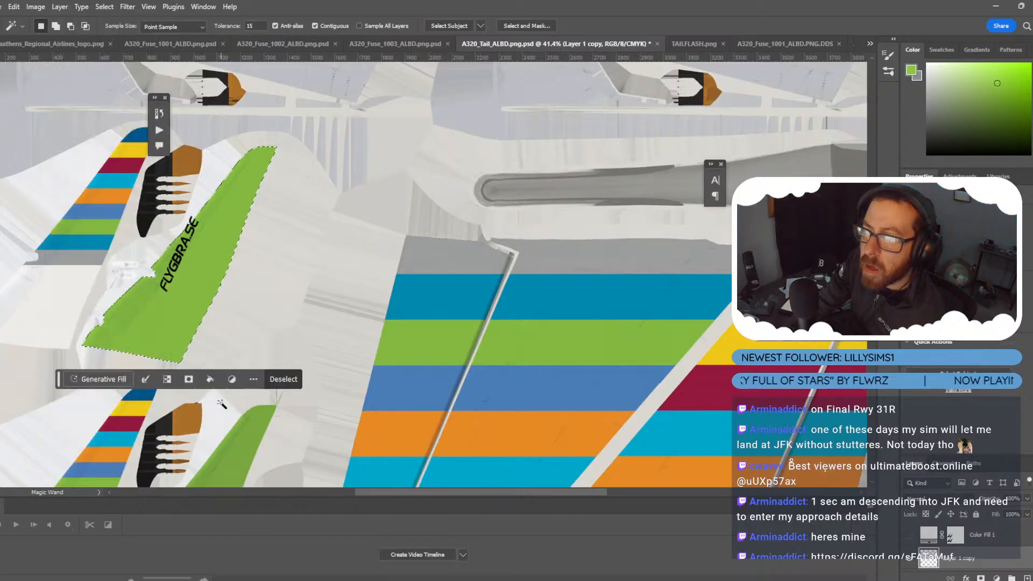
Deselect the winglet and nudge the Layer 1 copy lettering right and up to the middle of the winglet's upper part.
key(ctrl+d)
key(shift+Right)
key(shift+Right)
key(shift+Right)
key(shift+Right)
key(shift+Right)
key(shift+Right)
key(shift+Right)
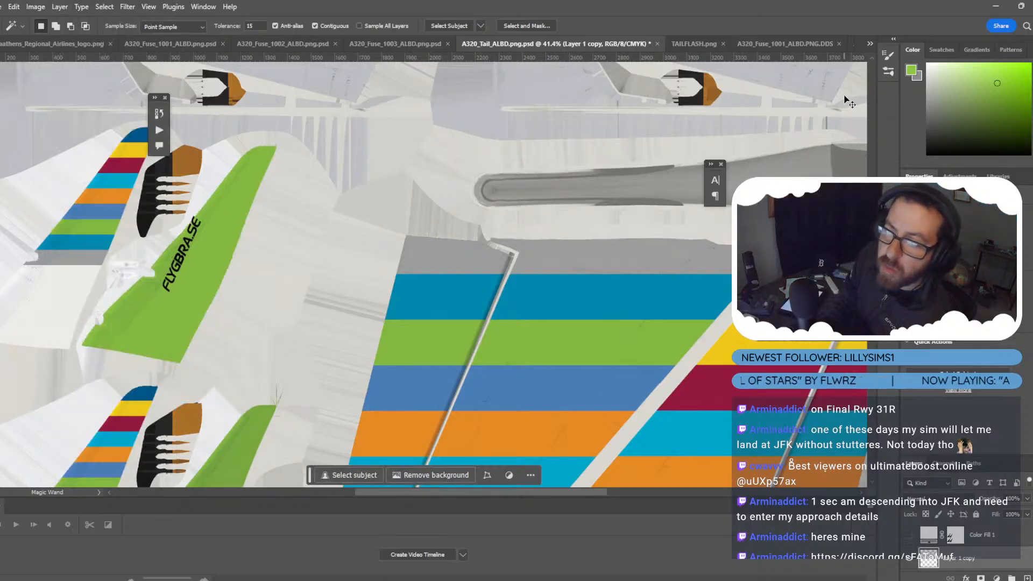
key(shift+Right)
key(shift+Right)
key(shift+Right)
key(shift+Right)
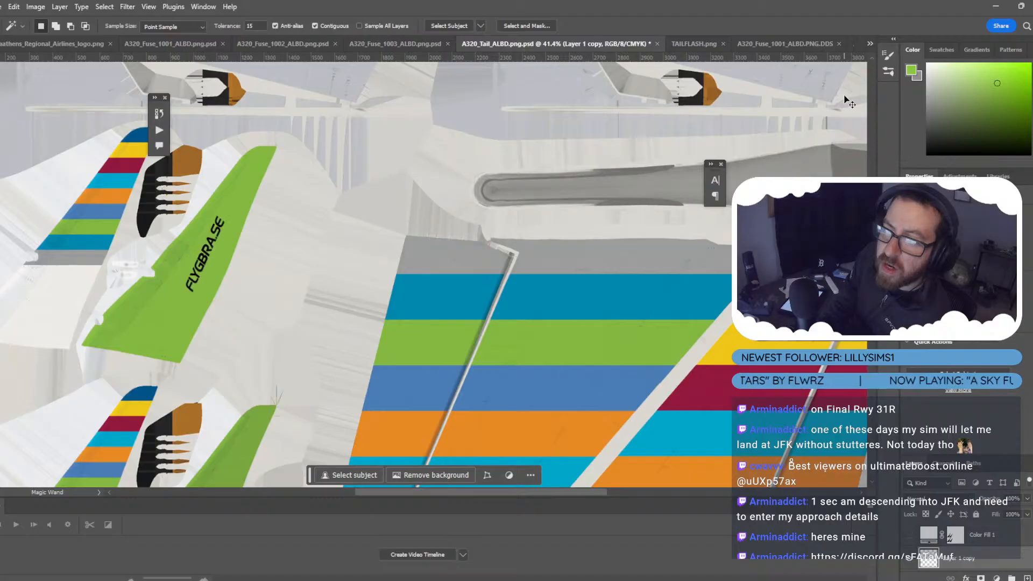
key(shift+Right)
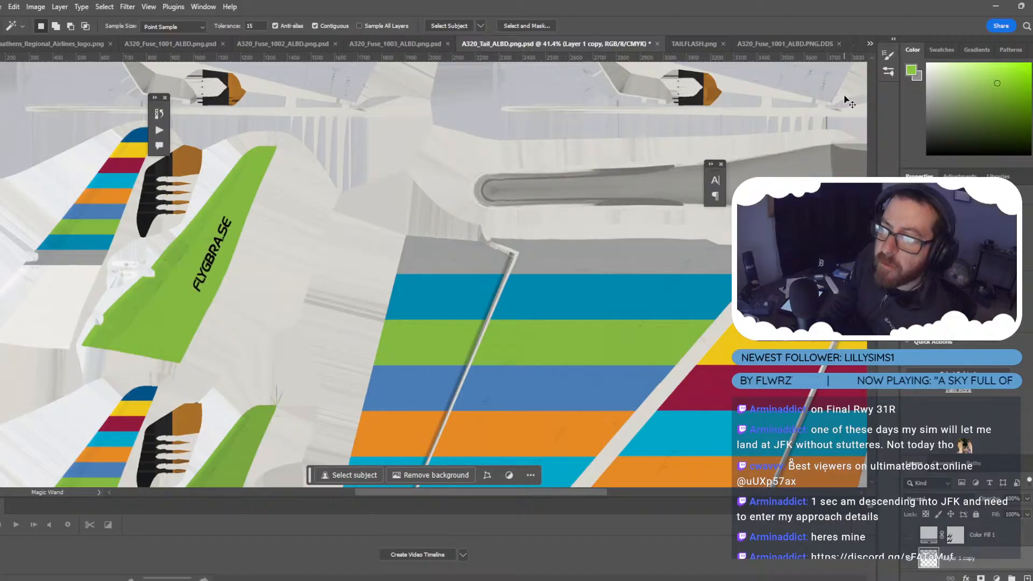
key(shift+Up)
key(shift+Up)
key(shift+Up)
key(shift+Up)
key(shift+Up)
key(shift+Up)
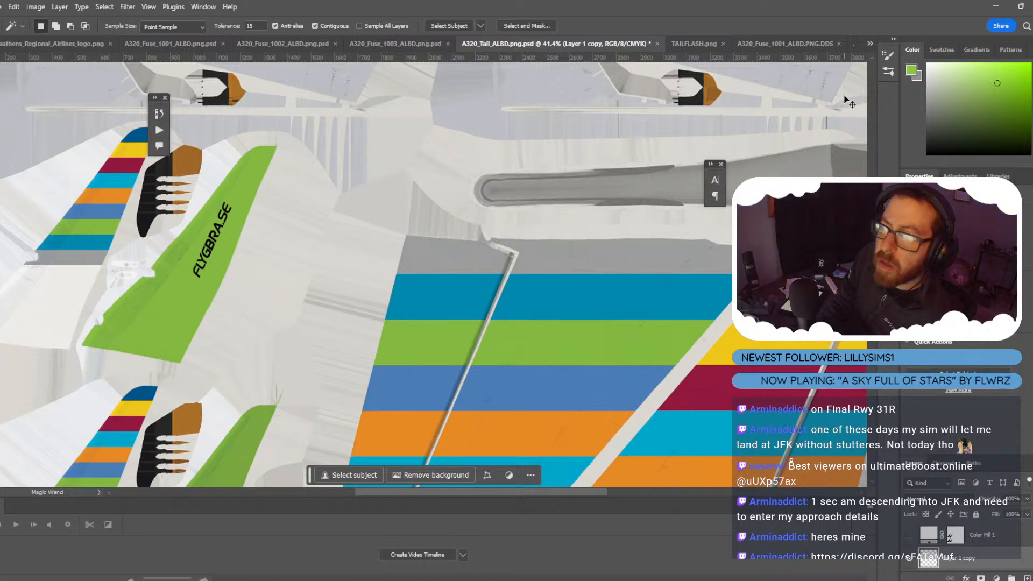
key(shift+Right)
key(shift+Right)
key(shift+Right)
key(shift+Right)
key(shift+Up)
key(shift+Up)
key(shift+Up)
key(shift+Up)
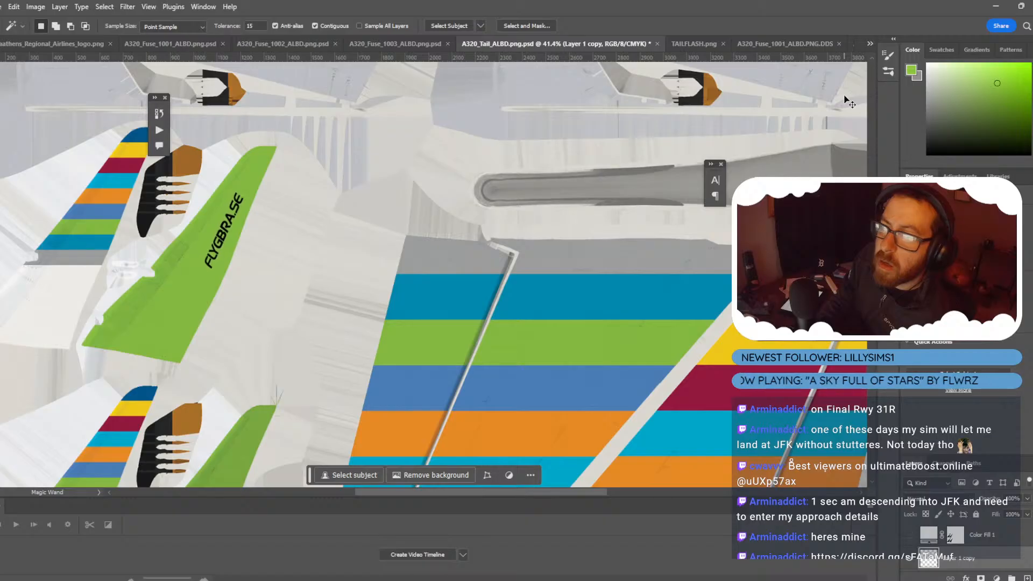
key(shift+Right)
key(shift+Right)
key(shift+Up)
key(shift+Up)
key(shift+Up)
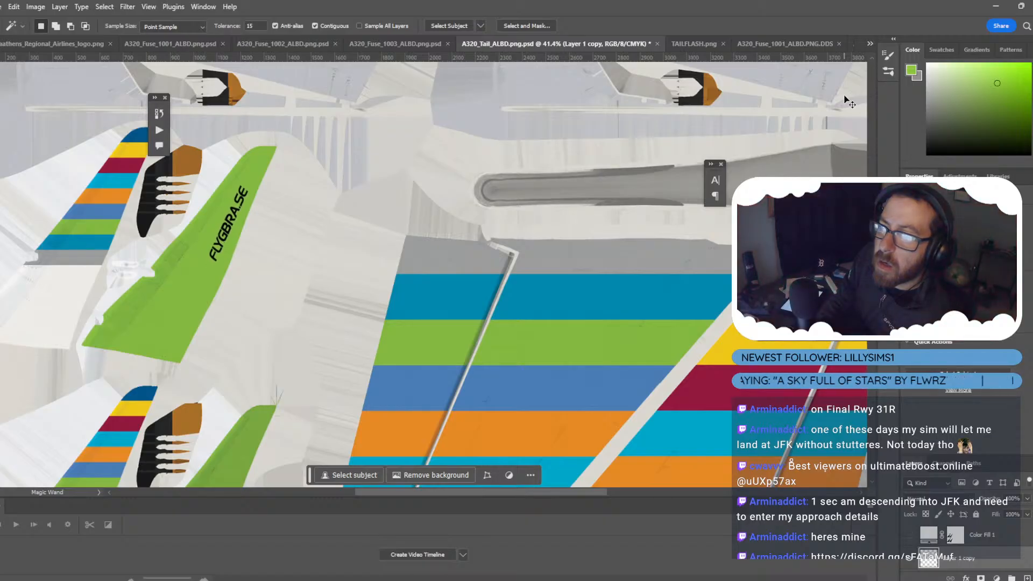
key(shift+Up)
key(shift+Up)
key(shift+Up)
key(shift+Down)
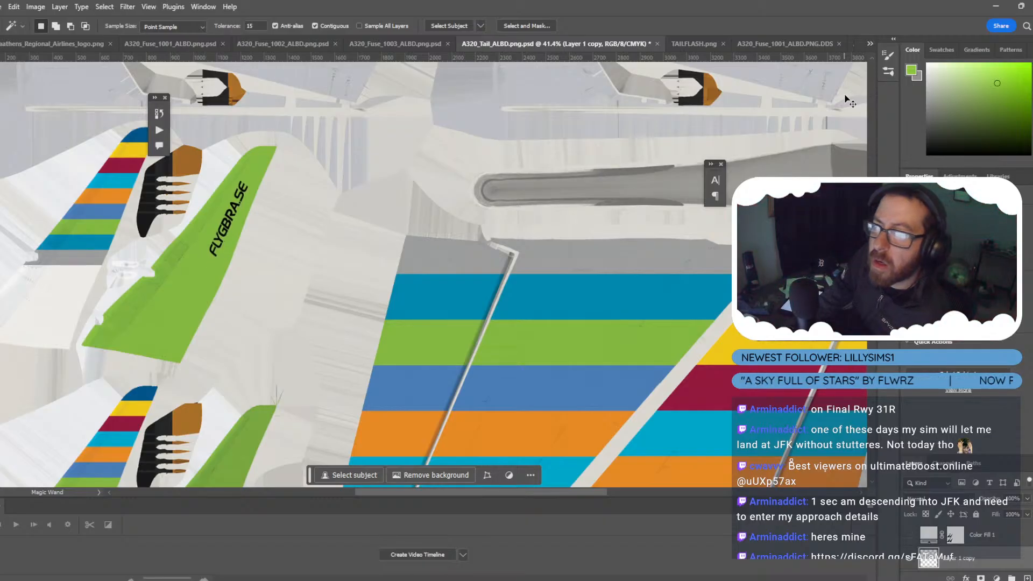
Save the tail texture, then switch to Blender and reload the A320_Tail Base Color image to check the lettering.
key(ctrl+s)
mouse_move(642, 580)
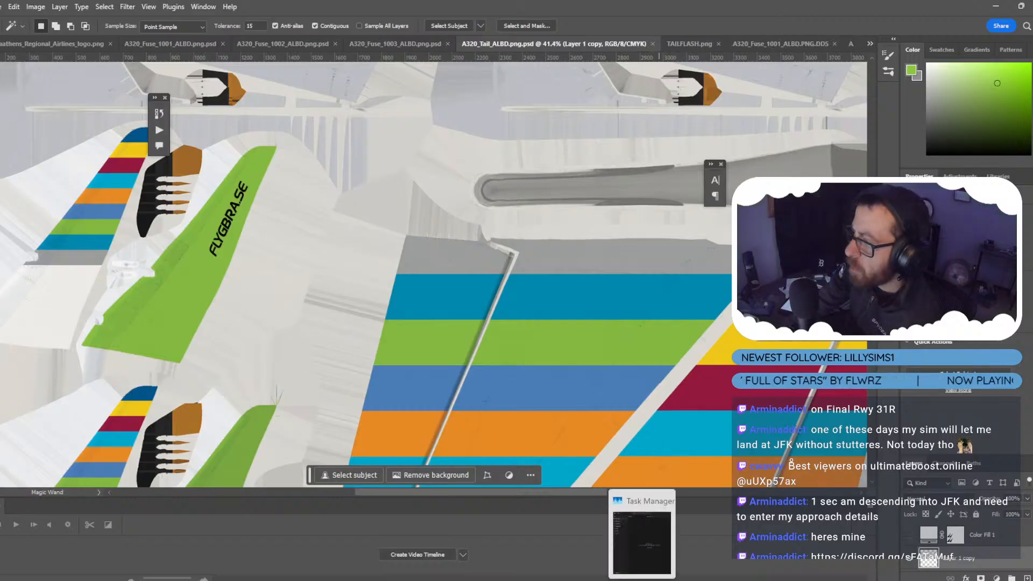
click(534, 560)
click(85, 37)
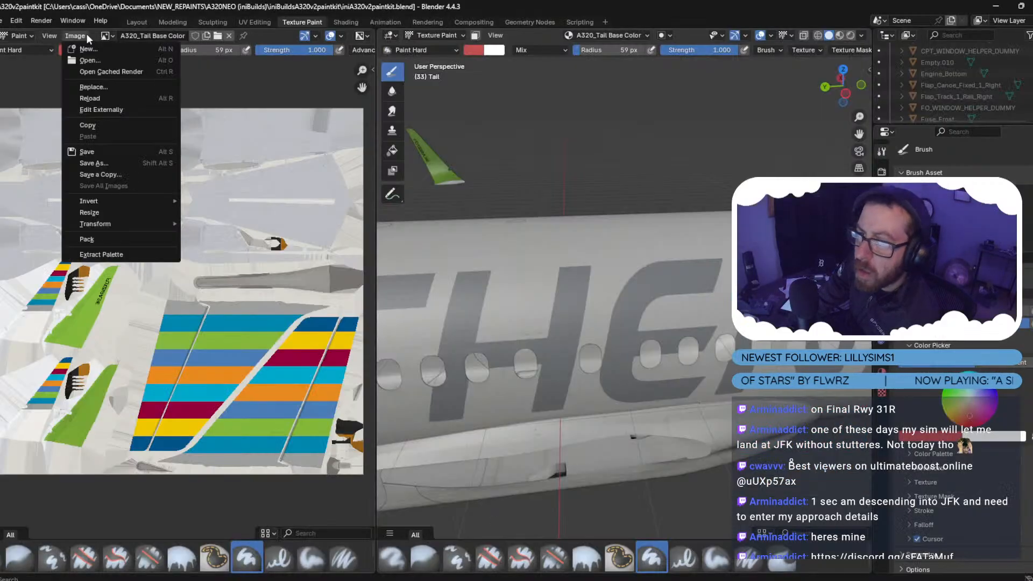
click(99, 98)
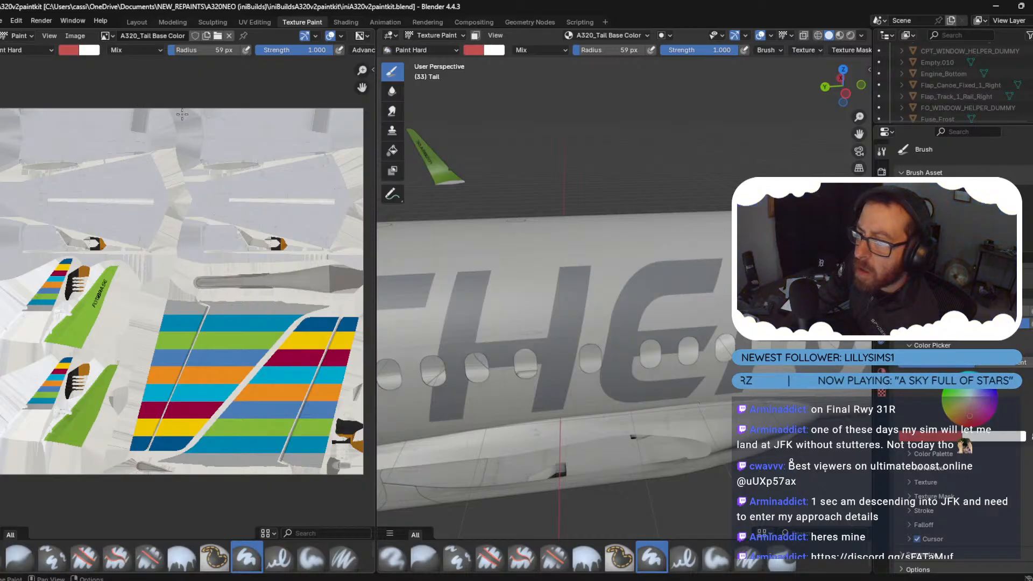
Switch to Photoshop, show the Layer 1 lettering and load the outline of the Layer 1 copy lettering as a selection.
mouse_move(567, 580)
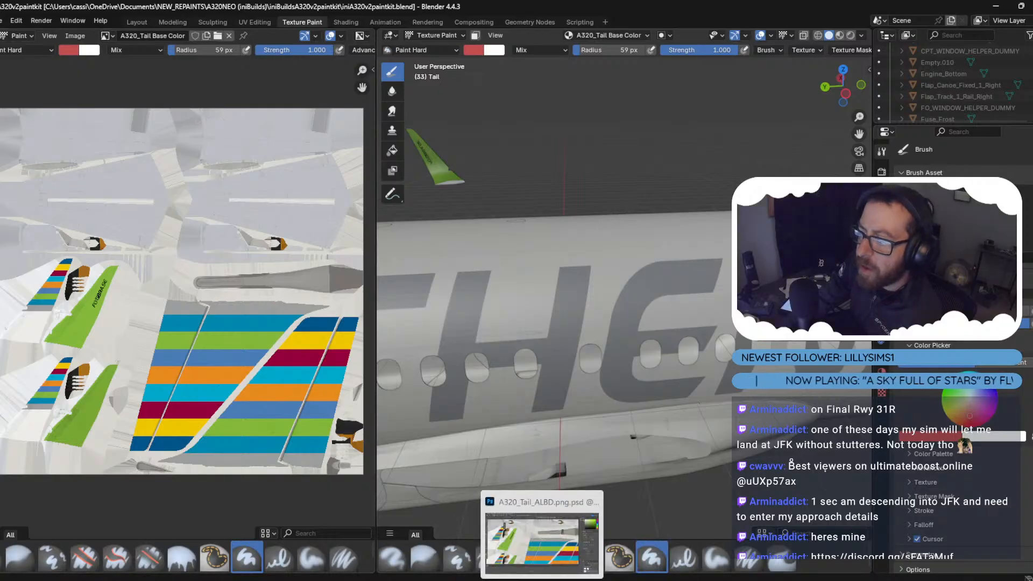
click(554, 533)
scroll(937, 565, down, 1)
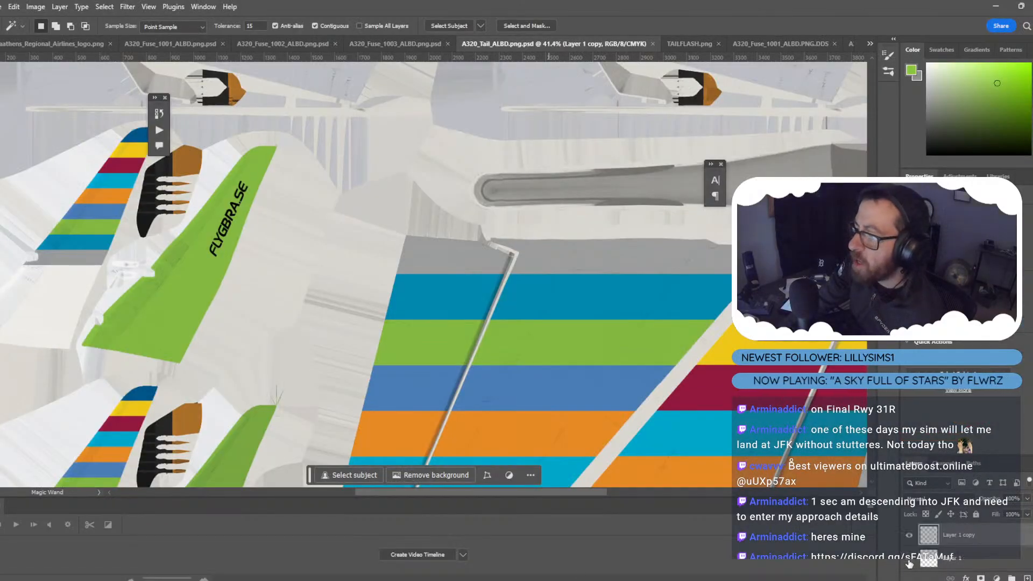
click(910, 559)
ctrl+click(928, 536)
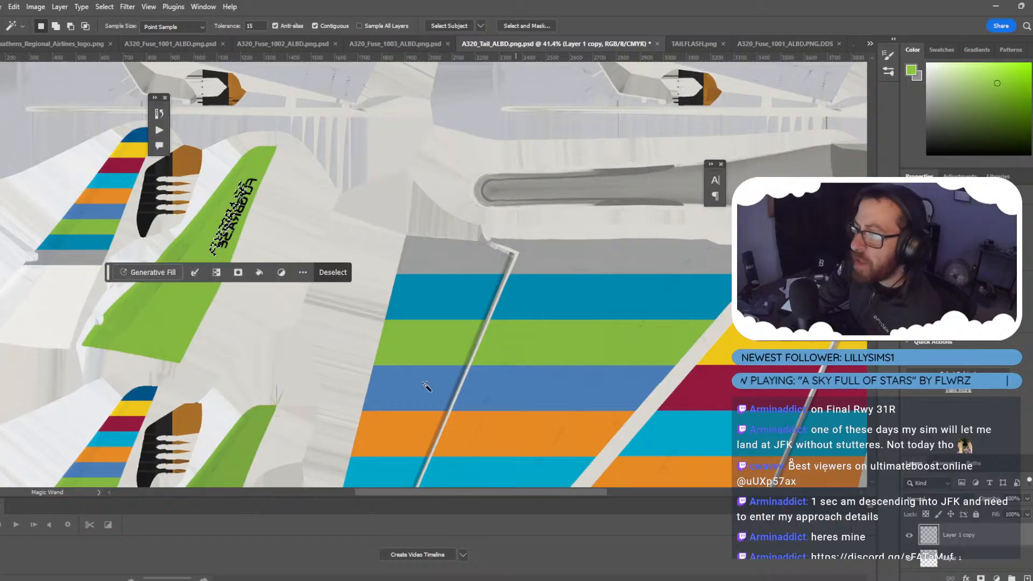
Try to align Layer 1 copy to the lettering selection by horizontal centers.
click(59, 6)
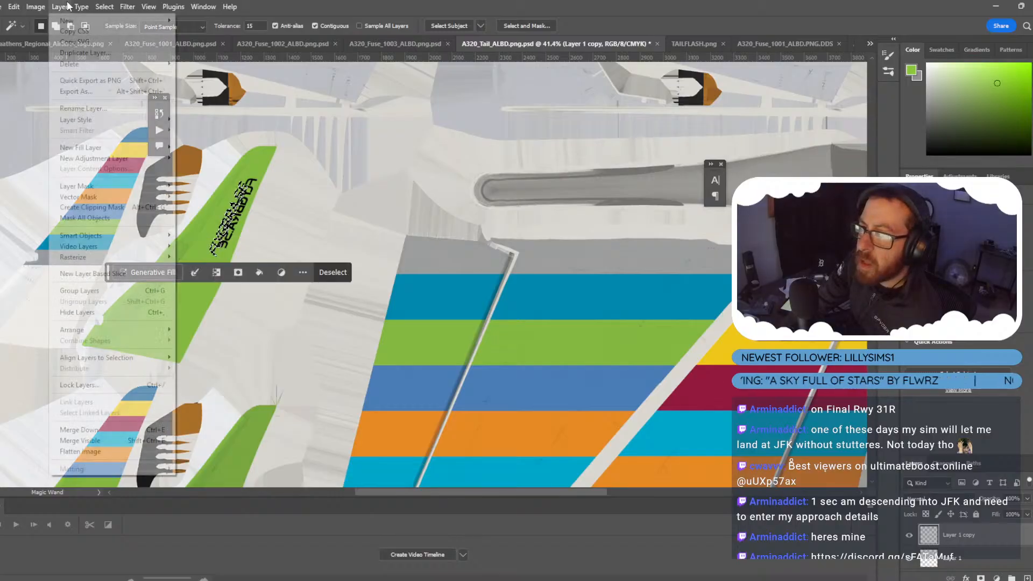
mouse_move(135, 358)
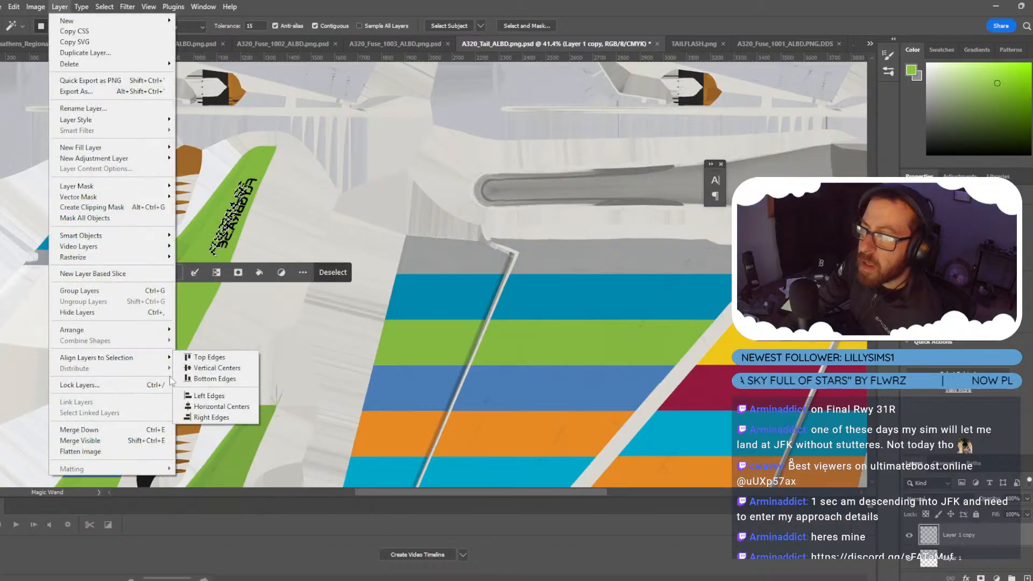
click(217, 408)
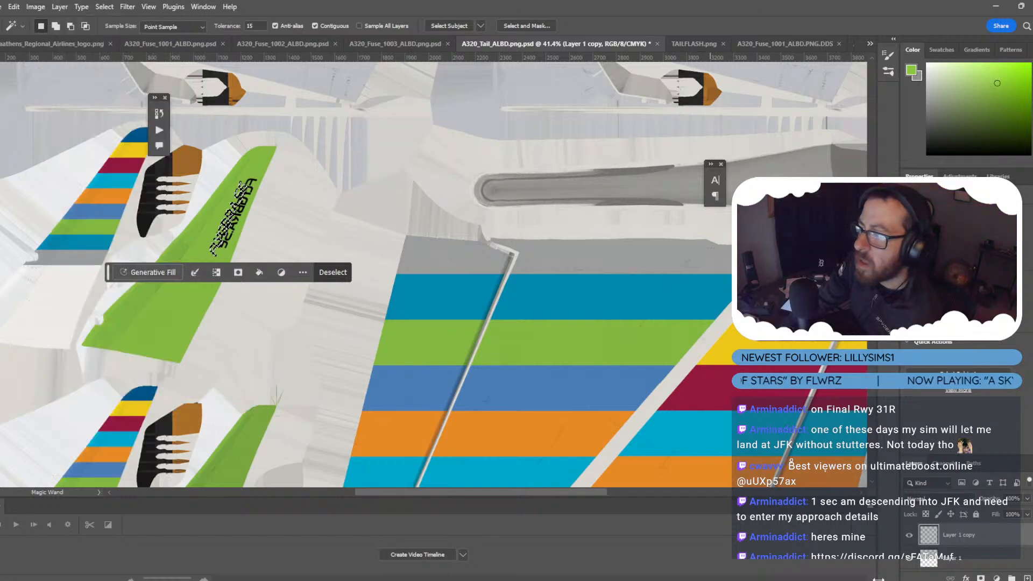
Align the Layer 1 lettering to the selection by left edges, then deselect.
ctrl+click(917, 543)
click(933, 562)
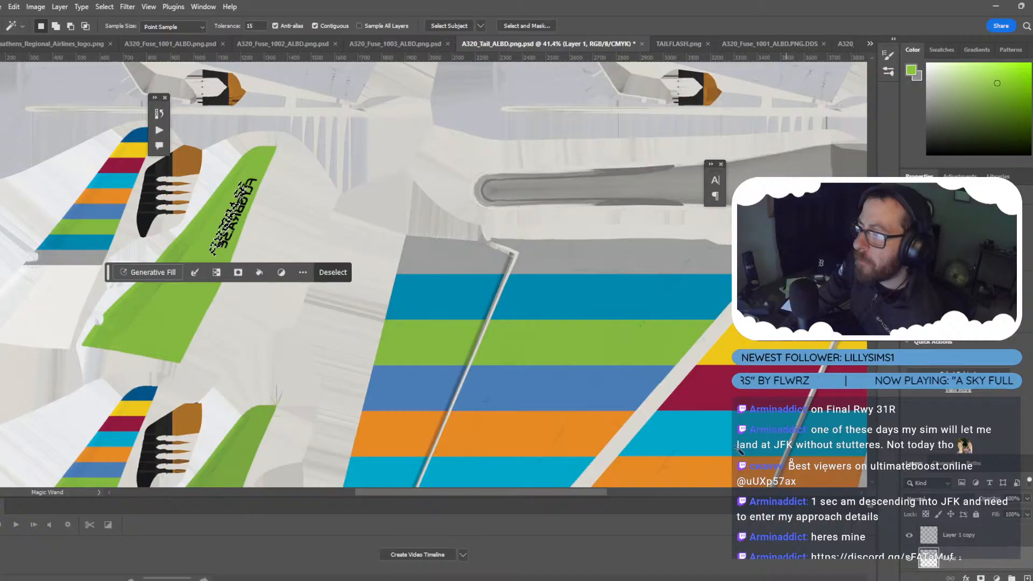
click(57, 7)
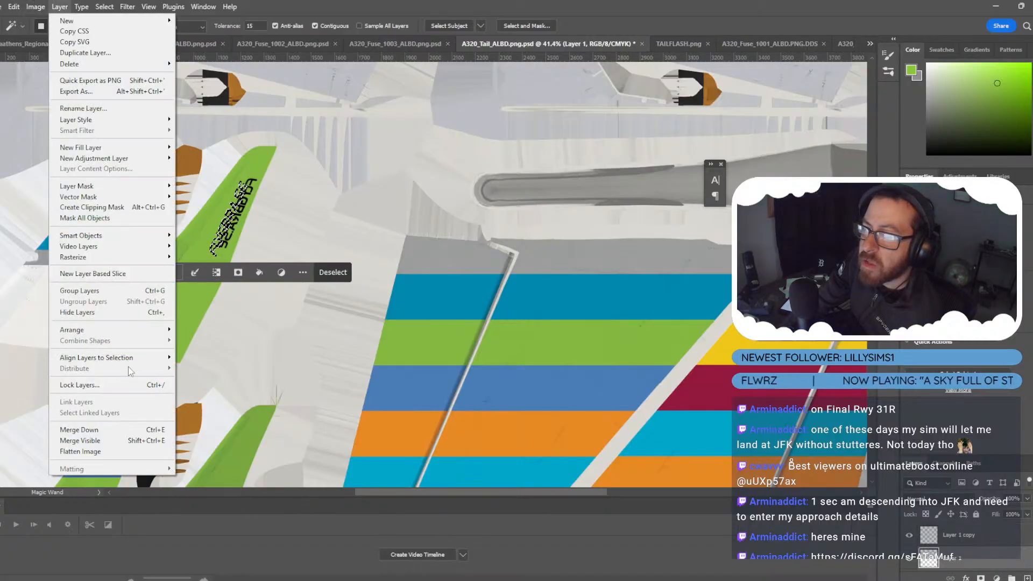
mouse_move(129, 357)
click(210, 396)
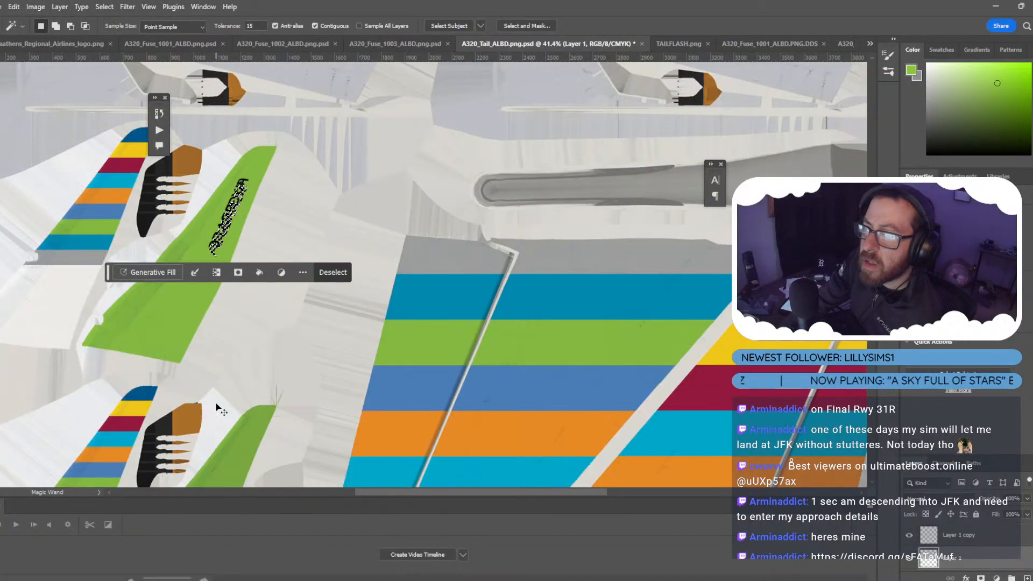
key(ctrl+d)
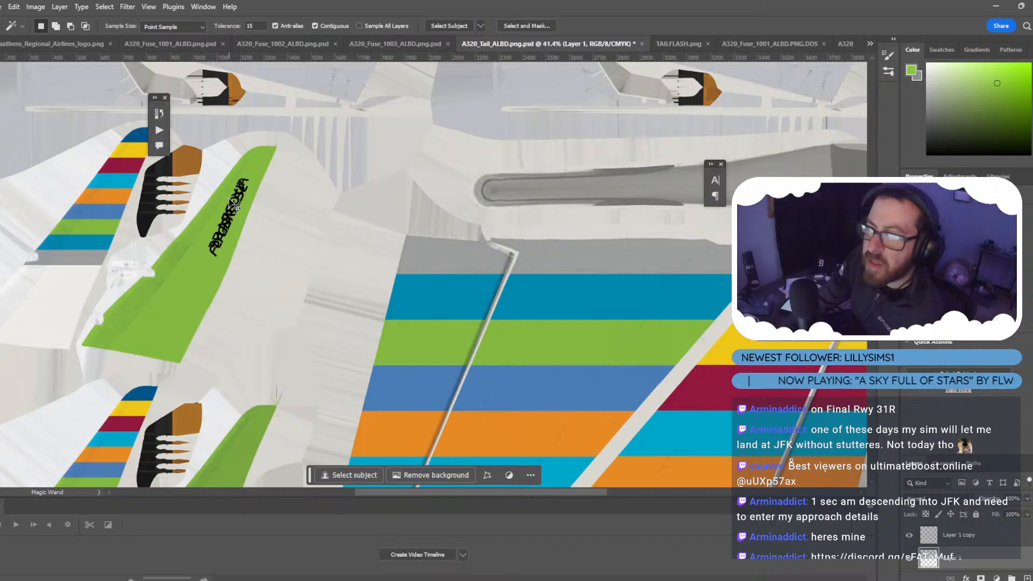
Nudge the Layer 1 lettering on the upper inner winglet and move the Layer 1 copy lettering down onto the lower inner winglet.
mouse_move(239, 203)
ctrl+mouse_down()
mouse_move(239, 220)
mouse_move(244, 202)
ctrl+mouse_up()
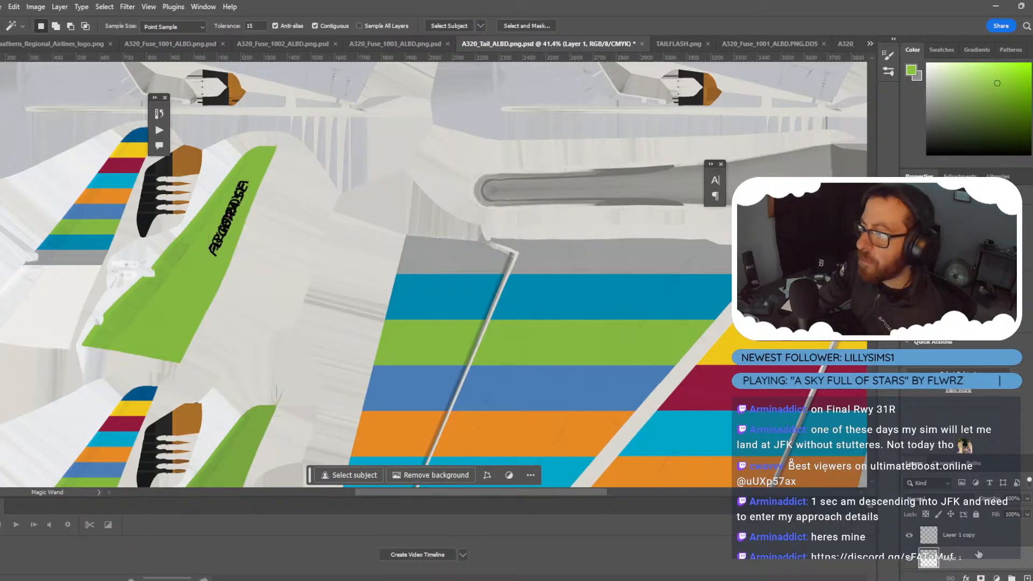
ctrl+drag(187, 191, 189, 448)
scroll(327, 319, down, 2)
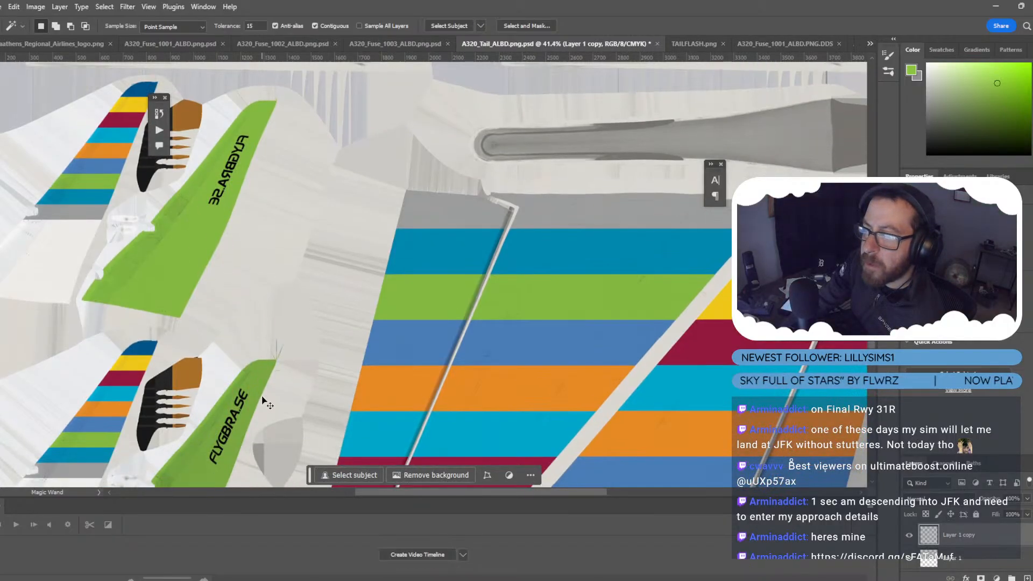
ctrl+drag(263, 399, 273, 399)
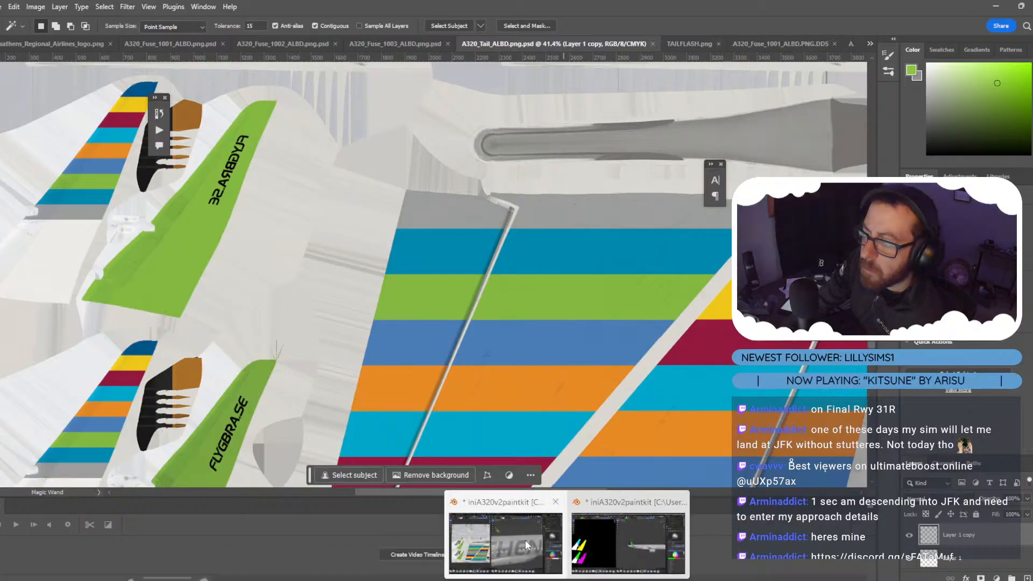
Save the tail texture, switch to Blender and reload the A320_Tail Base Color image.
click(525, 541)
click(75, 36)
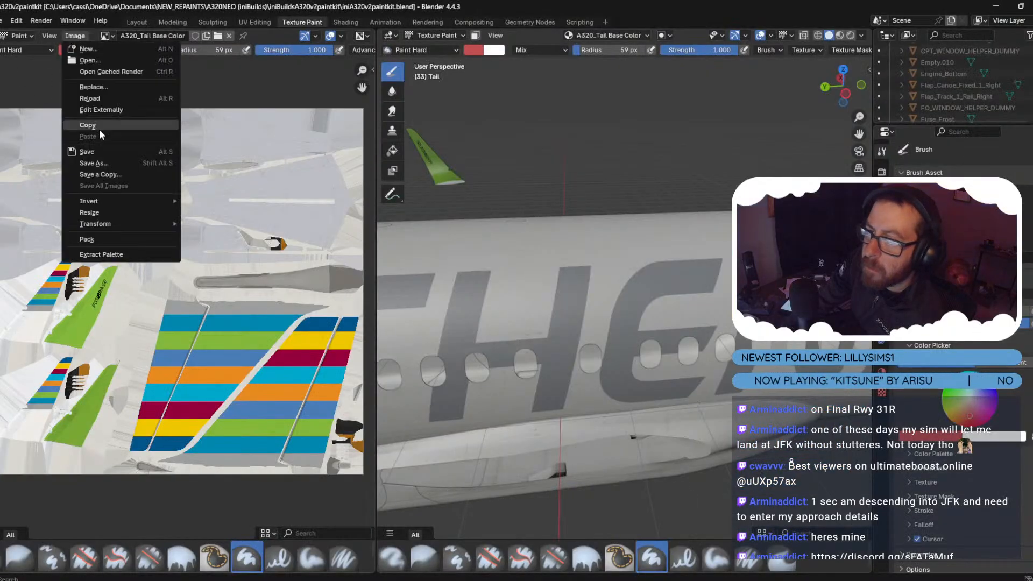
click(92, 93)
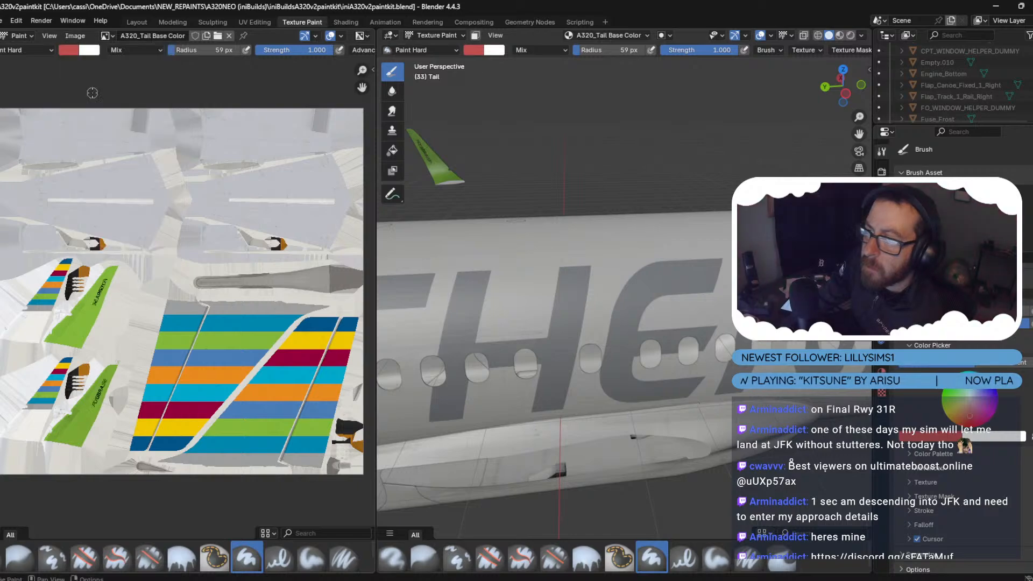
Examine the winglet lettering and the rest of the livery on the aircraft model from both sides, below and farther away.
middle_drag(635, 208, 385, 215)
middle_drag(504, 205, 504, 205)
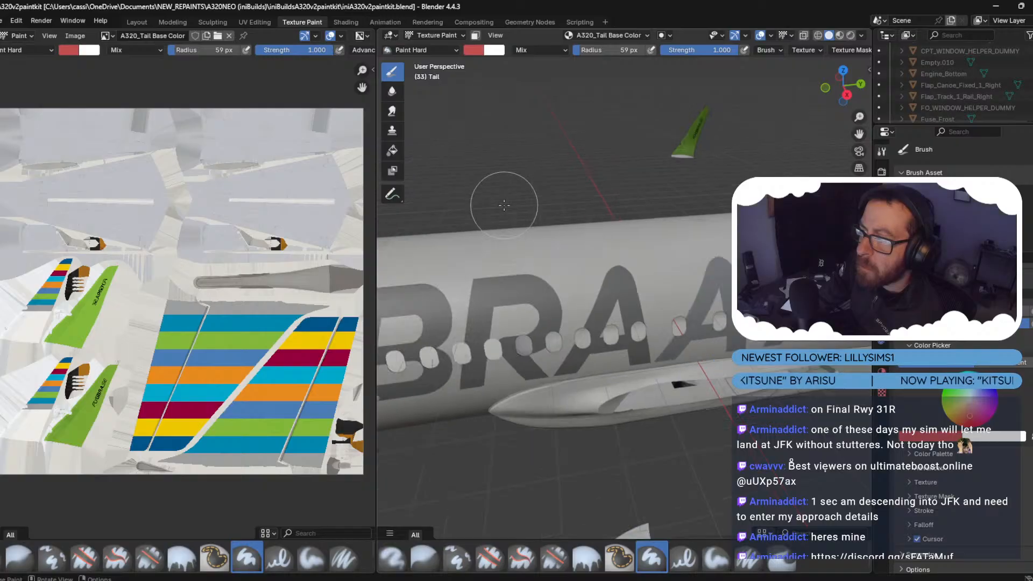
scroll(504, 205, down, 3)
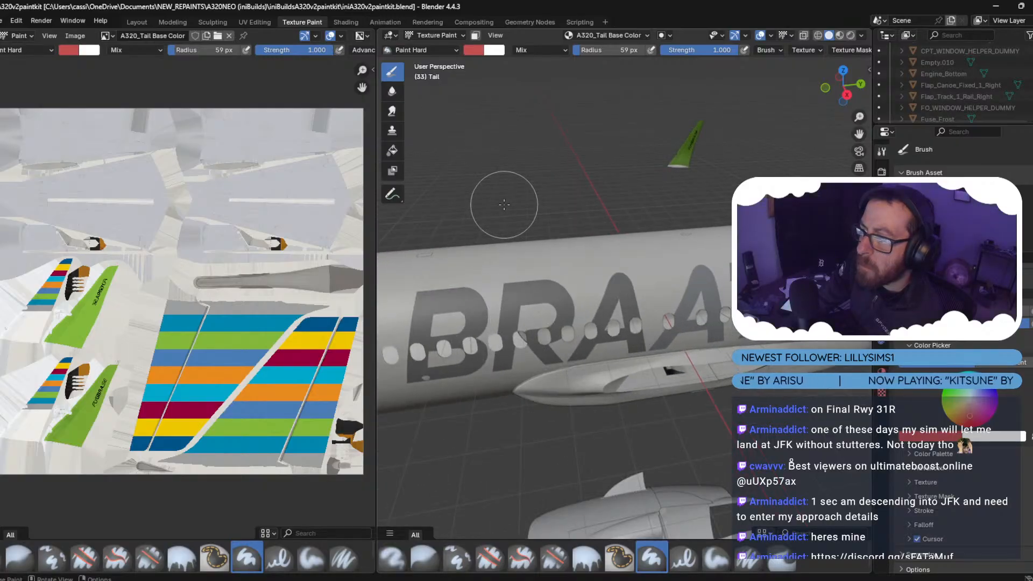
scroll(504, 205, up, 4)
scroll(504, 205, down, 6)
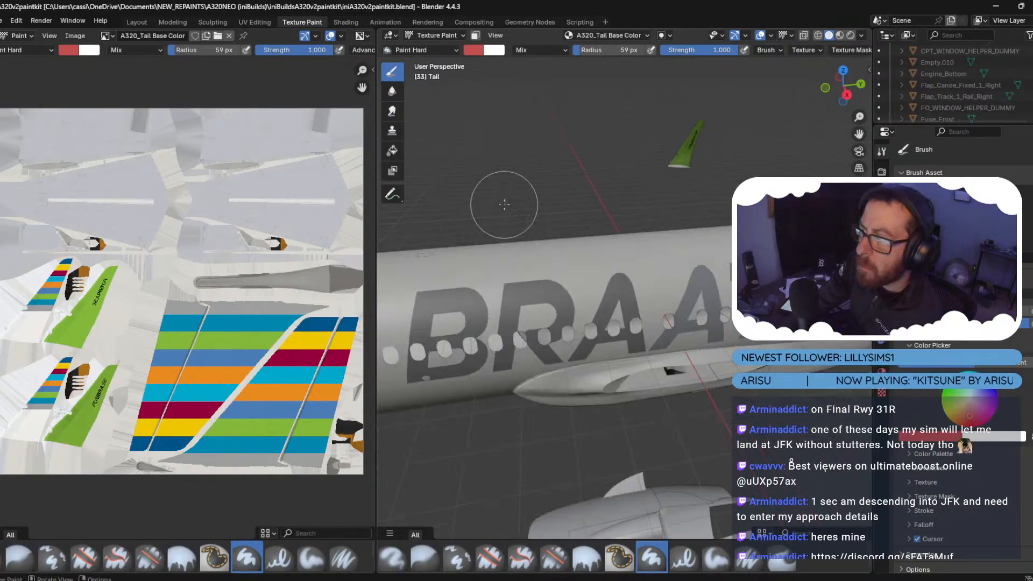
middle_drag(554, 242, 593, 219)
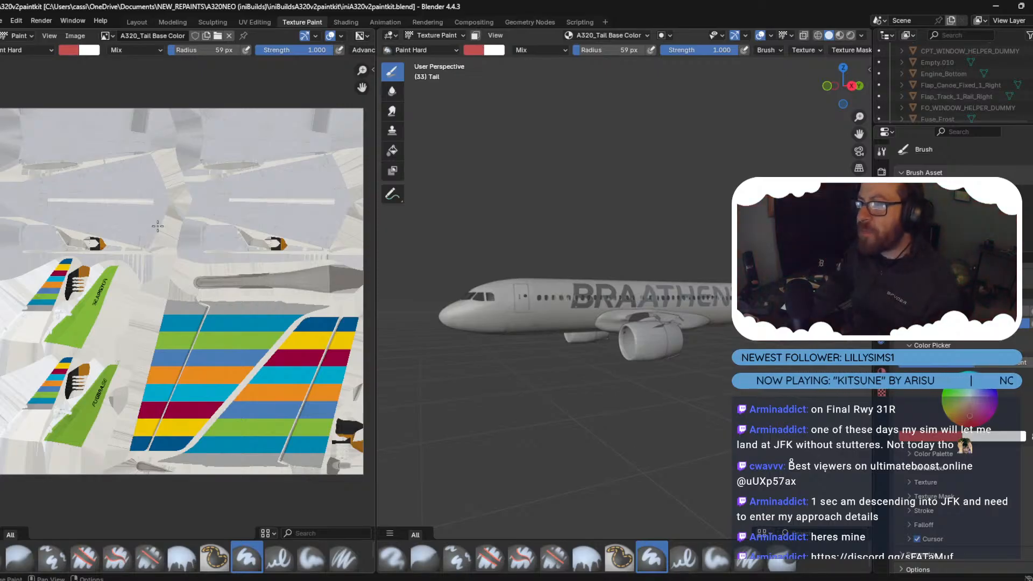
scroll(648, 341, up, 3)
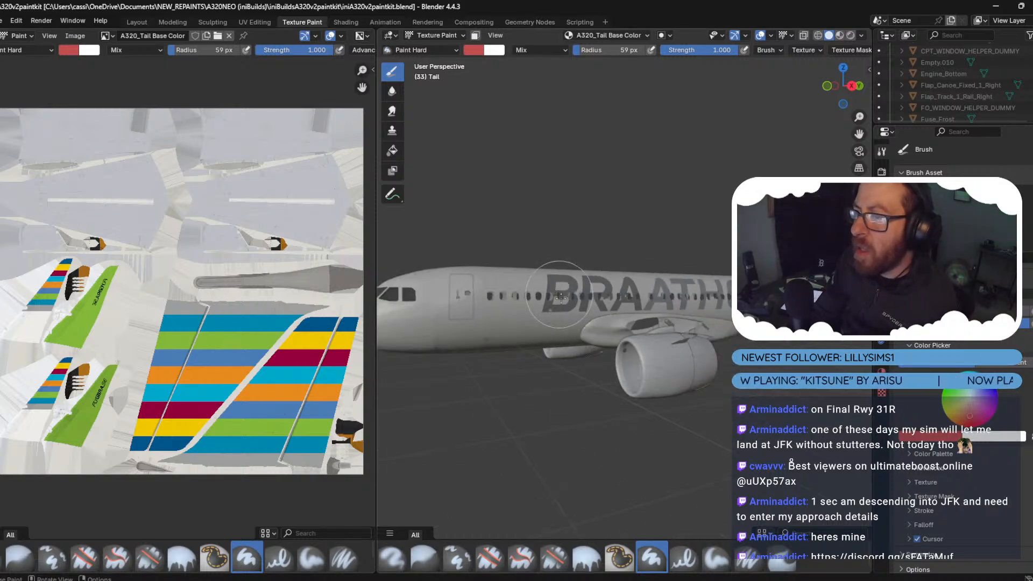
mouse_move(602, 344)
middle_down()
mouse_move(660, 290)
mouse_move(672, 305)
middle_up()
middle_drag(677, 243, 682, 254)
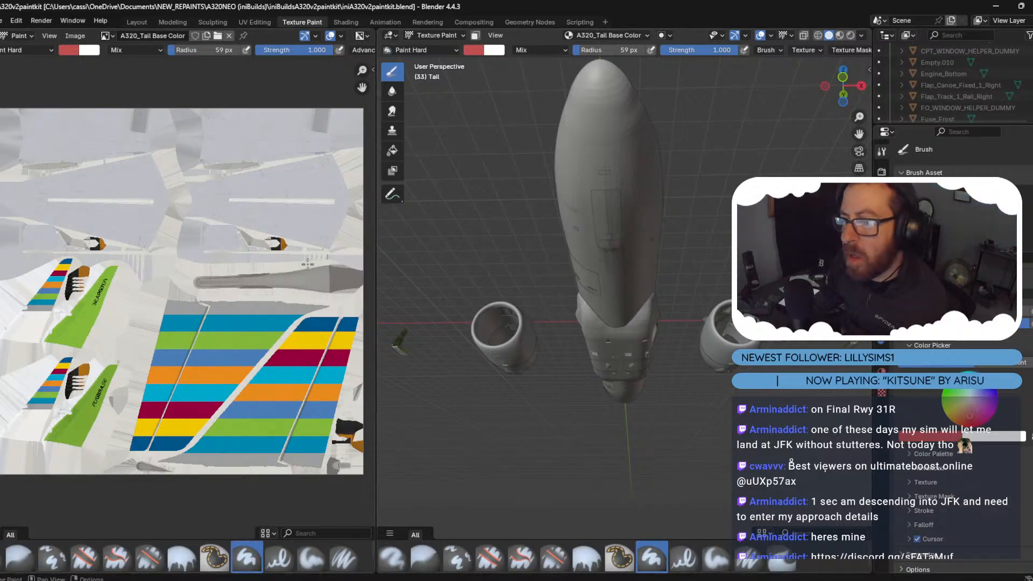
scroll(307, 265, down, 3)
scroll(416, 376, up, 3)
scroll(197, 376, up, 3)
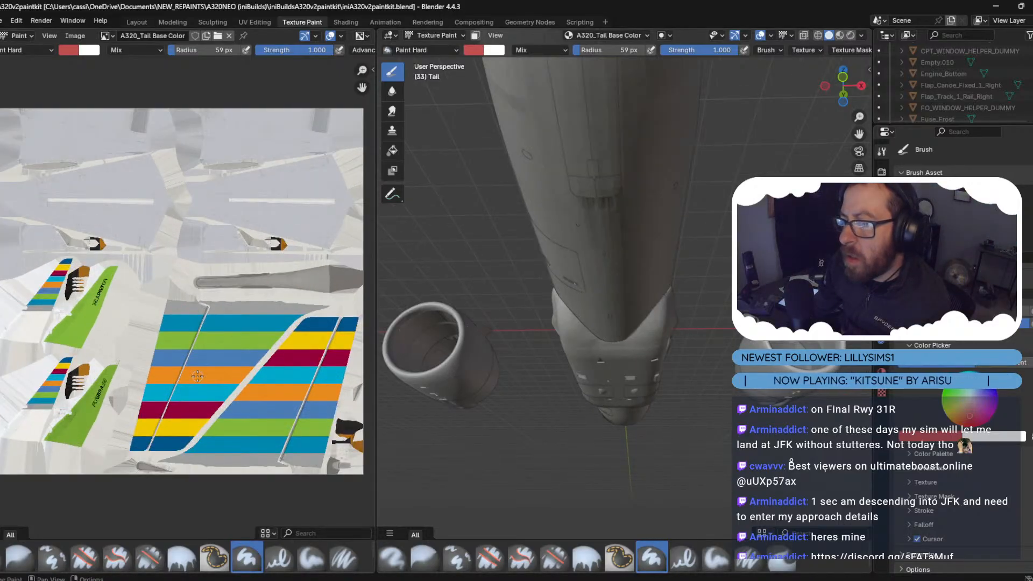
scroll(197, 375, down, 3)
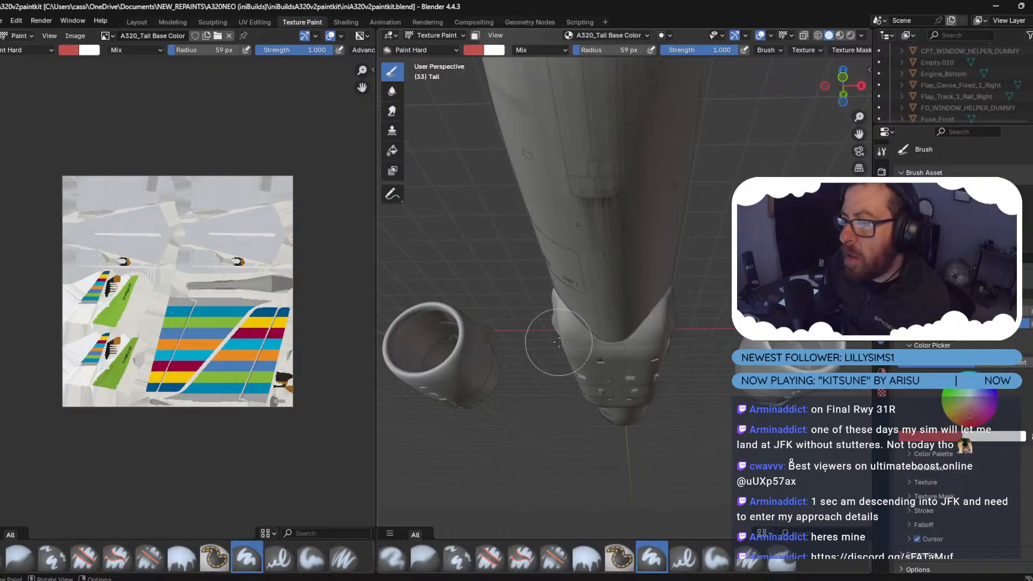
middle_drag(570, 344, 692, 406)
scroll(692, 407, up, 2)
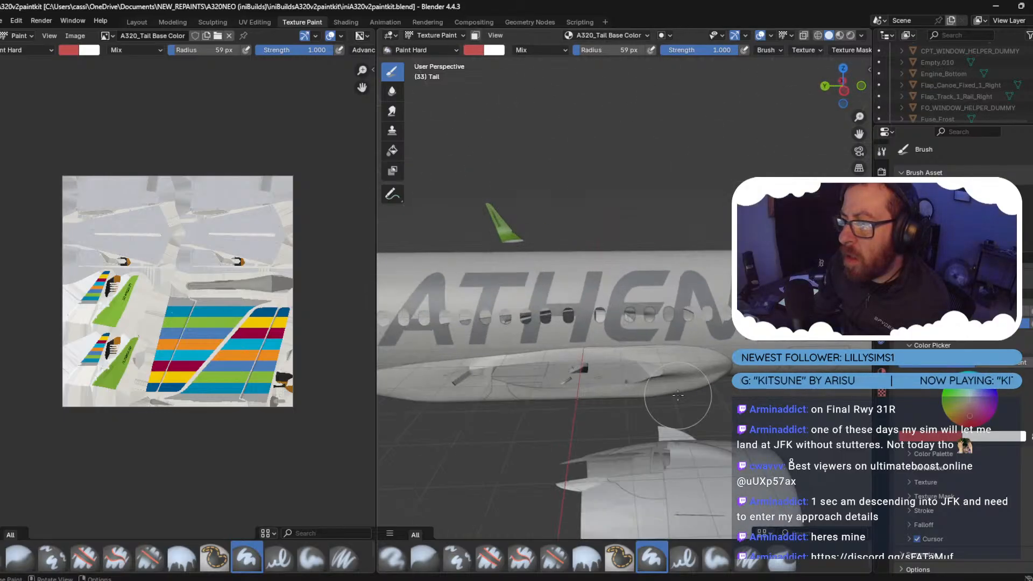
scroll(678, 396, down, 4)
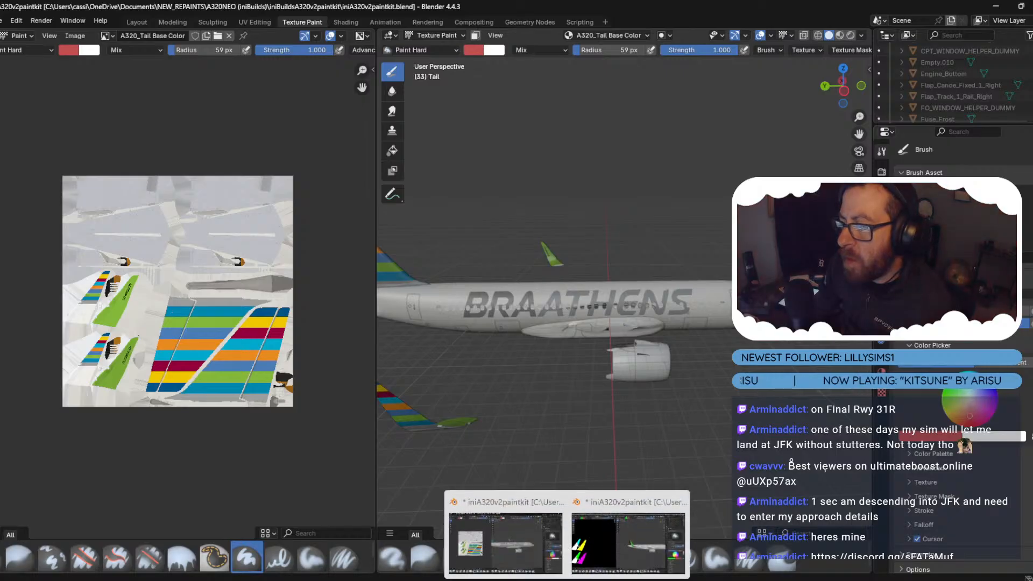
click(541, 538)
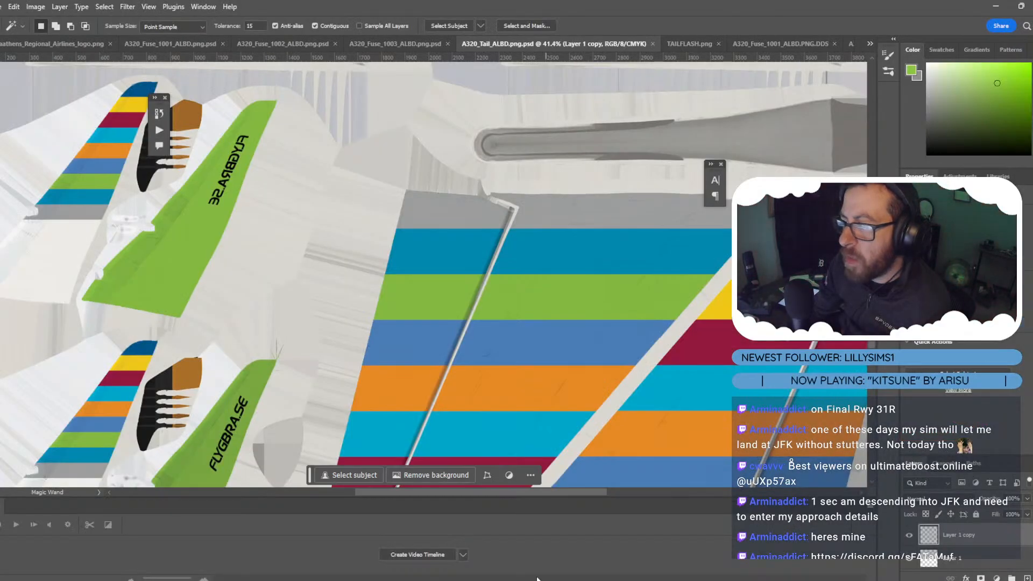
alt+scroll(287, 217, down, 5)
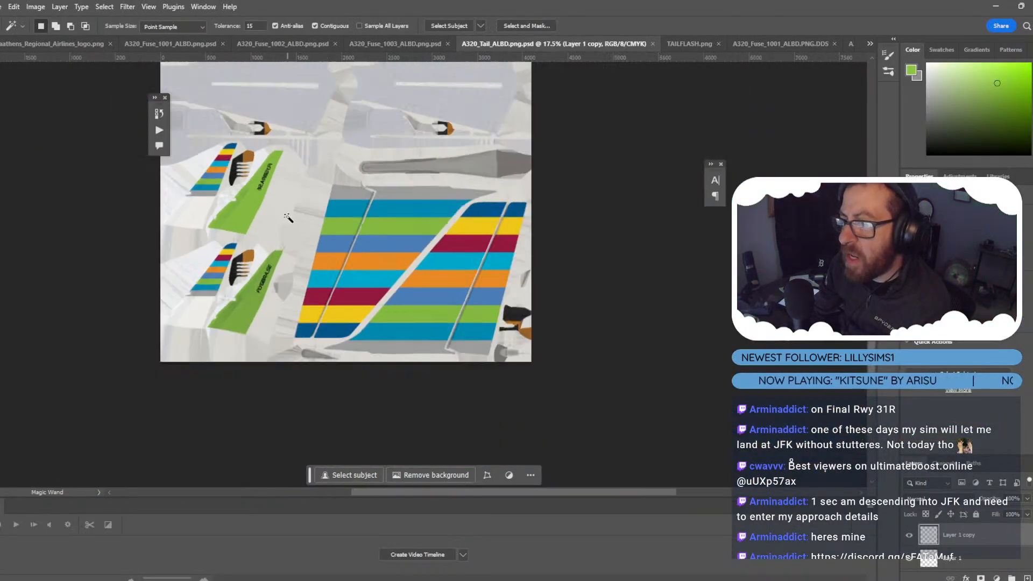
alt+scroll(287, 216, up, 4)
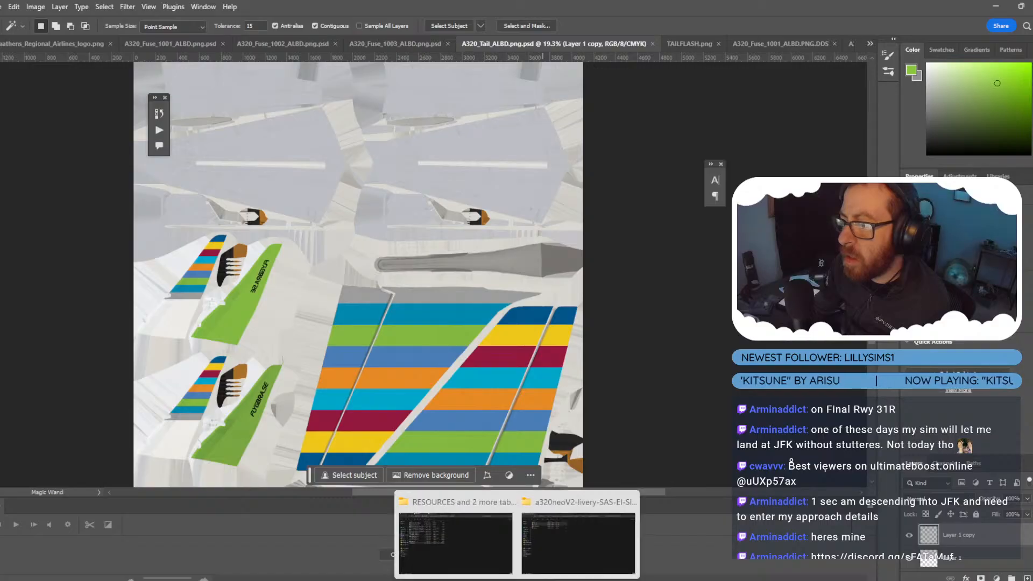
Switch to the other Blender window, select the main fuselage in Object Mode and put it into Texture Paint mode.
mouse_move(542, 580)
mouse_move(518, 518)
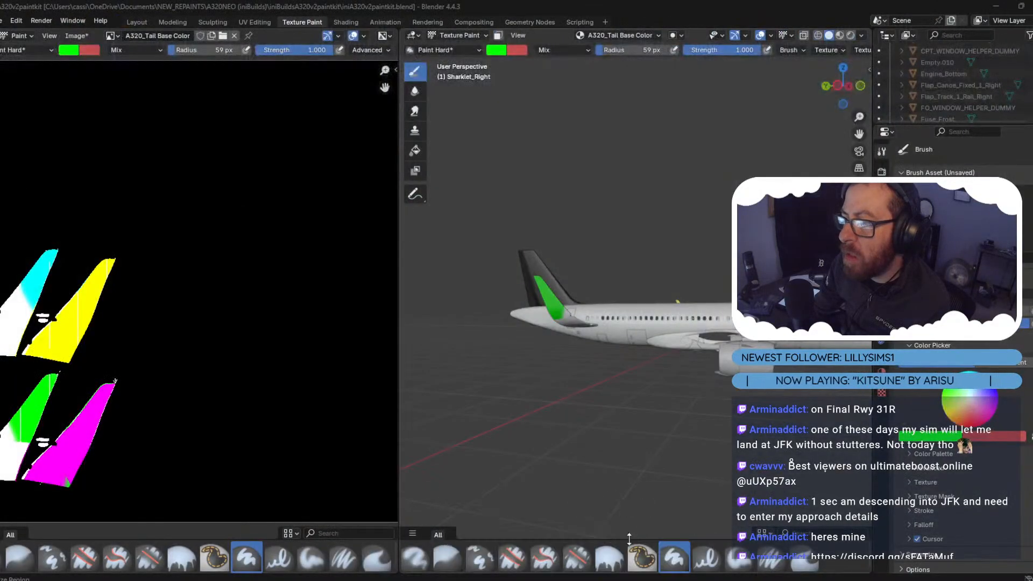
click(628, 538)
click(449, 38)
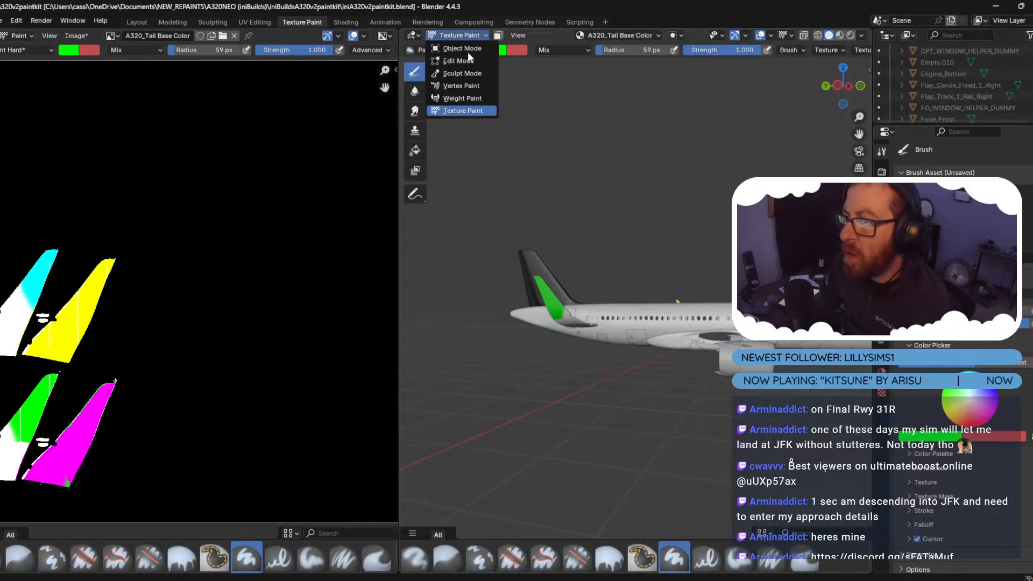
click(466, 49)
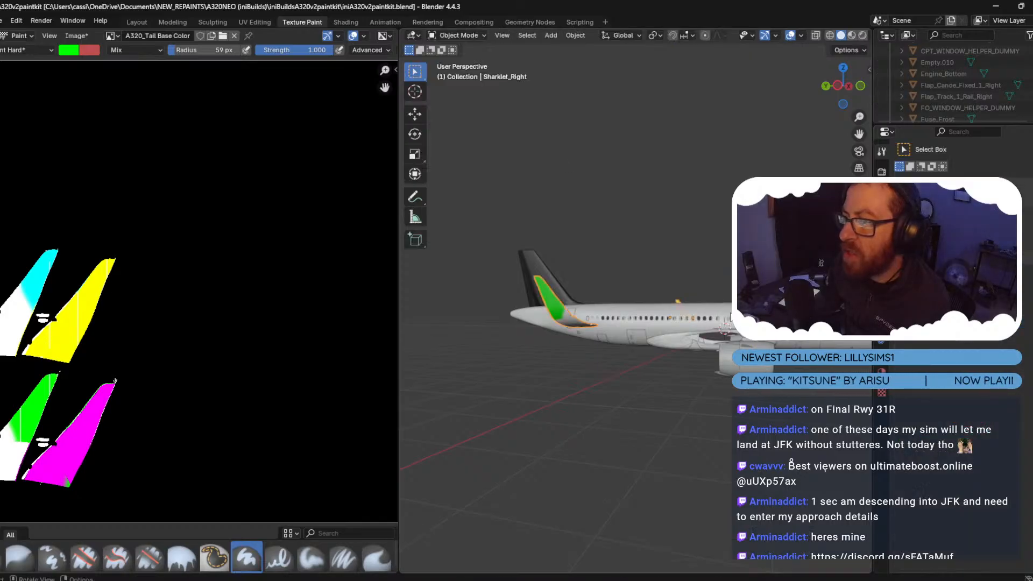
click(730, 317)
click(459, 35)
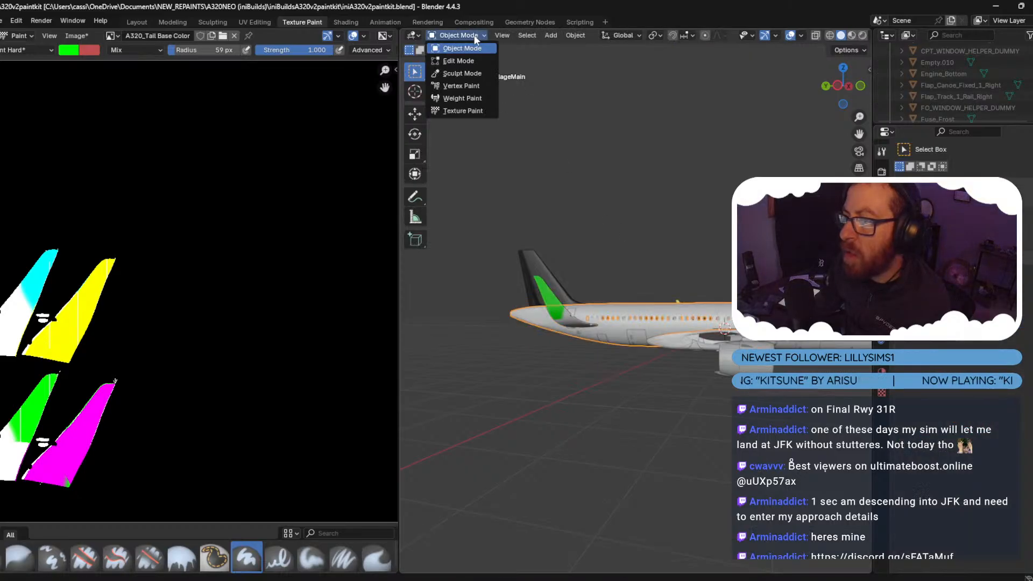
click(460, 47)
click(464, 34)
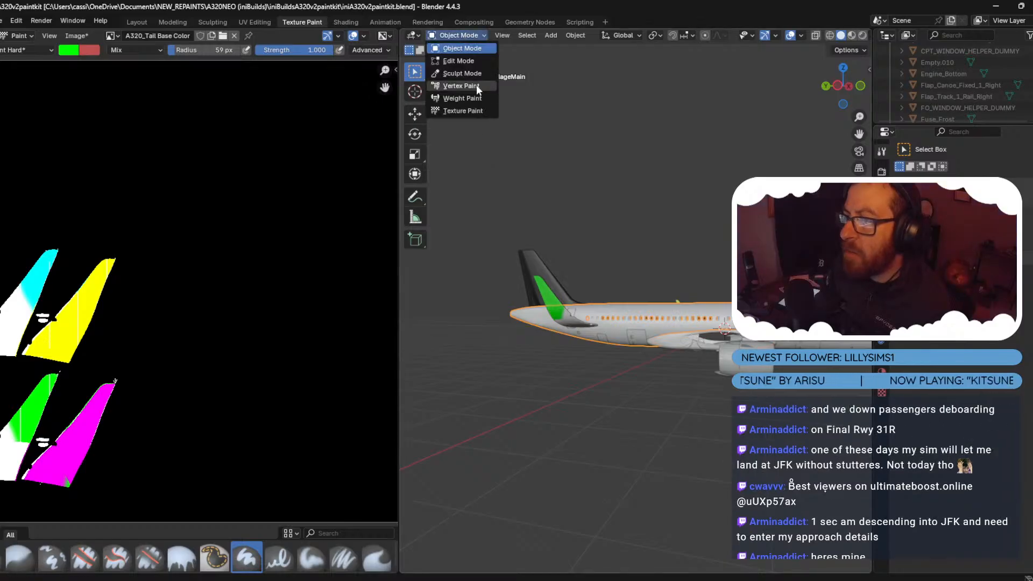
click(462, 110)
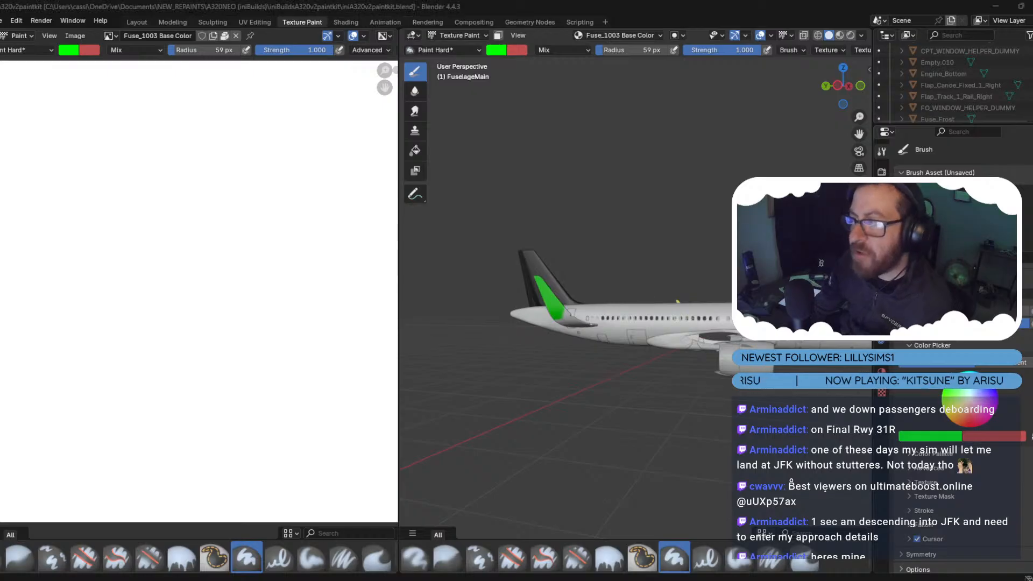
mouse_move(641, 580)
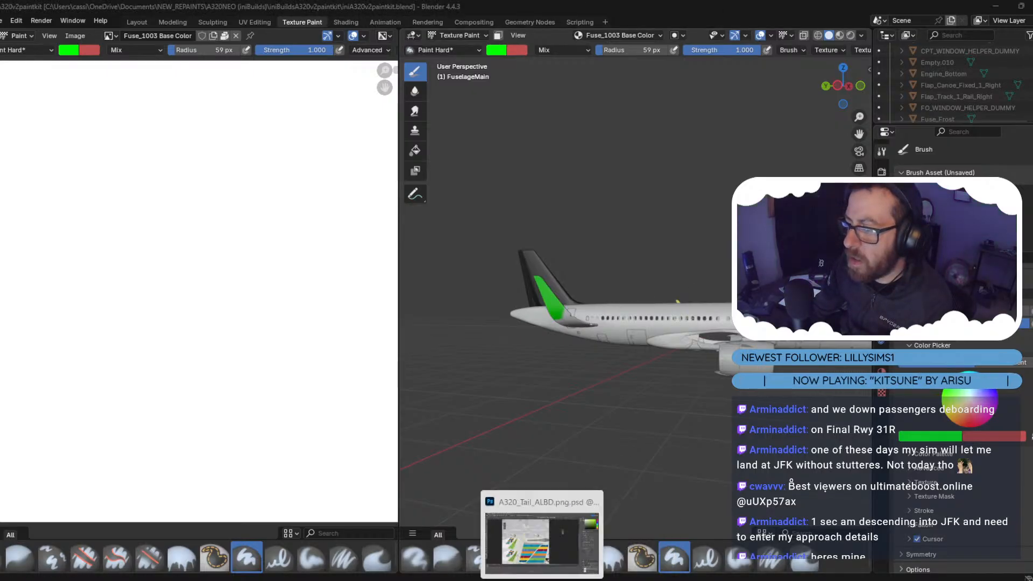
Switch to the browser and look through the braathens a320 image results for reference photos of the fuselage and belly.
click(495, 541)
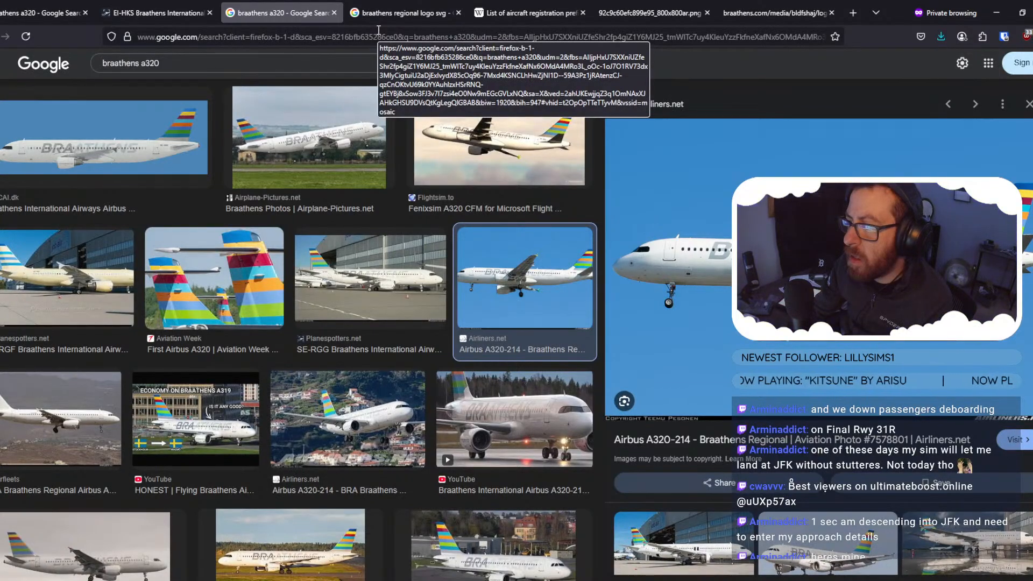
scroll(414, 382, down, 6)
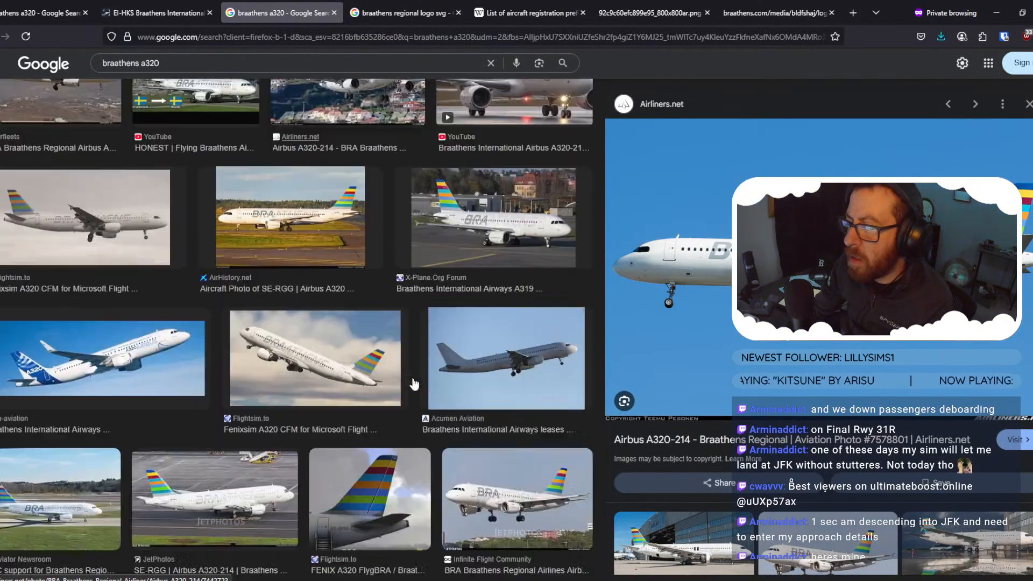
scroll(412, 381, down, 6)
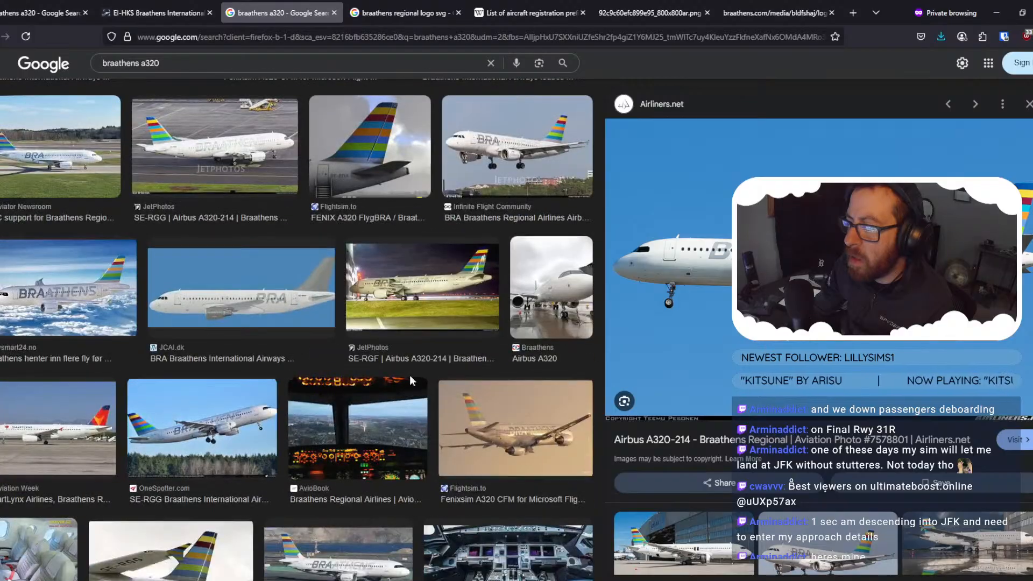
scroll(409, 379, down, 5)
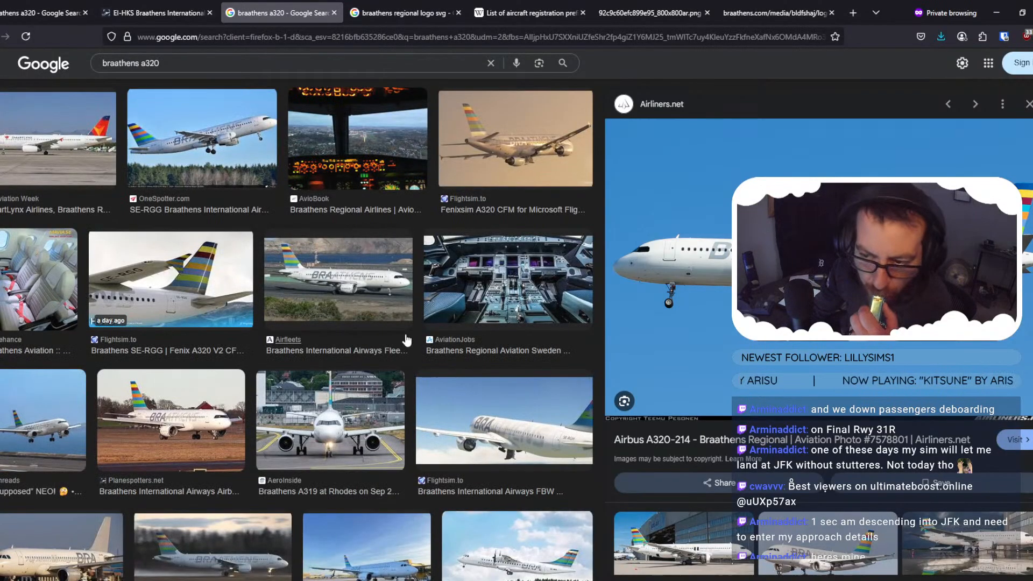
scroll(408, 335, down, 5)
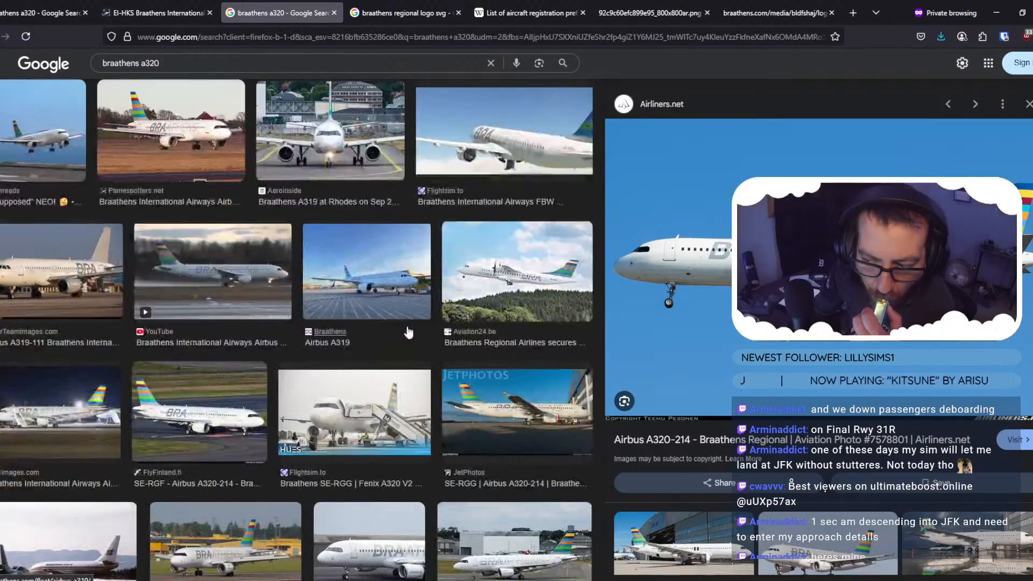
scroll(408, 333, down, 4)
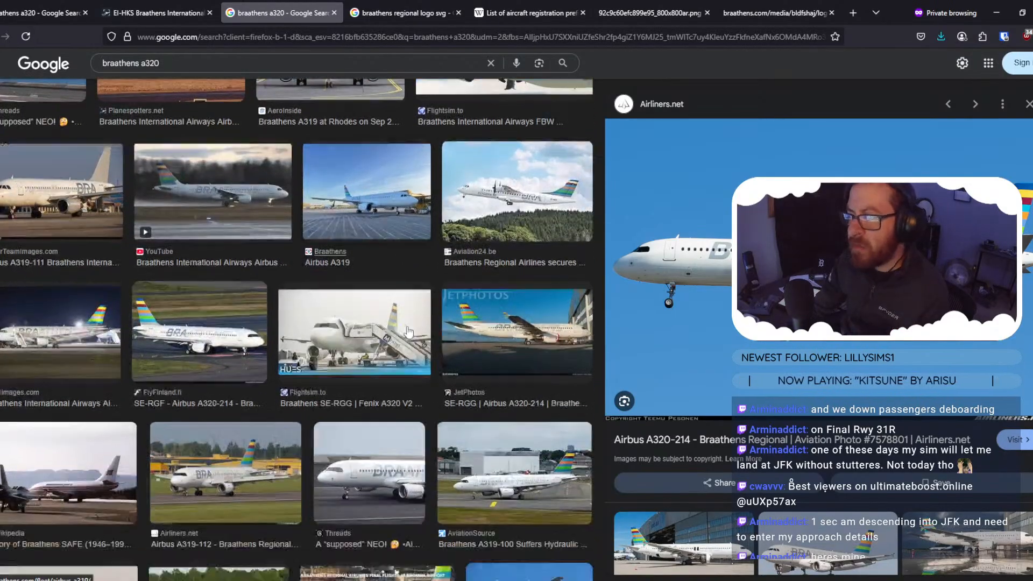
scroll(408, 332, up, 2)
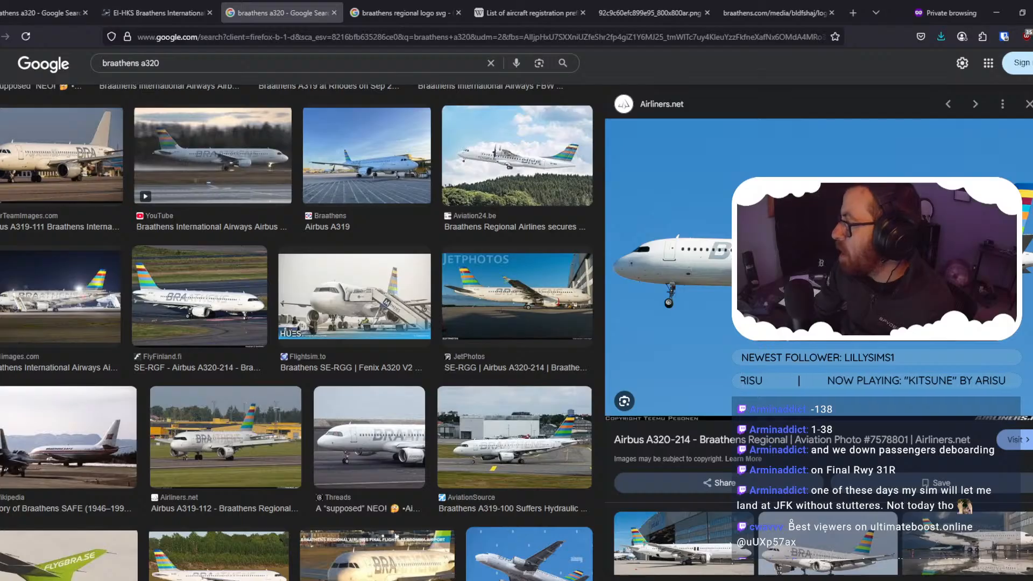
Return to the fuselage window in Blender and add a black 4096 px Base Color paint slot to the Fuse_1002 material.
mouse_move(567, 578)
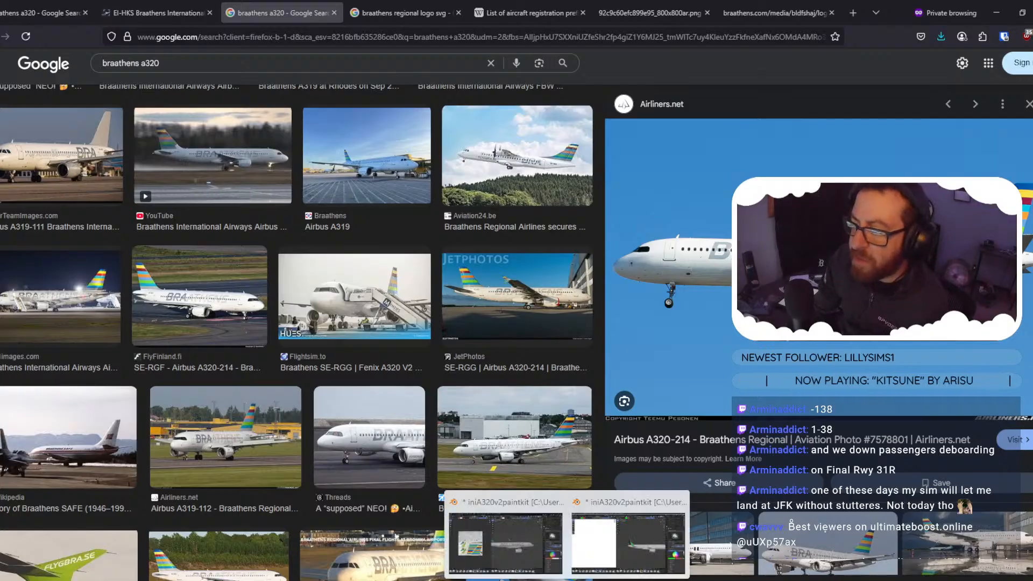
click(638, 552)
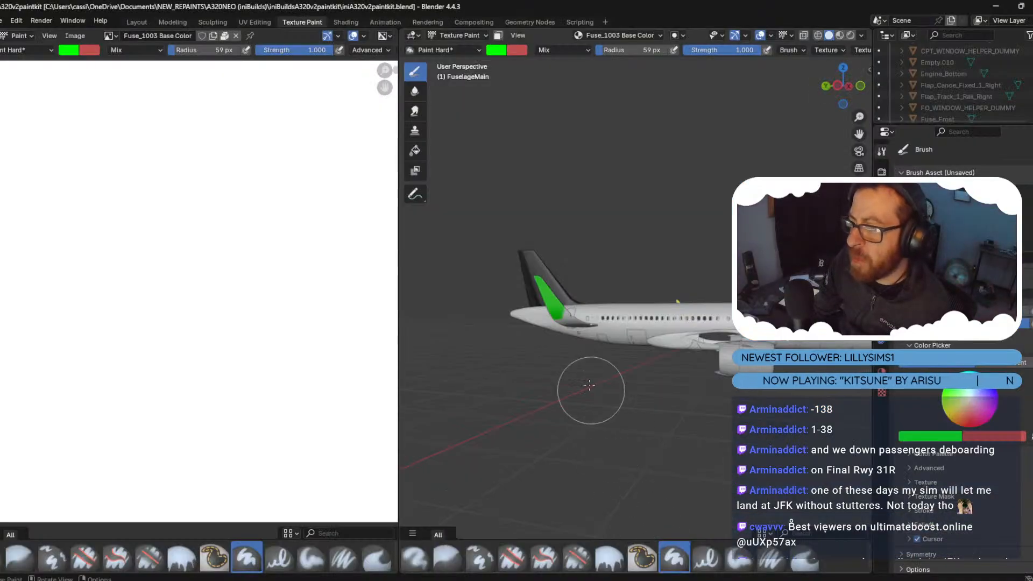
click(621, 37)
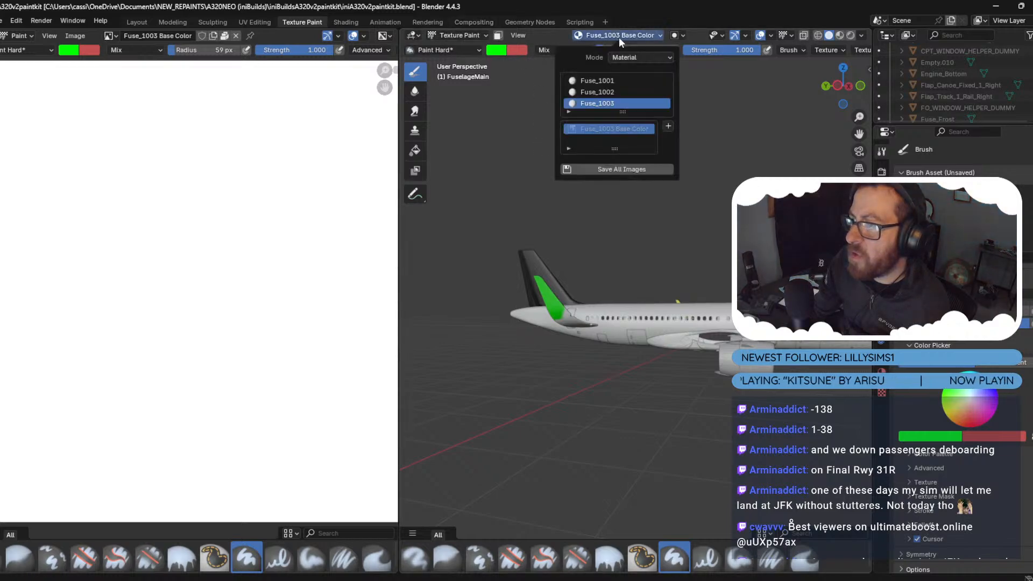
click(610, 92)
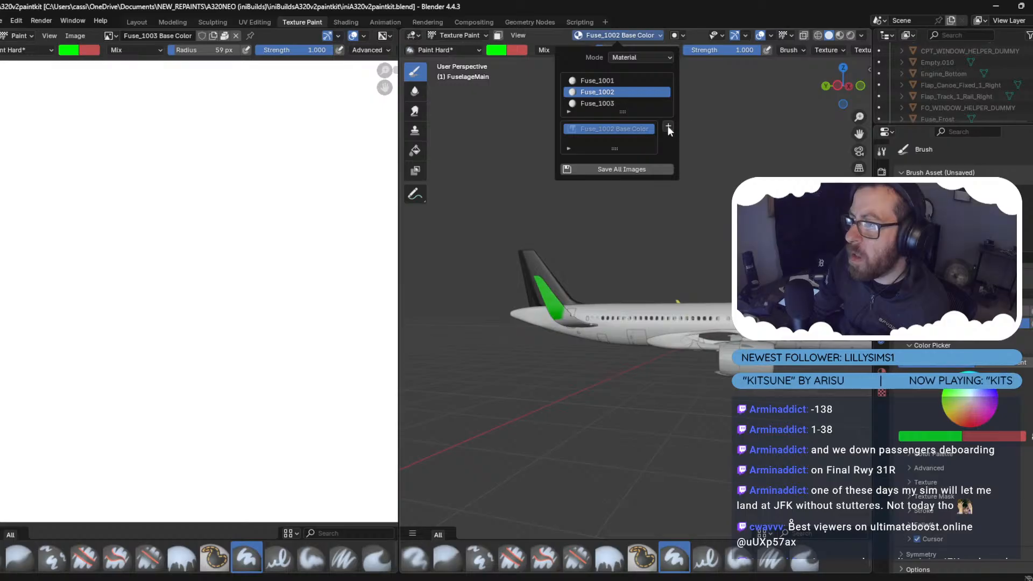
click(669, 129)
click(683, 139)
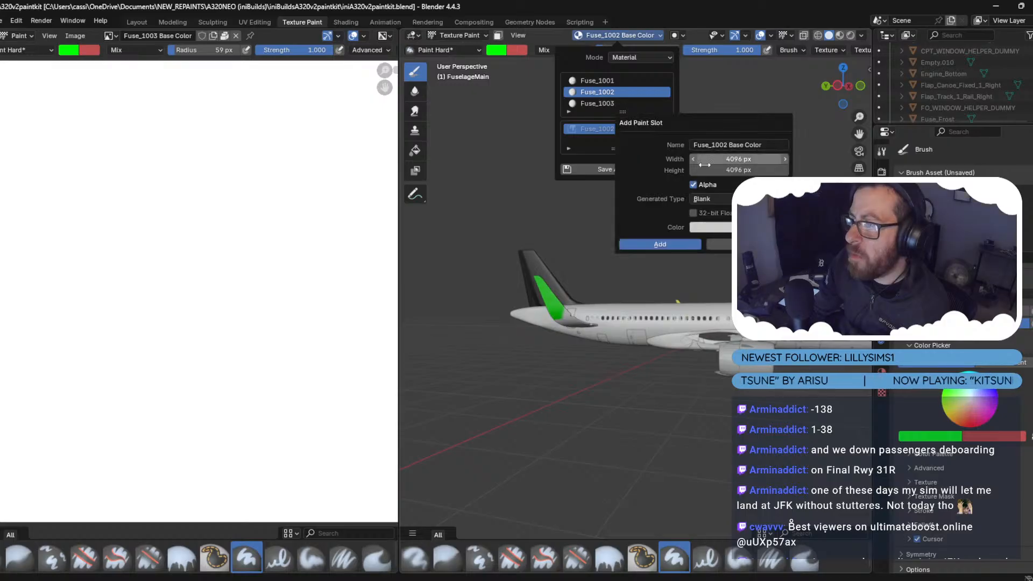
click(724, 227)
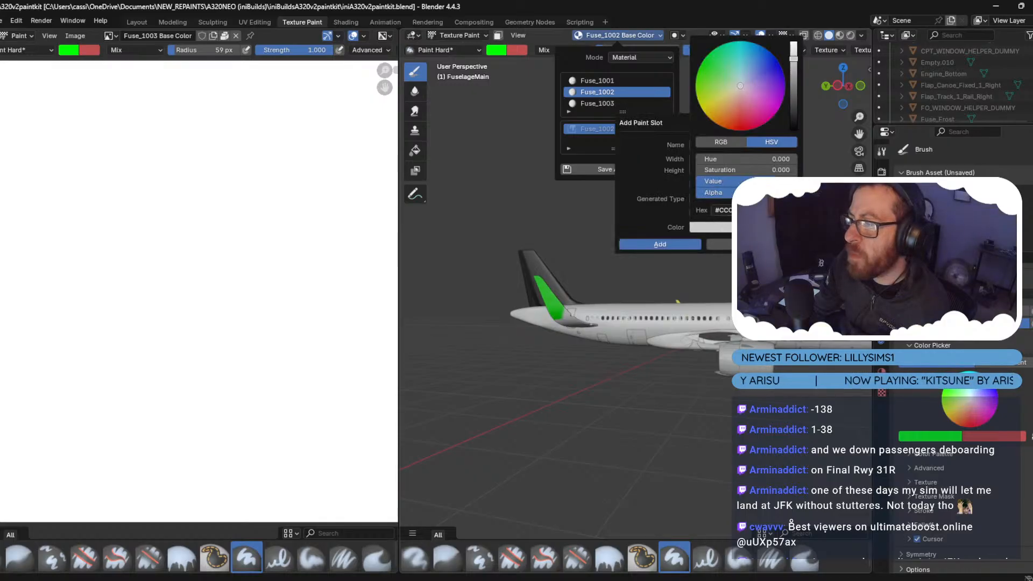
key(BackSpace)
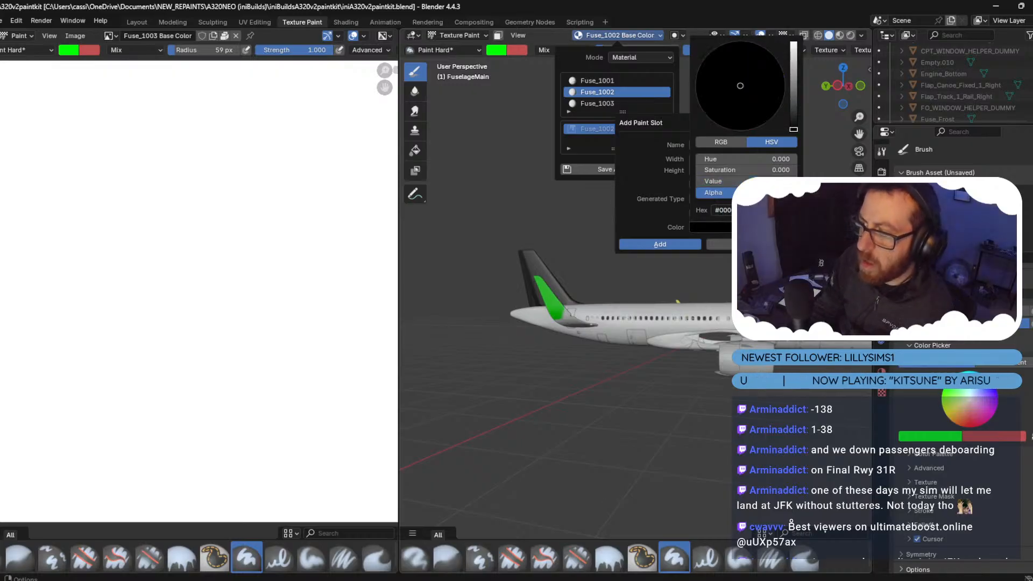
click(660, 244)
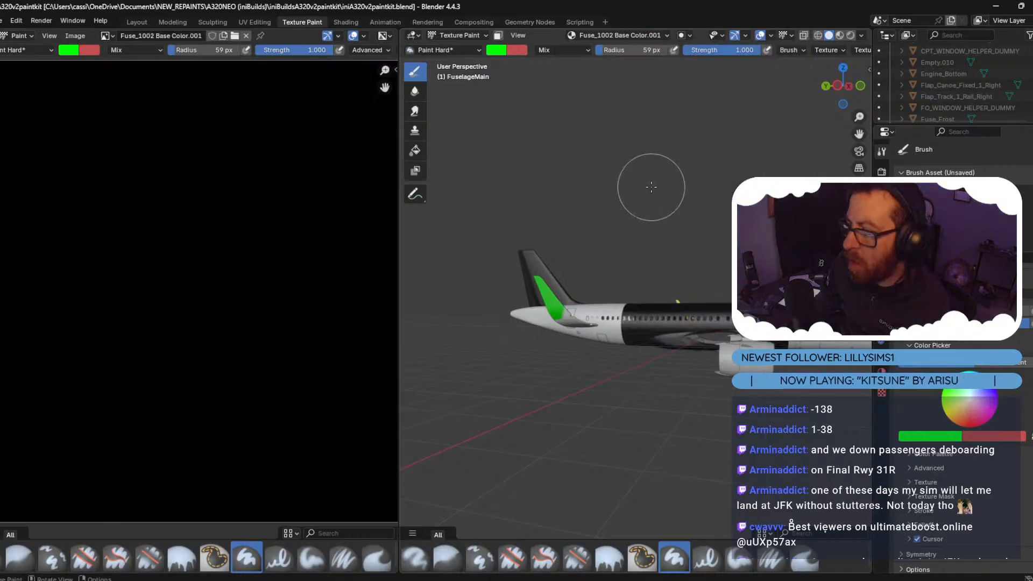
Examine the mid-fuselage from below, the right side and the front, finishing on the belly in bottom orthographic view.
click(843, 103)
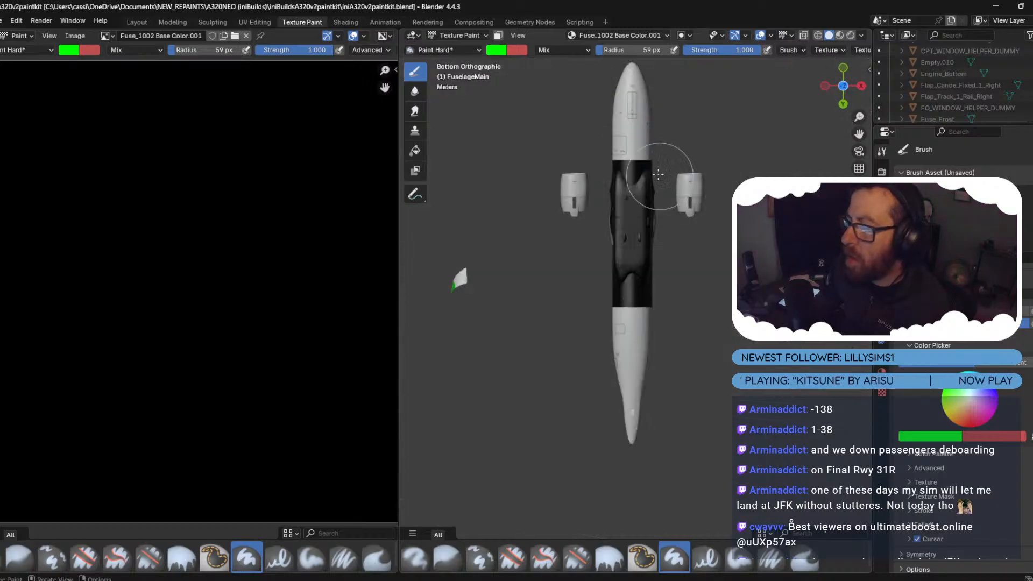
scroll(669, 171, up, 5)
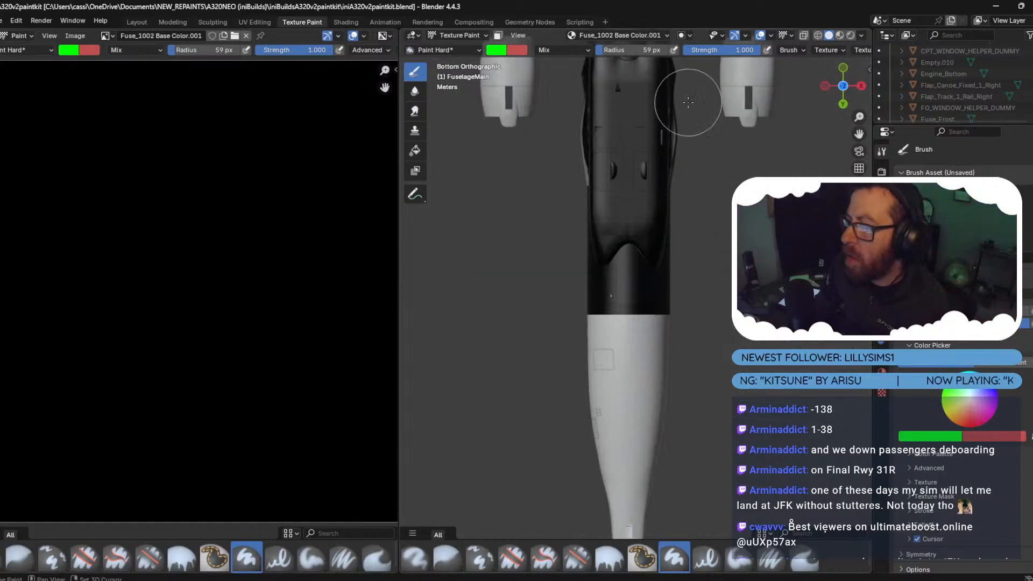
scroll(691, 168, down, 1)
shift+middle_drag(691, 168, 691, 222)
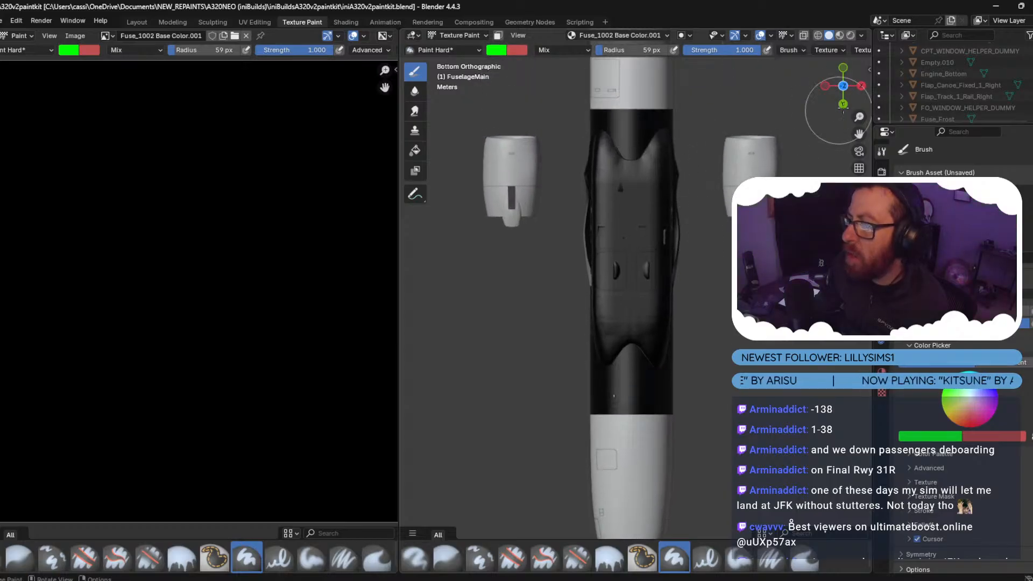
click(861, 86)
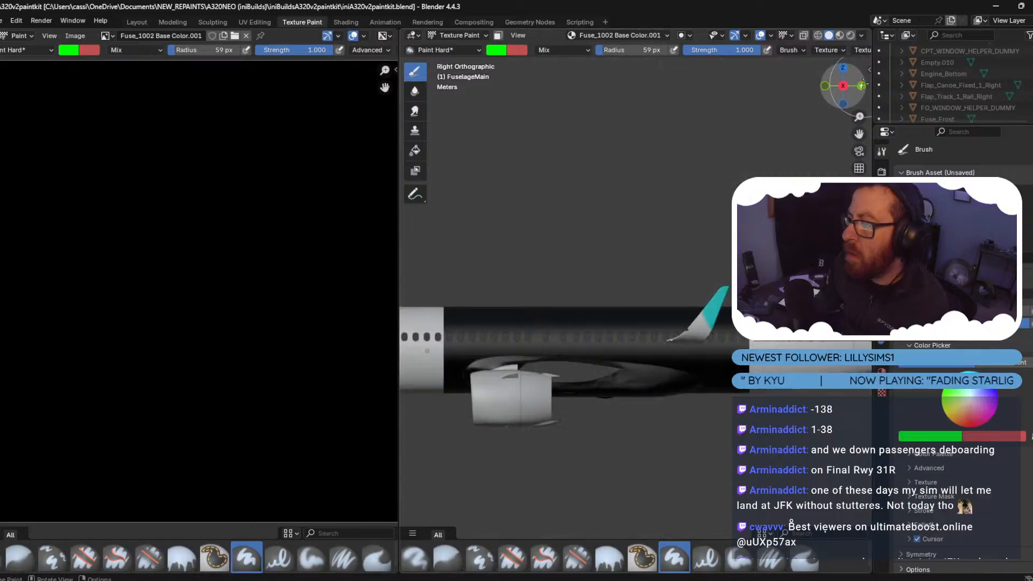
mouse_move(861, 86)
mouse_down()
mouse_move(839, 87)
mouse_move(877, 86)
mouse_move(861, 85)
mouse_up()
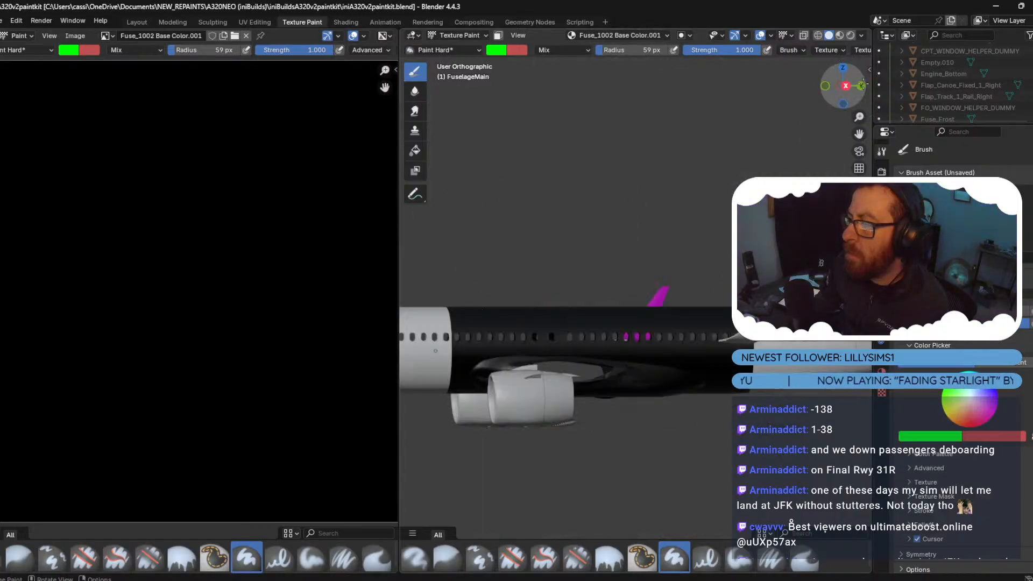
click(846, 86)
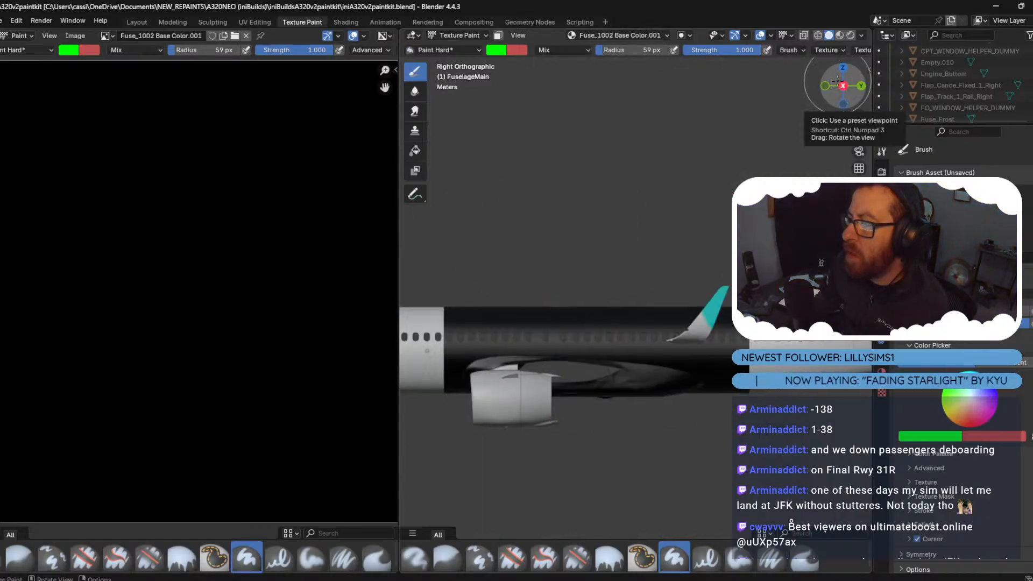
click(842, 84)
click(843, 103)
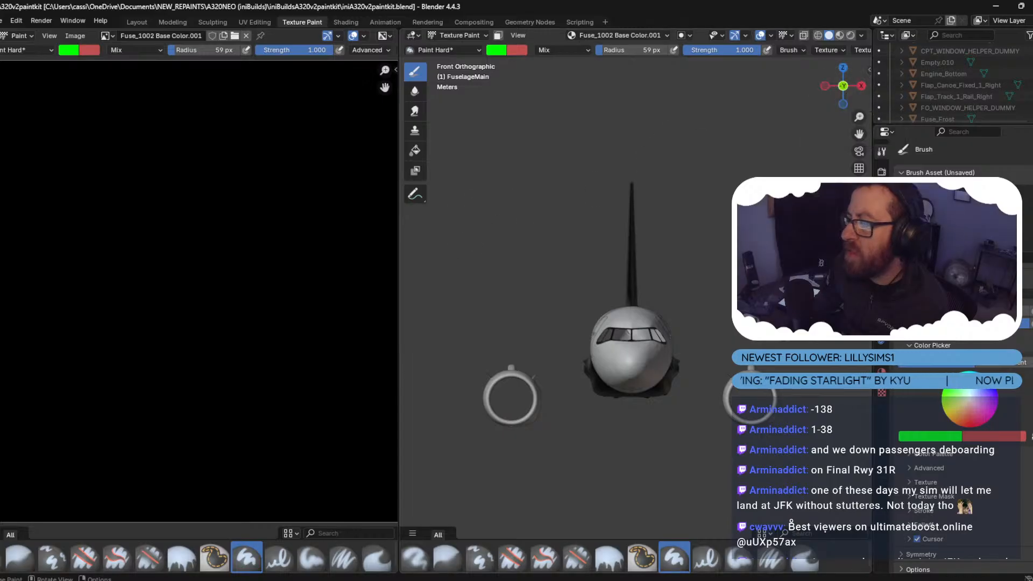
click(843, 103)
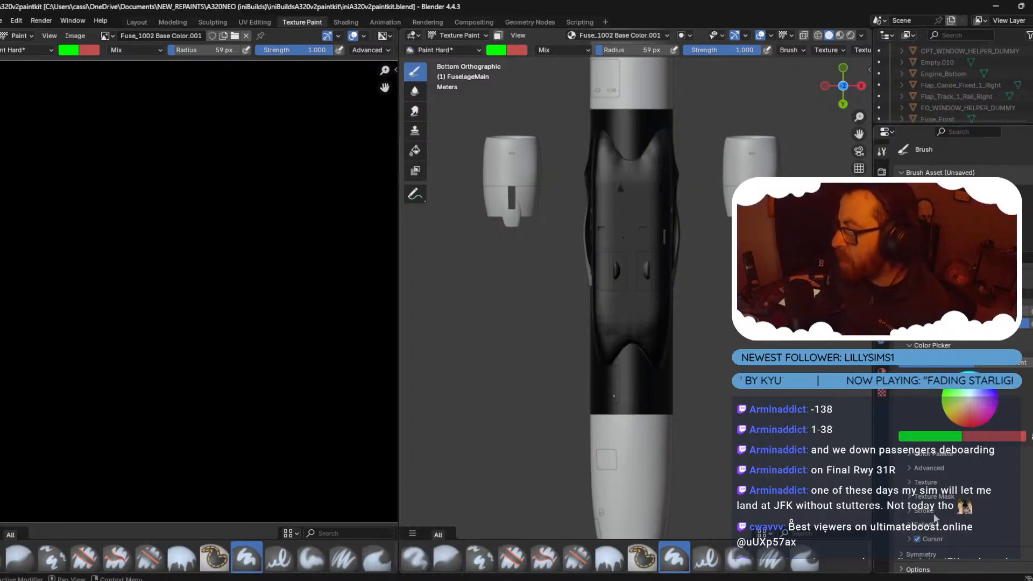
Create a new texture for the paint brush and set its mapping to Stencil.
click(936, 482)
scroll(973, 508, down, 2)
scroll(973, 509, down, 5)
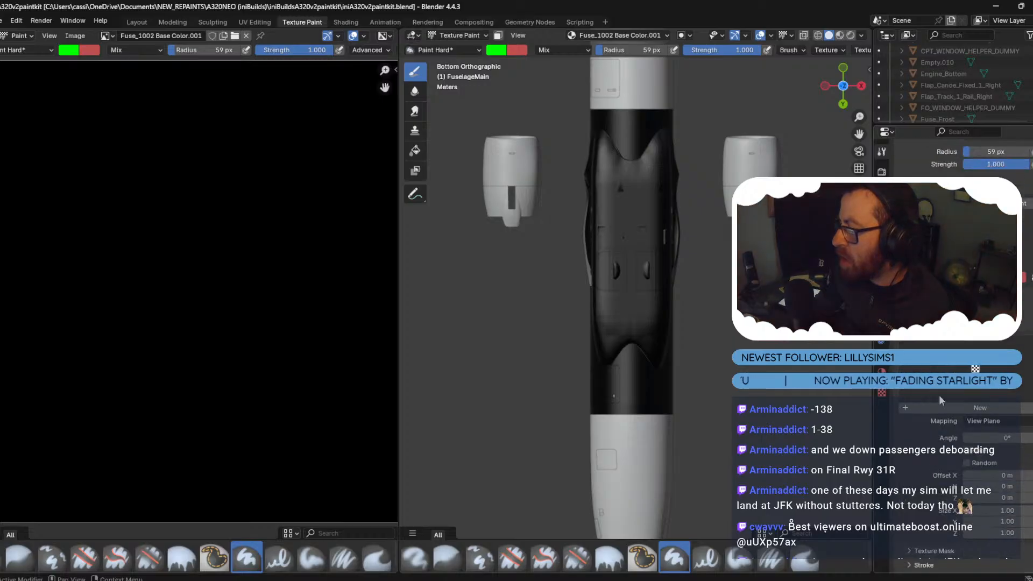
click(921, 398)
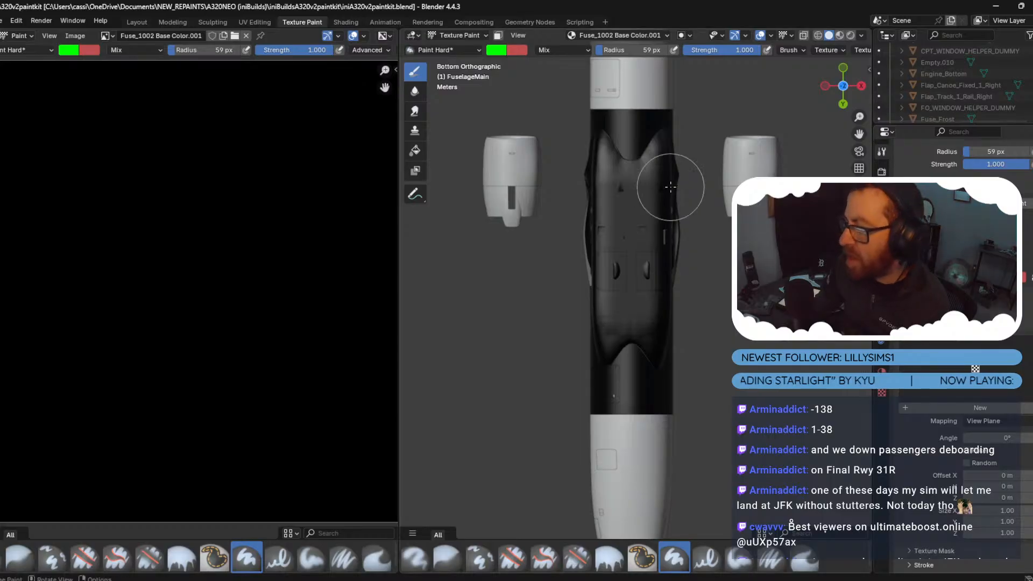
click(947, 407)
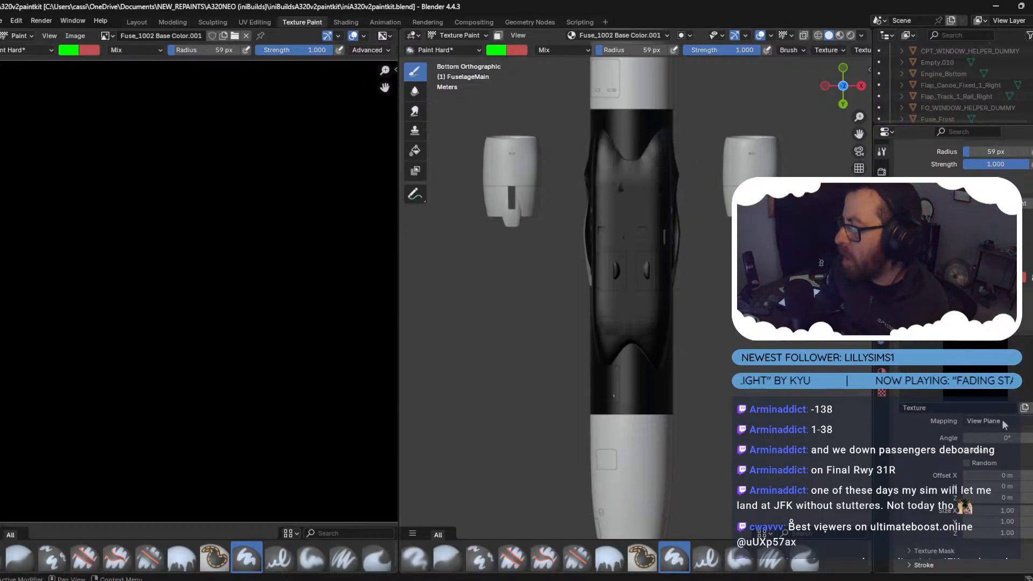
click(984, 421)
click(985, 483)
Load FLYGBRASE_STENCIL.psd from the BRAATHENS_STREAM RESOURCES folder as the brush texture's image.
click(1024, 407)
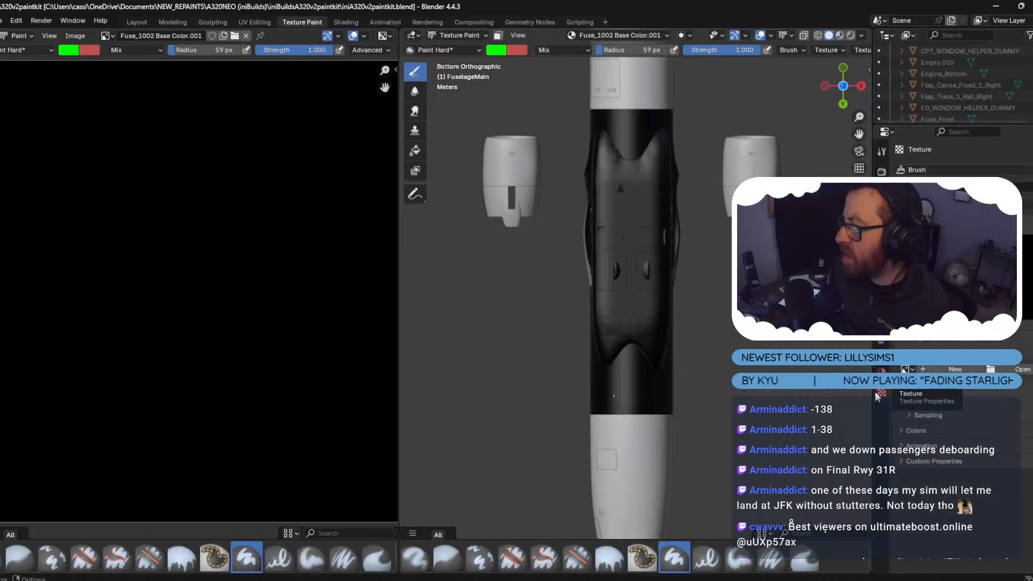
click(1019, 369)
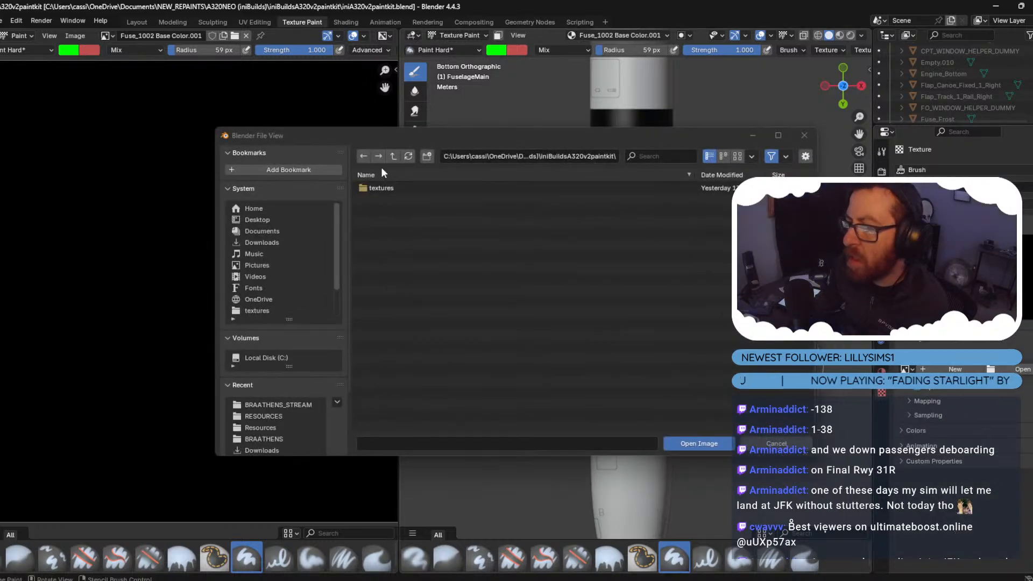
click(395, 156)
click(415, 199)
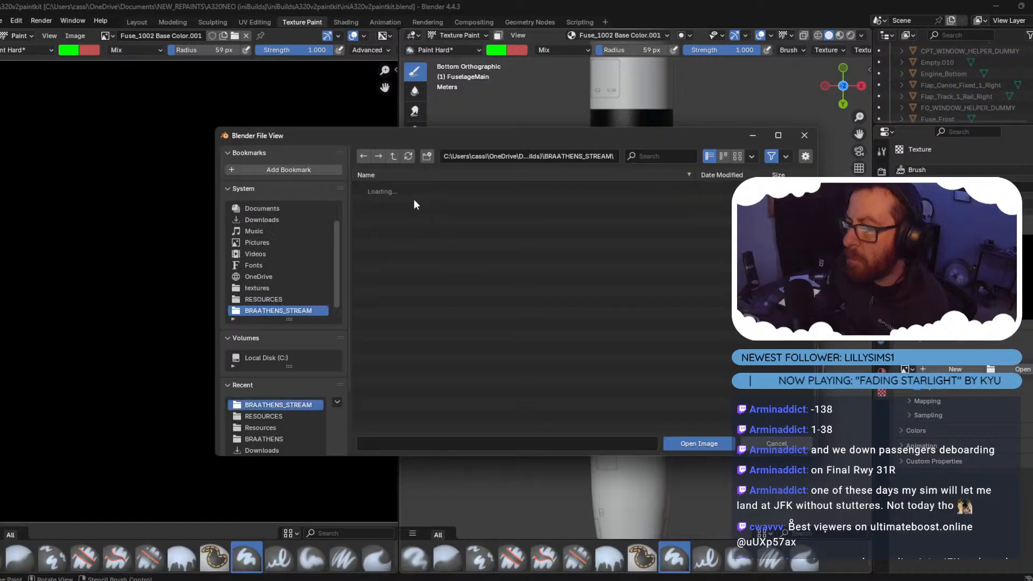
click(407, 198)
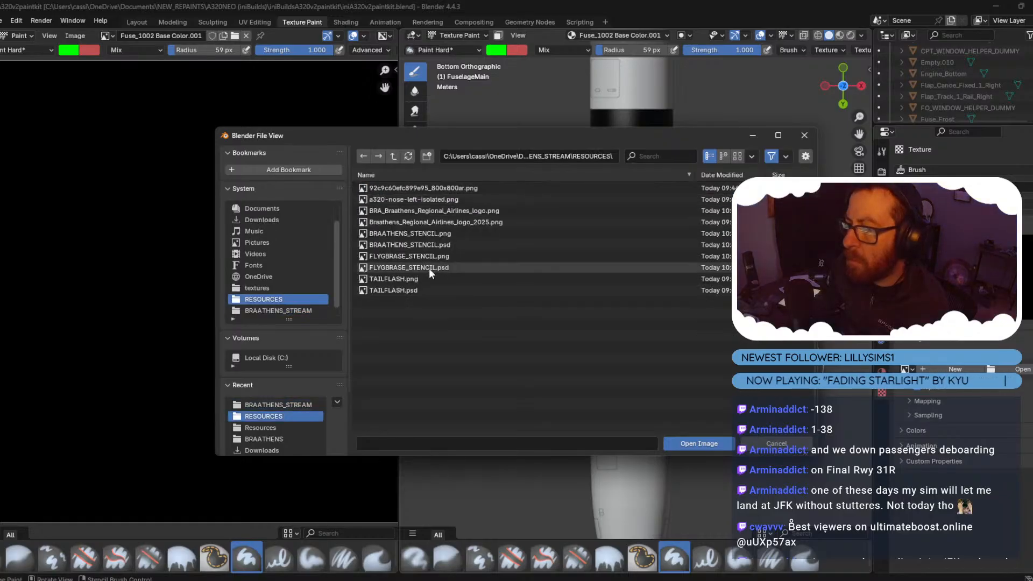
mouse_move(428, 268)
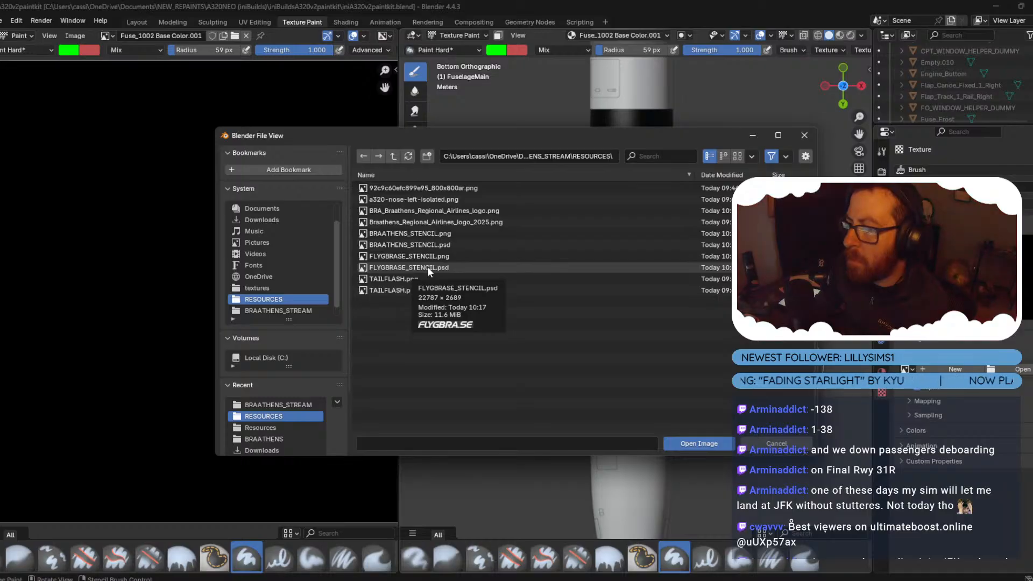
double_click(427, 267)
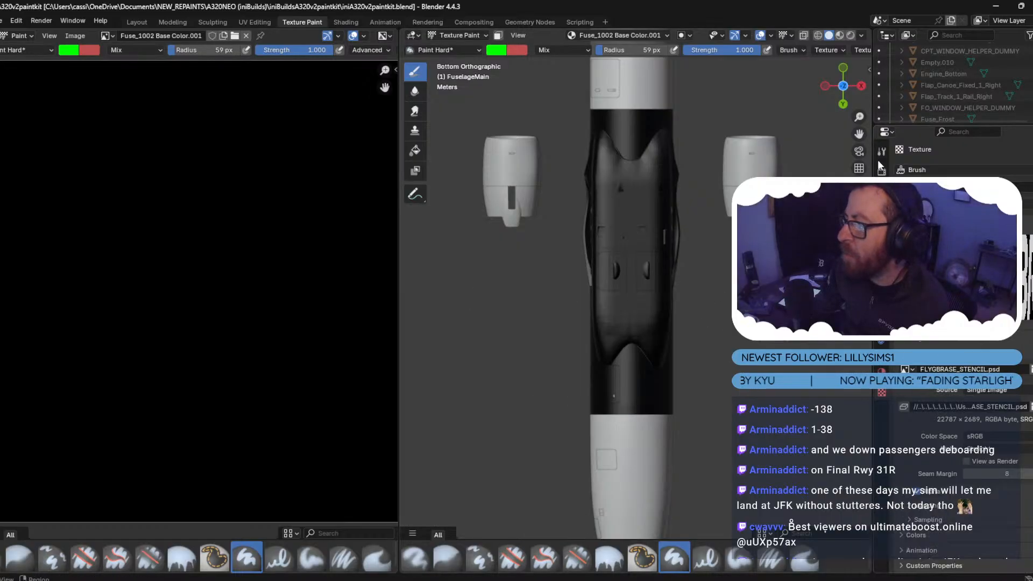
Return to the brush settings and set the primary brush color to hex 000000.
key(ctrl+Tab)
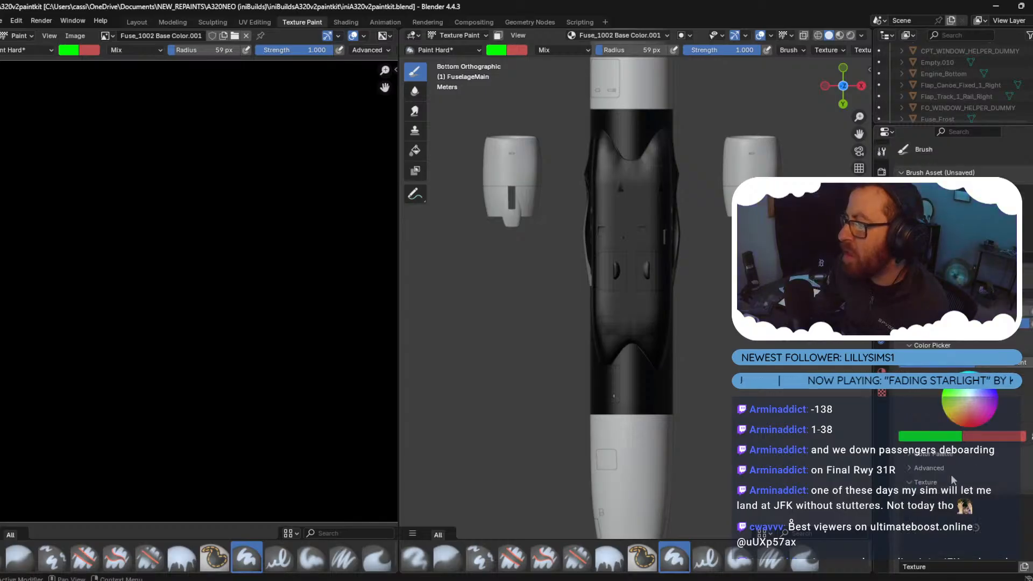
click(923, 436)
click(921, 418)
text(000000)
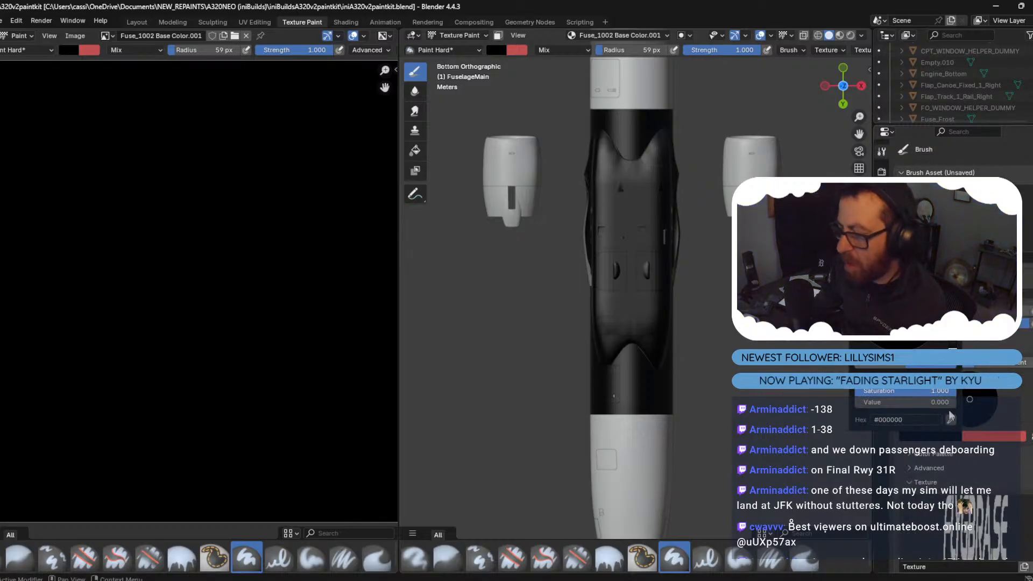
key(Return)
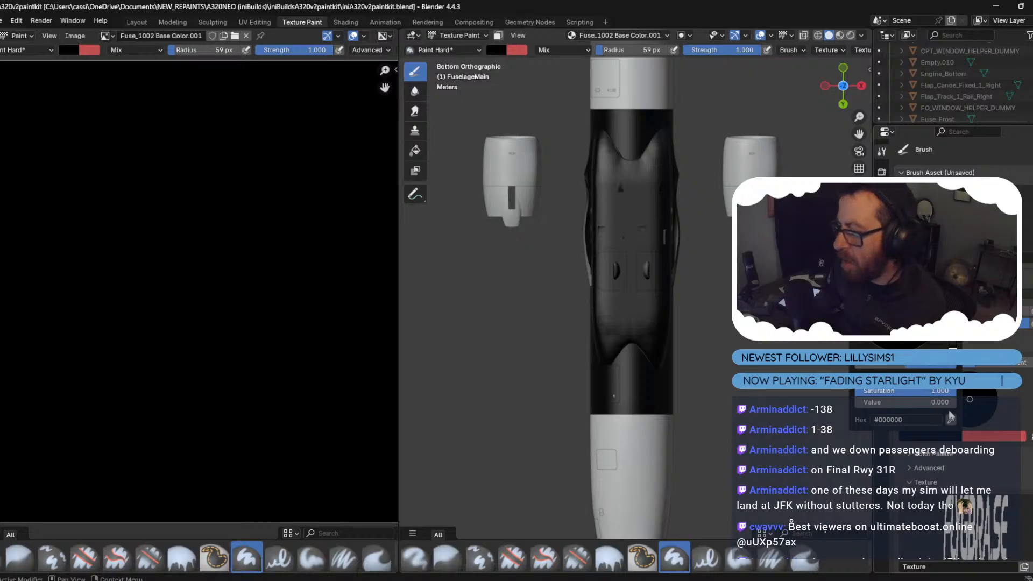
Set the primary brush color to white, hex FFFFFF.
click(904, 419)
text(ffffff)
key(Return)
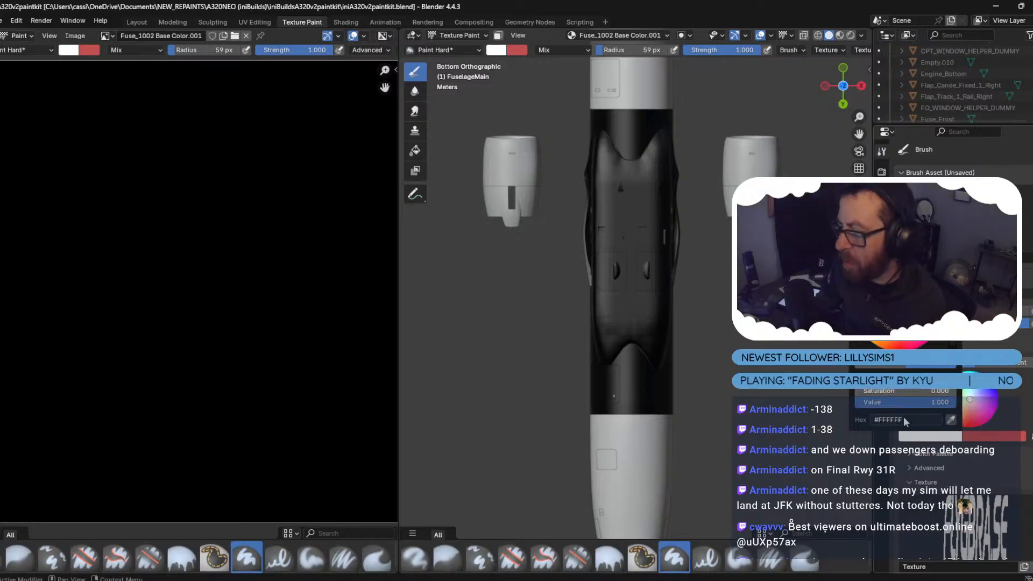
Match the stencil to its image aspect and place it over the fuselage belly at an angle of 270°.
scroll(918, 477, down, 5)
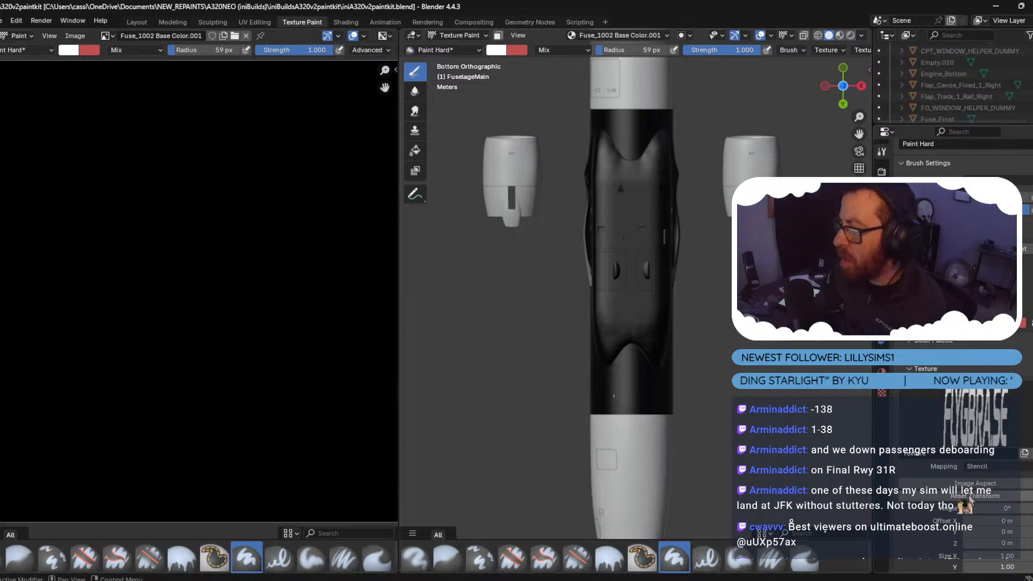
click(975, 483)
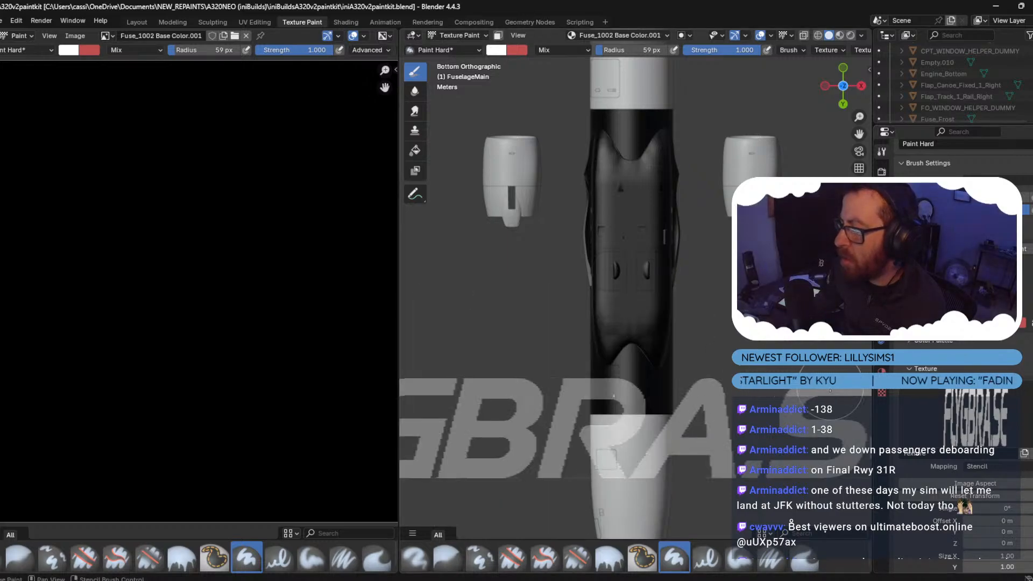
shift+right_drag(770, 360, 565, 530)
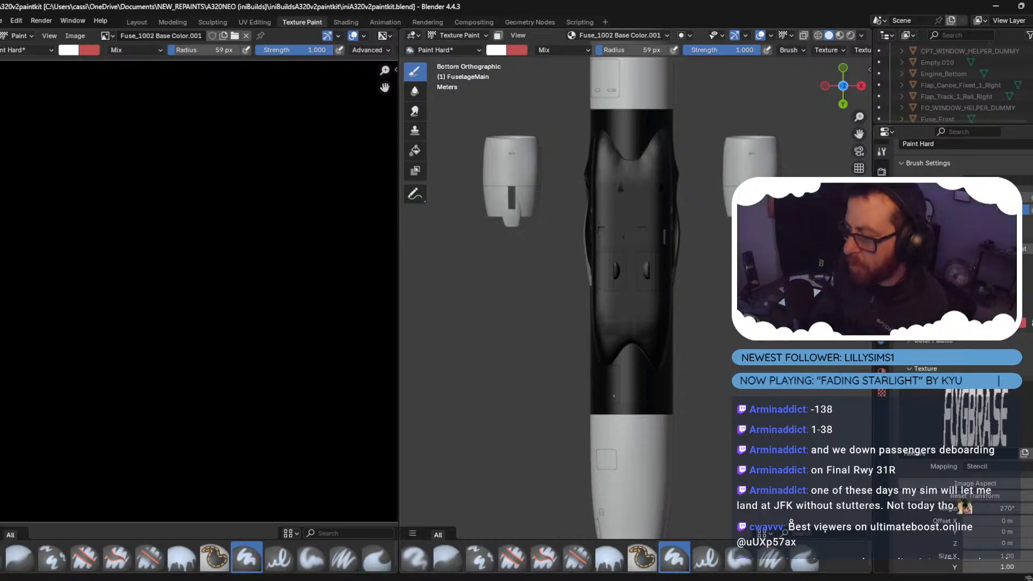
right_drag(554, 419, 644, 251)
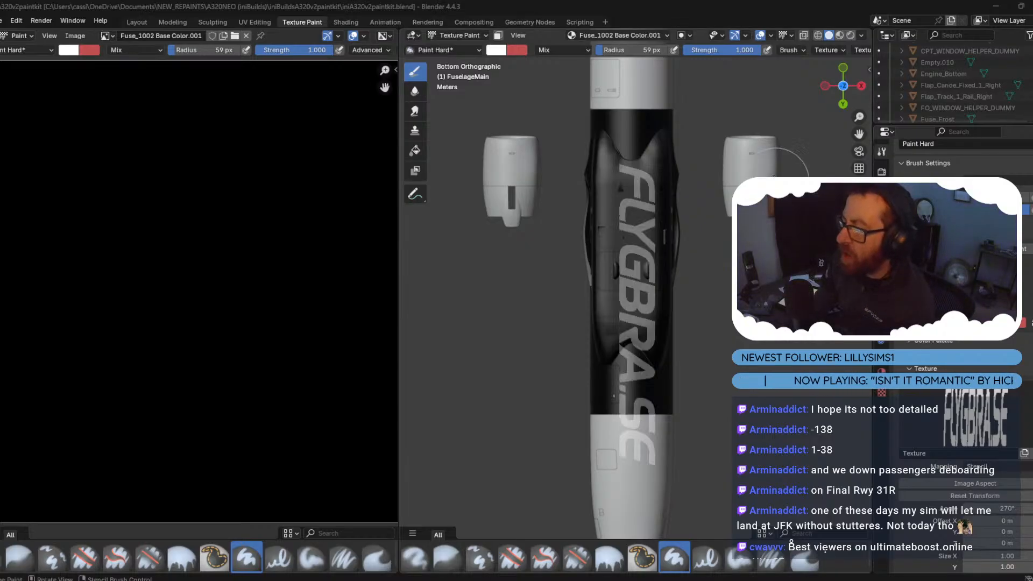
Scale down and reposition the FLYGBRA.SE stencil so it runs lengthwise within the dark belly fairing, centred between its edges.
shift+right_drag(657, 473, 627, 447)
right_drag(638, 323, 640, 228)
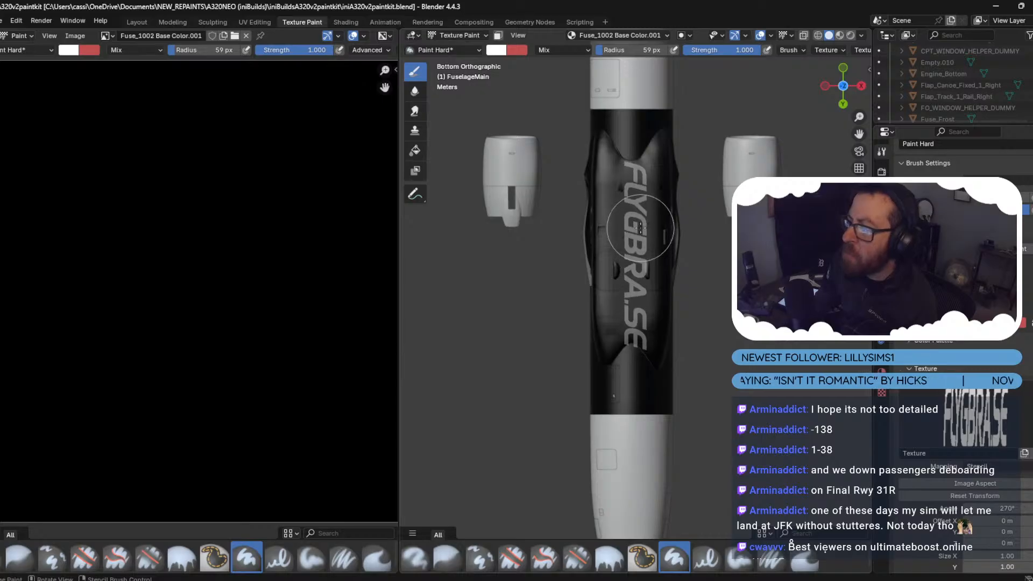
shift+right_drag(636, 356, 634, 335)
right_drag(633, 291, 633, 276)
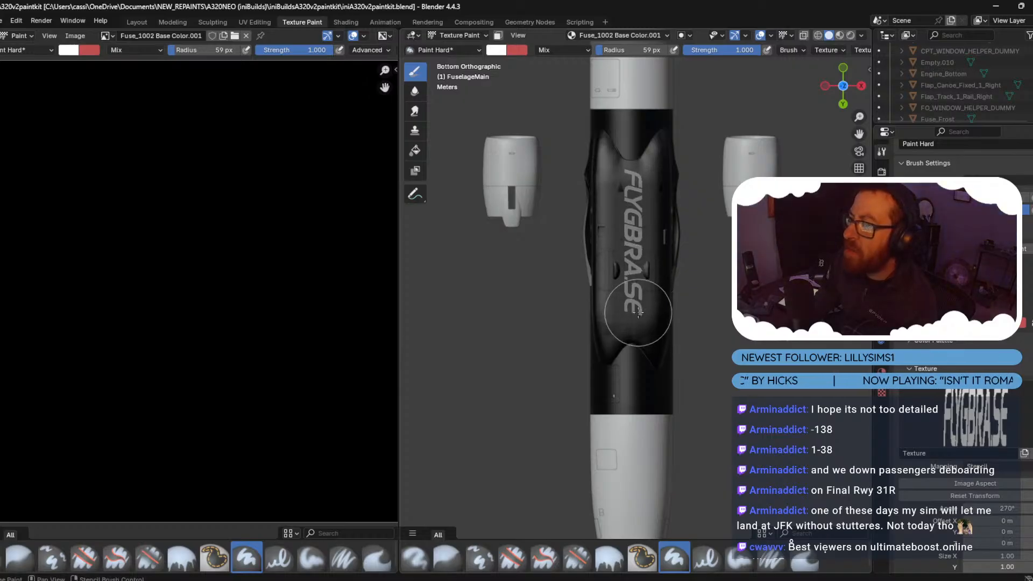
shift+right_drag(652, 308, 634, 285)
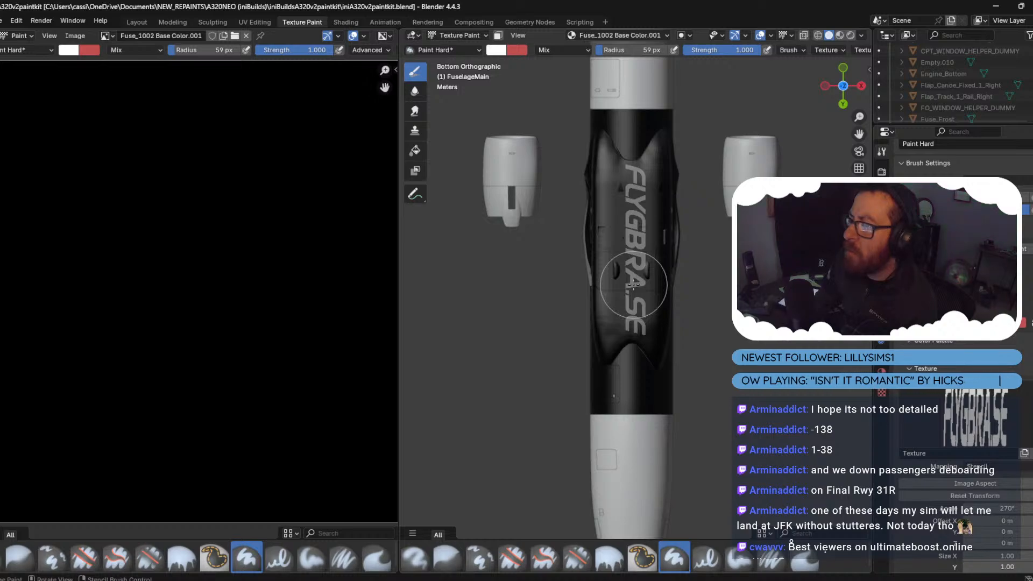
Nudge the FLYGBRA.SE brush stencil slightly to line it up along the centre of the aircraft's belly.
right_drag(634, 285, 633, 285)
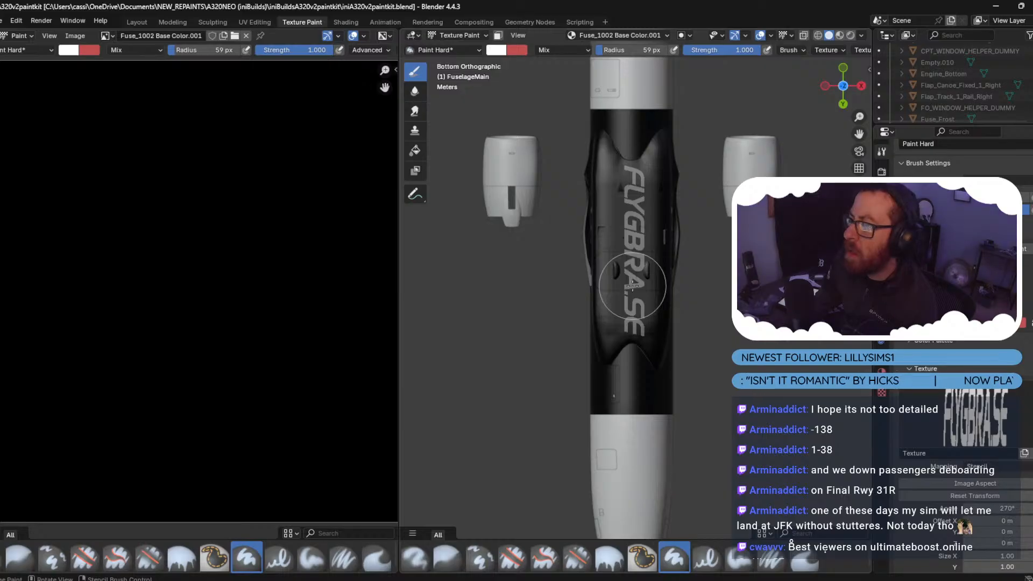
right_drag(633, 285, 631, 284)
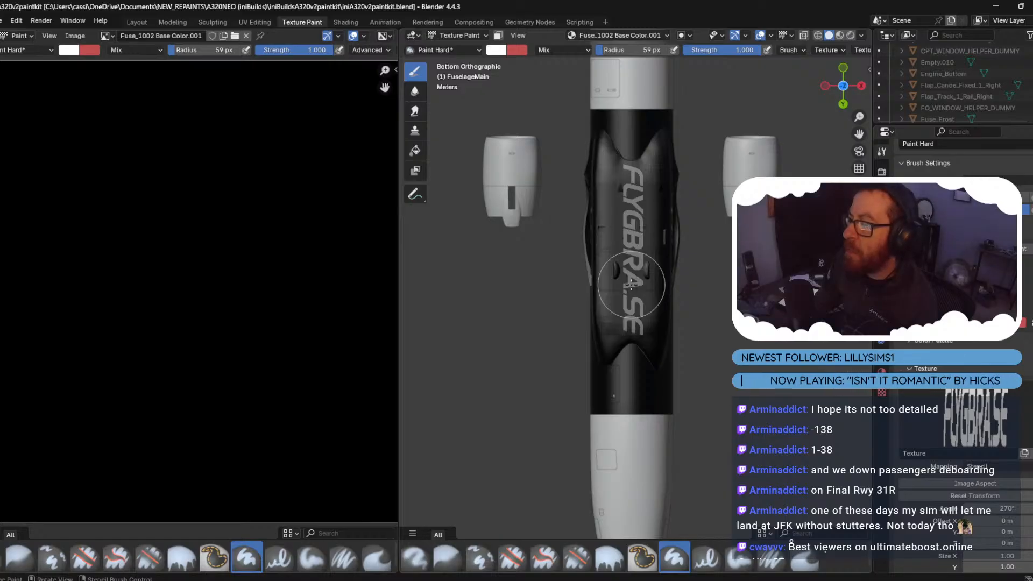
right_drag(631, 283, 631, 284)
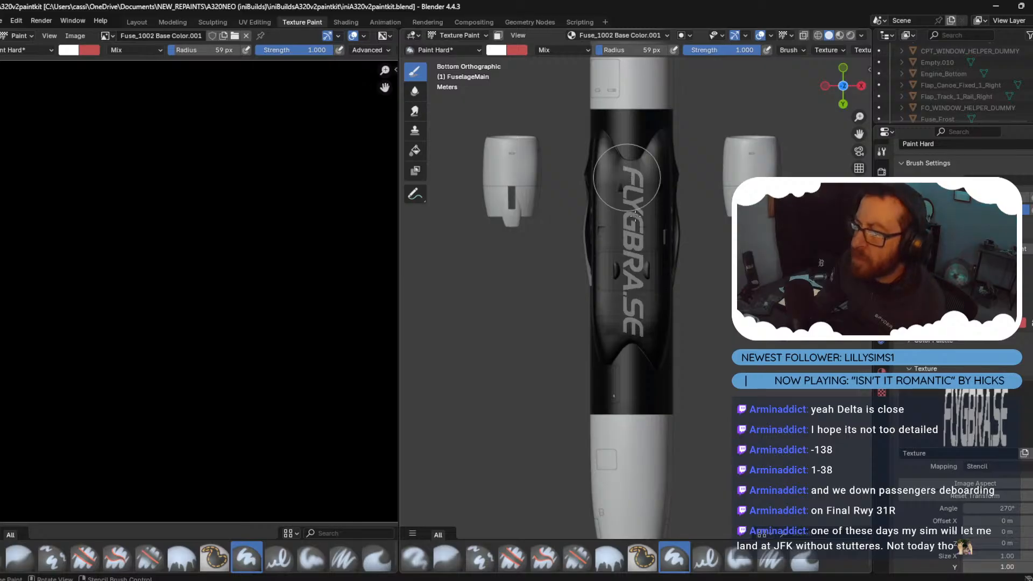
Try to paint the FLYGBRA.SE stencil over the belly with FuselageMain as the active object, checking the whole texture image.
drag(627, 178, 637, 227)
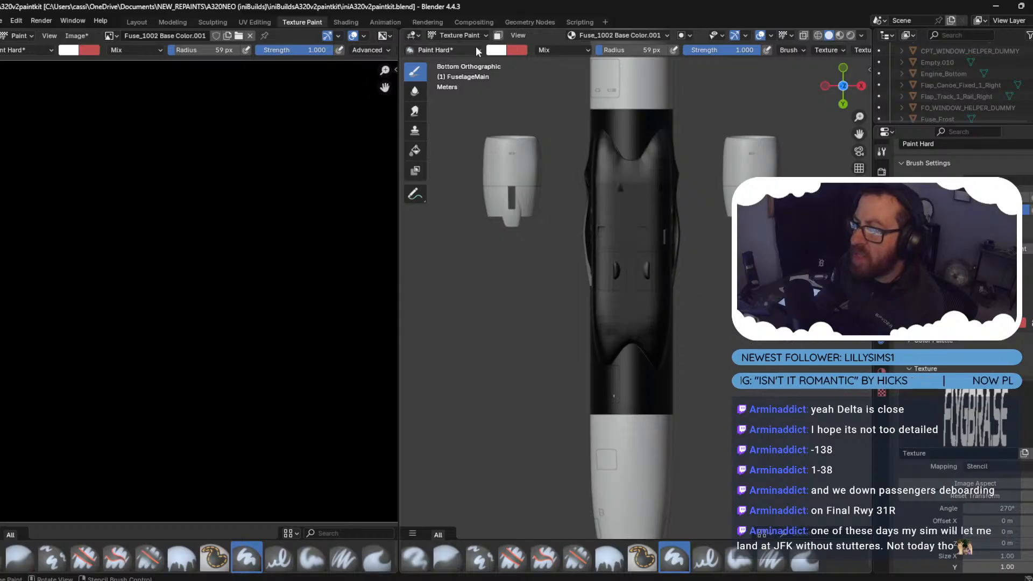
scroll(158, 324, down, 5)
key(Home)
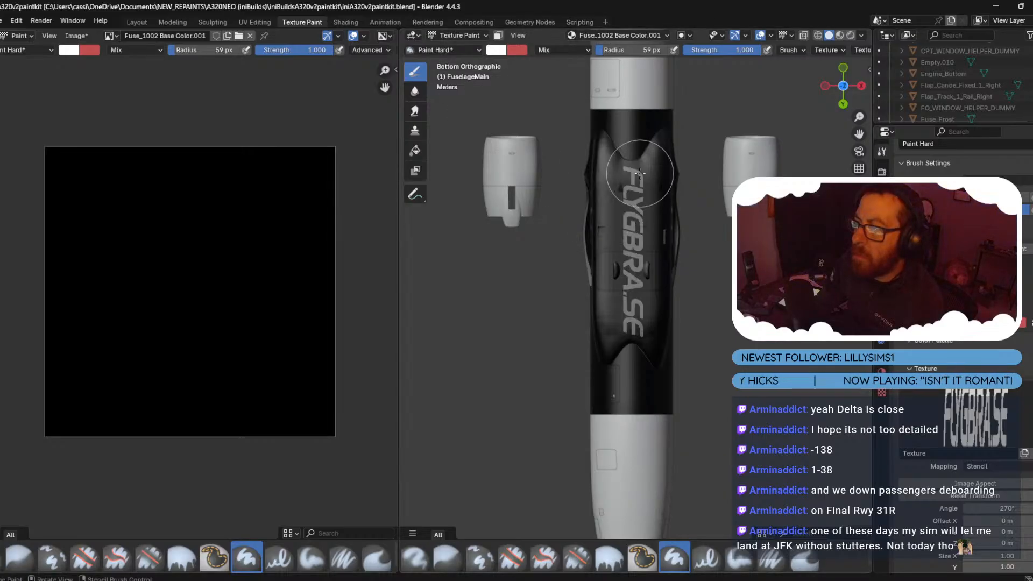
Make the Belly object active for texture painting and paint the FLYGBRA.SE stencil along its full length in white.
click(452, 37)
click(458, 50)
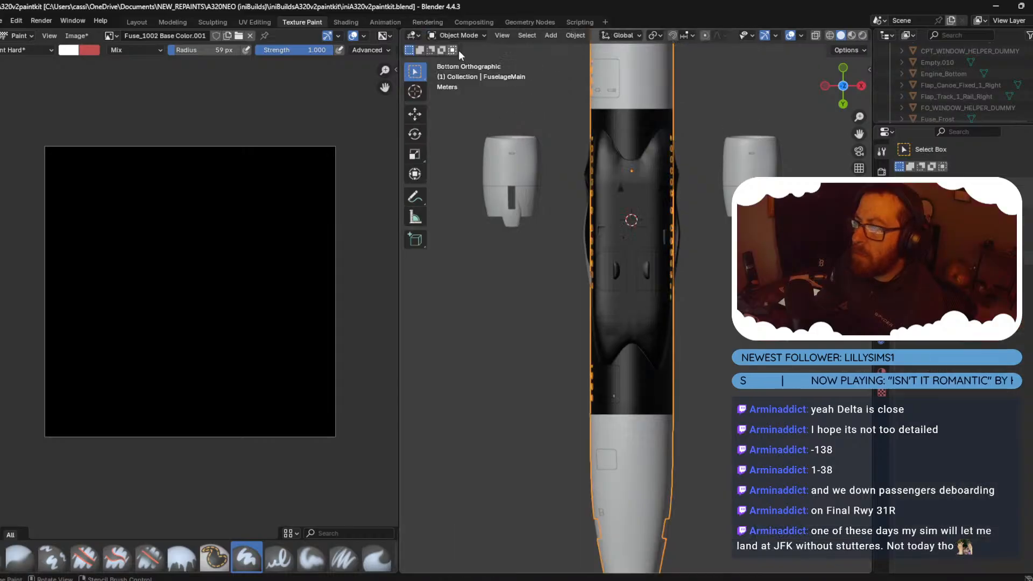
click(628, 175)
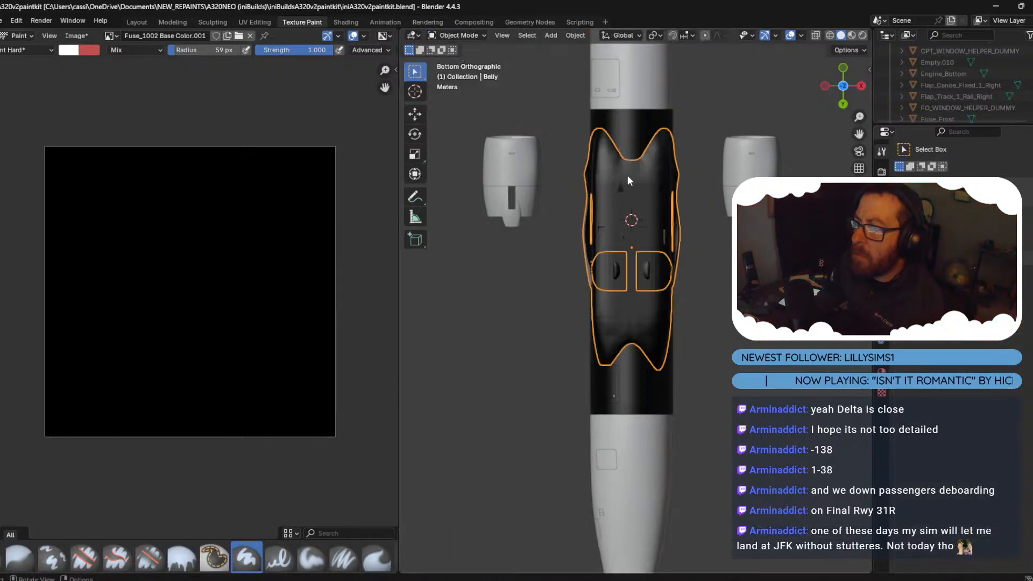
click(462, 38)
click(471, 111)
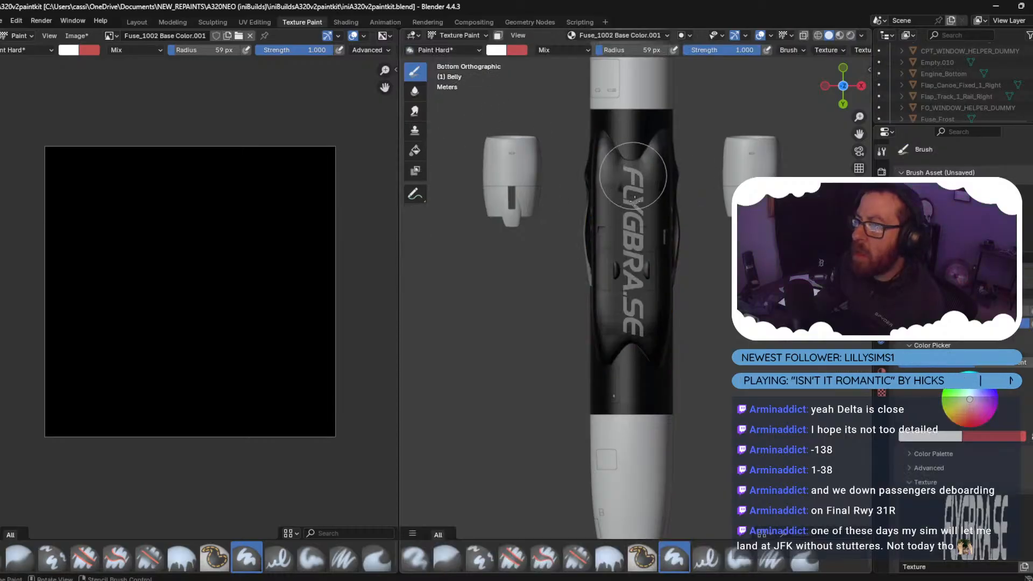
drag(633, 176, 632, 218)
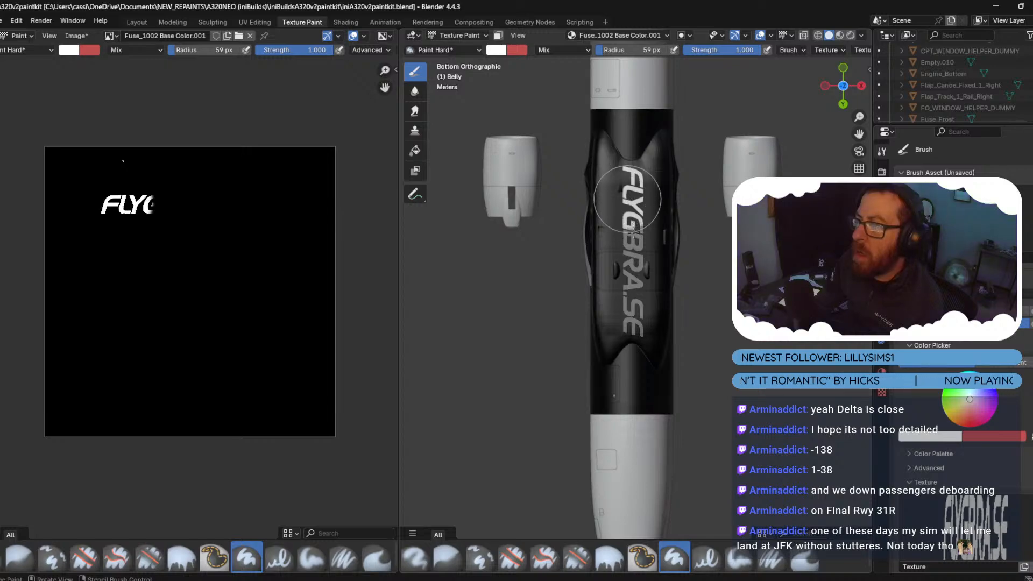
drag(627, 199, 628, 327)
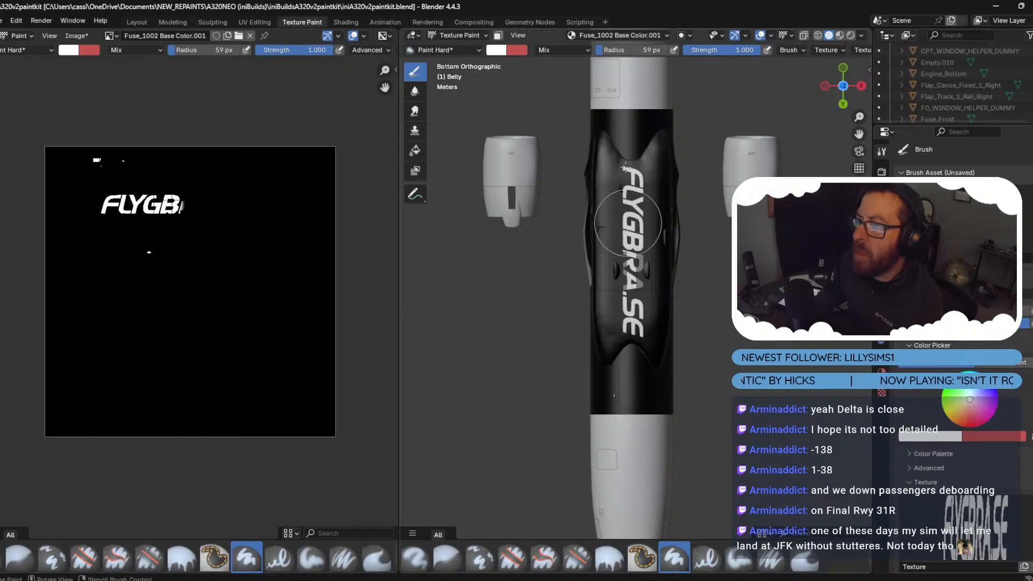
Make MainGear_Door_Outside_L active for texture painting and paint the part of the FLYGBRA.SE stencil that crosses this gear door.
click(461, 33)
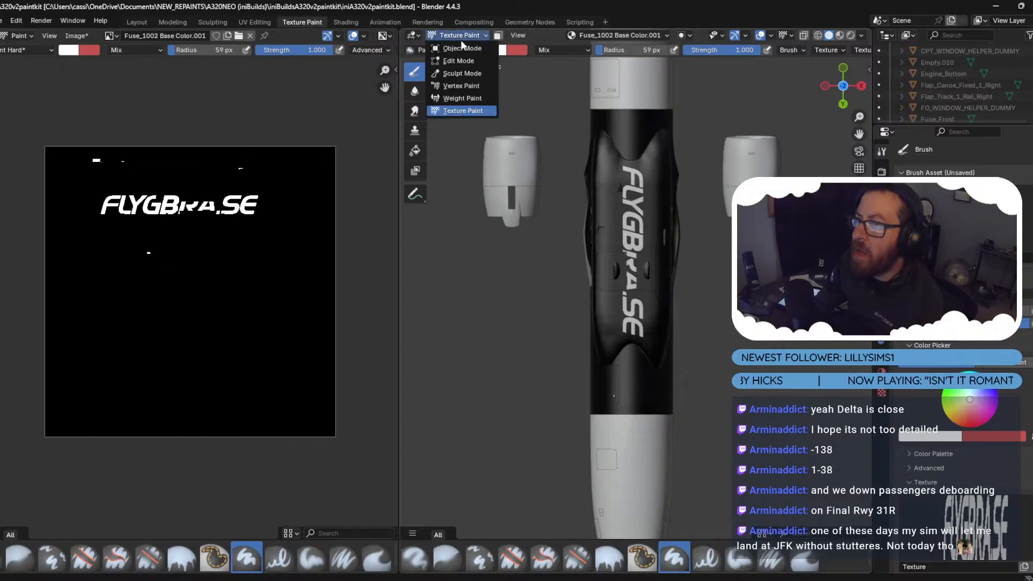
click(466, 54)
click(640, 283)
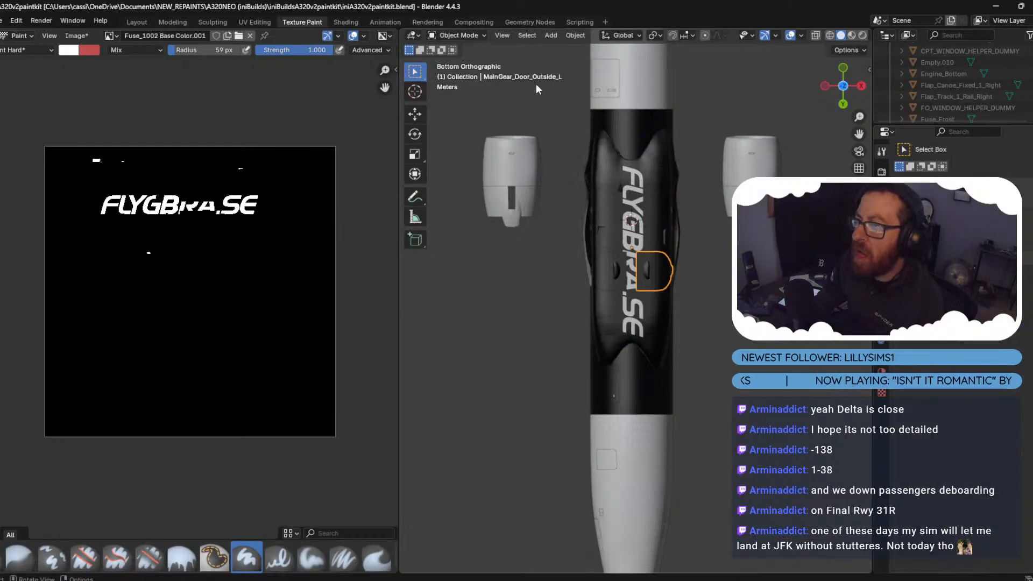
click(453, 34)
click(450, 113)
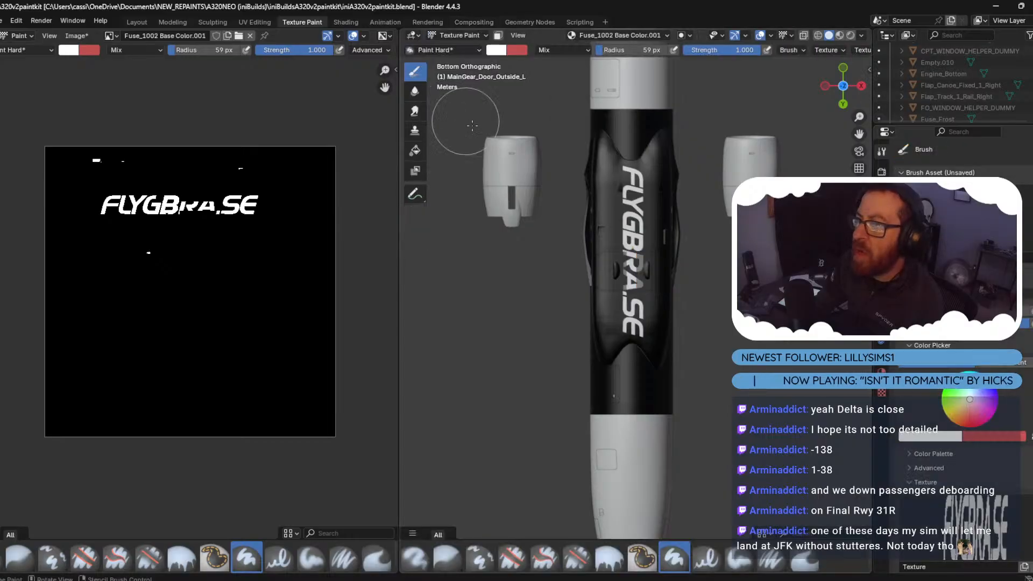
drag(619, 258, 640, 275)
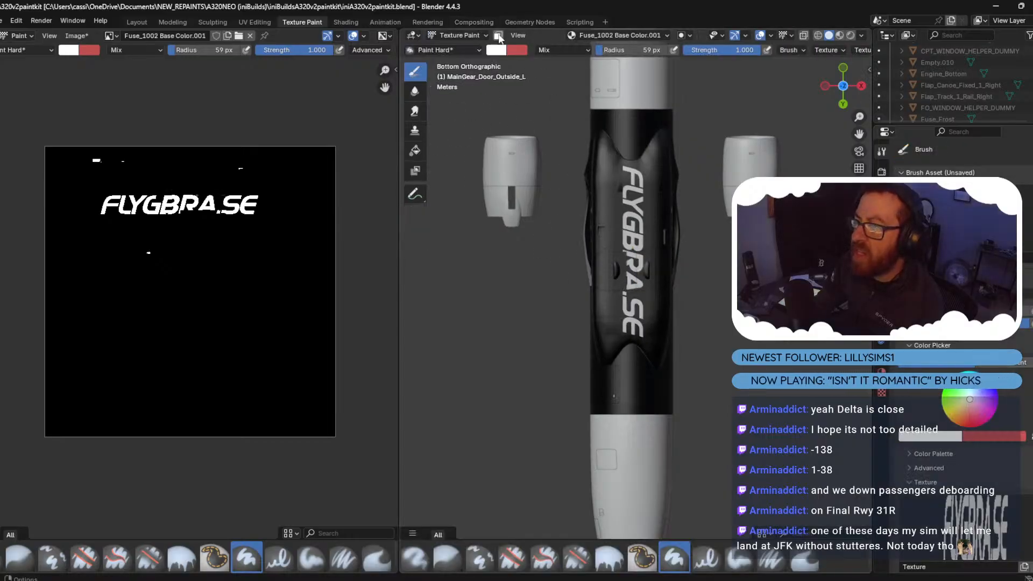
Make MainGear_Door_Outside_R active for texture painting and fill in the part of the FLYGBRA.SE lettering on this gear door.
click(454, 35)
click(454, 46)
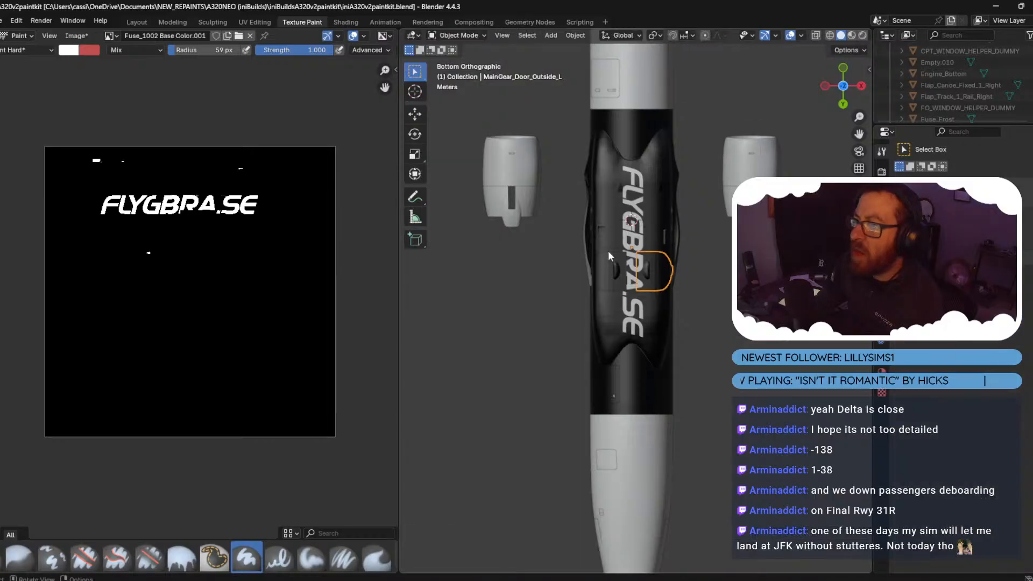
click(457, 35)
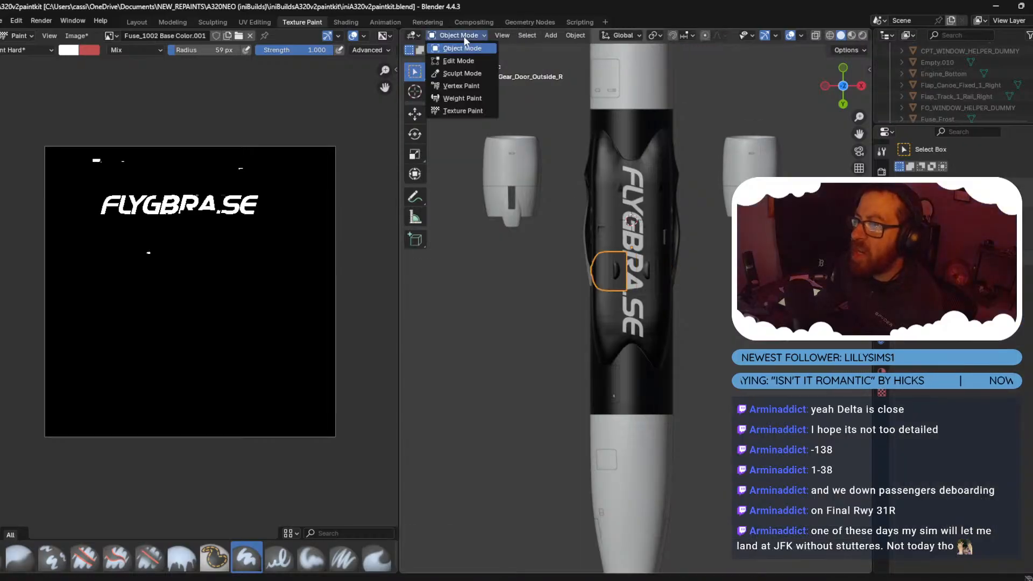
click(476, 107)
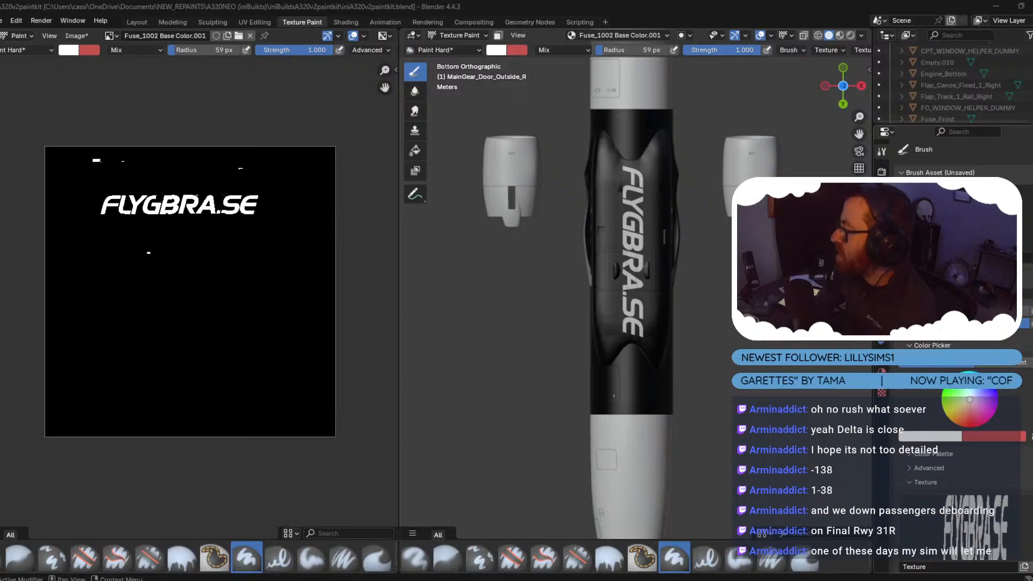
key(alt+Tab)
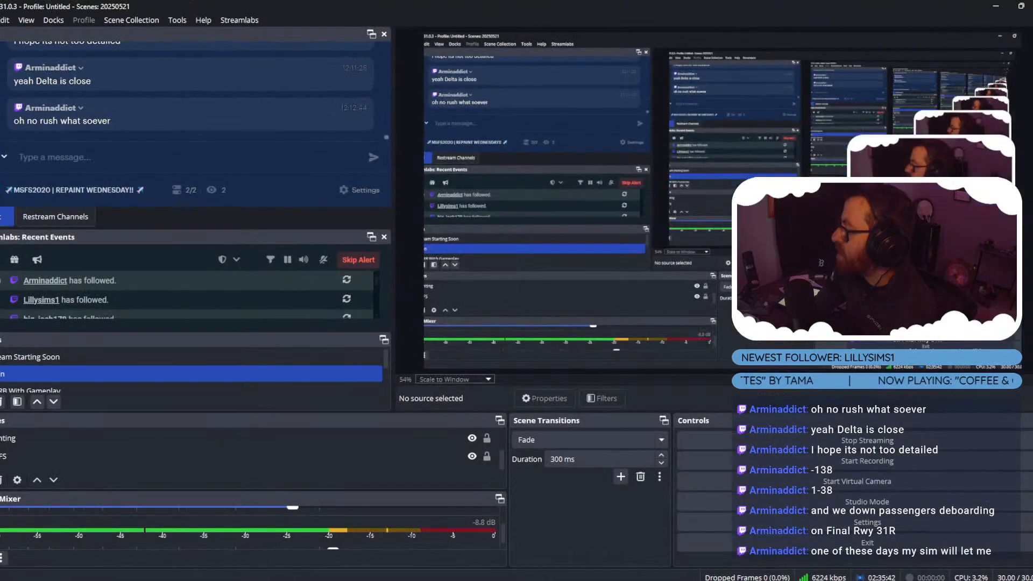
key(alt+Tab)
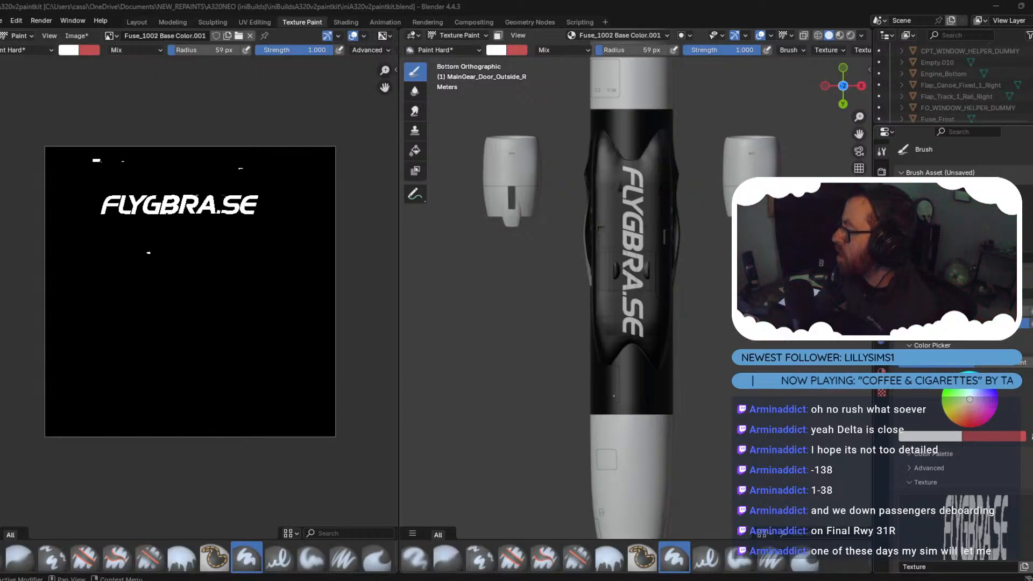
key(alt+Tab)
key(alt+Tab)
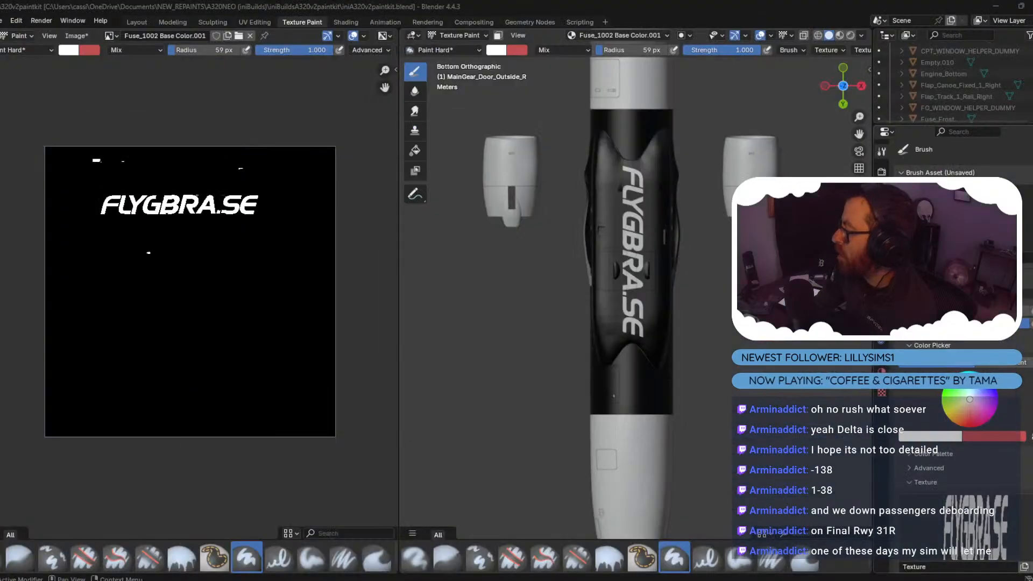
key(alt+Tab)
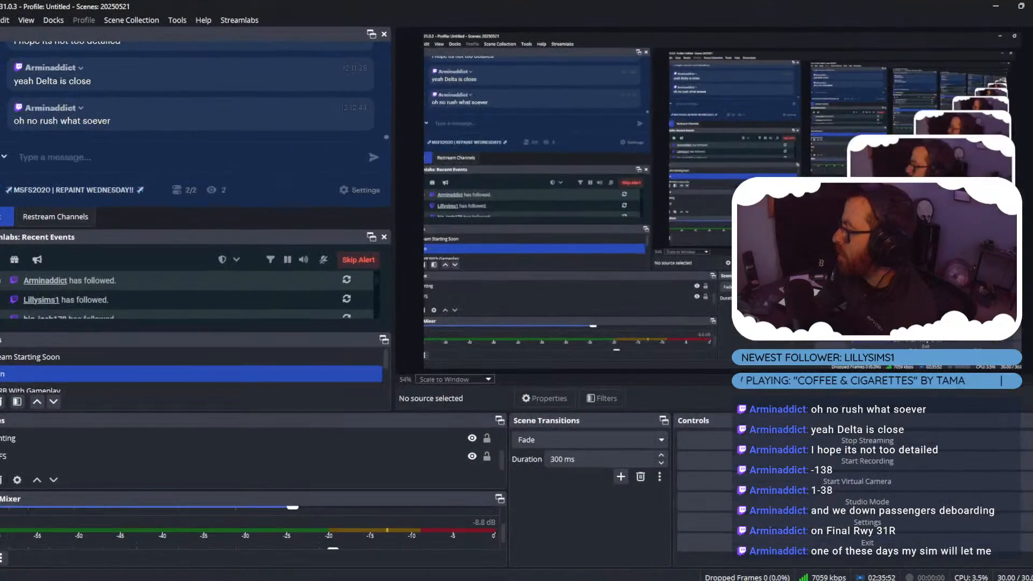
key(alt+Tab)
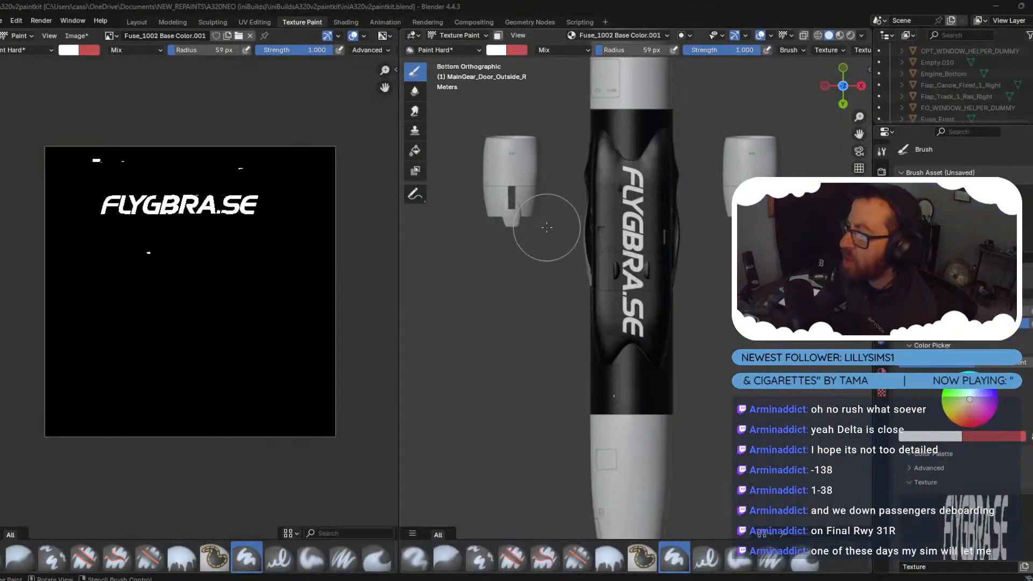
scroll(547, 227, up, 2)
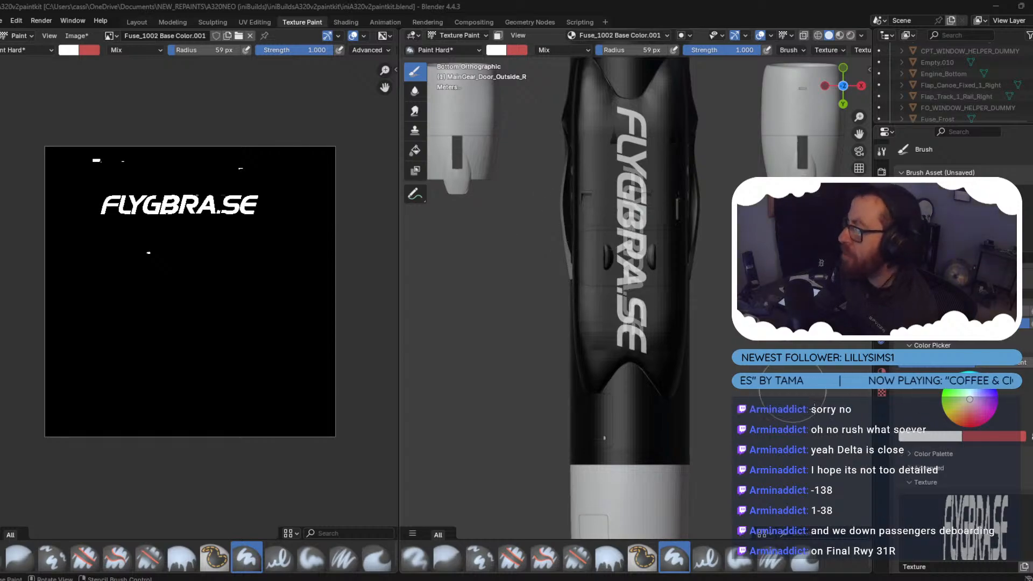
scroll(773, 420, down, 1)
scroll(773, 420, down, 1)
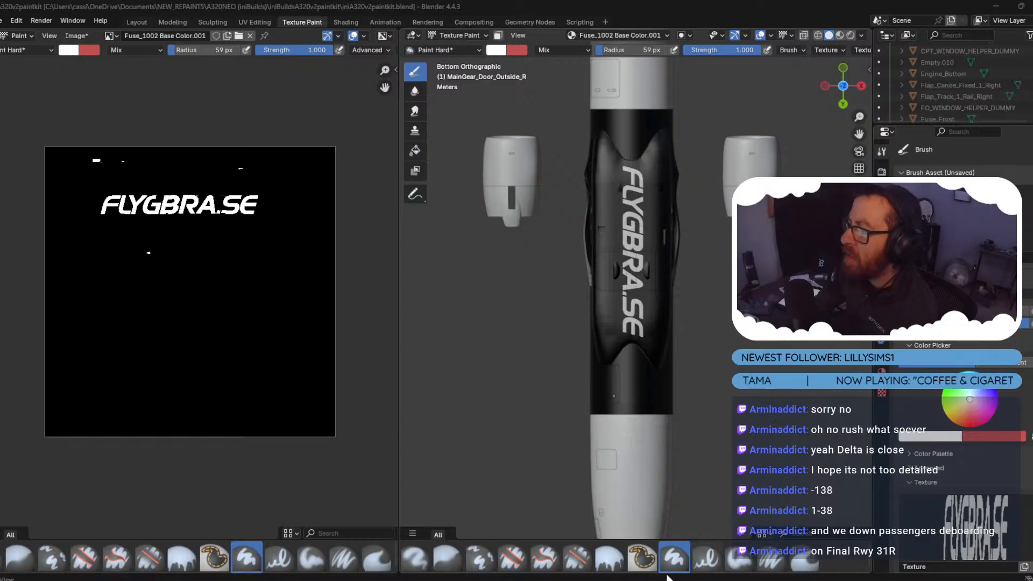
Copy the painted Fuse_1002 Base Color.001 image and switch to the A320_Fuse_1002_ALBD.png.psd document in Photoshop.
click(76, 36)
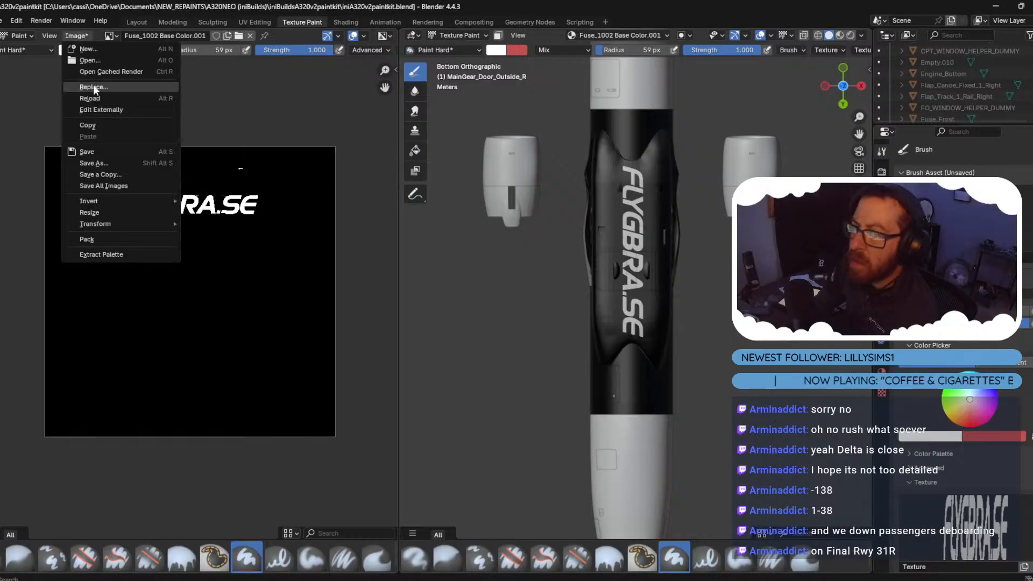
click(97, 124)
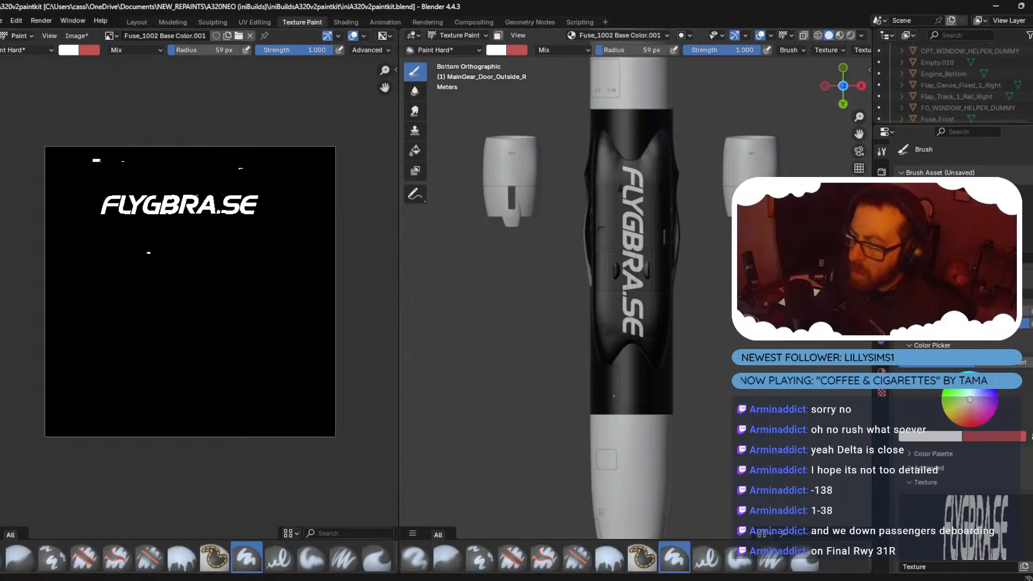
key(alt+Tab)
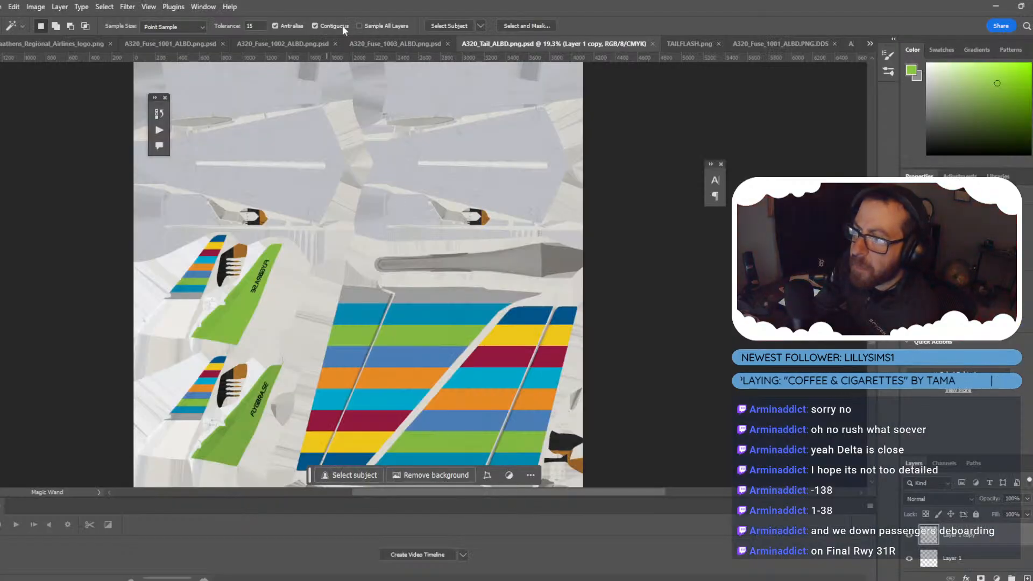
click(292, 45)
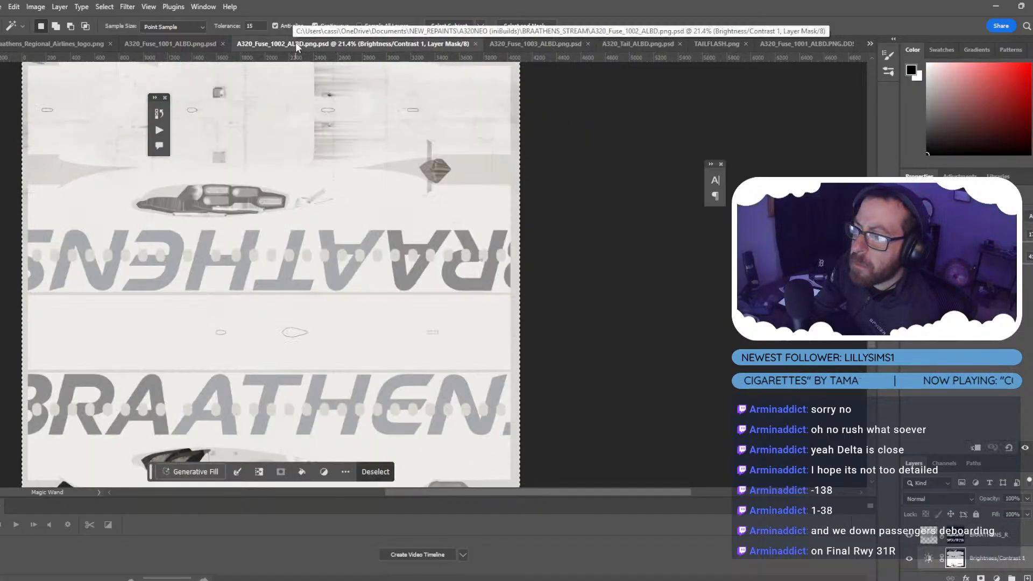
Find the a320-nose-left-isolated.png reference among the open documents and sample the grey of its BRAATHENS lettering with the Eyedropper.
click(76, 42)
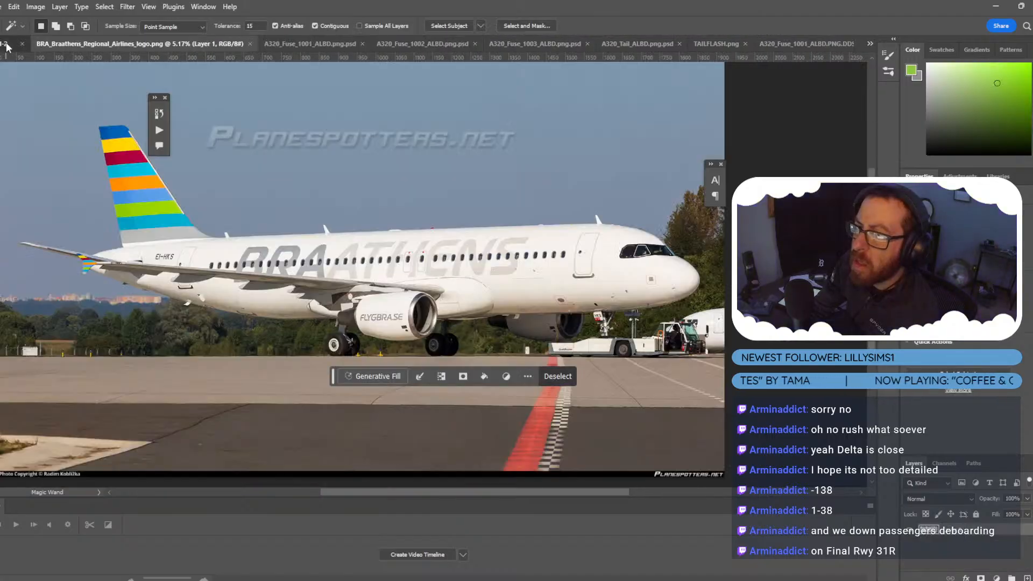
click(6, 45)
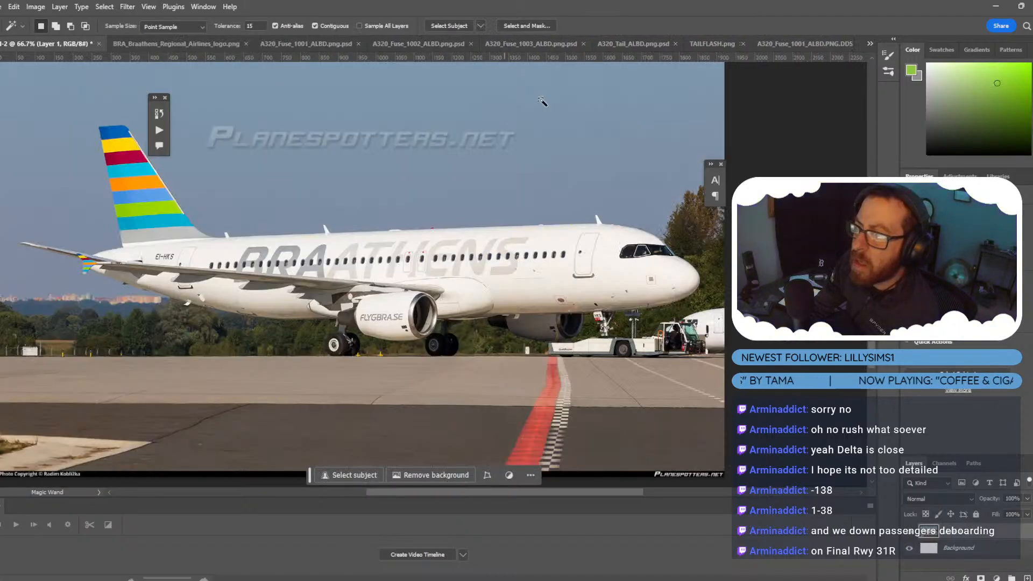
click(869, 44)
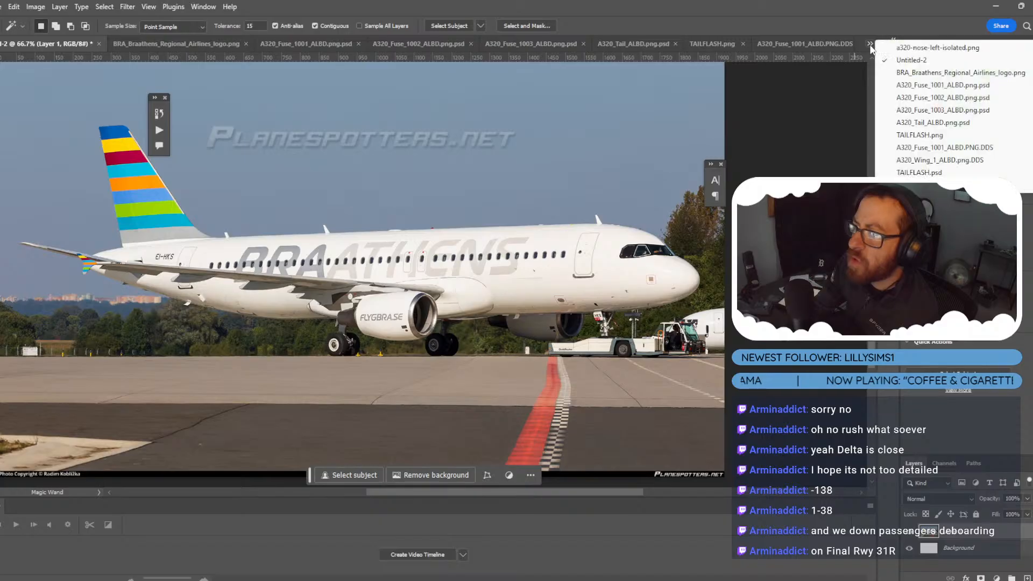
click(883, 48)
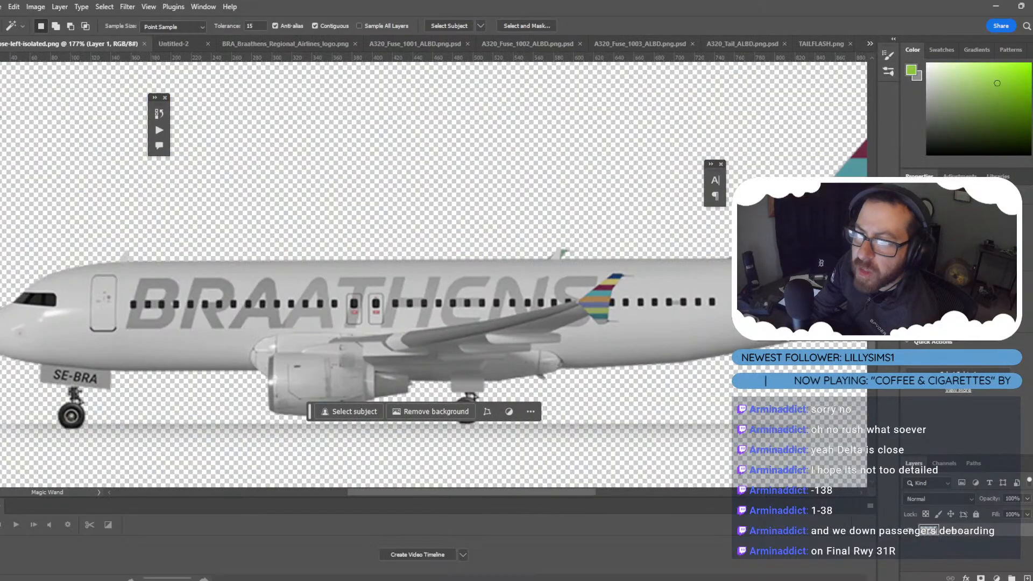
key(i)
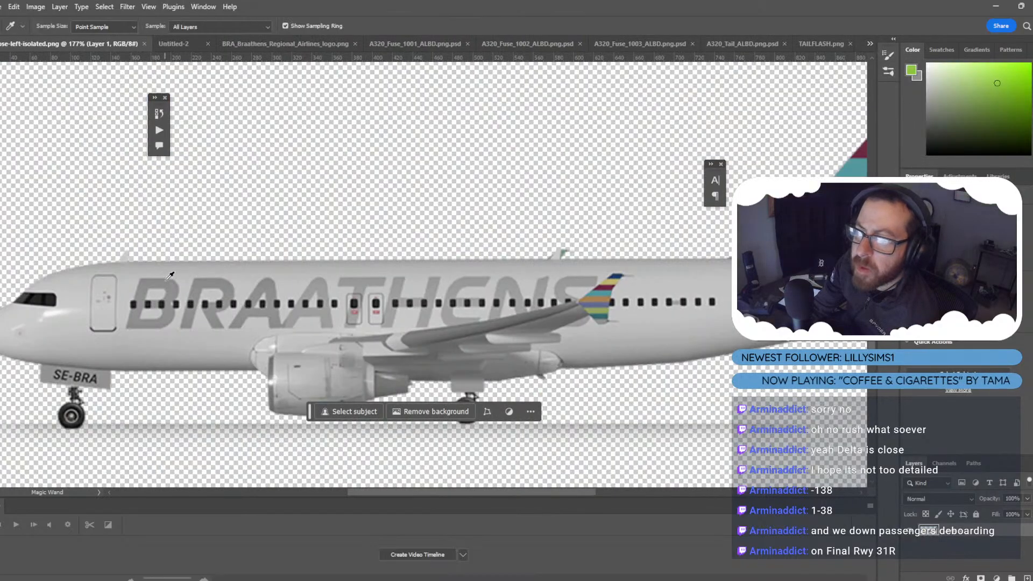
click(170, 285)
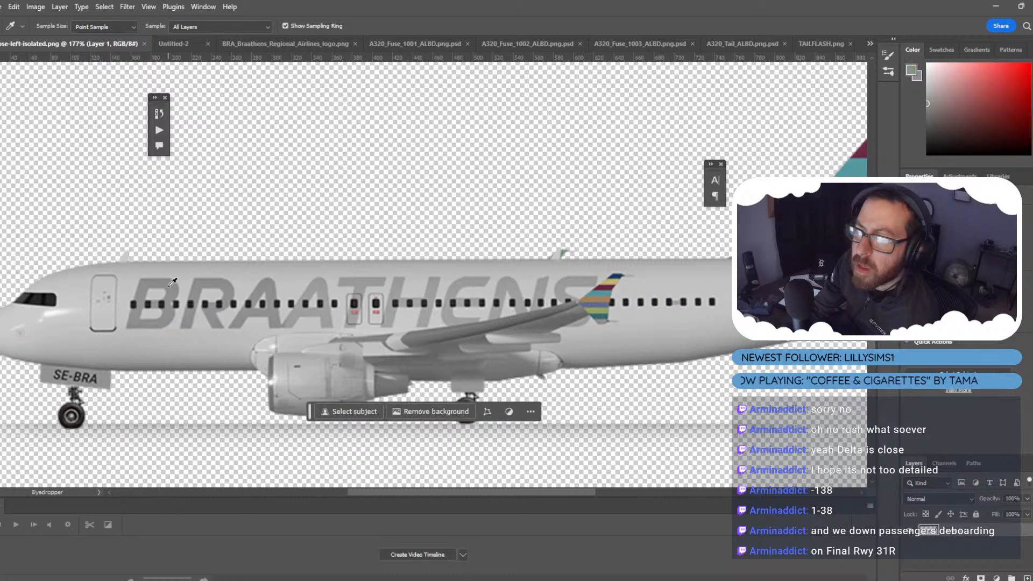
click(821, 43)
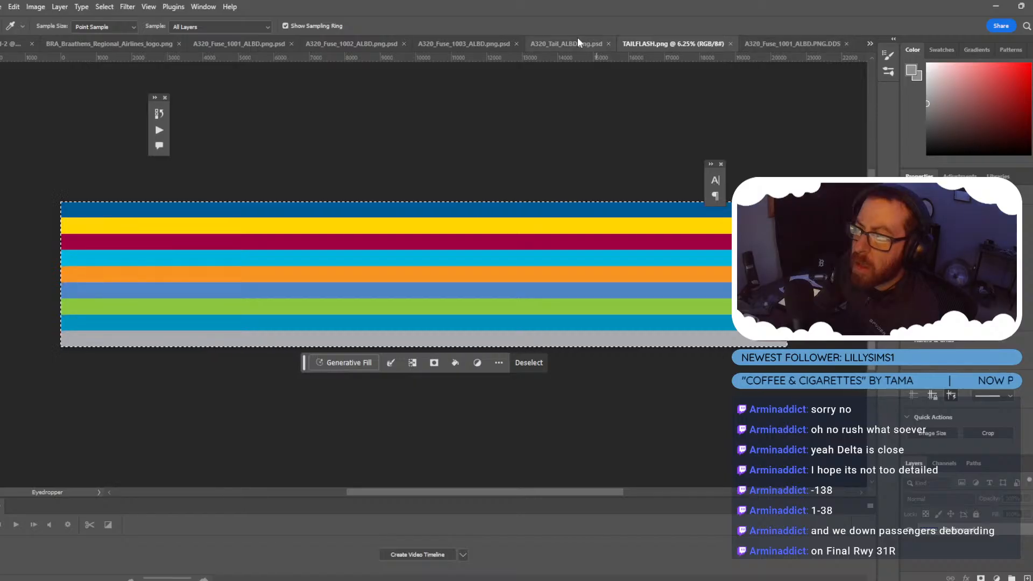
Return to the A320_Fuse_1002_ALBD.png.psd document and add a new layer named BRAATHENS BELLY directly above the BRAATHENS_L layer.
click(332, 44)
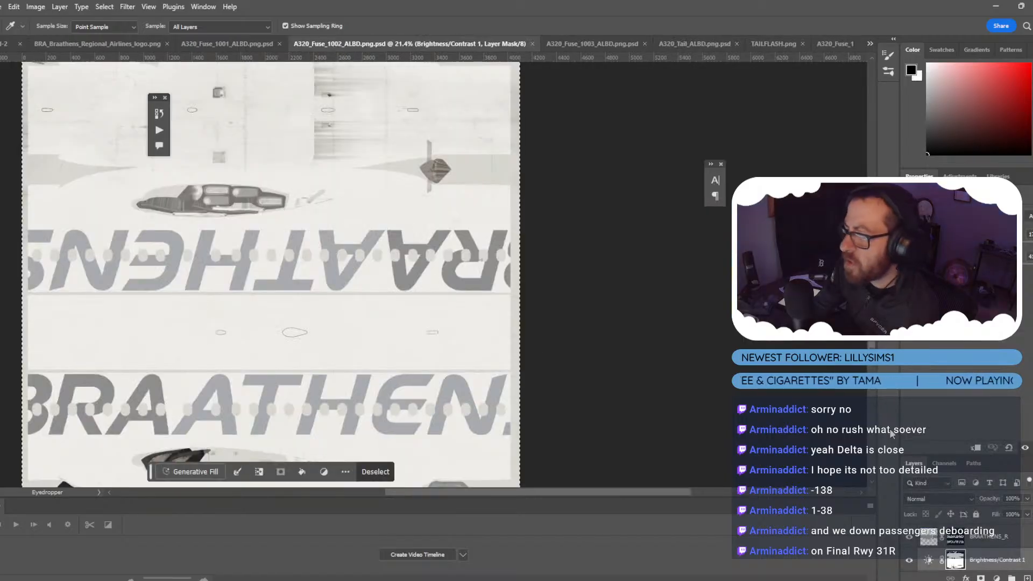
scroll(306, 299, up, 1)
scroll(967, 552, up, 2)
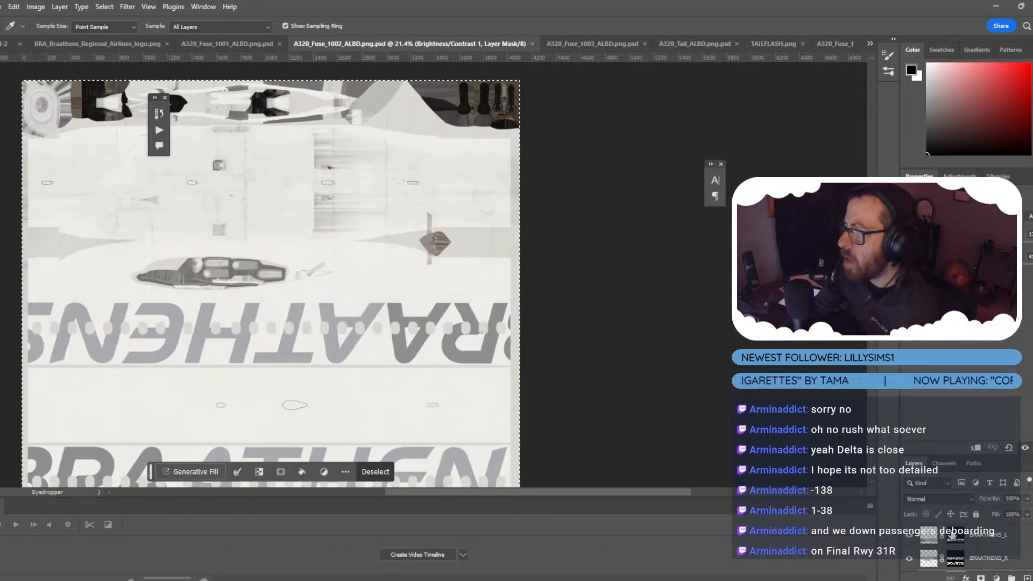
click(984, 540)
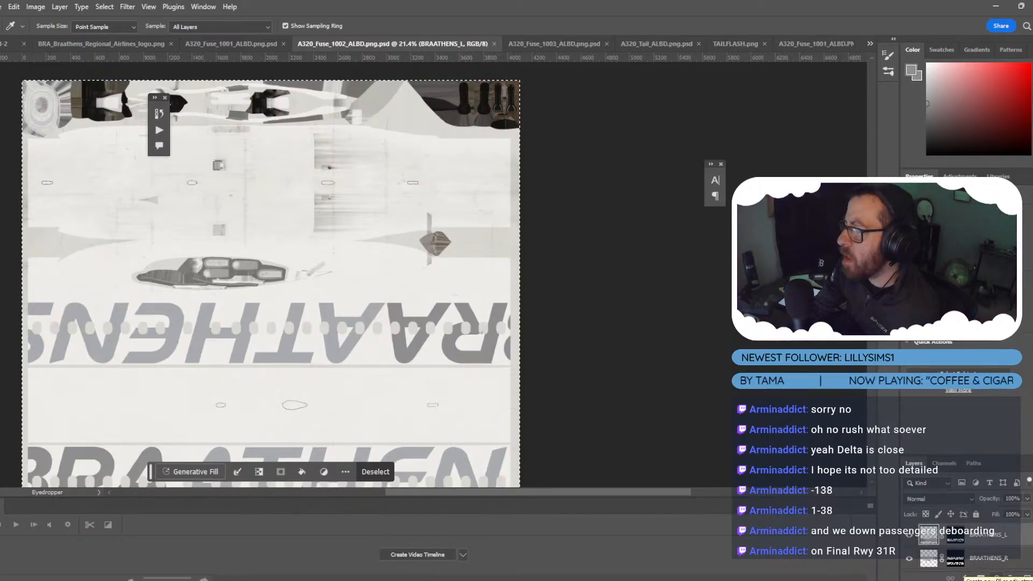
click(967, 577)
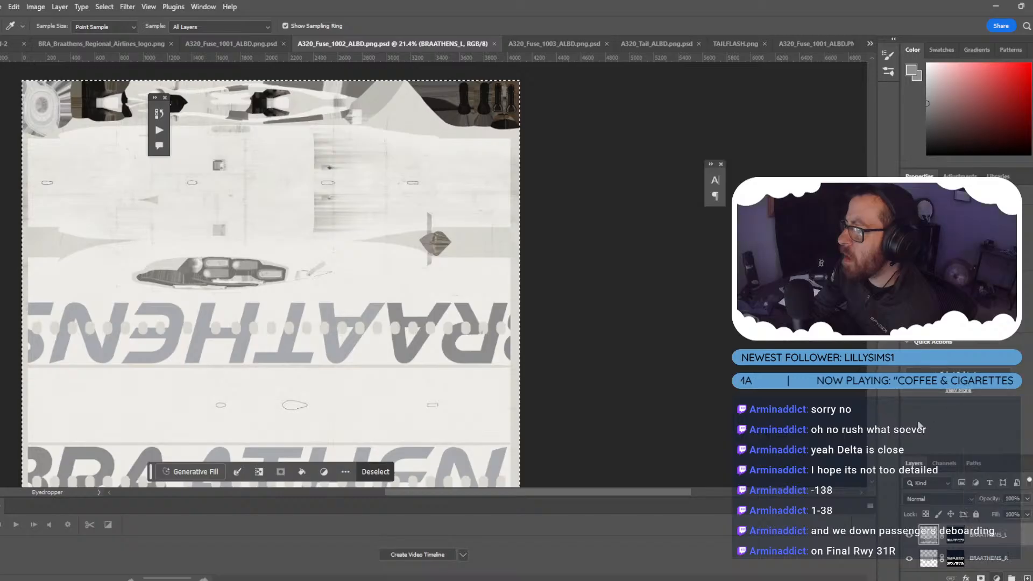
key(Escape)
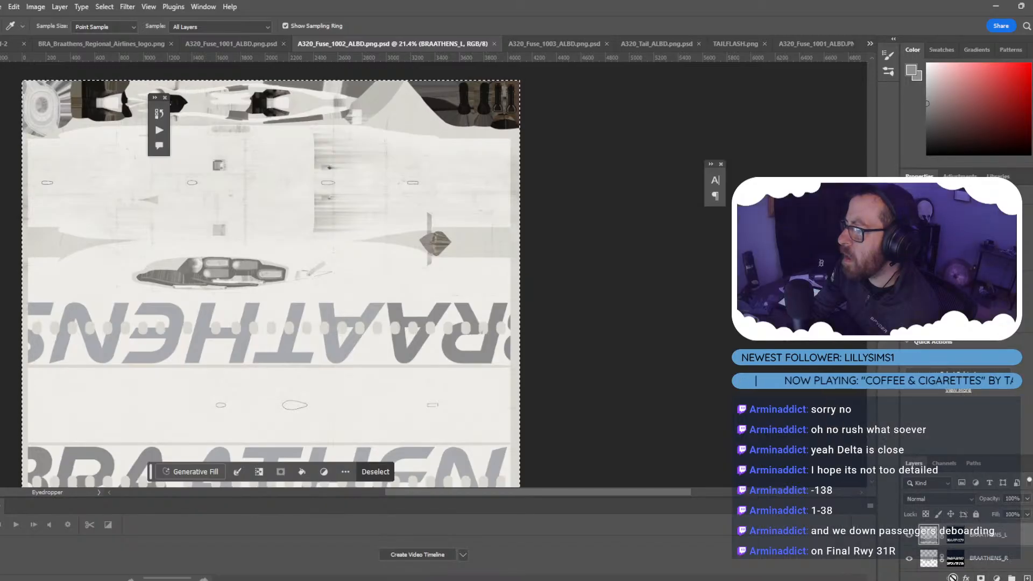
key(ctrl+shift+n)
text(BR)
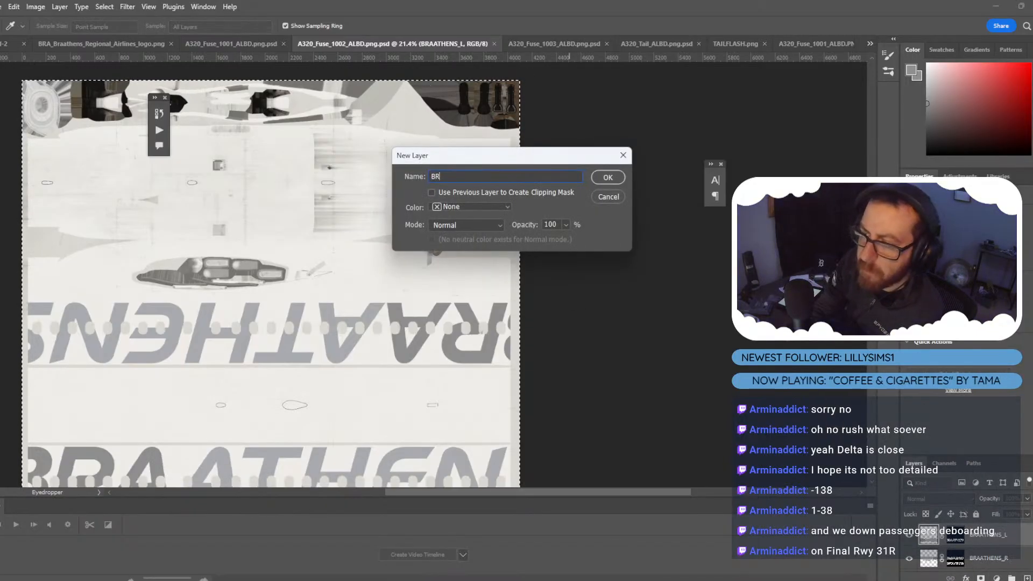
text(AATHENS BE)
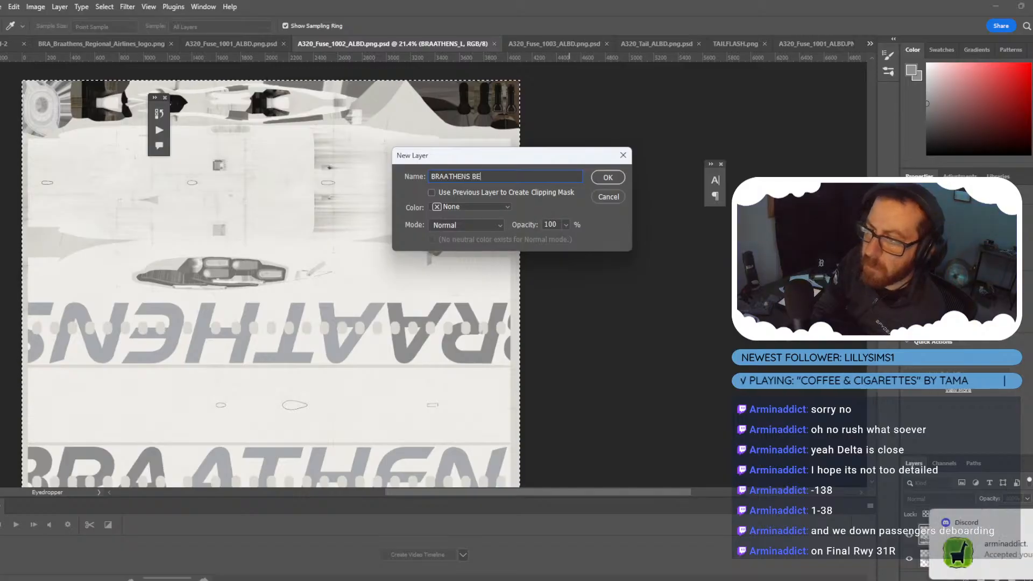
text(LLY)
key(Return)
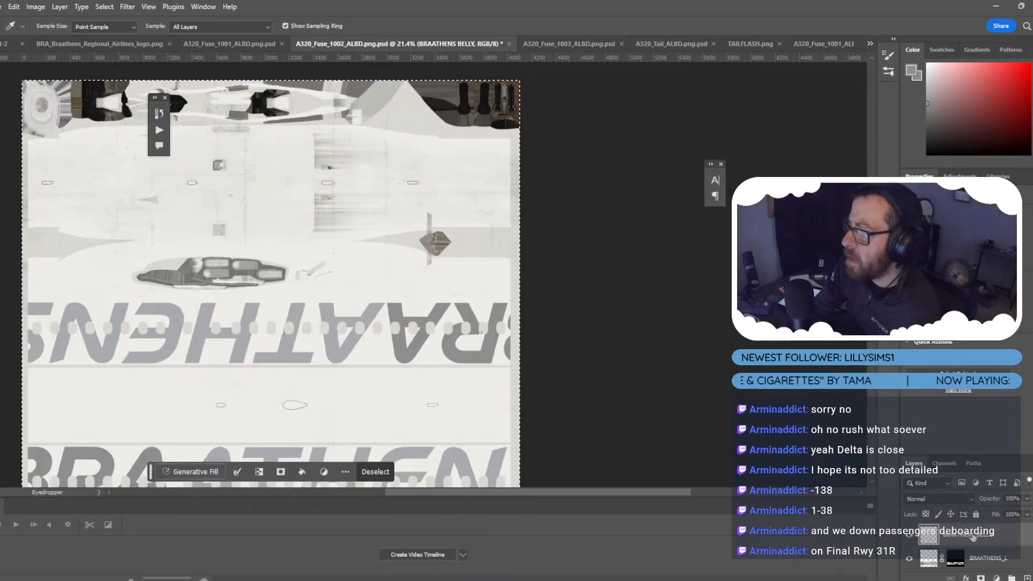
Add a layer mask to BRAATHENS BELLY and paste the copied FLYGBRA.SE image into the mask's channel.
click(981, 577)
click(931, 465)
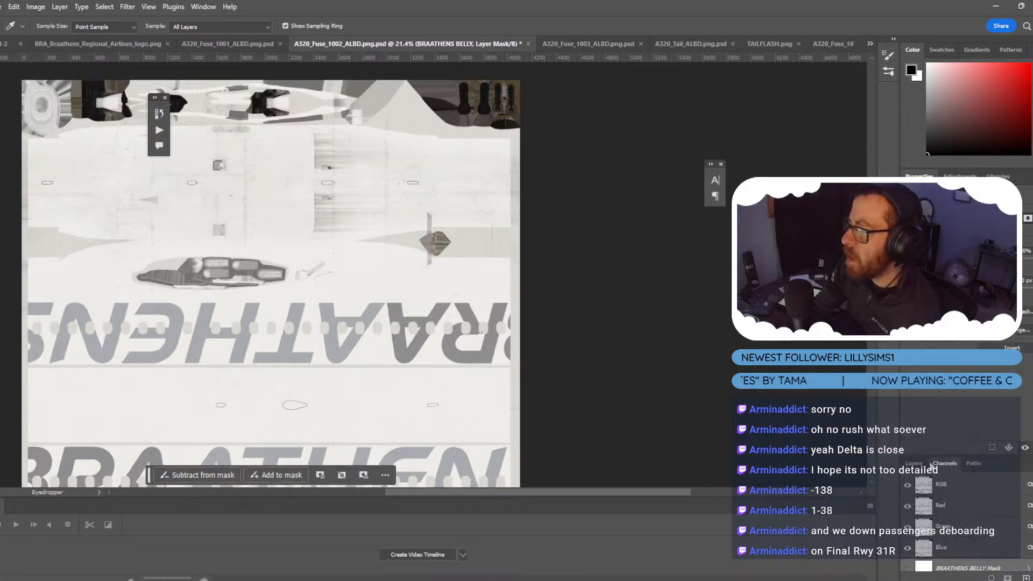
click(948, 565)
key(ctrl+v)
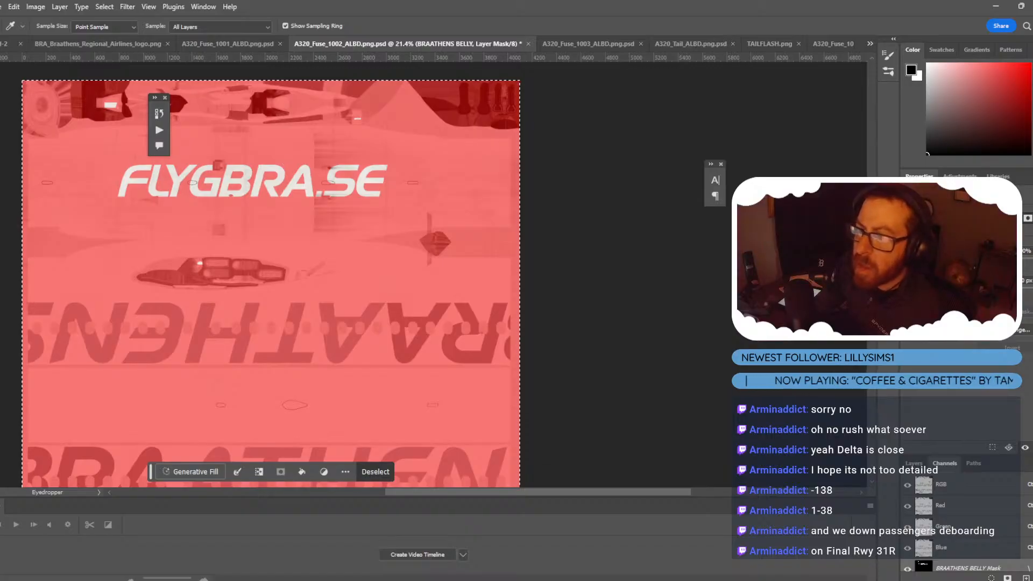
Return to the BRAATHENS BELLY layer's RGB content, clear the selection and set the Brush to Normal mode.
key(b)
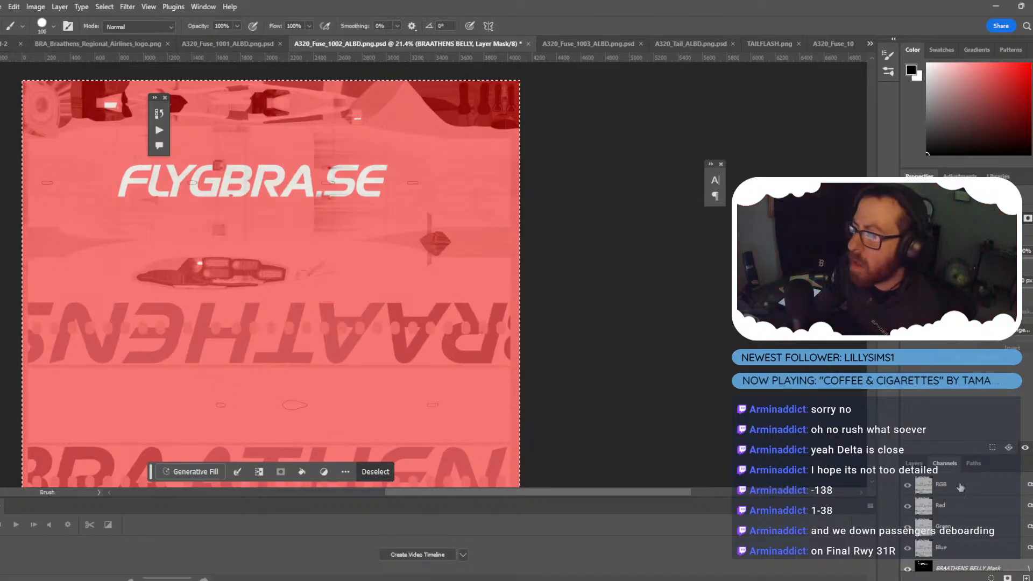
key(ctrl+2)
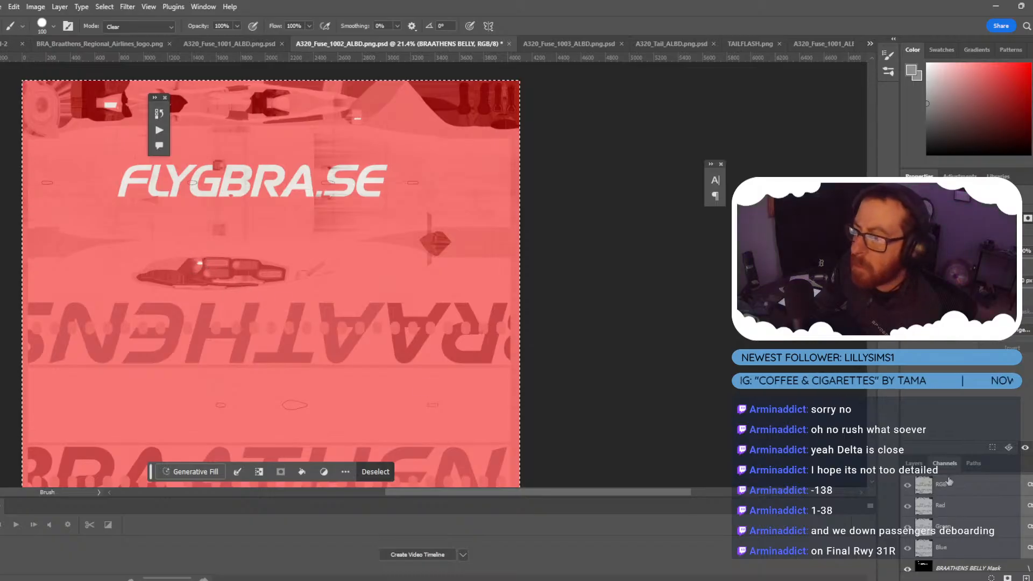
click(915, 466)
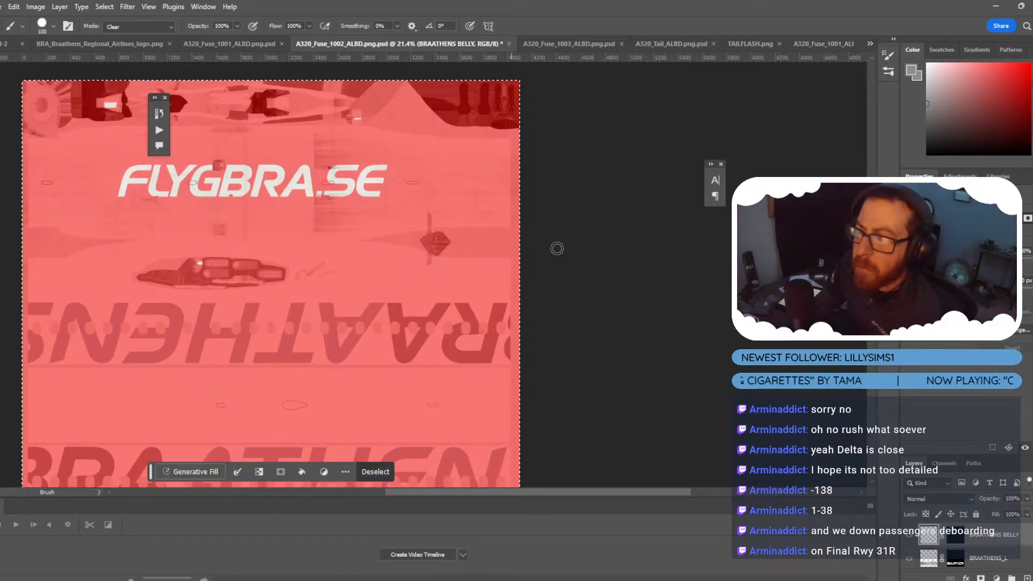
key(ctrl+d)
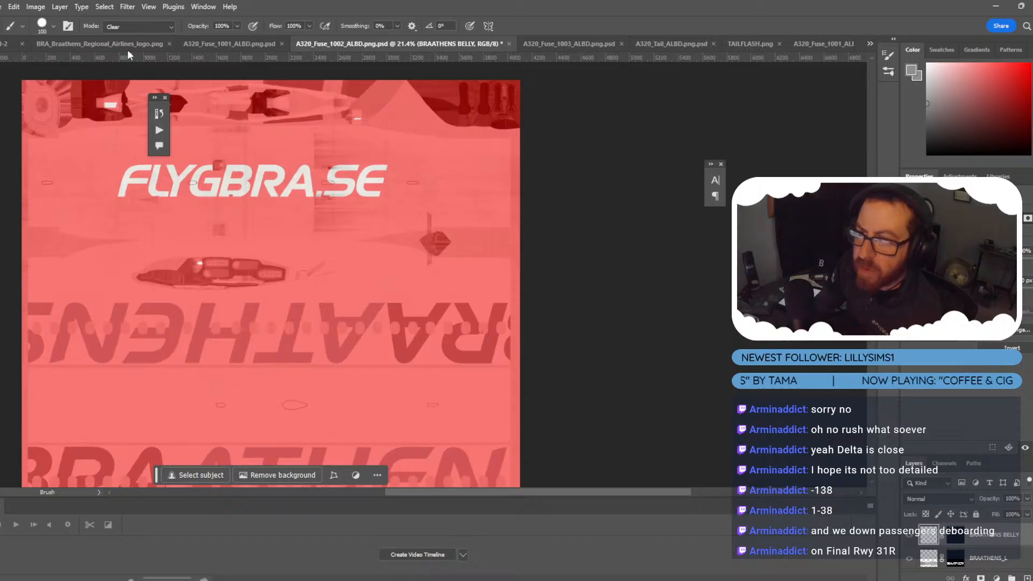
click(138, 26)
click(134, 37)
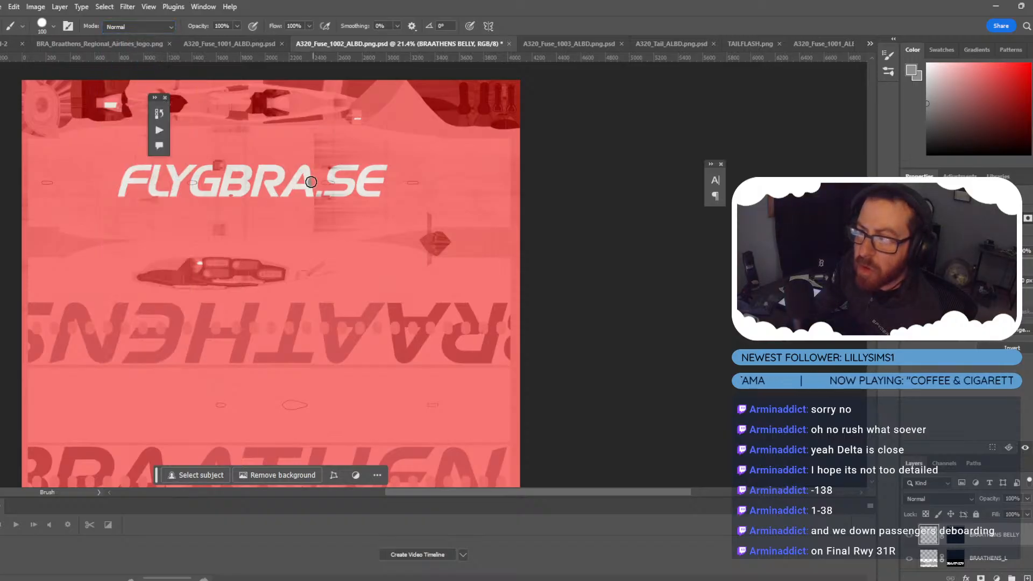
Brush the sampled grey over the whole FLYGBRA.SE lettering and the small unmasked patches among the parts near the texture's upper edge.
drag(311, 182, 257, 172)
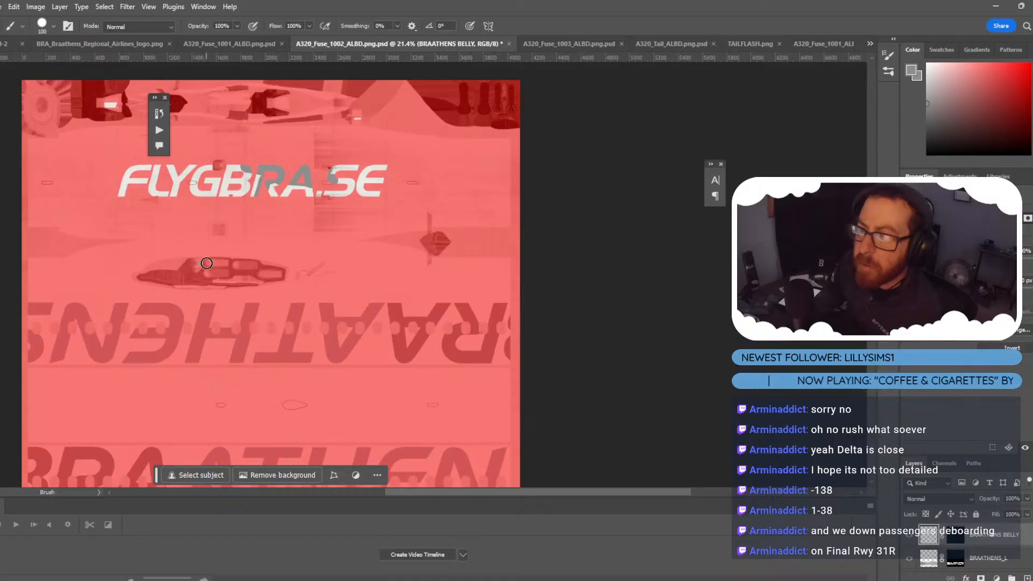
mouse_move(334, 169)
mouse_down()
mouse_move(380, 173)
mouse_move(295, 179)
mouse_move(399, 197)
mouse_move(152, 179)
mouse_move(248, 201)
mouse_up()
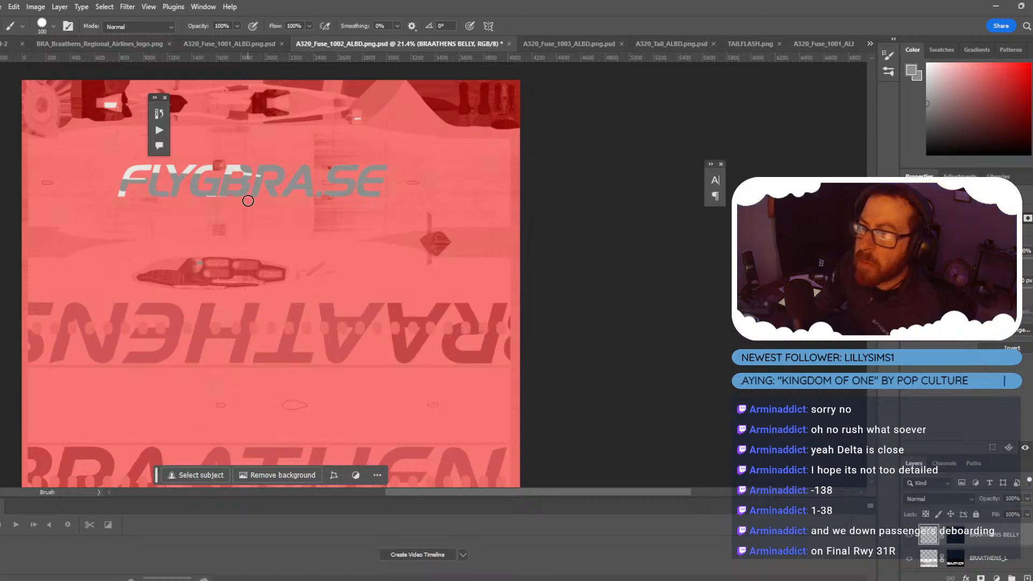
drag(64, 171, 194, 164)
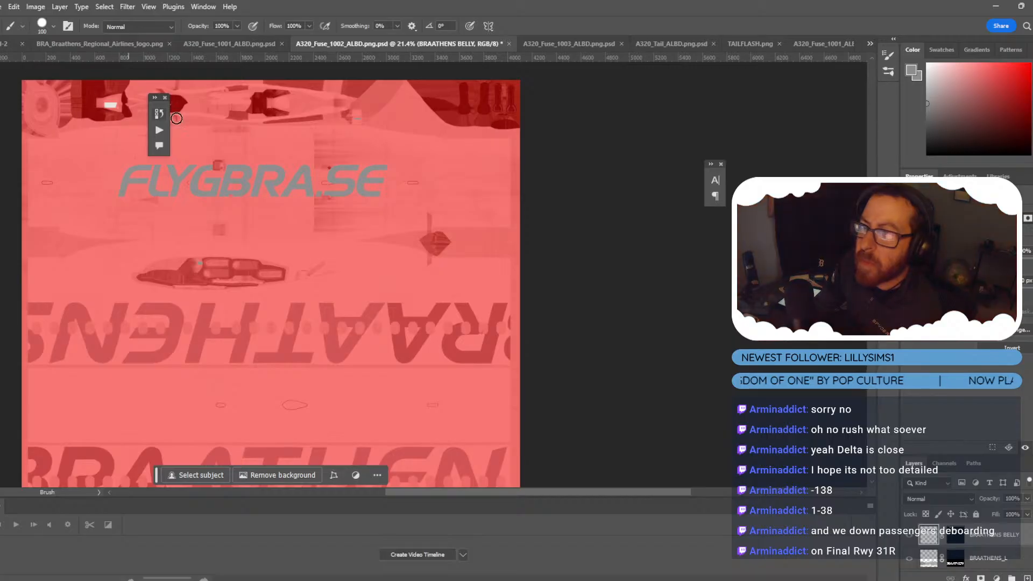
scroll(295, 278, up, 3)
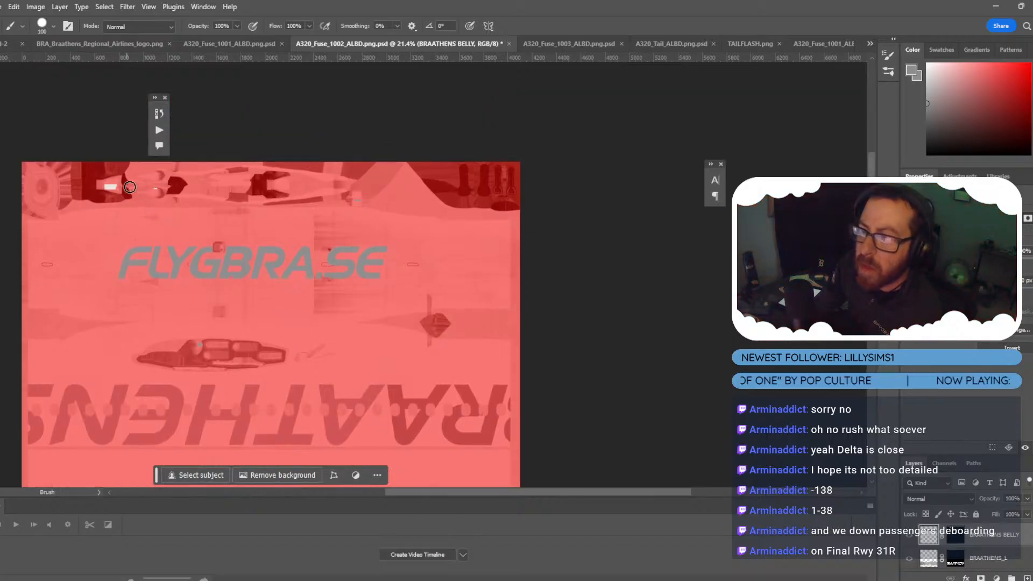
drag(130, 187, 109, 185)
key(ctrl+z)
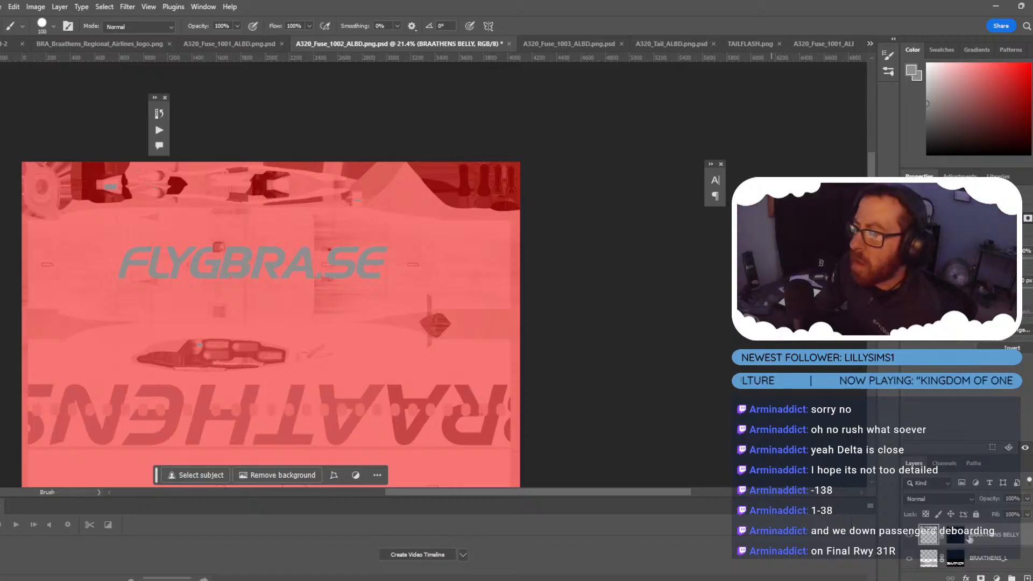
Hide the red overlay of the BRAATHENS BELLY mask and save the Fuse 1002 document.
click(946, 464)
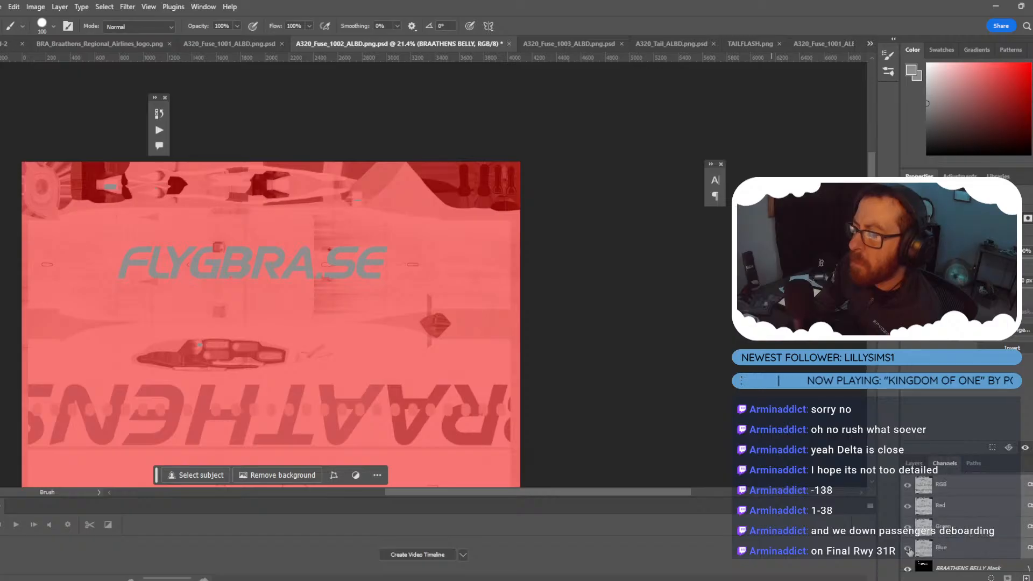
click(908, 569)
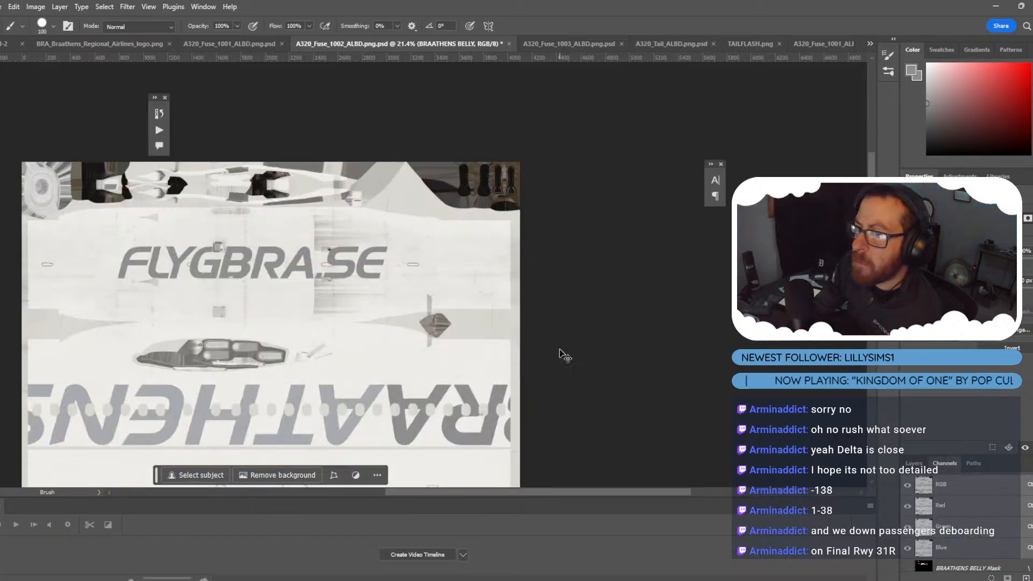
key(ctrl+s)
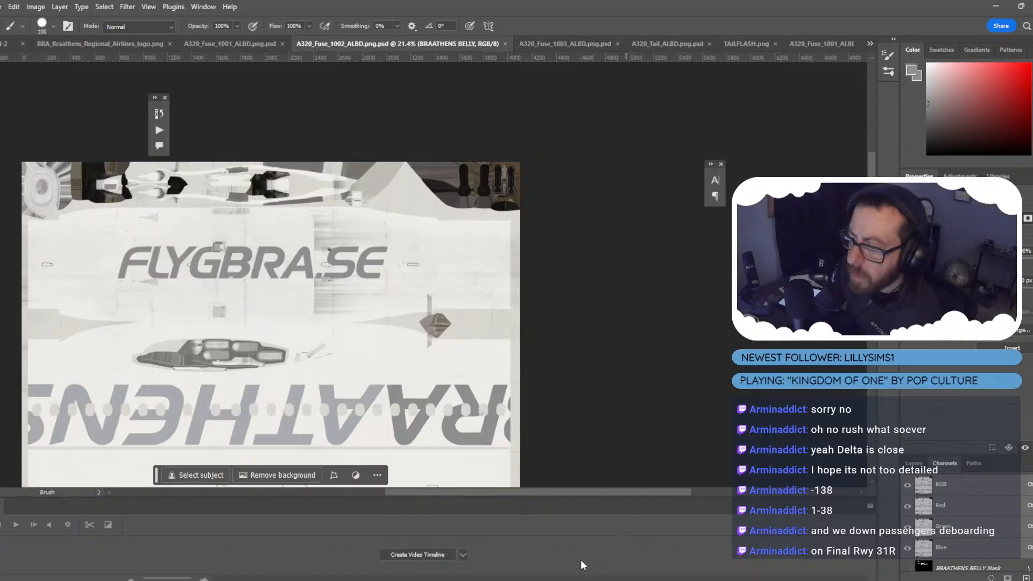
Switch to the Blender window with the full aircraft, reload the Fuse_1002 Base Color.001 image and check the belly lettering on the model.
mouse_move(582, 565)
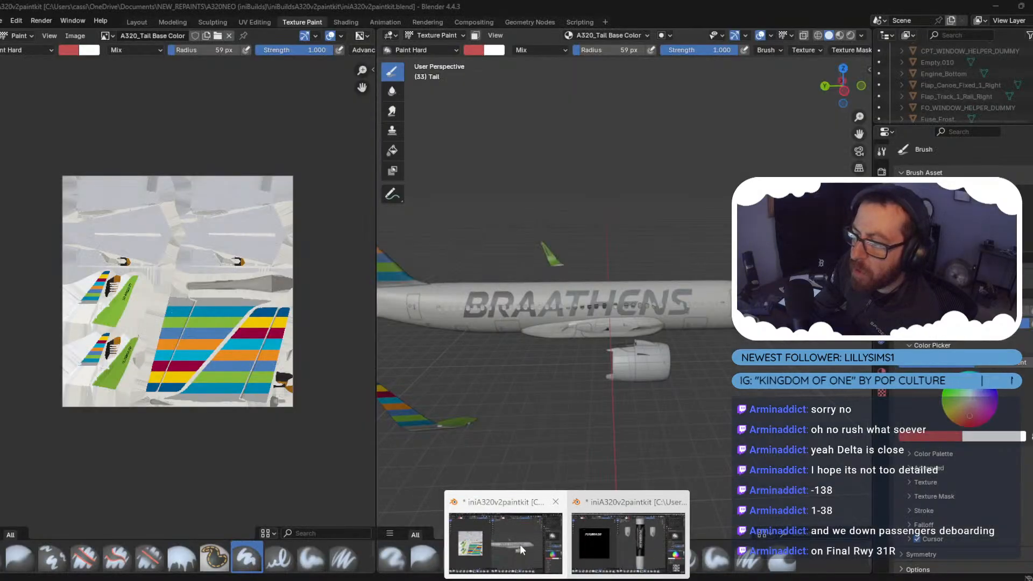
click(520, 544)
middle_drag(538, 323, 603, 280)
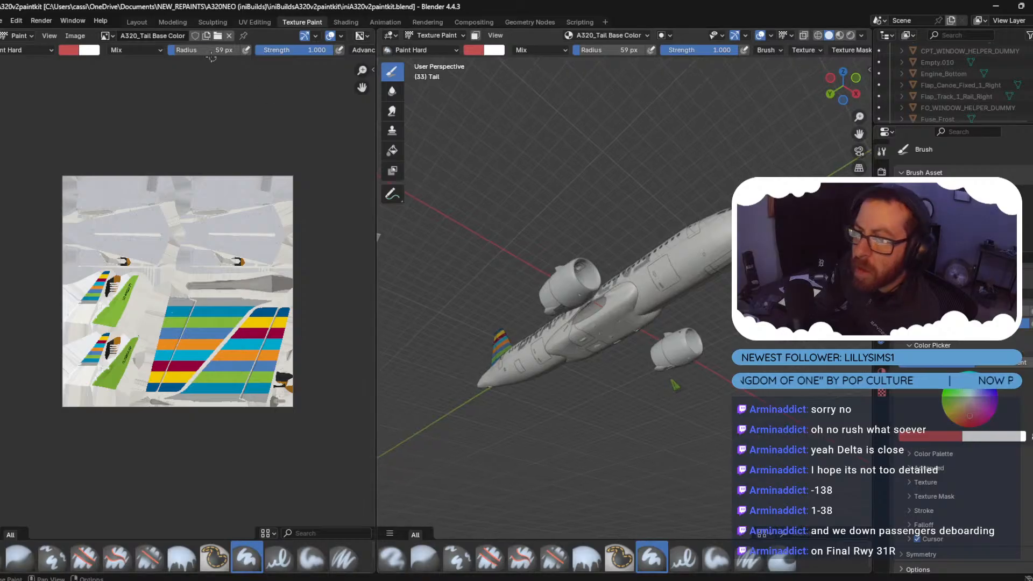
click(112, 38)
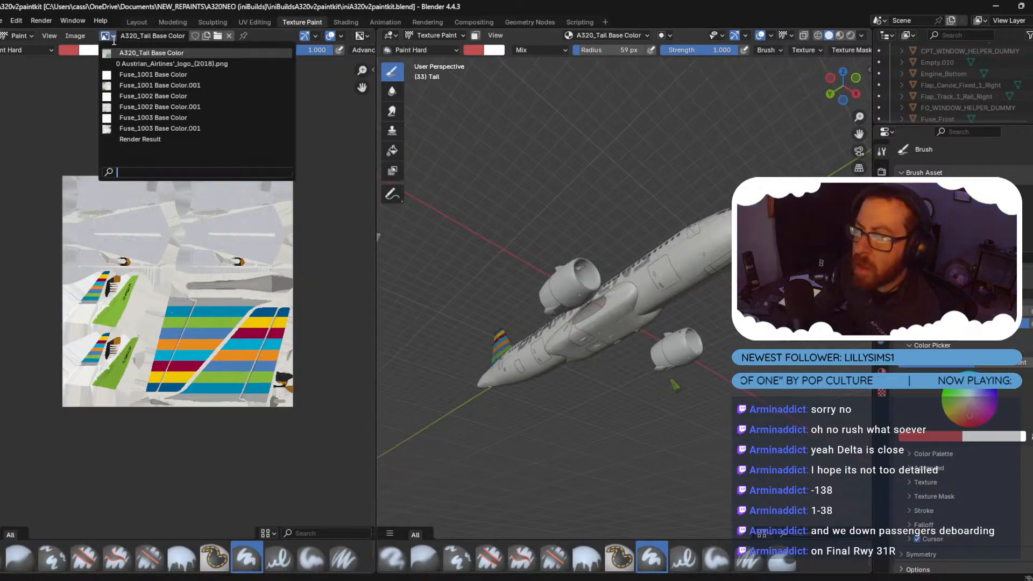
click(167, 110)
click(75, 36)
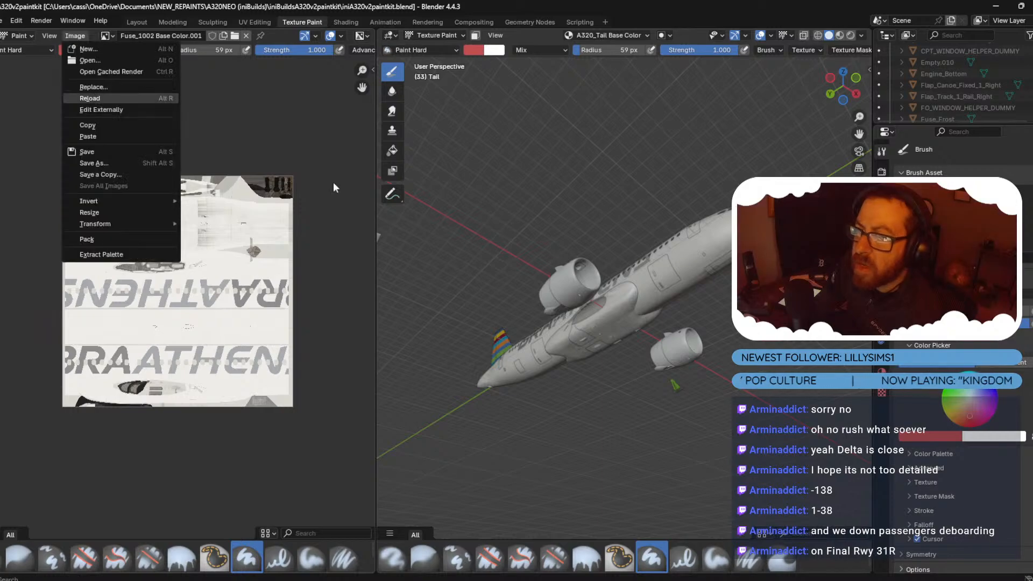
key(alt+r)
middle_drag(528, 240, 388, 384)
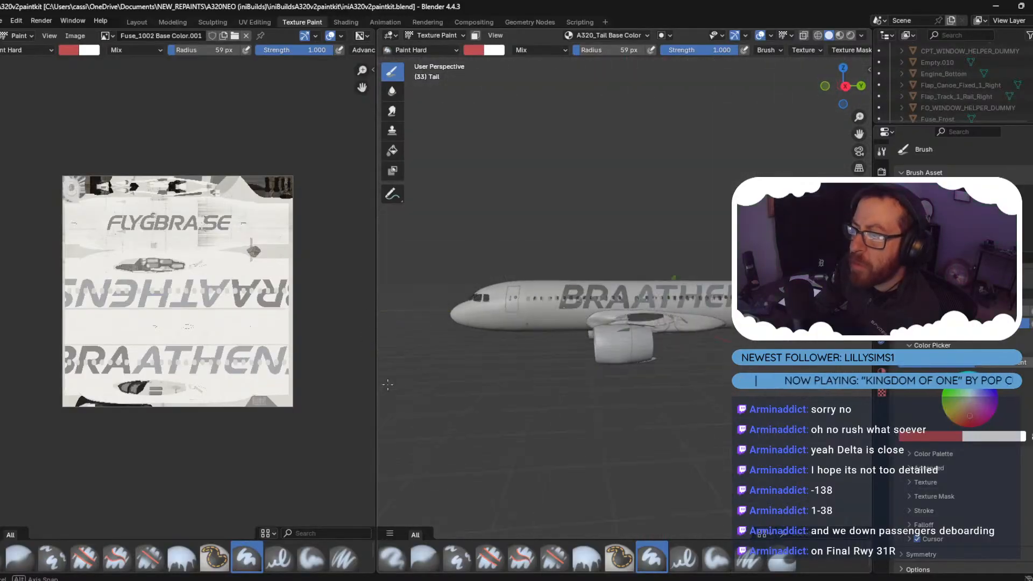
scroll(484, 369, up, 6)
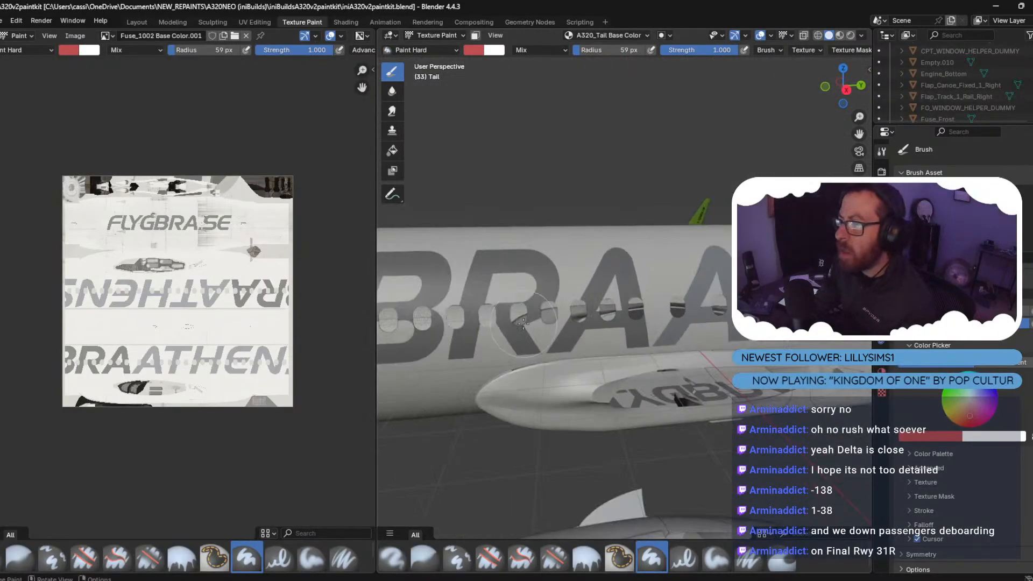
mouse_move(523, 323)
middle_down()
mouse_move(738, 335)
mouse_move(522, 327)
middle_up()
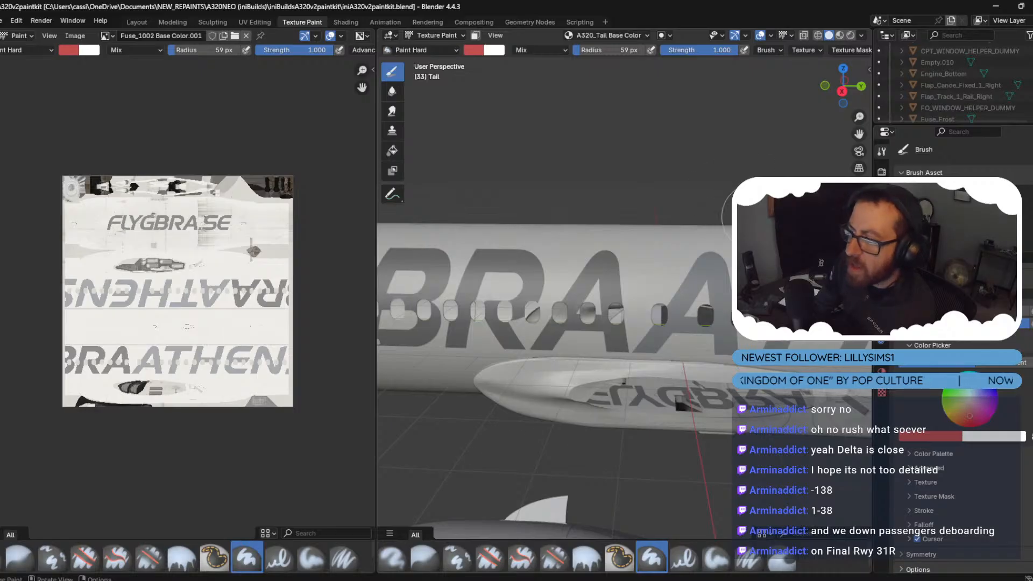
Switch back to Photoshop, toggle the visibility of Layer 1 copy in A320_Tail_ALBD.png.psd and save the document.
click(515, 552)
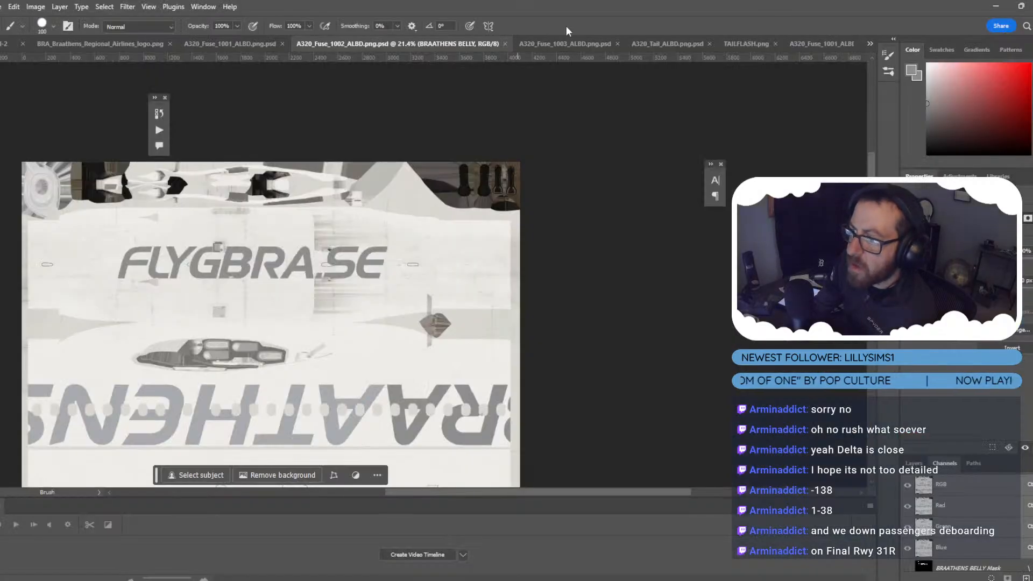
click(660, 45)
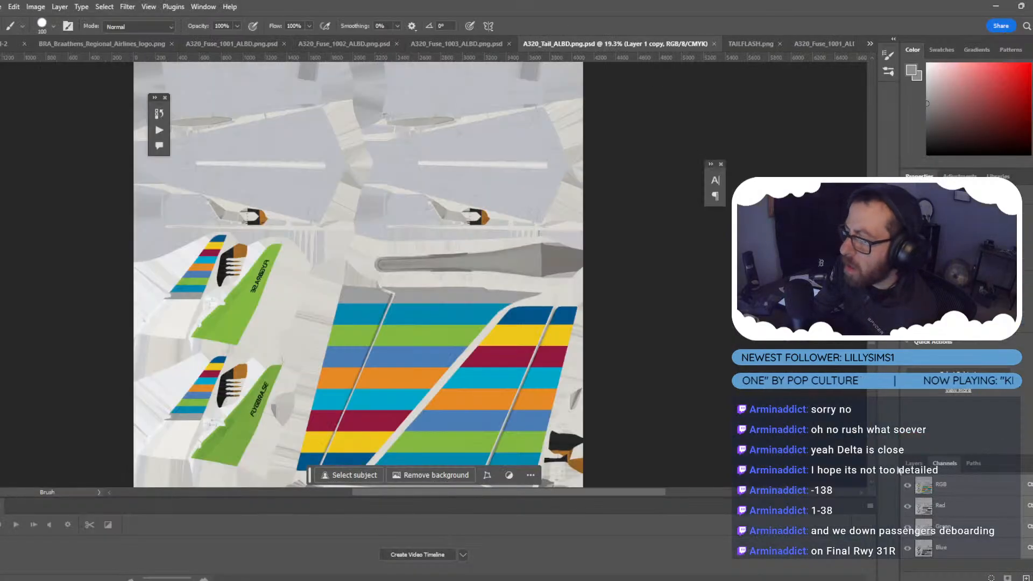
click(913, 464)
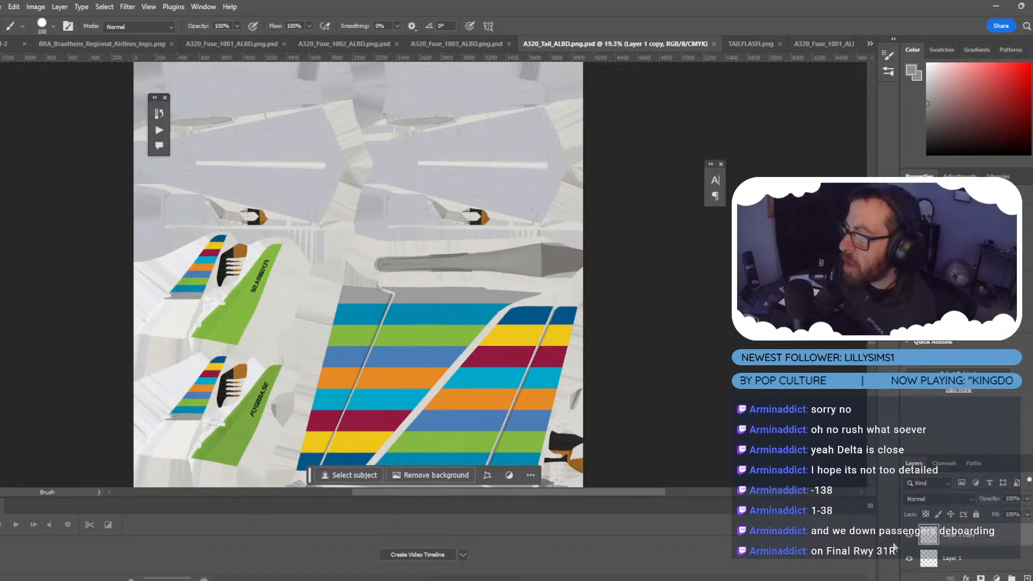
click(910, 535)
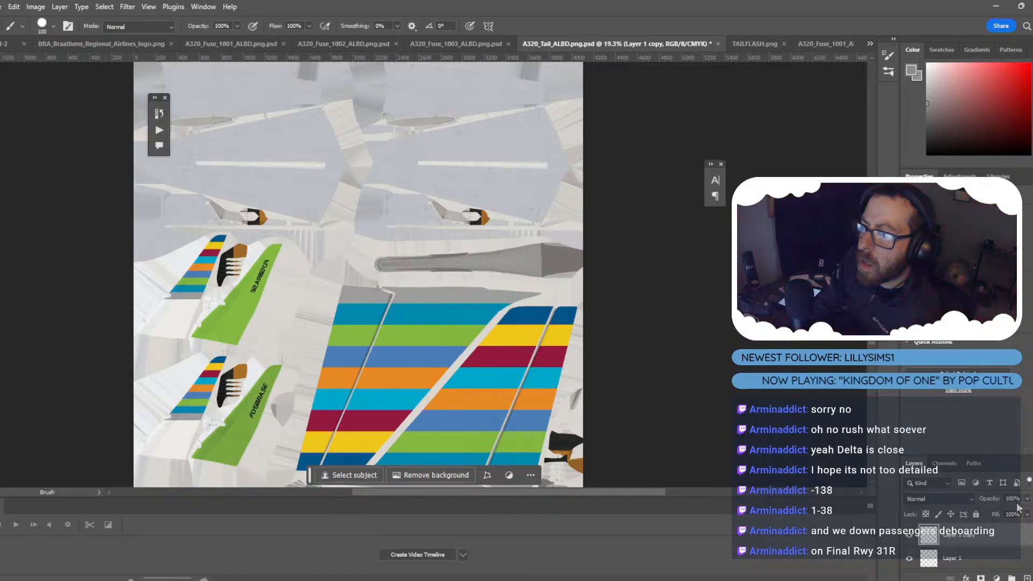
key(ctrl+s)
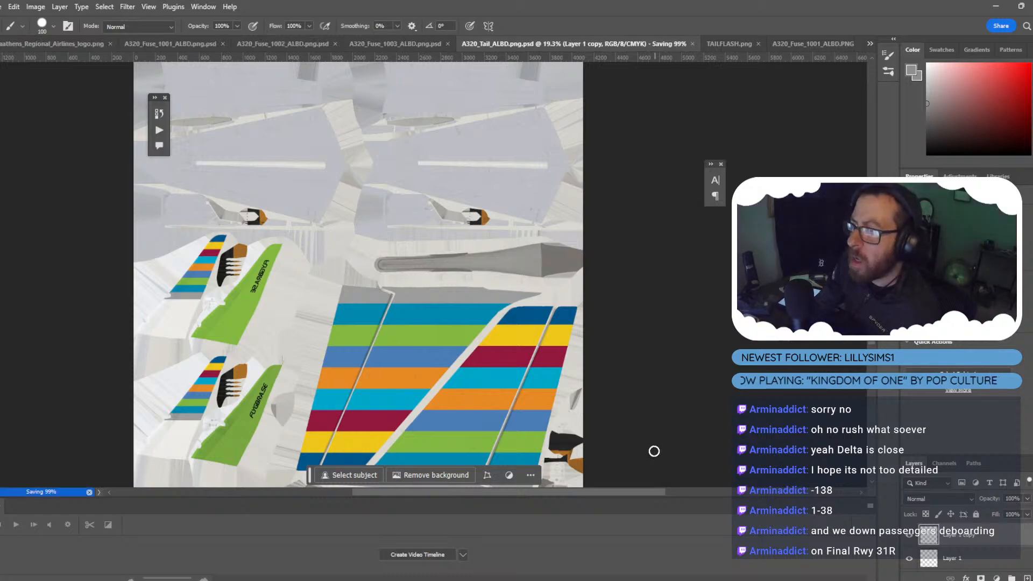
Switch to the Blender window with the full aircraft, show the A320_Tail Base Color image and reload it from disk.
click(502, 555)
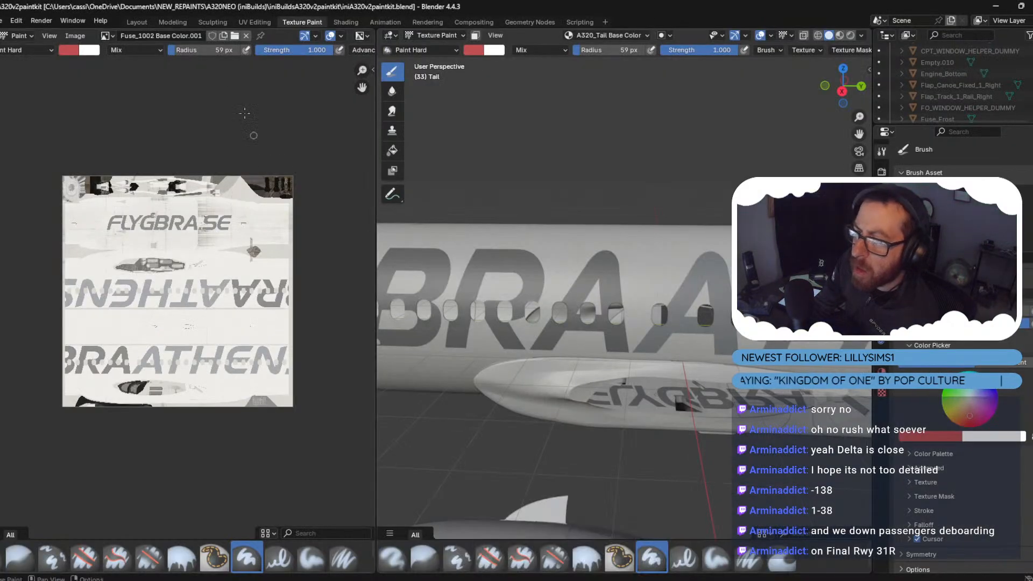
click(106, 35)
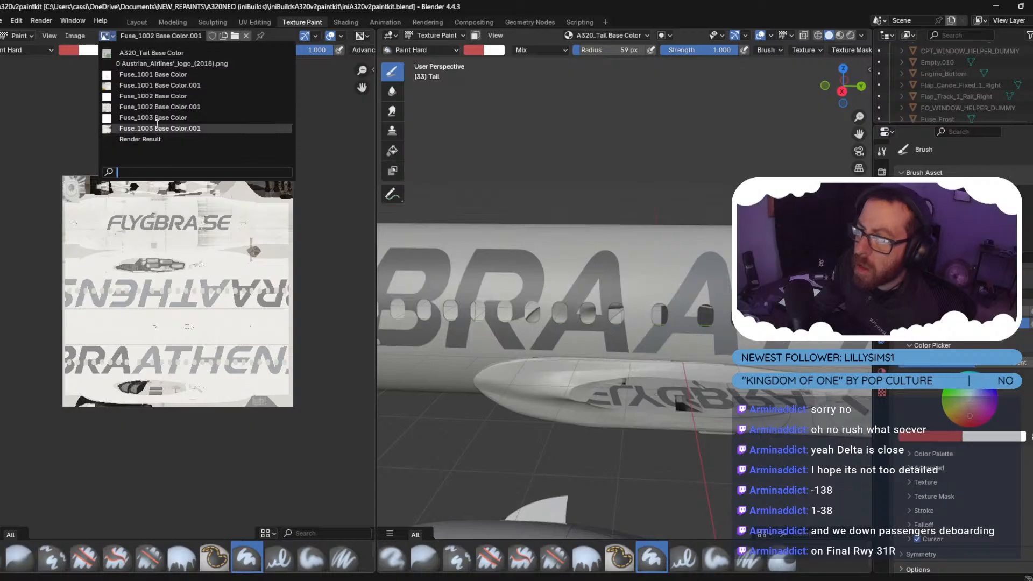
click(161, 53)
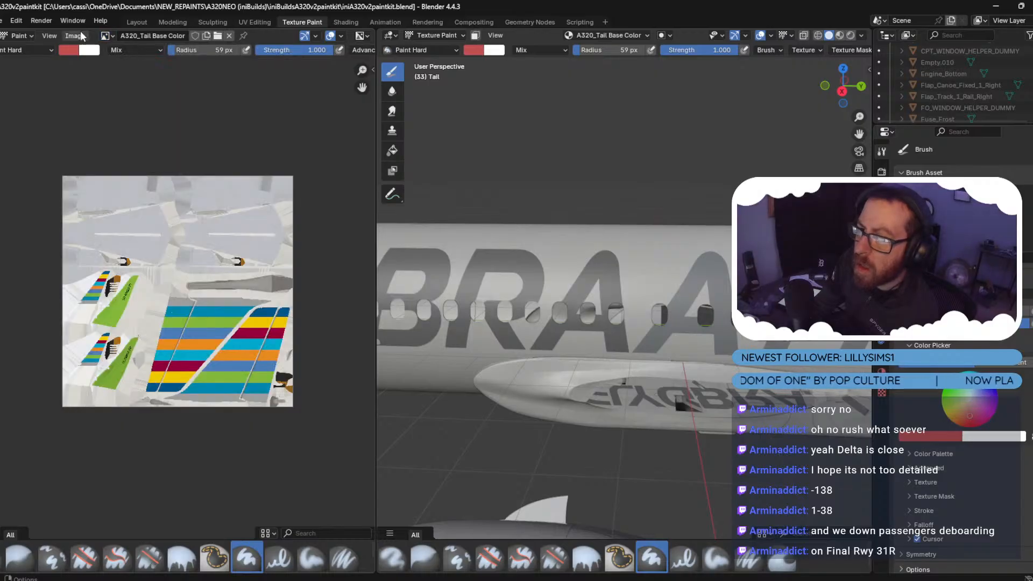
click(75, 36)
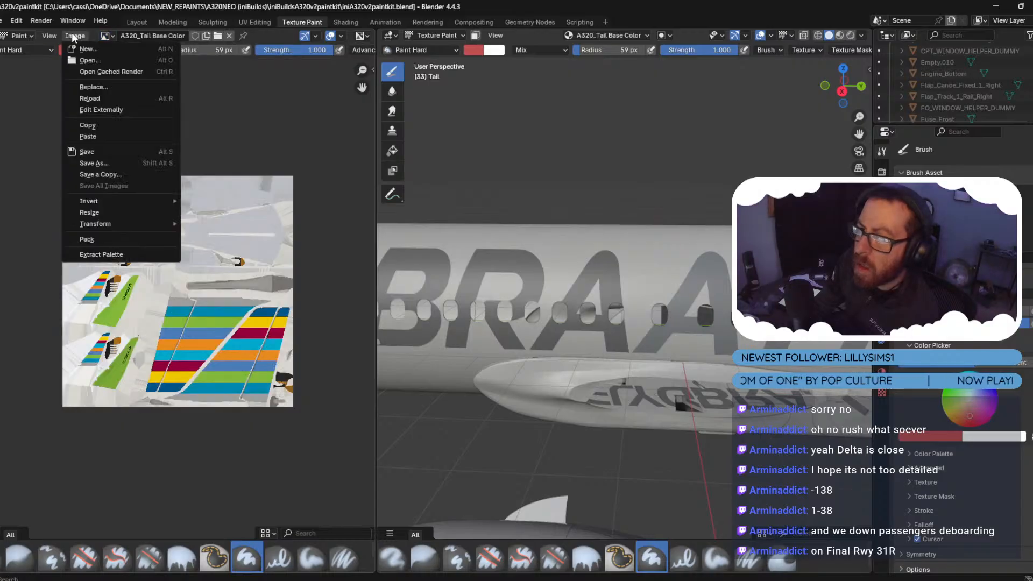
click(105, 98)
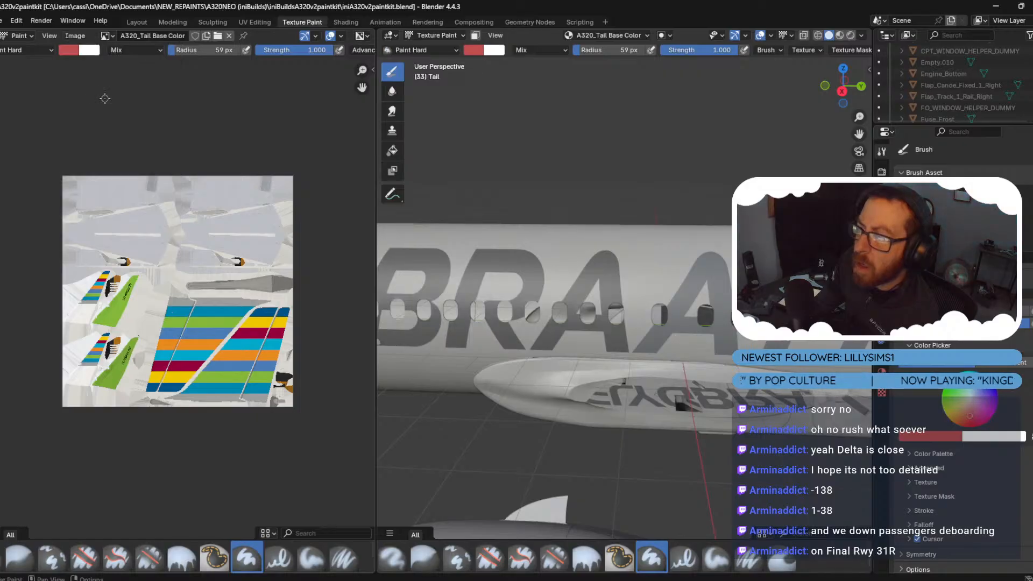
Examine the tail, the BRAATHENS titles and the FLYGBRA.SE belly lettering on the aircraft model from the side and from below.
mouse_move(603, 371)
middle_down()
mouse_move(664, 377)
mouse_move(660, 307)
mouse_move(737, 366)
middle_up()
scroll(556, 288, down, 5)
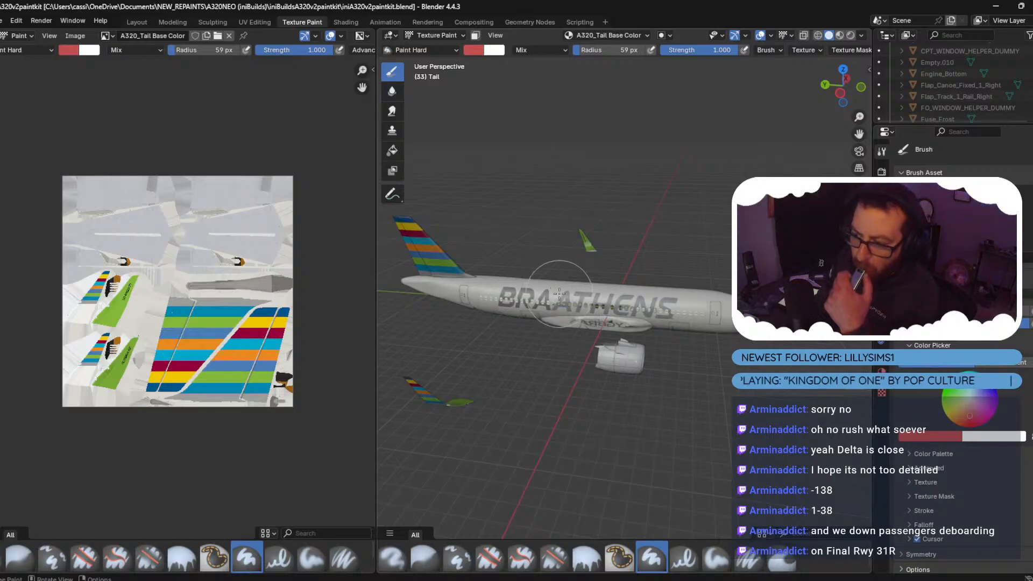
middle_drag(559, 293, 576, 245)
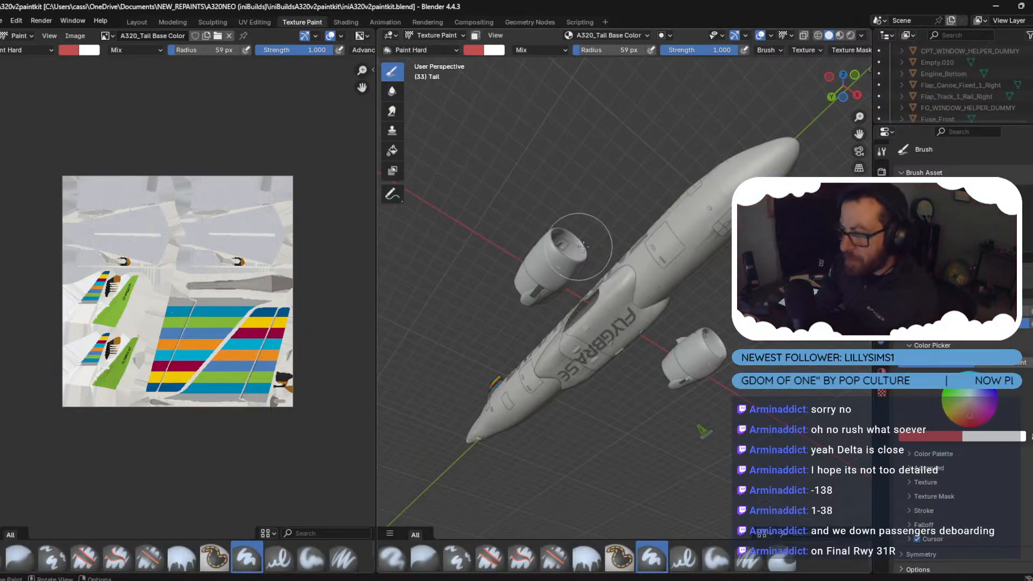
mouse_move(600, 264)
middle_down()
mouse_move(678, 291)
mouse_move(630, 271)
mouse_move(668, 357)
mouse_move(587, 382)
mouse_move(462, 277)
middle_up()
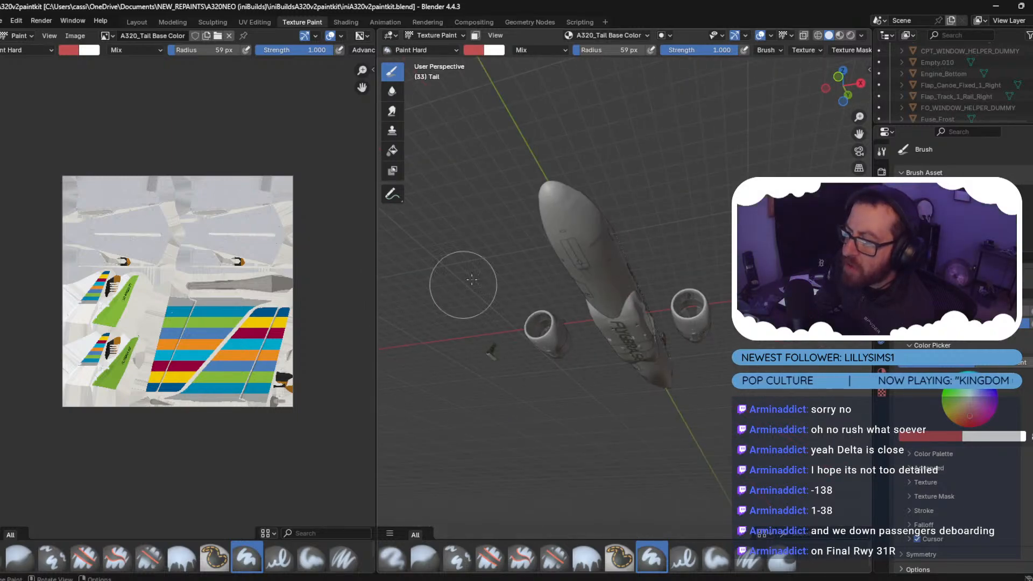
scroll(492, 254, up, 2)
scroll(492, 254, up, 2)
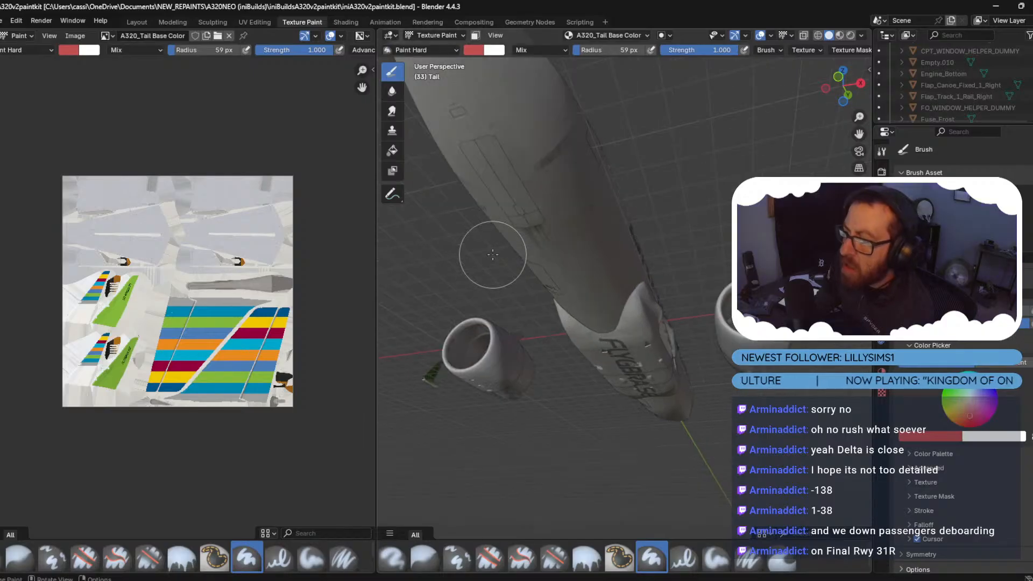
middle_drag(533, 229, 485, 240)
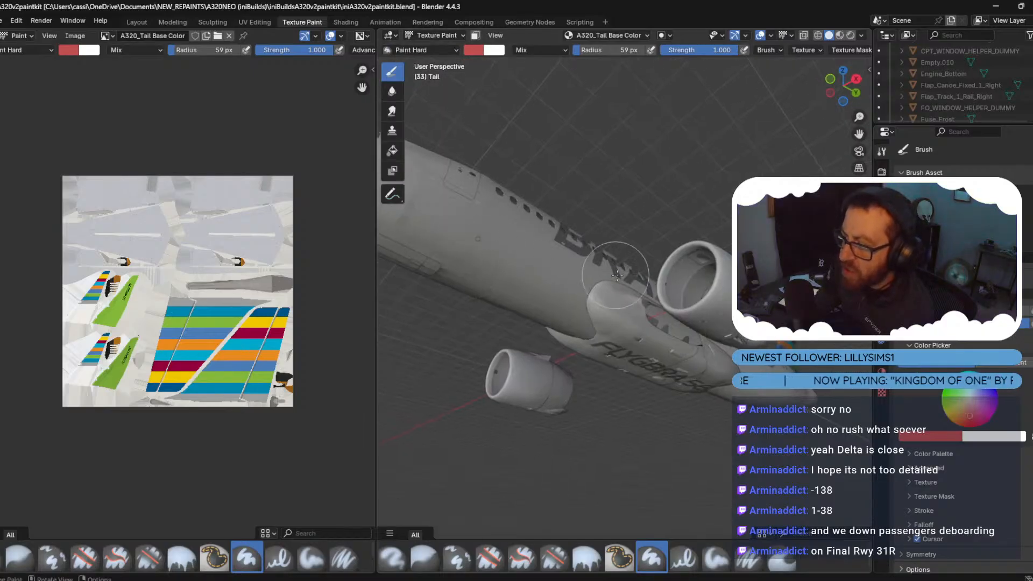
Switch back to Photoshop and close the A320_Tail_ALBD.png.psd, A320_Fuse_1002_ALBD.png.psd and TAILFLASH.png documents.
mouse_move(691, 580)
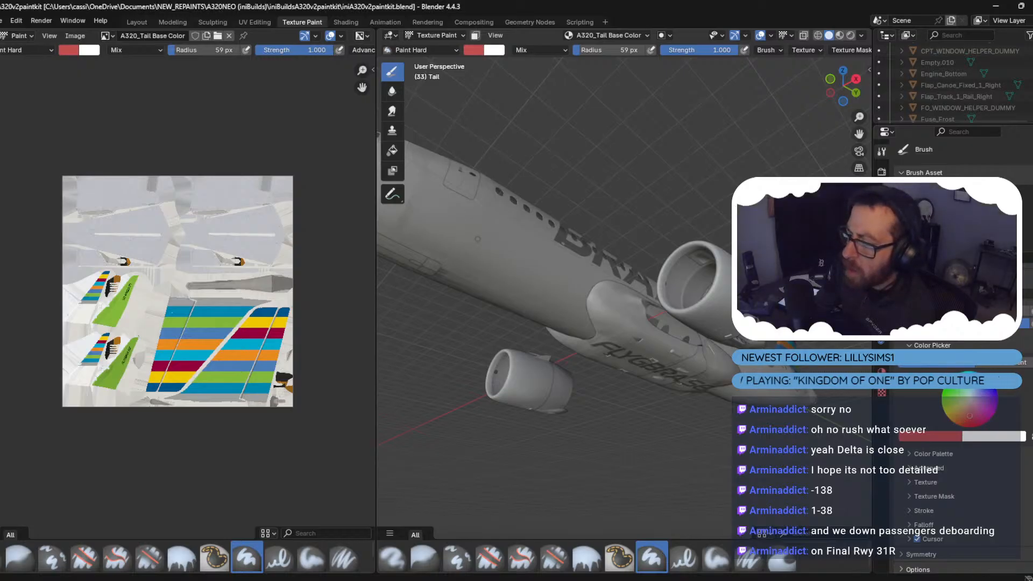
mouse_move(542, 580)
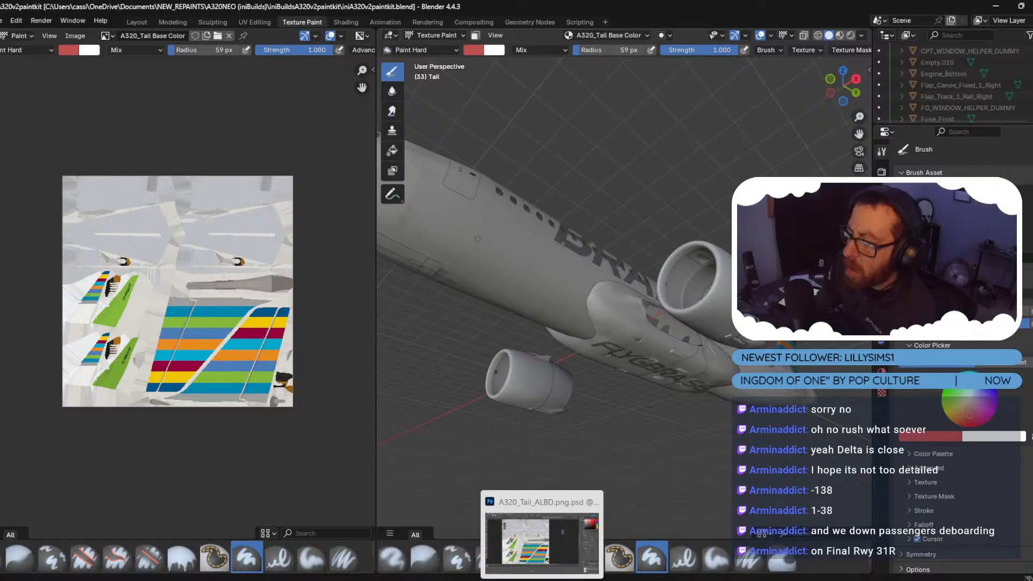
click(542, 538)
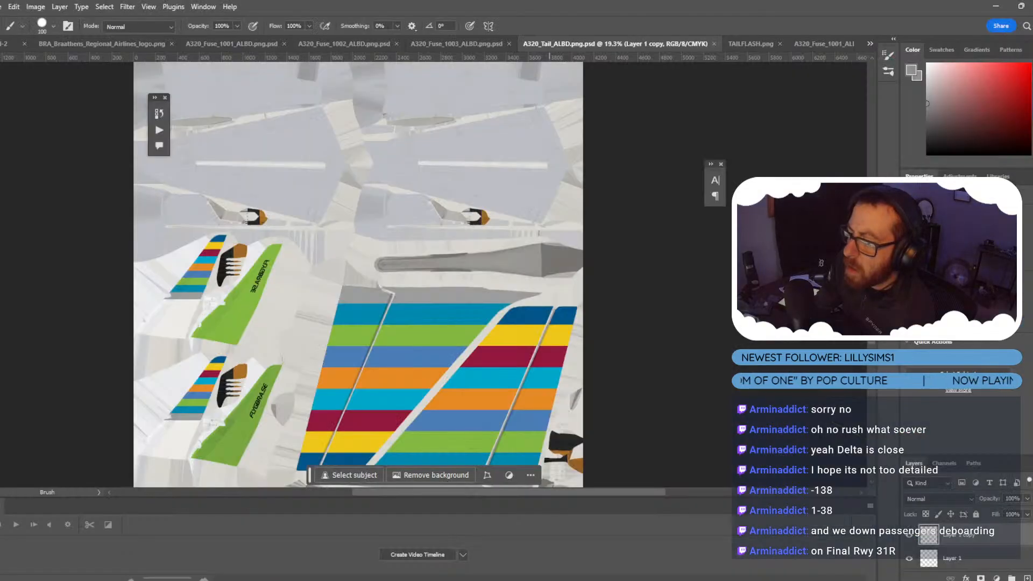
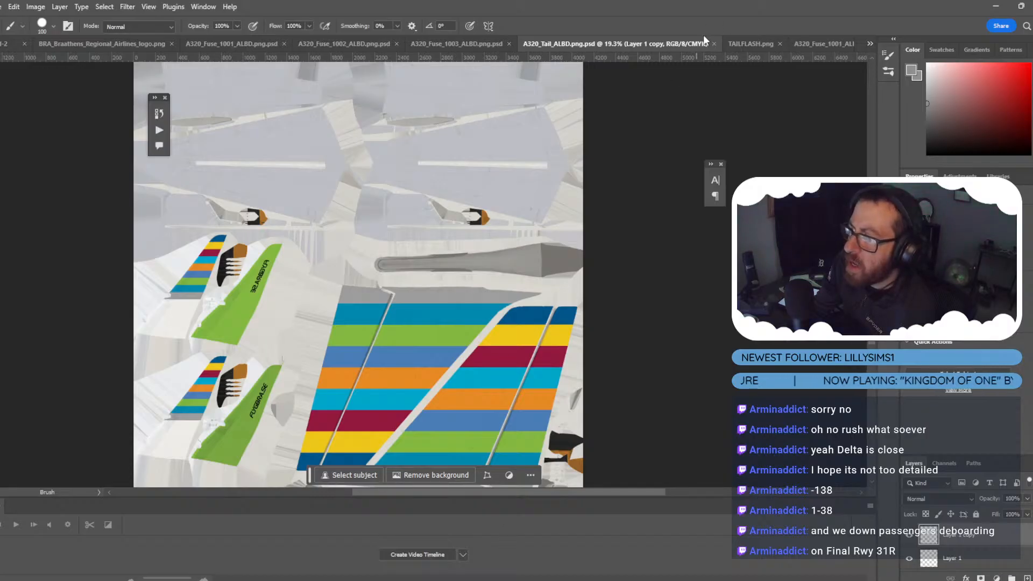
click(714, 43)
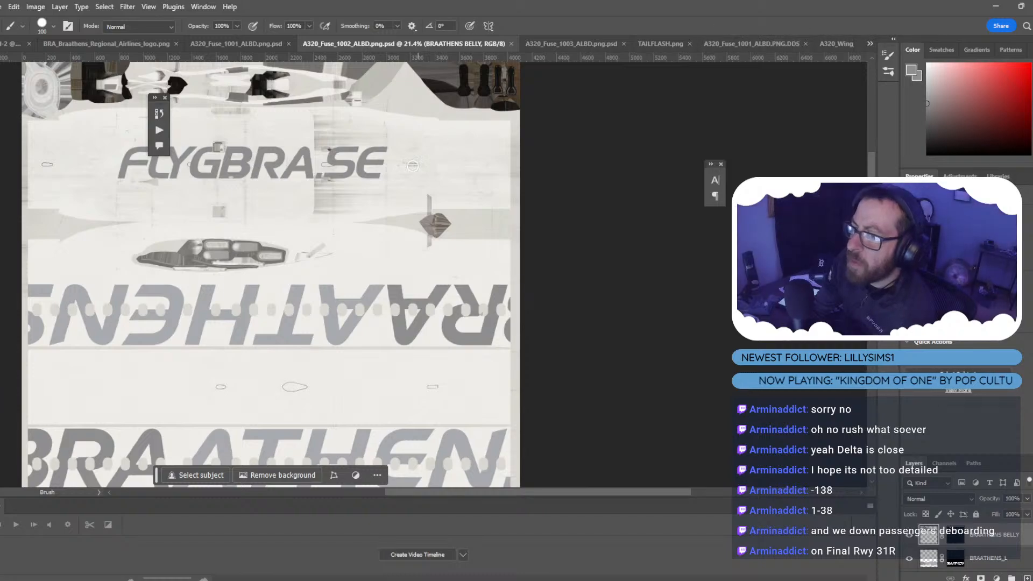
scroll(384, 230, down, 3)
scroll(384, 230, up, 3)
scroll(385, 230, up, 4)
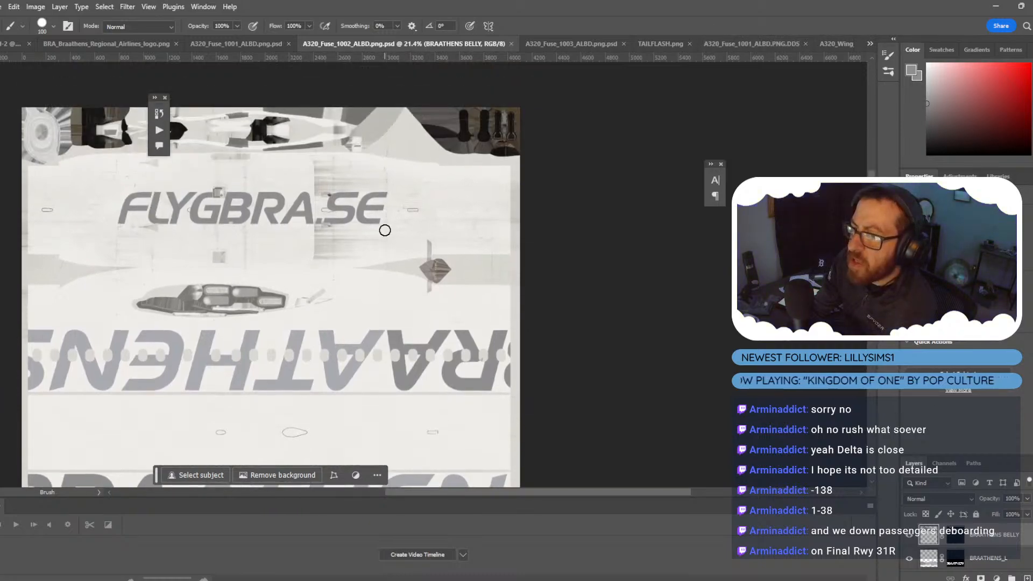
click(513, 43)
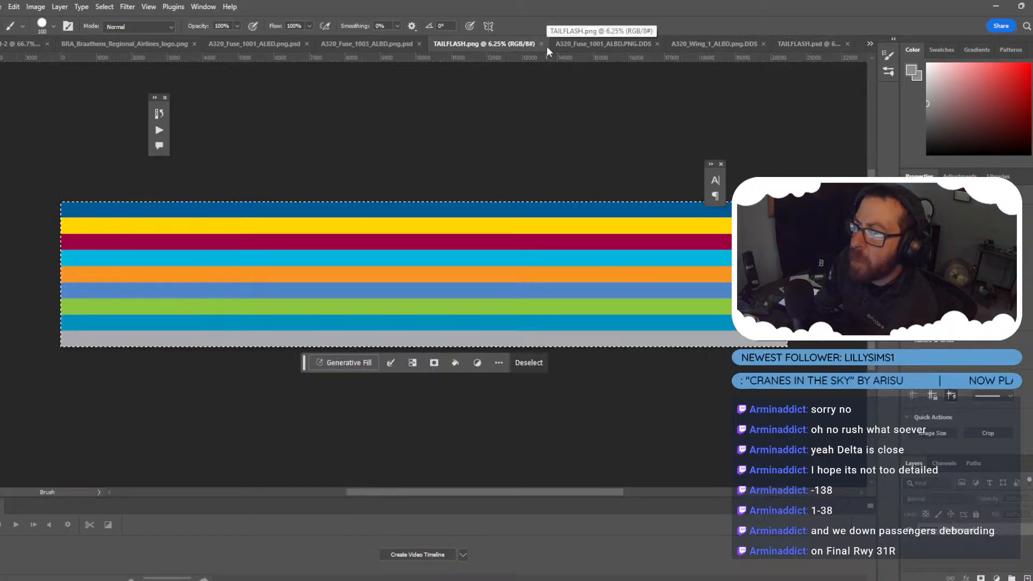
click(541, 44)
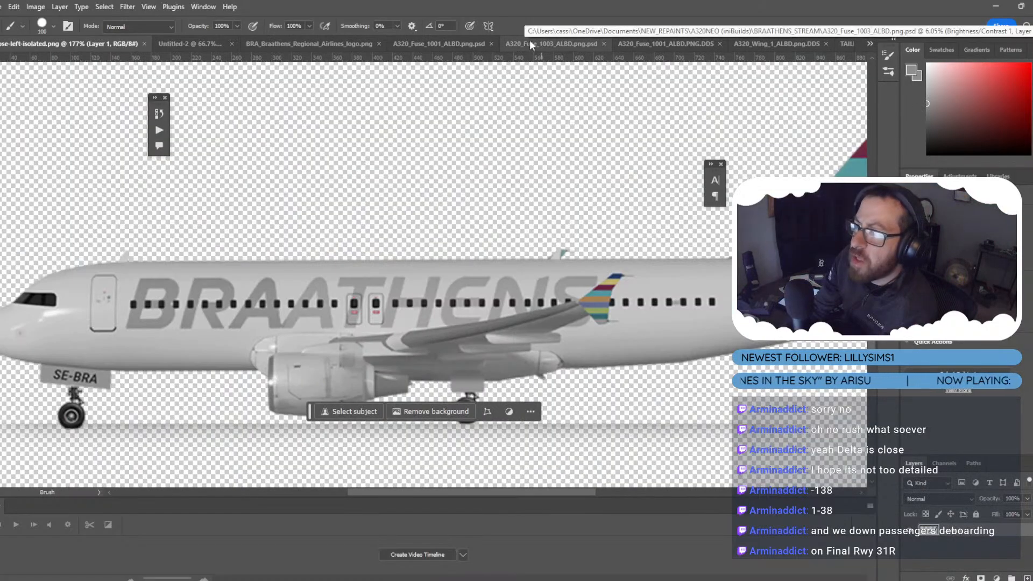
Look through the remaining open textures and close the A320_Fuse_1001_ALBD.png.psd document.
click(531, 43)
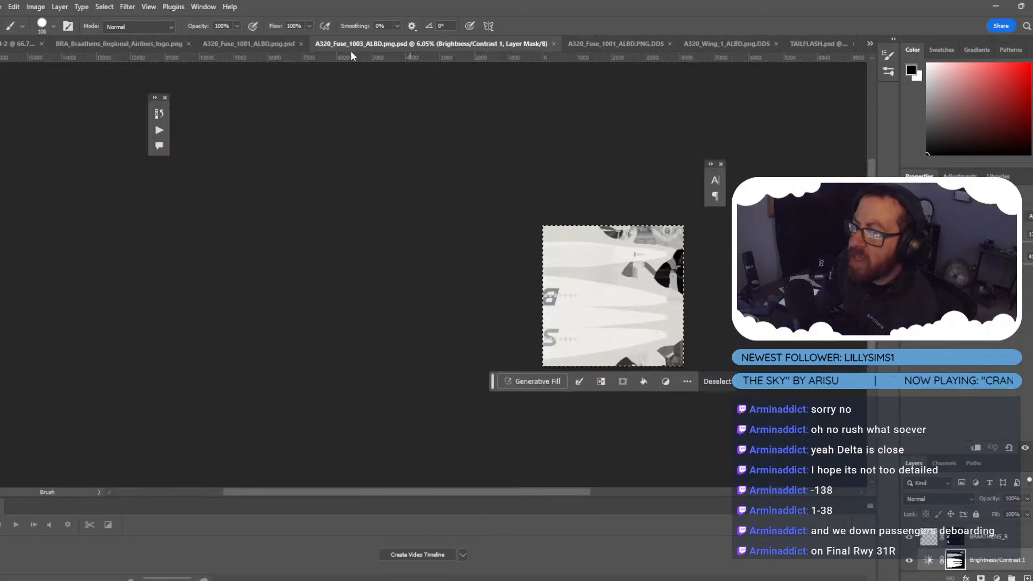
click(230, 44)
click(600, 41)
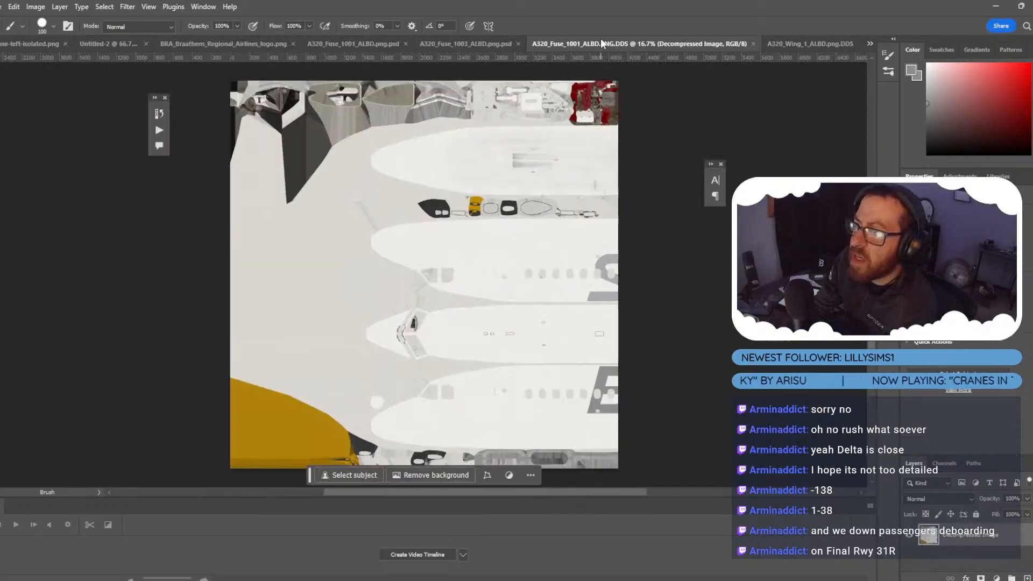
click(255, 43)
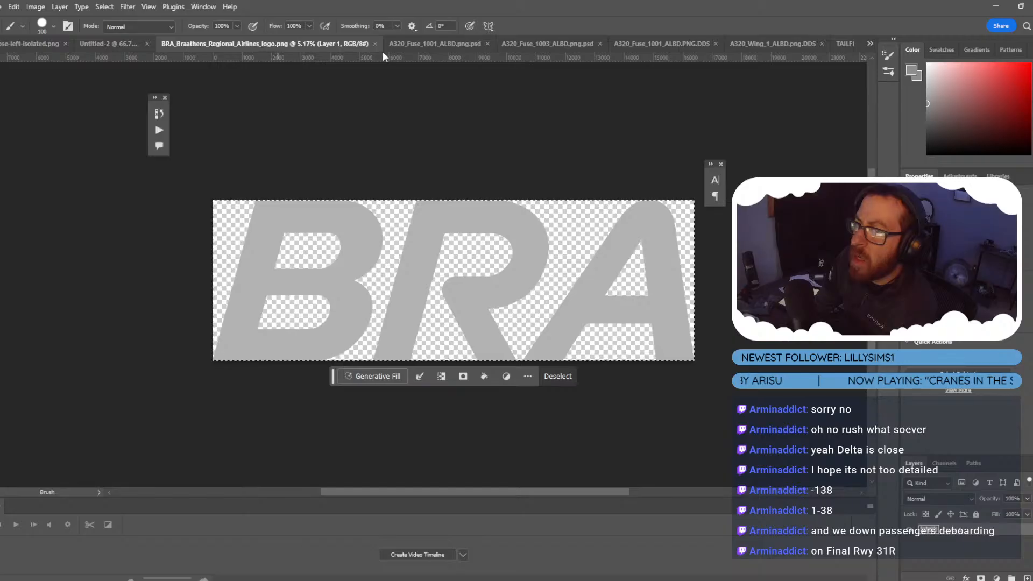
click(426, 44)
click(538, 43)
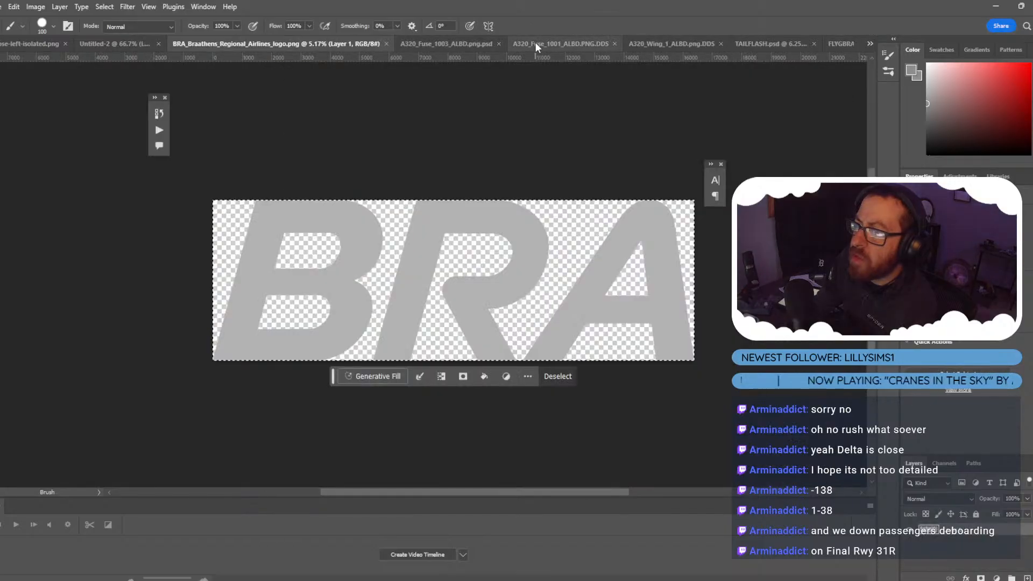
Close the Fuse 1001 and Wing 1 DDS textures and TAILFLASH.psd, leaving FLYGBRASE_STENCIL.png in front.
click(477, 41)
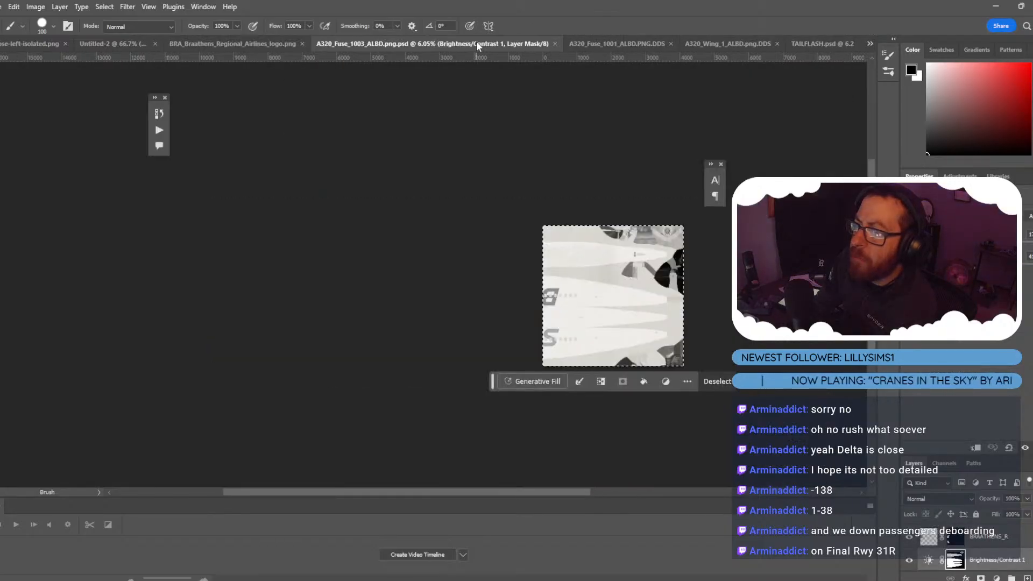
click(591, 40)
click(650, 44)
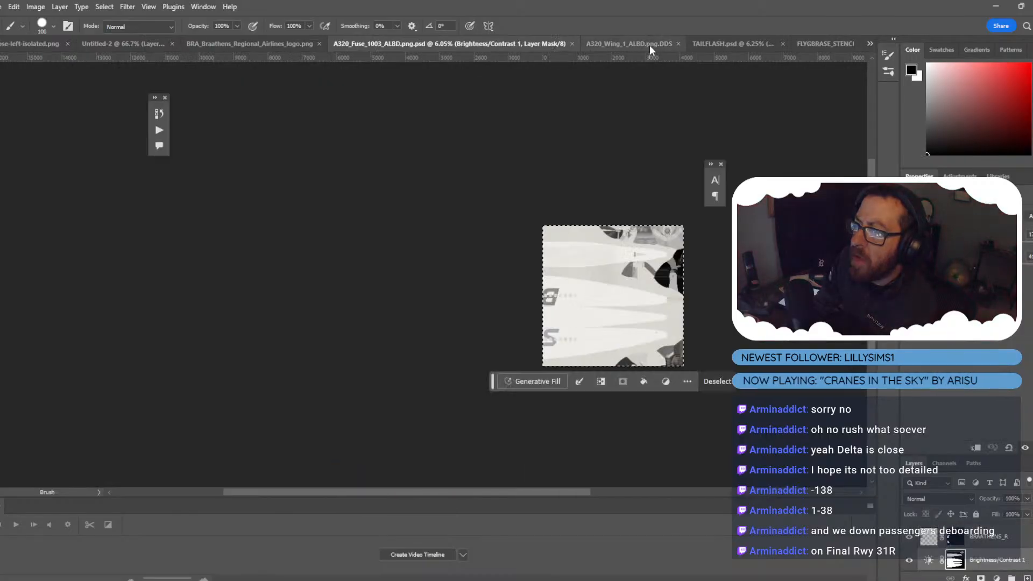
click(667, 44)
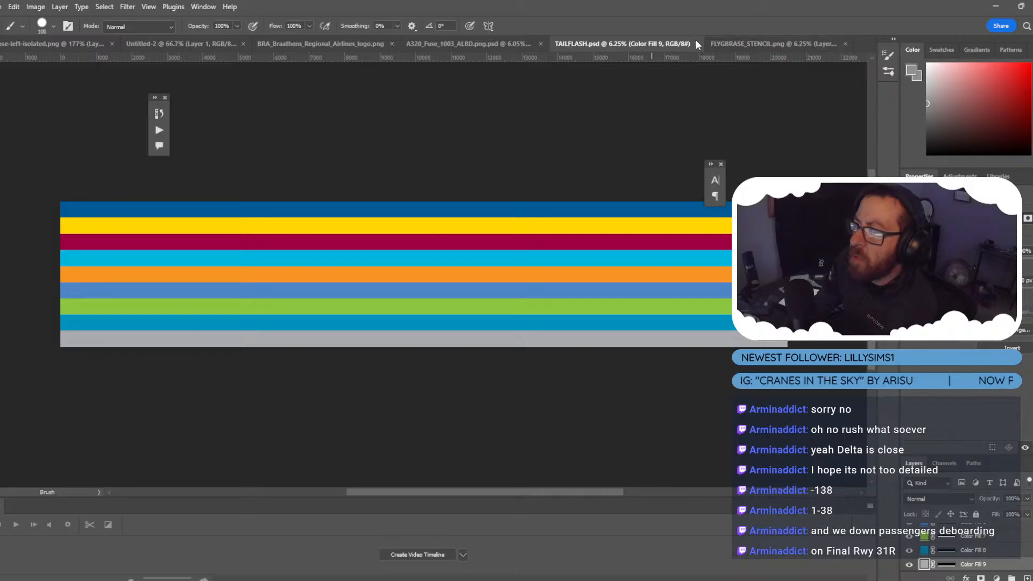
click(696, 44)
click(710, 44)
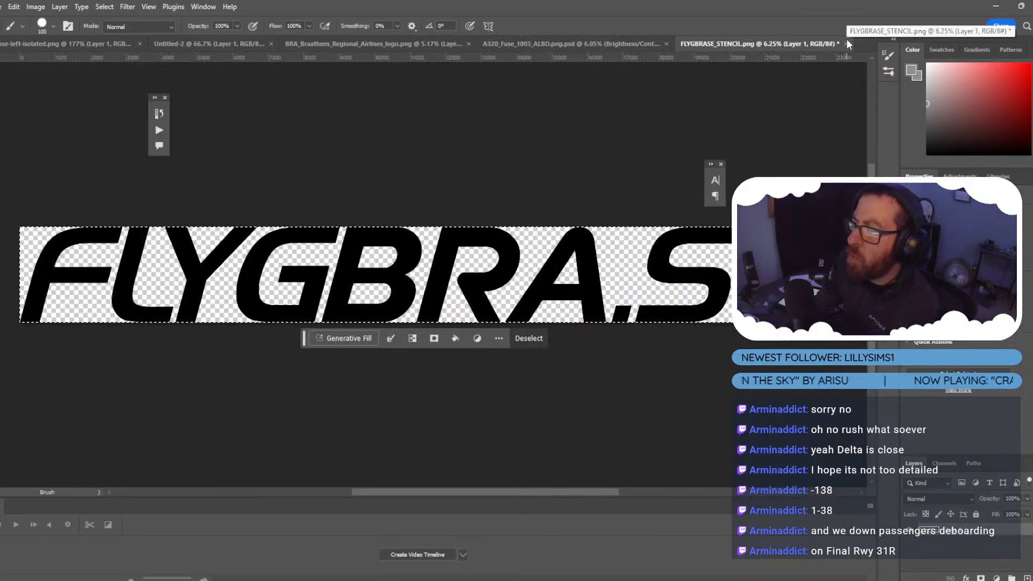
Recolour the black lettering in FLYGBRASE_STENCIL.png to white and save the file.
key(ctrl+s)
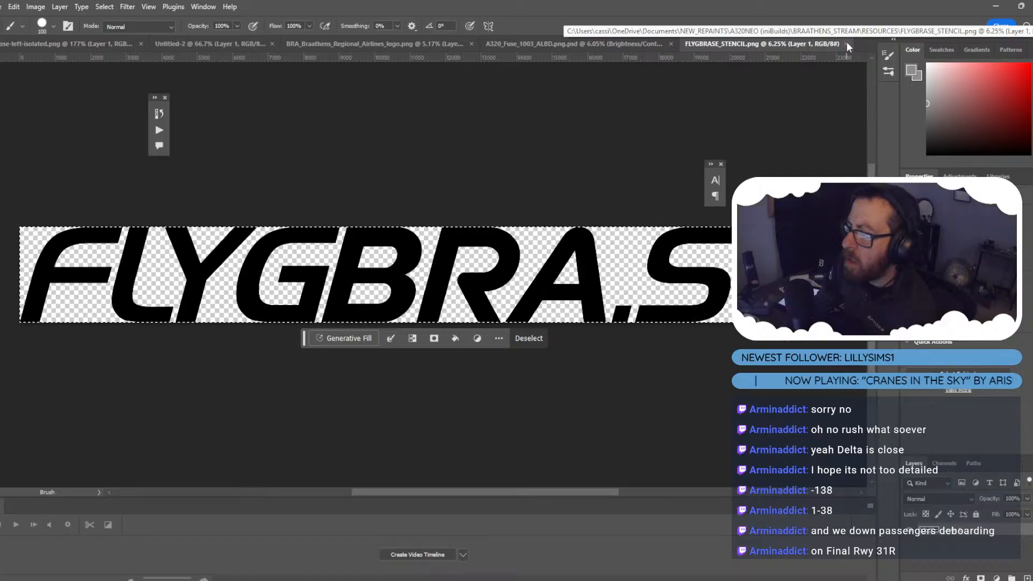
key(shift+alt+BackSpace)
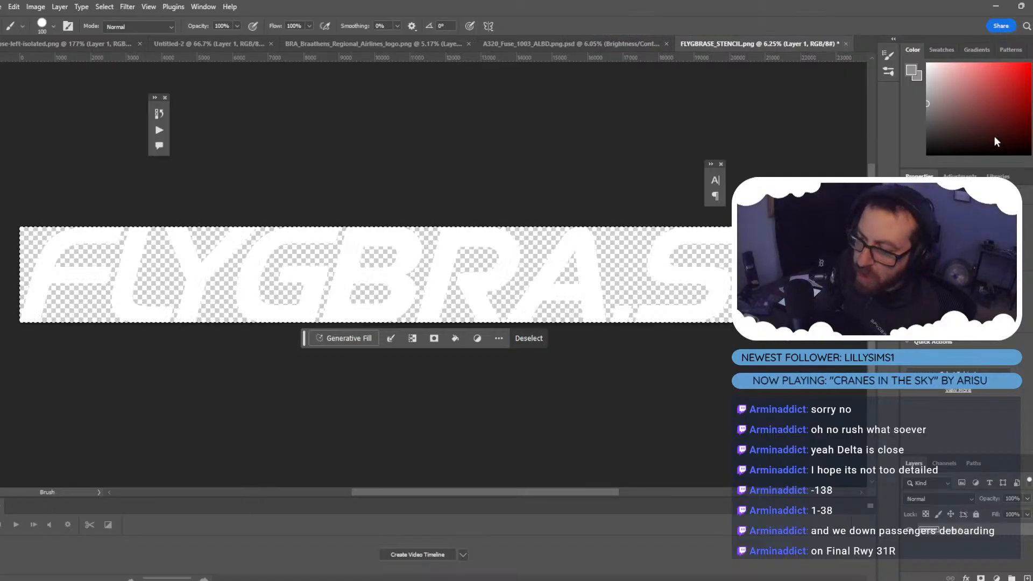
key(ctrl+s)
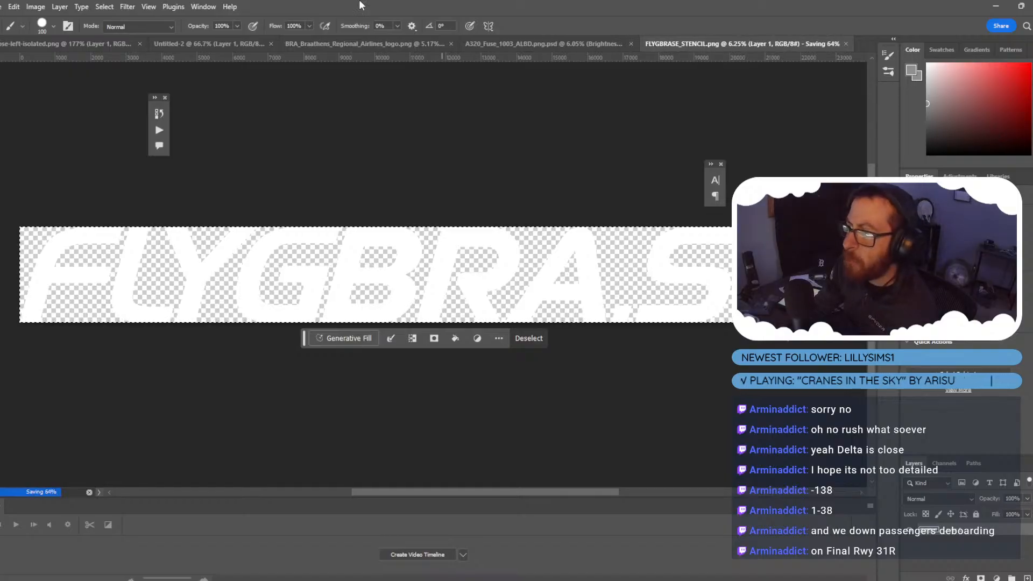
Save a PNG copy over FLYGBRASE_STENCIL.png in the RESOURCES folder, then bring the Fuse 1003 document to the front.
click(2, 7)
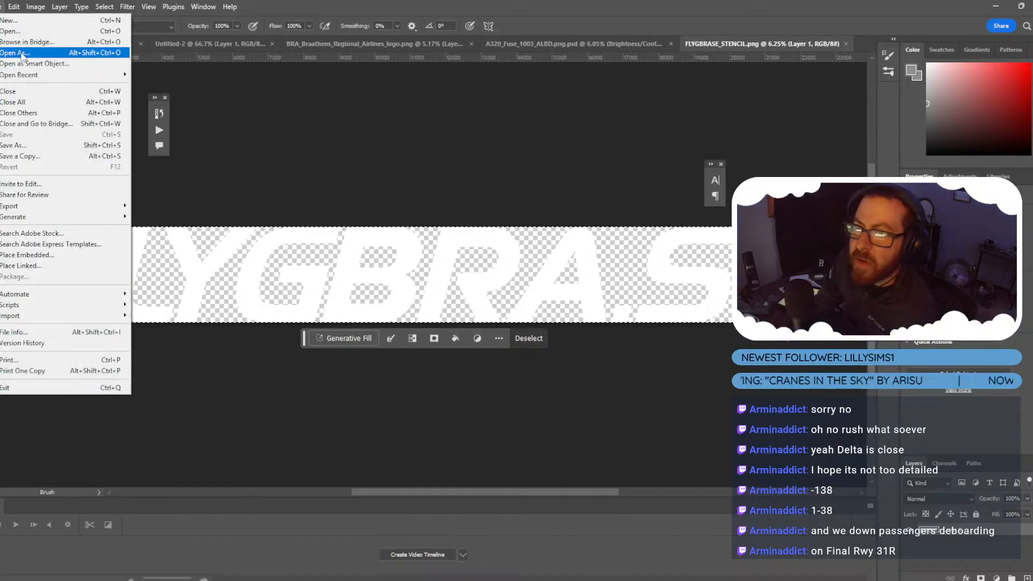
click(39, 150)
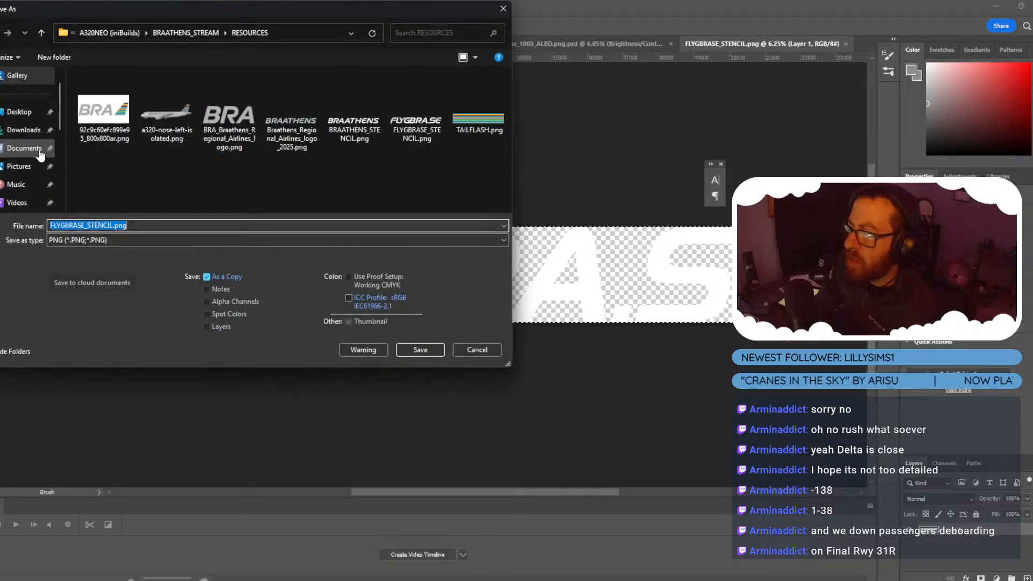
click(189, 241)
click(139, 411)
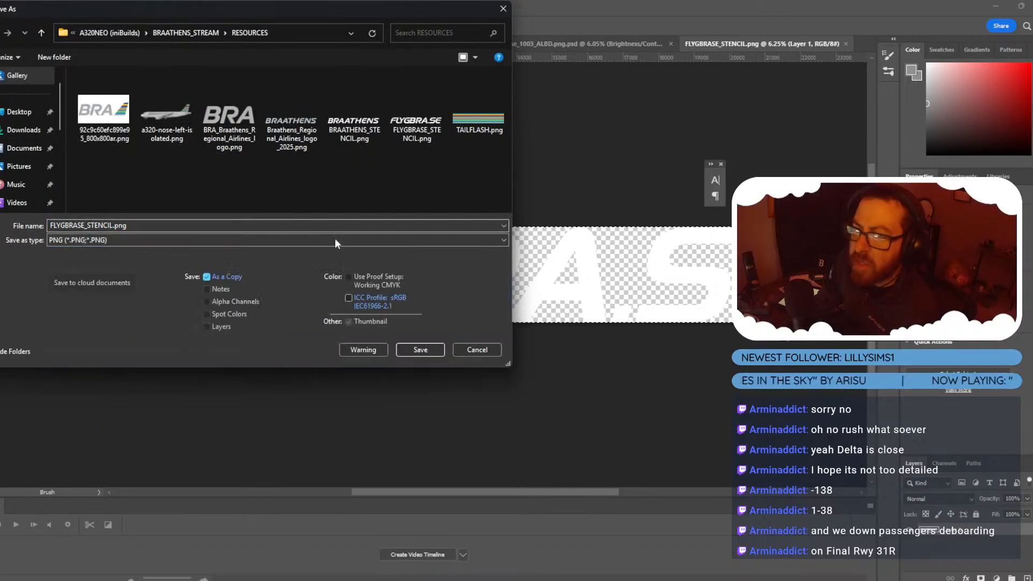
click(421, 349)
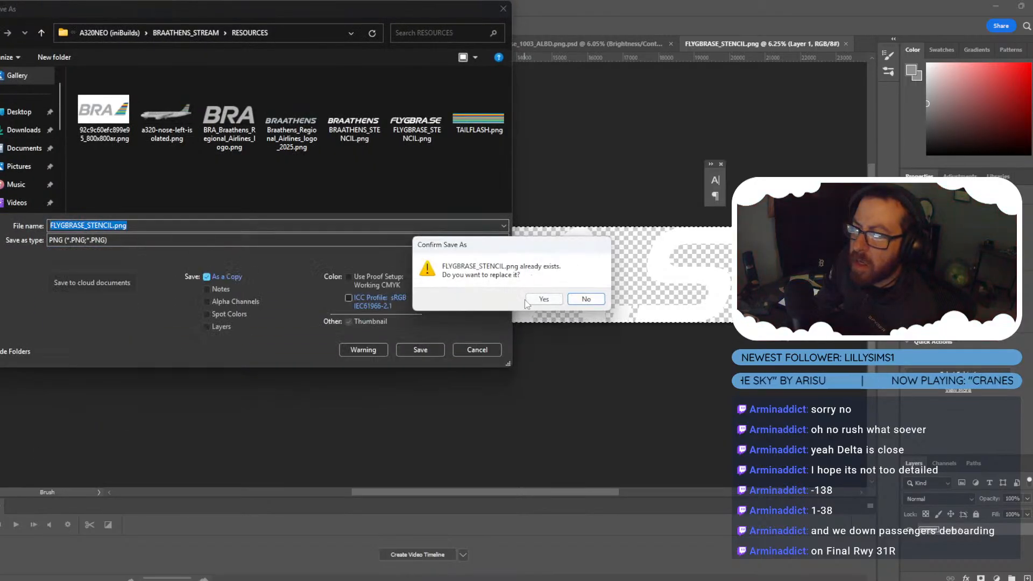
click(542, 299)
click(587, 175)
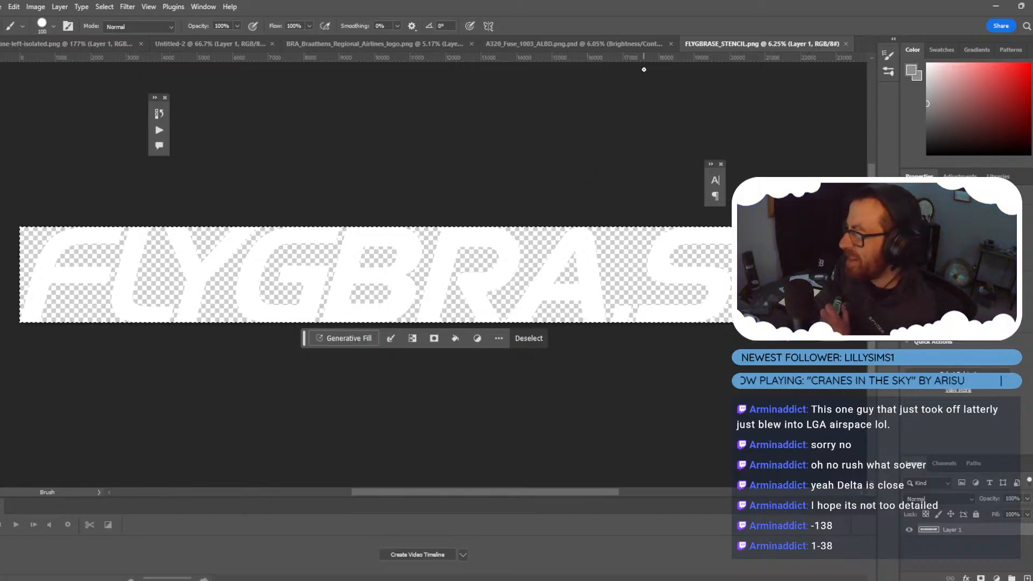
click(584, 43)
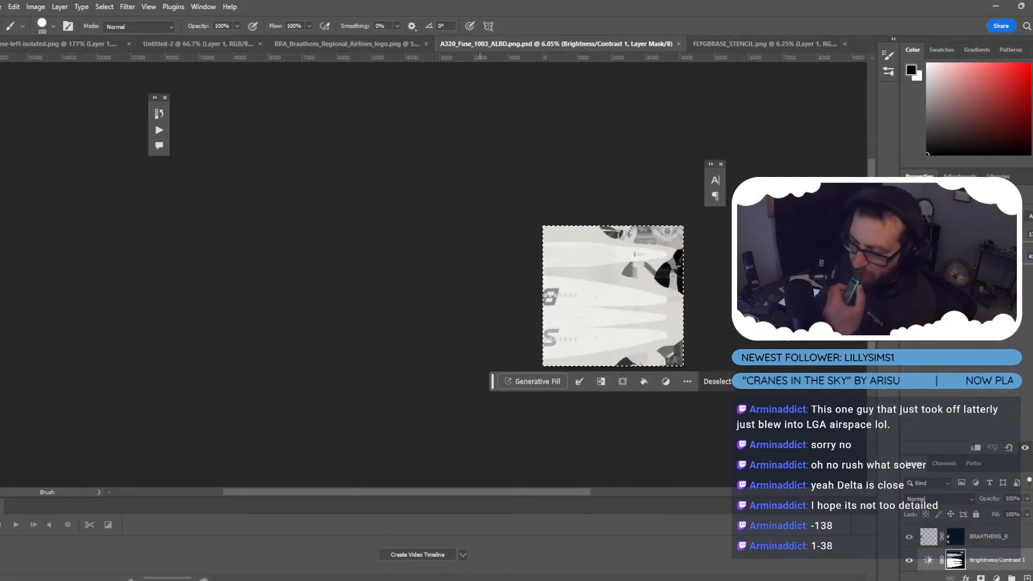
View the a320-nose-left-isolated.png reference, then open aircraft.cfg from the redbeard-a320neov2-livery-braathens folder in File Explorer.
click(417, 580)
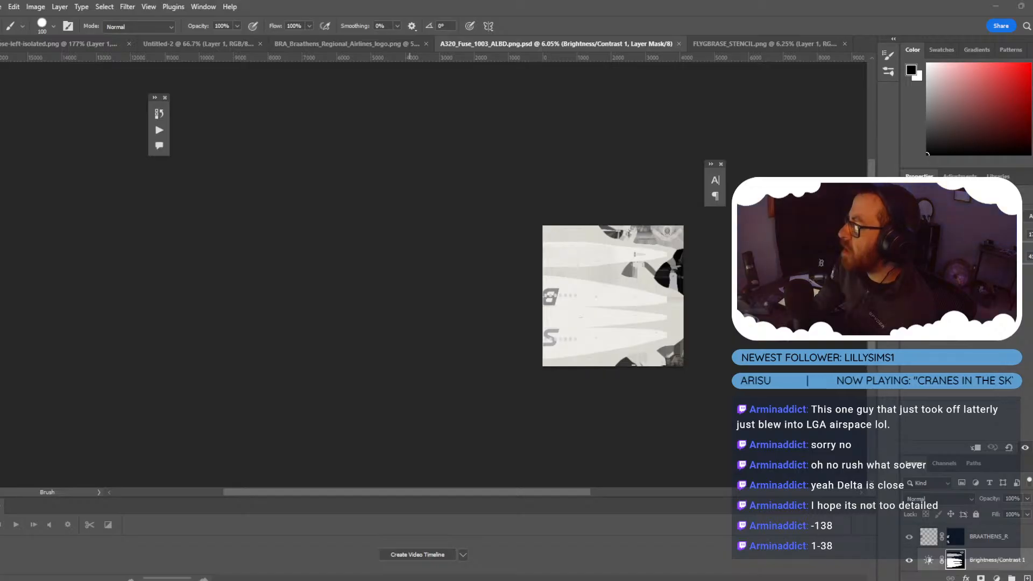
click(38, 44)
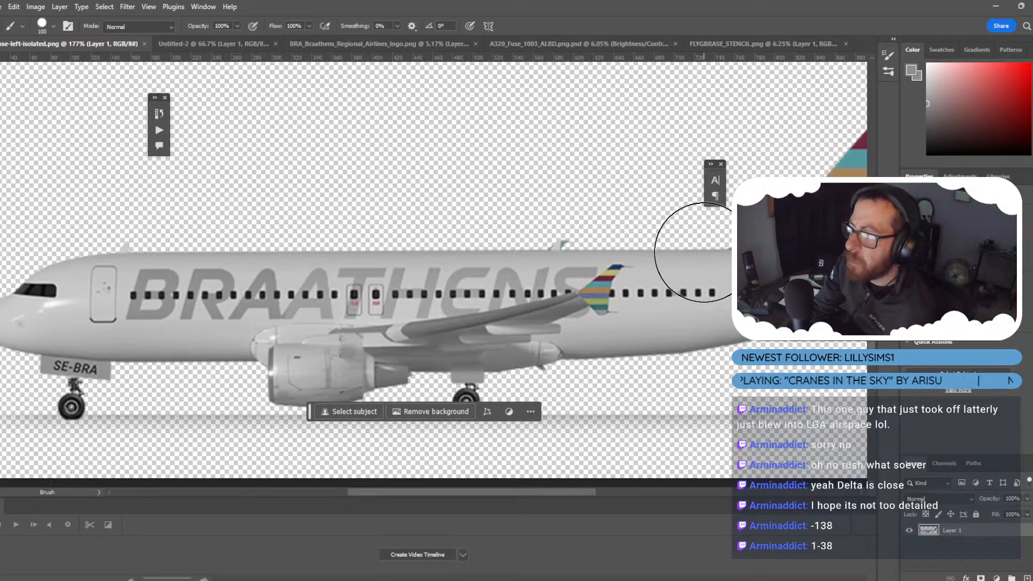
mouse_move(453, 537)
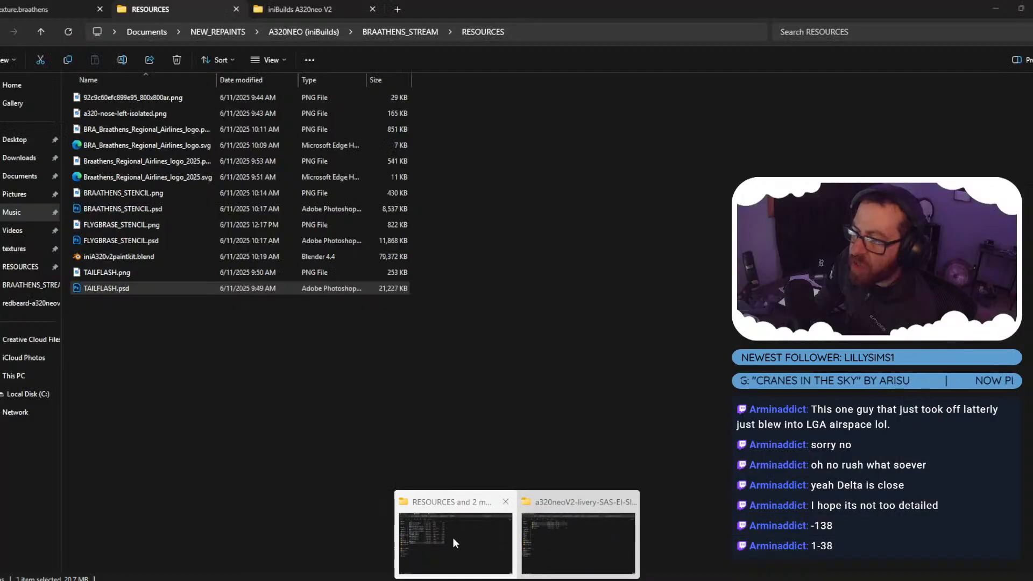
click(482, 530)
click(43, 29)
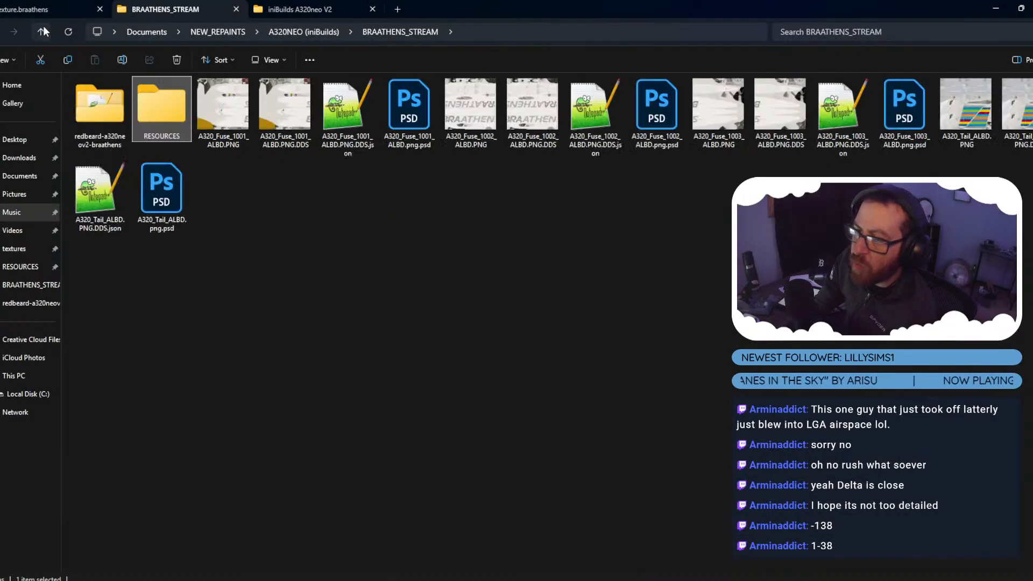
double_click(102, 102)
double_click(102, 101)
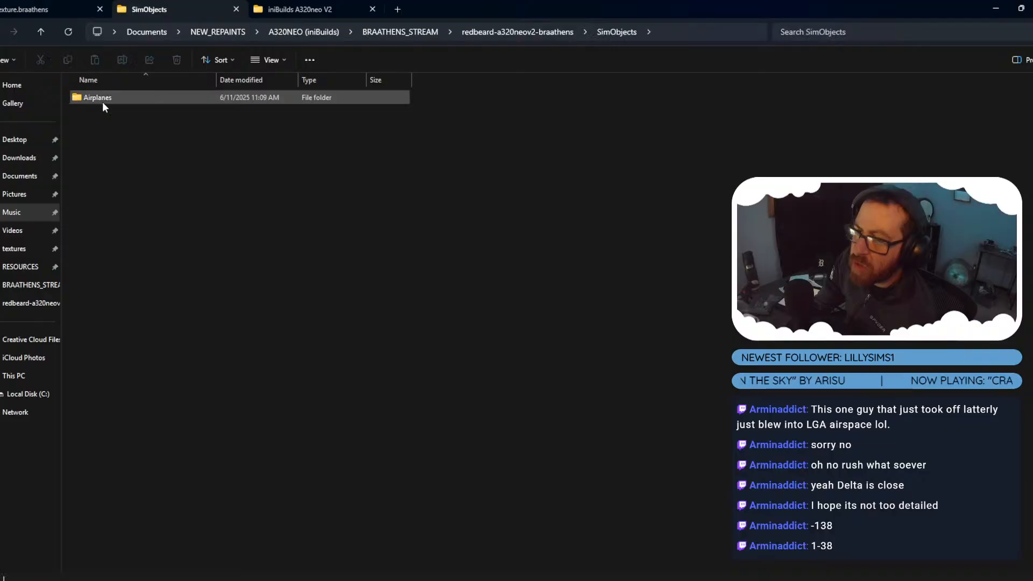
double_click(103, 101)
double_click(103, 101)
double_click(100, 145)
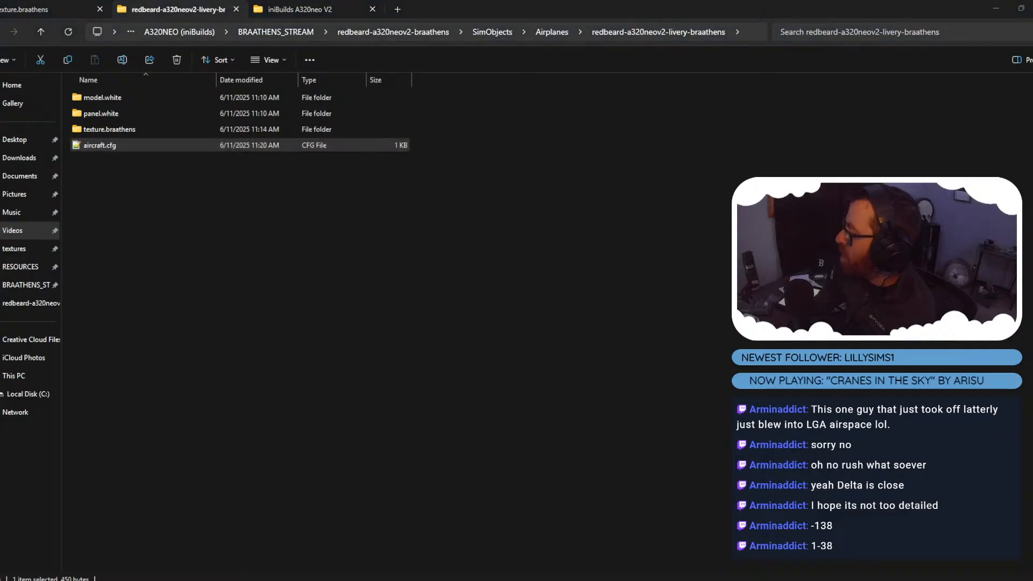
Switch back to Photoshop and create a new 4096 x 4096 px grayscale document with a white background.
key(alt+Tab)
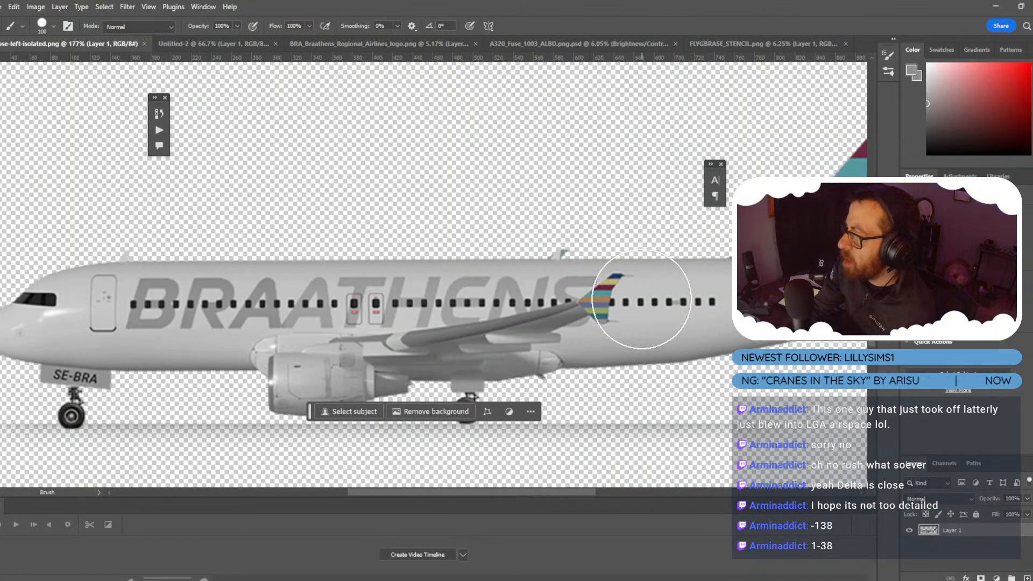
click(2, 6)
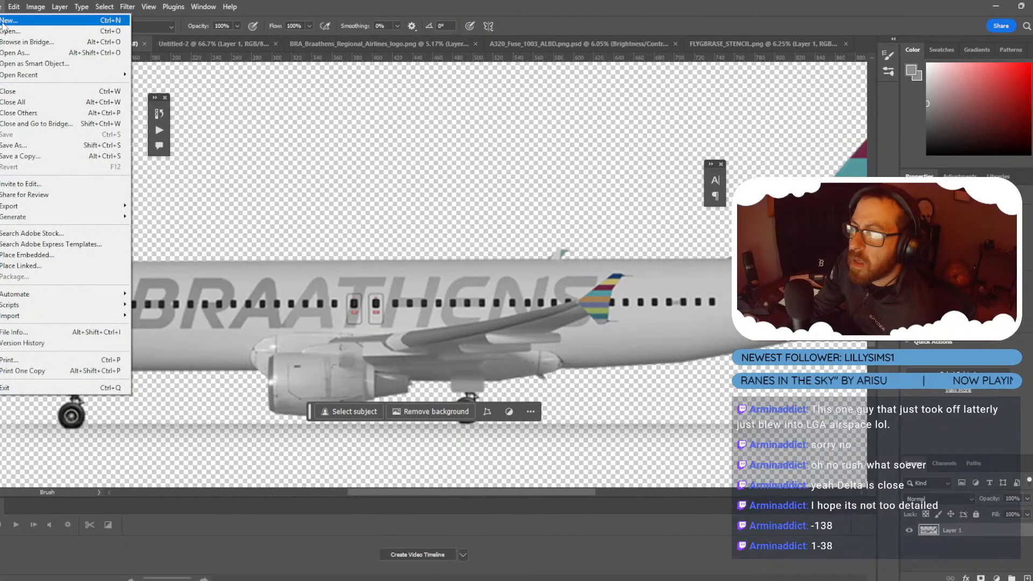
click(6, 20)
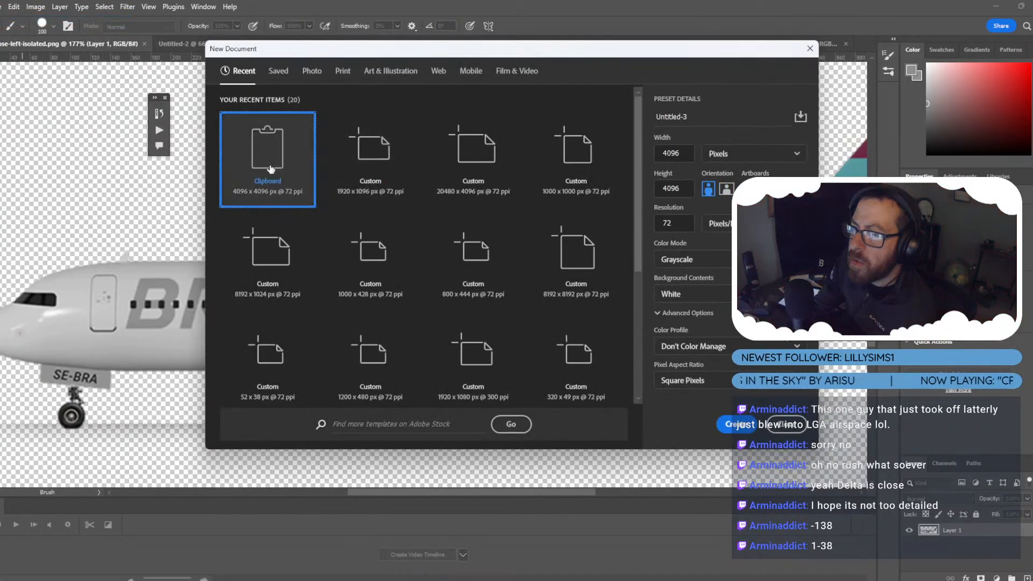
double_click(270, 170)
Add the text SE-CKC to the blank canvas in Handel Gothic Italic at 300 pt.
key(t)
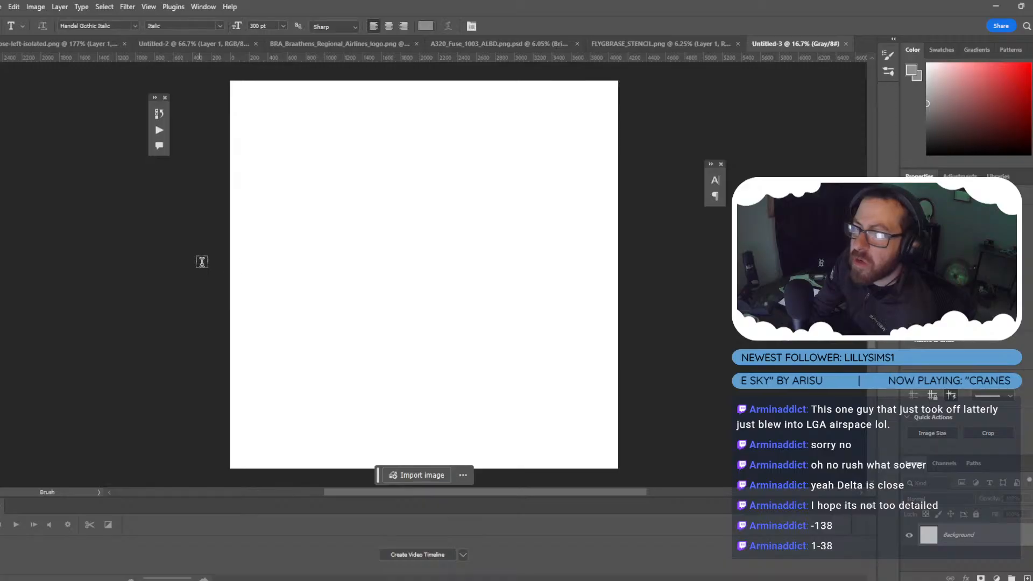
click(261, 265)
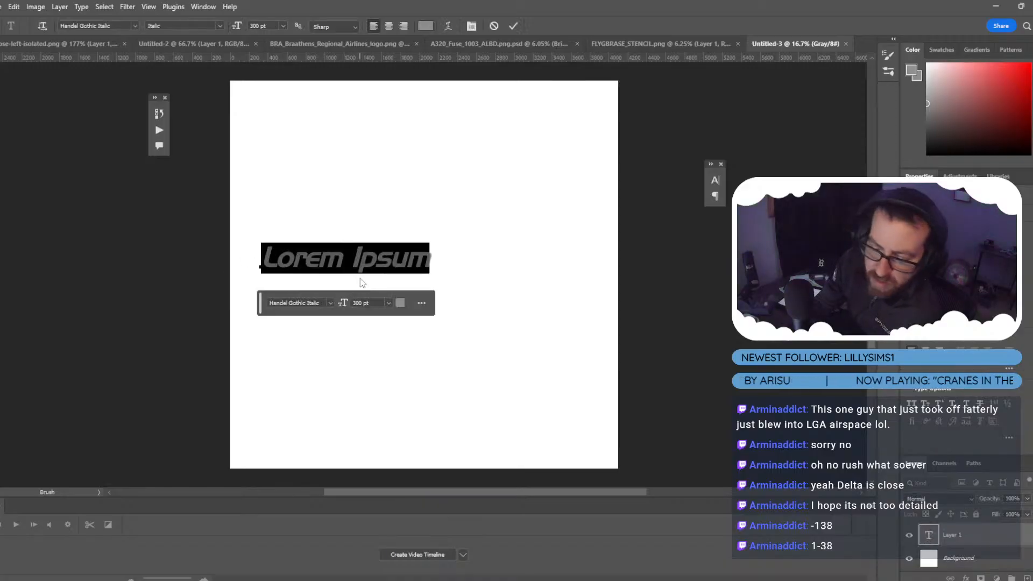
text(SE-)
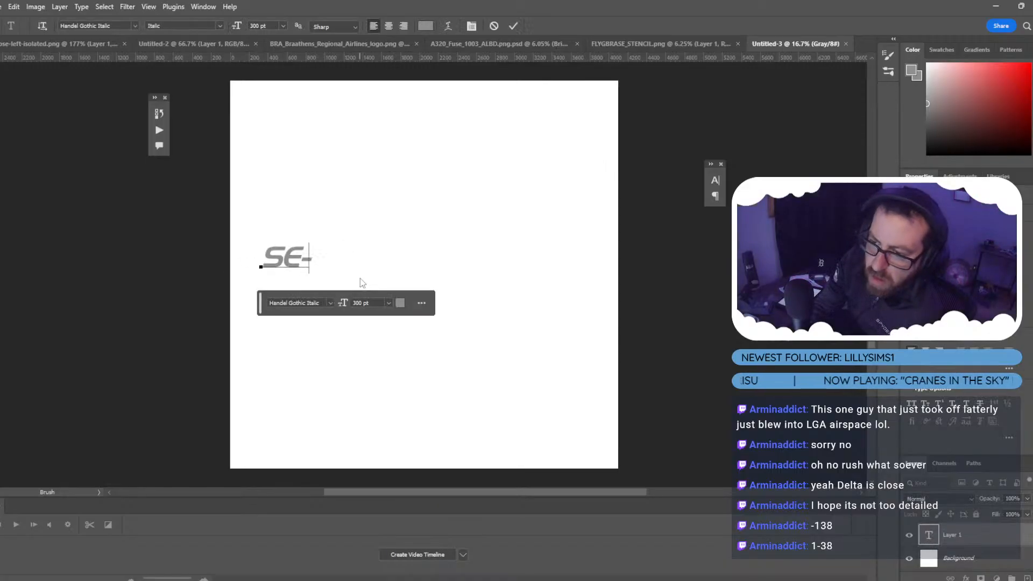
text(CKC)
key(ctrl+a)
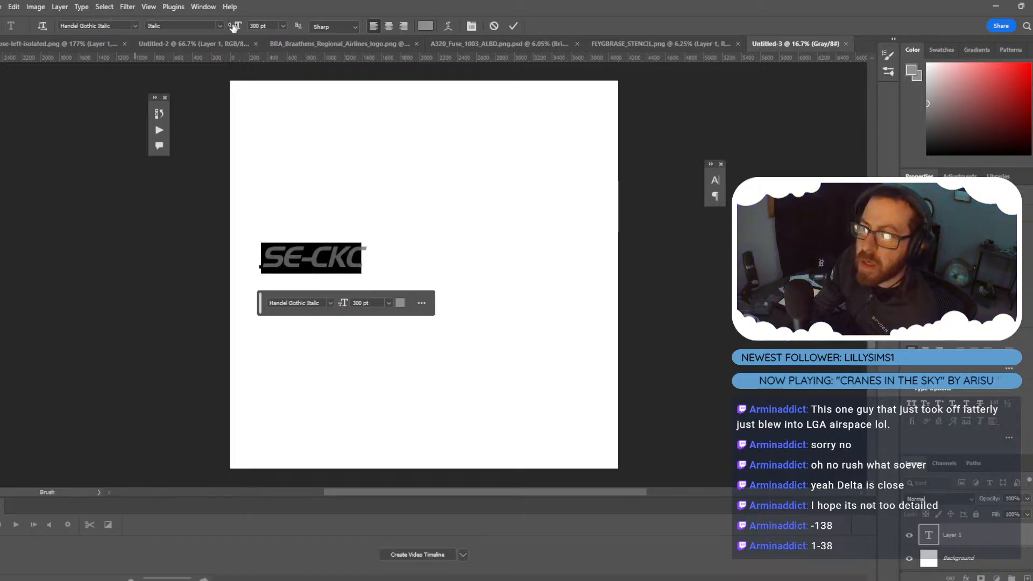
key(ctrl+Return)
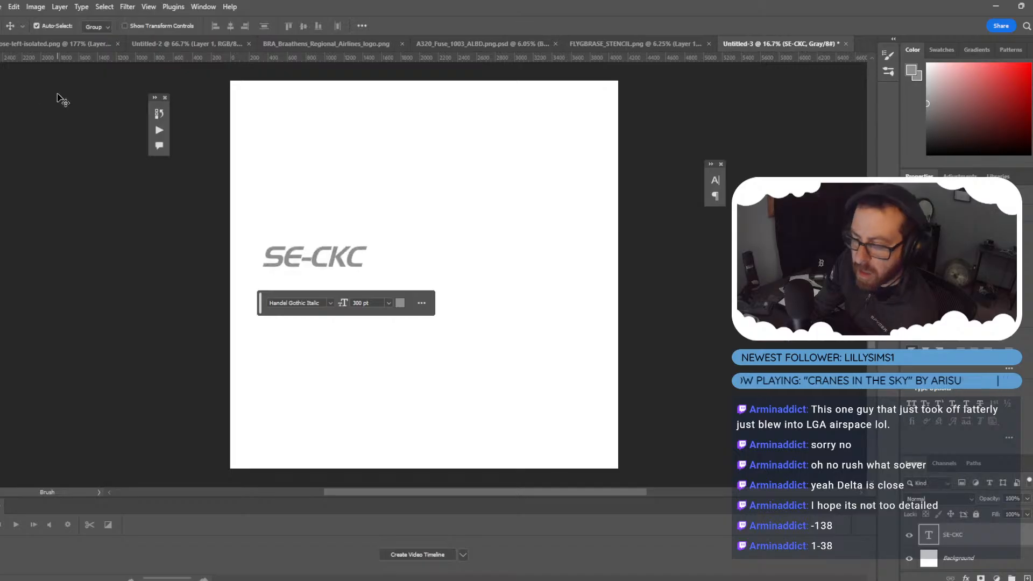
Scale the SE-CKC text proportionally to about 366% so its bounding box spans the full canvas width.
key(ctrl+t)
drag(306, 239, 419, 199)
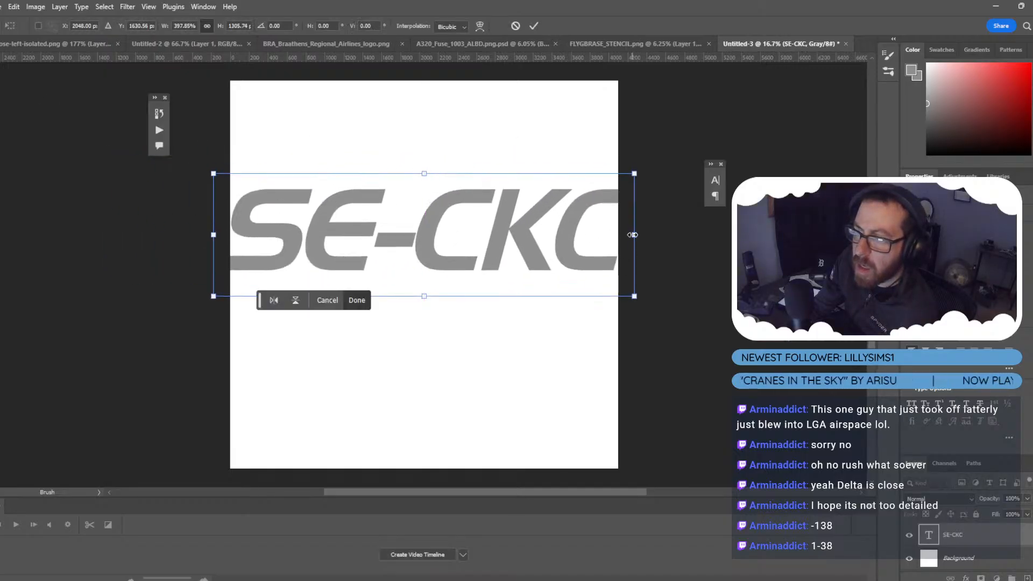
drag(635, 234, 608, 234)
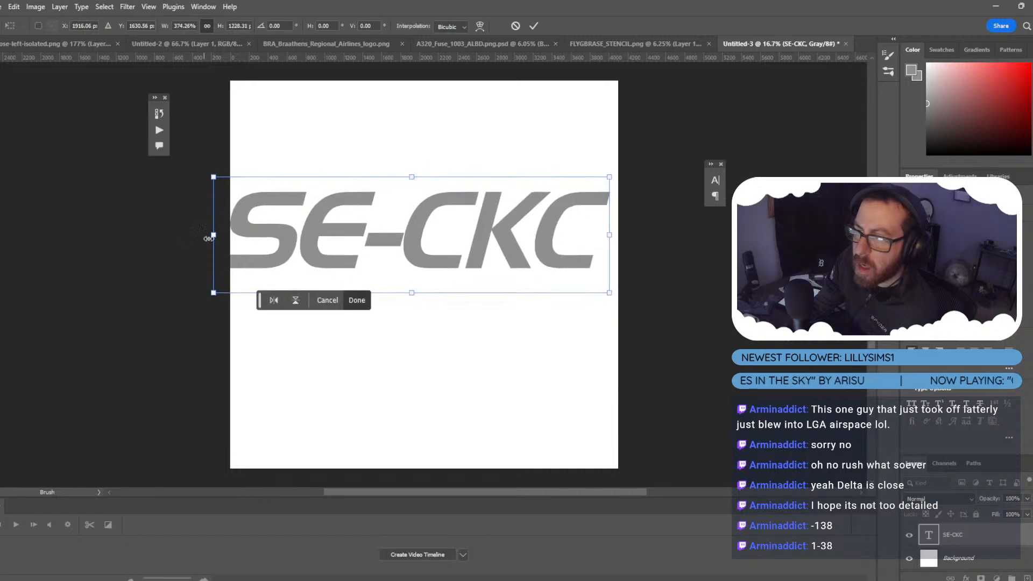
mouse_move(216, 234)
mouse_down()
mouse_move(241, 234)
mouse_move(230, 235)
mouse_up()
drag(613, 237, 615, 238)
drag(620, 240, 618, 240)
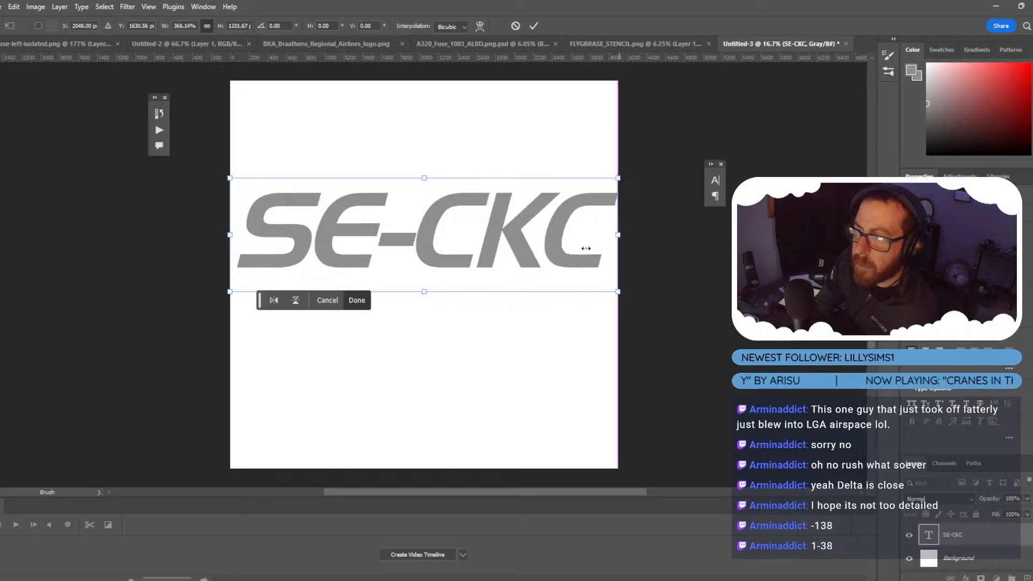
key(Return)
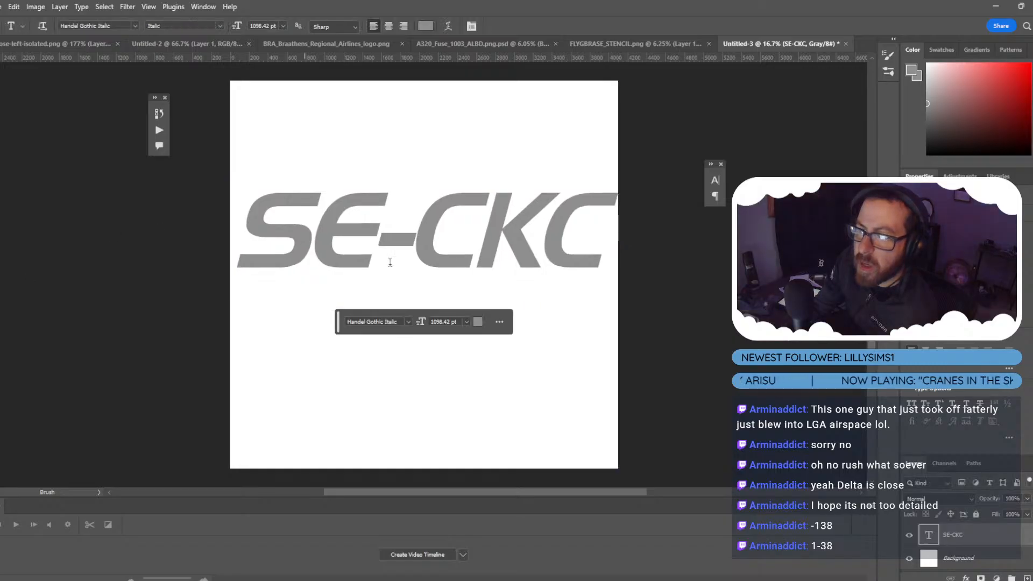
triple_click(387, 219)
click(88, 24)
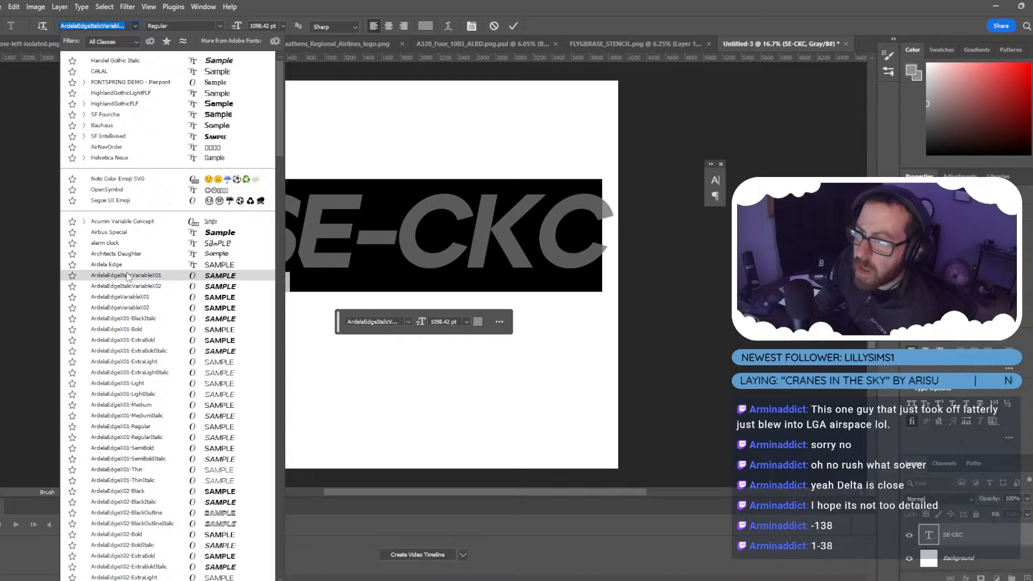
scroll(125, 463, down, 5)
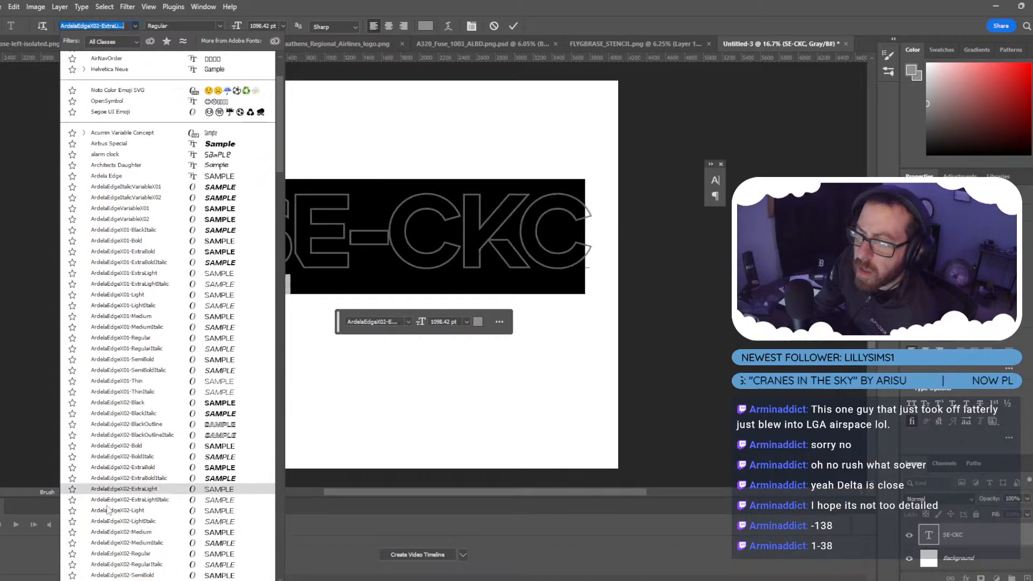
scroll(125, 525, down, 6)
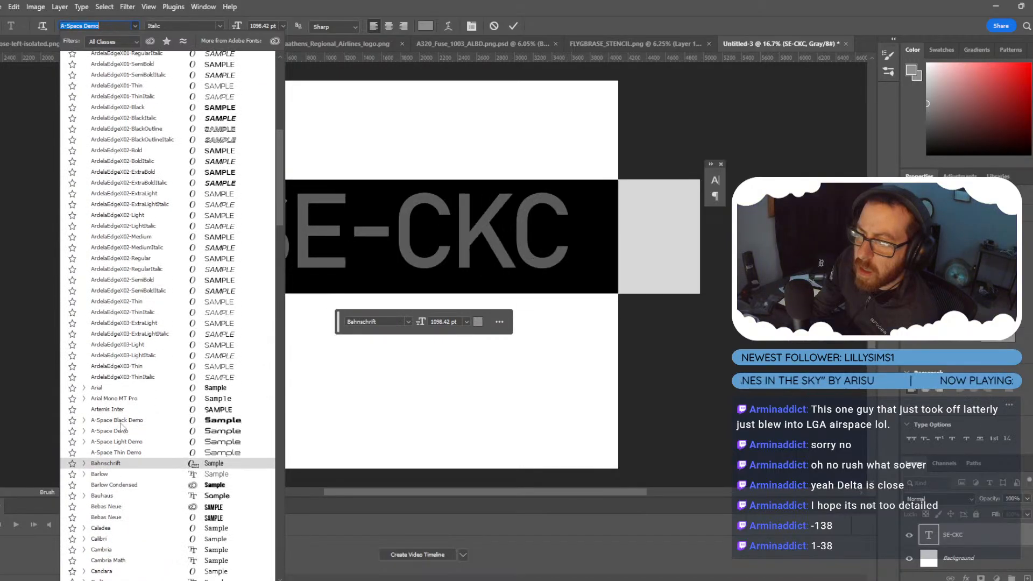
click(108, 26)
double_click(108, 26)
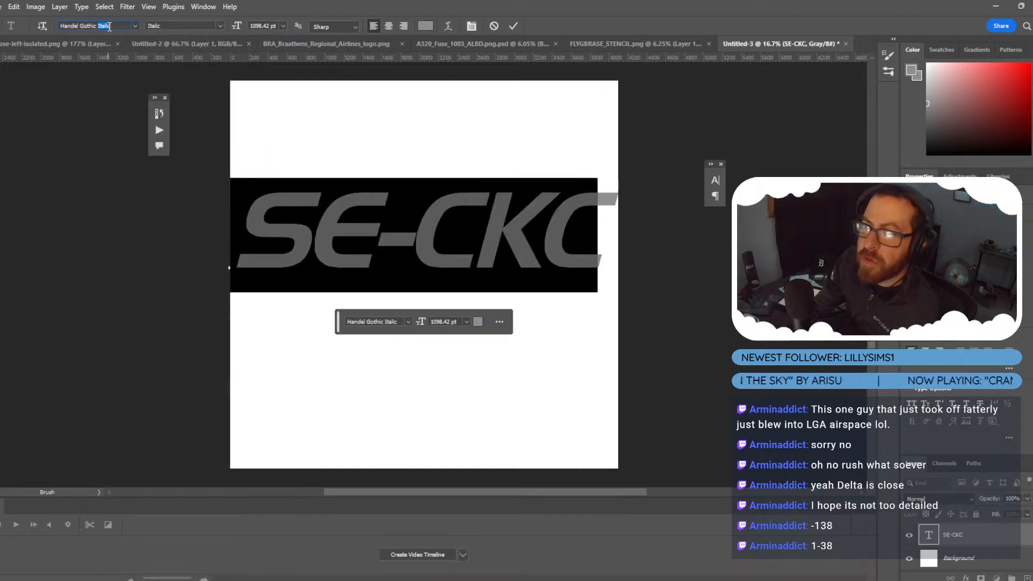
Search the fonts for "air", apply AirNavOrder Regular to the SE-CKC text, and check the lettering on the a320-nose-left-isolated.png reference.
click(108, 25)
key(ctrl+a)
text(aer)
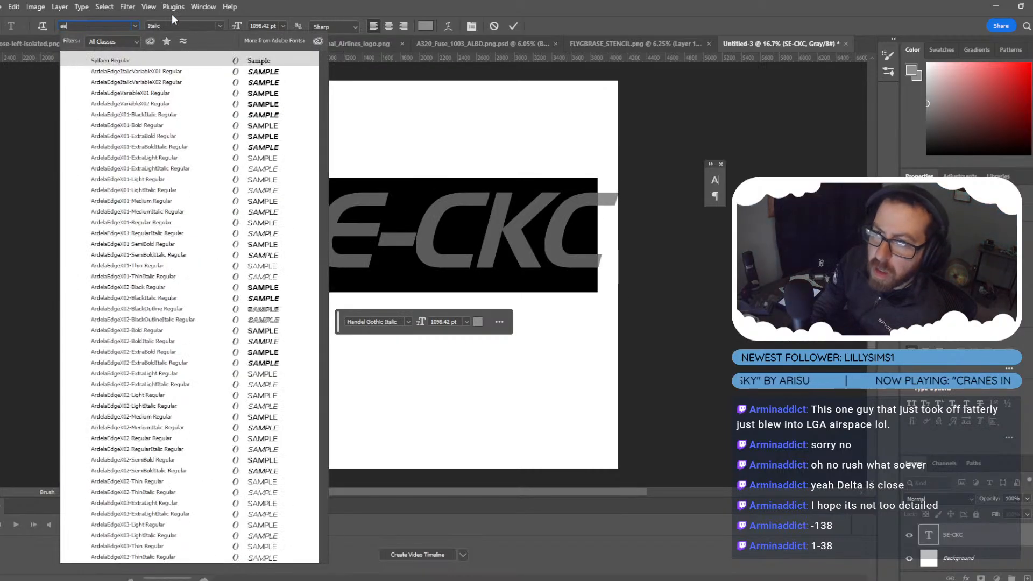
key(BackSpace)
key(BackSpace)
key(BackSpace)
text(air)
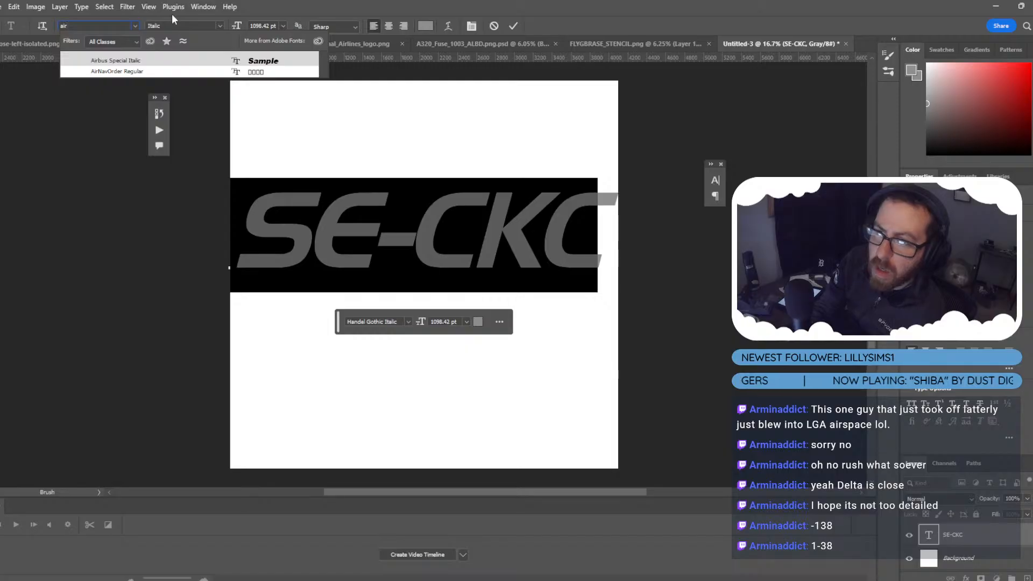
click(174, 75)
click(47, 44)
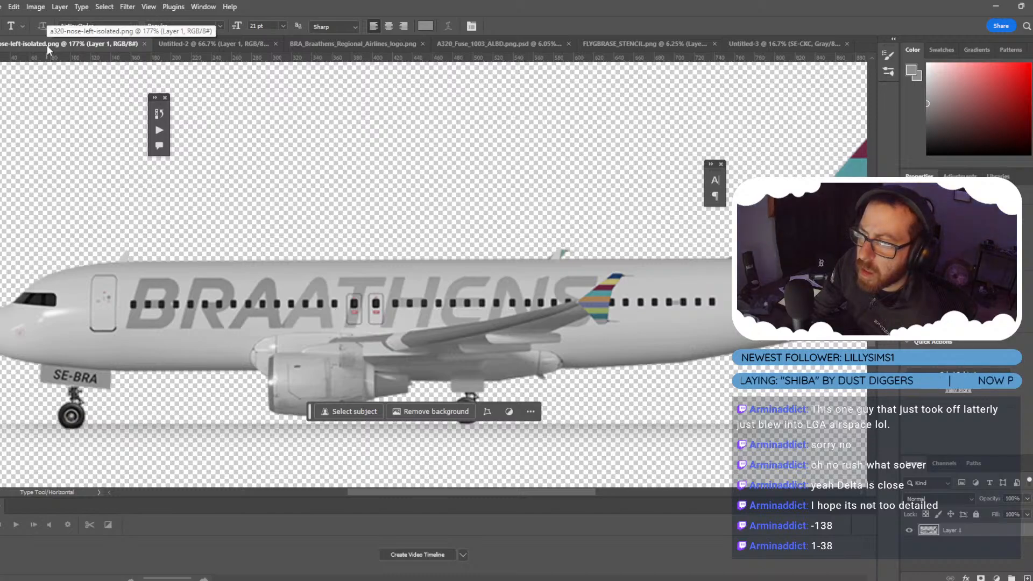
click(767, 40)
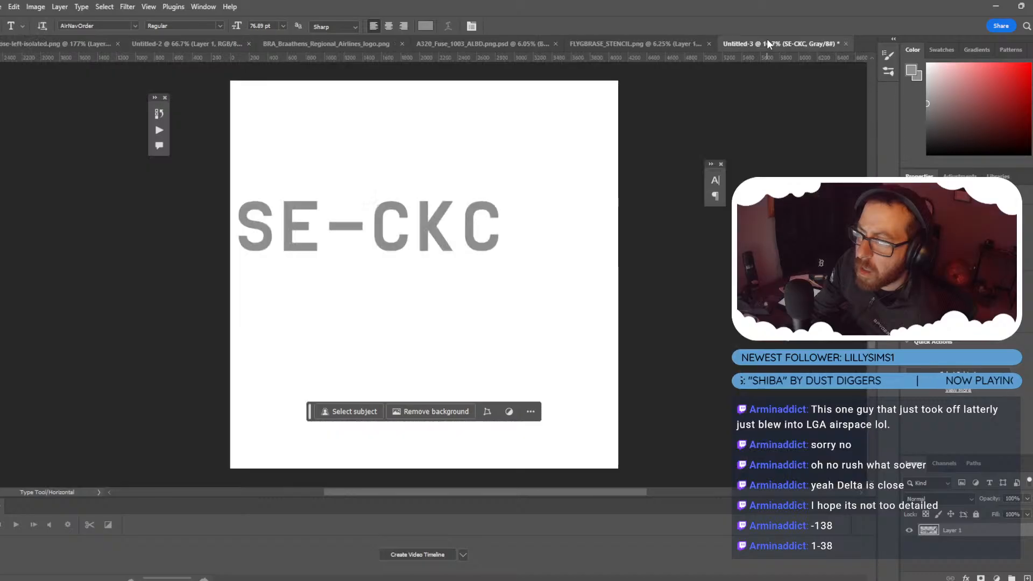
Preview successive fonts from AirNavOrder through ArdelaEdgeVariableX02 on the SE-CKC text and compare the lettering with the a320-nose-left-isolated.png reference.
triple_click(285, 215)
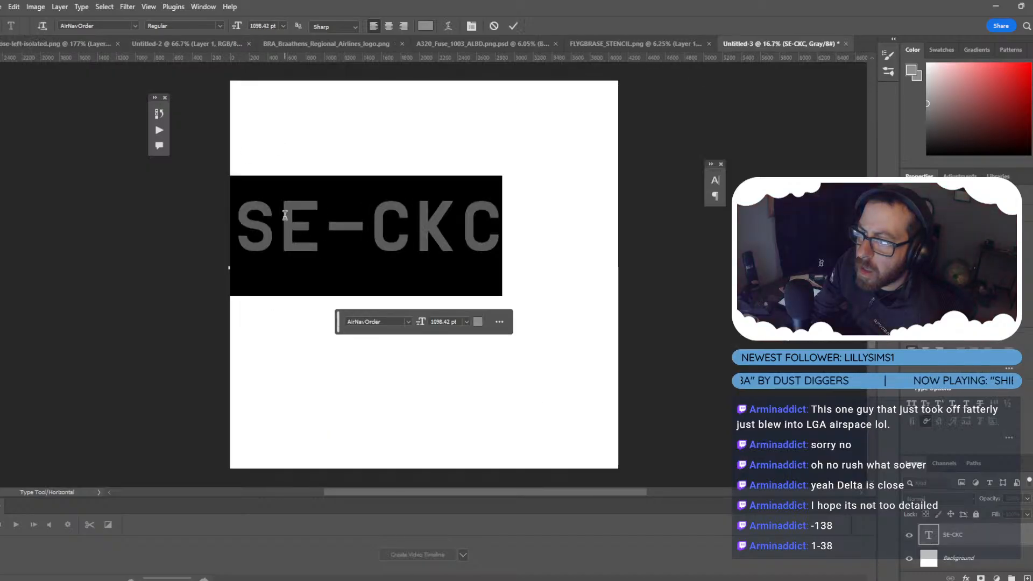
click(94, 25)
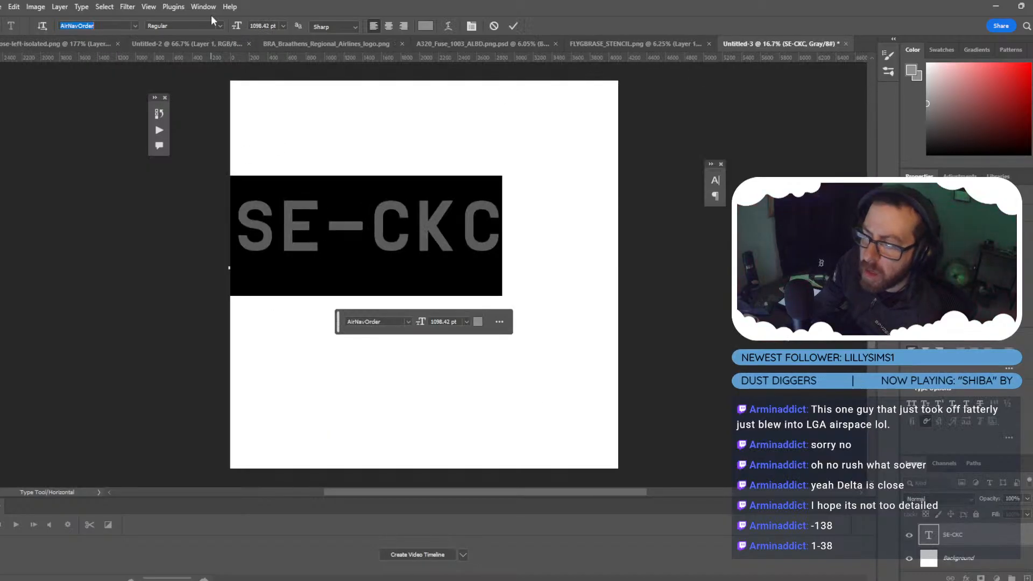
key(Down)
key(Down)
key(Down)
key(Down)
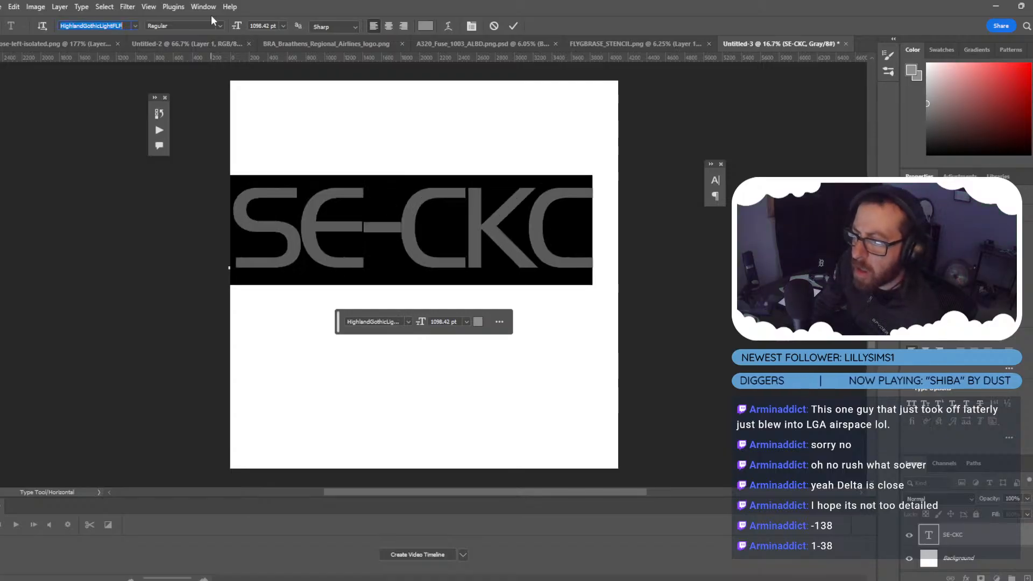
key(Down)
key(Down)
key(Down)
key(Down)
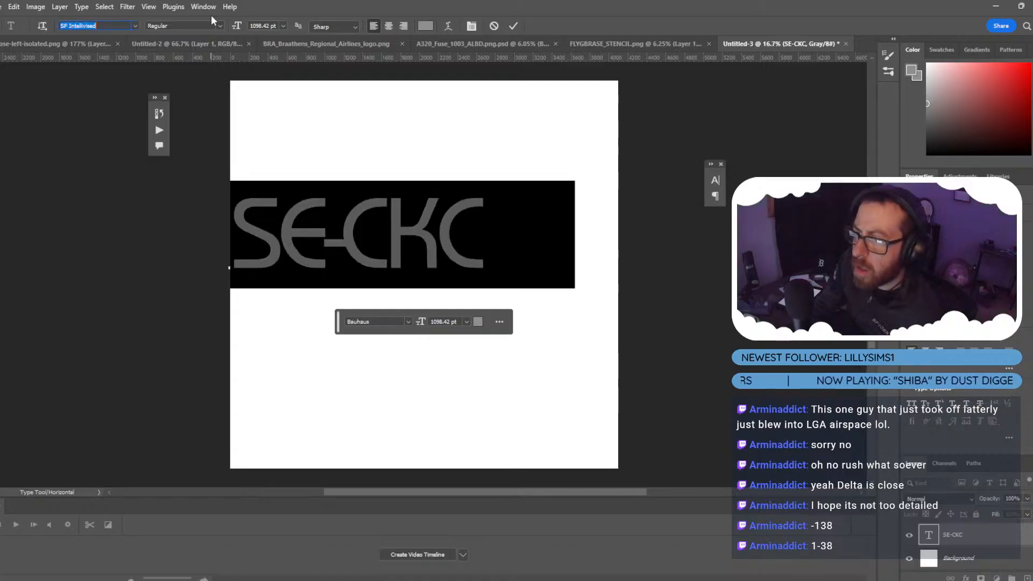
key(Down)
key(Down)
key(Down)
key(Down)
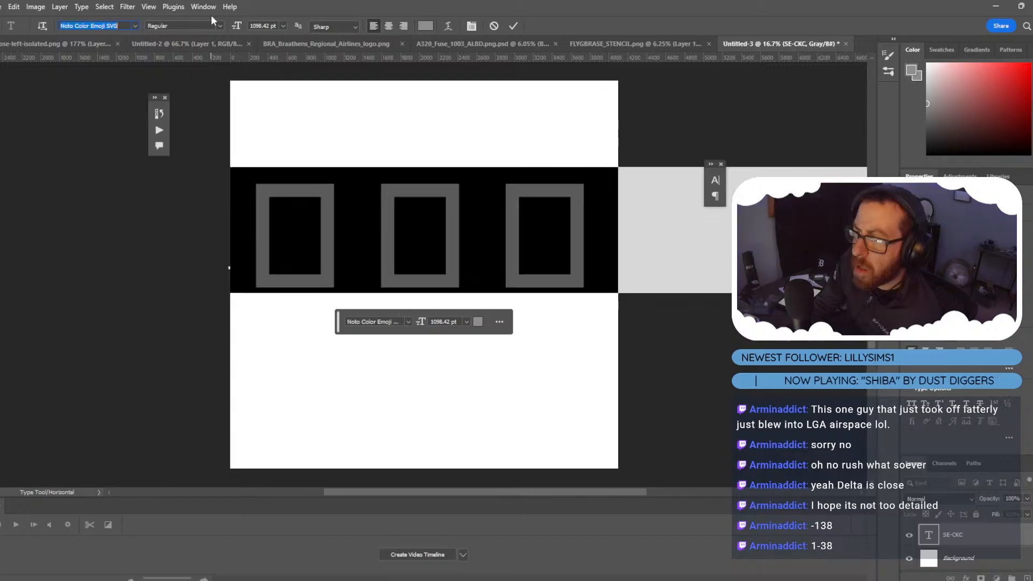
key(Down)
key(Down)
key(Down)
key(Down)
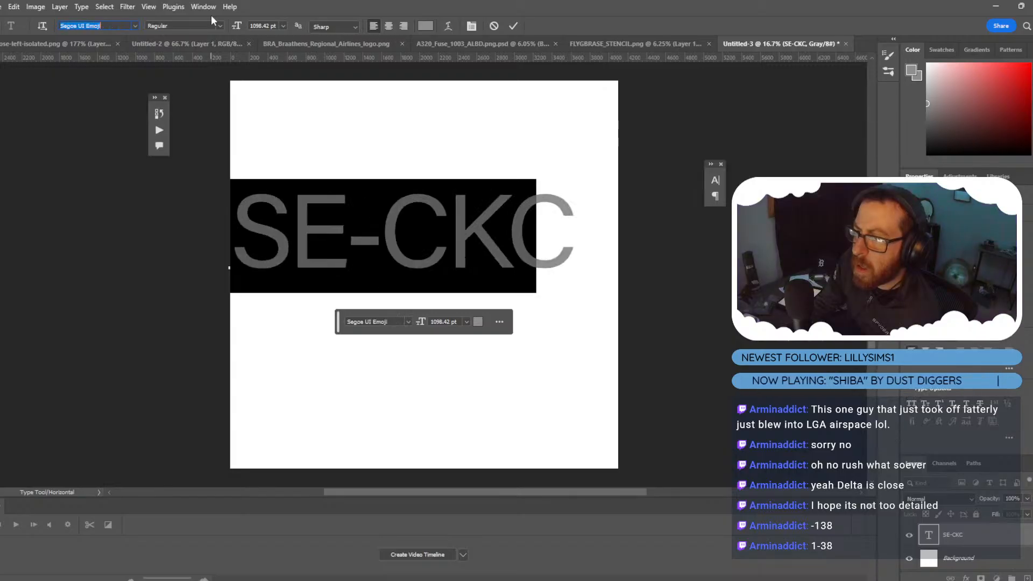
key(Down)
key(Down)
key(Down)
key(Down)
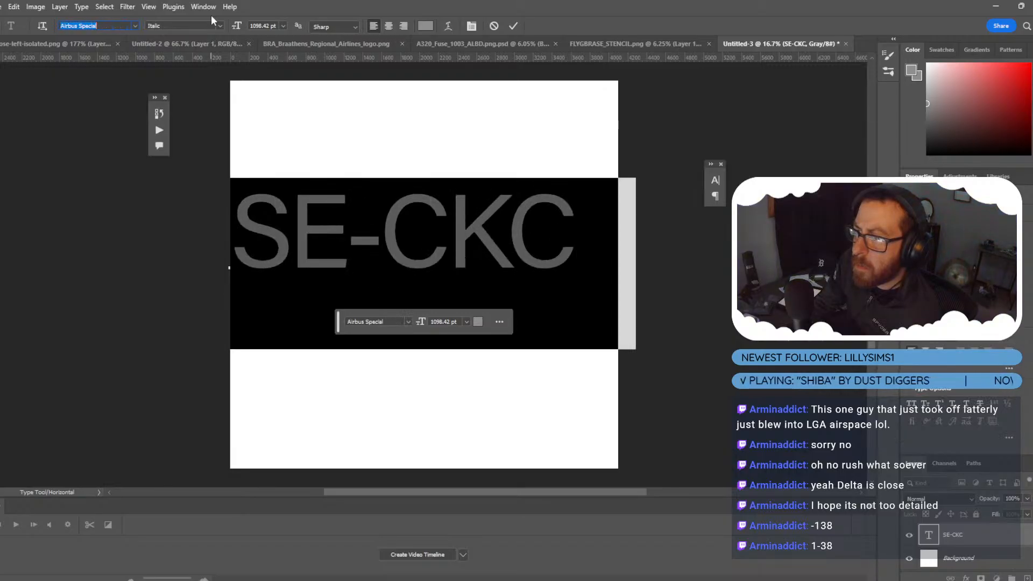
key(Down)
key(Down)
key(Down)
key(Down)
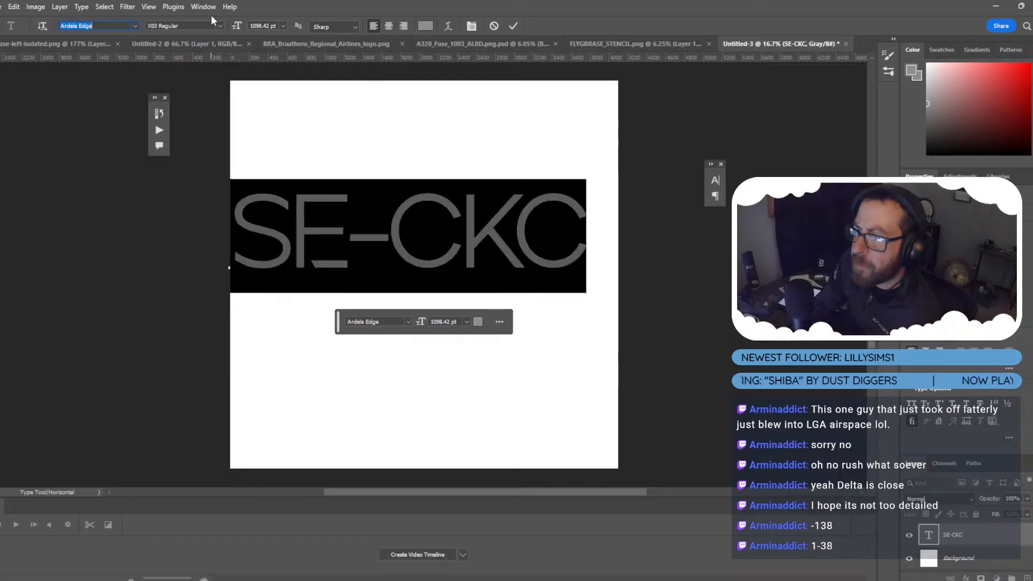
key(Down)
key(Down)
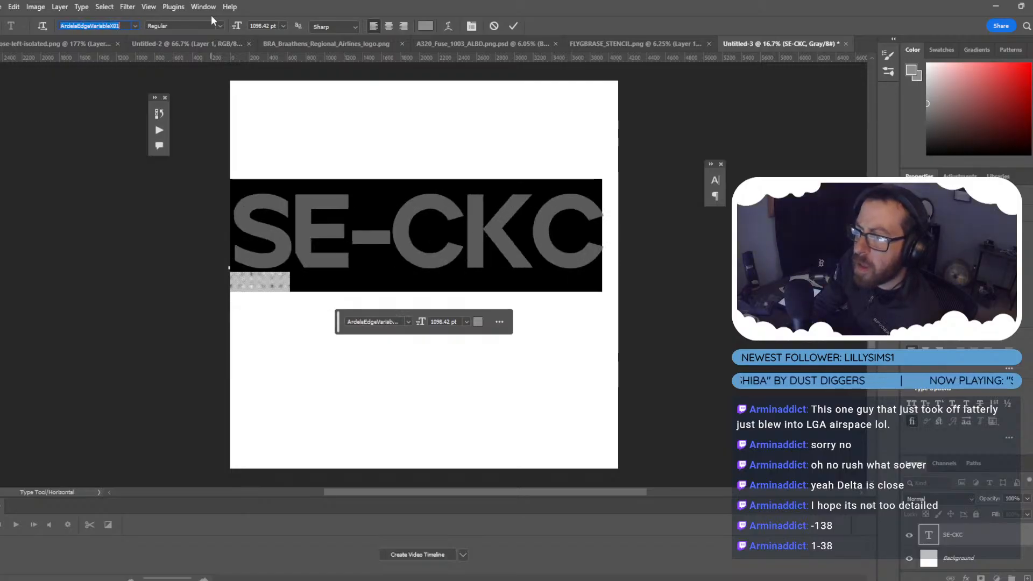
click(94, 41)
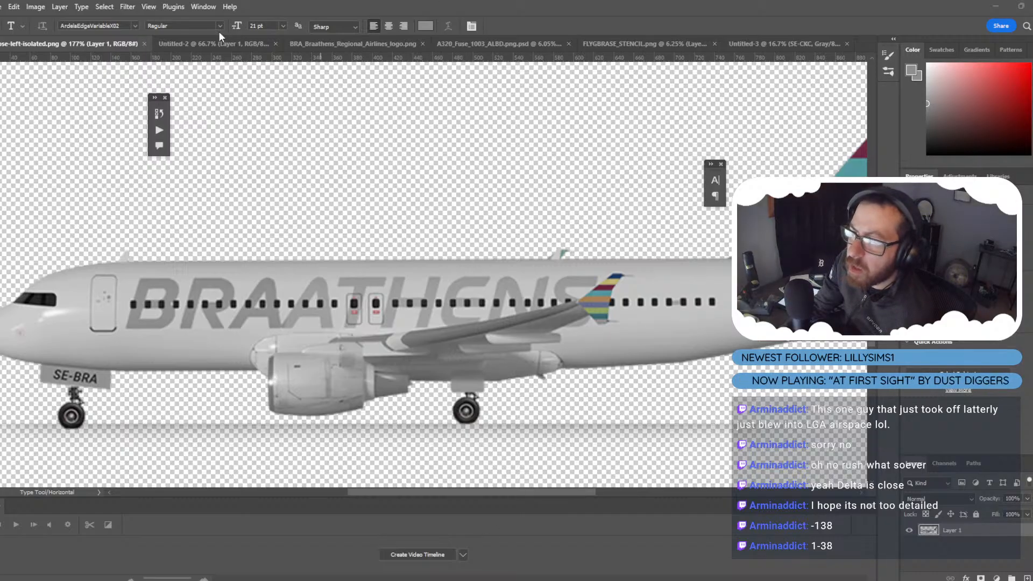
Apply the Arial font to the whole SE-CKC text and compare it with the registration on the a320-nose-left-isolated.png reference.
click(755, 43)
click(461, 237)
key(ctrl+a)
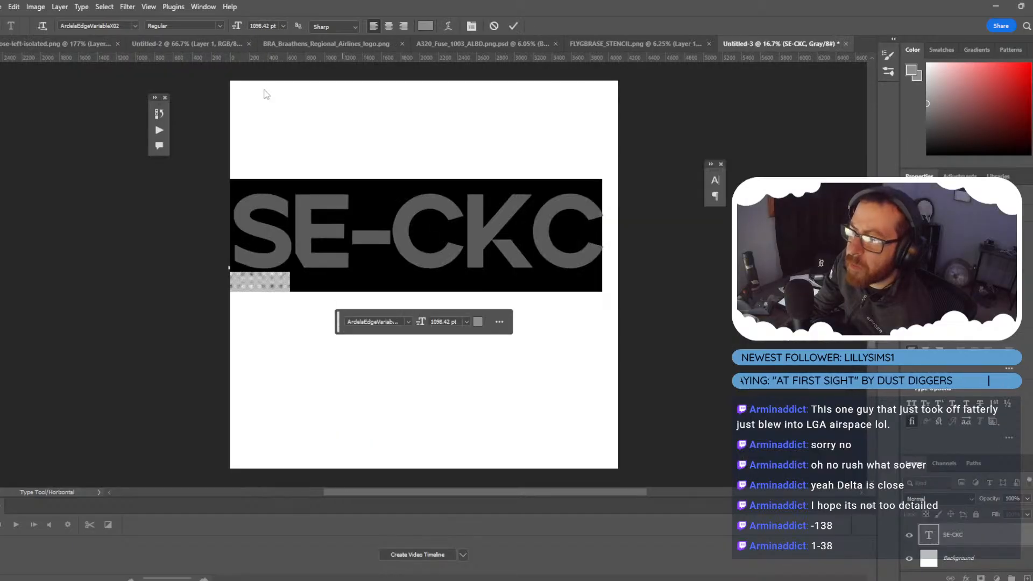
click(81, 24)
key(BackSpace)
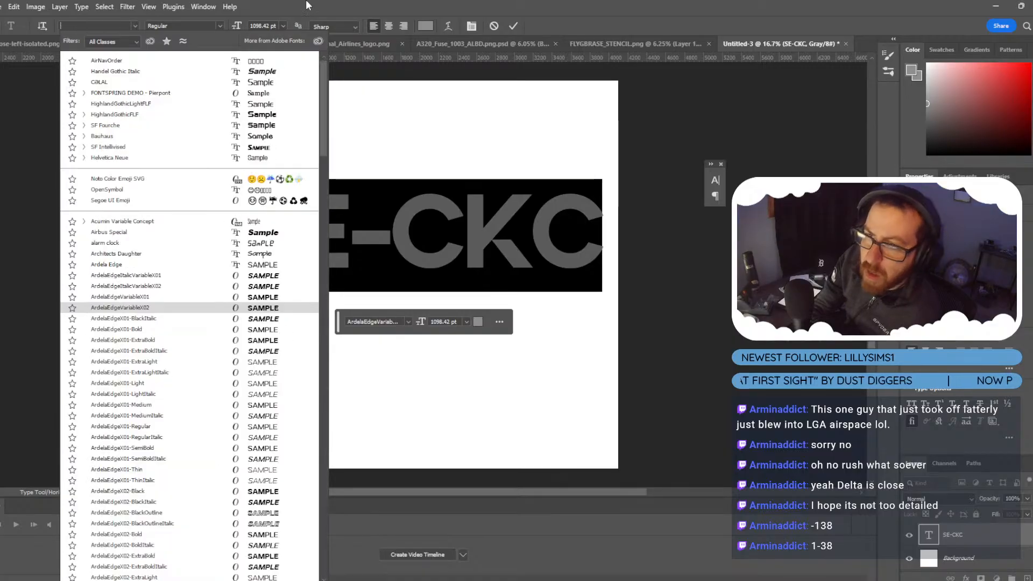
text(arial)
key(Return)
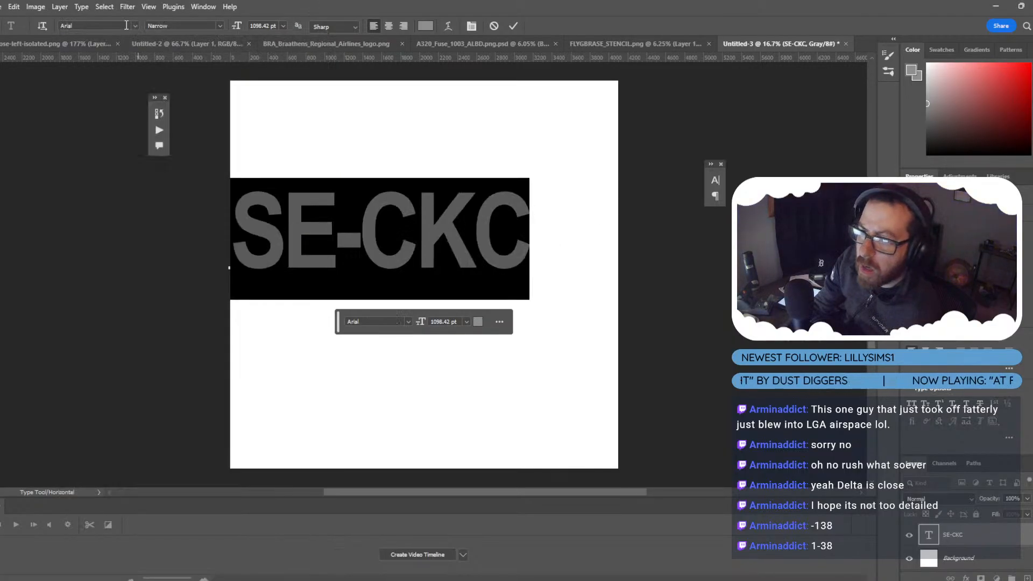
click(83, 42)
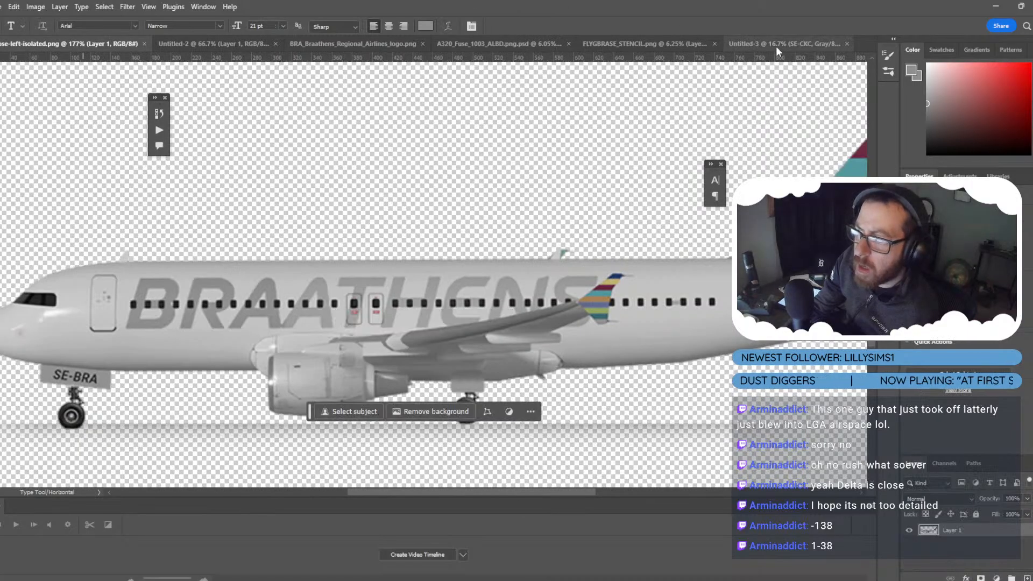
click(776, 47)
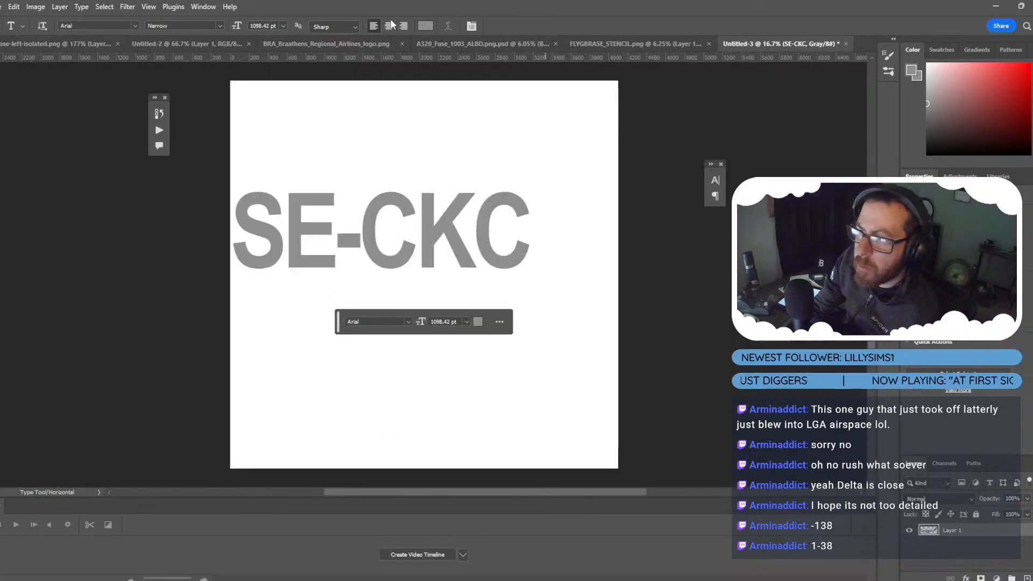
Set the SE-CKC text's Arial style to Bold Italic and check it against the a320-nose-left-isolated.png reference.
click(217, 26)
click(218, 26)
scroll(135, 269, down, 2)
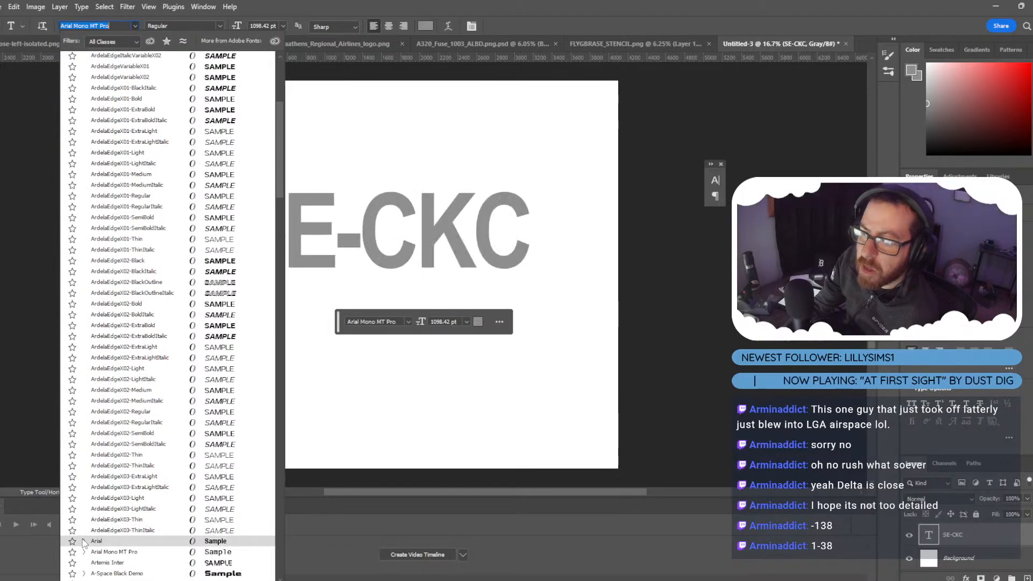
click(85, 541)
scroll(89, 547, down, 1)
scroll(90, 547, down, 3)
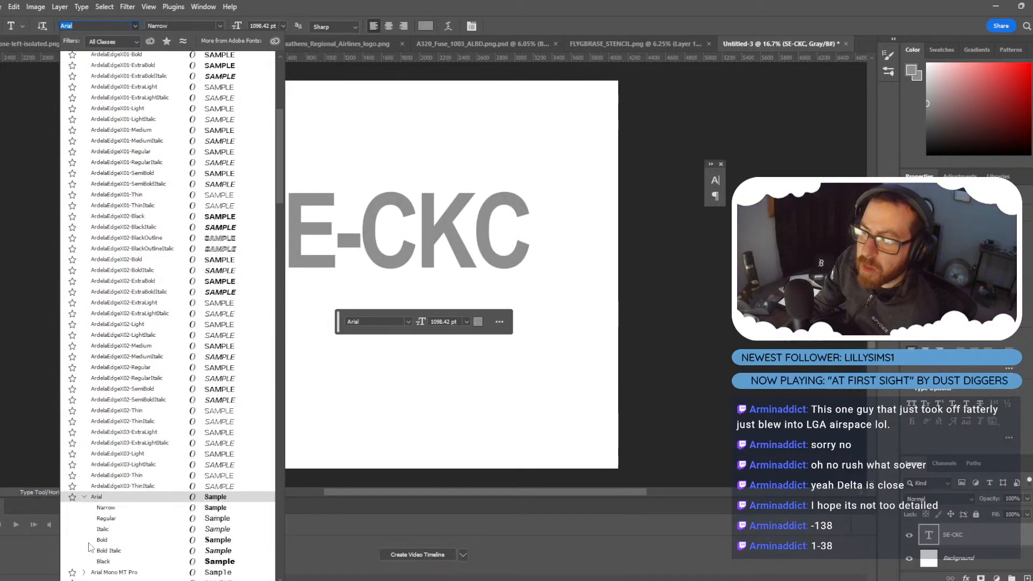
click(118, 553)
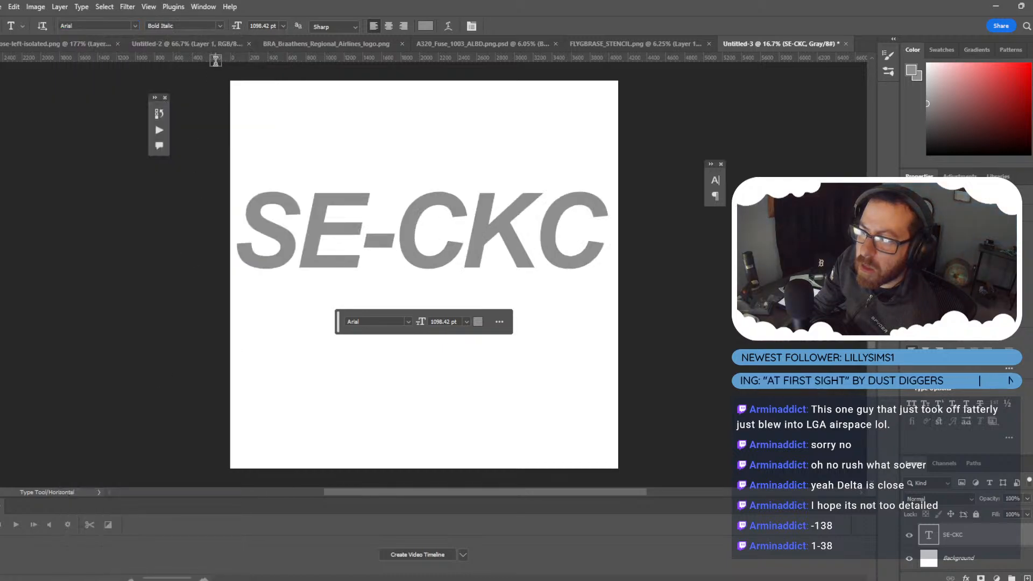
click(70, 45)
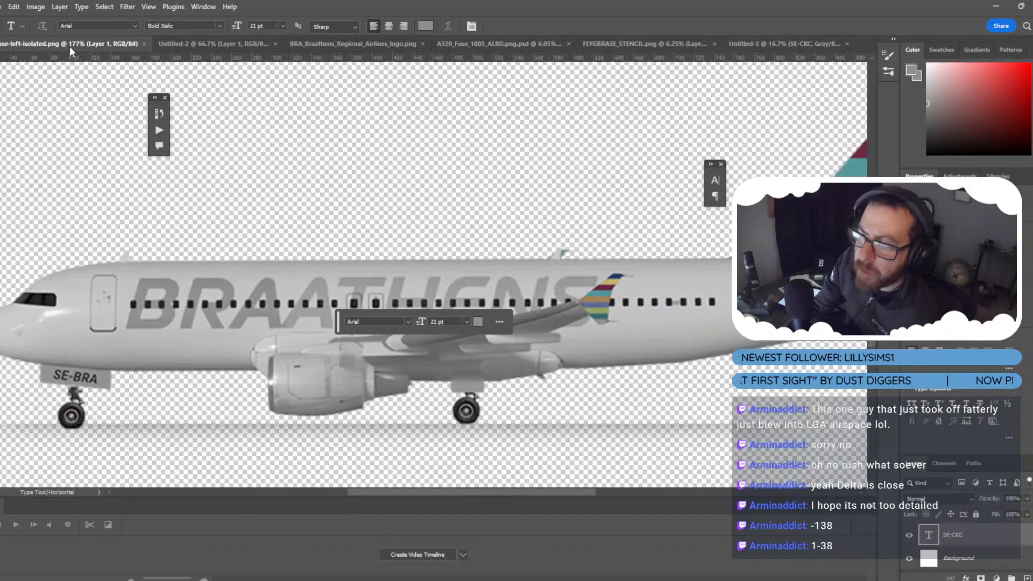
click(777, 42)
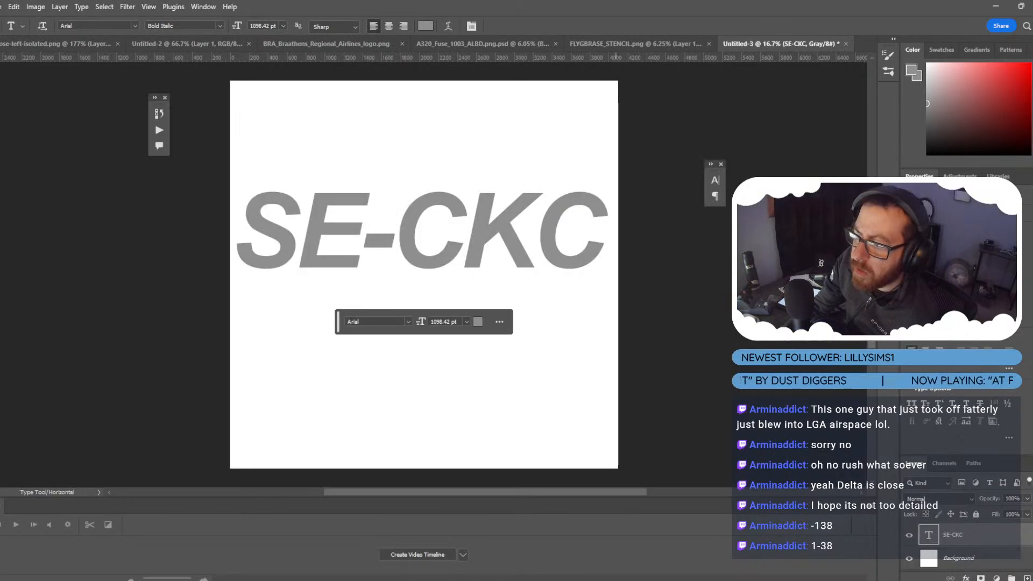
click(495, 538)
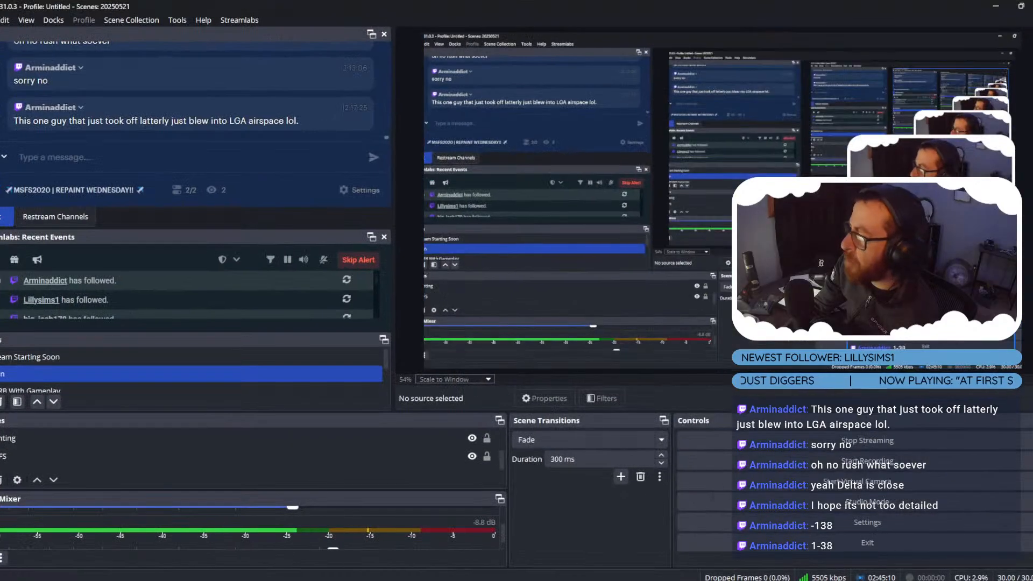
key(super+Down)
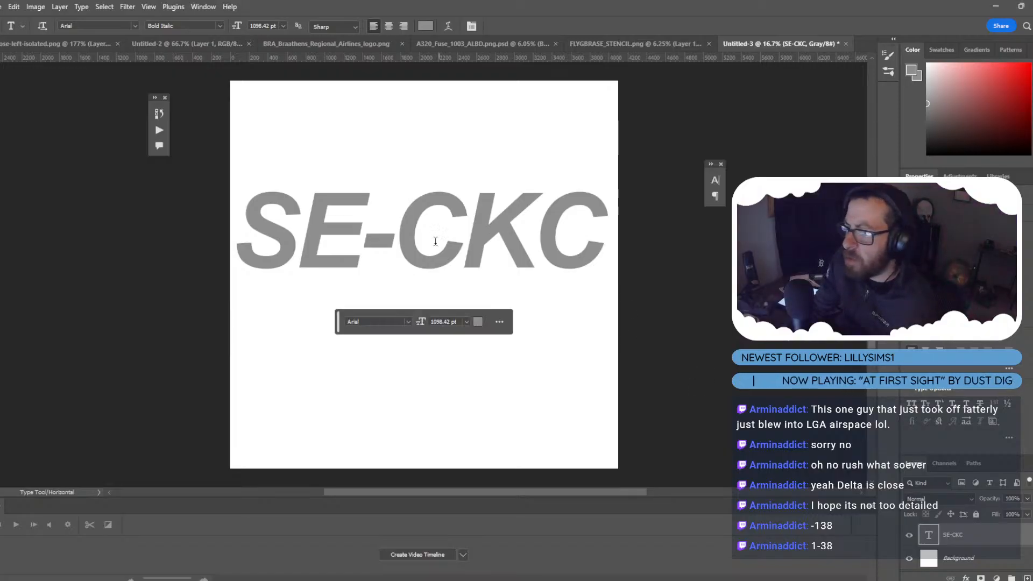
Change the colour of the whole SE-CKC text to white, ffffff.
click(447, 231)
key(ctrl+a)
click(425, 25)
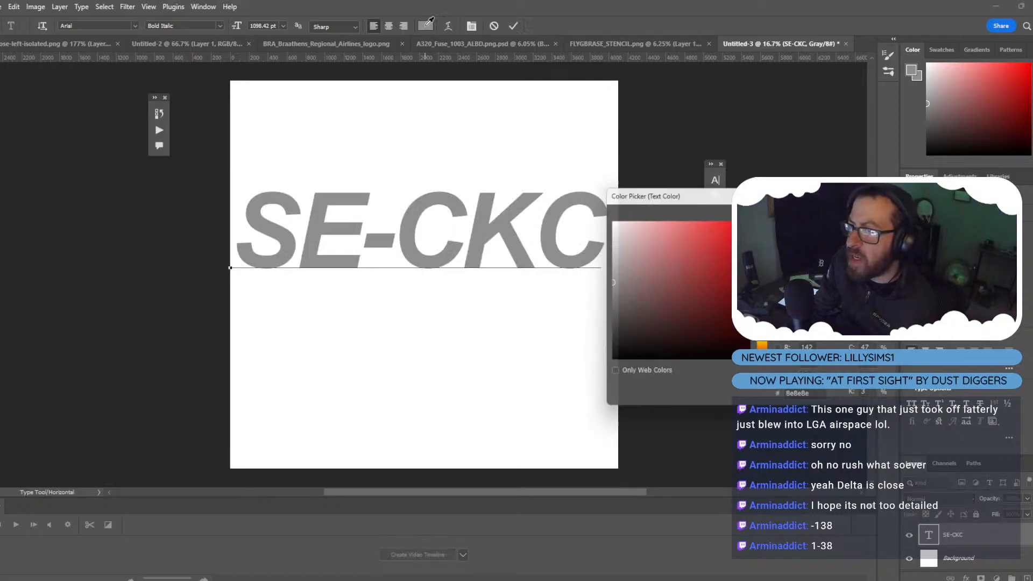
click(811, 399)
text(ffffff)
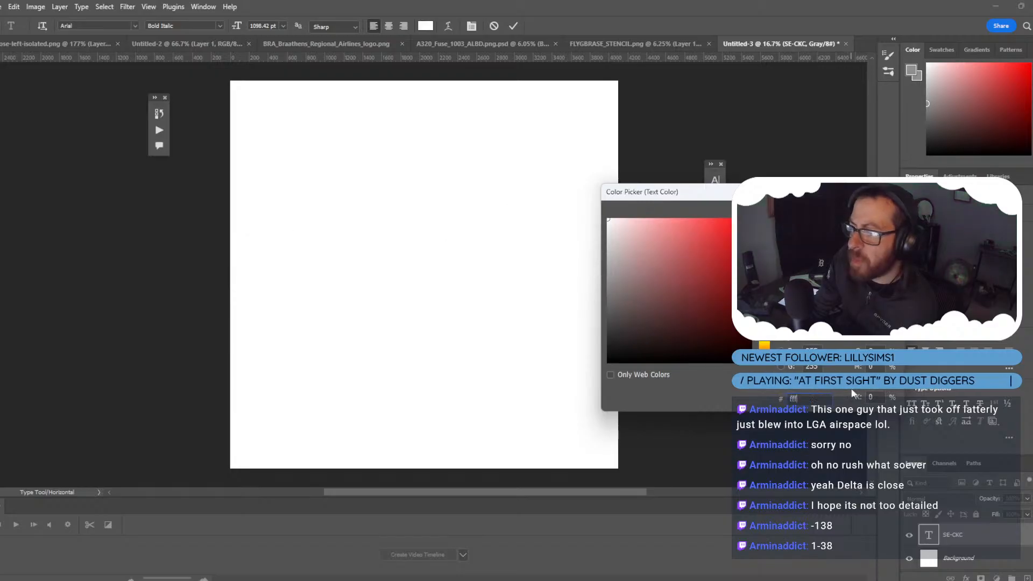
key(Return)
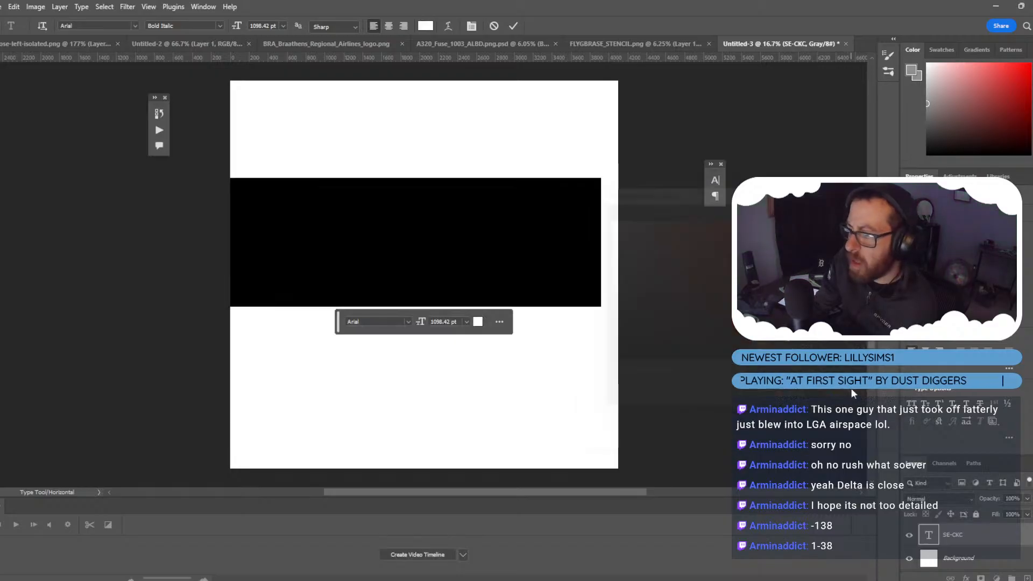
Hide the Background layer and trim the transparent pixels from all four sides of the canvas.
click(909, 558)
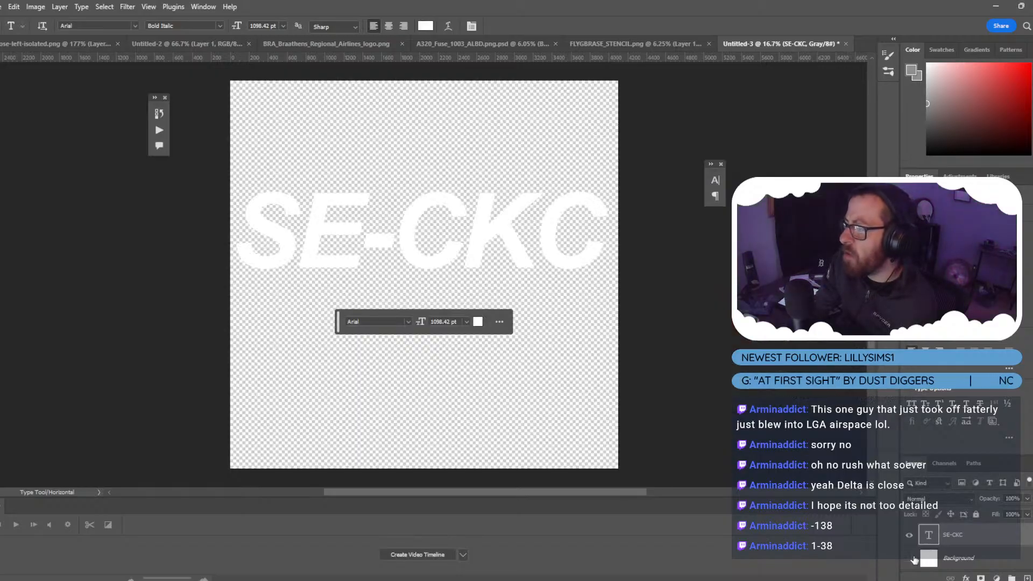
click(35, 6)
click(54, 134)
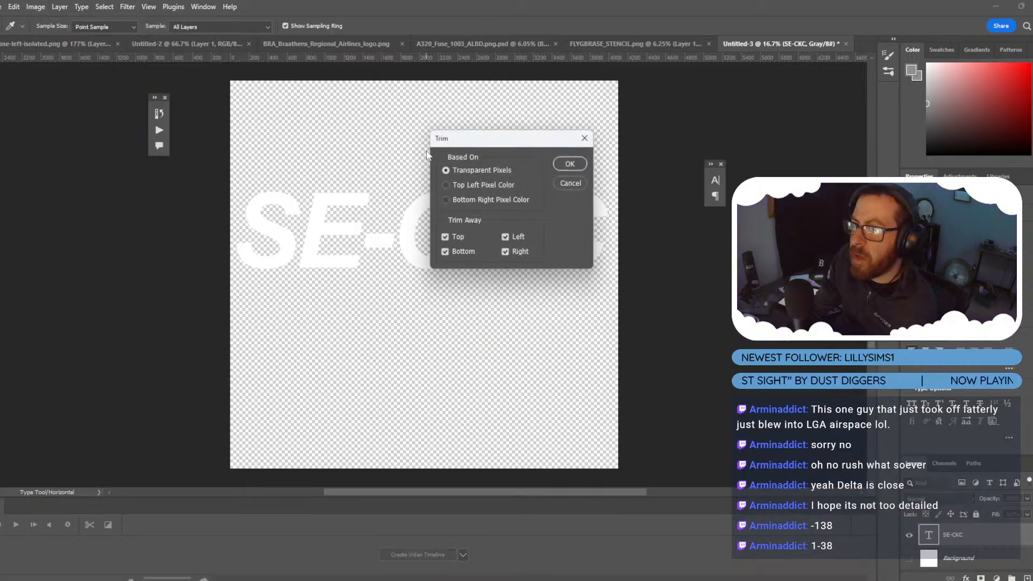
click(570, 163)
Save the trimmed document as REGISTRATION in Photoshop PSD format in the RESOURCES folder.
click(5, 7)
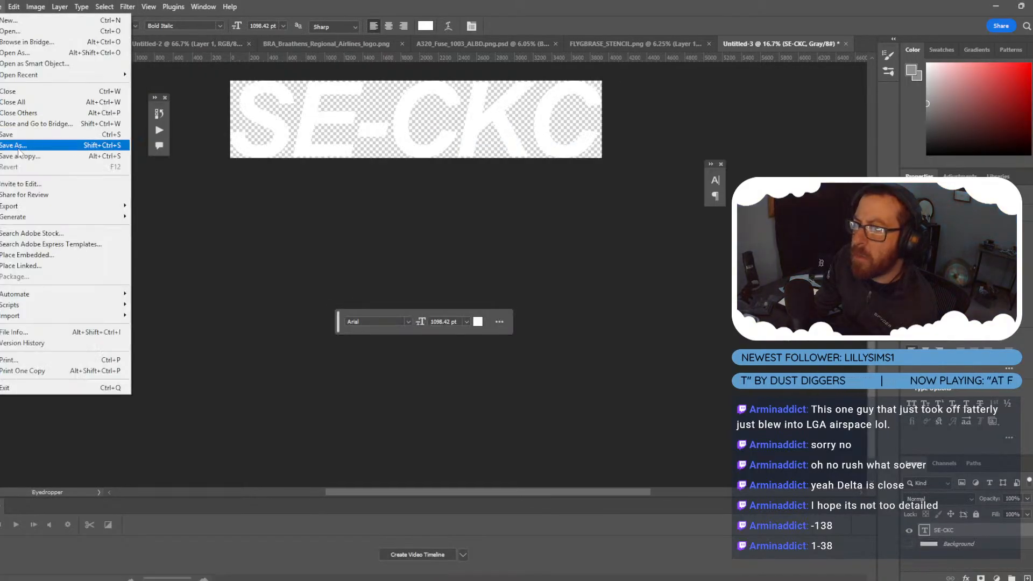
click(17, 134)
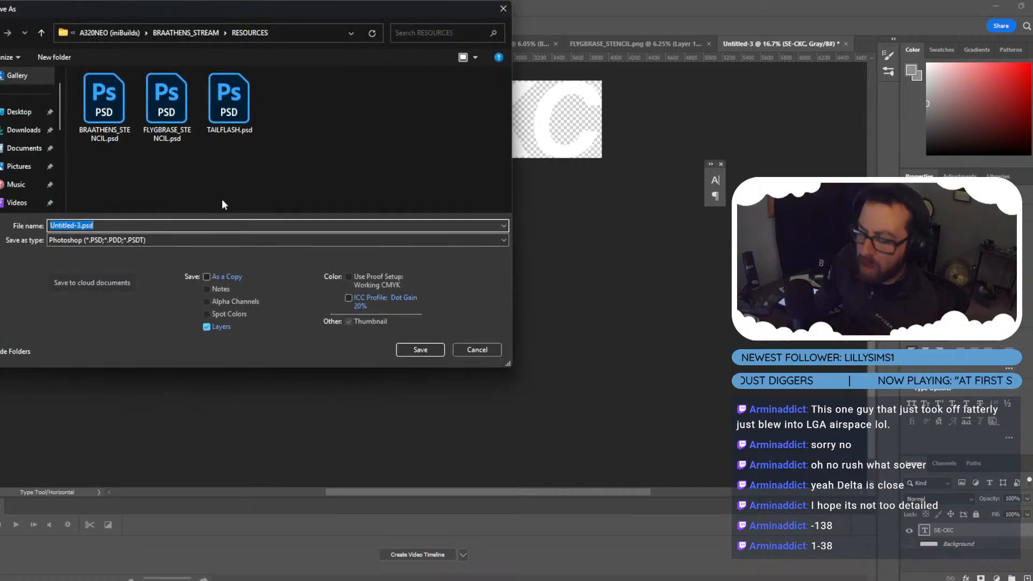
text(REGISTRATION)
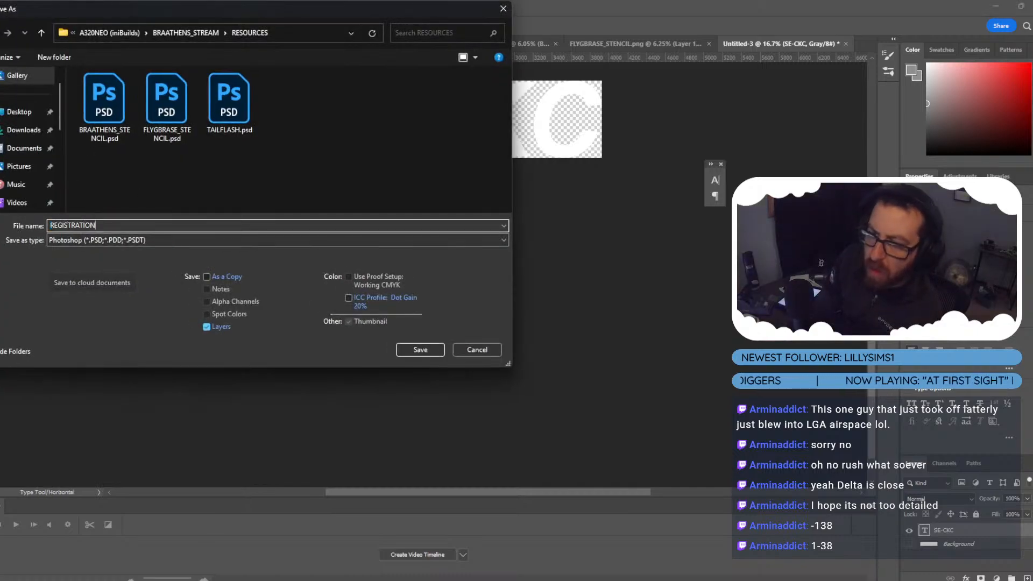
key(Return)
click(634, 170)
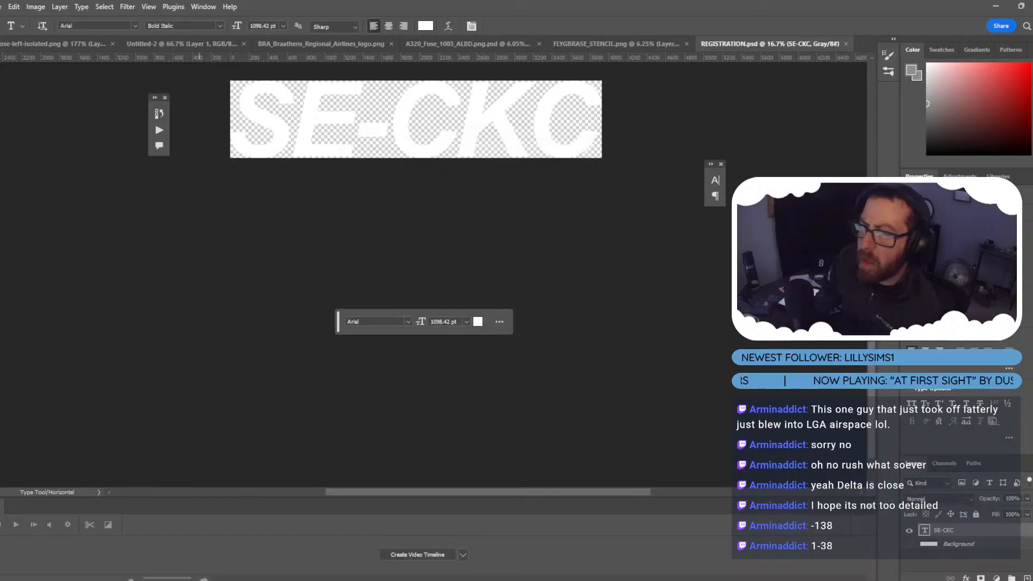
Save a PNG copy of the graphic as REGISTRATION.png in the RESOURCES folder using the large file size option.
click(2, 7)
click(27, 147)
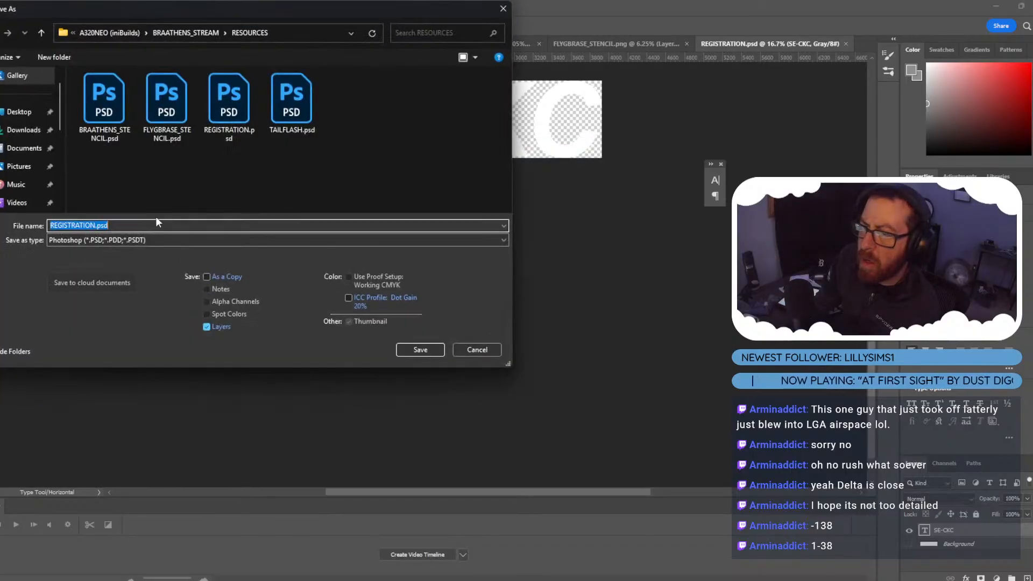
click(157, 237)
click(129, 413)
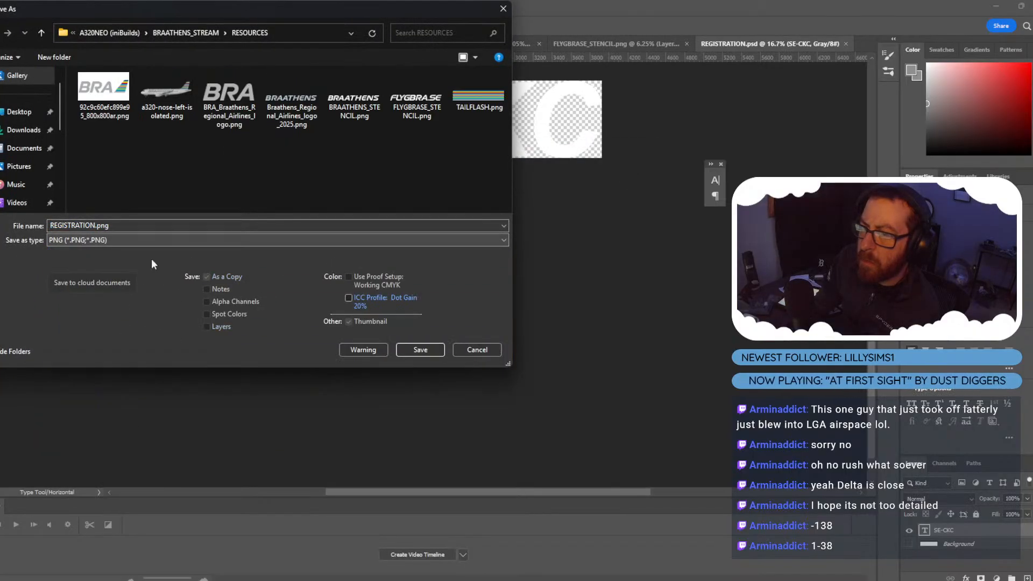
click(421, 351)
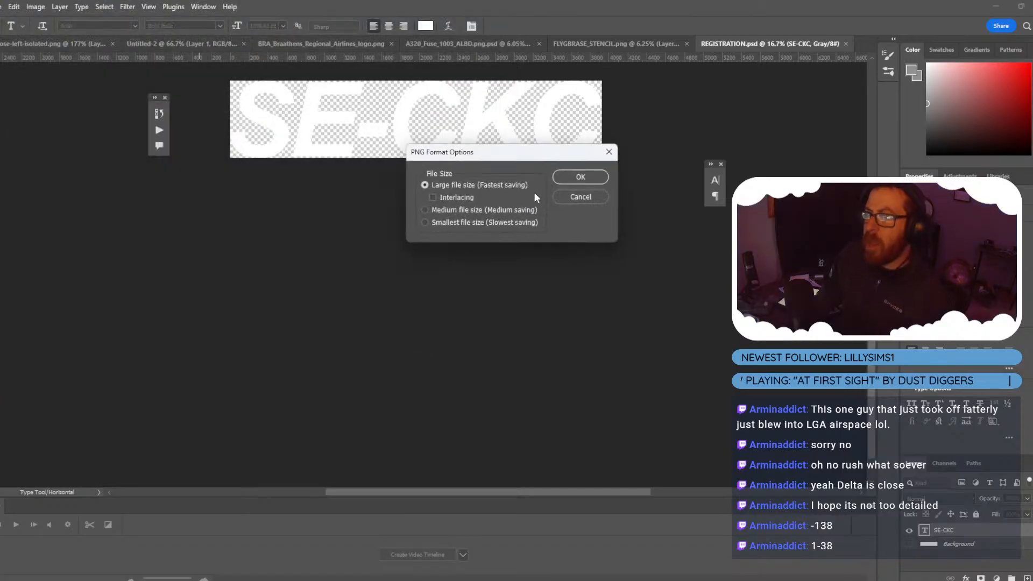
click(598, 179)
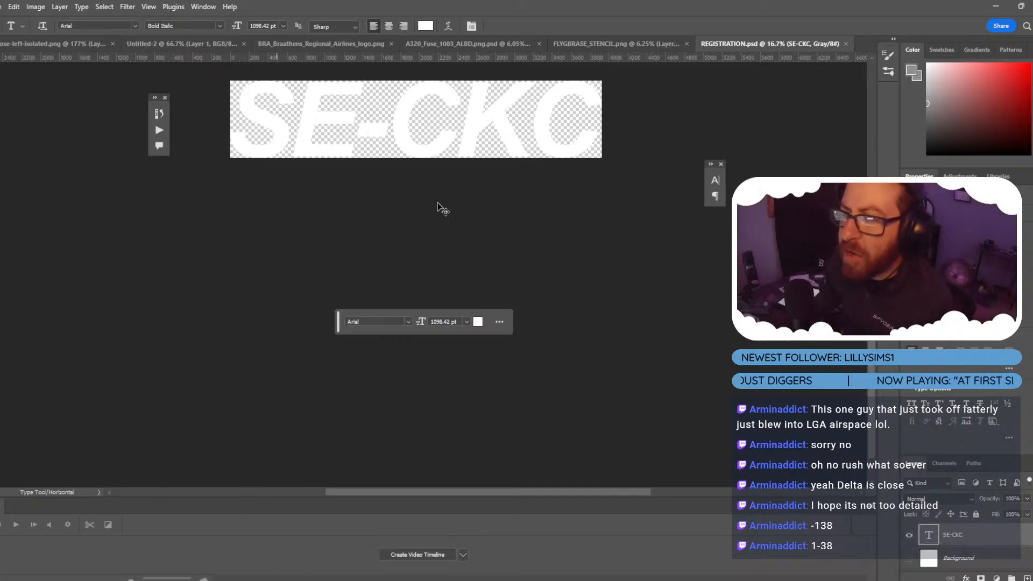
Undo the canvas trim and set the font style of the whole SE-CKC text to Bold.
key(ctrl+z)
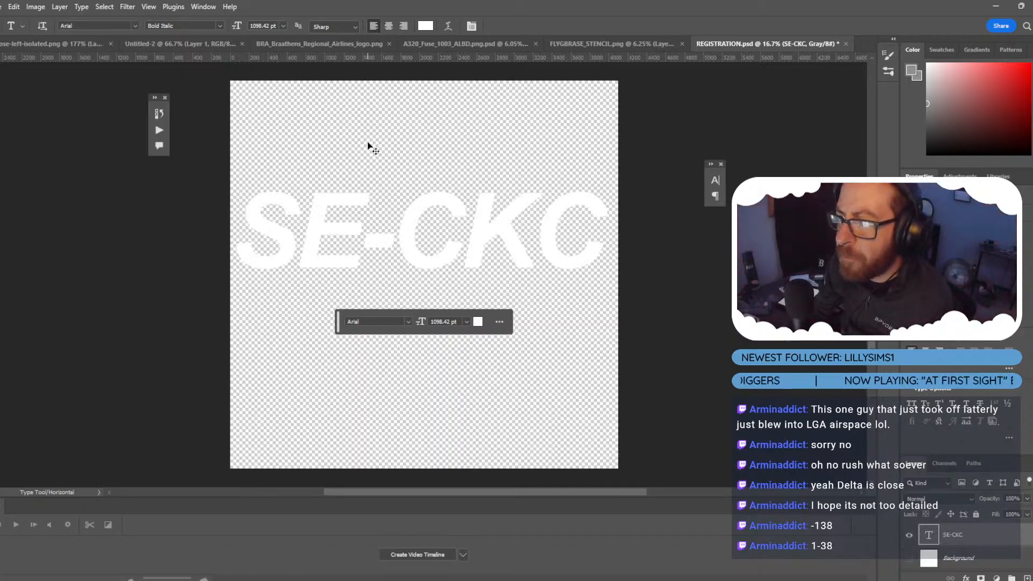
triple_click(431, 237)
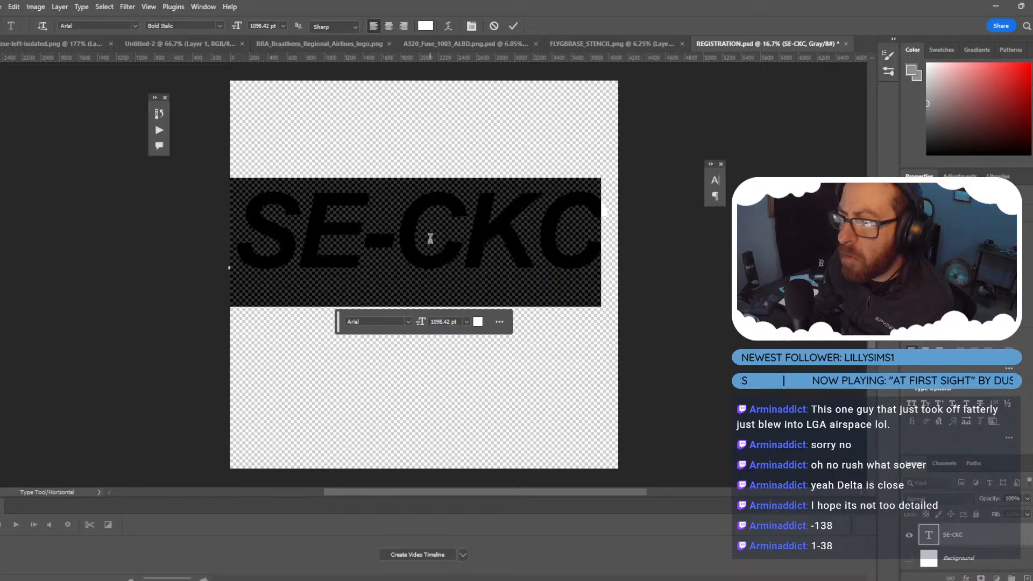
click(183, 26)
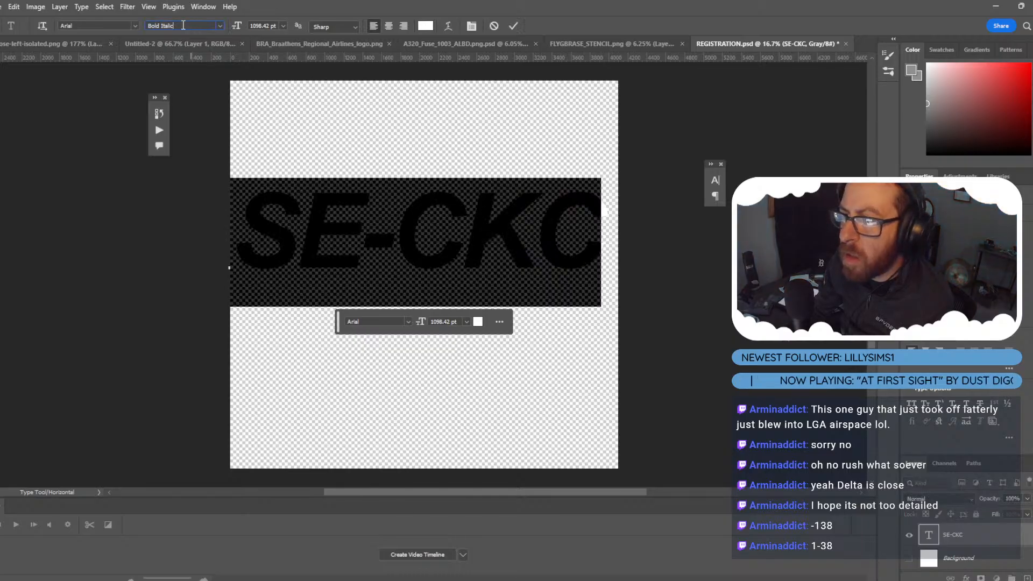
click(220, 25)
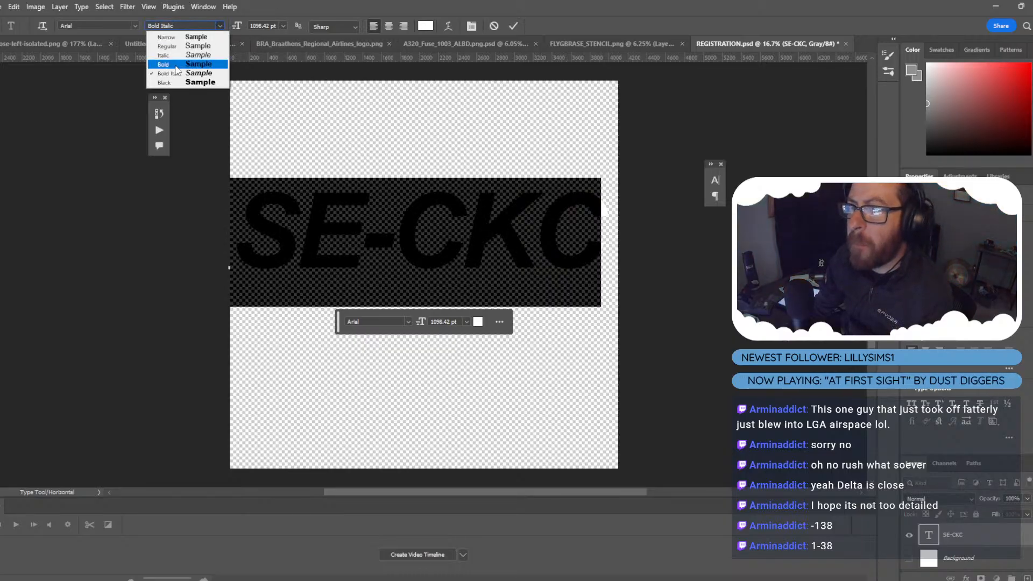
click(179, 68)
key(ctrl+Return)
key(v)
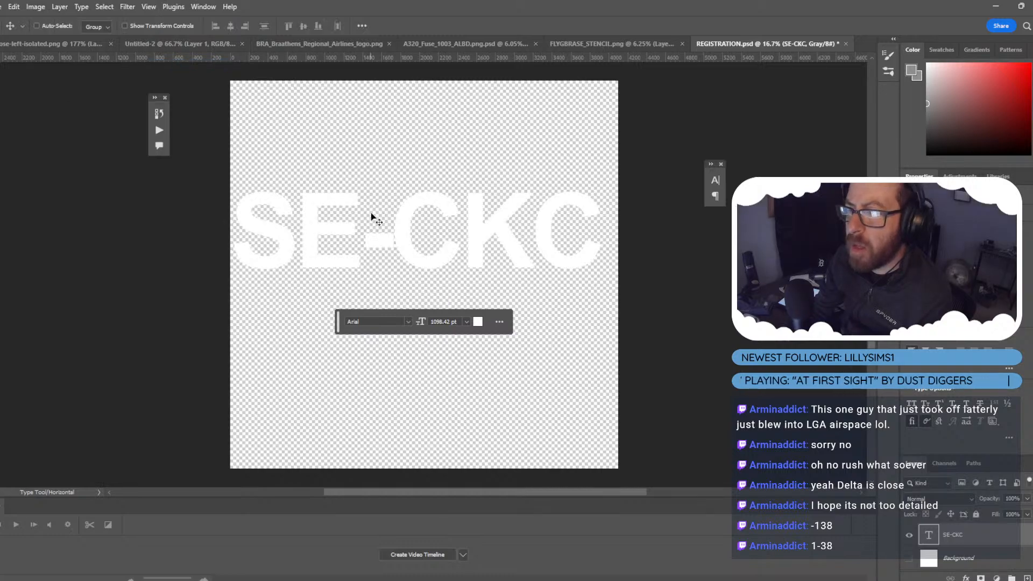
Try a 20-degree vertical skew on the SE-CKC text with Free Transform and reset it to 0.
key(ctrl+t)
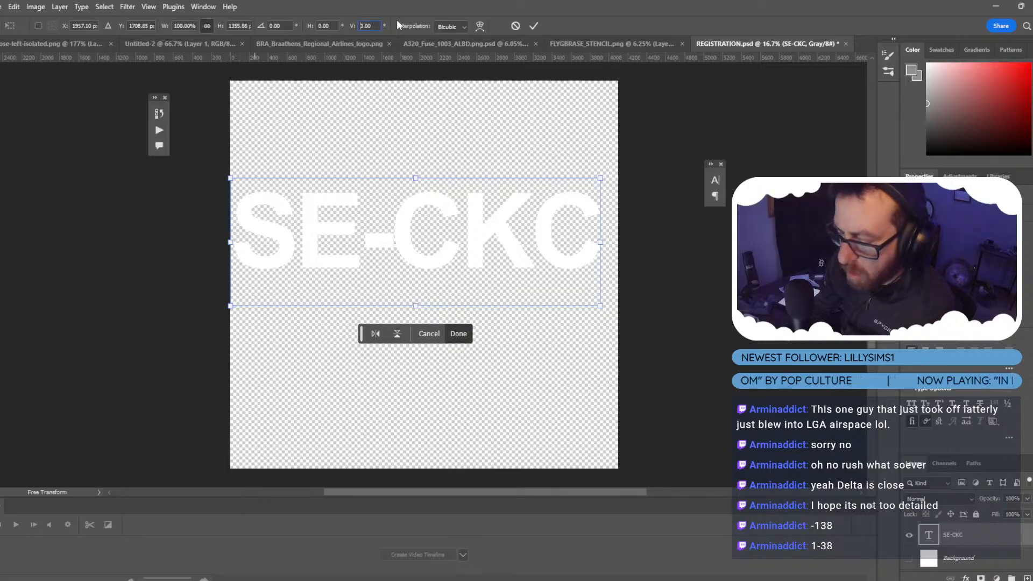
text(20)
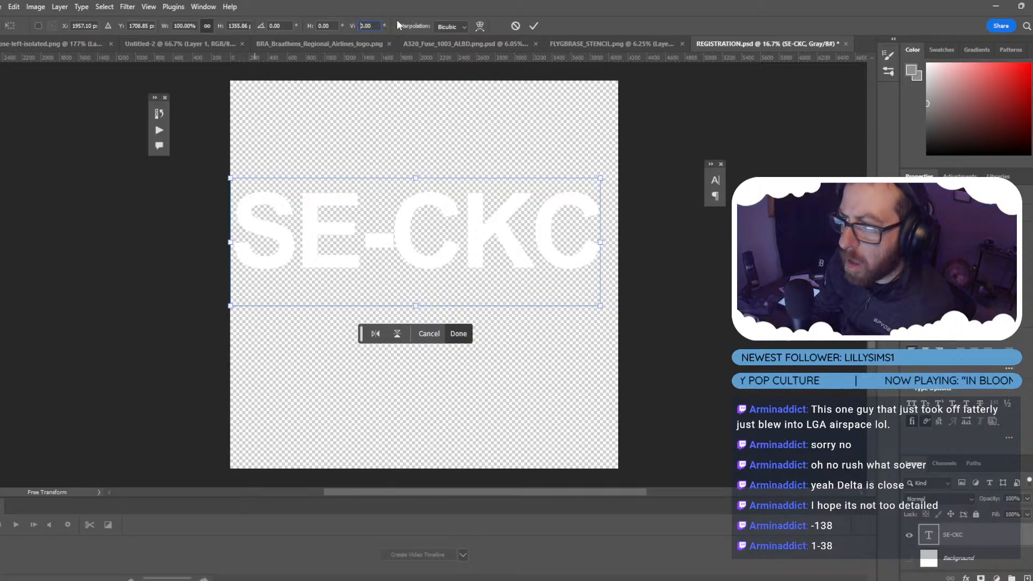
key(Return)
text(0)
key(Return)
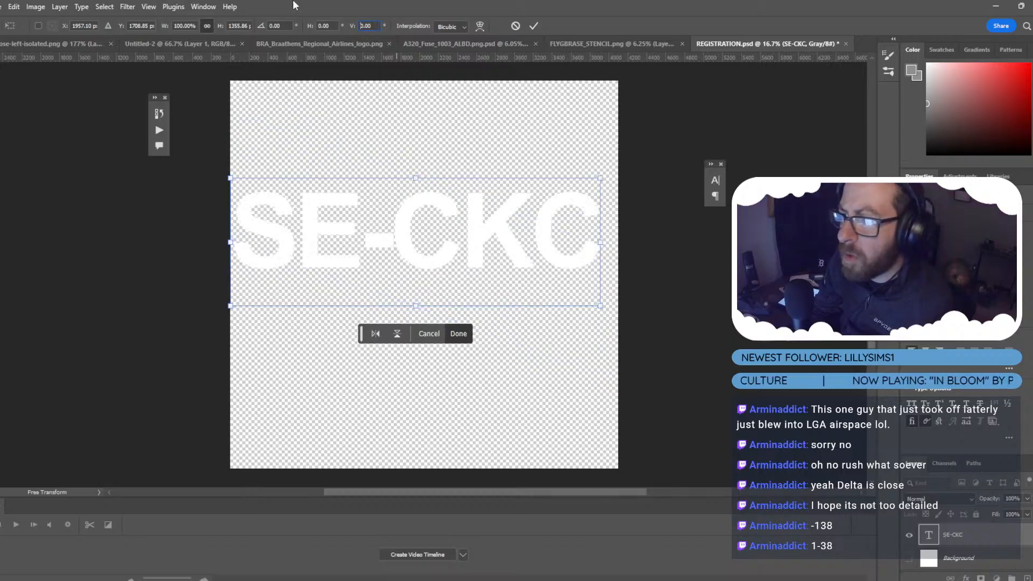
Try an Arc warp on the SE-CKC text with 10% horizontal distortion, undo it and leave the transform.
click(479, 26)
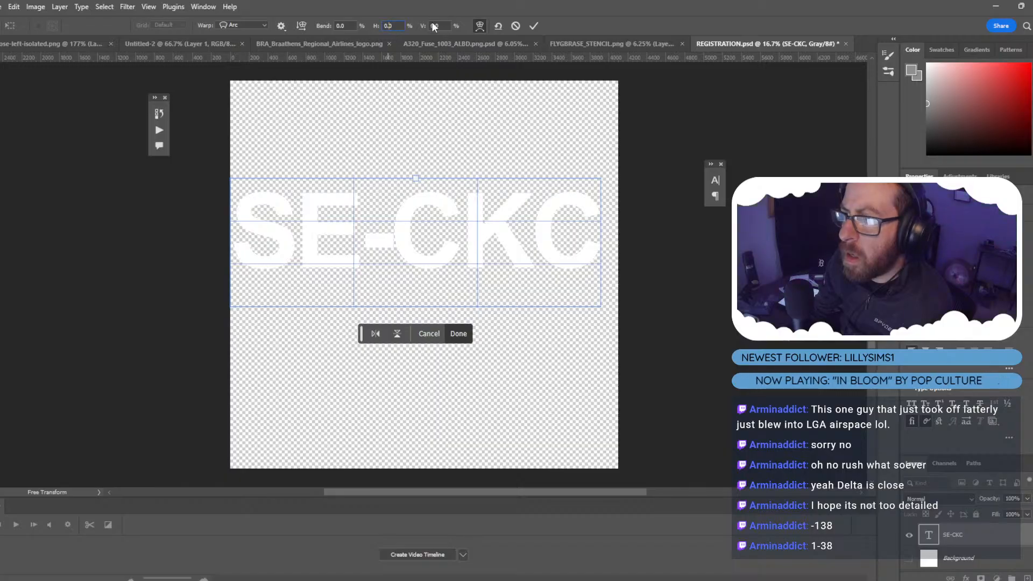
text(10)
key(Return)
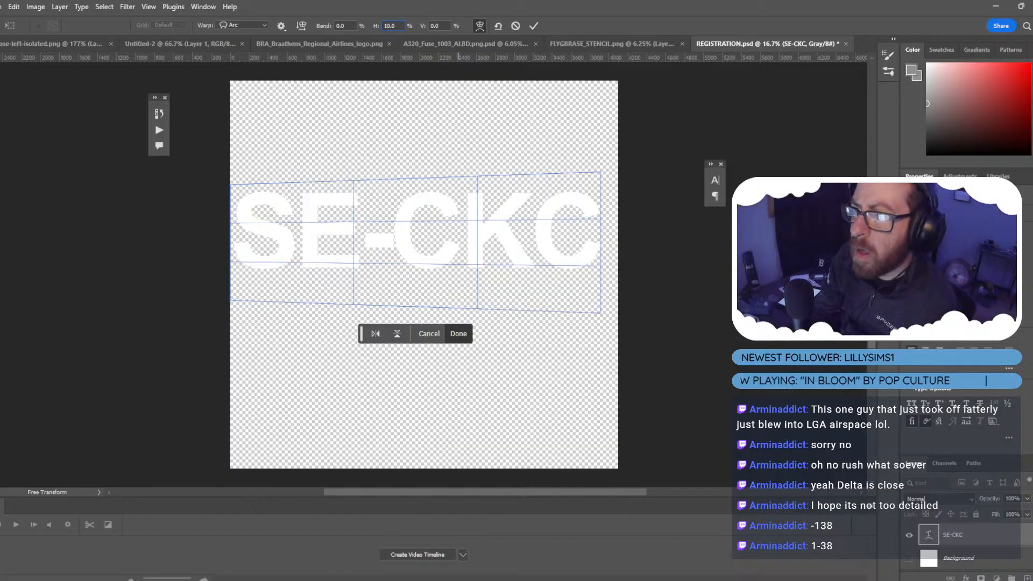
key(ctrl+z)
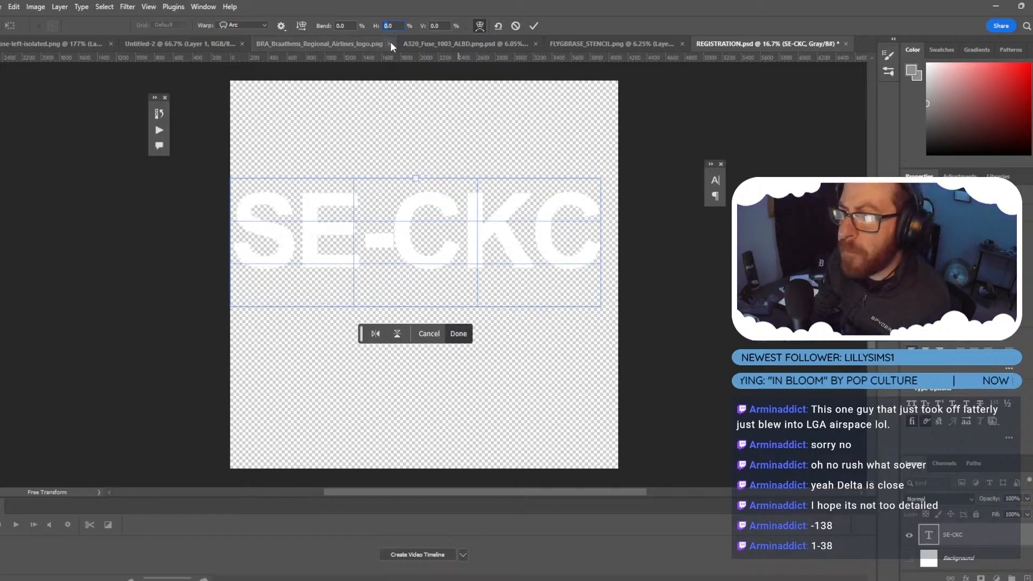
click(263, 26)
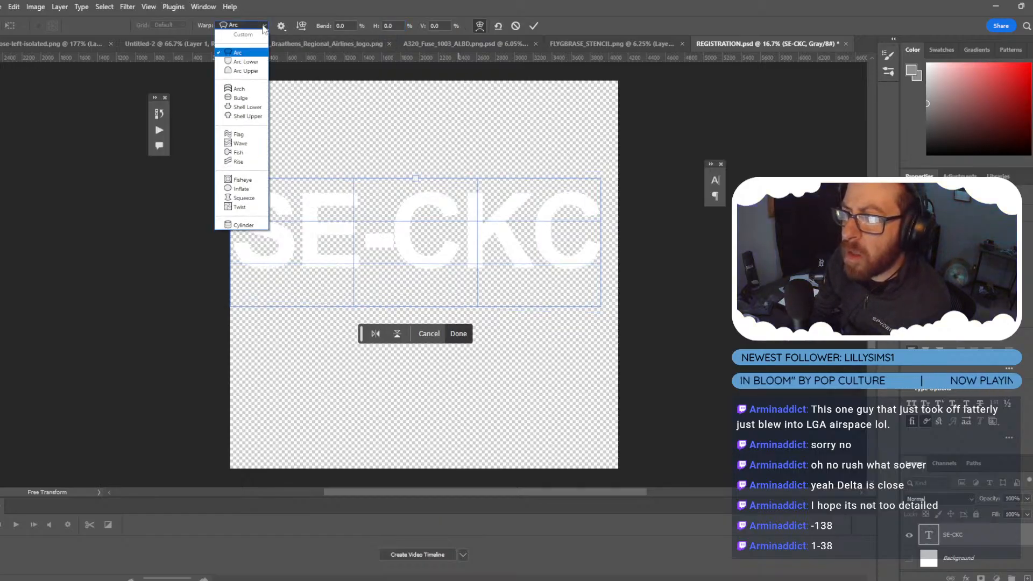
click(277, 78)
key(Return)
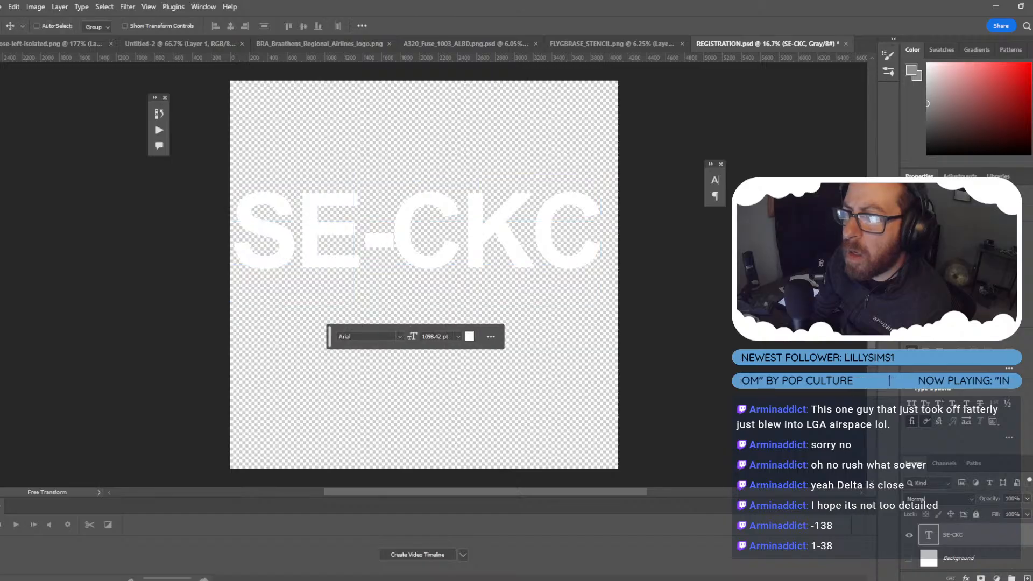
Try skewing the SE-CKC text horizontally by 5 degrees with Free Transform.
key(ctrl+t)
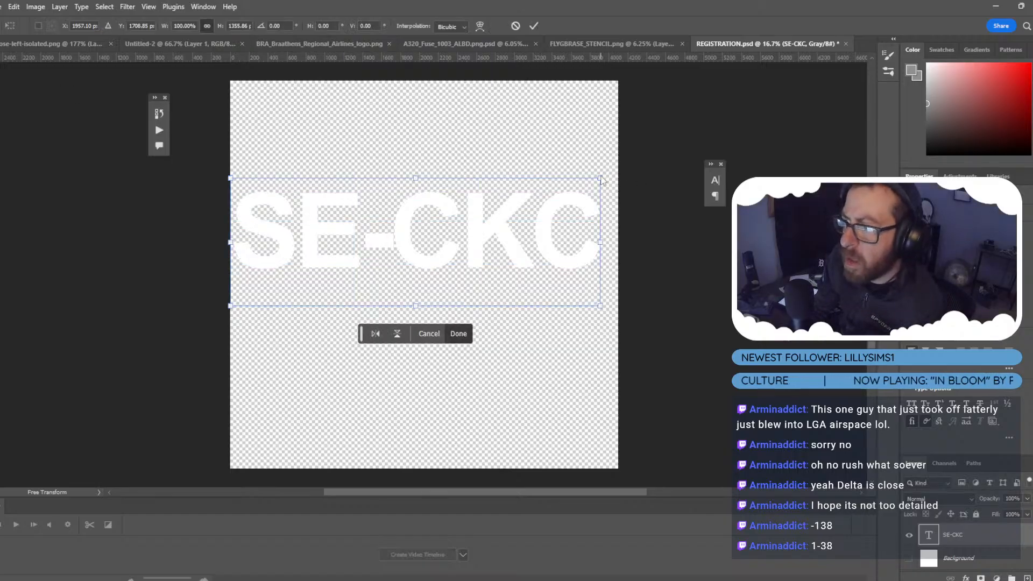
mouse_move(603, 177)
mouse_down()
mouse_move(581, 187)
mouse_move(603, 180)
mouse_move(591, 181)
mouse_up()
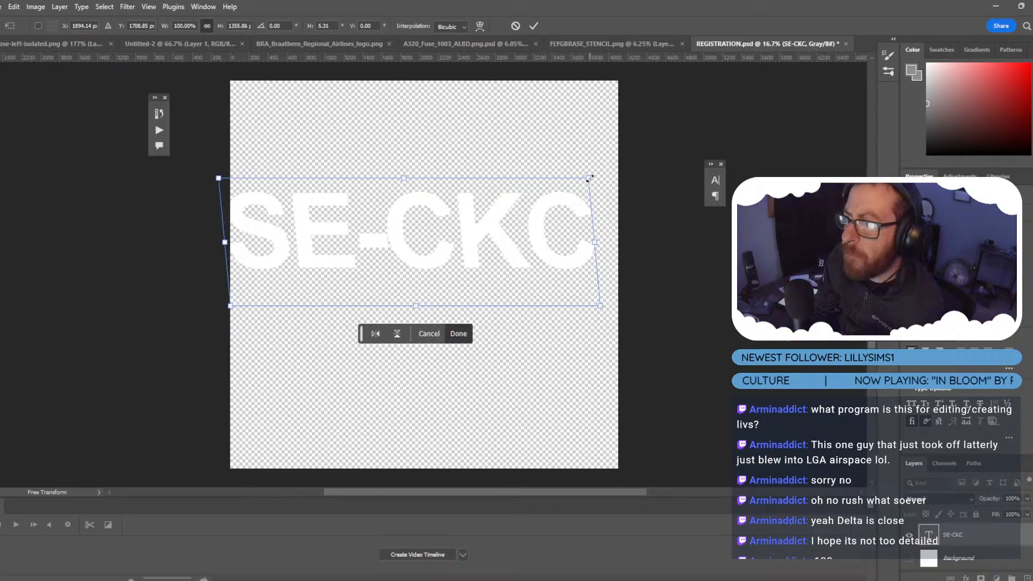
double_click(324, 26)
text(0)
key(Return)
text(5)
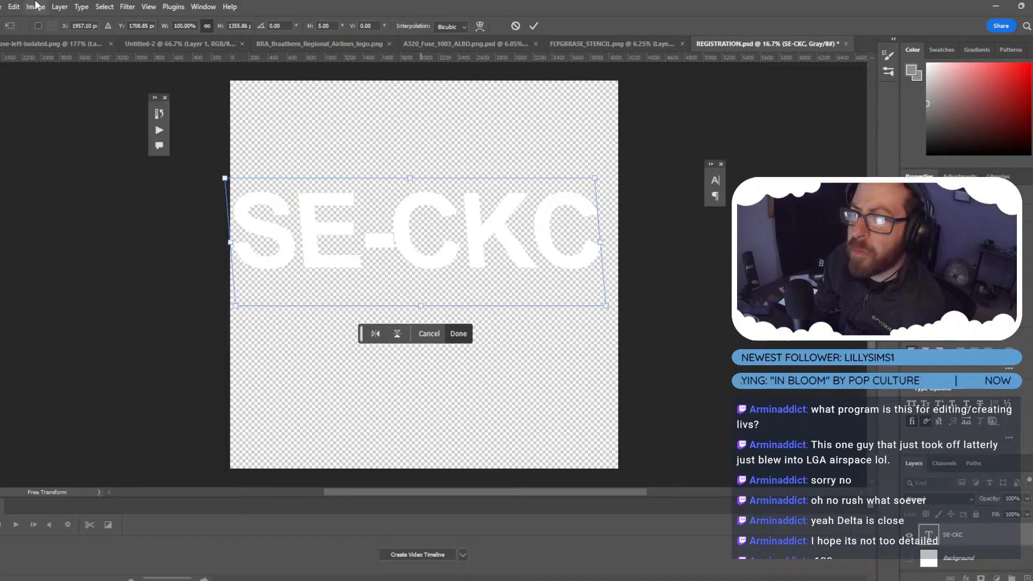
click(2, 5)
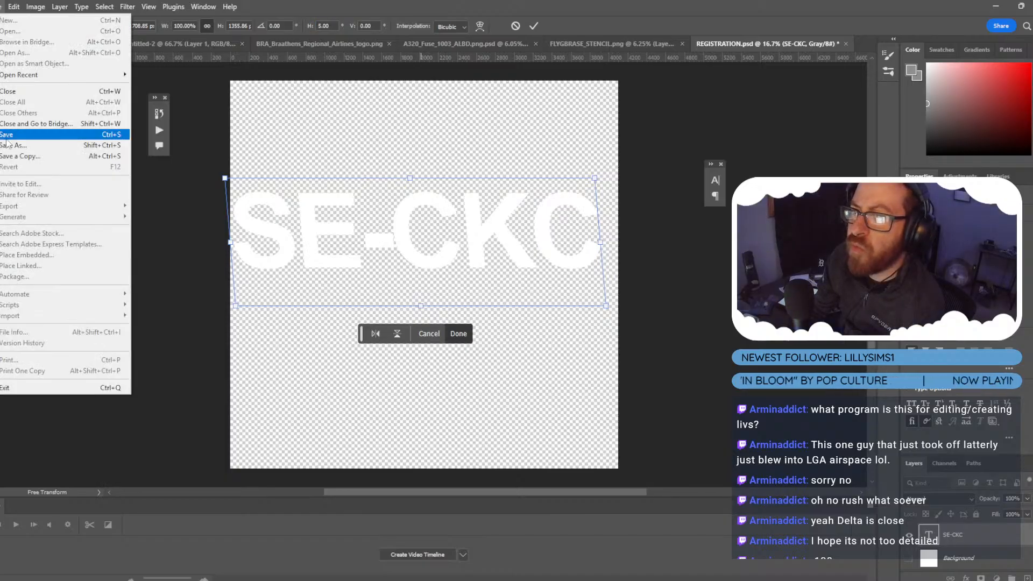
click(453, 5)
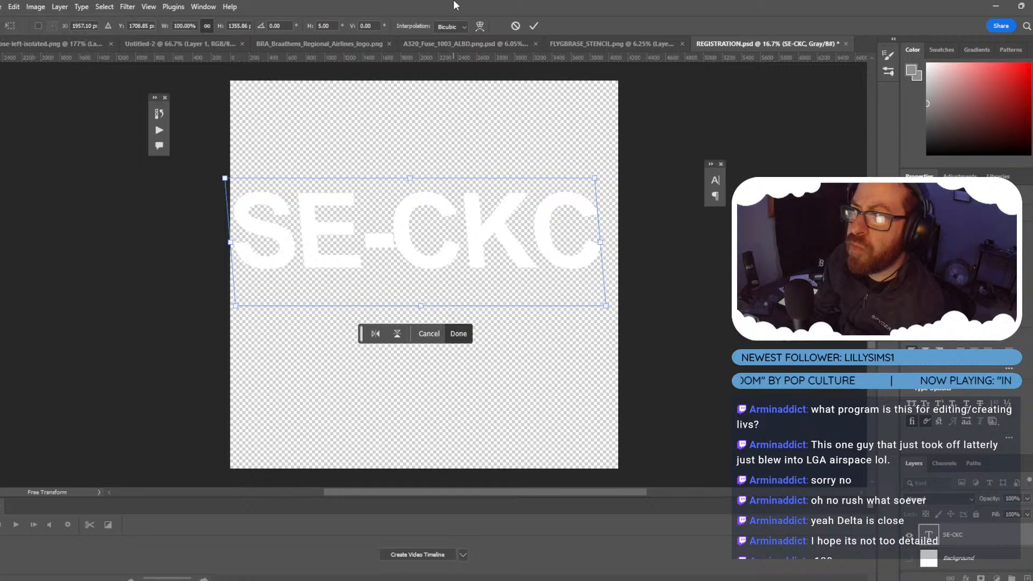
key(ctrl+z)
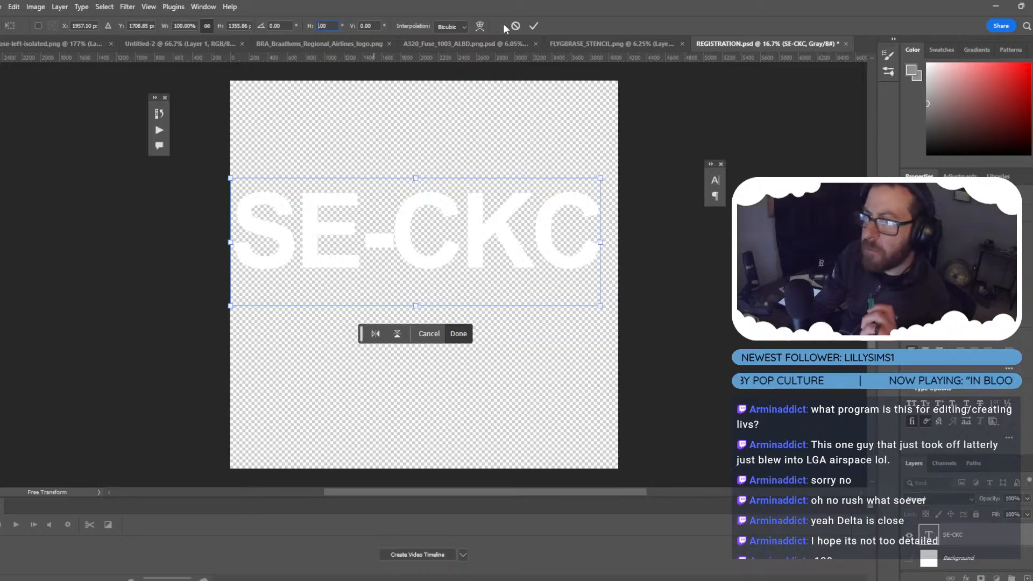
text(5.)
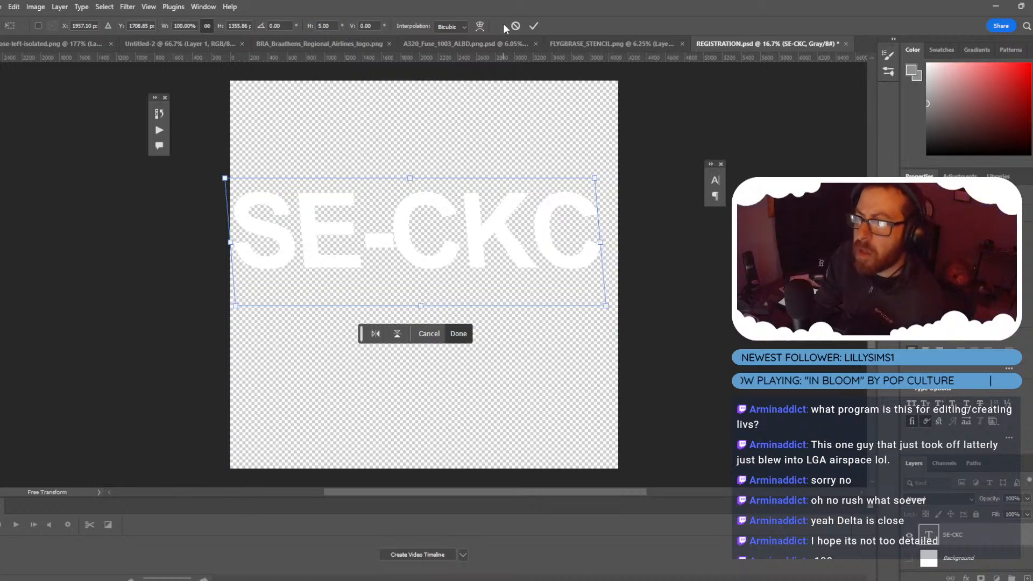
key(Return)
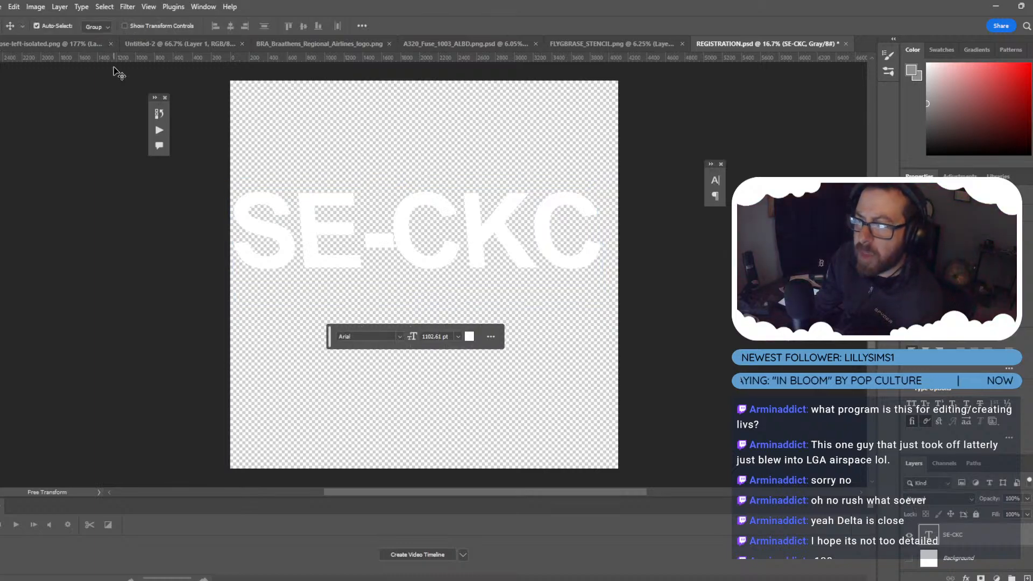
Try flipping the SE-CKC text horizontally, undo the flip and leave the transform.
key(ctrl+t)
right_click(443, 210)
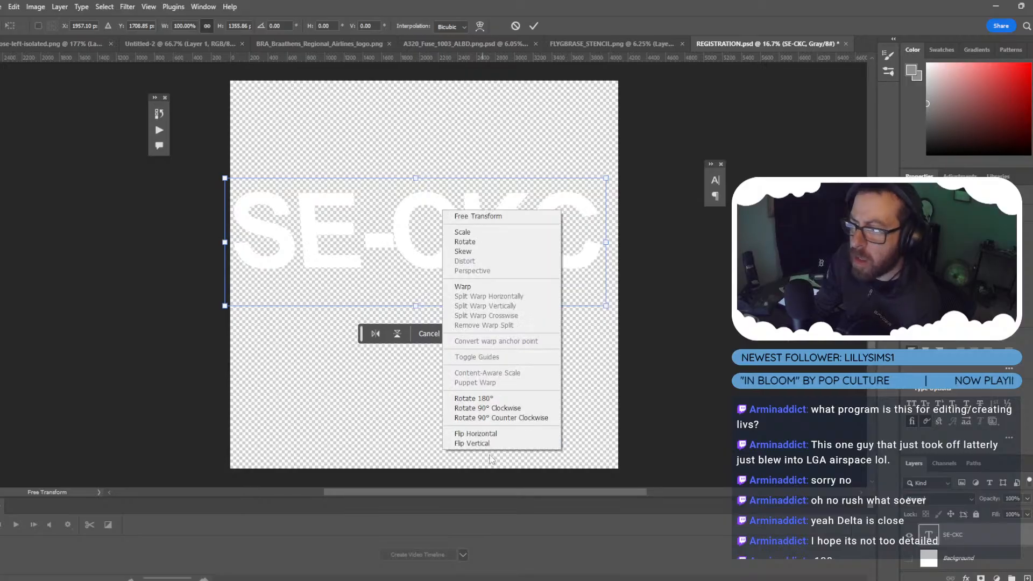
click(487, 434)
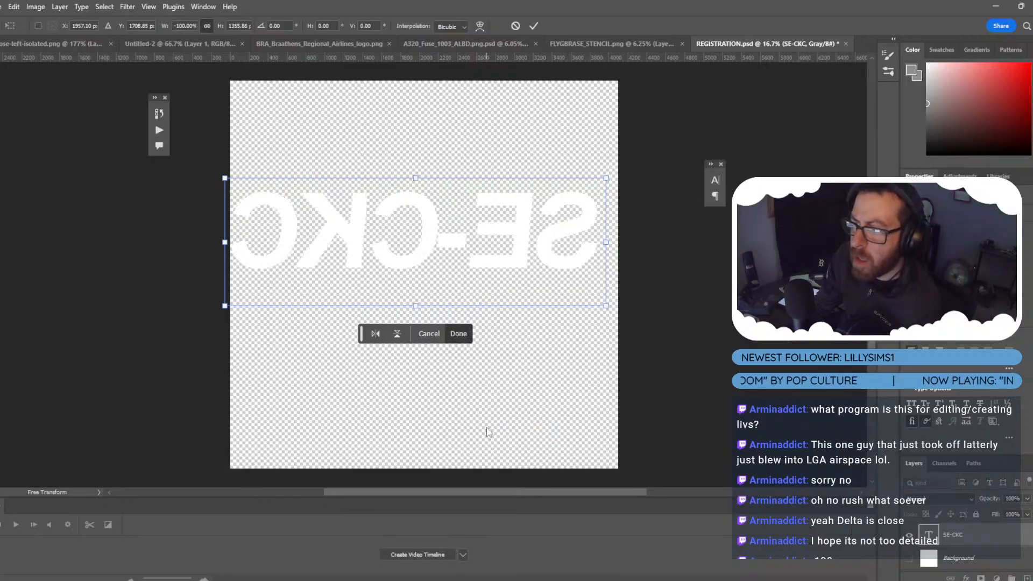
key(ctrl+z)
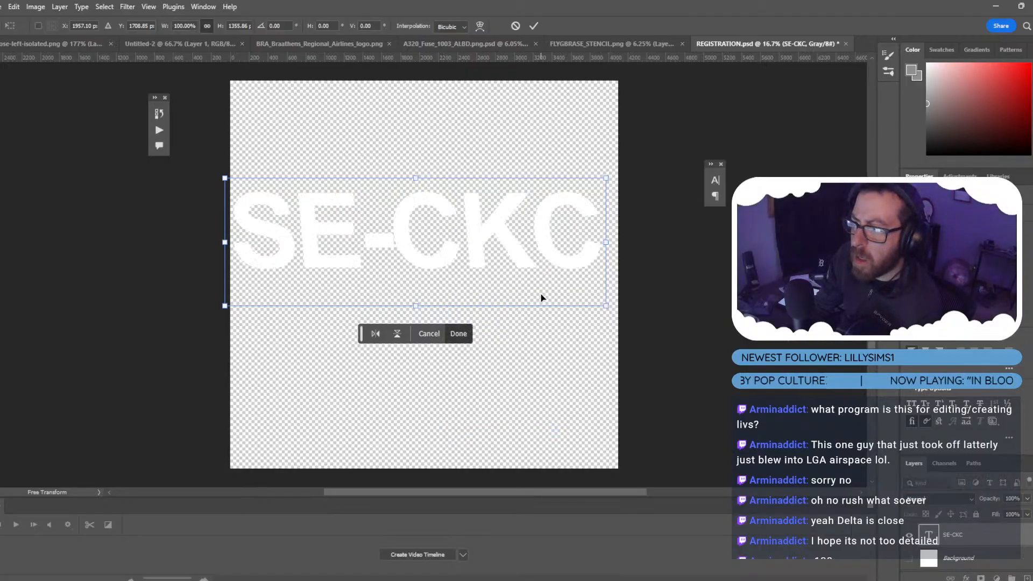
key(Return)
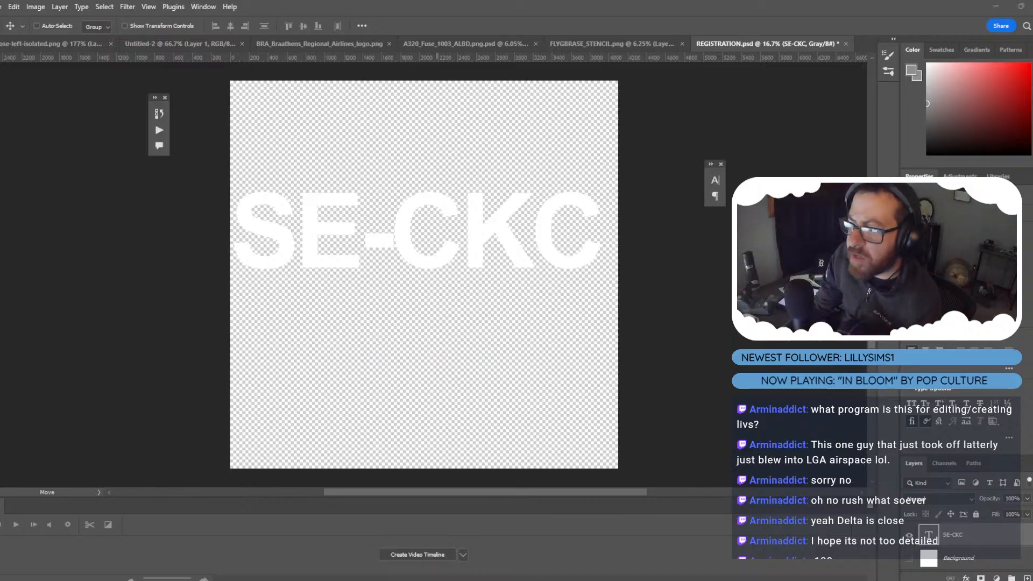
Glance at the Braathens A320 photos in the browser, try the AirNavOrder Regular font on the SE-CKC text, and cancel the text edit.
key(alt+Tab)
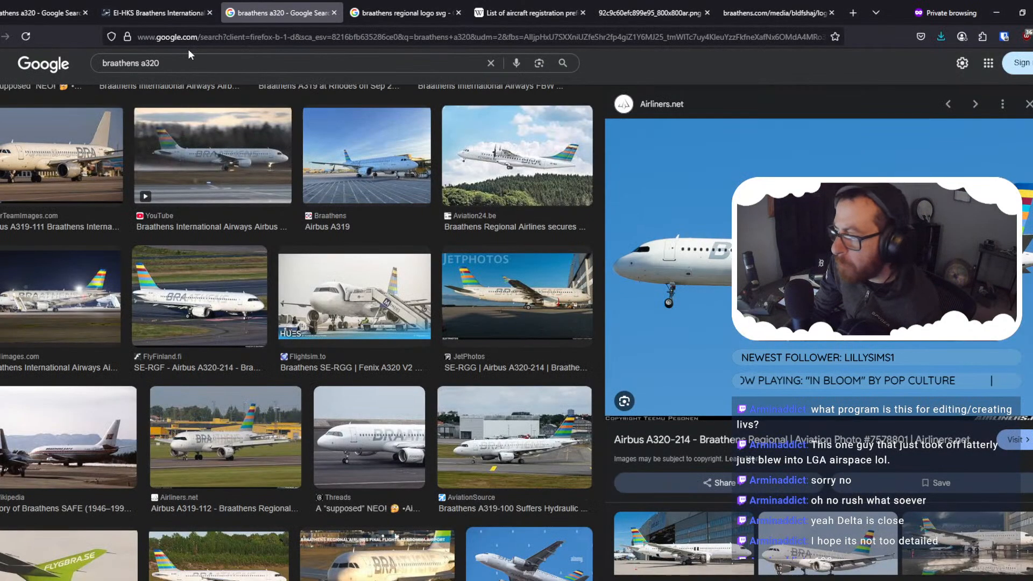
click(997, 13)
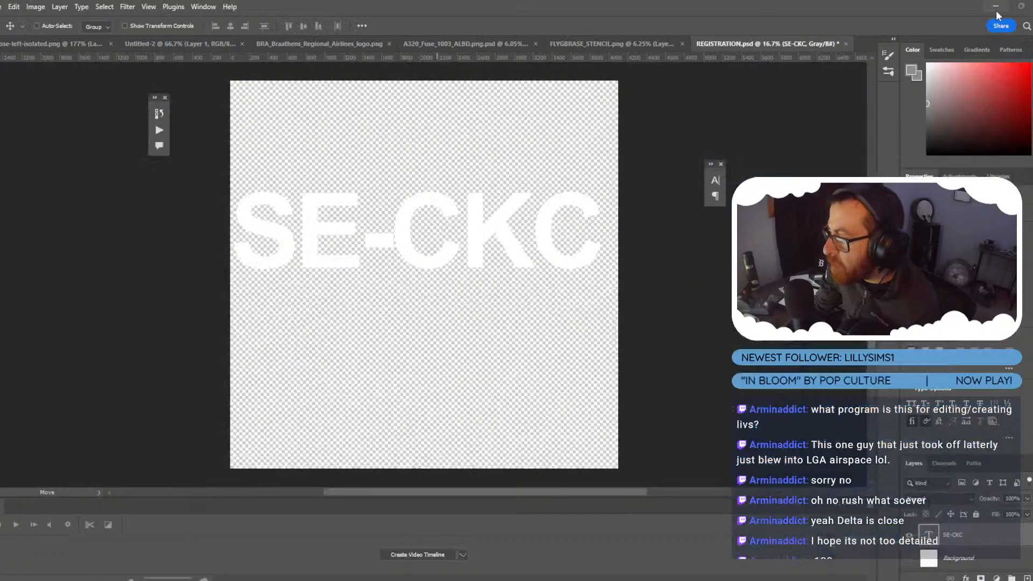
double_click(312, 237)
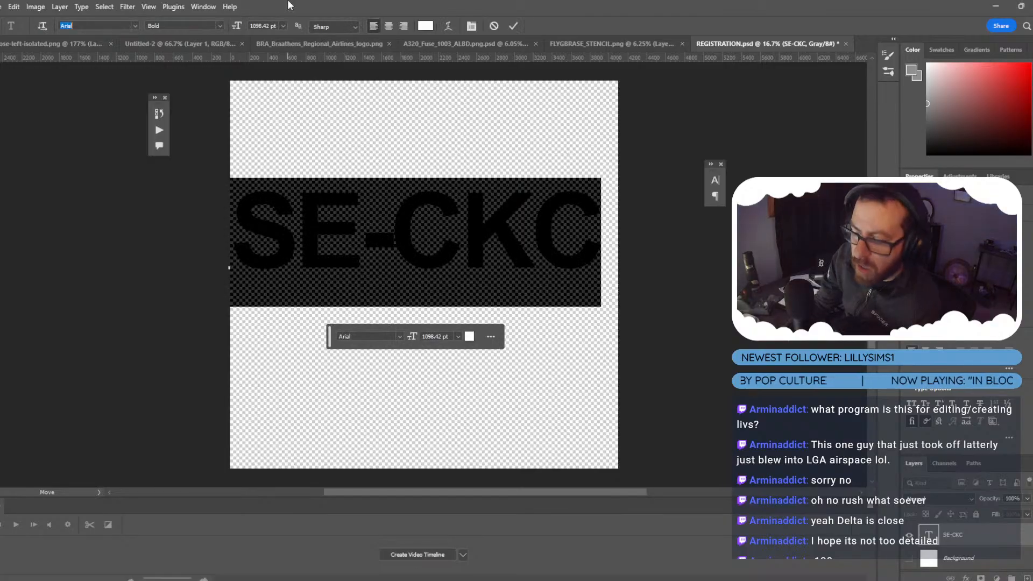
text(airna)
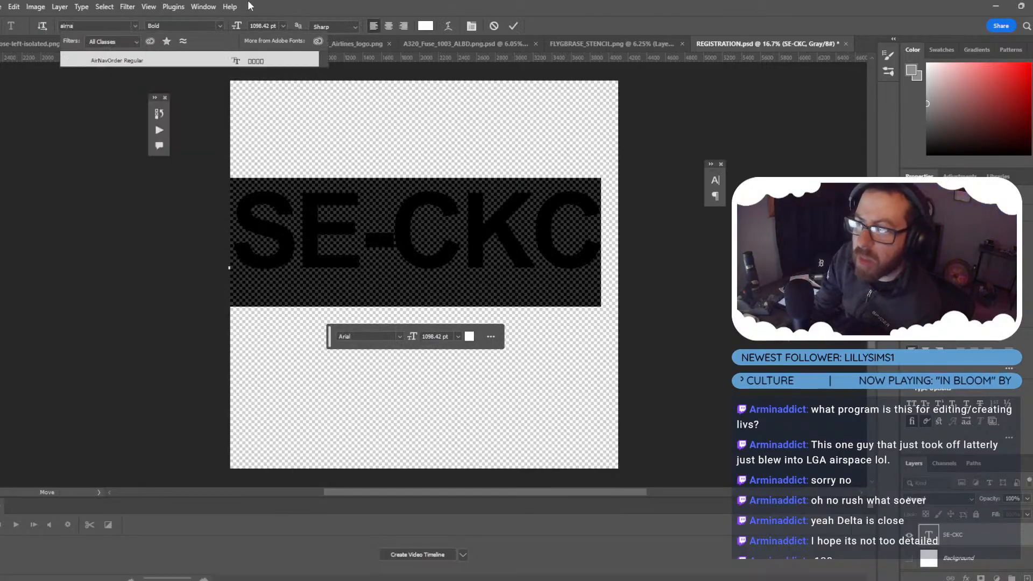
click(175, 60)
click(166, 41)
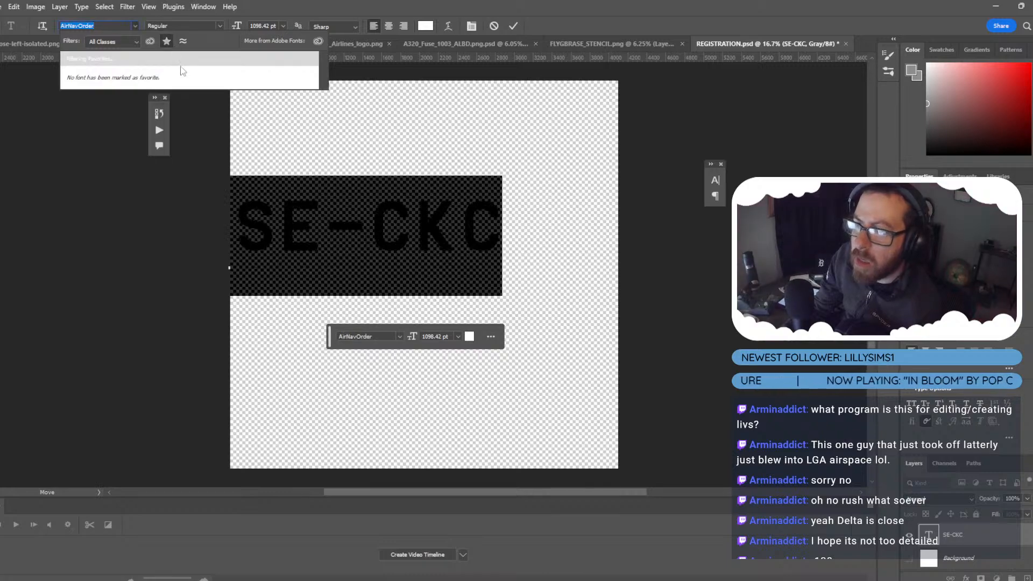
key(Escape)
key(Escape)
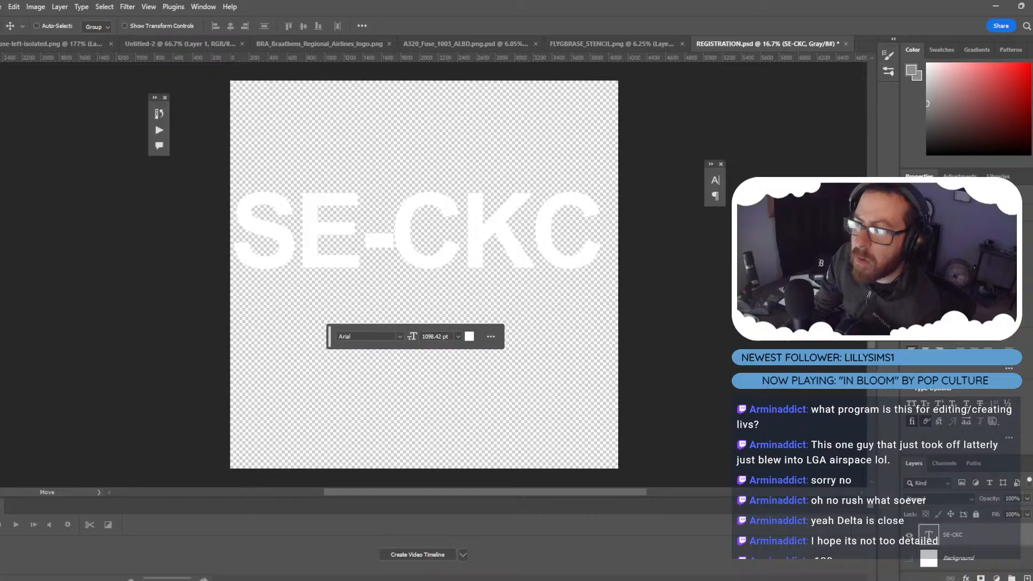
Select the whole SE-CKC text for editing and try searching the font list for "ai".
key(t)
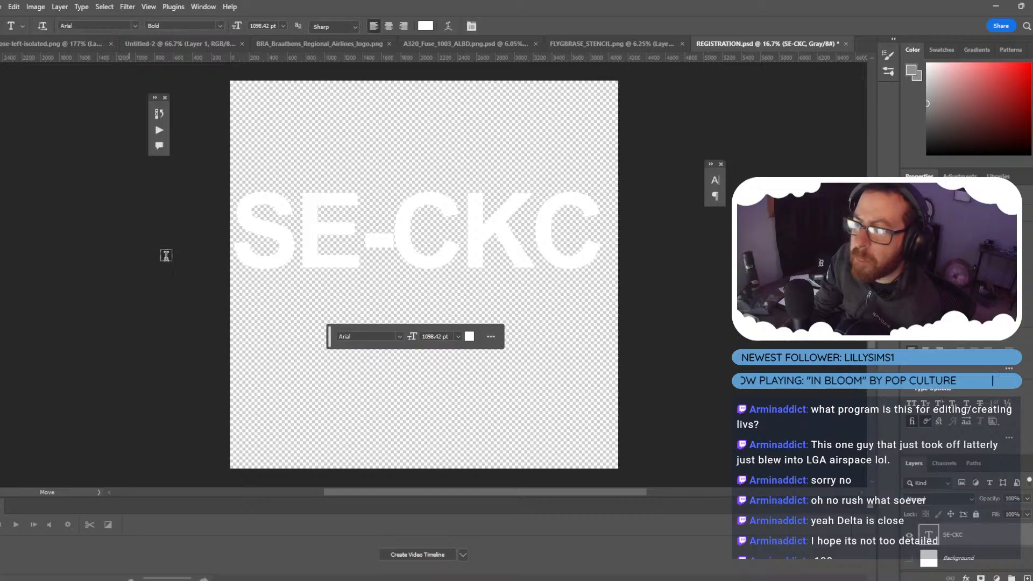
double_click(316, 246)
click(83, 25)
text(aim)
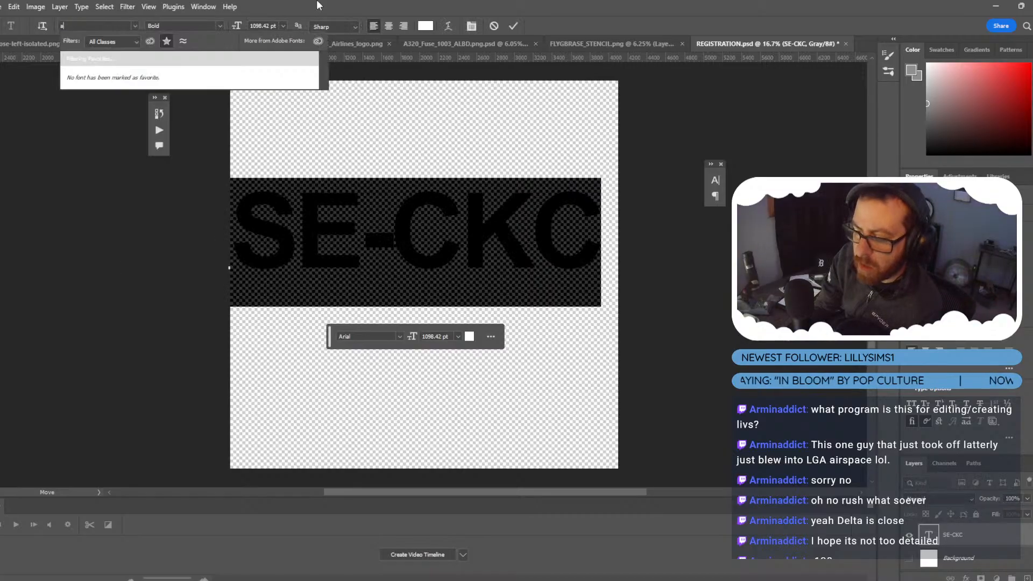
key(BackSpace)
key(BackSpace)
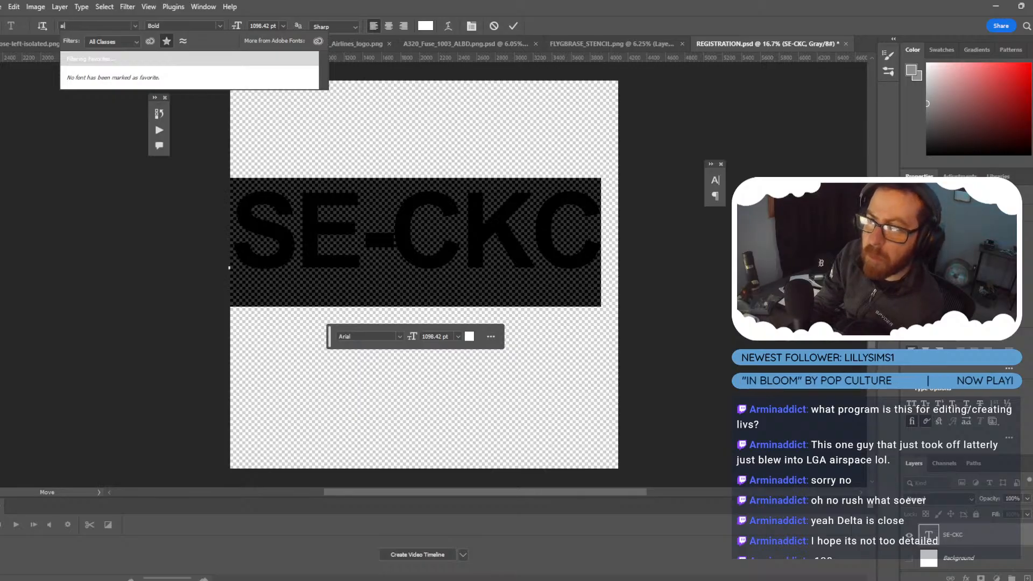
click(81, 26)
click(135, 23)
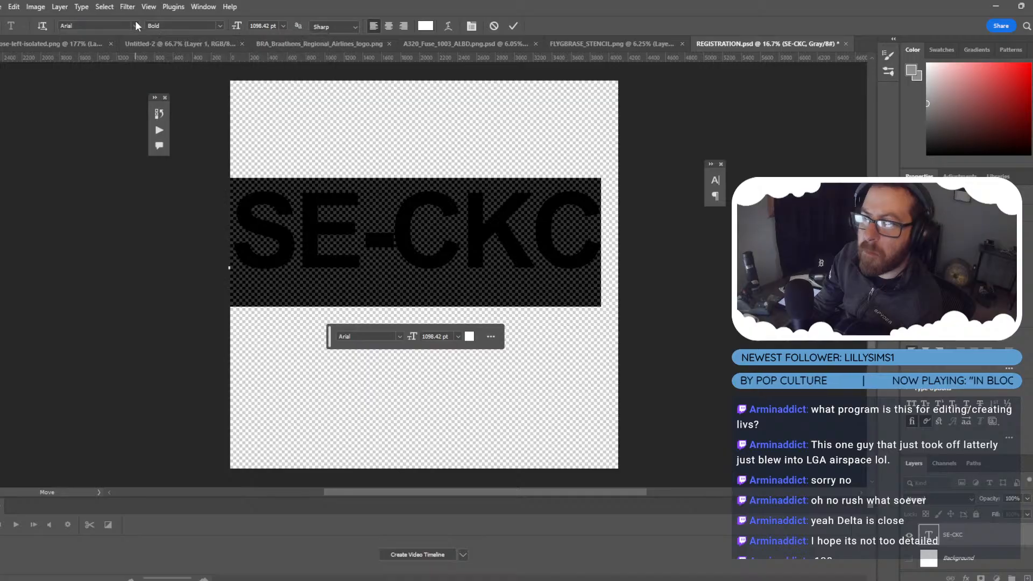
click(136, 23)
click(136, 23)
click(135, 24)
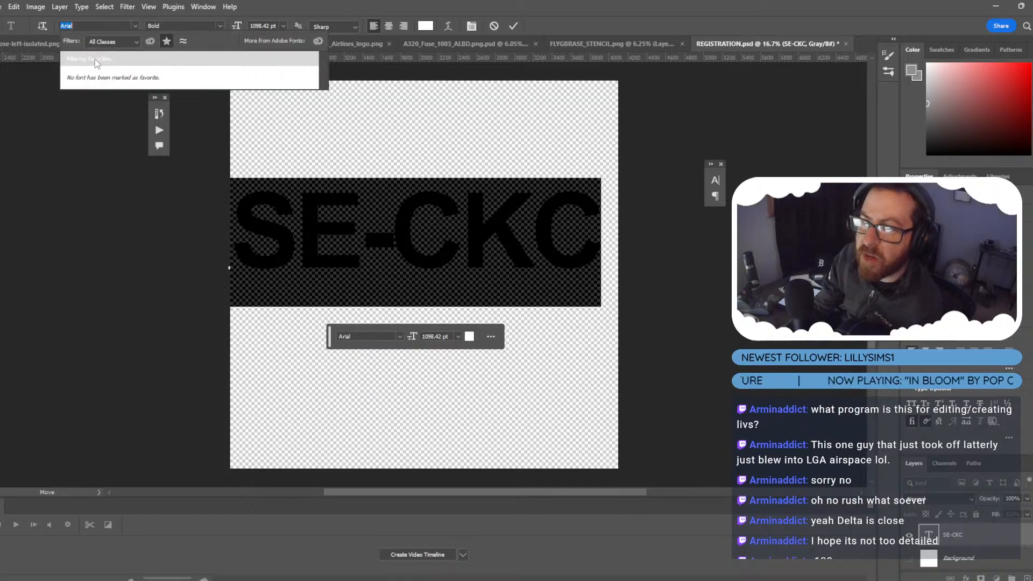
click(113, 42)
click(118, 15)
click(134, 24)
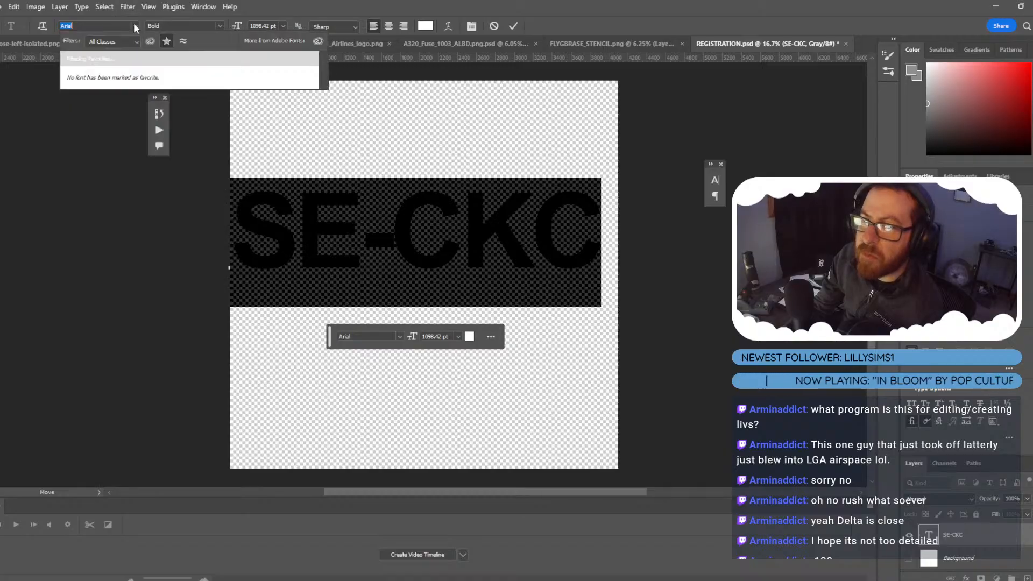
click(134, 23)
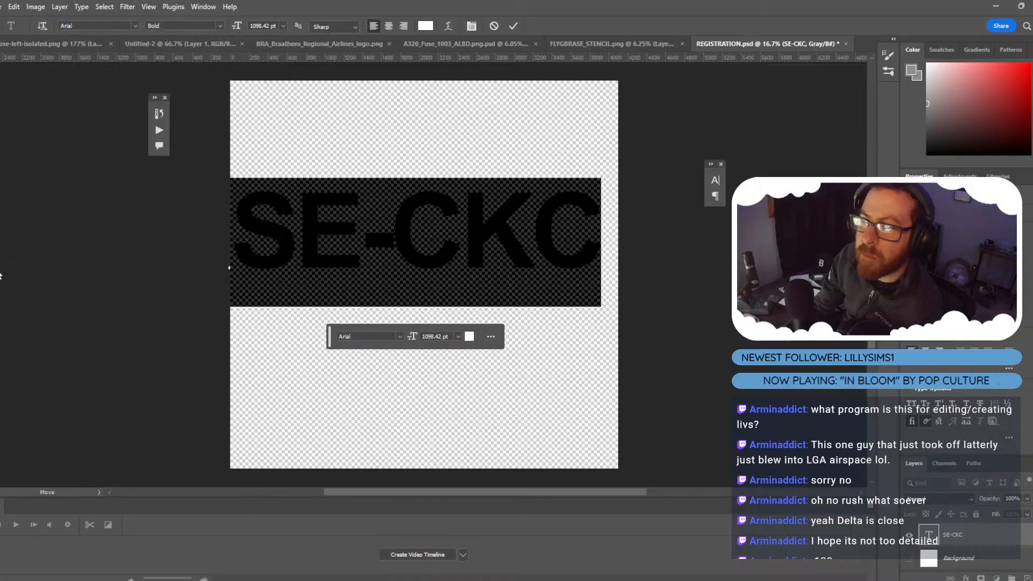
right_click(0, 295)
click(23, 298)
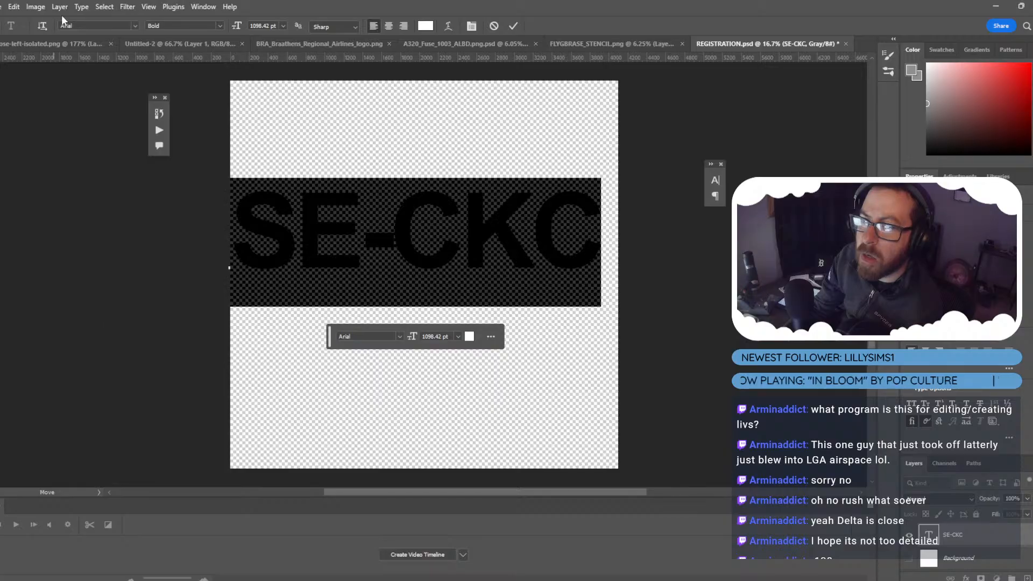
Remove the favorites filter from the font list and apply the AirNavOrder Regular font to the SE-CKC text.
click(73, 22)
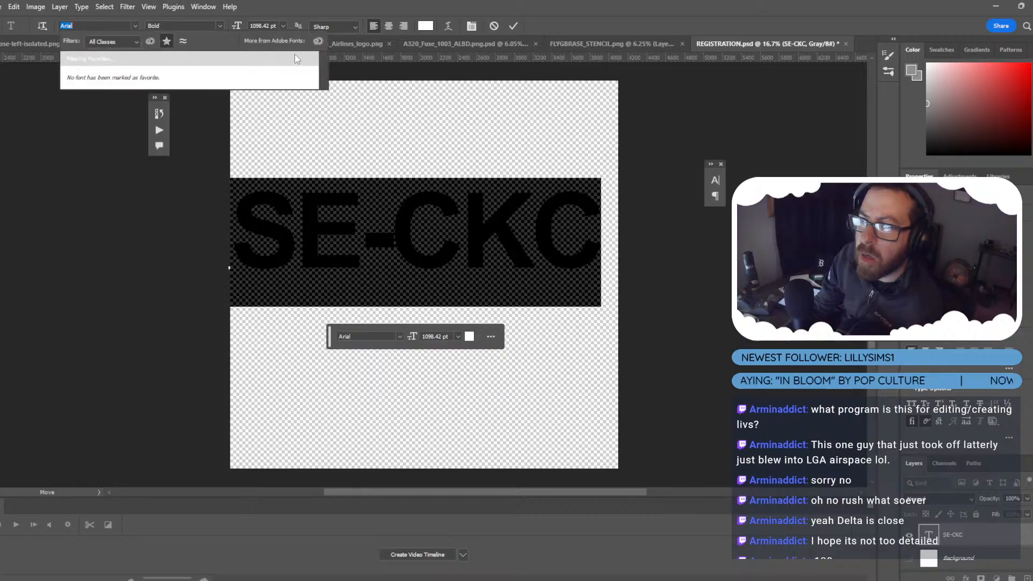
click(167, 41)
key(Down)
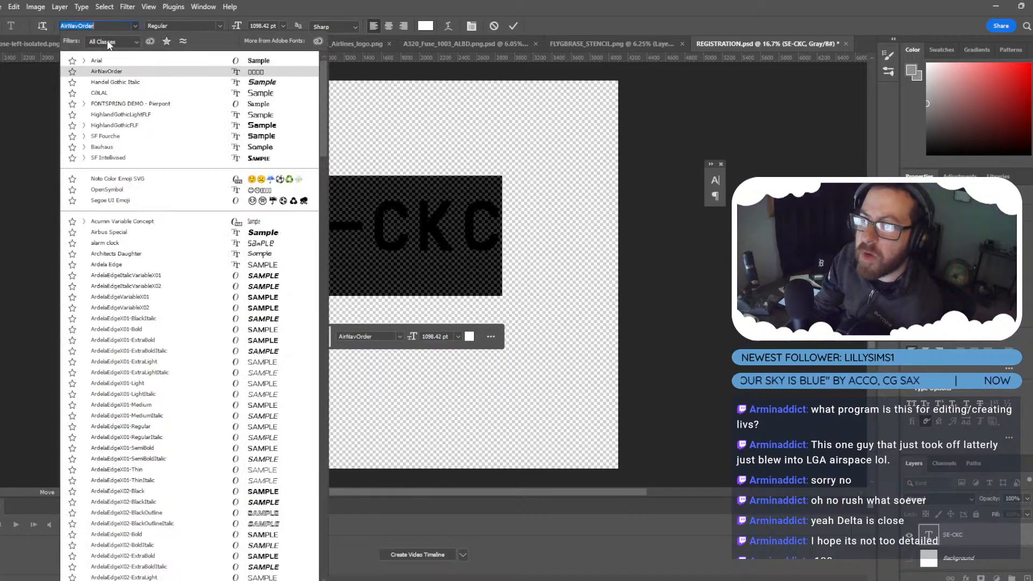
key(Down)
key(Up)
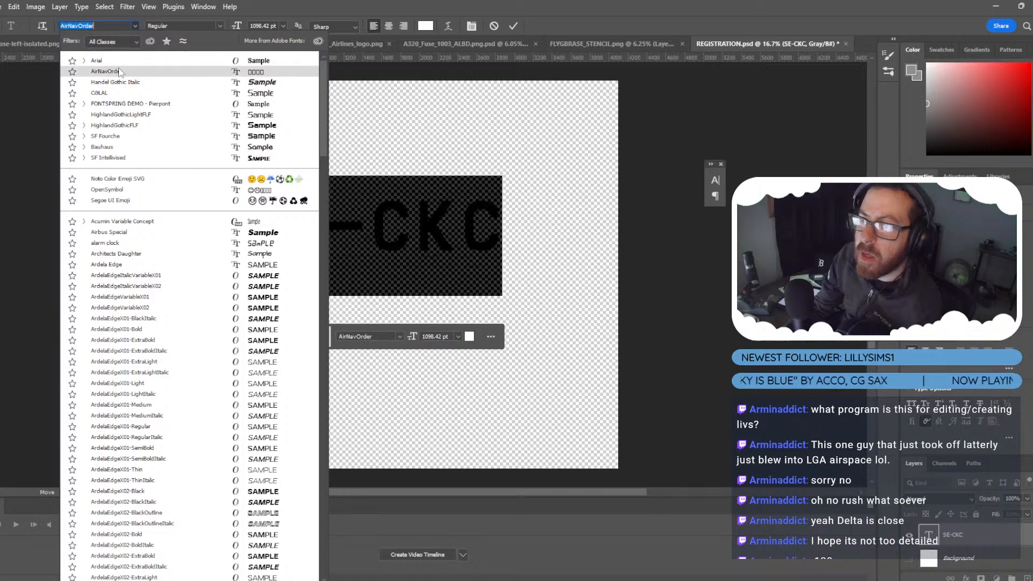
key(Return)
key(ctrl+Return)
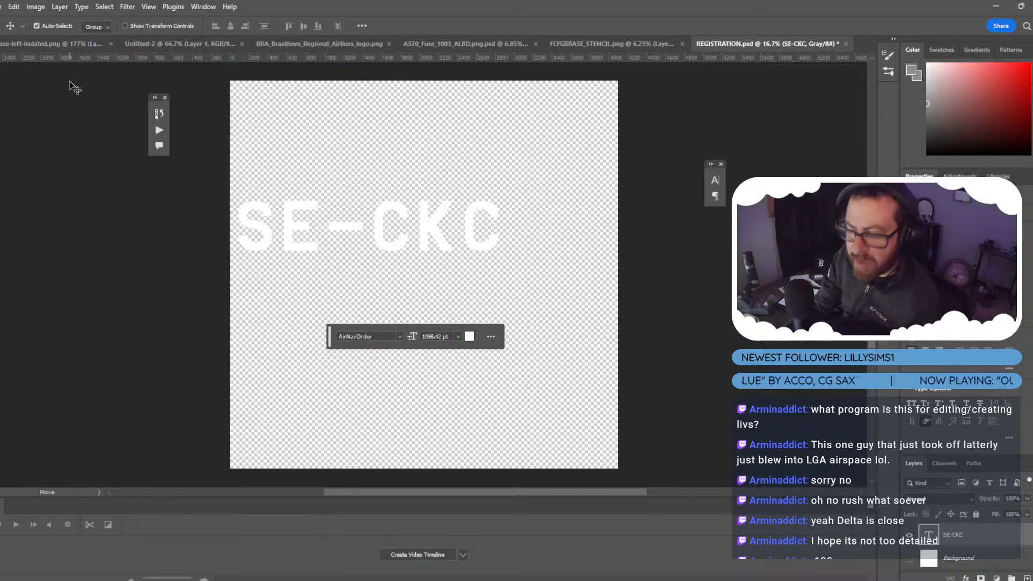
Scale the SE-CKC text up proportionally with Free Transform to span the canvas width, about 1568 pt.
key(ctrl+t)
drag(501, 237, 618, 236)
key(Return)
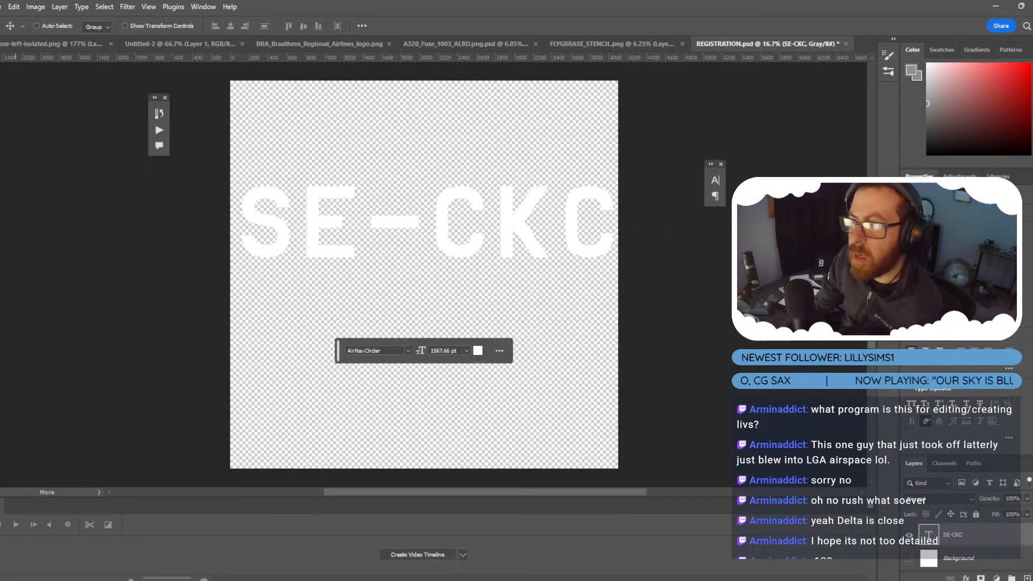
Trim the canvas tightly around the SE-CKC lettering and save the REGISTRATION.psd document.
click(38, 7)
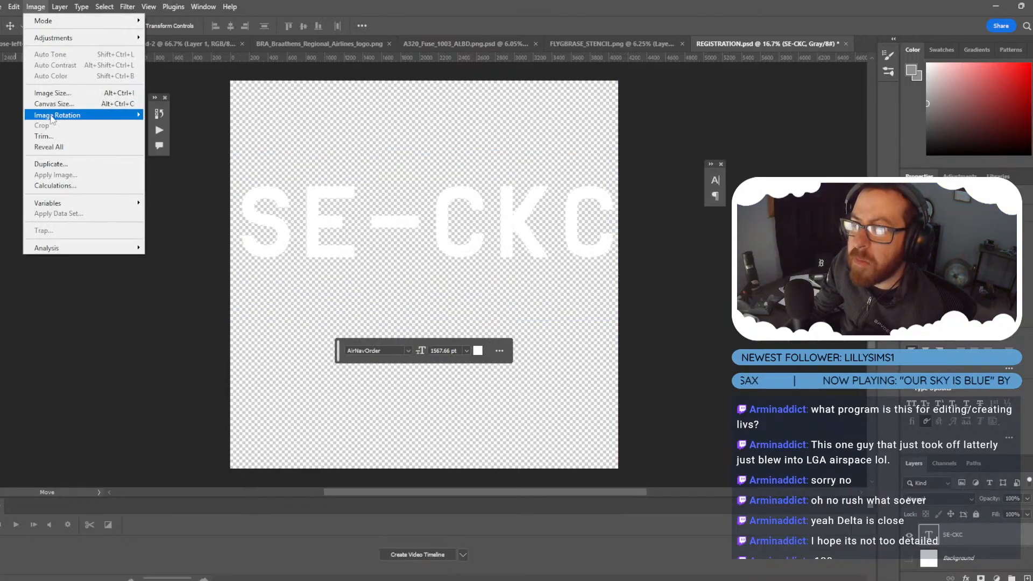
click(54, 136)
click(569, 164)
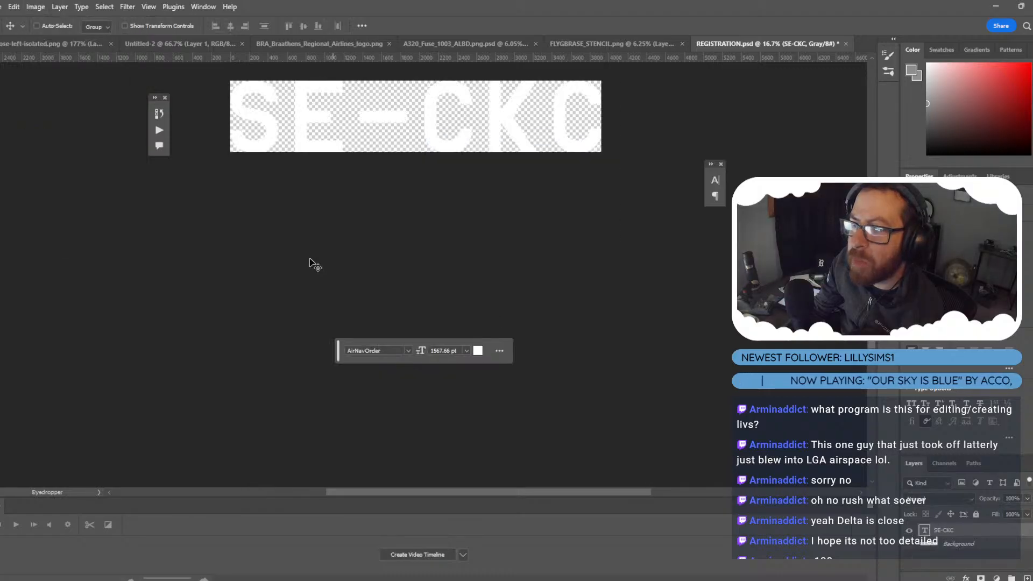
click(4, 6)
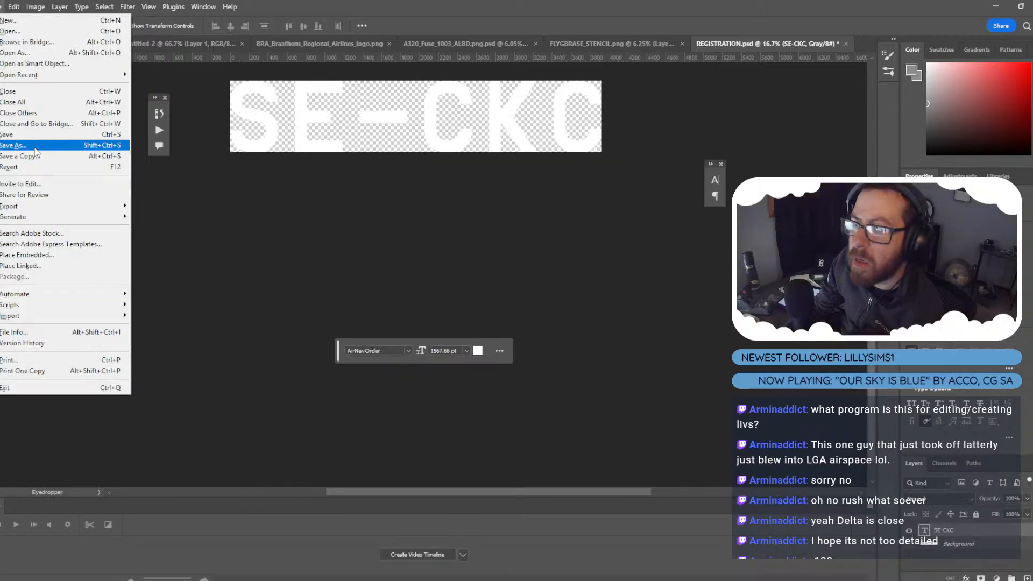
click(8, 135)
Save a PNG copy into the RESOURCES folder, overwriting the existing REGISTRATION.png.
click(4, 6)
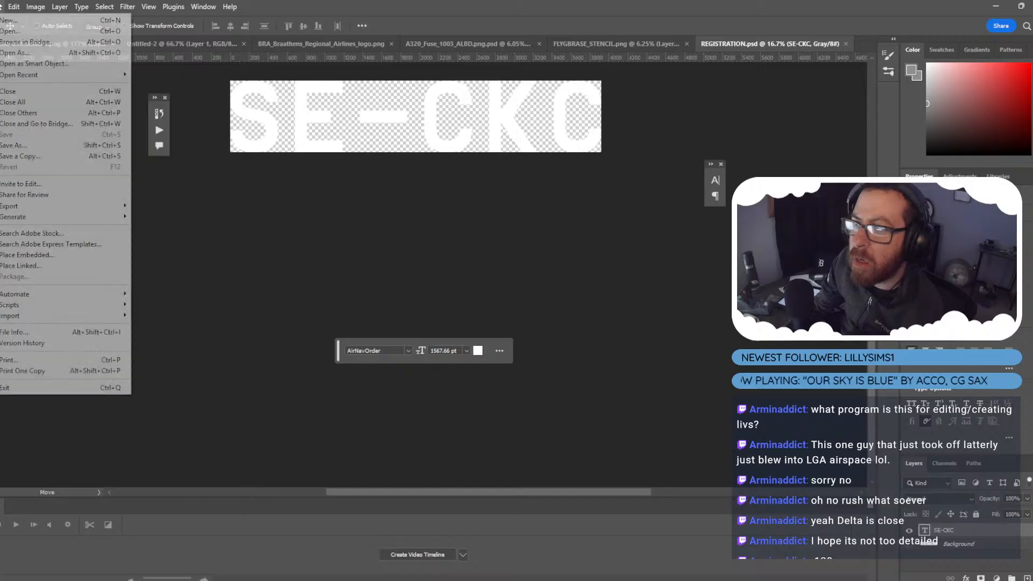
click(13, 145)
click(119, 240)
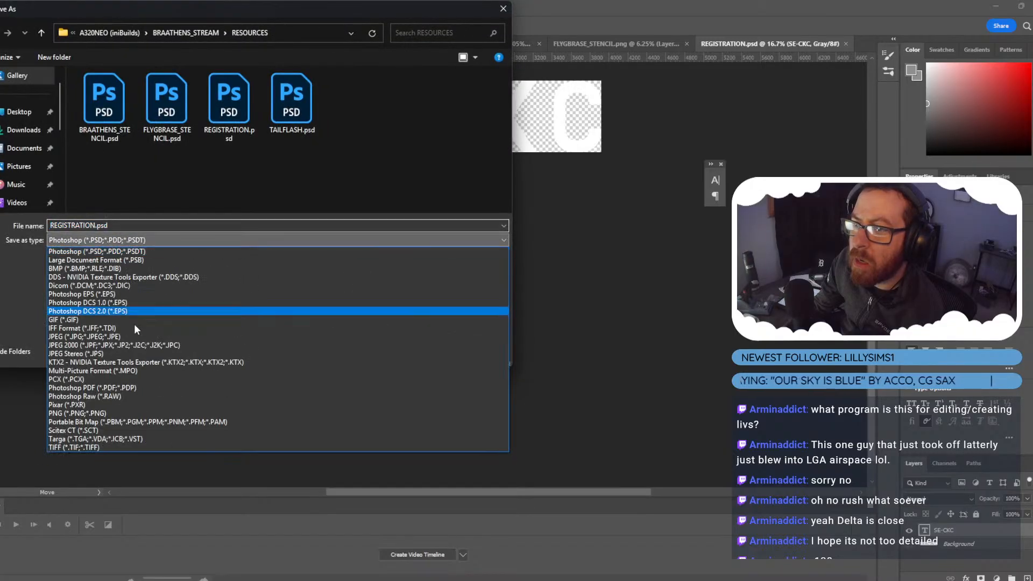
click(119, 412)
click(420, 350)
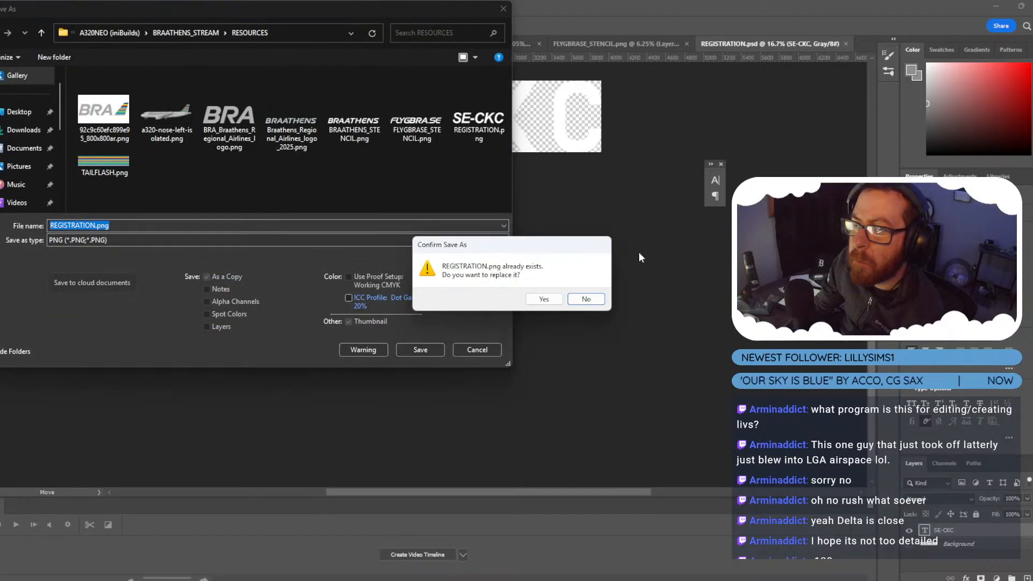
click(542, 299)
click(584, 177)
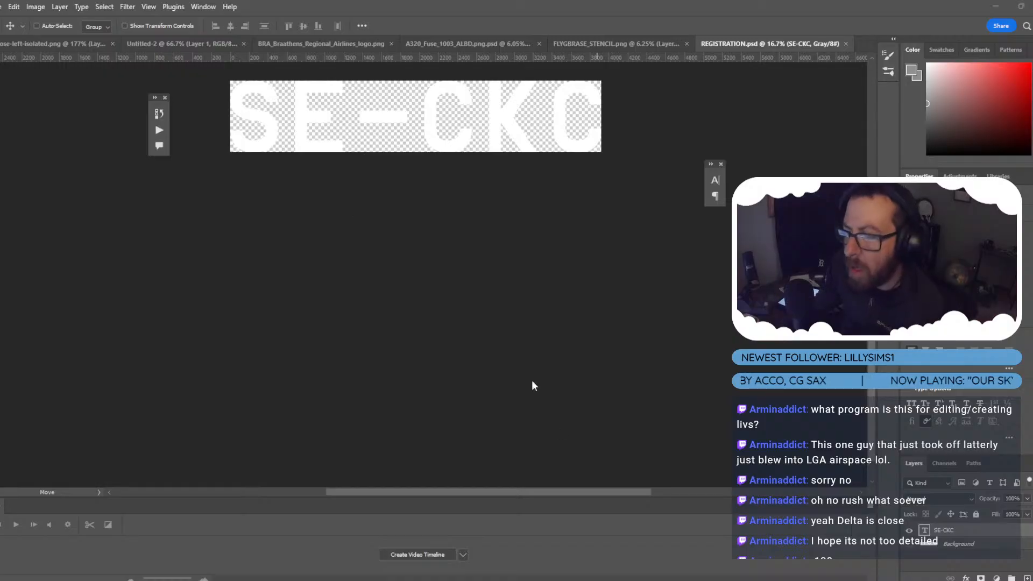
Switch to the Blender window with the FLYGBRA.SE belly stencil and glance at the Braathens A320 photos in the browser.
click(597, 538)
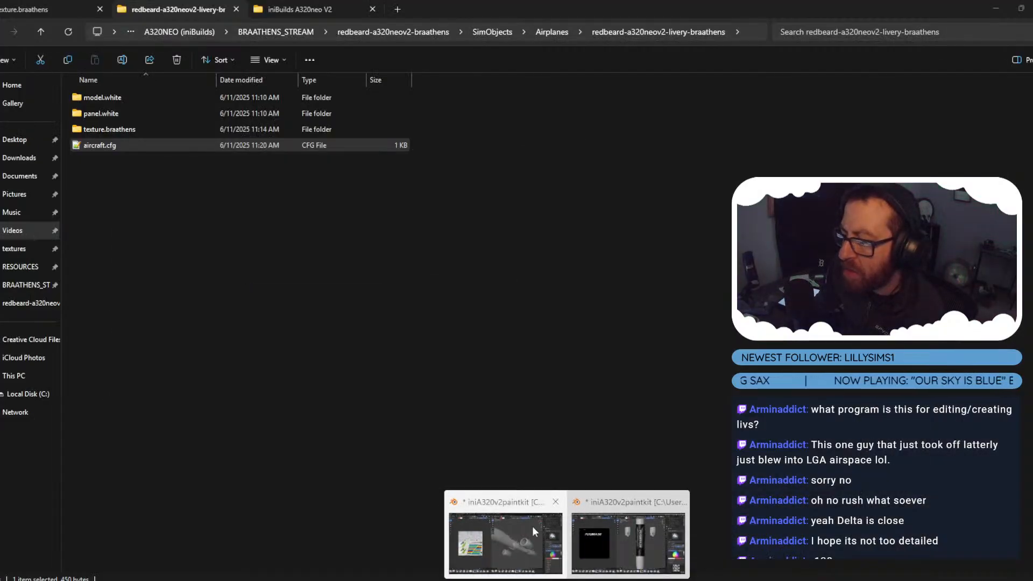
mouse_move(531, 527)
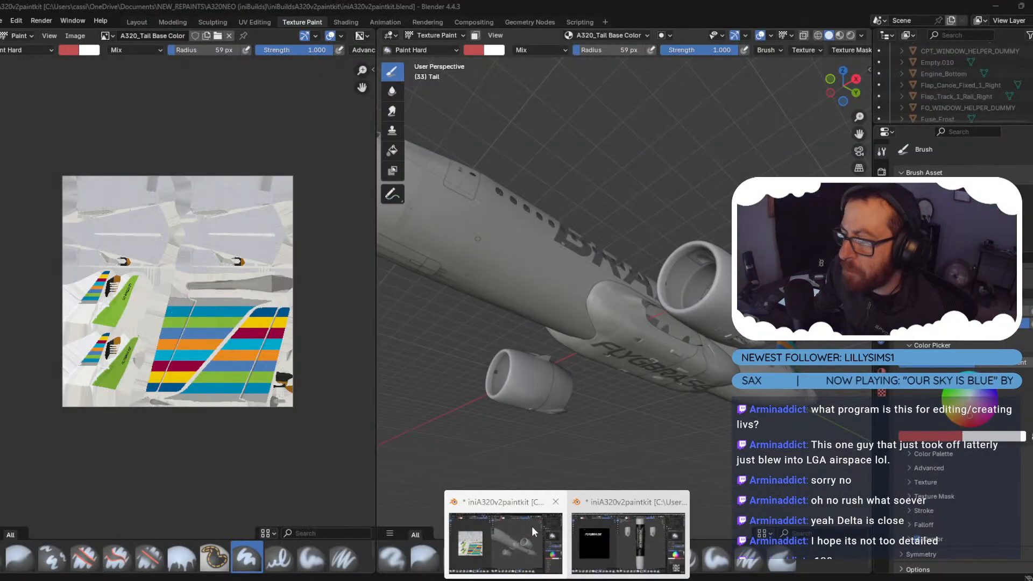
click(621, 531)
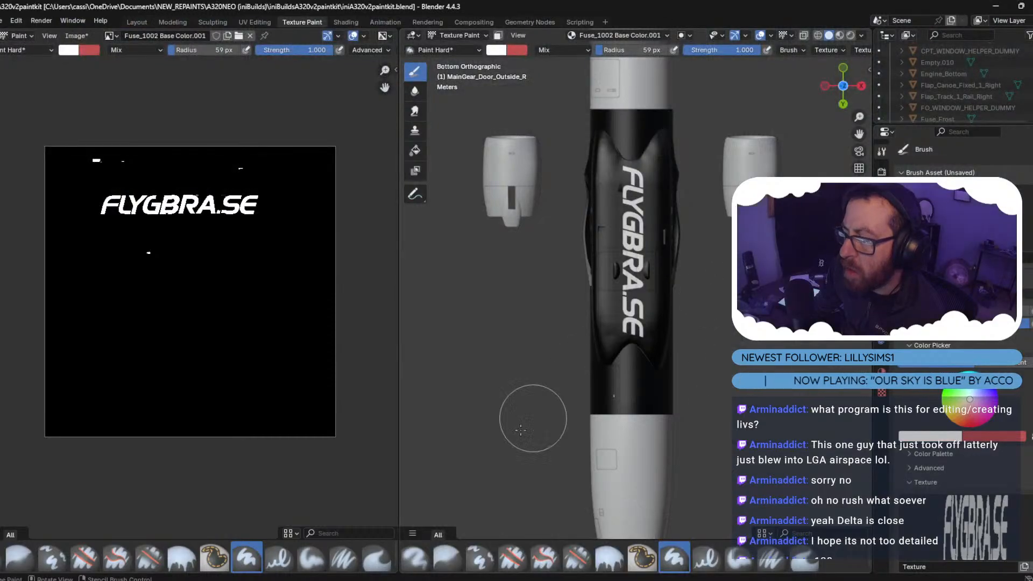
mouse_move(492, 579)
click(468, 544)
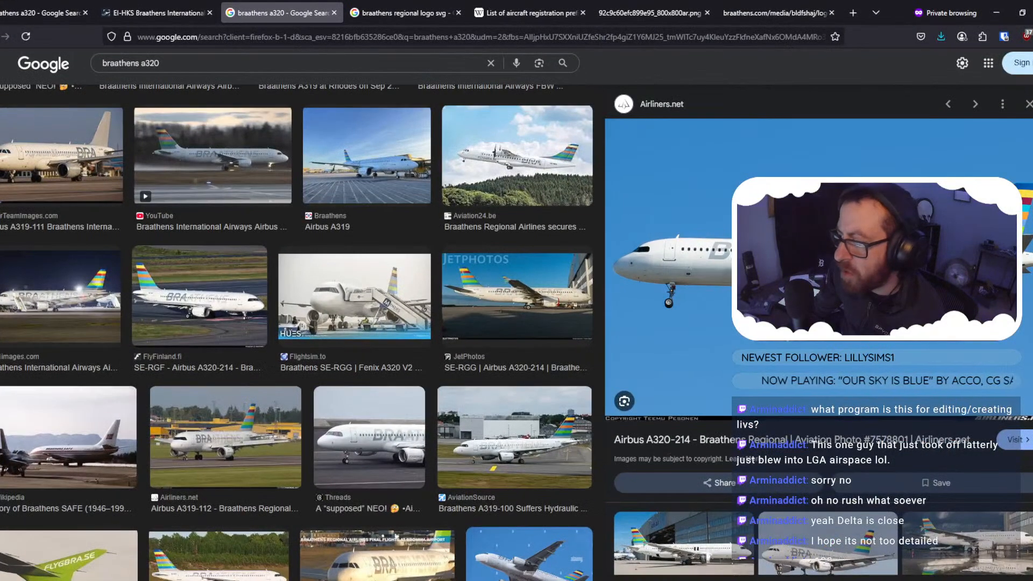
click(995, 13)
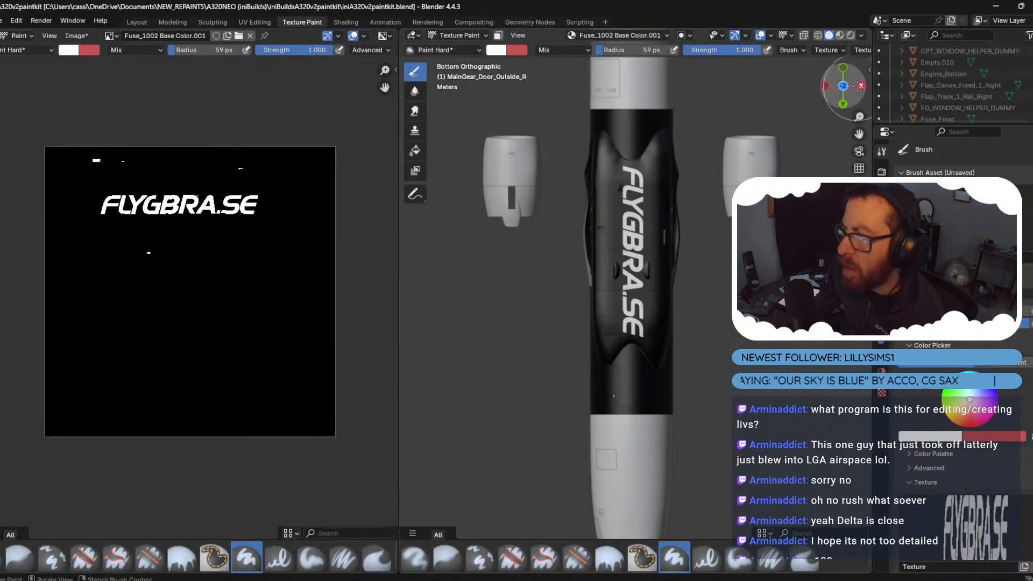
View the rear fuselage from the right side, select the FuselageMain object and put it in Texture Paint mode.
click(860, 86)
shift+middle_drag(772, 194, 573, 210)
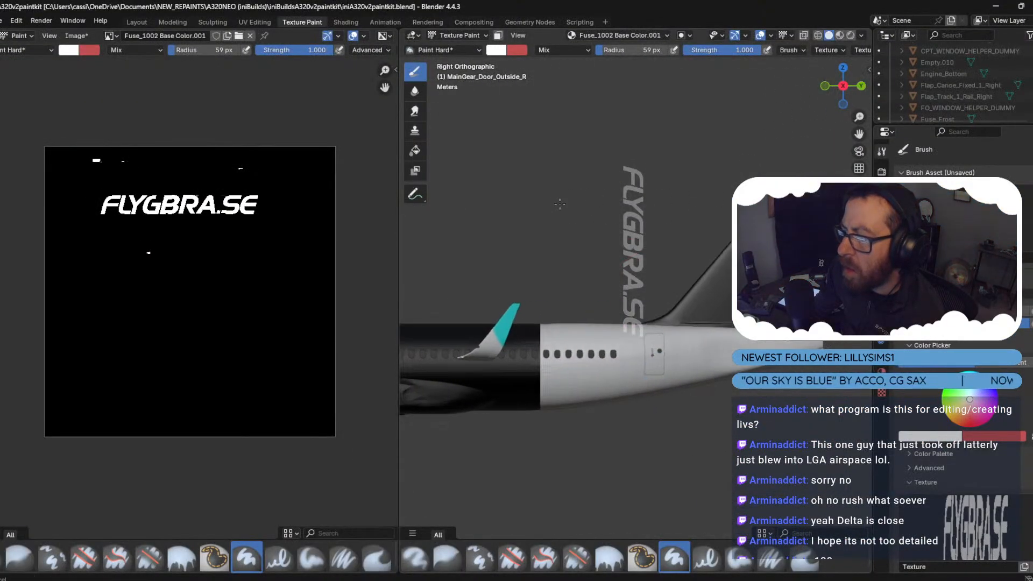
scroll(635, 299, up, 3)
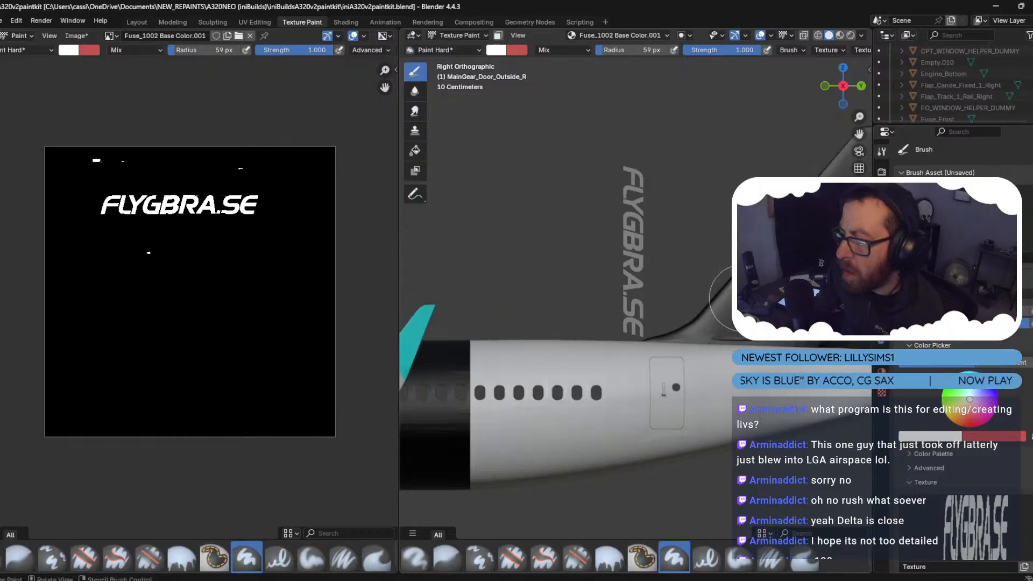
click(463, 31)
click(457, 50)
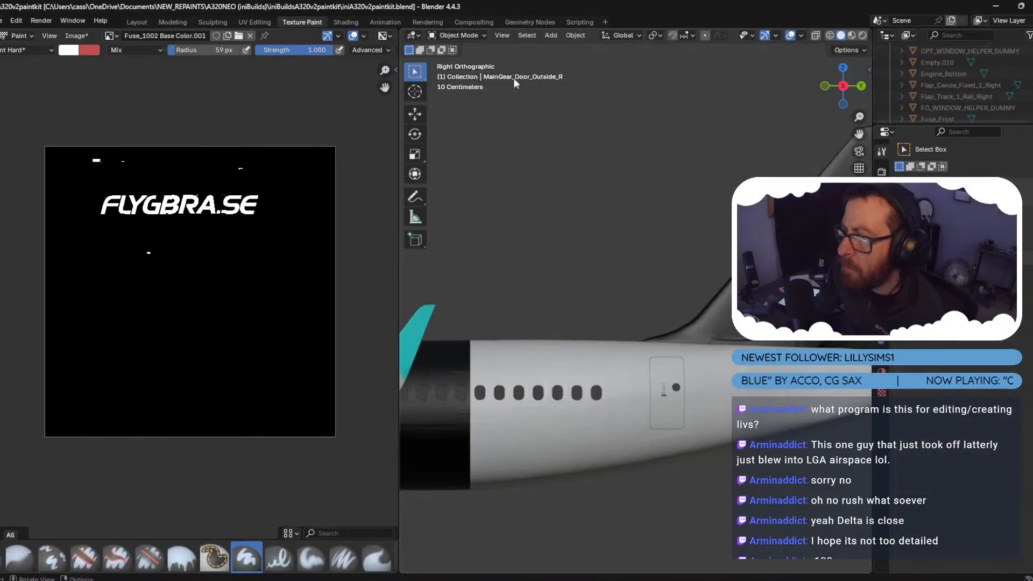
click(460, 35)
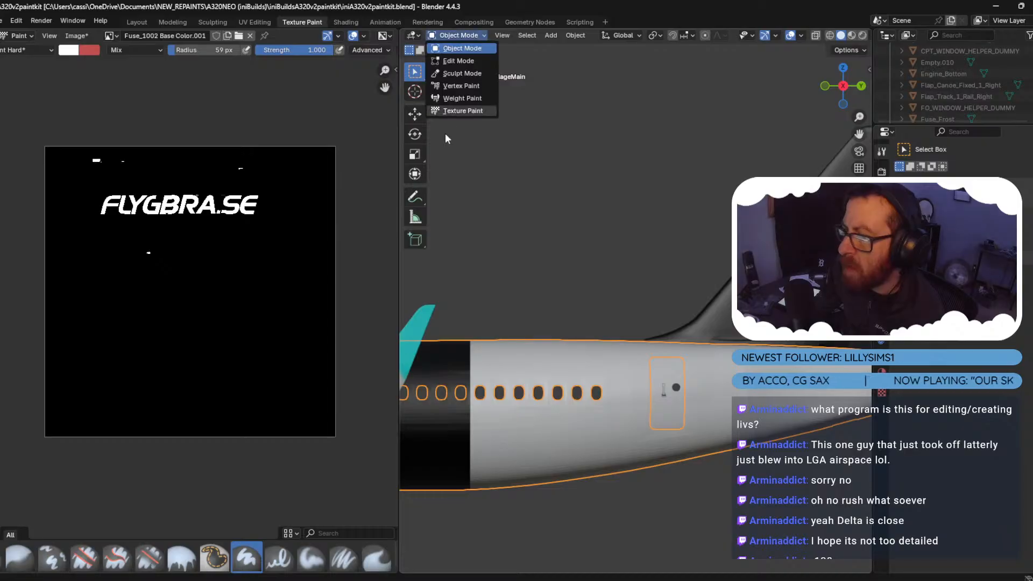
click(457, 111)
Add a 4096 x 4096 px Base Color paint slot filled with black (000000) to the Fuse_1003 material.
click(631, 35)
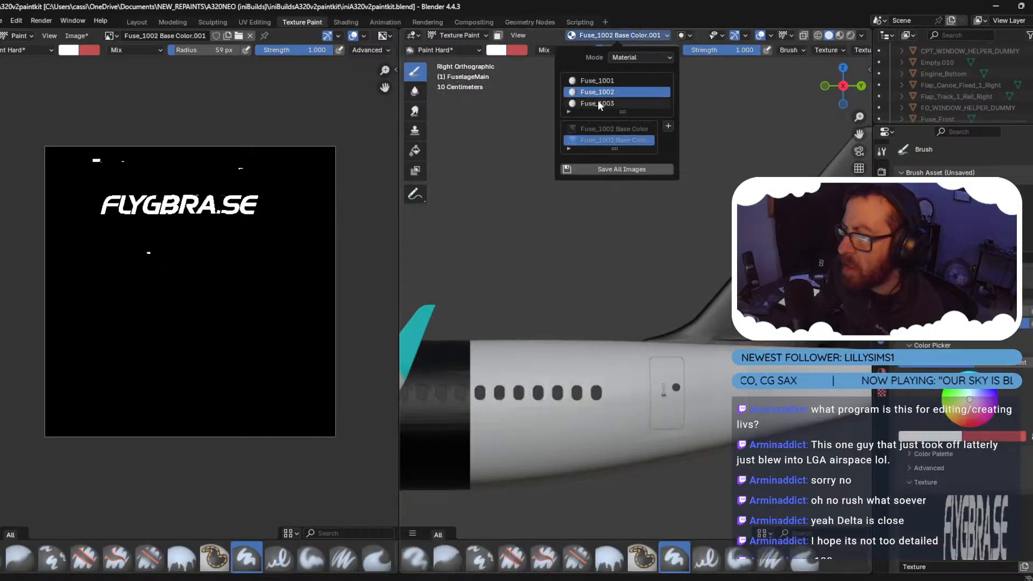
click(597, 103)
click(669, 127)
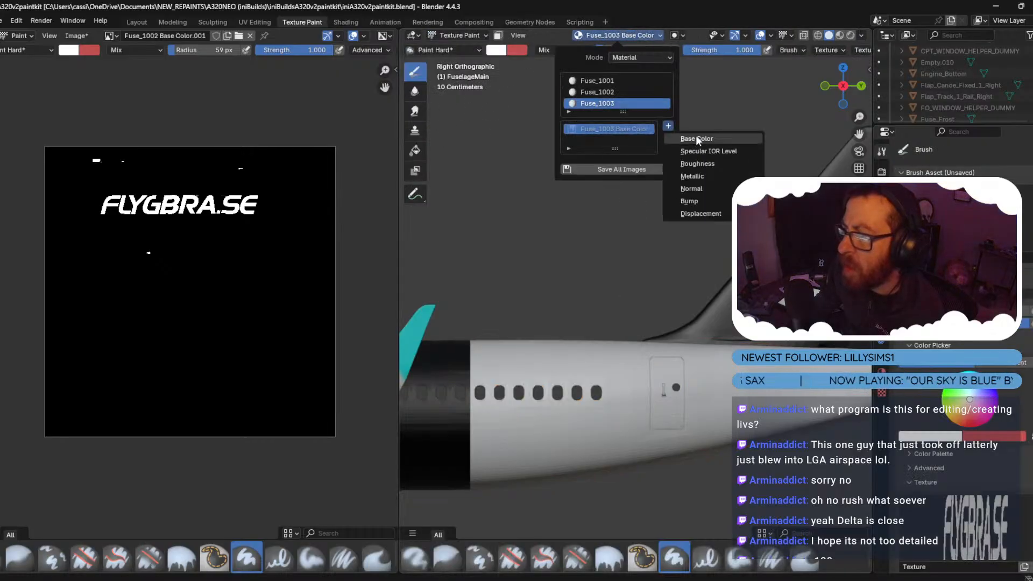
click(692, 136)
click(715, 223)
click(764, 206)
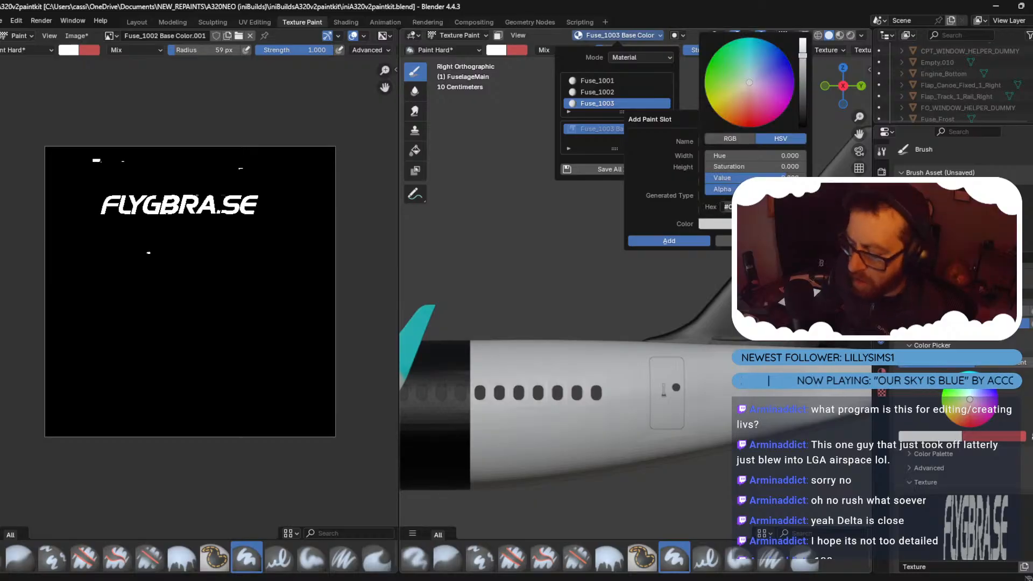
text(000000)
key(Return)
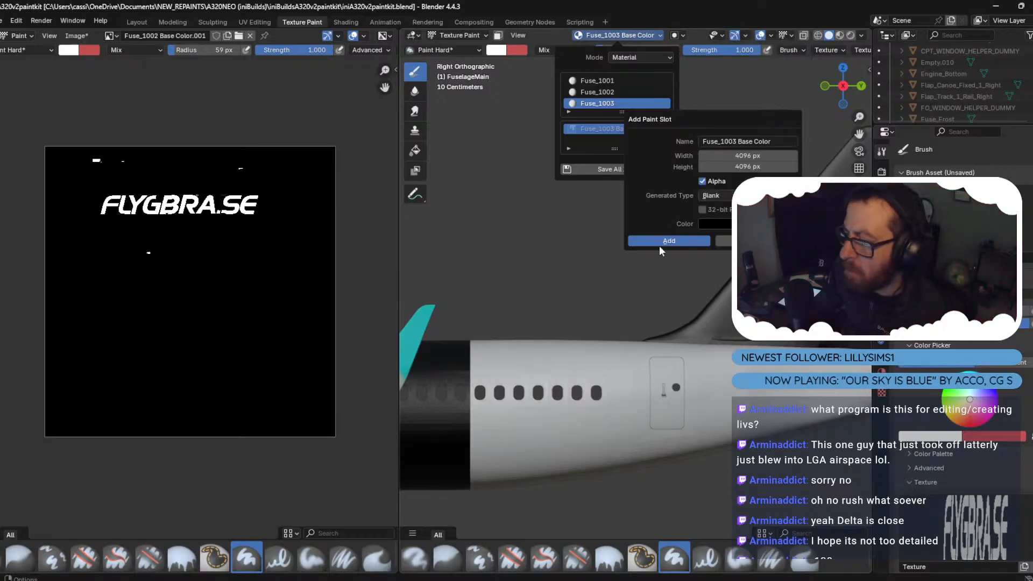
click(670, 241)
Replace the FLYGBRASE_STENCIL.psd image in the brush texture with REGISTRATION.png from the RESOURCES folder.
scroll(984, 516, down, 2)
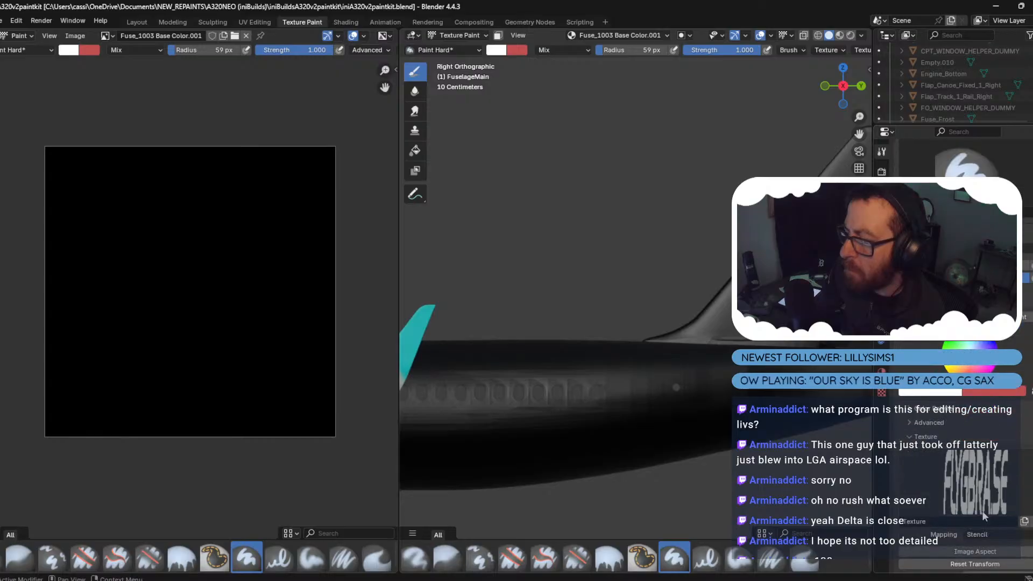
click(1024, 525)
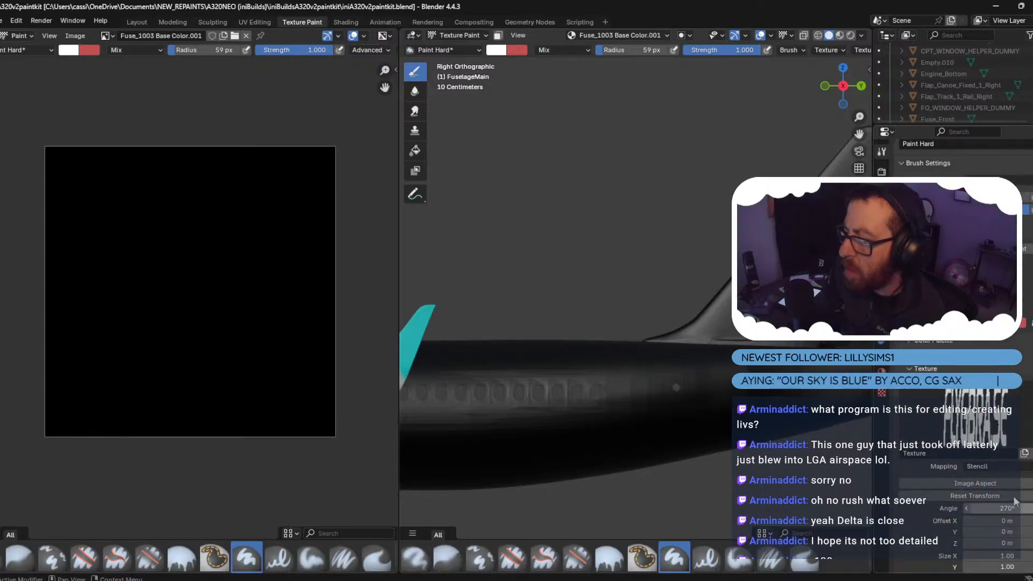
click(882, 395)
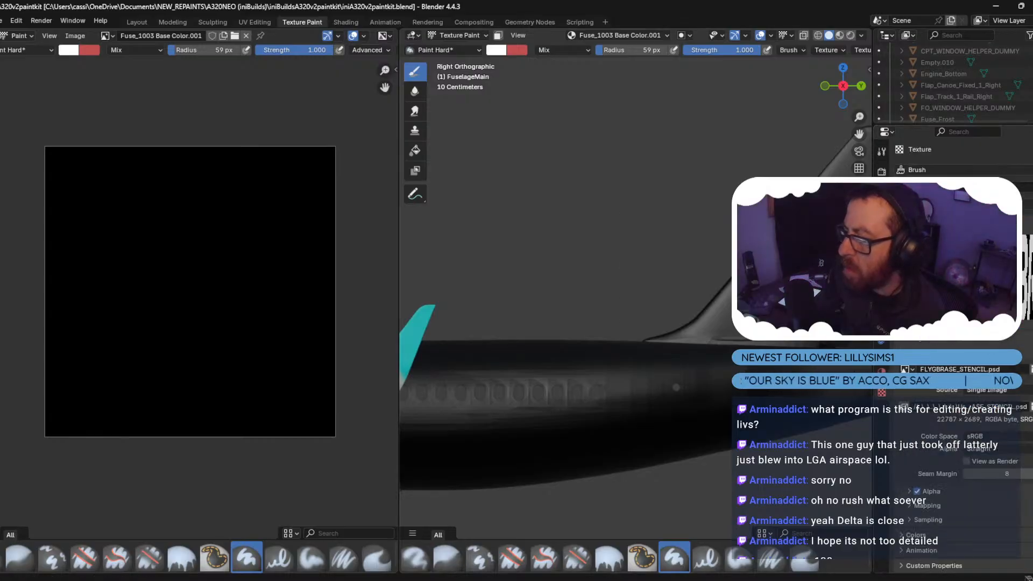
click(1031, 370)
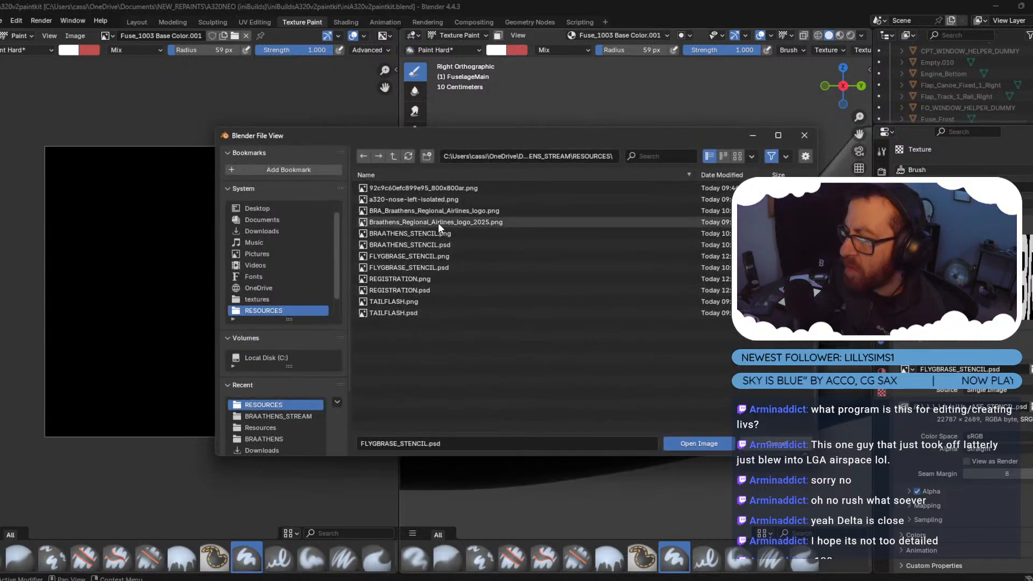
double_click(430, 278)
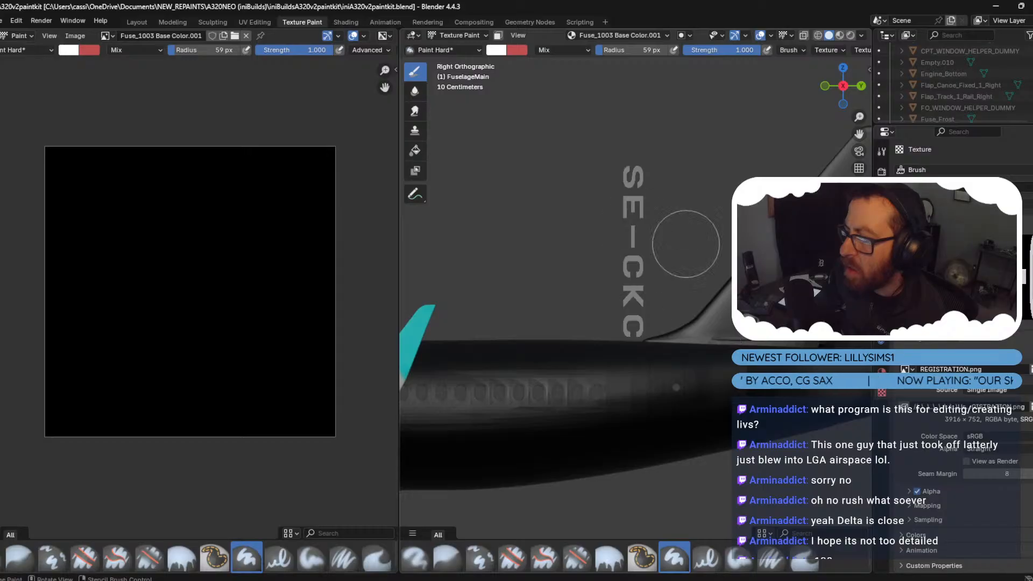
Set the registration stencil's angle to 0°, scale it down and place it on the rear fuselage behind the windows.
click(883, 150)
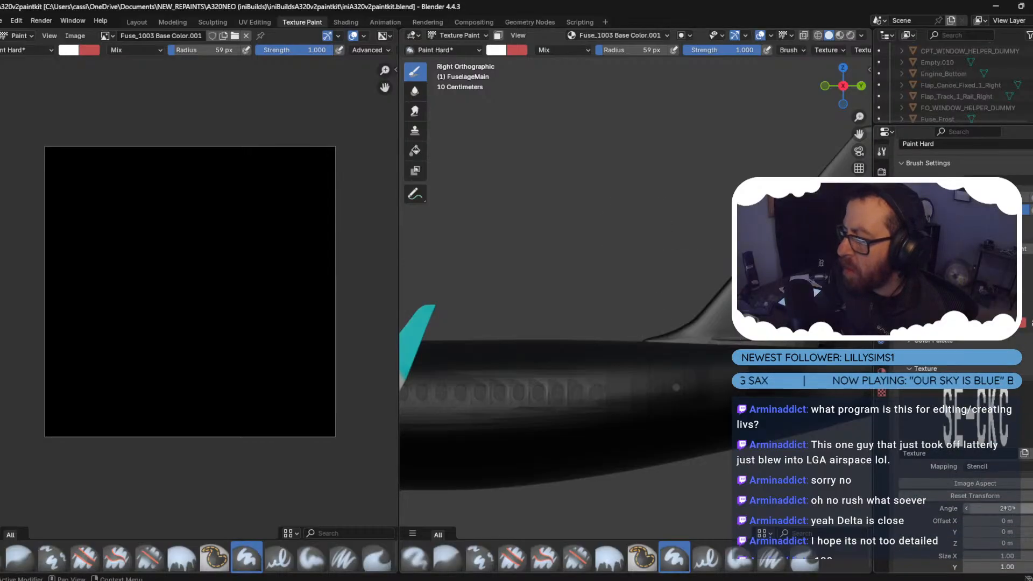
click(1026, 497)
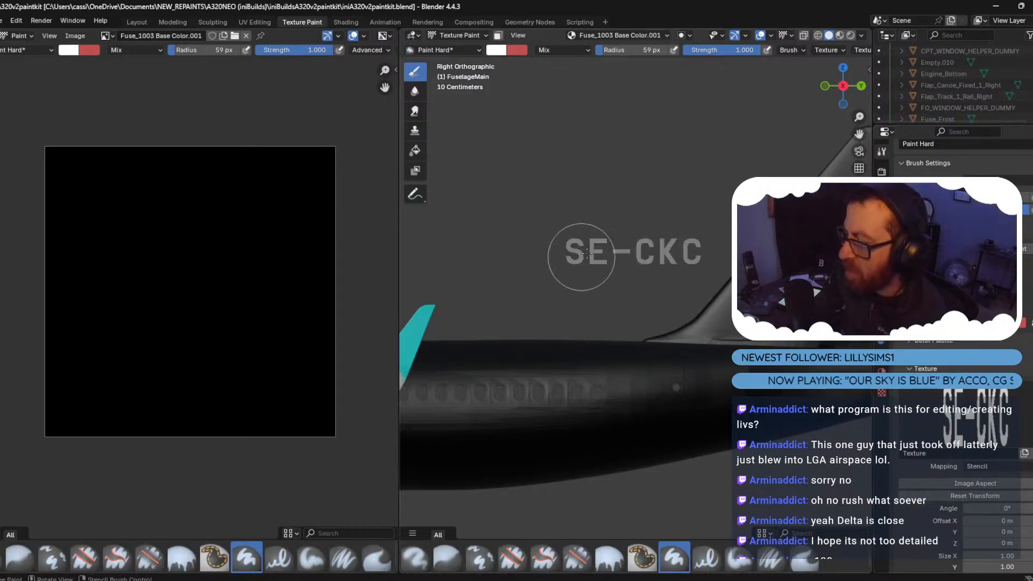
mouse_move(673, 255)
right_down()
mouse_move(709, 306)
mouse_move(804, 367)
mouse_move(769, 370)
right_up()
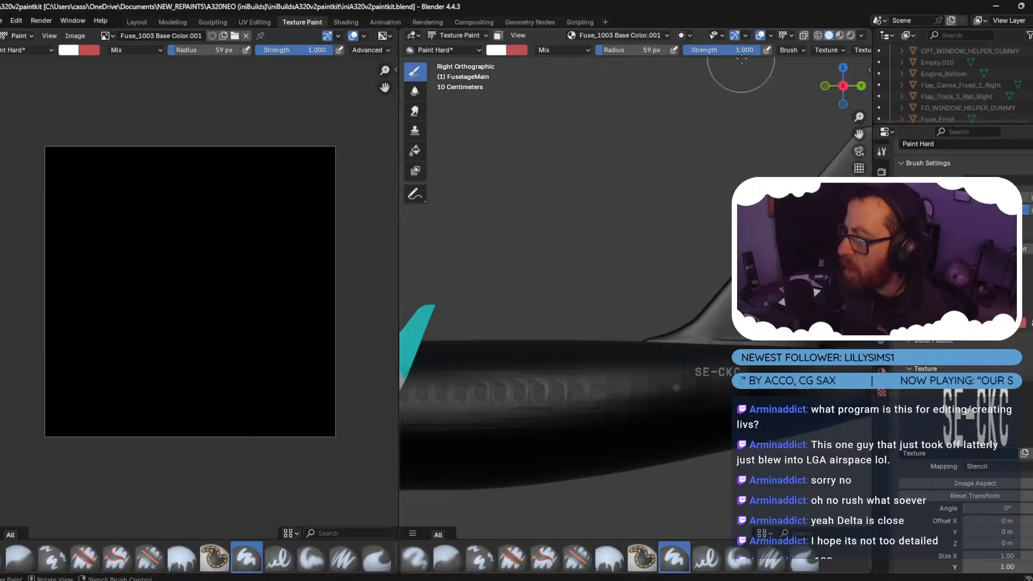
With X mirroring on, set the stencil's X size to -1 and stamp the flipped registration onto the rear fuselage.
scroll(825, 48, down, 2)
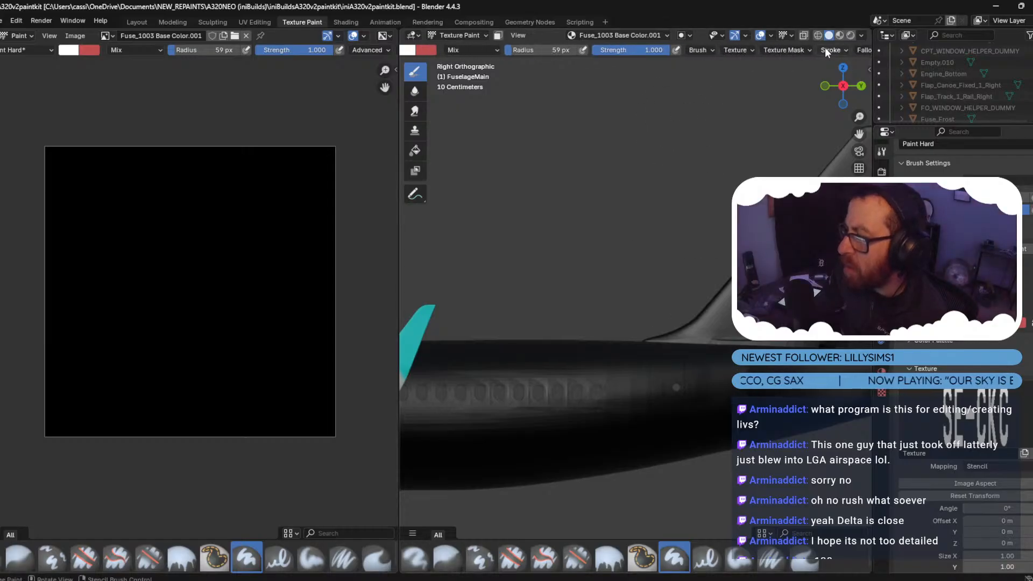
scroll(825, 47, down, 2)
scroll(825, 47, down, 2)
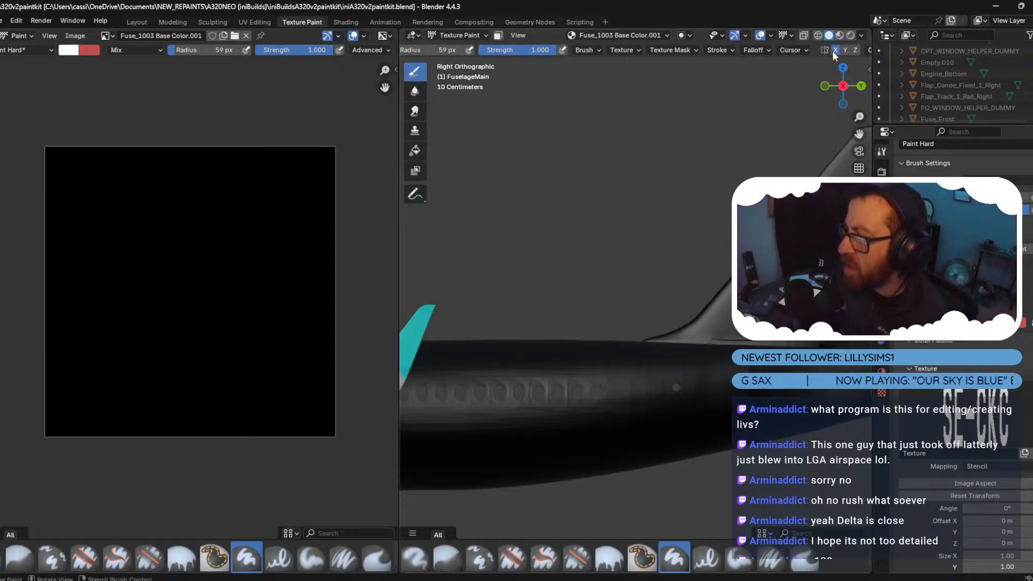
click(975, 555)
text(-1)
key(Return)
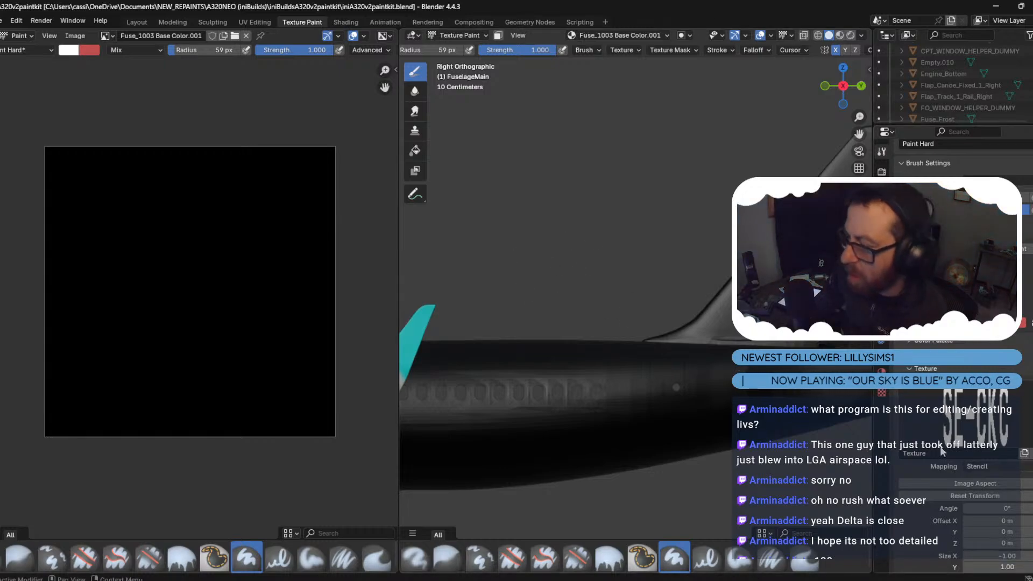
click(704, 372)
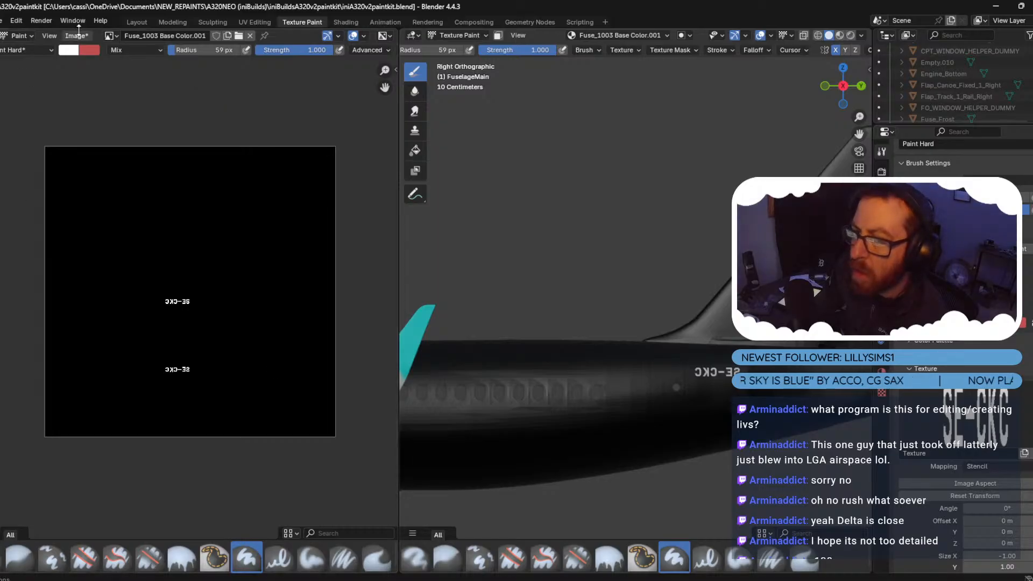
Copy the painted Fuse_1003 image and switch to the A320_Fuse_1003_ALBD.png.psd document in Photoshop.
click(76, 37)
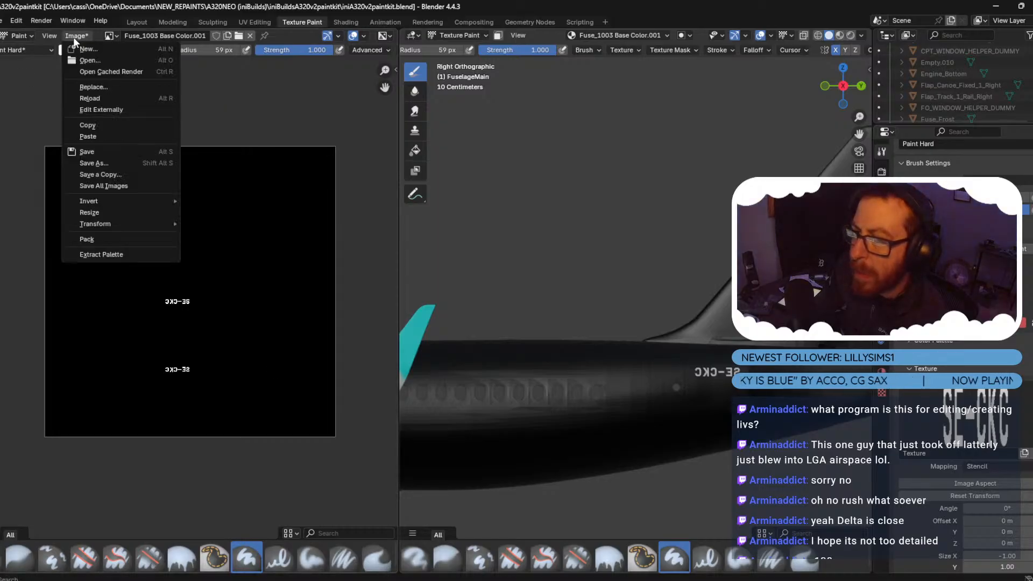
click(98, 124)
mouse_move(549, 560)
click(554, 538)
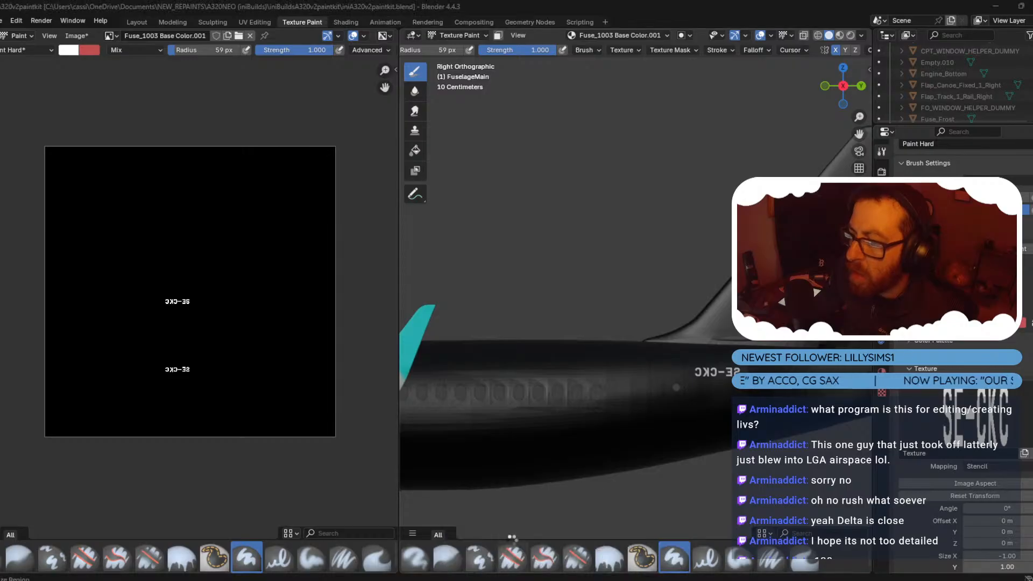
click(479, 43)
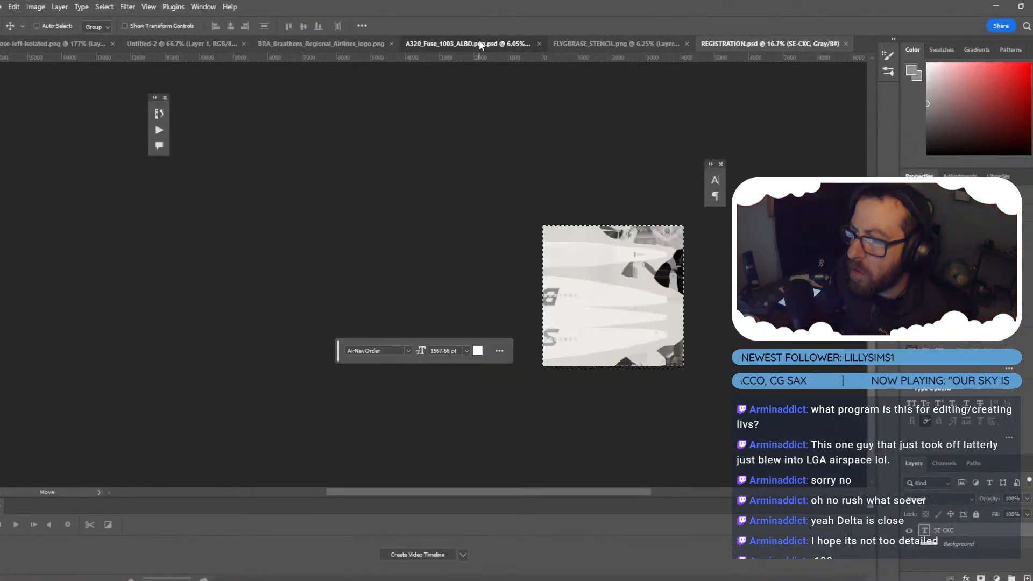
Create a new layer named REG RIGHT above the BRAATHENS_L layer.
alt+scroll(646, 312, up, 5)
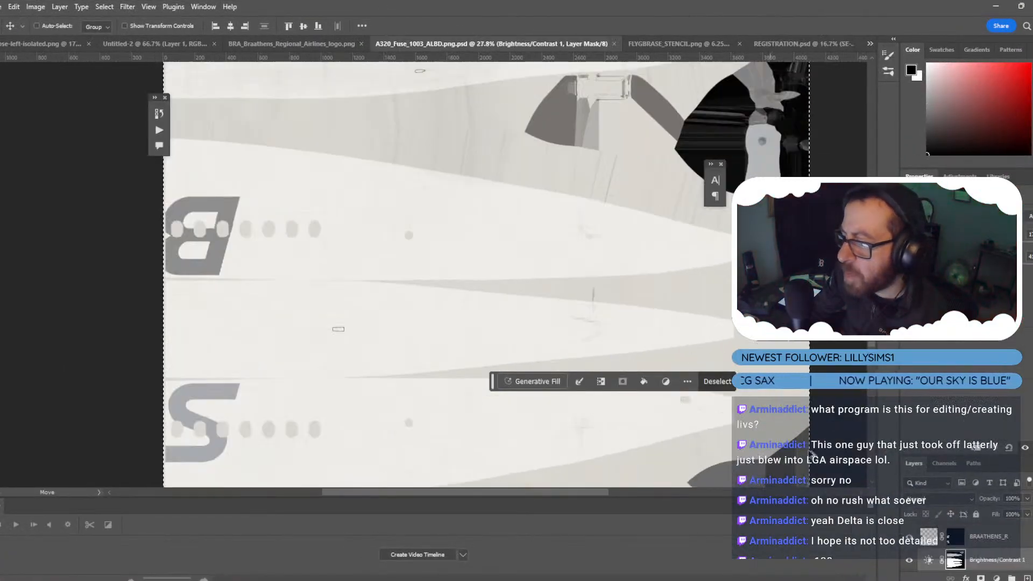
click(1001, 537)
scroll(1001, 543, up, 1)
click(1002, 538)
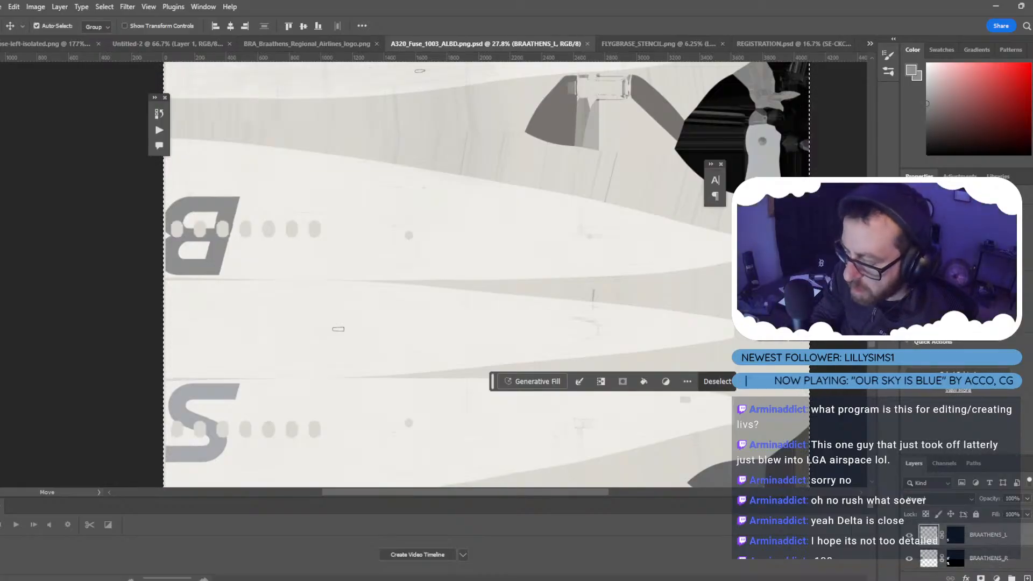
key(ctrl+shift+n)
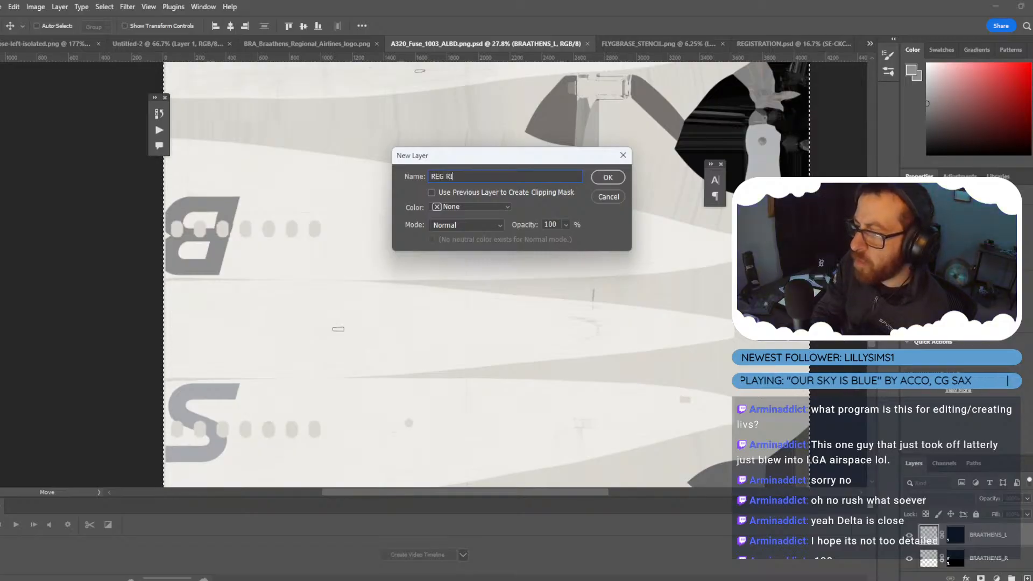
key(Return)
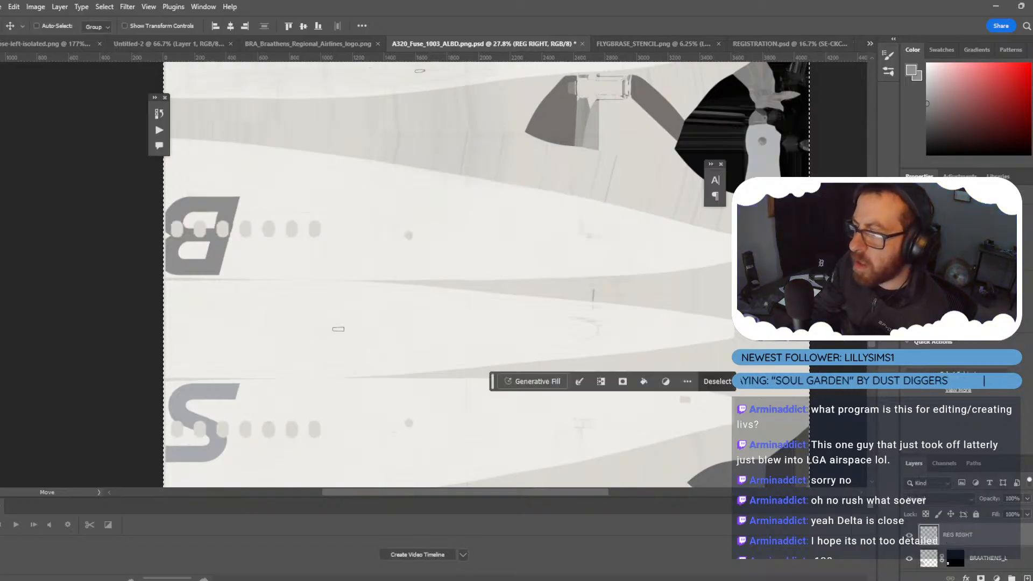
Add a layer mask to REG RIGHT and paste the copied registration image into its mask channel.
click(980, 578)
click(945, 463)
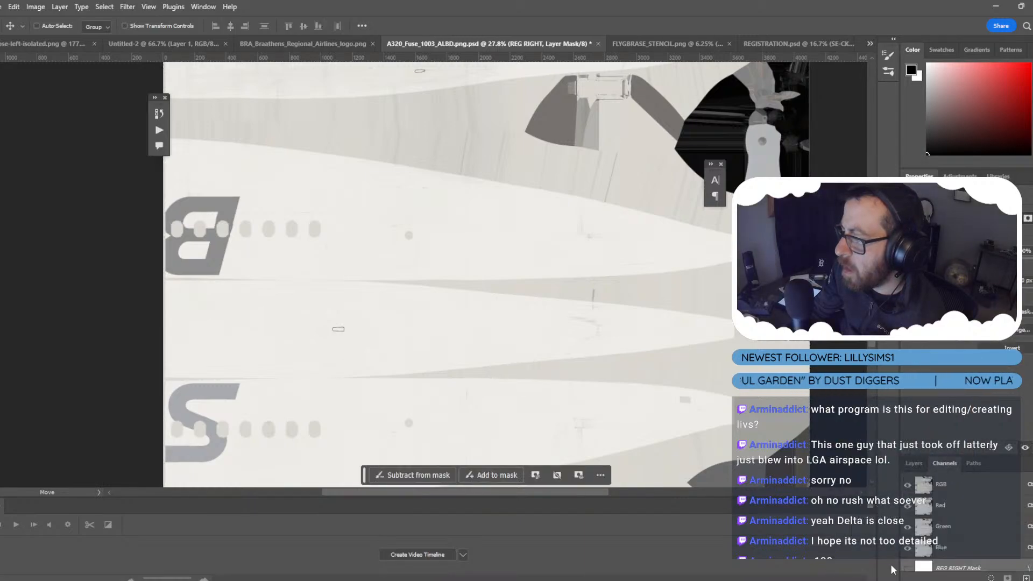
key(ctrl+v)
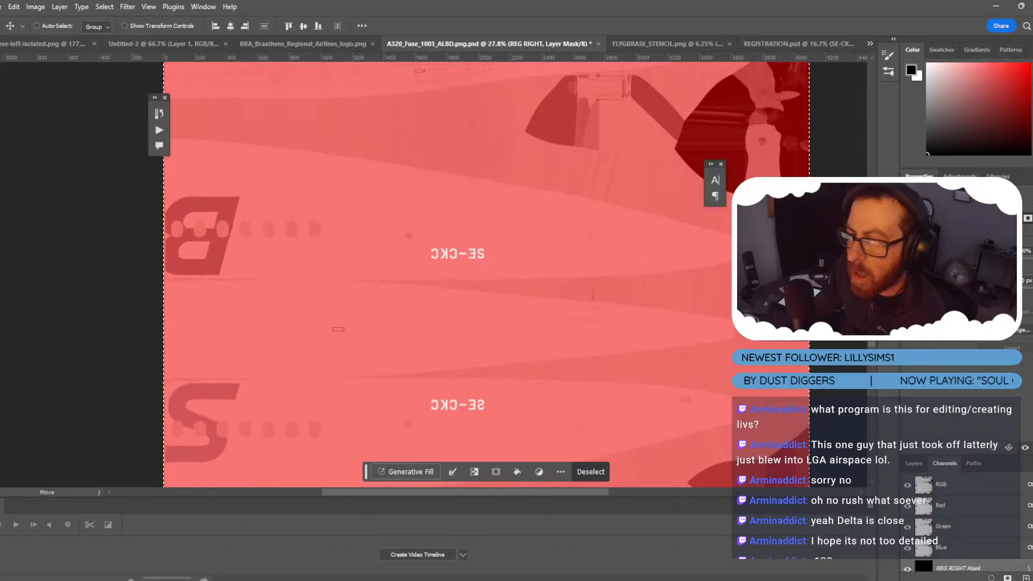
Target the REG RIGHT layer's RGB channels, set the foreground colour to black and brush over the upper SE-CKC registration.
click(962, 489)
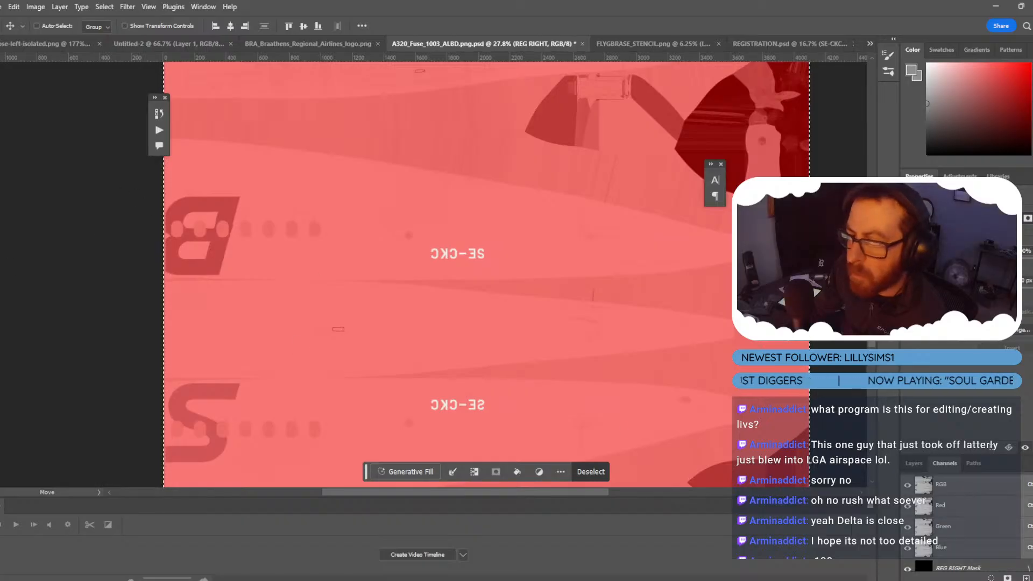
click(911, 69)
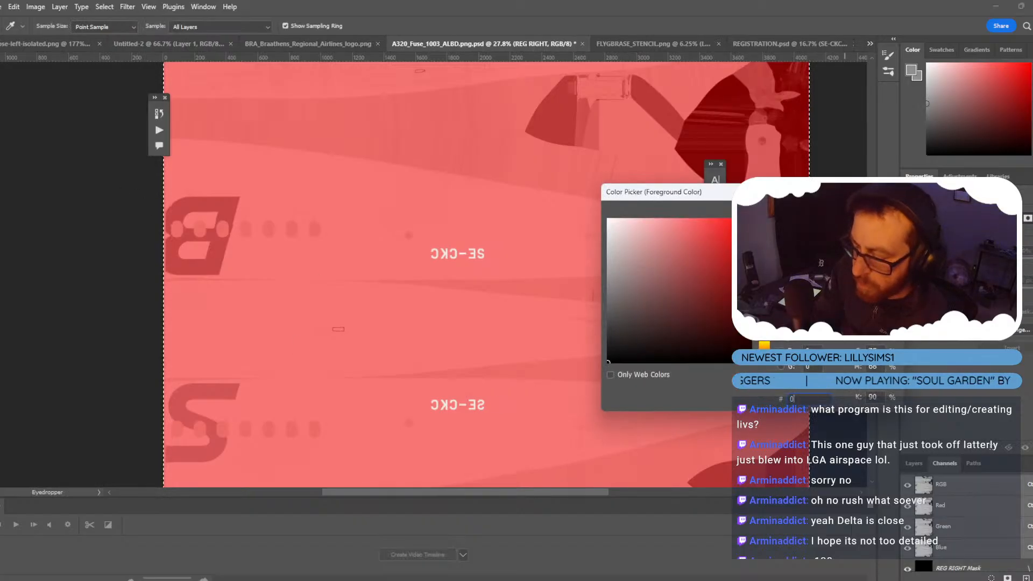
text(0)
key(Return)
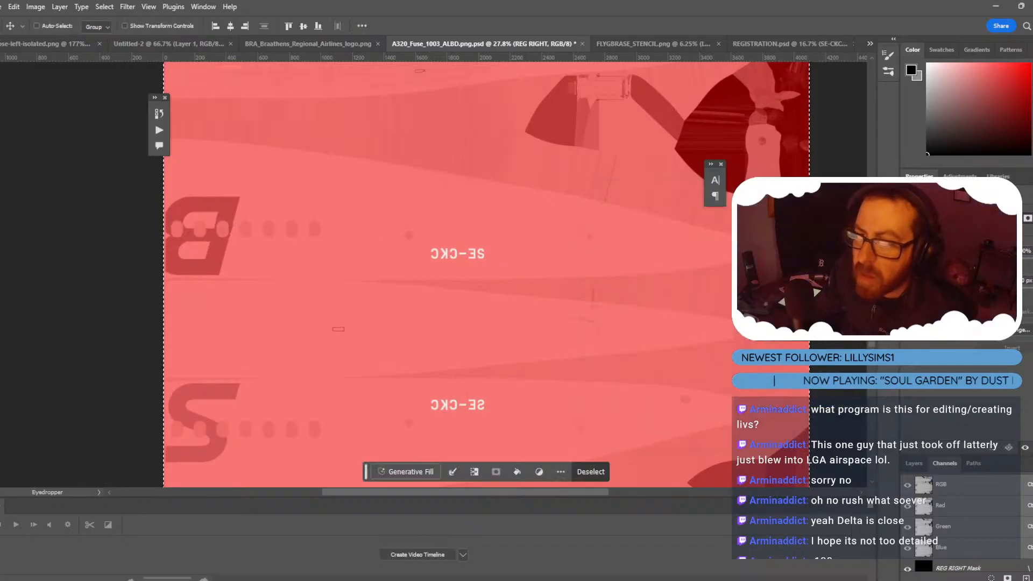
key(b)
drag(436, 251, 441, 247)
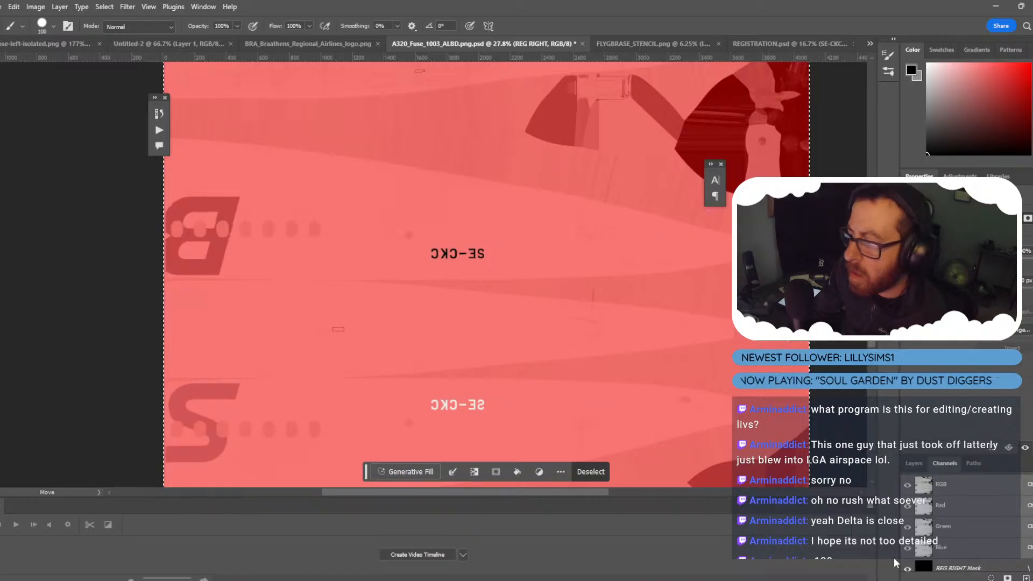
Switch to the Blender fuselage window, turn off X mirroring, set the stencil's X size to 1 and stamp the registration.
mouse_move(542, 579)
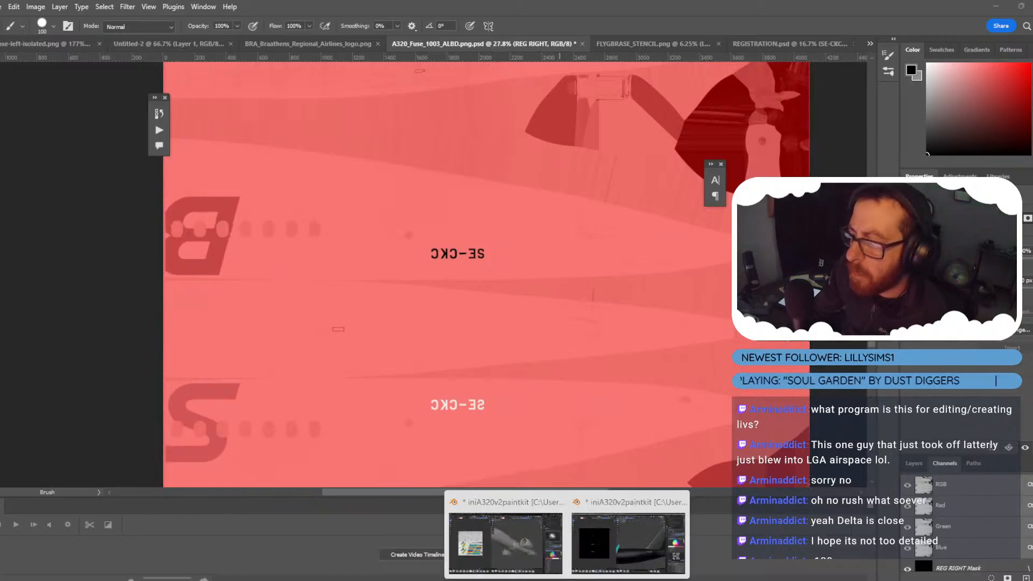
click(637, 544)
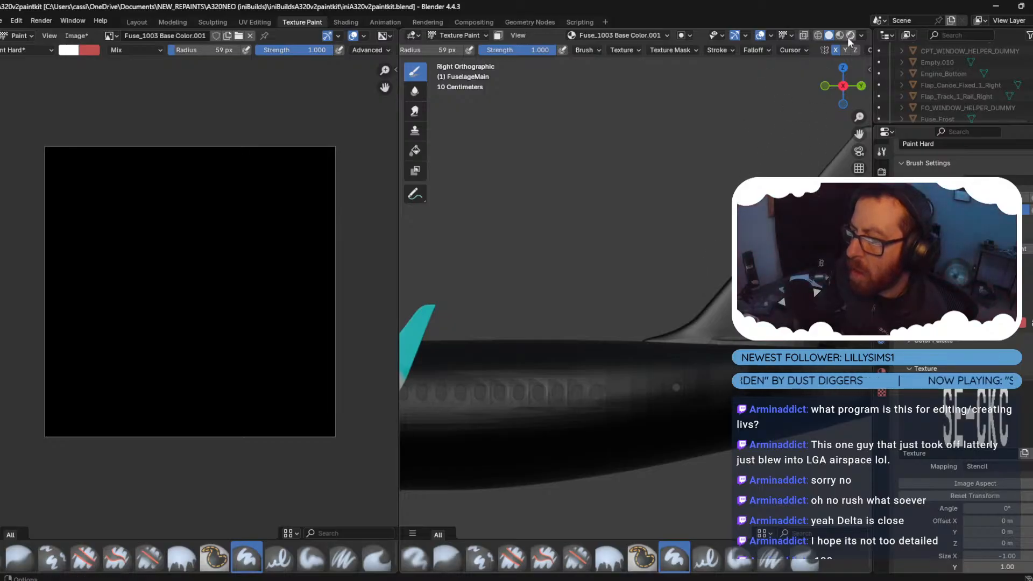
click(836, 50)
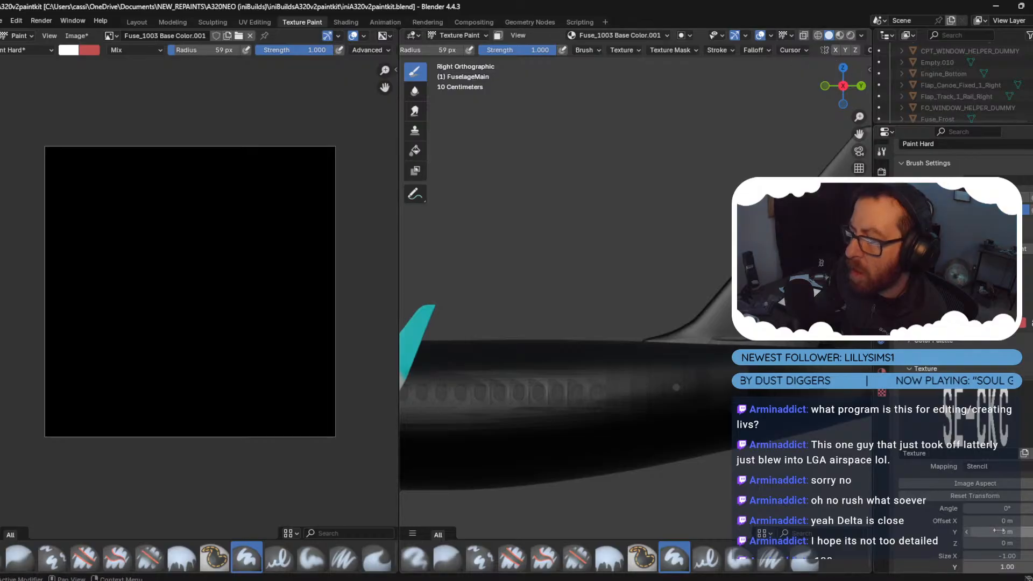
click(1014, 551)
key(Return)
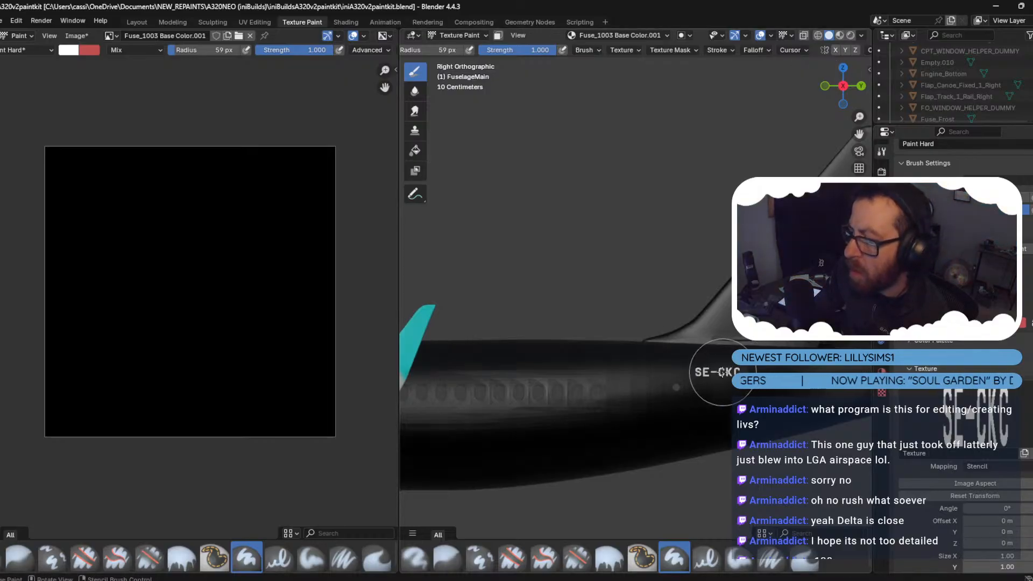
click(721, 372)
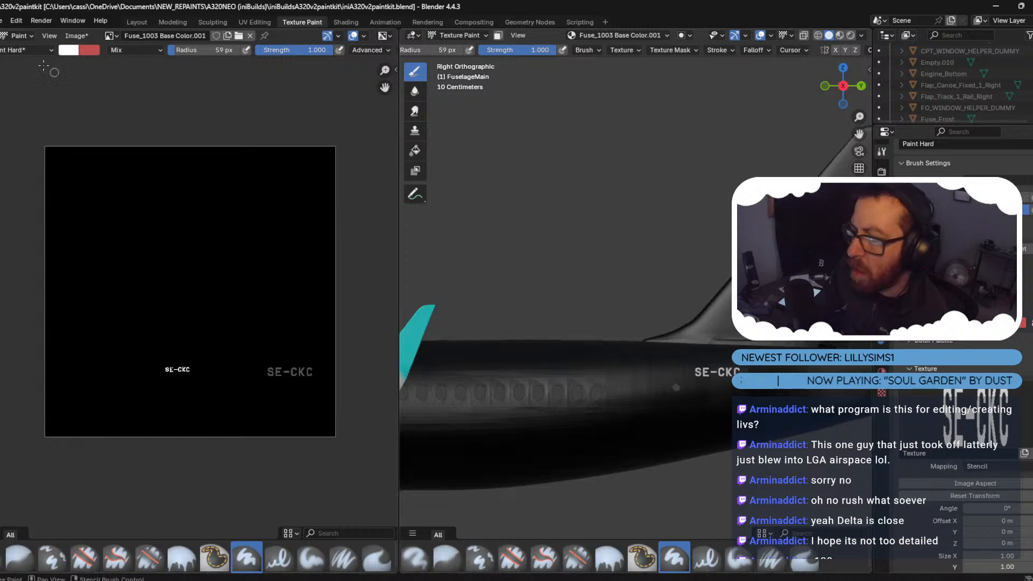
Copy the newly painted texture image, switch to Photoshop and create a layer named REG LEFT above REG RIGHT.
click(76, 36)
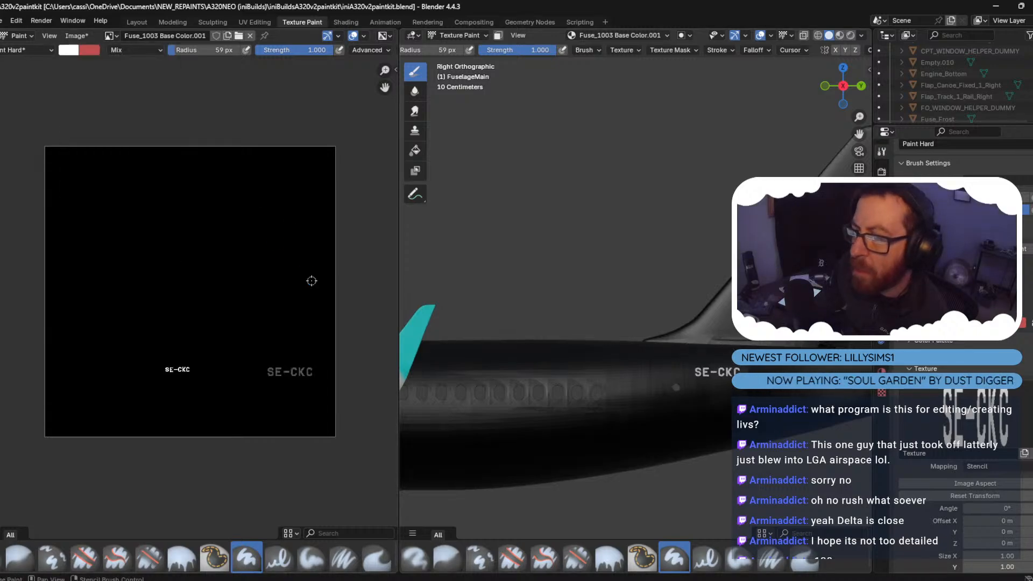
key(alt+Tab)
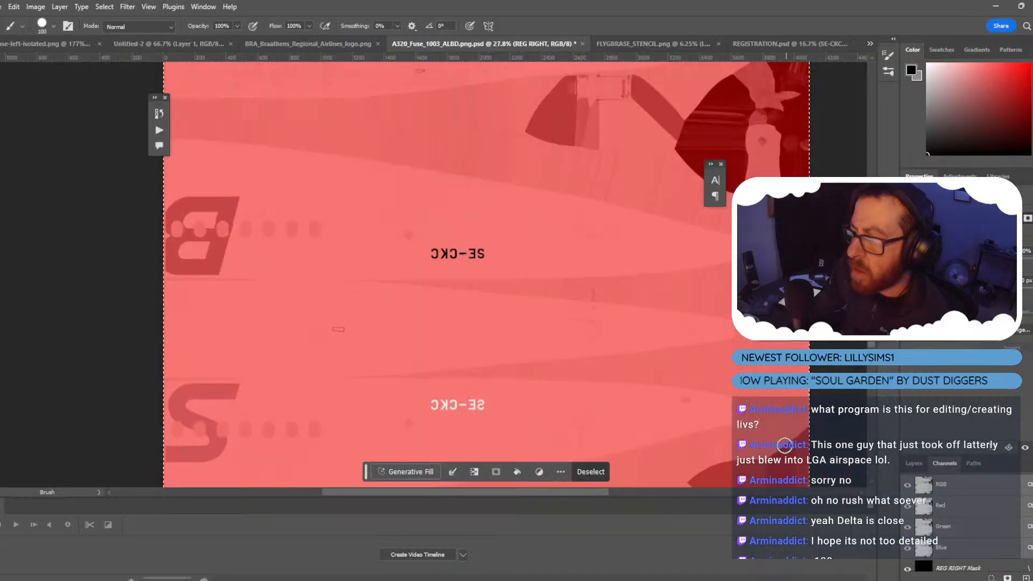
click(913, 464)
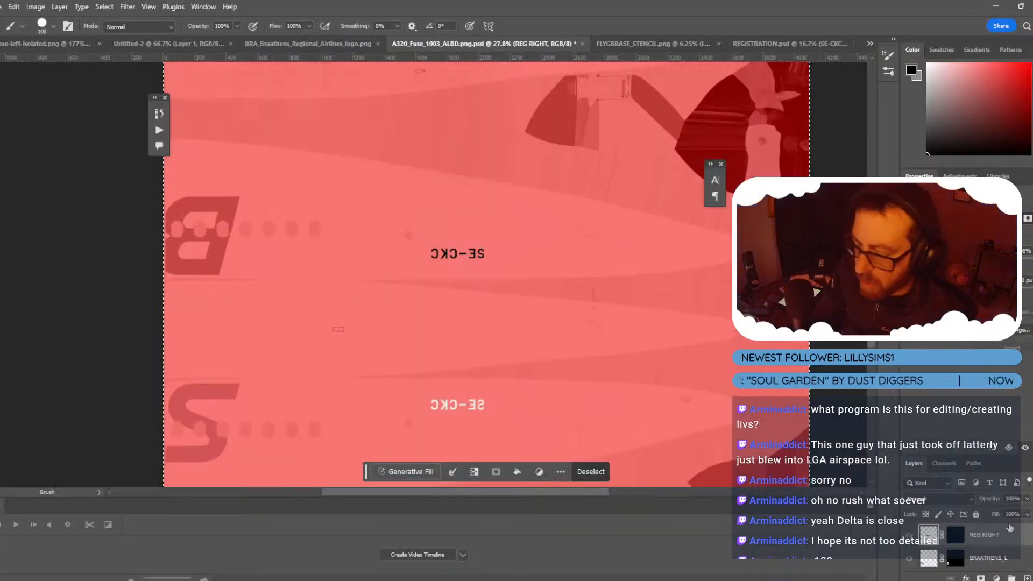
key(ctrl+shift+n)
text(REG LEFT)
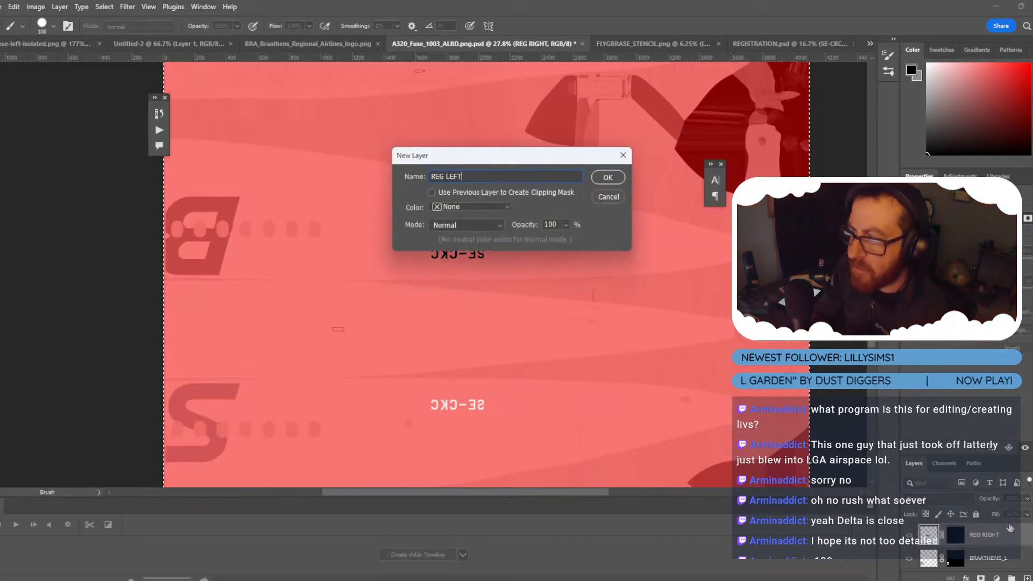
key(Return)
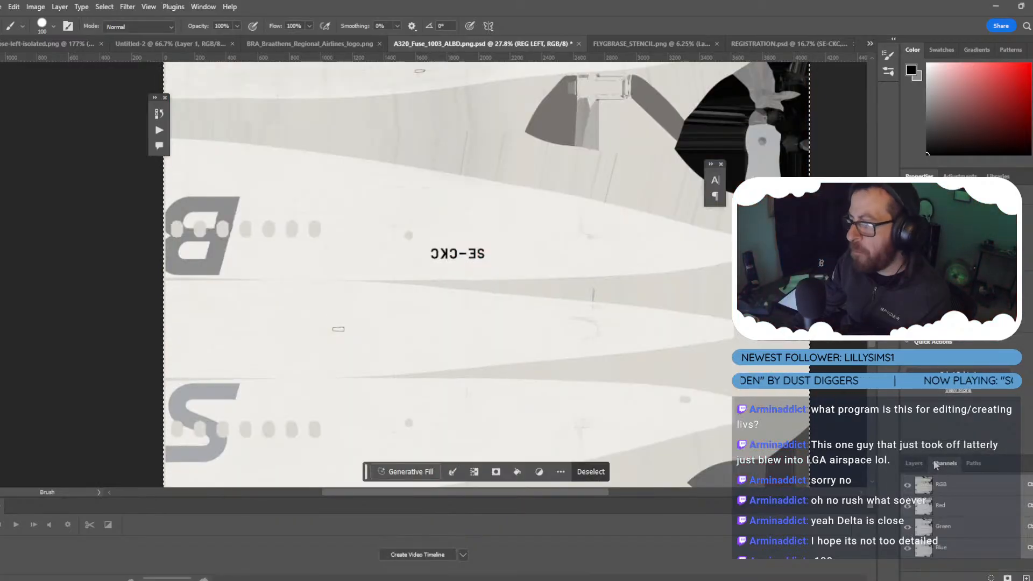
Add a layer mask to REG LEFT, make its mask channel visible and paste the copied registration image into it.
click(981, 578)
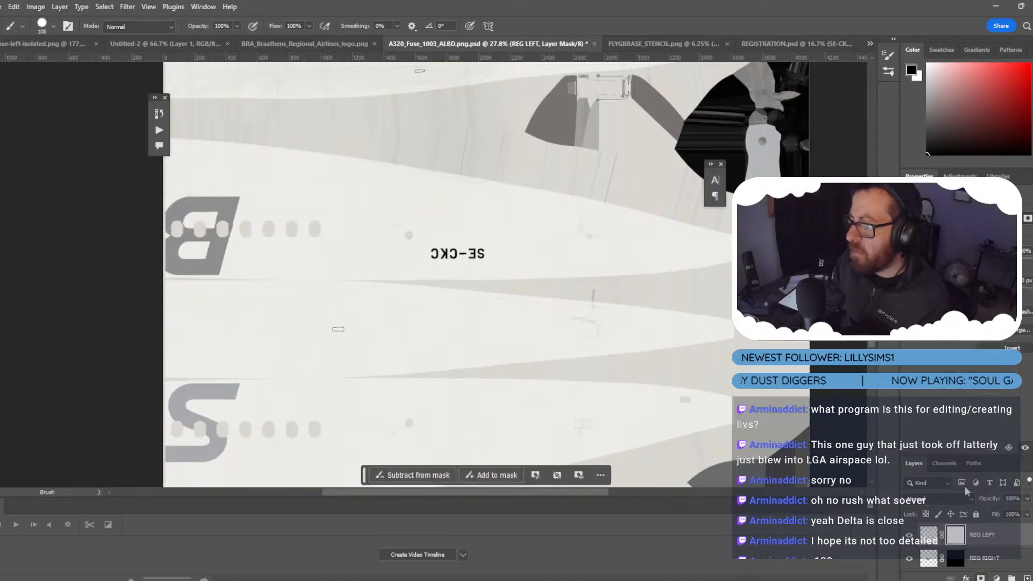
click(945, 464)
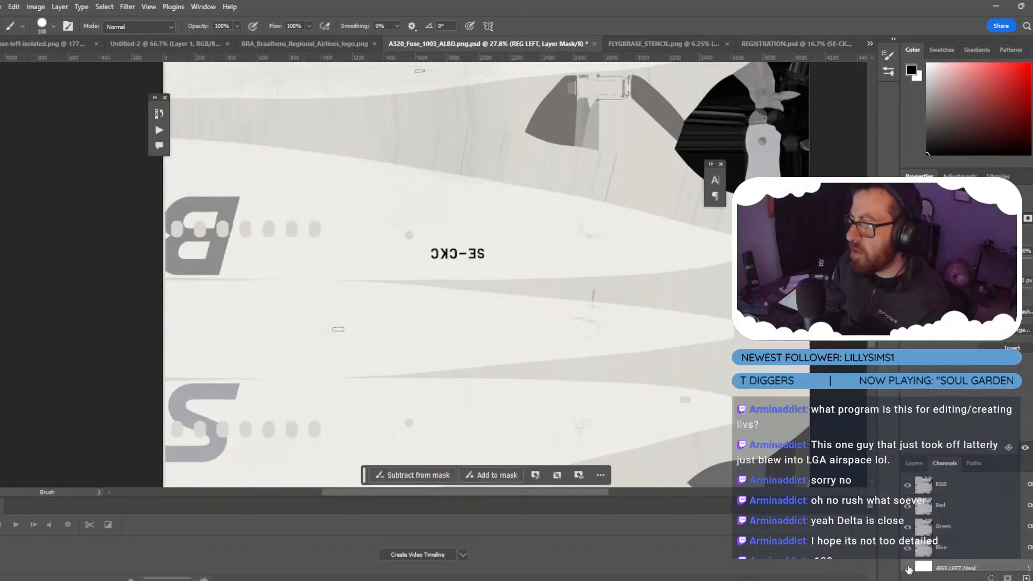
click(908, 569)
key(ctrl+a)
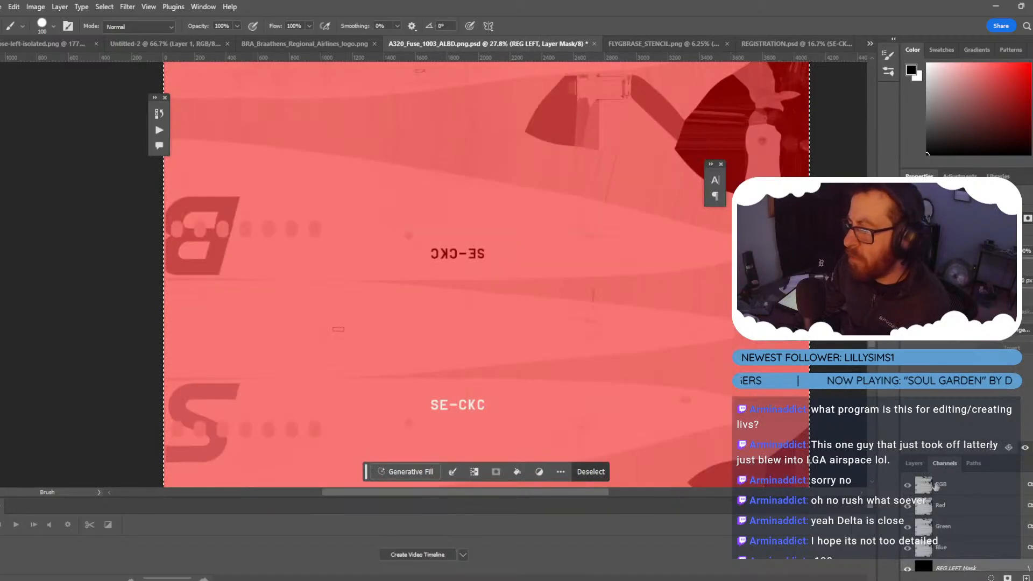
Target the REG LEFT layer's RGB channels, brush black over the lower SE-CKC registration and save the document.
click(936, 485)
drag(438, 404, 486, 414)
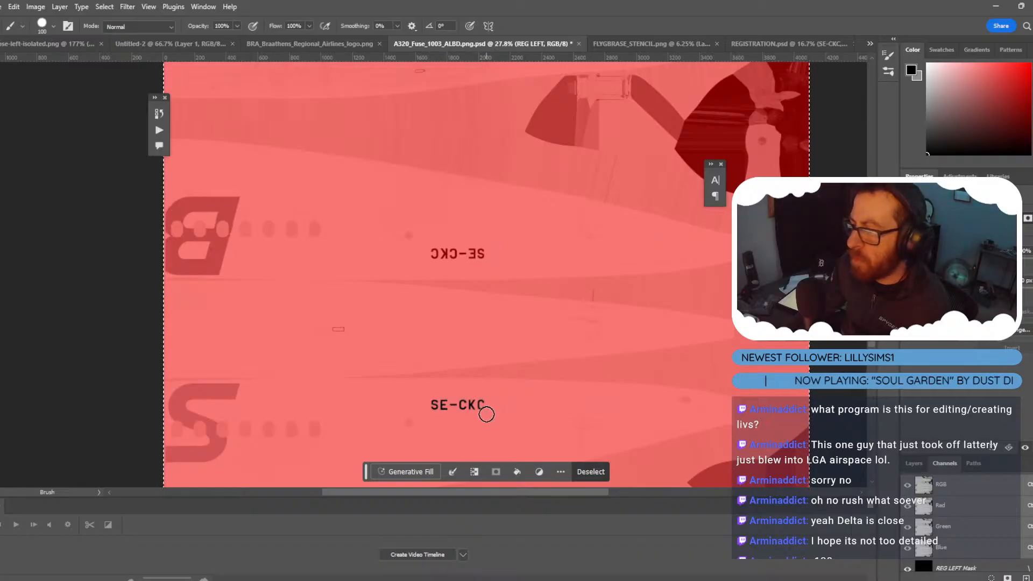
click(3, 6)
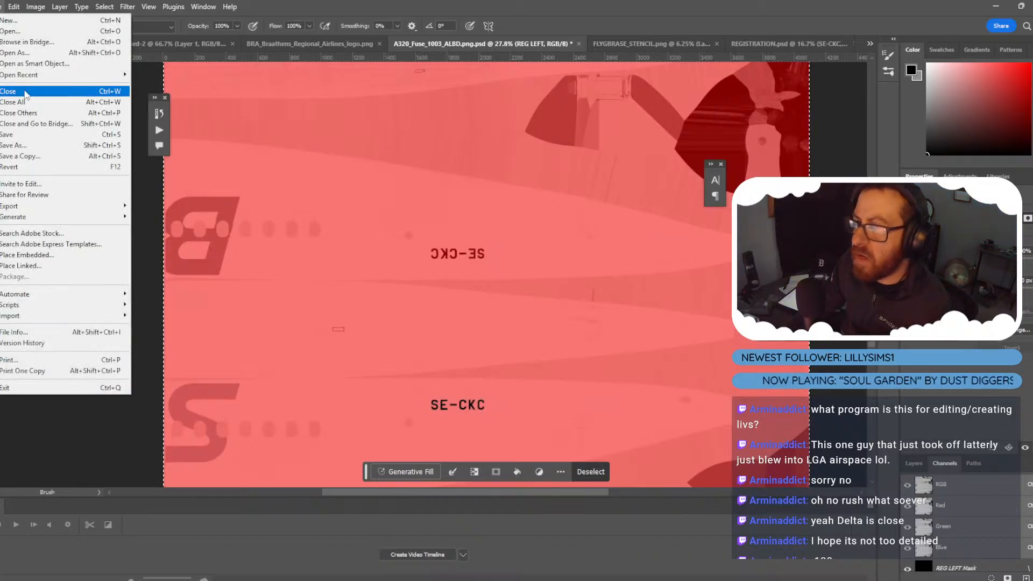
click(32, 133)
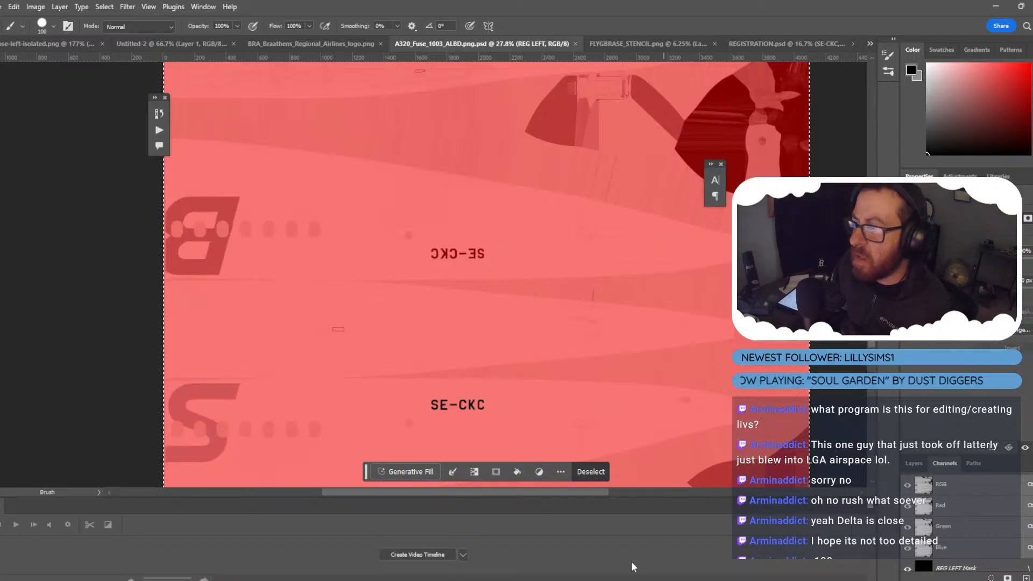
Switch to the Blender window with the tail texture, display the Fuse_1003 Base Color.001 image and reload it.
mouse_move(633, 571)
click(522, 548)
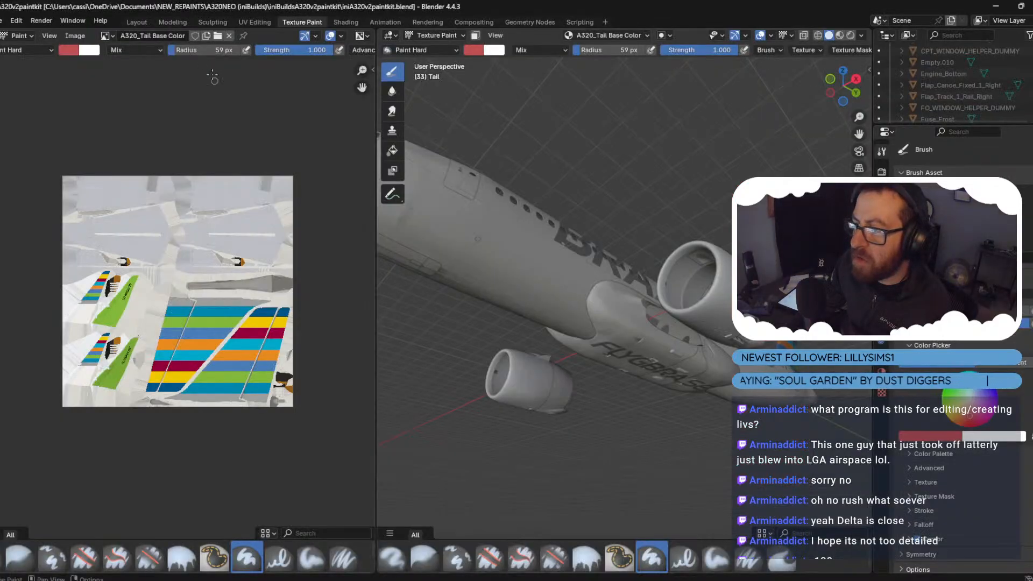
click(107, 35)
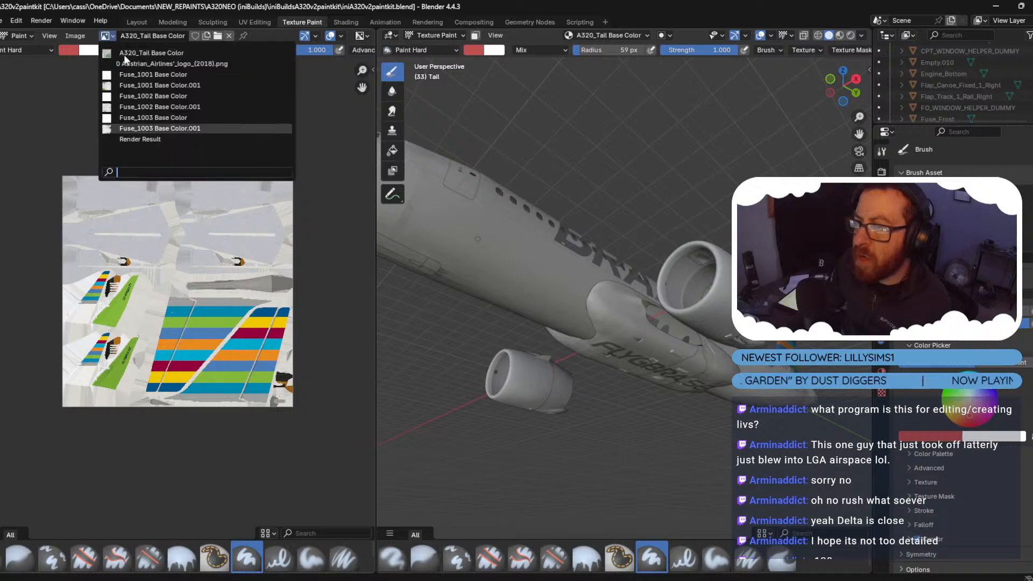
key(Return)
click(75, 35)
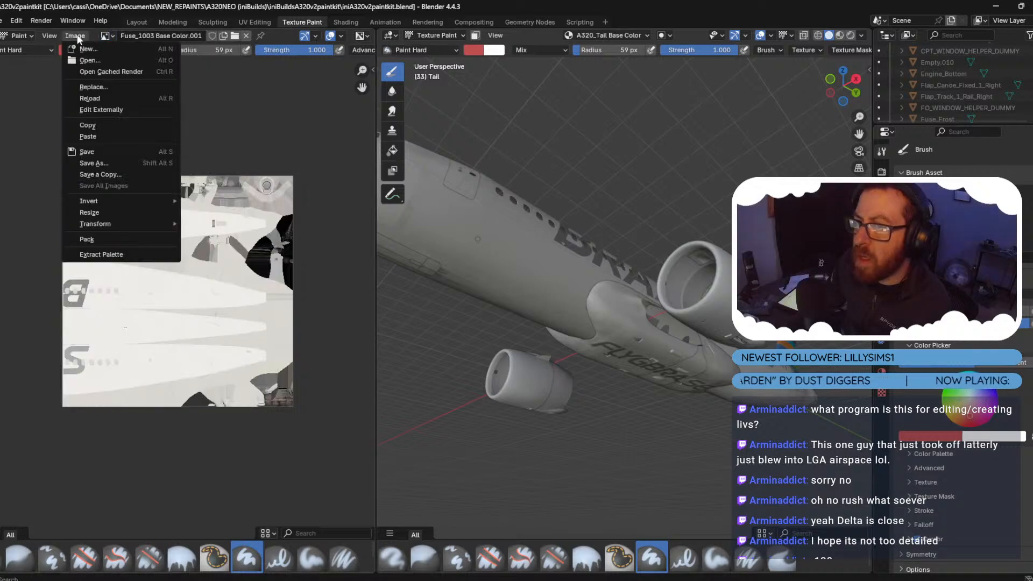
click(94, 99)
Examine the reloaded fuselage livery on the aircraft model from the side and from below.
middle_drag(531, 235, 687, 287)
scroll(631, 314, down, 4)
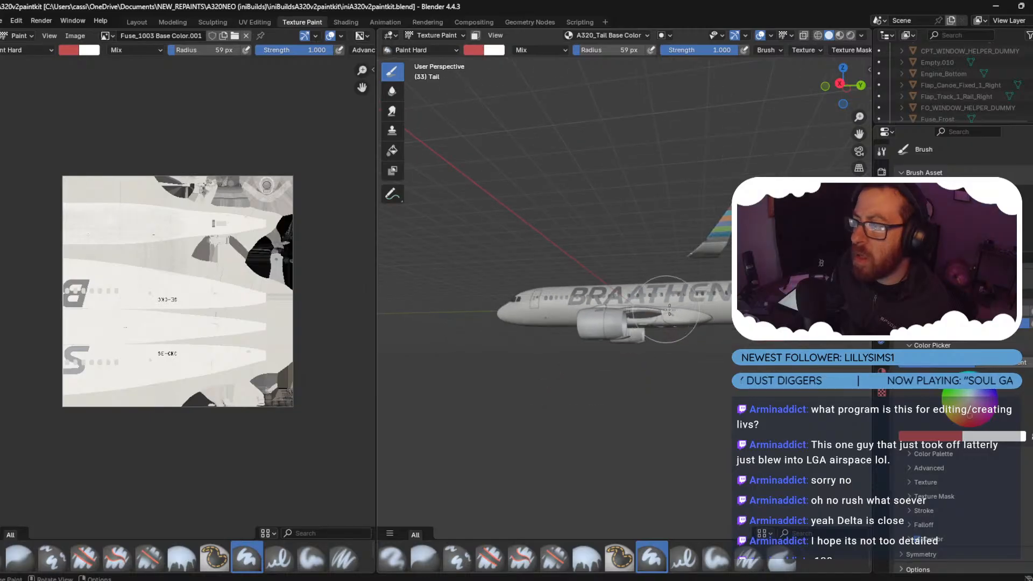
scroll(699, 316, up, 2)
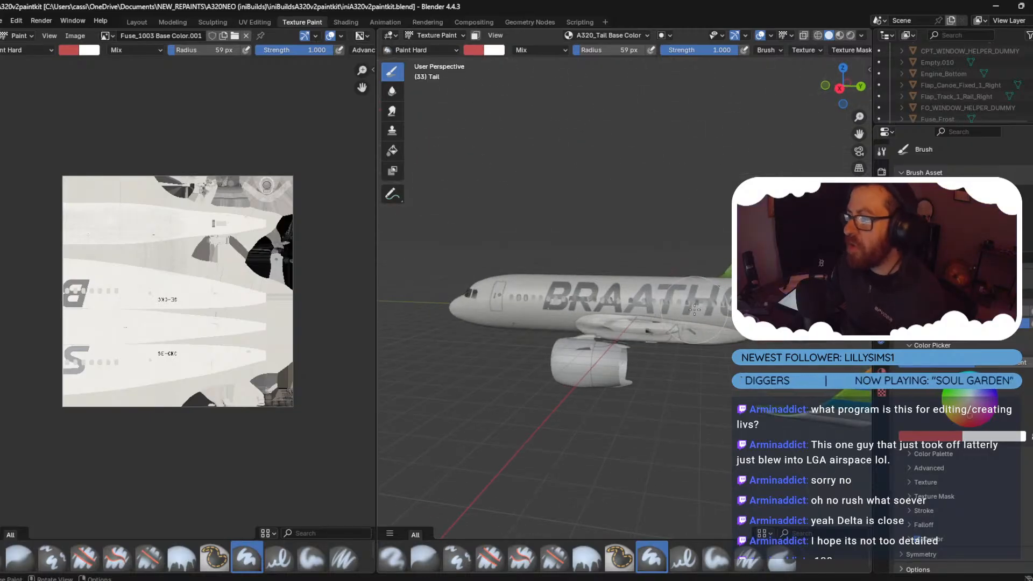
scroll(699, 317, down, 2)
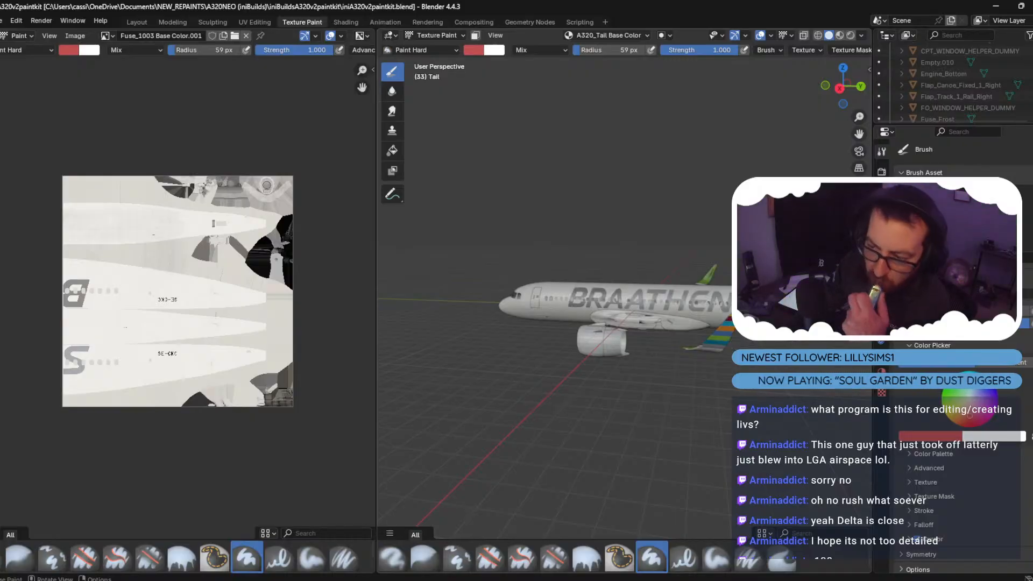
scroll(654, 301, up, 3)
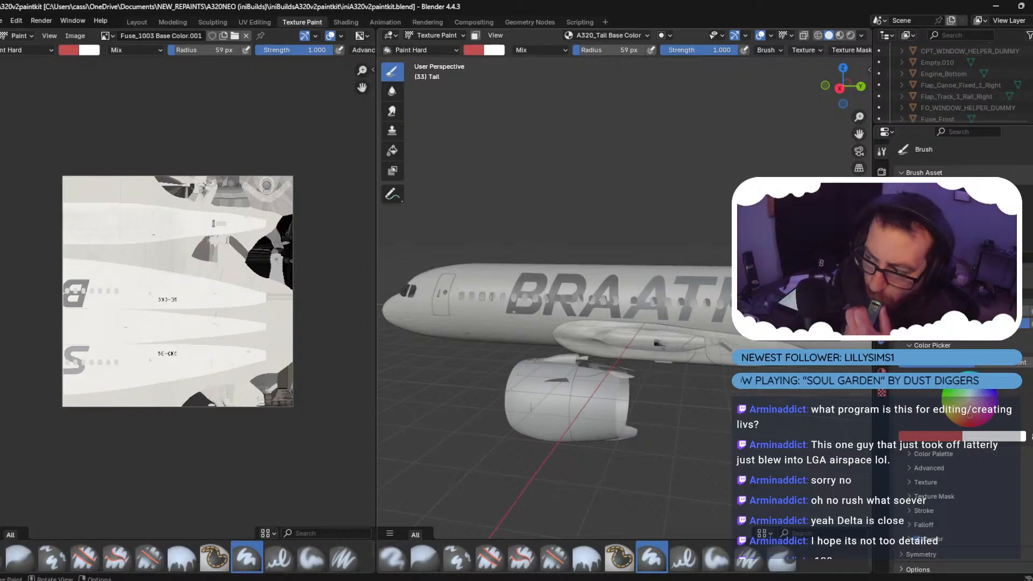
scroll(557, 394, up, 2)
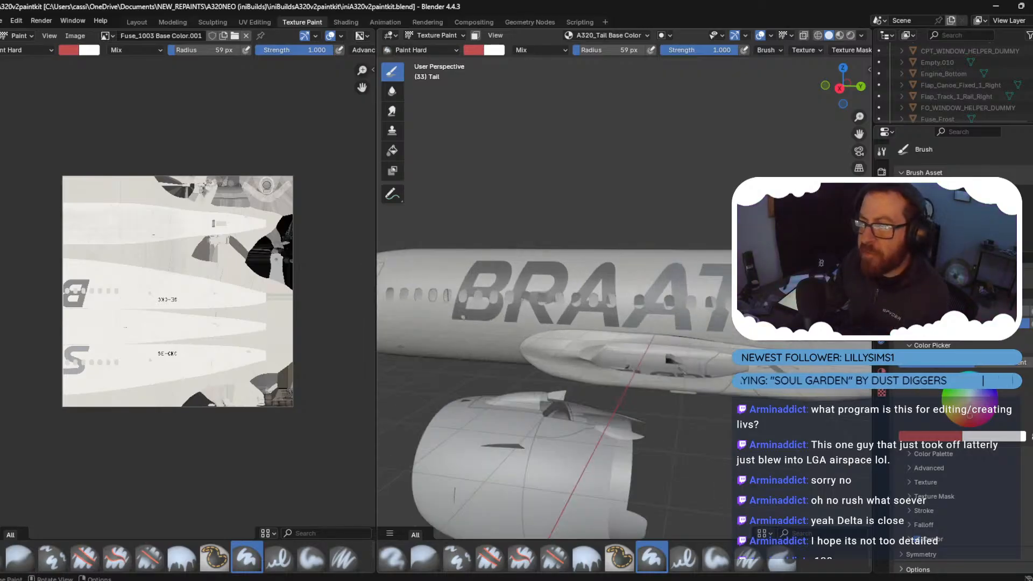
scroll(558, 394, down, 4)
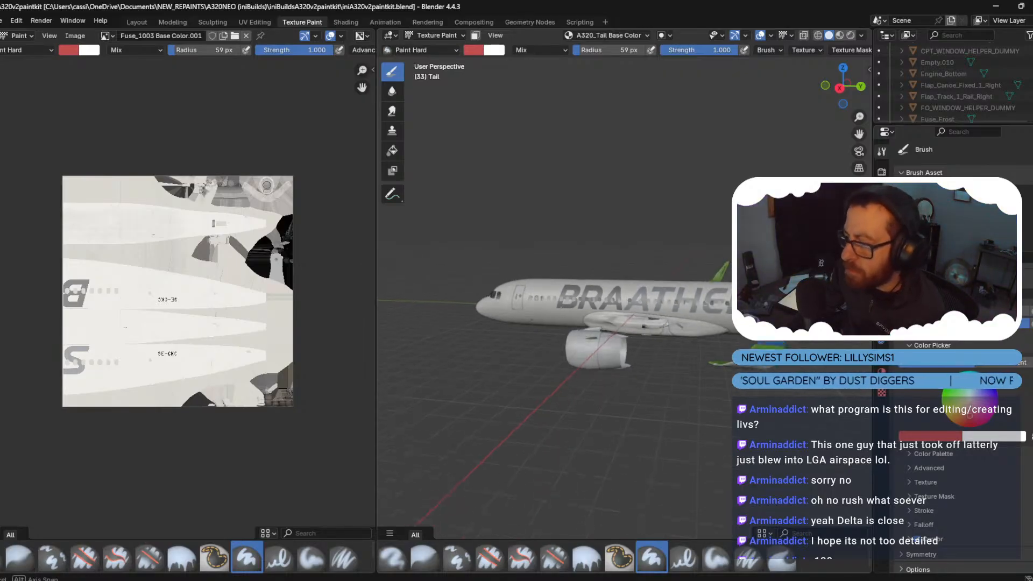
middle_drag(557, 394, 538, 389)
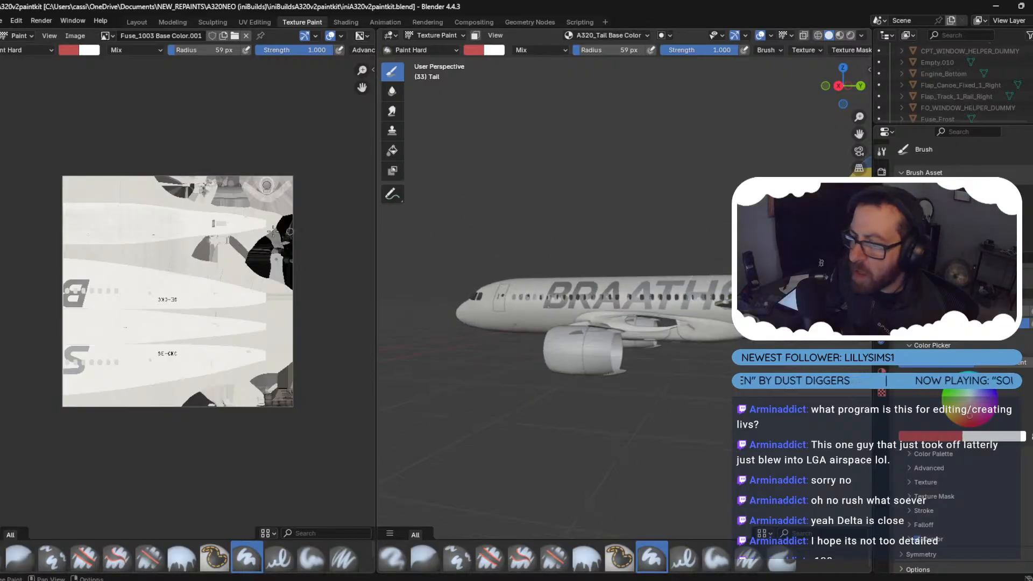
mouse_move(653, 237)
middle_down()
mouse_move(521, 260)
mouse_move(619, 250)
mouse_move(567, 251)
mouse_move(654, 172)
middle_up()
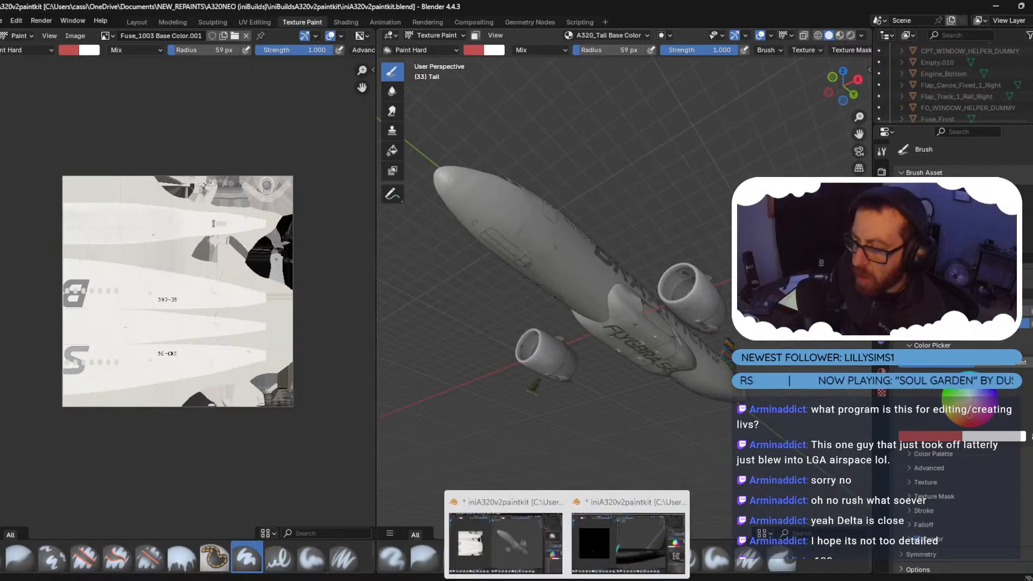
Switch to File Explorer, go up to the BRAATHENS_STREAM folder and open A320_Tail_ALBD.png.psd in Photoshop.
click(547, 543)
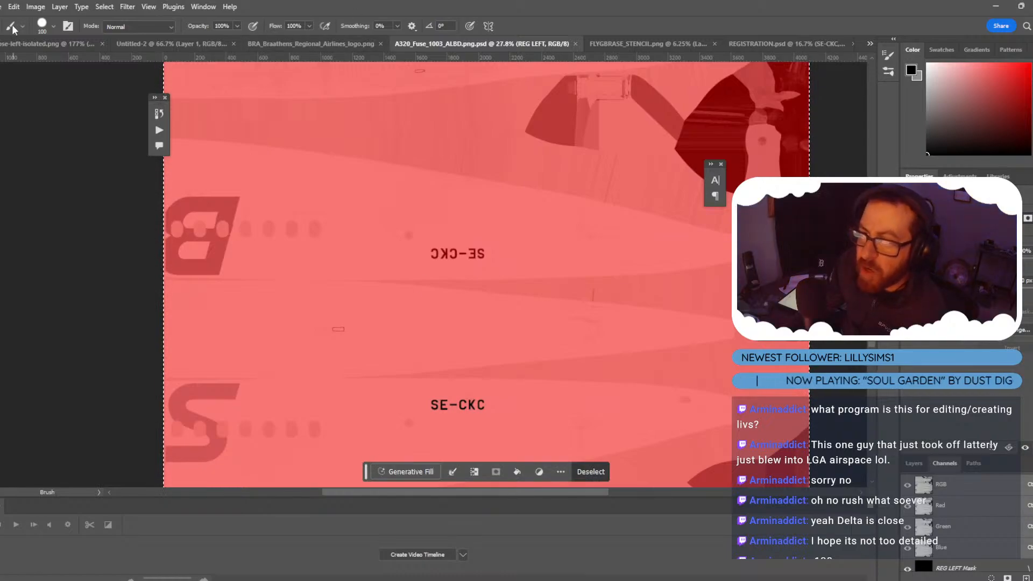
click(870, 44)
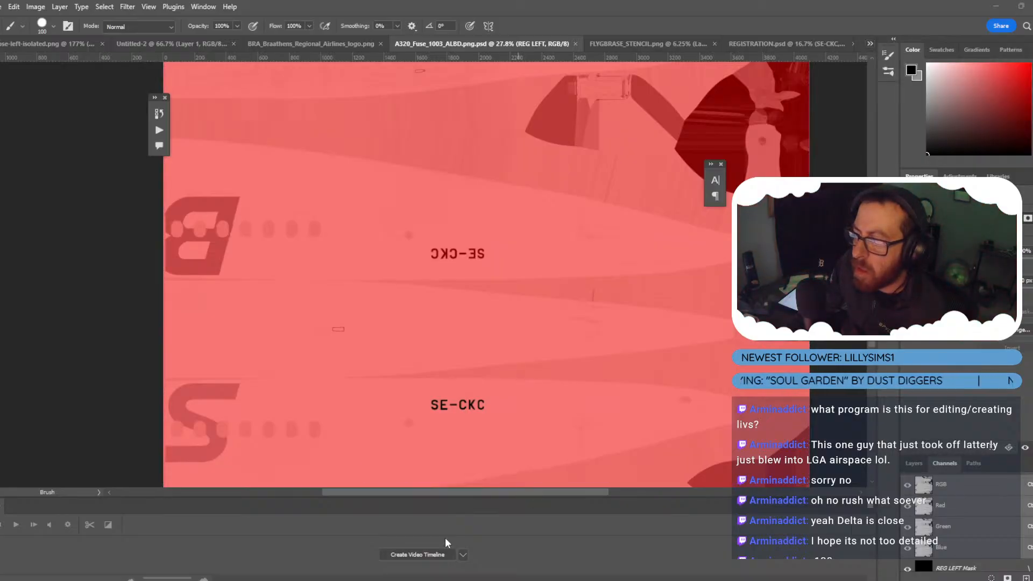
mouse_move(541, 580)
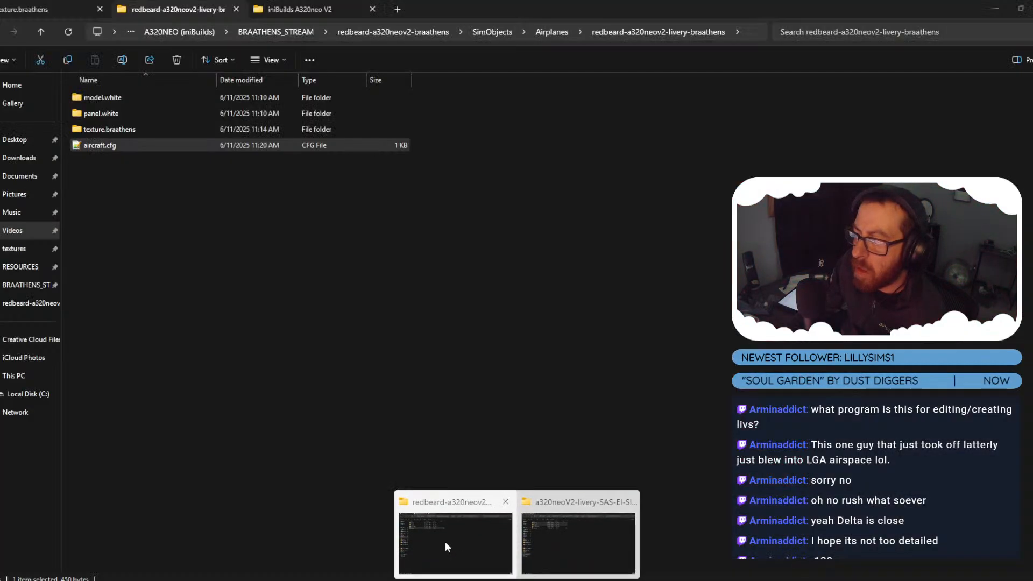
click(445, 541)
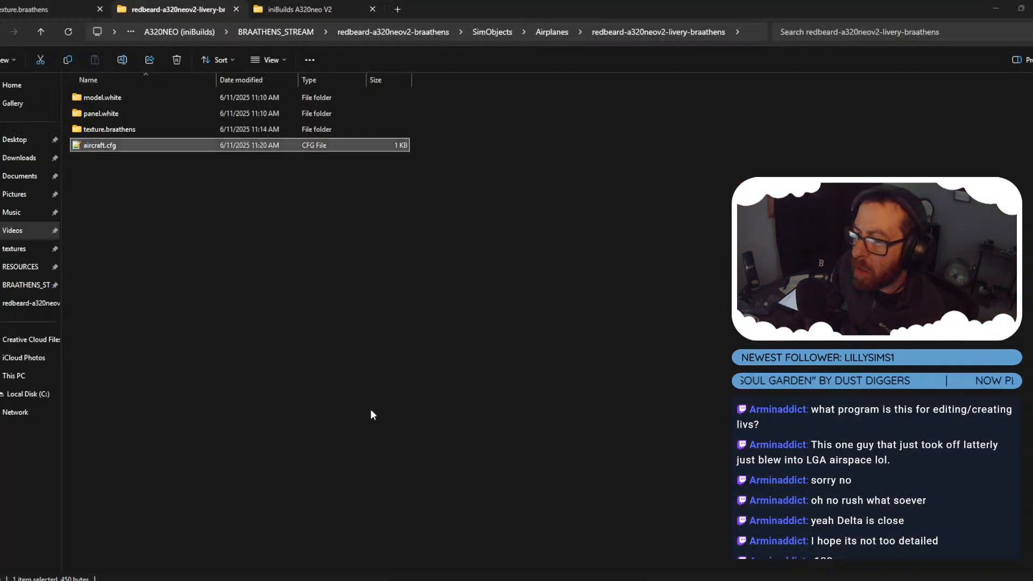
click(42, 31)
click(42, 32)
click(43, 31)
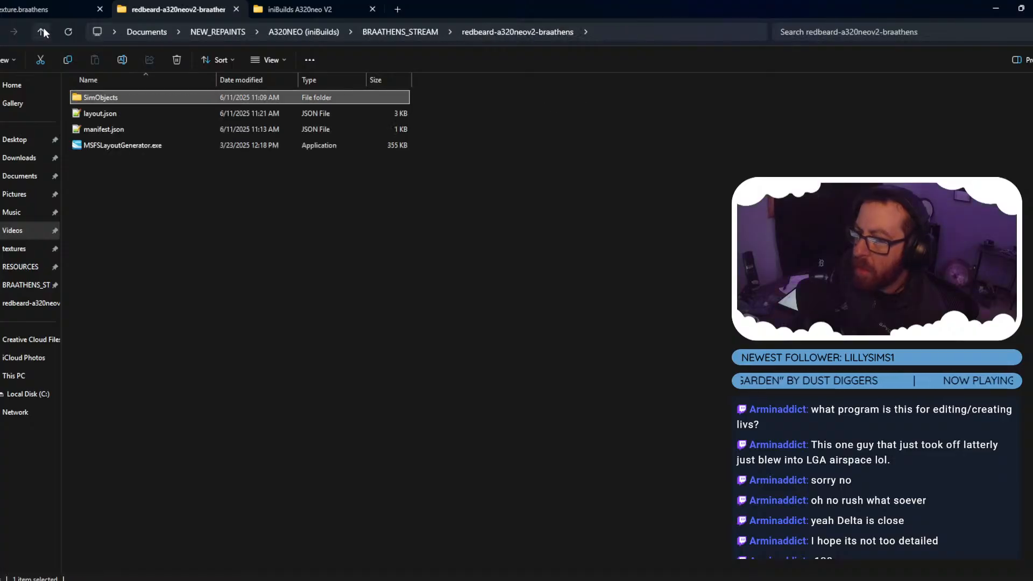
click(42, 32)
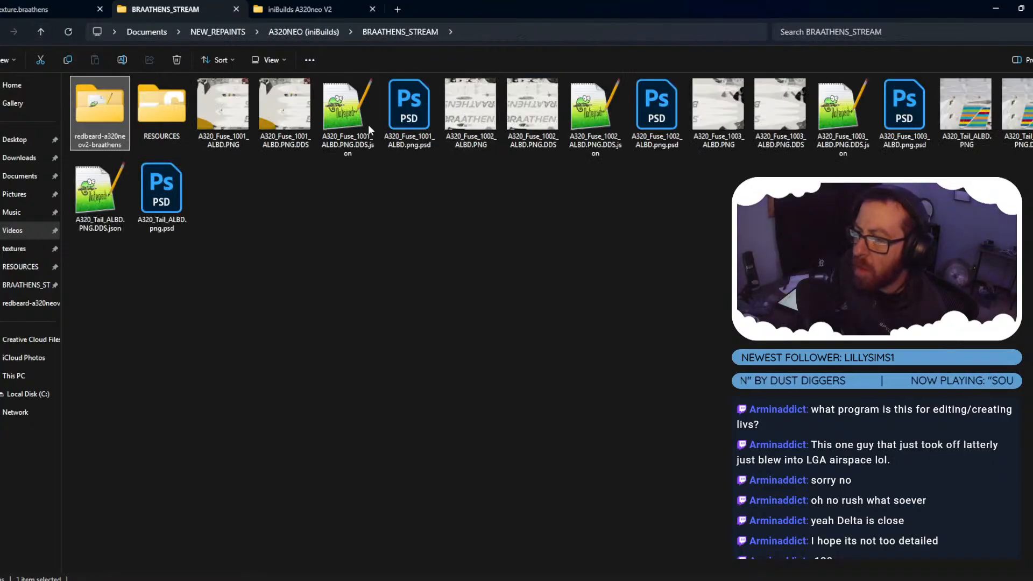
click(164, 215)
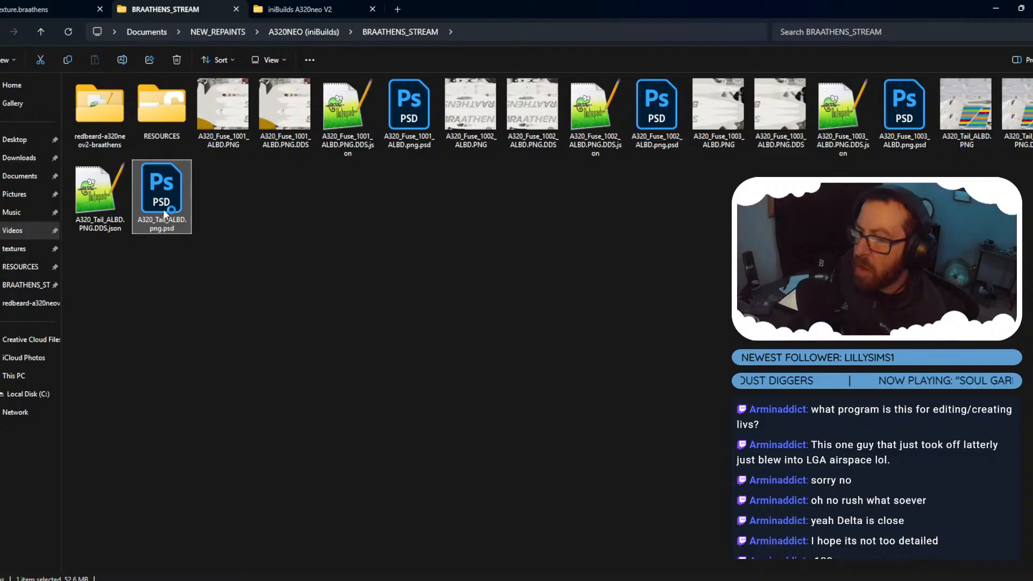
double_click(164, 214)
Activate the Polygonal Lasso tool for tracing the base of the upper green winglet.
alt+scroll(310, 312, up, 10)
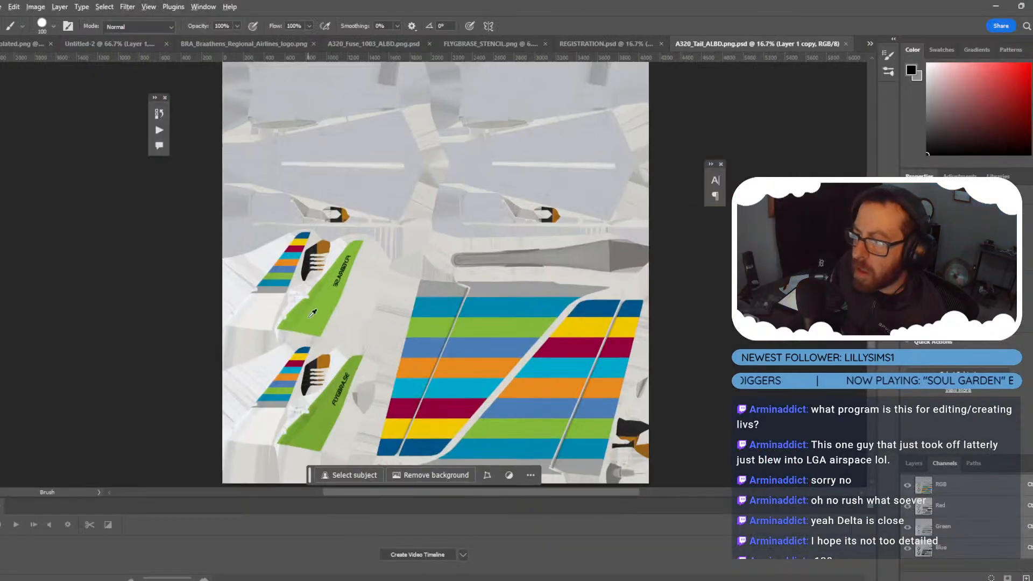
alt+scroll(306, 314, up, 1)
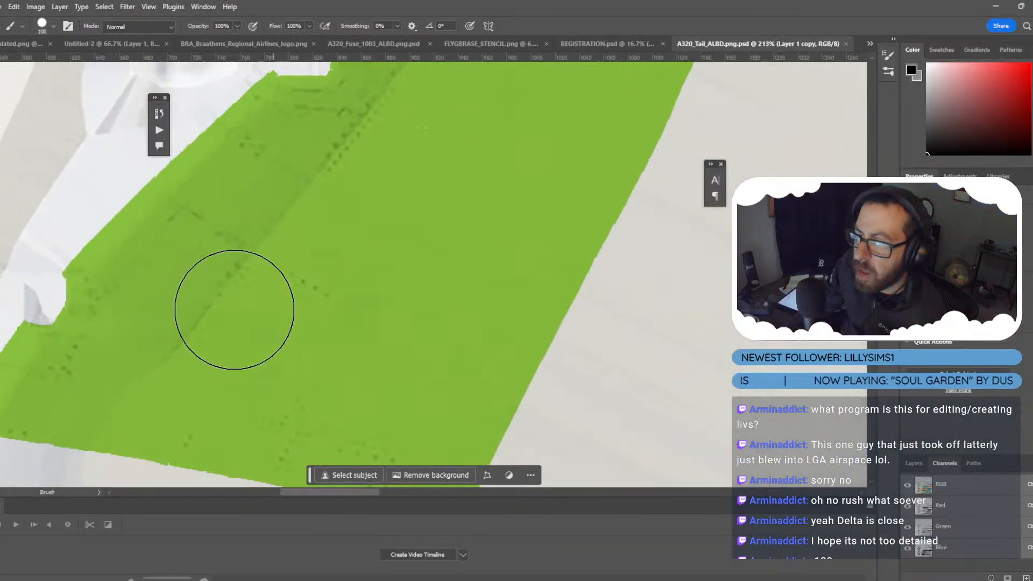
key(l)
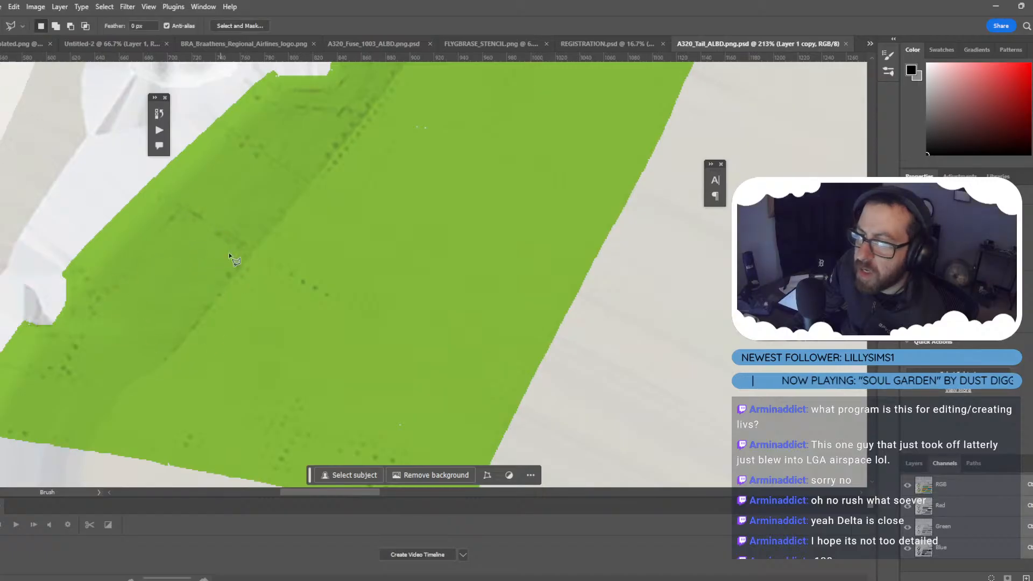
scroll(194, 371, down, 2)
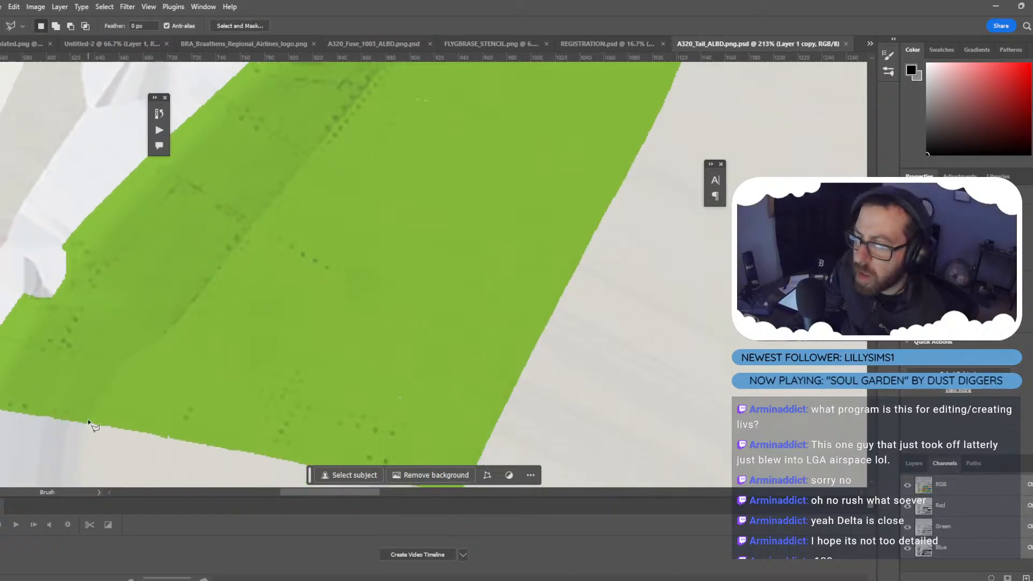
drag(88, 423, 84, 443)
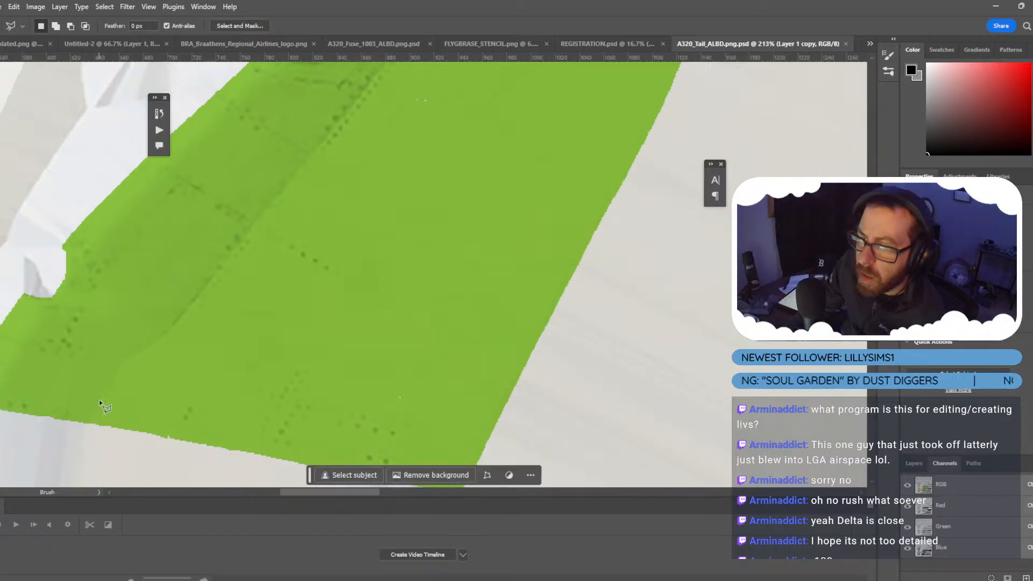
scroll(368, 310, up, 1)
scroll(371, 313, up, 2)
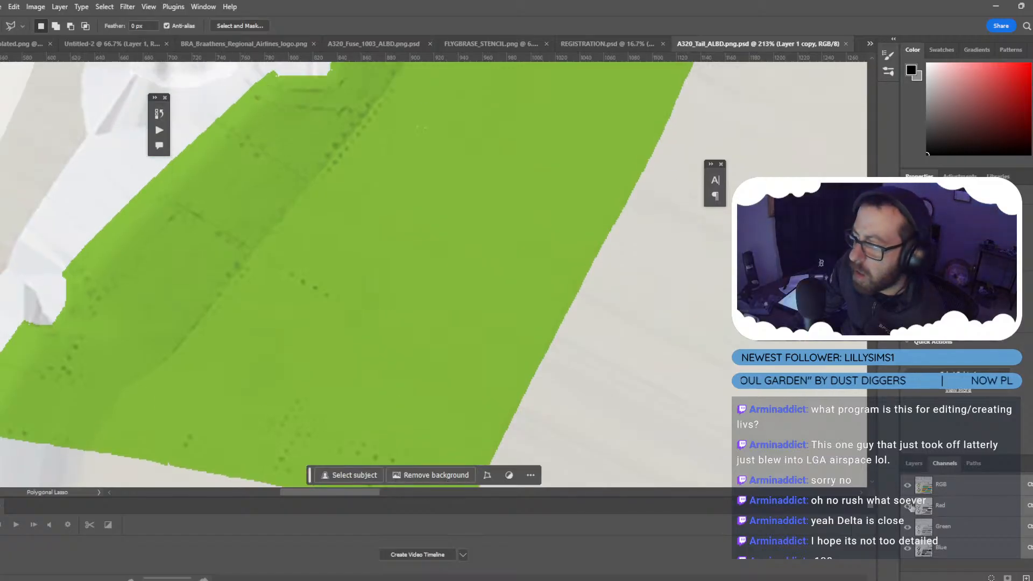
Hide the WINGLET INNER layer to expose the base texture beneath the green winglet.
click(914, 463)
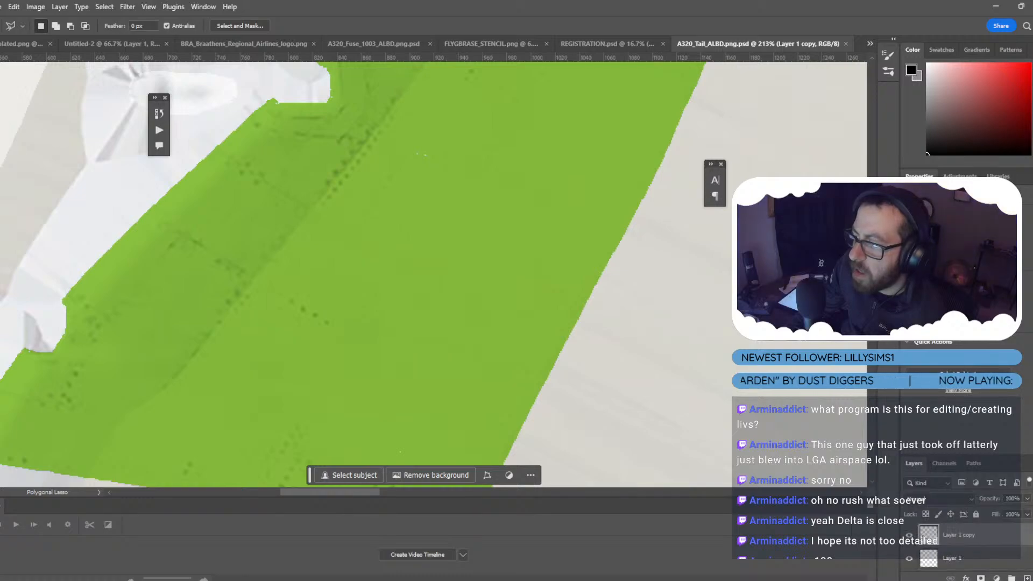
click(912, 534)
click(913, 534)
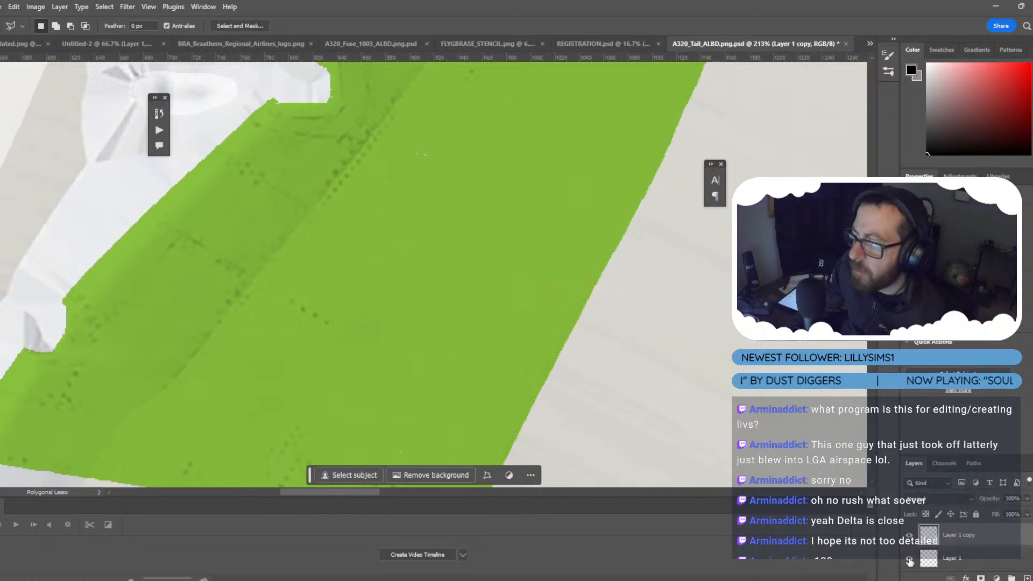
click(910, 560)
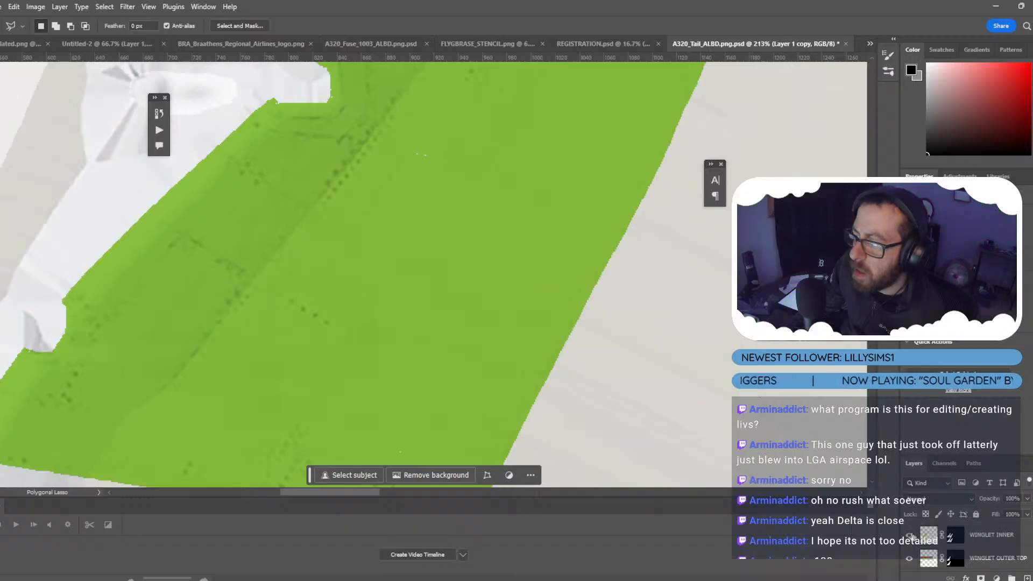
Trace the leading-edge panel line of the upper winglet with the Polygonal Lasso, from its base up towards the tip.
scroll(115, 456, down, 3)
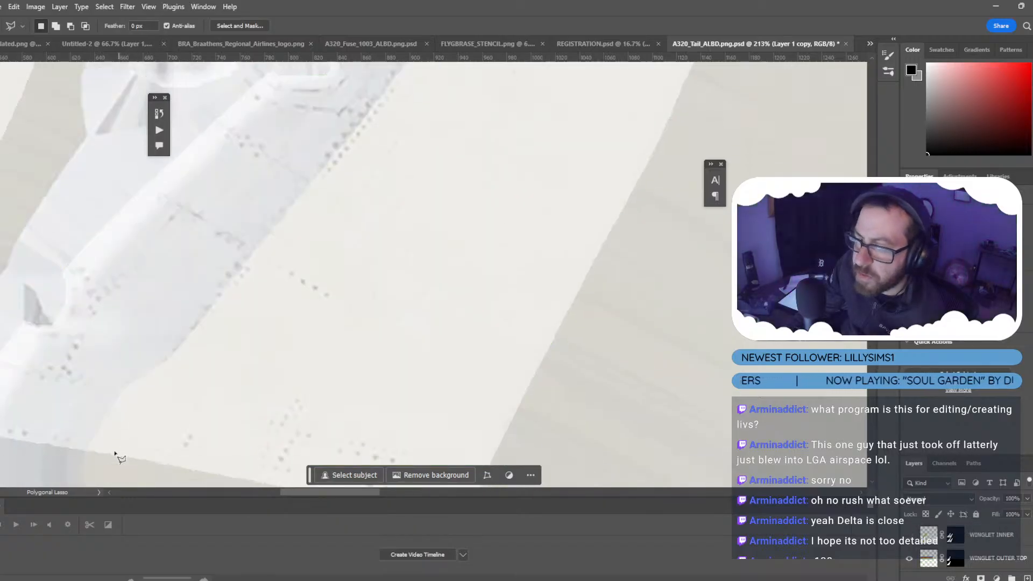
click(86, 444)
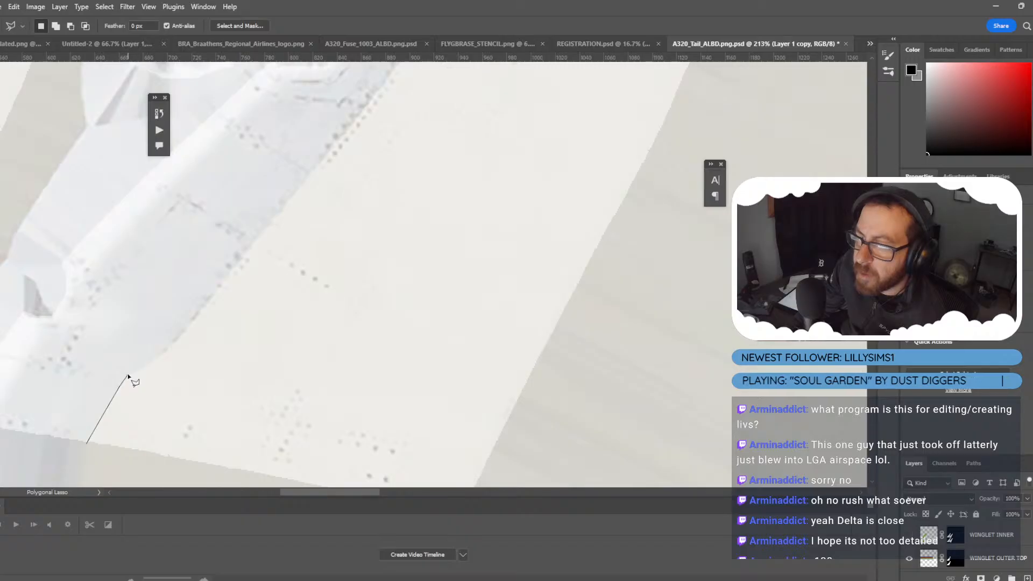
click(119, 383)
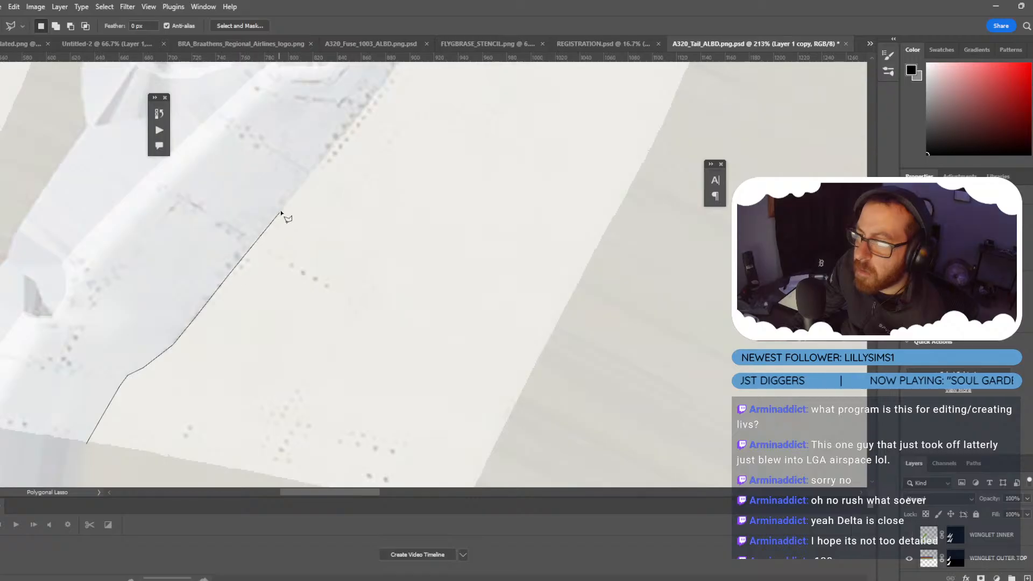
scroll(332, 146, up, 3)
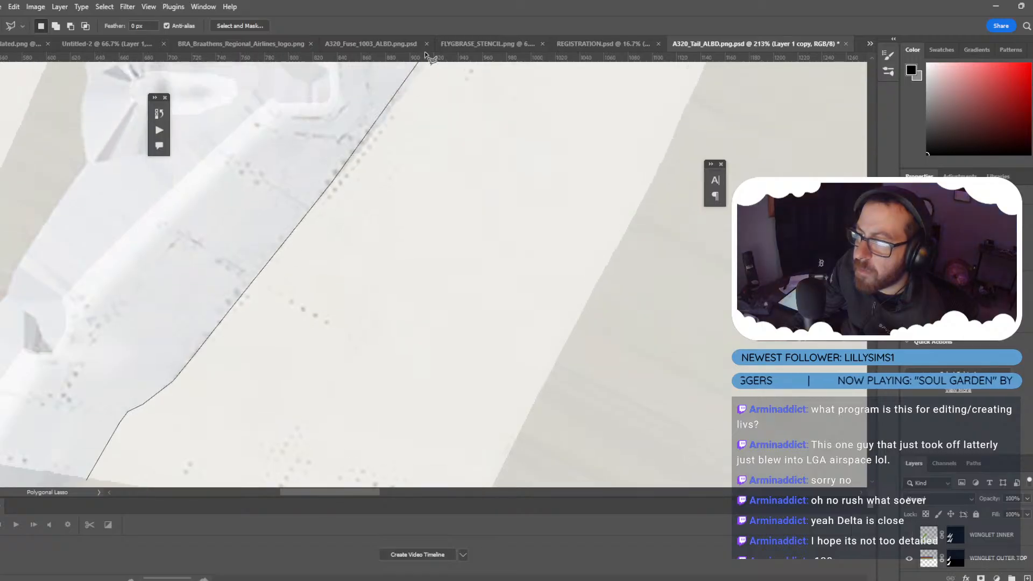
scroll(456, 79, up, 5)
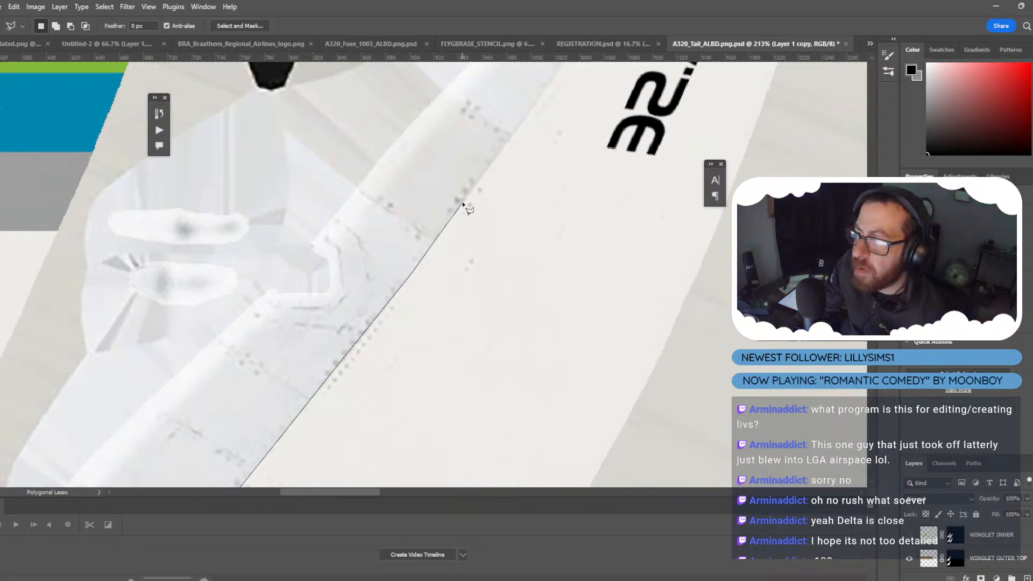
click(515, 135)
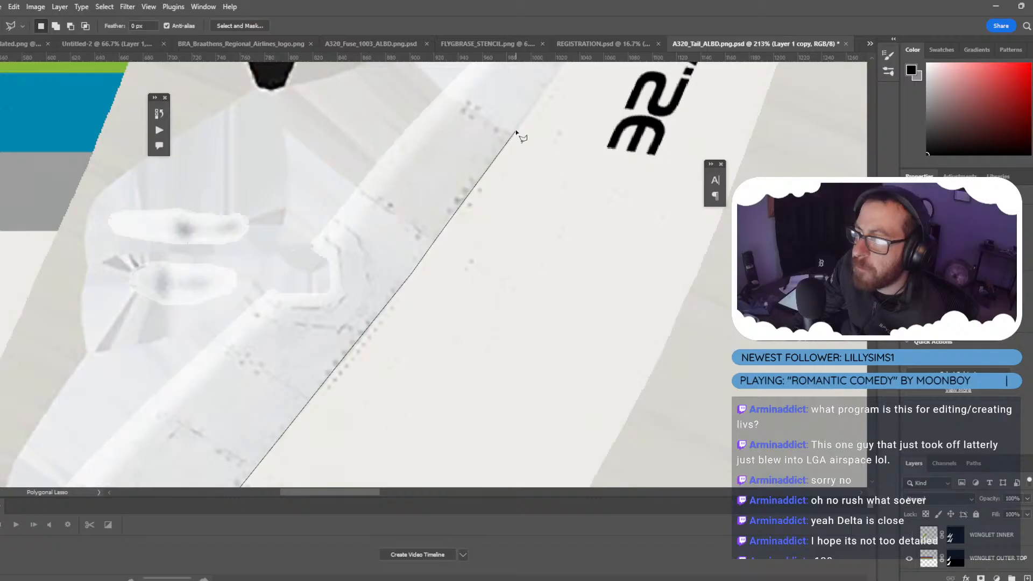
scroll(638, 149, up, 3)
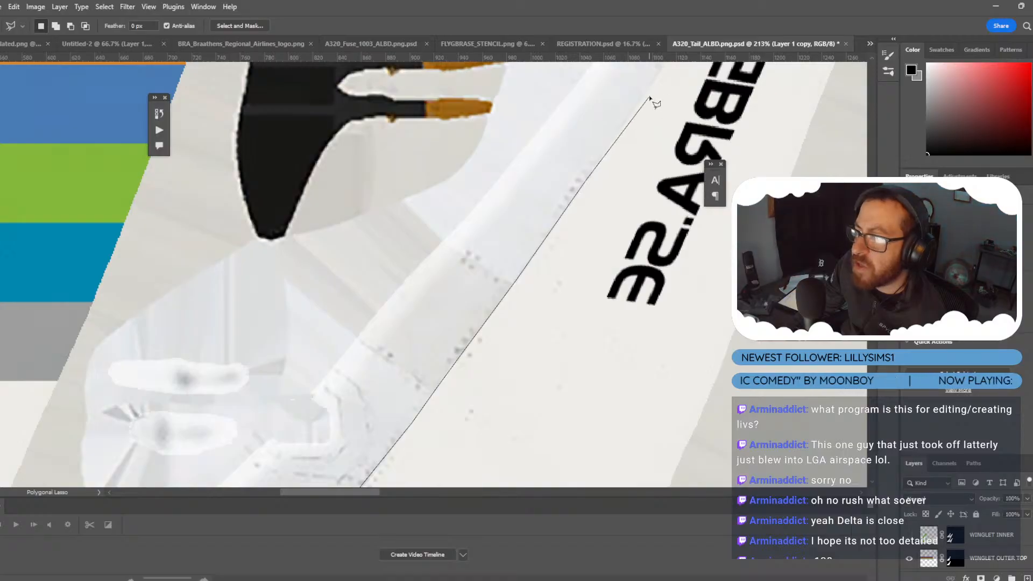
scroll(650, 91, up, 7)
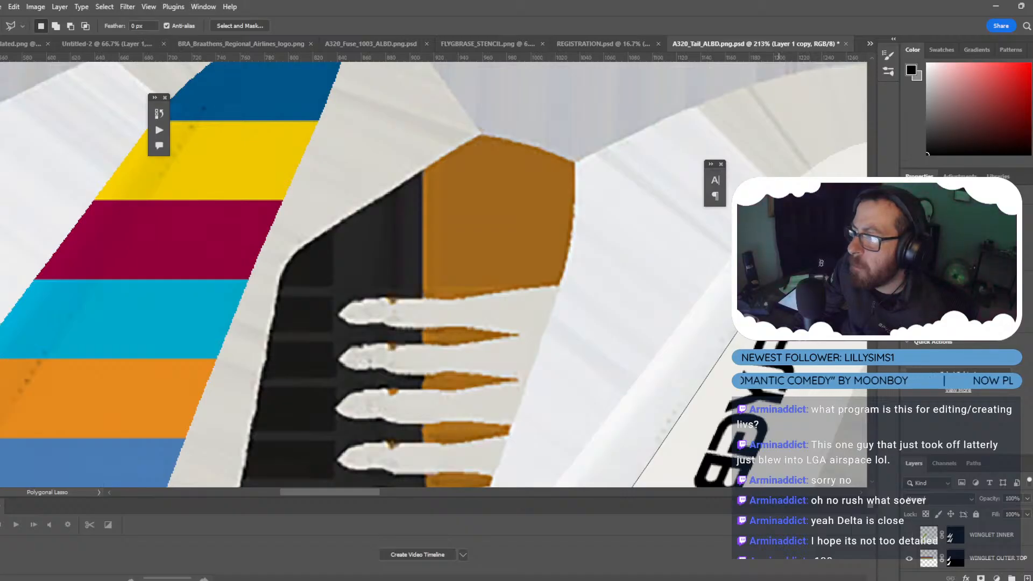
Continue the lasso outline back down outside the upper winglet's leading edge and close the selection below its base.
scroll(484, 323, down, 8)
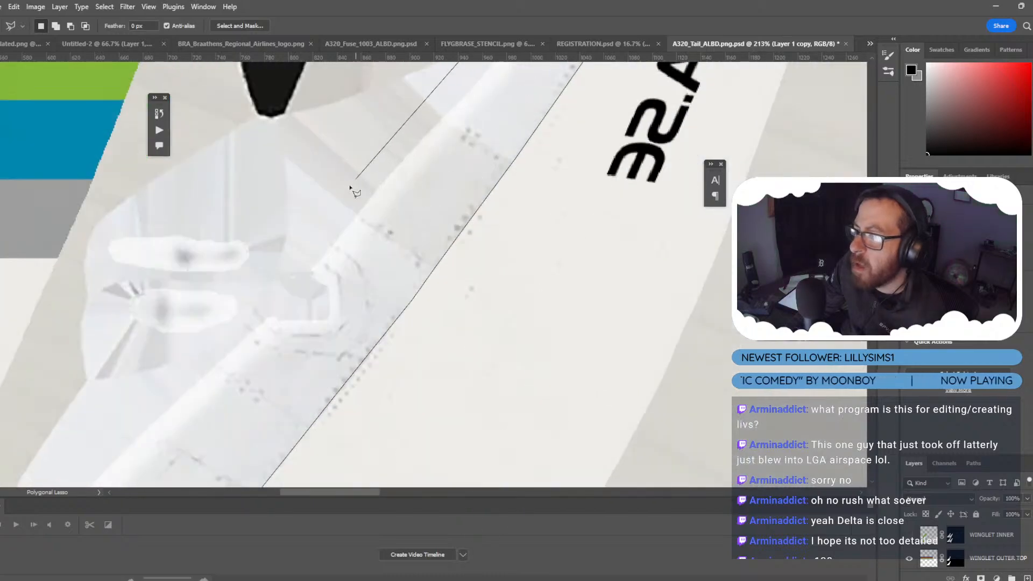
click(355, 179)
scroll(269, 216, down, 5)
scroll(138, 166, up, 5)
ctrl+scroll(138, 166, left, 3)
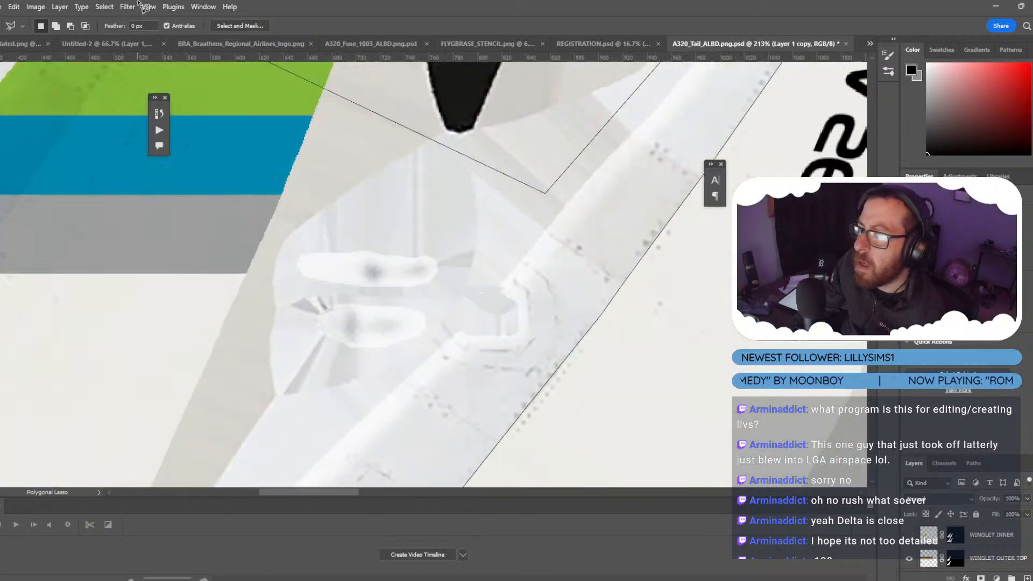
scroll(138, 108, down, 10)
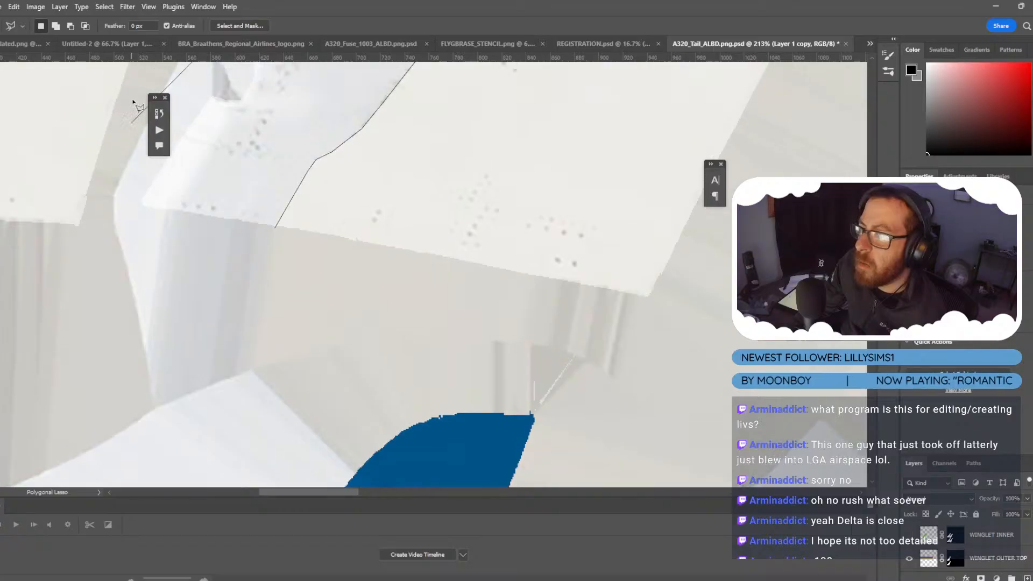
click(129, 156)
click(142, 274)
double_click(188, 267)
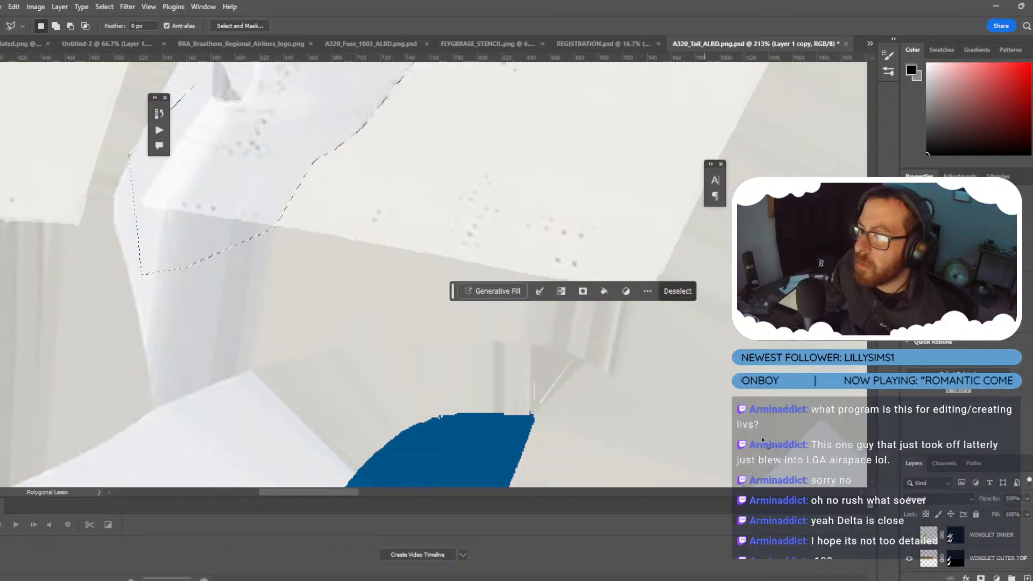
Show the WINGLET INNER layer again, fill the selected leading-edge strip with black on its mask, and save the tail file.
click(909, 536)
click(955, 536)
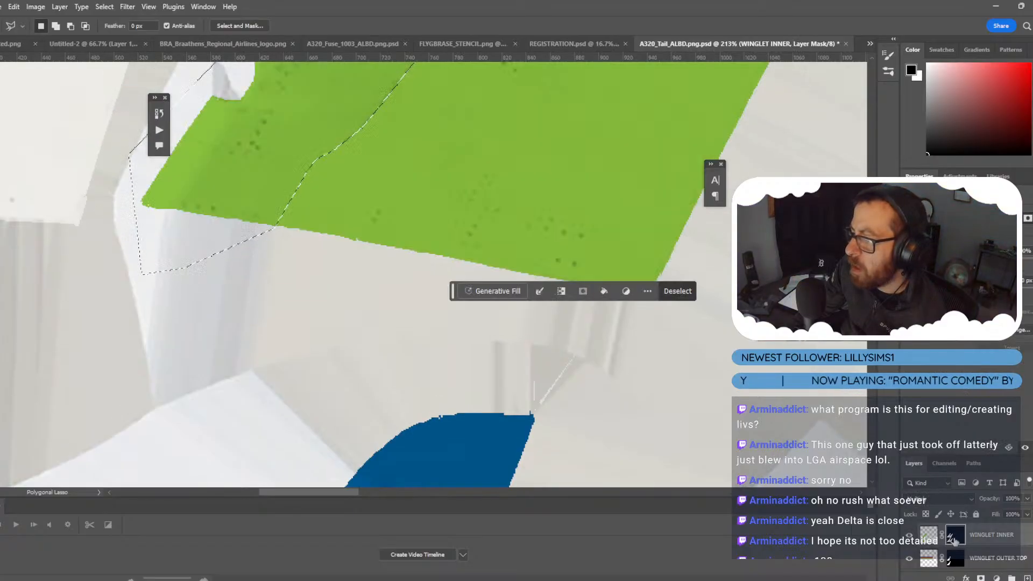
key(shift+F5)
click(525, 156)
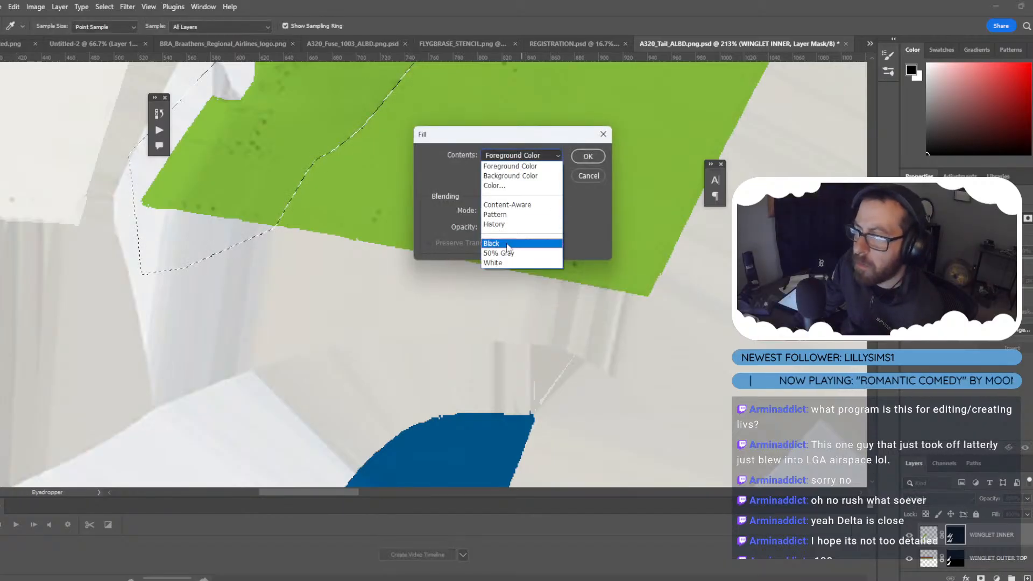
click(508, 244)
click(598, 156)
key(ctrl+d)
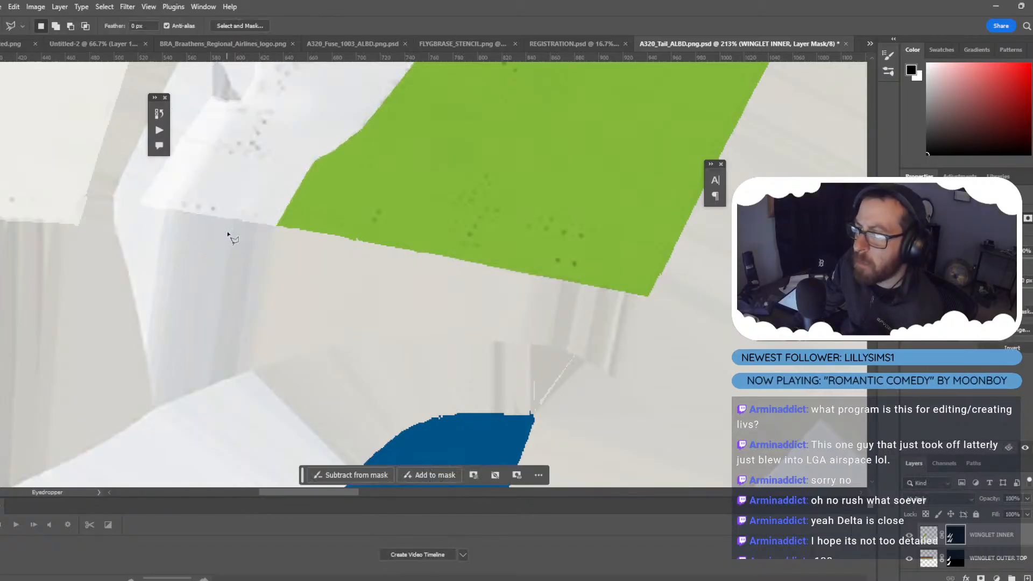
alt+scroll(228, 236, down, 8)
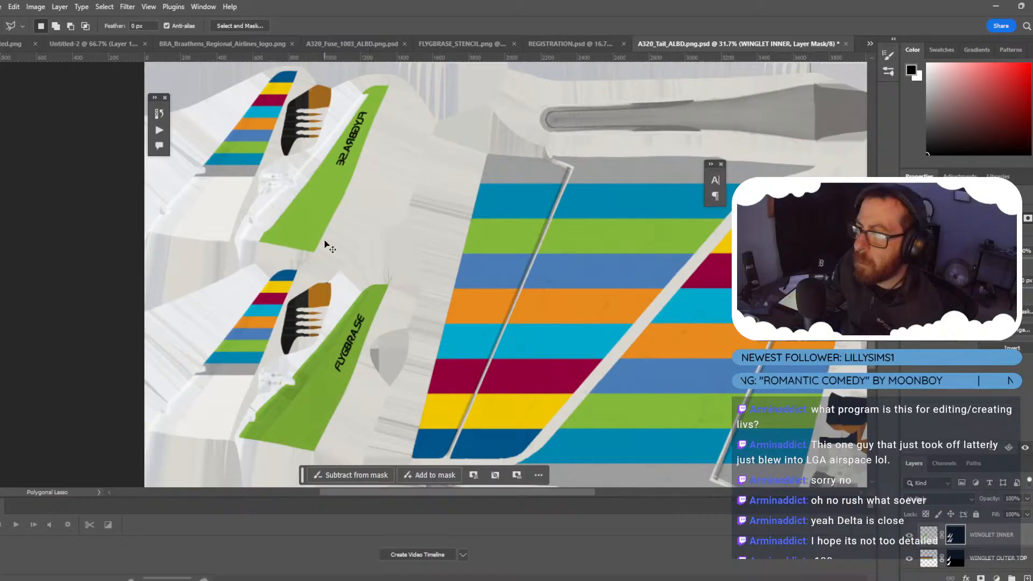
key(ctrl+s)
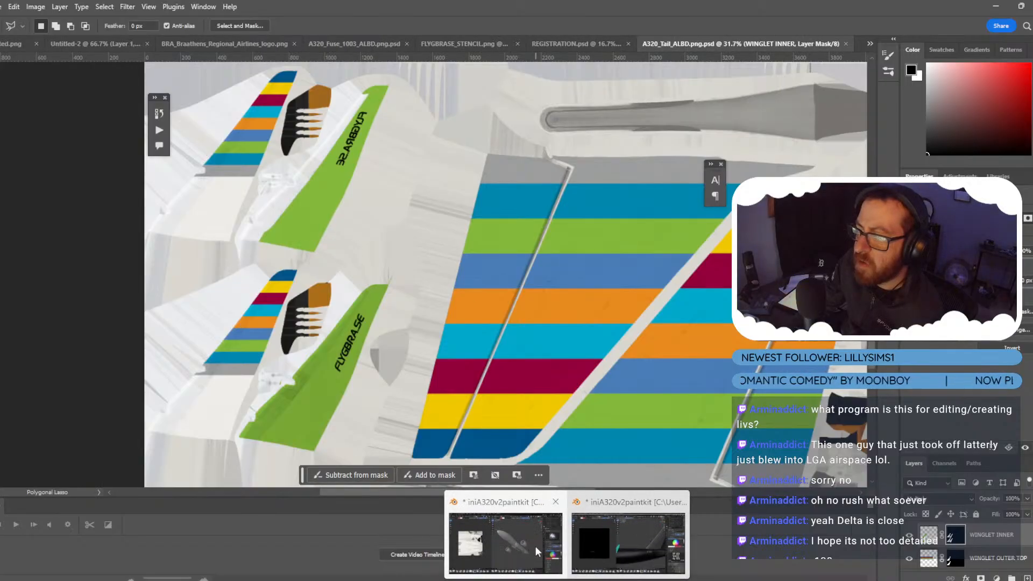
Switch to Blender and display the reloaded A320_Tail Base Color texture to check the winglet on the aircraft model.
click(535, 546)
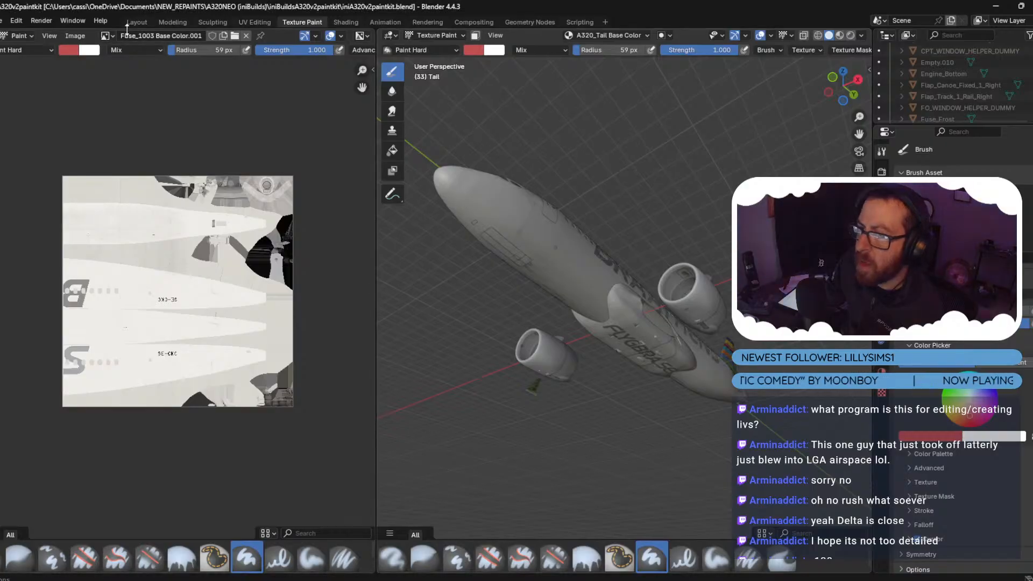
click(106, 36)
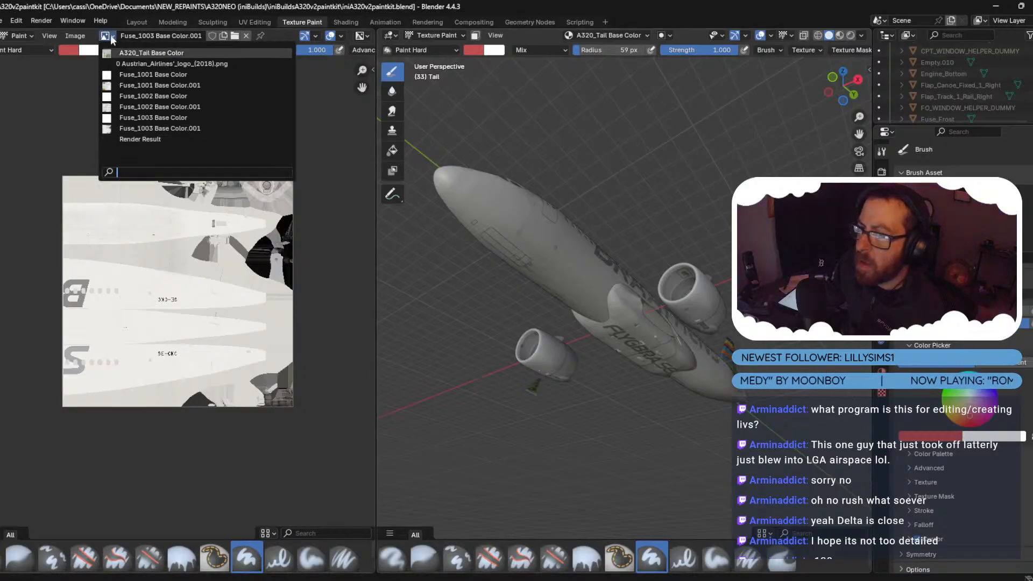
click(151, 53)
click(74, 36)
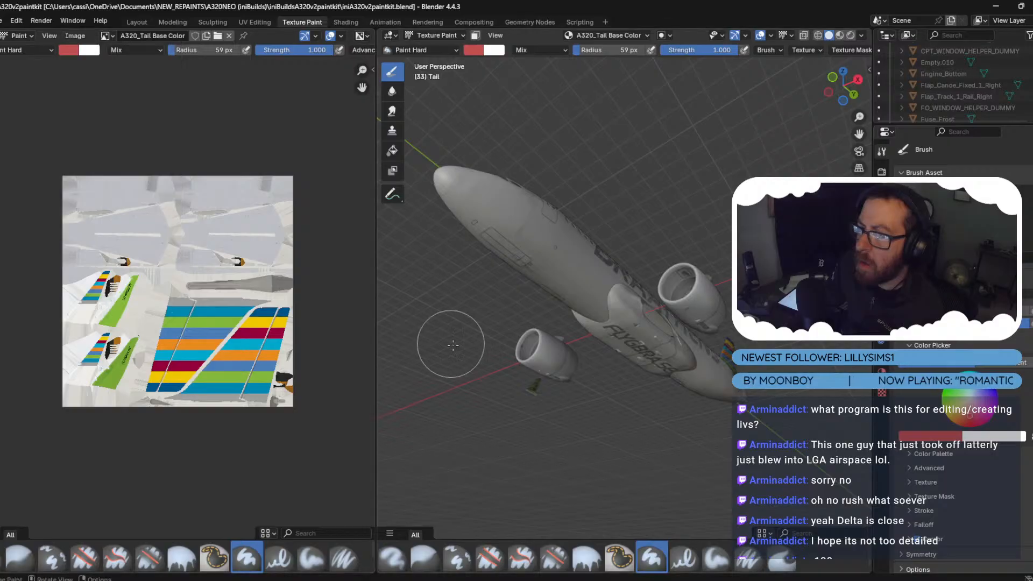
middle_drag(453, 346, 514, 258)
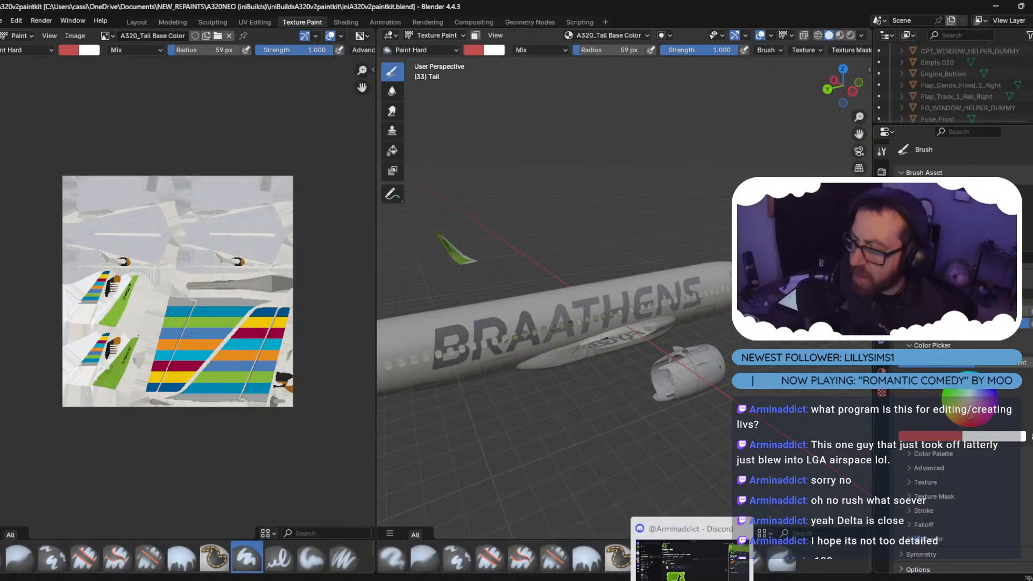
Switch back to Photoshop and trace the lower green winglet's leading-edge panel line with the Polygonal Lasso from base to tip.
click(541, 578)
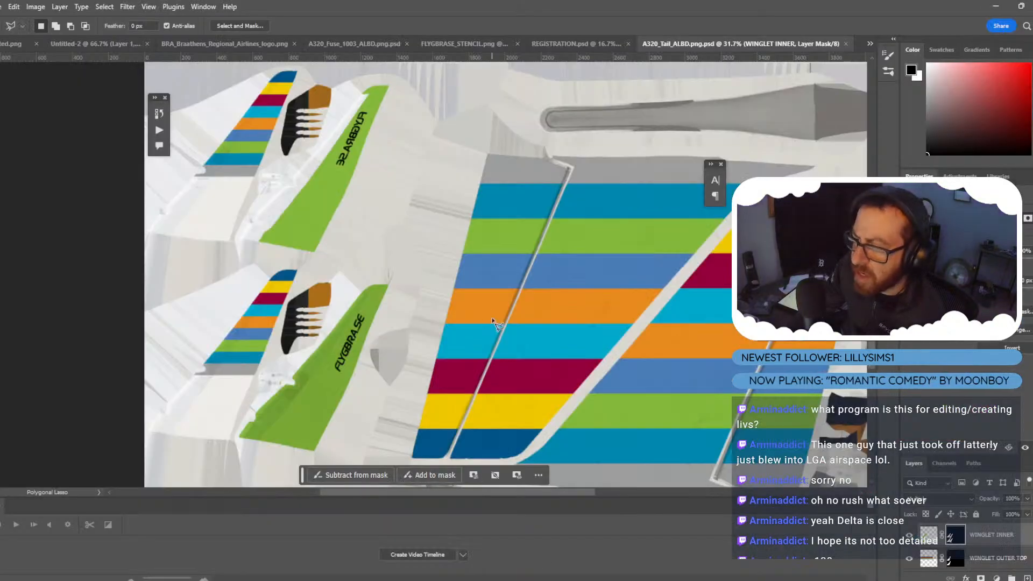
scroll(257, 332, down, 5)
alt+scroll(257, 332, up, 6)
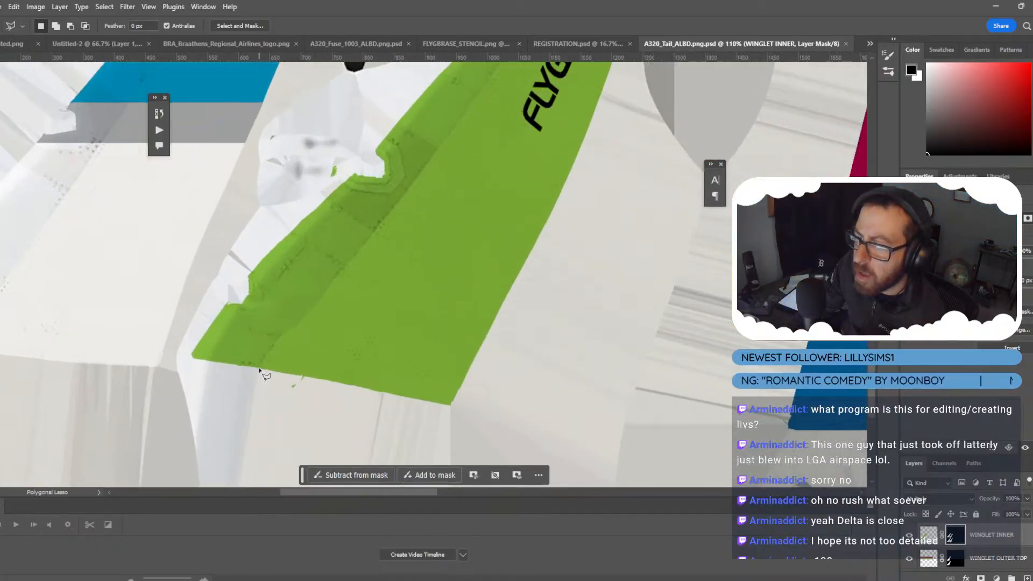
click(259, 370)
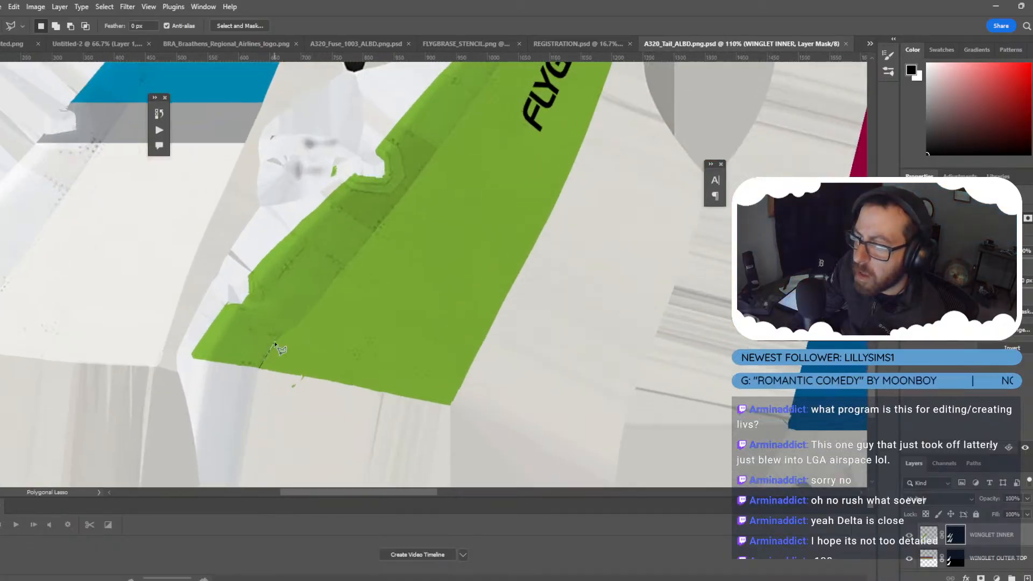
click(301, 322)
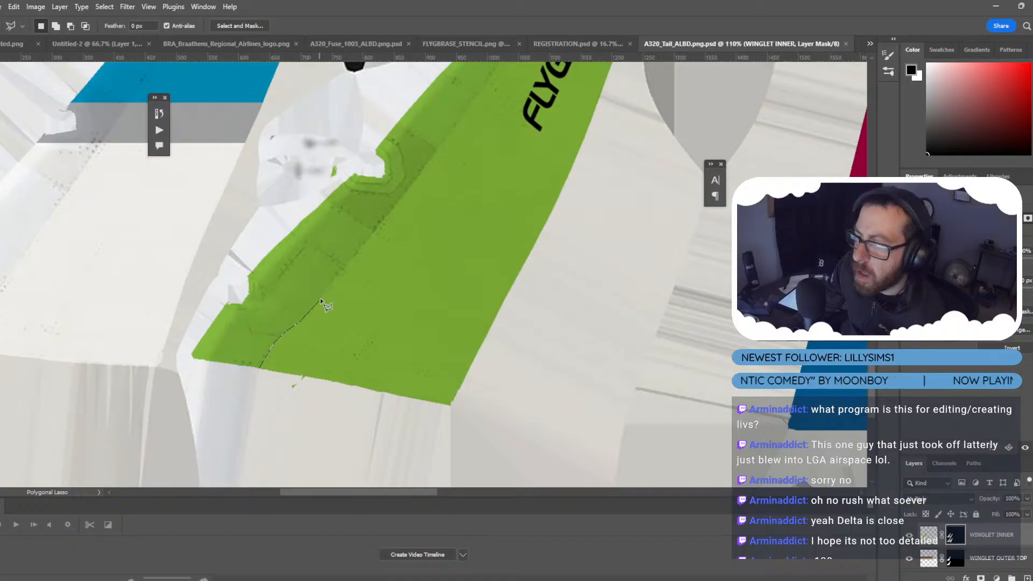
click(354, 253)
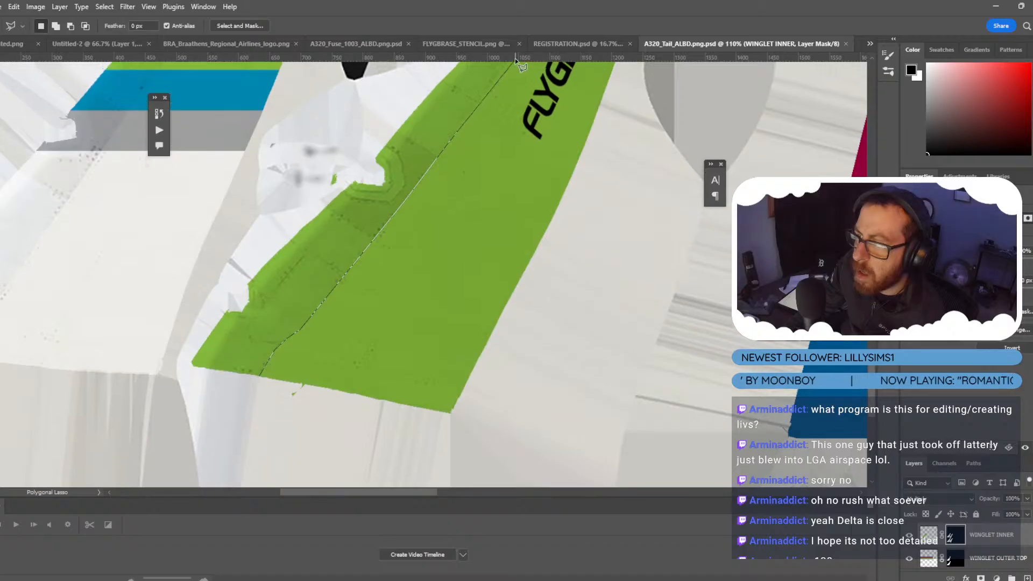
drag(515, 59, 514, 132)
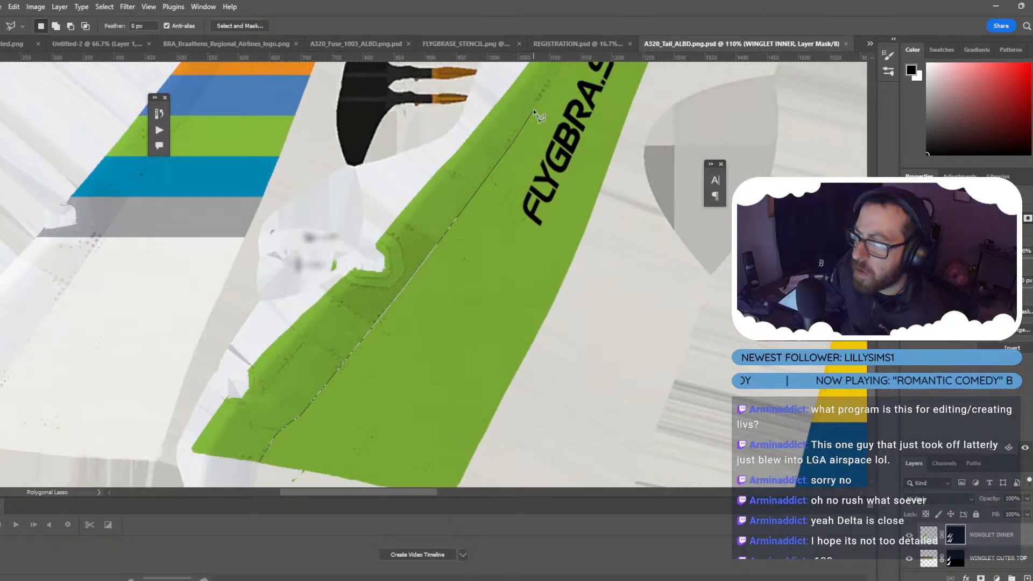
click(557, 76)
scroll(559, 108, up, 4)
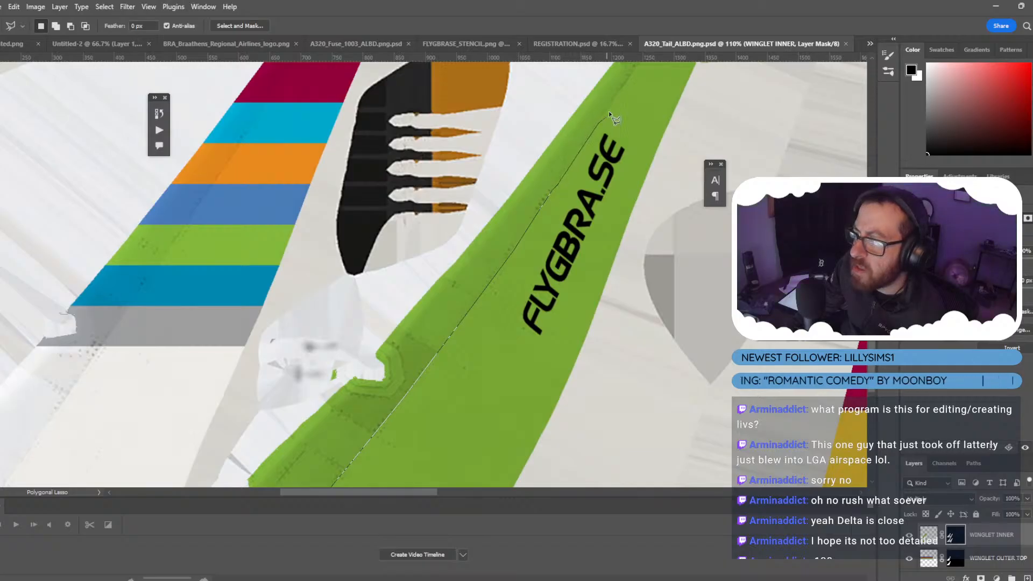
scroll(608, 110, up, 6)
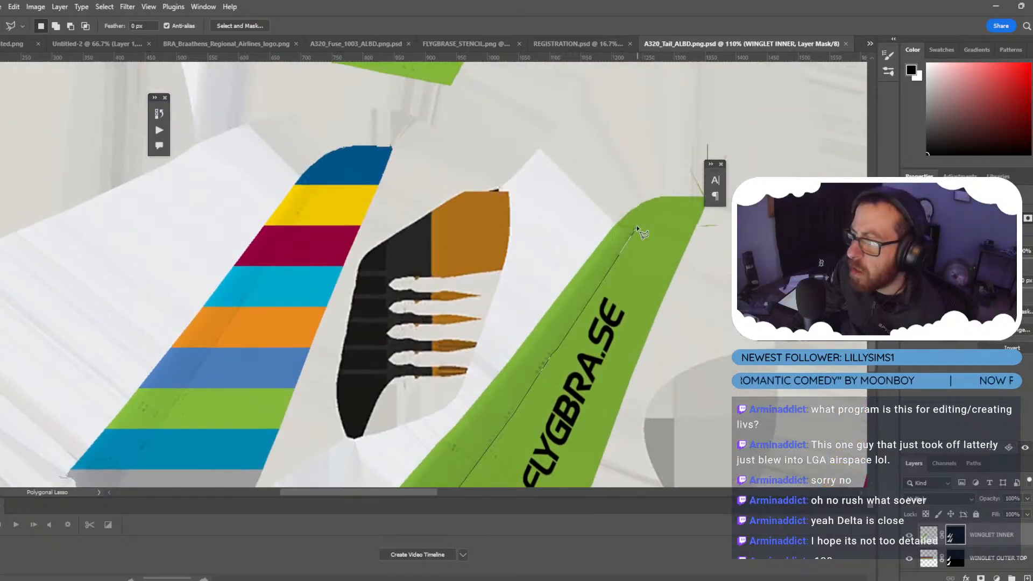
click(638, 226)
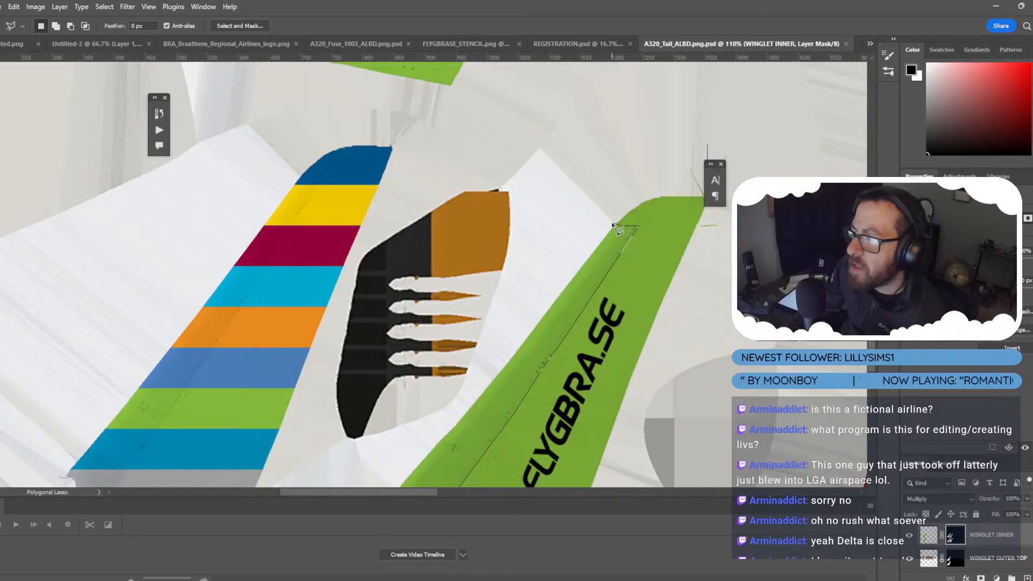
Bring the lasso outline down outside the lower winglet's leading edge and close the selection around its base.
click(487, 367)
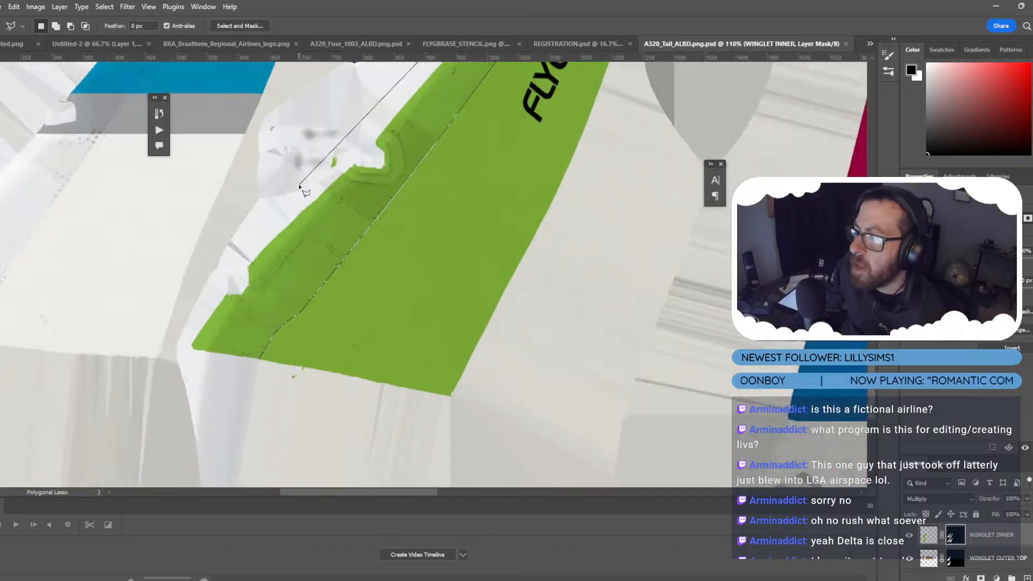
click(207, 284)
click(167, 385)
click(221, 421)
double_click(259, 388)
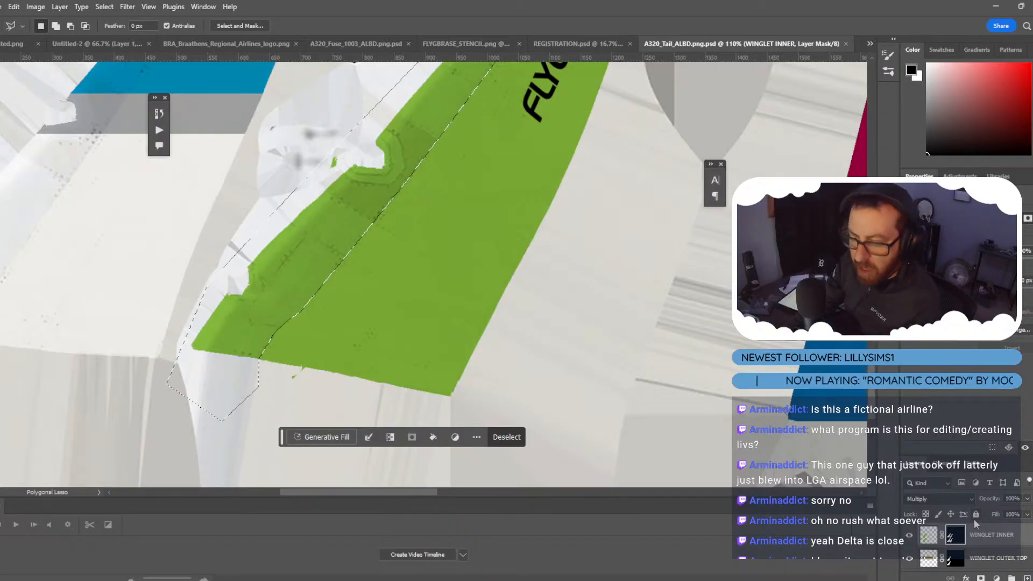
Fill the selected leading-edge strip of the lower winglet with black on the WINGLET INNER mask and clear the selection.
key(shift+F5)
click(584, 160)
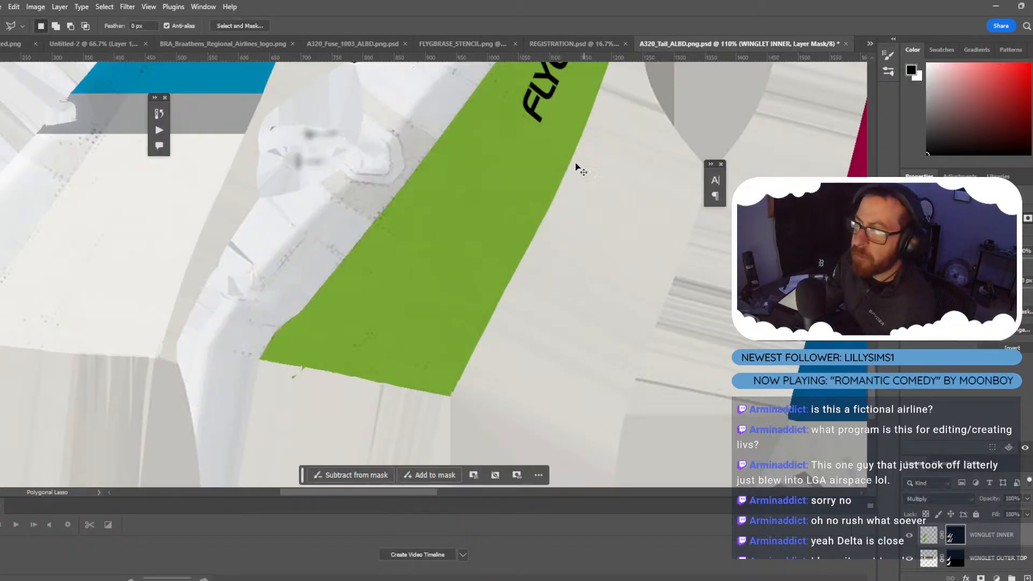
scroll(473, 287, up, 5)
scroll(471, 326, up, 3)
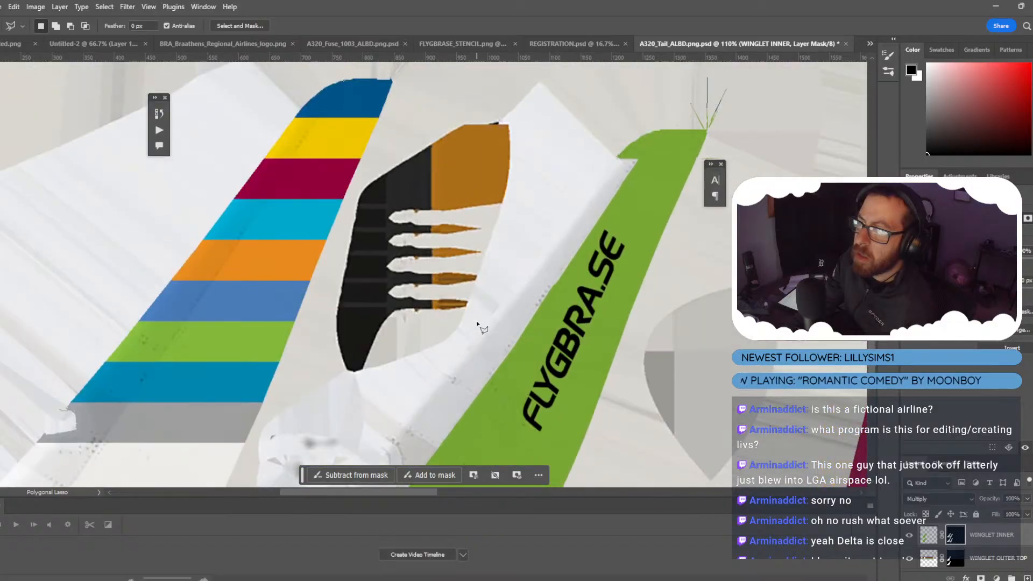
alt+scroll(56, 421, up, 5)
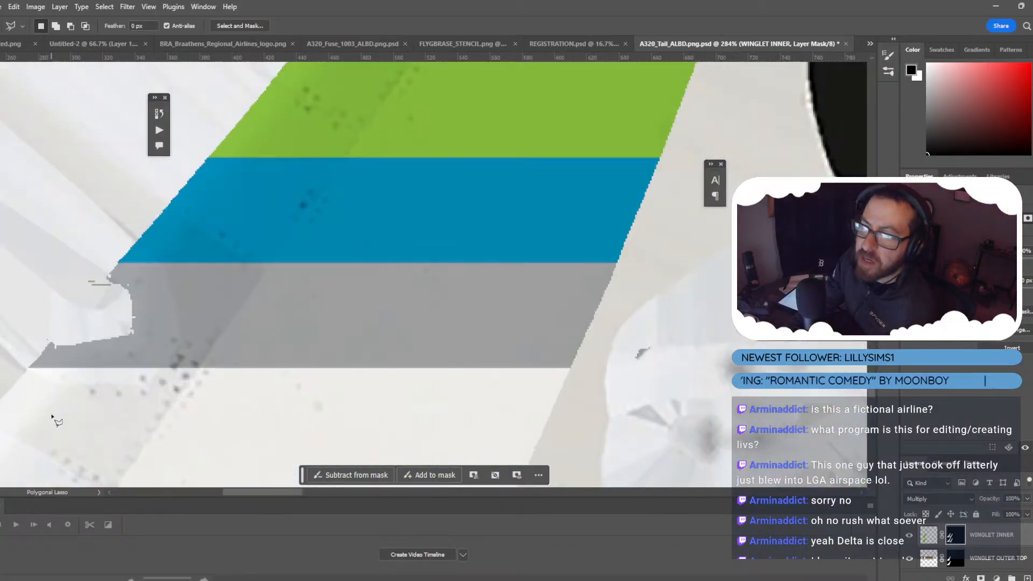
Identify the lower striped winglet's layer by selecting the WINGLET OUTER TOP mask and toggling WINGLET OUTER BOTTOM off and on.
scroll(350, 269, down, 1)
scroll(970, 551, down, 2)
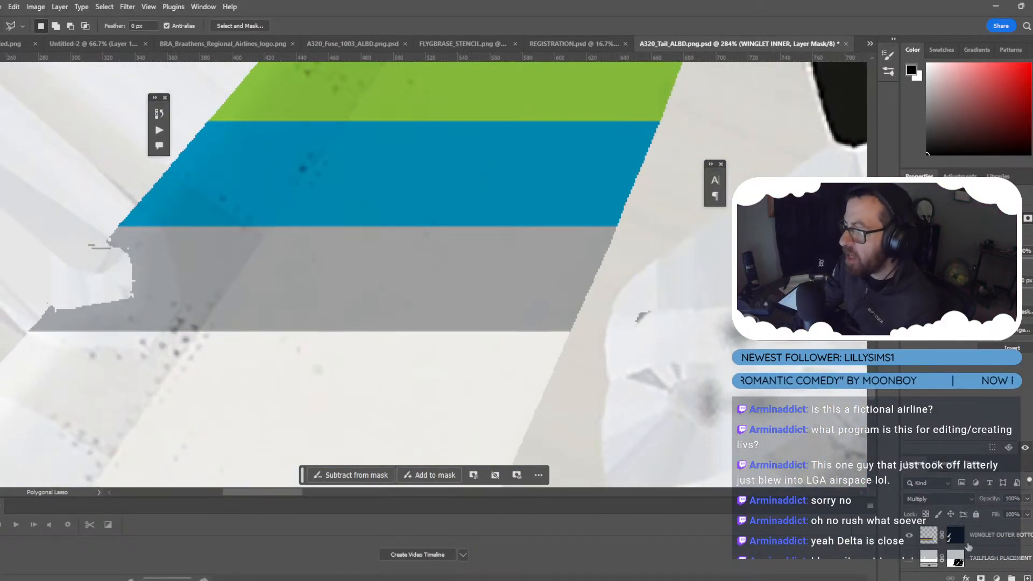
scroll(956, 560, down, 1)
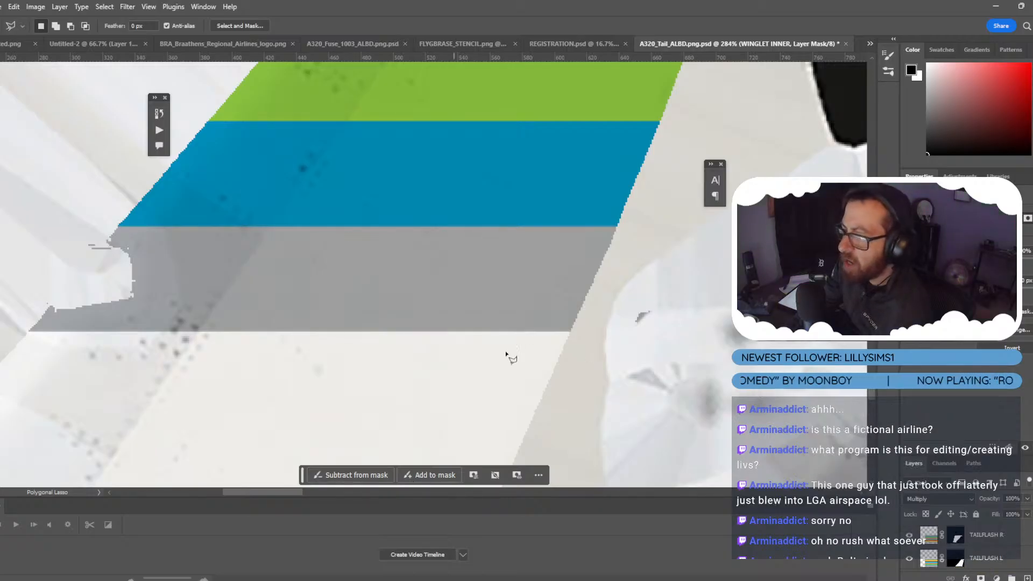
scroll(955, 563, down, 1)
scroll(958, 560, up, 5)
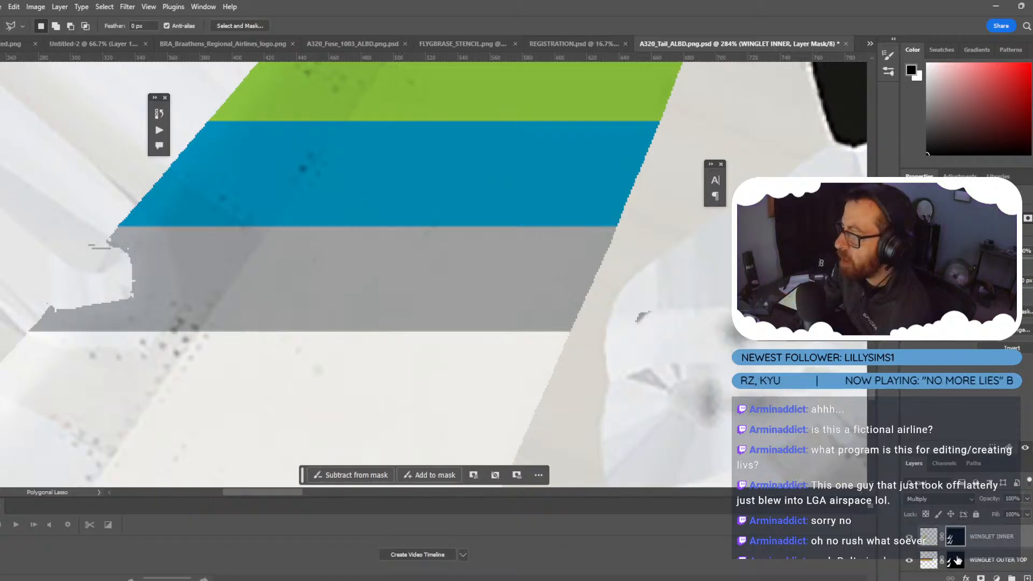
click(955, 563)
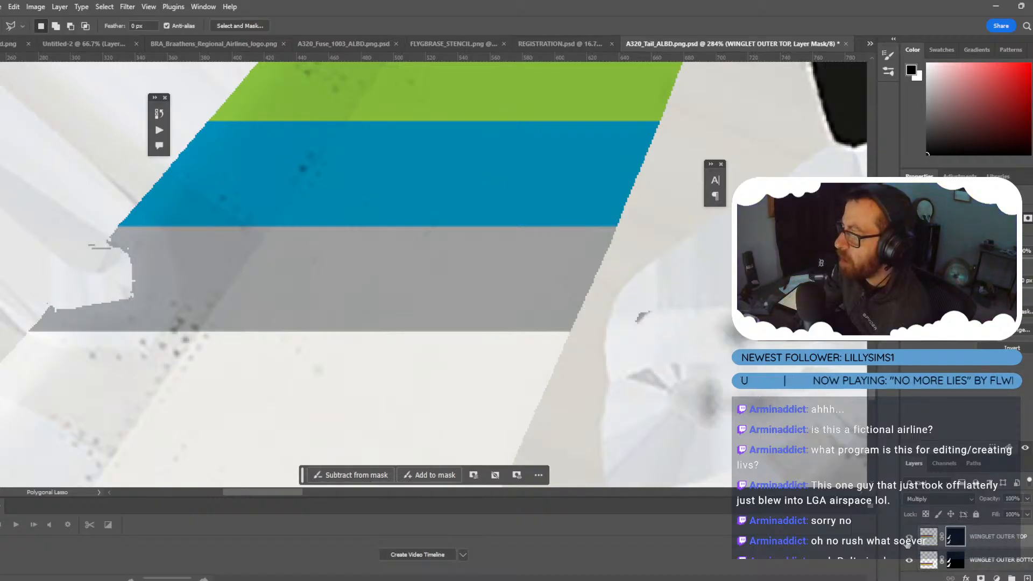
click(910, 561)
click(909, 561)
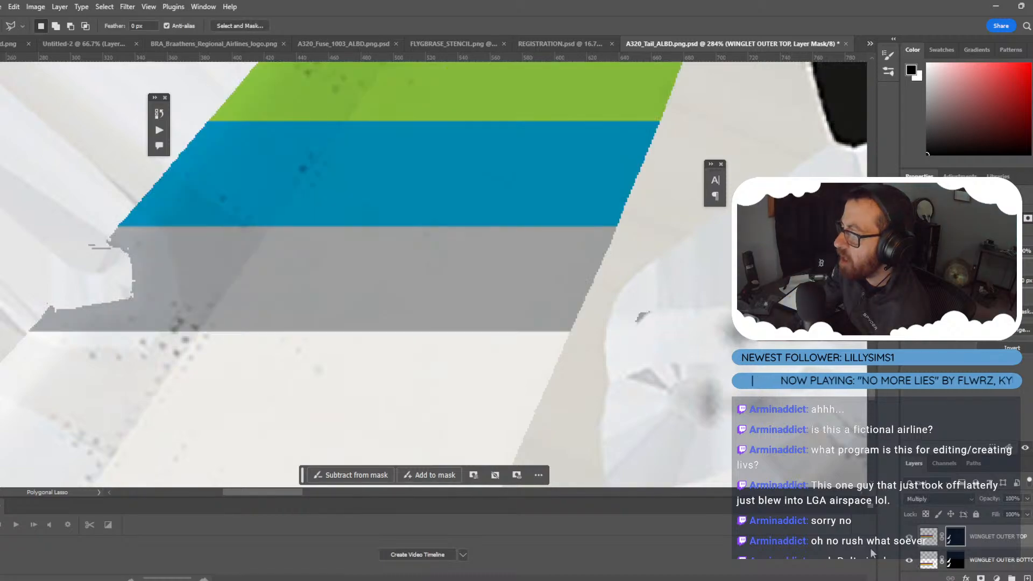
scroll(203, 380, up, 2)
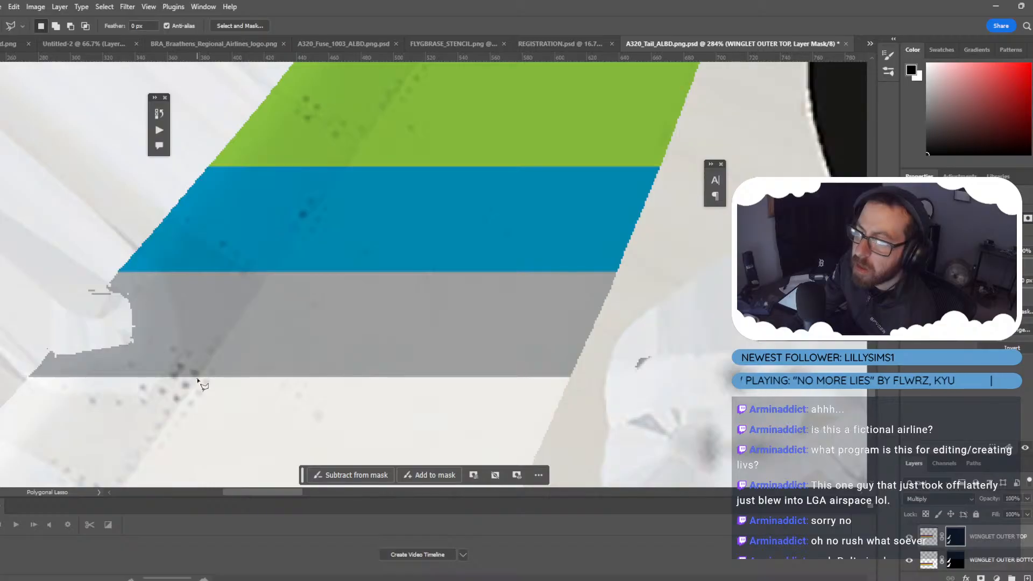
Trace the lower striped winglet's leading-edge panel line with the Polygonal Lasso from the grey stripe to the tip and close the selection.
click(198, 379)
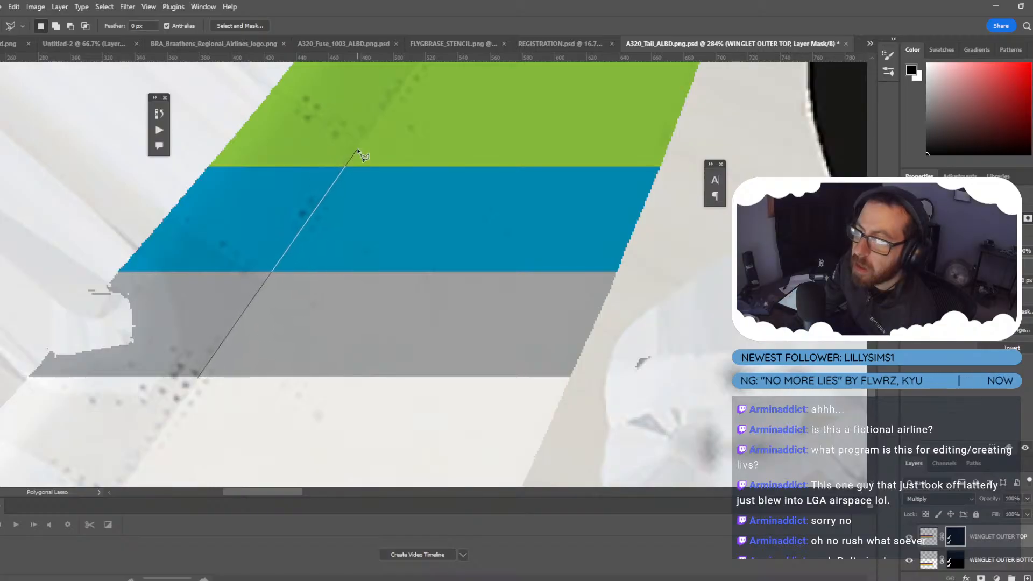
scroll(465, 162, up, 8)
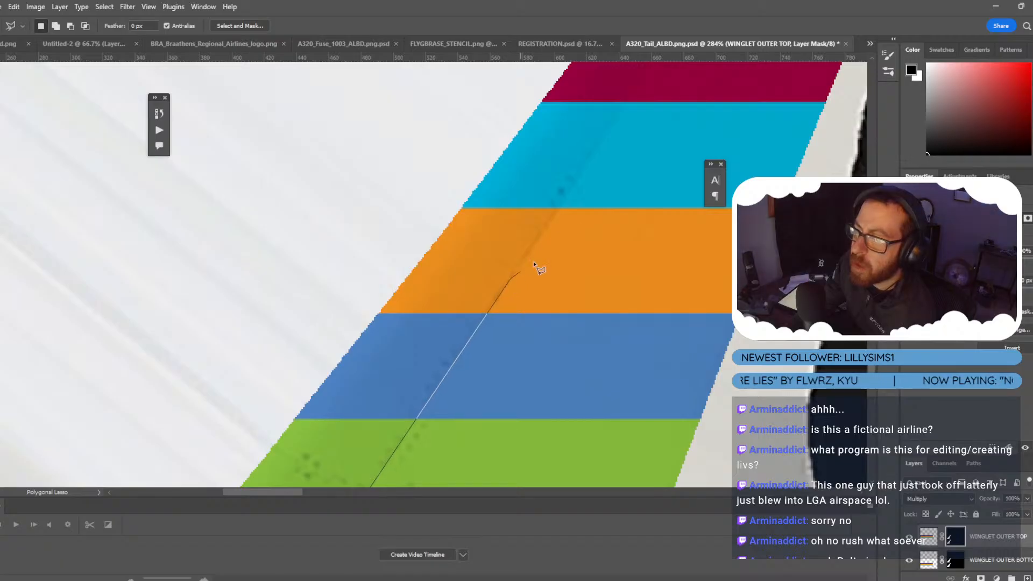
scroll(595, 148, down, 10)
scroll(596, 148, right, 8)
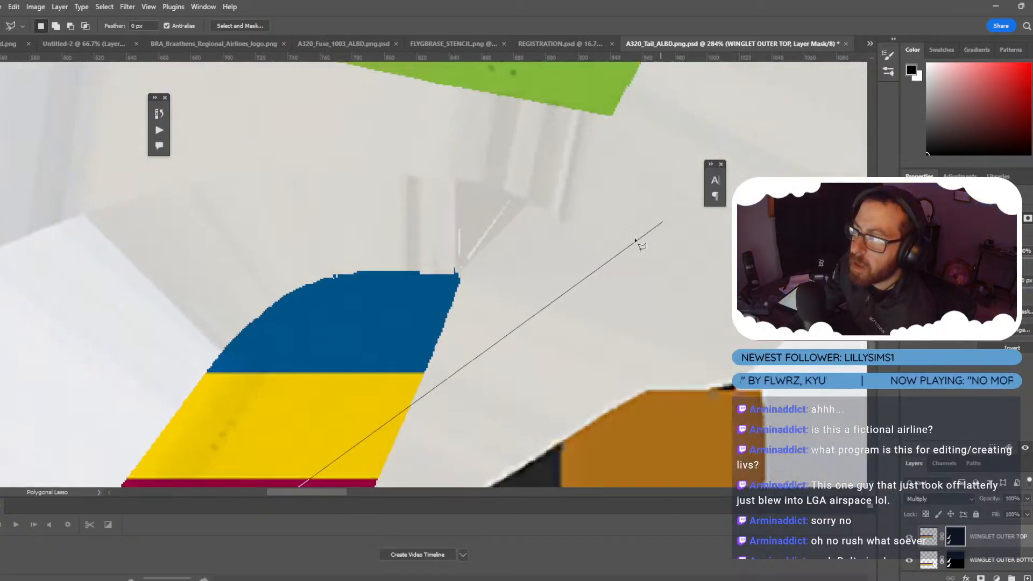
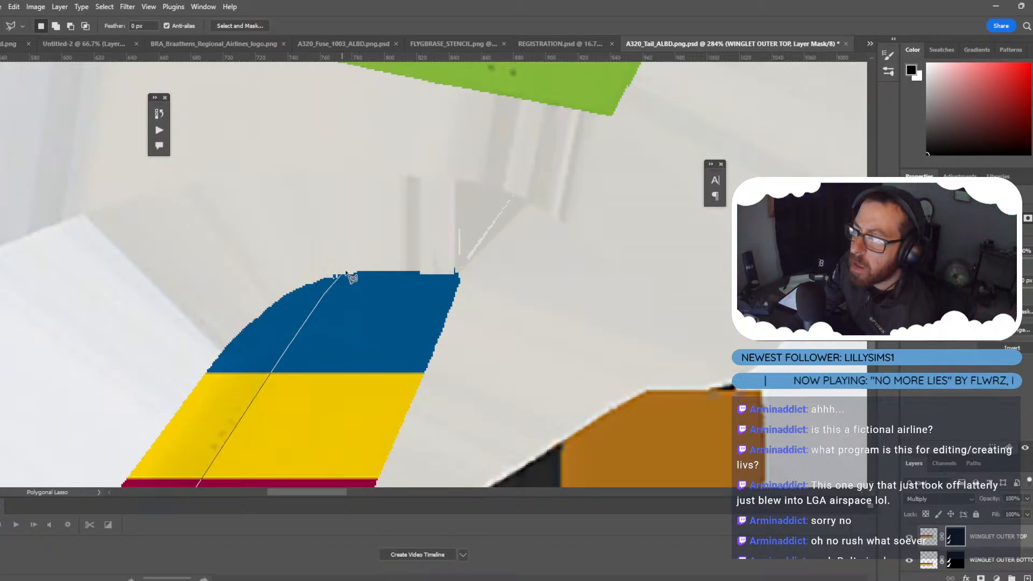
double_click(224, 241)
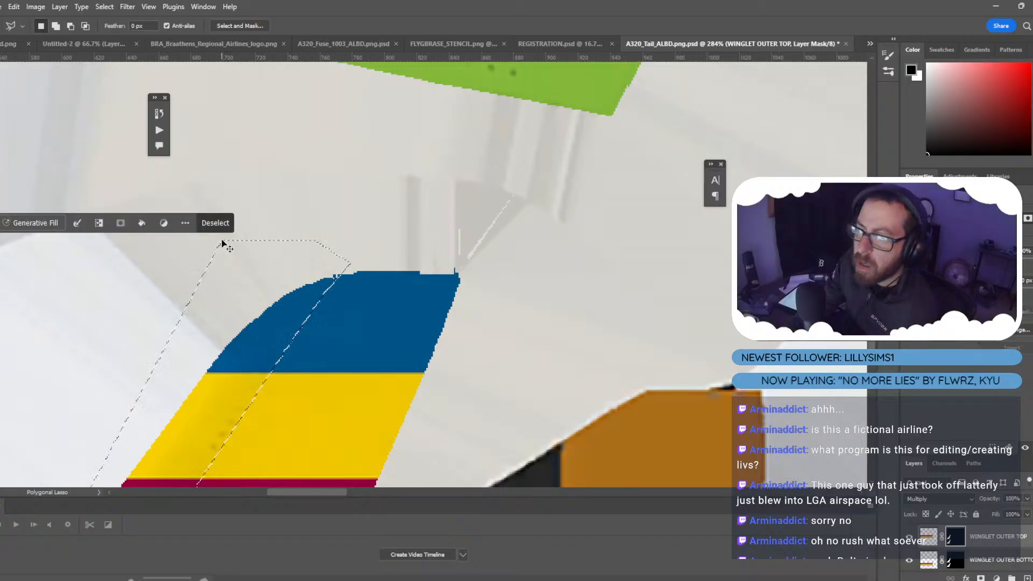
Hide and reshow the WINGLET OUTER BOTTOM layer to check that it holds the lower winglet's stripes.
scroll(264, 375, down, 5)
scroll(267, 376, down, 1)
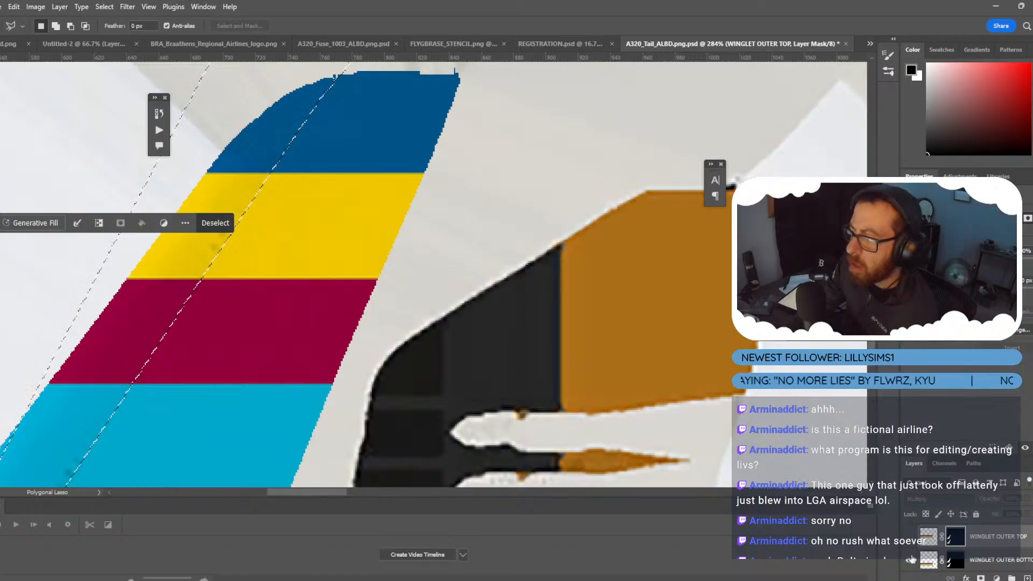
click(909, 561)
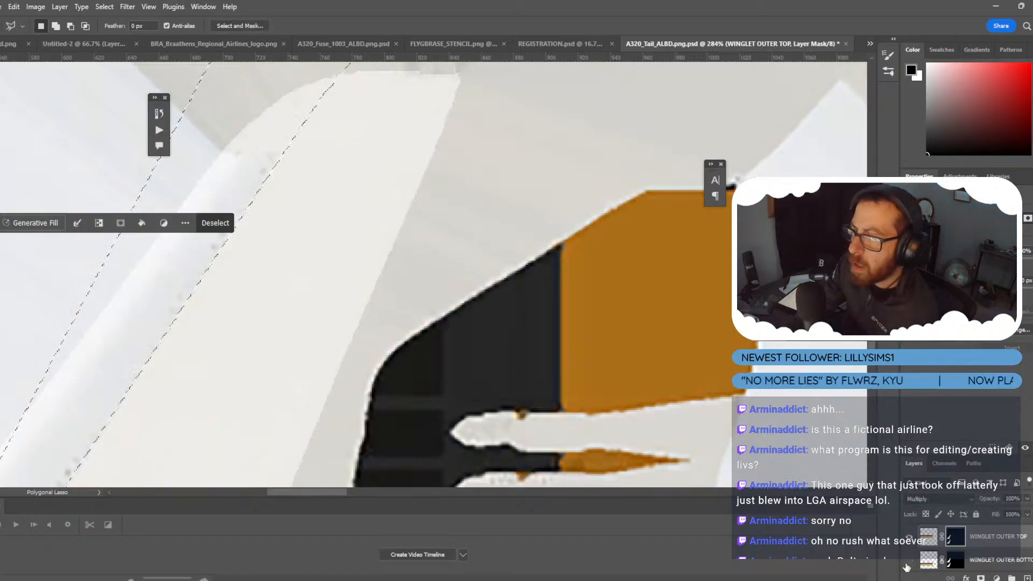
click(908, 561)
Add the missed outer part of the lower striped winglet's leading edge, down to the grey stripe, to the lasso selection.
scroll(350, 371, down, 5)
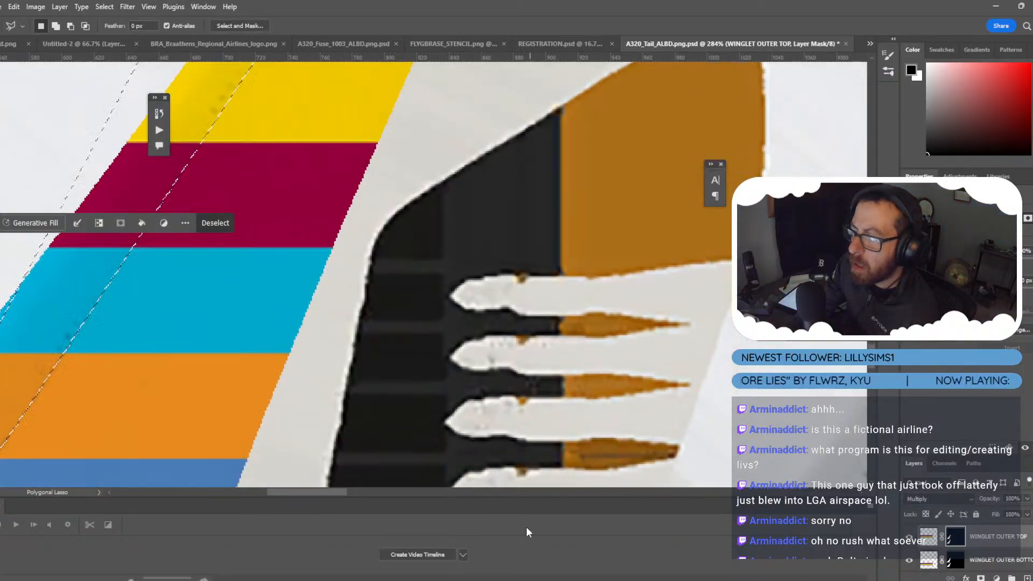
scroll(328, 492, left, 5)
scroll(384, 336, down, 3)
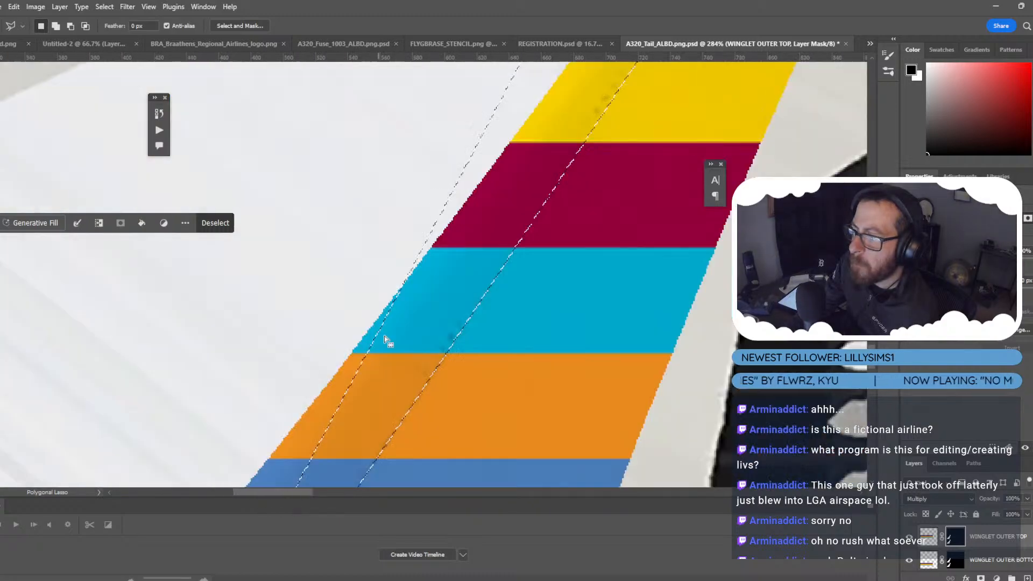
alt+scroll(344, 301, down, 4)
shift+click(340, 173)
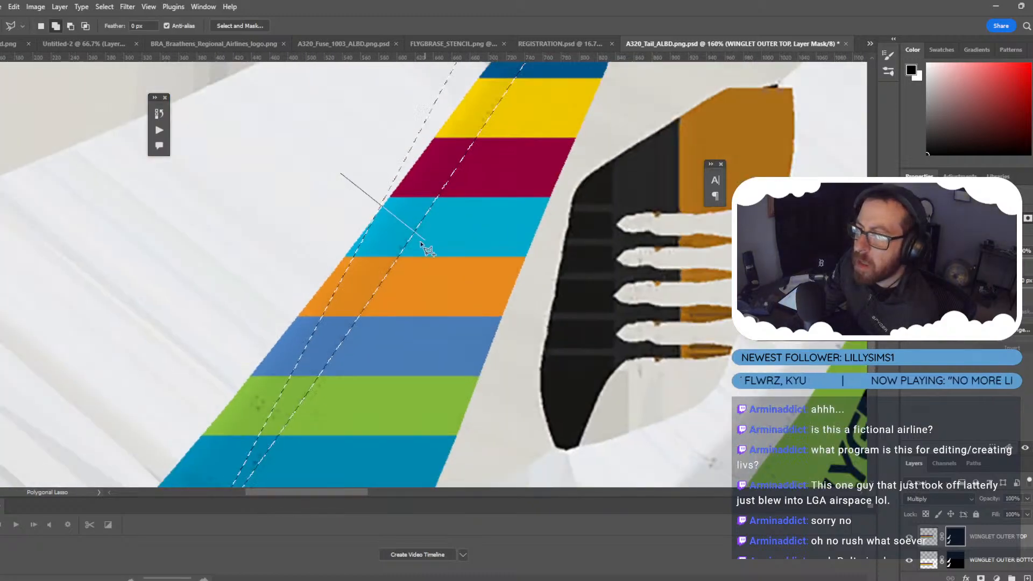
click(280, 421)
scroll(279, 420, down, 10)
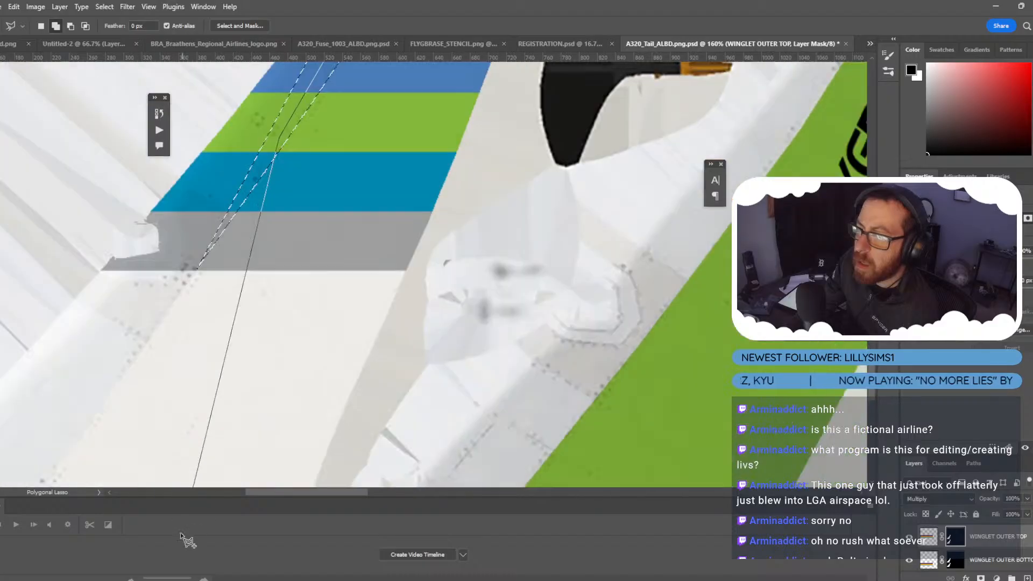
scroll(201, 210, up, 4)
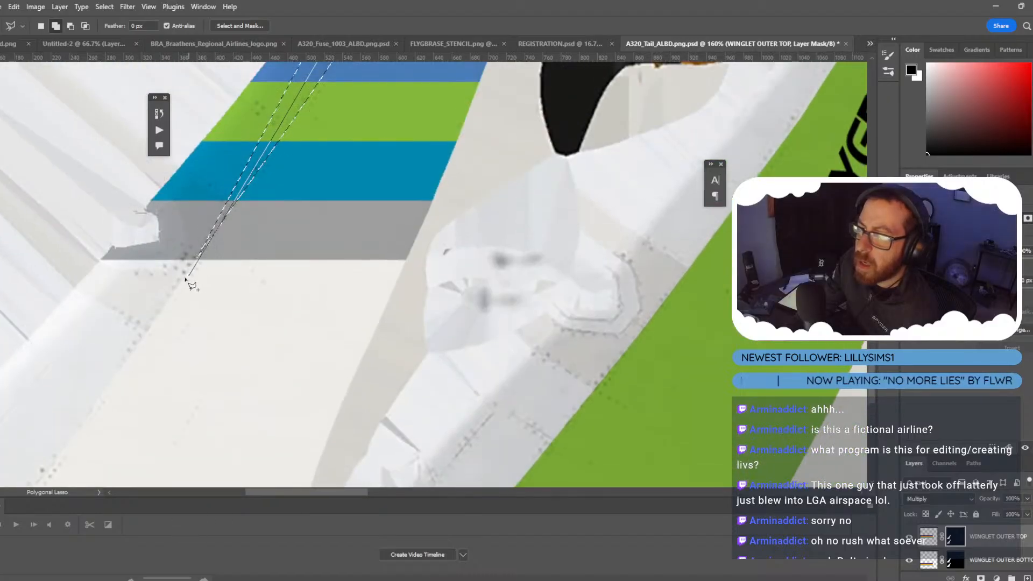
scroll(236, 162, up, 12)
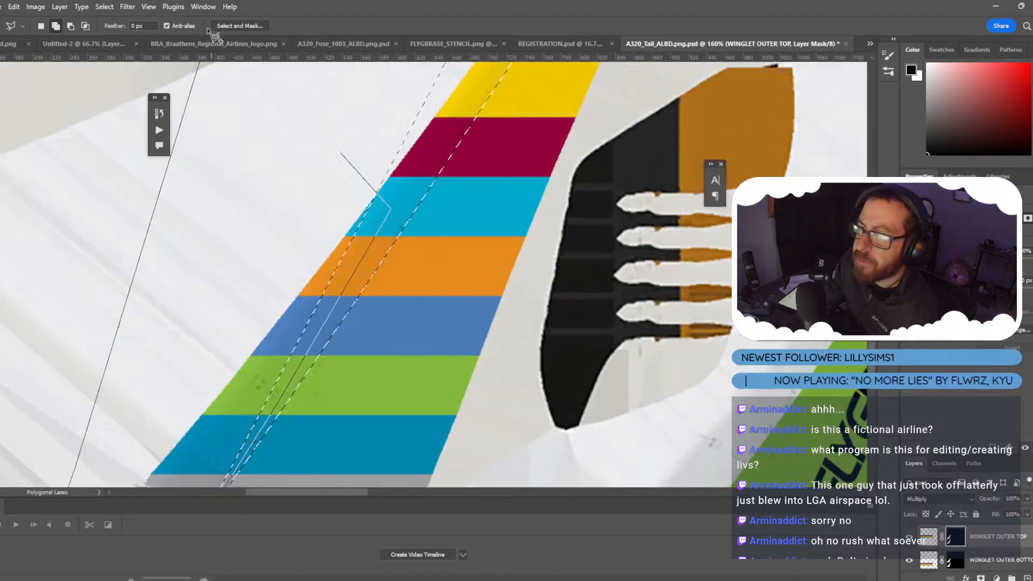
click(260, 137)
scroll(384, 312, down, 2)
scroll(383, 312, down, 2)
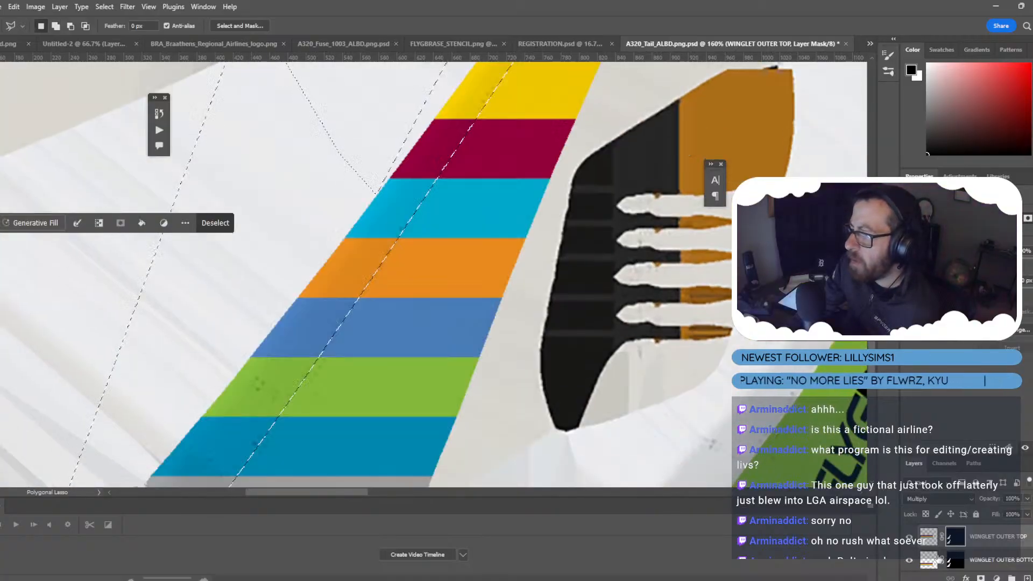
Fill the selected leading-edge strip with black on the WINGLET OUTER BOTTOM mask and clear the selection.
click(925, 561)
key(shift+BackSpace)
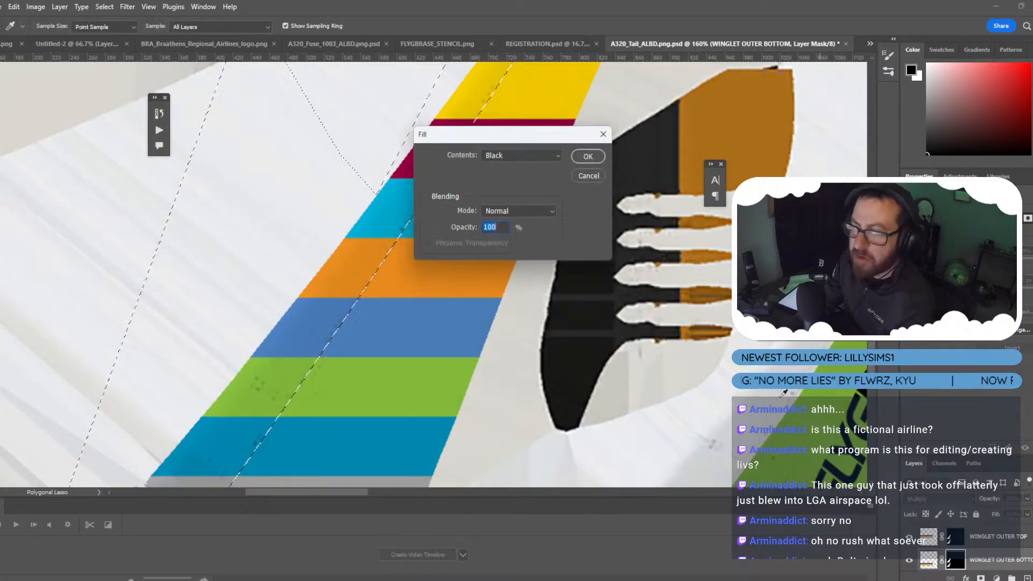
click(588, 156)
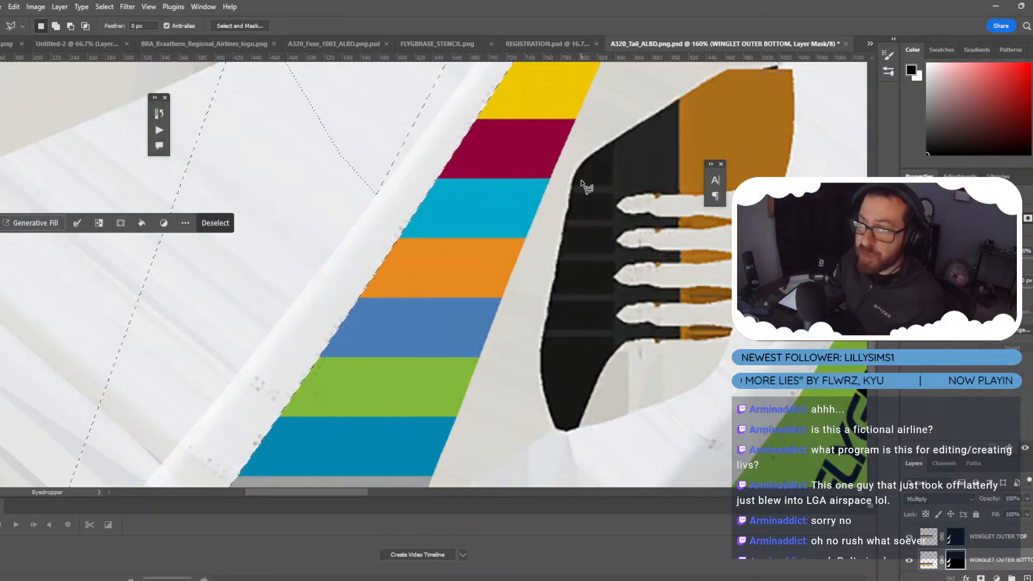
key(ctrl+d)
Activate the WINGLET OUTER TOP mask and lasso the upper striped winglet's leading edge from the grey stripe to beyond the tip.
alt+scroll(477, 239, down, 10)
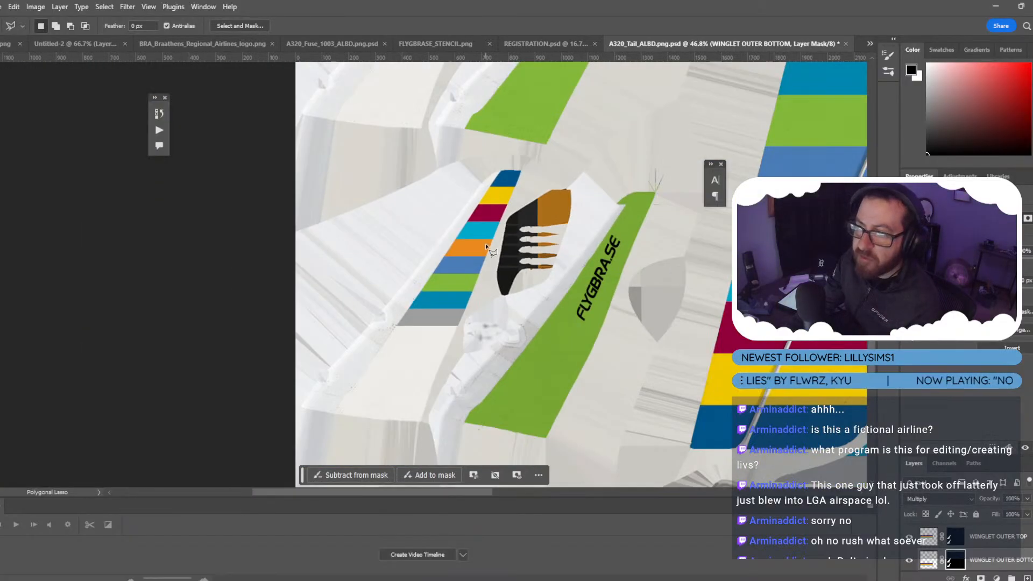
scroll(460, 279, up, 4)
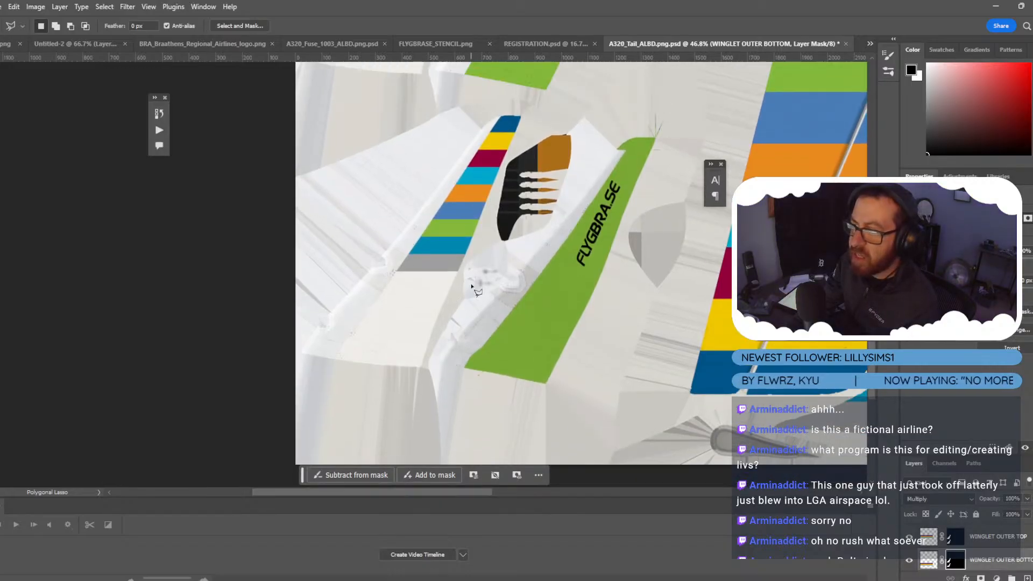
scroll(497, 306, up, 10)
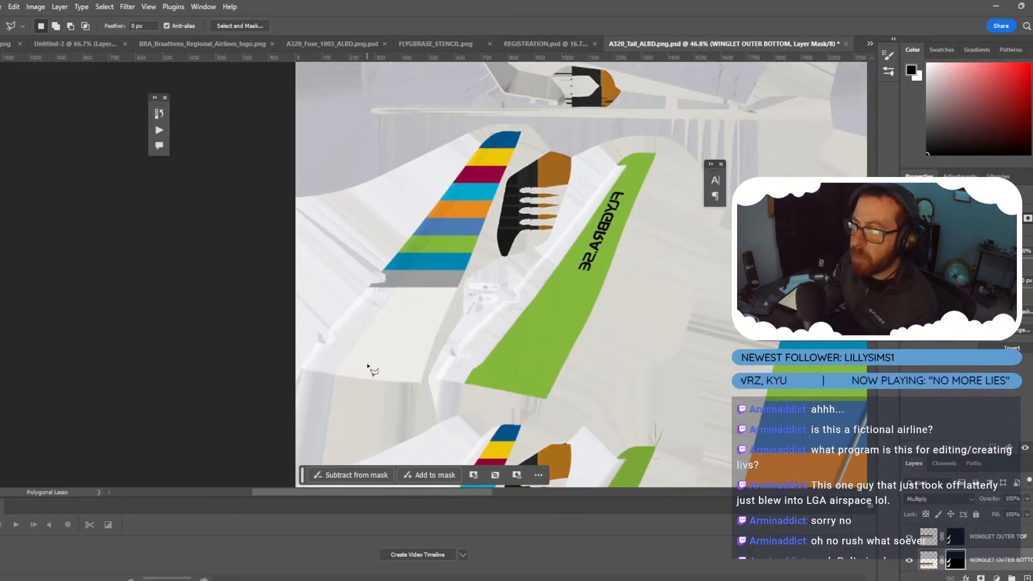
alt+scroll(371, 345, up, 3)
alt+scroll(536, 323, up, 8)
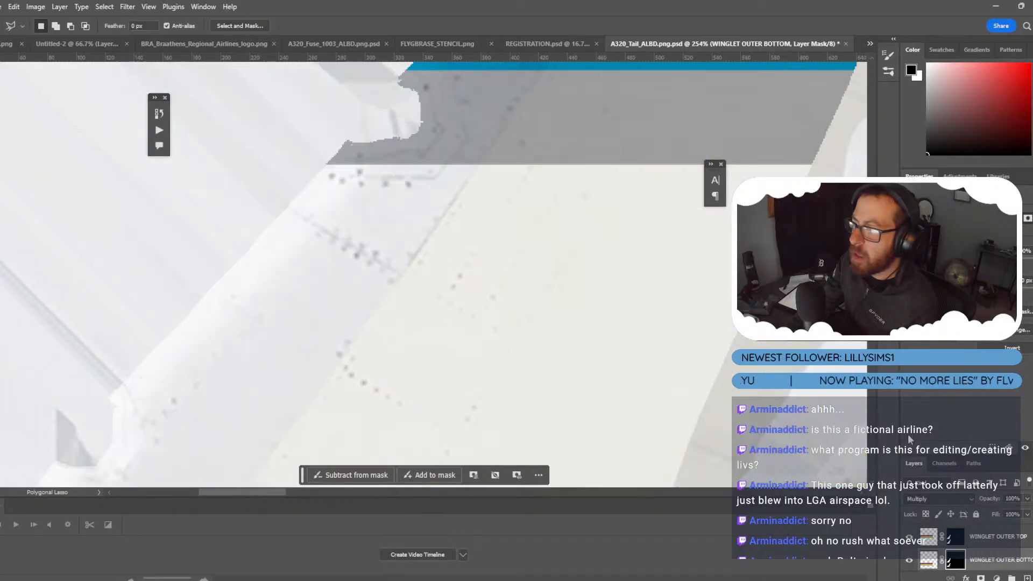
click(956, 538)
scroll(502, 341, up, 6)
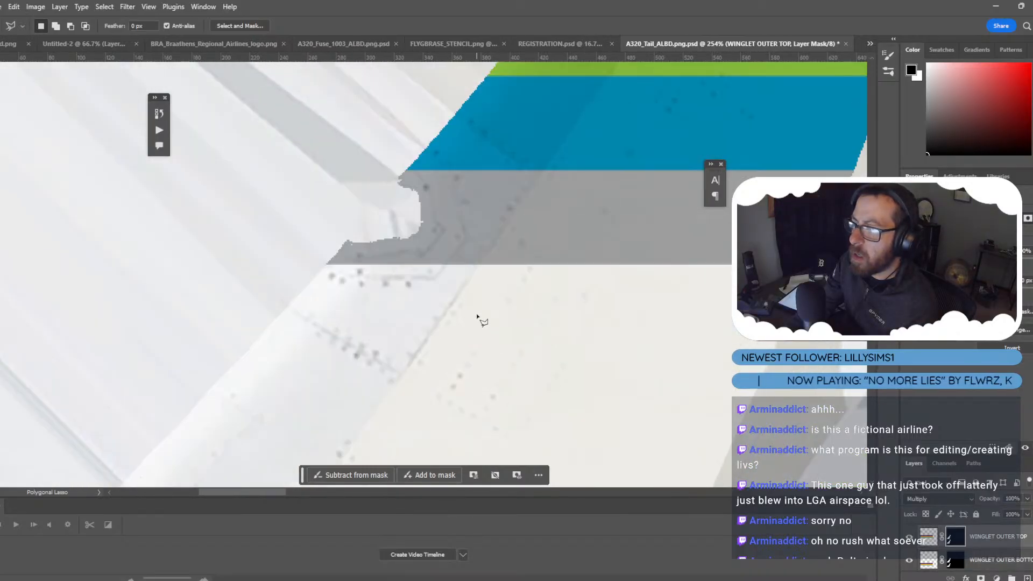
click(476, 312)
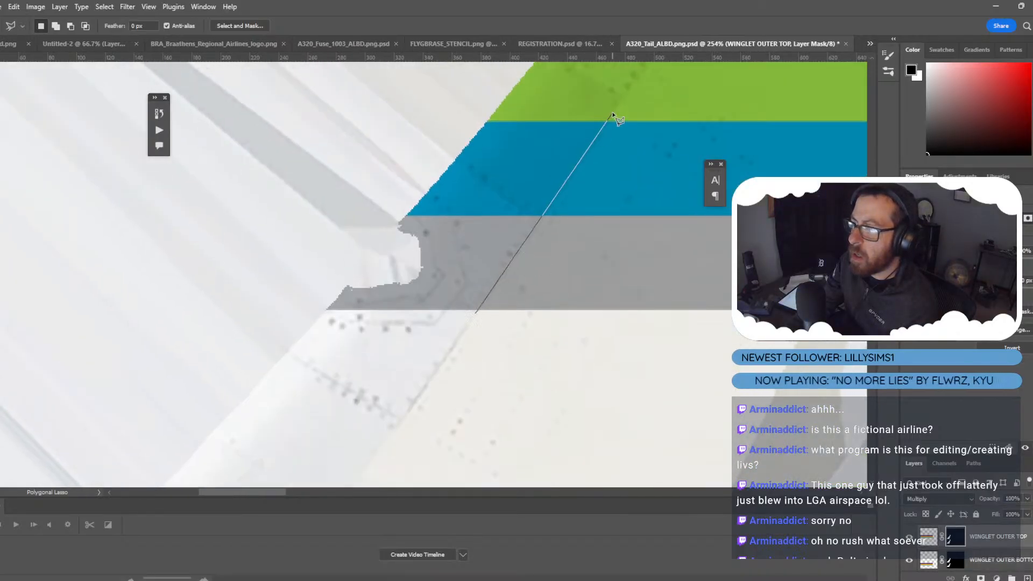
scroll(650, 74, up, 4)
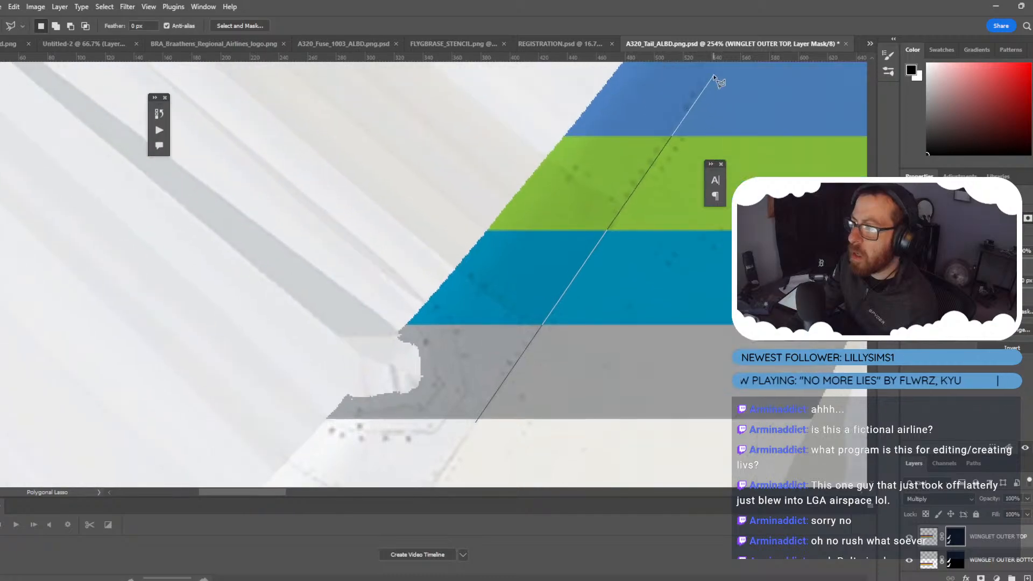
drag(731, 72, 286, 481)
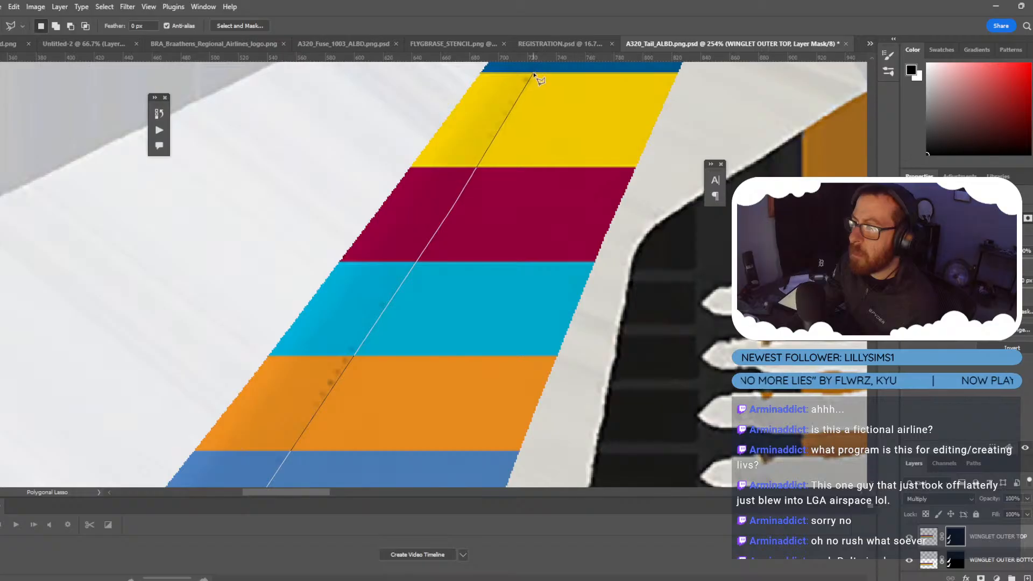
scroll(571, 162, up, 10)
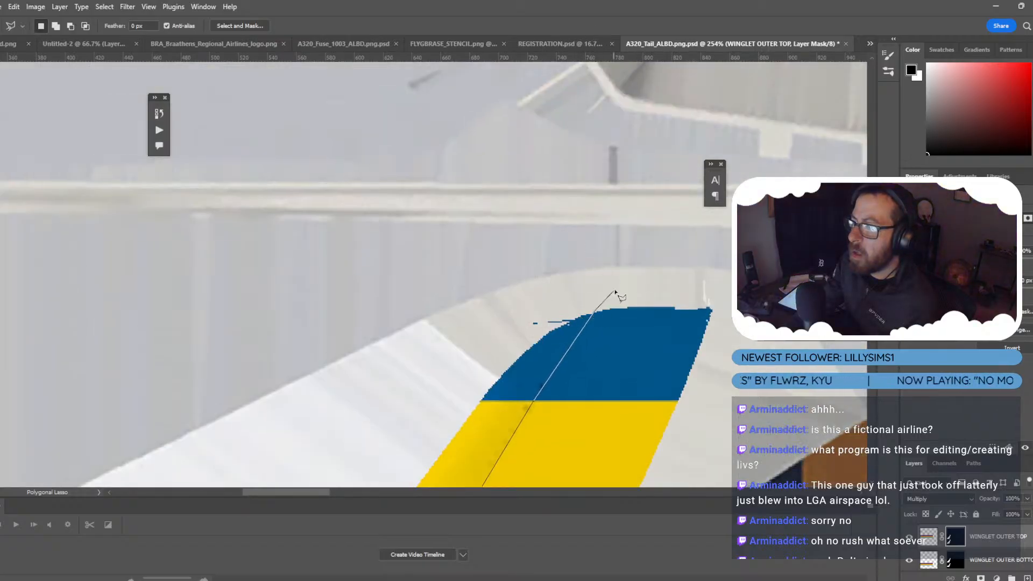
click(390, 306)
double_click(226, 374)
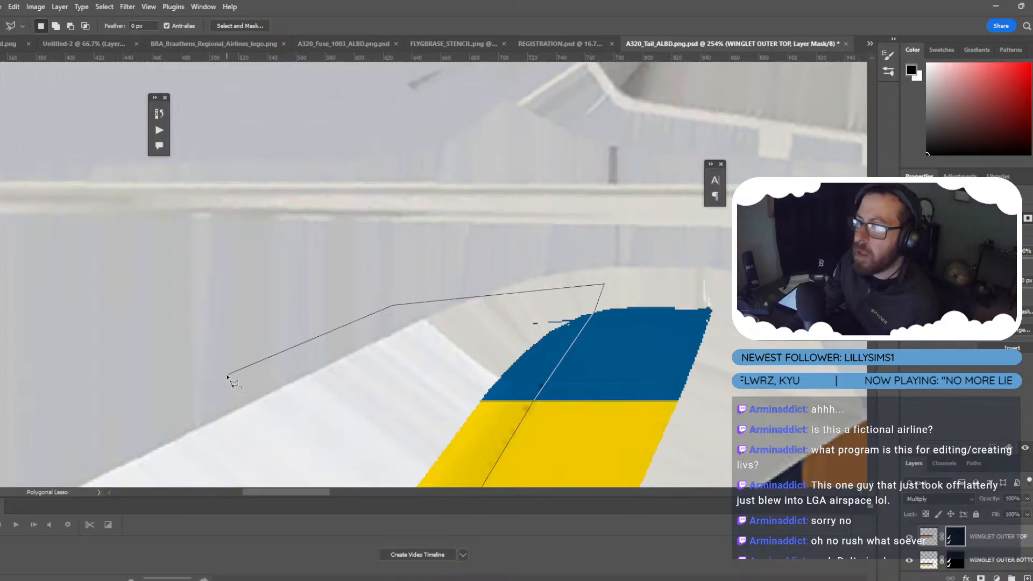
Add the missed outer part of the upper striped winglet's leading edge, down past the grey stripe, to the lasso selection.
alt+scroll(177, 333, down, 10)
scroll(208, 385, down, 5)
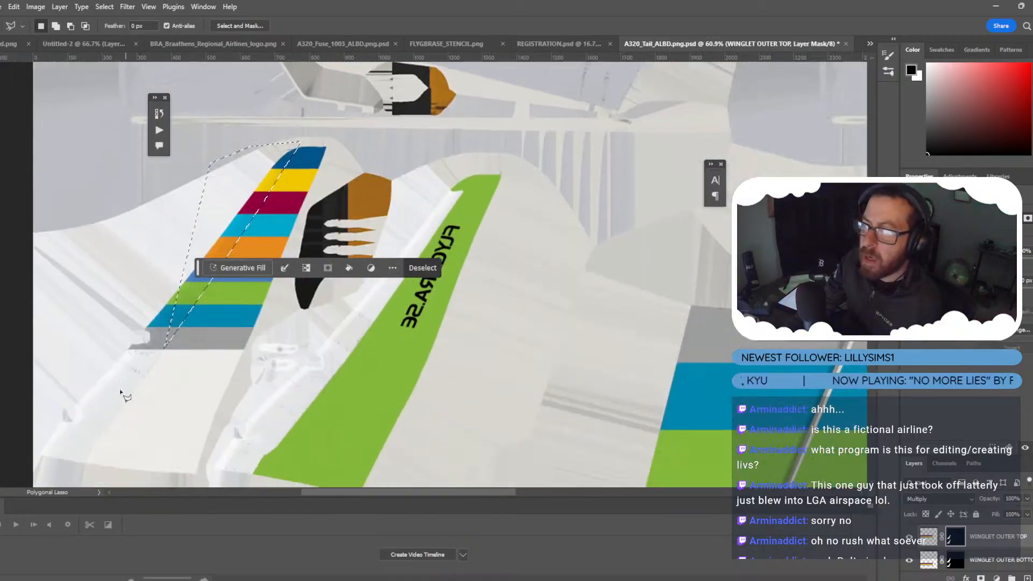
alt+scroll(99, 345, up, 8)
alt+scroll(205, 376, up, 5)
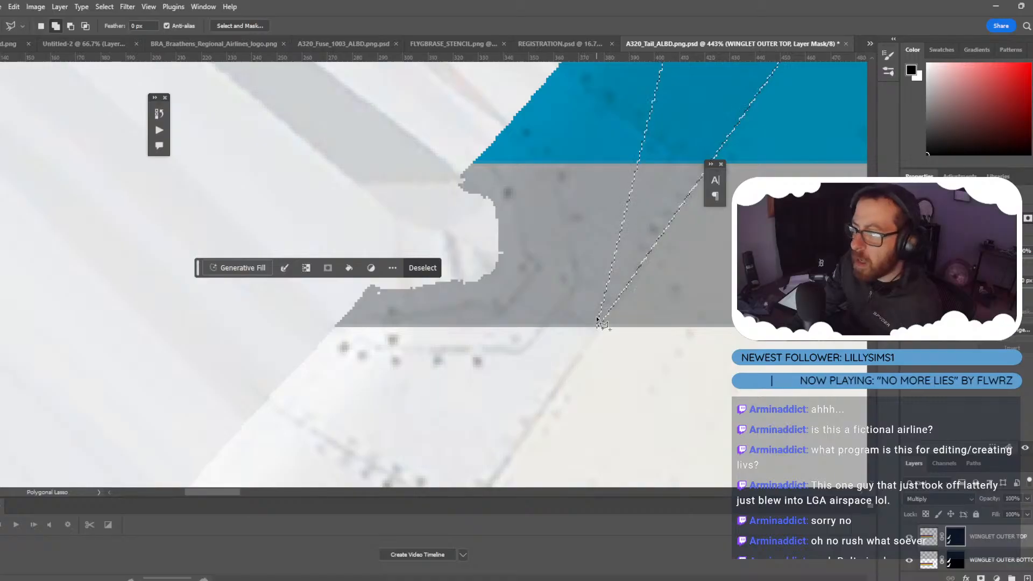
click(598, 324)
click(272, 366)
scroll(273, 366, up, 8)
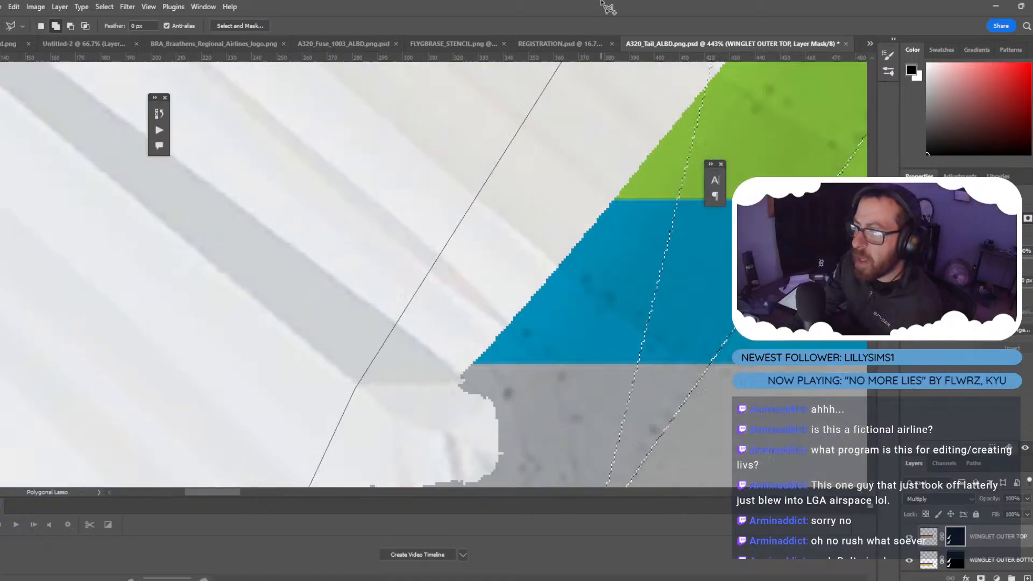
double_click(791, 115)
scroll(840, 302, down, 2)
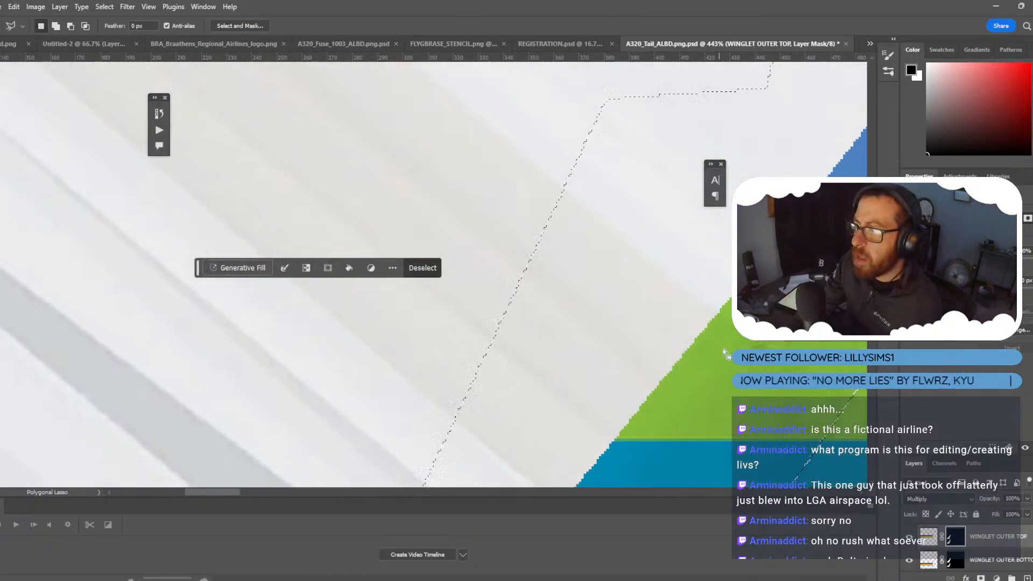
Fill the selected leading-edge area with black on the WINGLET OUTER TOP mask, clear the selection and save the tail texture.
key(shift+BackSpace)
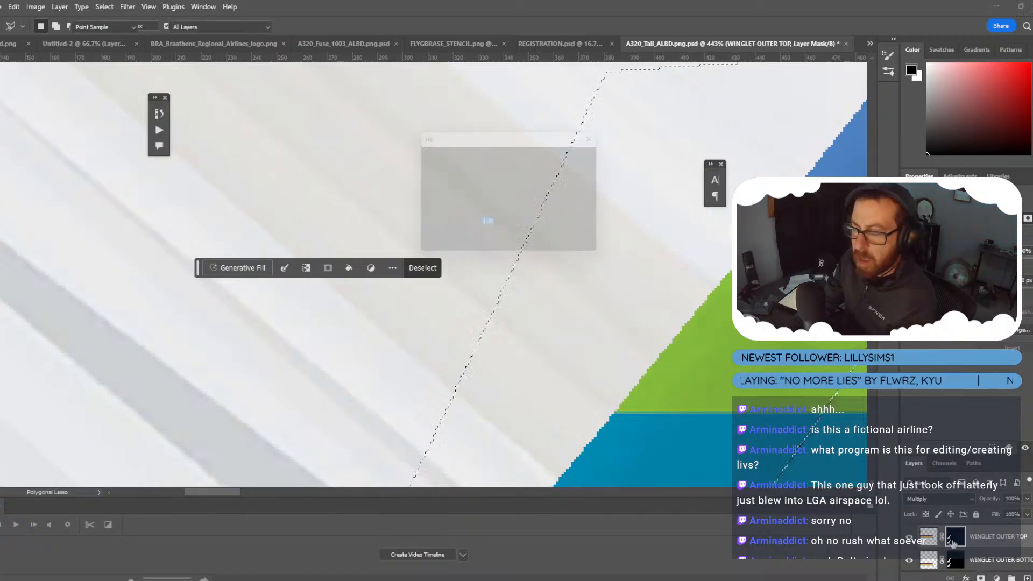
click(588, 156)
alt+scroll(595, 272, down, 10)
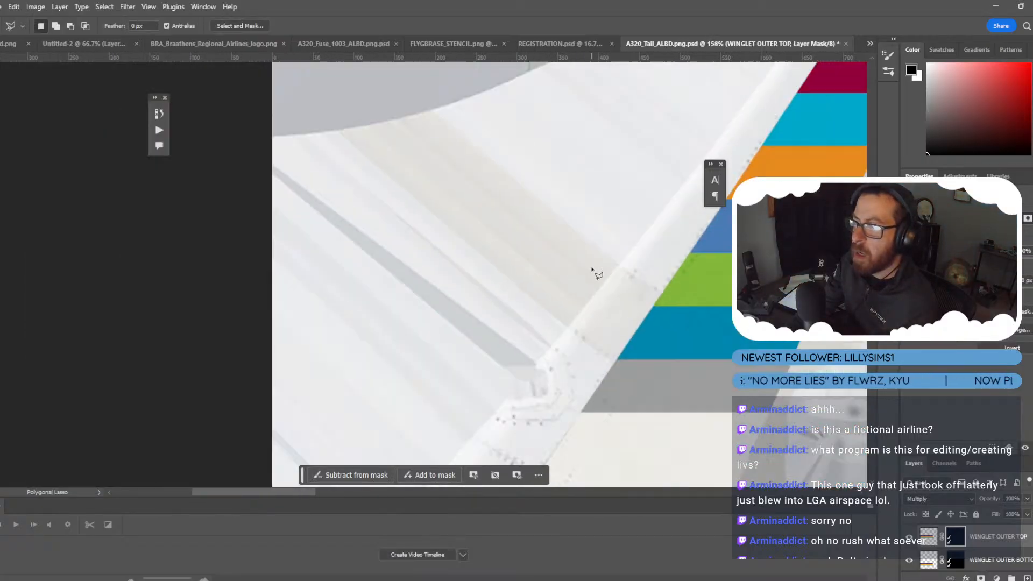
scroll(610, 275, up, 3)
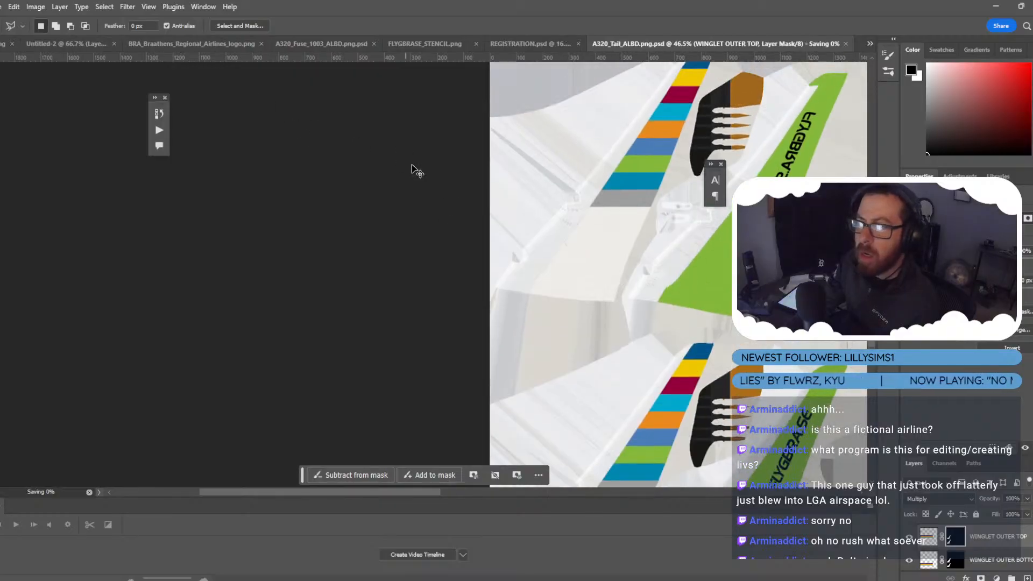
Switch to Blender, reload the A320_Tail texture and examine the leading edges of the striped outer and green inner winglet faces.
click(516, 522)
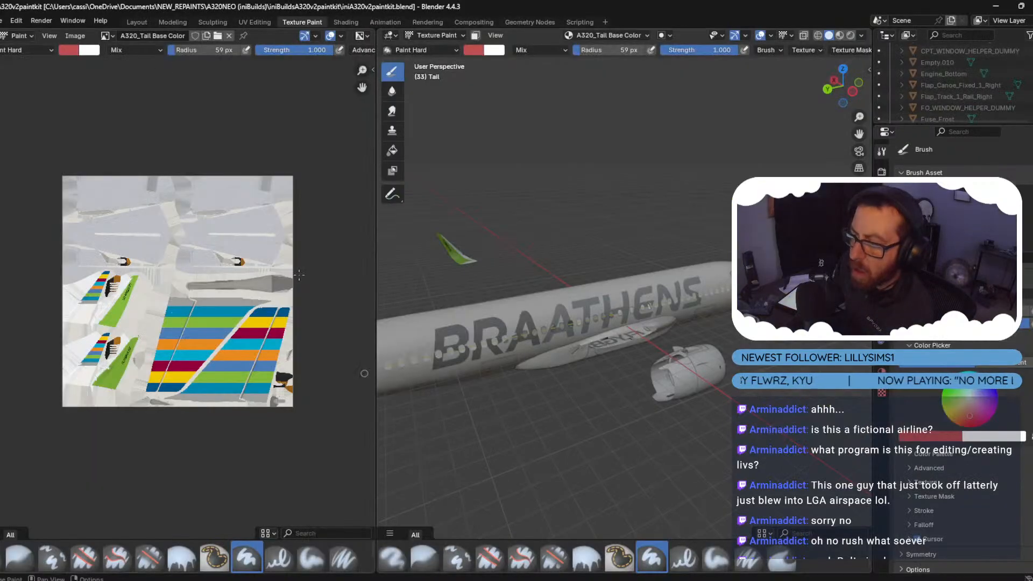
click(75, 37)
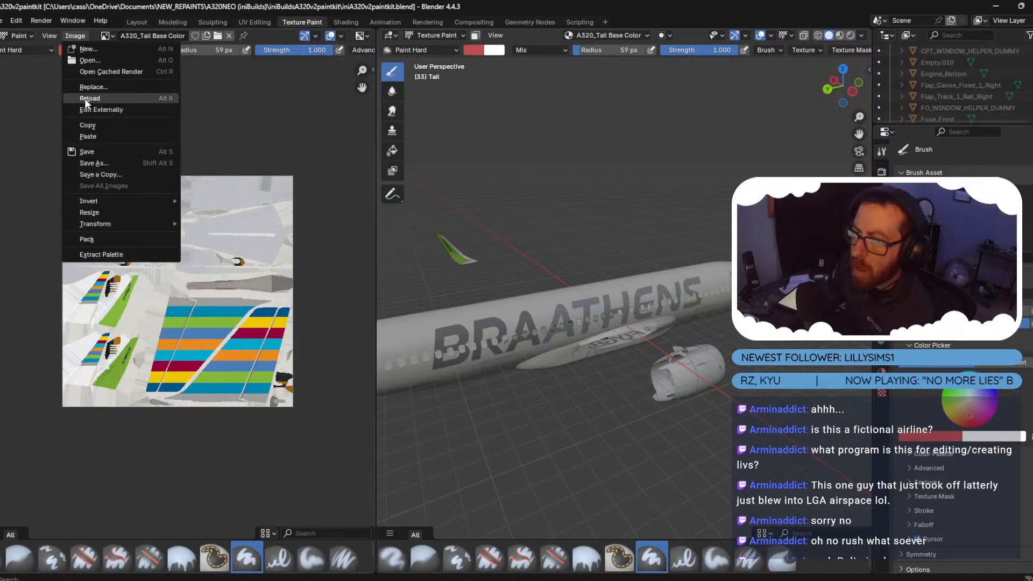
click(86, 99)
scroll(513, 327, down, 6)
middle_drag(485, 307, 513, 327)
scroll(513, 327, up, 8)
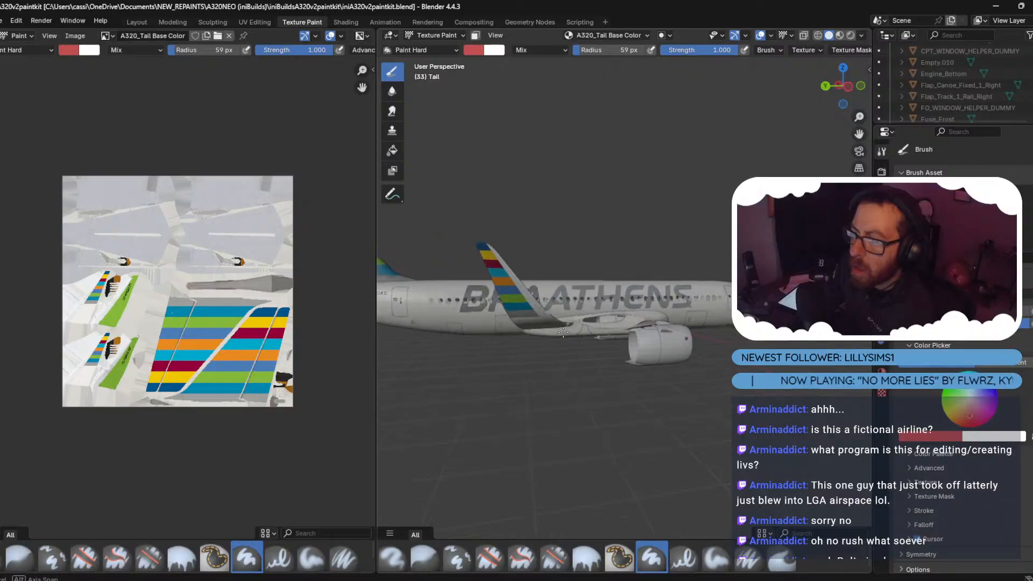
scroll(590, 351, down, 2)
scroll(590, 352, down, 2)
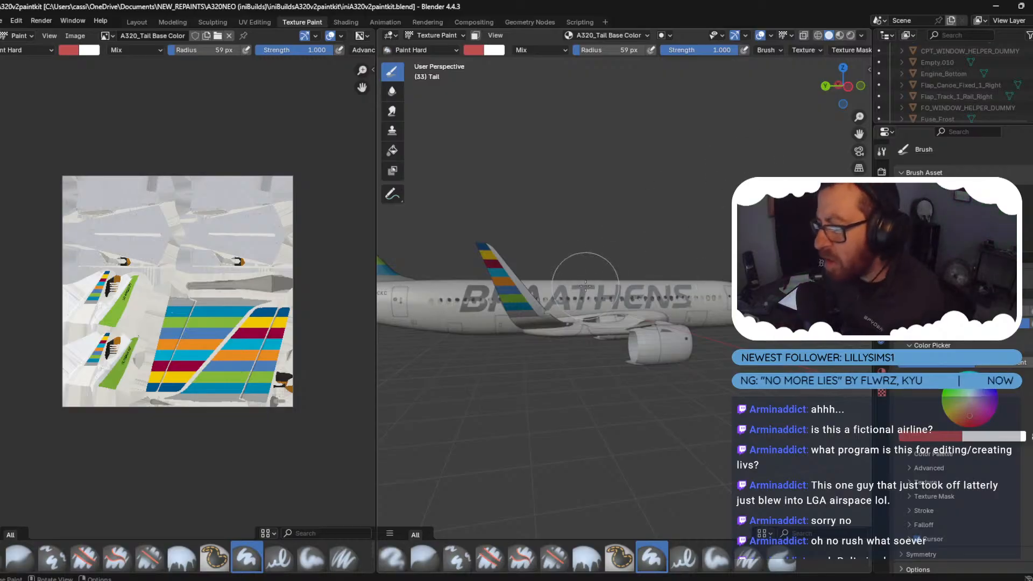
scroll(588, 334, down, 2)
middle_drag(588, 334, 540, 333)
scroll(545, 309, up, 5)
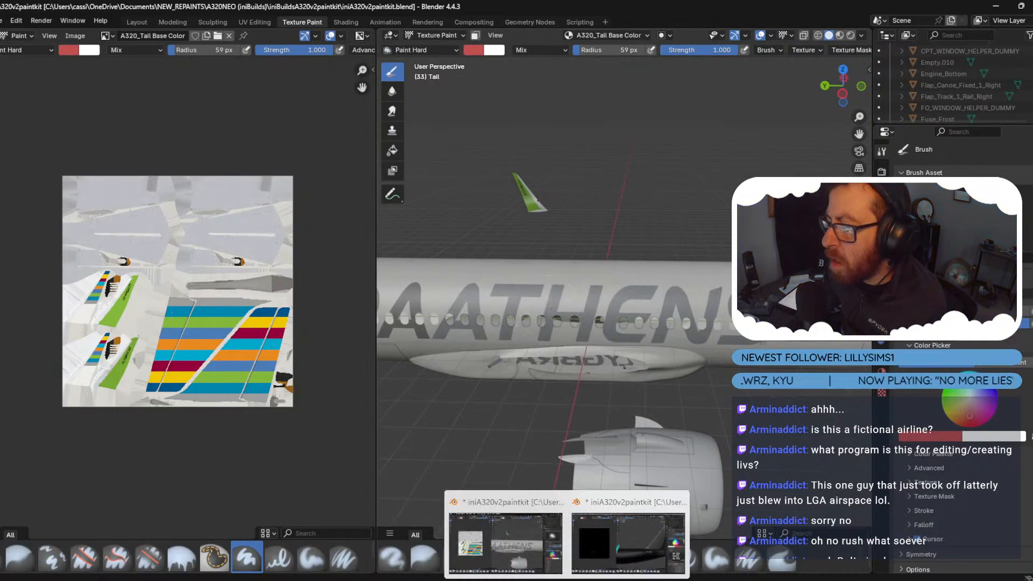
Switch back to the tail texture in Photoshop and browse the layers below the WINGLET OUTER layers.
click(546, 578)
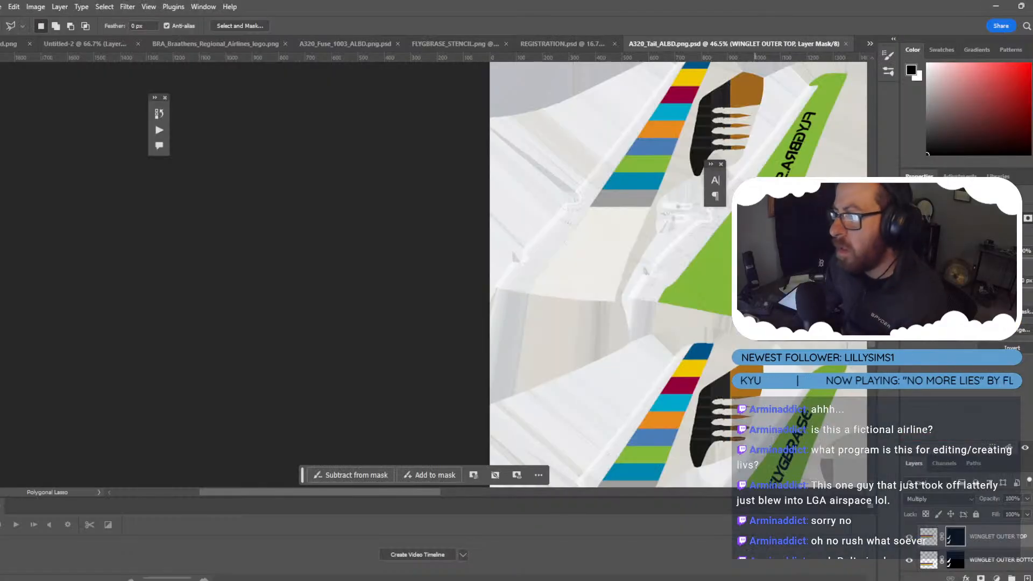
scroll(963, 544, down, 3)
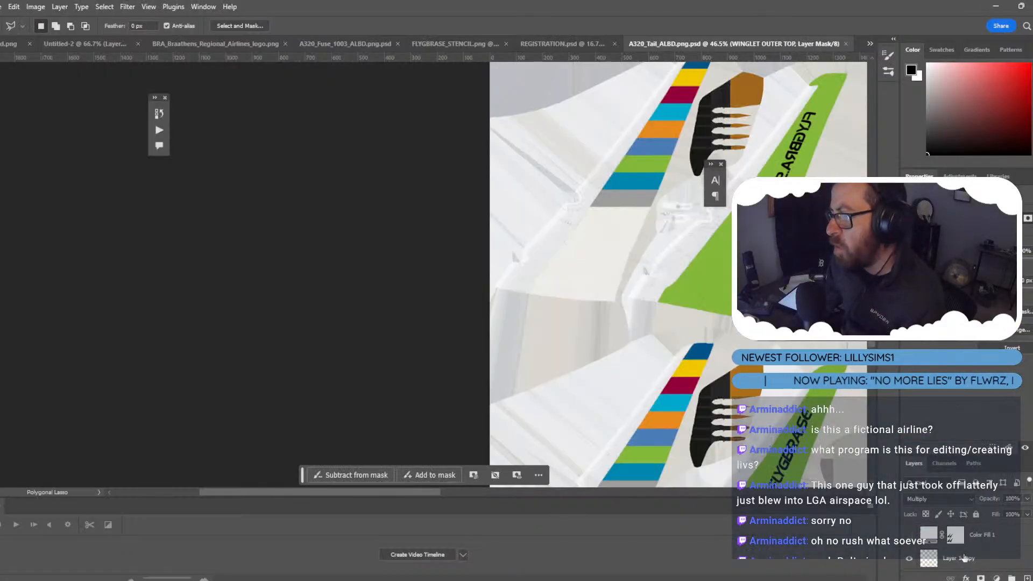
scroll(809, 403, down, 1)
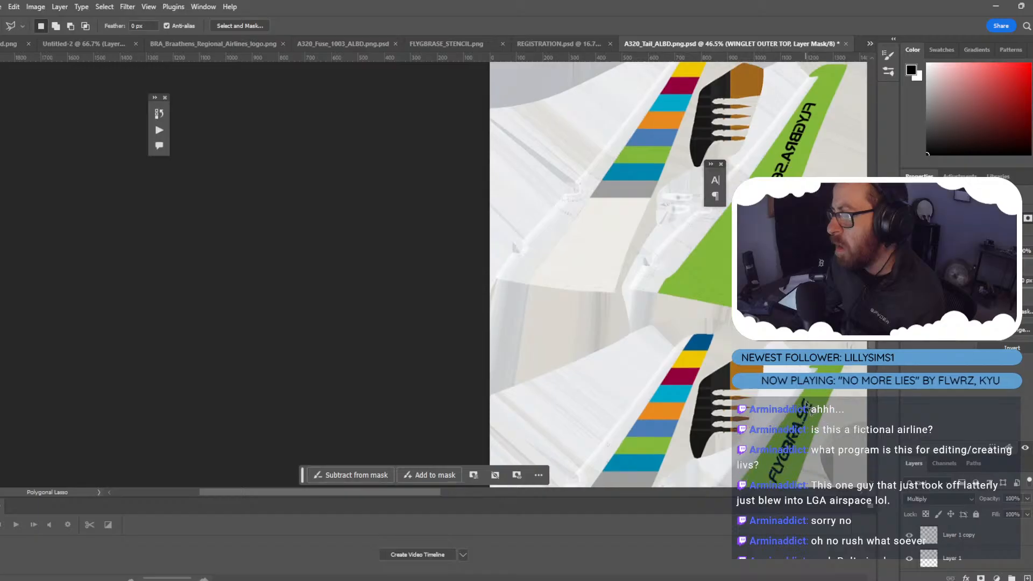
scroll(809, 403, down, 1)
key(ctrl+t)
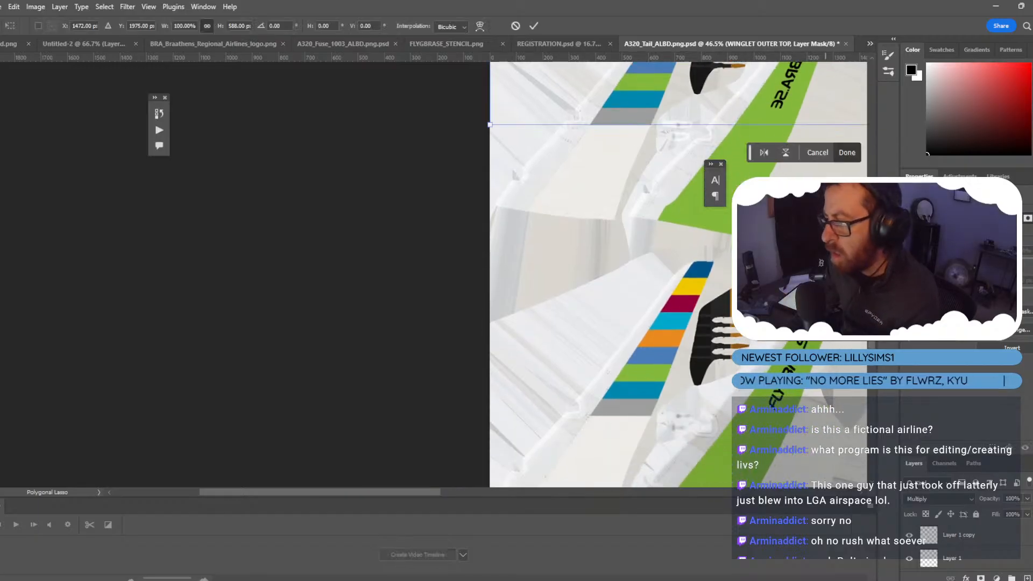
scroll(963, 549, down, 2)
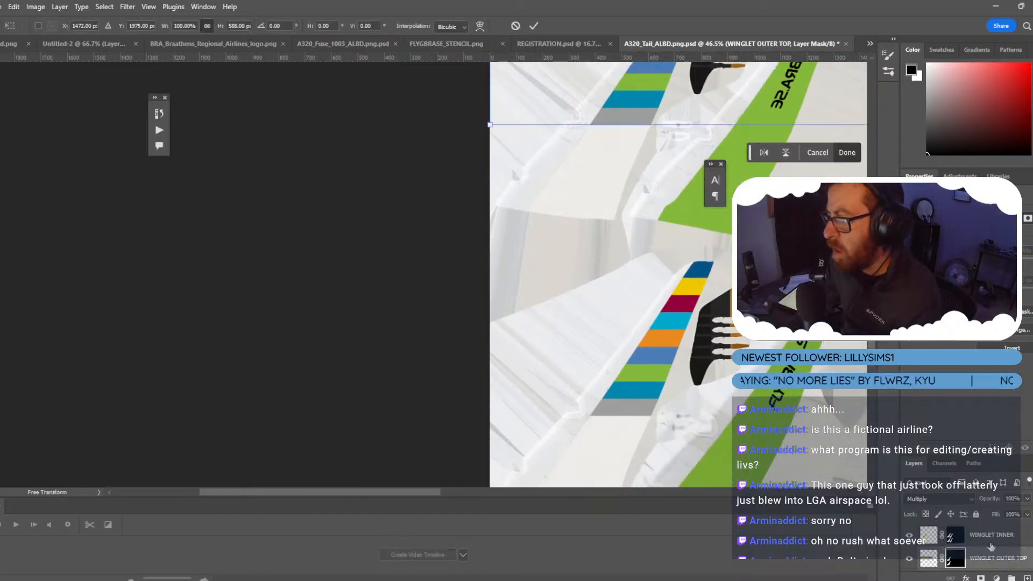
click(973, 538)
key(l)
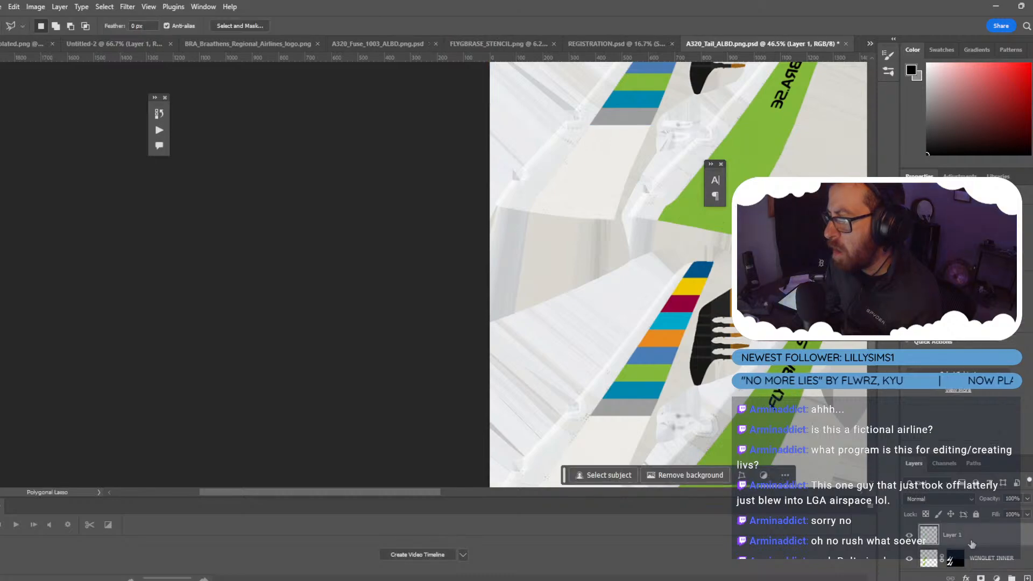
key(ctrl+f)
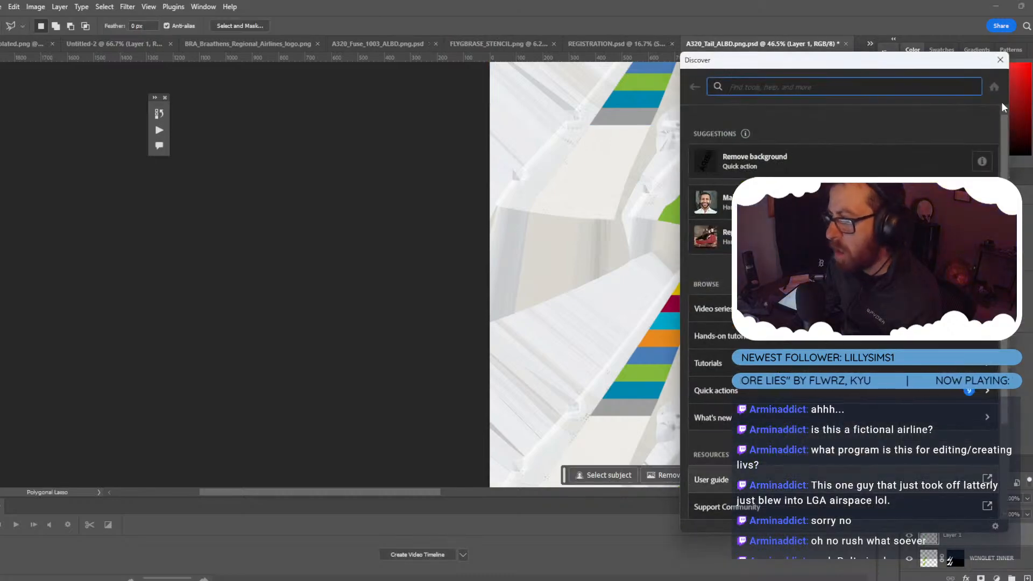
click(998, 58)
key(ctrl+t)
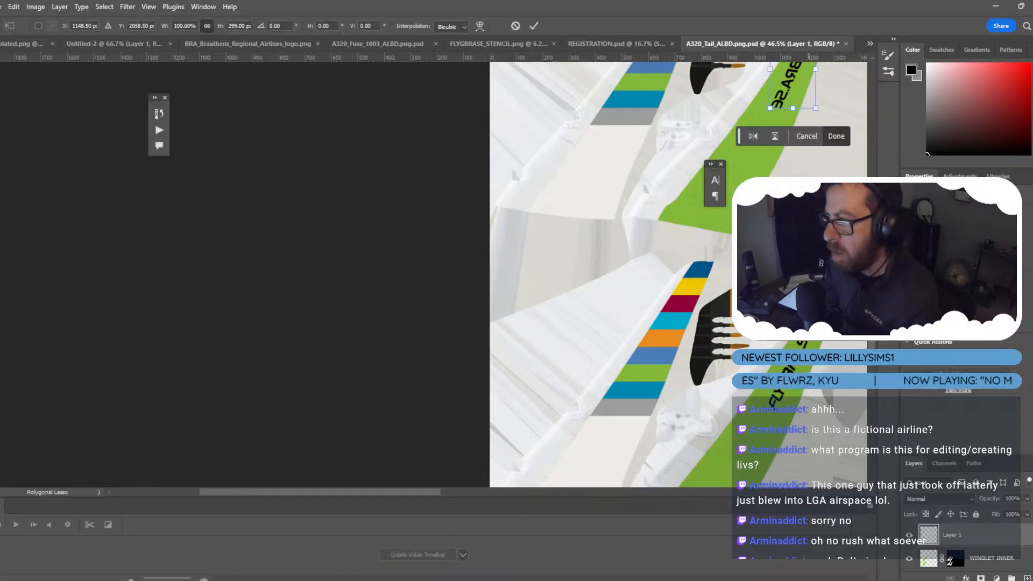
key(Return)
key(ctrl+j)
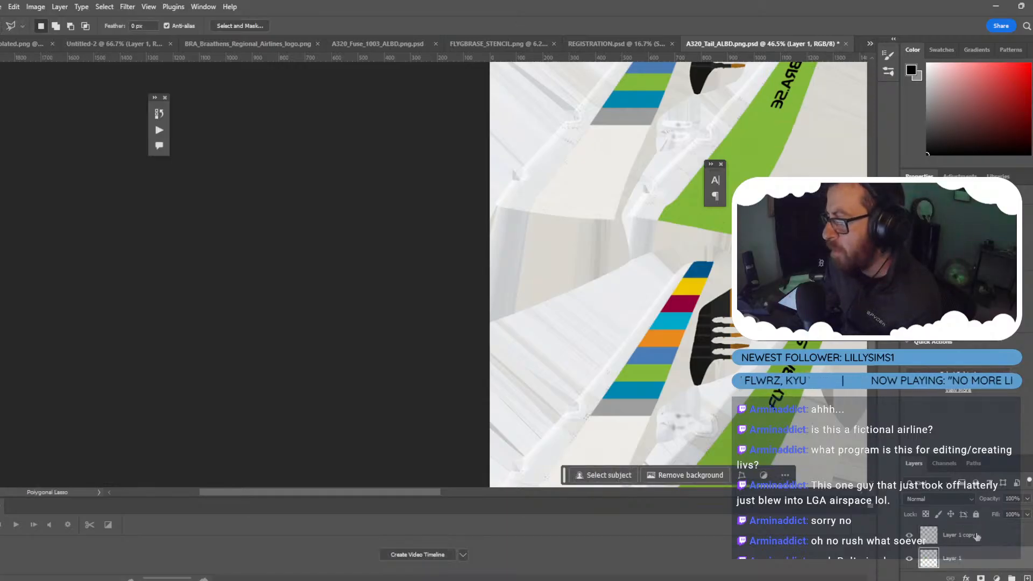
Rotate the lower winglet's FLYGBRA.SE lettering on Layer 1 copy about 3 degrees clockwise with Free Transform.
click(968, 535)
key(ctrl+t)
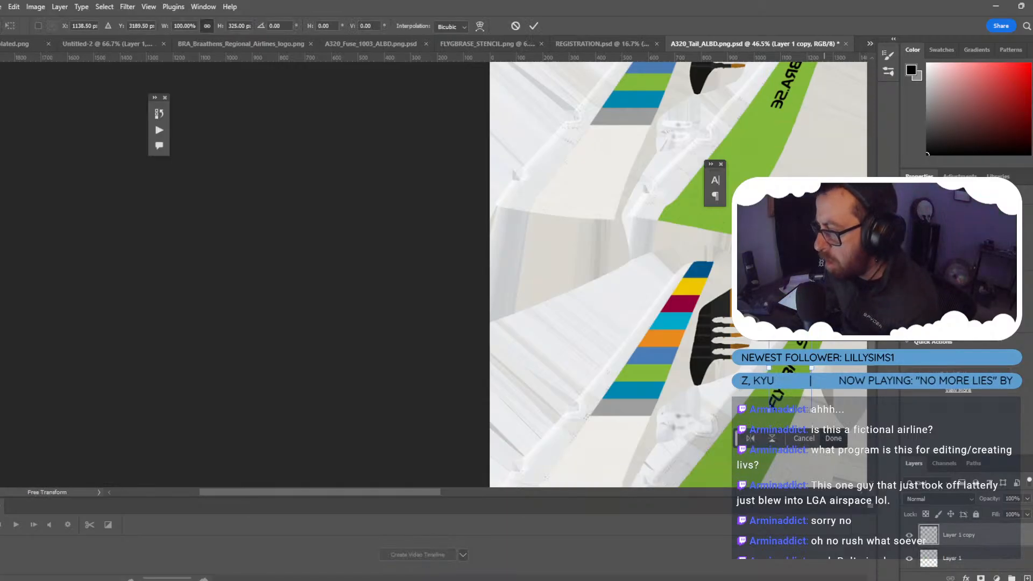
drag(824, 322, 828, 324)
click(275, 26)
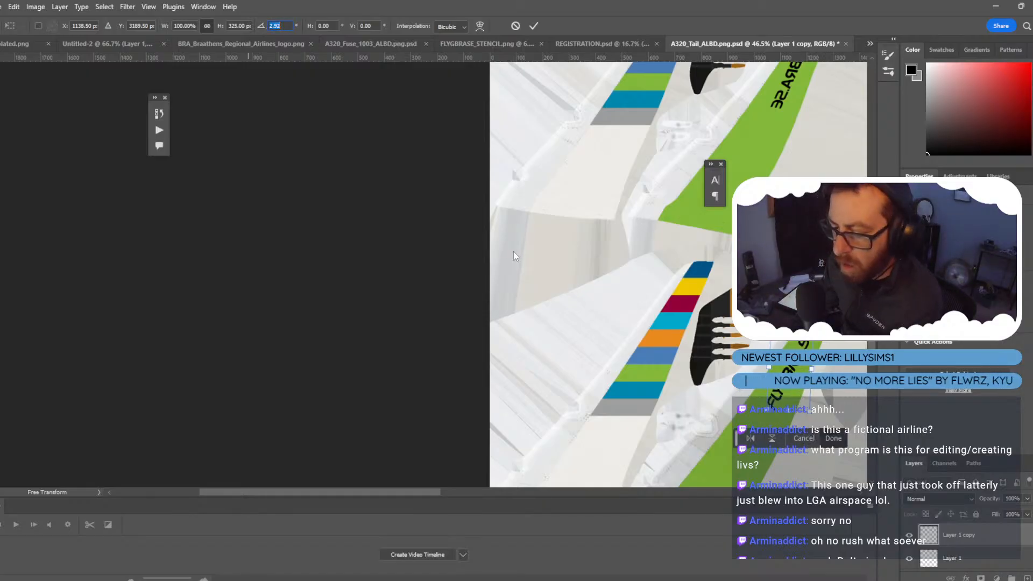
key(Return)
key(l)
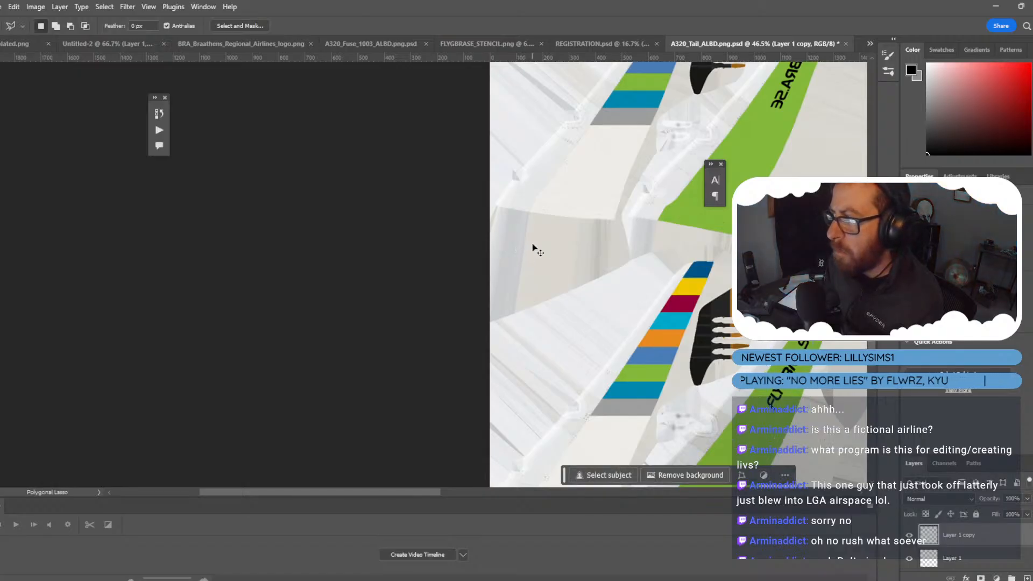
Rotate the upper winglet's FLYGBRA.SE lettering on Layer 1 by 3 degrees and save the tail texture file.
click(952, 558)
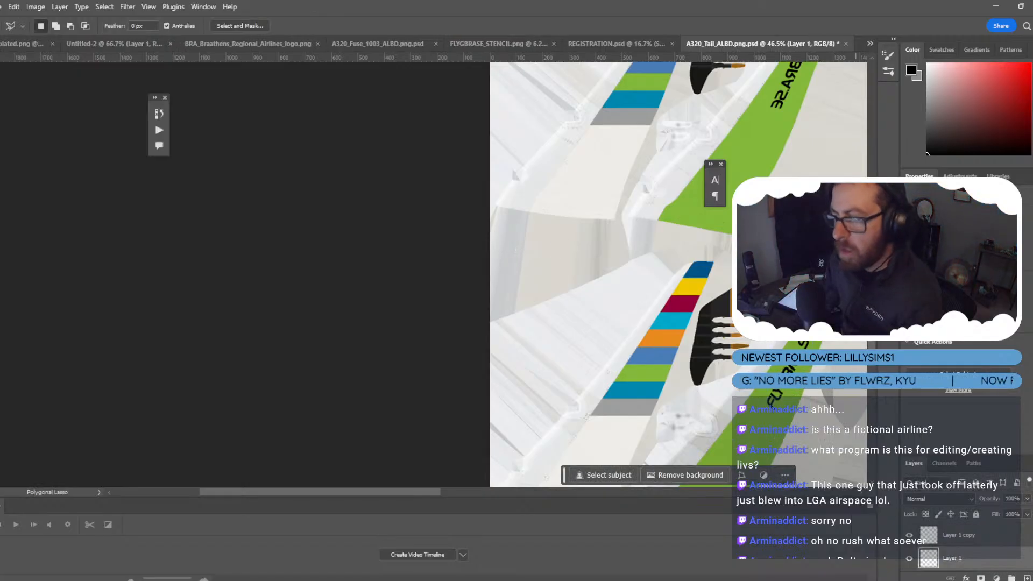
key(ctrl+t)
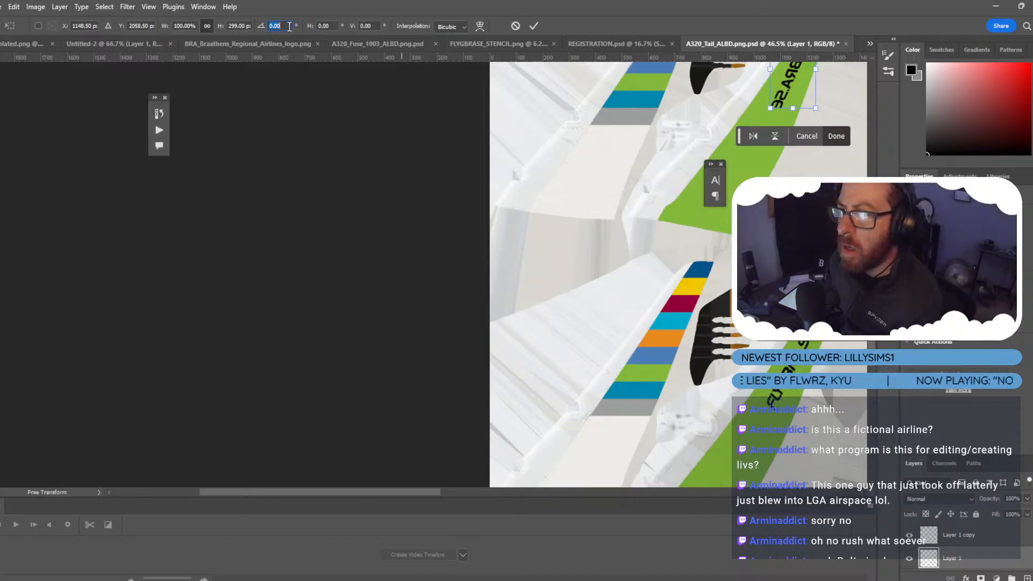
text(3)
key(Return)
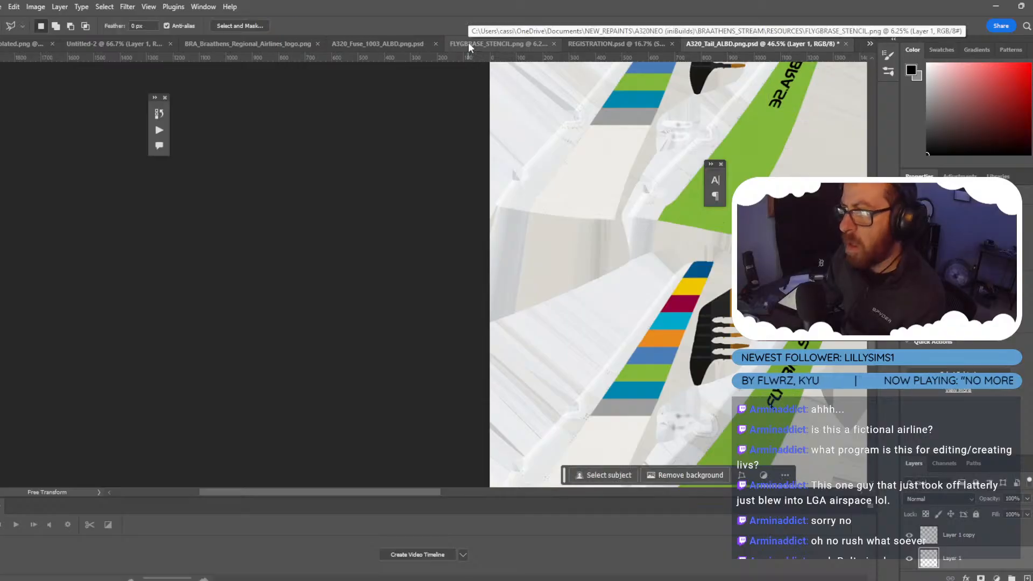
key(ctrl+s)
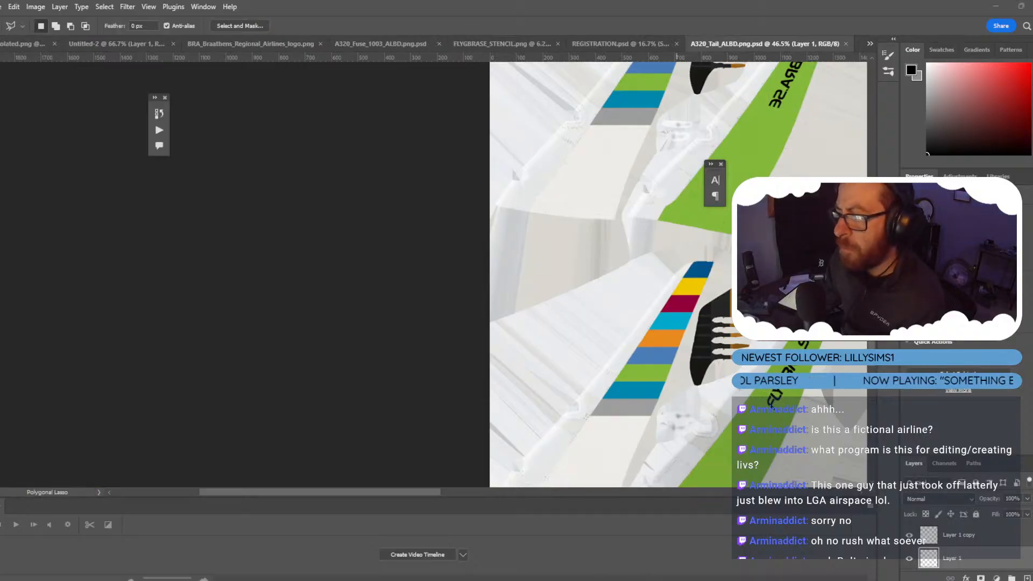
Switch to Blender and reload the A320_Tail Base Color image from disk.
click(534, 520)
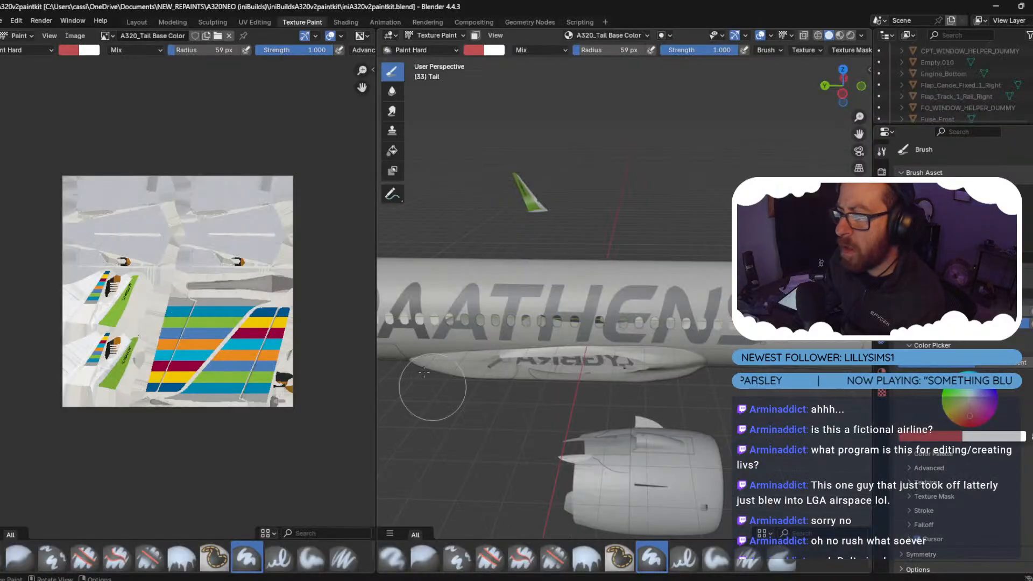
click(73, 35)
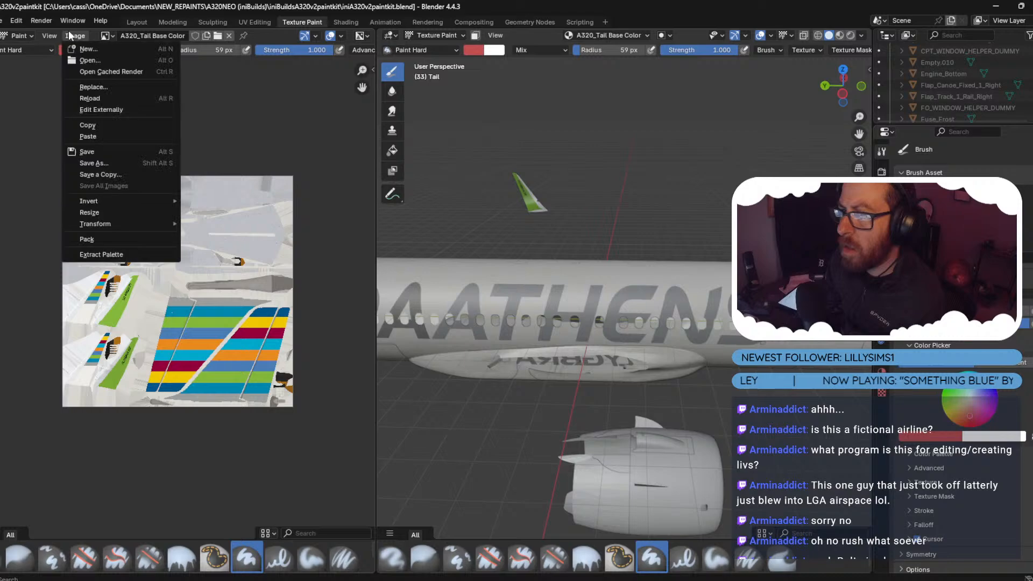
click(105, 94)
Examine the reloaded winglet lettering and stripes on both sides of the 3D aircraft model.
scroll(549, 210, up, 4)
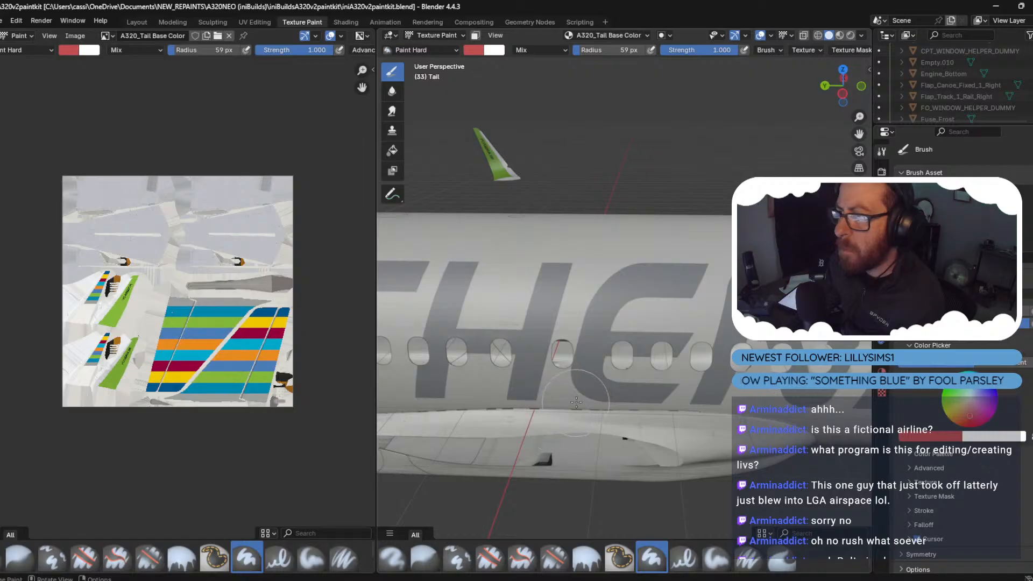
scroll(591, 390, down, 6)
middle_drag(632, 410, 669, 450)
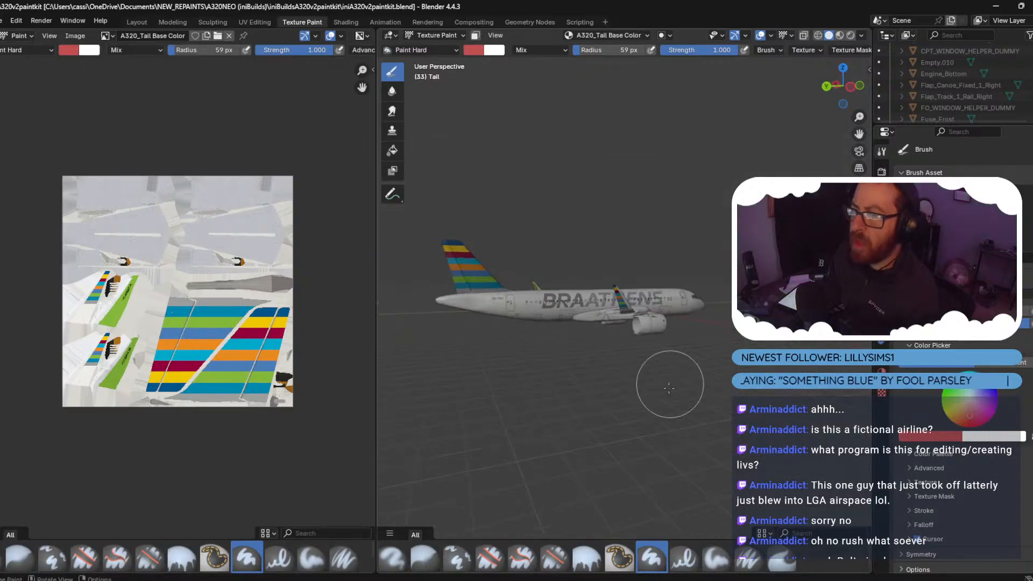
scroll(613, 398, up, 7)
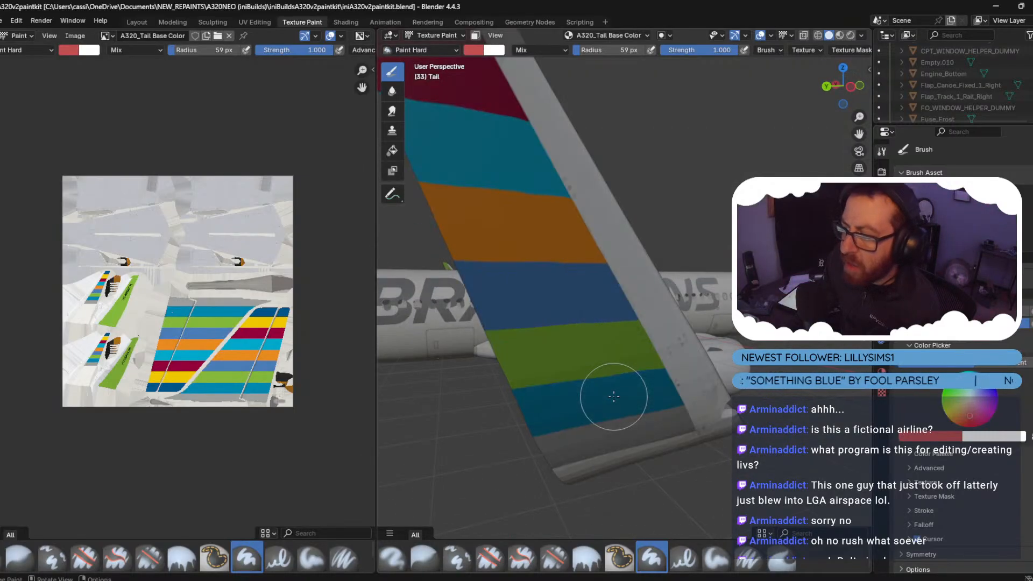
scroll(612, 392, down, 5)
scroll(616, 387, up, 2)
scroll(613, 386, down, 2)
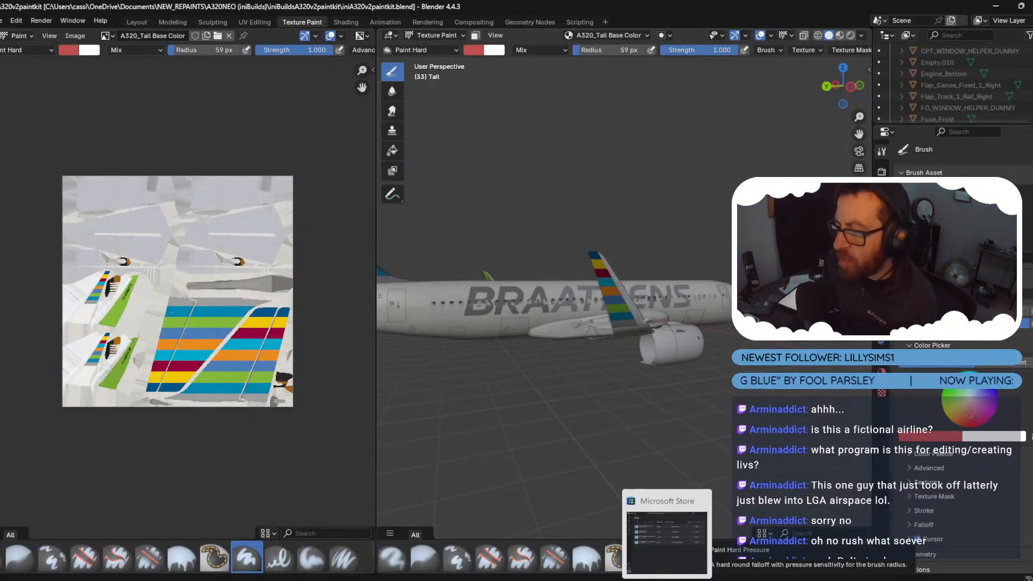
Switch to Photoshop and examine the winglet and tail fin stripes in the A320_Tail texture.
click(624, 538)
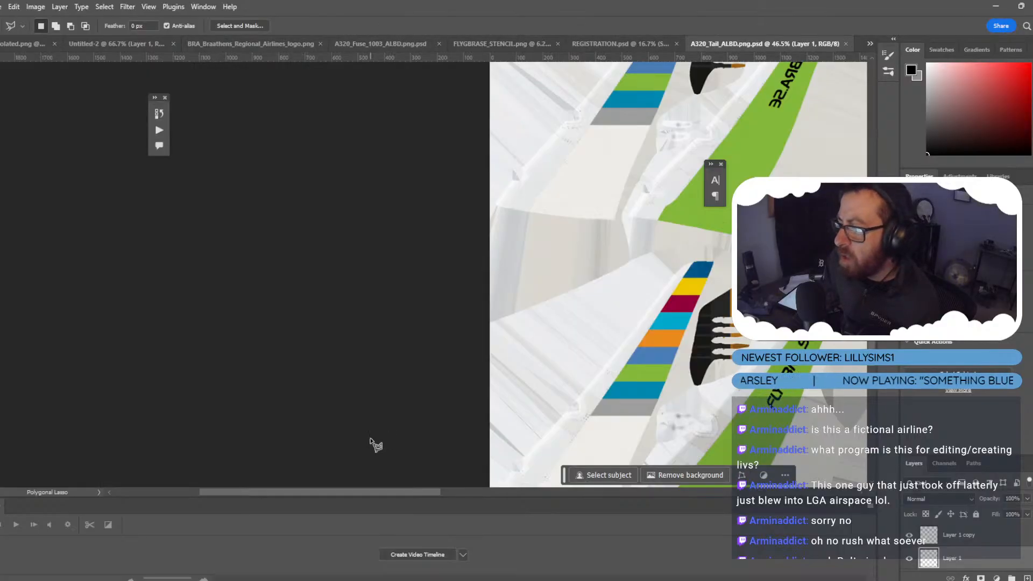
drag(398, 492, 544, 489)
scroll(760, 413, down, 2)
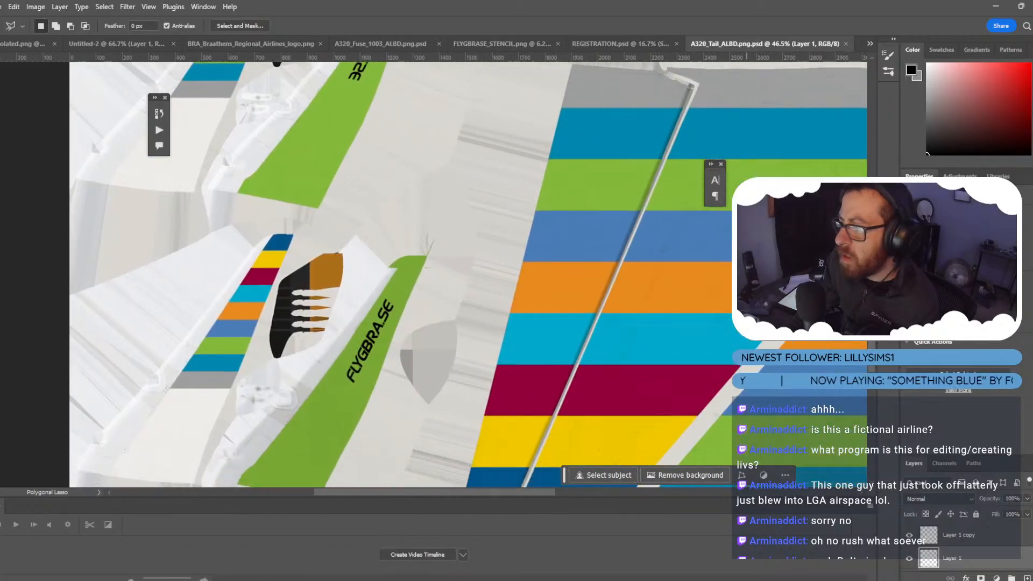
drag(418, 492, 479, 499)
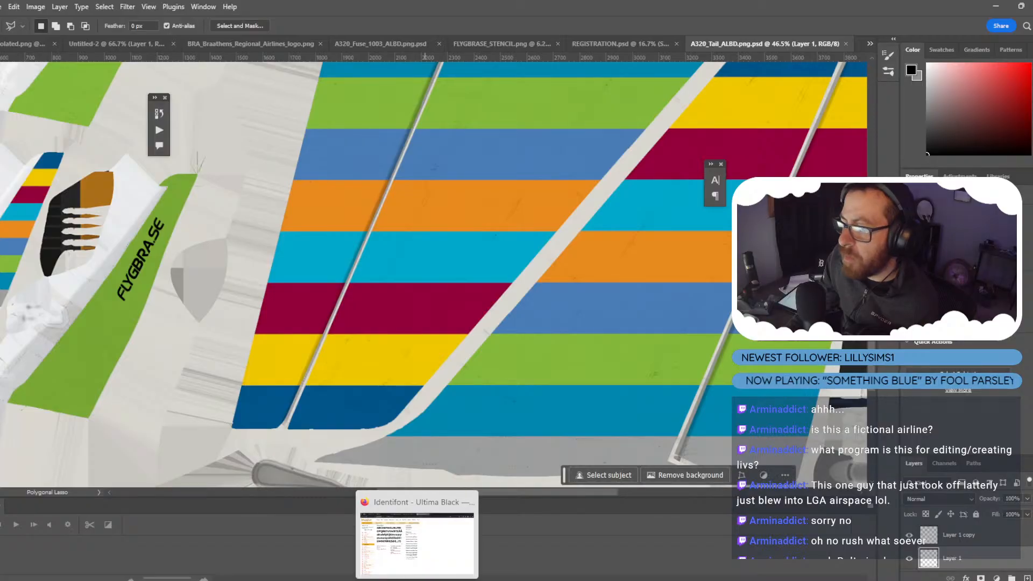
Switch to Firefox and preview the FlyFinland.fi photo of SE-RGF in the Braathens A320 image results.
mouse_move(491, 578)
click(492, 543)
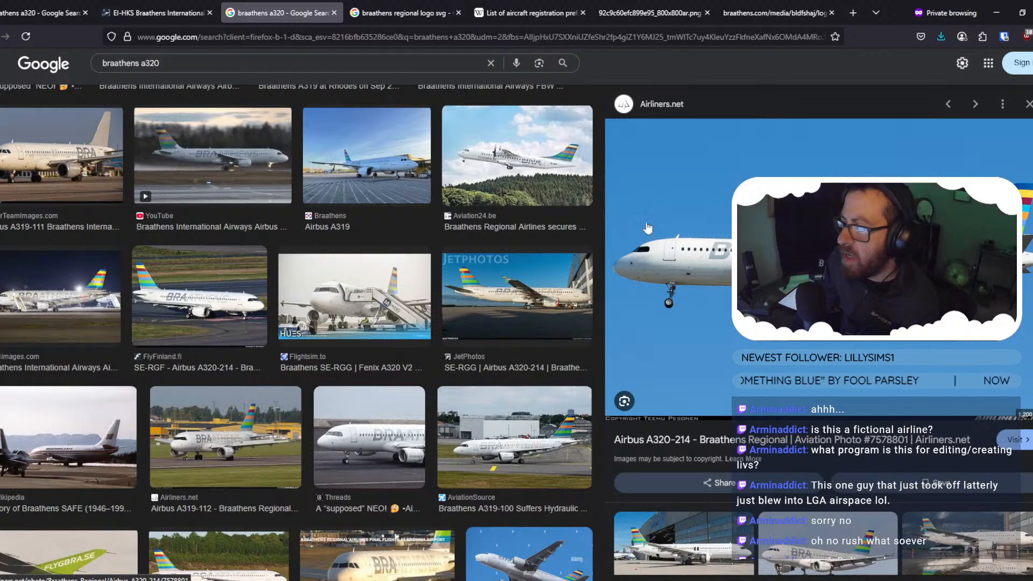
click(181, 323)
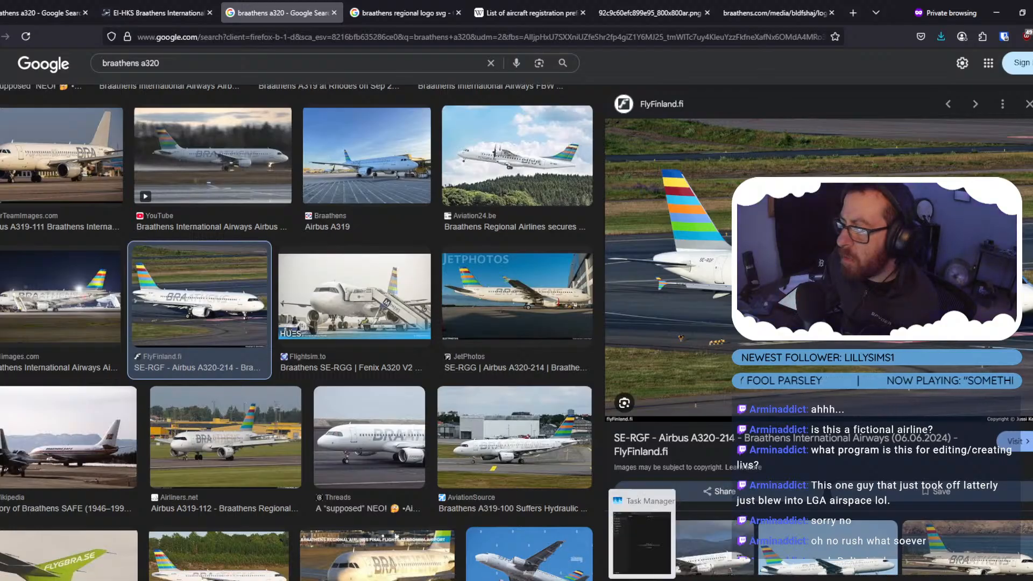
Switch to Blender, view the aircraft from below, and show the Fuse_1001 Base Color.001 texture in the image editor.
mouse_move(567, 580)
click(531, 540)
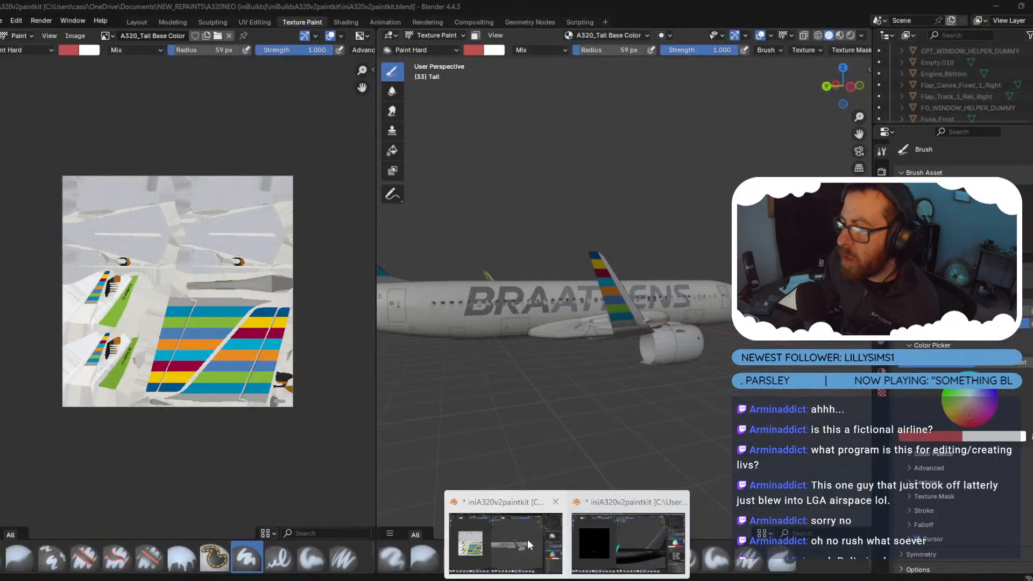
middle_drag(599, 376, 700, 388)
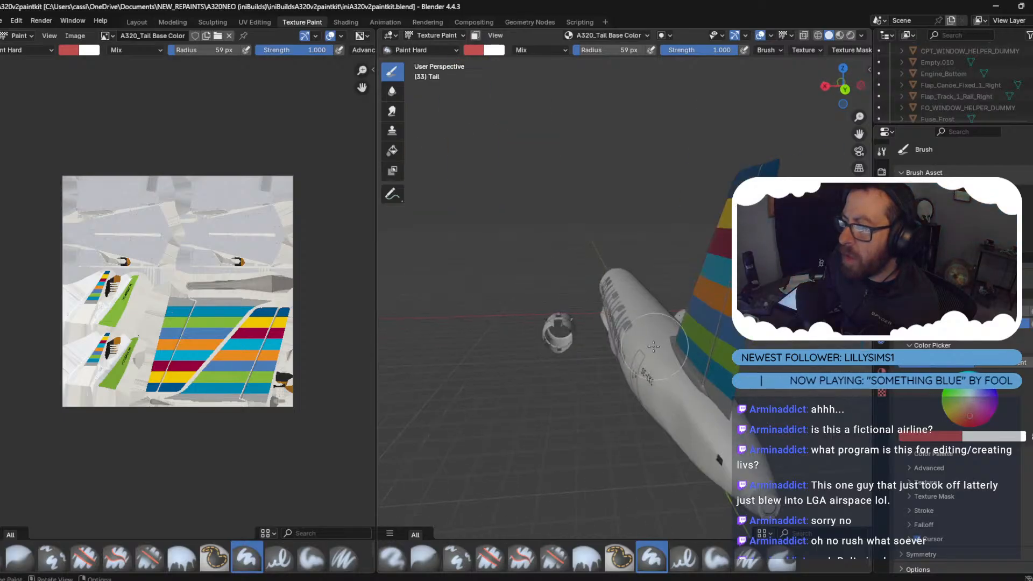
middle_drag(654, 347, 581, 352)
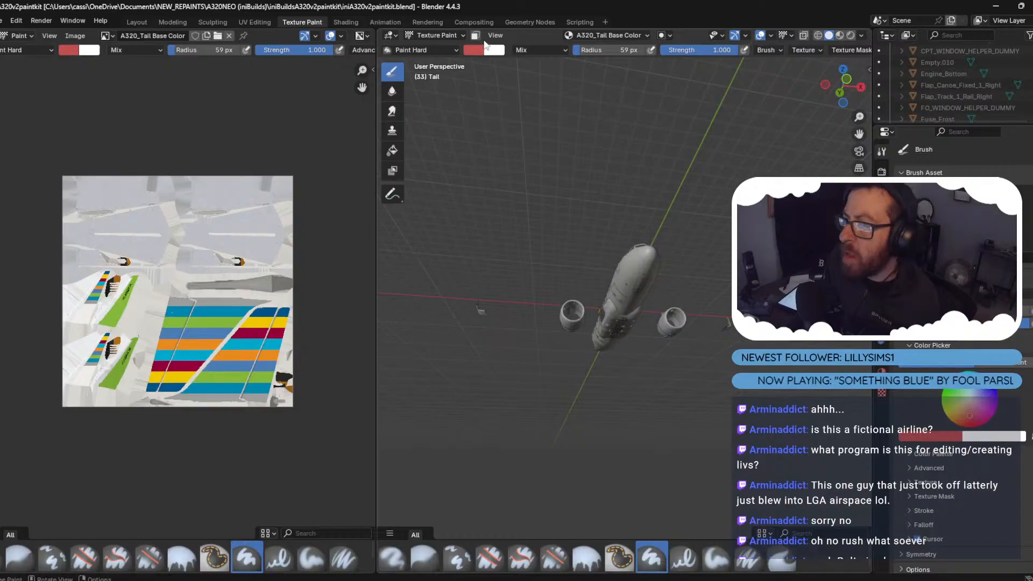
click(106, 36)
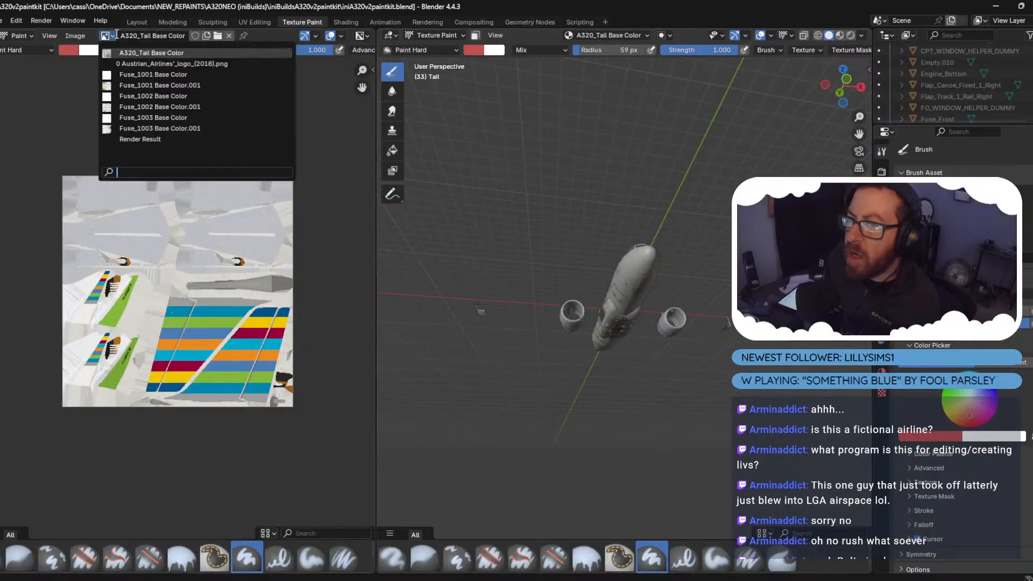
click(146, 86)
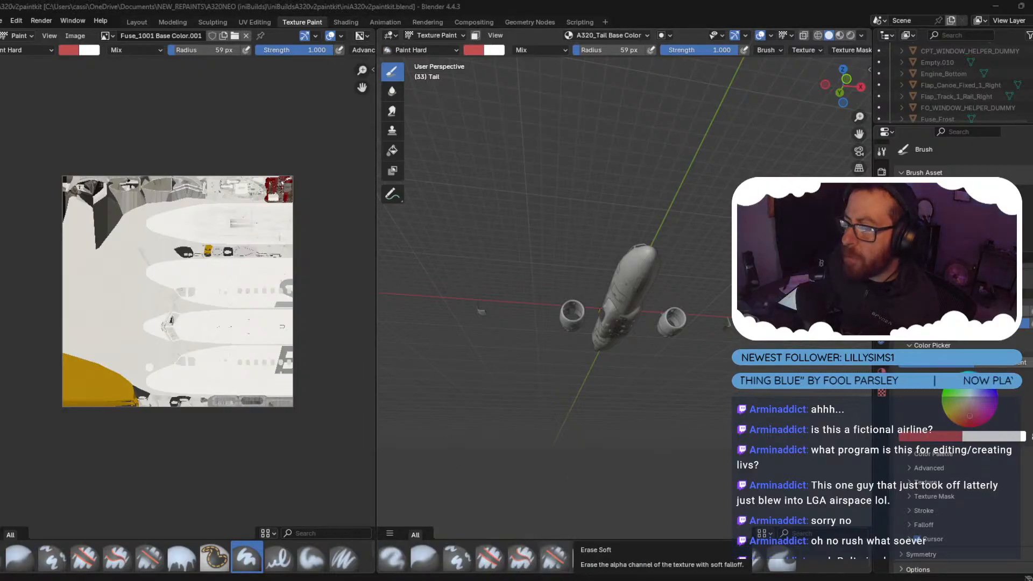
Examine an enlarged Alamy photo of the Braathens A319's underside in Firefox, and return to Photoshop.
click(493, 535)
scroll(347, 282, down, 3)
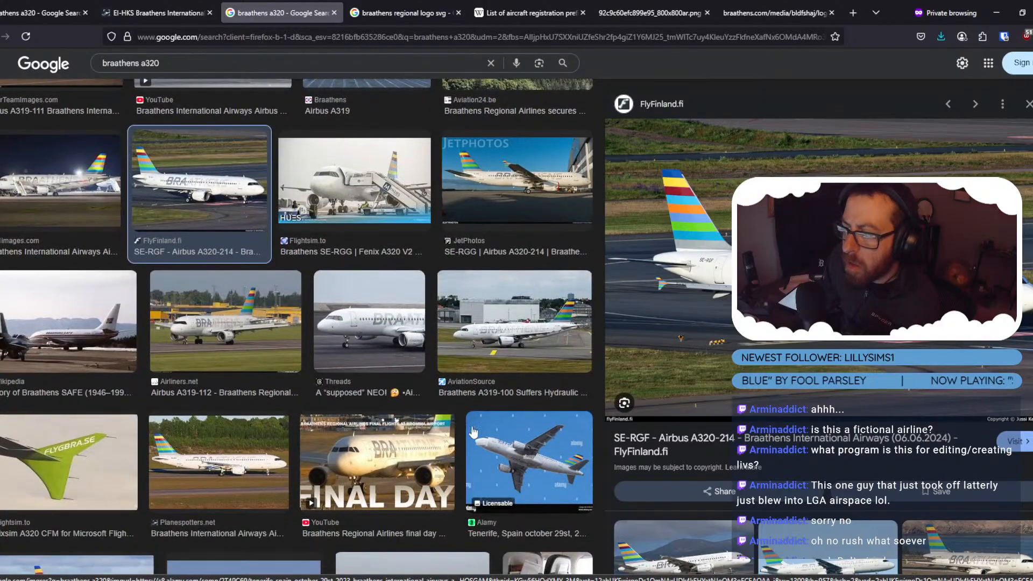
click(514, 464)
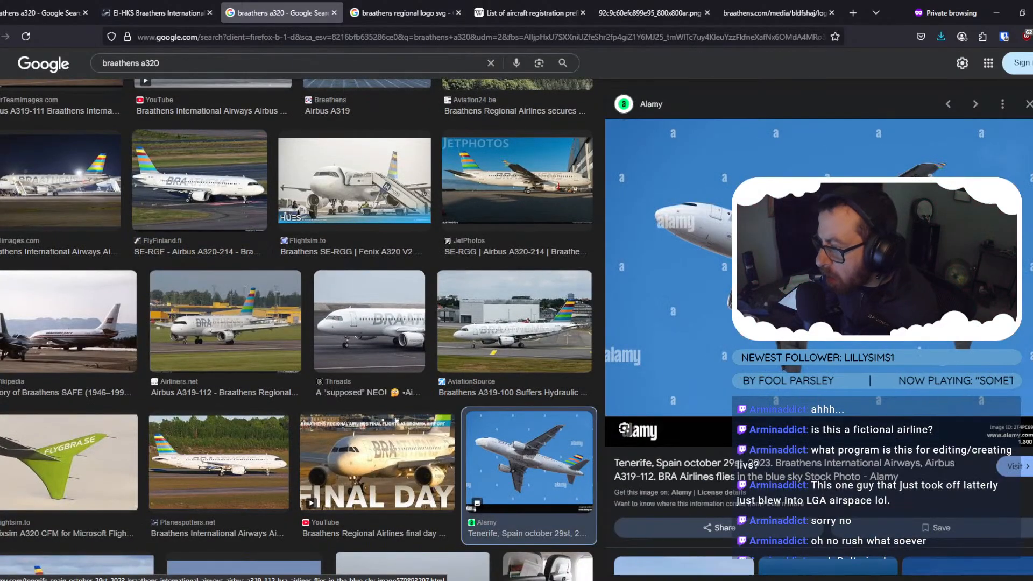
click(730, 279)
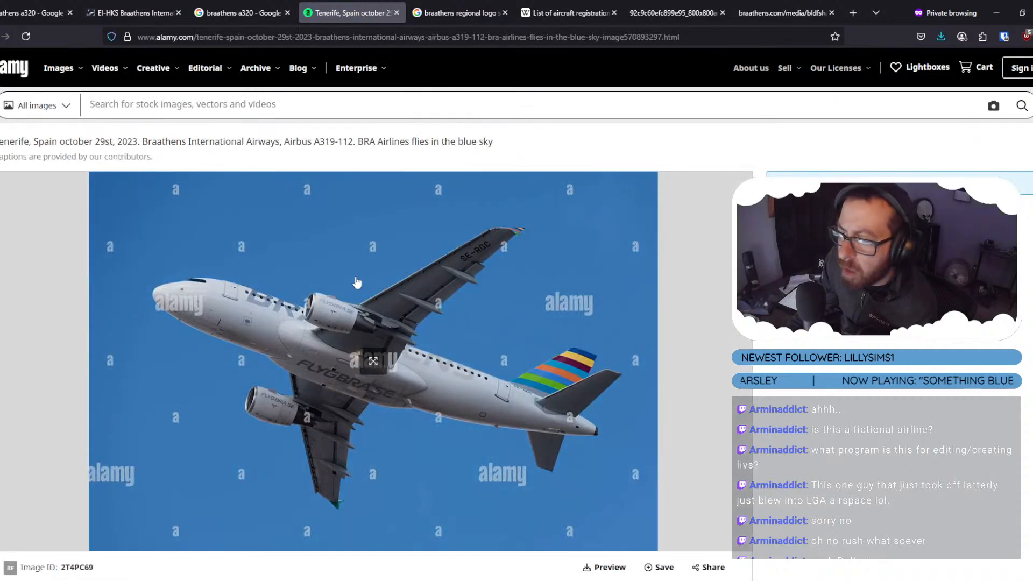
click(357, 282)
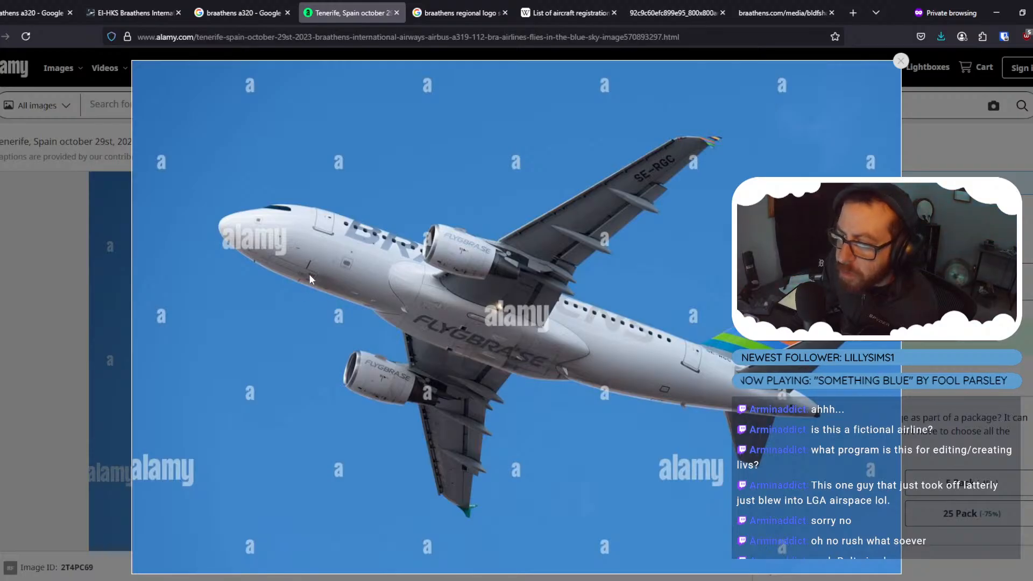
click(542, 544)
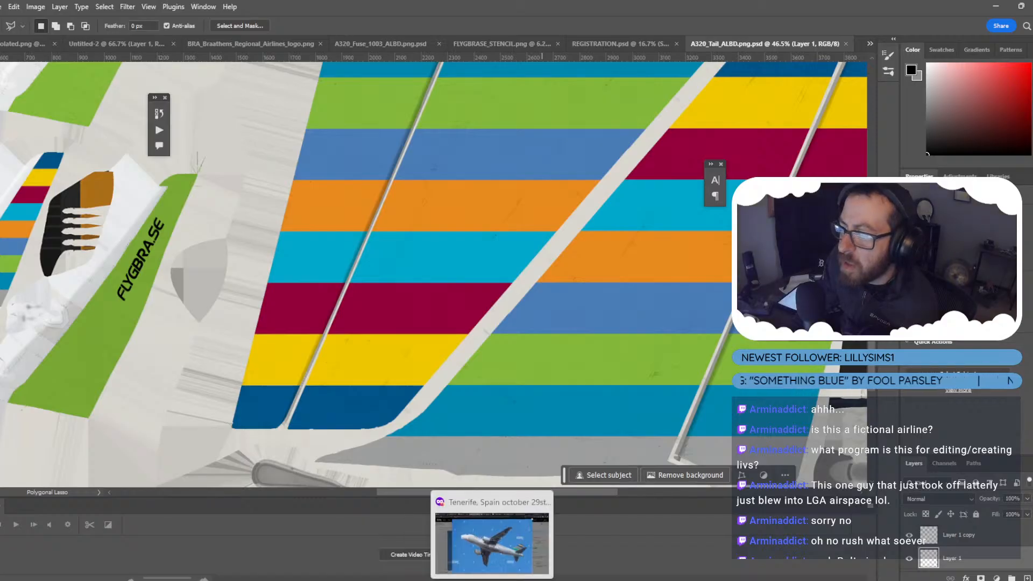
Compare the Alamy photo of the A319's underside in Firefox with the A320_Tail texture in Photoshop.
click(491, 541)
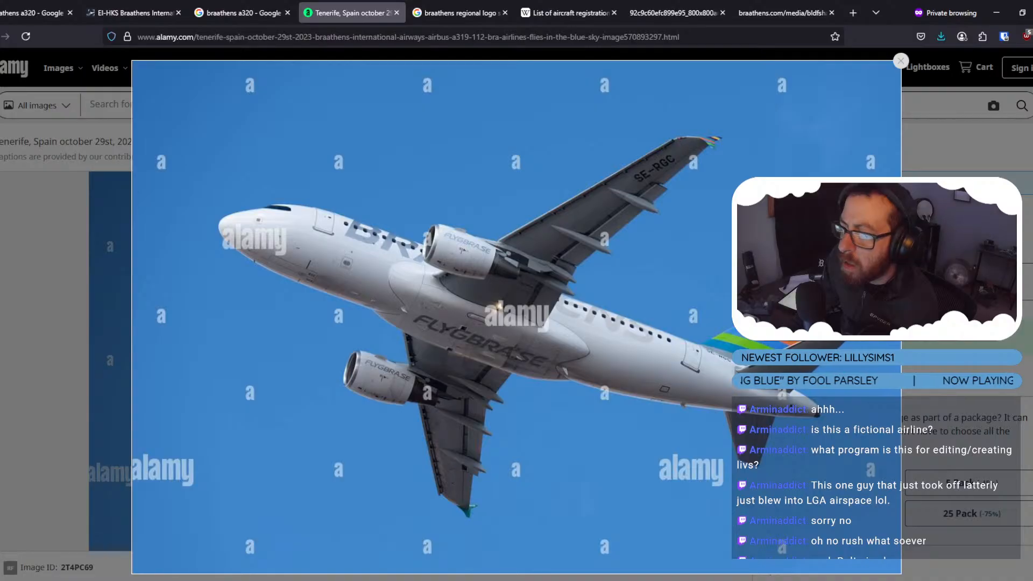
click(541, 570)
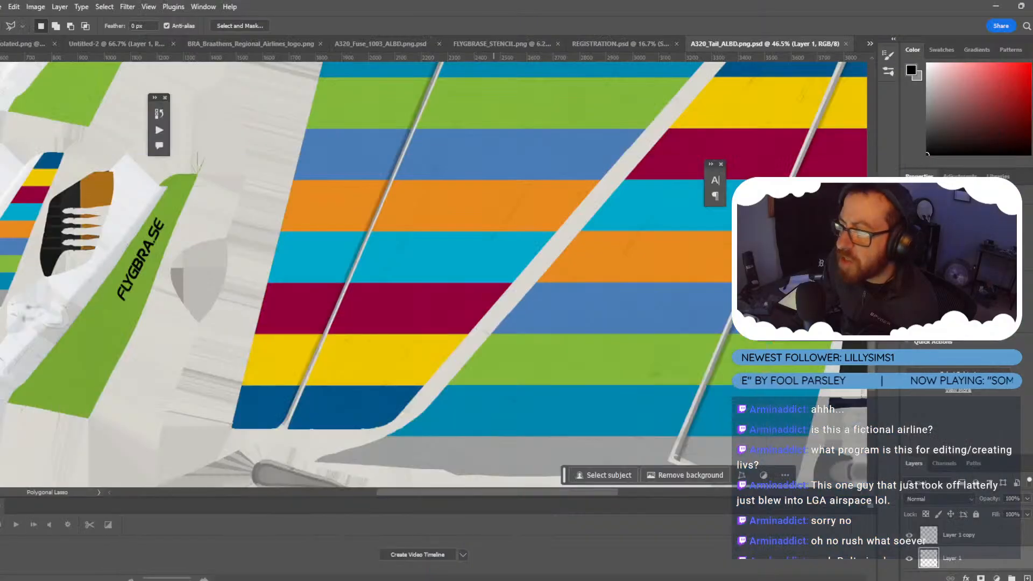
key(alt+Tab)
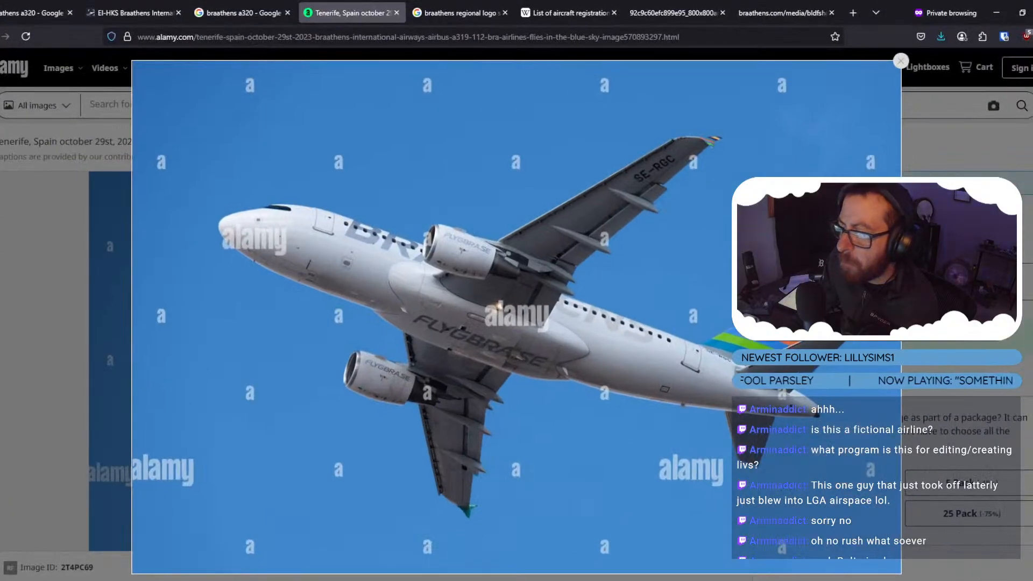
key(alt+Tab)
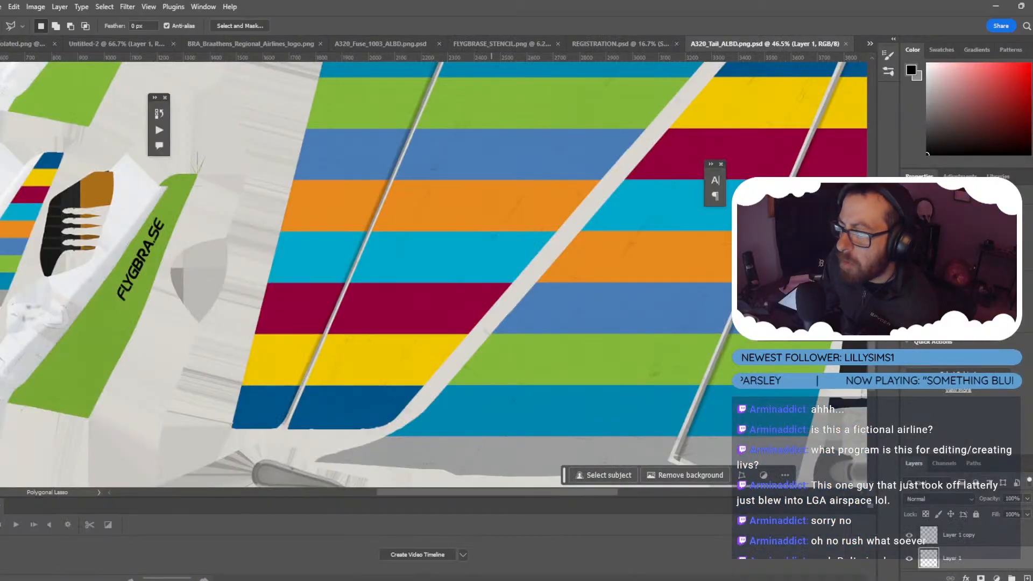
Switch to Blender and examine the full length of the aircraft model's underside.
mouse_move(517, 579)
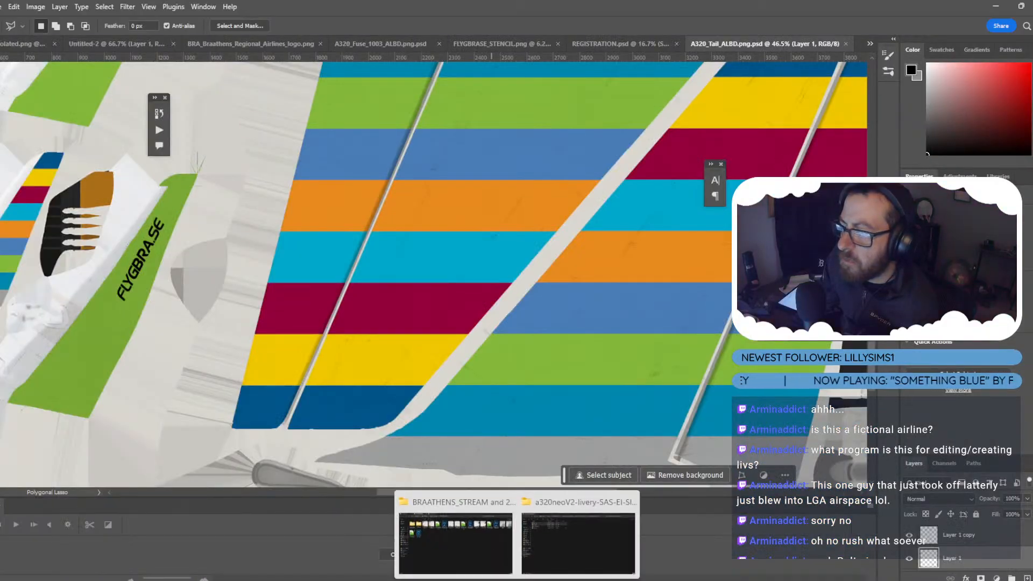
key(alt+Tab)
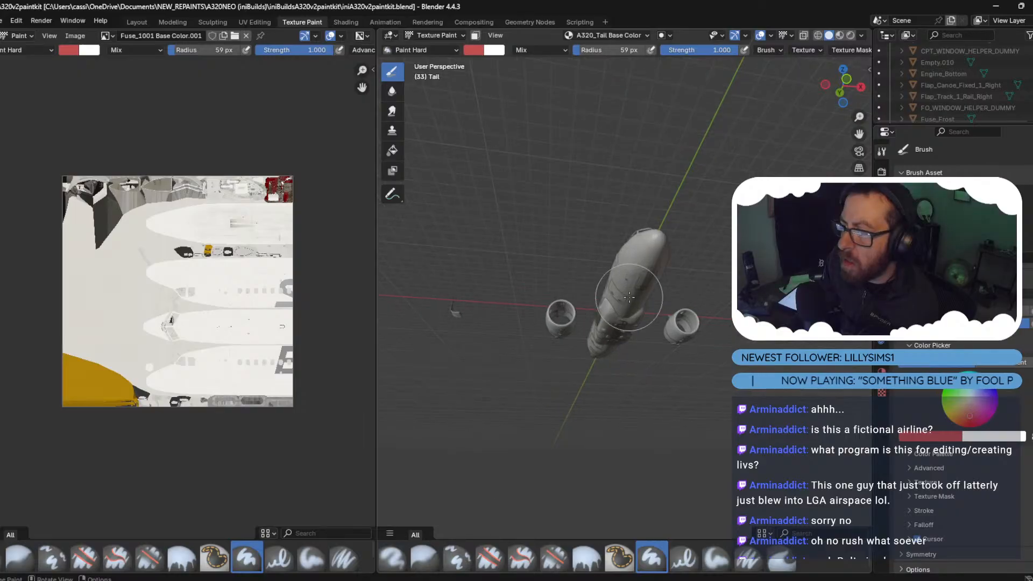
scroll(629, 297, up, 5)
middle_drag(628, 289, 589, 239)
scroll(620, 229, down, 4)
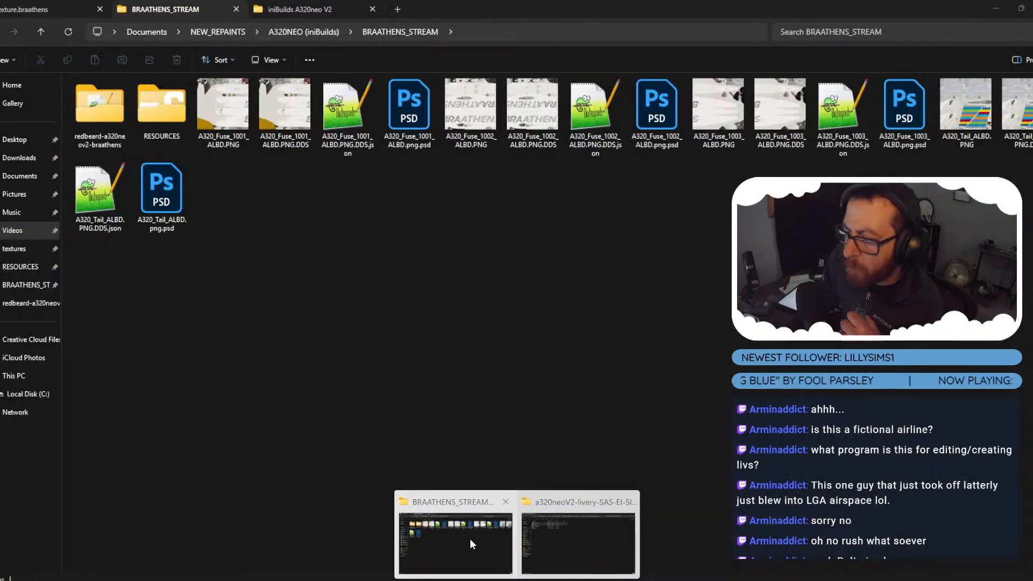
Switch to File Explorer and open the textures folder inside iniBuildsA320v2paintkit.
click(470, 538)
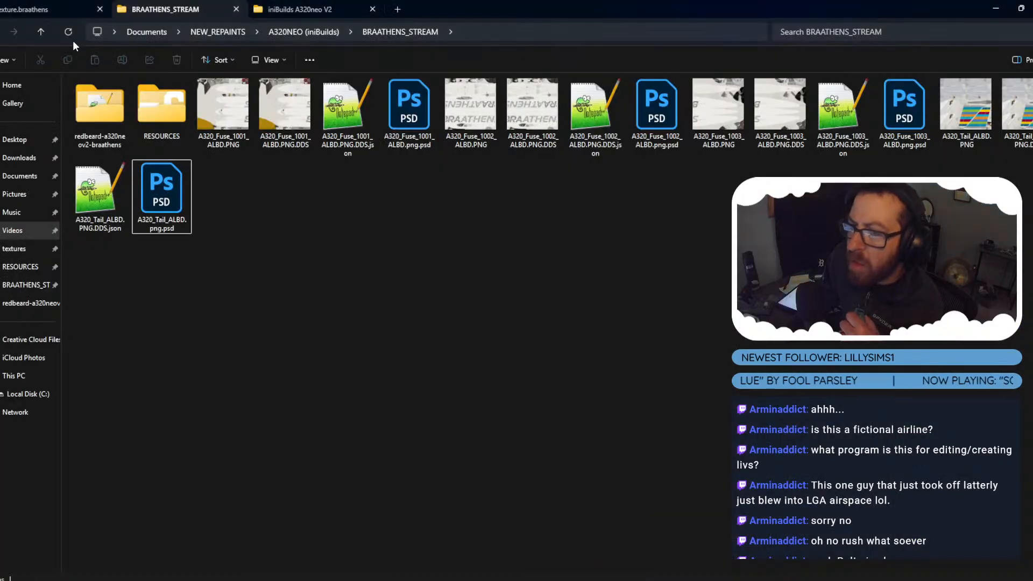
click(41, 31)
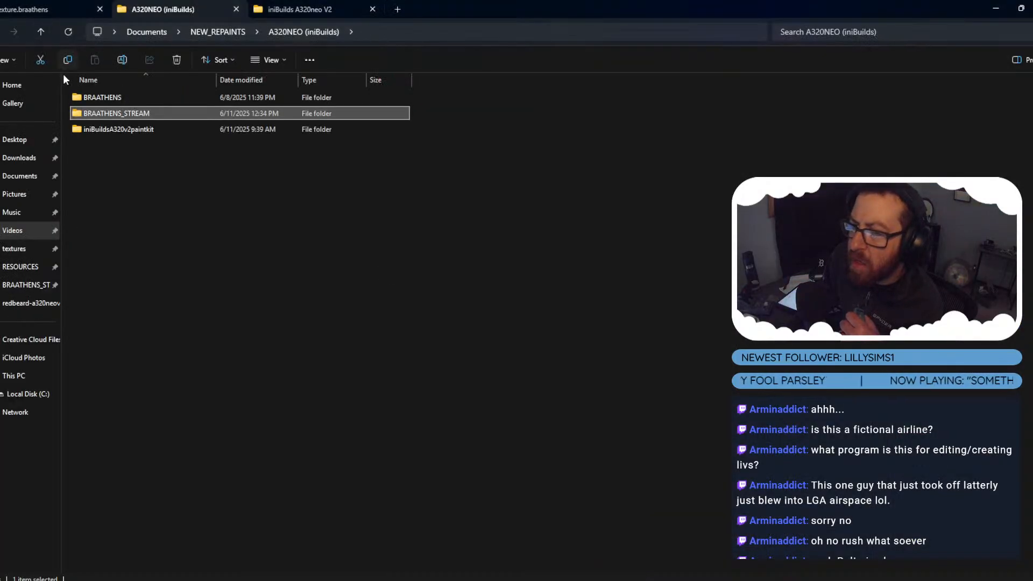
double_click(108, 129)
double_click(99, 96)
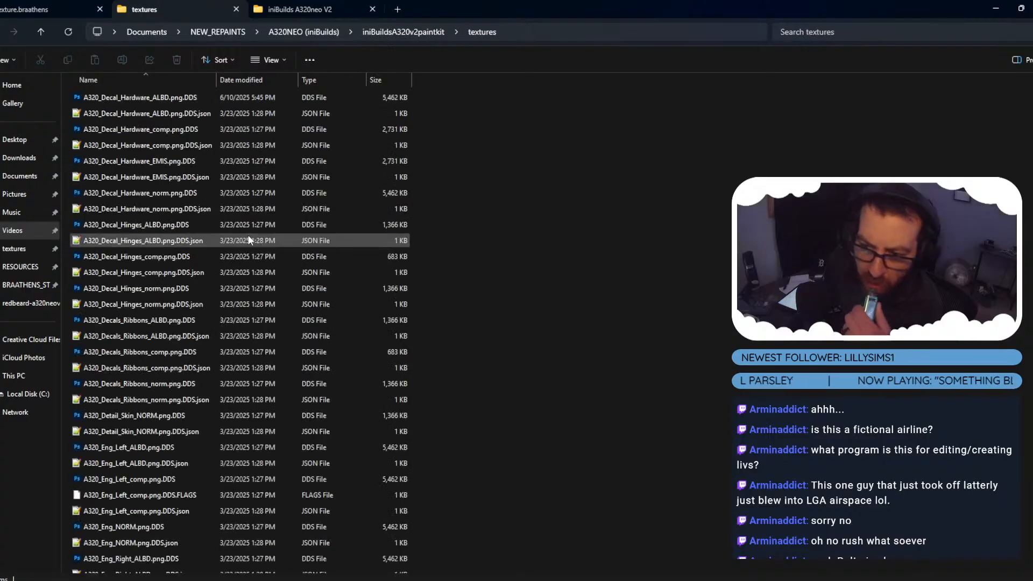
Find A320_Wing_2_ALBD.png.DDS in the textures folder, inspect it in Photoshop, and close it.
scroll(248, 237, down, 20)
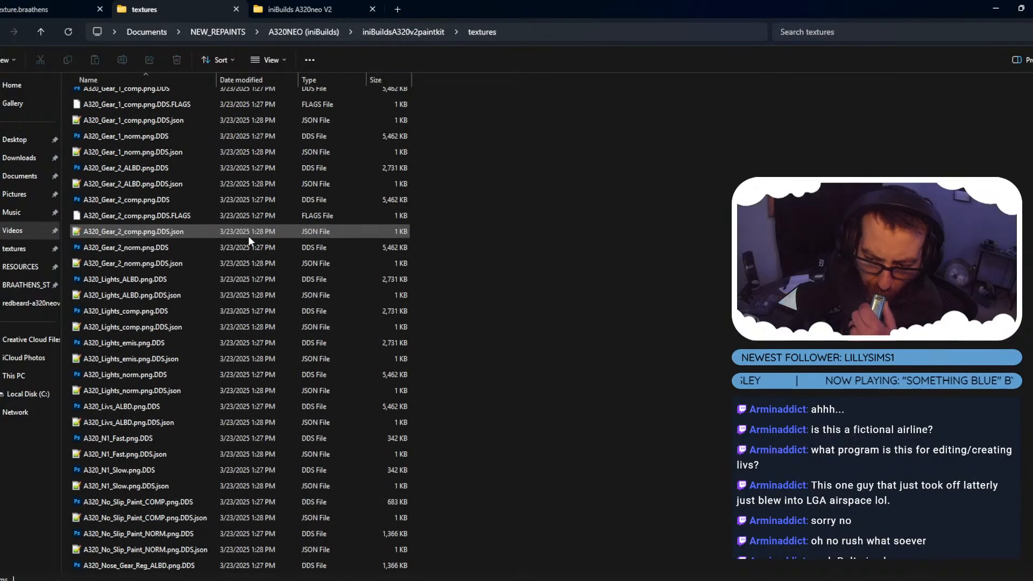
scroll(248, 236, down, 20)
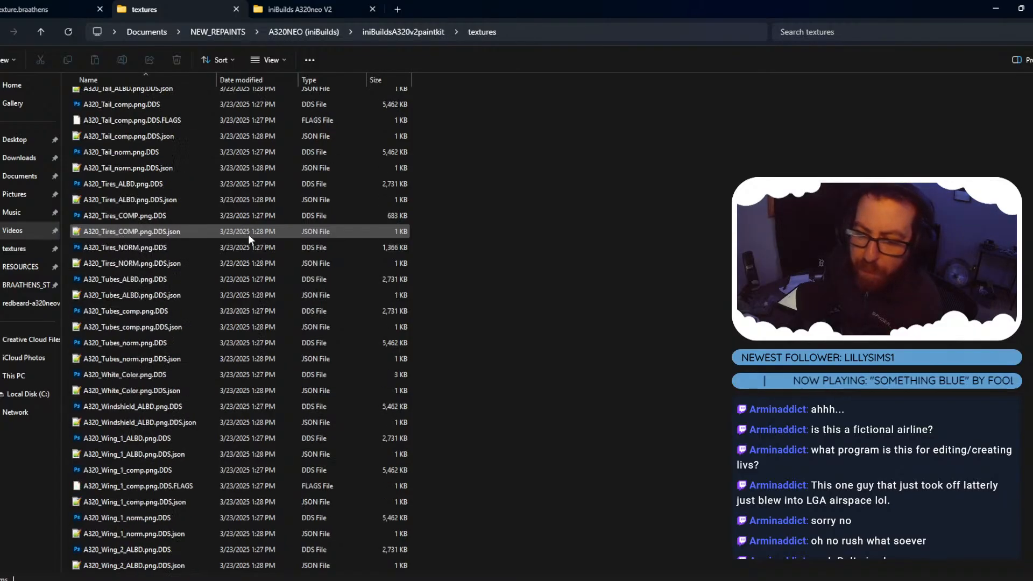
scroll(248, 236, down, 4)
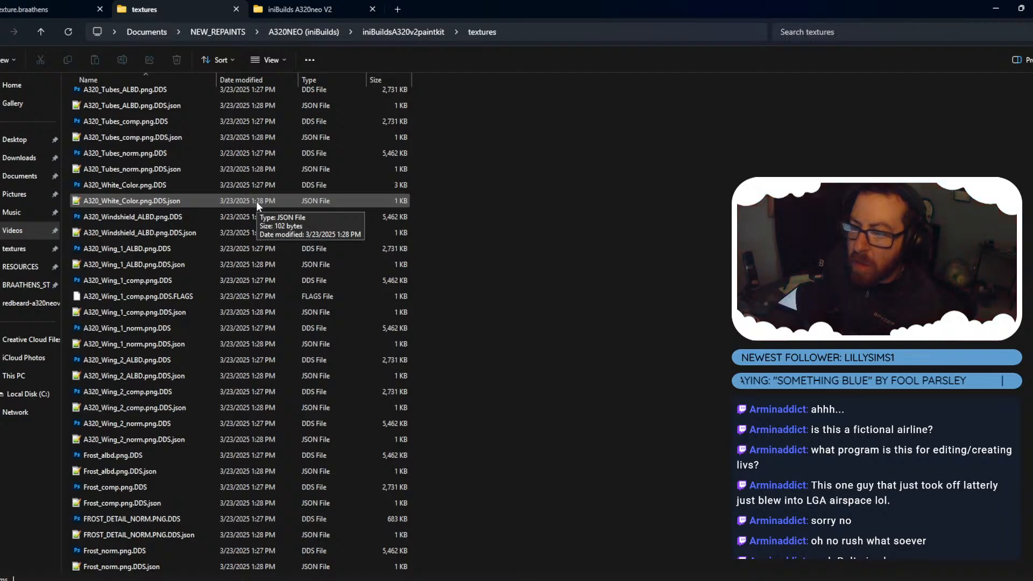
scroll(256, 201, up, 2)
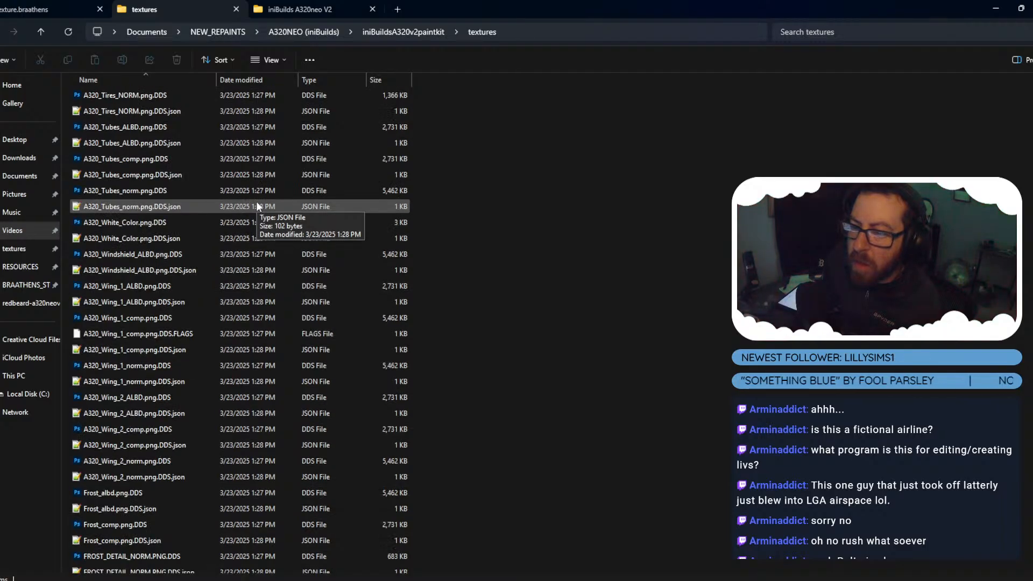
scroll(257, 202, up, 6)
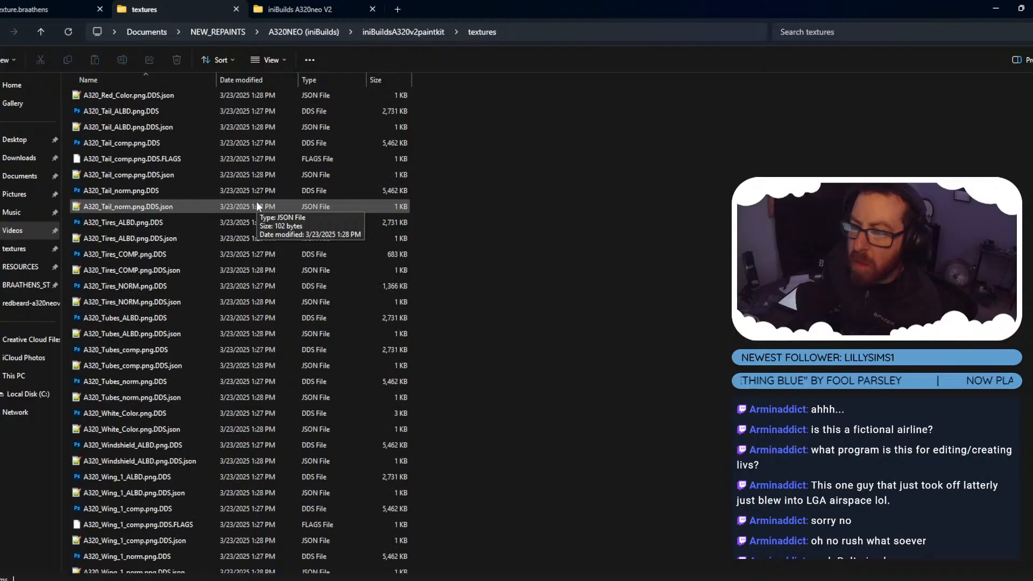
scroll(257, 201, up, 10)
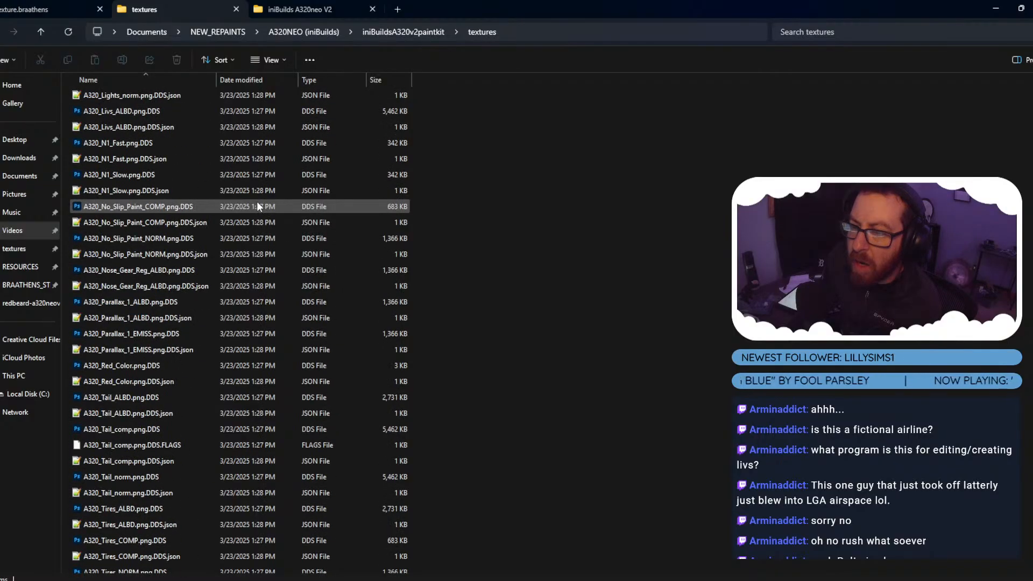
scroll(259, 202, down, 18)
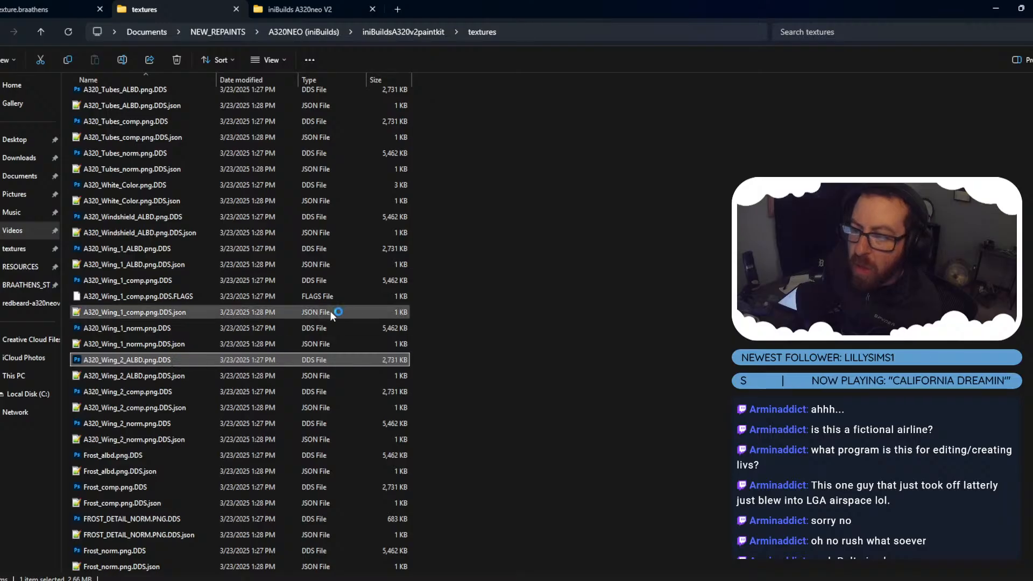
key(alt+Tab)
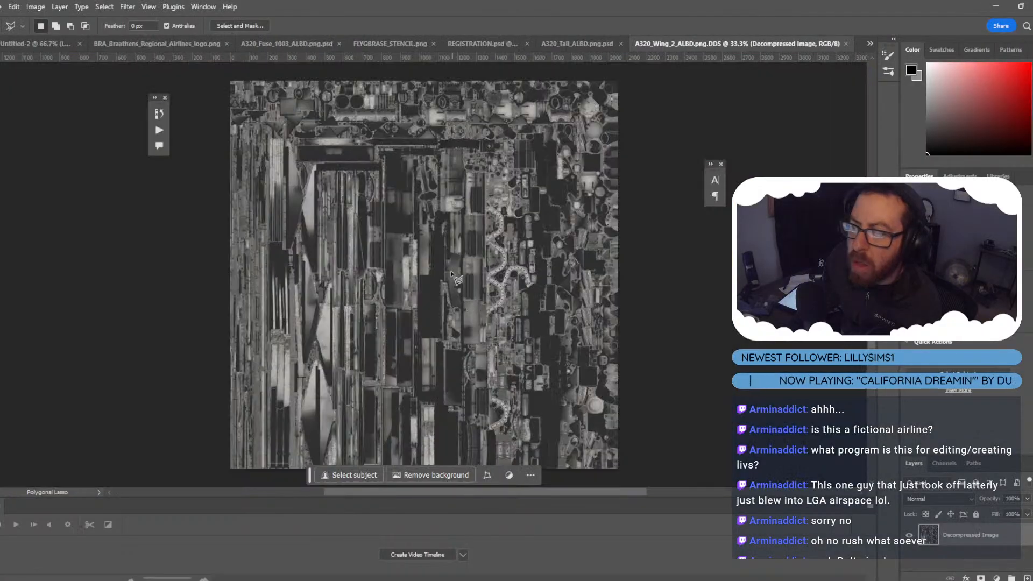
click(846, 43)
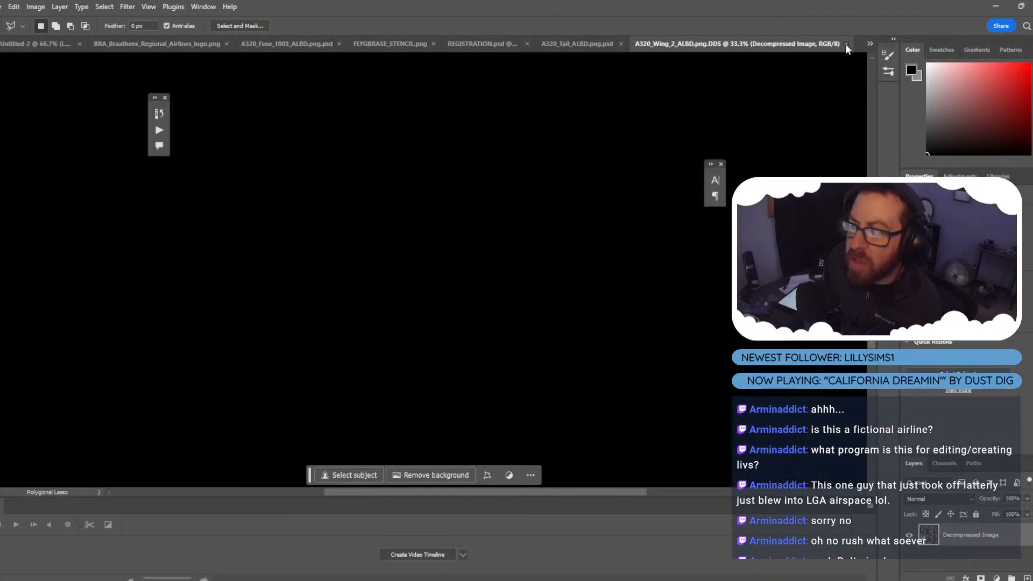
Open A320_Wing_1_ALBD.png.DDS from the textures folder in Photoshop and return to File Explorer.
key(alt+Tab)
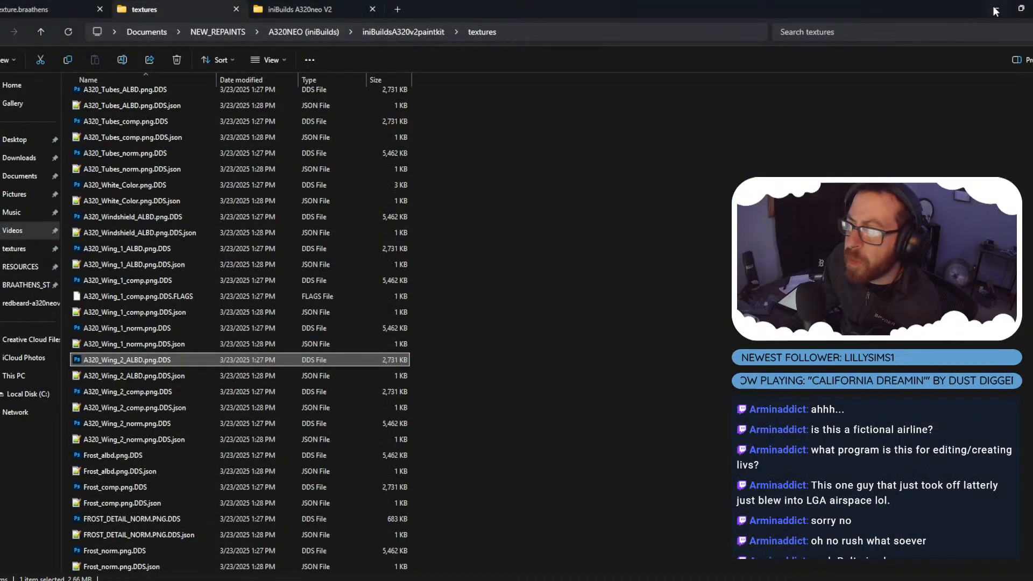
double_click(161, 248)
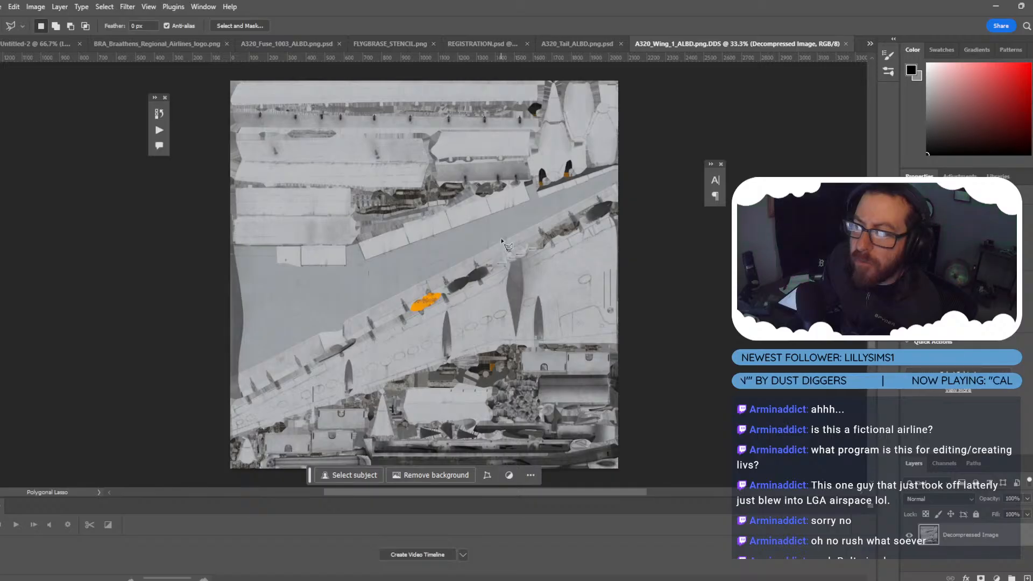
key(alt+Tab)
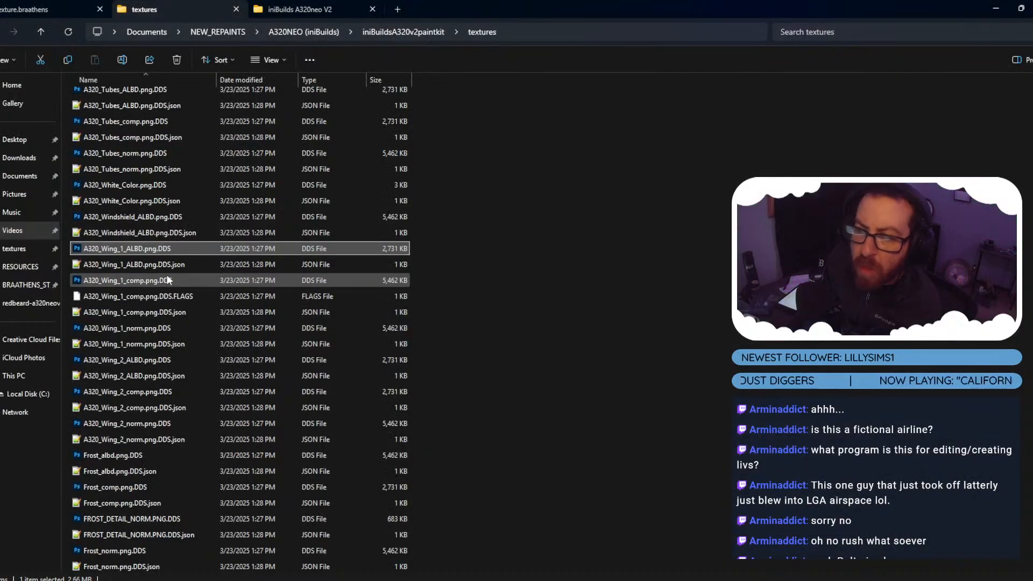
Look through the paint kit's texture files from the wing textures back to the decal textures.
scroll(166, 275, up, 5)
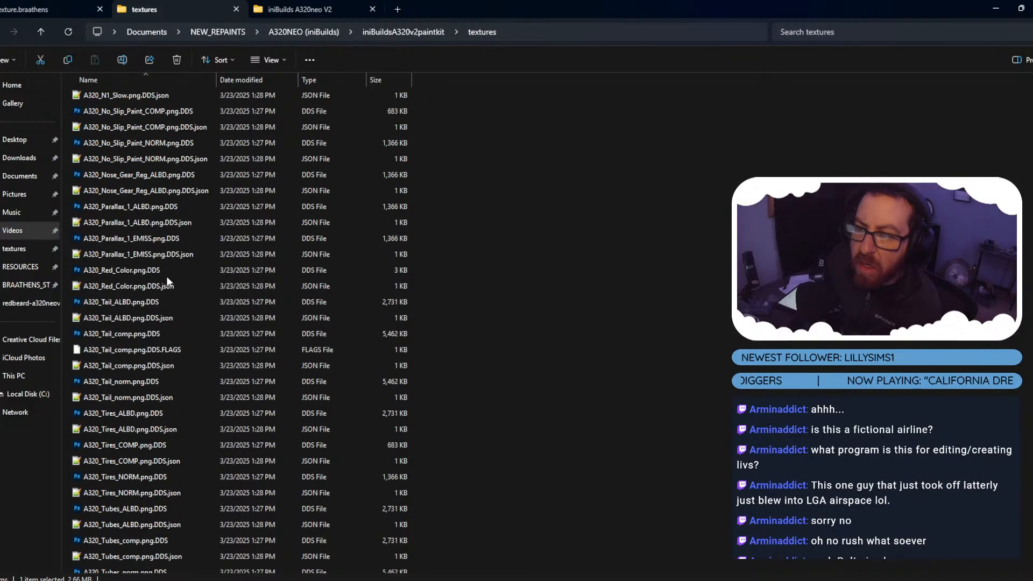
scroll(163, 268, up, 6)
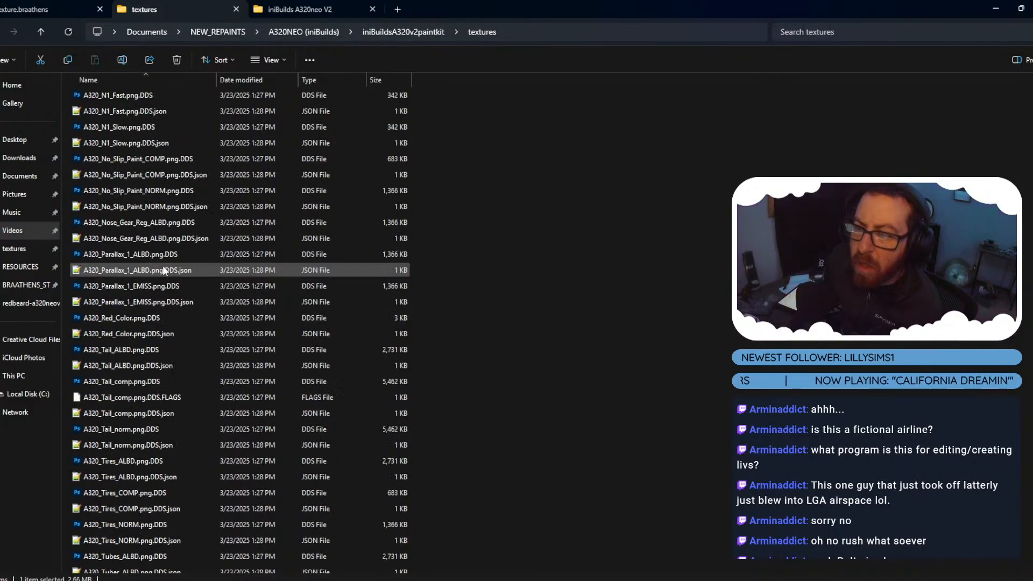
scroll(163, 266, up, 8)
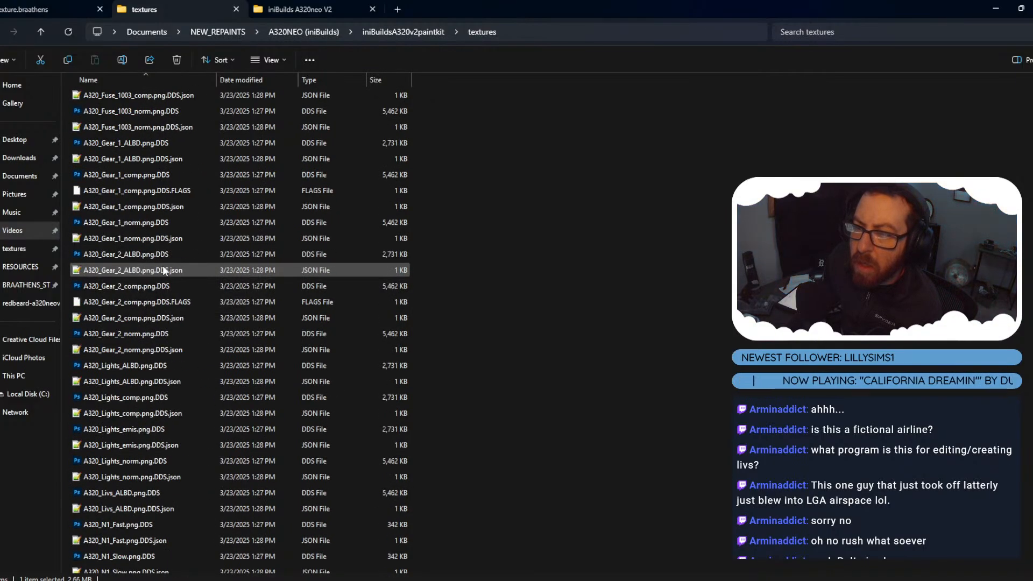
scroll(163, 266, up, 8)
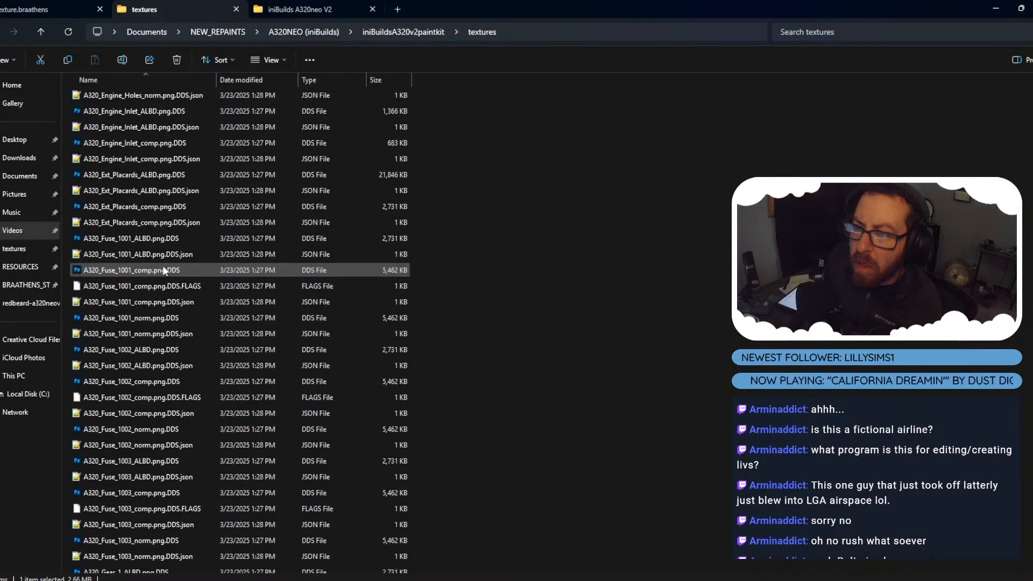
scroll(163, 266, up, 8)
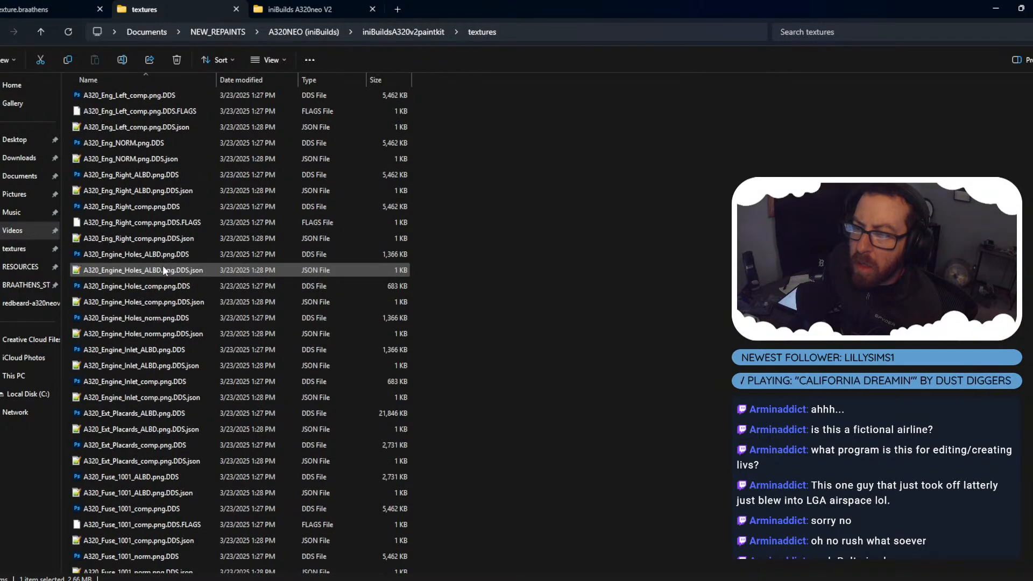
scroll(163, 266, up, 2)
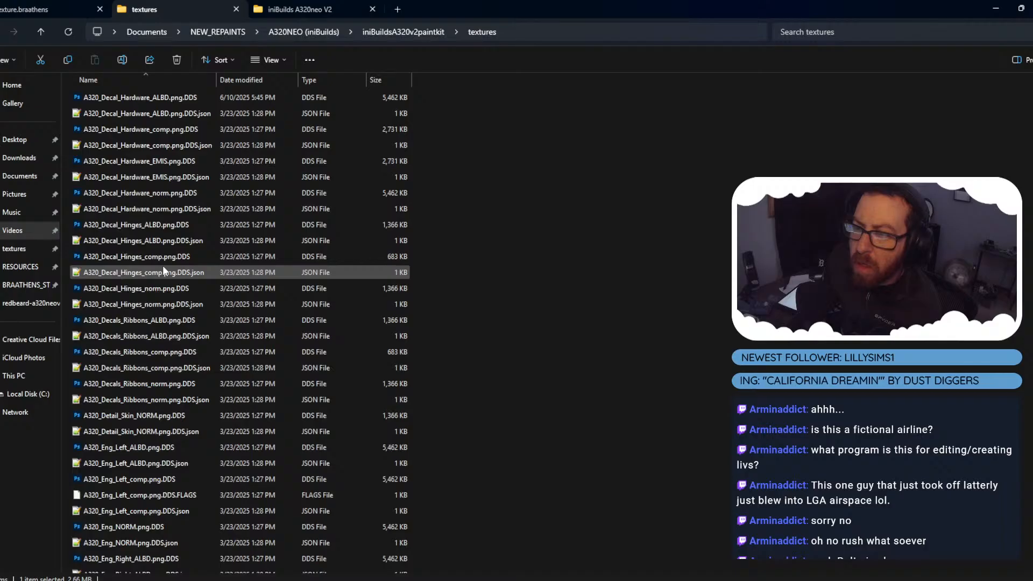
Switch to Blender and examine the forward fuselage's underside on the model and in the Fuse_1001 texture.
click(996, 8)
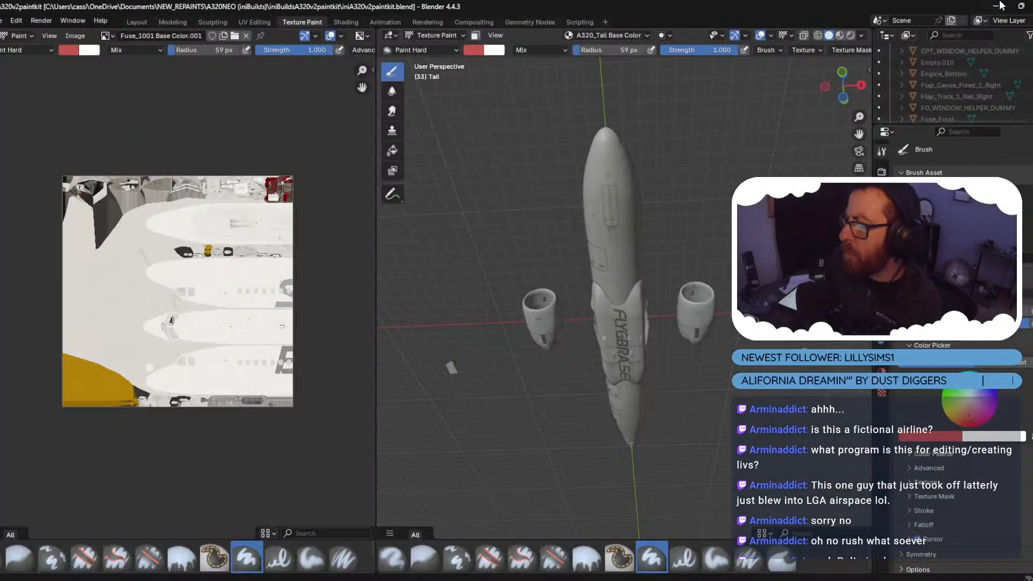
middle_drag(549, 247, 551, 308)
scroll(596, 210, up, 5)
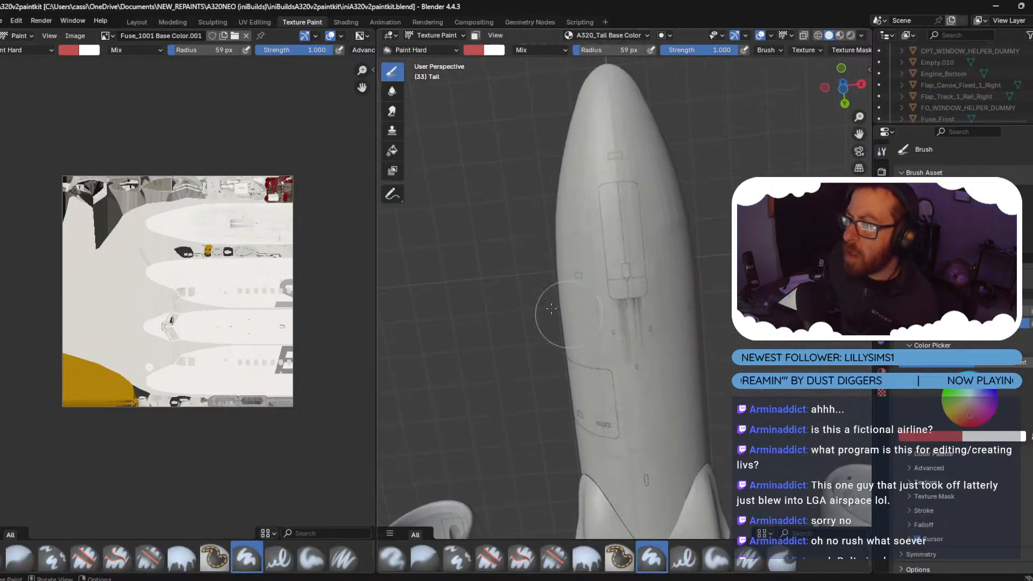
scroll(175, 284, up, 4)
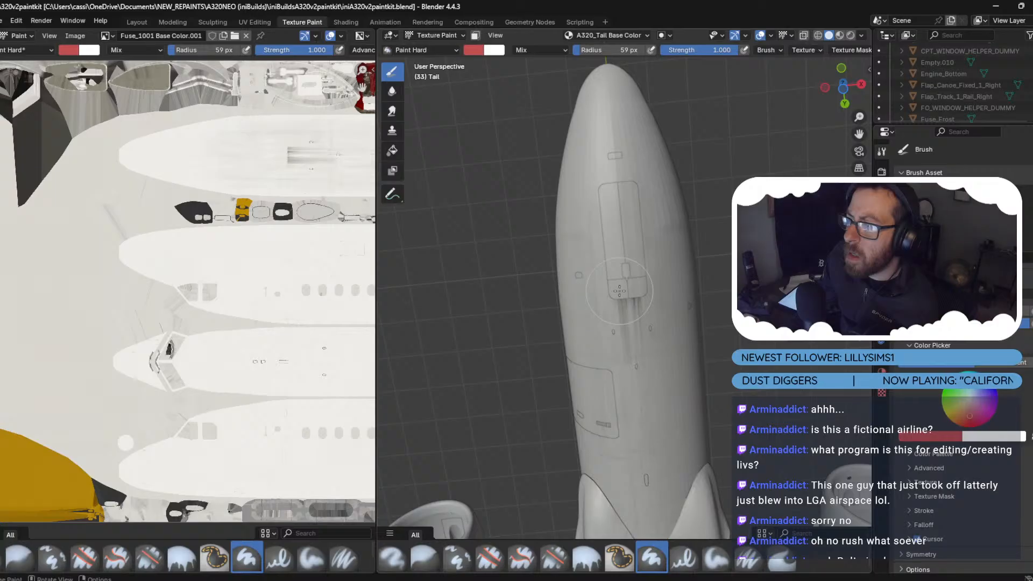
Expand the paint brush's Texture settings and look through them.
scroll(931, 507, down, 1)
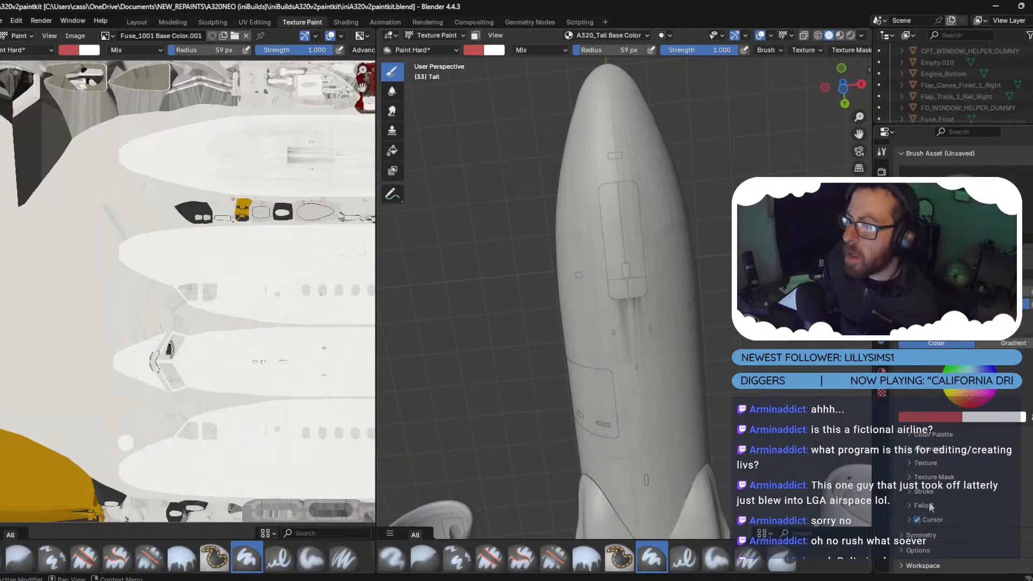
click(925, 461)
scroll(958, 479, down, 4)
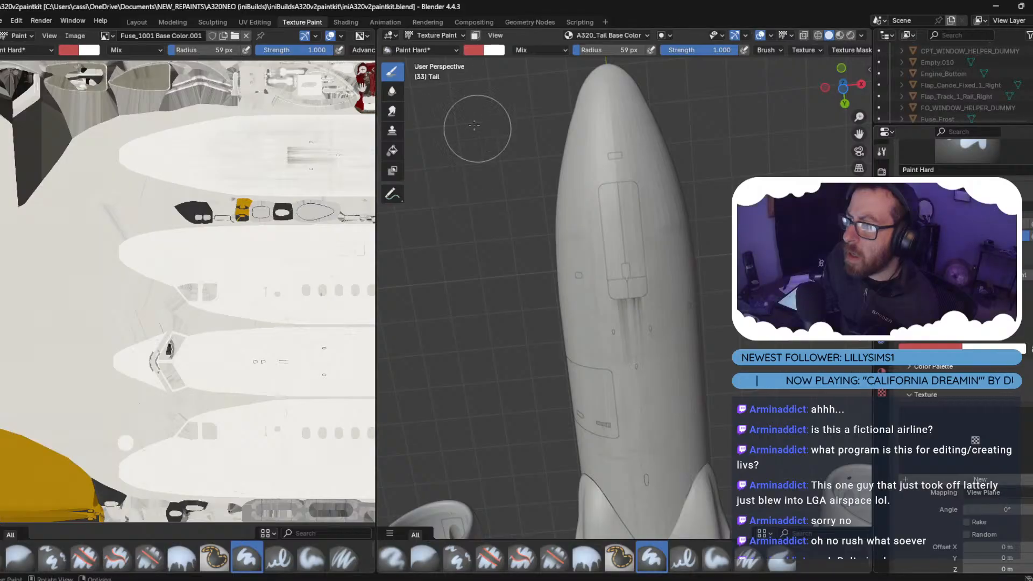
Select the small outer nose gear door in Object Mode and return to Texture Paint mode.
click(441, 35)
click(439, 48)
click(624, 288)
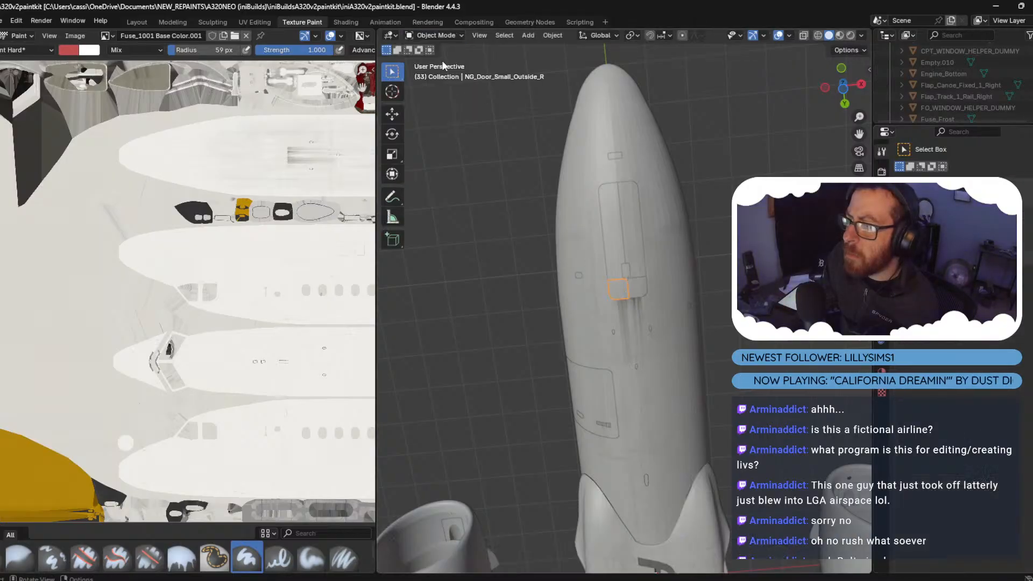
click(431, 34)
click(445, 102)
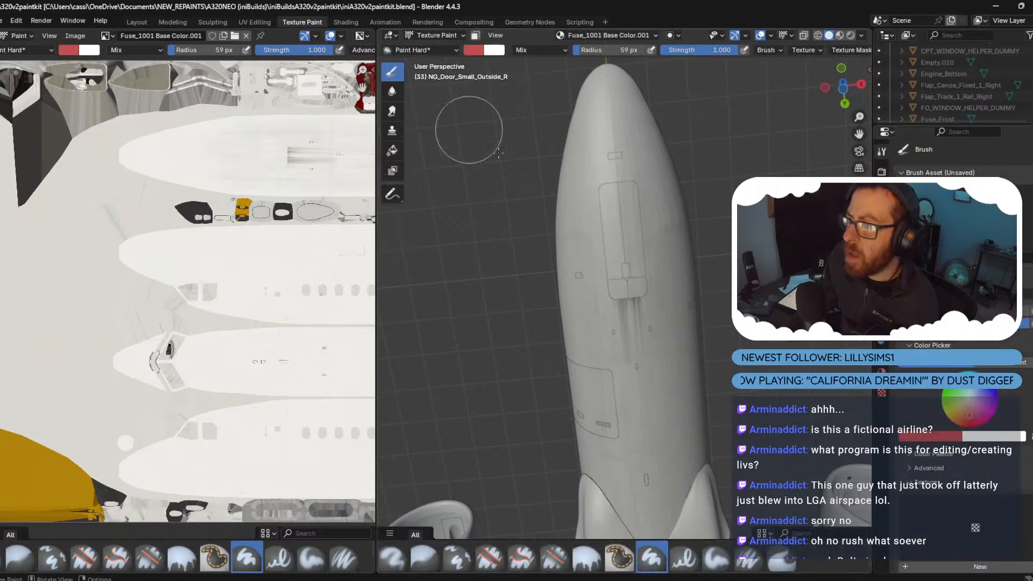
Try painting both small outer nose gear doors red on the Fuse_1001 texture, selecting each door in Object Mode.
click(618, 289)
click(434, 37)
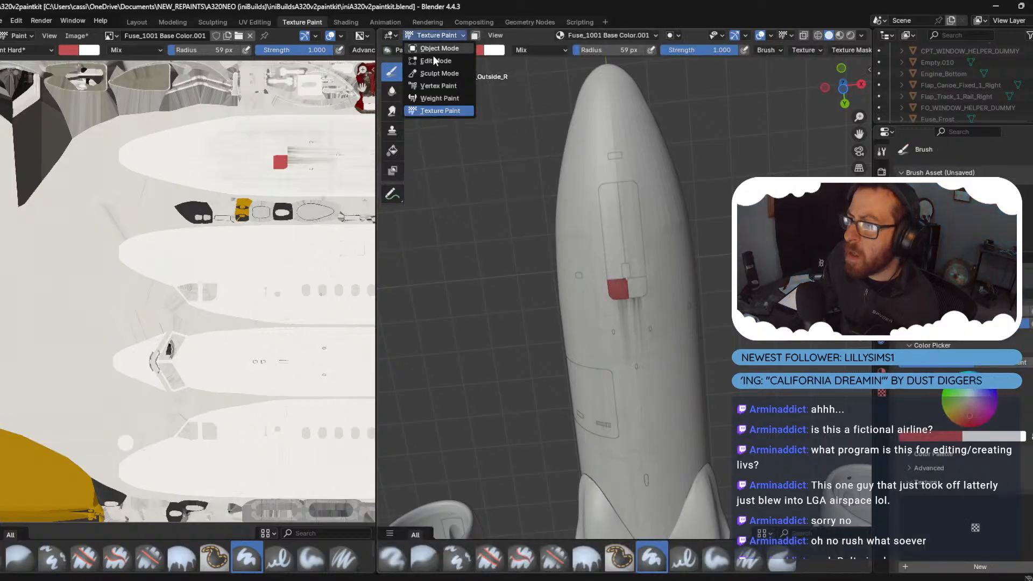
click(434, 47)
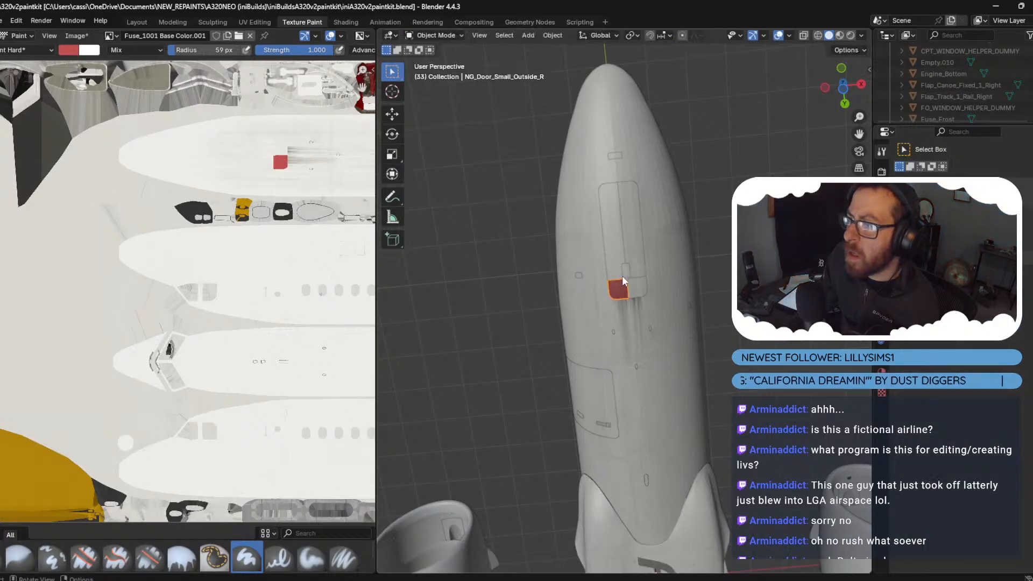
click(448, 38)
click(438, 105)
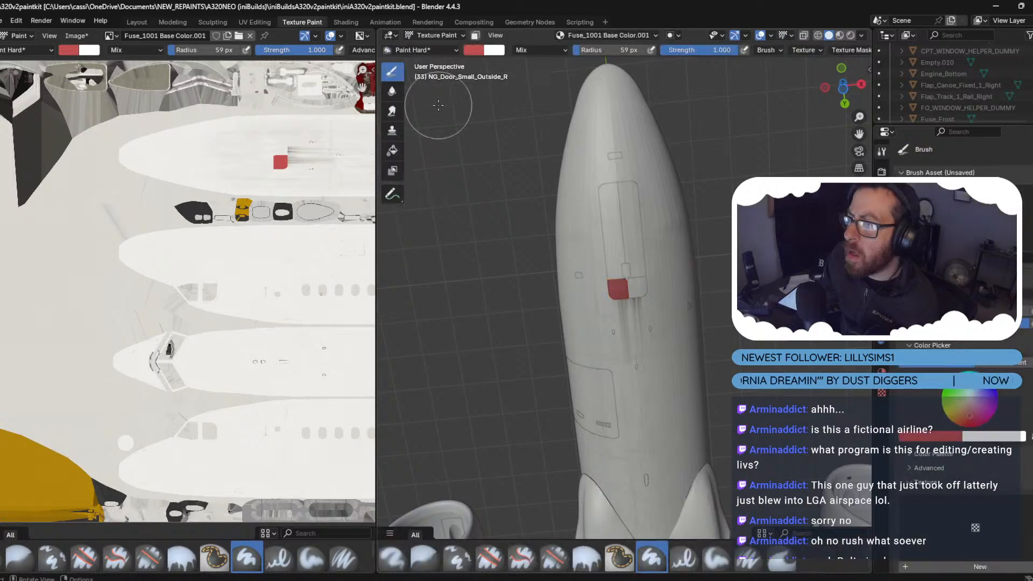
click(442, 35)
click(435, 47)
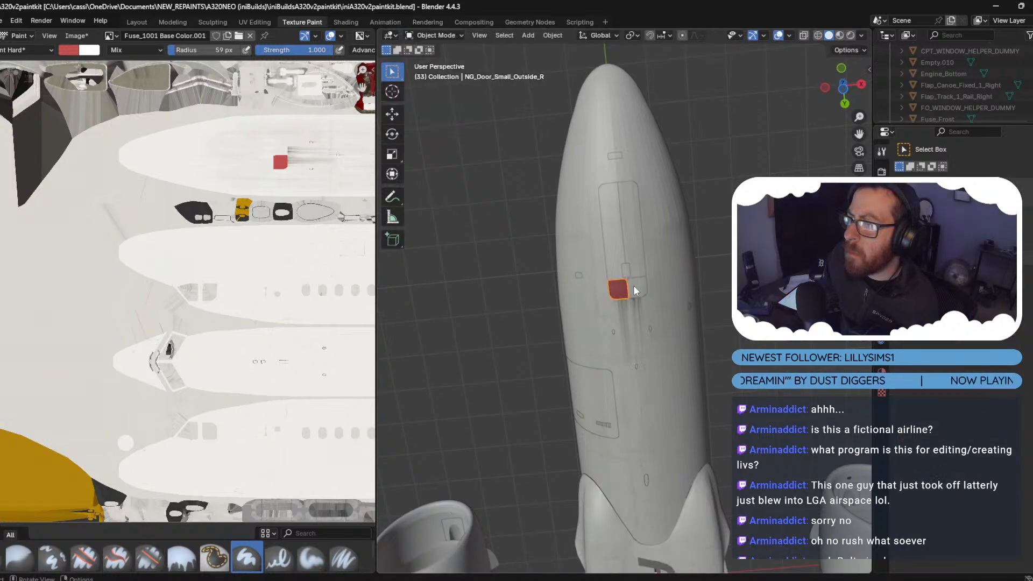
click(462, 38)
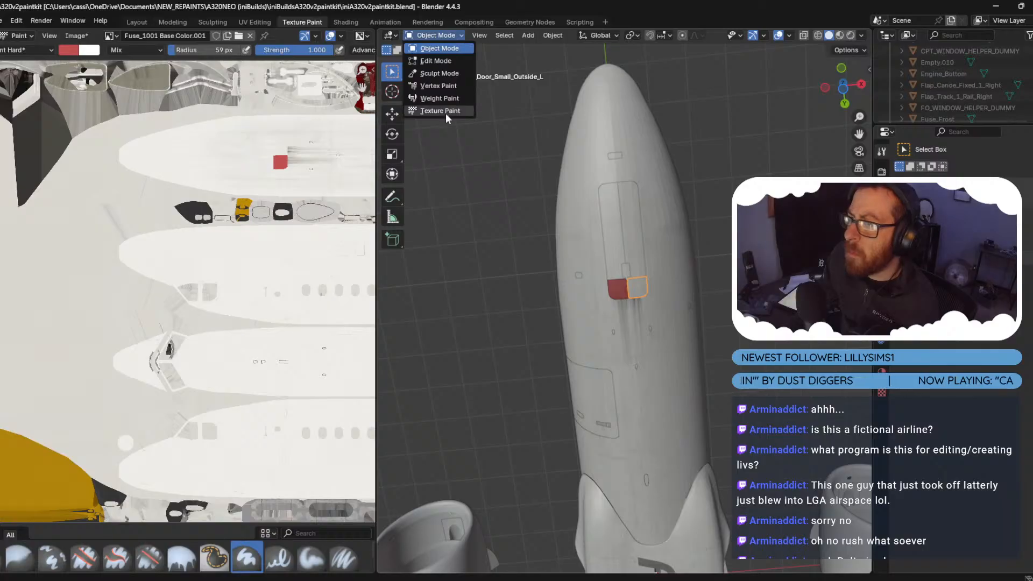
click(444, 108)
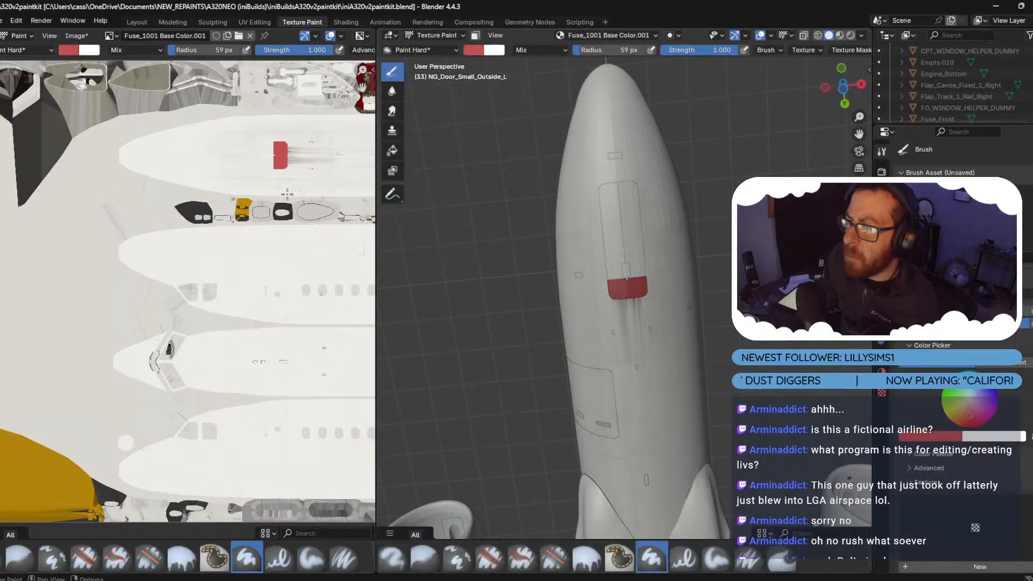
Undo the red test paint on both small outer nose gear doors.
key(ctrl+z)
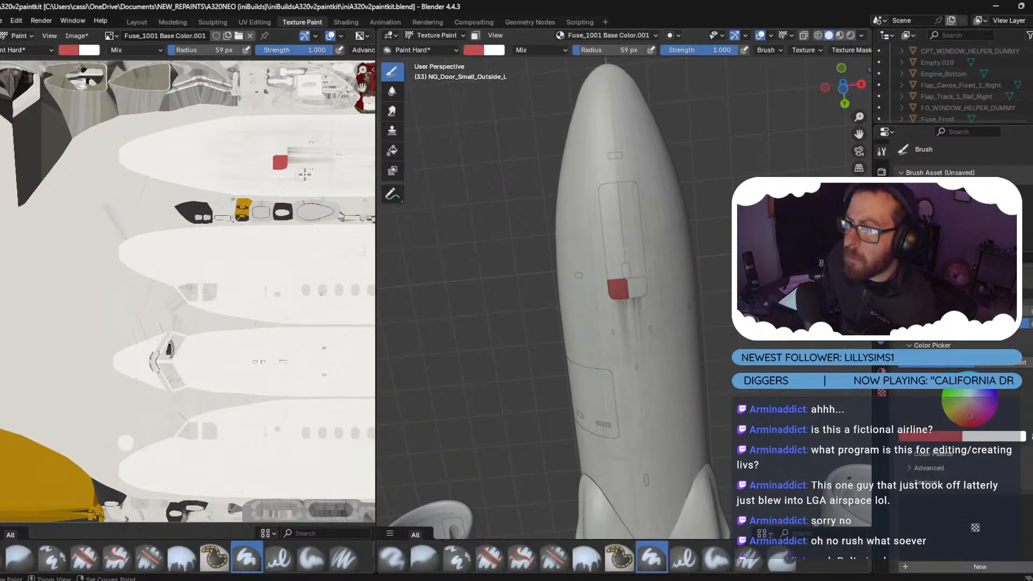
key(ctrl+z)
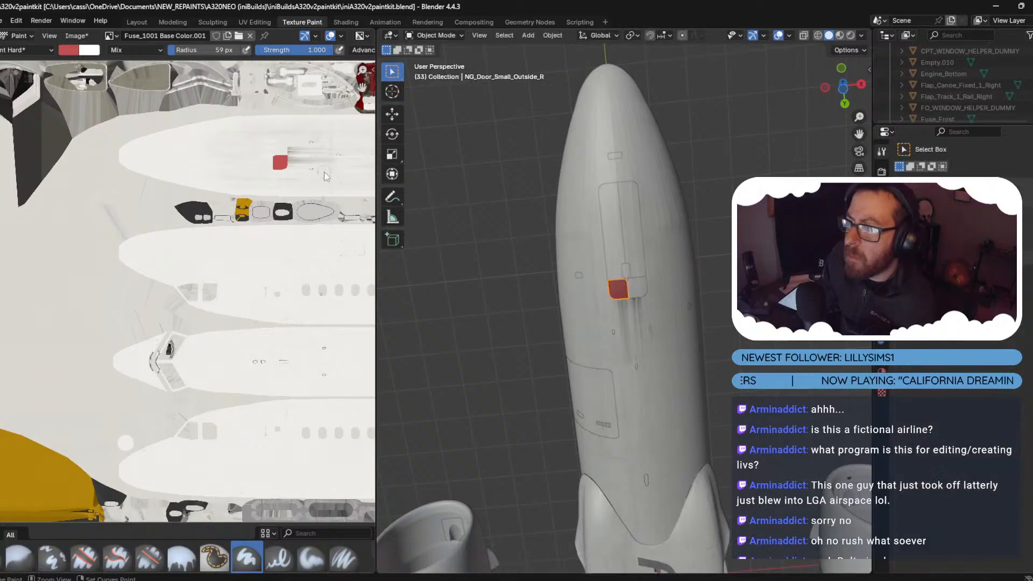
key(ctrl+shift+z)
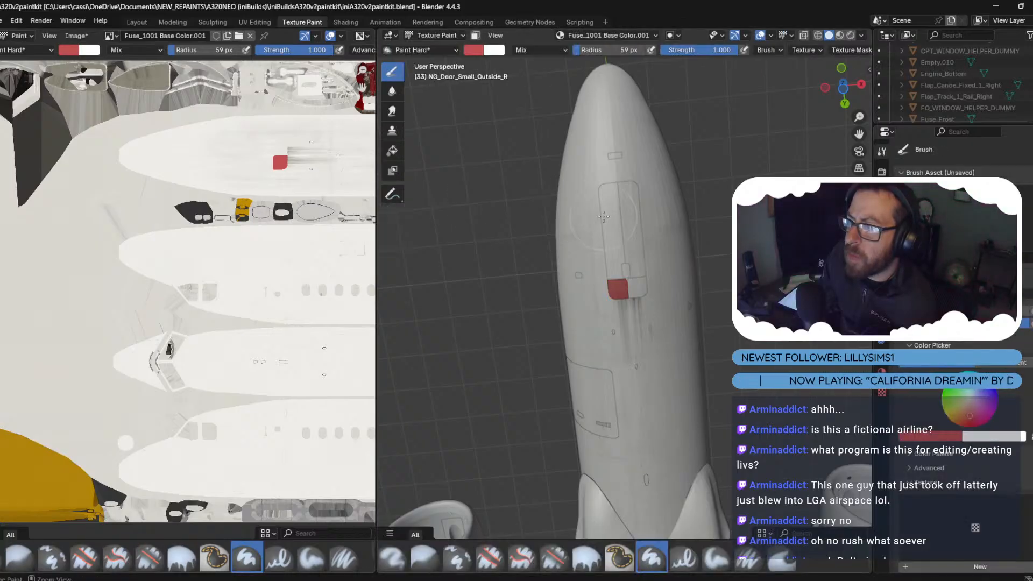
key(ctrl+z)
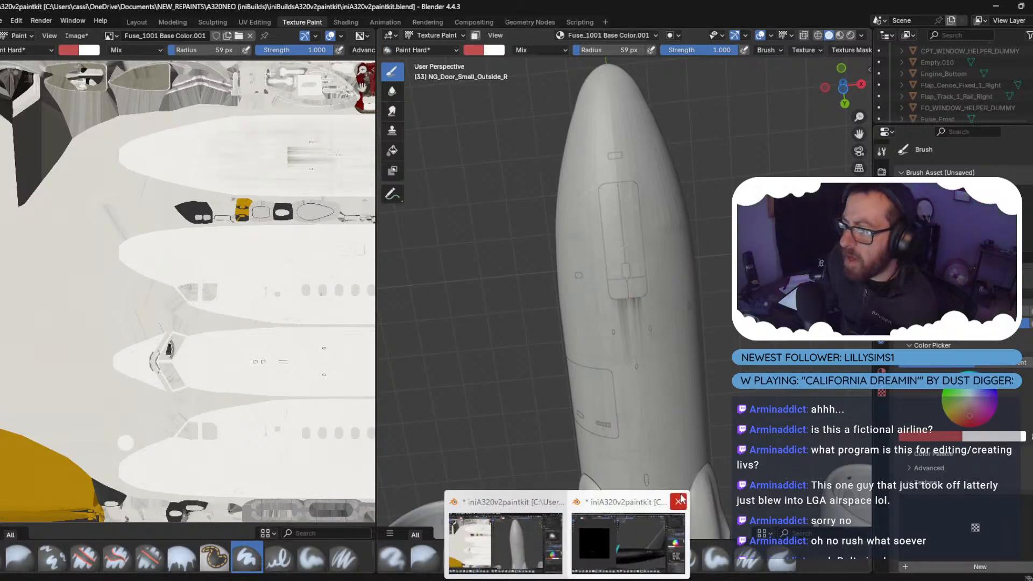
Switch to the other Blender window and select the main fuselage in Object Mode, returning to Texture Paint mode.
click(651, 540)
scroll(612, 249, down, 5)
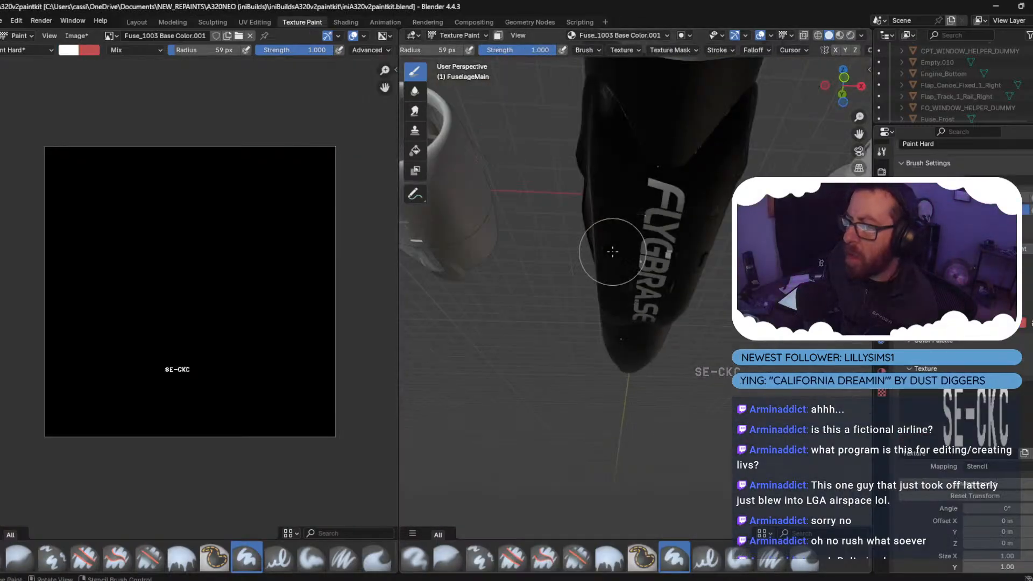
middle_drag(611, 247, 629, 366)
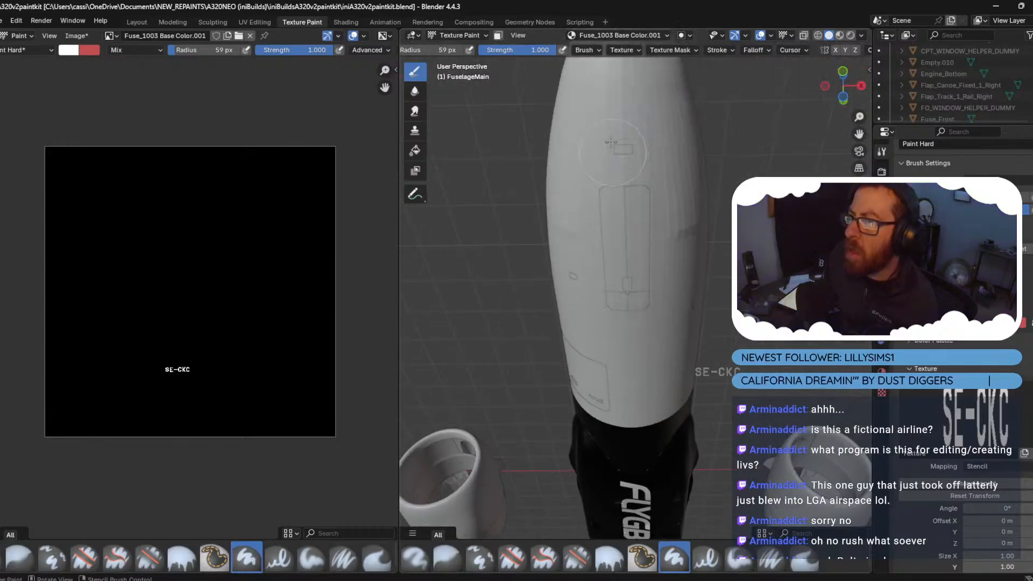
click(470, 35)
click(461, 48)
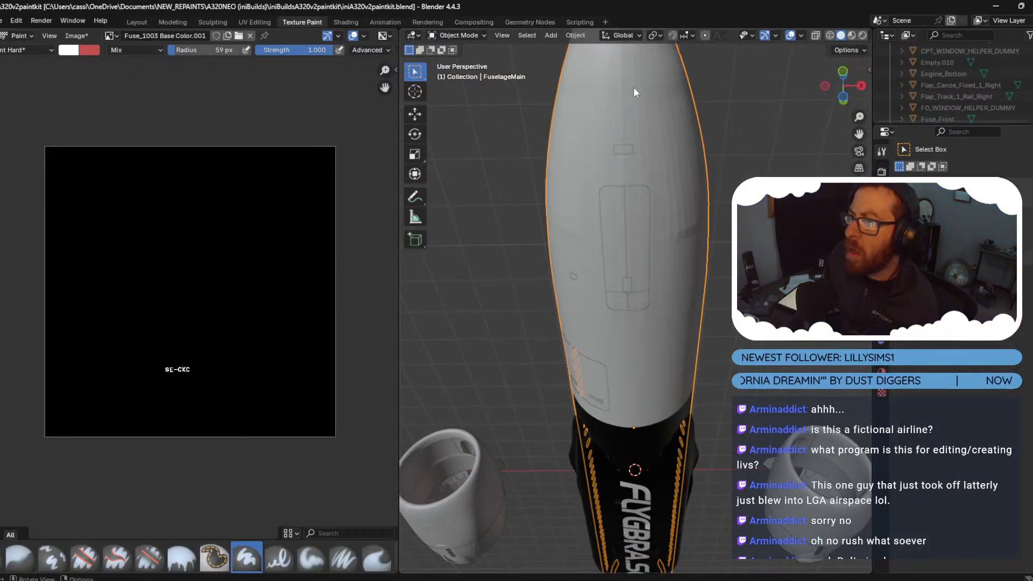
click(460, 36)
click(462, 111)
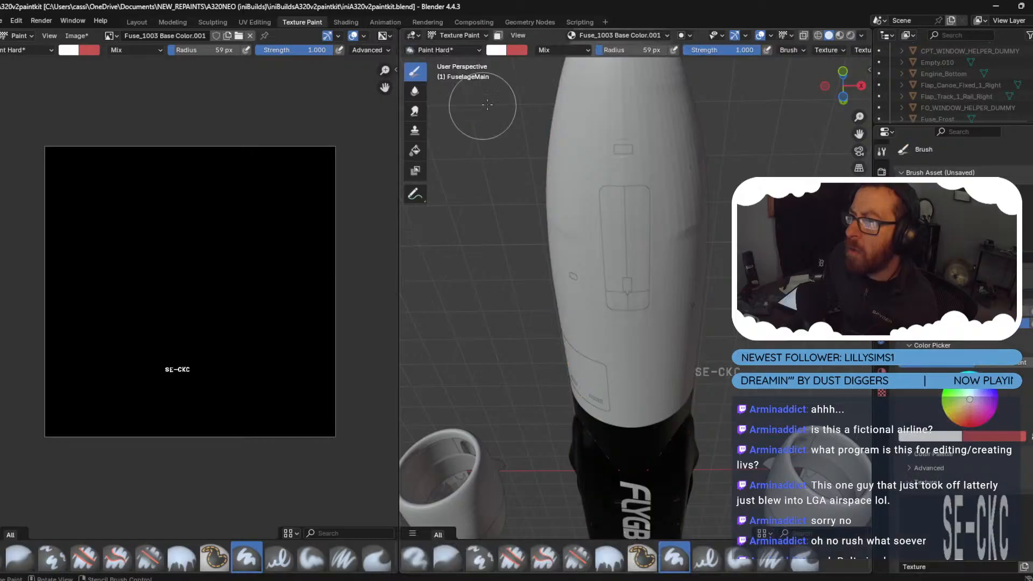
Add a blank 4096 x 4096 px Base Color paint slot to the Fuse_1001 material, with its fill color reset.
click(619, 36)
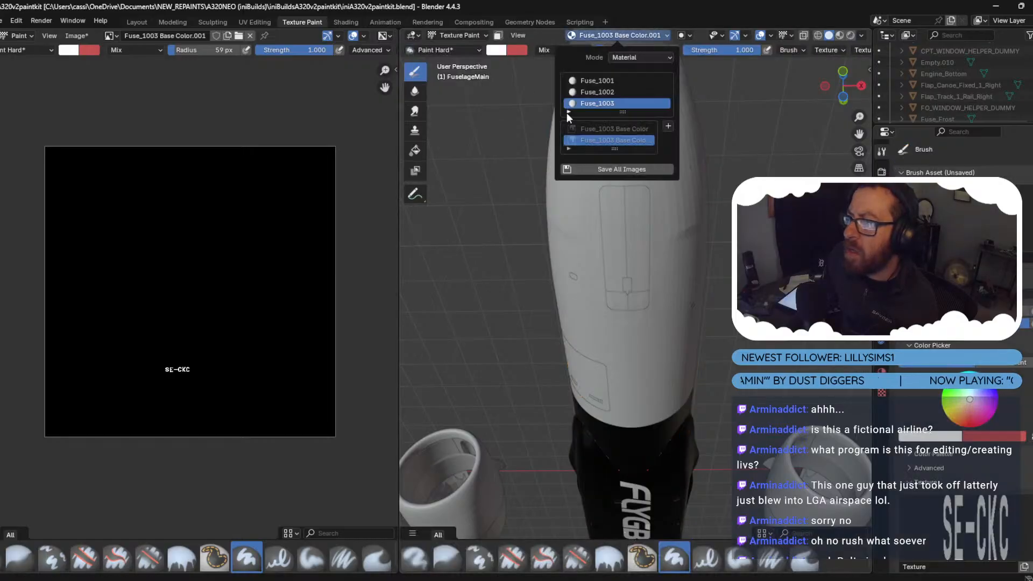
click(602, 80)
click(658, 36)
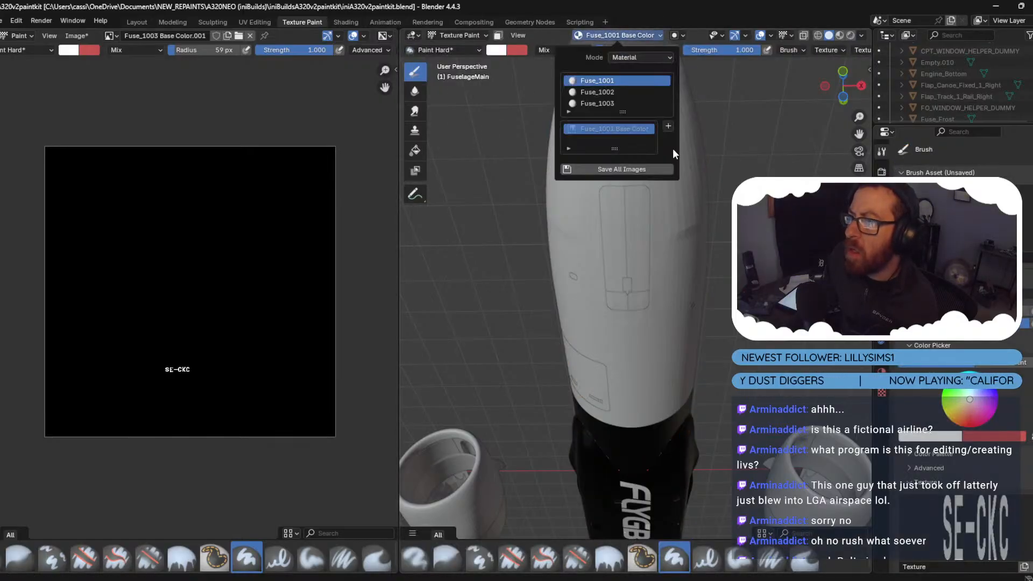
click(664, 126)
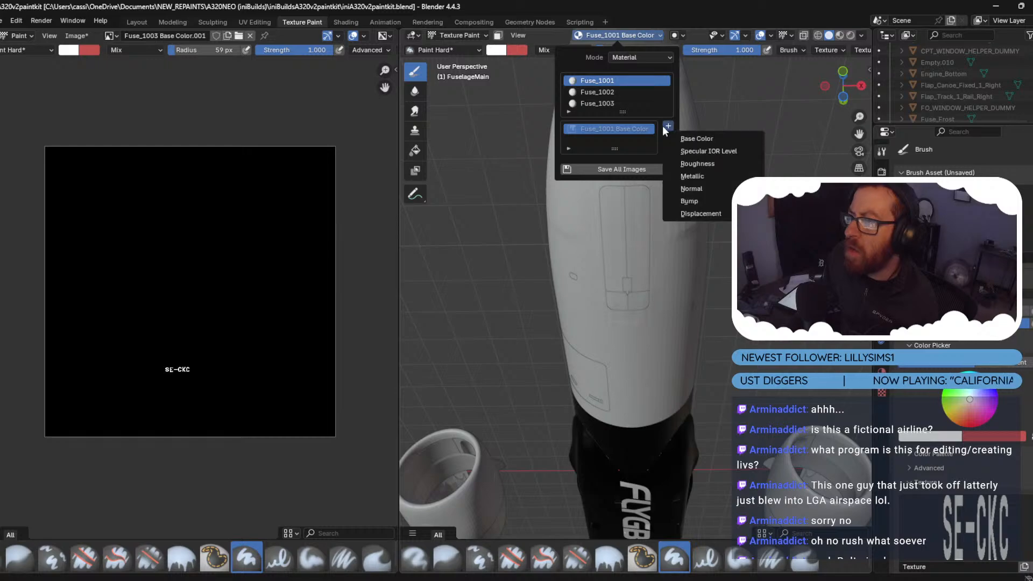
click(713, 135)
click(724, 224)
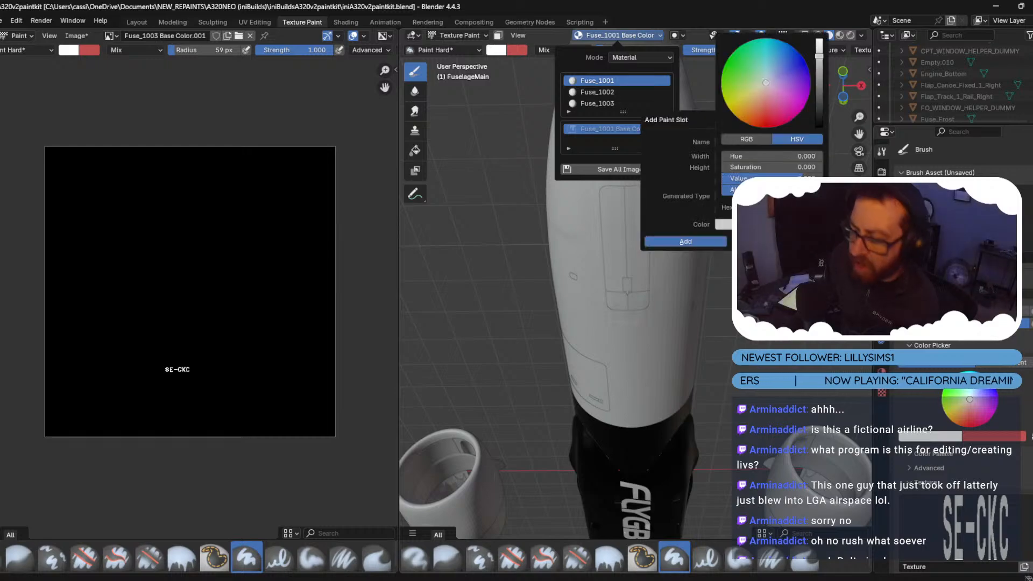
key(BackSpace)
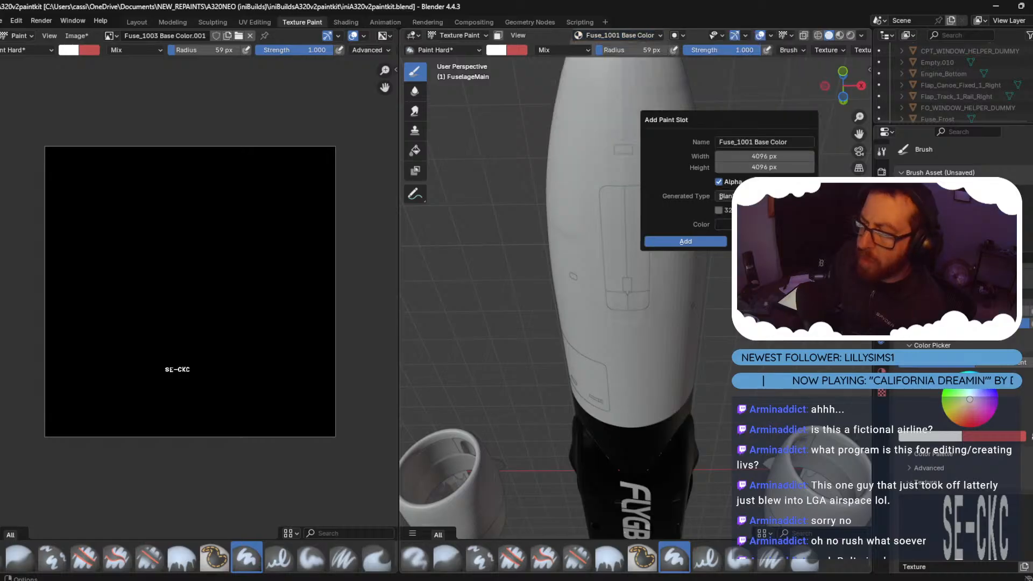
click(686, 242)
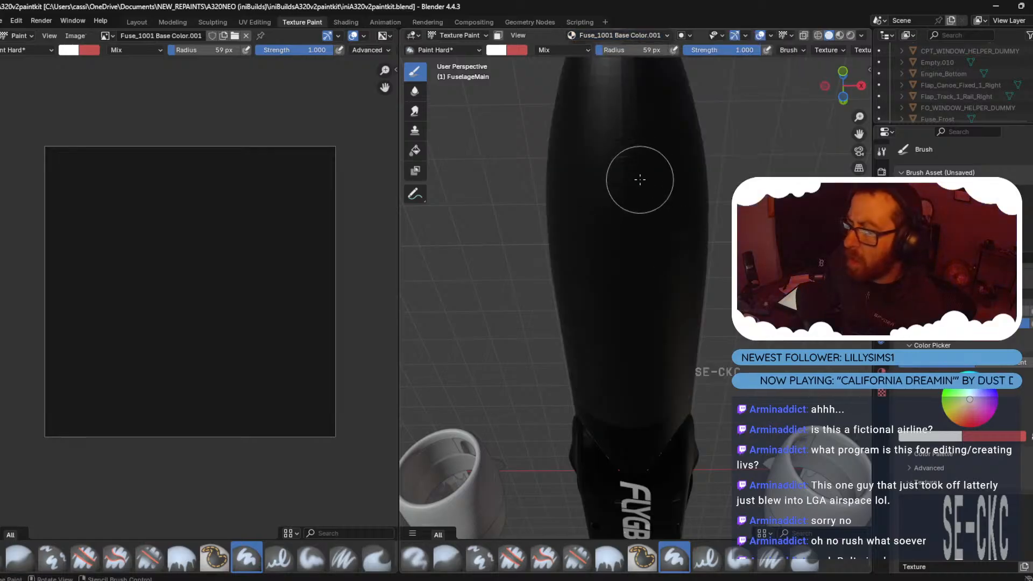
Make NG_Door_Small_Outside_R on the forward fuselage's underside the object for Texture Paint and remove the texture from the brush.
middle_drag(639, 178, 635, 325)
click(454, 43)
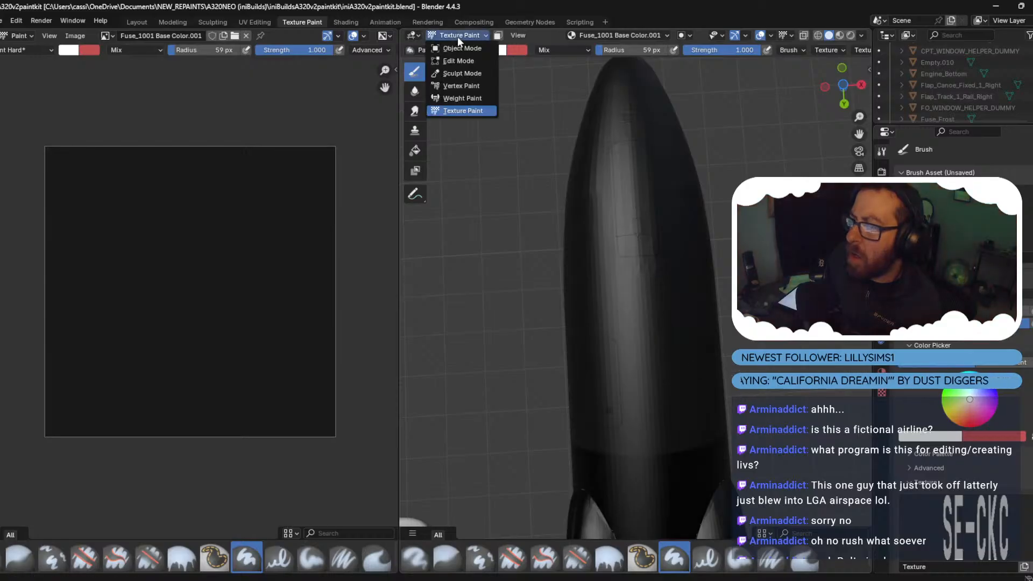
click(458, 36)
click(623, 249)
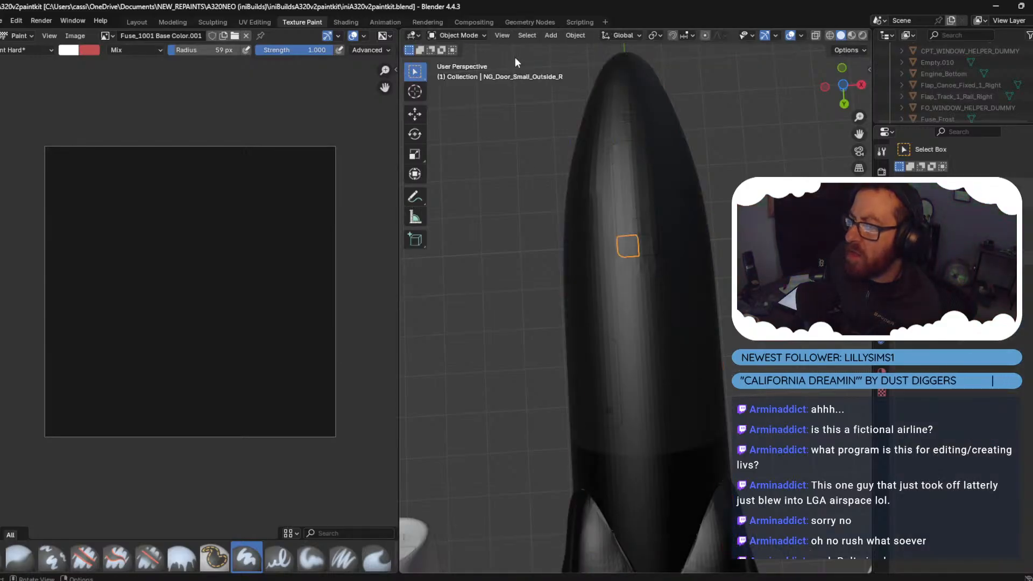
click(467, 35)
click(461, 111)
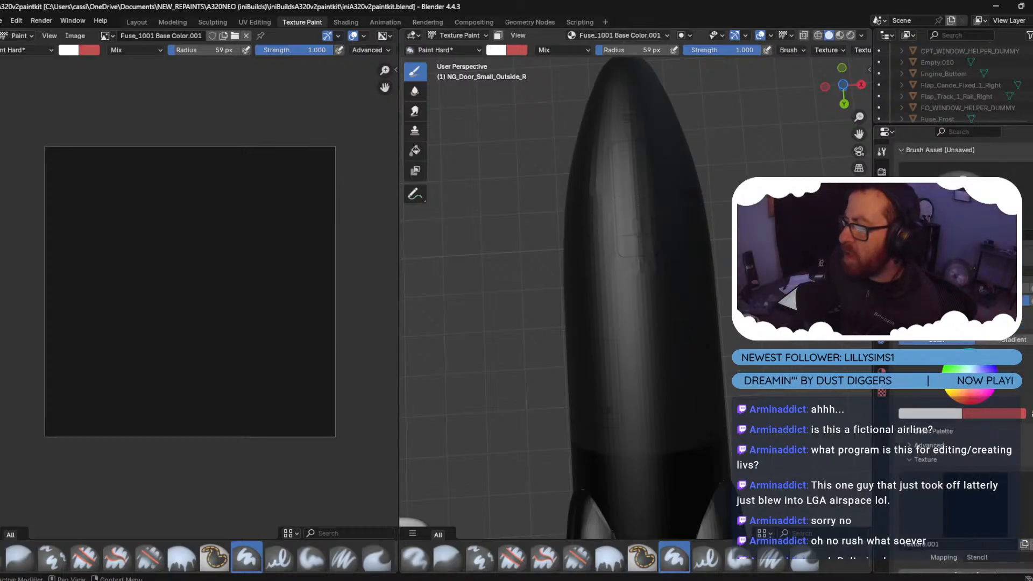
click(1026, 559)
click(989, 495)
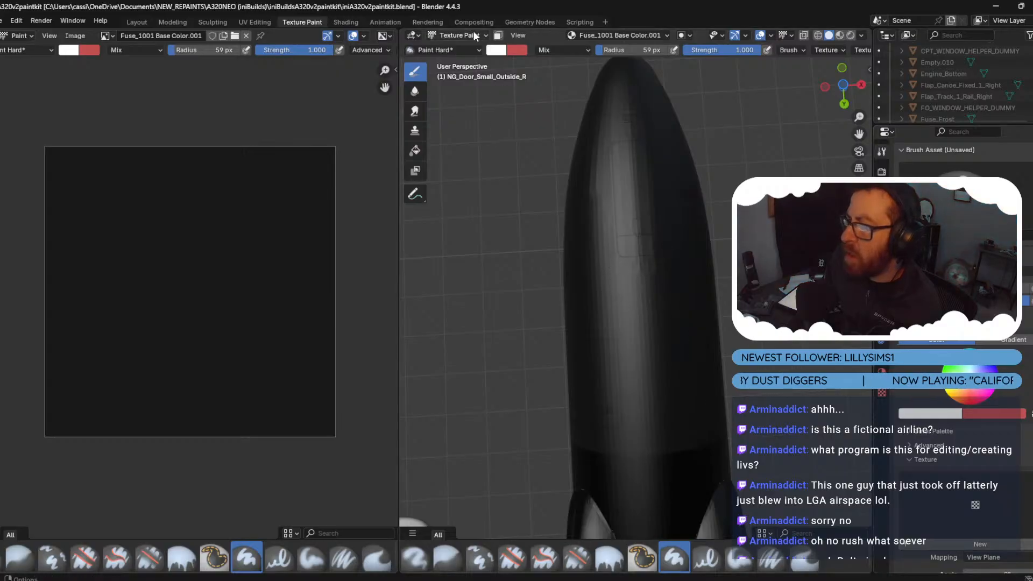
Set the brush color to magenta FF00FF and paint the selected small nose gear door.
click(496, 49)
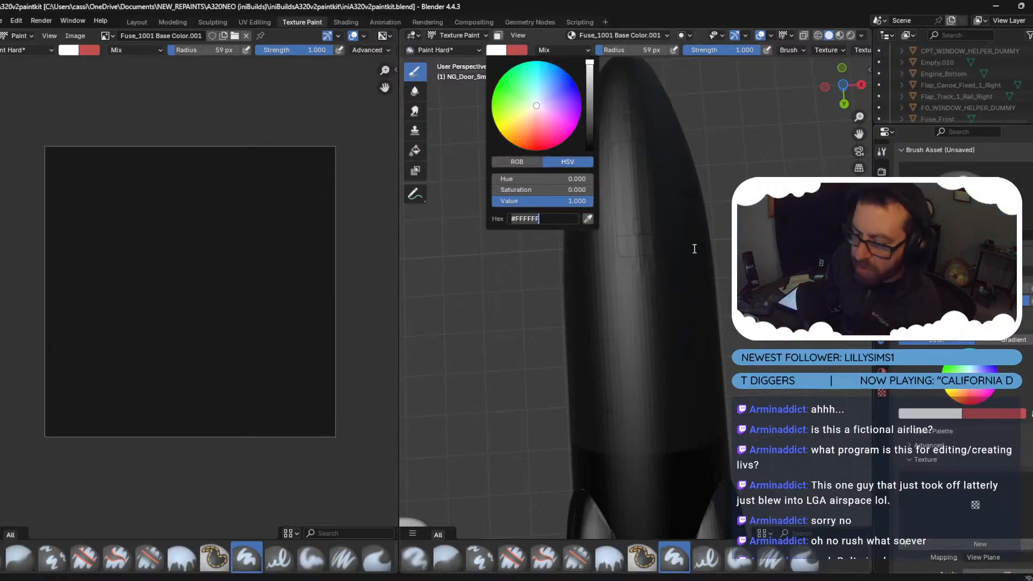
text(FF00FF)
key(Return)
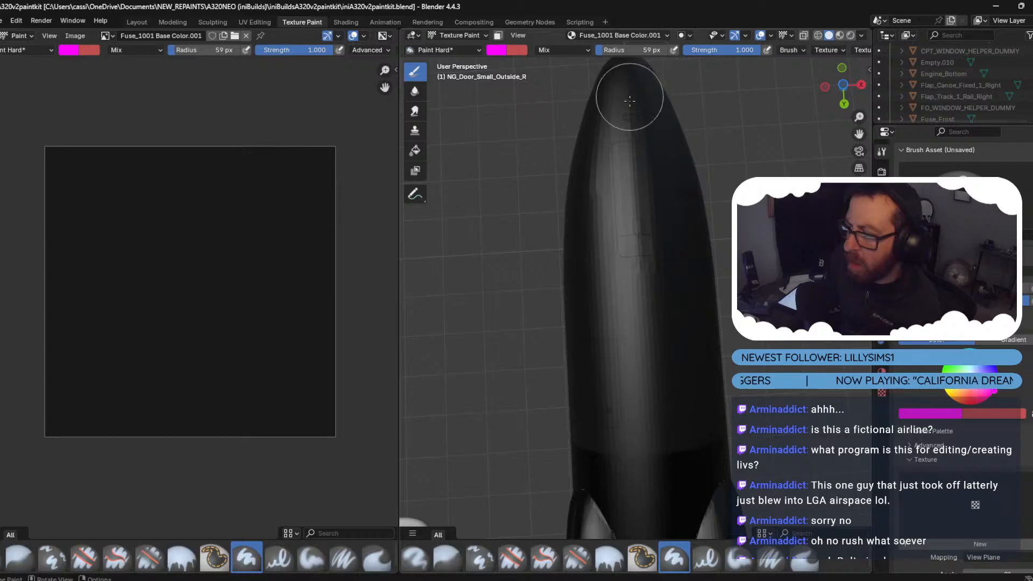
click(625, 246)
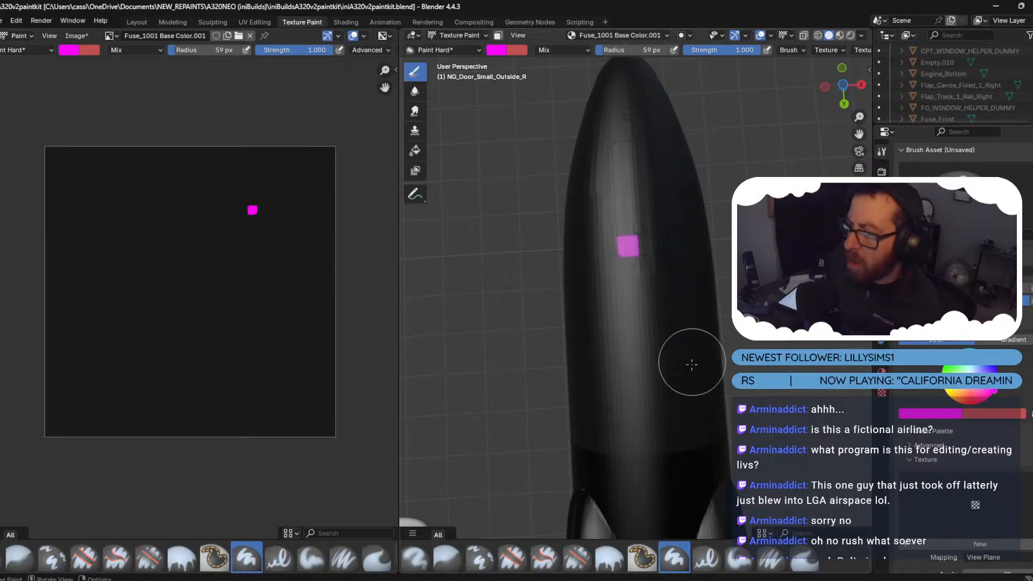
Select the adjoining door NG_Door_Small_Outside_L for Texture Paint and paint it yellow, FFFF00.
click(451, 33)
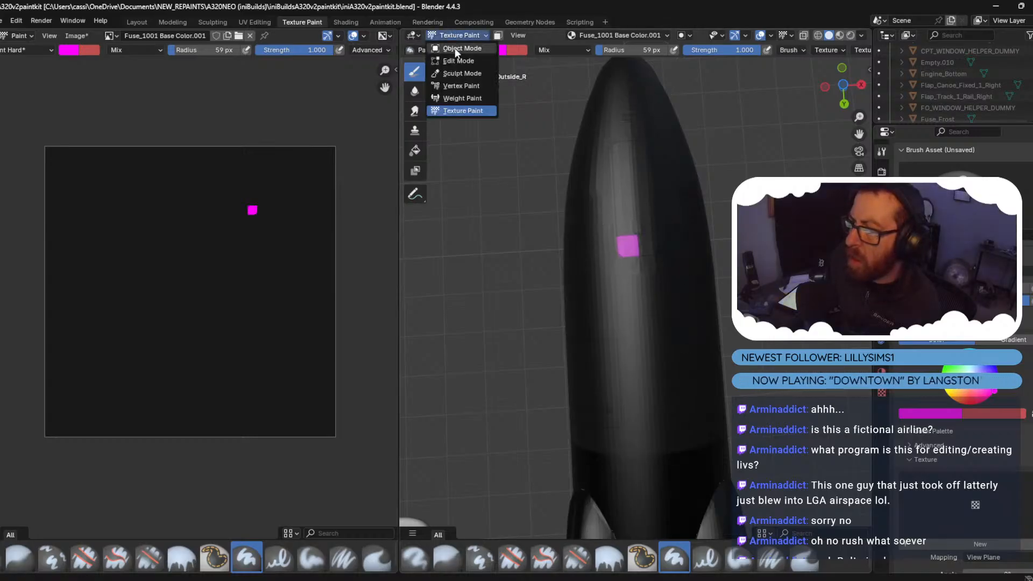
click(455, 47)
click(457, 35)
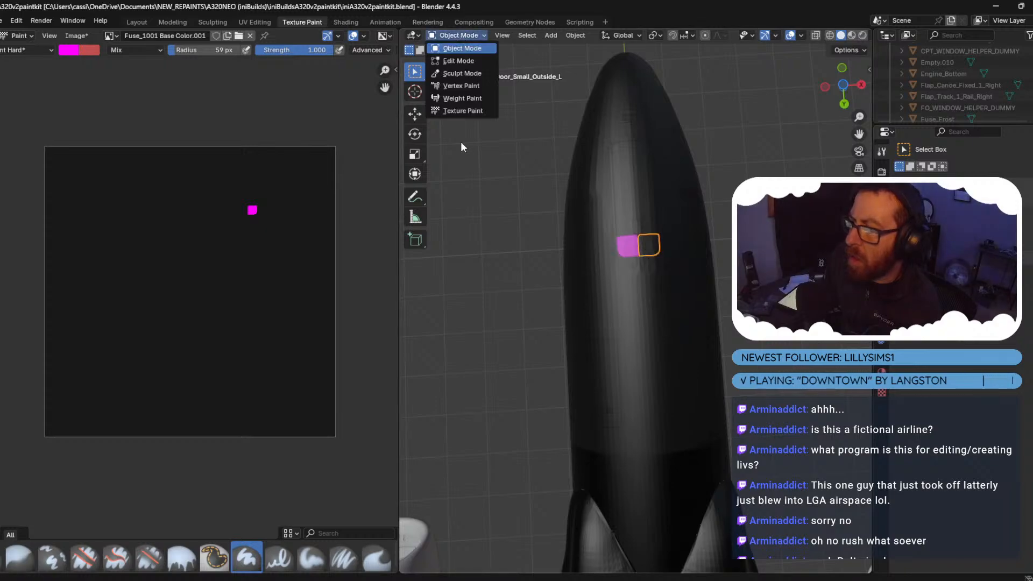
click(460, 109)
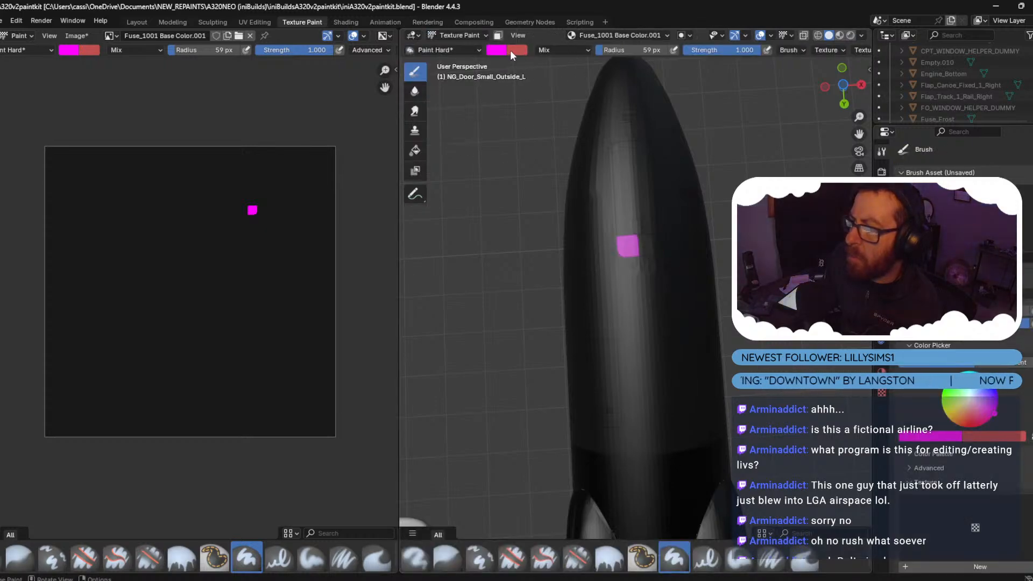
click(495, 50)
text(ffff00)
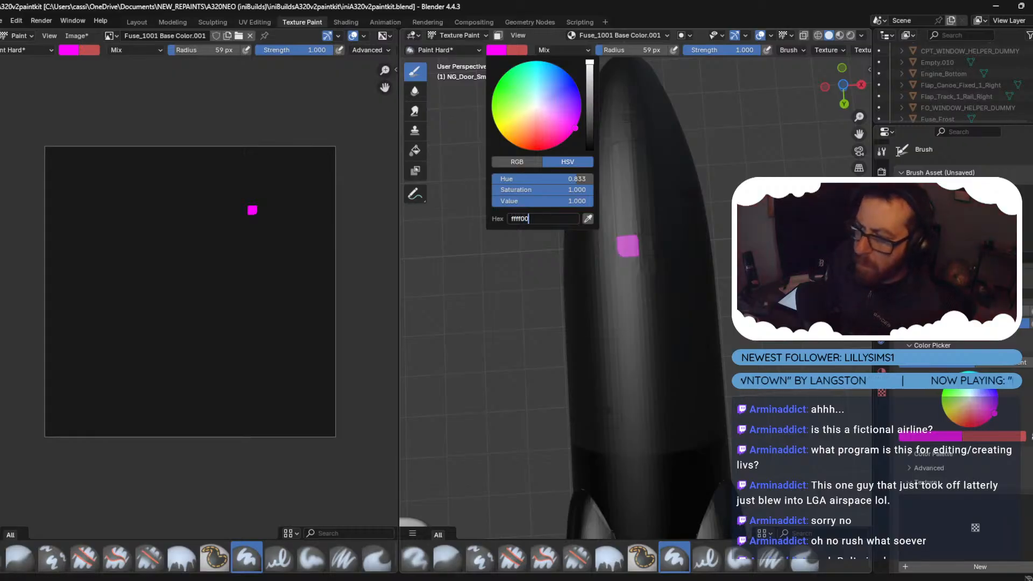
key(Return)
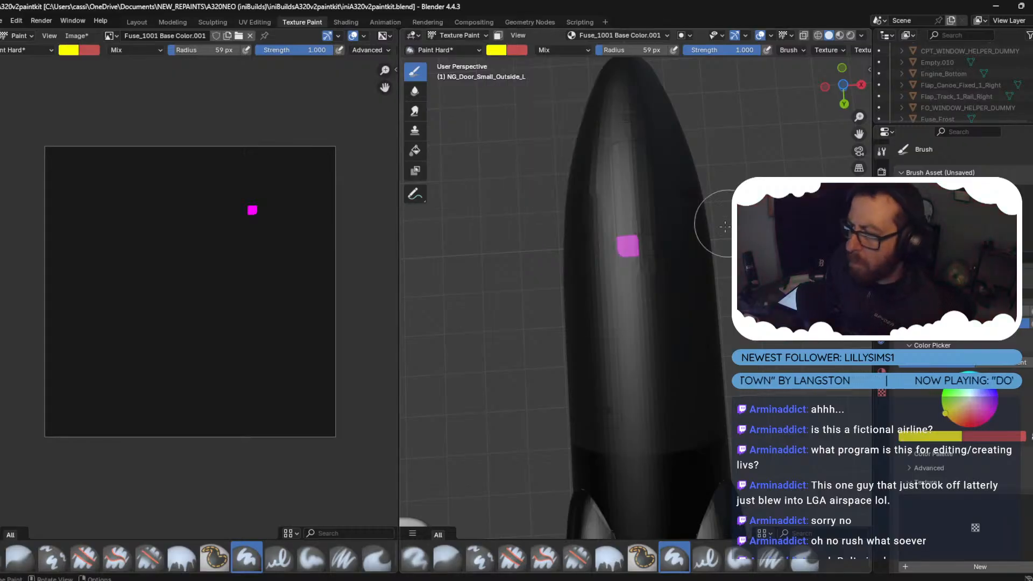
click(649, 245)
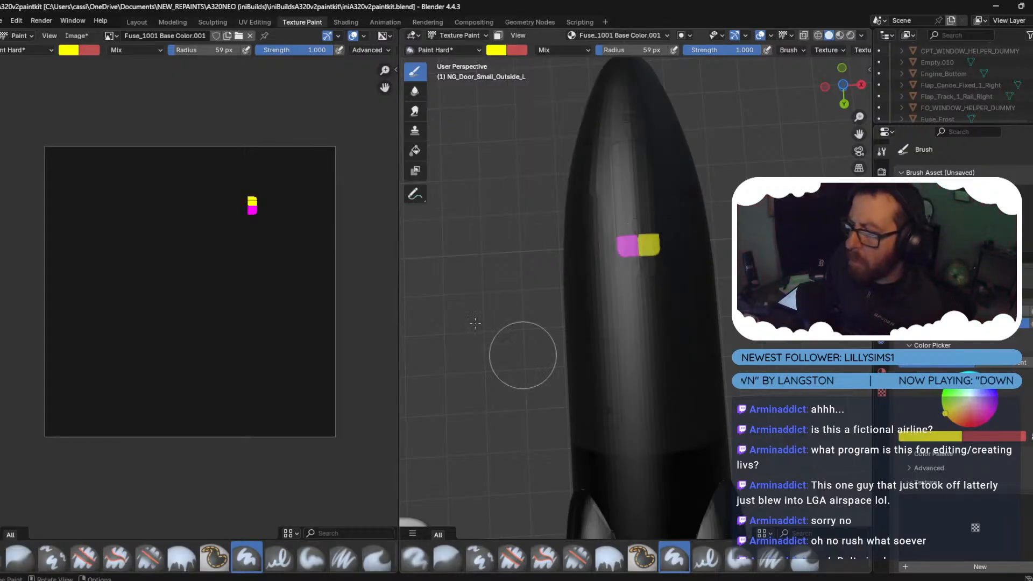
Copy the painted Fuse_1001 Base Color.001 image and switch to Photoshop.
click(75, 35)
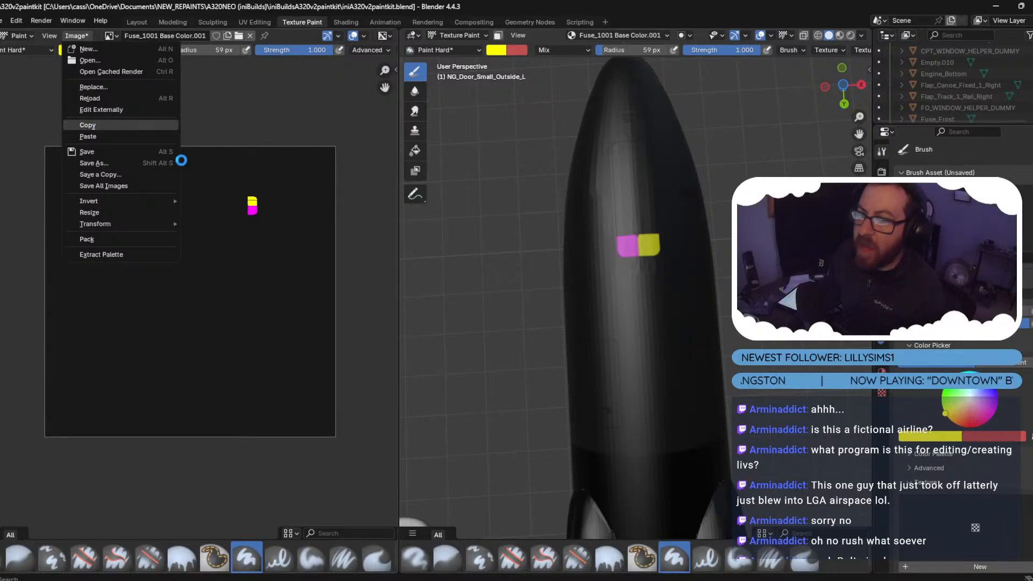
mouse_move(542, 572)
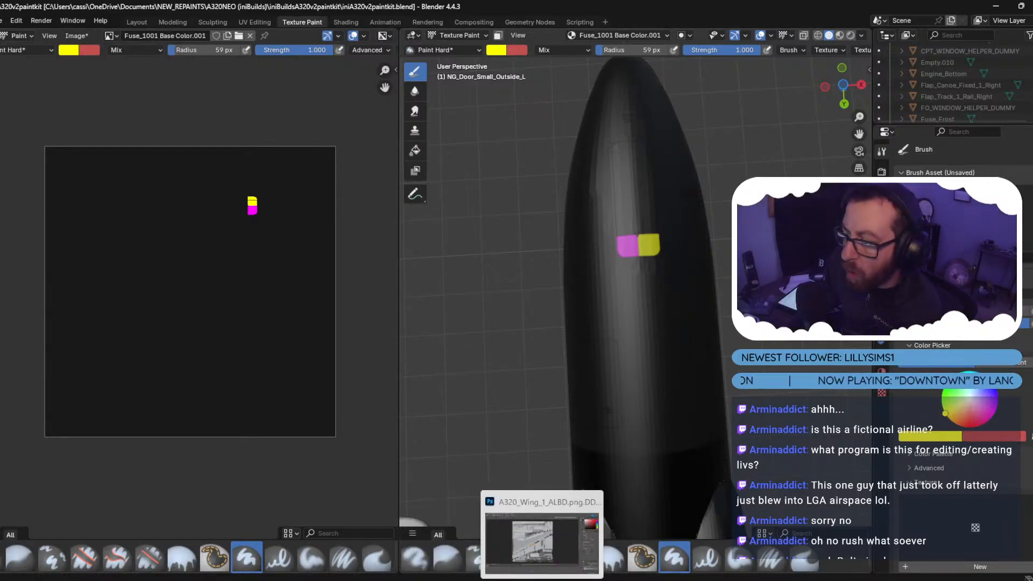
click(541, 523)
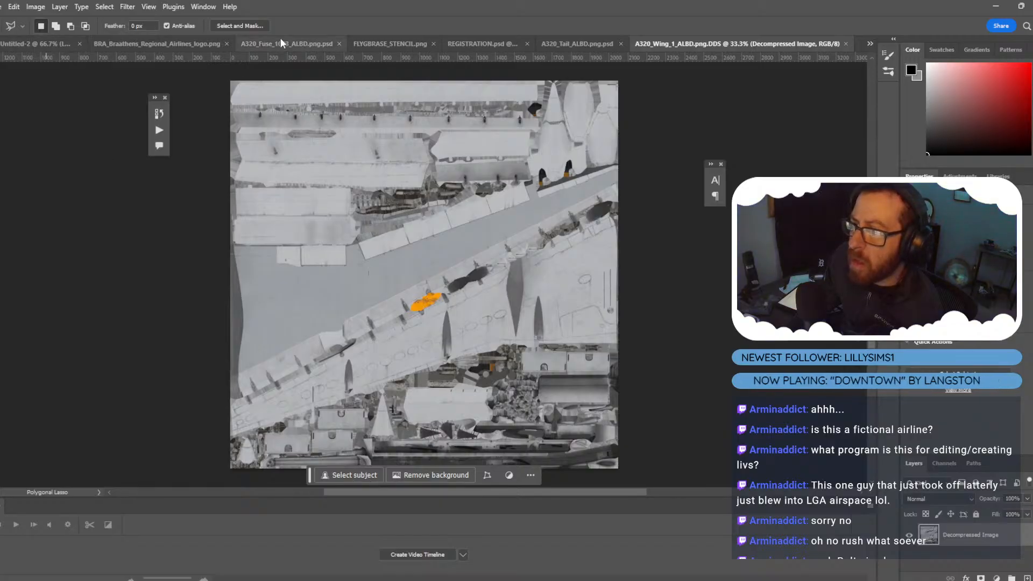
Open A320_Fuse_1001_ALBD.png.psd in Photoshop from the BRAATHENS_STREAM folder inside A320NEO (iniBuilds).
click(870, 44)
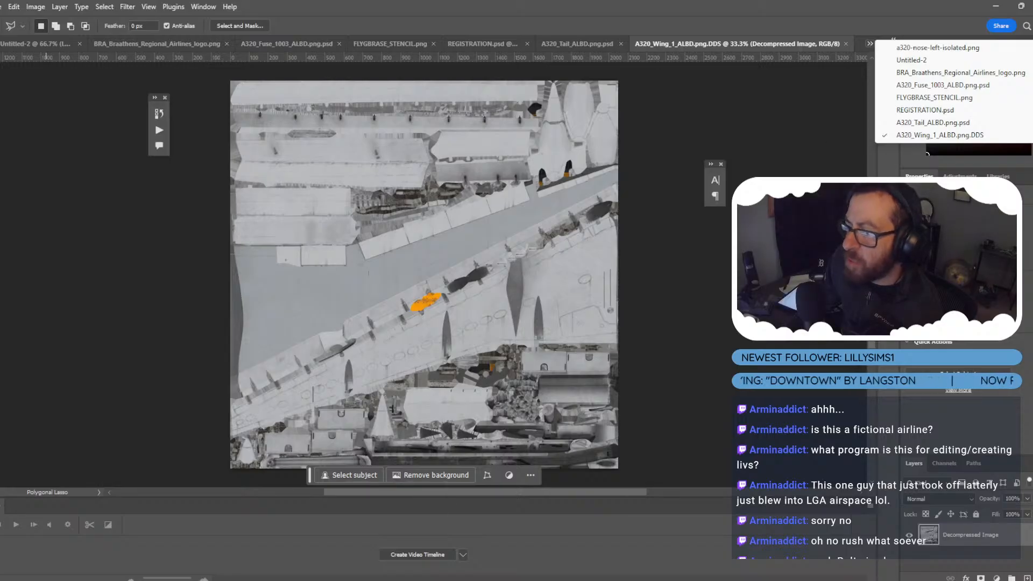
mouse_move(517, 573)
click(454, 540)
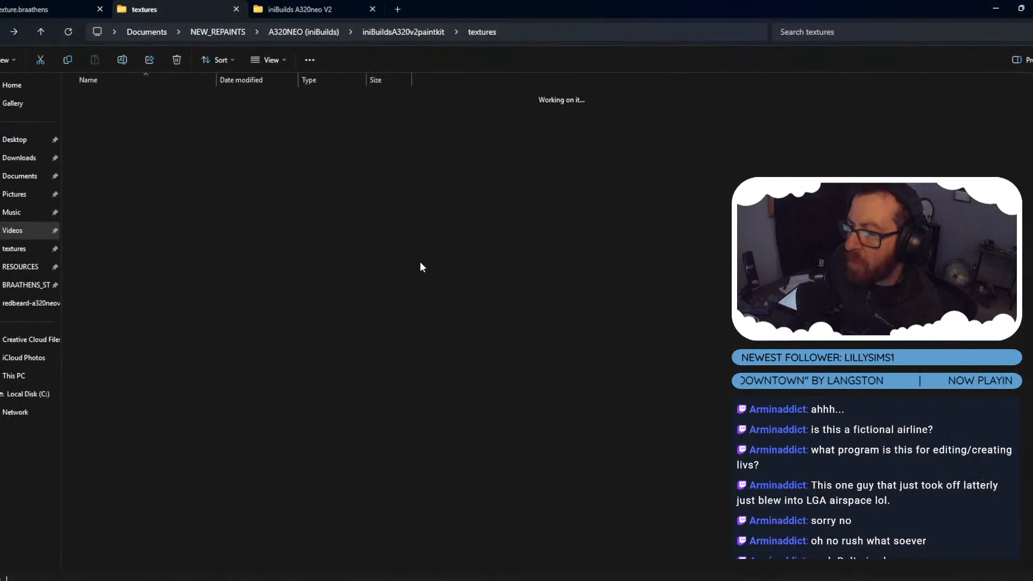
key(alt+Up)
key(alt+Up)
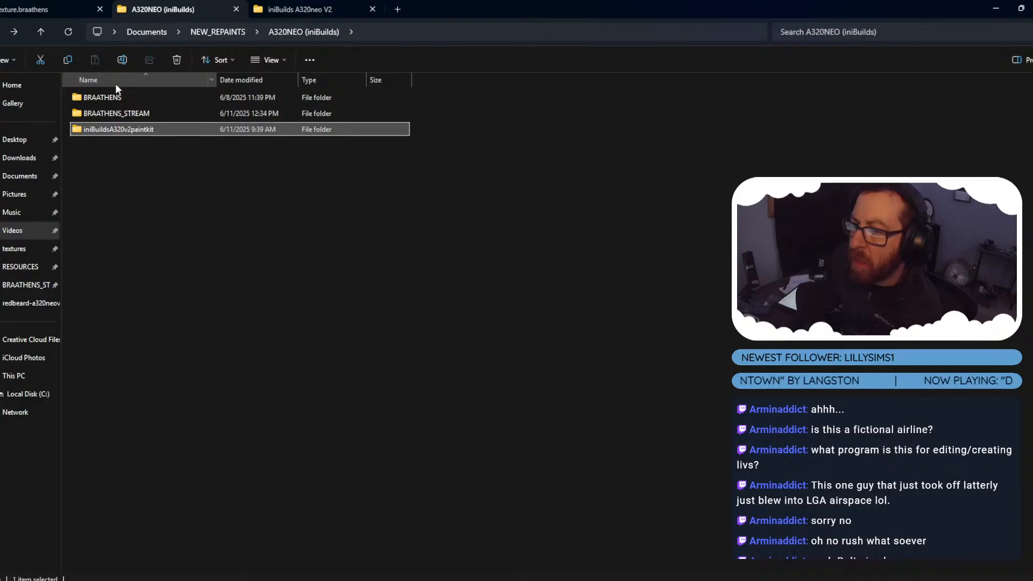
double_click(138, 113)
click(396, 98)
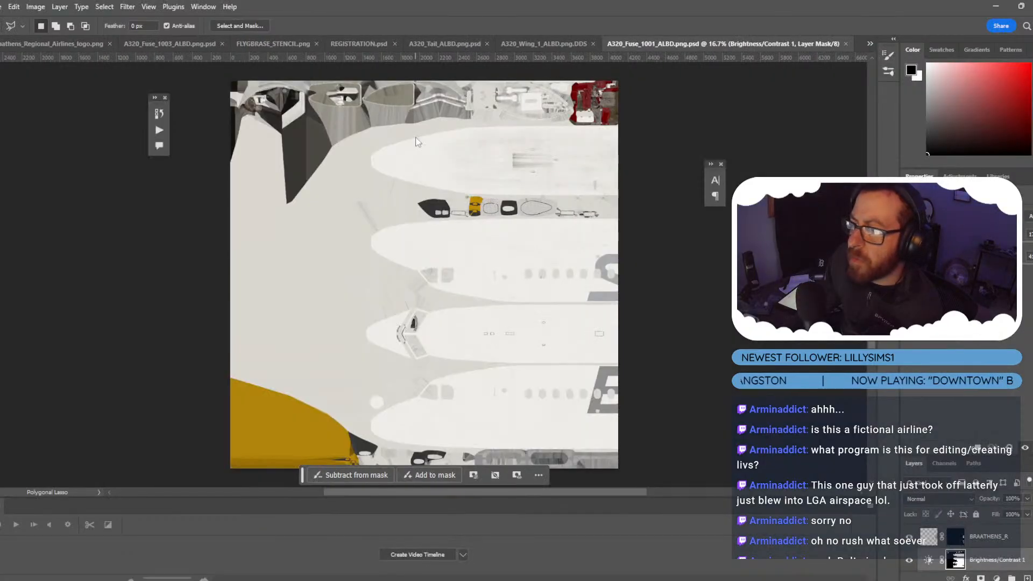
Paste the copied door texture into the Fuse_1001 document as a new layer and compare it with the painted doors in Blender.
key(super)
key(Escape)
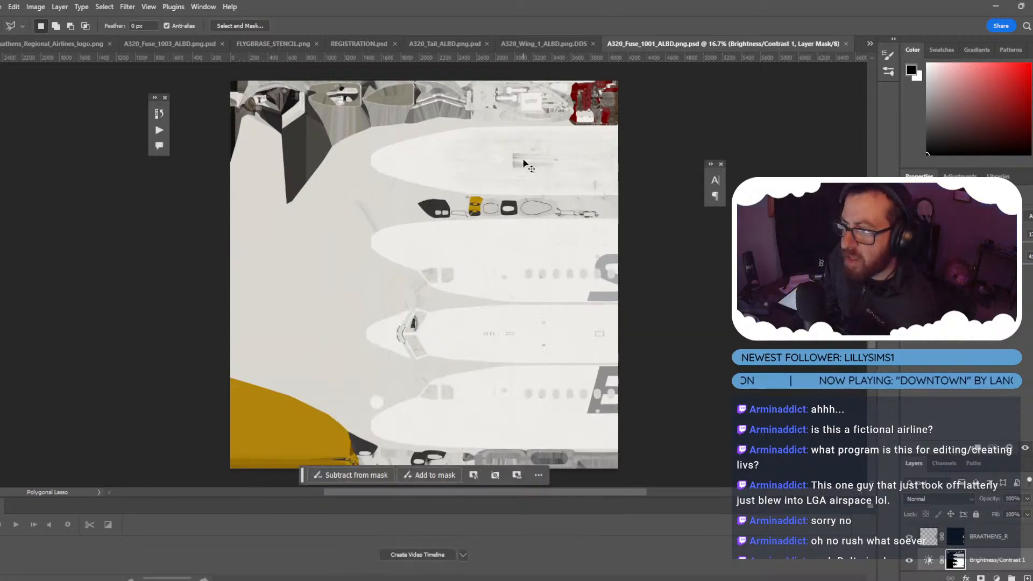
alt+scroll(525, 161, up, 5)
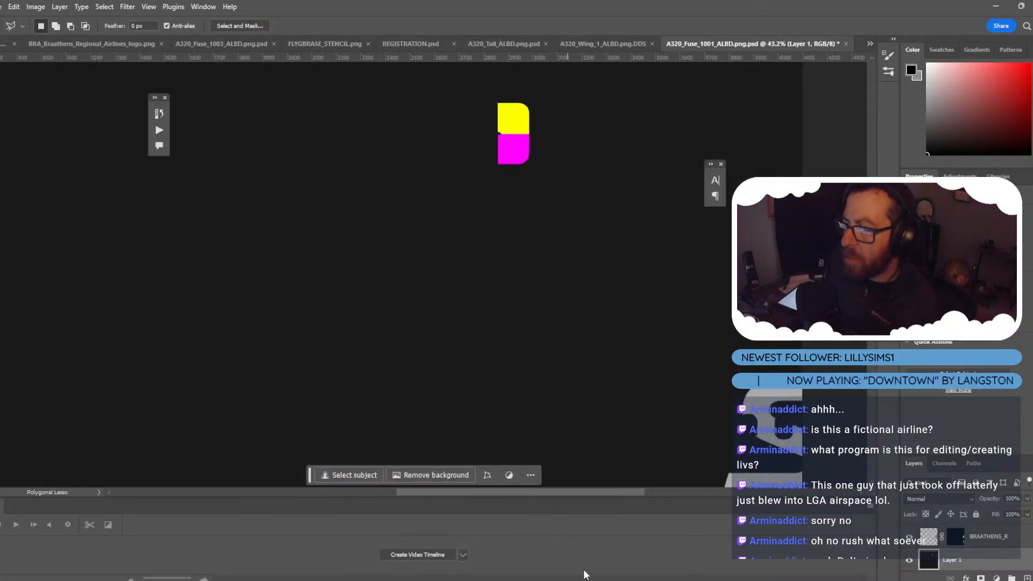
mouse_move(586, 573)
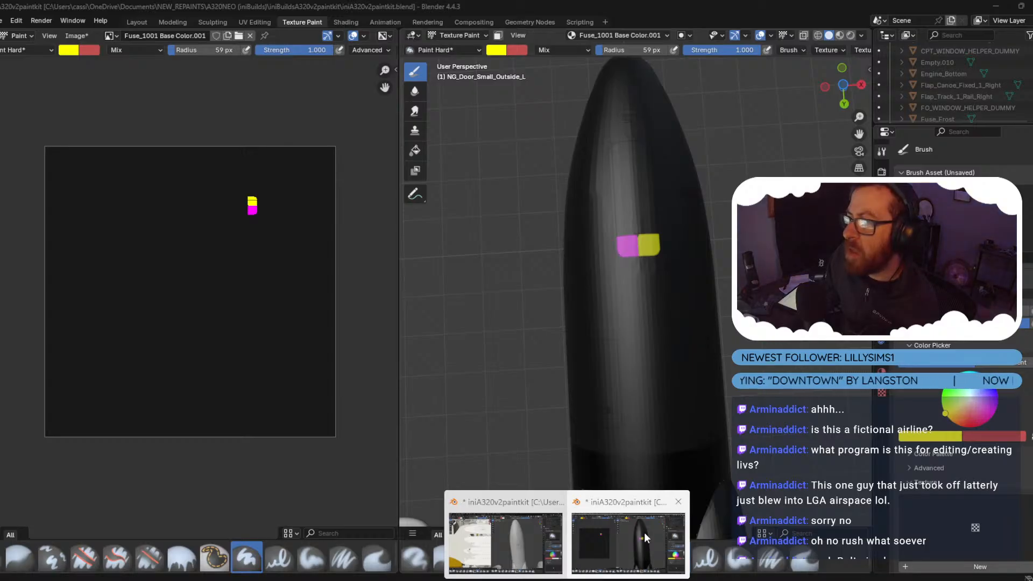
key(alt+Tab)
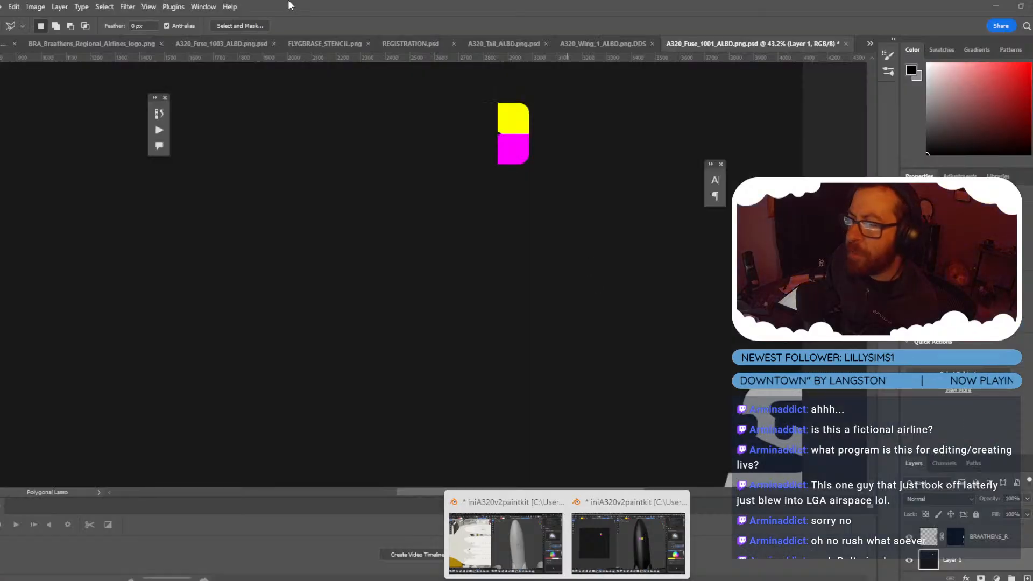
Marquee-select the CKC letters in REGISTRATION.psd and copy them merged.
click(417, 46)
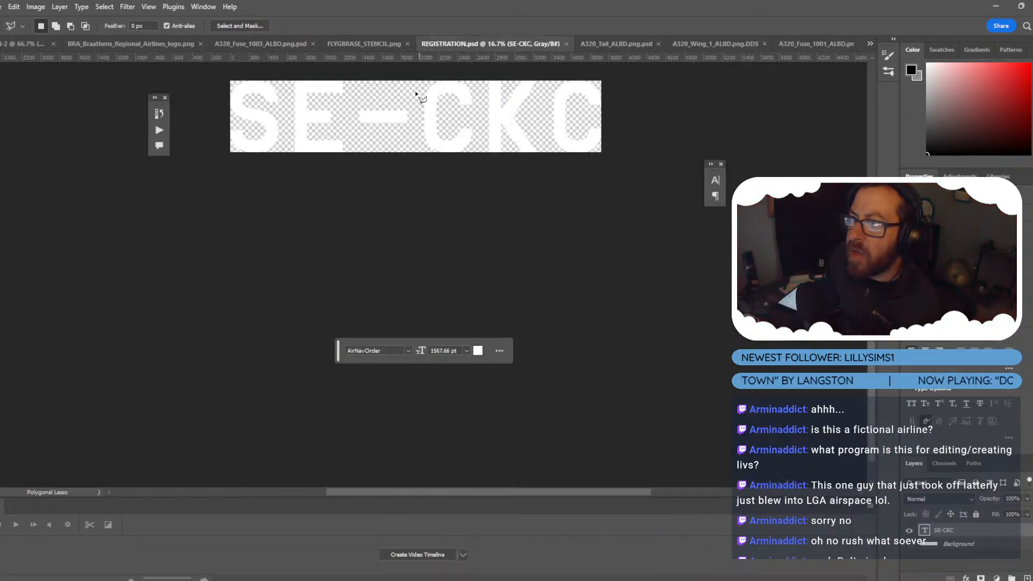
key(m)
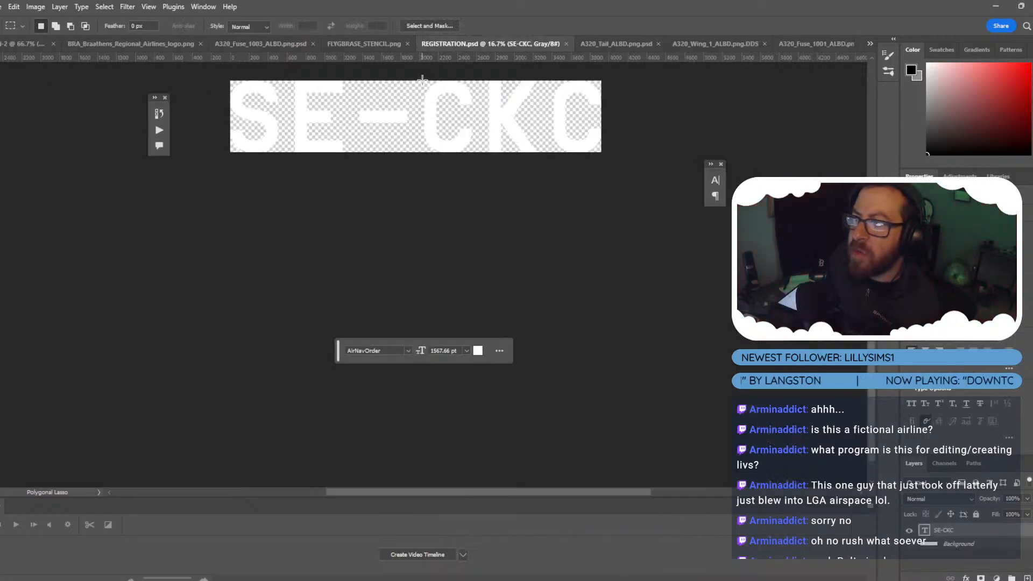
drag(415, 79, 630, 181)
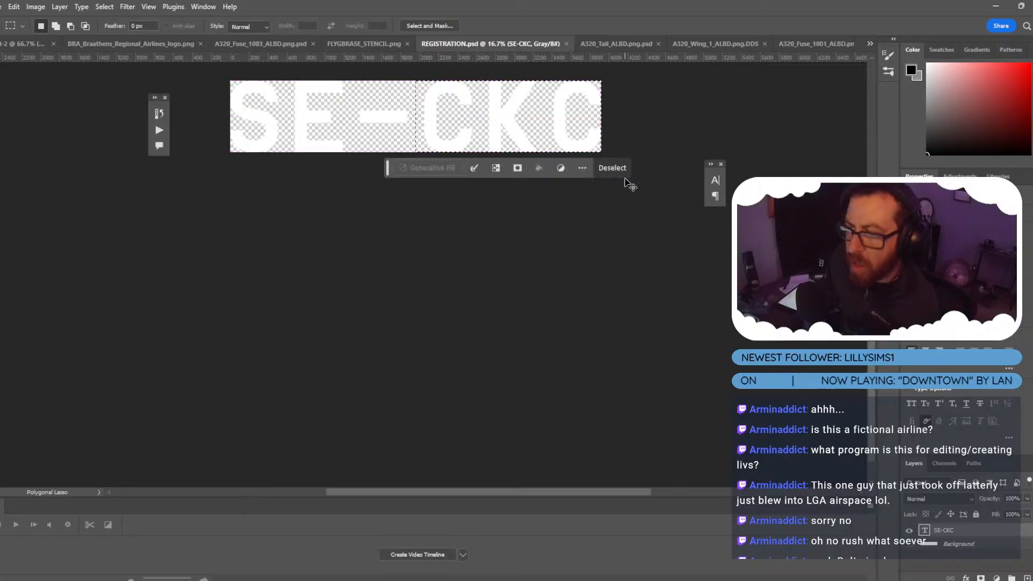
click(14, 7)
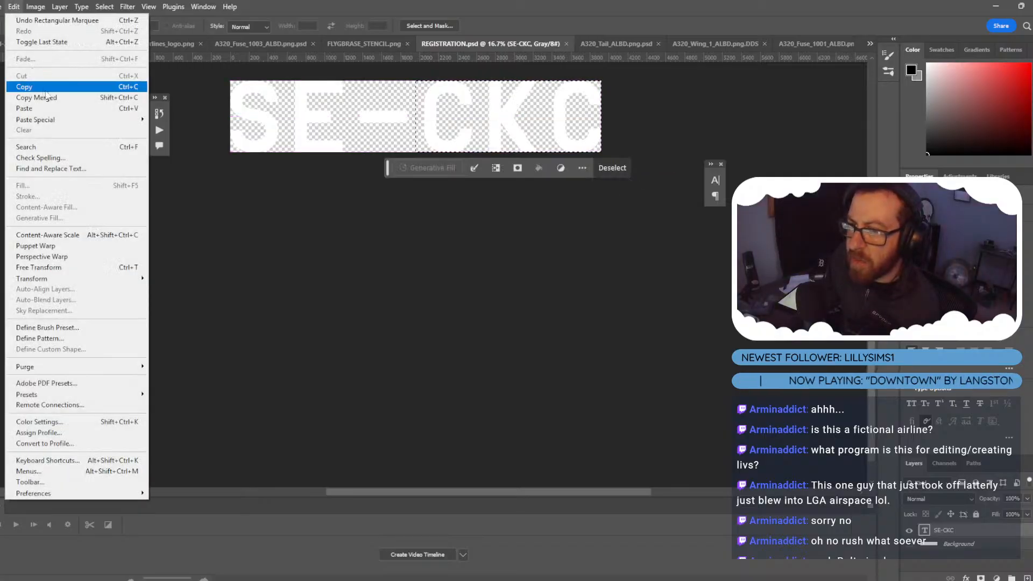
click(49, 97)
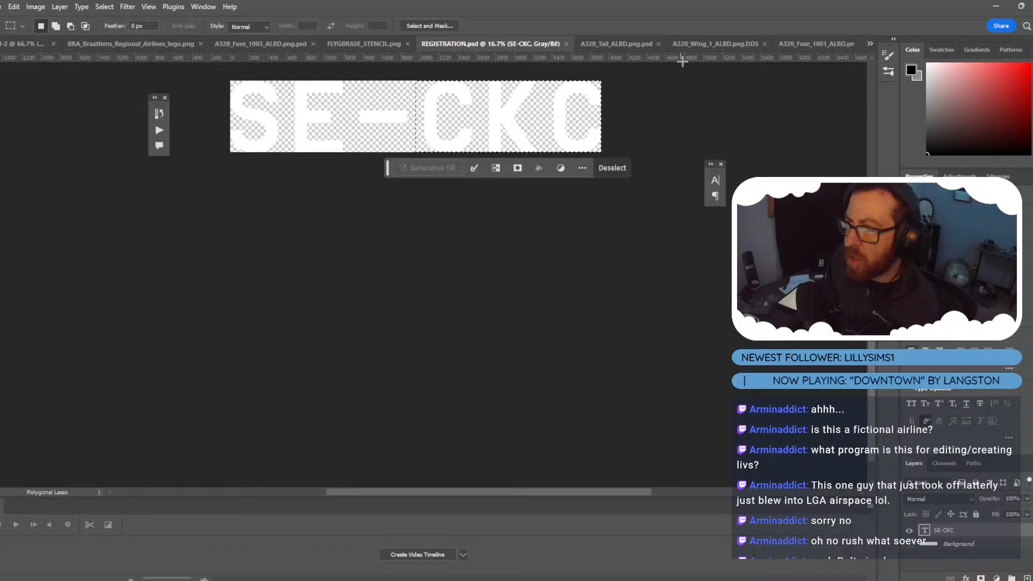
Check the nose gear doors in Blender and paste the CKC letters into A320_Fuse_1001_ALBD.png.psd as a new layer.
click(814, 42)
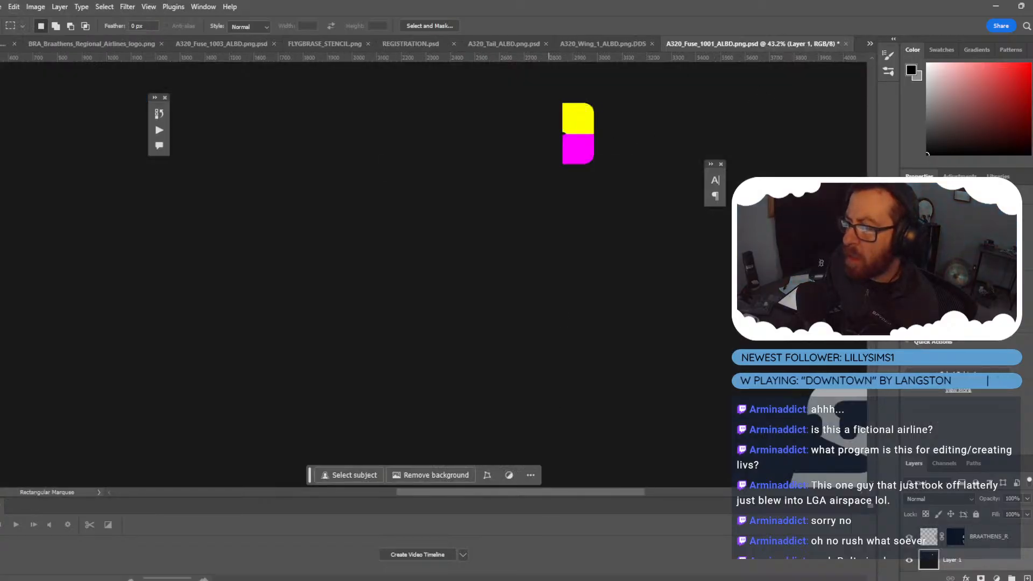
mouse_move(549, 562)
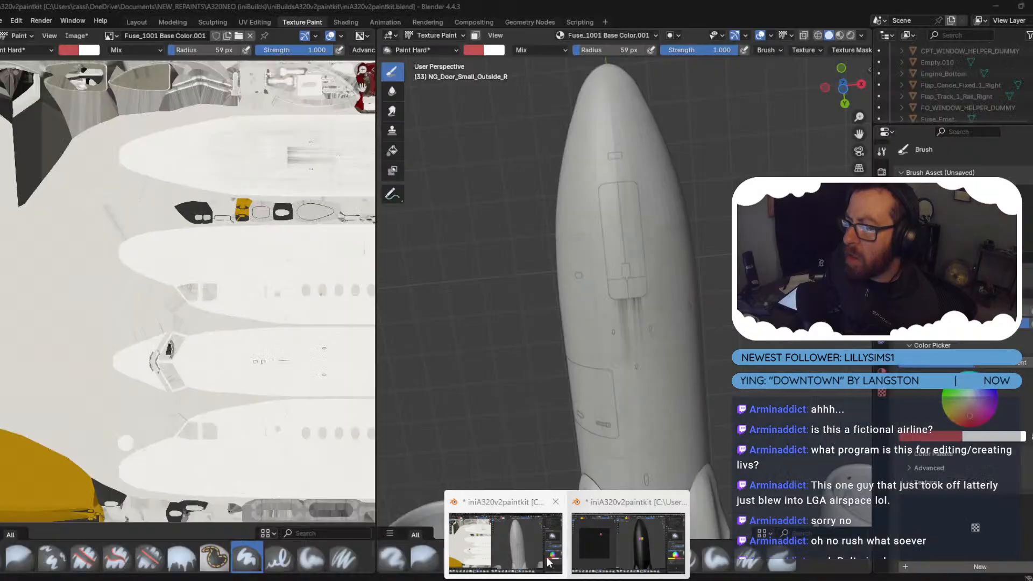
mouse_move(614, 554)
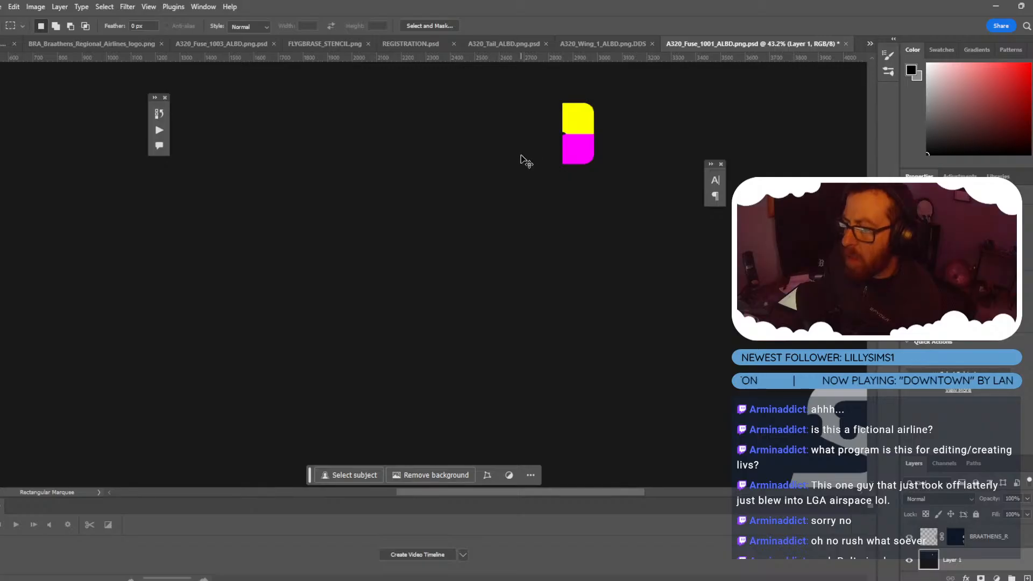
key(ctrl+v)
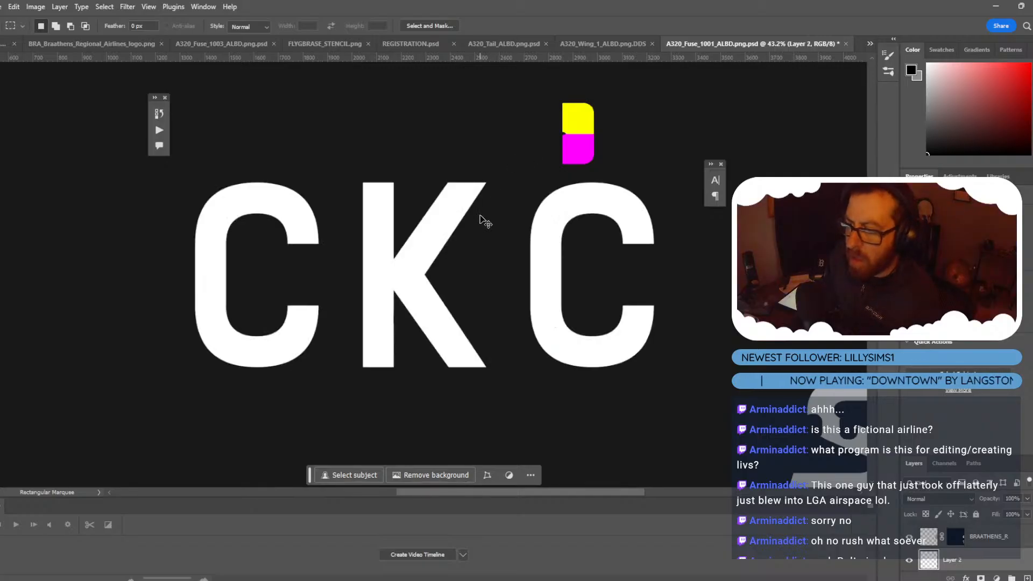
Scale the CKC lettering to about 6.4% with Free Transform and fit it across the yellow door guide.
key(ctrl+t)
shift+drag(196, 365, 440, 201)
key(ctrl+z)
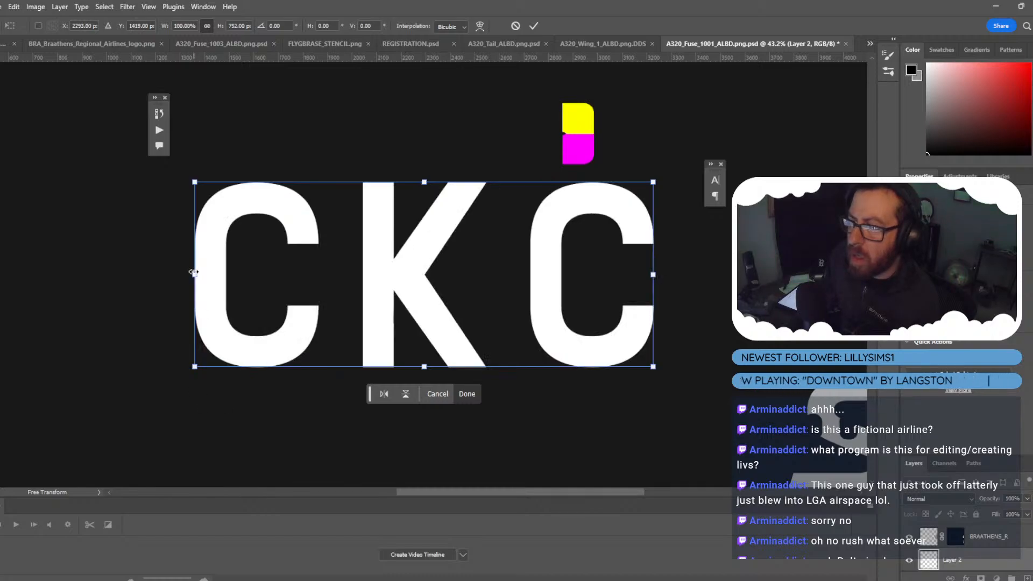
drag(193, 272, 577, 119)
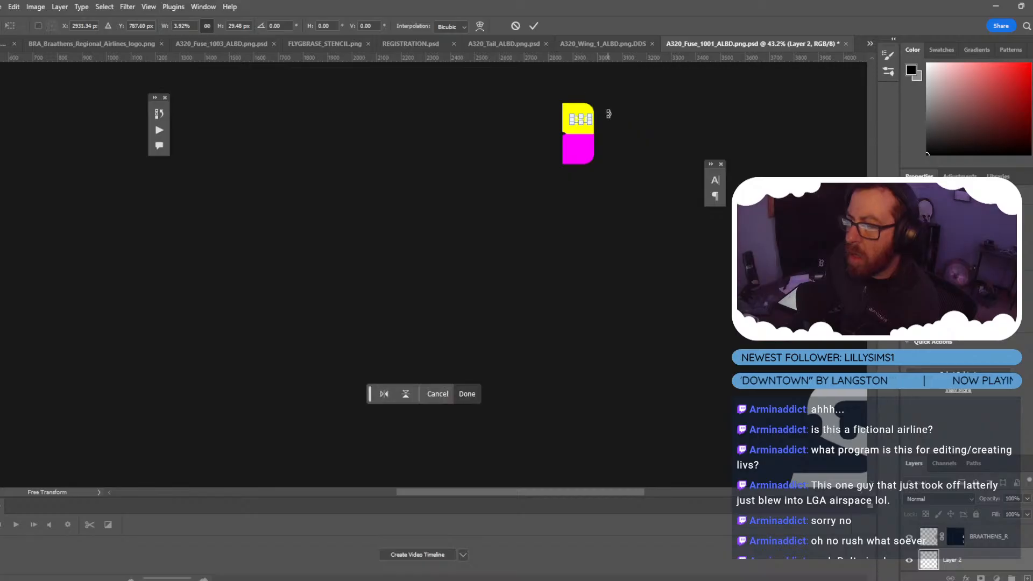
alt+scroll(620, 108, up, 8)
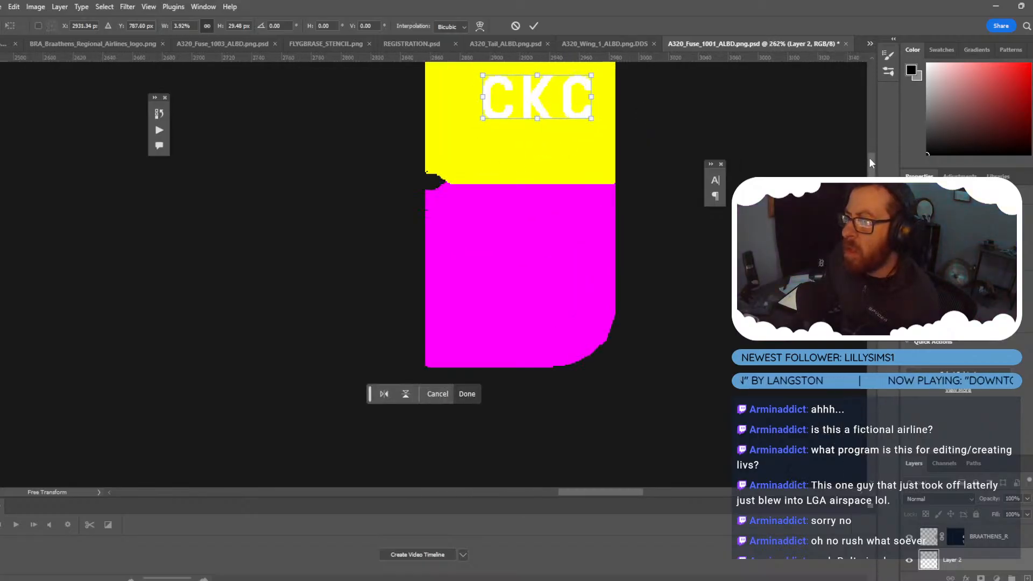
scroll(640, 148, up, 6)
scroll(640, 148, down, 5)
drag(483, 135, 436, 174)
drag(577, 129, 608, 129)
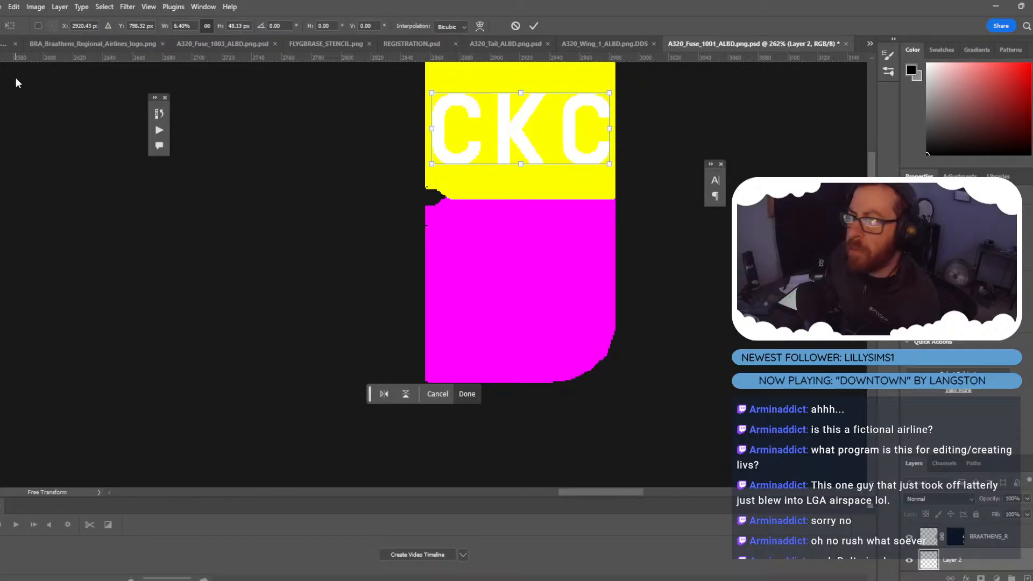
key(Return)
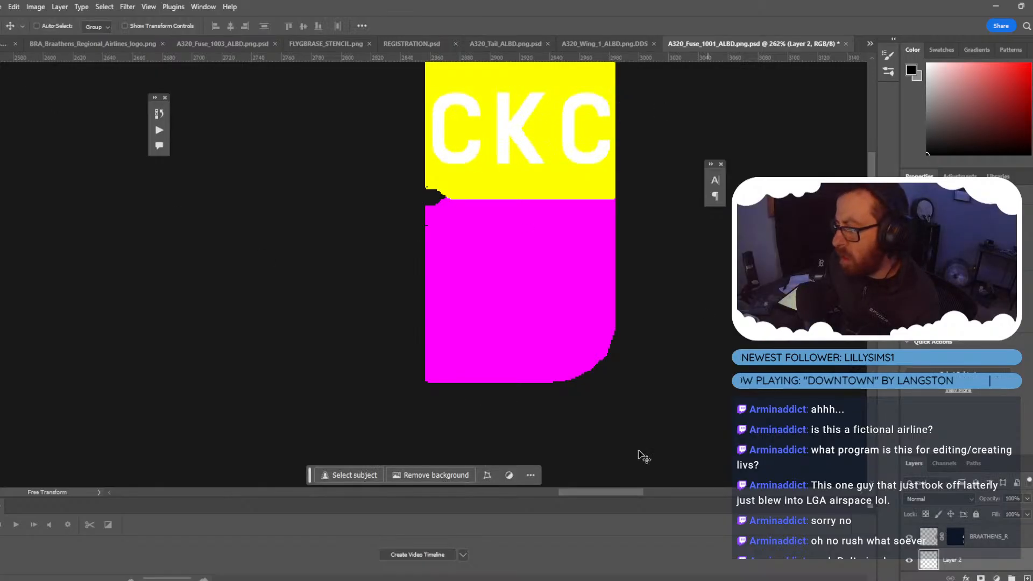
Move the door guide Layer 1 and the lettering Layer 2 above BRAATHENS_L, with Layer 2 directly above Layer 1.
key(shift+Down)
key(shift+Down)
key(shift+Down)
key(shift+Down)
key(shift+Down)
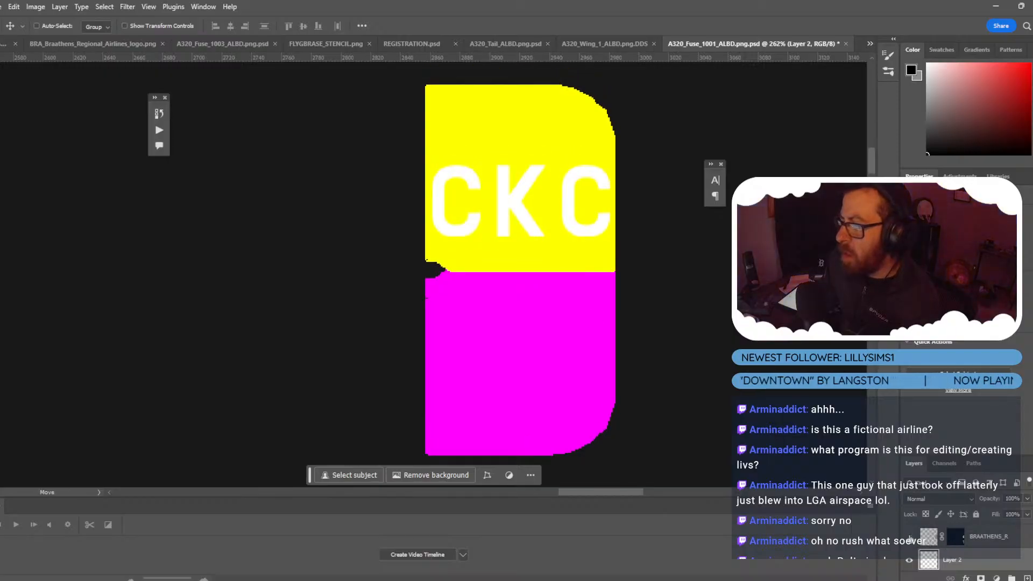
click(909, 560)
click(909, 560)
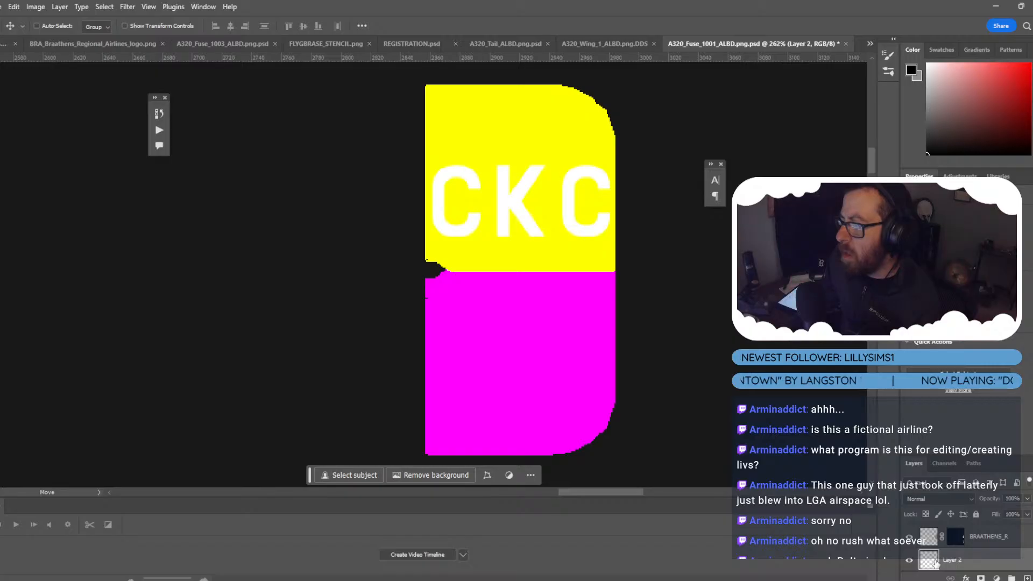
drag(935, 563, 958, 525)
key(ctrl+z)
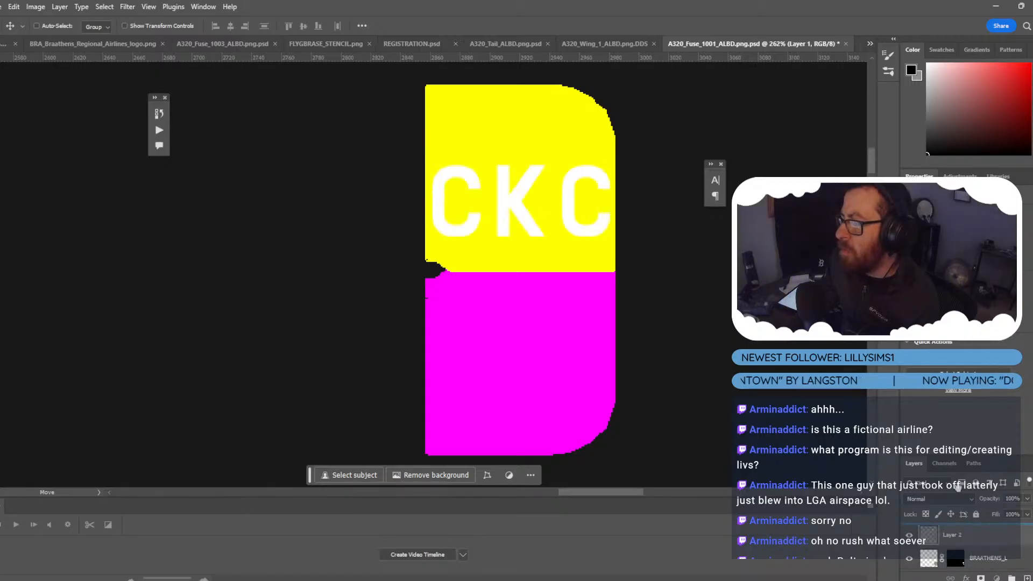
click(958, 553)
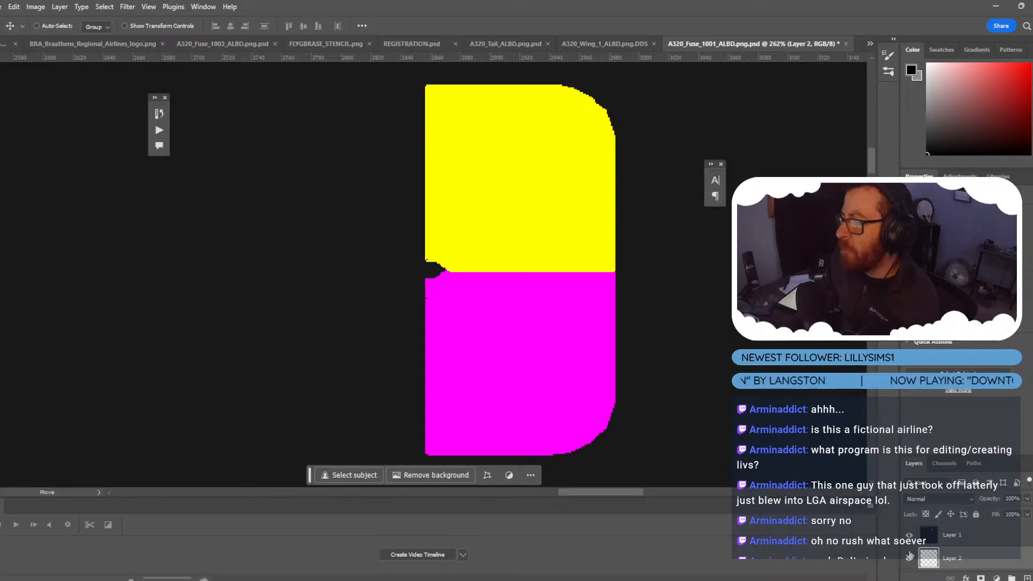
drag(920, 562, 921, 535)
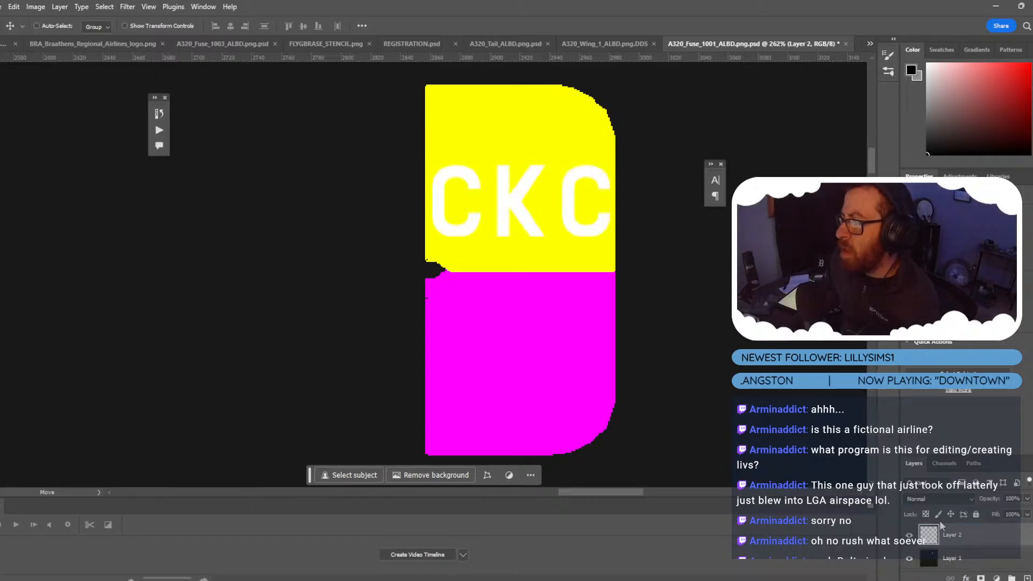
Magic-wand the yellow door guide on Layer 1 and align the Layer 2 lettering to its horizontal and vertical centers.
key(w)
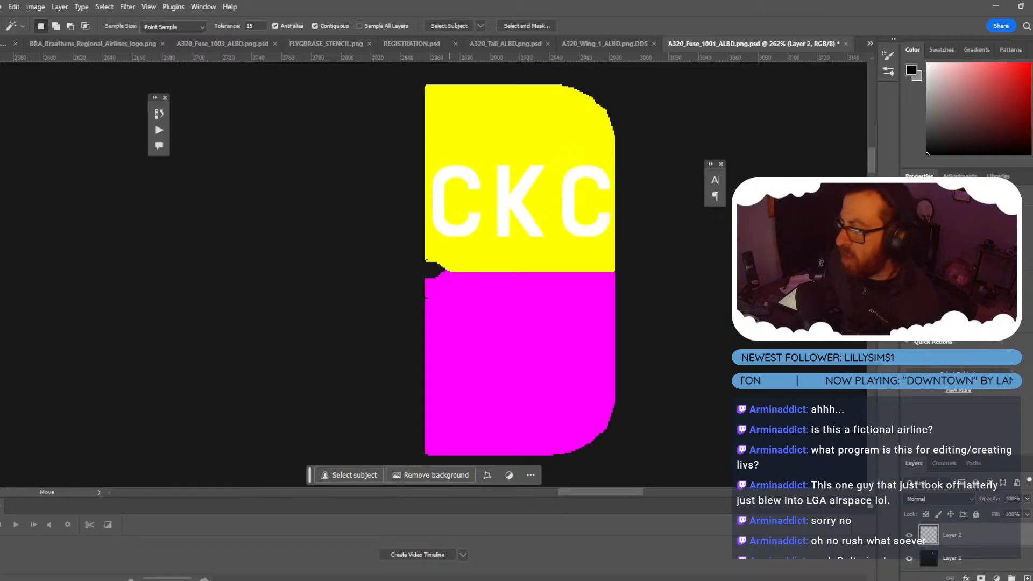
click(935, 559)
click(491, 134)
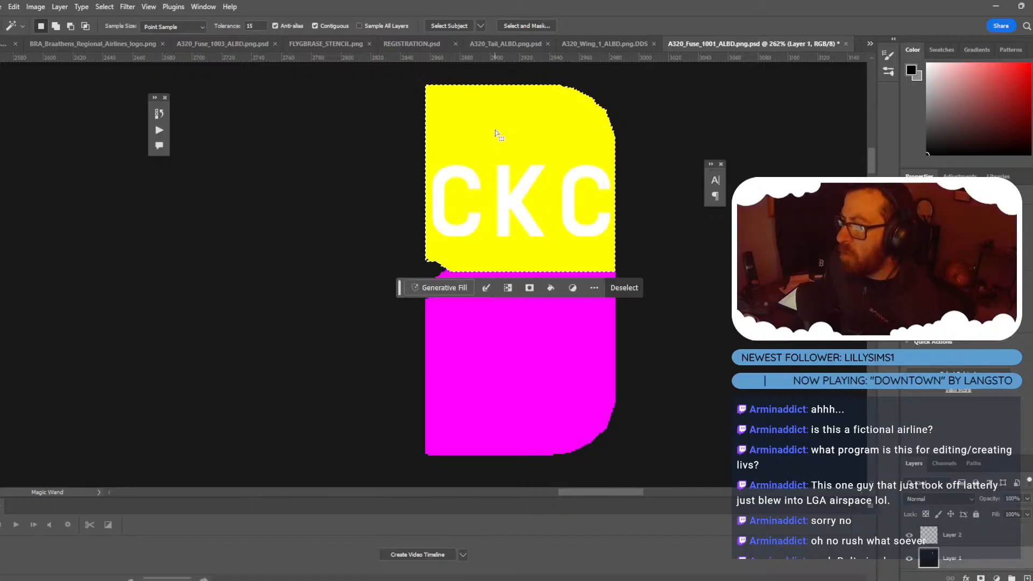
click(929, 537)
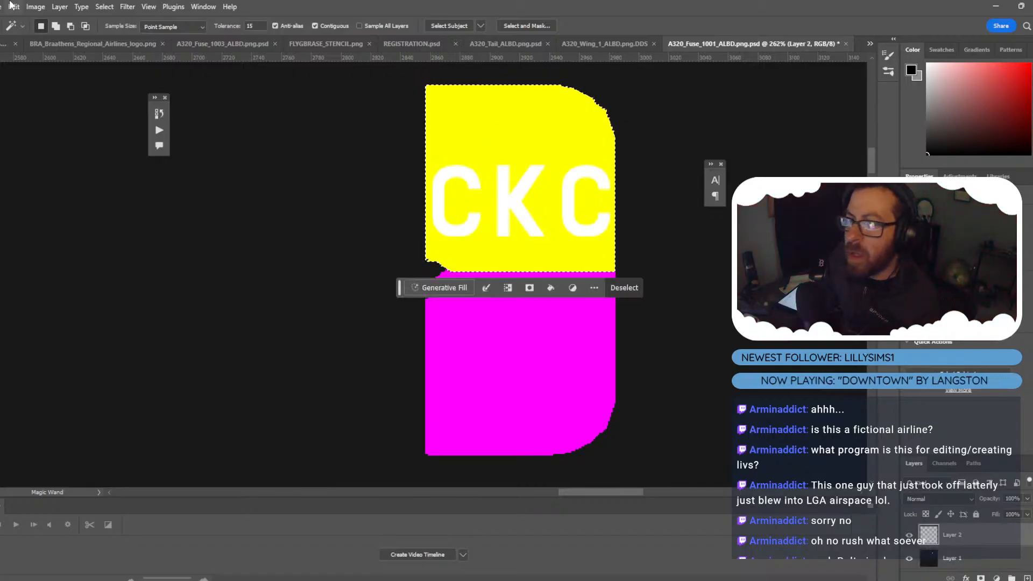
click(59, 7)
mouse_move(137, 359)
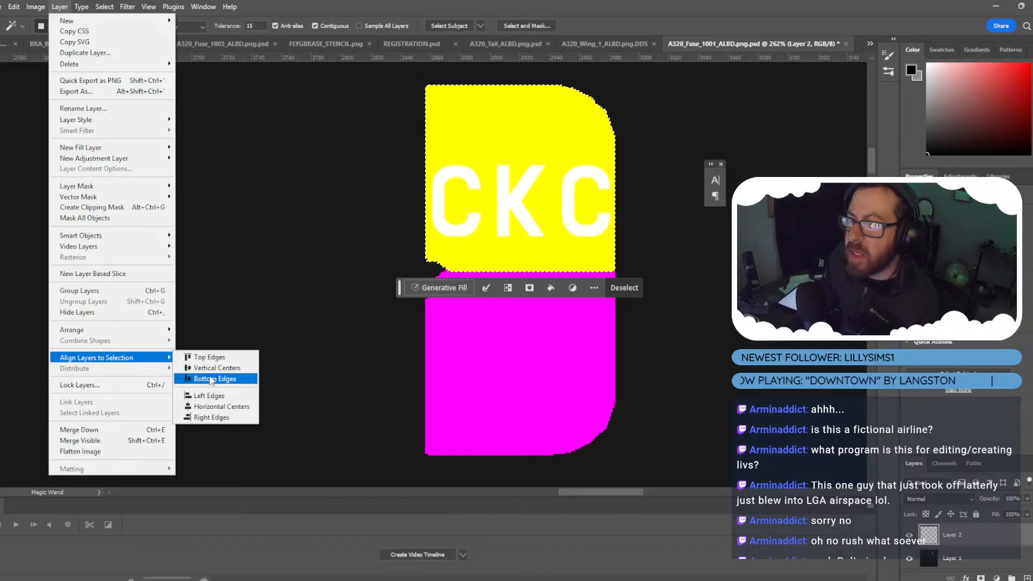
click(211, 407)
click(59, 7)
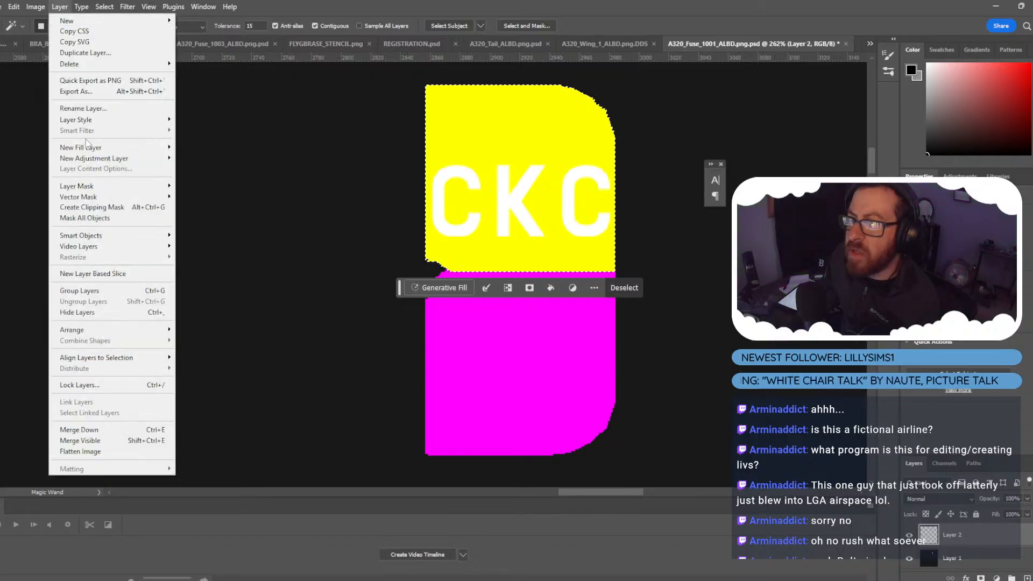
mouse_move(134, 356)
click(229, 367)
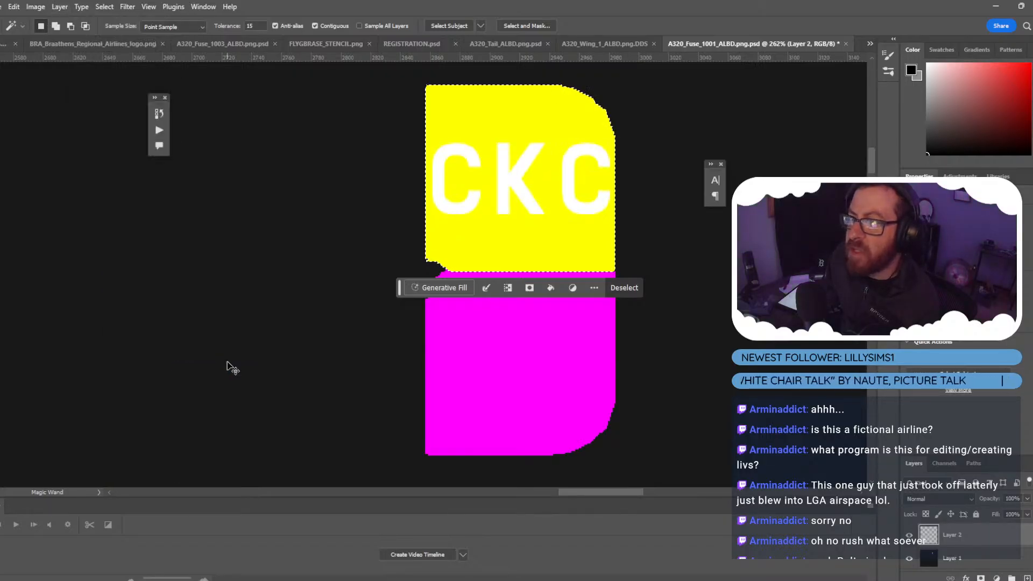
key(ctrl+d)
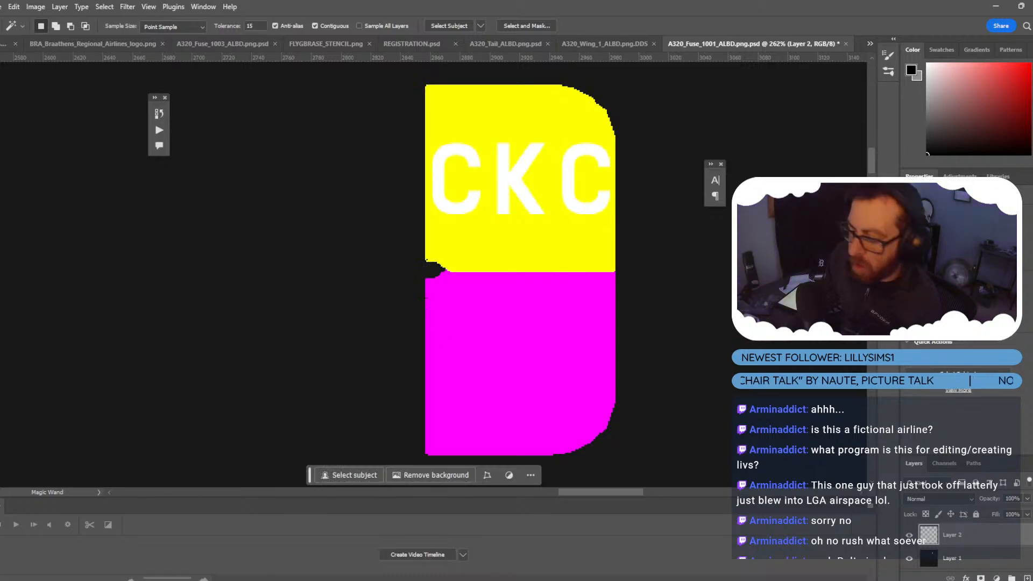
Duplicate the CKC lettering layer and flip the copy both horizontally and vertically with Free Transform.
key(ctrl+j)
key(ctrl+t)
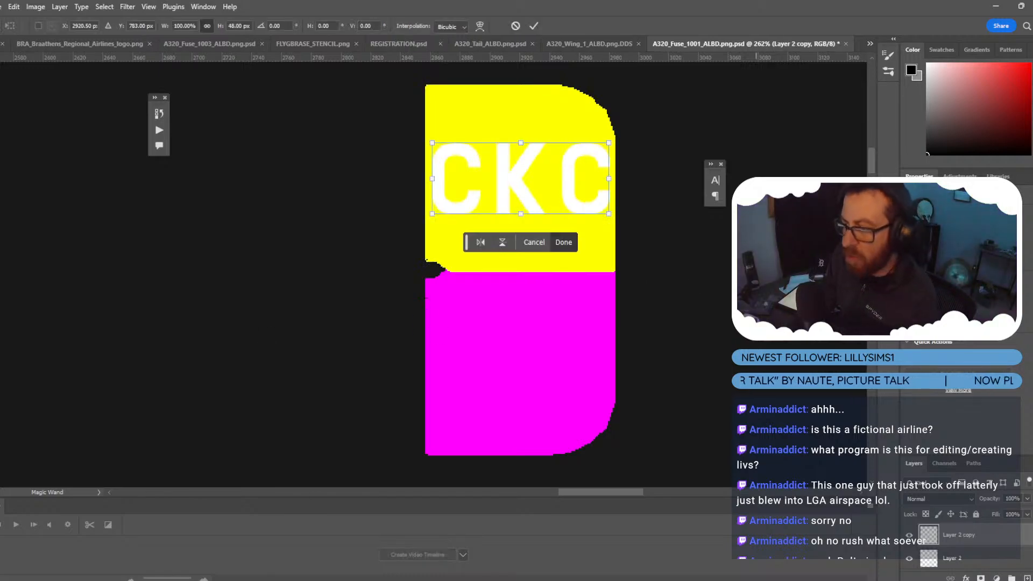
right_click(596, 172)
click(681, 393)
right_click(554, 203)
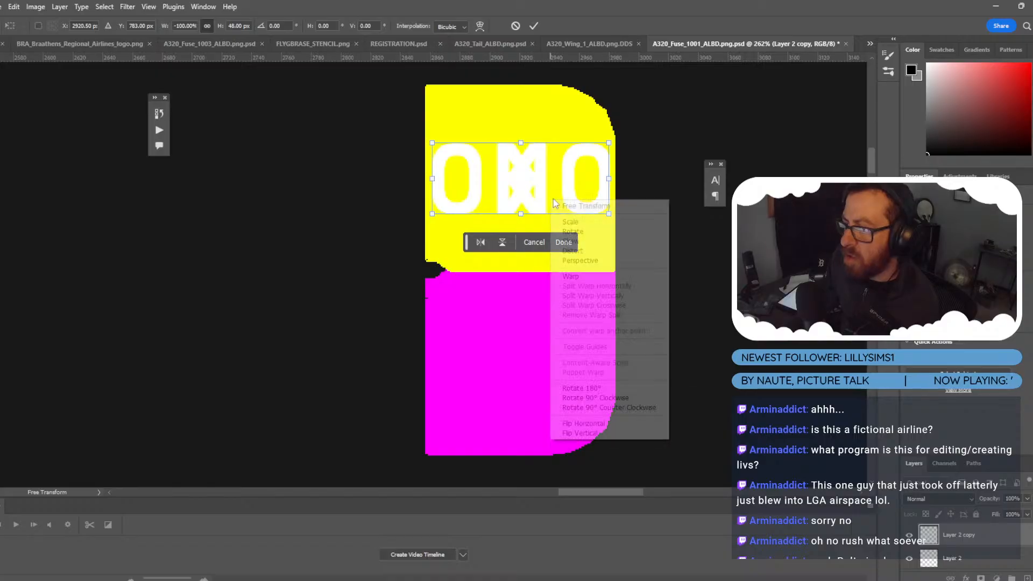
click(580, 433)
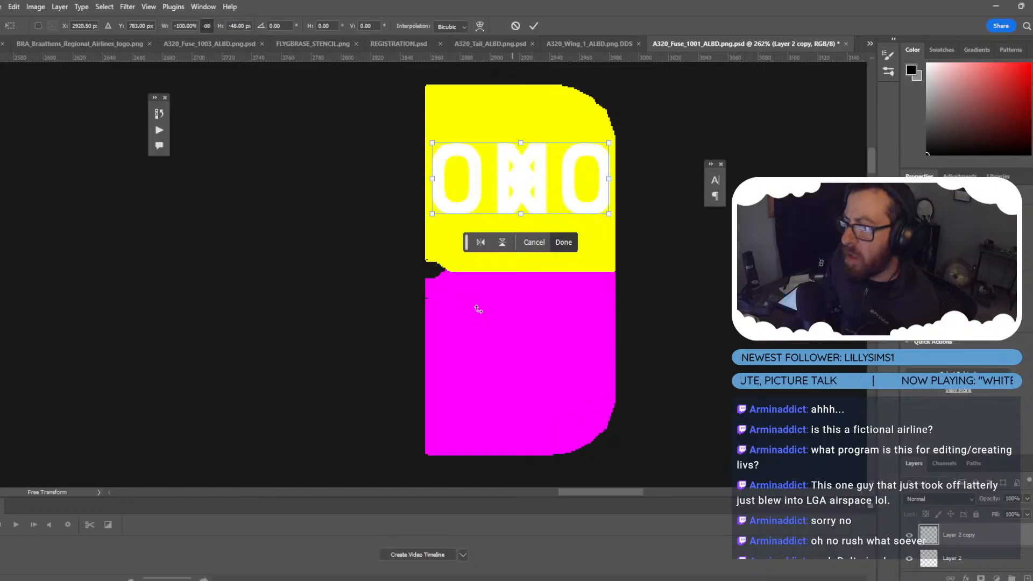
key(Return)
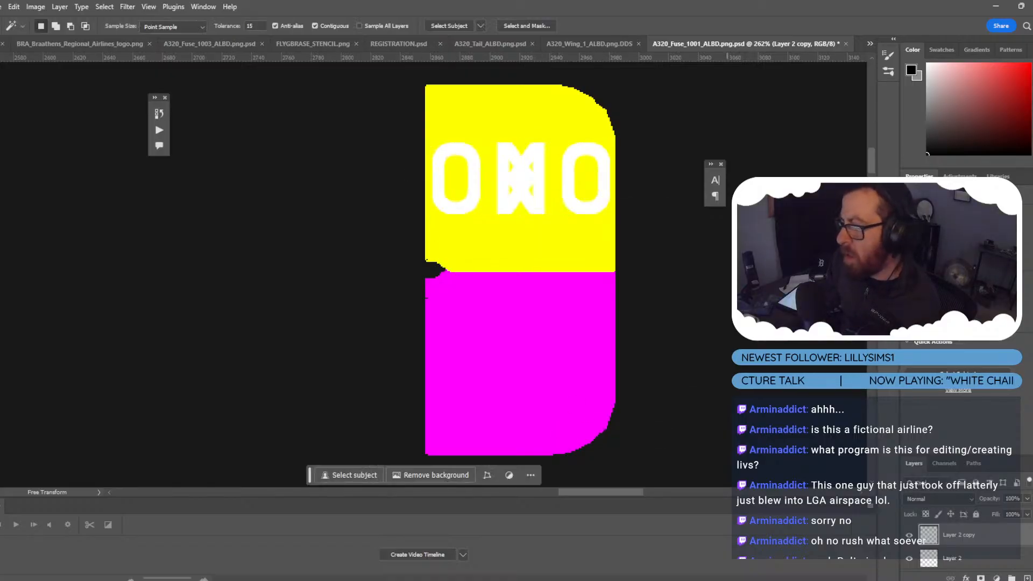
Magic-wand the magenta door guide on Layer 1 and align Layer 2 copy to its vertical center.
click(966, 570)
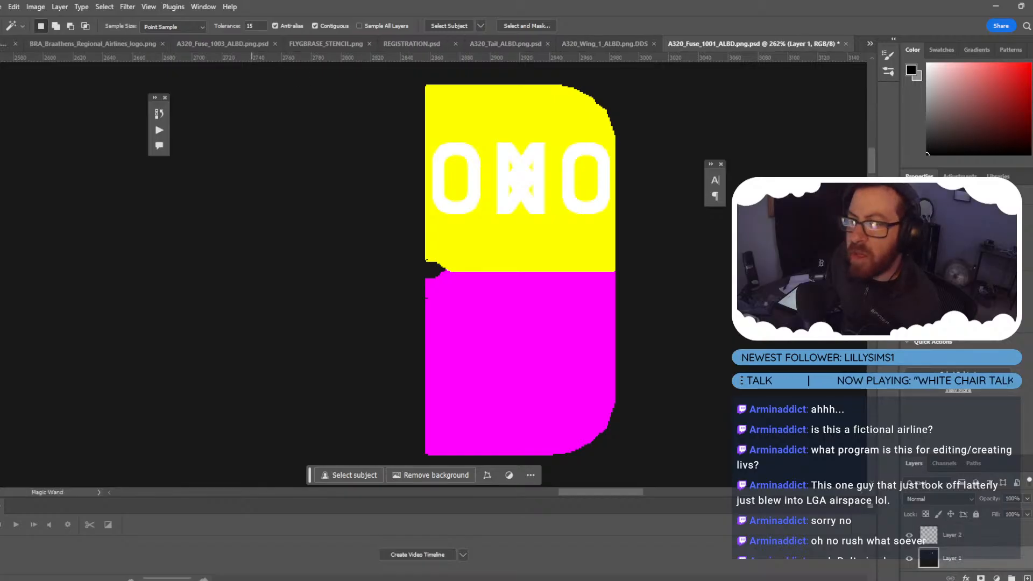
click(481, 346)
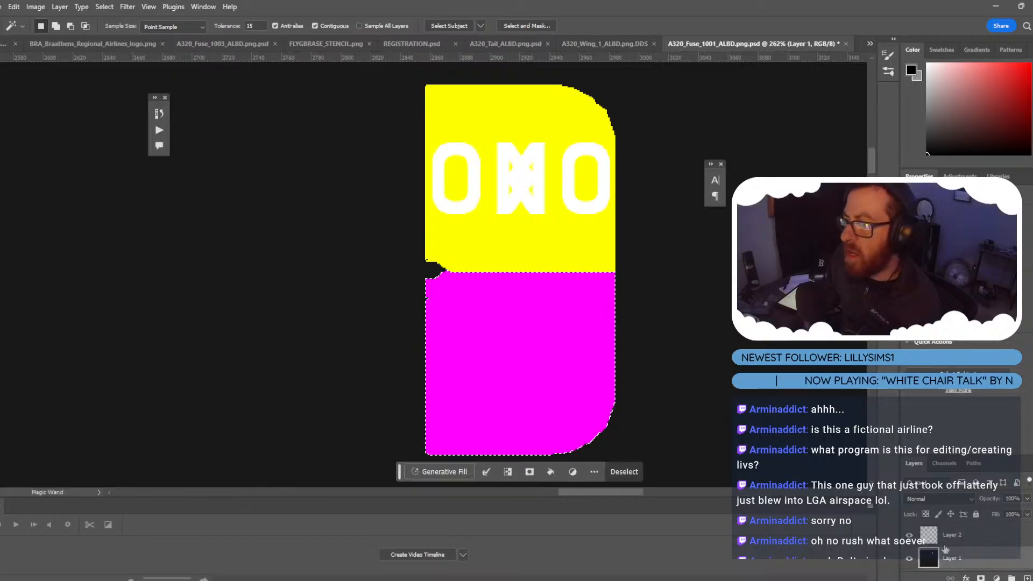
click(952, 538)
scroll(954, 545, up, 1)
click(954, 537)
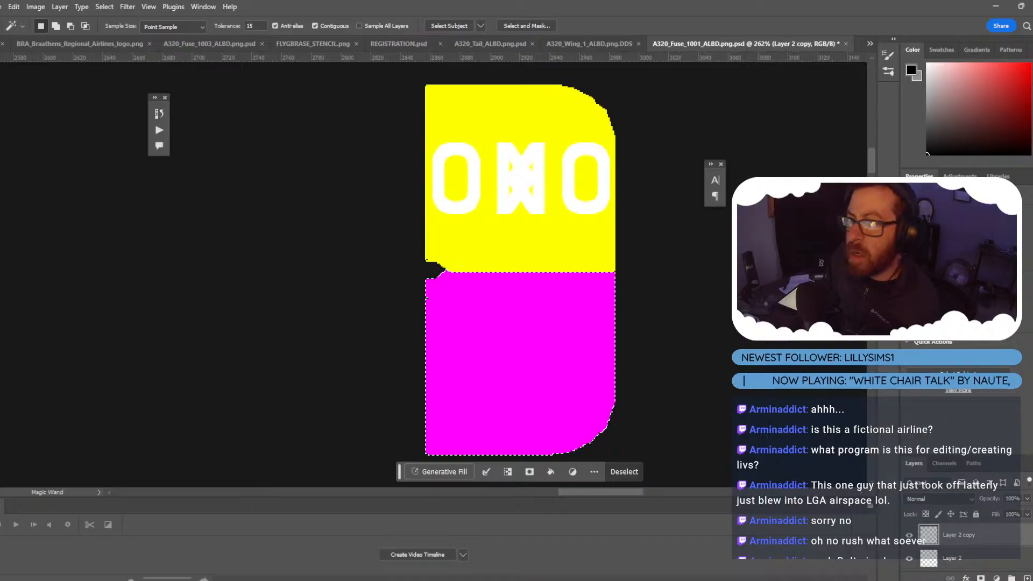
click(60, 7)
mouse_move(127, 359)
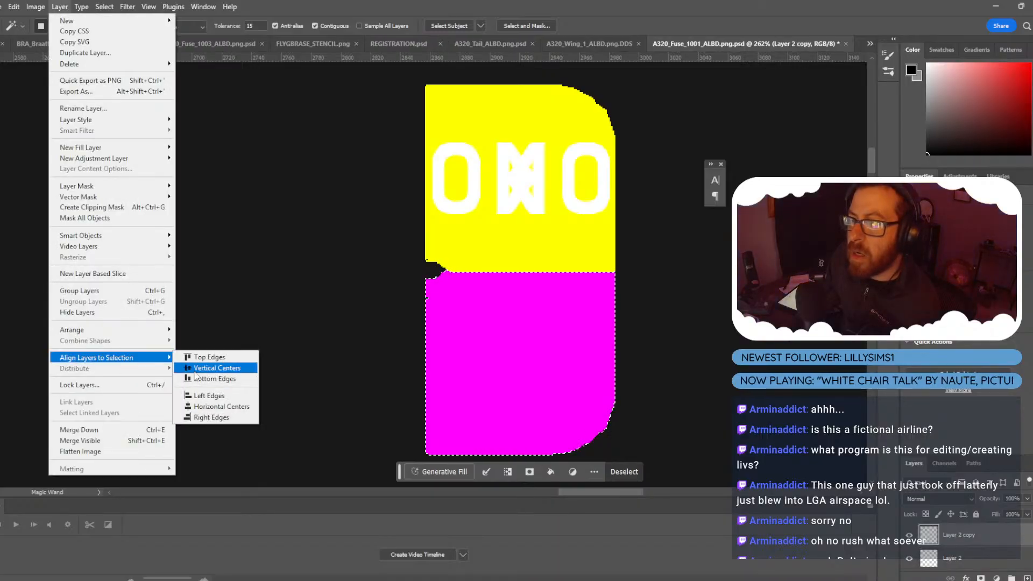
click(197, 372)
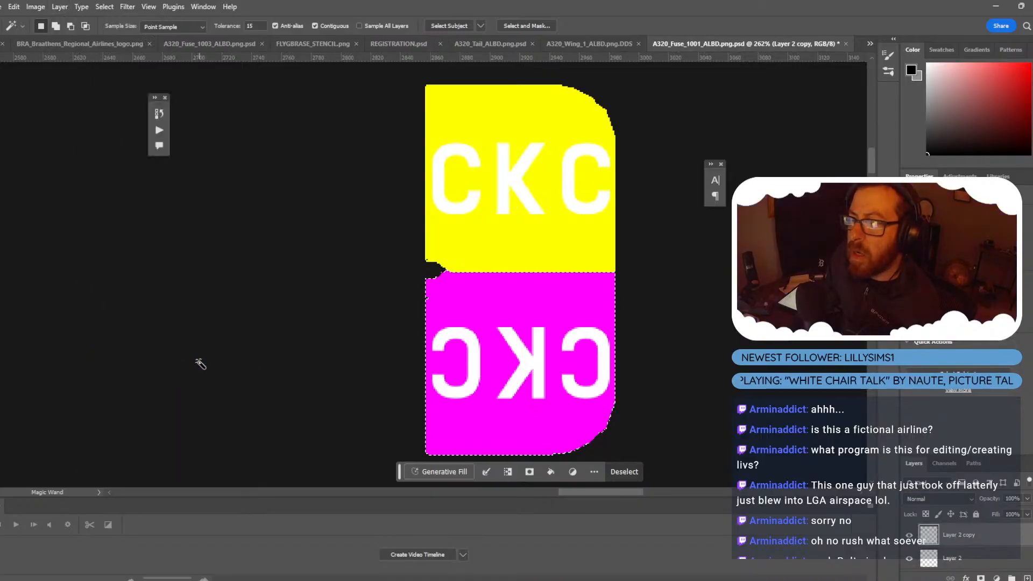
key(ctrl+d)
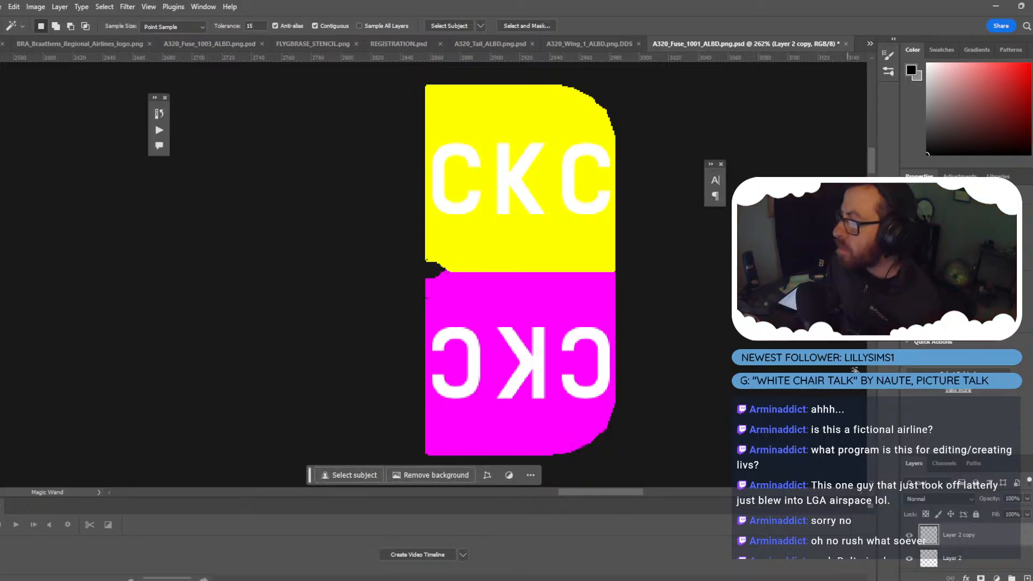
Hide the door guide Layer 1 and create a new layer named GEAR DOOR REG above the lettering layers.
scroll(922, 559, down, 1)
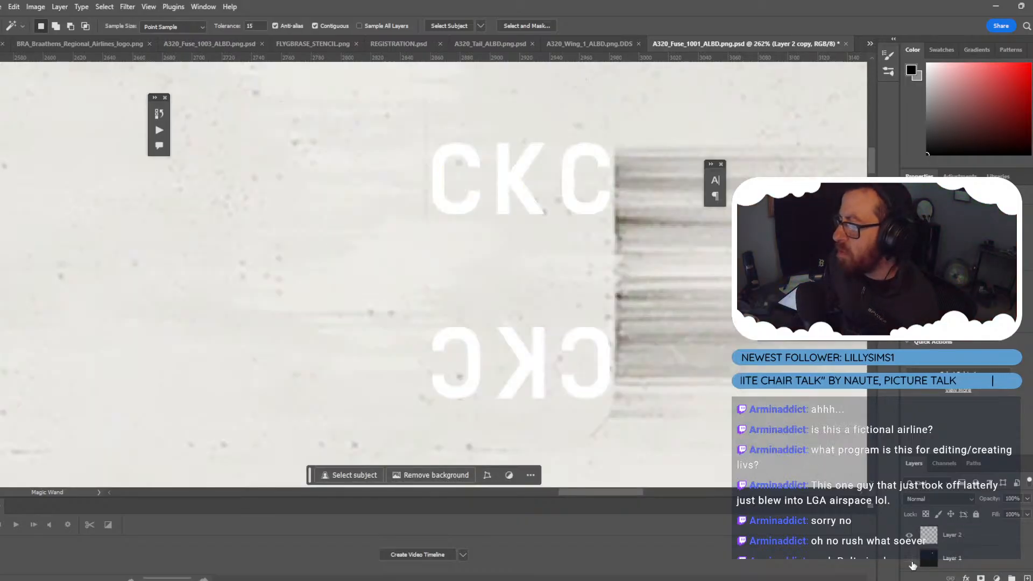
click(910, 558)
ctrl+click(929, 537)
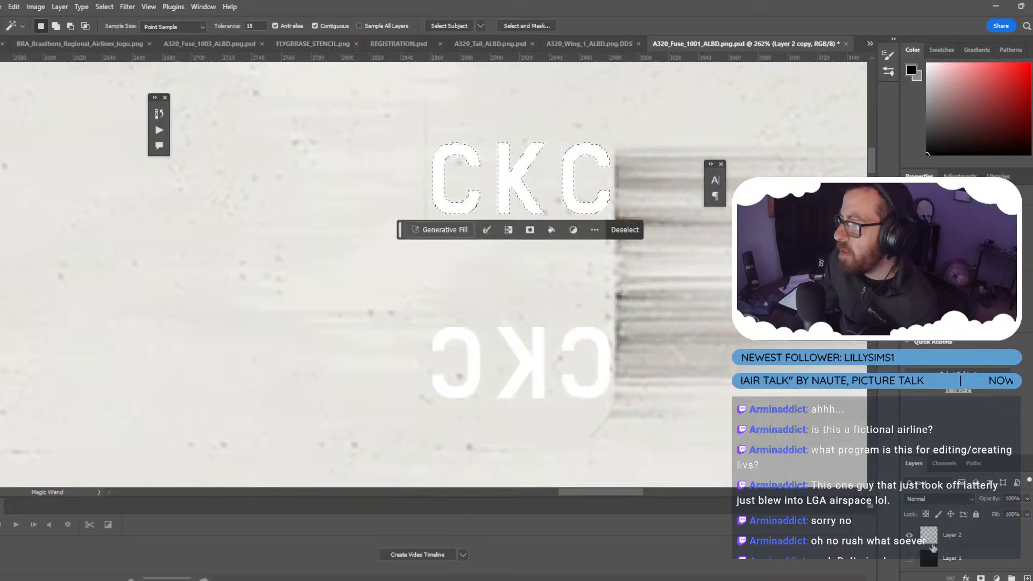
scroll(927, 543, up, 1)
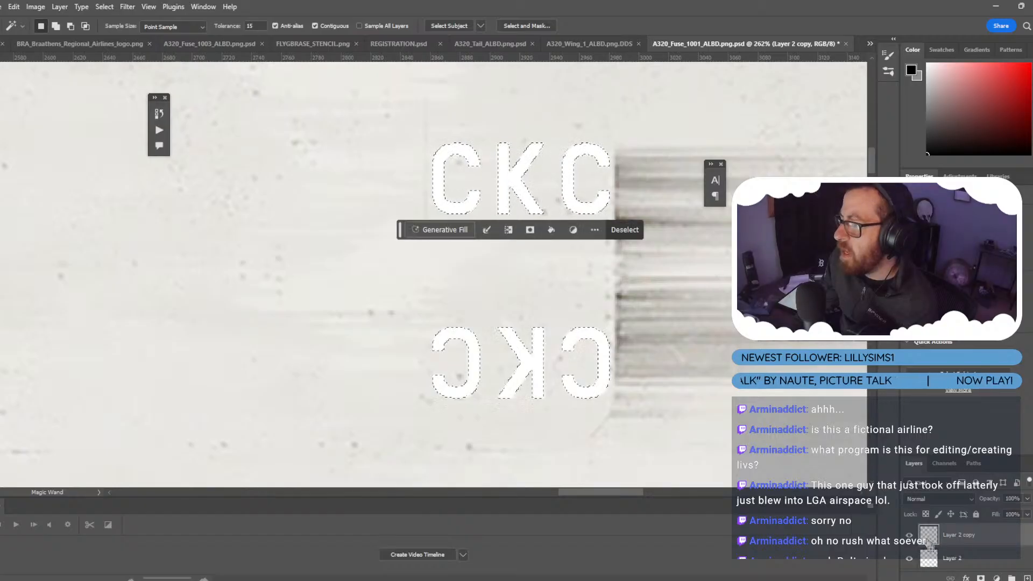
ctrl+shift+click(928, 558)
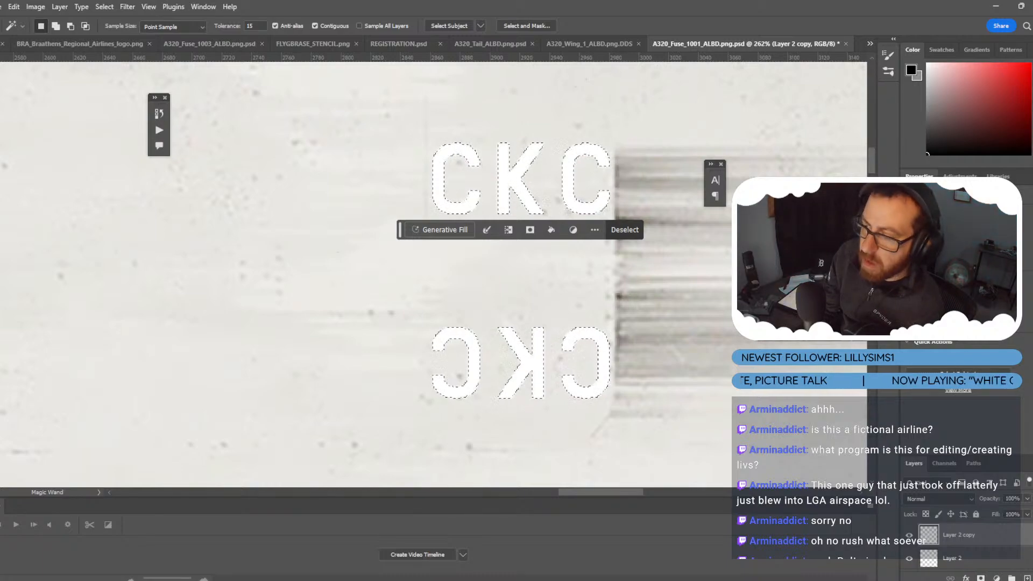
key(ctrl+d)
key(ctrl+shift+n)
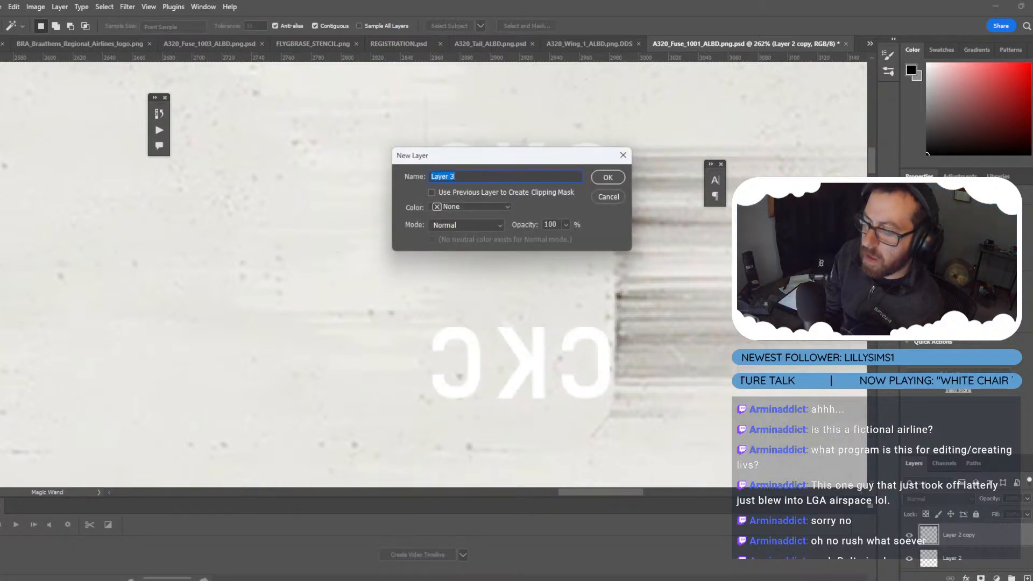
text(Gear)
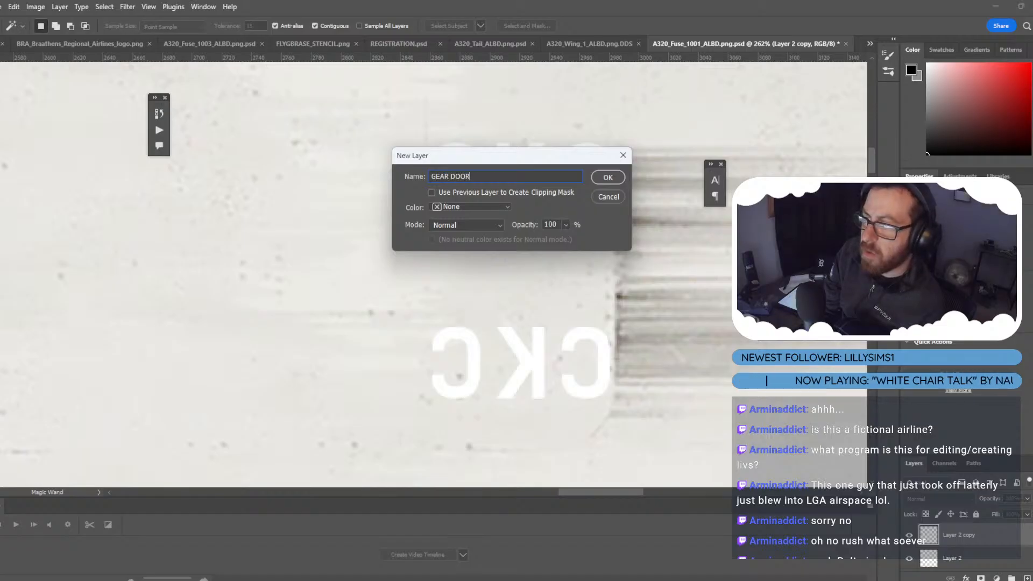
key(Return)
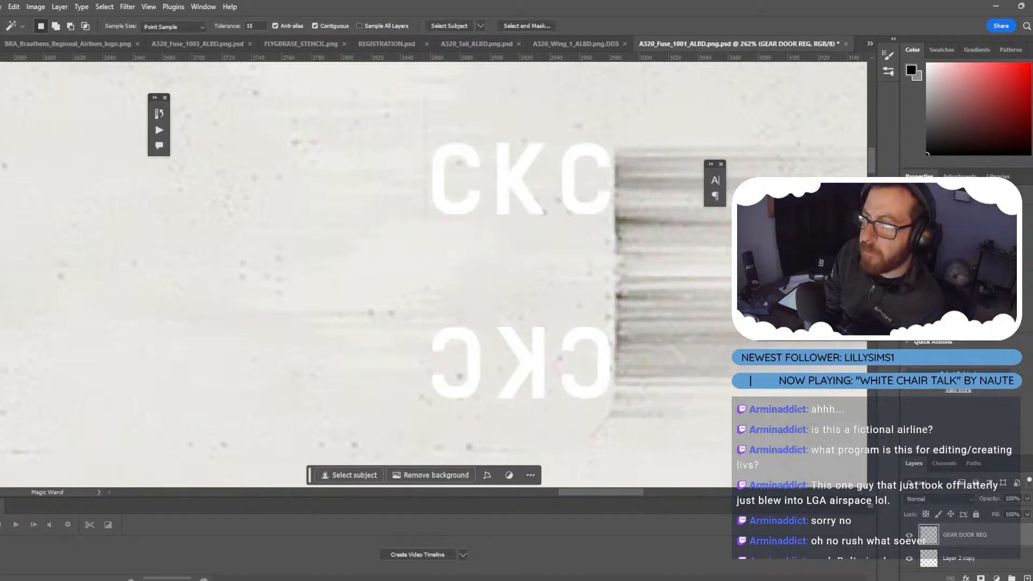
Mask the GEAR DOOR REG layer with the outlines of both CKC letterings and hide the two white lettering layers.
ctrl+click(928, 559)
scroll(931, 565, down, 1)
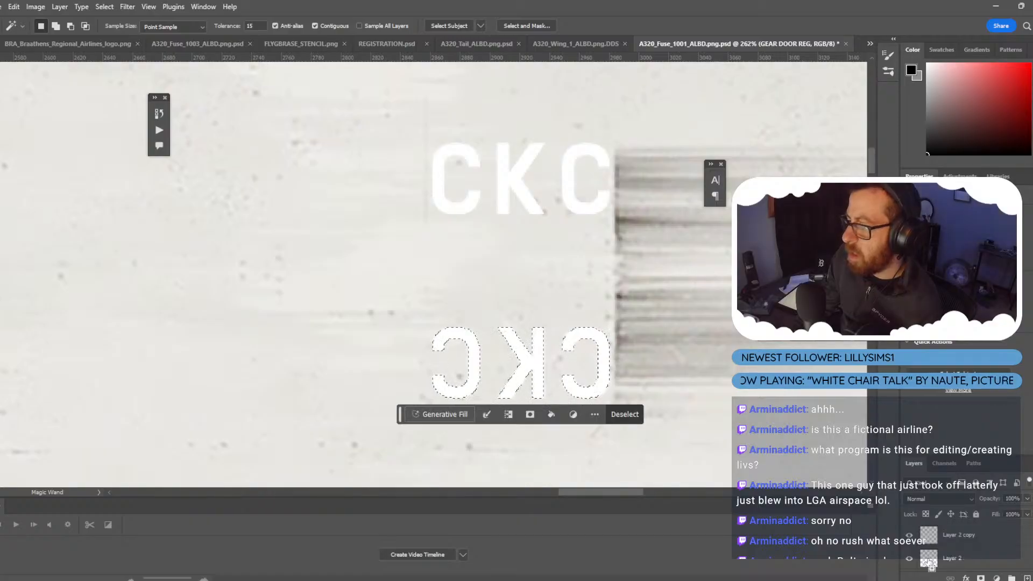
click(981, 578)
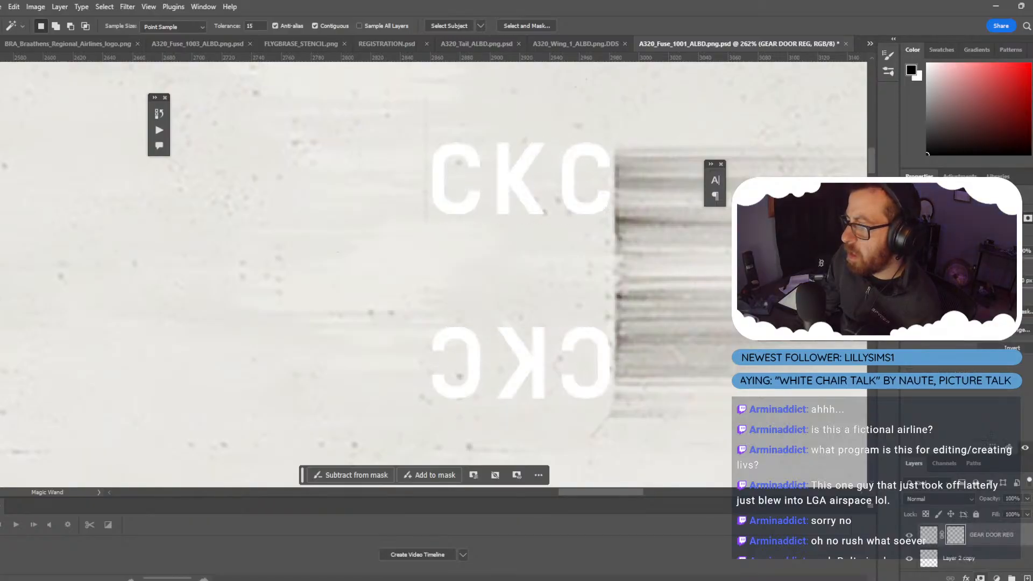
key(Delete)
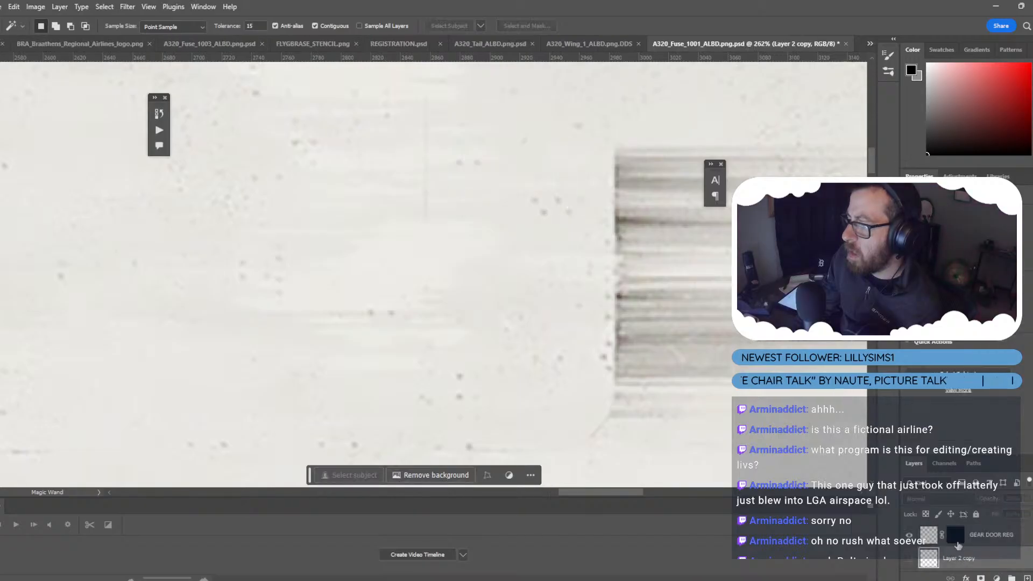
key(ctrl+z)
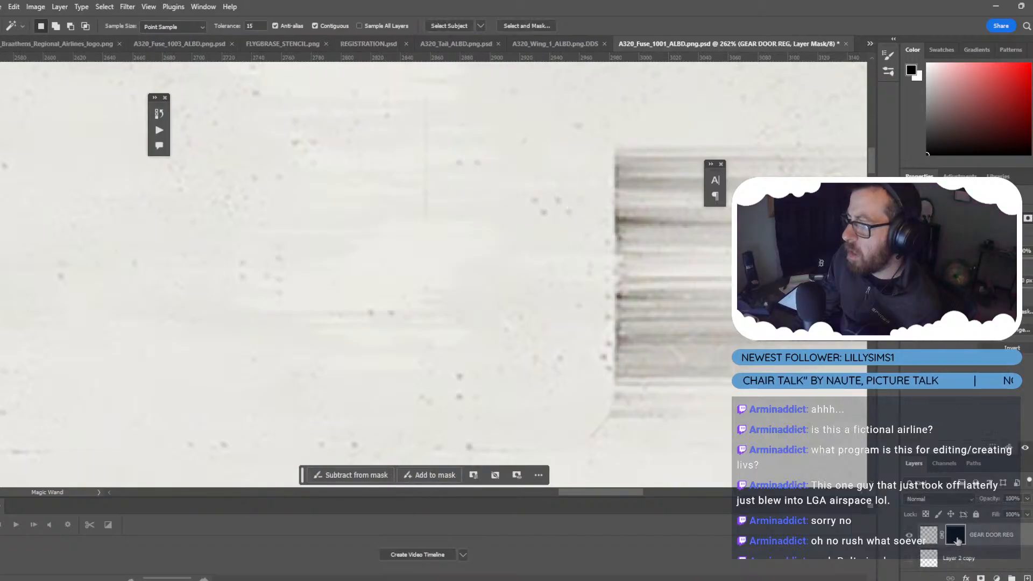
Display the GEAR DOOR REG mask as an overlay, brush both CKC letterings black on the layer, and hide the overlay.
click(942, 462)
click(907, 570)
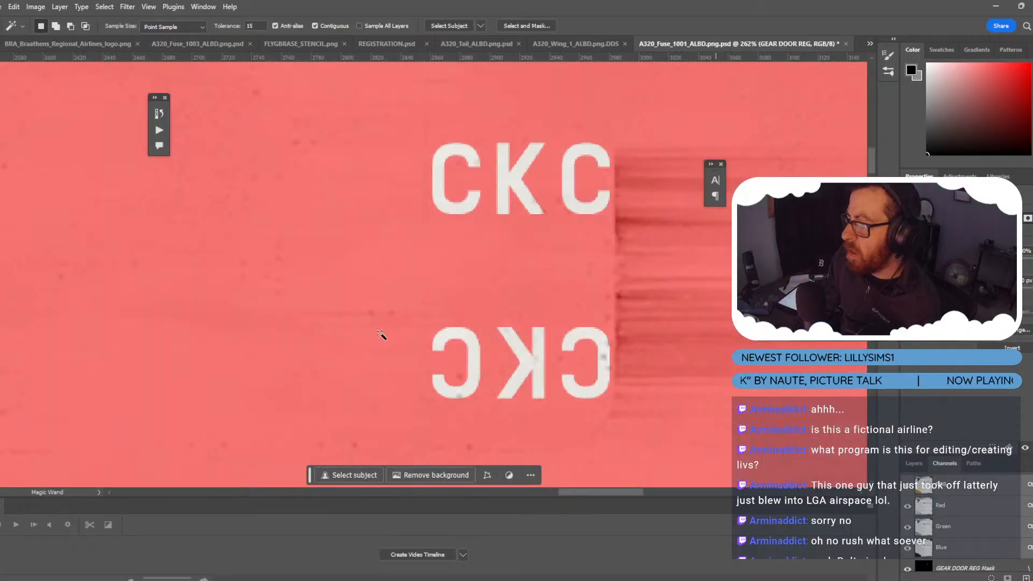
key(b)
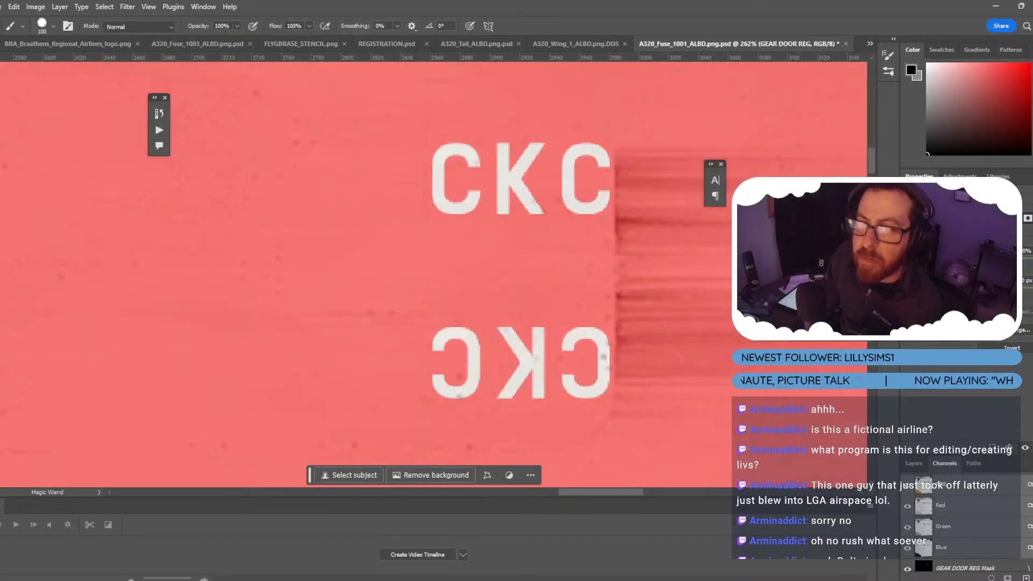
click(468, 167)
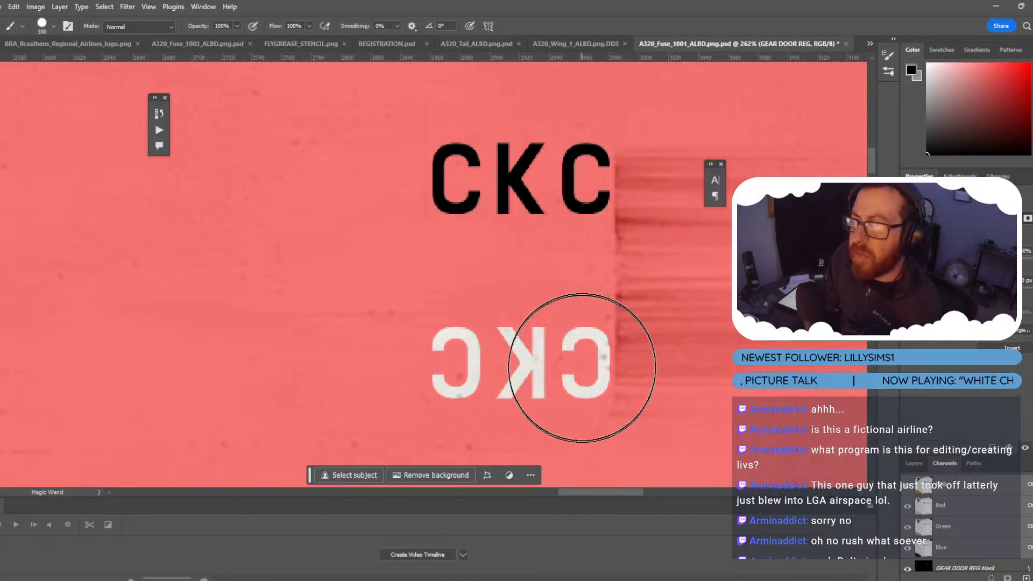
mouse_move(576, 362)
mouse_down()
mouse_move(438, 346)
mouse_move(484, 362)
mouse_up()
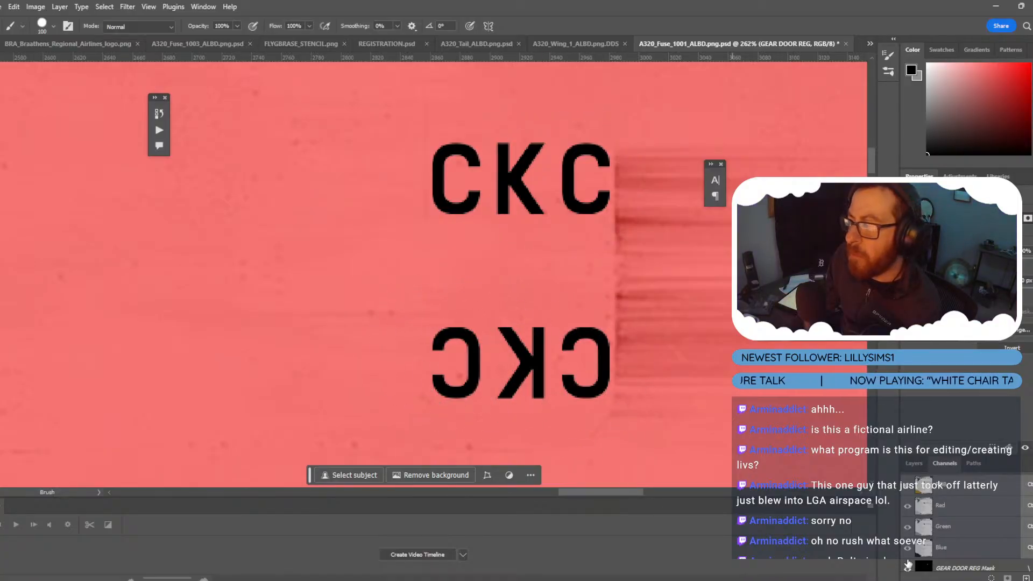
key(q)
alt+scroll(317, 217, down, 3)
alt+scroll(316, 216, down, 5)
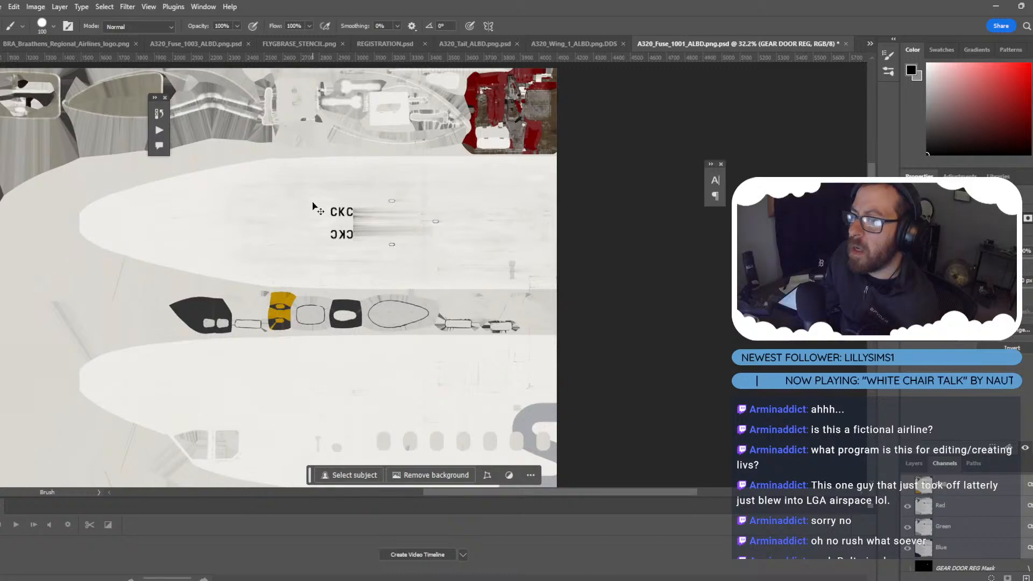
Save the fuselage texture, switch to Blender and reload the Fuse_1001 image to check the CKC letters on the nose gear doors.
key(ctrl+s)
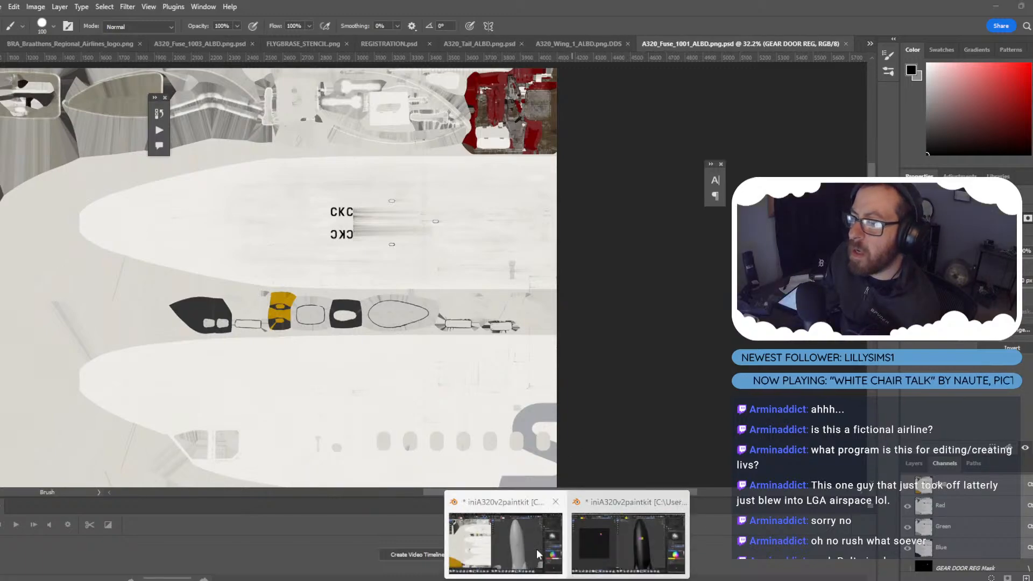
click(537, 548)
click(78, 37)
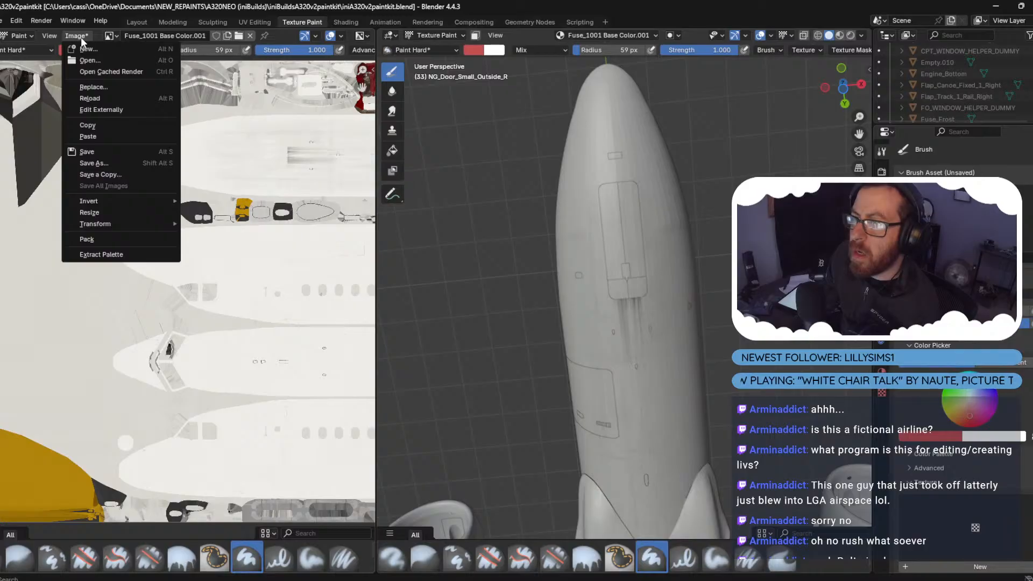
click(90, 98)
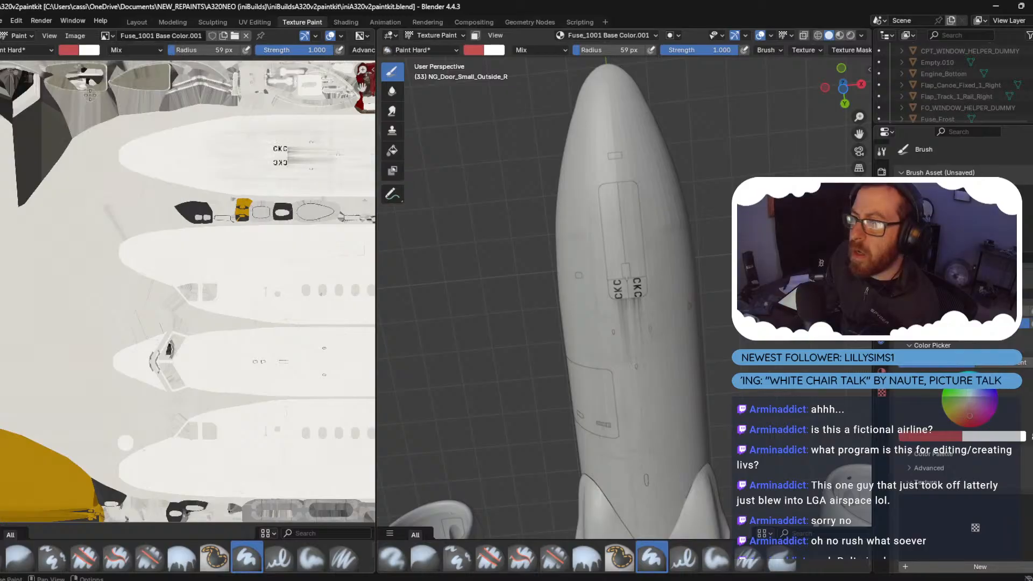
Return to Photoshop, undo the black brushwork on the GEAR DOOR REG layer and target its mask.
click(538, 562)
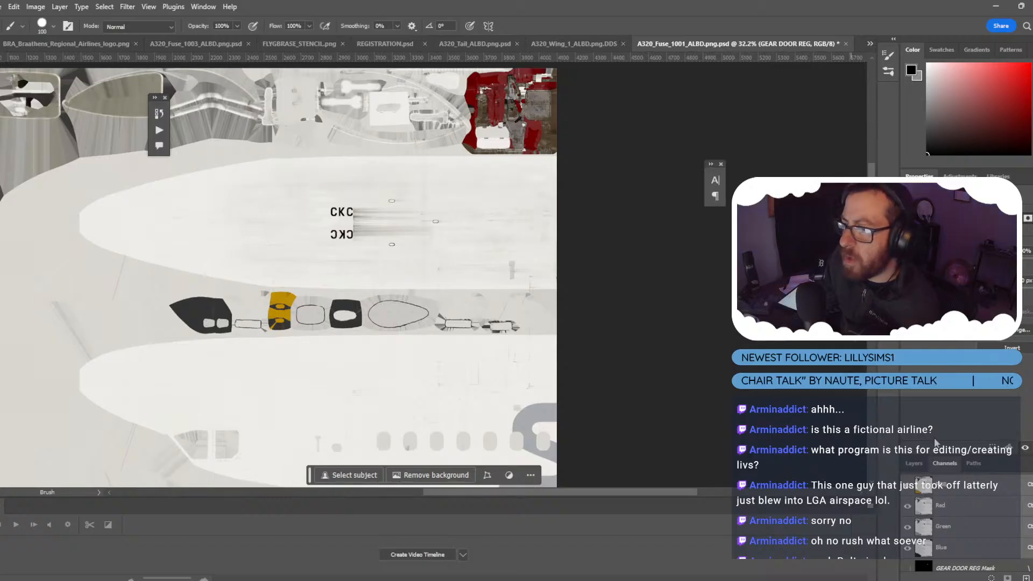
click(937, 515)
click(913, 463)
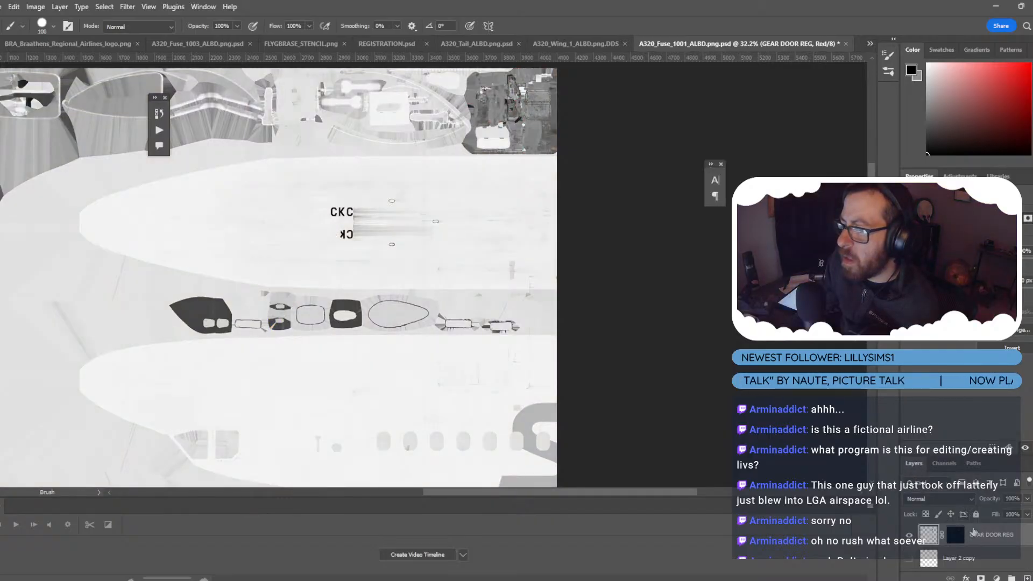
key(ctrl+z)
key(ctrl+backslash)
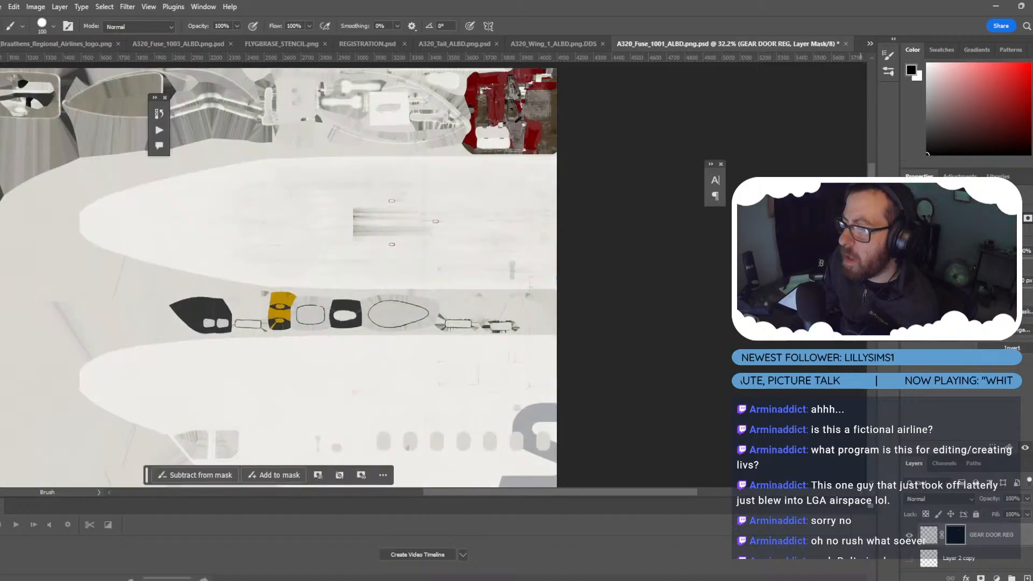
Show Layer 2 copy and scale its mirrored CKC lettering to 80%.
click(917, 563)
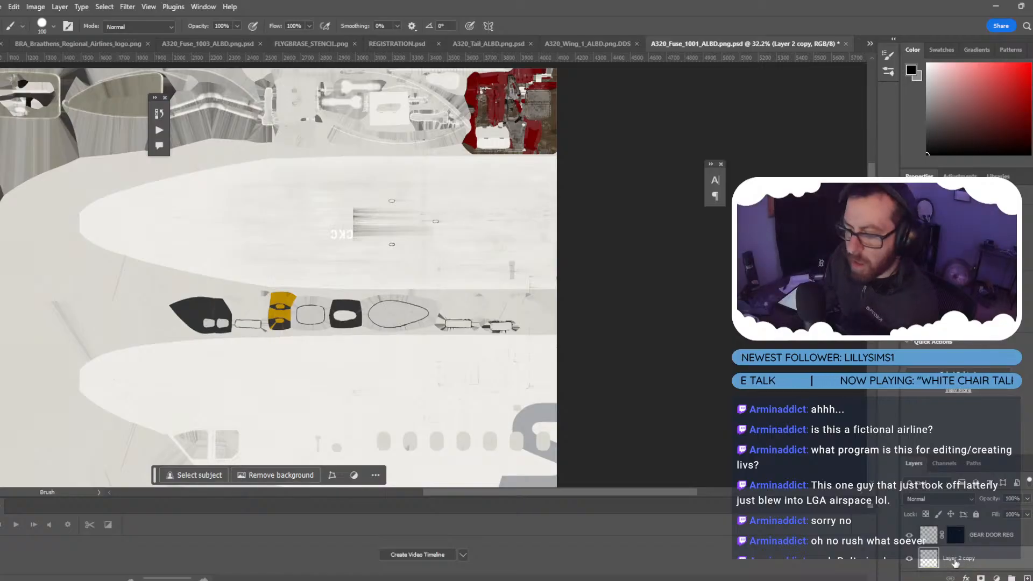
key(ctrl+t)
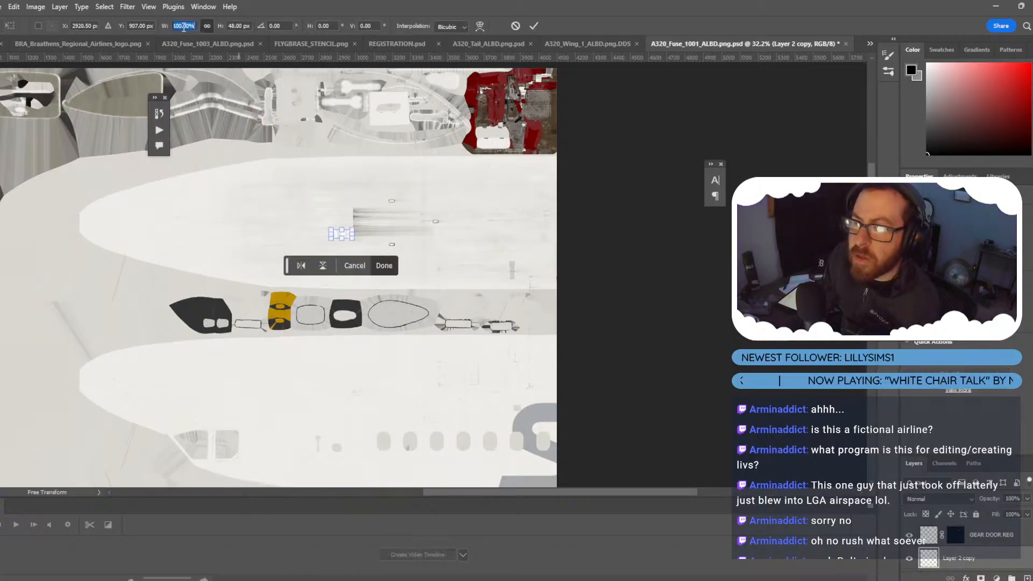
text(80)
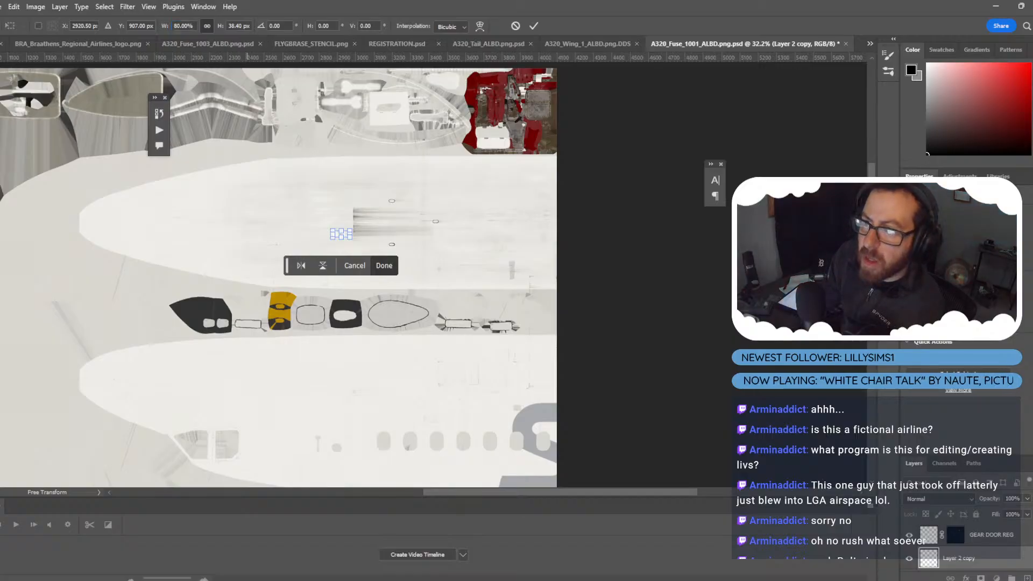
key(Return)
Show Layer 2 and scale its CKC lettering down to match the size of Layer 2 copy.
scroll(957, 549, down, 1)
click(961, 557)
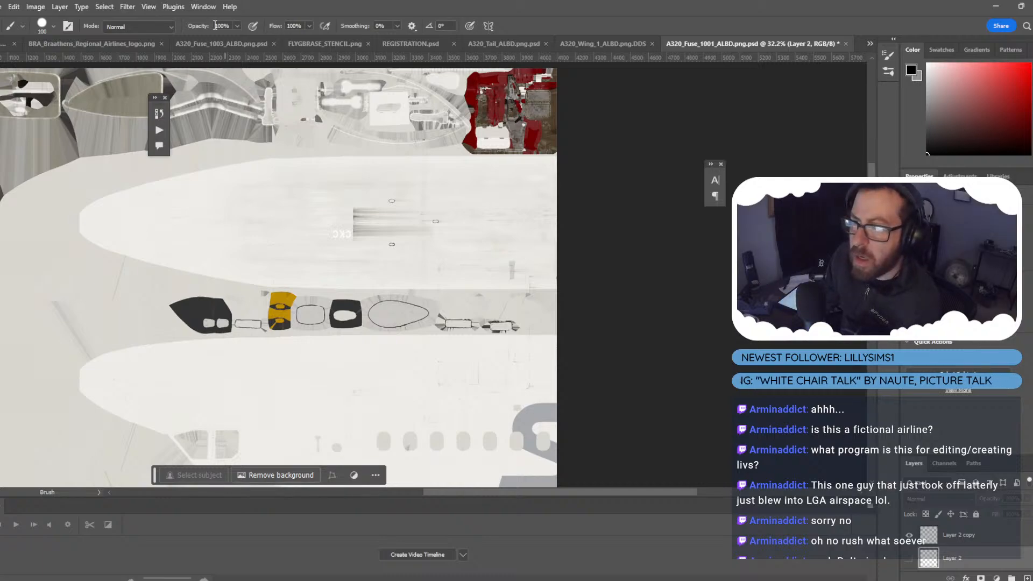
click(909, 536)
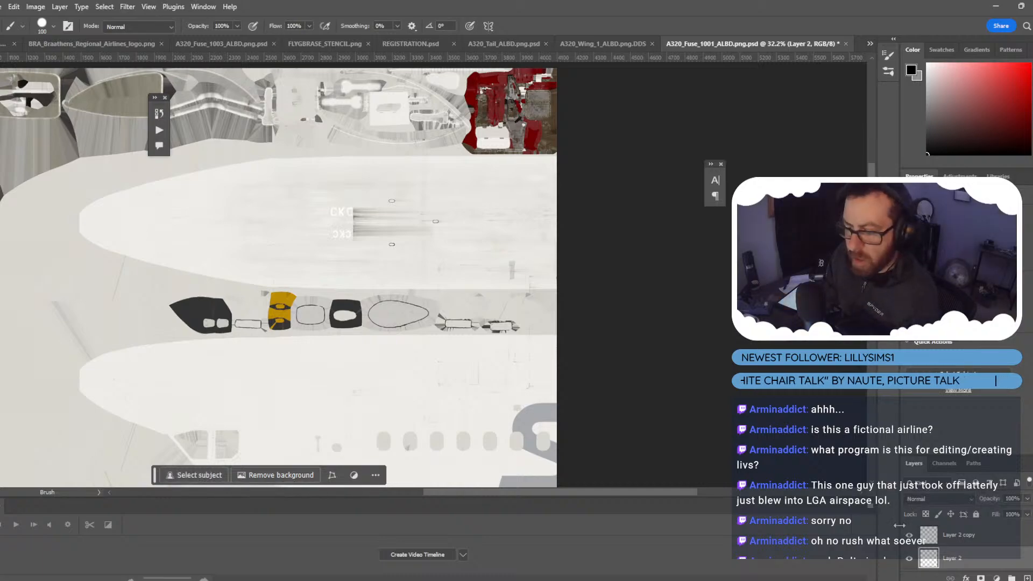
key(ctrl+t)
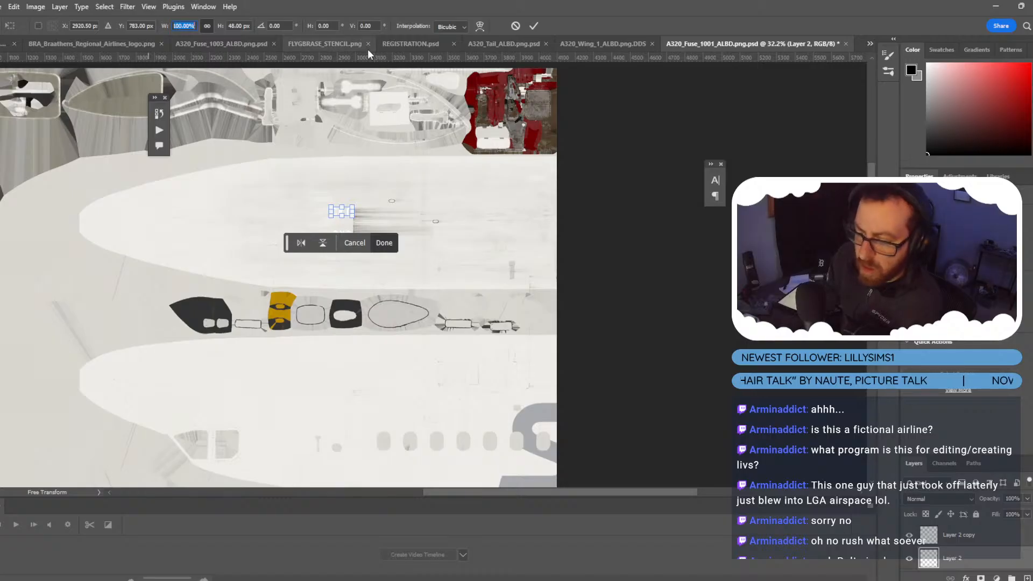
key(Return)
key(b)
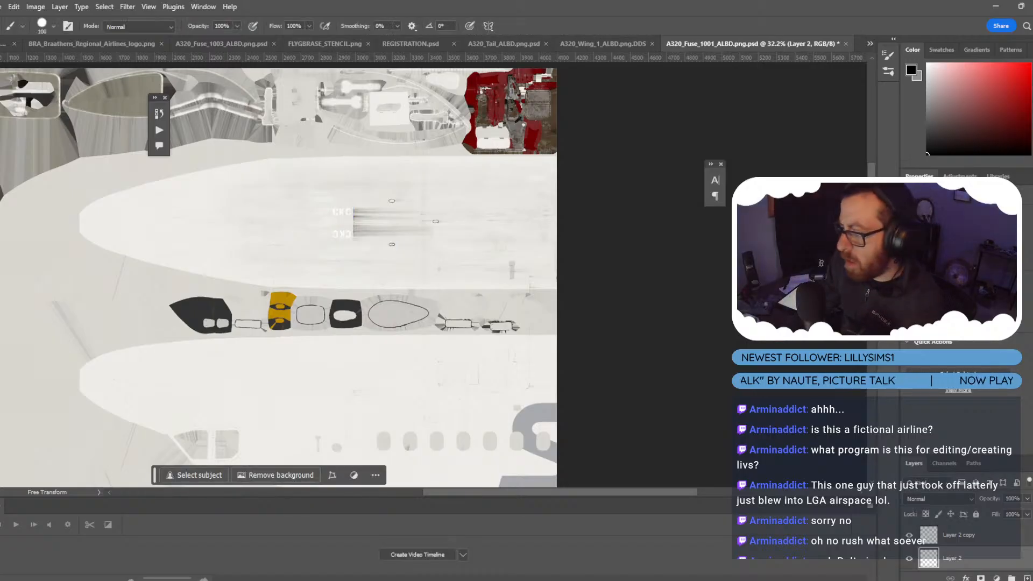
Hide the two white lettering layers and fill the entire GEAR DOOR REG mask with black.
ctrl+click(929, 559)
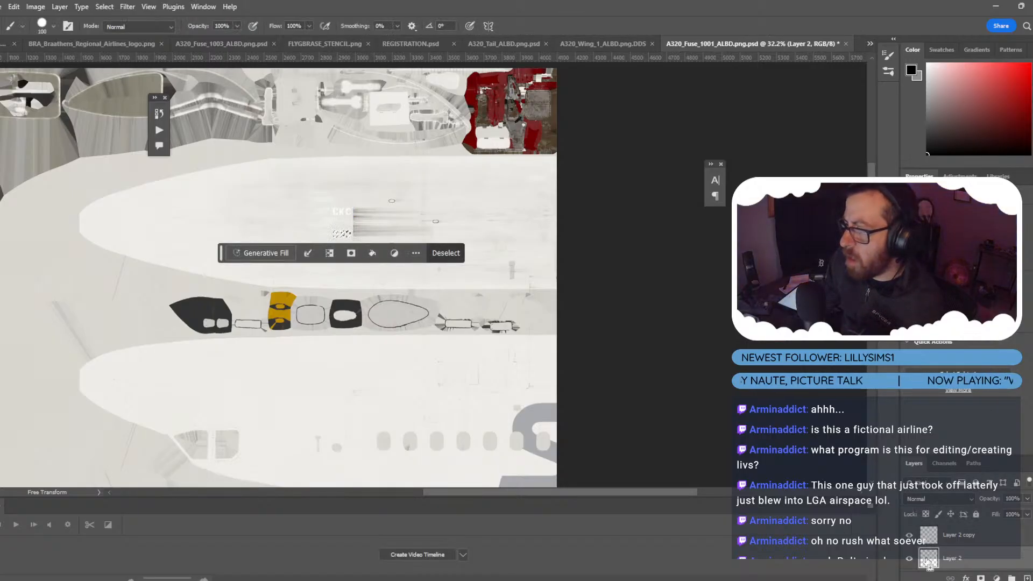
scroll(925, 553, up, 1)
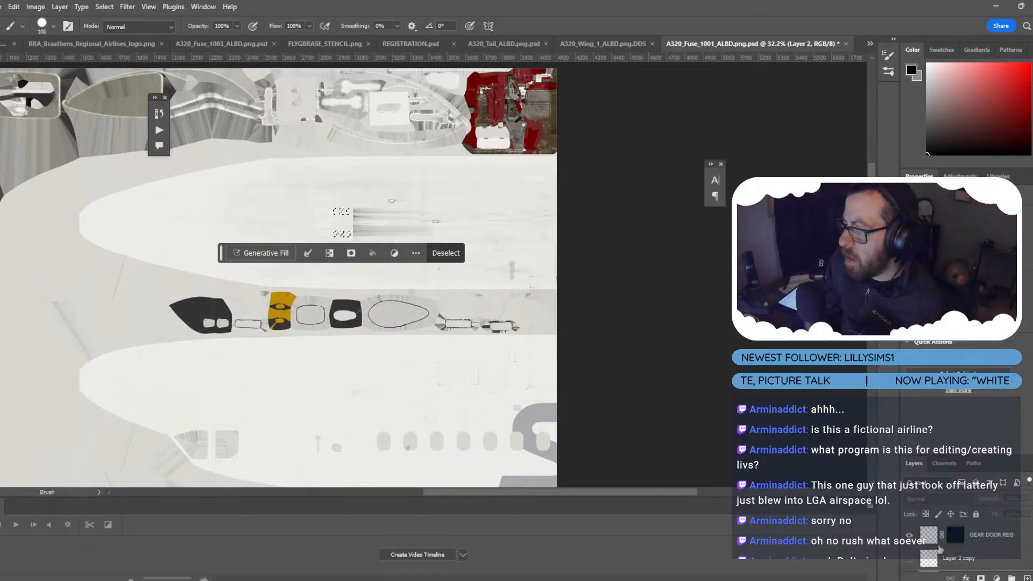
click(958, 535)
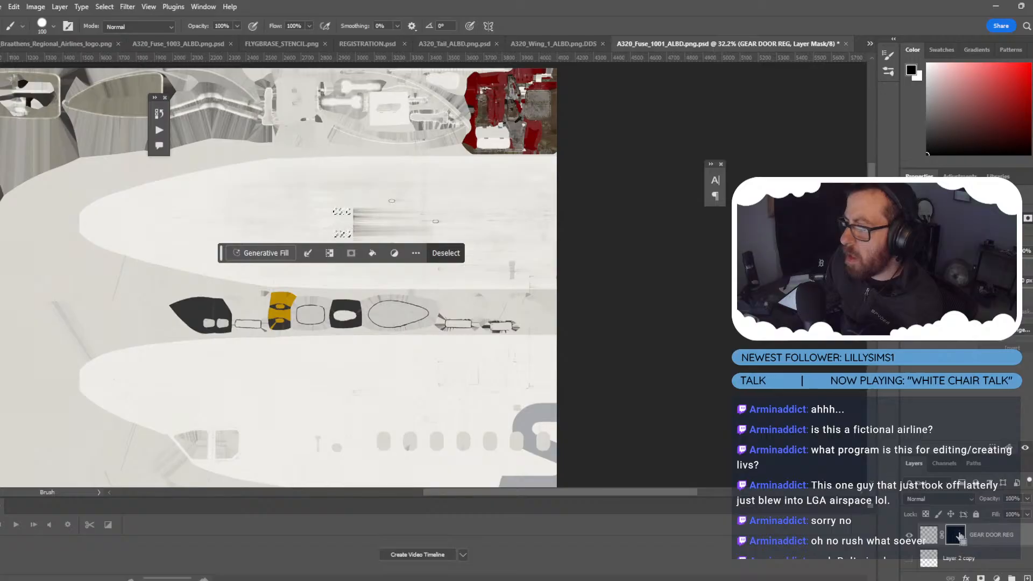
key(ctrl+d)
key(ctrl+a)
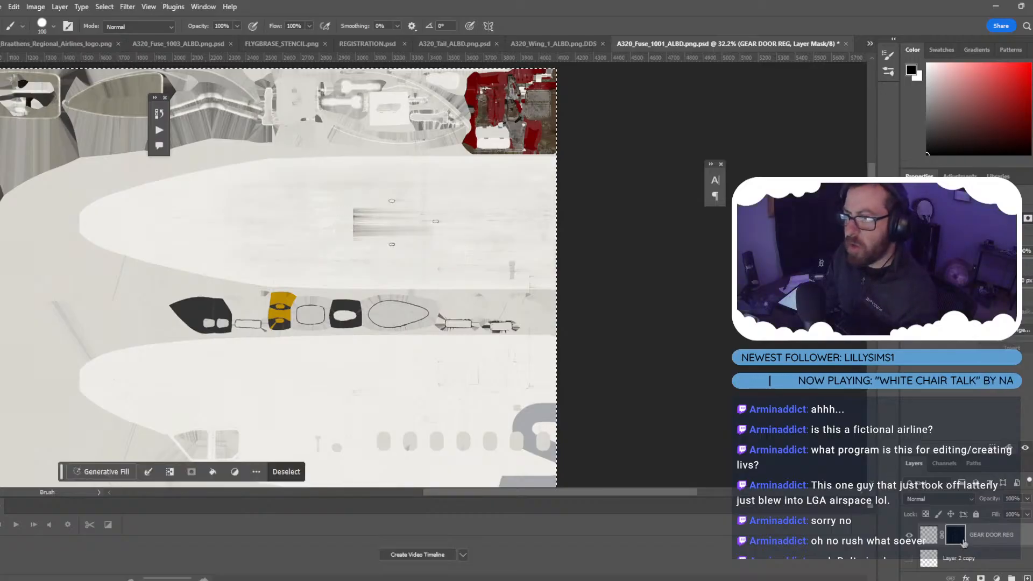
key(shift+BackSpace)
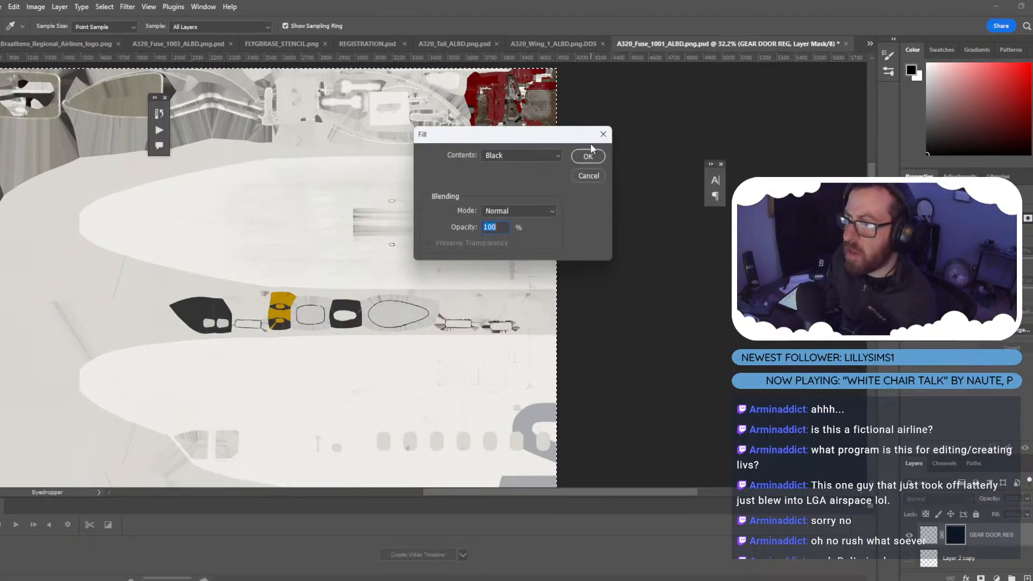
click(588, 156)
key(b)
Load the outlines of both resized CKC letterings as a selection and fill them with white on the GEAR DOOR REG mask.
scroll(932, 548, down, 1)
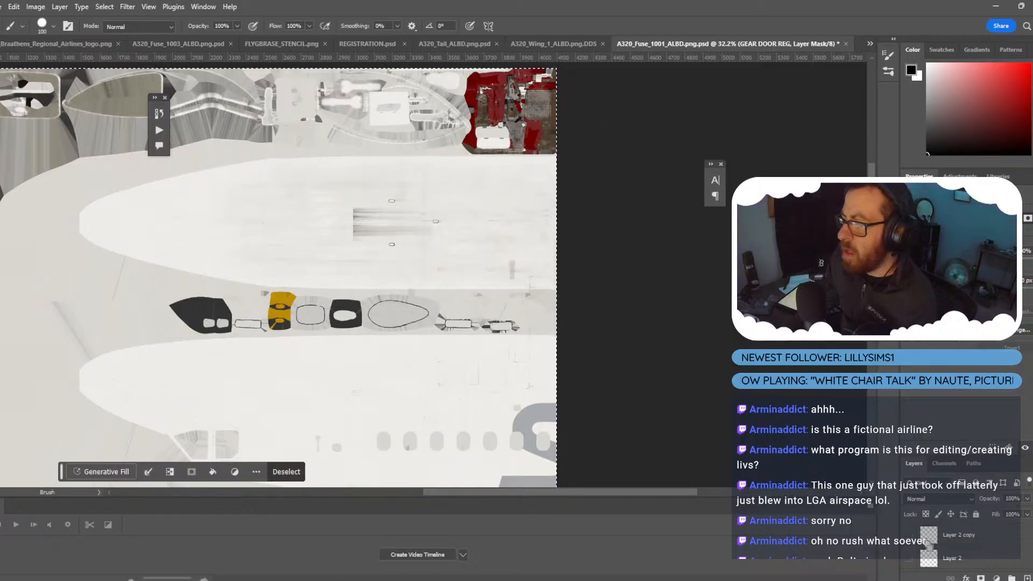
scroll(987, 536, up, 1)
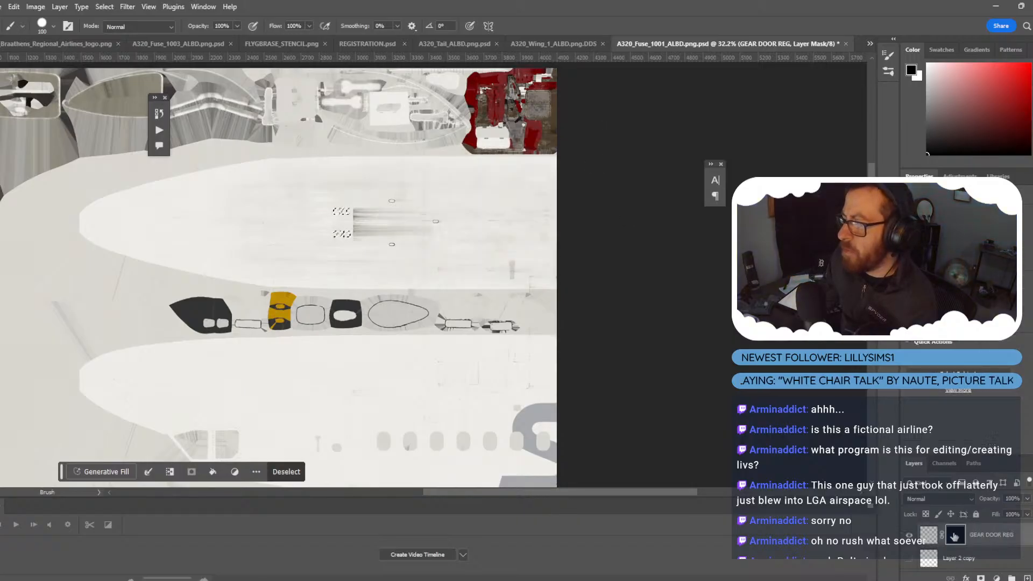
key(shift+BackSpace)
click(520, 155)
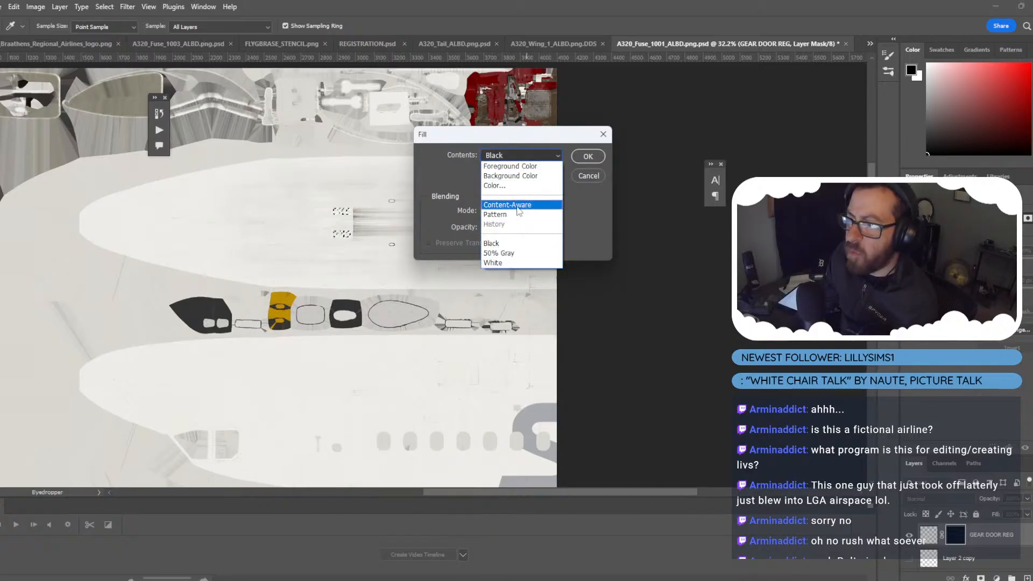
click(509, 263)
click(588, 156)
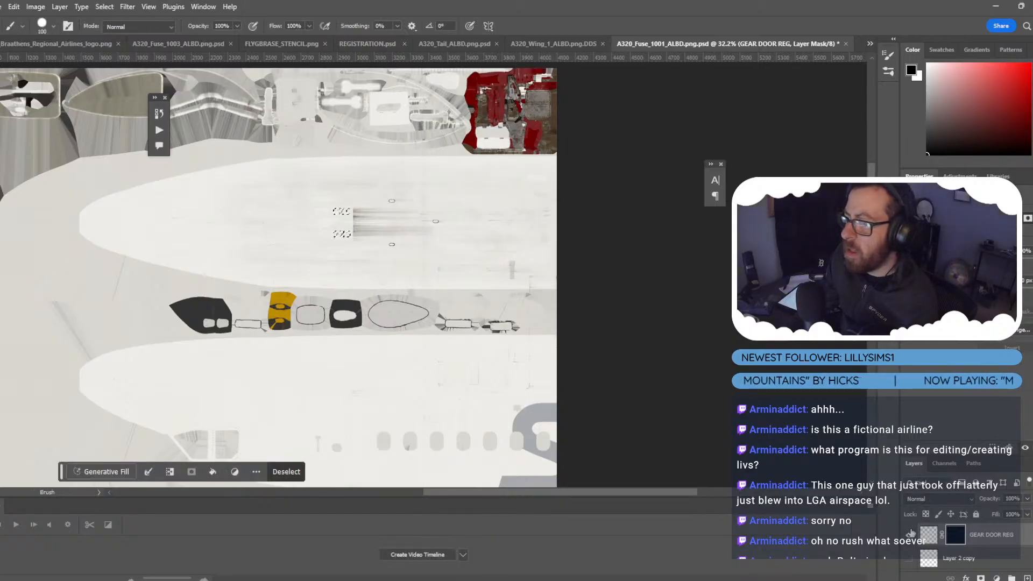
Display the mask overlay, paint the resized CKC letters black on the GEAR DOOR REG layer, deselect and save the document.
click(935, 464)
click(907, 568)
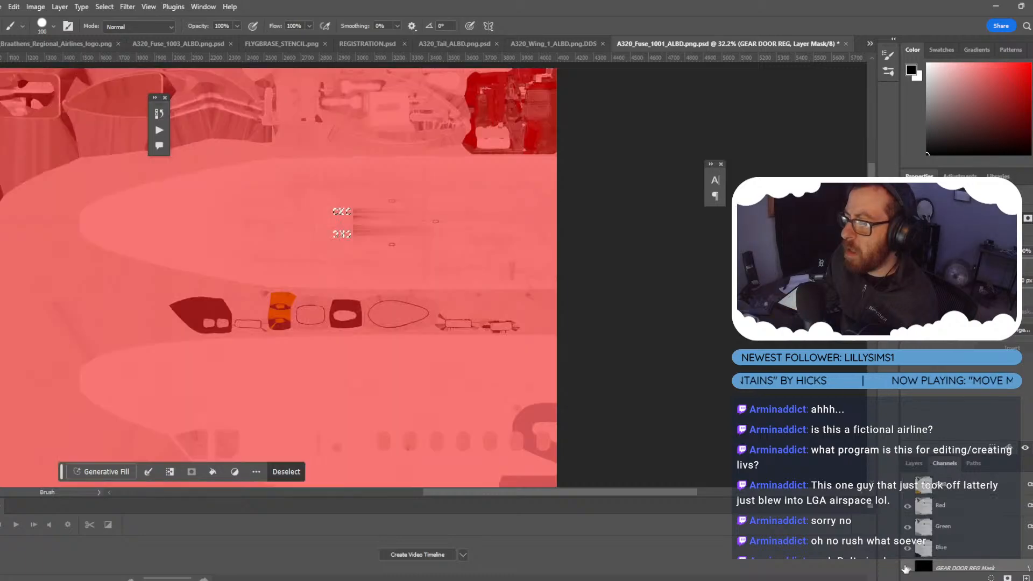
click(947, 484)
alt+scroll(349, 174, up, 1)
alt+scroll(348, 174, up, 1)
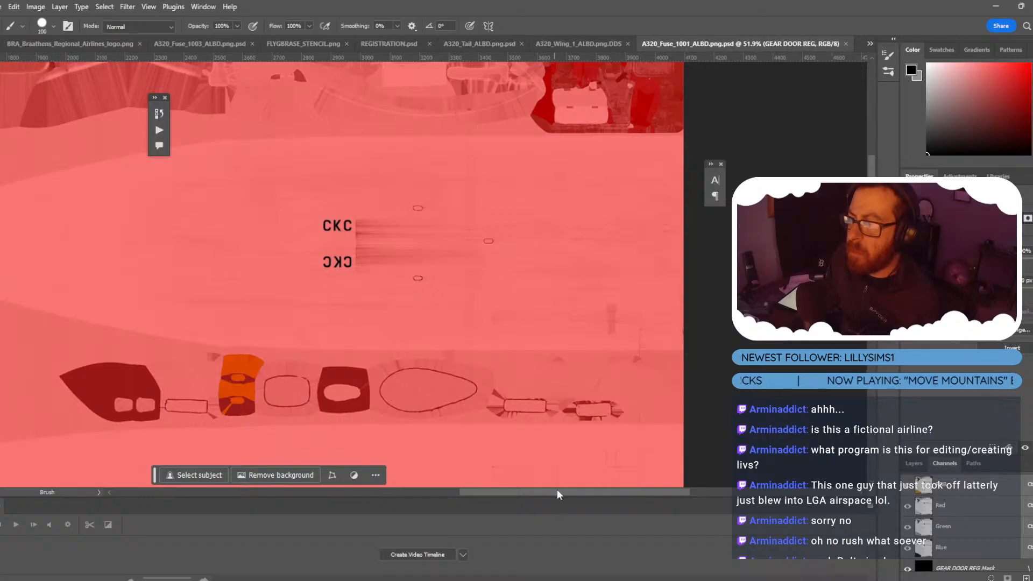
Switch to Blender and reload the fuselage texture with the smaller CKC letters.
mouse_move(564, 573)
click(518, 534)
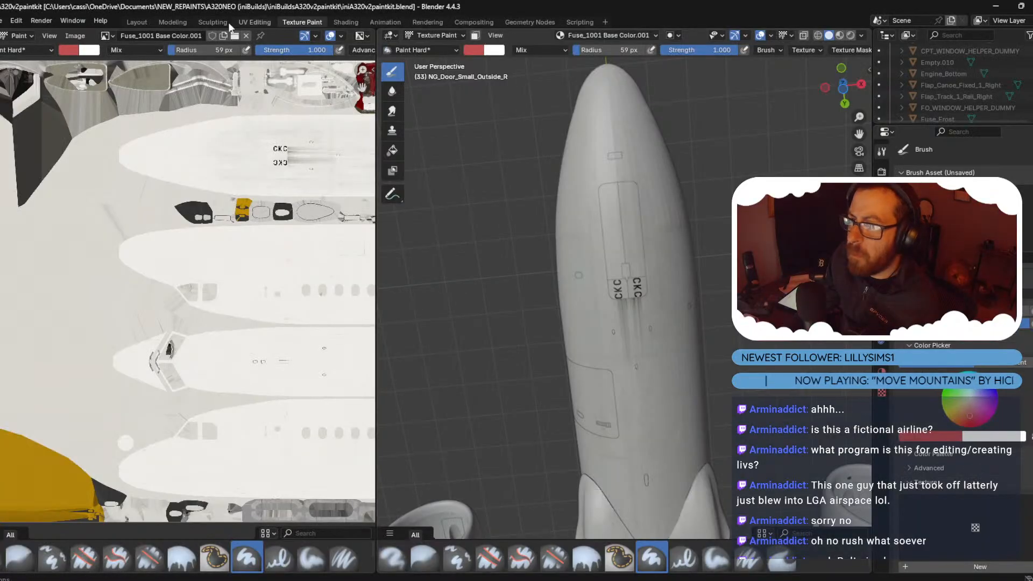
click(76, 45)
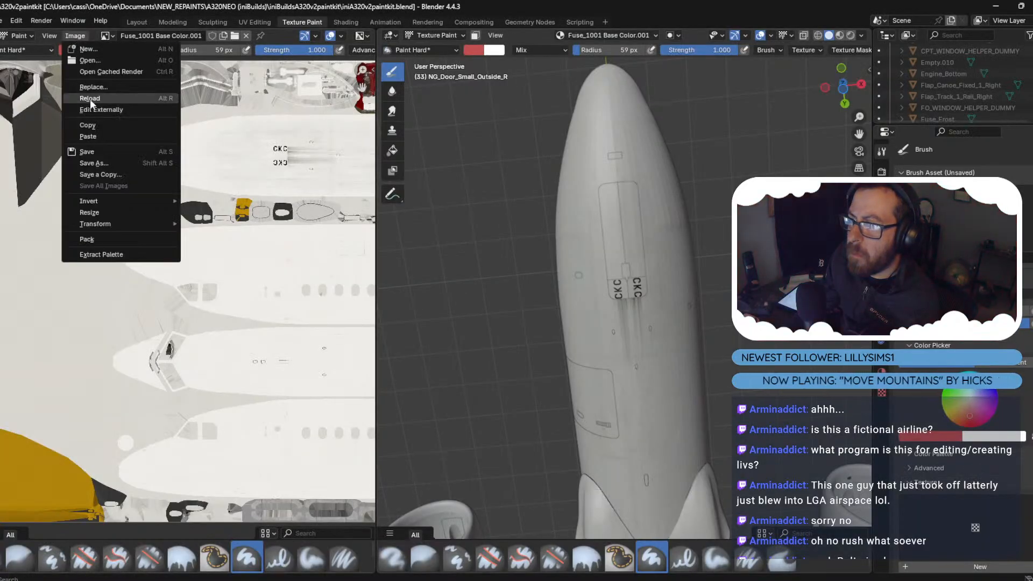
Switch the 3D view to Object Mode and select the objects around the cockpit side window.
middle_drag(517, 270, 697, 335)
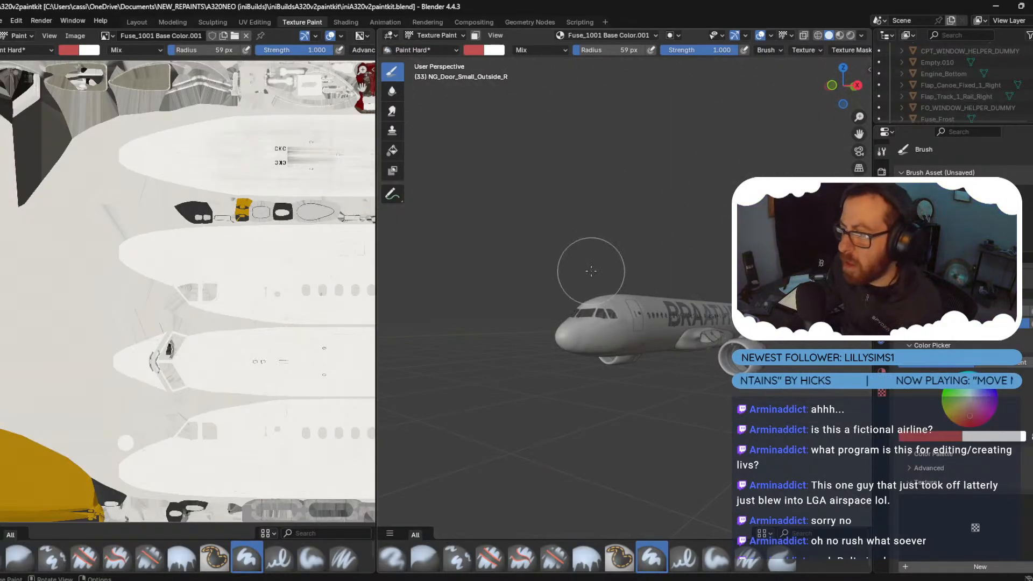
scroll(590, 266, up, 5)
scroll(591, 261, up, 3)
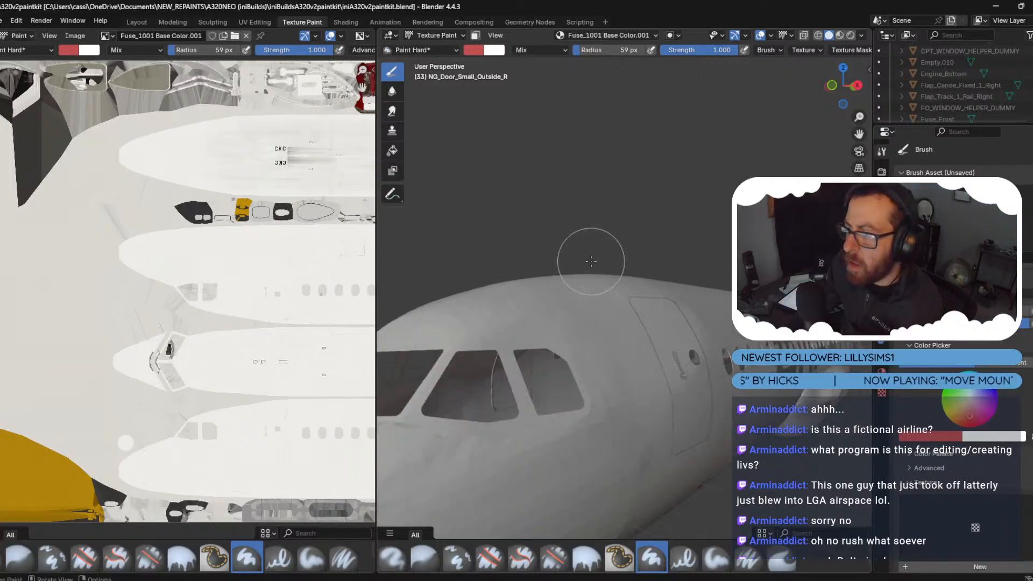
scroll(590, 262, down, 2)
scroll(590, 262, up, 5)
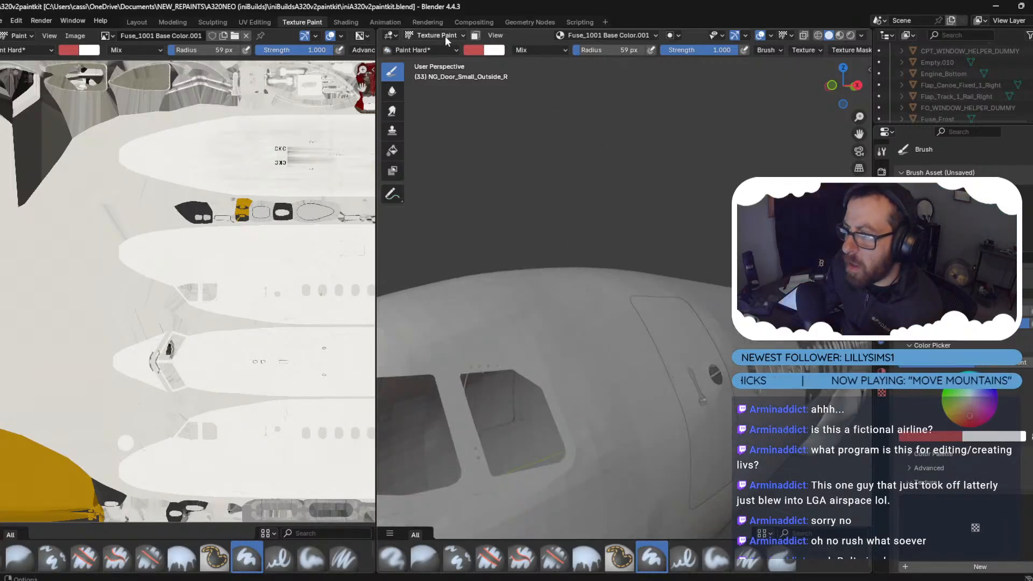
click(442, 36)
click(448, 49)
click(488, 370)
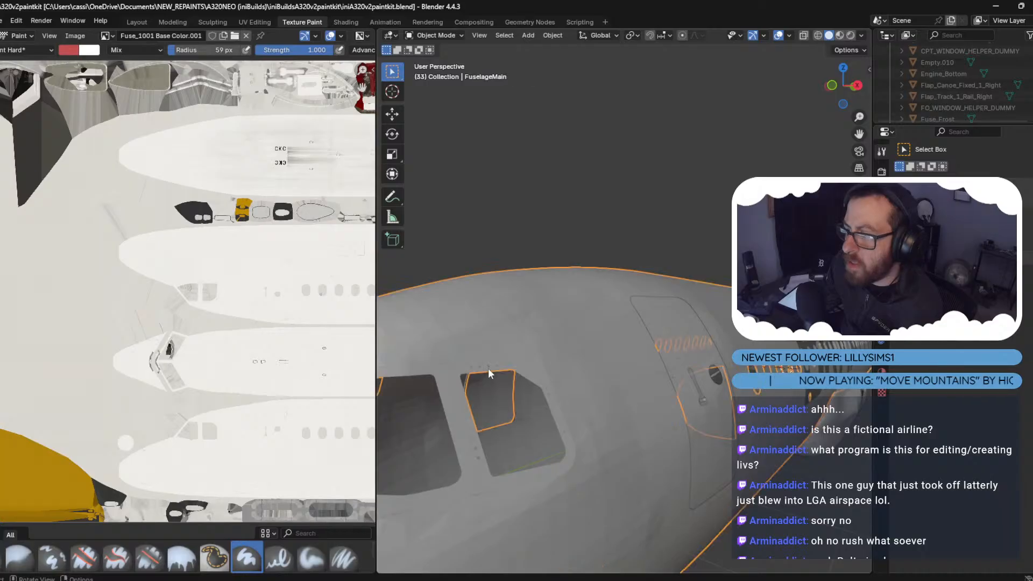
click(519, 347)
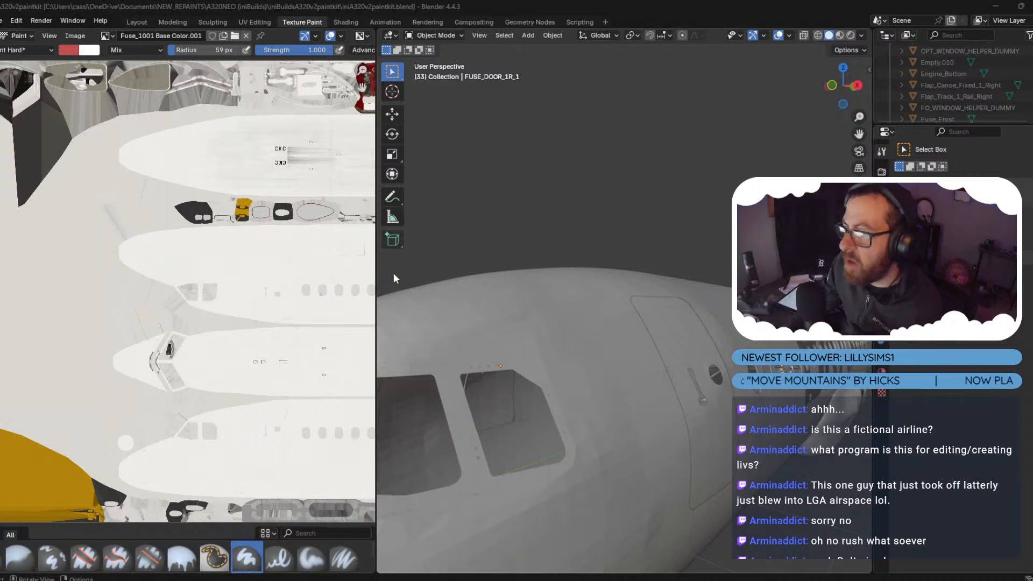
Examine the Braathens reference photo in the browser, then compare the cockpit window area on Blender's texture and aircraft model.
click(501, 544)
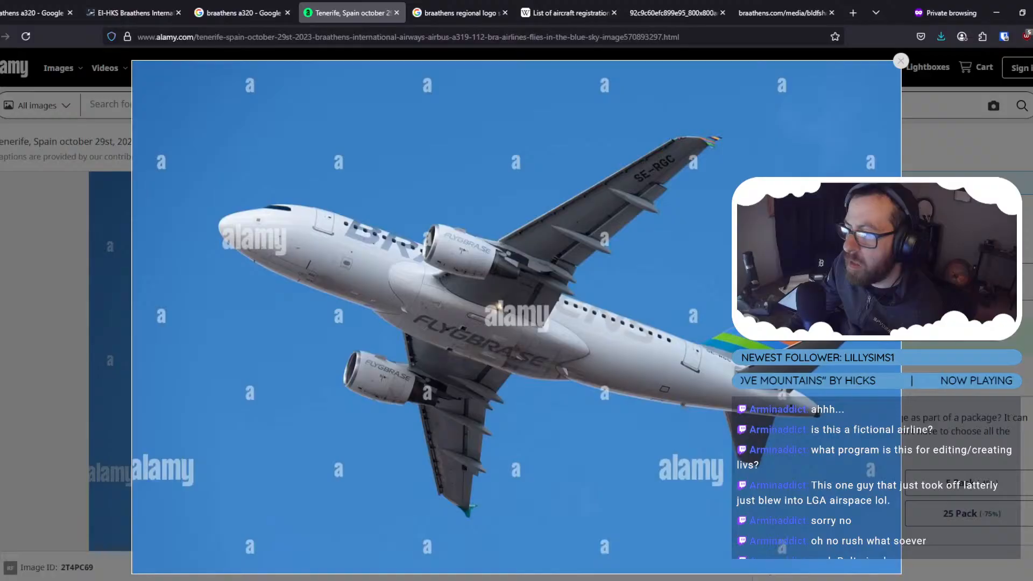
click(483, 576)
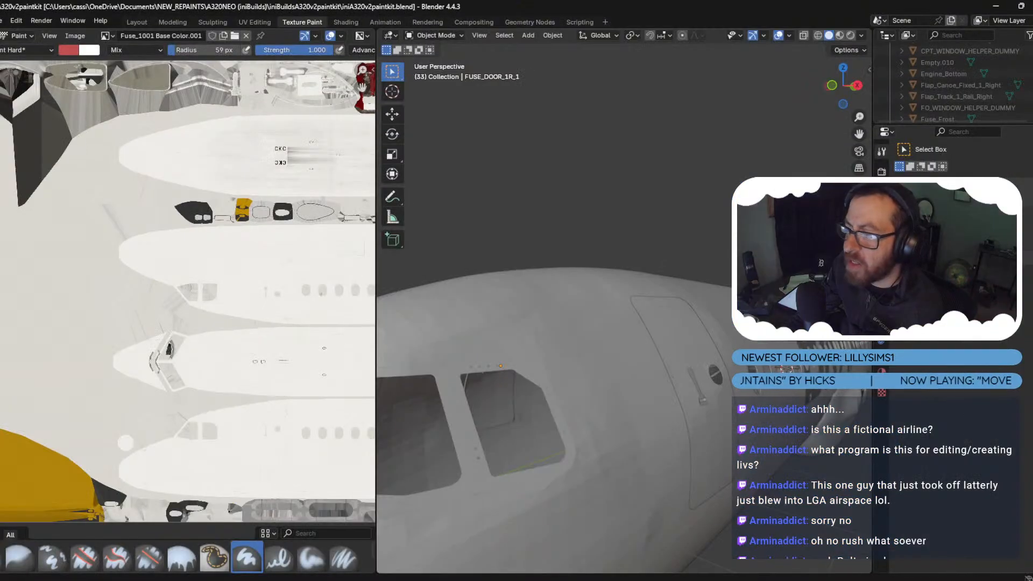
scroll(182, 239, down, 3)
scroll(190, 290, up, 5)
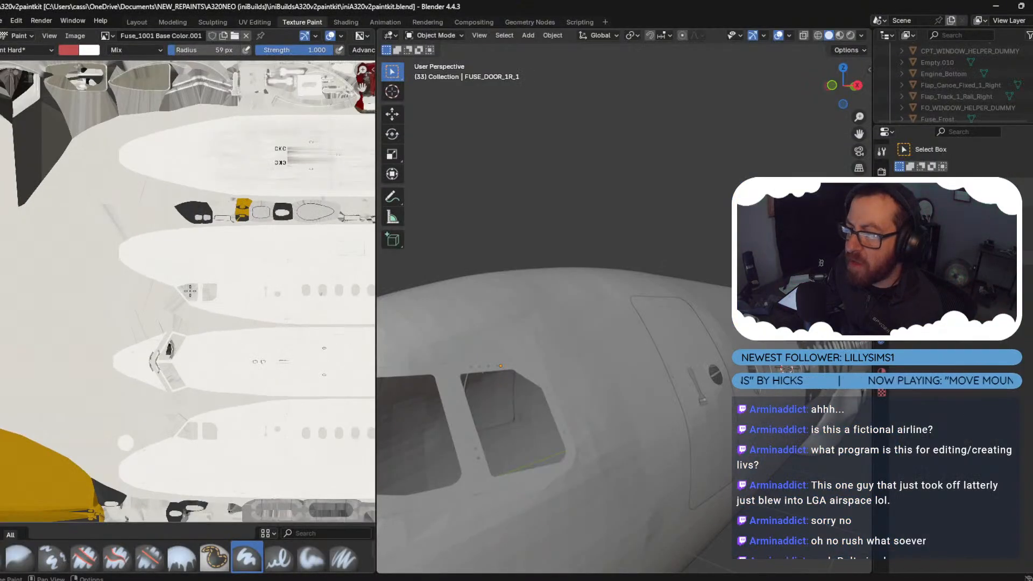
scroll(491, 350, down, 5)
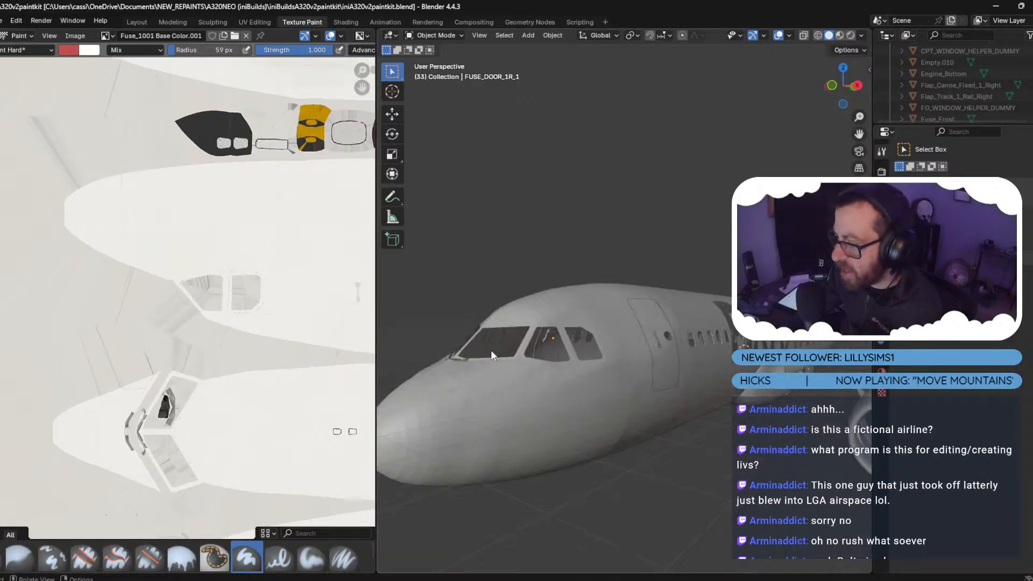
Examine the nose, cockpit windows and underside of the Braathens aircraft model from several angles.
middle_drag(559, 347, 603, 357)
scroll(603, 357, down, 5)
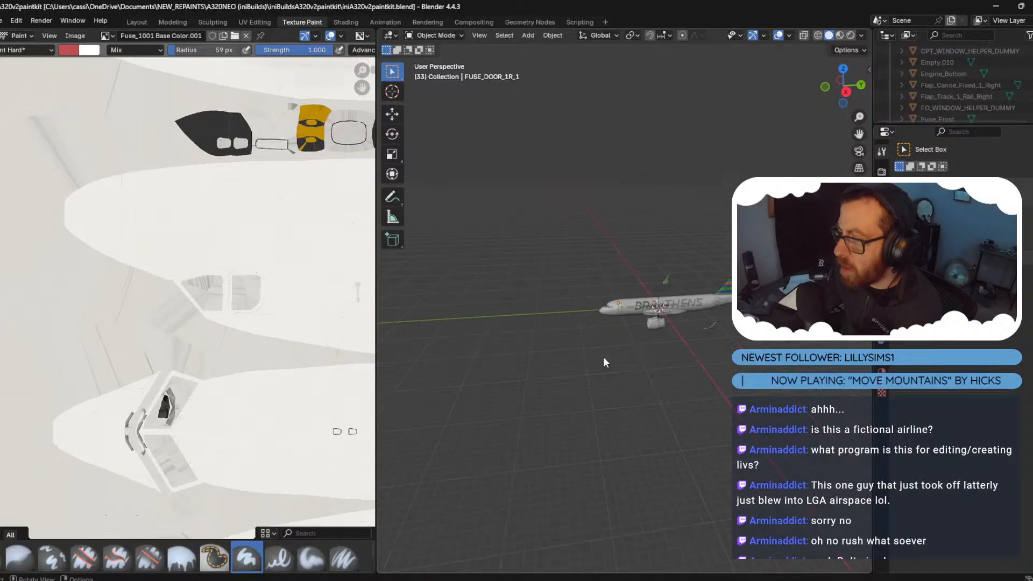
scroll(602, 353, up, 5)
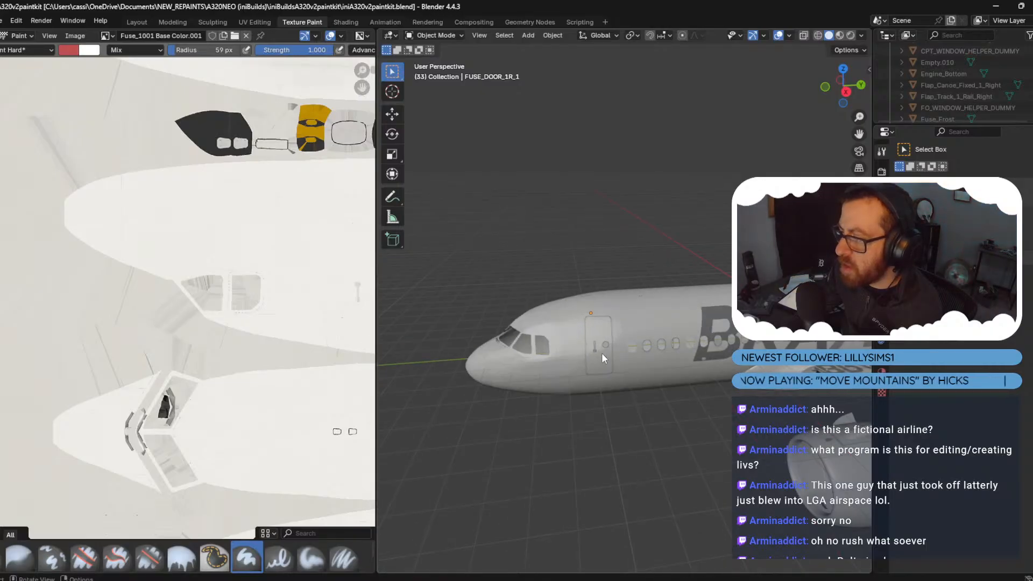
scroll(601, 353, down, 1)
middle_drag(601, 352, 598, 232)
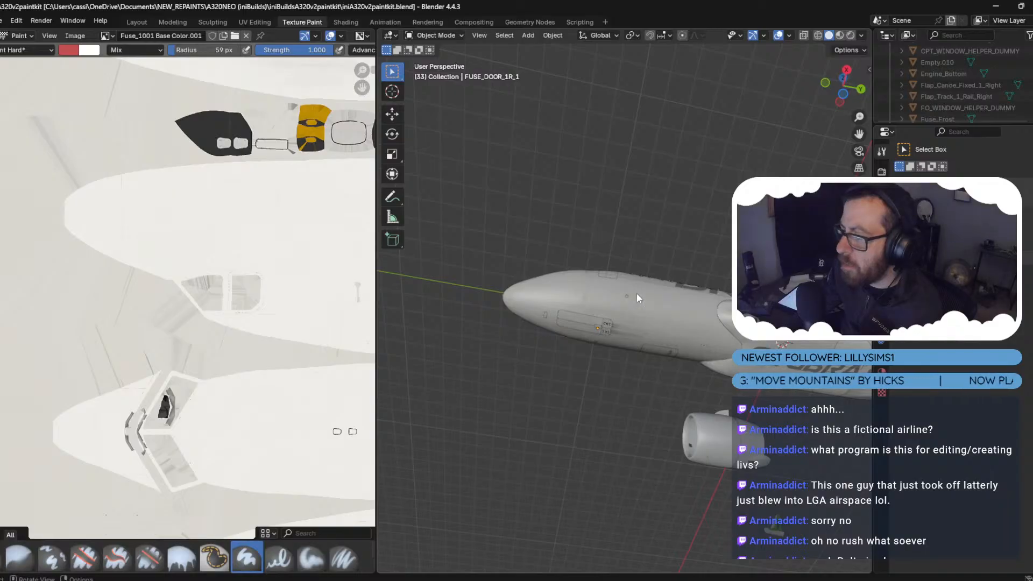
mouse_move(637, 293)
middle_down()
mouse_move(573, 356)
mouse_move(572, 402)
mouse_move(693, 385)
middle_up()
scroll(571, 403, down, 2)
scroll(570, 397, up, 1)
scroll(631, 397, down, 1)
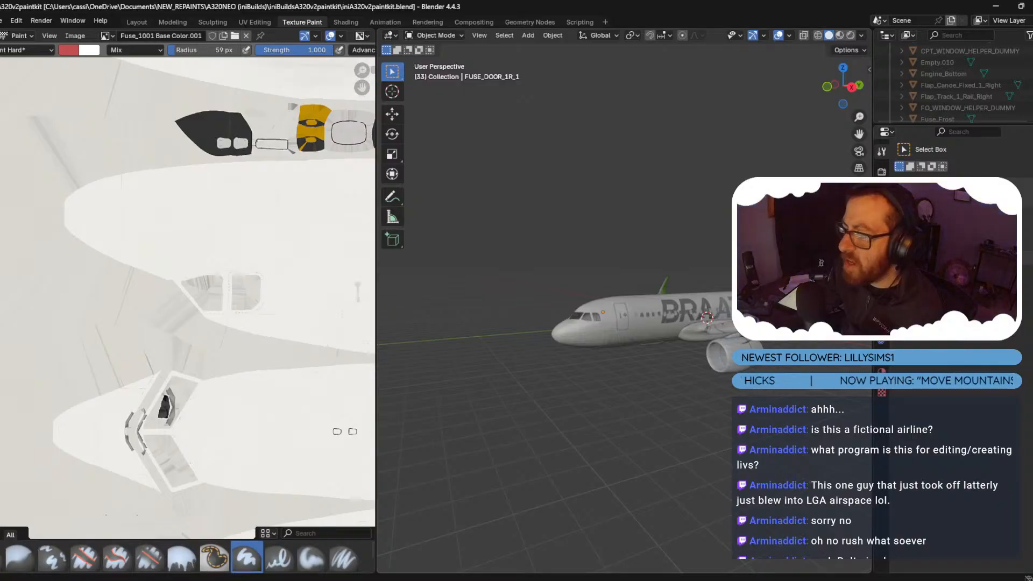
Switch to Photoshop, hide the GEAR DOOR REG mask overlay and return to the document's layer list.
key(alt+Tab)
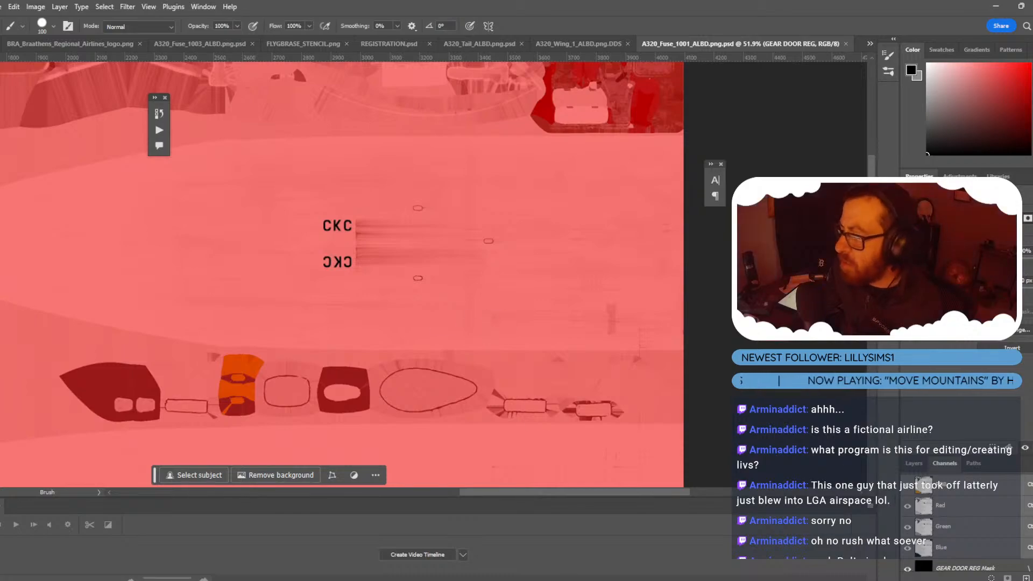
click(907, 569)
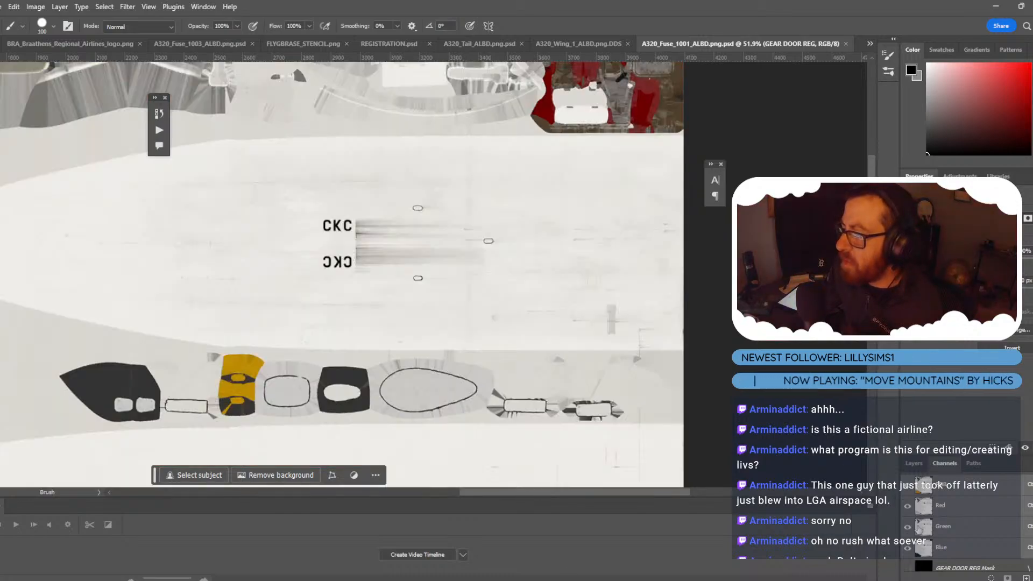
click(914, 463)
alt+scroll(576, 358, down, 6)
alt+scroll(323, 339, down, 3)
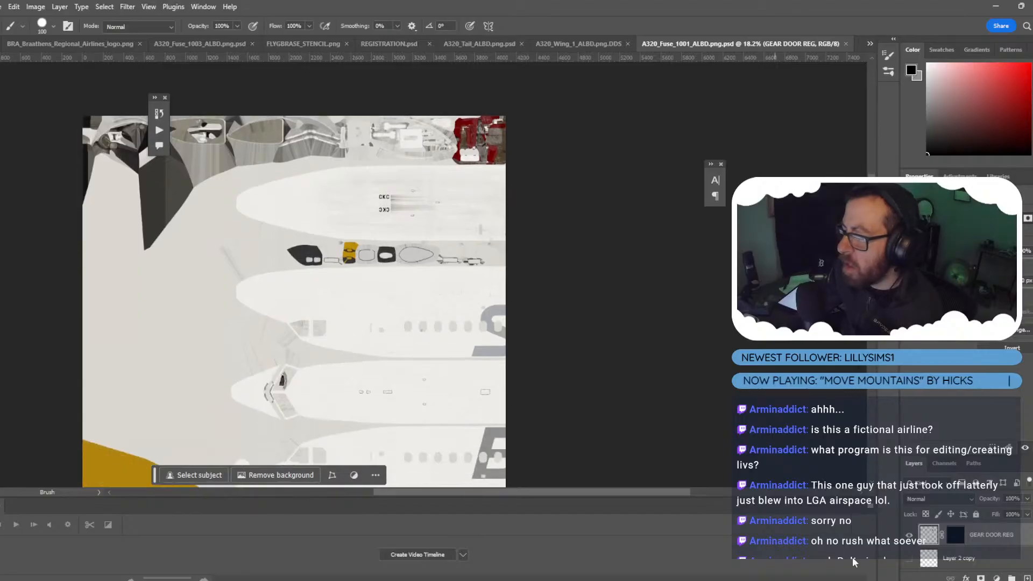
Toggle the Brightness/Contrast 1 adjustment layer off and on to compare the fuselage texture.
scroll(929, 544, down, 2)
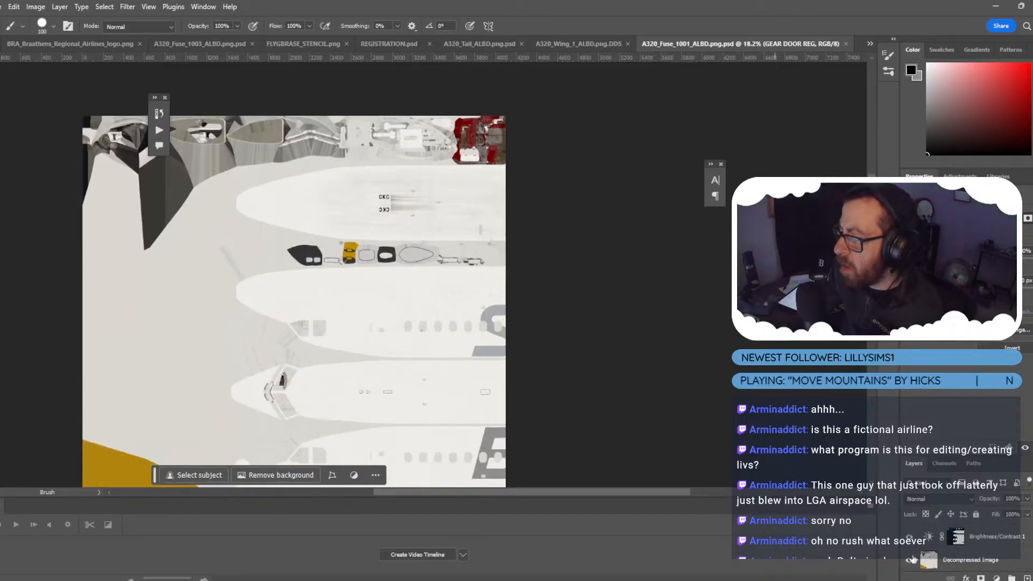
click(908, 538)
click(908, 538)
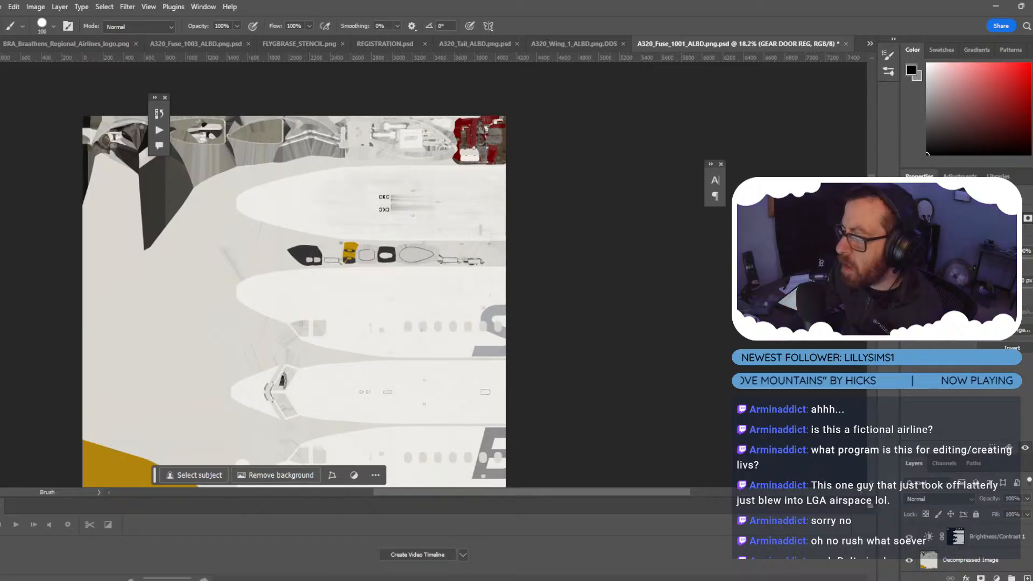
Switch to File Explorer and show the iniBuilds A320neo V2 liveries folder.
mouse_move(475, 560)
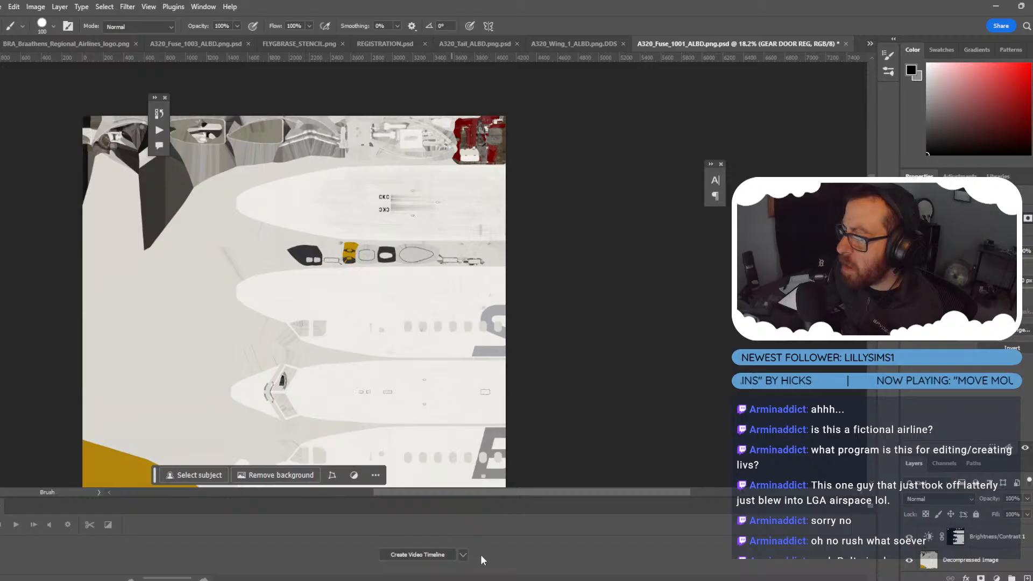
mouse_move(450, 529)
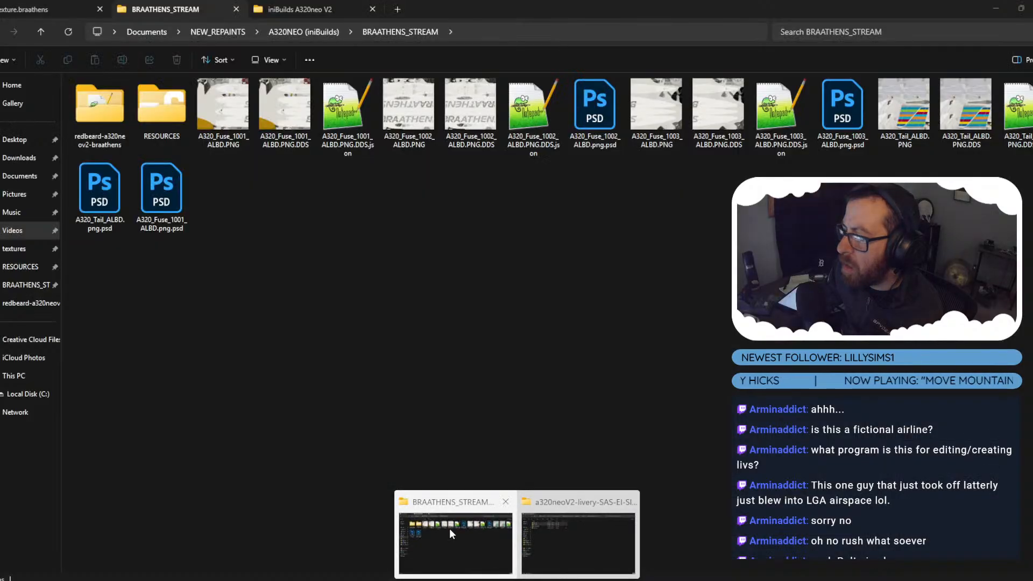
click(450, 528)
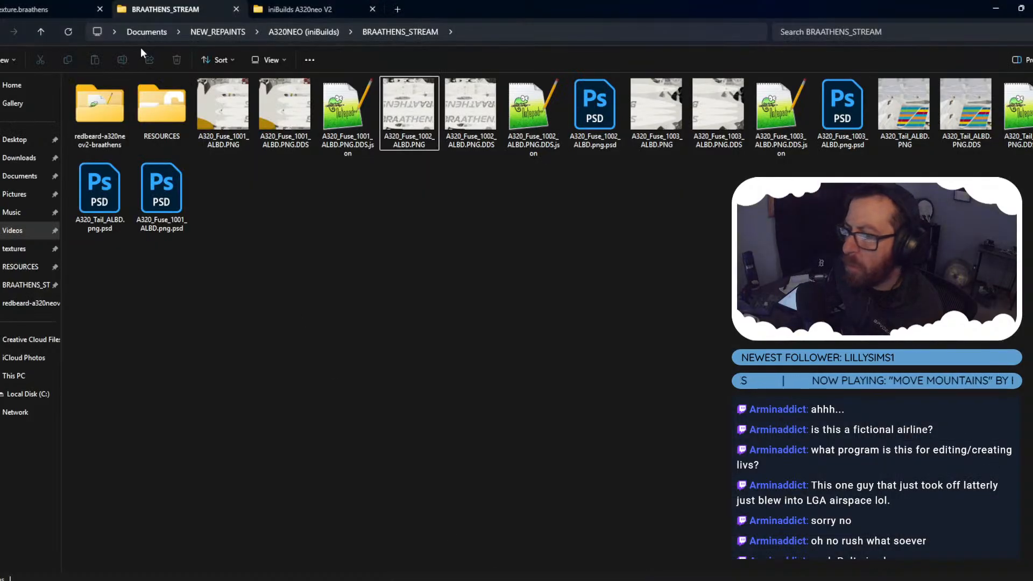
click(329, 7)
double_click(159, 129)
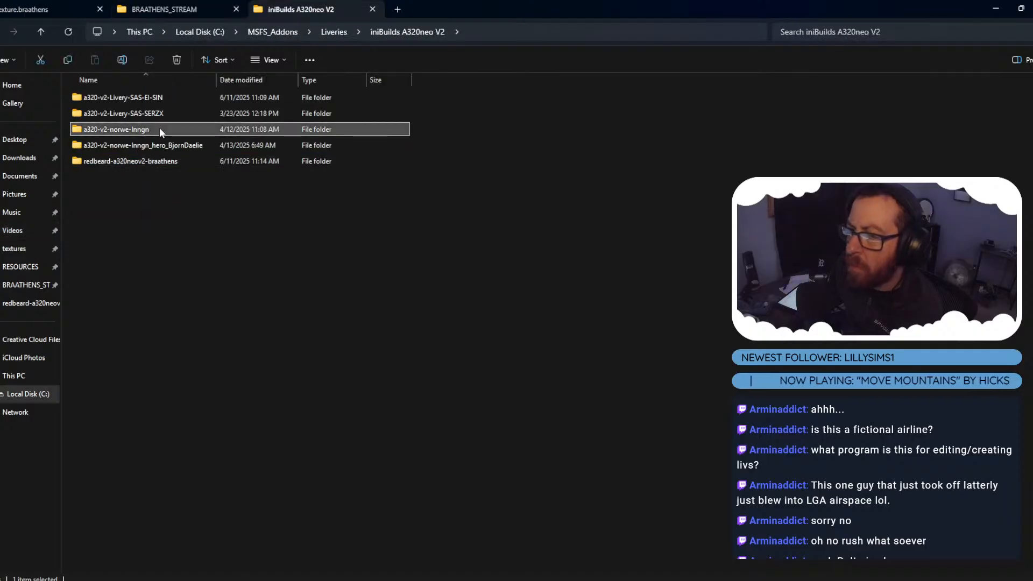
double_click(117, 96)
double_click(118, 96)
double_click(117, 96)
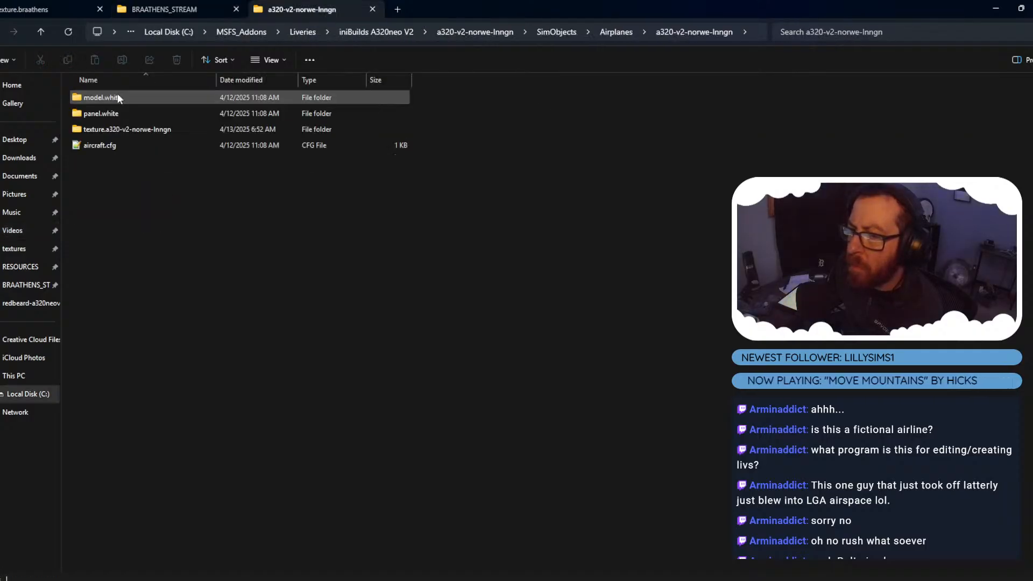
key(alt+Left)
key(alt+Left)
key(alt+Left)
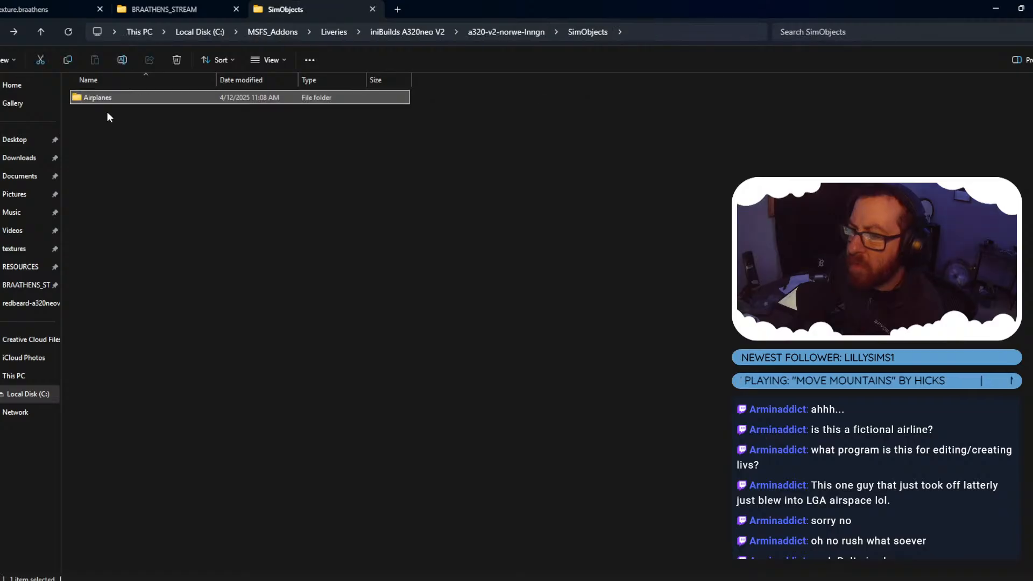
key(alt+Left)
Open A320_Fuse_1001_ALBD.png.dds from the Norwegian hero livery in Photoshop, check its cockpit area and close it.
double_click(124, 146)
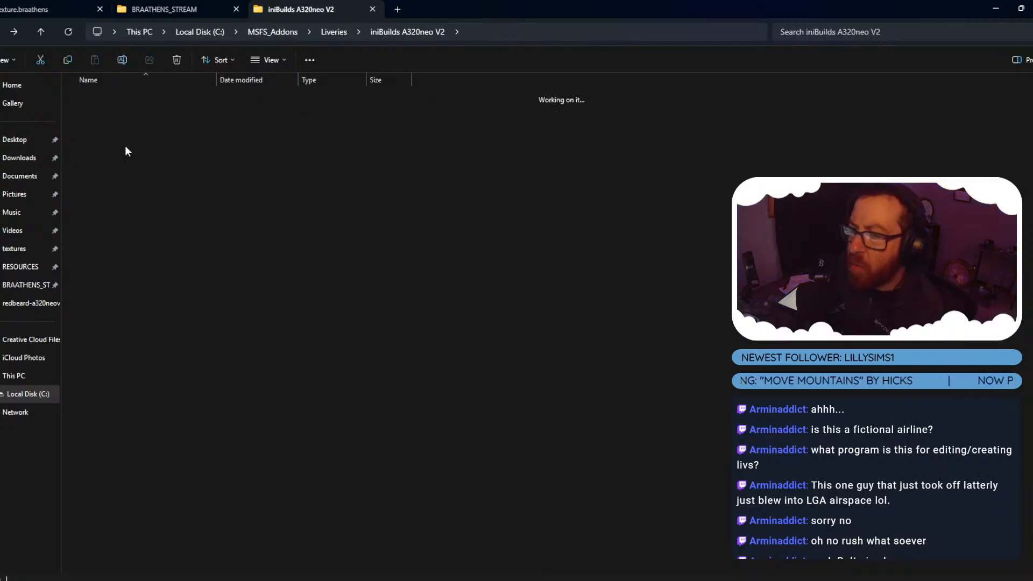
double_click(112, 98)
double_click(112, 98)
double_click(112, 98)
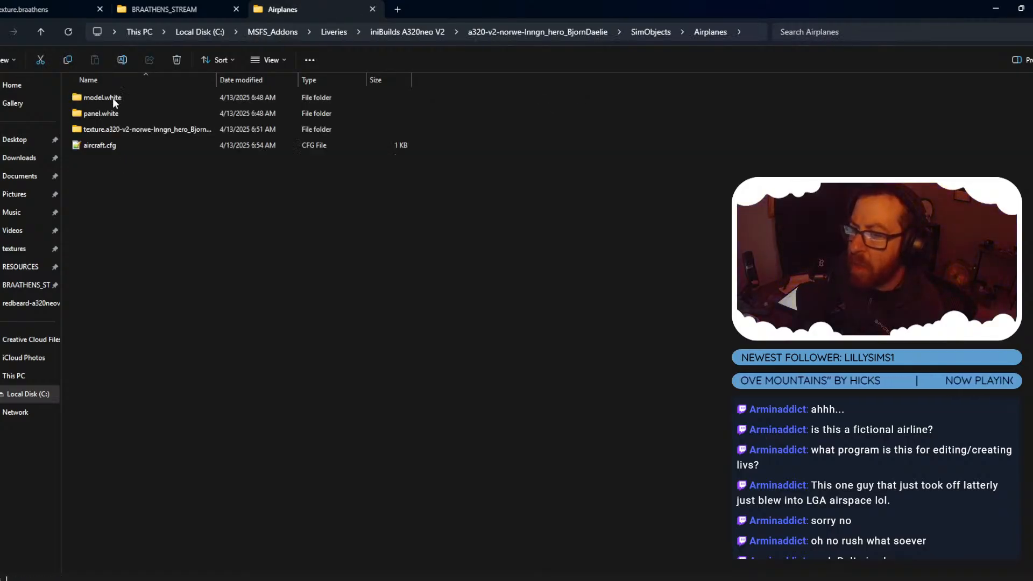
double_click(124, 128)
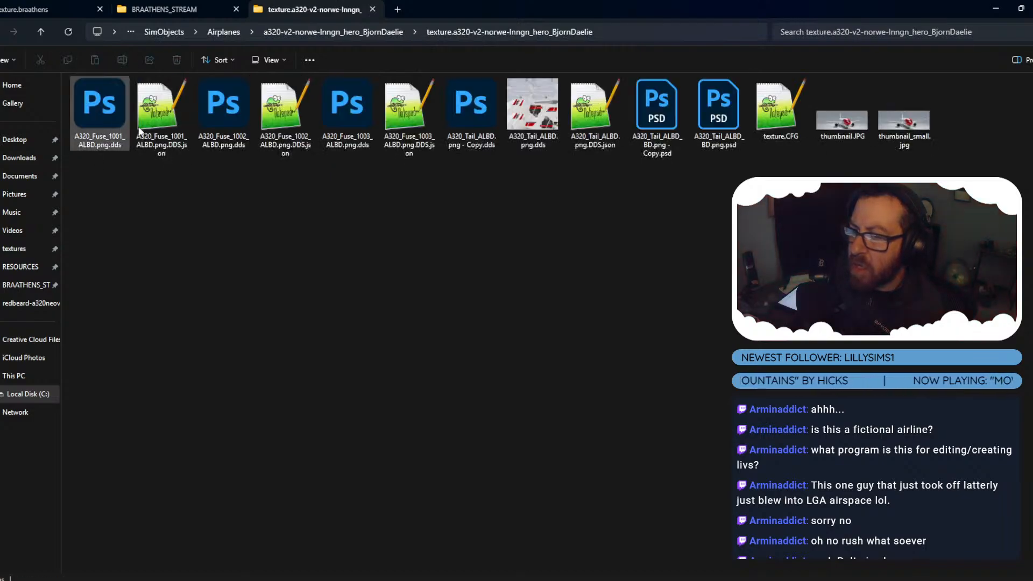
double_click(115, 120)
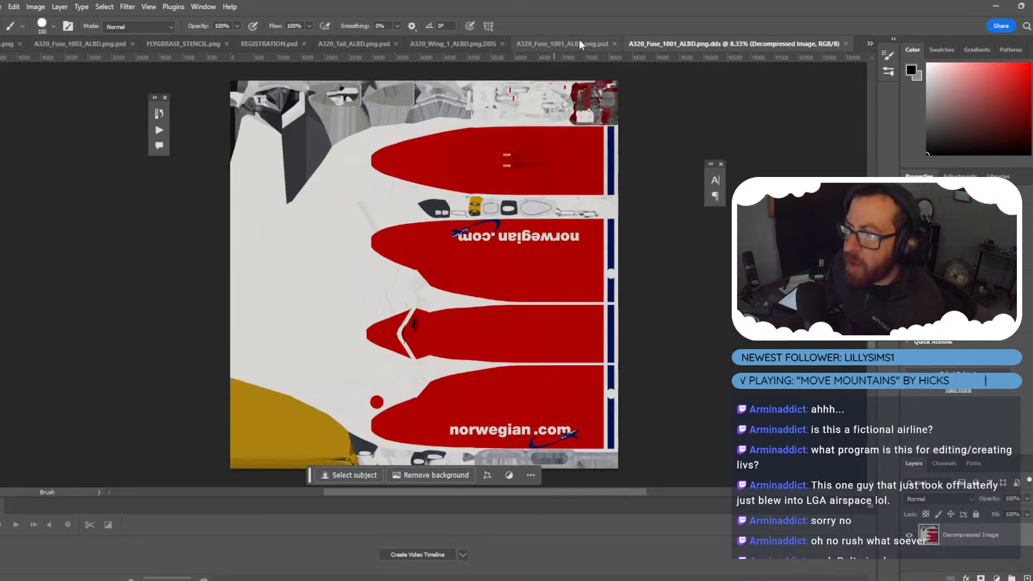
click(846, 44)
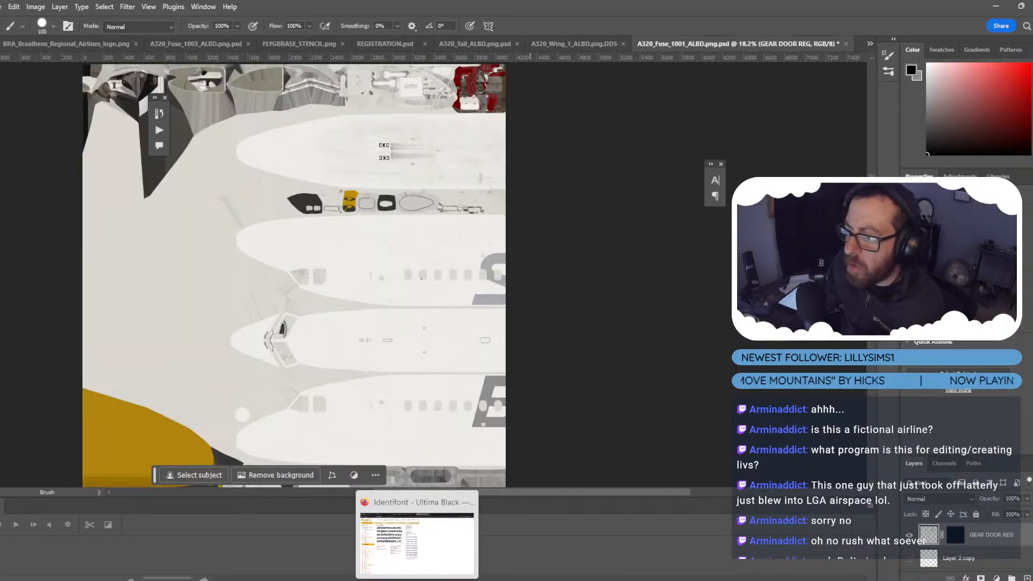
Return to the liveries folder in File Explorer and browse to the texture.SAS-EI-SIN folder of a320-v2-Livery-SAS-EI-SIN.
click(482, 561)
key(alt+Left)
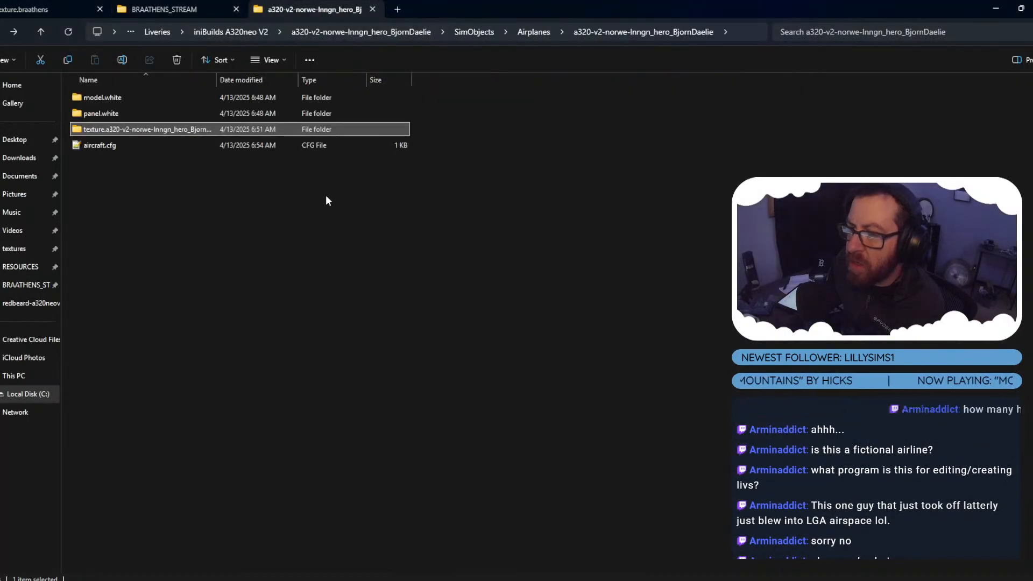
key(alt+Left)
key(alt+Left)
key(alt+Left)
key(alt+Left)
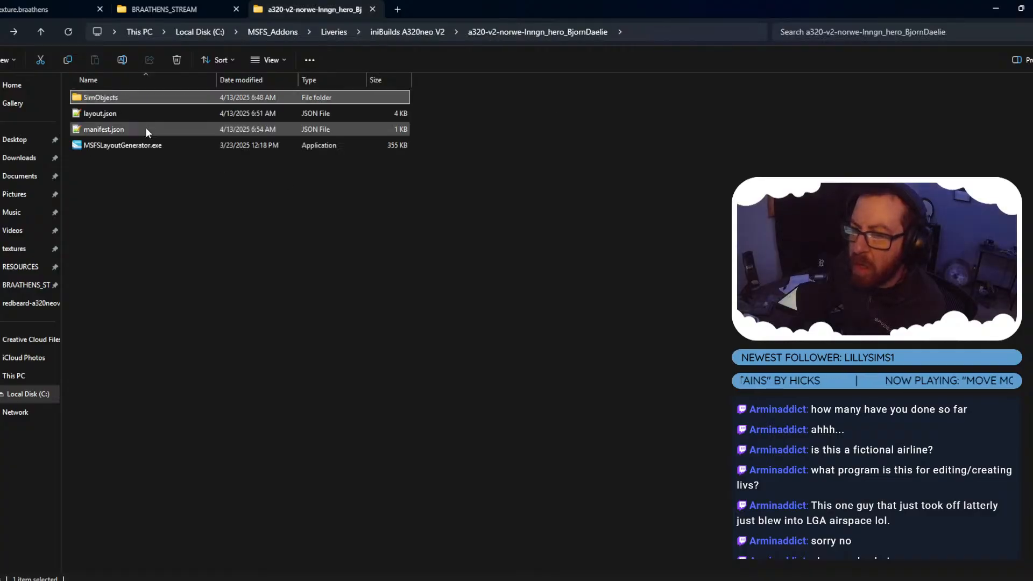
double_click(137, 98)
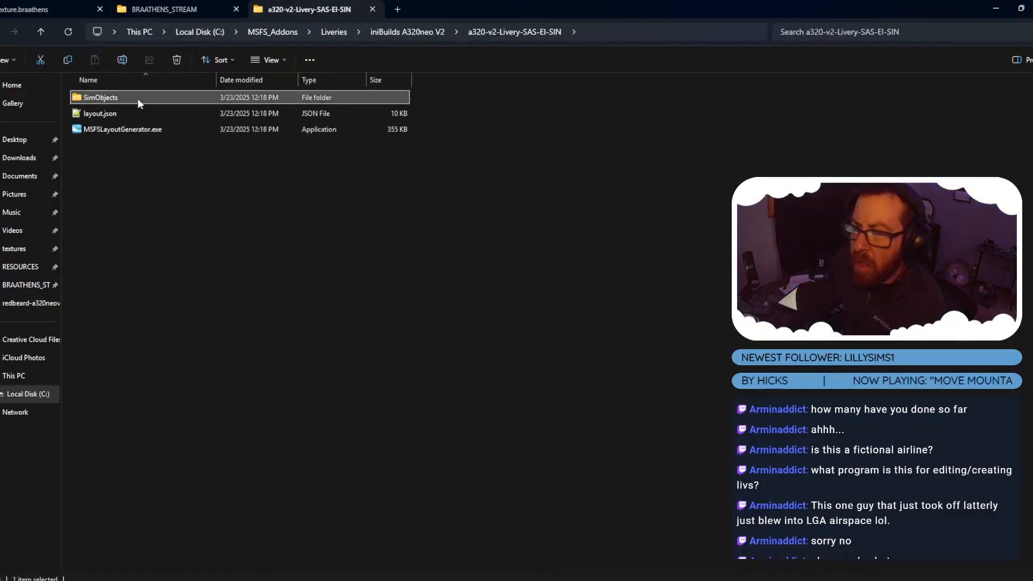
double_click(137, 99)
double_click(138, 98)
double_click(132, 124)
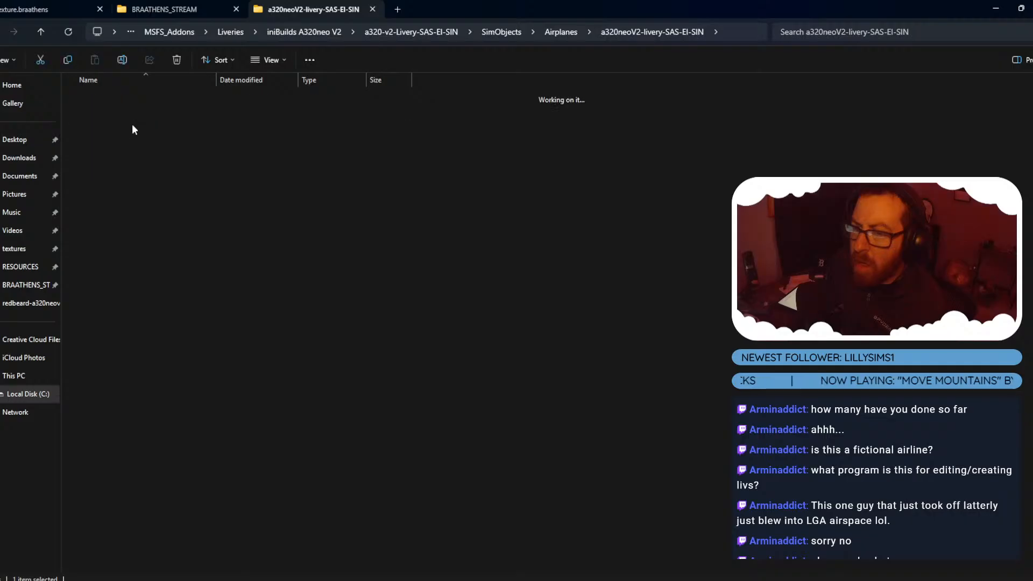
Open the SAS livery's A320_Fuse_1001_ALBD.png.DDS fuselage texture in Photoshop.
scroll(203, 341, down, 5)
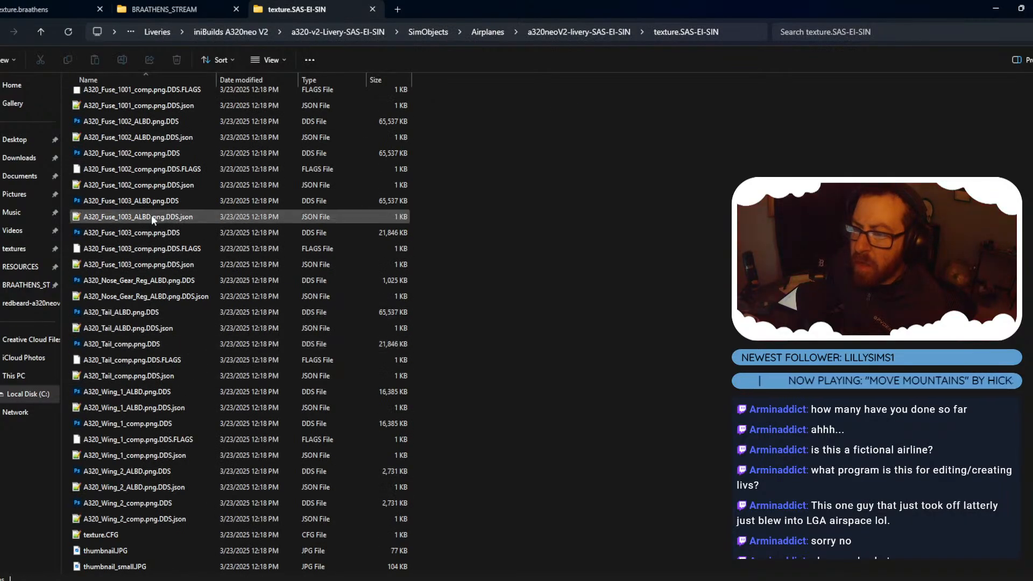
scroll(135, 116, up, 1)
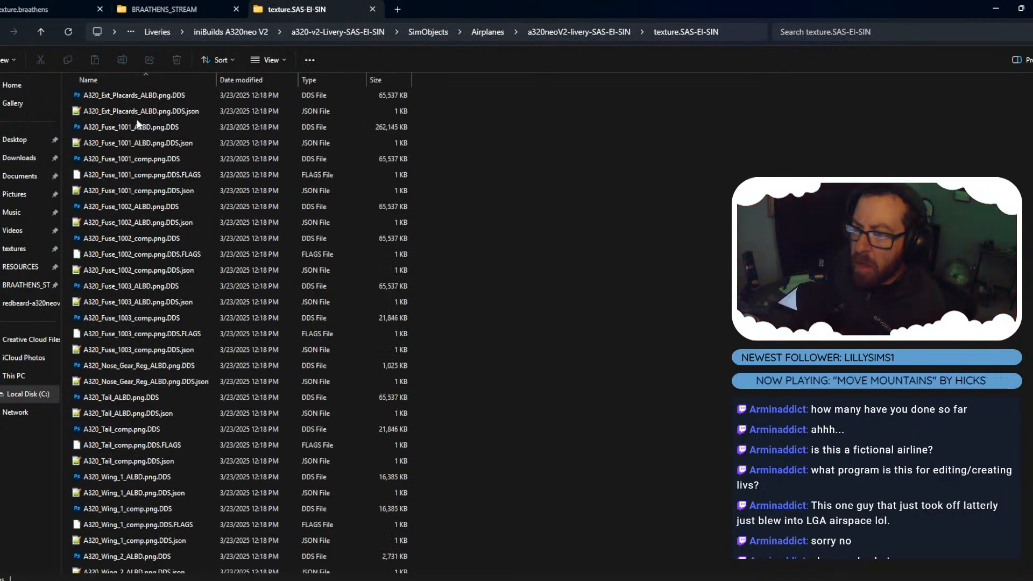
double_click(138, 127)
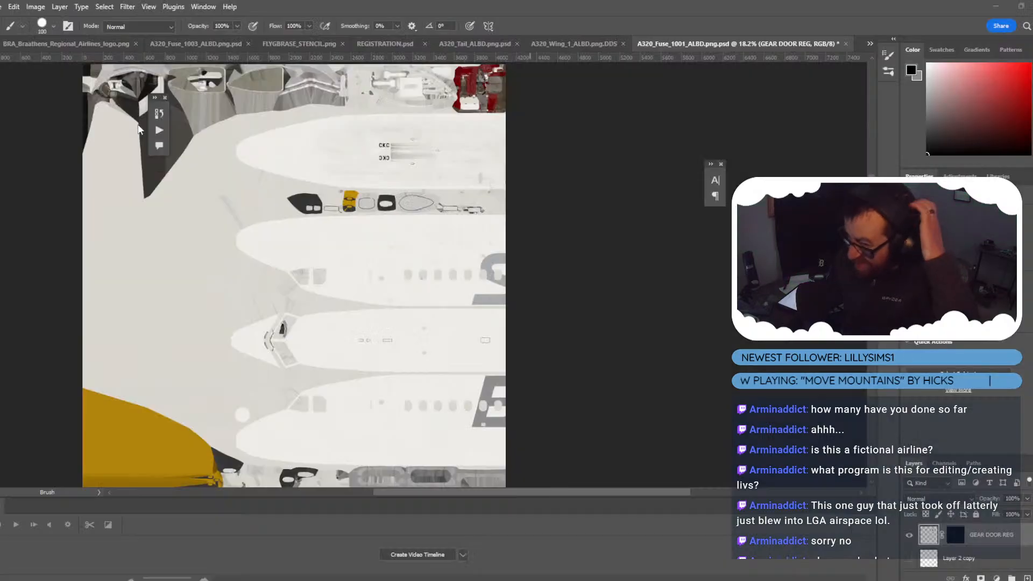
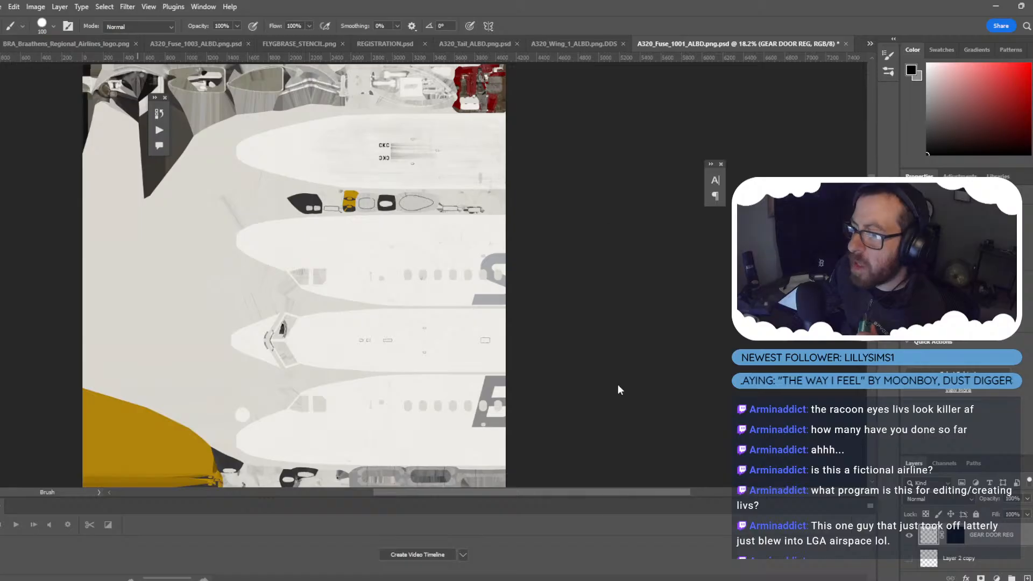
mouse_move(517, 578)
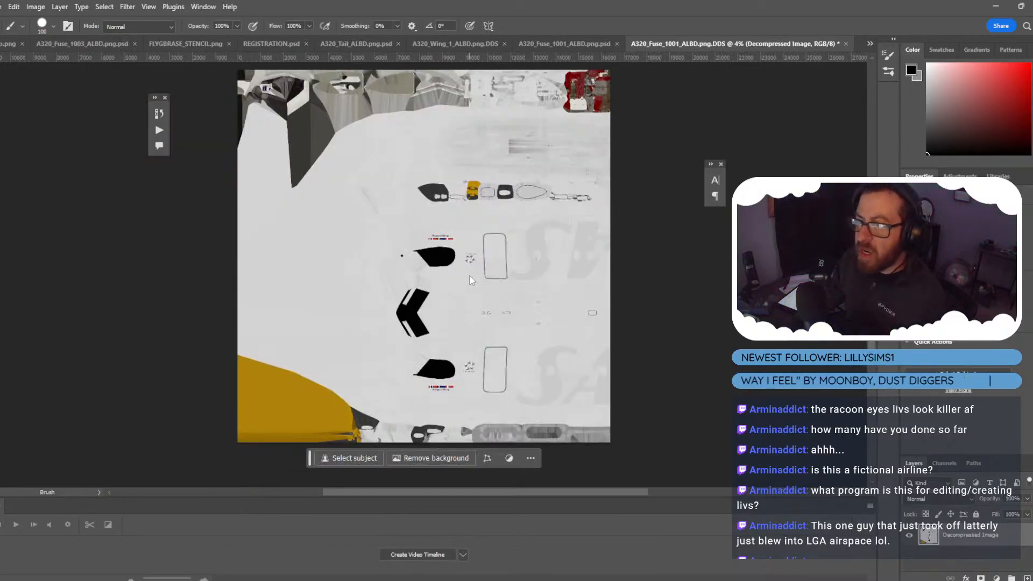
Select both black side-window shapes and the black windshield chevron on the SAS texture with the Magic Wand, and compare with the Braathens fuselage document.
alt+scroll(414, 299, up, 3)
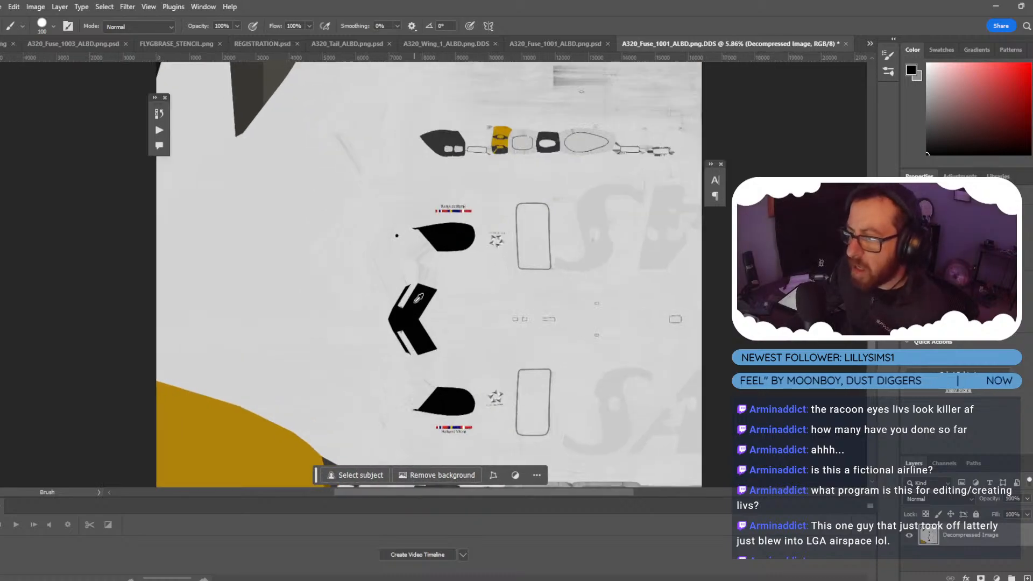
key(l)
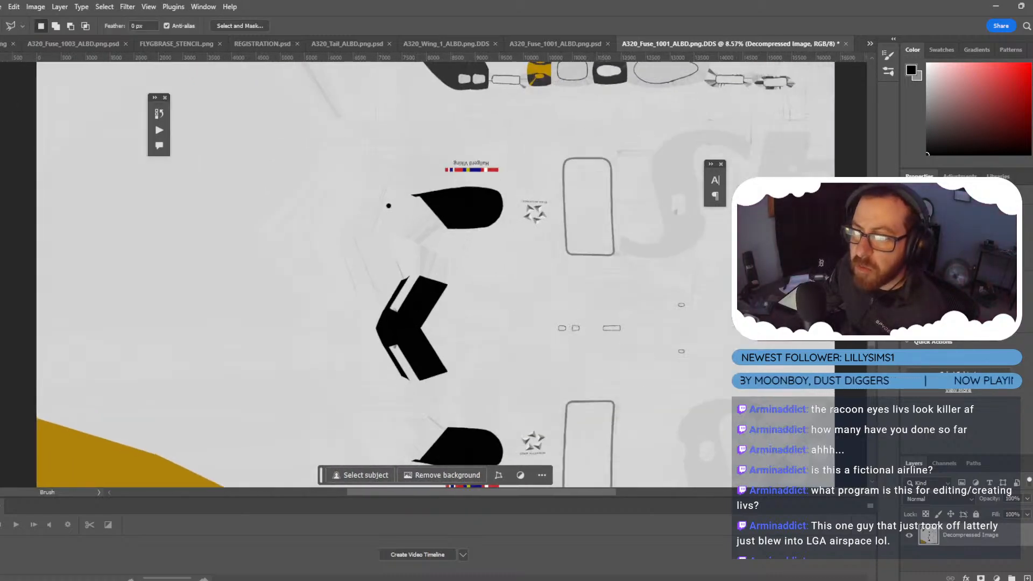
key(w)
click(457, 210)
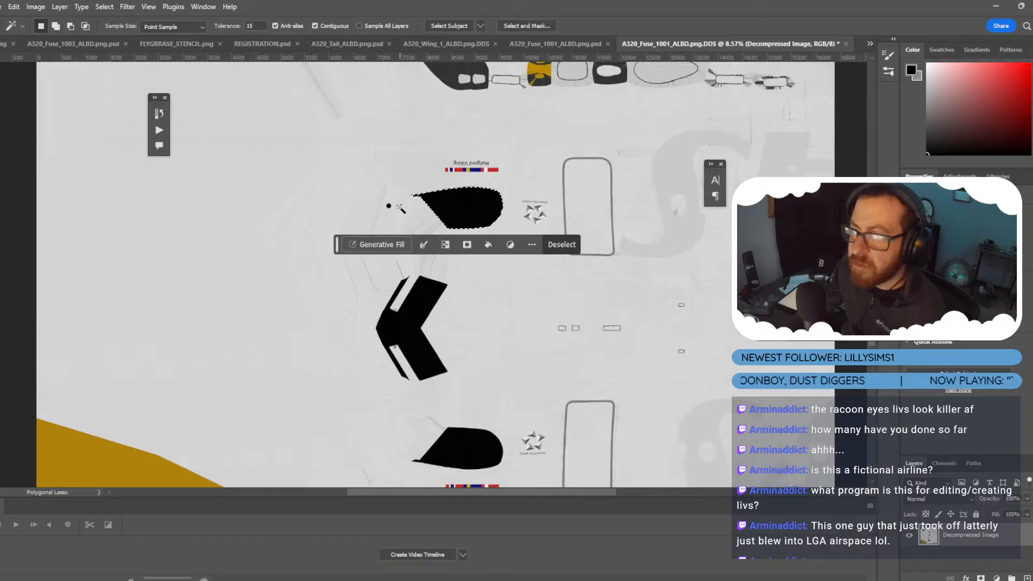
shift+click(423, 300)
shift+click(477, 452)
alt+scroll(482, 339, down, 1)
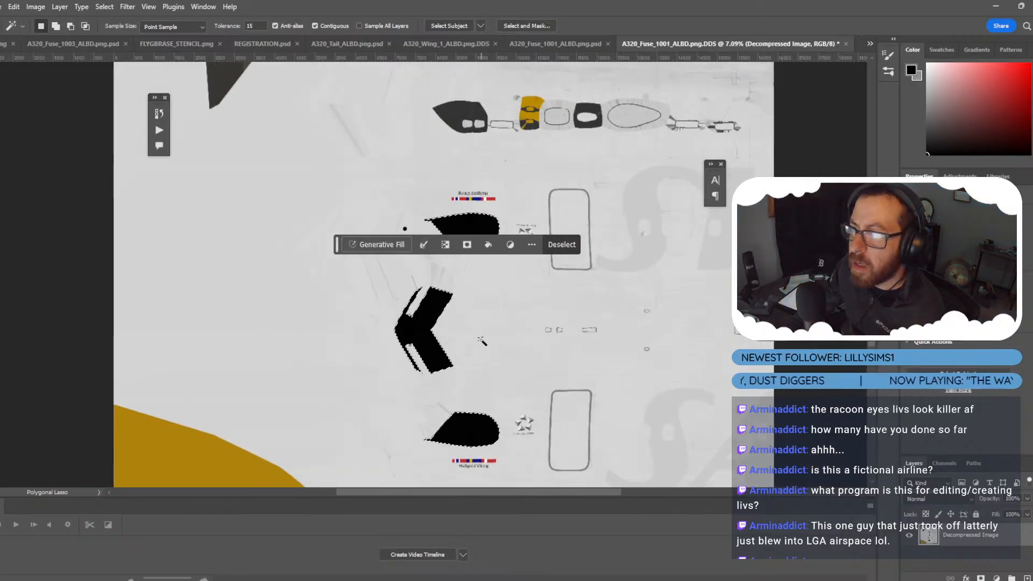
click(554, 47)
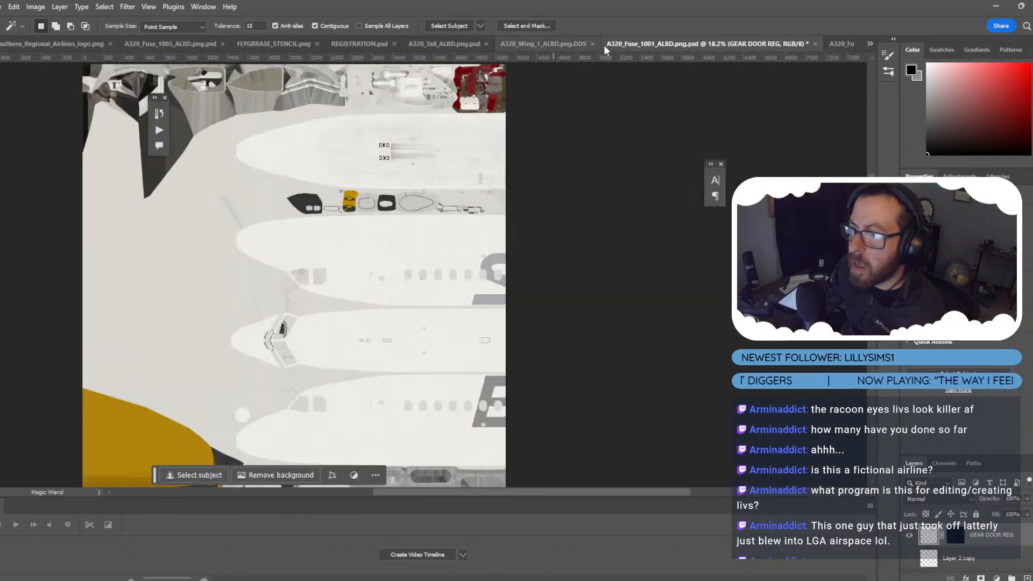
click(839, 44)
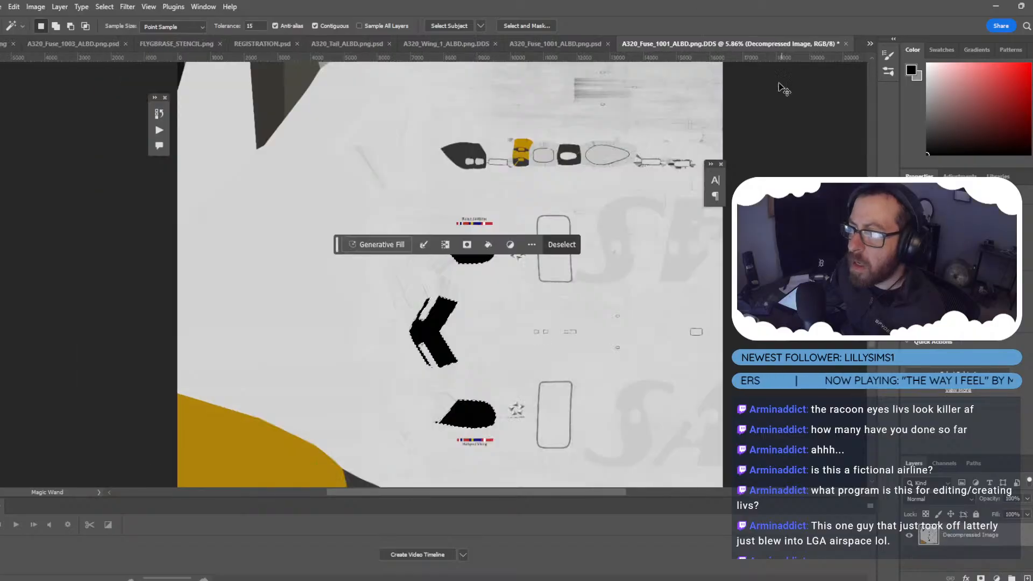
click(571, 46)
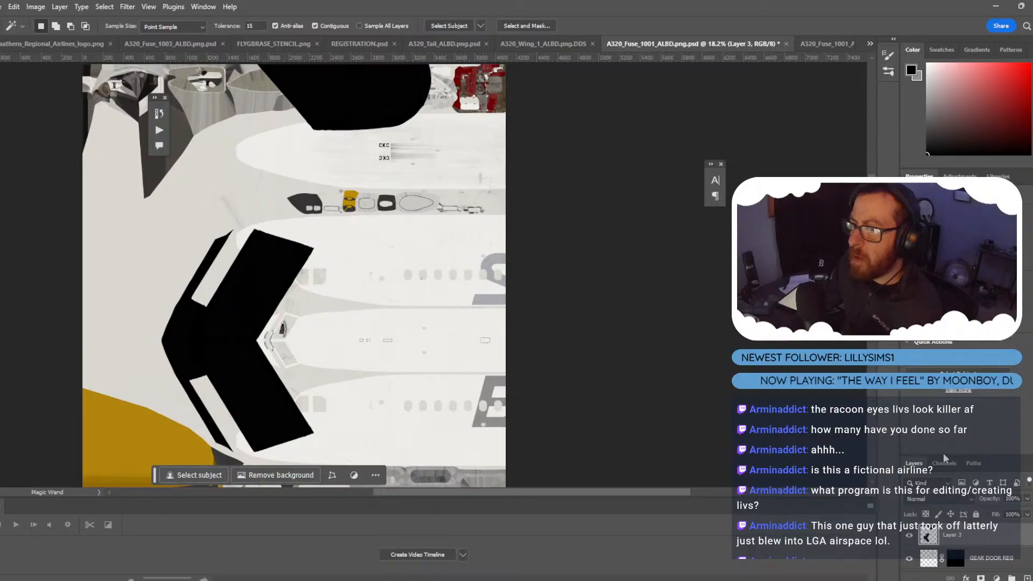
key(Delete)
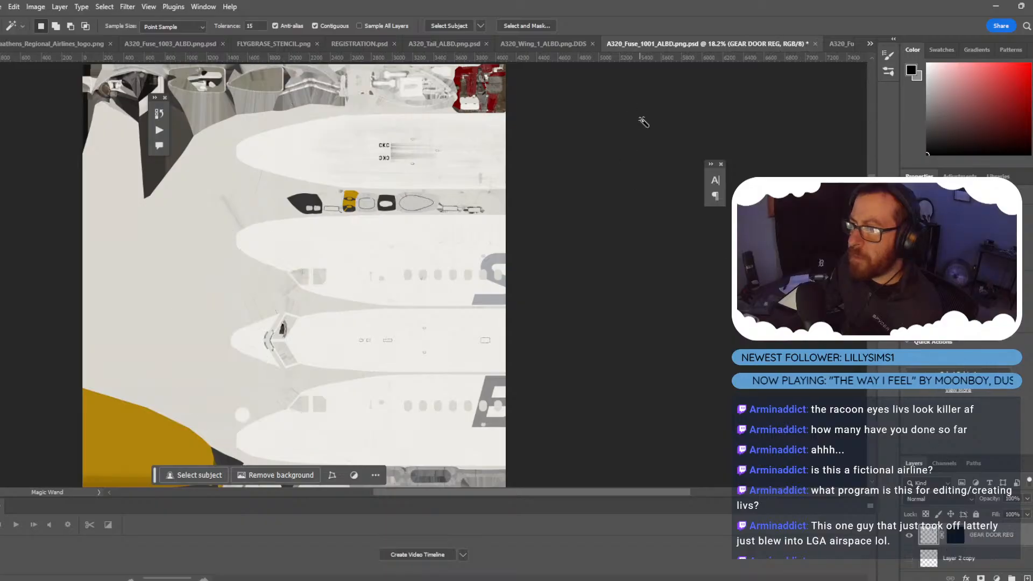
click(846, 43)
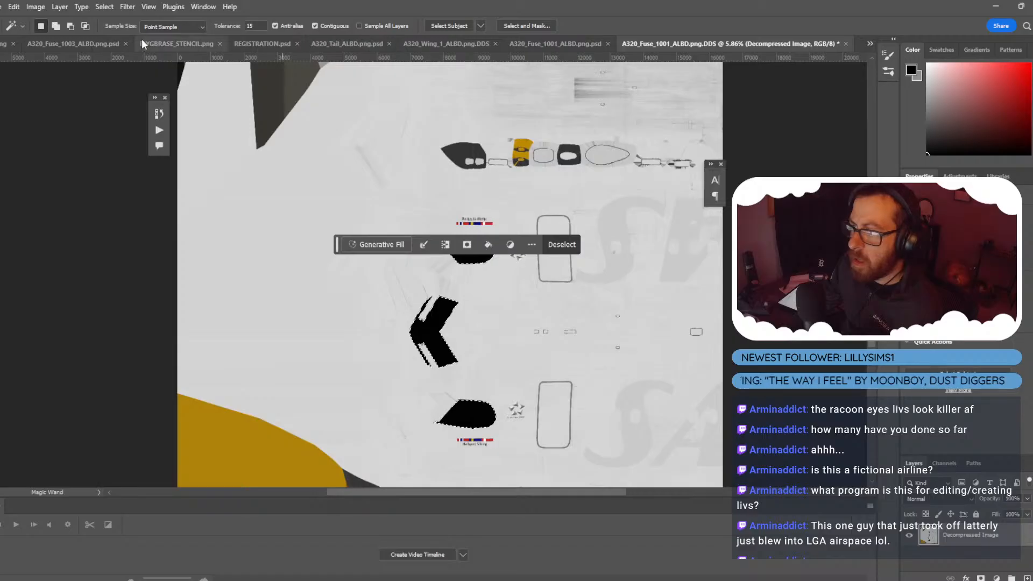
Place the copied black window shapes in the Braathens fuselage document and scale them to 25%.
click(565, 43)
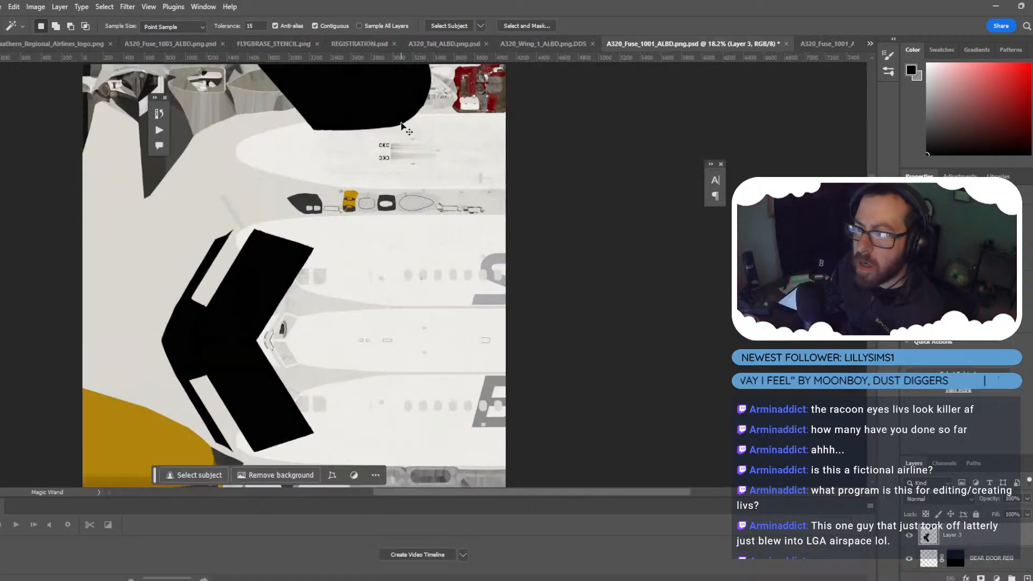
key(ctrl+t)
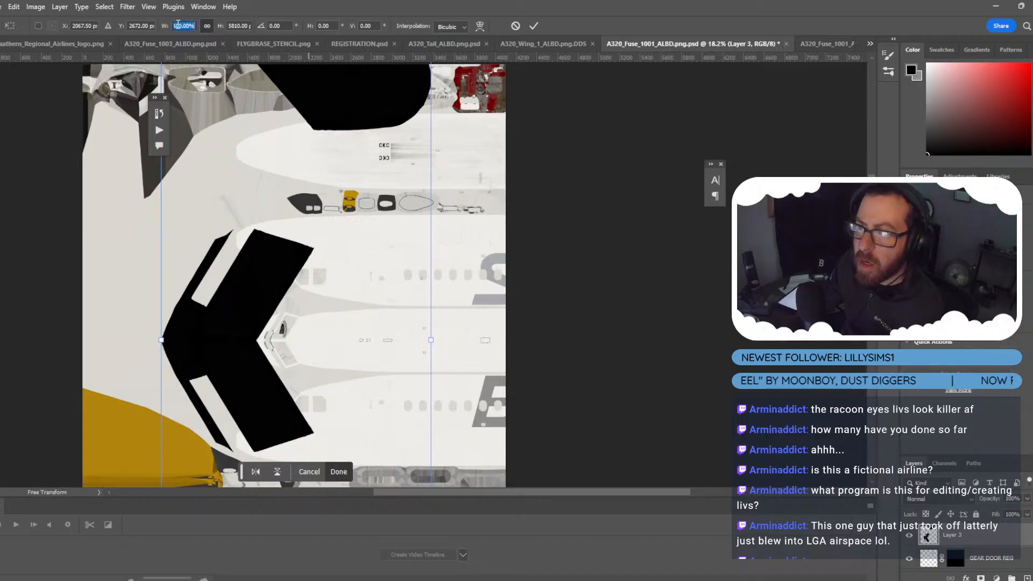
text(50)
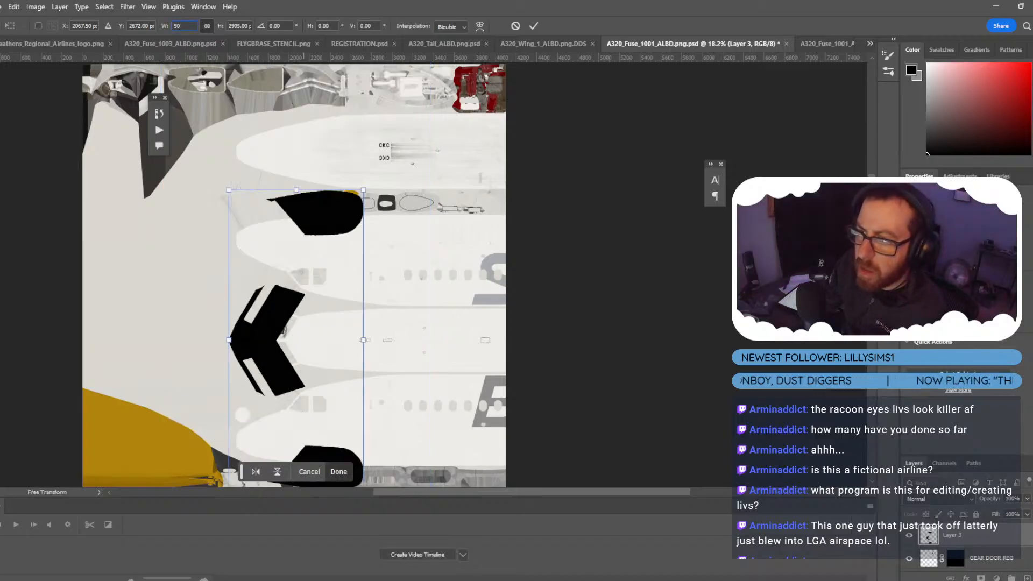
key(BackSpace)
text(25)
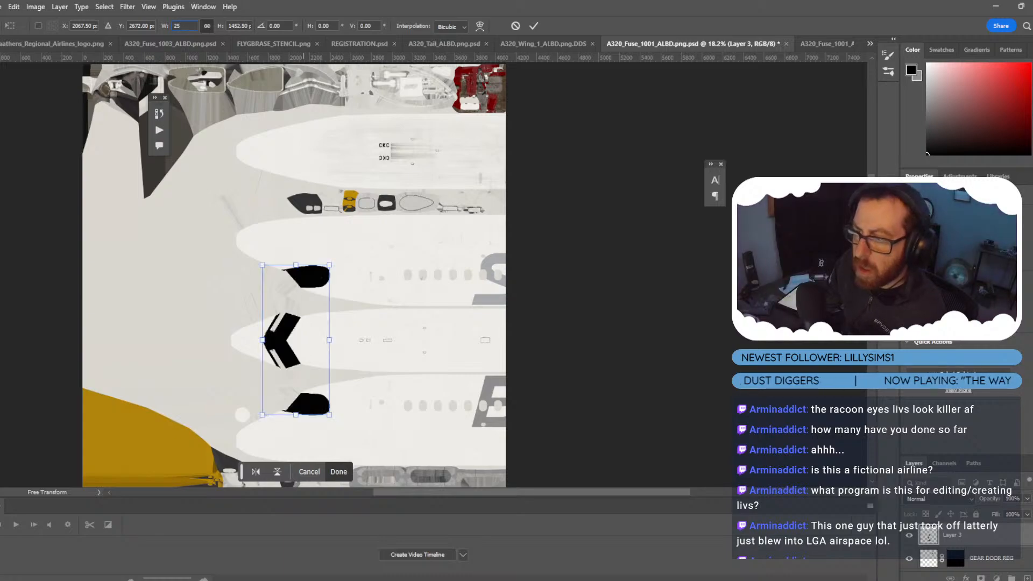
key(Return)
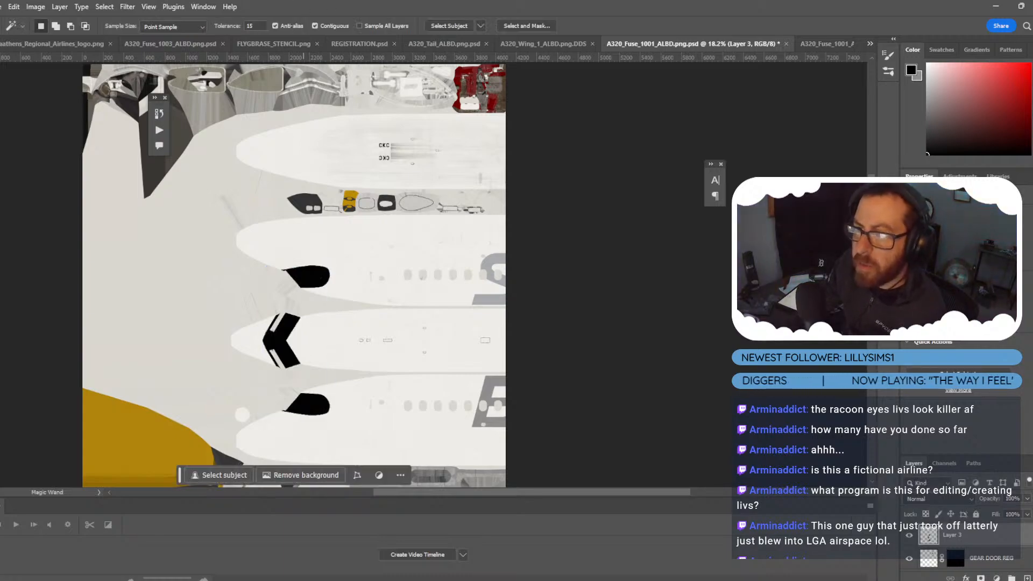
Save the Braathens fuselage document and reload the Fuse_1001 Base Color.001 image in Blender.
key(ctrl+s)
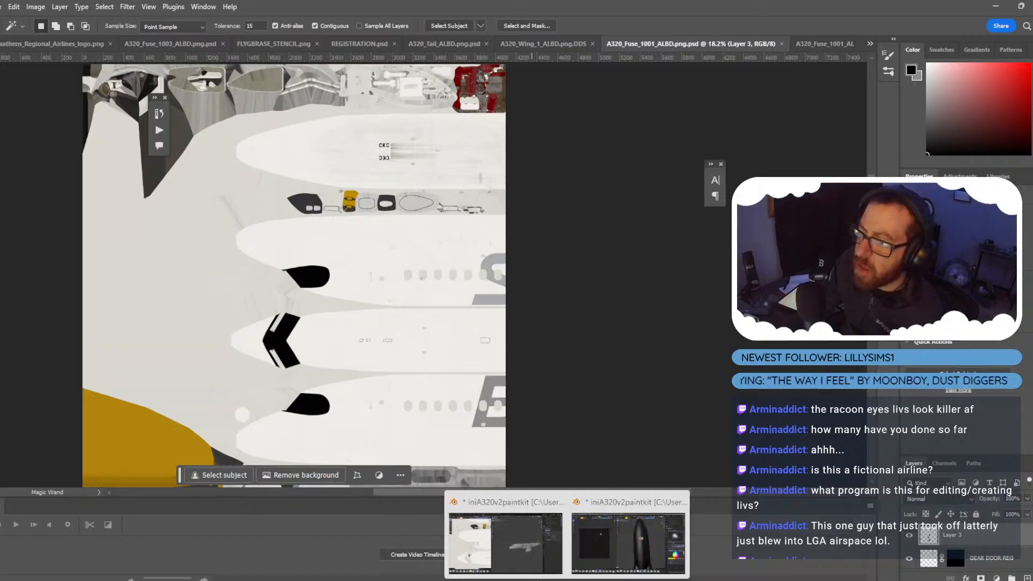
click(509, 562)
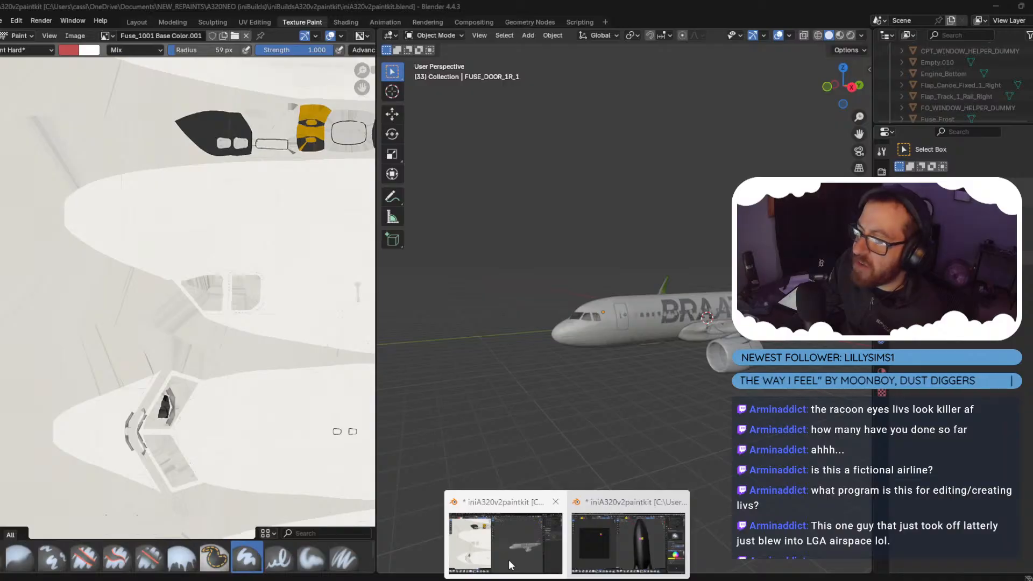
click(75, 35)
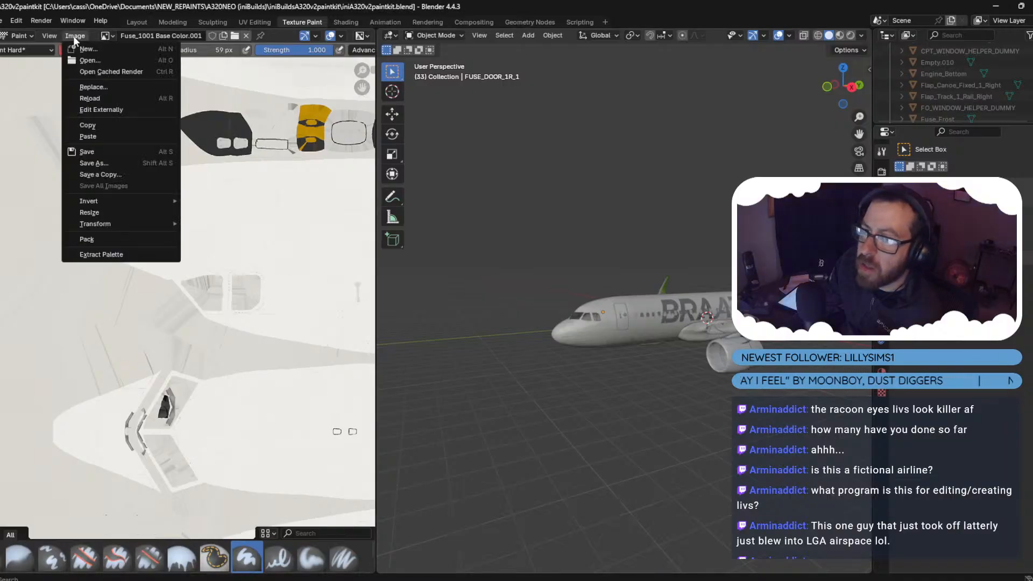
click(105, 100)
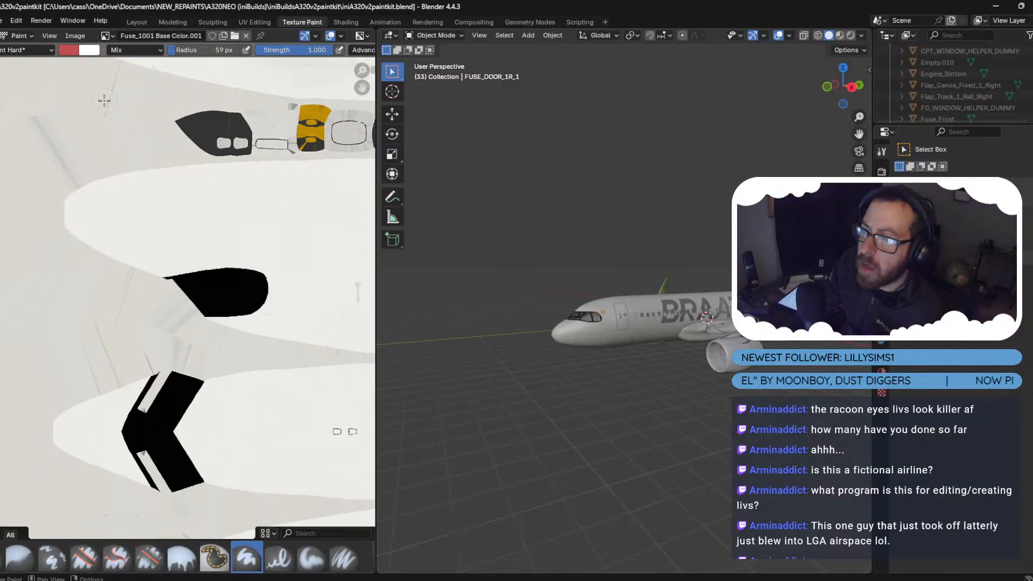
Examine the black cockpit window surround on the 3D aircraft's nose from both sides and the front.
scroll(466, 312, up, 8)
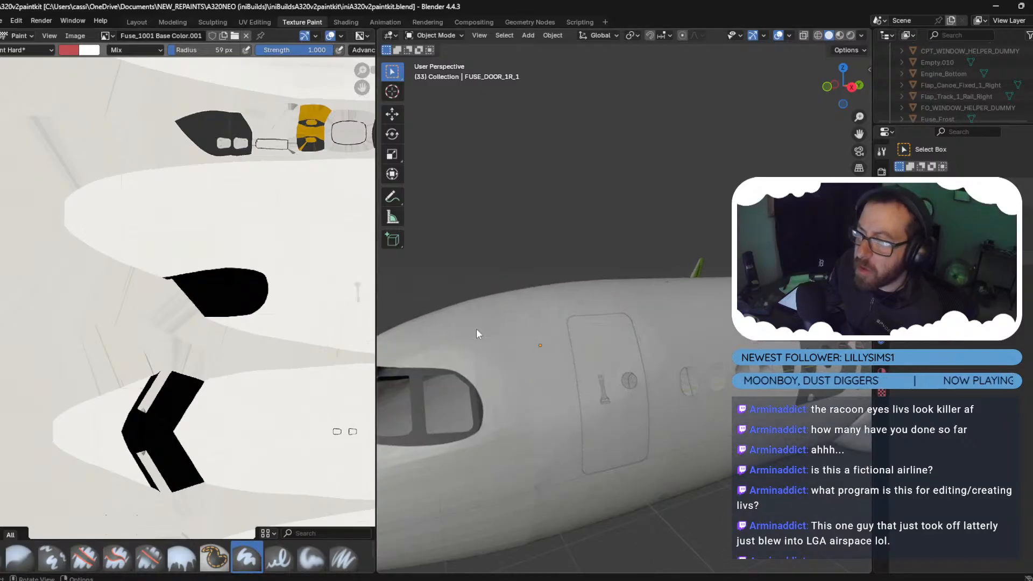
middle_drag(476, 329, 621, 341)
scroll(644, 315, down, 5)
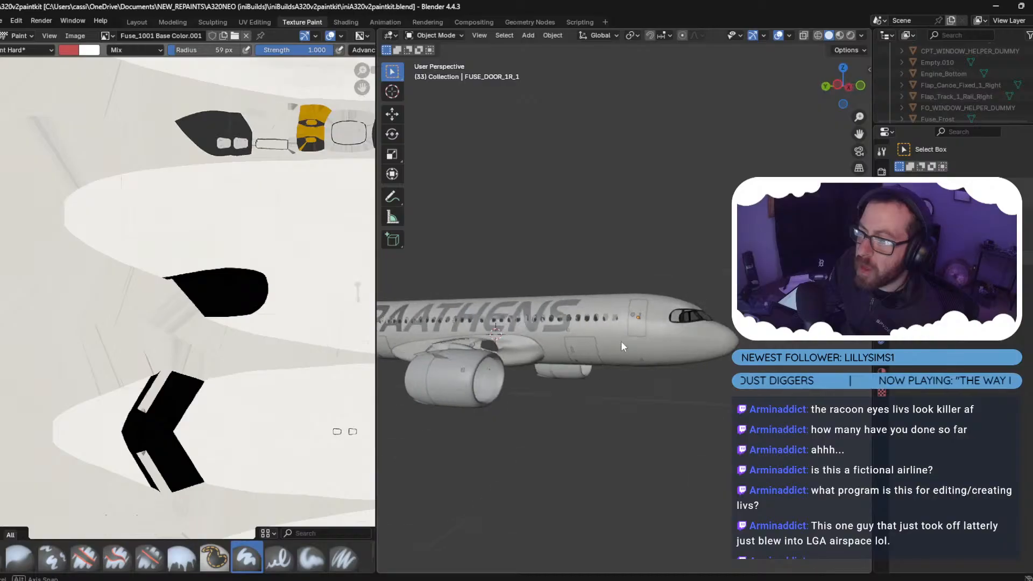
scroll(621, 341, up, 4)
middle_drag(680, 353, 438, 350)
scroll(438, 350, up, 3)
middle_drag(439, 393, 425, 370)
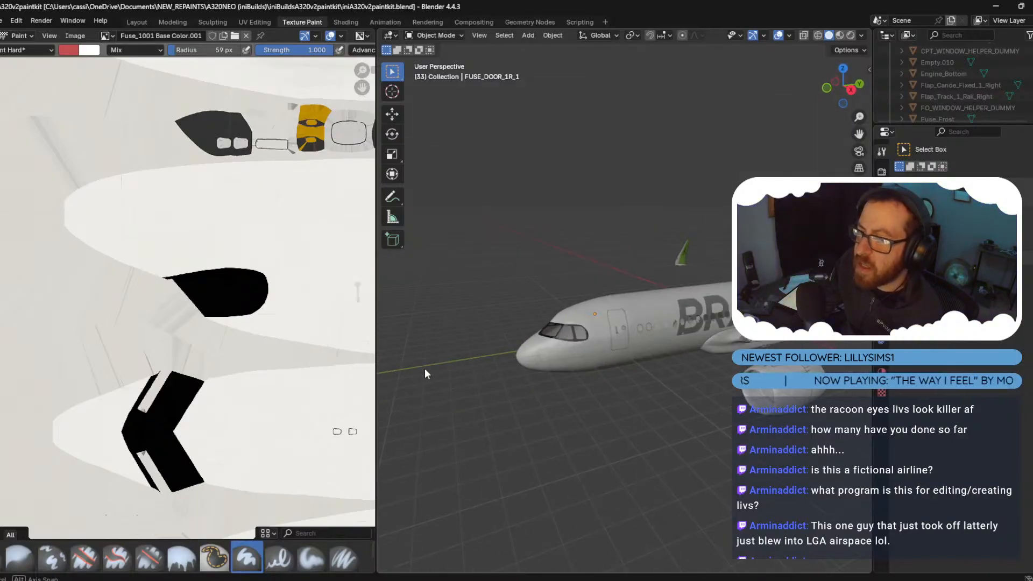
scroll(428, 368, up, 4)
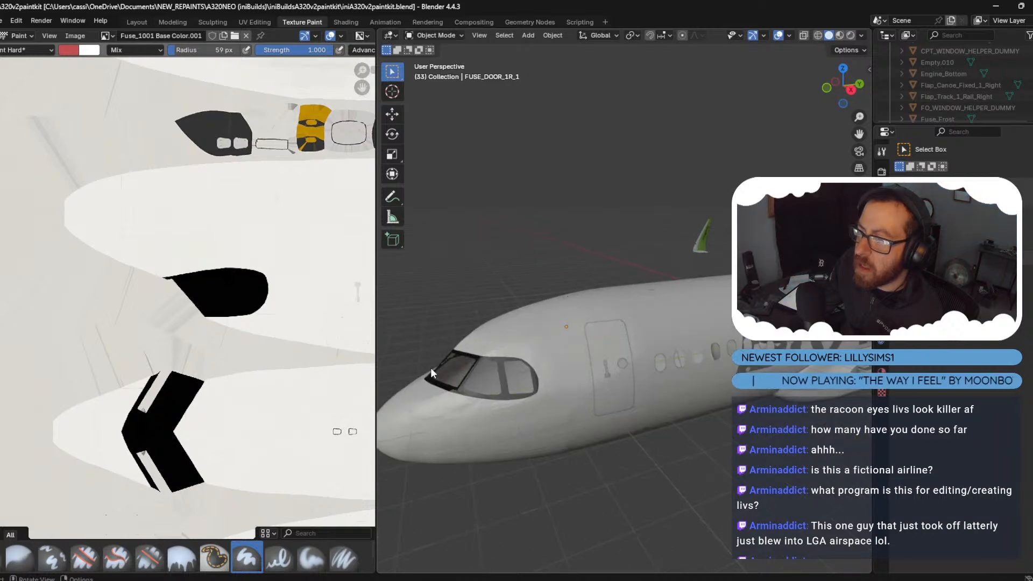
scroll(431, 367, up, 2)
scroll(430, 367, down, 6)
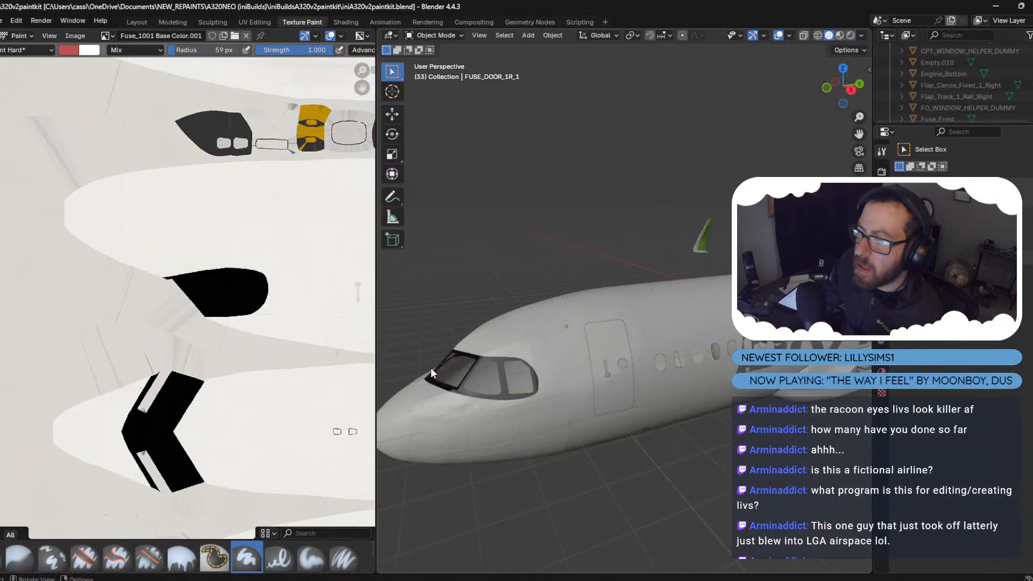
middle_drag(429, 371, 616, 371)
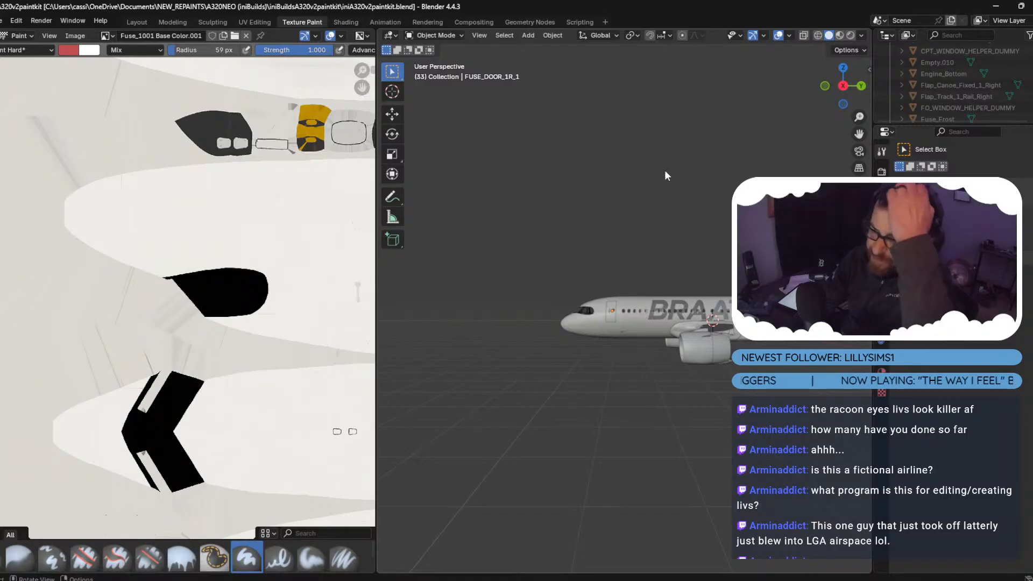
click(447, 35)
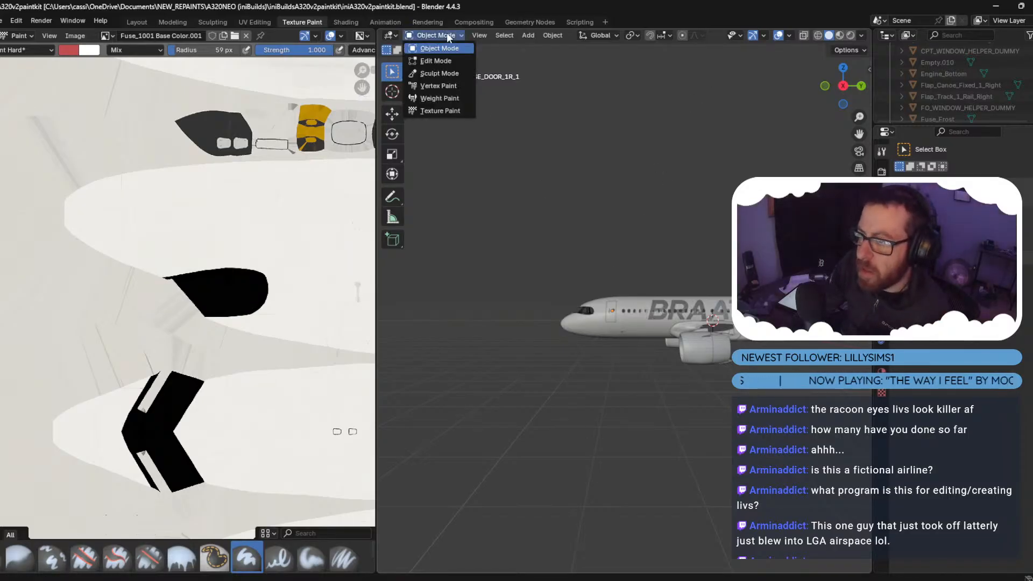
click(702, 344)
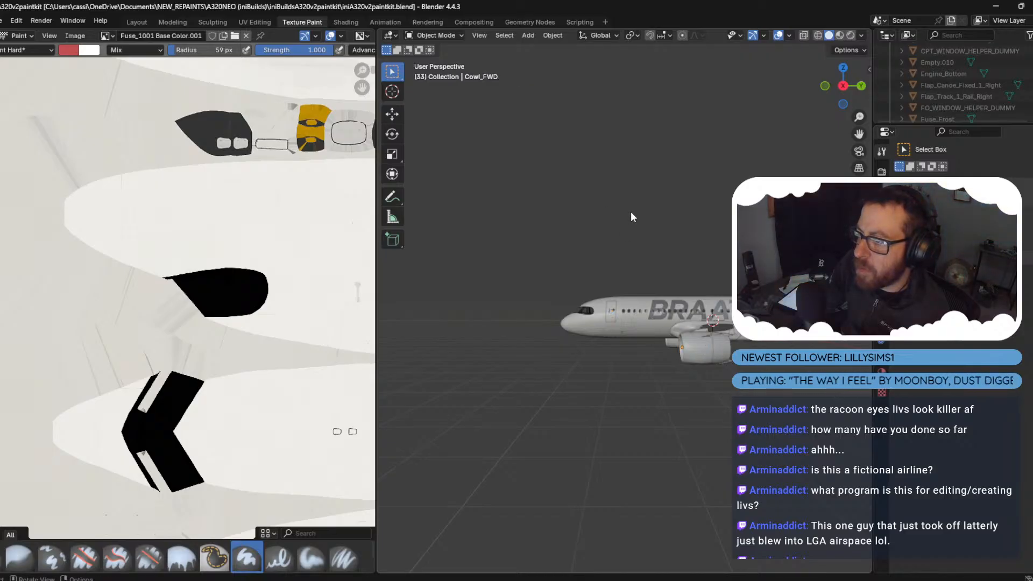
middle_drag(629, 215, 604, 215)
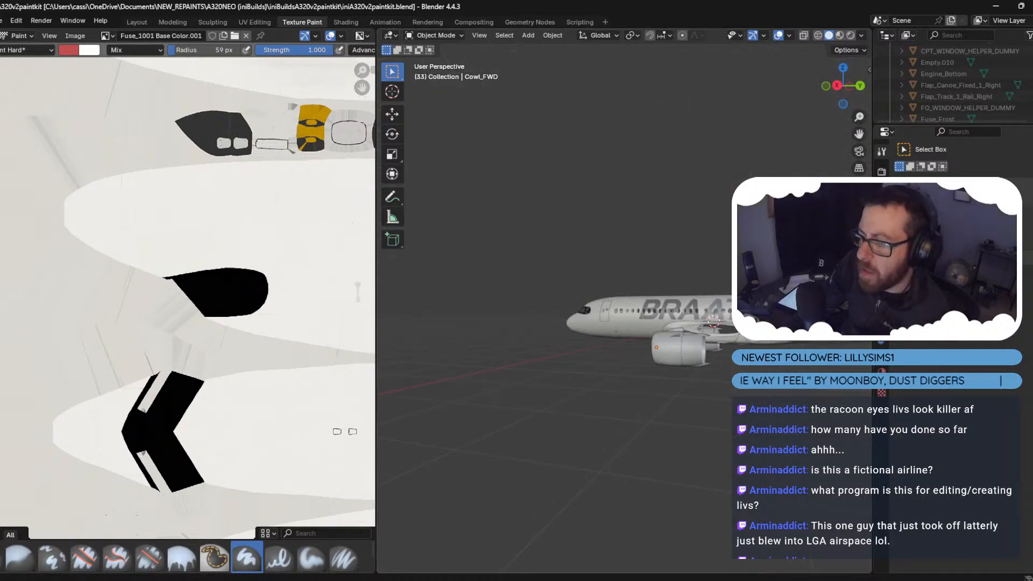
Switch to the other Blender window, show the black aircraft in right orthographic view and widen the 3D viewport.
mouse_move(567, 578)
click(608, 539)
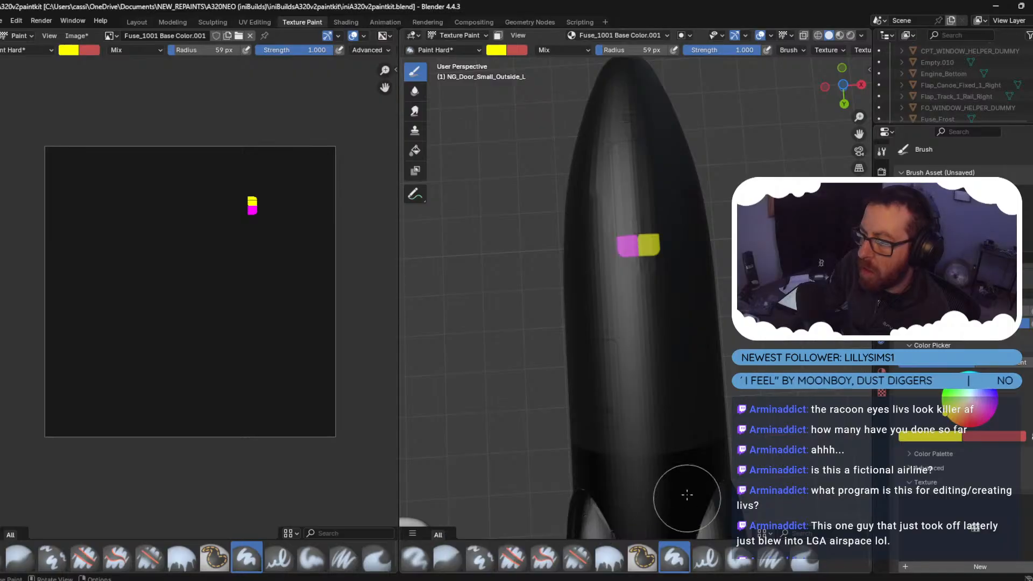
middle_drag(569, 277, 614, 377)
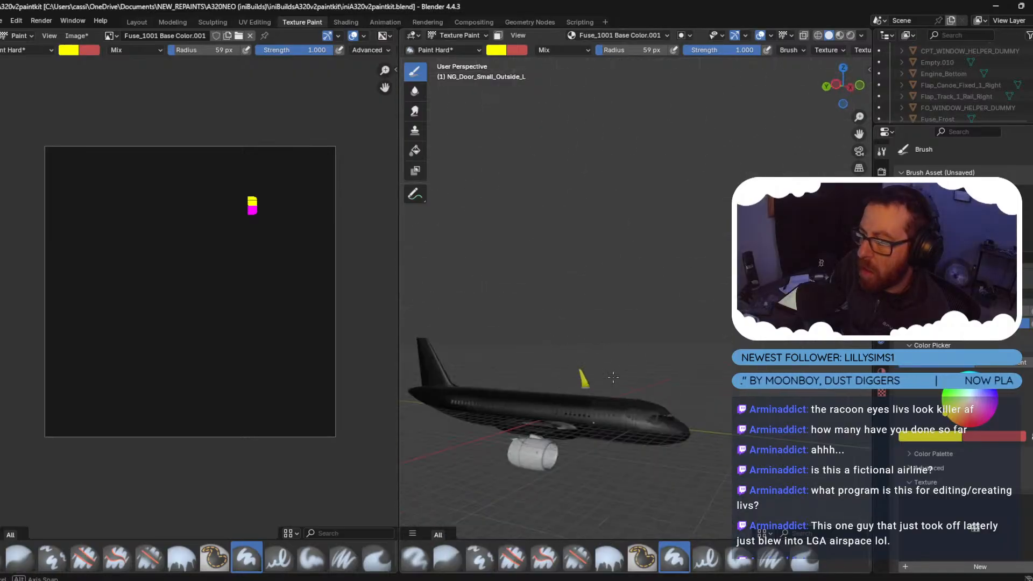
click(859, 85)
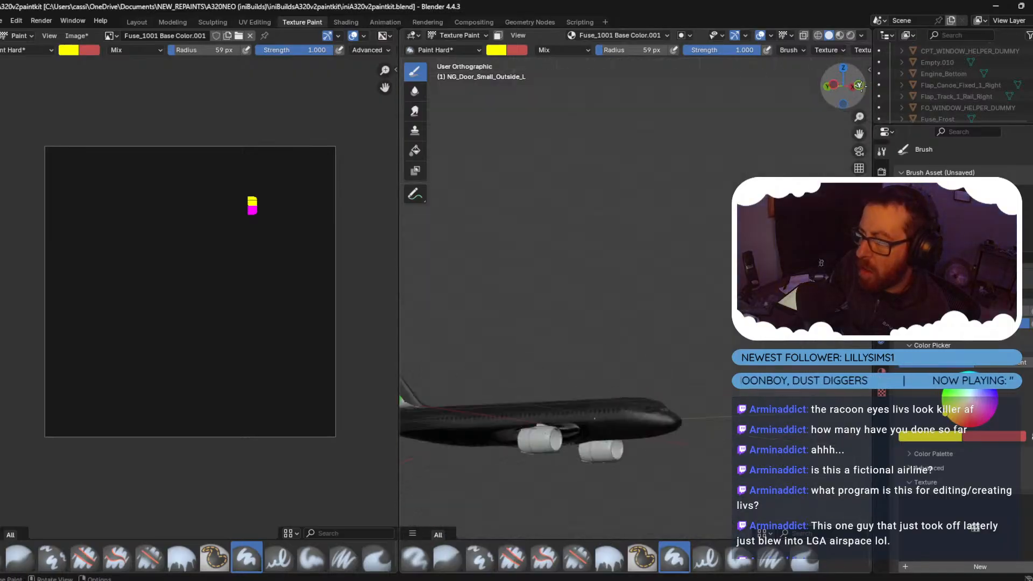
click(826, 86)
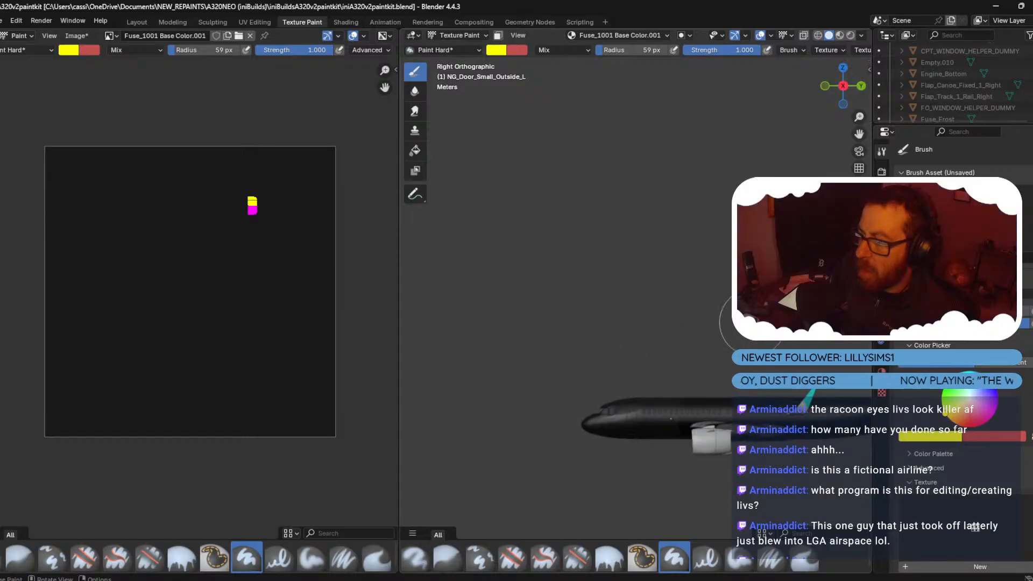
scroll(703, 362, up, 5)
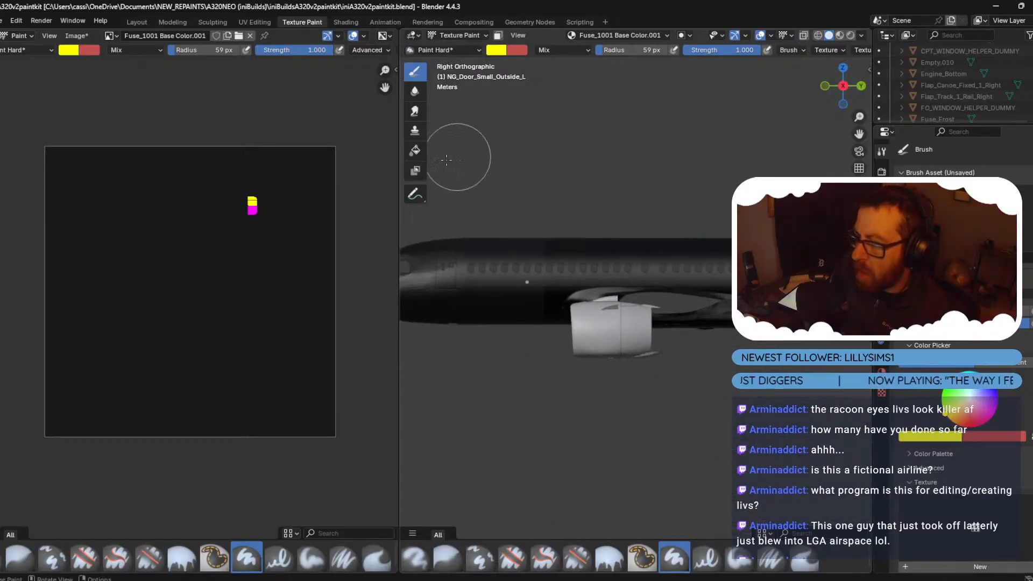
drag(400, 176, 105, 173)
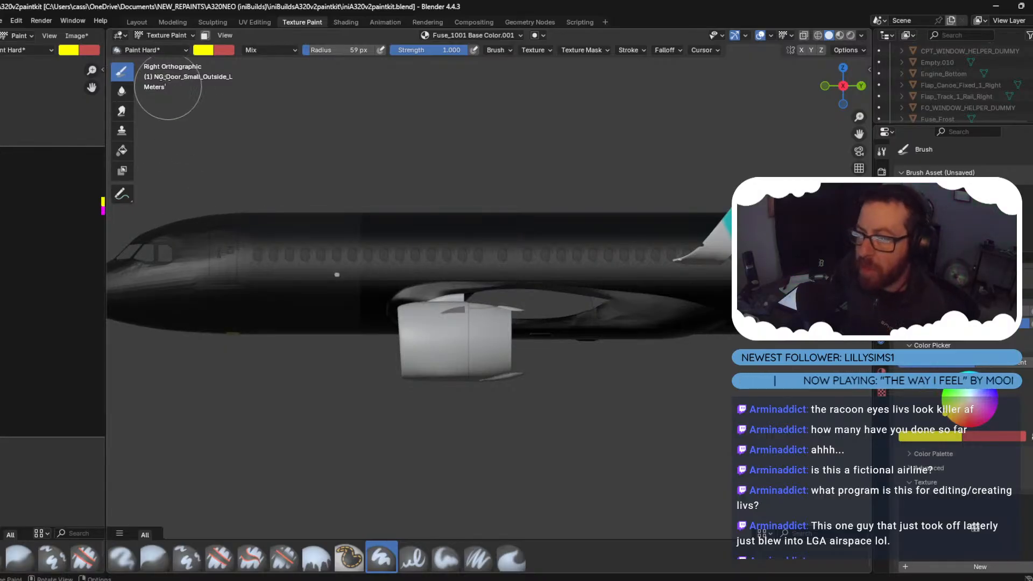
Return to Object Mode and select the engine's forward cowl together with its reverser.
click(157, 37)
click(164, 61)
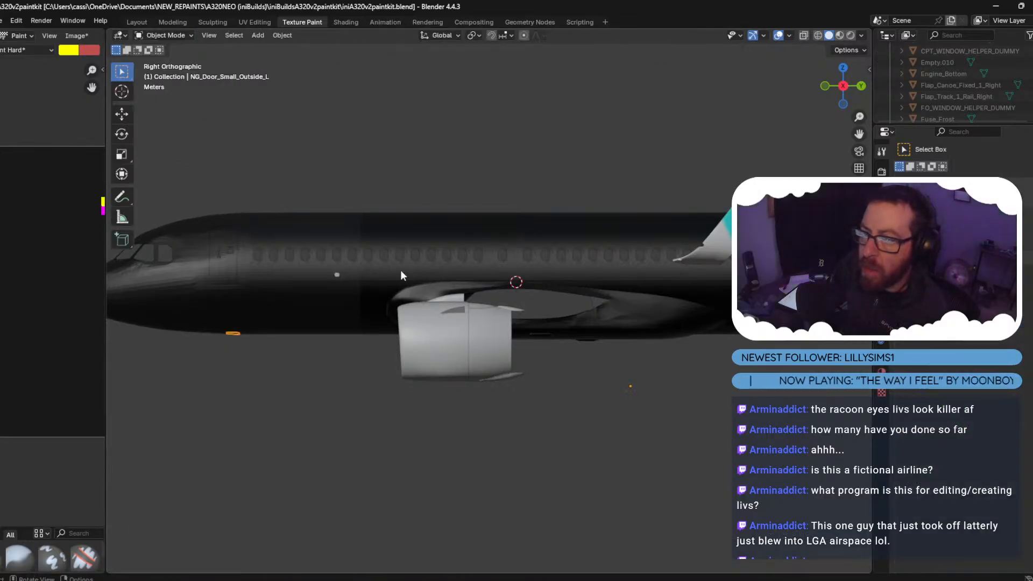
shift+click(466, 347)
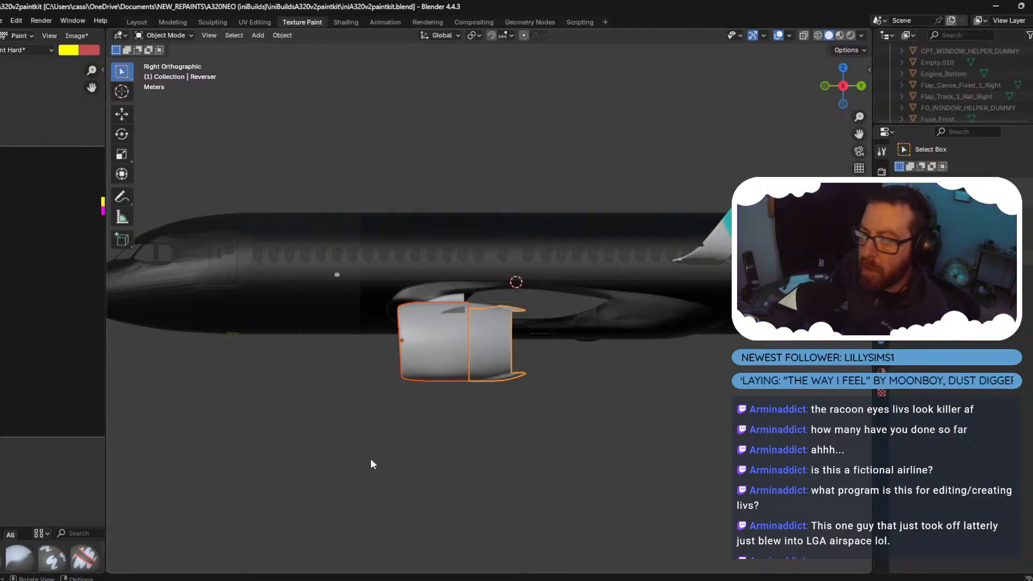
Check the engine lettering on the Braathens reference photo in the browser and return to Blender.
mouse_move(417, 578)
click(474, 538)
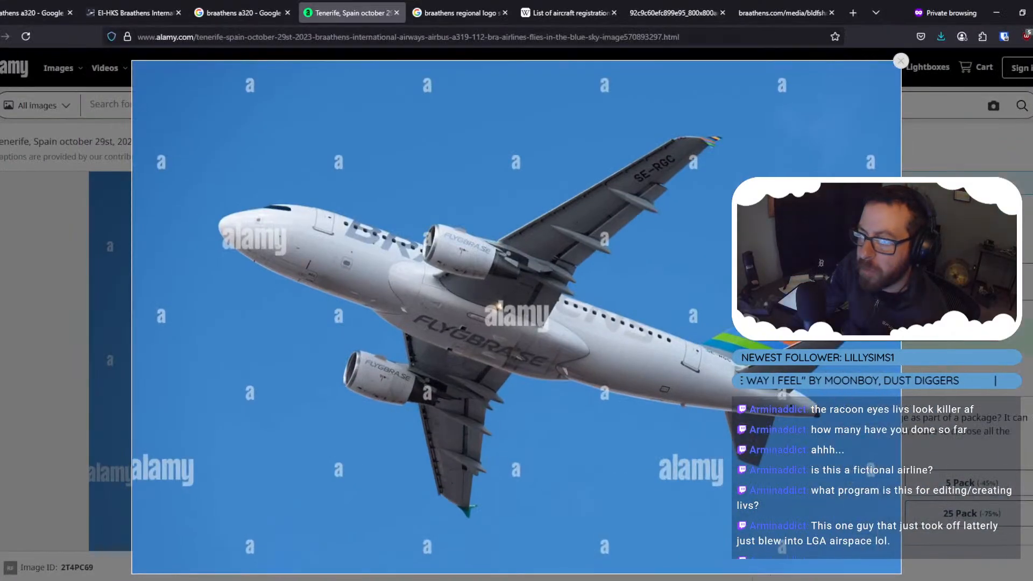
click(417, 578)
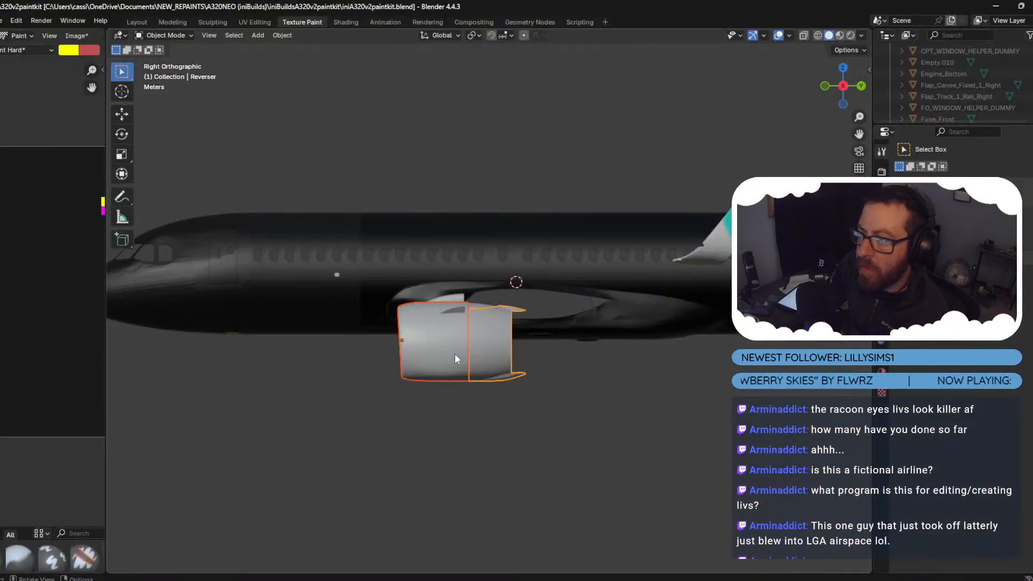
Put the reverser in Texture Paint mode and choose the A320_ENG_LEFT material in its texture slots.
click(184, 35)
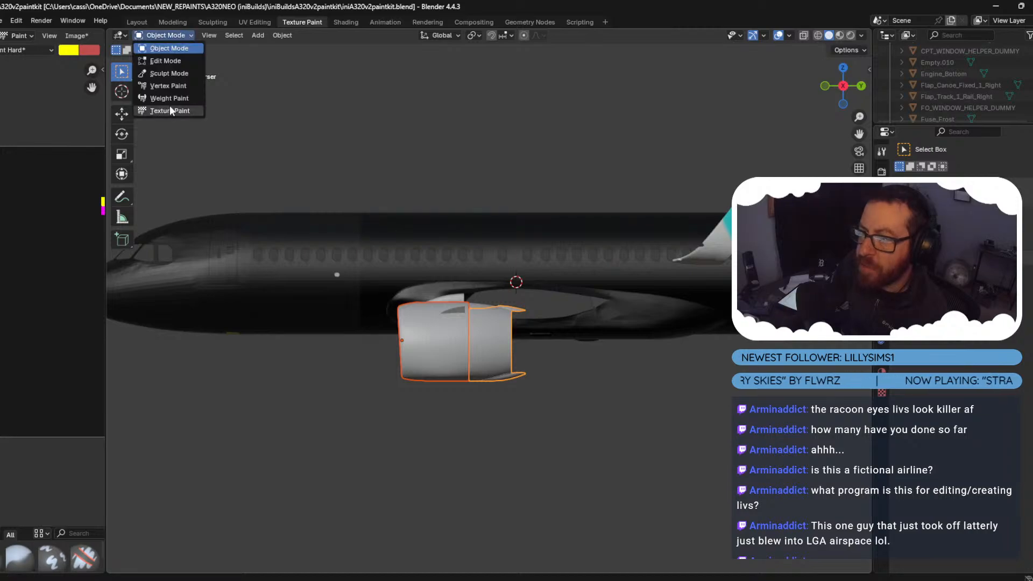
click(170, 110)
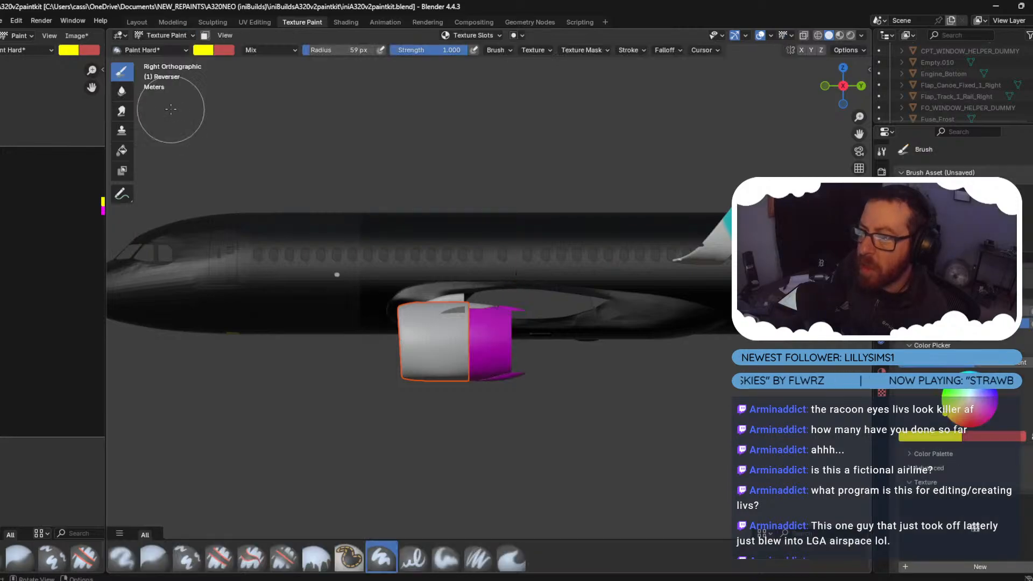
click(460, 35)
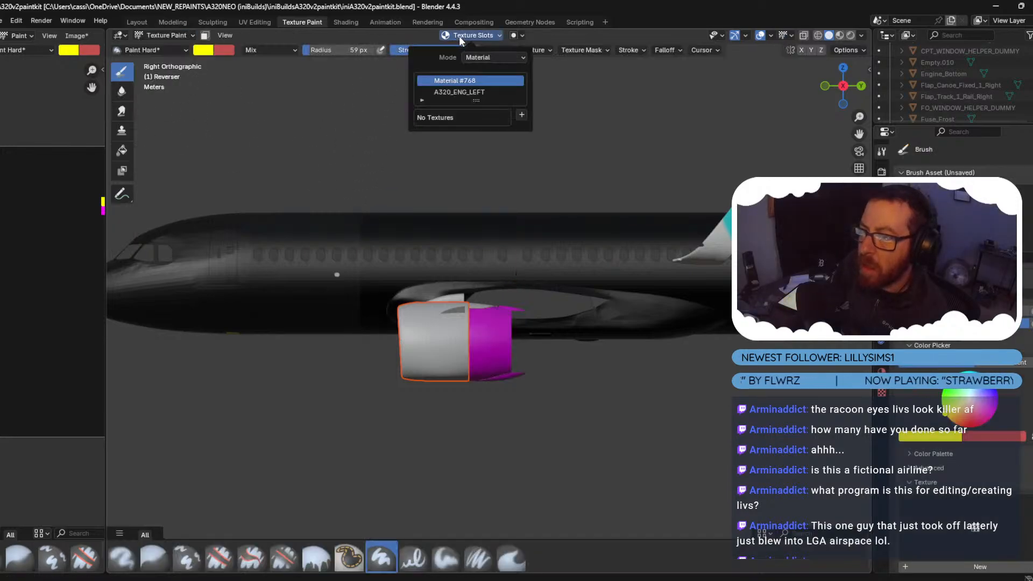
click(470, 92)
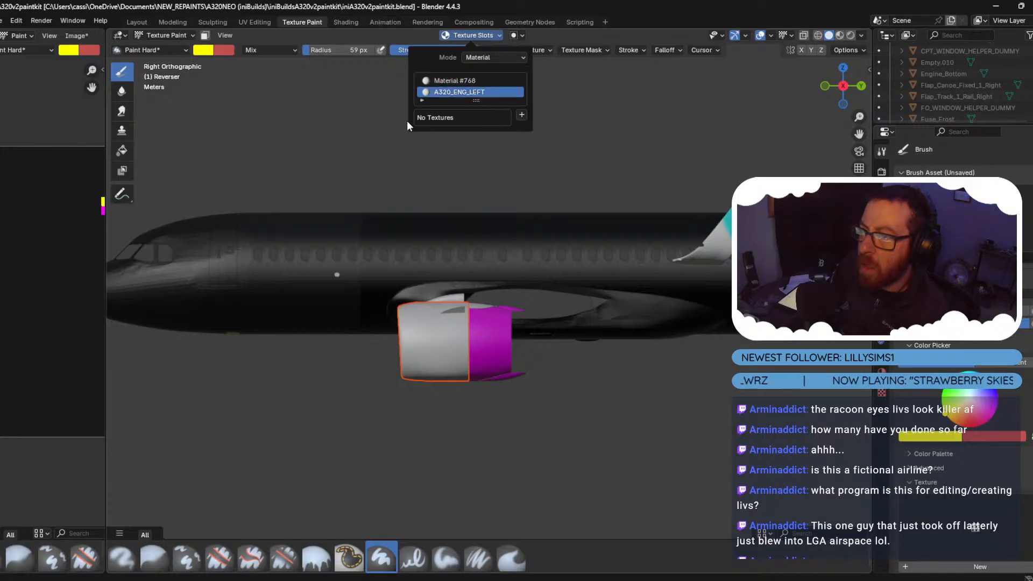
Add a 4096 px Base Color paint slot filled with black (#000000) to the A320_ENG_LEFT material.
click(520, 115)
click(557, 127)
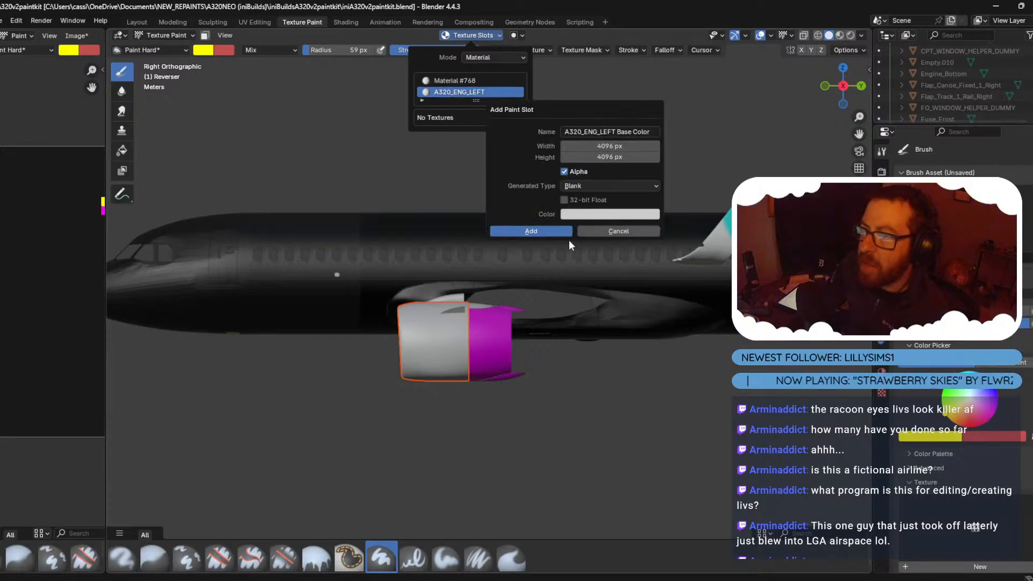
click(602, 216)
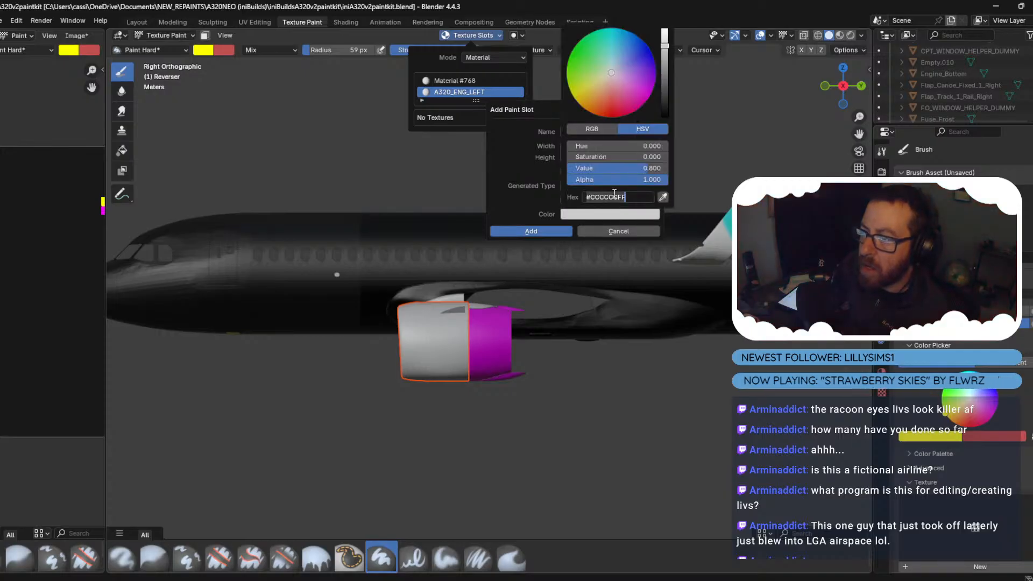
text(000000)
key(Return)
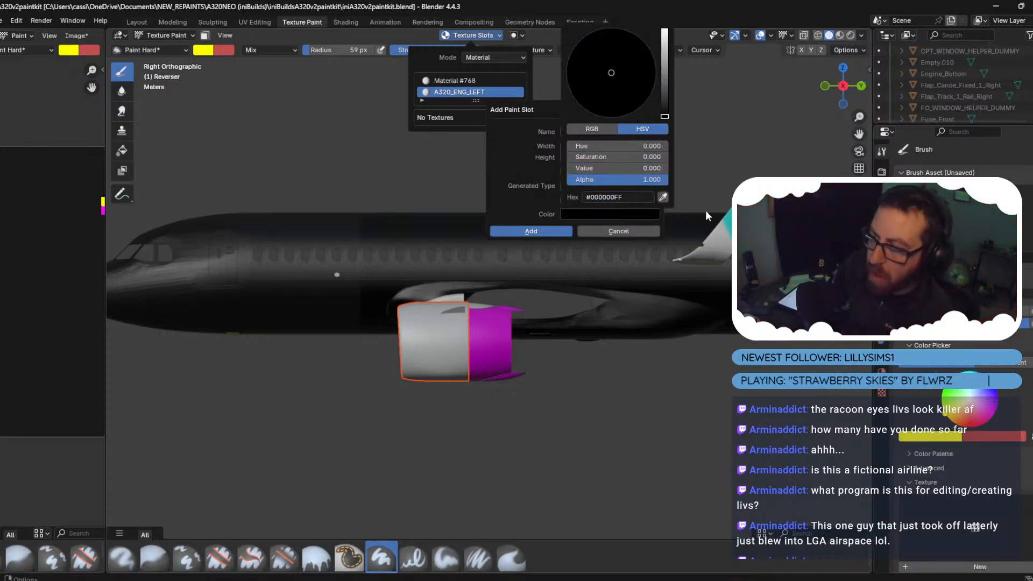
click(543, 232)
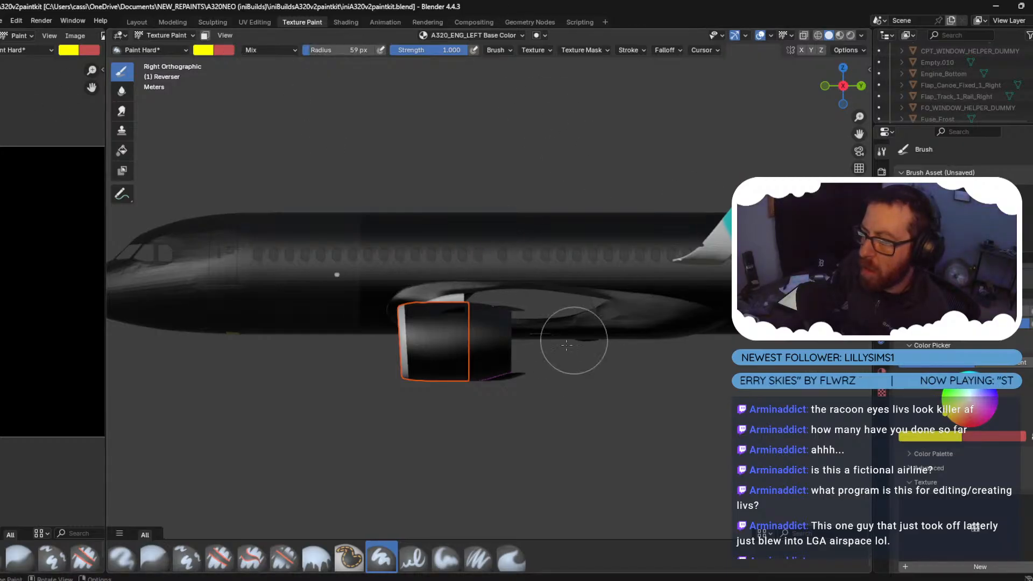
Return to Object Mode, select only the engine's forward cowl and put it in Texture Paint mode.
click(167, 35)
click(163, 49)
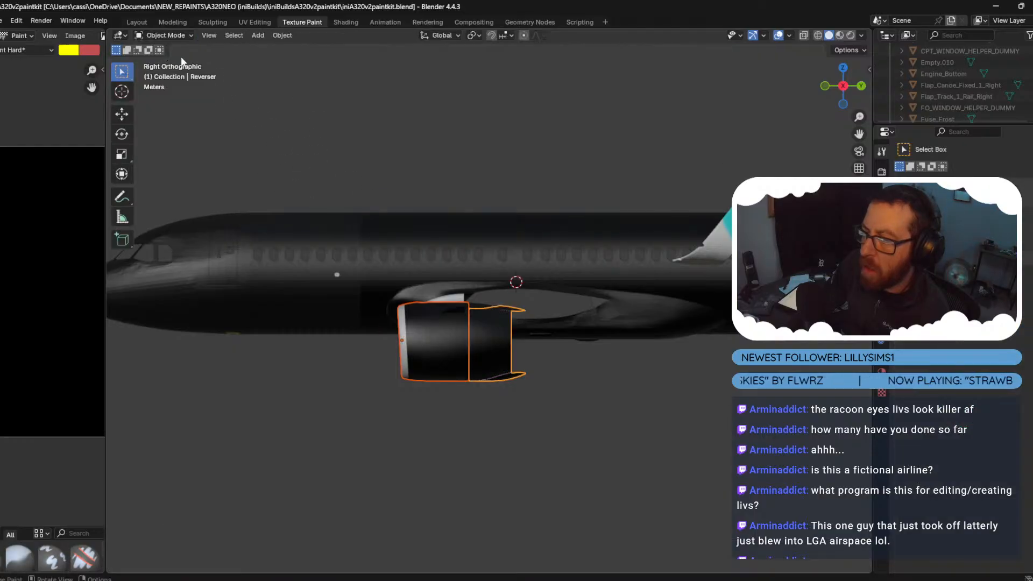
click(437, 360)
click(479, 434)
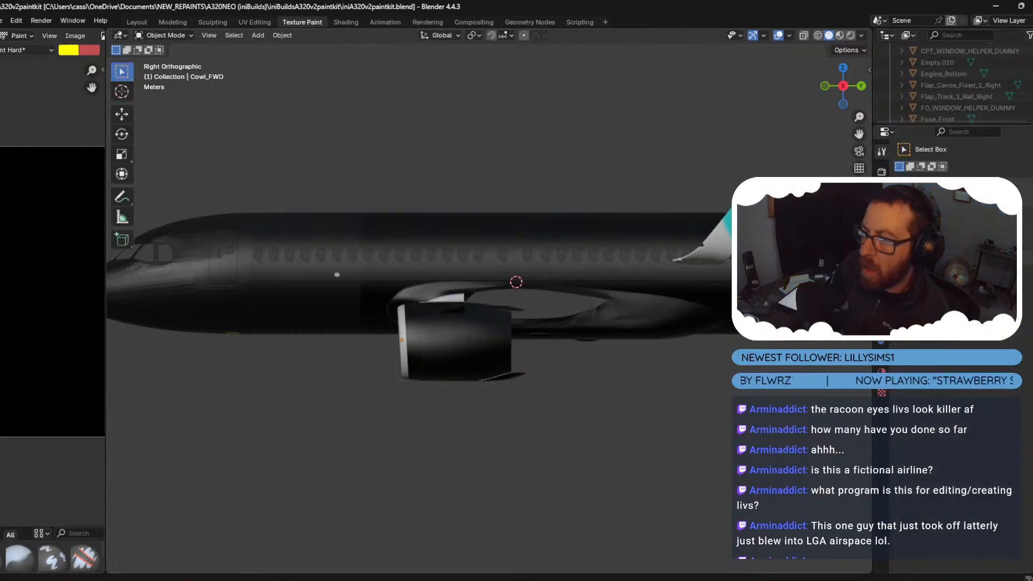
click(450, 344)
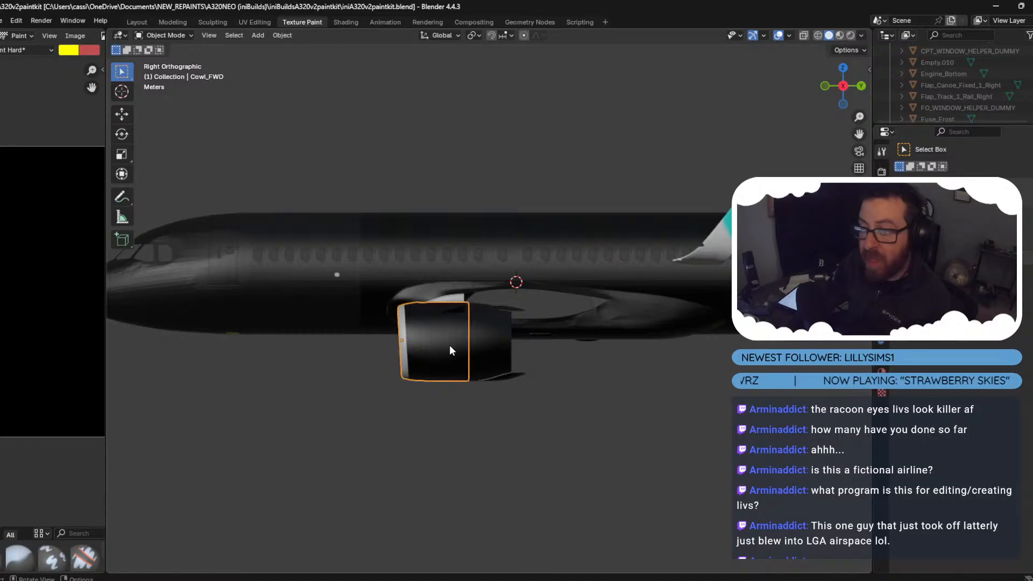
click(882, 392)
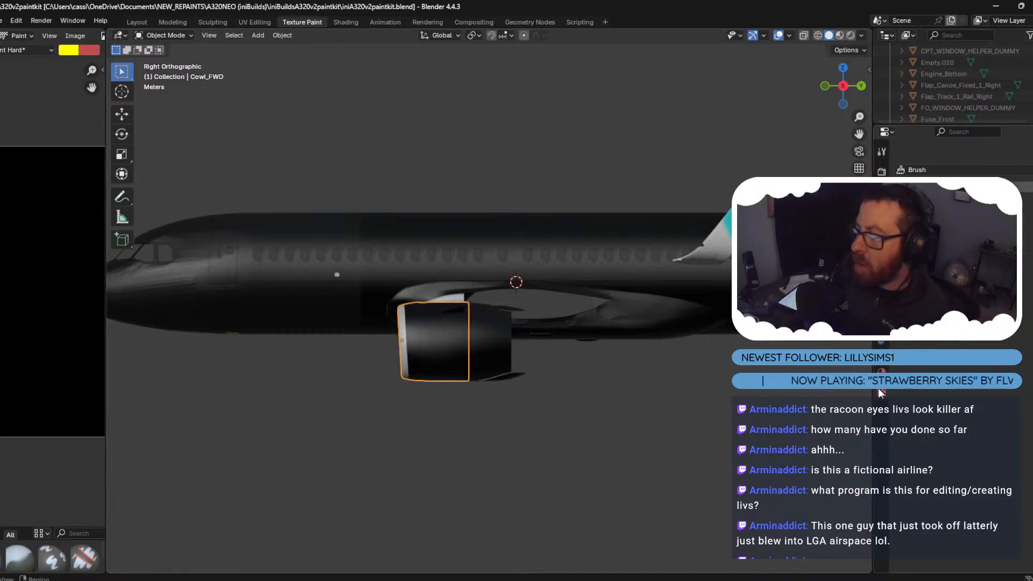
click(882, 151)
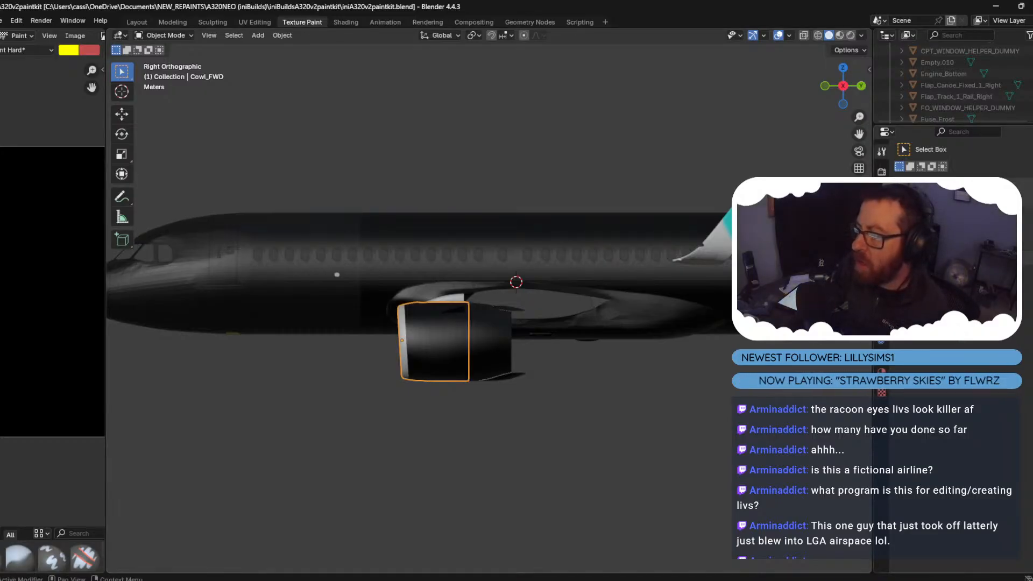
click(180, 36)
click(166, 110)
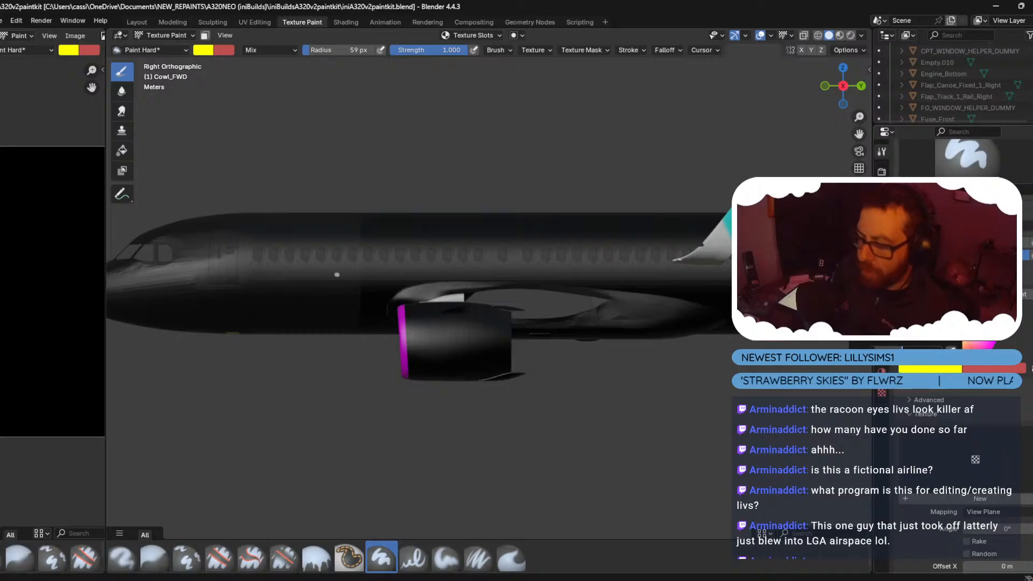
Set the brush colour to white and give the brush a new texture with Stencil mapping.
click(974, 498)
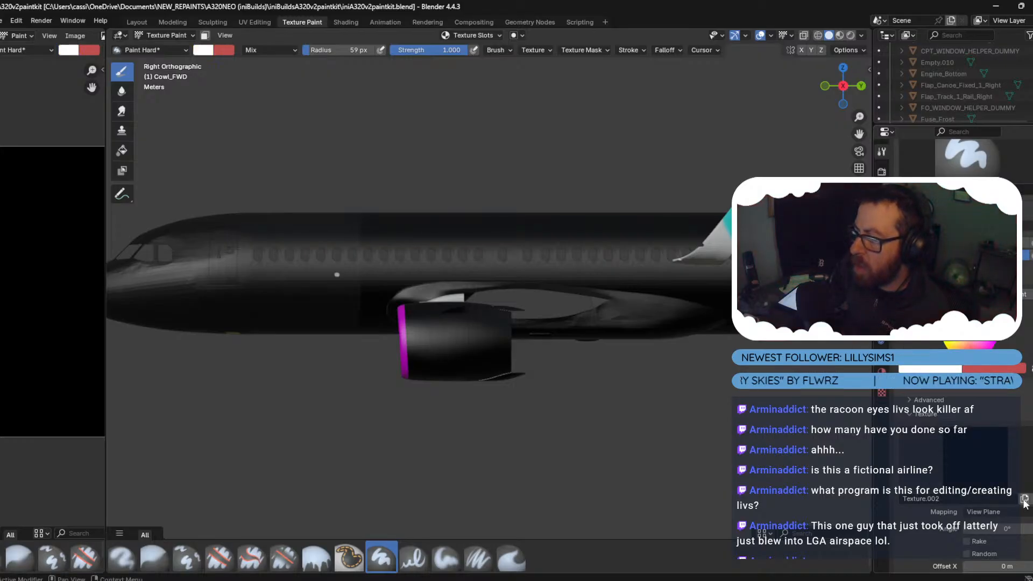
click(983, 511)
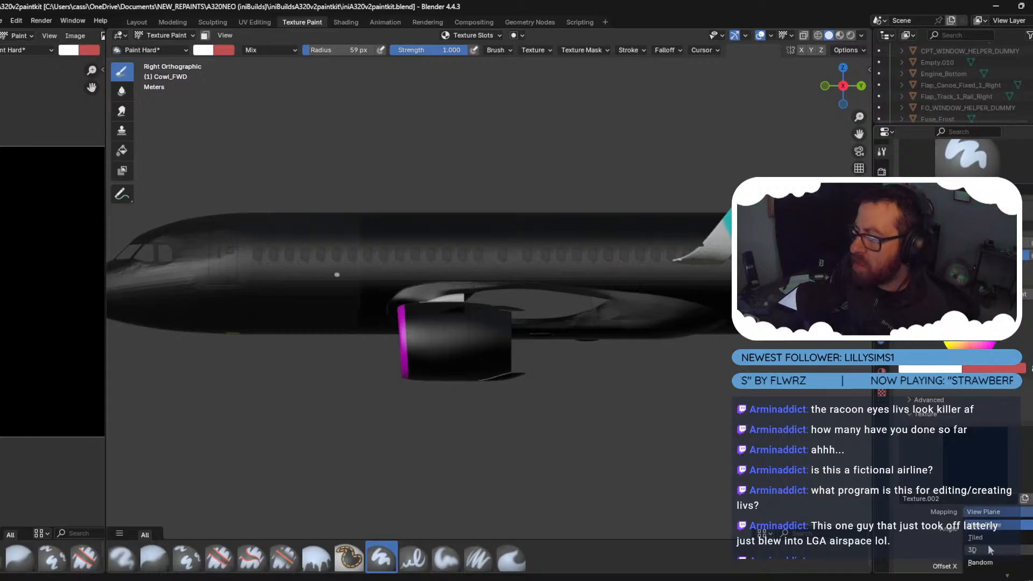
click(986, 570)
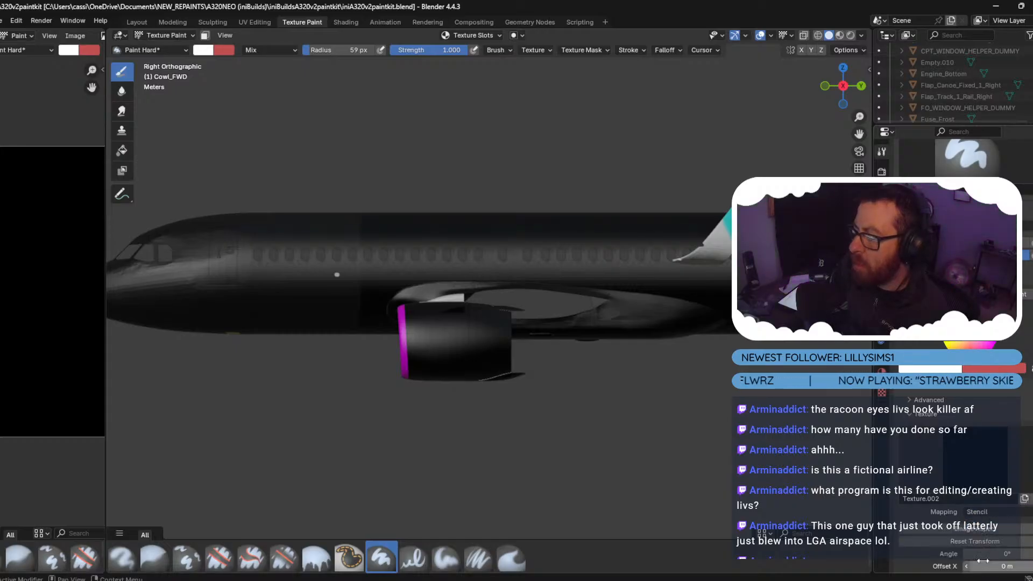
Load FLYGBRASE_STENCIL.png from the BRAATHENS_STREAM RESOURCES folder as the brush texture's image.
click(882, 392)
click(1018, 370)
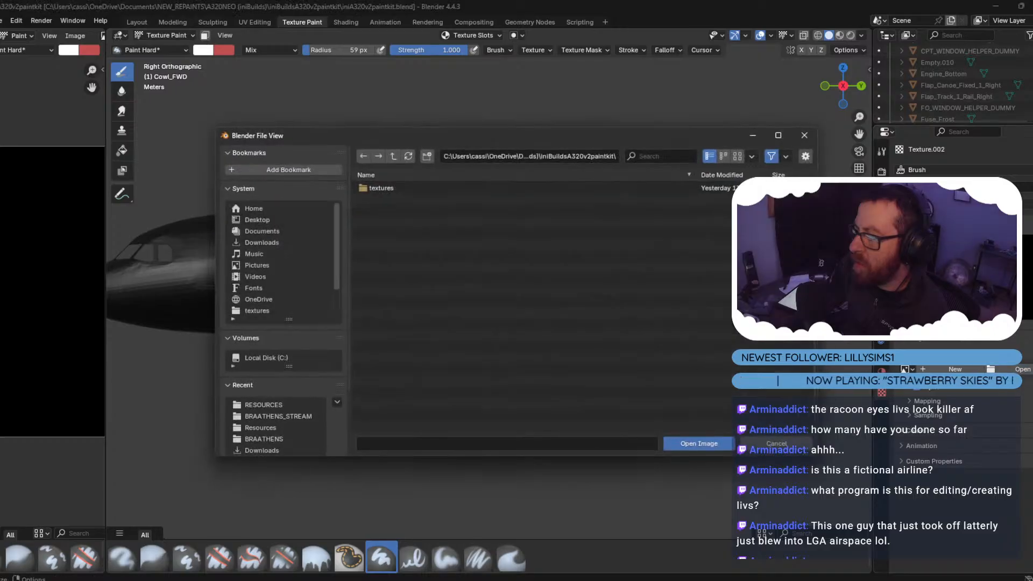
click(395, 154)
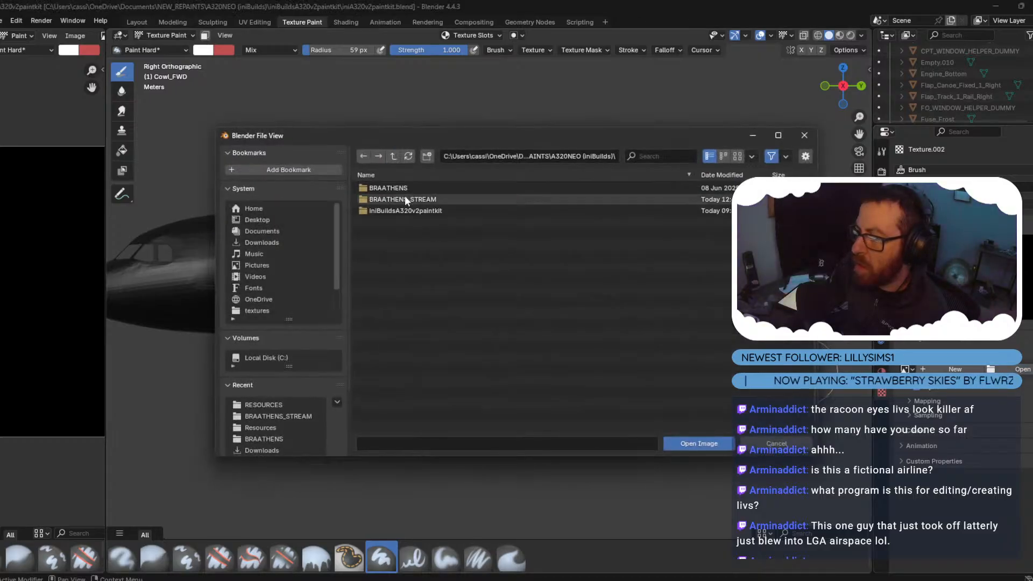
double_click(405, 196)
double_click(401, 199)
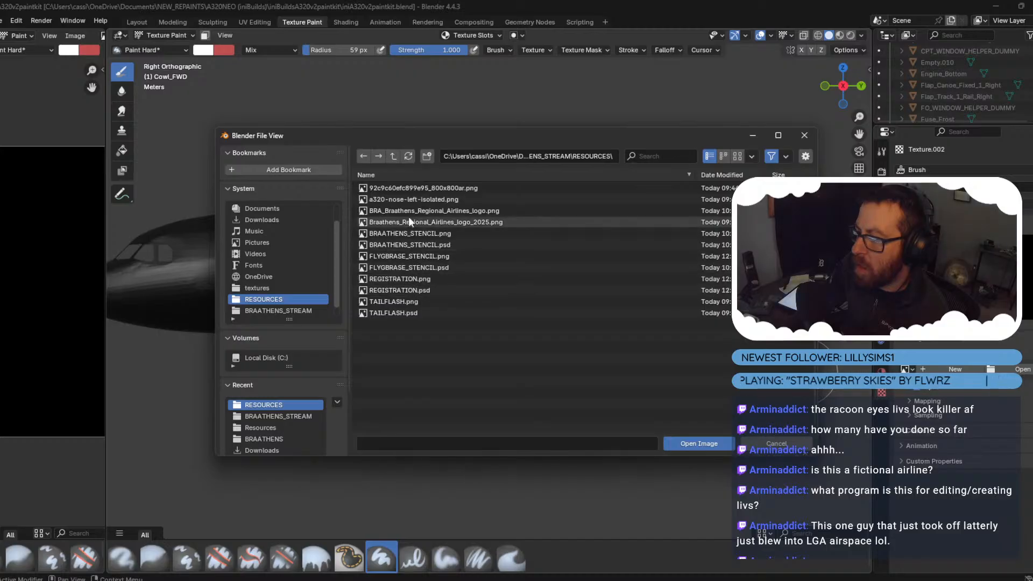
double_click(405, 257)
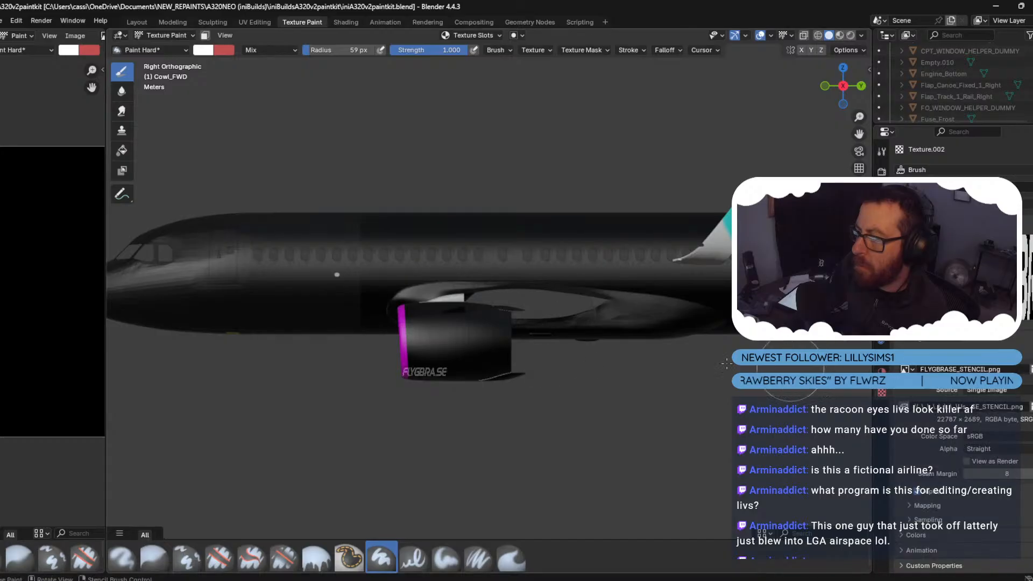
Fit the stencil to its image aspect, scale and centre it across the engine cowls, and paint the FLYGBRA.SE lettering in white.
click(885, 151)
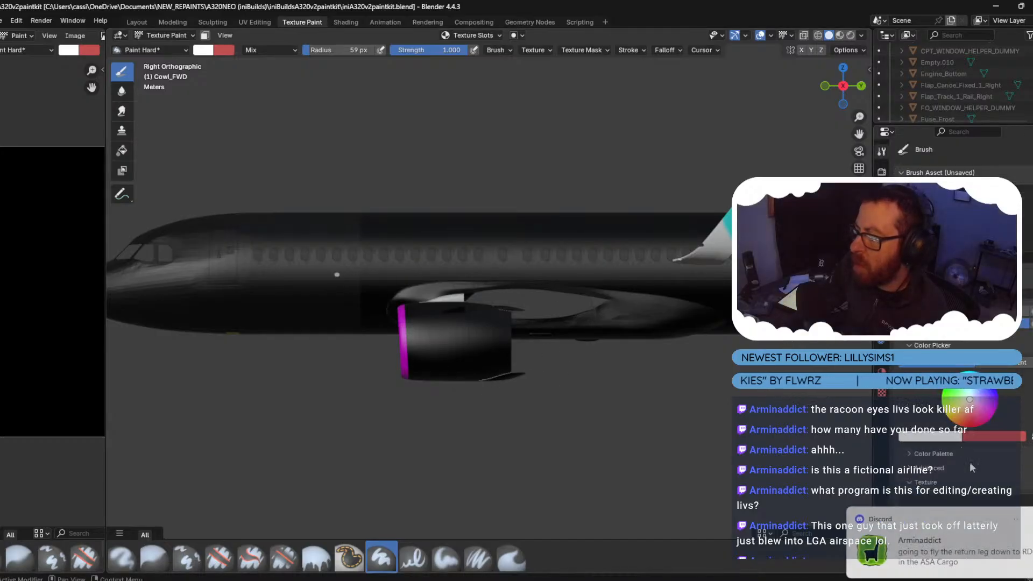
scroll(972, 465, down, 5)
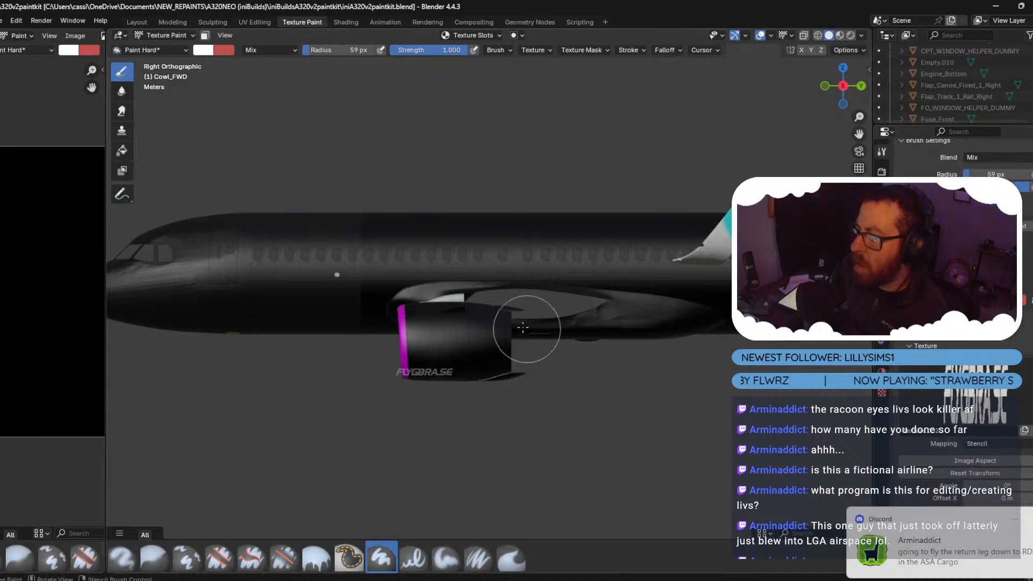
mouse_move(523, 328)
shift+right_down()
mouse_move(438, 365)
mouse_move(488, 344)
shift+right_up()
shift+right_drag(545, 339, 469, 345)
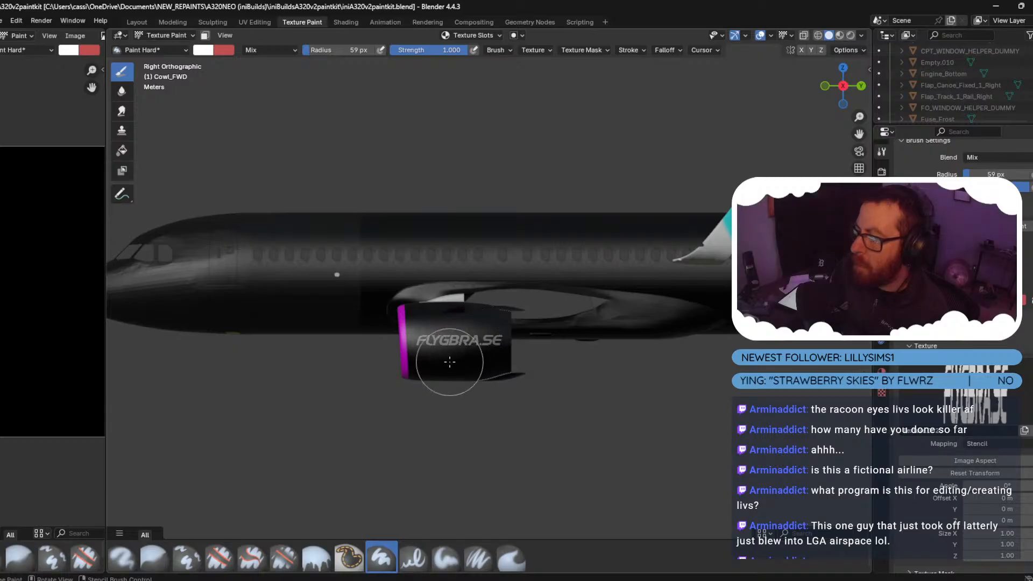
drag(417, 341, 466, 335)
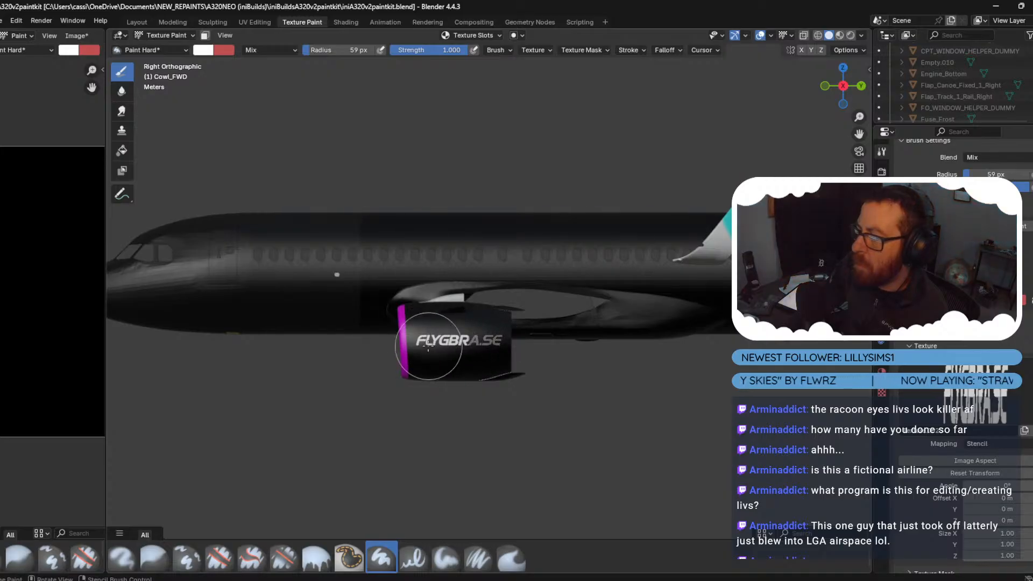
Put the reverser back in Texture Paint mode and copy the painted engine base colour image.
click(162, 35)
click(160, 45)
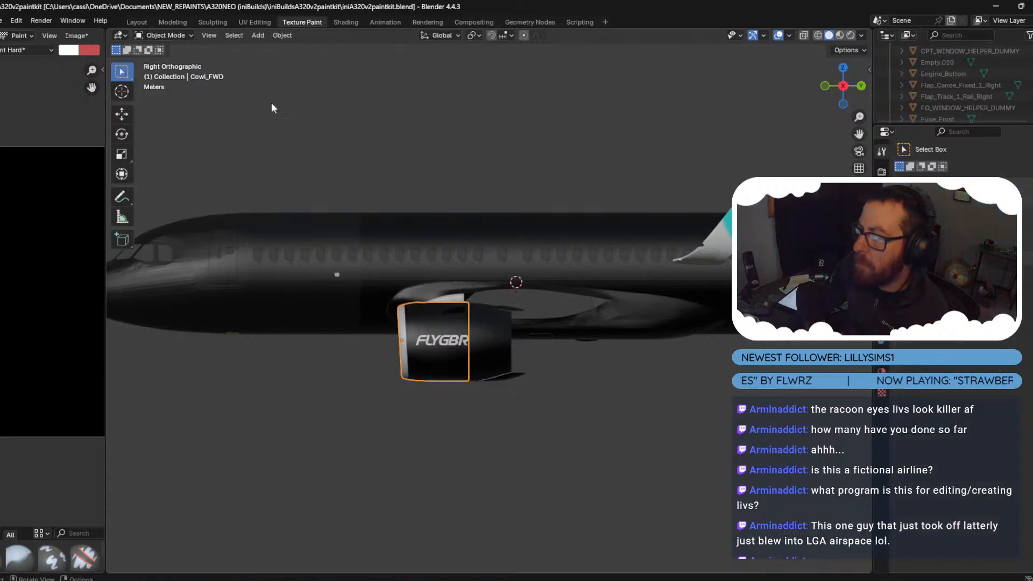
click(494, 336)
click(180, 36)
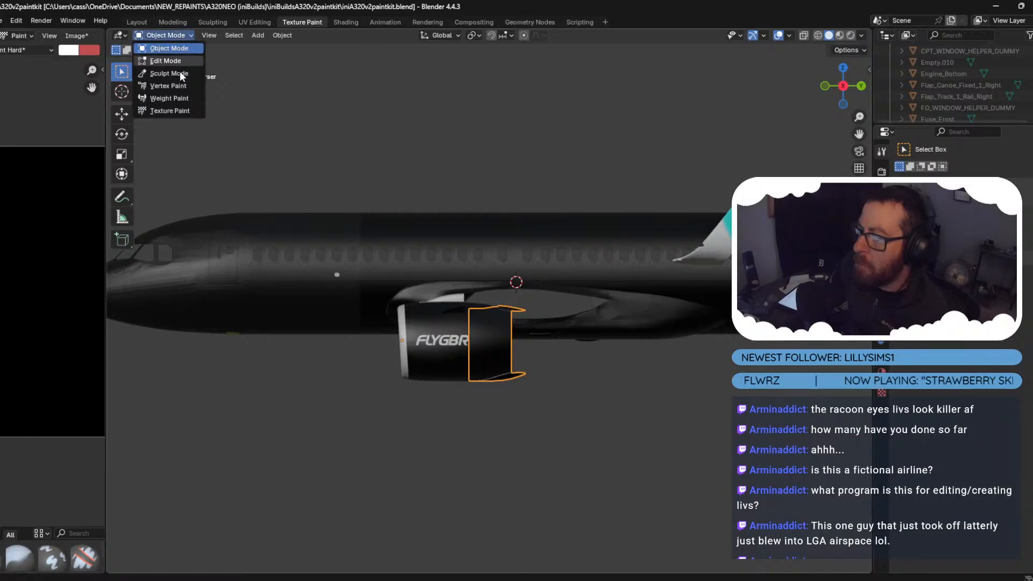
click(172, 110)
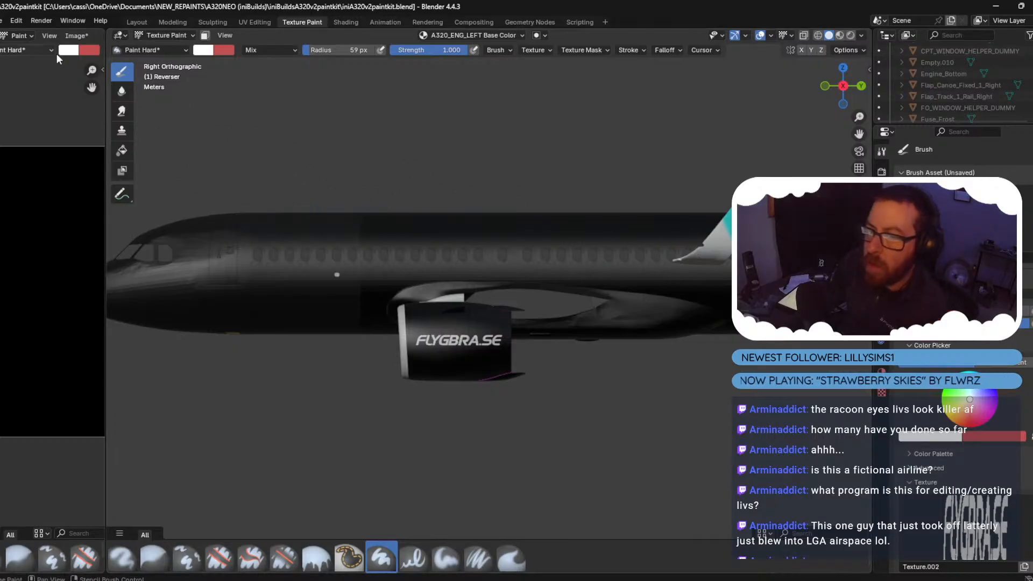
click(78, 37)
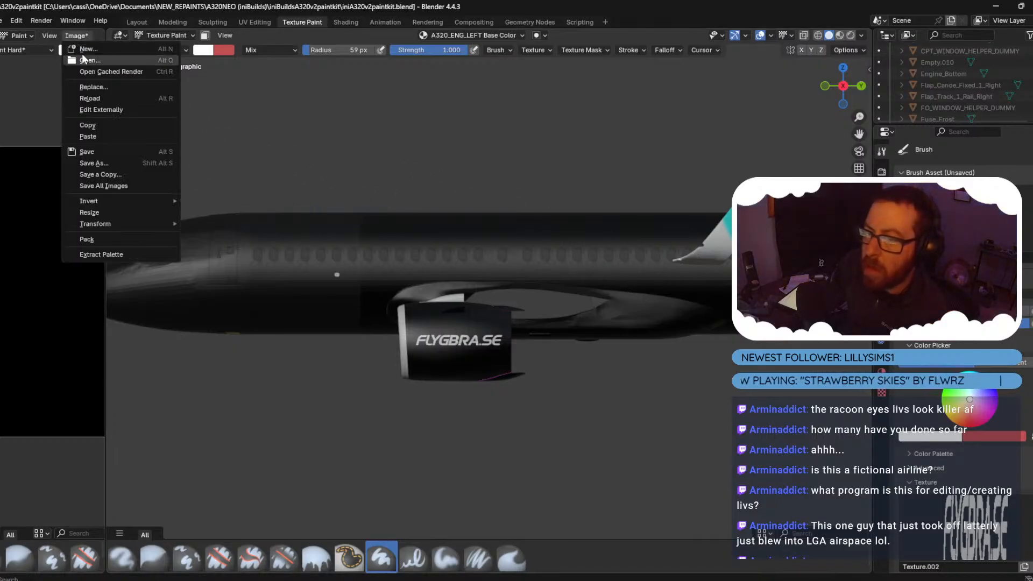
click(100, 124)
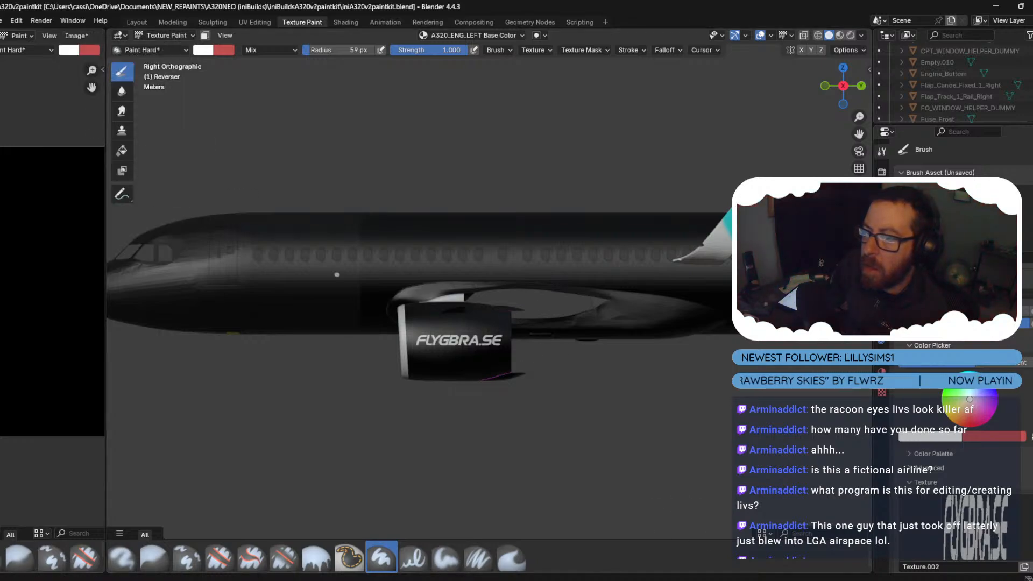
Switch to File Explorer and open A320_Eng_Left_ALBD.png.DDS from the texture.SAS-EI-SIN folder in Photoshop to view the engine texture.
mouse_move(537, 571)
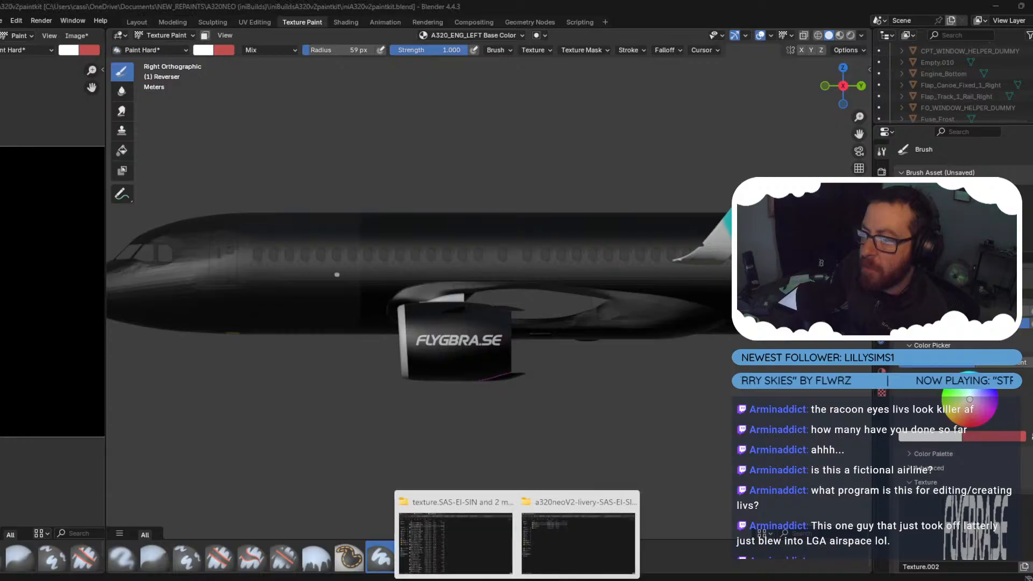
click(460, 543)
scroll(234, 417, up, 4)
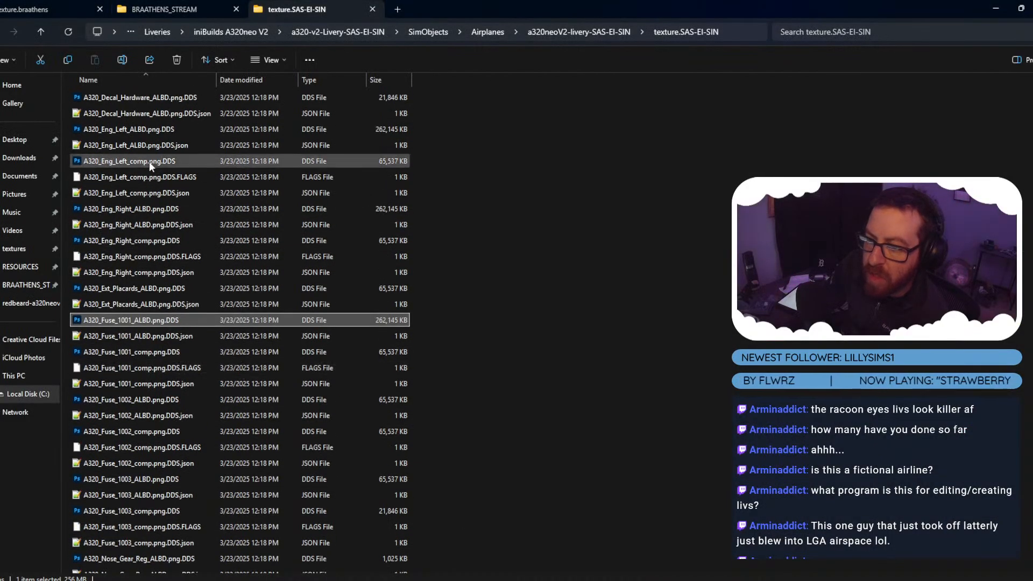
double_click(148, 129)
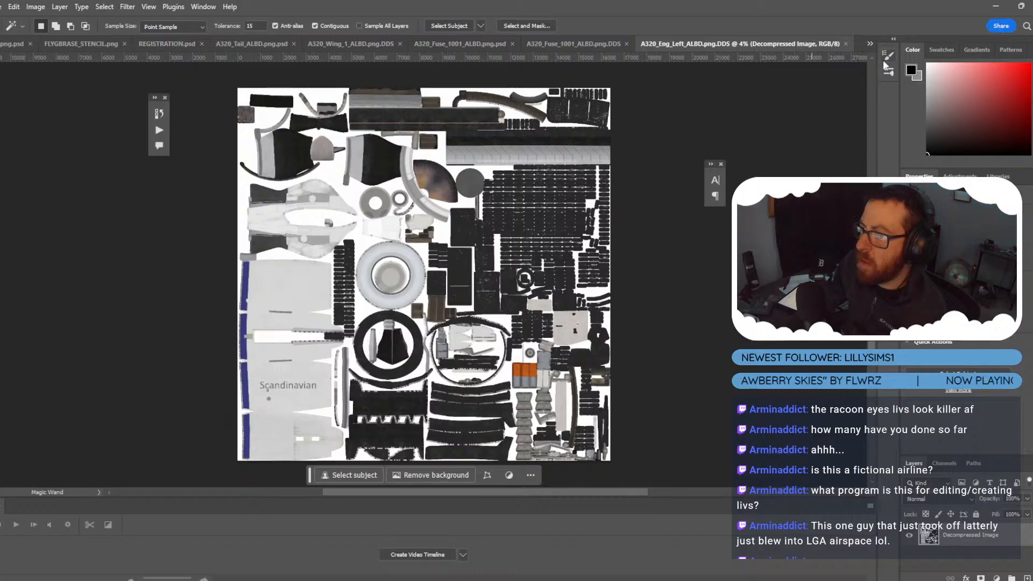
Close the A320_Eng_Left_ALBD and A320_Fuse_1001_ALBD DDS files without saving changes.
click(846, 43)
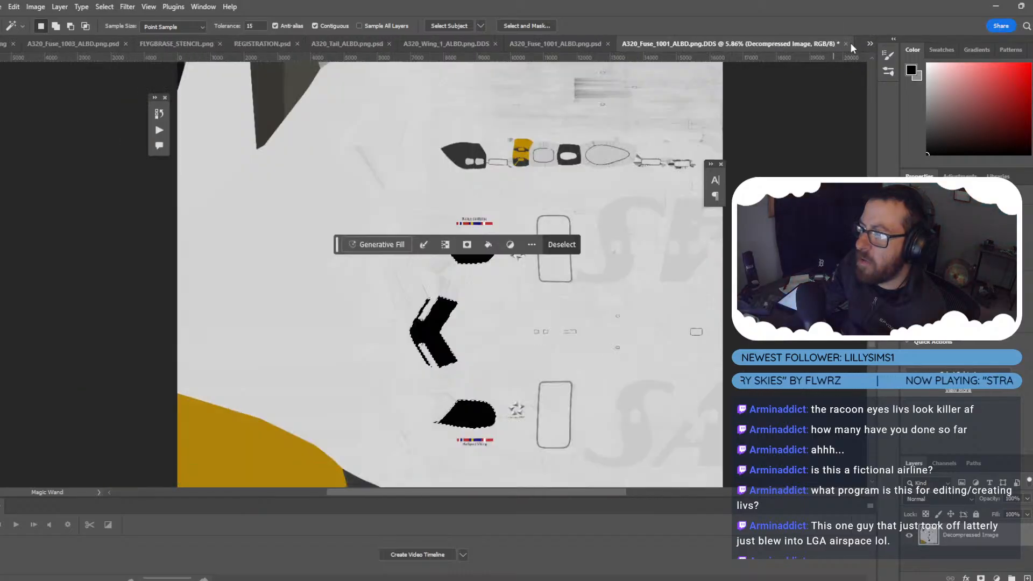
click(846, 43)
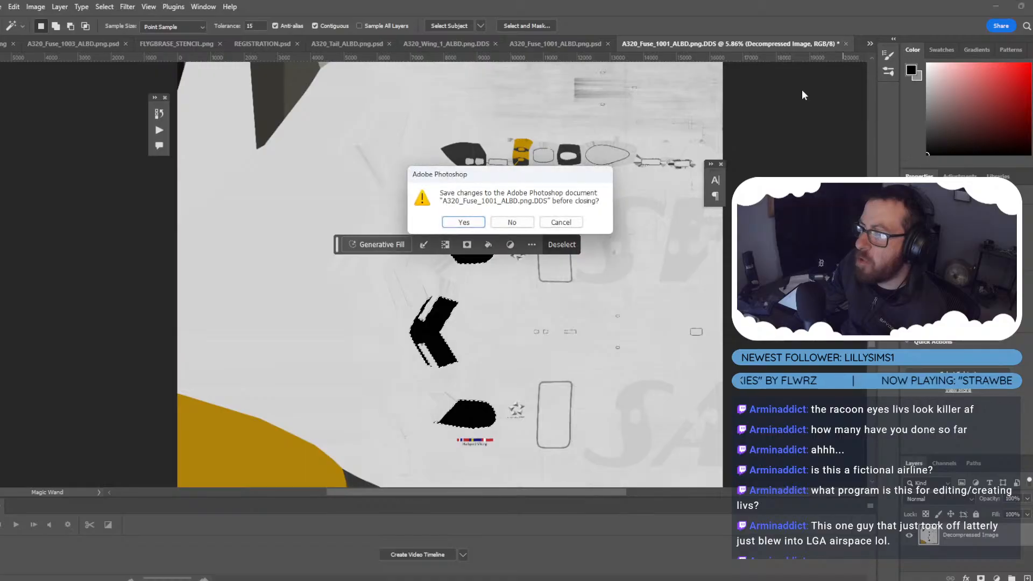
click(532, 223)
Switch to File Explorer and open A320_Eng_Left_ALBD.png.DDS from the iniBuildsA320v2paintkit textures folder in Photoshop.
key(alt+Tab)
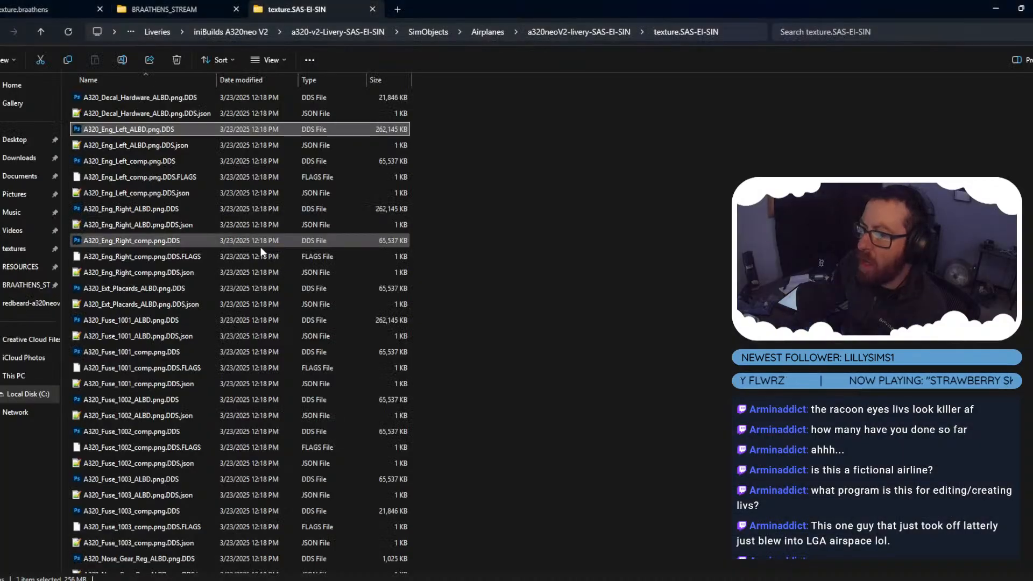
click(40, 32)
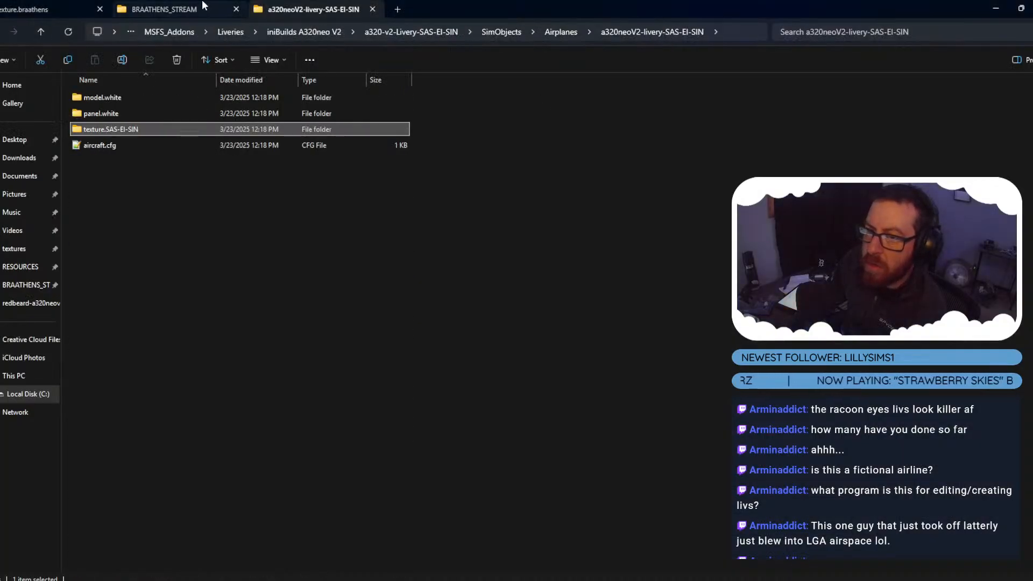
click(121, 11)
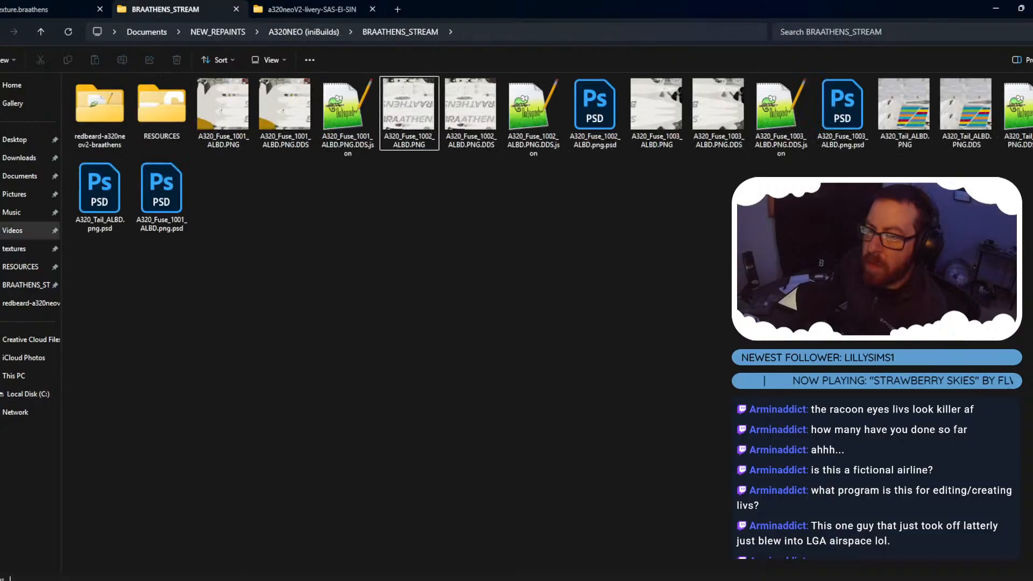
click(41, 32)
double_click(127, 130)
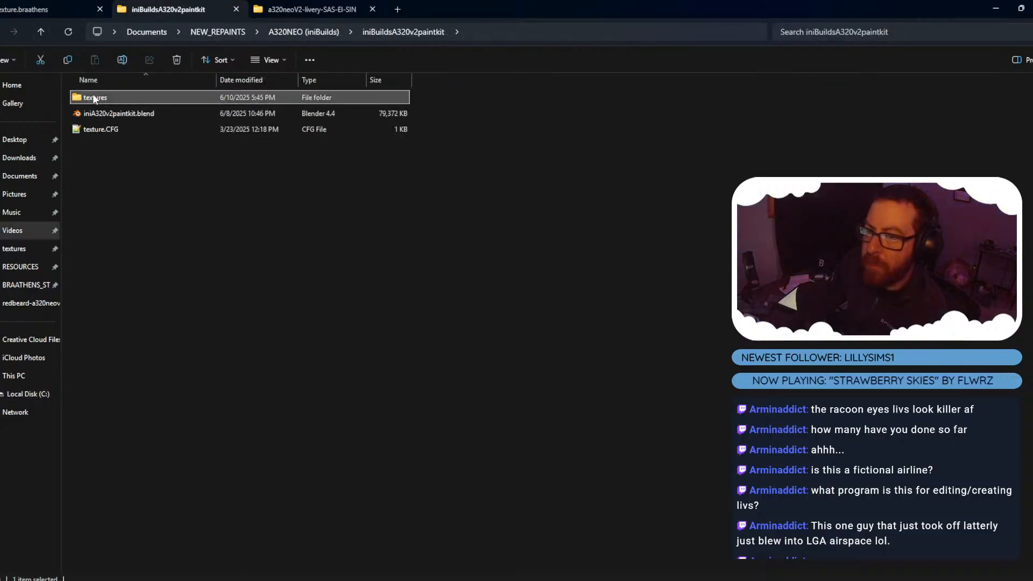
double_click(96, 98)
scroll(135, 256, down, 5)
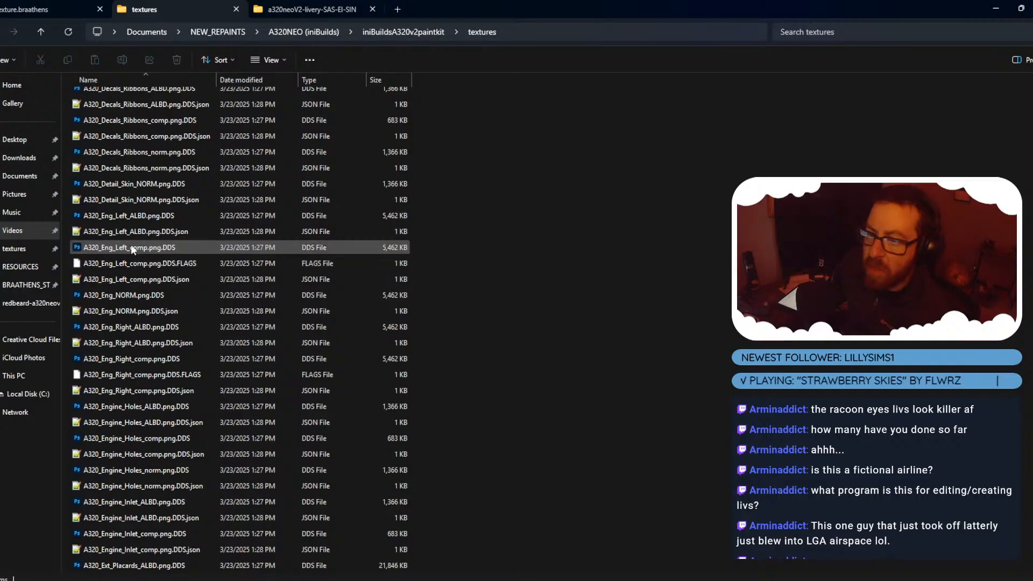
double_click(127, 217)
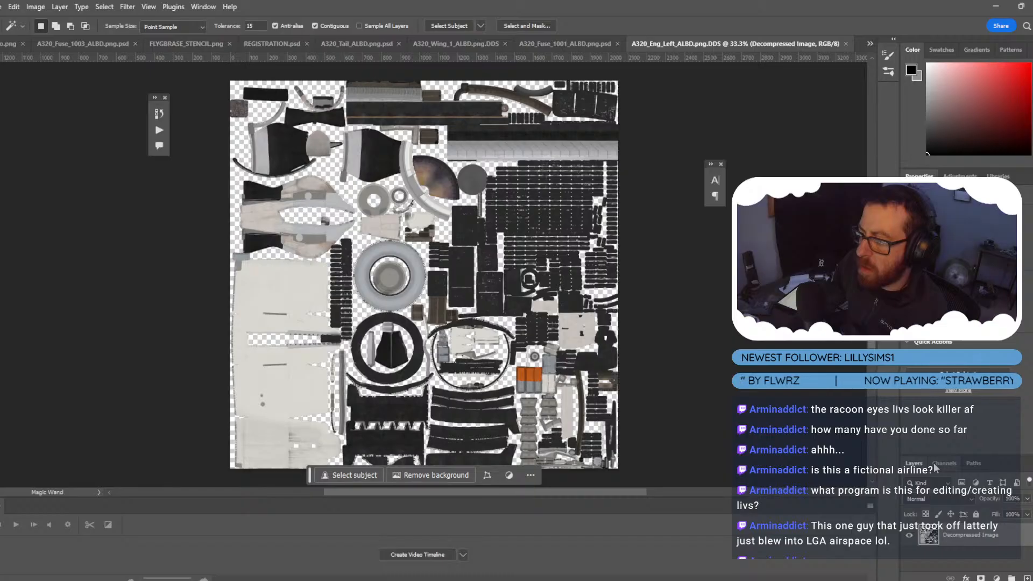
Create a new layer named FLYGBRA above the engine texture.
key(ctrl+shift+n)
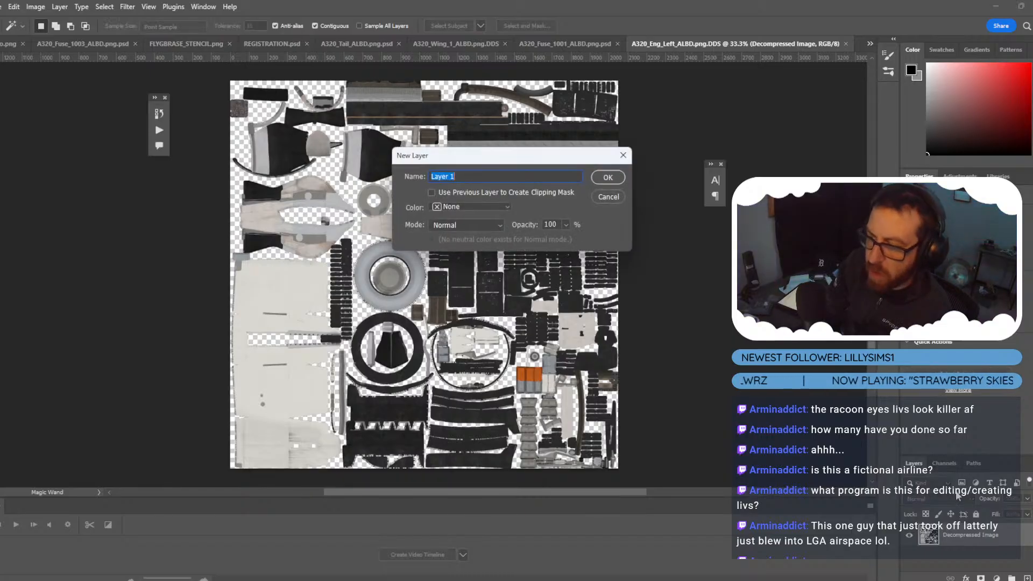
text(GL)
key(BackSpace)
key(BackSpace)
text(FLYG)
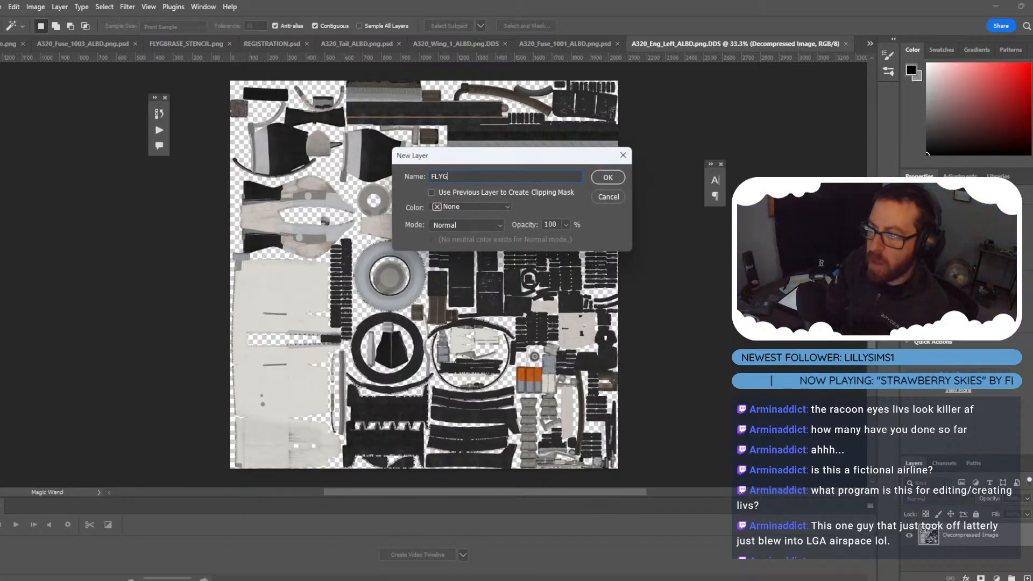
text(BRA)
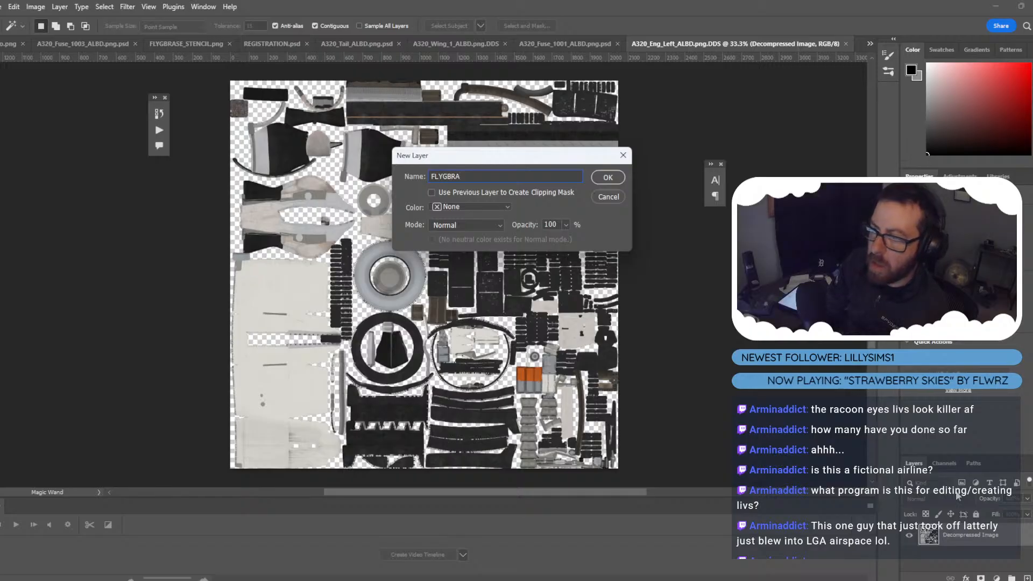
key(Return)
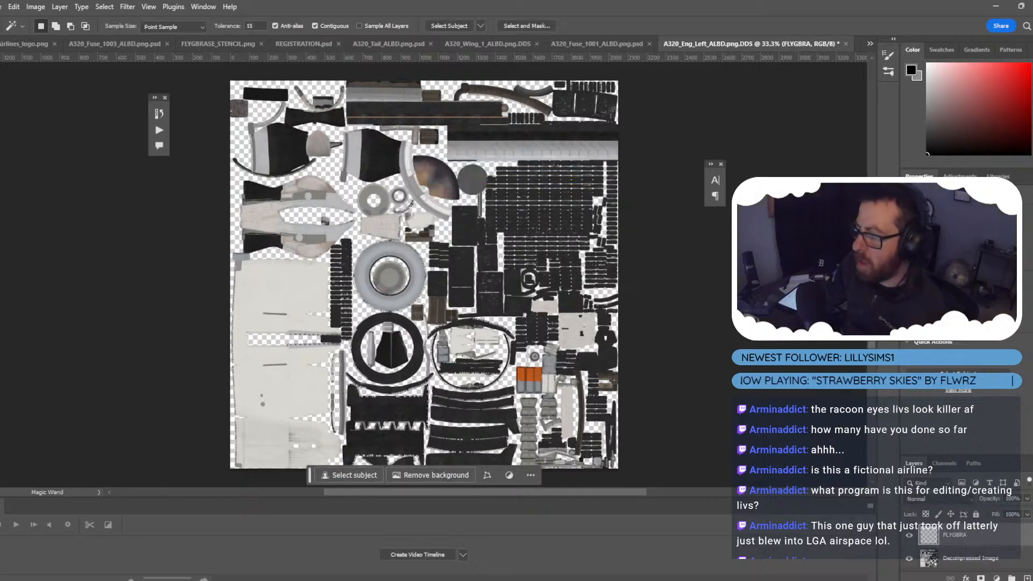
Add a layer mask to the FLYGBRA layer and show the mask channel over the texture.
click(981, 578)
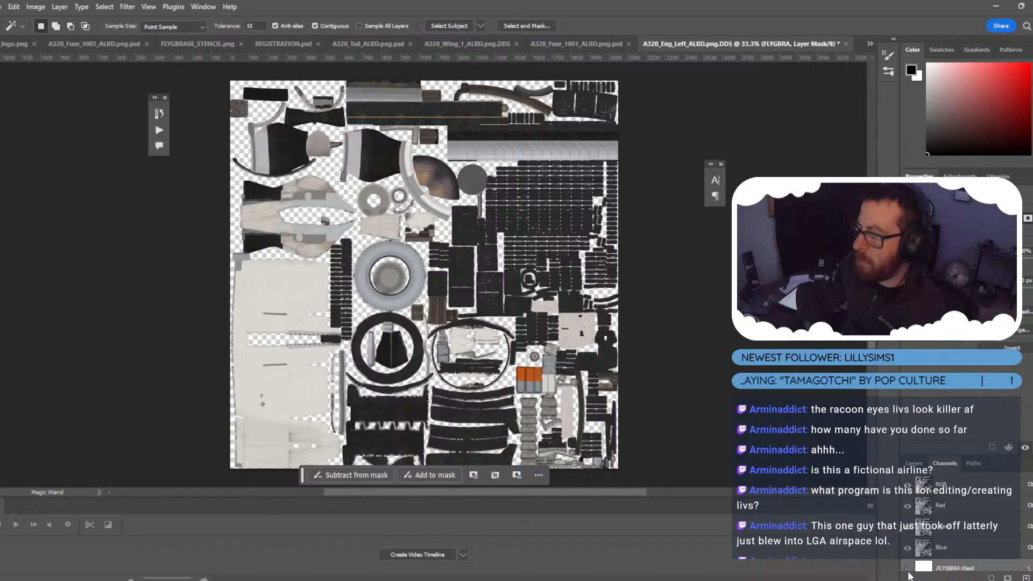
click(907, 569)
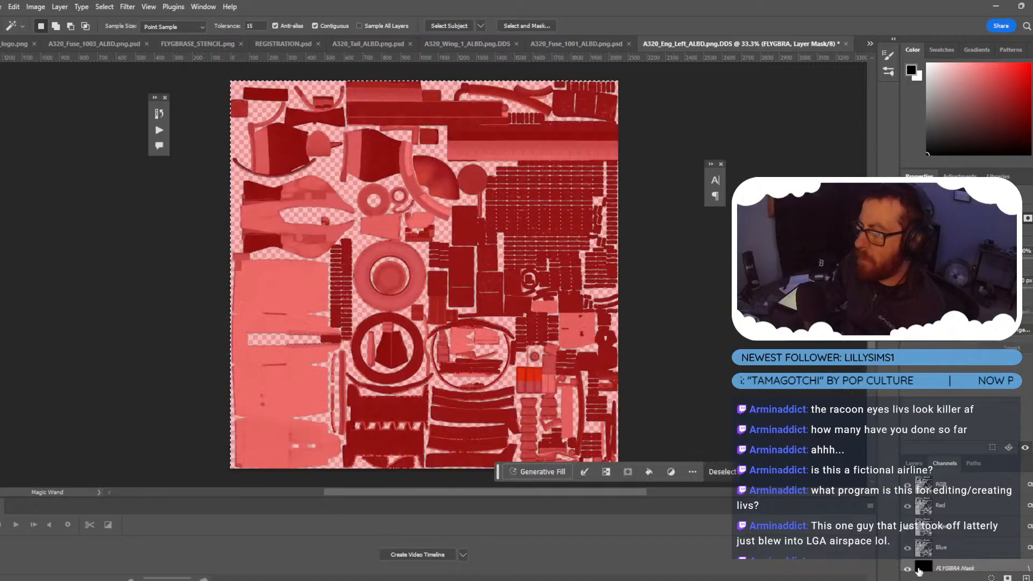
key(ctrl+i)
key(ctrl+d)
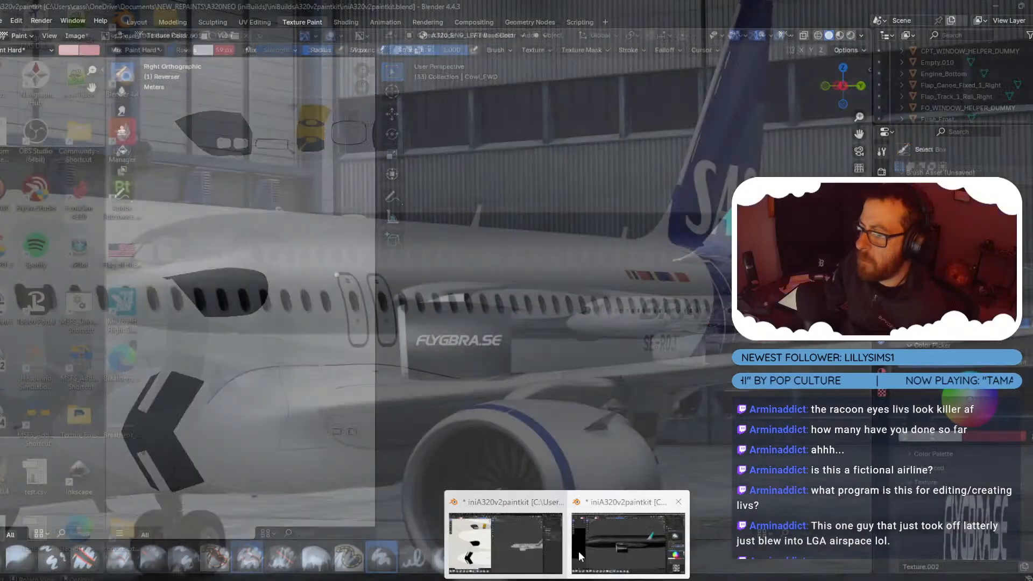
Switch to the Blender window with the painted engine and copy the A320_ENG_LEFT base colour image.
click(580, 551)
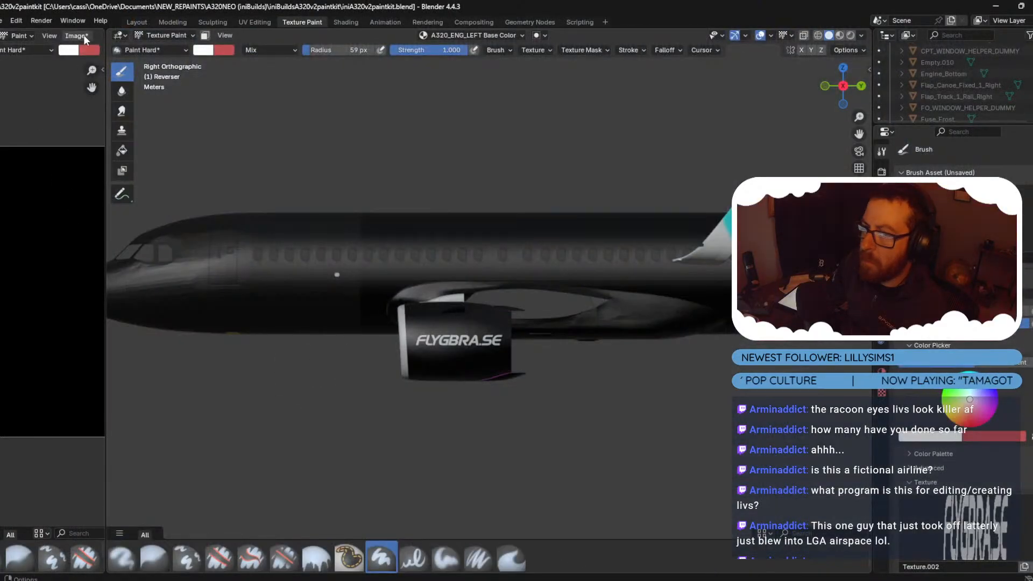
scroll(28, 236, down, 3)
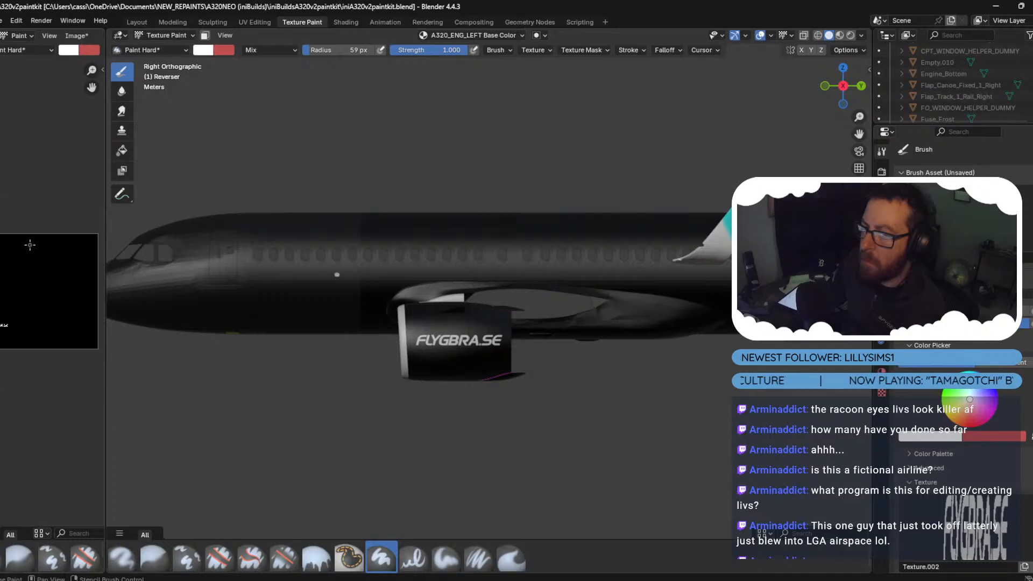
click(77, 35)
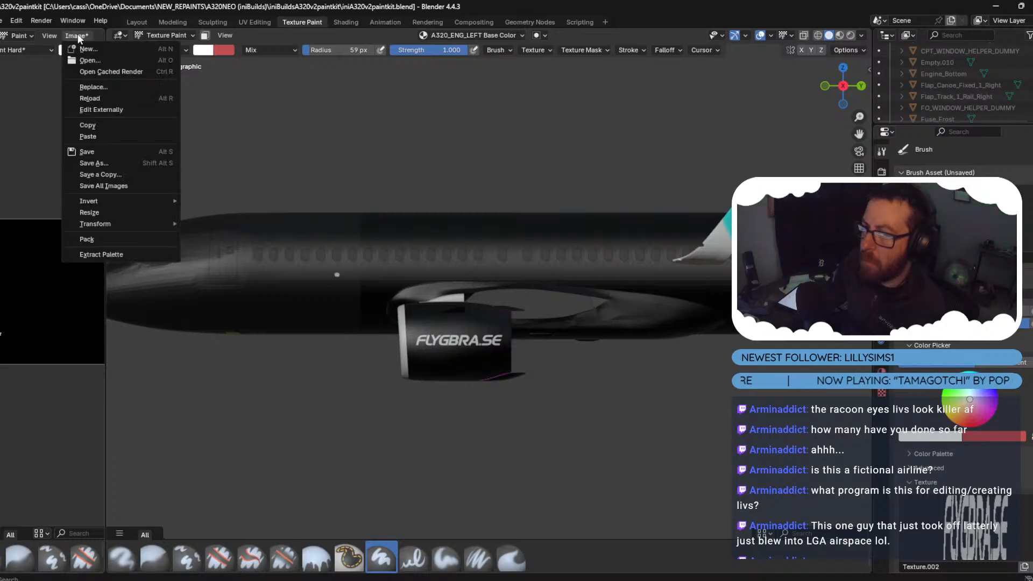
click(107, 128)
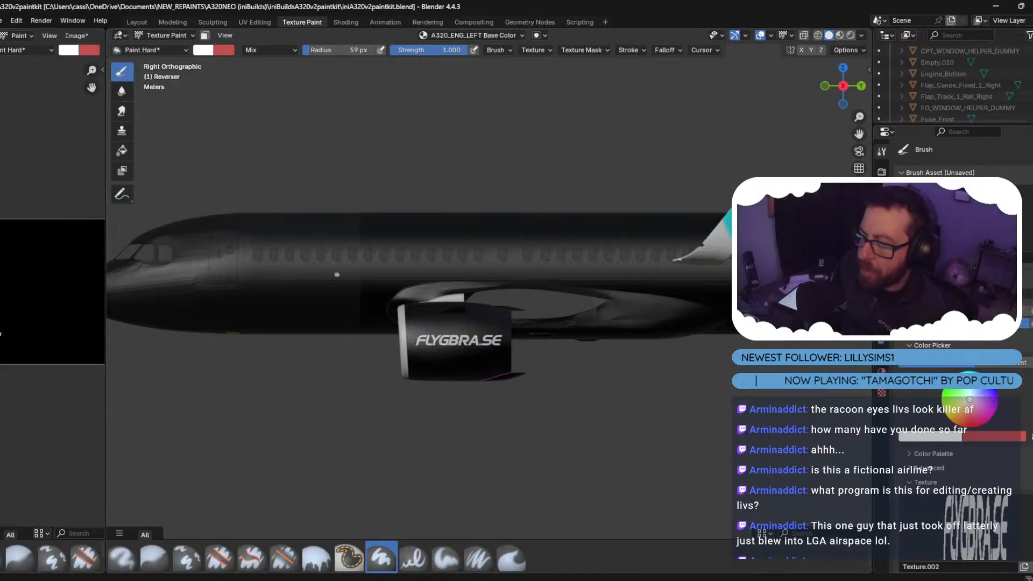
mouse_move(516, 580)
Return to Photoshop, try to put the copied engine image into the FLYGBRA mask channel, and undo it.
click(592, 580)
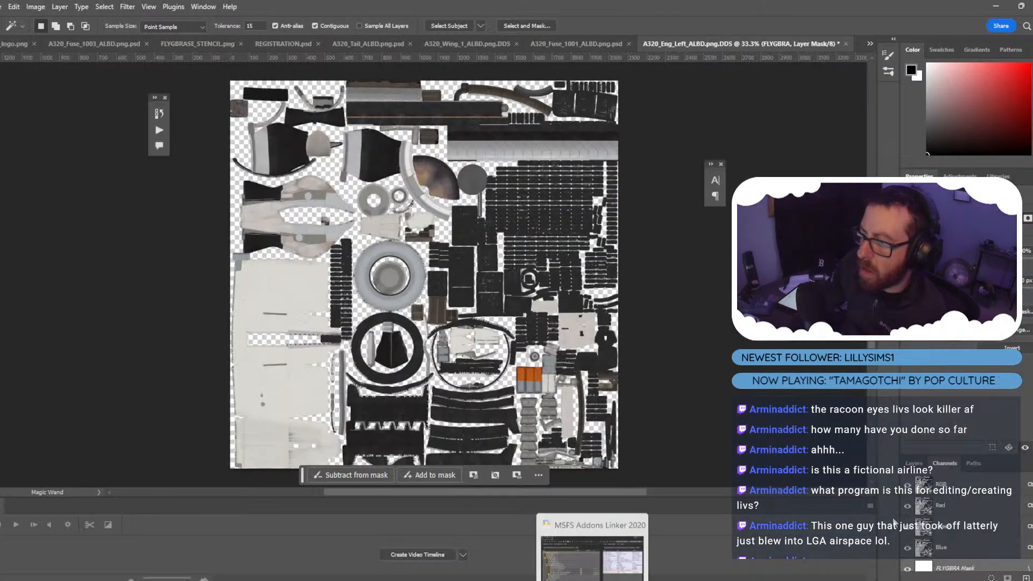
click(943, 463)
key(ctrl+a)
key(alt+BackSpace)
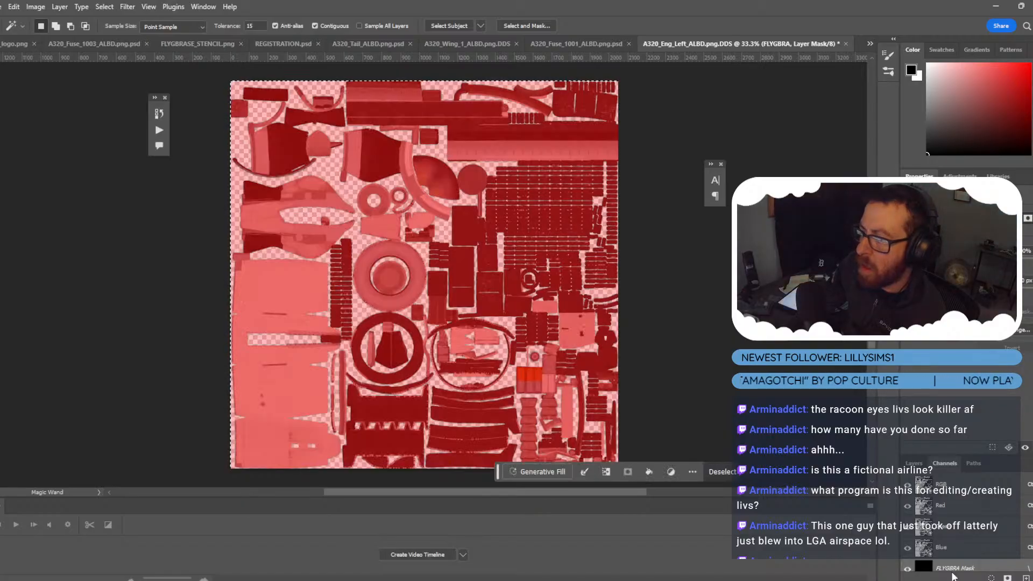
key(v)
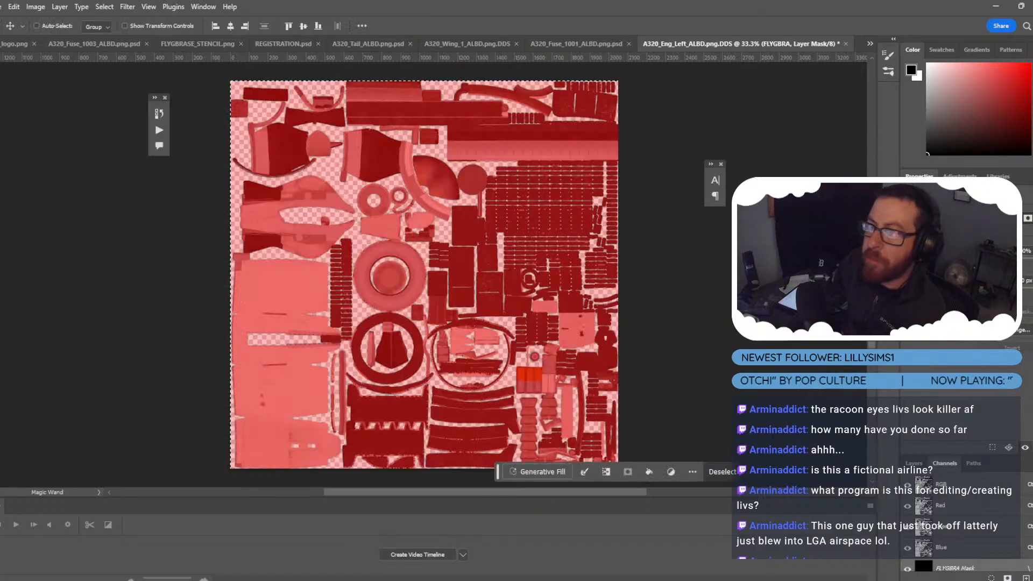
key(ctrl+z)
key(ctrl+z)
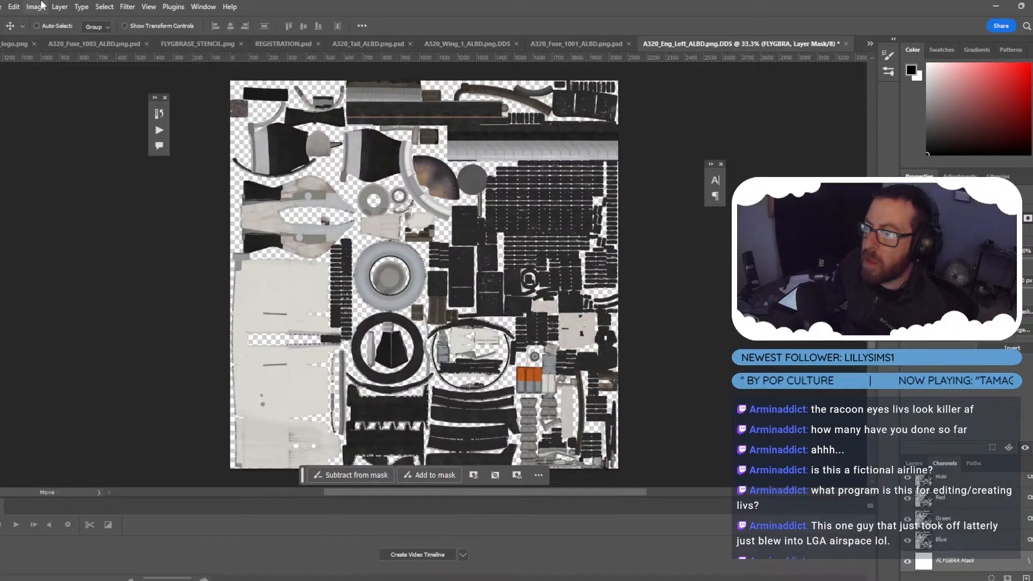
Resize the left engine texture to 4096 x 4096 pixels.
click(42, 5)
click(70, 92)
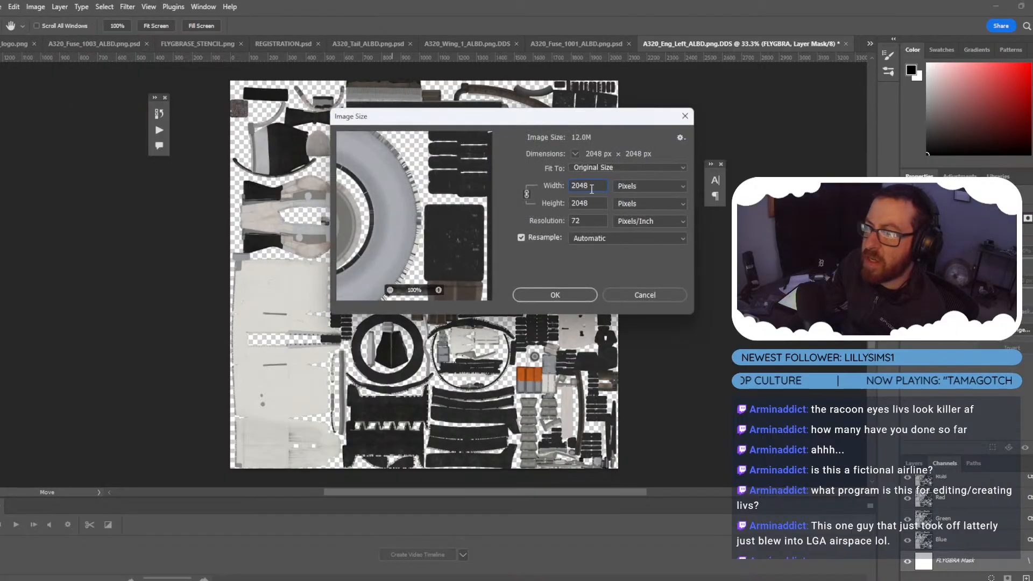
text(4096)
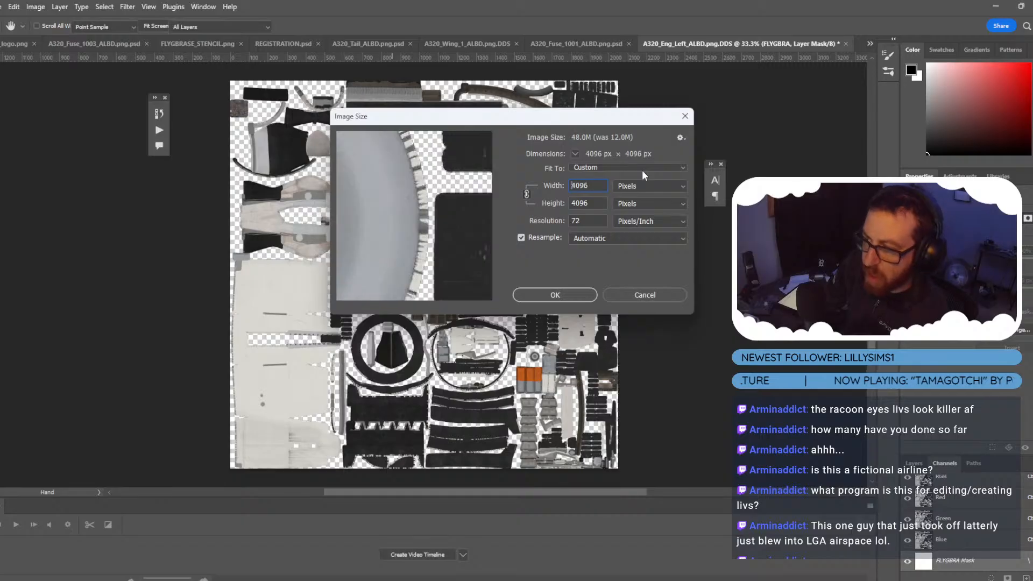
key(Return)
Place the copied lettering image in the FLYGBRA mask channel and make the RGB channels active again.
scroll(644, 176, down, 2)
key(ctrl+a)
key(ctrl+i)
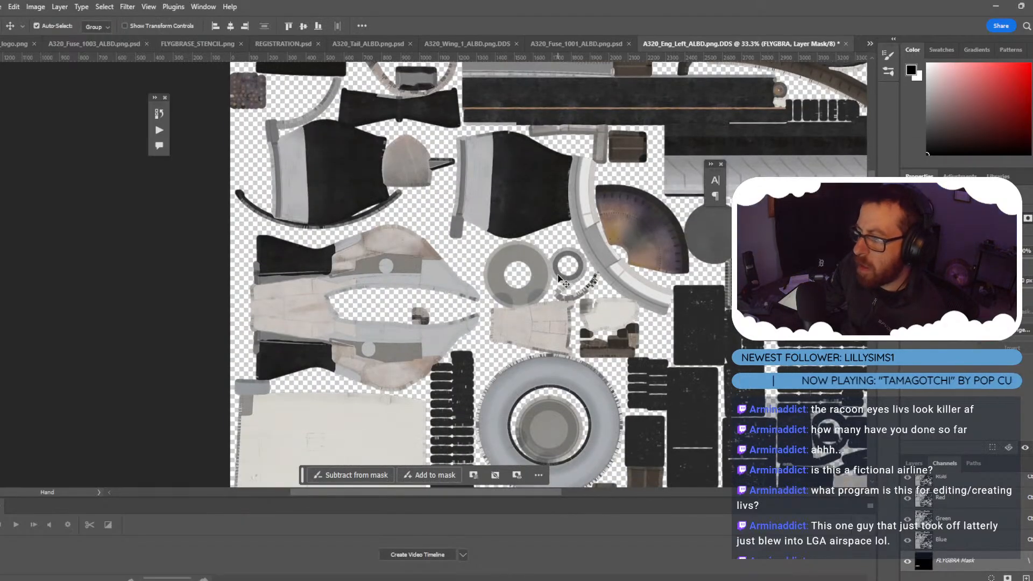
alt+scroll(456, 315, down, 3)
alt+scroll(266, 415, up, 5)
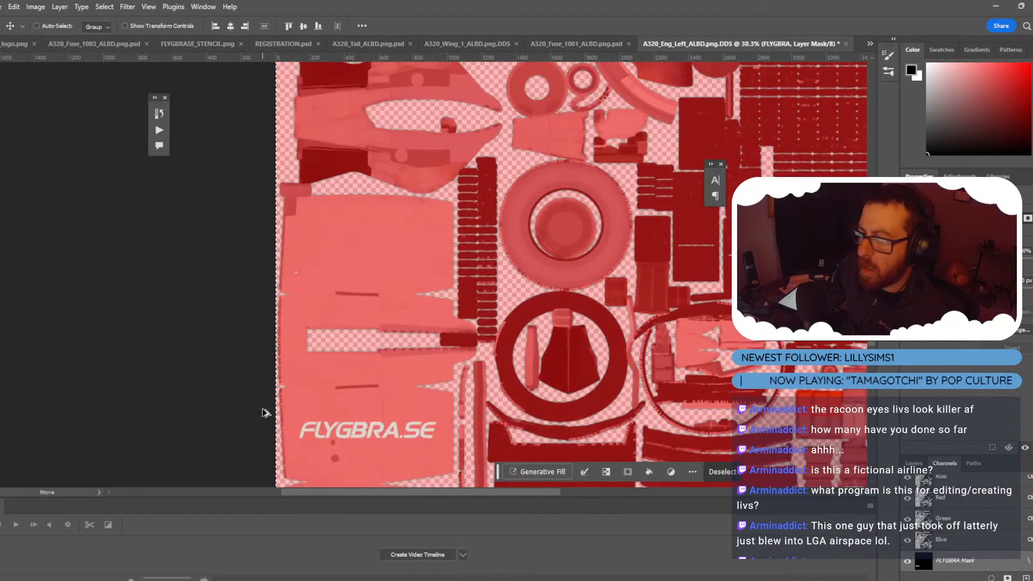
click(941, 479)
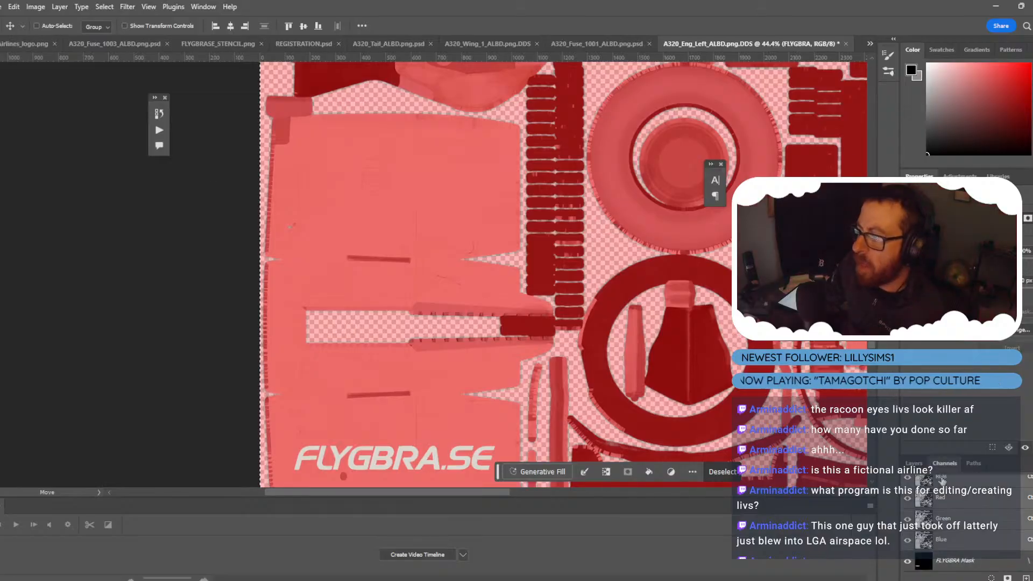
Switch to the isolated left-side Braathens aircraft image and sample the grey of the BRAATHENS titles as foreground colour.
click(569, 42)
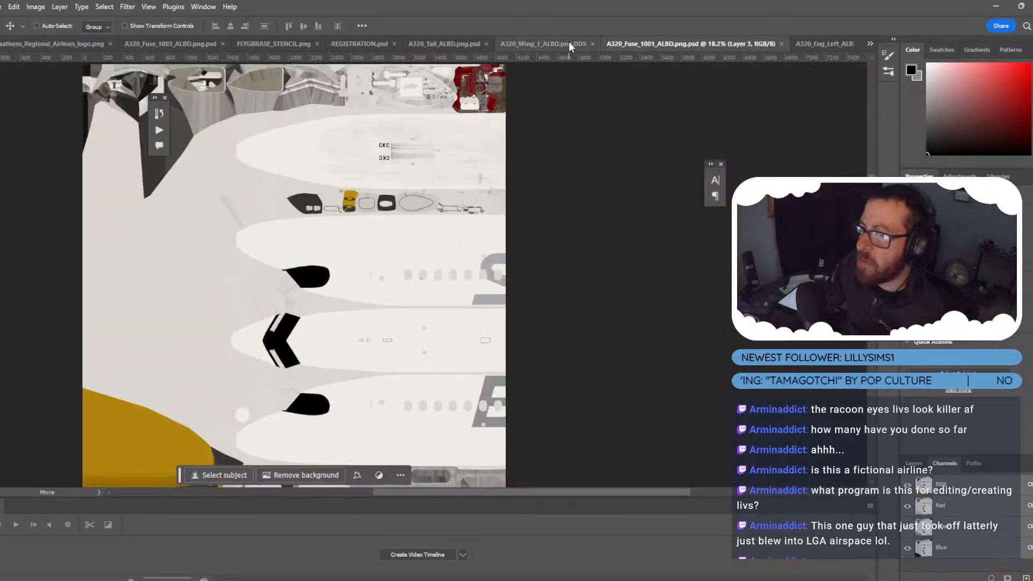
click(570, 42)
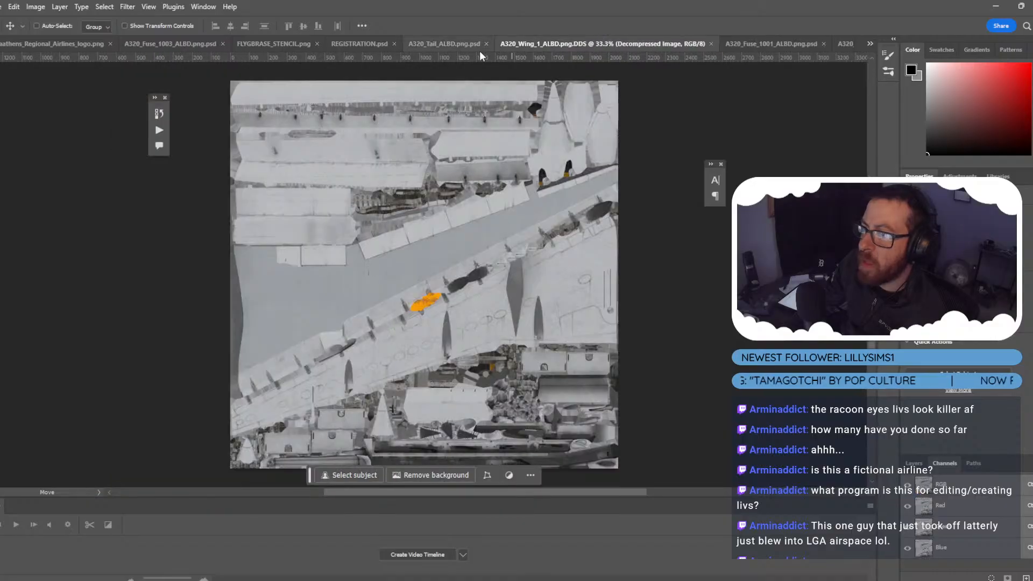
click(31, 46)
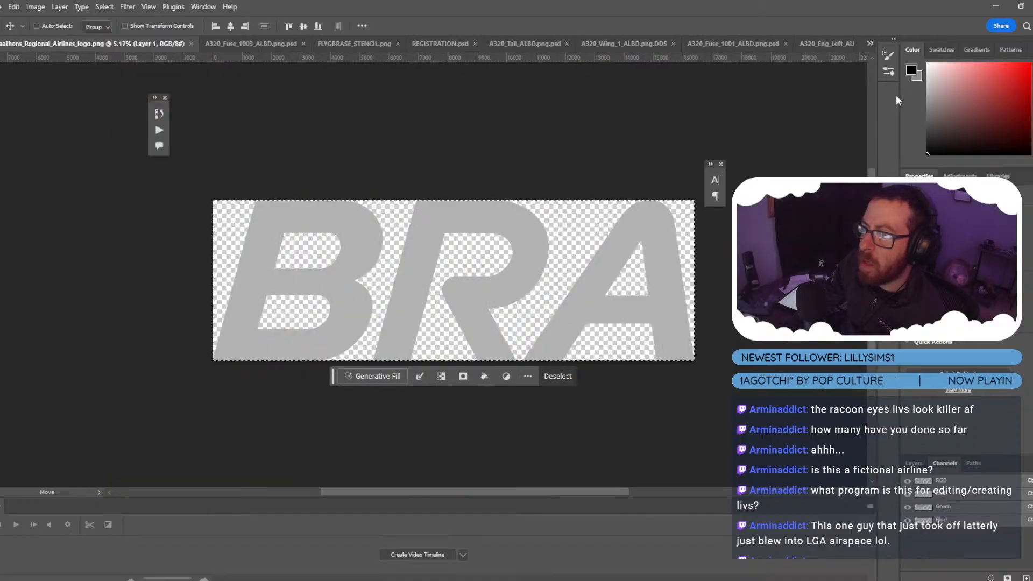
click(870, 43)
click(933, 57)
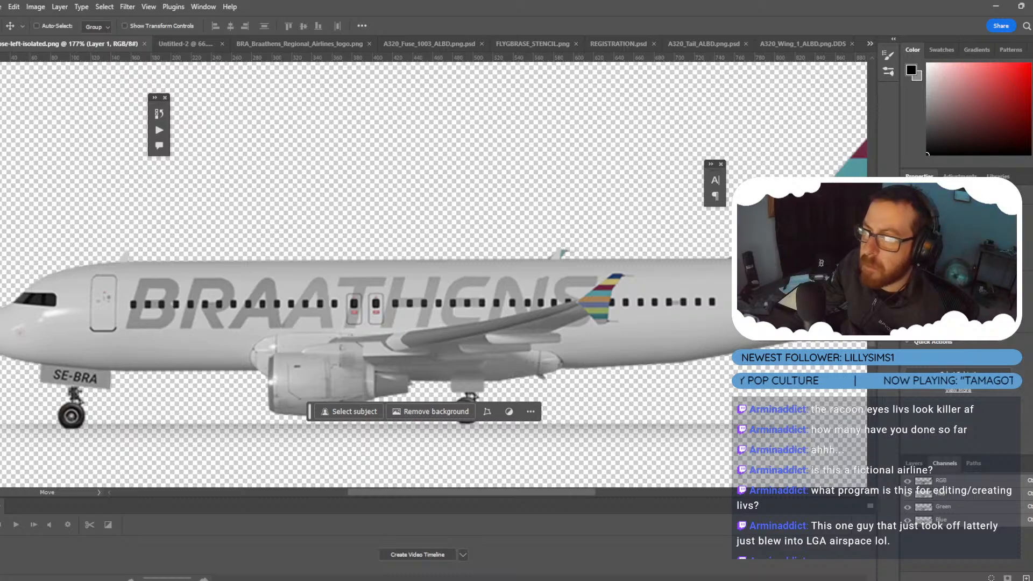
key(i)
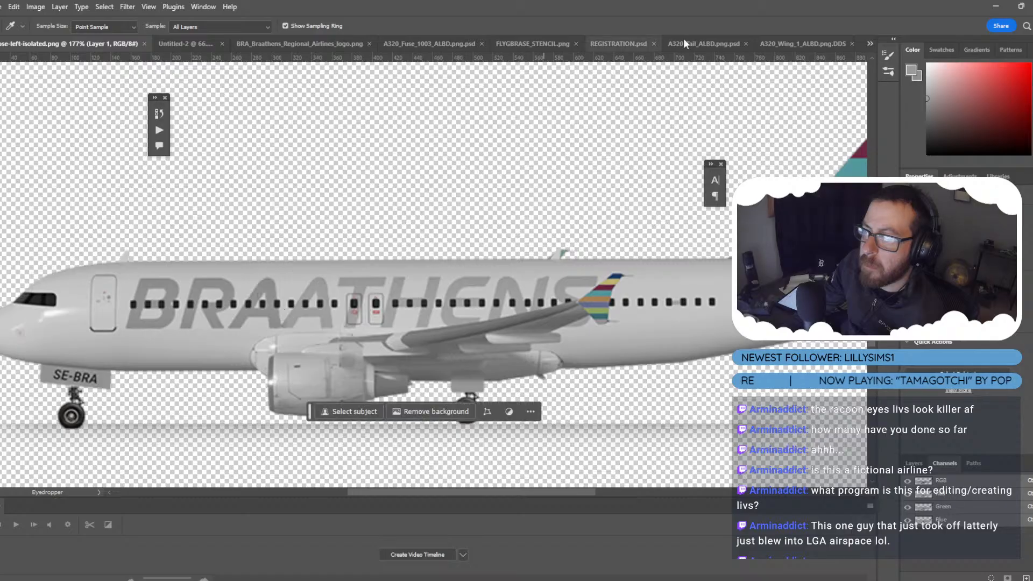
Return to the left engine texture and brush the sampled grey over the FLYGBRA.SE lettering on the masked FLYGBRA layer.
click(800, 45)
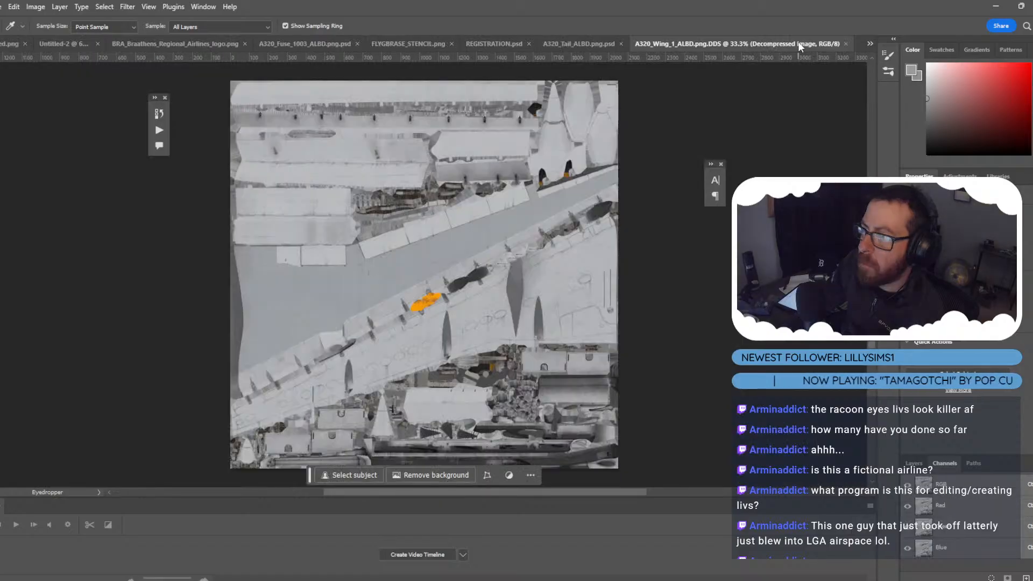
click(871, 46)
click(937, 160)
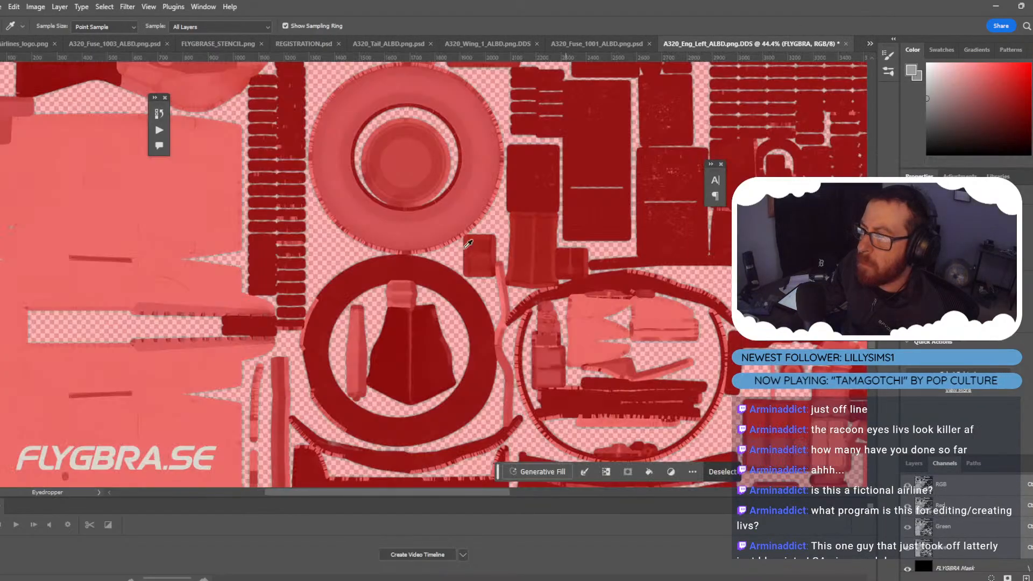
key(b)
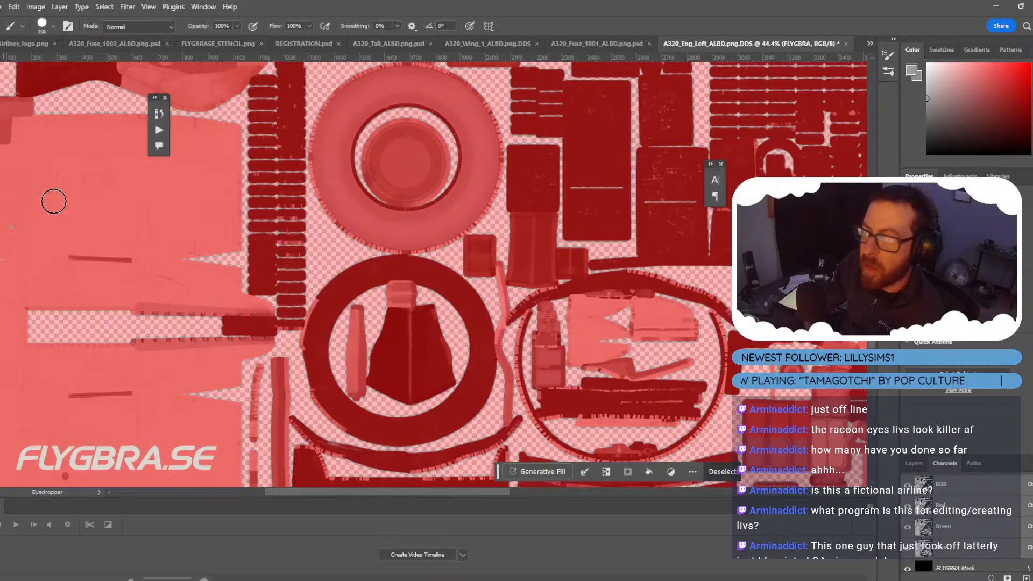
click(915, 466)
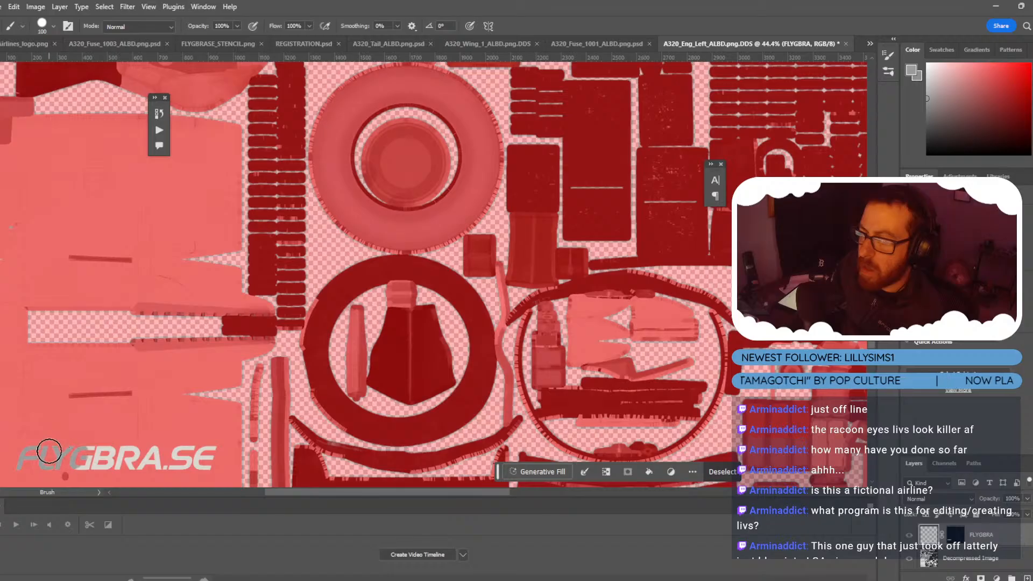
drag(49, 451, 210, 454)
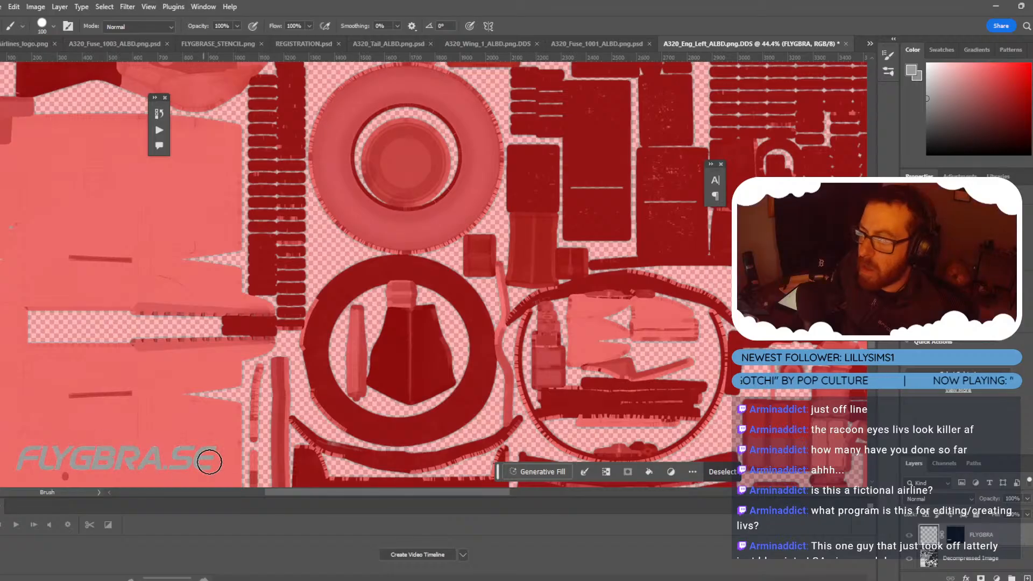
Save the left engine texture as A320_Eng_Left_ALBD.png.psd in the BRAATHENS_STREAM folder with maximum compatibility.
click(2, 5)
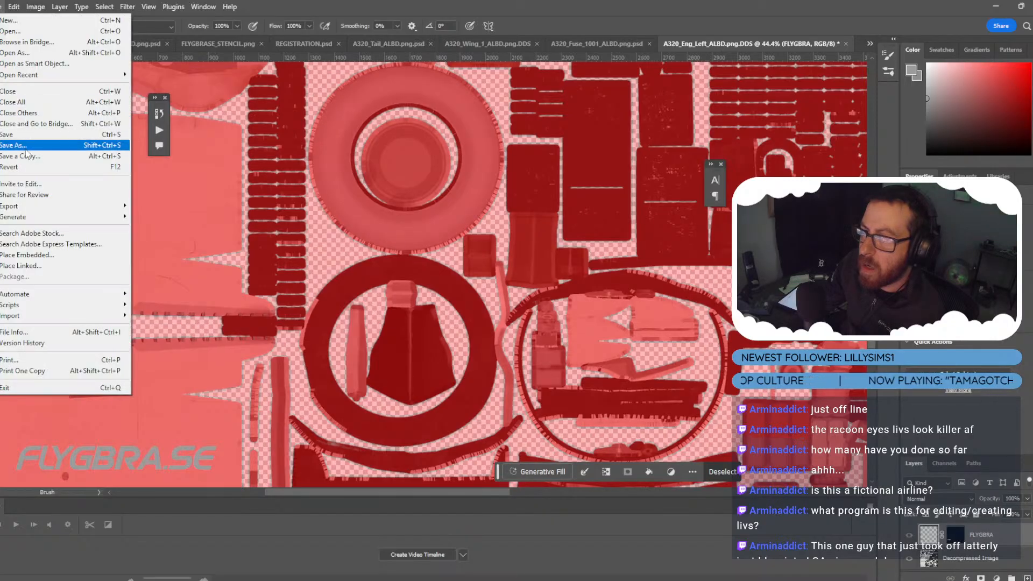
click(54, 148)
click(41, 33)
click(41, 33)
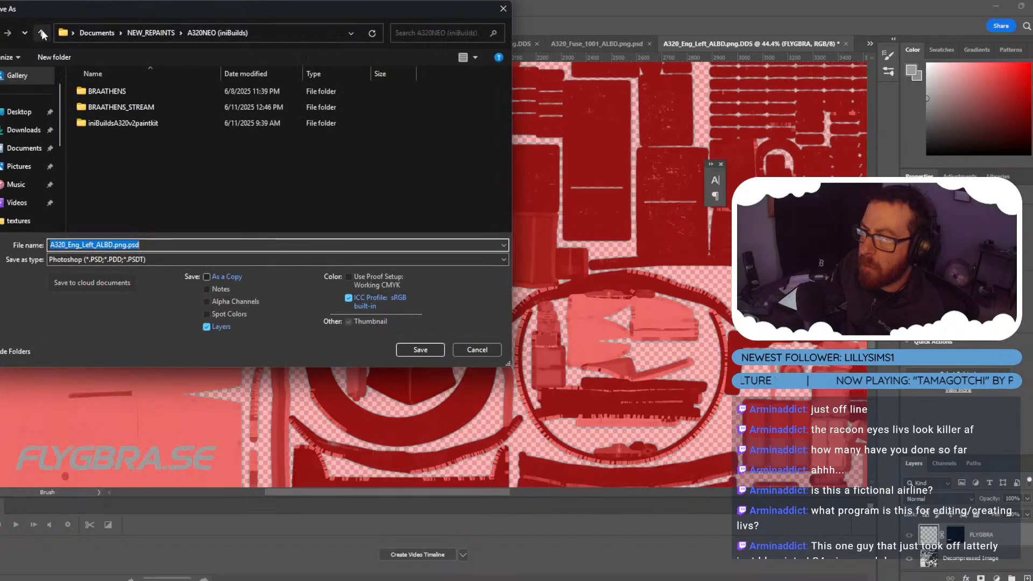
double_click(153, 107)
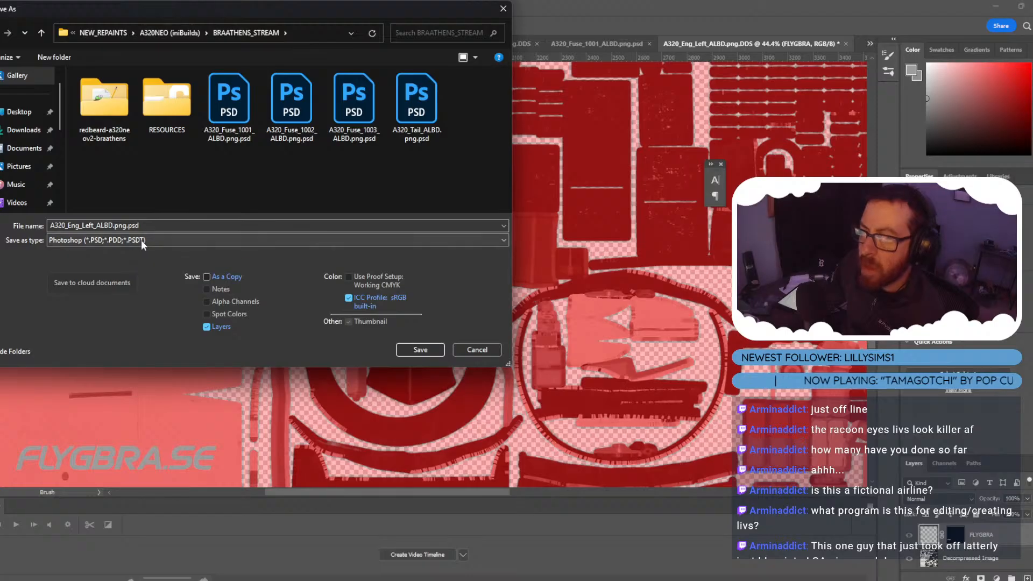
click(420, 350)
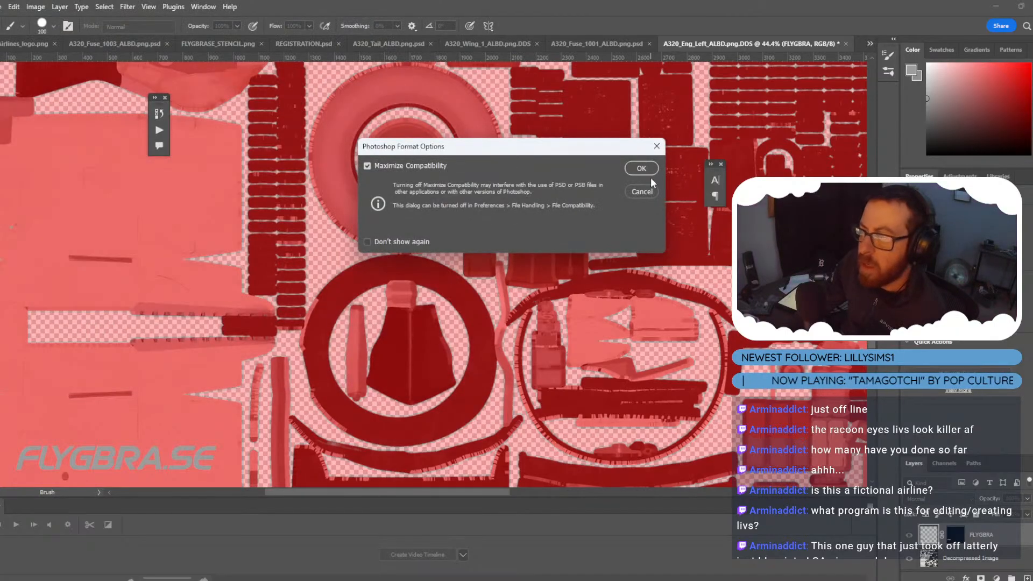
click(644, 167)
Save a PNG copy of the left engine texture as A320_Eng_Left_ALBD.png.png in the BRAATHENS_STREAM folder.
click(4, 6)
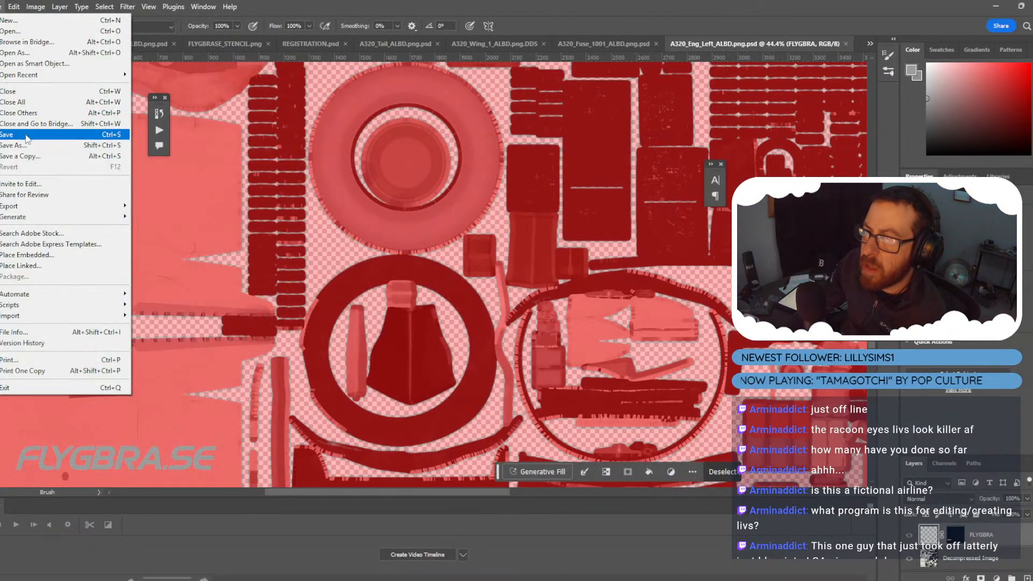
click(27, 145)
click(116, 240)
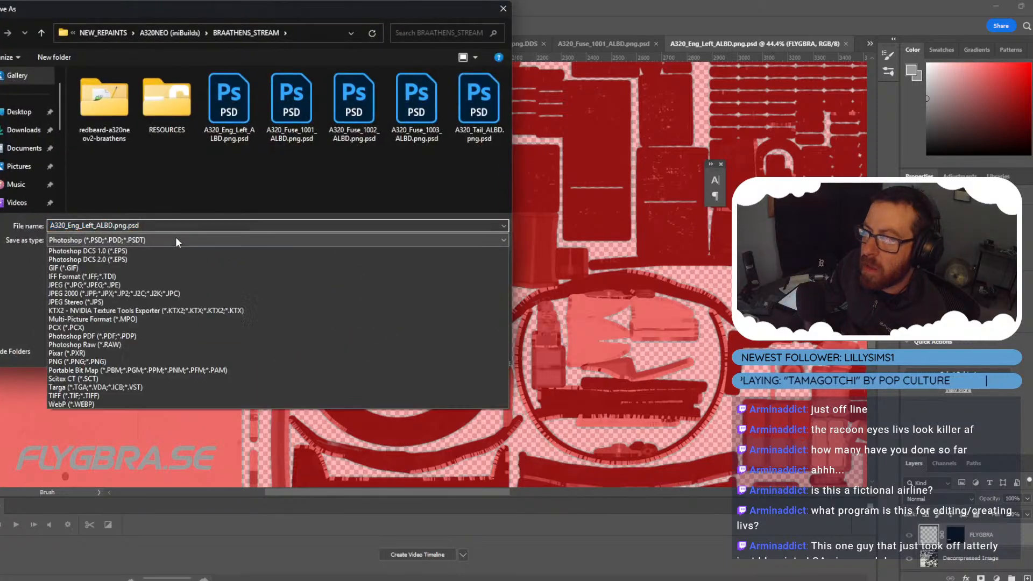
click(113, 413)
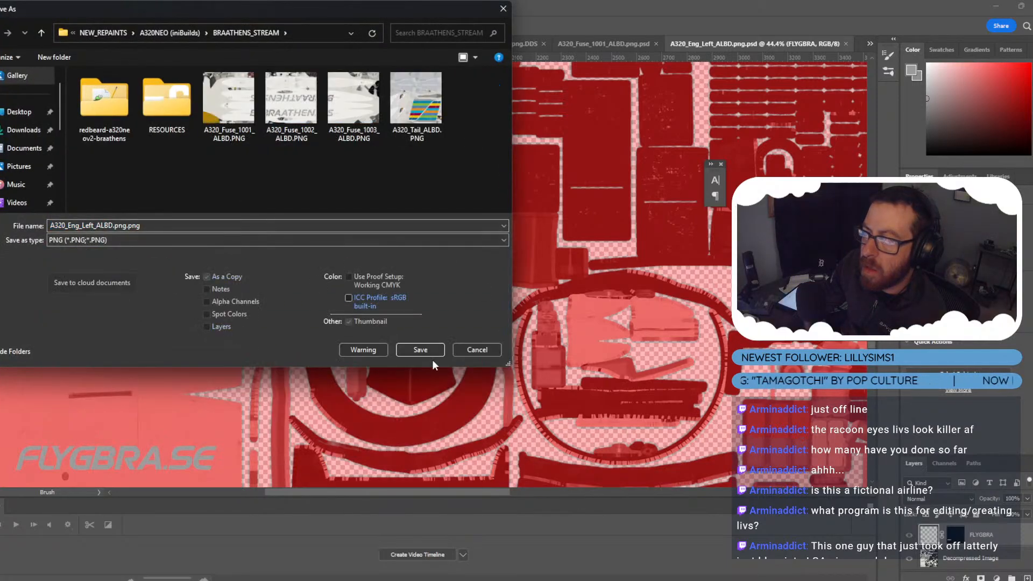
click(424, 349)
click(593, 180)
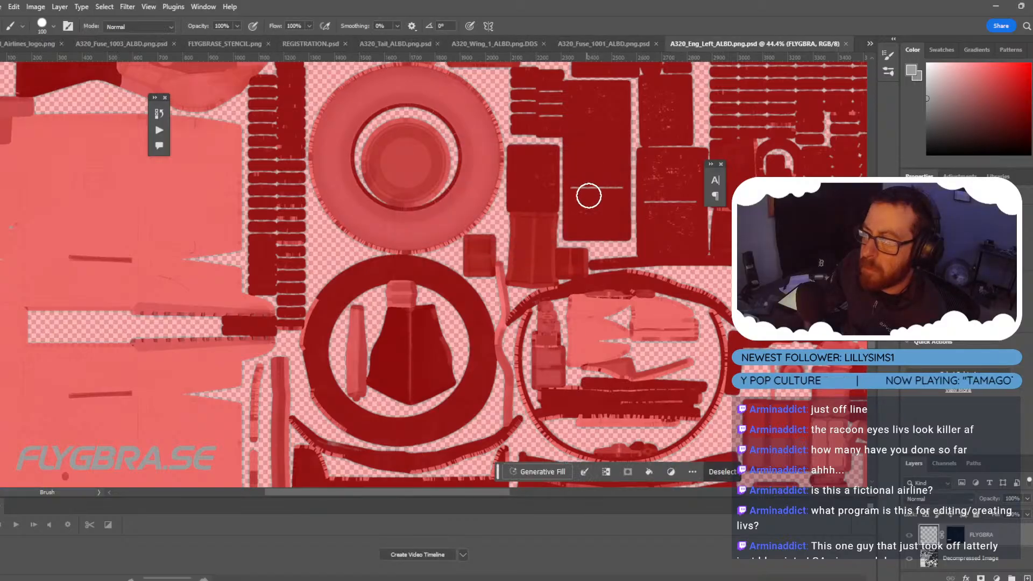
Switch to the Blender window with the liveried aircraft and put the left engine's forward cowl in Texture Paint mode.
mouse_move(542, 580)
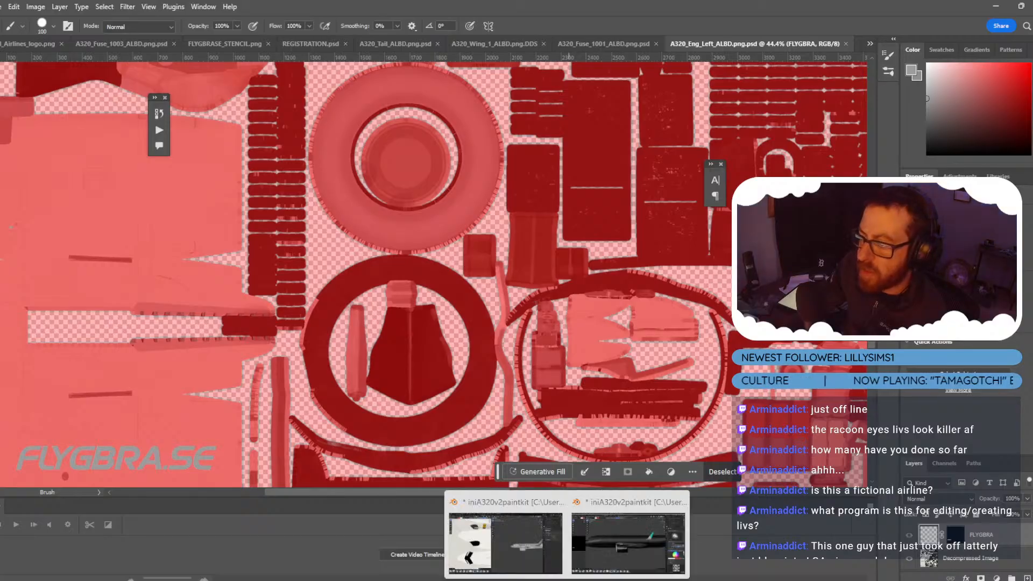
click(517, 549)
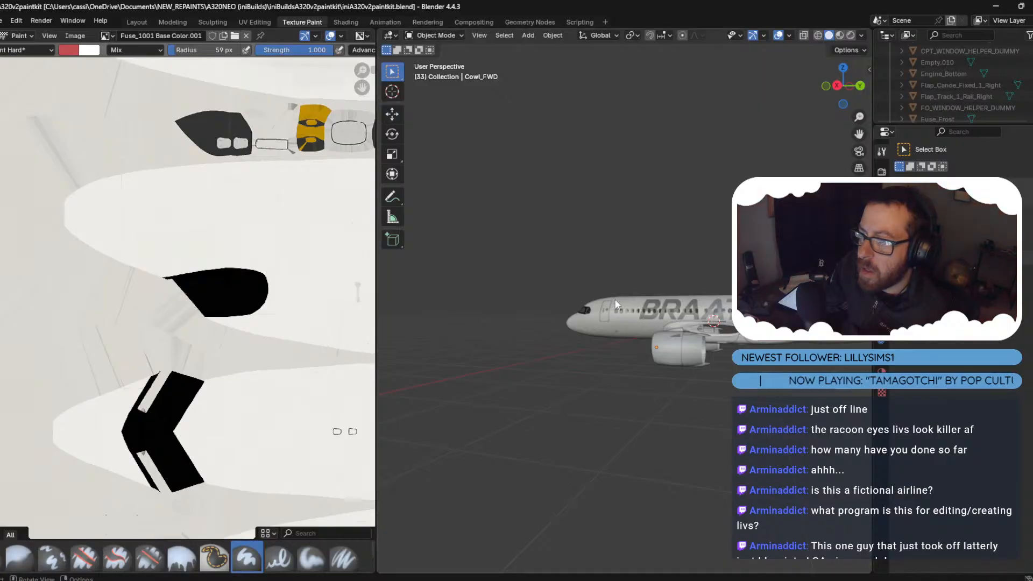
click(447, 34)
click(455, 111)
Add a black 4096 x 4096 px Base Color paint slot to the cowl's A320_ENG_LEFT material.
click(634, 36)
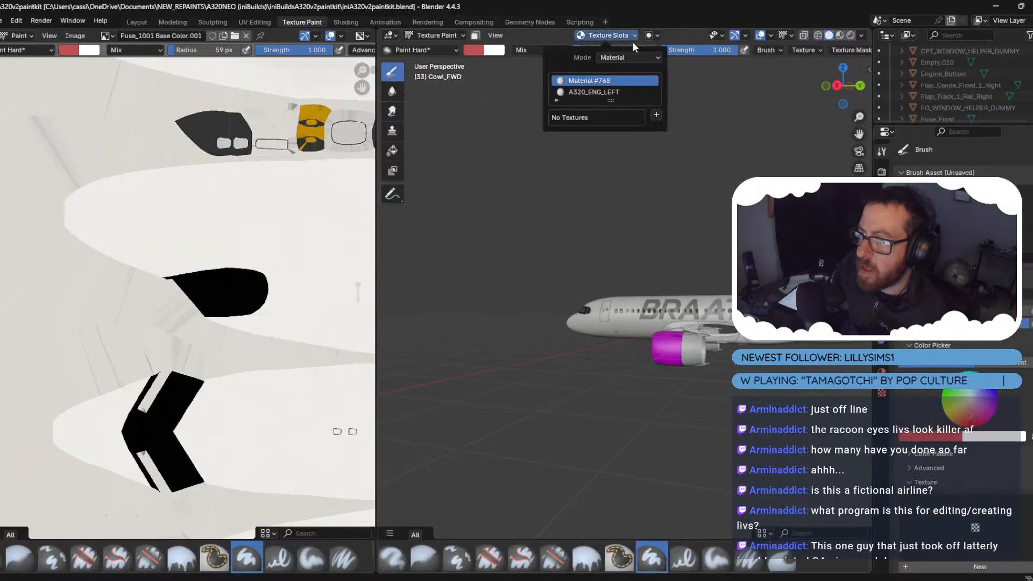
click(656, 114)
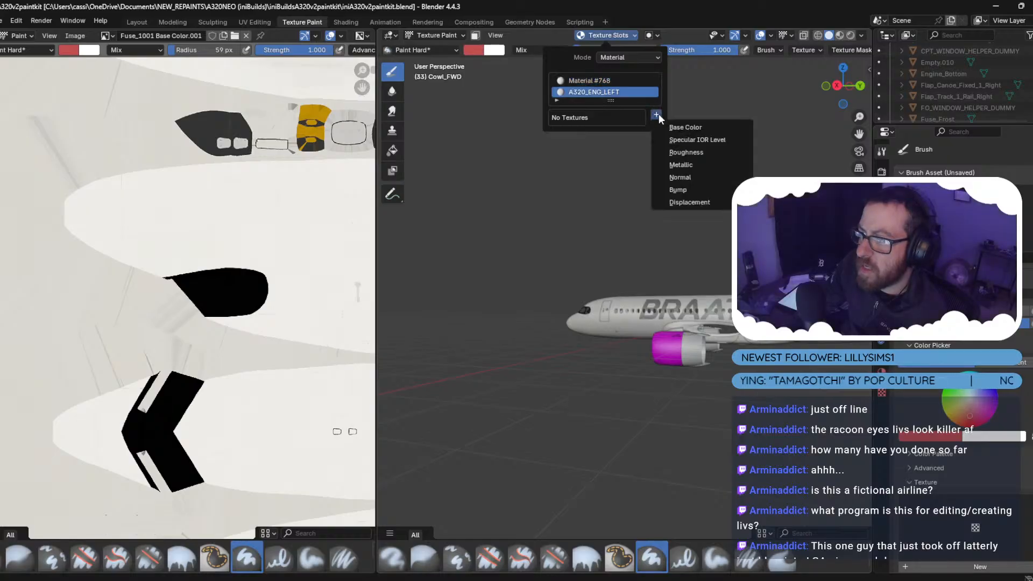
click(700, 125)
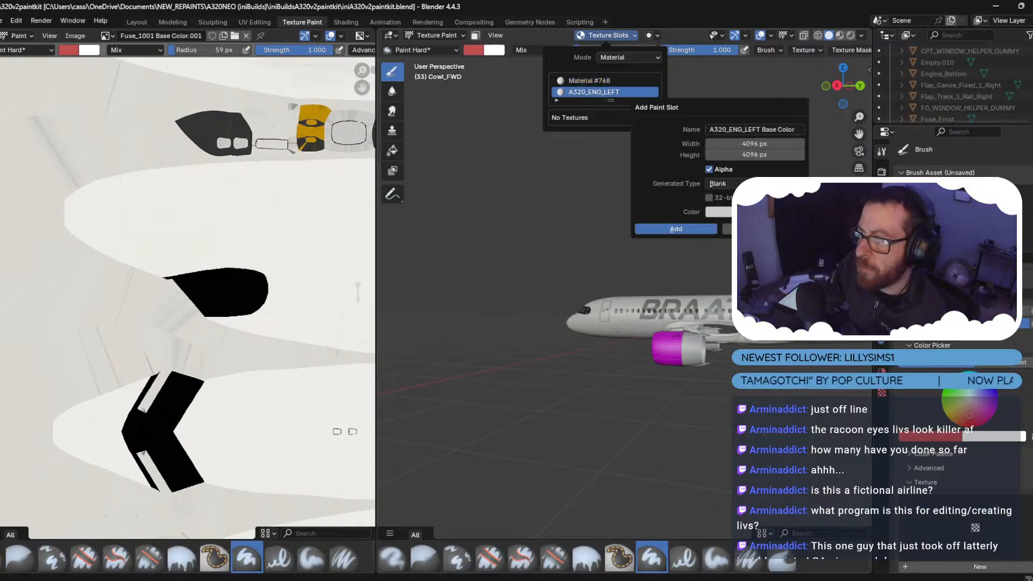
click(718, 211)
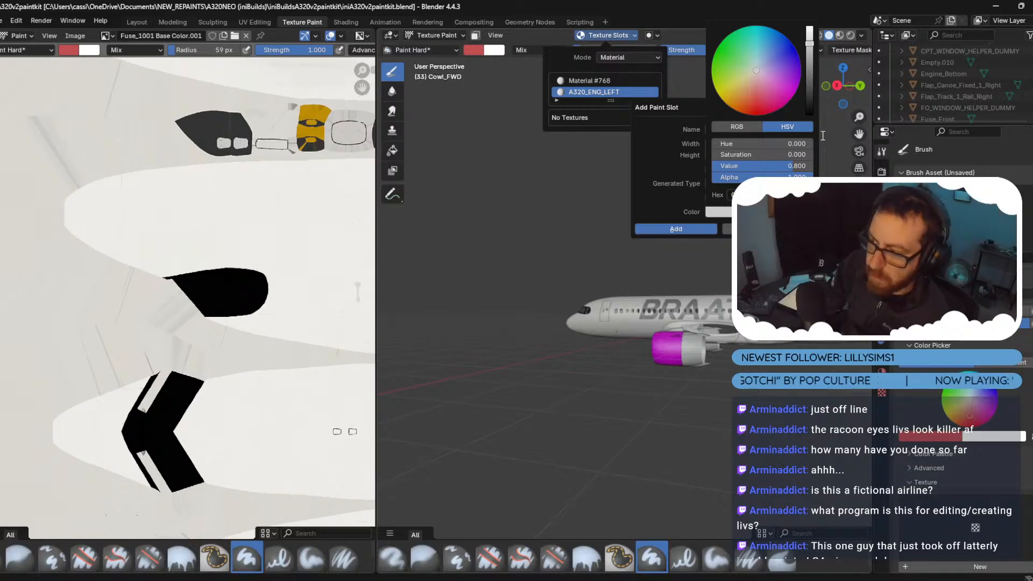
key(Return)
key(Escape)
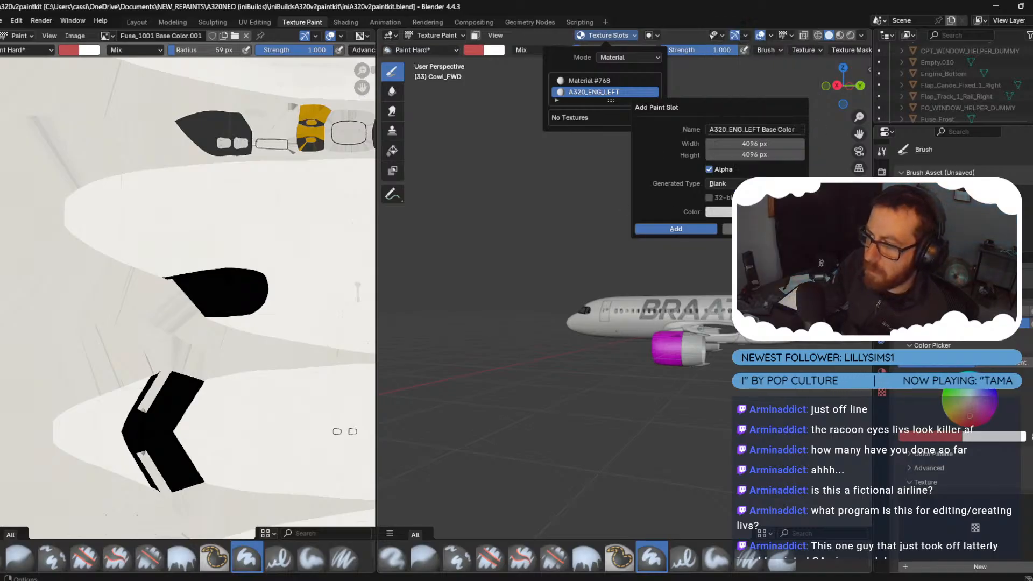
click(720, 211)
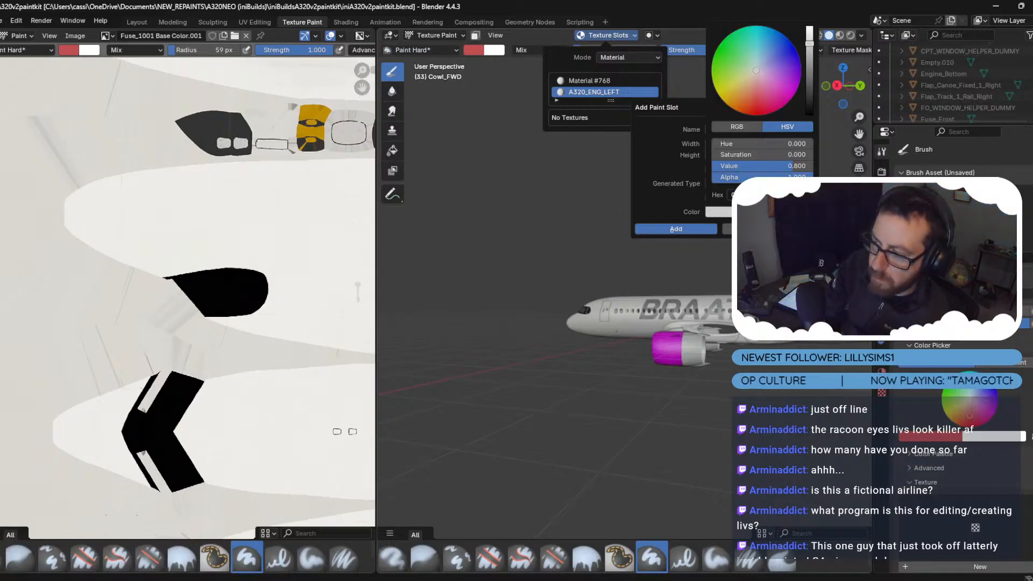
key(Return)
click(661, 230)
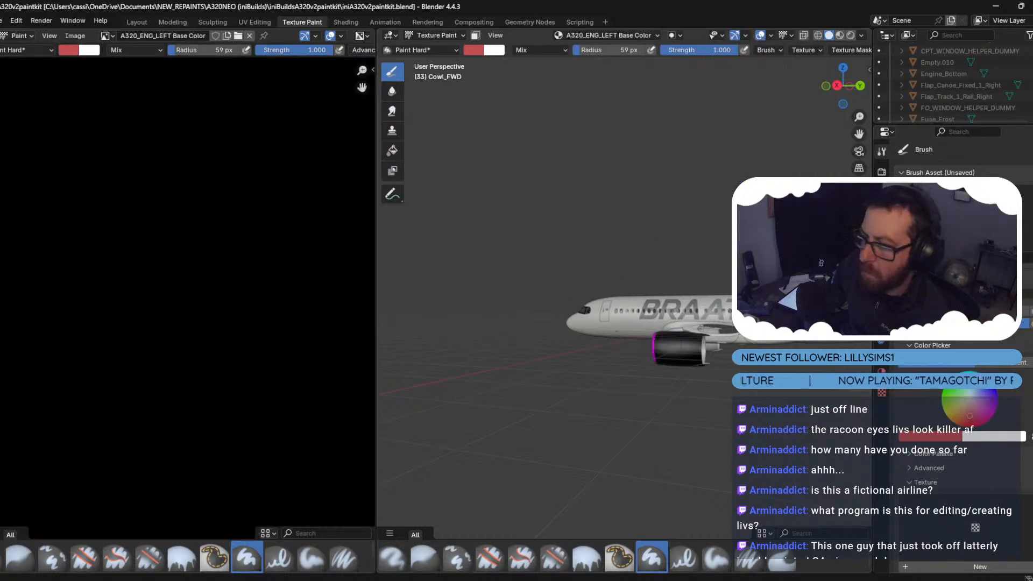
Replace the A320_ENG_LEFT Base Color image with A320_Eng_Left_ALBD.png.png and inspect the lettering on the engine.
click(75, 36)
click(94, 86)
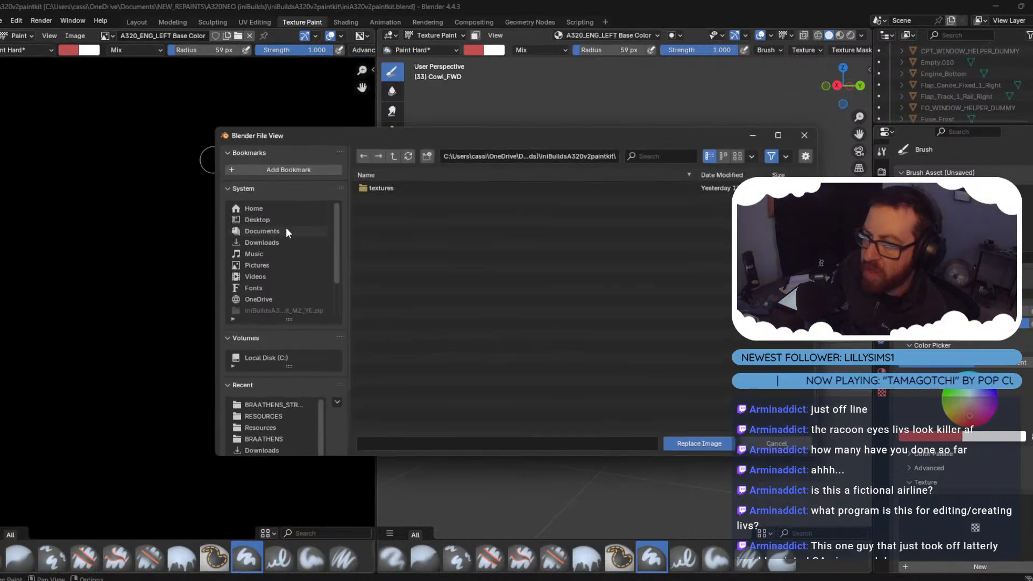
click(396, 153)
double_click(399, 188)
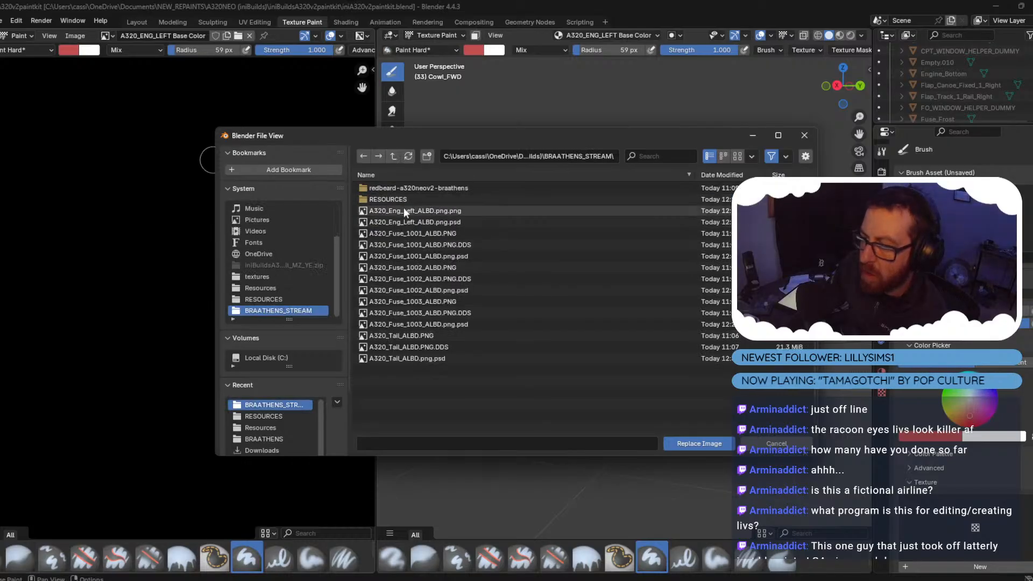
double_click(406, 211)
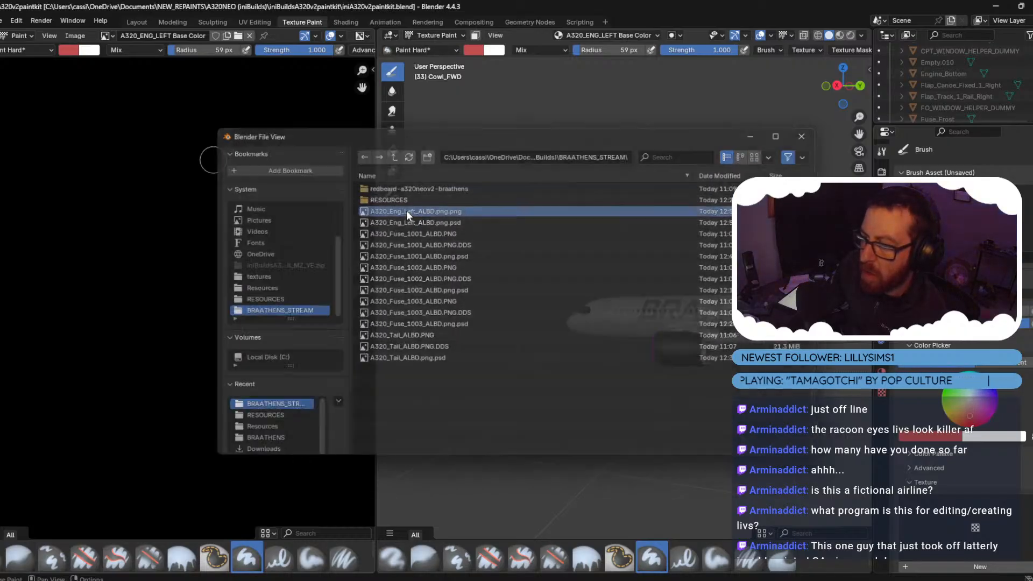
scroll(588, 326, up, 3)
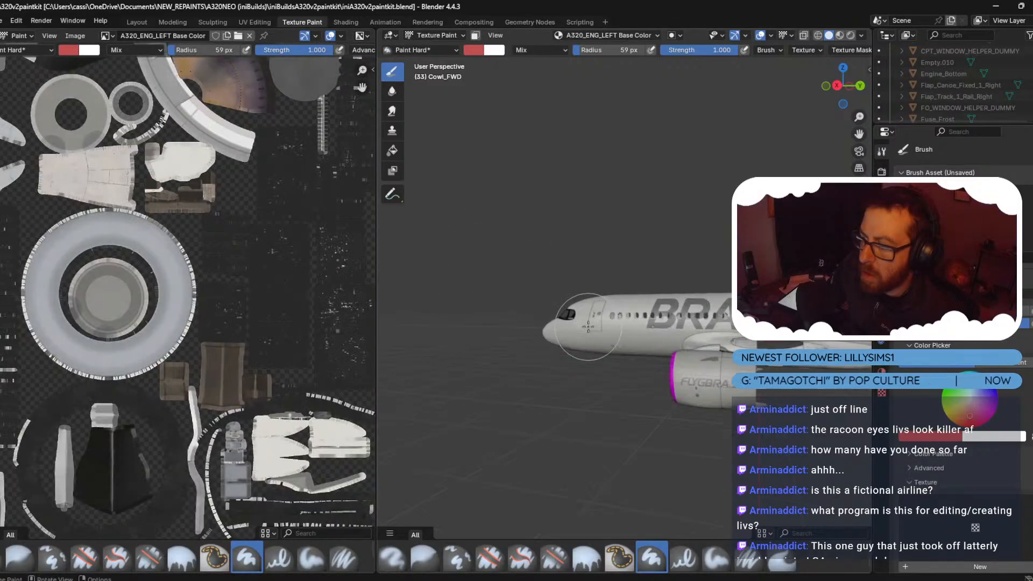
mouse_move(699, 368)
middle_down()
mouse_move(637, 353)
mouse_move(694, 358)
middle_up()
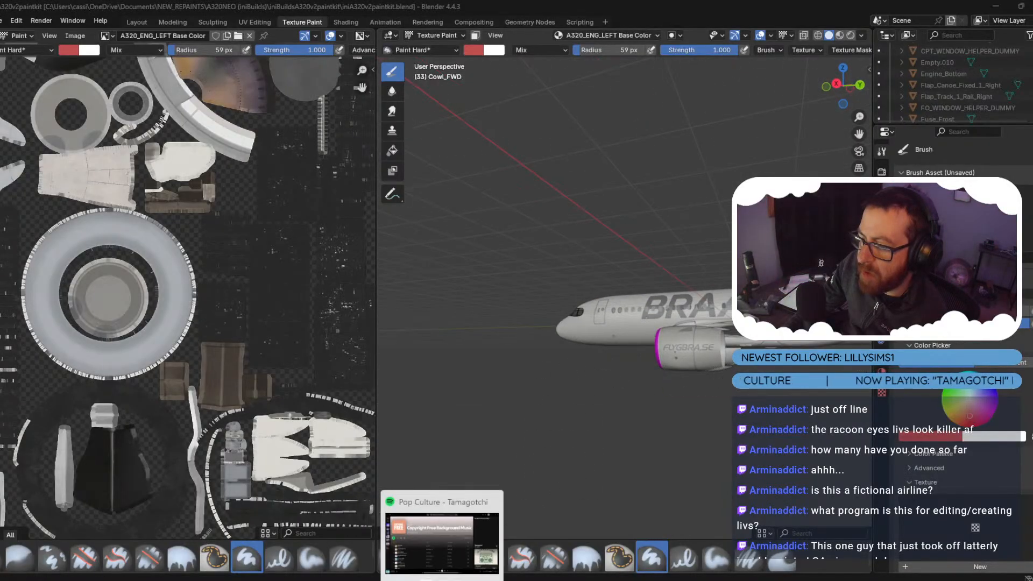
Switch to the Blender window with the black masking textures and show the aircraft's opposite side in Left Orthographic view.
click(441, 580)
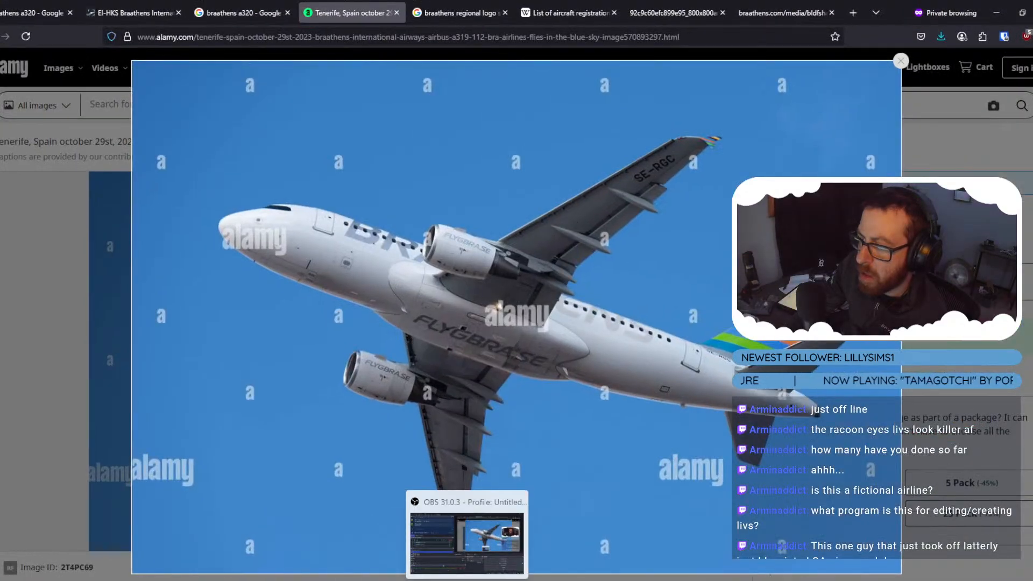
click(441, 578)
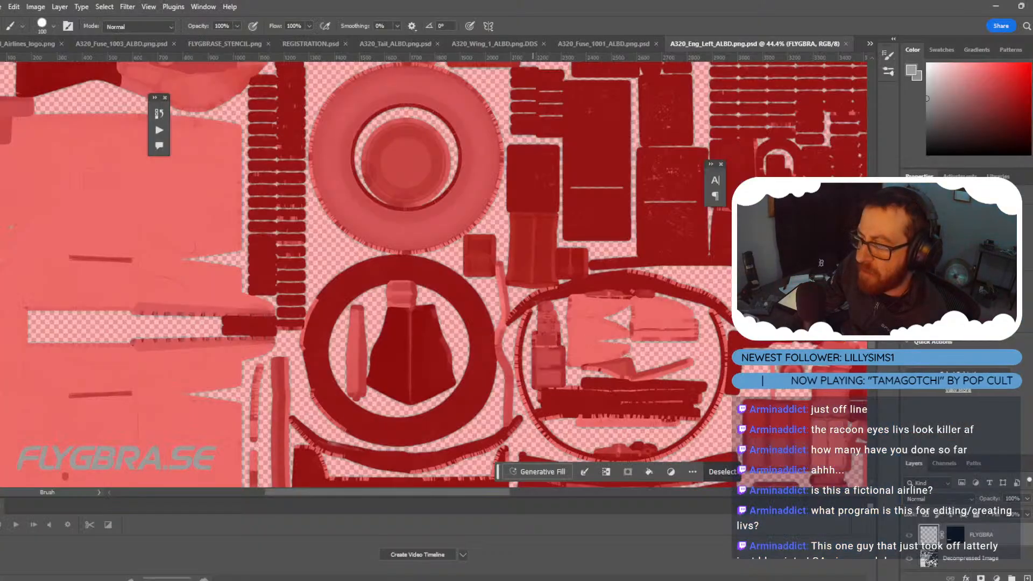
click(508, 560)
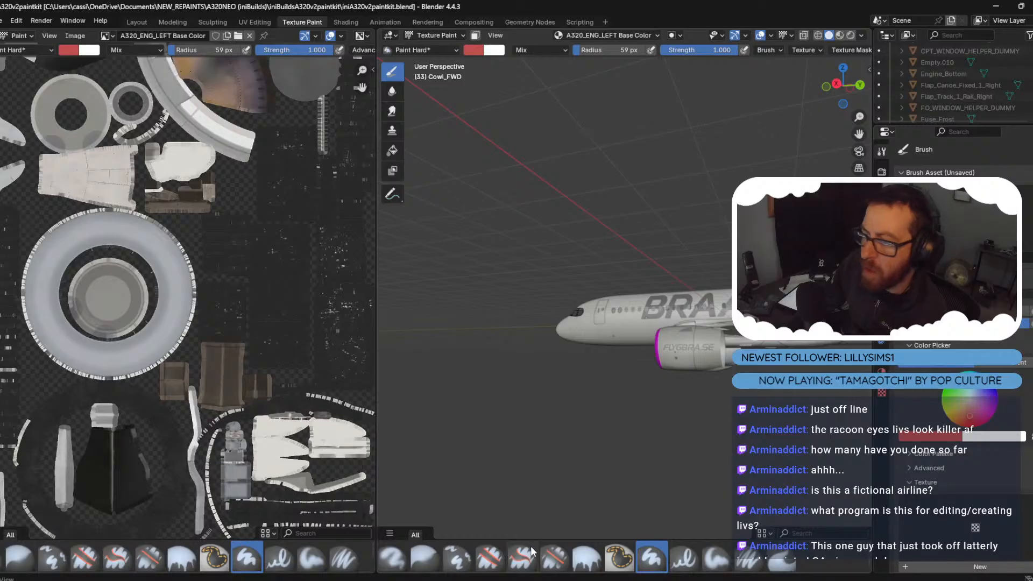
click(632, 538)
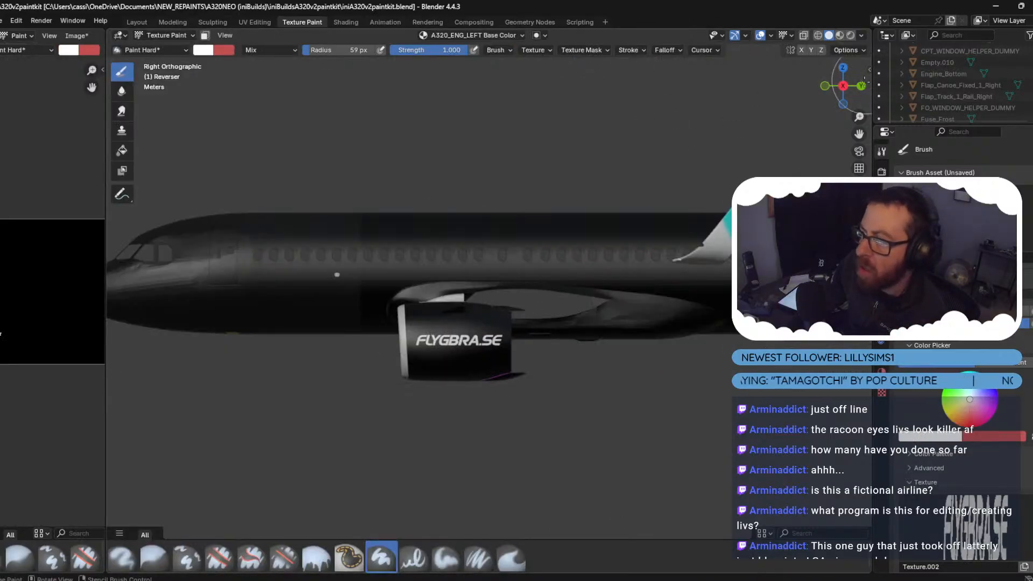
drag(812, 105, 861, 86)
click(859, 86)
click(861, 86)
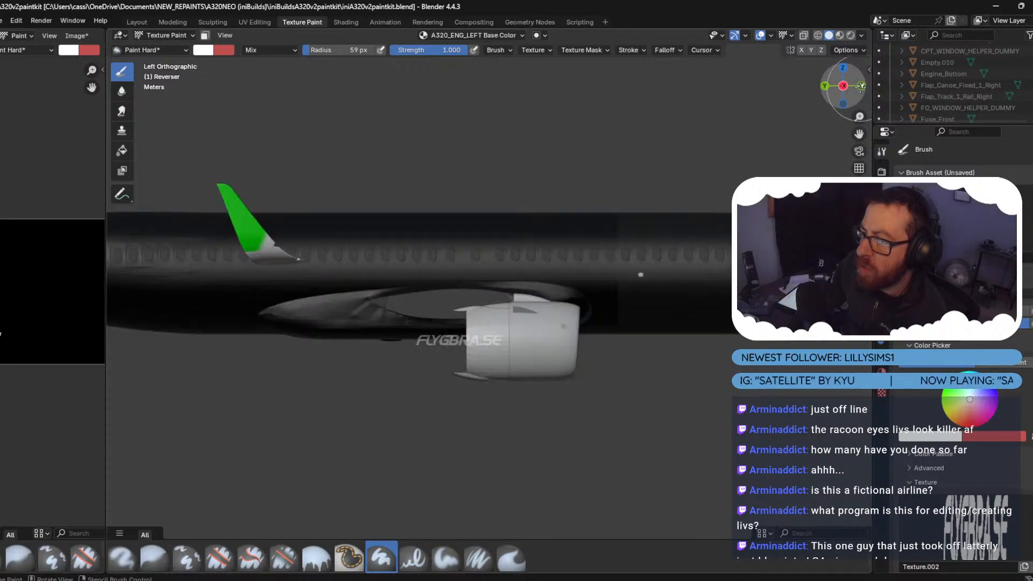
Select the opposite engine's forward cowl in Object Mode and put it in Texture Paint mode.
click(183, 36)
click(177, 44)
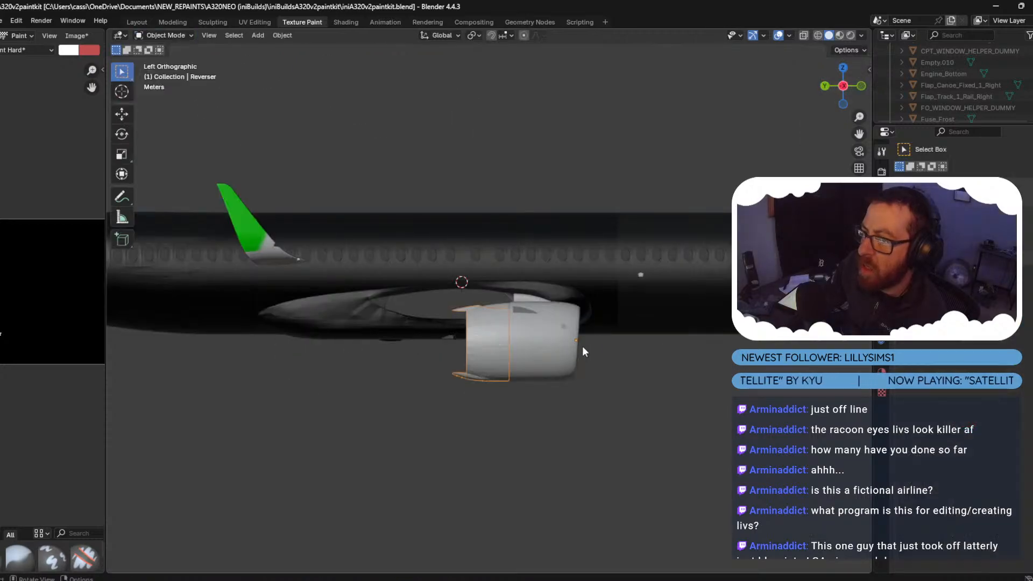
click(535, 356)
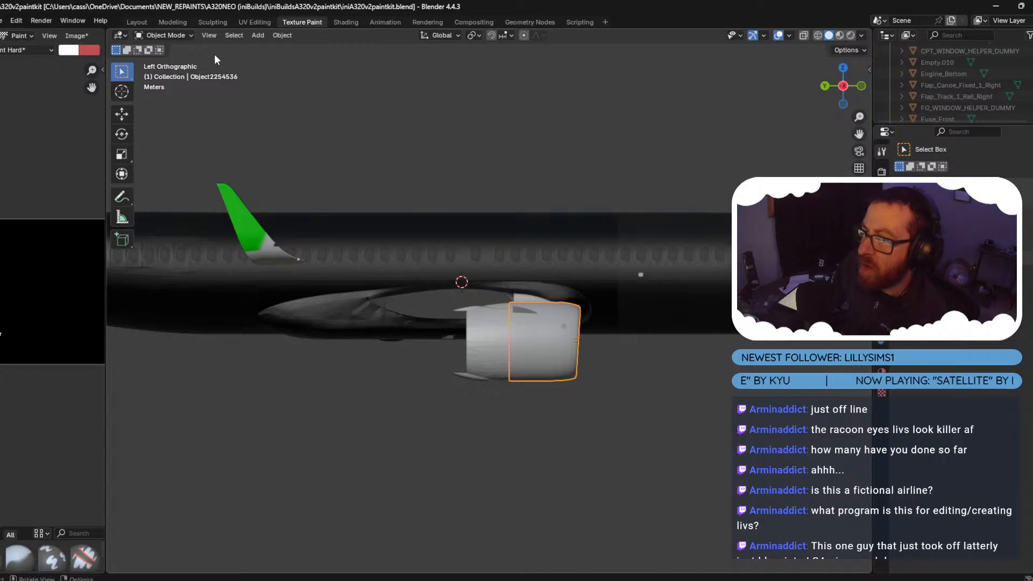
click(176, 34)
click(156, 110)
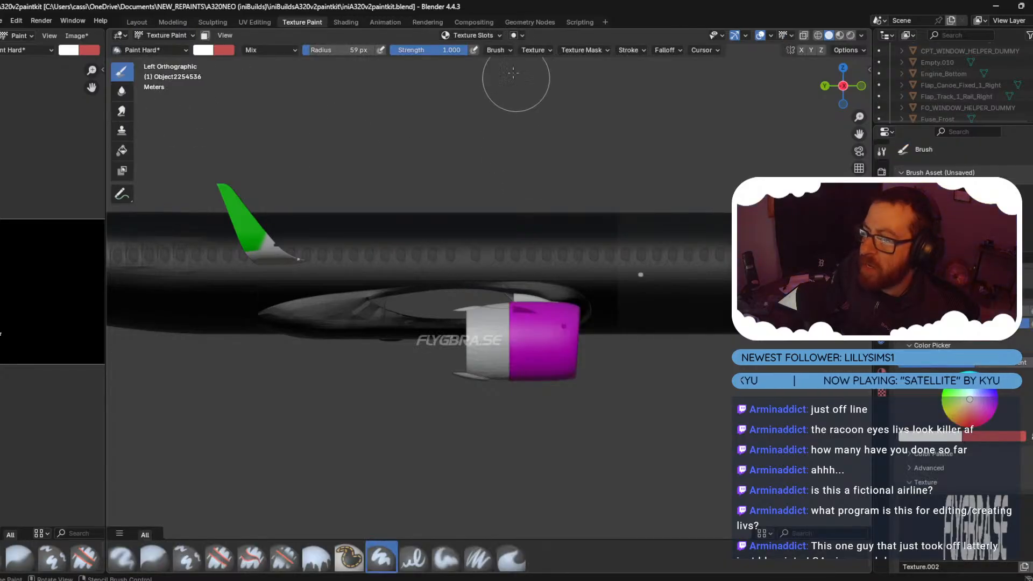
Check the texture slots of the forward cowl and of the engine's rear section, each in Texture Paint mode.
click(498, 37)
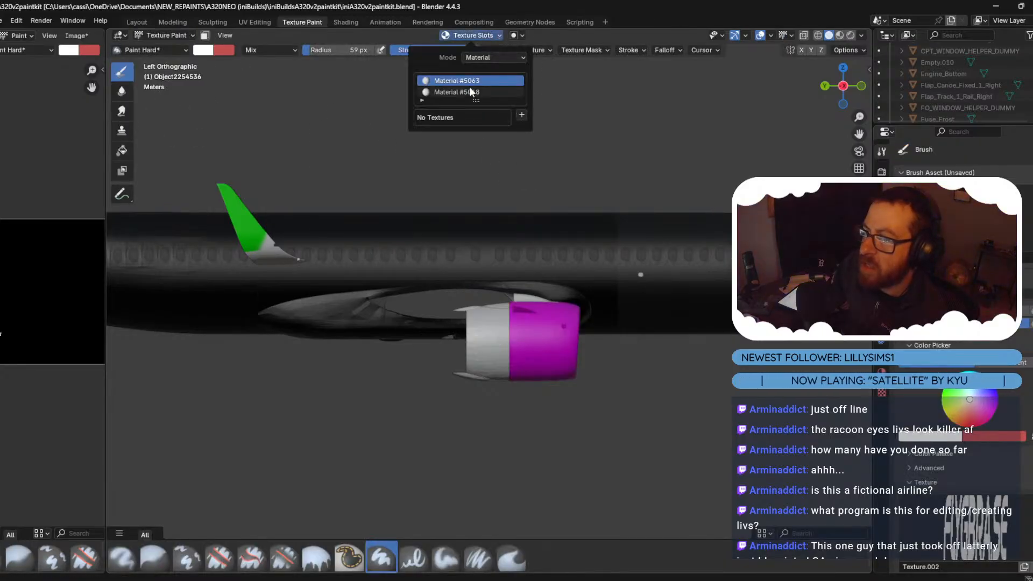
click(167, 36)
click(162, 53)
click(482, 359)
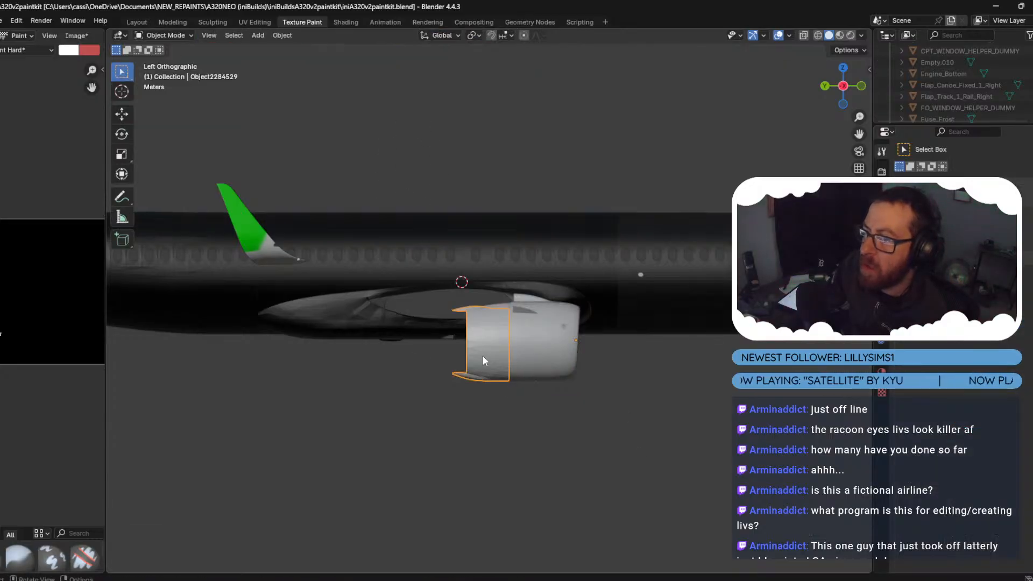
click(180, 37)
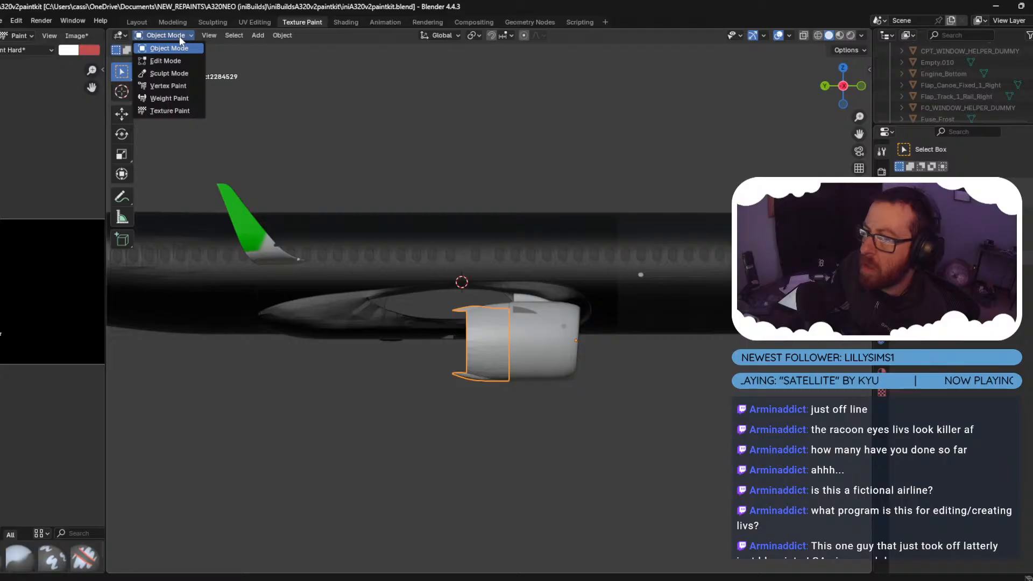
click(183, 104)
click(492, 36)
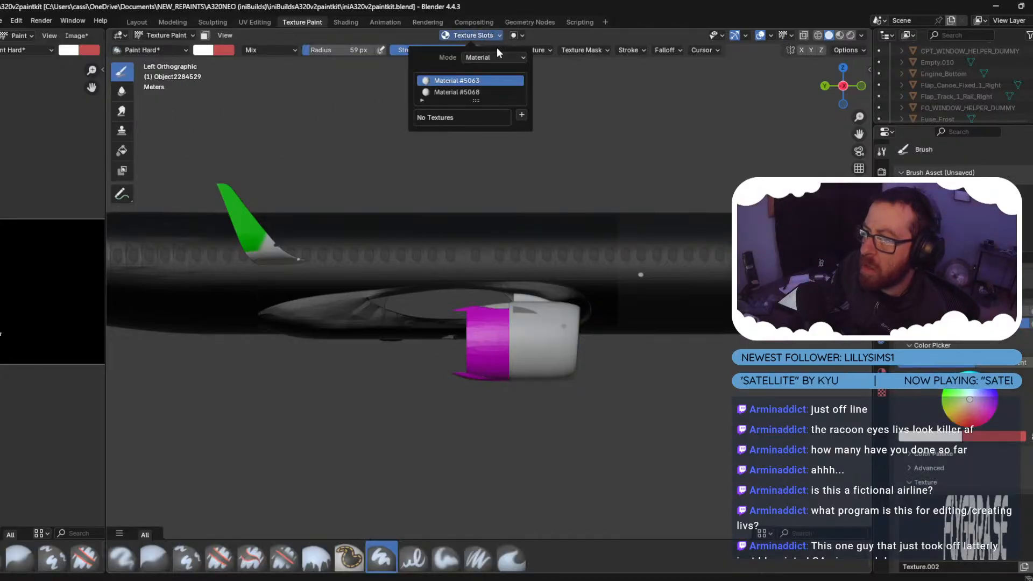
click(509, 57)
click(498, 69)
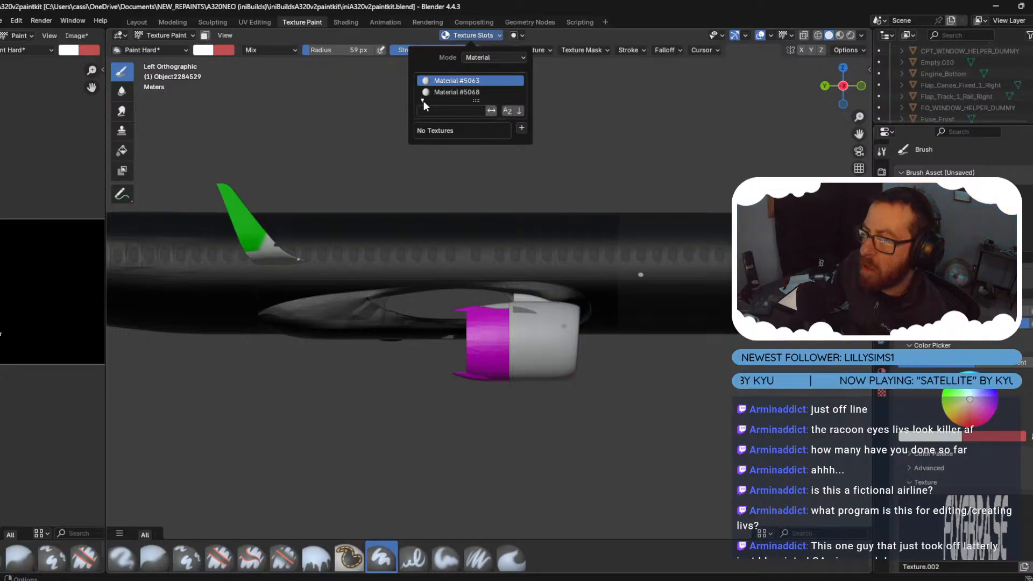
Reselect the engine's forward cowl in Object Mode and return it to Texture Paint mode.
click(160, 35)
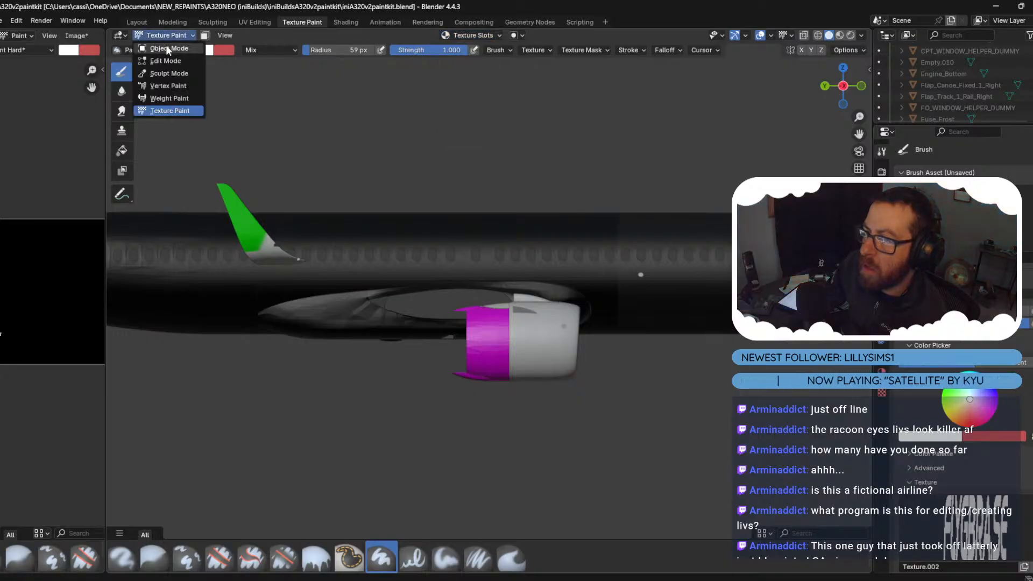
click(165, 45)
click(572, 330)
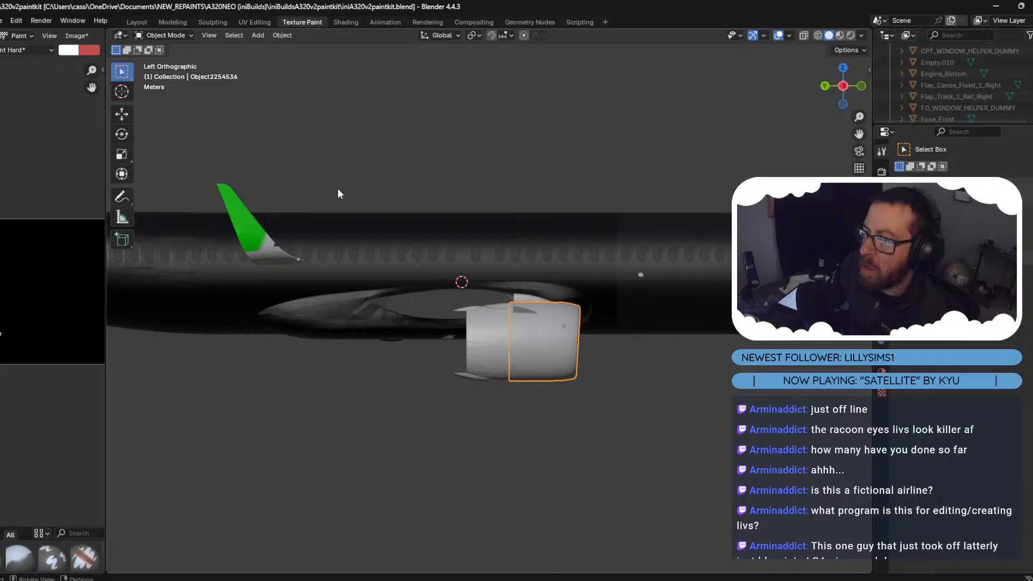
click(172, 37)
click(185, 111)
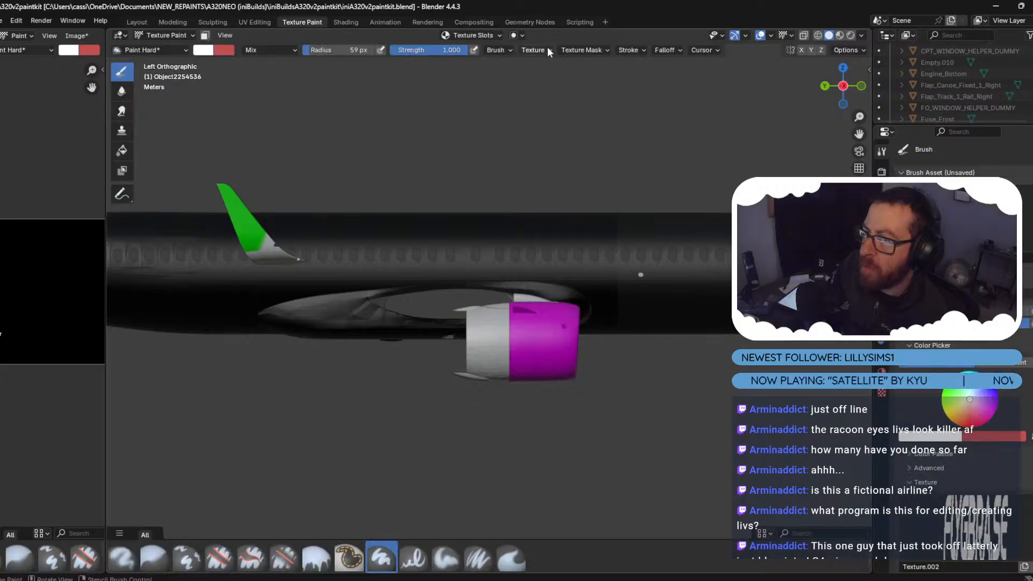
Add a blank 4096 x 4096 px Base Color paint slot to the forward cowl's Material #5063 and return to Object Mode.
click(491, 35)
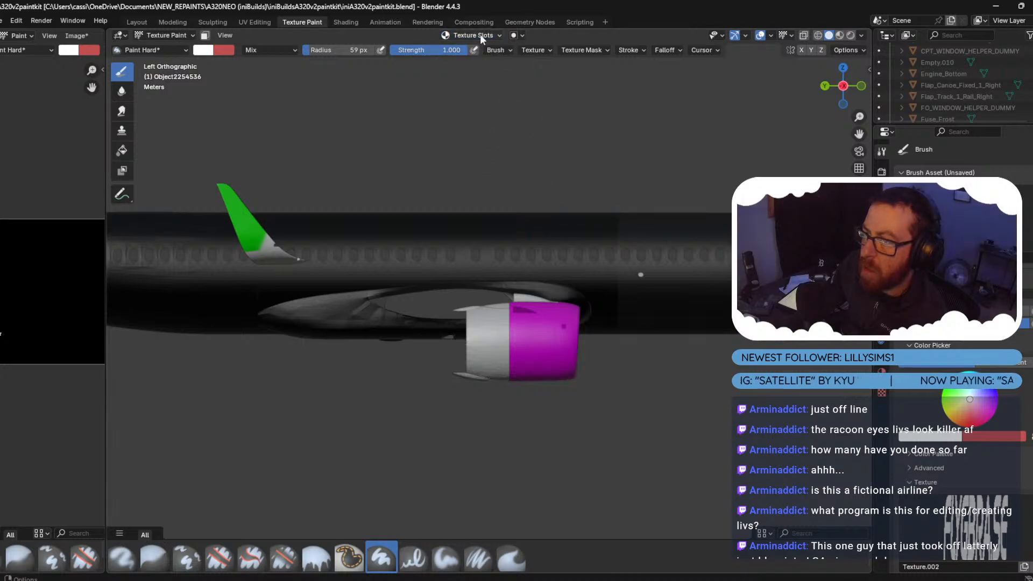
click(480, 35)
click(521, 116)
click(571, 123)
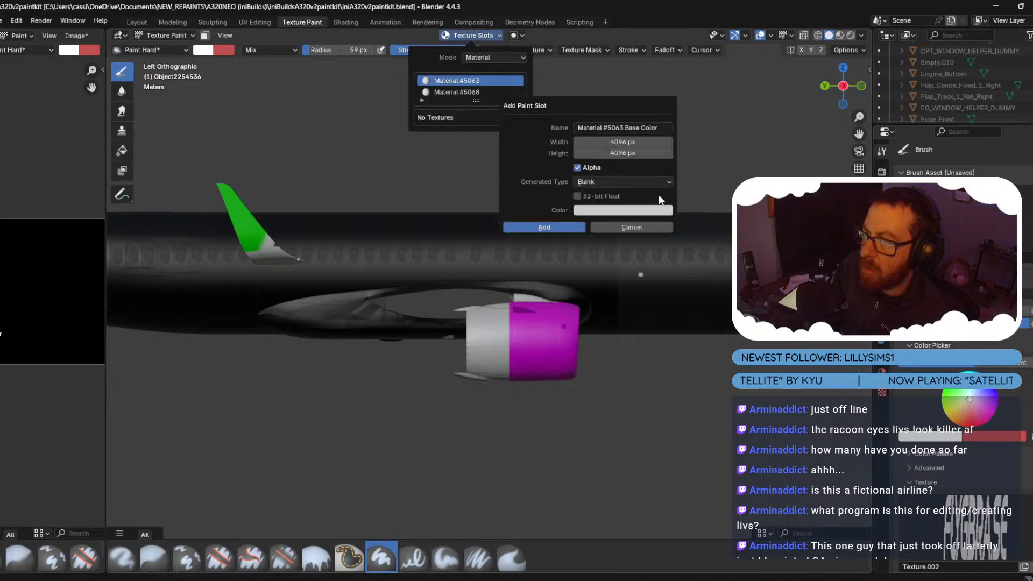
click(537, 227)
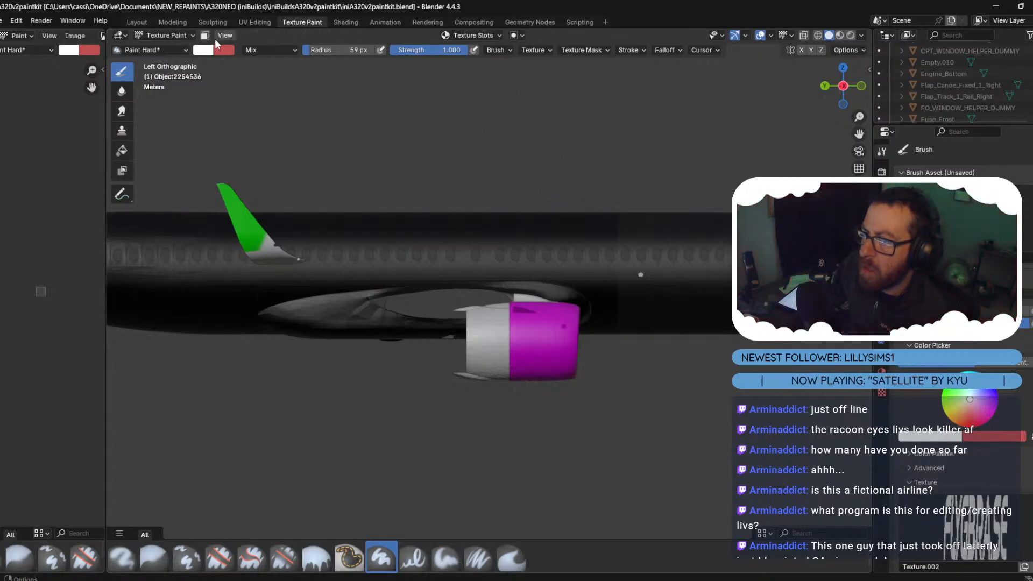
click(174, 35)
click(169, 49)
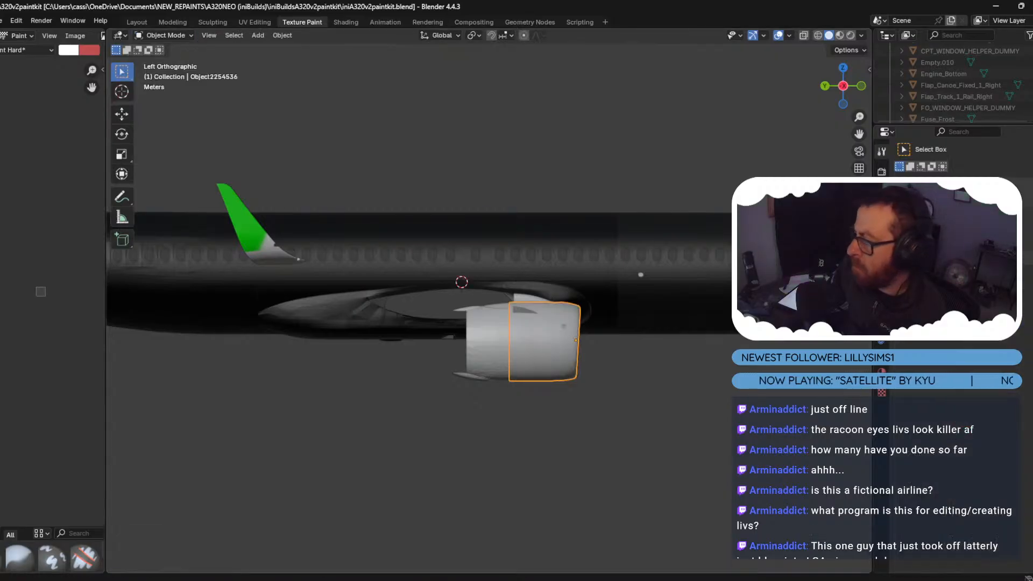
key(alt+Tab)
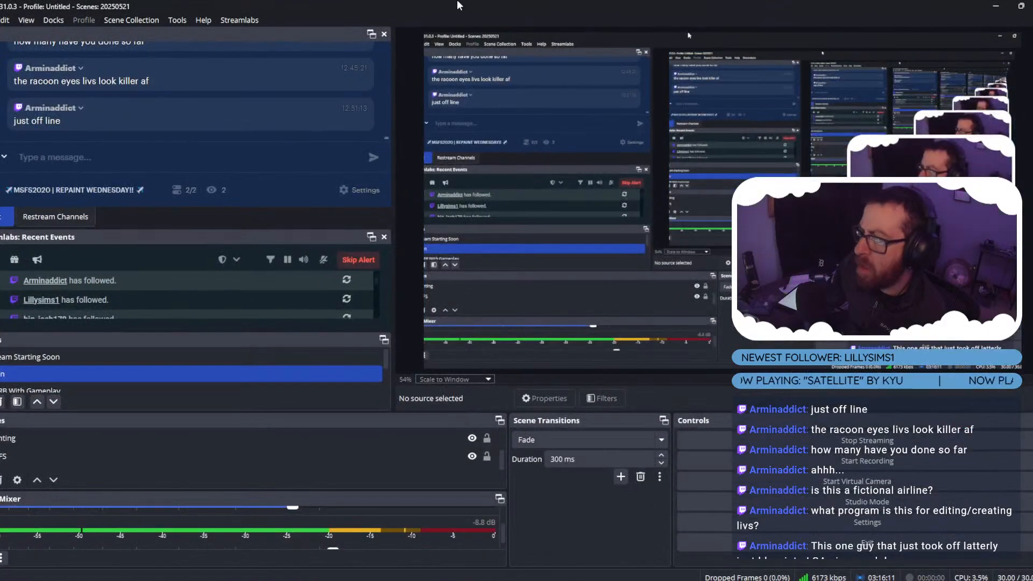
key(alt+Tab)
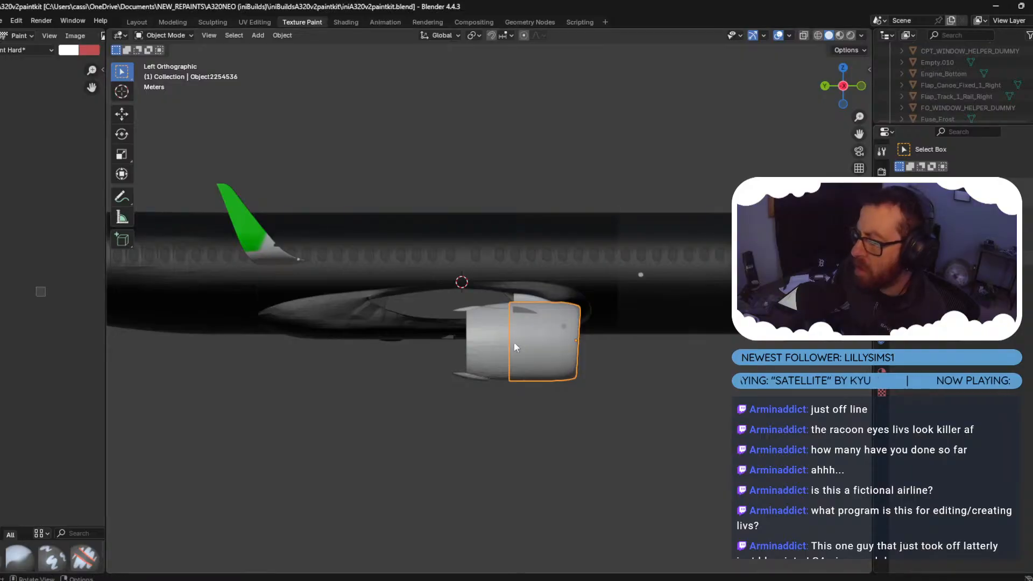
click(541, 335)
click(543, 354)
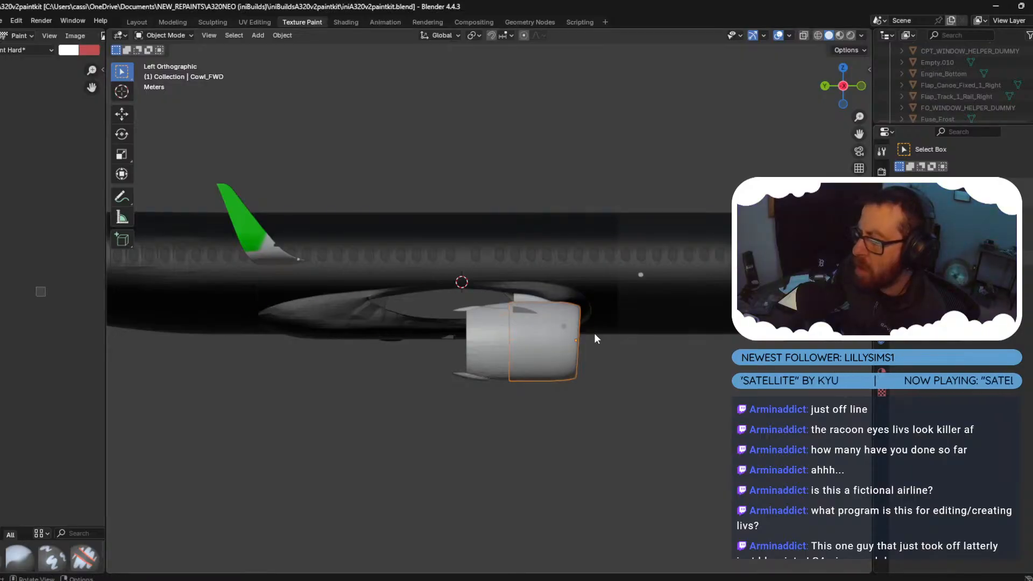
click(485, 339)
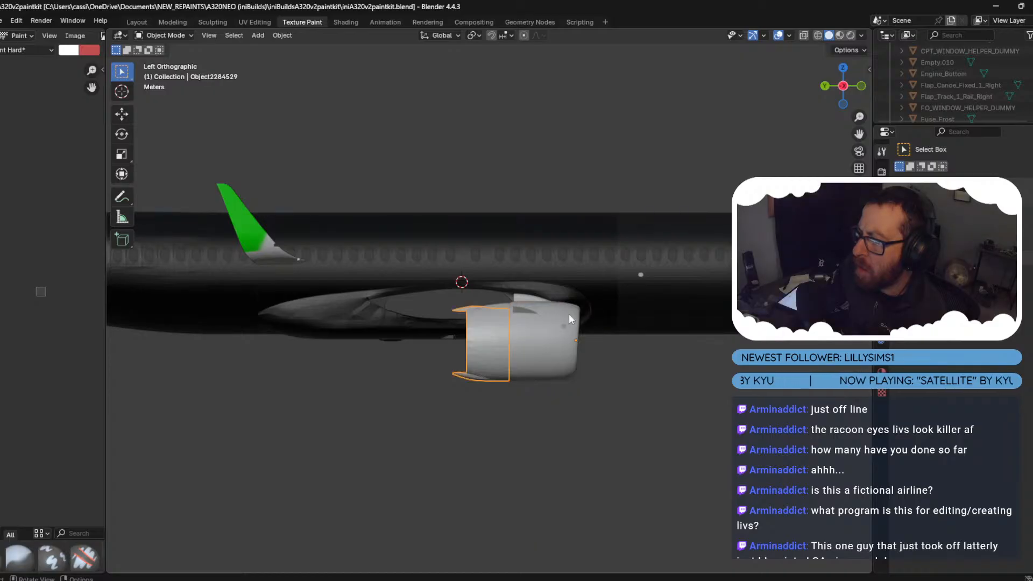
click(533, 302)
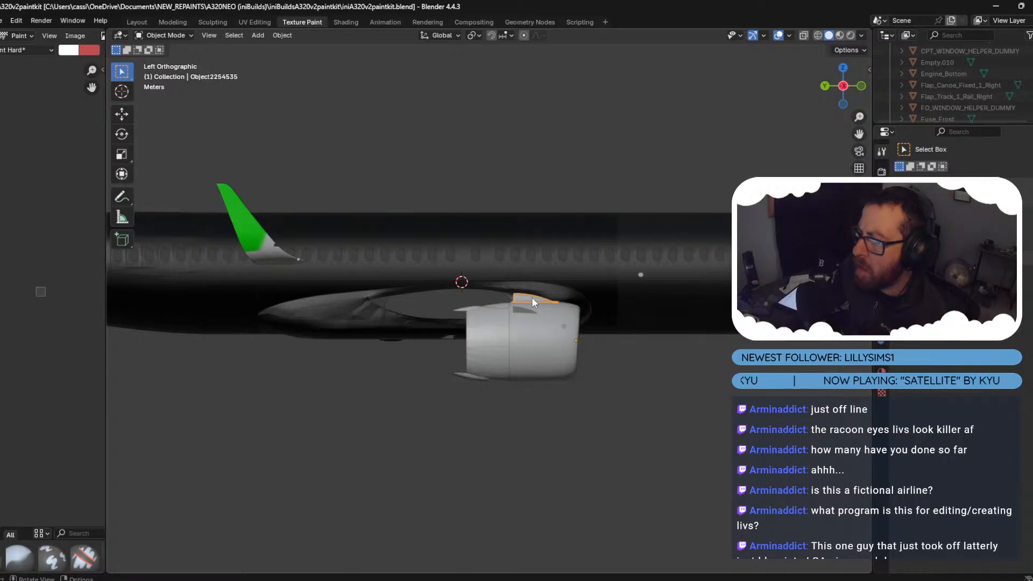
click(161, 37)
click(176, 108)
click(495, 36)
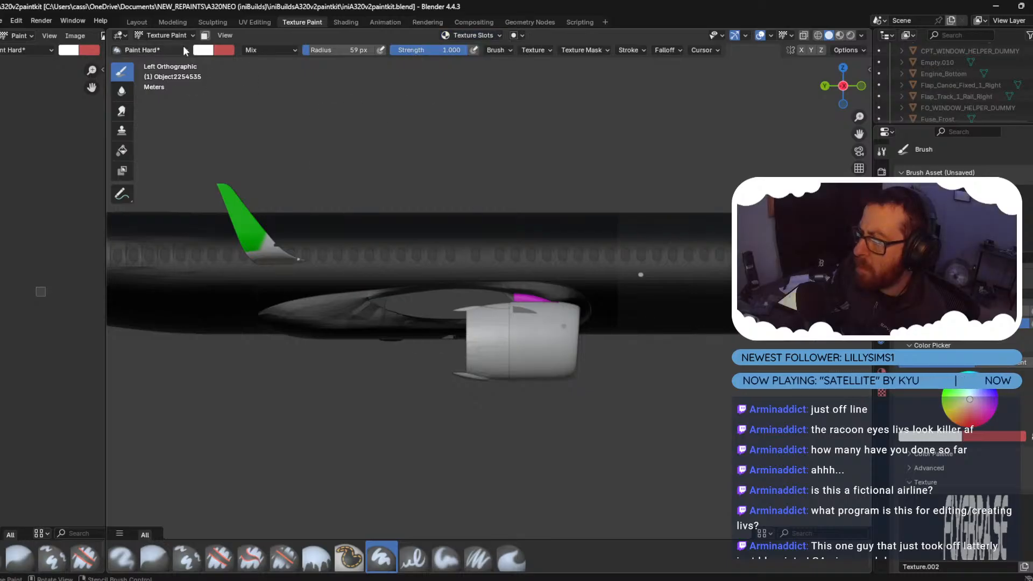
click(171, 36)
click(174, 59)
Select the front engine nacelle section (Object2254536) and put it in Texture Paint mode.
click(541, 347)
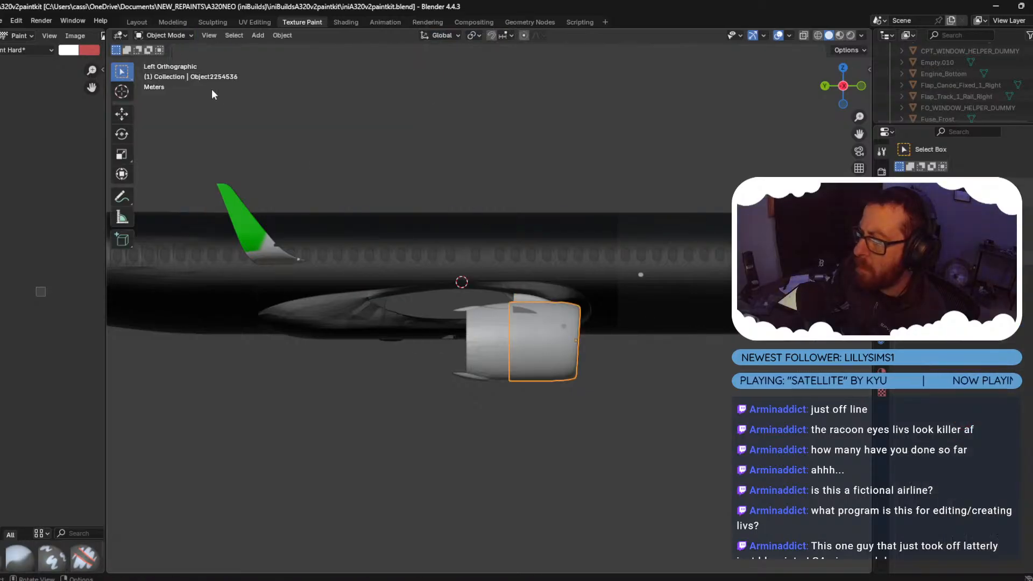
click(165, 35)
click(187, 110)
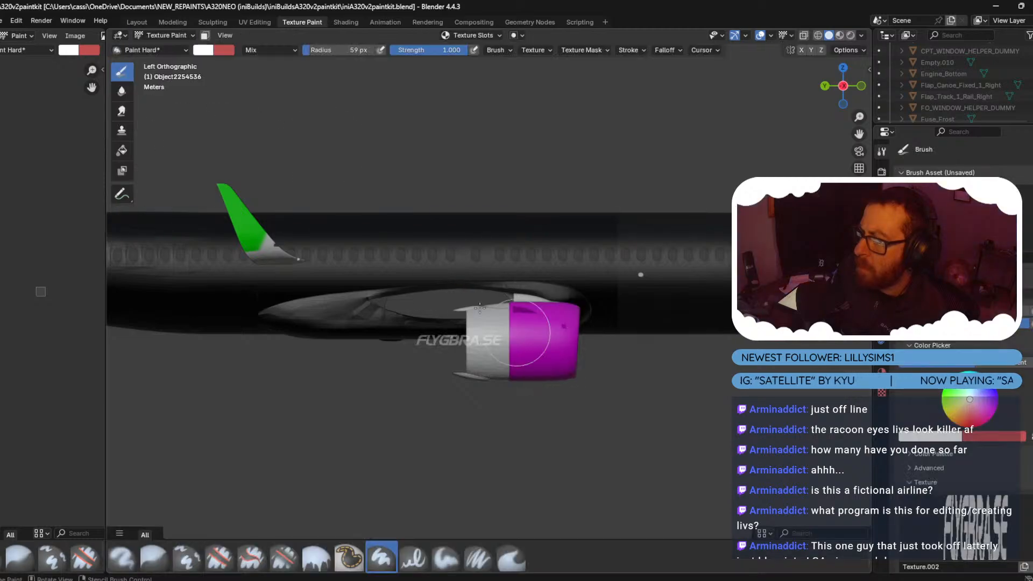
Try a black Base Color paint slot of 4096 × 4096 px on the nacelle's Material #5068, then undo the addition.
click(476, 35)
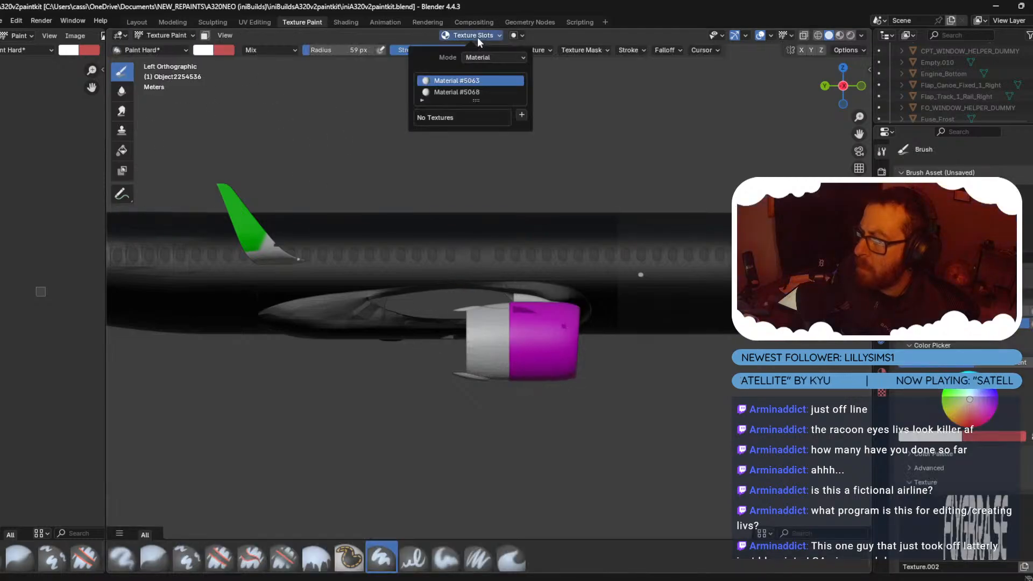
click(467, 93)
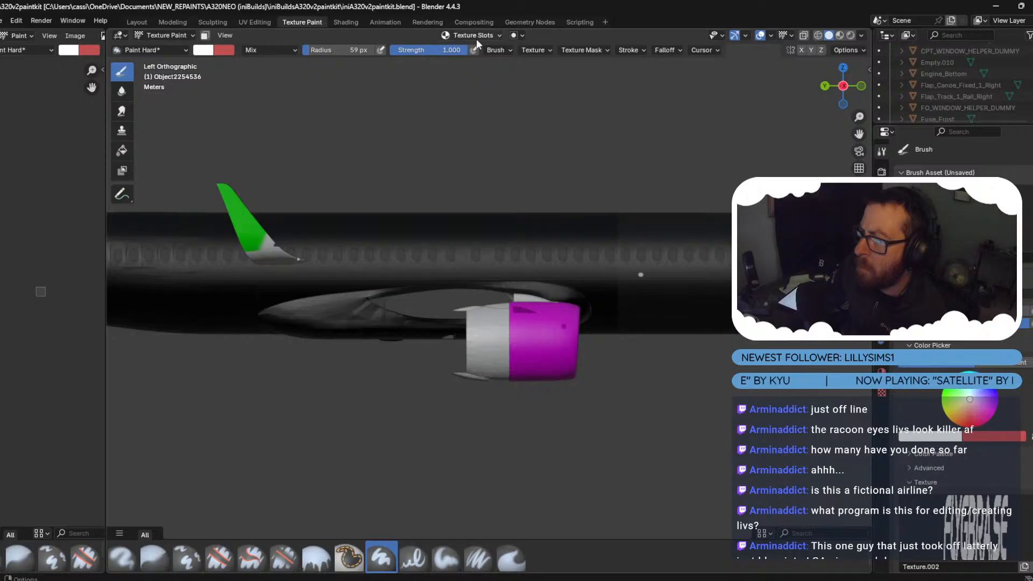
click(473, 35)
click(520, 106)
click(560, 124)
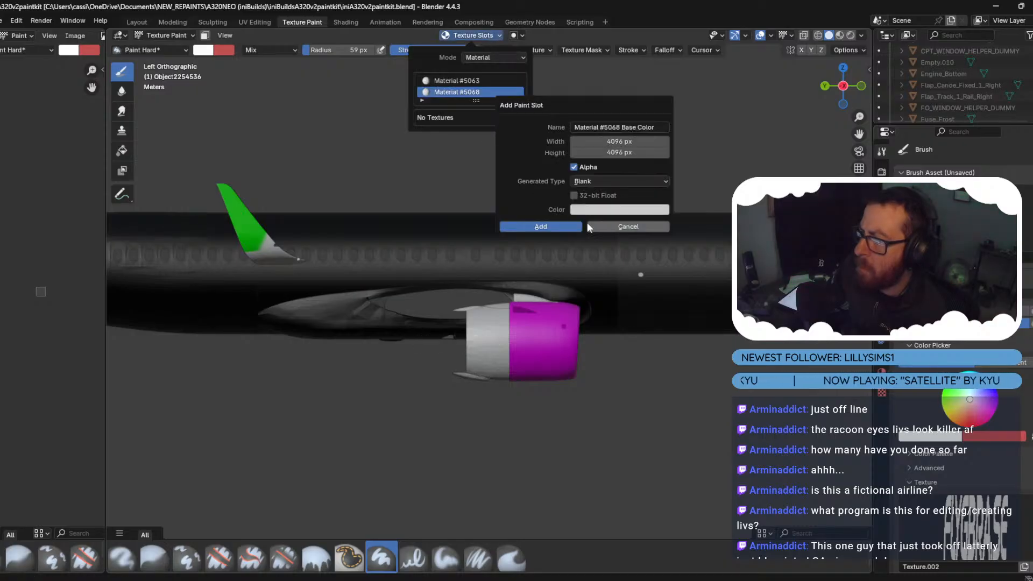
click(598, 209)
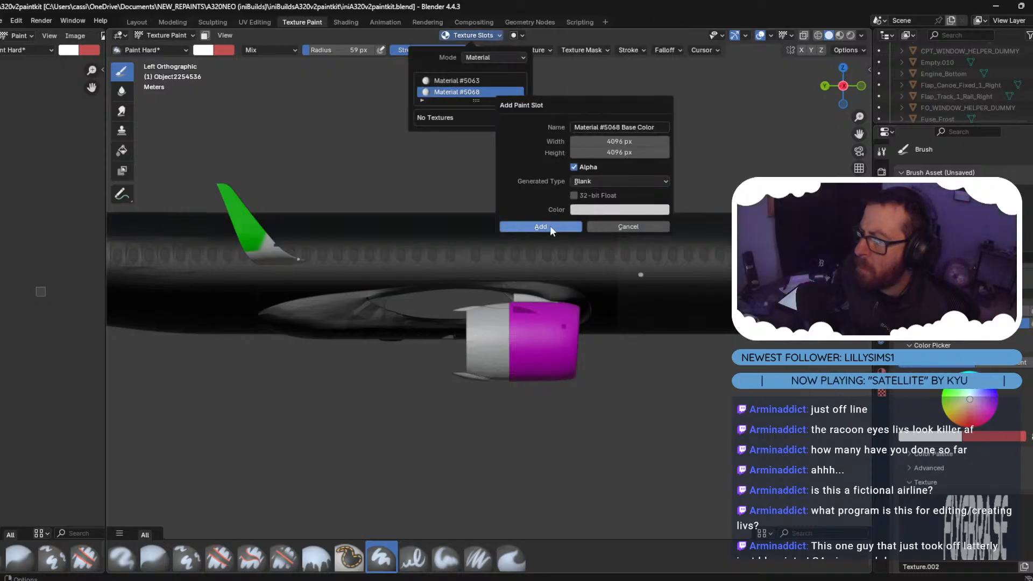
click(610, 212)
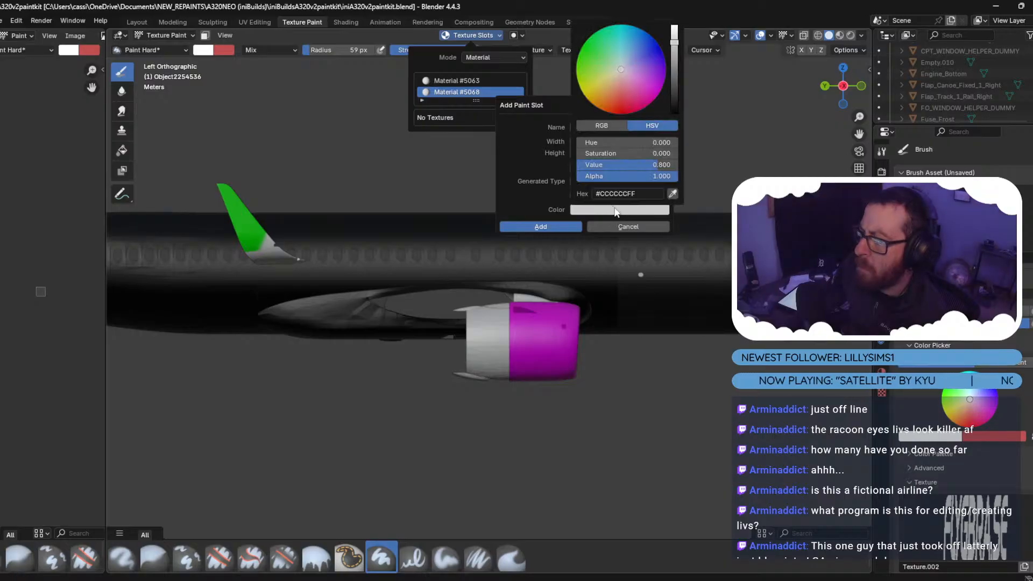
click(628, 193)
text(000)
key(Return)
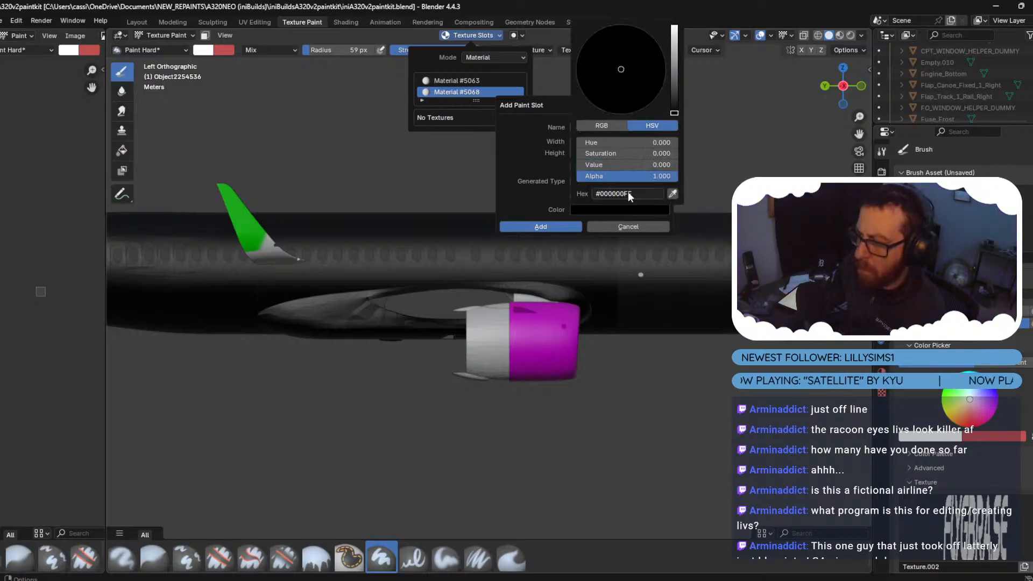
click(544, 225)
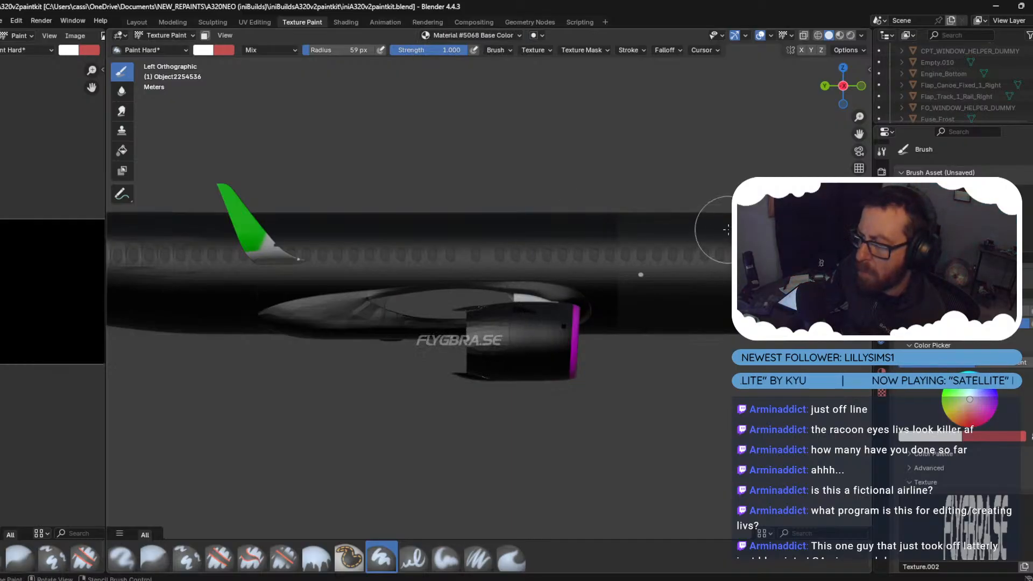
key(ctrl+z)
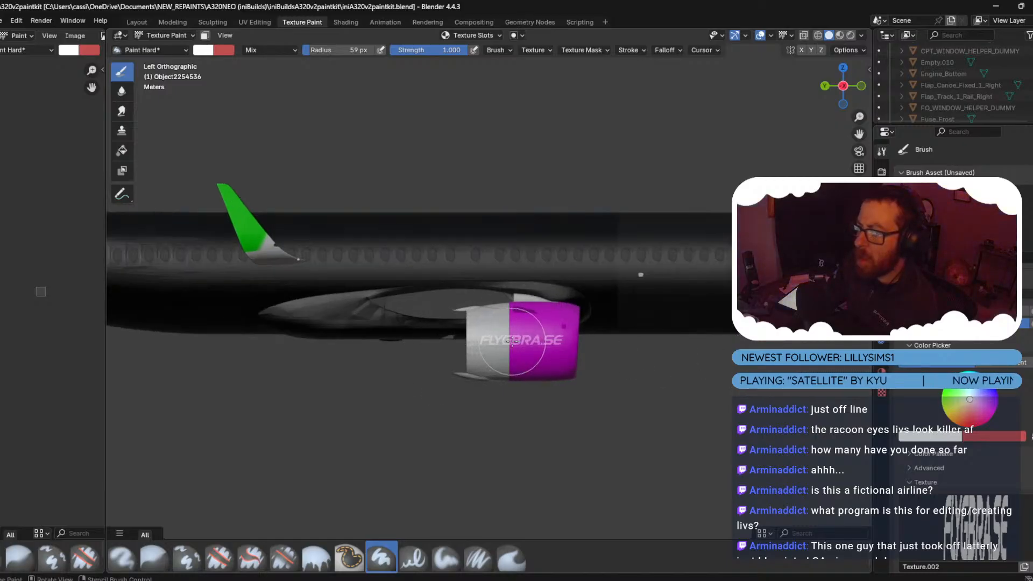
Check the lettering on the opposite engine and align the FLYGBRA.SE stencil across this side's nacelle.
click(843, 84)
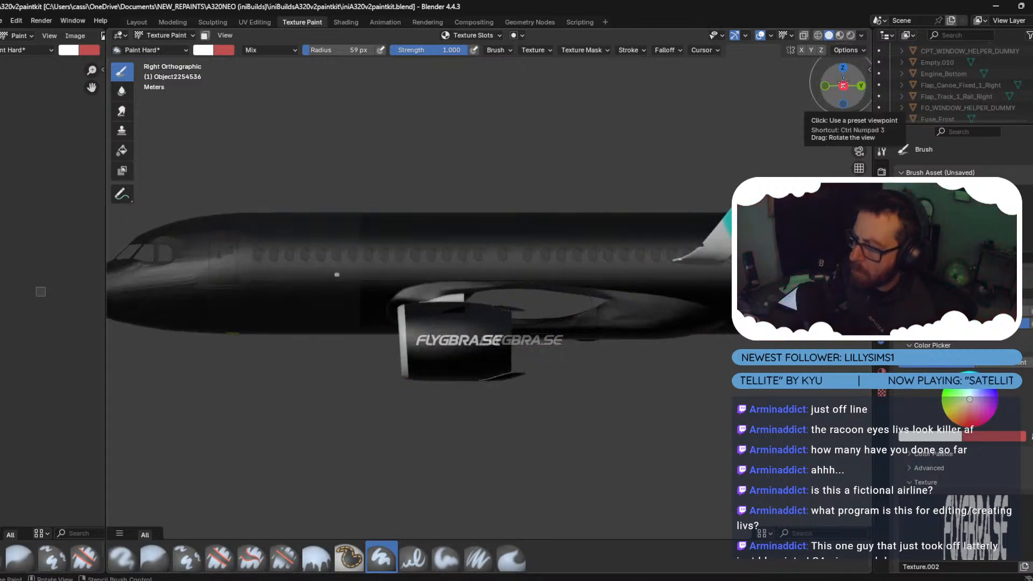
click(843, 85)
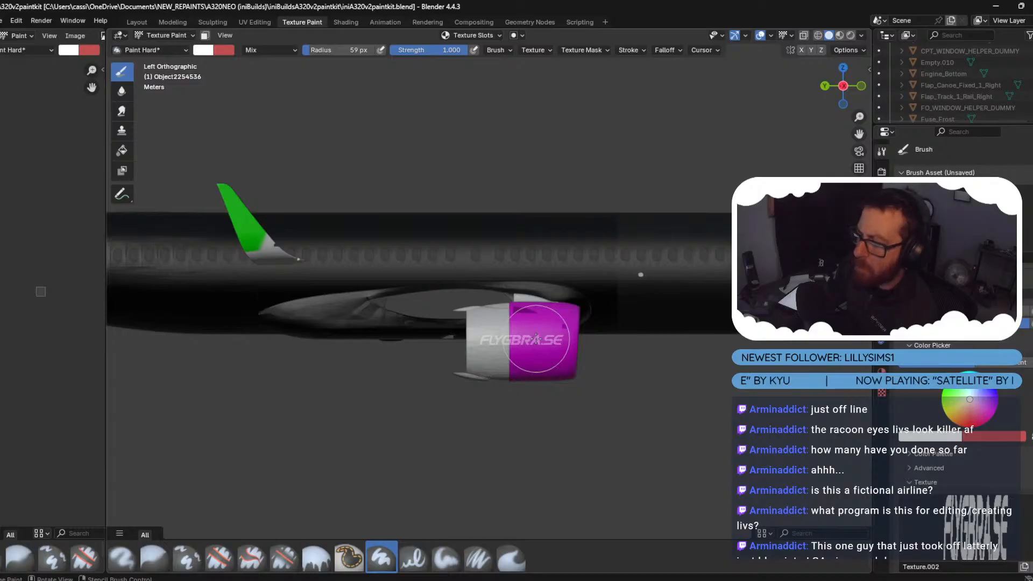
drag(552, 338, 563, 336)
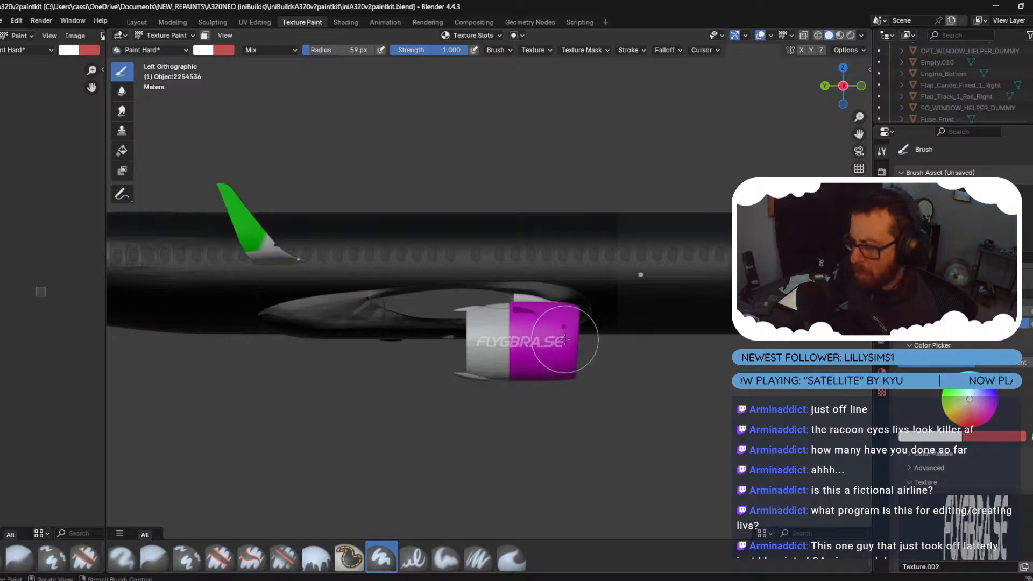
key(ctrl+z)
click(476, 36)
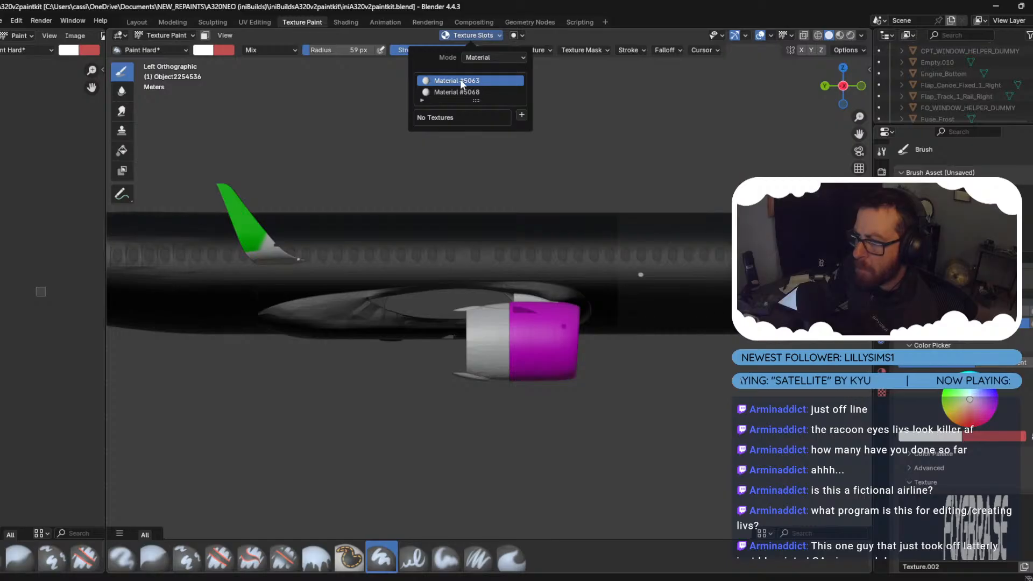
click(468, 35)
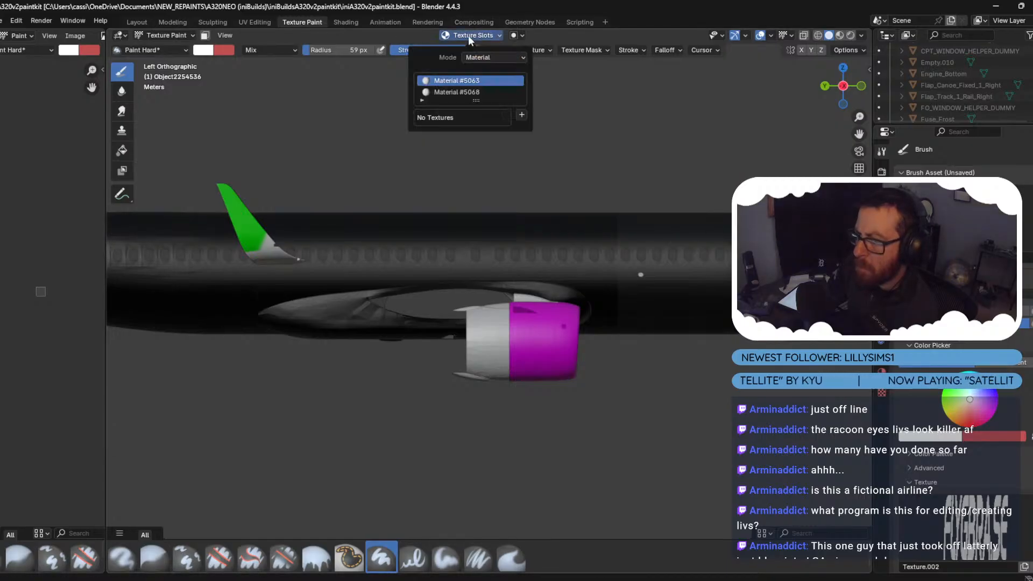
click(174, 35)
click(177, 45)
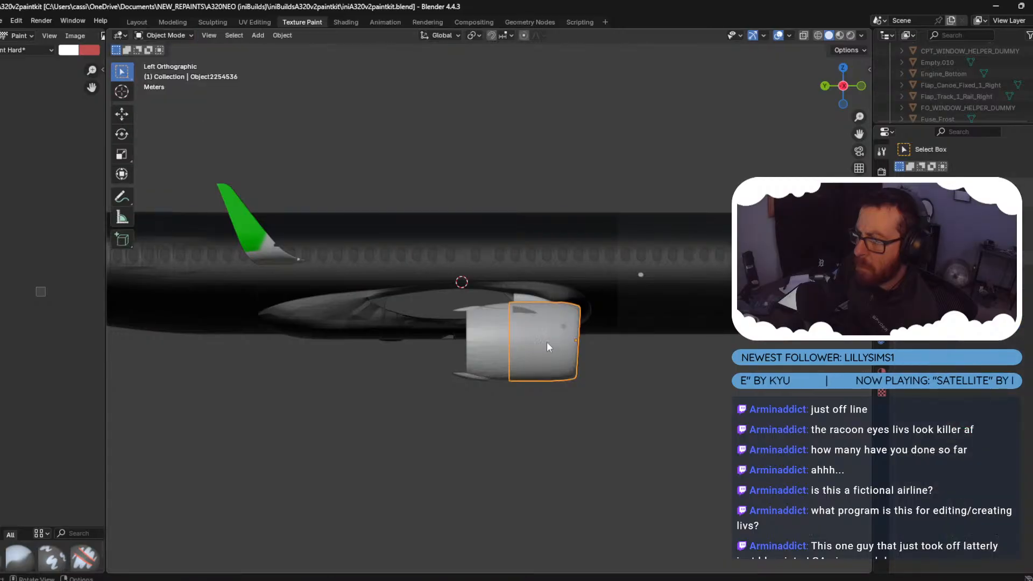
click(173, 35)
click(177, 110)
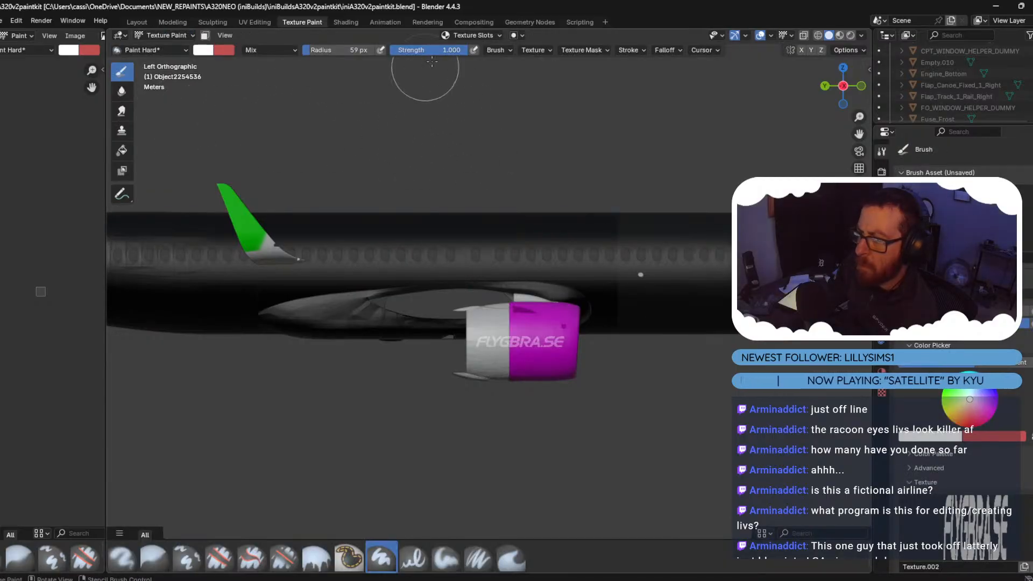
Add a Base Color paint slot to the front nacelle's Material #5068, filled with black (hex 000000).
click(482, 35)
click(463, 92)
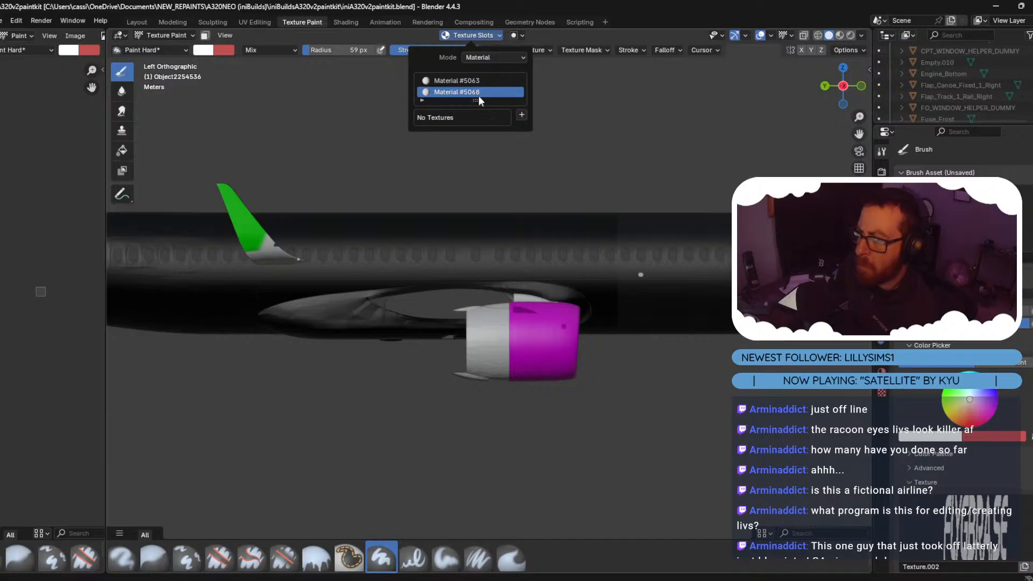
click(522, 115)
click(594, 127)
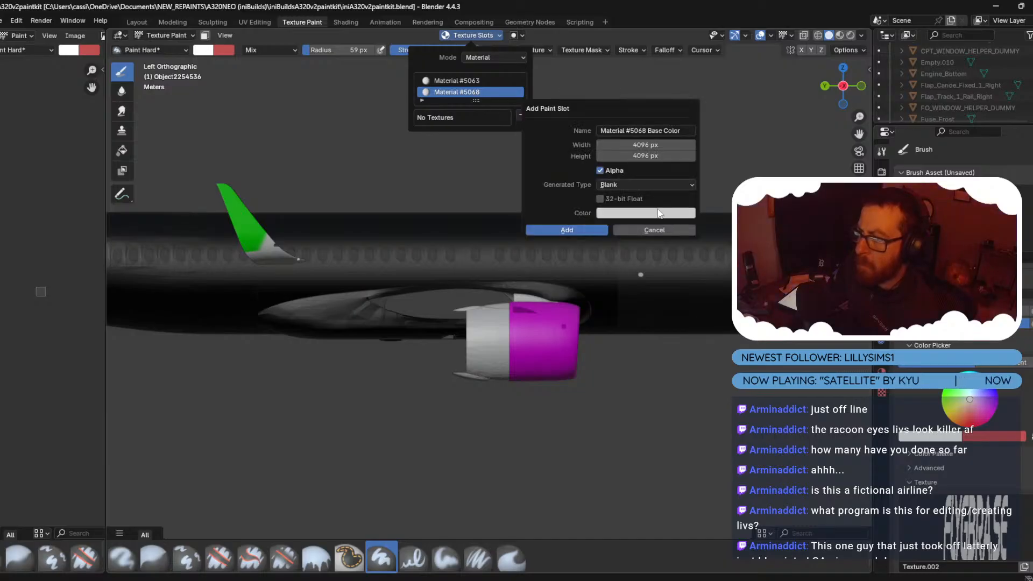
click(663, 215)
click(661, 213)
click(651, 194)
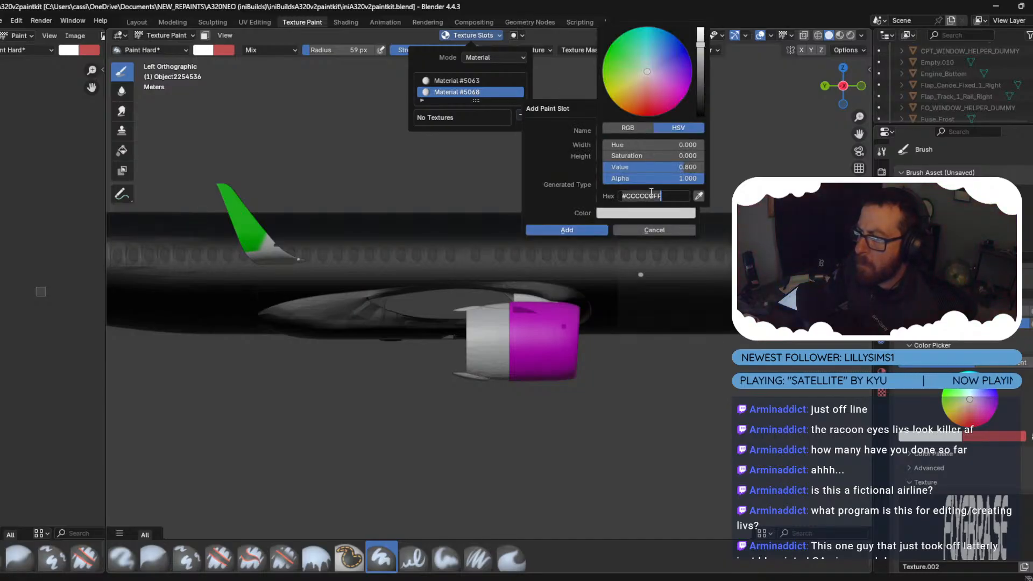
key(ctrl+a)
text(000000)
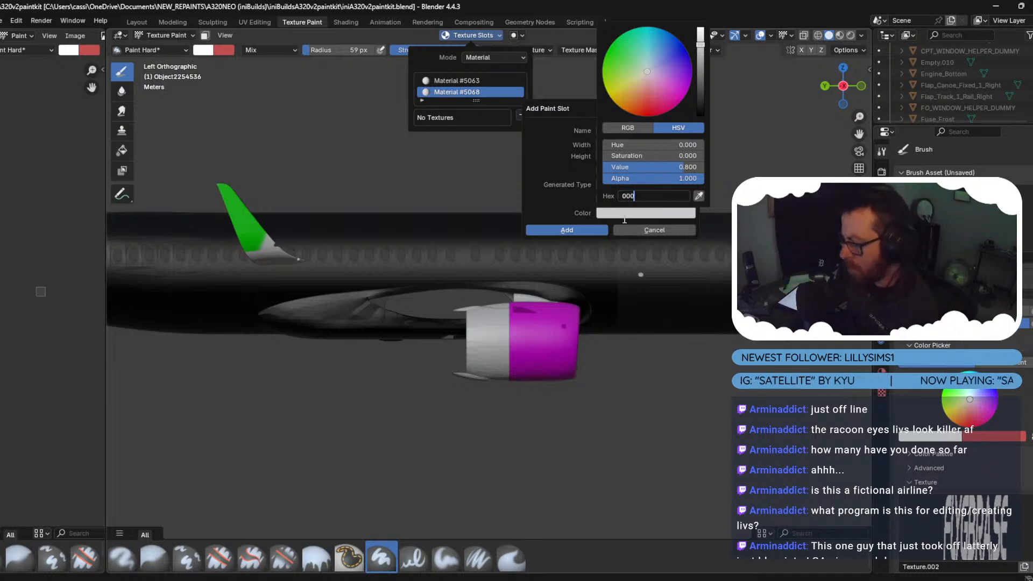
key(Return)
click(568, 228)
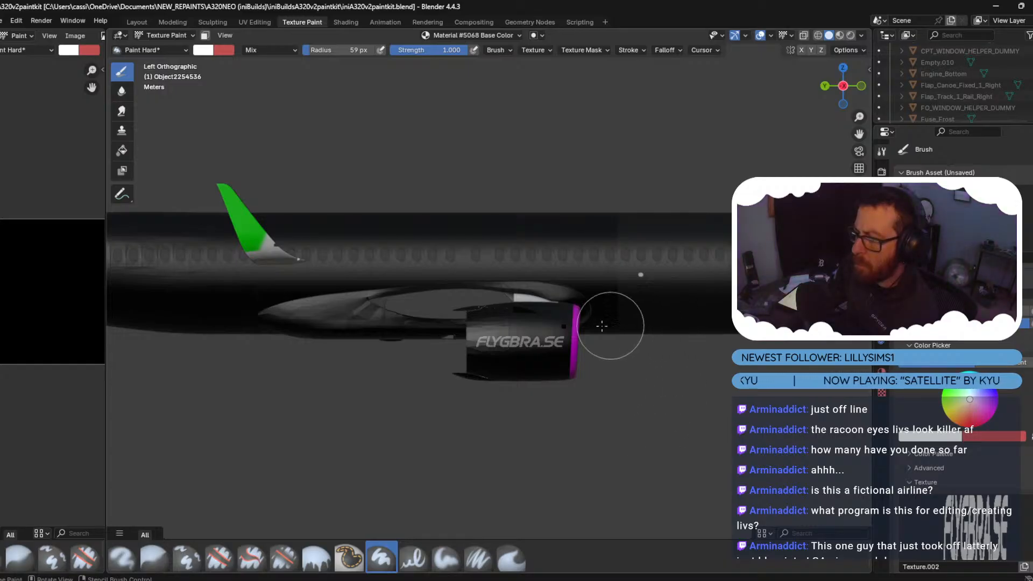
Paint the FLYGBRA.SE stencil lettering in white onto the front nacelle section and undo any excess strokes.
mouse_move(555, 341)
mouse_down()
mouse_move(471, 336)
mouse_move(494, 328)
mouse_move(483, 336)
mouse_up()
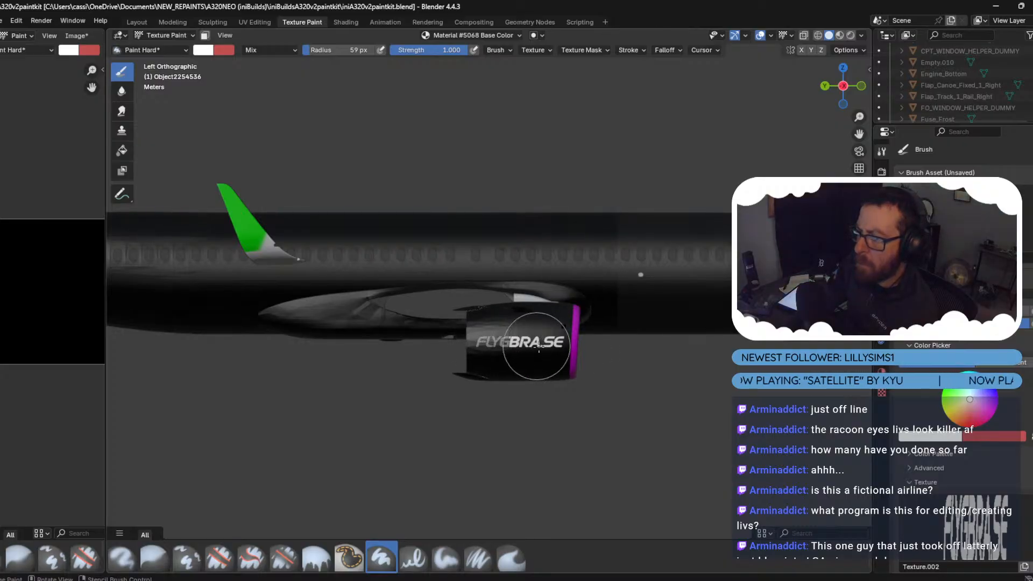
key(ctrl+z)
key(ctrl+z)
Put the rear nacelle section (Object2284529) in Texture Paint mode and paint the remaining FLYG letters through the stencil.
click(177, 36)
click(181, 49)
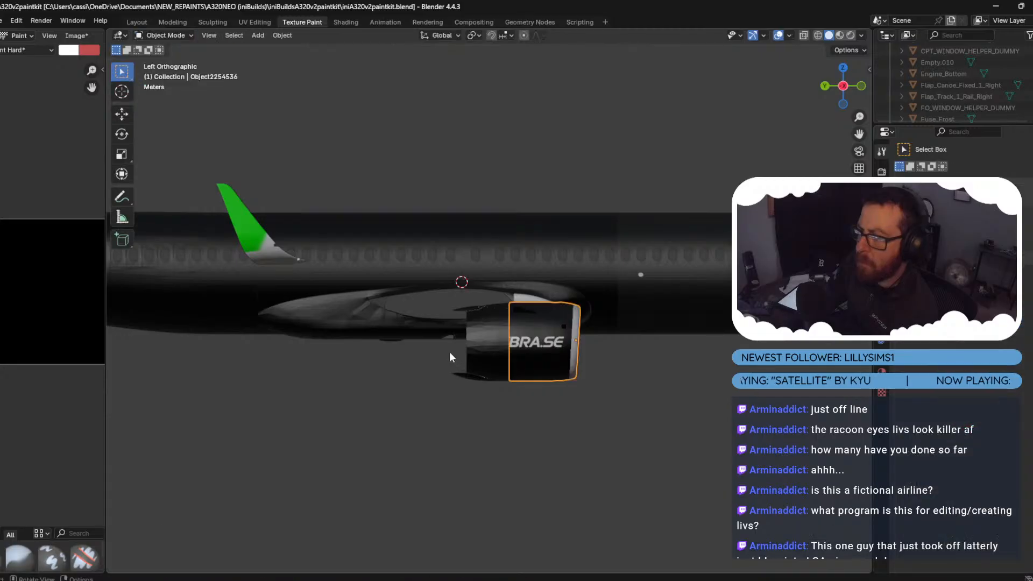
click(172, 35)
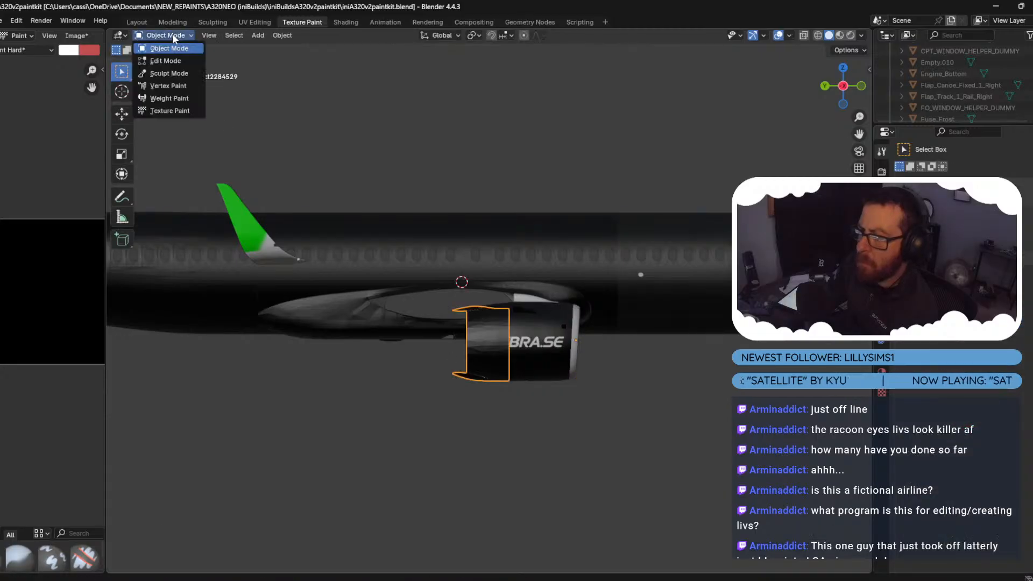
click(184, 108)
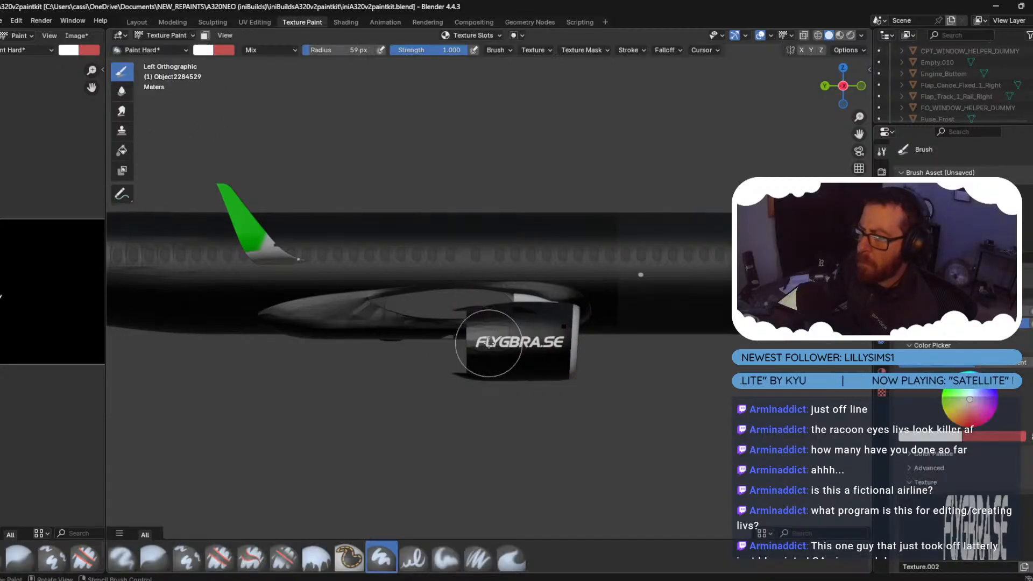
Switch to the File Explorer window showing the iniBuildsA320v2paintkit textures folder.
click(77, 35)
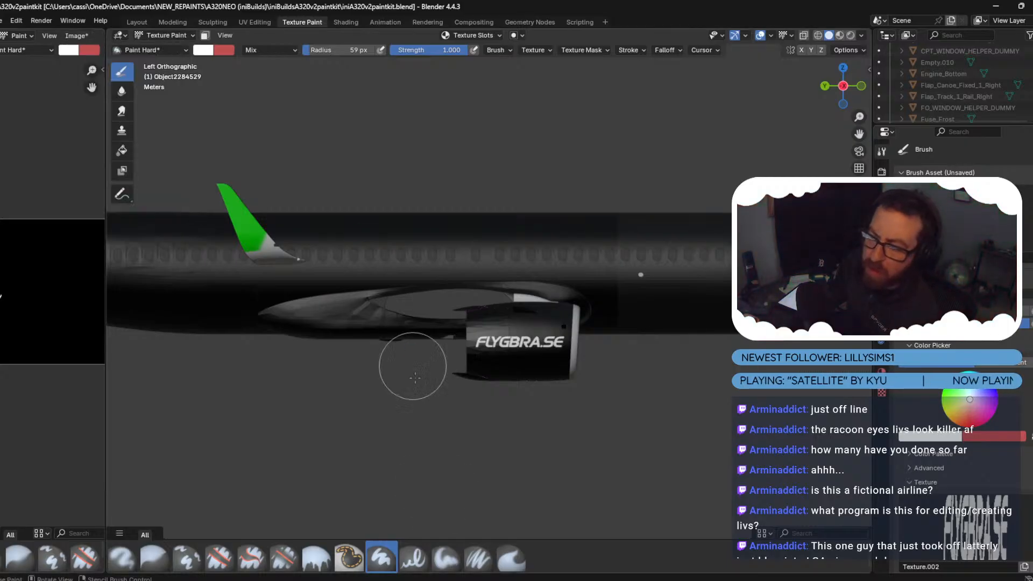
mouse_move(457, 571)
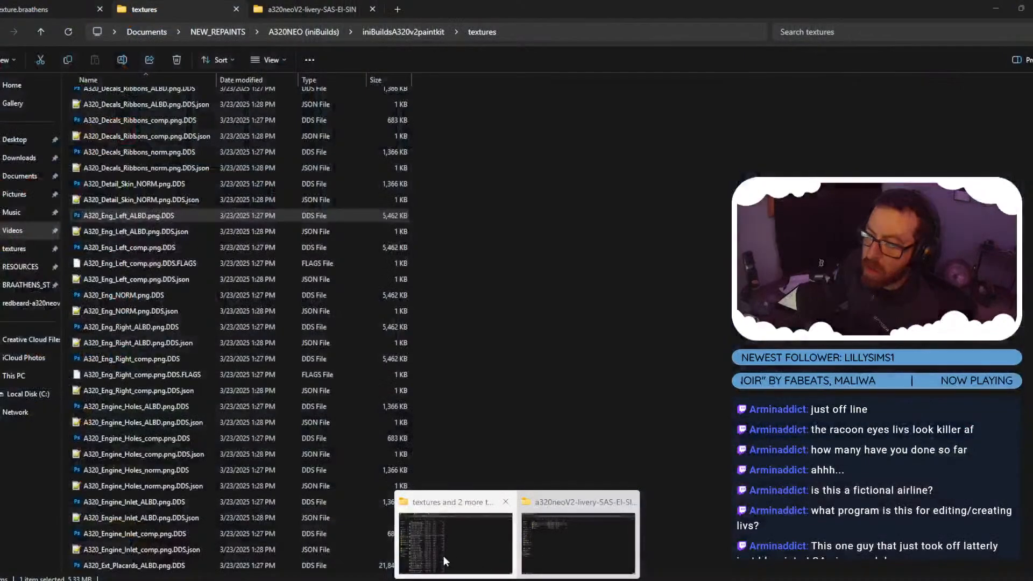
click(444, 556)
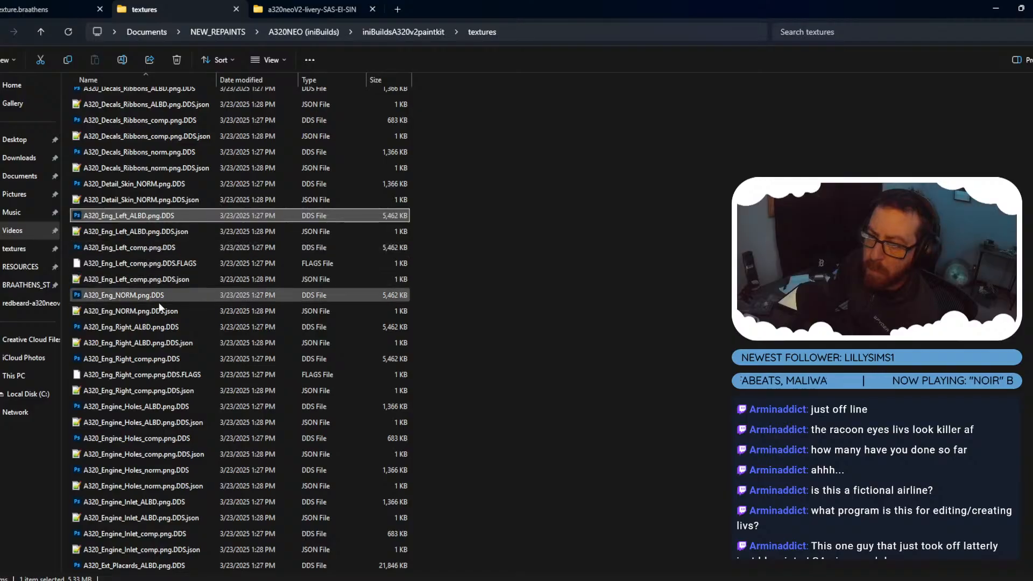
Open A320_Eng_Right_ALBD.png.DDS in Photoshop and resize the image to 4096 × 4096 pixels.
double_click(153, 327)
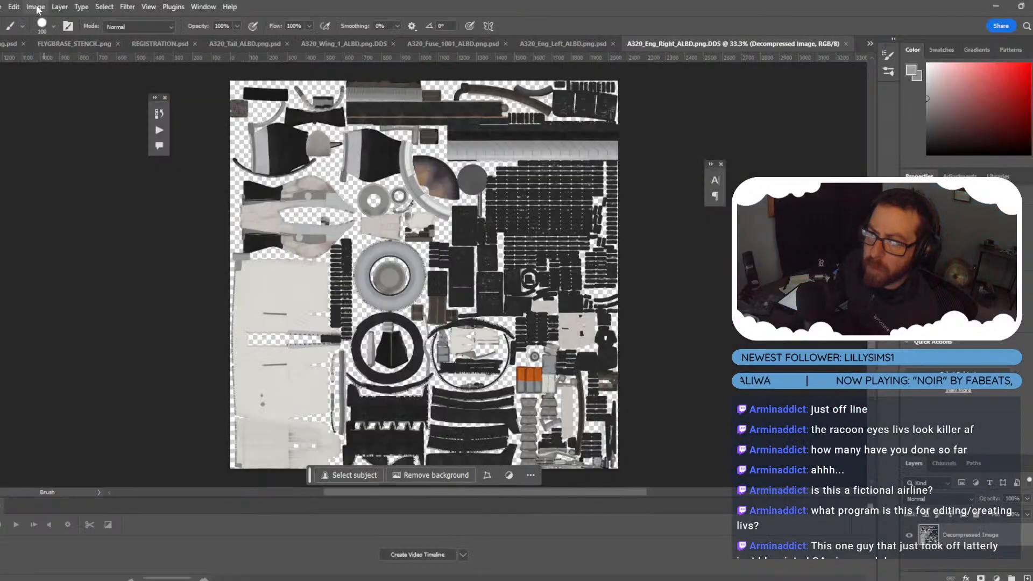
click(36, 7)
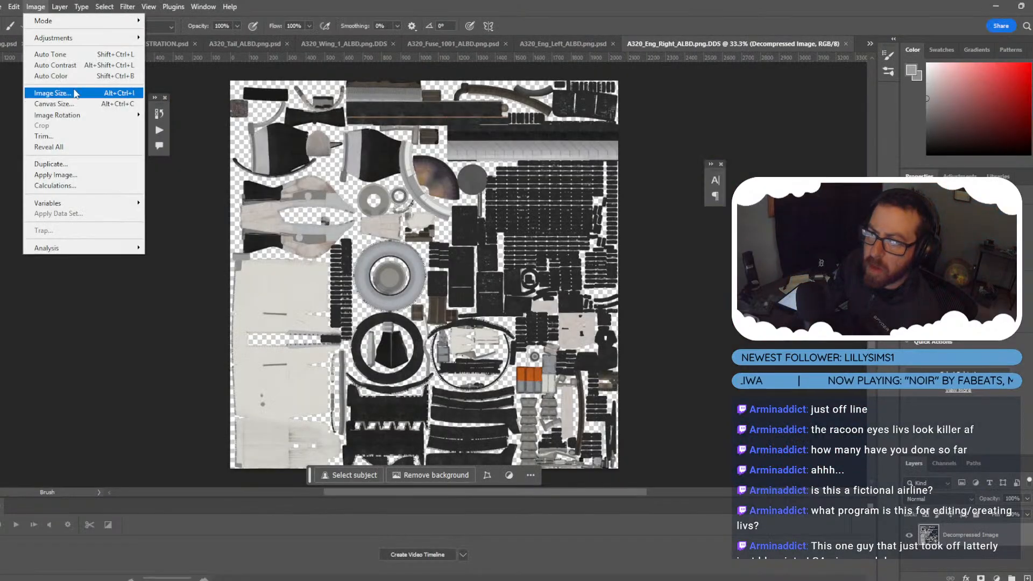
click(68, 95)
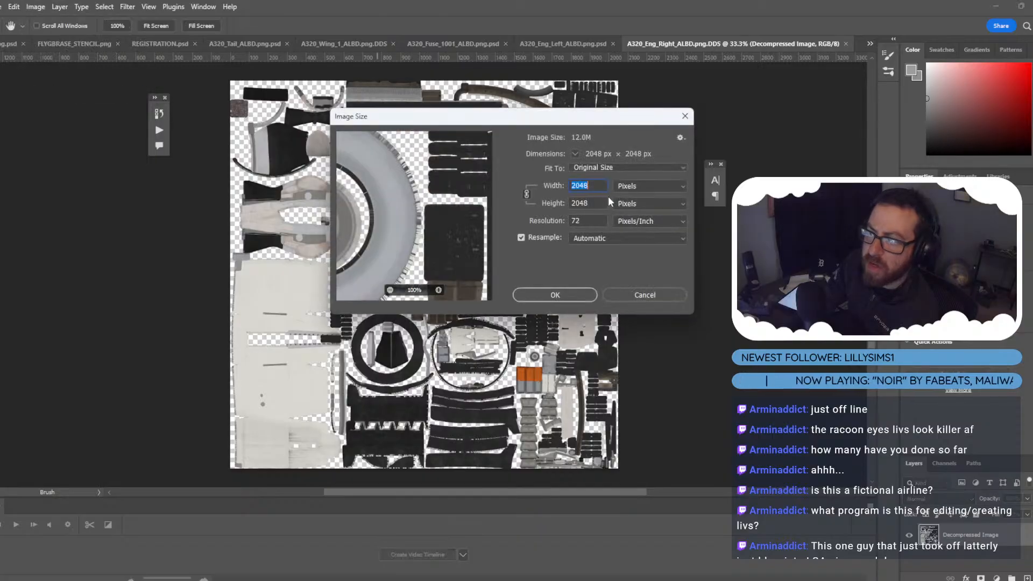
key(BackSpace)
key(BackSpace)
key(BackSpace)
key(BackSpace)
text(4096)
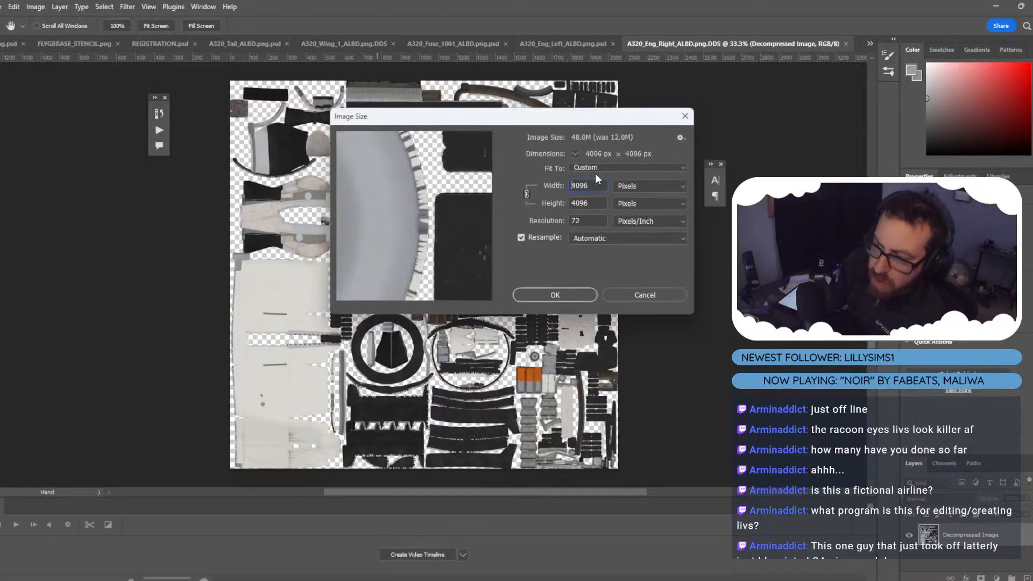
key(Return)
key(b)
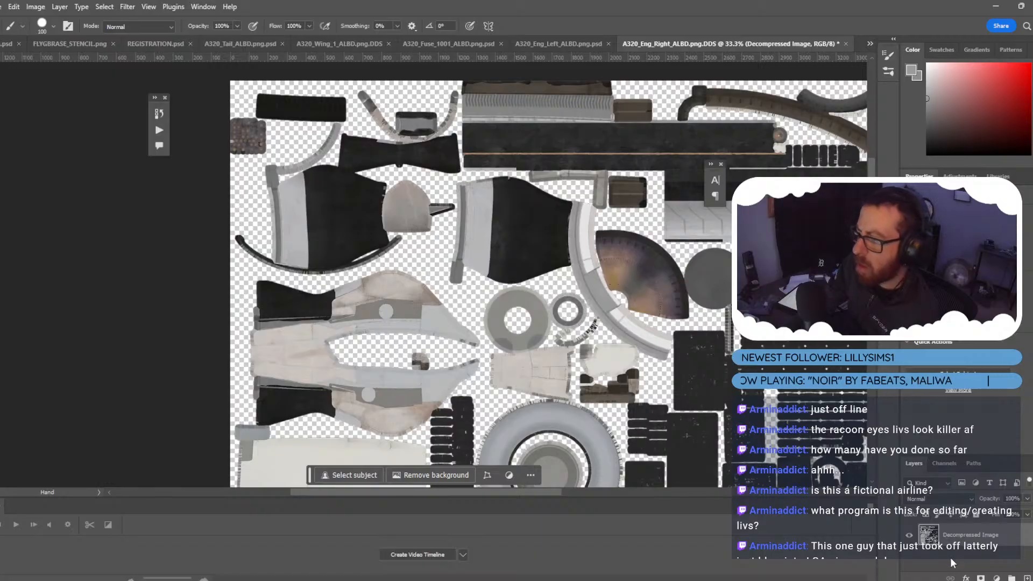
Create a new layer named FLYGBRA above the decompressed image and add a layer mask to it.
key(ctrl+shift+n)
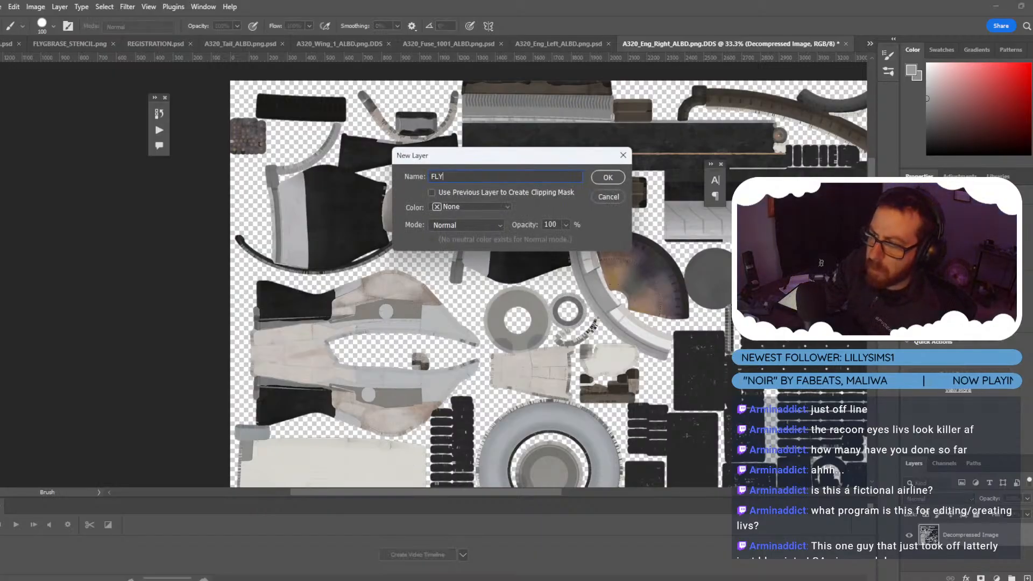
text(FLYGBRA)
key(Return)
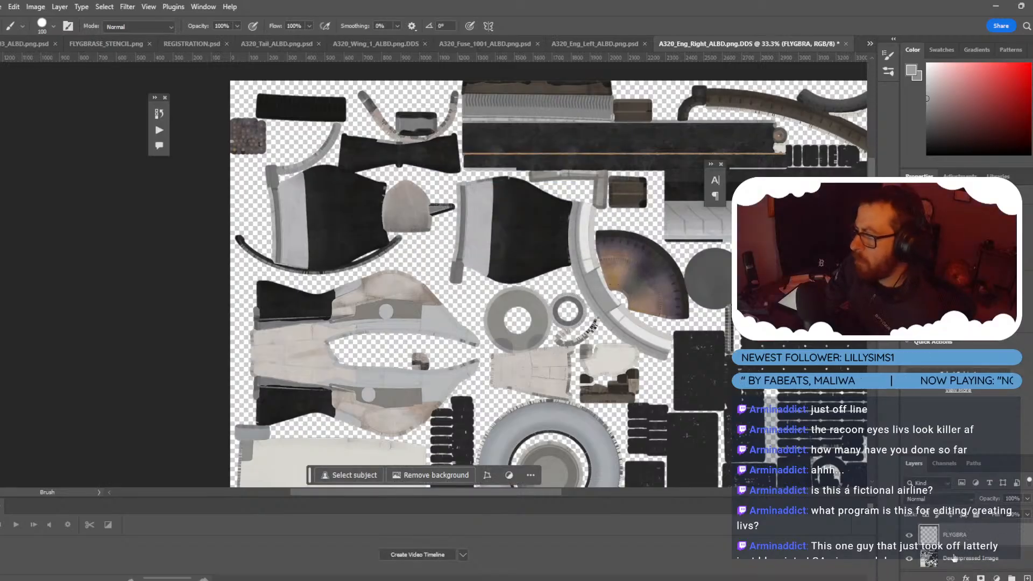
click(944, 464)
click(914, 464)
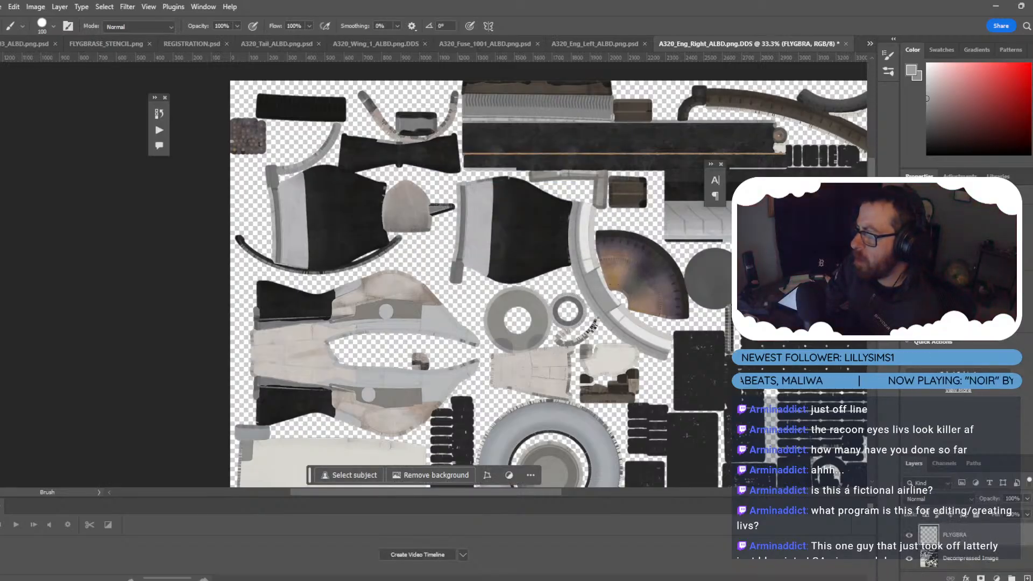
click(980, 576)
Paste the FLYGBRA.SE stencil into the FLYGBRA layer's mask channel and check its placement with the mask overlay toggled.
click(945, 464)
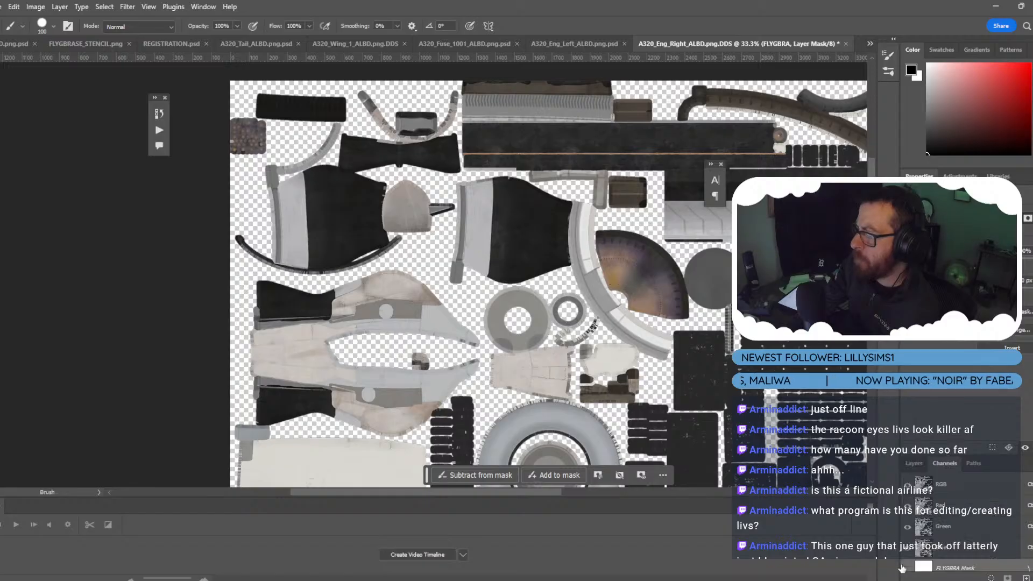
key(ctrl+a)
scroll(388, 409, down, 5)
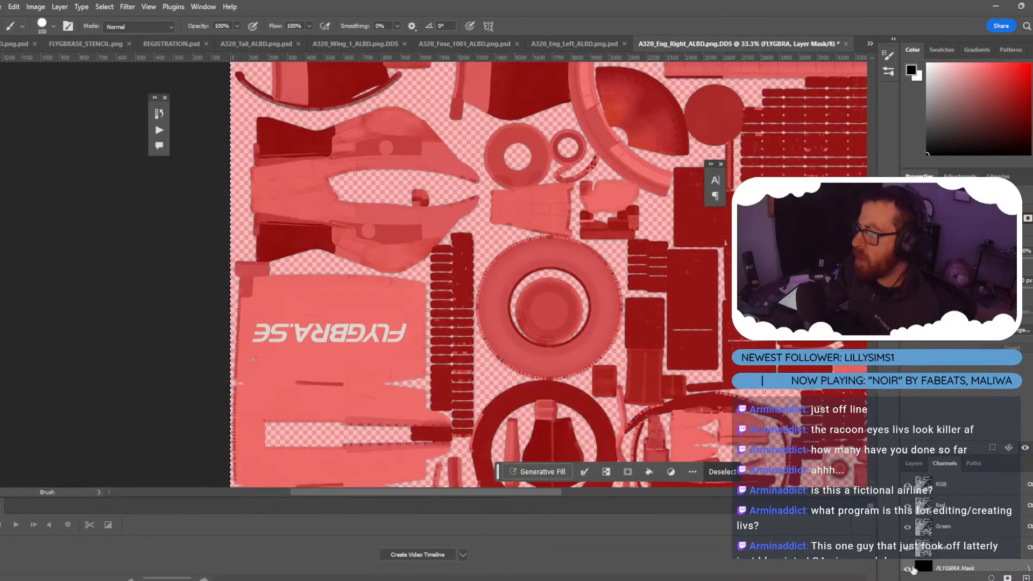
click(910, 568)
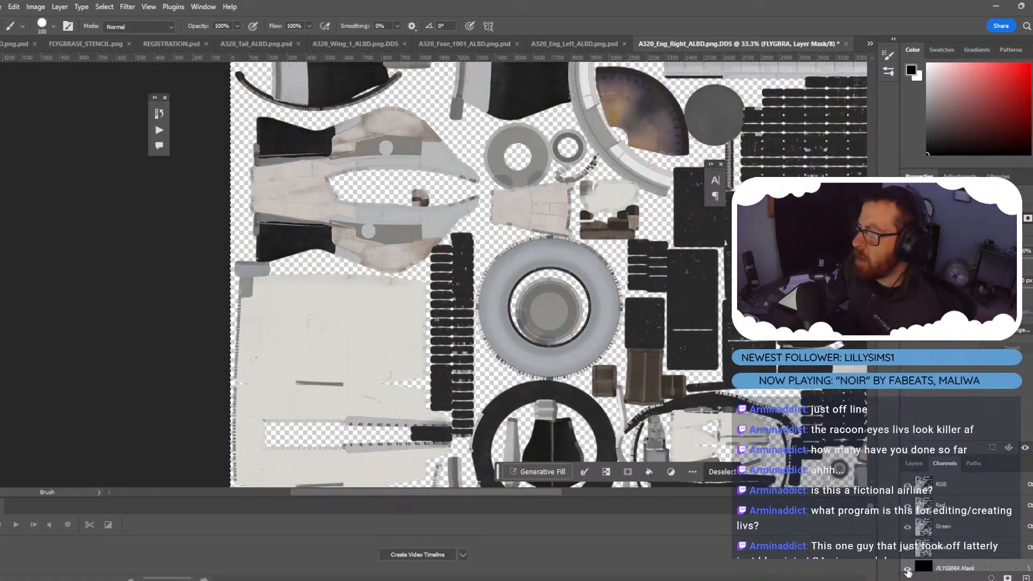
click(908, 570)
Brush grey across the masked FLYGBRA.SE lettering on the FLYGBRA layer and hide the red mask overlay.
click(955, 486)
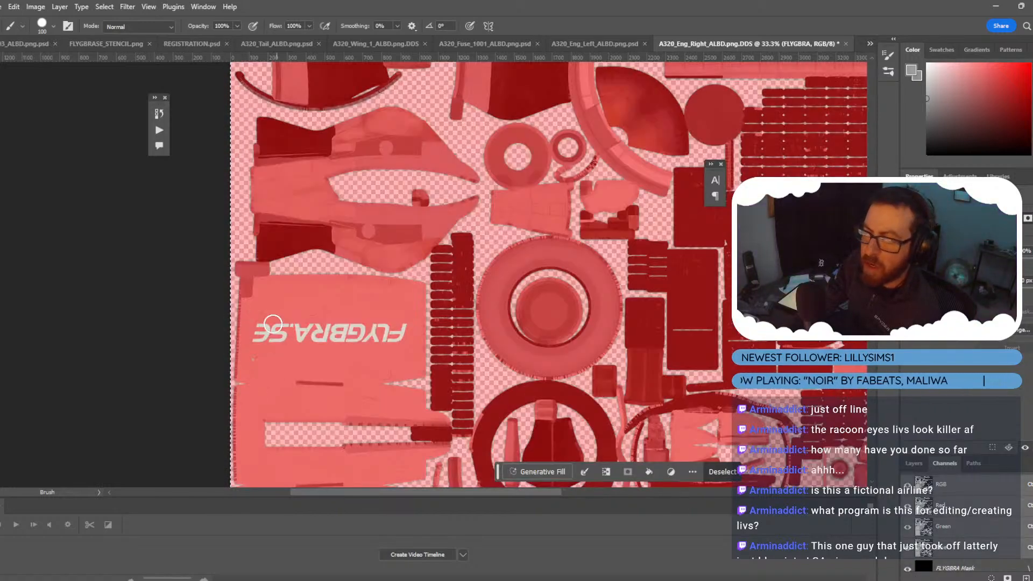
drag(275, 338, 431, 327)
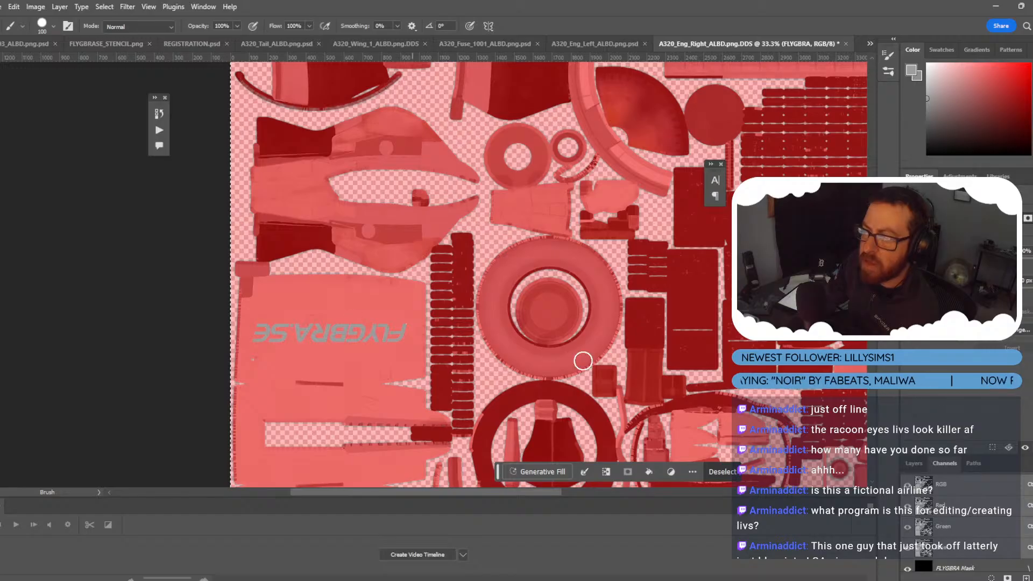
click(908, 570)
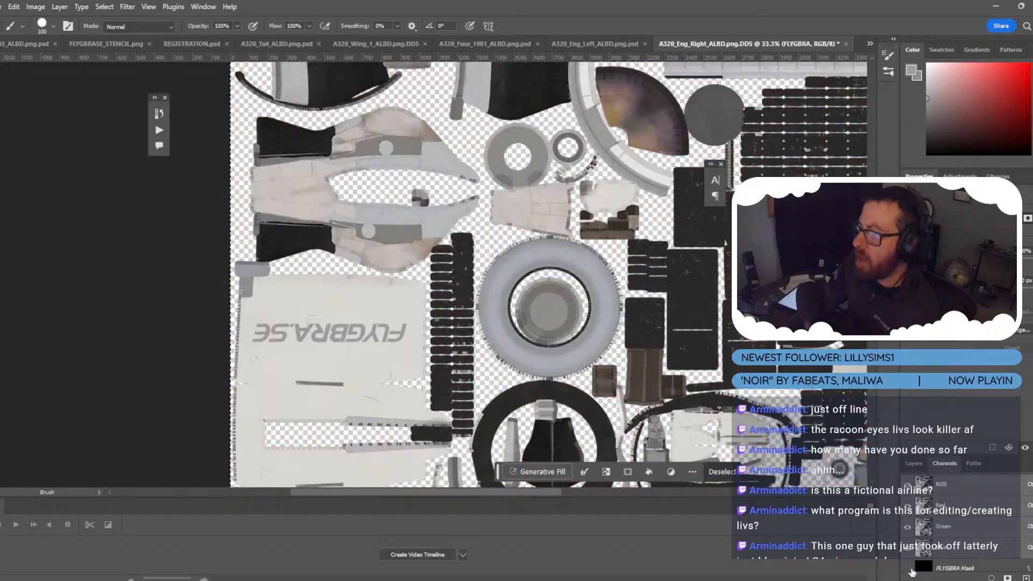
Save the image as A320_Eng_Right_ALBD.png.psd in the BRAATHENS_STREAM folder with Maximize Compatibility enabled.
click(1, 9)
click(32, 140)
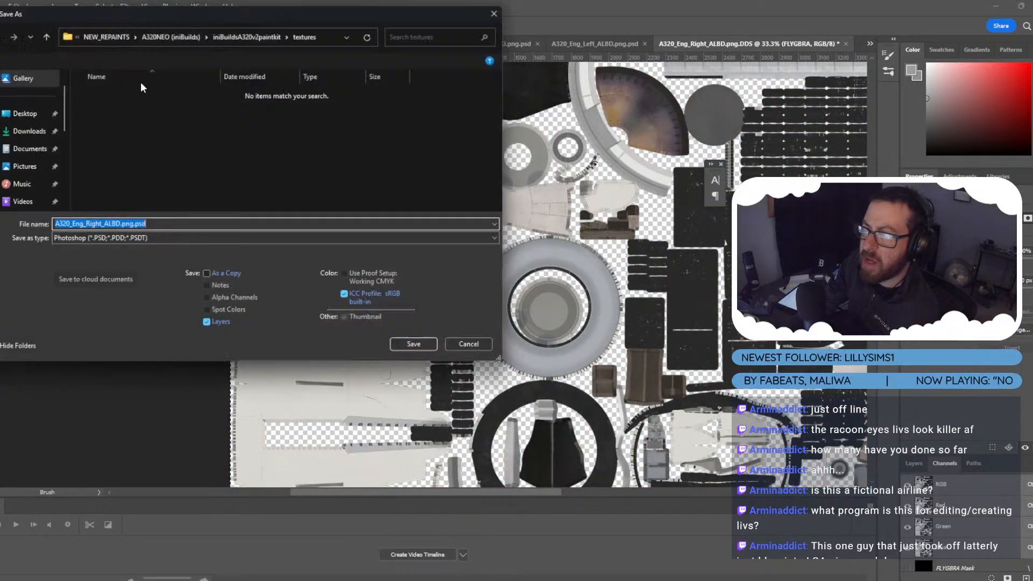
click(44, 34)
click(43, 35)
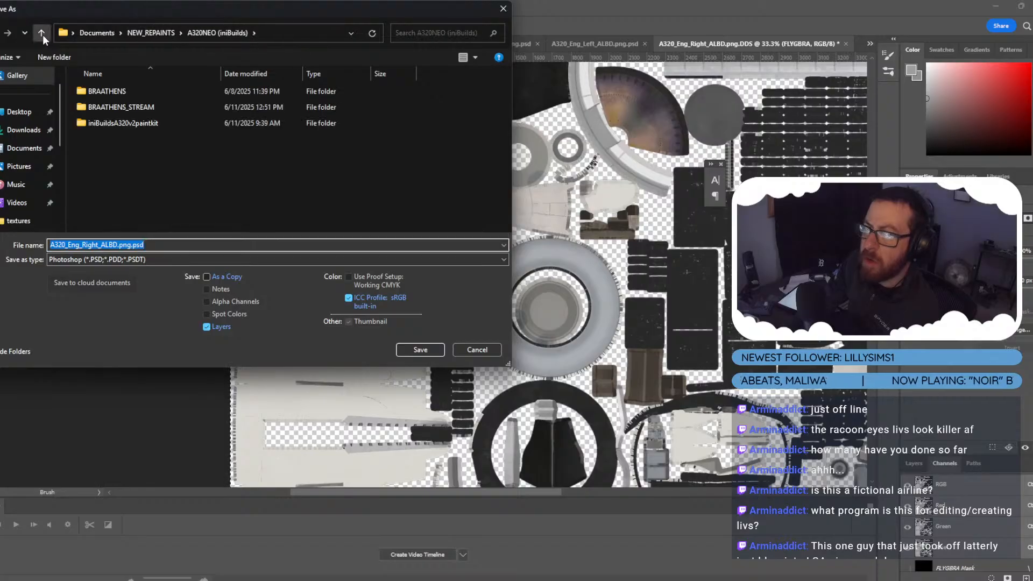
double_click(147, 102)
click(415, 352)
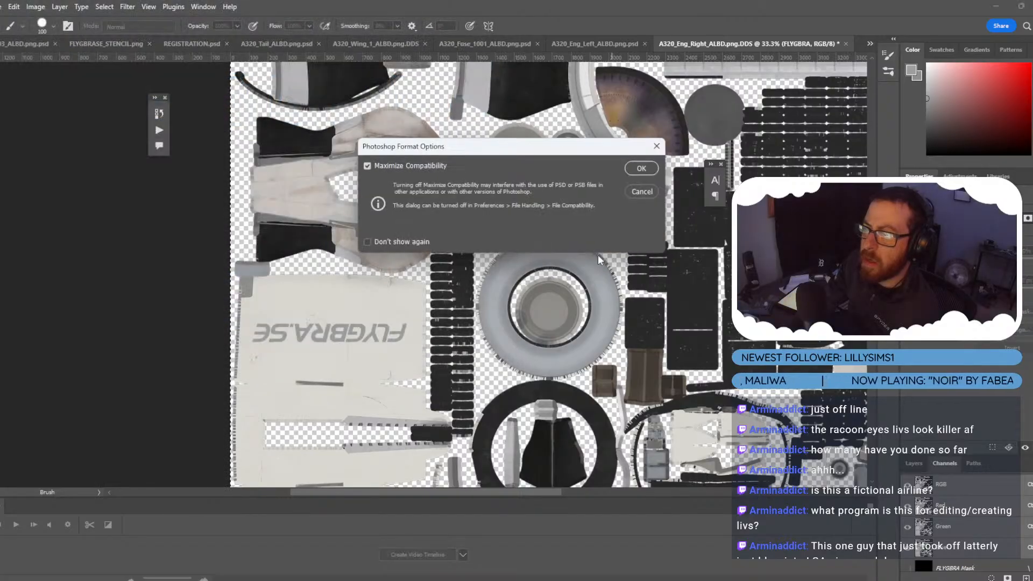
click(641, 168)
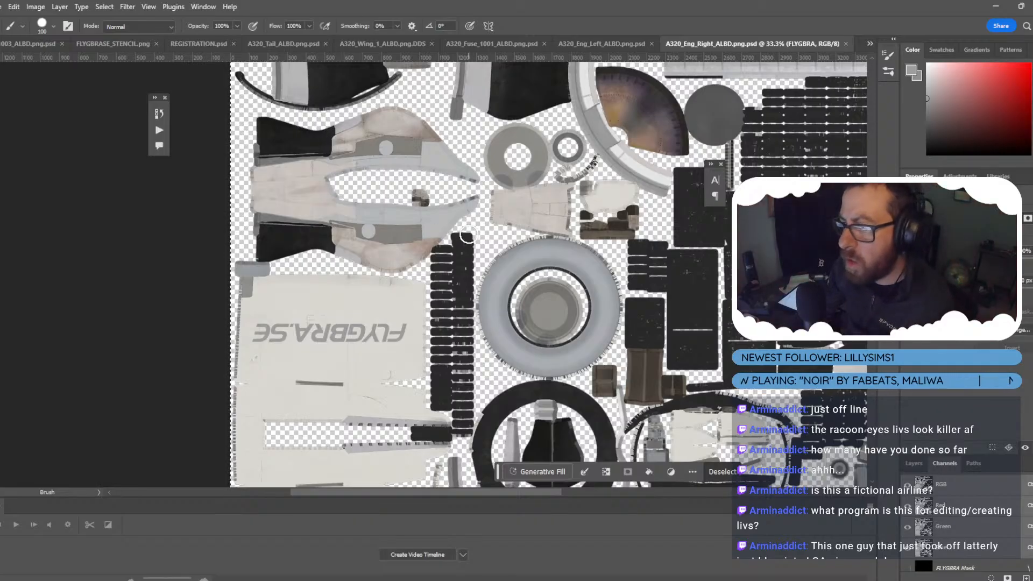
Switch to the Blender window with the side view and give the paint brush a new texture with View Plane mapping.
mouse_move(567, 580)
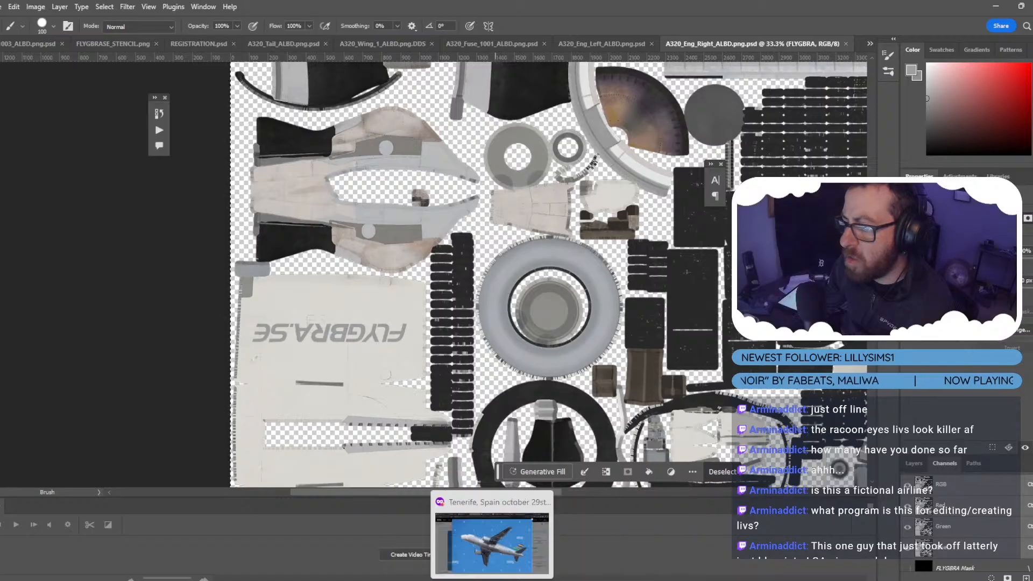
mouse_move(615, 535)
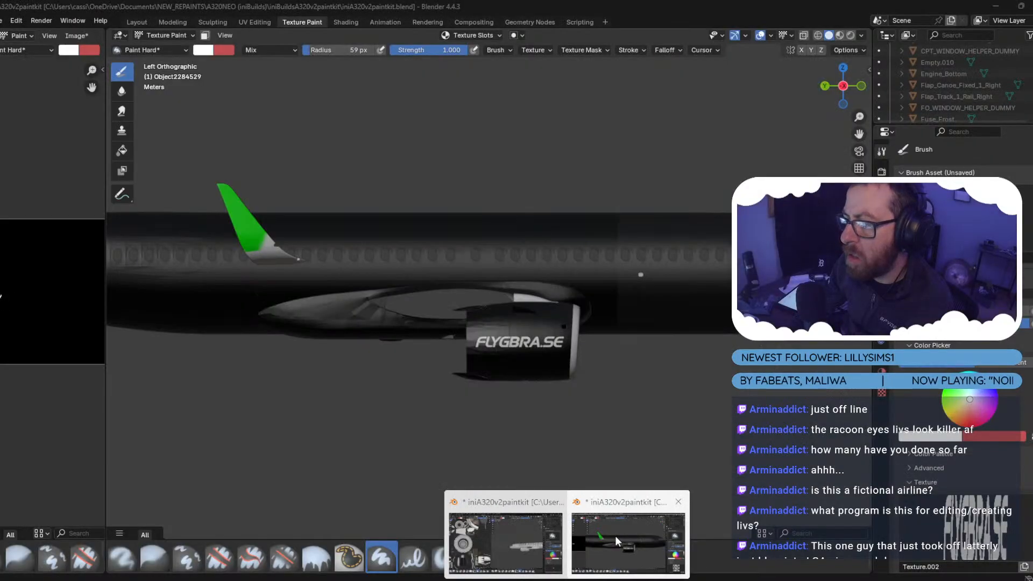
click(615, 535)
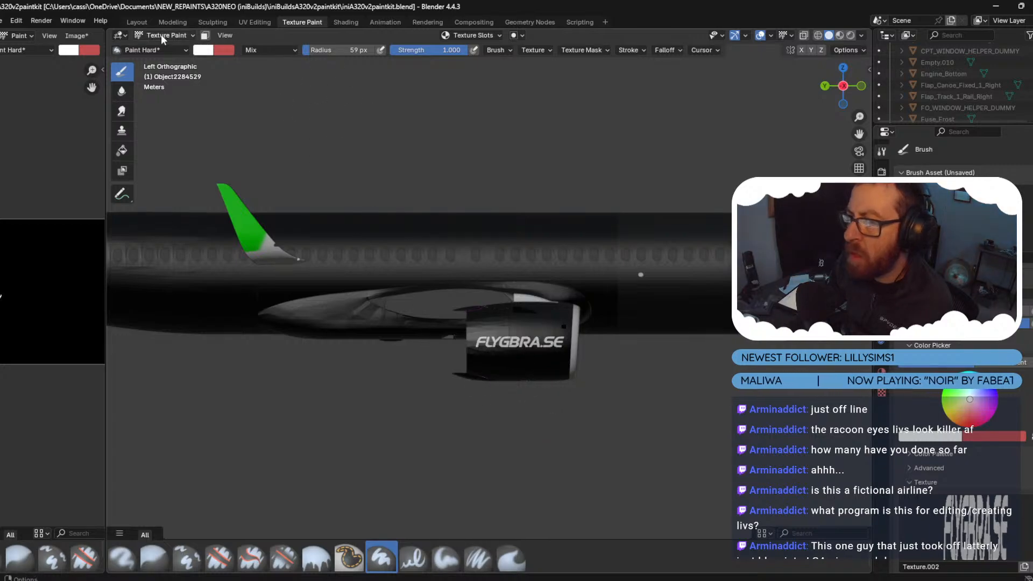
scroll(1027, 542, down, 2)
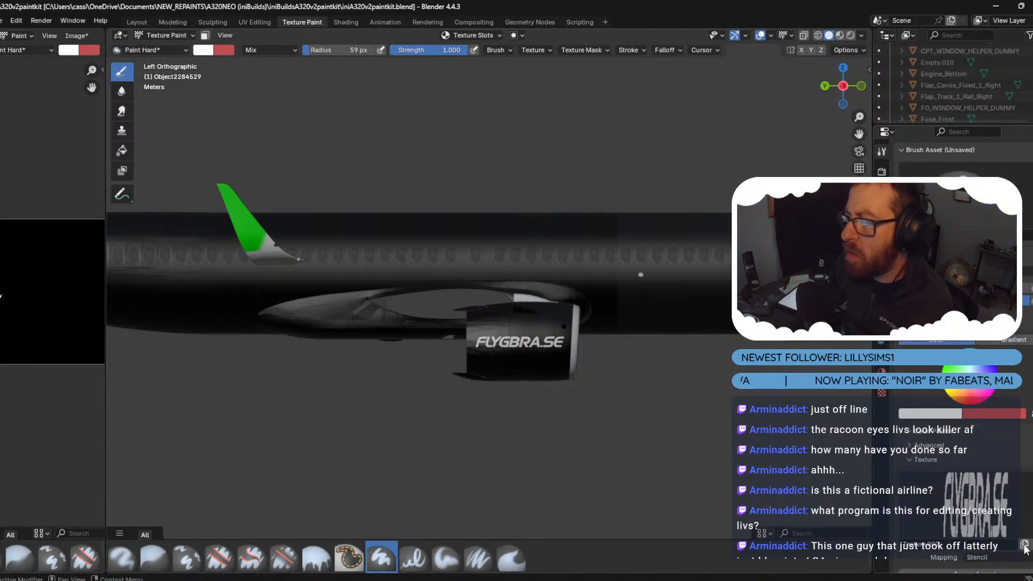
scroll(1026, 548, down, 2)
click(1012, 536)
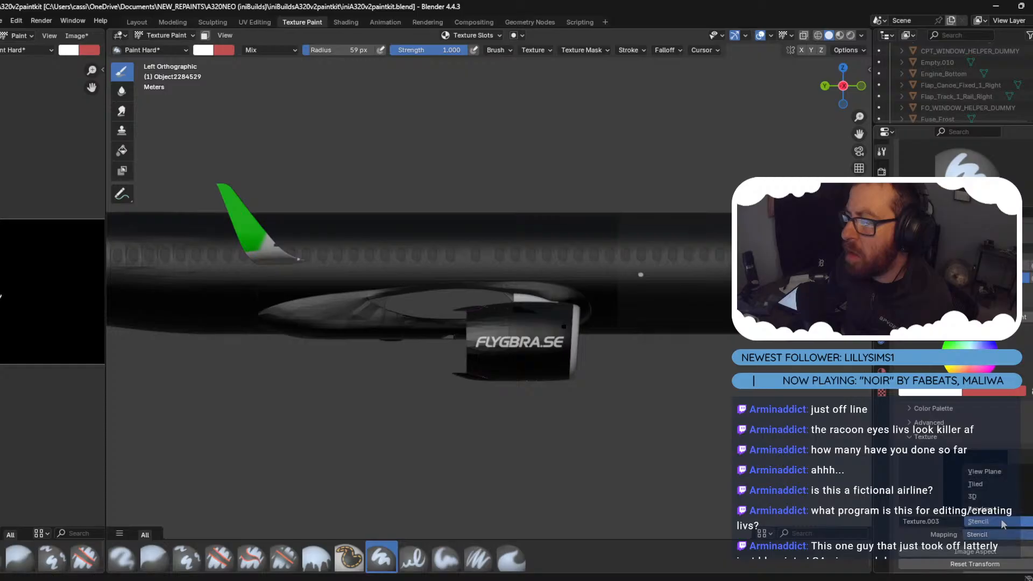
click(990, 467)
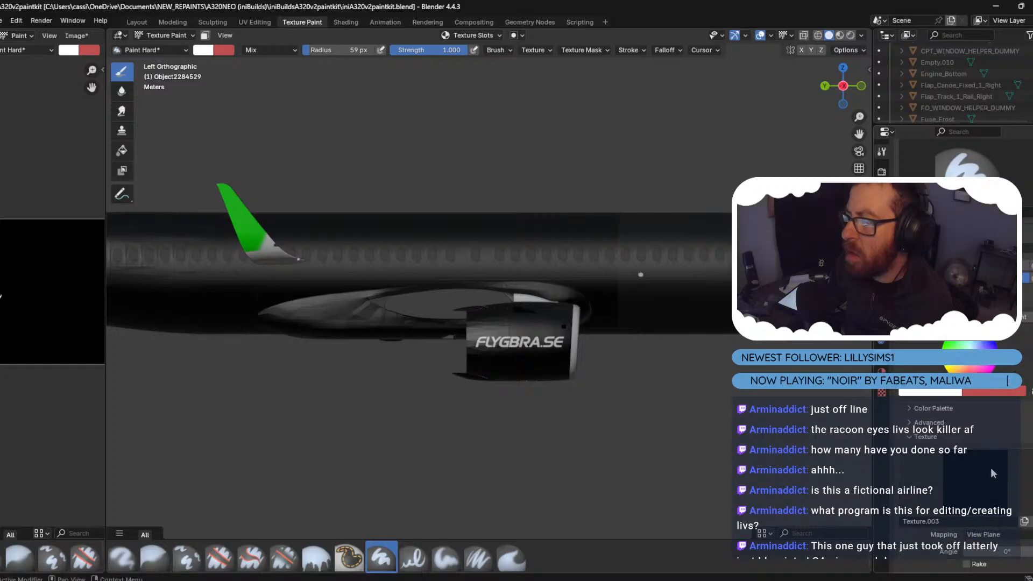
Fill the rear nacelle section (Object2284529) with white and return to Object Mode.
click(128, 153)
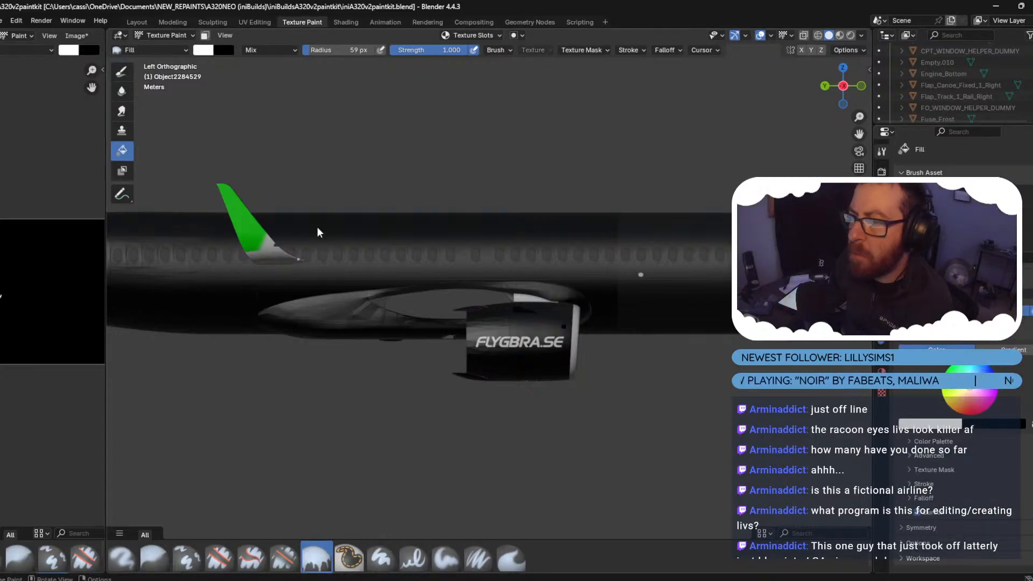
click(521, 318)
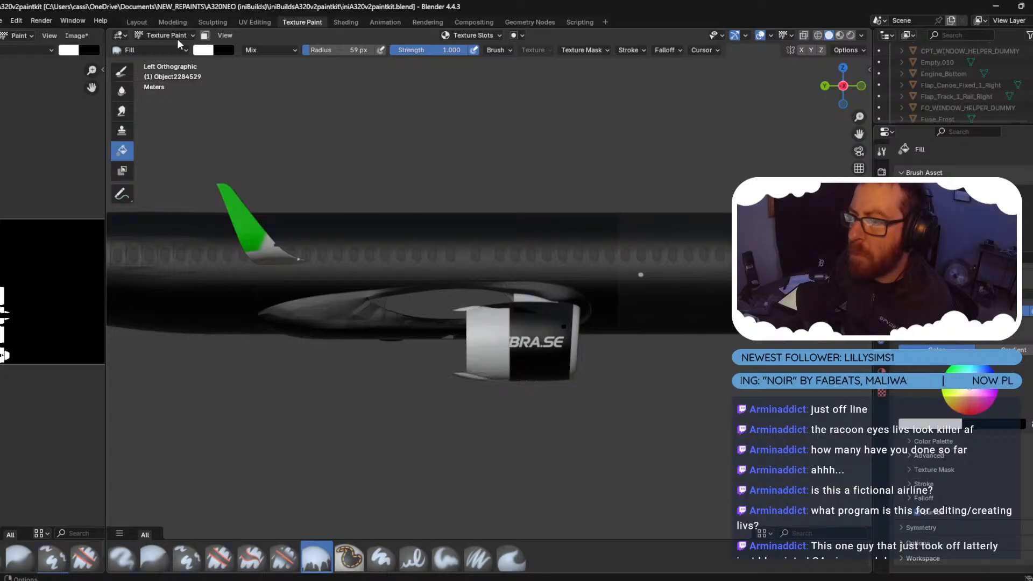
click(177, 35)
click(164, 47)
Put the front nacelle section (Object2254536) in Texture Paint mode, fill it with white and return to Object Mode.
click(539, 326)
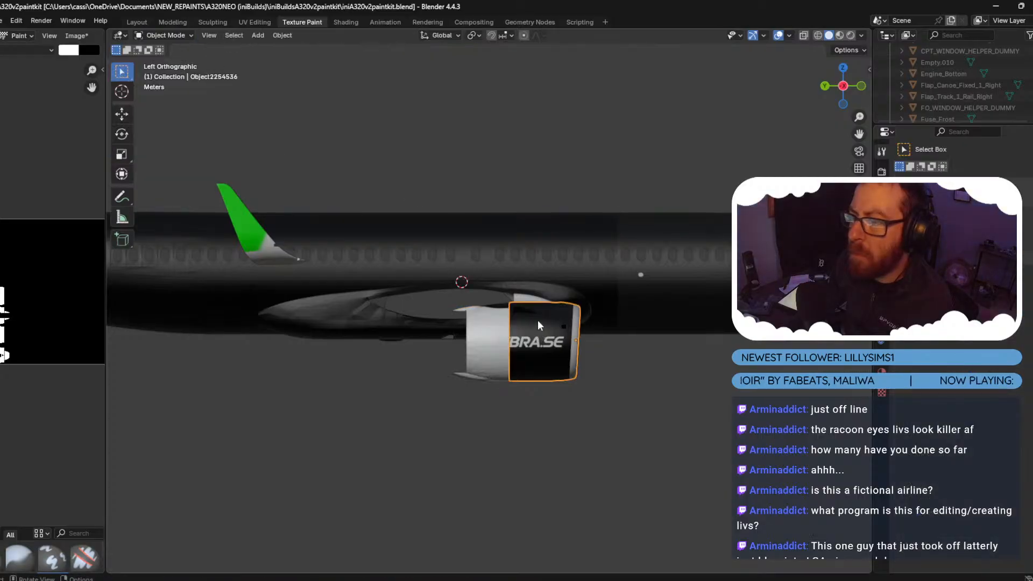
click(163, 35)
click(182, 106)
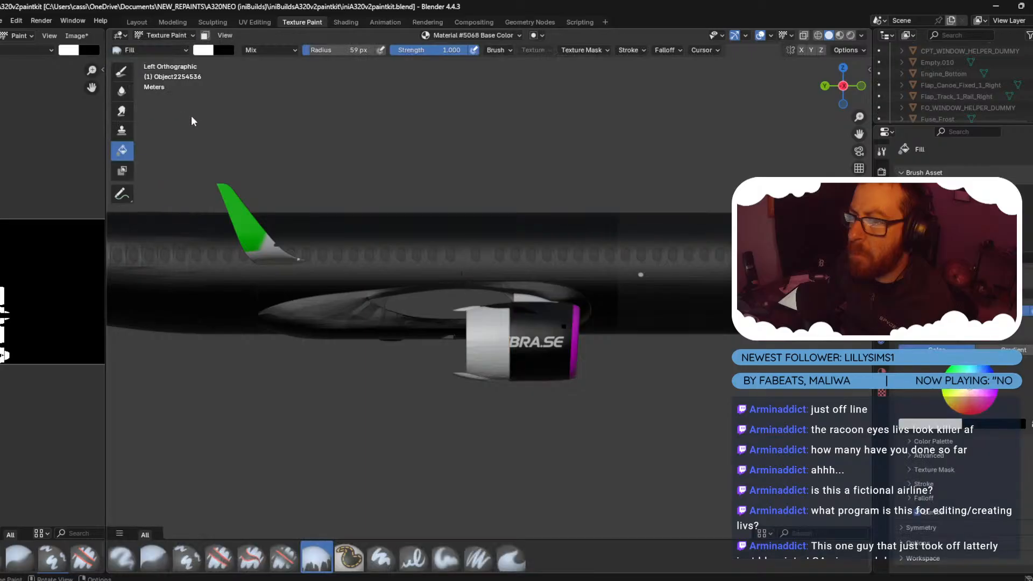
click(535, 322)
click(169, 34)
click(172, 47)
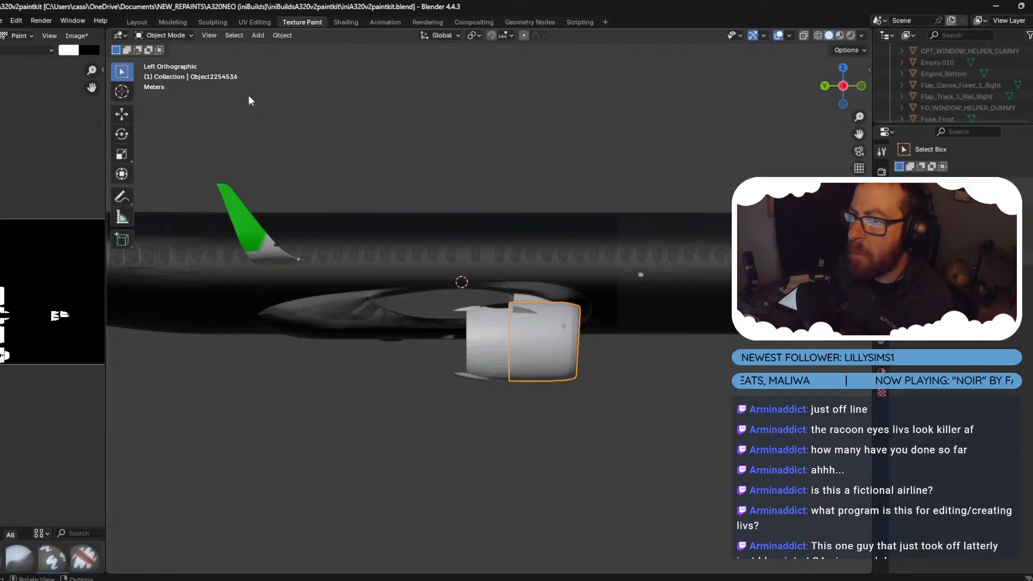
Select the front nacelle section (Object2254536) again from an angled view and put it in Texture Paint mode.
click(497, 310)
click(504, 310)
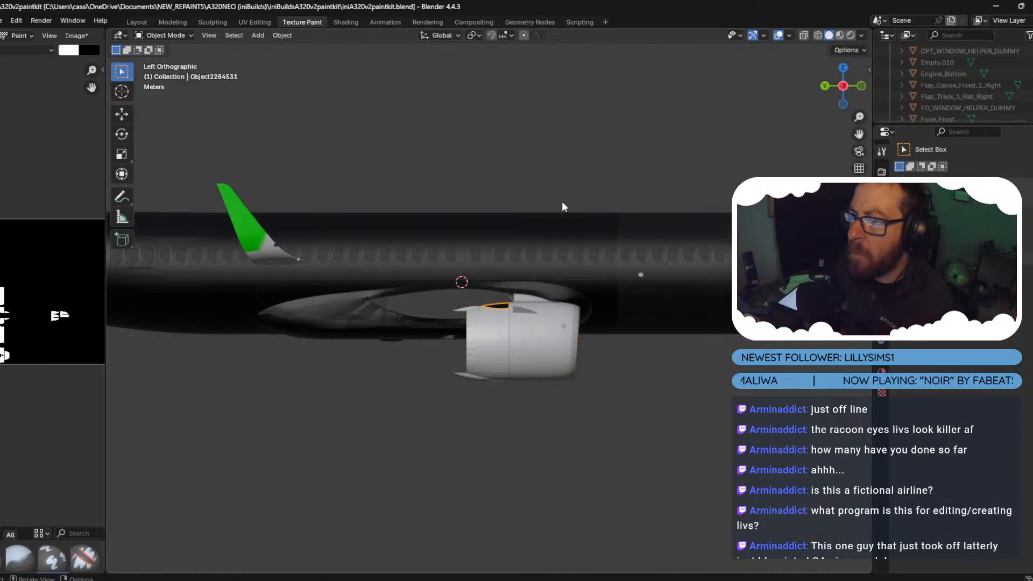
middle_drag(563, 203, 566, 269)
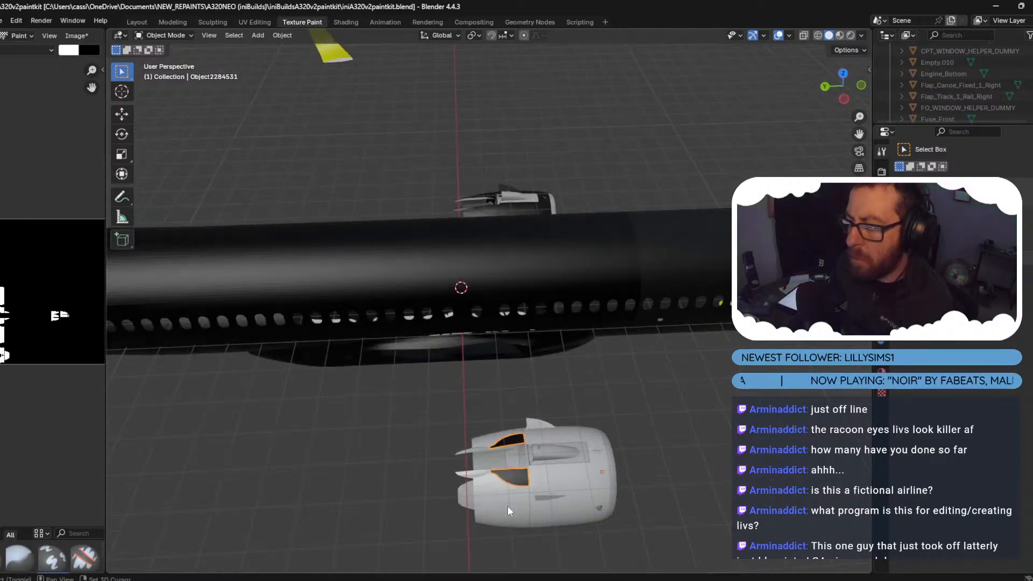
click(552, 516)
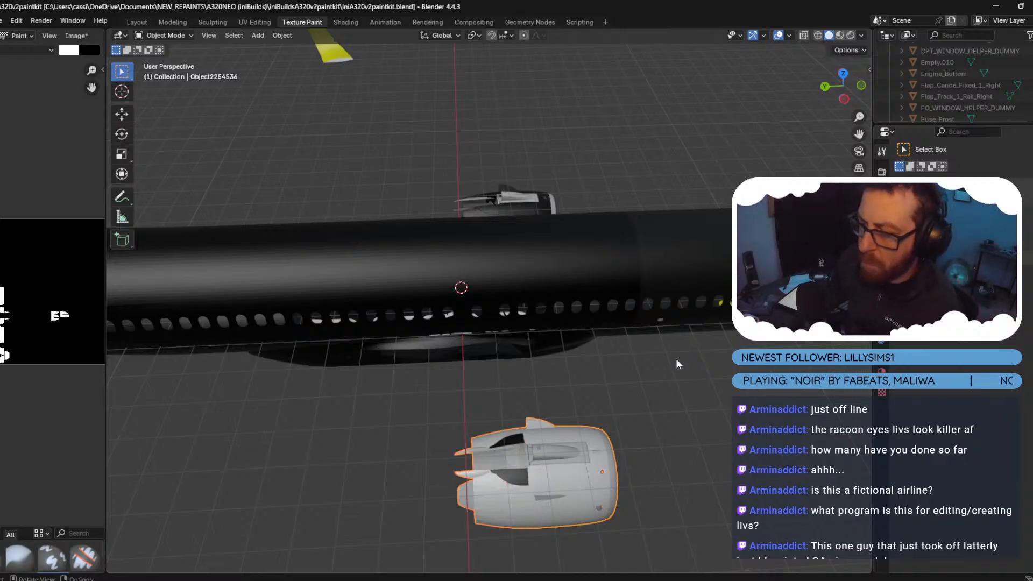
middle_drag(666, 425, 667, 369)
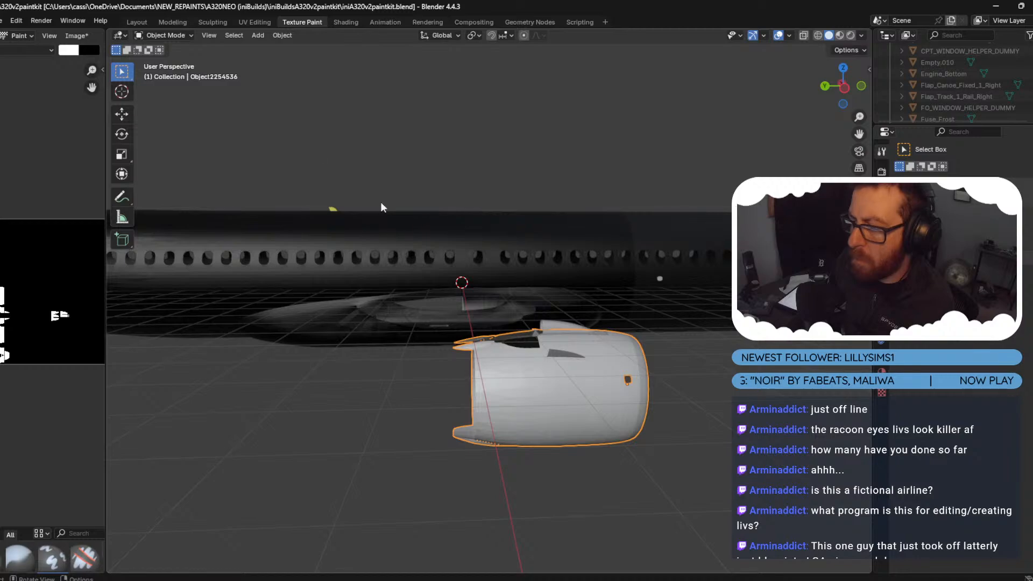
click(190, 33)
click(169, 111)
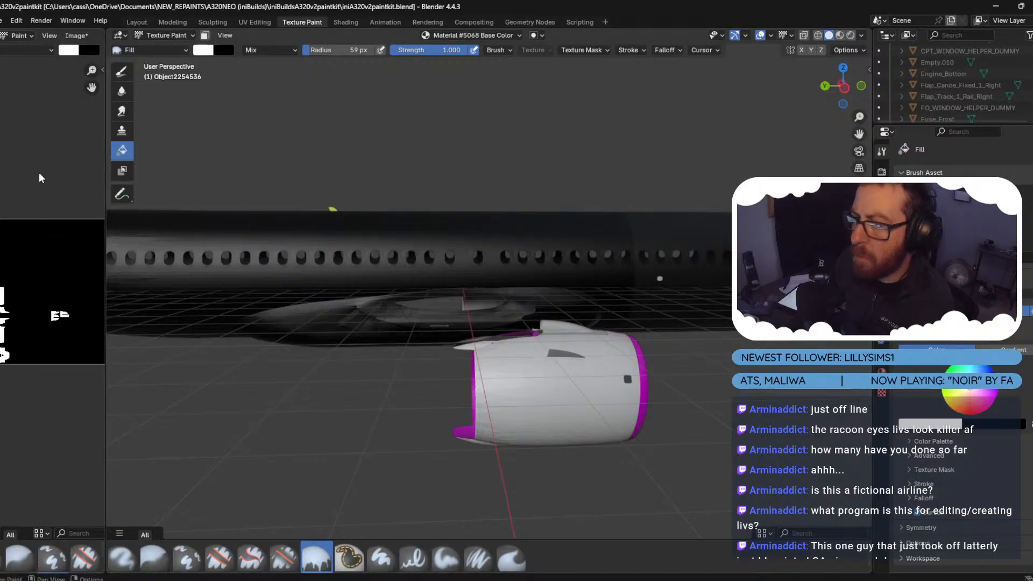
click(49, 35)
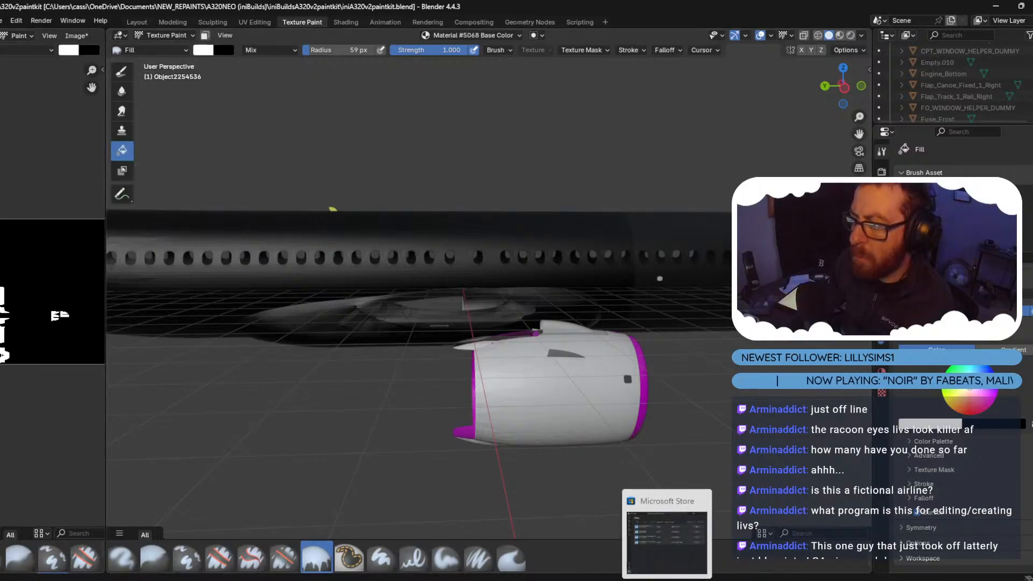
Switch to Photoshop and add a Brightness/Contrast adjustment layer beneath the FLYGBRA layer of the right engine texture.
click(543, 563)
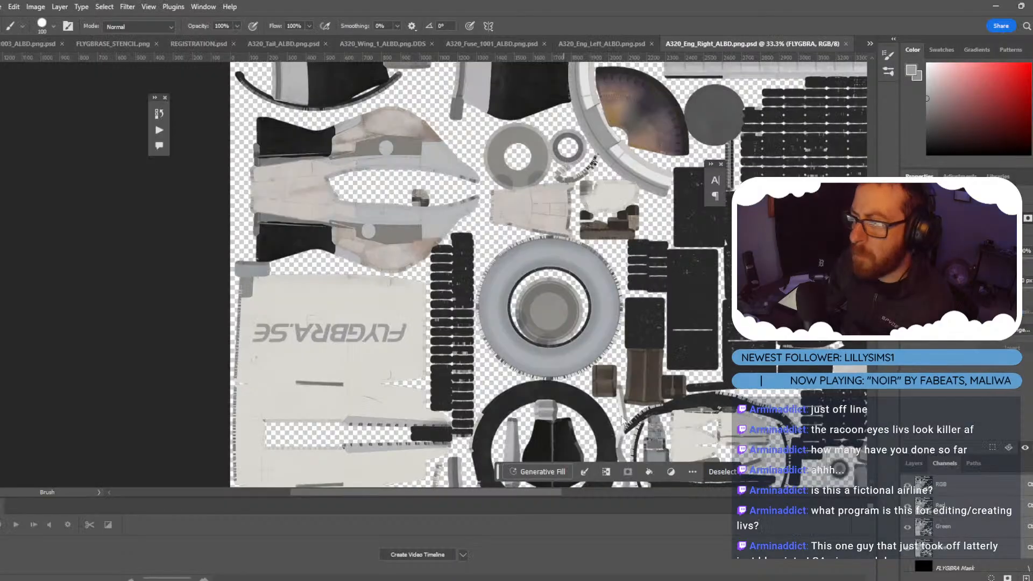
click(917, 463)
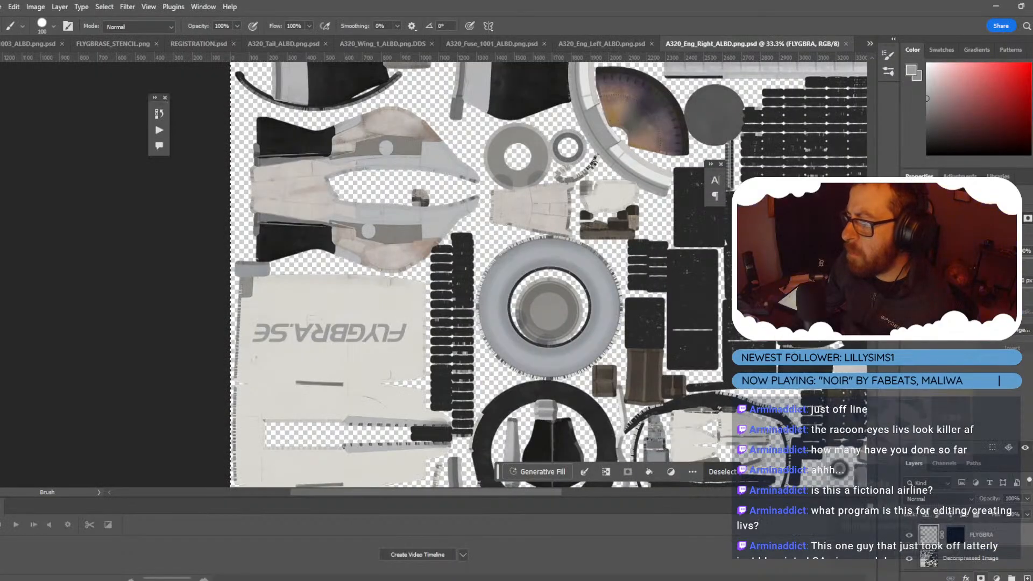
click(996, 577)
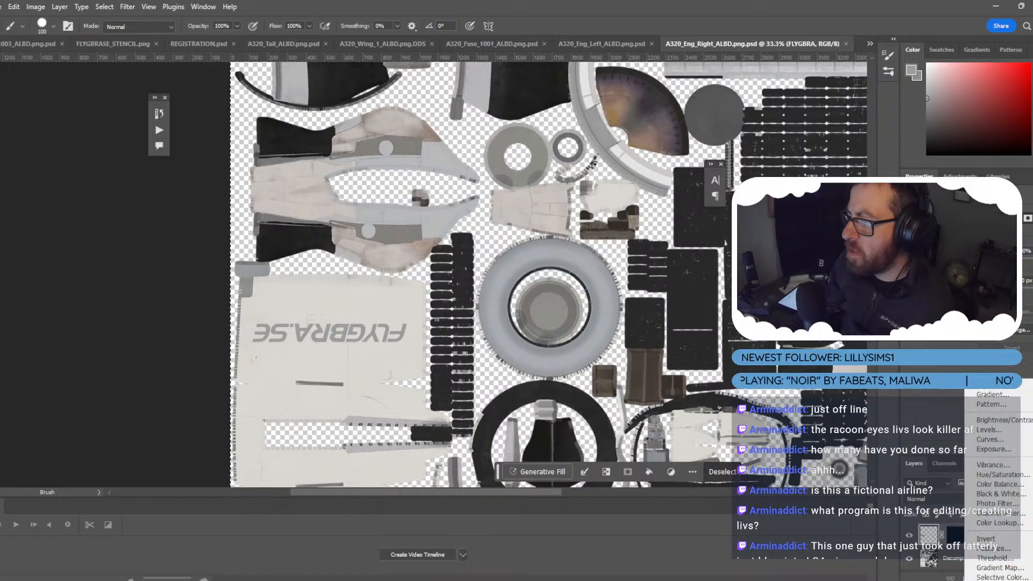
click(990, 417)
drag(990, 546, 993, 567)
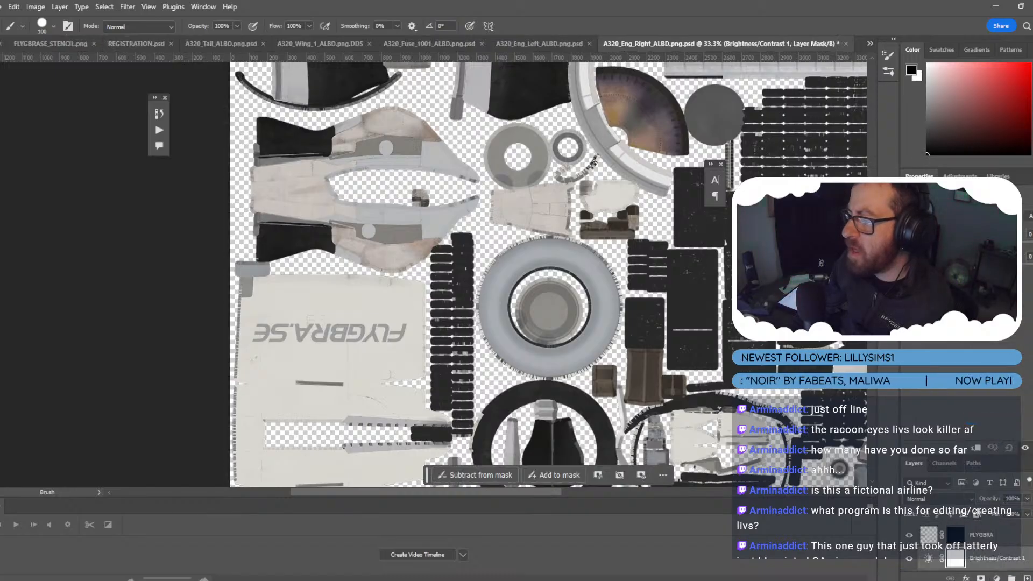
Check the Brightness/Contrast layer's mask overlay, restrict the adjustment to the nacelle panels and brighten them.
click(944, 463)
click(908, 563)
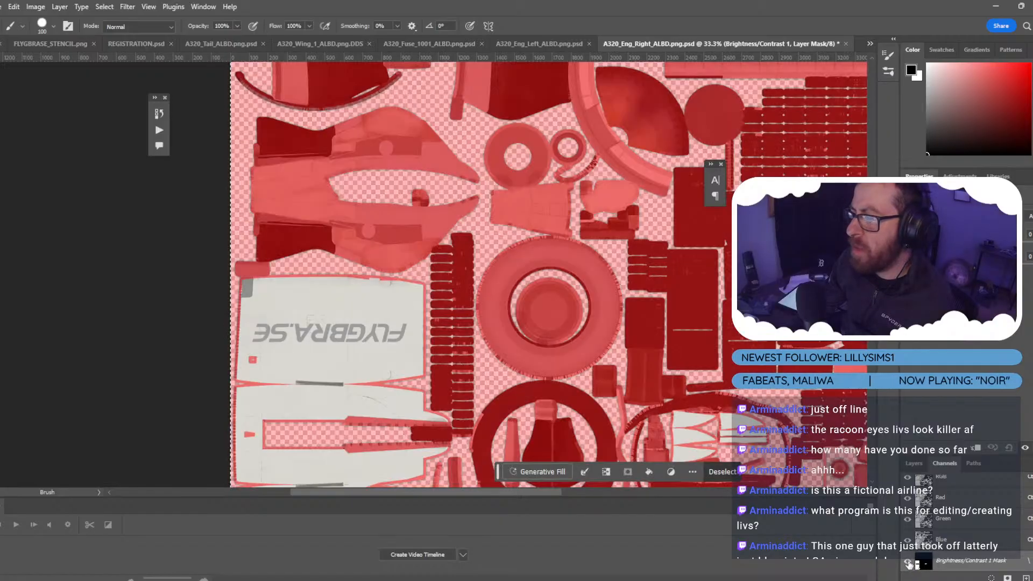
click(908, 563)
ctrl+click(925, 562)
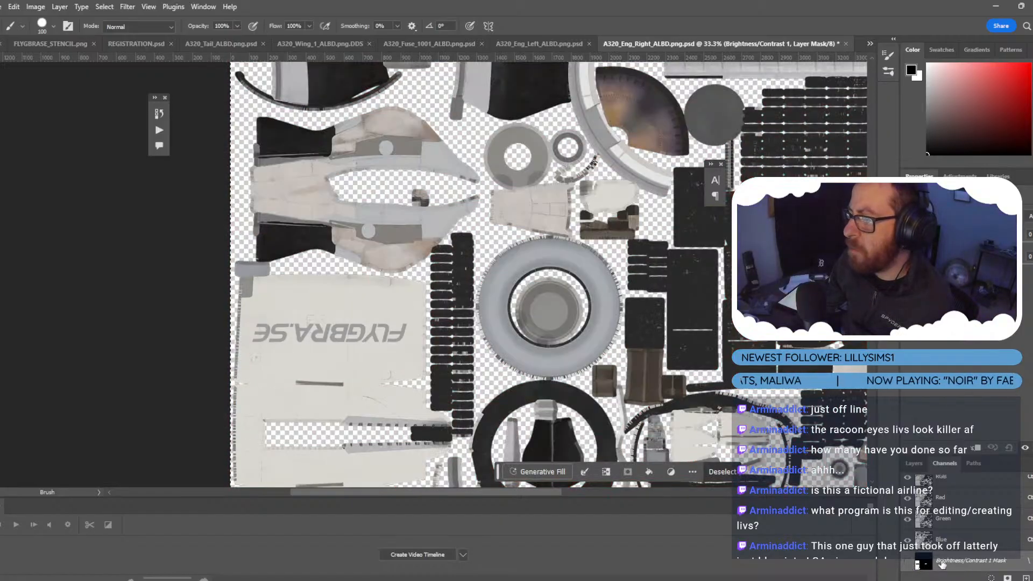
key(F7)
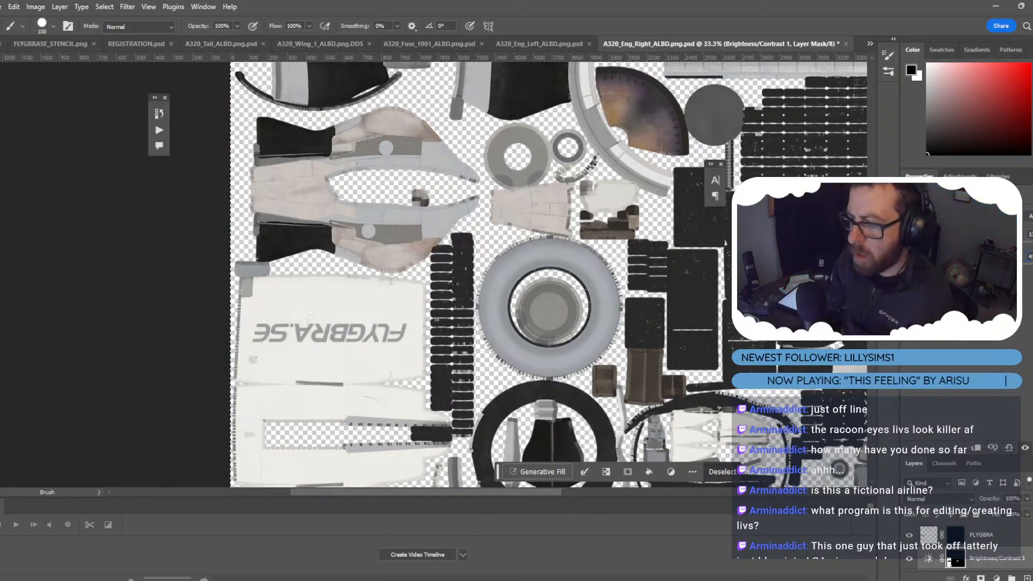
Look through the open texture documents to A320_Fuse_1003_ALBD.png.psd and hide its REG LEFT mask overlay to view the fuselage white.
click(544, 42)
click(414, 43)
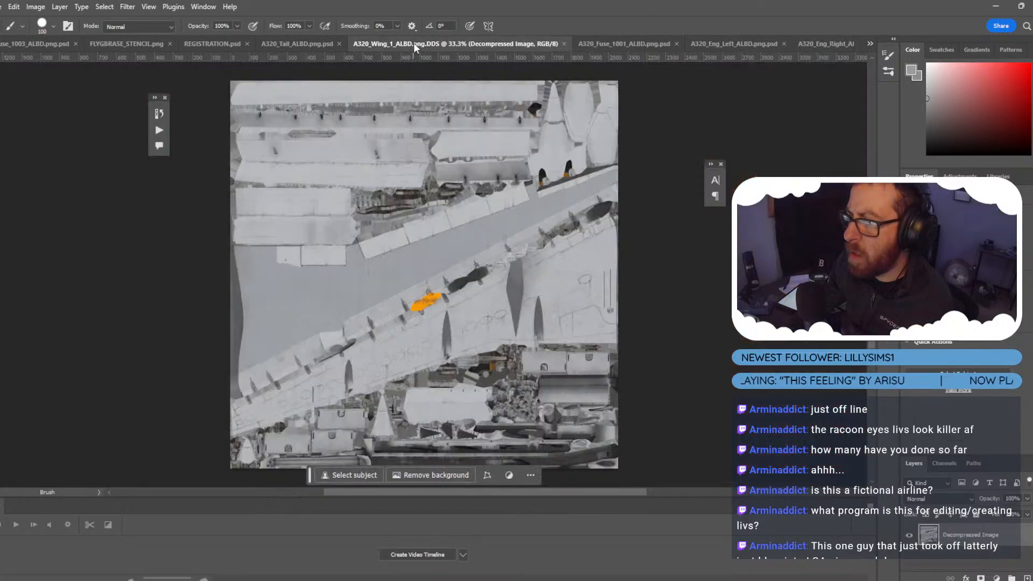
click(303, 42)
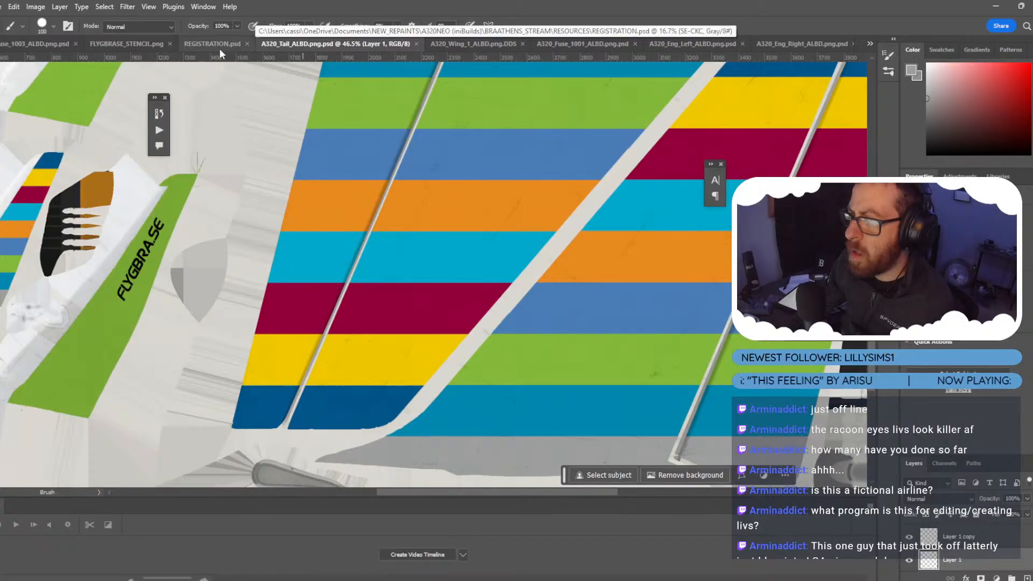
click(35, 44)
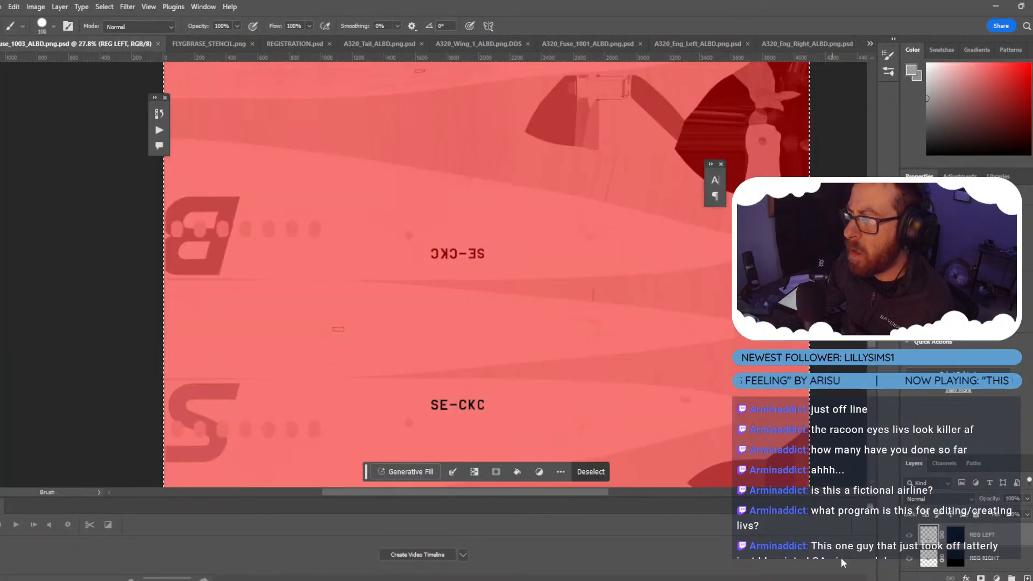
click(944, 463)
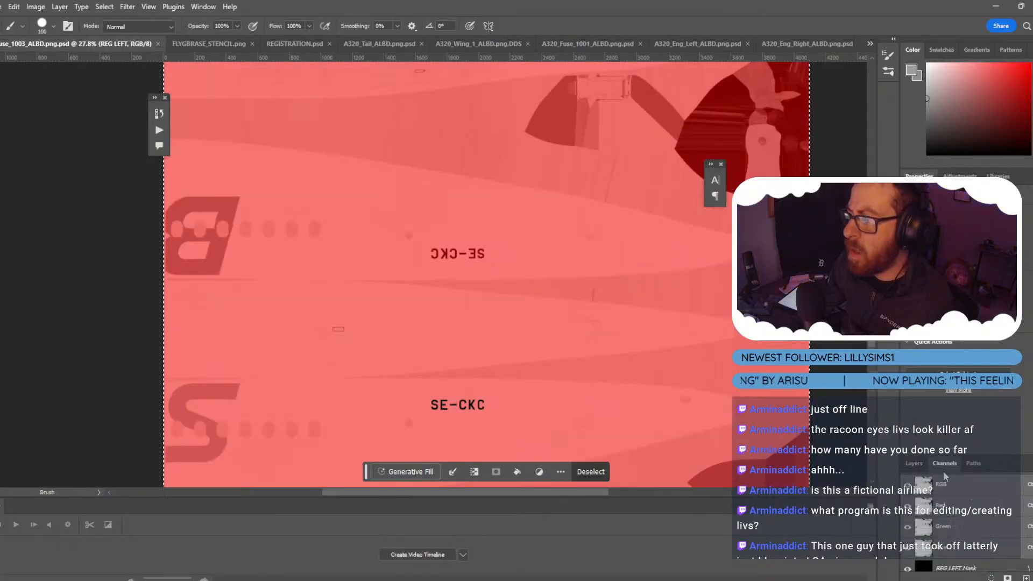
click(908, 562)
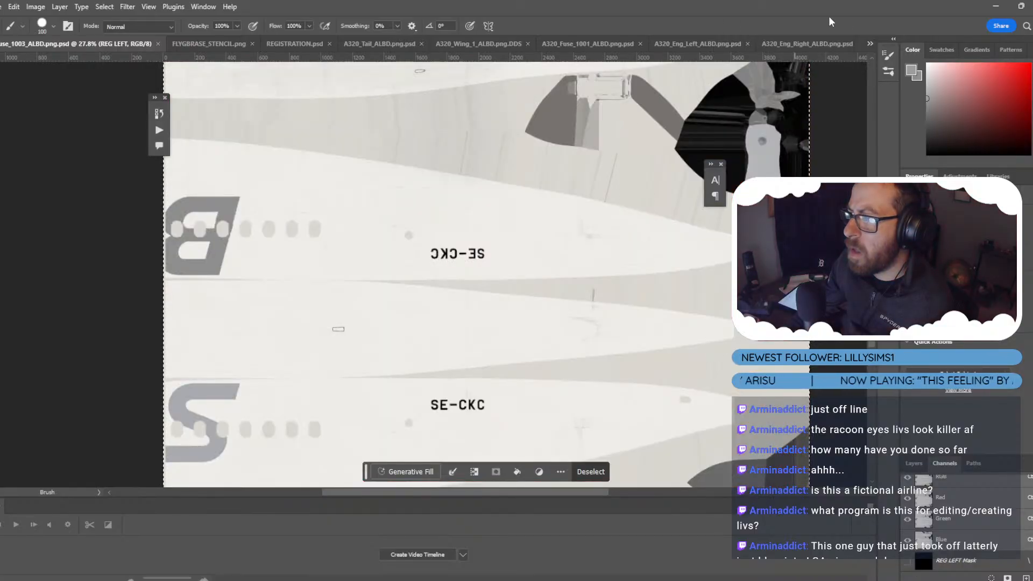
Fine-tune the Brightness/Contrast adjustment in the right engine texture and compare the nacelle white with A320_Fuse_1003_ALBD.png.psd.
click(822, 44)
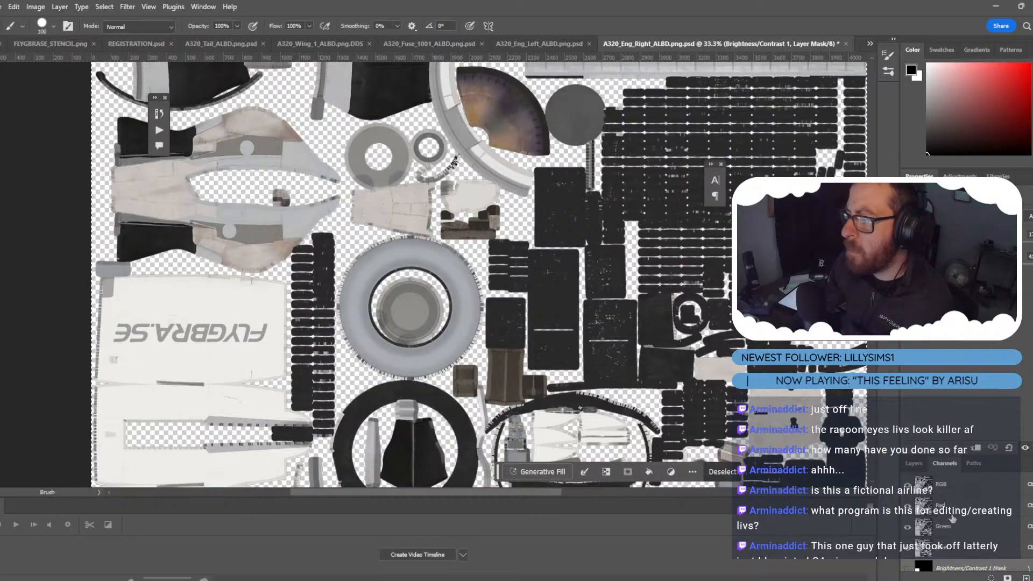
click(914, 464)
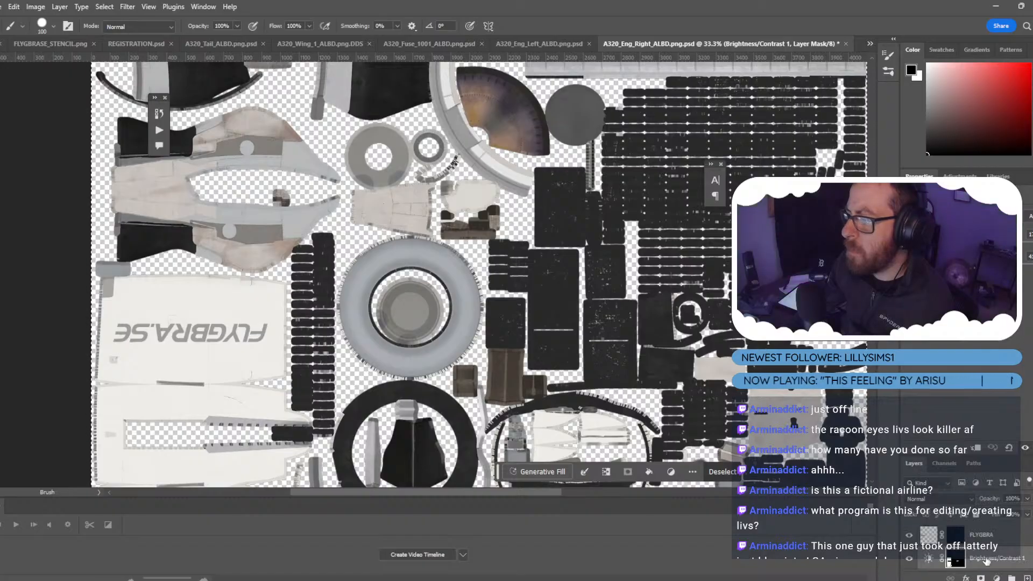
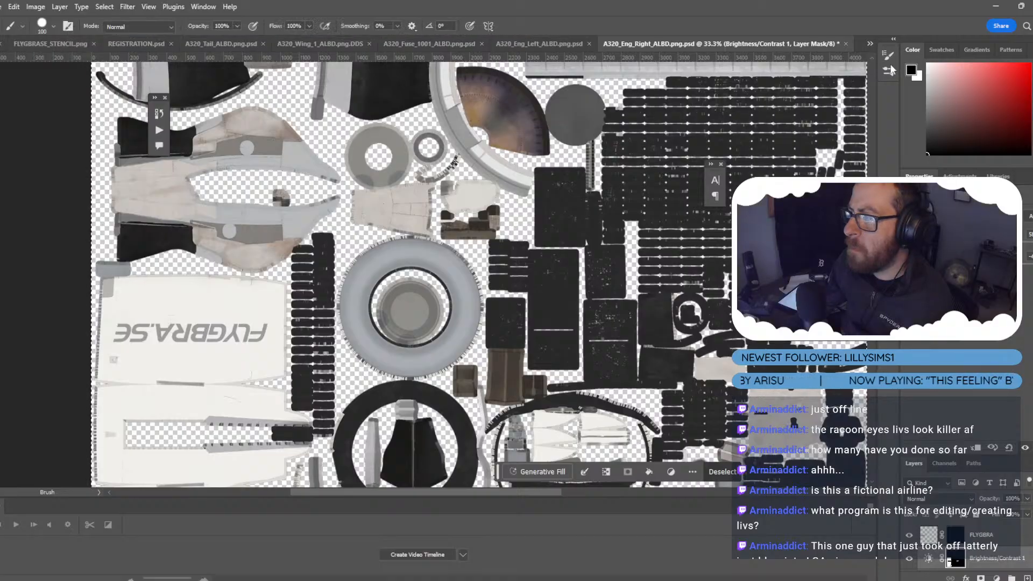
click(871, 44)
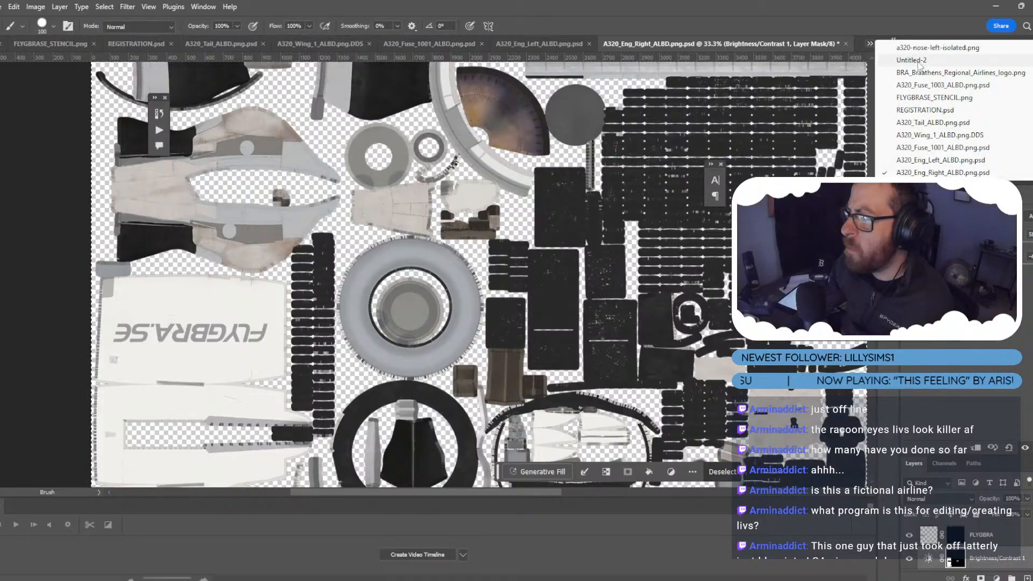
click(927, 86)
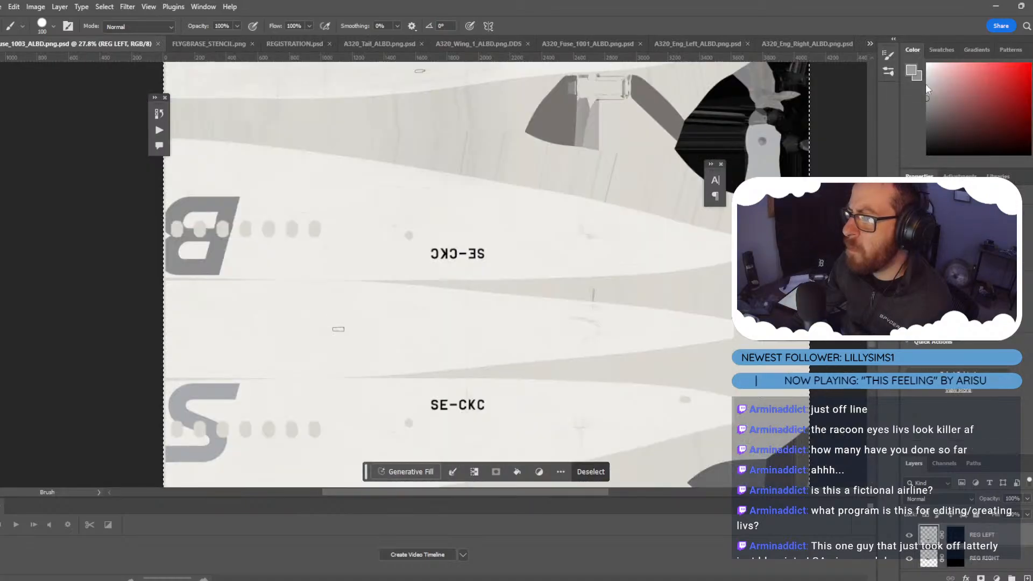
click(815, 47)
Inspect the lower nacelle panels, make FLYGBRA the active layer and save the right engine texture.
scroll(609, 132, down, 3)
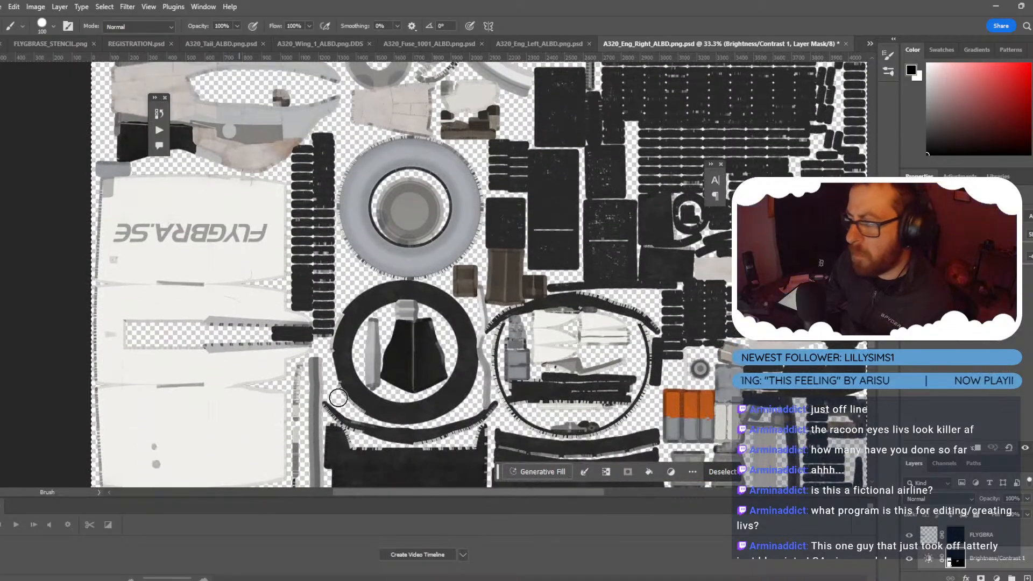
click(996, 538)
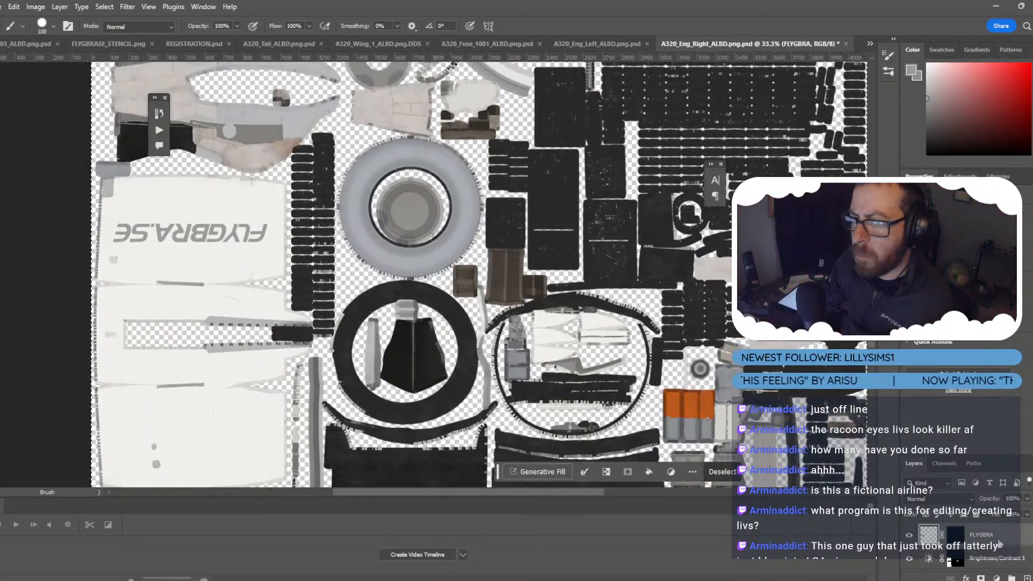
key(ctrl+s)
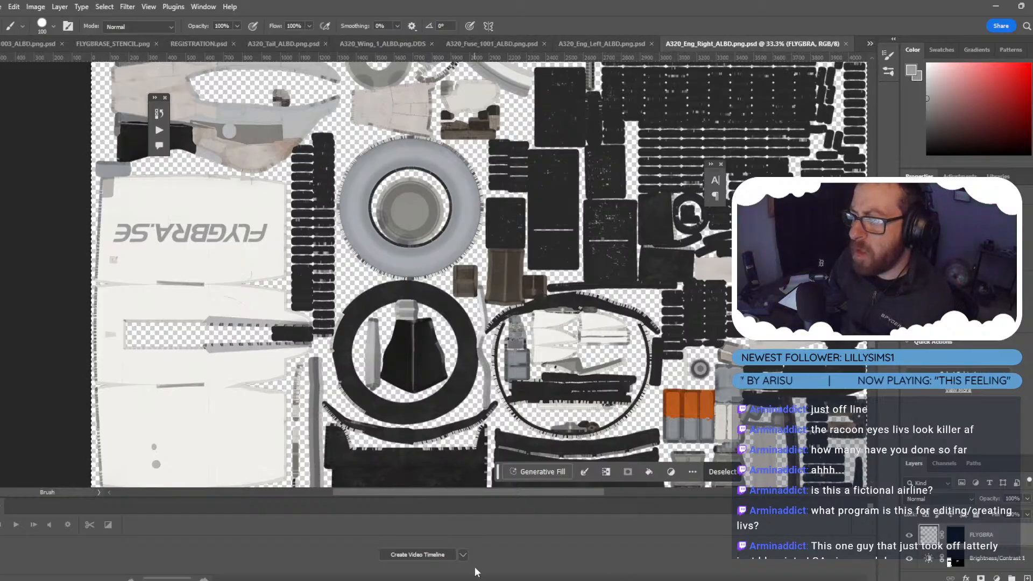
Switch to Blender, return to Object Mode and select the front cowl (Cowl_FWD) of the engine with the FLYGBRA.SE lettering.
click(634, 538)
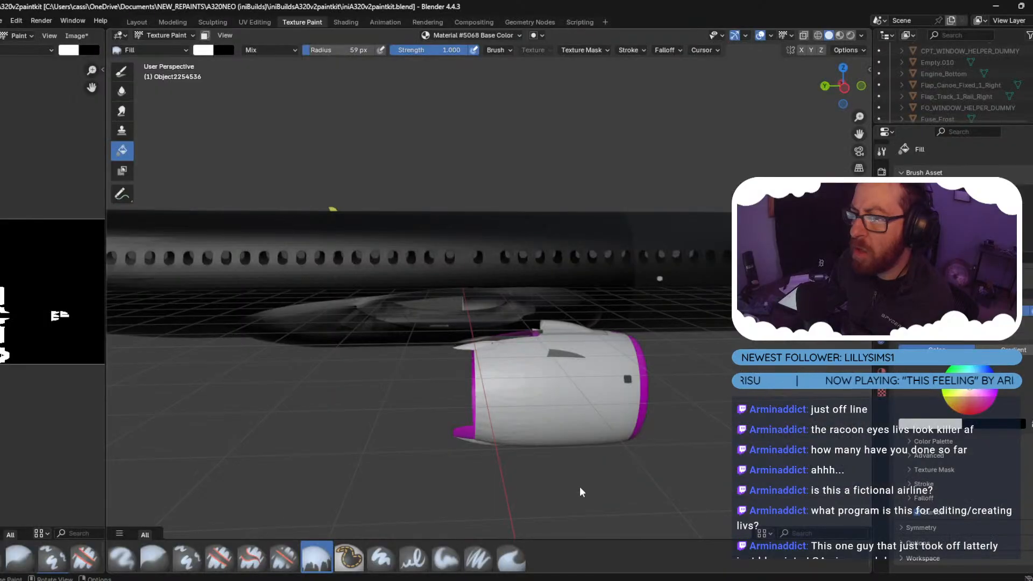
middle_drag(342, 354, 444, 357)
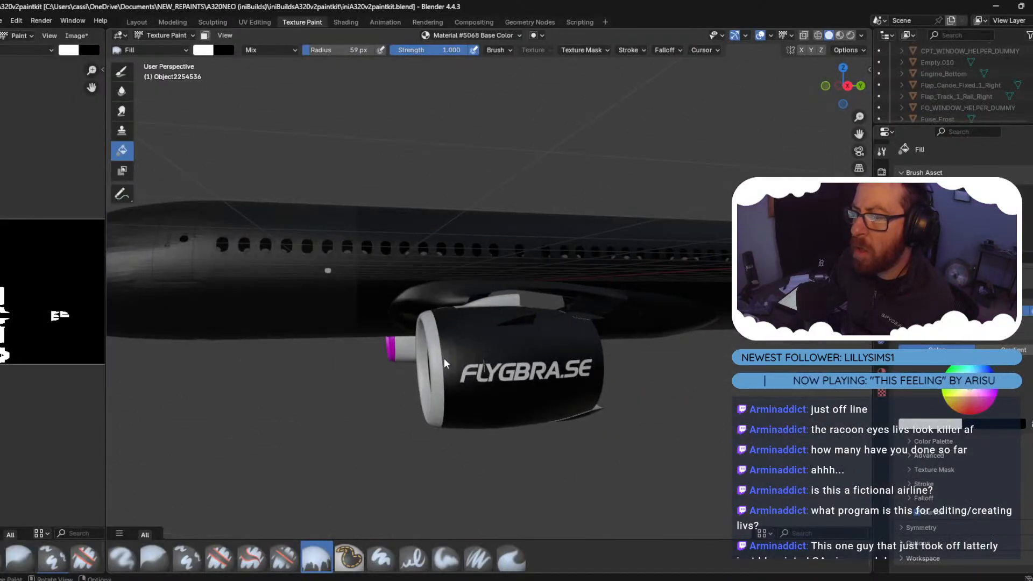
click(165, 35)
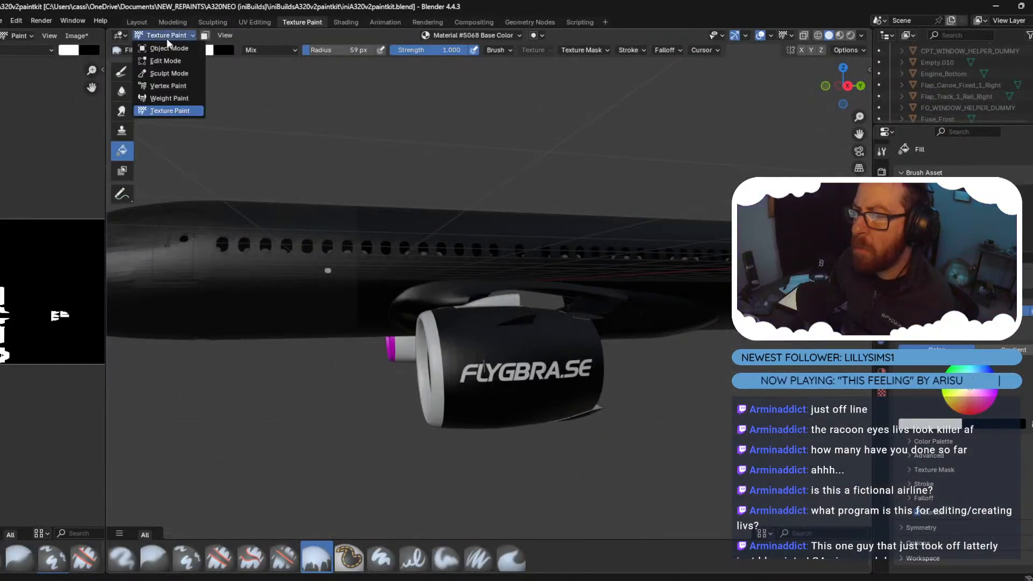
click(165, 35)
click(165, 35)
click(172, 52)
click(474, 332)
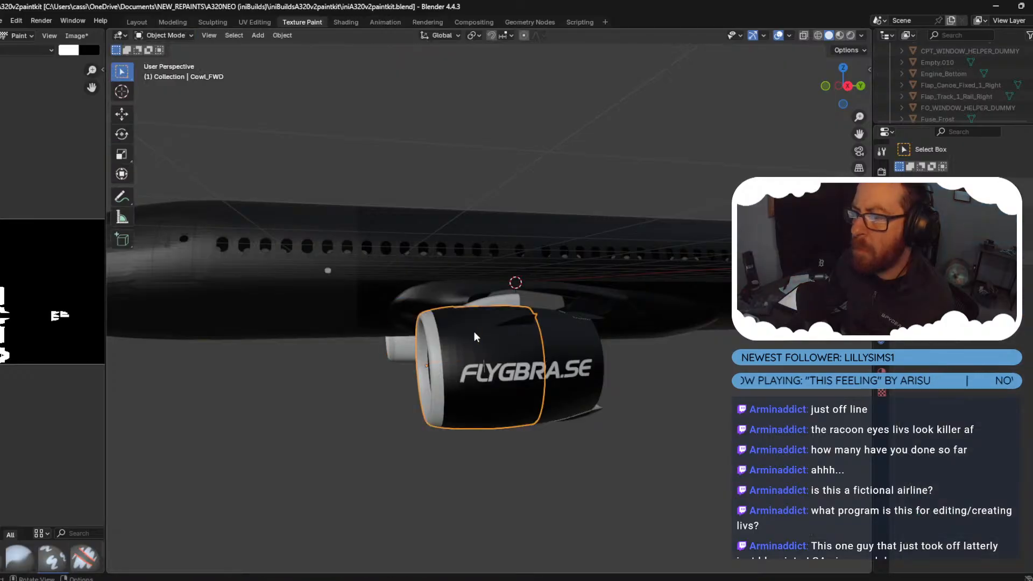
Add the rear nacelle section (Reverser) and the front pylon (Pylon_FWD) to the selection.
middle_drag(537, 374, 554, 456)
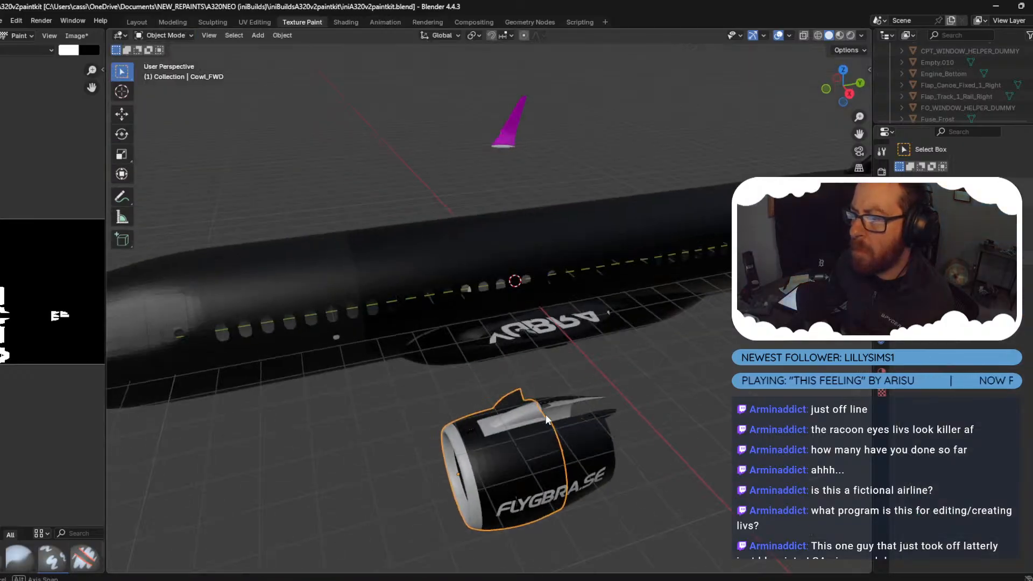
shift+click(549, 454)
shift+click(546, 455)
shift+click(548, 457)
shift+click(547, 457)
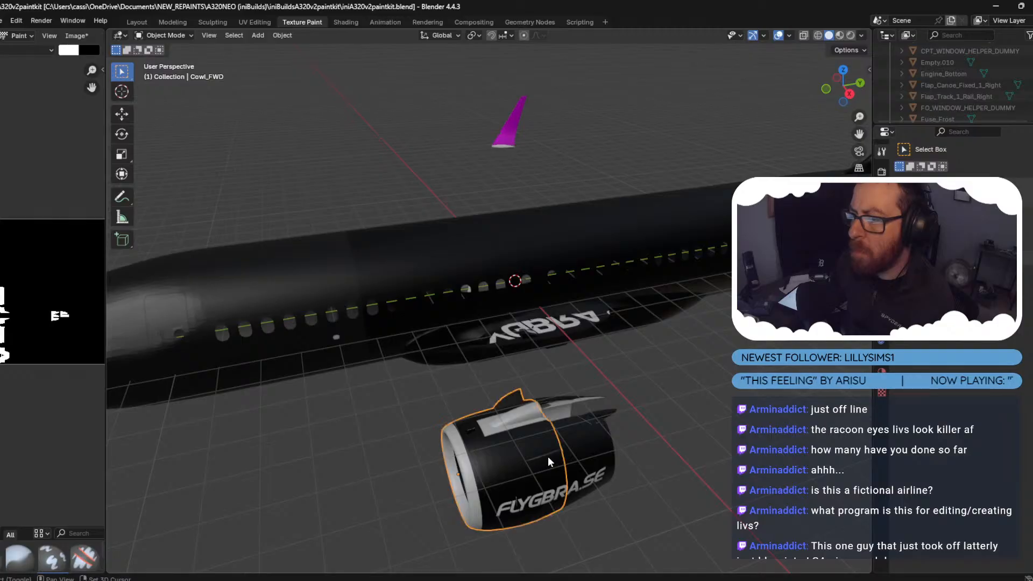
shift+click(548, 456)
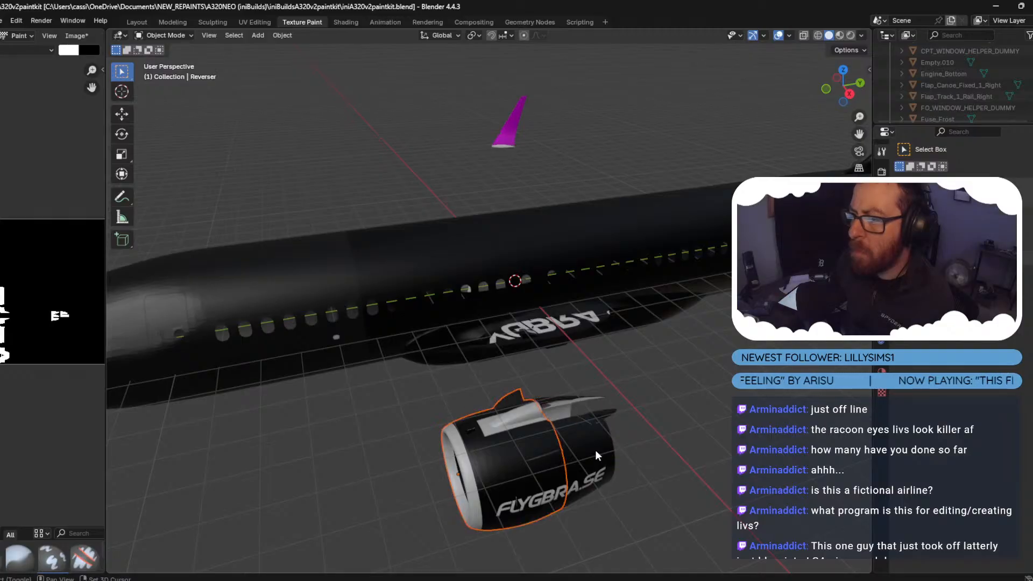
middle_drag(582, 441, 554, 415)
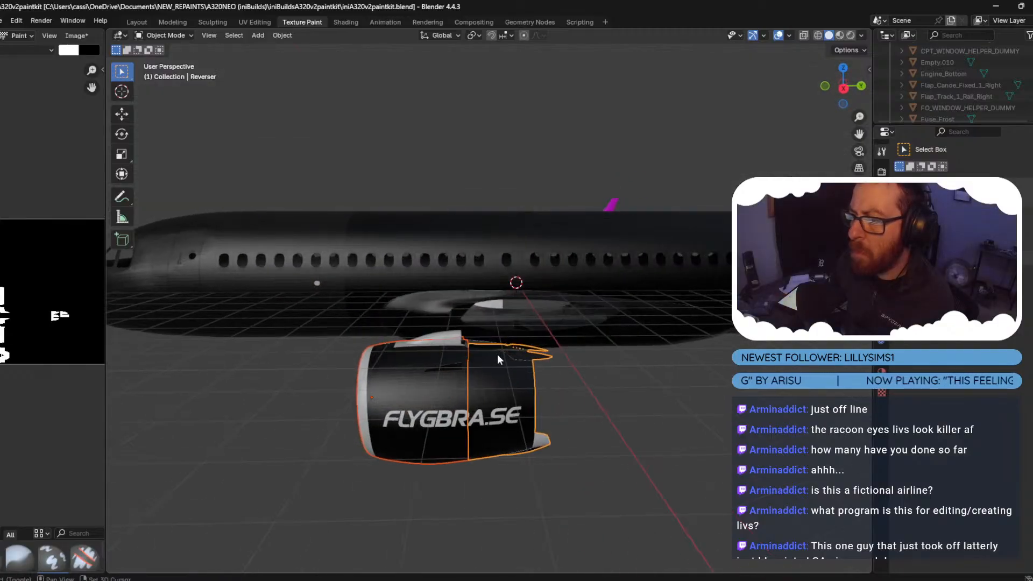
shift+click(444, 336)
middle_drag(445, 337, 614, 414)
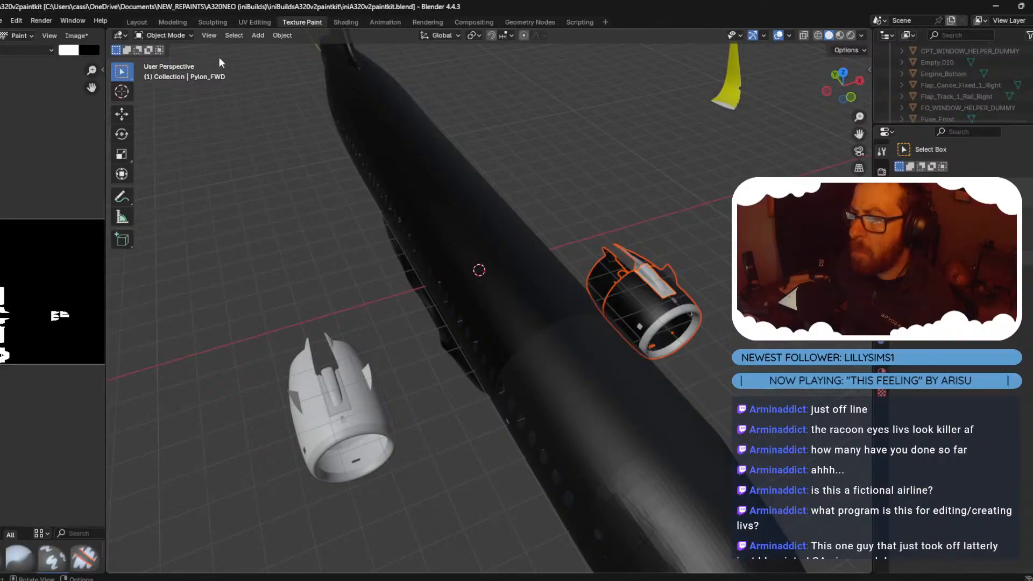
Restore the selection of Cowl_FWD, Reverser and Pylon_FWD and join the parts into one object.
click(169, 37)
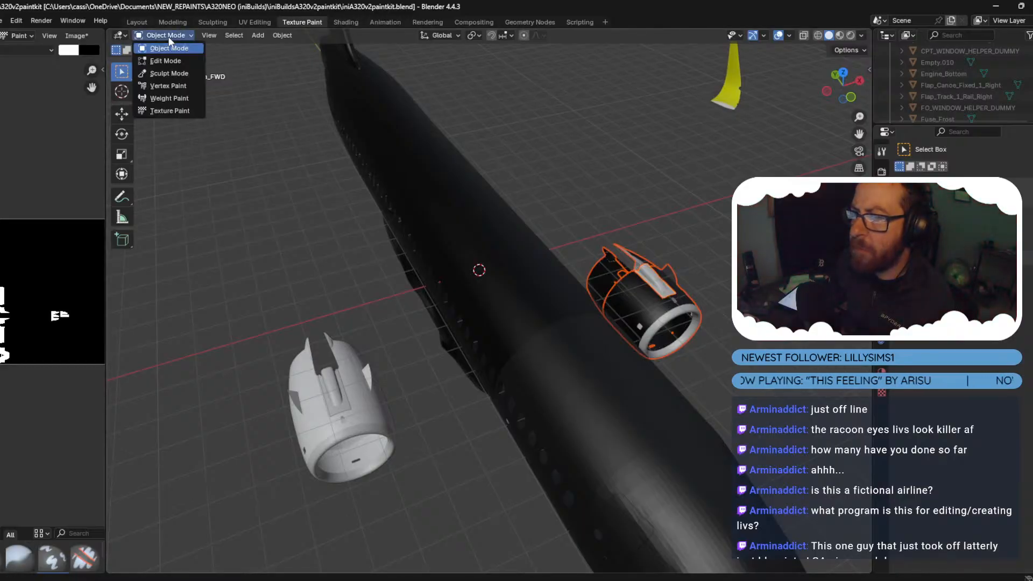
click(665, 177)
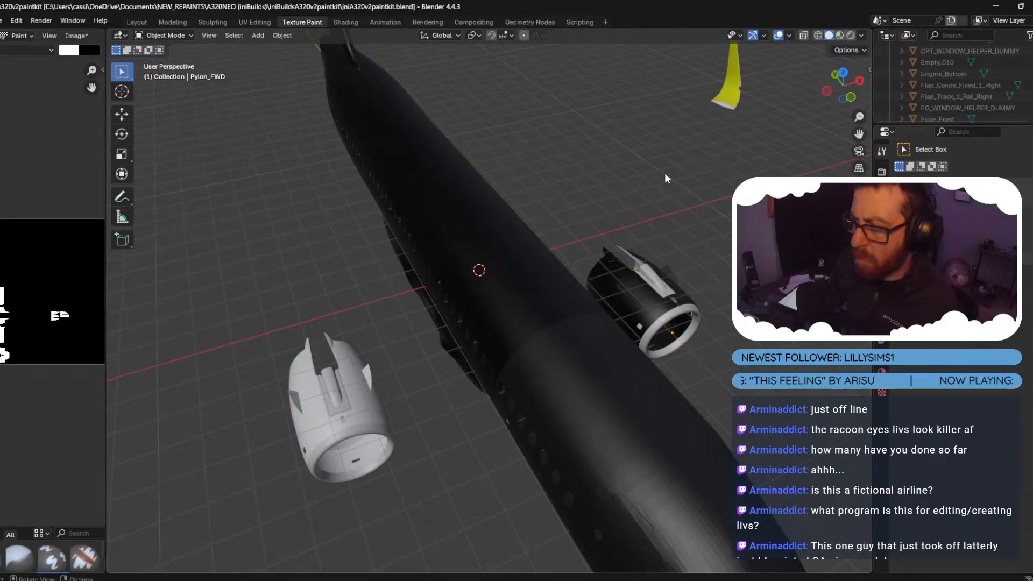
key(ctrl+z)
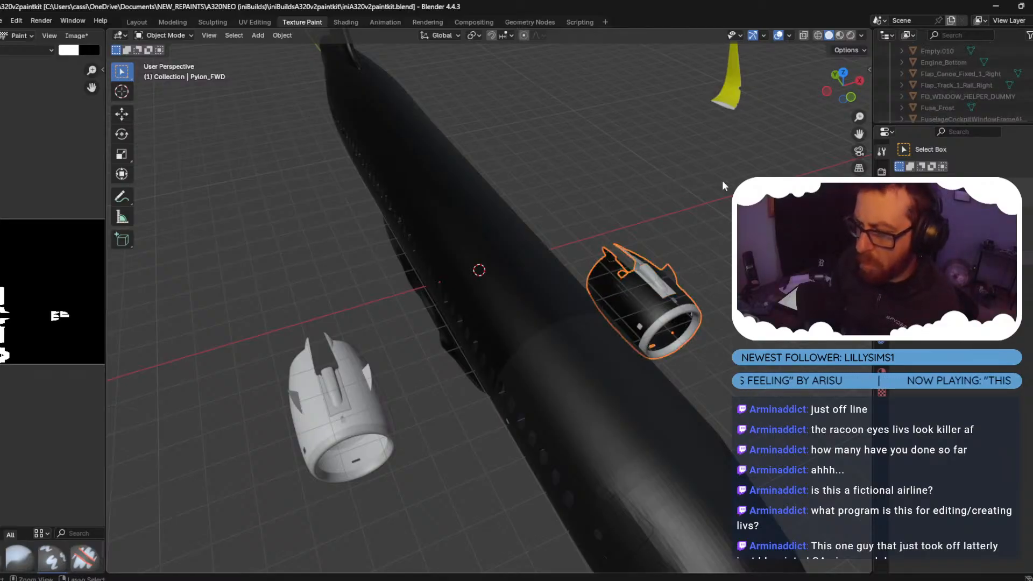
Put the joined nacelle (Pylon_FWD) in Texture Paint mode and fill it with white.
click(157, 36)
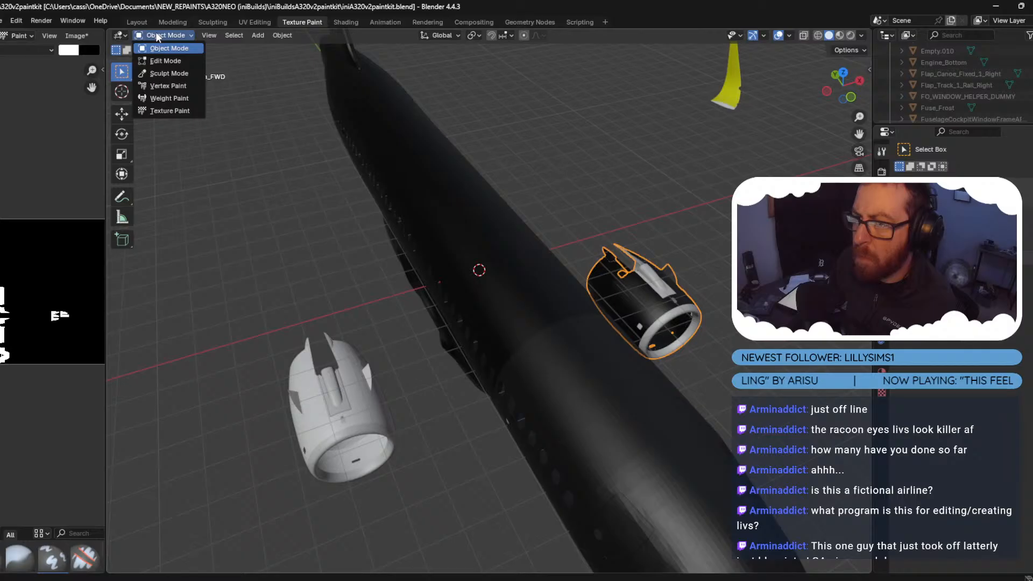
click(181, 111)
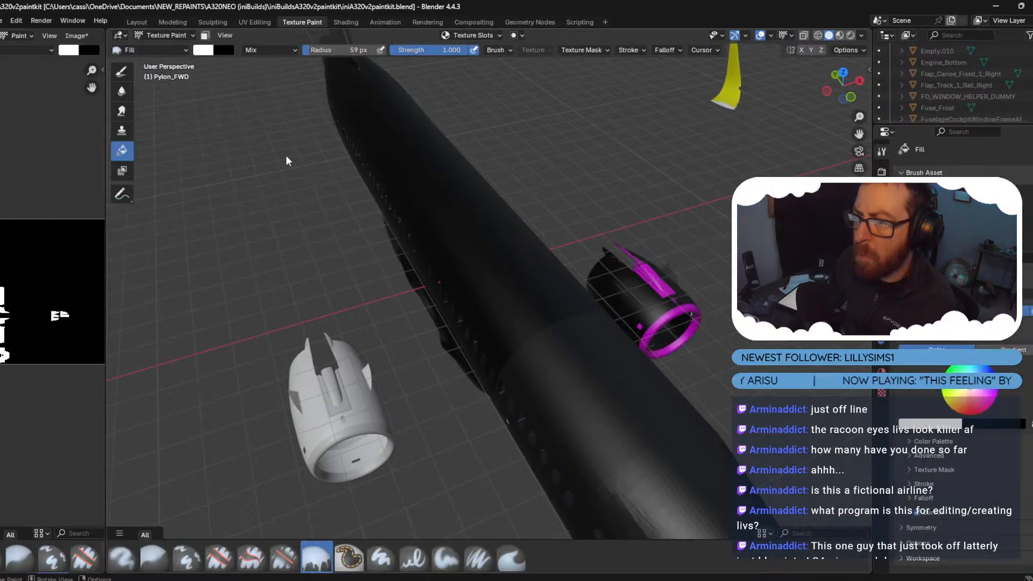
click(631, 284)
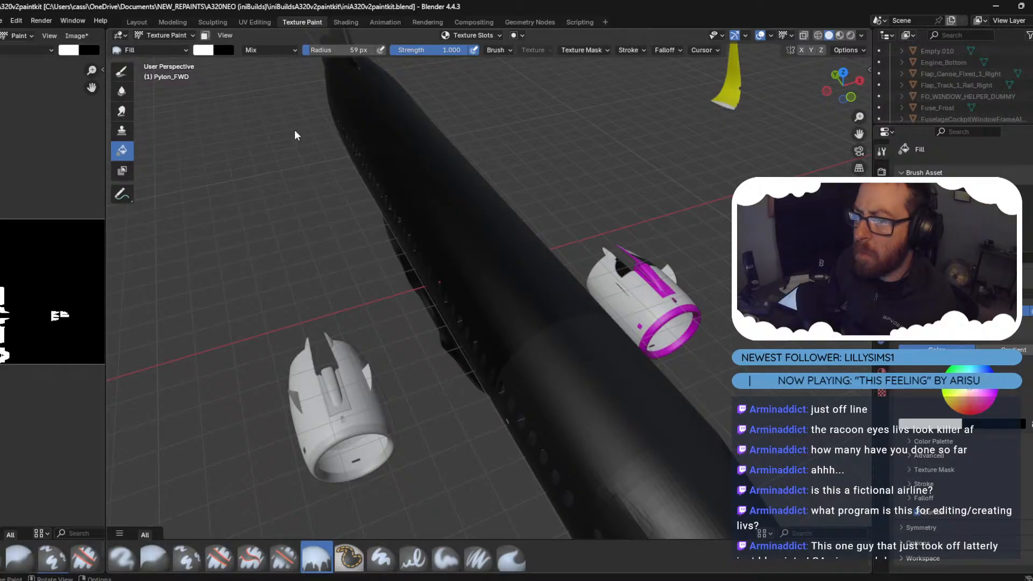
Select the aft cowl (Cowl_Aft) of the same nacelle, fill it with white in Texture Paint mode and return to Object Mode.
click(172, 36)
click(171, 49)
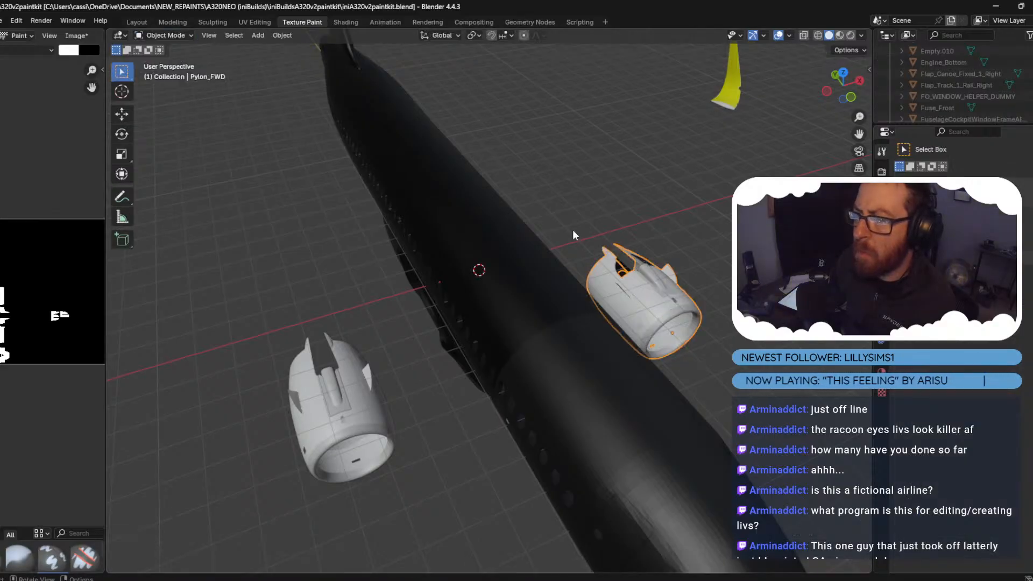
click(624, 275)
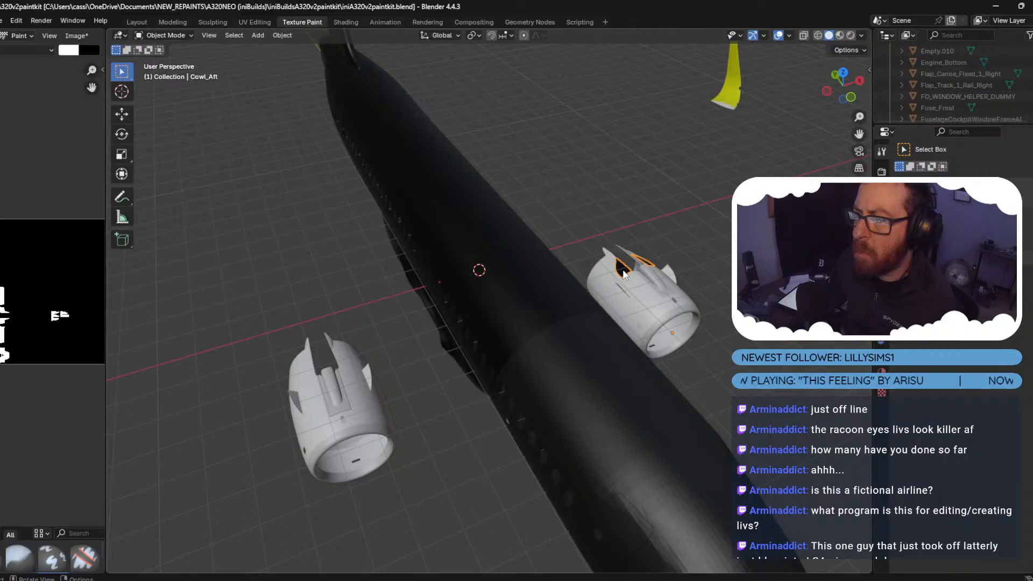
click(181, 34)
click(167, 110)
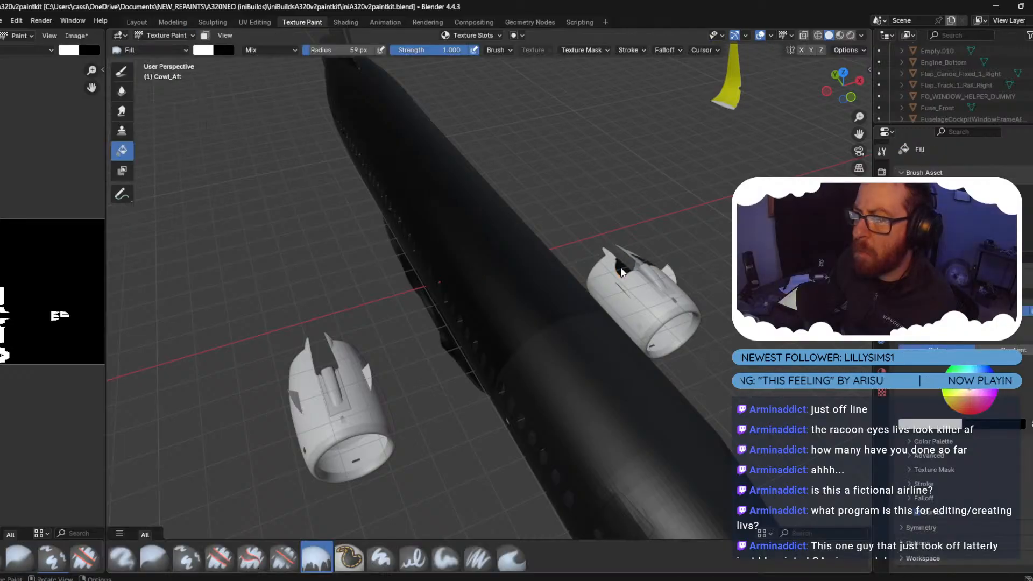
click(164, 35)
click(172, 50)
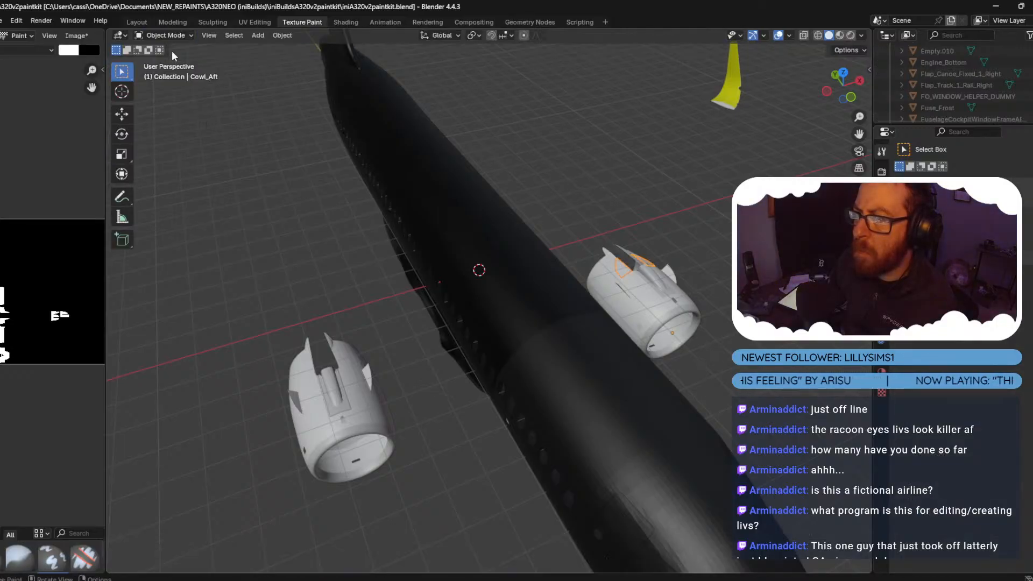
Select the other joined nacelle (Object2254536) and inspect the engines from below and from the front.
click(354, 380)
click(163, 37)
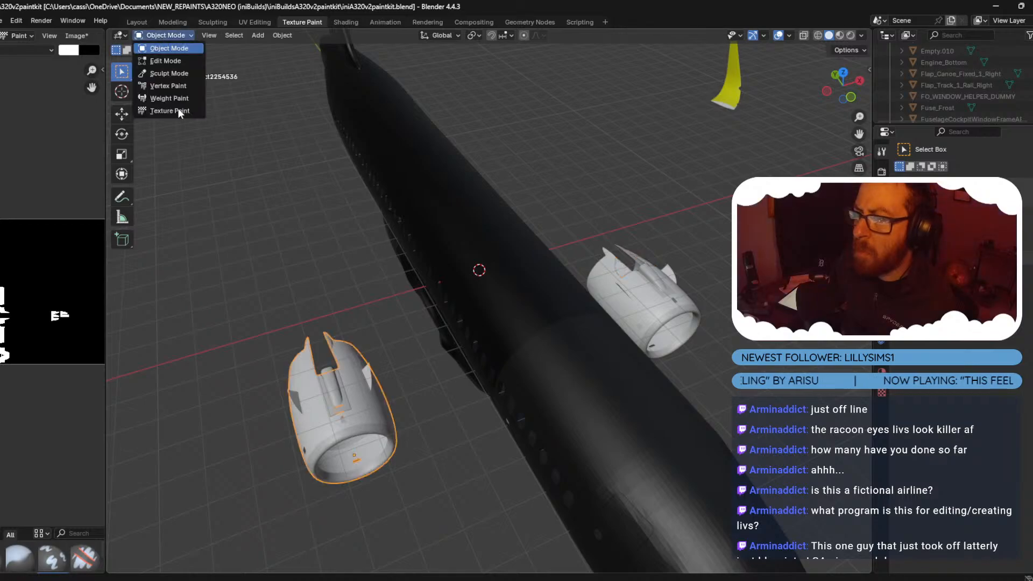
middle_drag(300, 238, 363, 68)
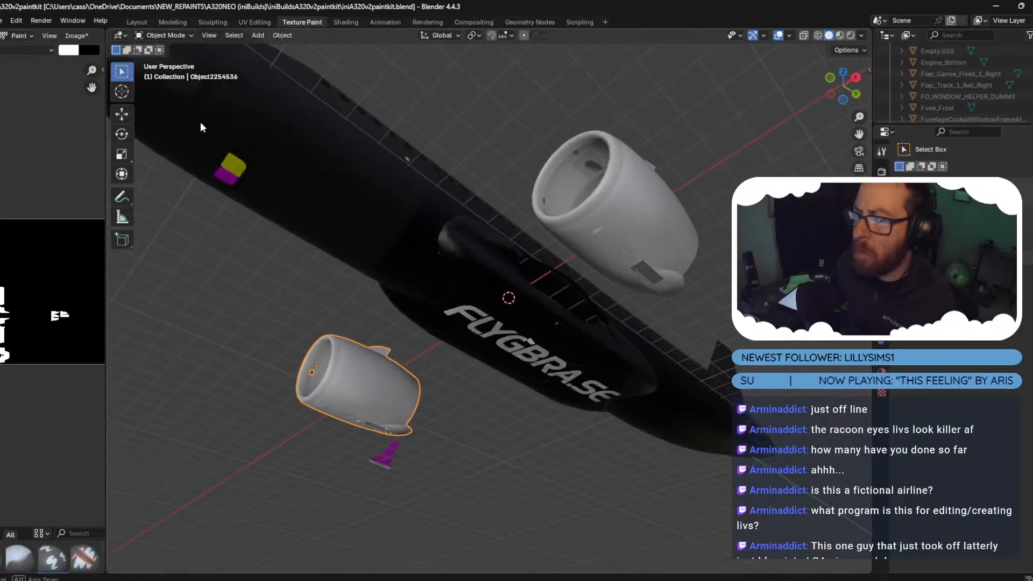
middle_drag(200, 121, 301, 205)
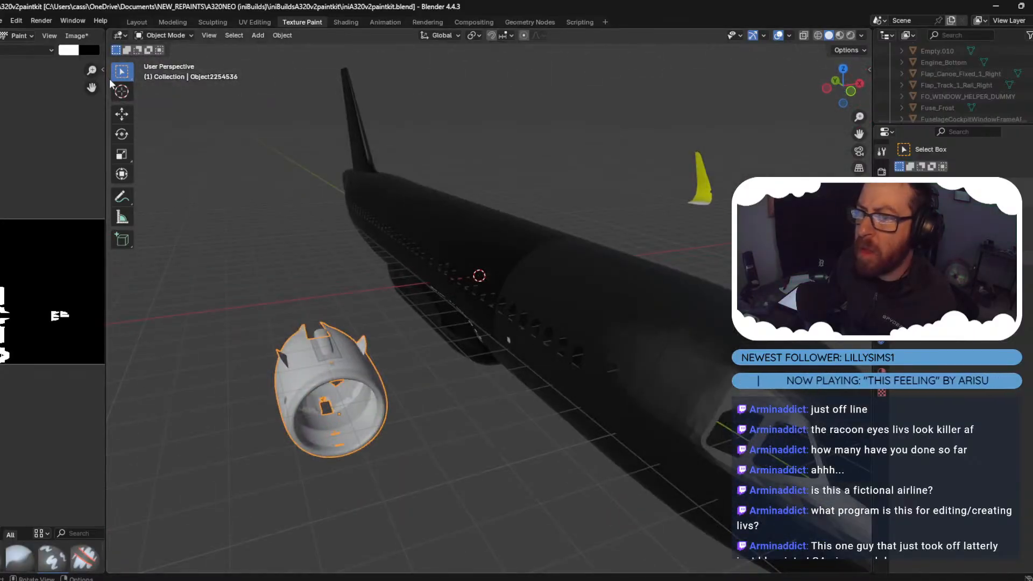
Widen the image editor, display the A320_ENG_LEFT Base Color image and copy it.
drag(104, 84, 376, 127)
click(111, 35)
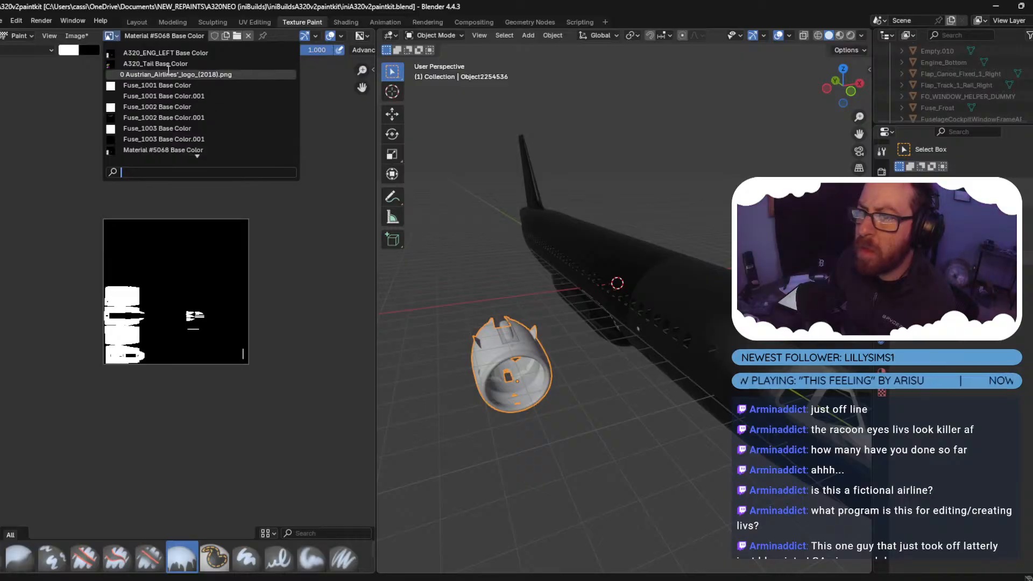
click(171, 52)
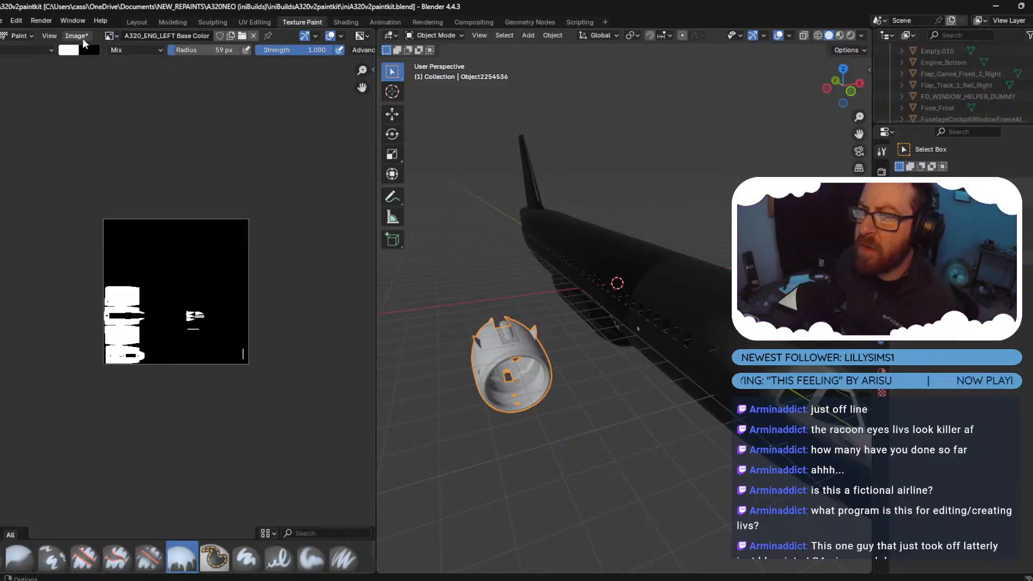
click(82, 37)
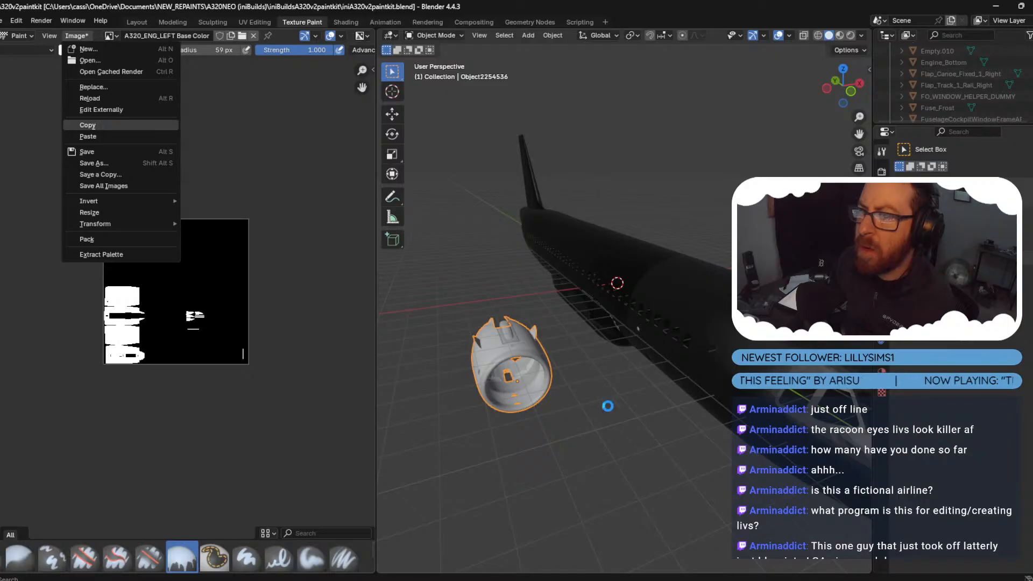
Switch to Photoshop and add a Brightness/Contrast adjustment above the Decompressed Image layer in A320_Eng_Left_ALBD.png.psd.
mouse_move(542, 579)
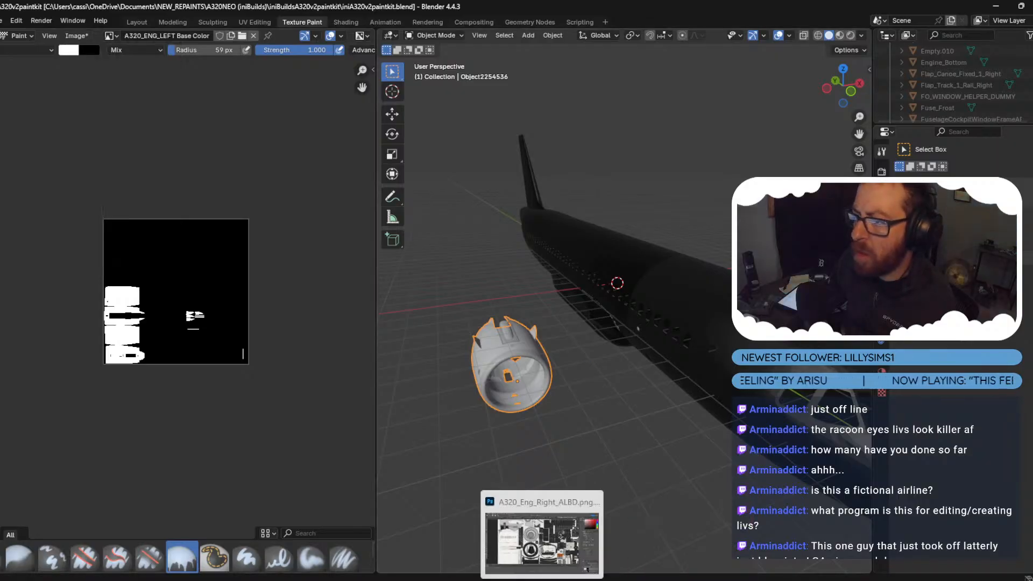
click(542, 538)
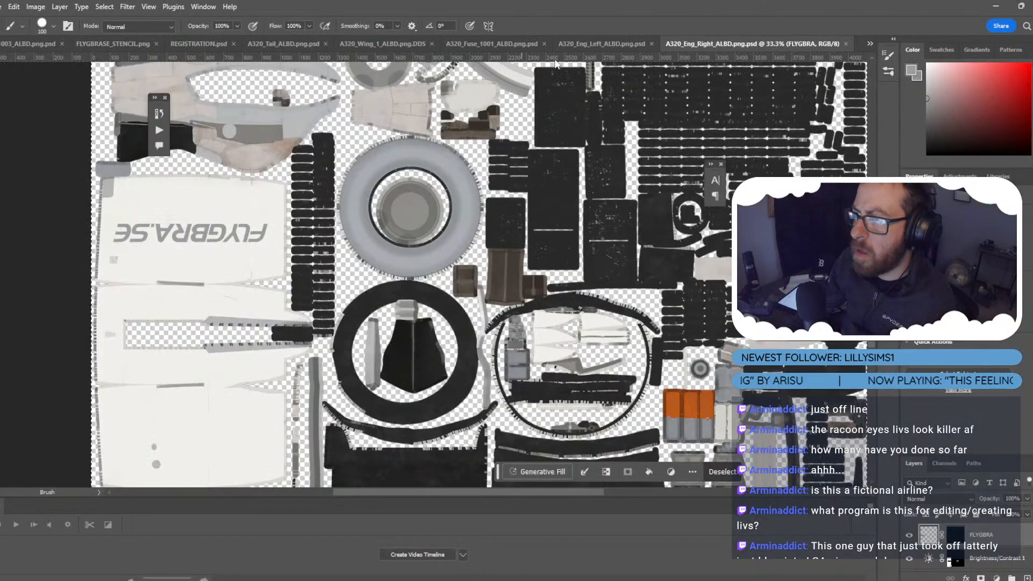
click(601, 42)
click(969, 555)
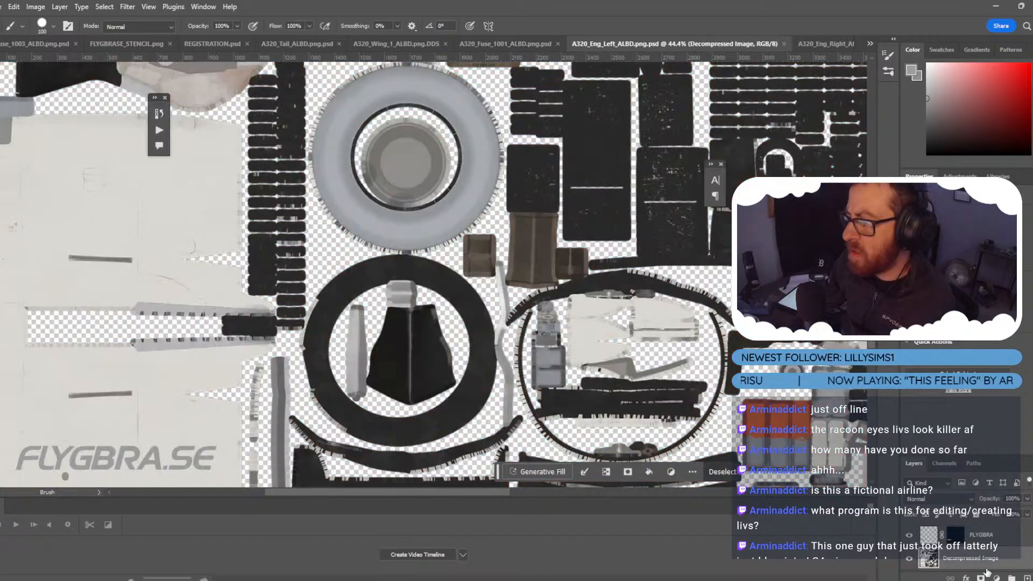
click(997, 578)
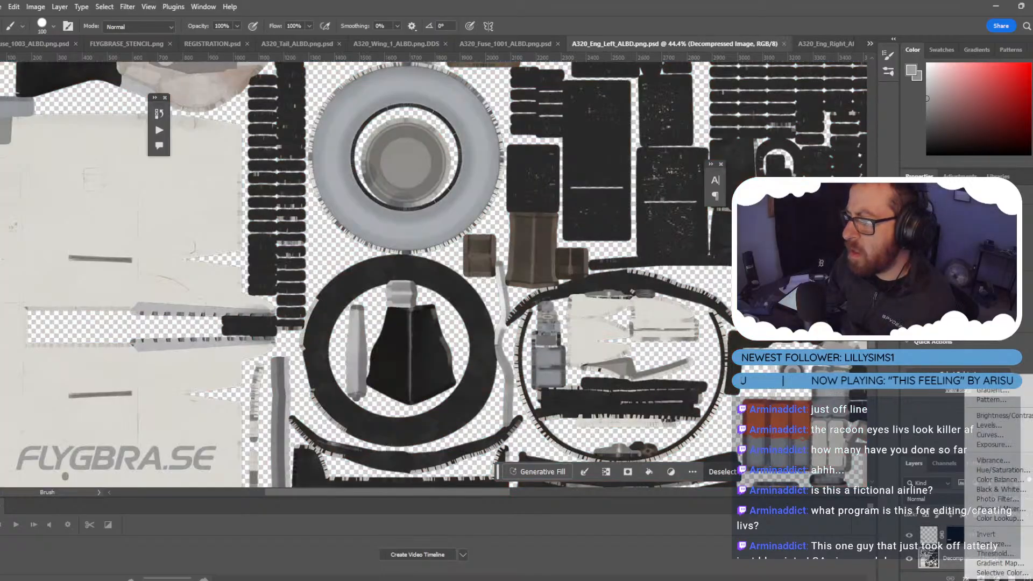
click(1004, 416)
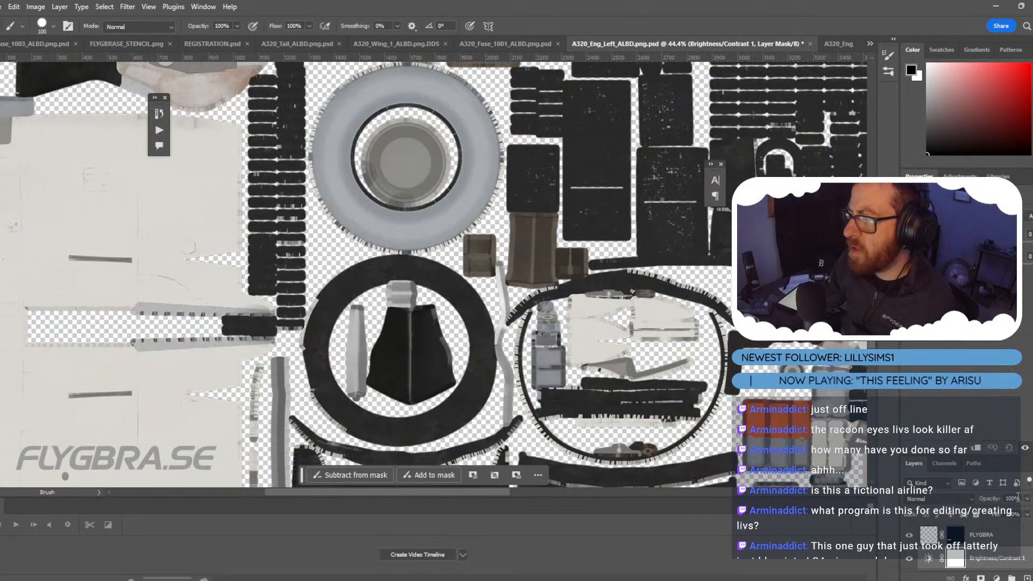
Paste the copied black-and-white engine image into the Brightness/Contrast layer's mask channel.
click(945, 464)
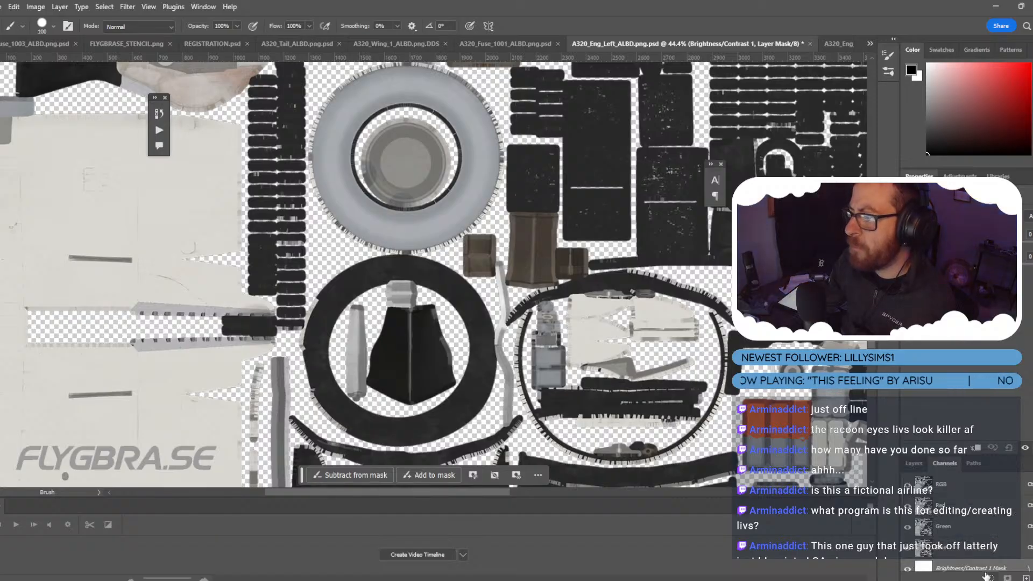
click(986, 577)
click(909, 567)
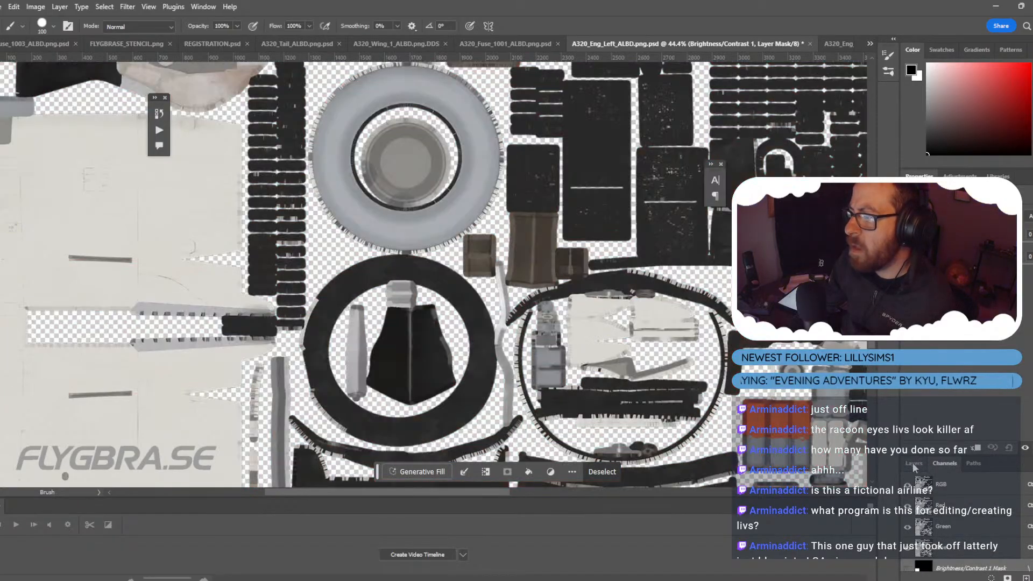
Raise the adjustment's brightness to whiten the left engine's nacelle panels and save A320_Eng_Left_ALBD.png.psd.
drag(967, 245, 971, 245)
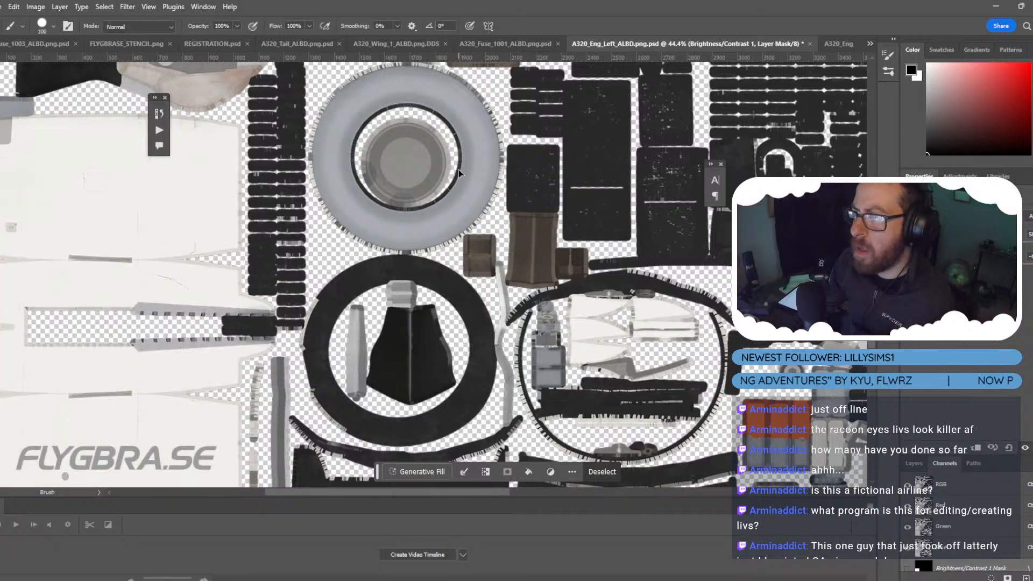
key(ctrl+s)
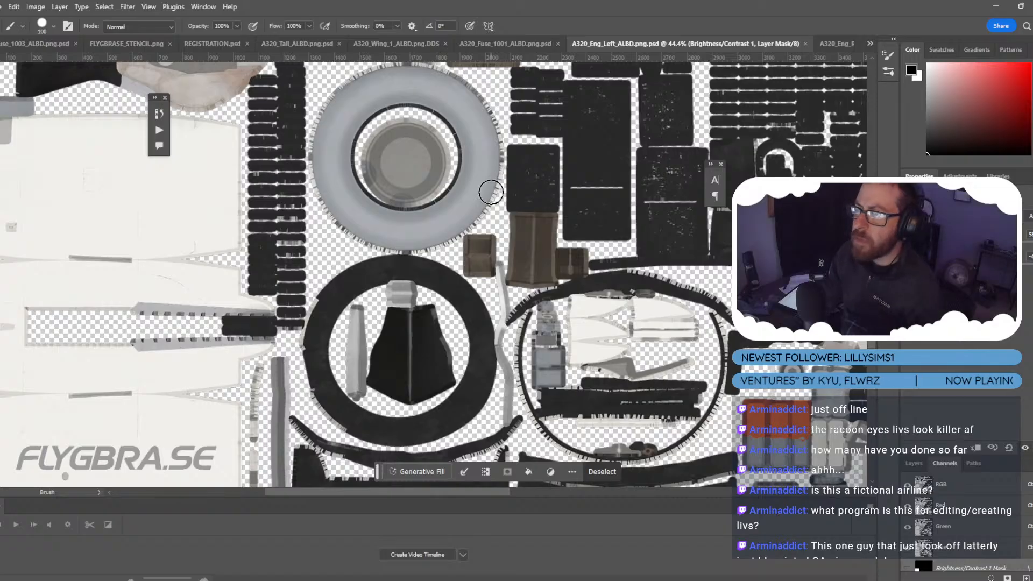
scroll(514, 262, down, 3)
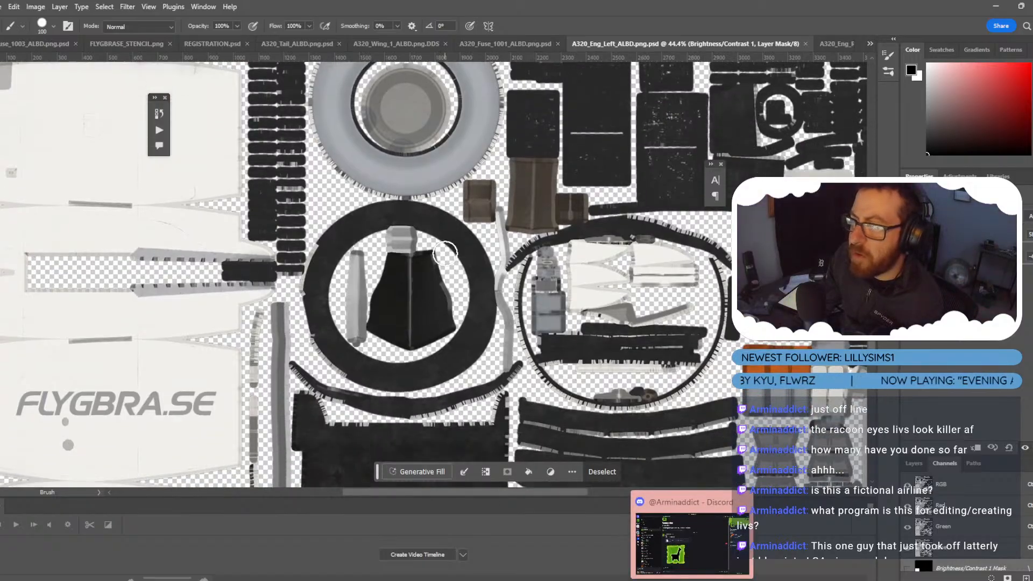
scroll(341, 177, down, 2)
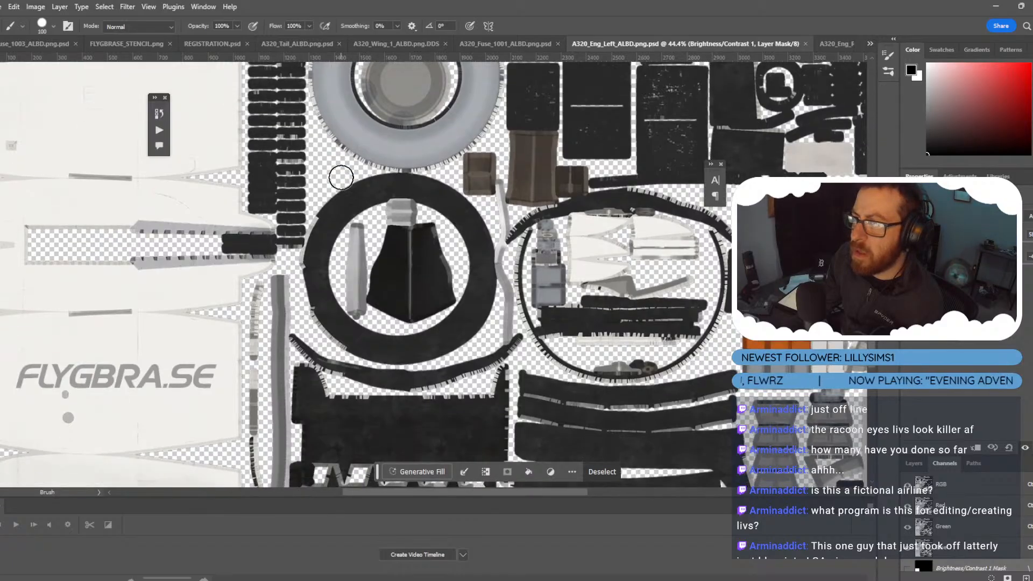
Quit Photoshop without saving Untitled-2 and quit Blender as well.
click(870, 44)
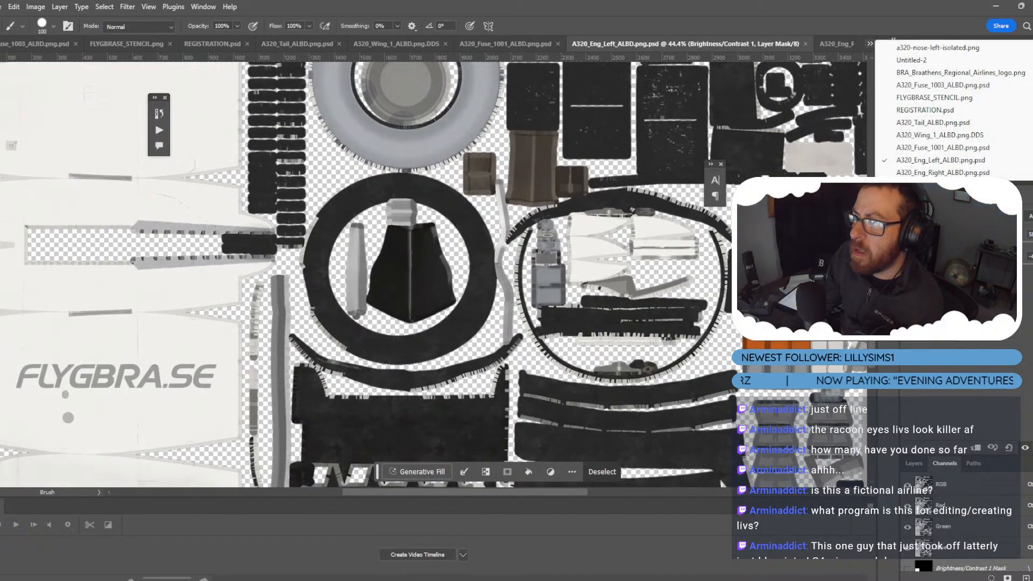
click(886, 10)
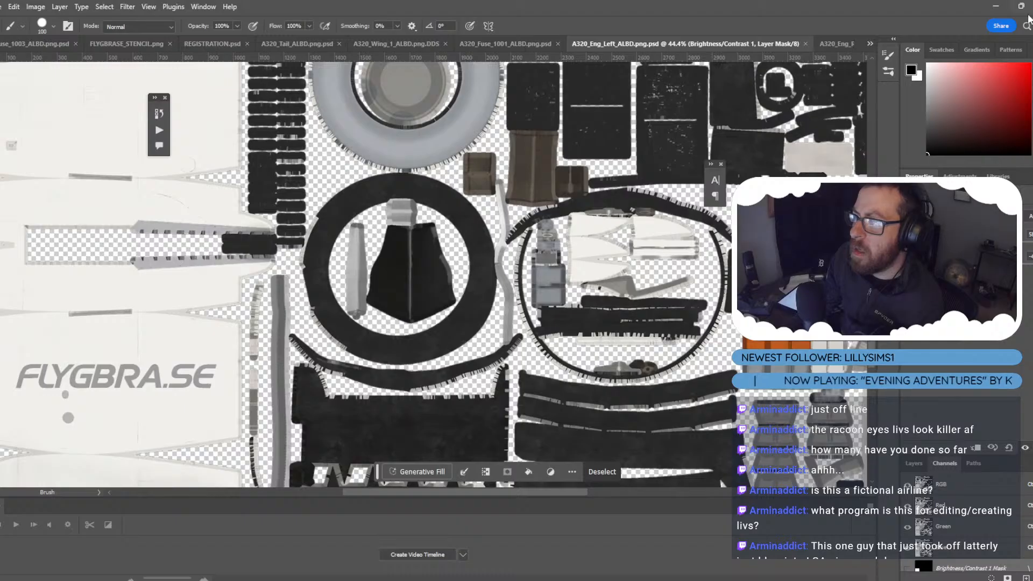
key(ctrl+q)
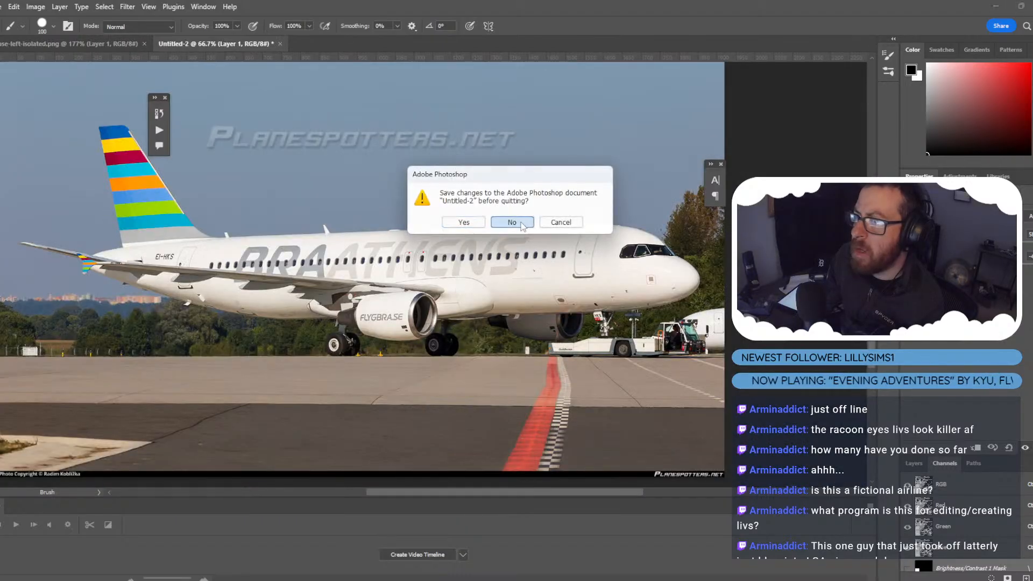
click(498, 226)
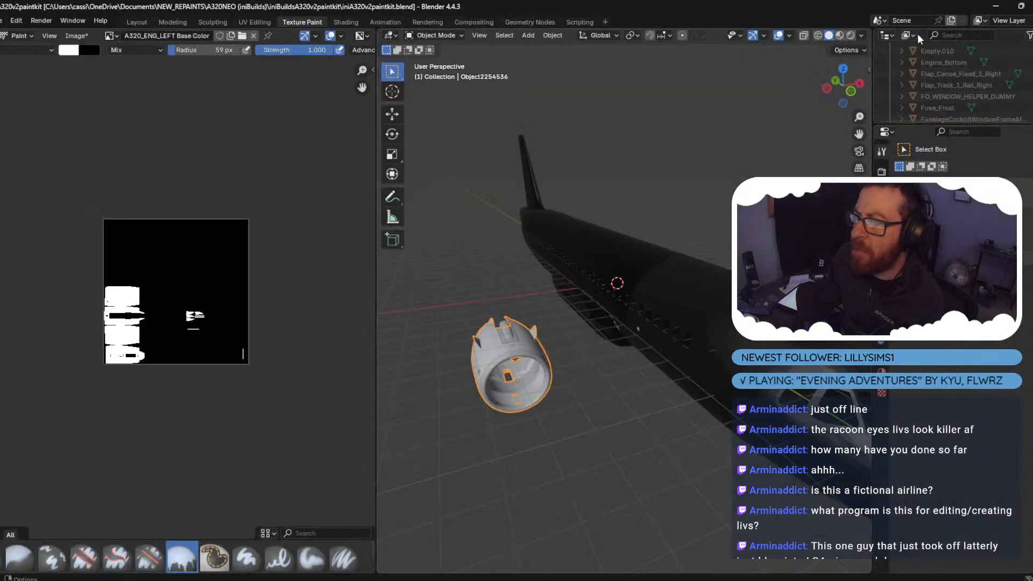
key(ctrl+q)
click(530, 326)
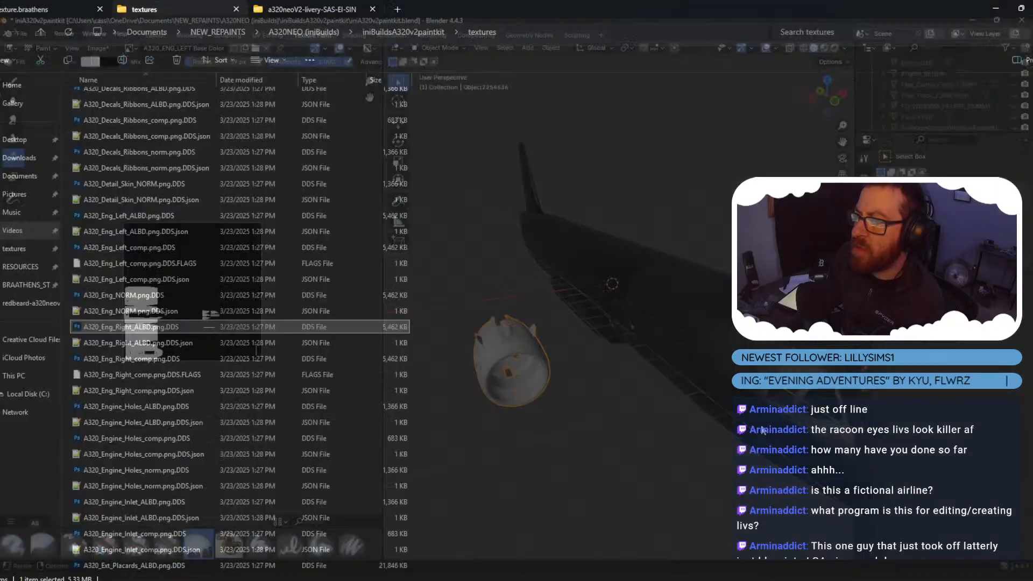
In File Explorer, go from the paintkit textures folder to the BRAATHENS_STREAM folder inside A320NEO (iniBuilds).
click(574, 244)
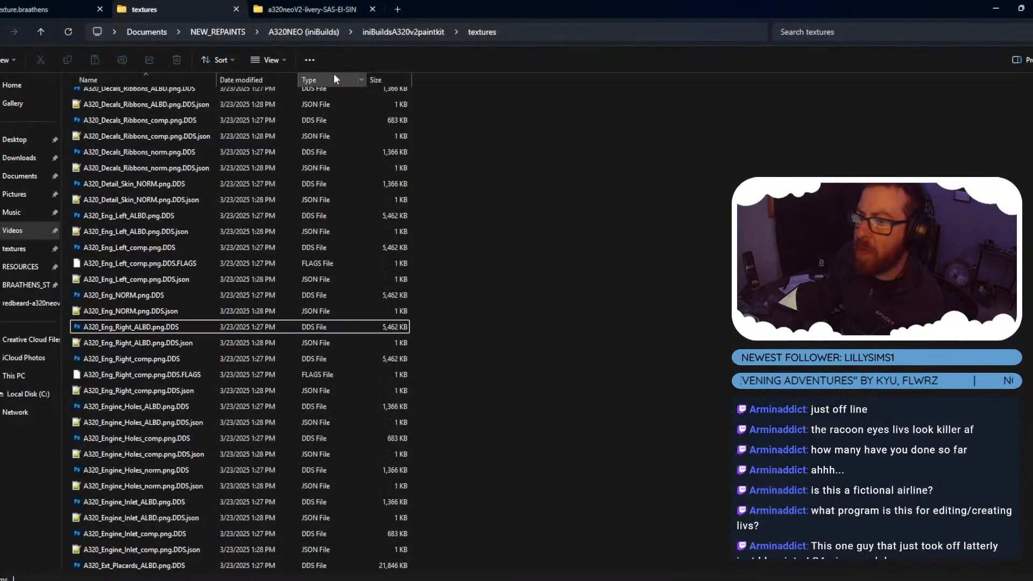
key(alt+Left)
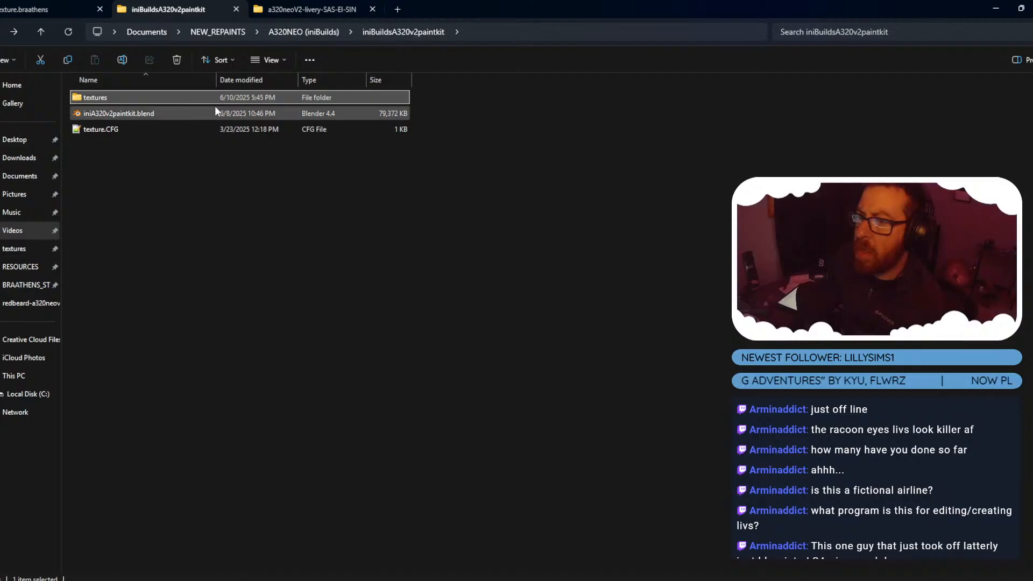
key(alt+Left)
double_click(183, 114)
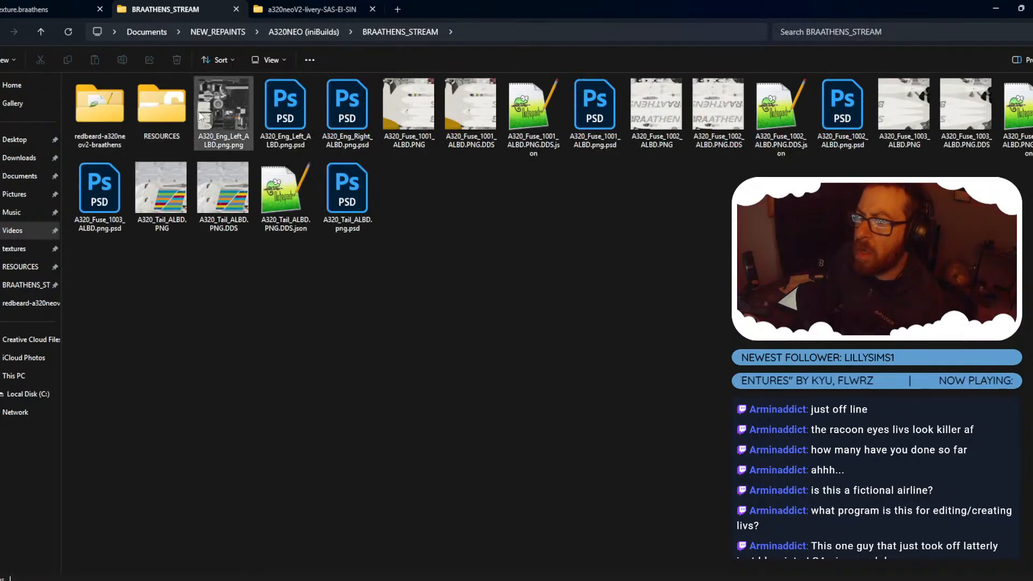
Search BRAATHENS_STREAM for "dds", delete all the DDS and DDS.json files found and return to the folder.
click(852, 30)
text(dds)
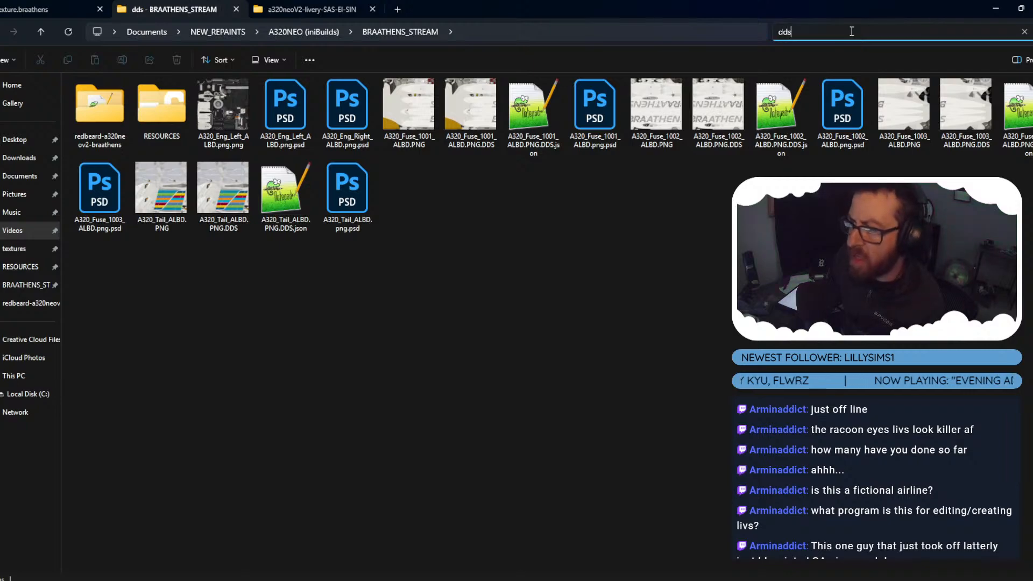
click(114, 101)
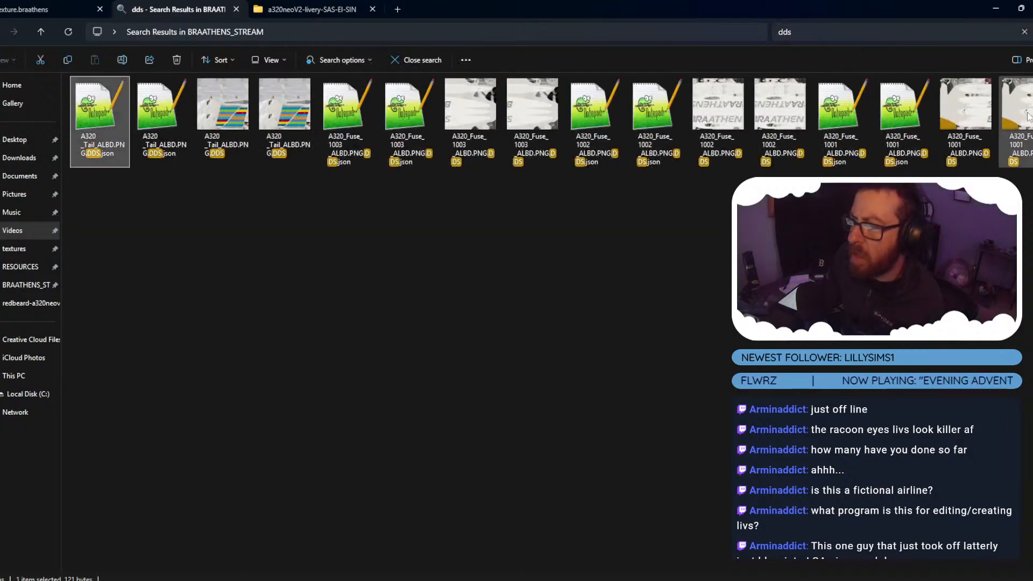
key(ctrl+a)
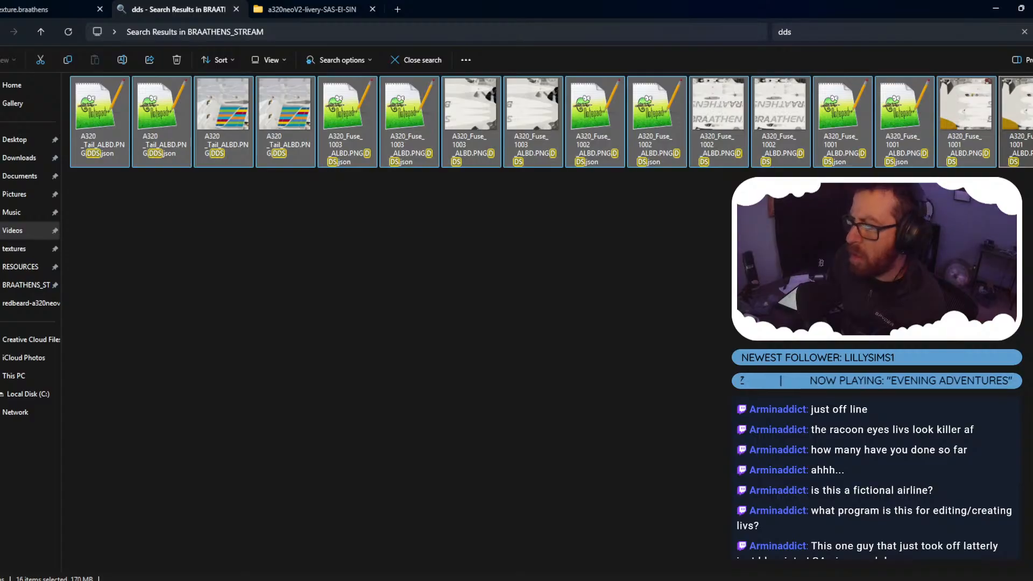
key(alt+Left)
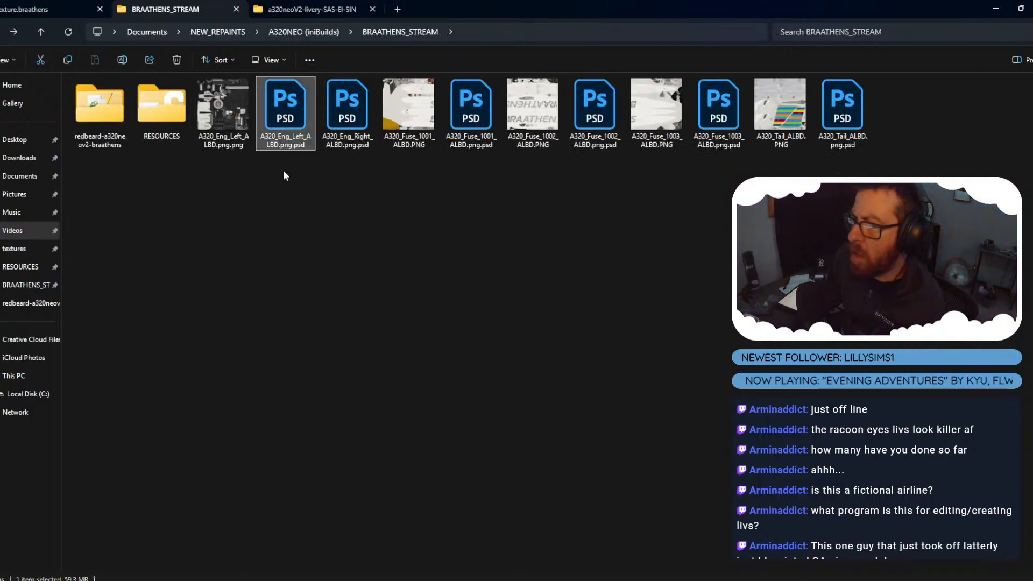
Delete the exported A320_Eng_Left_ALBD.png.png file from the BRAATHENS_STREAM folder.
click(266, 116)
click(230, 118)
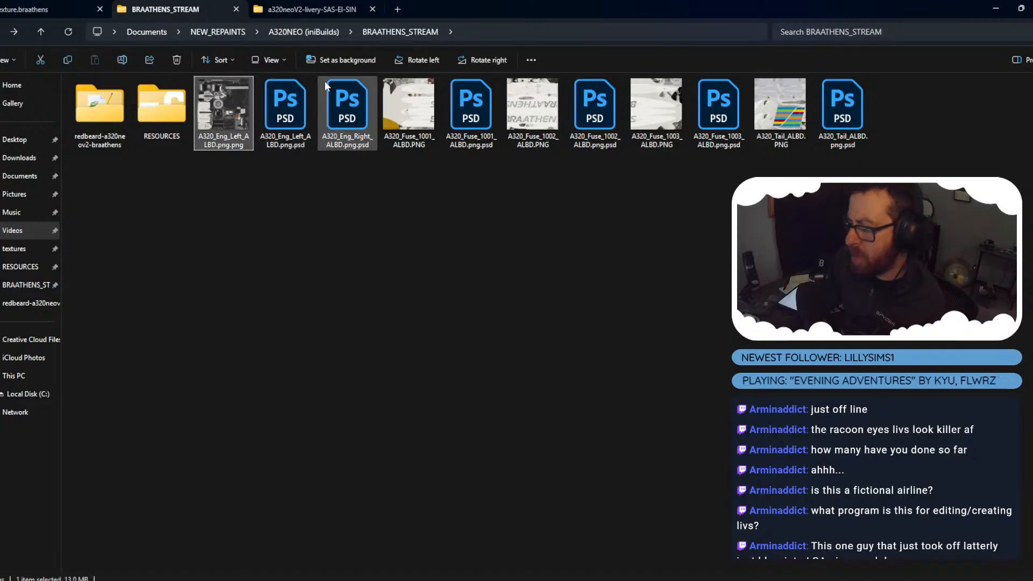
key(Delete)
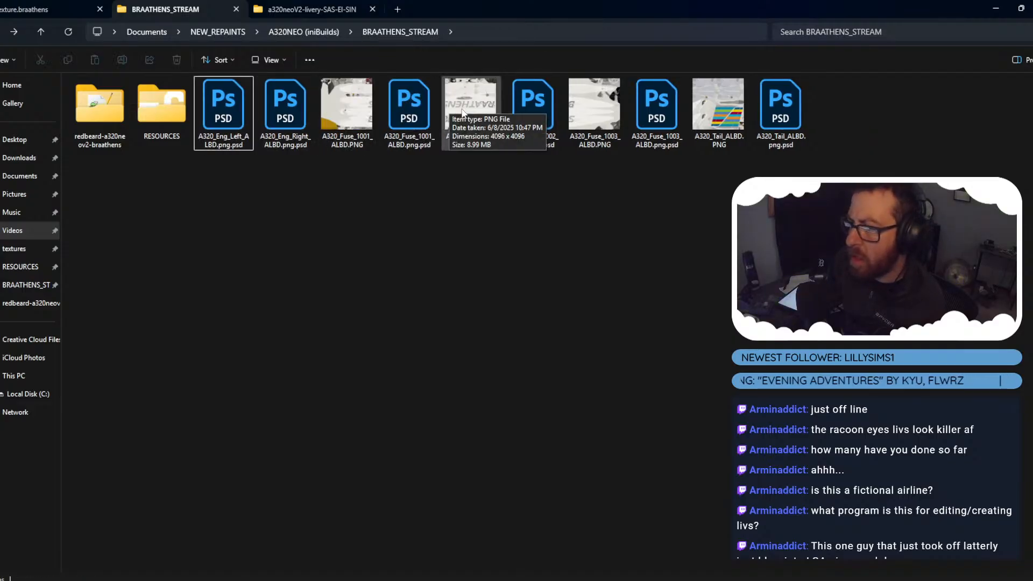
Search the BRAATHENS_STREAM folder for leftover ".png.png" files and return to the full folder listing.
click(912, 31)
text(.png)
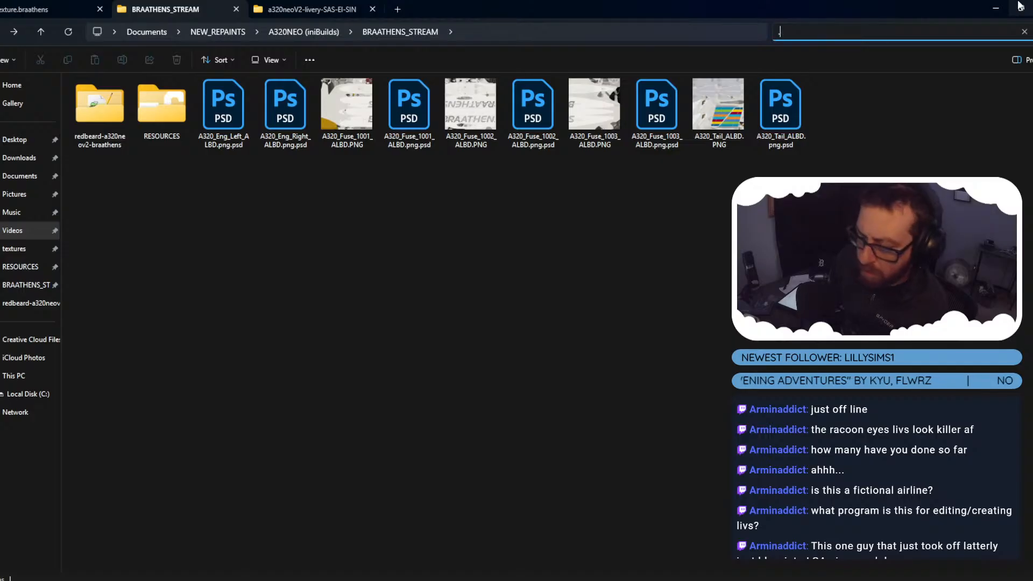
mouse_move(1019, 6)
text(.opng)
key(BackSpace)
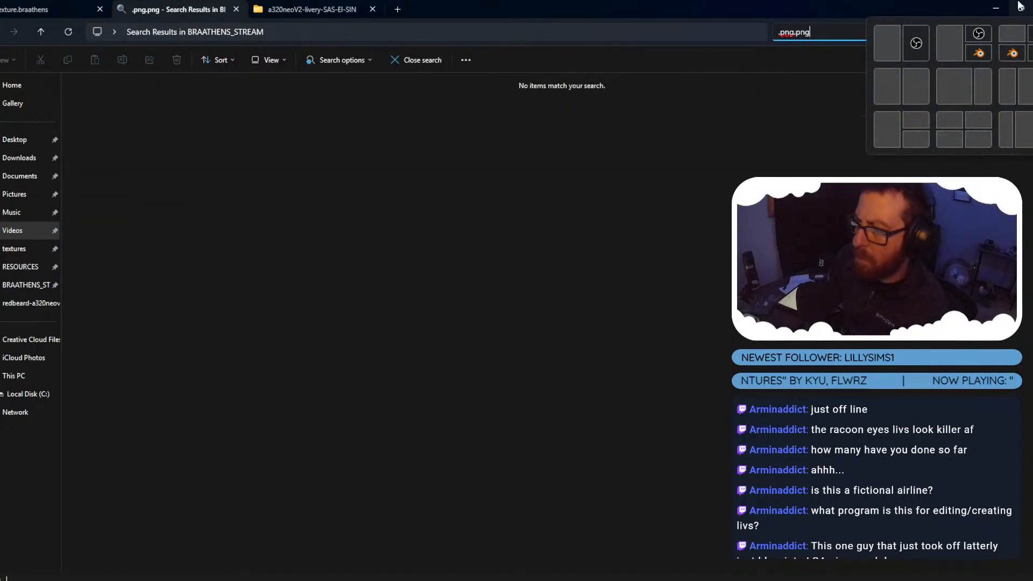
key(Escape)
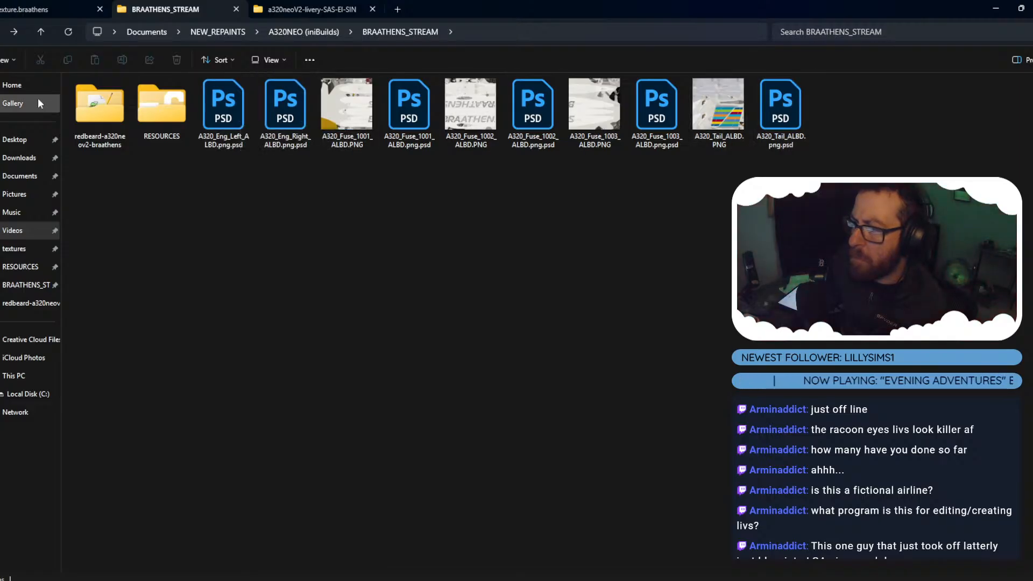
Open A320_Eng_Left_ALBD.png.psd in Photoshop, save it as the PNG A320_Eng_Left_ALBD.png in BRAATHENS_STREAM, and close the document.
click(224, 105)
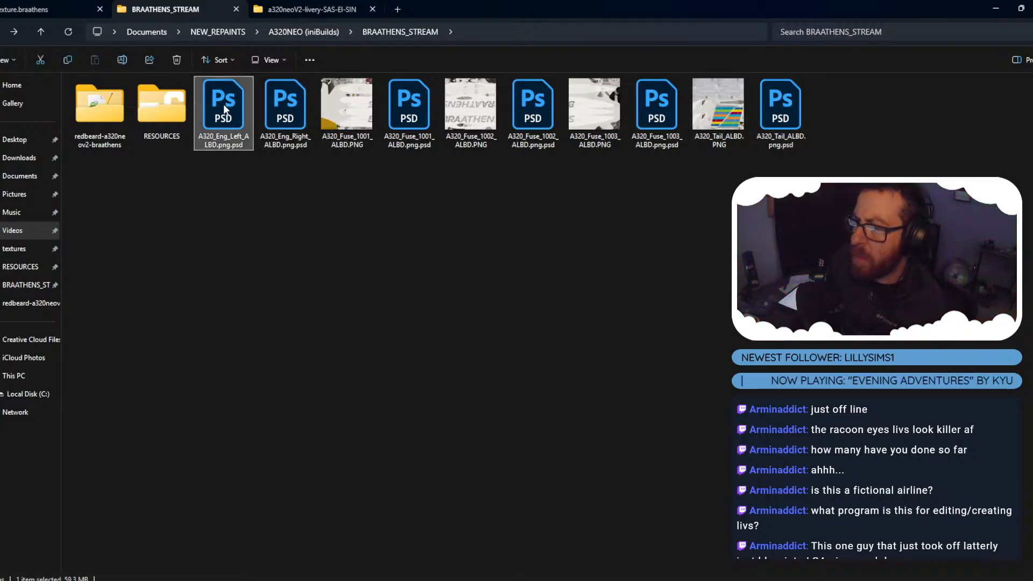
double_click(225, 105)
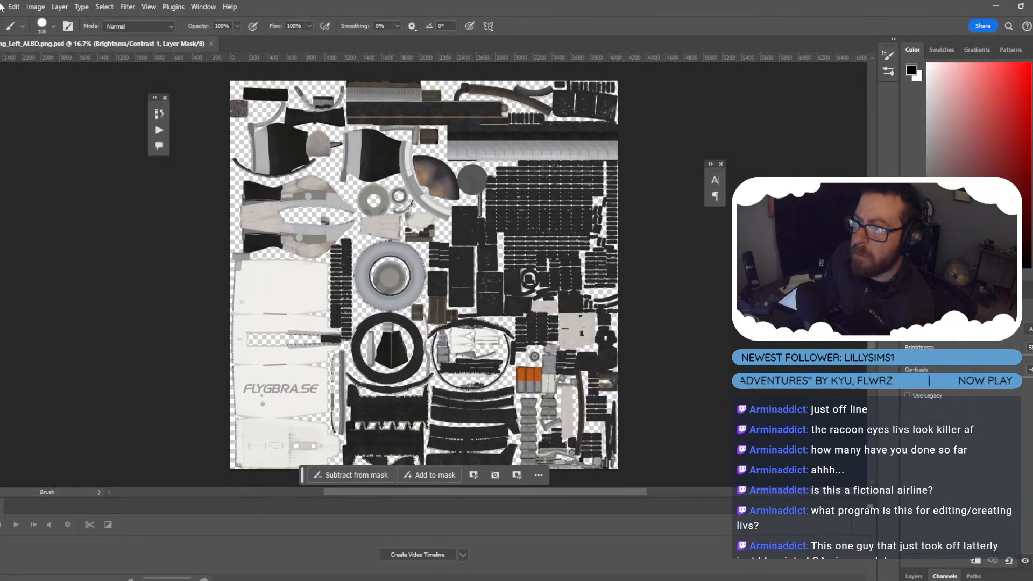
click(2, 6)
click(23, 147)
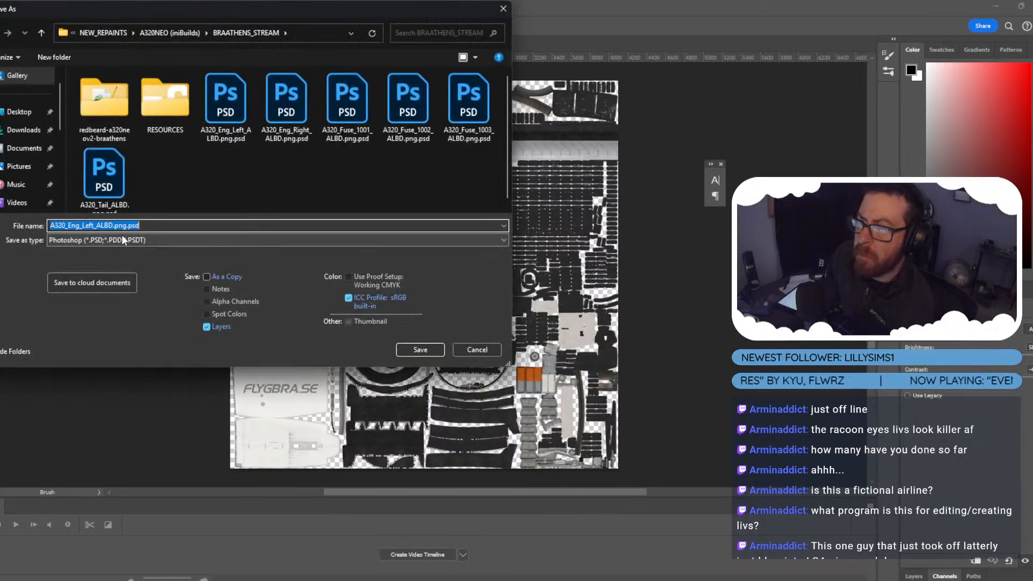
click(123, 239)
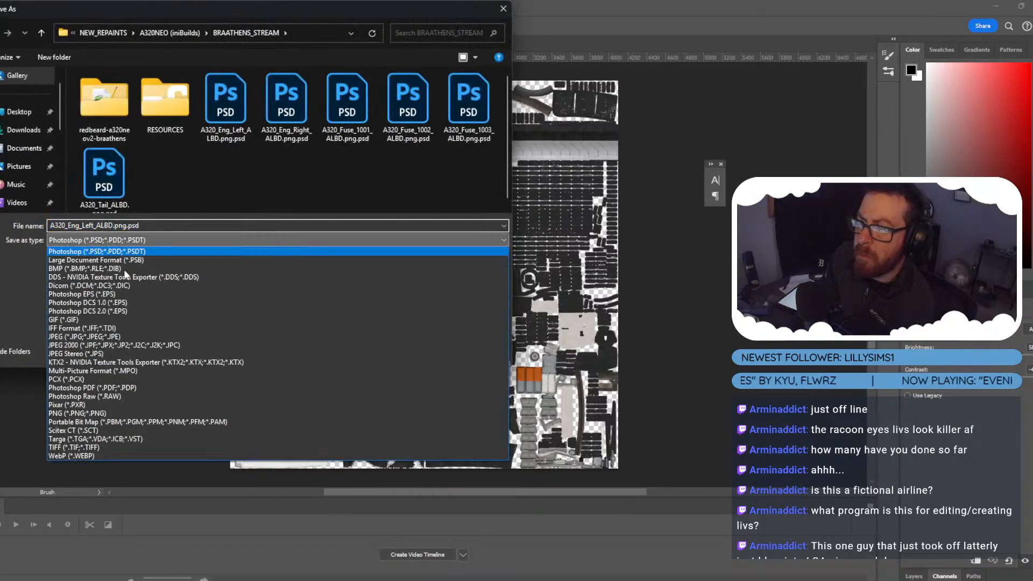
click(109, 413)
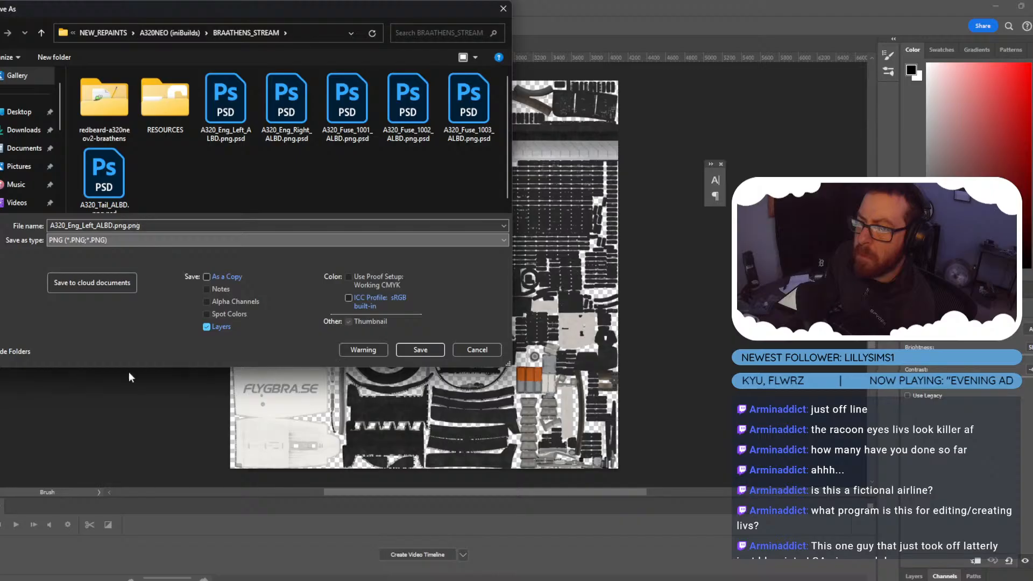
click(128, 226)
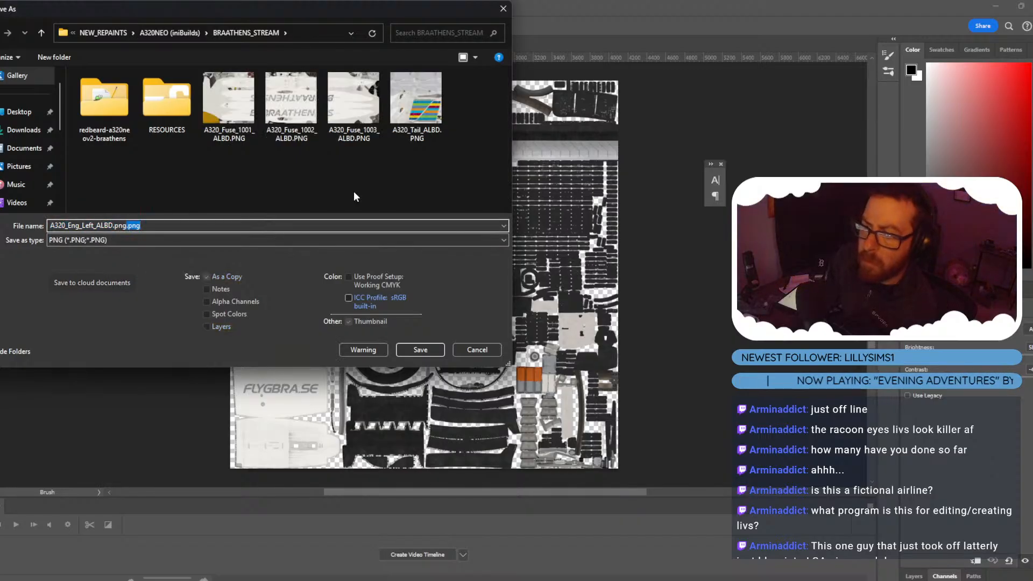
key(BackSpace)
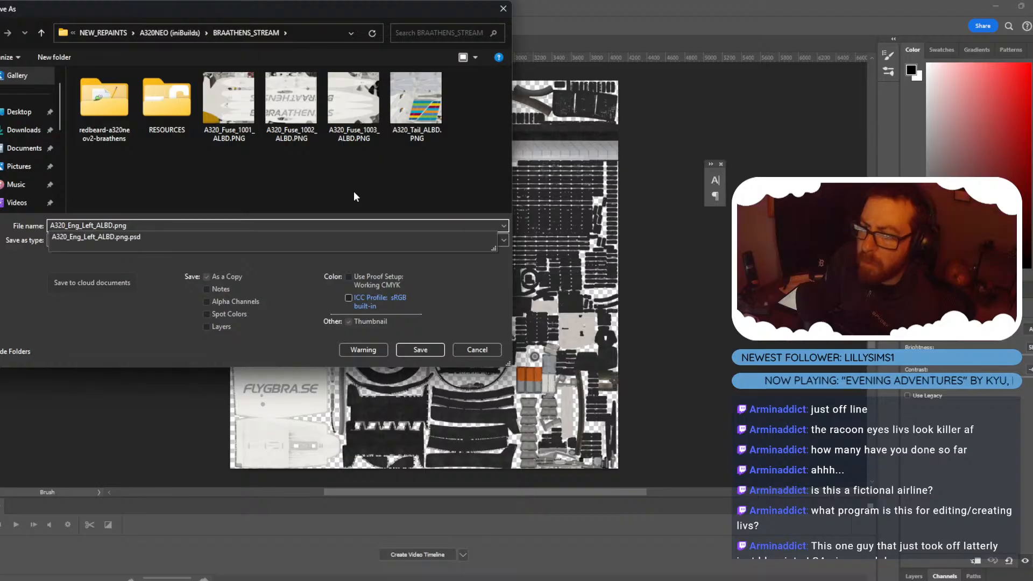
key(Return)
key(Return)
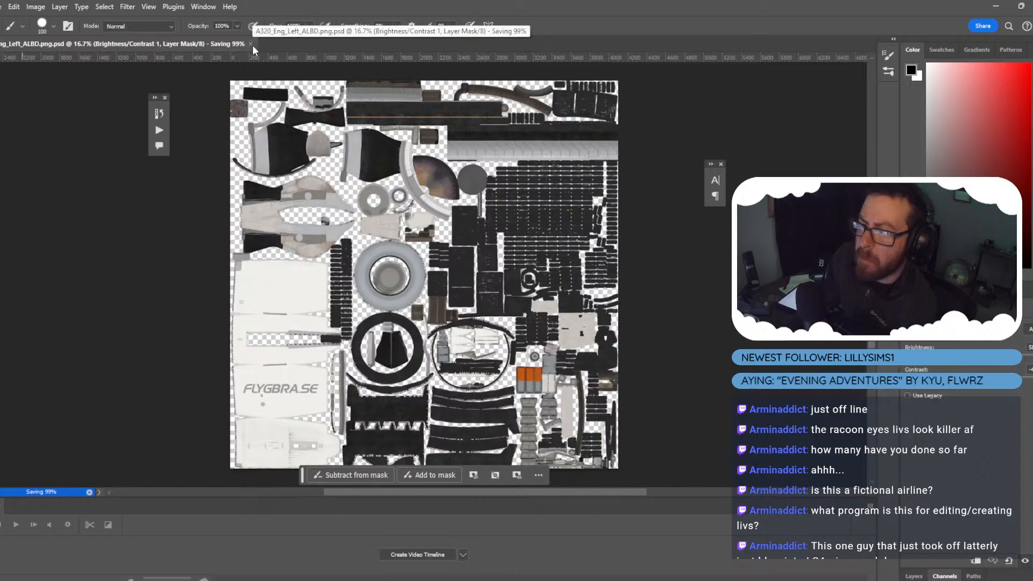
click(211, 44)
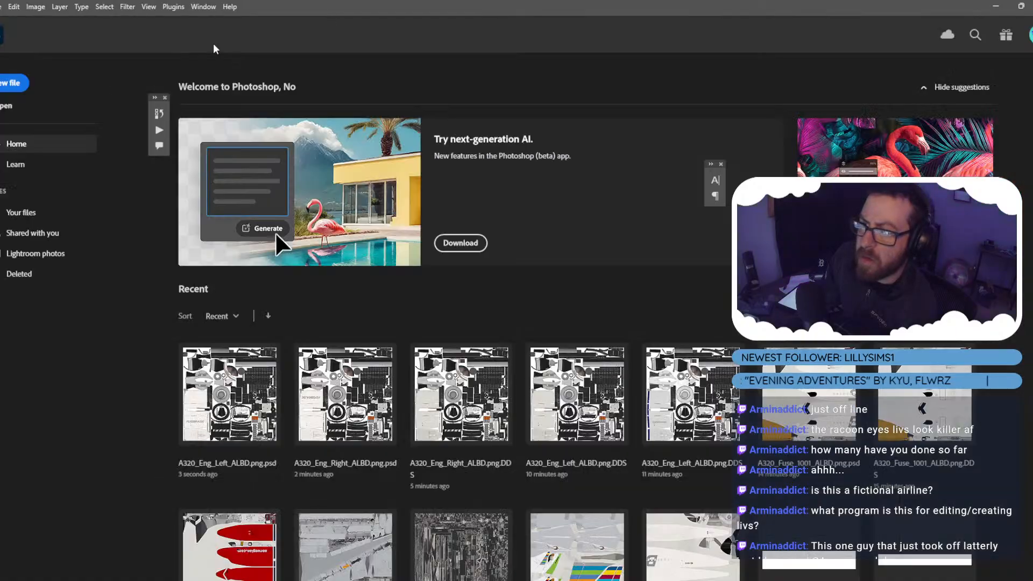
Open A320_Eng_Right_ALBD.png.psd from the livery folder, save it as the PNG A320_Eng_Right_ALBD.png, and close the document.
key(alt+Tab)
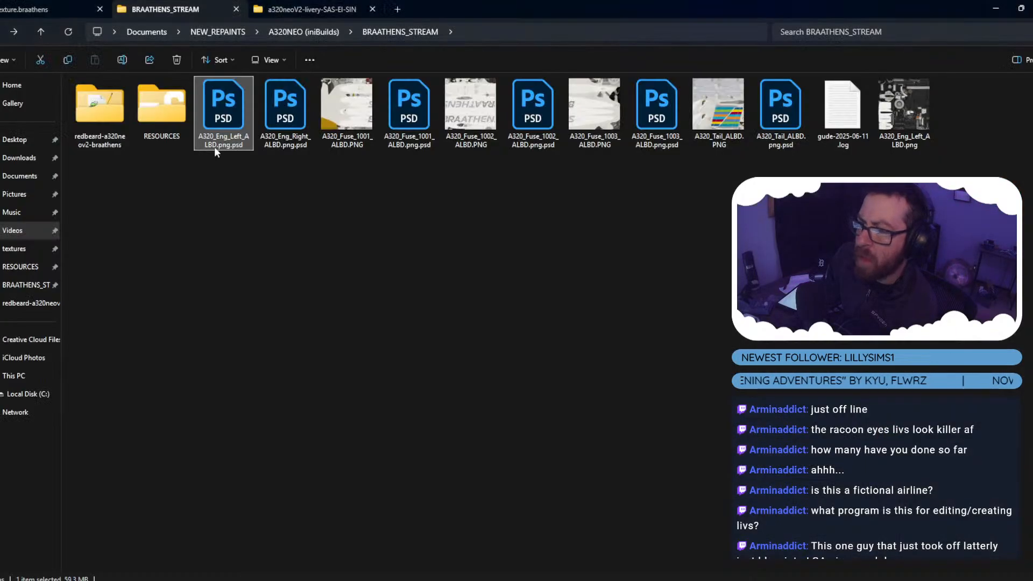
click(290, 118)
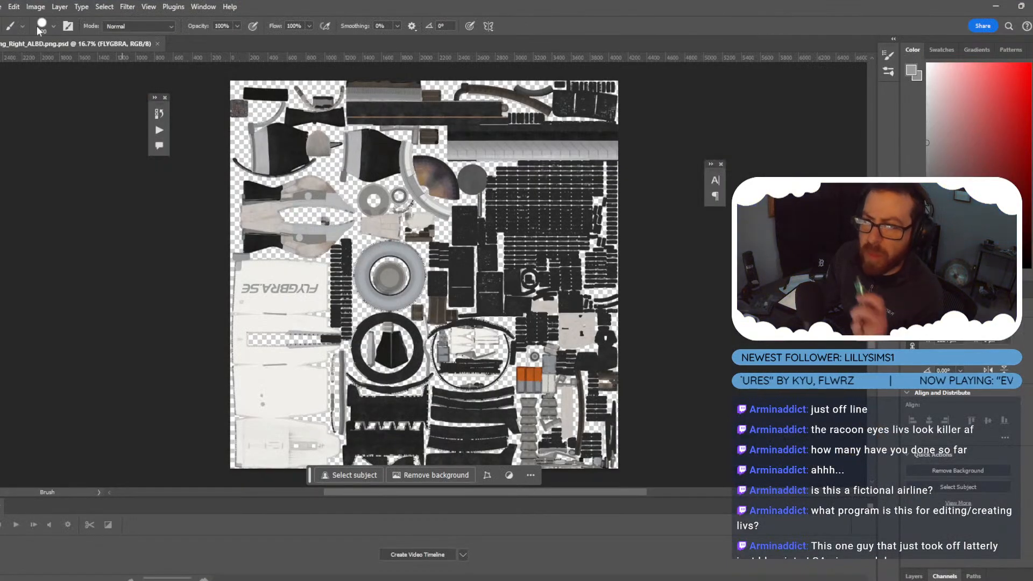
click(2, 6)
click(16, 145)
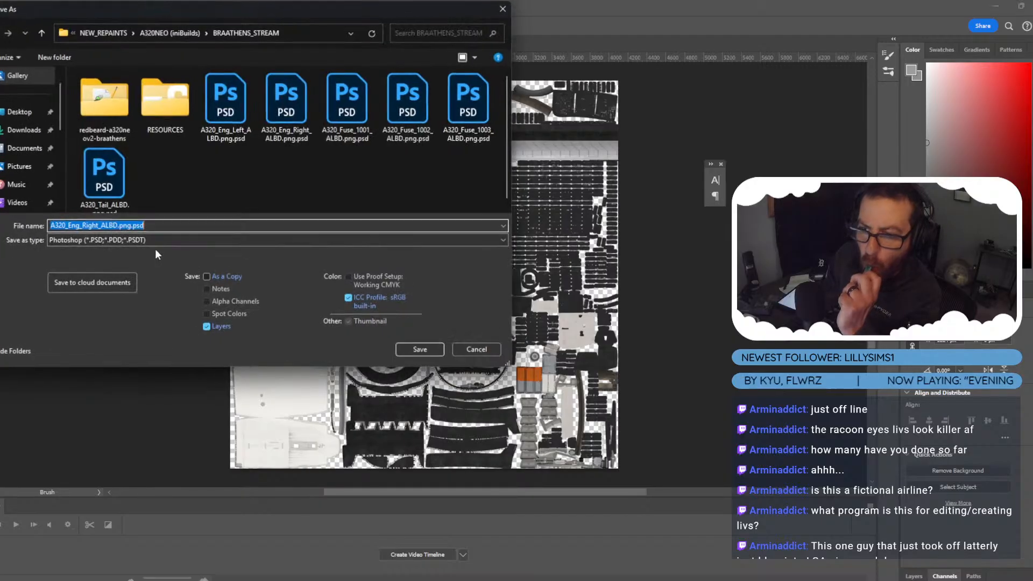
click(124, 239)
click(115, 415)
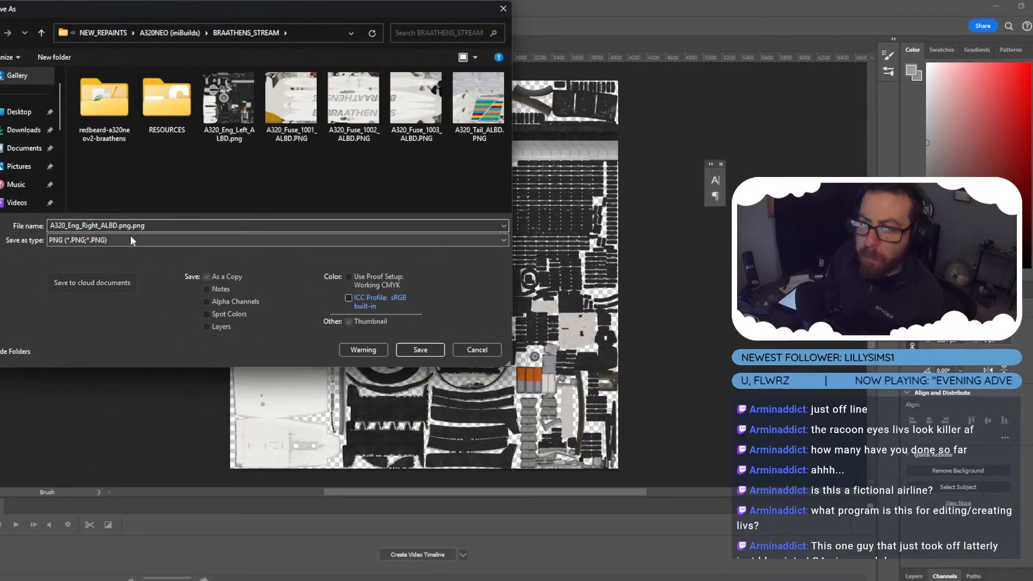
double_click(131, 224)
click(131, 225)
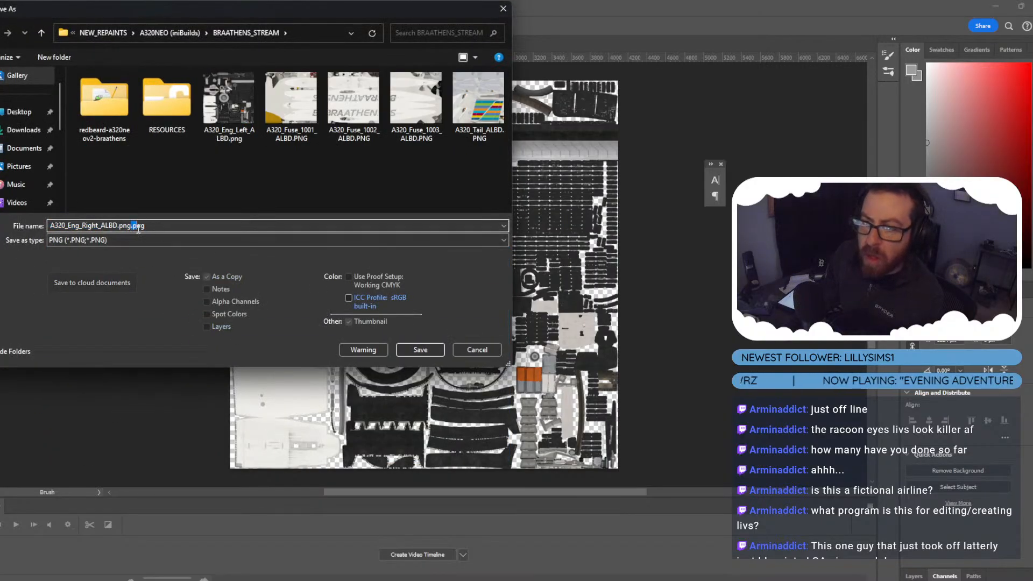
key(BackSpace)
key(Return)
key(Return)
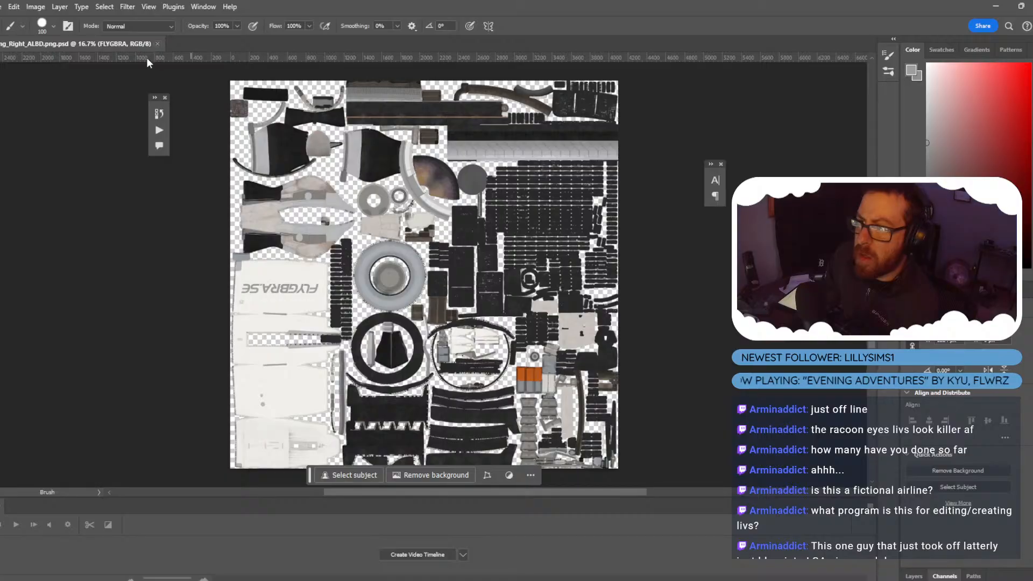
click(157, 44)
Open A320_Fuse_1001_ALBD.png.psd from the livery folder and save it as the PNG A320_Fuse_1001_ALBD.png, replacing the existing file.
key(alt+Tab)
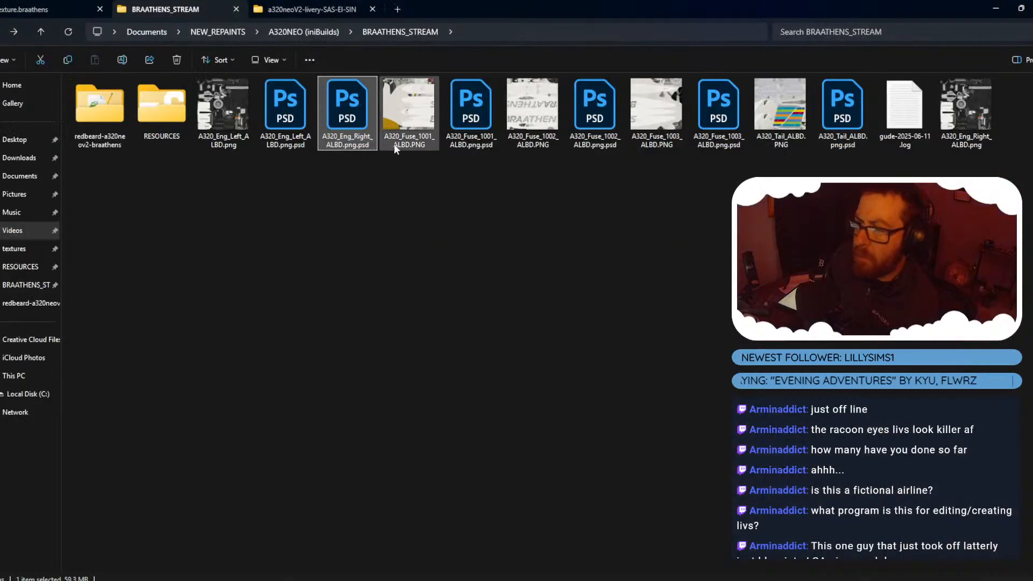
click(460, 120)
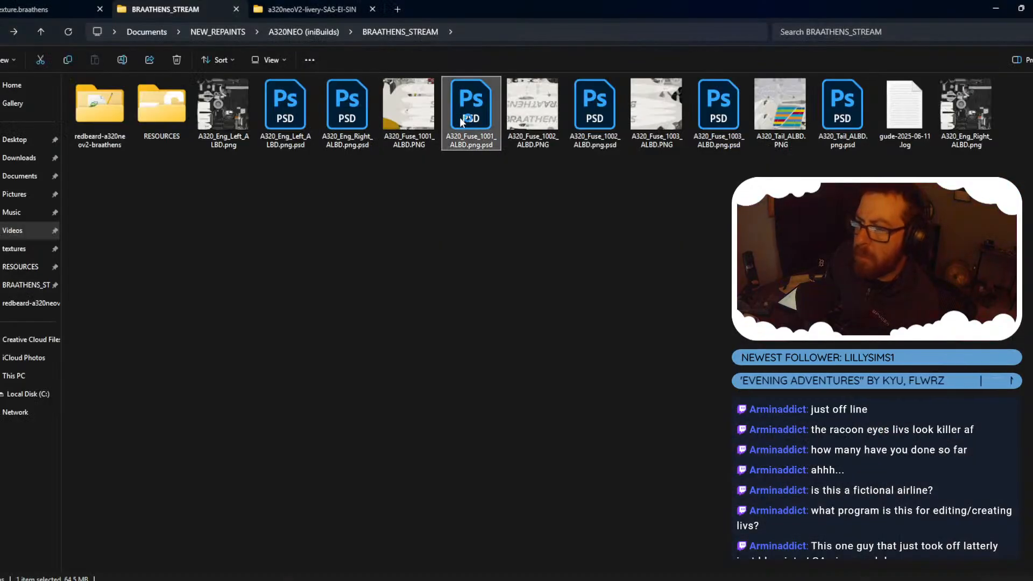
double_click(459, 118)
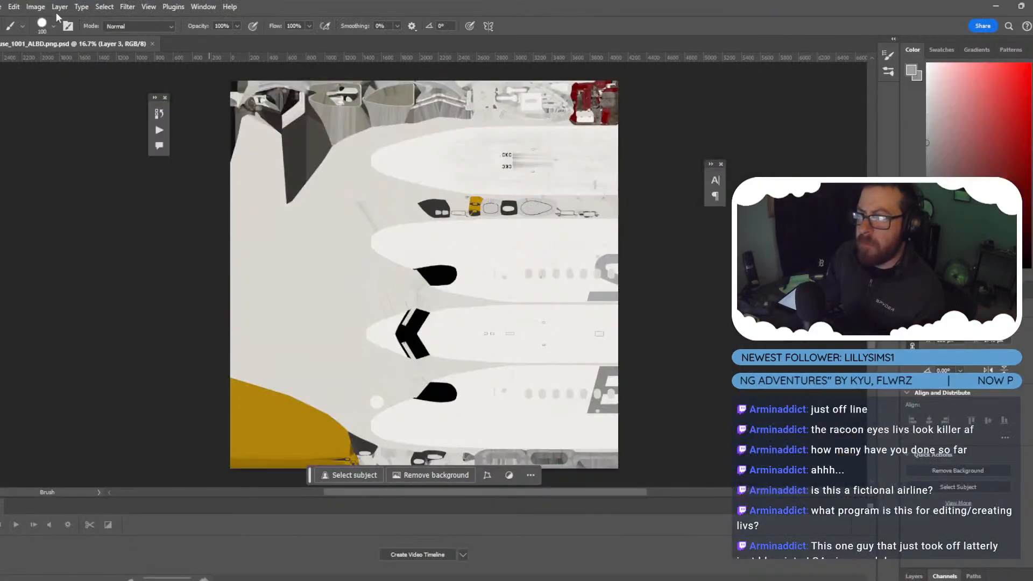
click(2, 7)
click(22, 143)
click(239, 241)
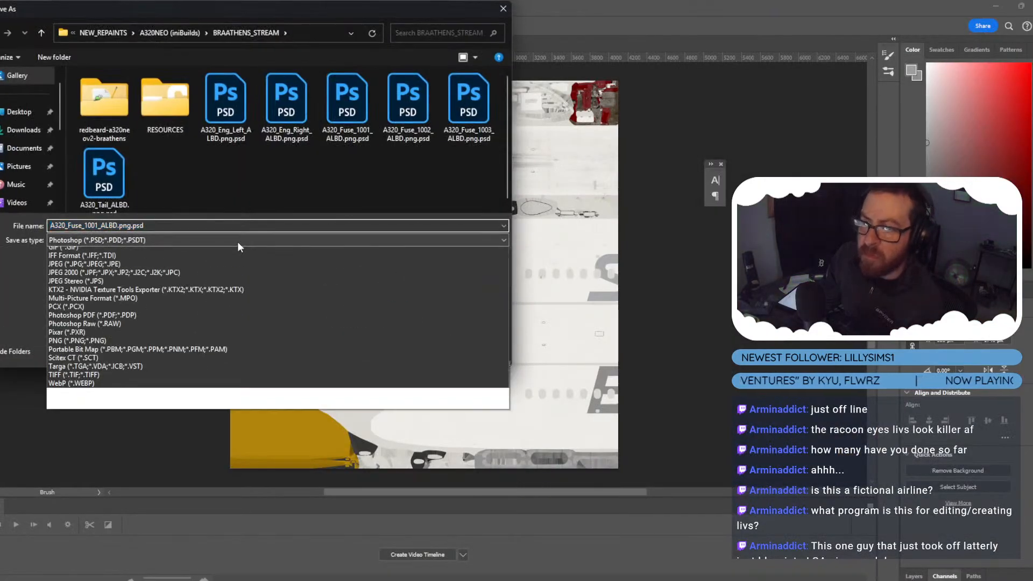
click(116, 410)
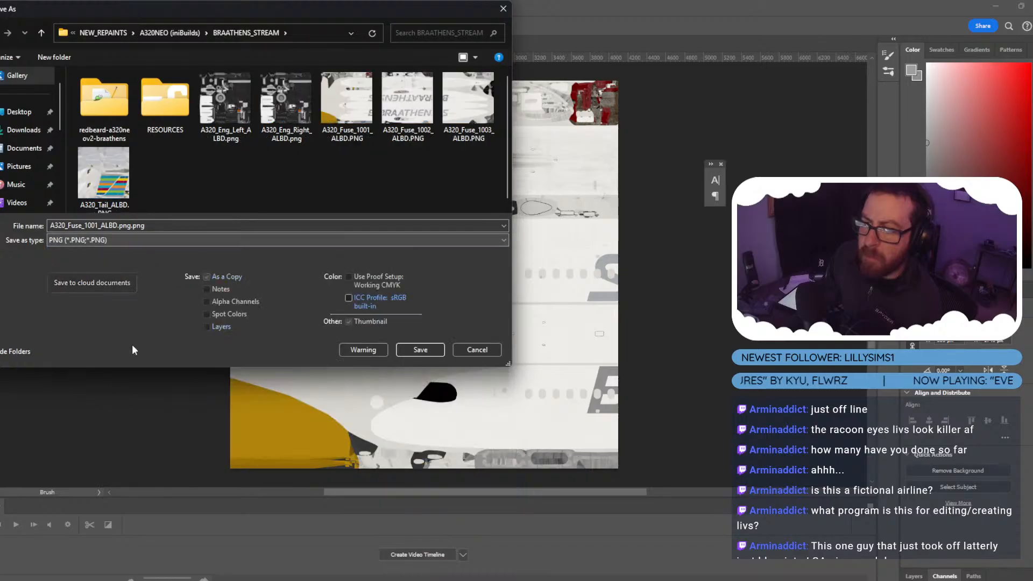
double_click(134, 226)
click(133, 226)
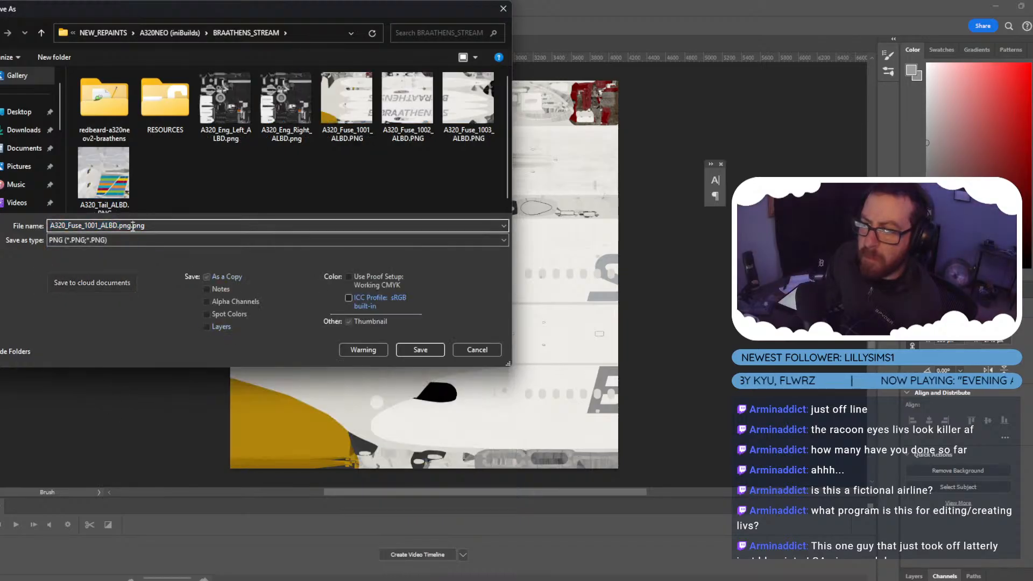
key(BackSpace)
key(Return)
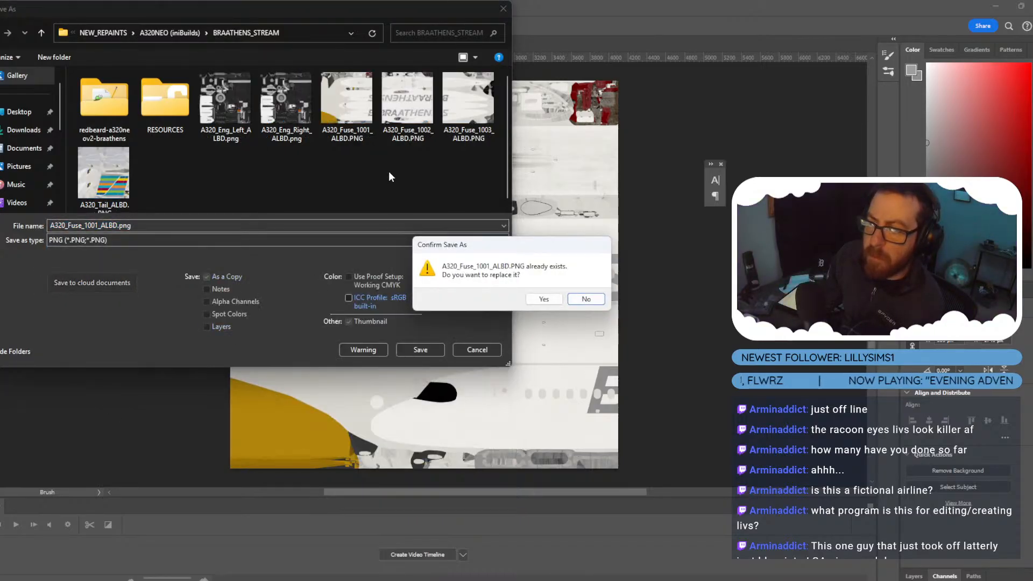
key(Escape)
key(Return)
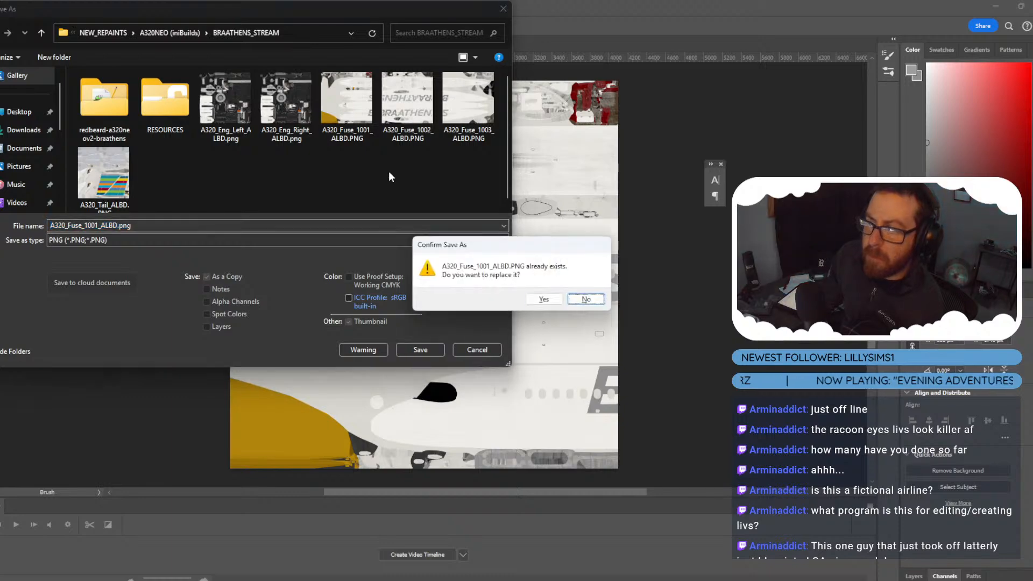
key(Return)
key(Return)
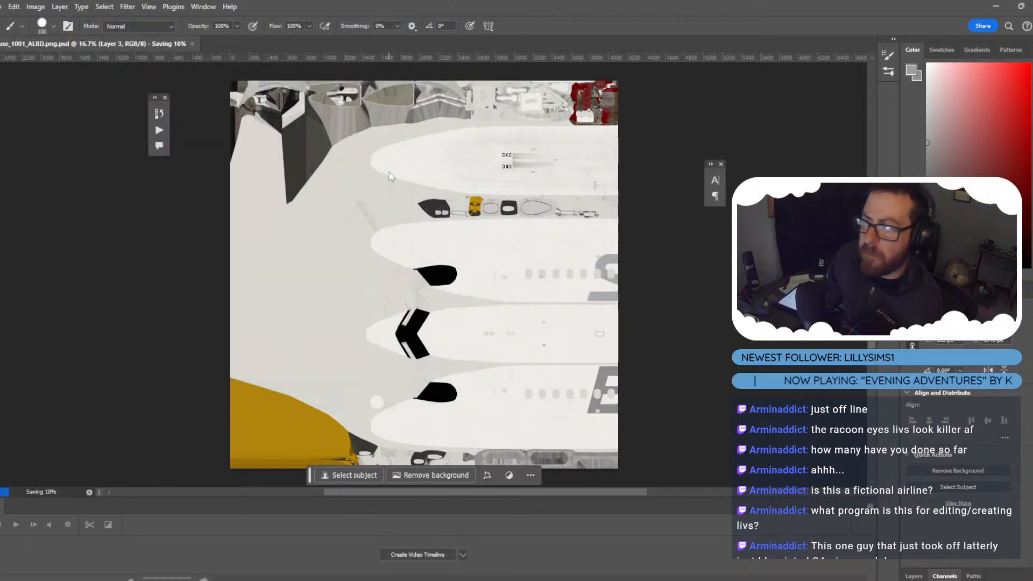
Return to File Explorer and preview the A320_Fuse_1001_ALBD.PNG and A320_Fuse_1002_ALBD.PNG textures, closing each preview.
click(996, 6)
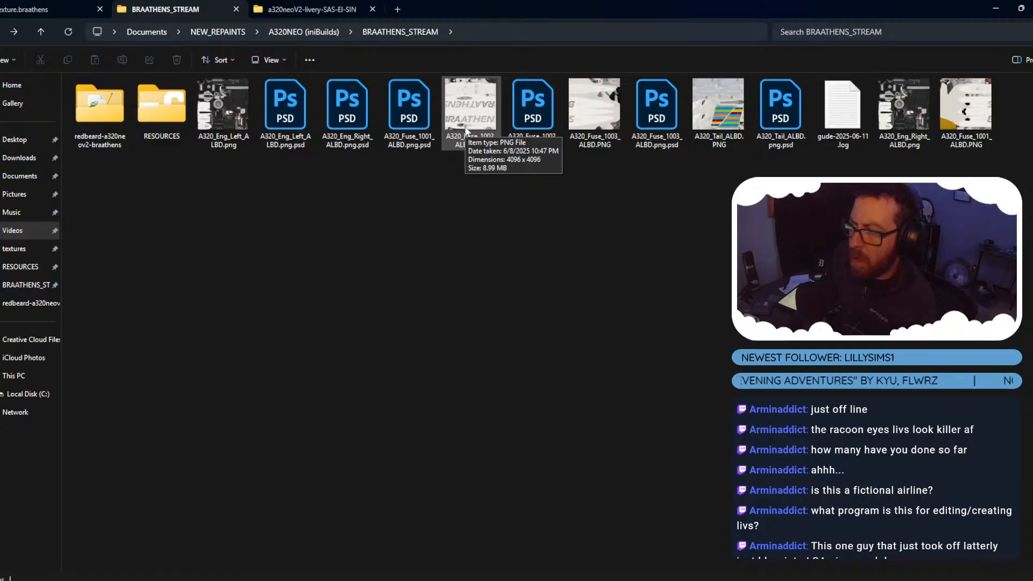
double_click(943, 112)
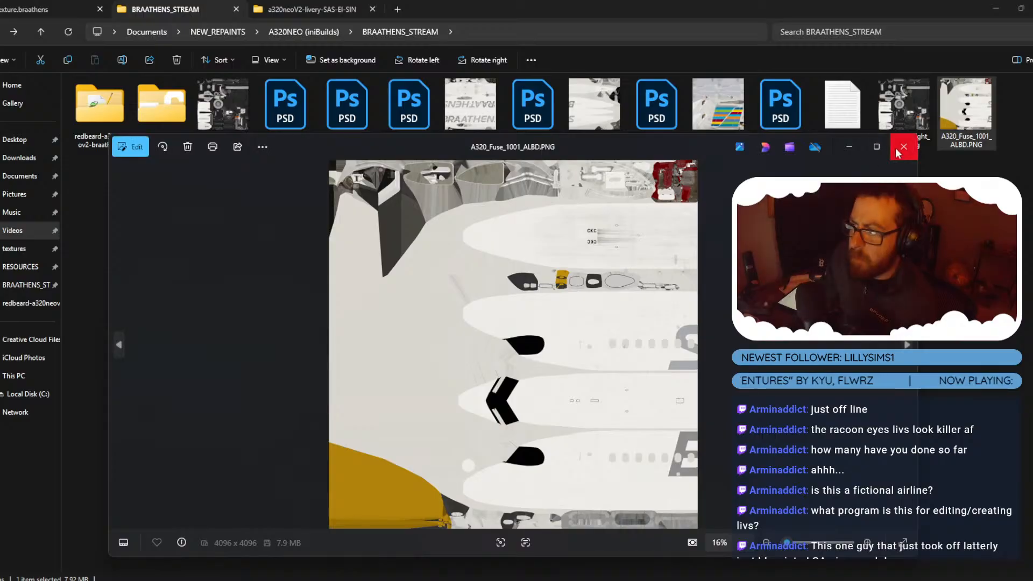
click(904, 147)
double_click(470, 105)
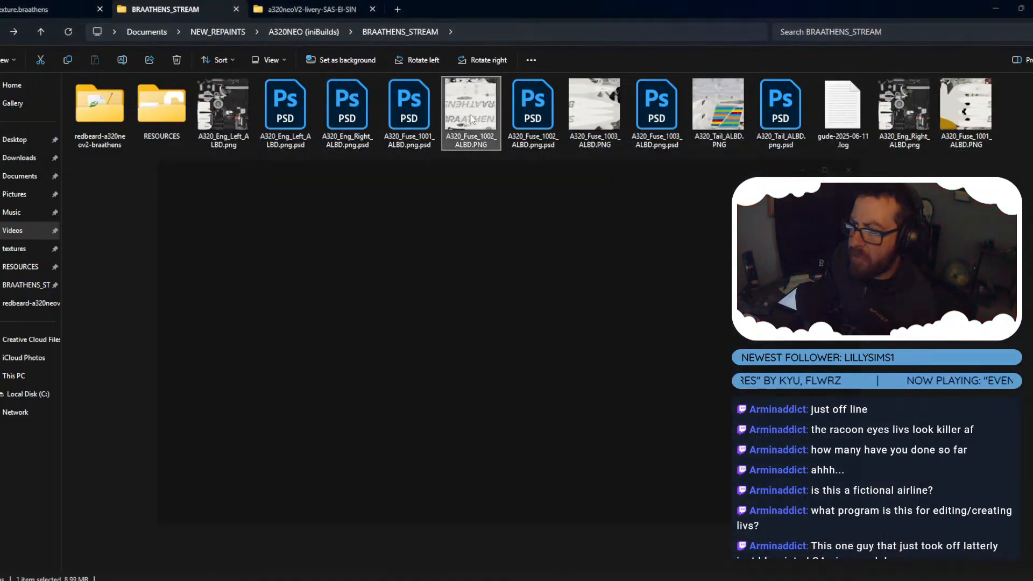
click(902, 147)
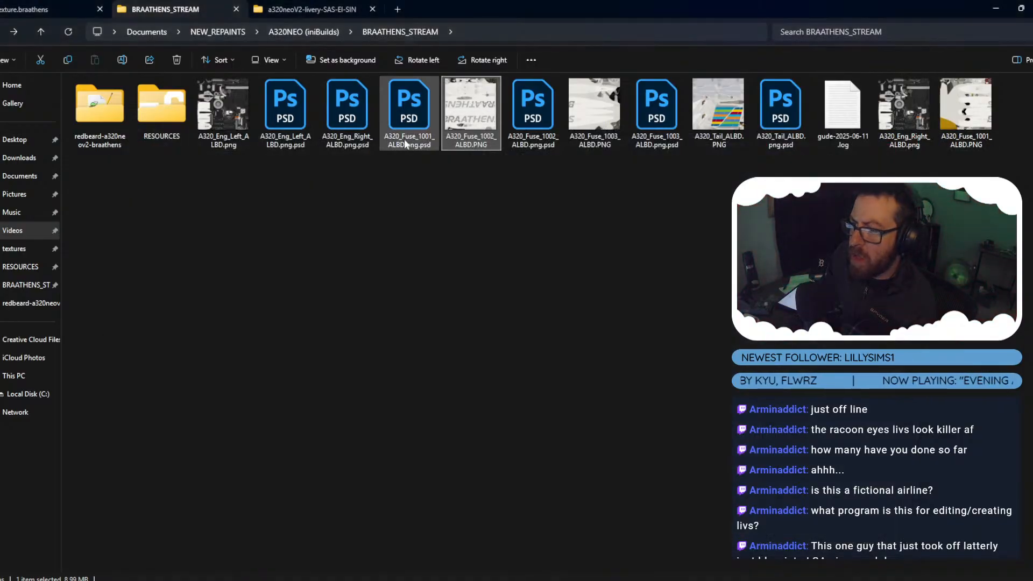
Open A320_Fuse_1002_ALBD.png.psd from the livery folder and save it as the PNG A320_Fuse_1002_ALBD.png, replacing the existing file.
double_click(532, 118)
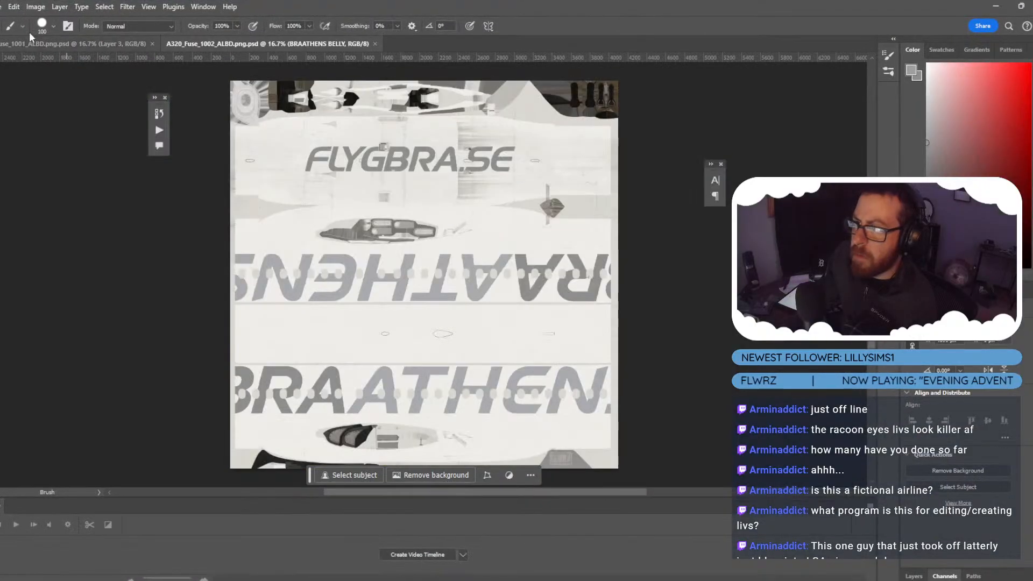
click(3, 6)
click(22, 144)
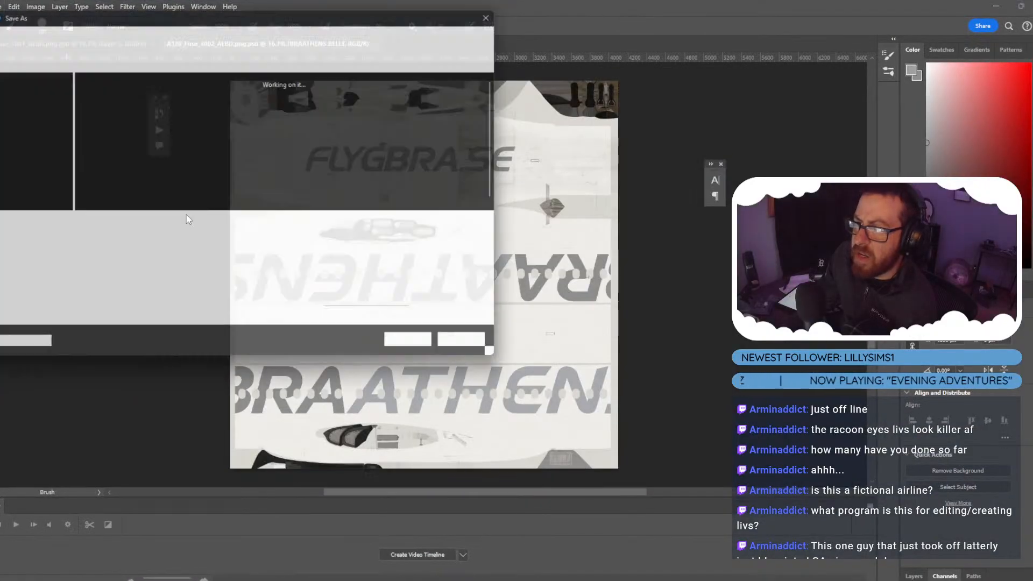
click(181, 240)
click(112, 414)
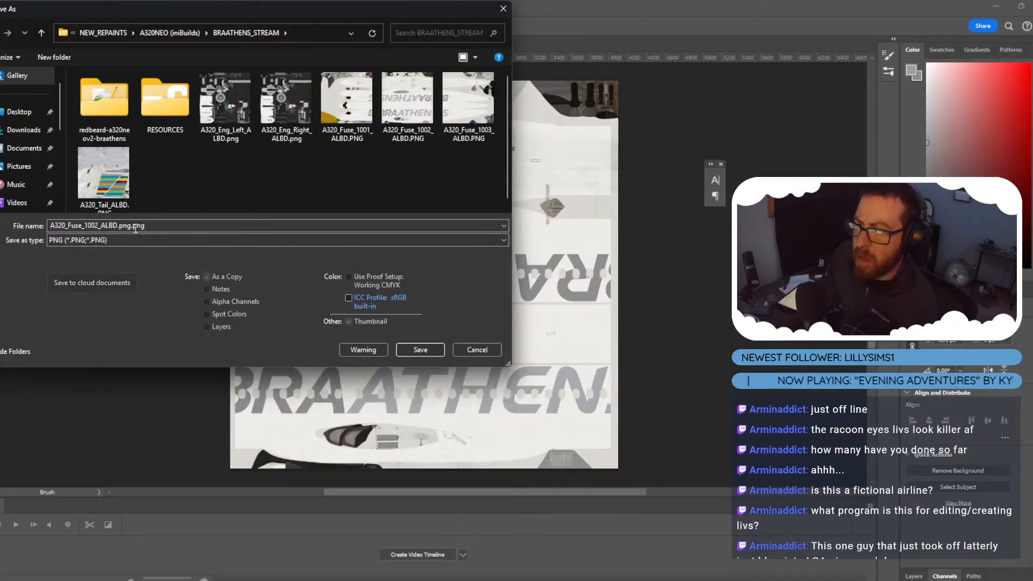
click(130, 225)
key(Delete)
key(Delete)
key(Delete)
key(Delete)
key(Return)
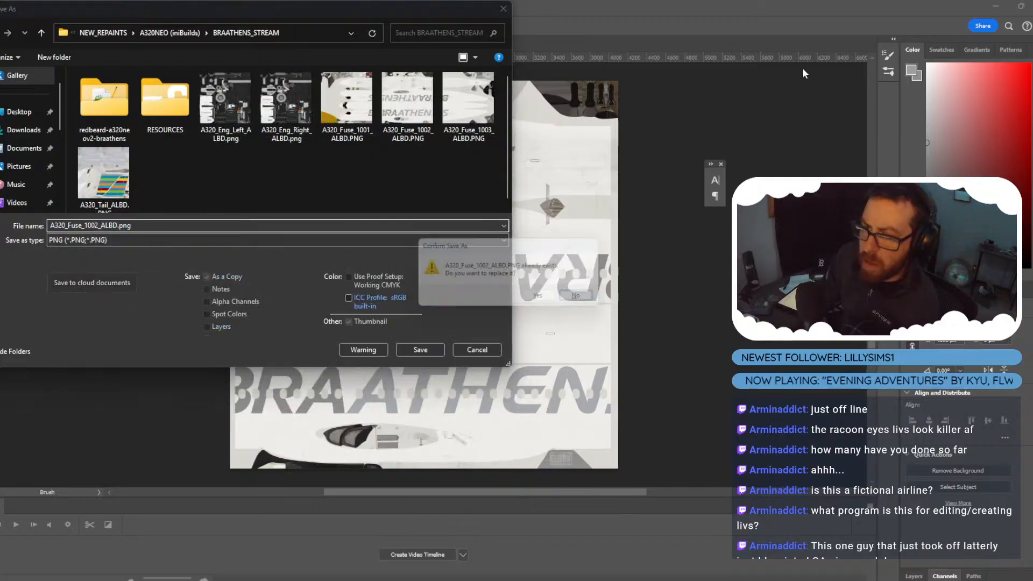
click(543, 299)
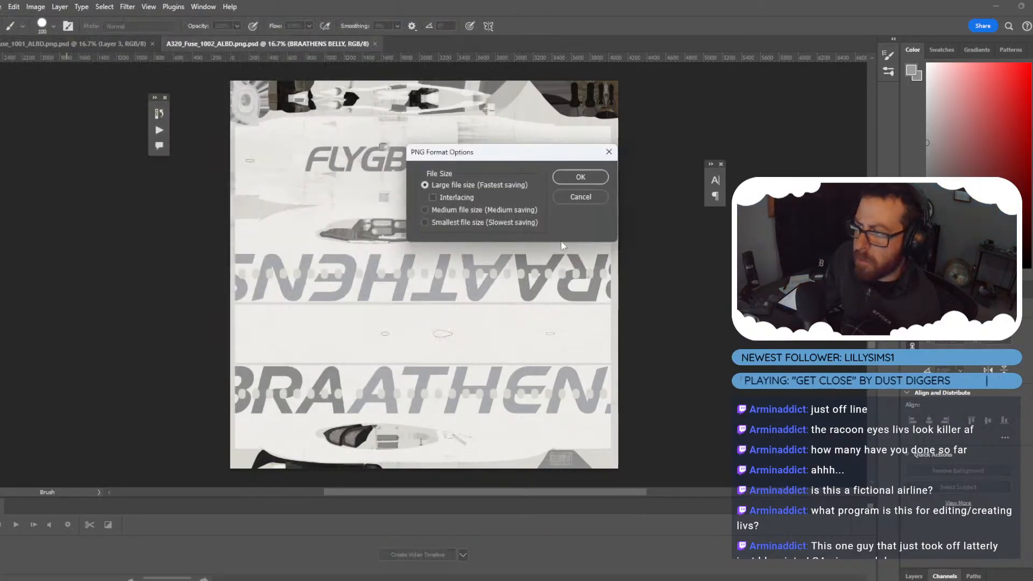
click(579, 178)
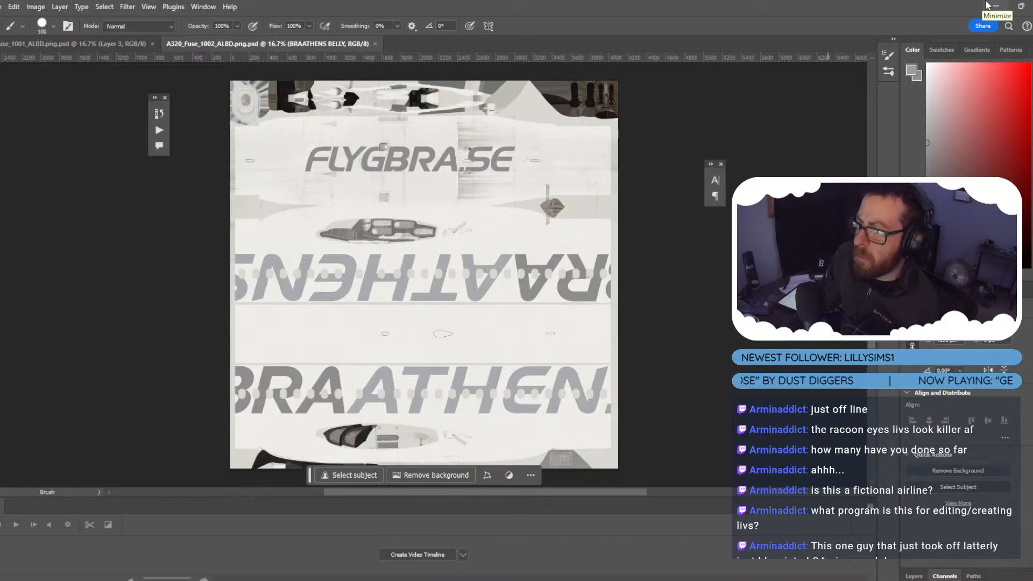
Open A320_Fuse_1003_ALBD.png.psd from the livery folder and save it as the PNG A320_Fuse_1003_ALBD.png, replacing the existing file.
click(991, 6)
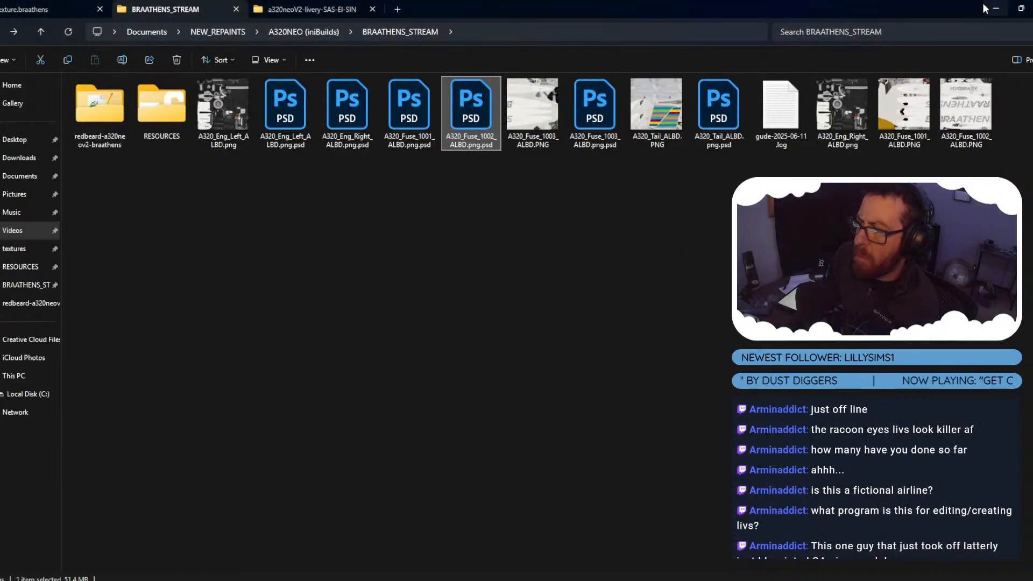
click(592, 99)
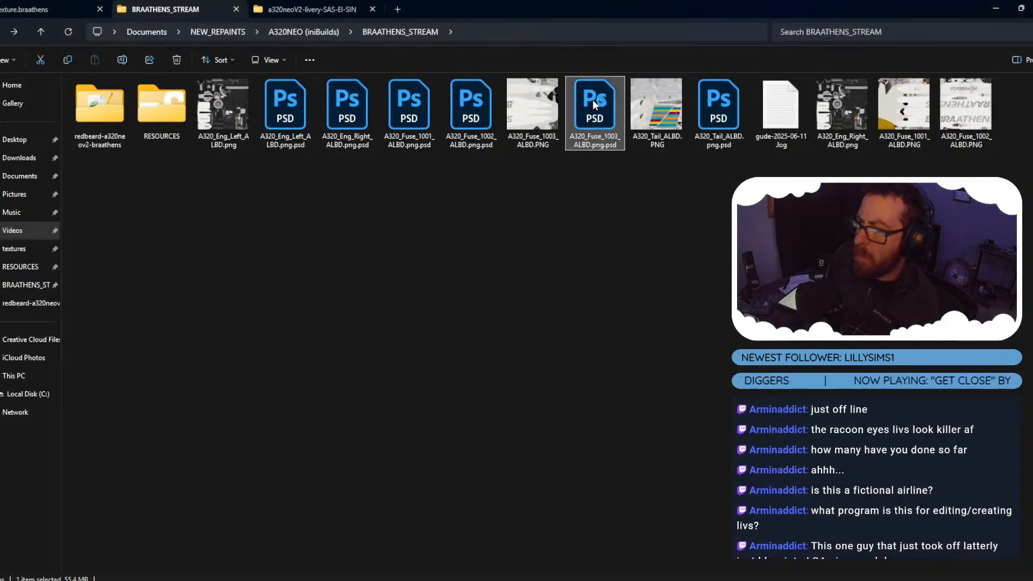
double_click(592, 99)
click(3, 6)
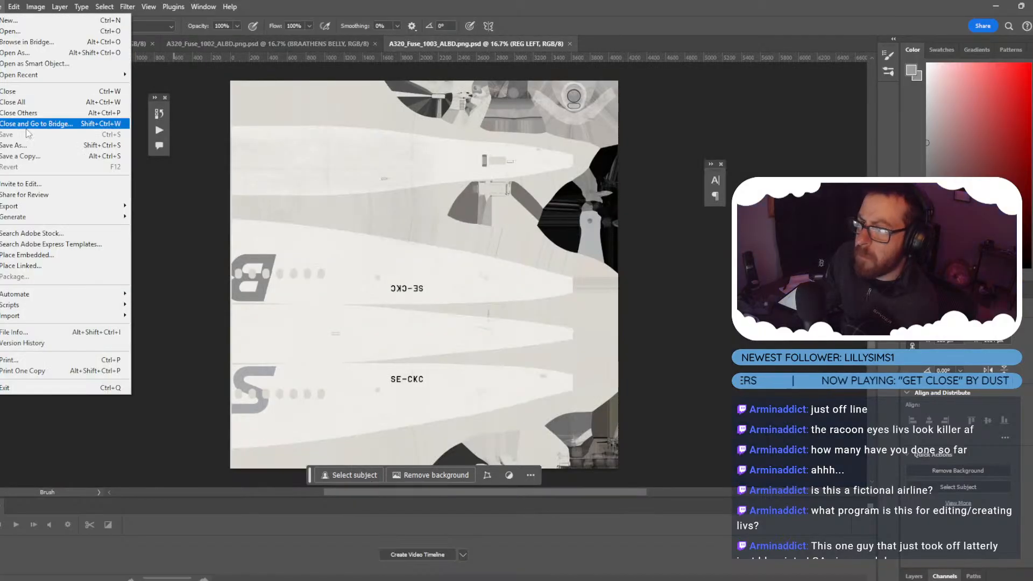
click(27, 144)
click(147, 240)
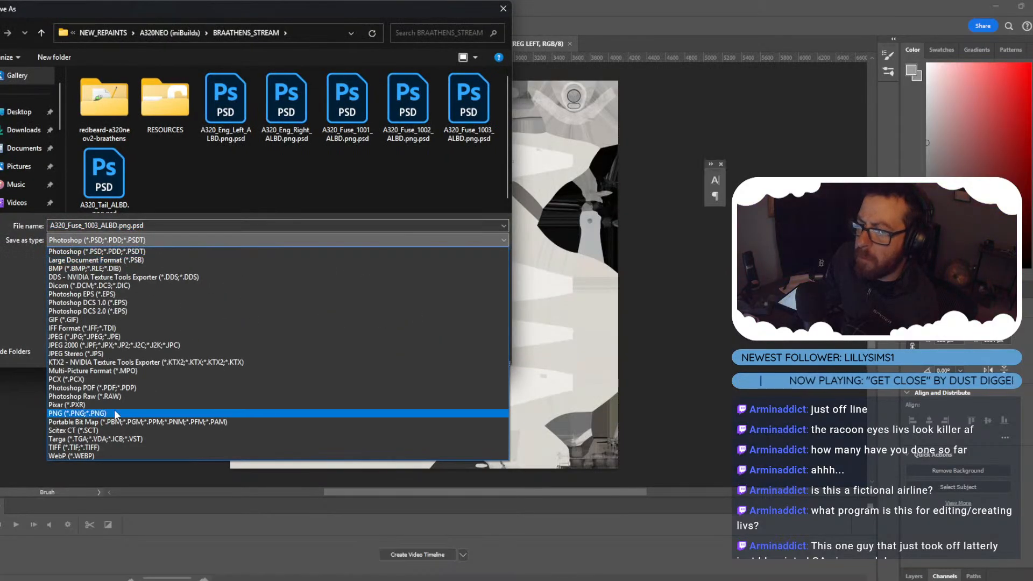
click(108, 415)
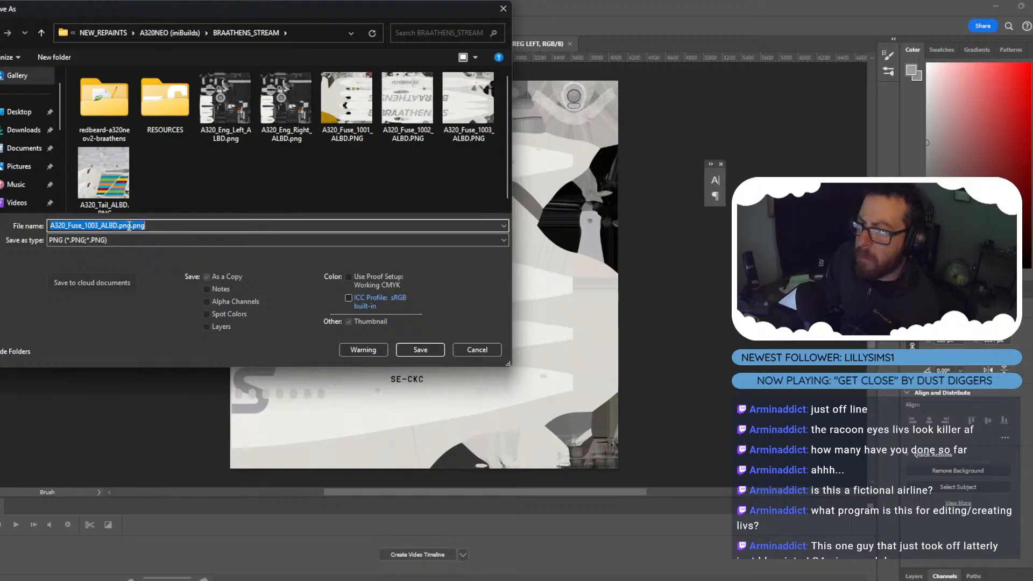
click(129, 226)
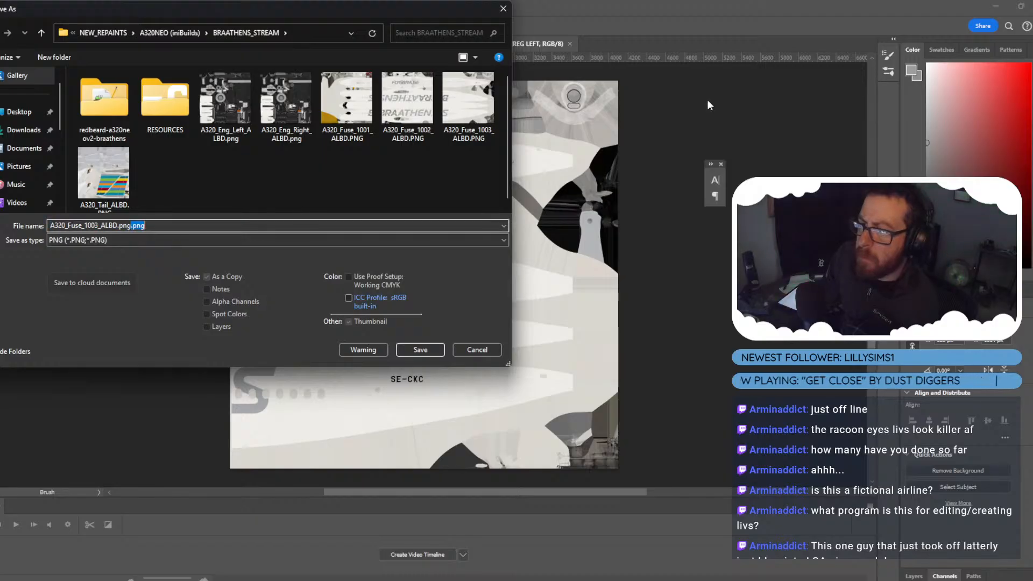
key(BackSpace)
key(Return)
key(Escape)
key(Return)
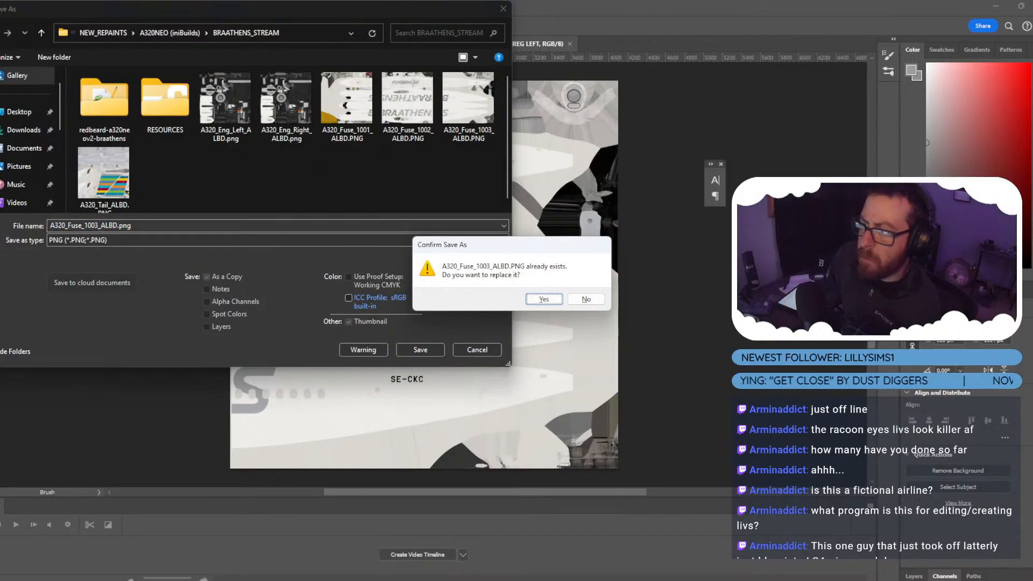
key(Return)
key(Return)
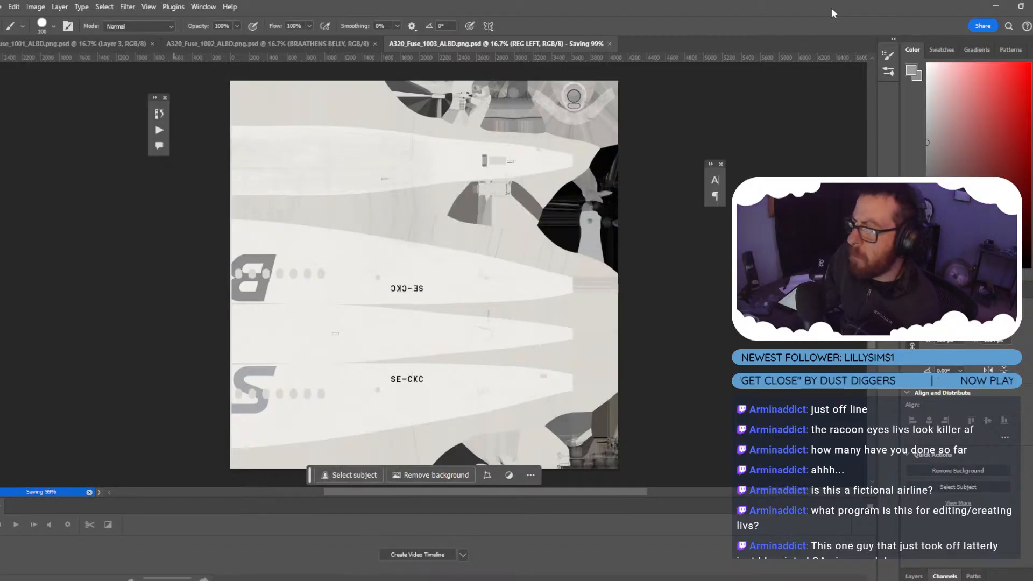
Open A320_Tail_ALBD.png.psd from the livery folder and save it as the PNG A320_Tail_ALBD.png, replacing the existing file.
click(997, 6)
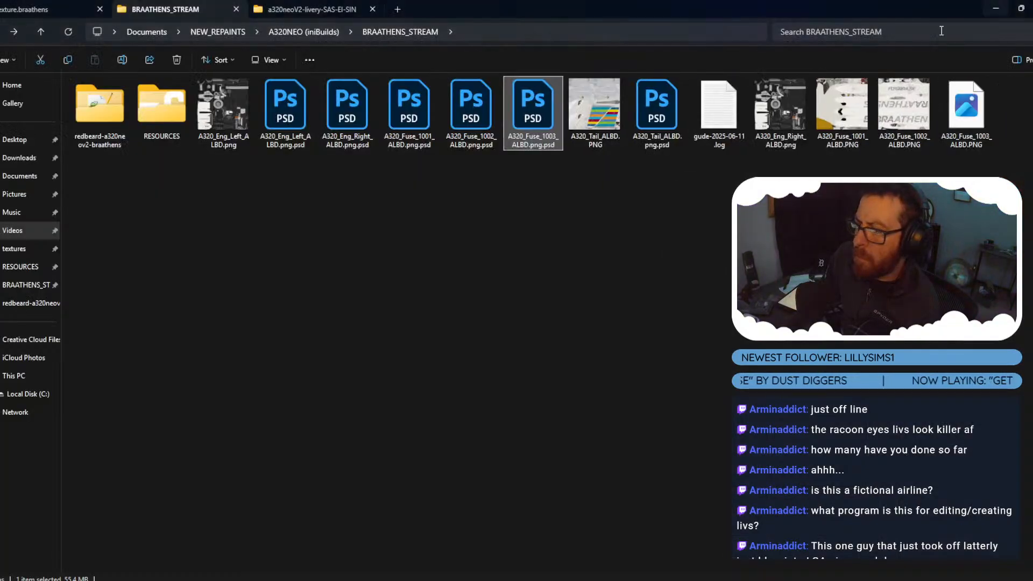
double_click(677, 115)
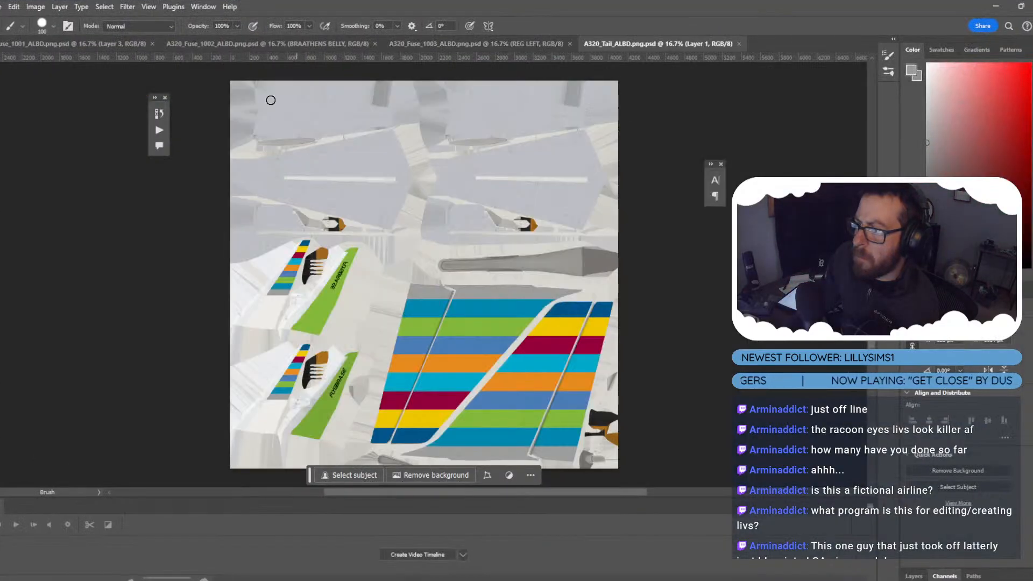
click(4, 7)
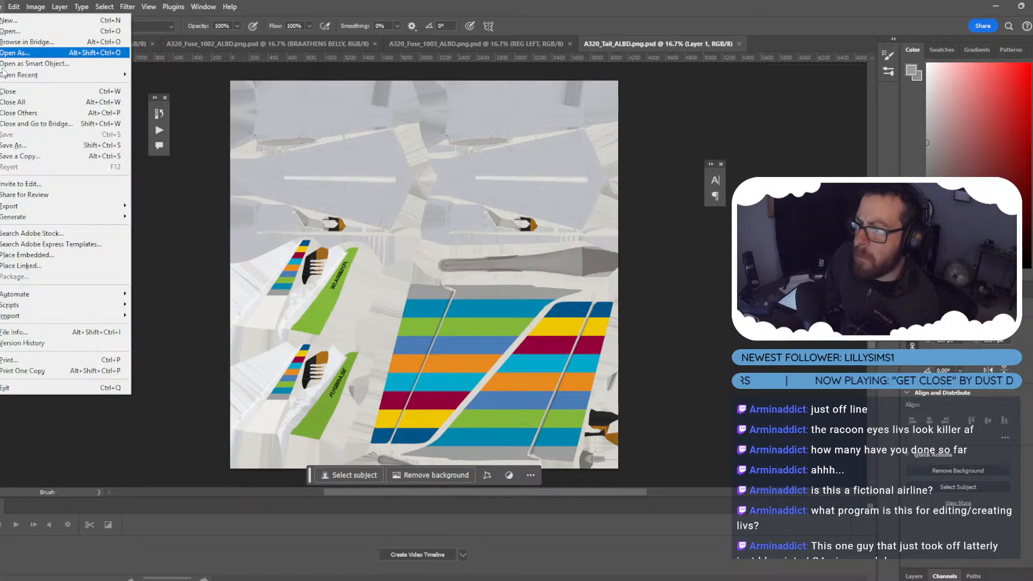
click(23, 146)
click(102, 240)
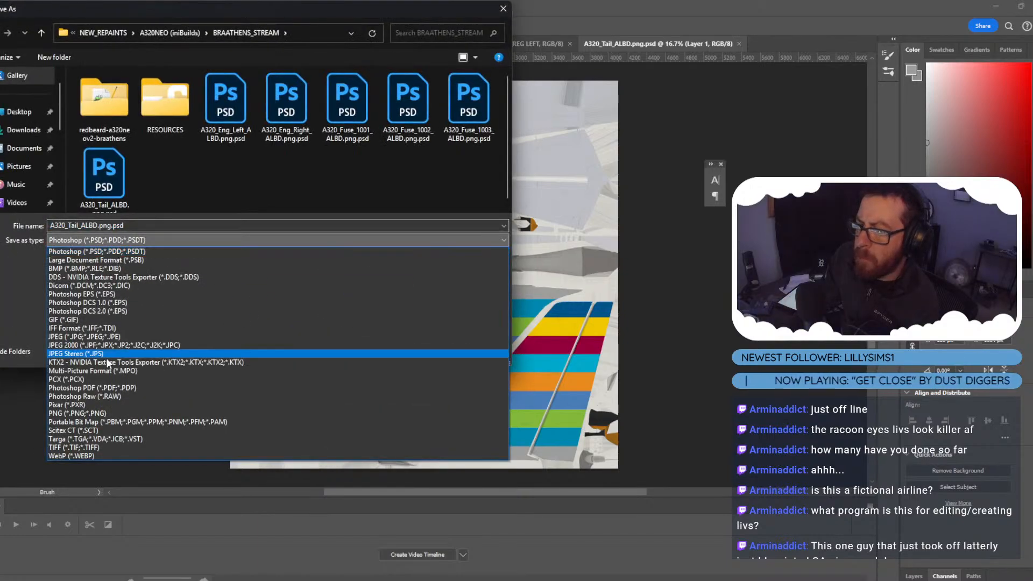
click(101, 414)
click(110, 226)
click(111, 226)
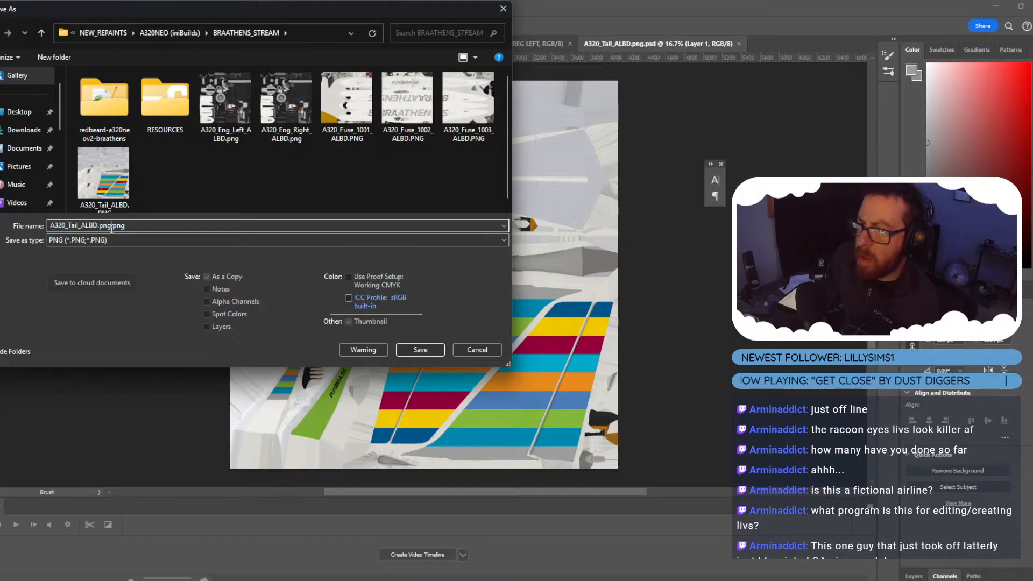
key(BackSpace)
key(BackSpace)
key(Return)
key(Return)
key(Return)
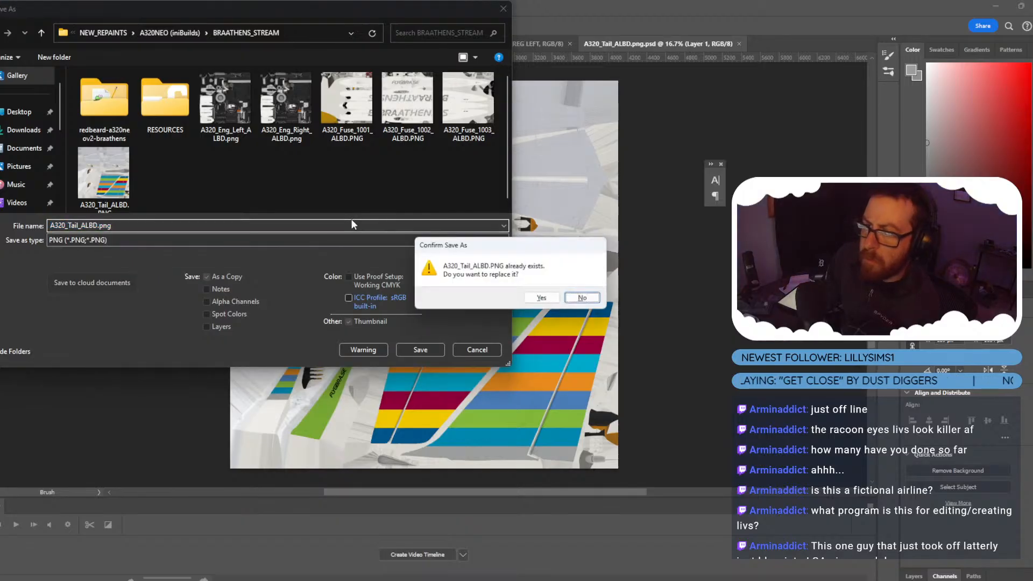
key(y)
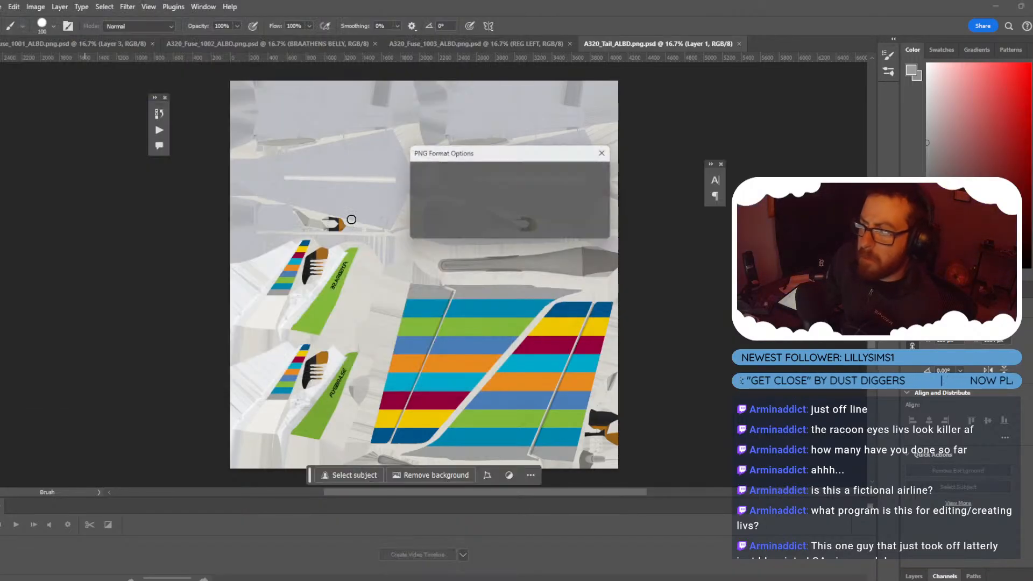
key(Return)
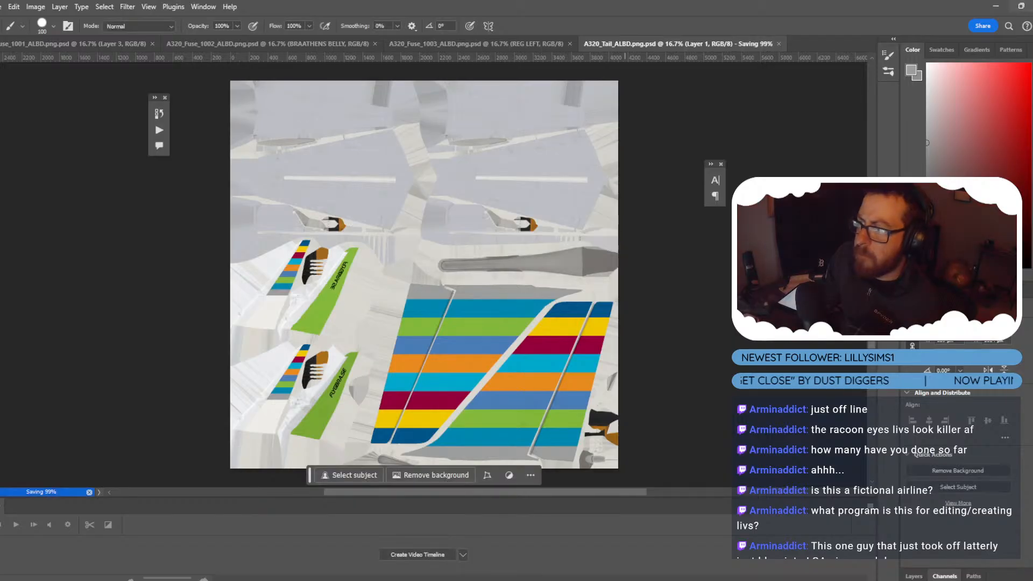
Return to File Explorer and copy the path of the BRAATHENS_STREAM folder.
click(995, 5)
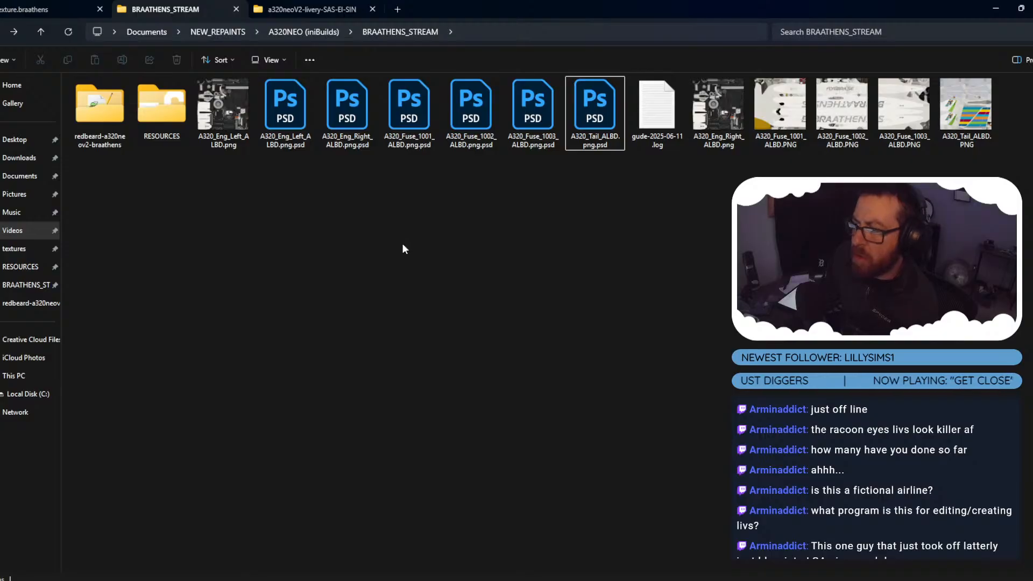
right_click(415, 37)
click(447, 65)
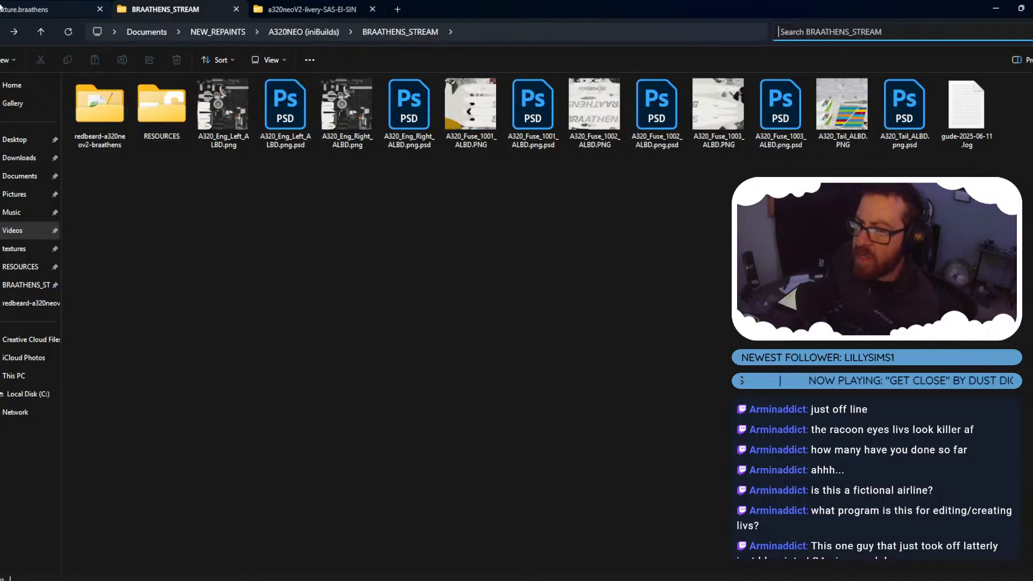
Open the MSFS Textures Toolbox folder inside Documents > Repaints in the File Explorer tab showing the SAS-EI-SIN livery.
key(ctrl+Tab)
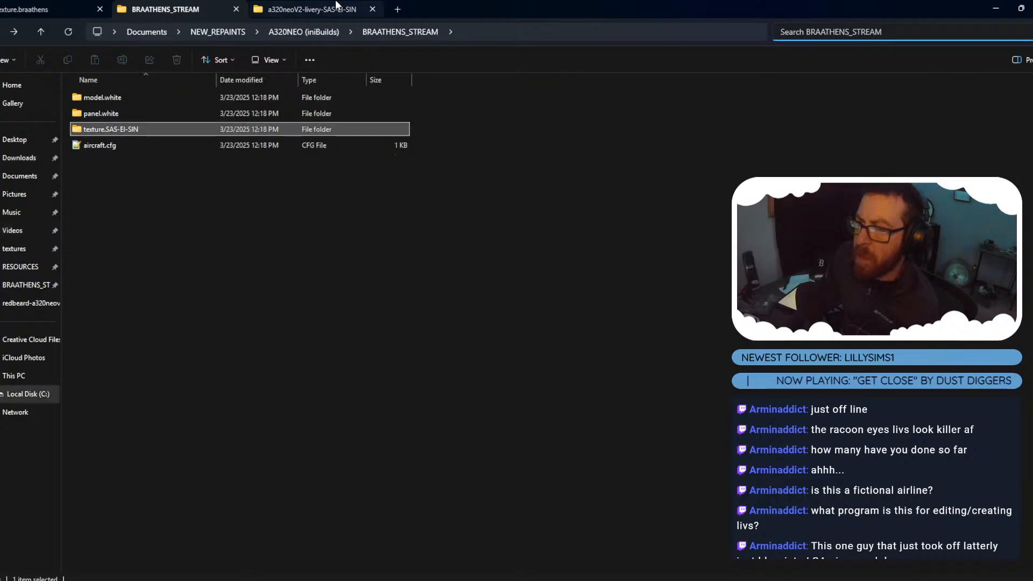
click(20, 176)
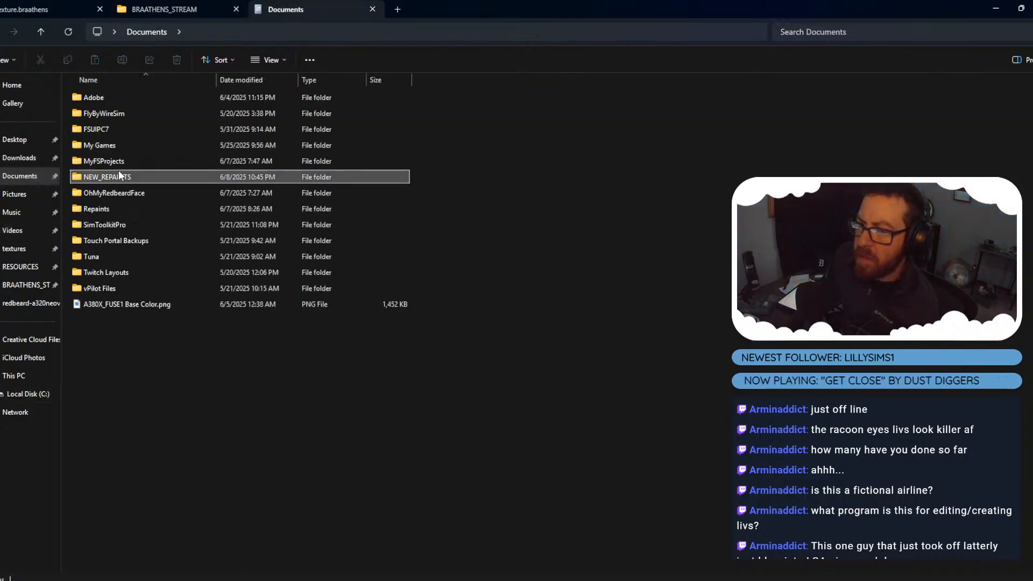
click(119, 171)
double_click(112, 174)
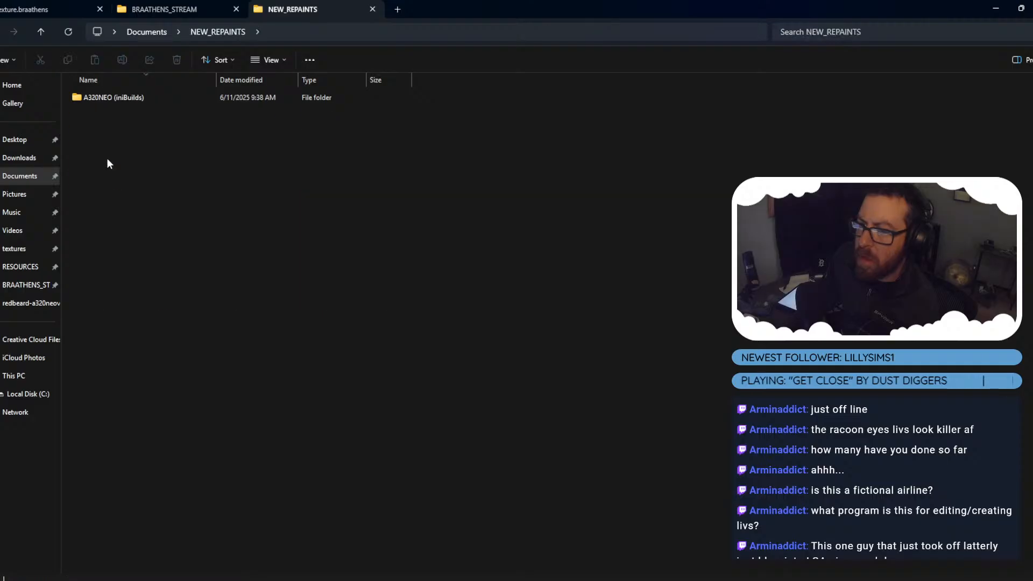
key(alt+Left)
click(107, 209)
double_click(107, 208)
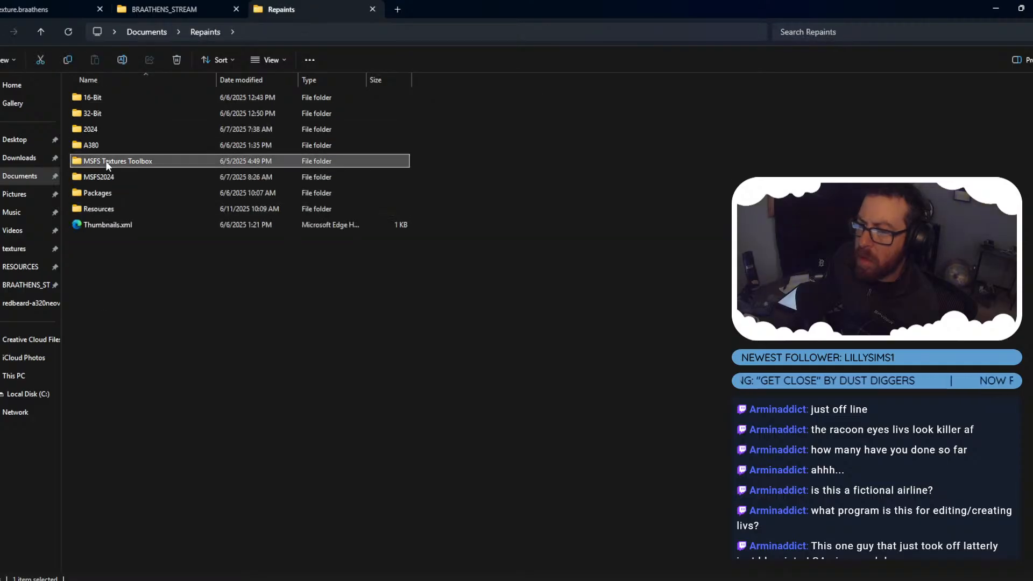
double_click(106, 161)
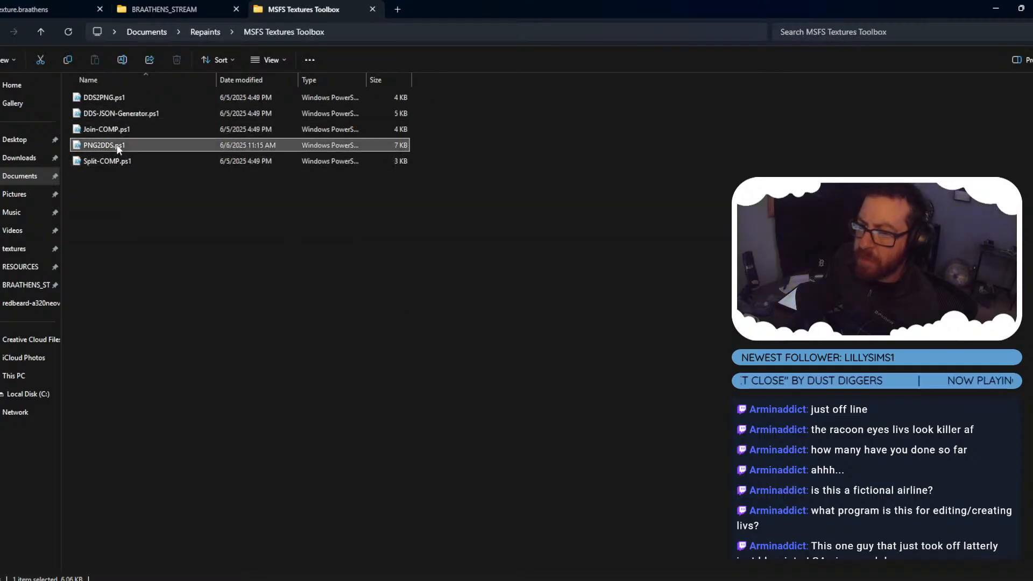
Run the PNG2DDS.ps1 script with PowerShell on the BRAATHENS_STREAM folder path to convert its PNG textures to DDS.
right_click(118, 146)
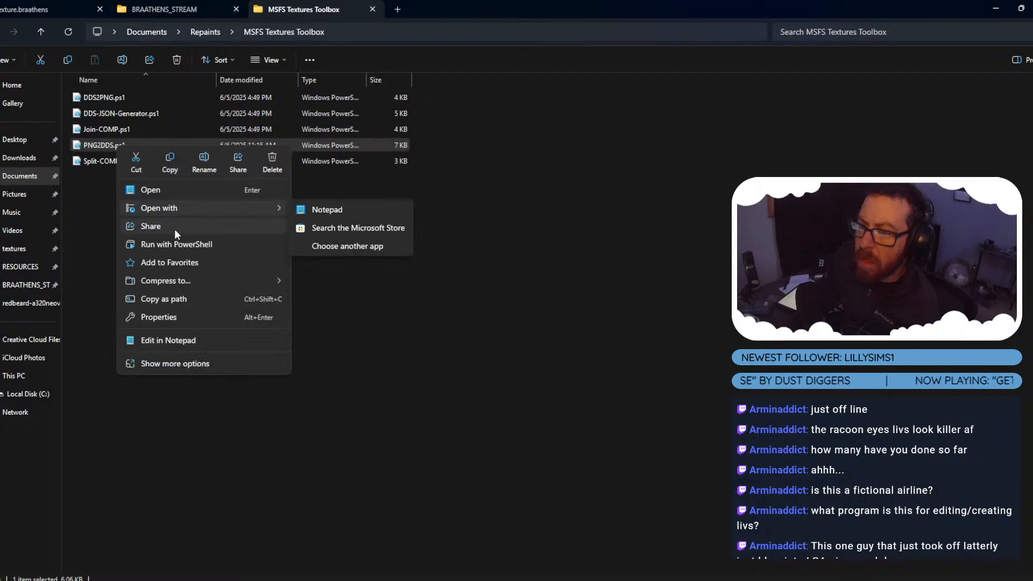
click(177, 244)
text(C:\Users\cassi\OneDrive\Documents\NEW_REPAINTS\A320NEO (iniBuilds)\BRAATHENS_STREAM)
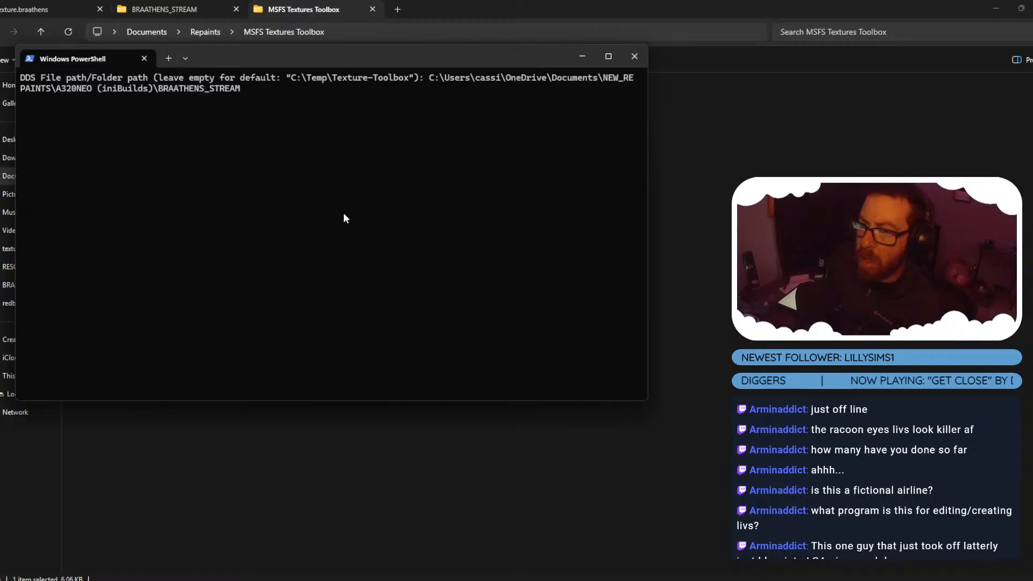
key(Return)
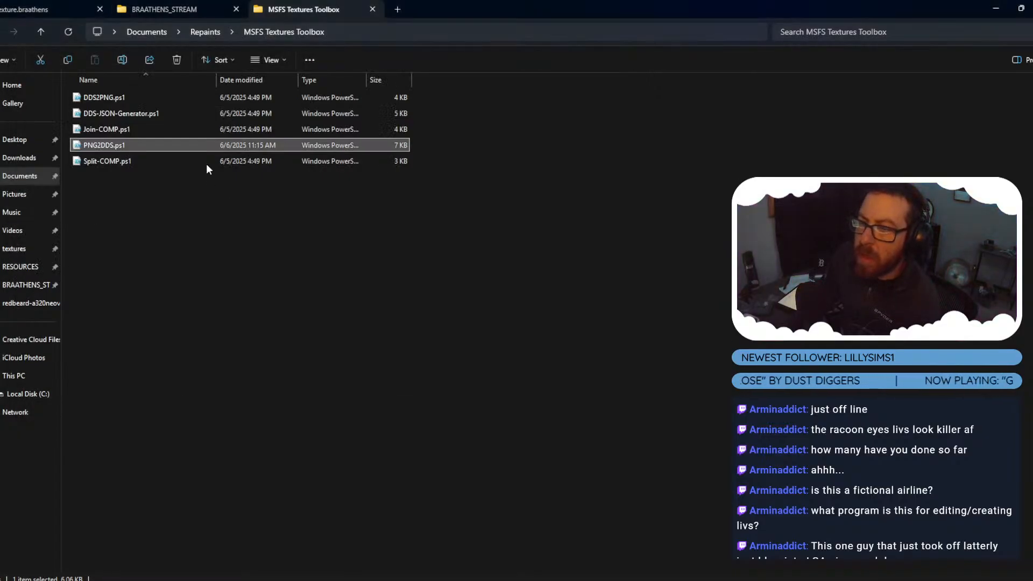
Go back to the BRAATHENS_STREAM folder and search it for "dds".
click(164, 9)
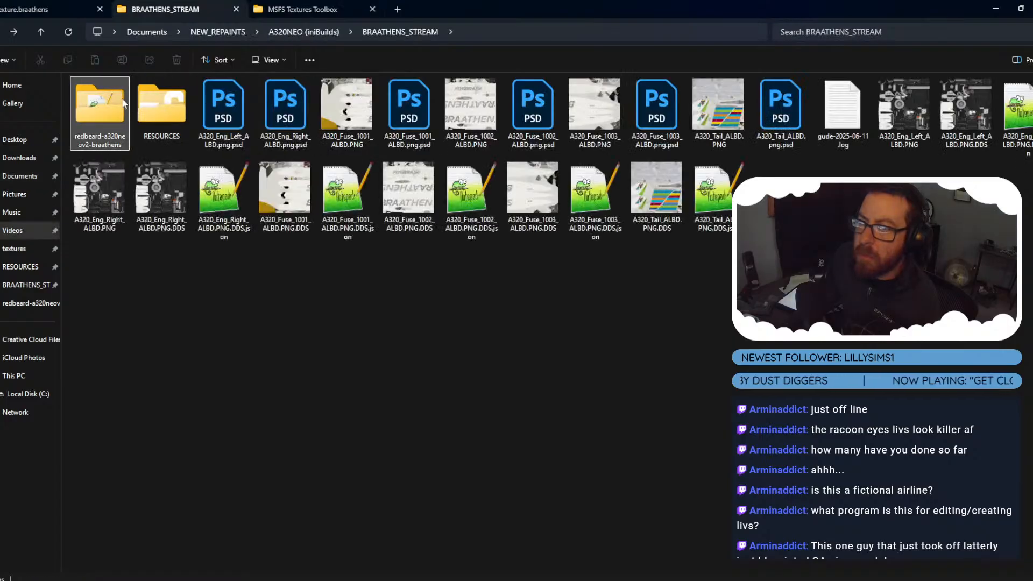
click(947, 30)
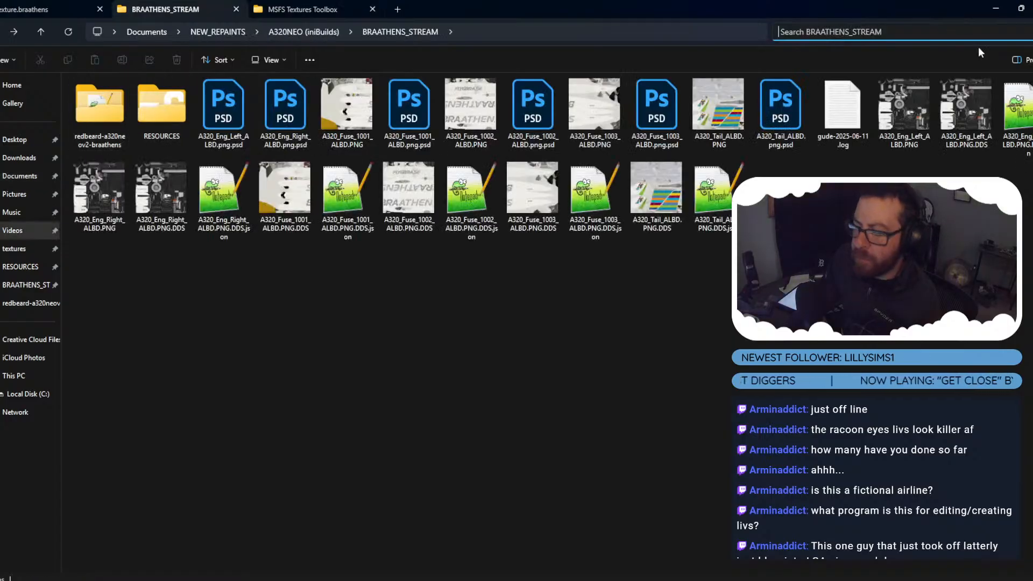
text(dds)
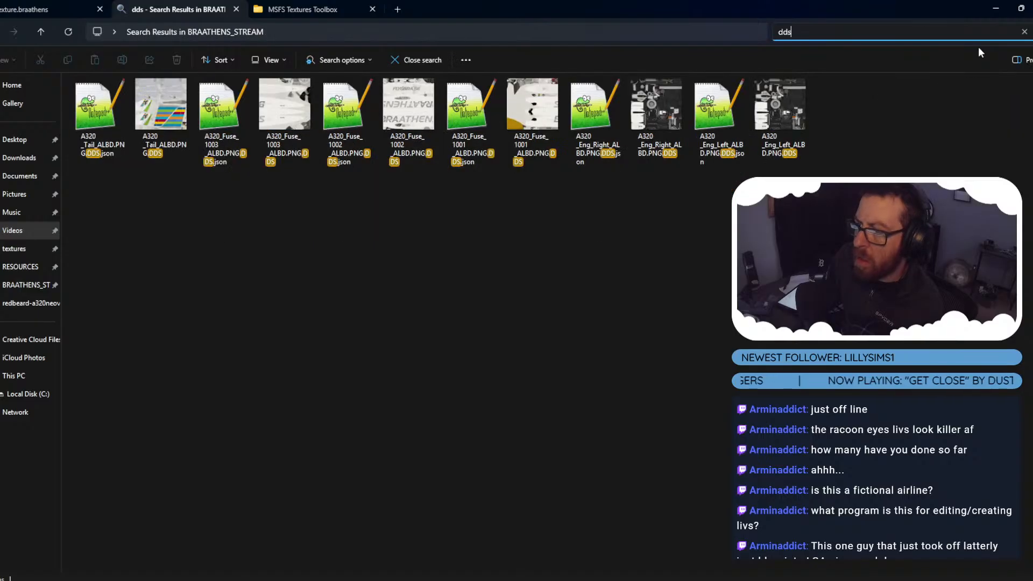
Copy all the found DDS textures and their JSON files into the texture.braathens folder of the redbeard-a320neov2-braathens package.
click(791, 98)
key(ctrl+a)
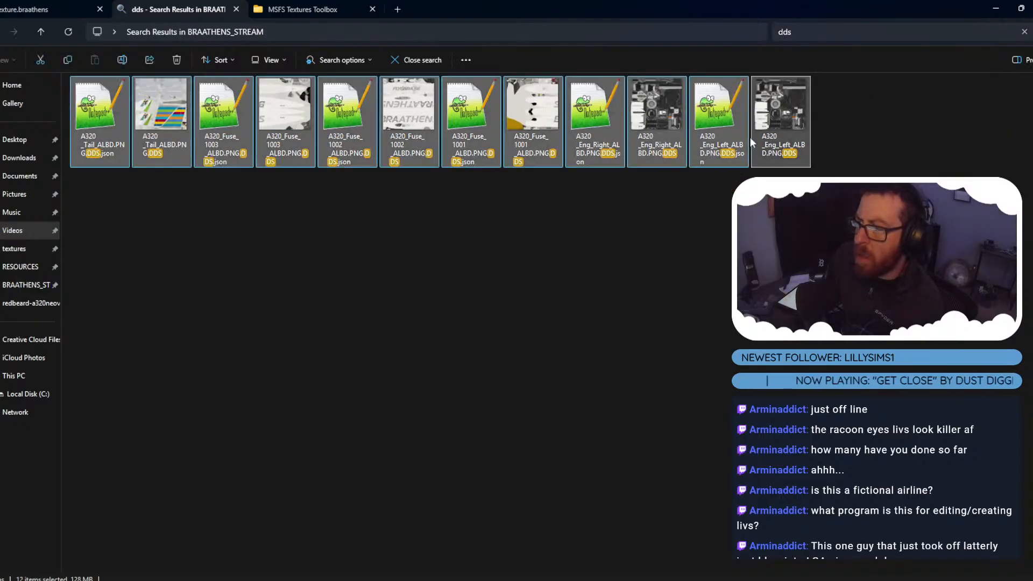
key(alt+Left)
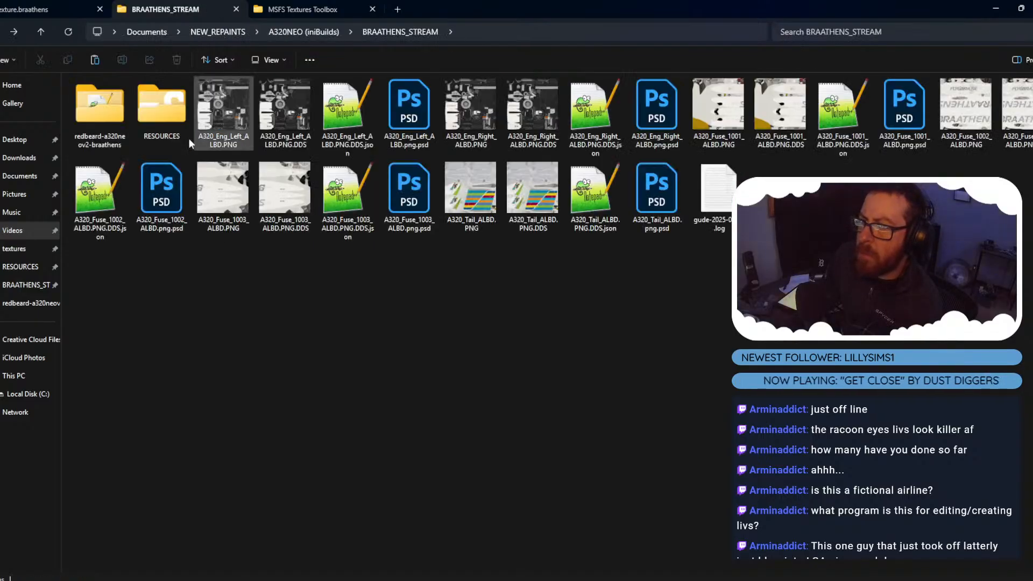
click(95, 101)
double_click(95, 101)
double_click(99, 94)
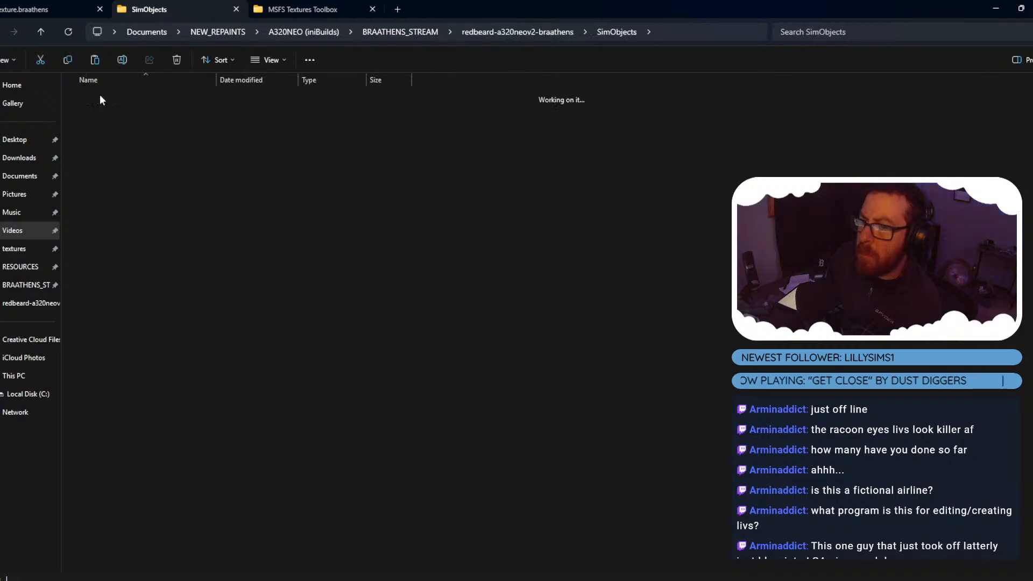
double_click(99, 95)
double_click(99, 94)
double_click(101, 125)
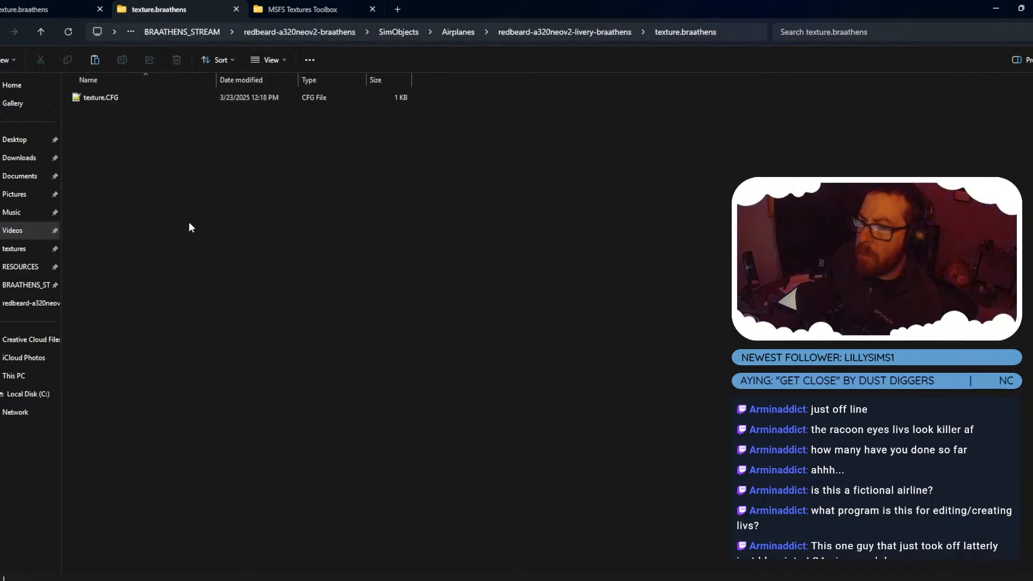
key(ctrl+v)
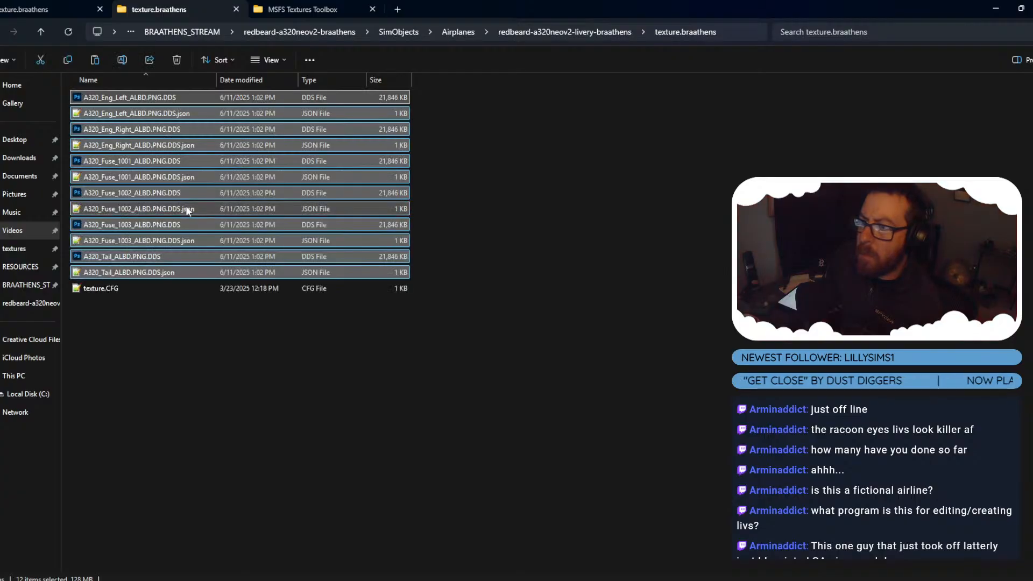
Go back to the redbeard-a320neov2-braathens package folder and regenerate its layout.json with MSFSLayoutGenerator.exe.
key(alt+Left)
key(alt+Left)
key(alt+Left)
key(alt+Left)
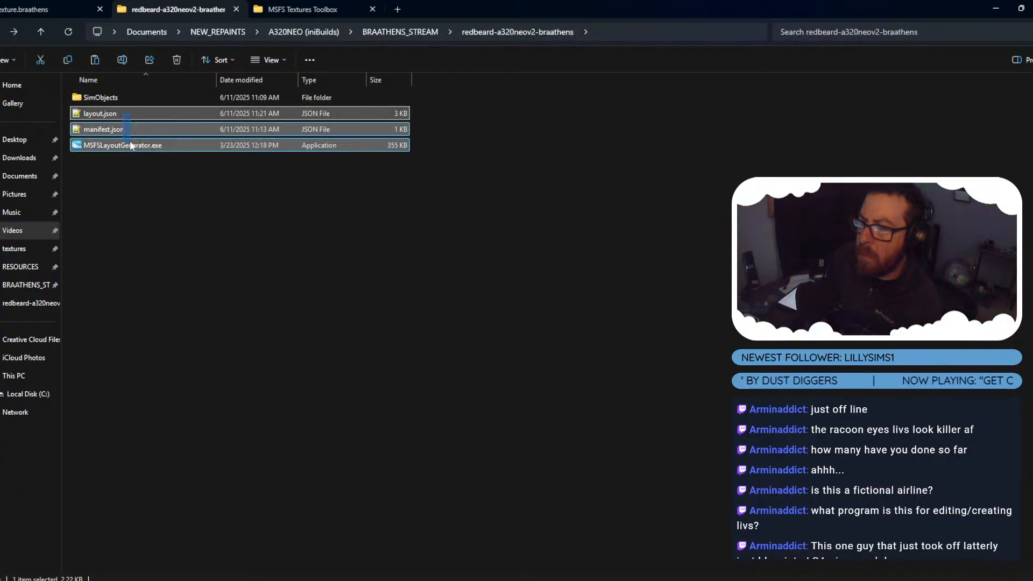
click(131, 111)
drag(134, 125, 136, 146)
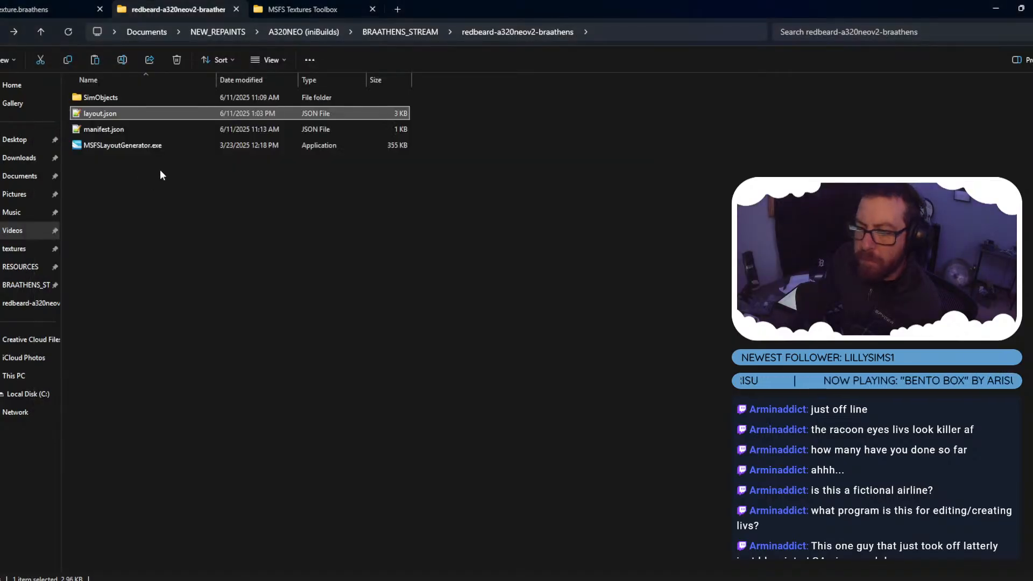
Copy the redbeard-a320neov2-braathens folder into C: > MSFS_Addons > Liveries > iniBuilds A320neo V2, replacing the existing files.
click(40, 32)
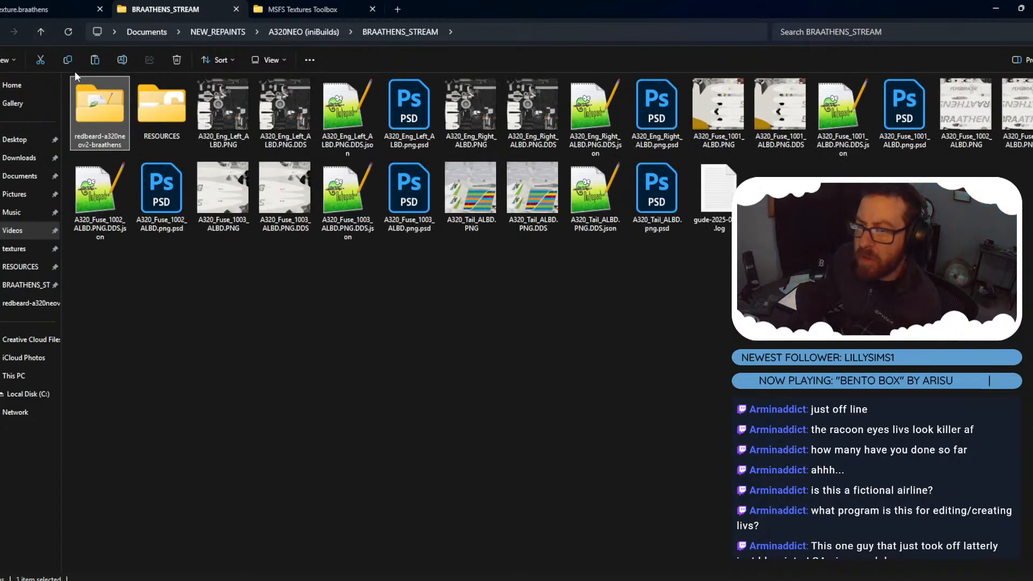
key(ctrl+shift+Tab)
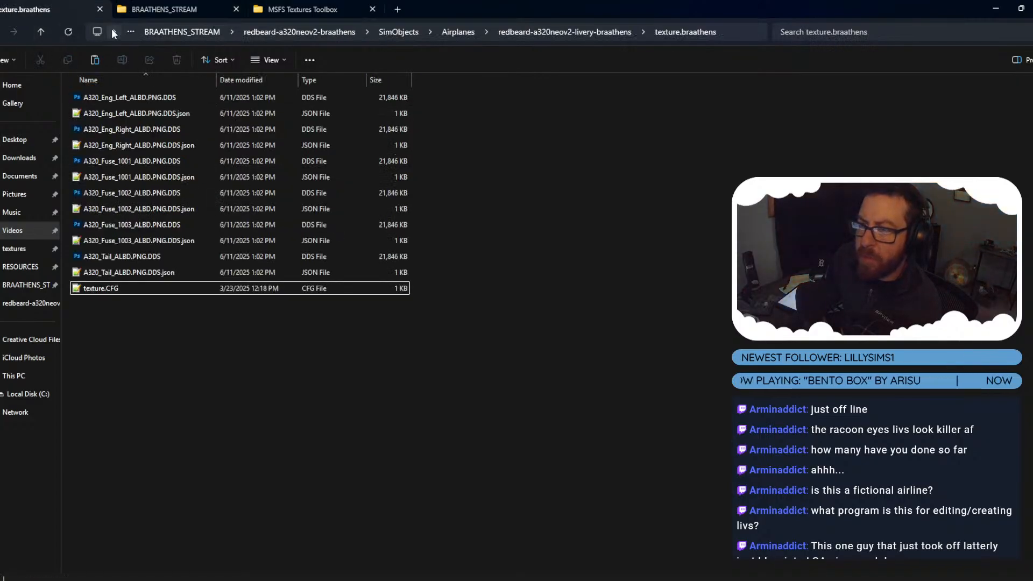
click(41, 30)
click(40, 30)
click(40, 30)
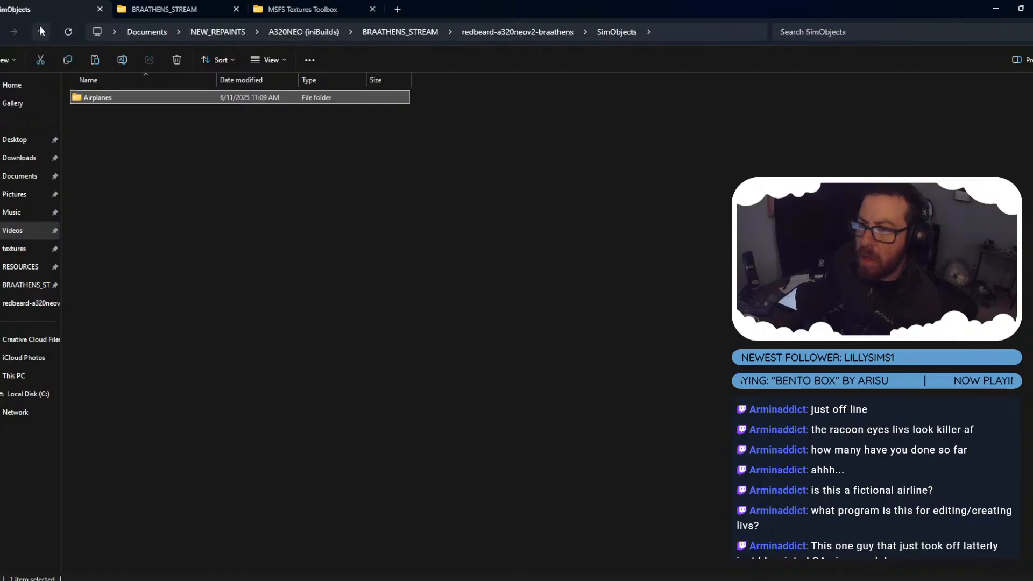
click(28, 394)
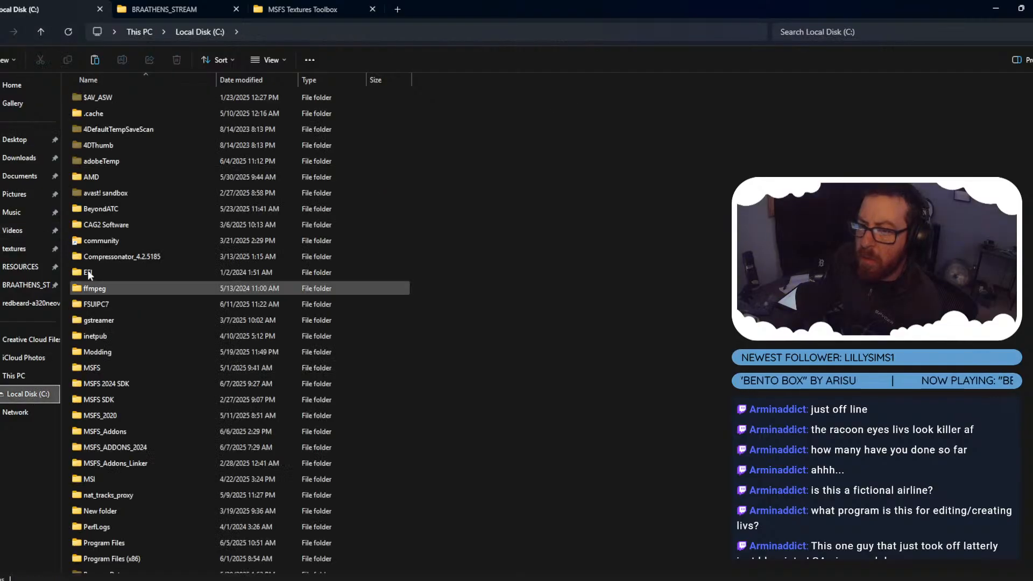
double_click(111, 431)
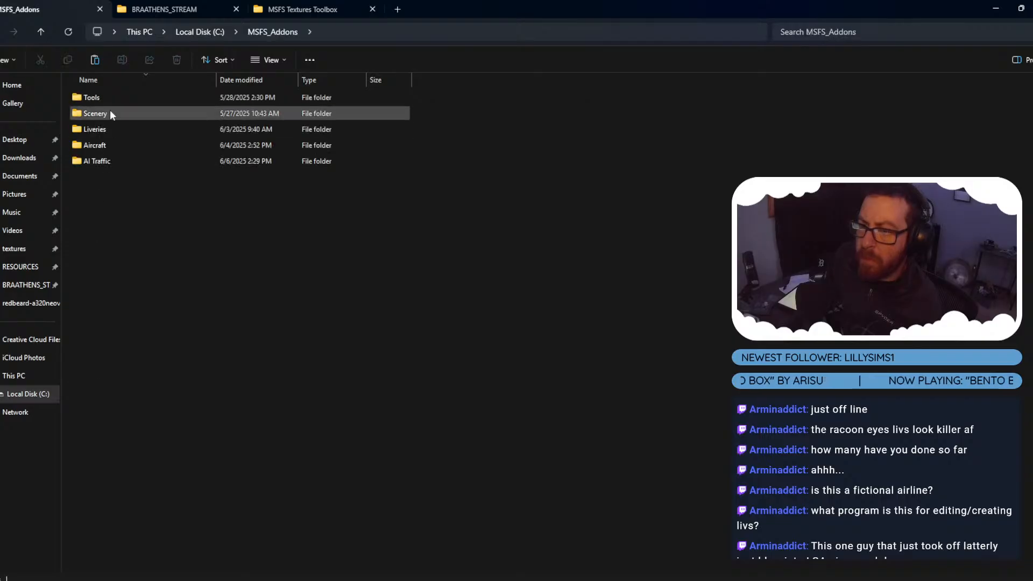
double_click(110, 128)
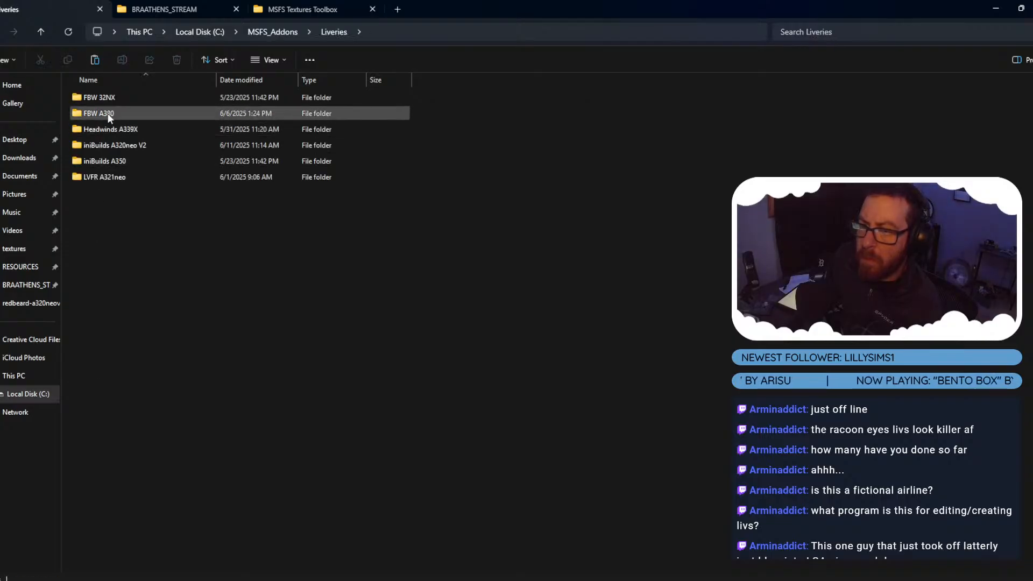
double_click(125, 146)
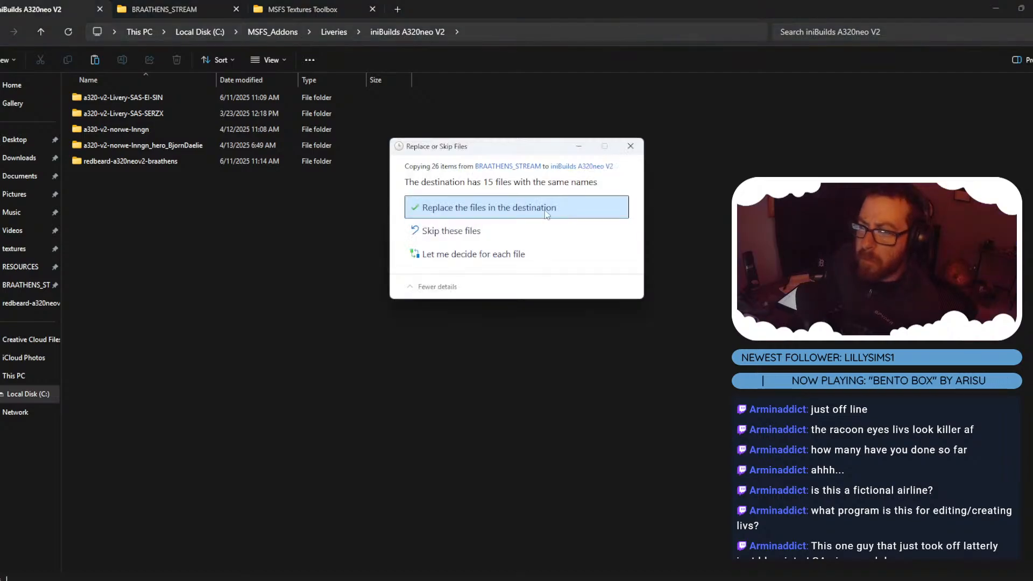
click(545, 210)
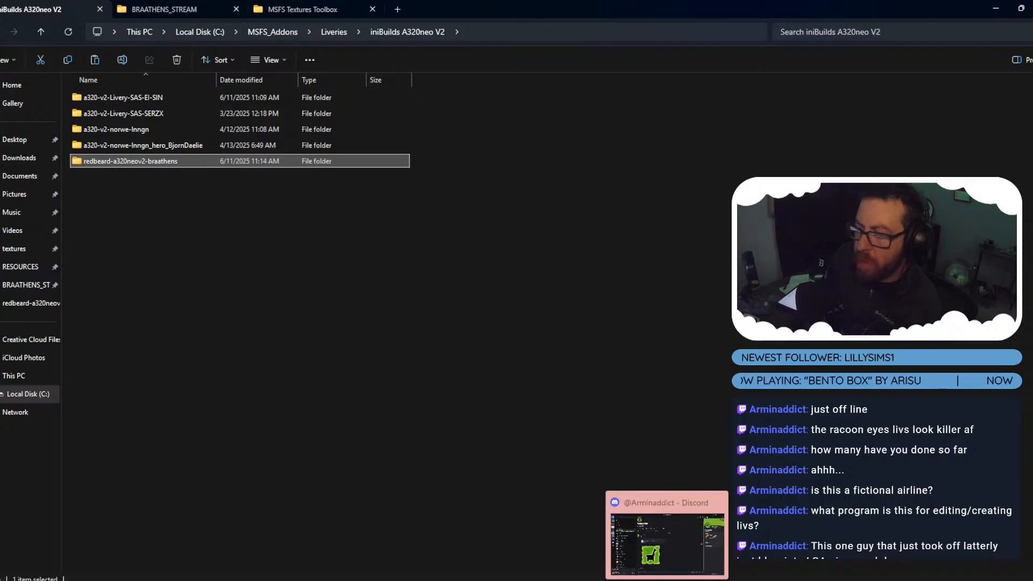
right_click(642, 580)
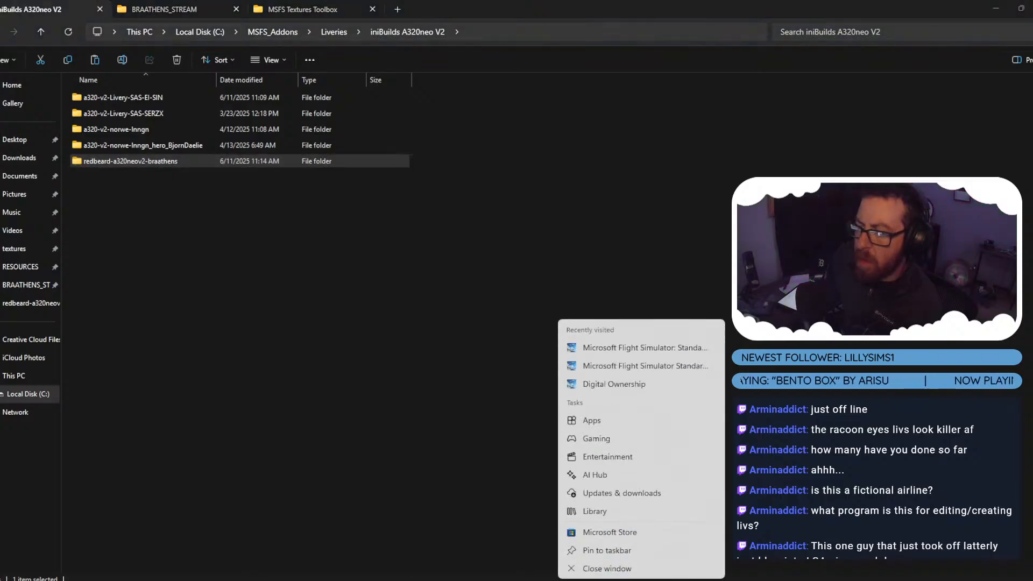
click(641, 355)
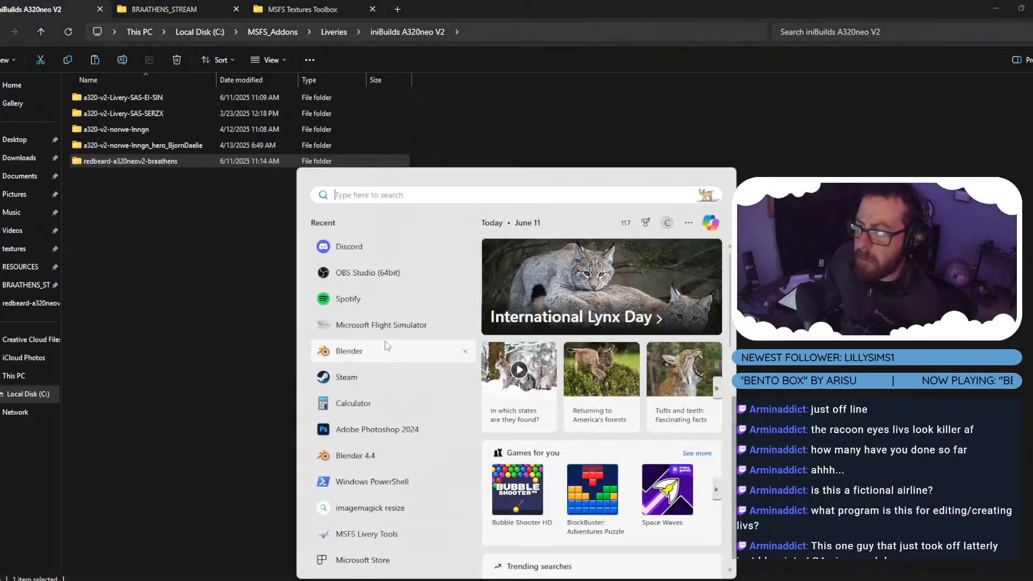
key(Escape)
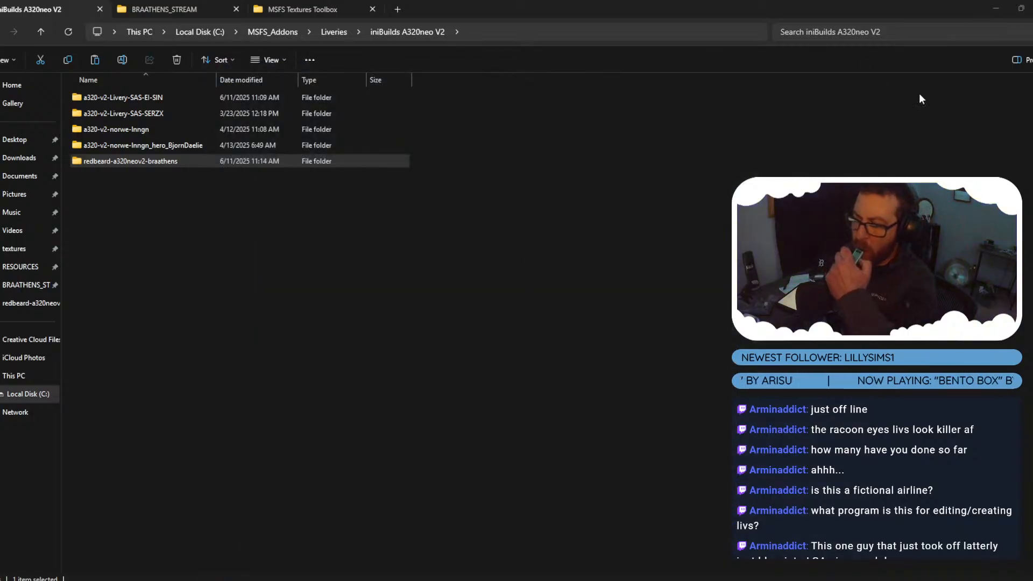
Open the Microsoft Store and close the Blender window.
click(697, 579)
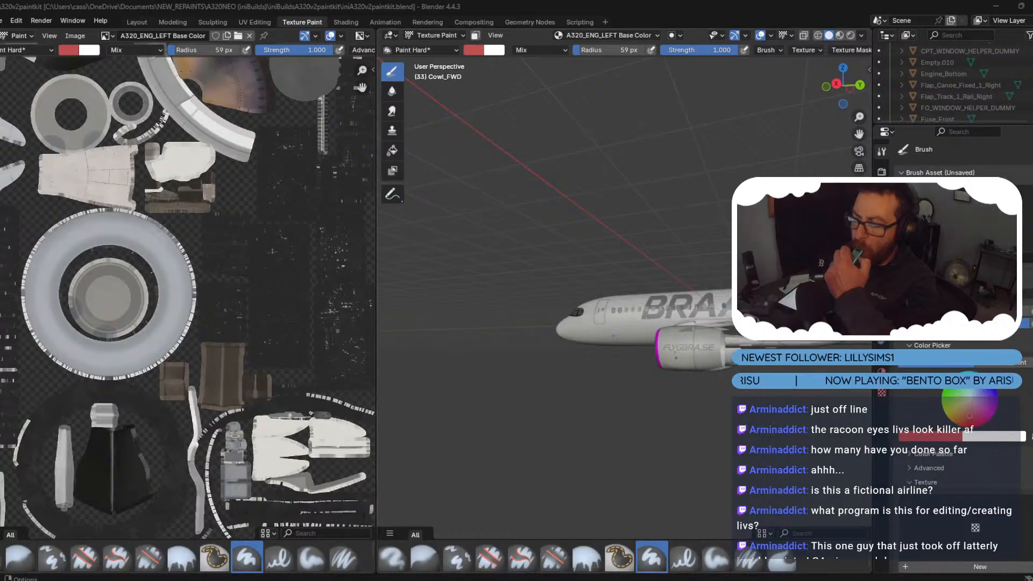
key(super)
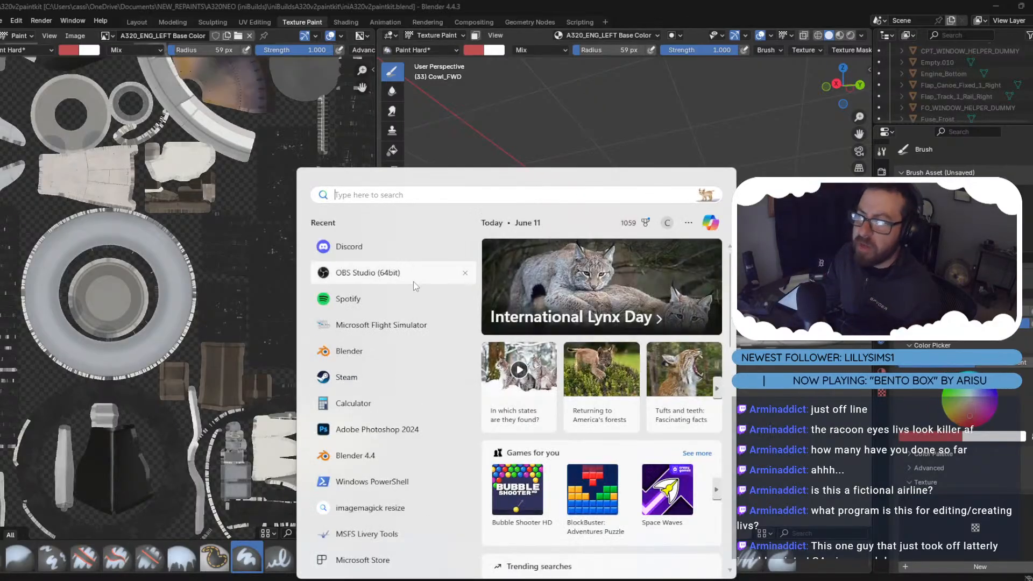
click(362, 560)
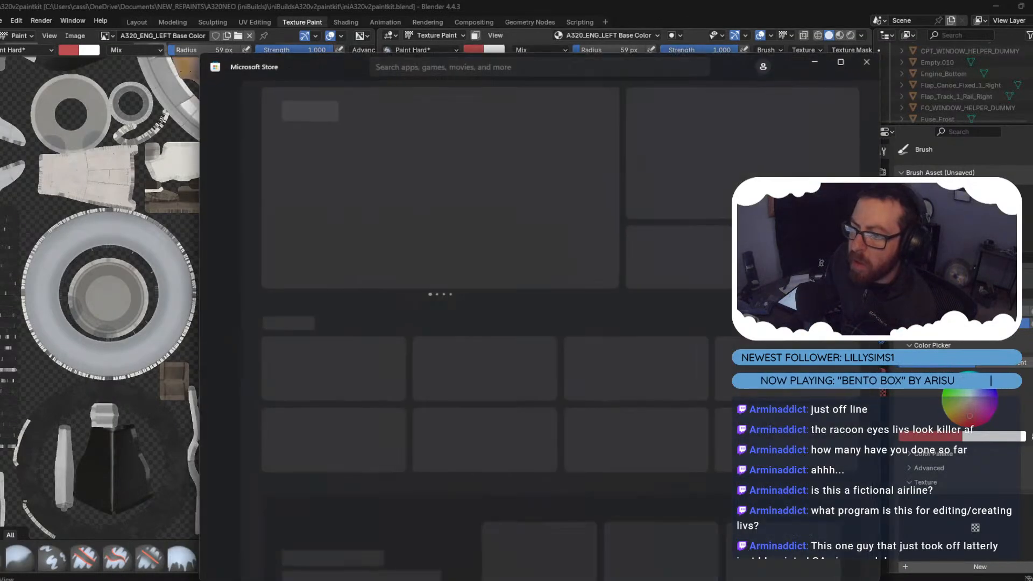
right_click(535, 578)
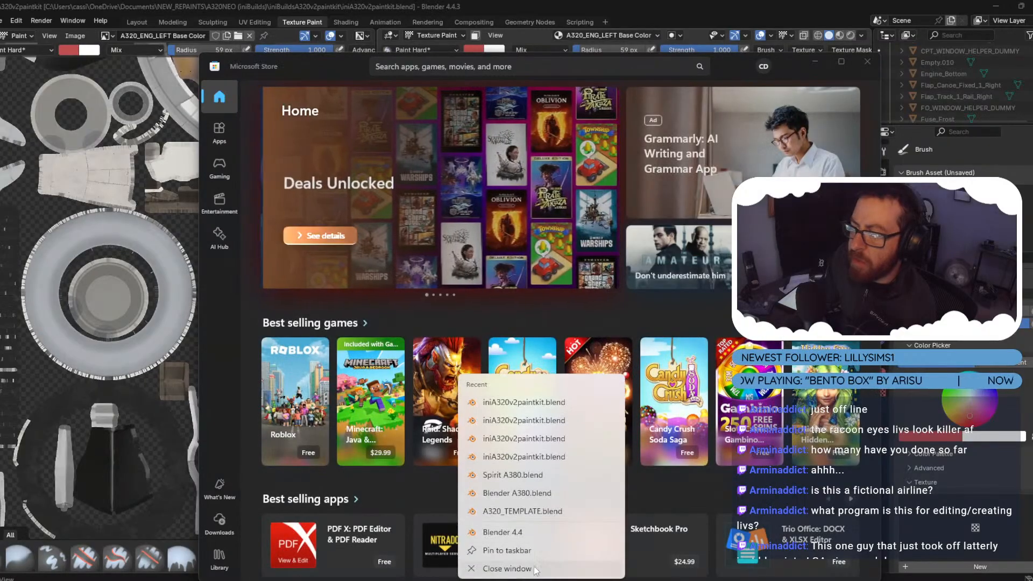
click(533, 569)
click(531, 321)
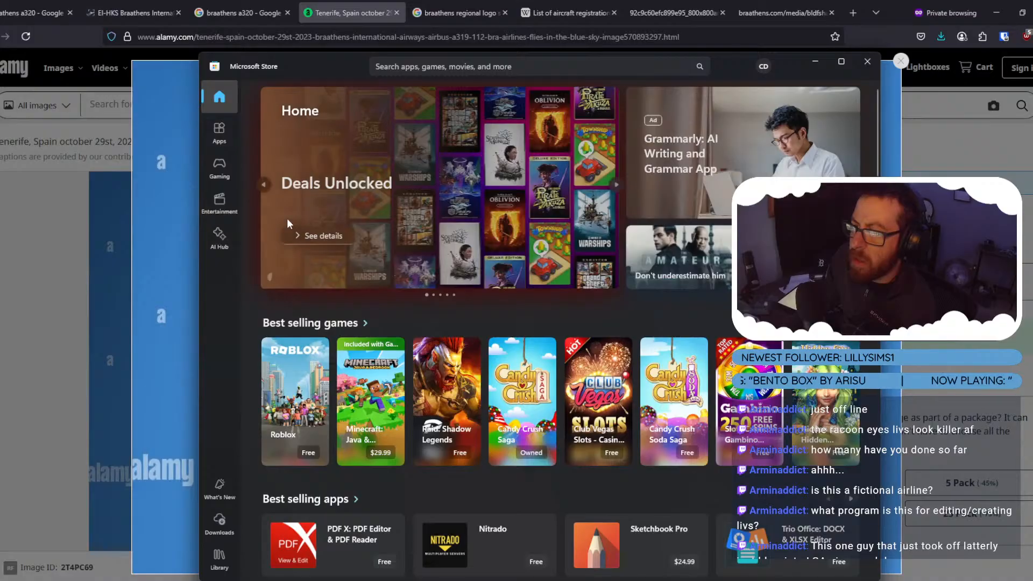
Launch Microsoft Flight Simulator from the Microsoft Store library and minimize the browser and Store windows.
click(219, 558)
click(398, 137)
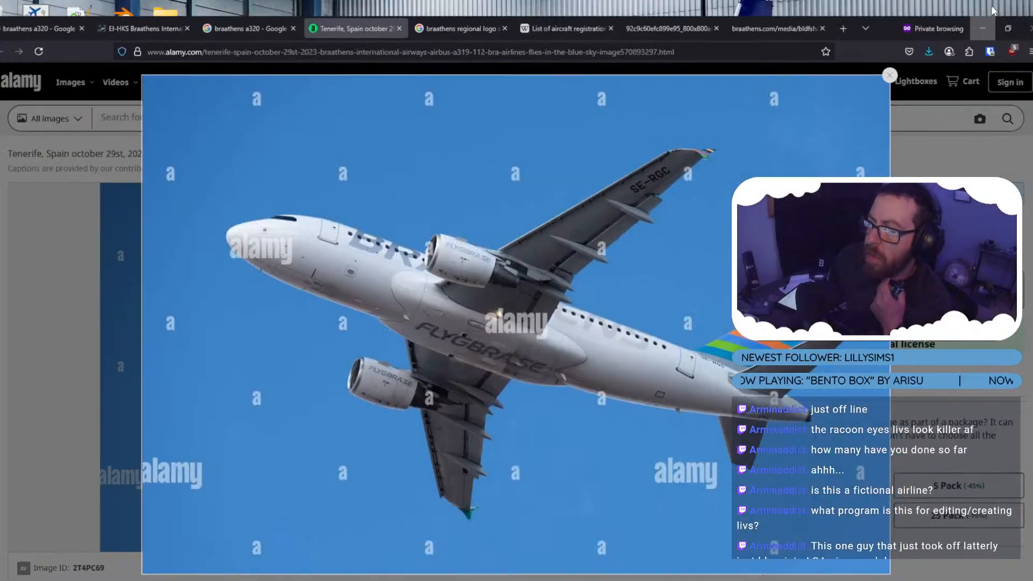
click(996, 13)
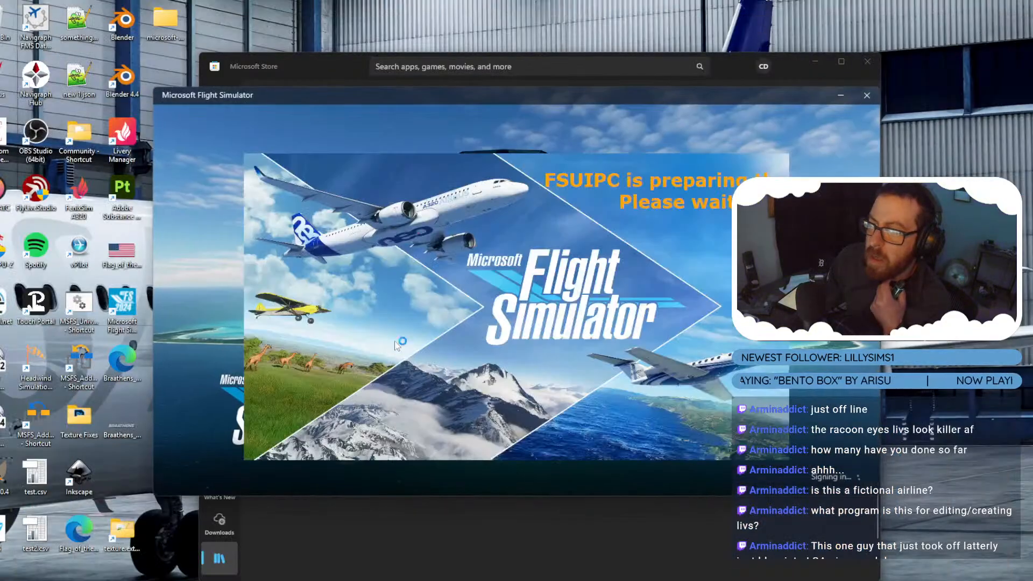
click(816, 63)
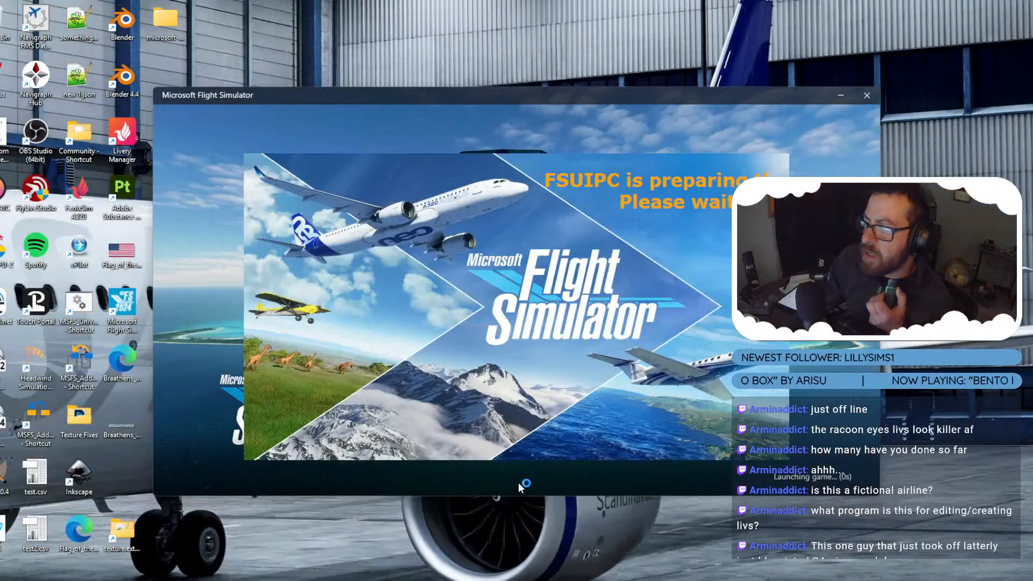
Switch to MSFS Addons Linker 2020, refresh its addons list, and minimize it.
click(530, 535)
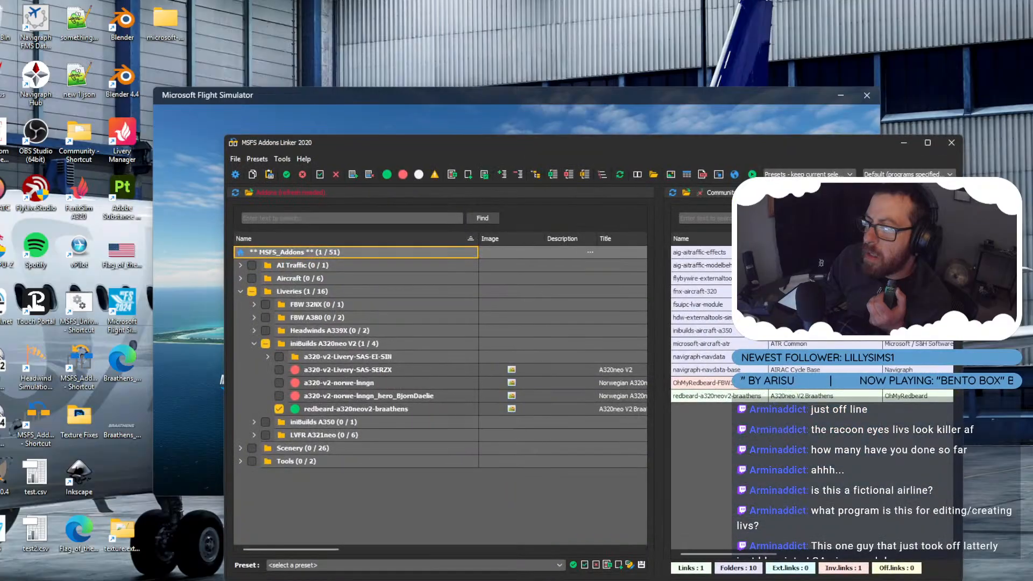
click(235, 193)
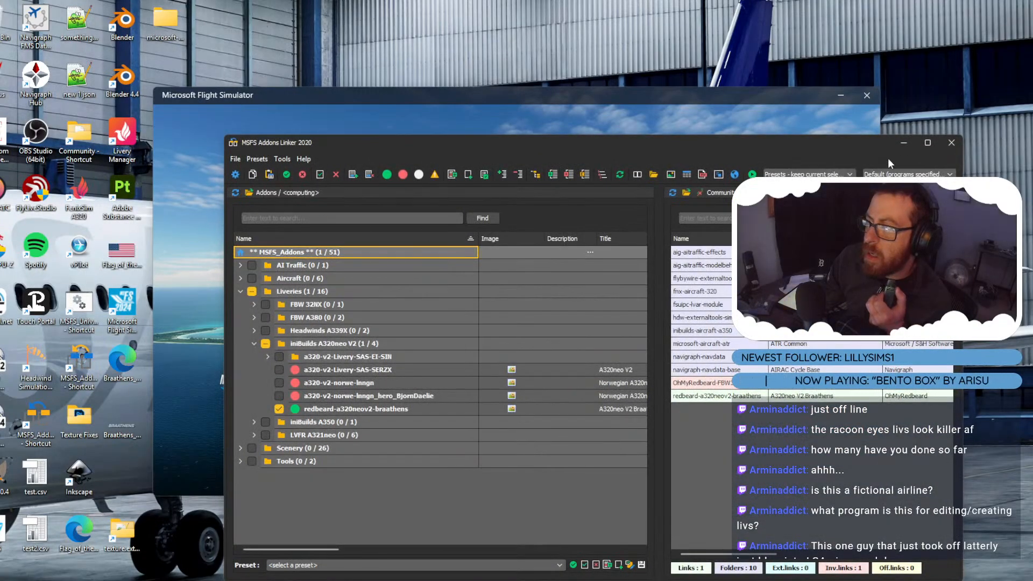
click(904, 144)
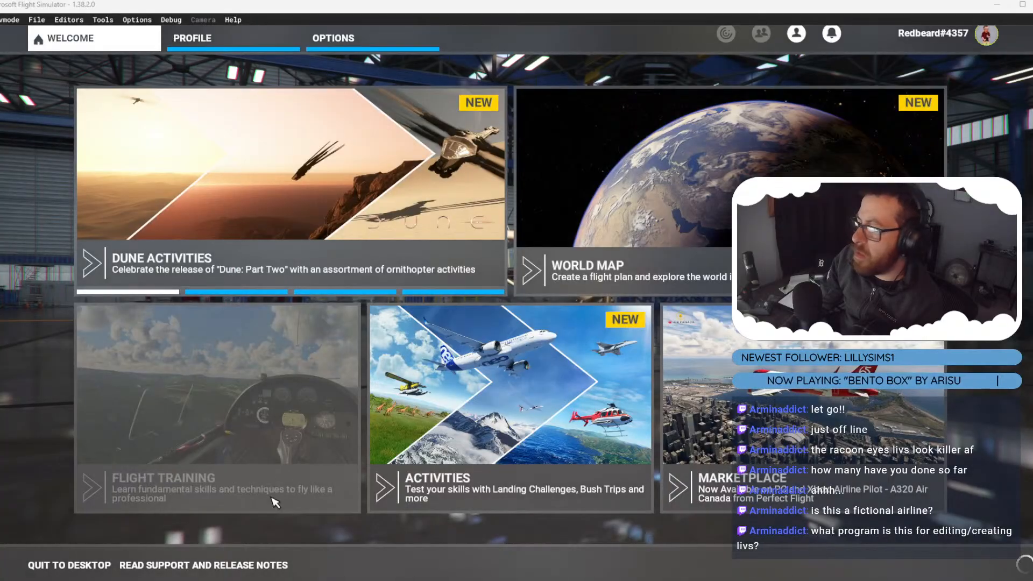
Open My Hangar from the Microsoft Flight Simulator profile and change the aircraft to the Airbus A320neo (v2).
click(191, 38)
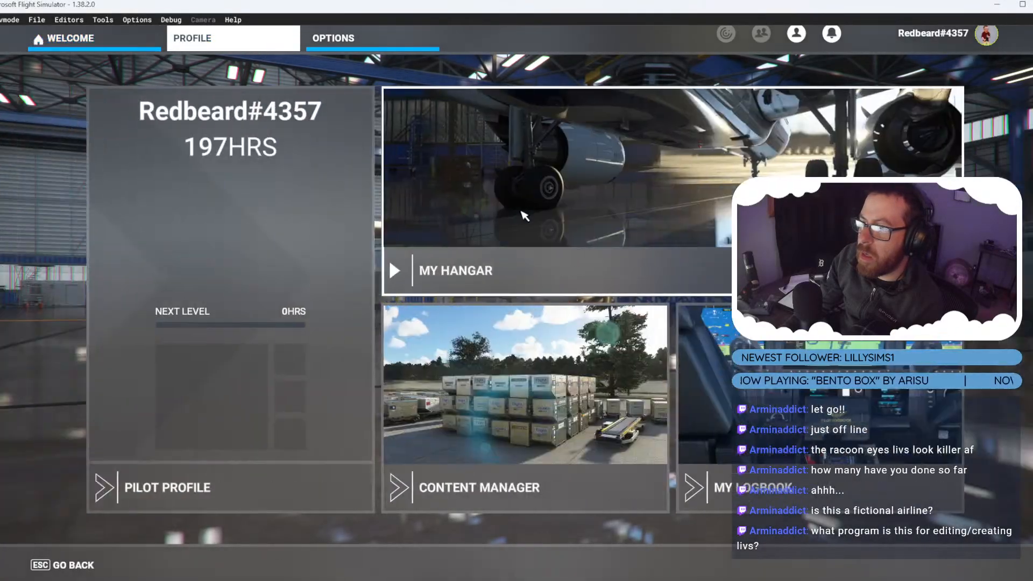
click(402, 261)
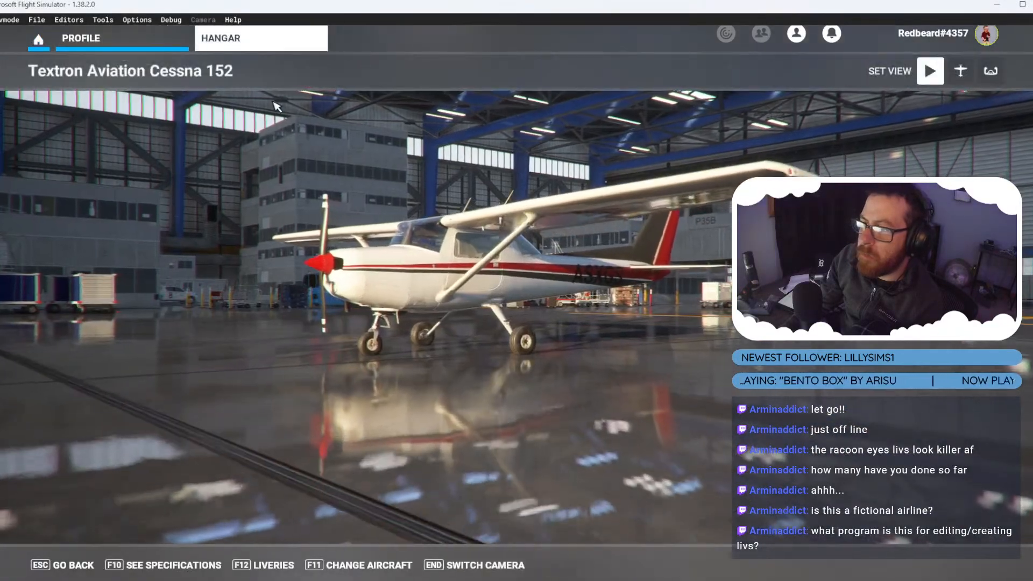
click(322, 565)
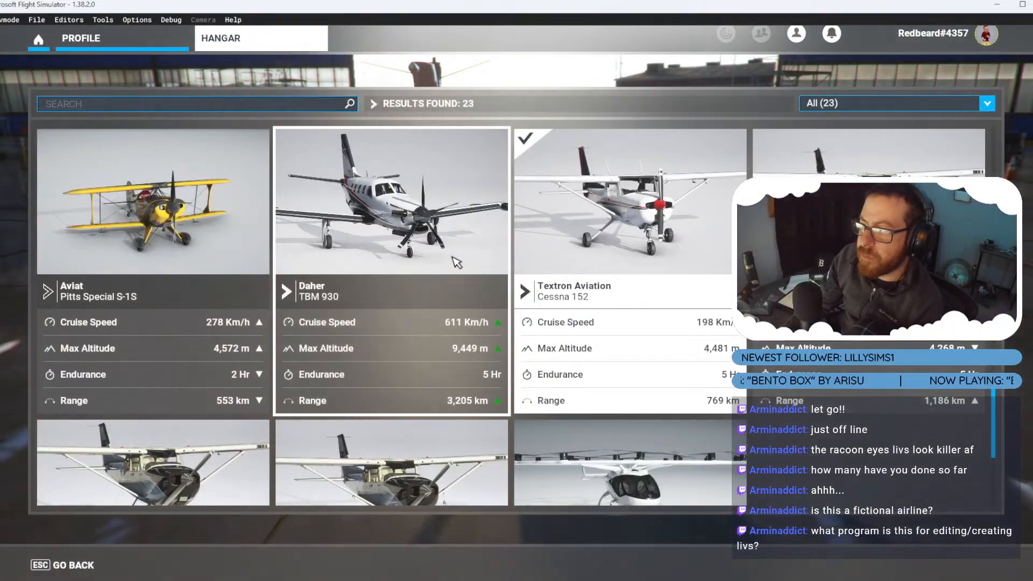
scroll(454, 269, up, 2)
click(398, 308)
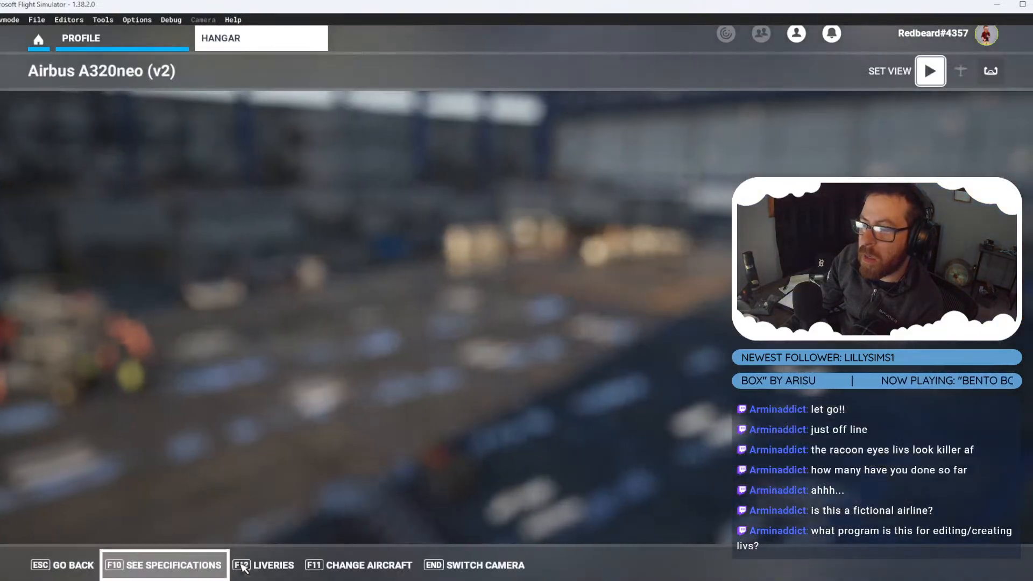
Apply the Braathens livery to the A320neo (v2) in the hangar.
click(257, 564)
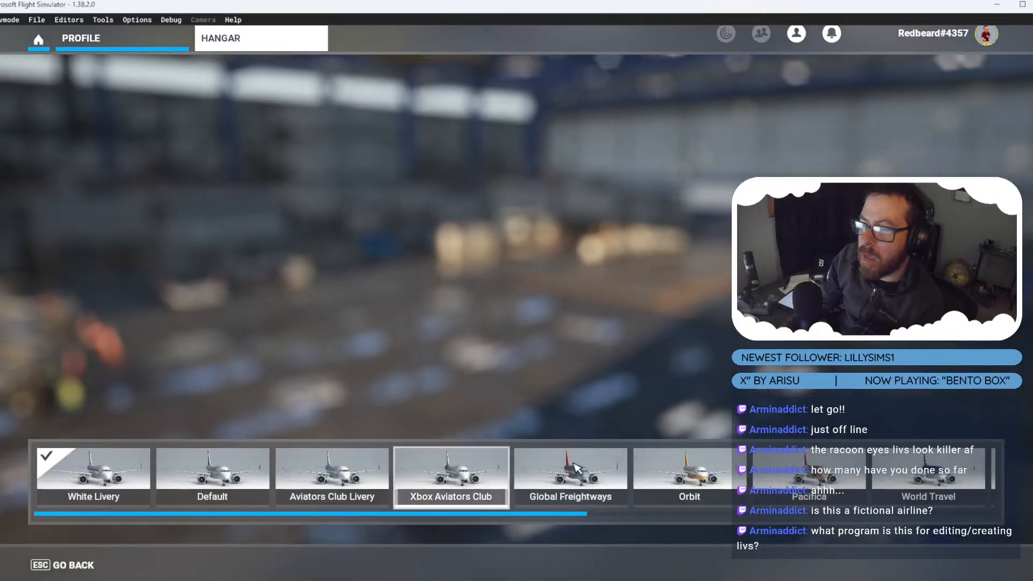
scroll(484, 479, down, 6)
click(969, 478)
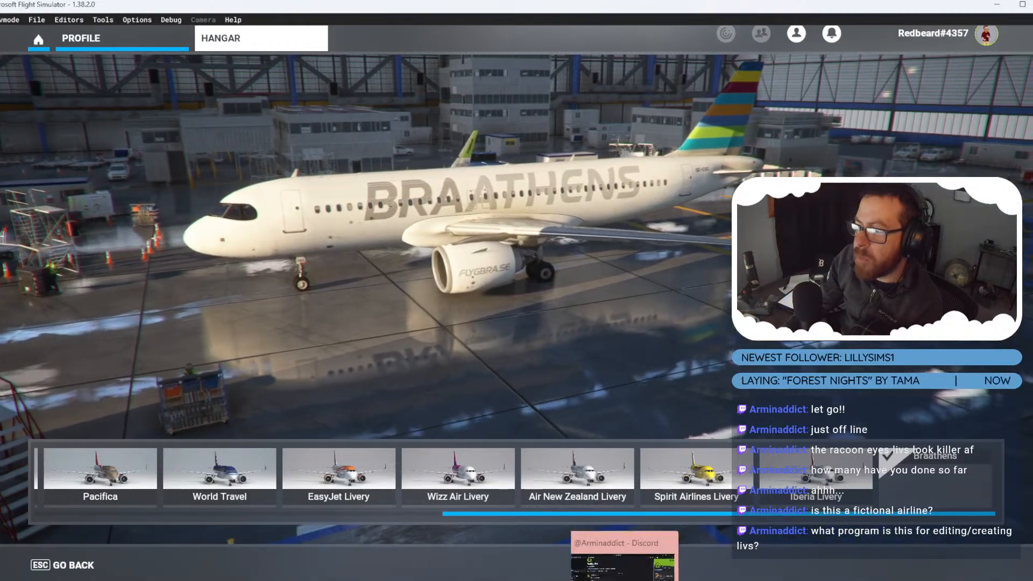
Switch to Photoshop and inspect the A320_Tail_ALBD texture's layers by toggling the top layer's visibility and outlining the winglet layer's mask.
key(alt+Tab)
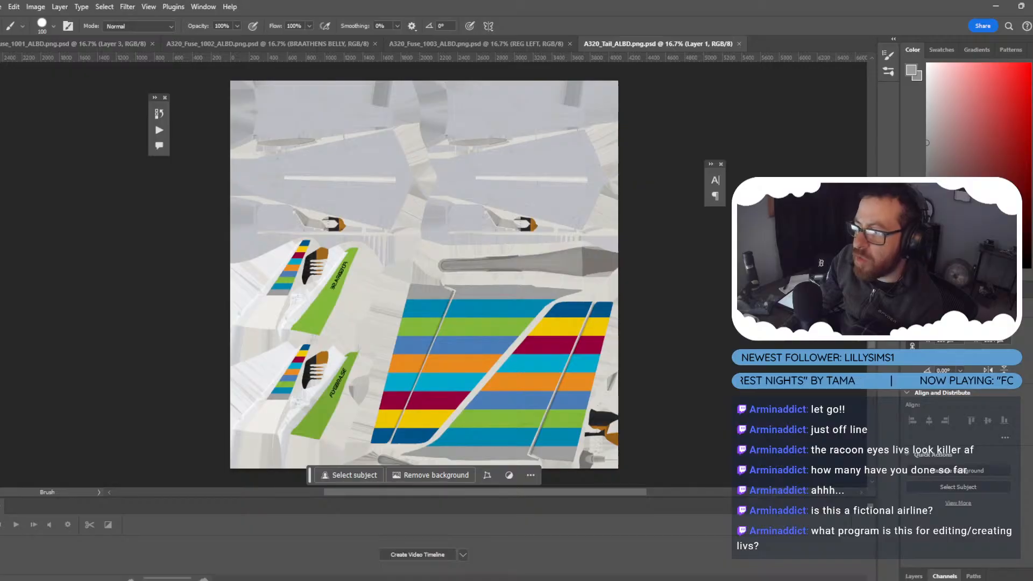
click(914, 577)
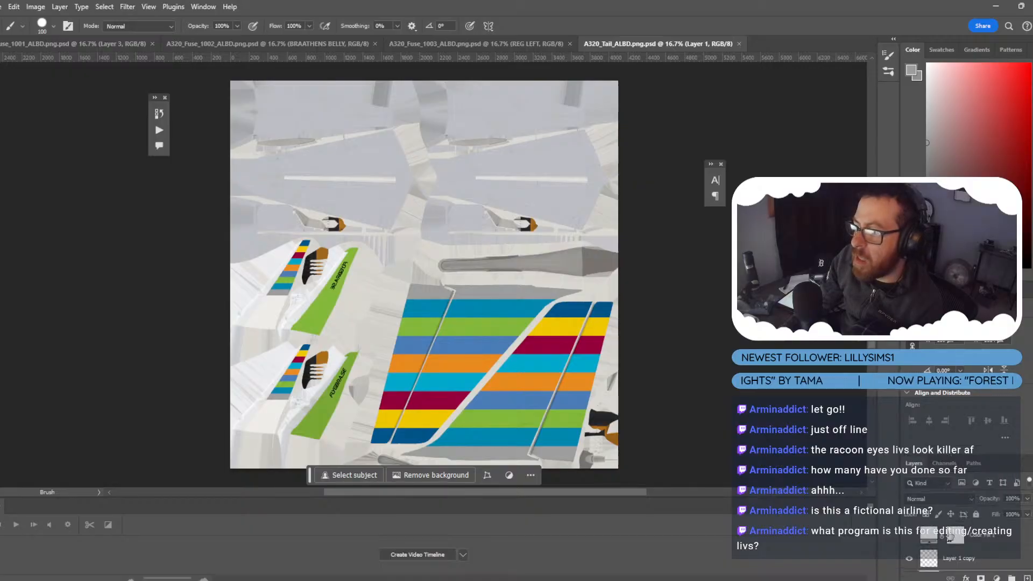
click(913, 538)
click(913, 538)
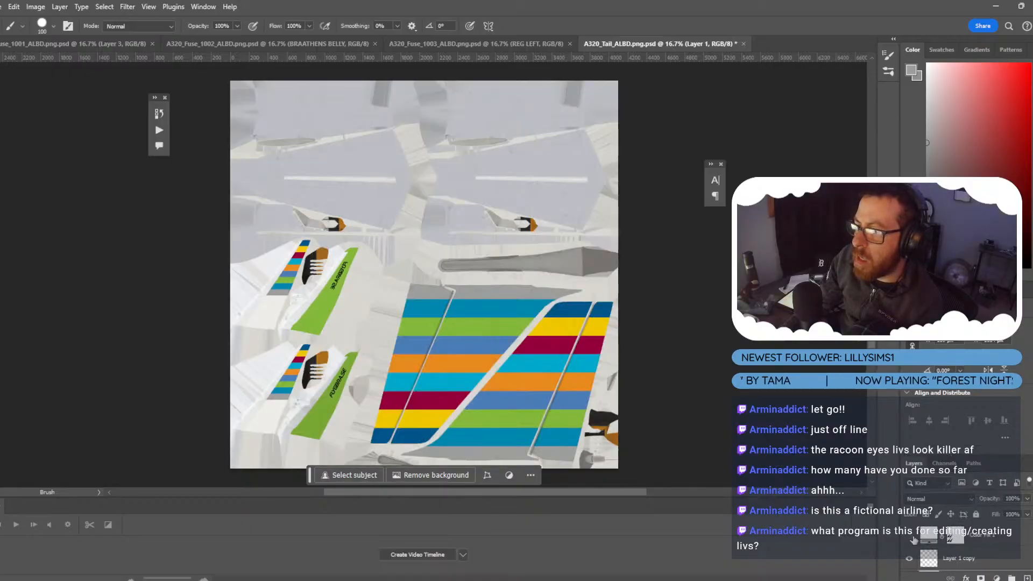
scroll(914, 540, down, 1)
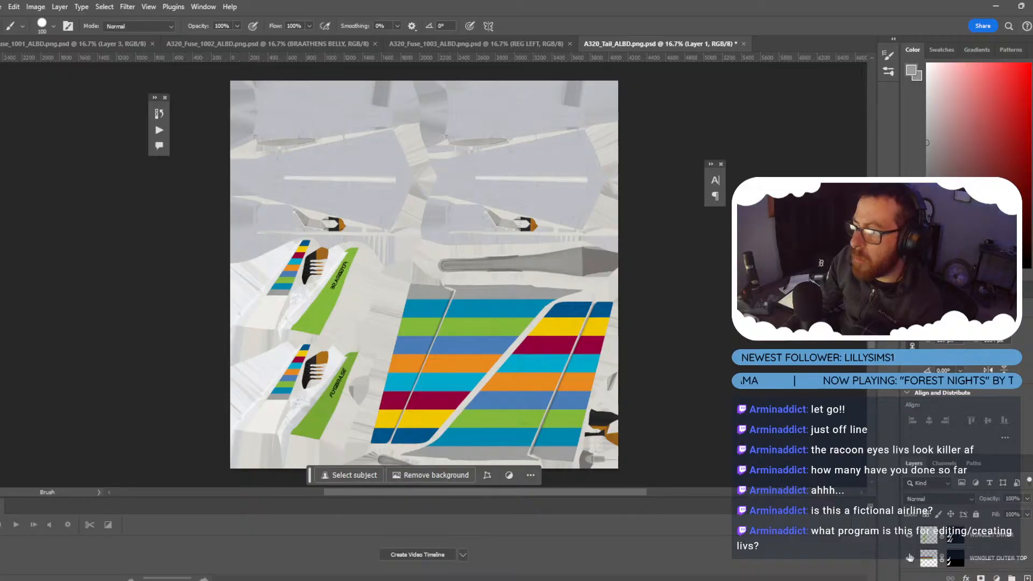
ctrl+click(953, 537)
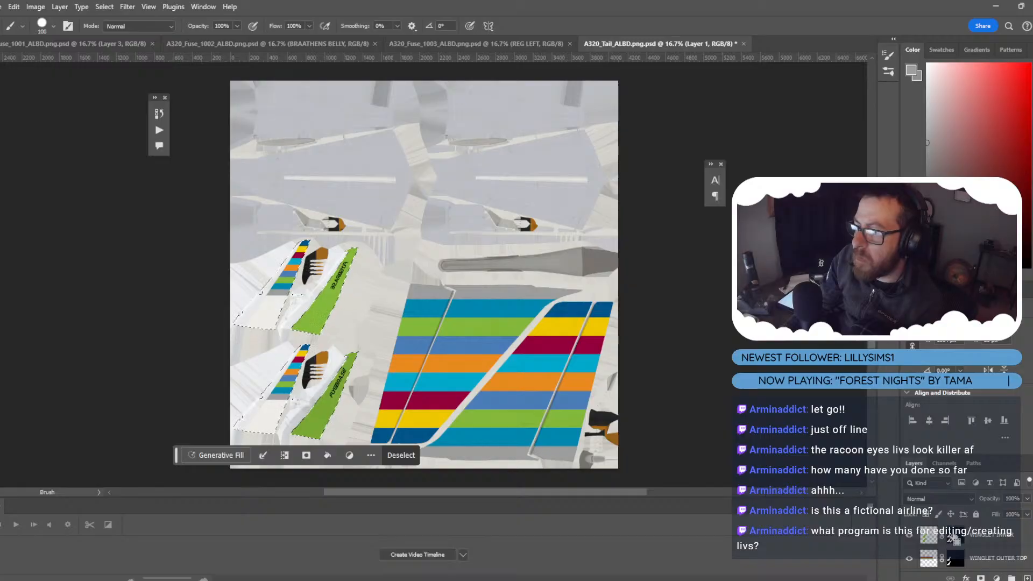
key(ctrl+d)
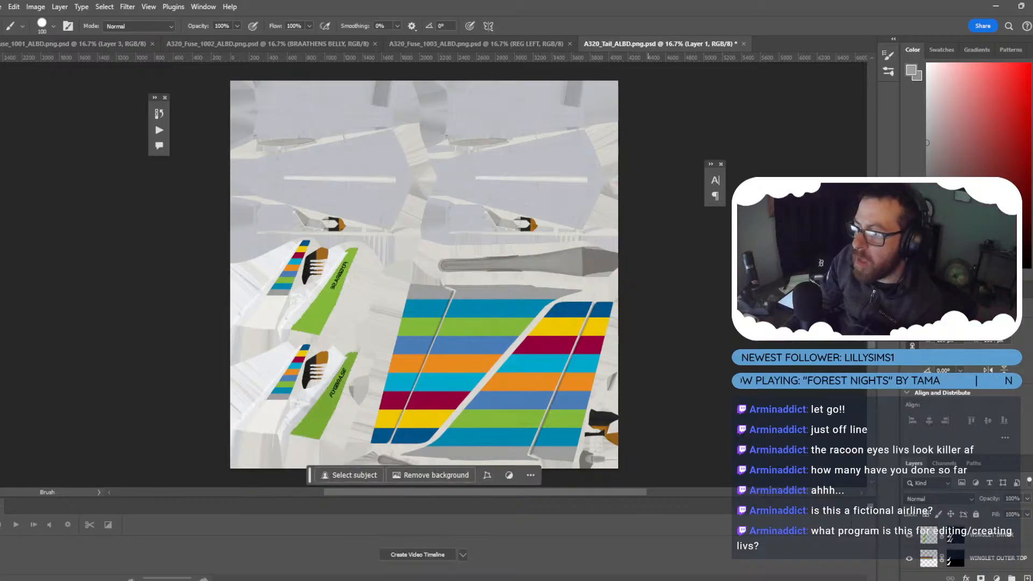
Return to Microsoft Flight Simulator, leave the hangar and profile pages, and open the World Map.
key(alt+Tab)
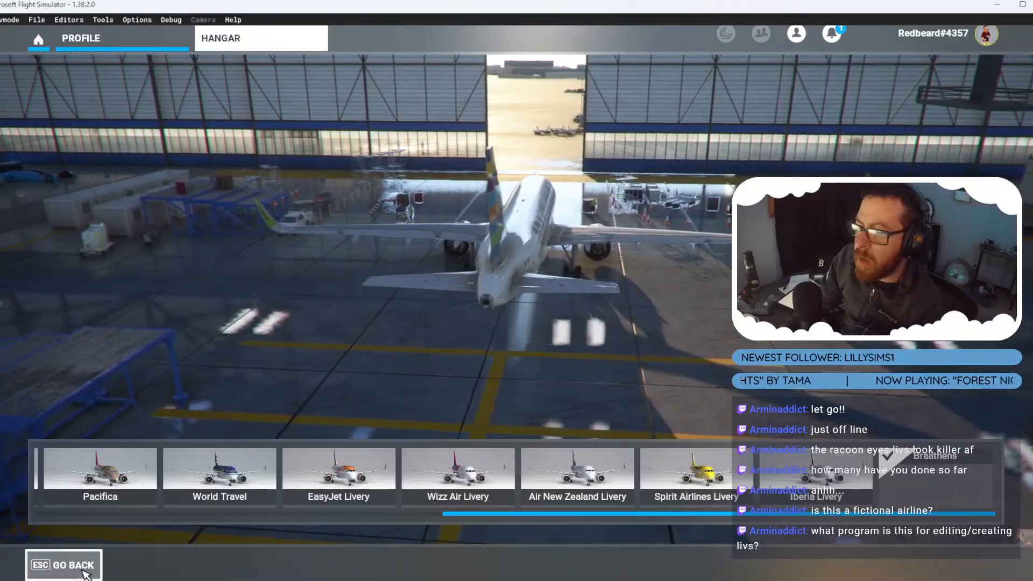
click(63, 565)
click(64, 565)
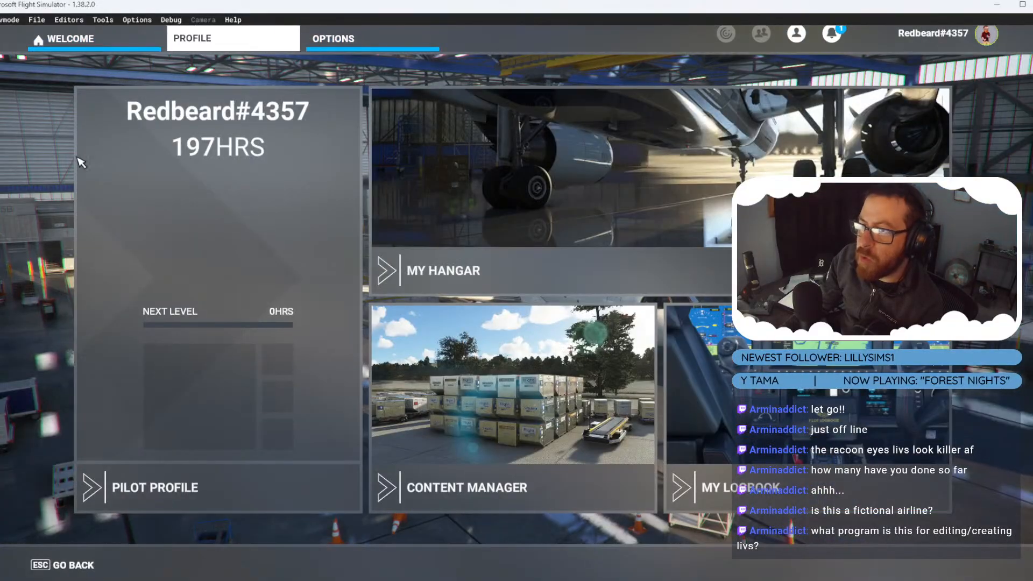
click(74, 562)
click(342, 171)
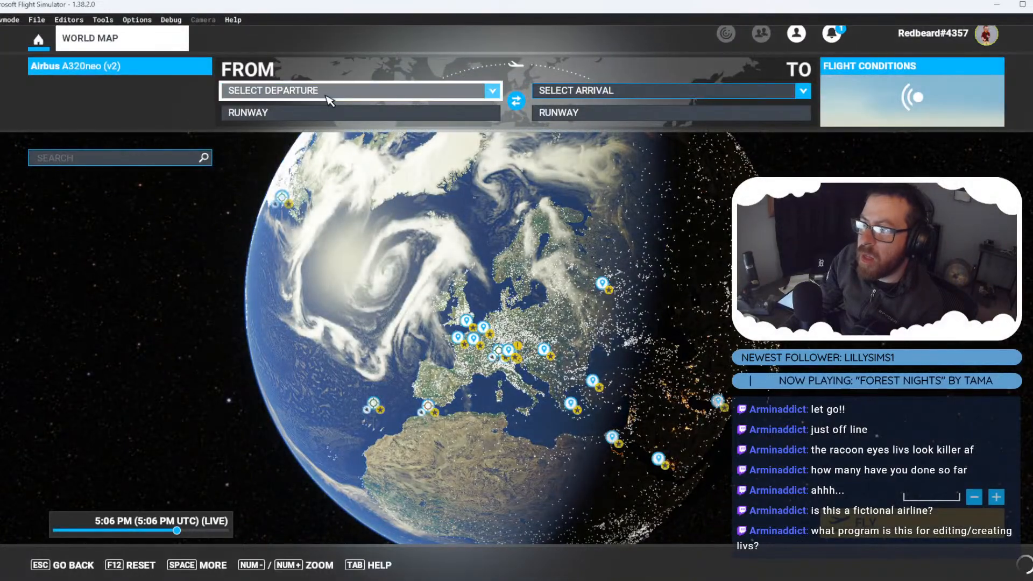
Set the departure airport to ESSA Arlanda, Stockholm, and start the flight with the A320neo (v2).
click(331, 92)
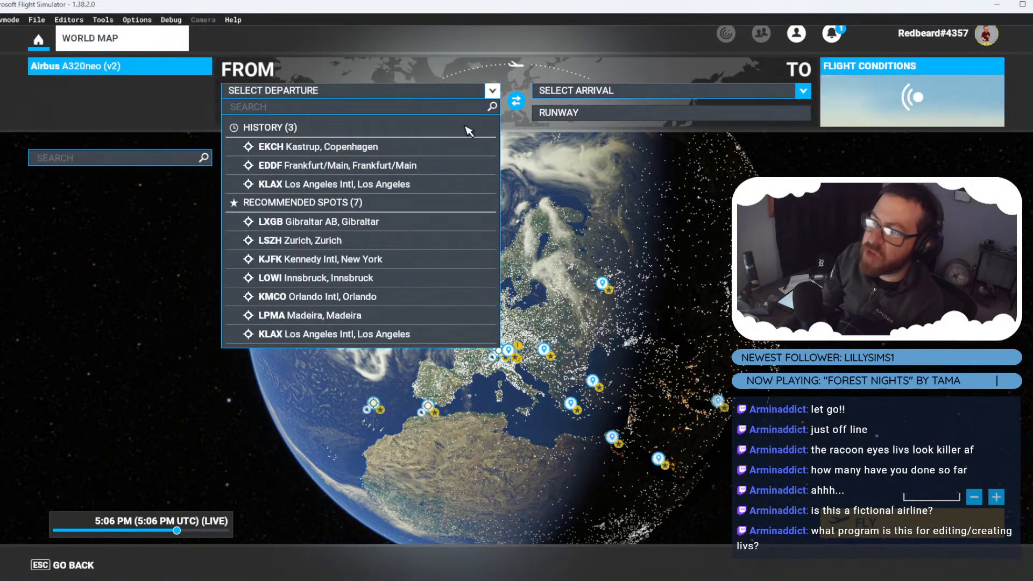
click(412, 108)
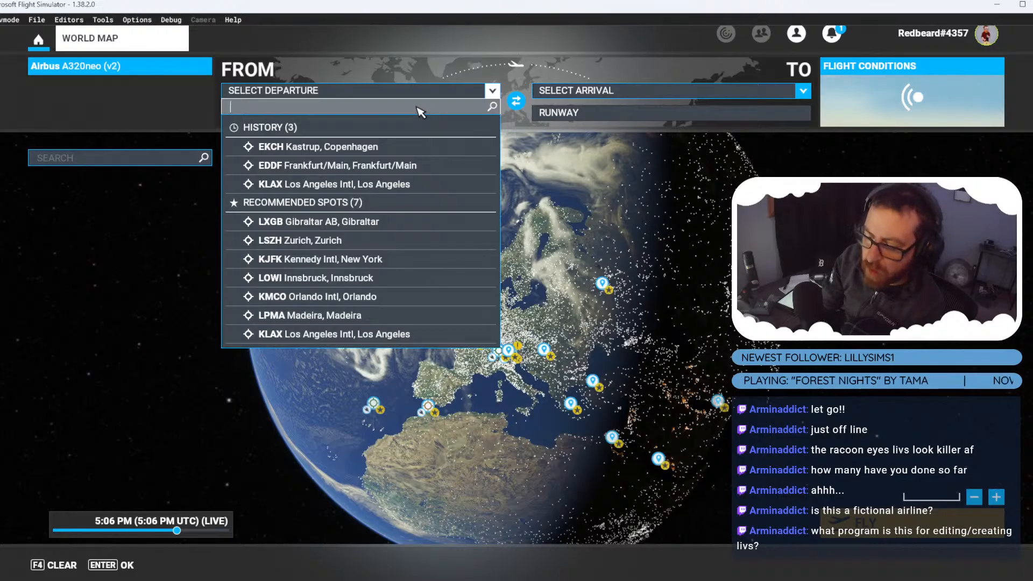
text(ESSA)
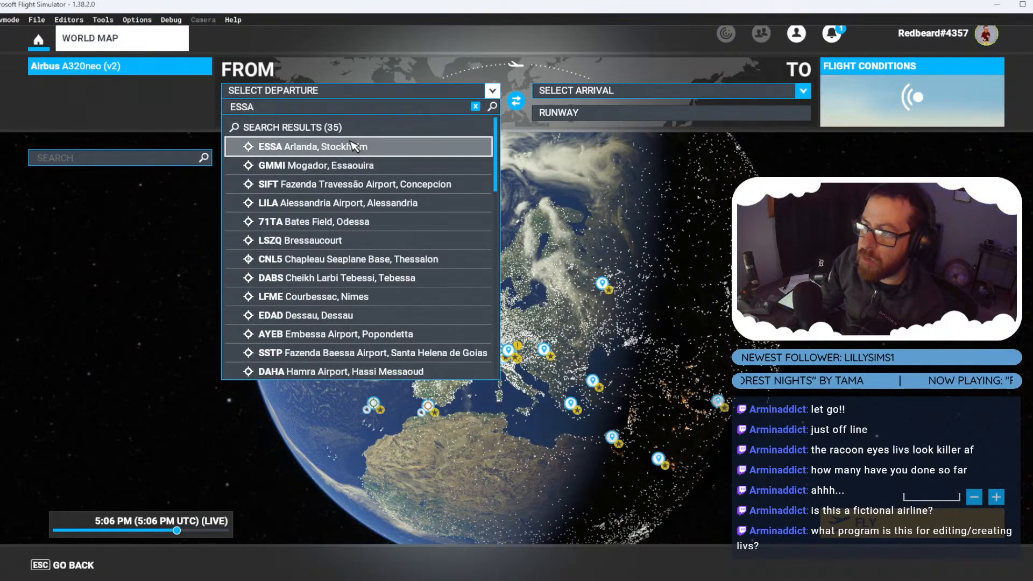
click(408, 146)
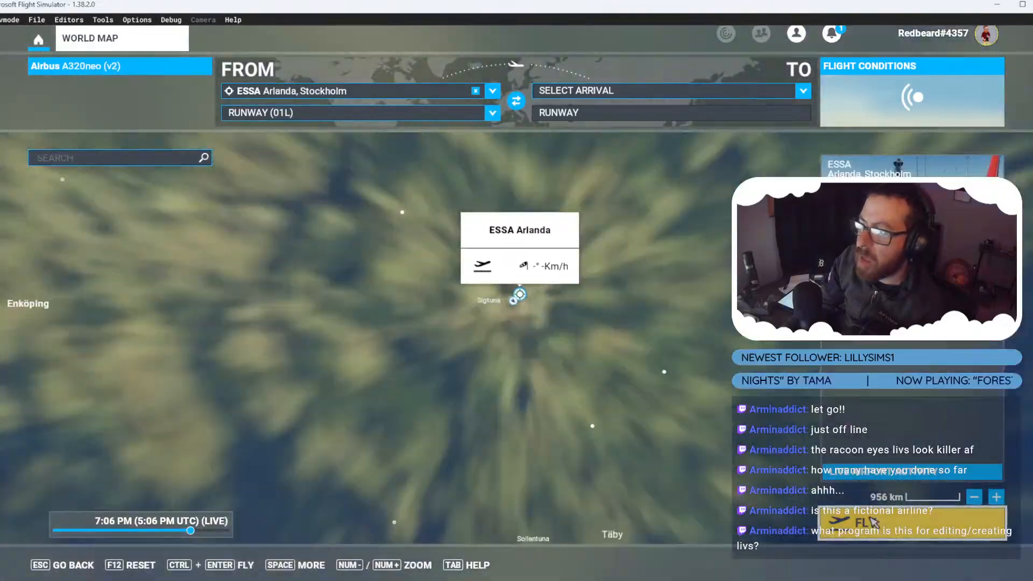
click(864, 522)
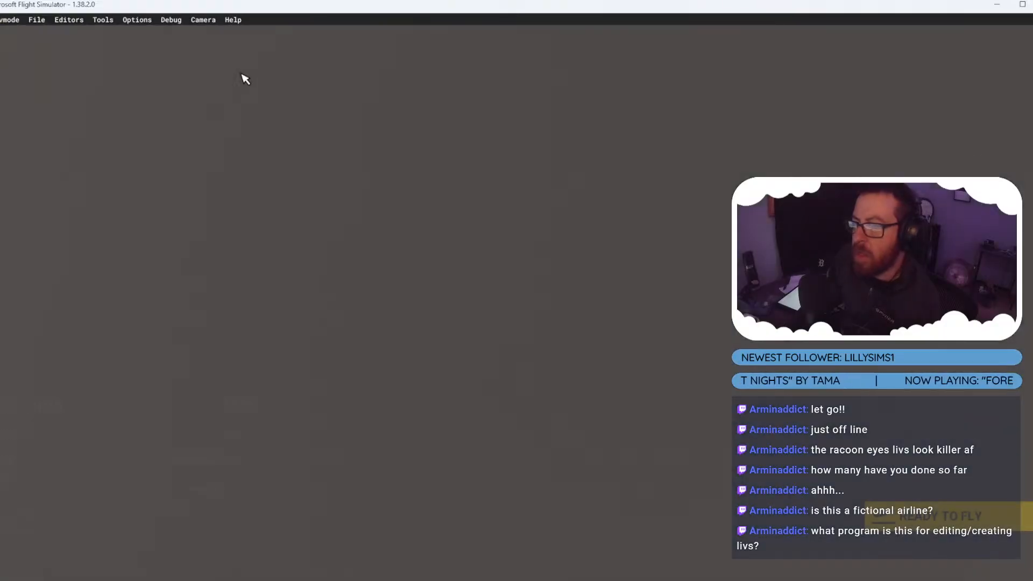
click(1017, 518)
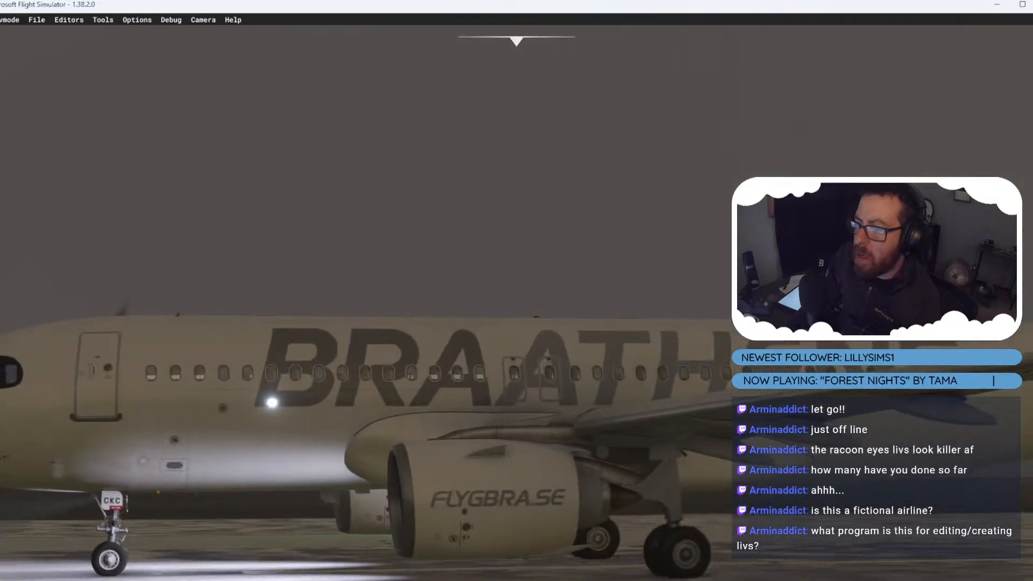
Release the parking brake from the cockpit, take off, and view the Braathens livery from outside in flight.
key(End)
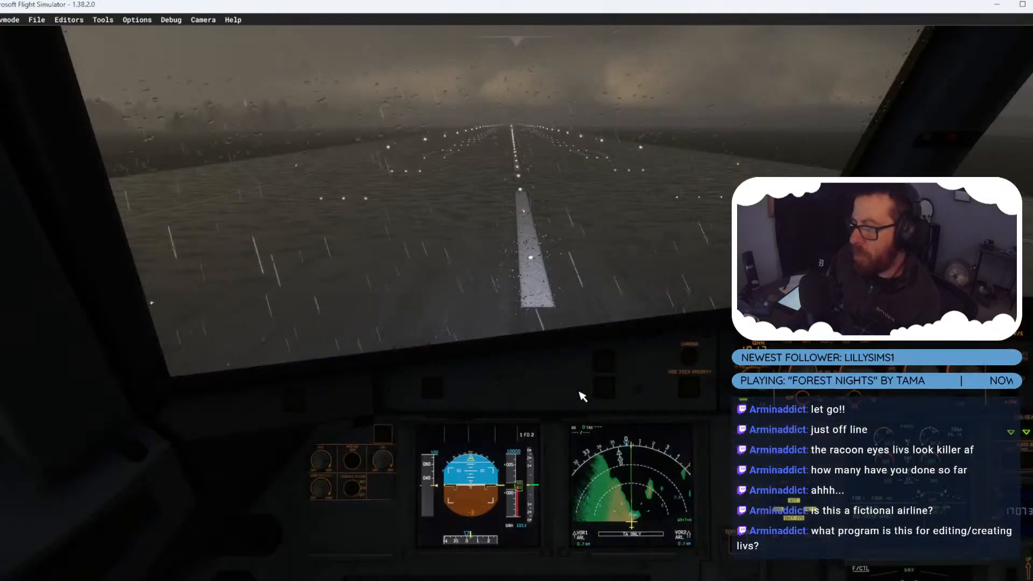
right_drag(512, 226, 520, 224)
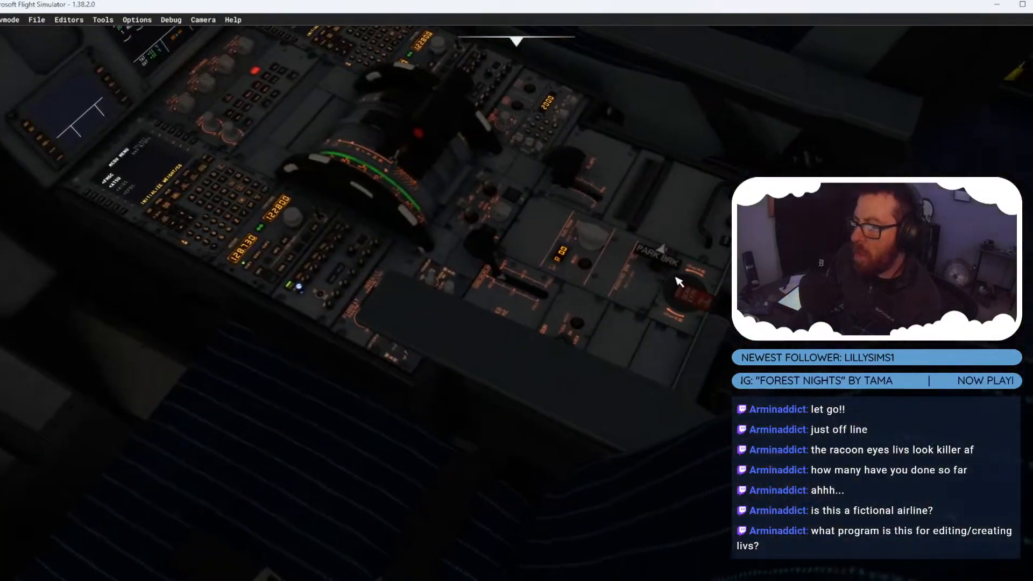
right_drag(607, 357, 511, 202)
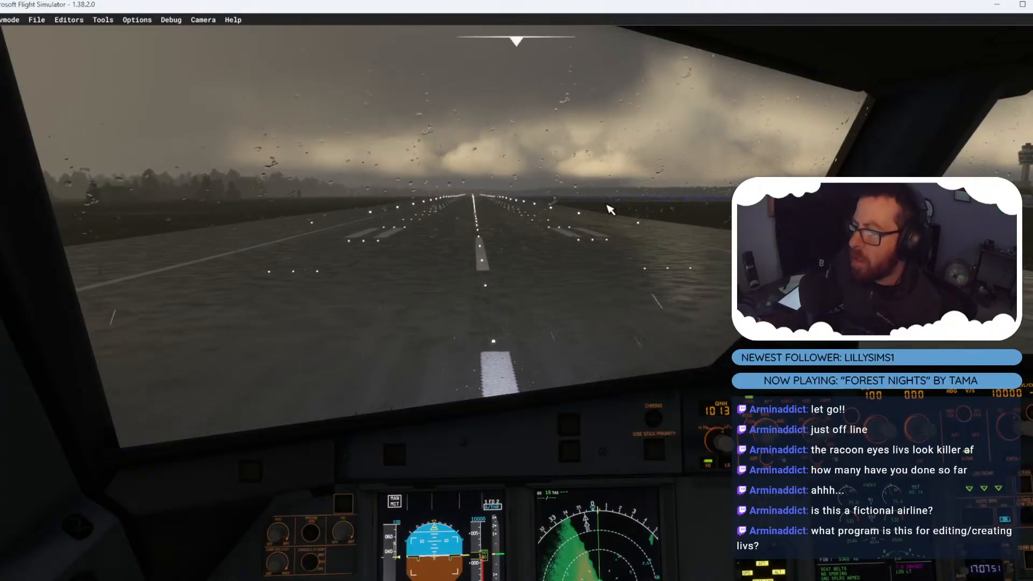
key(ctrl+space)
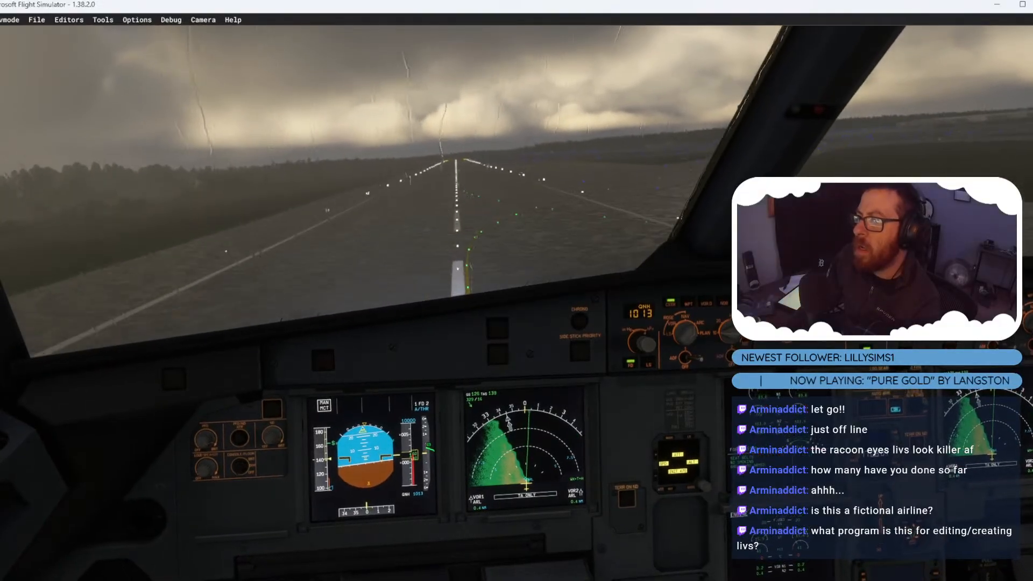
key(End)
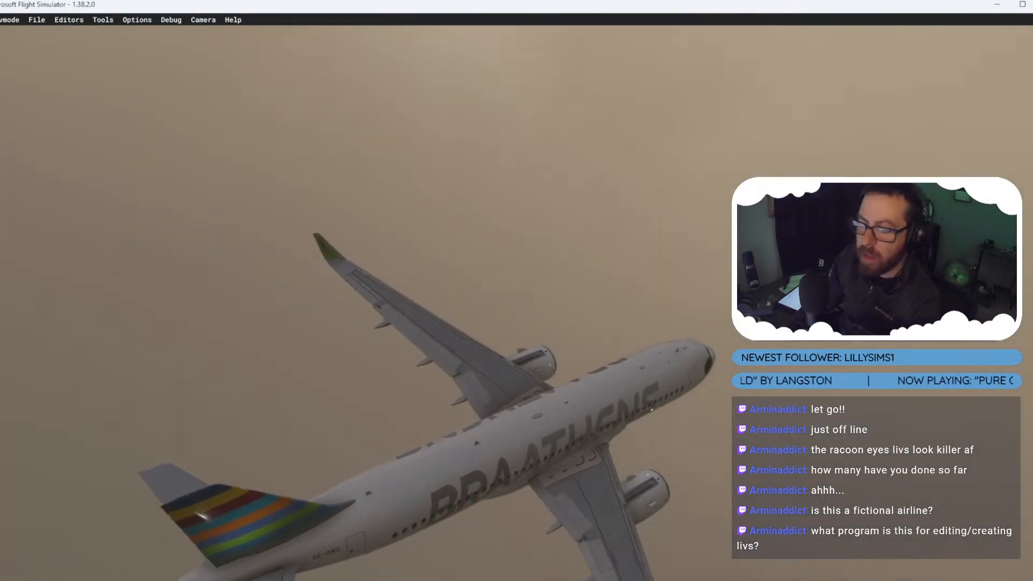
End the flight and return to the main menu.
key(Escape)
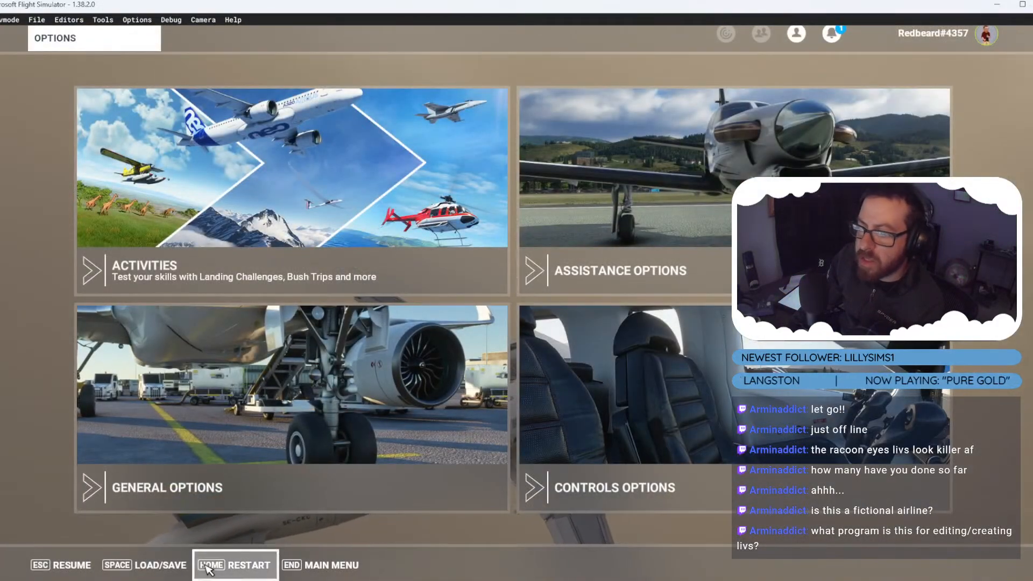
click(323, 564)
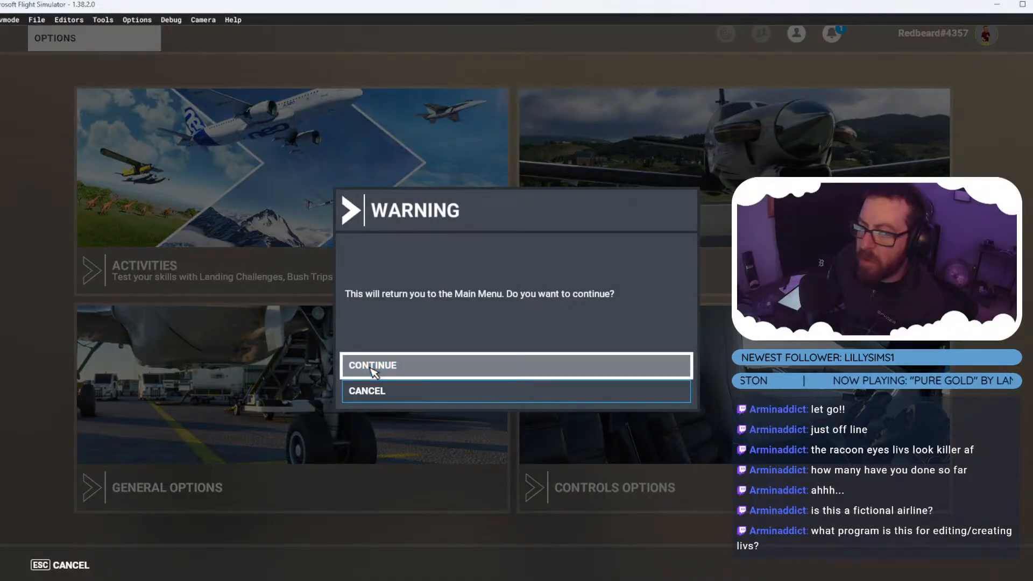
click(374, 365)
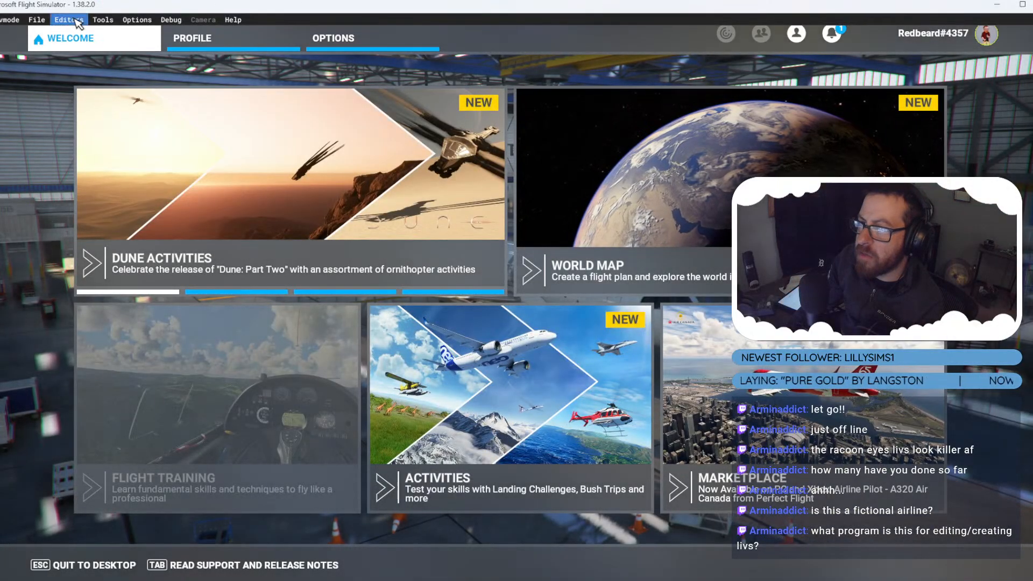
click(100, 21)
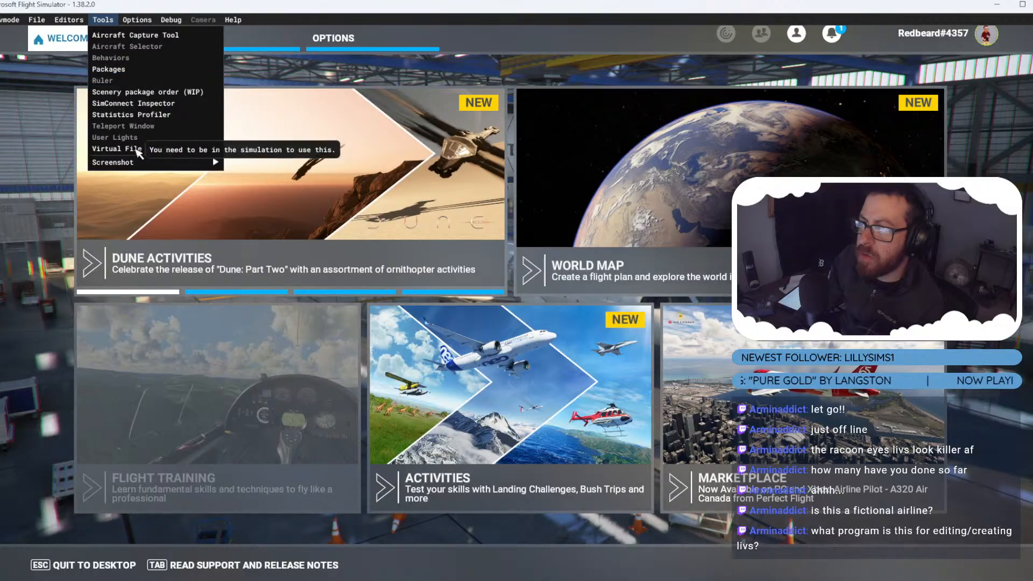
click(134, 35)
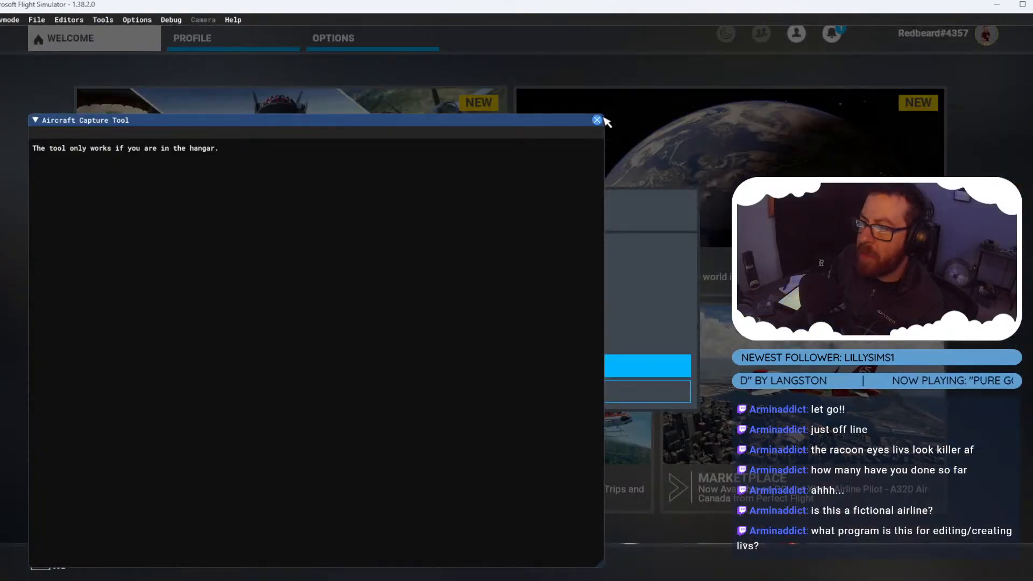
click(596, 120)
key(Escape)
Open My Hangar from the profile page and launch the Aircraft Capture Tool there.
click(233, 38)
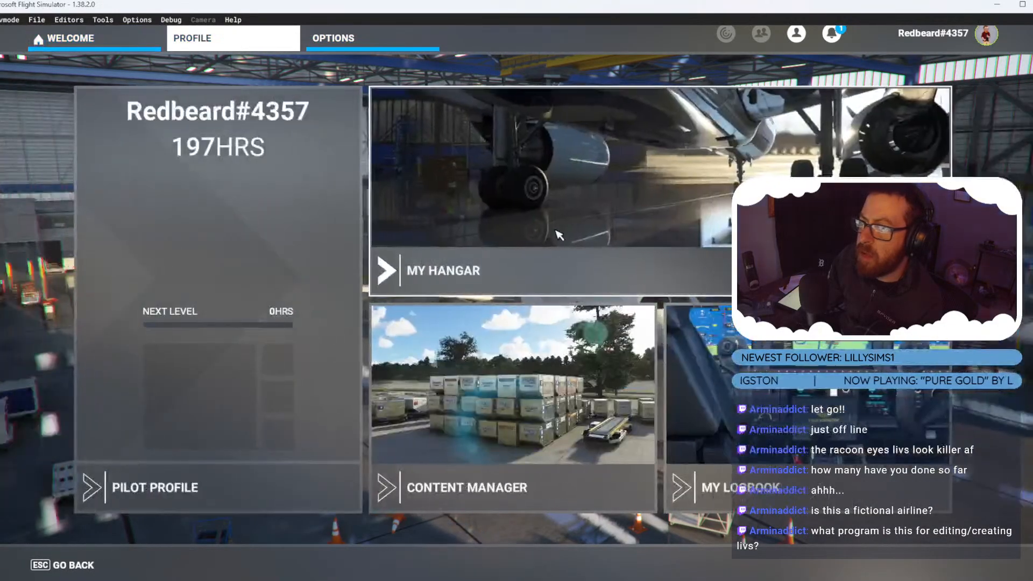
click(434, 257)
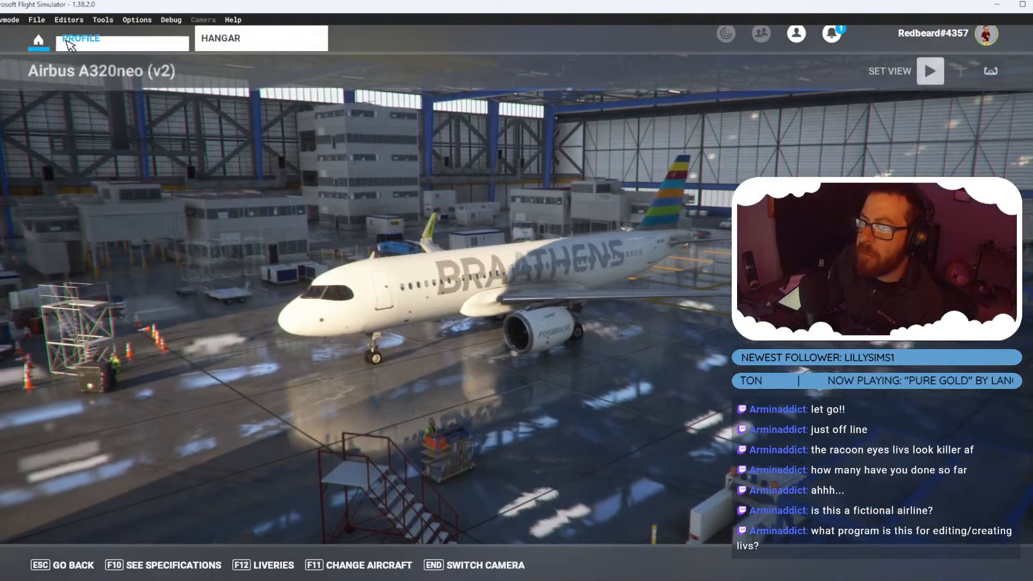
click(103, 19)
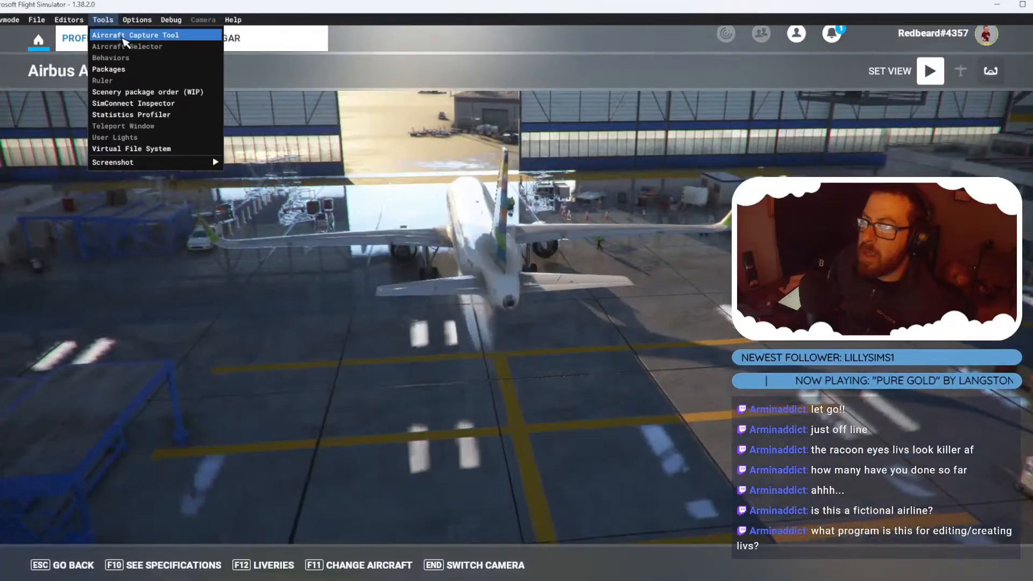
click(123, 35)
Load the custom thumbnail shot set from the Documents > Repaints folder into the Aircraft Capture Tool.
click(80, 530)
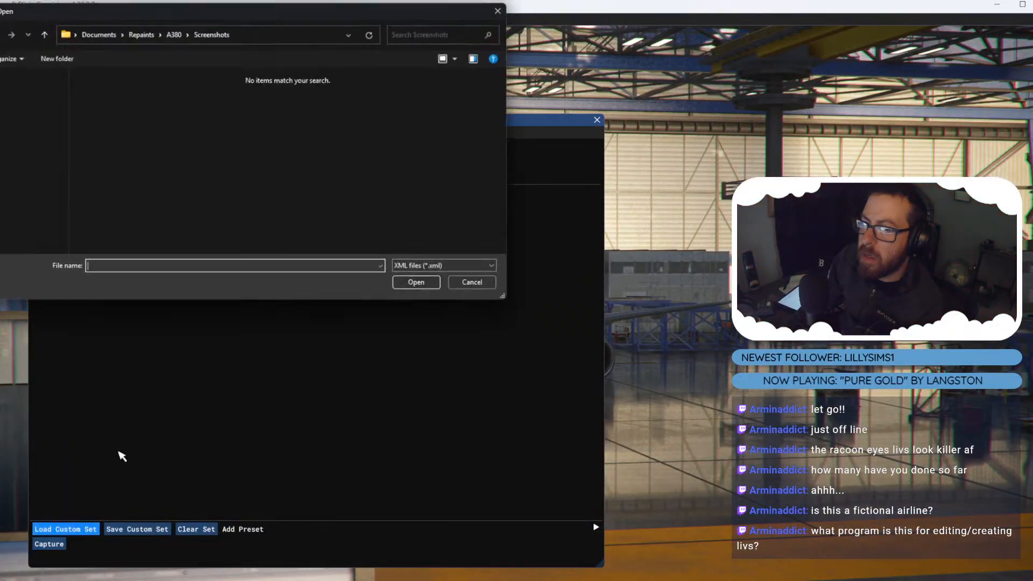
click(41, 34)
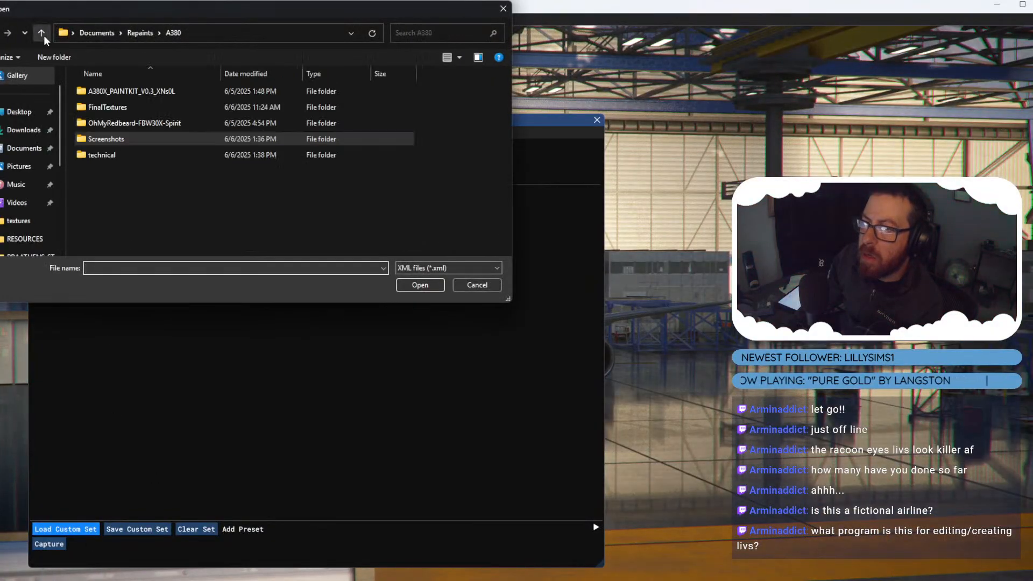
click(41, 34)
click(41, 34)
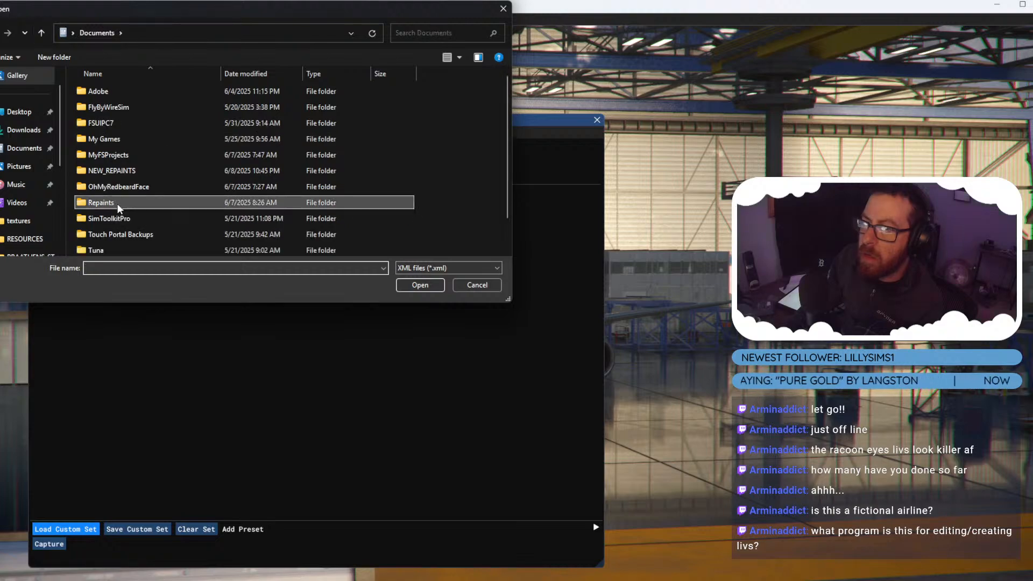
double_click(101, 202)
double_click(115, 219)
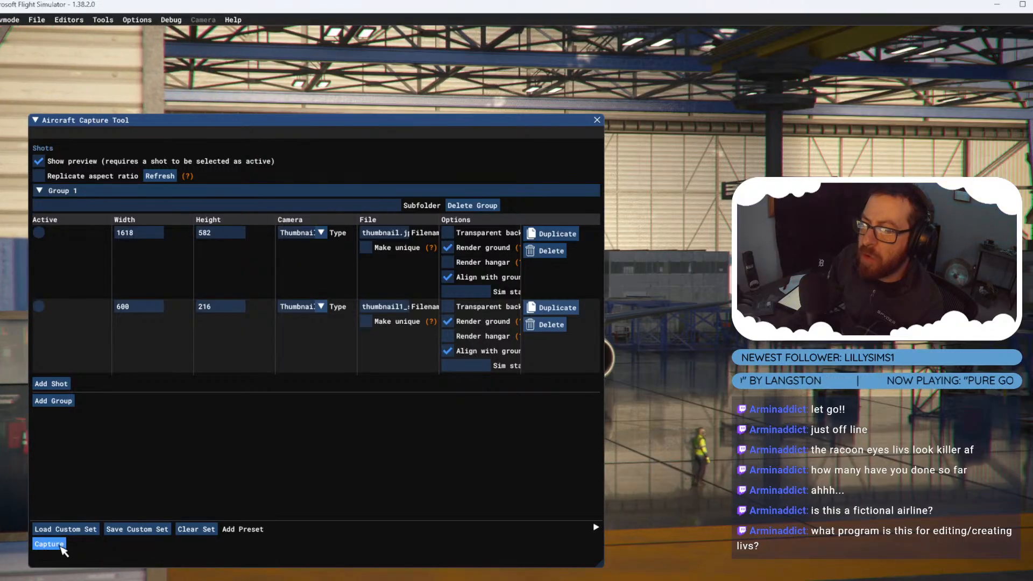
Capture the custom thumbnail shots into the texture.braathens folder of the livery package inside NEW_REPAINTS > A320NEO (iniBuilds) > BRAATHENS_STREAM.
click(49, 545)
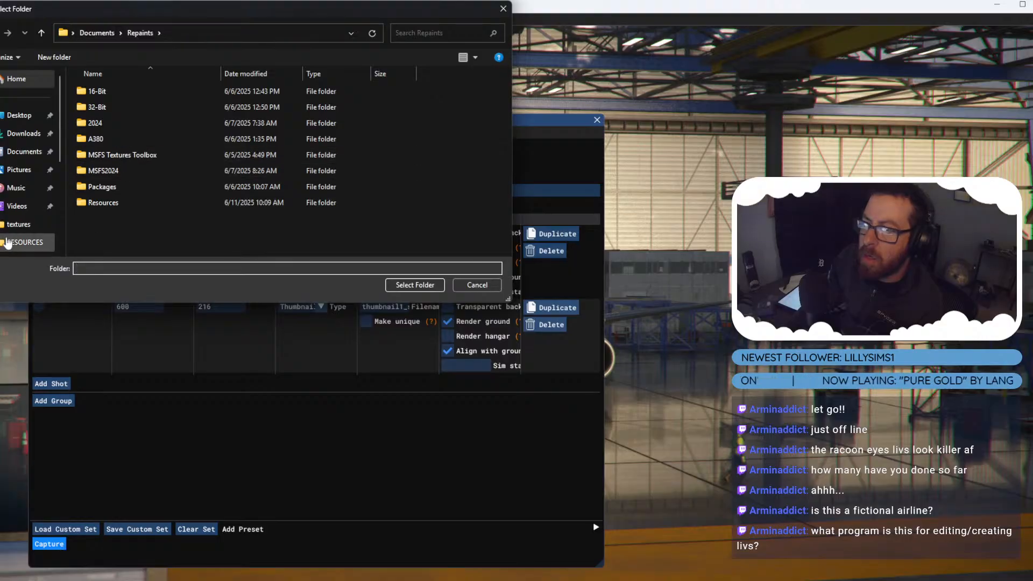
scroll(15, 235, down, 3)
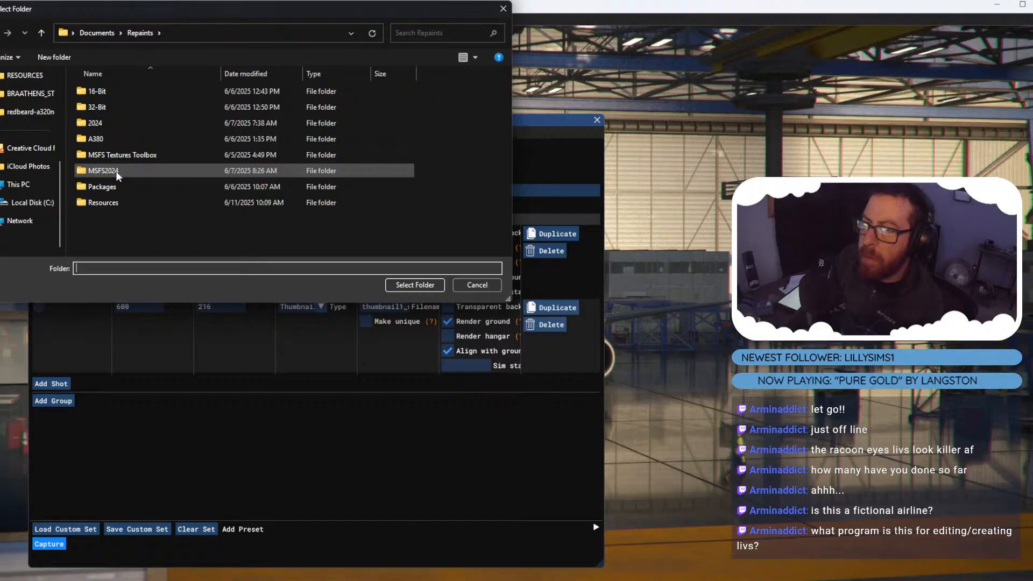
click(43, 39)
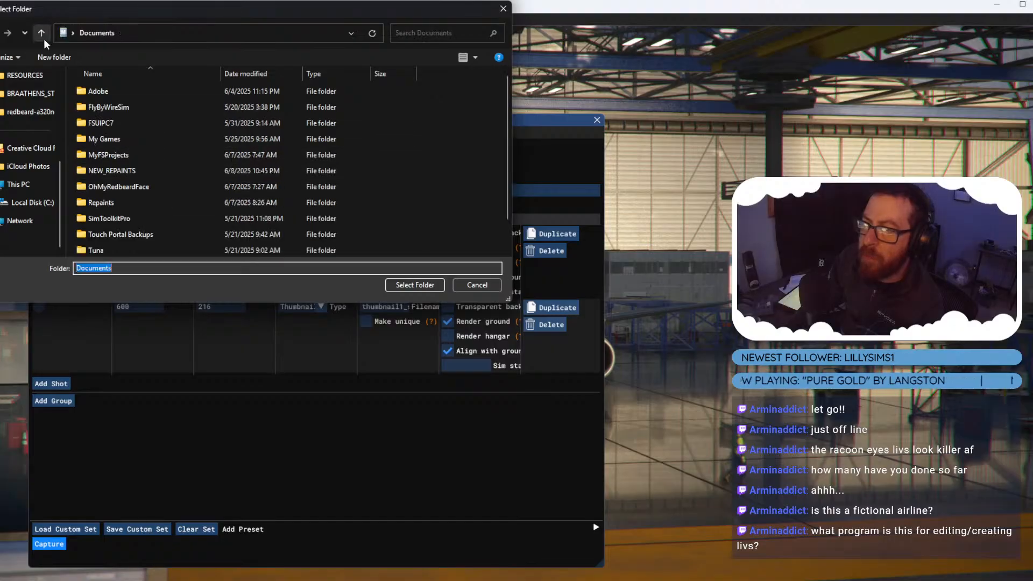
scroll(115, 187, down, 1)
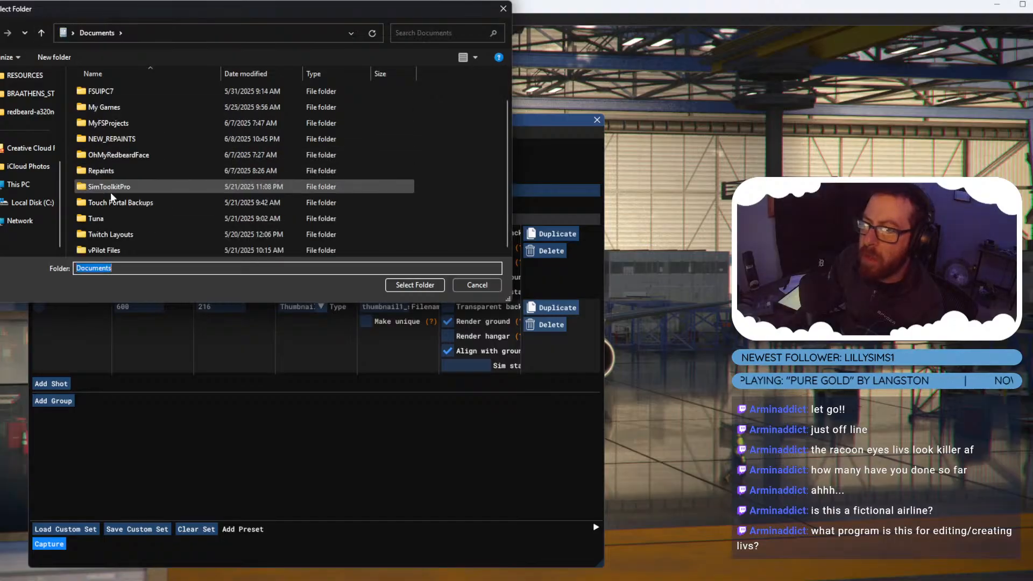
double_click(120, 139)
double_click(127, 91)
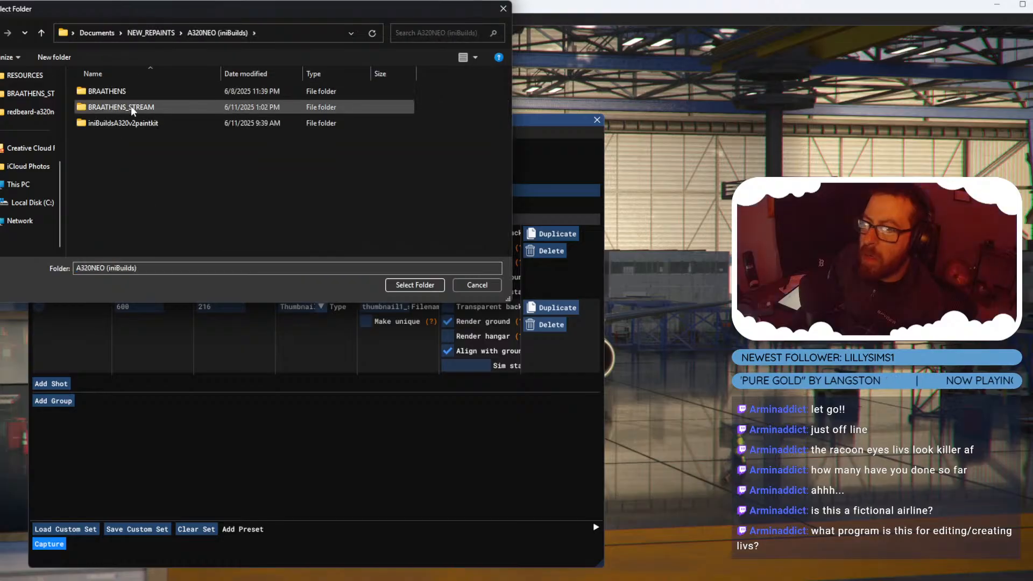
double_click(133, 112)
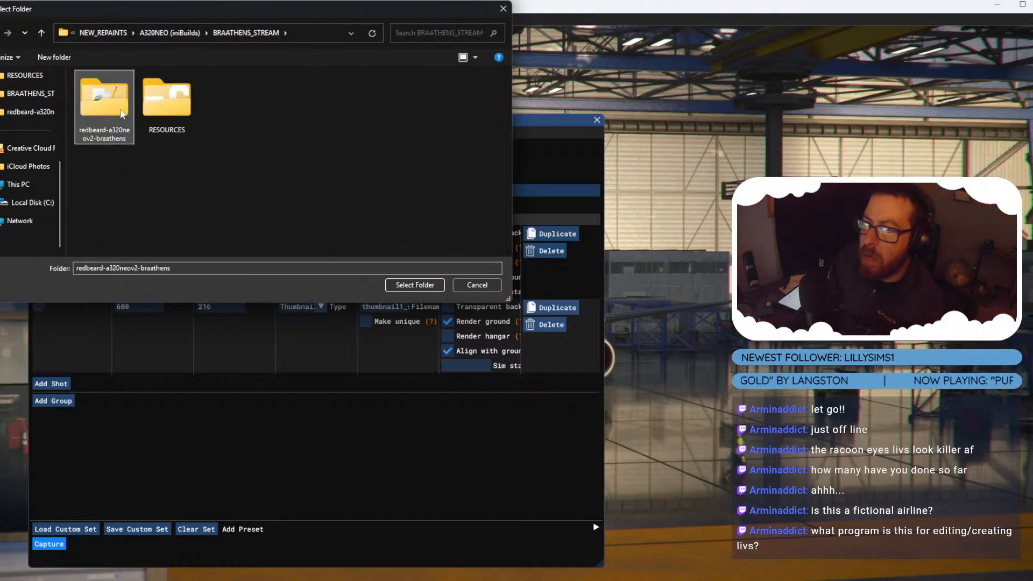
double_click(123, 114)
click(107, 93)
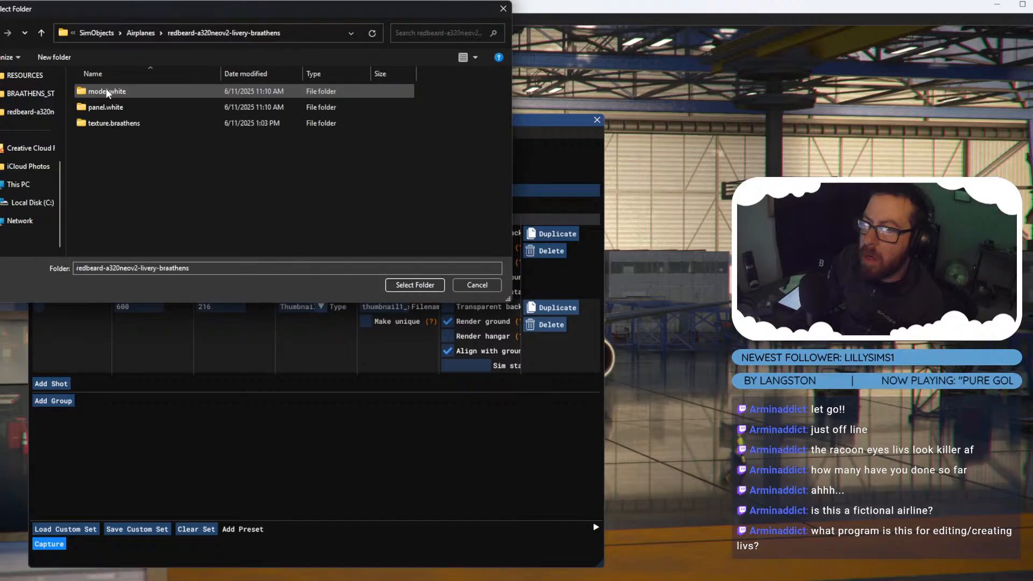
double_click(111, 124)
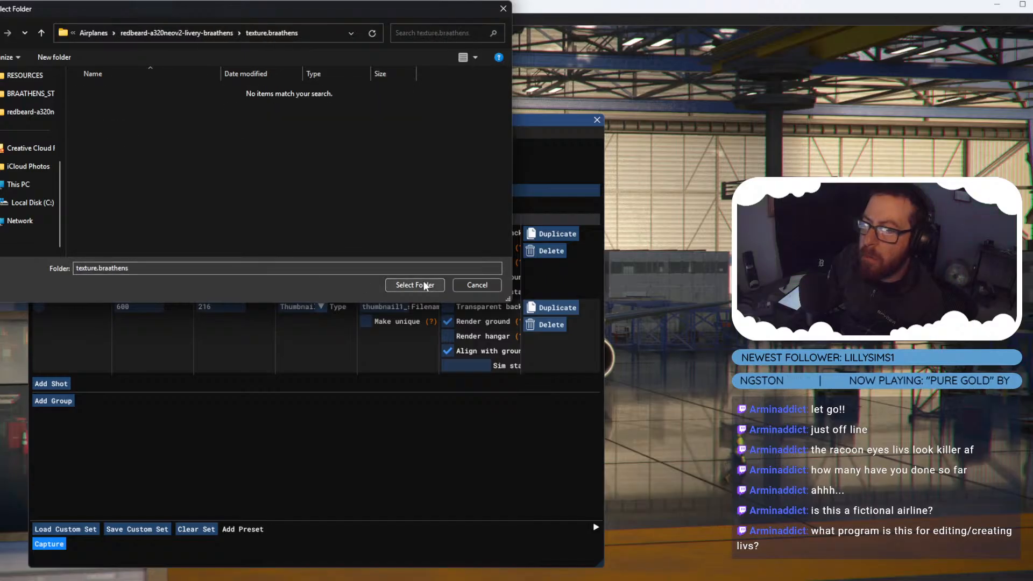
click(414, 285)
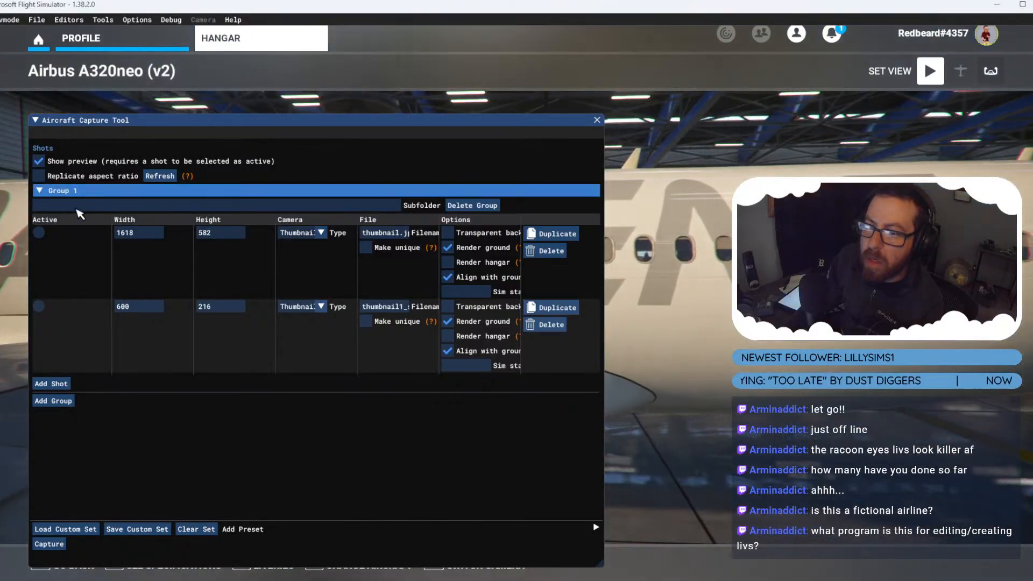
Add the General preset to the shot list and delete both thumbnail shots from Group 1.
click(252, 531)
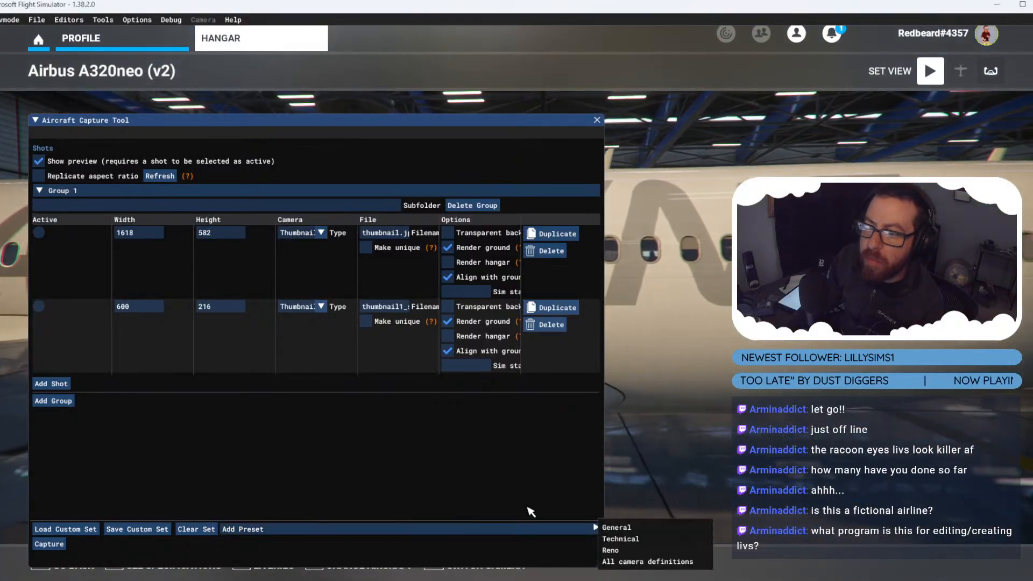
click(616, 528)
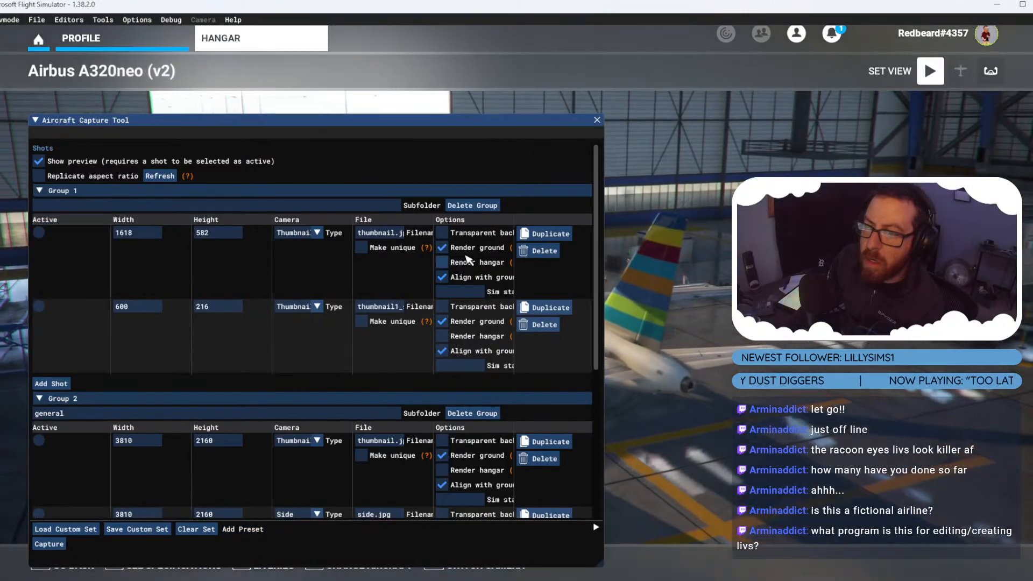
click(542, 251)
click(543, 251)
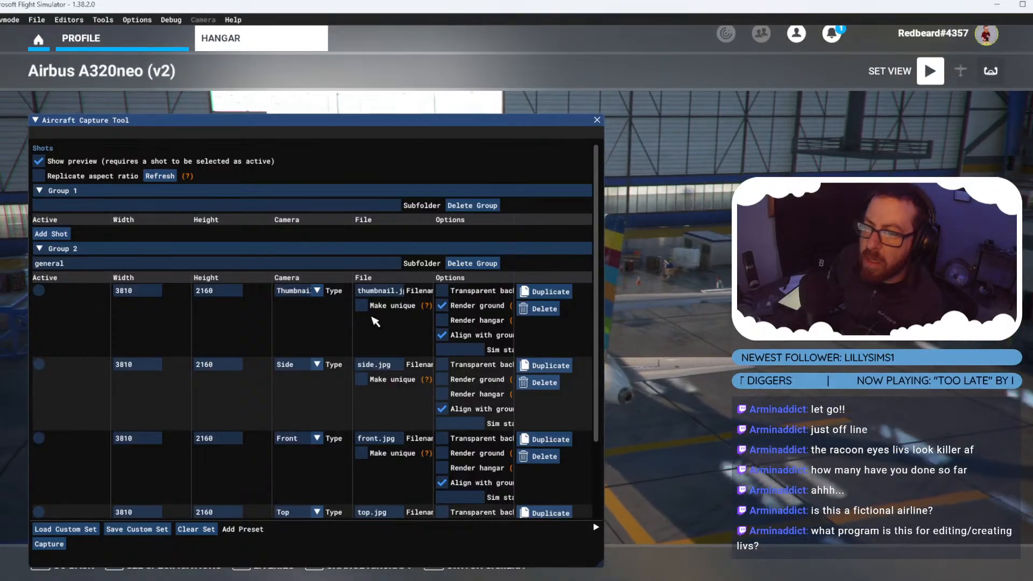
scroll(377, 322, down, 1)
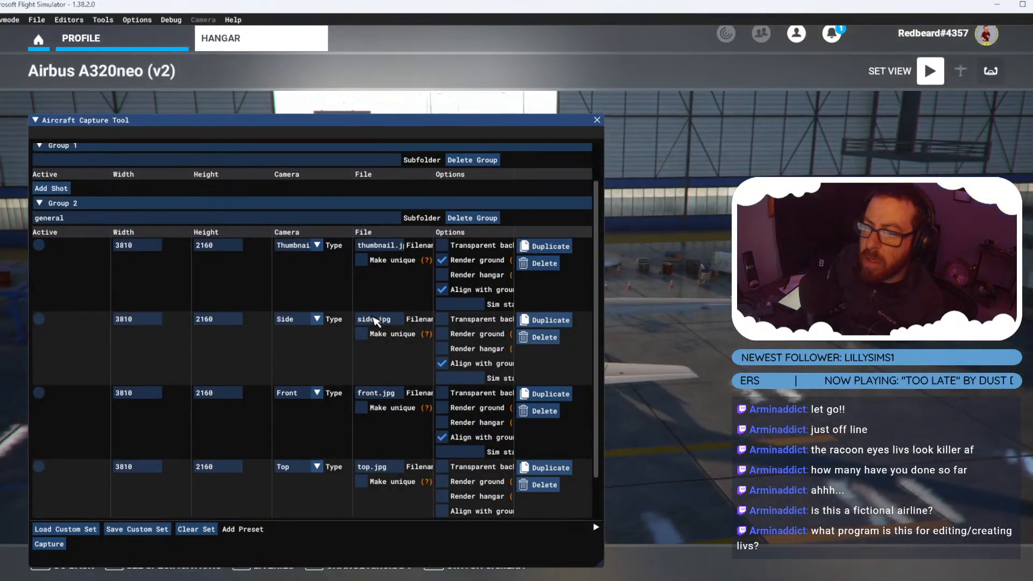
scroll(375, 321, down, 1)
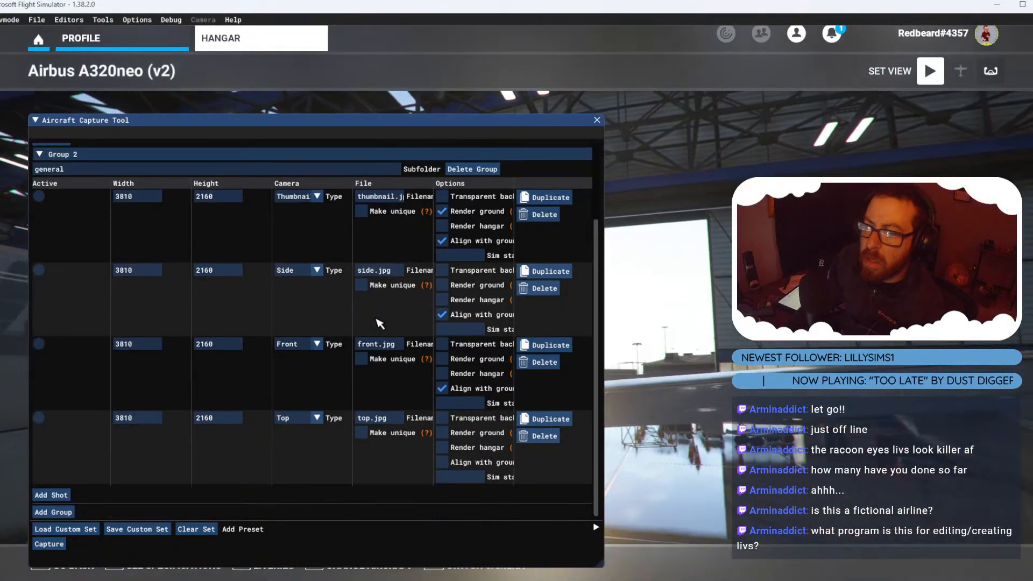
scroll(375, 321, up, 3)
Add the Technical and Reno presets to the shot list.
click(245, 527)
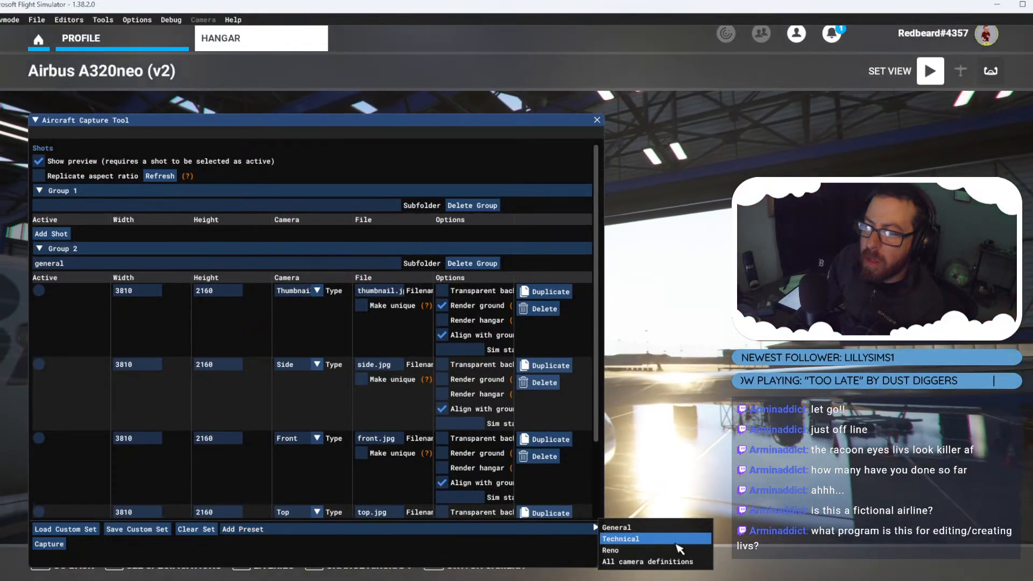
click(675, 543)
click(243, 529)
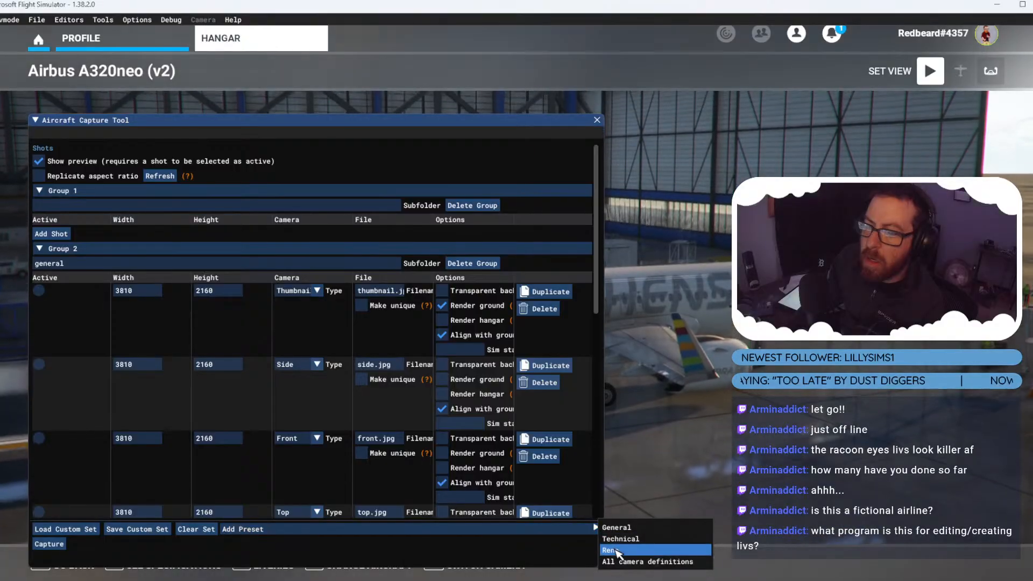
click(613, 550)
Capture all preset shots into a new folder named Screenshots inside BRAATHENS_STREAM.
click(48, 544)
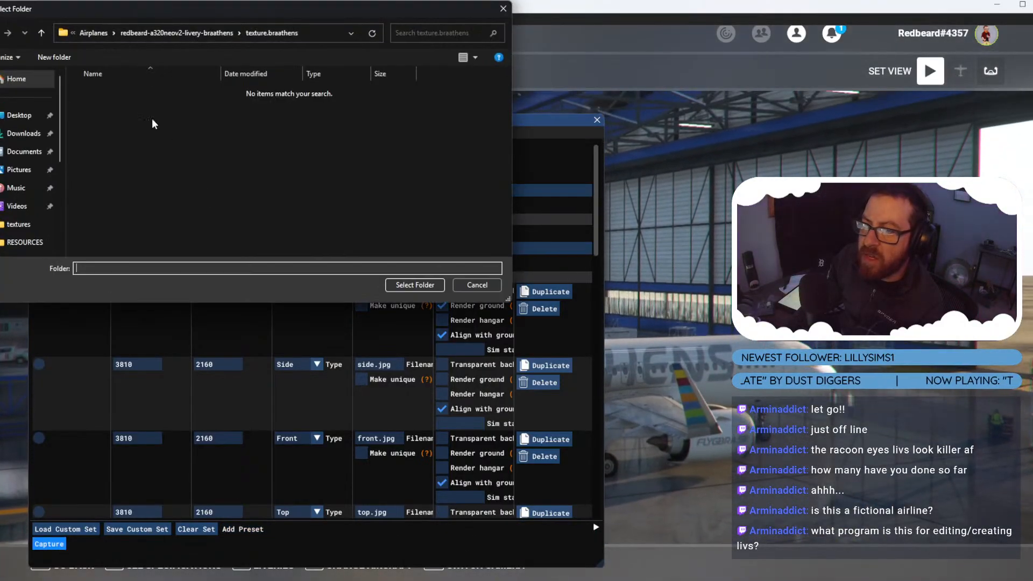
click(43, 34)
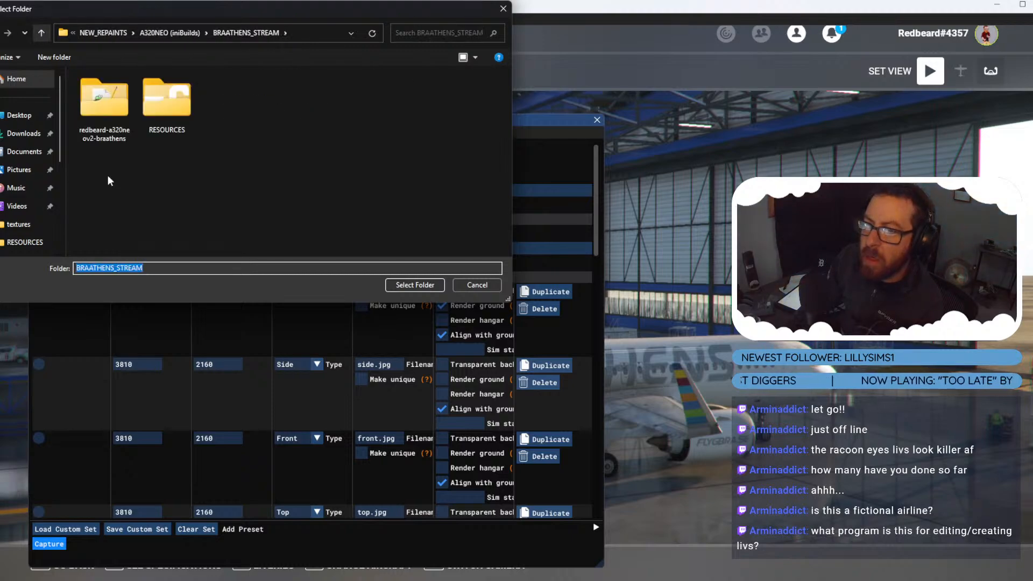
right_click(233, 206)
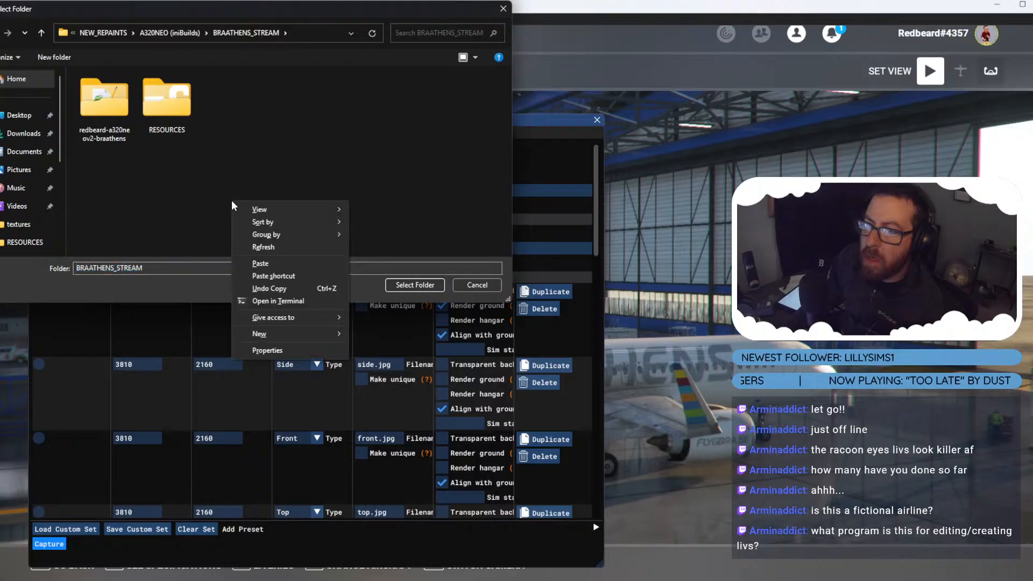
mouse_move(305, 338)
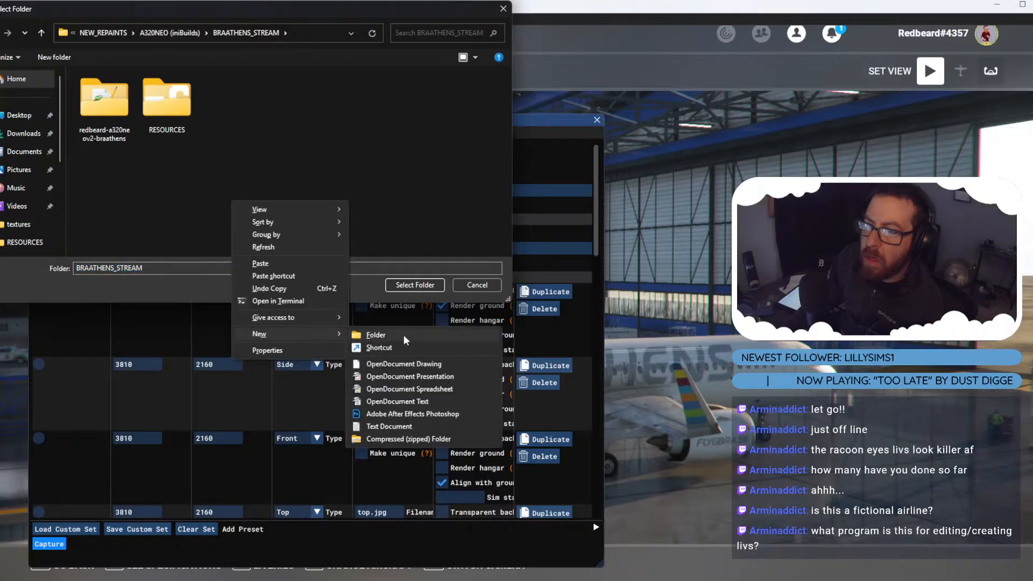
click(376, 335)
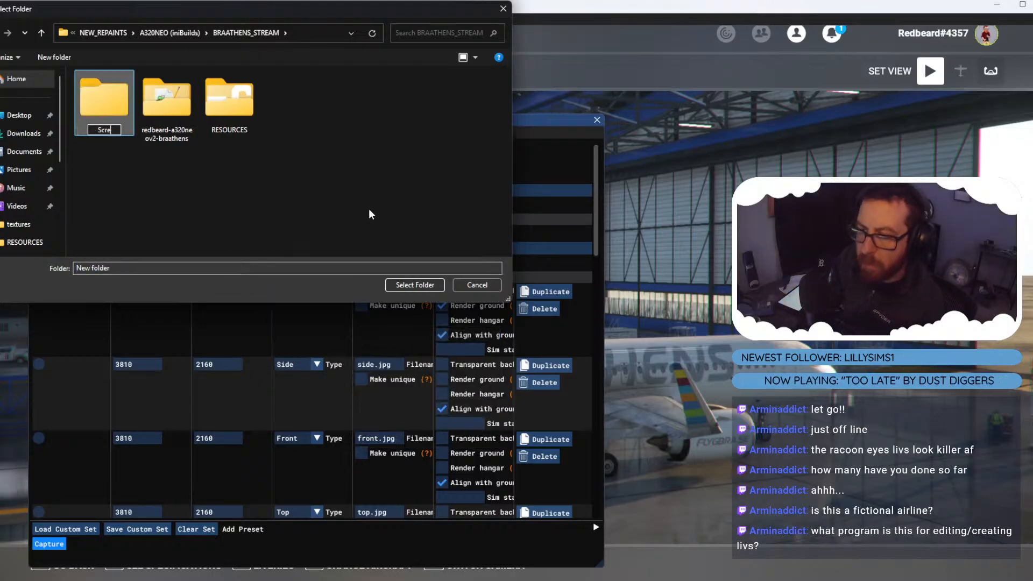
text(Screenshots)
key(Return)
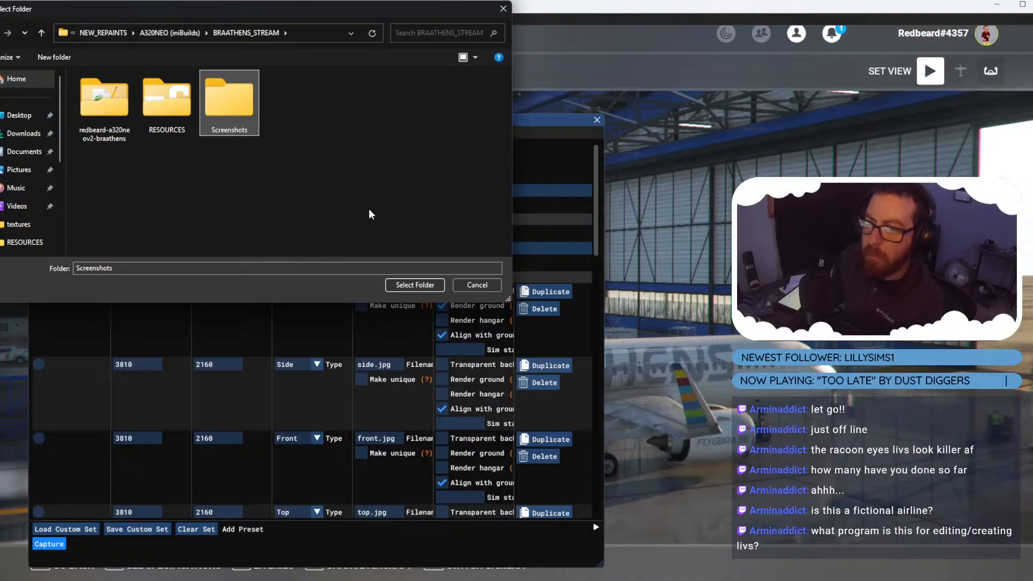
double_click(243, 121)
click(415, 285)
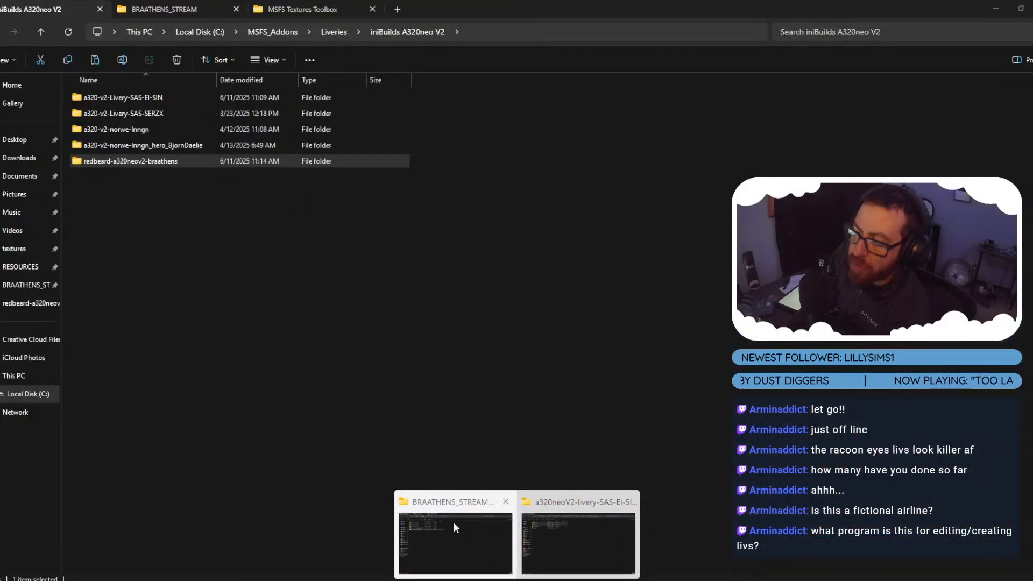
Switch to File Explorer and open the reno folder inside BRAATHENS_STREAM > Screenshots.
click(453, 522)
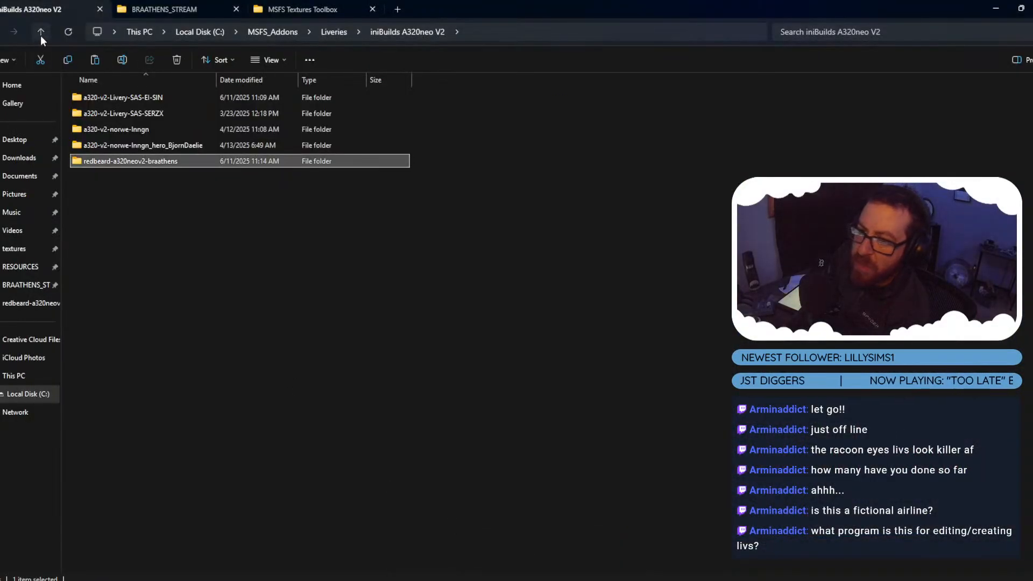
click(40, 32)
click(167, 9)
double_click(223, 108)
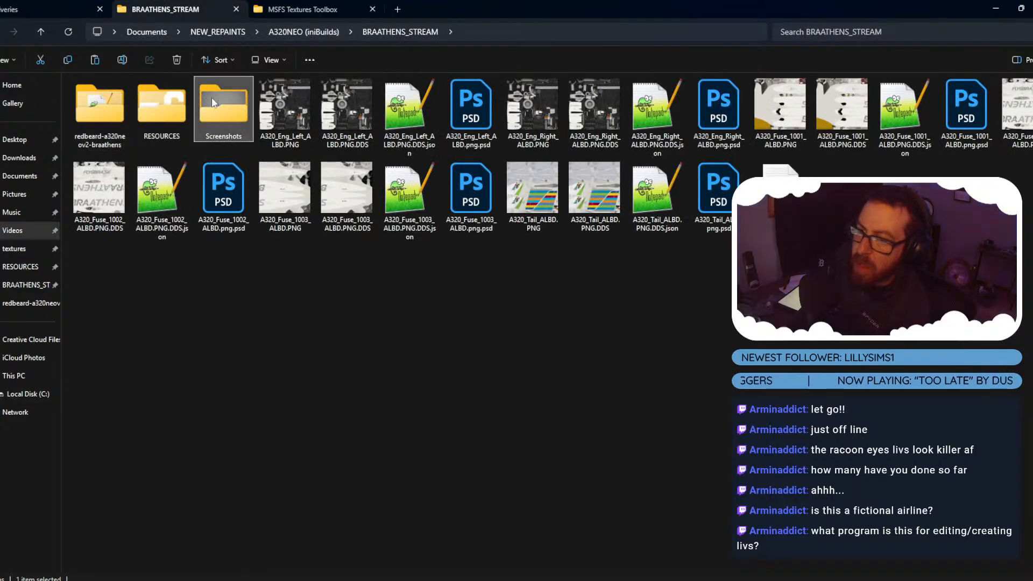
double_click(91, 113)
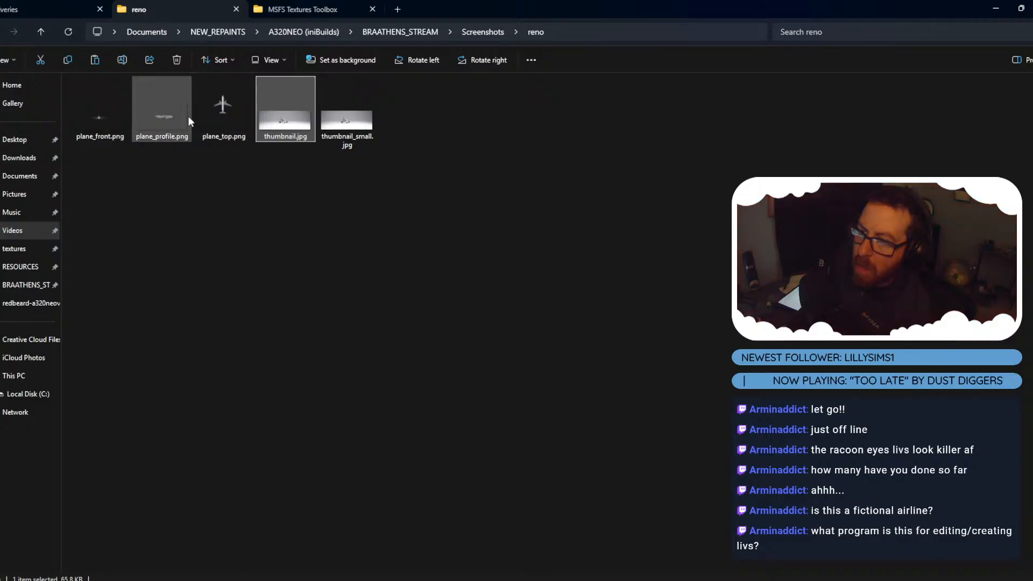
View the captured images plane_profile.png and plane_top.png, enlarging the top view to full screen.
double_click(188, 115)
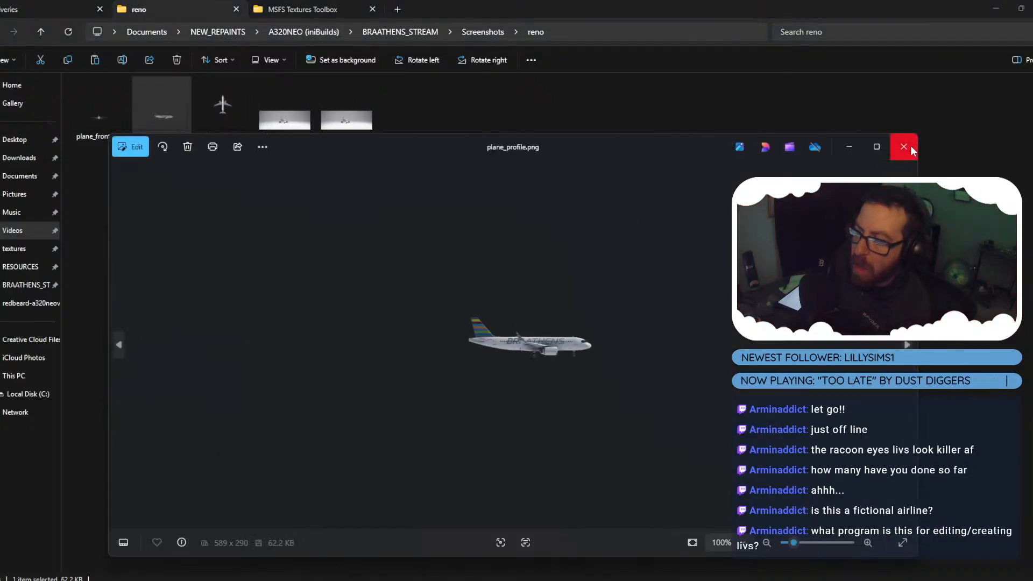
click(904, 146)
double_click(231, 115)
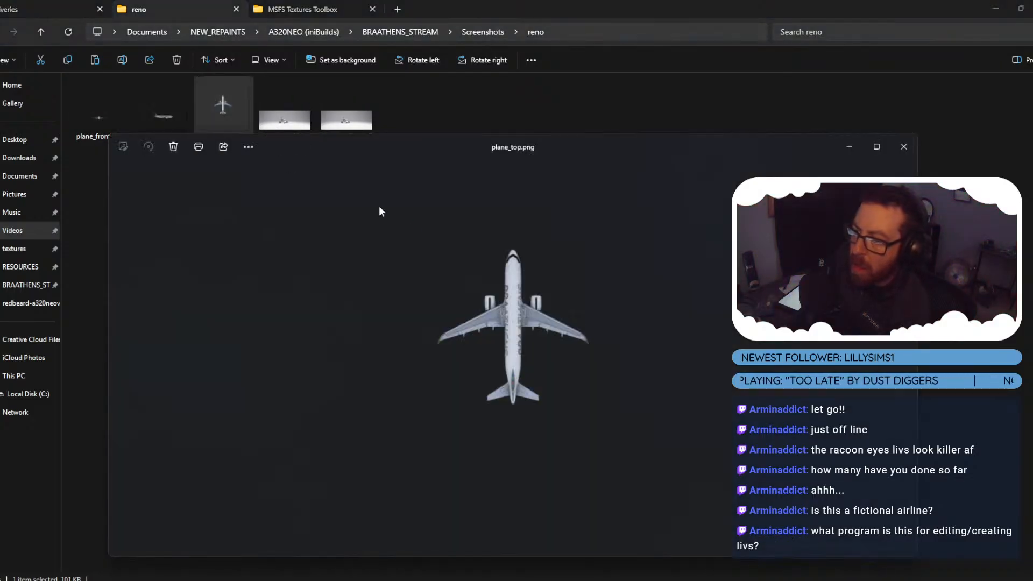
click(878, 147)
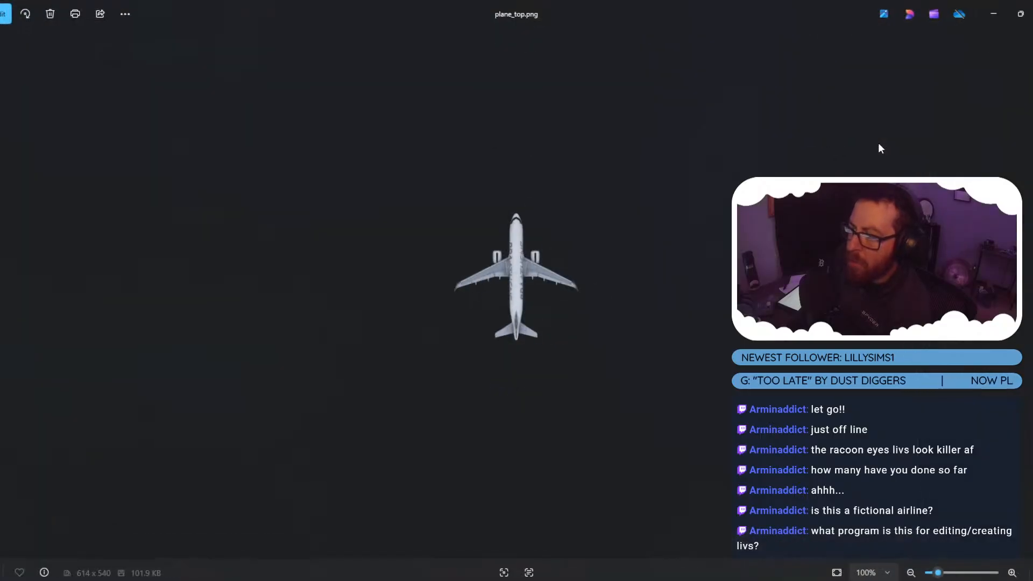
right_click(441, 299)
key(Escape)
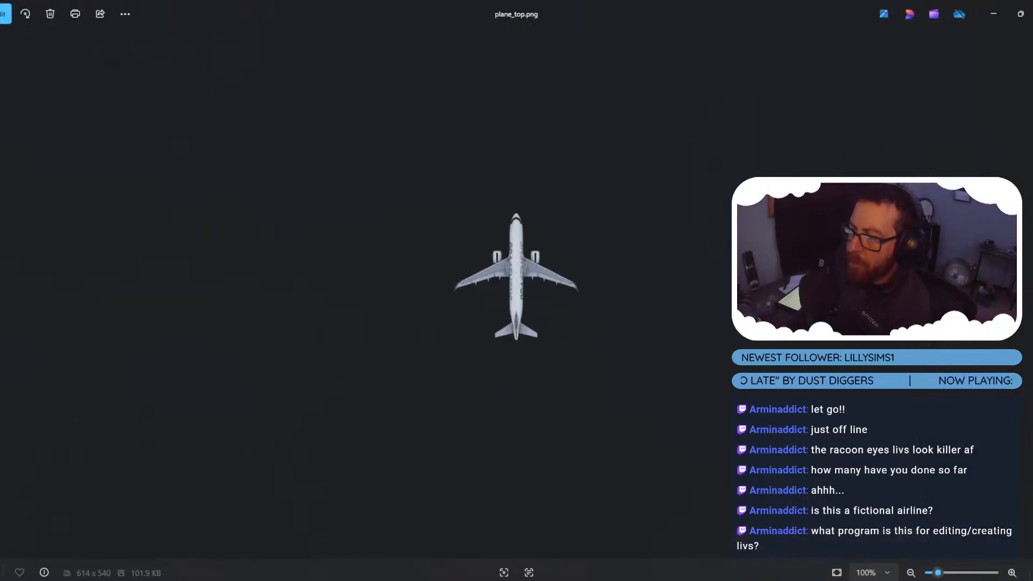
key(alt+F4)
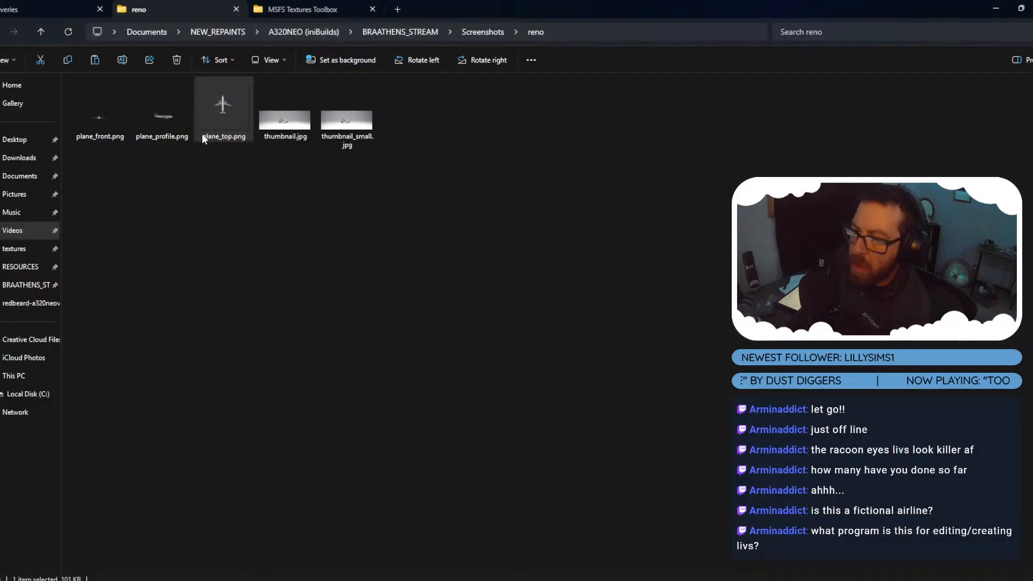
Check the image dimensions of plane_top.png in its file properties.
right_click(202, 133)
click(263, 343)
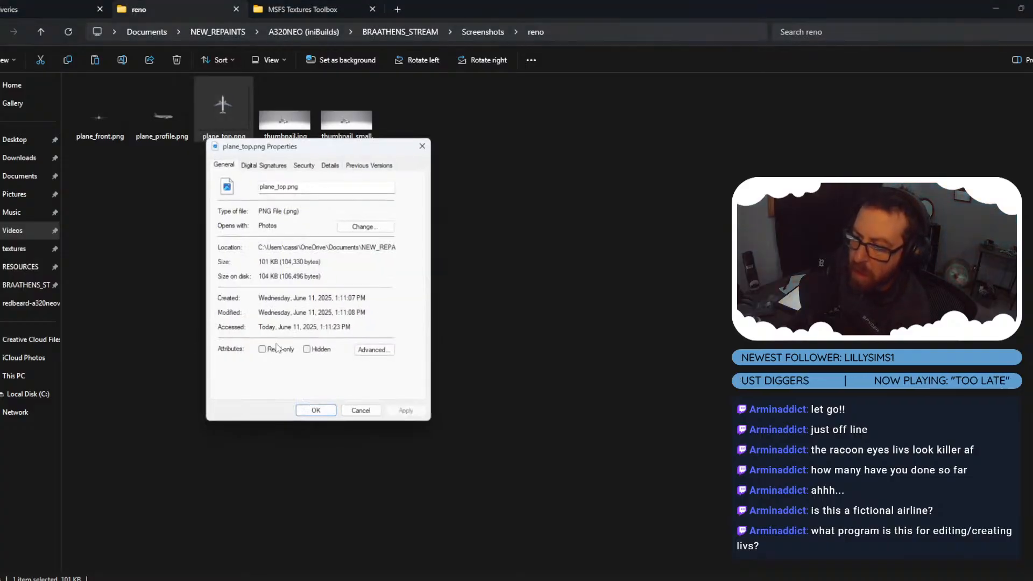
click(329, 165)
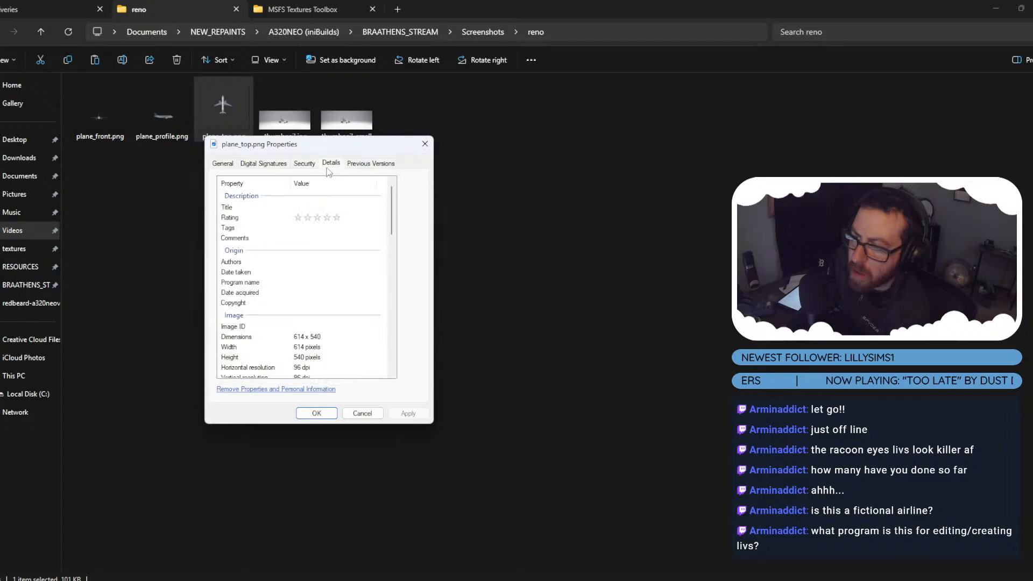
click(425, 144)
Open the technical folder inside Screenshots and view side.jpg.
key(alt+Up)
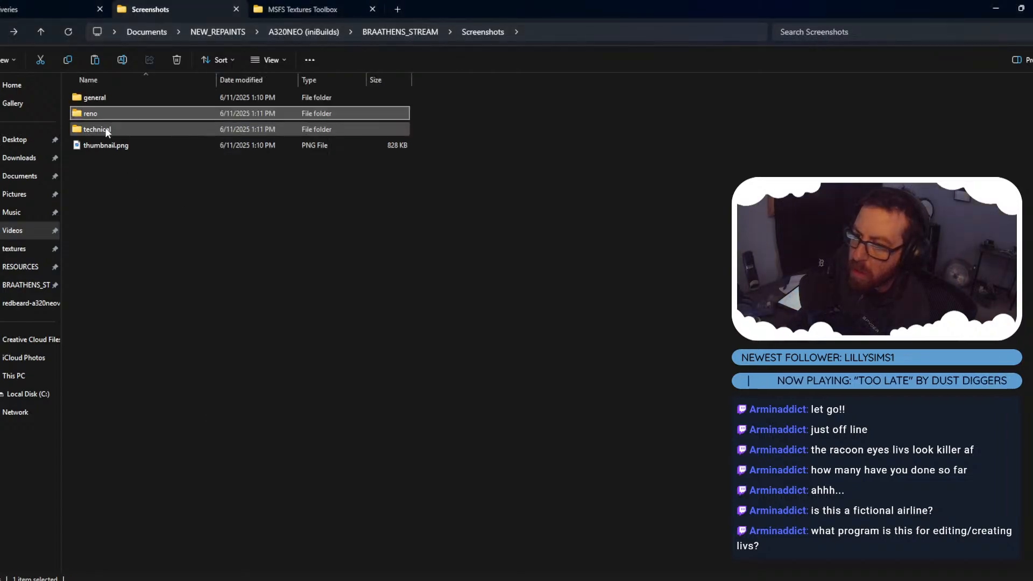
double_click(97, 129)
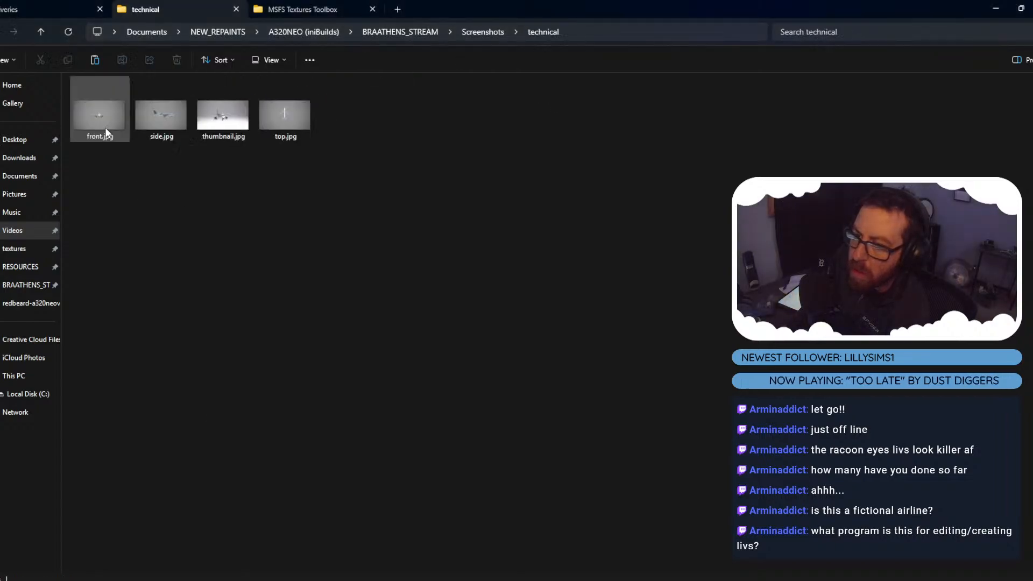
double_click(142, 128)
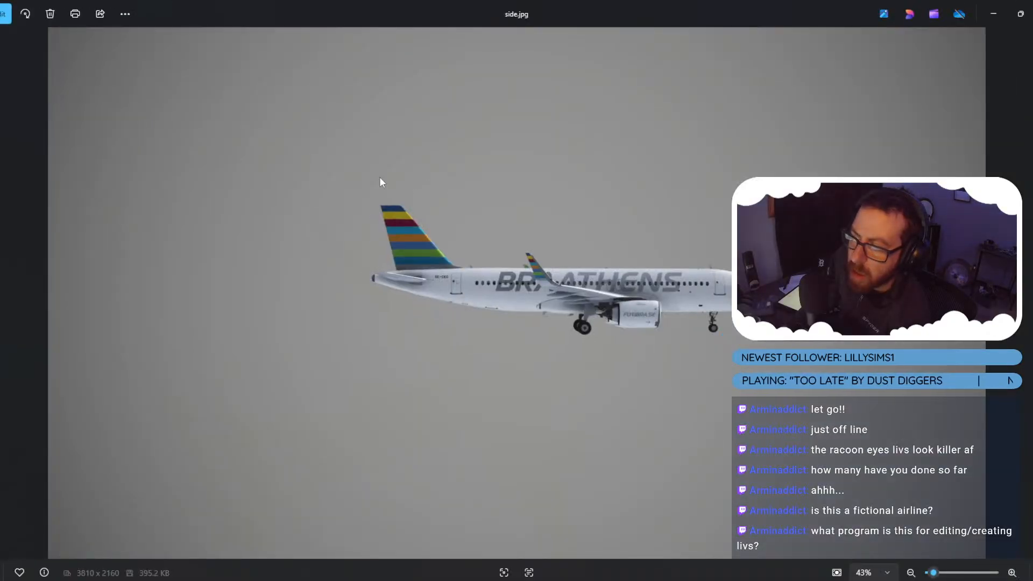
click(1029, 14)
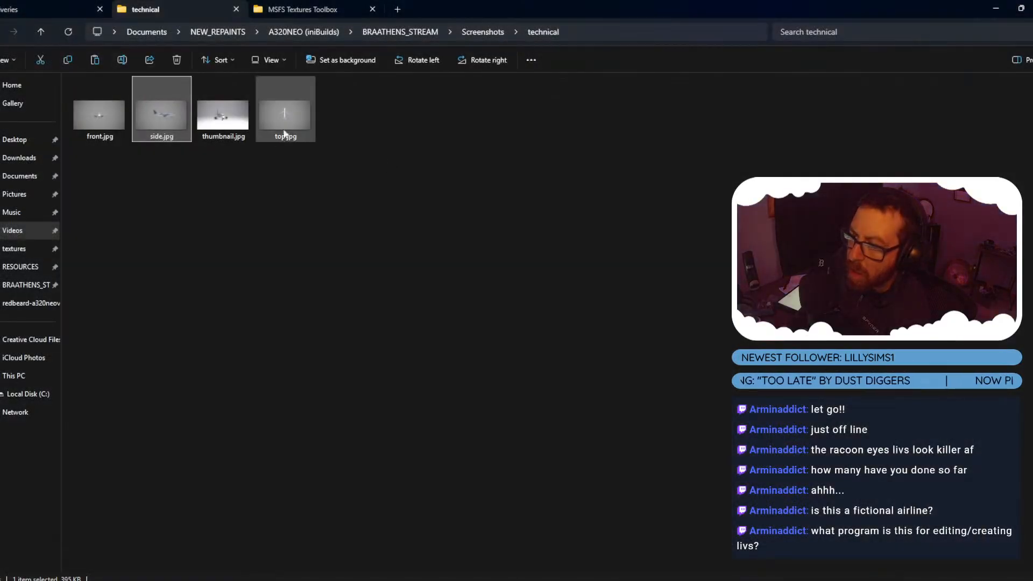
Open the general folder inside Screenshots and view front.jpg and thumbnail.jpg.
key(BackSpace)
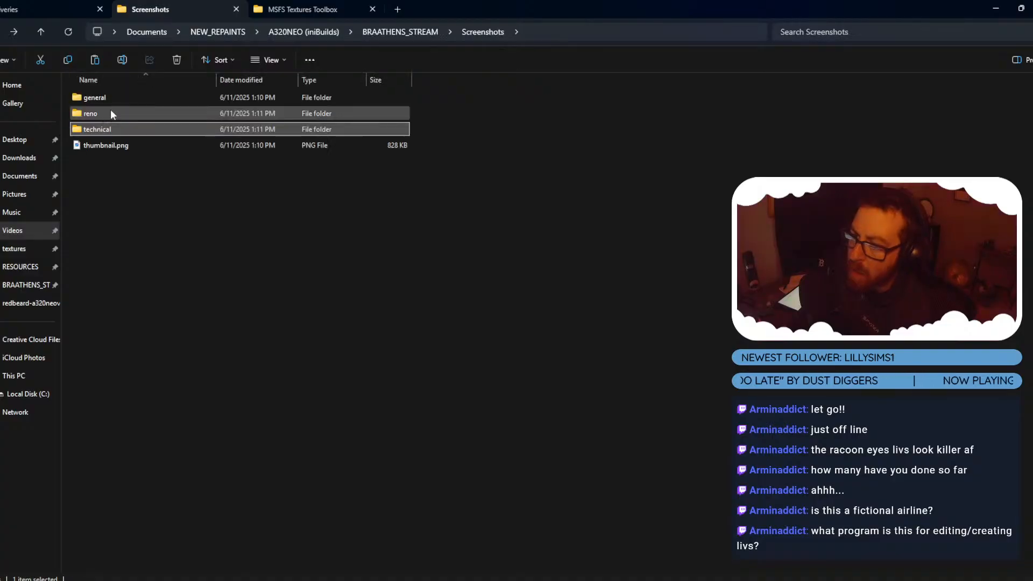
double_click(109, 101)
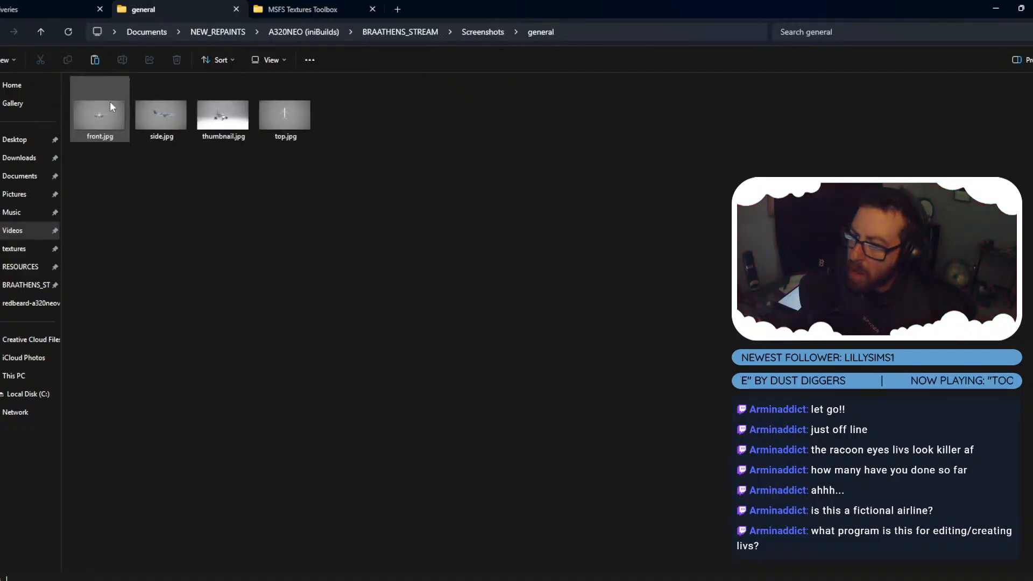
double_click(115, 122)
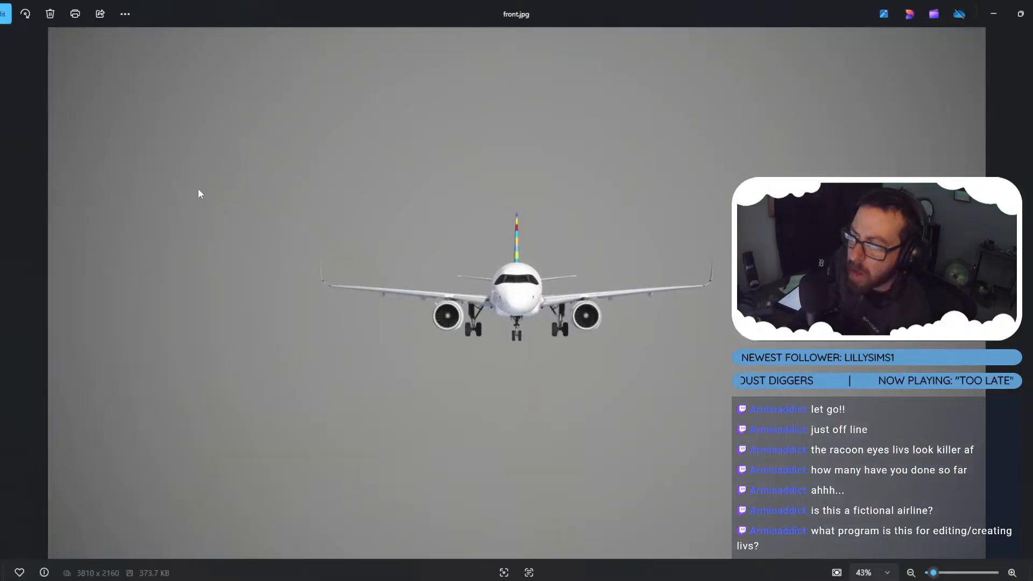
key(alt+F4)
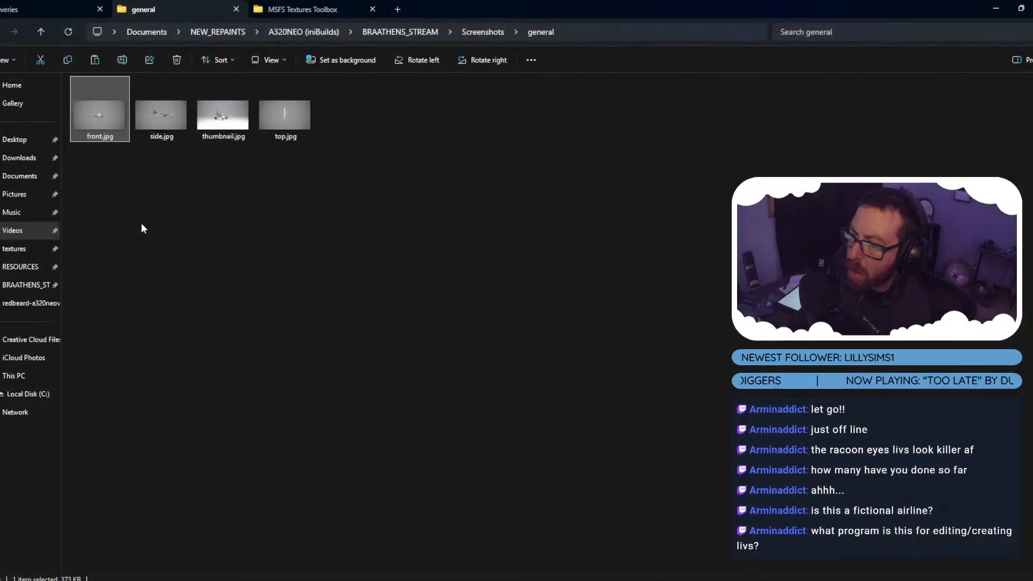
double_click(225, 122)
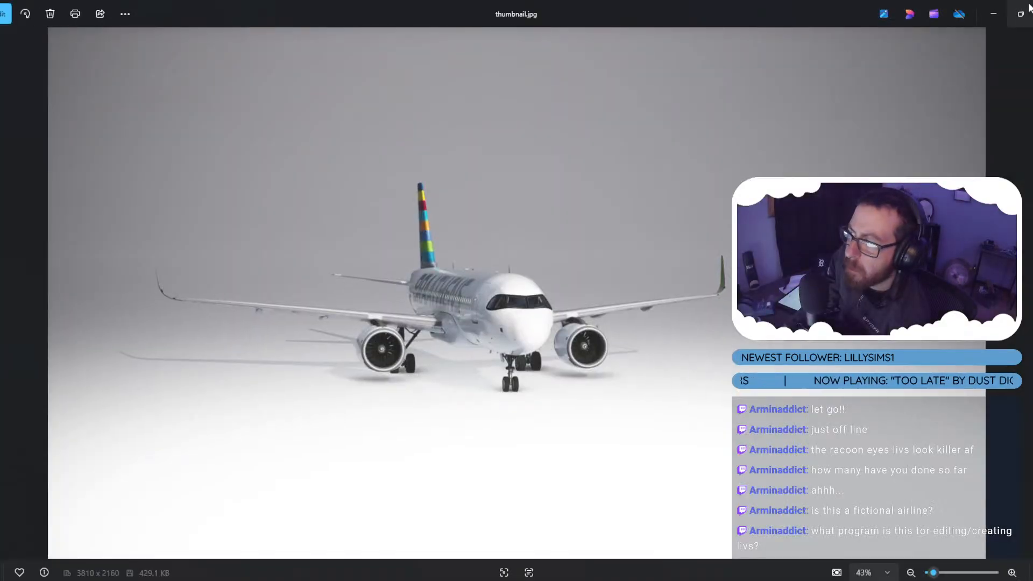
key(alt+F4)
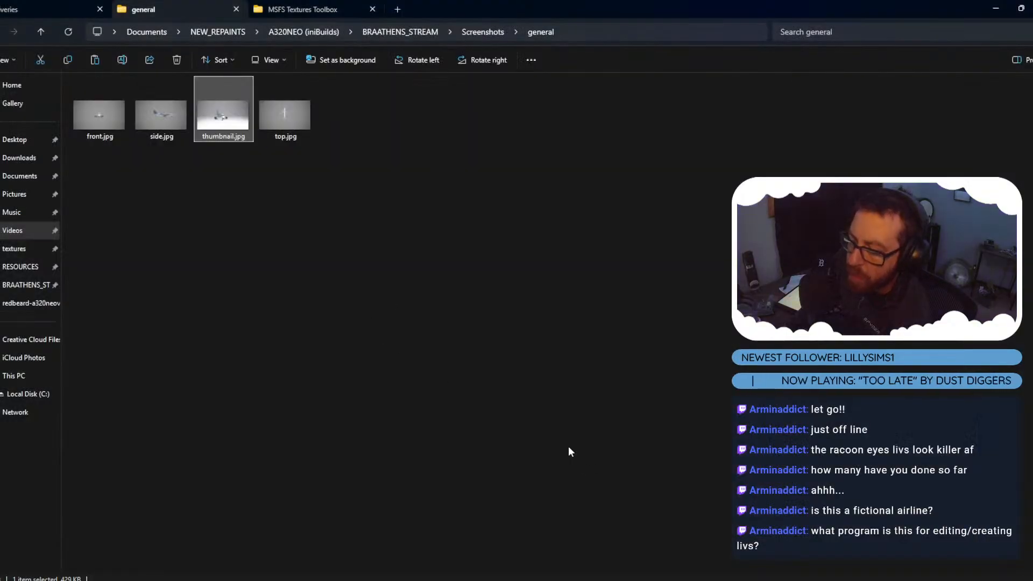
Switch to Microsoft Flight Simulator, open the Aircraft Capture Tool and add a new shot group.
mouse_move(617, 580)
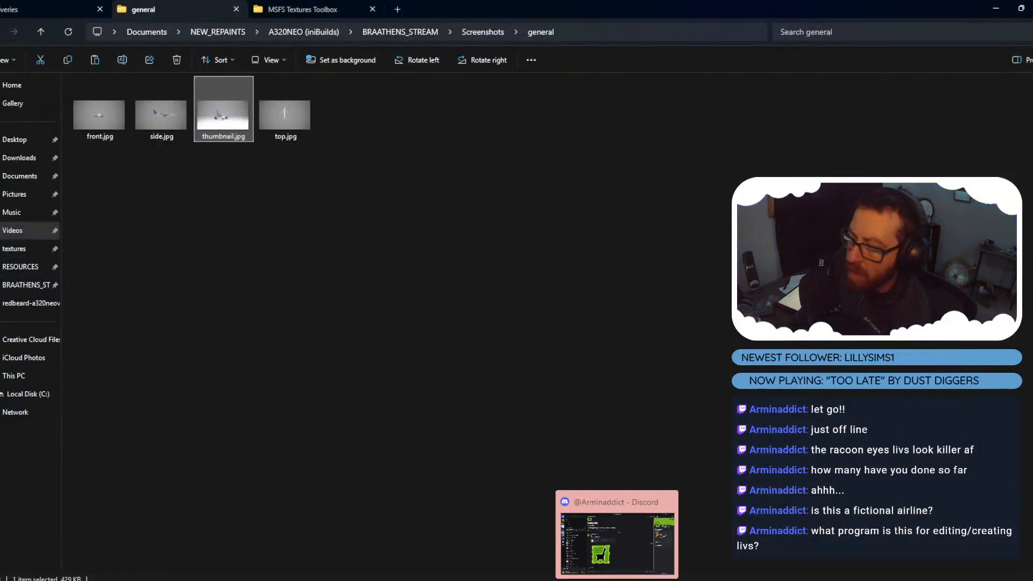
mouse_move(667, 580)
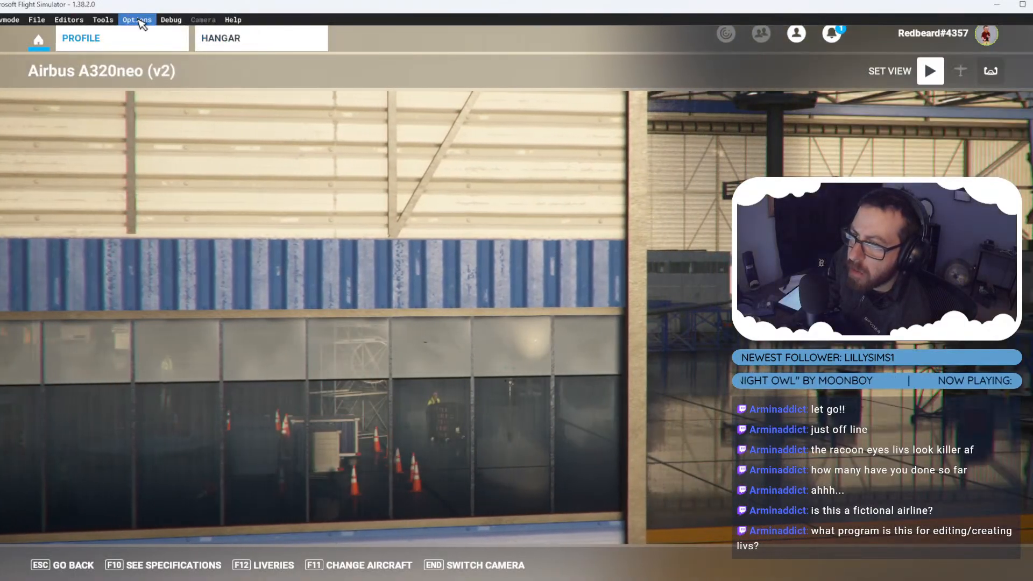
click(102, 19)
click(129, 31)
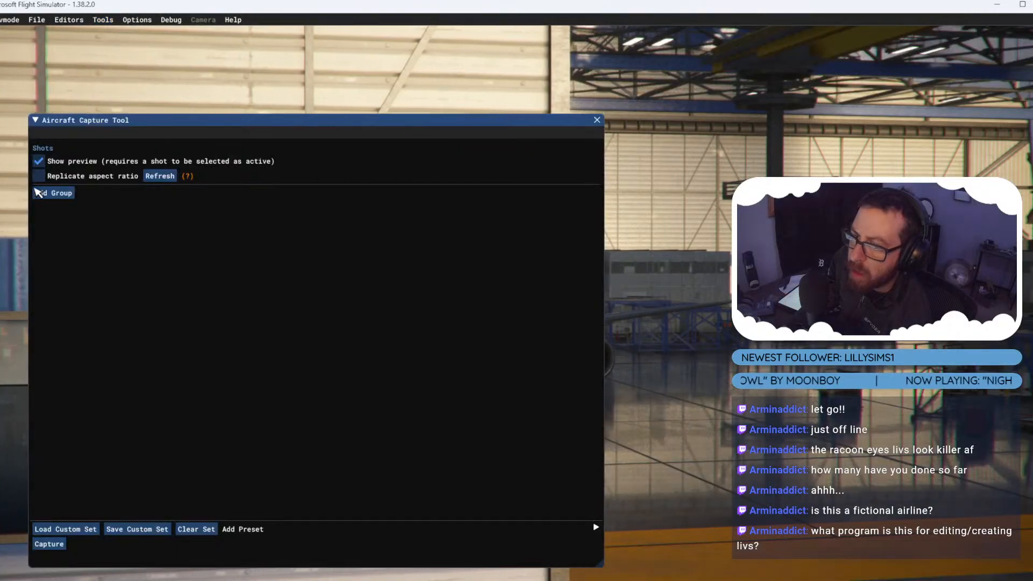
click(67, 193)
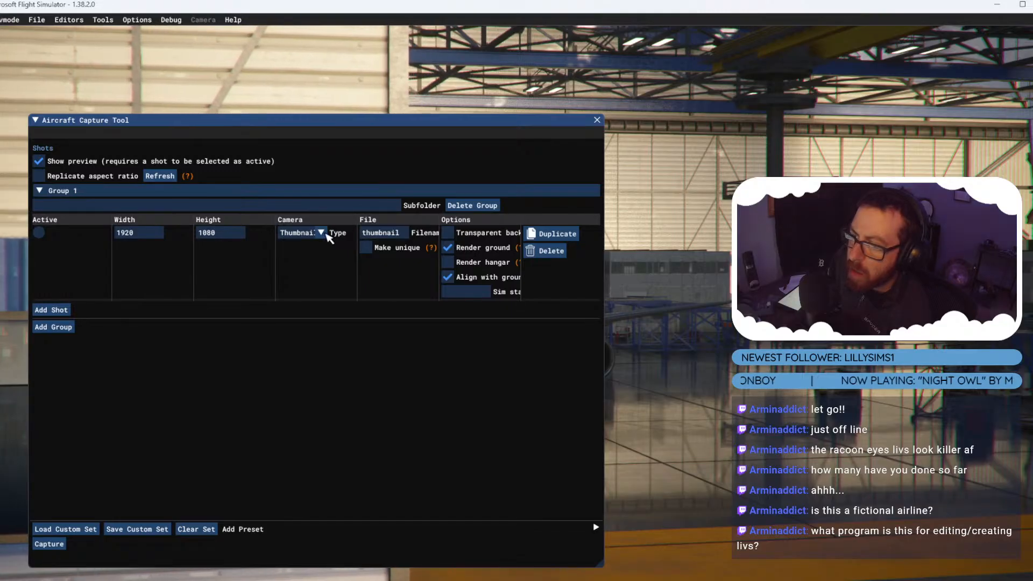
Look through the available camera types for the Group 1 shot and set its camera to Custom.
click(321, 232)
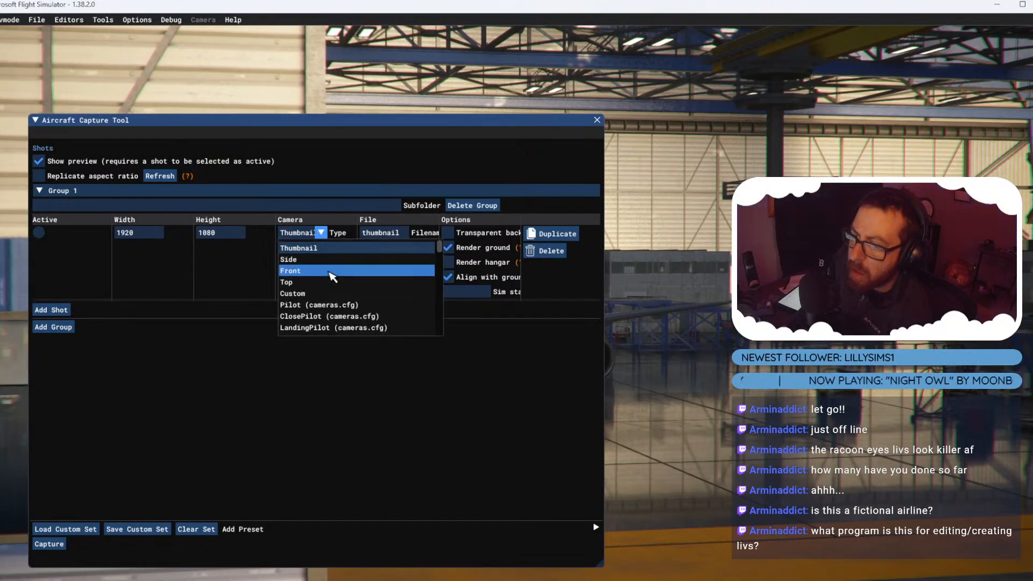
scroll(334, 272, down, 5)
scroll(332, 275, down, 6)
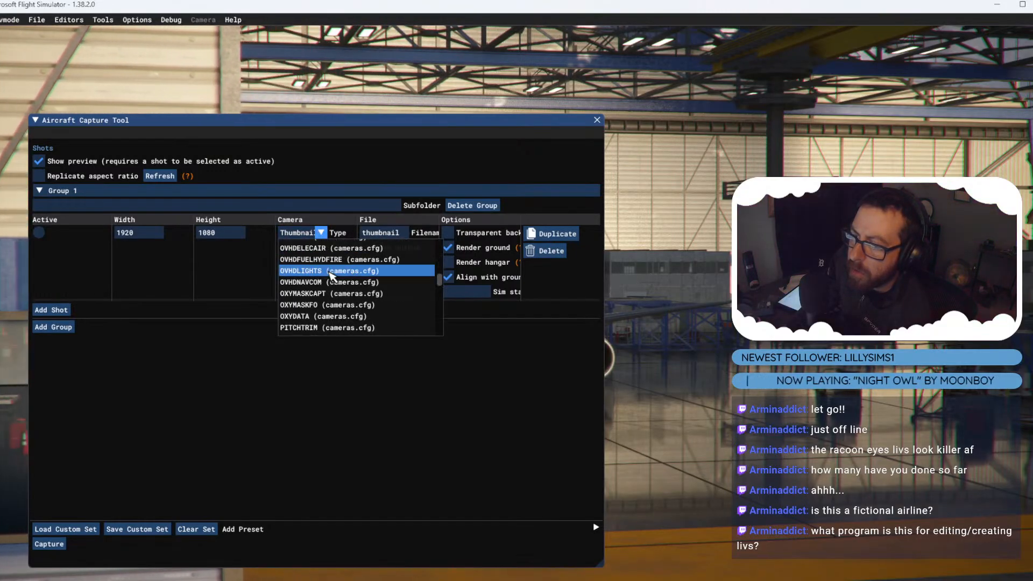
scroll(331, 275, down, 6)
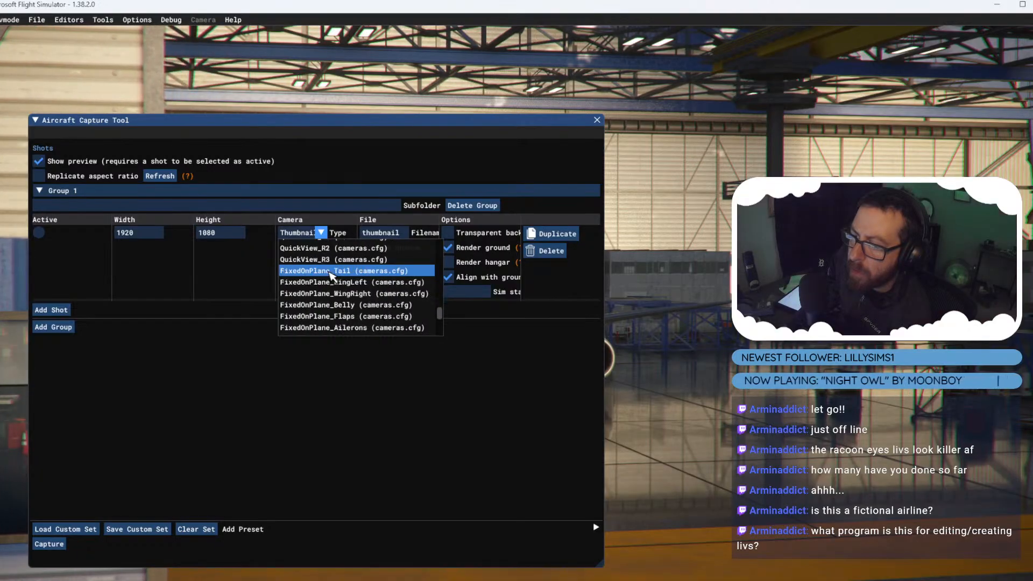
scroll(331, 275, down, 3)
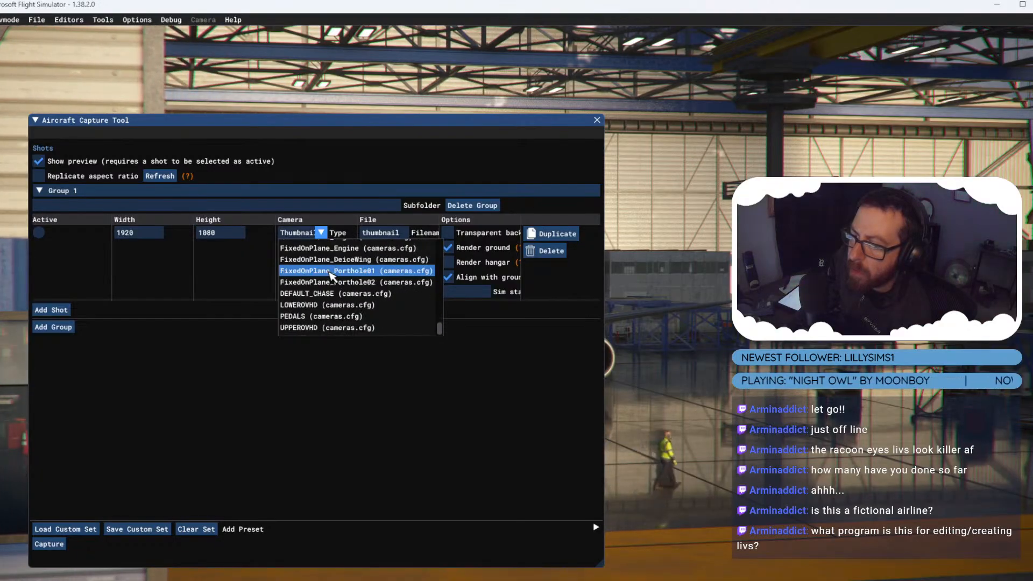
scroll(331, 275, up, 4)
scroll(331, 275, down, 4)
scroll(331, 275, up, 4)
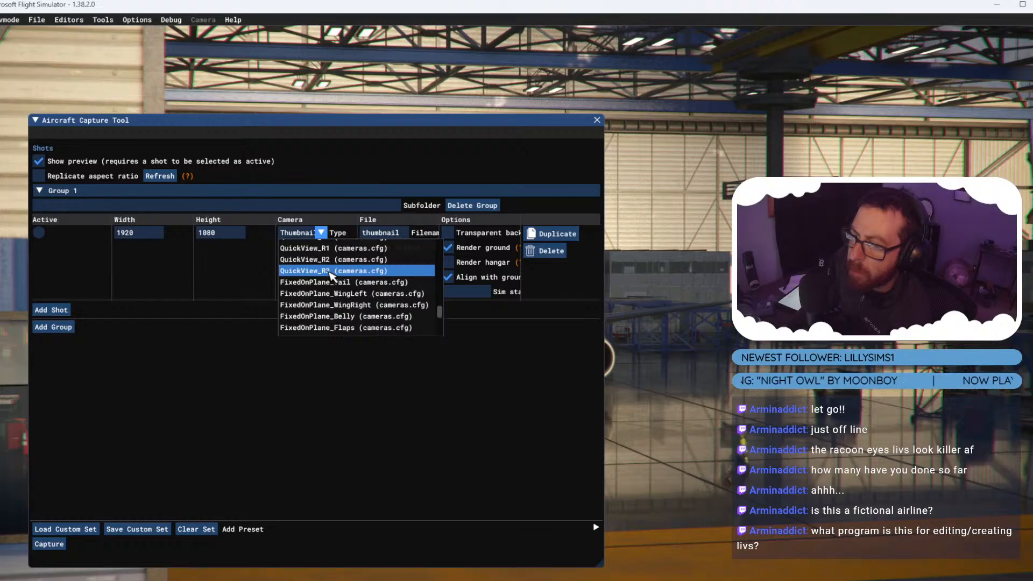
scroll(331, 276, up, 4)
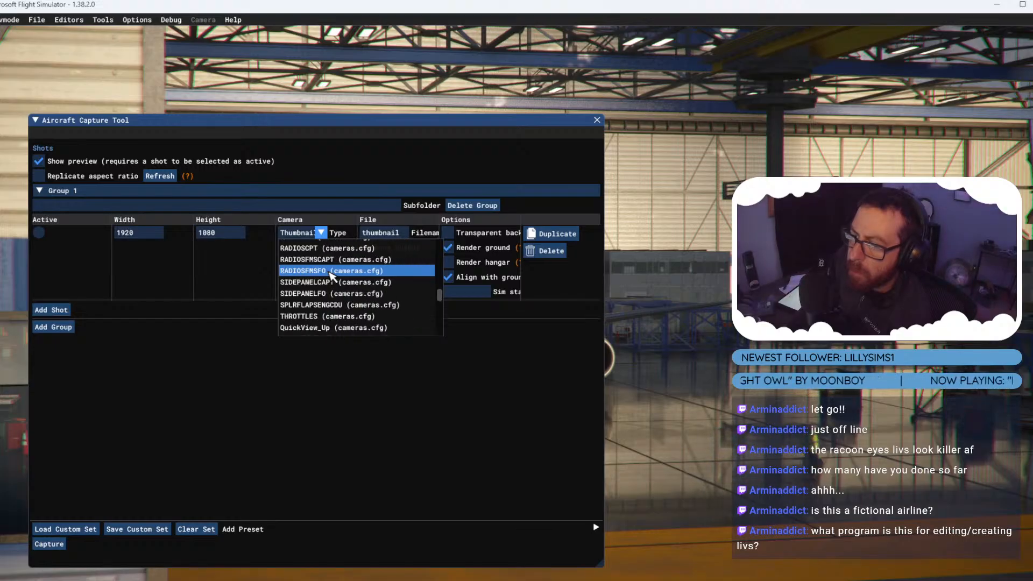
scroll(330, 275, up, 8)
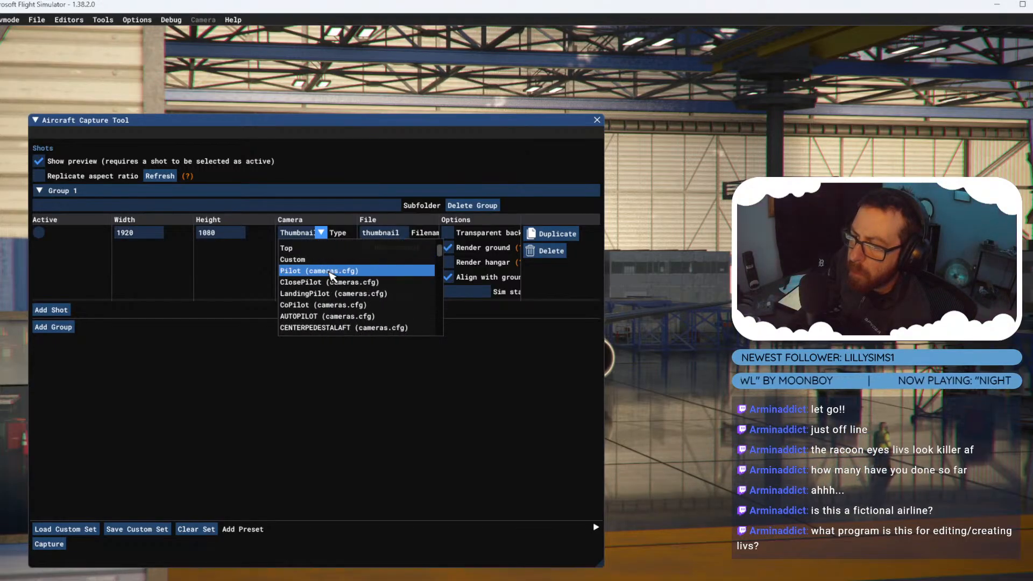
scroll(331, 276, up, 1)
click(334, 291)
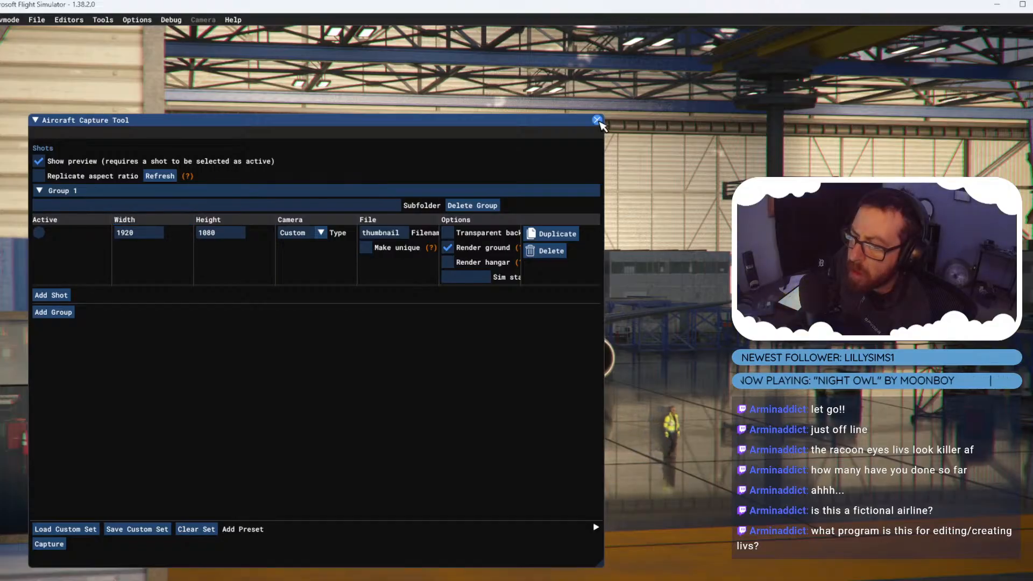
Switch back to File Explorer and view front.jpg and side.jpg in the technical folder of Screenshots.
mouse_move(492, 580)
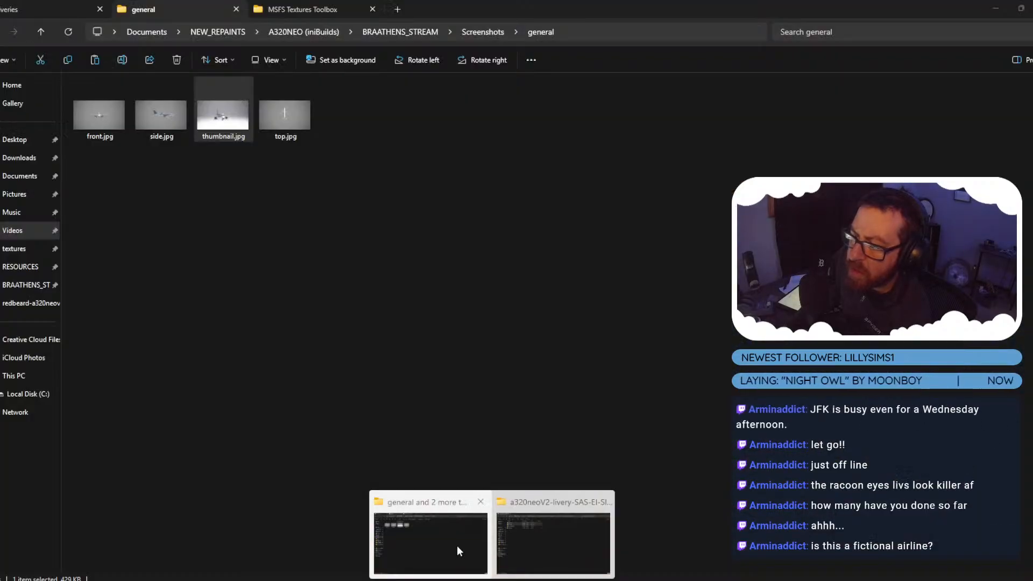
click(456, 545)
key(alt+Up)
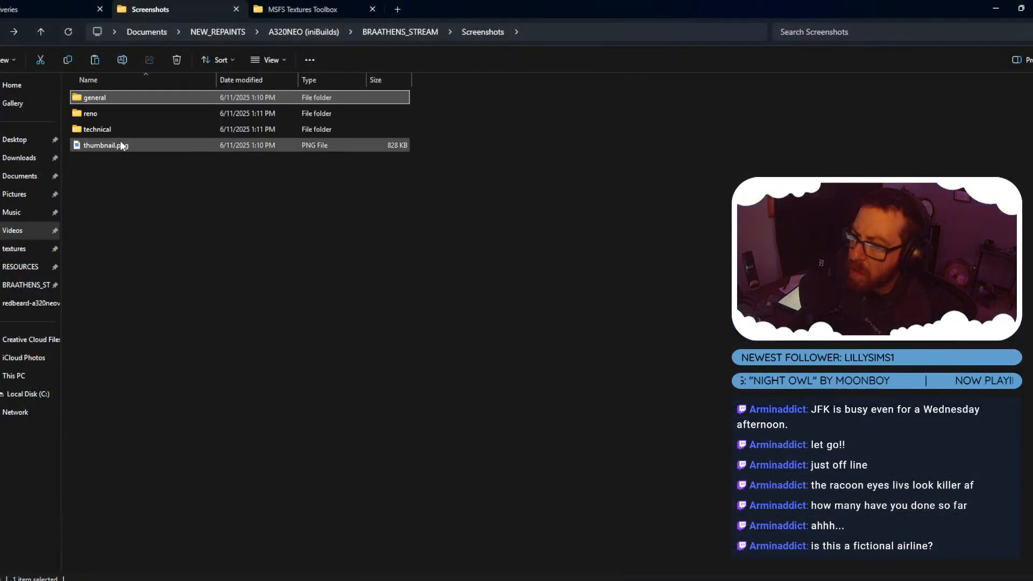
double_click(112, 128)
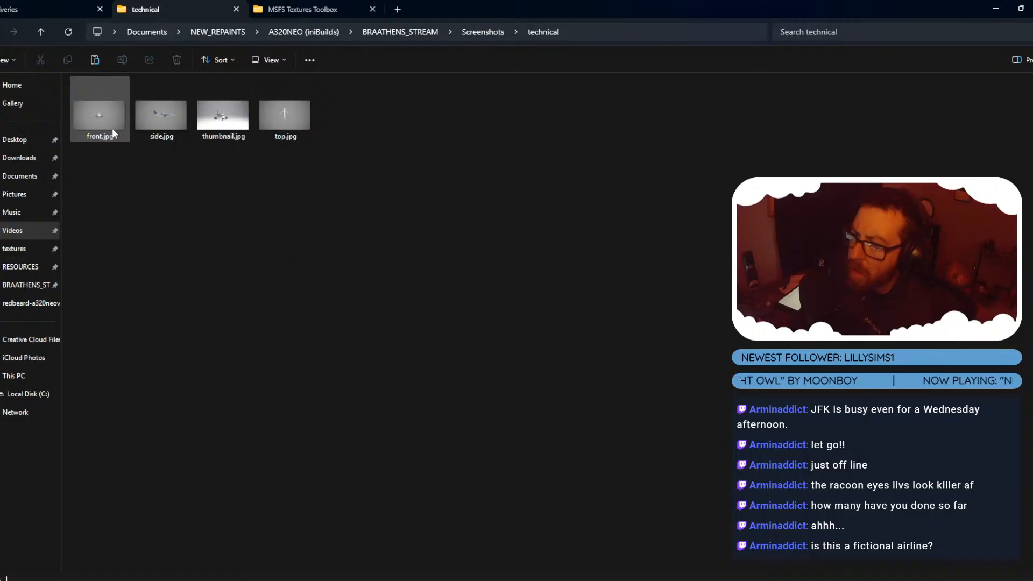
double_click(112, 128)
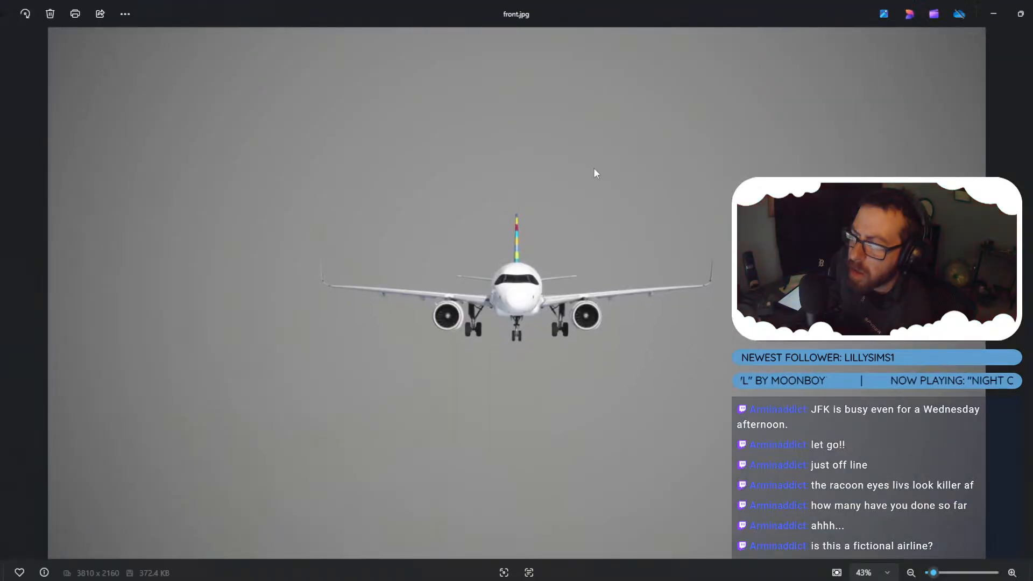
key(alt+F4)
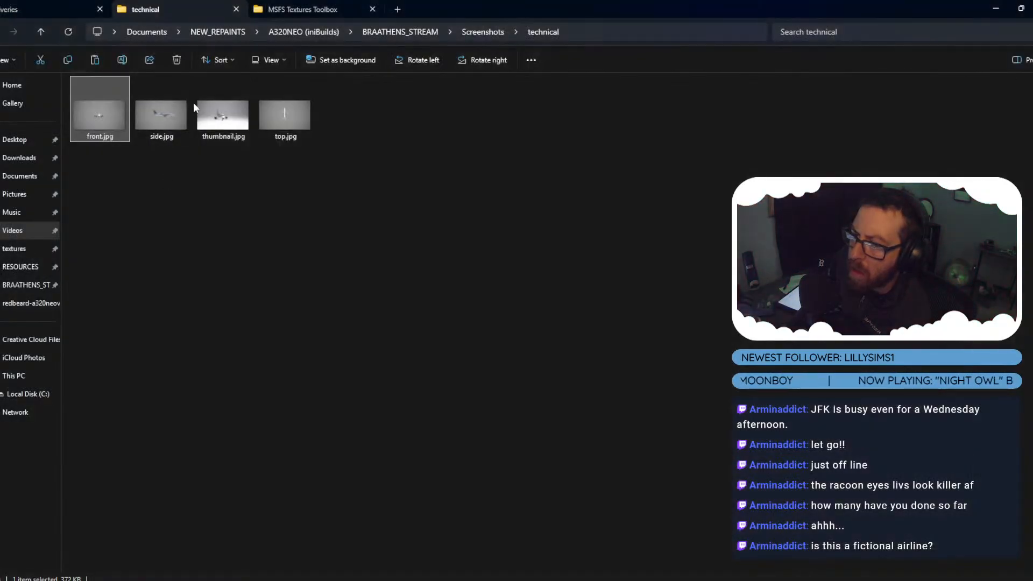
double_click(175, 112)
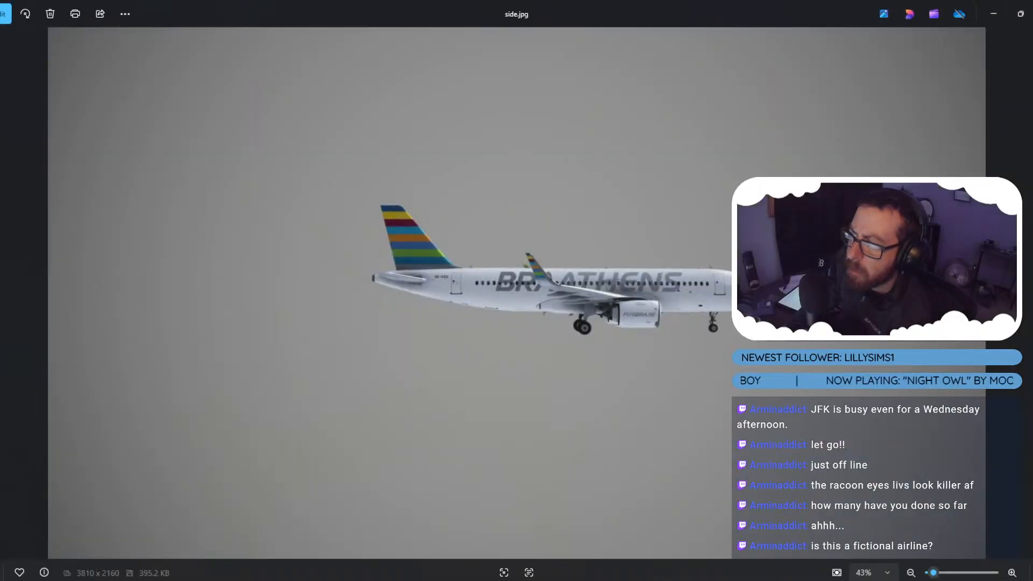
click(1020, 13)
Return to Microsoft Flight Simulator and delete the Custom camera shot from Group 1.
mouse_move(467, 578)
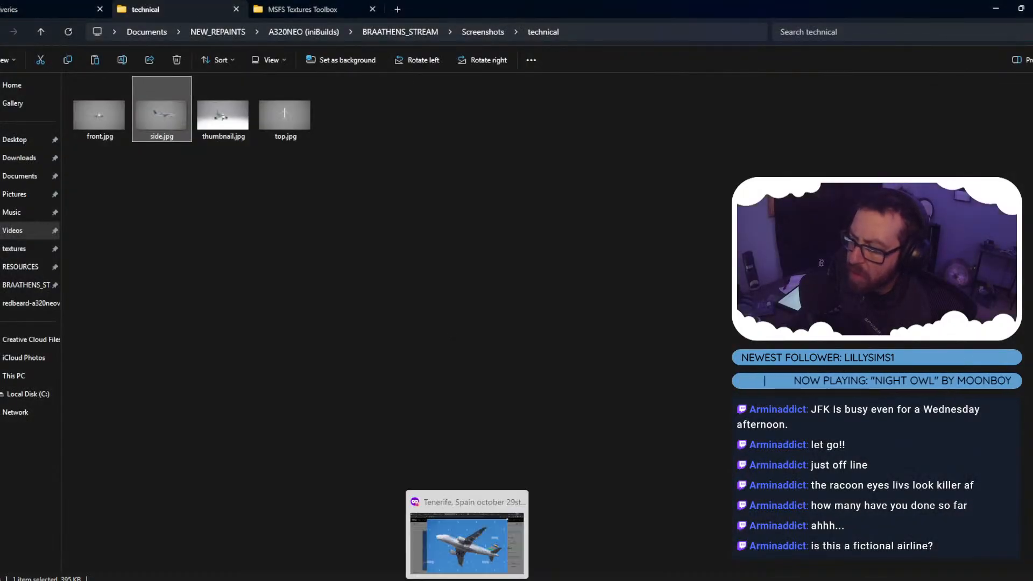
mouse_move(617, 579)
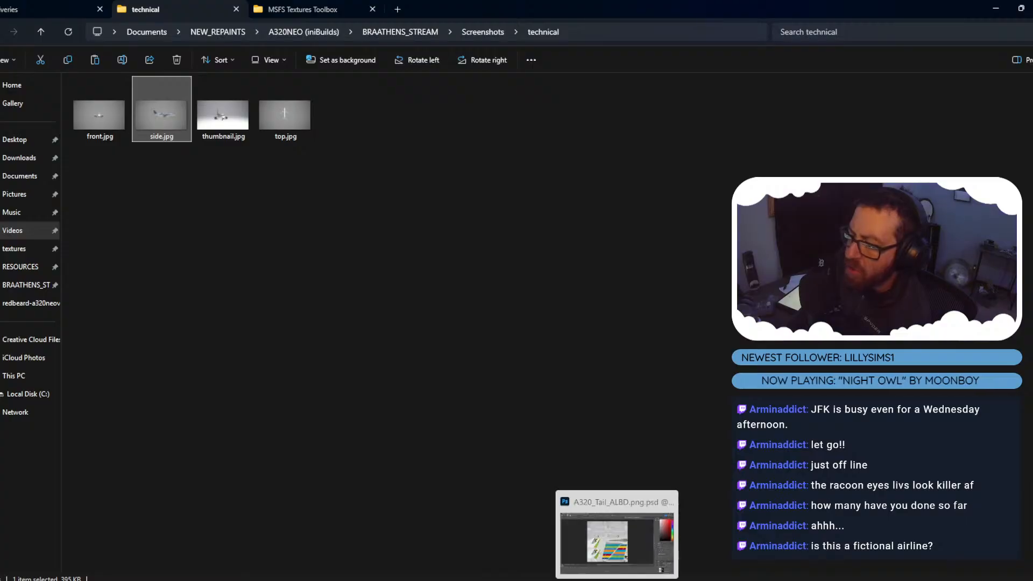
click(467, 579)
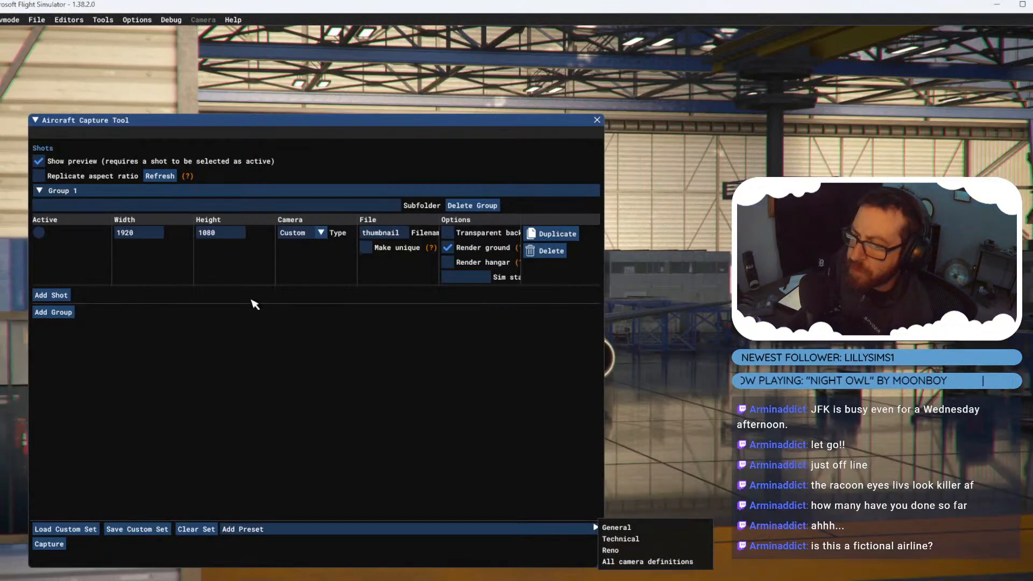
click(546, 252)
click(546, 252)
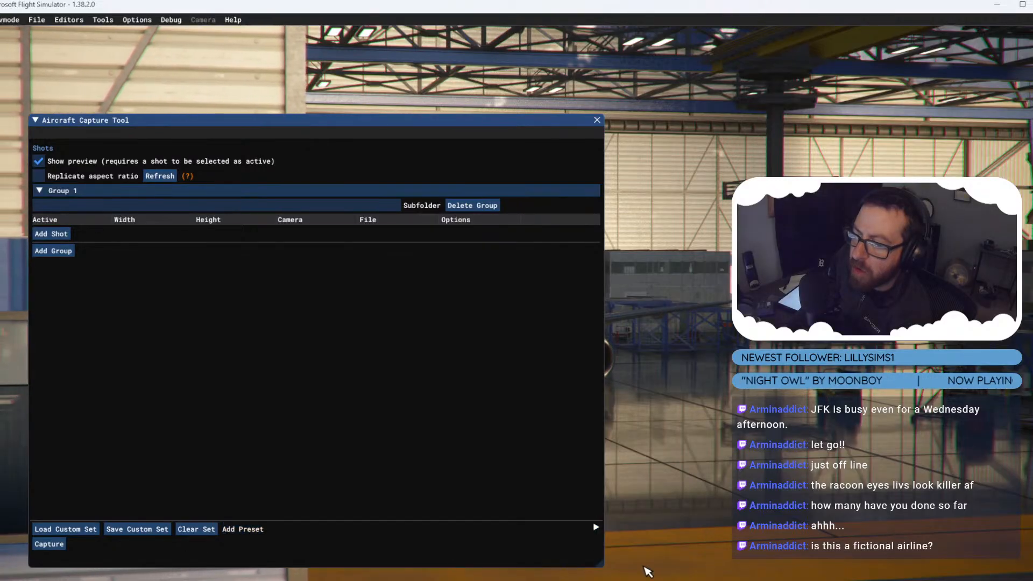
Add the All camera definitions preset to the shot set and capture its shots into the BRAATHENS_STREAM Screenshots folder.
click(243, 529)
click(669, 563)
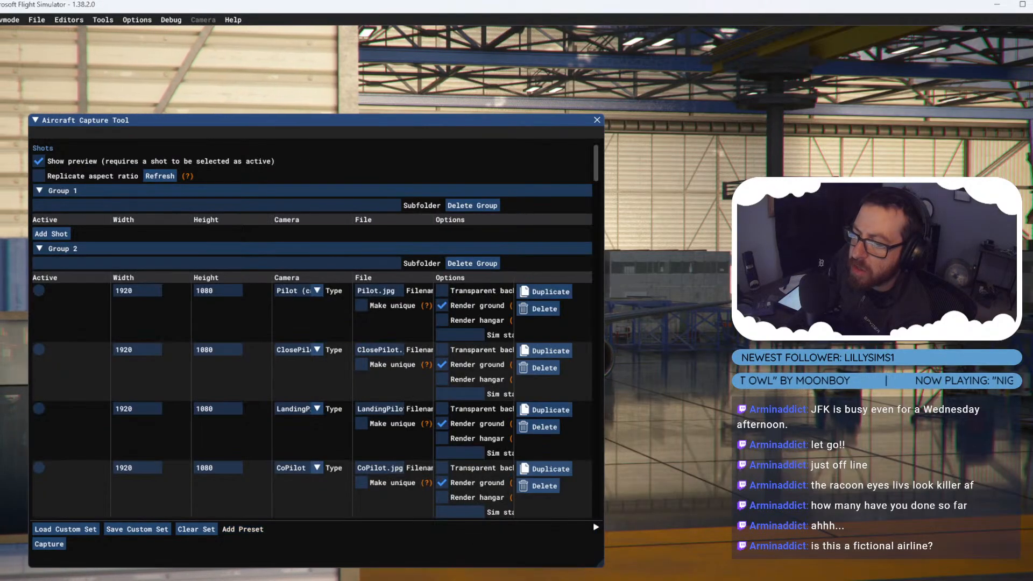
click(49, 544)
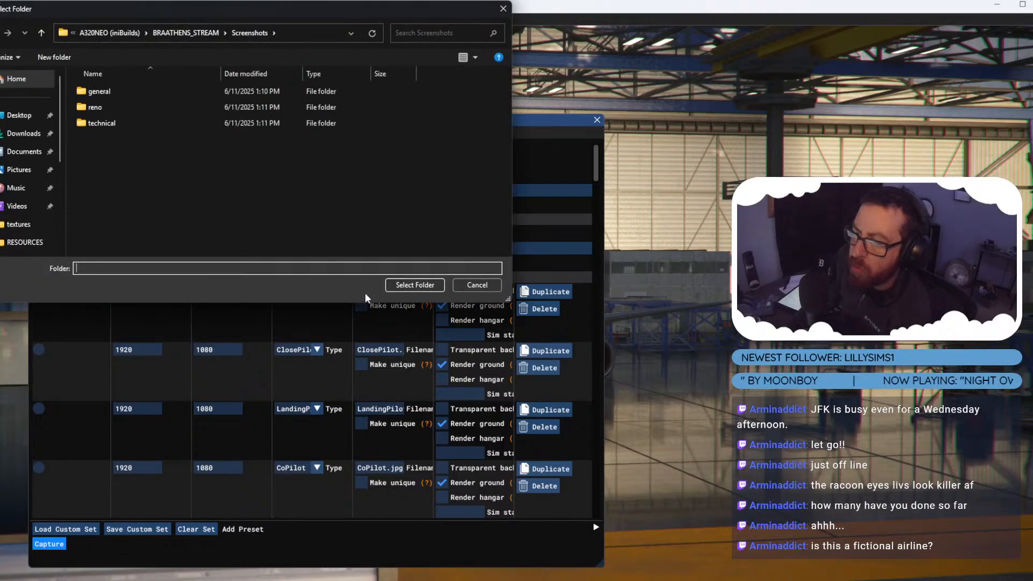
click(422, 285)
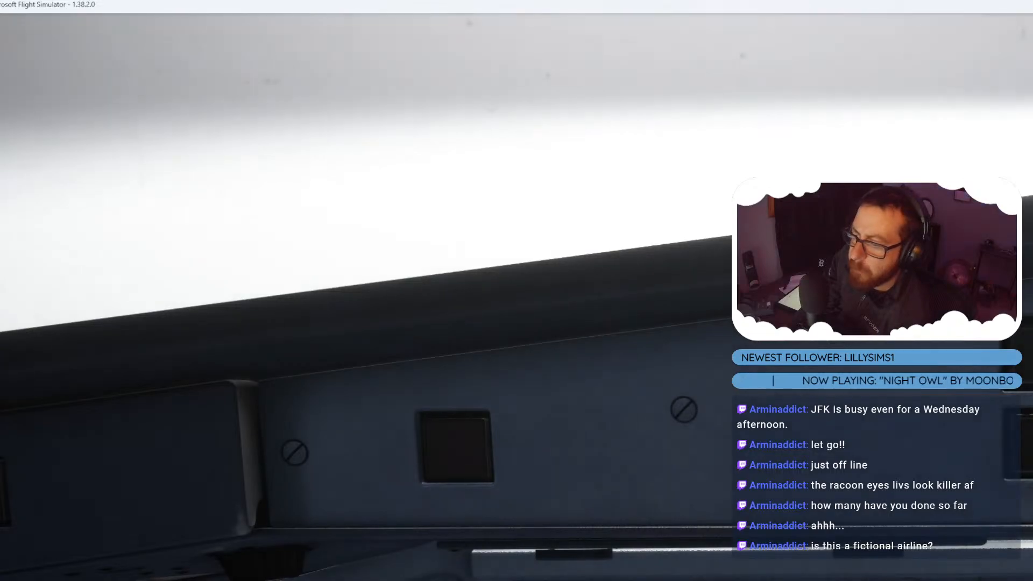
Switch to File Explorer and create a new folder named Screenshots inside the livery's Screenshots folder.
mouse_move(567, 578)
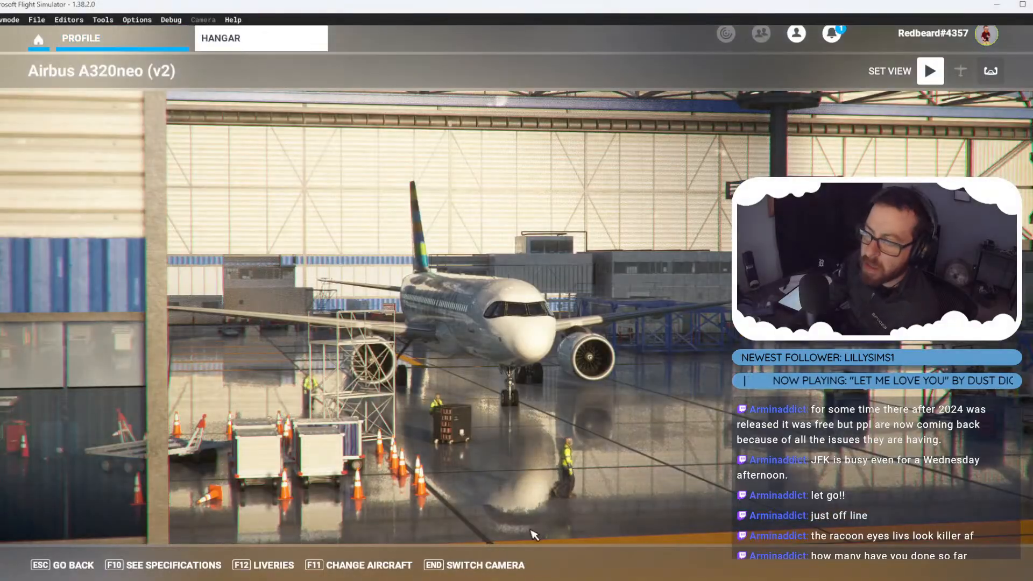
mouse_move(492, 572)
click(436, 532)
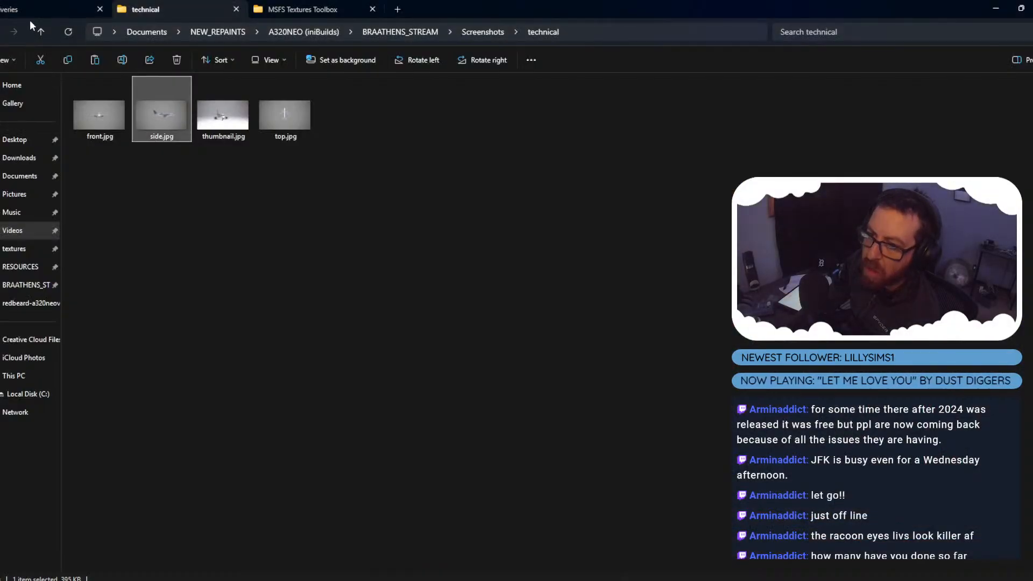
click(42, 33)
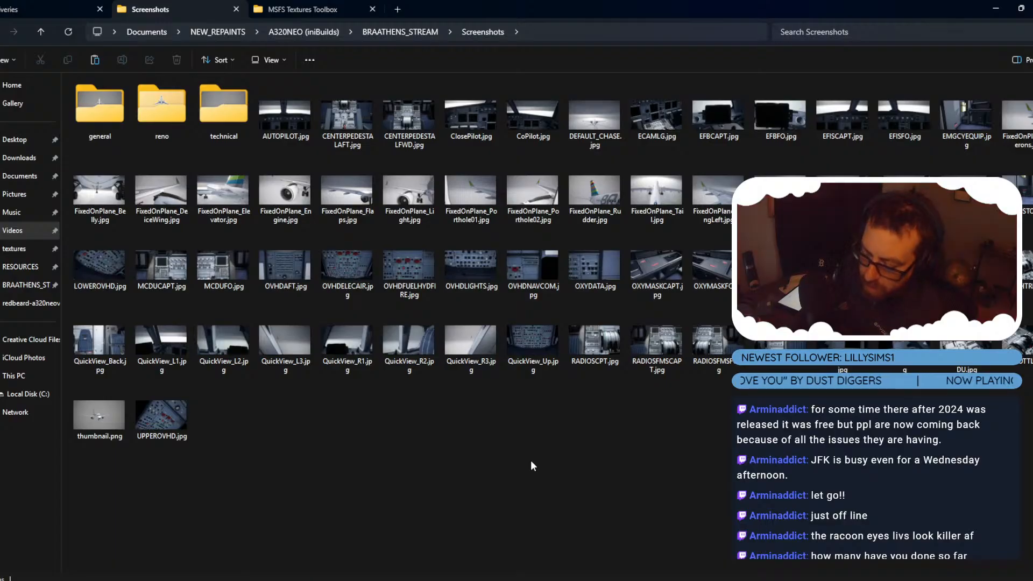
key(ctrl+shift+n)
text(Screenshot)
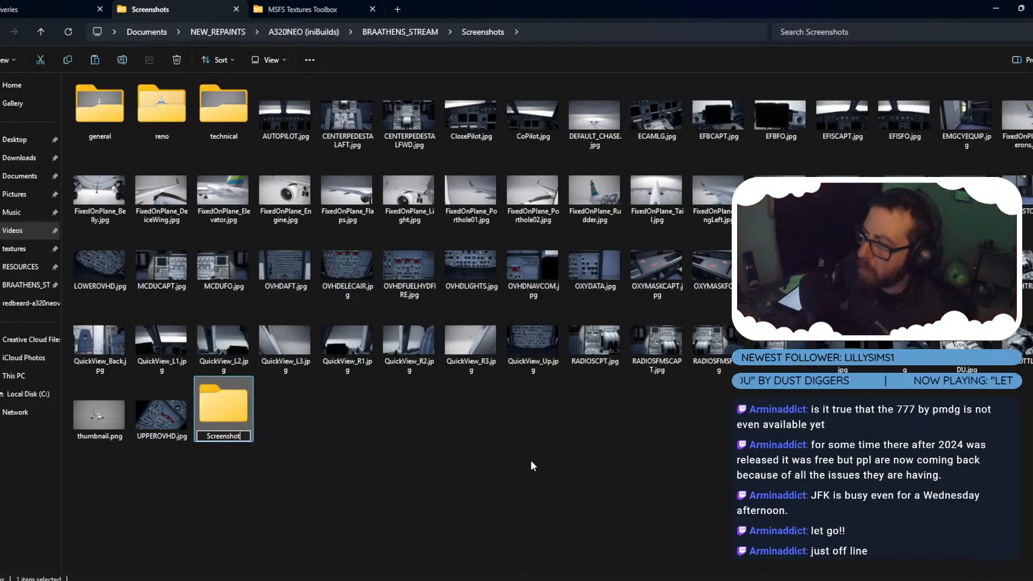
text(s)
key(Return)
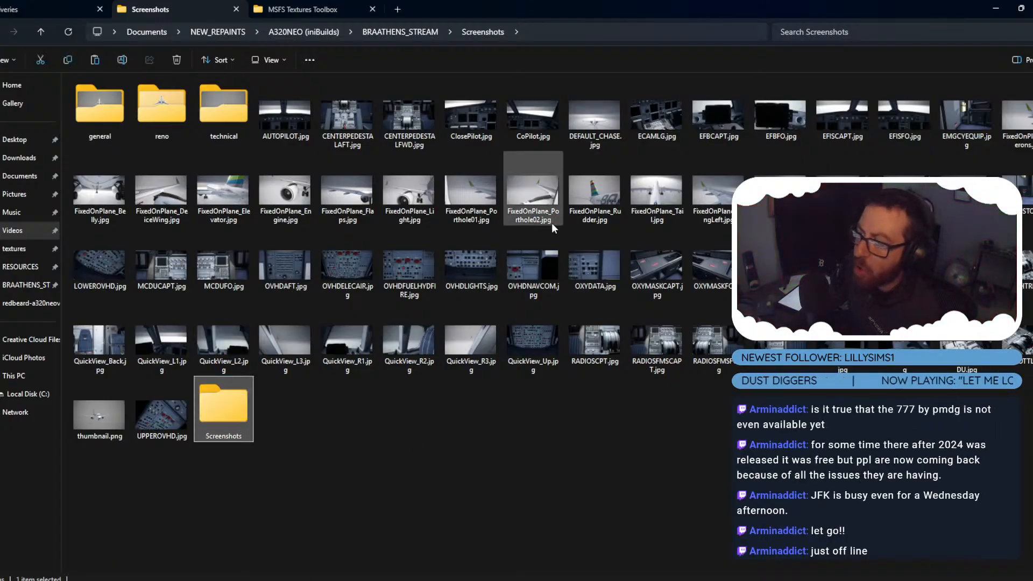
View the two porthole shots and copy FixedOnPlane_Porthole01.jpg, FixedOnPlane_Porthole02.jpg and FixedOnPlane_Belly.jpg into the nested Screenshots folder.
double_click(461, 200)
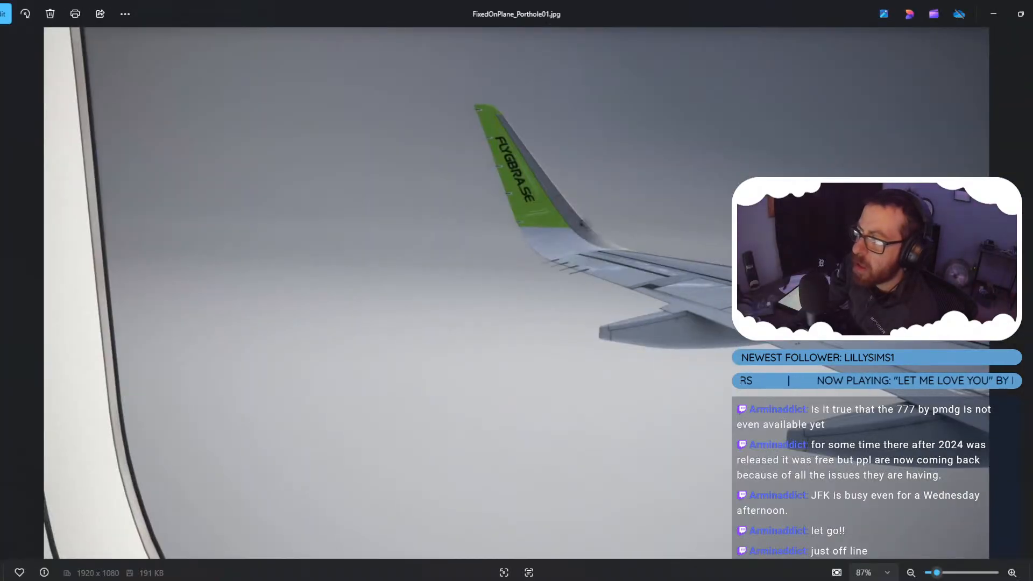
key(Escape)
double_click(532, 188)
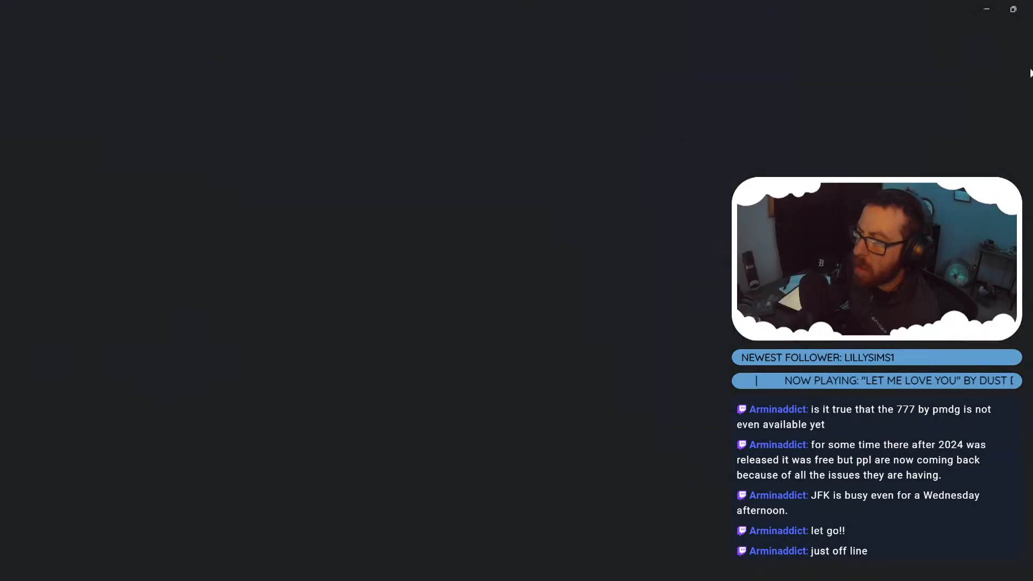
key(Escape)
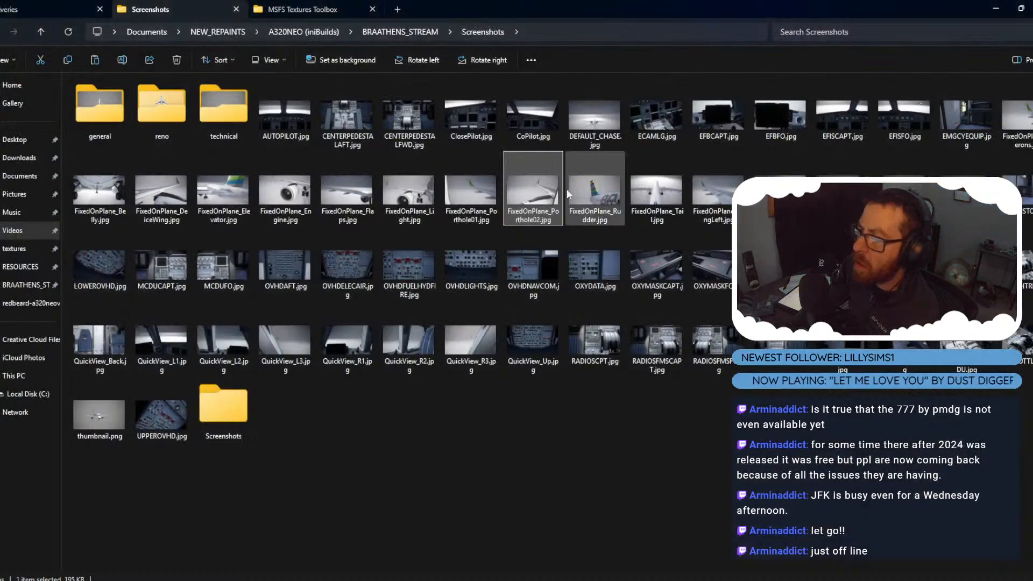
ctrl+click(527, 199)
drag(528, 199, 233, 419)
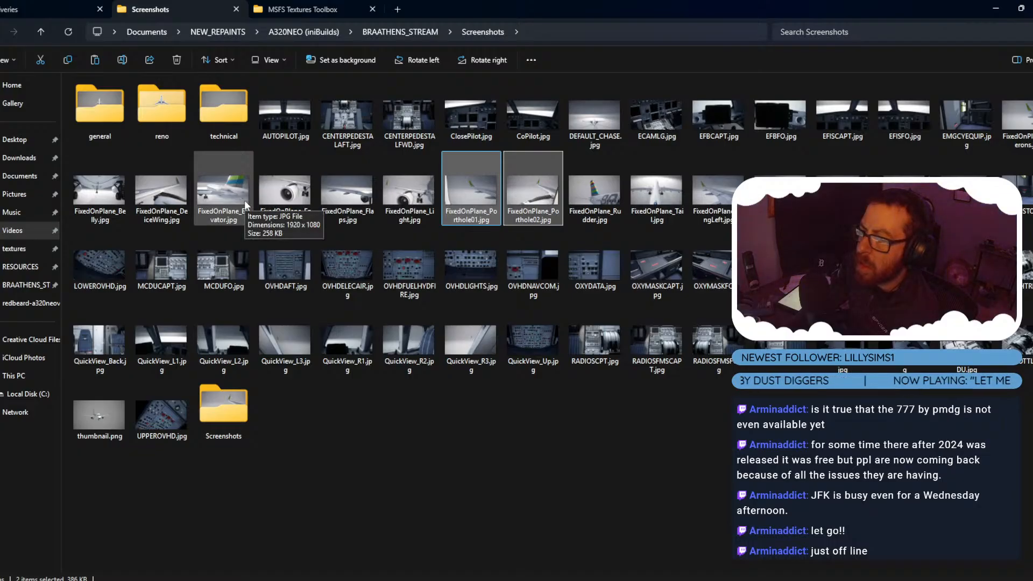
click(95, 199)
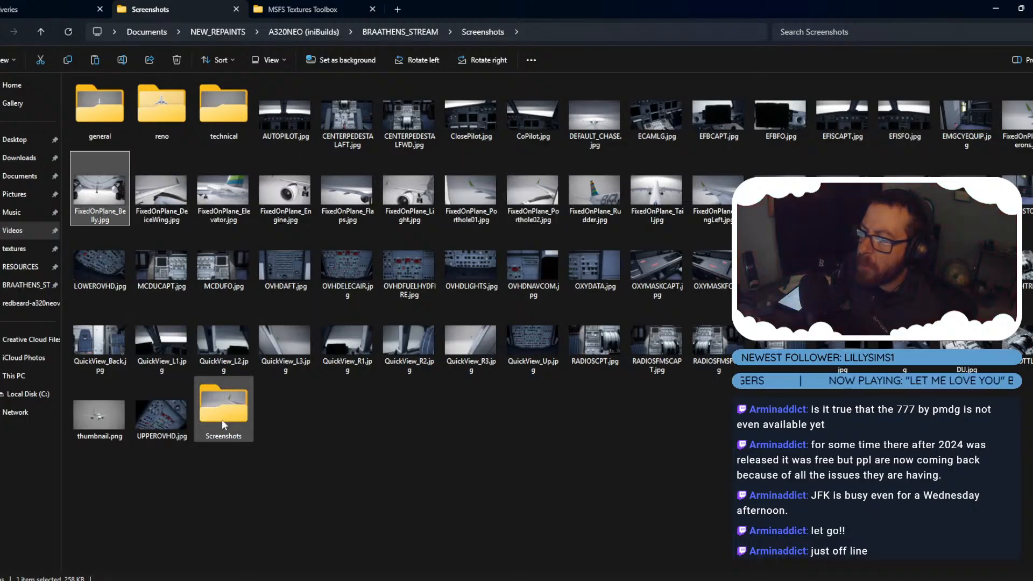
Copy front.jpg and side.jpg from the general folder into the nested Screenshots folder.
double_click(100, 107)
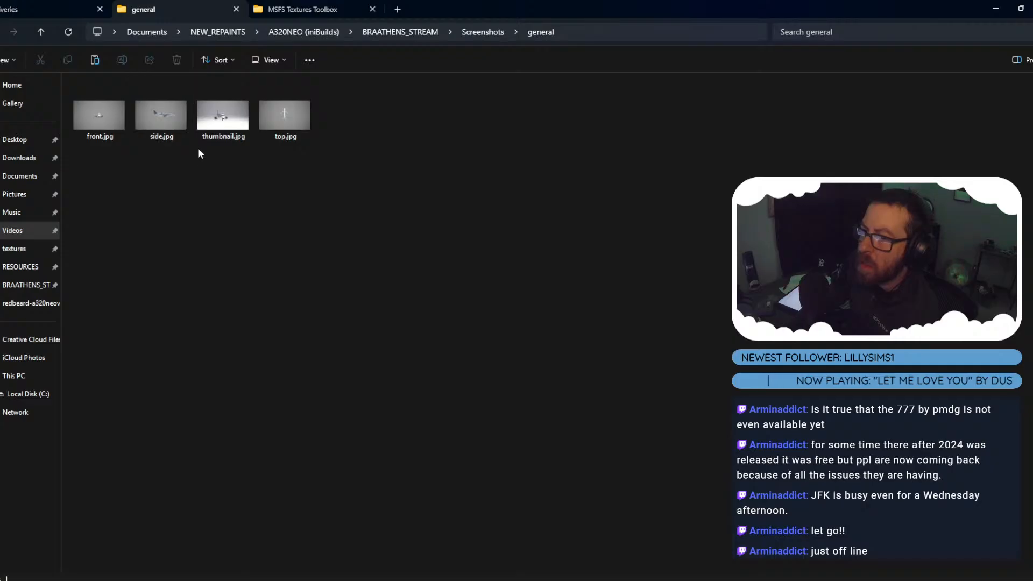
click(114, 120)
shift+click(140, 120)
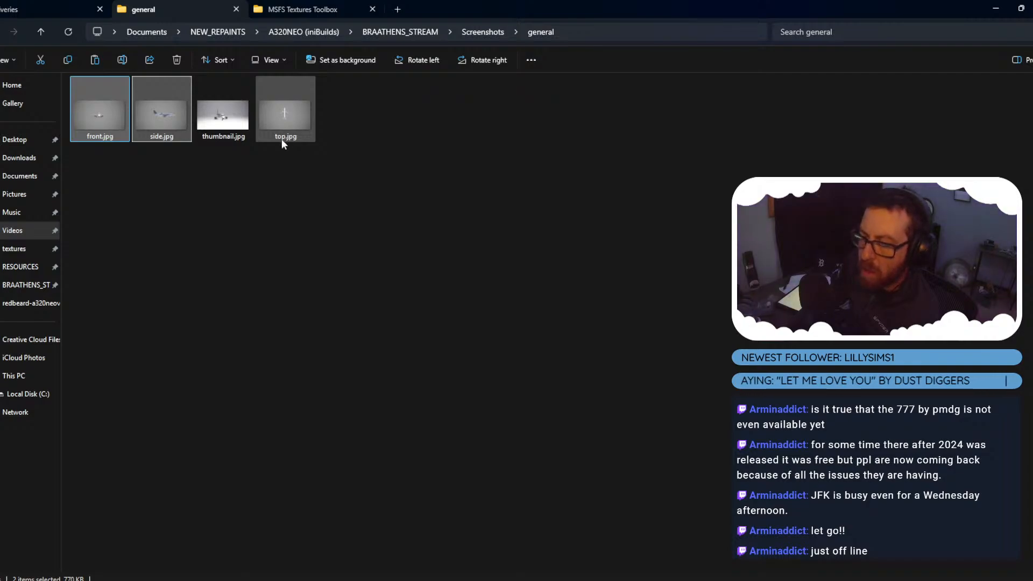
key(alt+Left)
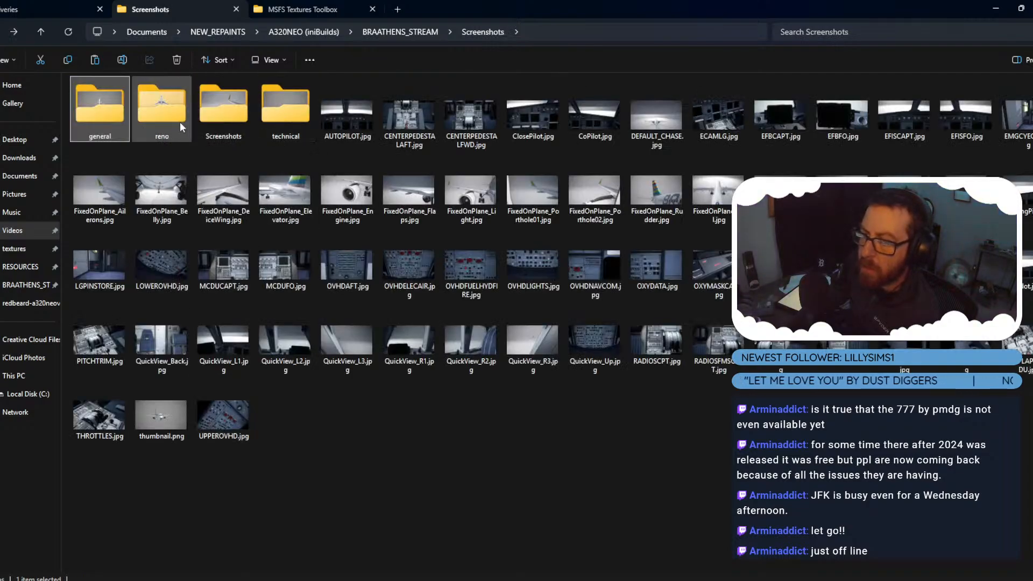
double_click(231, 119)
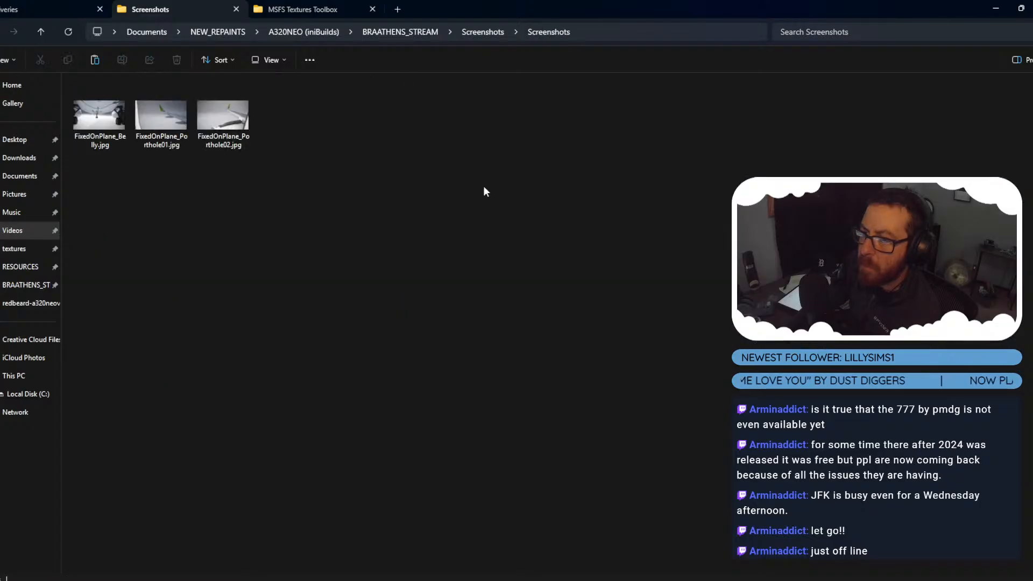
key(ctrl+v)
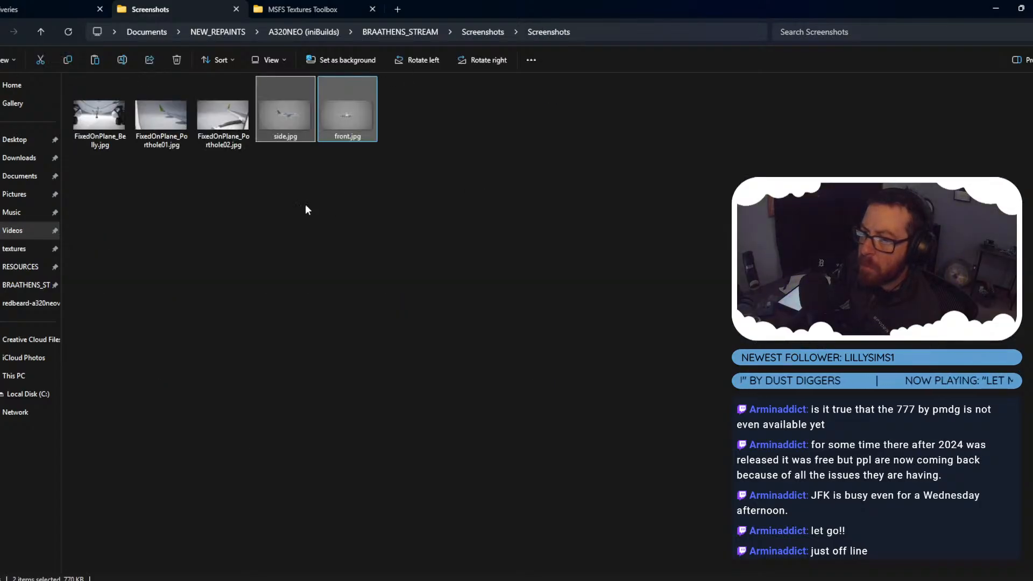
click(20, 11)
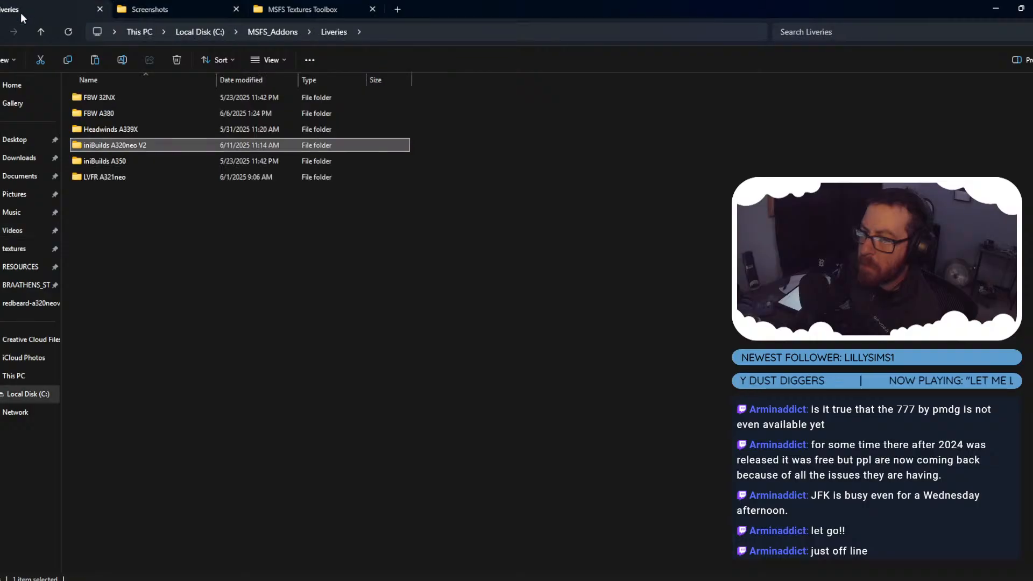
click(160, 10)
key(alt+Left)
double_click(279, 102)
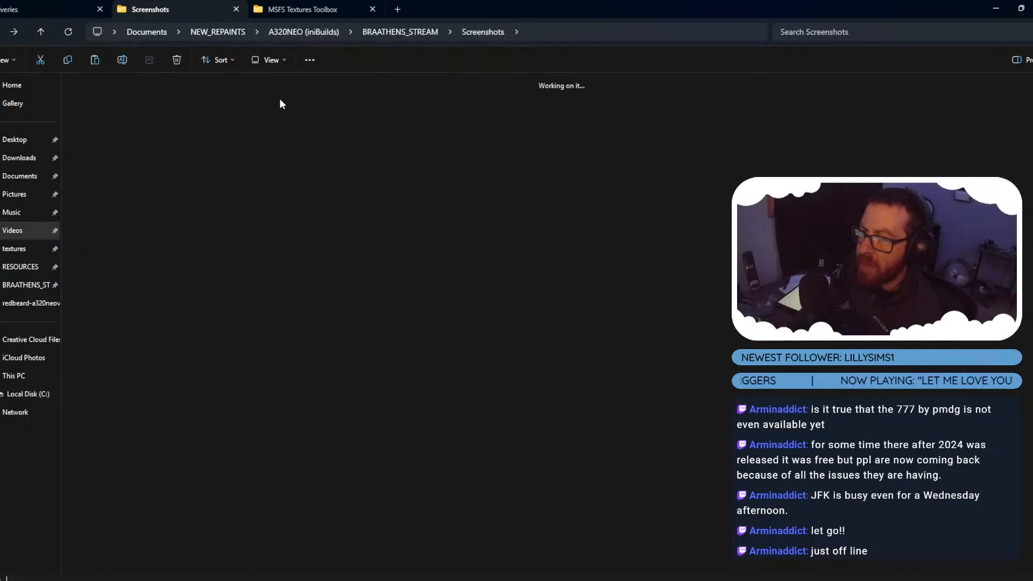
key(alt+Left)
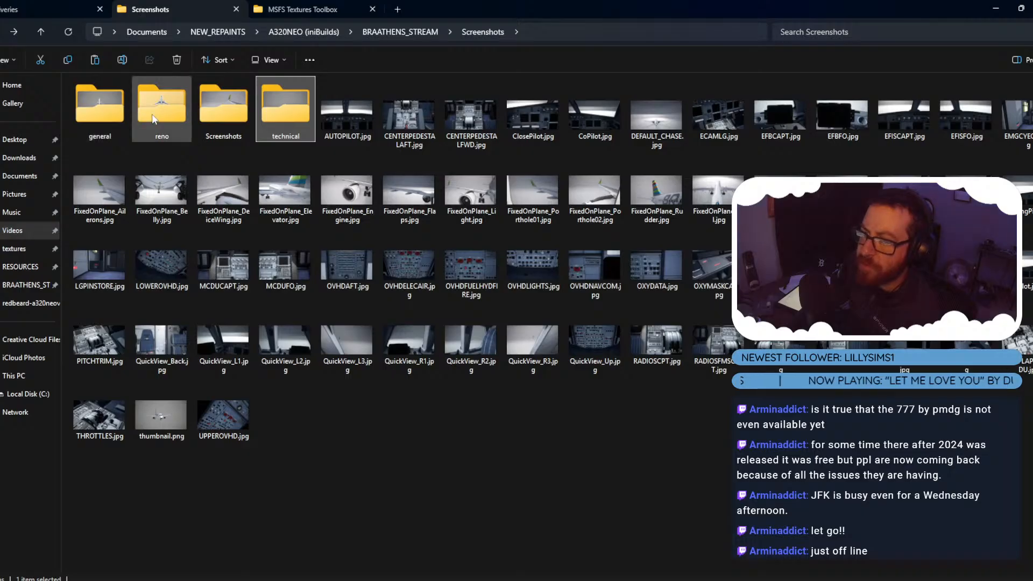
Duplicate thumbnail.png within the outer Screenshots folder.
click(158, 423)
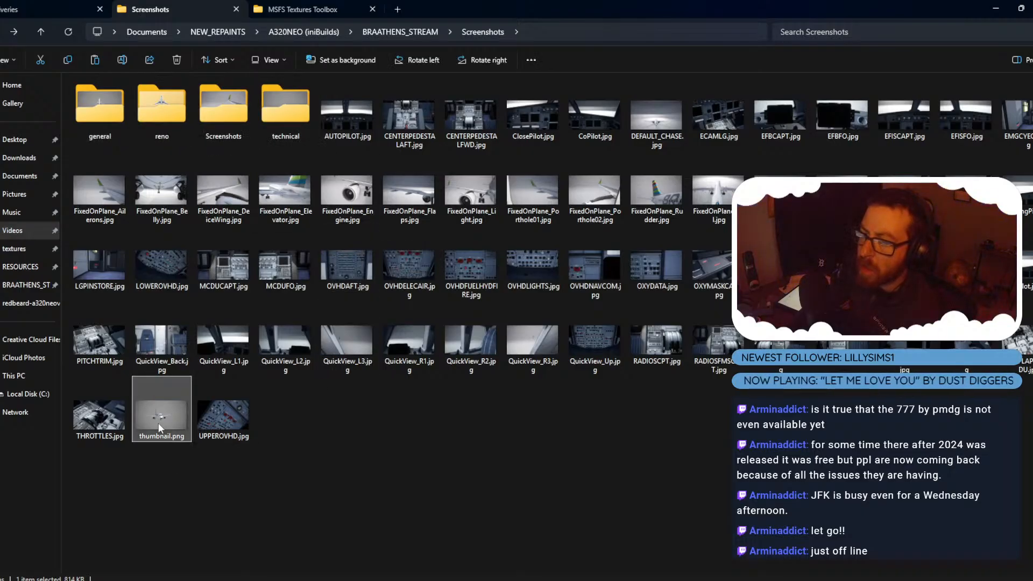
key(ctrl+c)
key(ctrl+v)
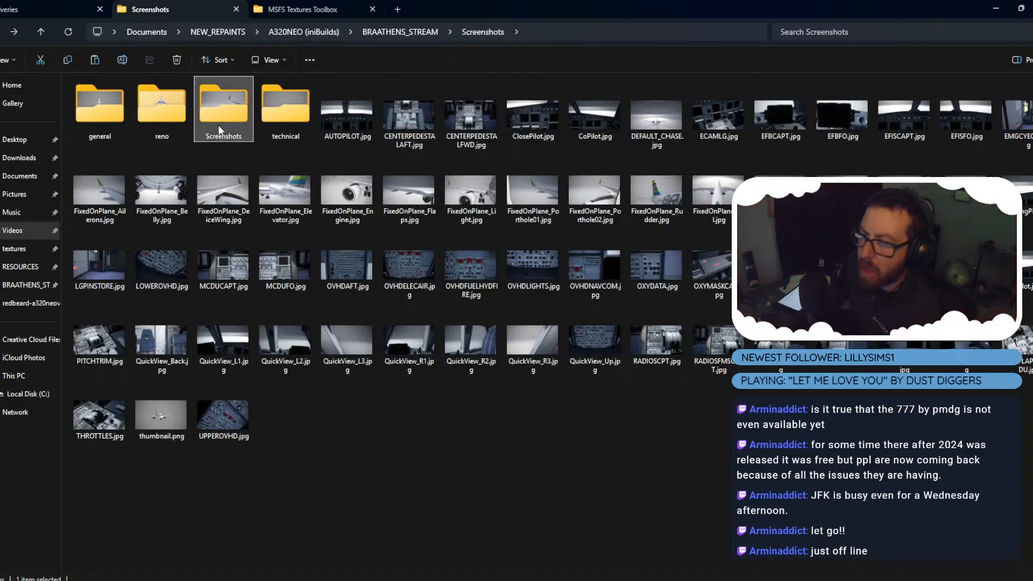
Copy FixedOnPlane_Elevator.jpg and FixedOnPlane_Rudder.jpg into the nested Screenshots folder.
click(285, 193)
ctrl+click(673, 206)
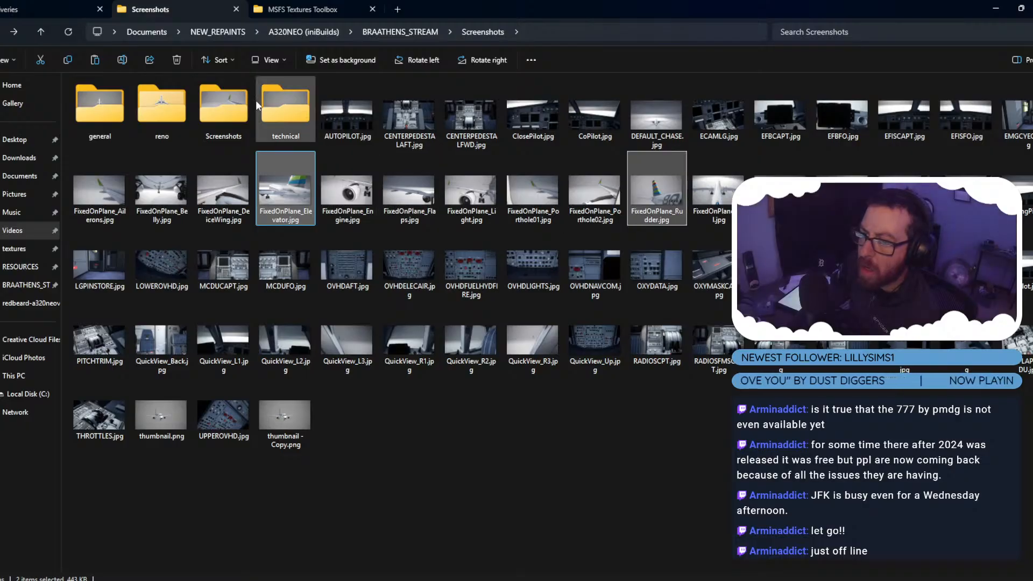
click(208, 101)
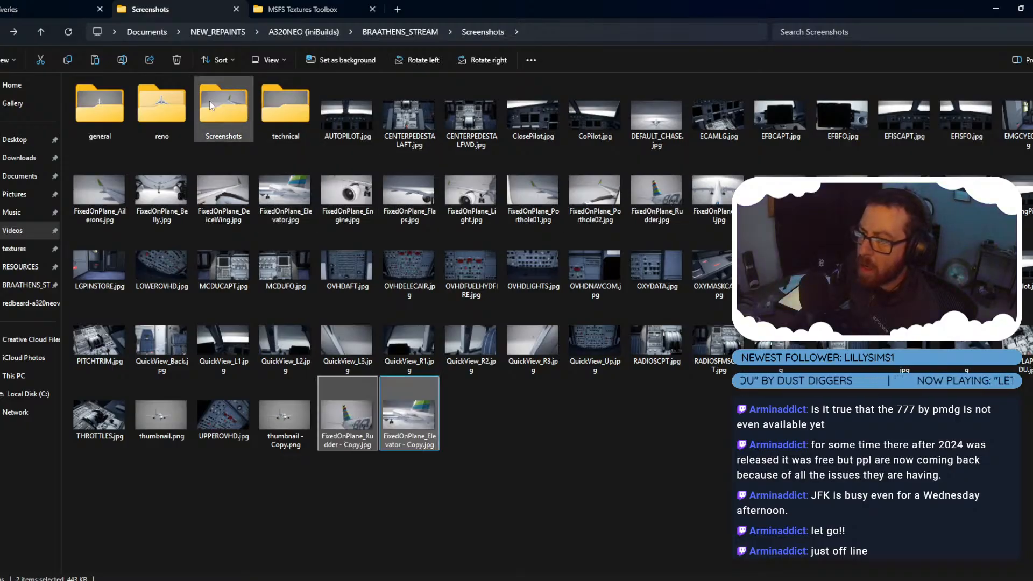
double_click(245, 127)
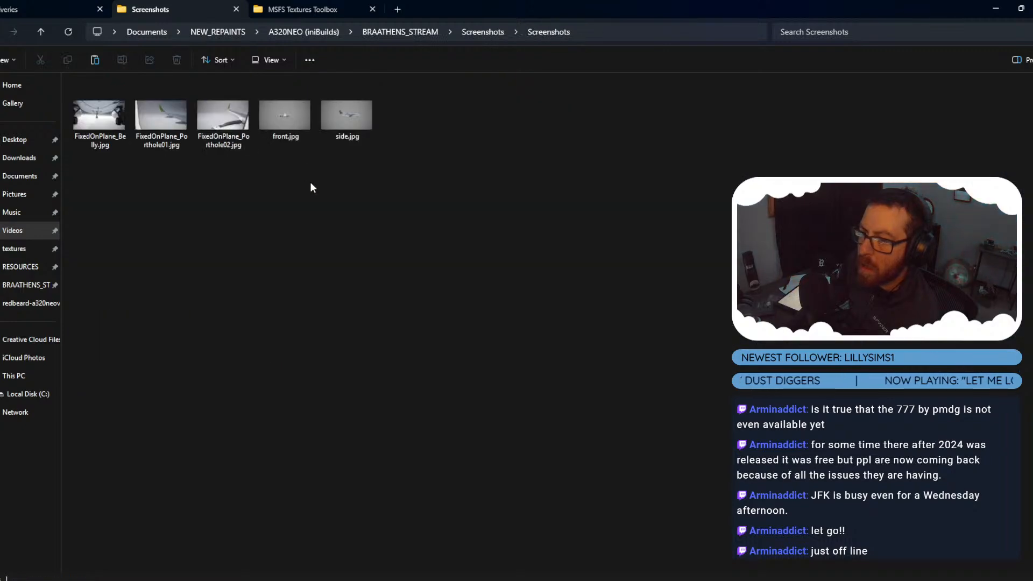
key(alt+Left)
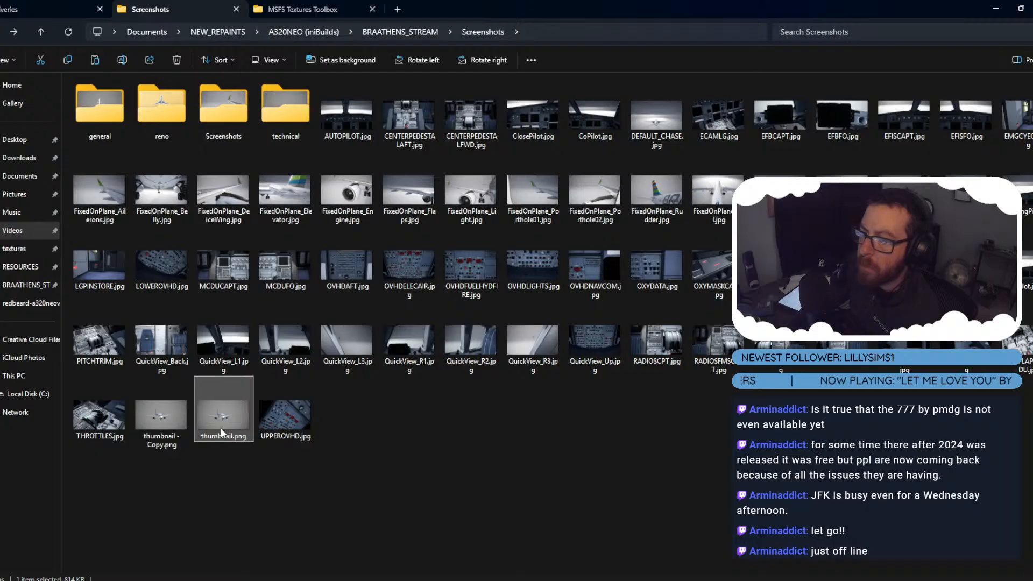
Paste a copy of thumbnail.png into the nested Screenshots folder and return to the parent folder.
double_click(227, 110)
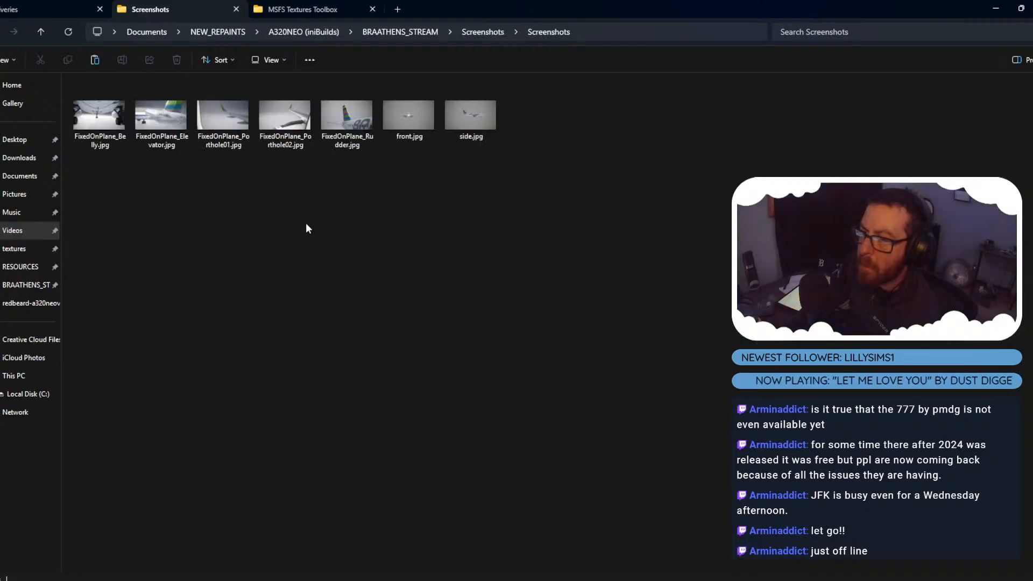
key(ctrl+v)
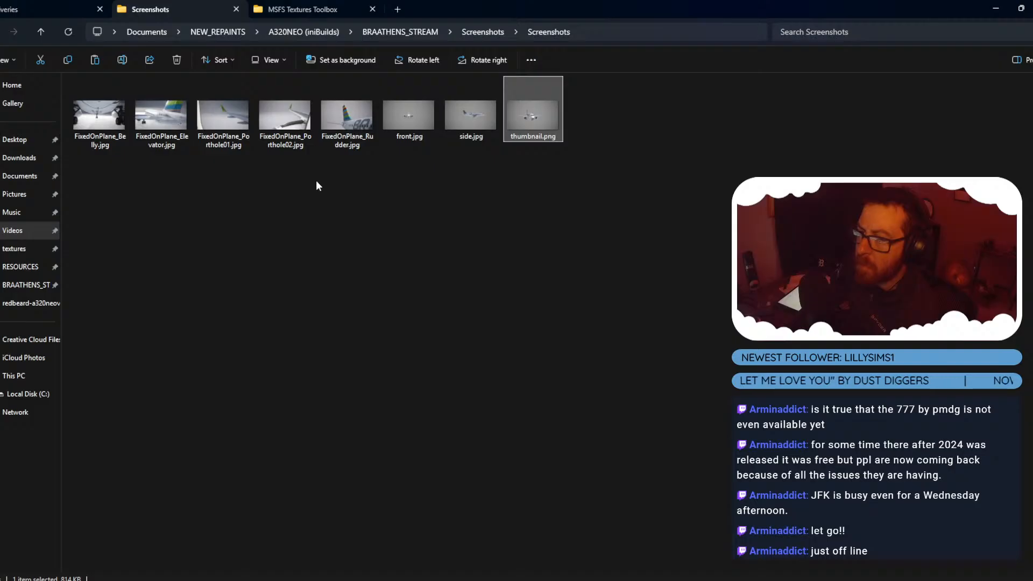
key(BackSpace)
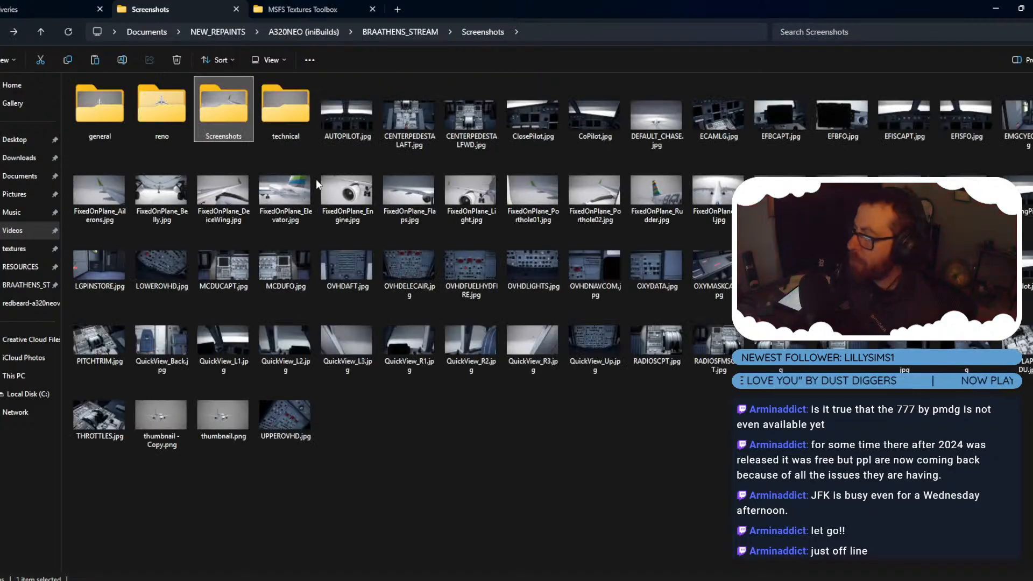
click(996, 8)
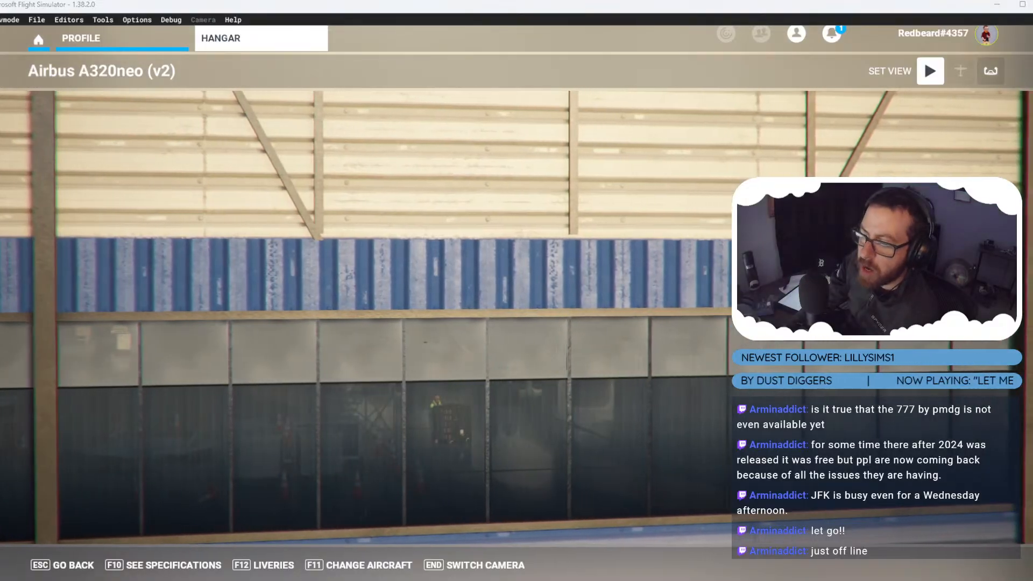
mouse_move(492, 575)
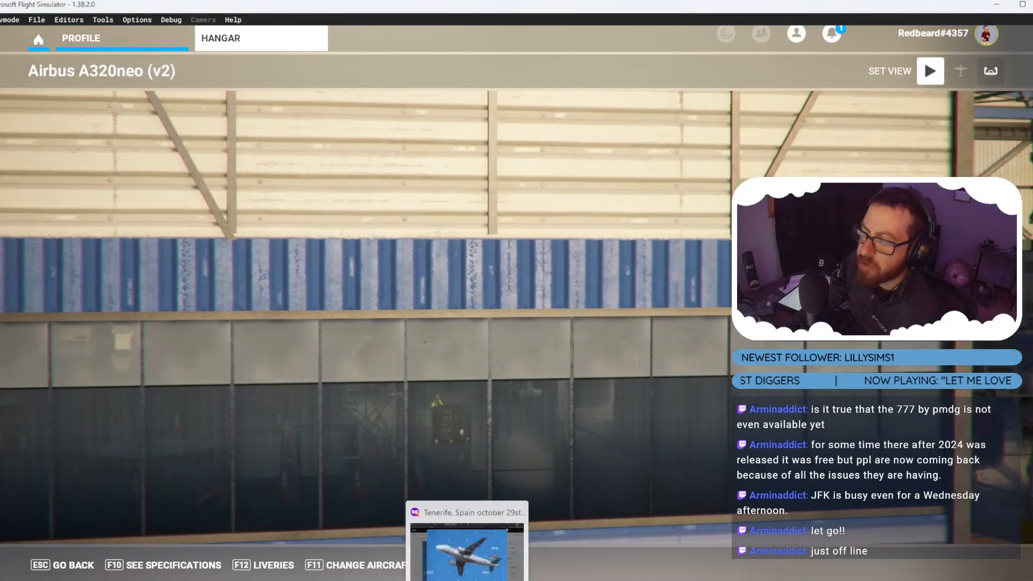
click(431, 531)
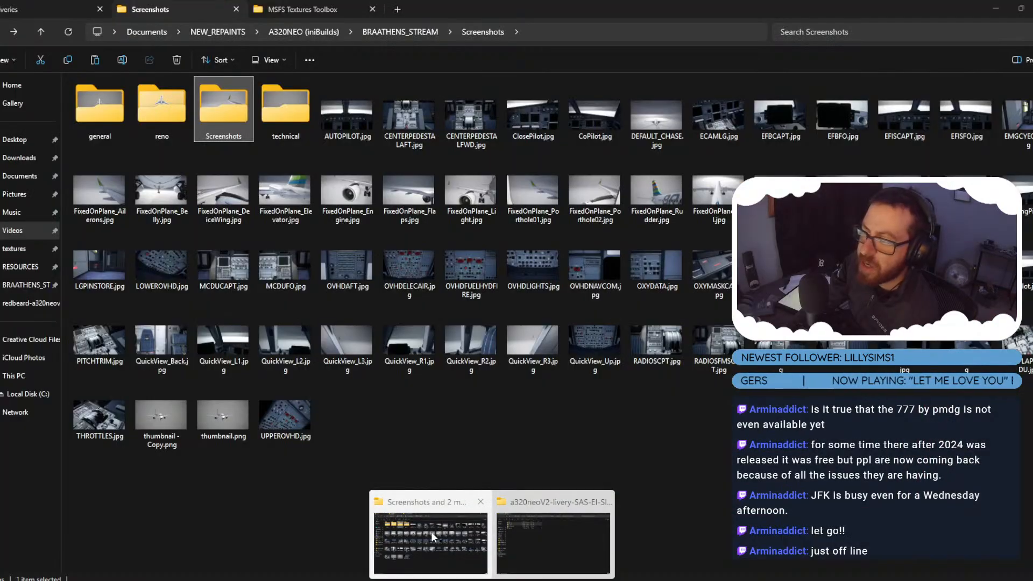
click(460, 574)
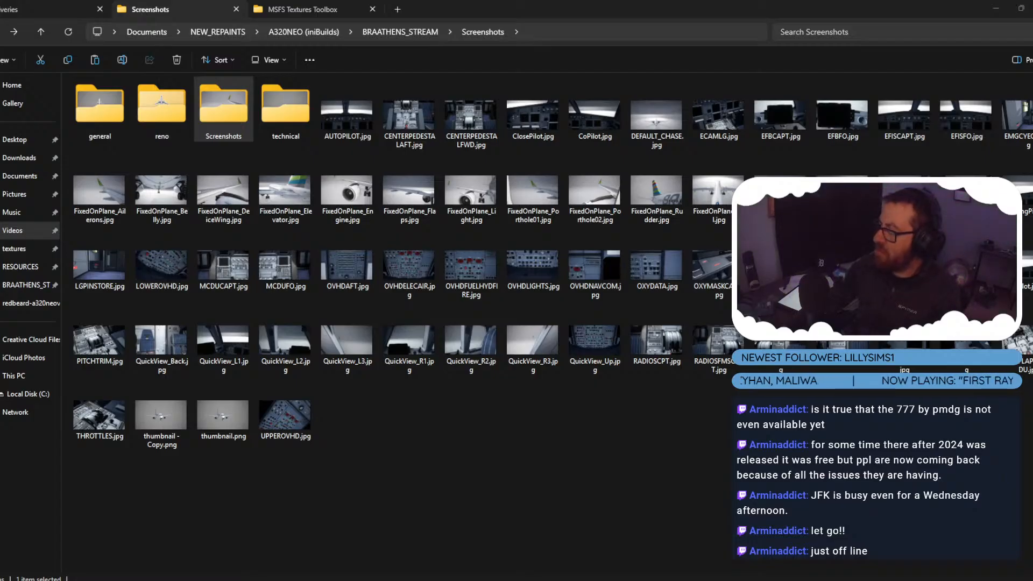
key(alt+Tab)
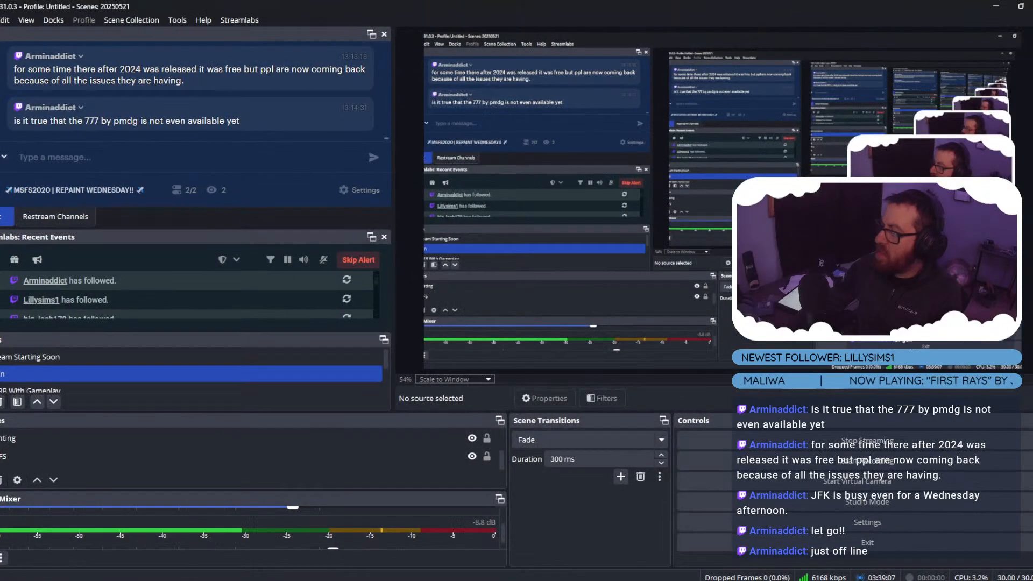
key(alt+Tab)
key(alt+Tab)
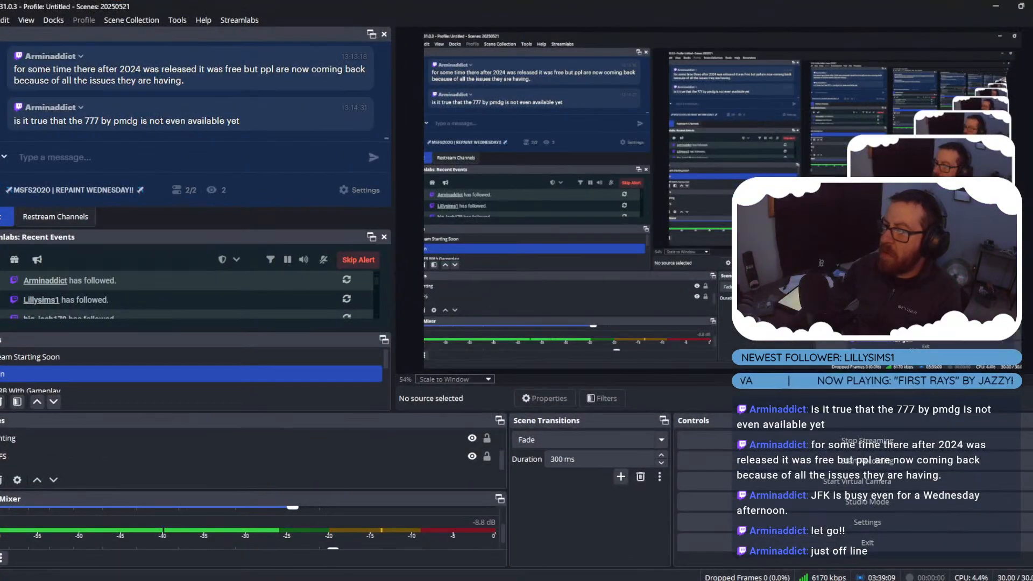
key(alt+Tab)
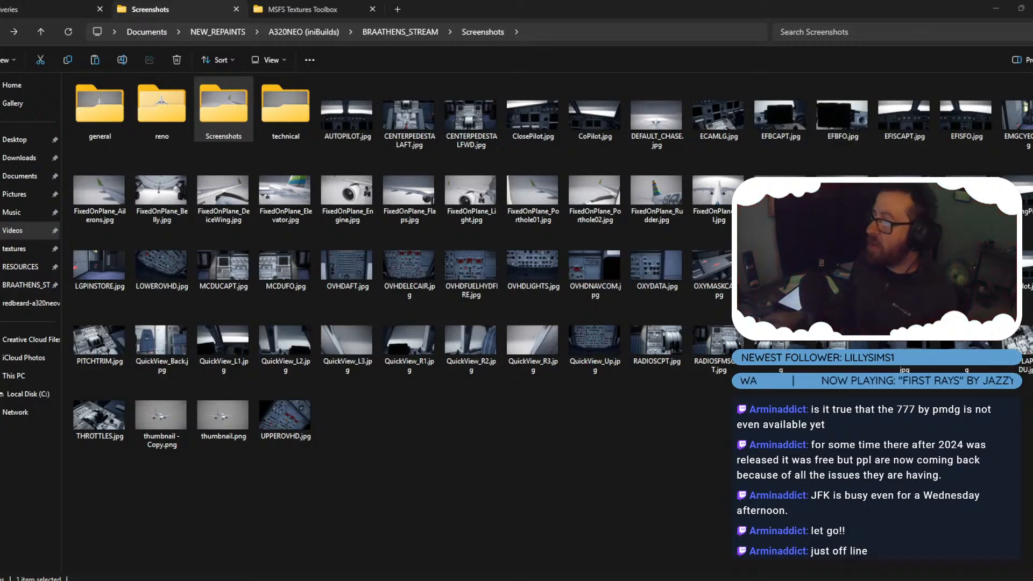
Return to Microsoft Flight Simulator, leave the hangar and quit the simulator to the desktop.
click(995, 7)
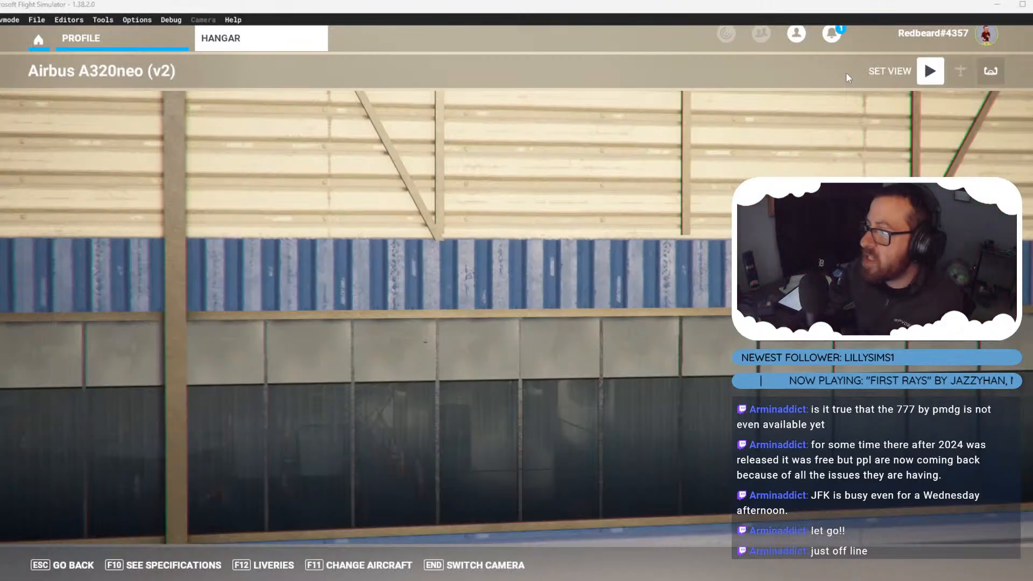
click(73, 565)
click(67, 566)
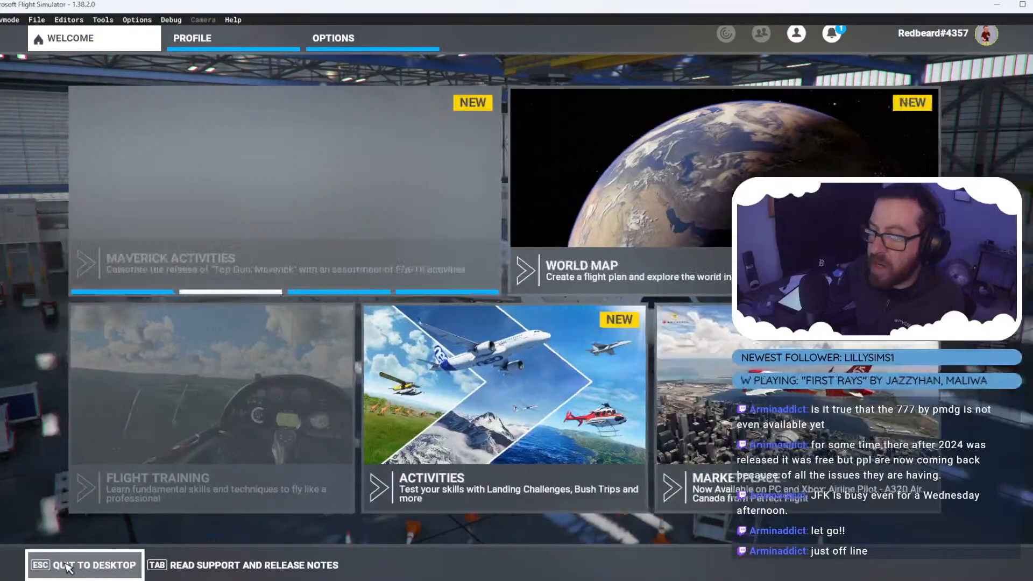
click(90, 566)
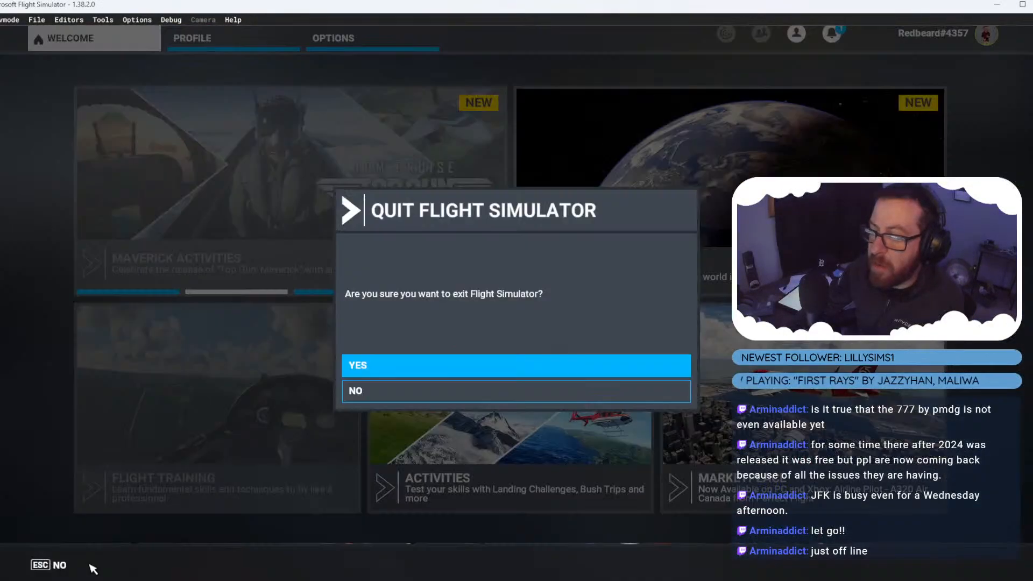
click(399, 372)
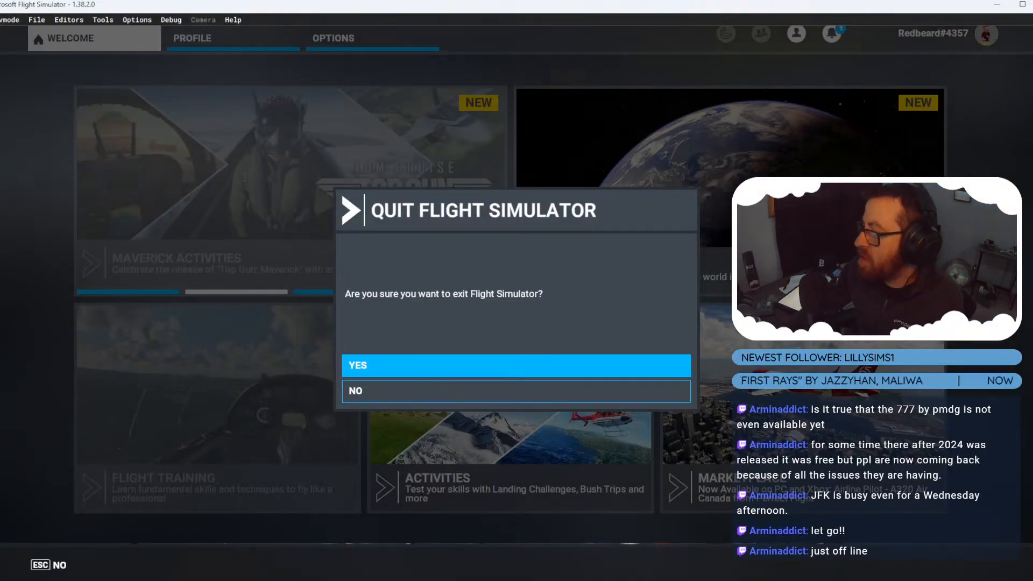